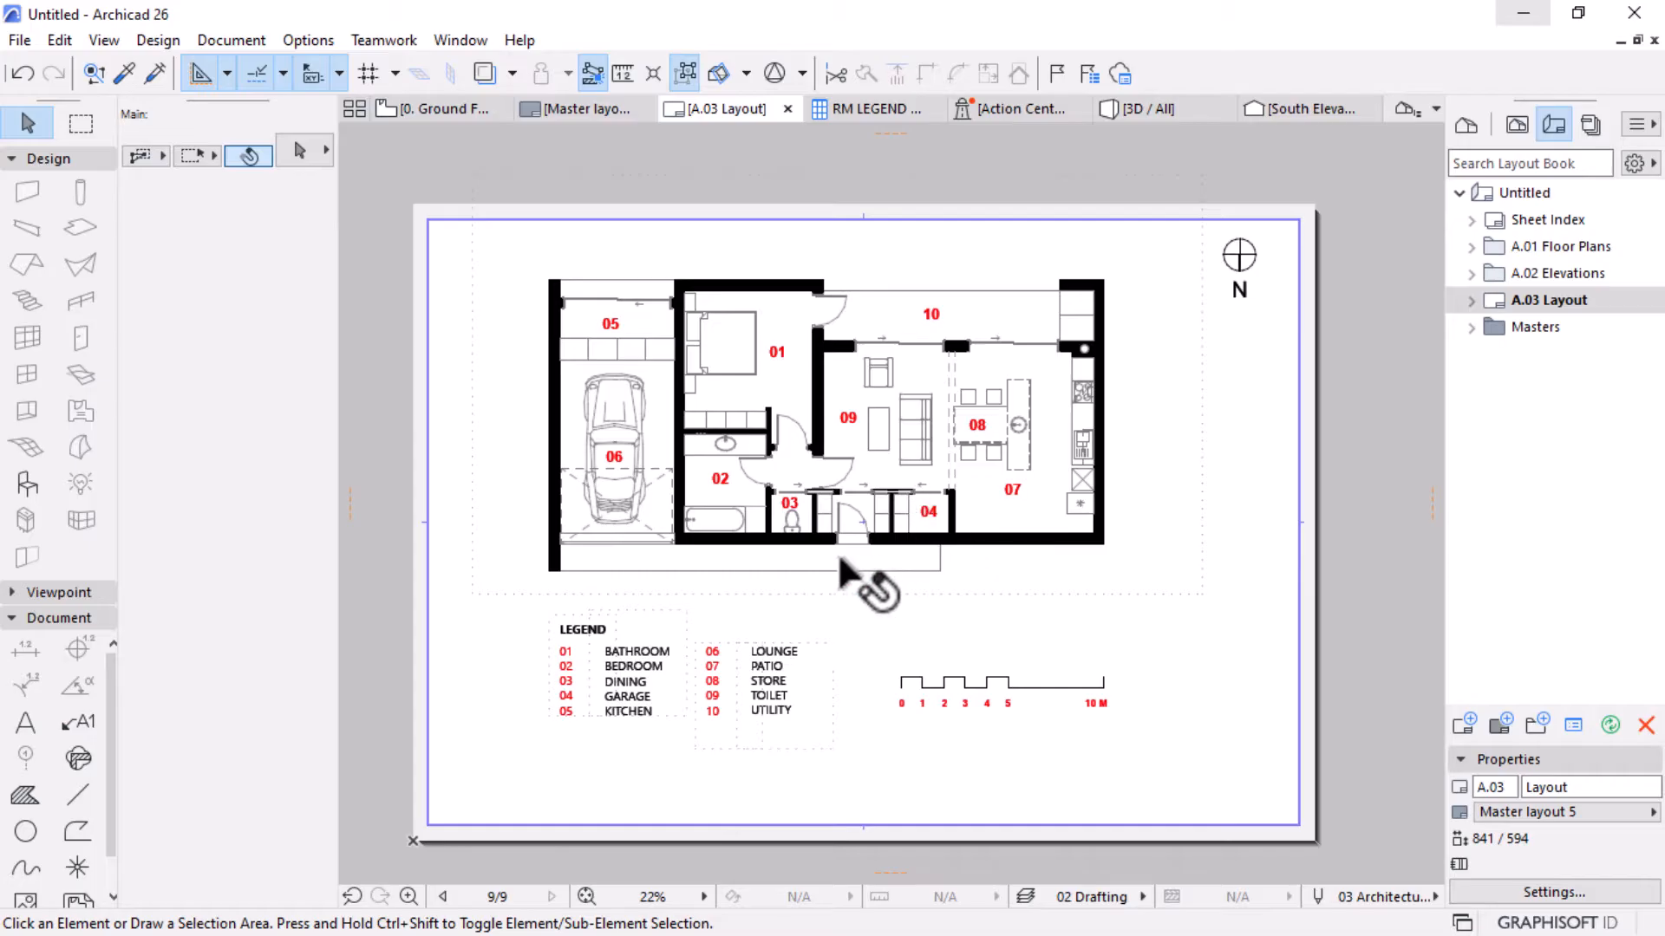
# Examine the finished A.03 layout, checking the floor plan's room codes and the separate code and name drawings that form the legend.
pyautogui.scroll(2, 822, 560)
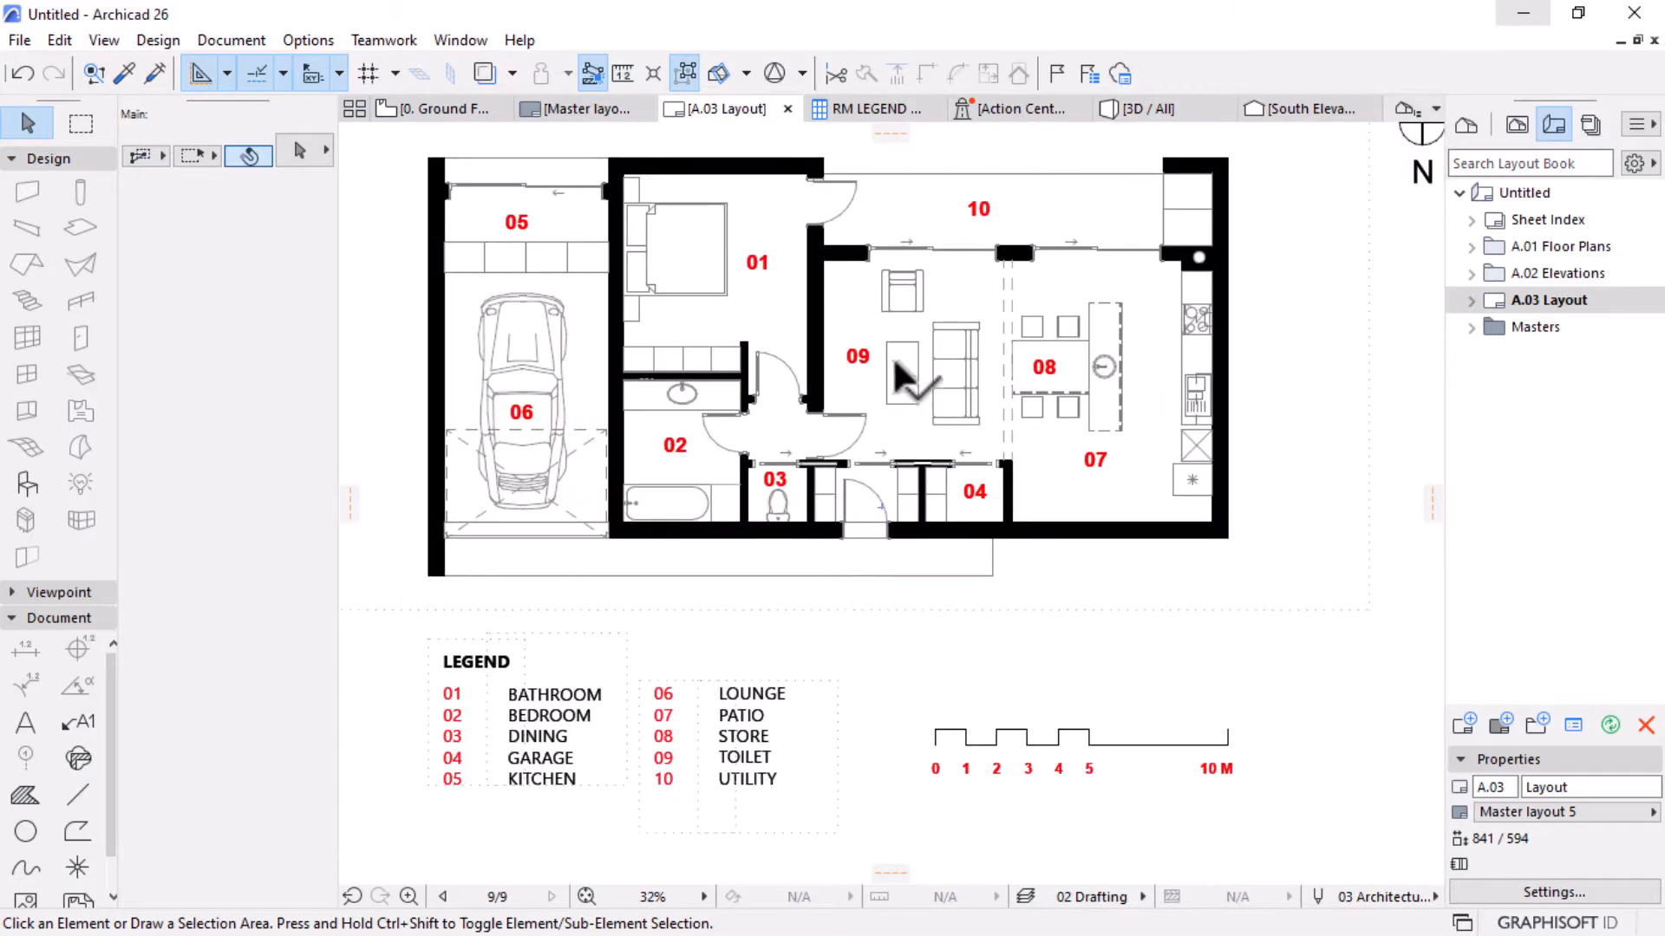
pyautogui.scroll(2, 901, 321)
pyautogui.moveTo(898, 315)
pyautogui.mouseDown(button='middle')
pyautogui.moveTo(922, 390)
pyautogui.moveTo(924, 308)
pyautogui.mouseUp(button='middle')
pyautogui.moveTo(974, 482); pyautogui.dragTo(989, 356, button='middle')
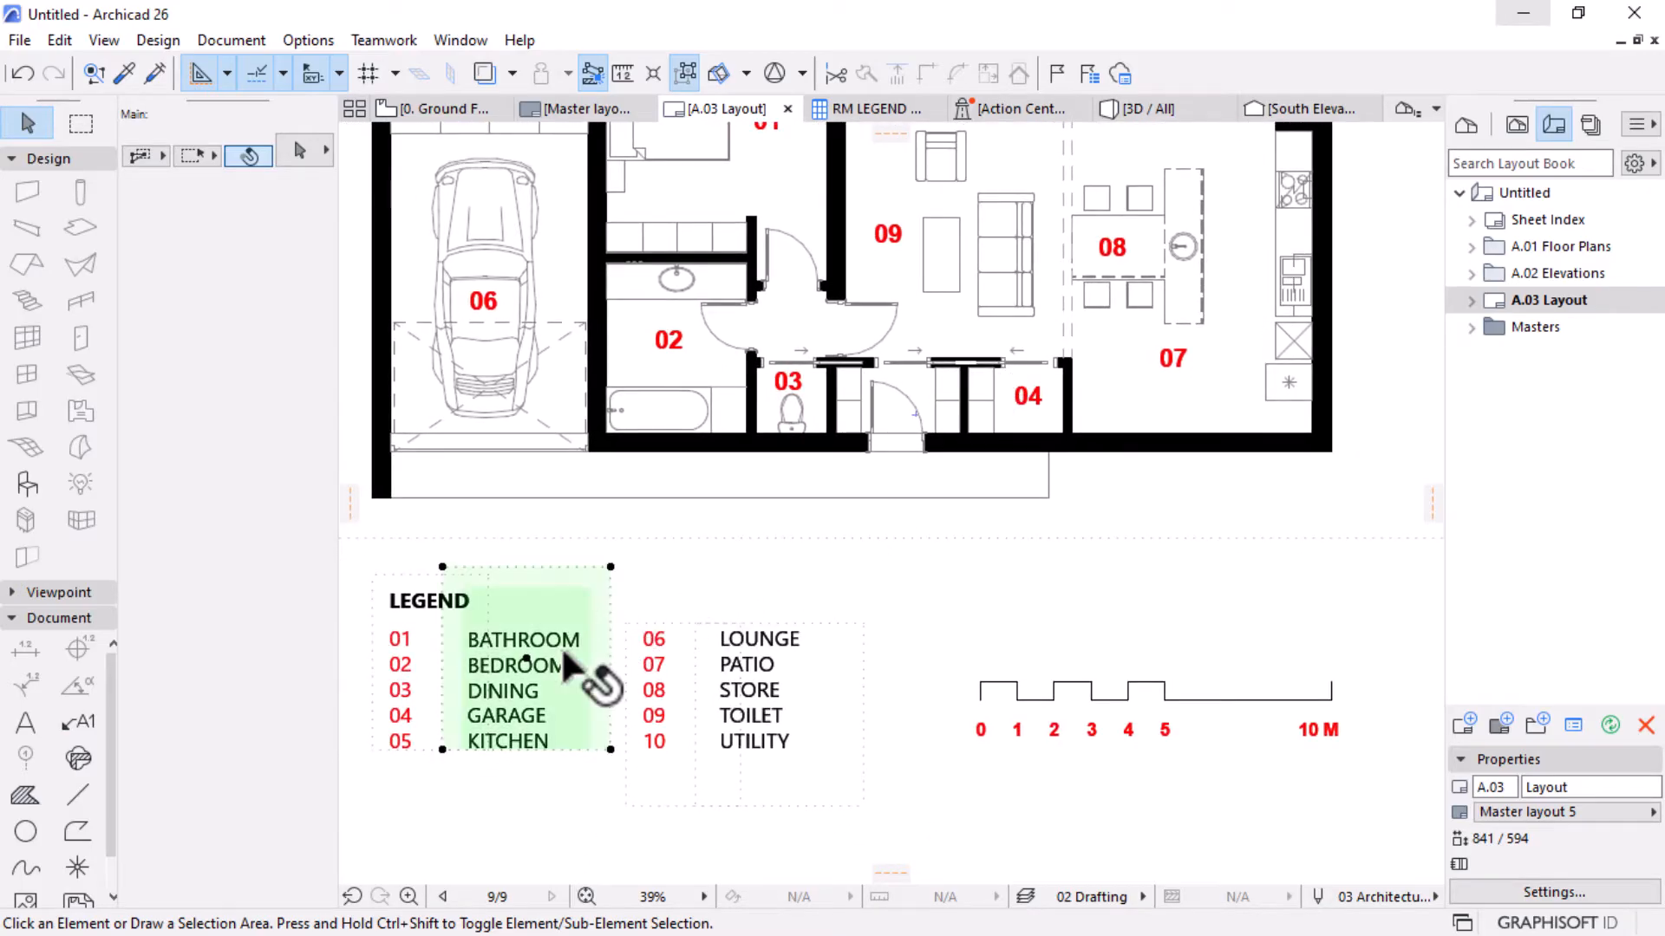
pyautogui.click(429, 666)
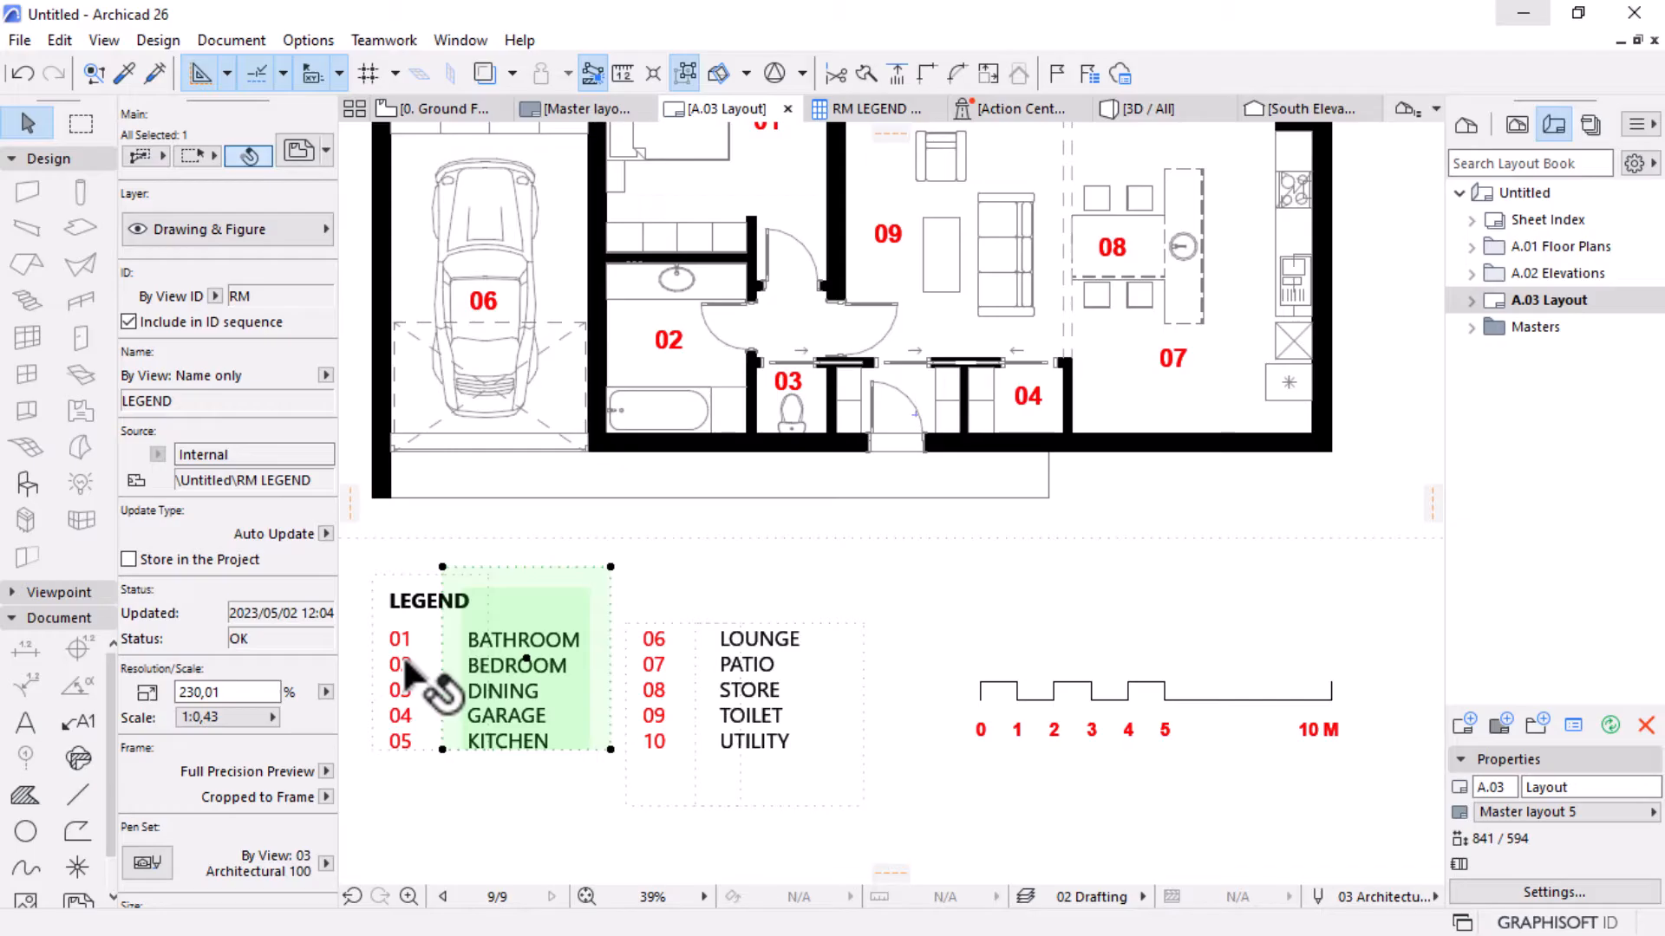
pyautogui.click(408, 670)
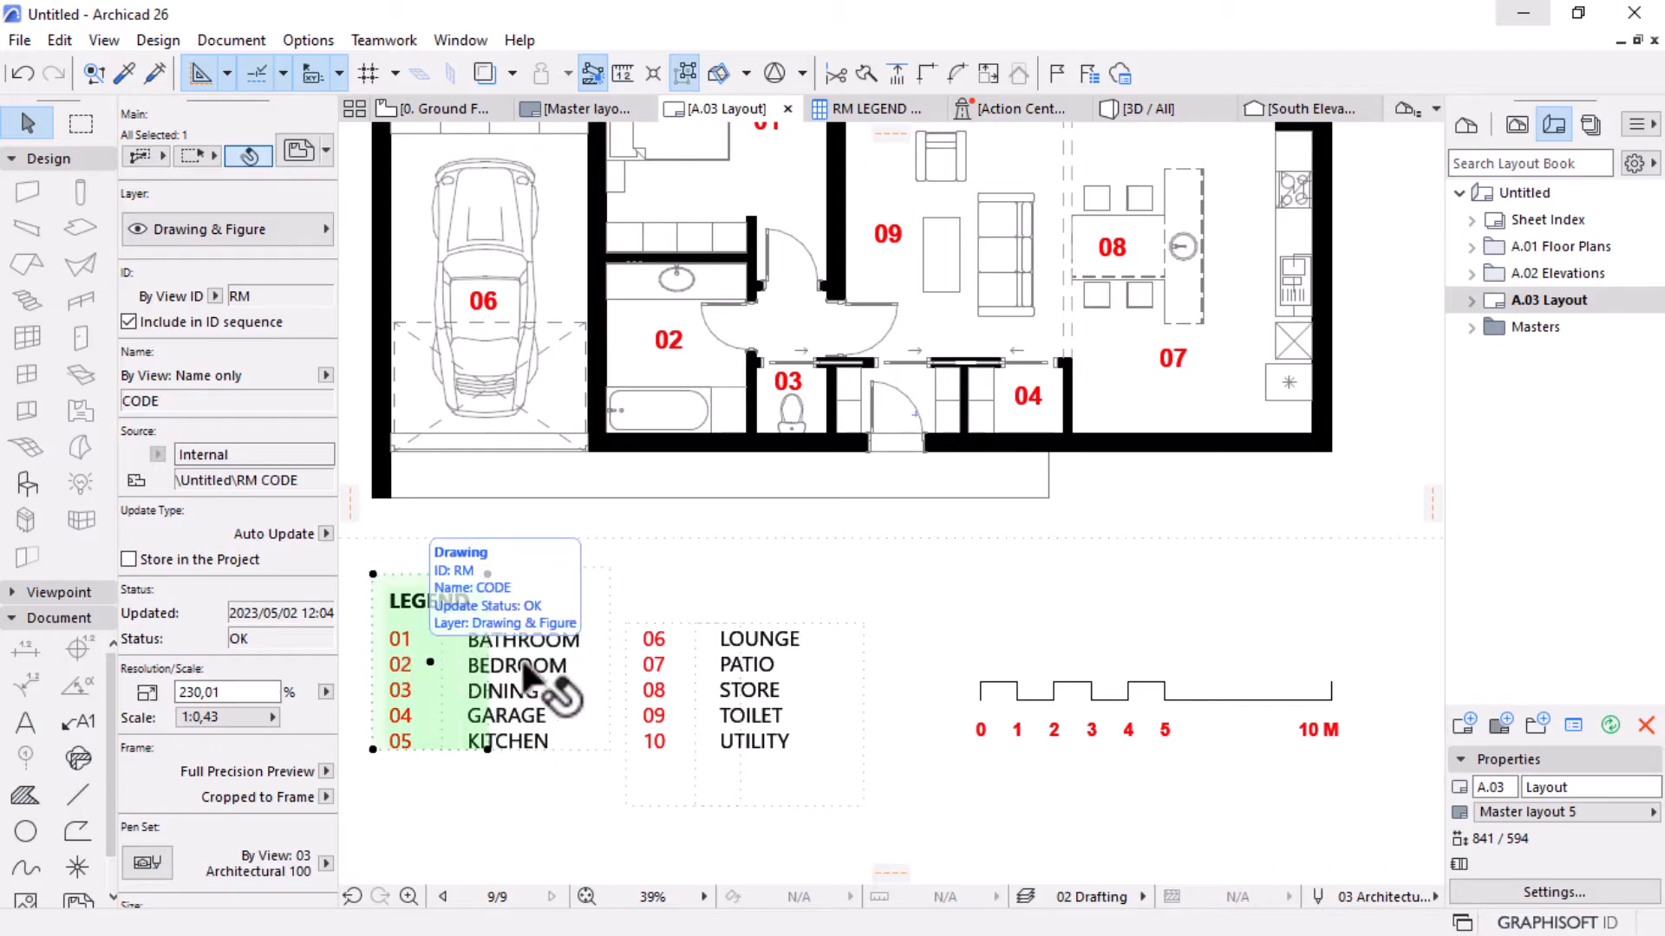
pyautogui.click(663, 694)
pyautogui.click(776, 711)
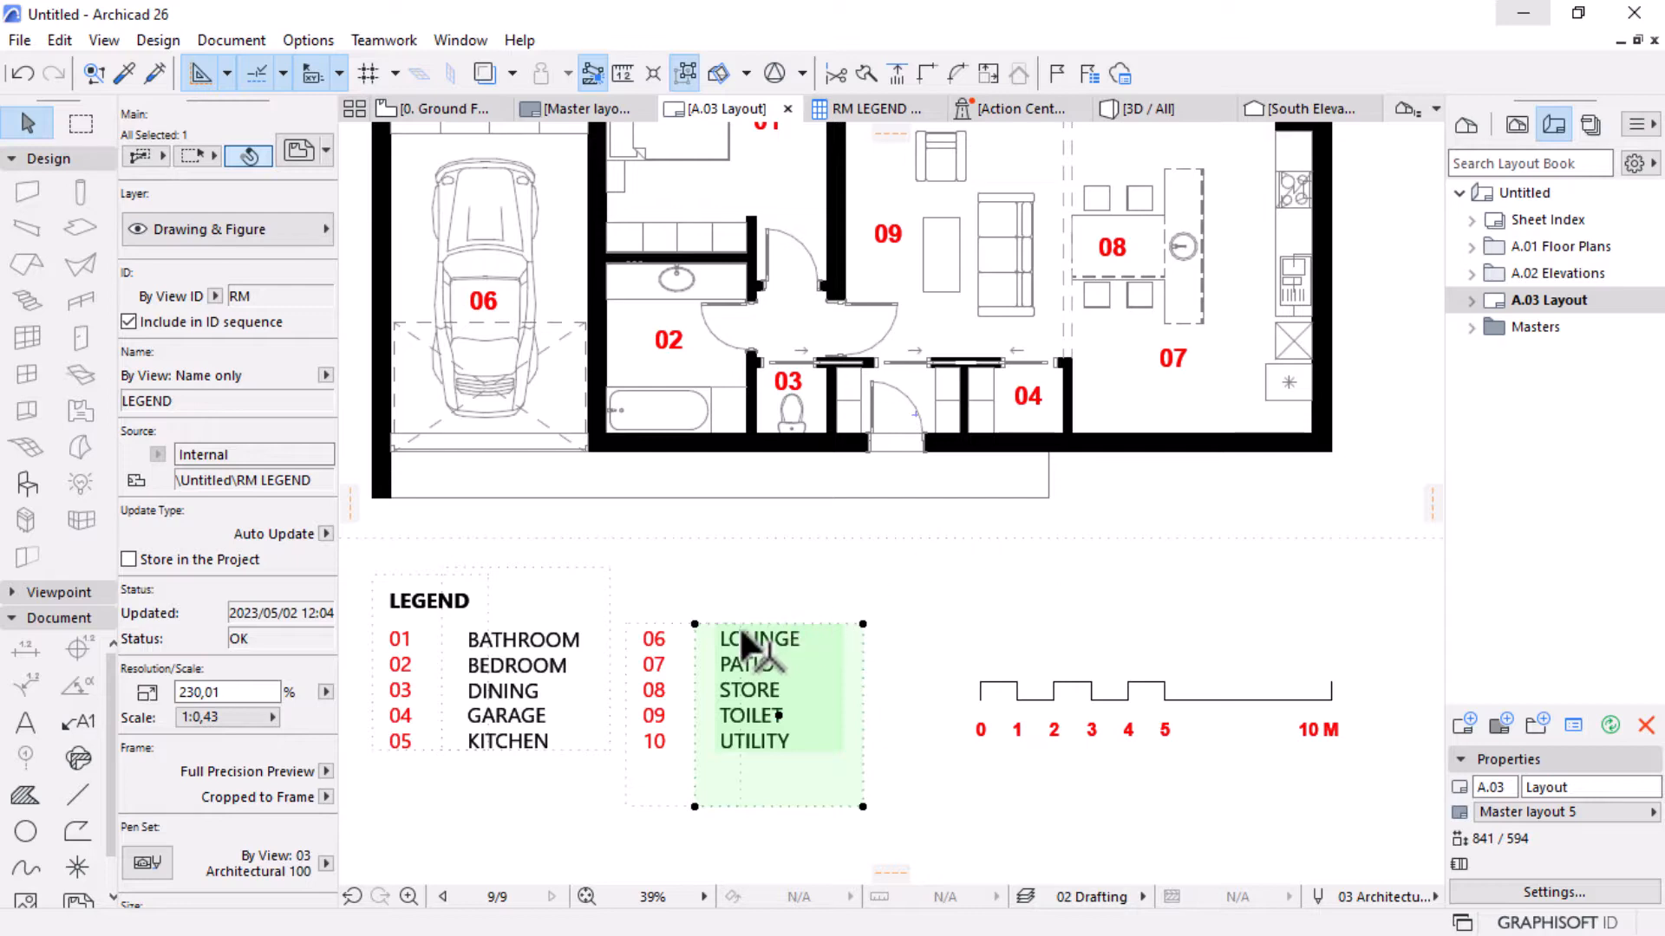
pyautogui.scroll(-3, 735, 631)
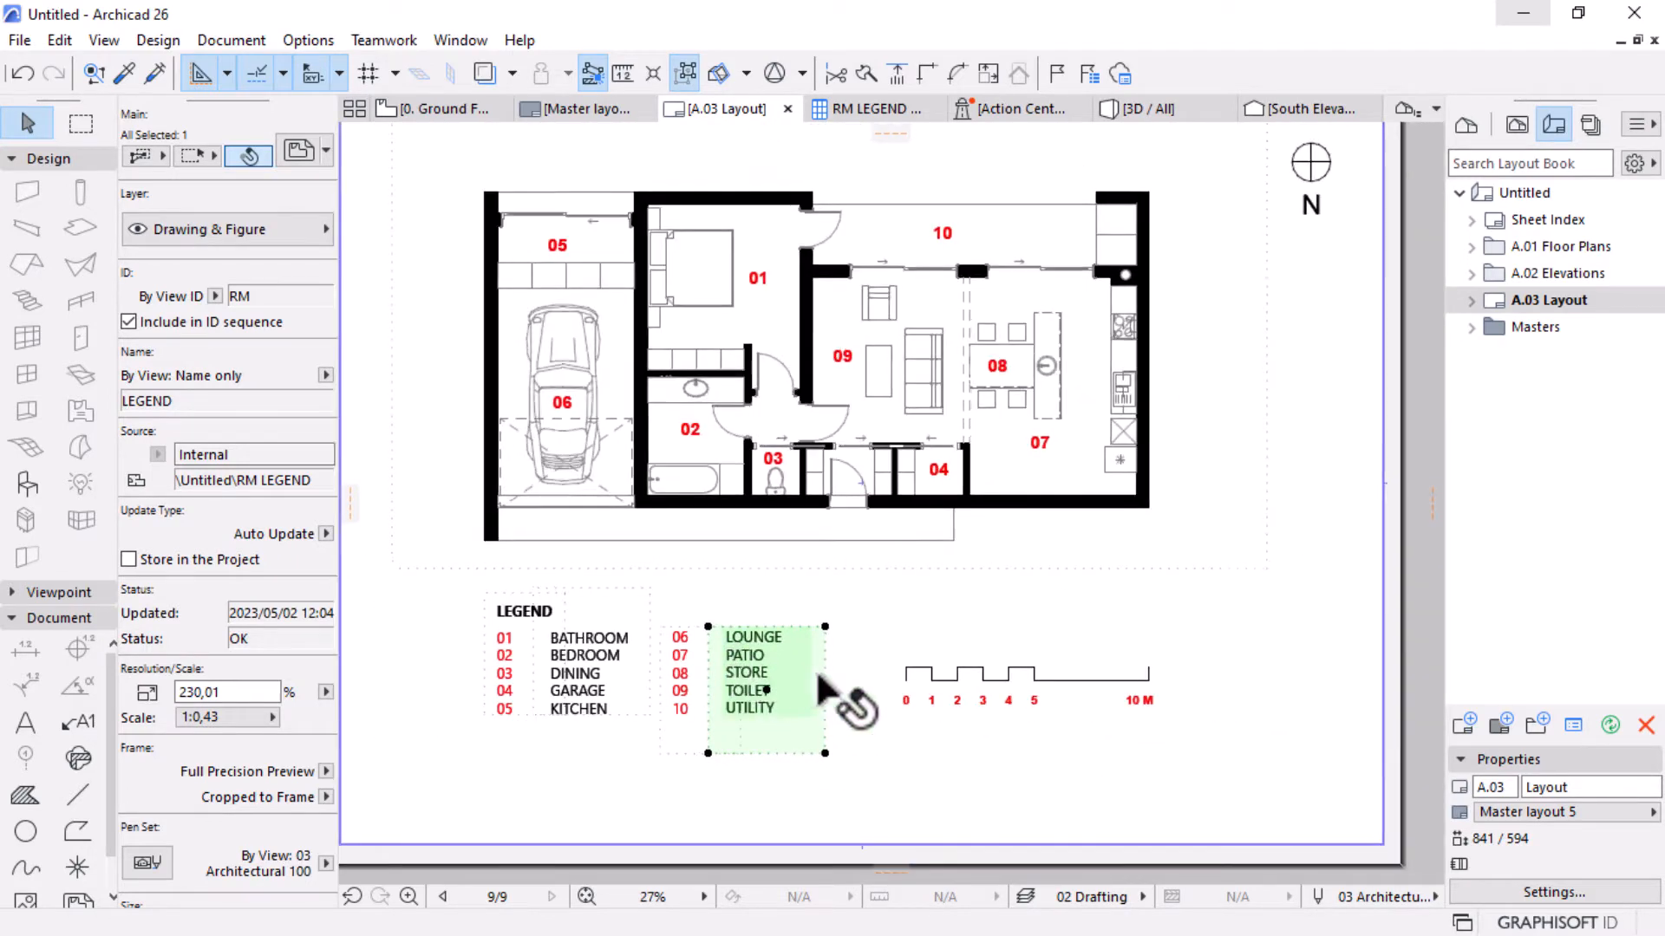
pyautogui.scroll(-1, 819, 678)
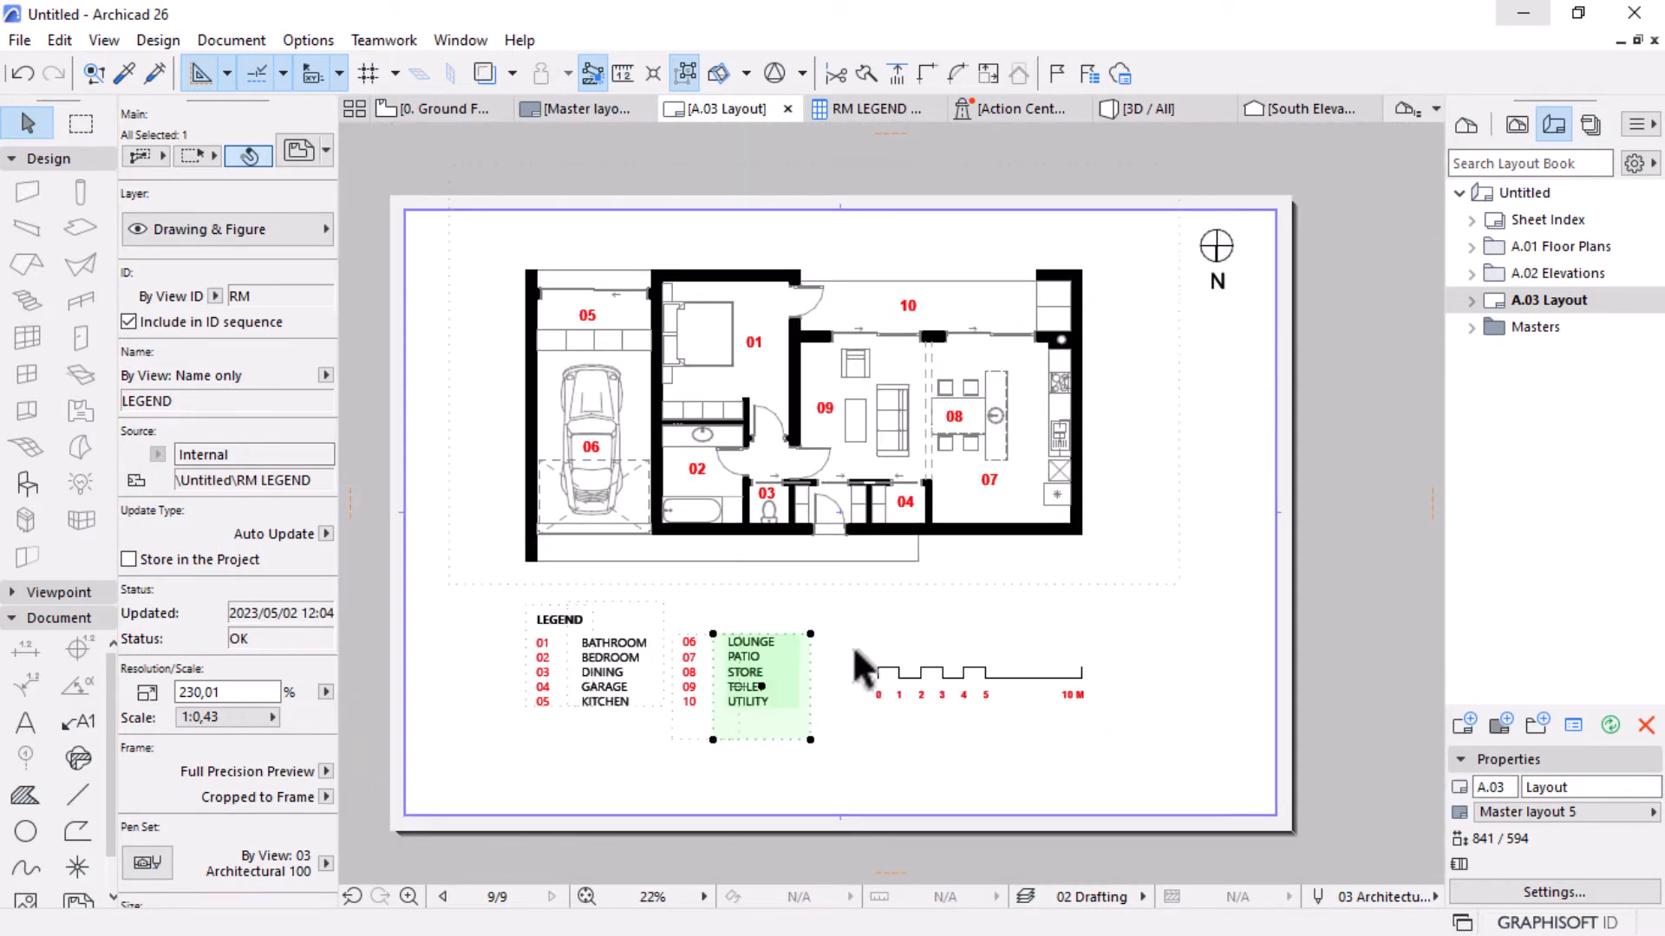
pyautogui.click(1341, 608)
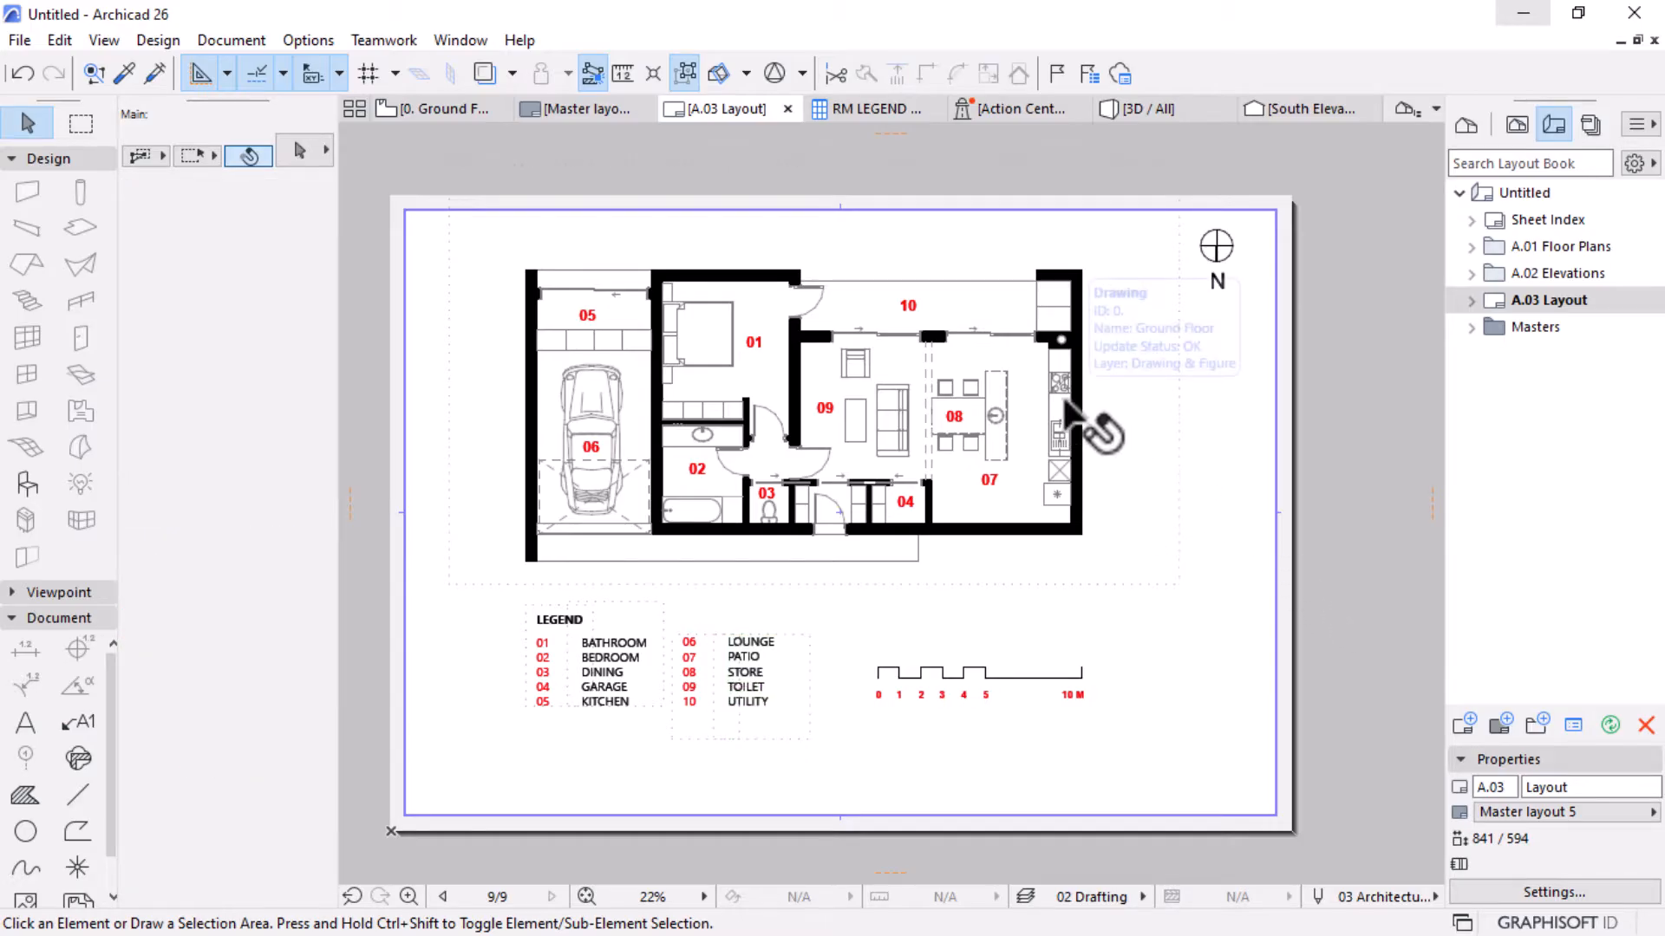
pyautogui.moveTo(753, 408); pyautogui.dragTo(766, 450, button='middle')
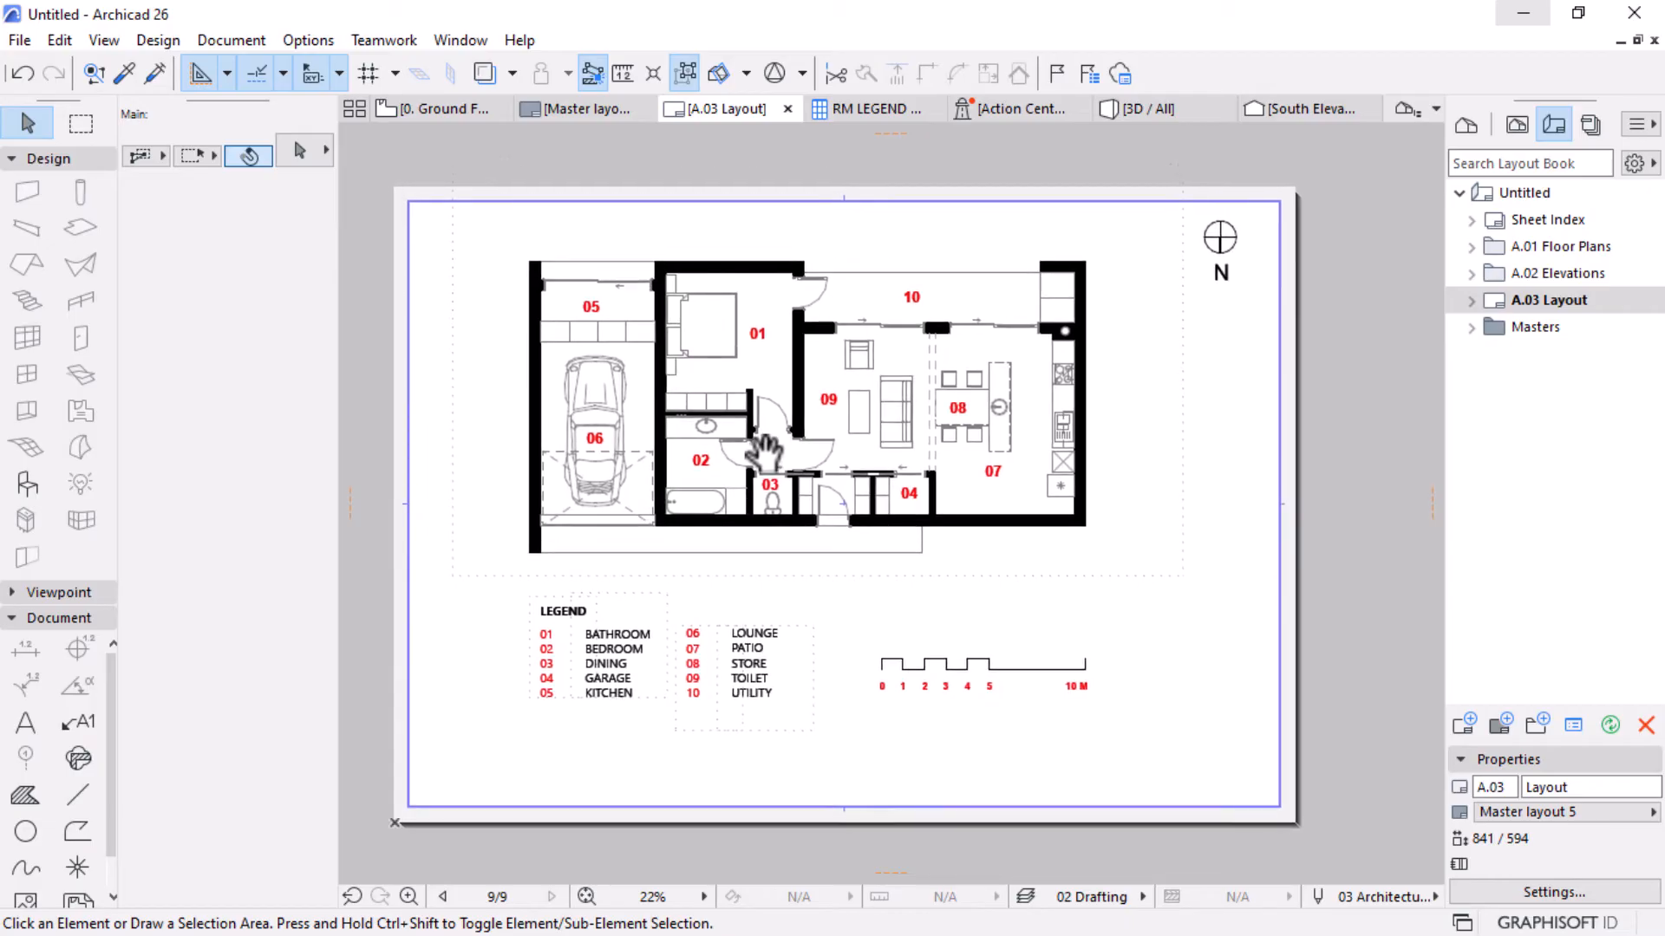
pyautogui.scroll(1, 940, 428)
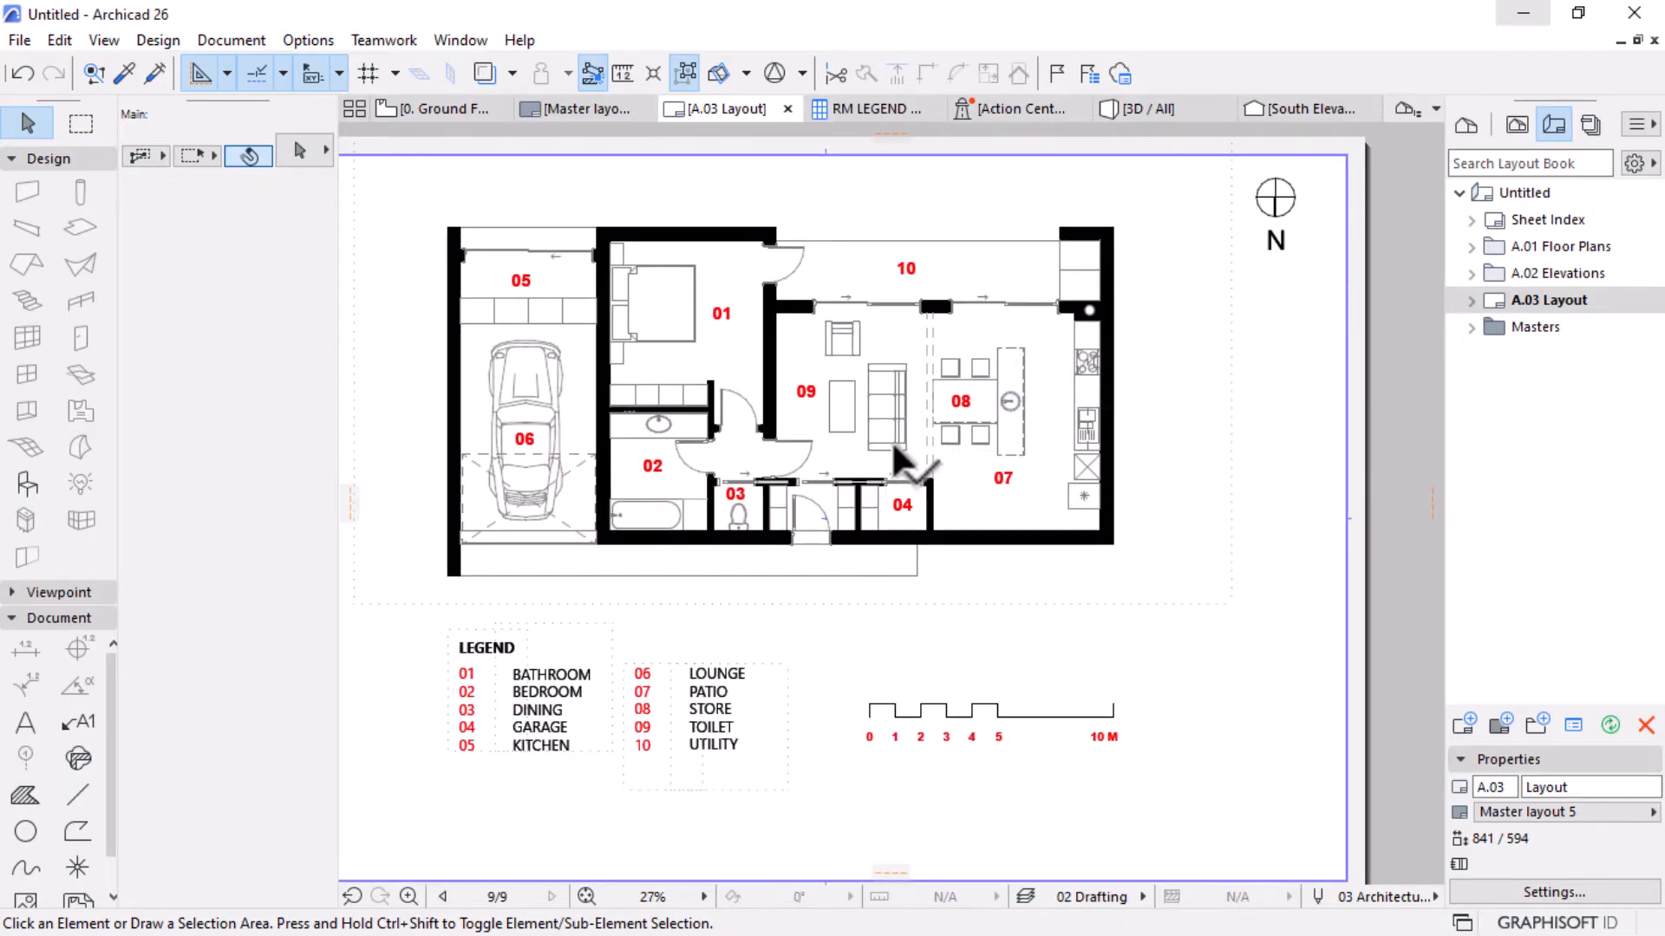
pyautogui.scroll(-1, 891, 440)
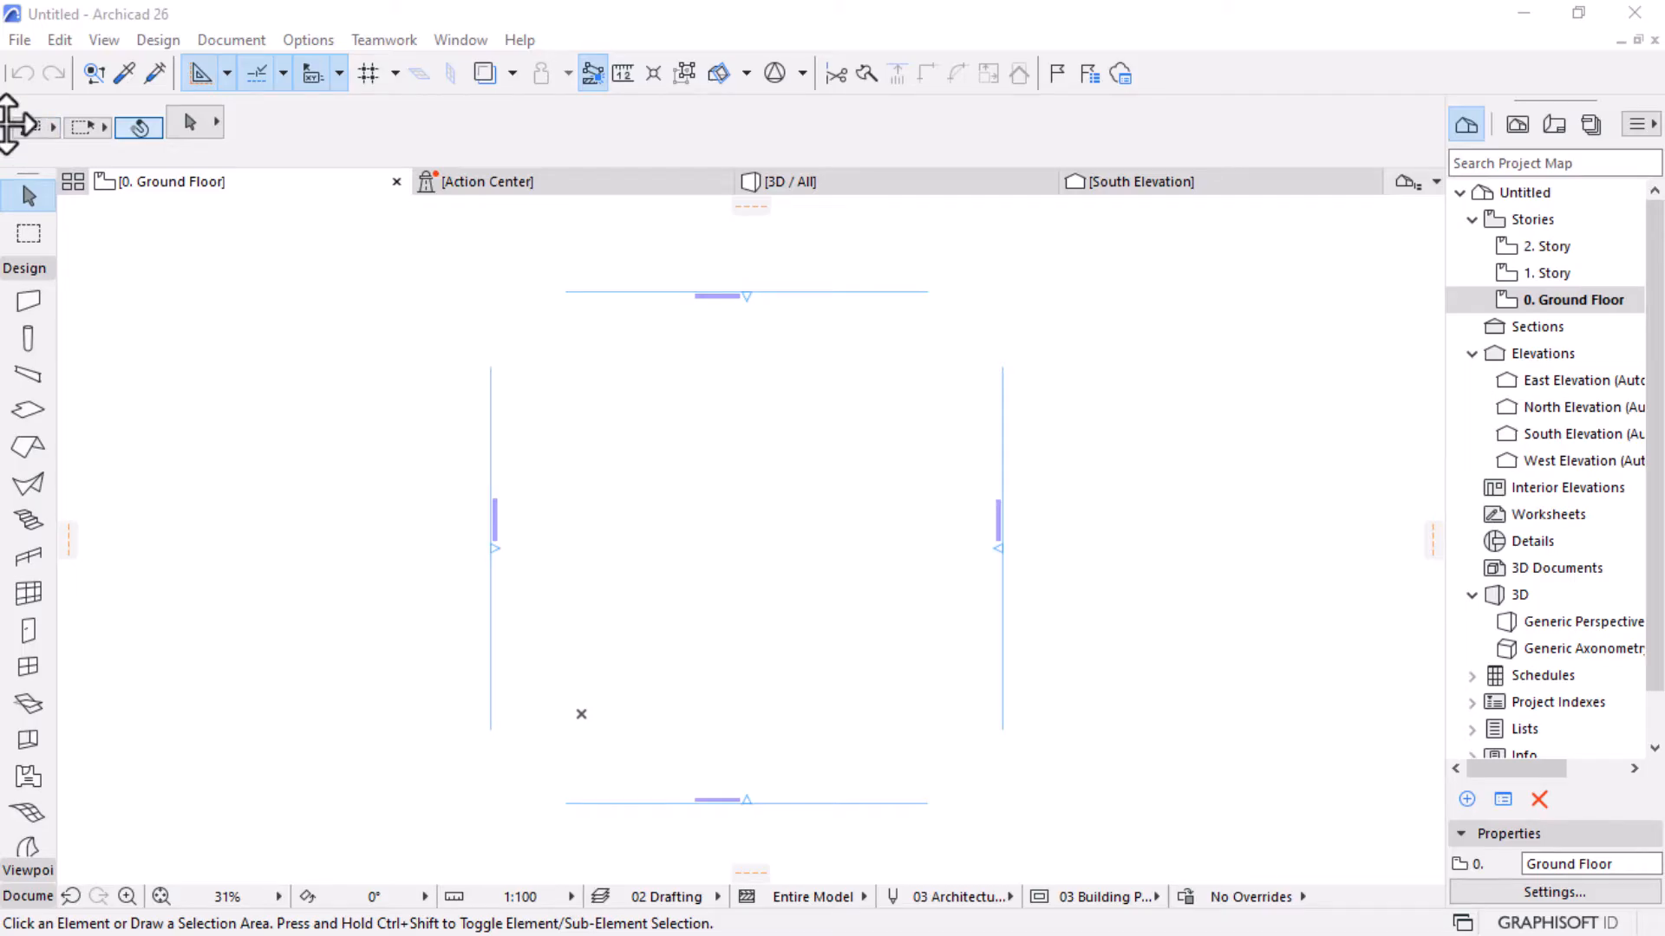
# Dock the Info Box vertically between the toolbox and the drawing area, and activate the Wall tool.
pyautogui.moveTo(9, 124); pyautogui.dragTo(67, 226)
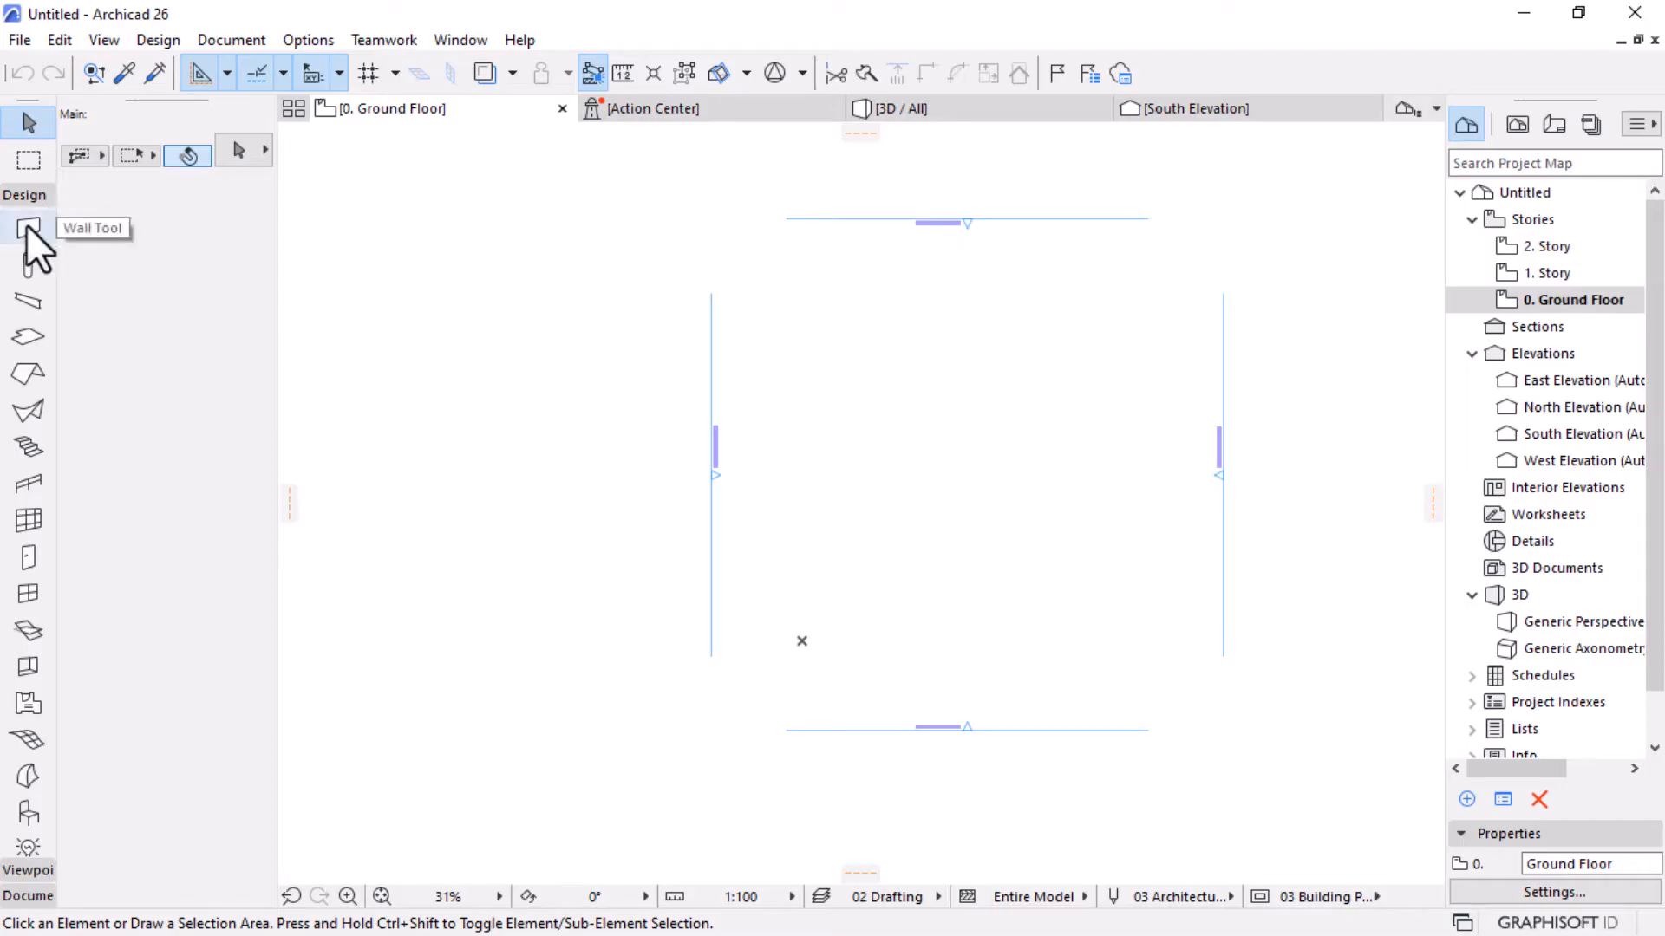
pyautogui.click(27, 230)
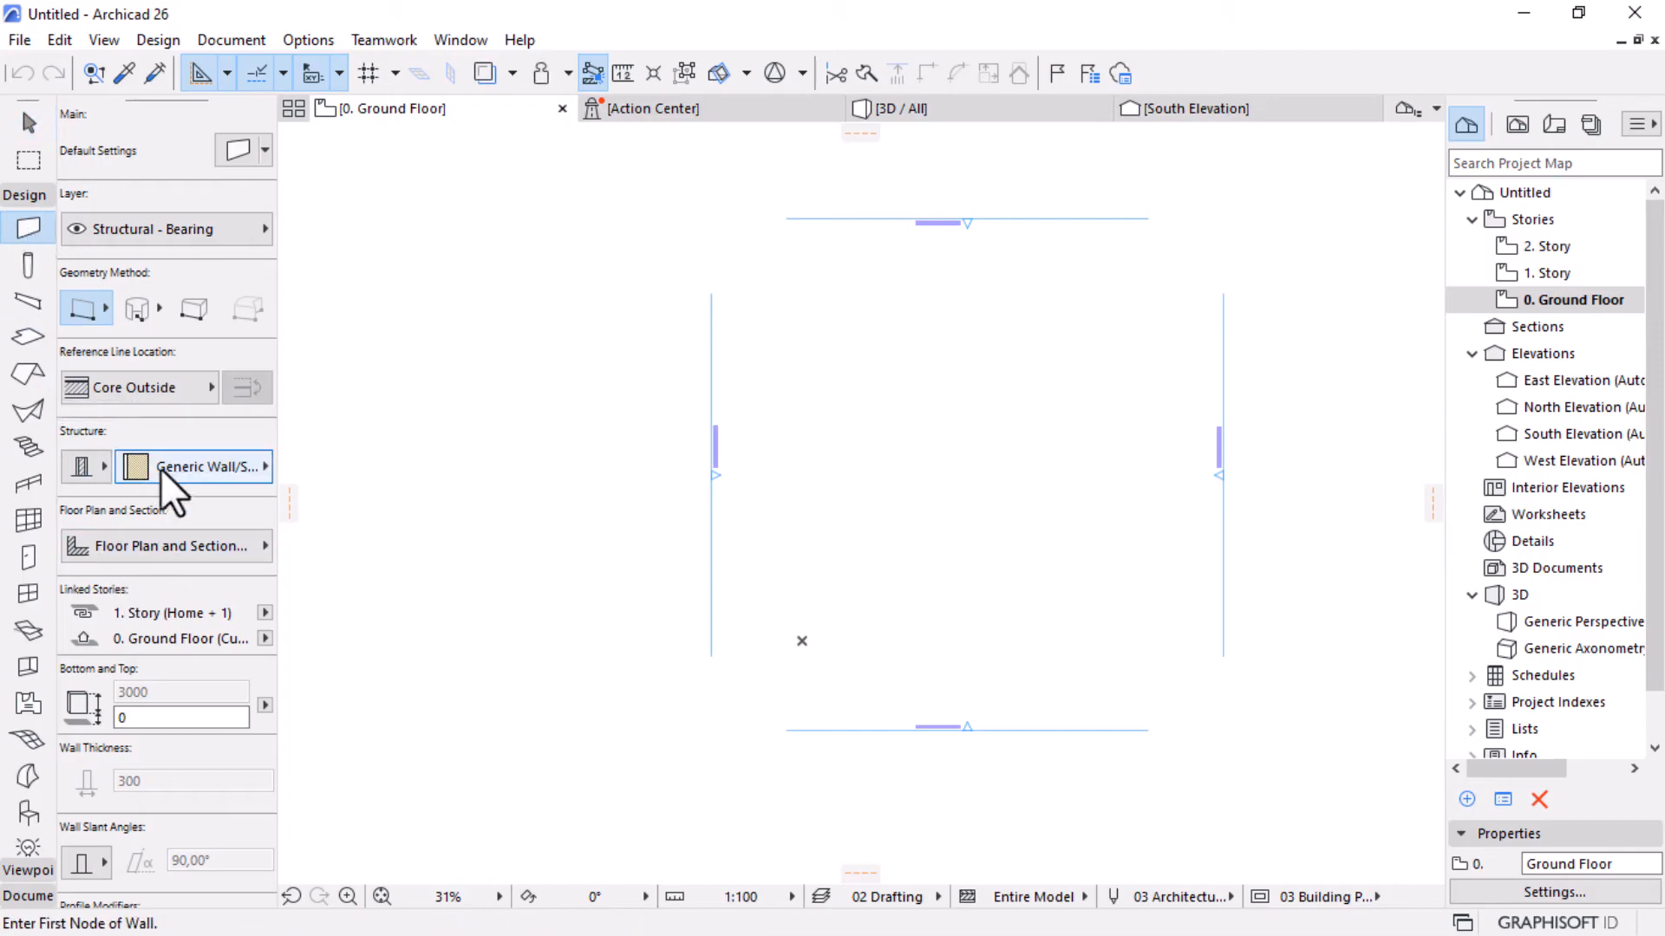
# Look through the Wall tool's default settings in the docked Info Box, from layer and geometry method down to classification.
pyautogui.scroll(-2, 163, 462)
pyautogui.scroll(-2, 157, 482)
pyautogui.scroll(4, 170, 383)
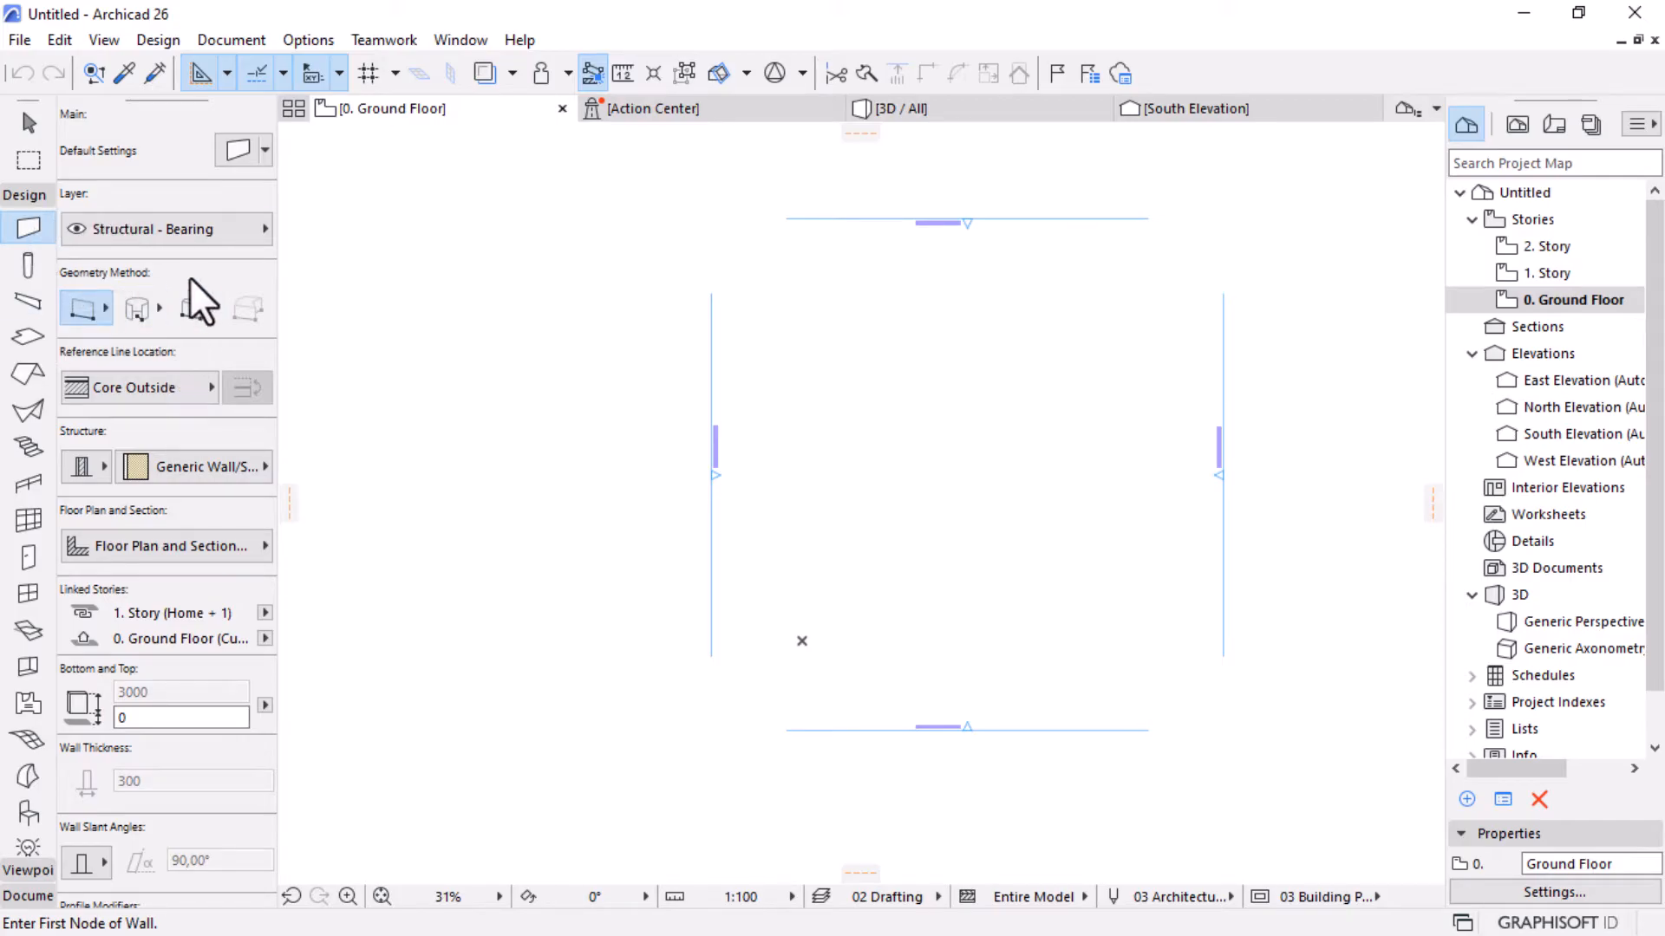
pyautogui.scroll(-6, 192, 279)
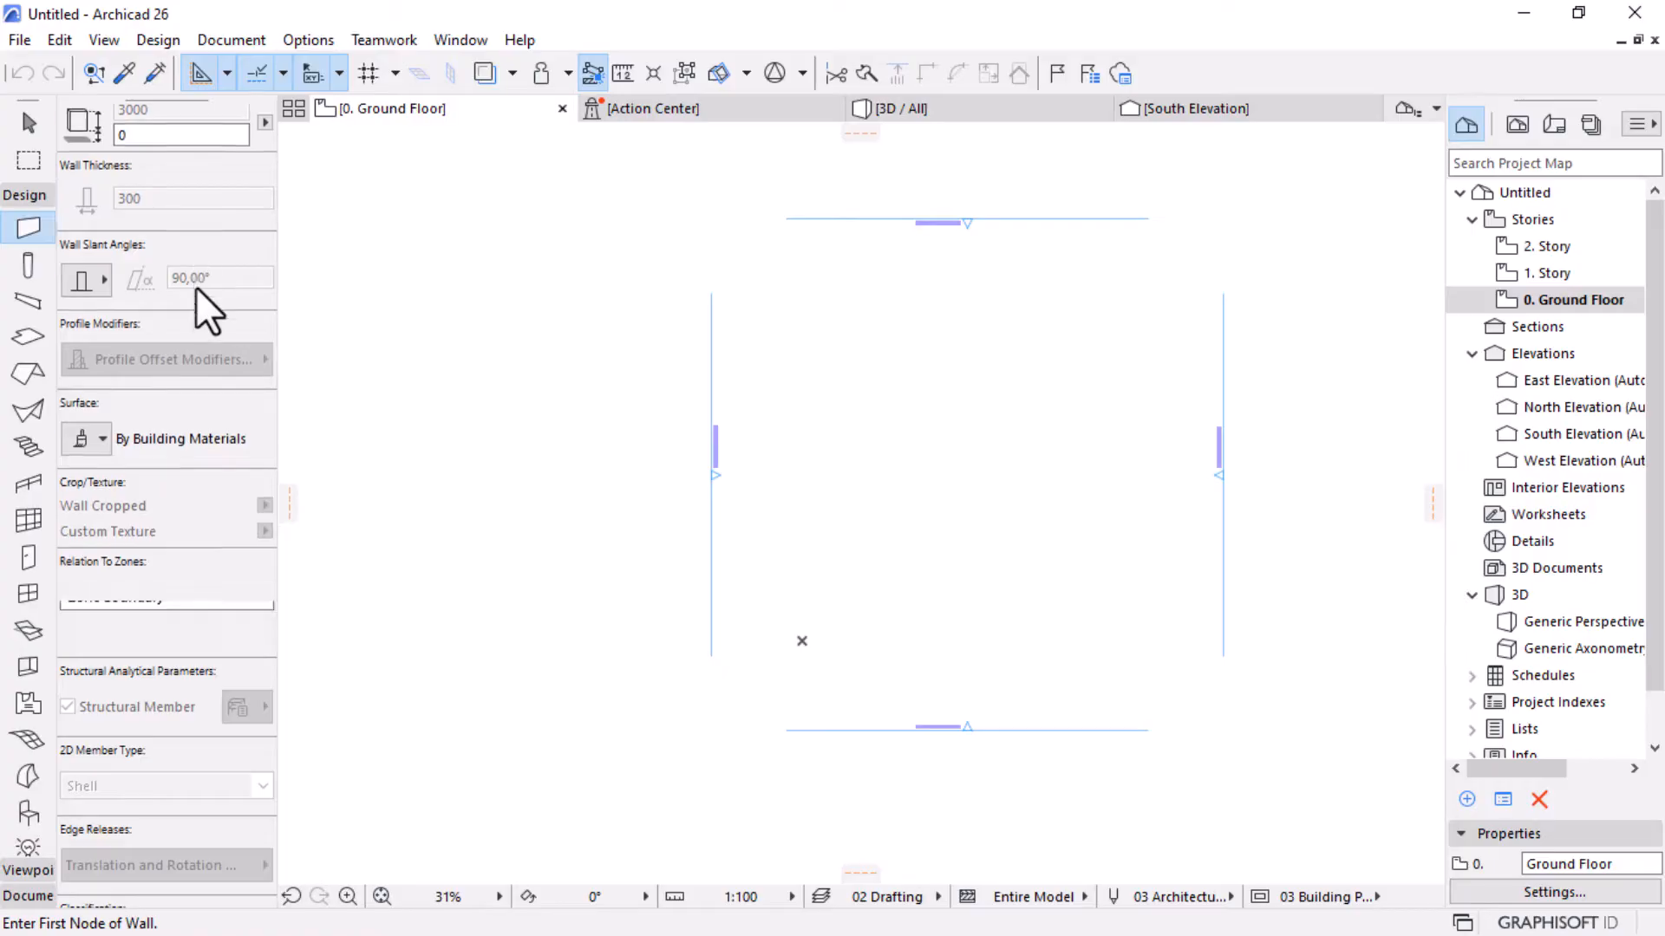
pyautogui.scroll(-2, 195, 288)
pyautogui.scroll(8, 194, 371)
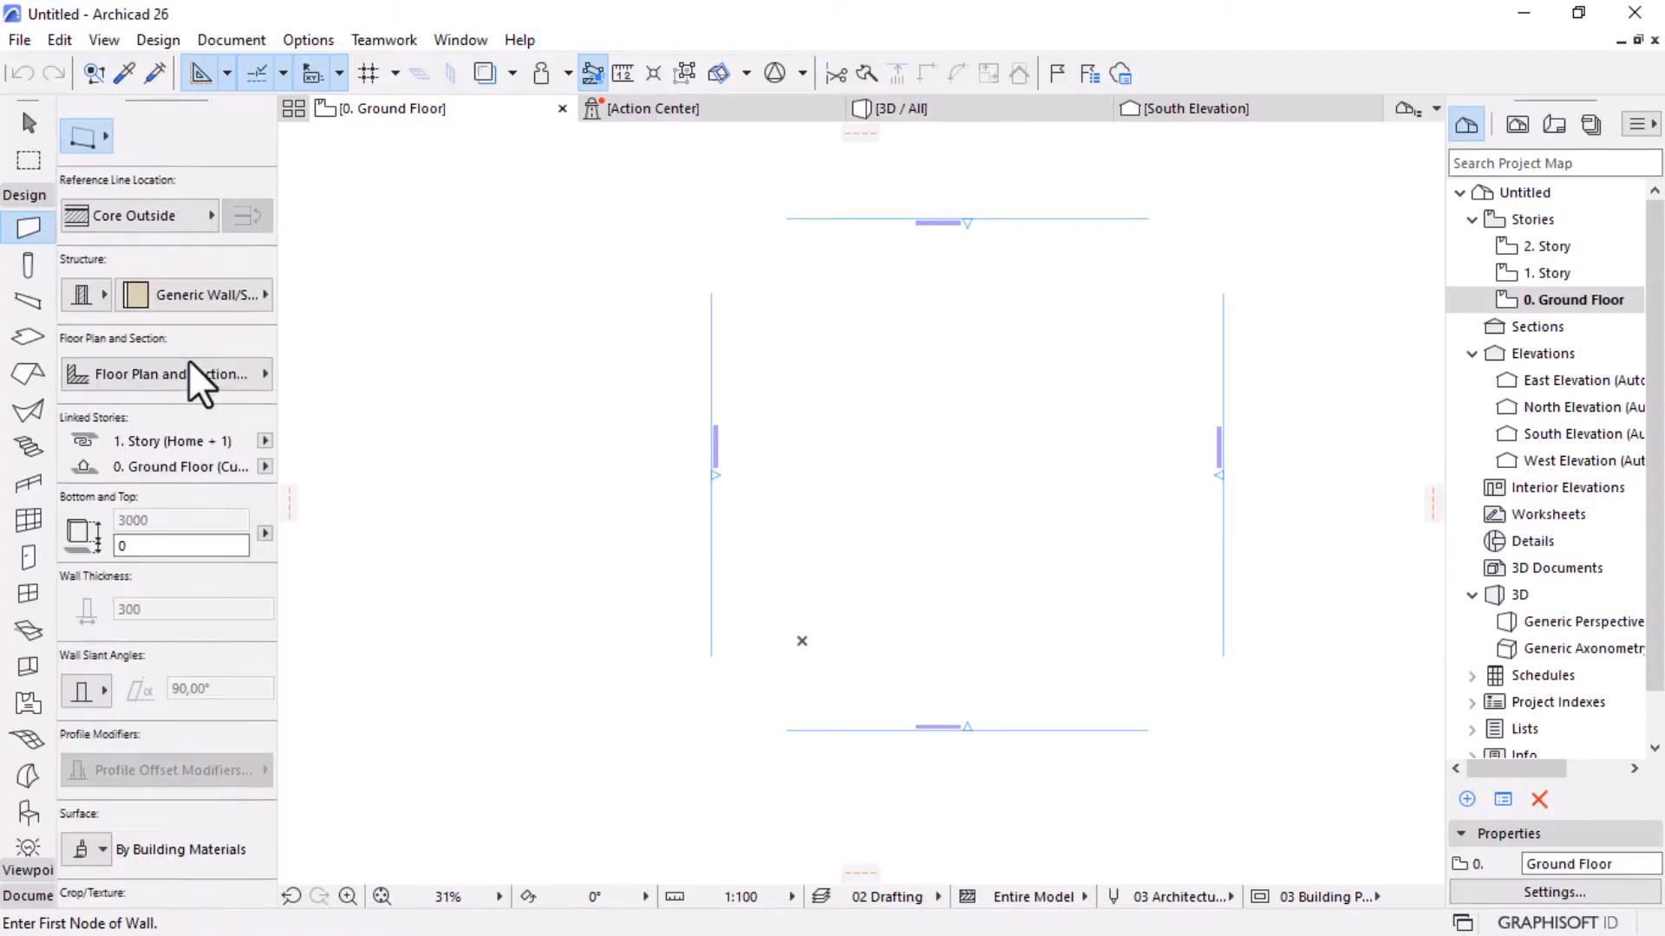
pyautogui.scroll(-8, 189, 362)
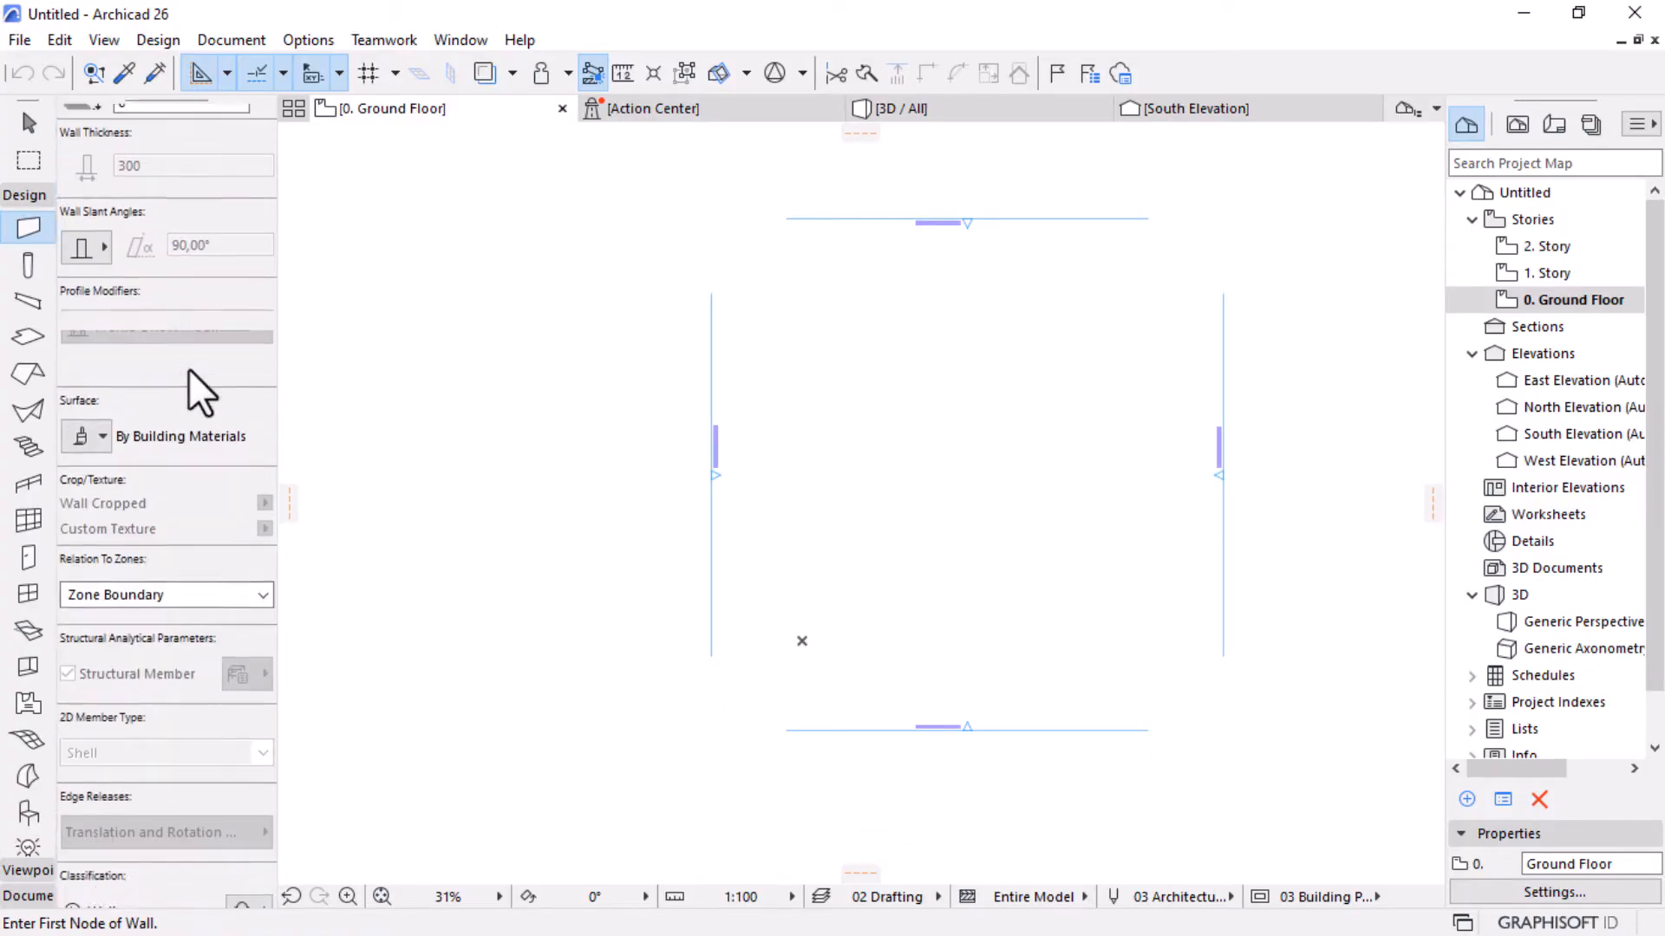
pyautogui.scroll(8, 189, 368)
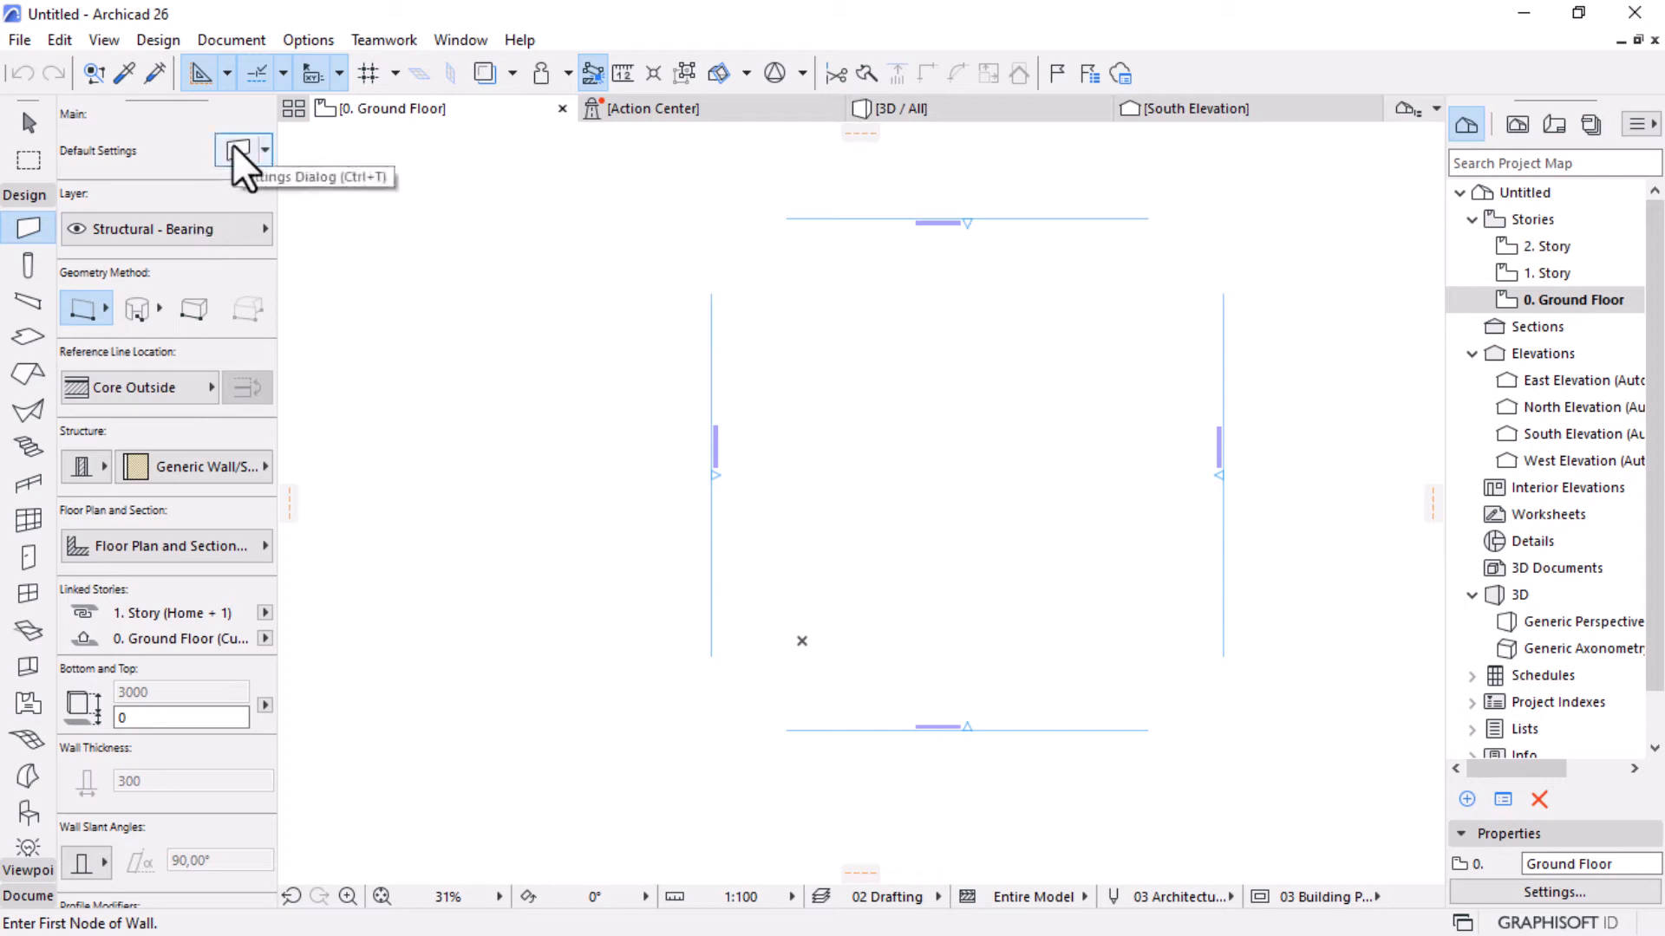
# View the full Wall Default Settings dialog and close it without changing anything.
pyautogui.click(234, 147)
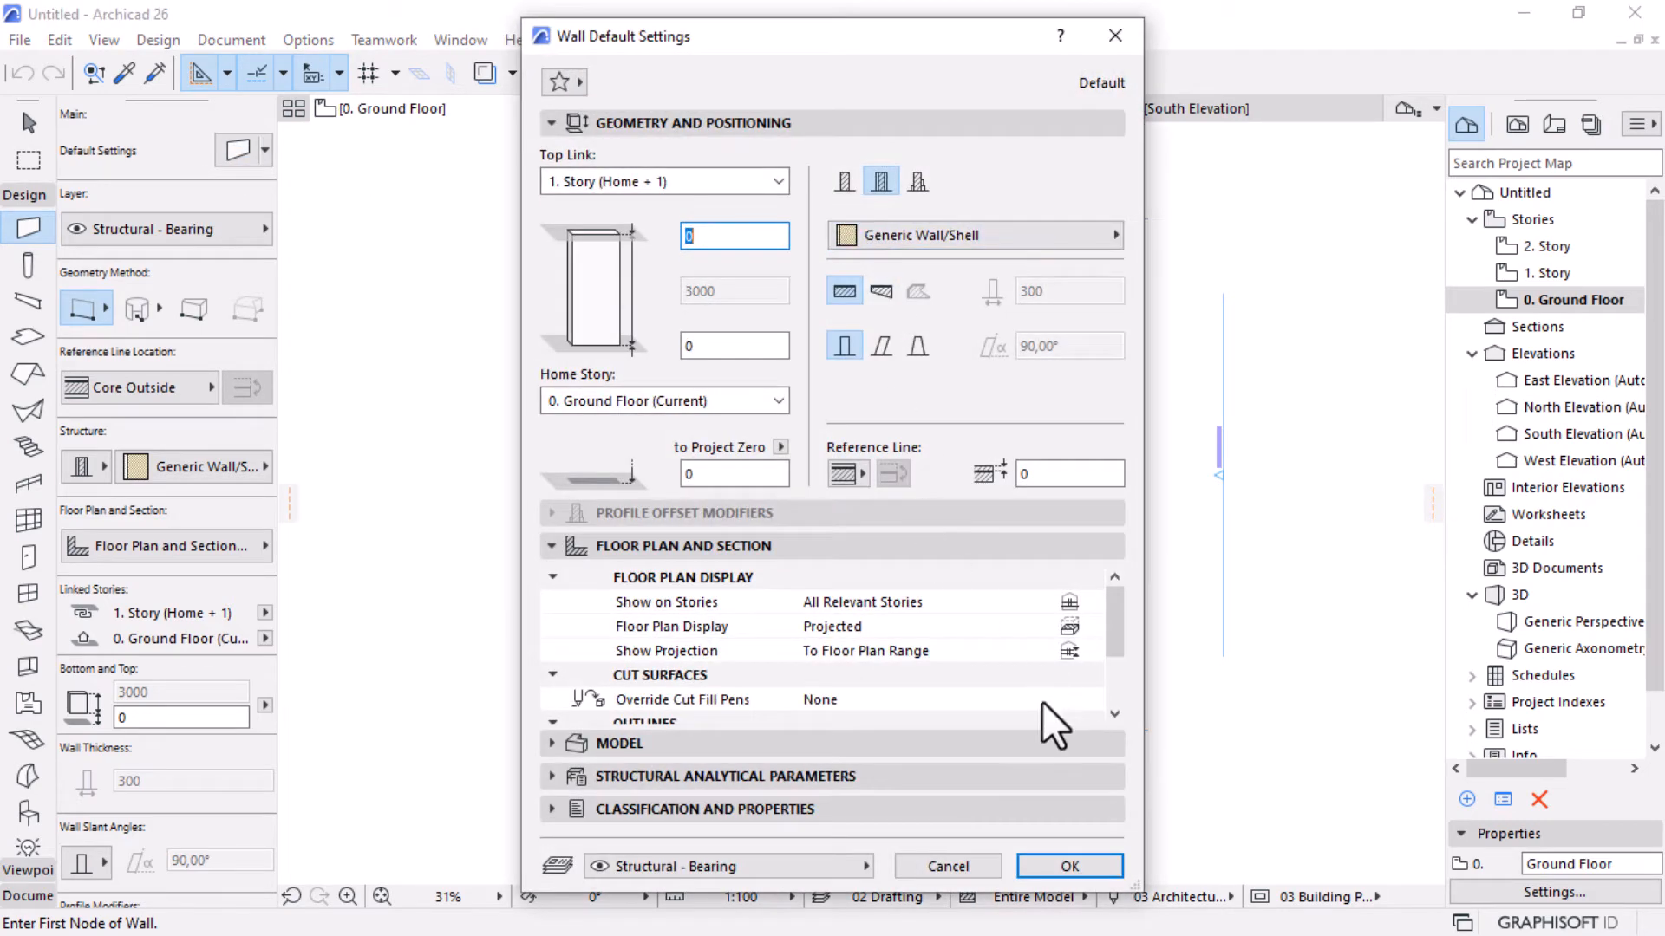
pyautogui.scroll(-4, 1049, 713)
pyautogui.click(1114, 36)
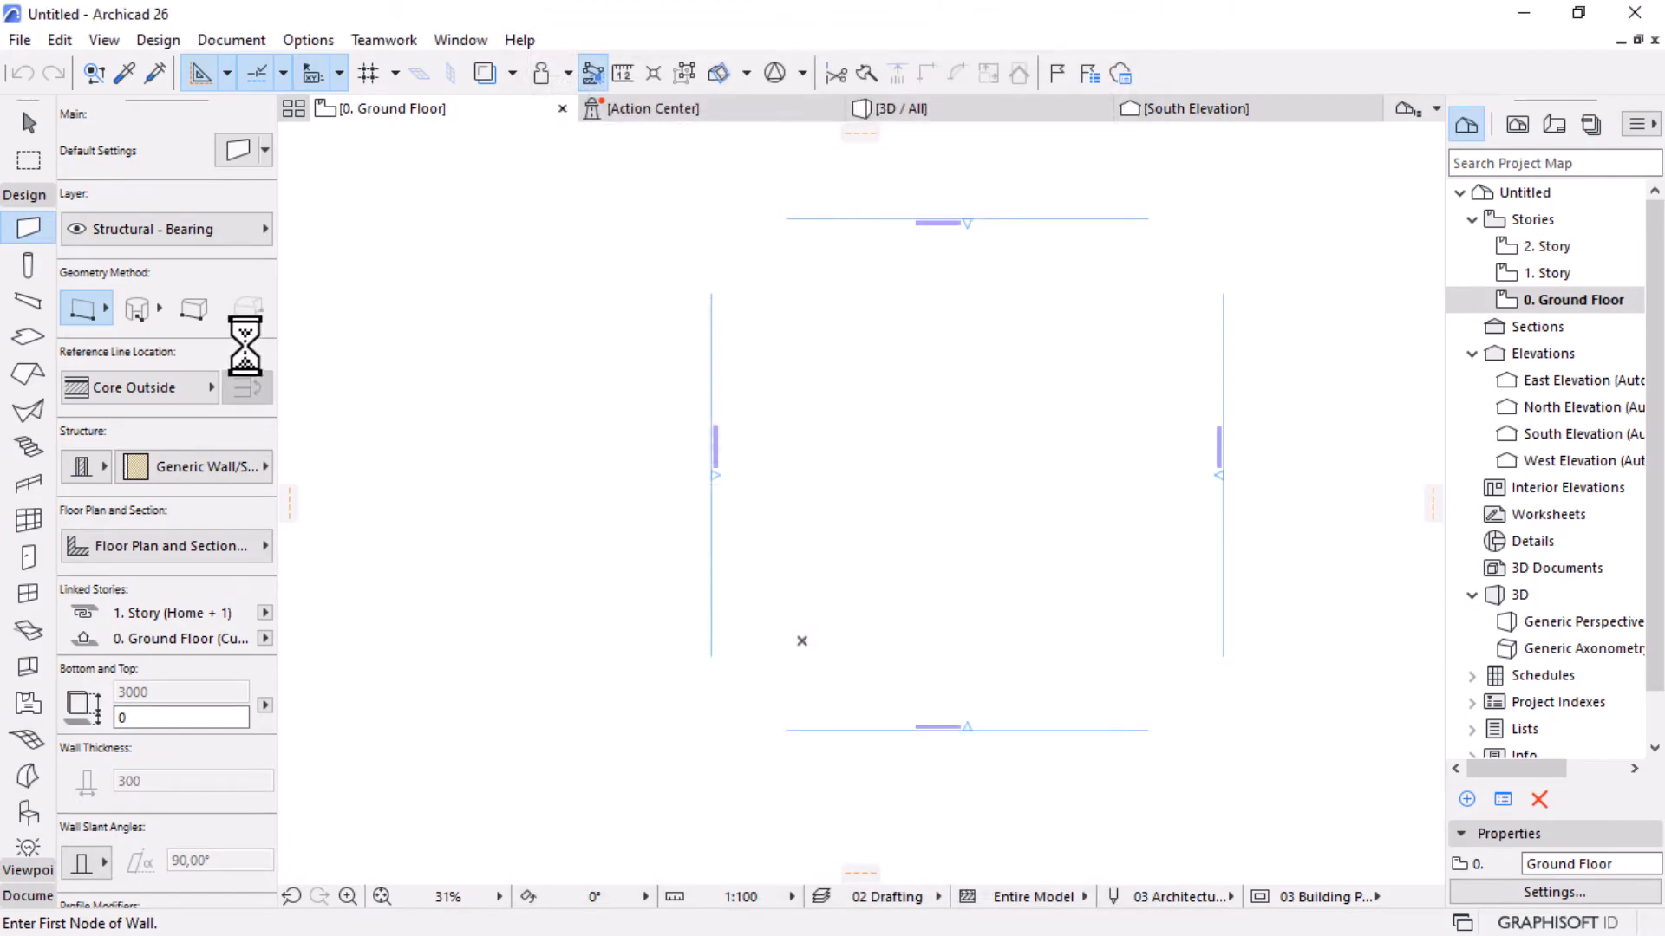
# Widen the docked Info Box slightly so the wall settings have more room beside the floor plan.
pyautogui.scroll(-6, 205, 356)
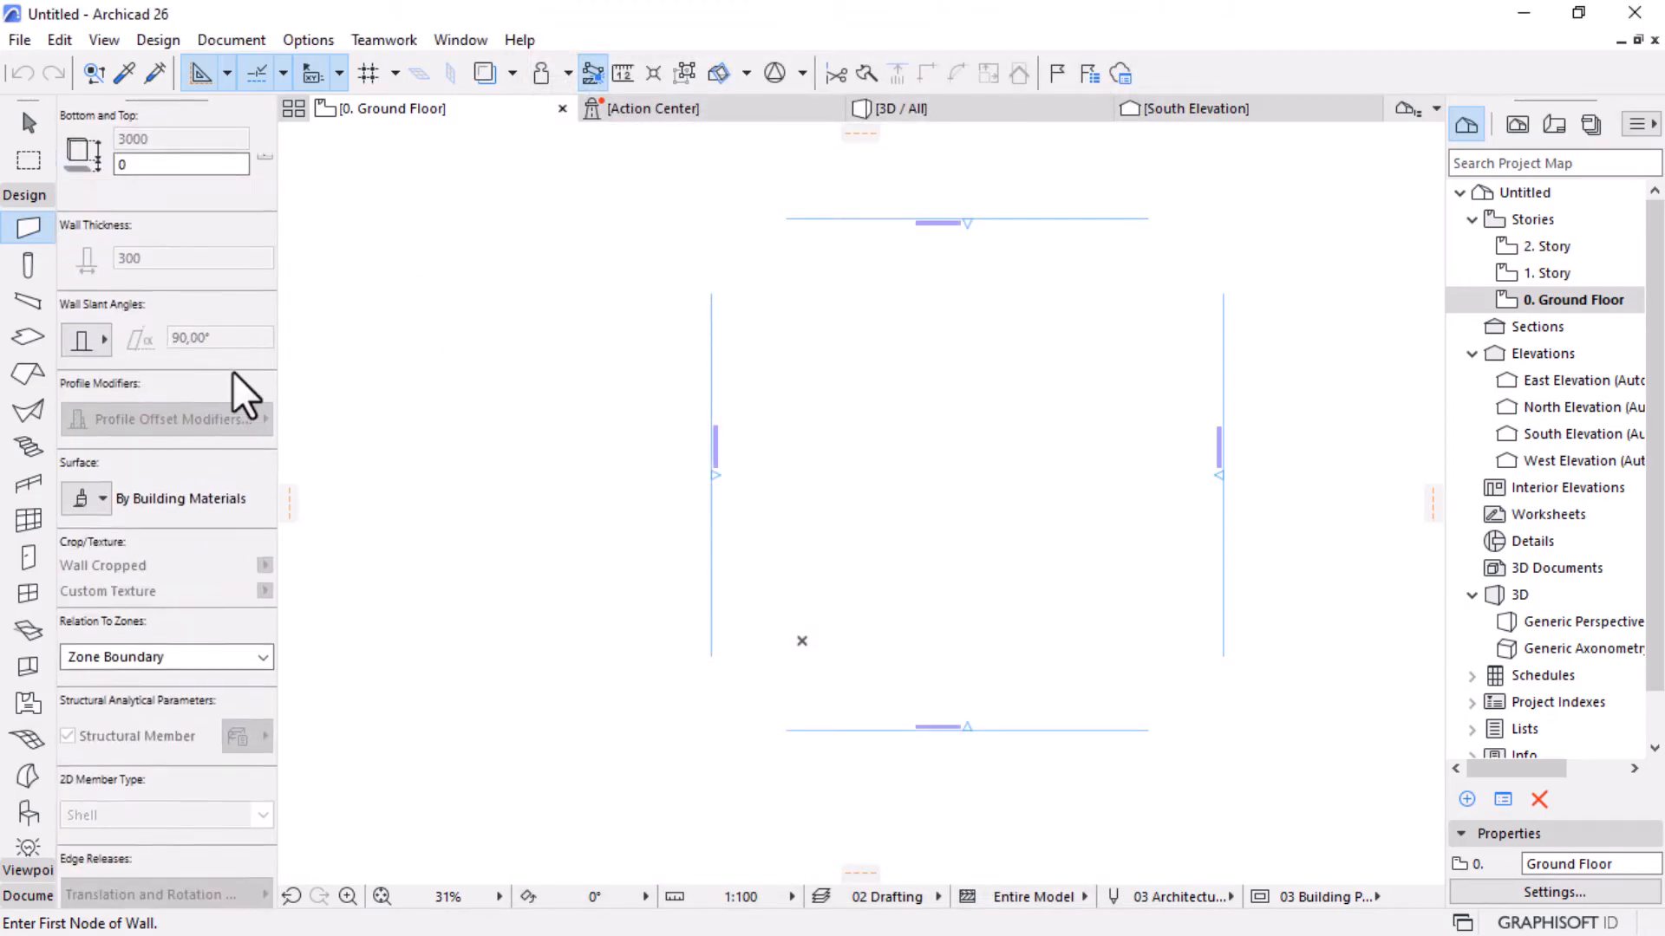
pyautogui.scroll(-3, 215, 304)
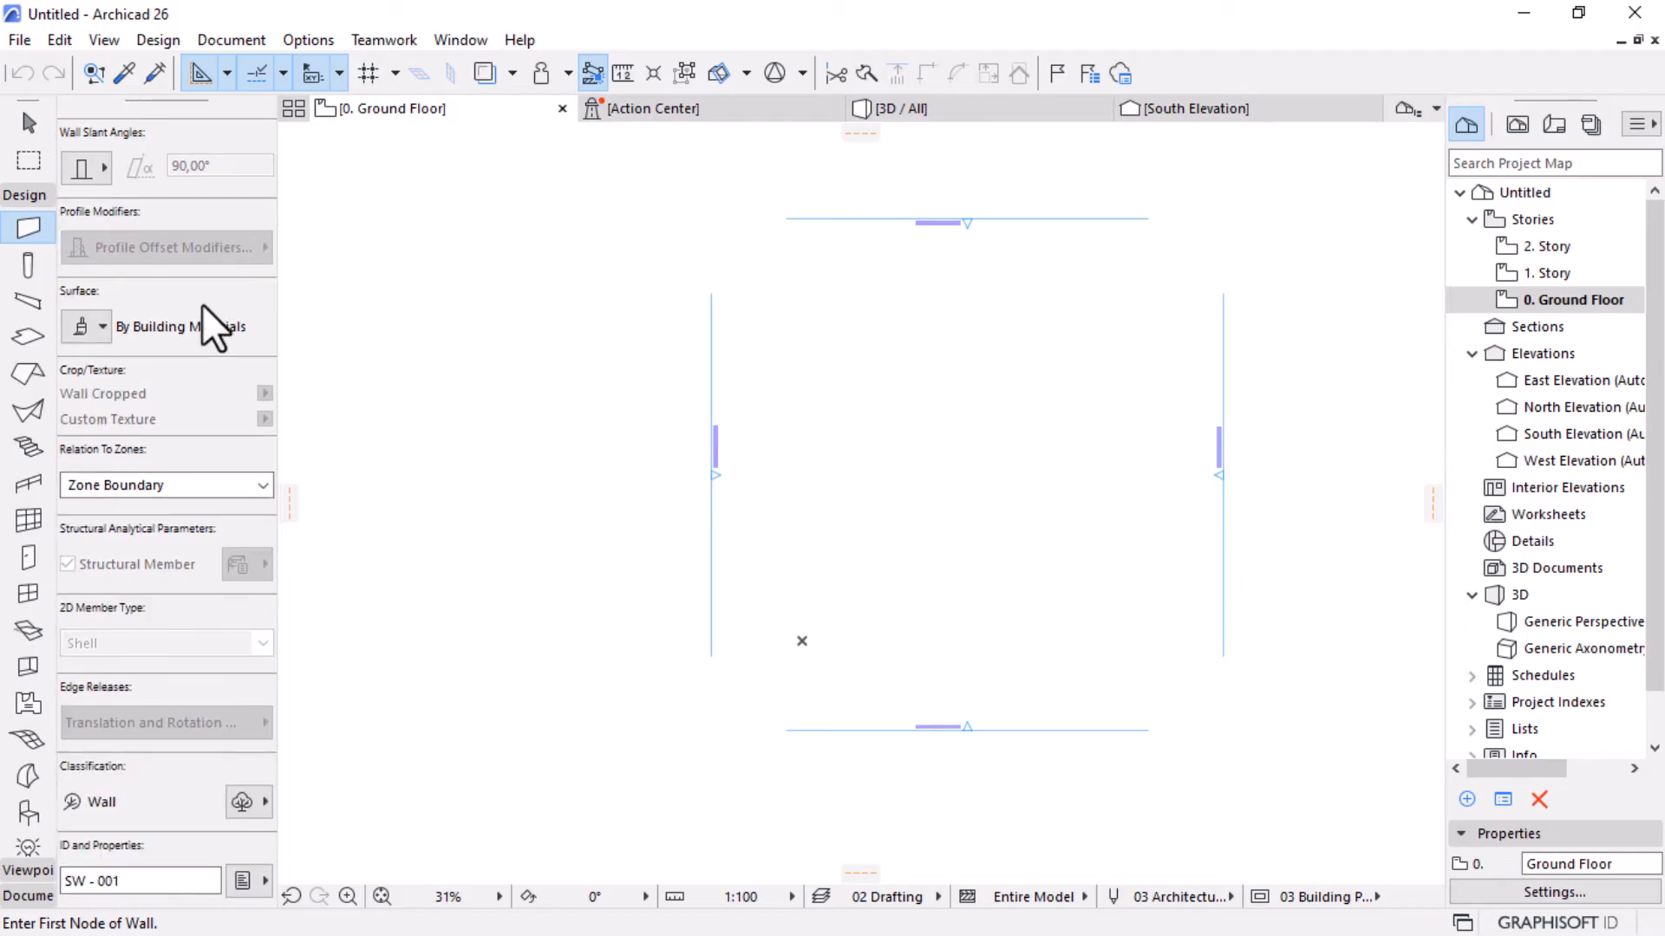
pyautogui.scroll(3, 213, 328)
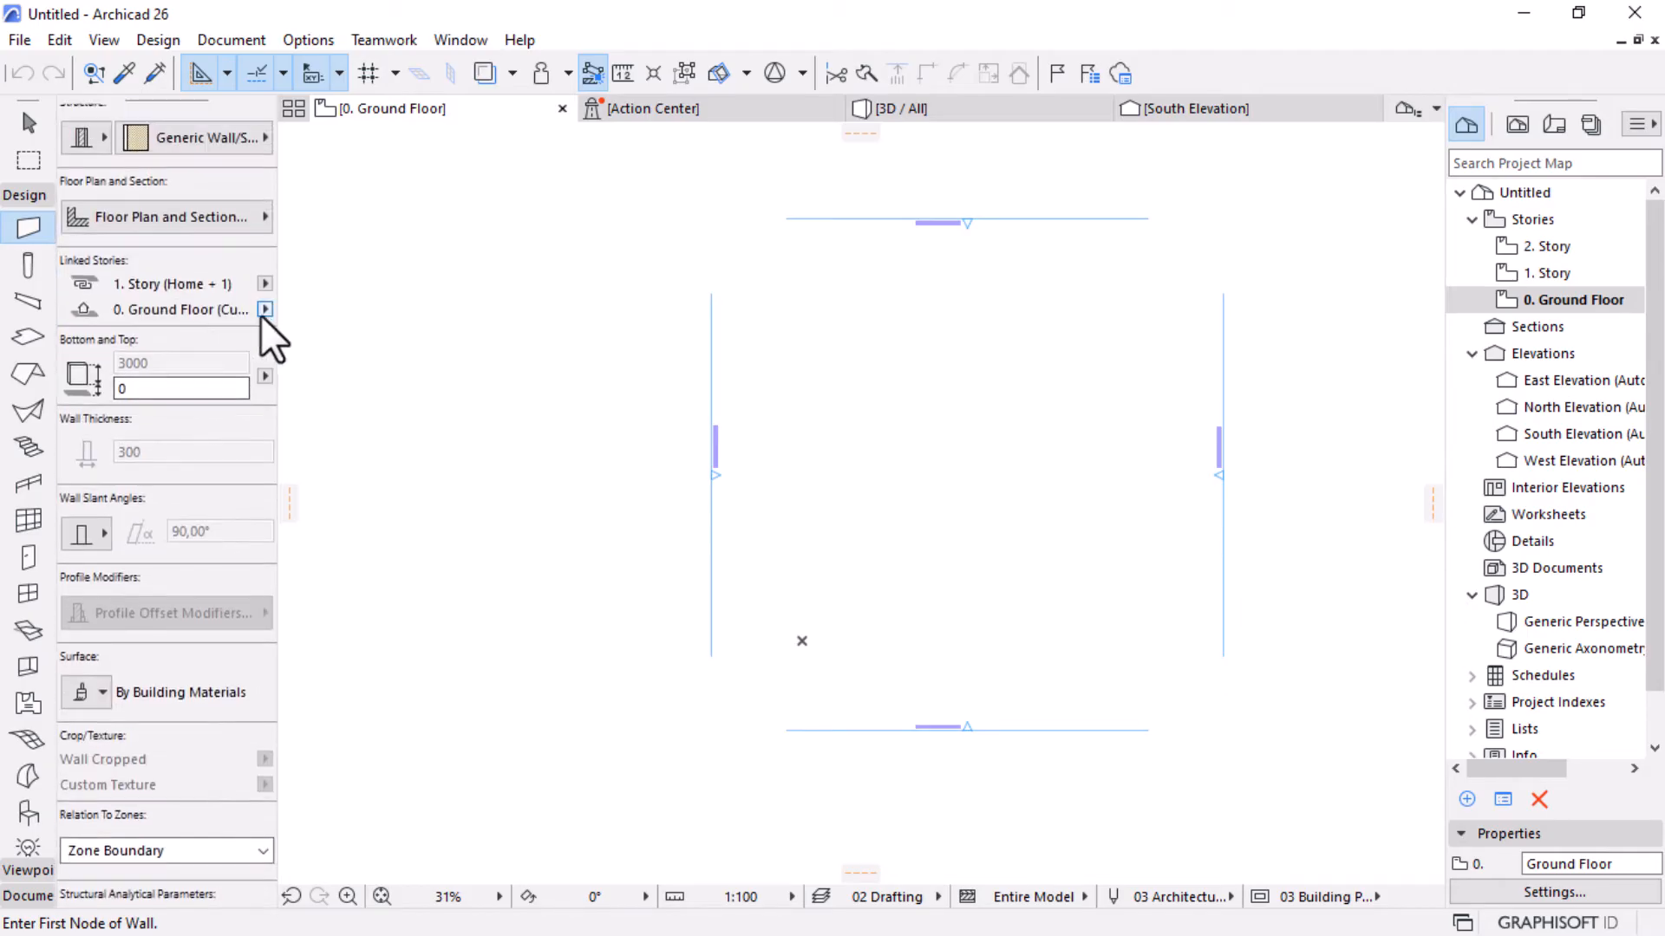
pyautogui.moveTo(276, 331); pyautogui.dragTo(324, 168)
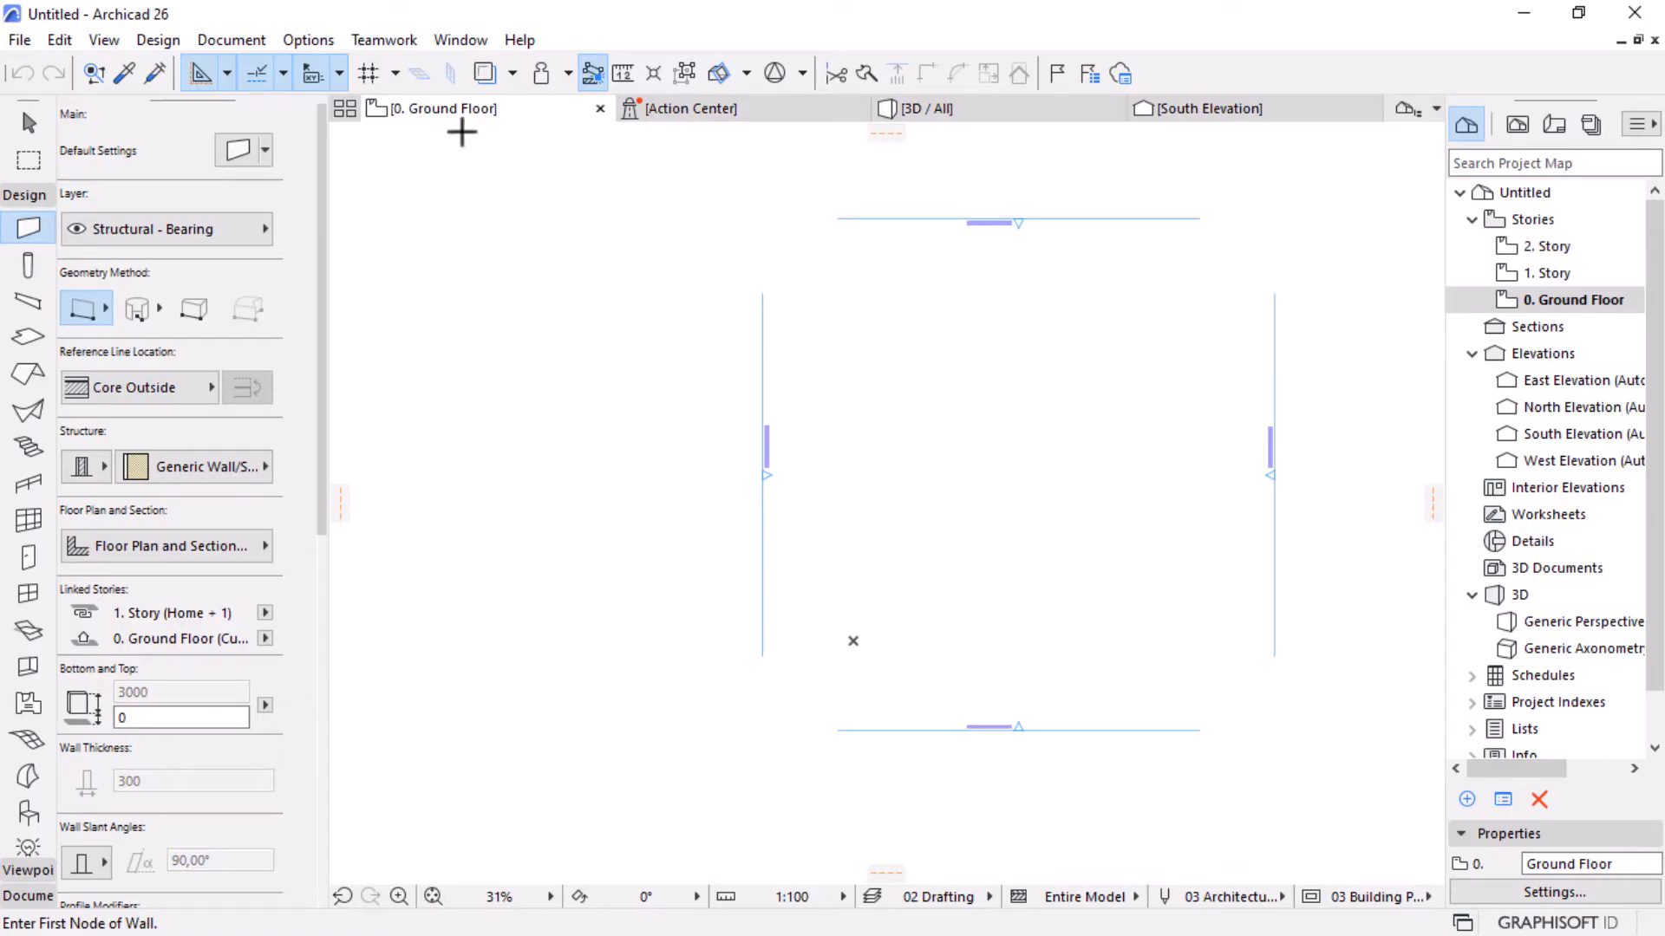
# Set the angle unit to decimal degrees in the project's working units and accept the settings.
pyautogui.click(308, 41)
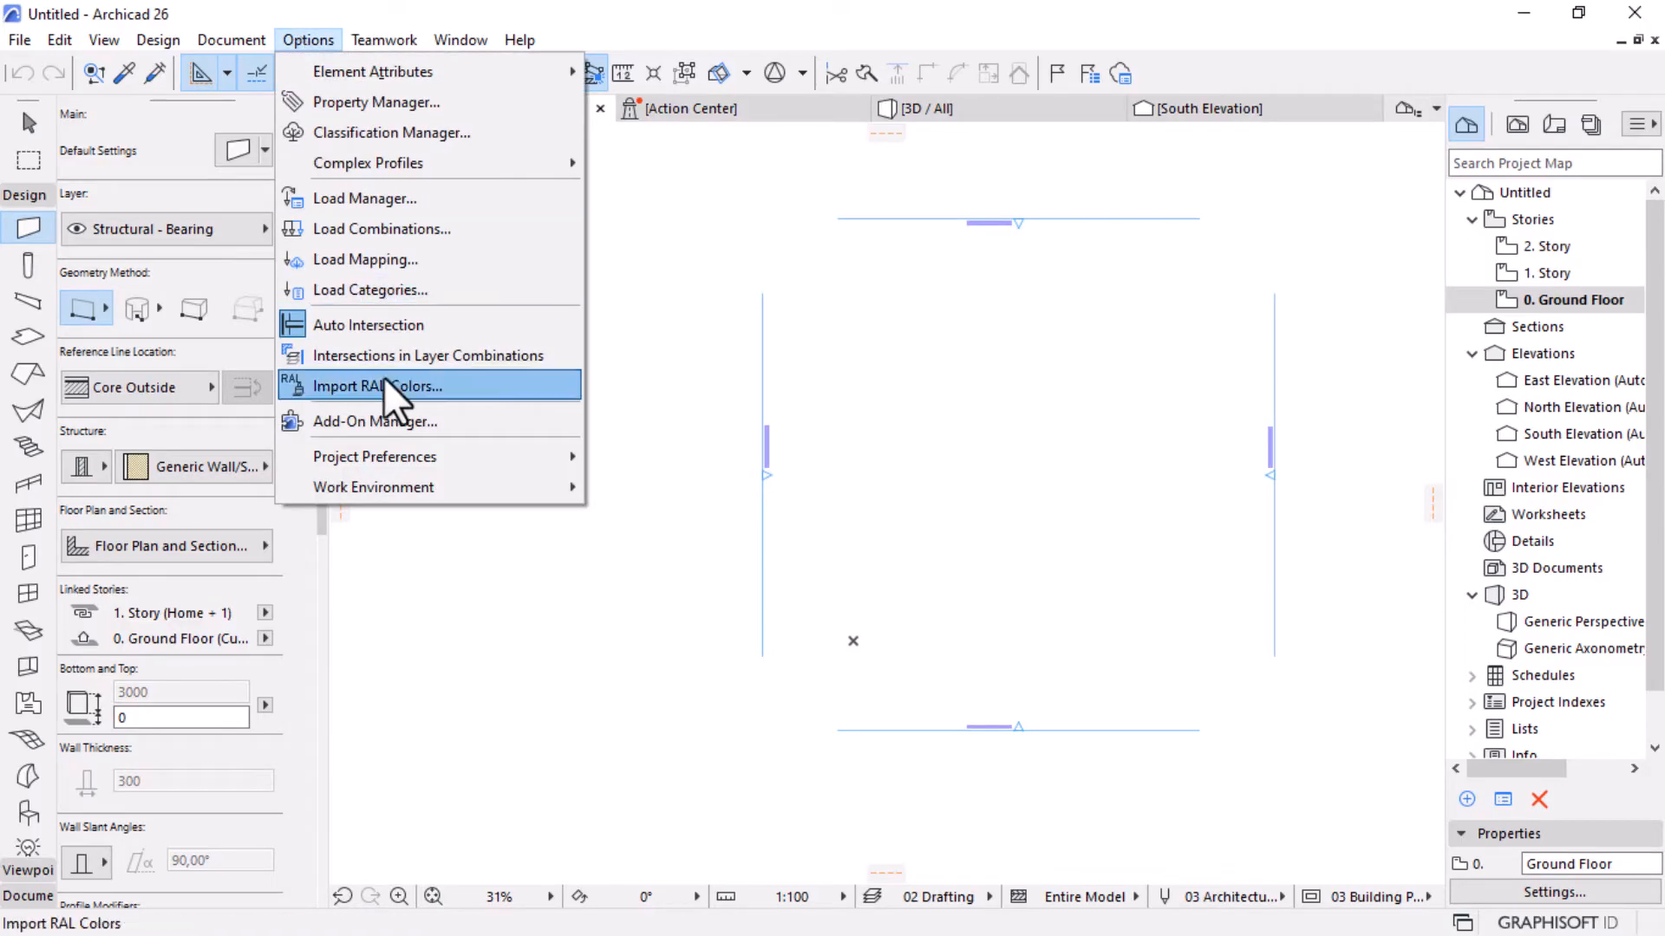
pyautogui.moveTo(401, 465)
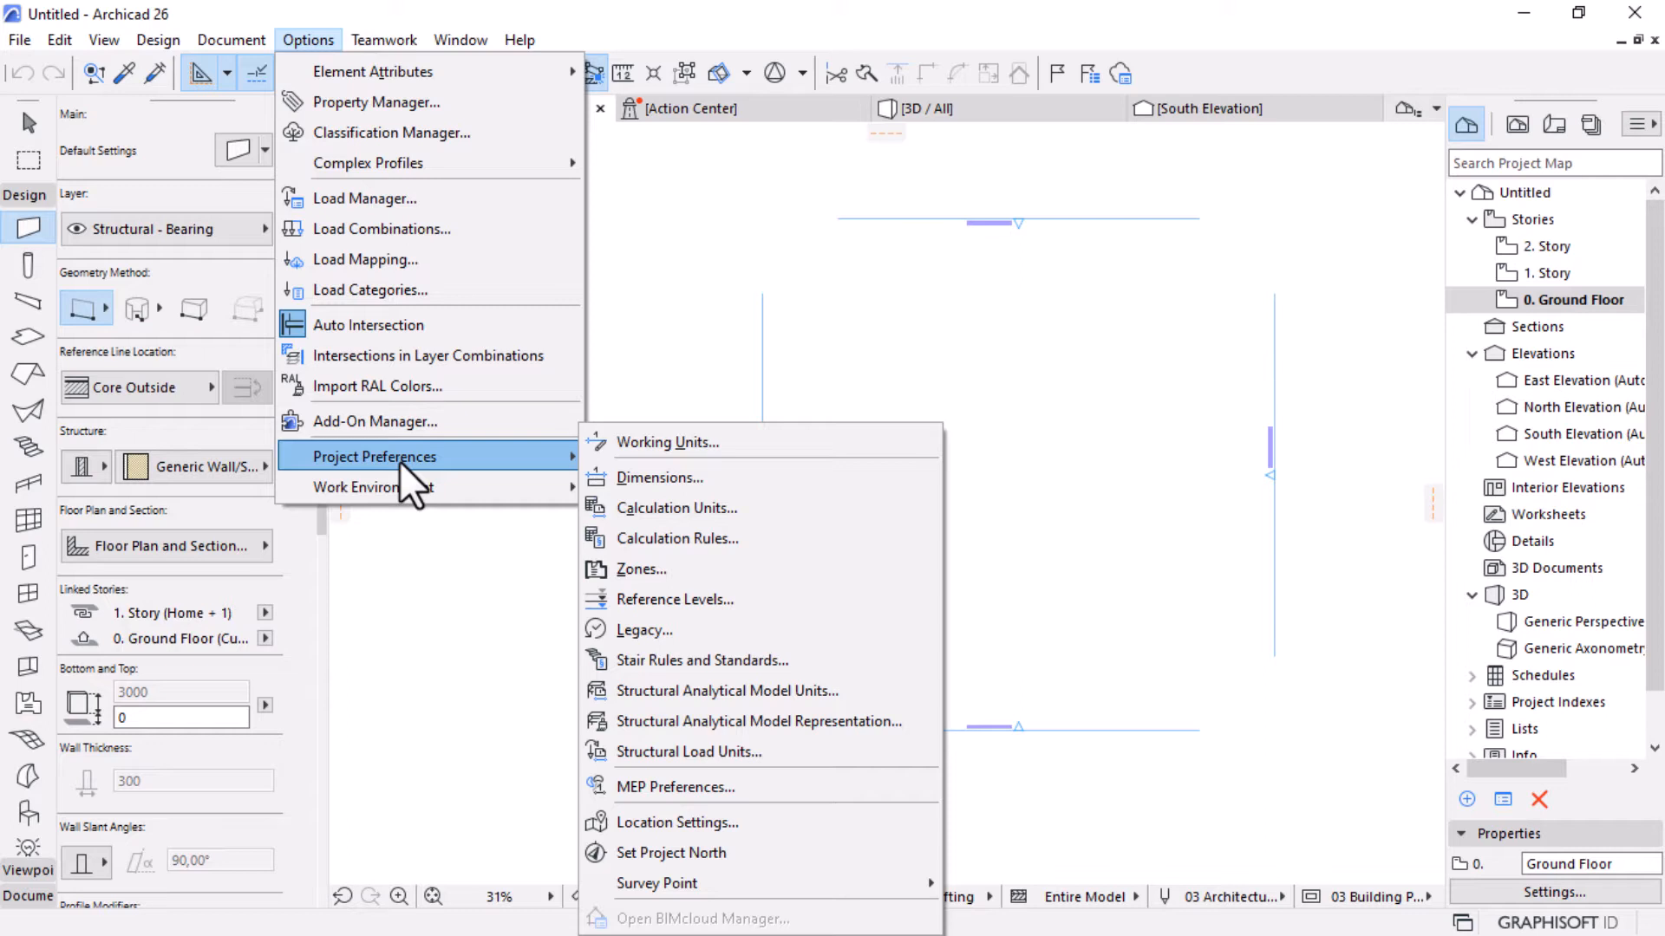
pyautogui.click(738, 447)
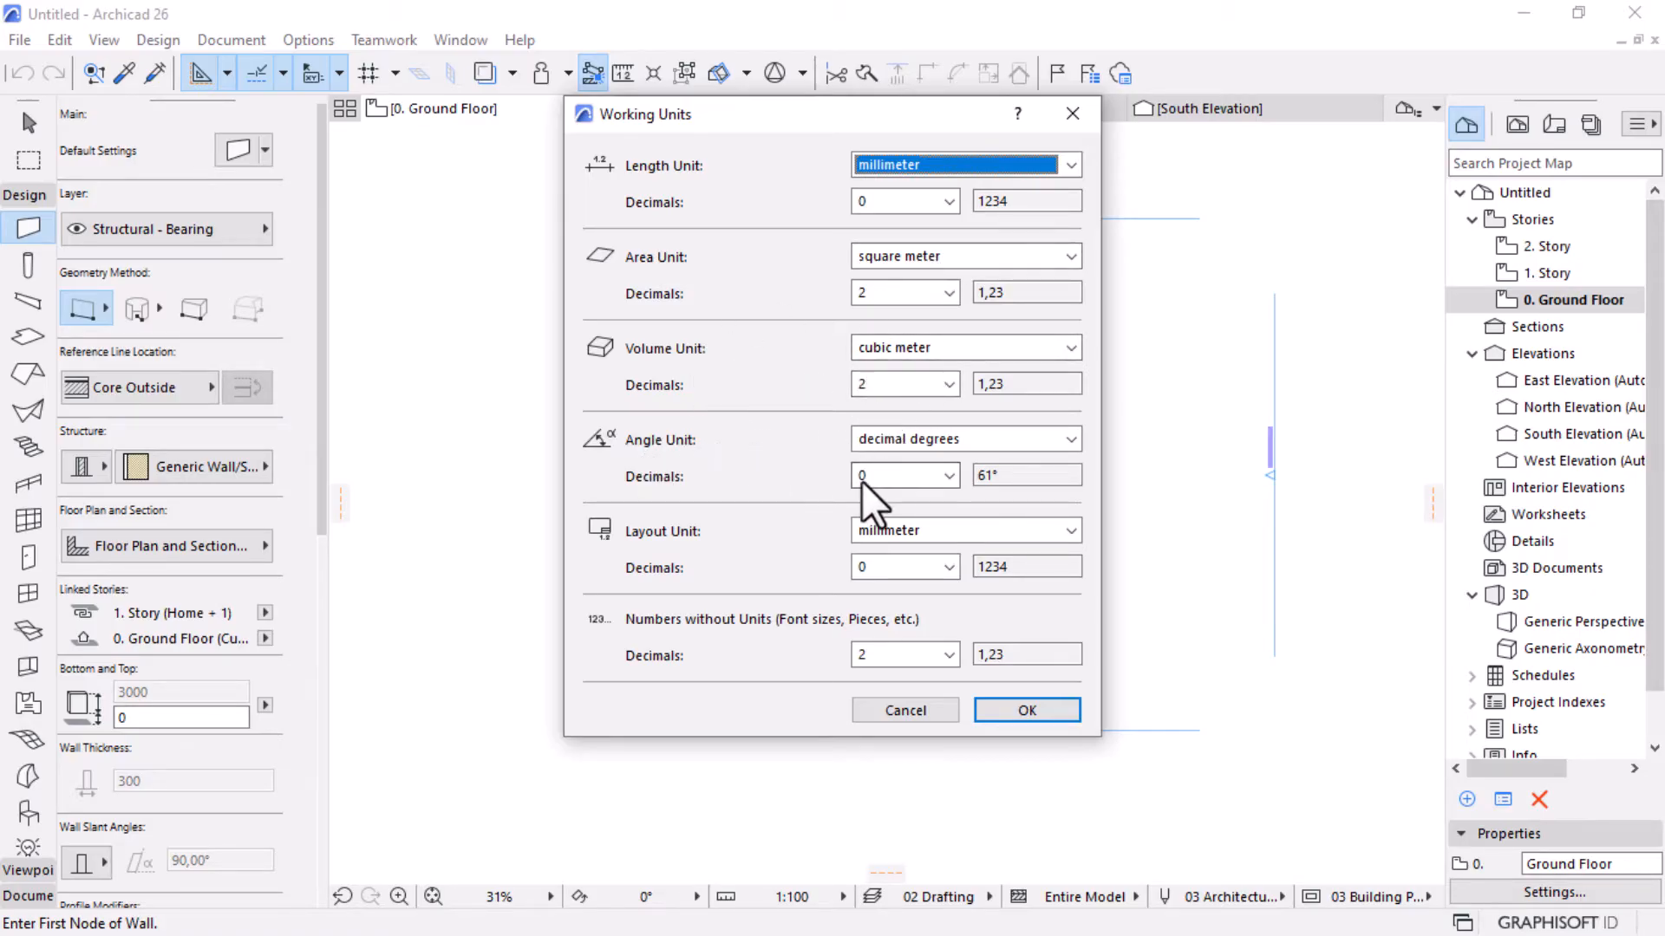
pyautogui.click(910, 440)
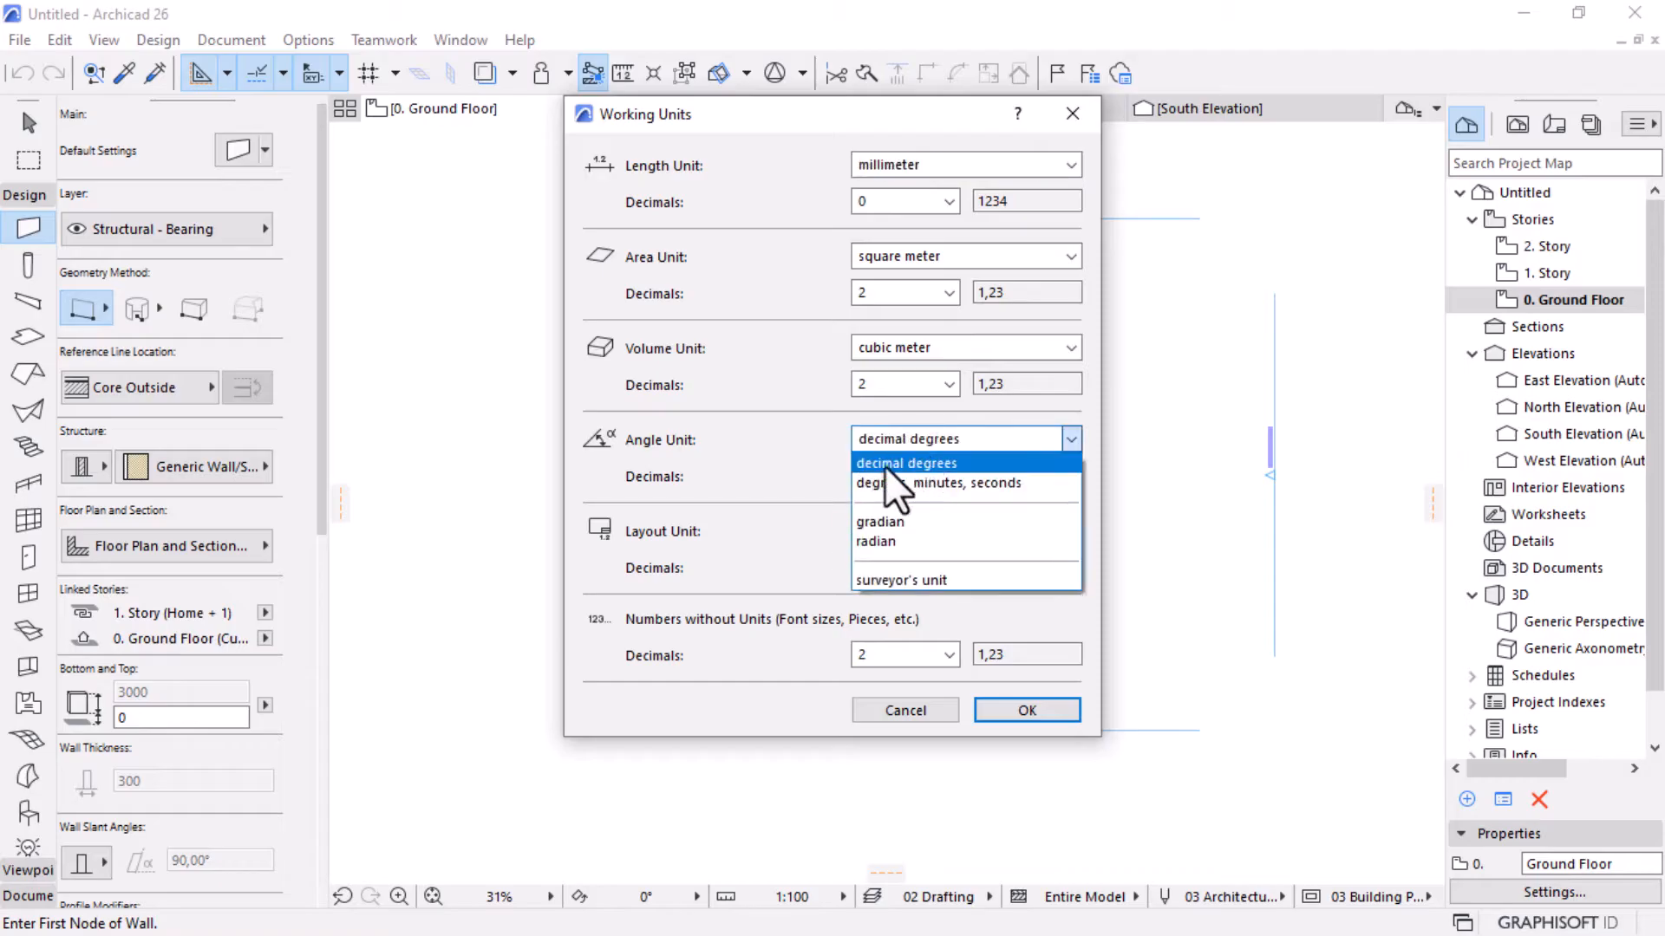
pyautogui.click(910, 463)
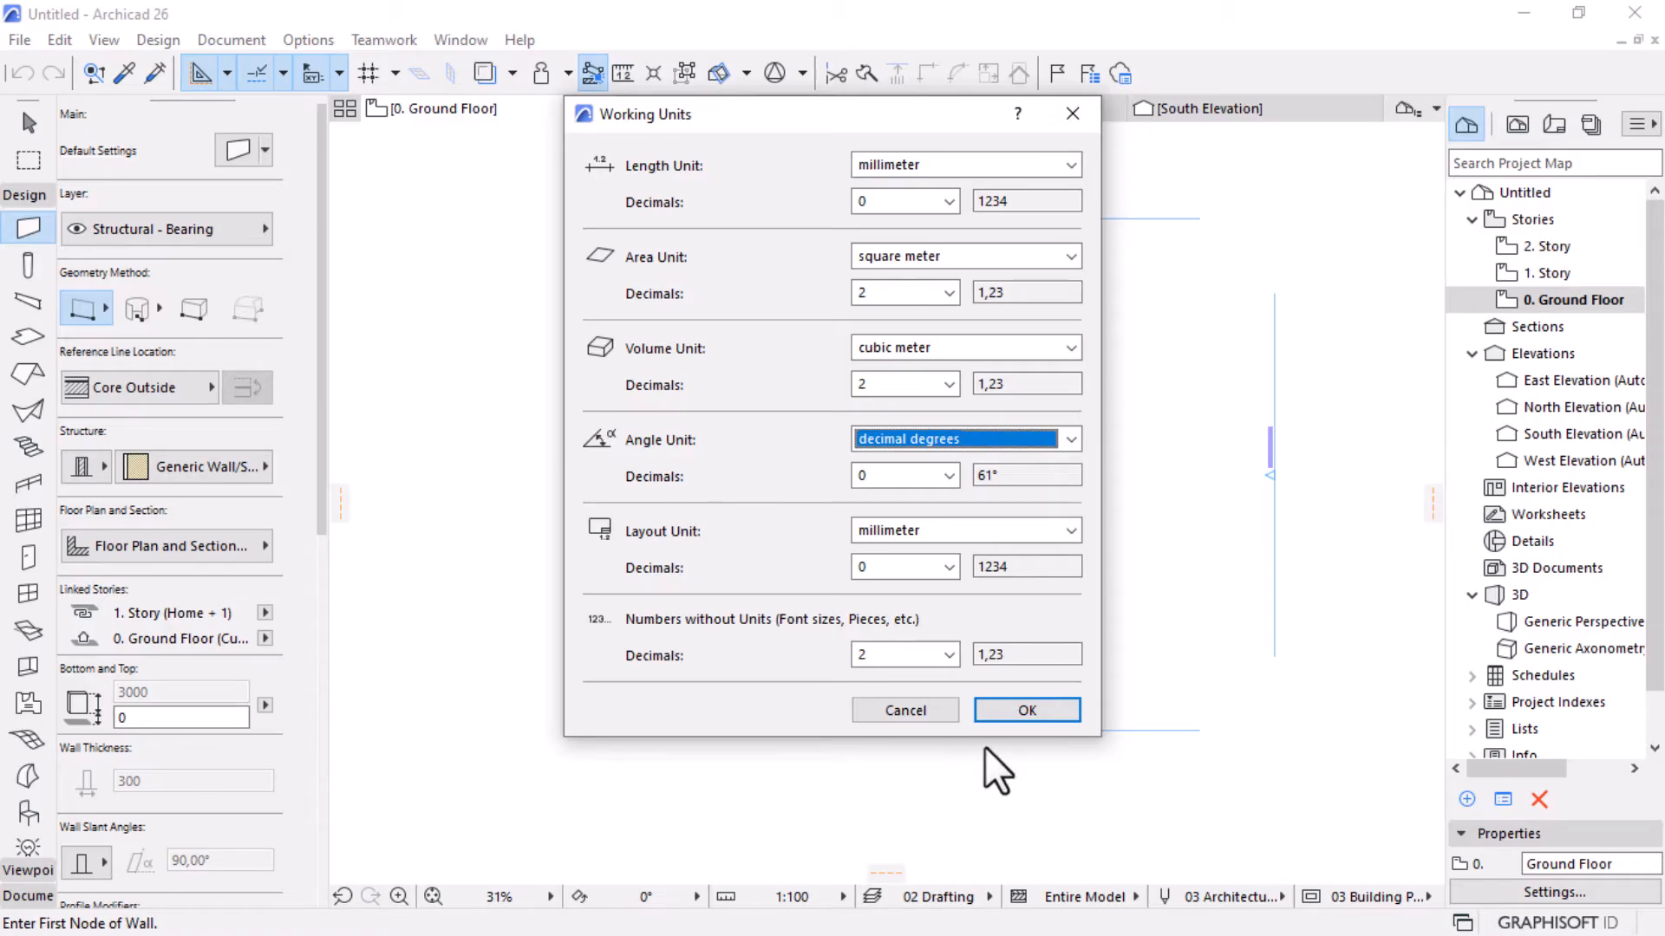
pyautogui.click(1038, 714)
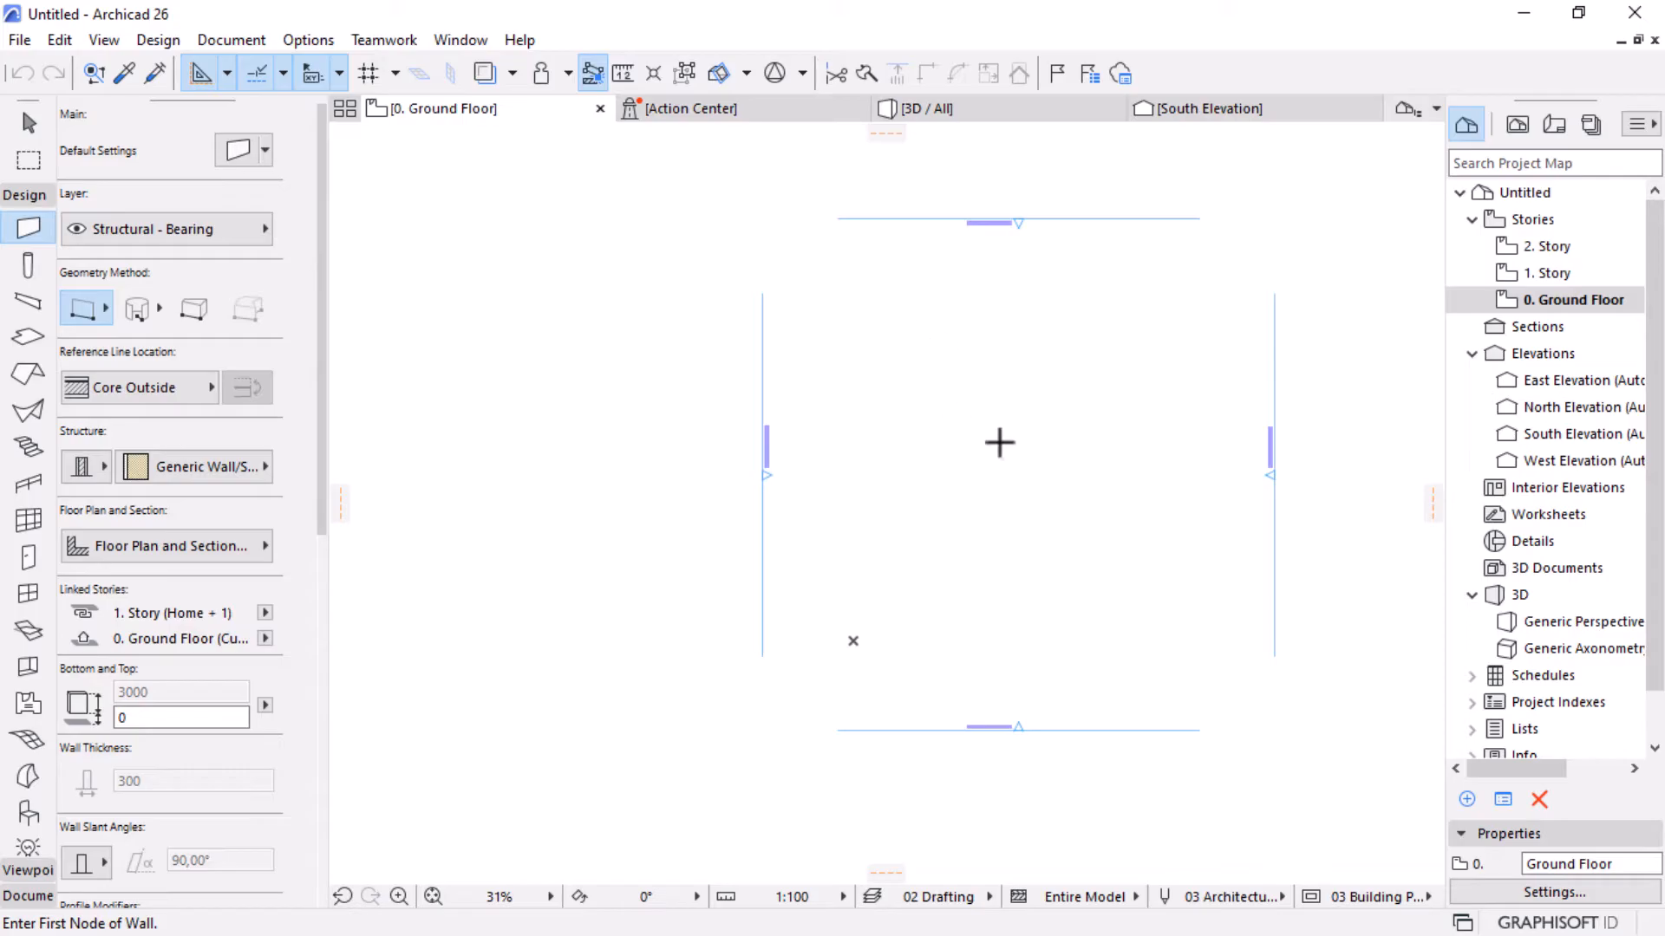
# Set the project north to point straight down at 270°, placing the vector's origin left of the elevation markers.
pyautogui.click(303, 42)
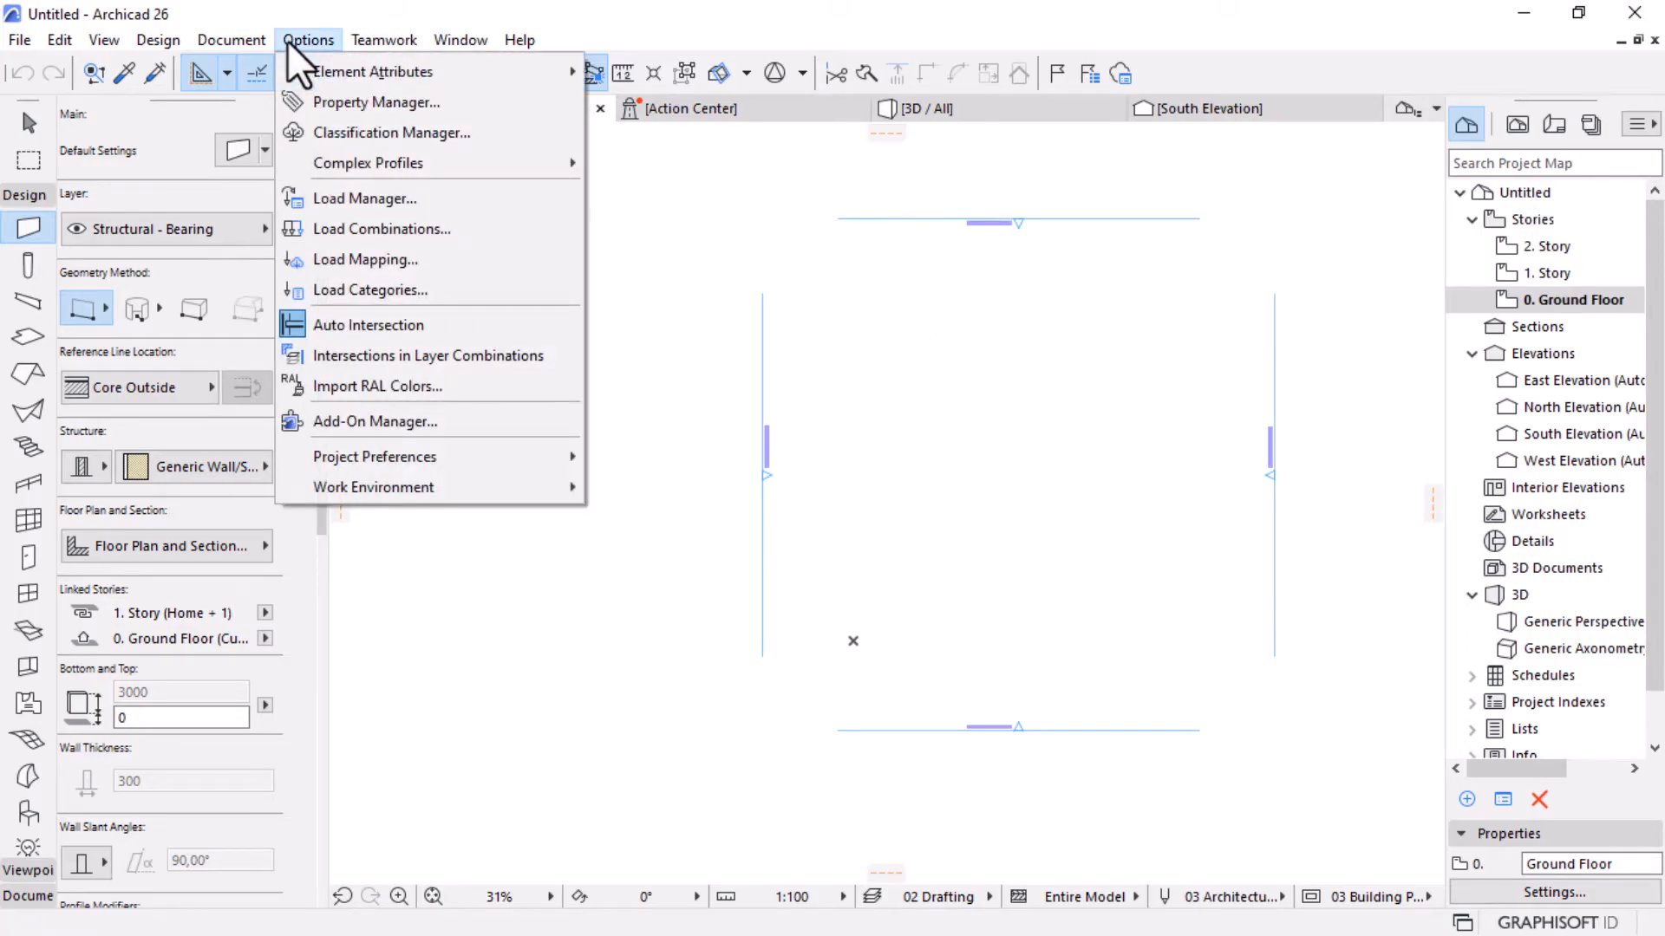
pyautogui.moveTo(368, 460)
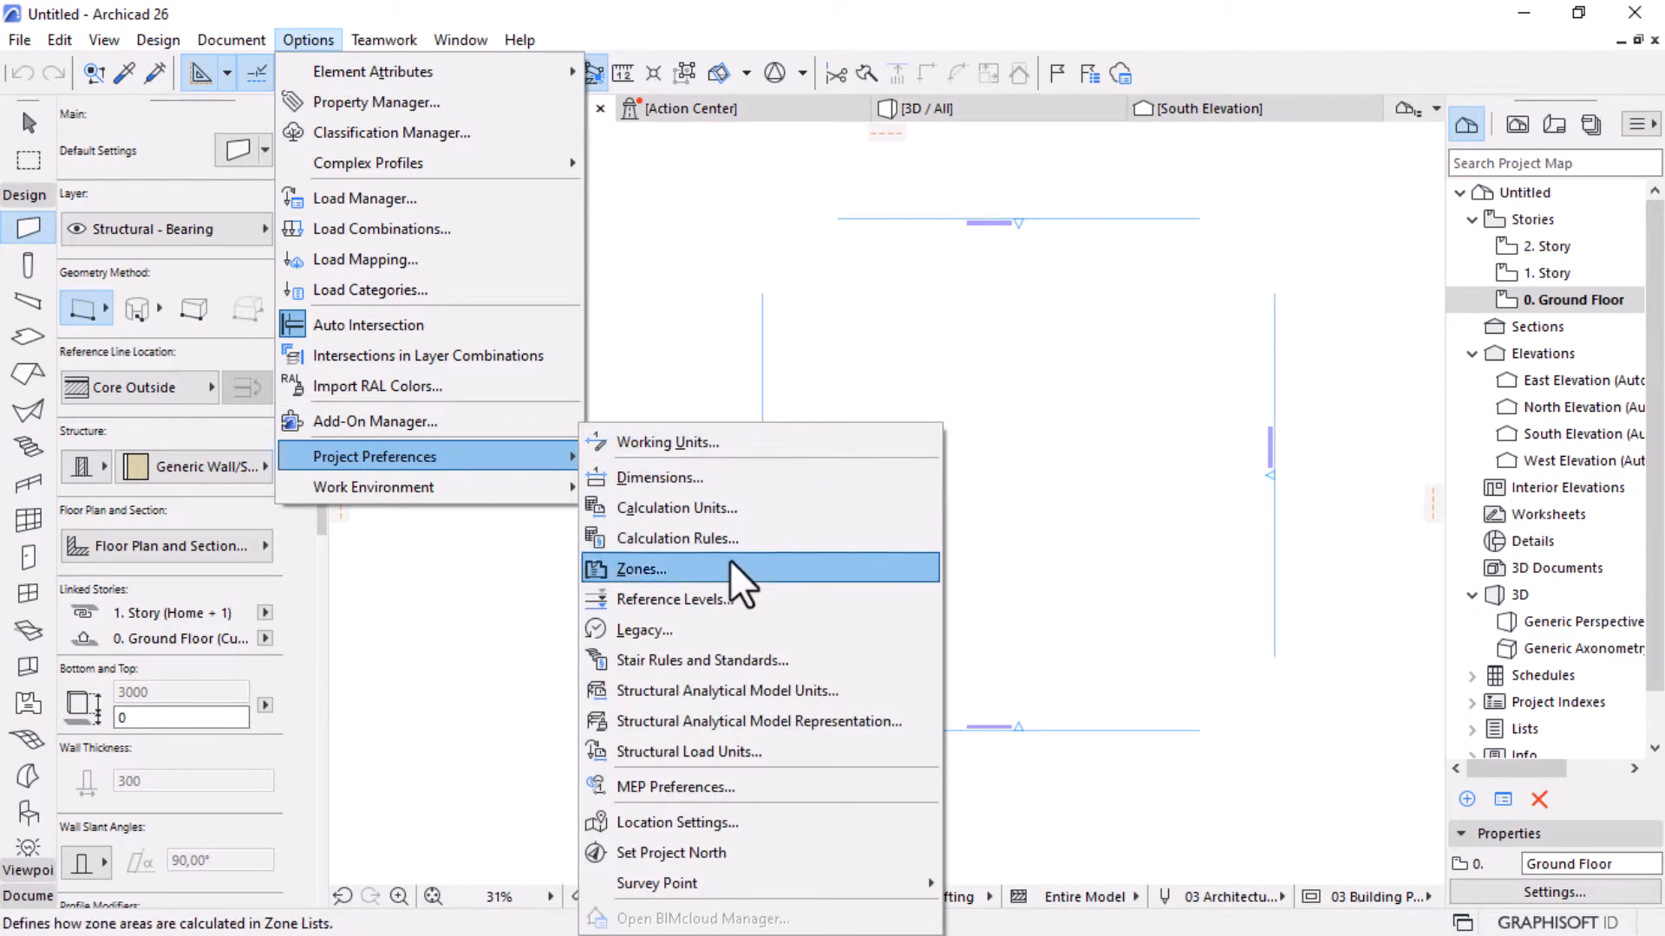
pyautogui.click(738, 853)
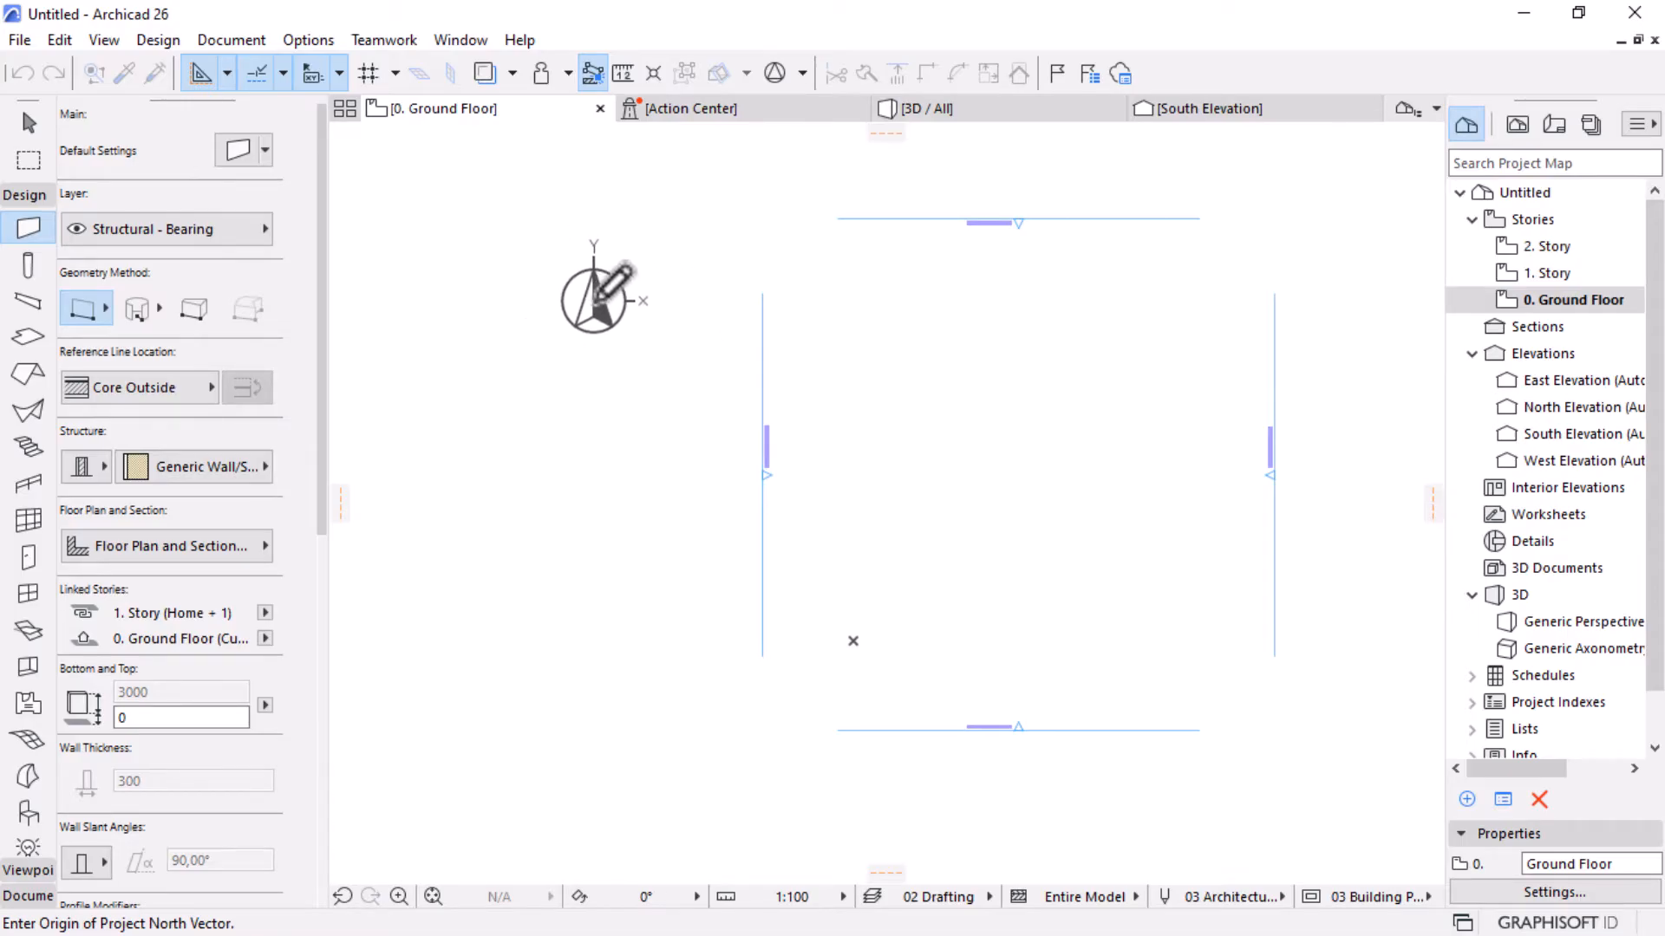
pyautogui.click(593, 300)
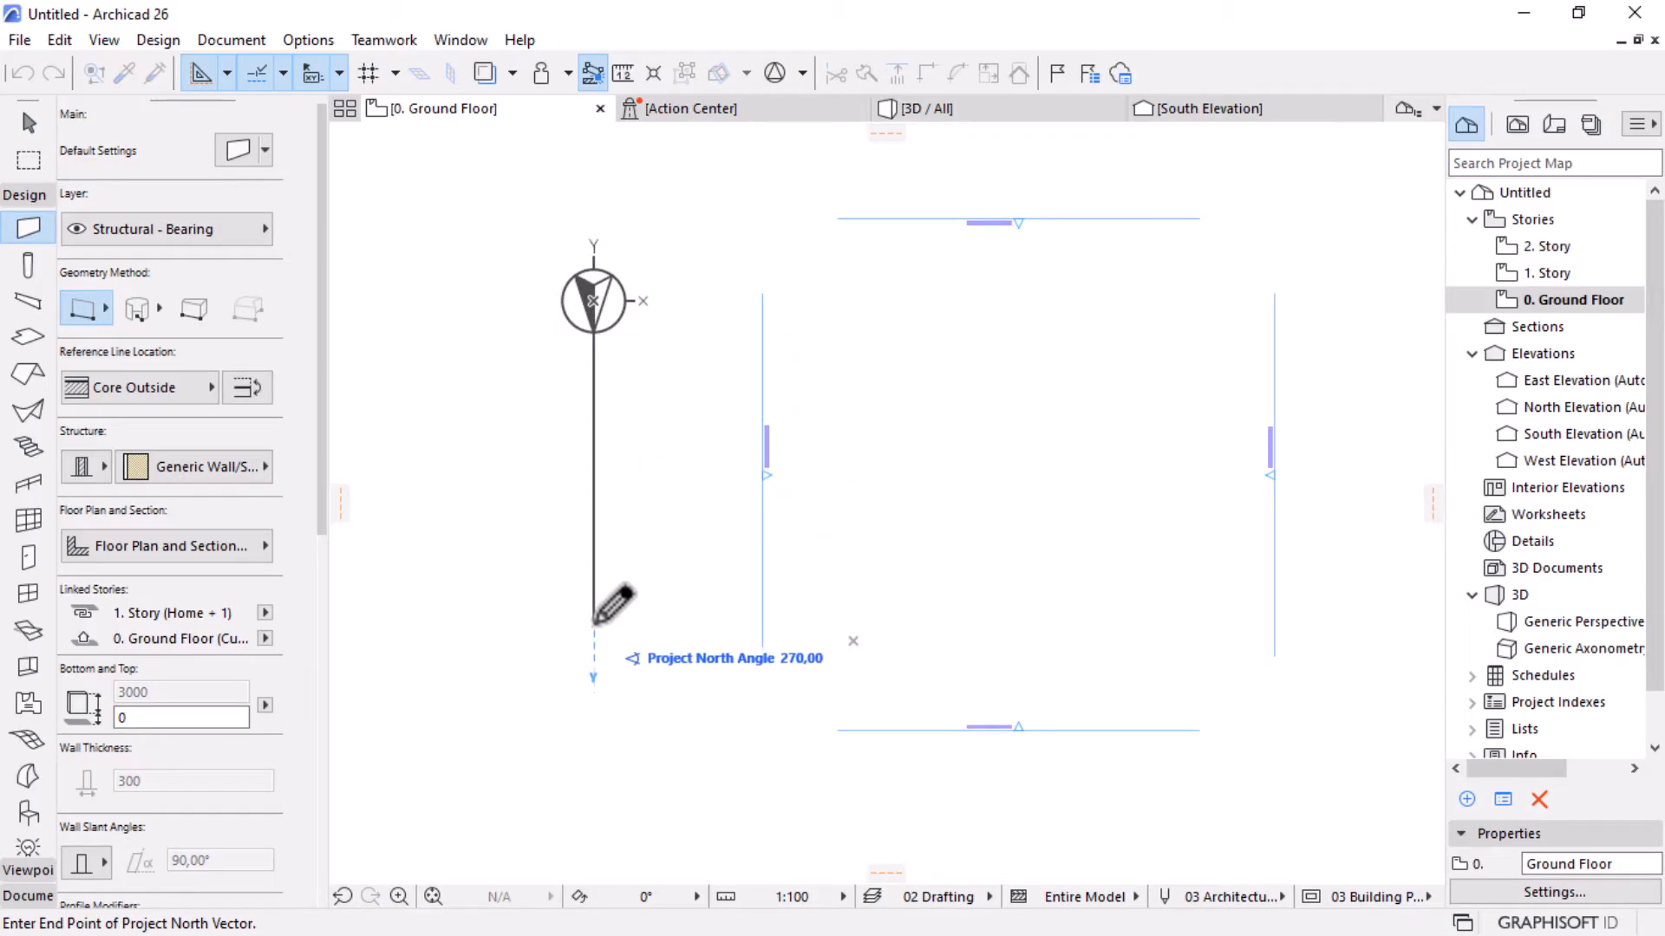
pyautogui.click(594, 622)
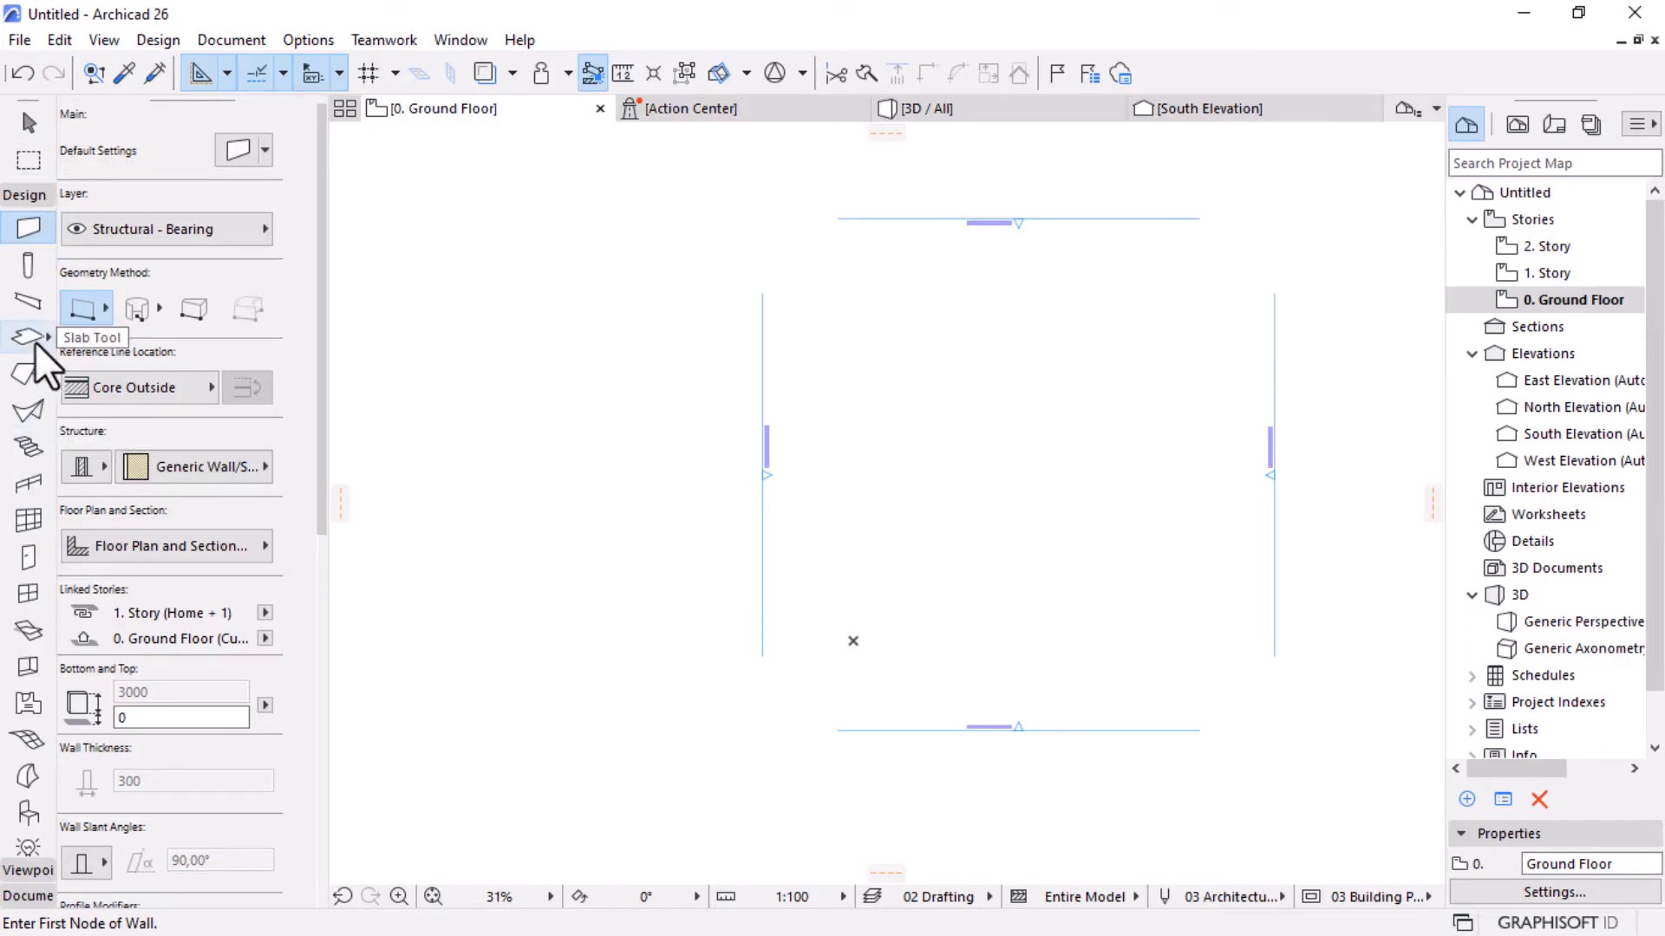
# Search the object library for "north" and choose North Symbol 26 as the default object.
pyautogui.scroll(-3, 29, 368)
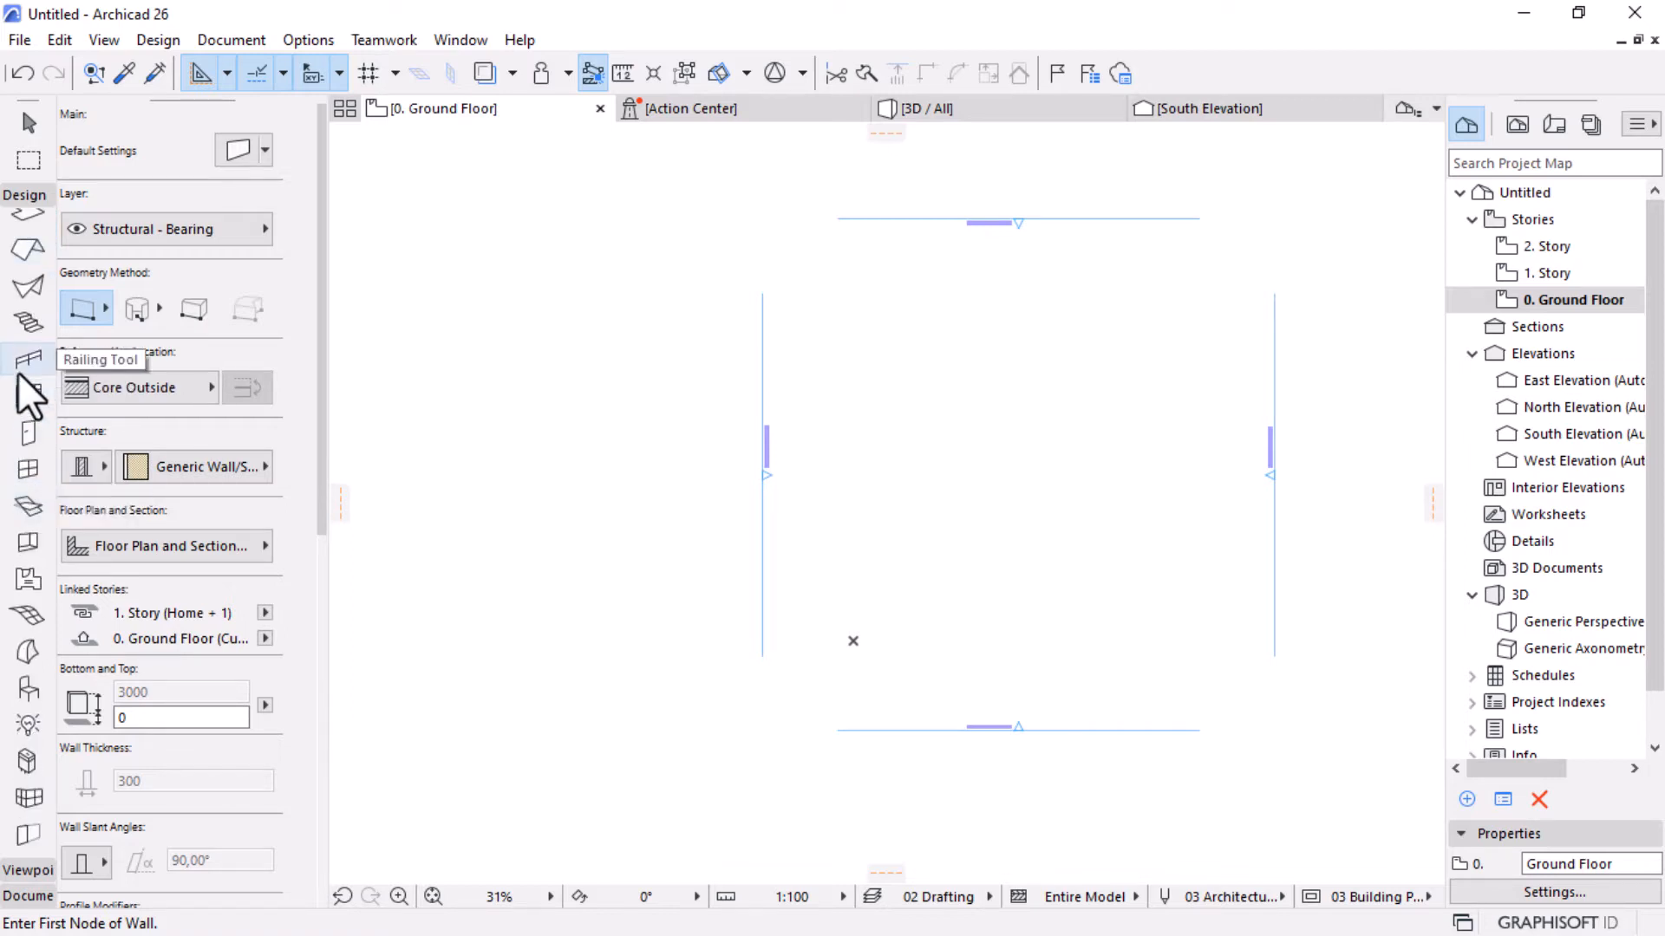
pyautogui.click(27, 689)
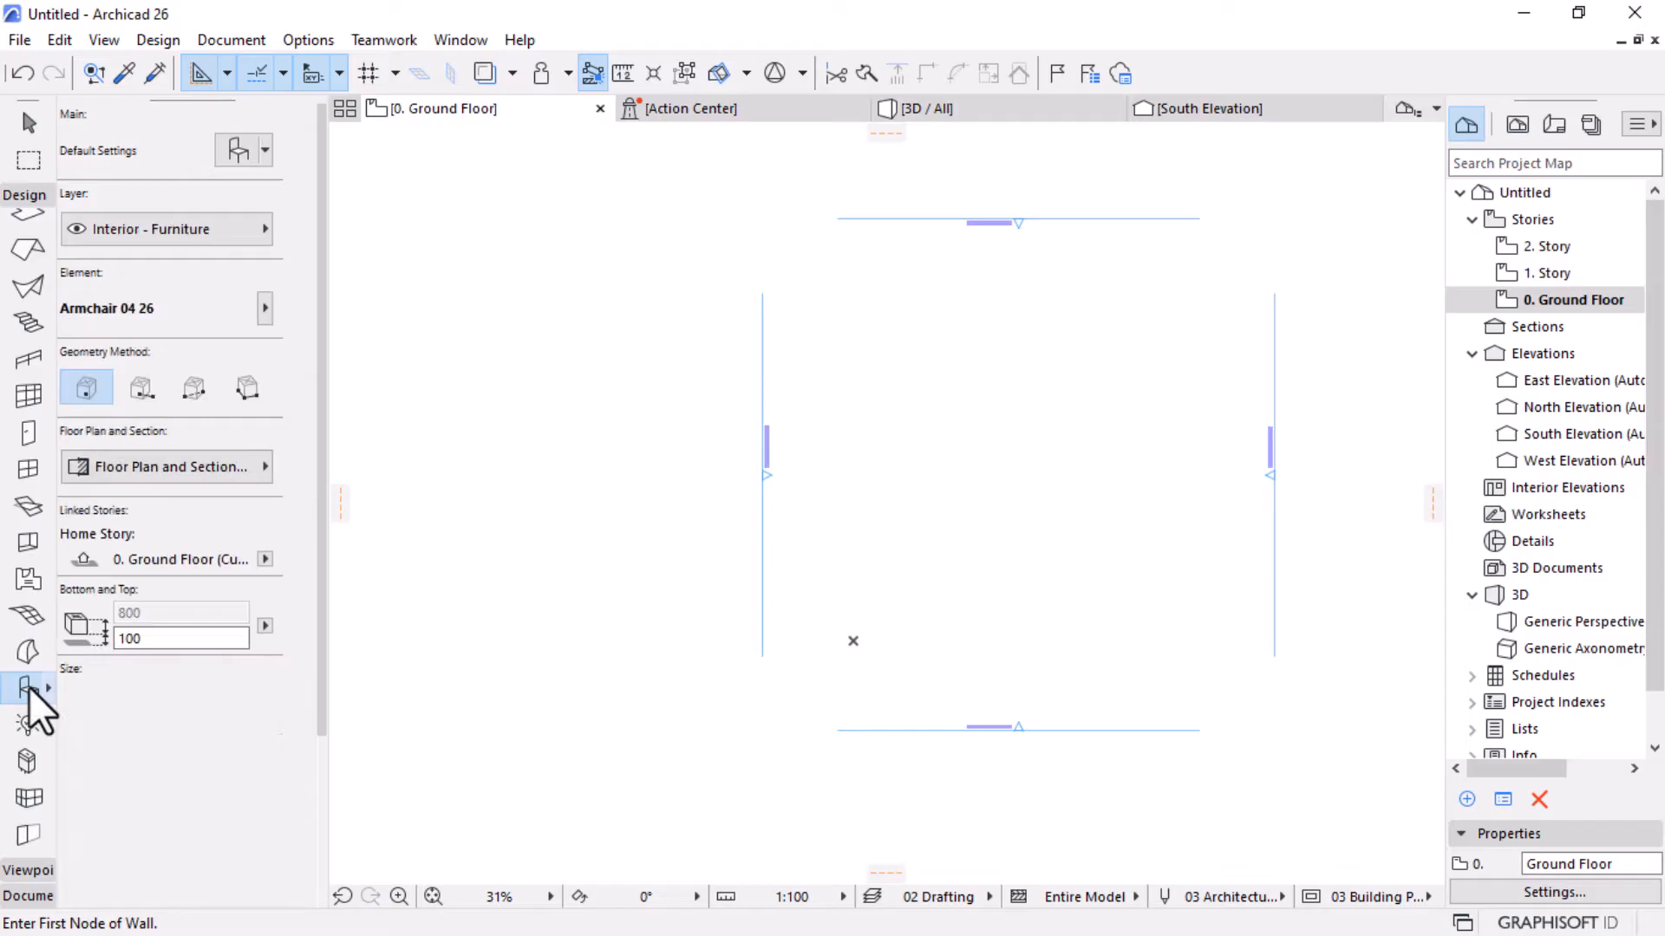
pyautogui.click(244, 149)
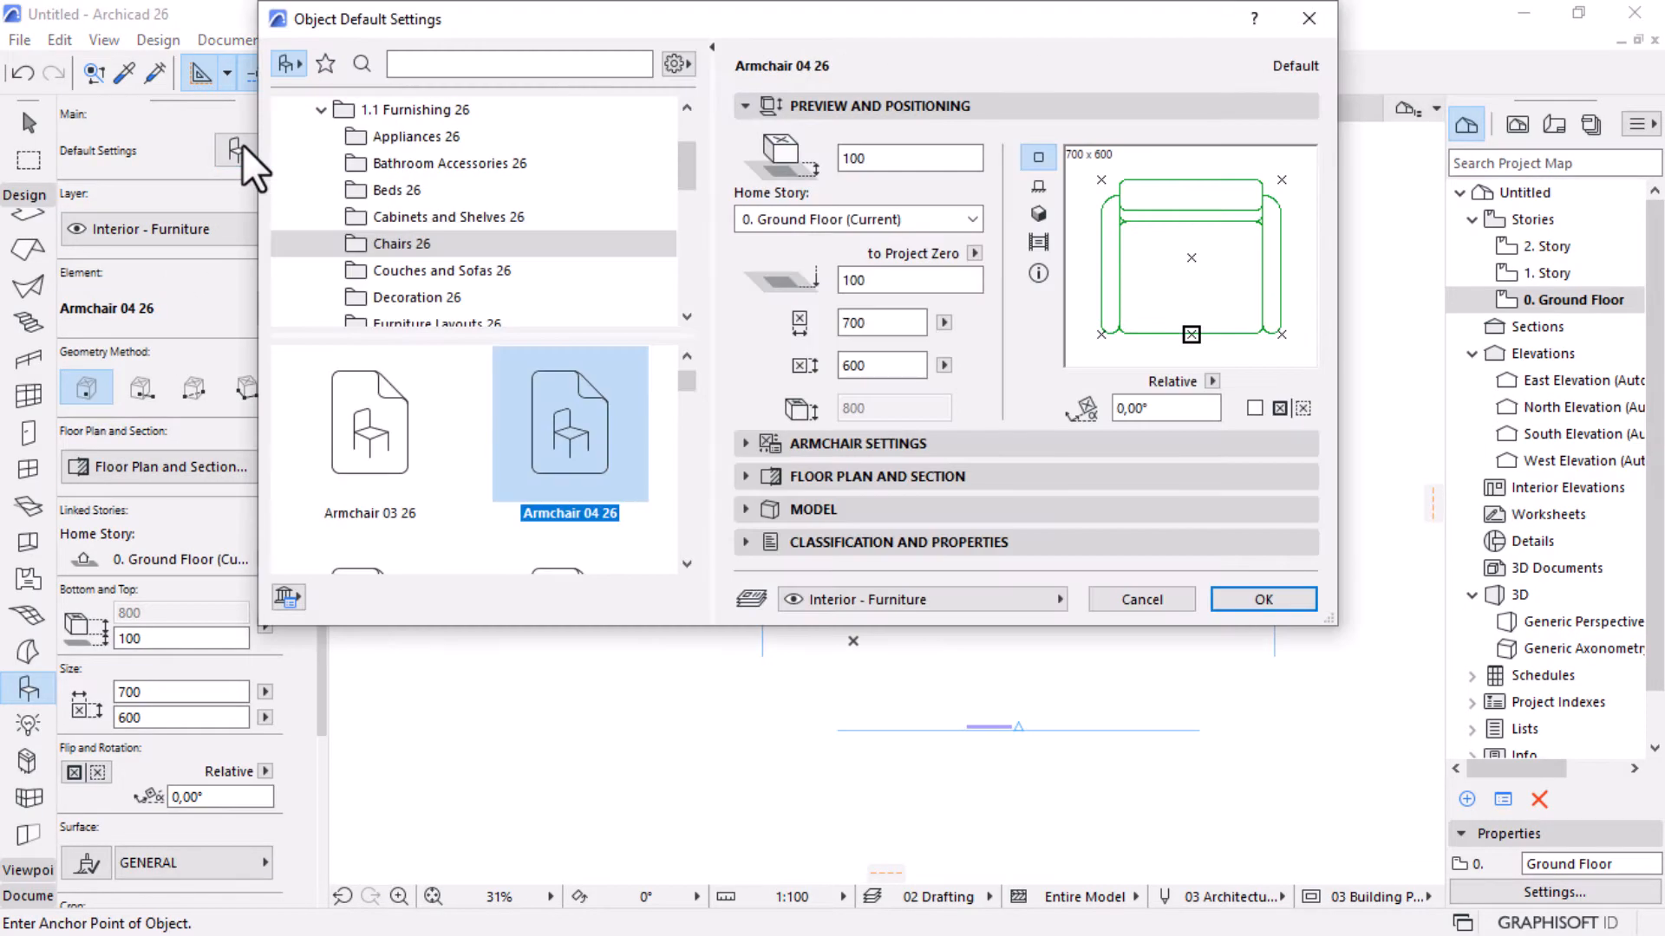
pyautogui.click(476, 63)
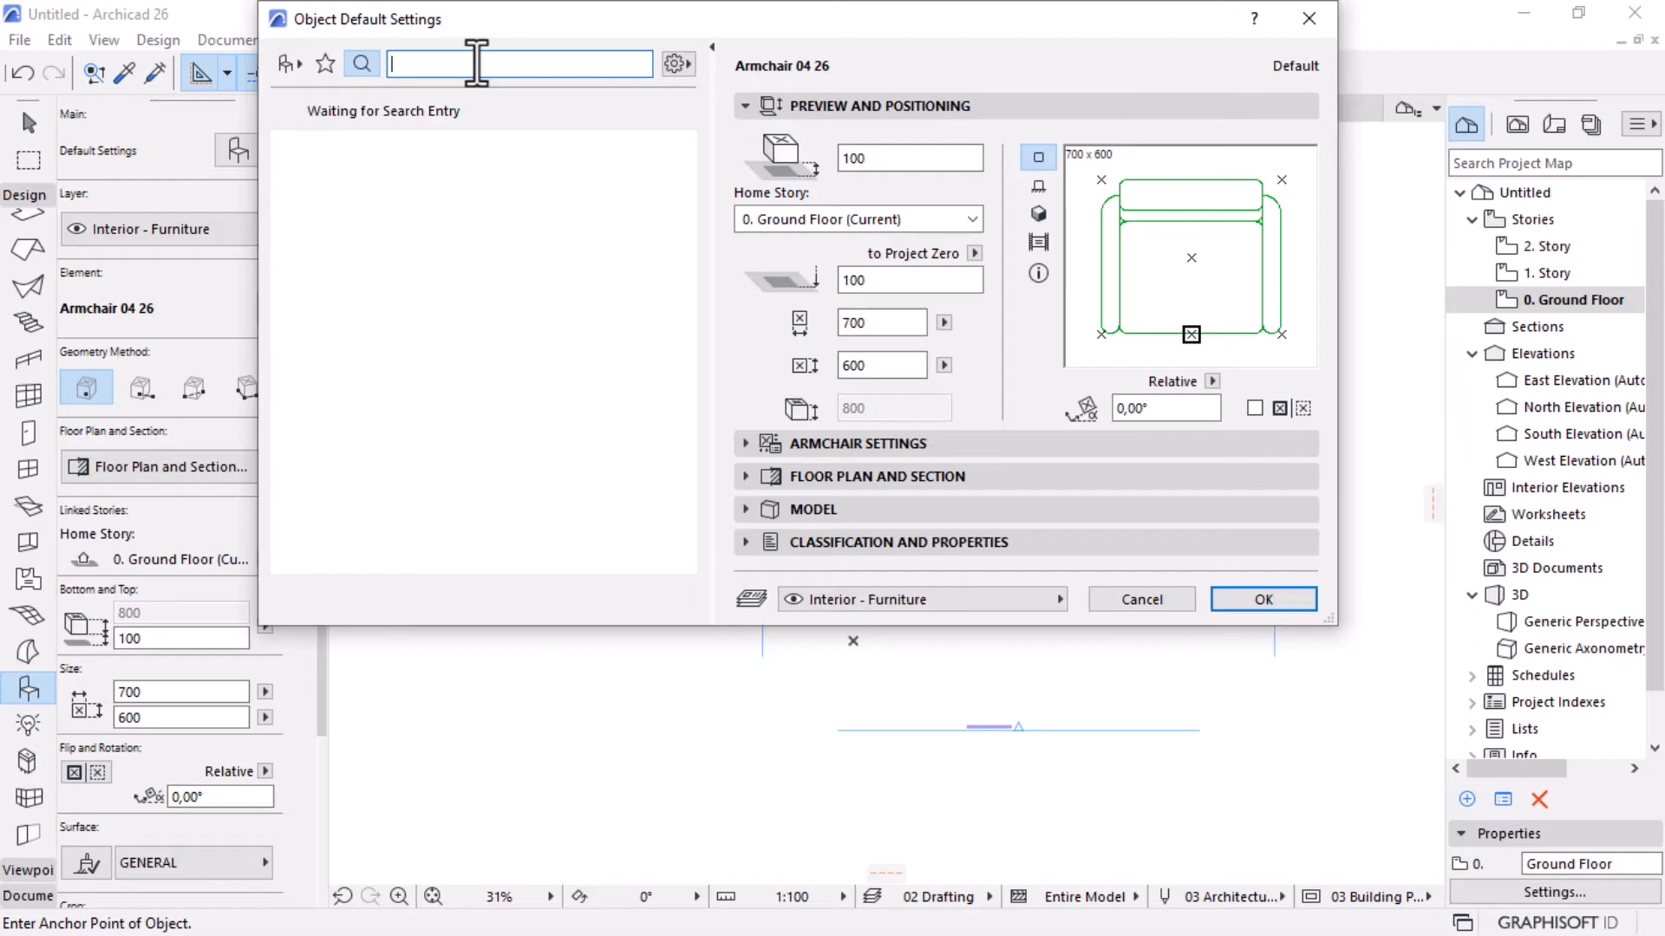
pyautogui.write('north')
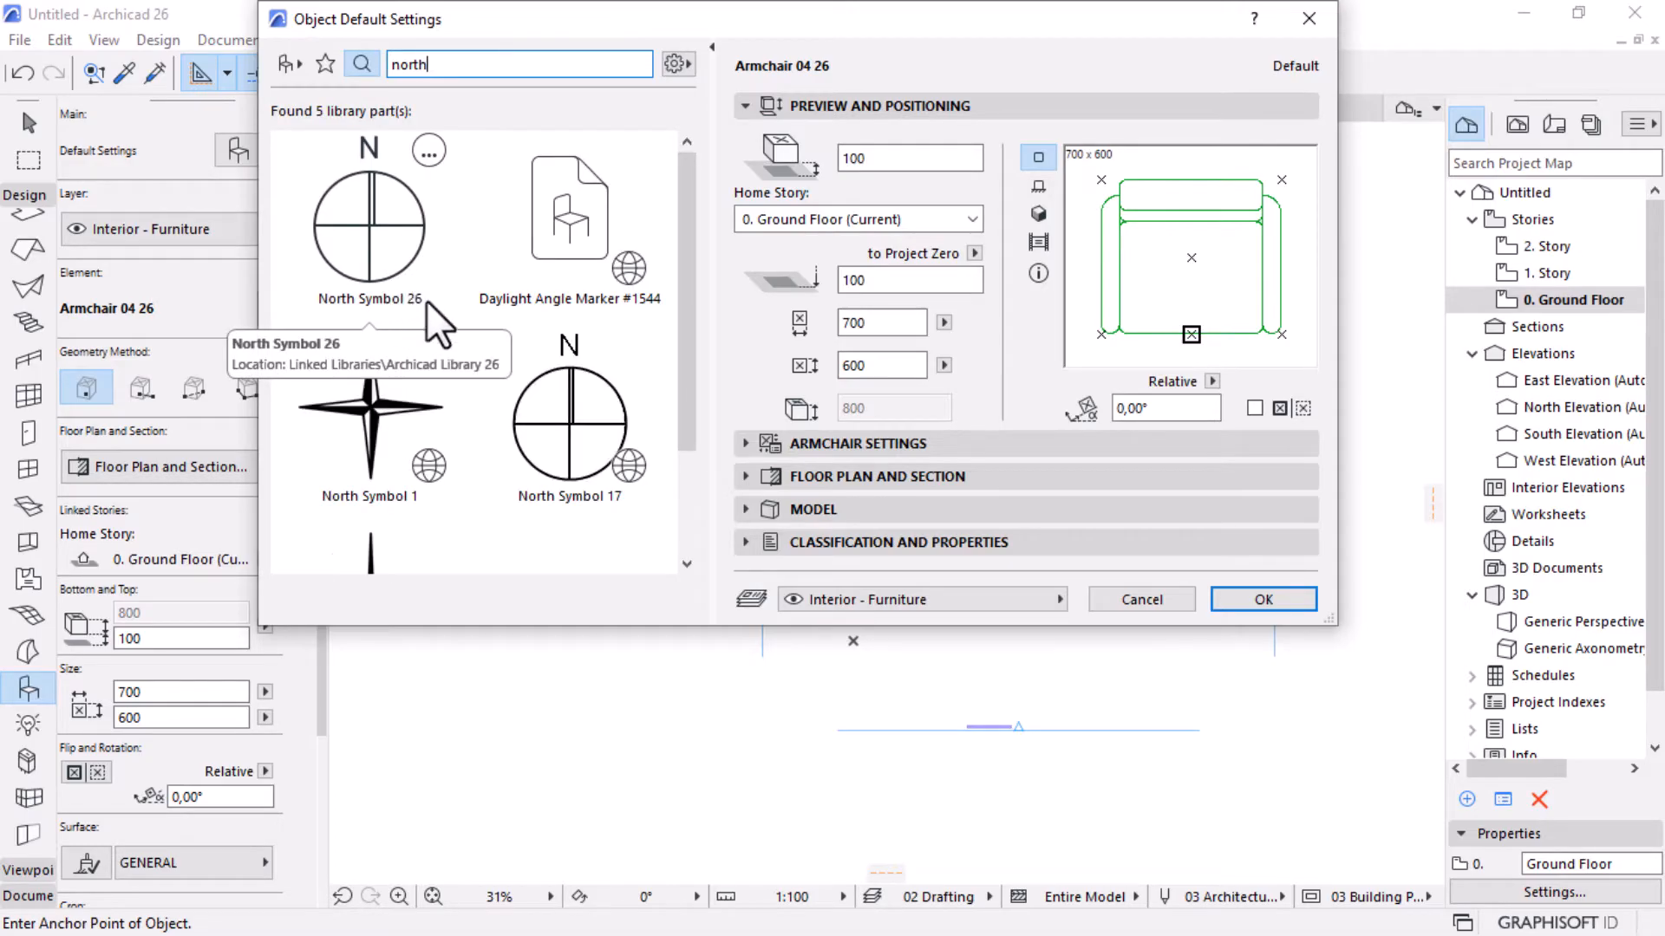
pyautogui.click(390, 235)
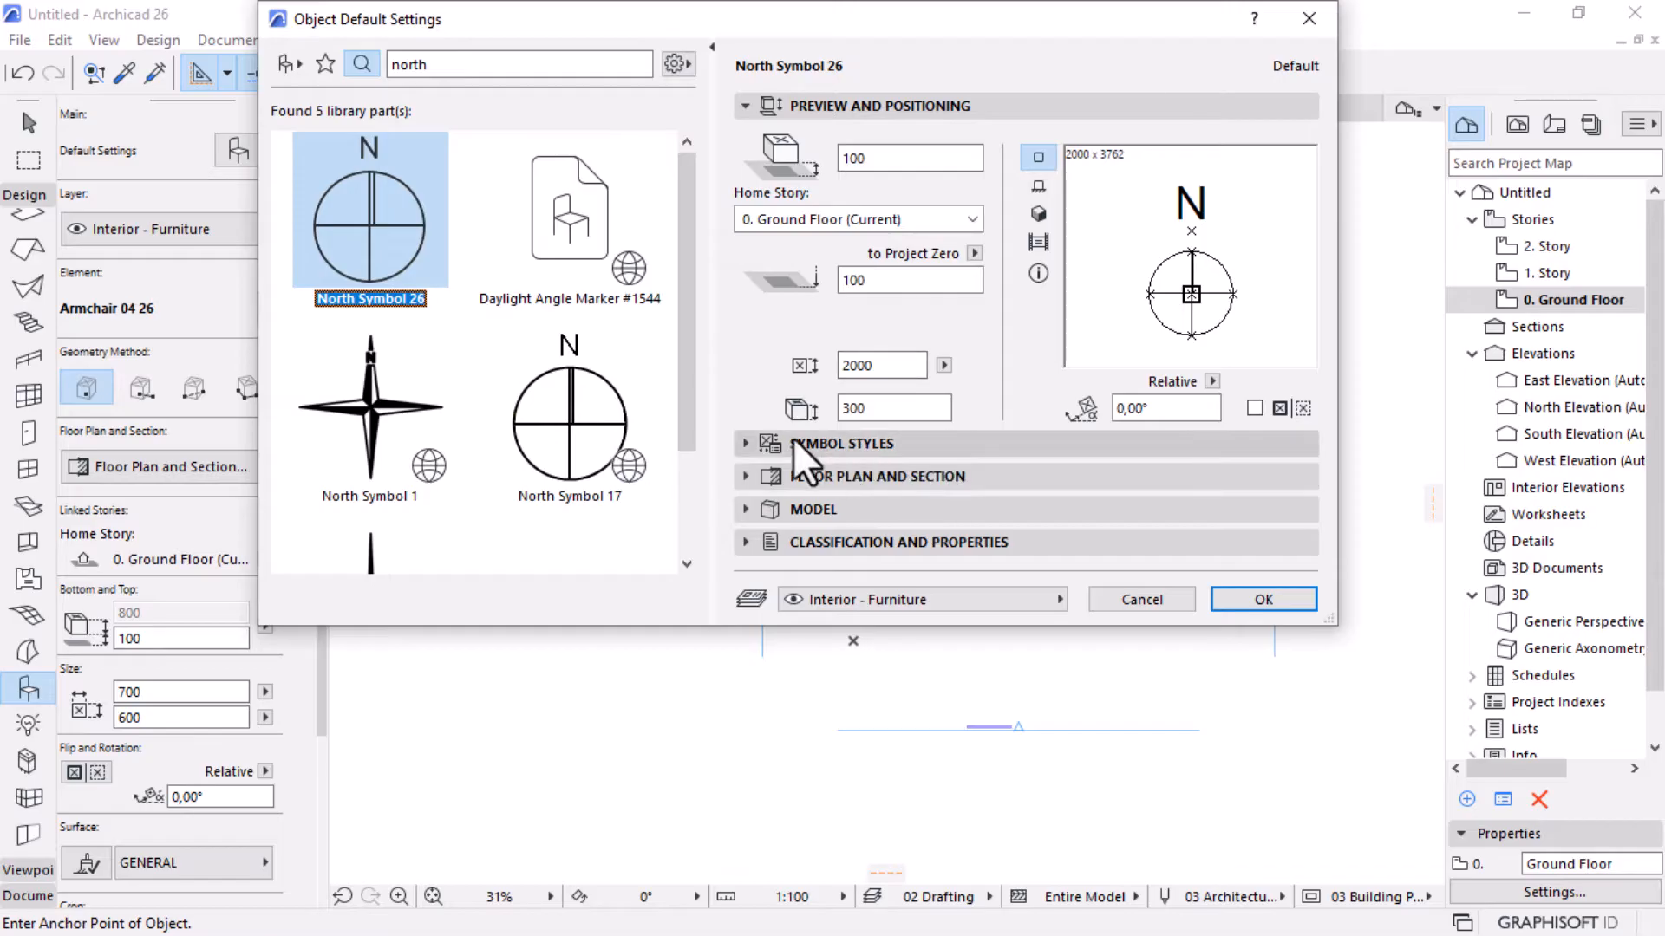
# Enable Follow Project North in the north symbol's style settings and accept the object defaults.
pyautogui.click(746, 445)
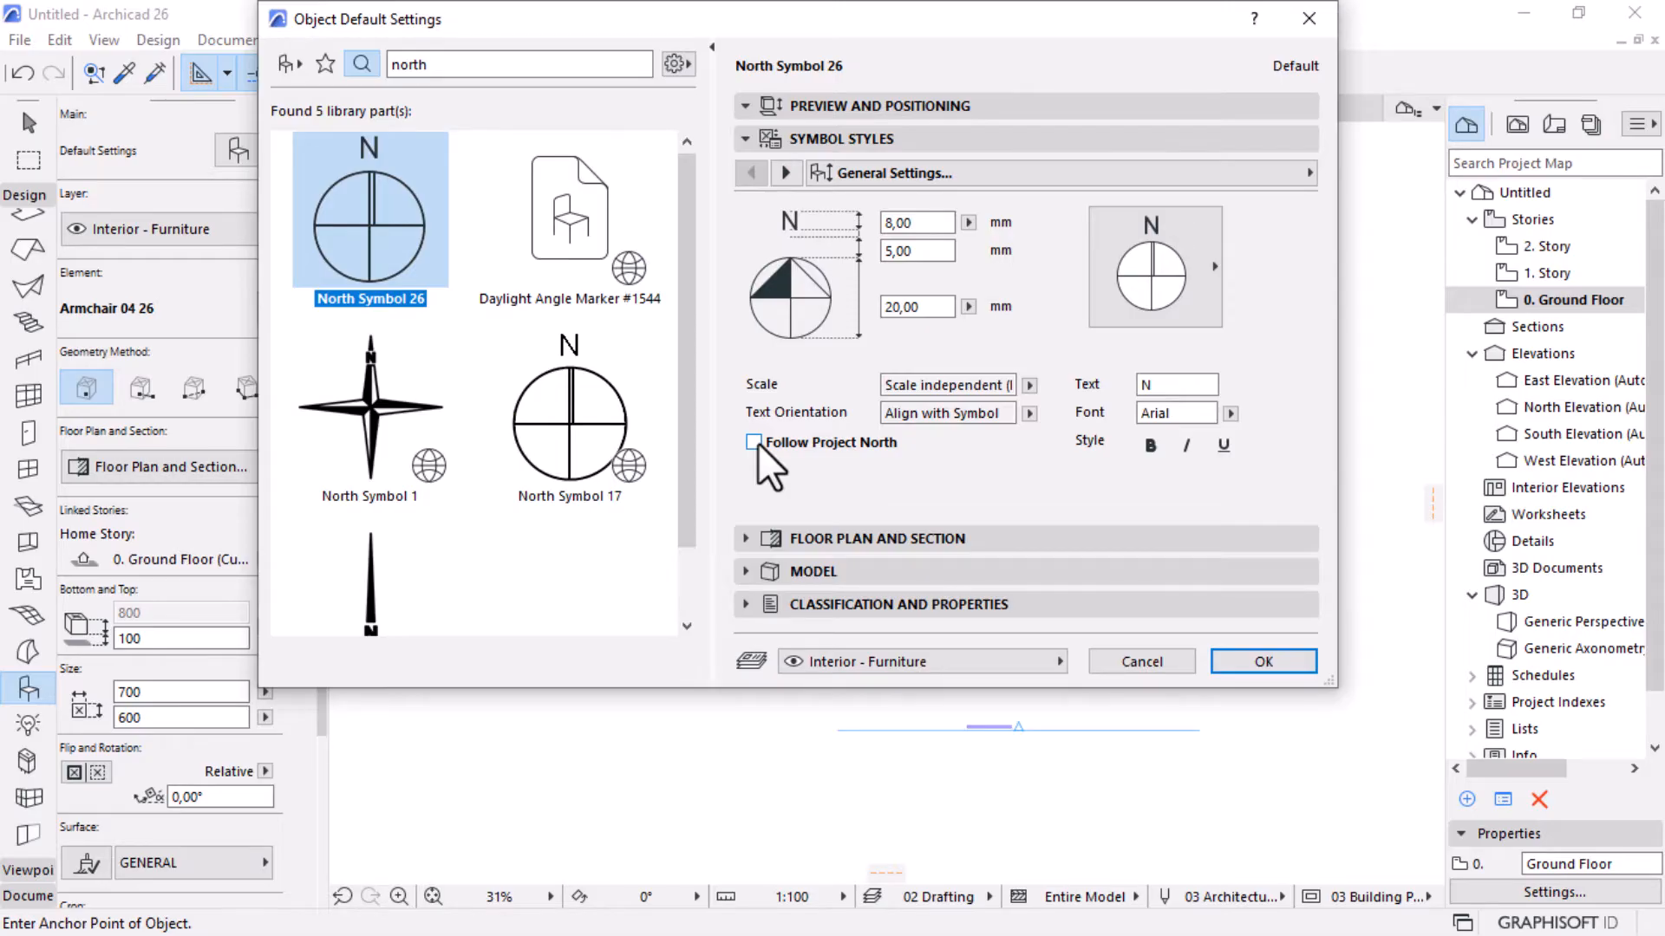
pyautogui.click(756, 444)
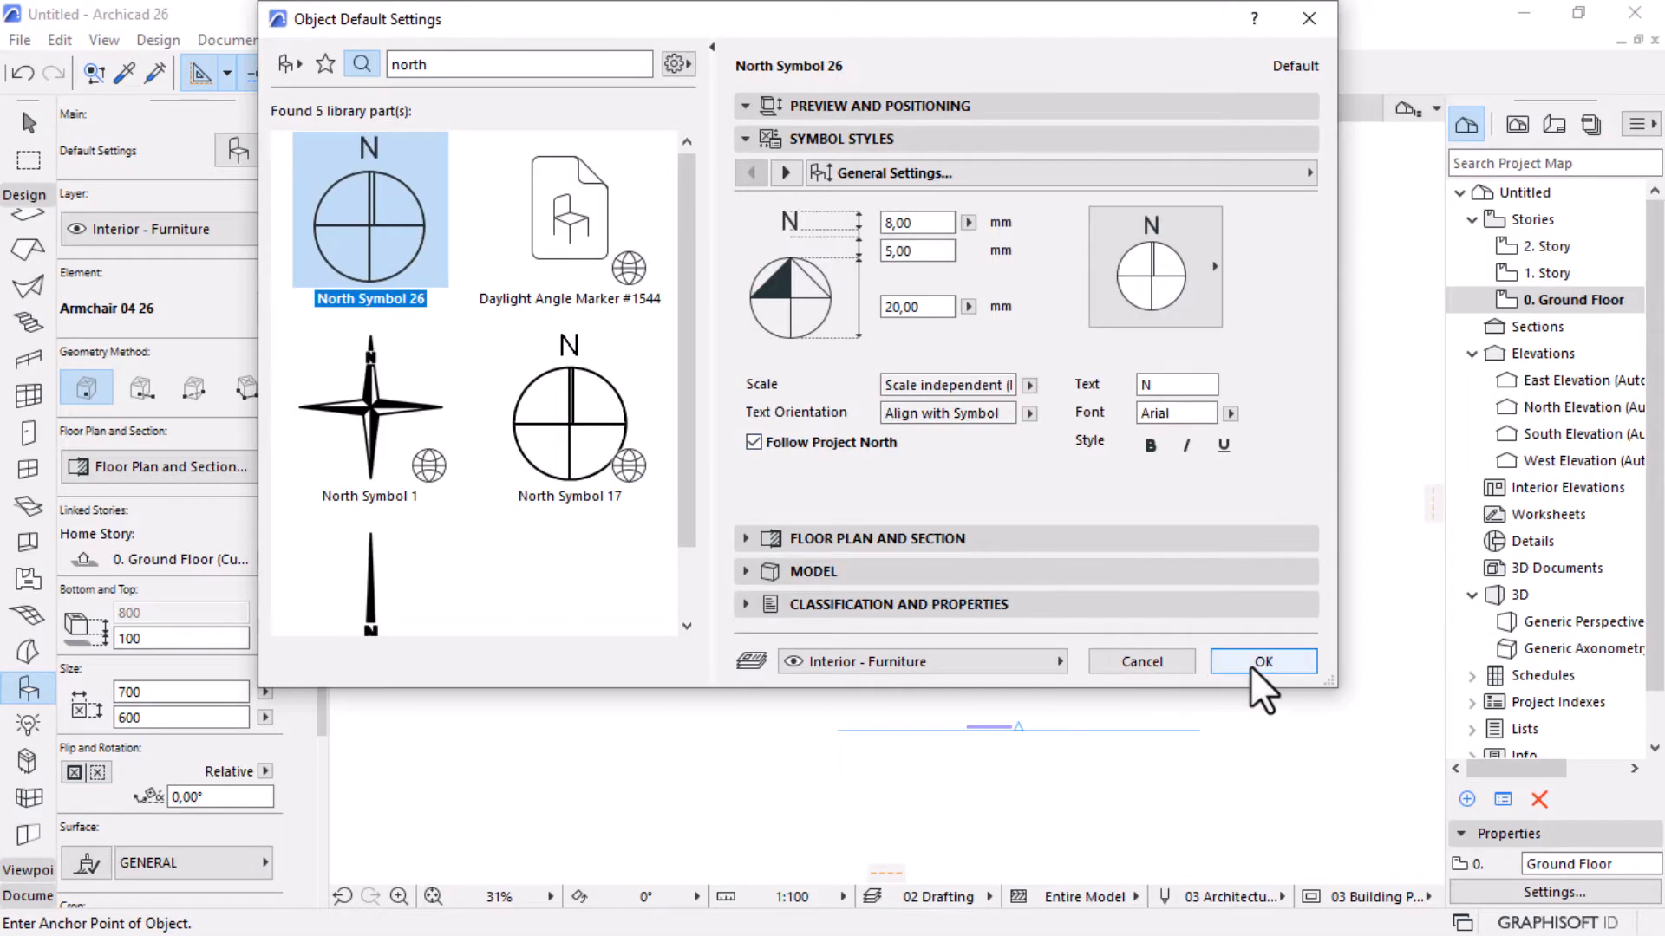
pyautogui.click(906, 223)
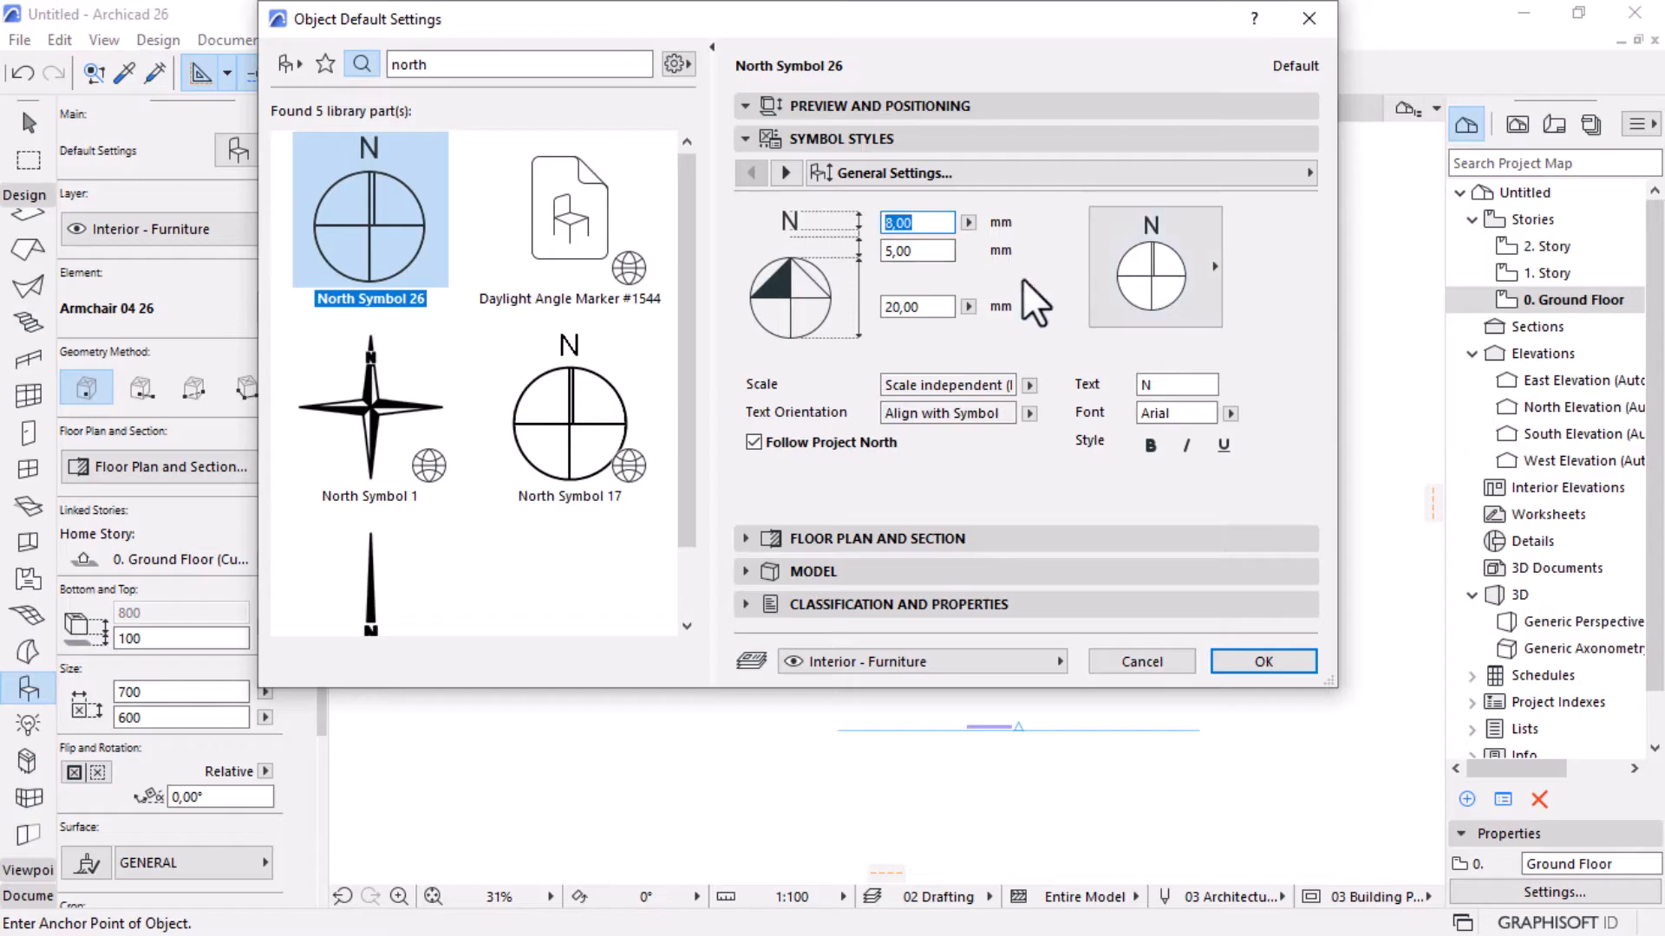
pyautogui.click(1263, 662)
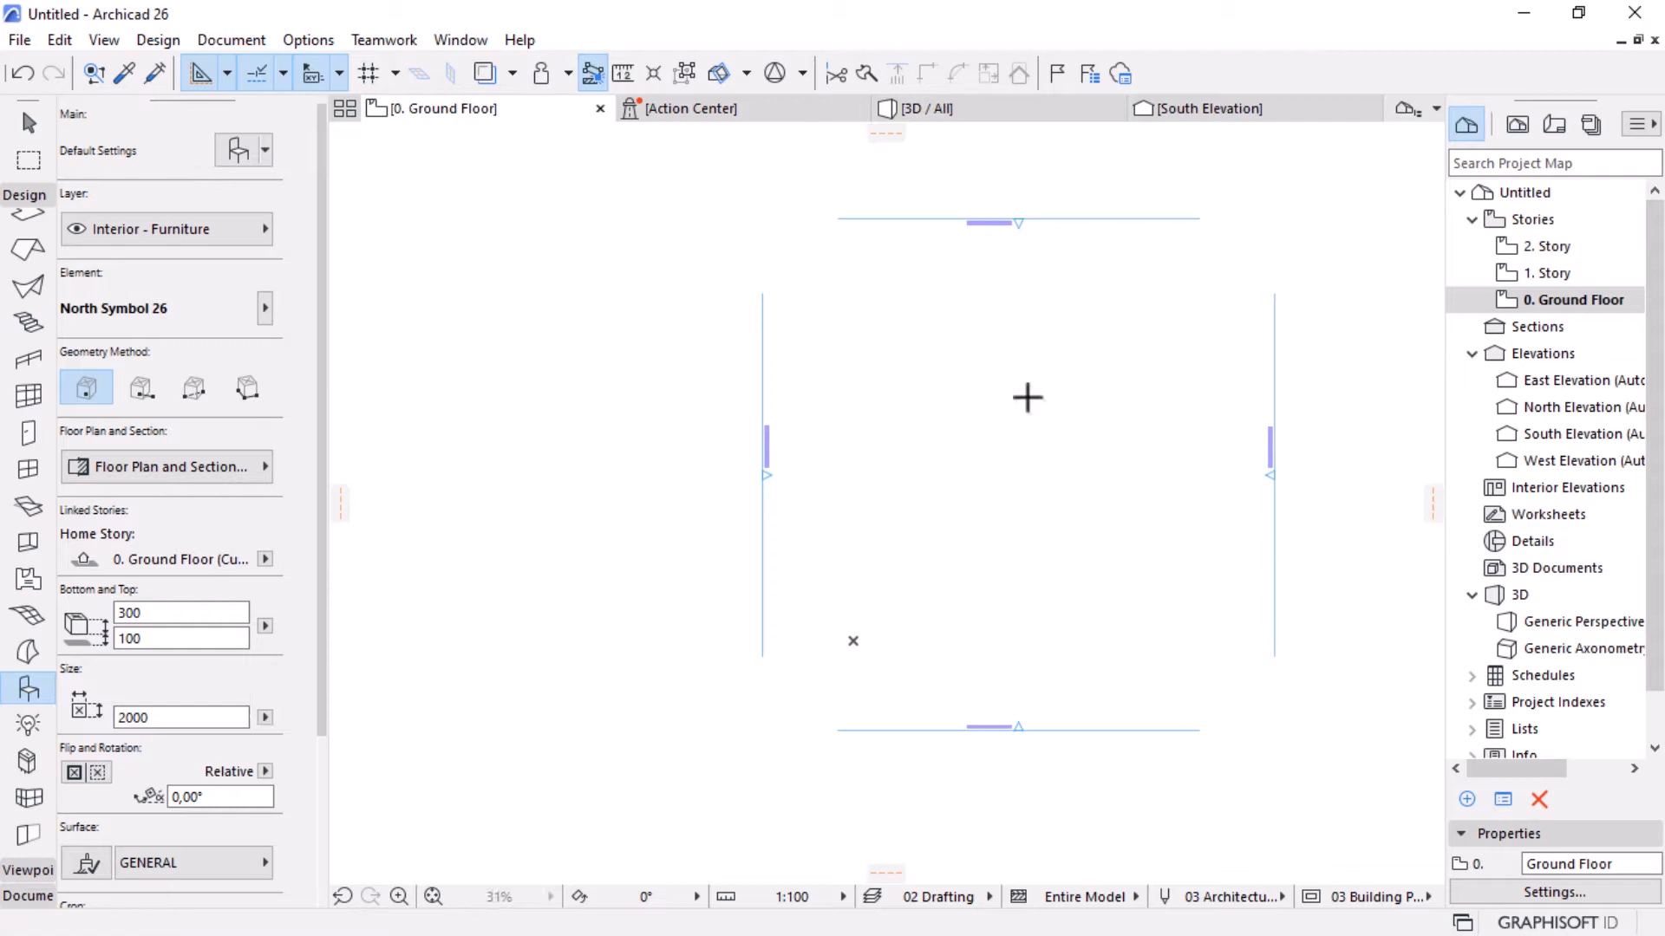
# Place the north symbol on the ground floor plan, inside the area enclosed by the elevation markers.
pyautogui.click(1026, 401)
pyautogui.scroll(1, 1171, 314)
pyautogui.scroll(5, 1121, 343)
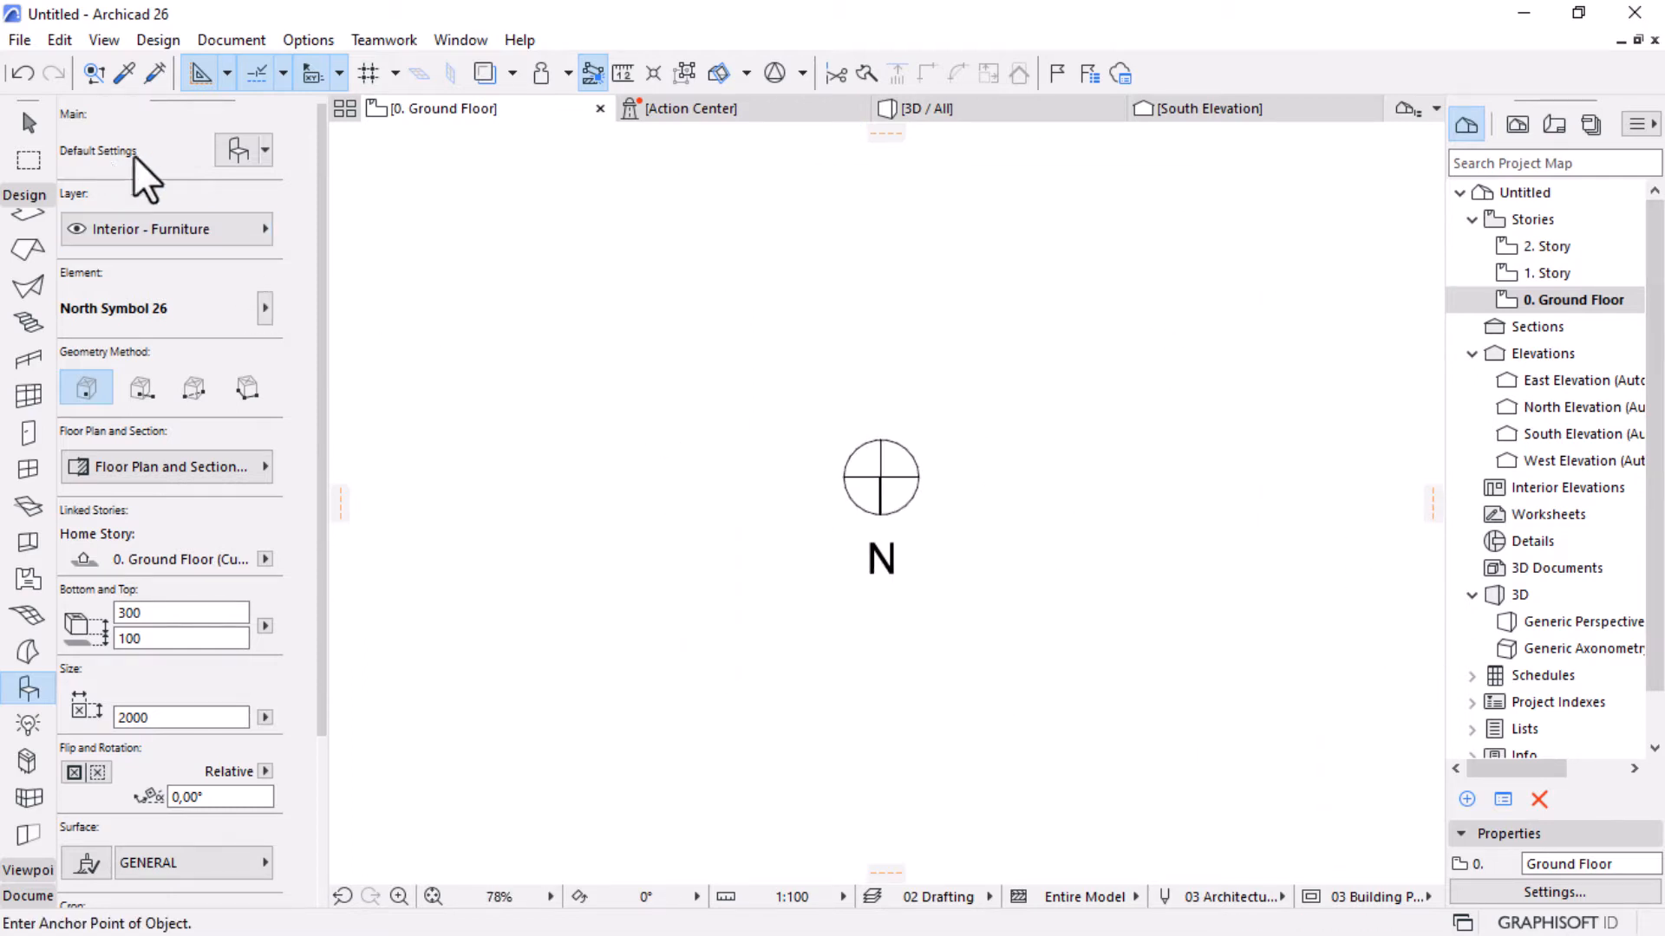
# Rotate the placed north symbol 180° about its centre, from pointing straight down to straight up.
pyautogui.click(28, 122)
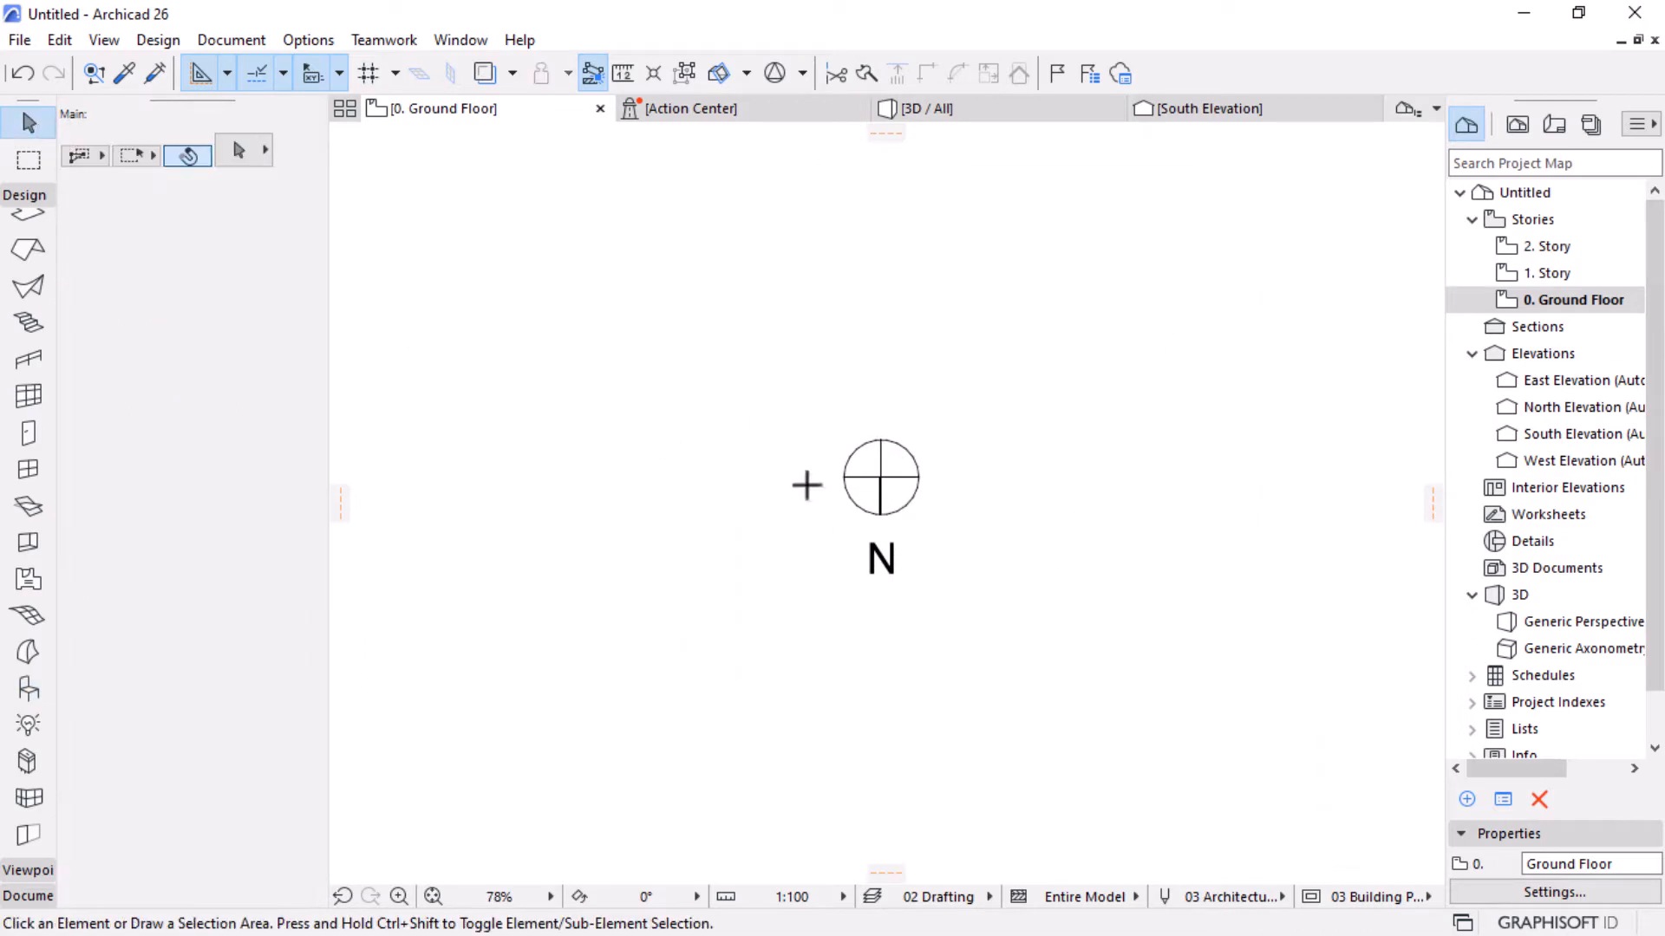
pyautogui.click(885, 484)
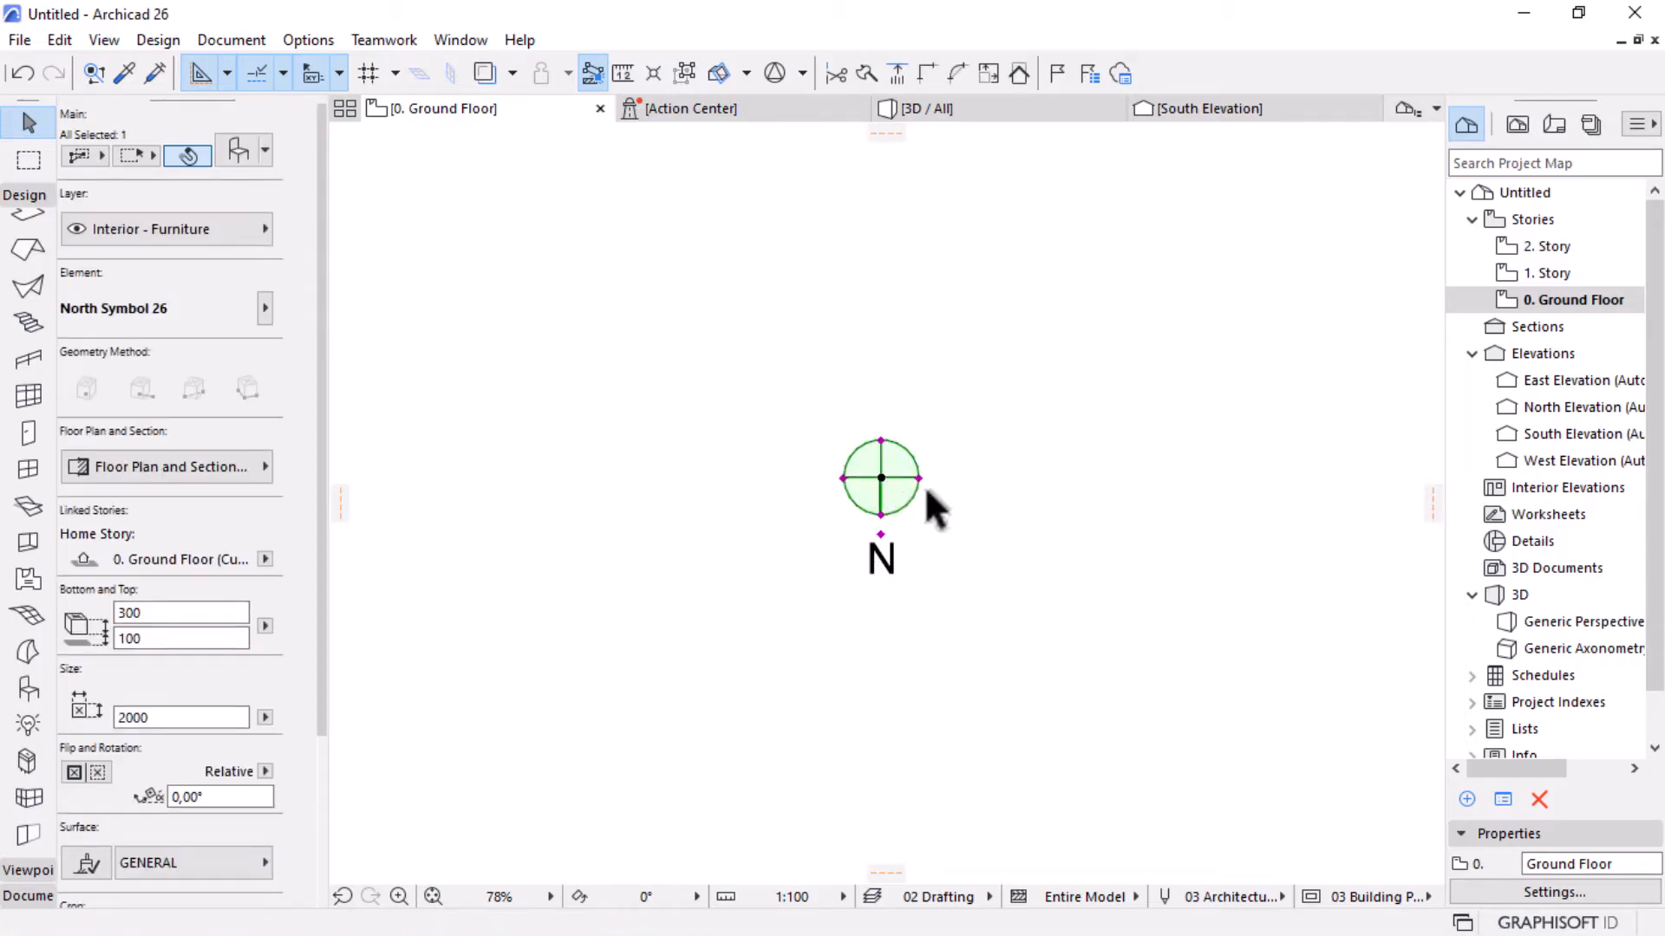
pyautogui.hotkey('ctrl', 'e')
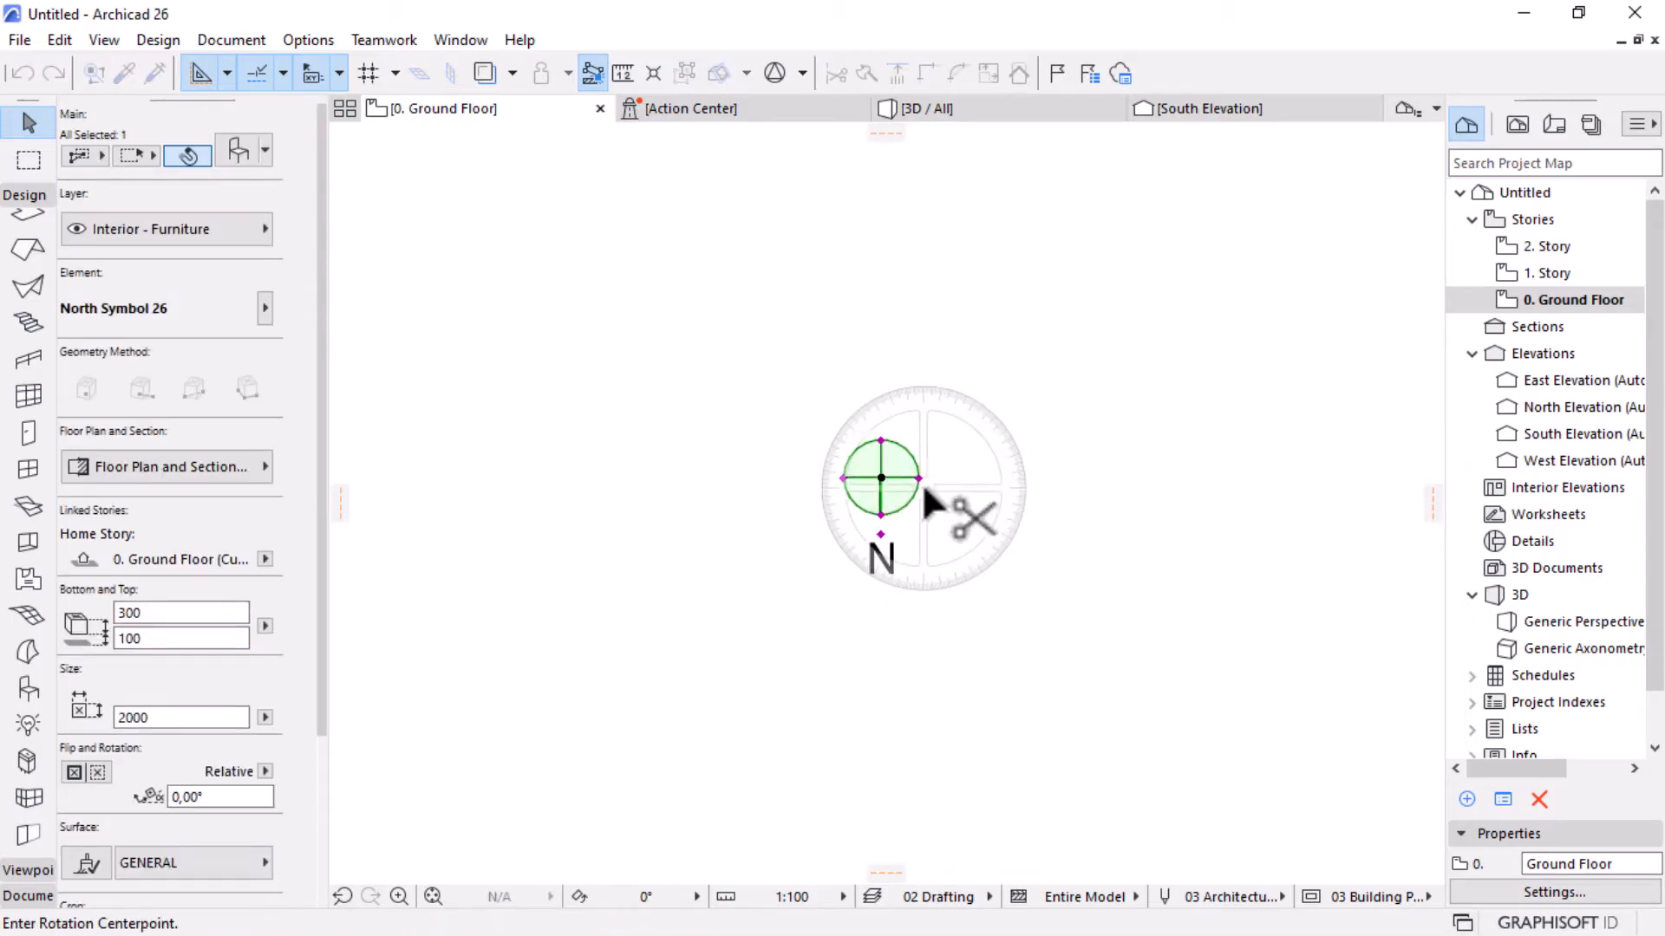
pyautogui.click(881, 477)
pyautogui.click(880, 709)
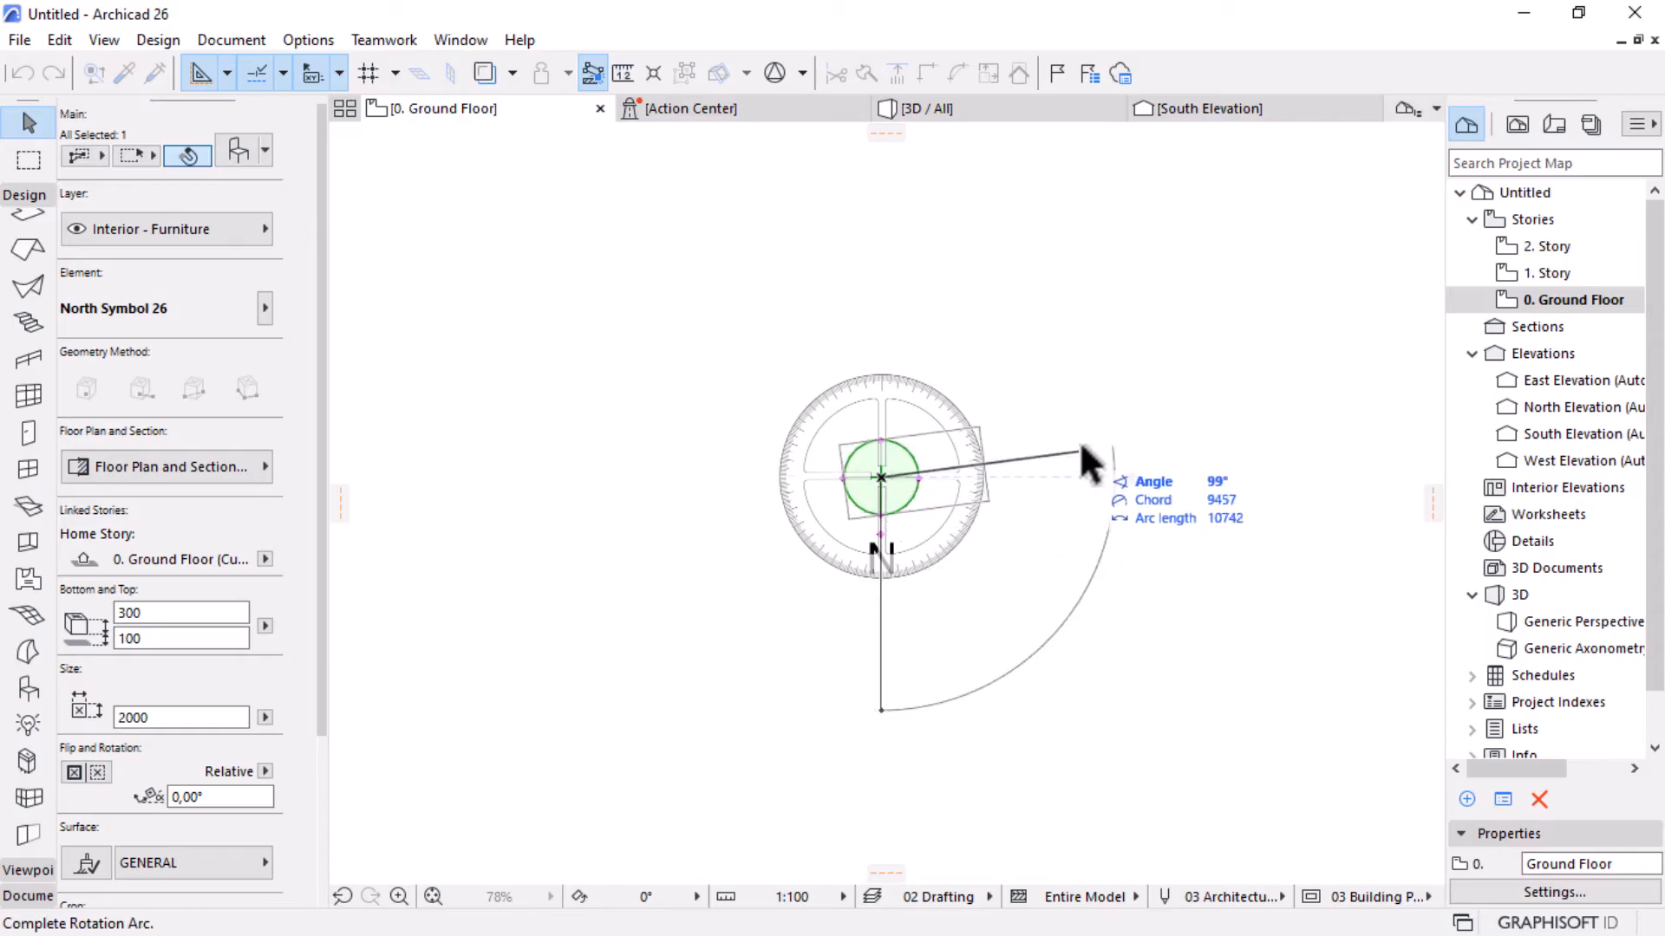
pyautogui.click(882, 264)
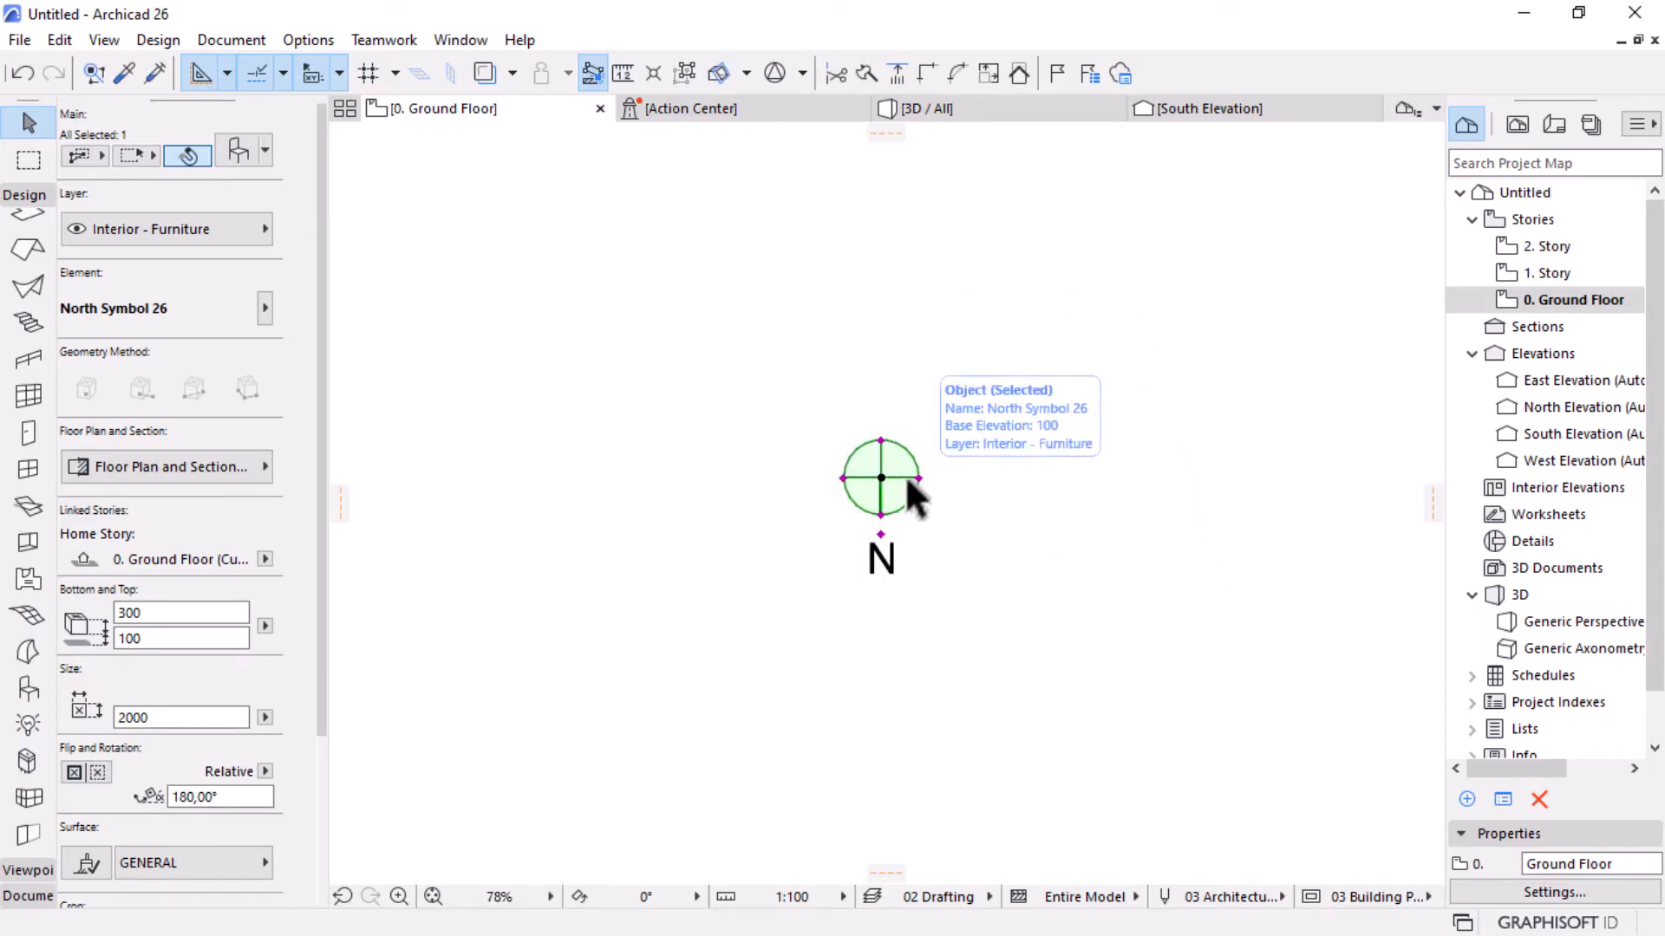
# Move the north symbol by its centre outside the elevation markers, beyond their upper-right corner, and deselect it.
pyautogui.scroll(-5, 884, 520)
pyautogui.scroll(2, 892, 516)
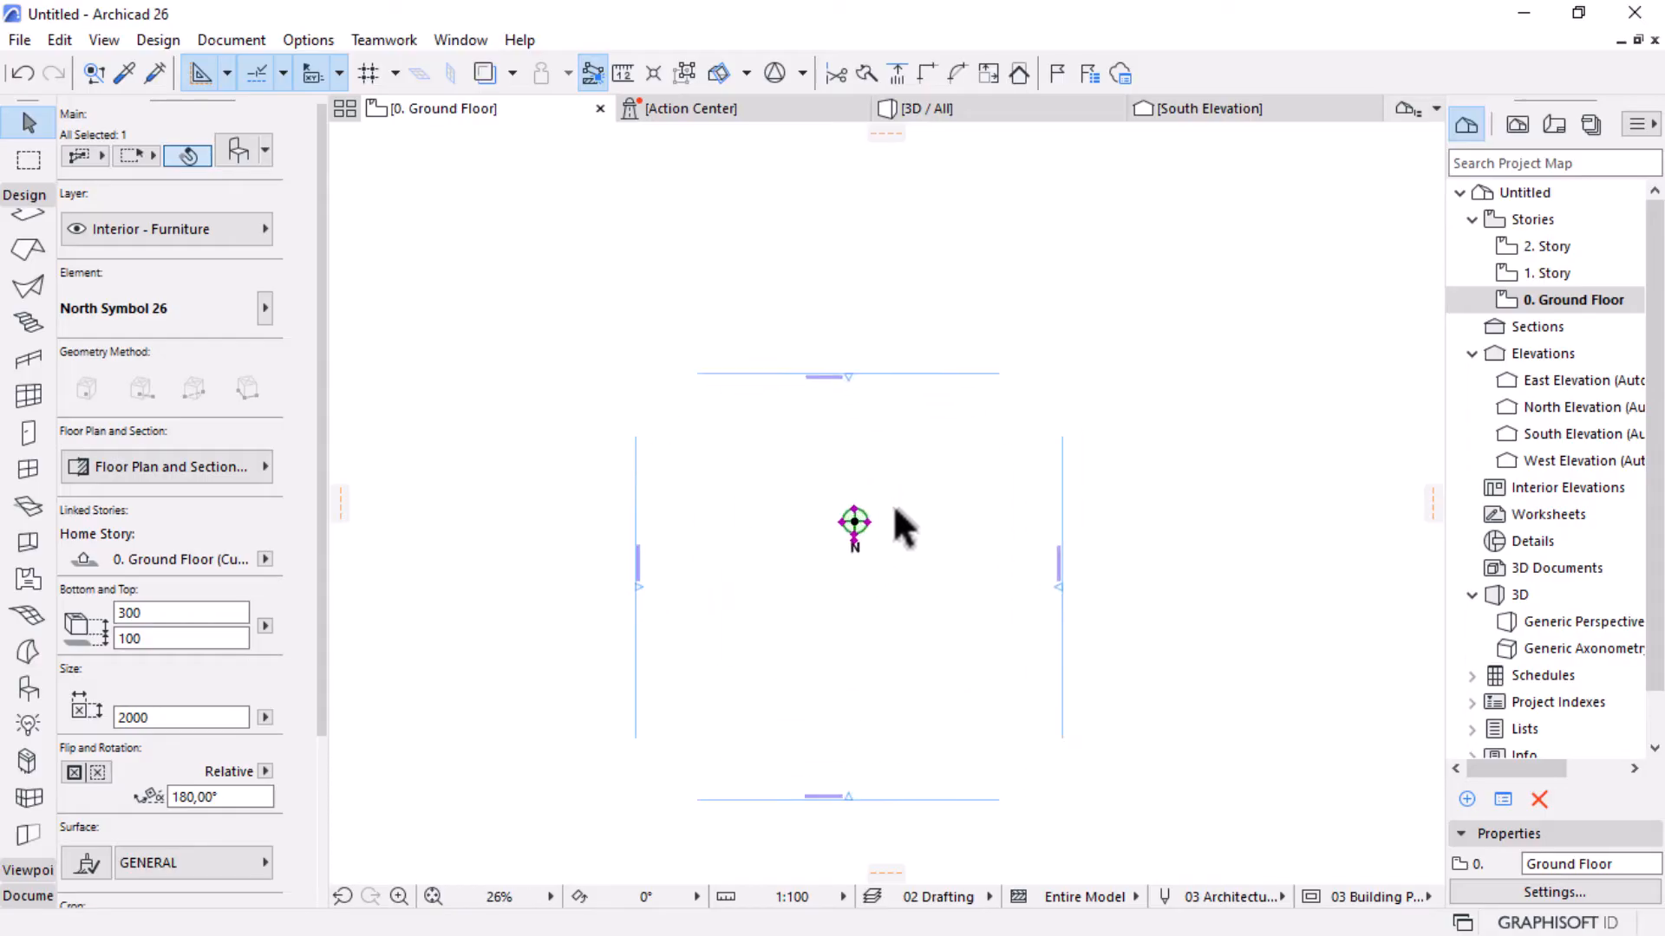
pyautogui.hotkey('ctrl', 'd')
pyautogui.click(854, 522)
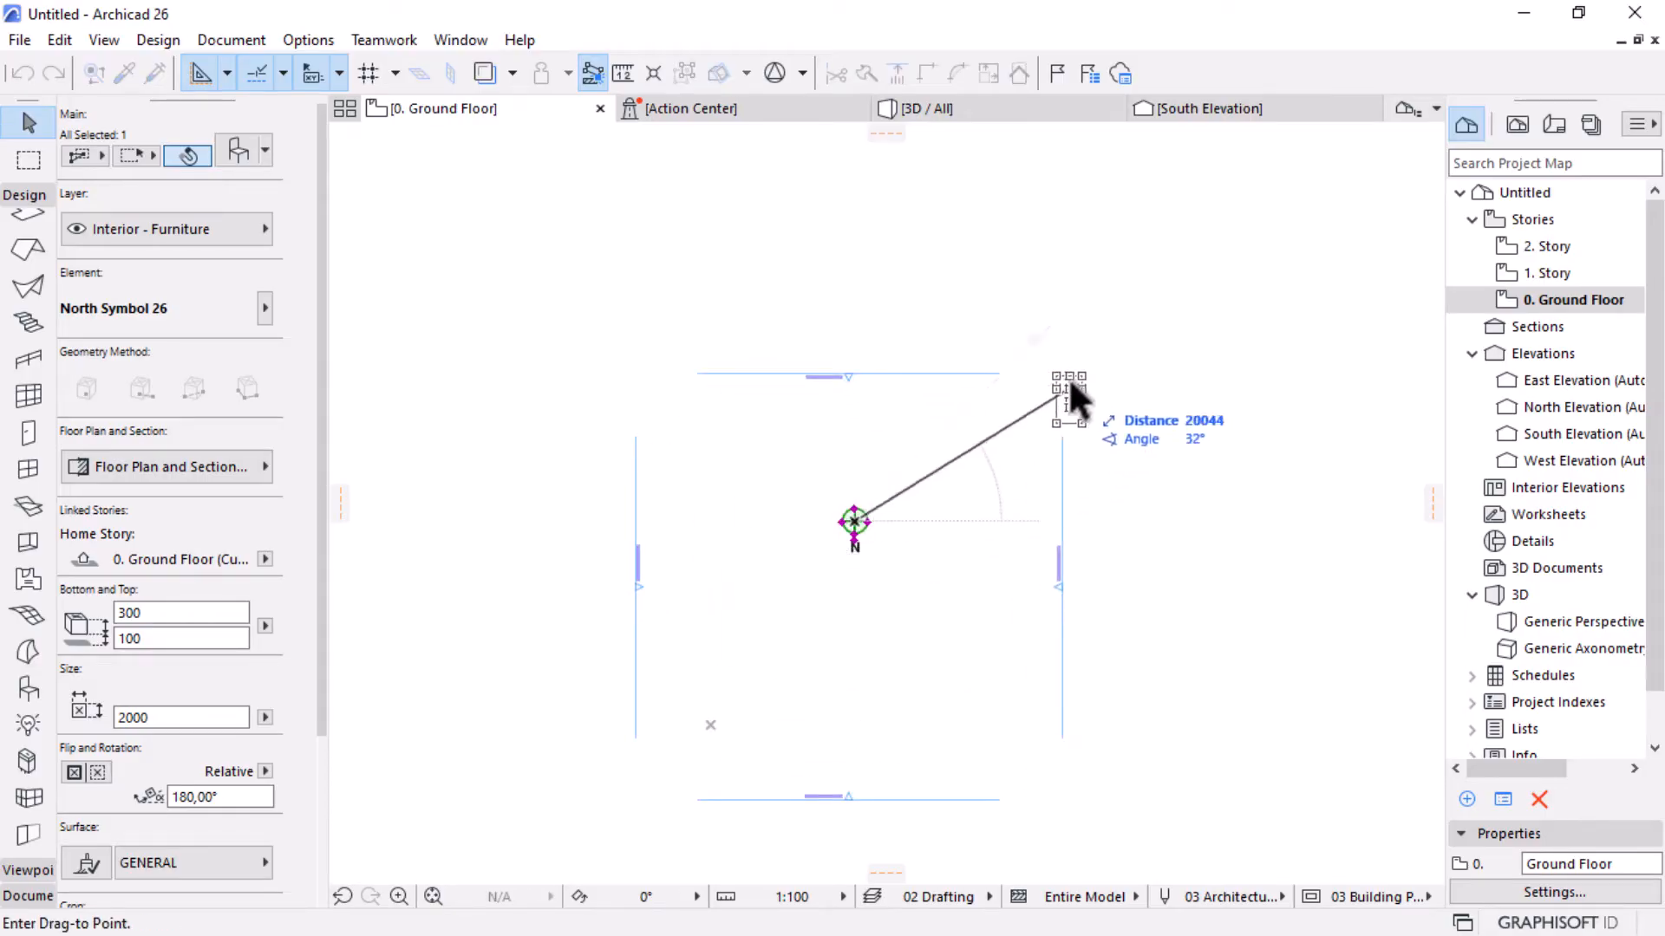
pyautogui.click(1073, 307)
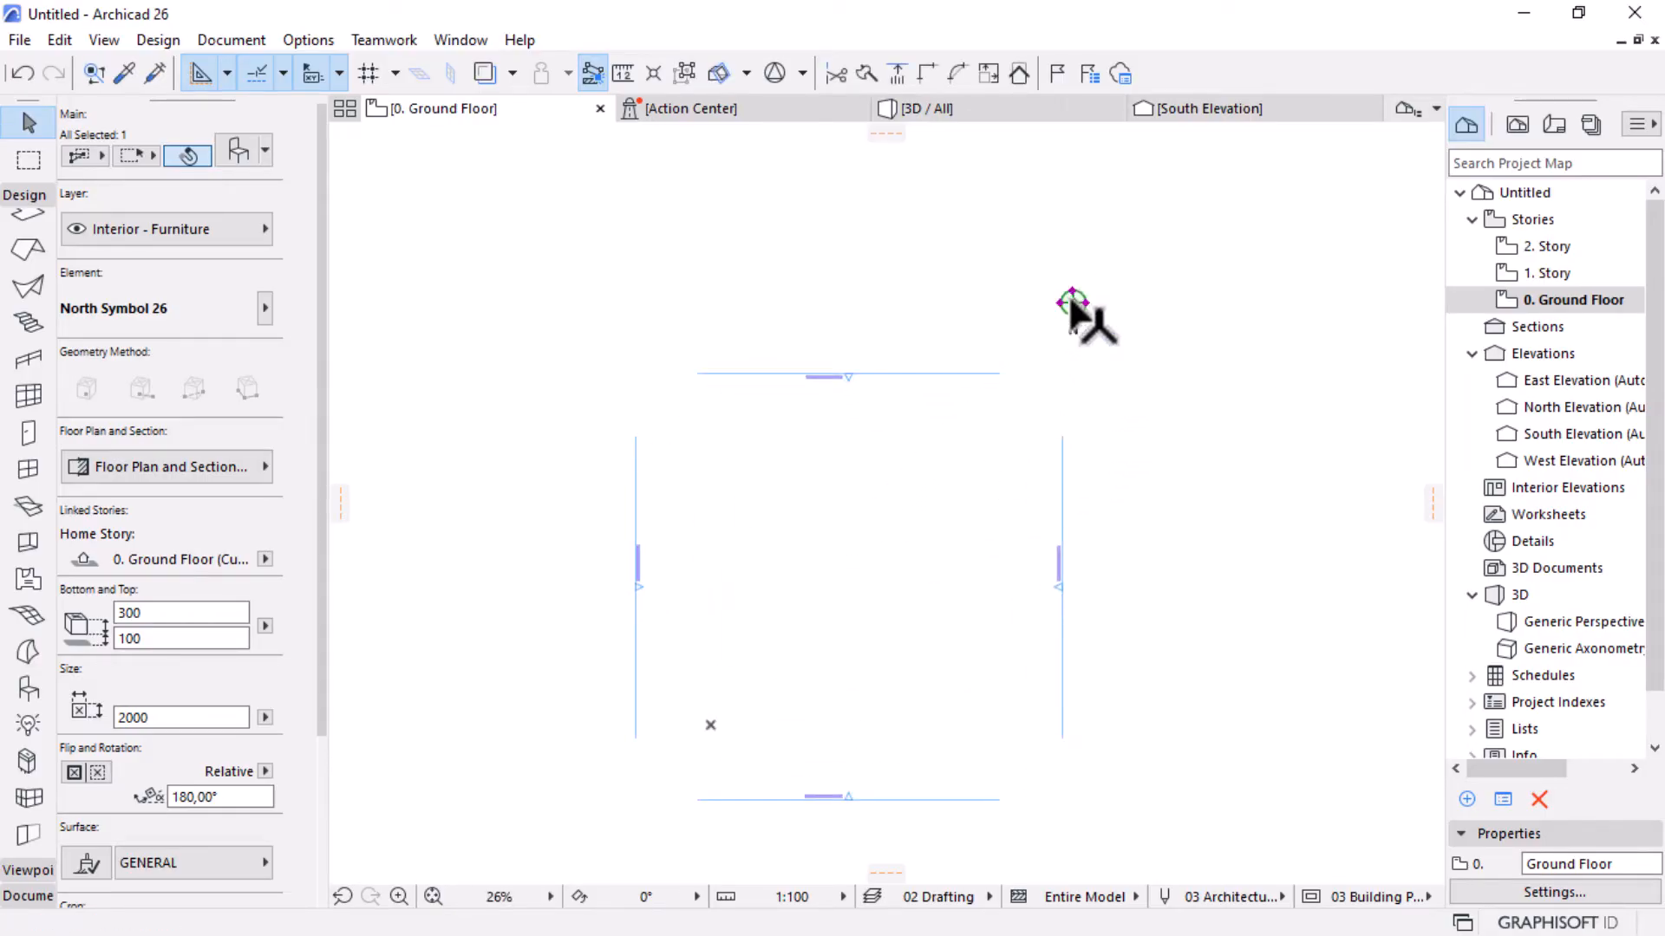
pyautogui.click(1214, 542)
pyautogui.scroll(-1, 967, 459)
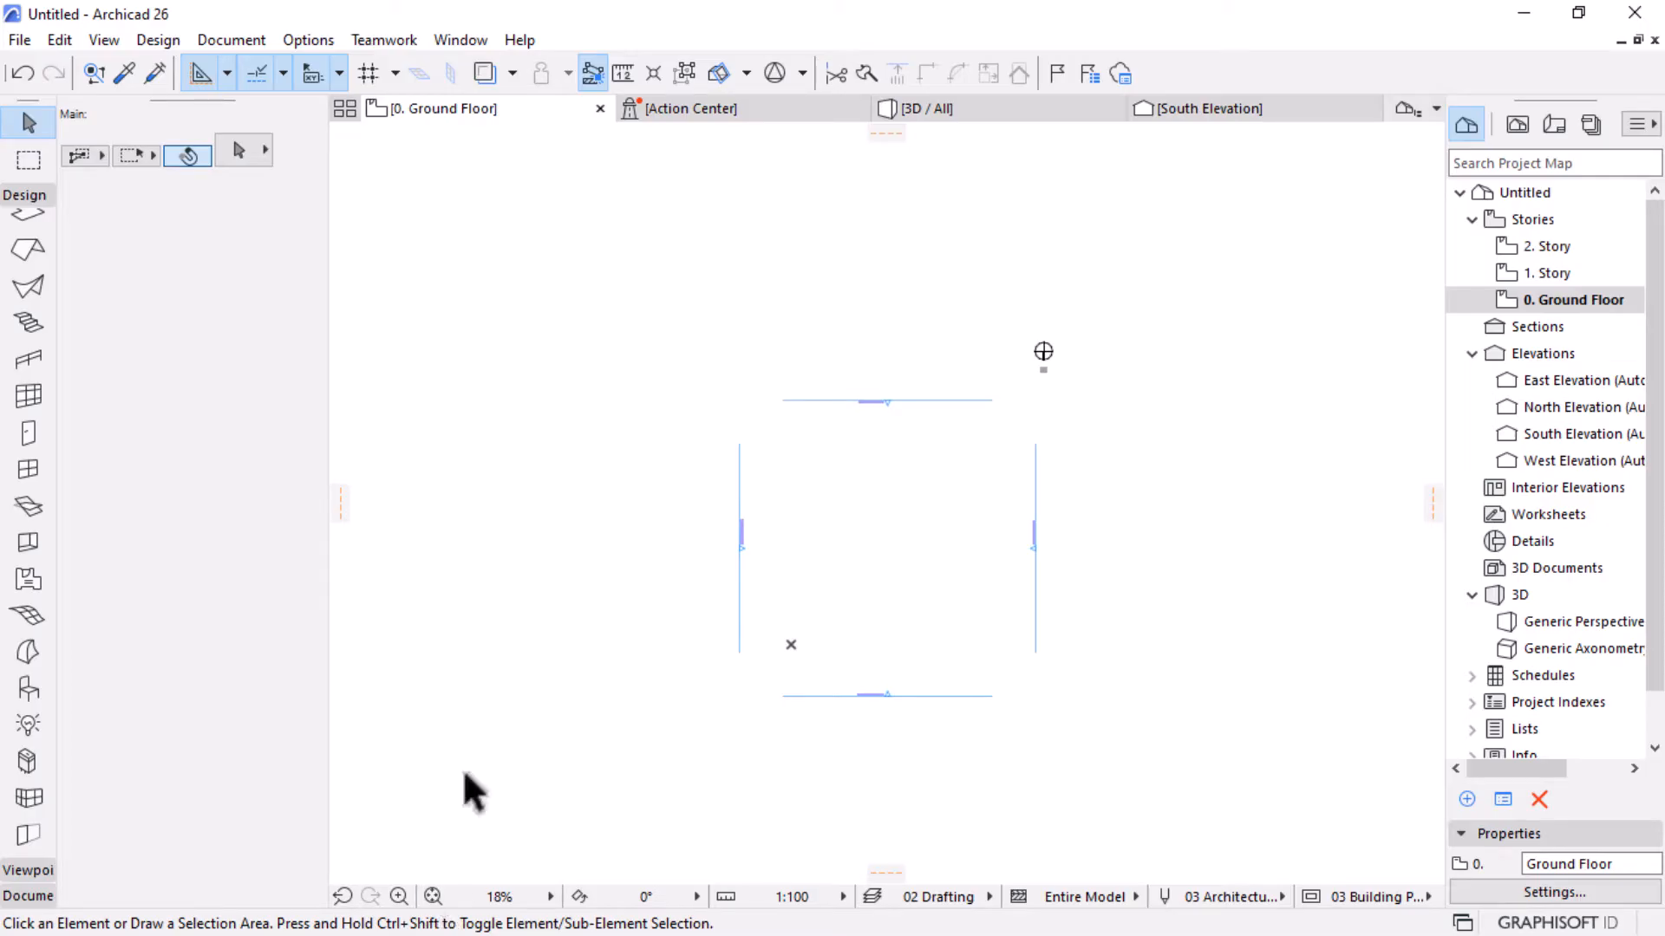
# Examine the north symbol's orientation in relation to the North Elevation marker on the floor plan.
pyautogui.scroll(3, 926, 331)
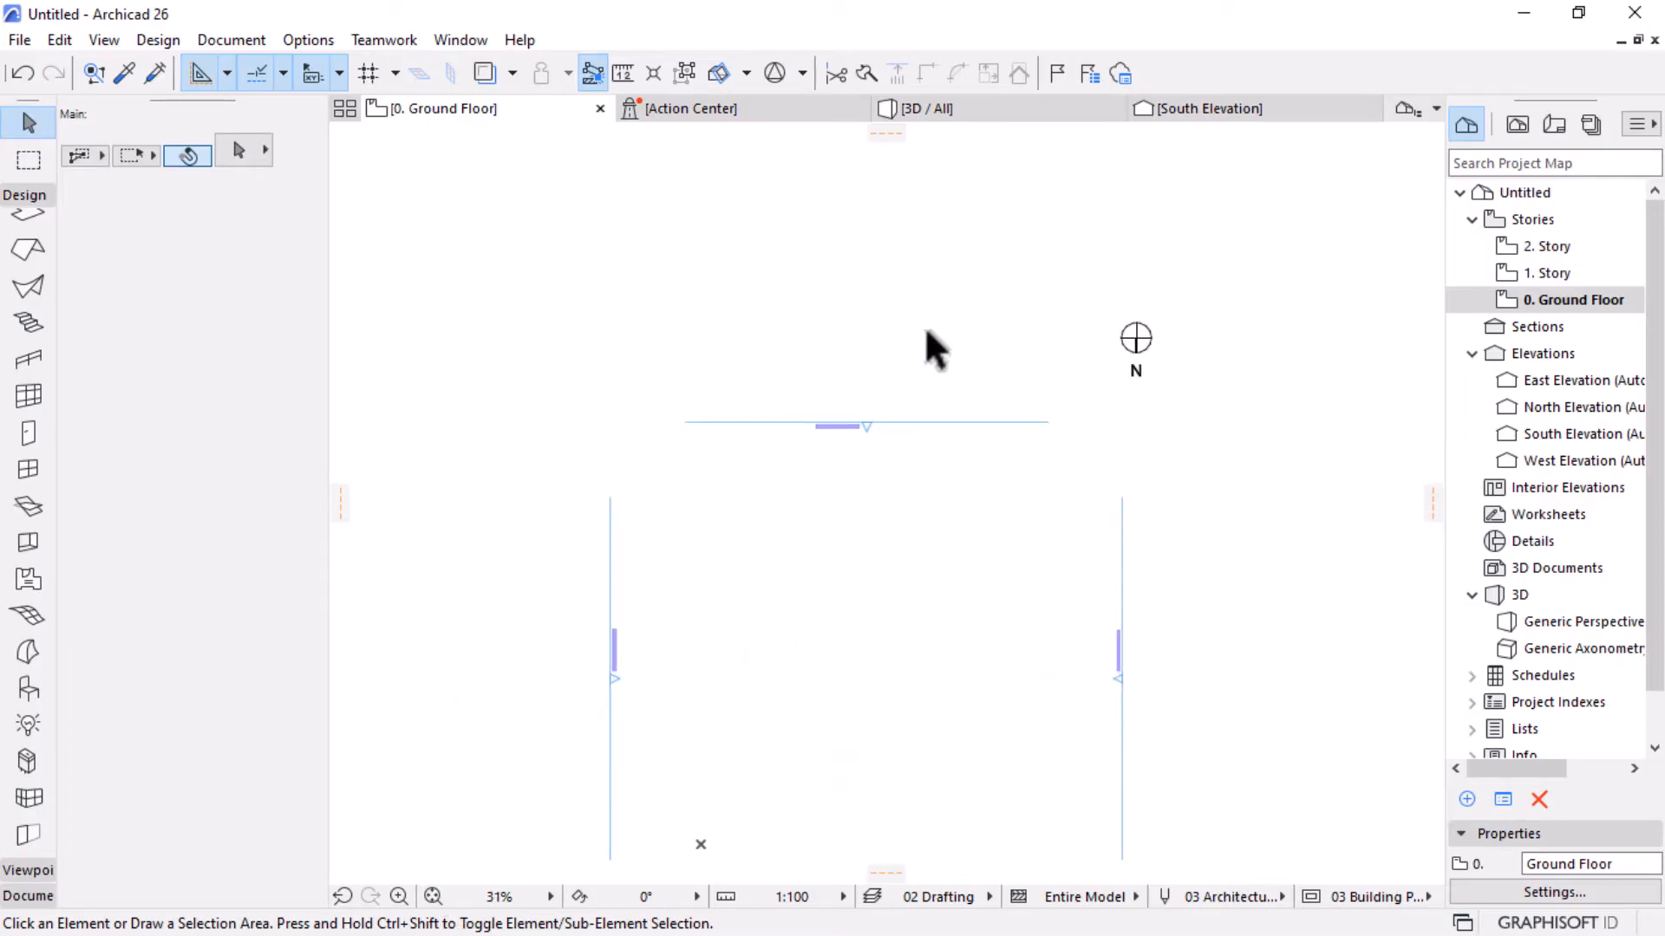
pyautogui.scroll(6, 1127, 347)
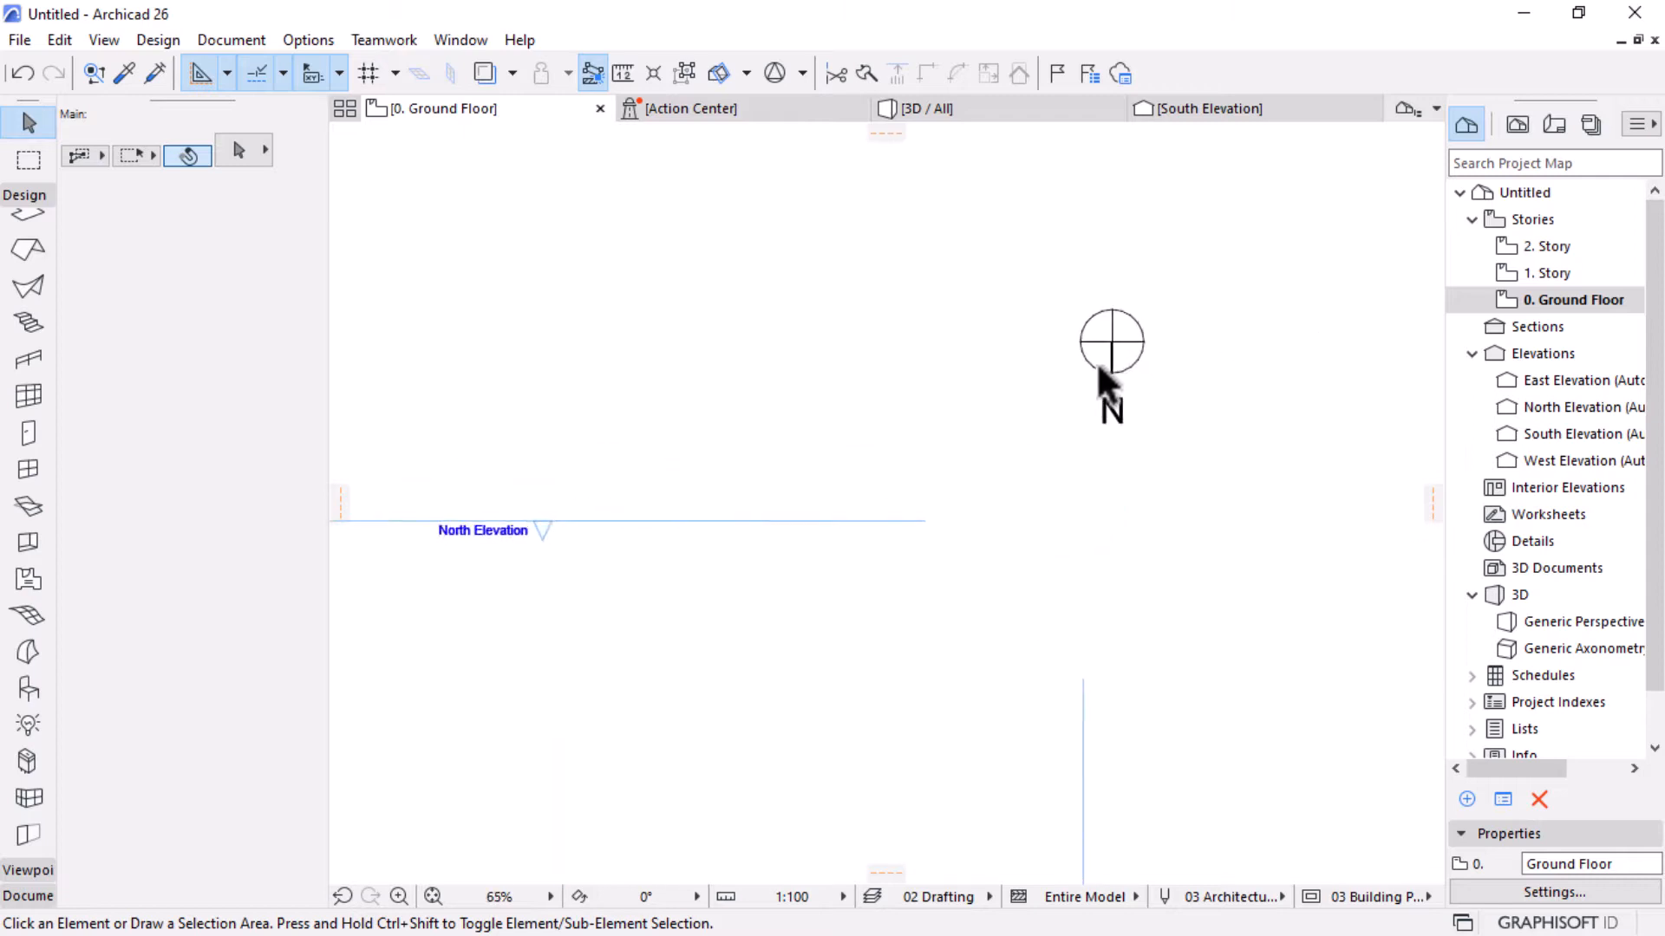
pyautogui.click(1149, 360)
pyautogui.scroll(-8, 949, 393)
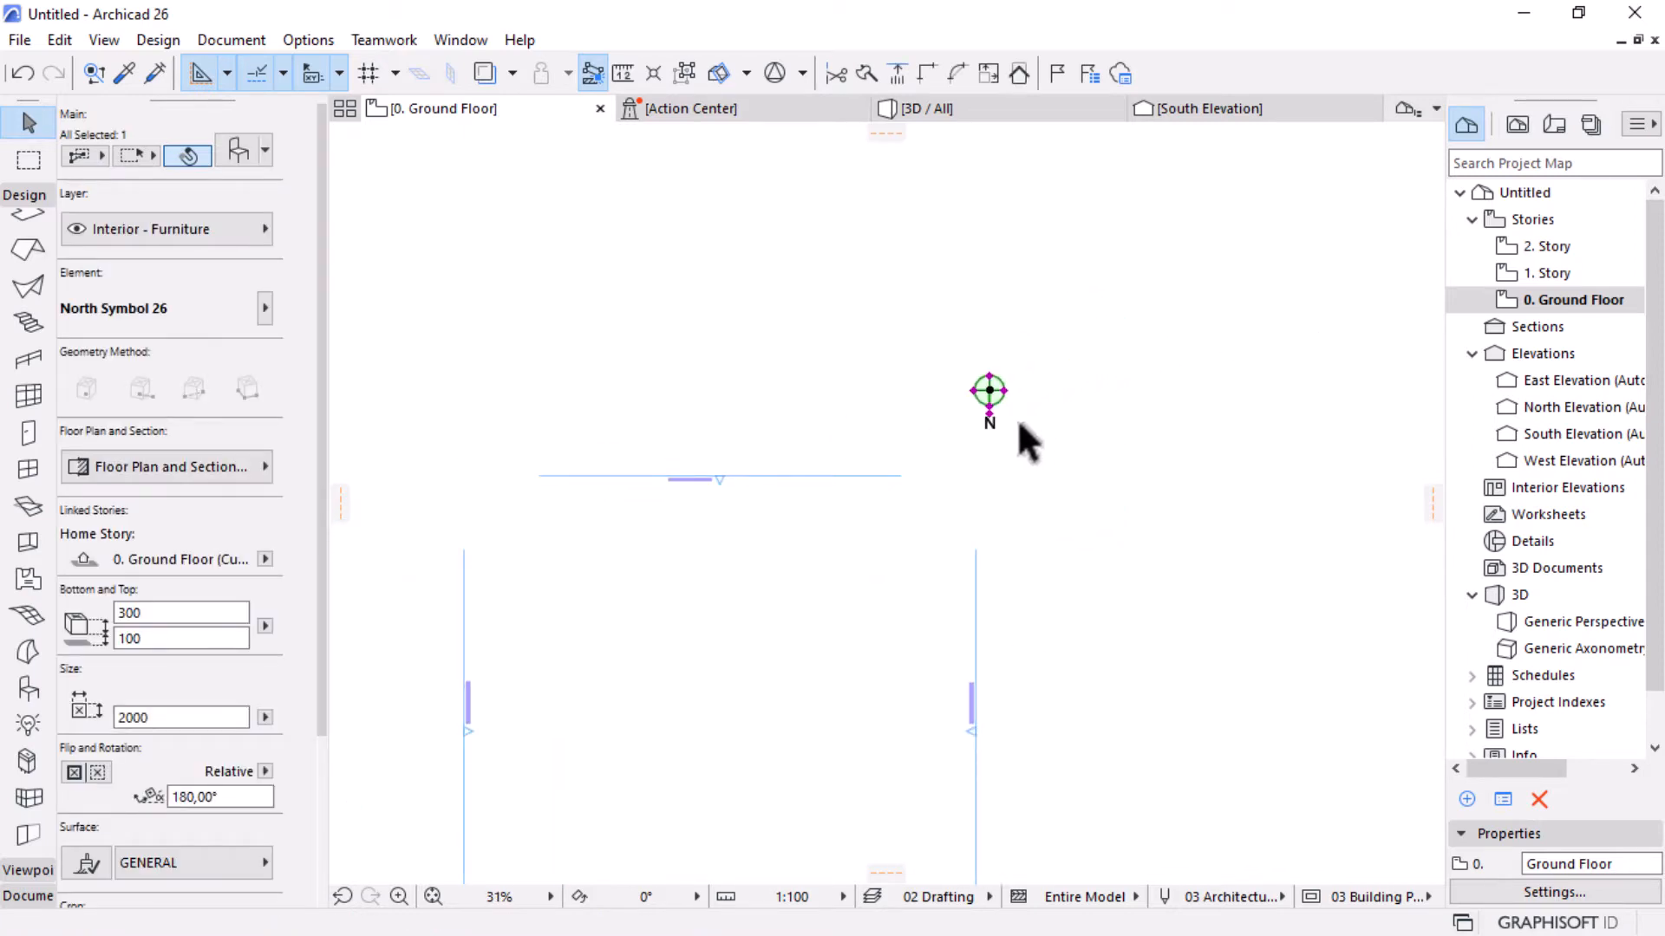
pyautogui.click(1089, 535)
pyautogui.scroll(-2, 984, 381)
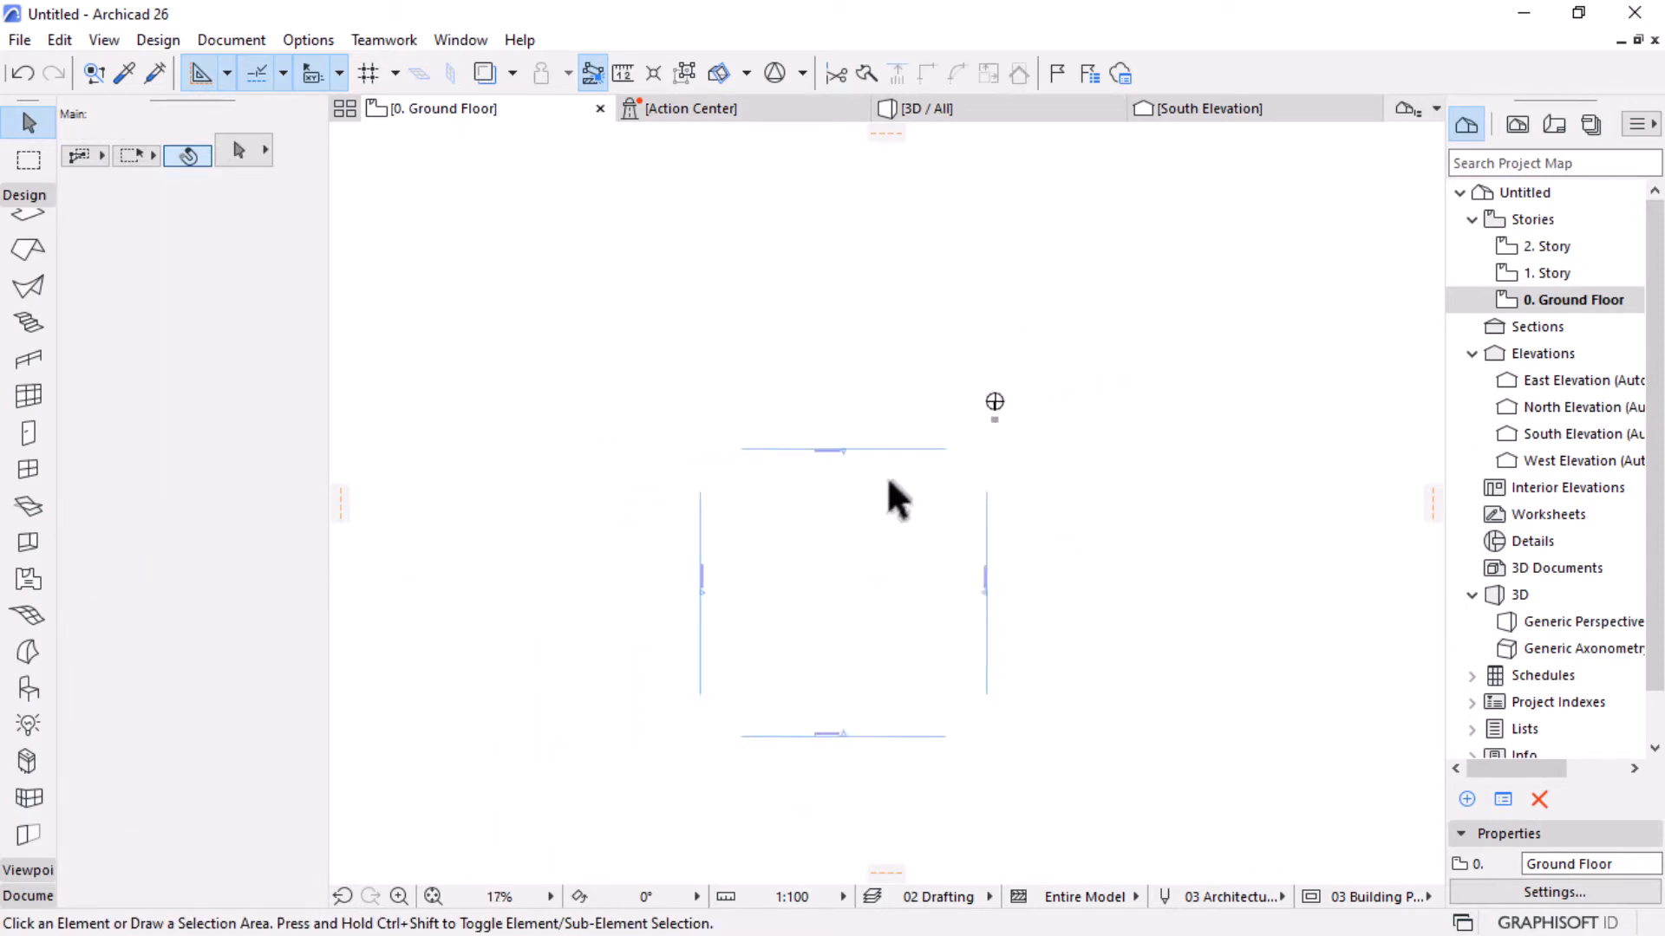
pyautogui.scroll(1, 812, 536)
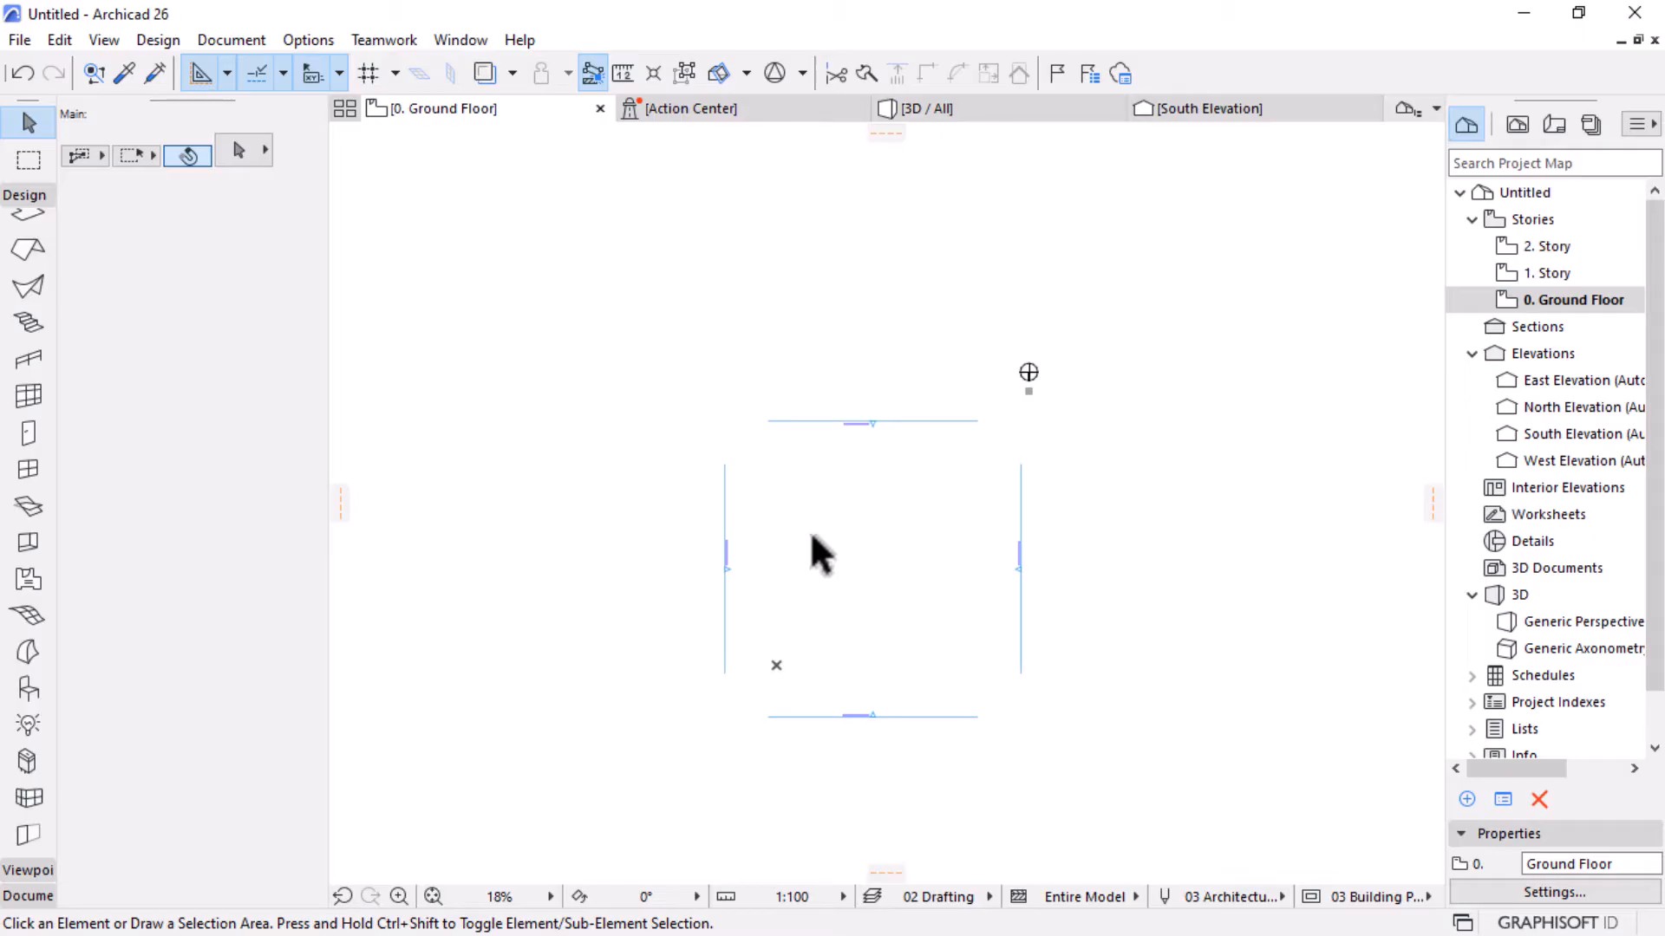
pyautogui.scroll(1, 823, 596)
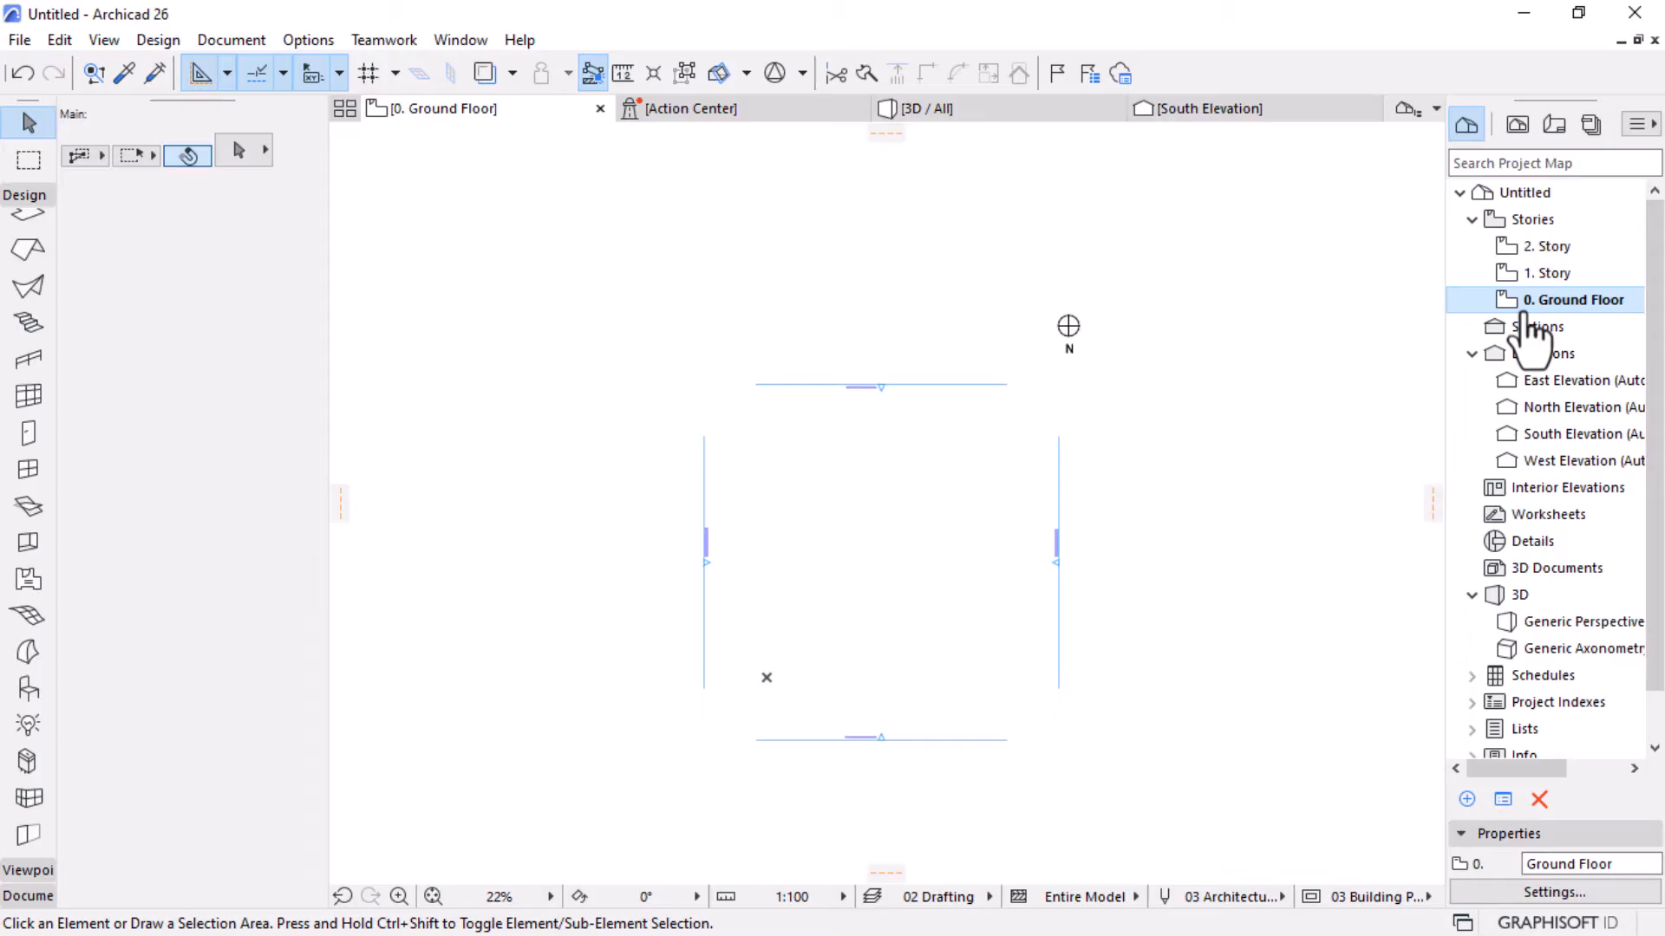
# Show the Layout Book in the Navigator and collapse its A.01 Floor Plans and A.02 Elevations folders, keeping Masters expanded.
pyautogui.click(1515, 126)
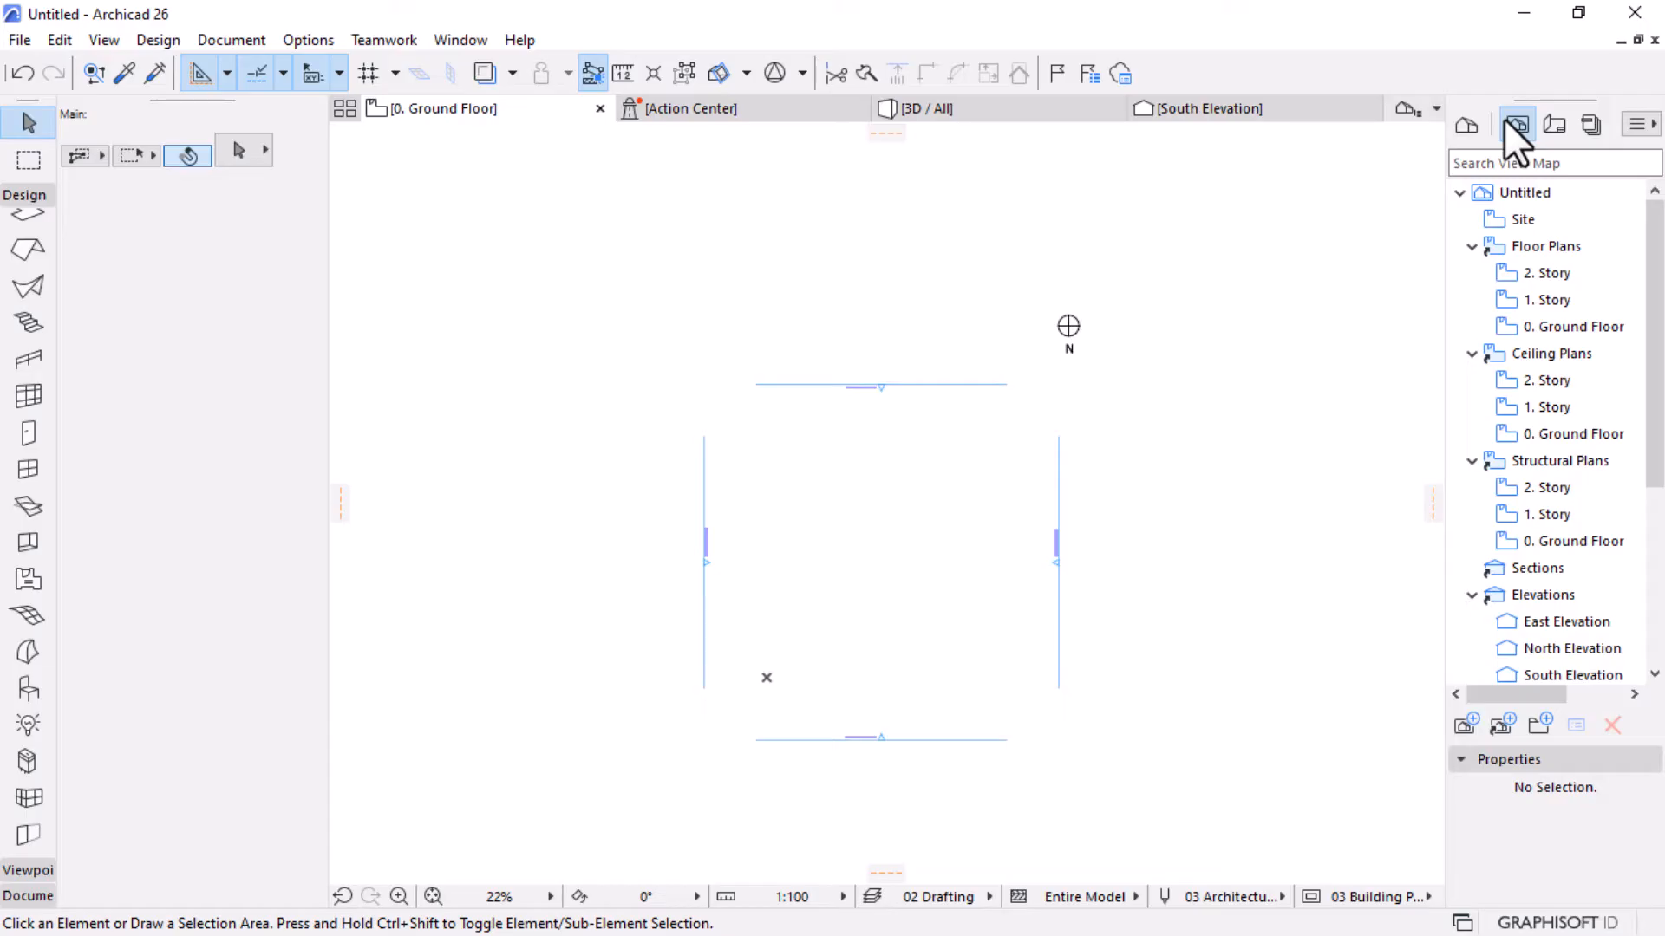
pyautogui.click(1554, 126)
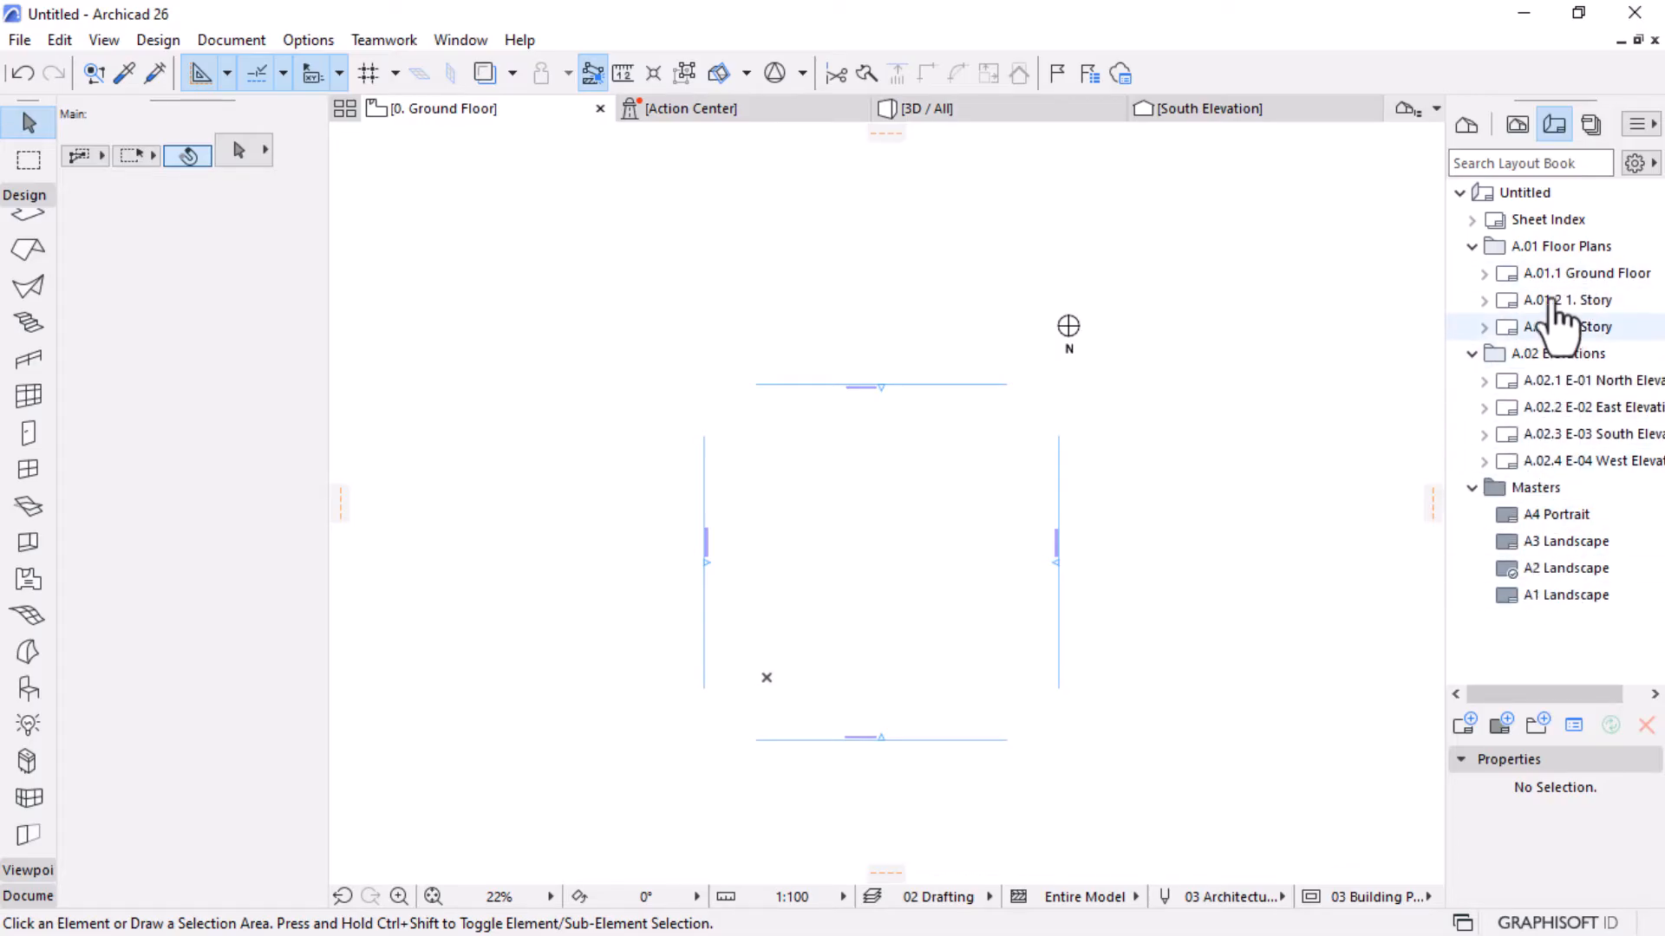
pyautogui.click(1471, 227)
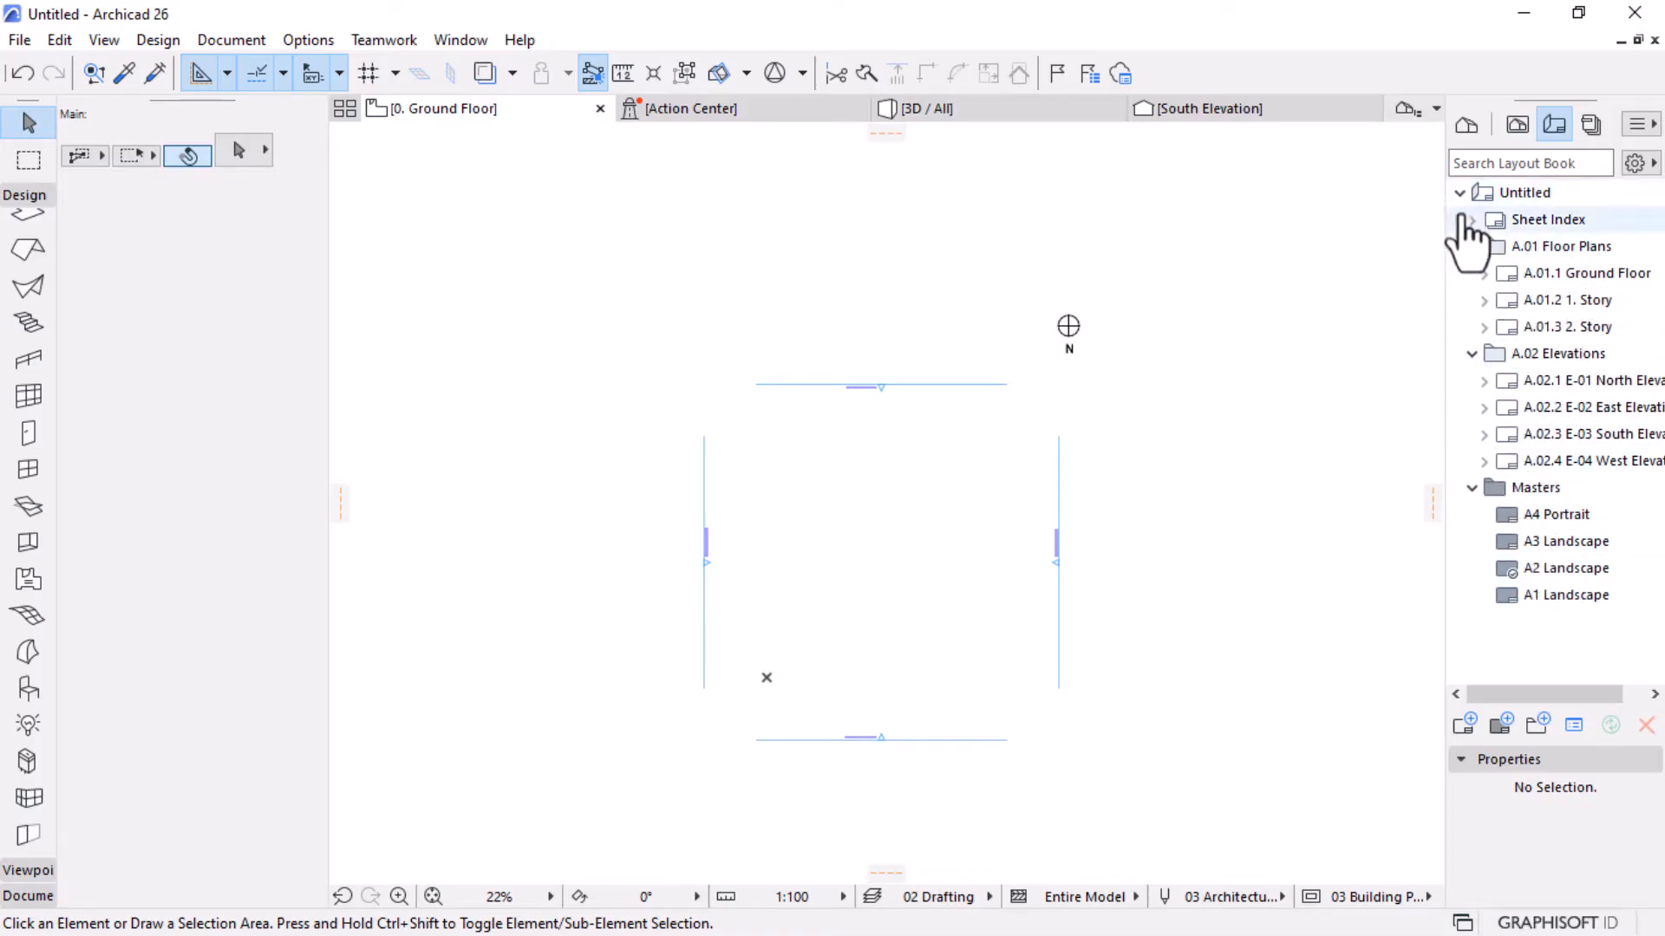
pyautogui.click(1472, 353)
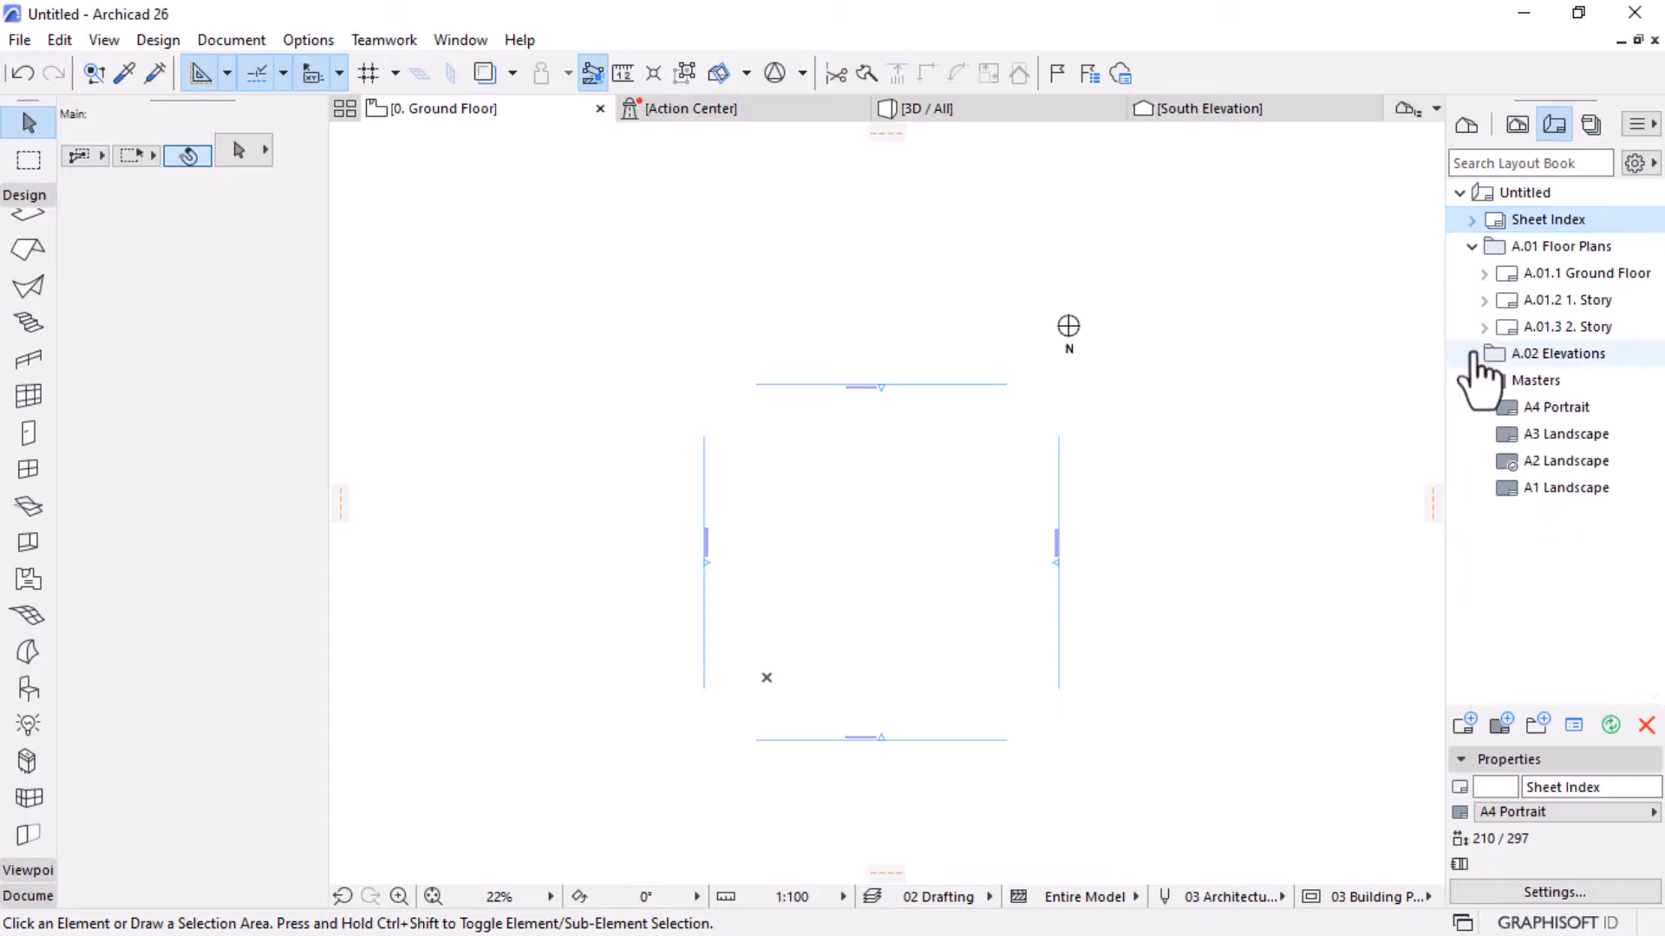
pyautogui.click(1471, 246)
pyautogui.click(1471, 300)
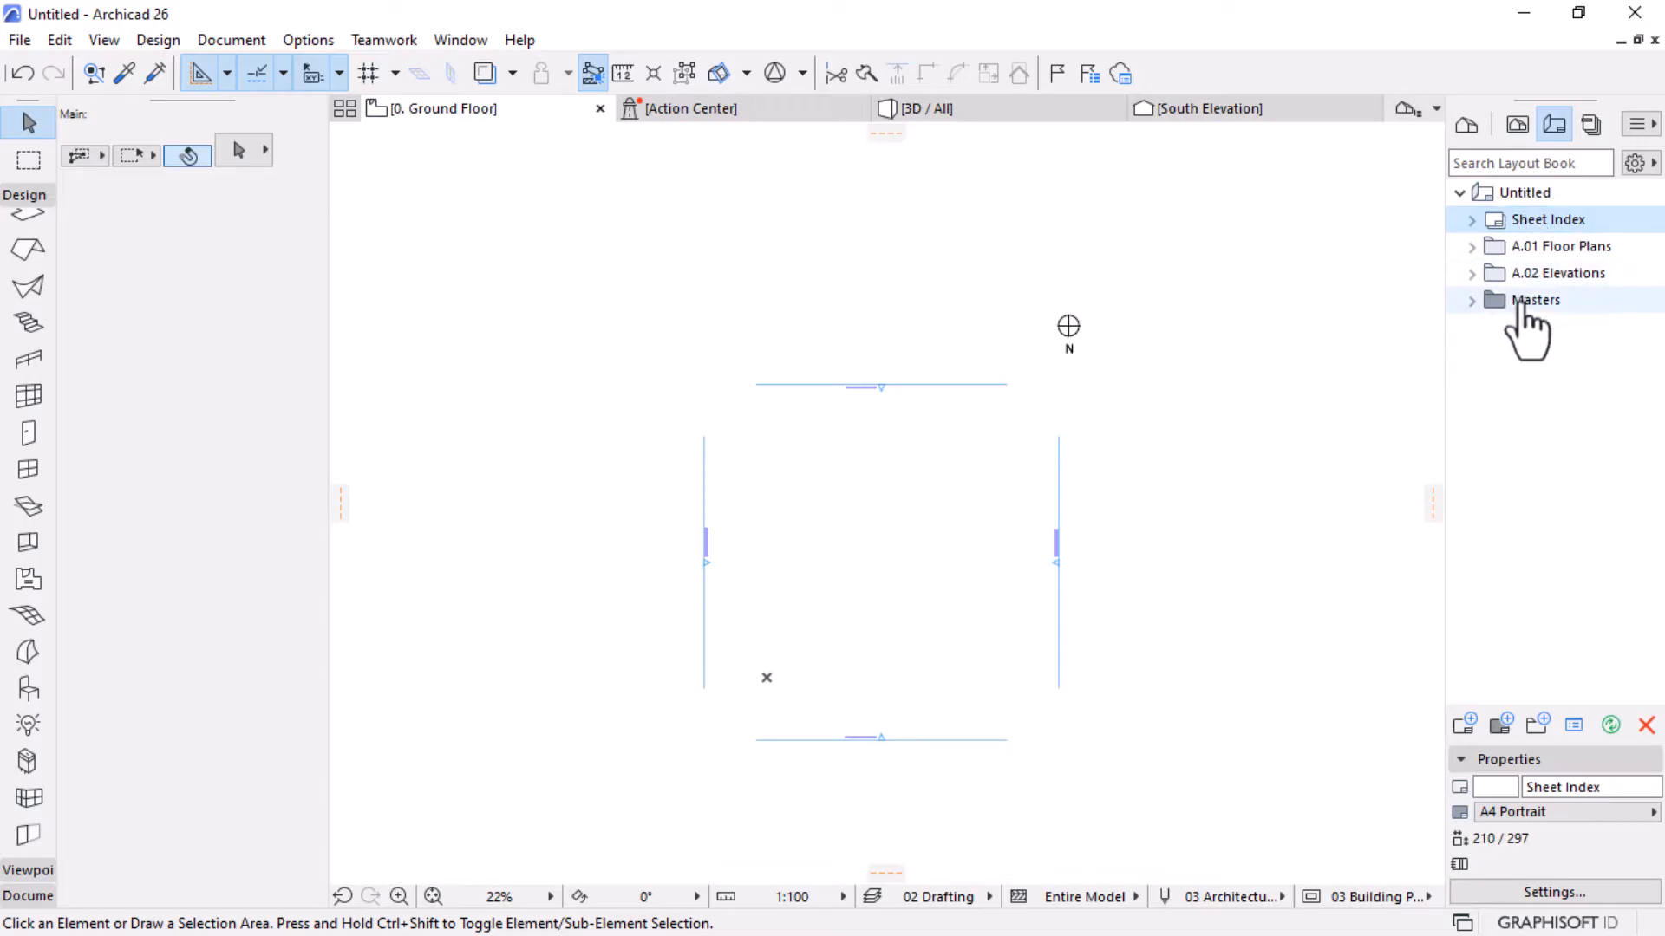
pyautogui.click(1473, 301)
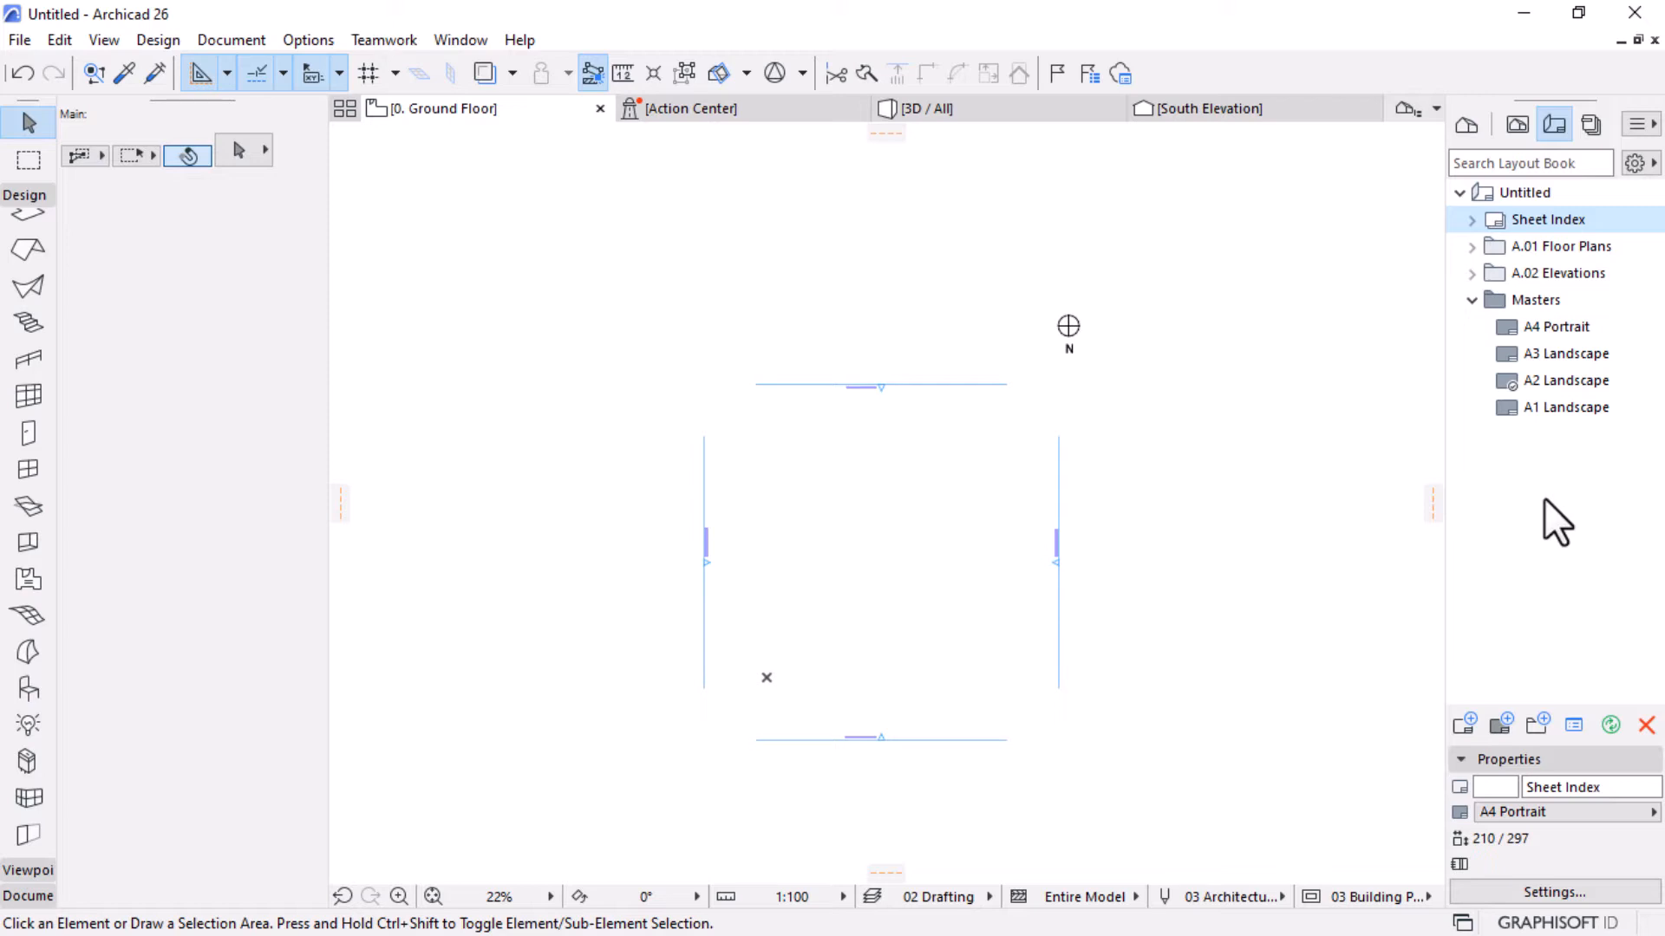
# Open the A1 Landscape master layout and examine the text fields in its title block.
pyautogui.doubleClick(1570, 409)
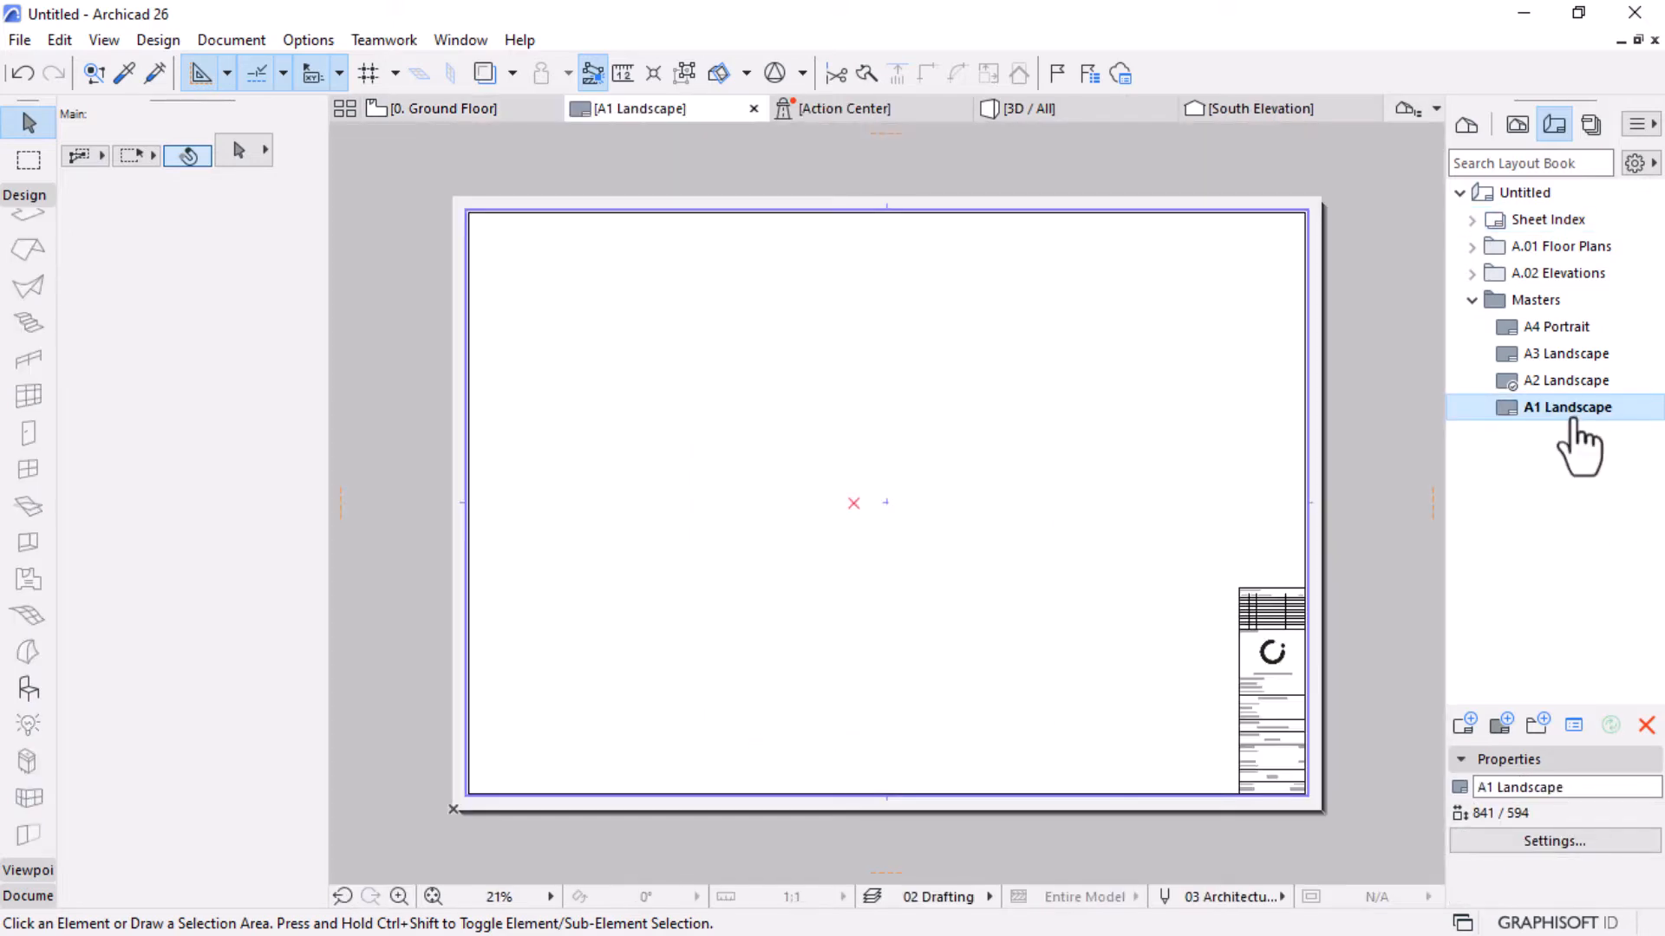
pyautogui.scroll(5, 1297, 746)
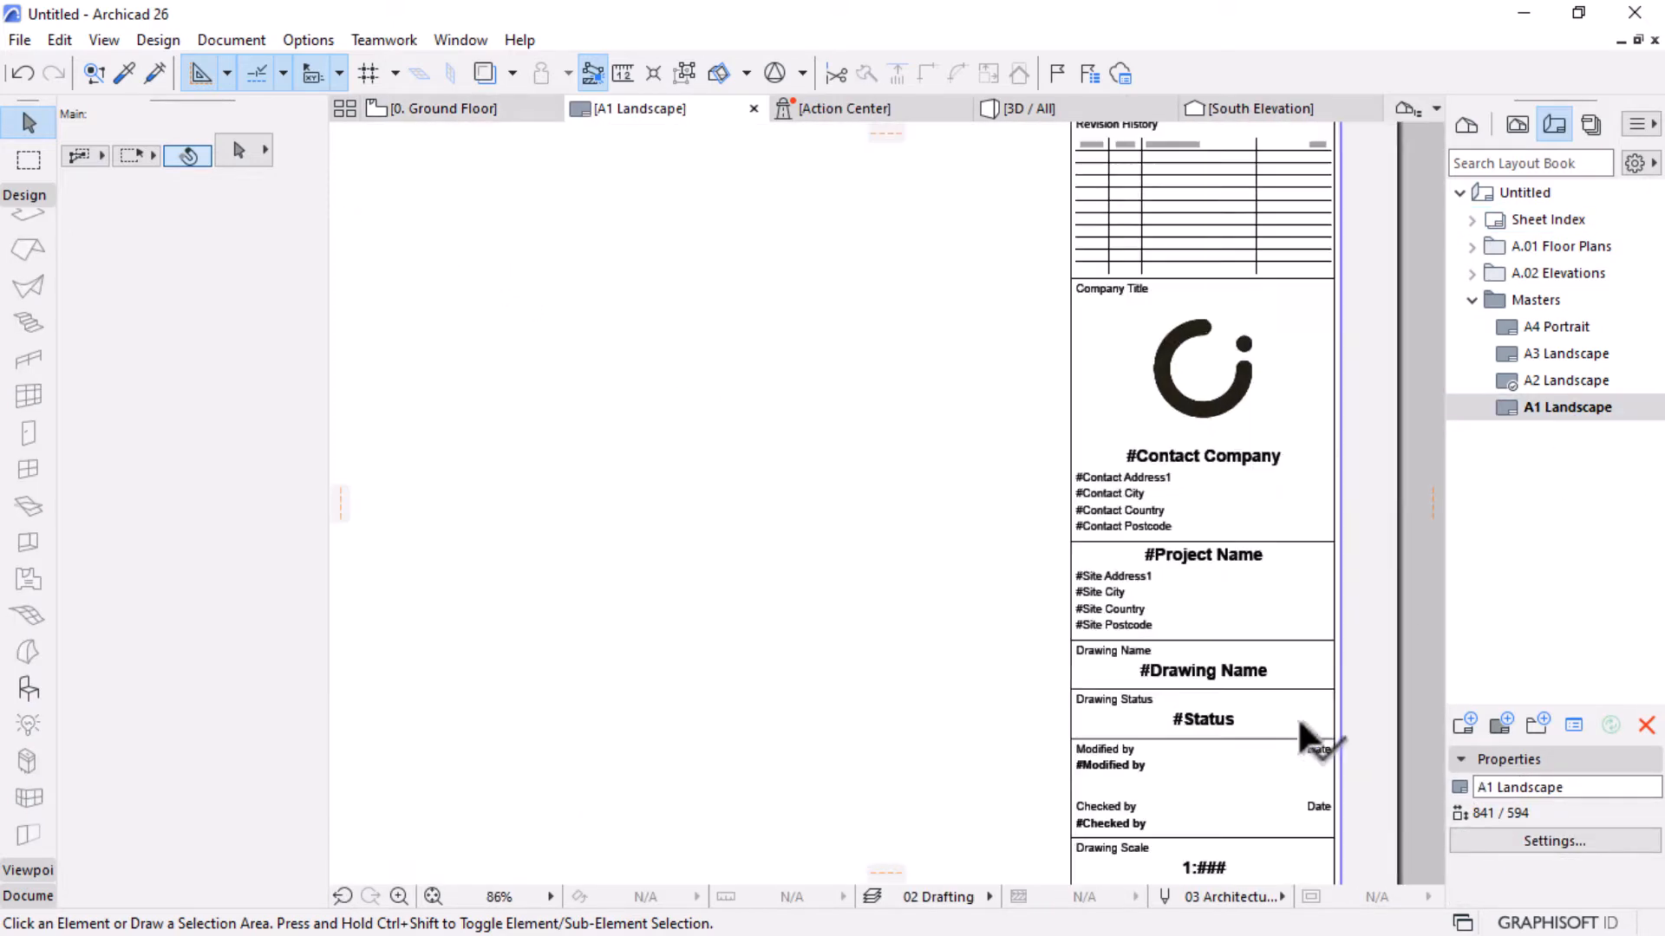
pyautogui.scroll(1, 1312, 732)
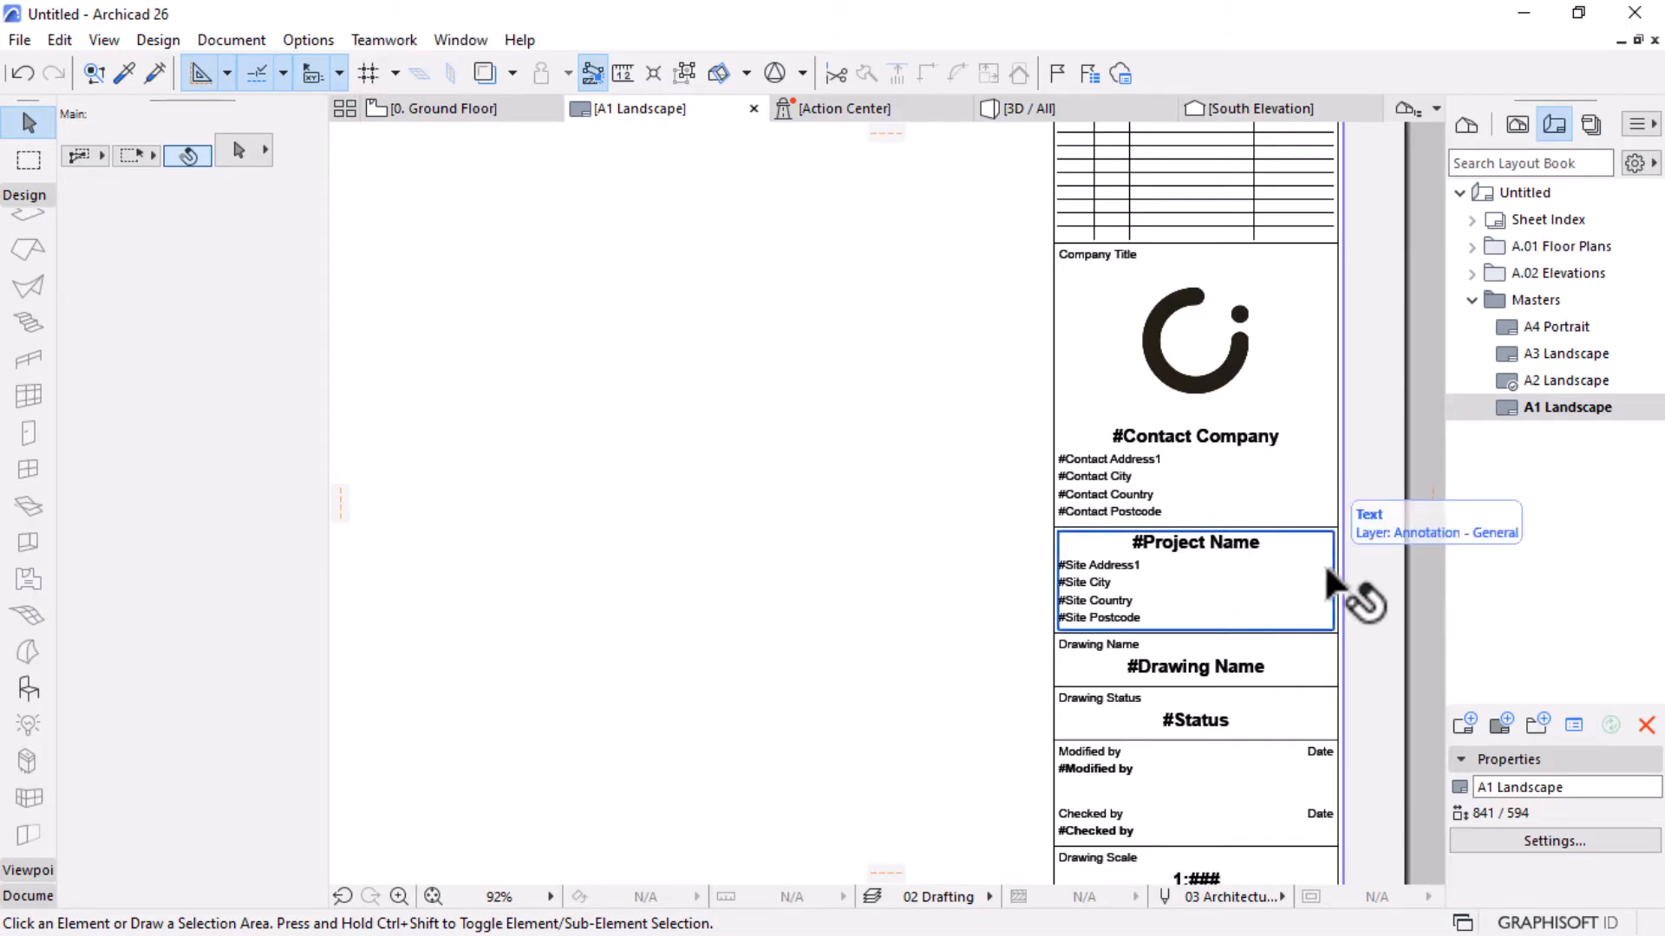
# Examine the A1 Landscape title block from its revision history table down to the layout ID and revision fields.
pyautogui.scroll(3, 1324, 564)
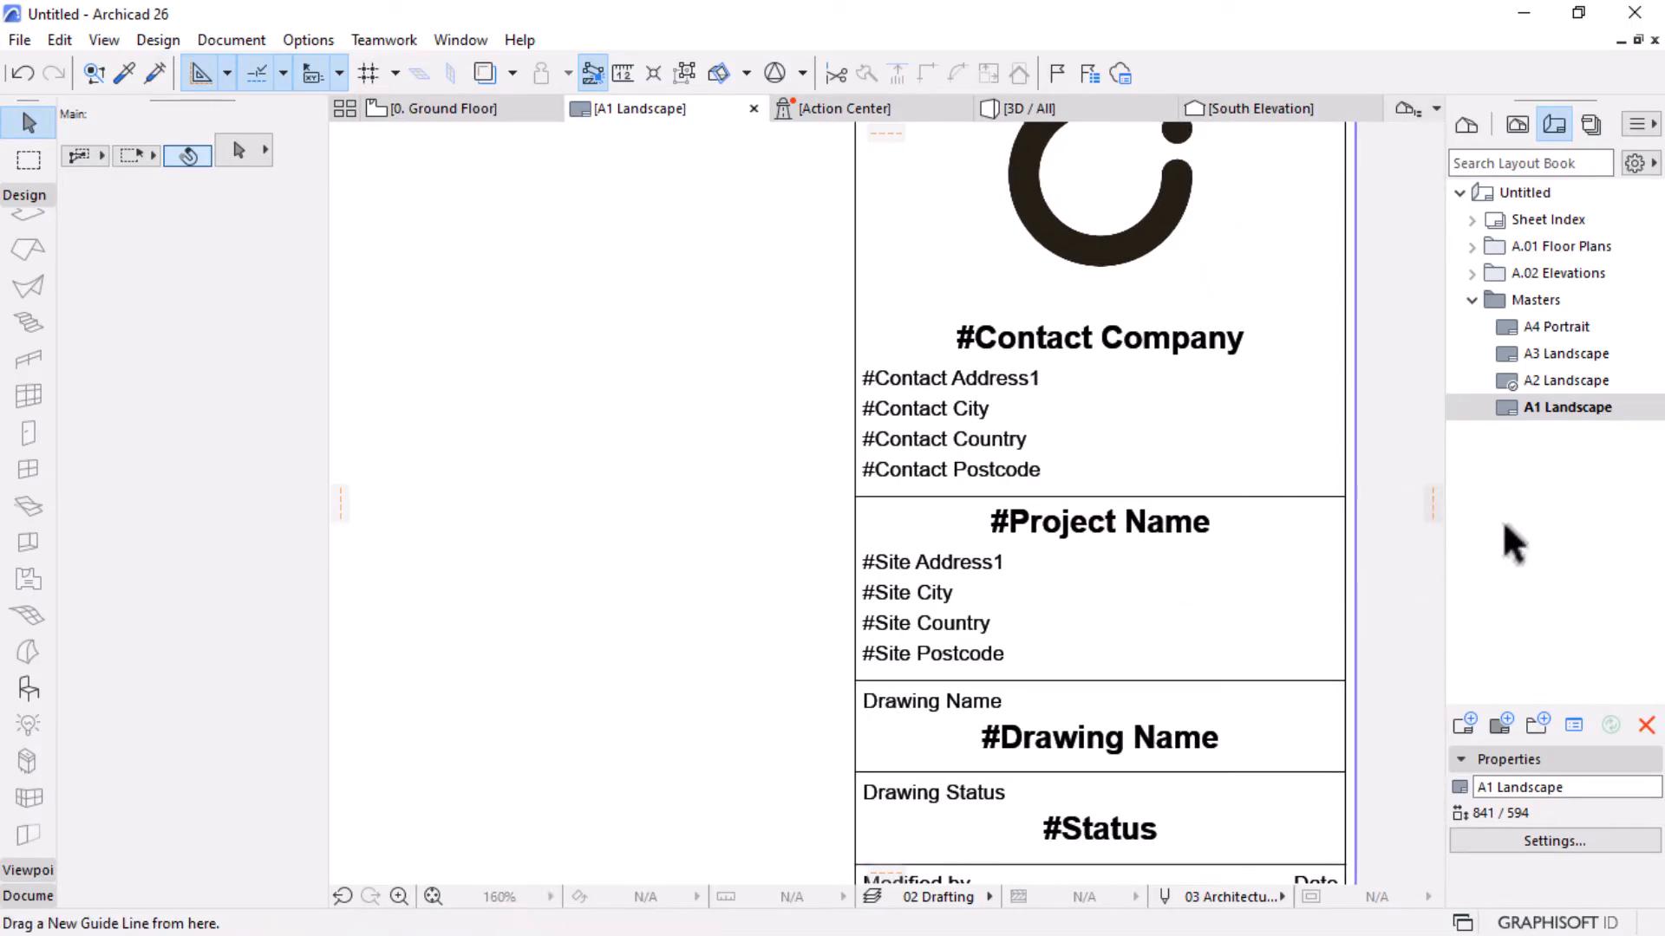
pyautogui.scroll(-8, 1344, 546)
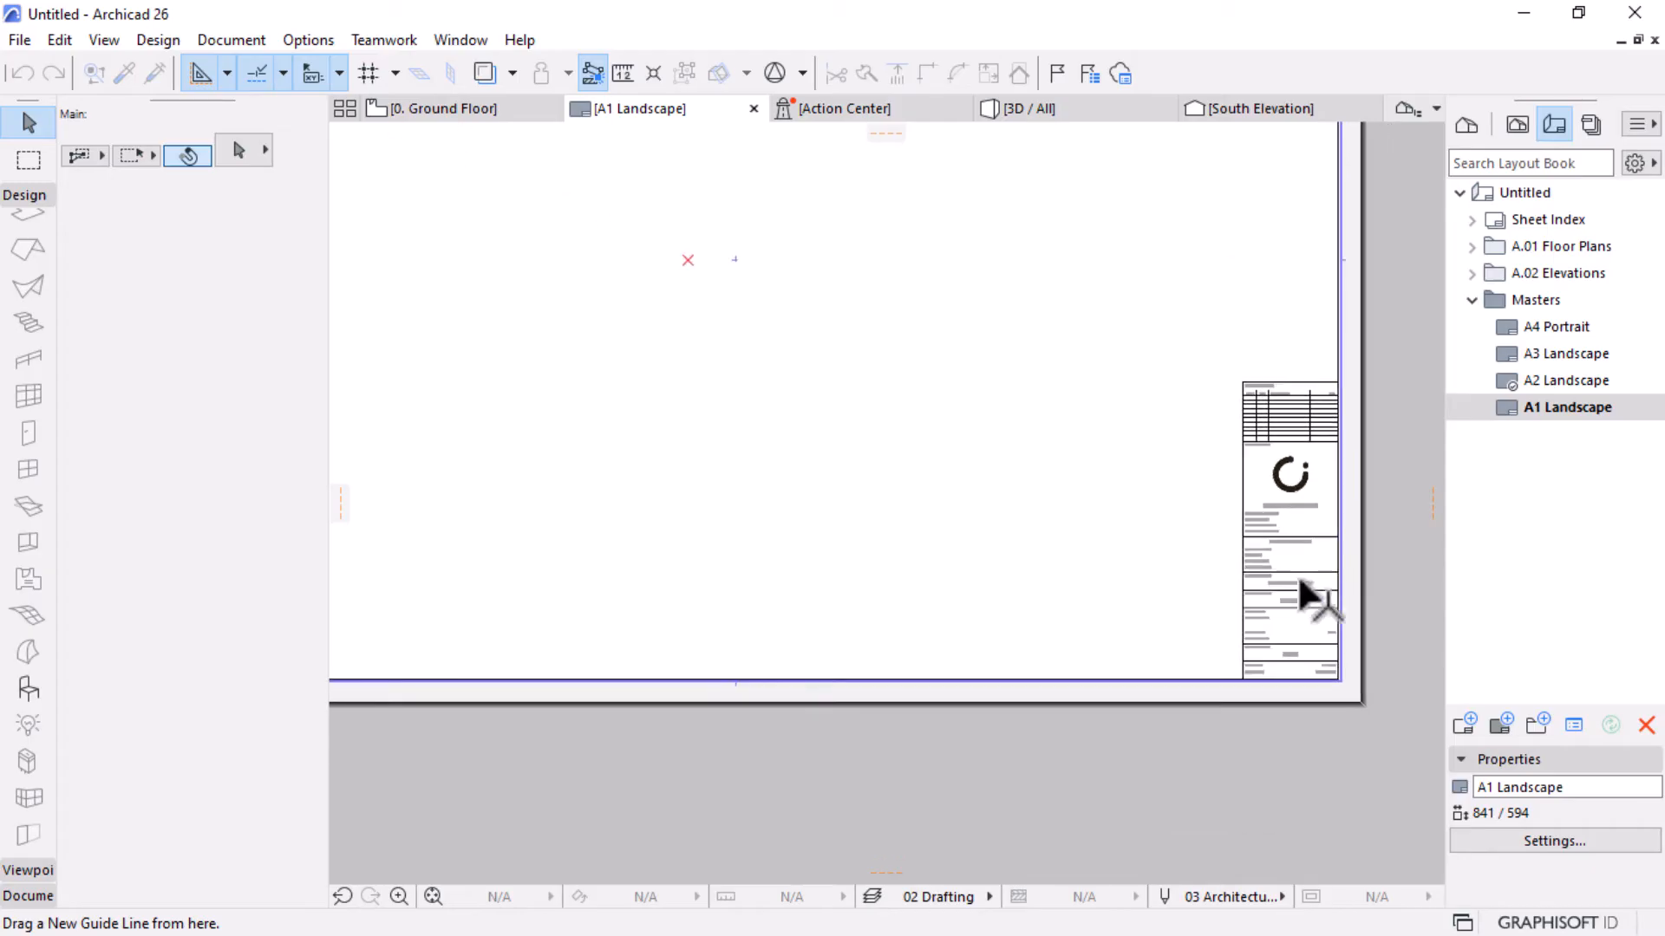
pyautogui.scroll(1, 1277, 444)
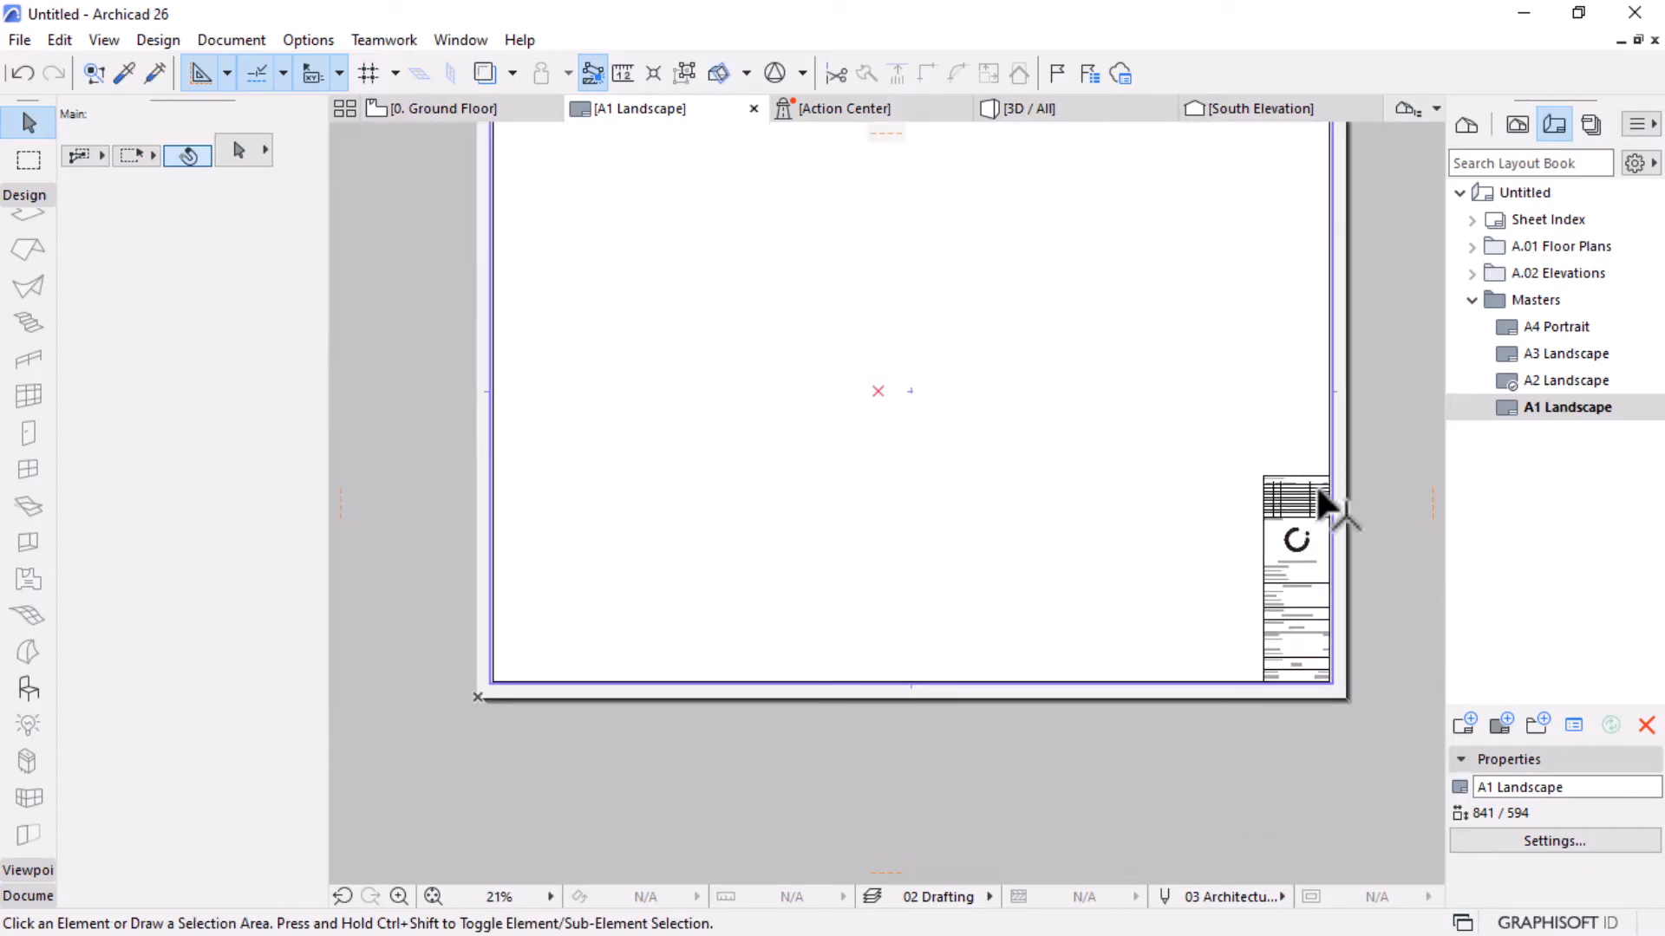
pyautogui.scroll(7, 1331, 607)
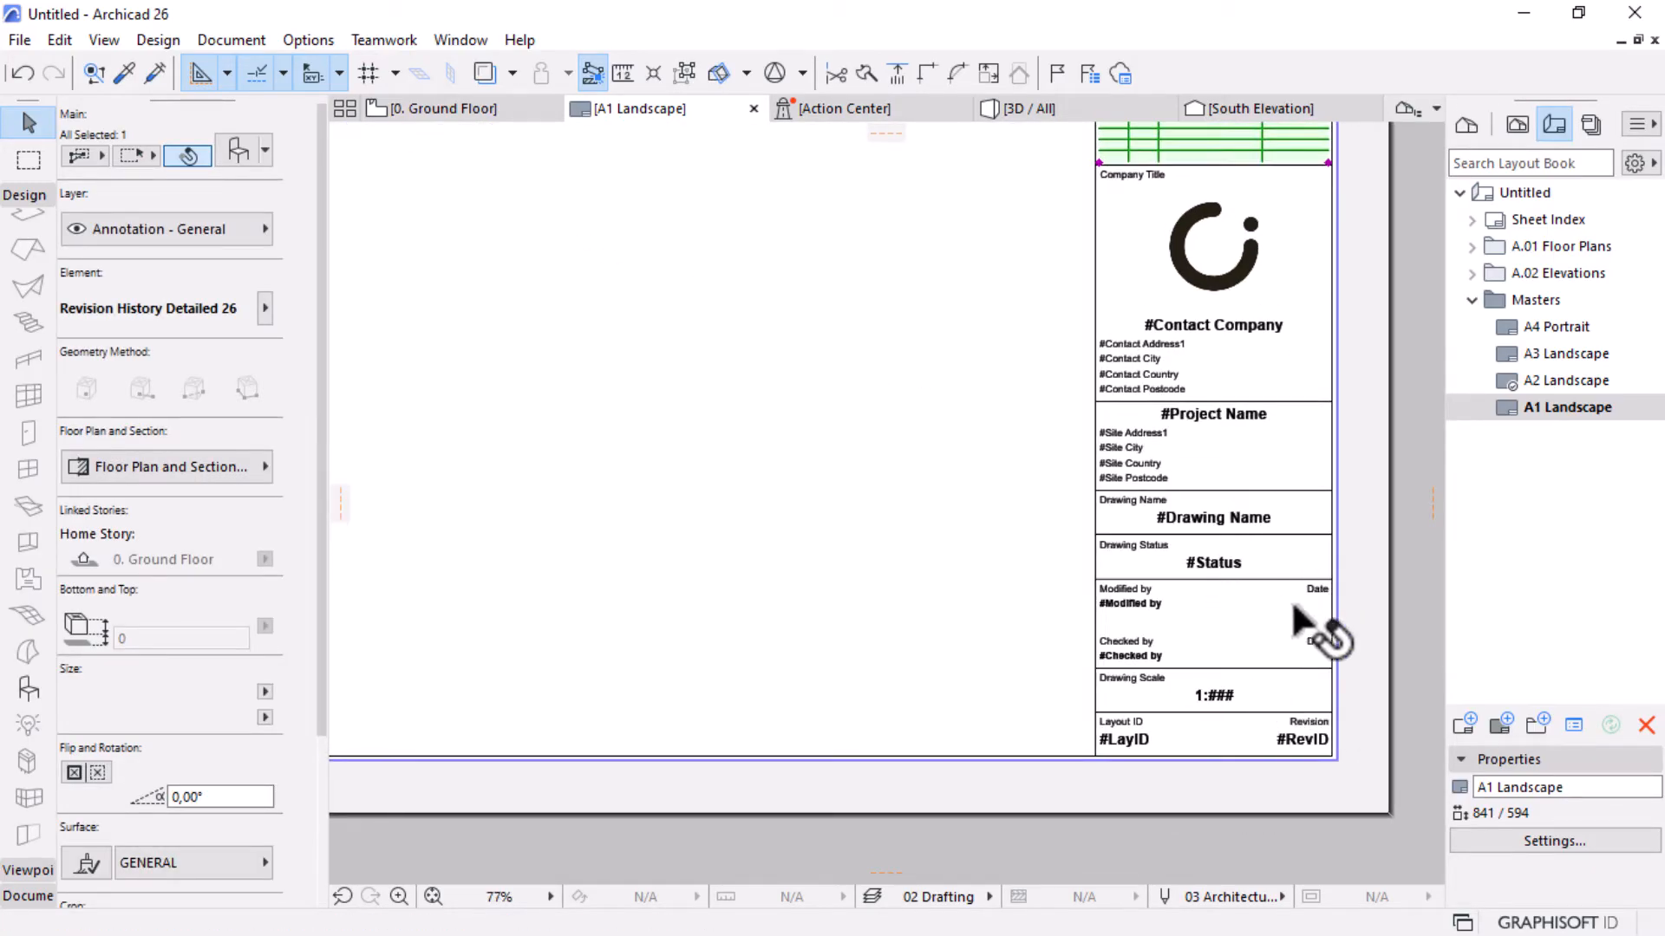
pyautogui.click(1369, 527)
pyautogui.scroll(-5, 1301, 589)
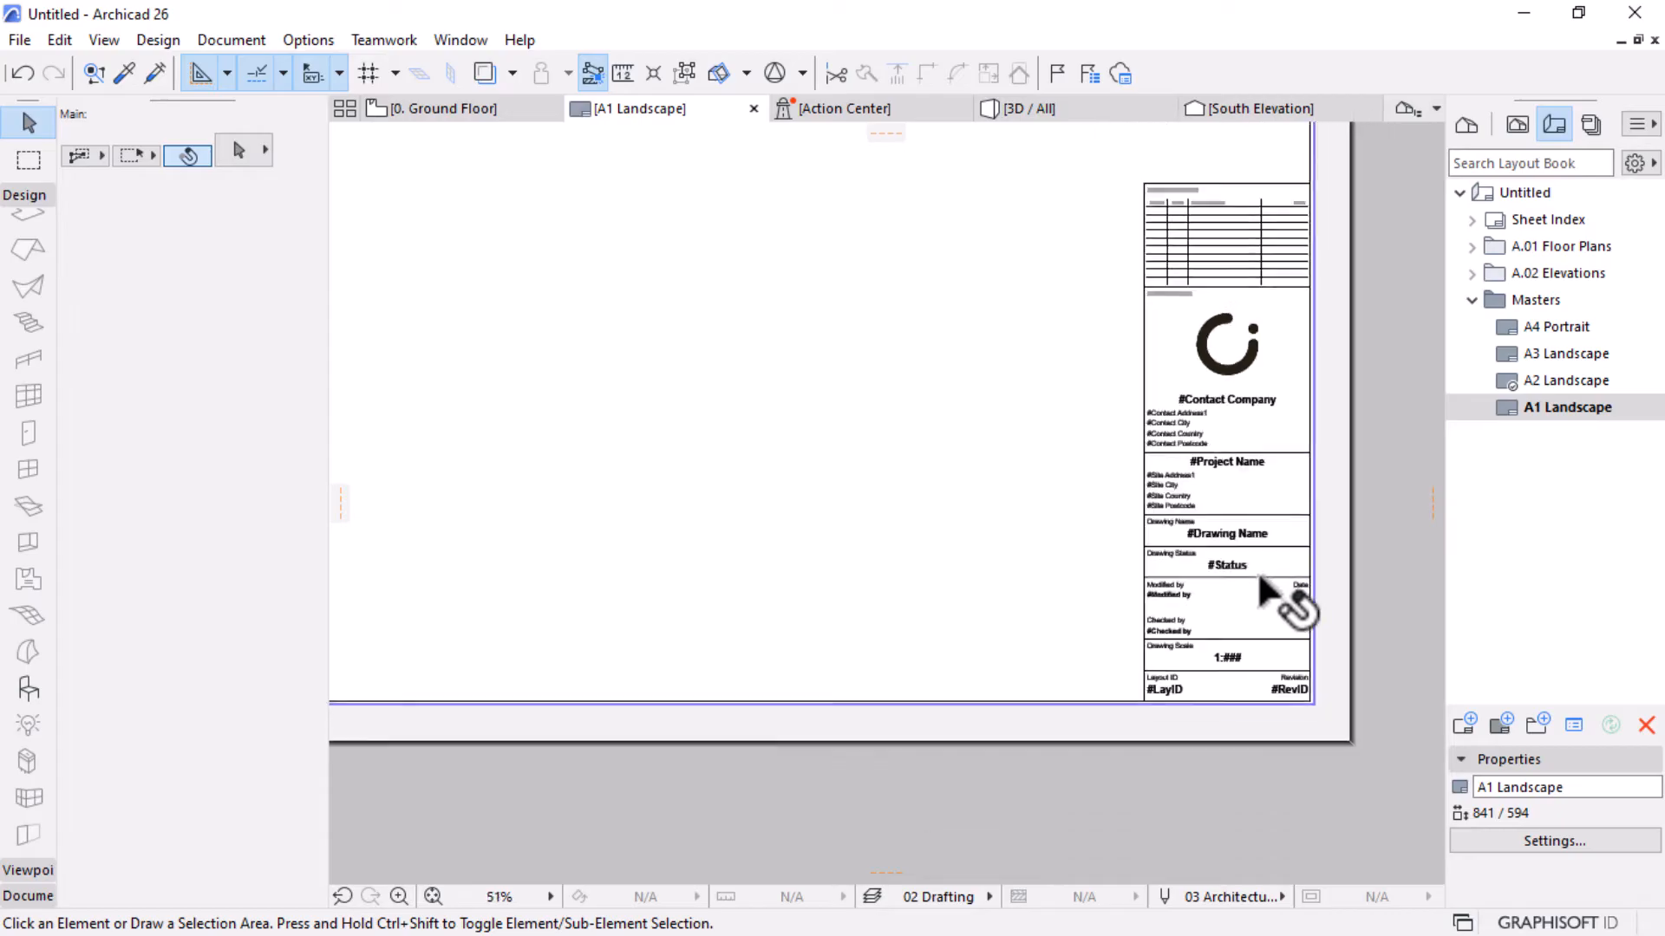
# Create a new landscape master layout in the A1 (ISO) - Metric size, keeping the default name and margins.
pyautogui.click(1499, 723)
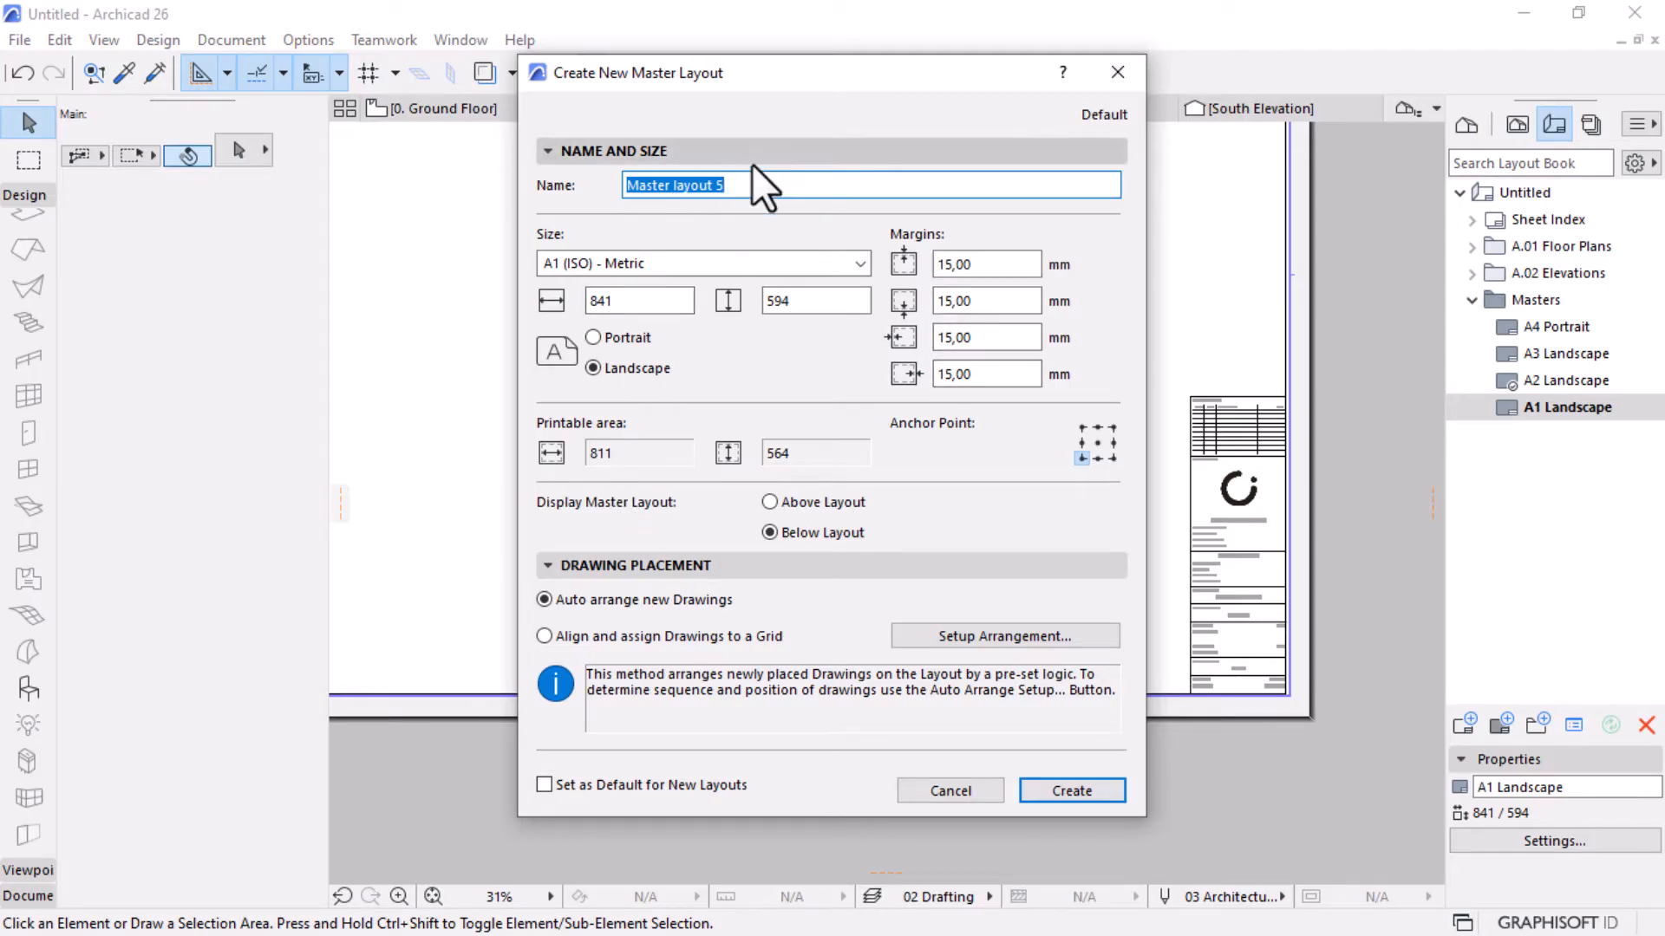
pyautogui.click(553, 264)
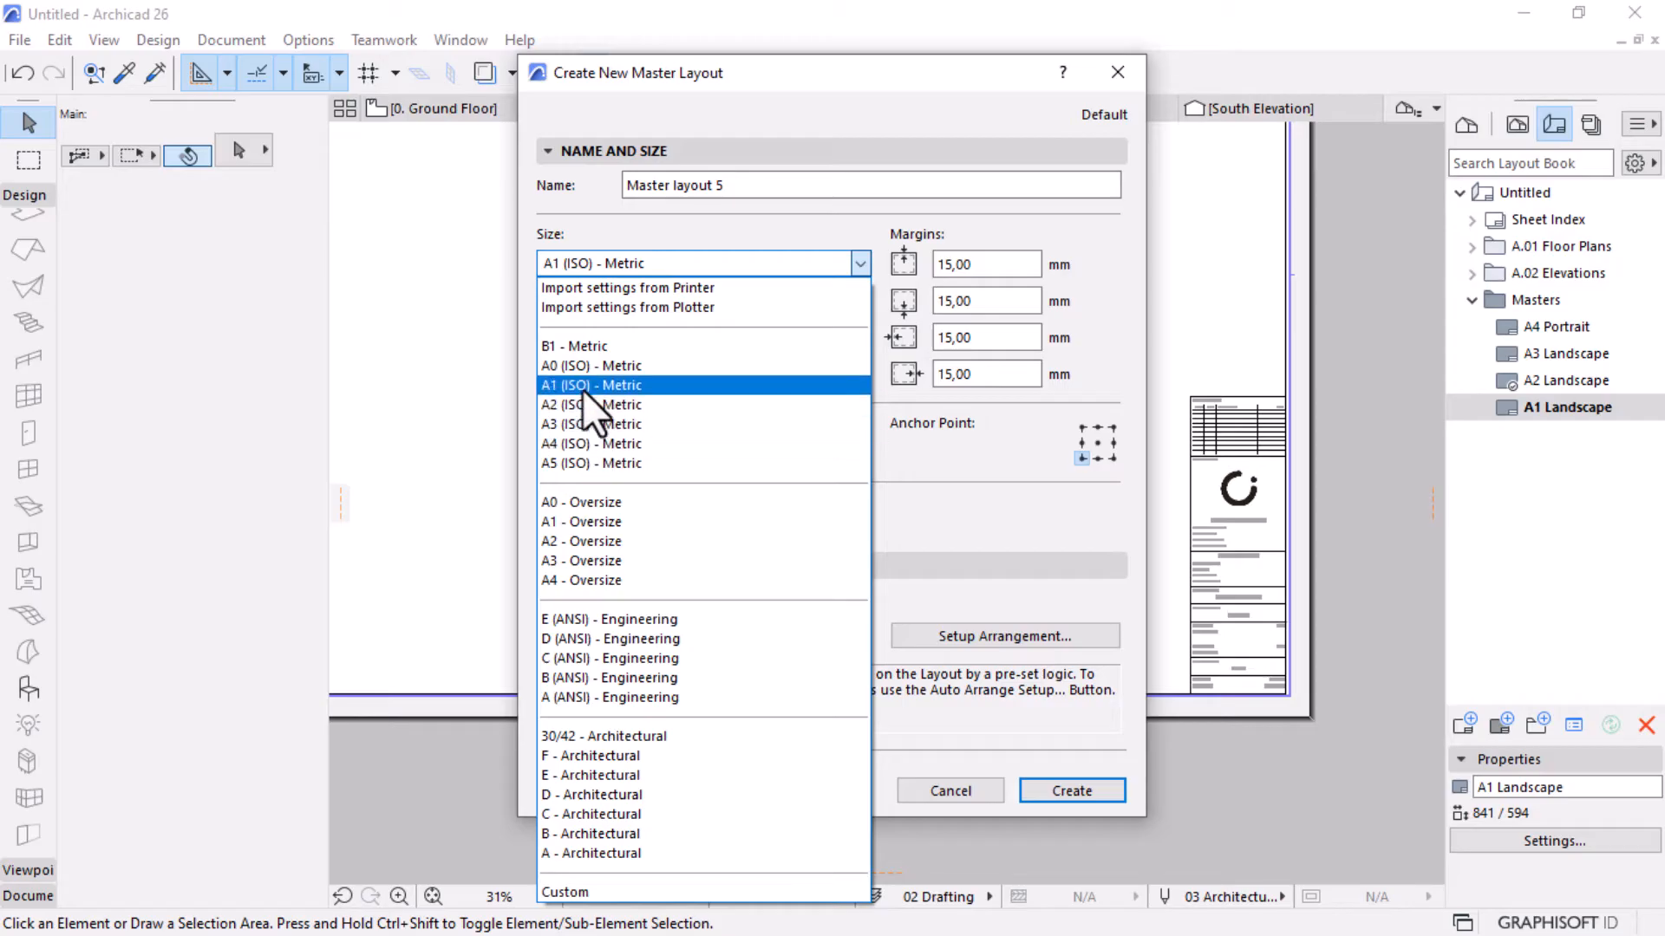
pyautogui.click(582, 386)
pyautogui.click(1034, 779)
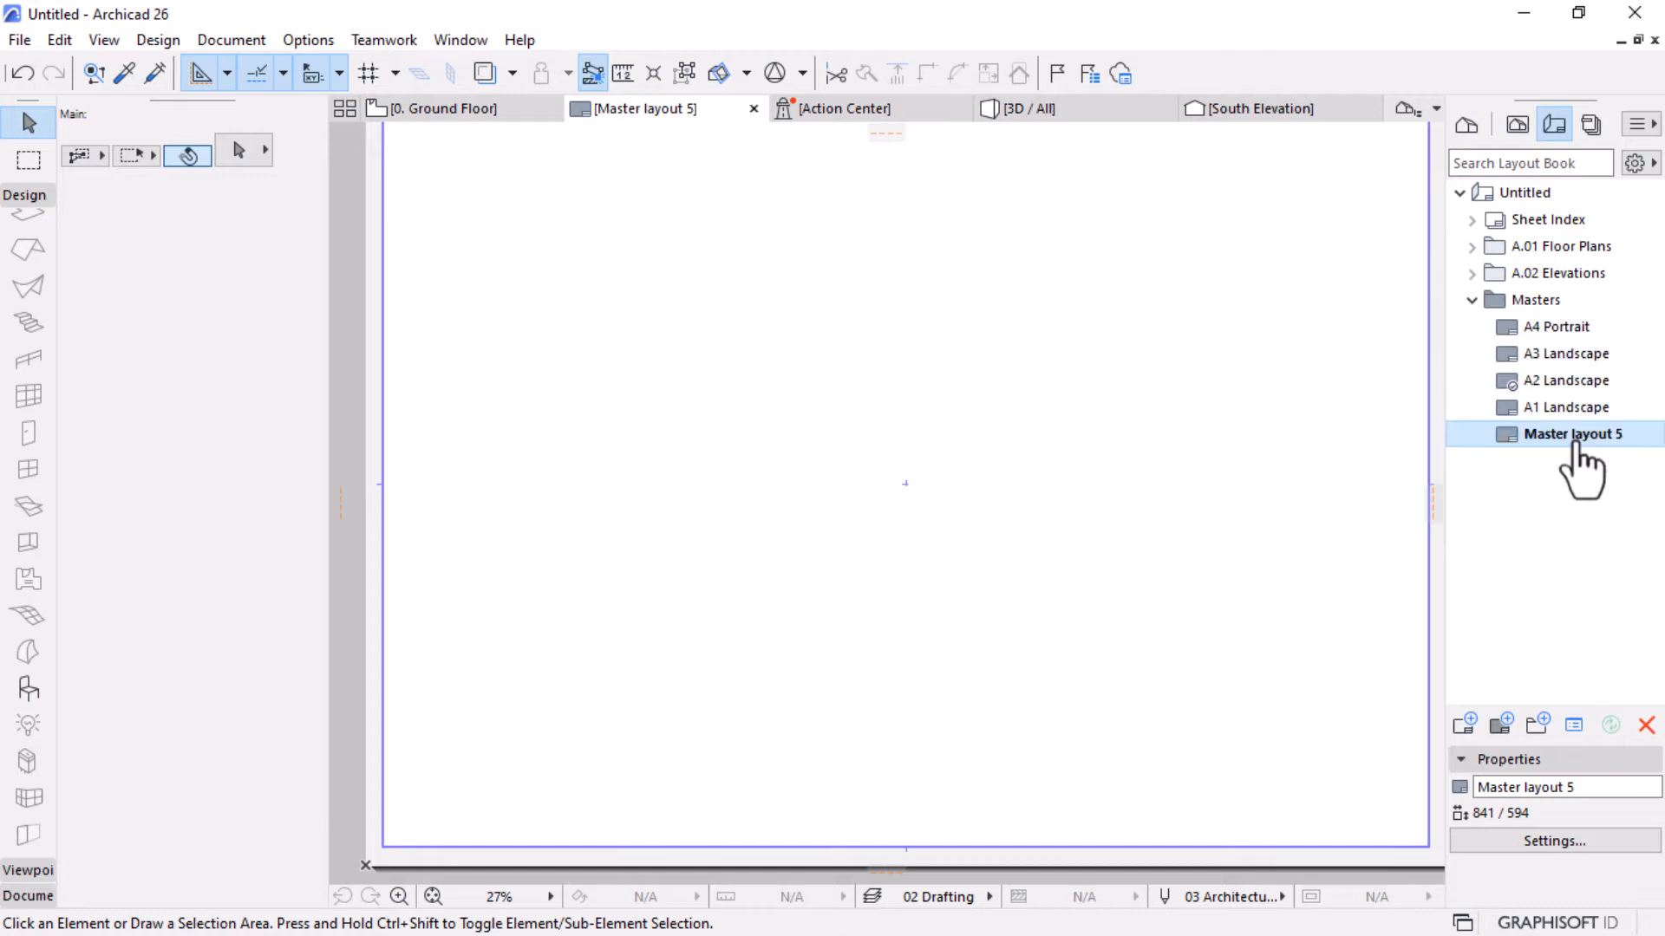
# Collapse the Masters folder and create a new layout based on Master layout 5, keeping the default layout name.
pyautogui.click(1470, 301)
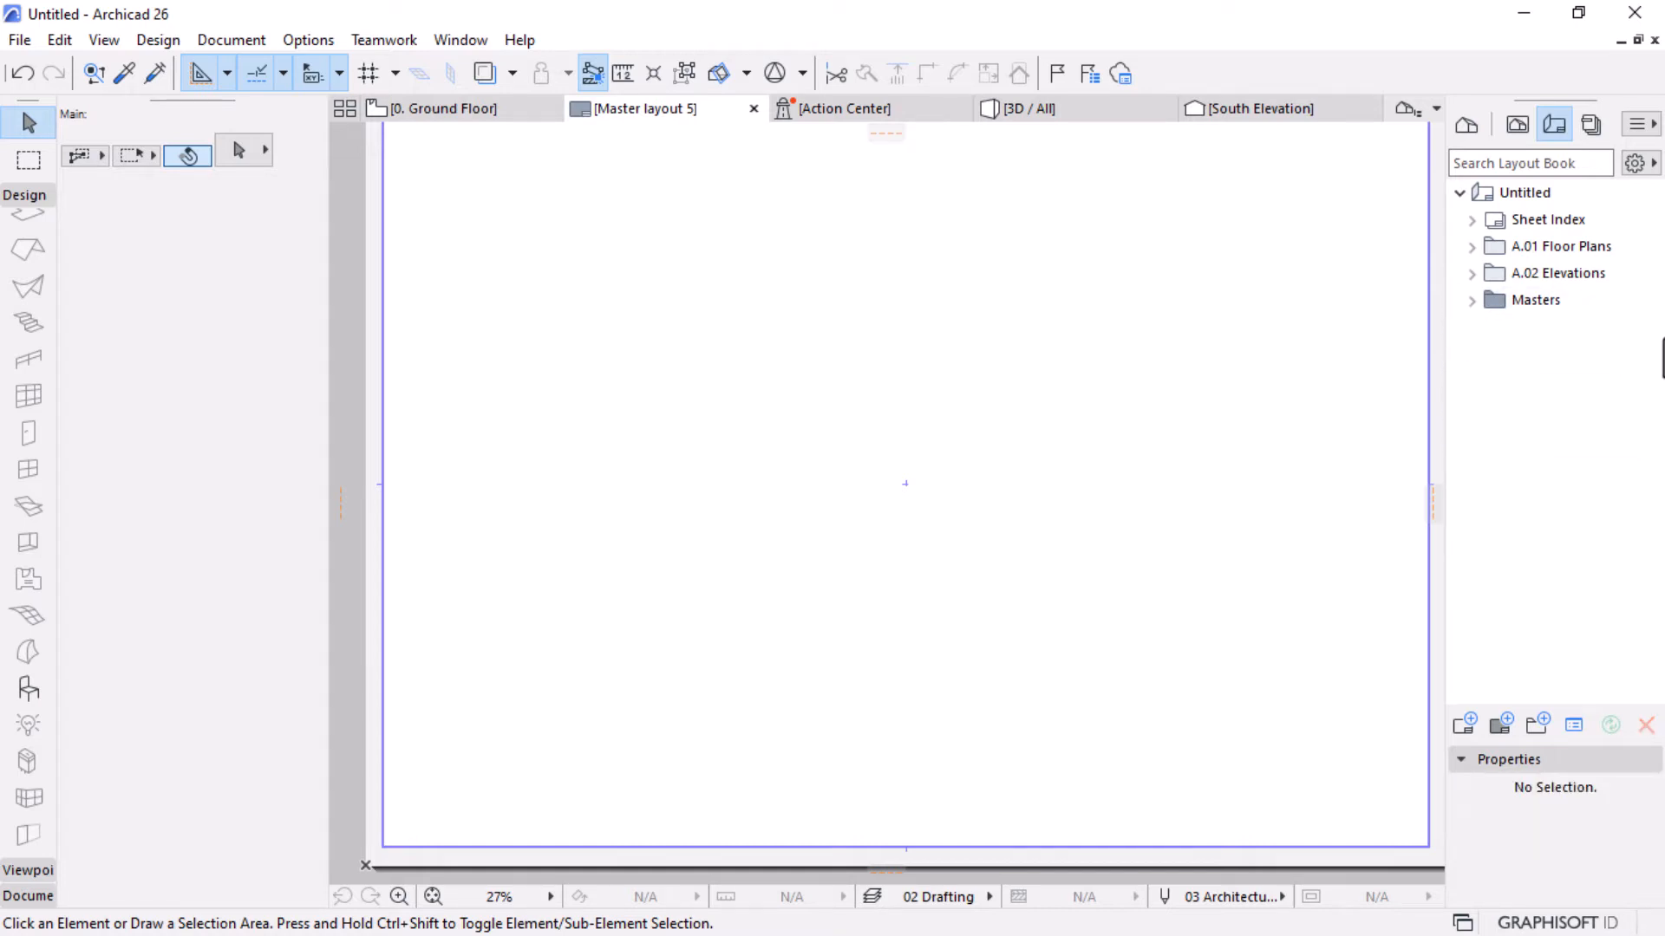
pyautogui.click(1465, 725)
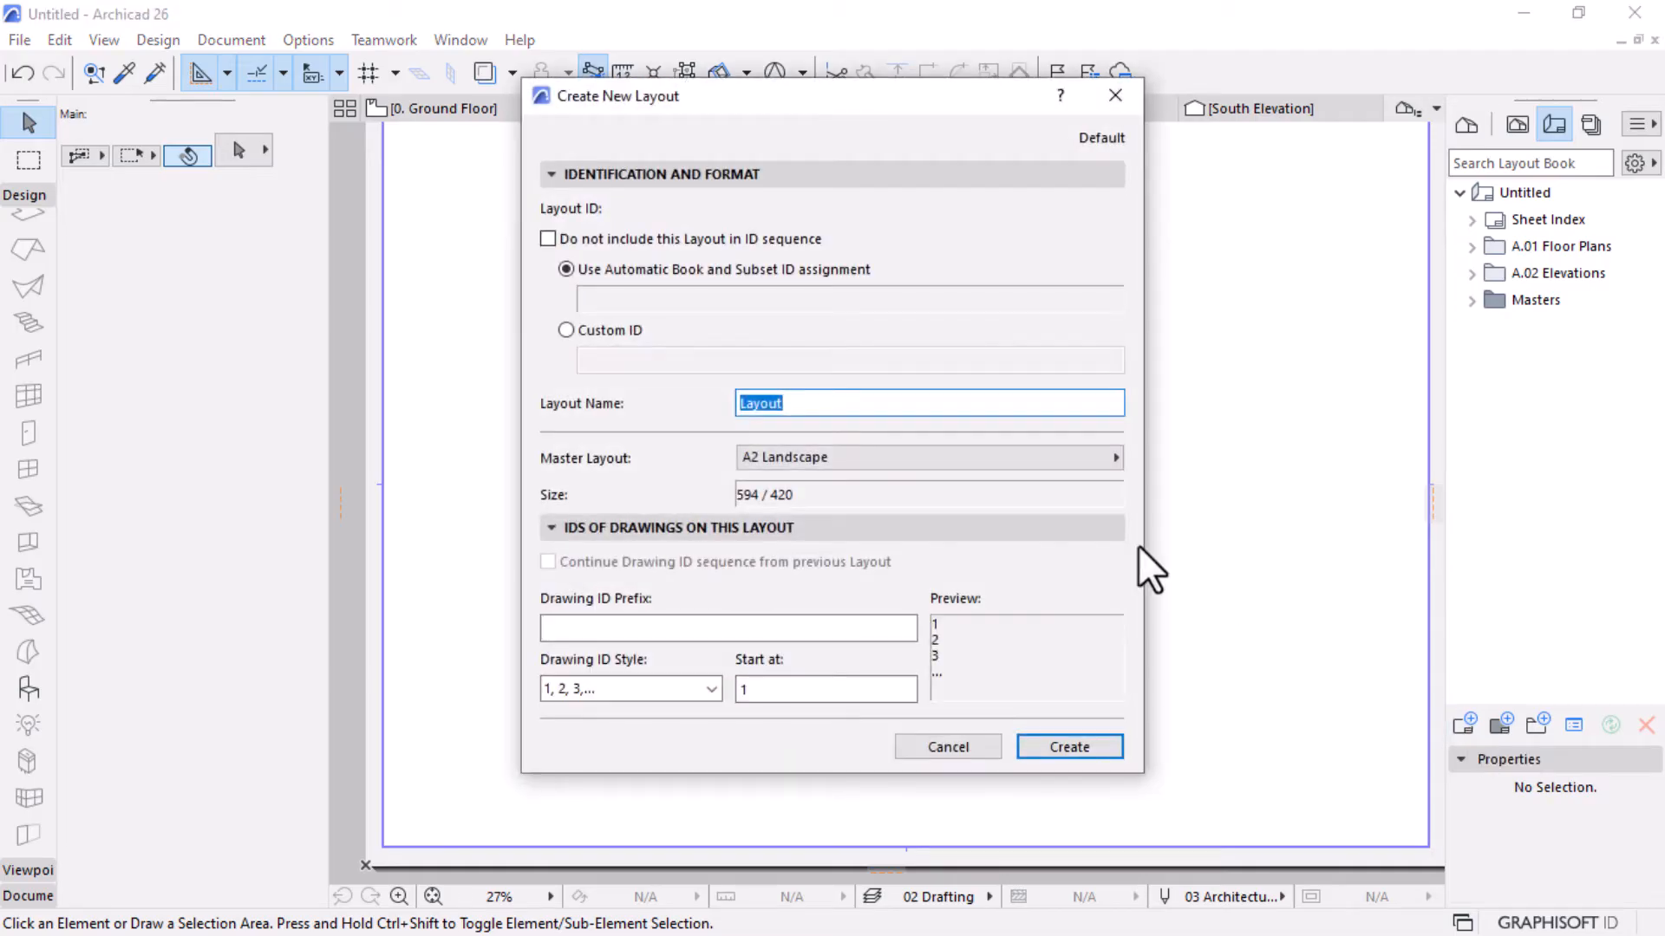
pyautogui.click(1058, 459)
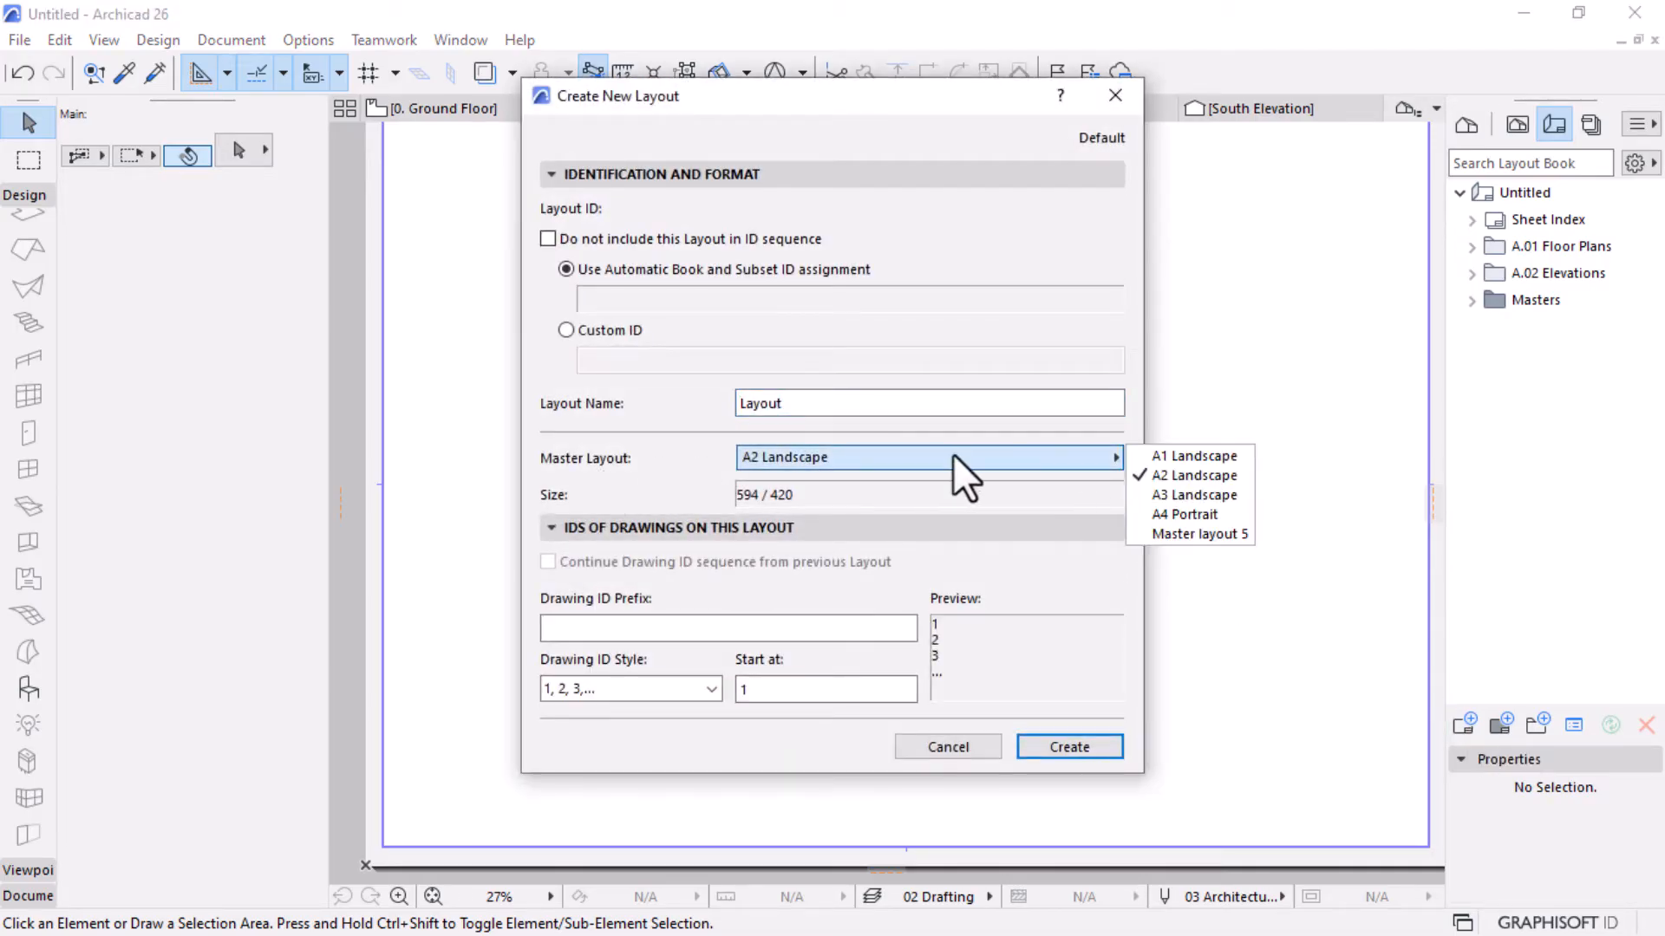
pyautogui.click(1188, 534)
pyautogui.click(1075, 747)
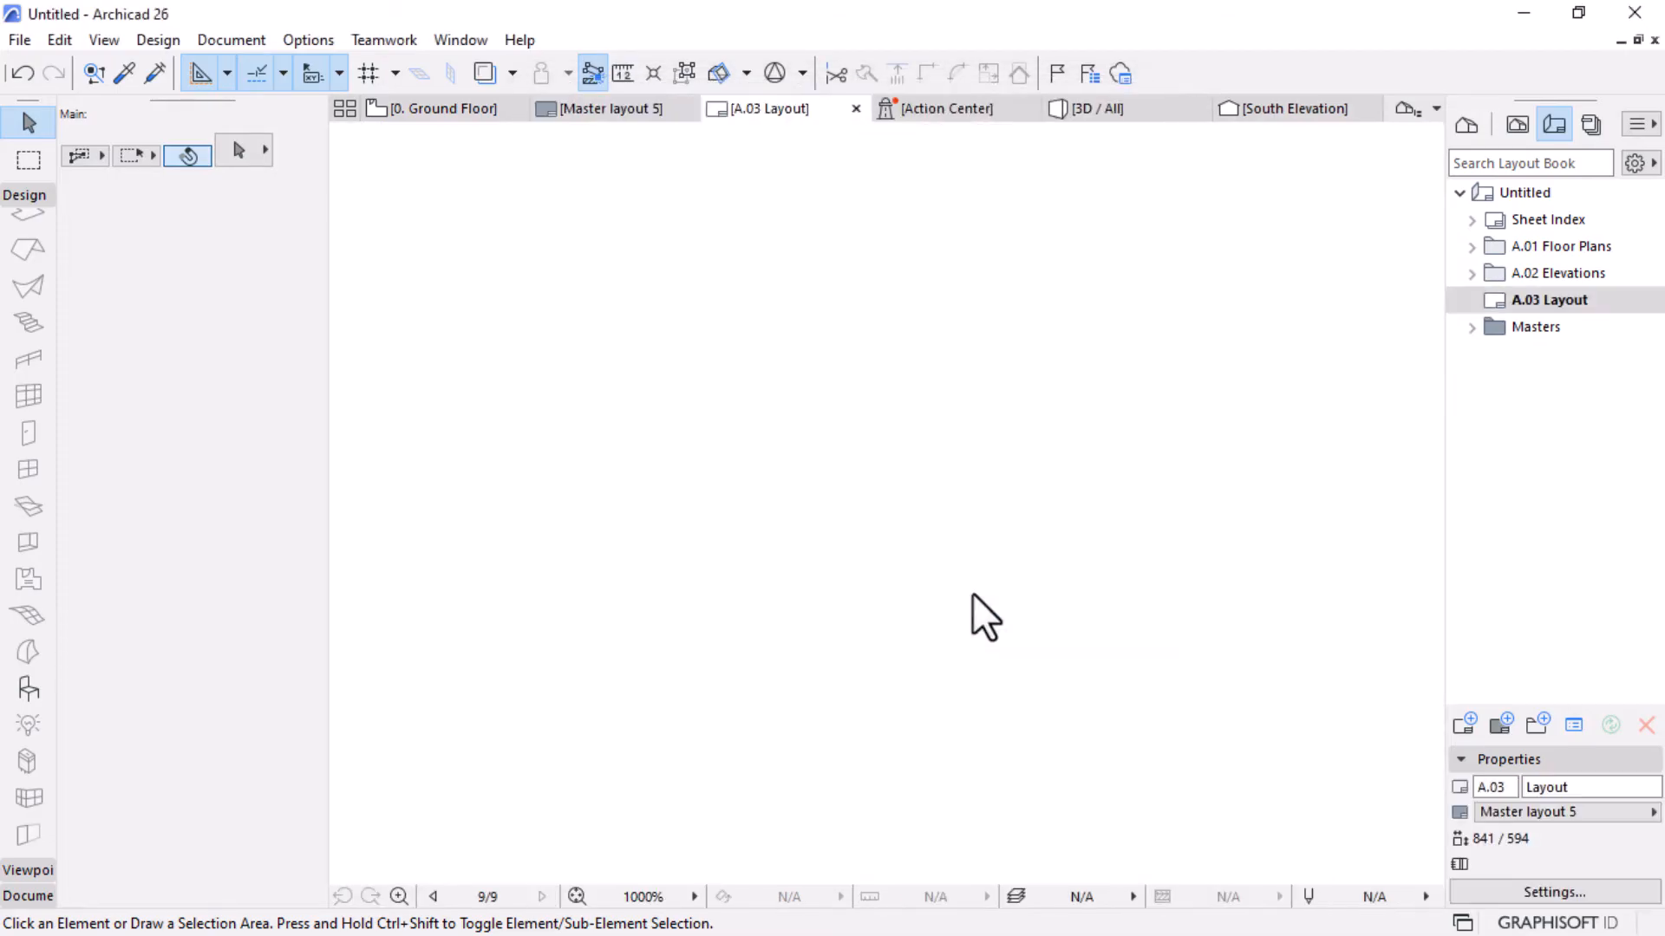
pyautogui.scroll(-1, 904, 563)
pyautogui.scroll(2, 955, 558)
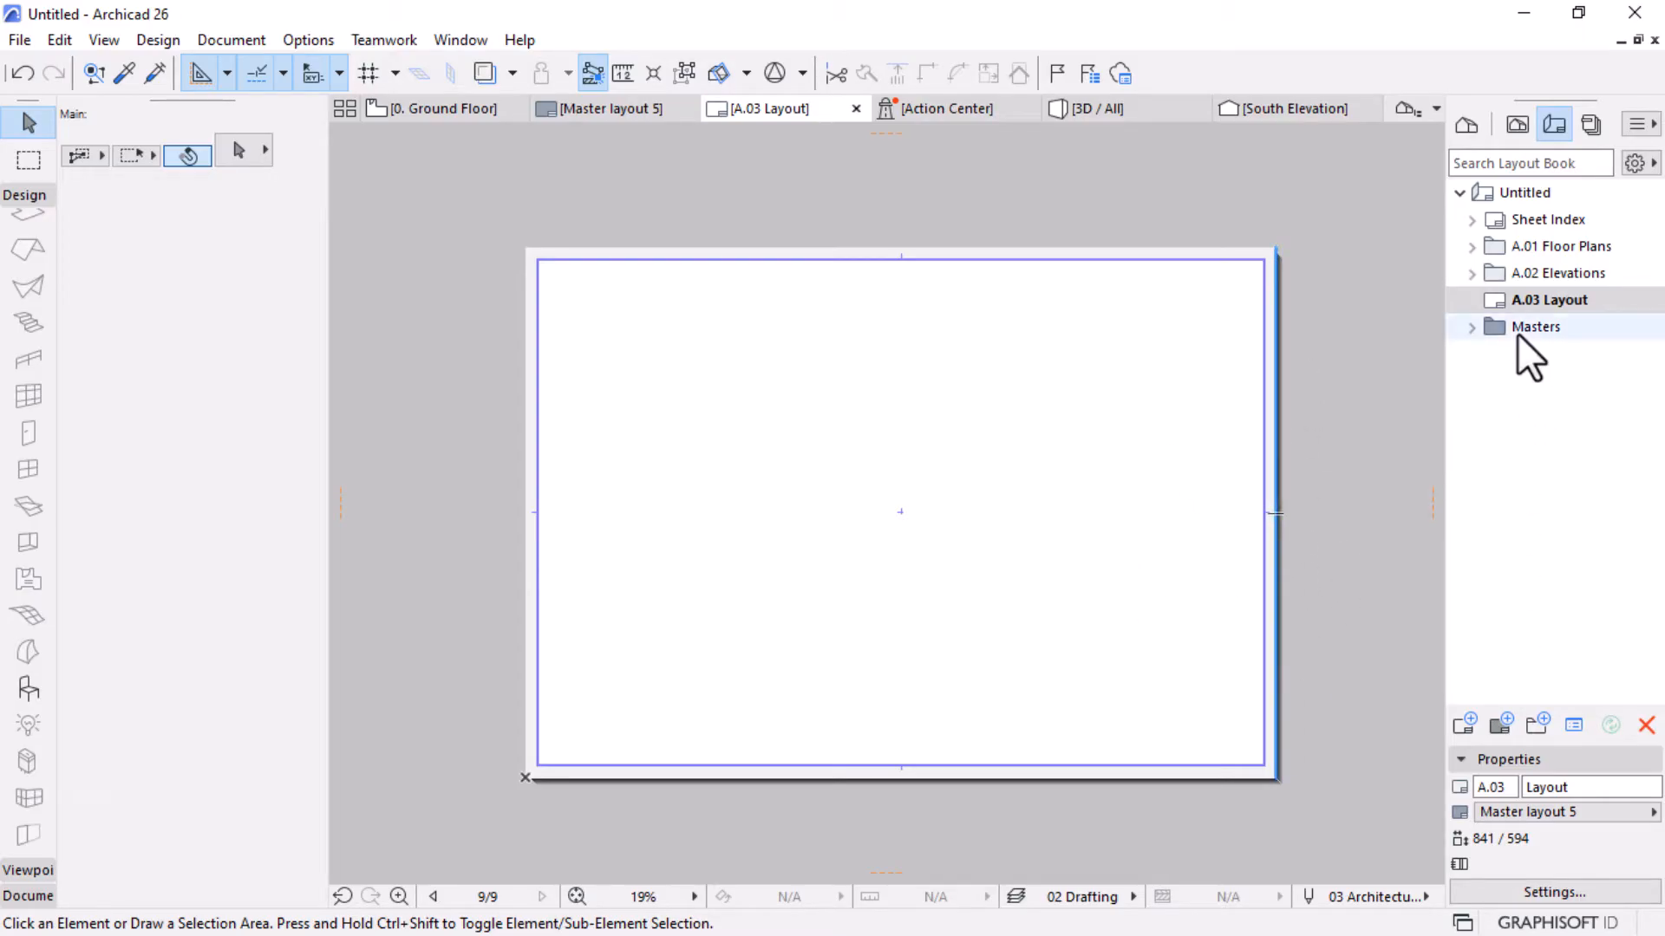
# Try the A1 Landscape and A2 Landscape masters on the A.03 layout and view their title blocks.
pyautogui.click(1528, 814)
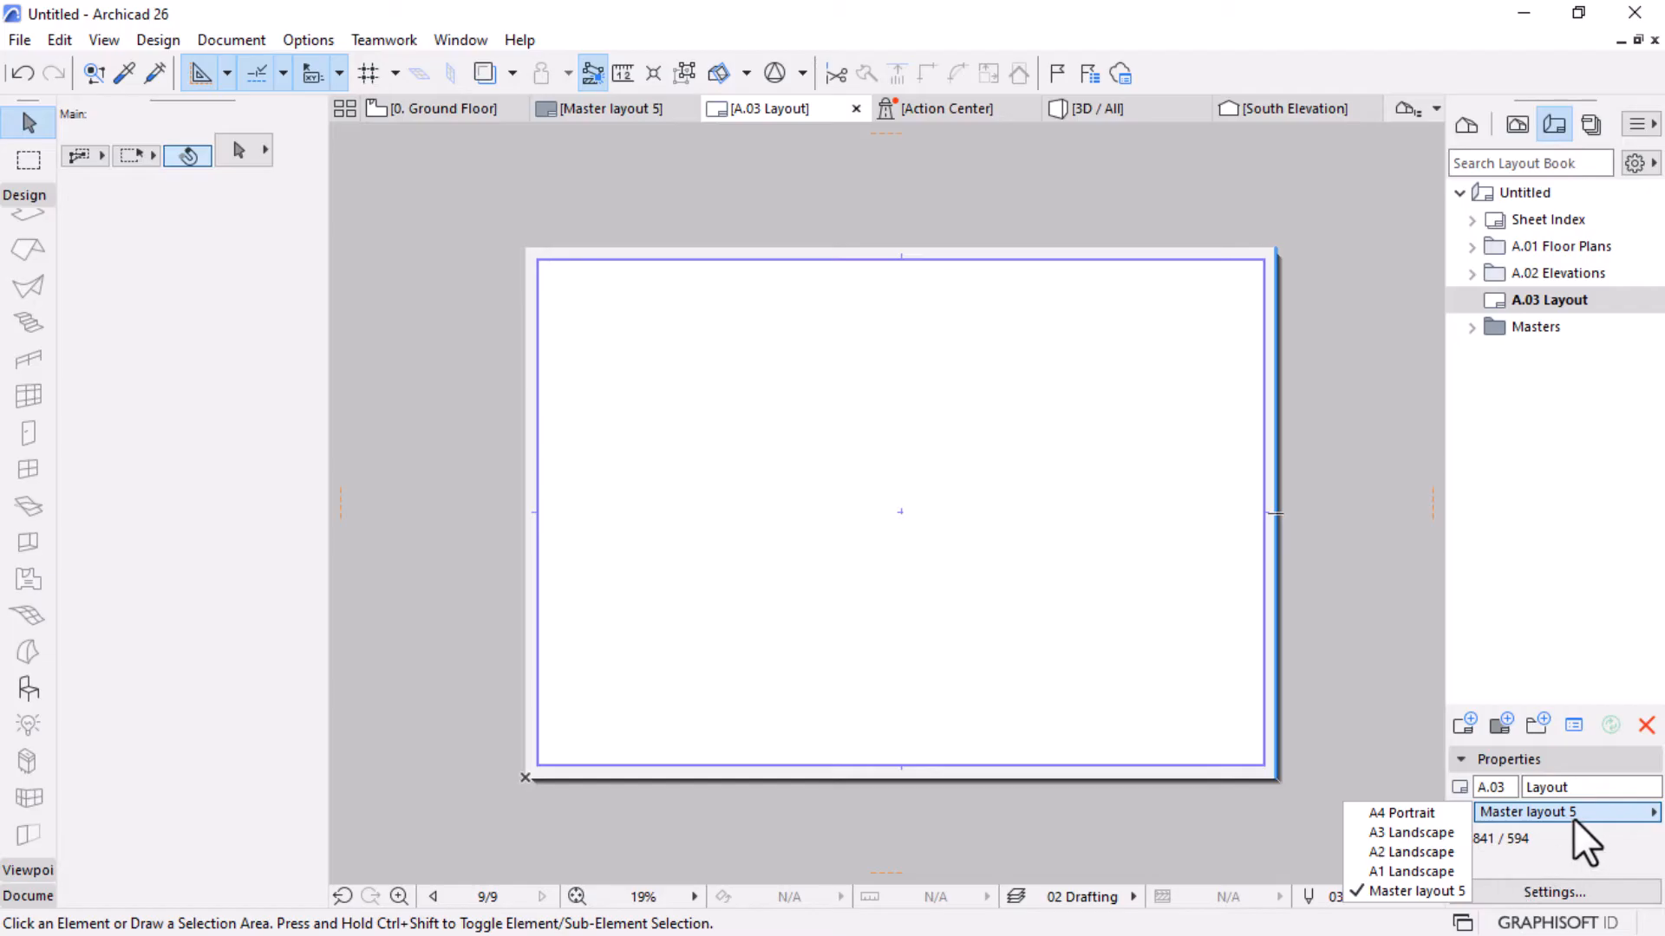
pyautogui.click(1403, 871)
pyautogui.scroll(2, 1271, 750)
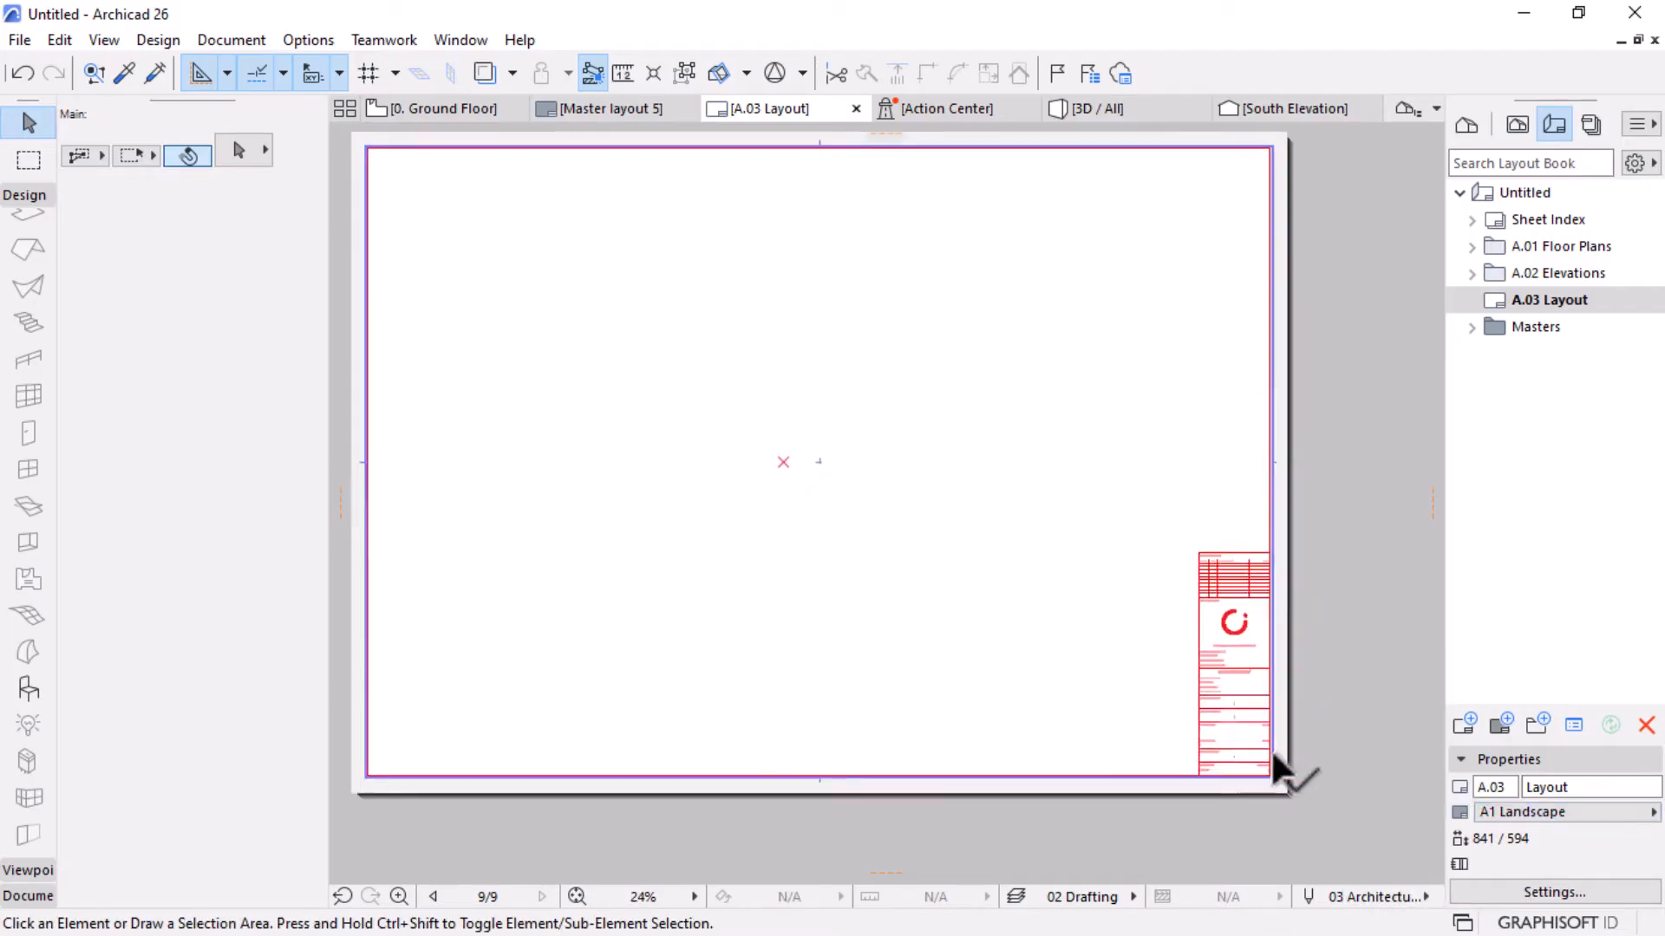
pyautogui.click(1500, 814)
pyautogui.click(1383, 857)
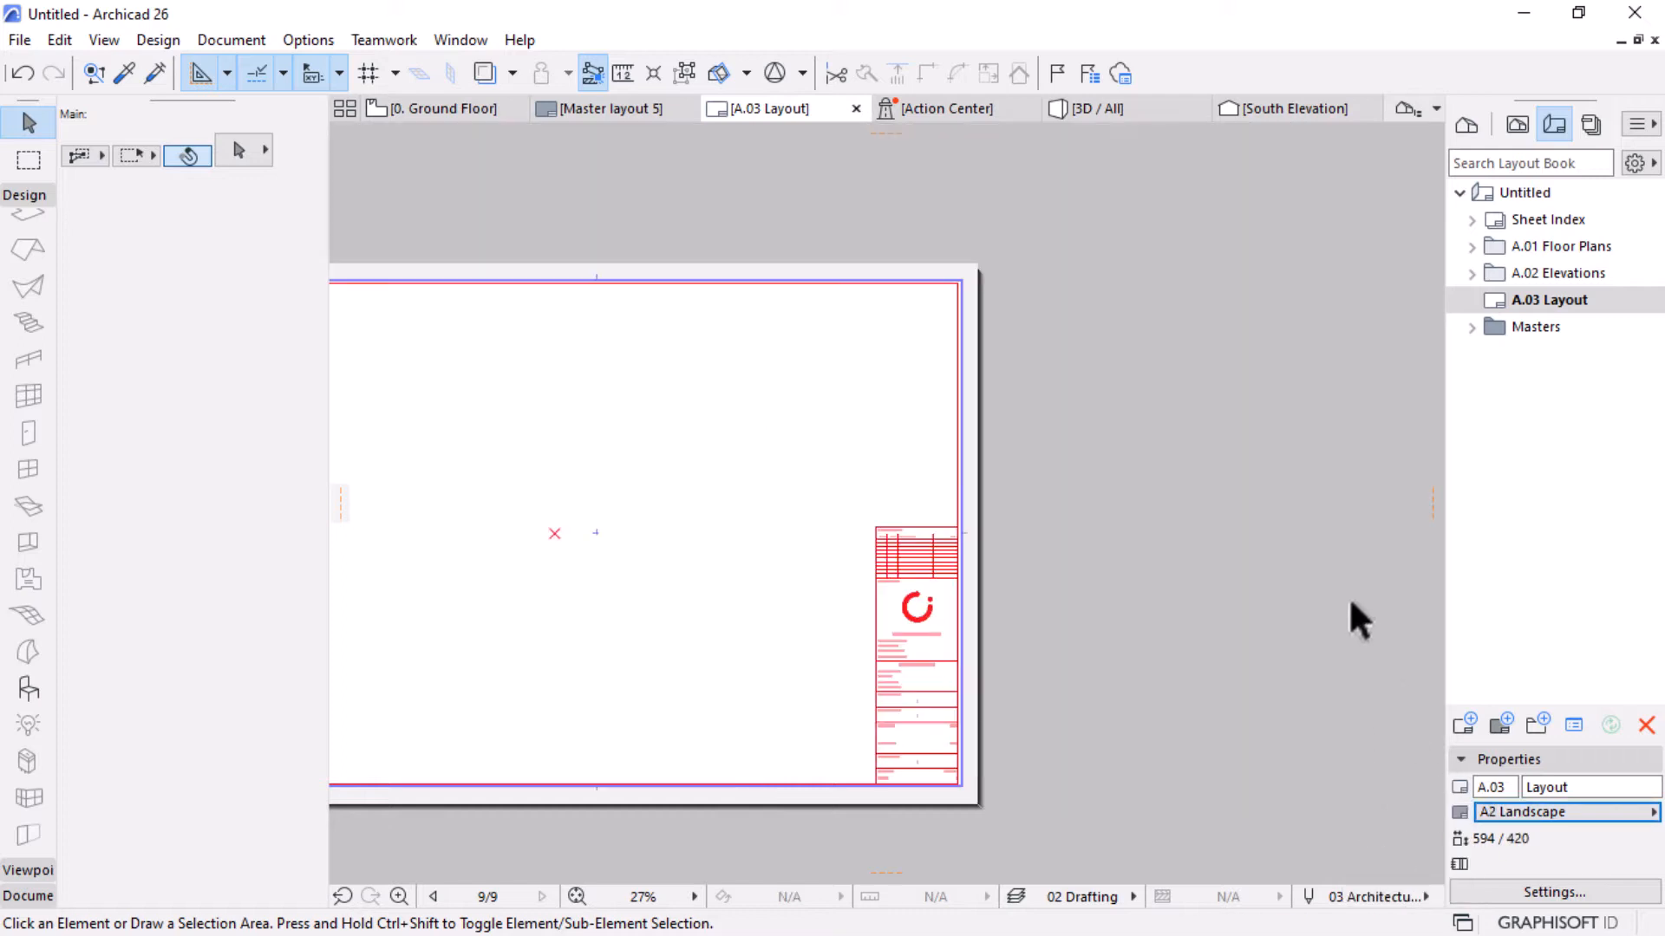
pyautogui.scroll(-2, 1349, 596)
pyautogui.scroll(2, 768, 659)
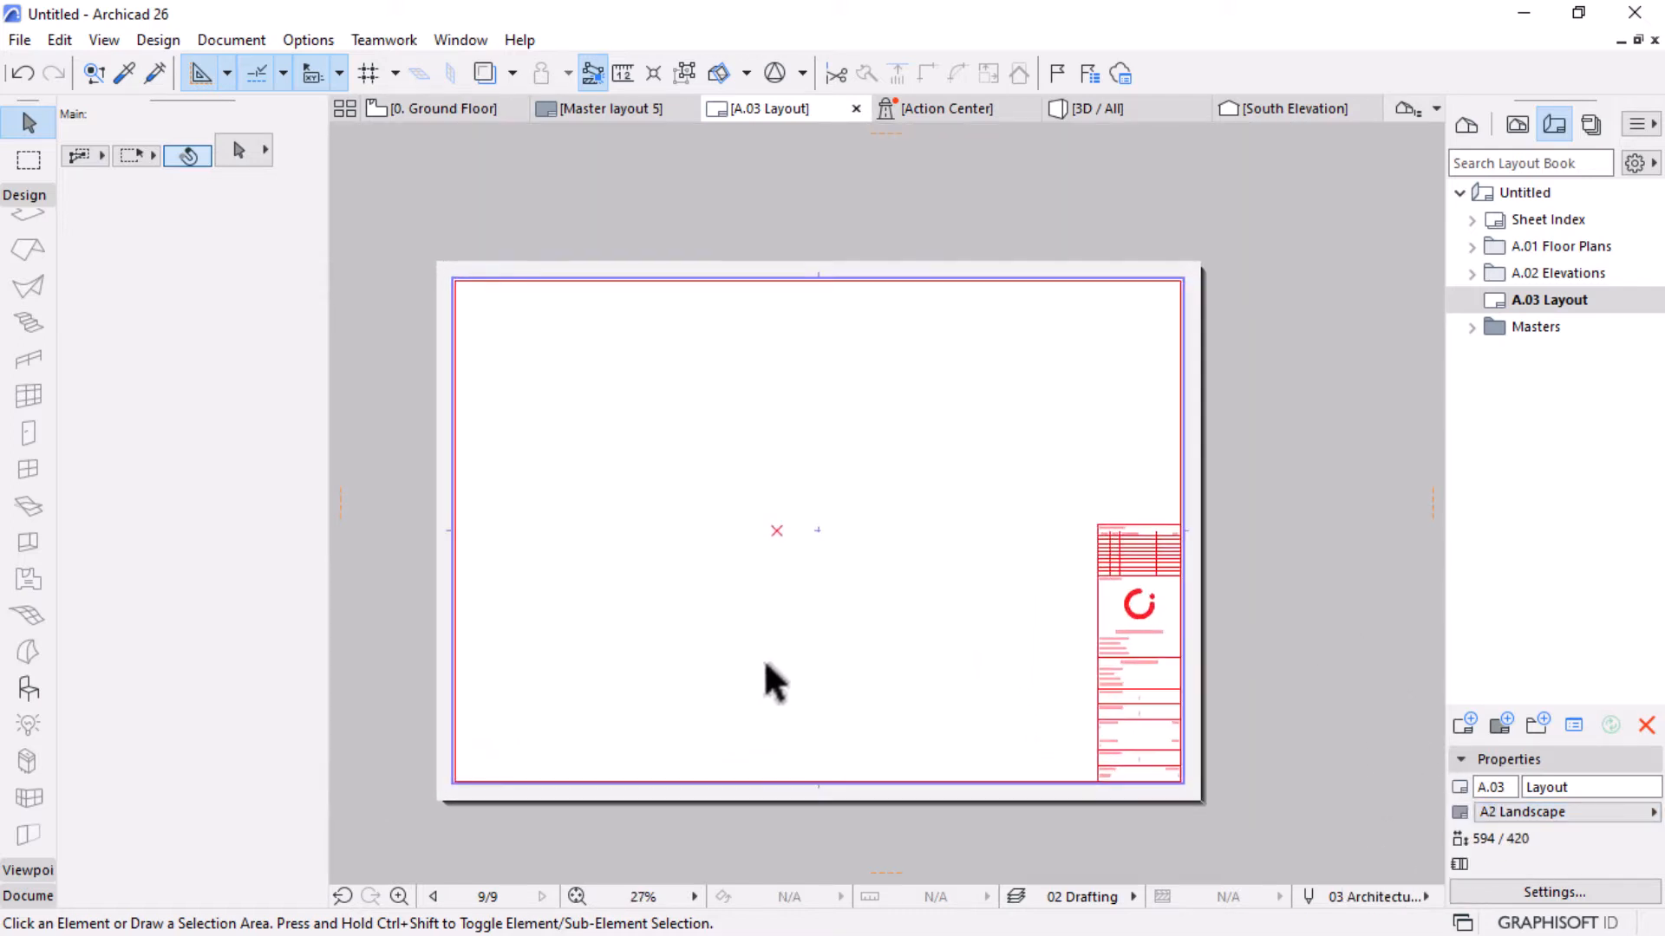
# Try the A3 Landscape and A4 Portrait masters on the A.03 layout and view the sheets.
pyautogui.click(1547, 815)
pyautogui.click(1392, 835)
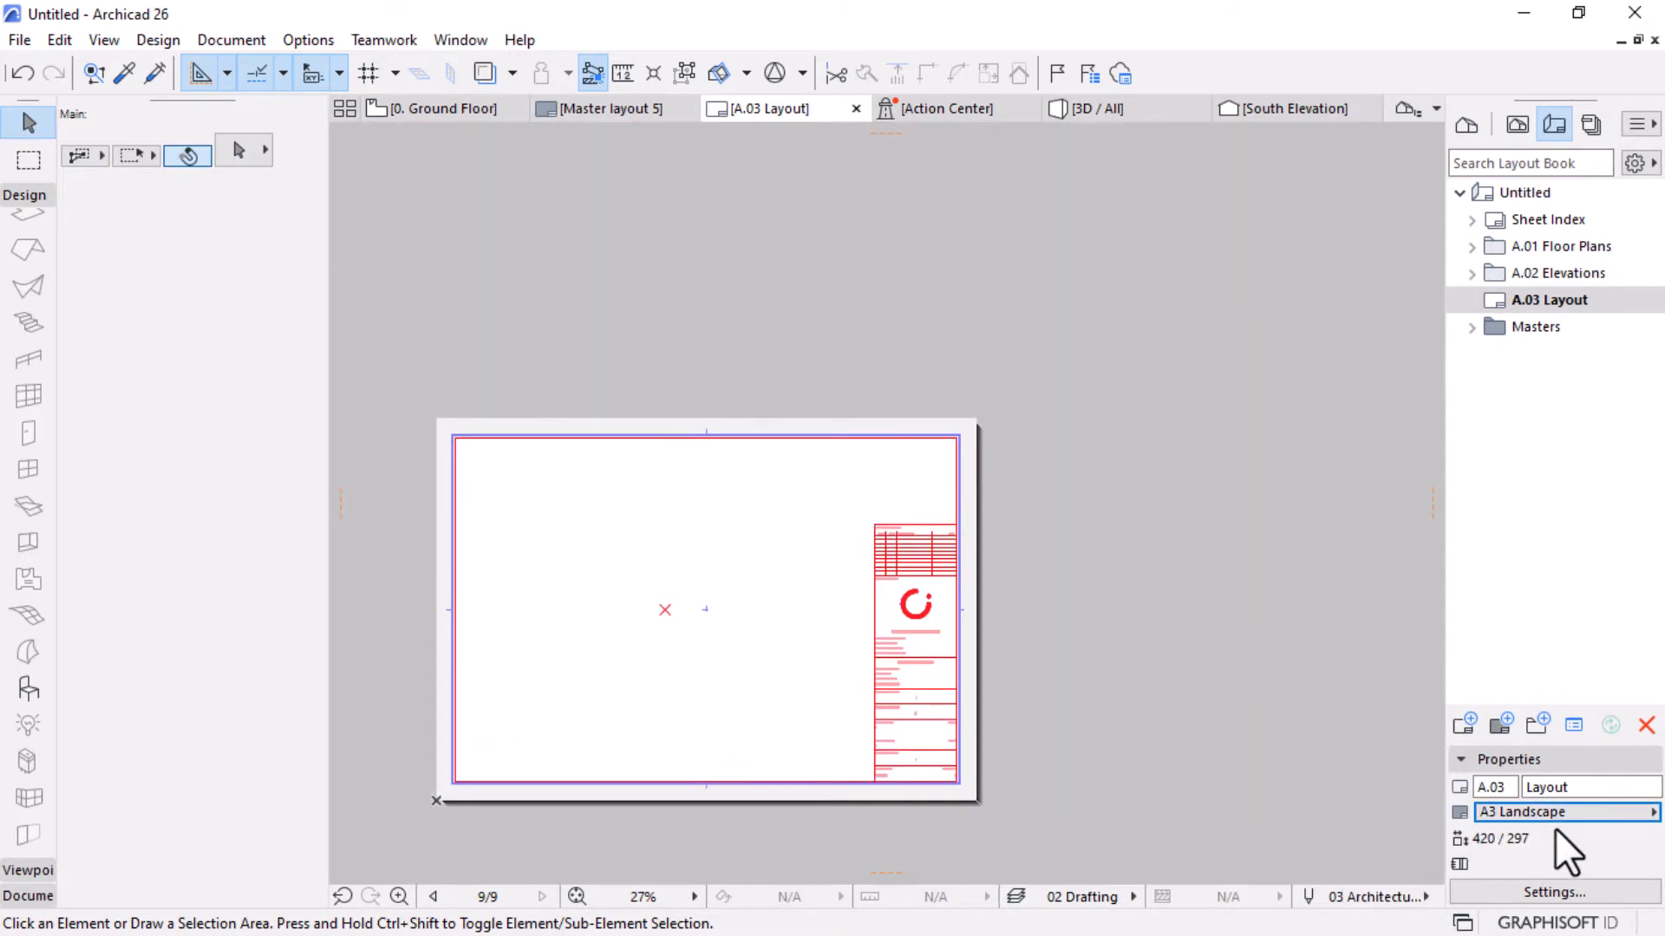
pyautogui.click(1552, 813)
pyautogui.click(1406, 811)
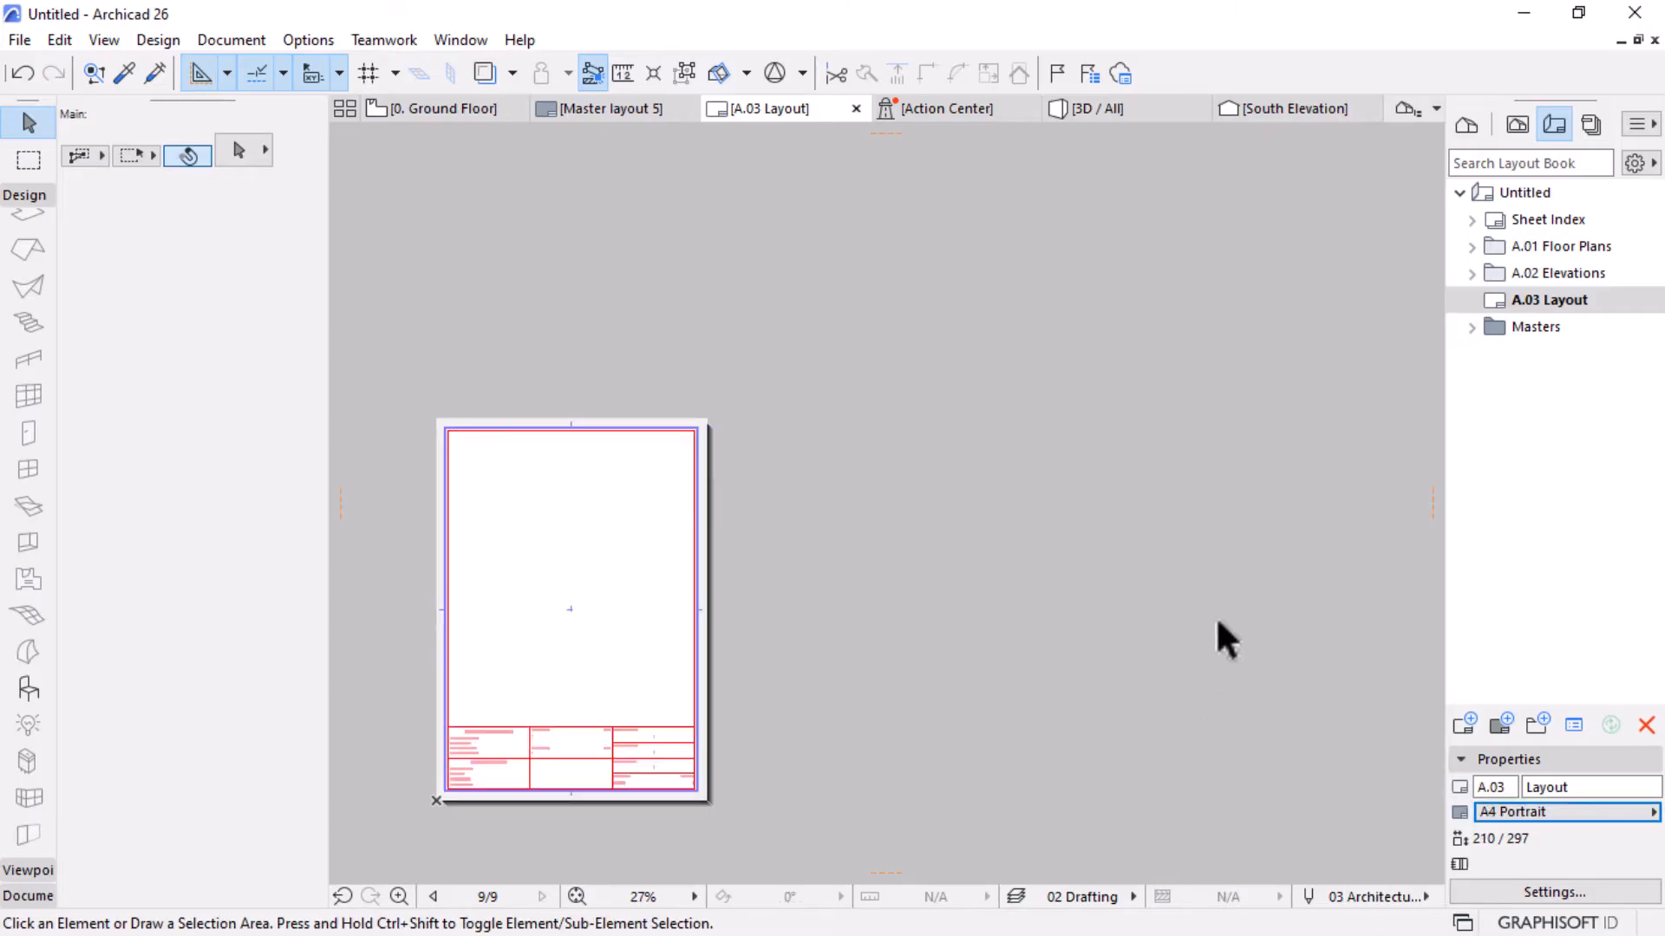
pyautogui.scroll(-3, 1249, 614)
pyautogui.scroll(5, 763, 666)
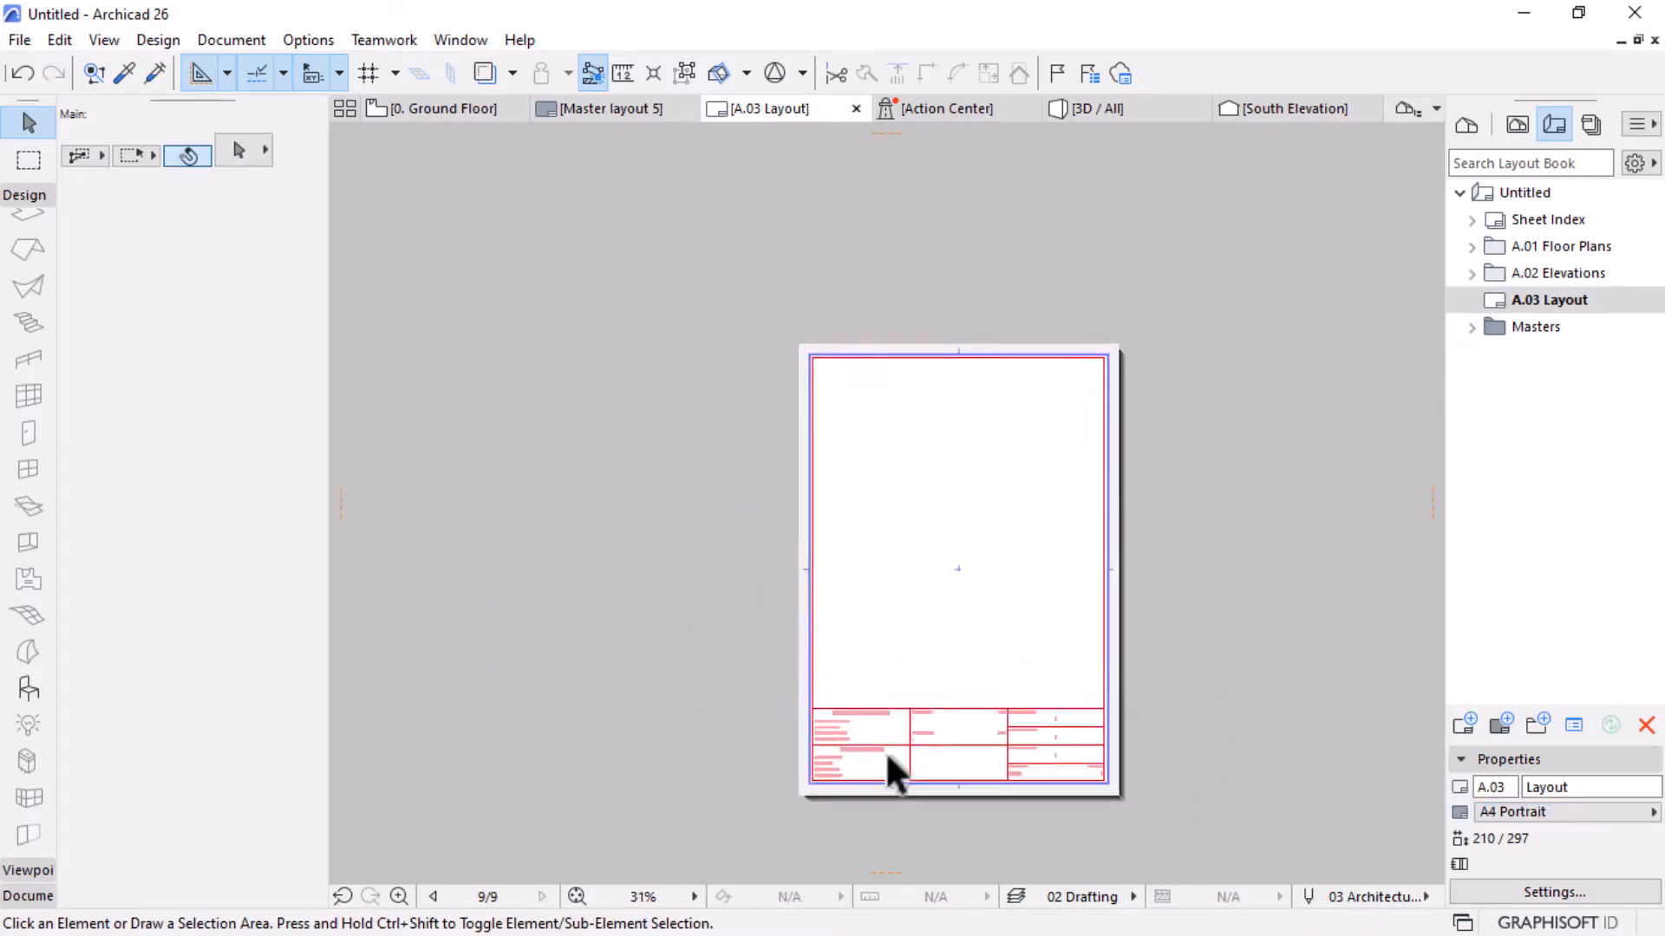
# Assign Master layout 5 back to the A.03 layout and view the whole sheet.
pyautogui.click(1506, 815)
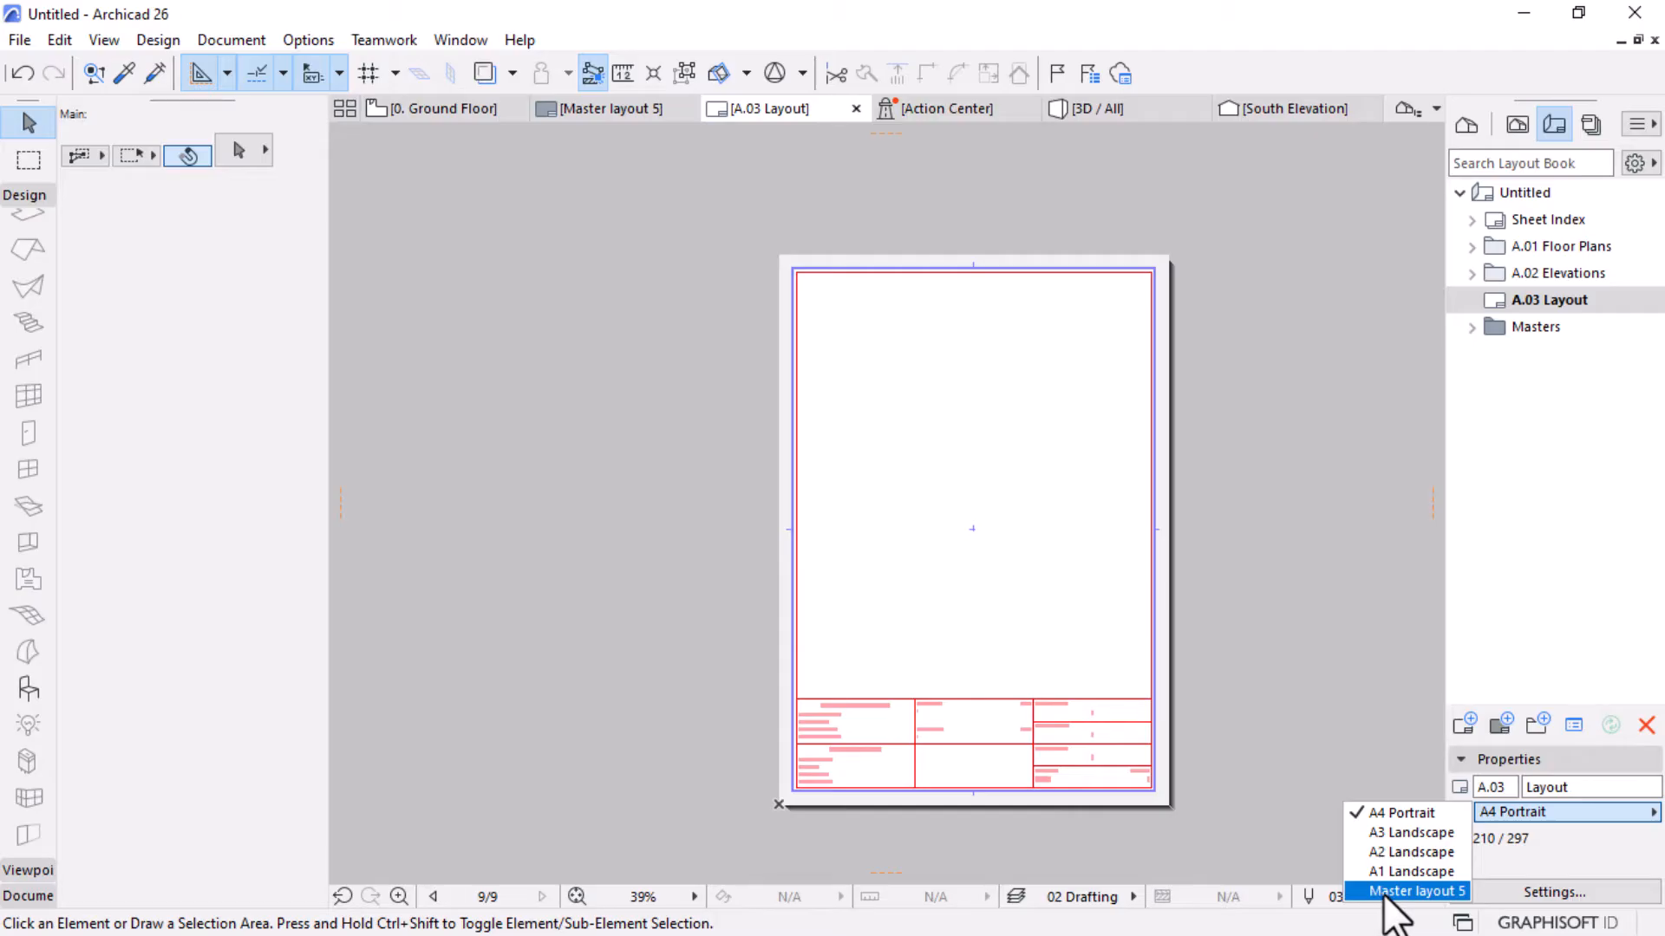
pyautogui.click(1404, 891)
pyautogui.scroll(-4, 654, 642)
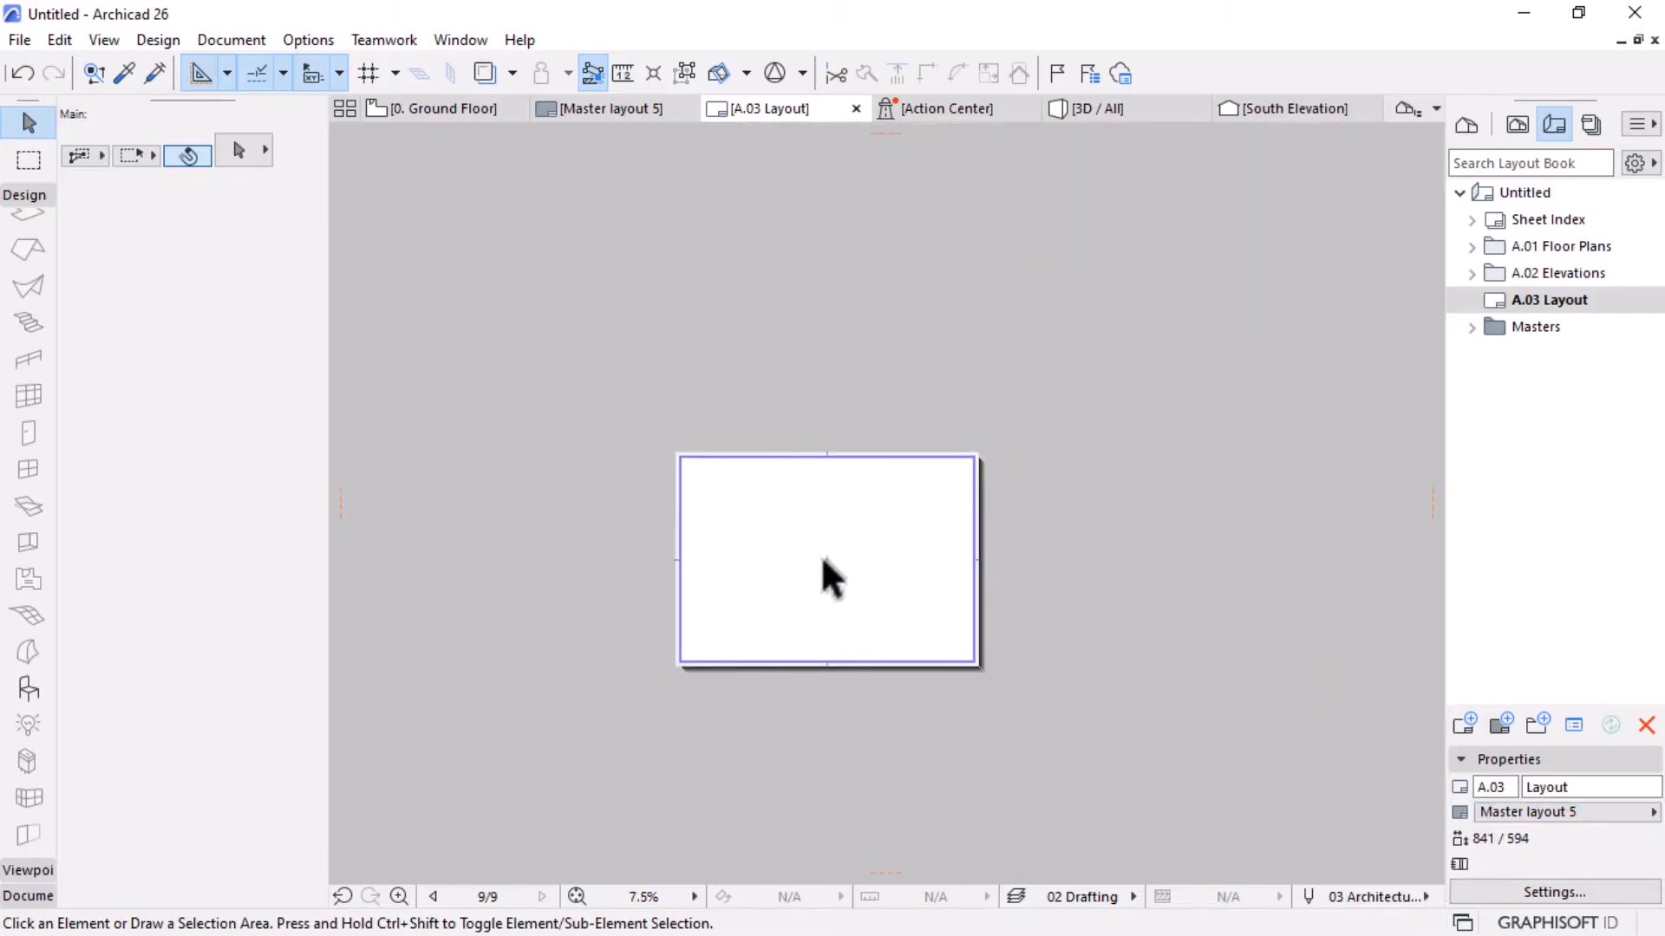
pyautogui.scroll(1, 781, 598)
pyautogui.scroll(2, 746, 598)
pyautogui.scroll(1, 771, 581)
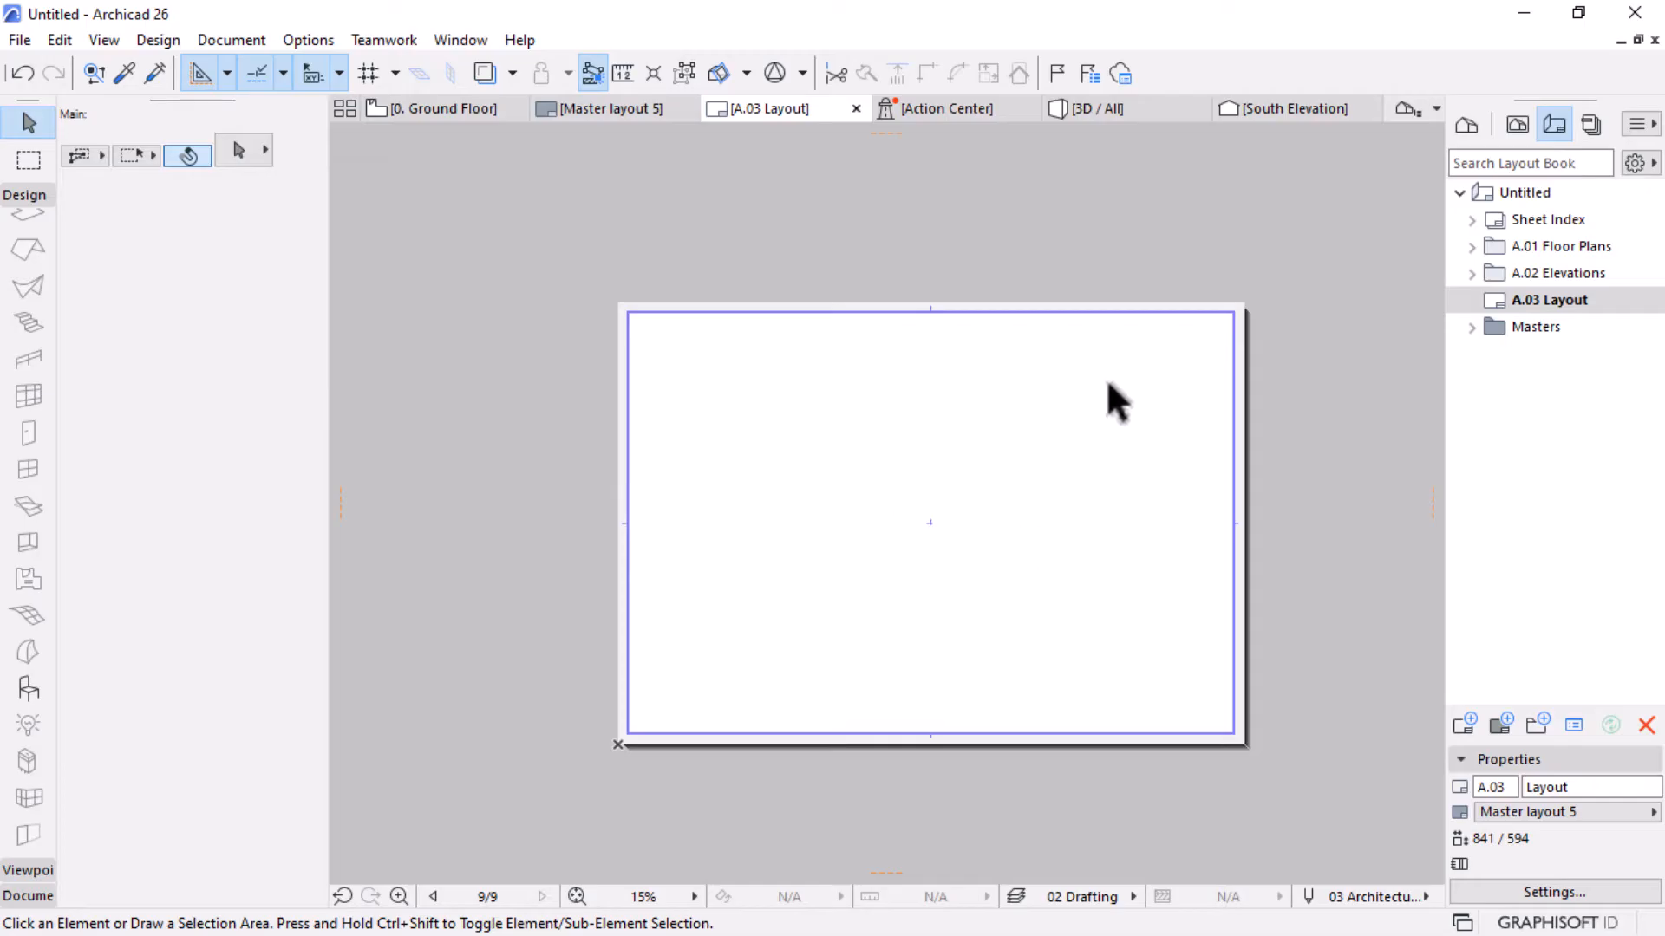
# Delete the north symbol from the Ground Floor plan.
pyautogui.click(425, 108)
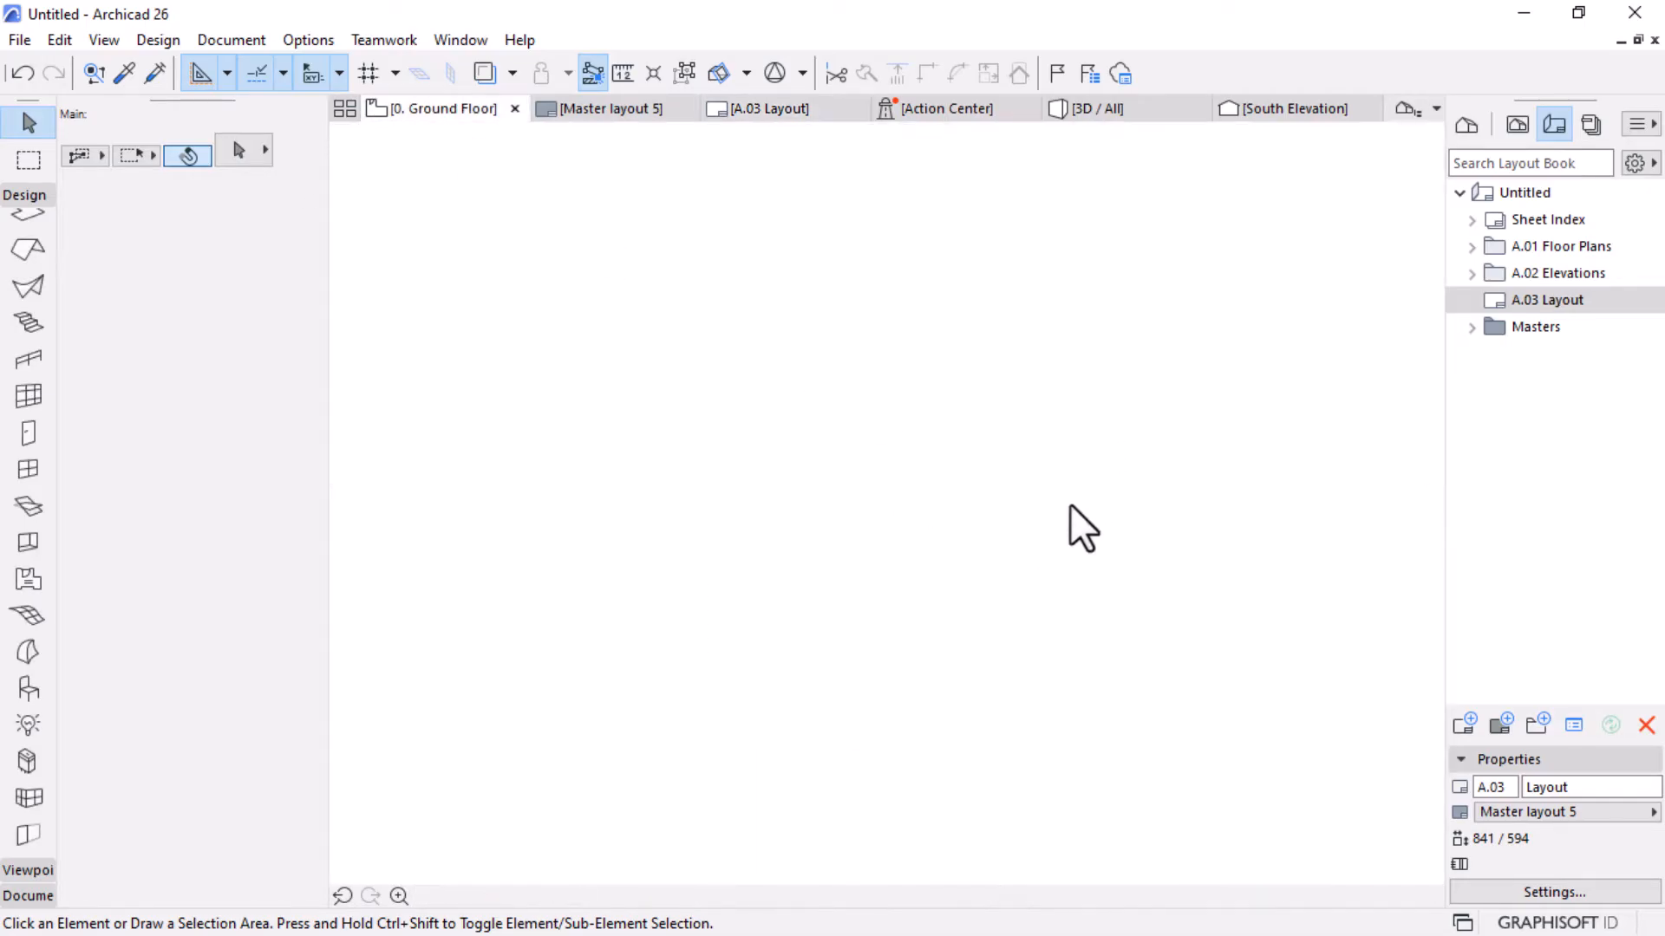
pyautogui.click(1067, 326)
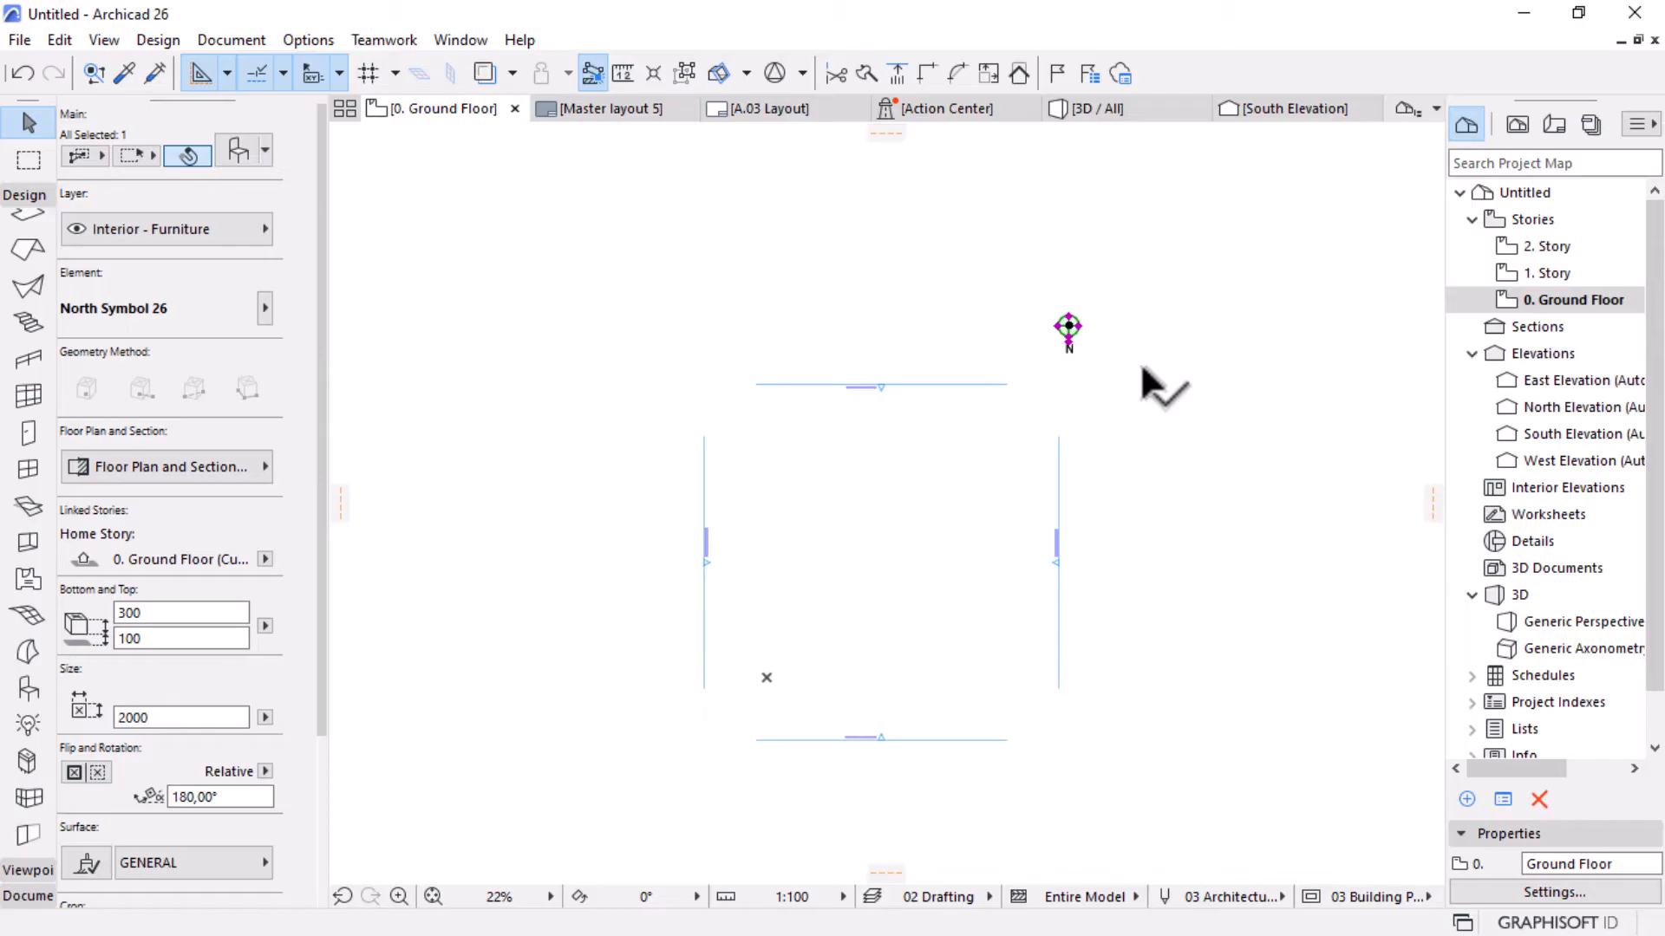
pyautogui.press('Delete')
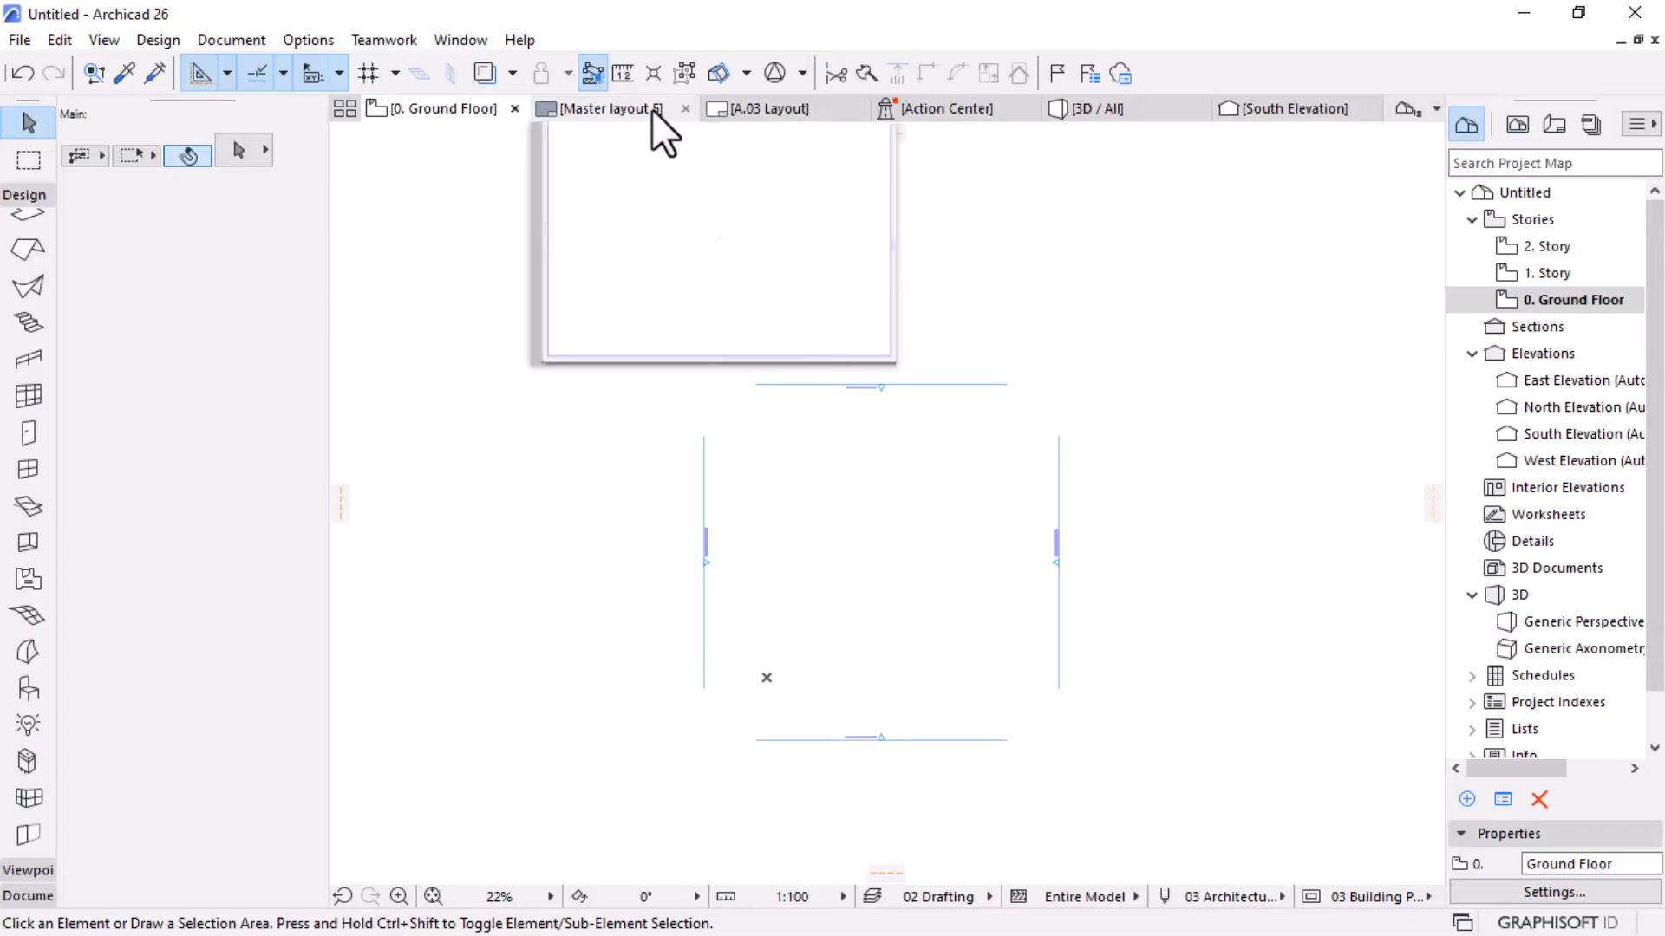
# Place a North Symbol 26 object that follows project north near the upper-right corner of the A.03 layout sheet.
pyautogui.click(753, 107)
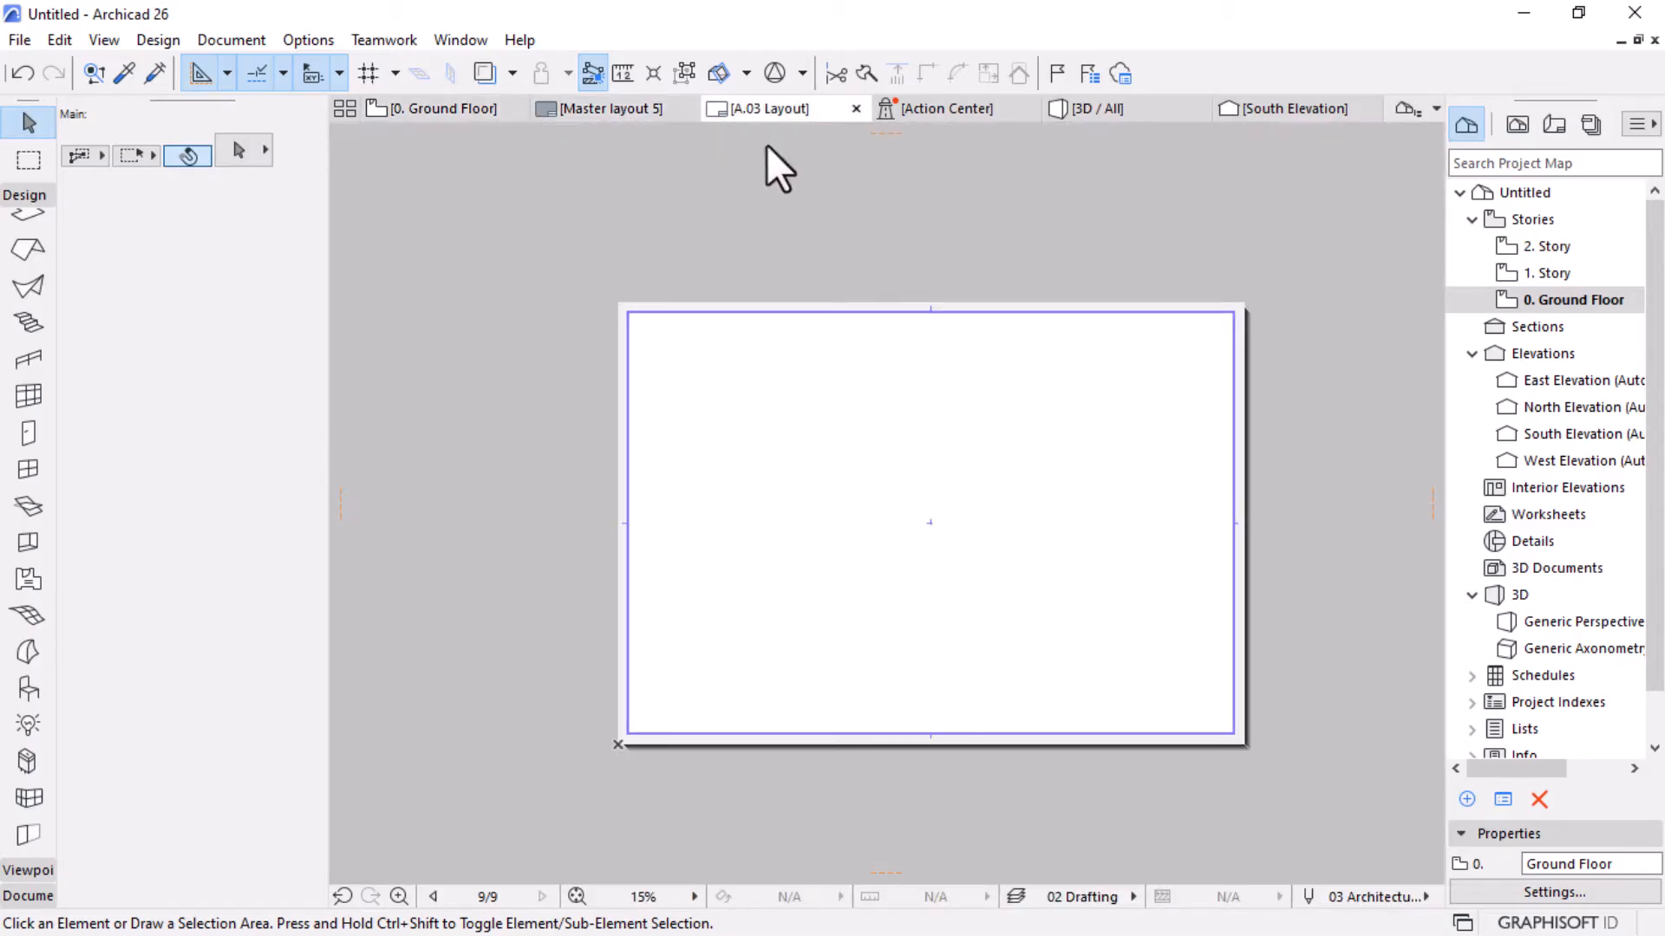
pyautogui.click(19, 690)
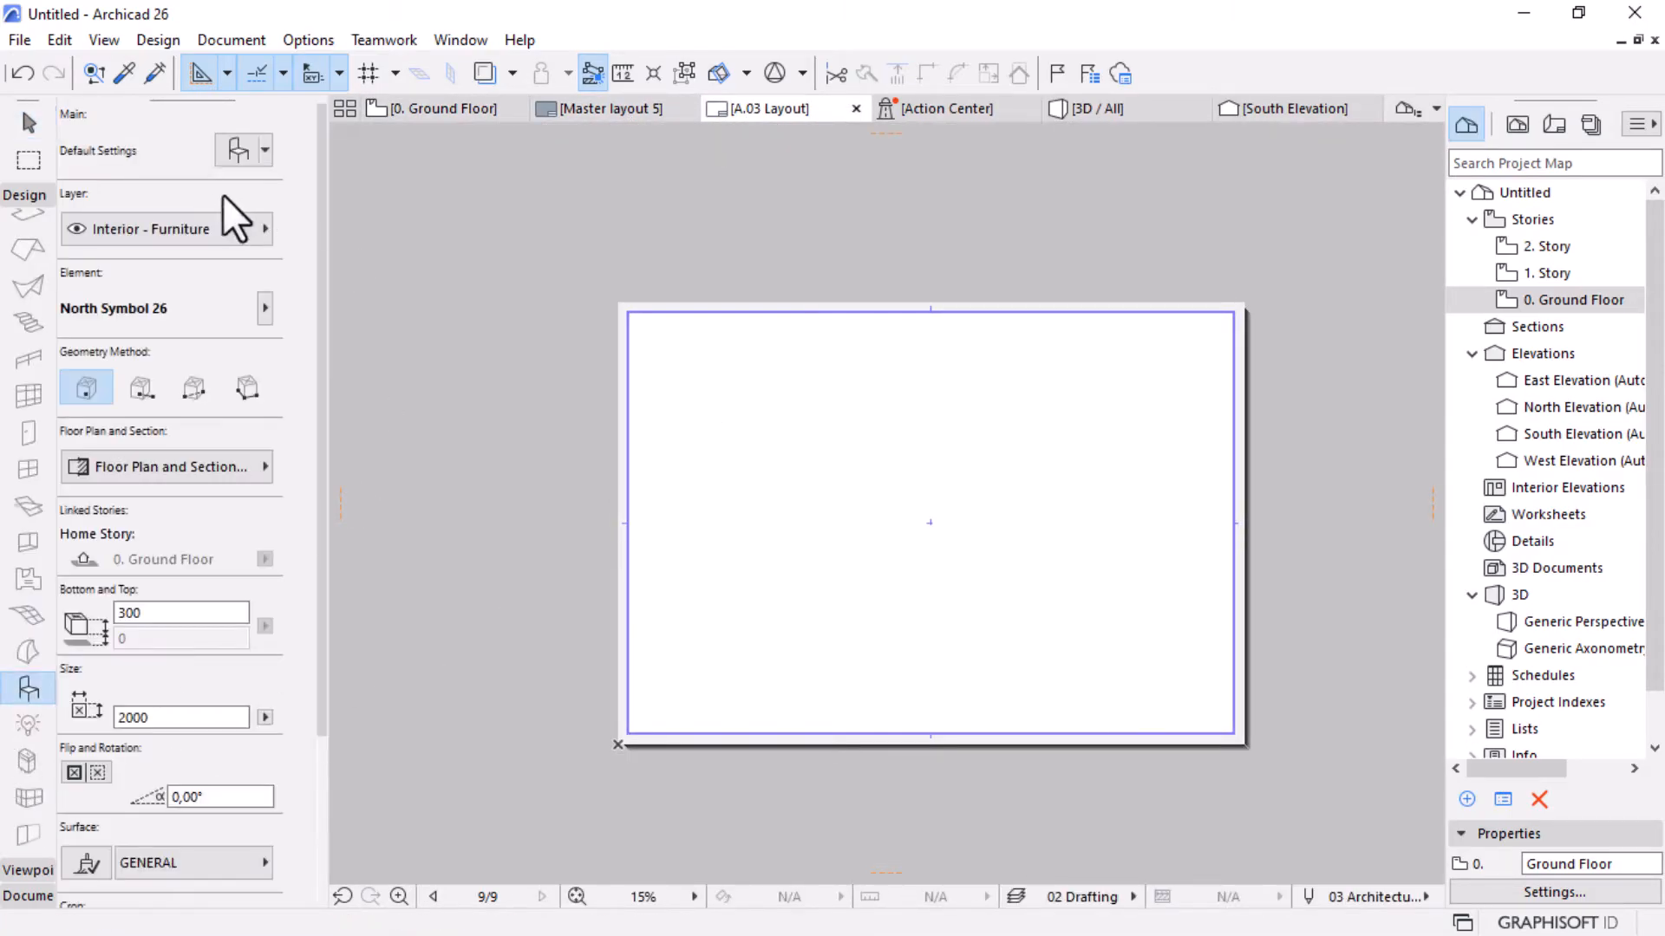
pyautogui.click(241, 149)
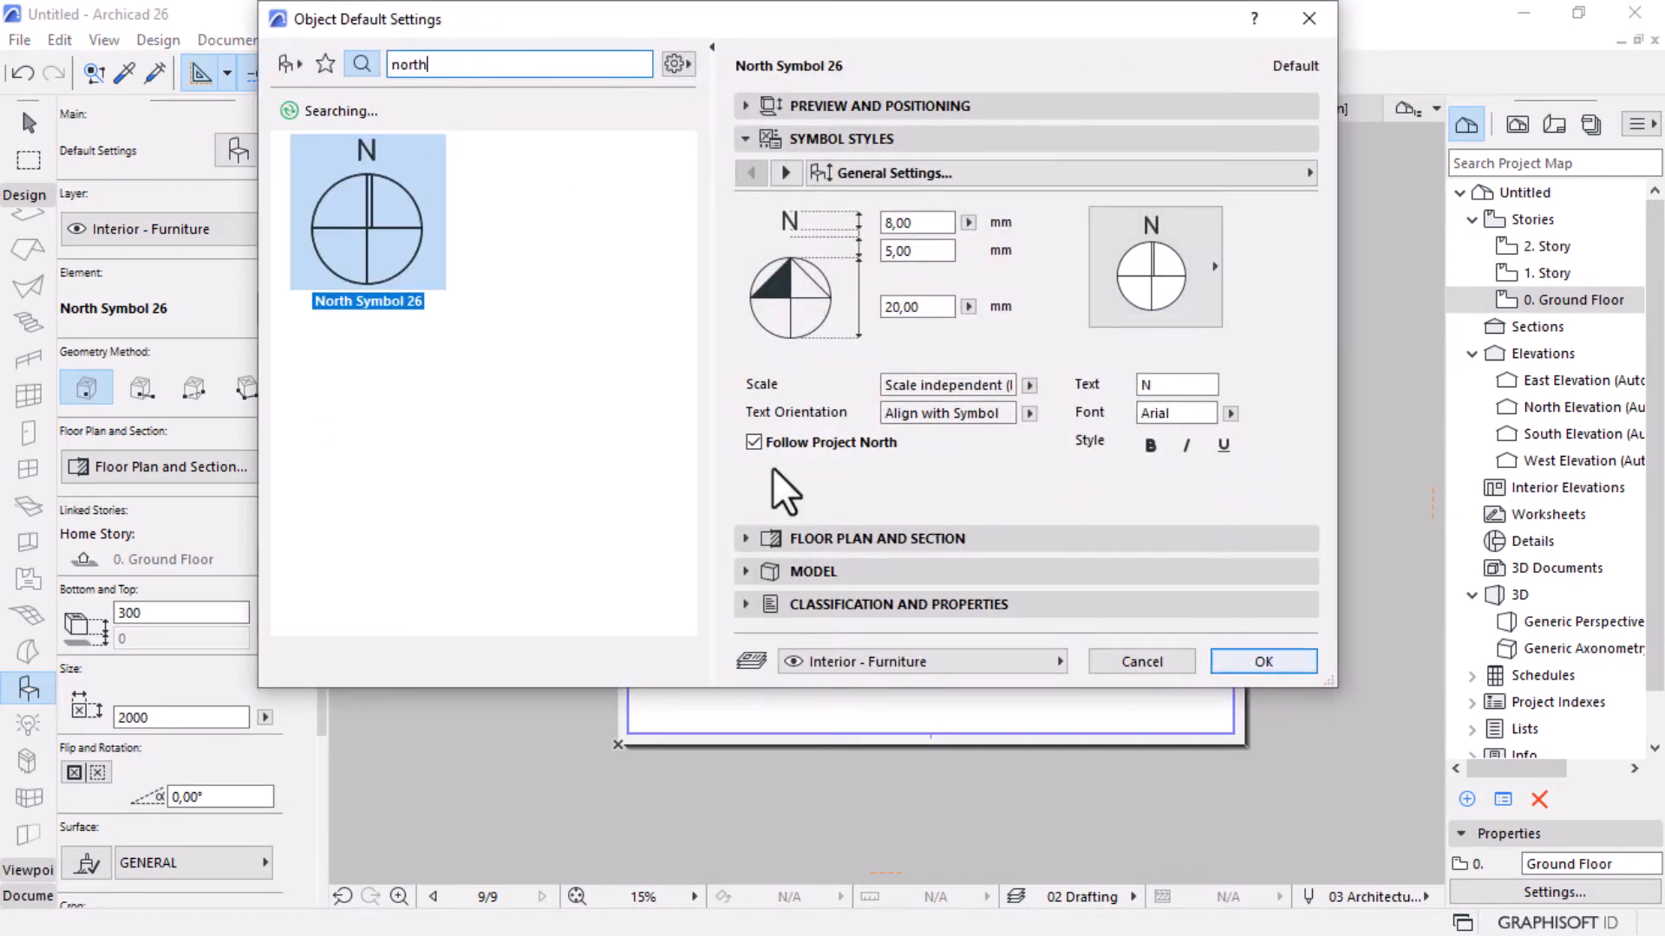
pyautogui.click(1263, 662)
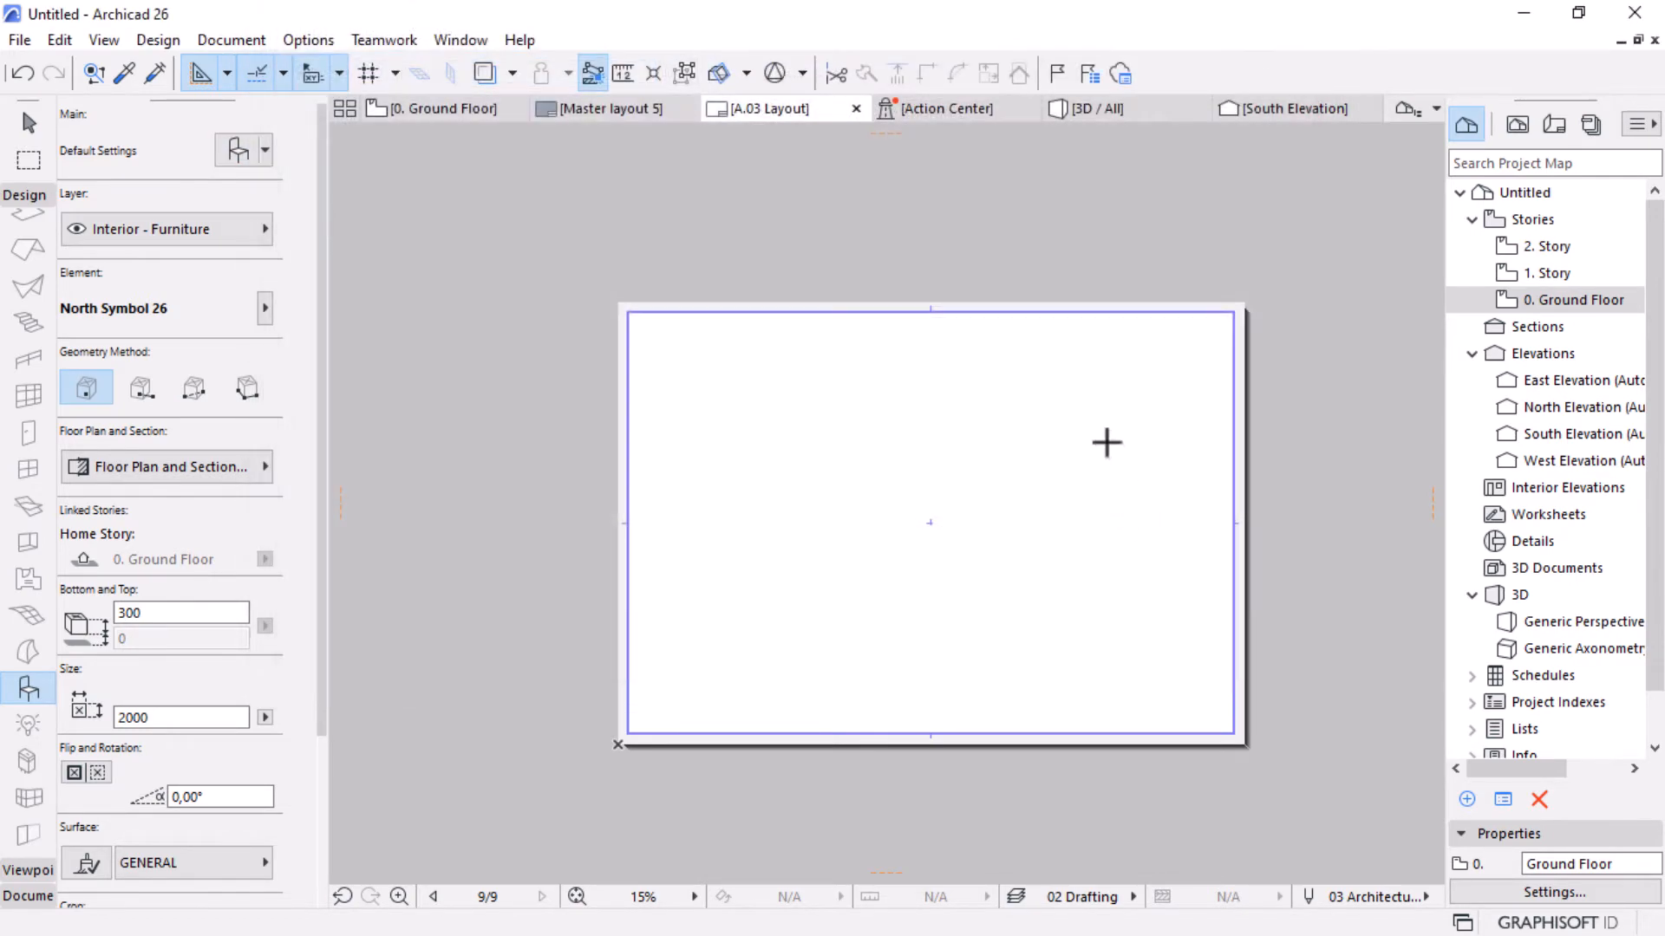
pyautogui.click(1167, 364)
pyautogui.scroll(5, 1201, 340)
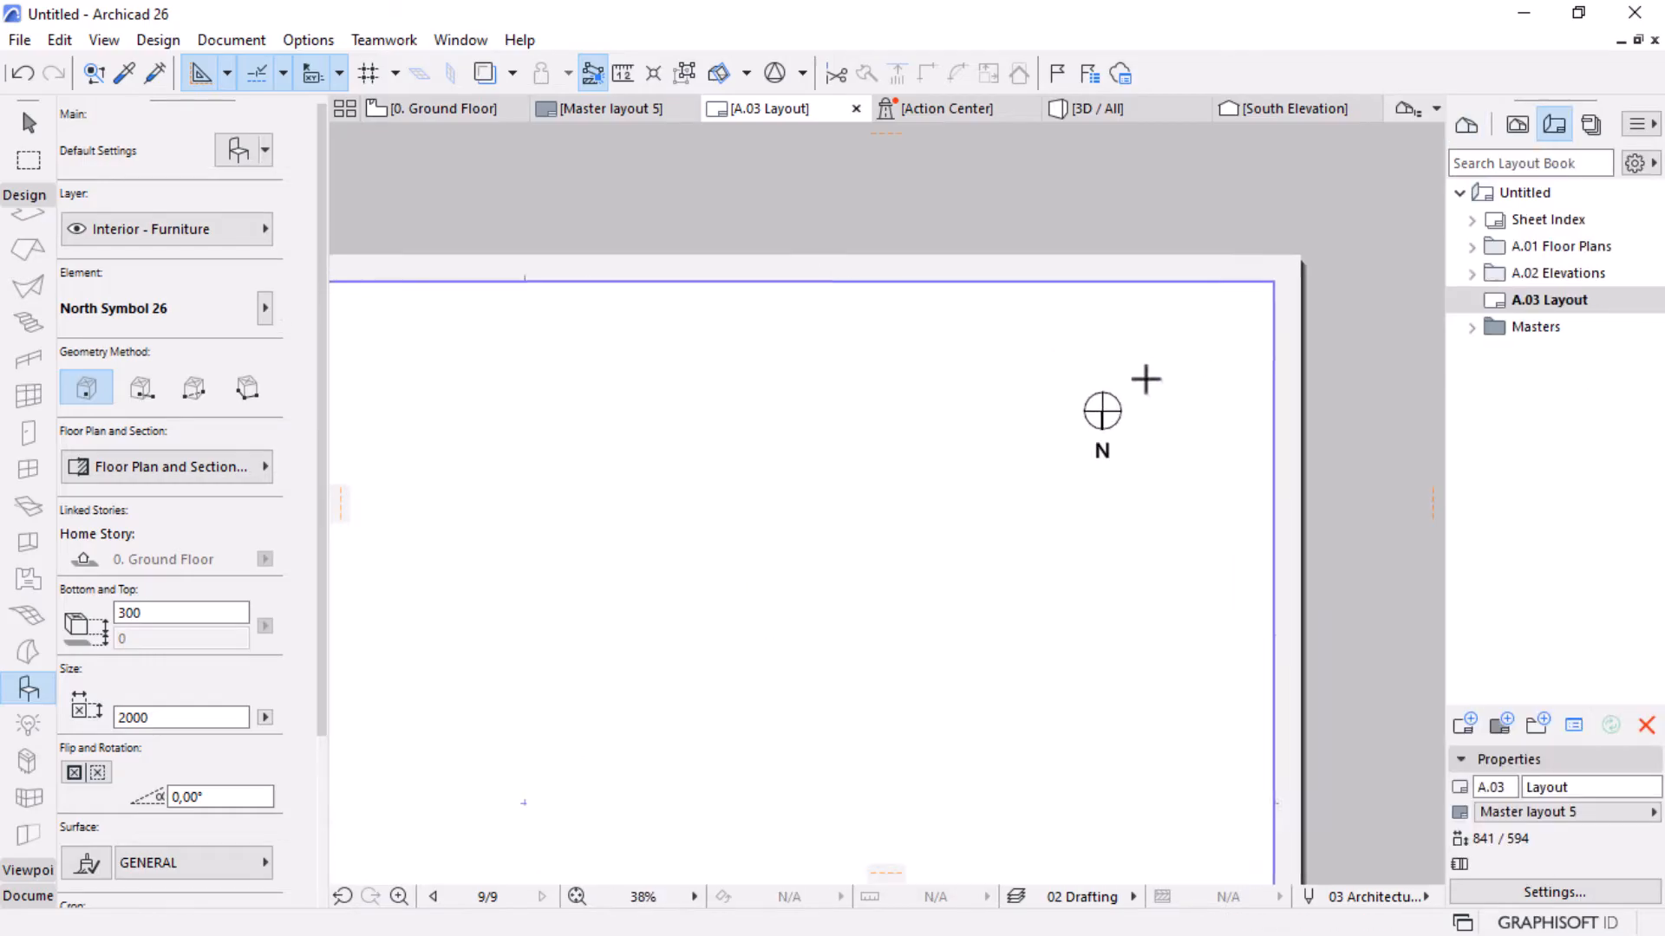
# Set the layout's north symbol to a 15 mm letter height and a 30 mm symbol size.
pyautogui.click(29, 123)
pyautogui.moveTo(1117, 418); pyautogui.dragTo(980, 517)
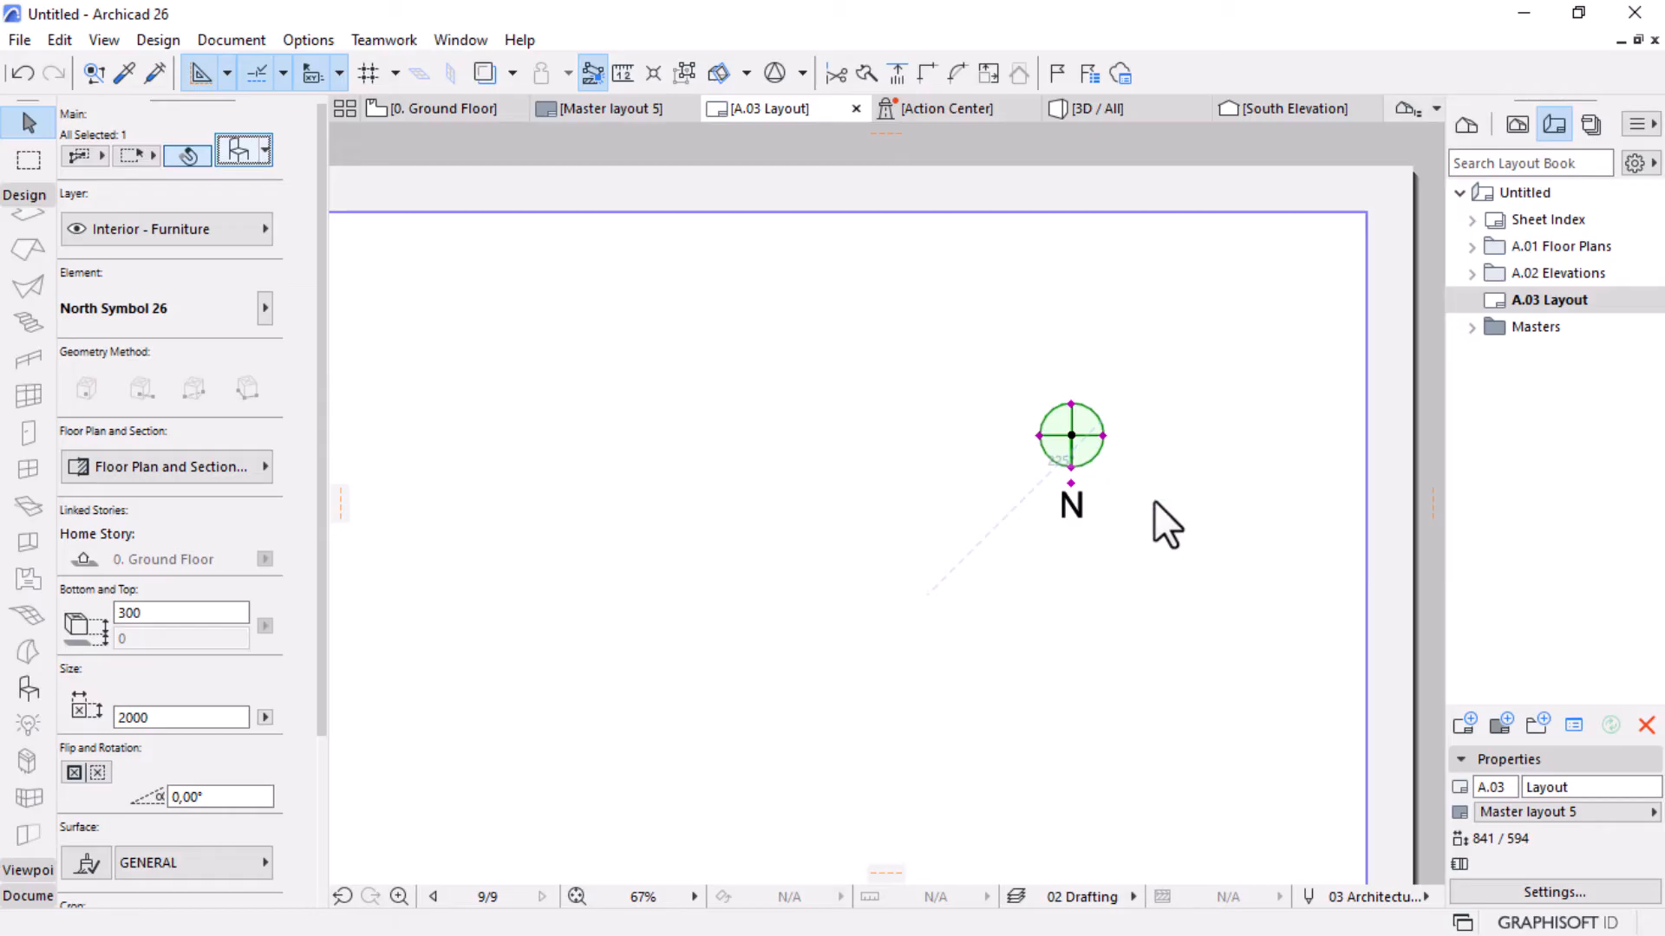
pyautogui.hotkey('ctrl', 't')
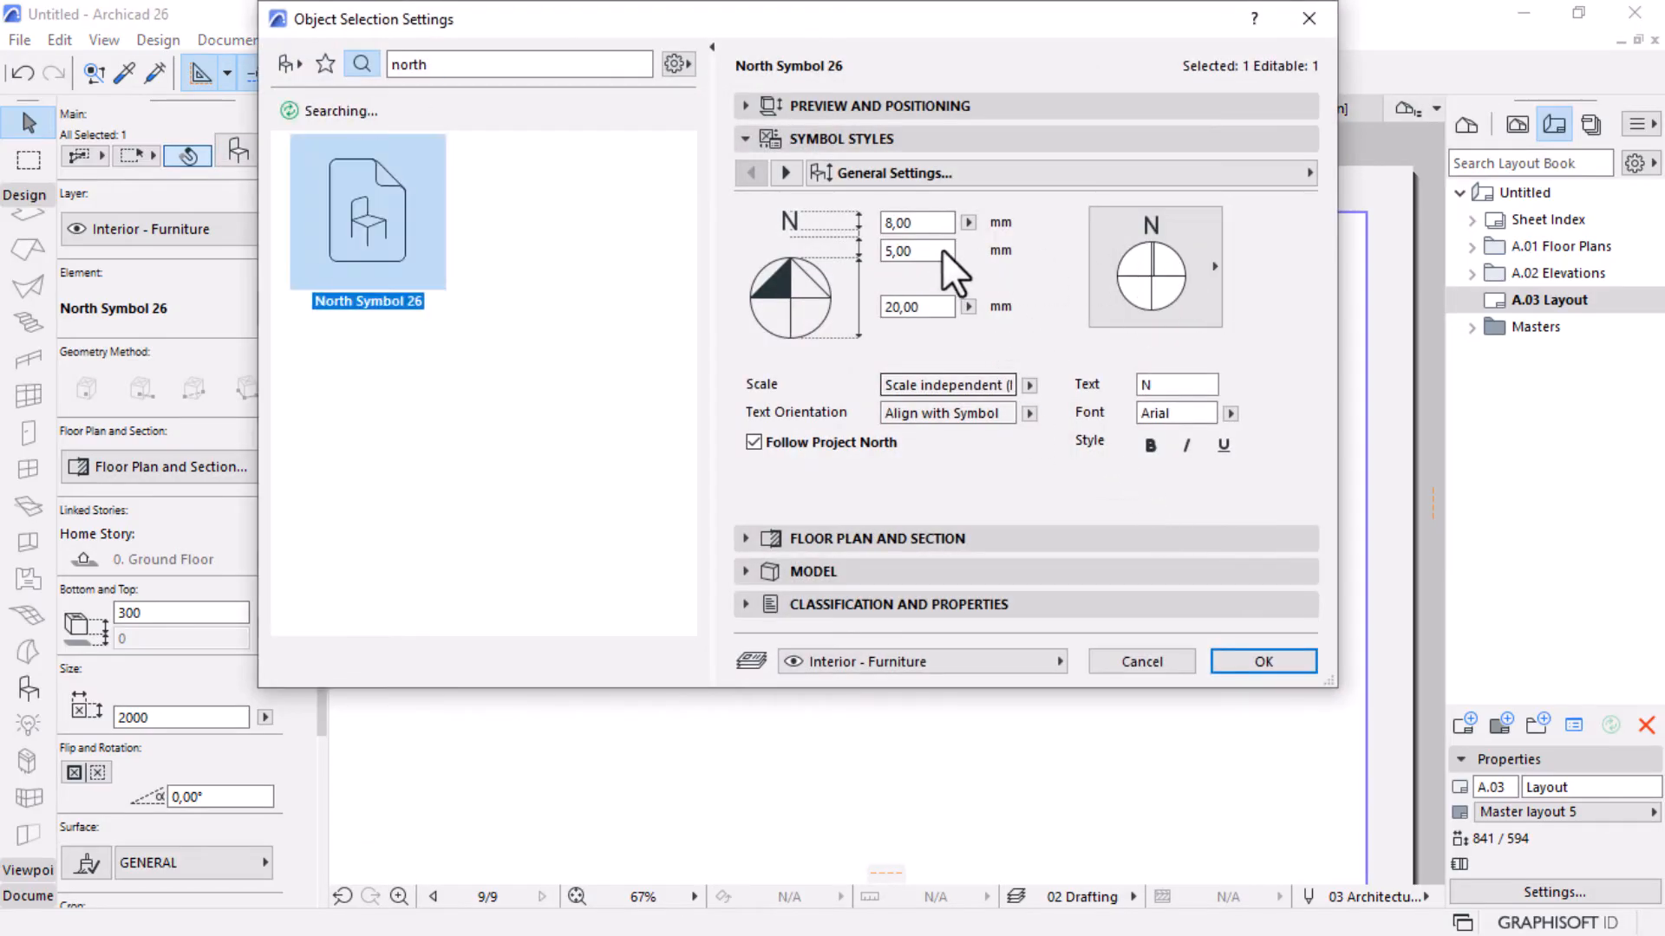
pyautogui.moveTo(936, 226); pyautogui.dragTo(842, 240)
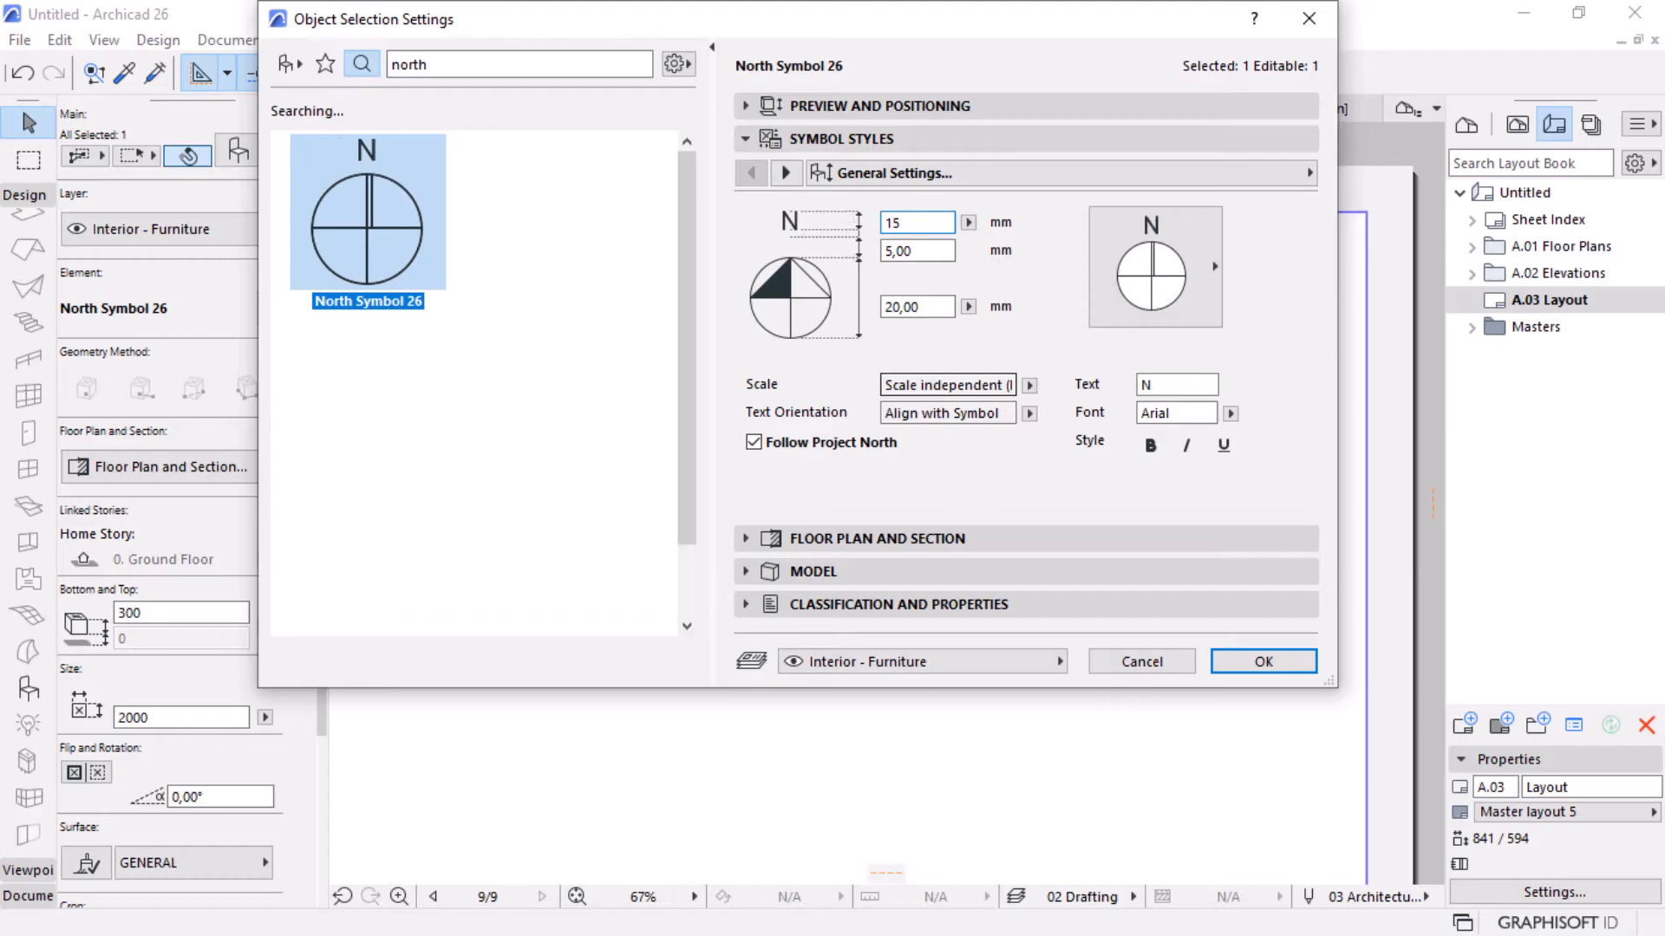
pyautogui.moveTo(936, 309); pyautogui.dragTo(854, 313)
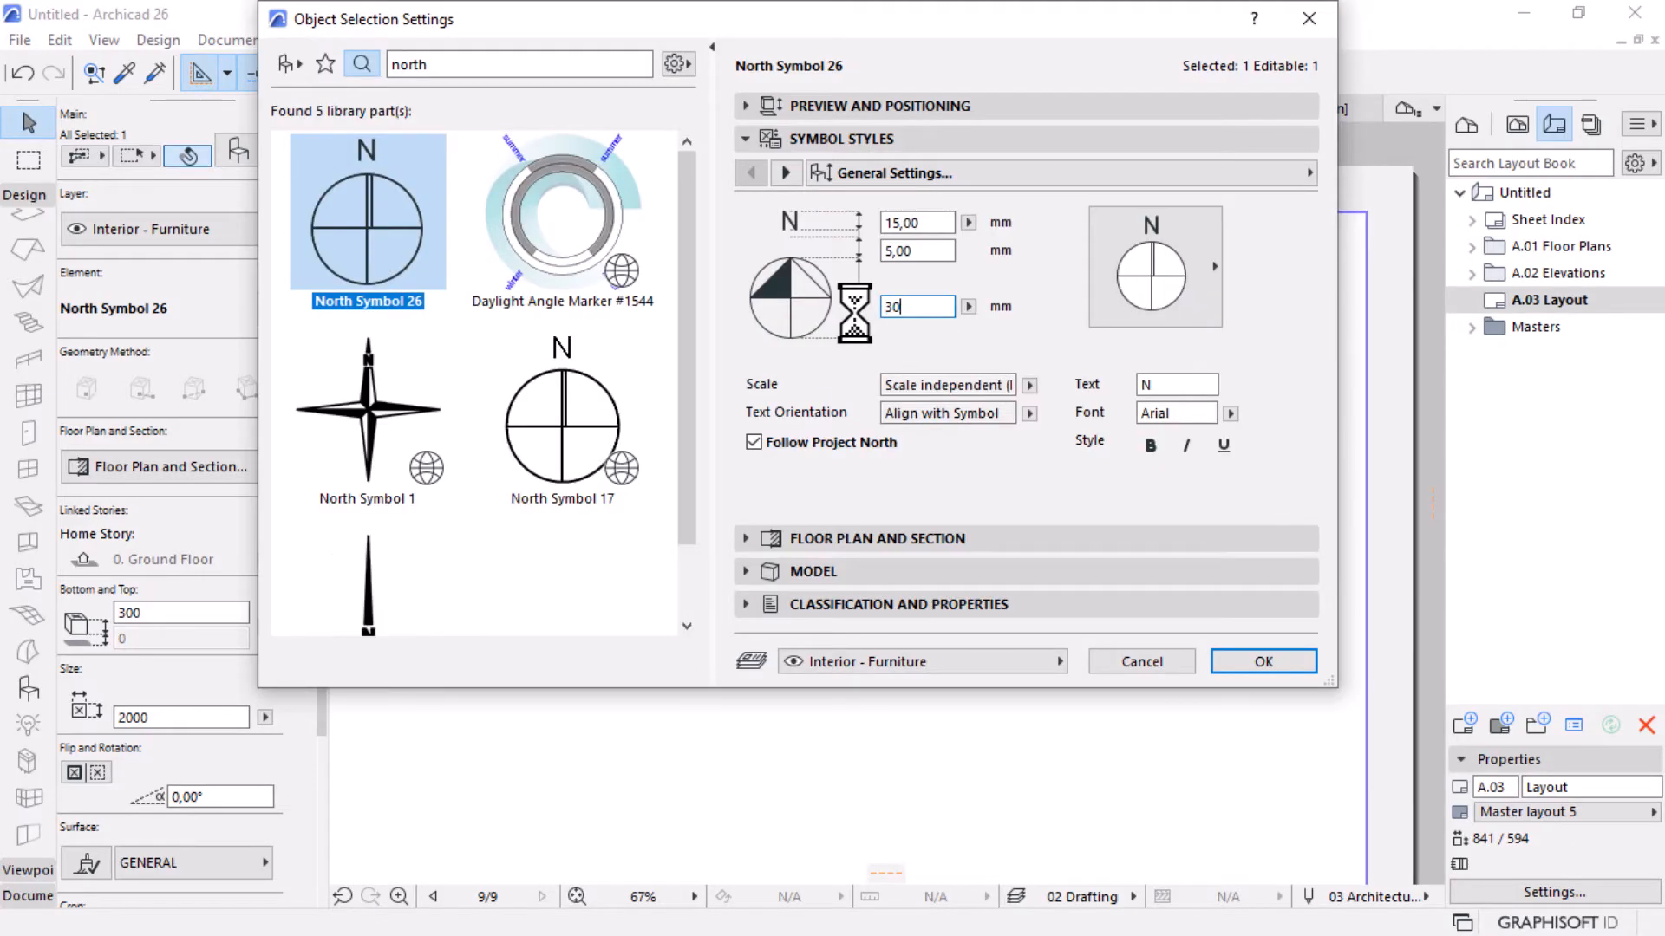
pyautogui.click(1246, 655)
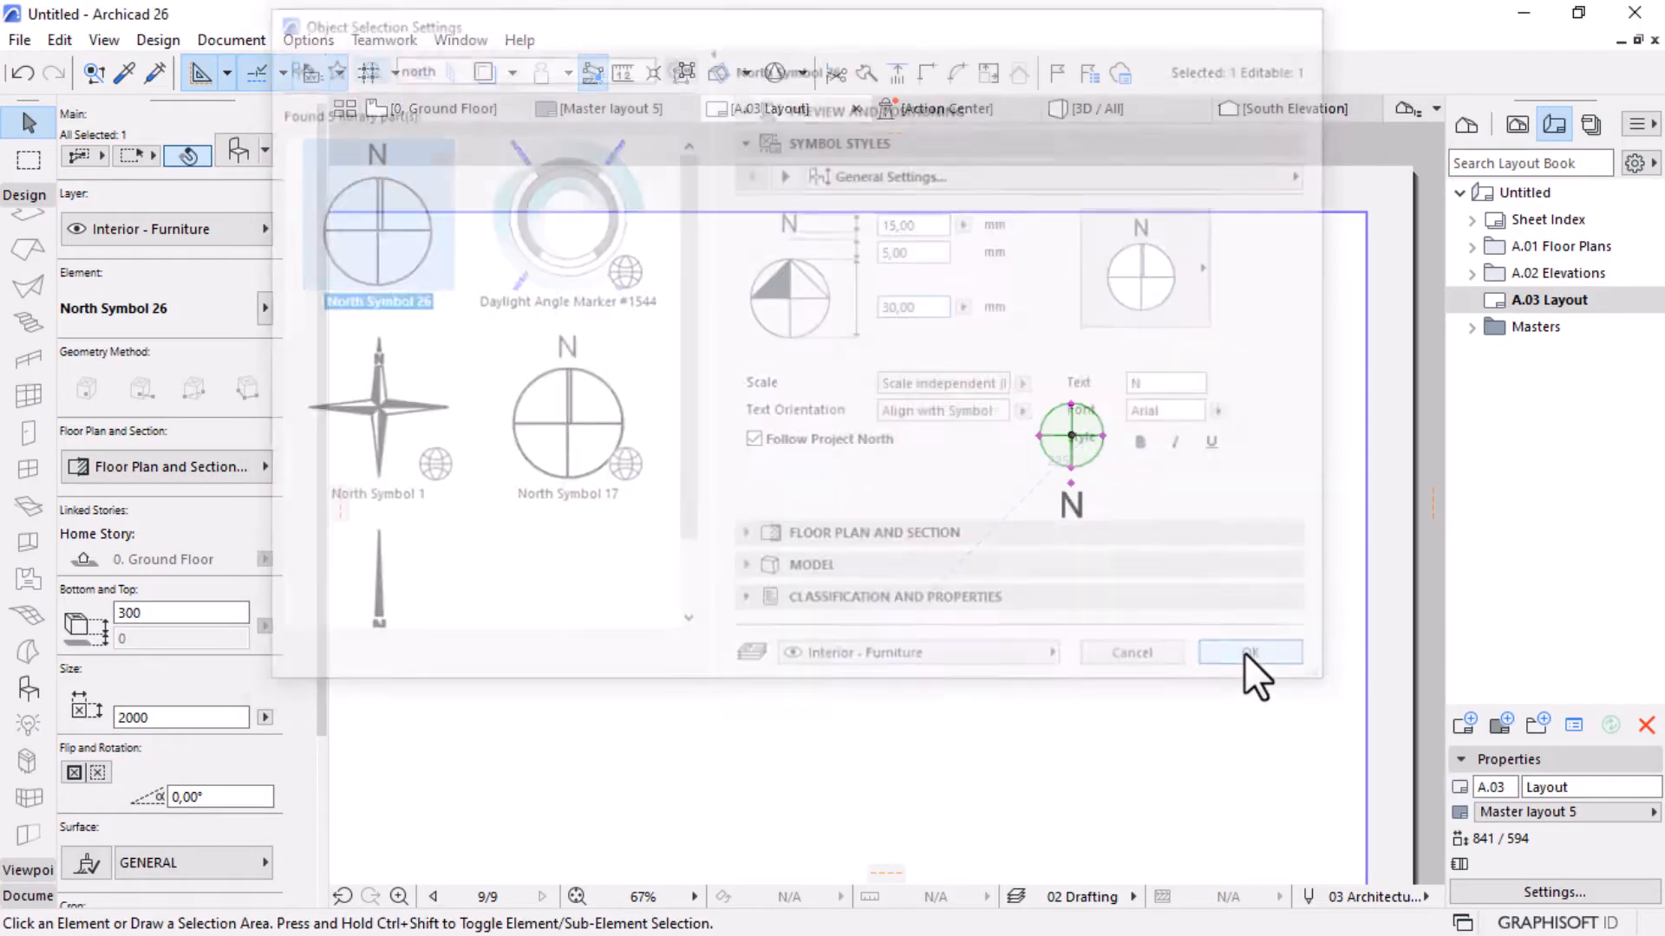
pyautogui.scroll(-5, 1174, 507)
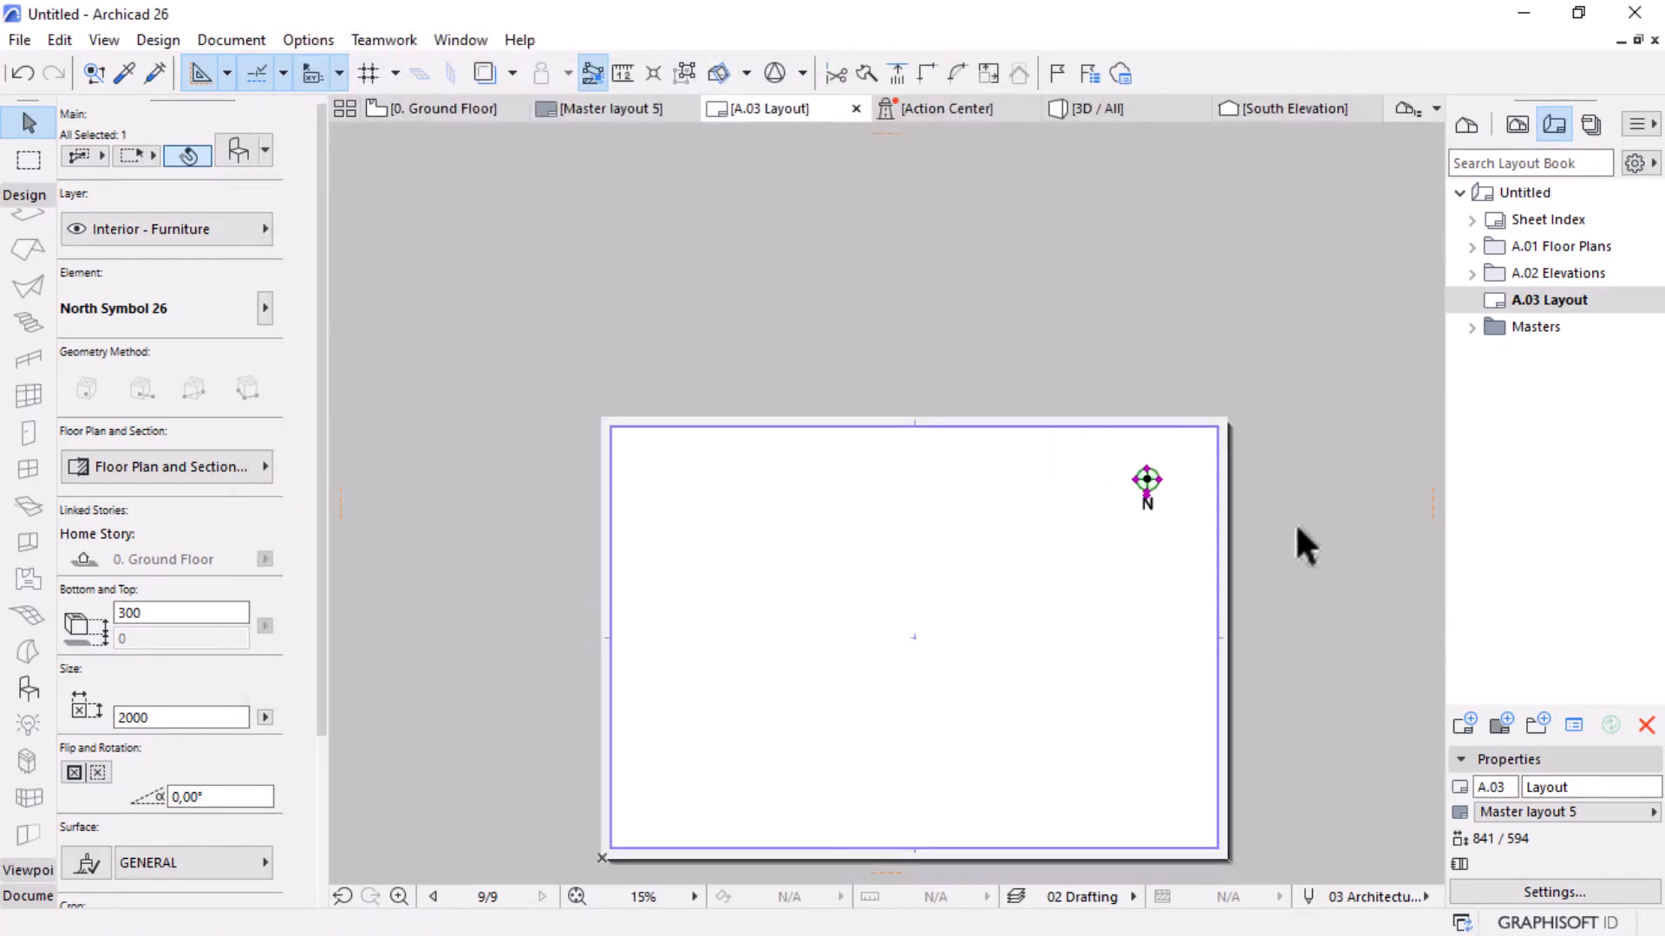
pyautogui.click(1293, 521)
pyautogui.scroll(2, 1116, 564)
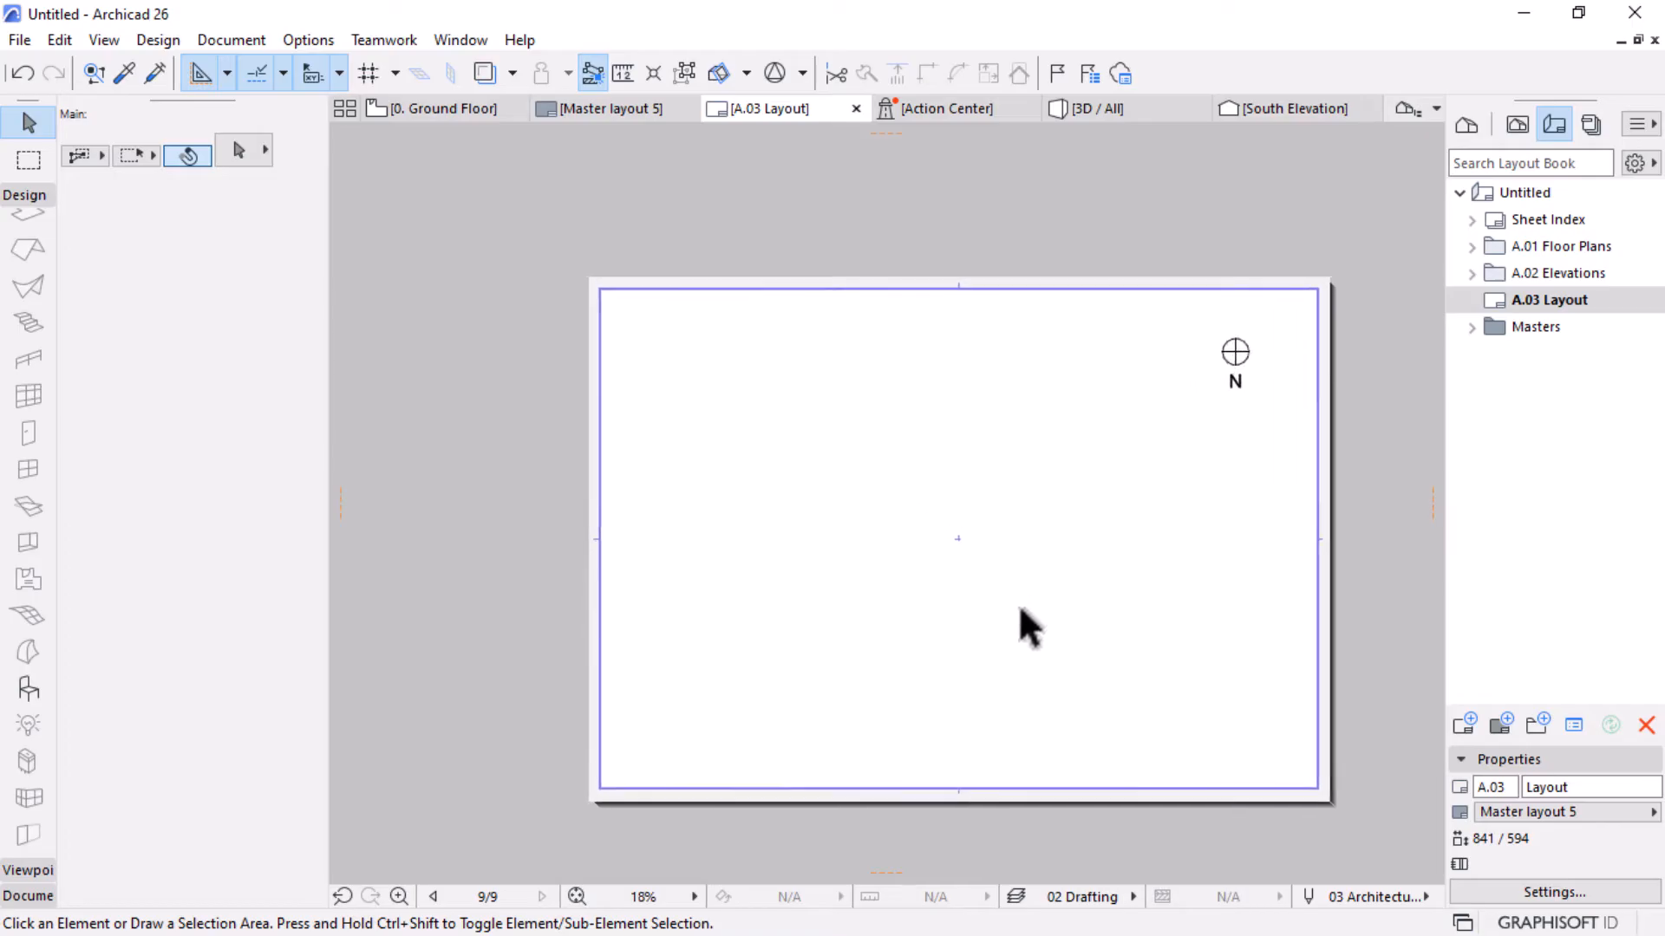
pyautogui.scroll(1, 1017, 604)
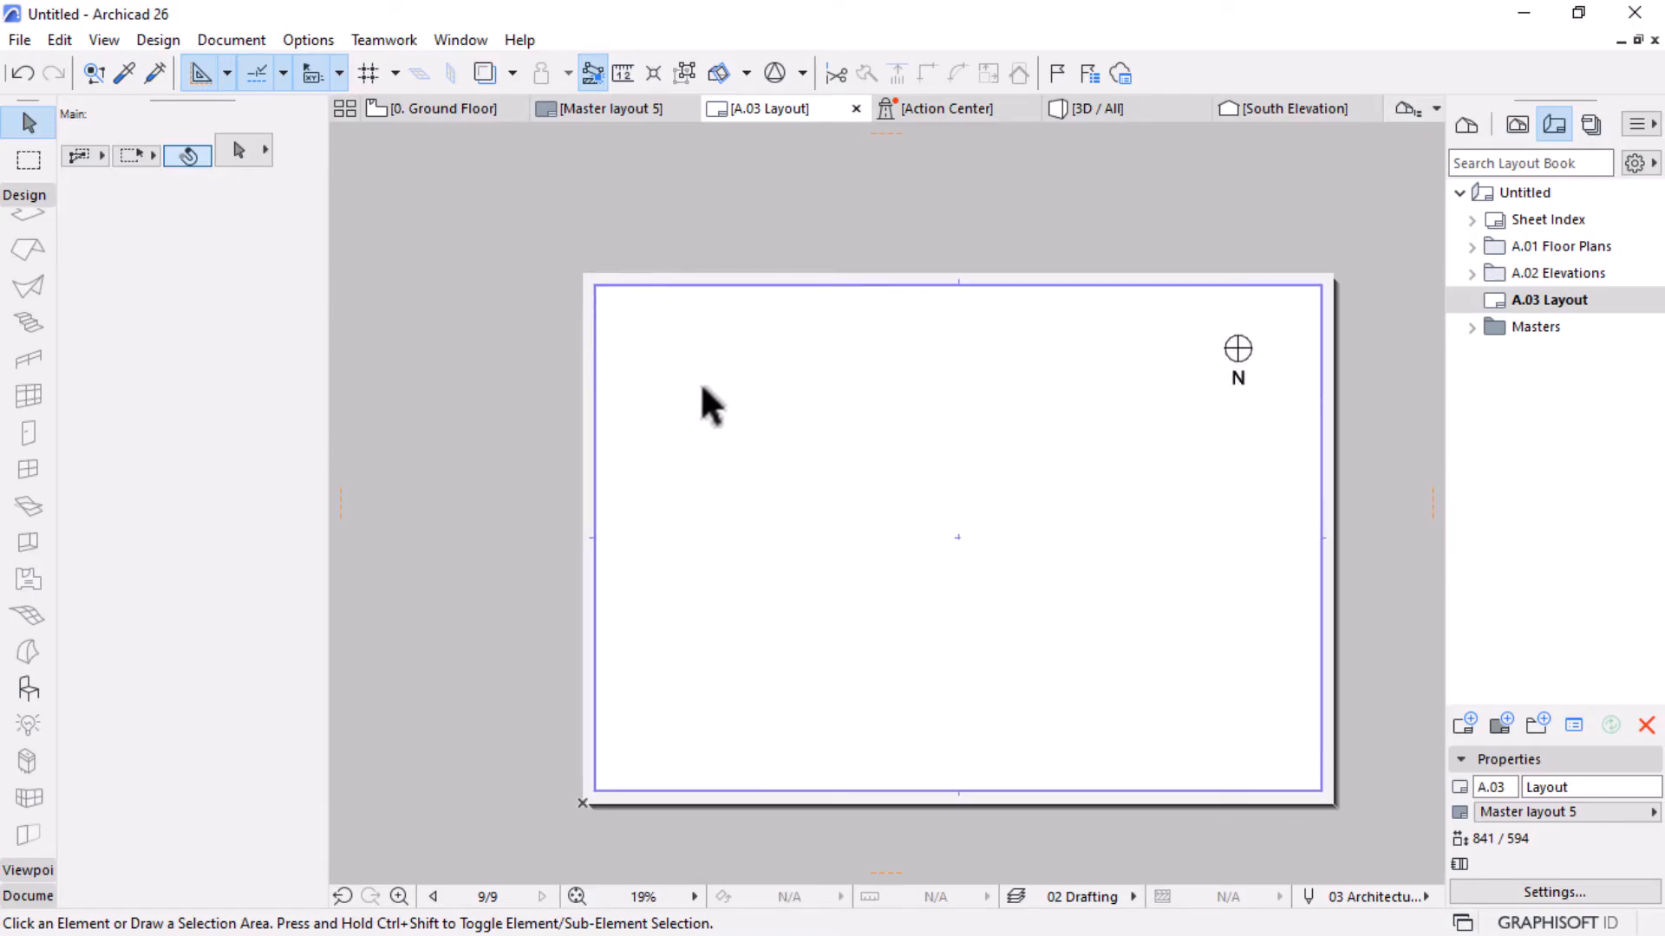
pyautogui.scroll(-1, 788, 717)
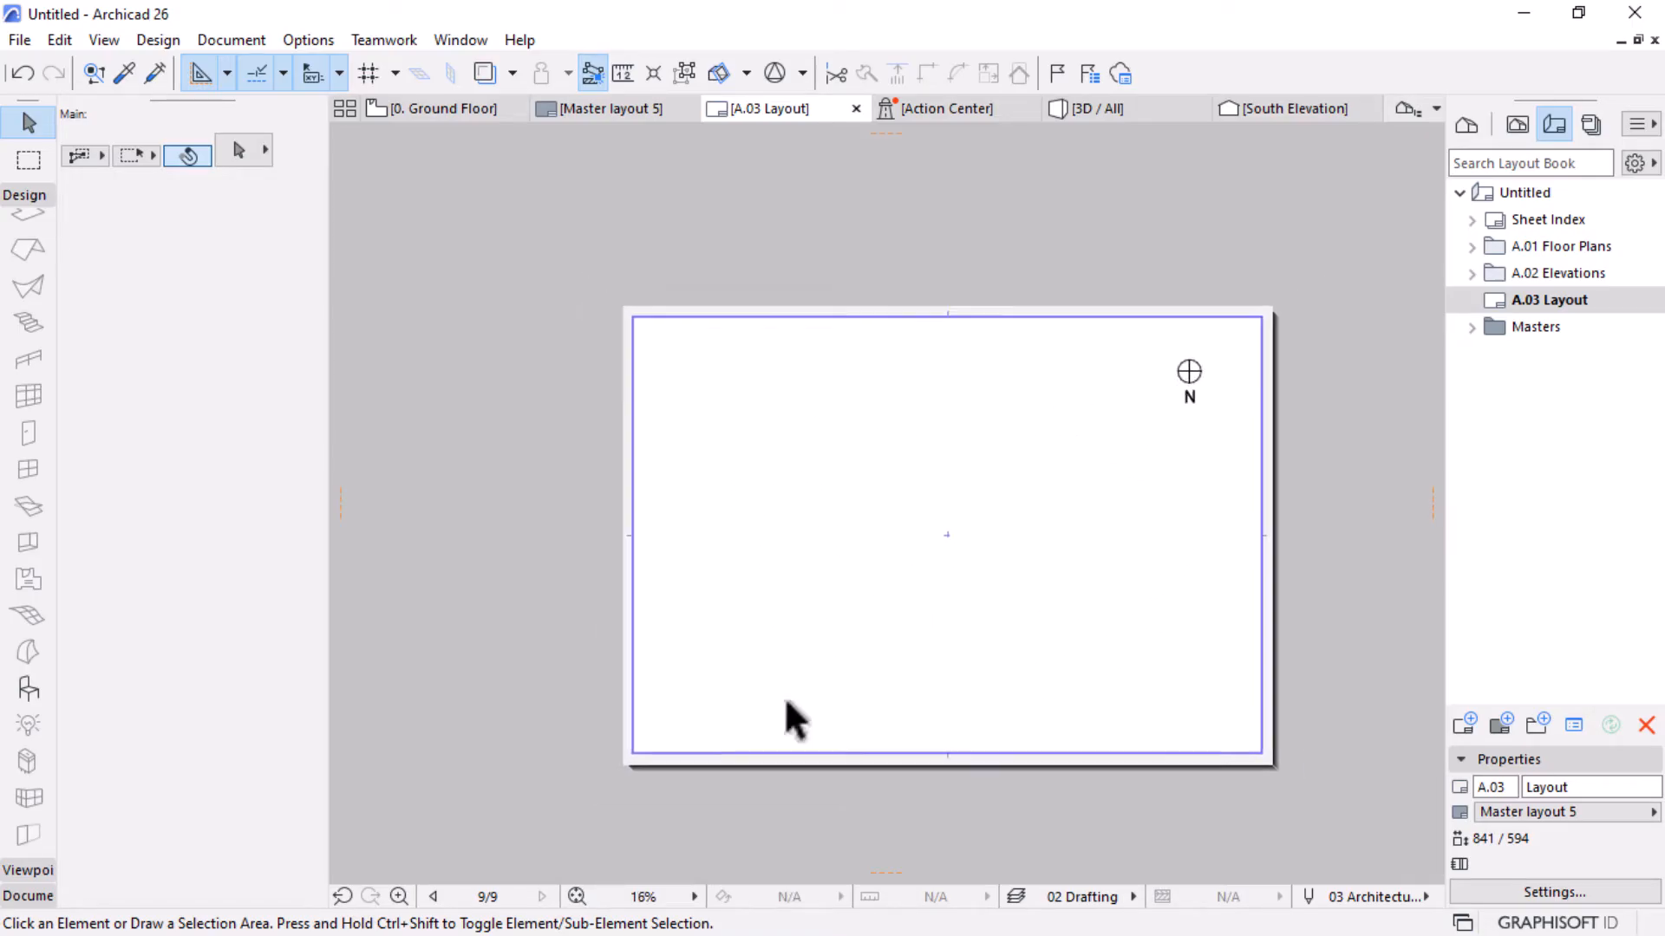
pyautogui.scroll(1, 757, 655)
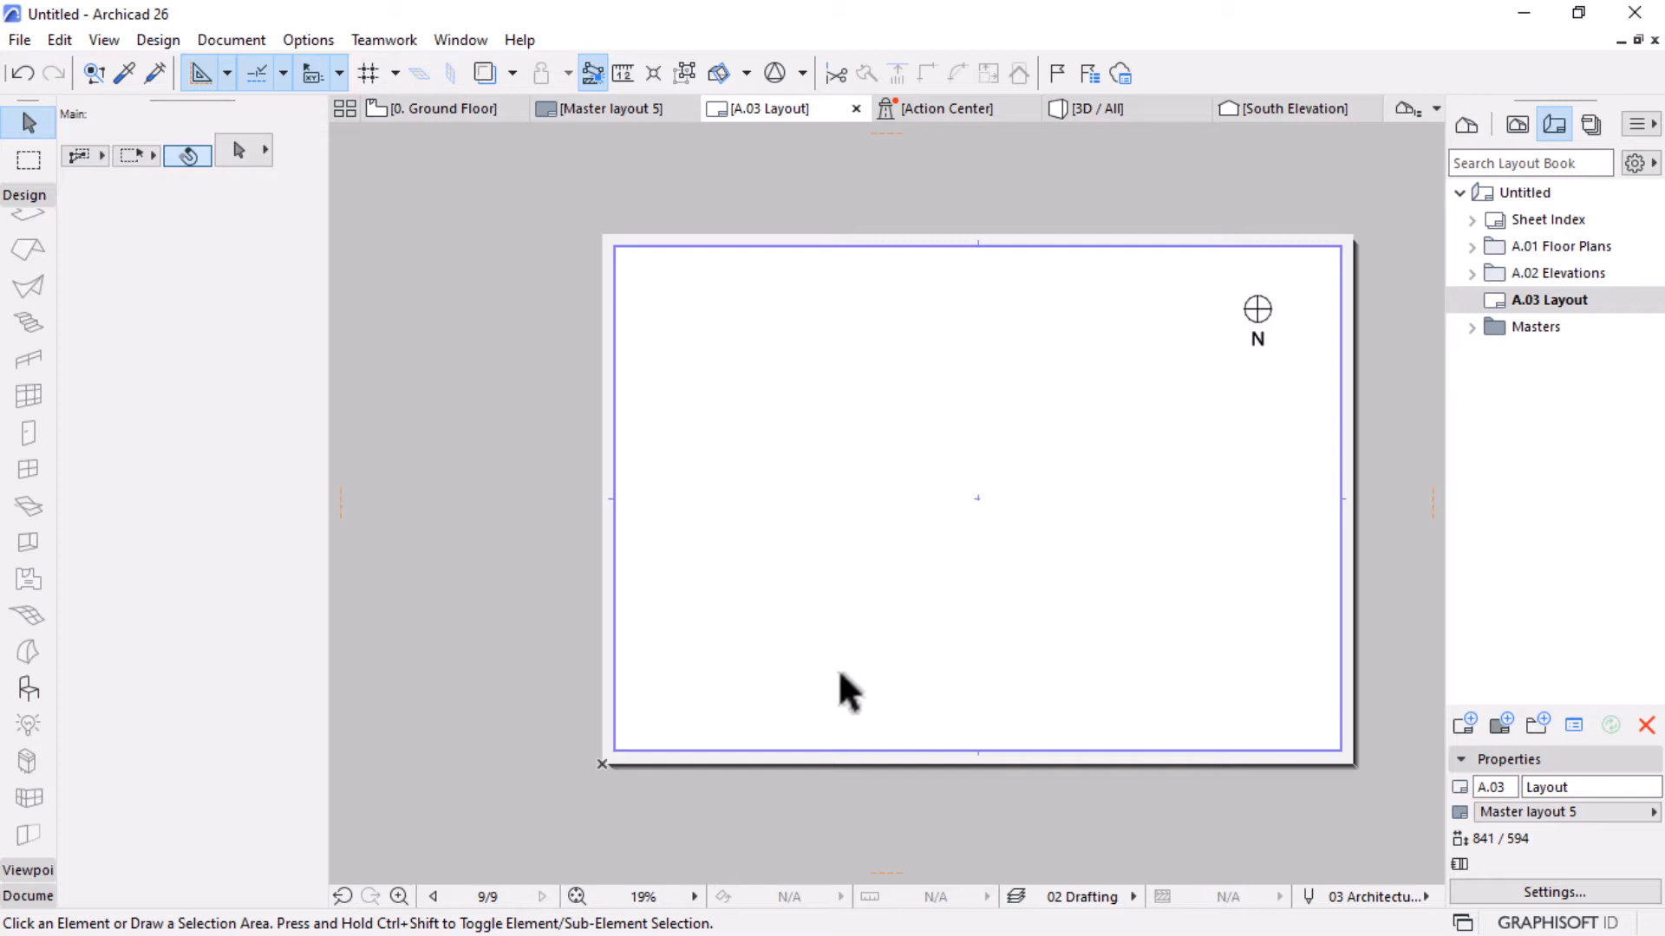
pyautogui.scroll(1, 1231, 729)
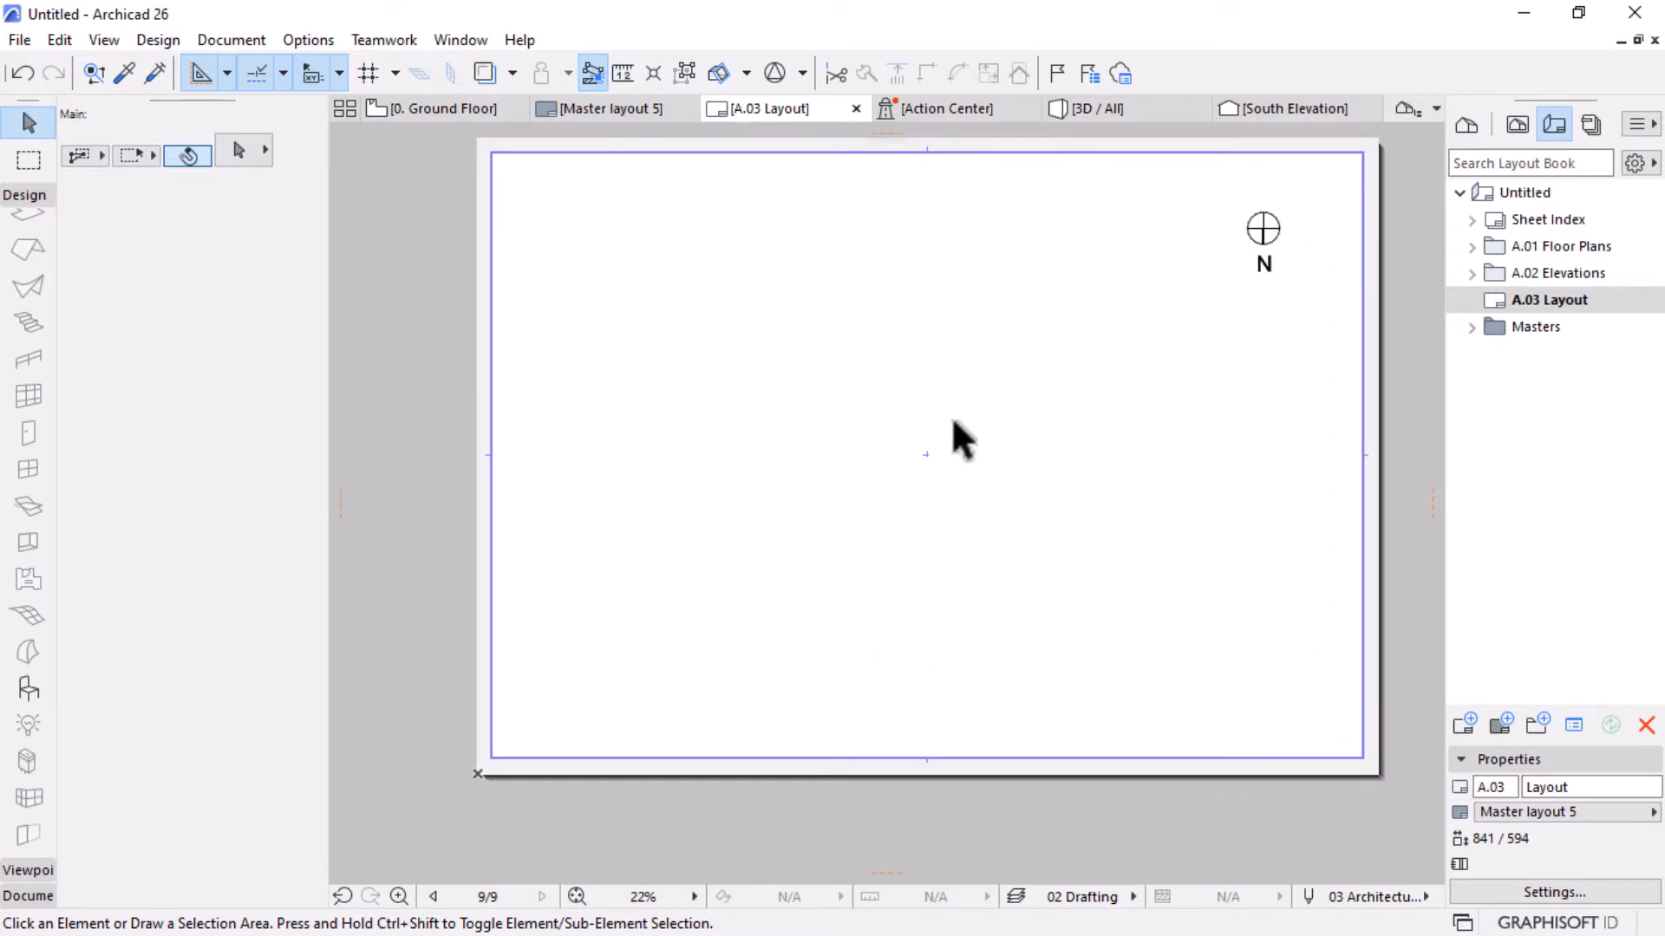
# Switch to the Ground Floor plan, collapse the Design tool group and expand the Document tool group.
pyautogui.click(420, 113)
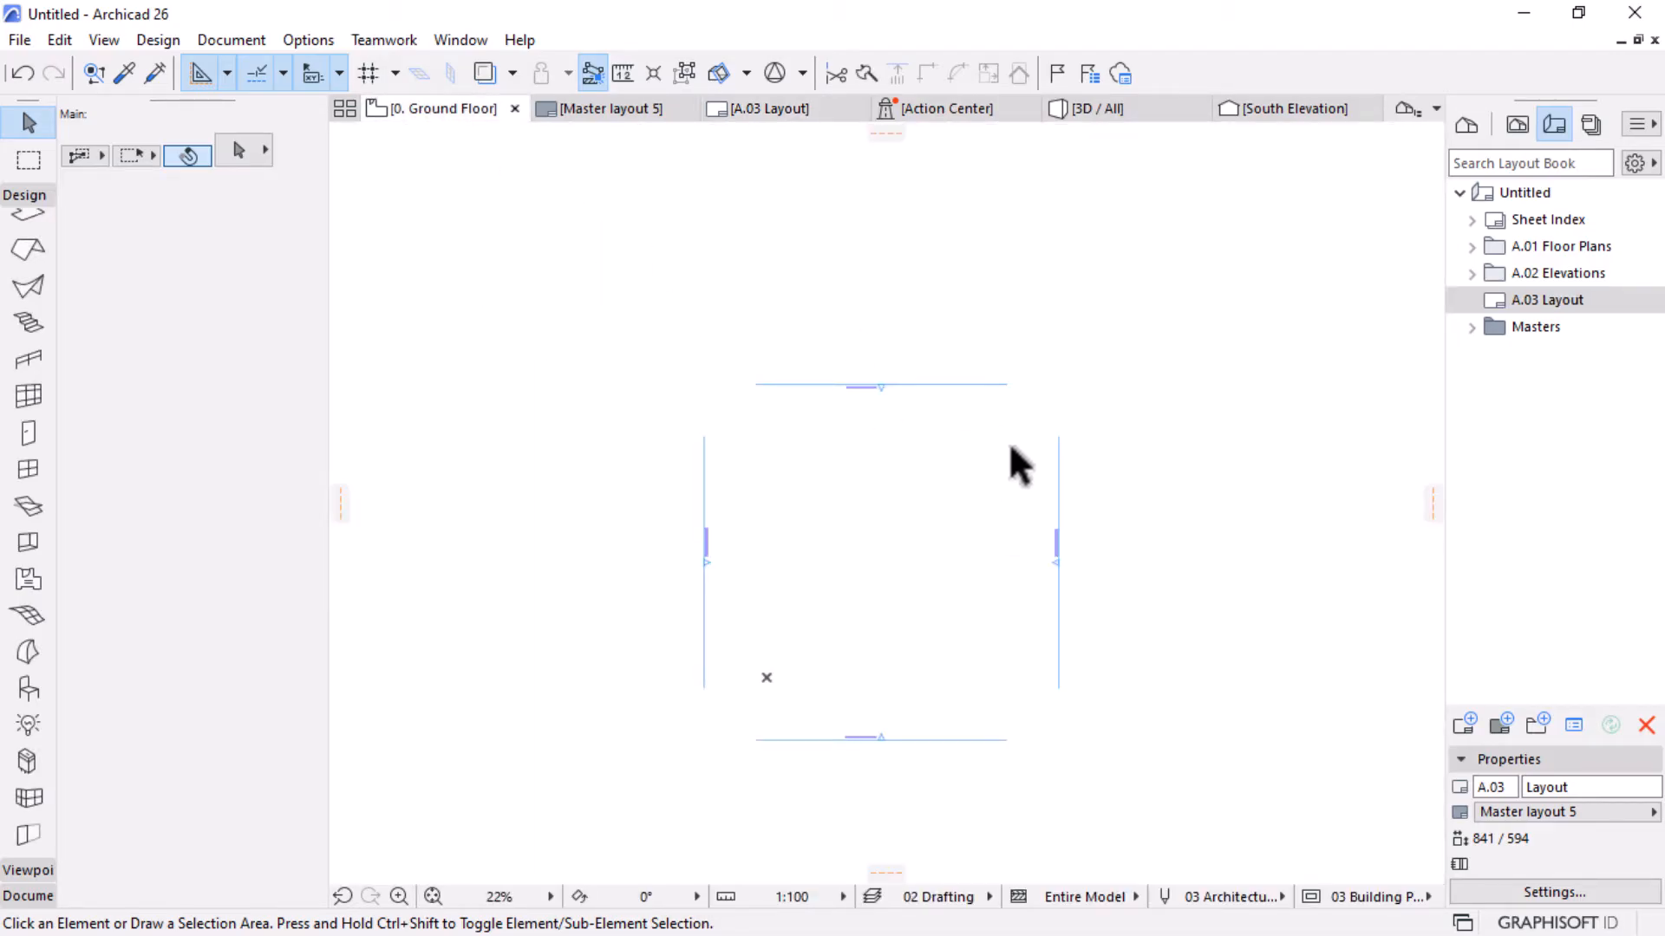
pyautogui.scroll(-2, 1018, 459)
pyautogui.scroll(2, 967, 468)
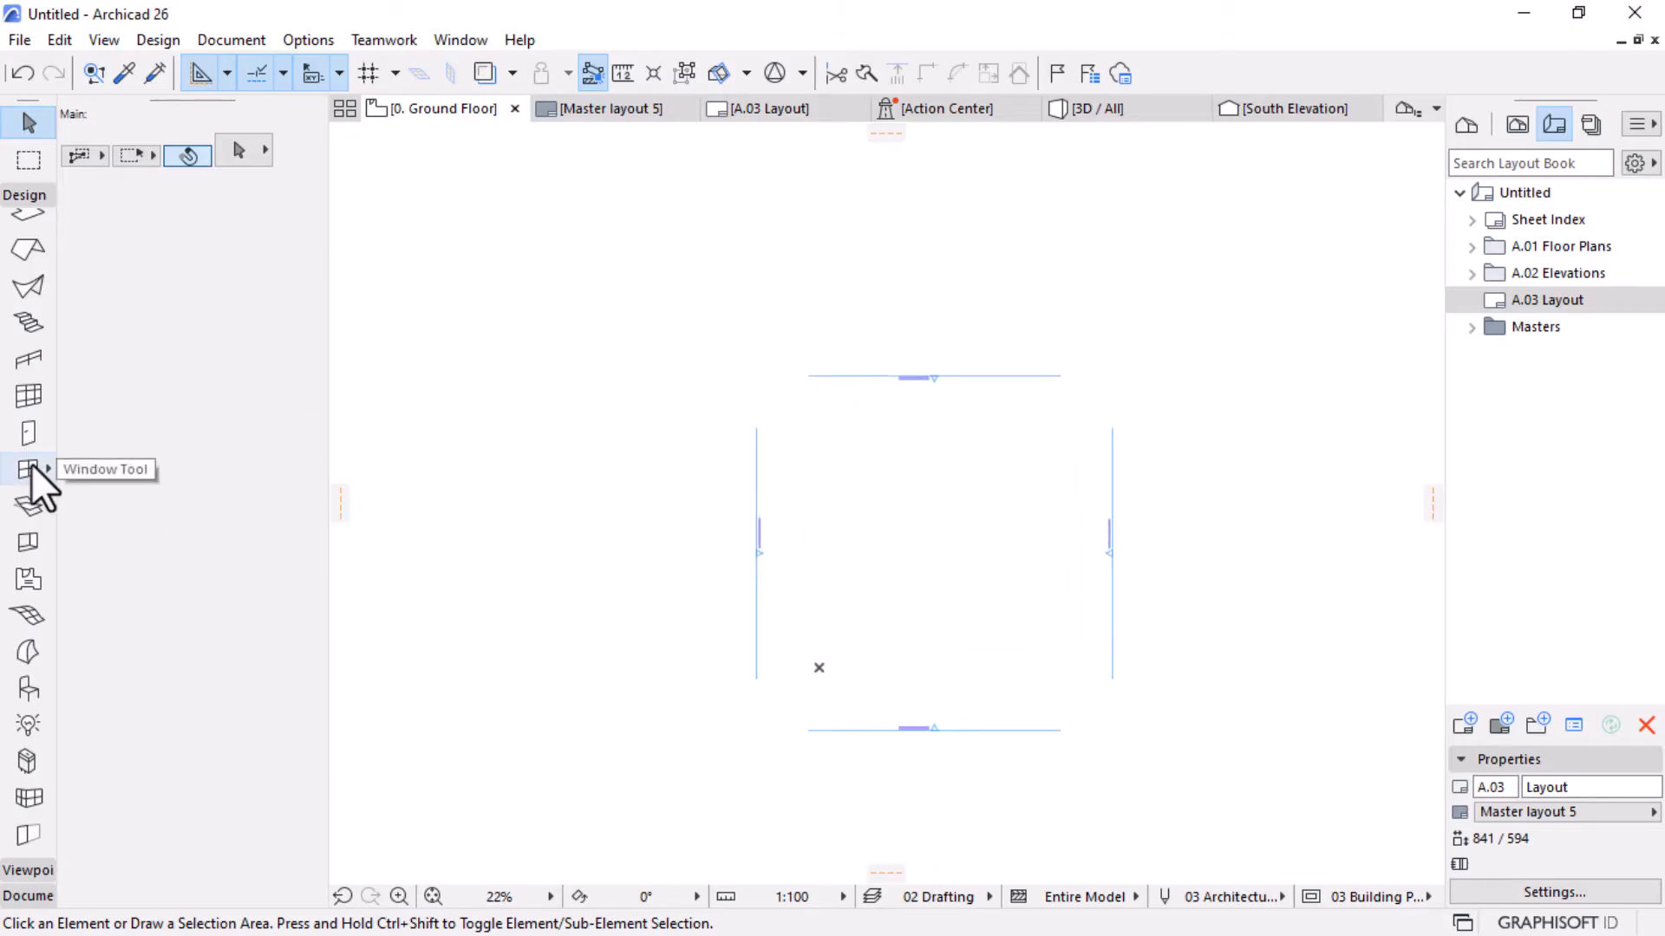
pyautogui.scroll(2, 31, 465)
pyautogui.click(12, 194)
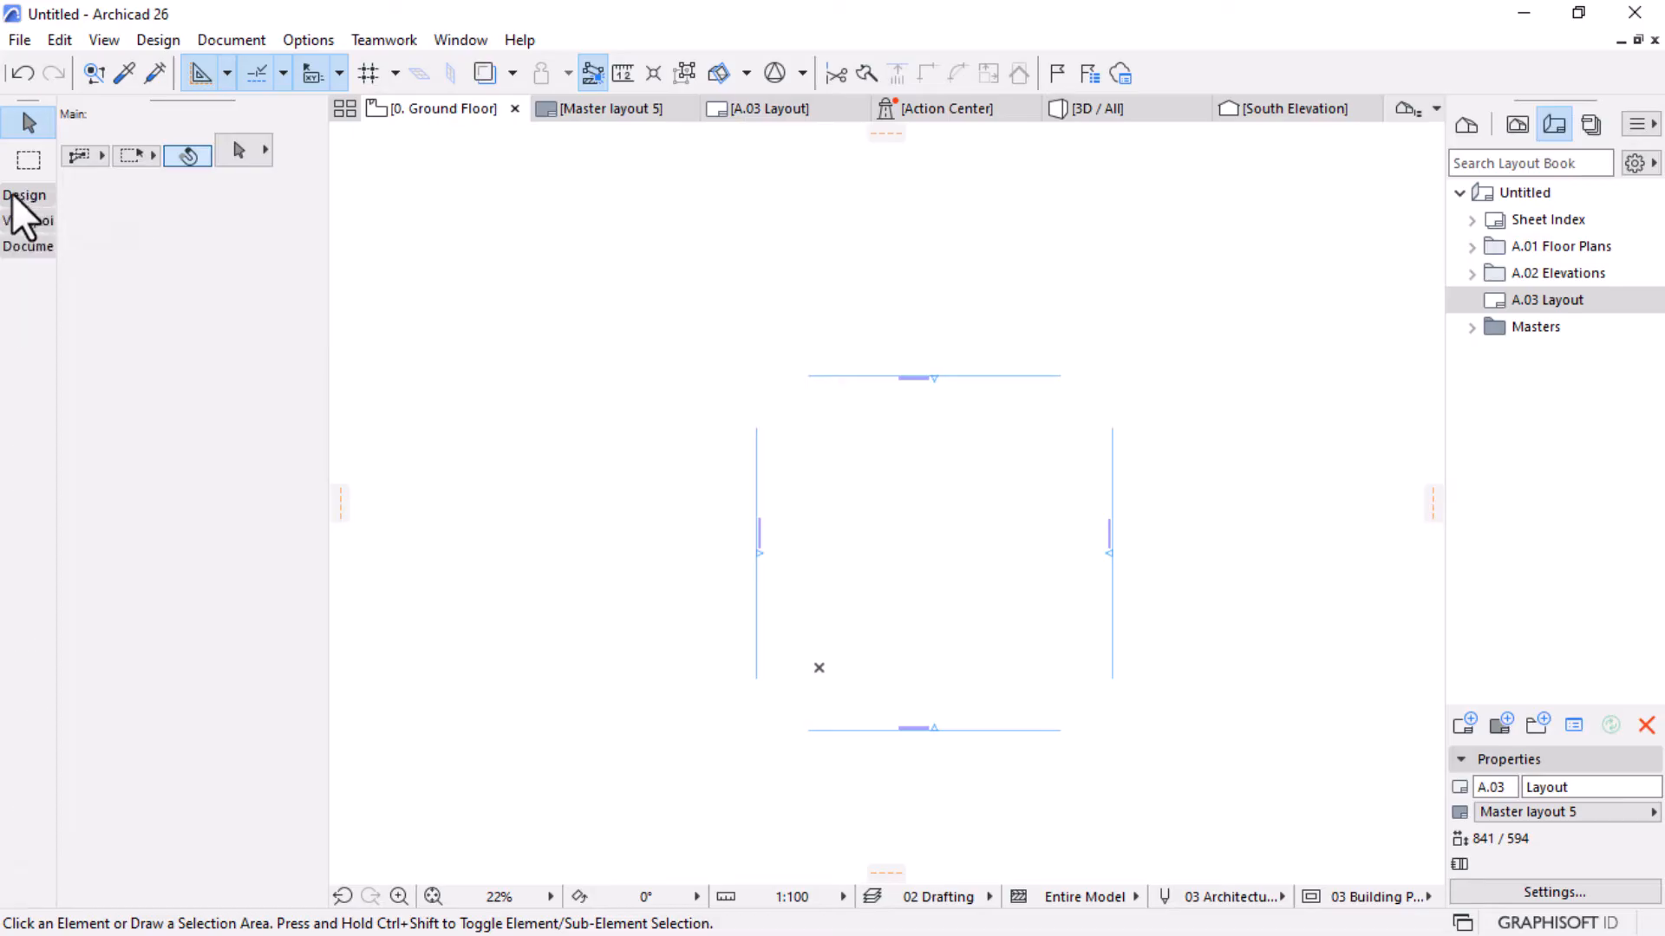
pyautogui.click(19, 251)
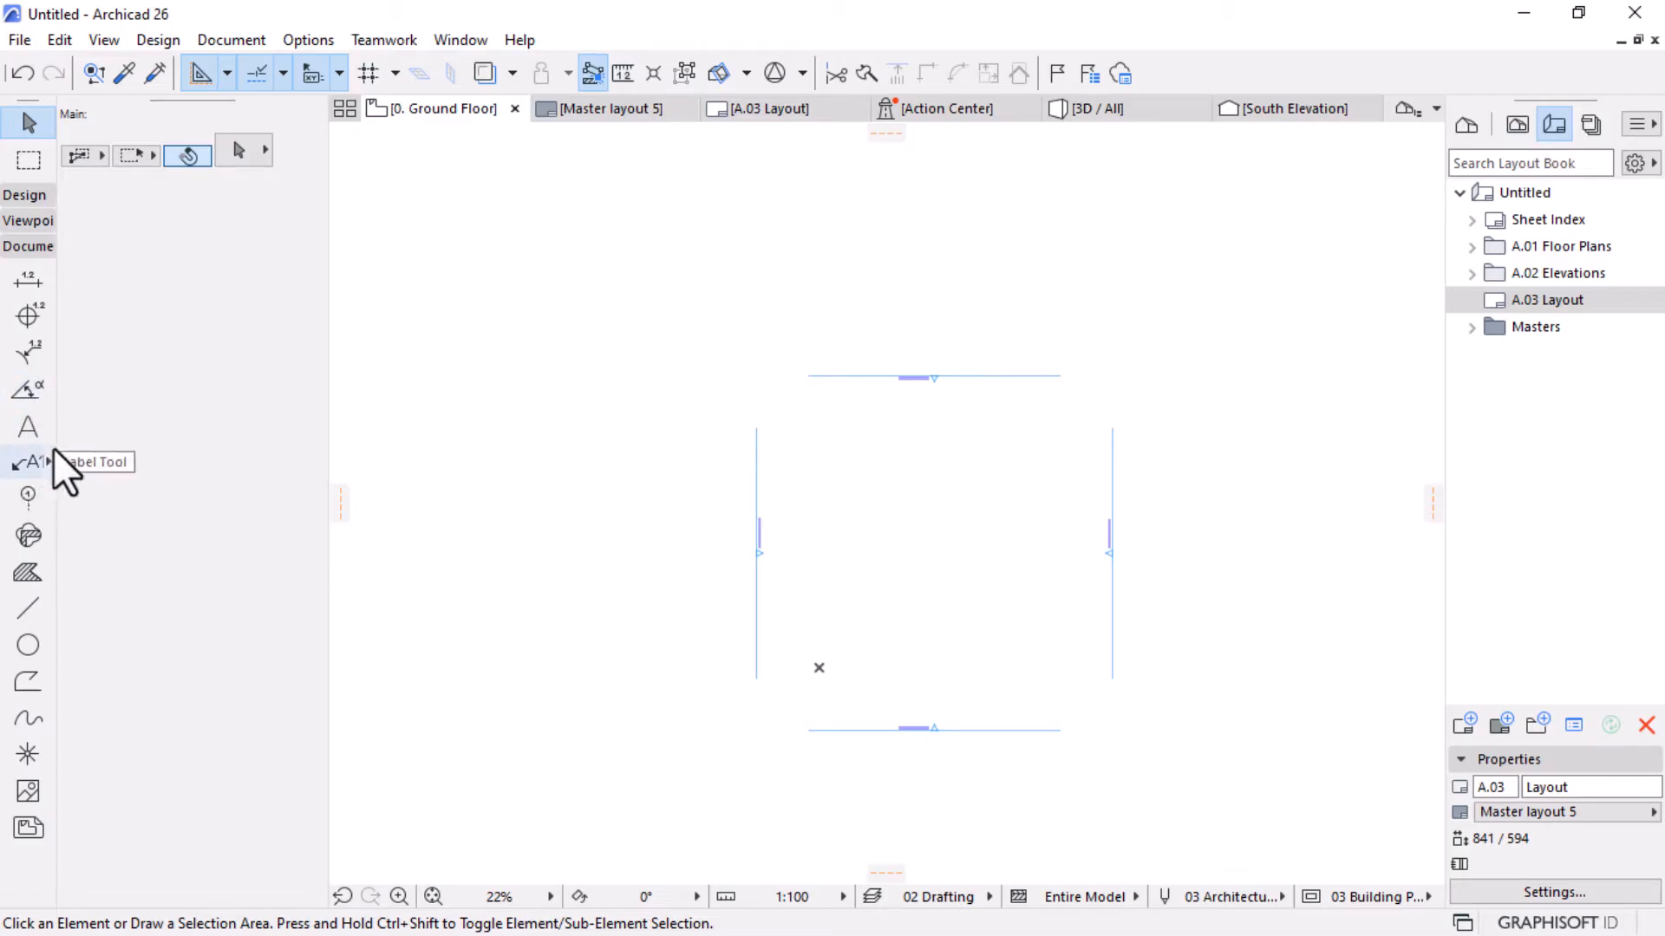
# Widen the toolbox so the Document tools appear in two columns and keep that group expanded.
pyautogui.moveTo(52, 440); pyautogui.dragTo(89, 431)
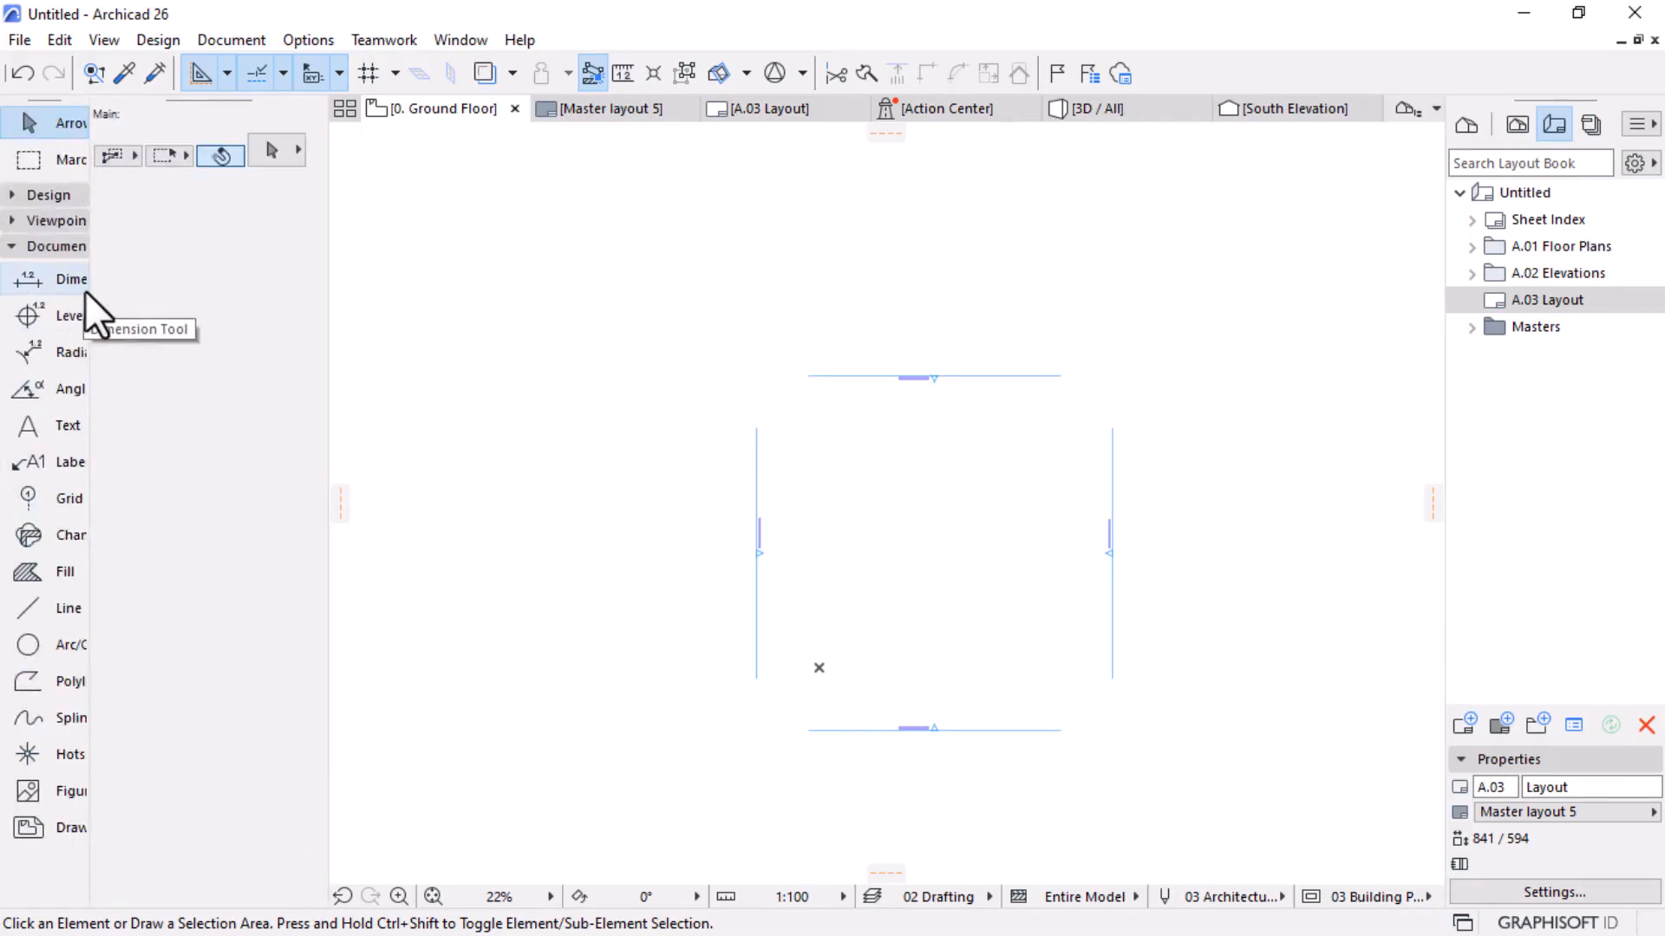
pyautogui.moveTo(89, 298); pyautogui.dragTo(137, 252)
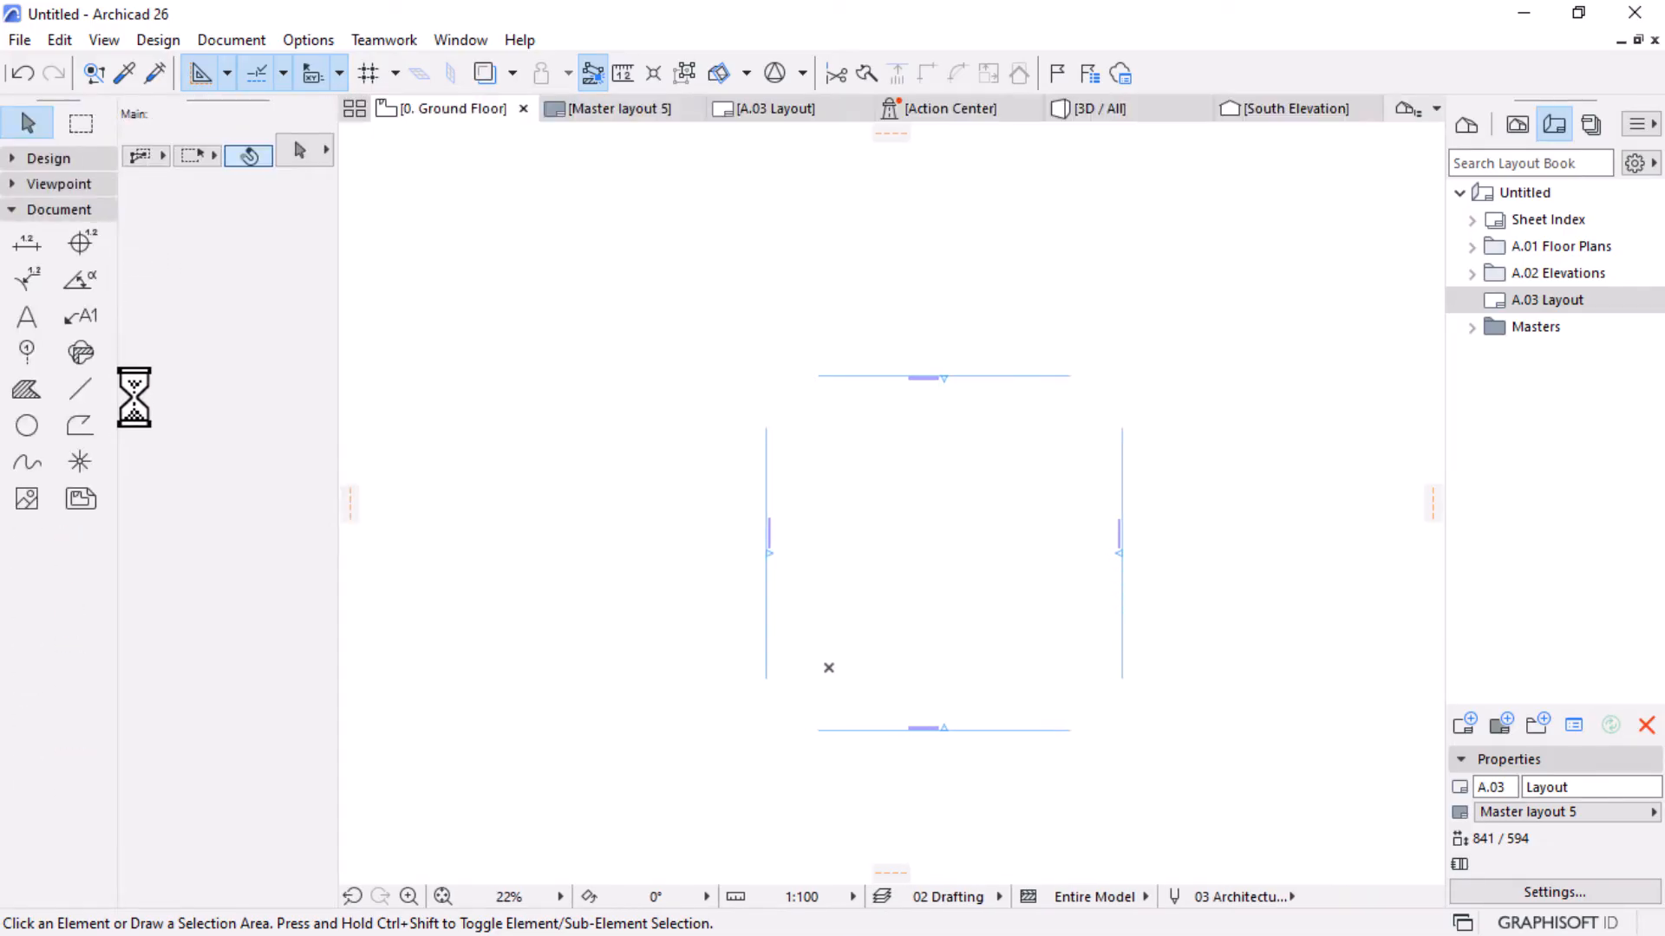
pyautogui.click(11, 211)
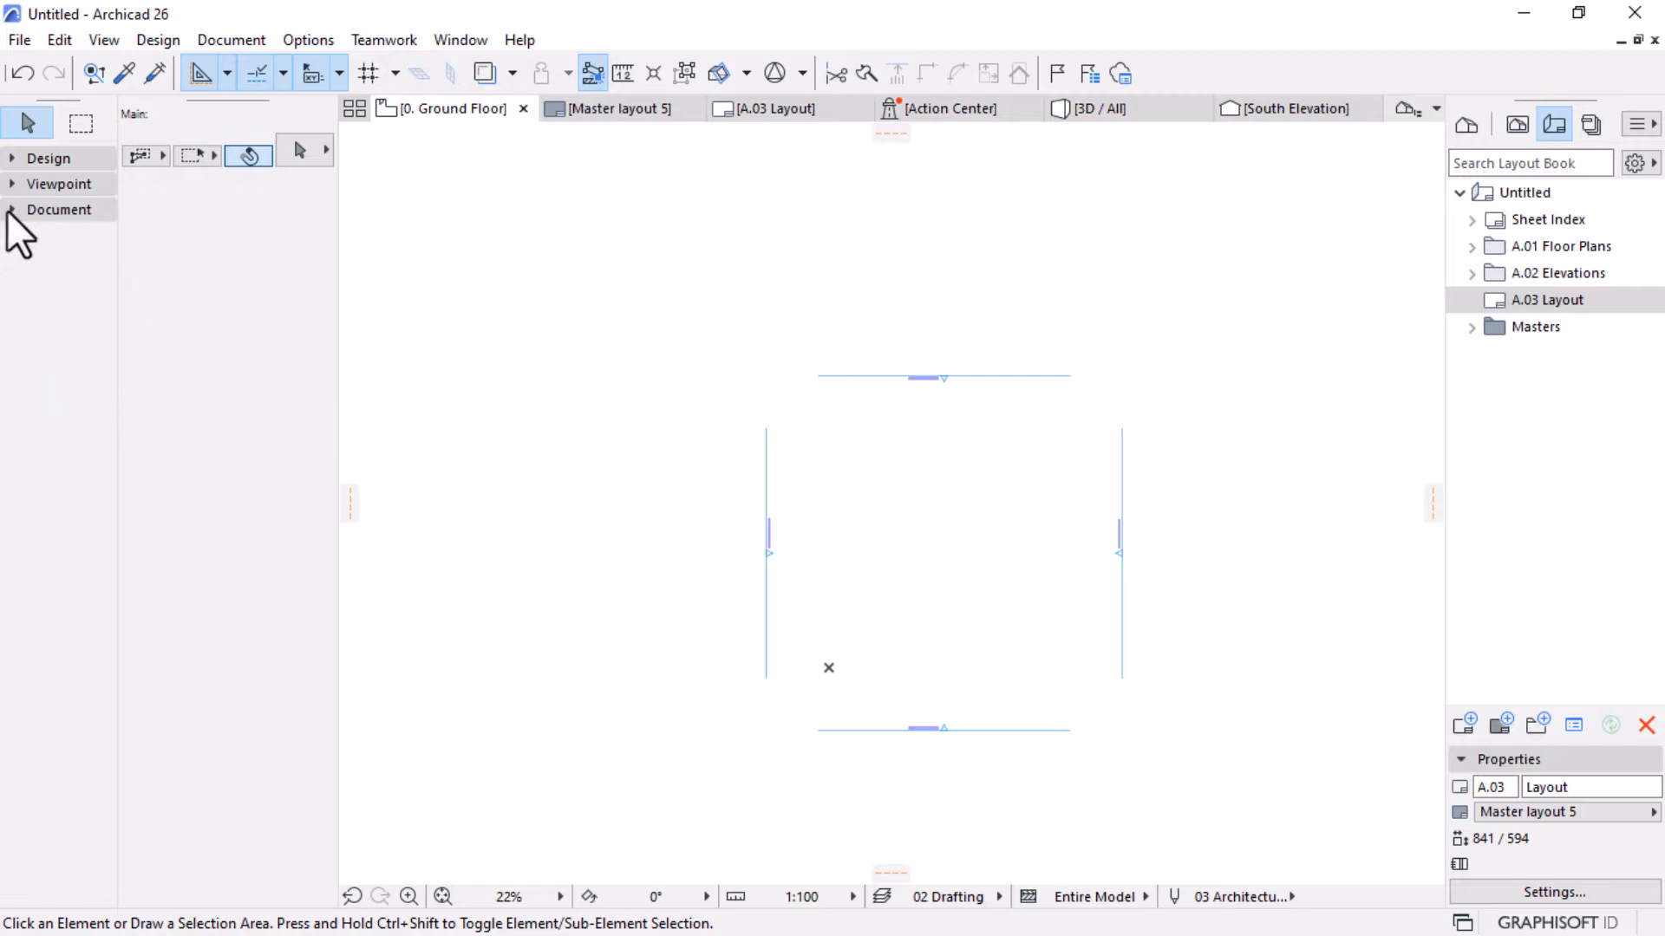
pyautogui.click(14, 213)
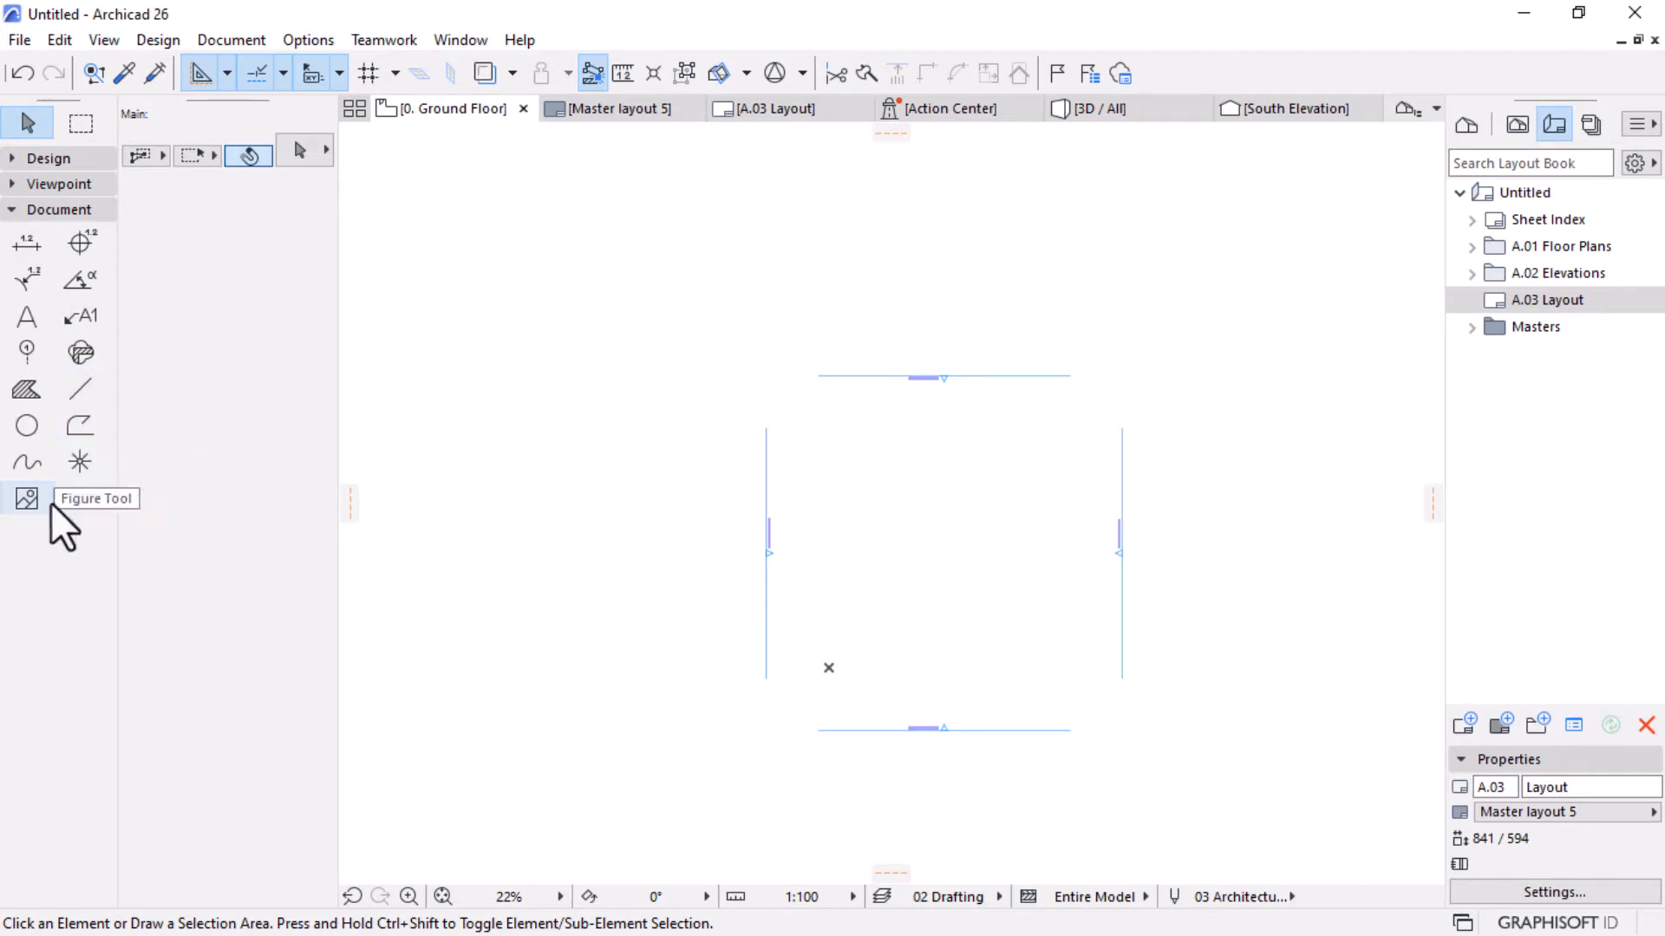
# Draw a rectangular polyline 3500 mm wide and 7500 mm high east of the West Elevation marker on the Ground Floor plan.
pyautogui.click(73, 431)
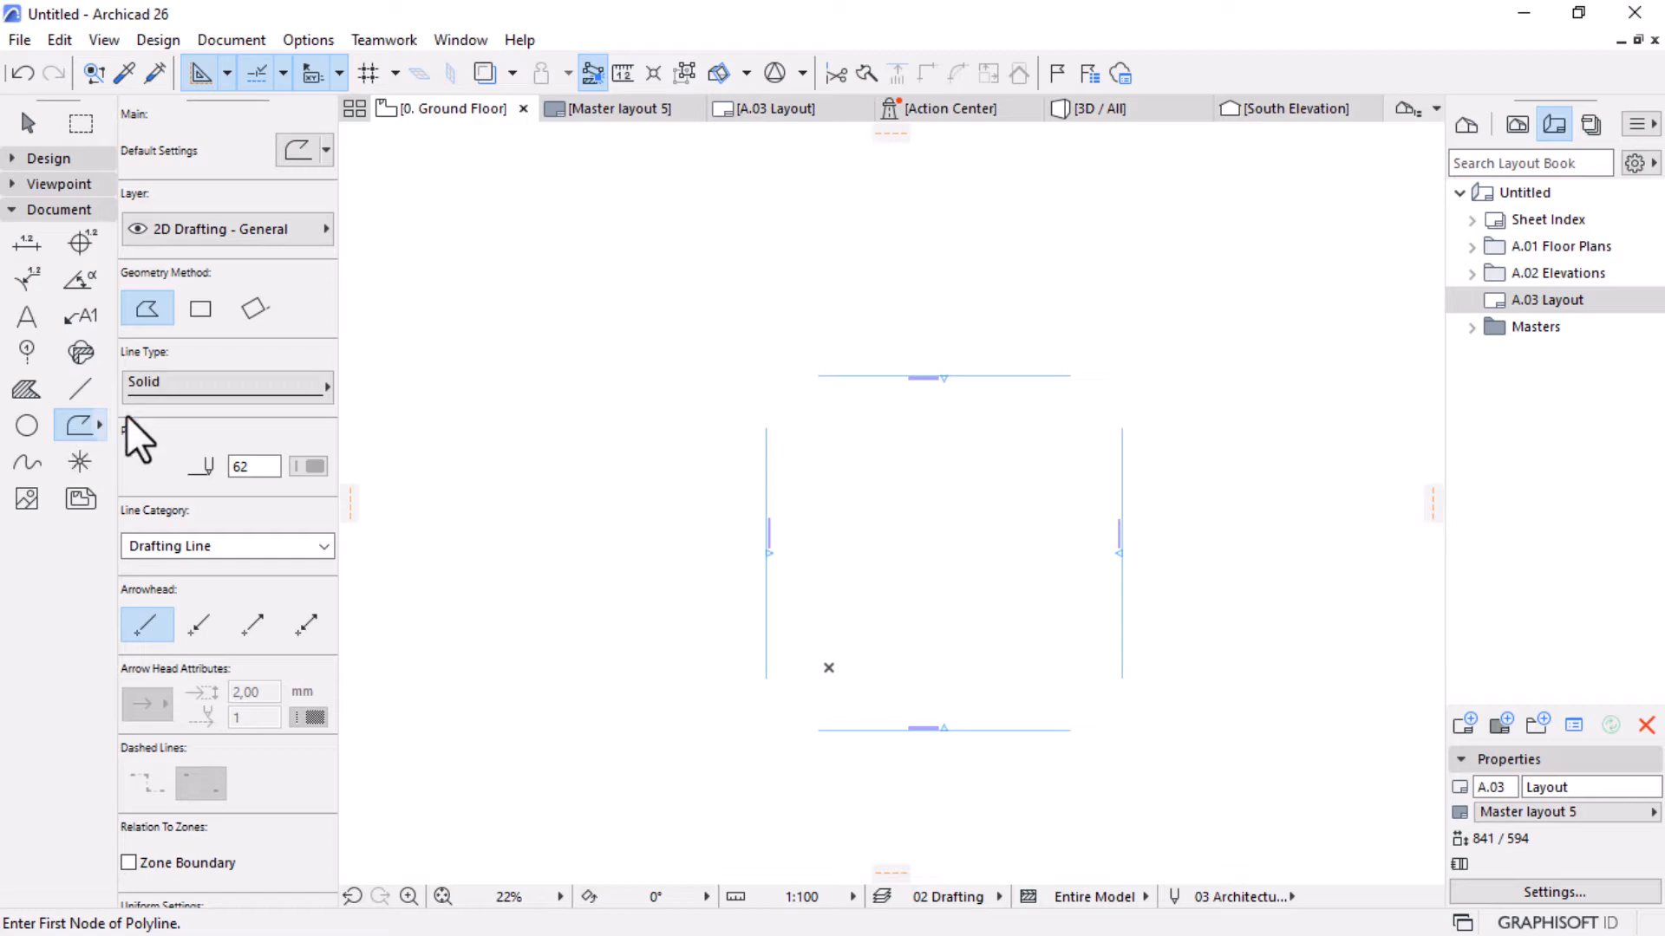
pyautogui.click(196, 309)
pyautogui.scroll(7, 825, 555)
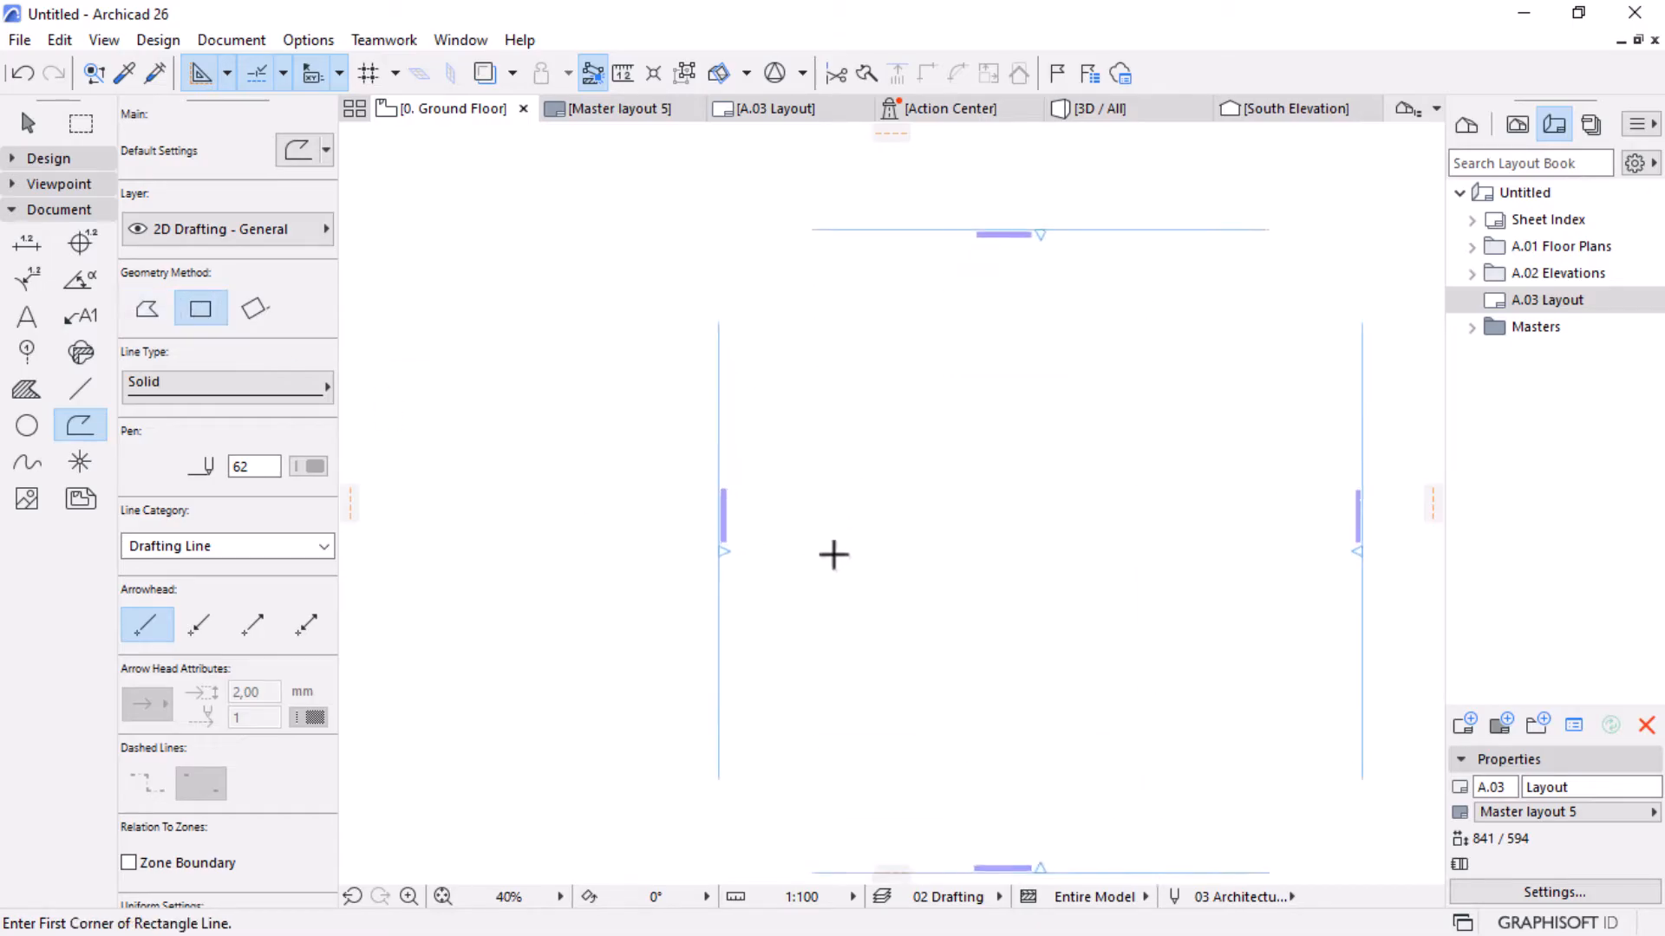
pyautogui.click(806, 372)
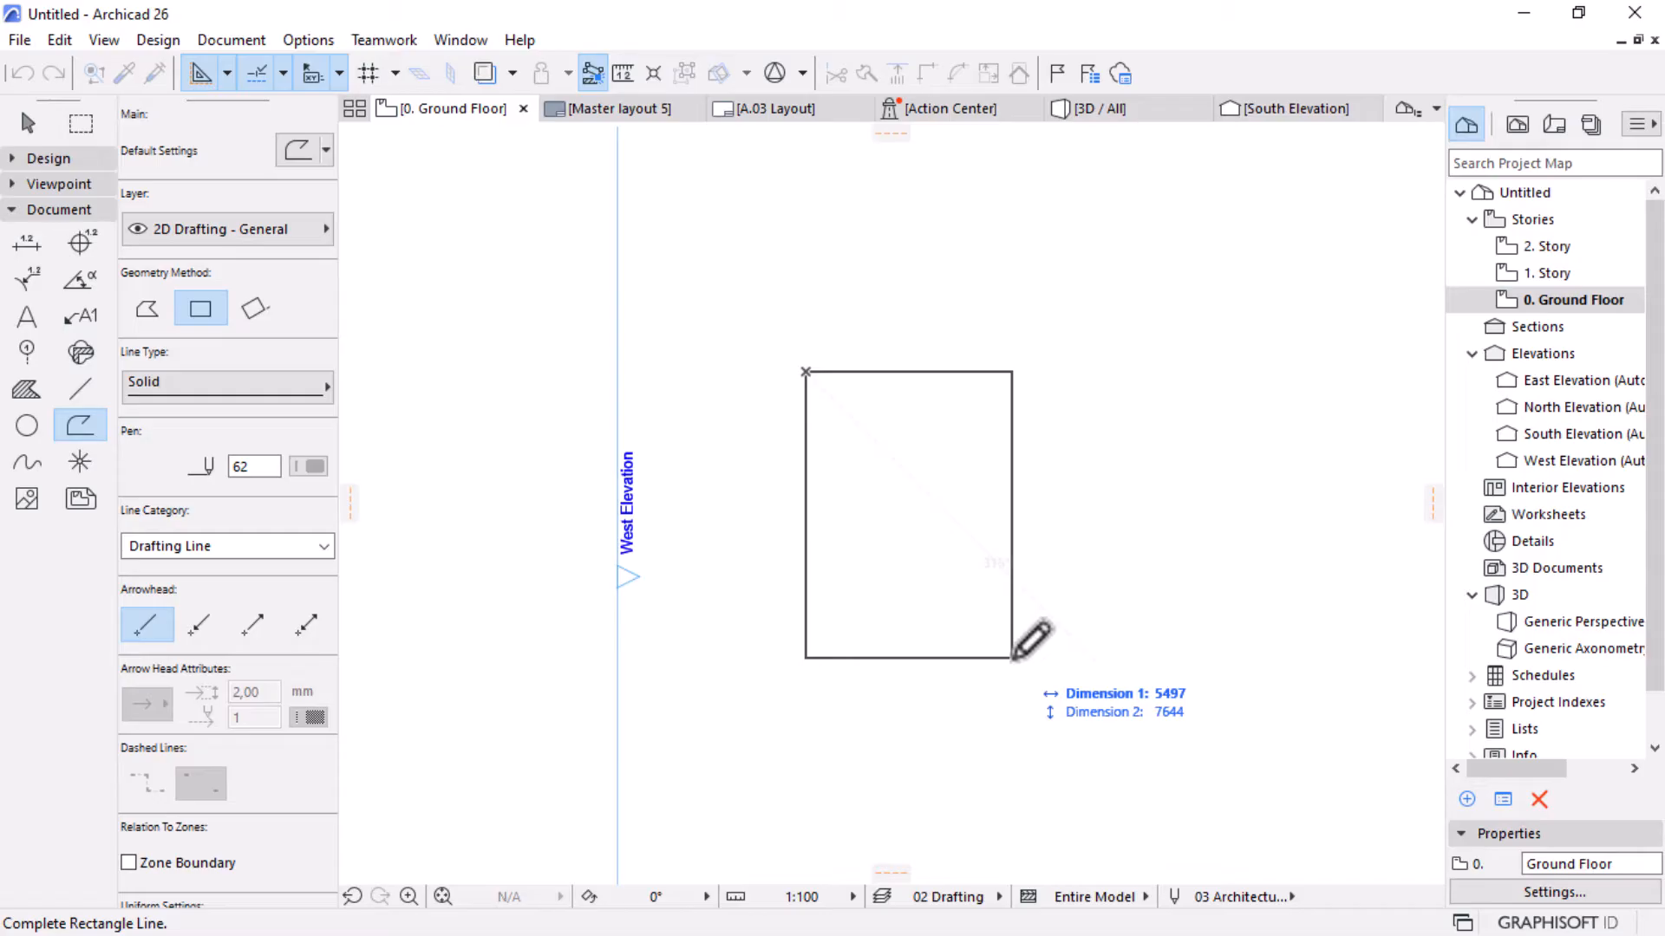
pyautogui.write('3500')
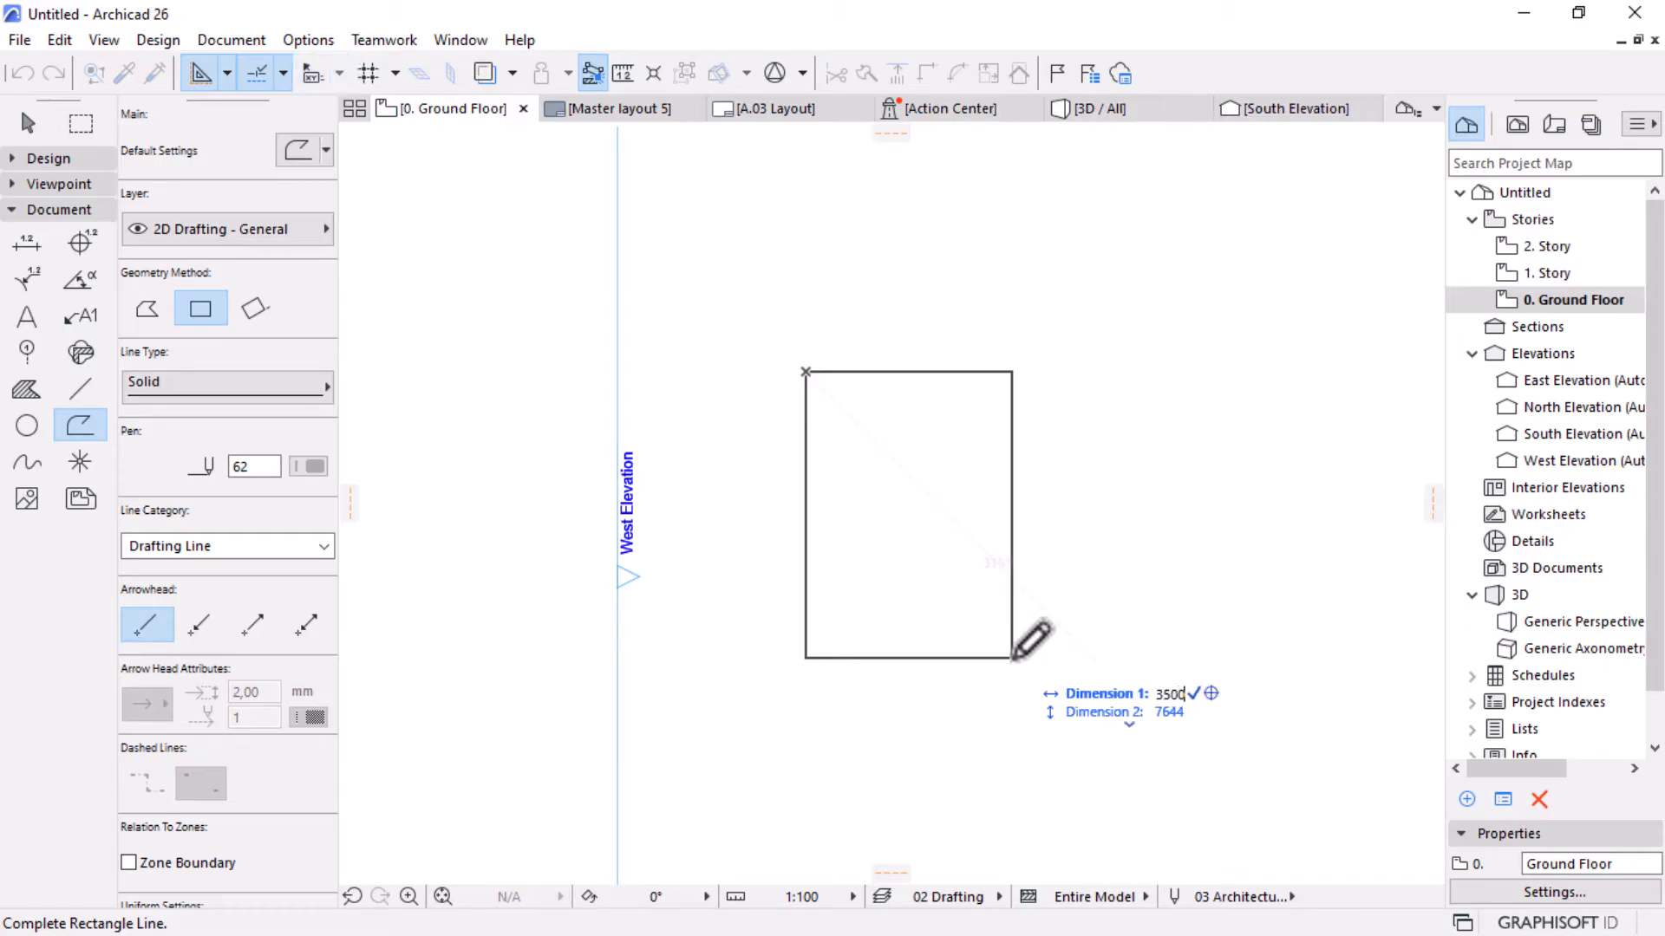
pyautogui.press('Tab')
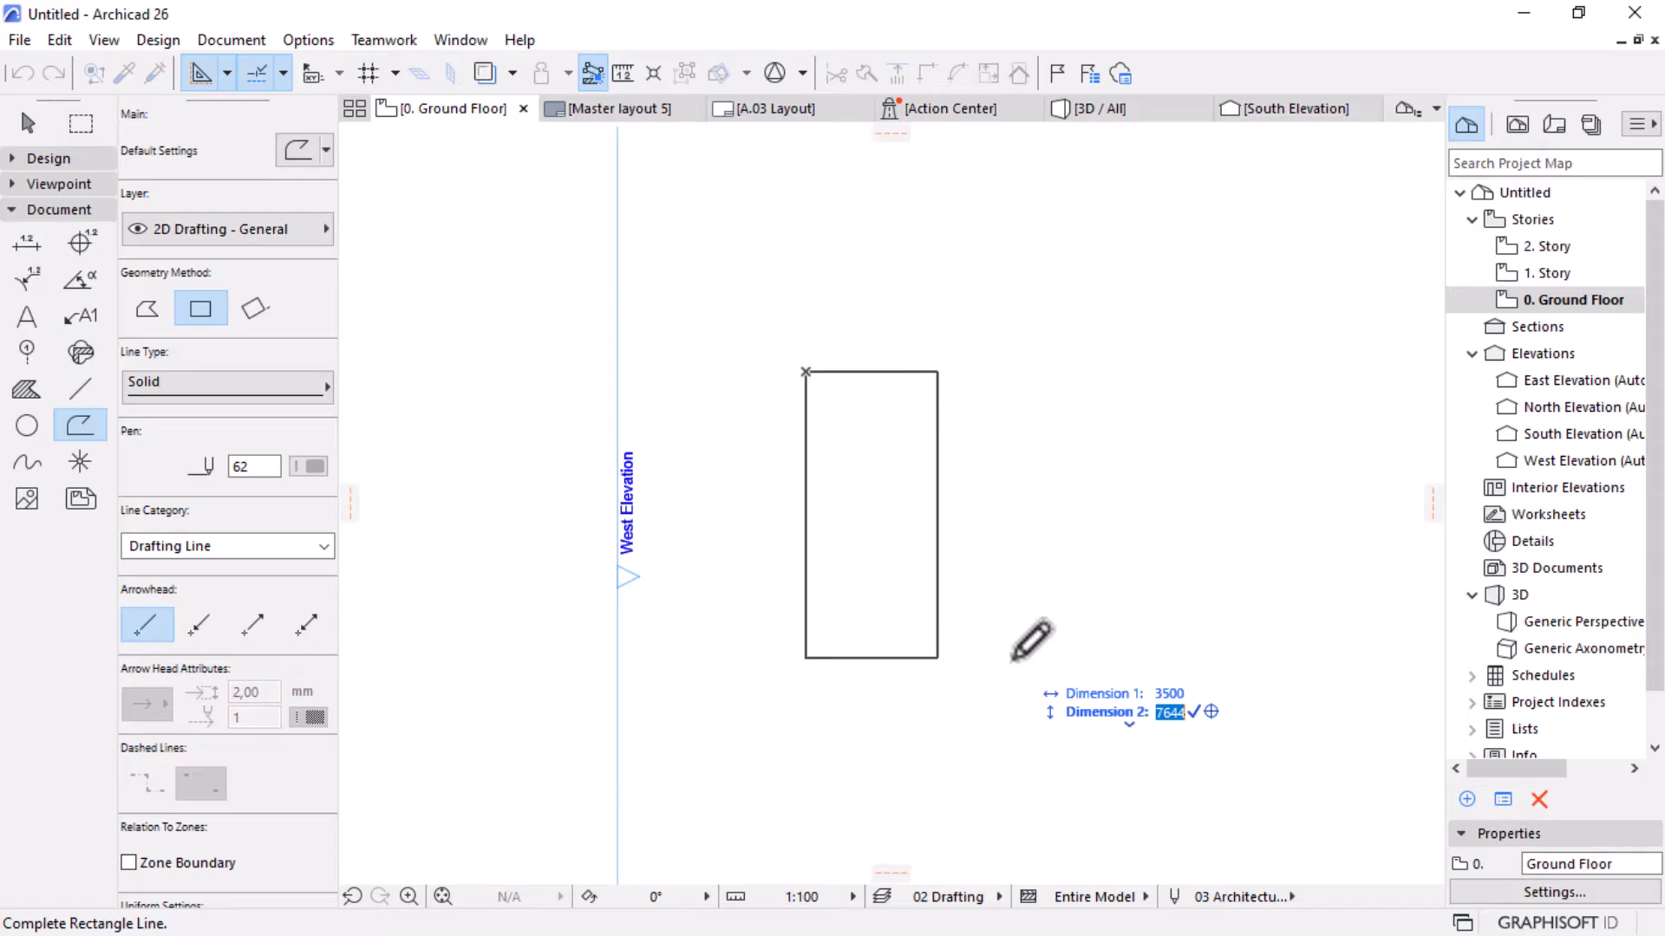
pyautogui.press('Tab')
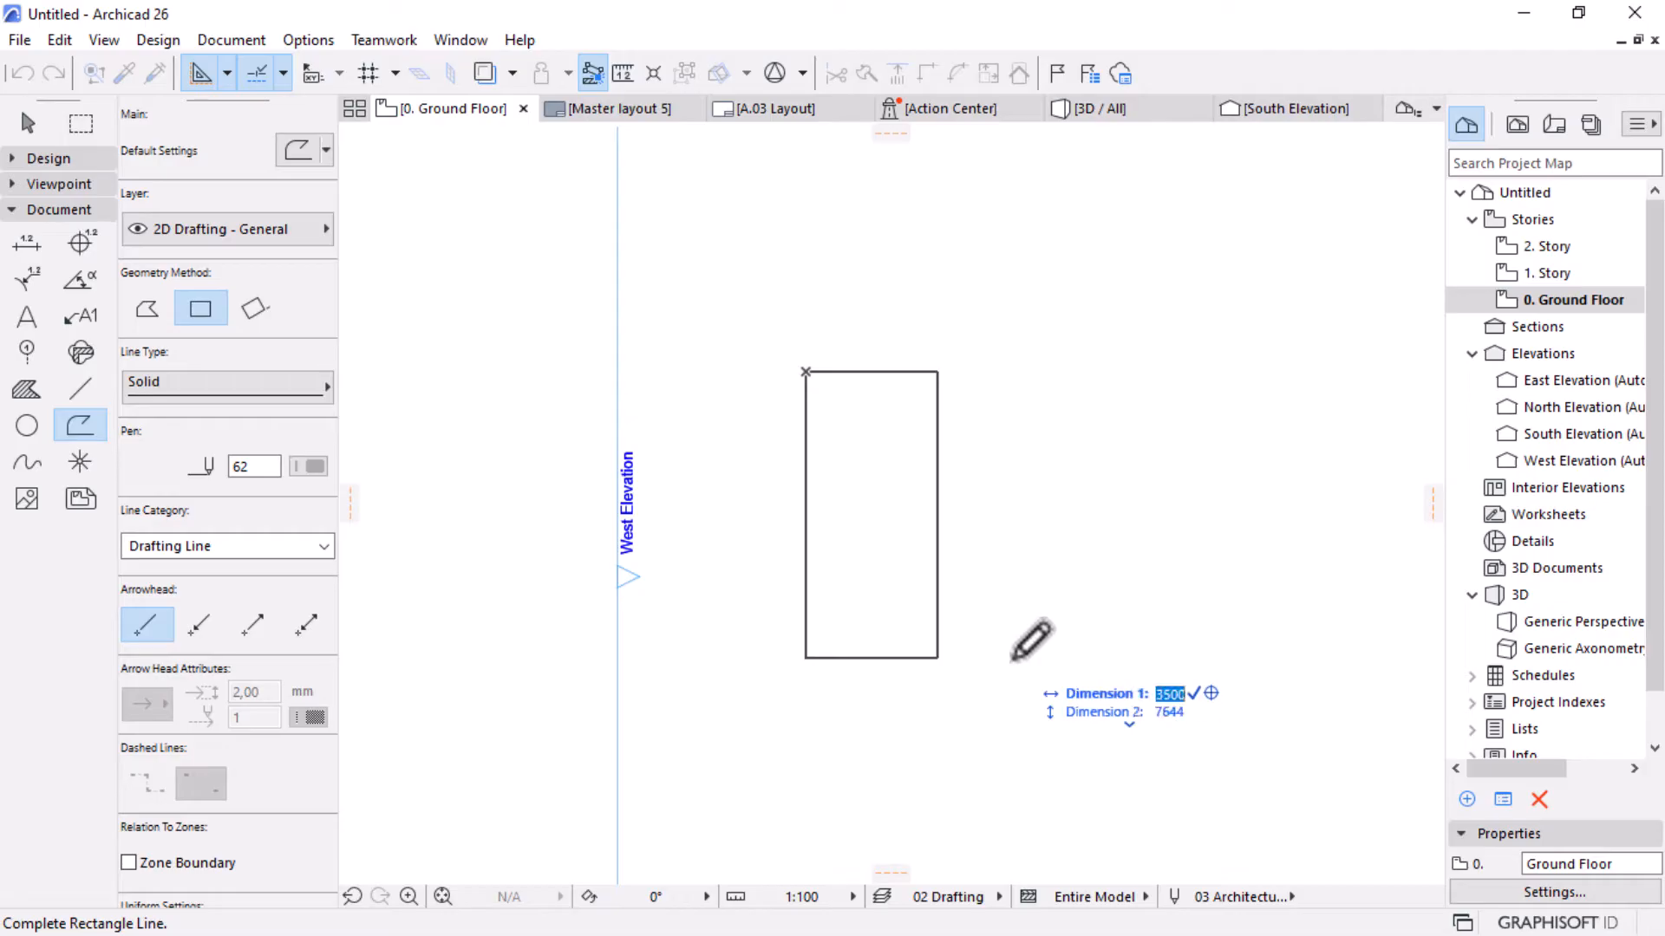
pyautogui.press('Tab')
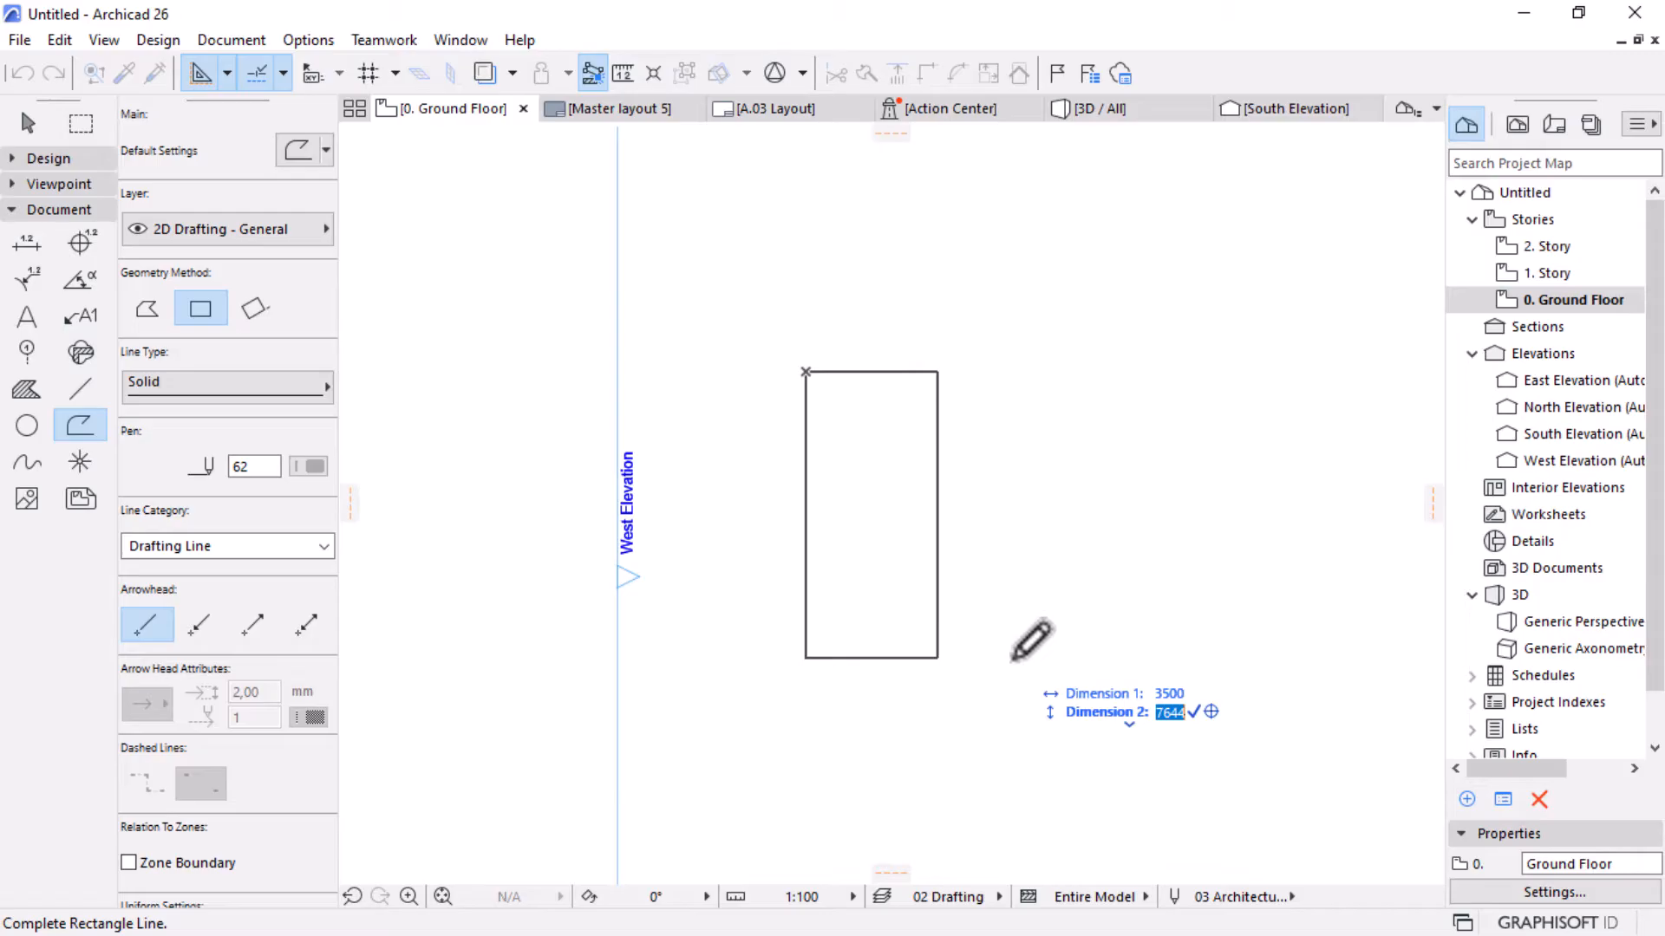
pyautogui.write('7500')
pyautogui.press('Return')
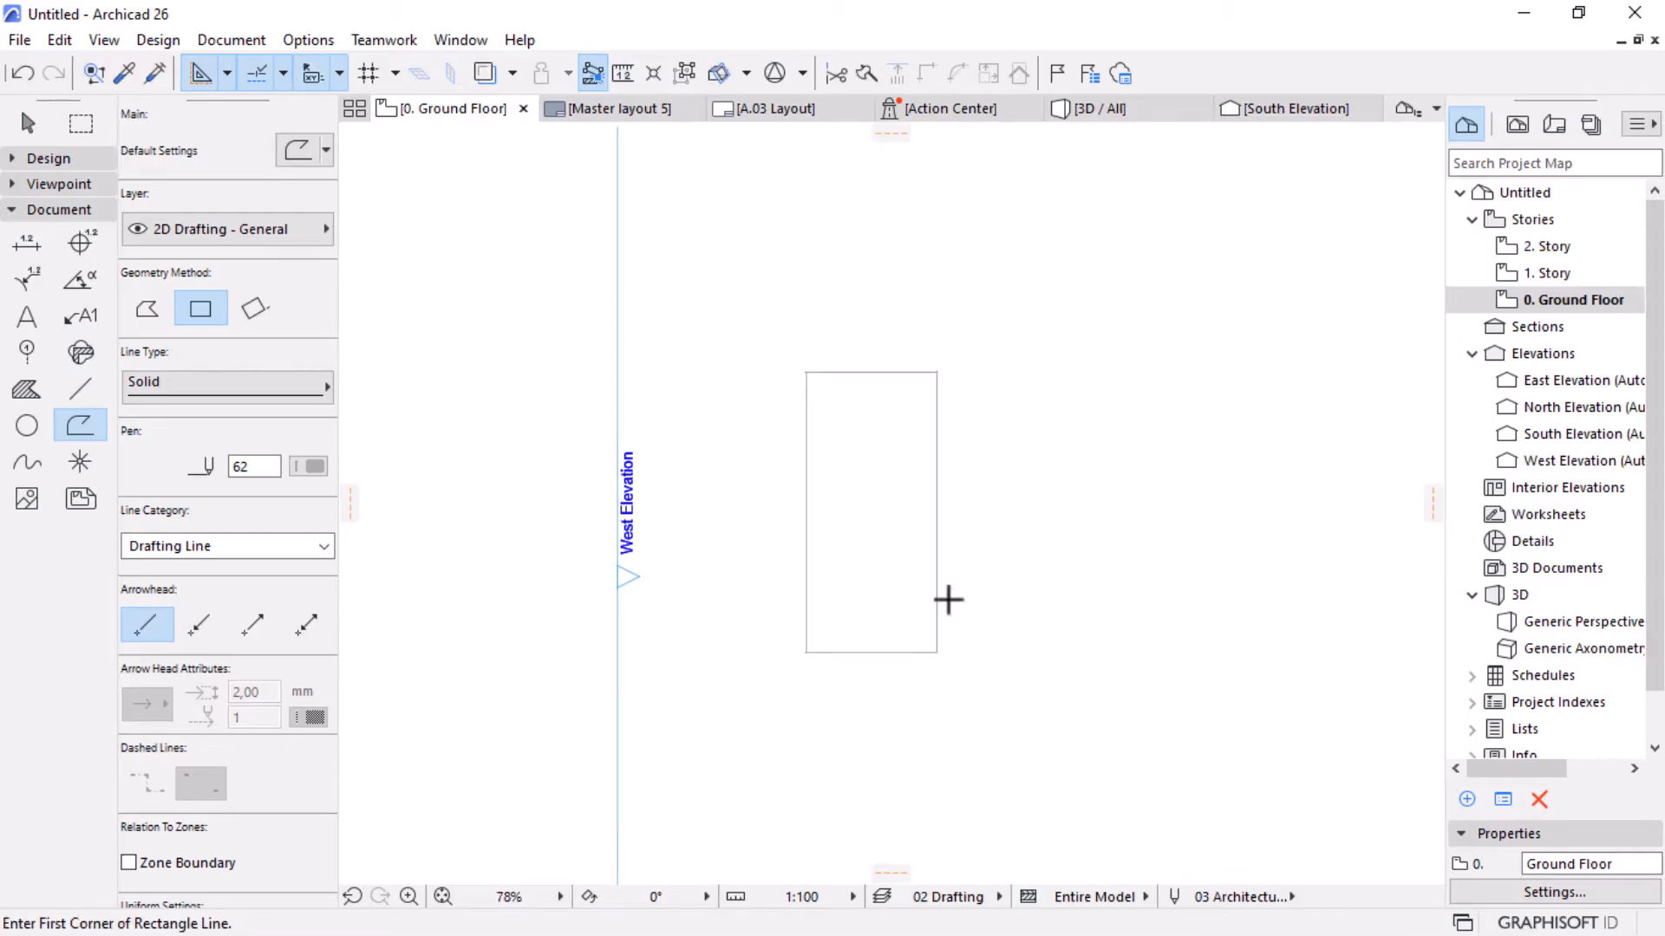
# Draw a 3500 by 900 mm rectangle inside the large rectangle, starting from its lower-left corner and extending upward.
pyautogui.scroll(-1, 991, 538)
pyautogui.scroll(1, 988, 537)
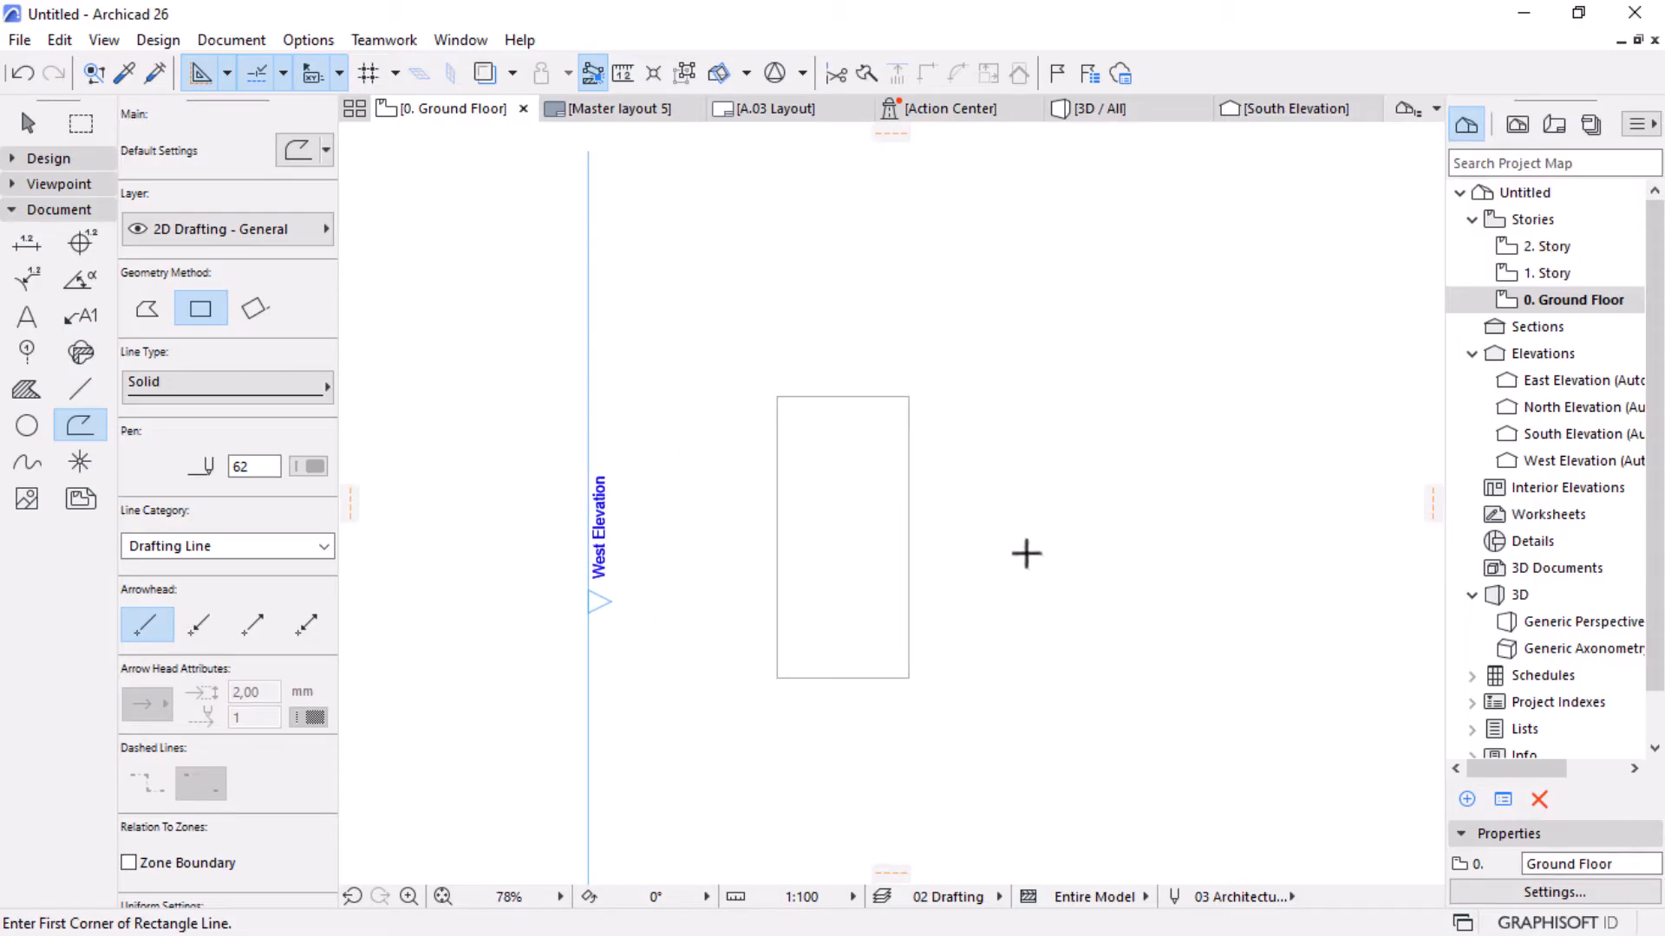
pyautogui.scroll(2, 973, 536)
pyautogui.scroll(-2, 897, 505)
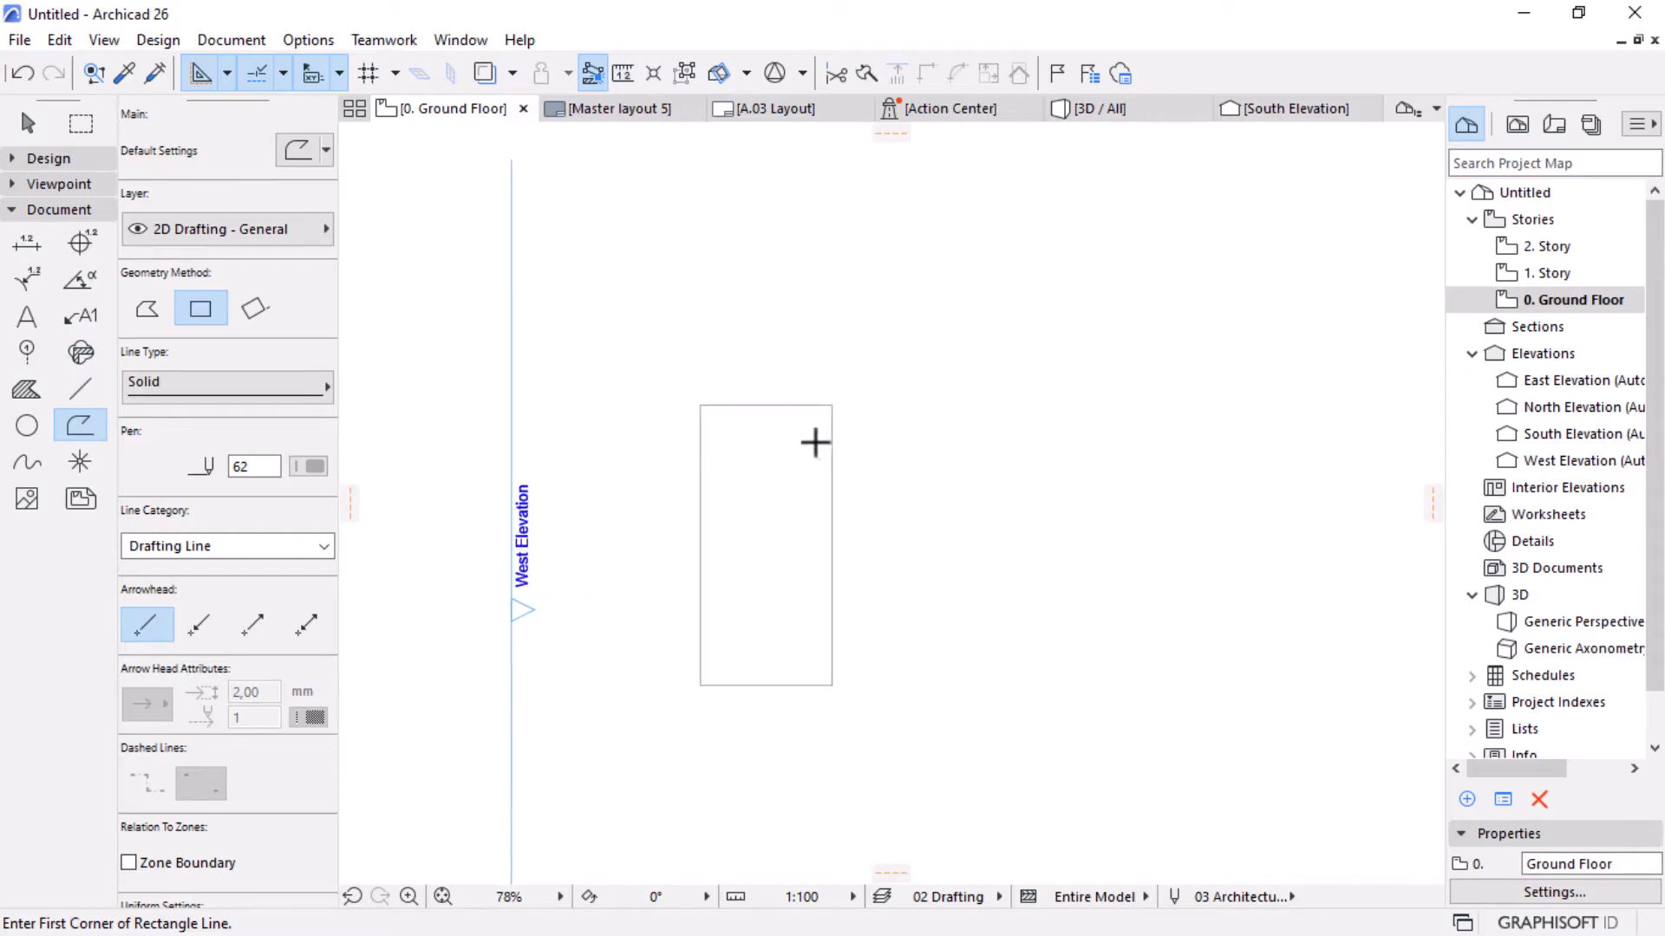
pyautogui.scroll(1, 814, 443)
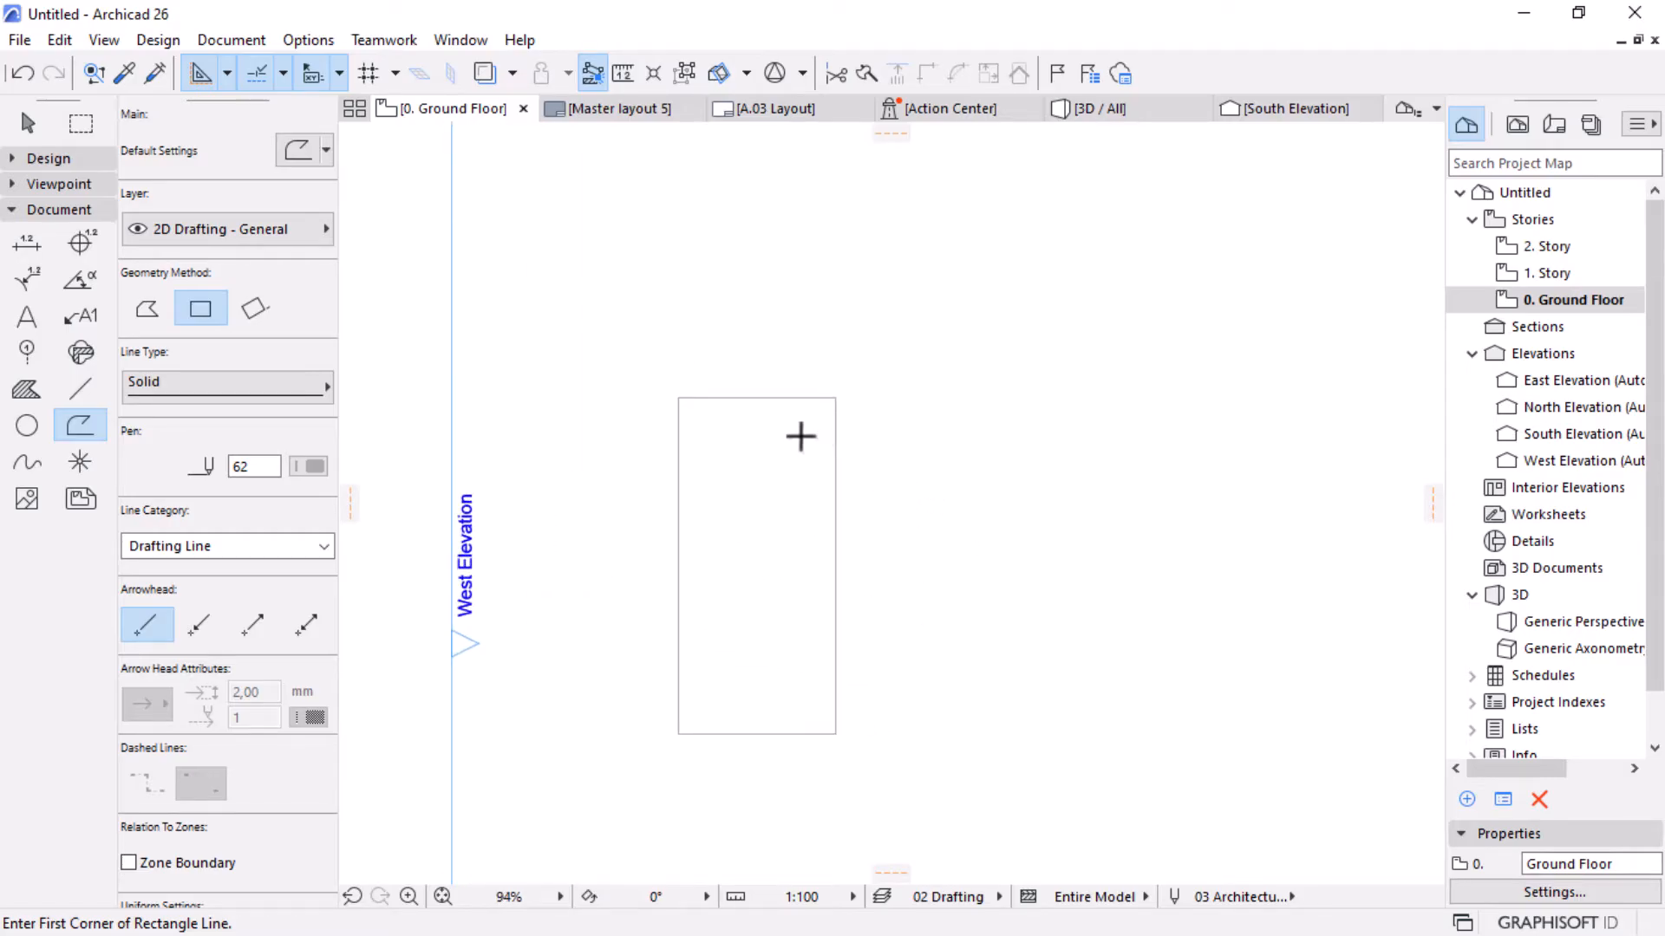
pyautogui.scroll(-1, 839, 431)
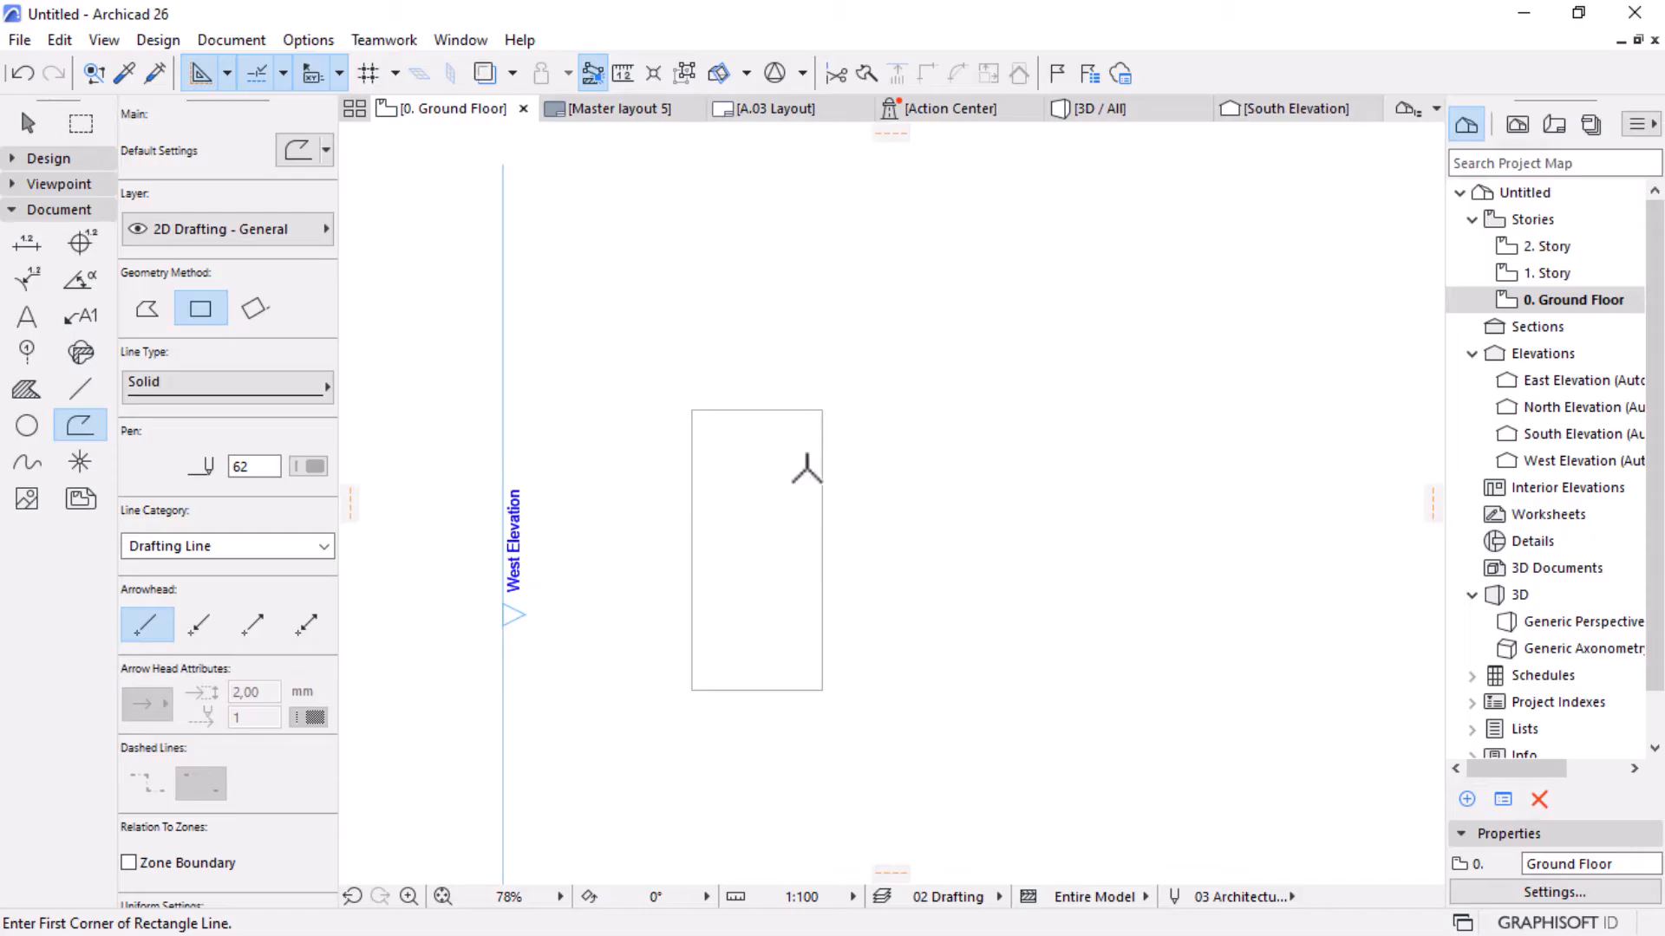
pyautogui.scroll(1, 730, 683)
pyautogui.click(677, 697)
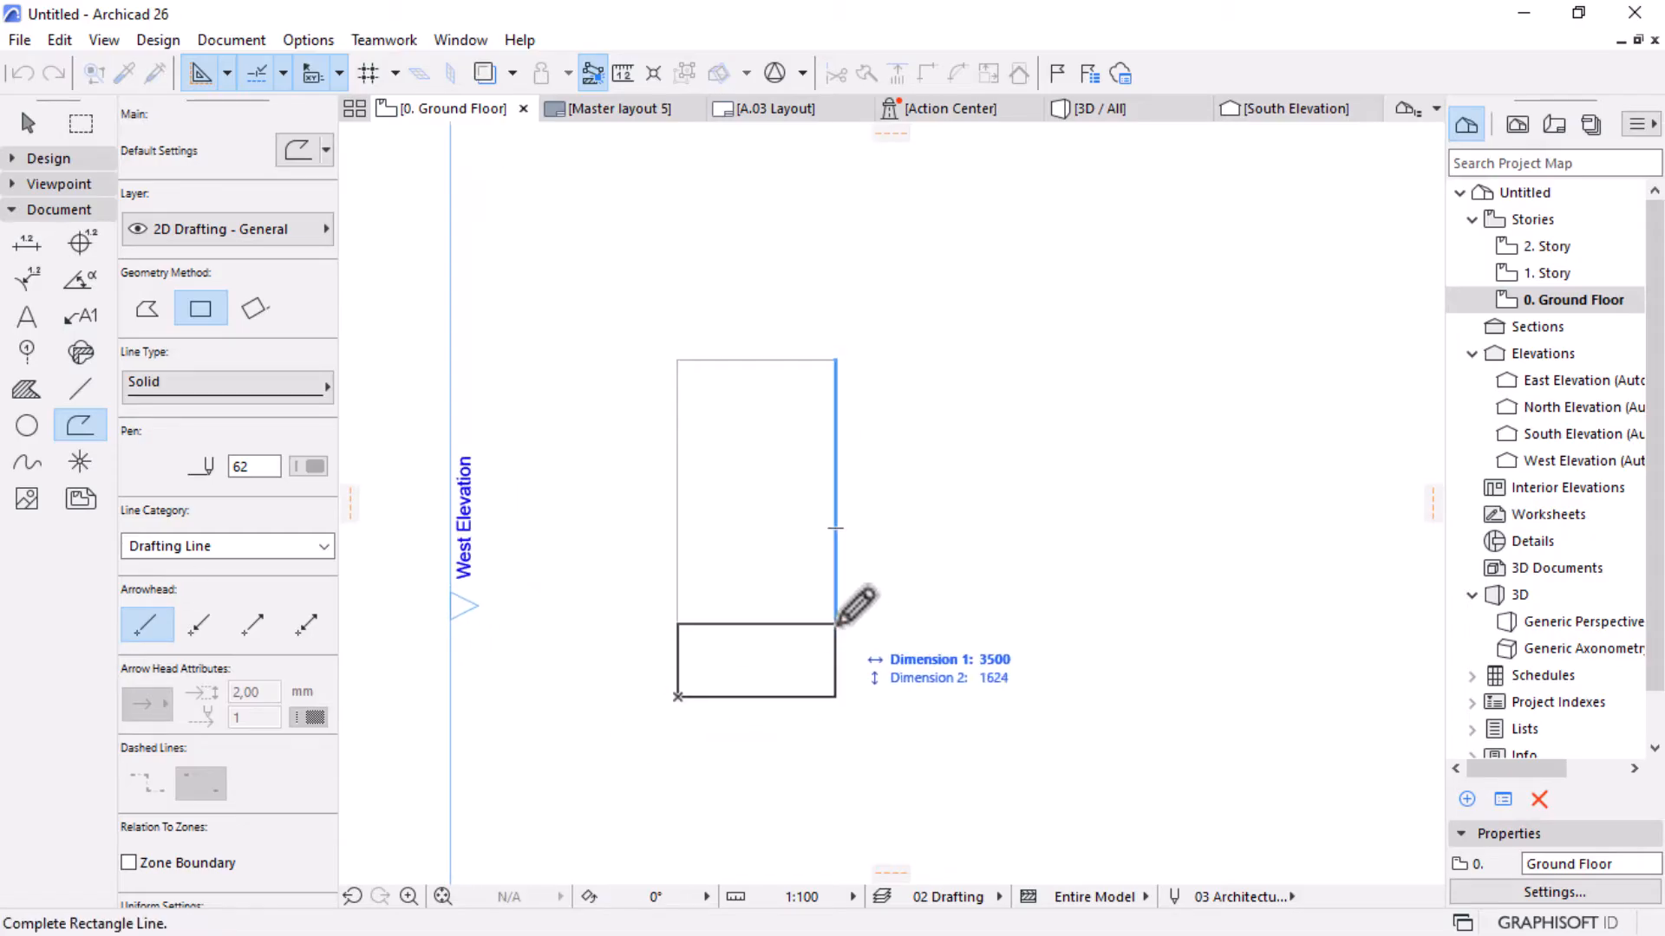
pyautogui.write('3500')
pyautogui.press('Tab')
pyautogui.write('900')
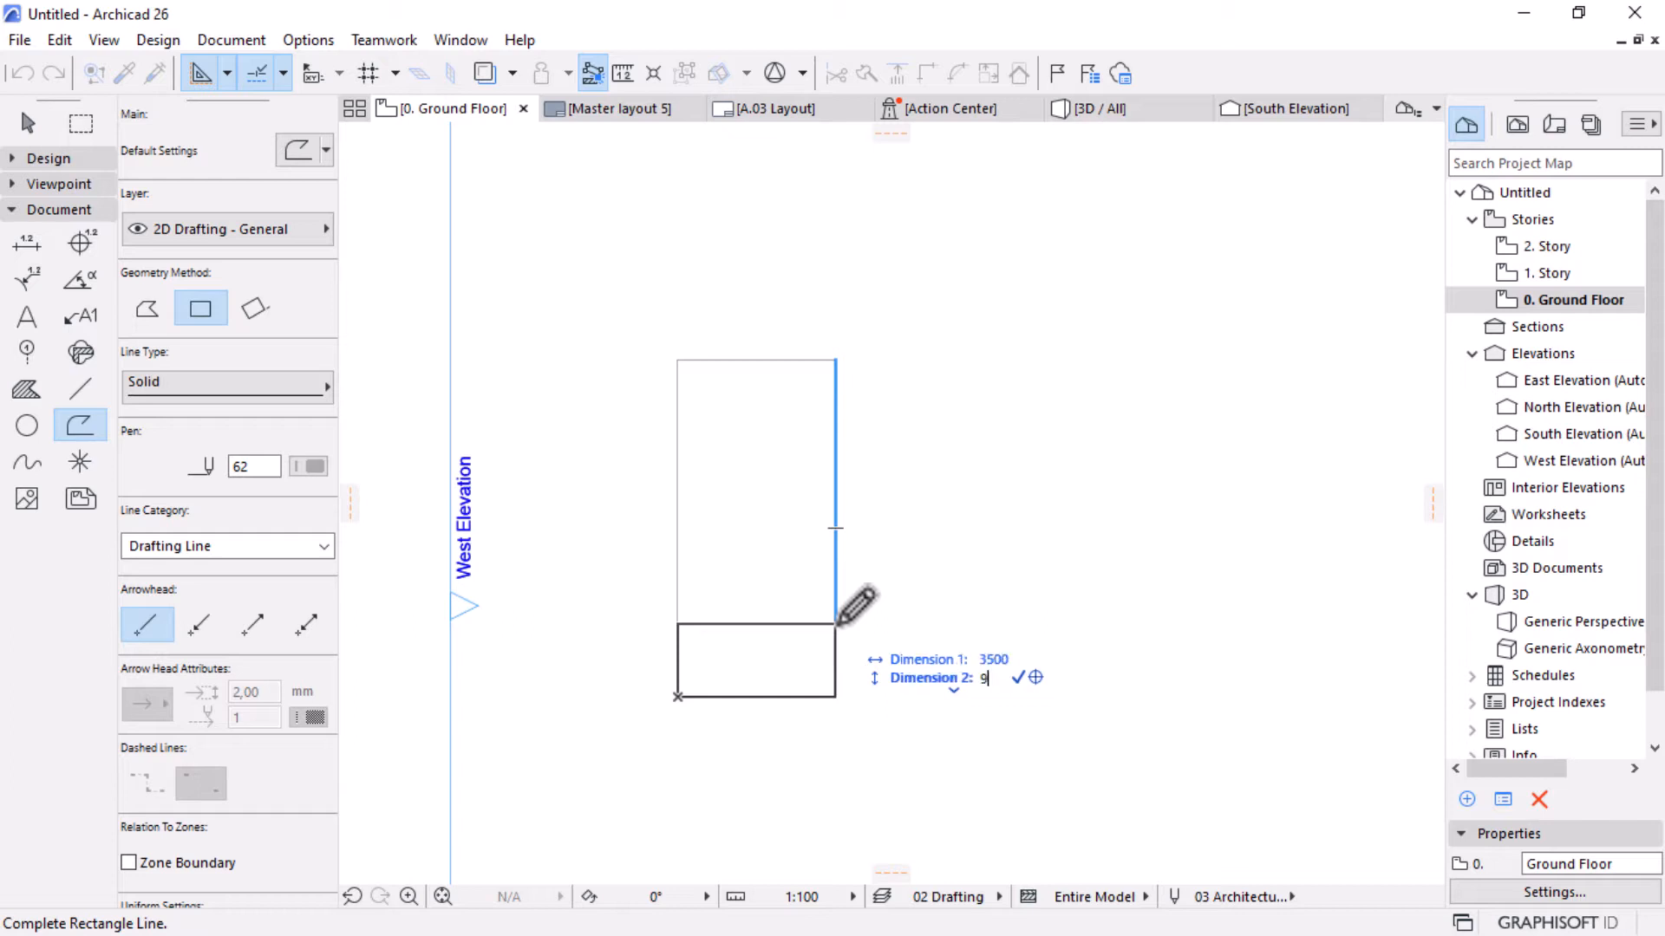
pyautogui.press('Return')
pyautogui.scroll(-1, 780, 695)
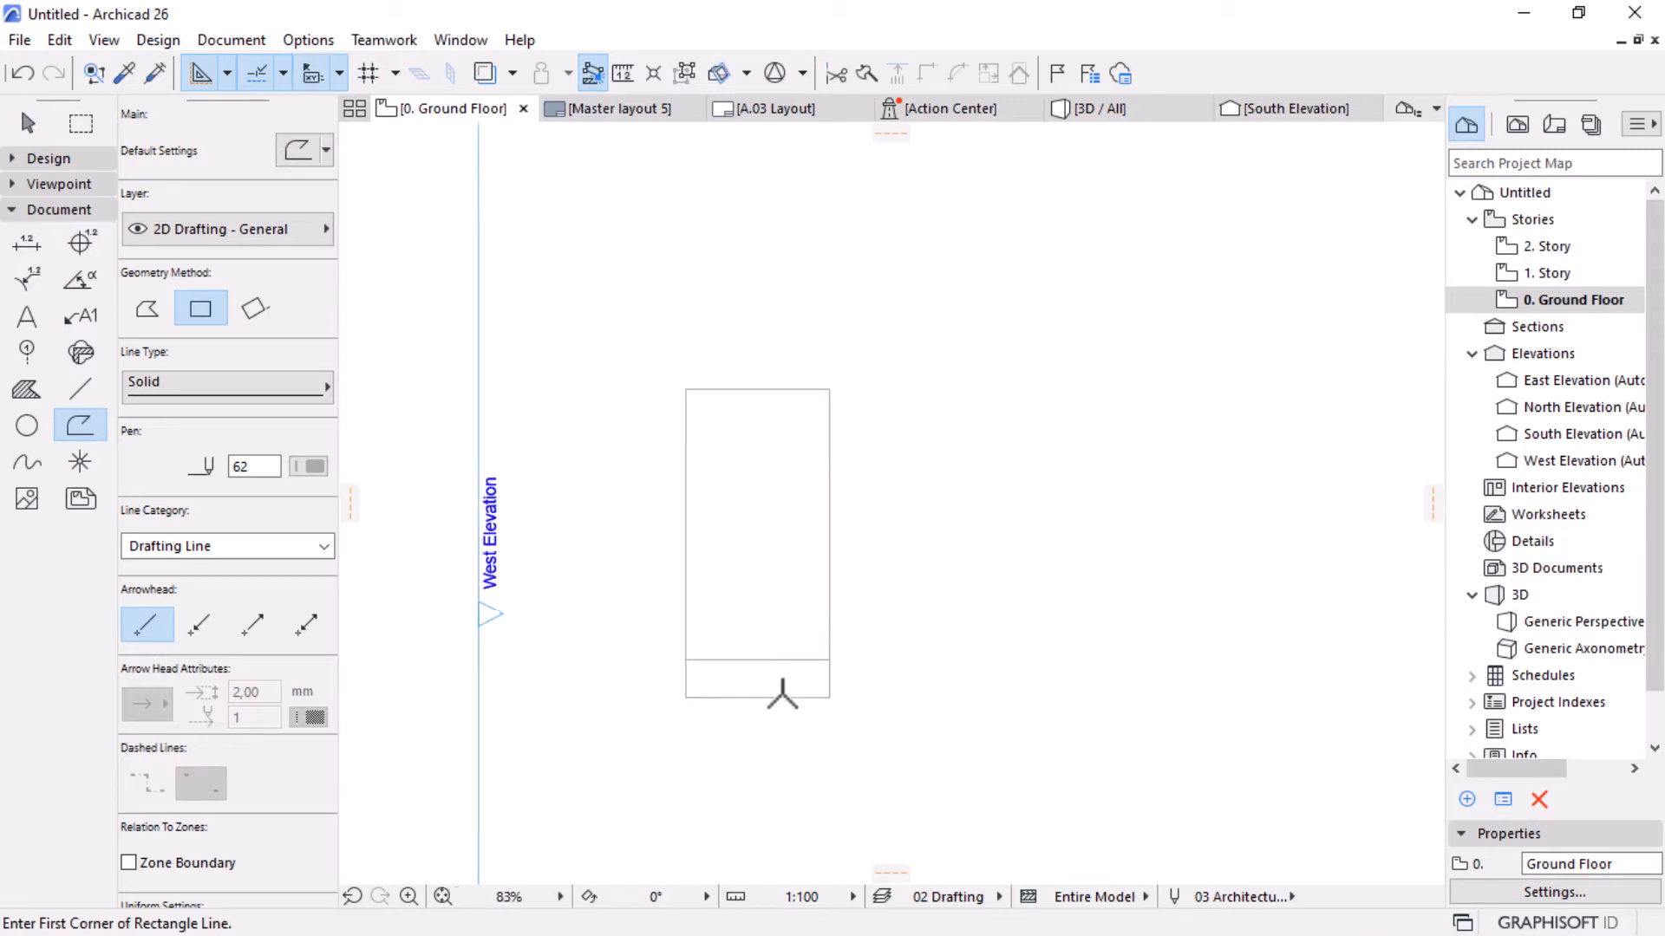
pyautogui.scroll(1, 881, 632)
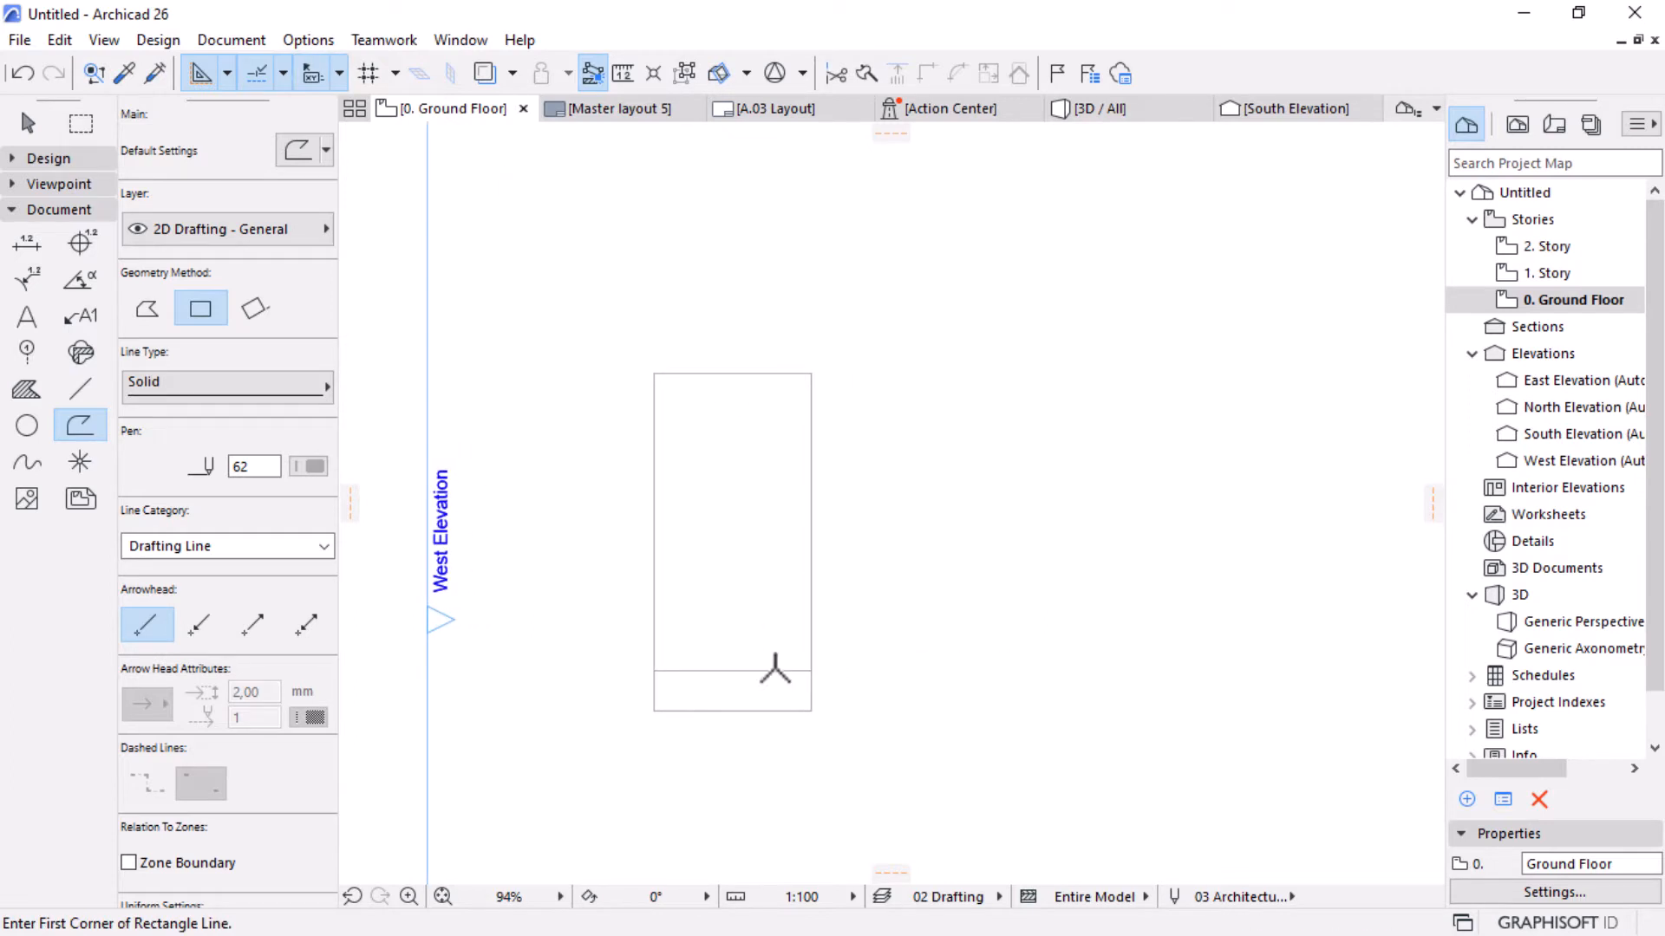
# Draw a polyline from the lower dividing line's midpoint 5000 mm straight up, continuing horizontally about 400 mm past the large rectangle's right edge.
pyautogui.click(149, 317)
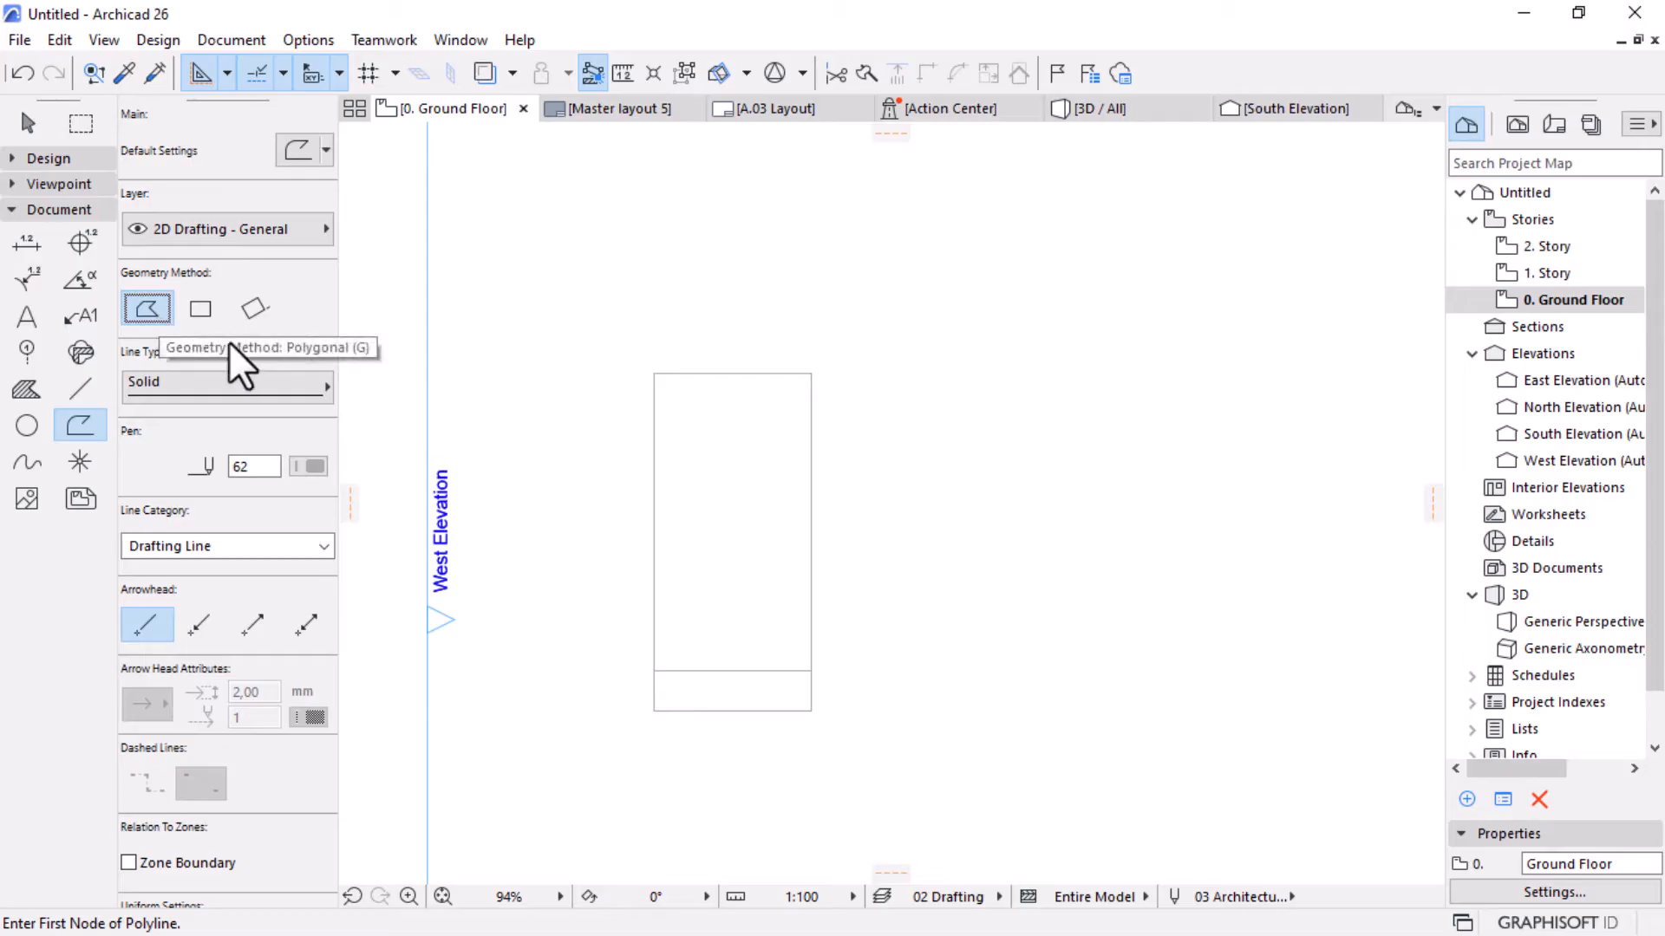
pyautogui.click(732, 670)
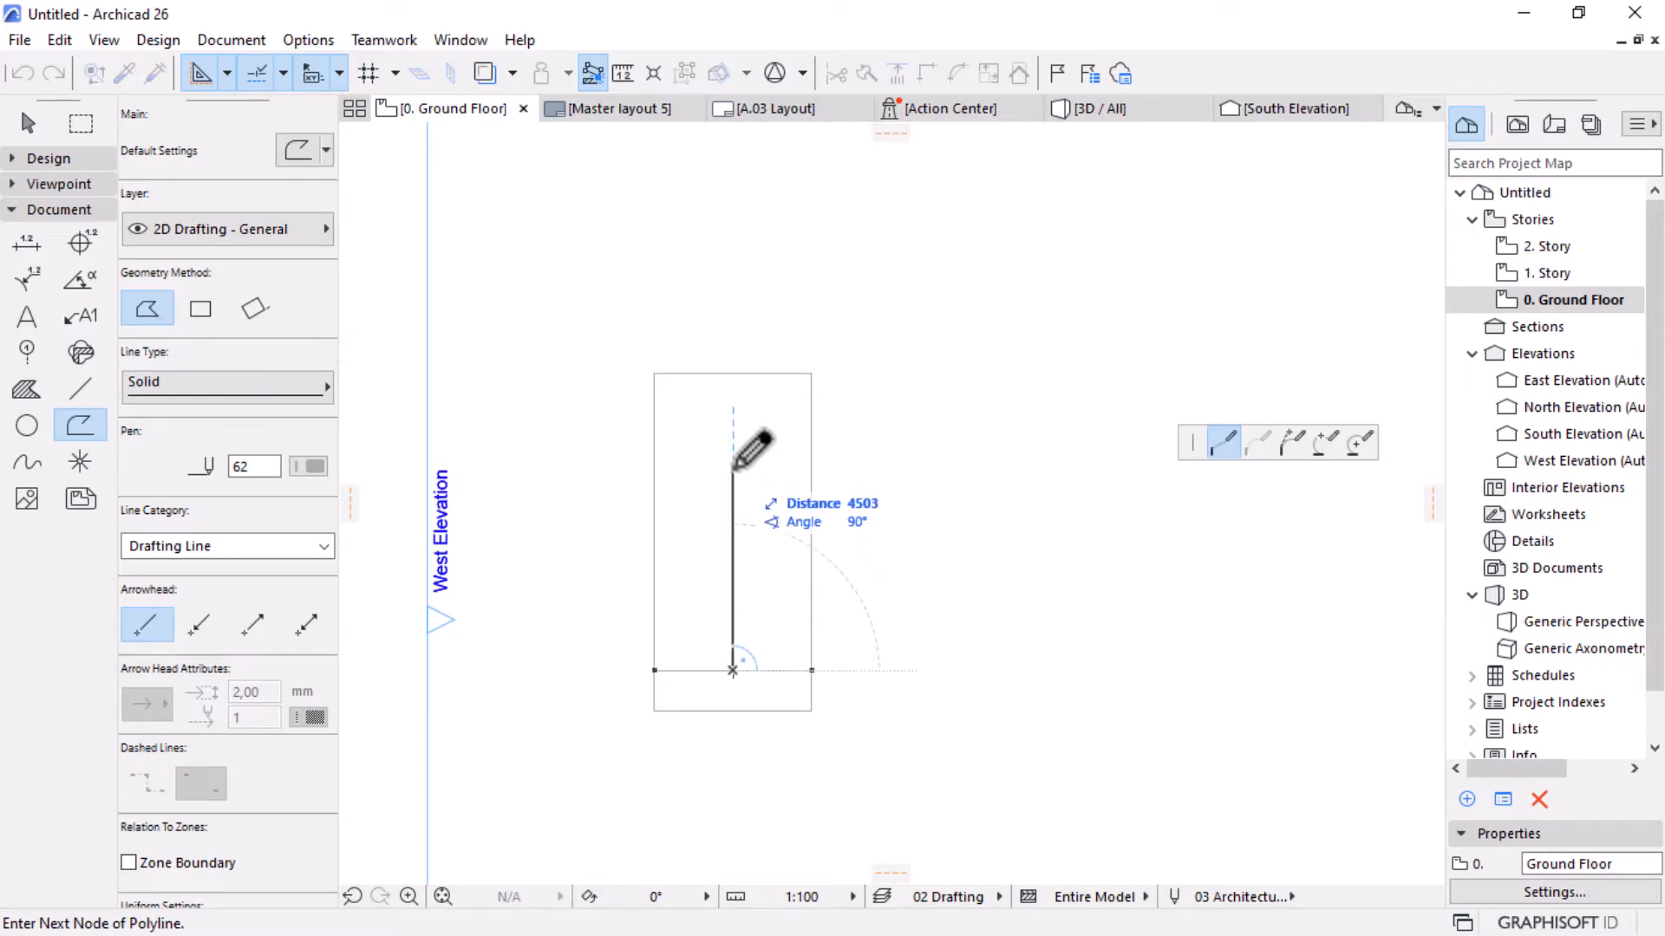
pyautogui.write('5000')
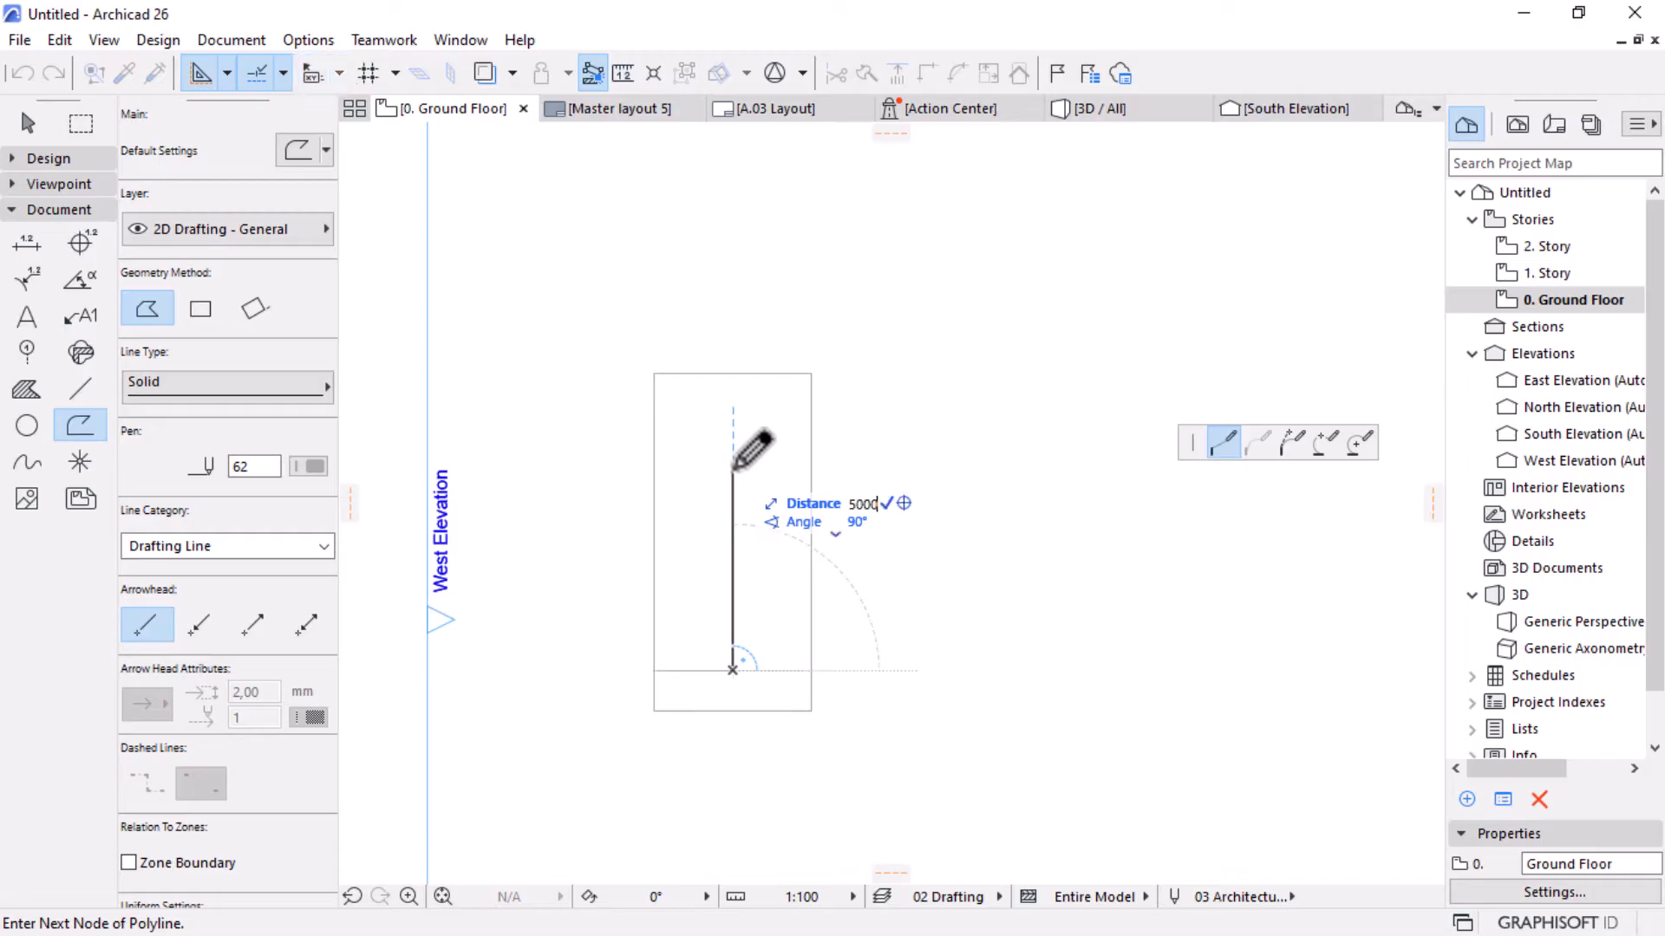
pyautogui.press('Return')
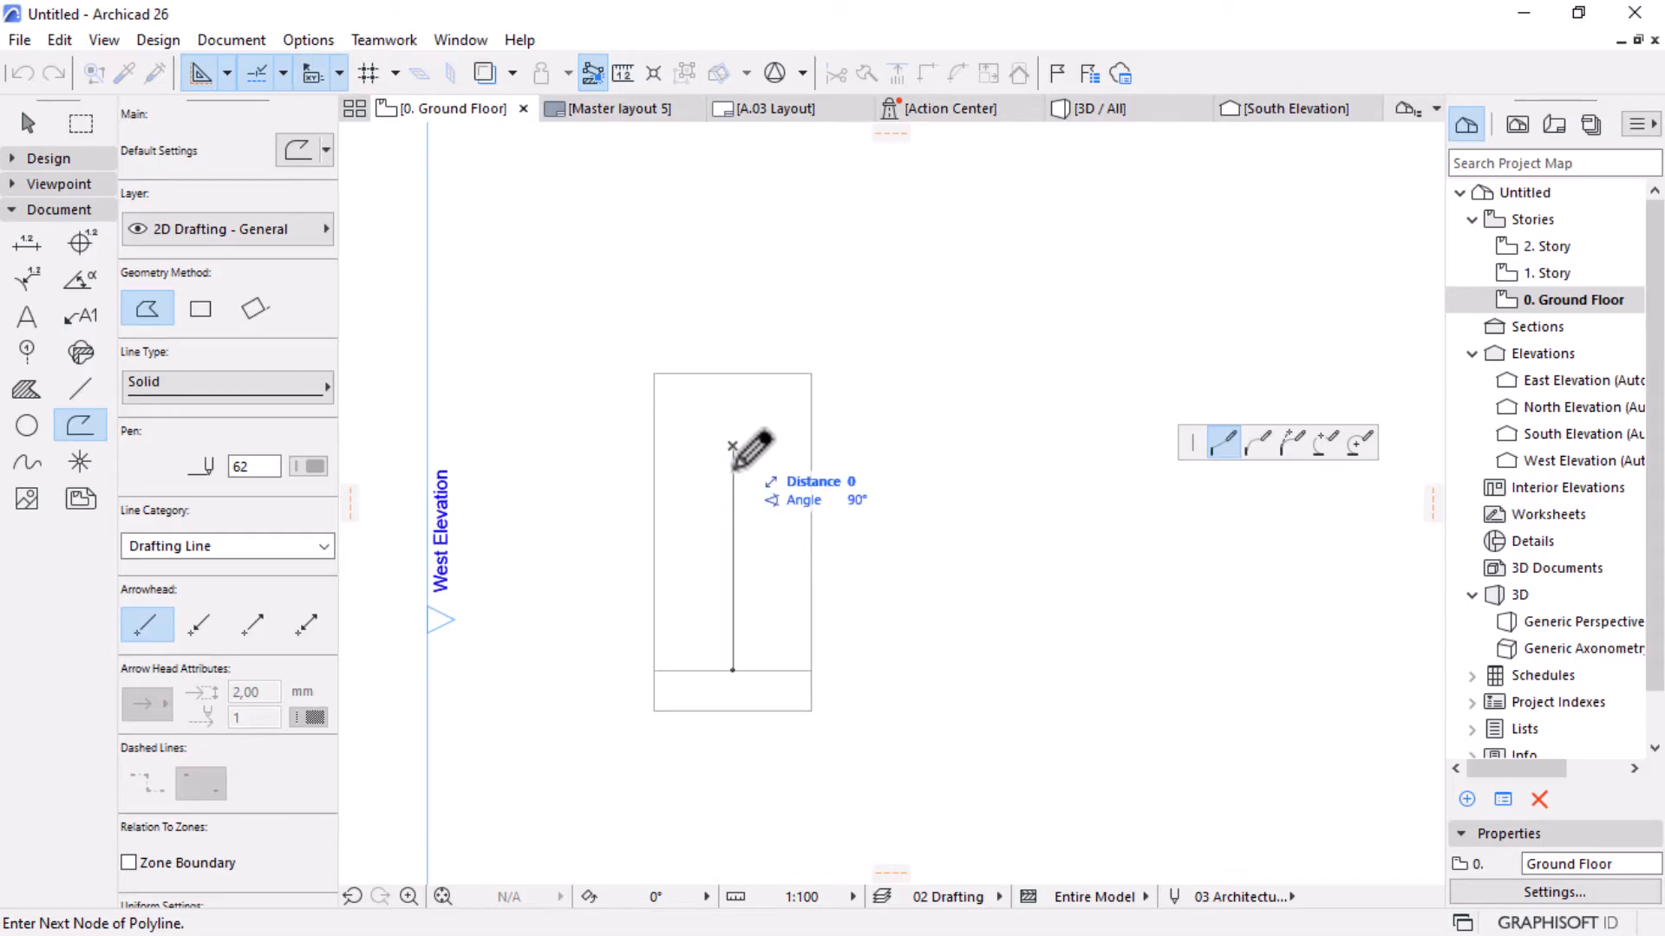
pyautogui.click(829, 445)
pyautogui.click(830, 445)
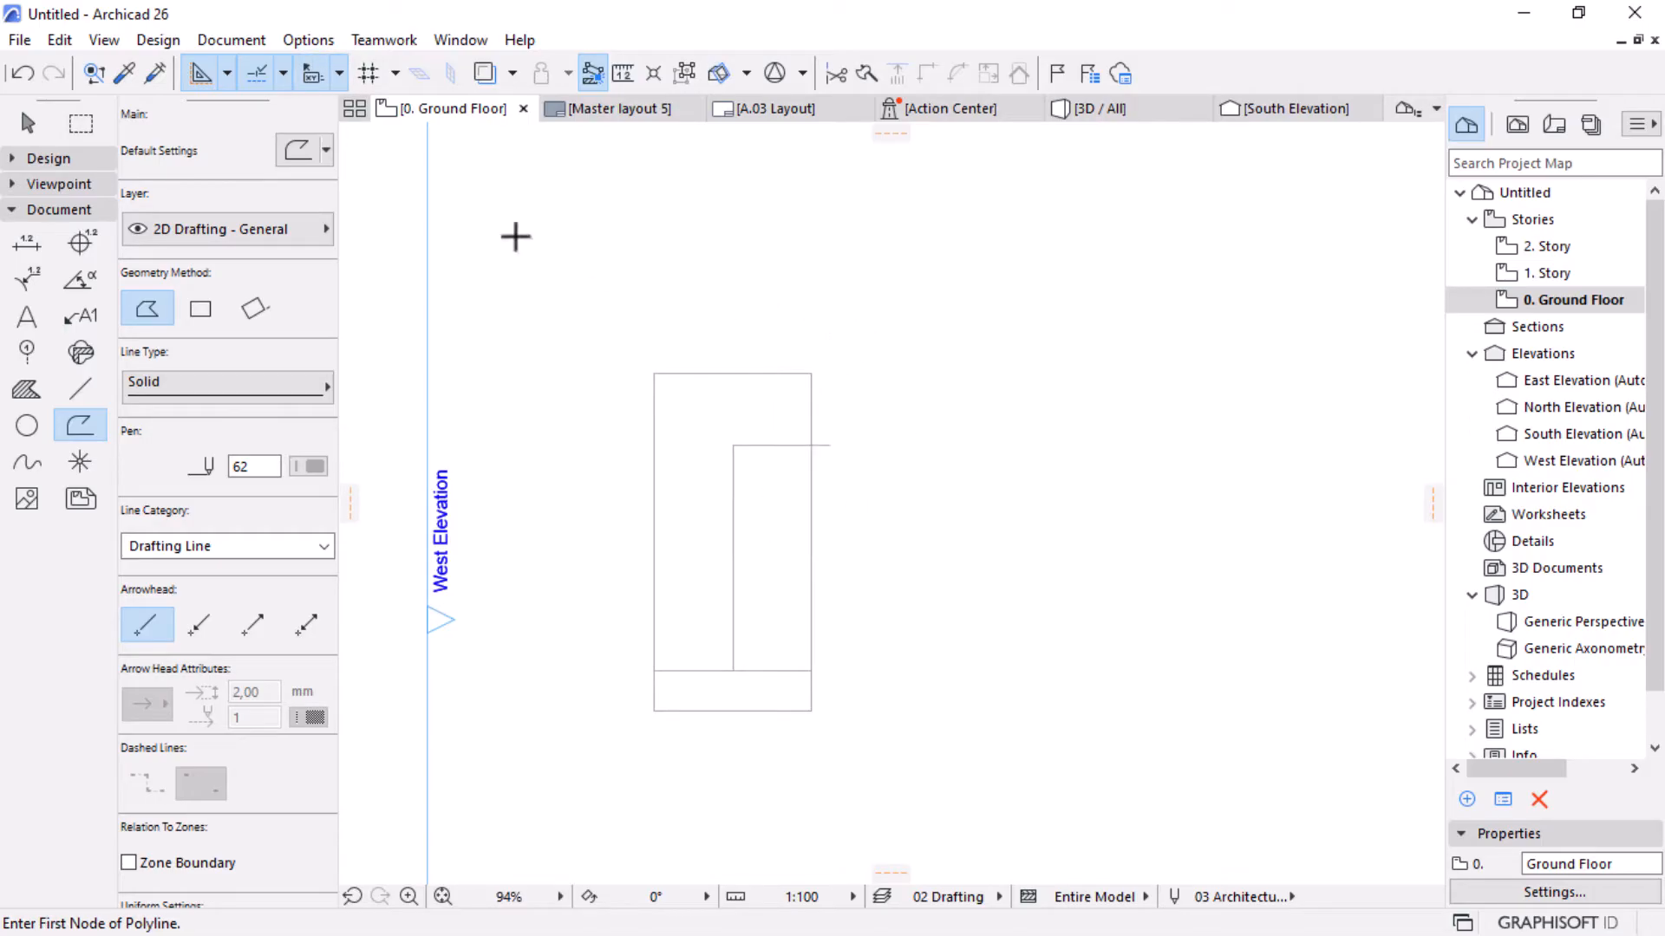
# Reposition the new polyline's two end nodes onto the large rectangle's left and right edges so it forms a horizontal dividing line.
pyautogui.click(27, 123)
pyautogui.click(733, 670)
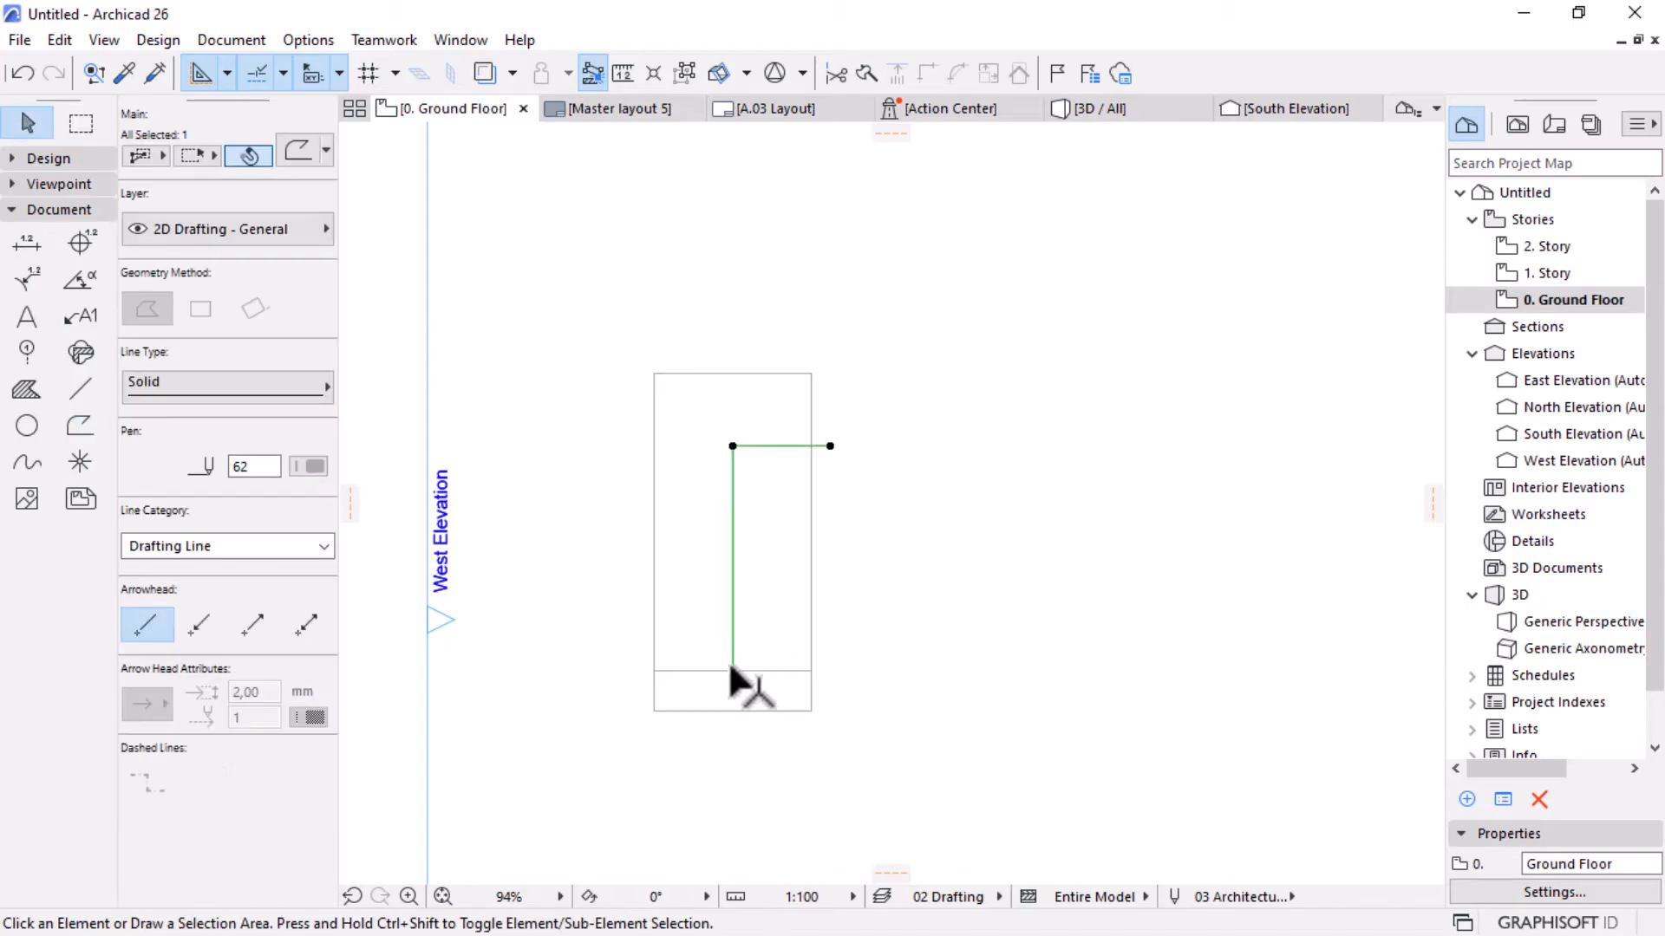
pyautogui.click(733, 670)
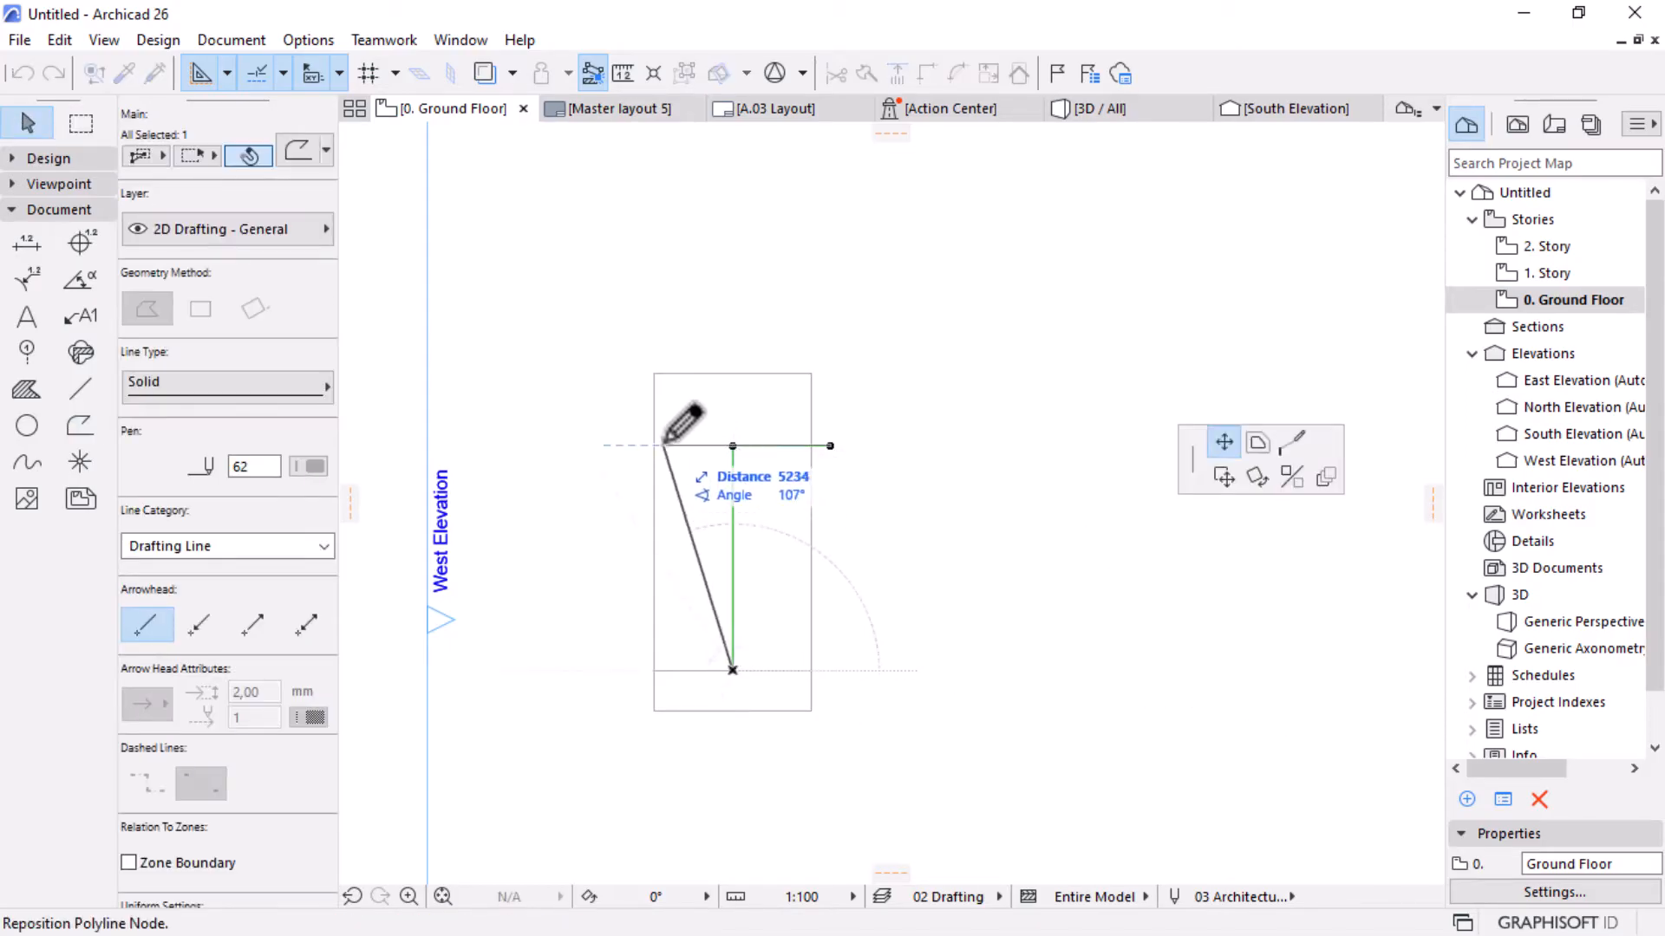
pyautogui.click(655, 445)
pyautogui.click(829, 445)
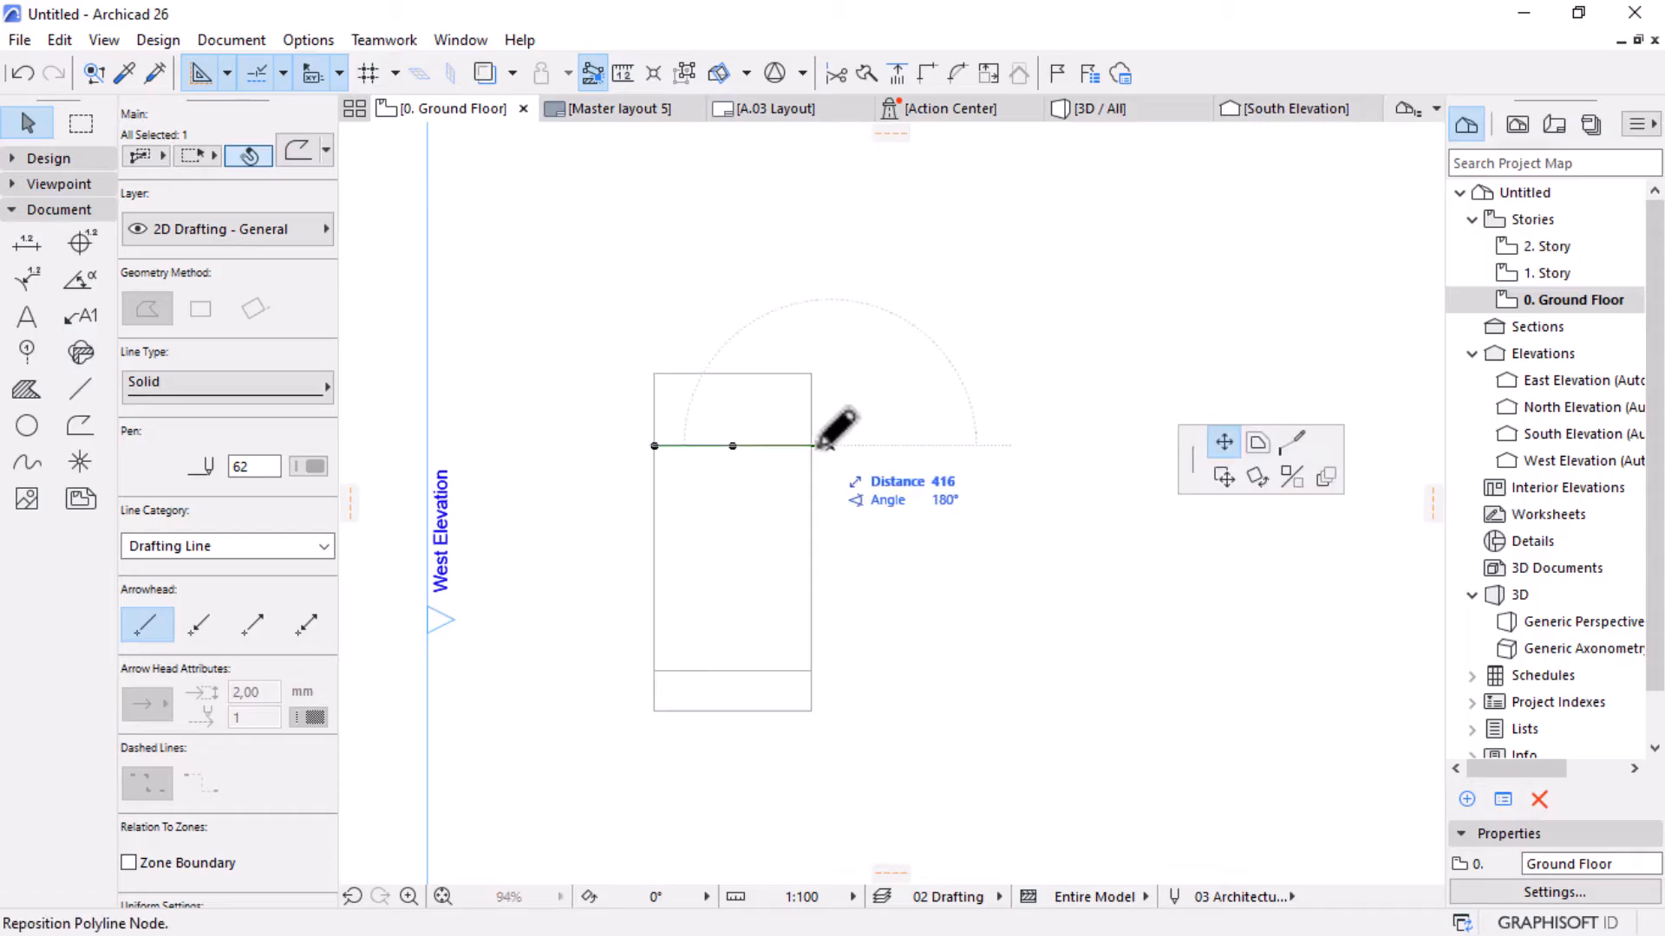
pyautogui.click(812, 446)
pyautogui.click(870, 591)
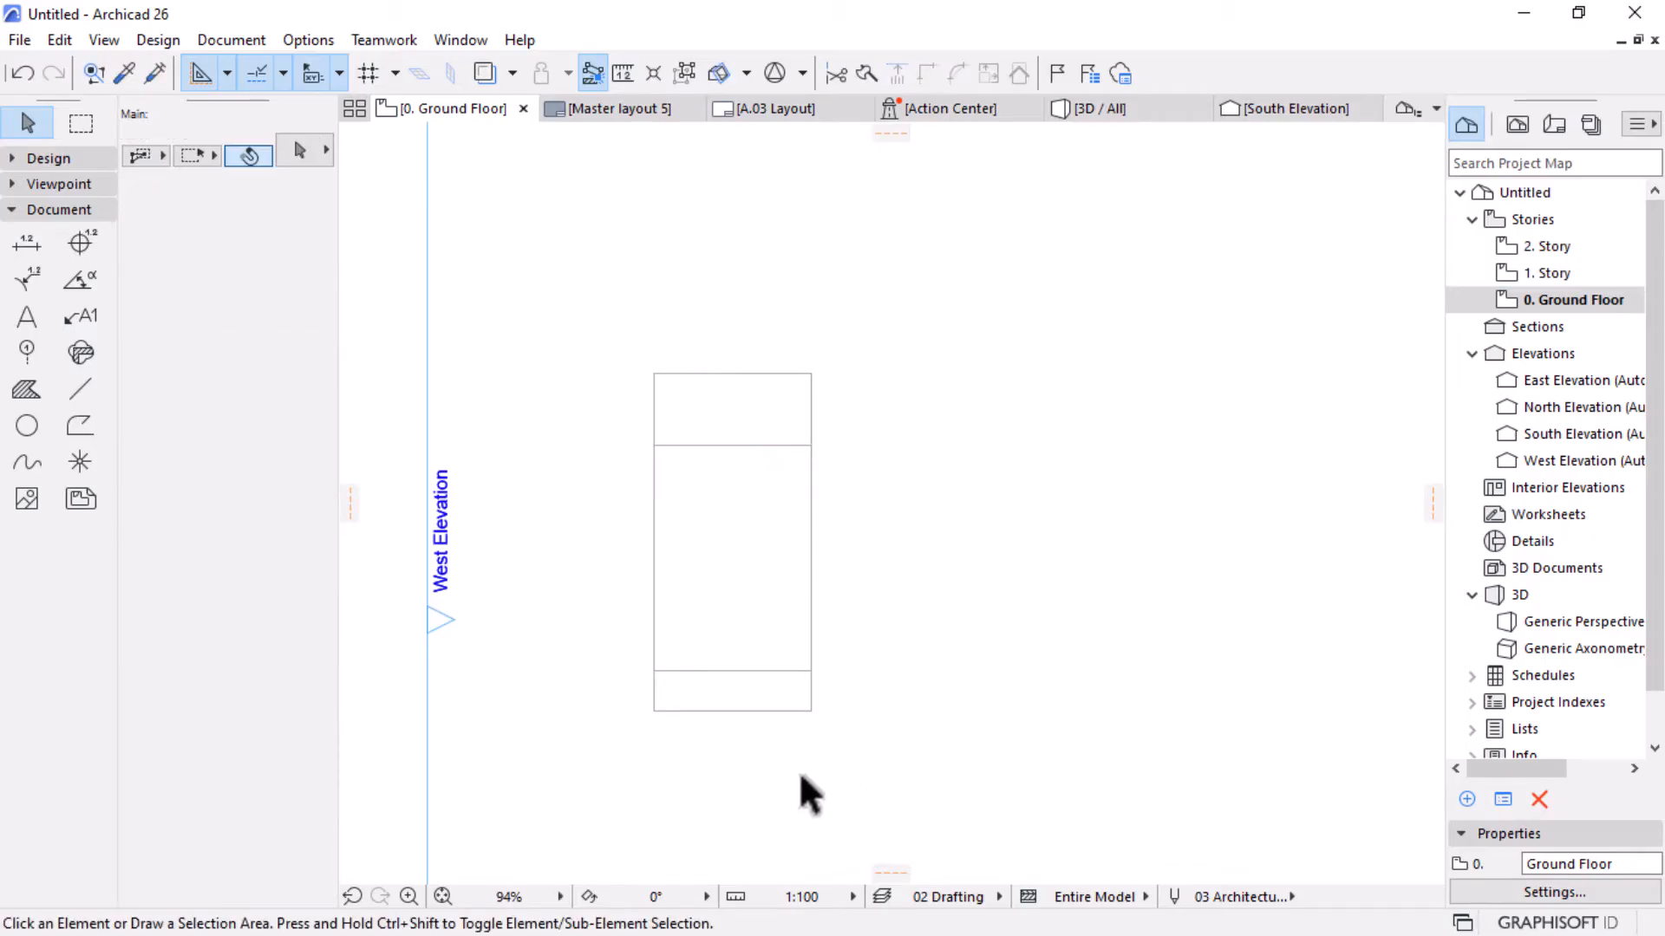
# Copy the upper horizontal dividing line 600 mm straight up.
pyautogui.scroll(1, 744, 659)
pyautogui.scroll(1, 719, 312)
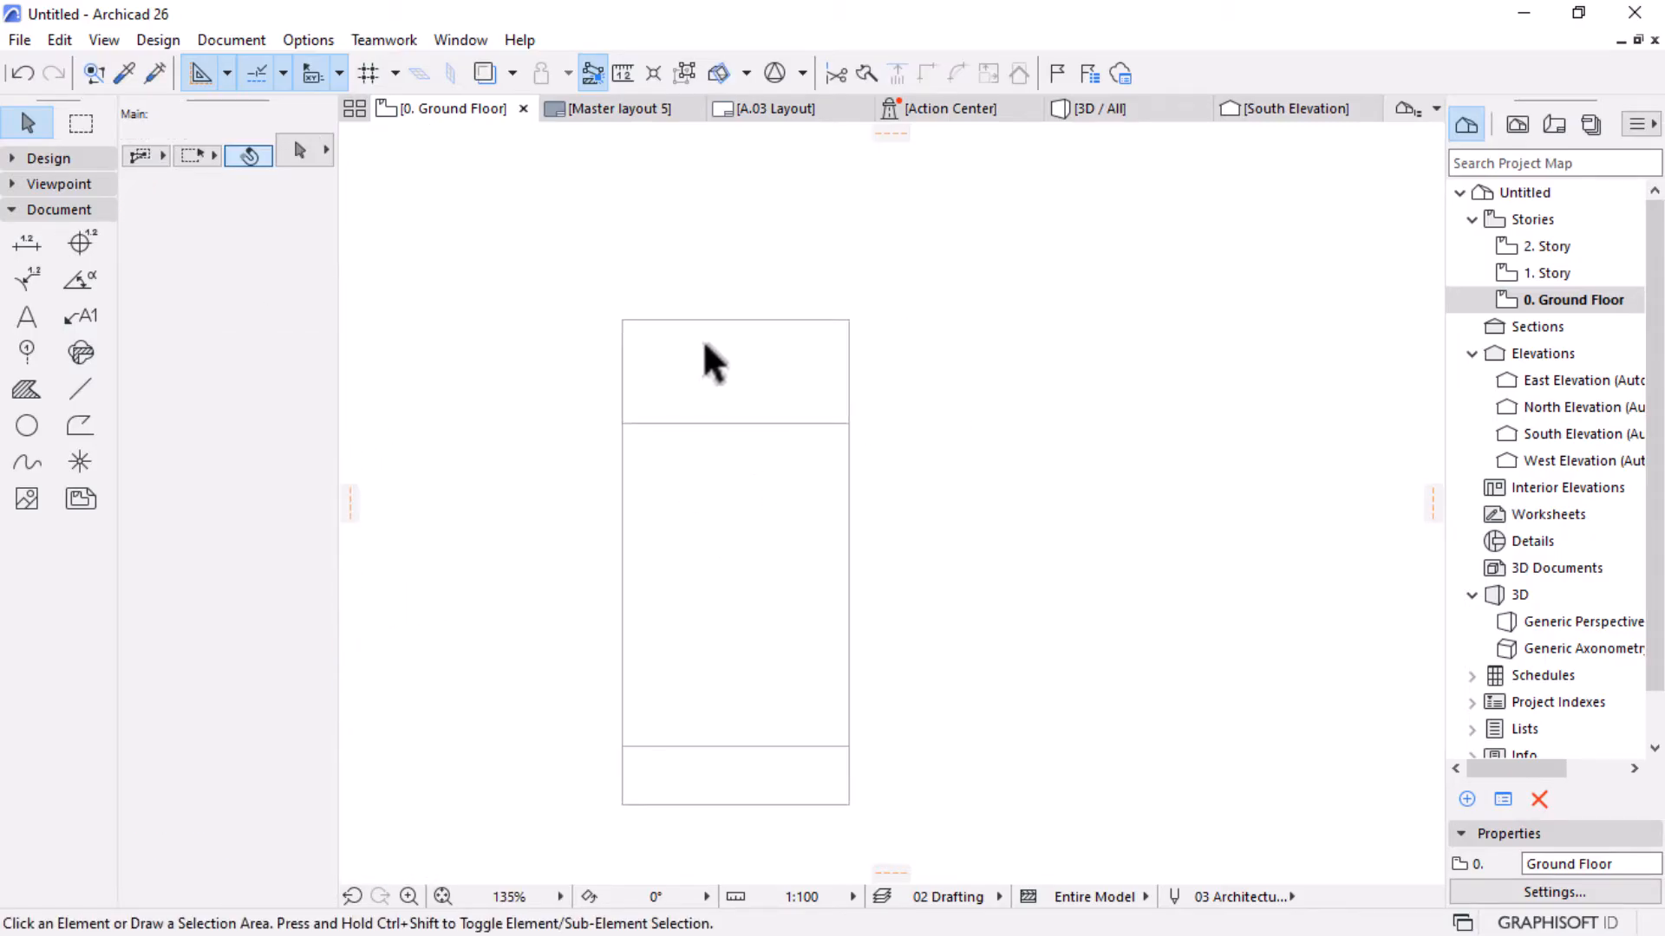
pyautogui.scroll(4, 687, 368)
pyautogui.click(785, 472)
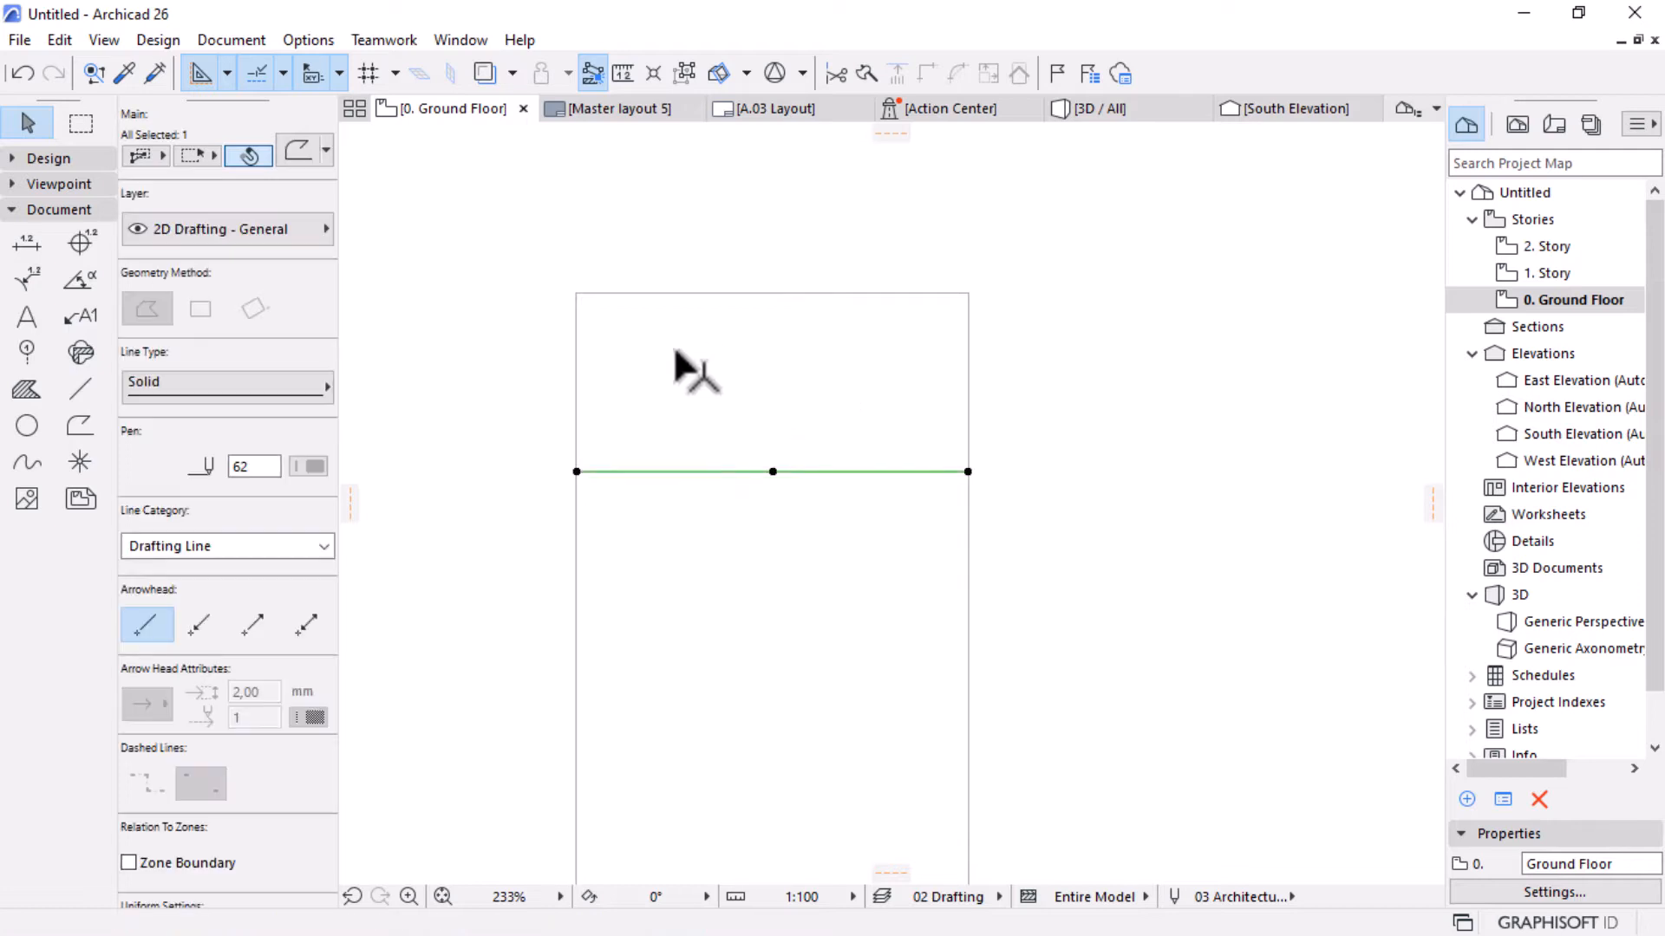
pyautogui.scroll(1, 759, 381)
pyautogui.scroll(2, 759, 381)
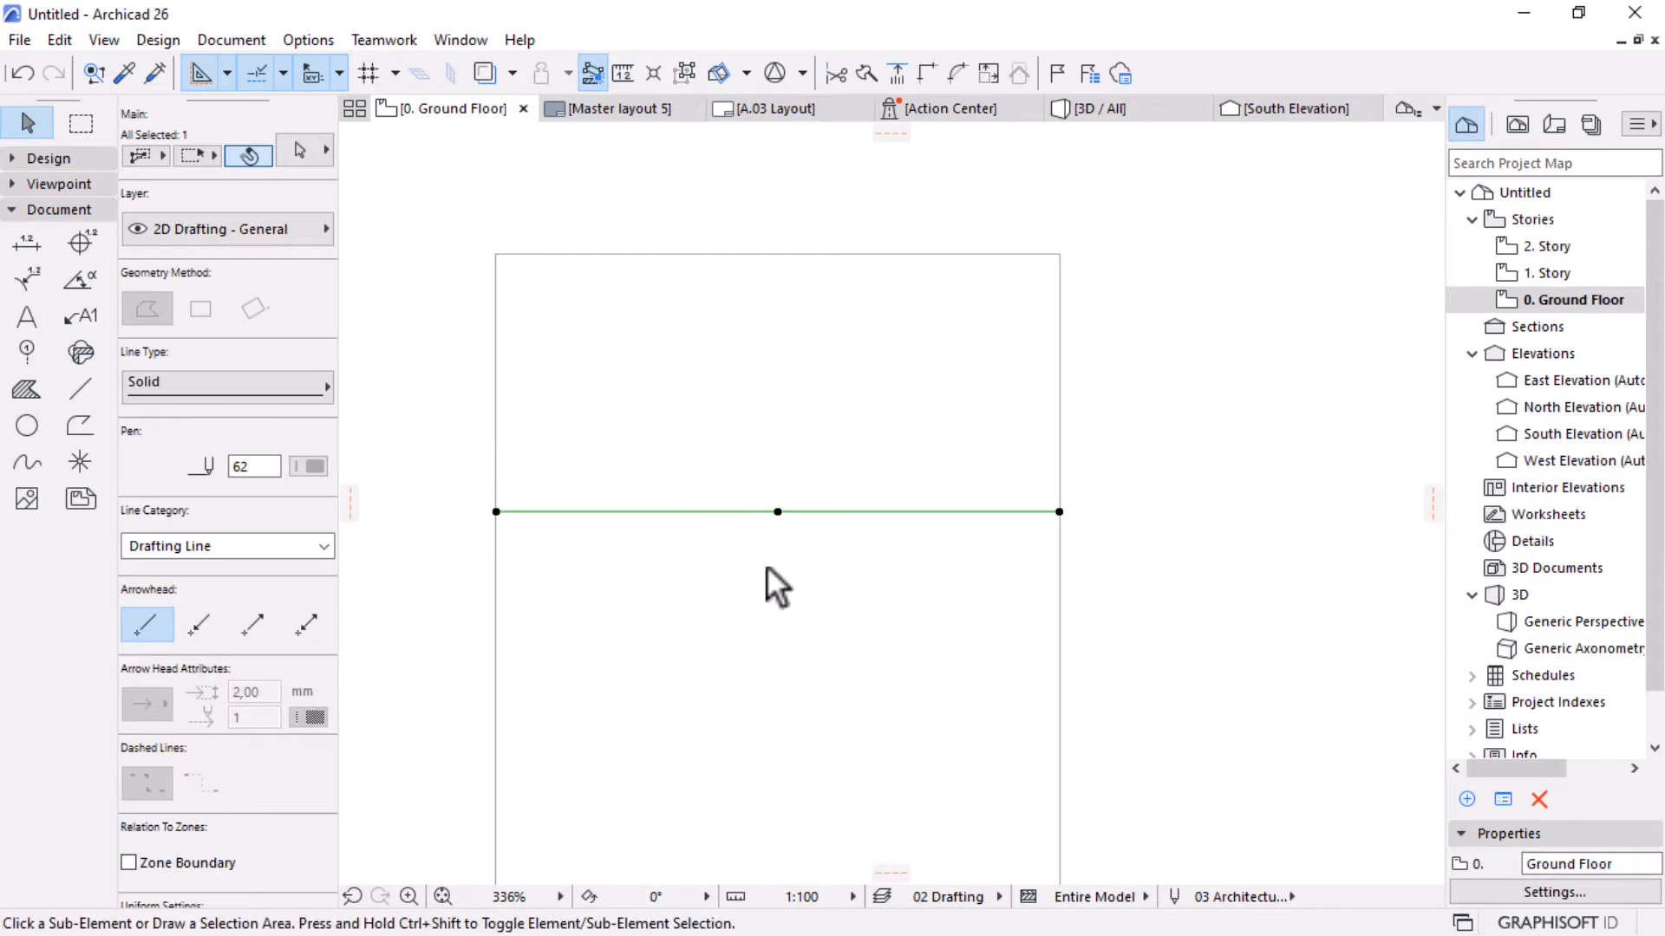
pyautogui.hotkey('ctrl', 'shift', 'd')
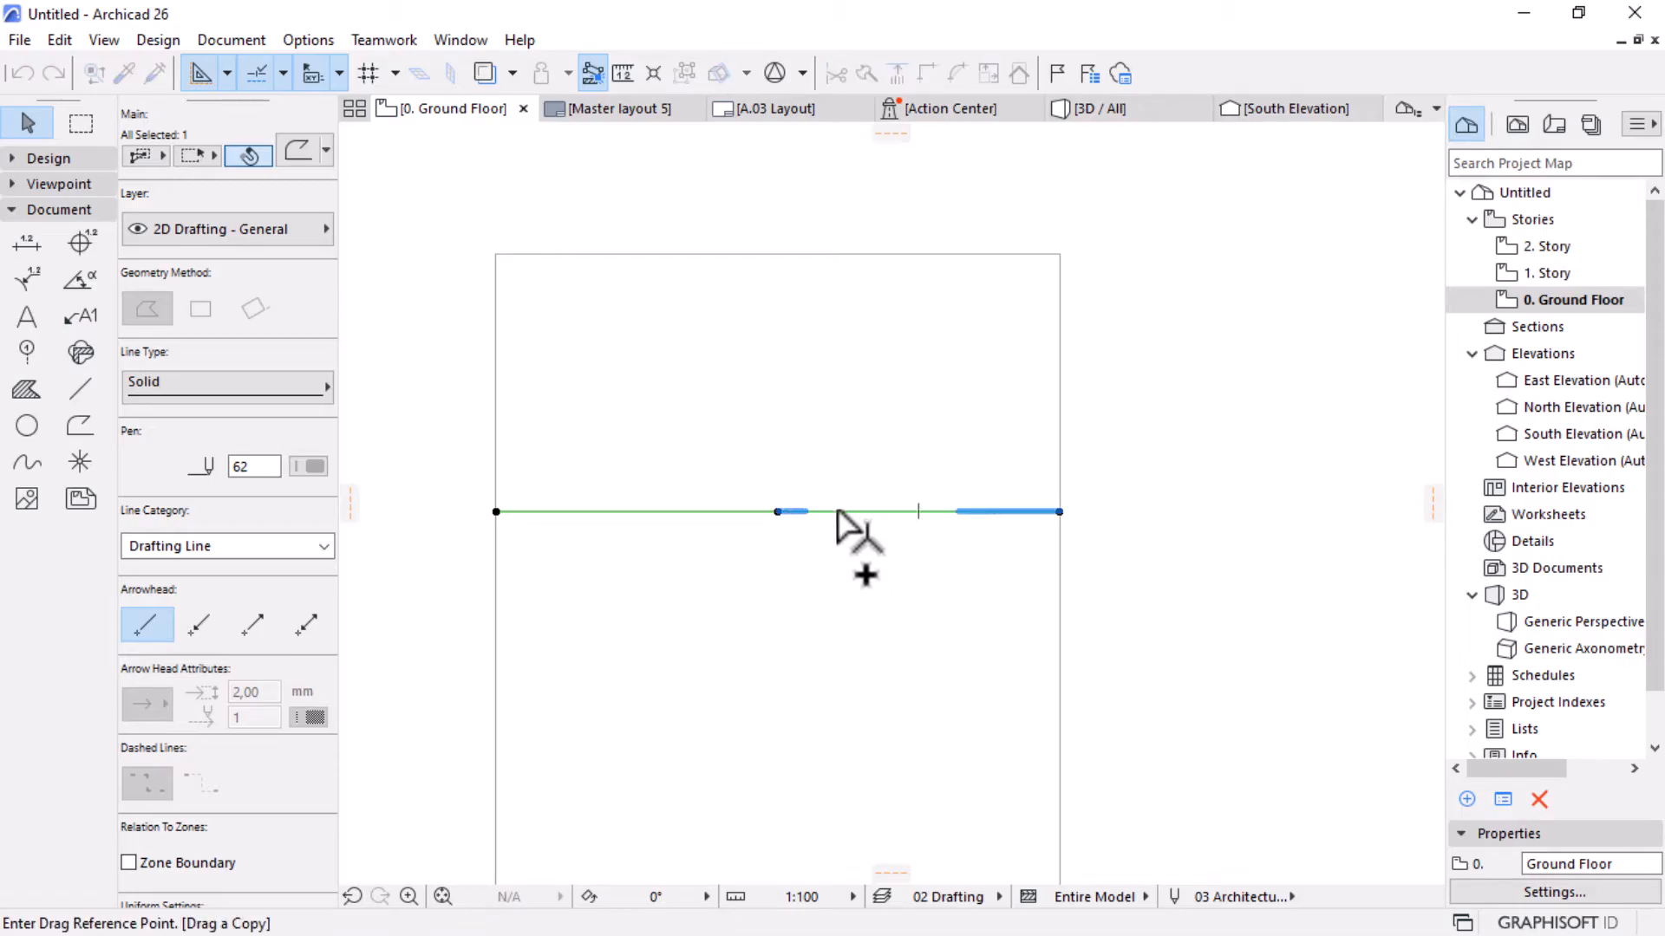
pyautogui.click(838, 512)
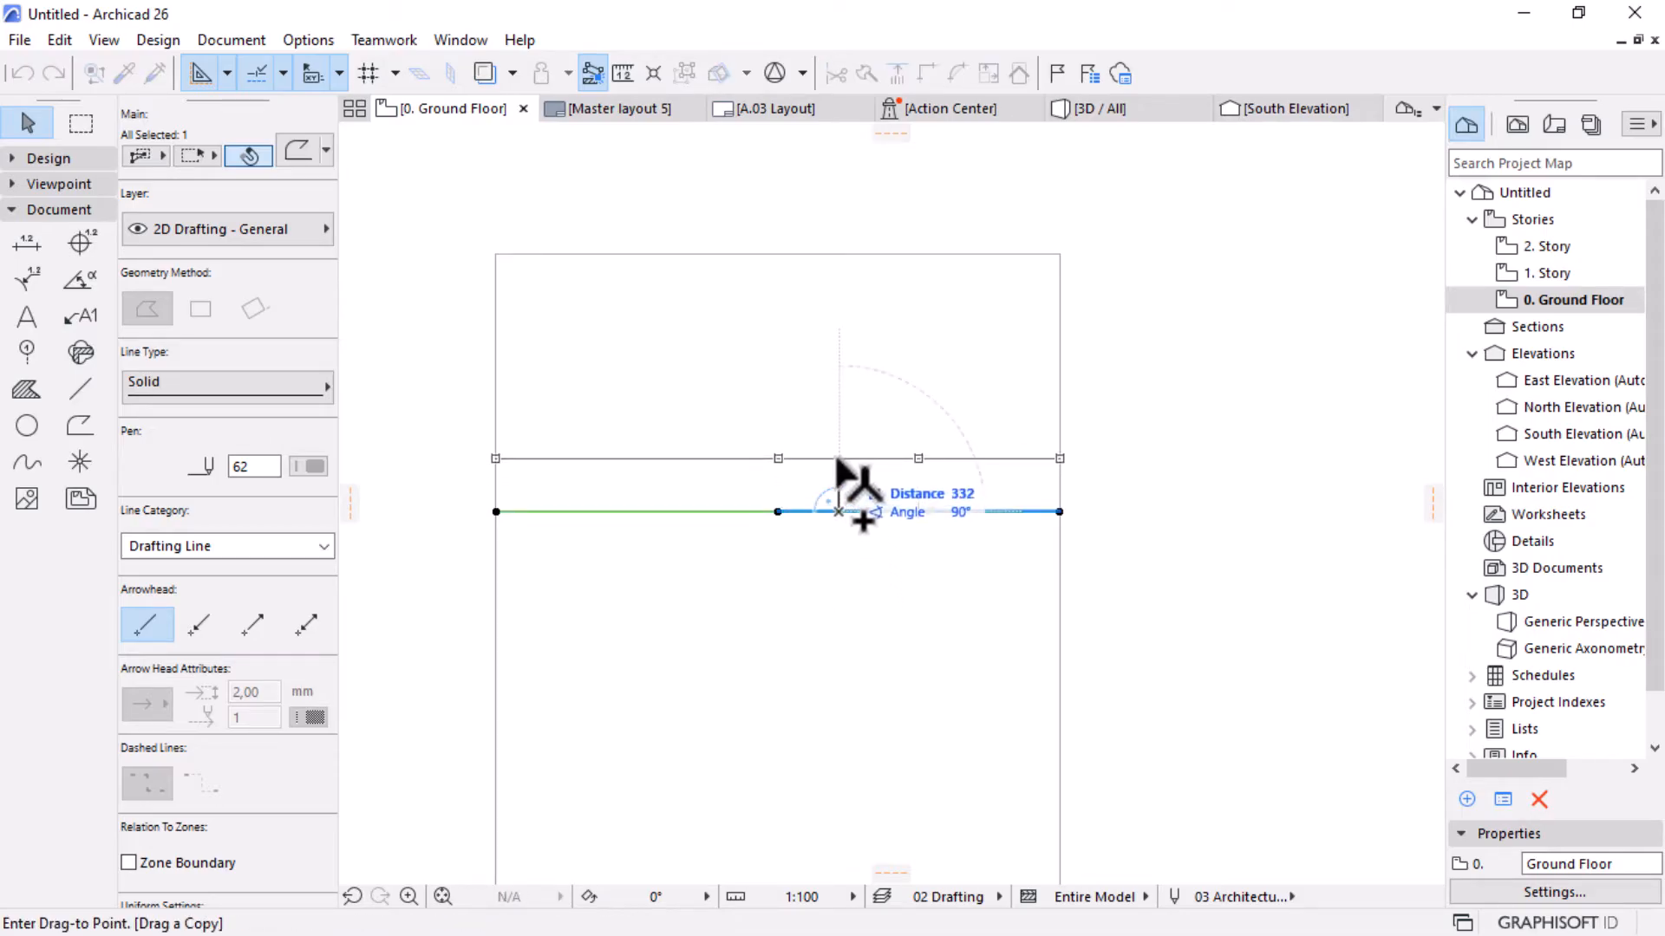
pyautogui.write('600')
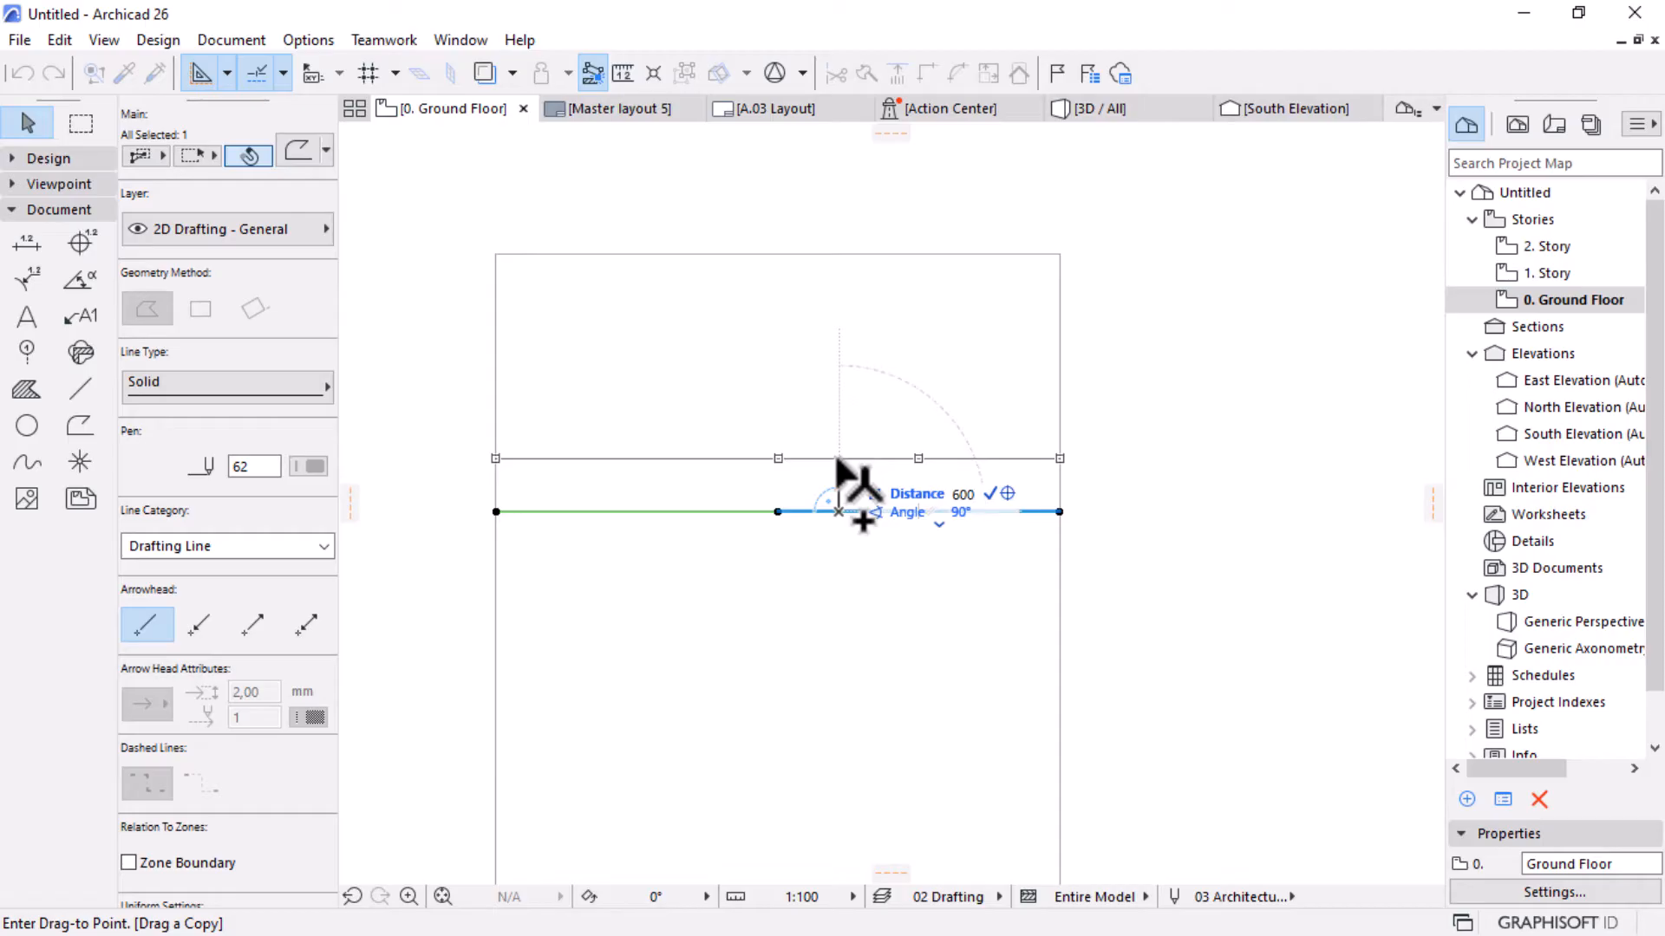
pyautogui.press('Return')
pyautogui.click(680, 462)
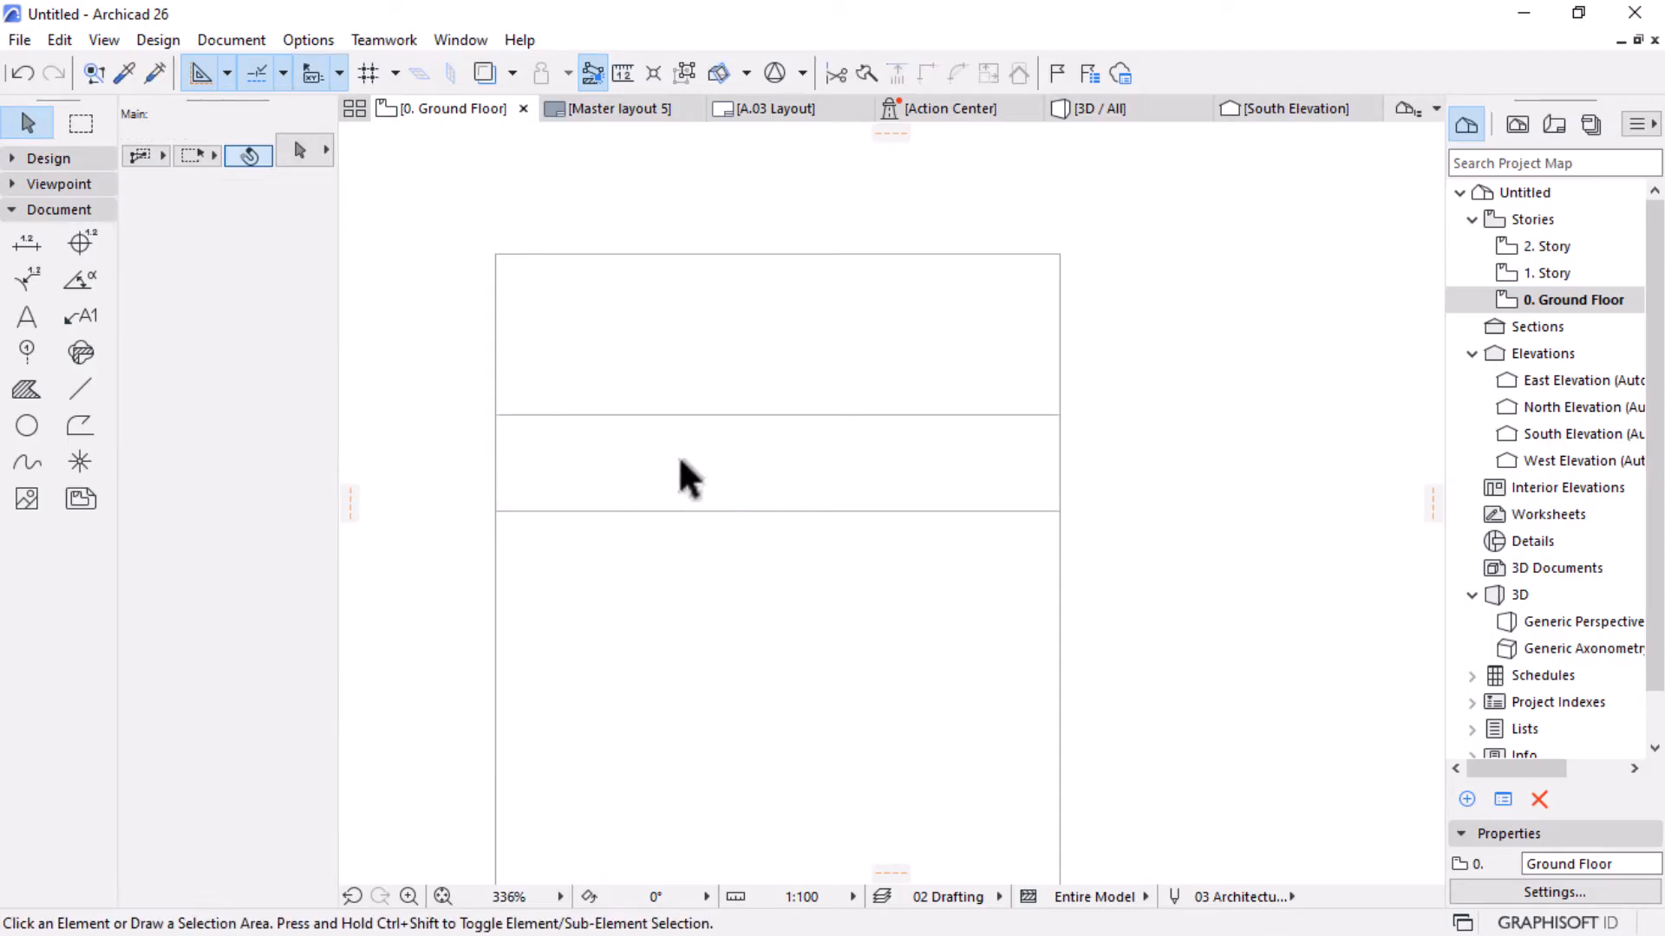
# Measure the vertical distance from the uppermost dividing line to the large rectangle's top edge.
pyautogui.scroll(-2, 674, 413)
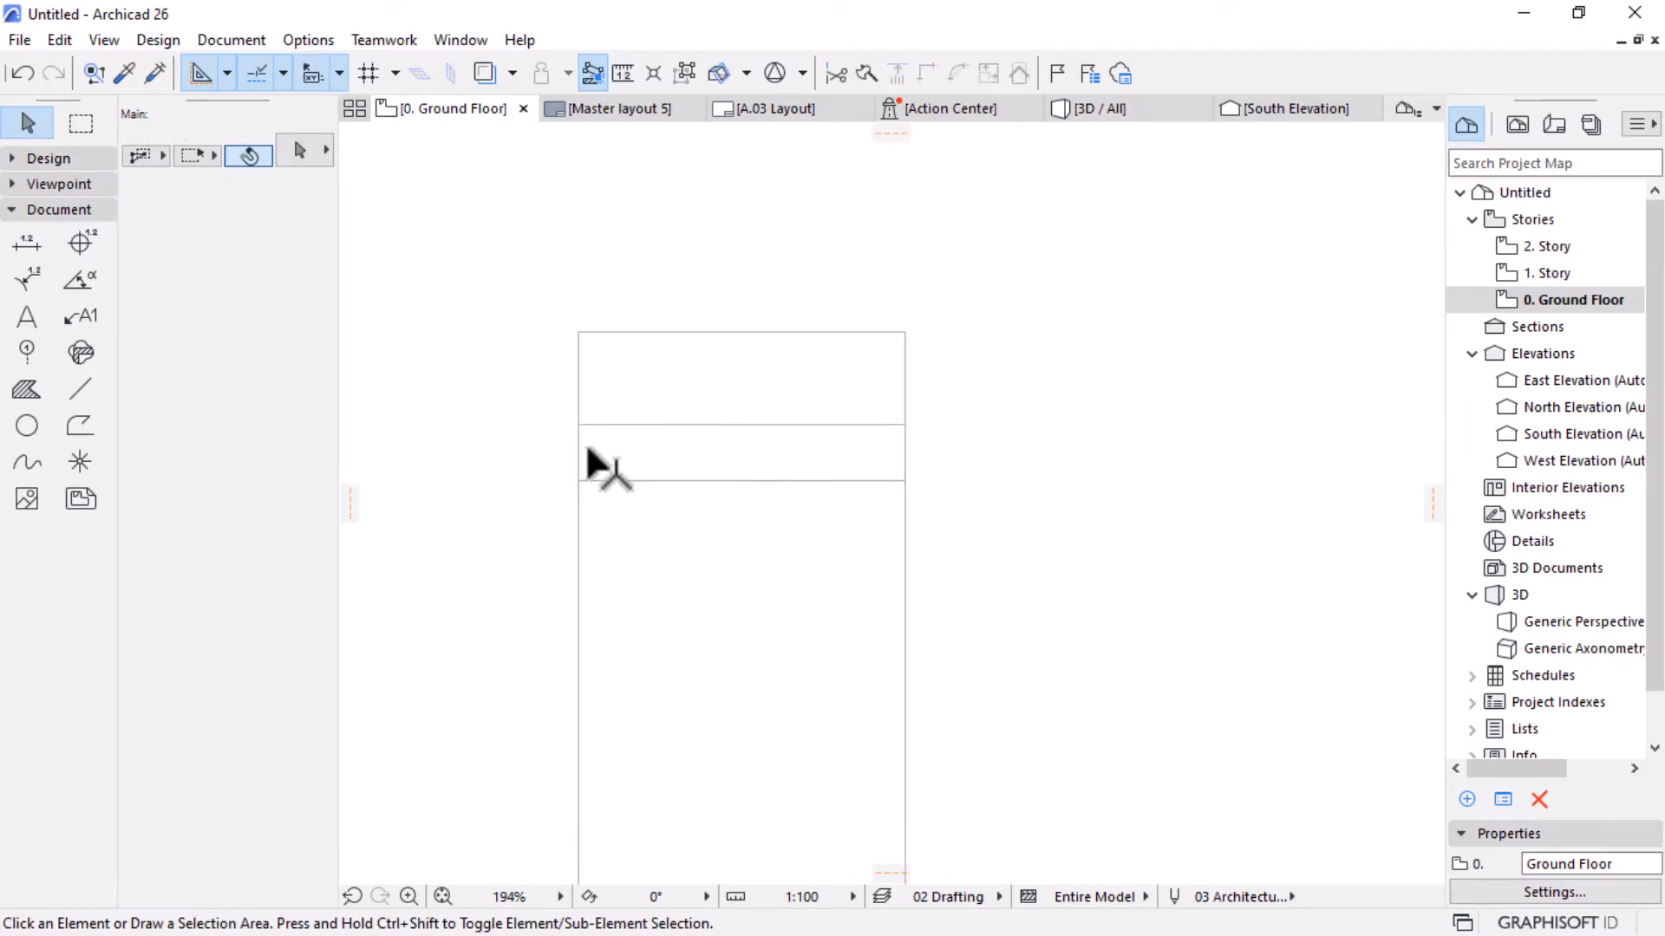
pyautogui.scroll(2, 780, 348)
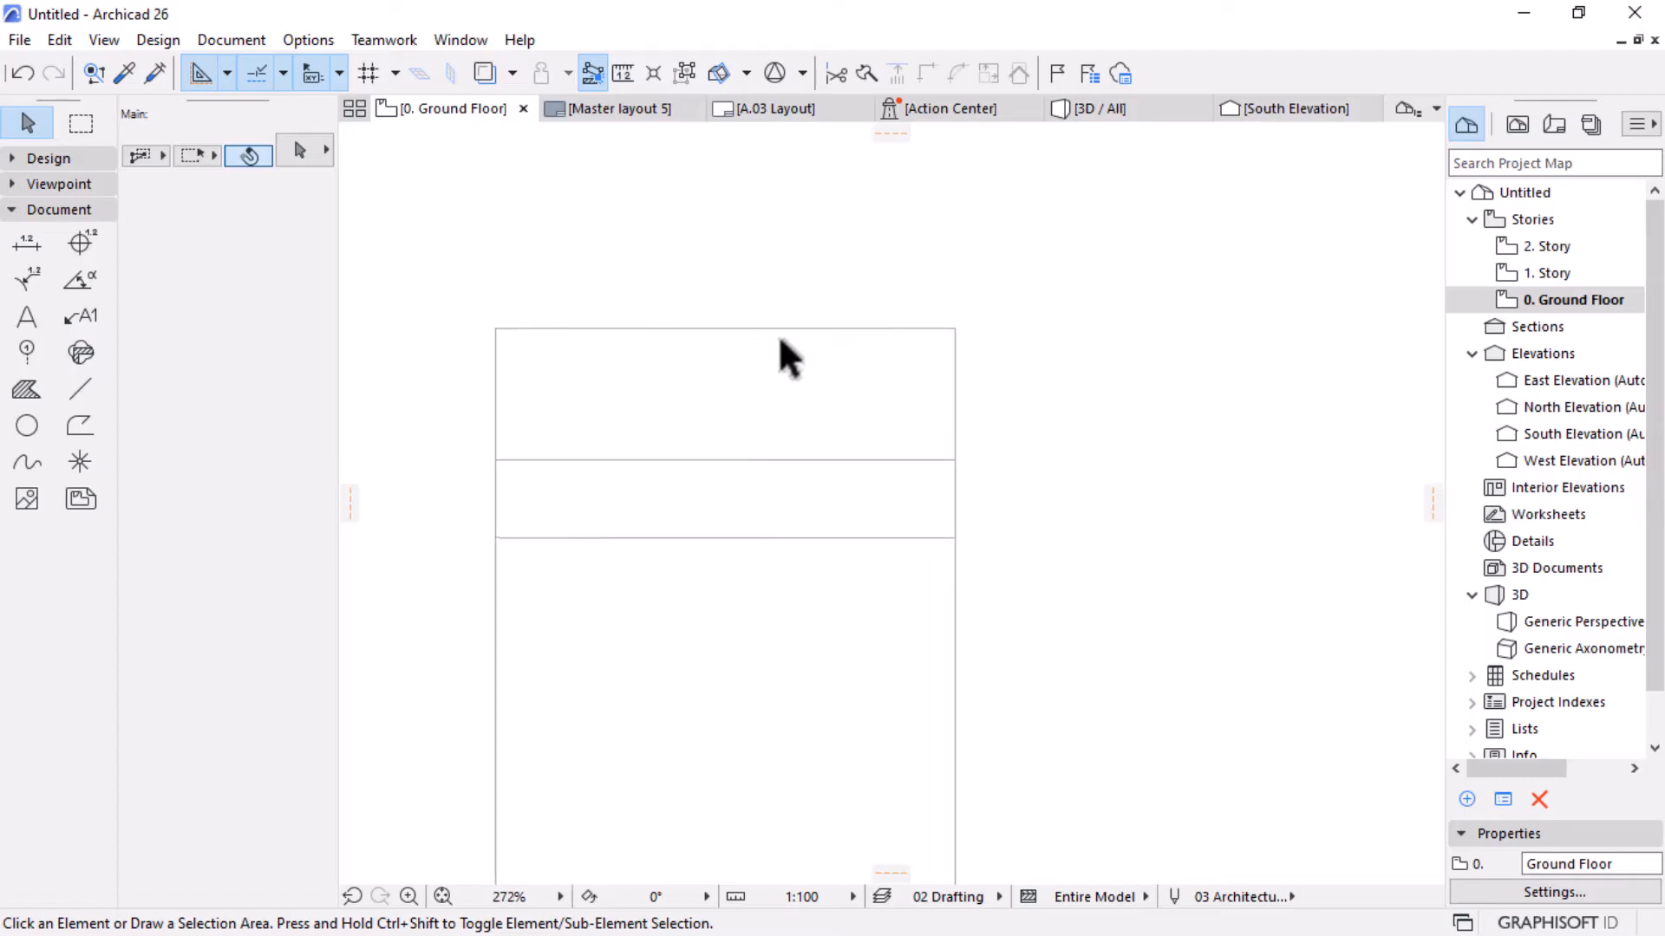
pyautogui.press('m')
pyautogui.click(757, 462)
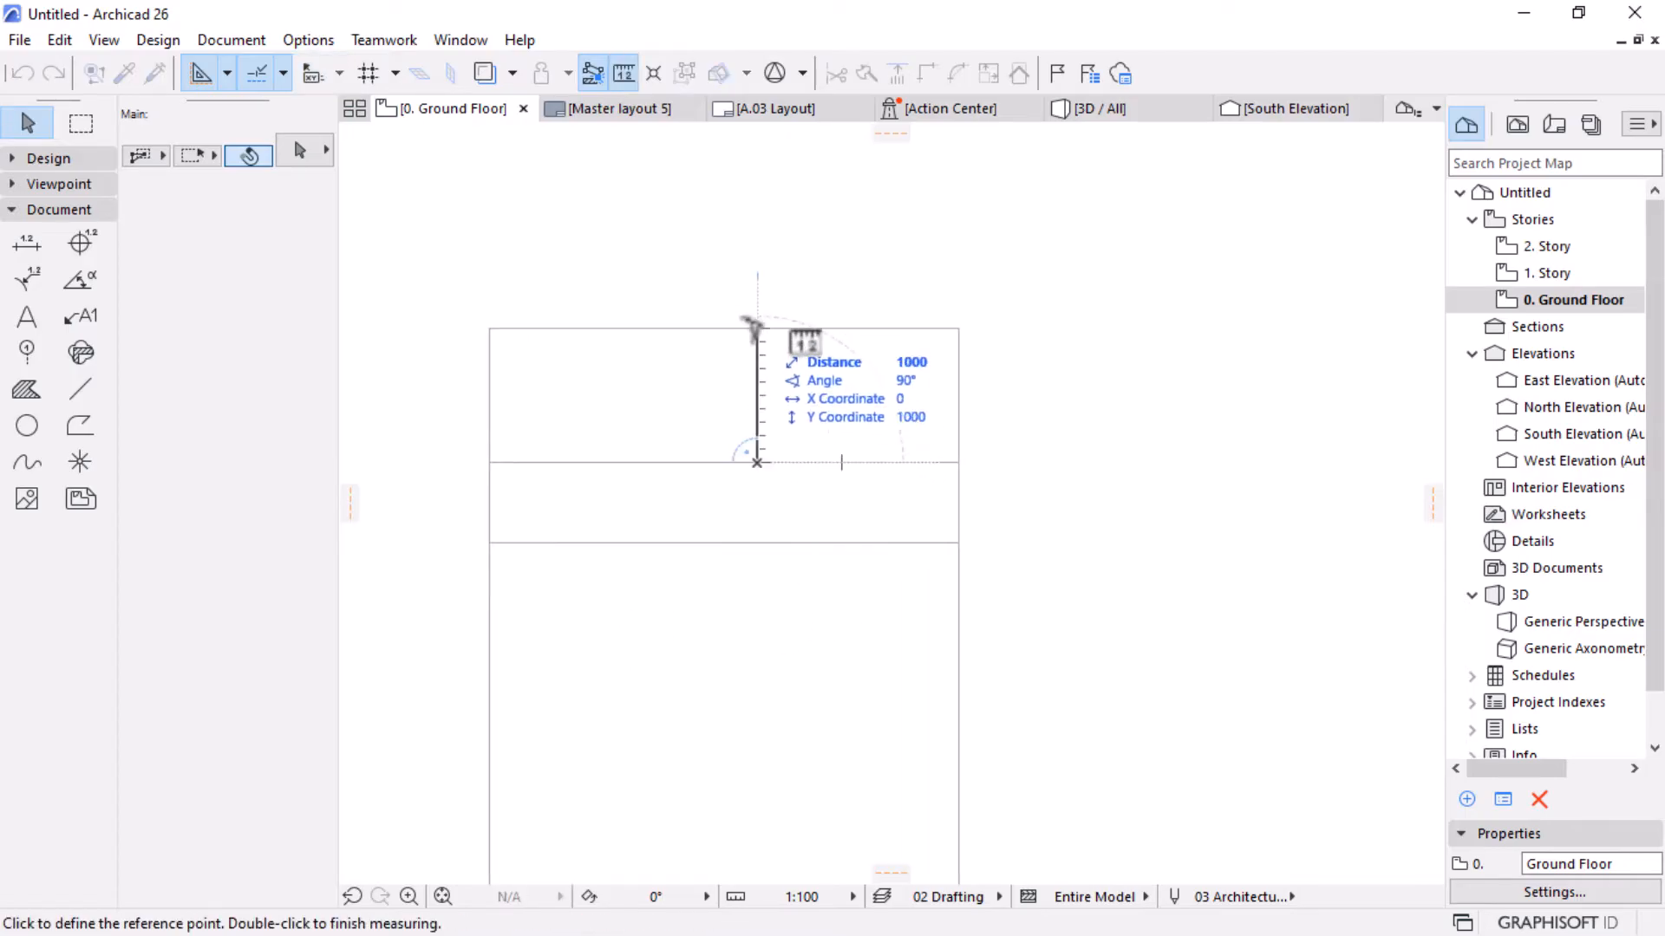
pyautogui.press('Escape')
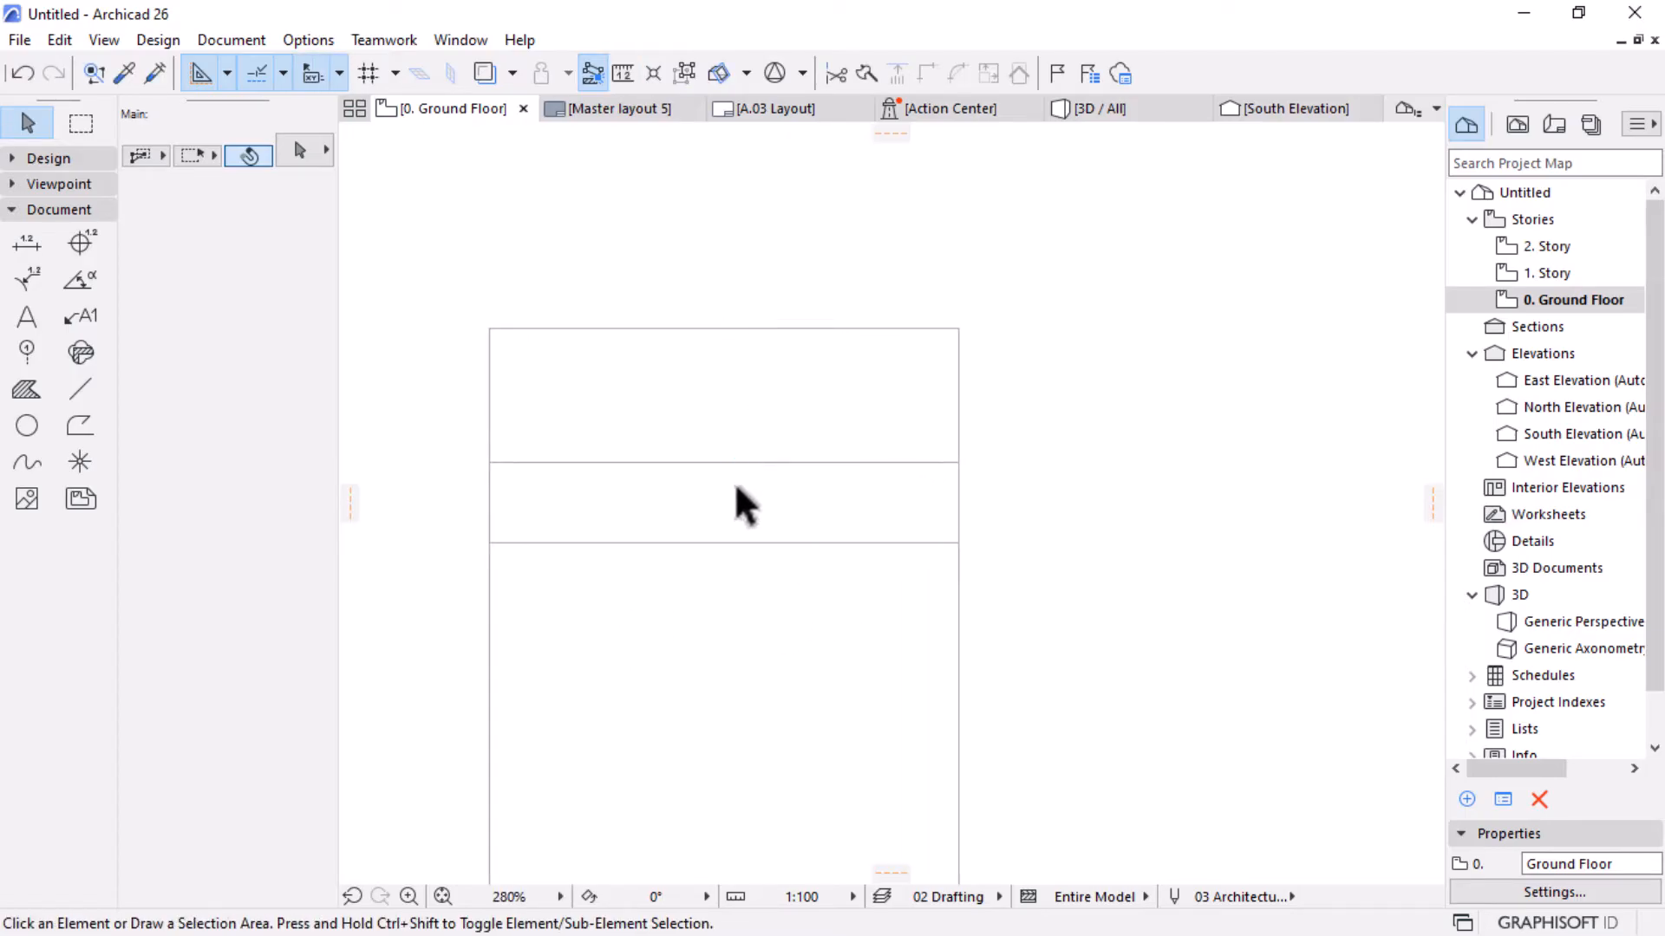
# Draw a 1500 mm vertical guide polyline upward from the uppermost dividing line, extending past the large rectangle's top edge.
pyautogui.keyDown('alt'); pyautogui.click(784, 545); pyautogui.keyUp('alt')
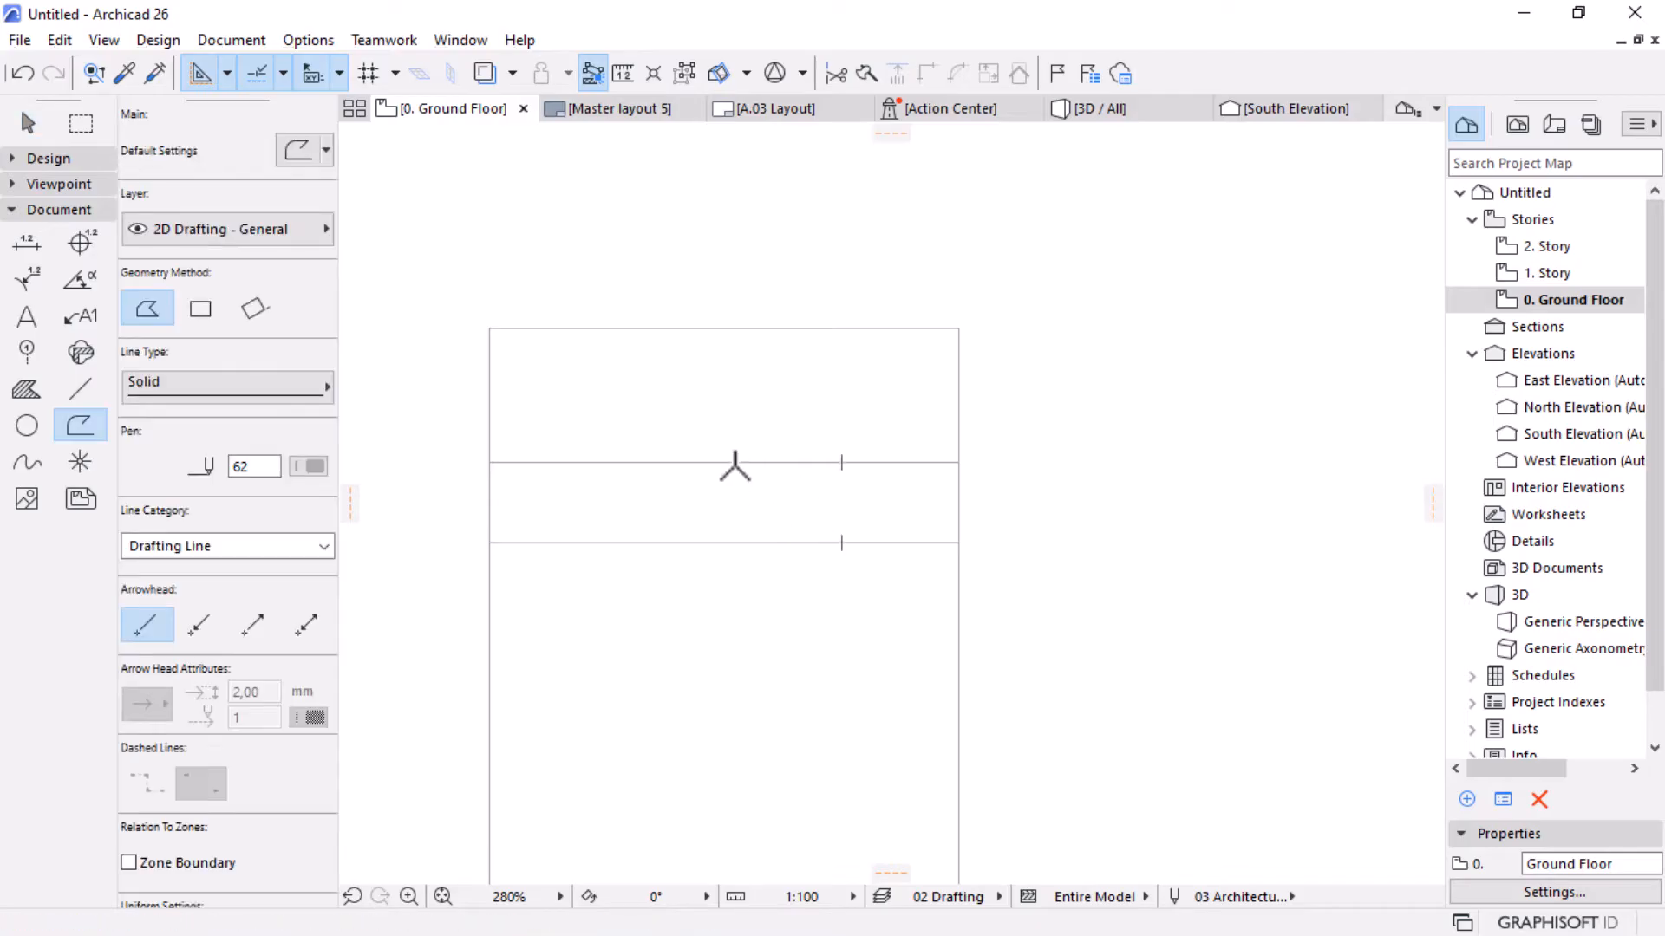
pyautogui.click(735, 463)
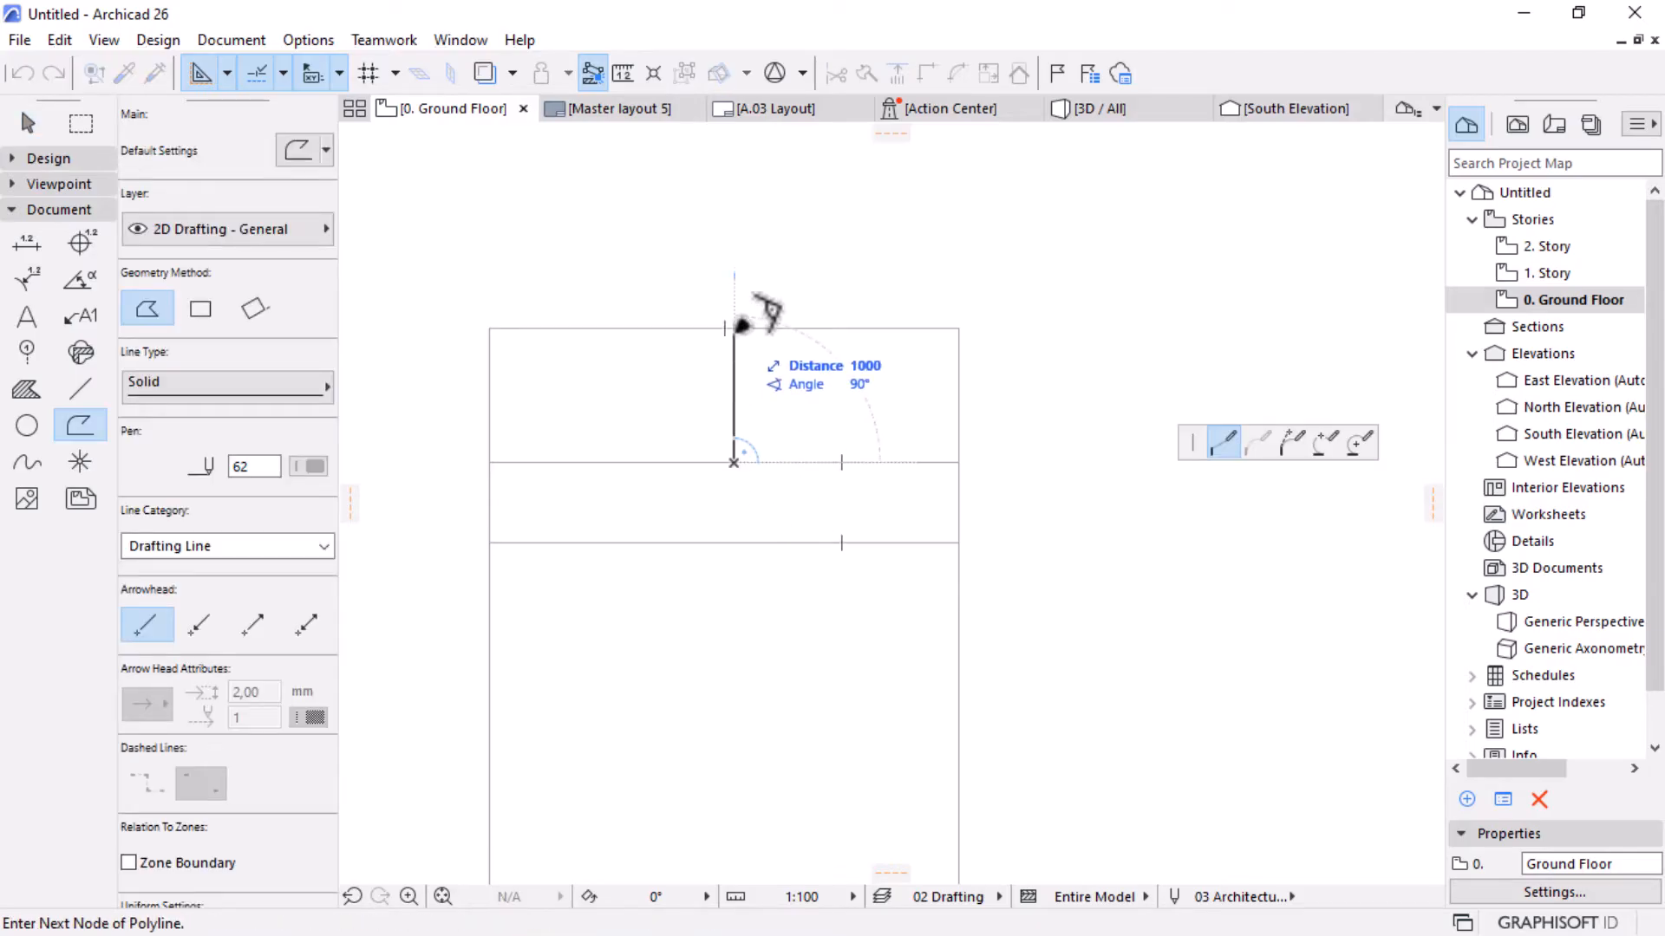
pyautogui.write('1500')
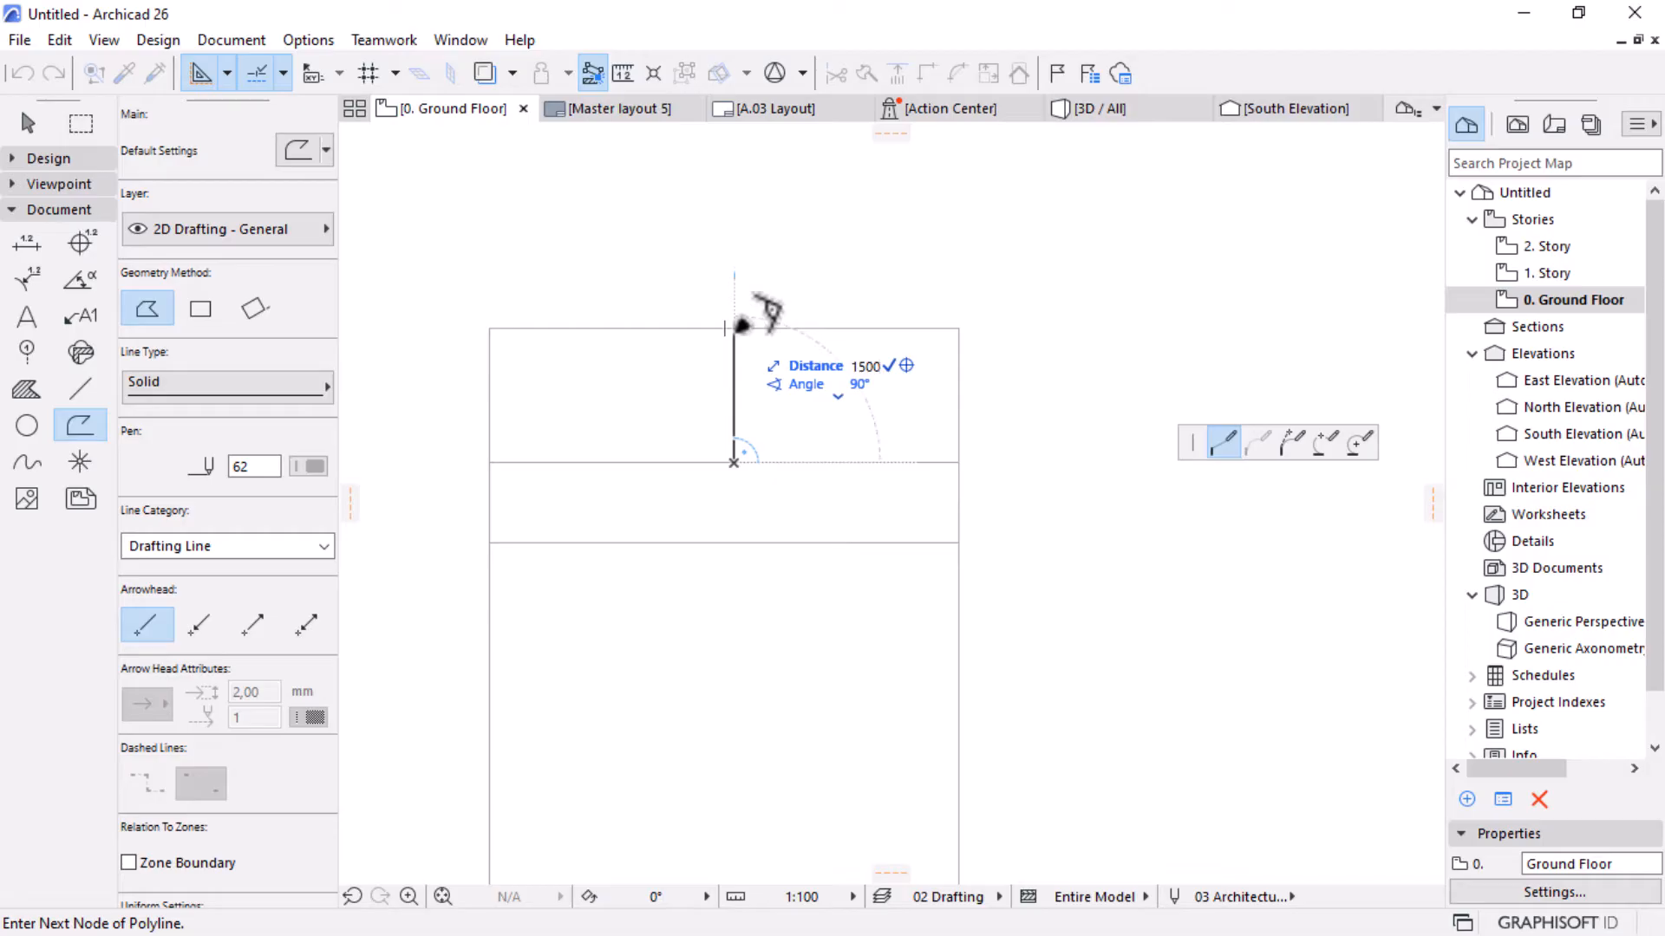
pyautogui.press('Return')
pyautogui.rightClick(734, 260)
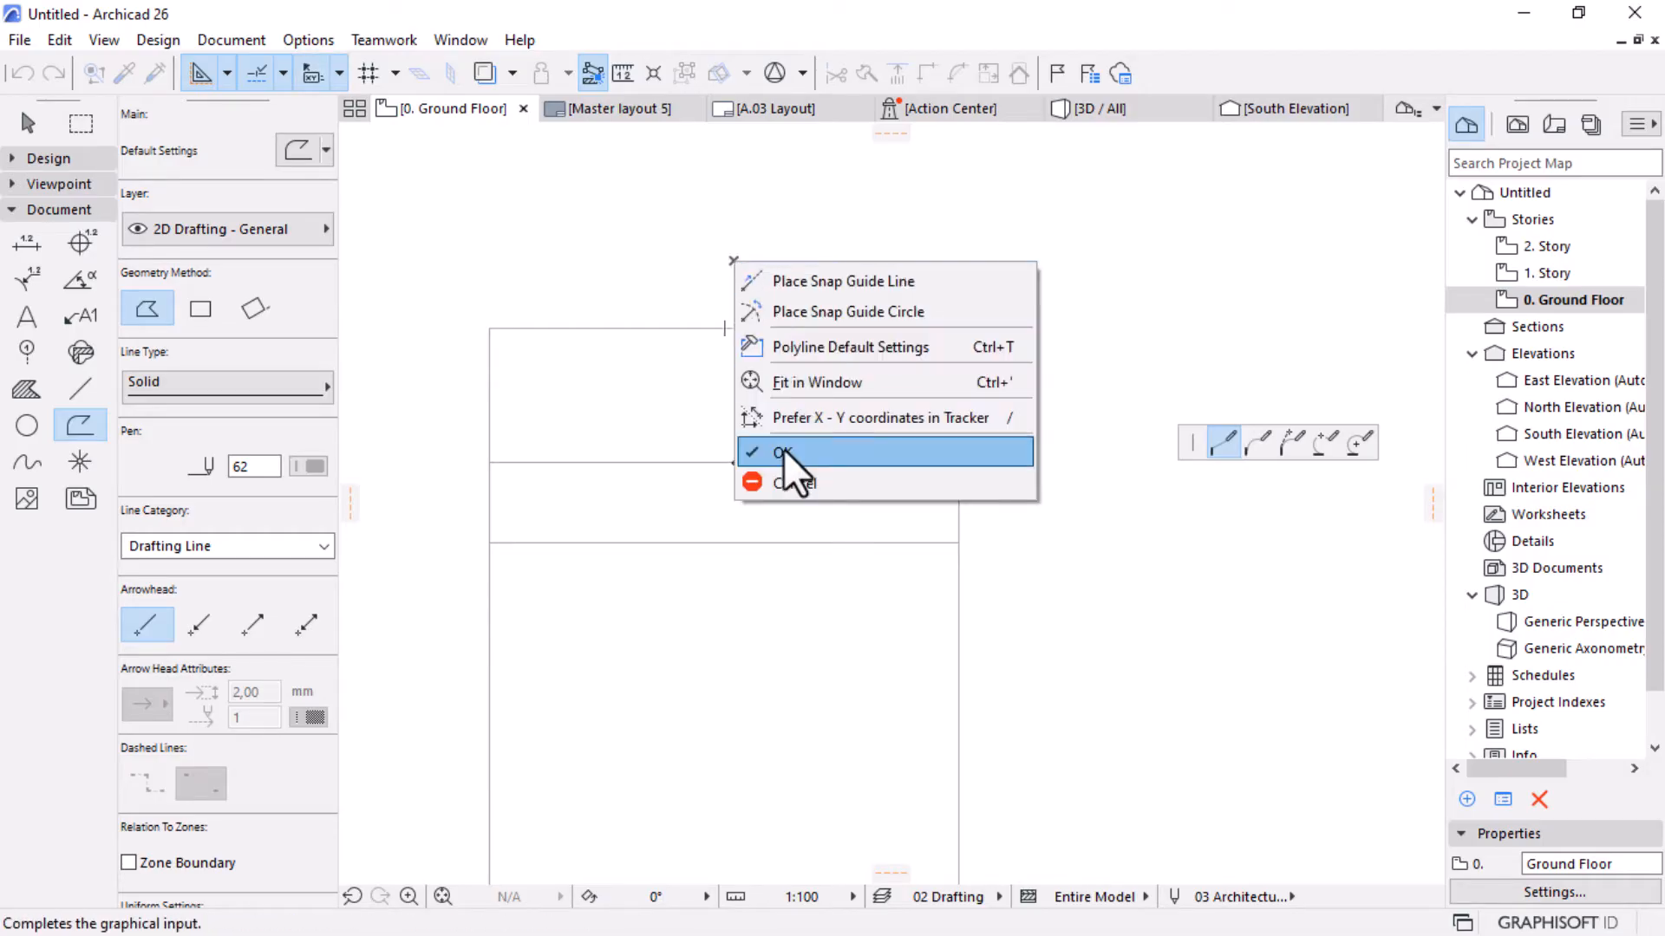
pyautogui.click(783, 451)
pyautogui.press('Escape')
# Offset the large rectangle's top edge 500 mm upward to the end of the vertical guide polyline, and delete that guide.
pyautogui.click(776, 328)
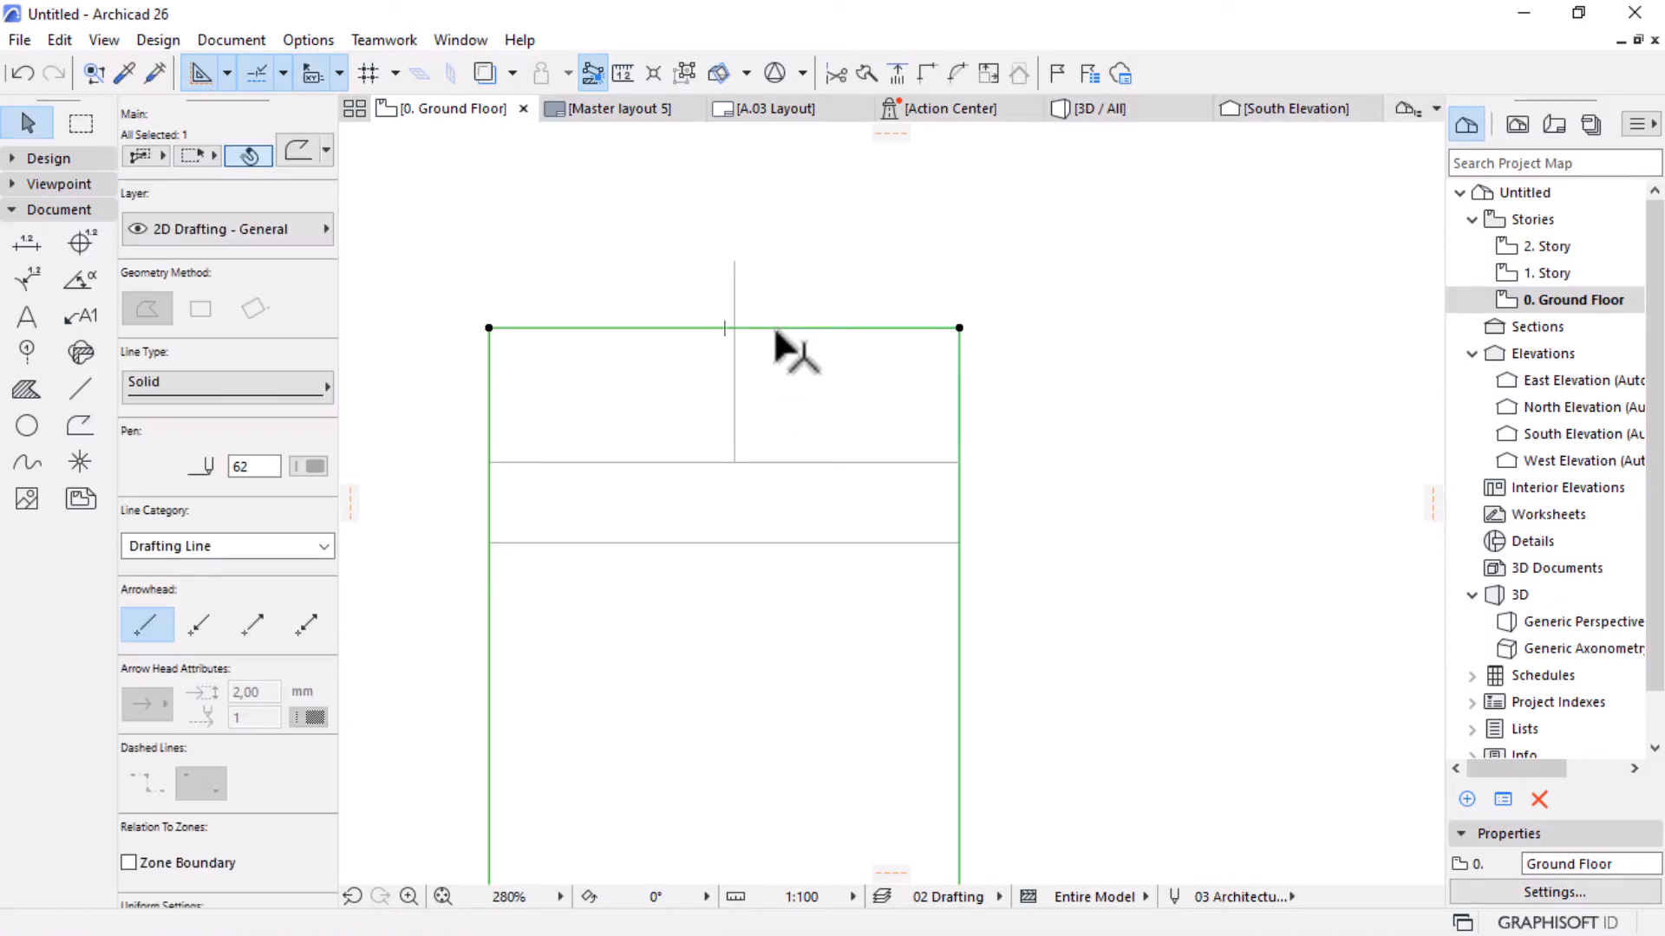
pyautogui.click(776, 328)
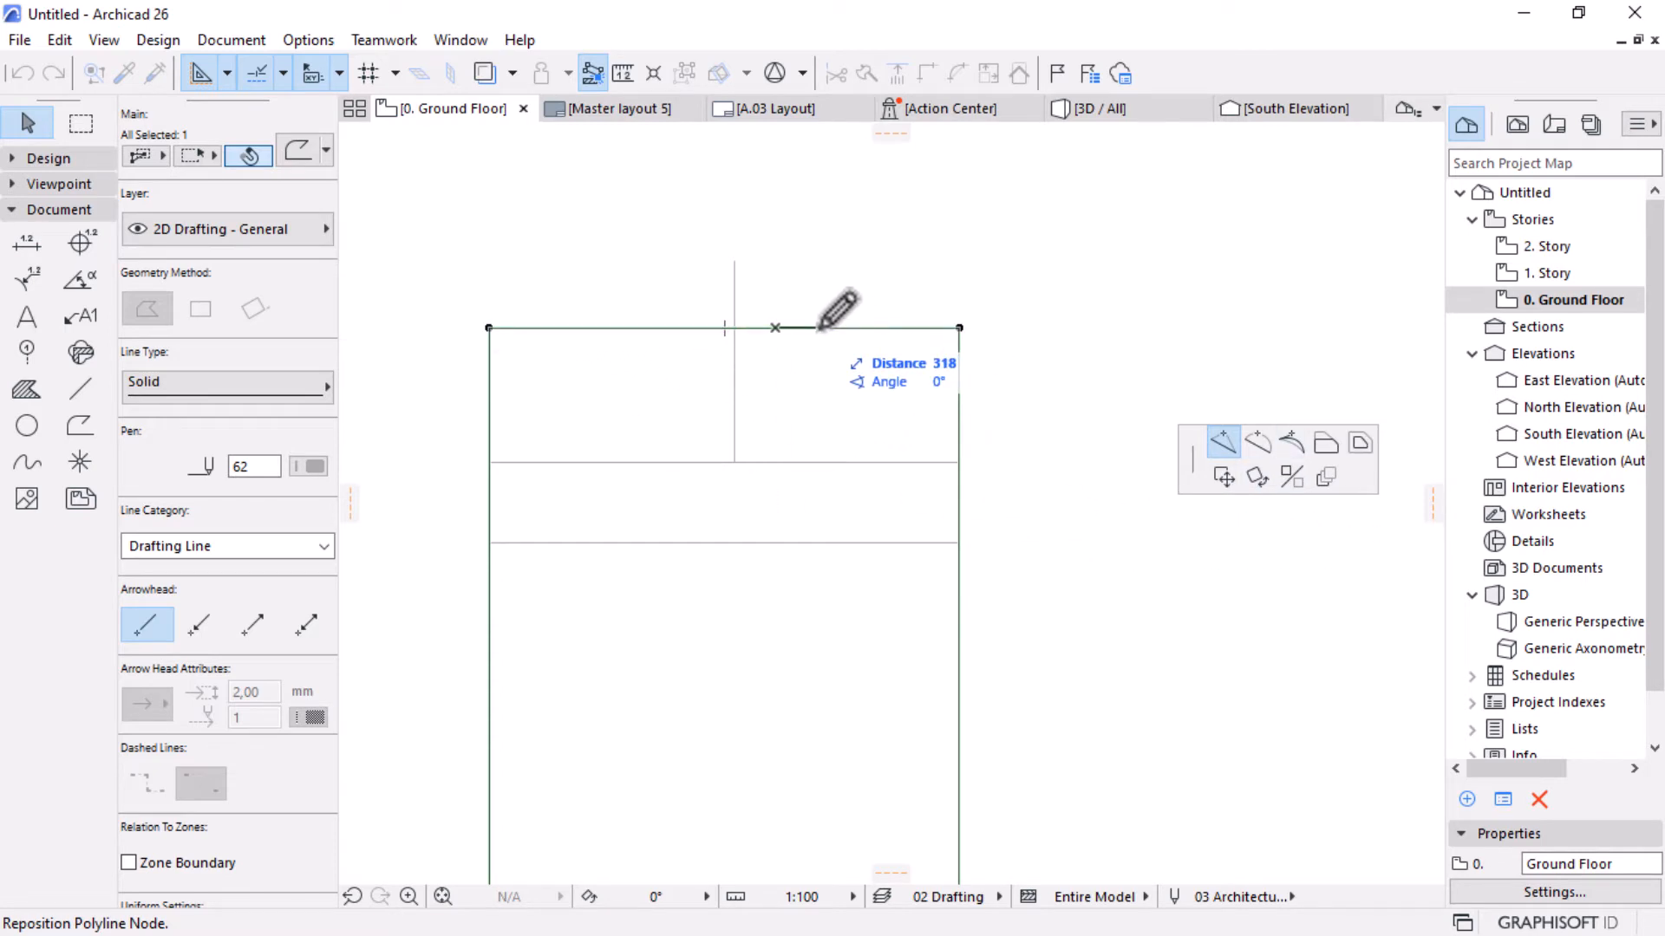
pyautogui.click(1326, 443)
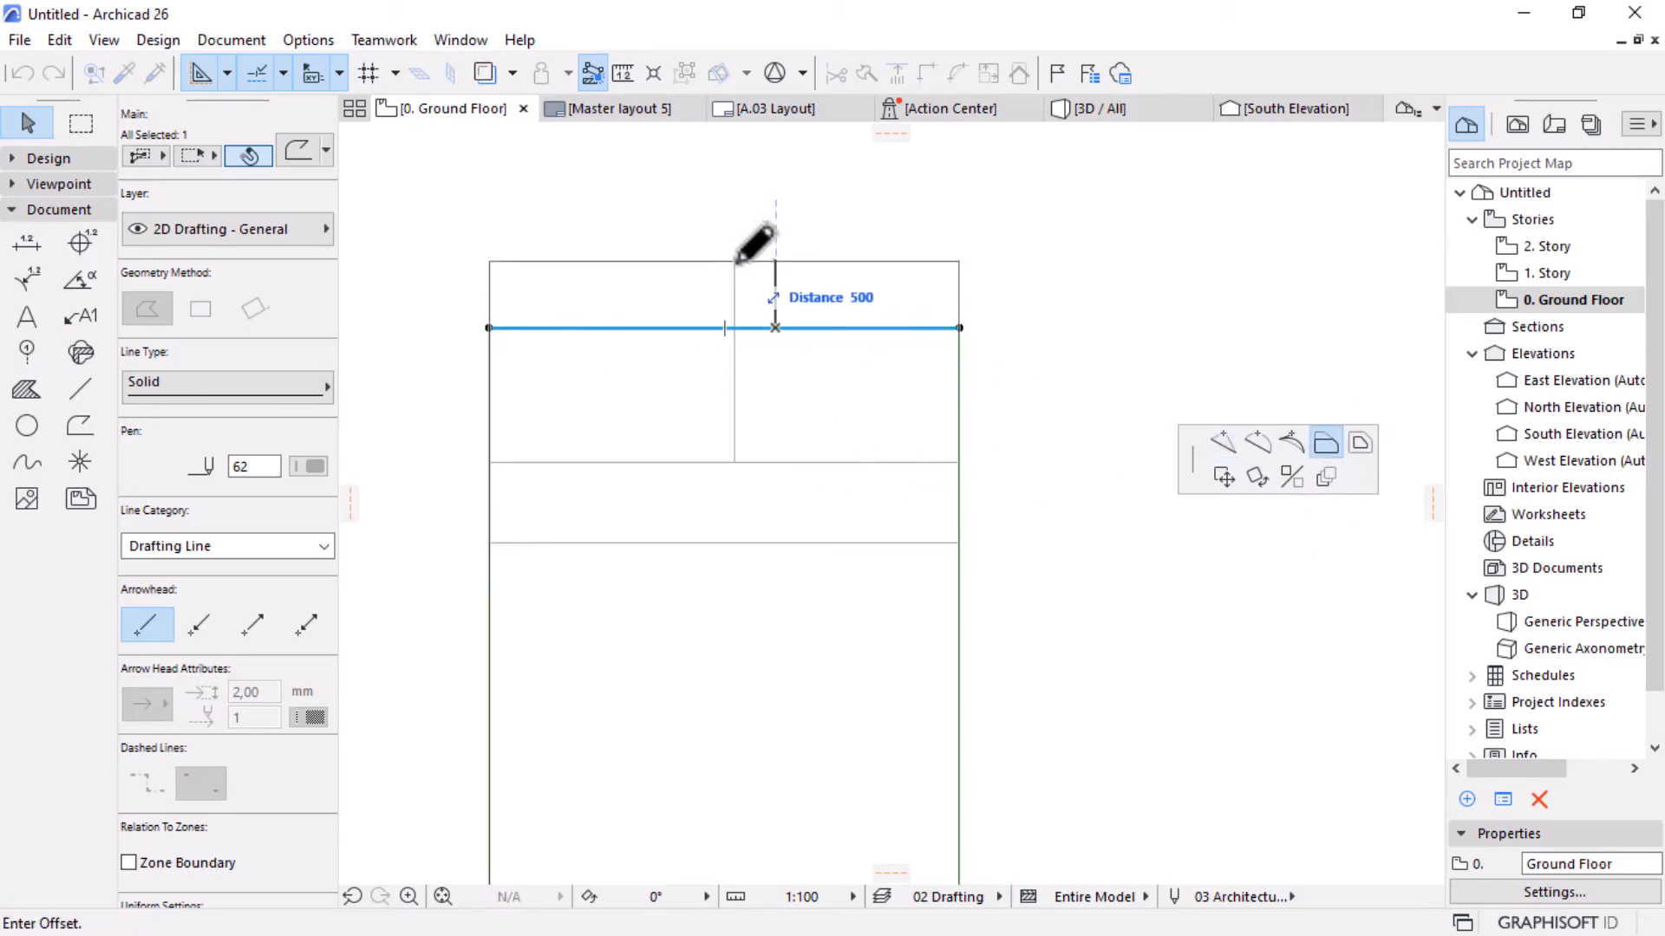
pyautogui.click(736, 263)
pyautogui.click(734, 313)
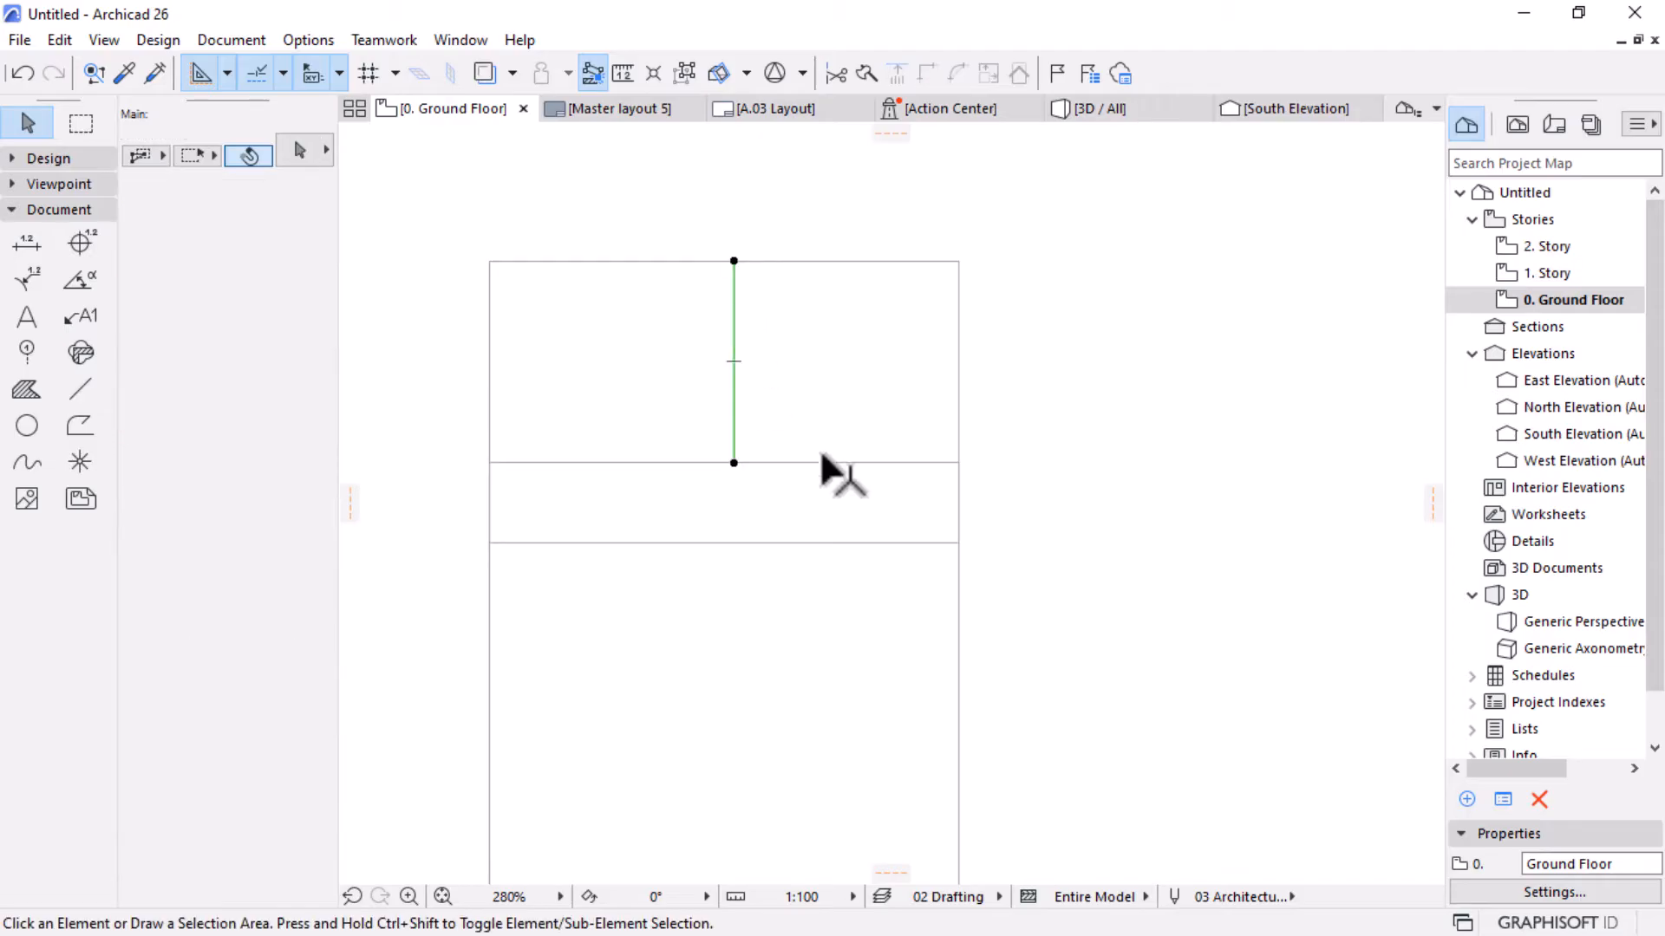
pyautogui.press('Delete')
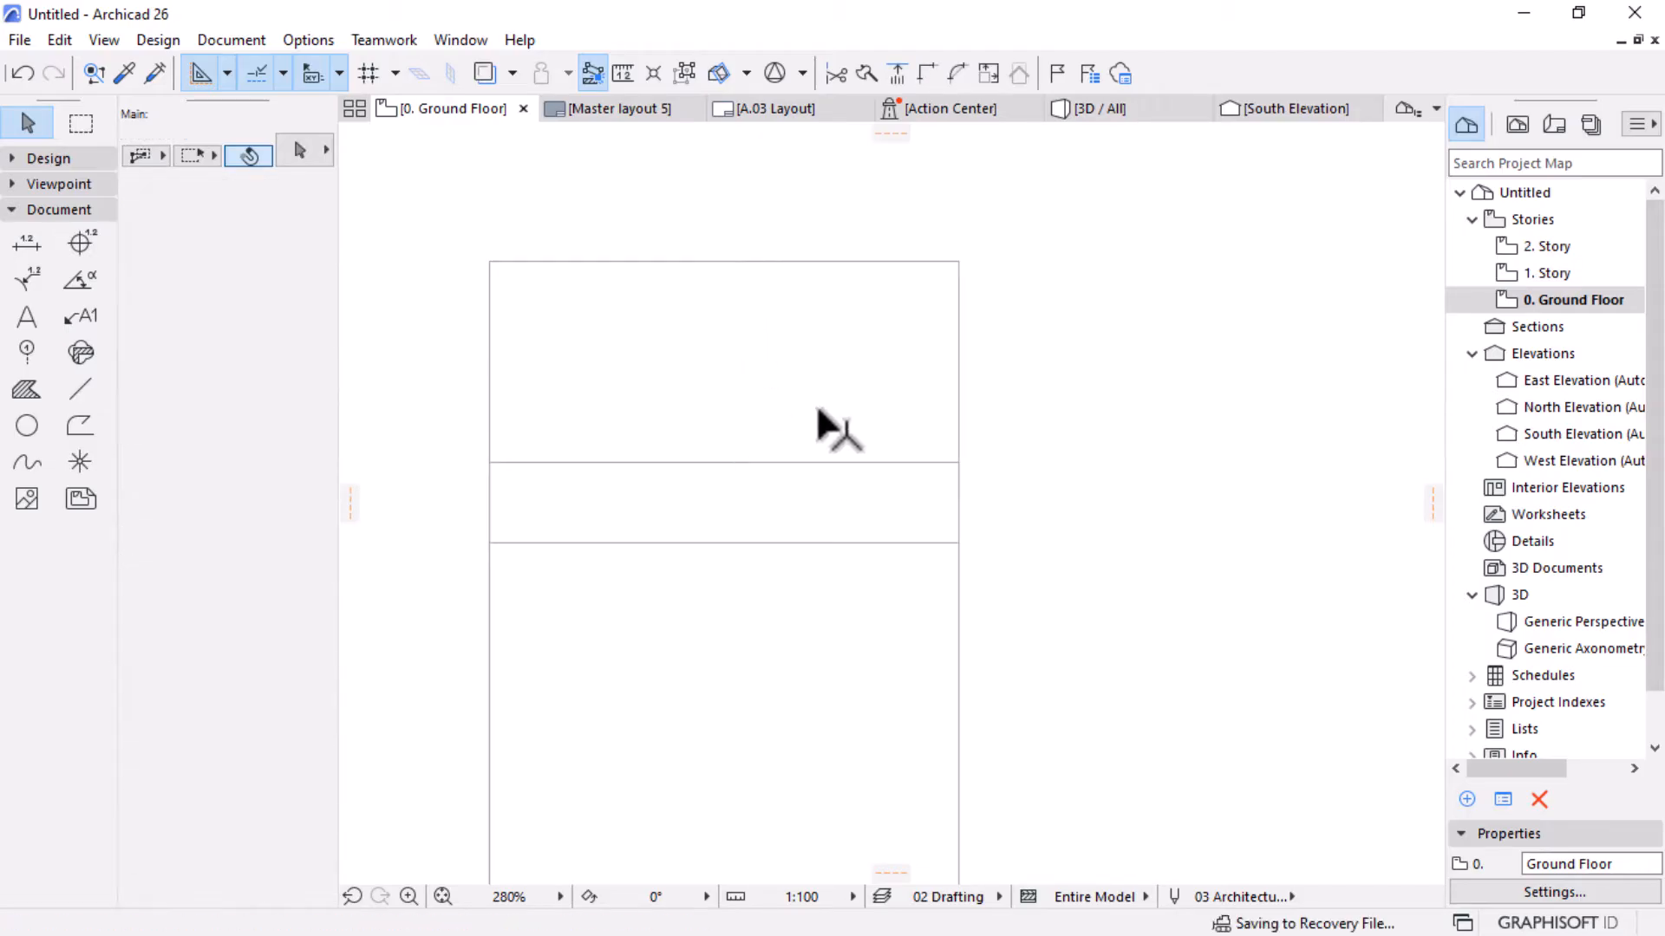
pyautogui.scroll(-3, 642, 388)
pyautogui.scroll(-5, 638, 385)
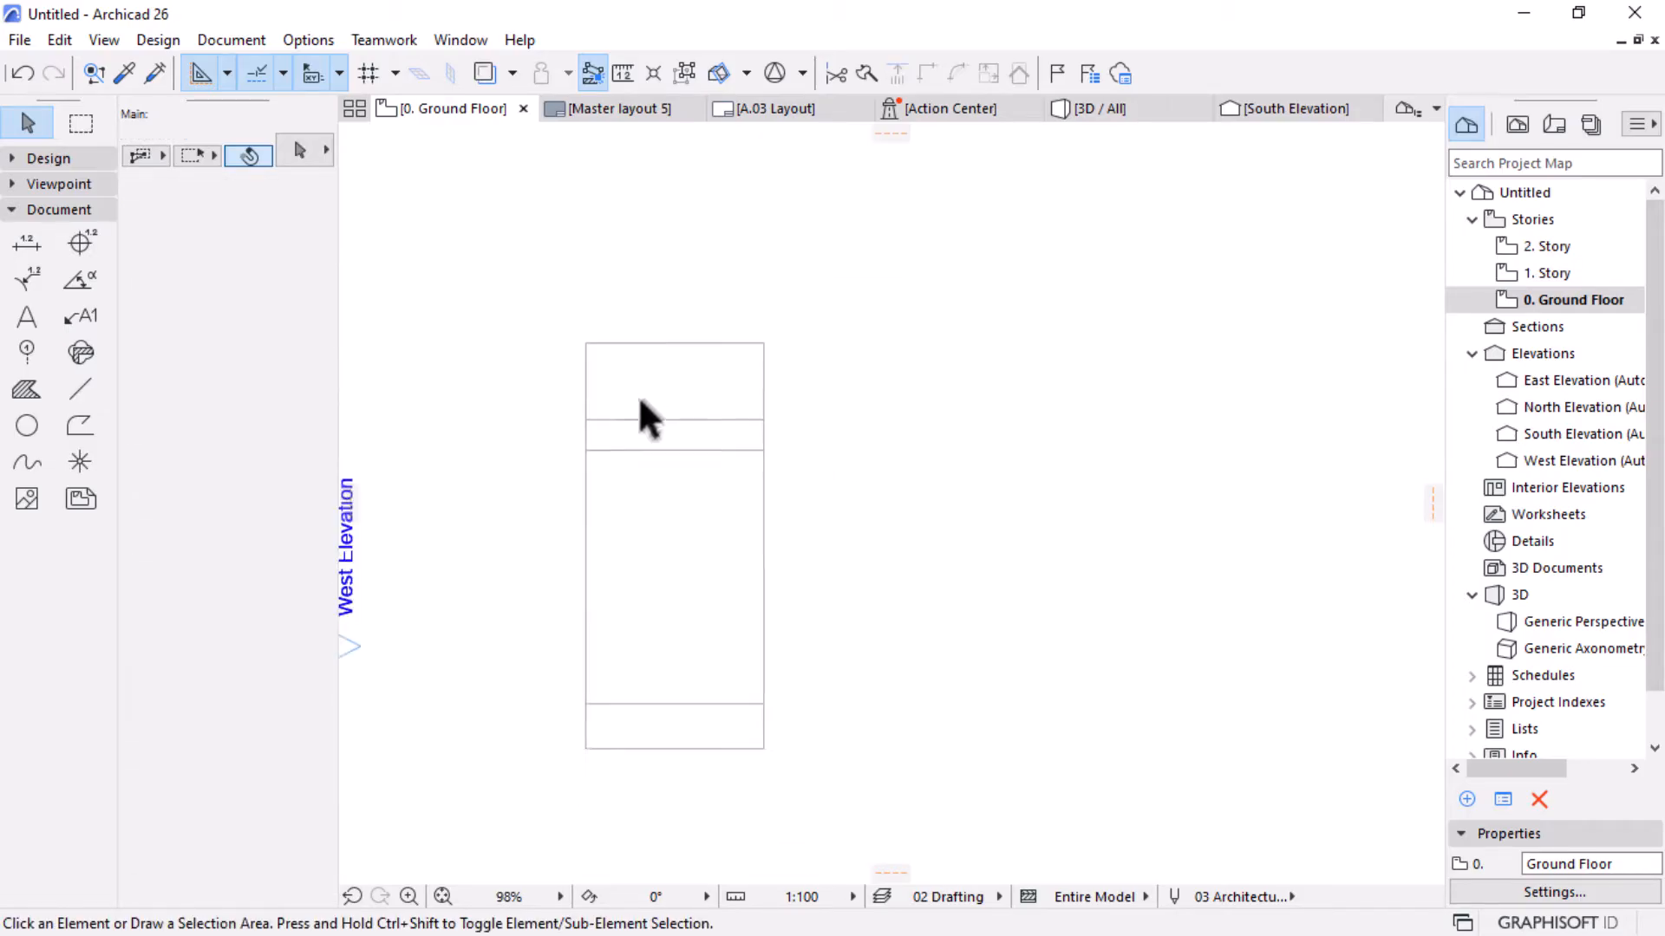
pyautogui.scroll(3, 773, 564)
pyautogui.scroll(1, 670, 657)
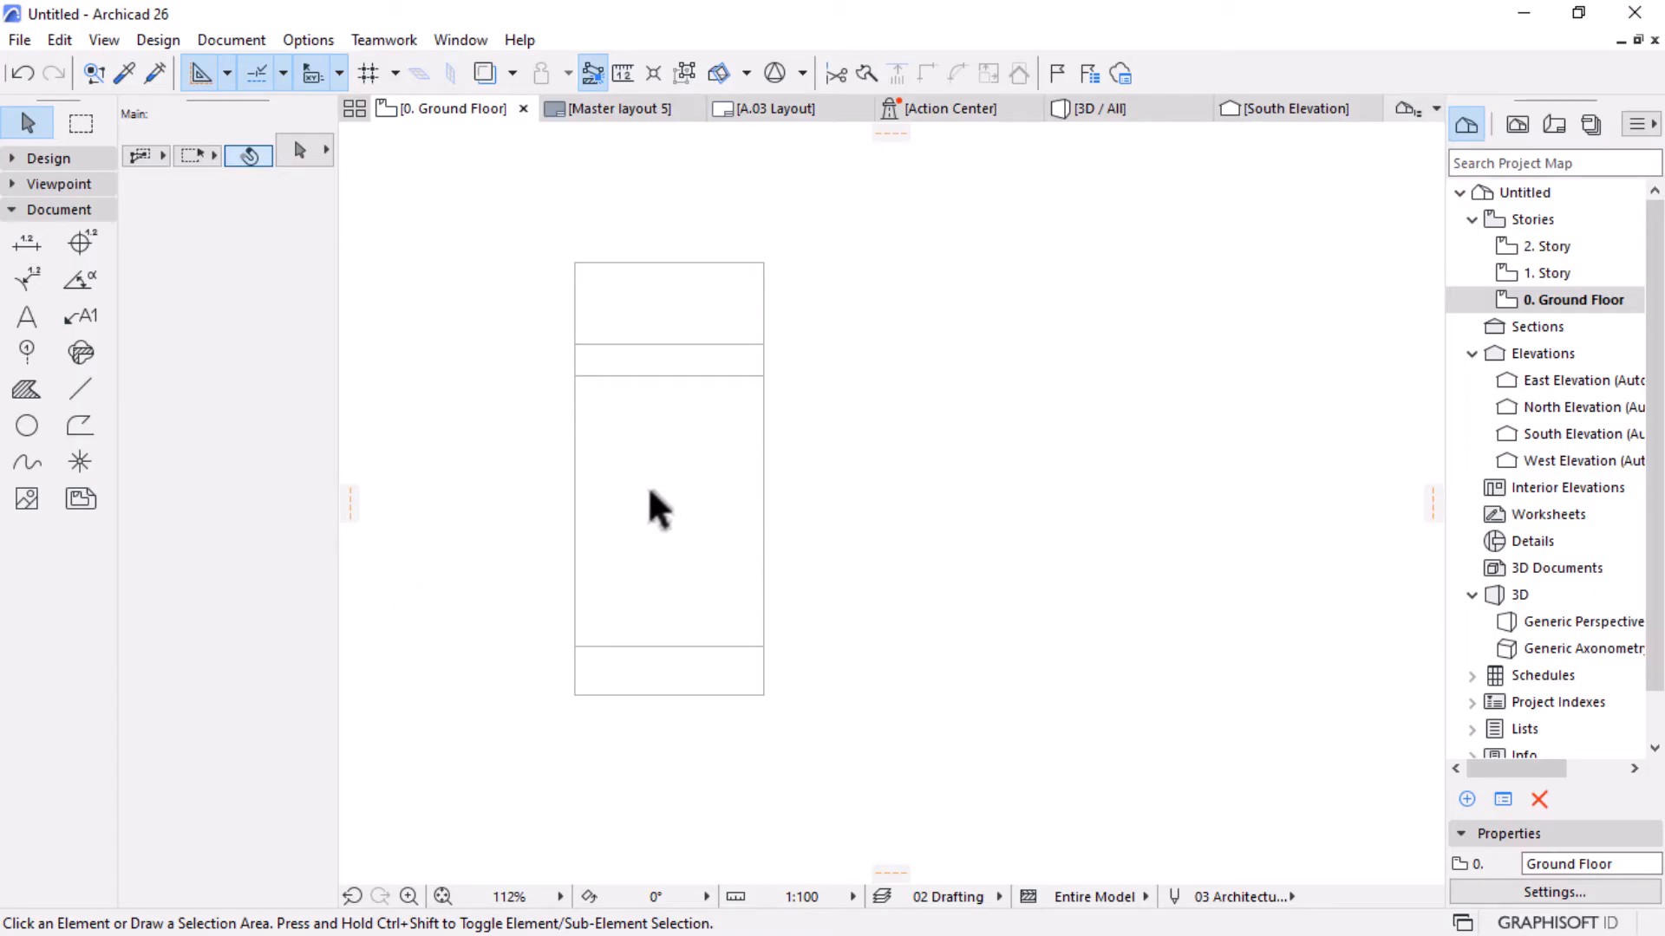
pyautogui.click(666, 345)
pyautogui.scroll(-3, 605, 485)
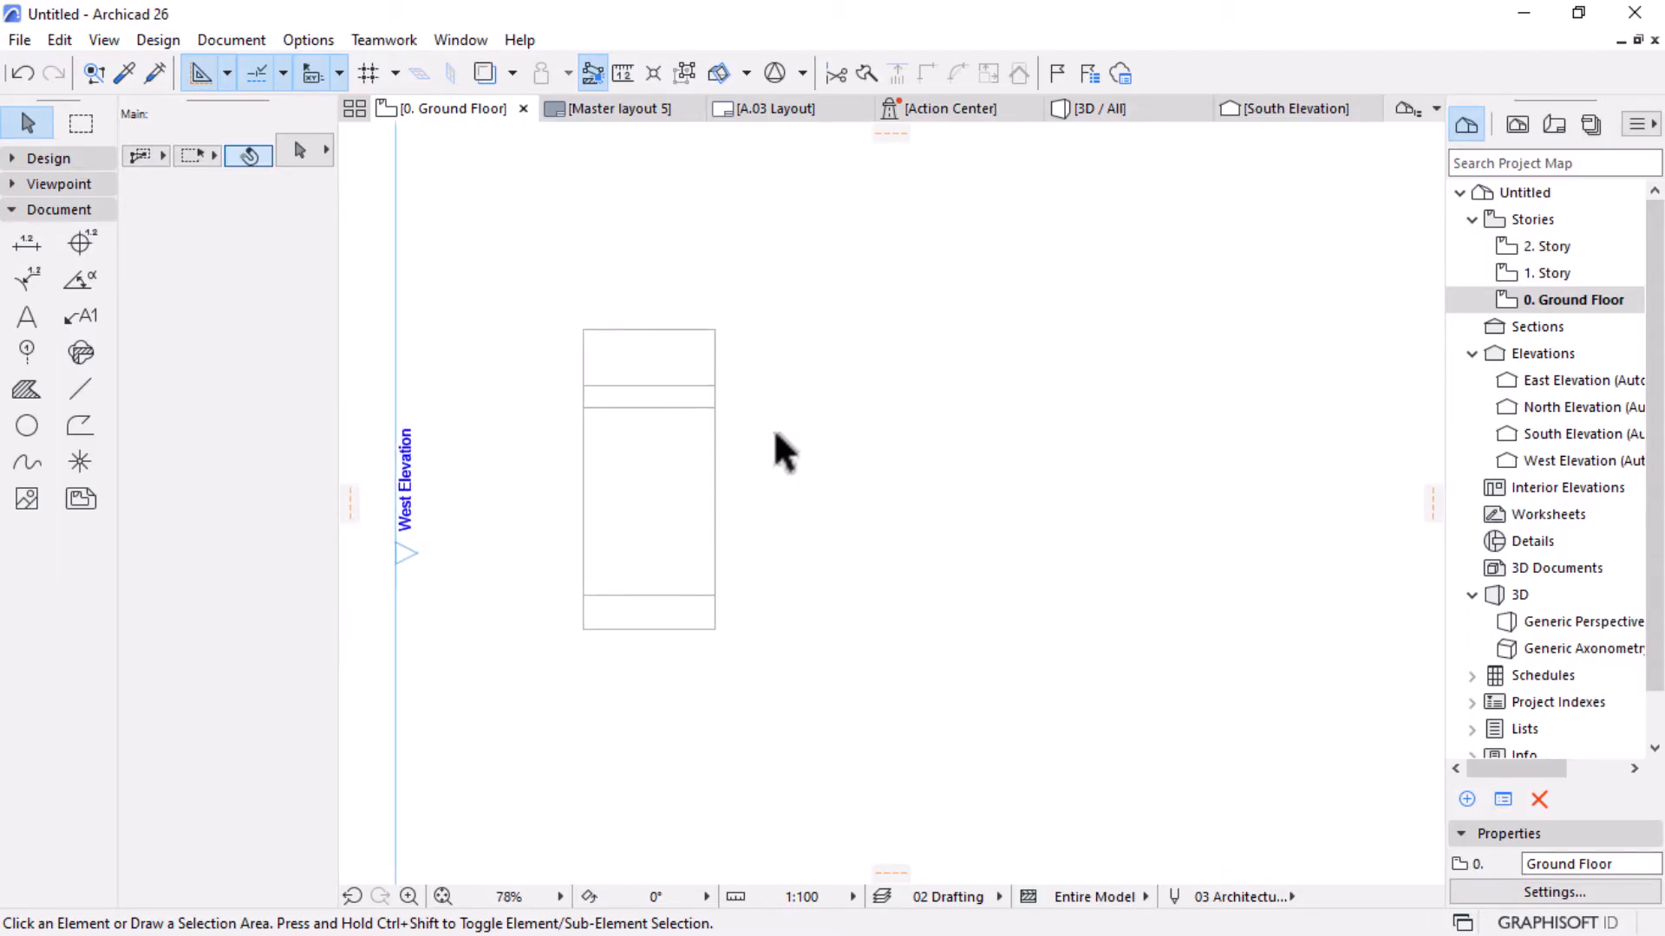
# Draw a rectangle polyline 3500 mm wide and about 7120 mm high from the existing plan rectangle's top-right corner.
pyautogui.scroll(1, 780, 446)
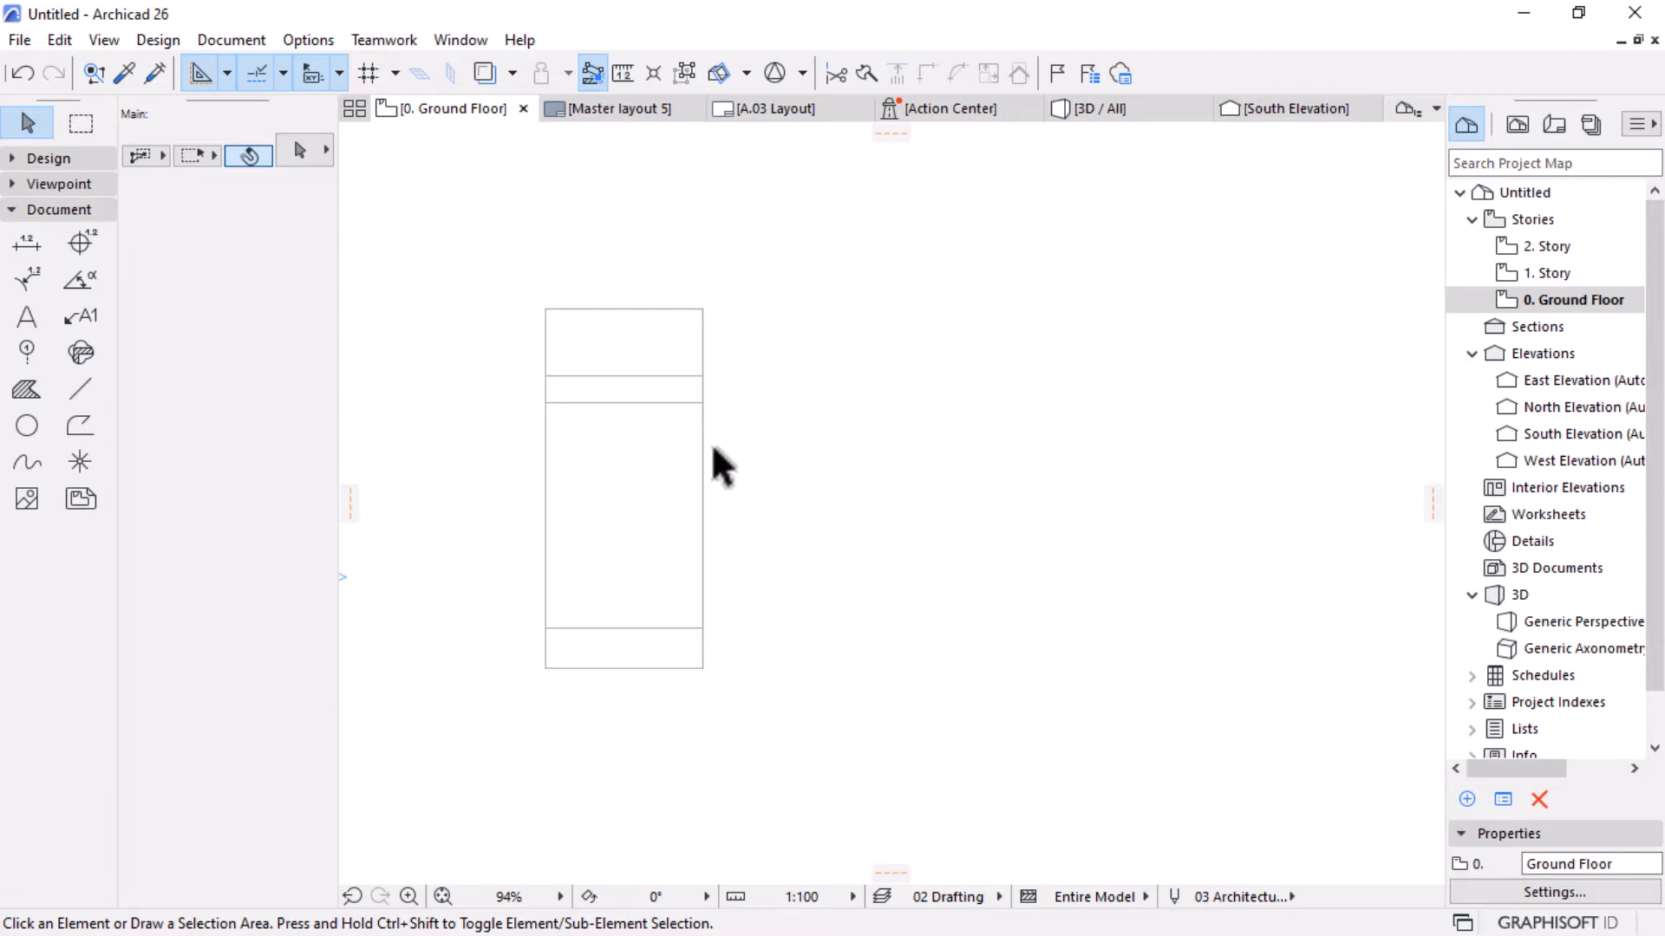
pyautogui.keyDown('alt'); pyautogui.click(694, 346); pyautogui.keyUp('alt')
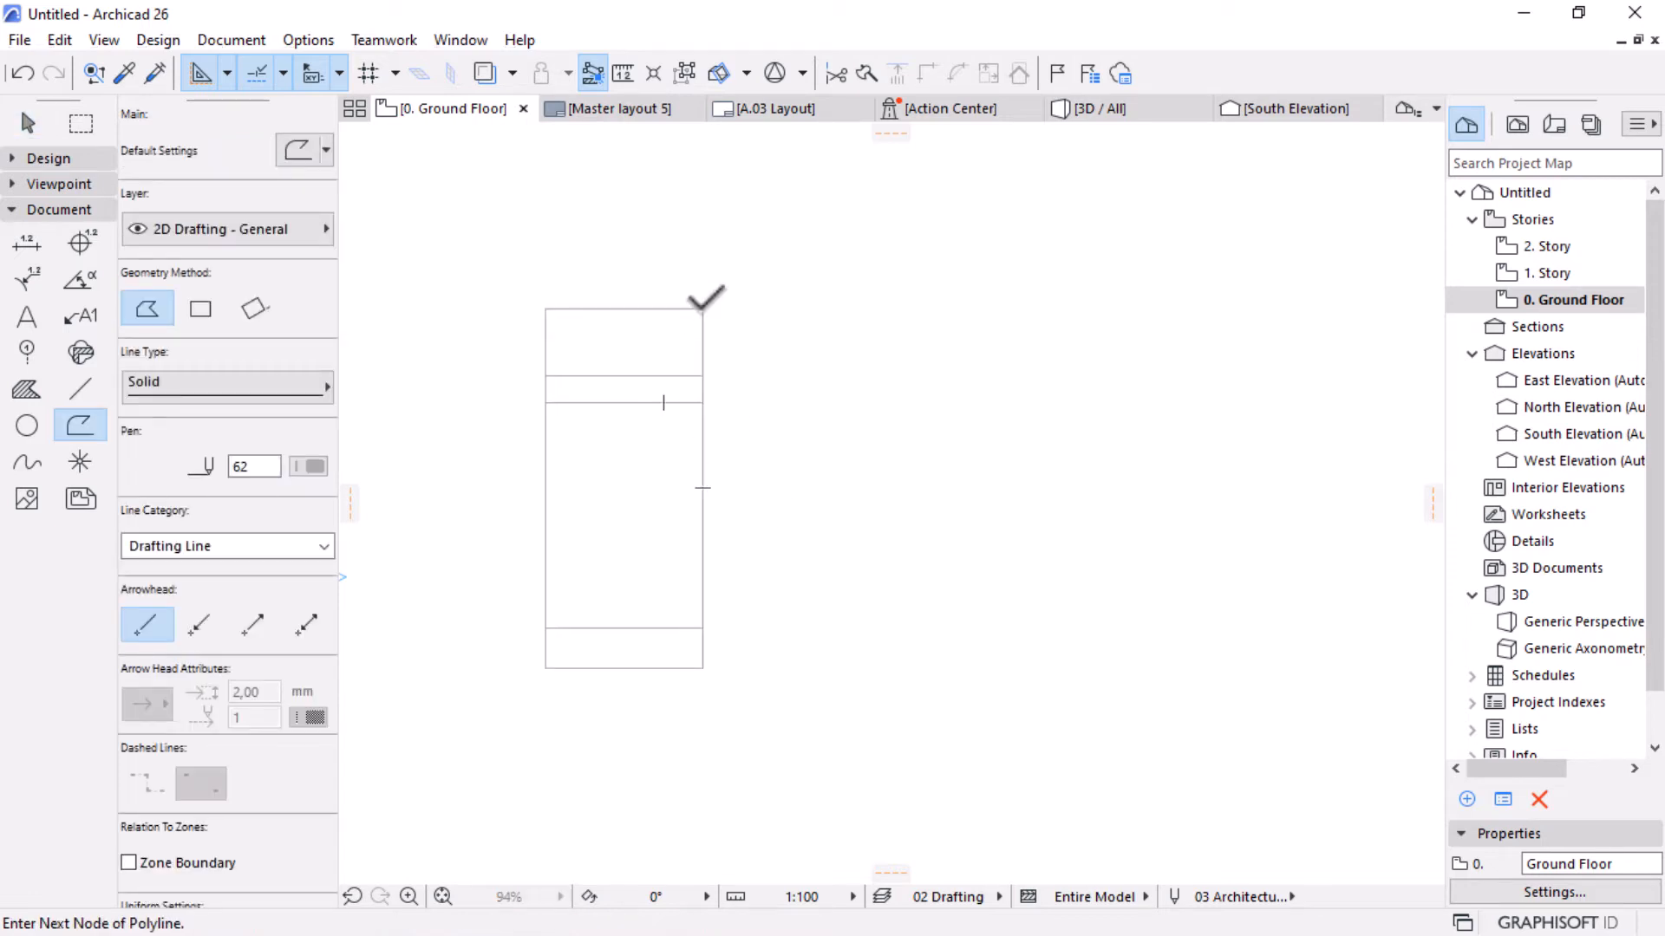
pyautogui.click(703, 308)
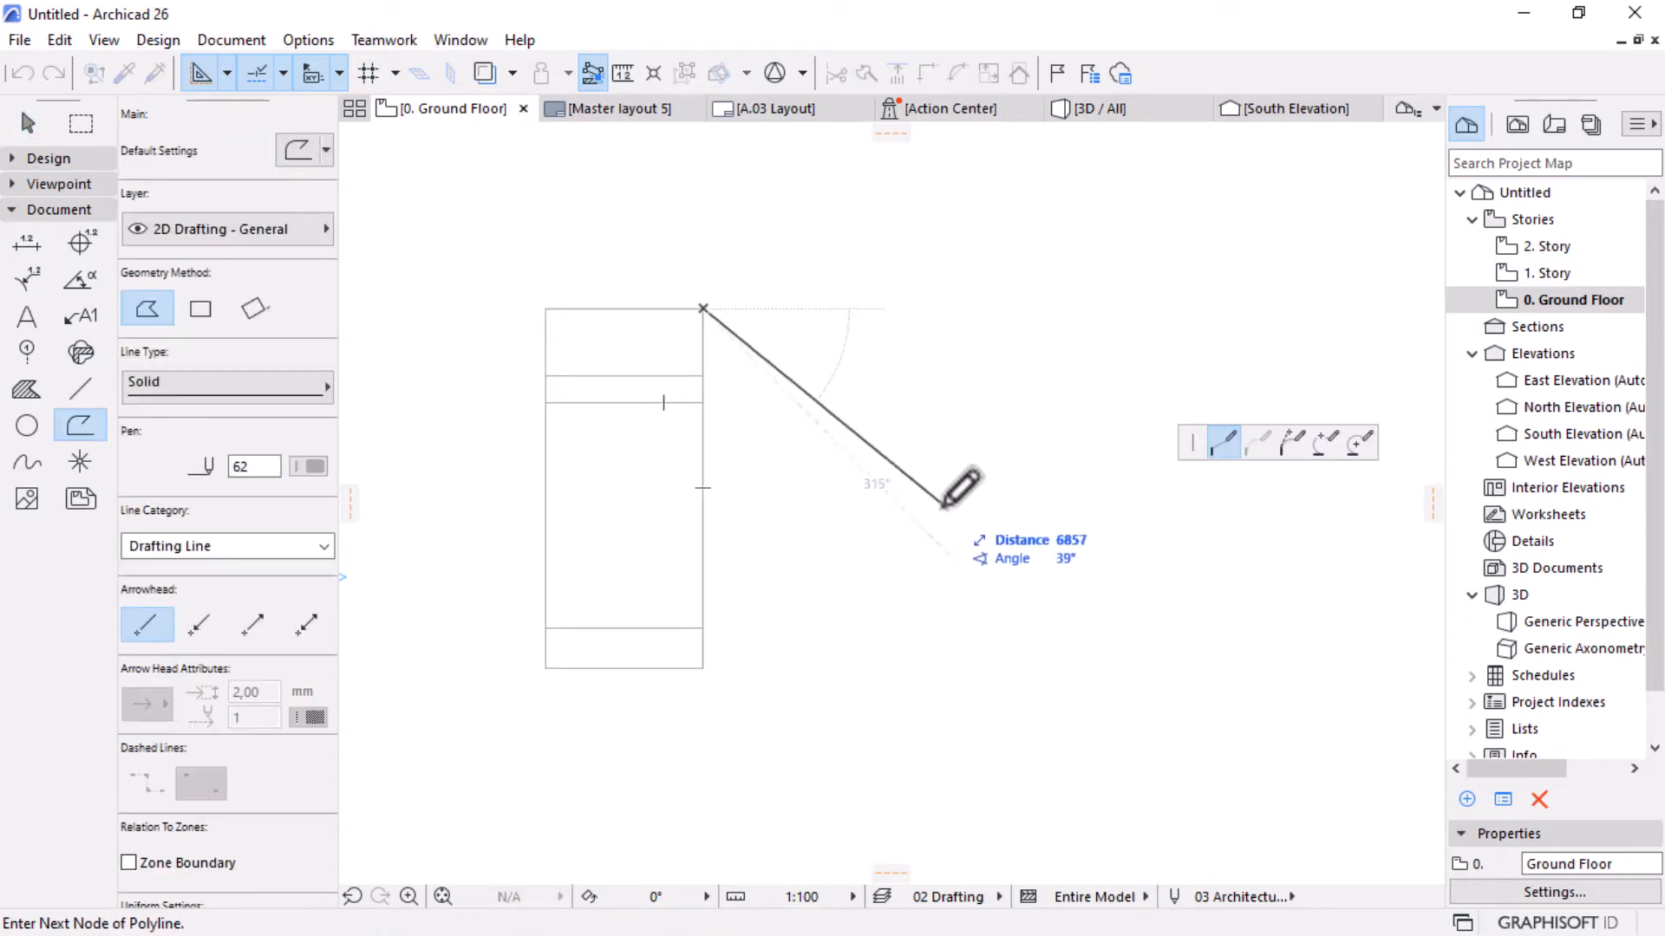
pyautogui.click(199, 309)
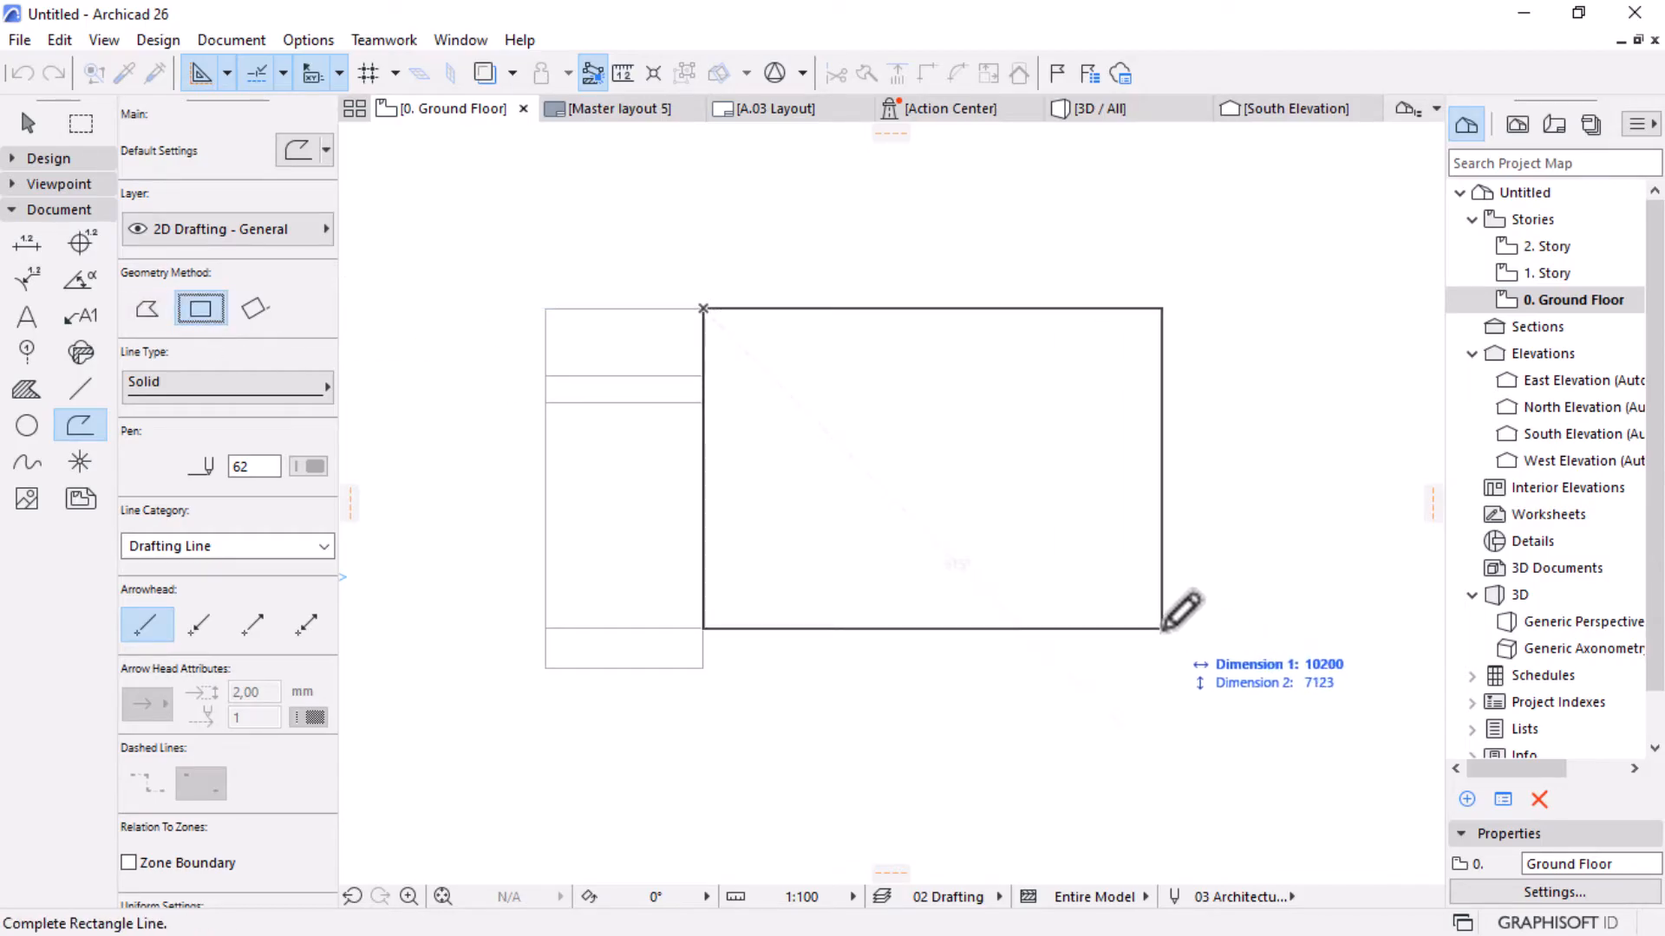
pyautogui.write('500')
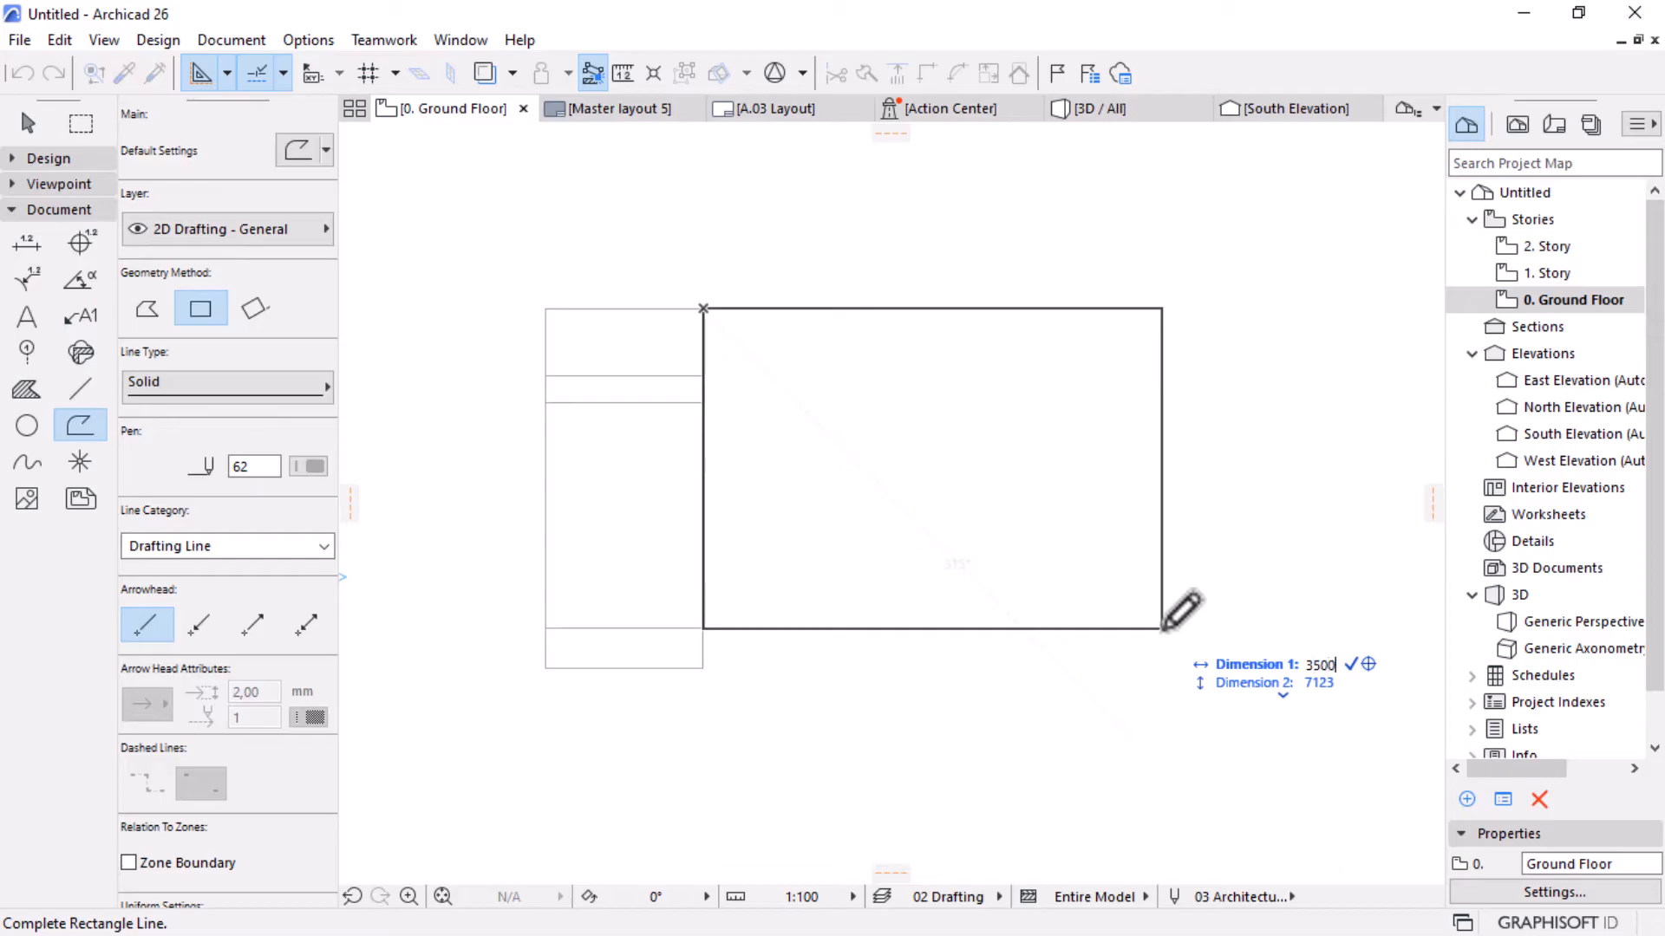
pyautogui.press('Tab')
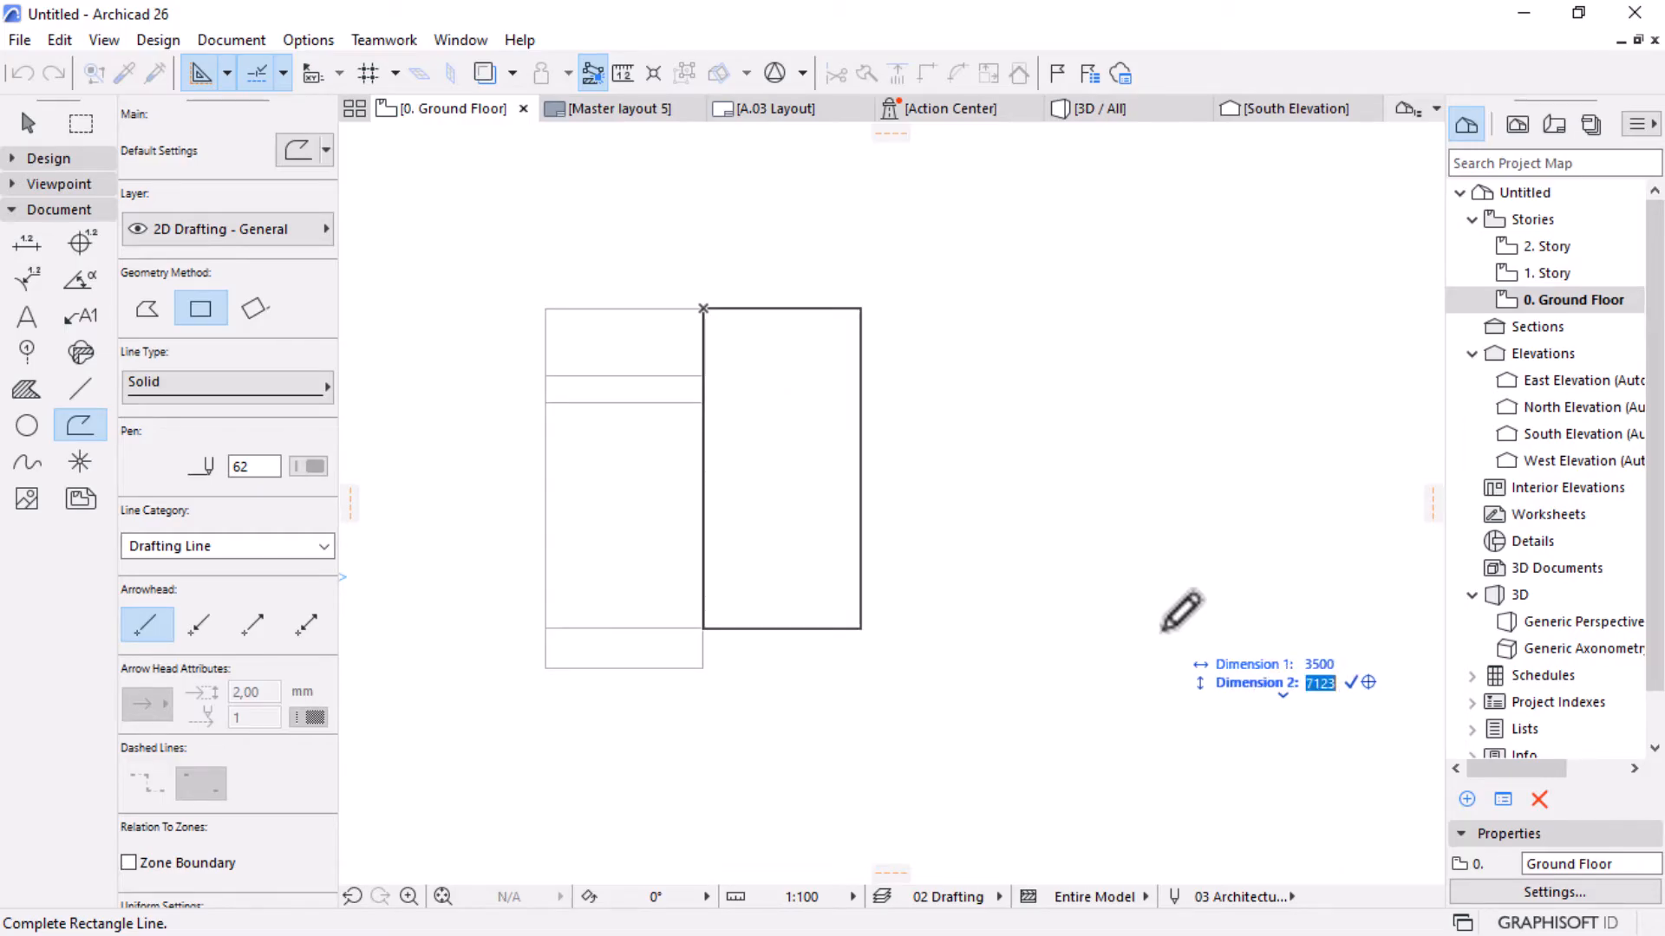
pyautogui.press('Return')
# Offset the new 3500 mm wide rectangle's bottom edge to align with the adjoining plan's lower horizontal dividing line.
pyautogui.scroll(4, 741, 620)
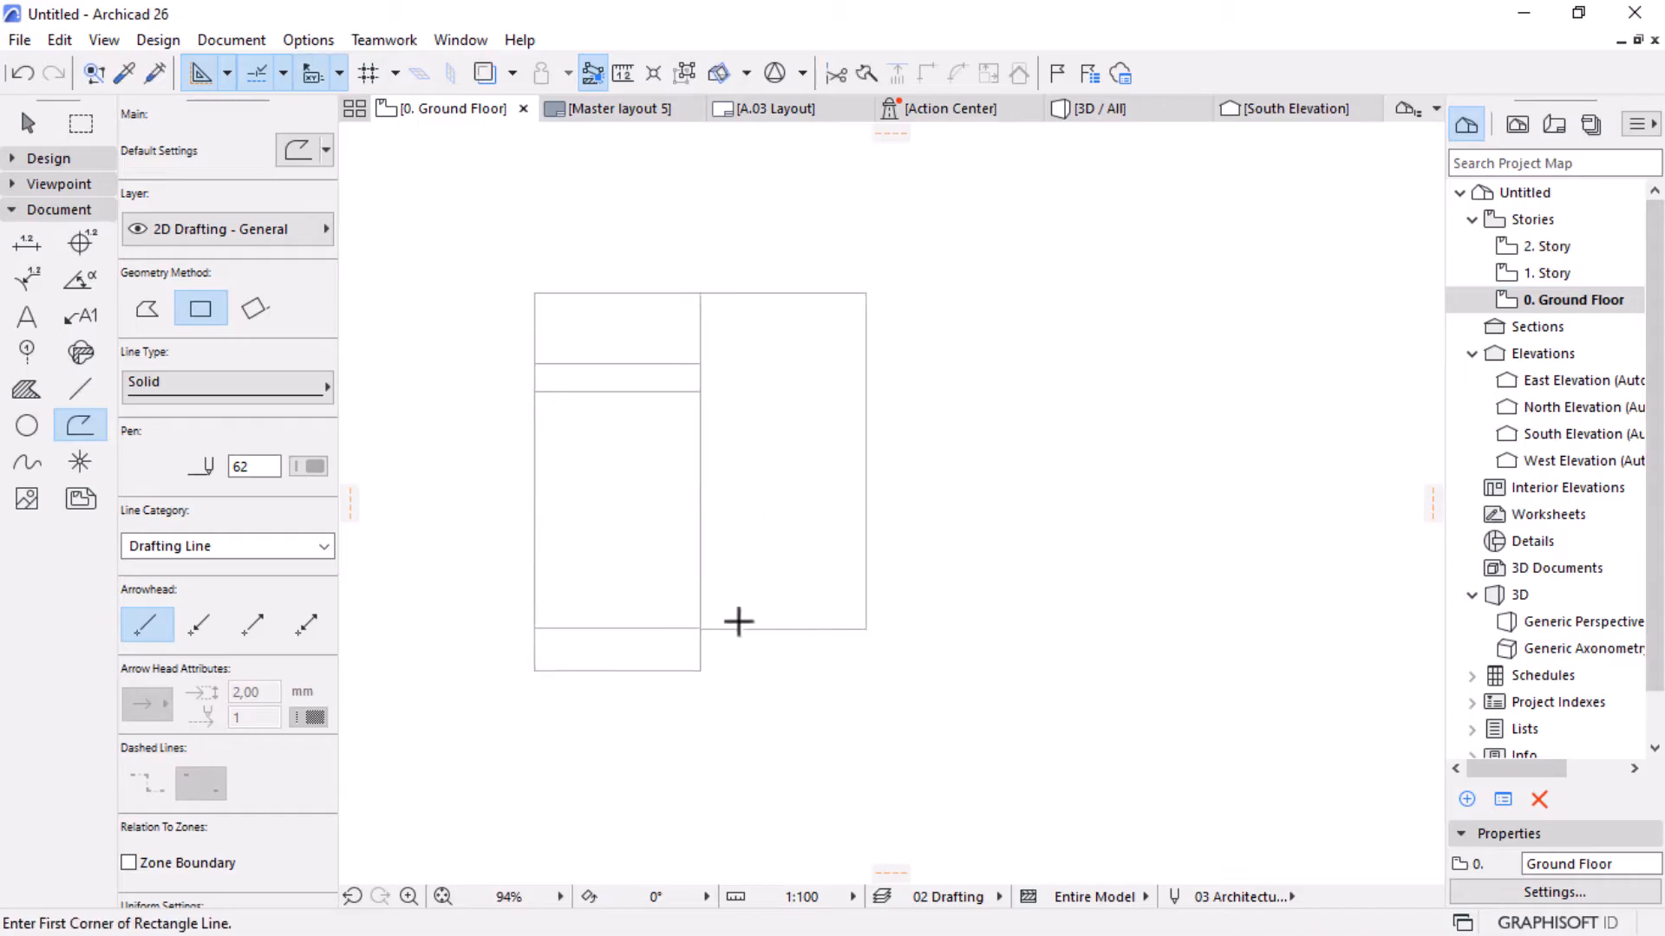
pyautogui.scroll(4, 676, 620)
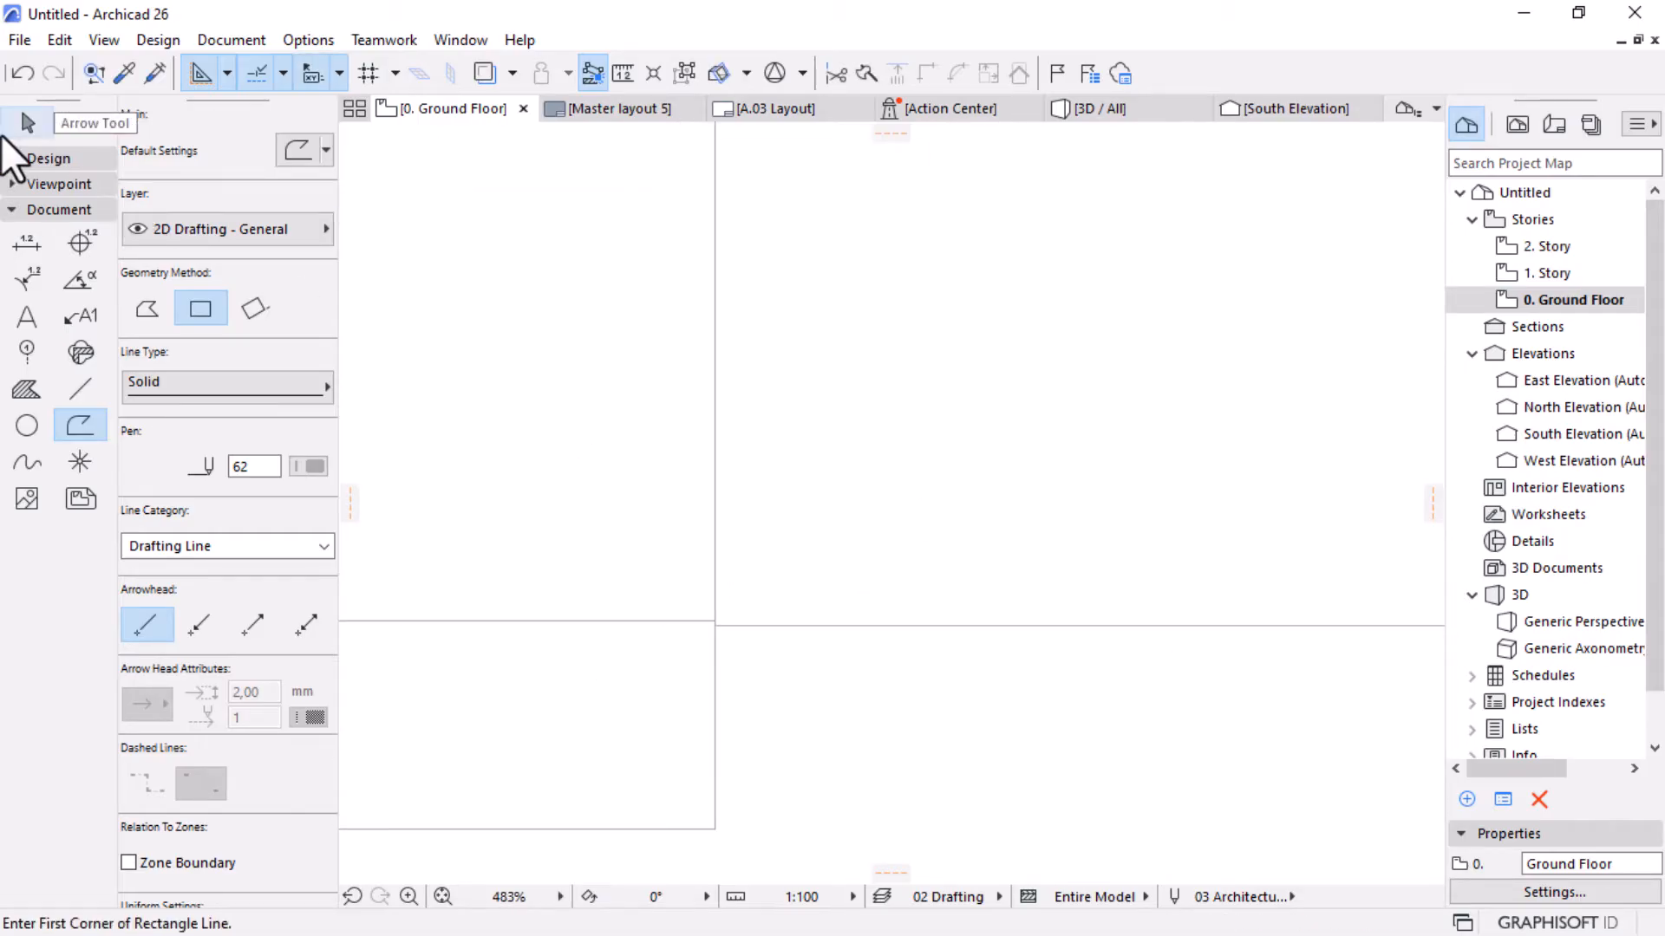
pyautogui.click(28, 122)
pyautogui.click(785, 626)
pyautogui.click(788, 625)
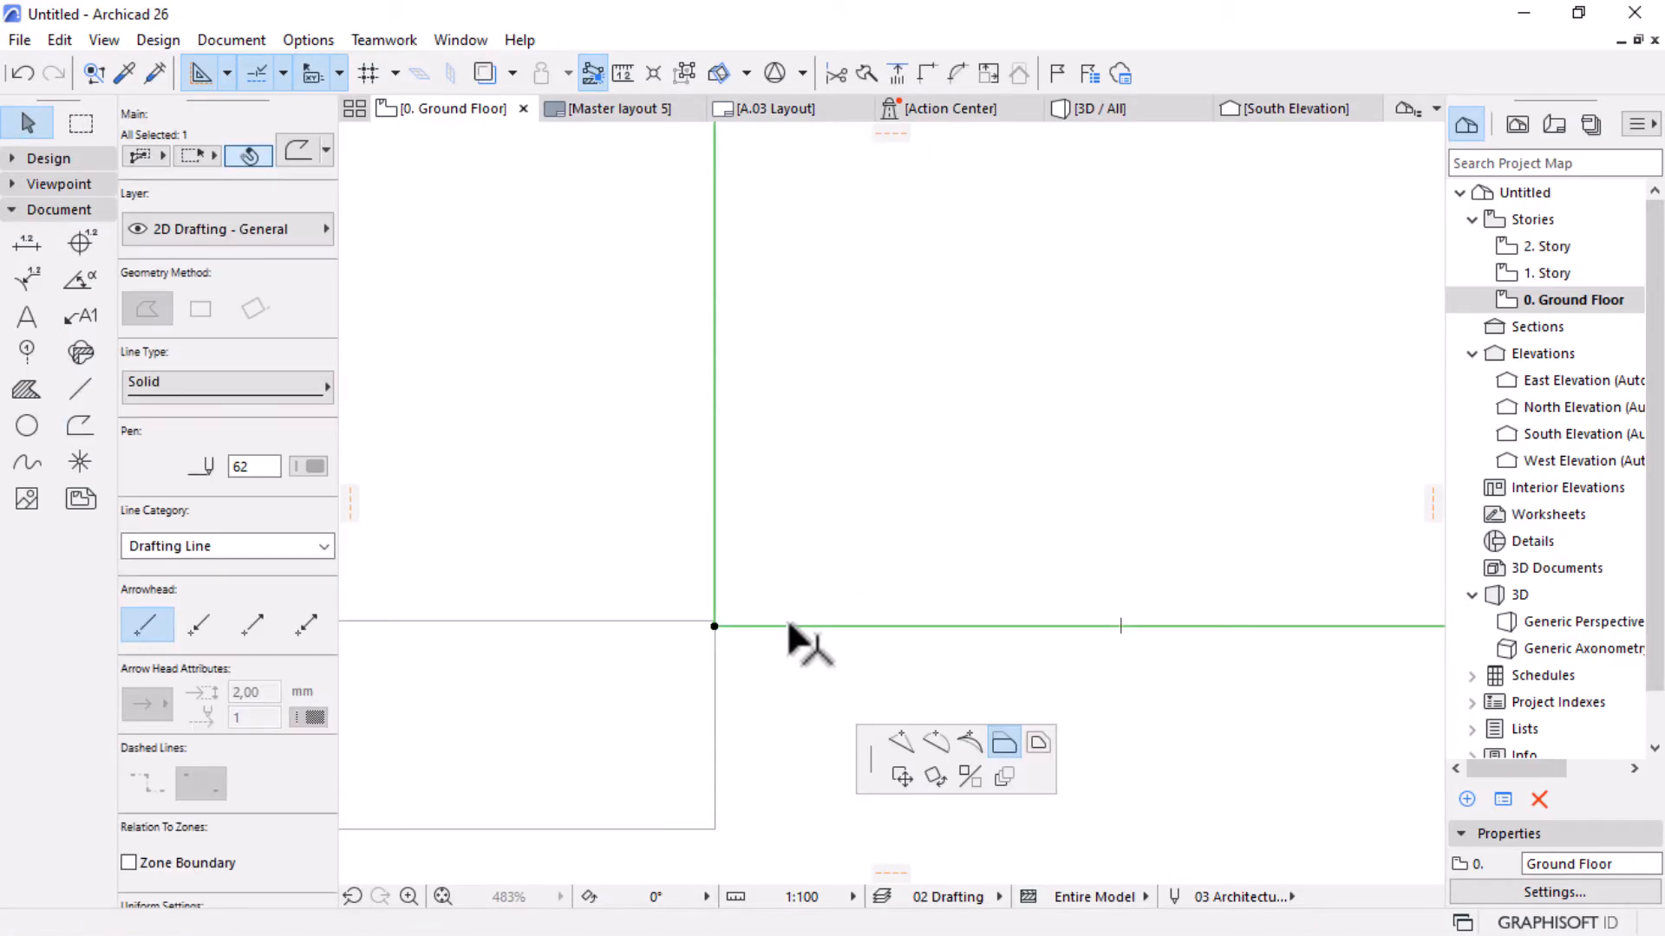
pyautogui.click(1006, 743)
pyautogui.scroll(6, 709, 624)
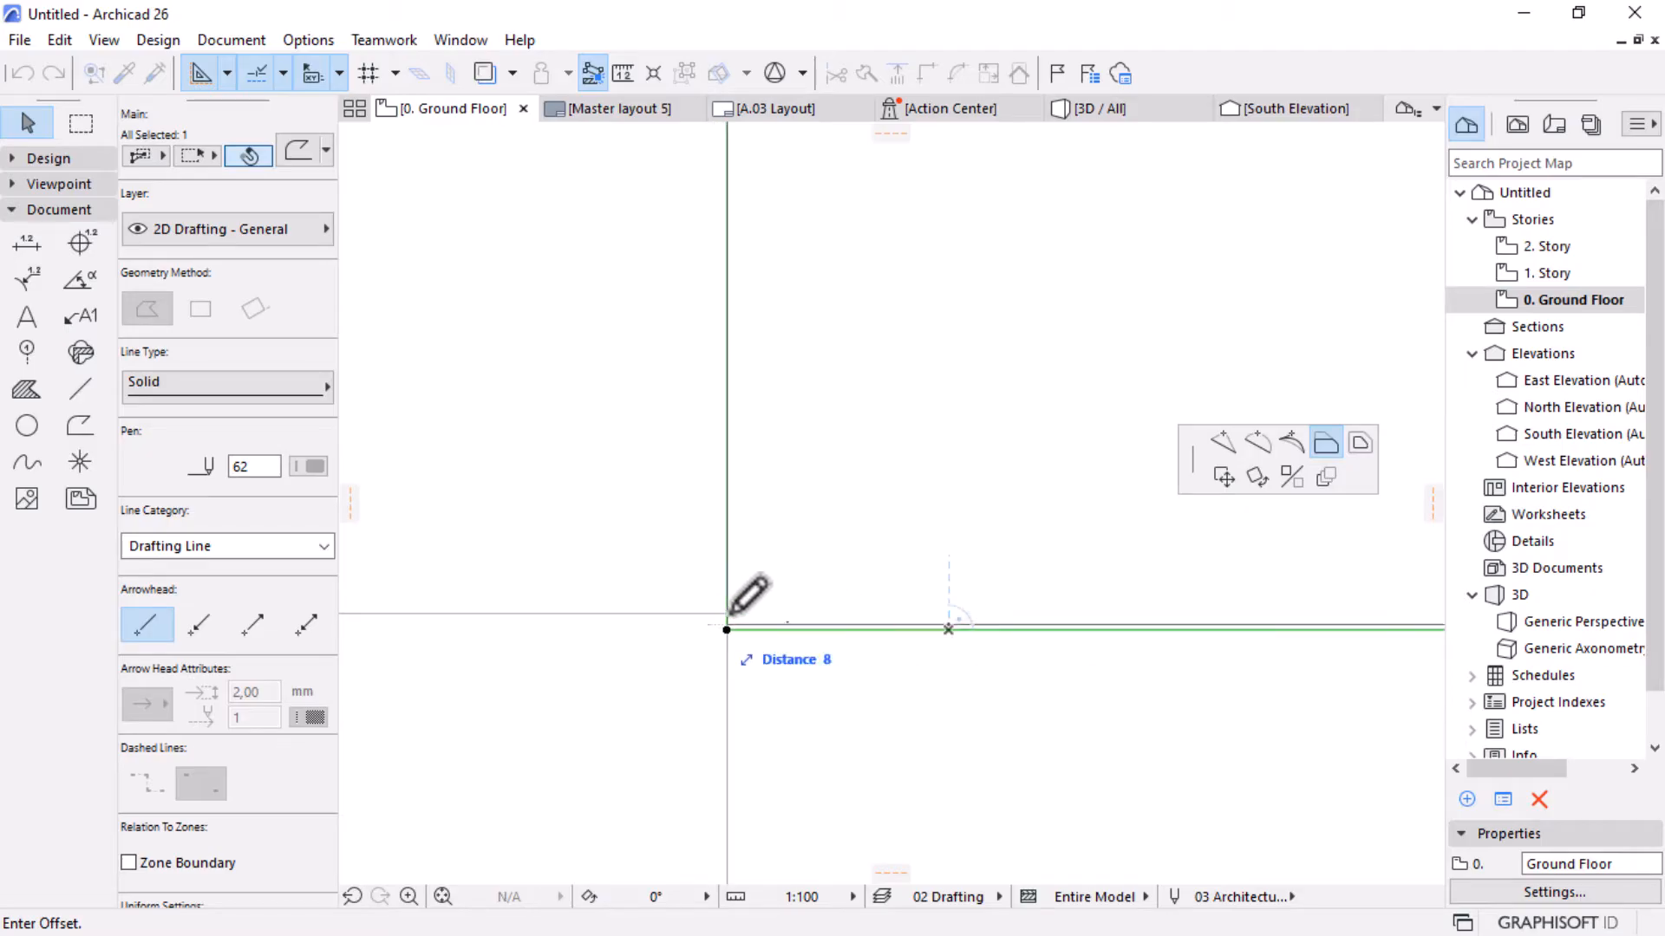
pyautogui.click(727, 629)
pyautogui.scroll(-15, 776, 695)
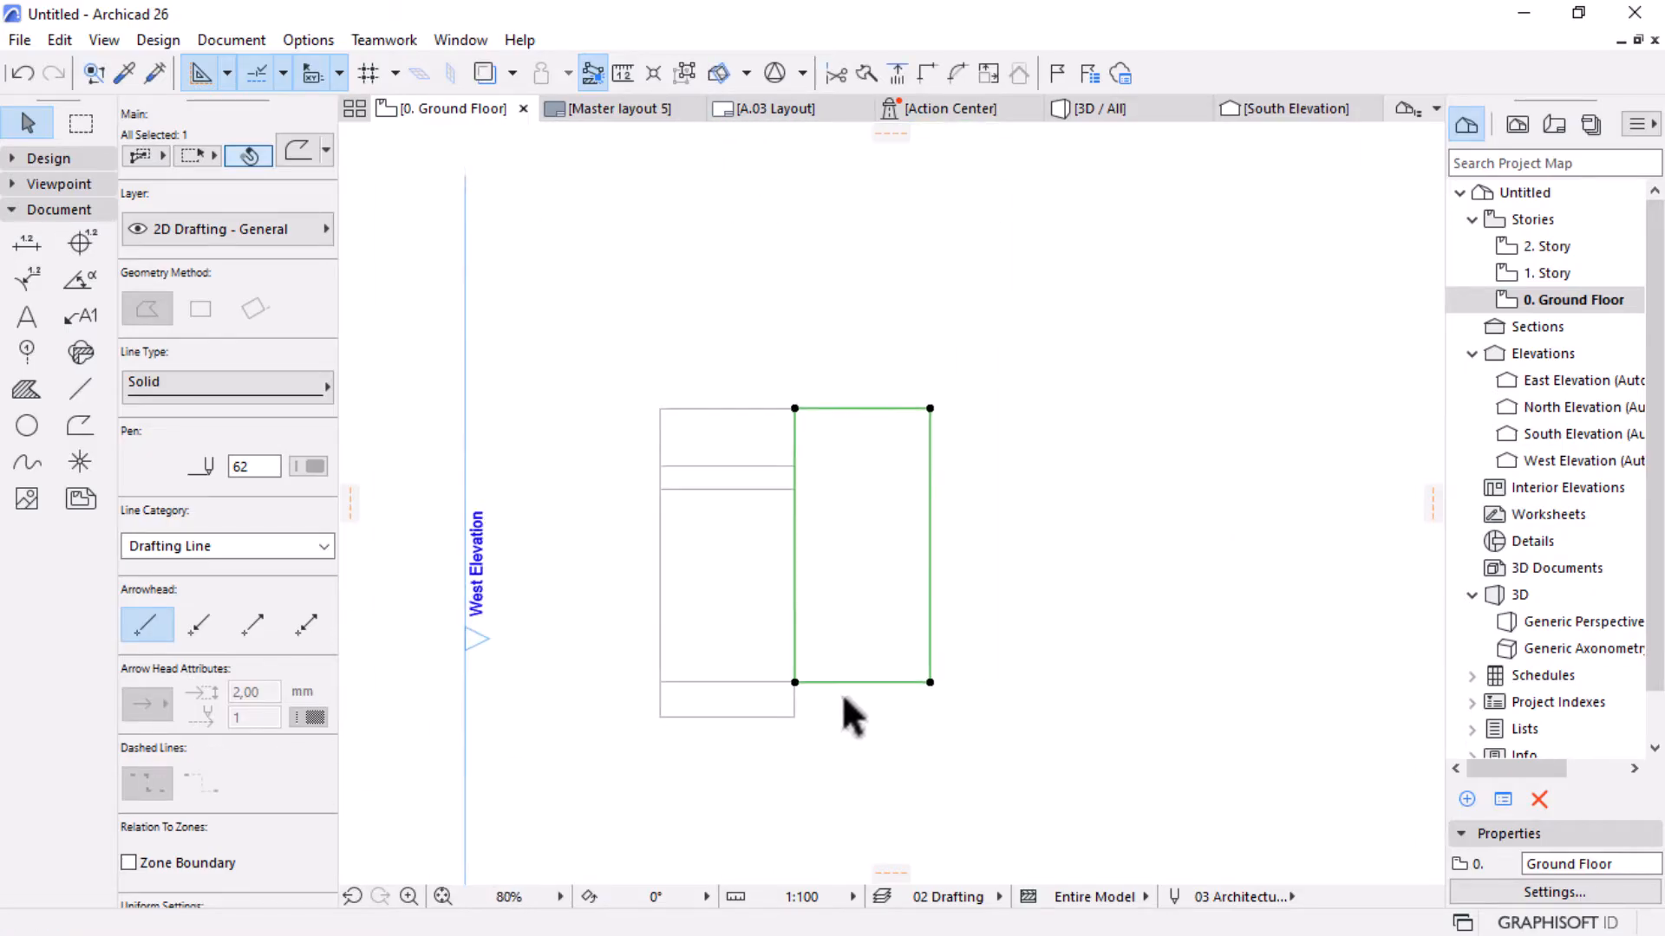
pyautogui.click(1120, 685)
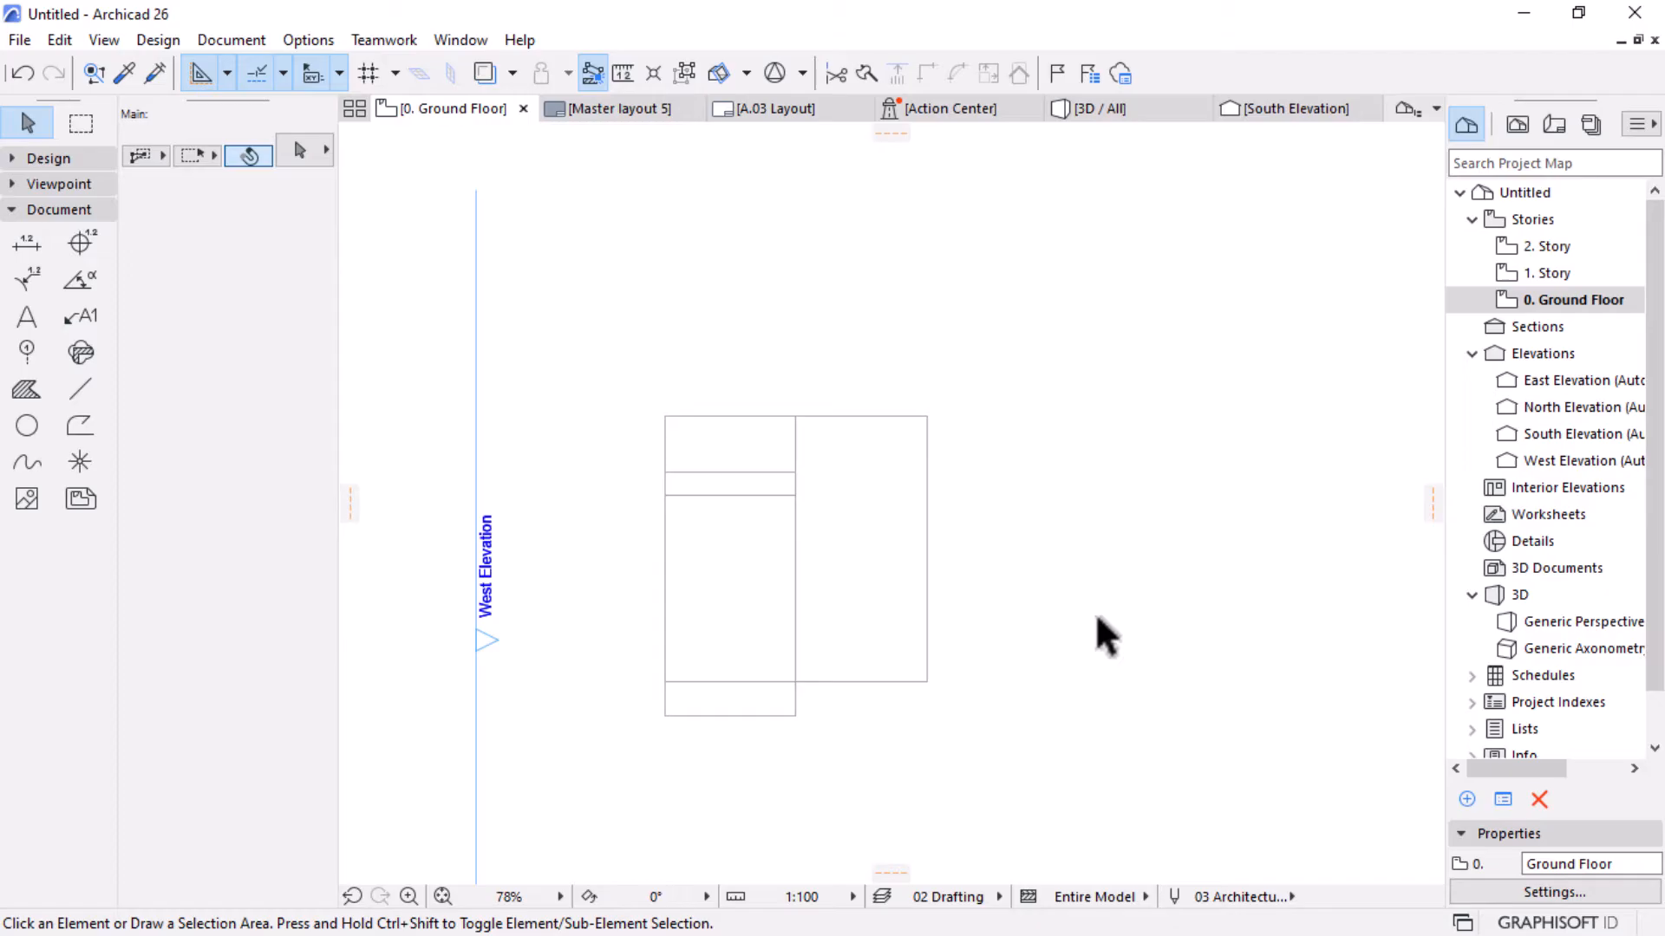
# Draw a 3750 by 7000 mm rectangle polyline from the top-right corner of the 3500 mm wide rectangle.
pyautogui.click(927, 473)
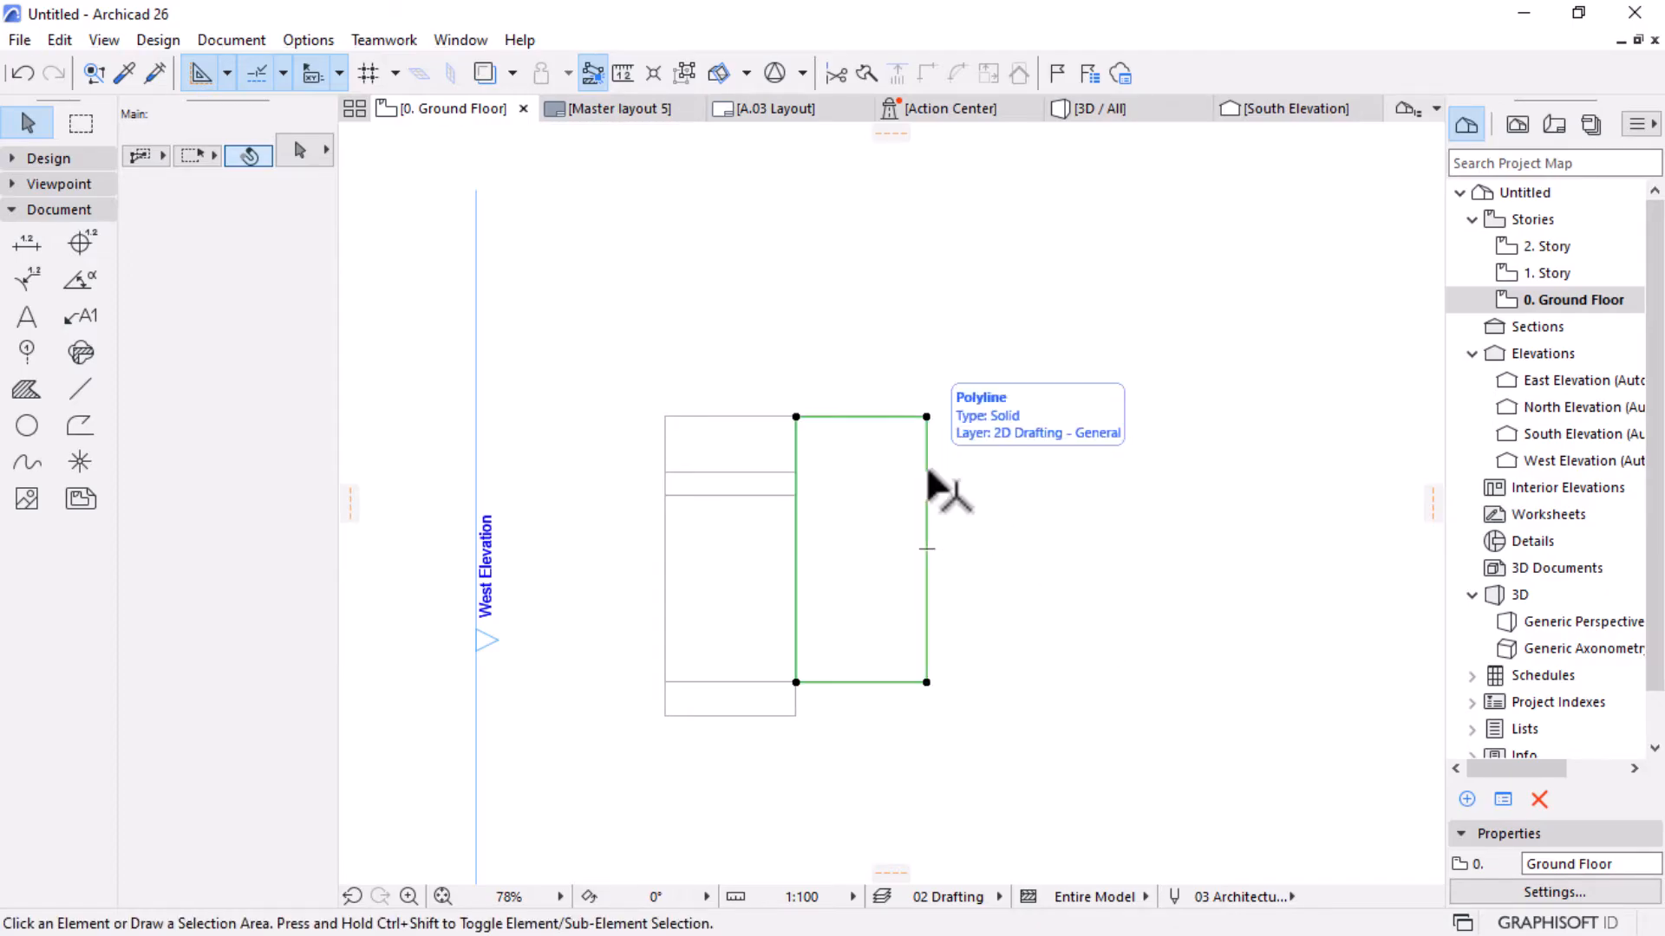
pyautogui.click(961, 442)
pyautogui.press('w')
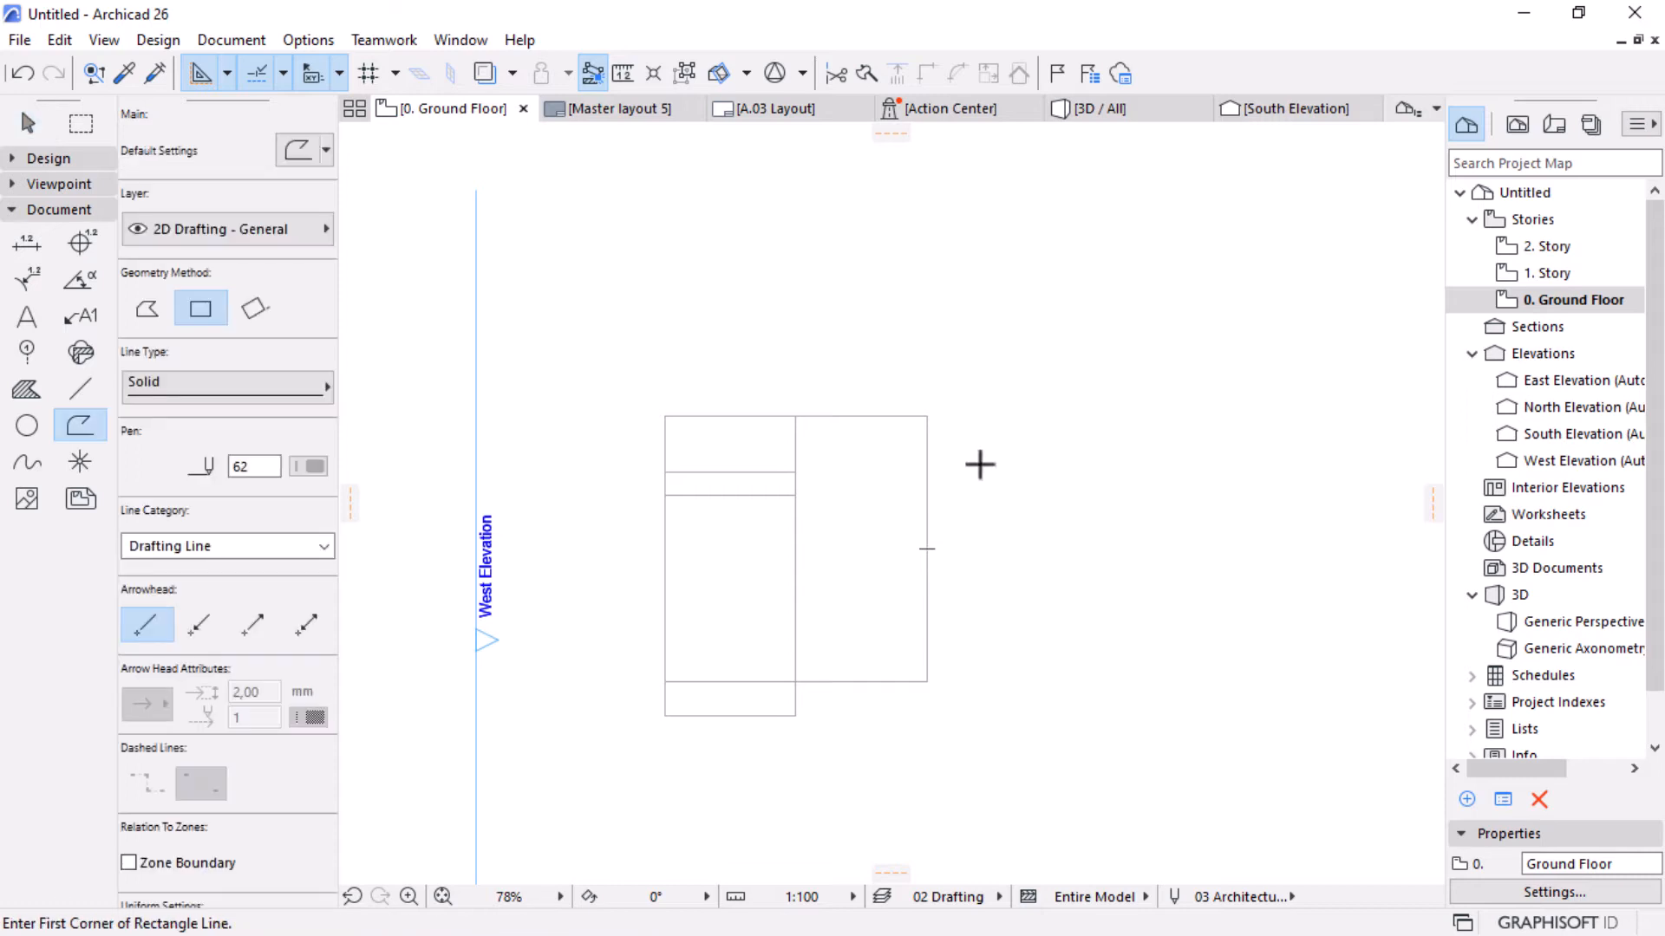
pyautogui.scroll(2, 977, 466)
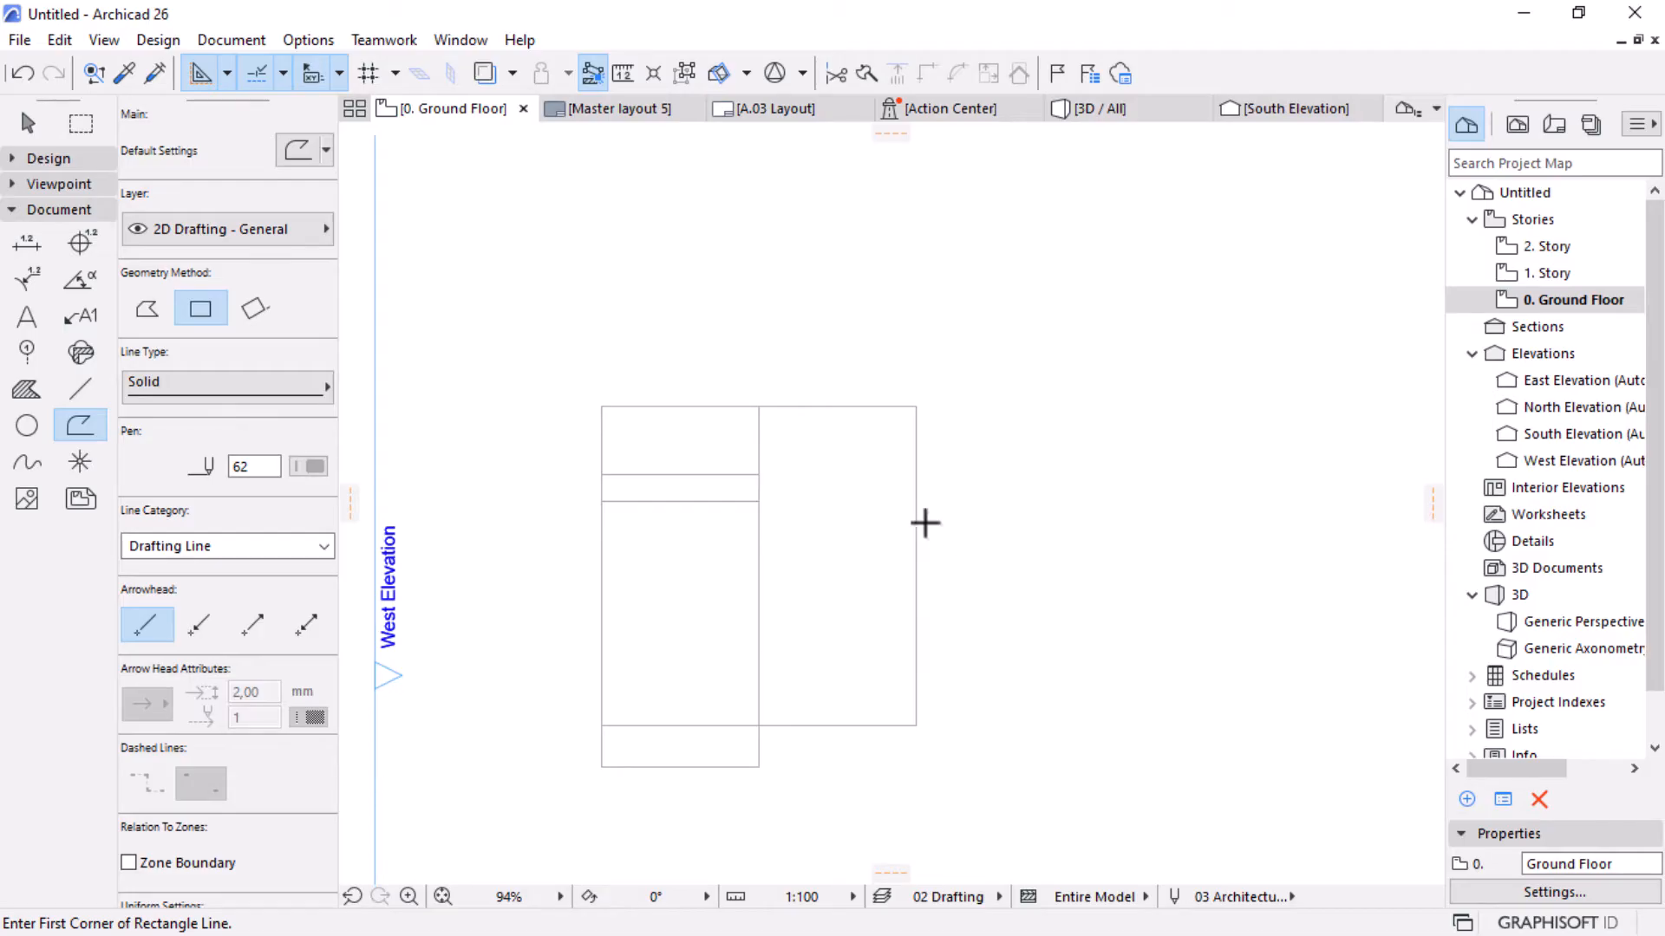
pyautogui.scroll(-3, 1044, 628)
pyautogui.scroll(5, 1052, 632)
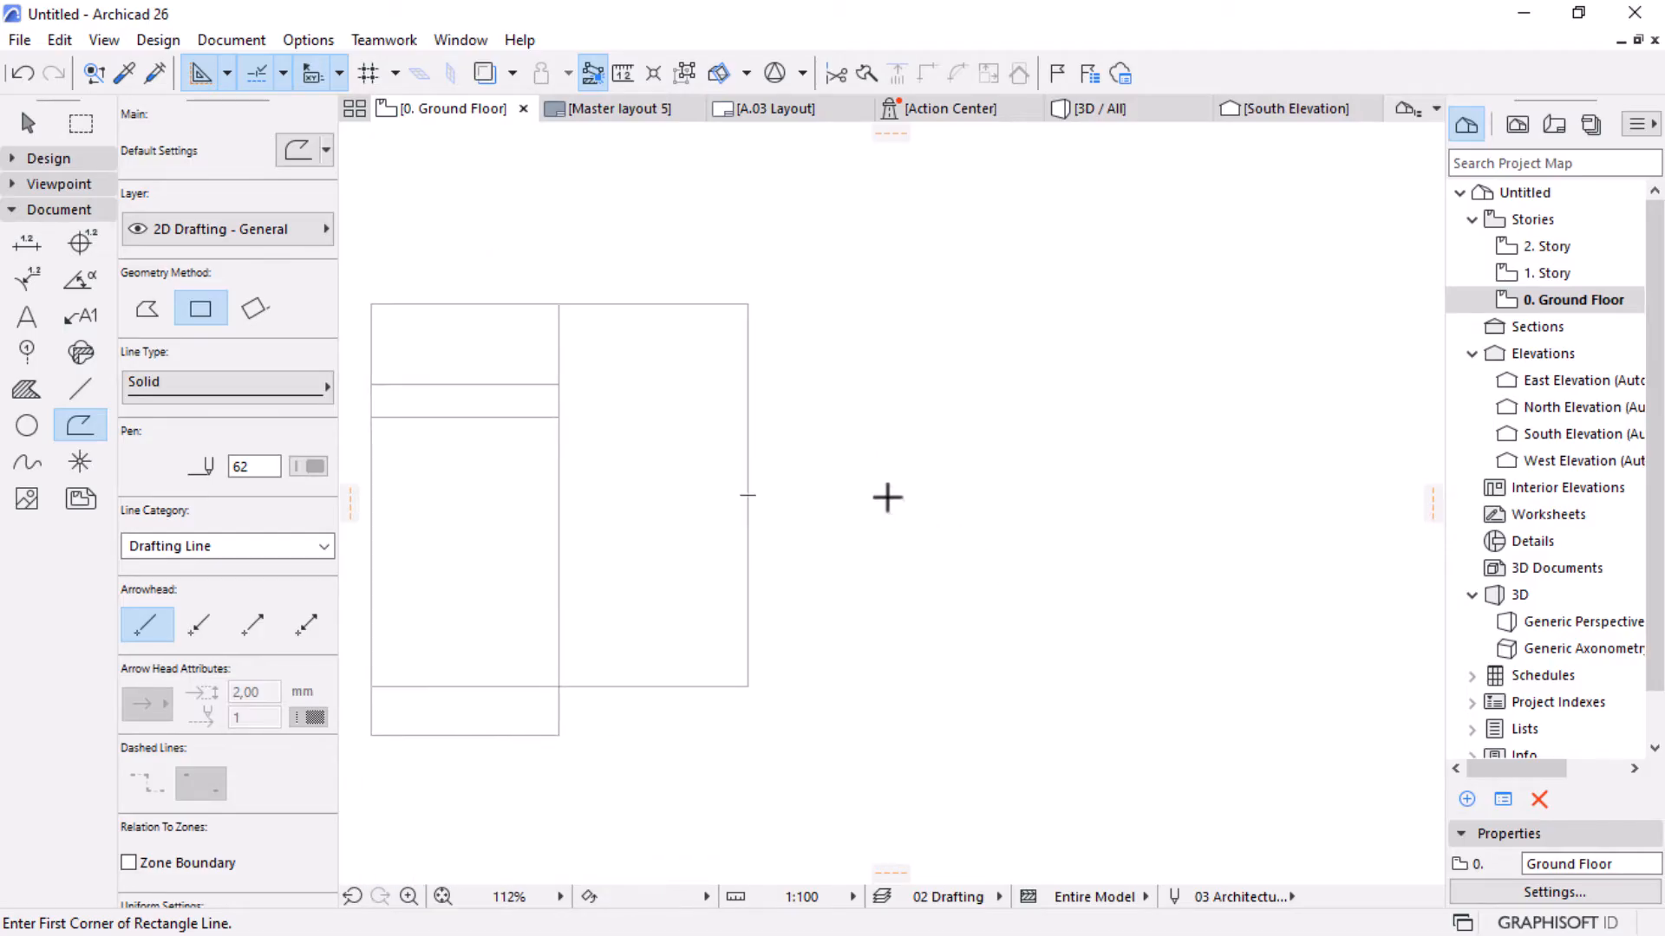
pyautogui.click(749, 303)
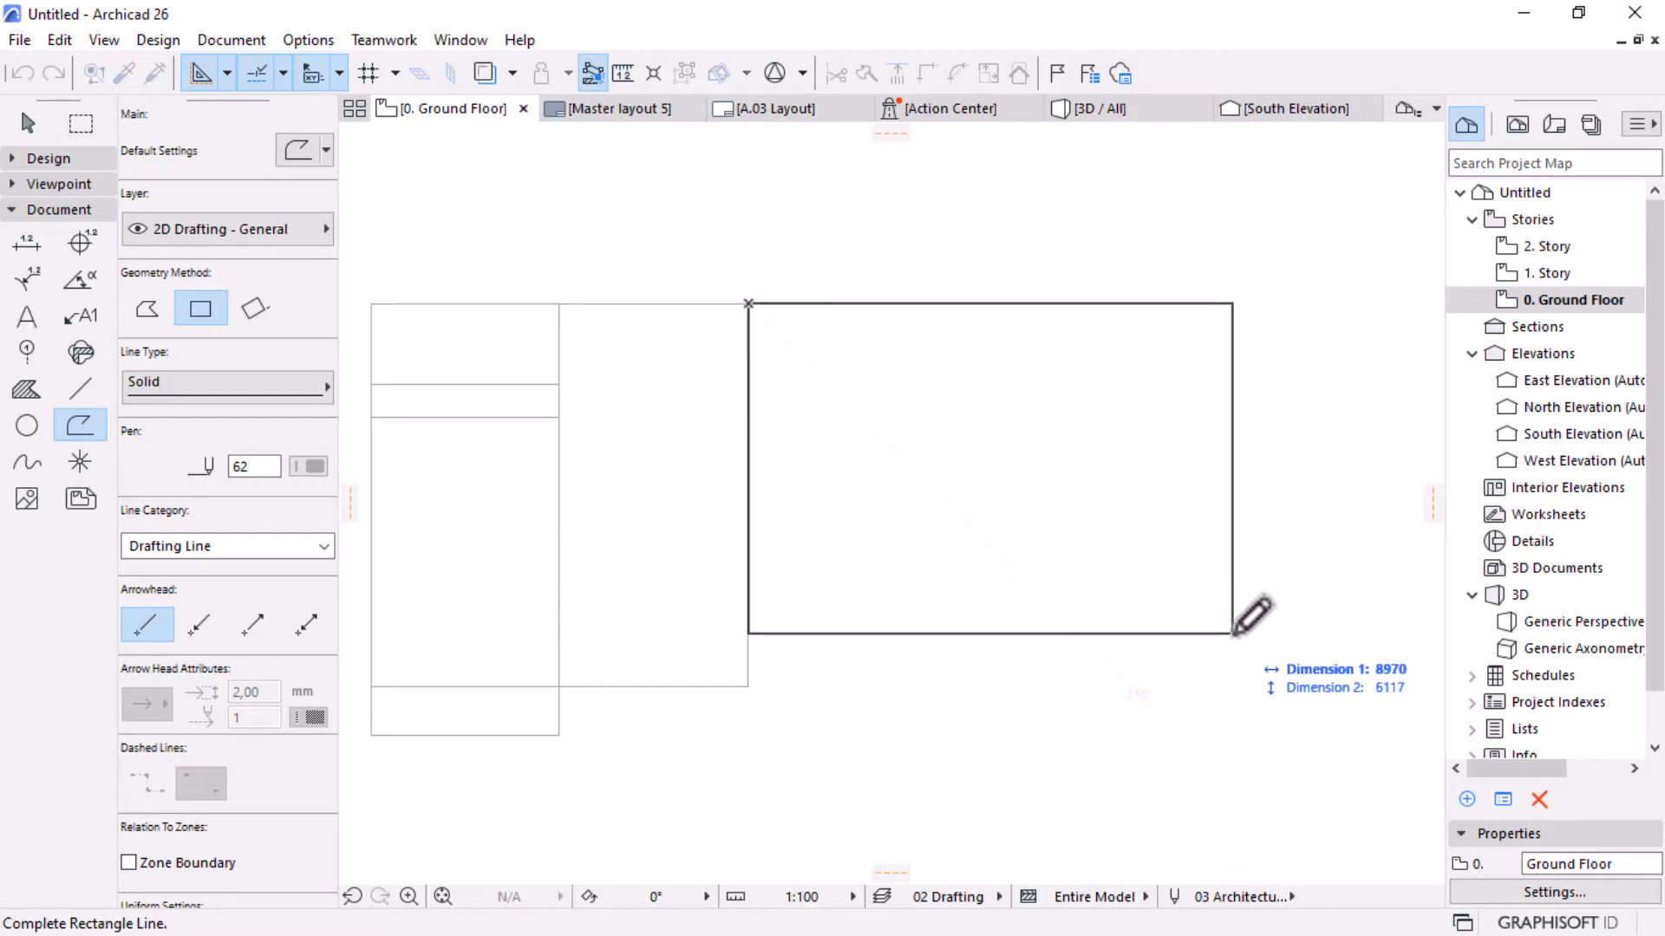
pyautogui.write('3750')
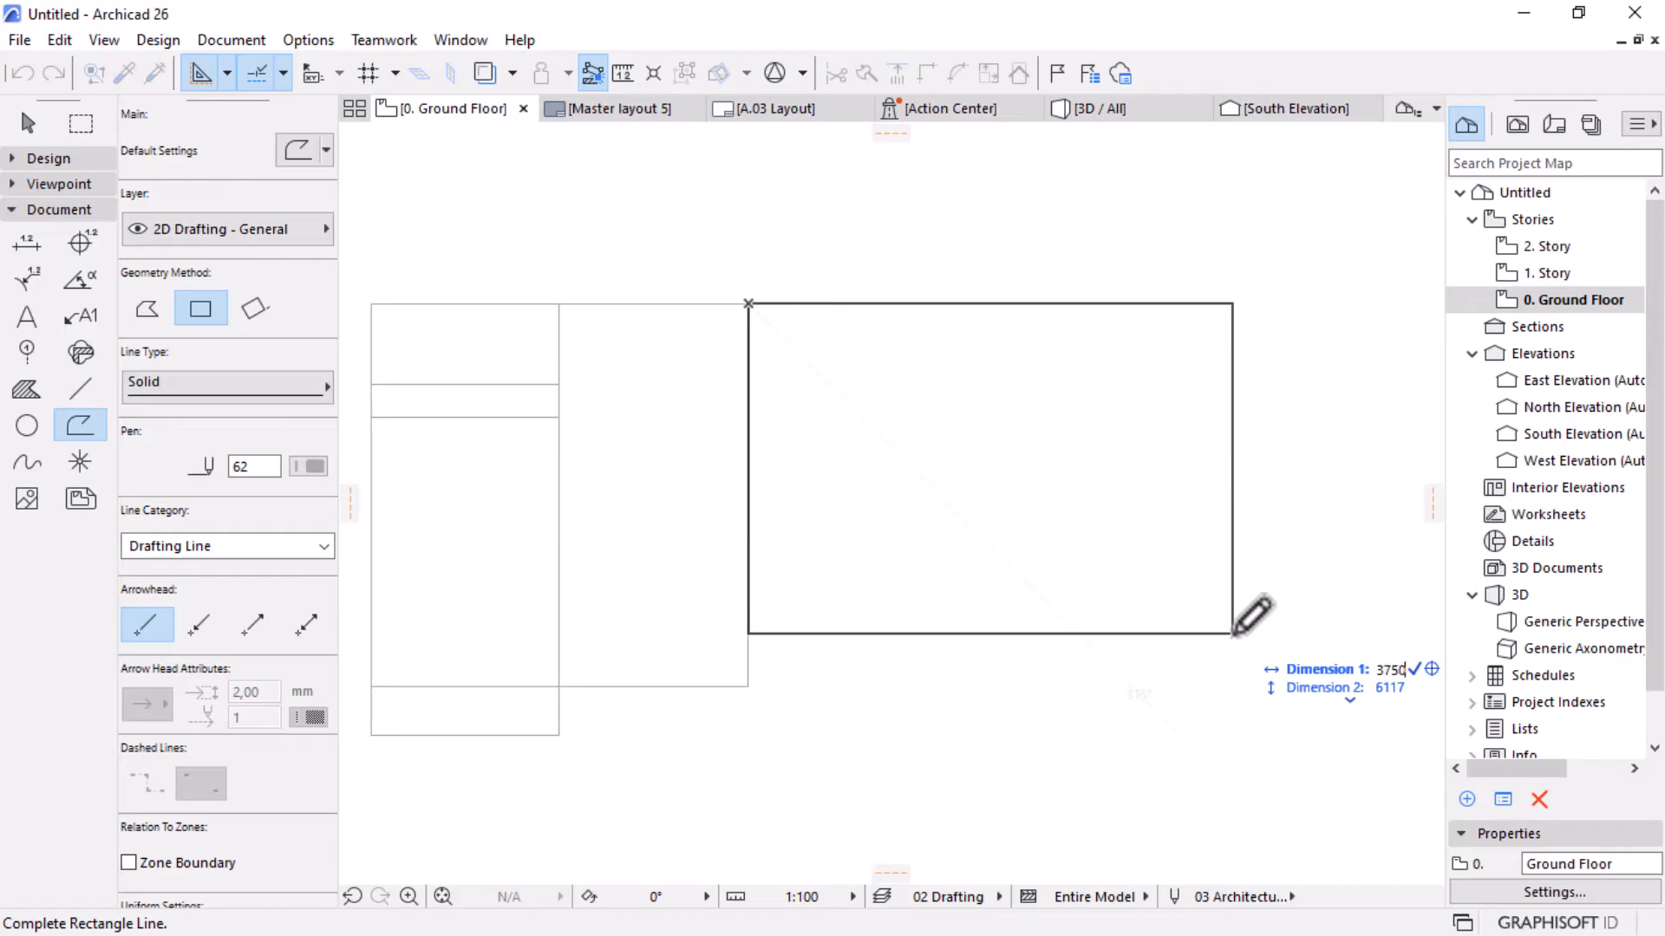
pyautogui.press('Tab')
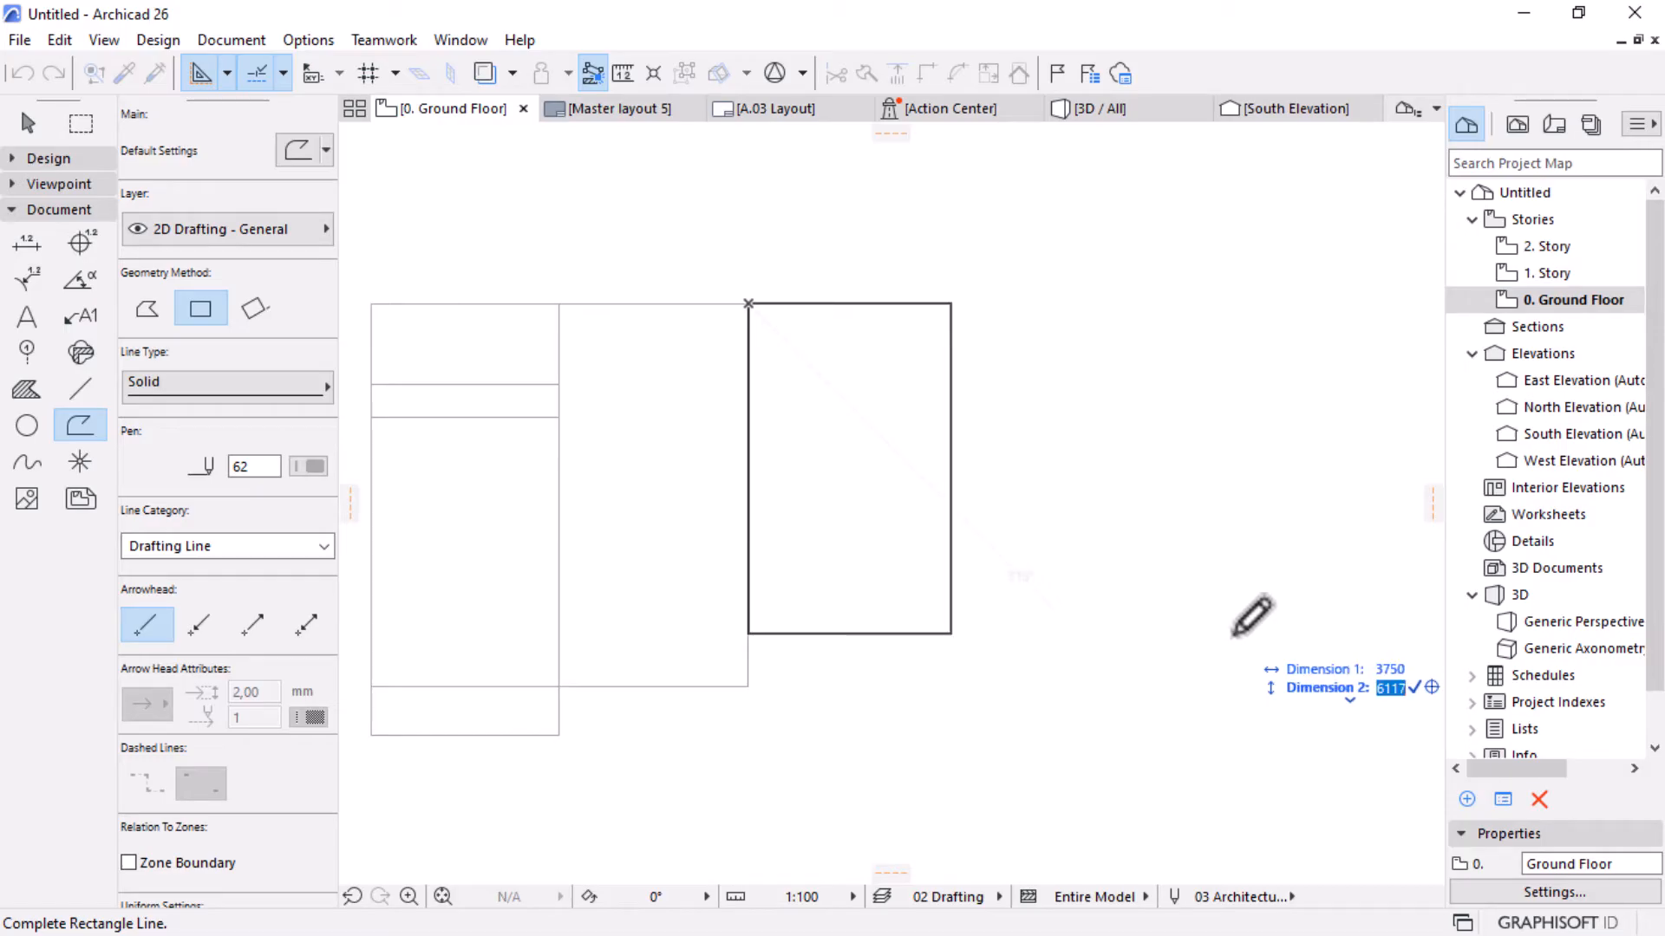
pyautogui.write('7000')
pyautogui.press('Return')
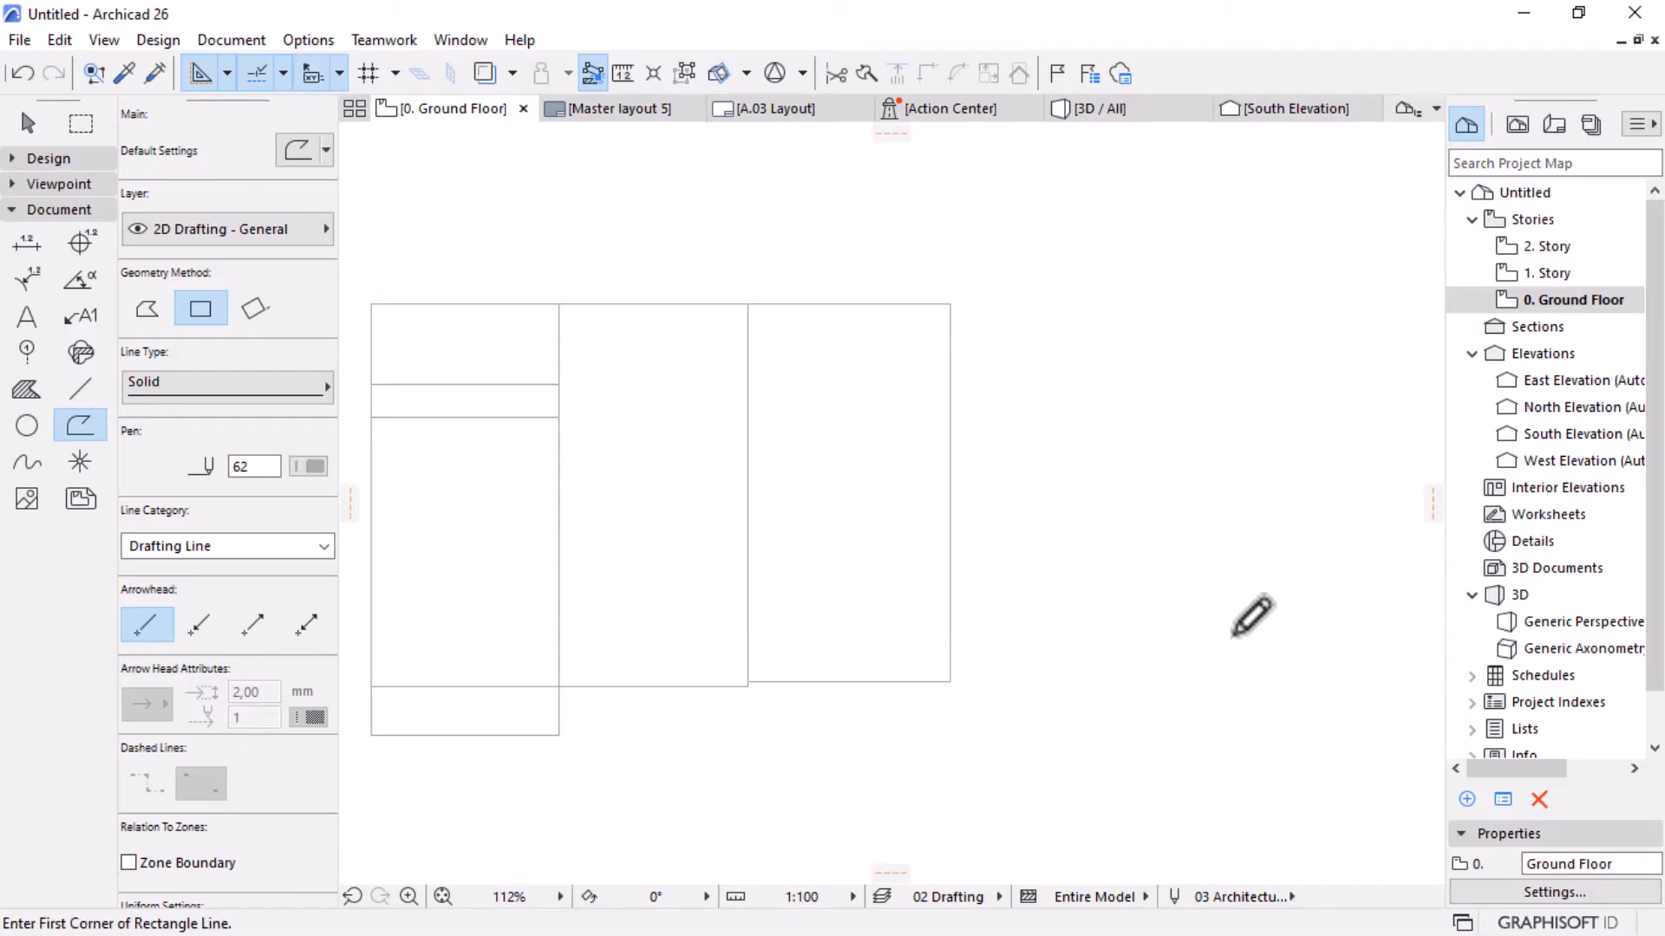
# Offset the 3750 mm wide rectangle's bottom edge down to the bottom corner of the adjoining 3500 mm wide rectangle.
pyautogui.scroll(5, 818, 721)
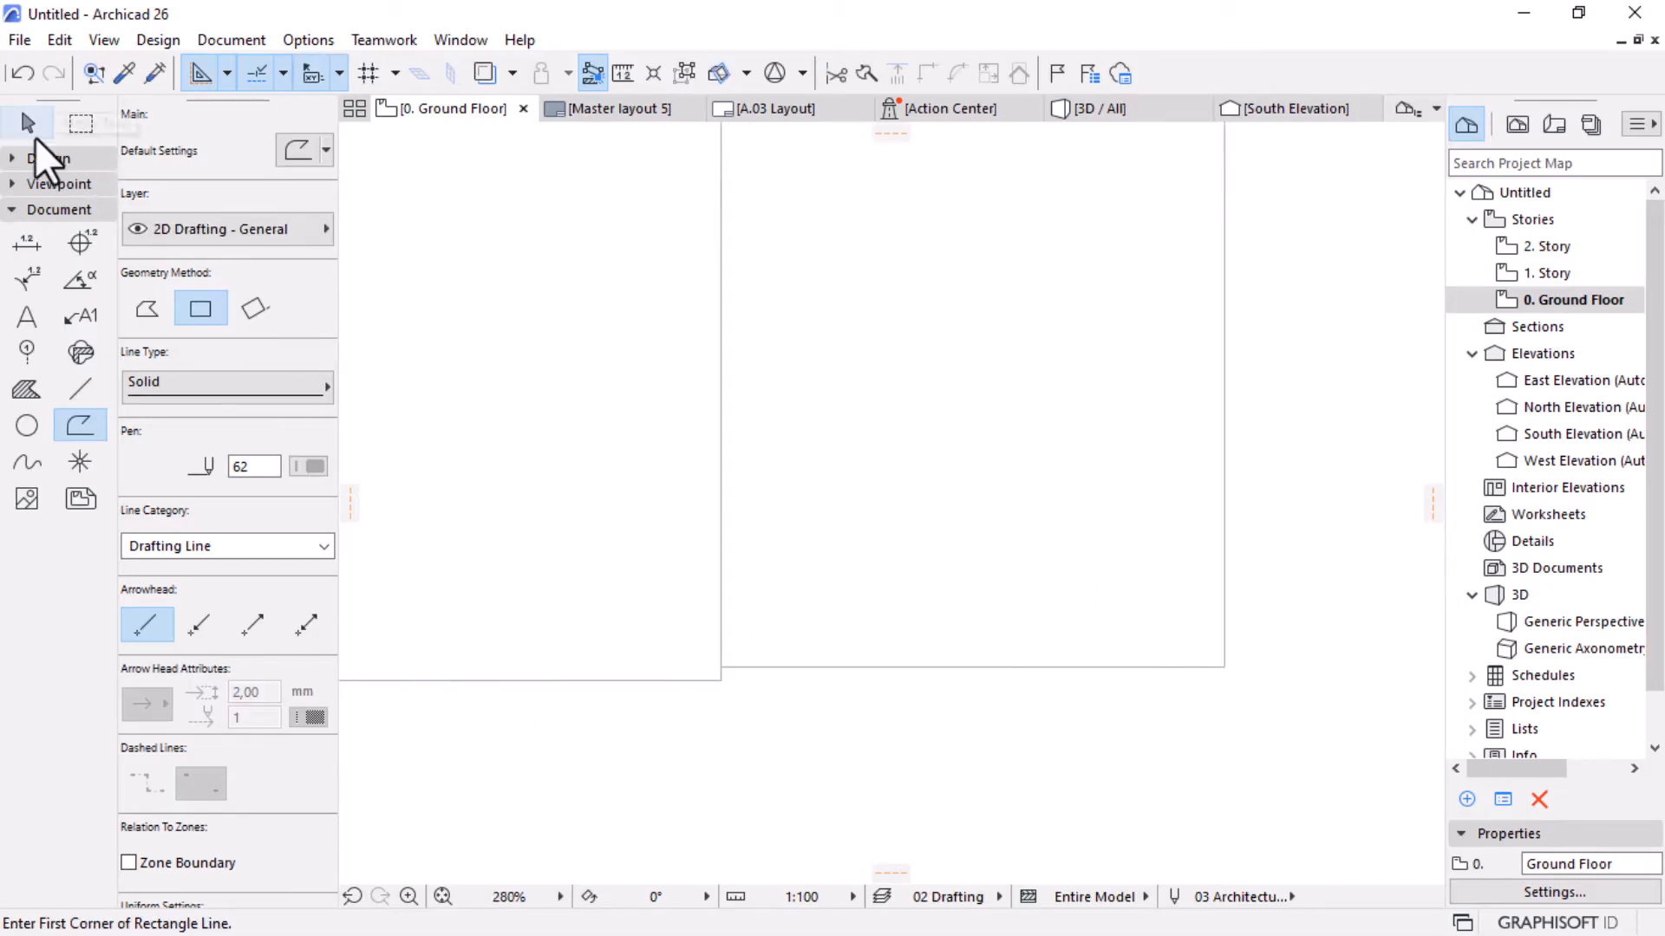
pyautogui.click(35, 136)
pyautogui.click(763, 668)
pyautogui.scroll(3, 763, 668)
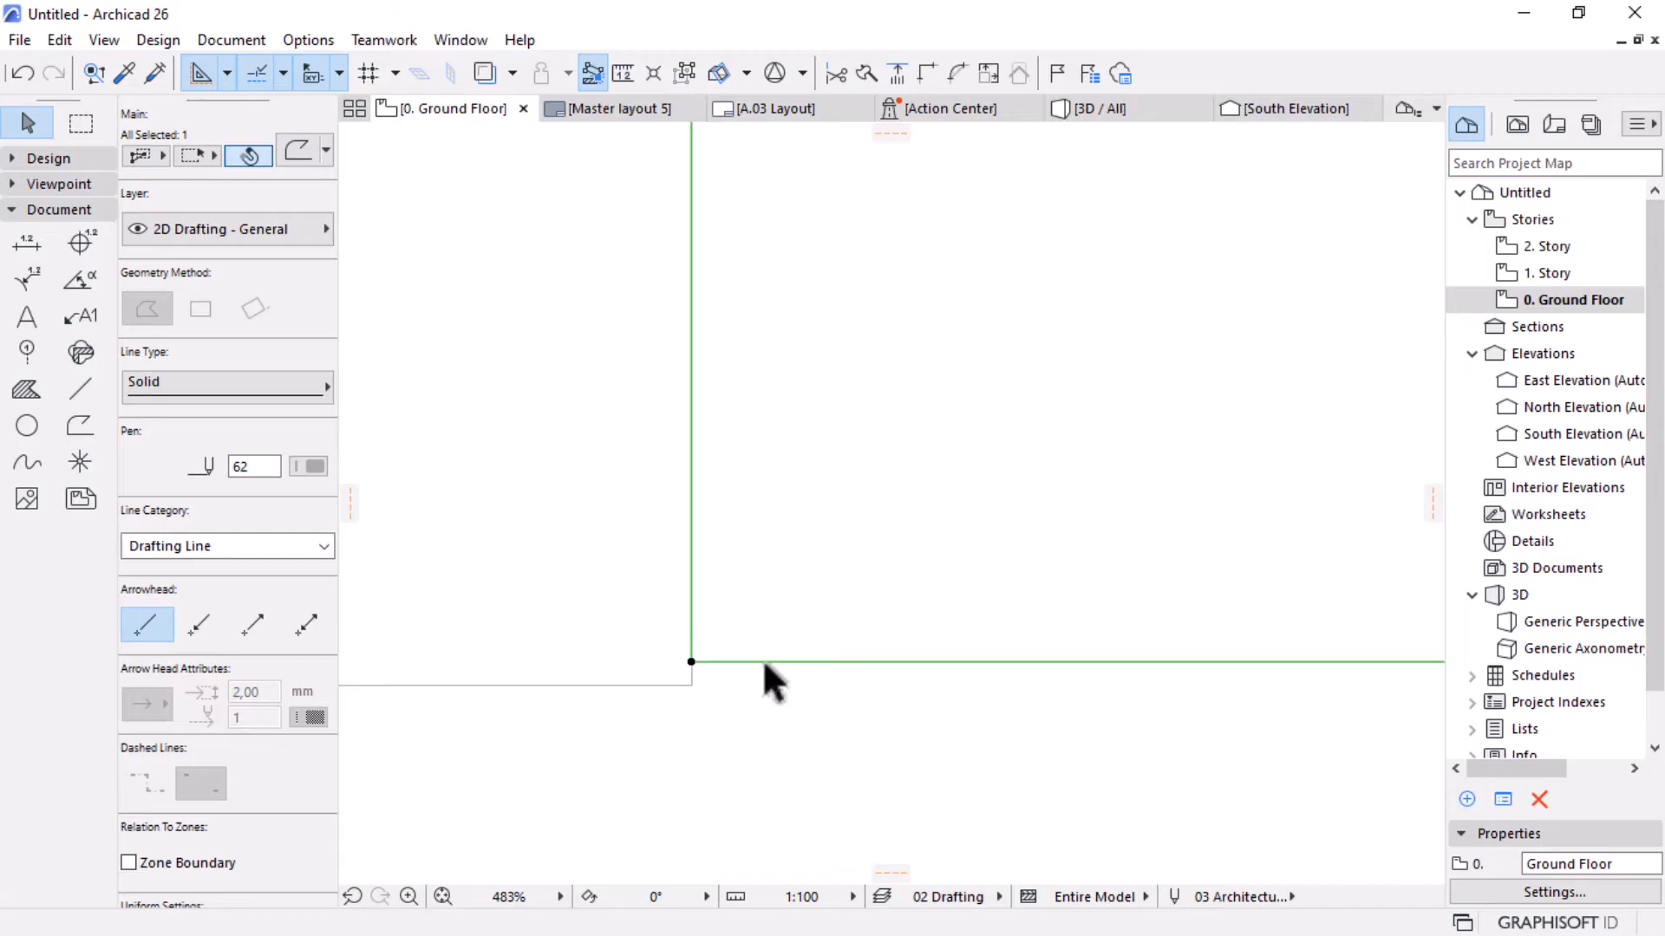
pyautogui.click(764, 663)
pyautogui.click(692, 685)
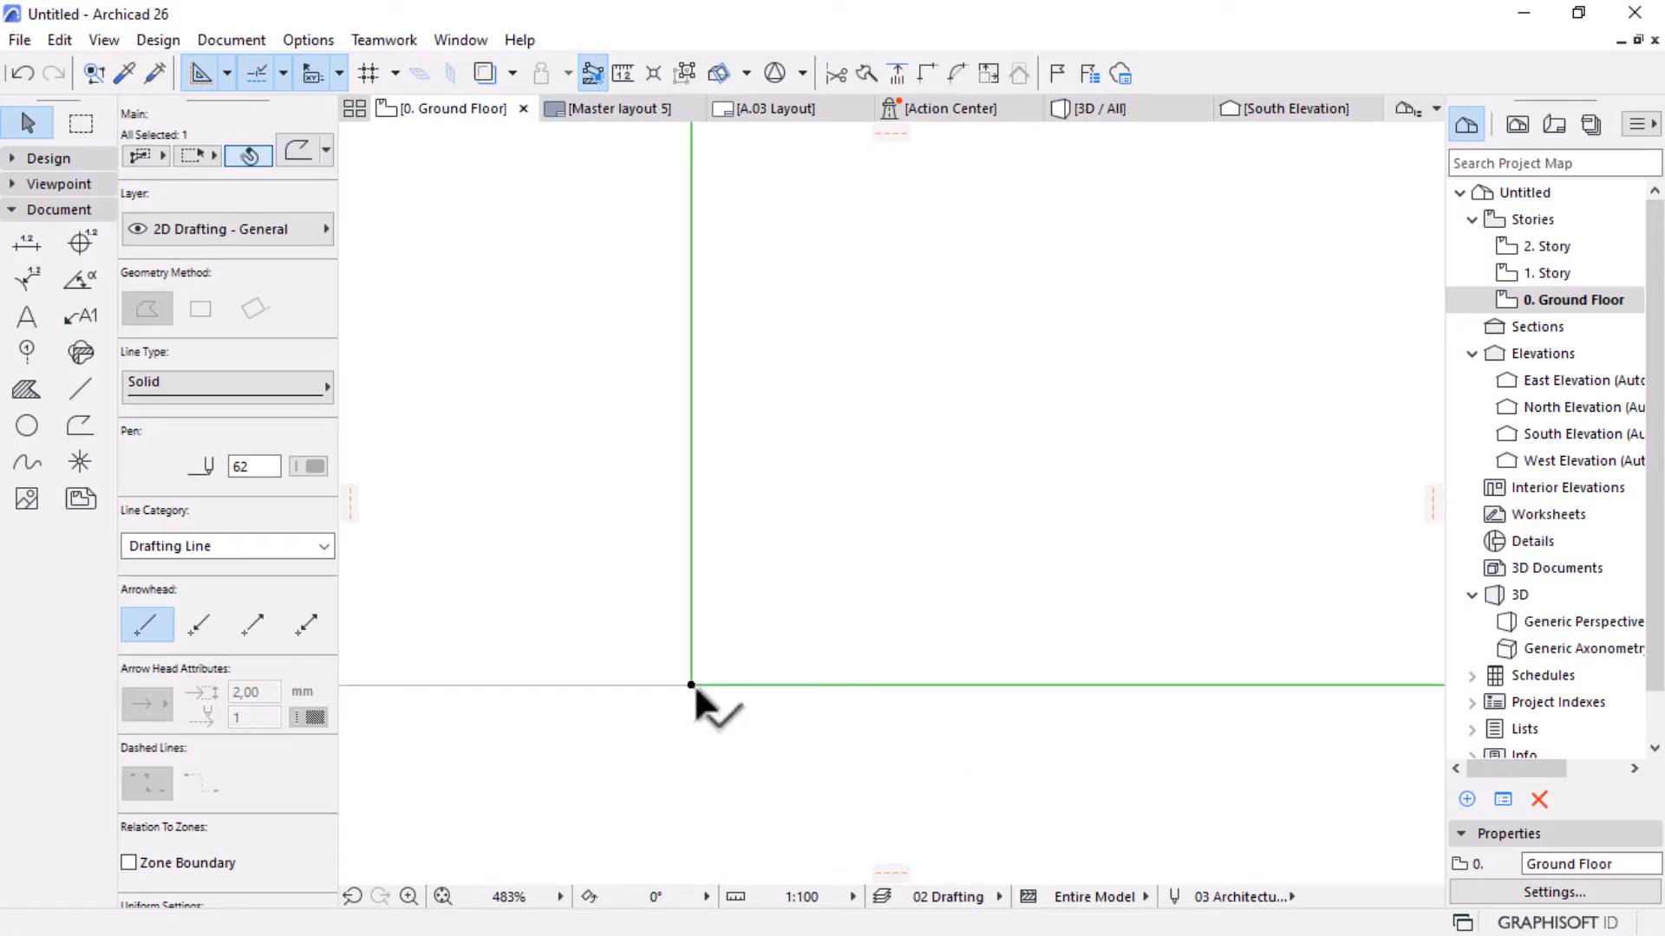
pyautogui.scroll(-8, 709, 704)
pyautogui.click(936, 726)
pyautogui.scroll(-1, 820, 534)
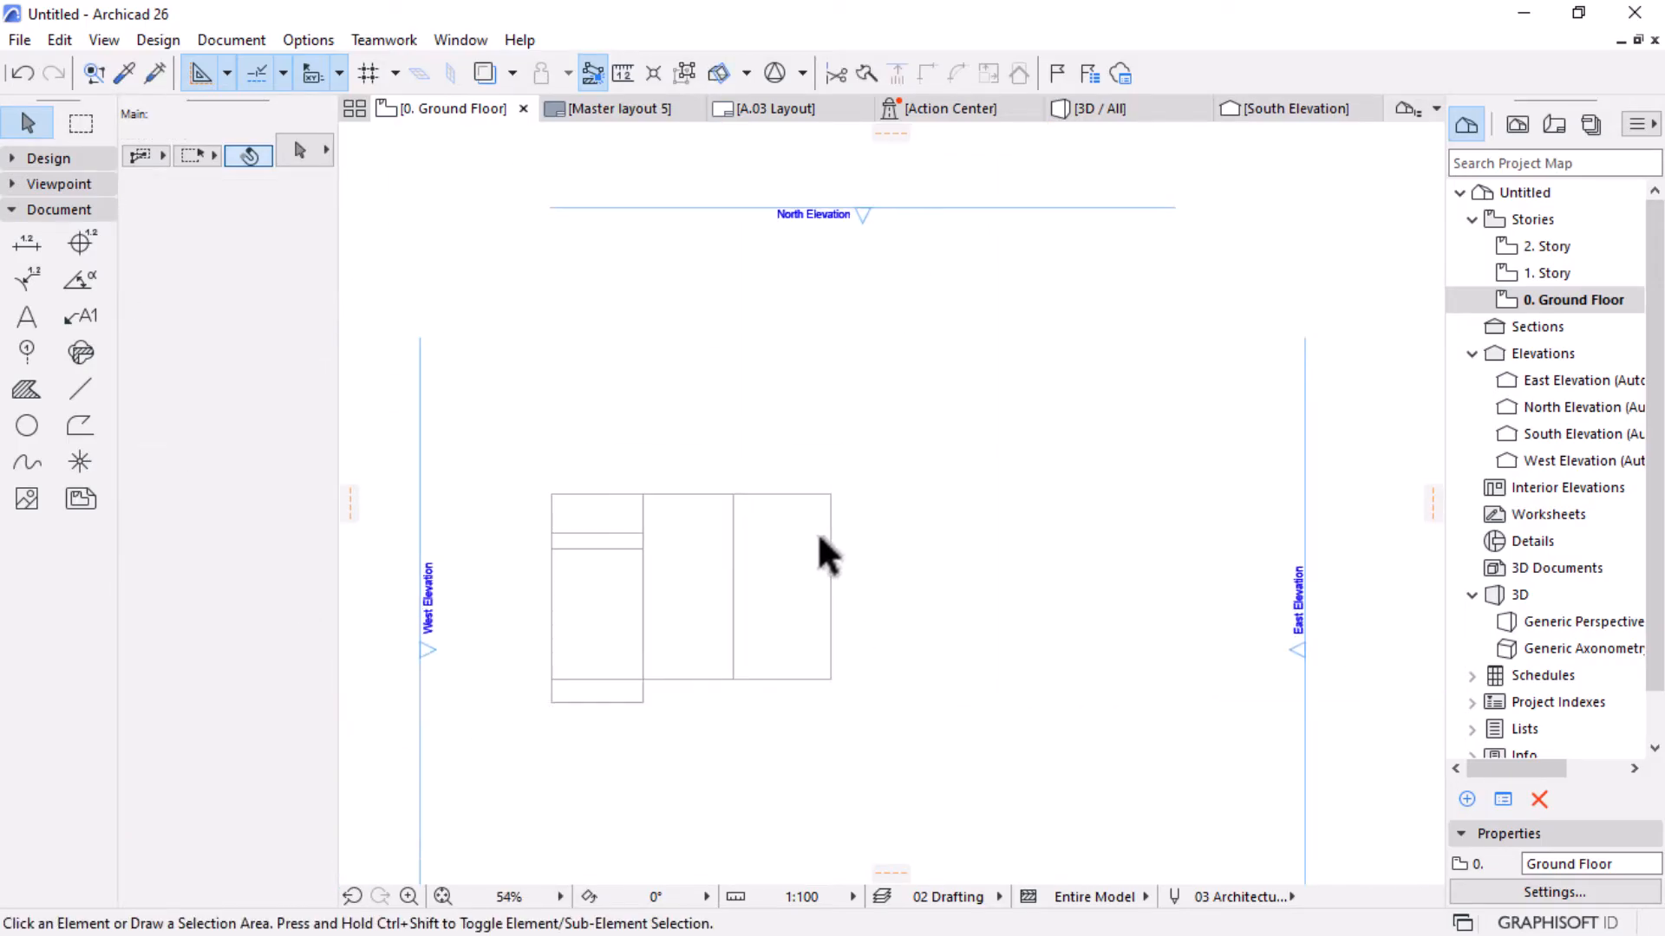
# Copy the 3750 mm wide rectangle horizontally so the copy adjoins its right edge.
pyautogui.scroll(1, 810, 550)
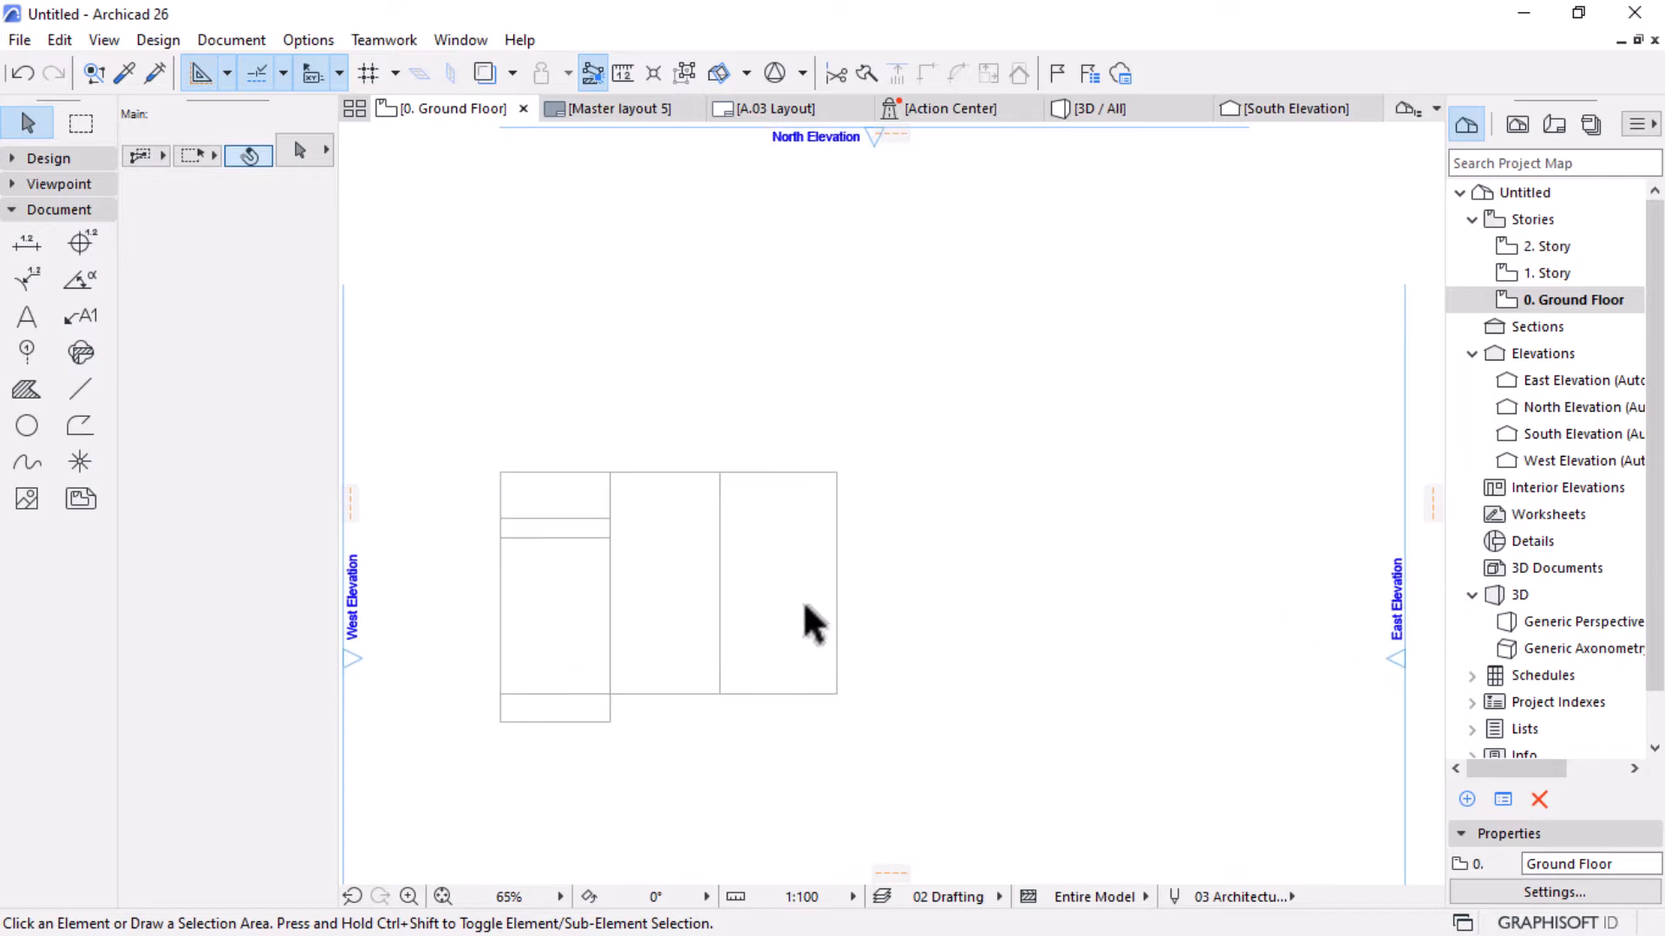
pyautogui.click(839, 575)
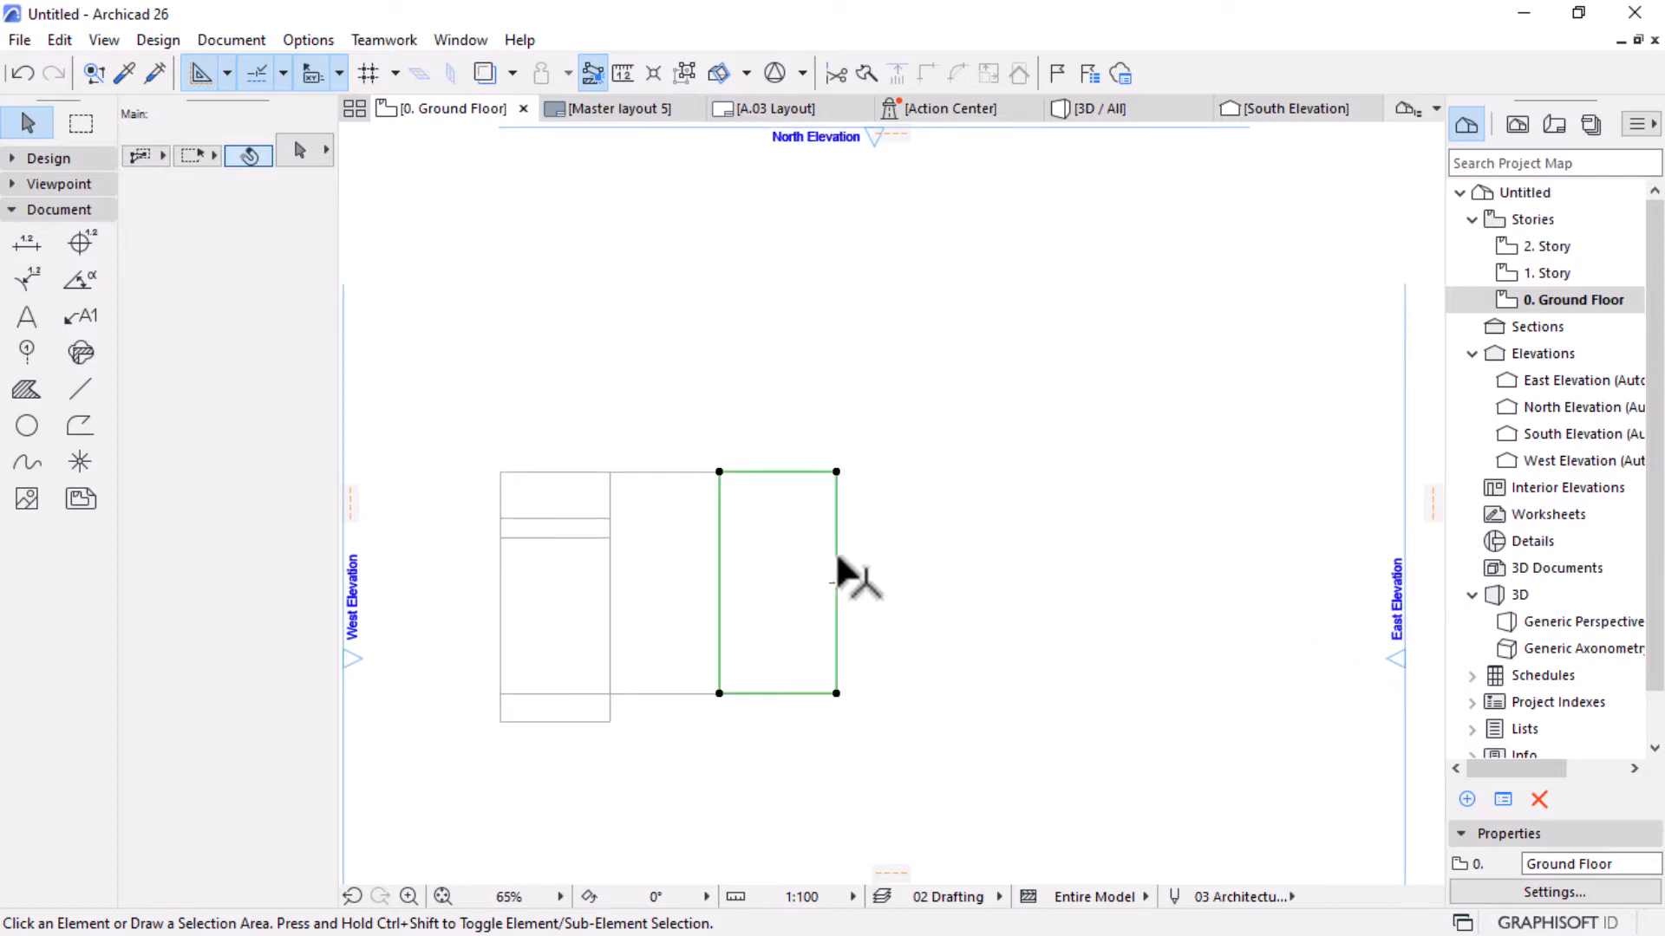
pyautogui.click(719, 472)
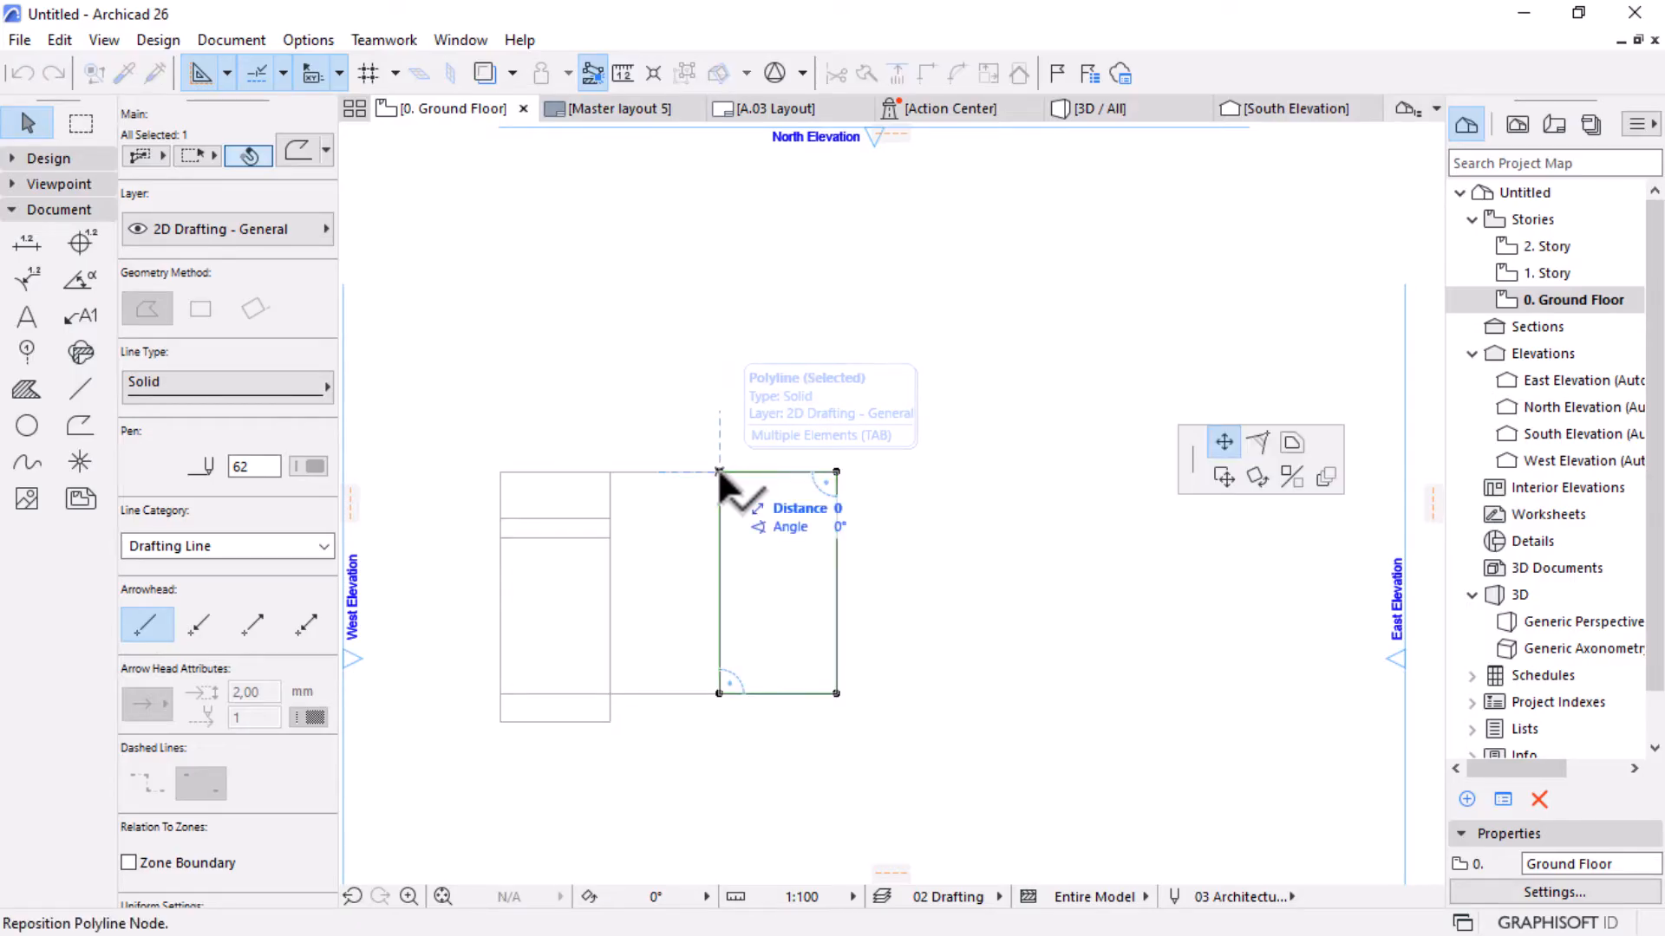
pyautogui.click(1217, 480)
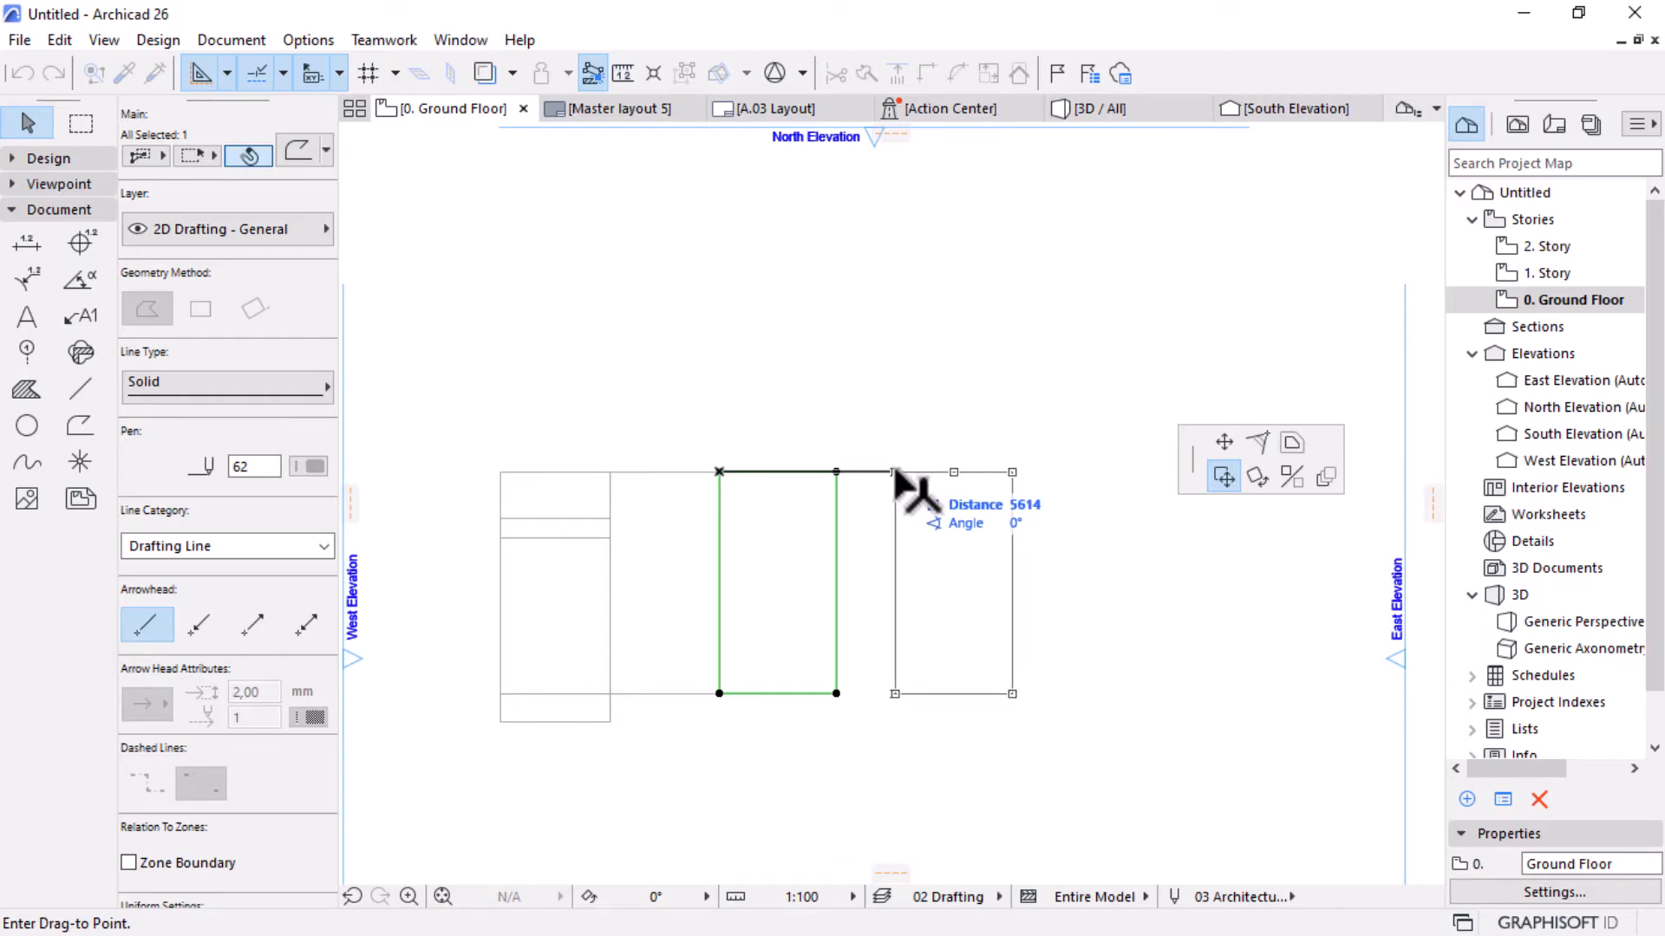
pyautogui.press('ctrl')
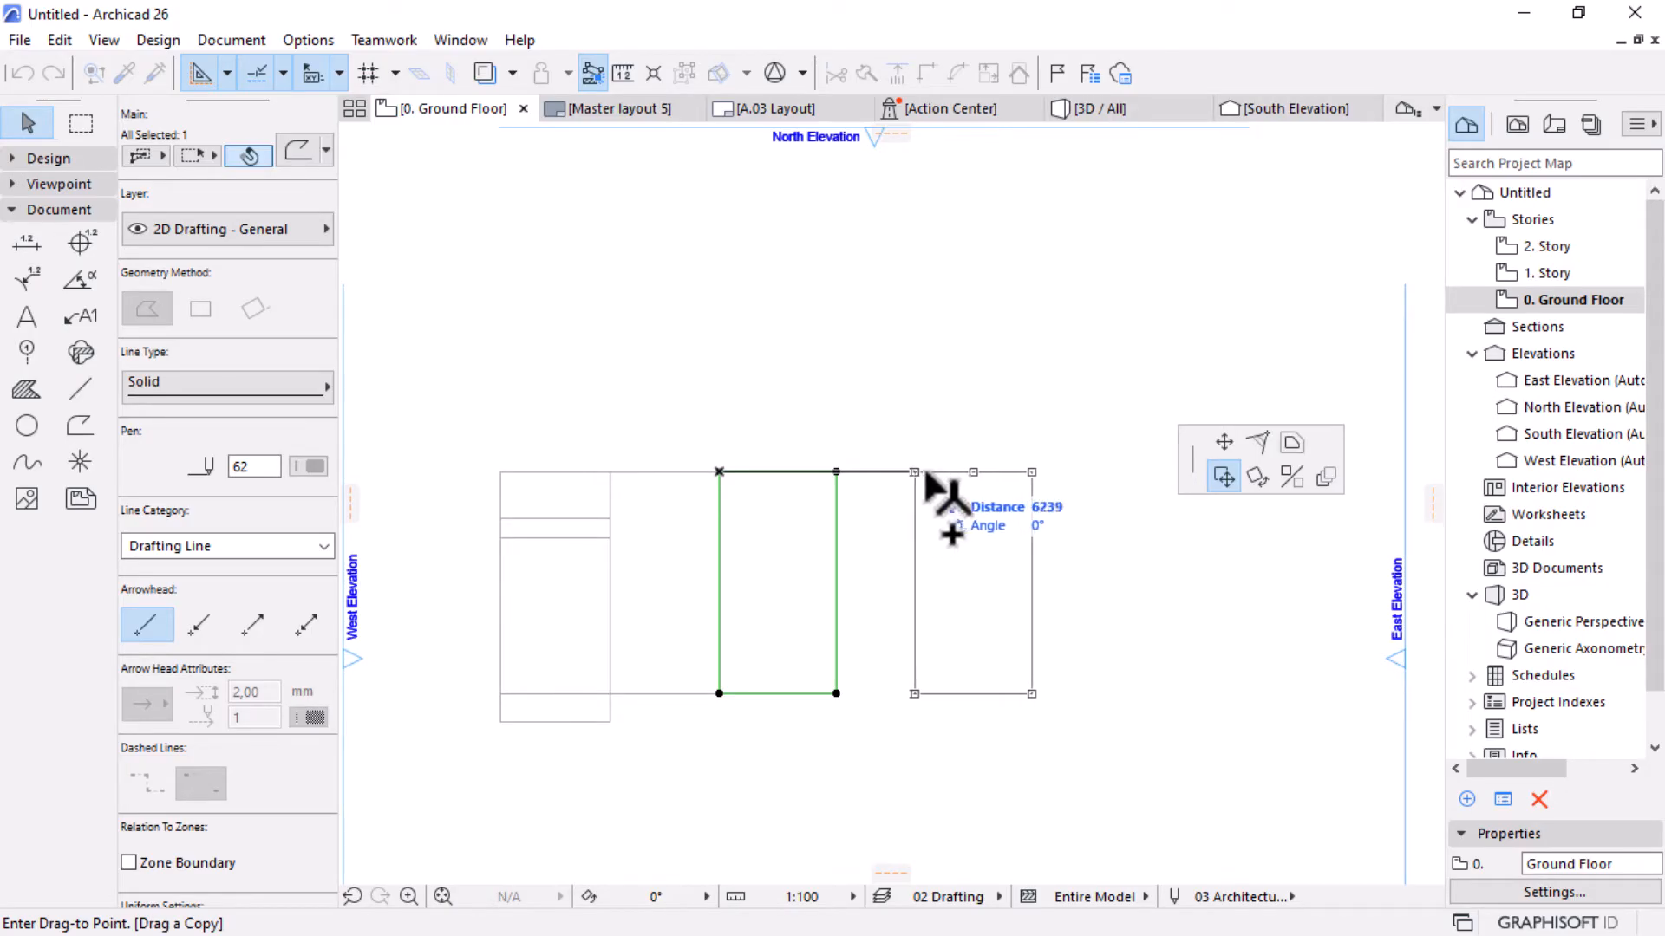
pyautogui.click(837, 470)
pyautogui.press('Escape')
pyautogui.scroll(2, 932, 504)
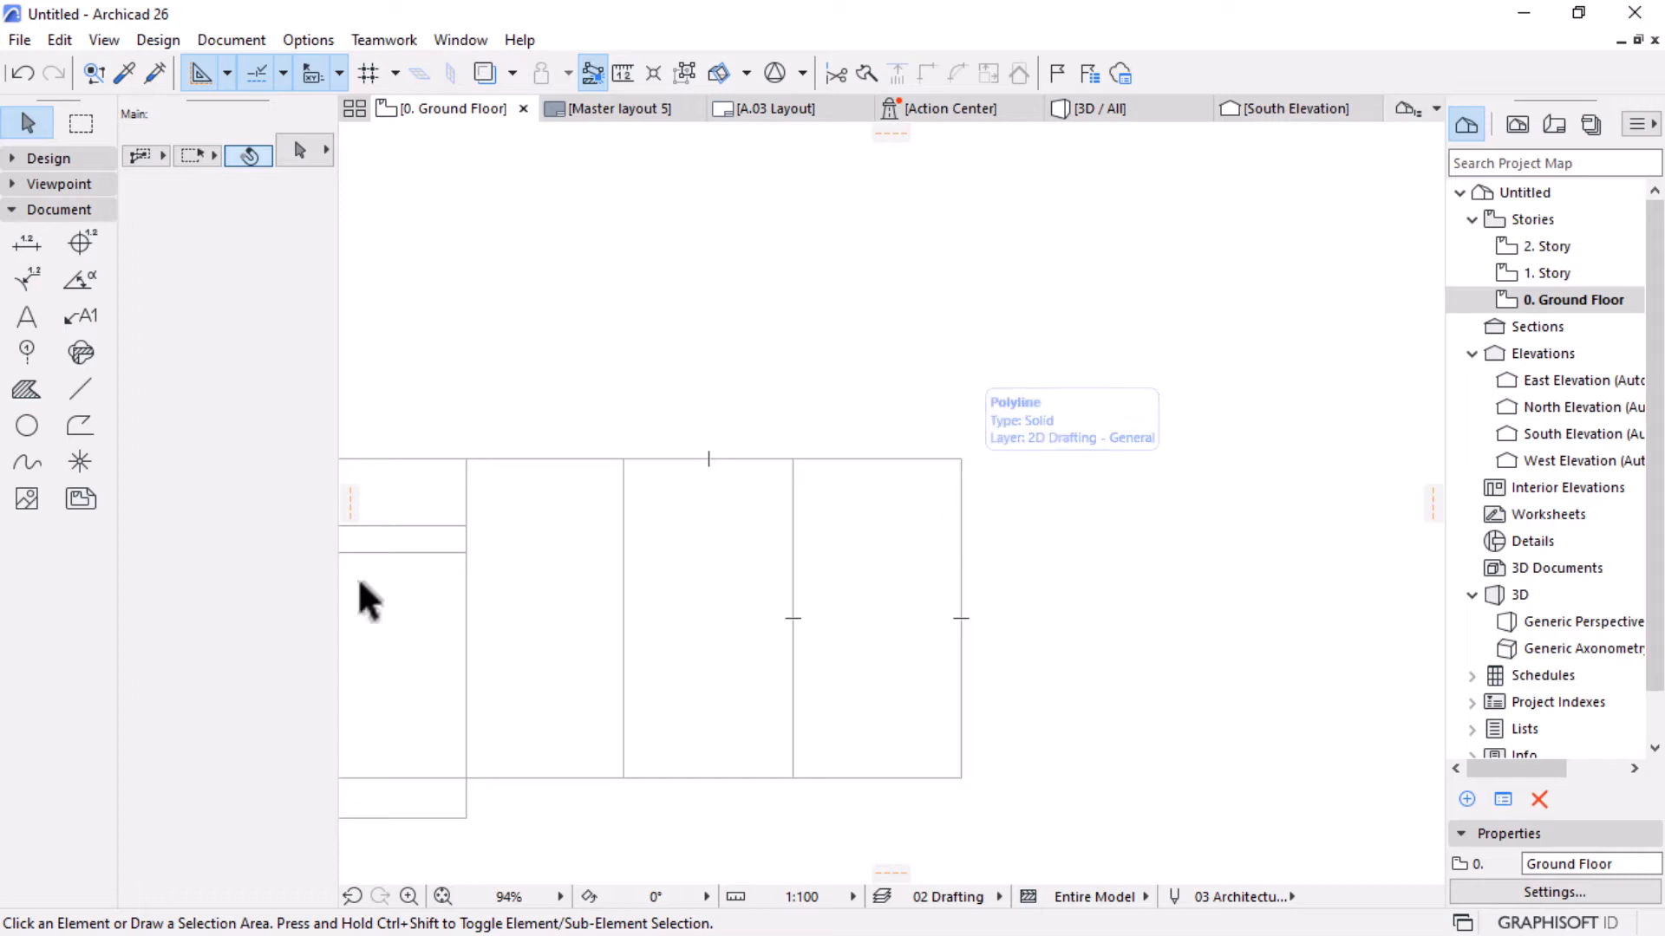
# Draw a 4500 mm horizontal guide line from the rightmost rectangle's left edge, extending past its right edge.
pyautogui.click(78, 391)
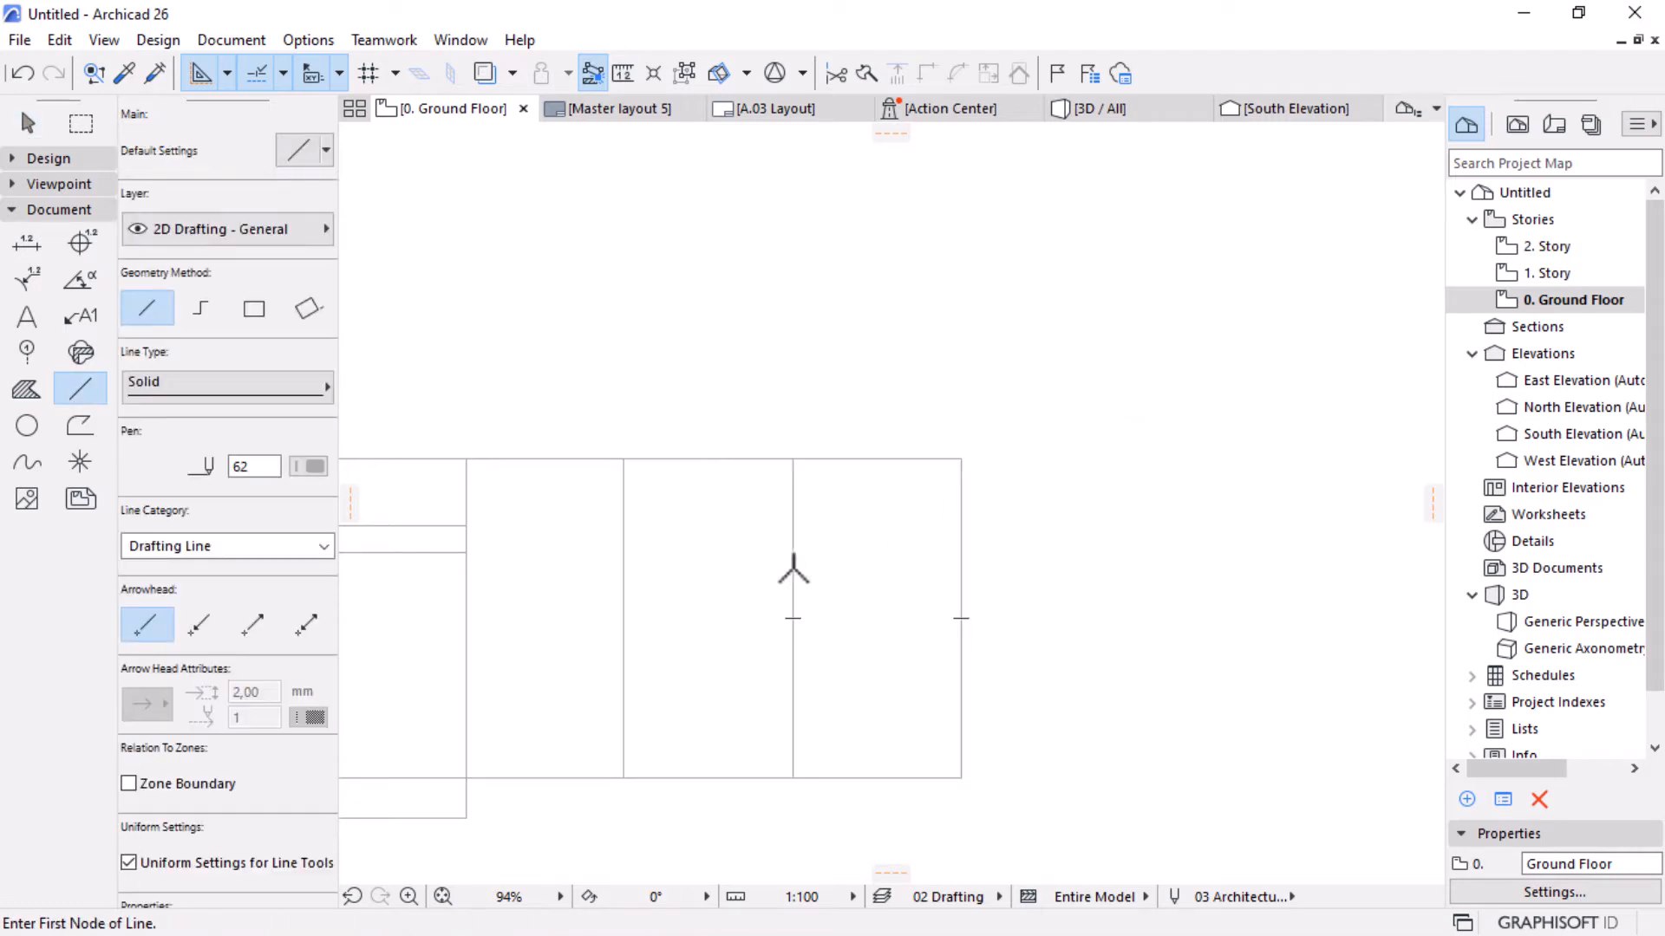
pyautogui.click(793, 567)
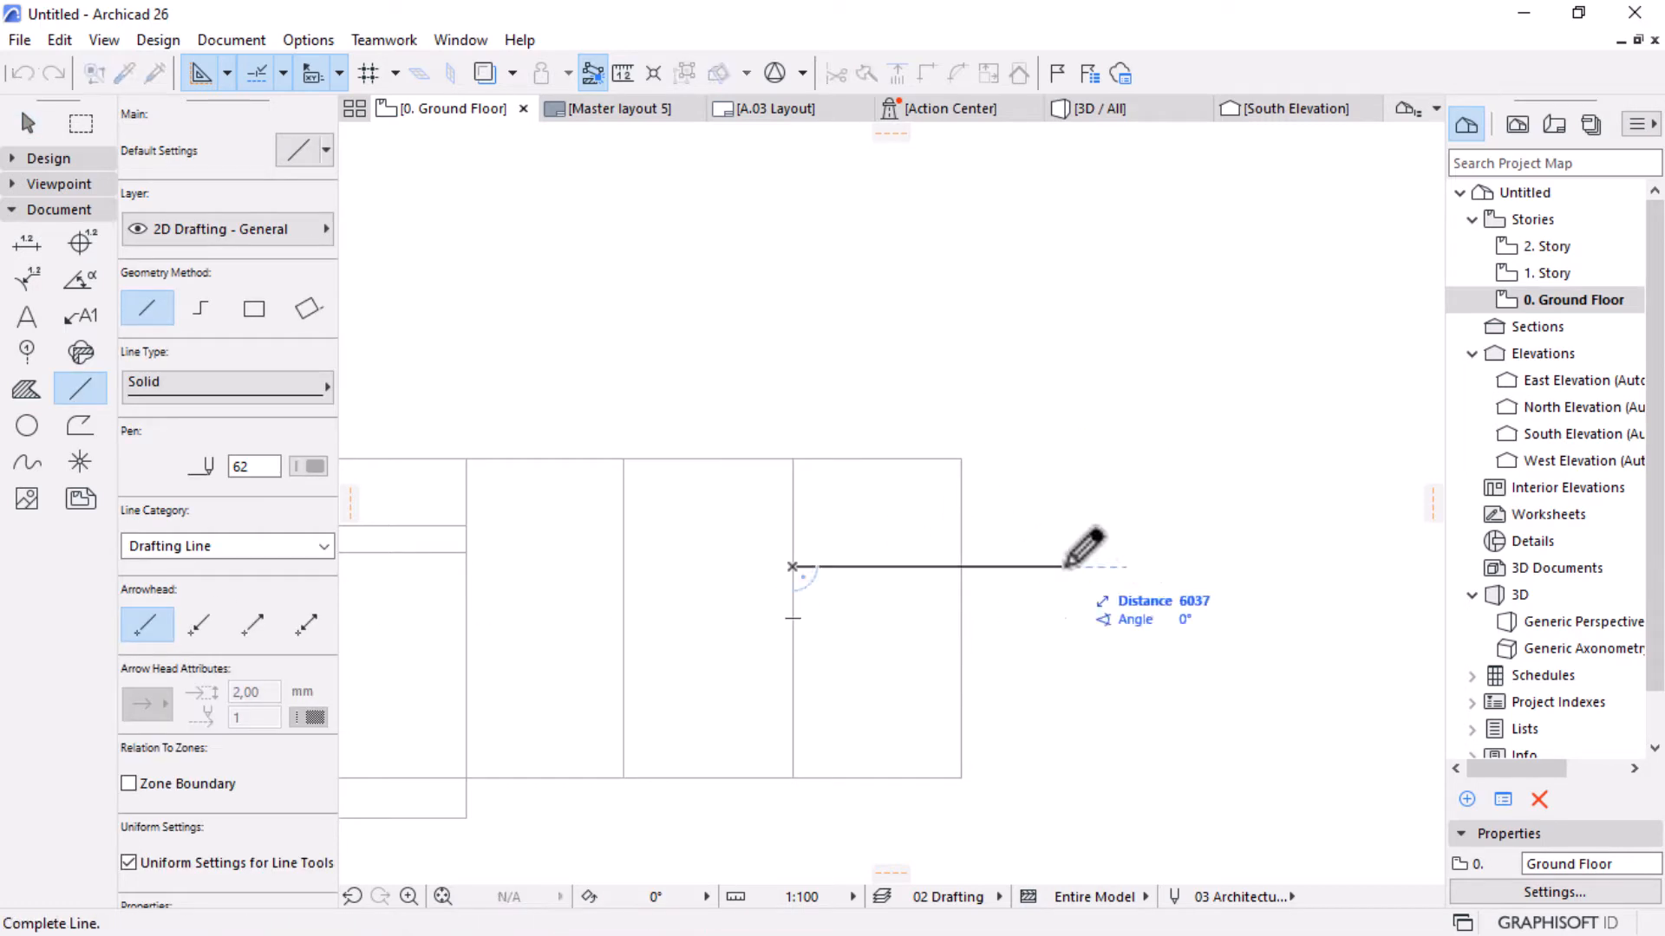
pyautogui.write('4500')
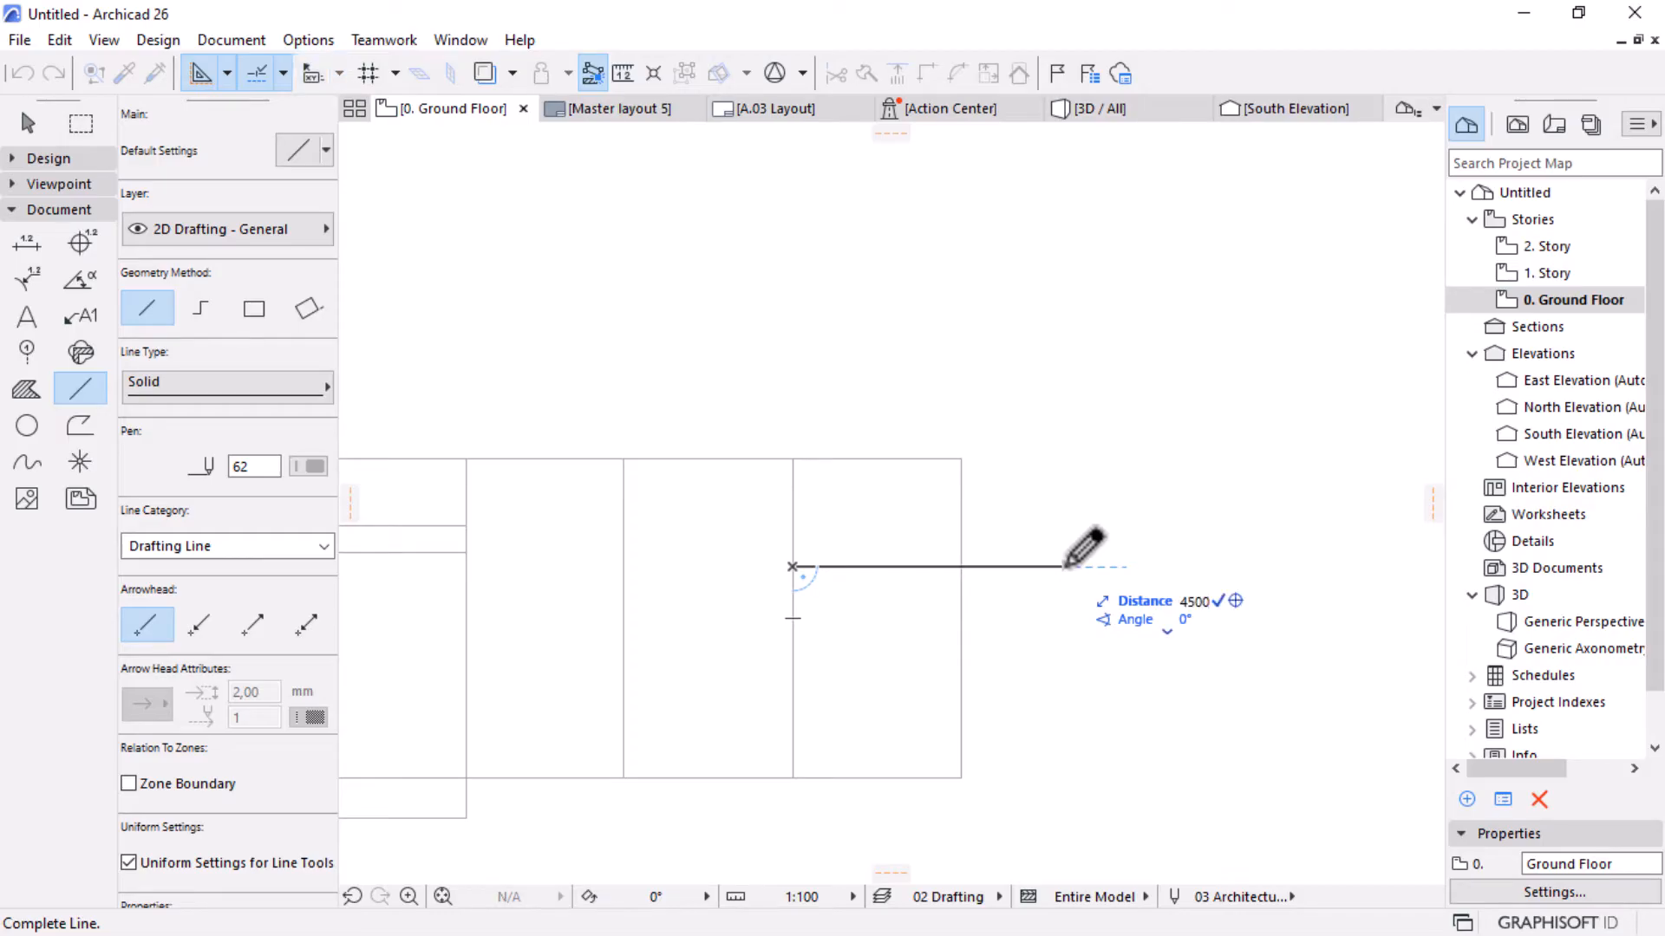
pyautogui.press('Return')
# Offset the rightmost rectangle's right edge to the end of the 4500 mm horizontal line, then delete that line.
pyautogui.keyDown('shift'); pyautogui.click(962, 514); pyautogui.keyUp('shift')
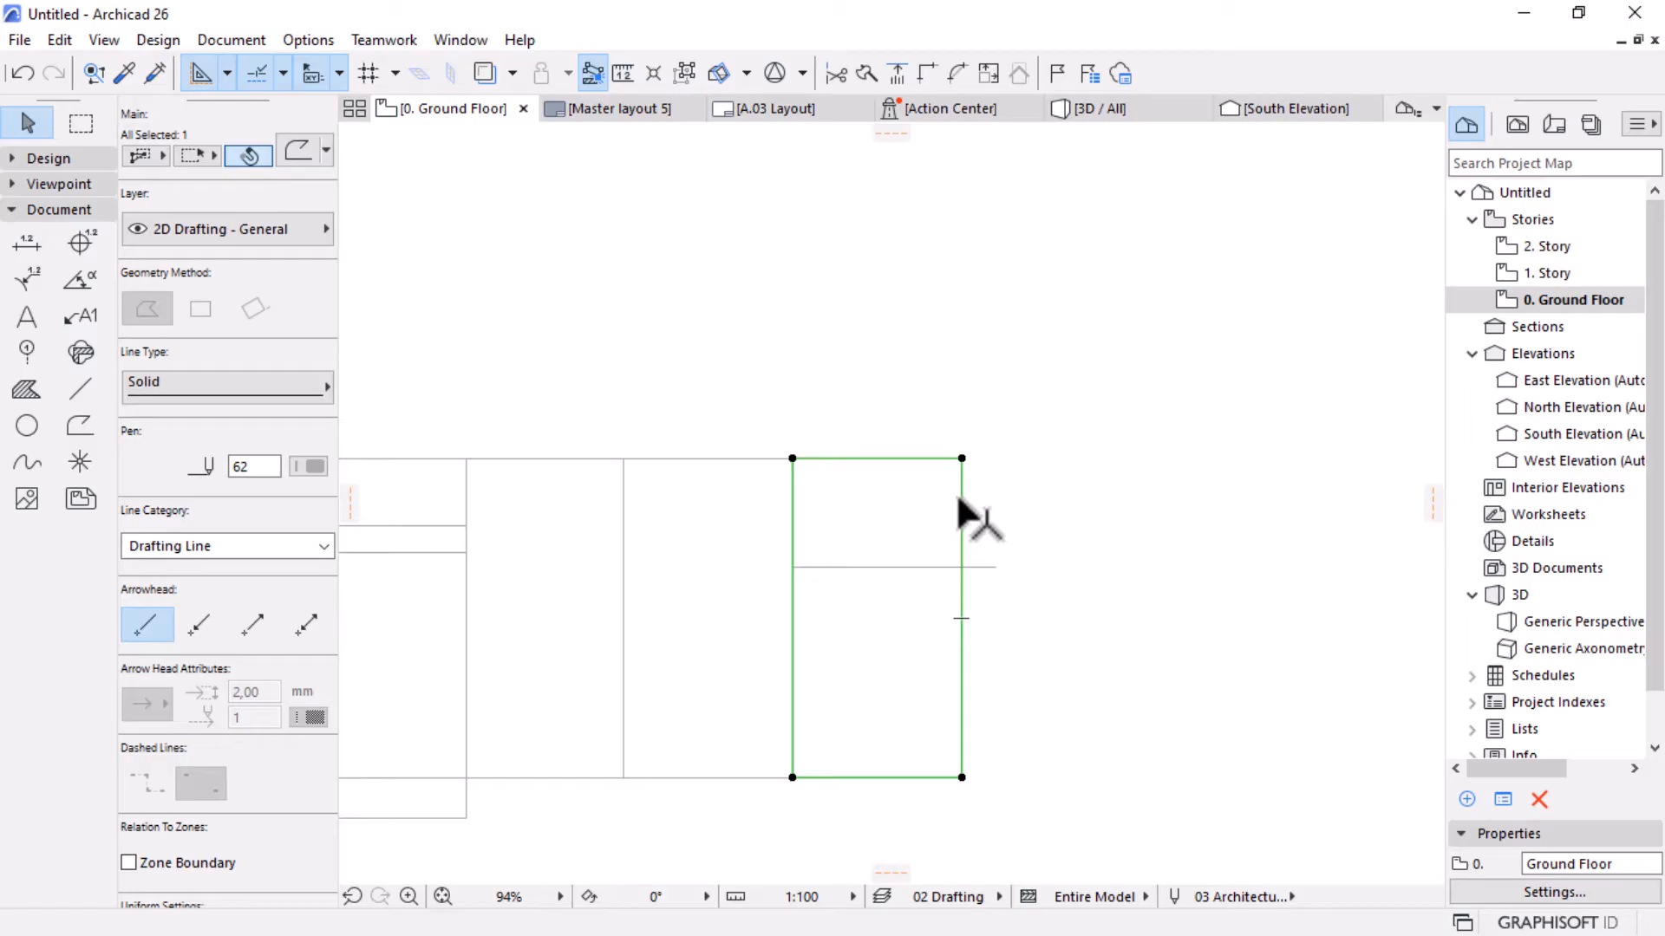
pyautogui.click(961, 514)
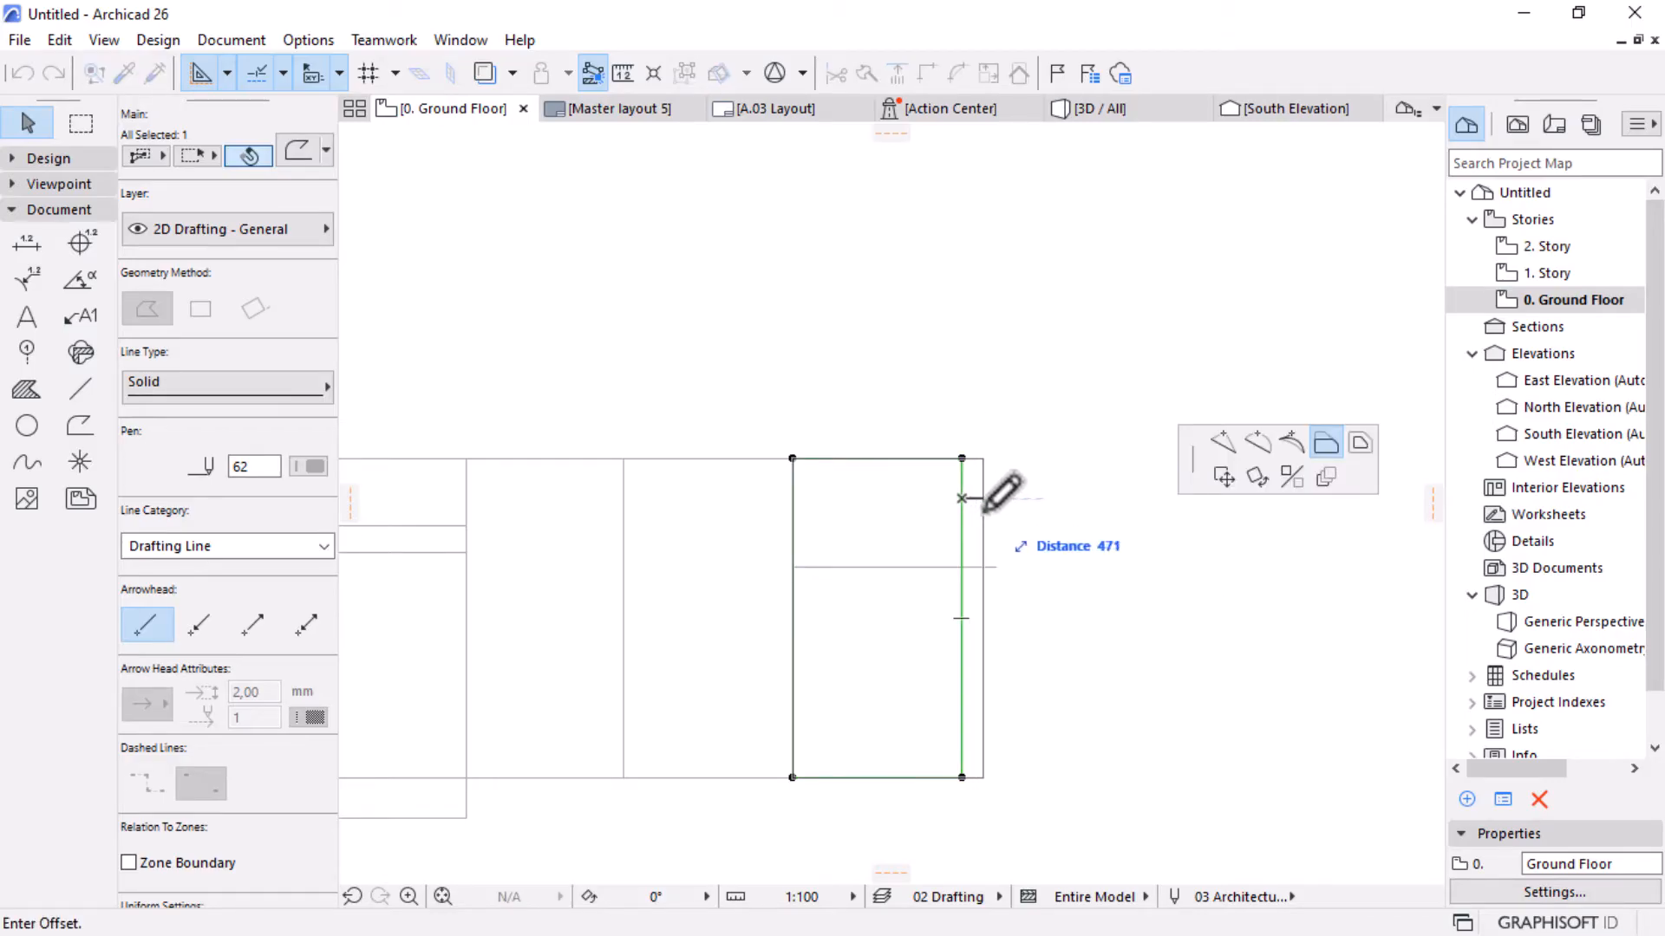
pyautogui.click(997, 569)
pyautogui.click(930, 567)
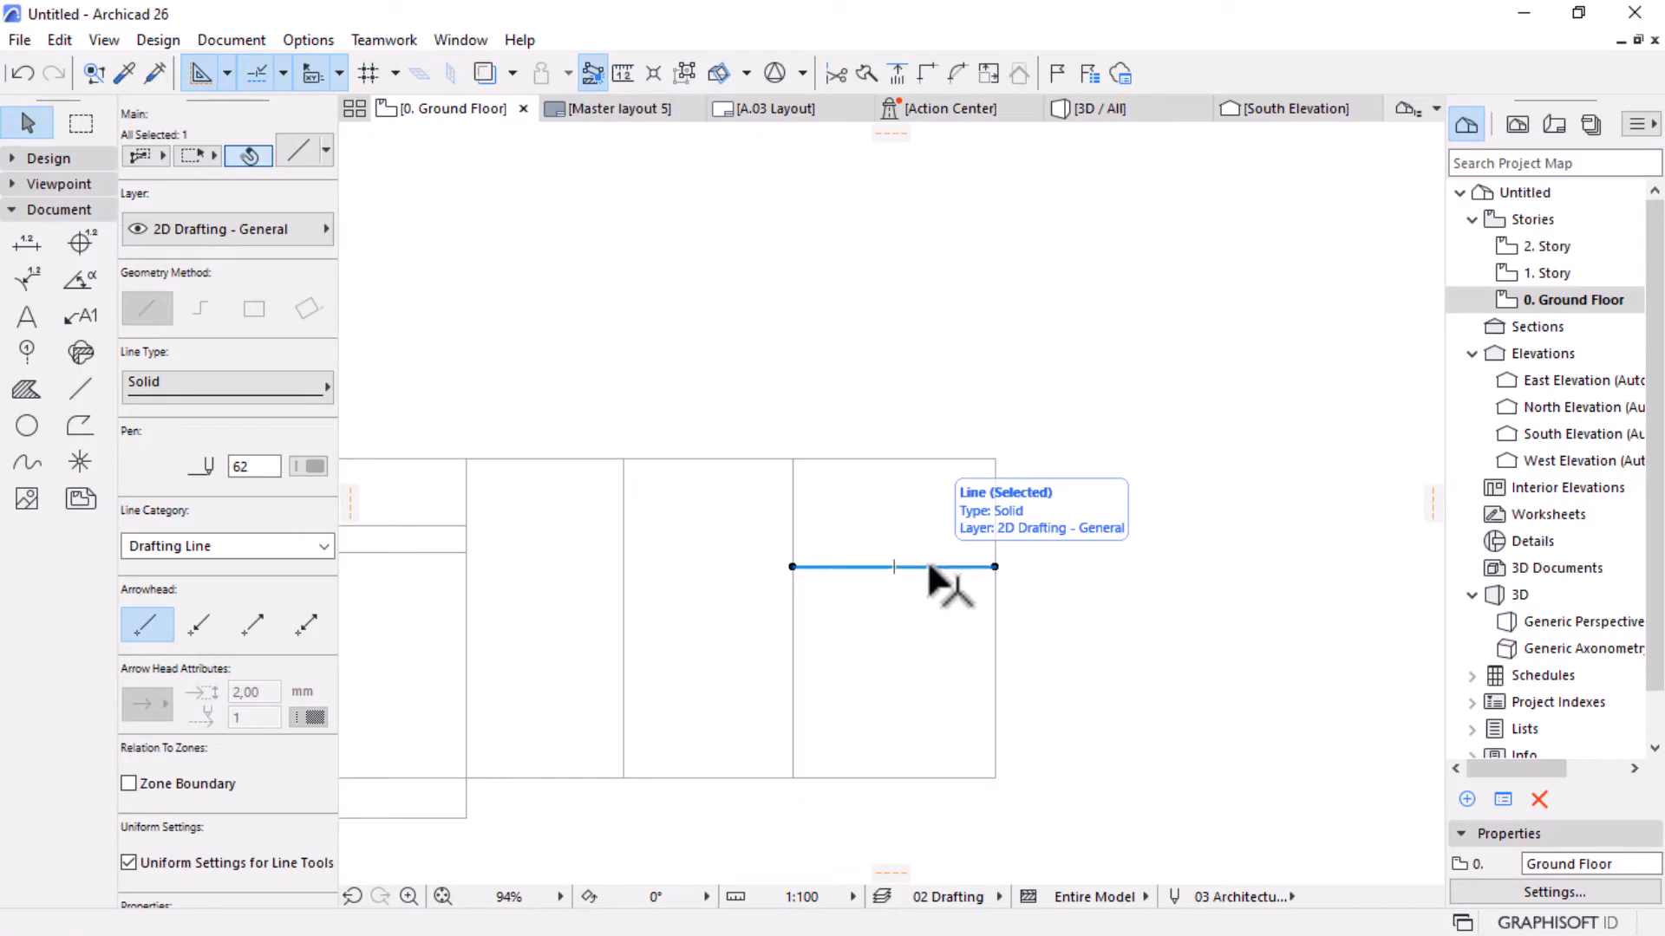
pyautogui.press('Delete')
pyautogui.scroll(-3, 923, 573)
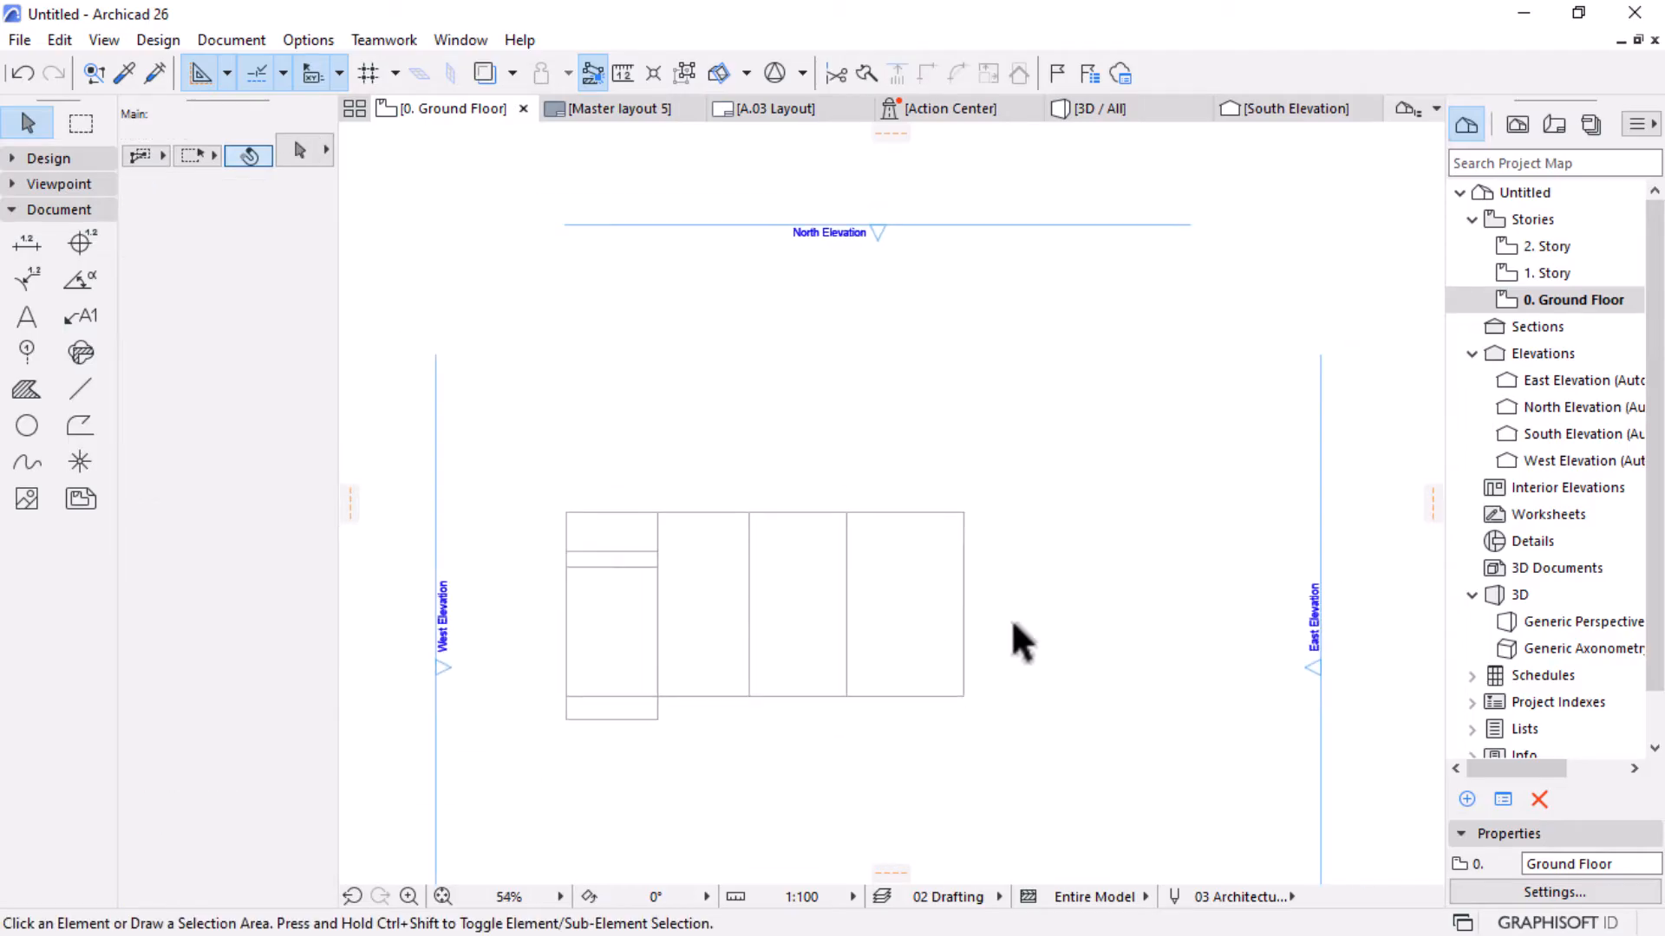
pyautogui.moveTo(1014, 658); pyautogui.dragTo(1136, 725)
pyautogui.scroll(1, 872, 598)
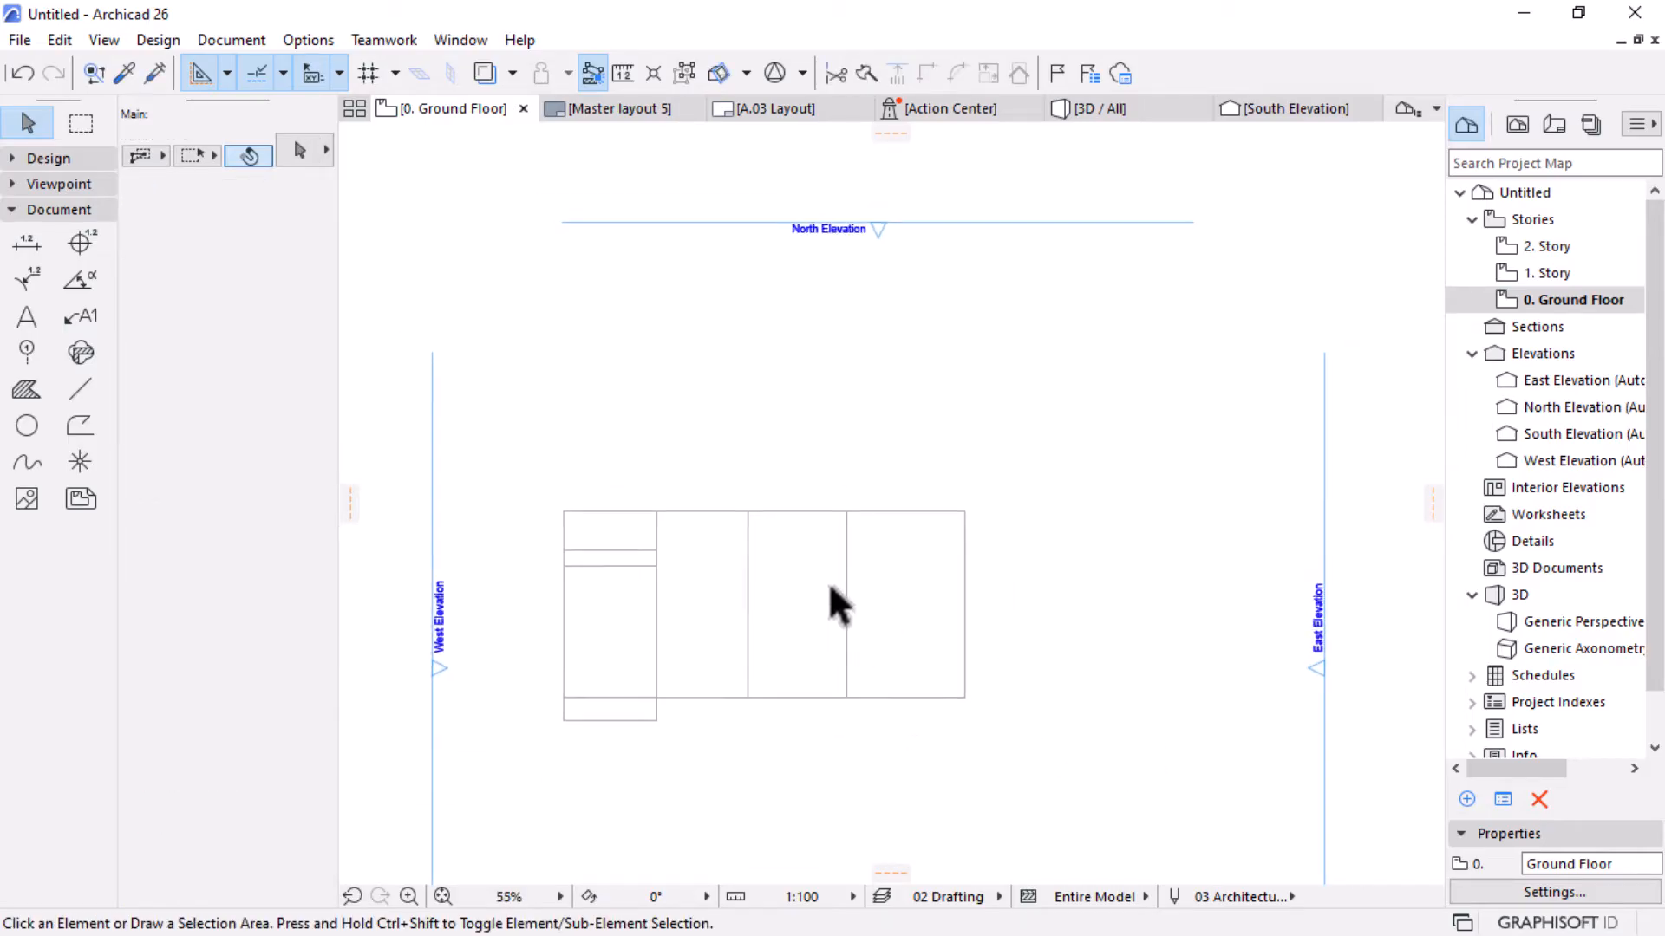
pyautogui.scroll(2, 829, 589)
pyautogui.scroll(-2, 1204, 619)
pyautogui.scroll(2, 857, 617)
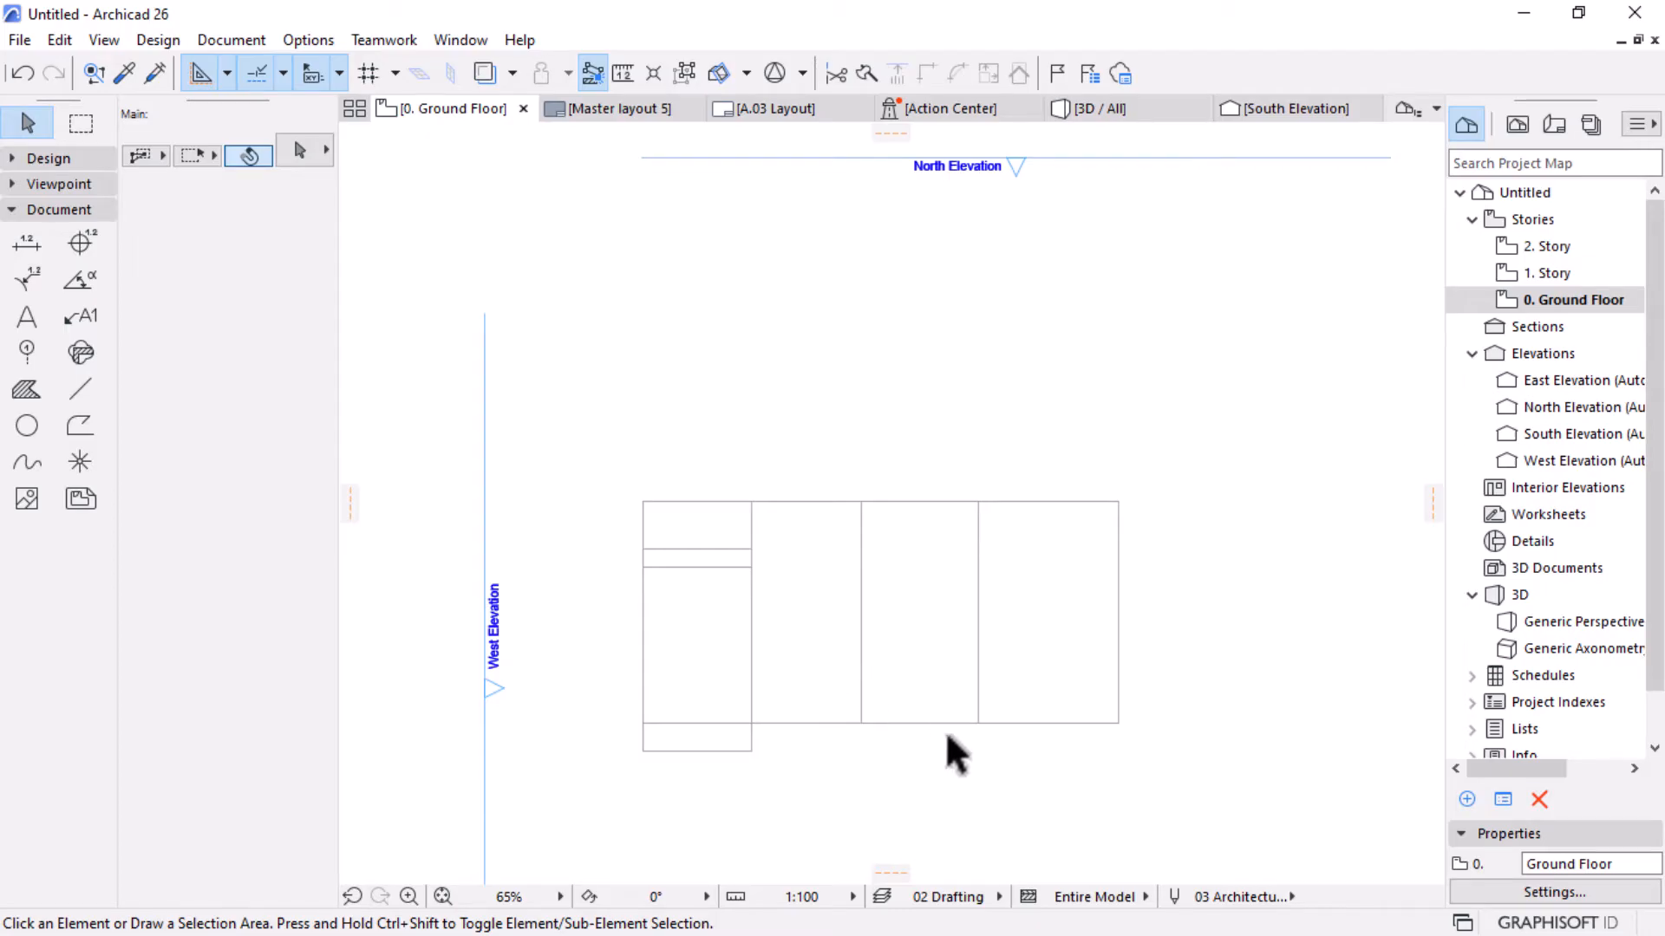
pyautogui.scroll(1, 946, 730)
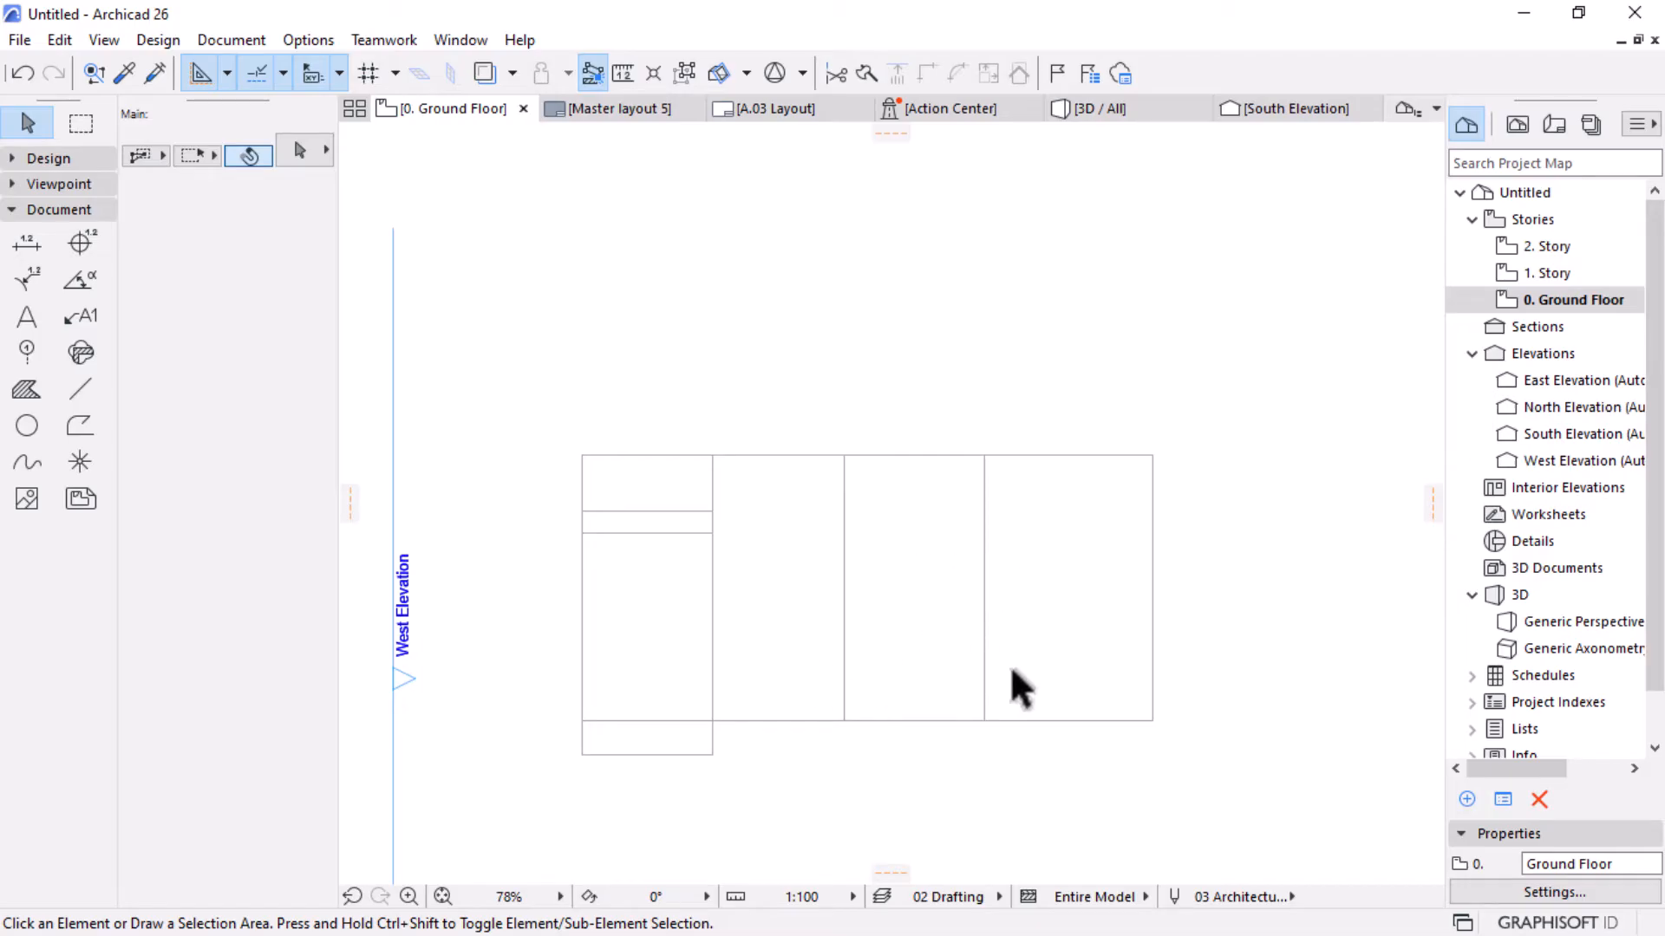
pyautogui.scroll(3, 1025, 683)
pyautogui.scroll(-2, 1026, 684)
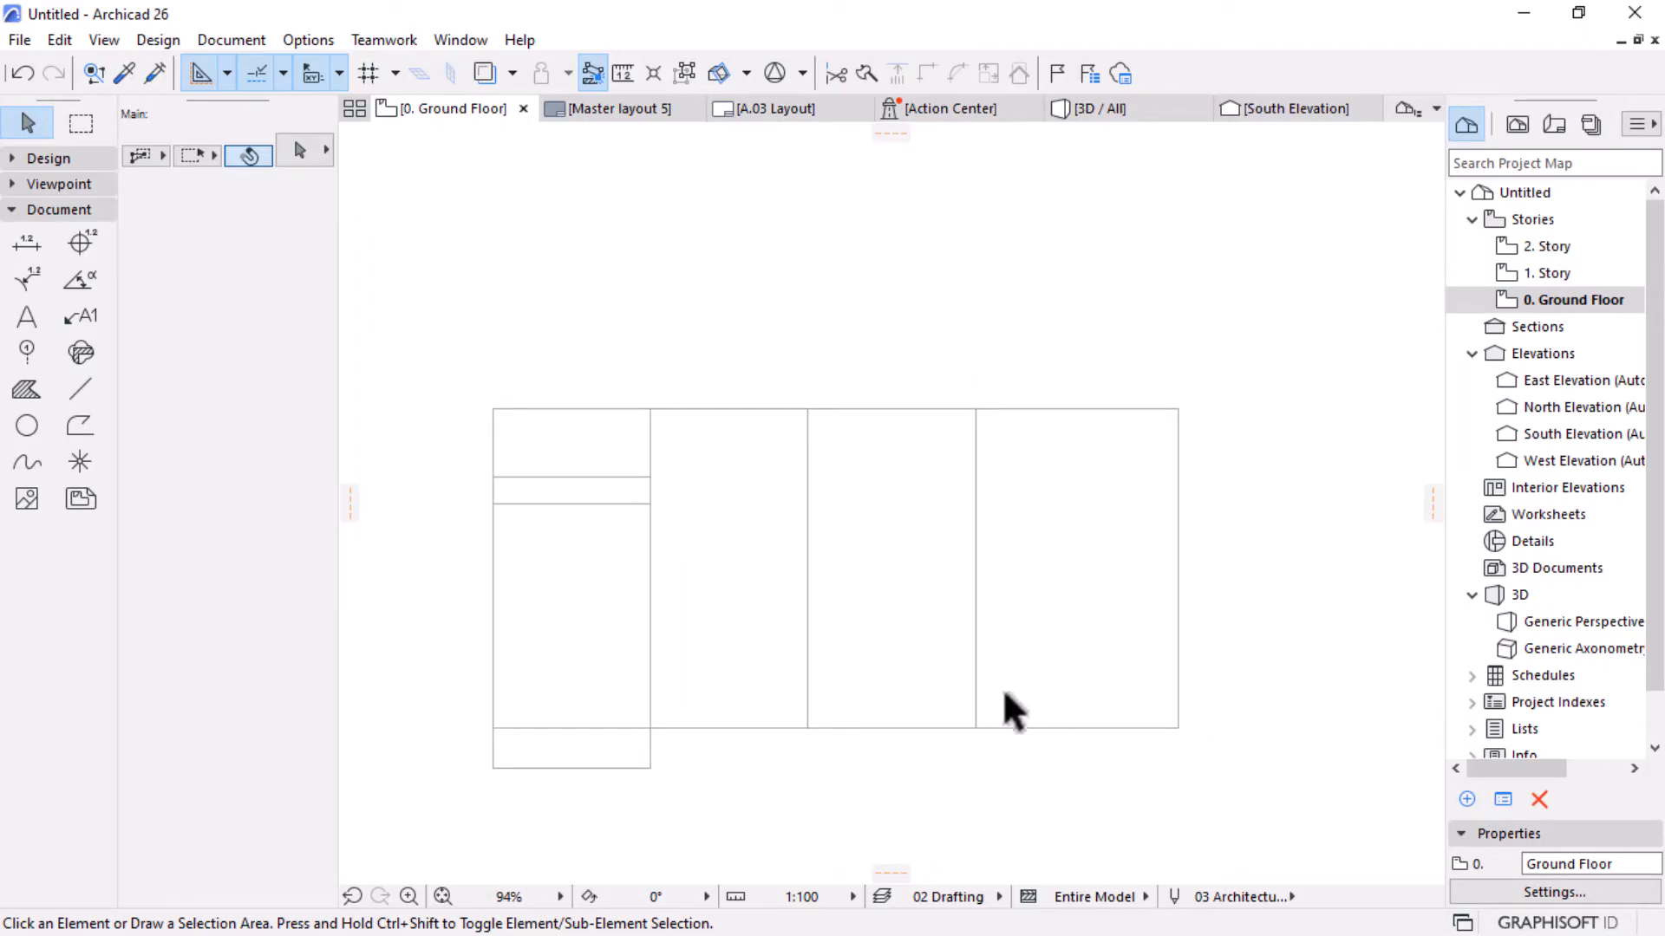
pyautogui.scroll(-3, 1039, 673)
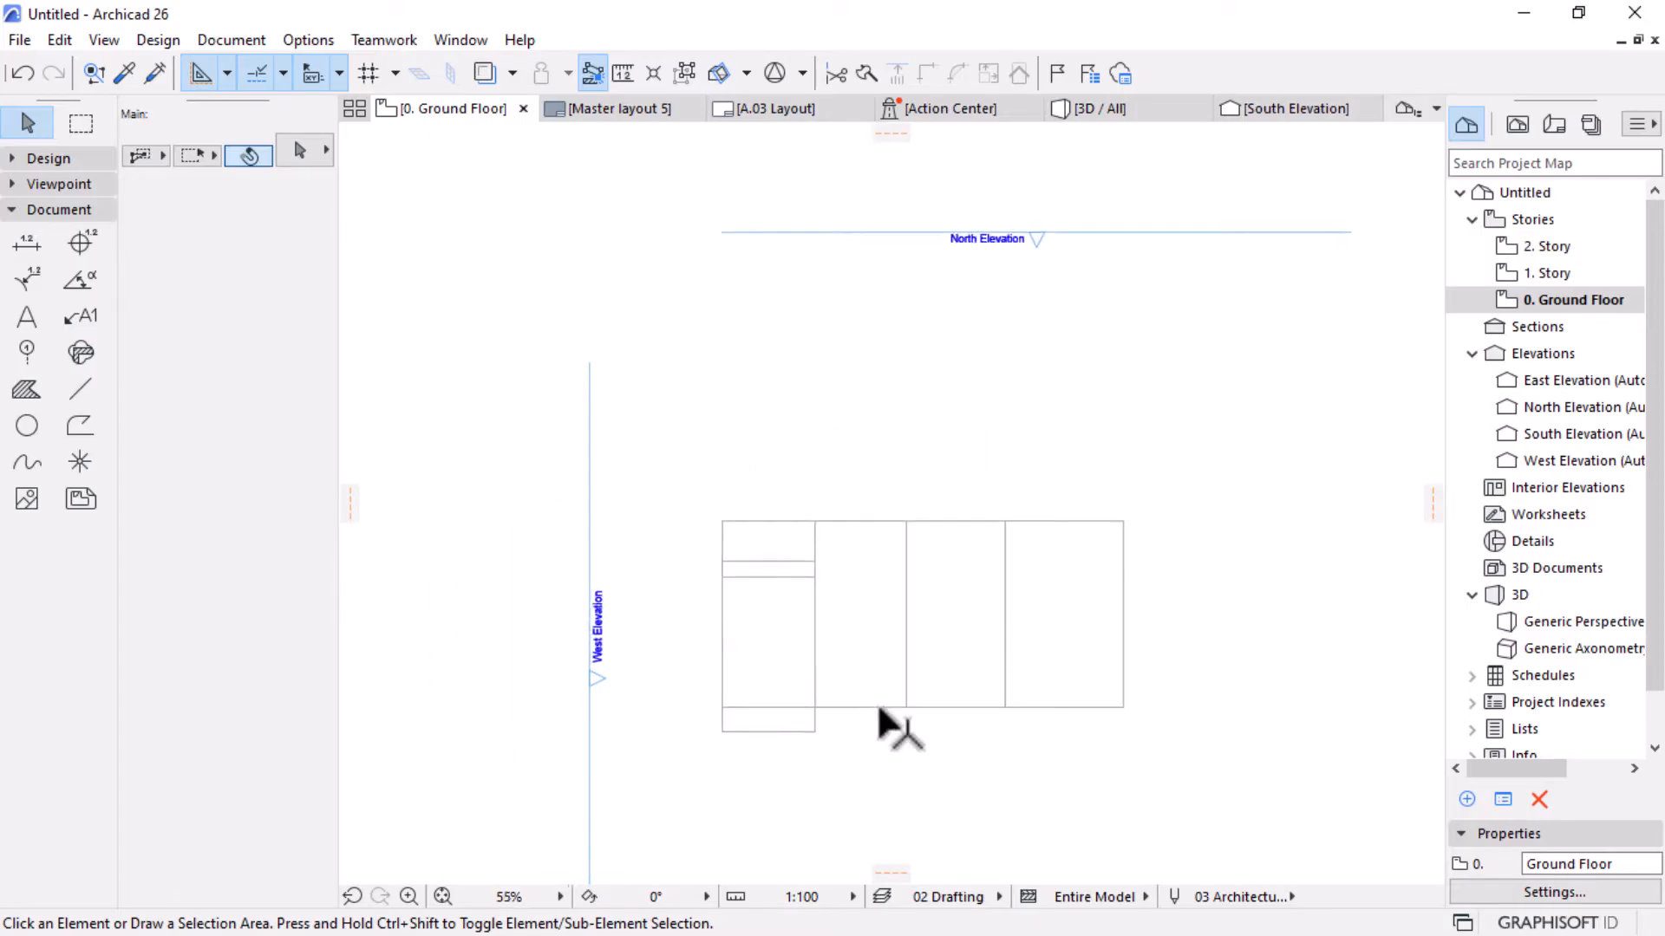
pyautogui.scroll(2, 880, 709)
pyautogui.scroll(1, 888, 698)
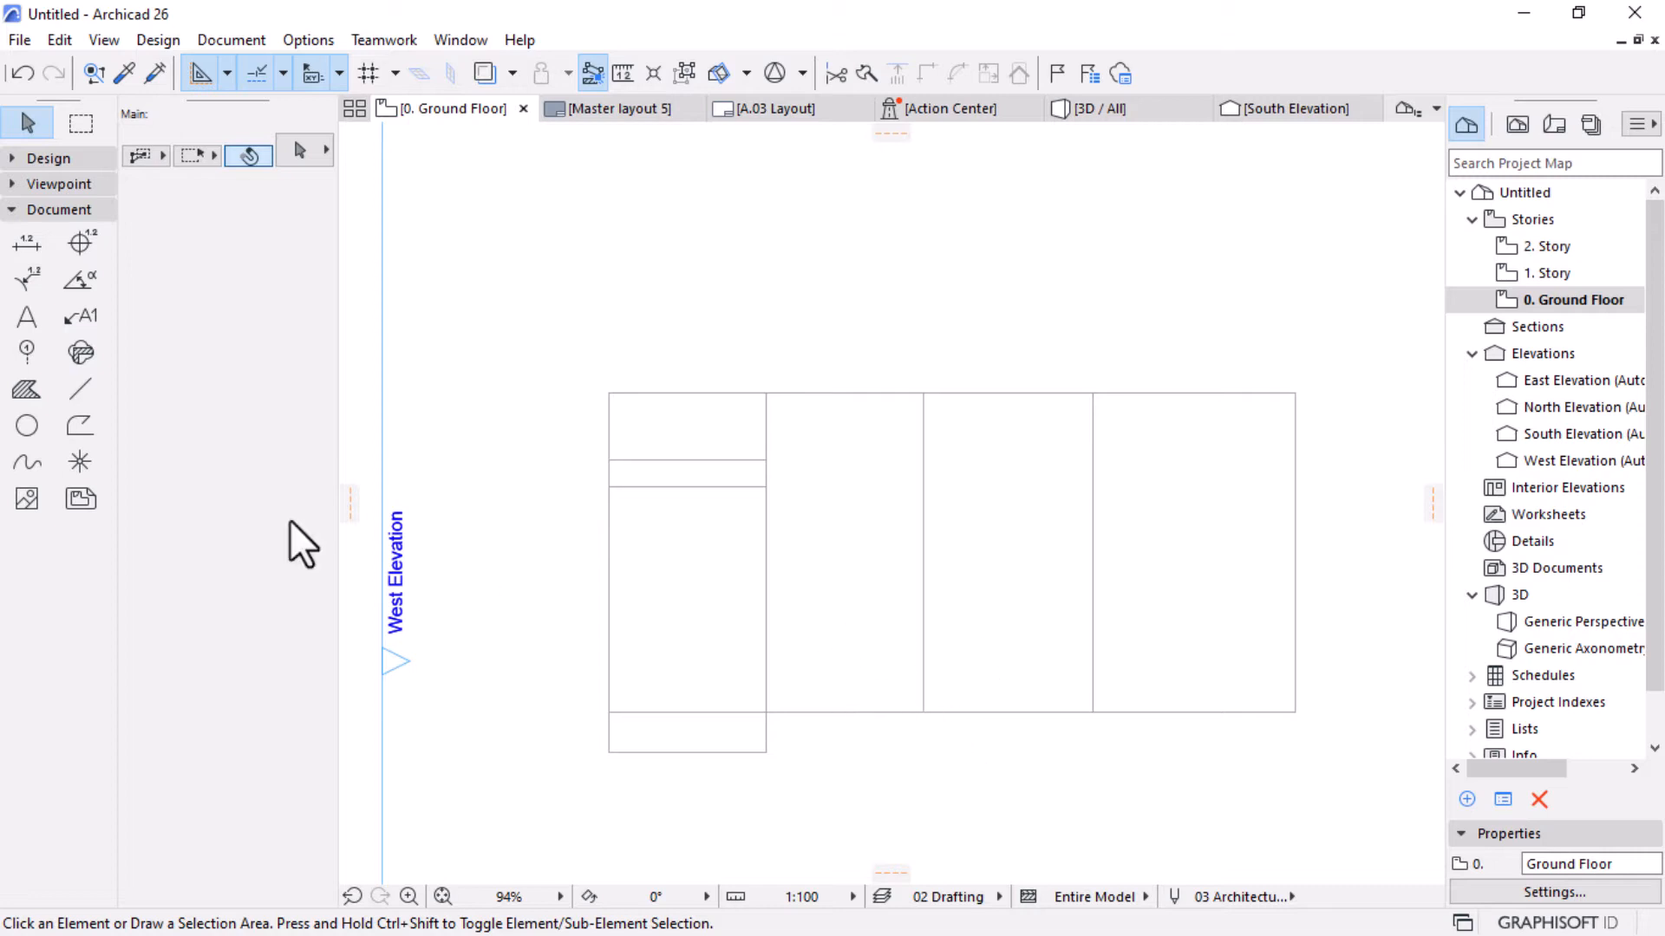
# Draw a 2500 by 3000 mm rectangle polyline inside the second large rectangle, starting from its bottom-left corner.
pyautogui.click(64, 429)
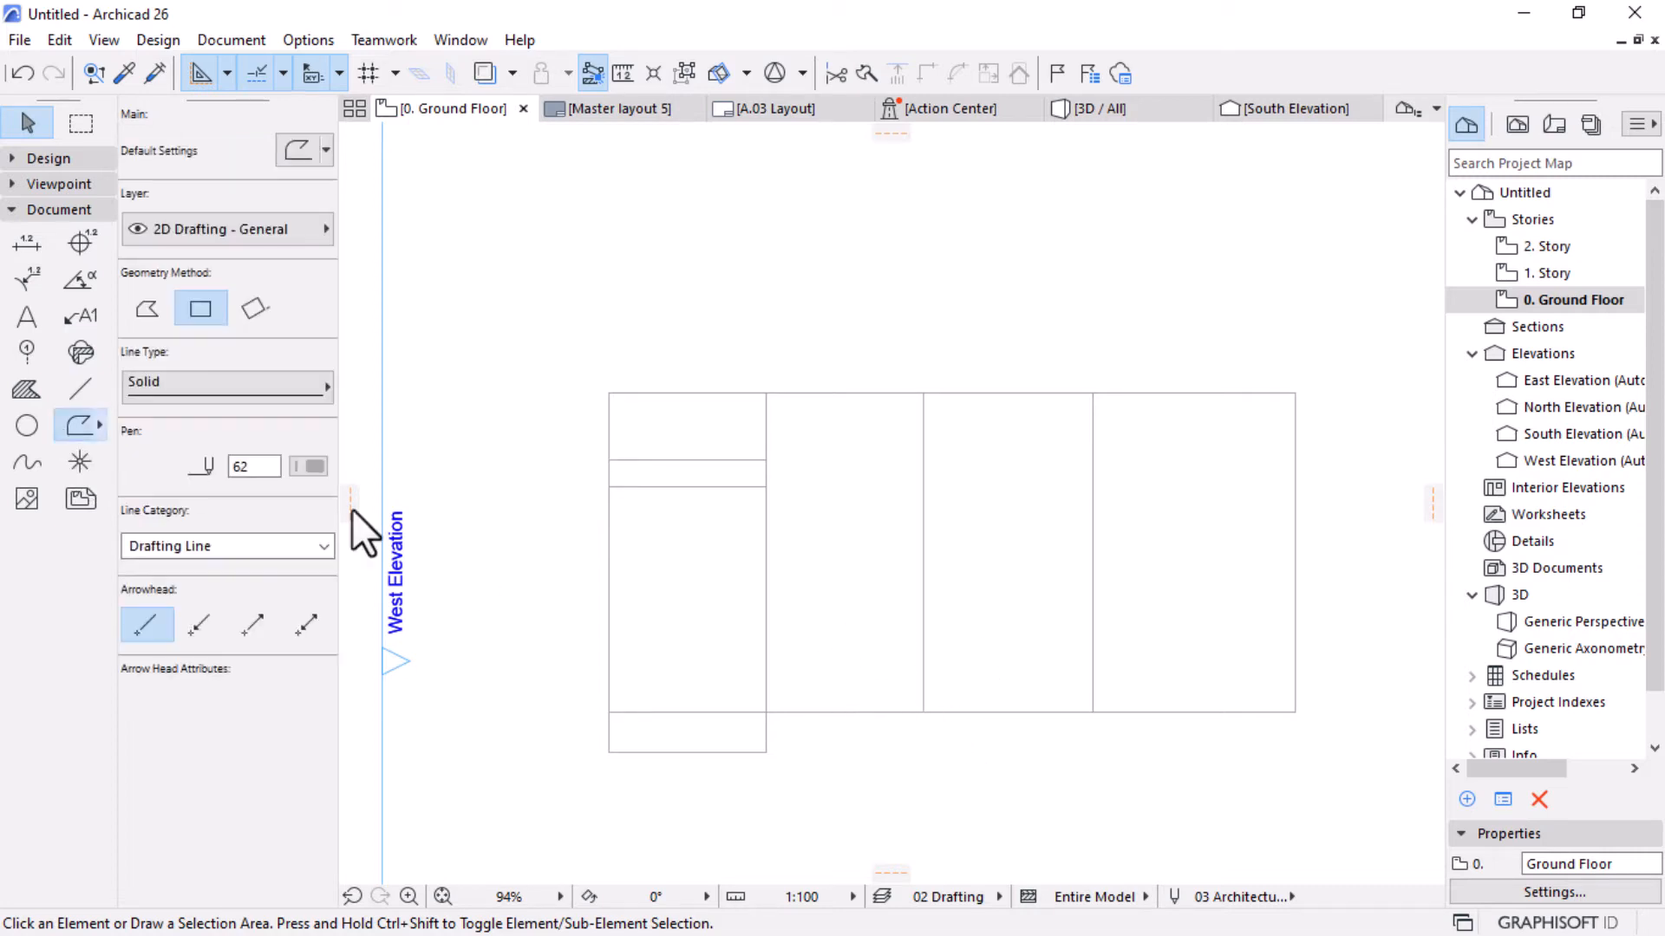
pyautogui.scroll(3, 859, 732)
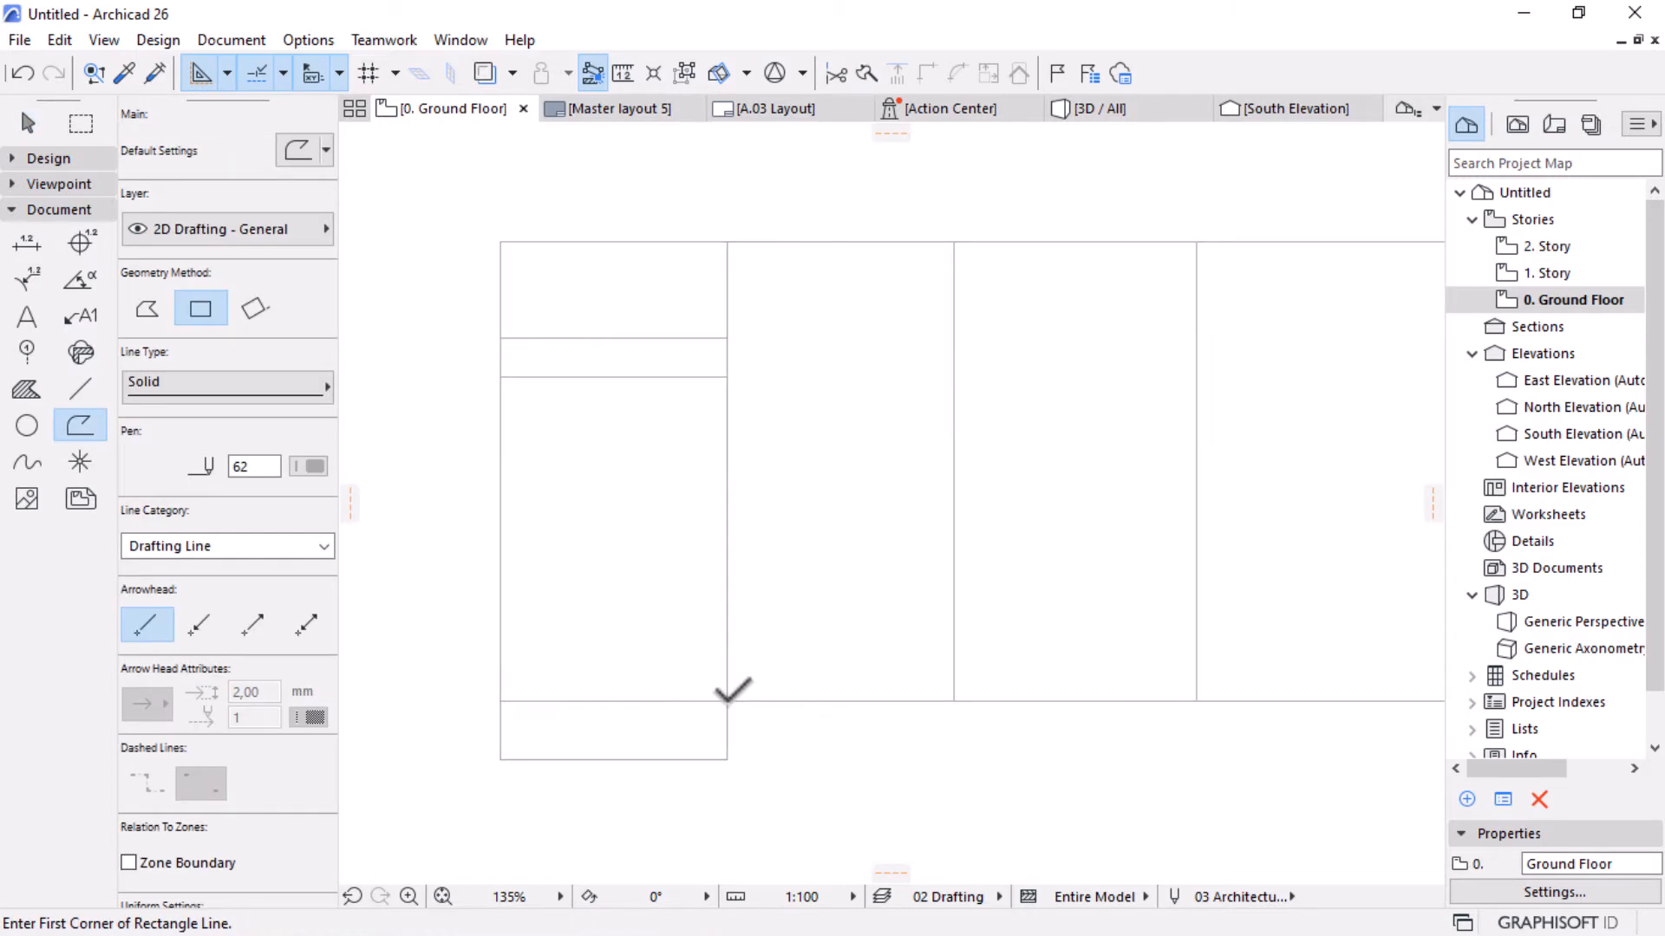
pyautogui.click(727, 700)
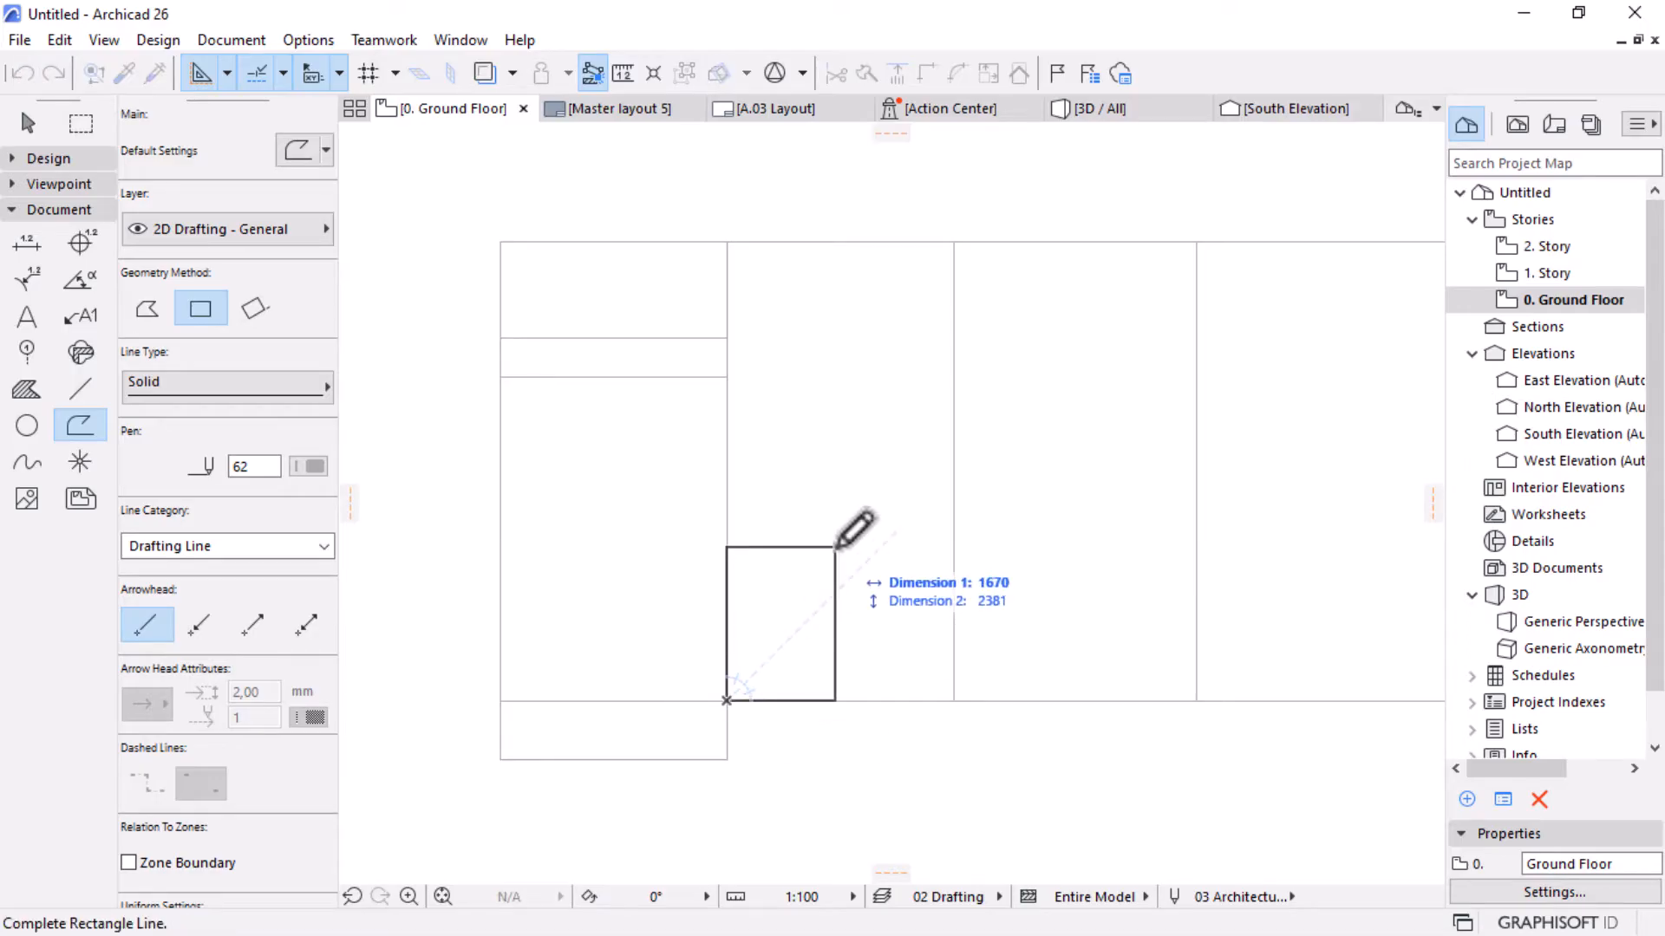
pyautogui.write('2500')
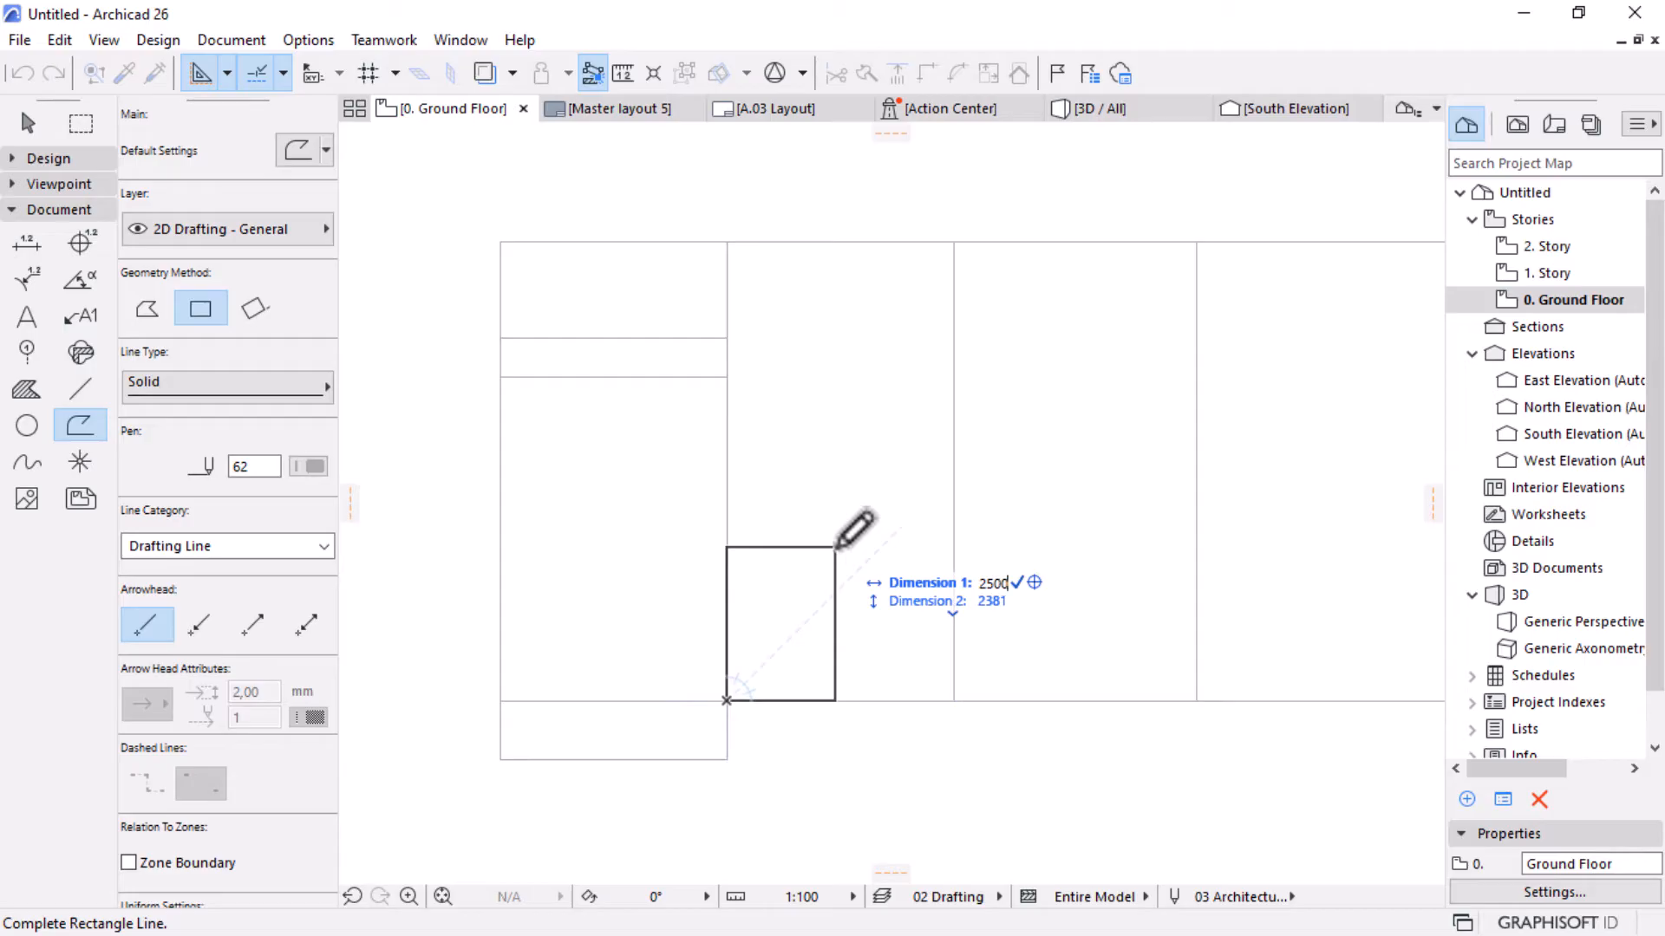
pyautogui.press('Tab')
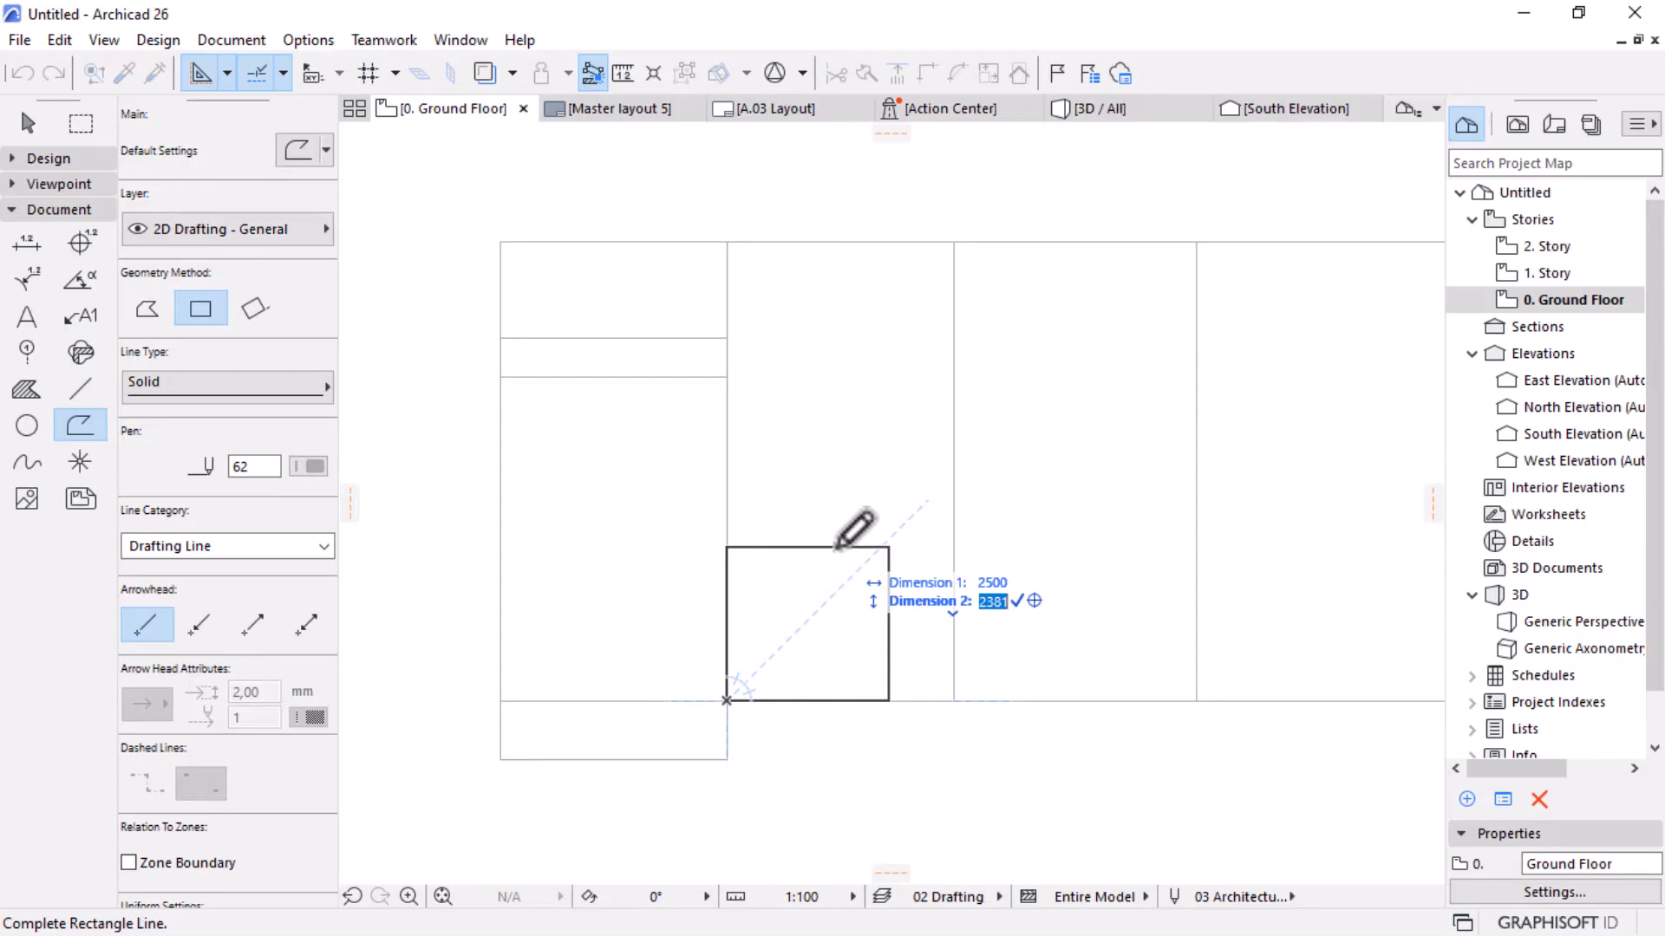
pyautogui.write('3000')
pyautogui.press('Return')
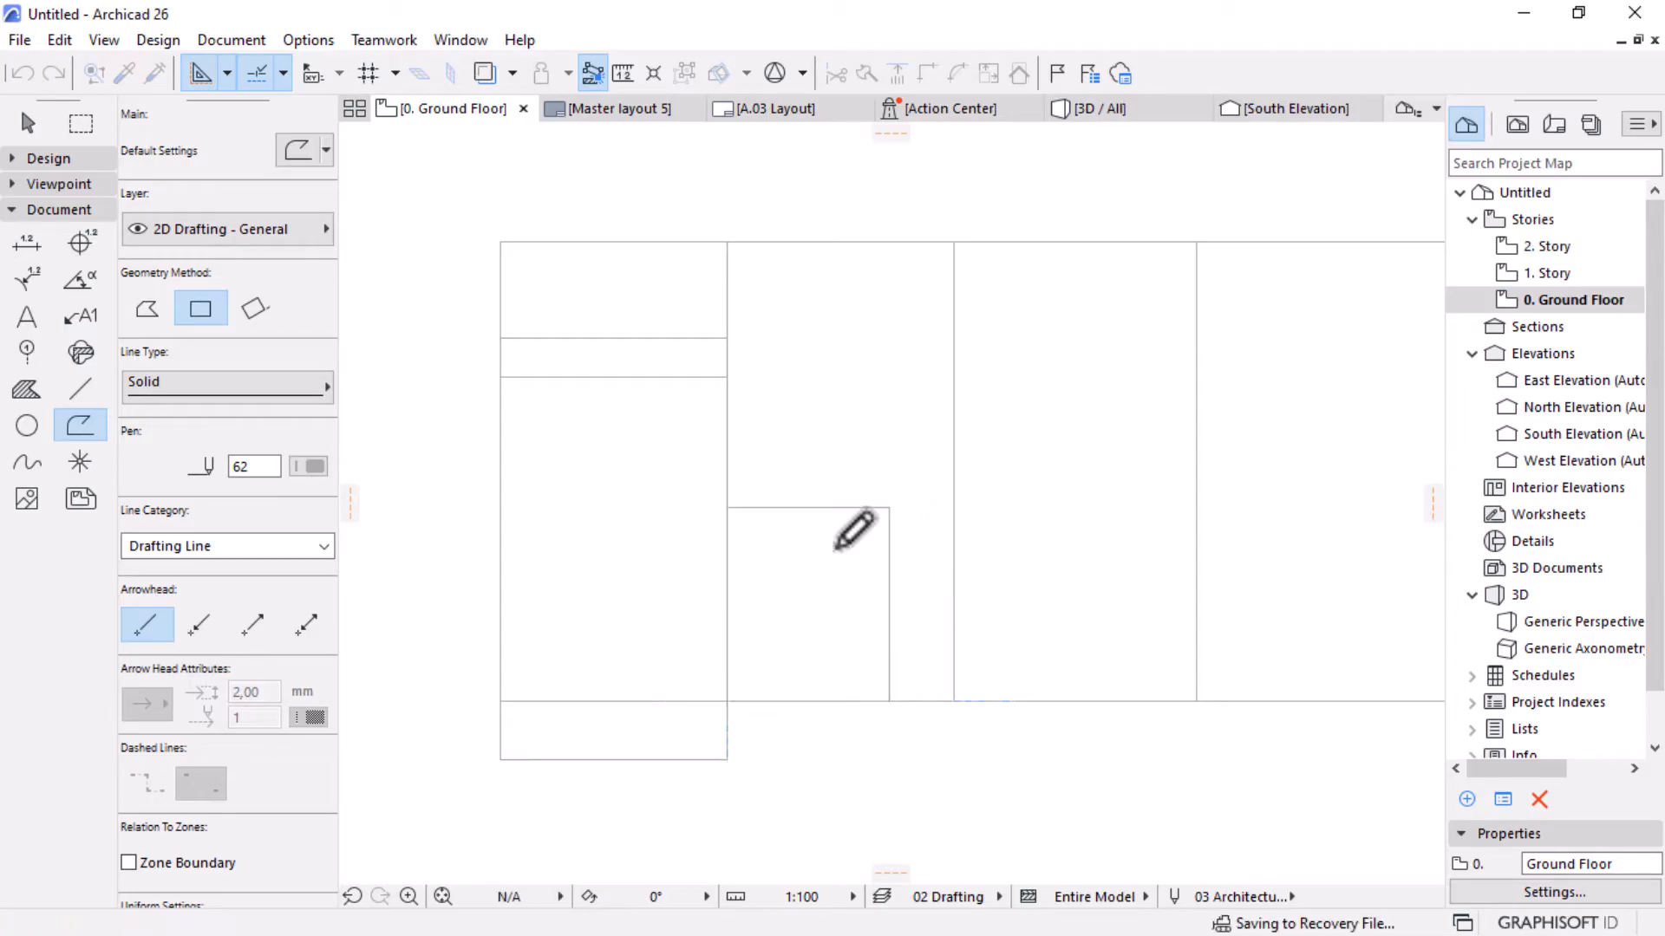
# Draw a 1300 by 3000 mm rectangle downward from the top-right corner of the 2500 mm wide rectangle.
pyautogui.click(888, 507)
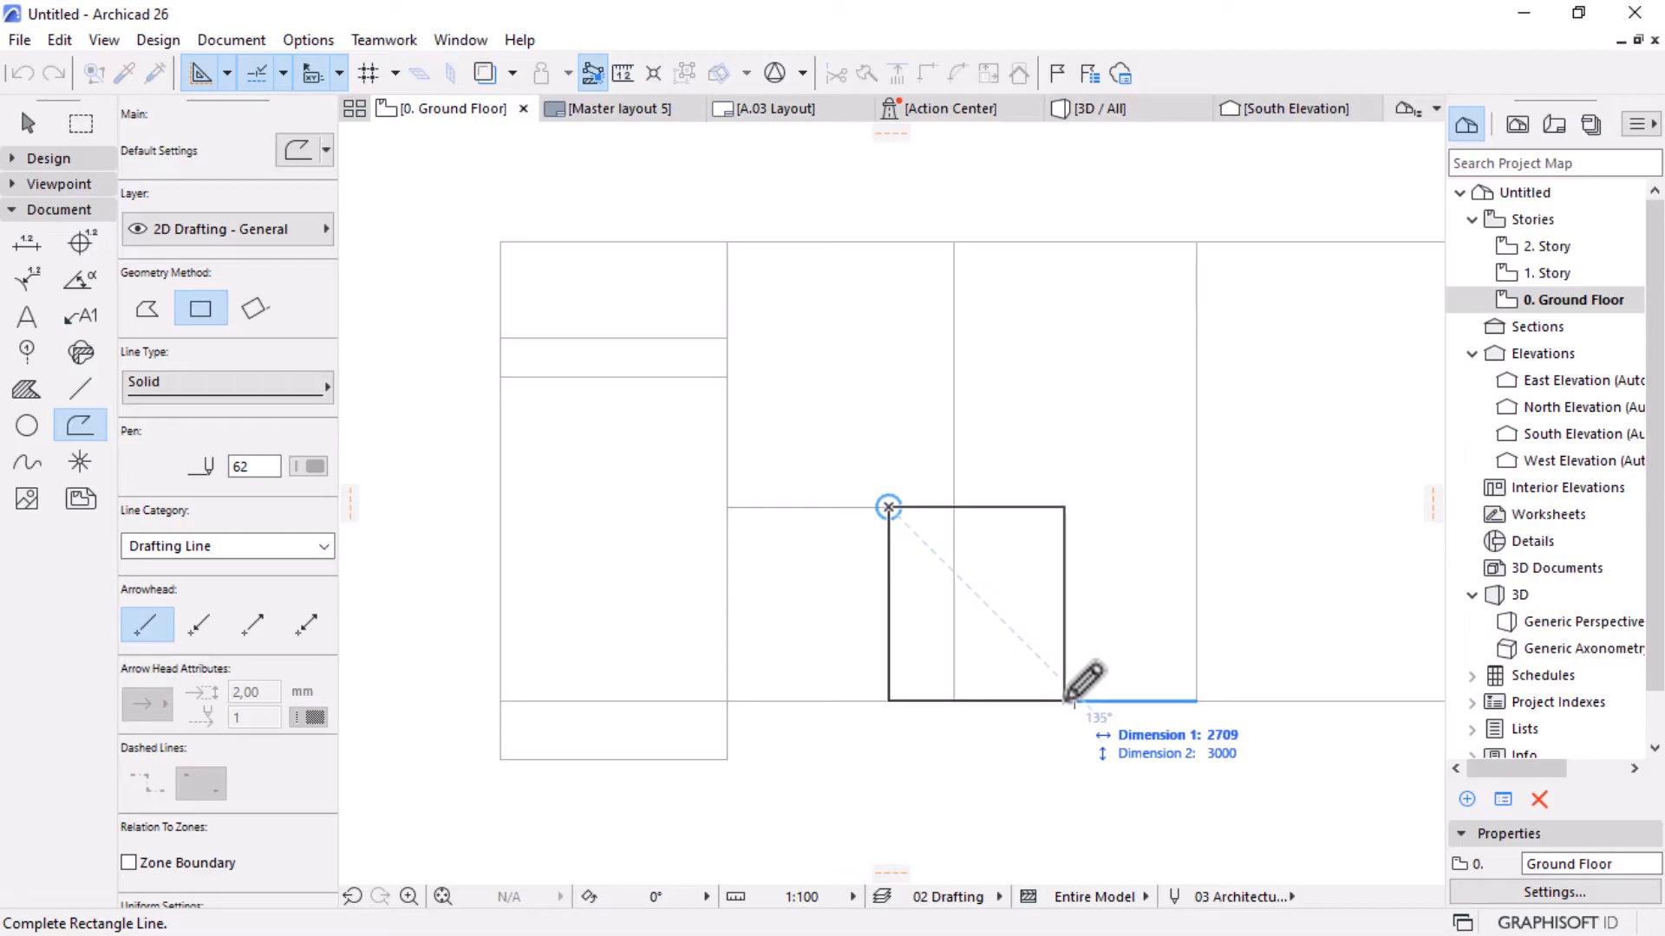
pyautogui.write('1300')
pyautogui.press('Tab')
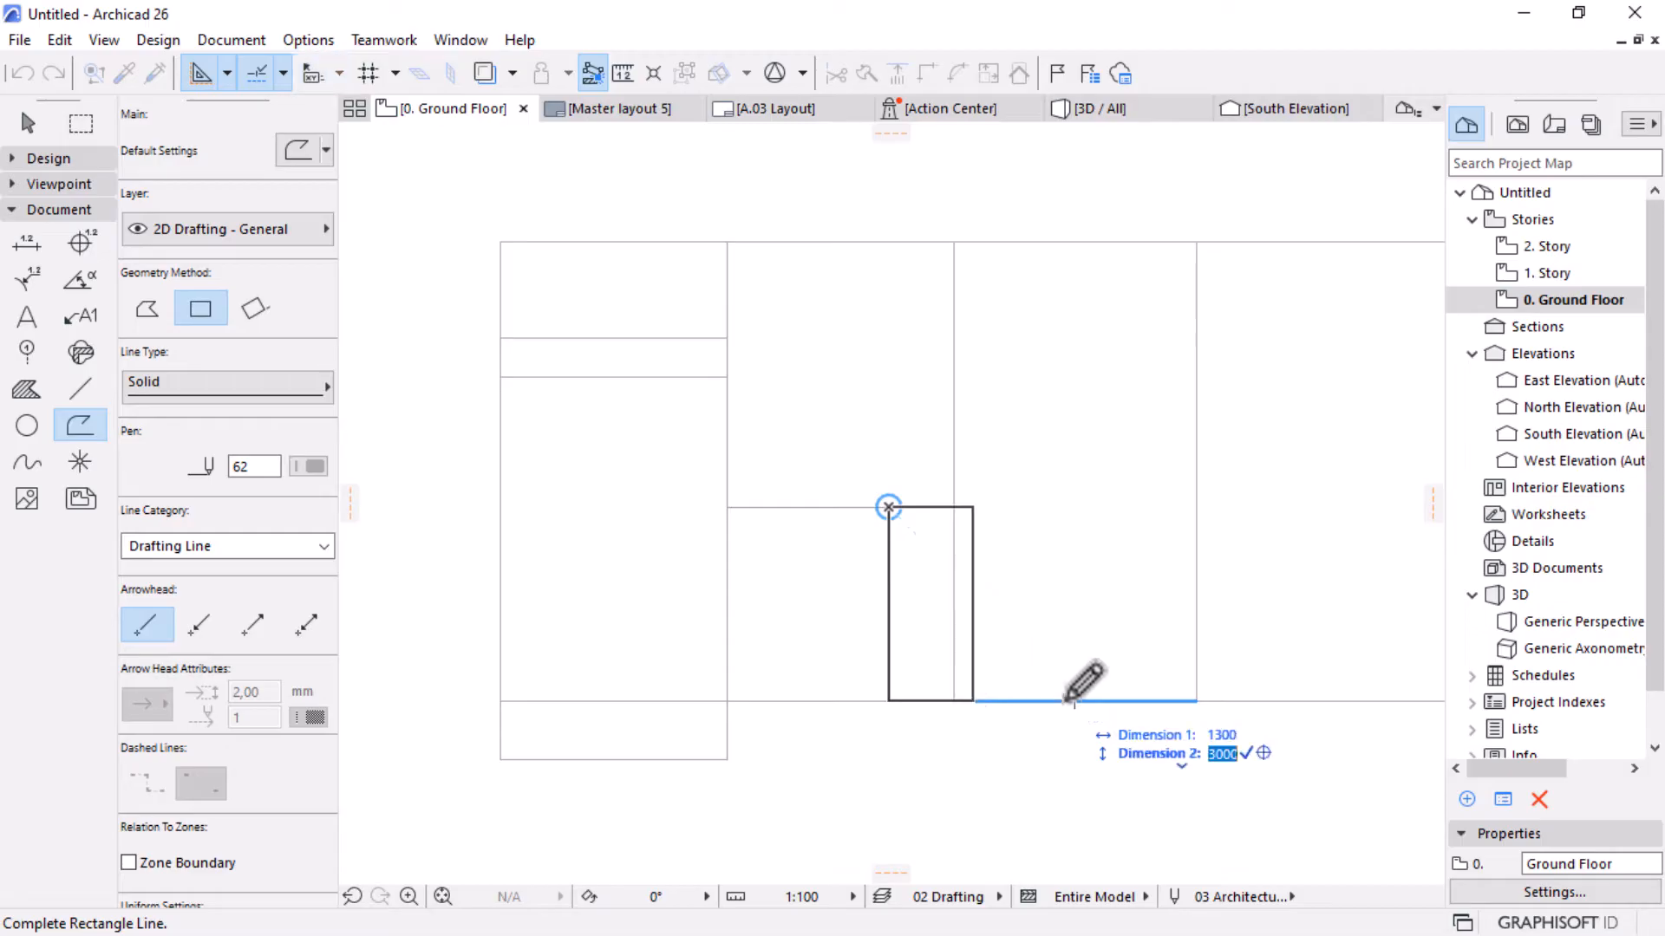
pyautogui.write('3000')
pyautogui.press('Return')
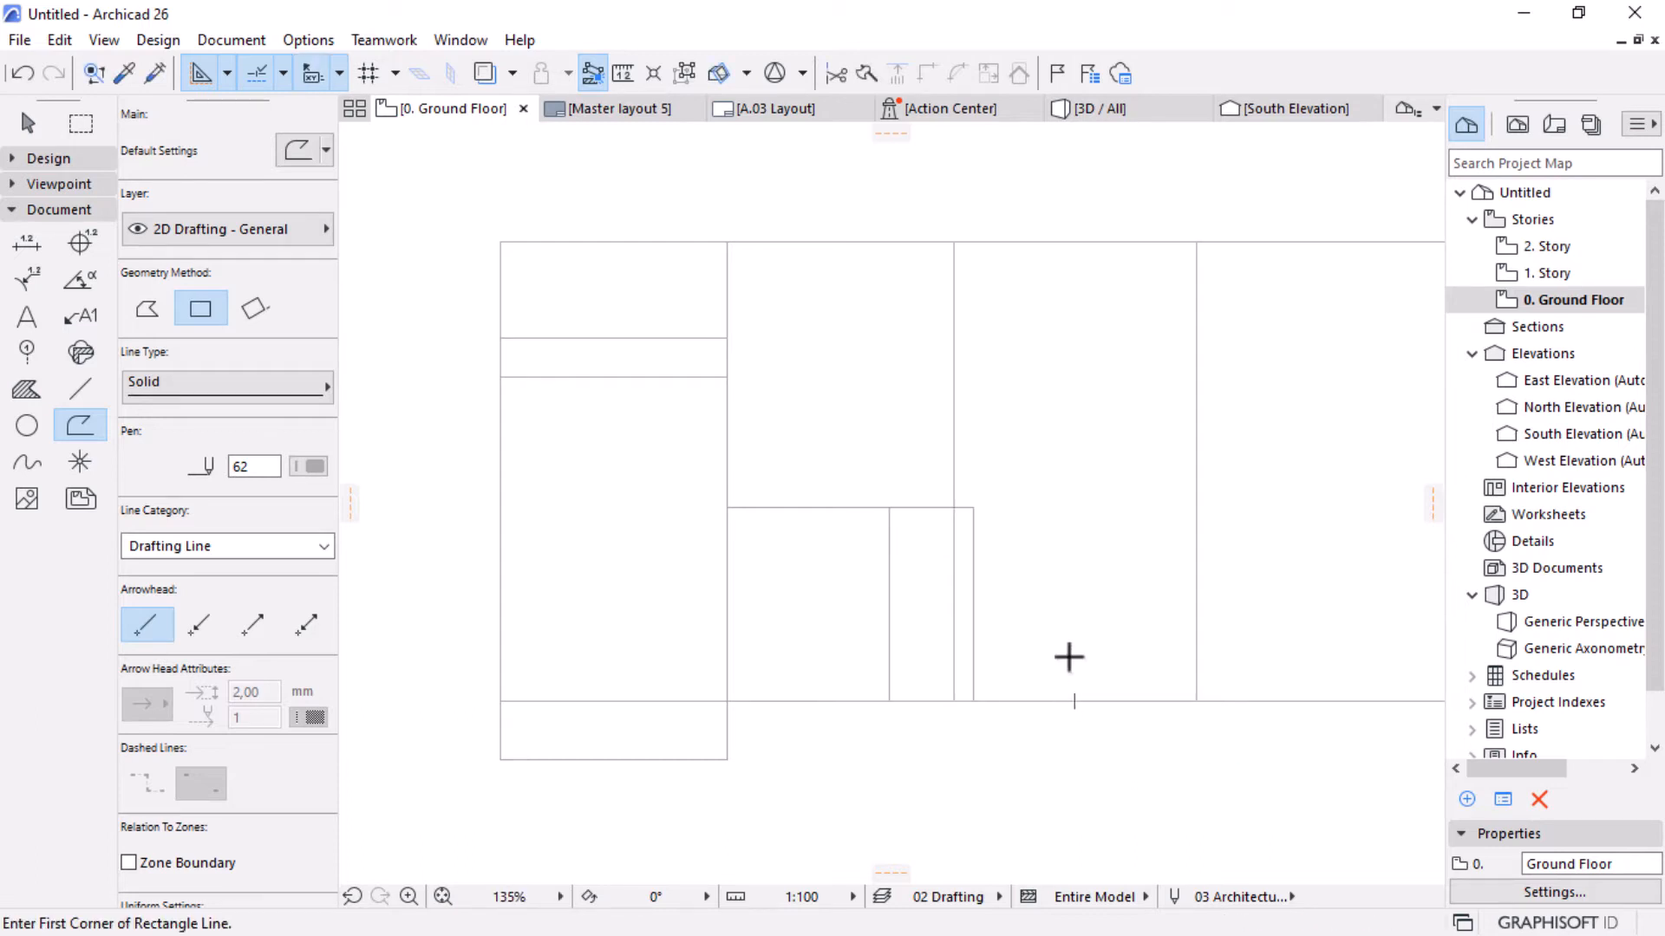
# Draw a 3000 by 3000 mm rectangle adjoining the 1300 mm wide rectangle, starting from its top-right corner.
pyautogui.scroll(2, 1066, 599)
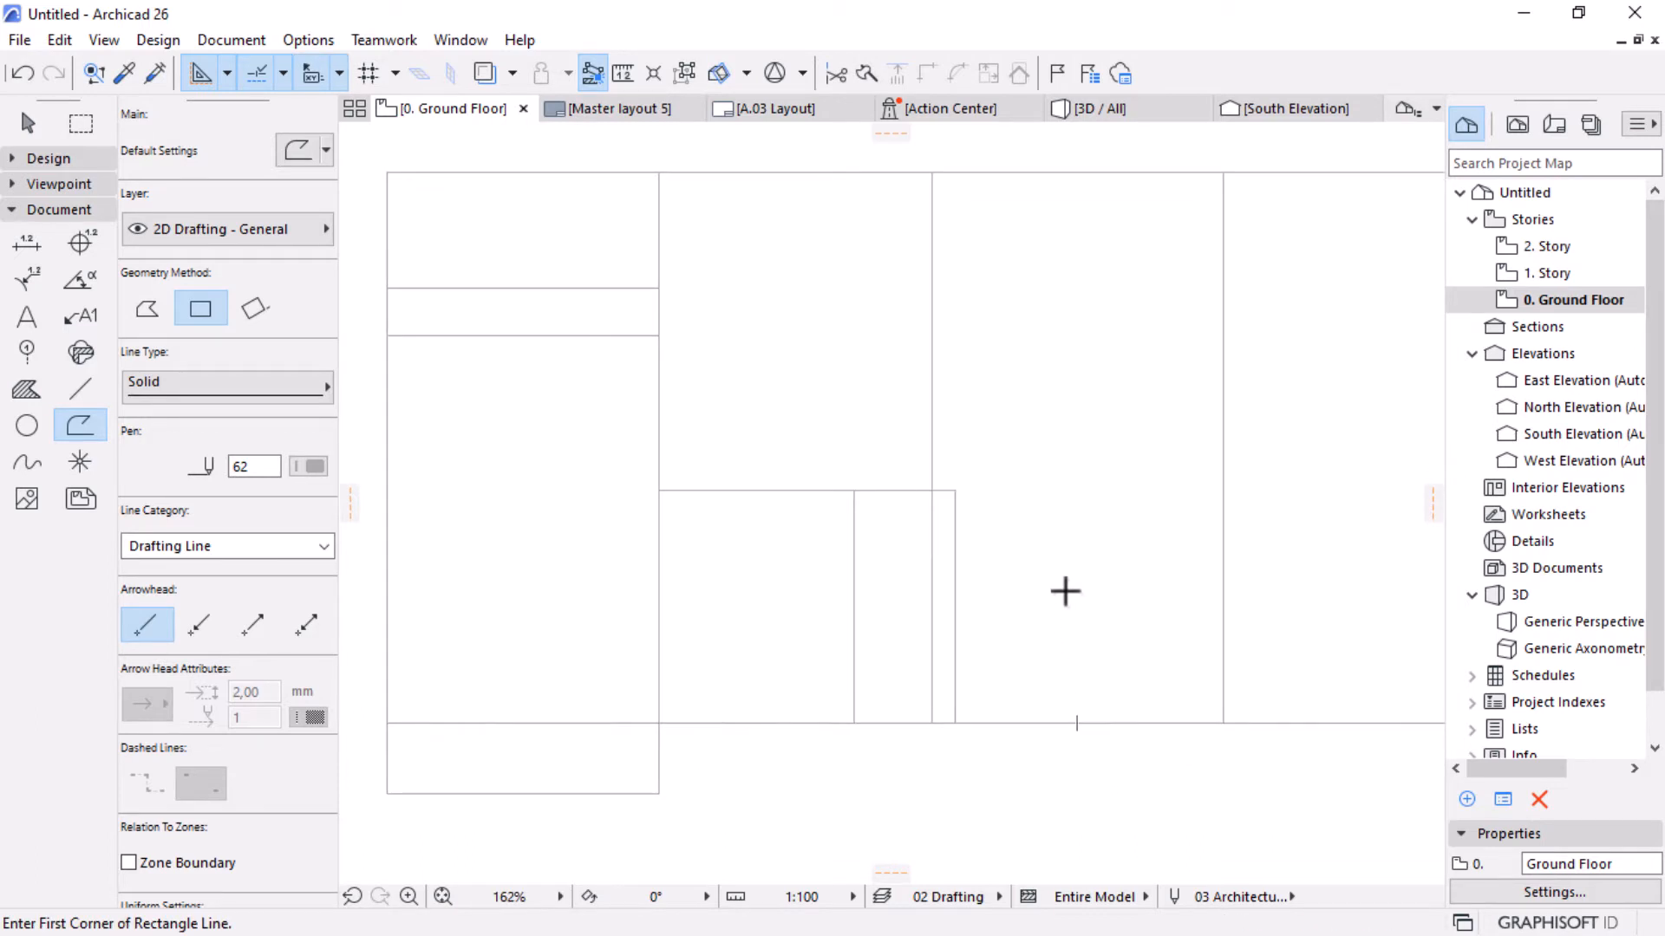
pyautogui.scroll(-2, 1174, 654)
pyautogui.scroll(2, 1156, 653)
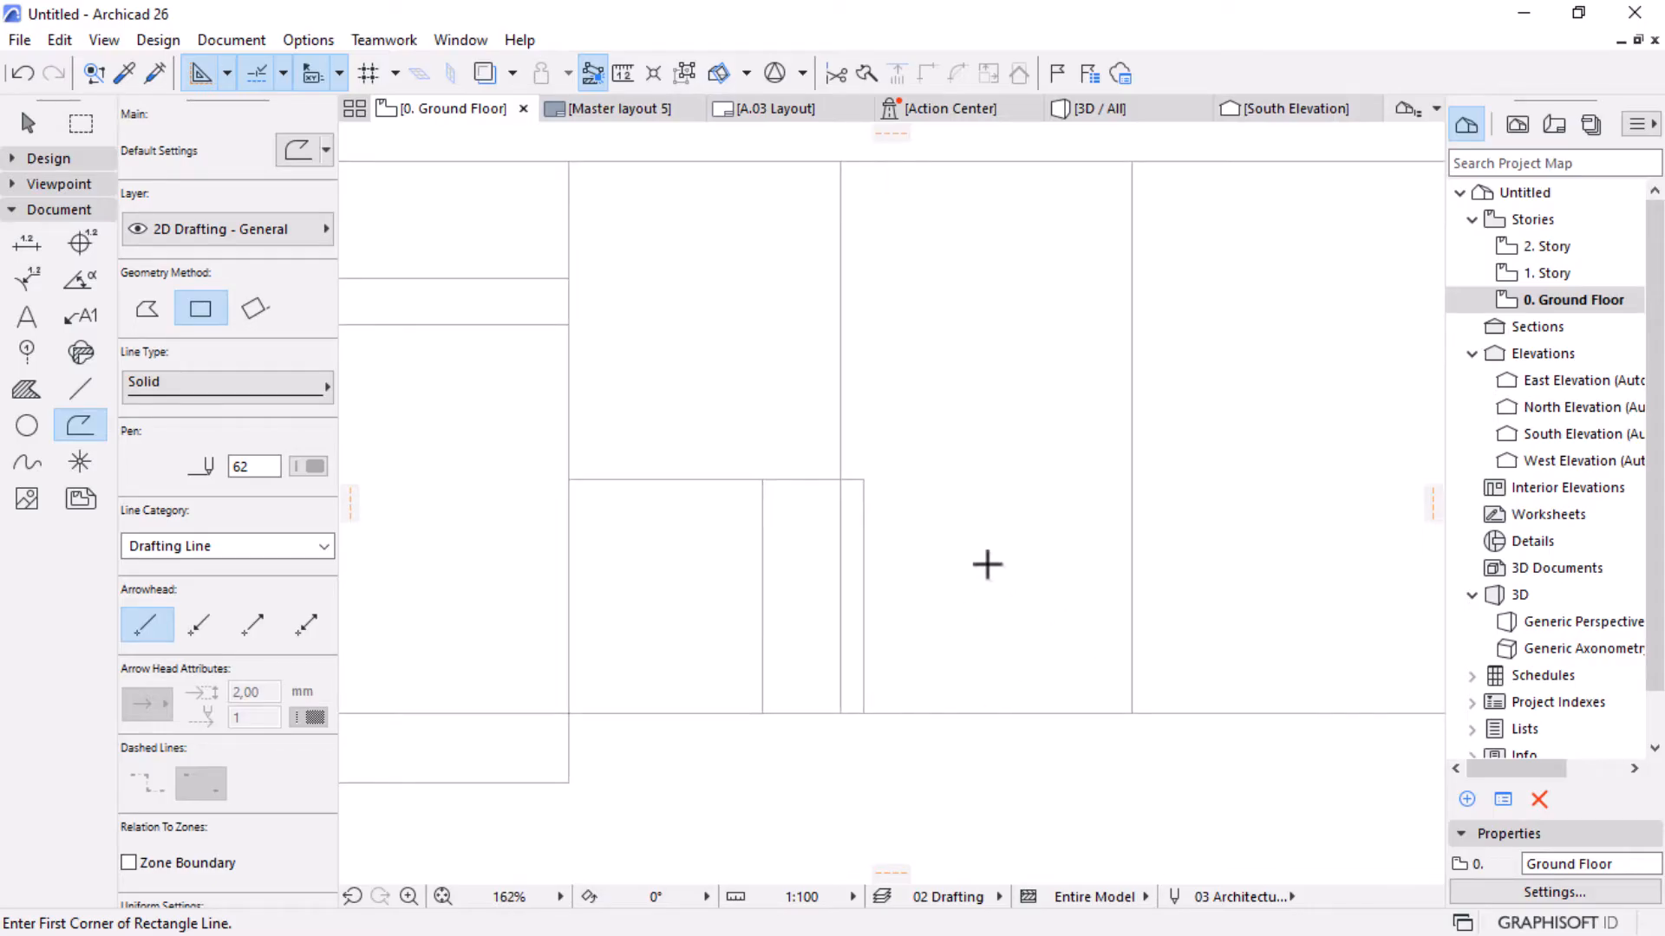
pyautogui.click(863, 479)
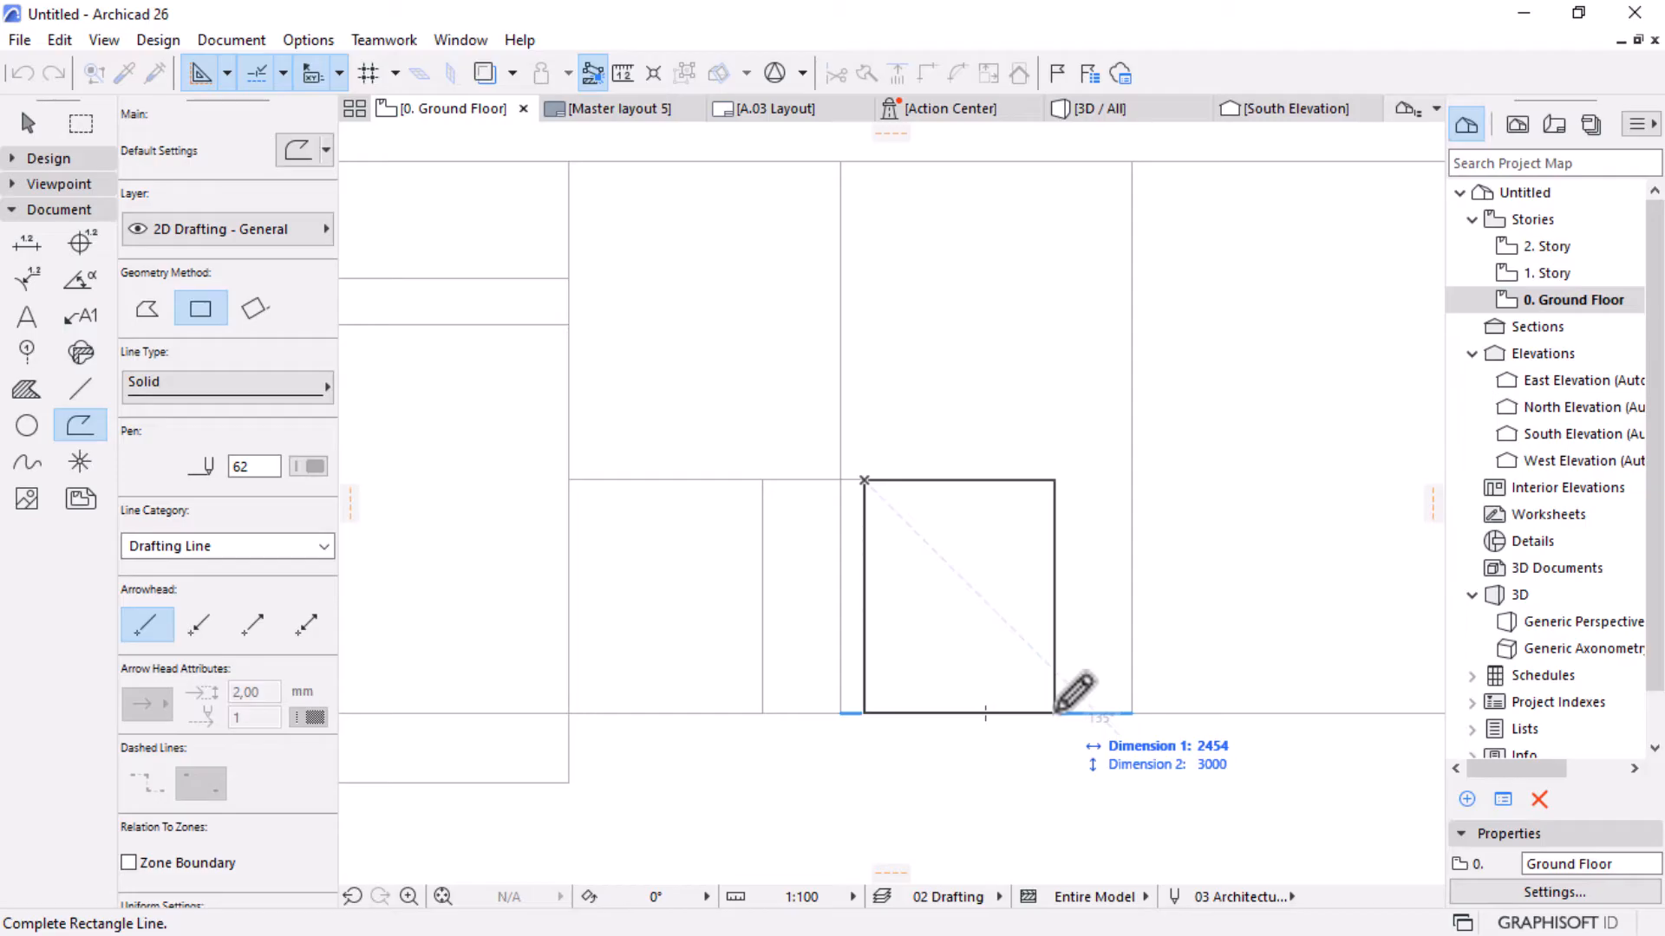
pyautogui.write('3000')
pyautogui.press('Tab')
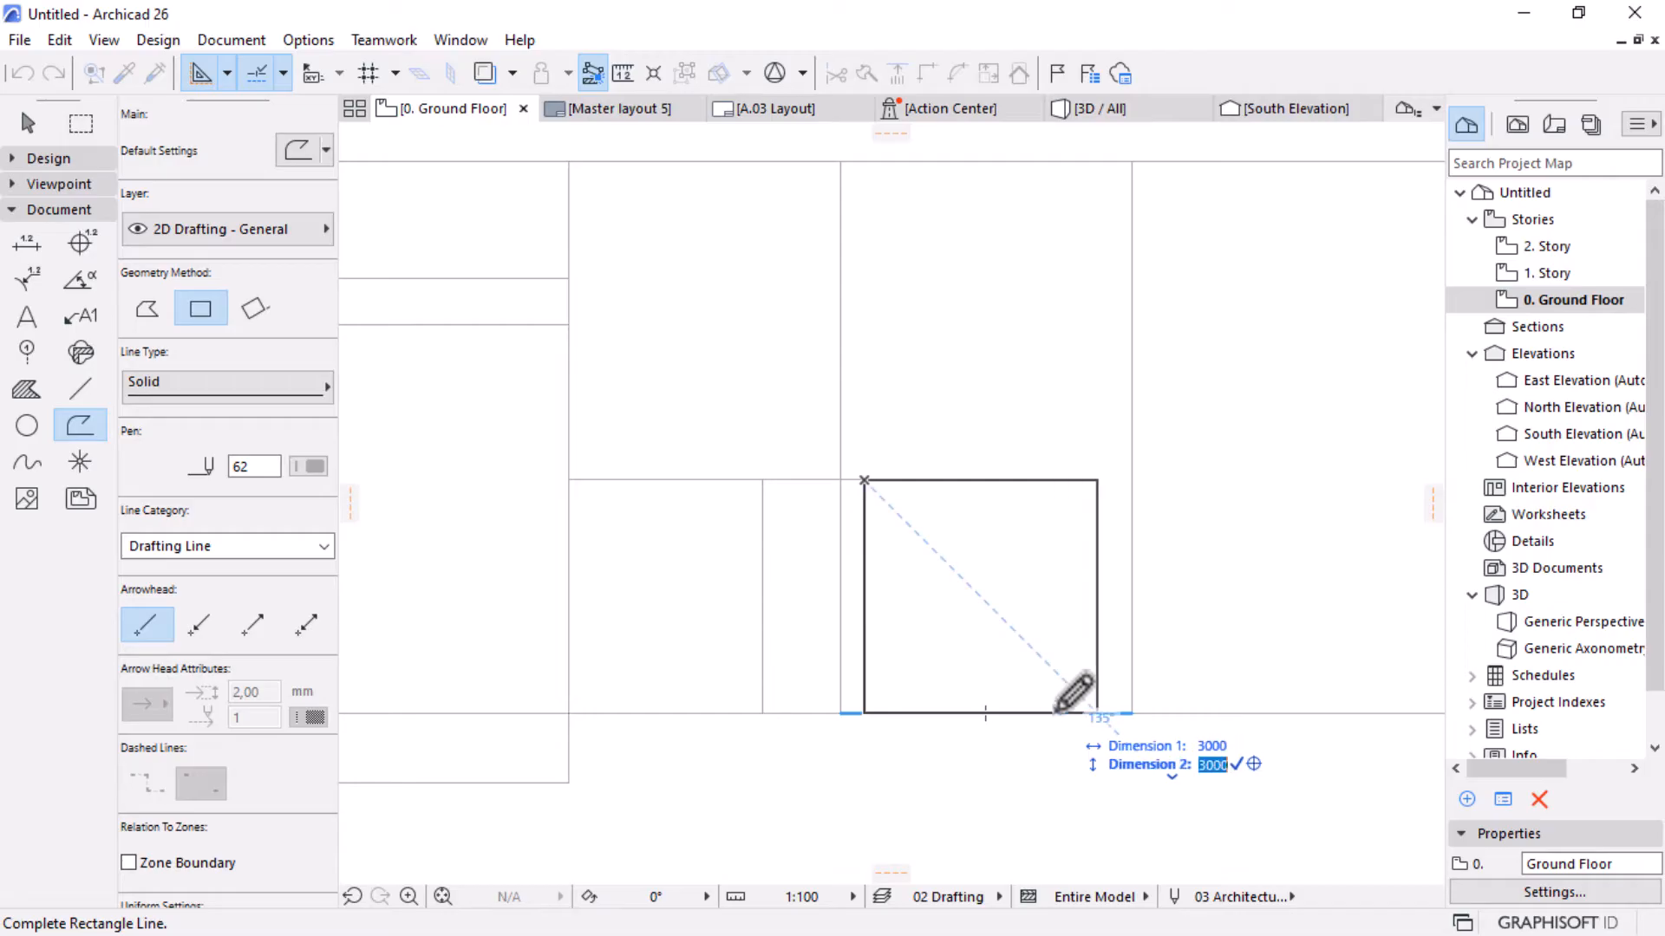
pyautogui.press('Return')
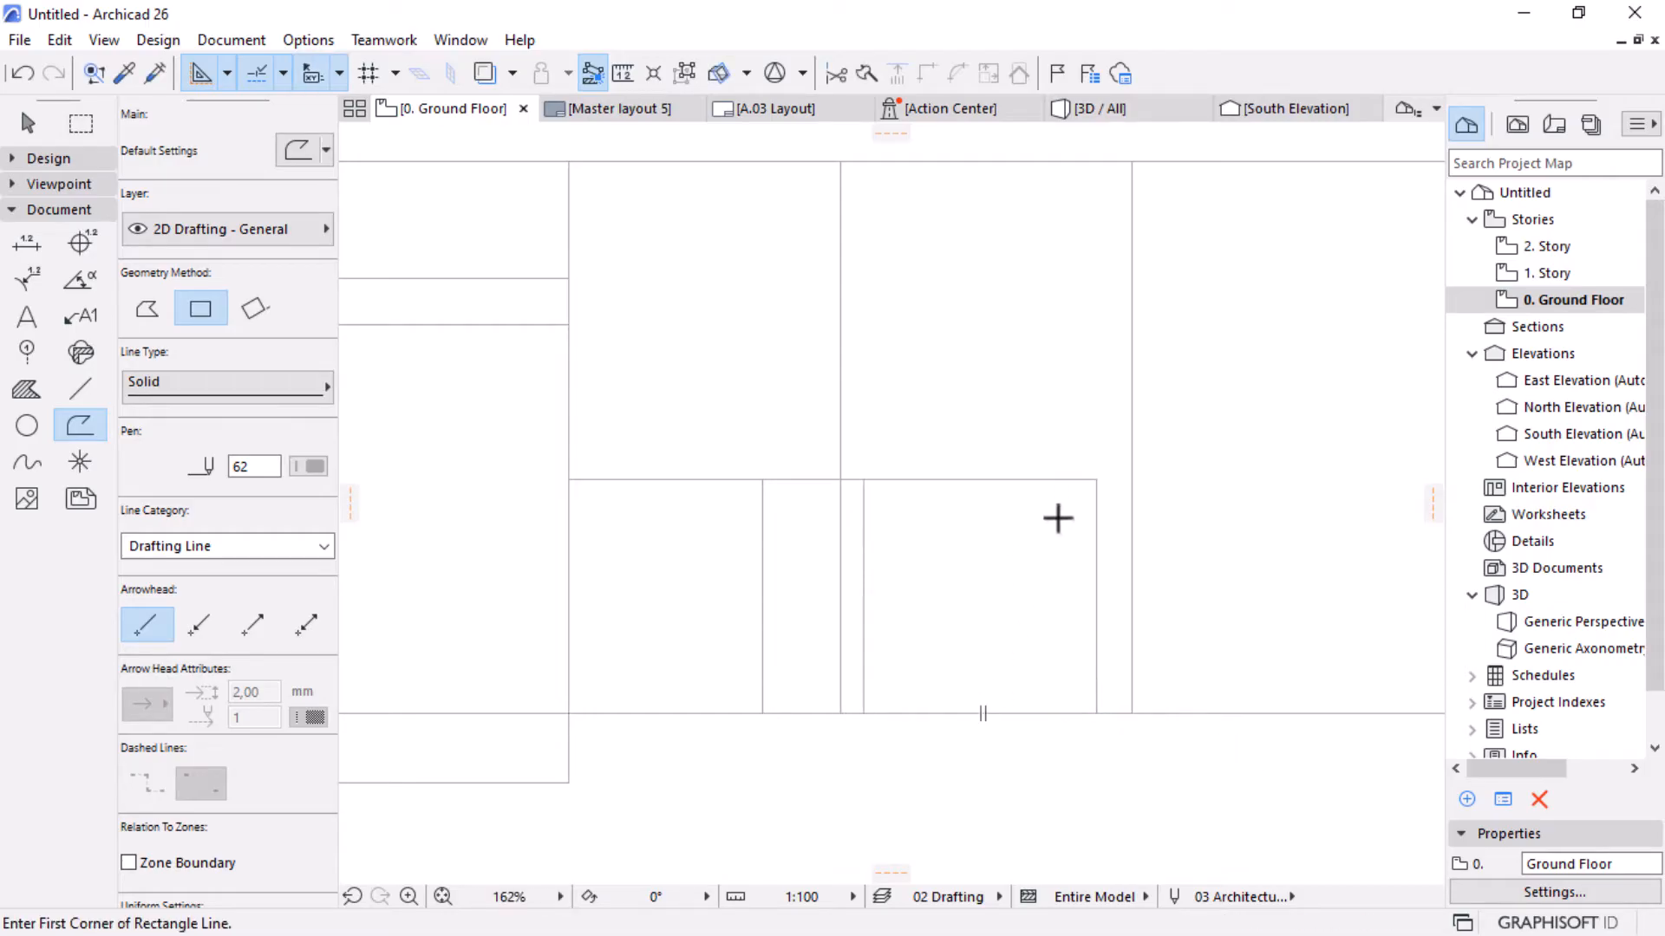
# Draw another 1300 by 3000 mm rectangle downward from the top-right corner of the 3000 mm square.
pyautogui.click(1097, 479)
pyautogui.scroll(-1, 832, 646)
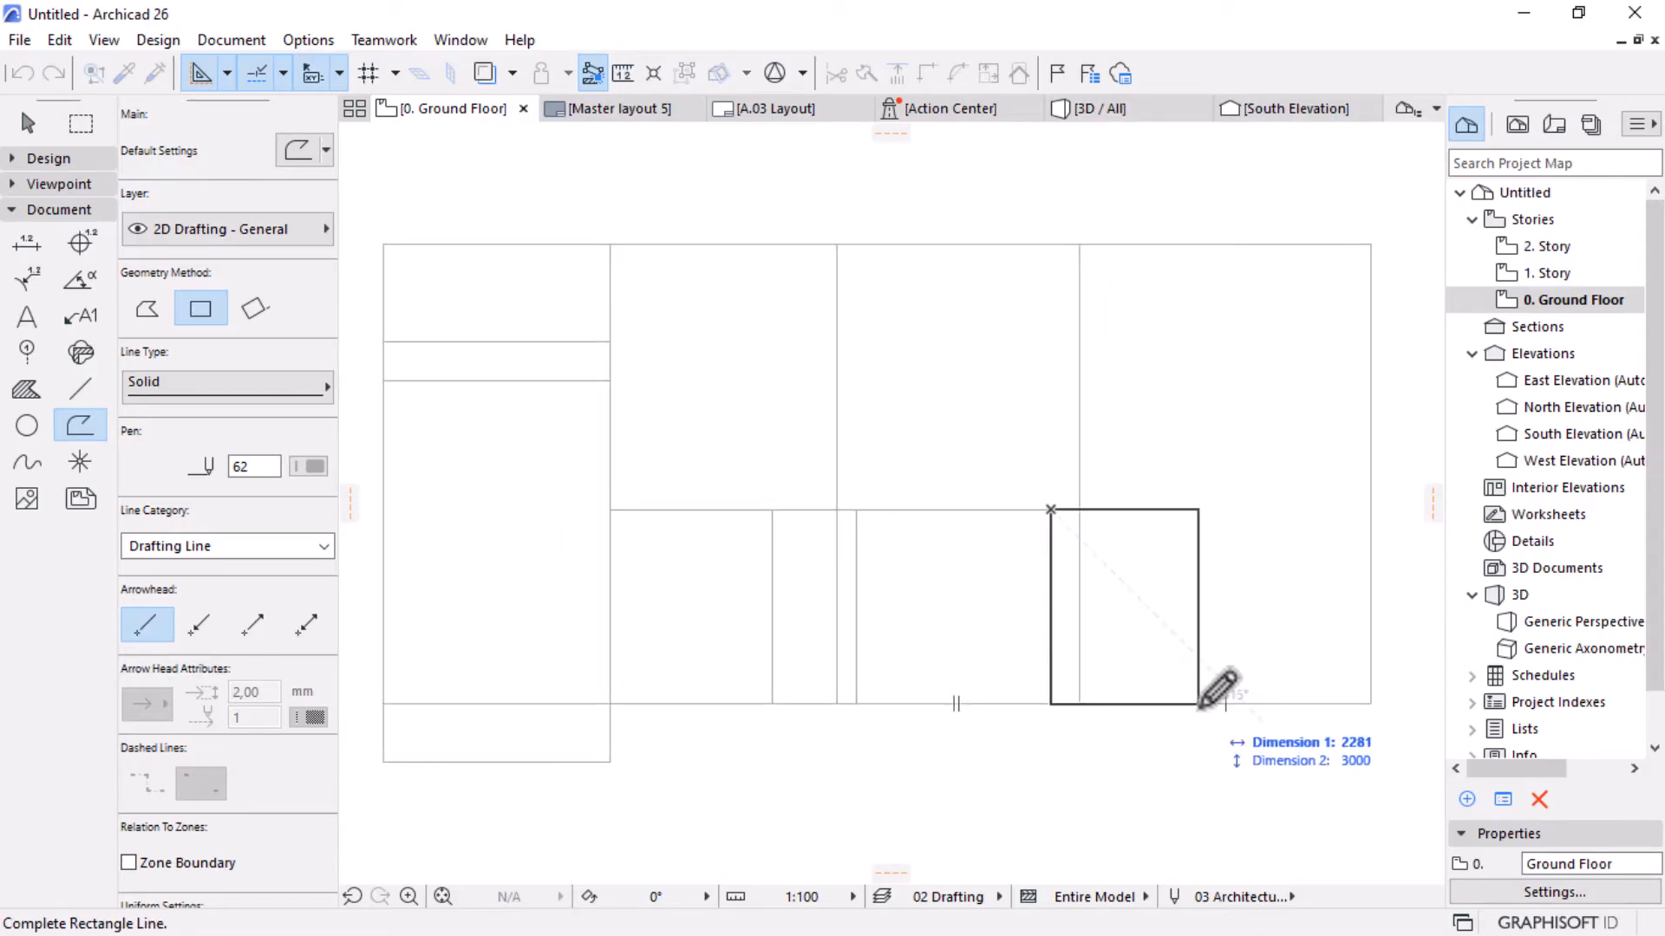
pyautogui.write('1300')
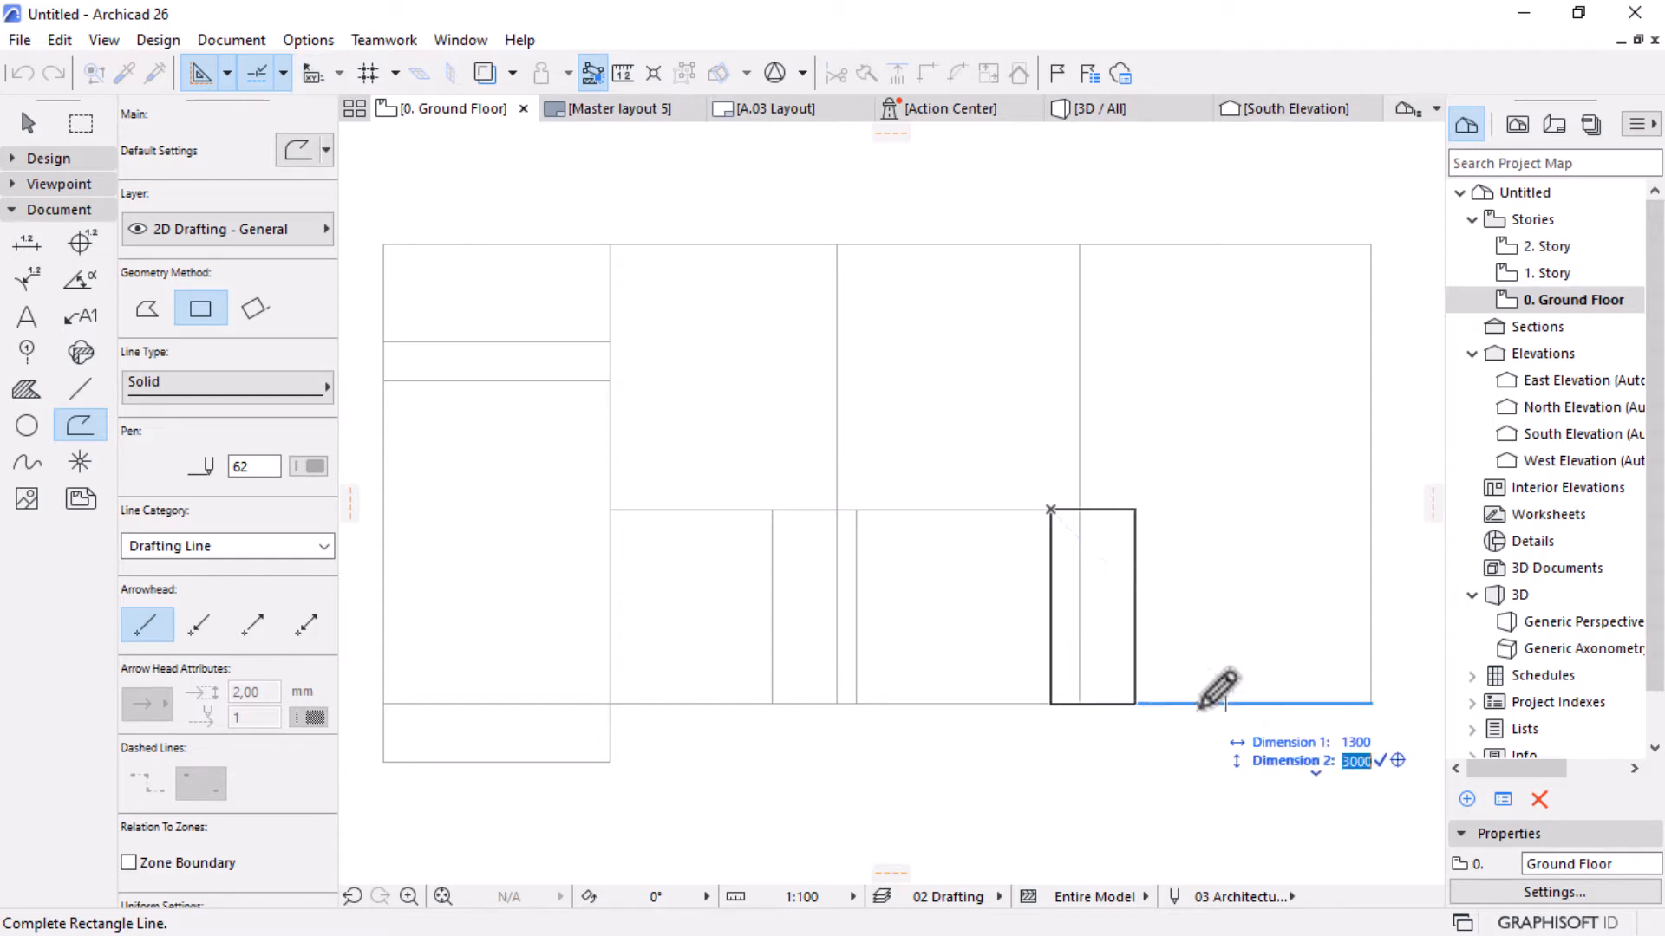
pyautogui.press('Return')
pyautogui.scroll(1, 944, 639)
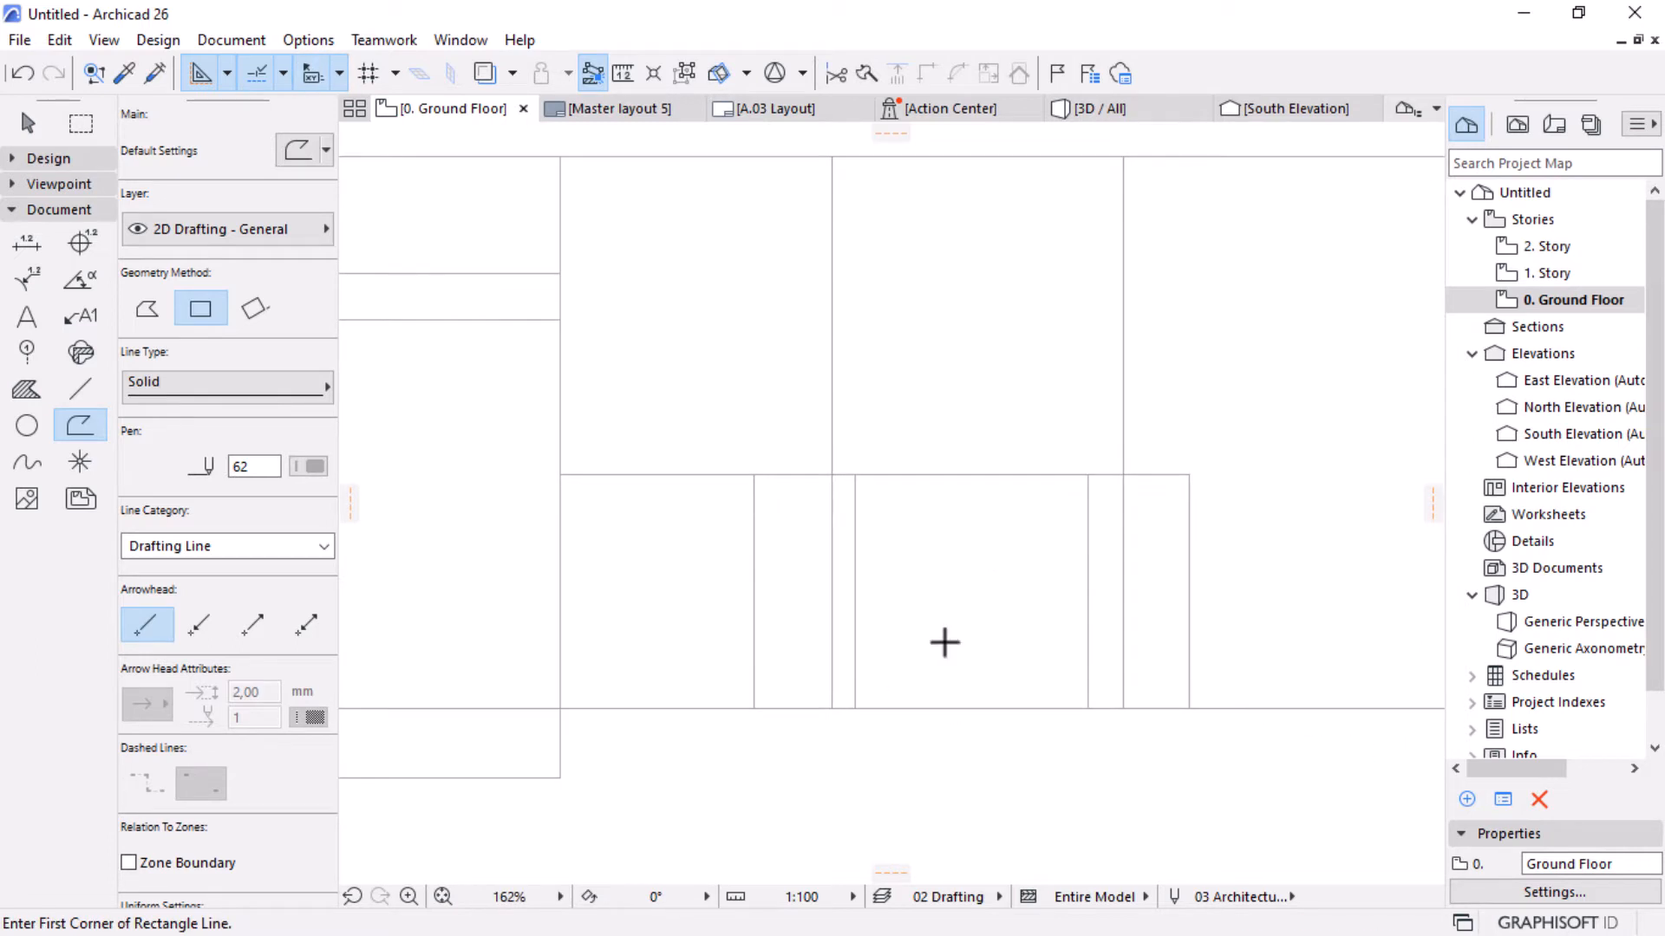
pyautogui.scroll(-2, 925, 658)
pyautogui.scroll(1, 927, 659)
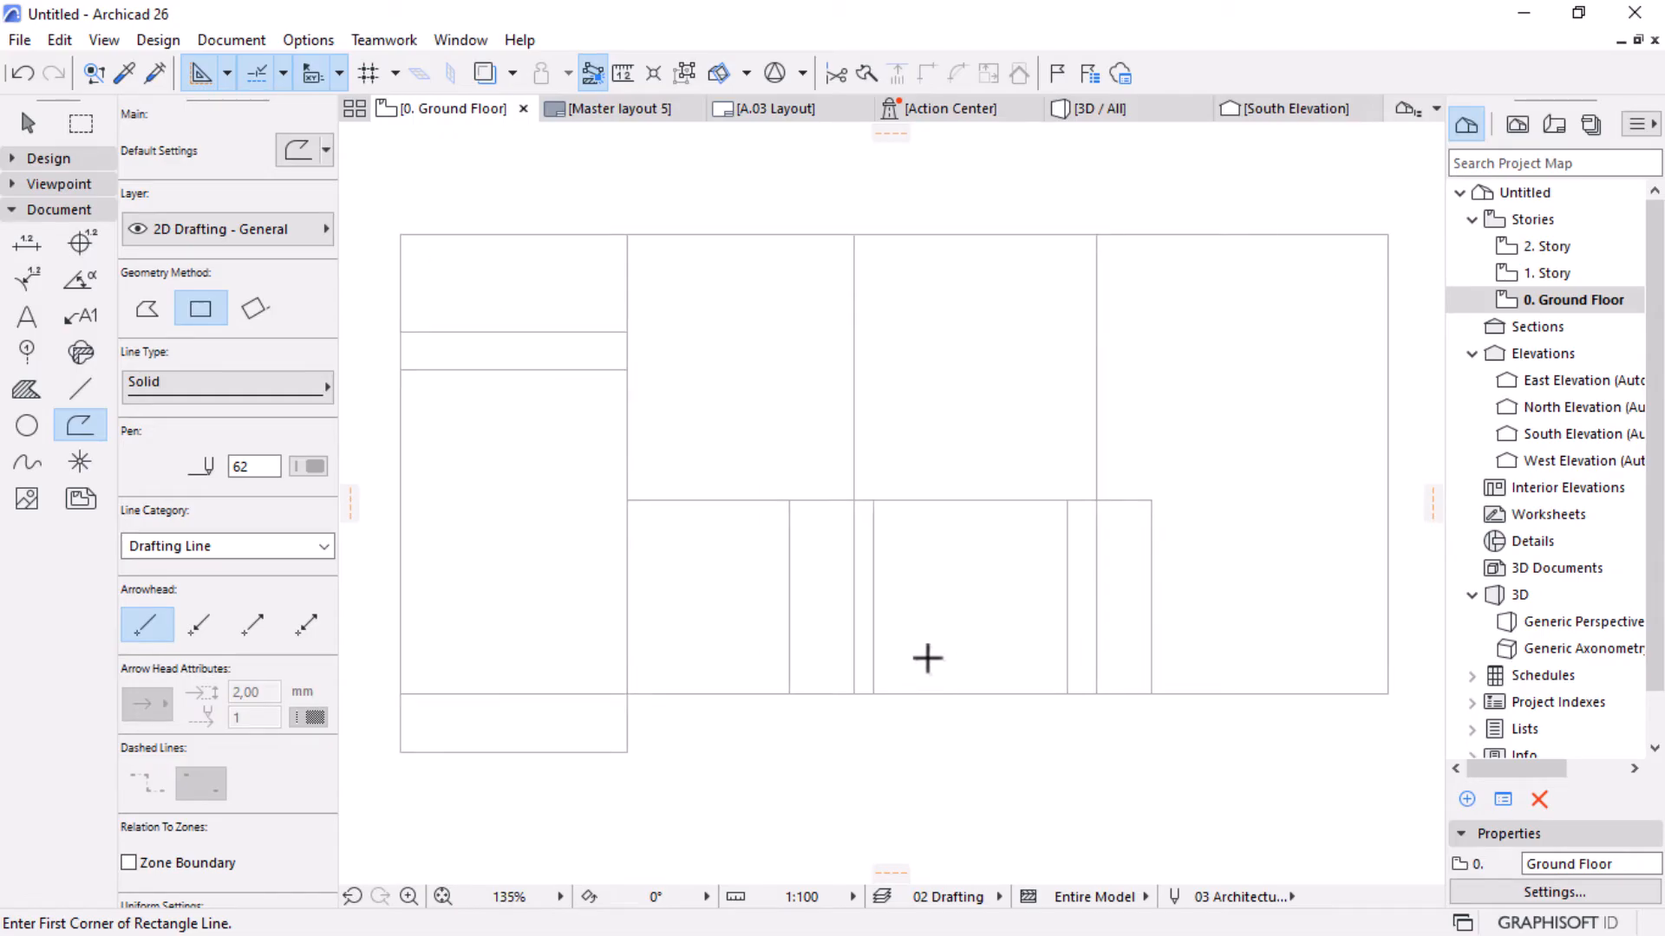
pyautogui.scroll(1, 1088, 709)
pyautogui.scroll(-1, 1007, 670)
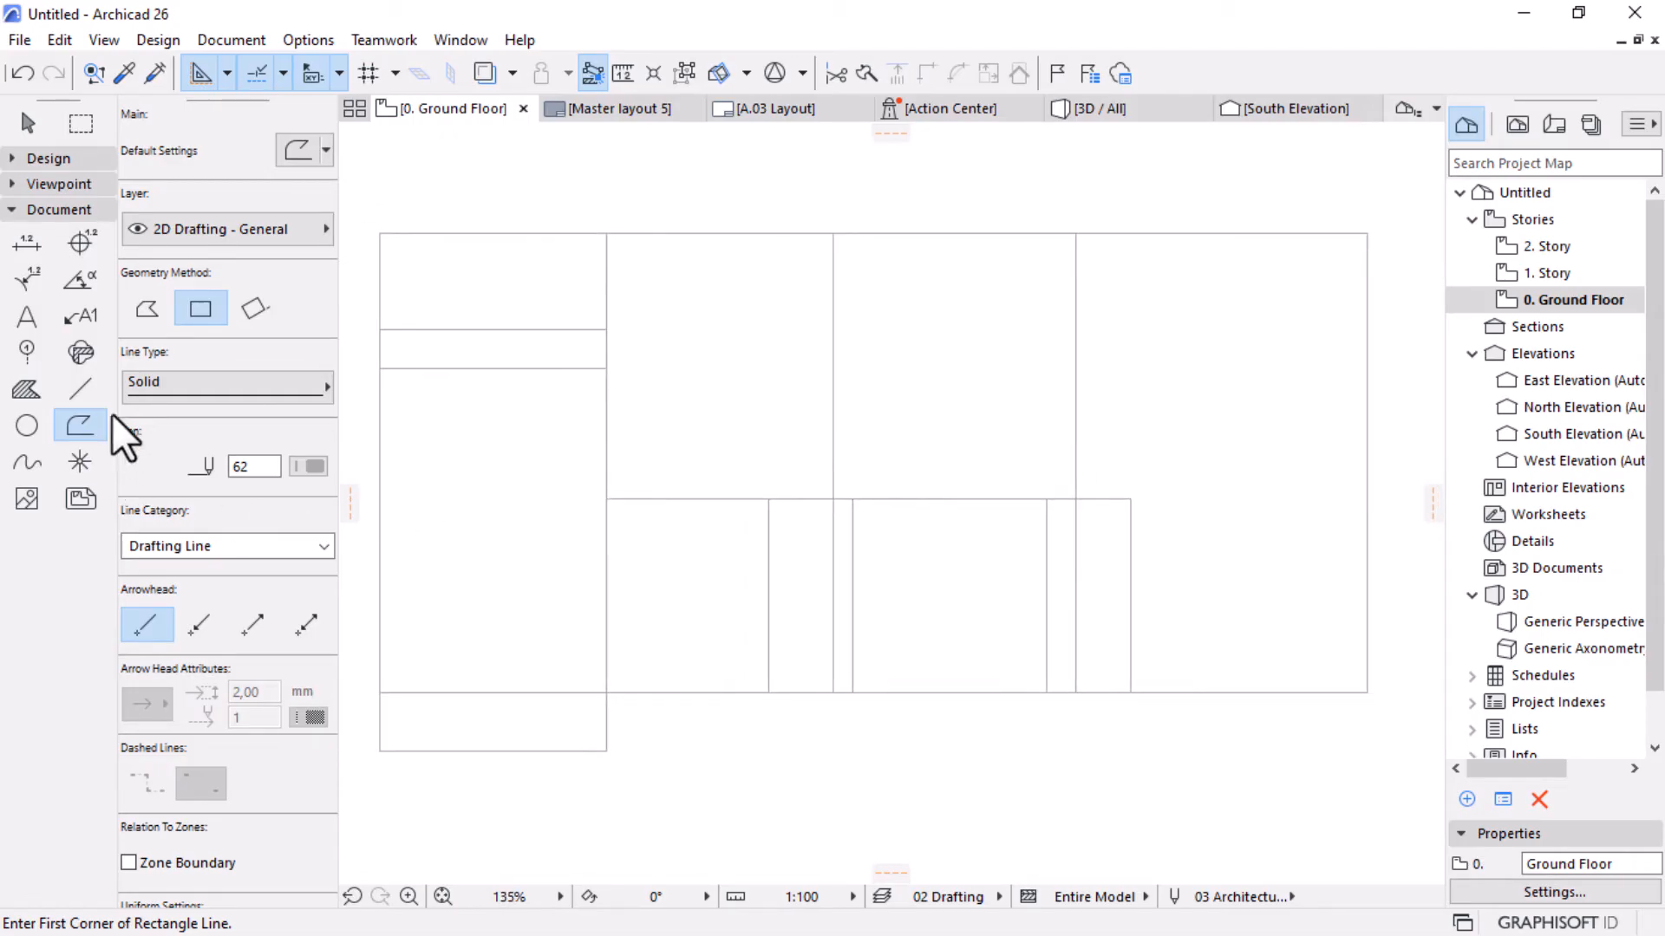
pyautogui.click(83, 388)
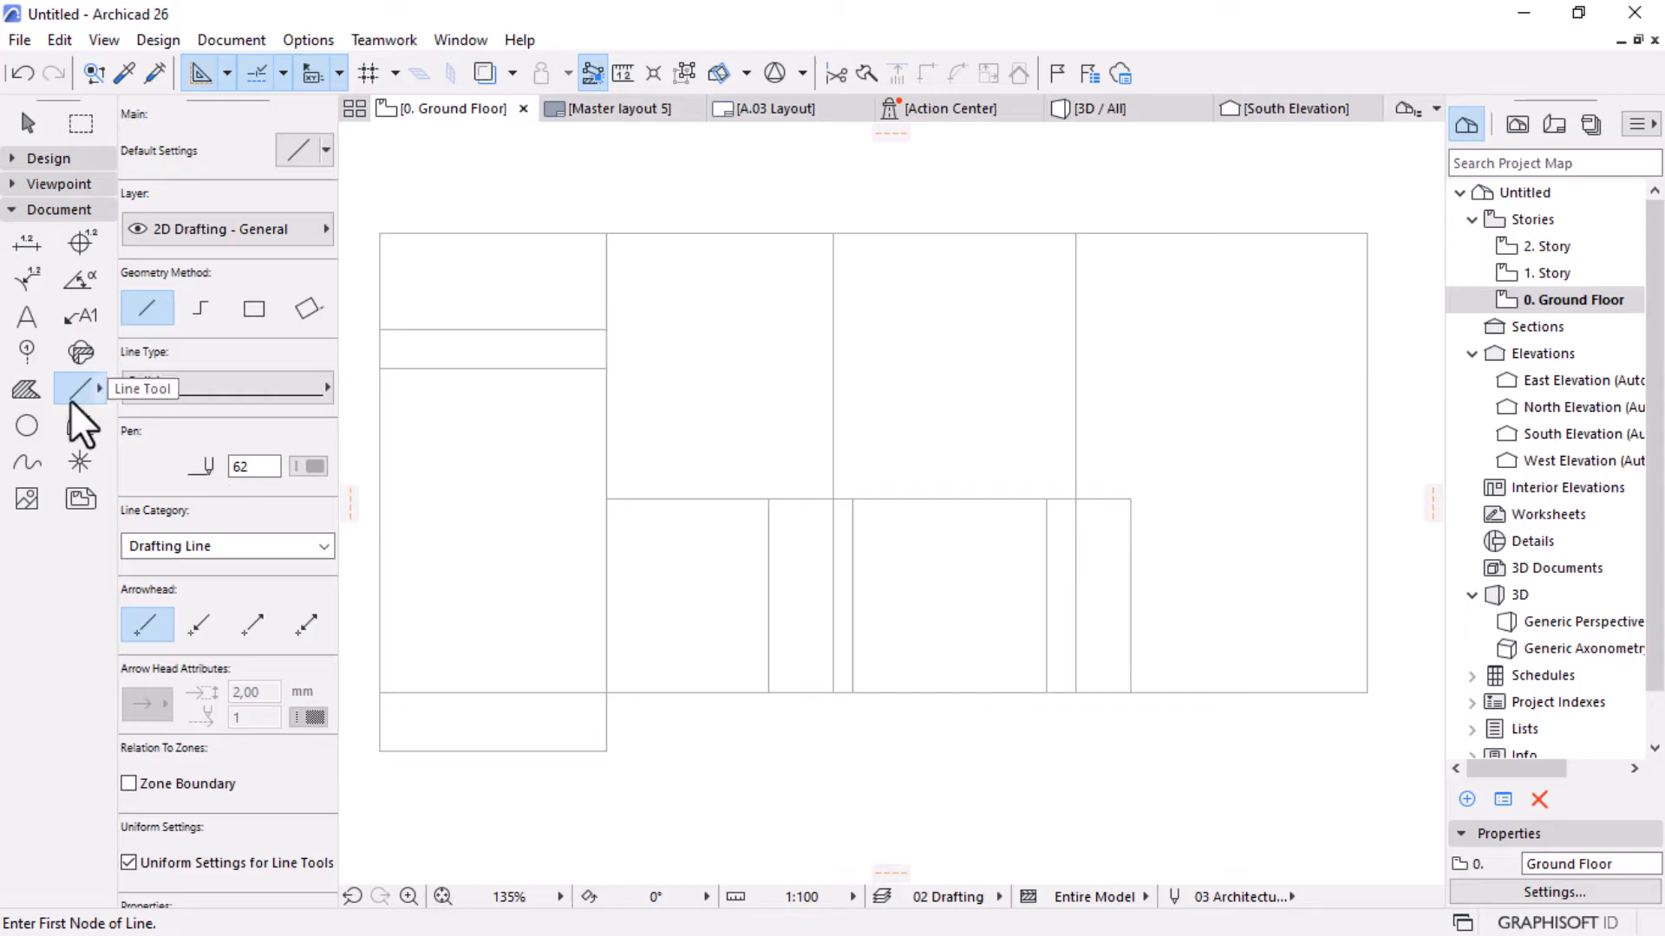
pyautogui.click(949, 692)
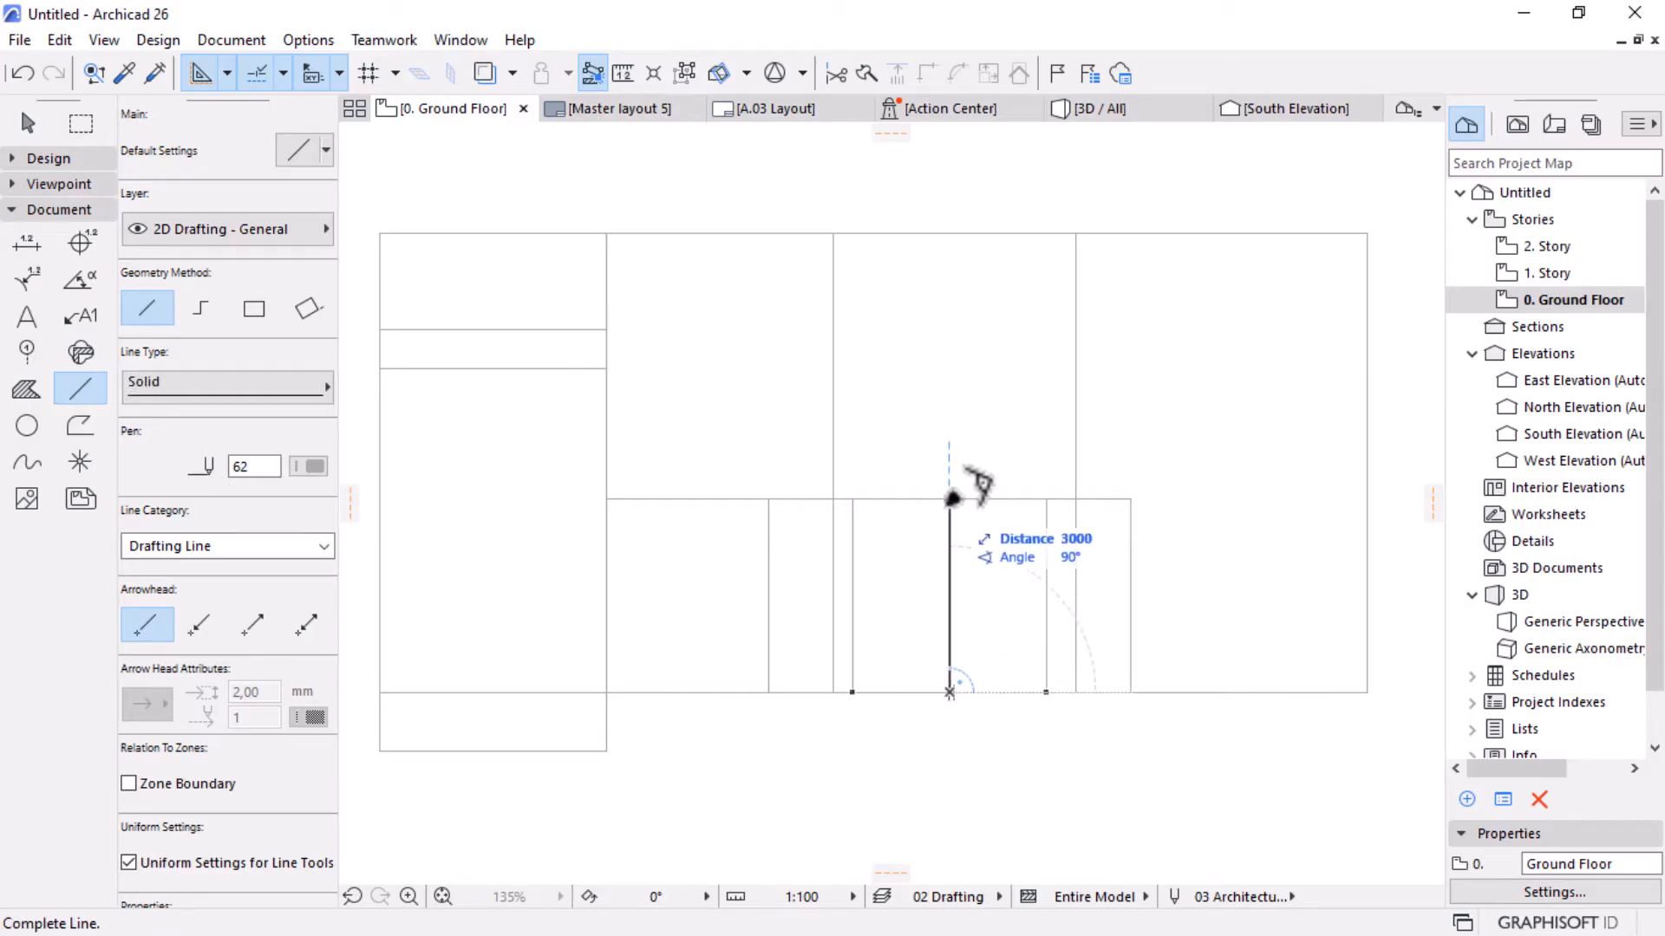
pyautogui.press('Escape')
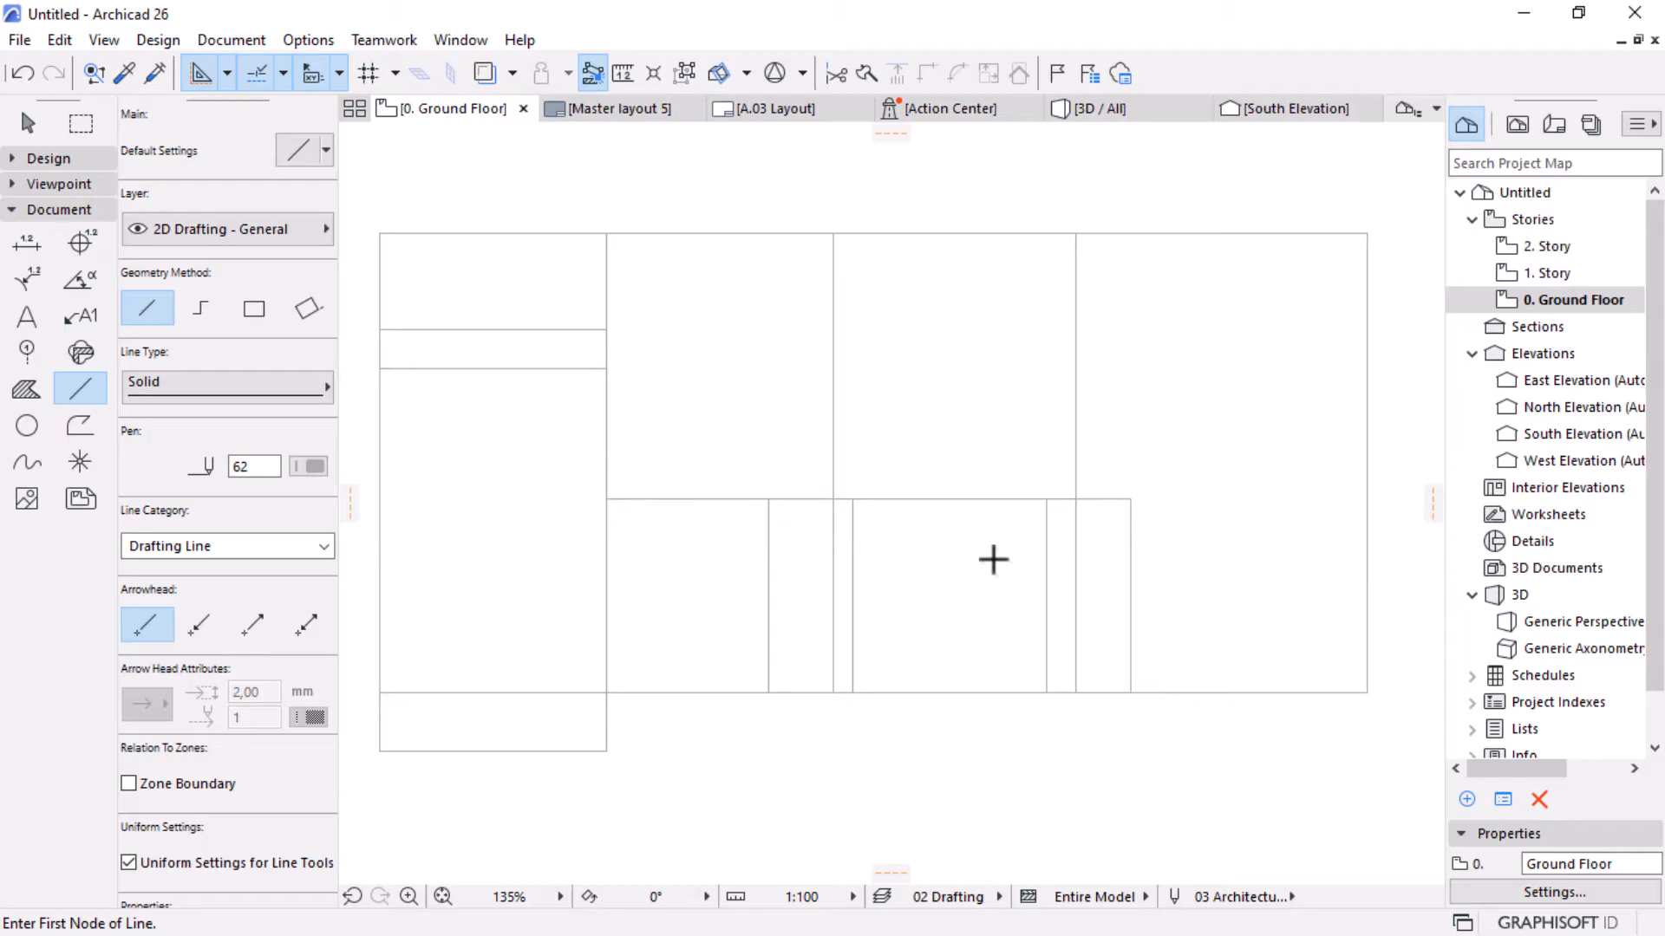
# Add a vertical guide line 1300 mm long upward from the midpoint of the 3000 mm square's bottom edge.
pyautogui.press('l')
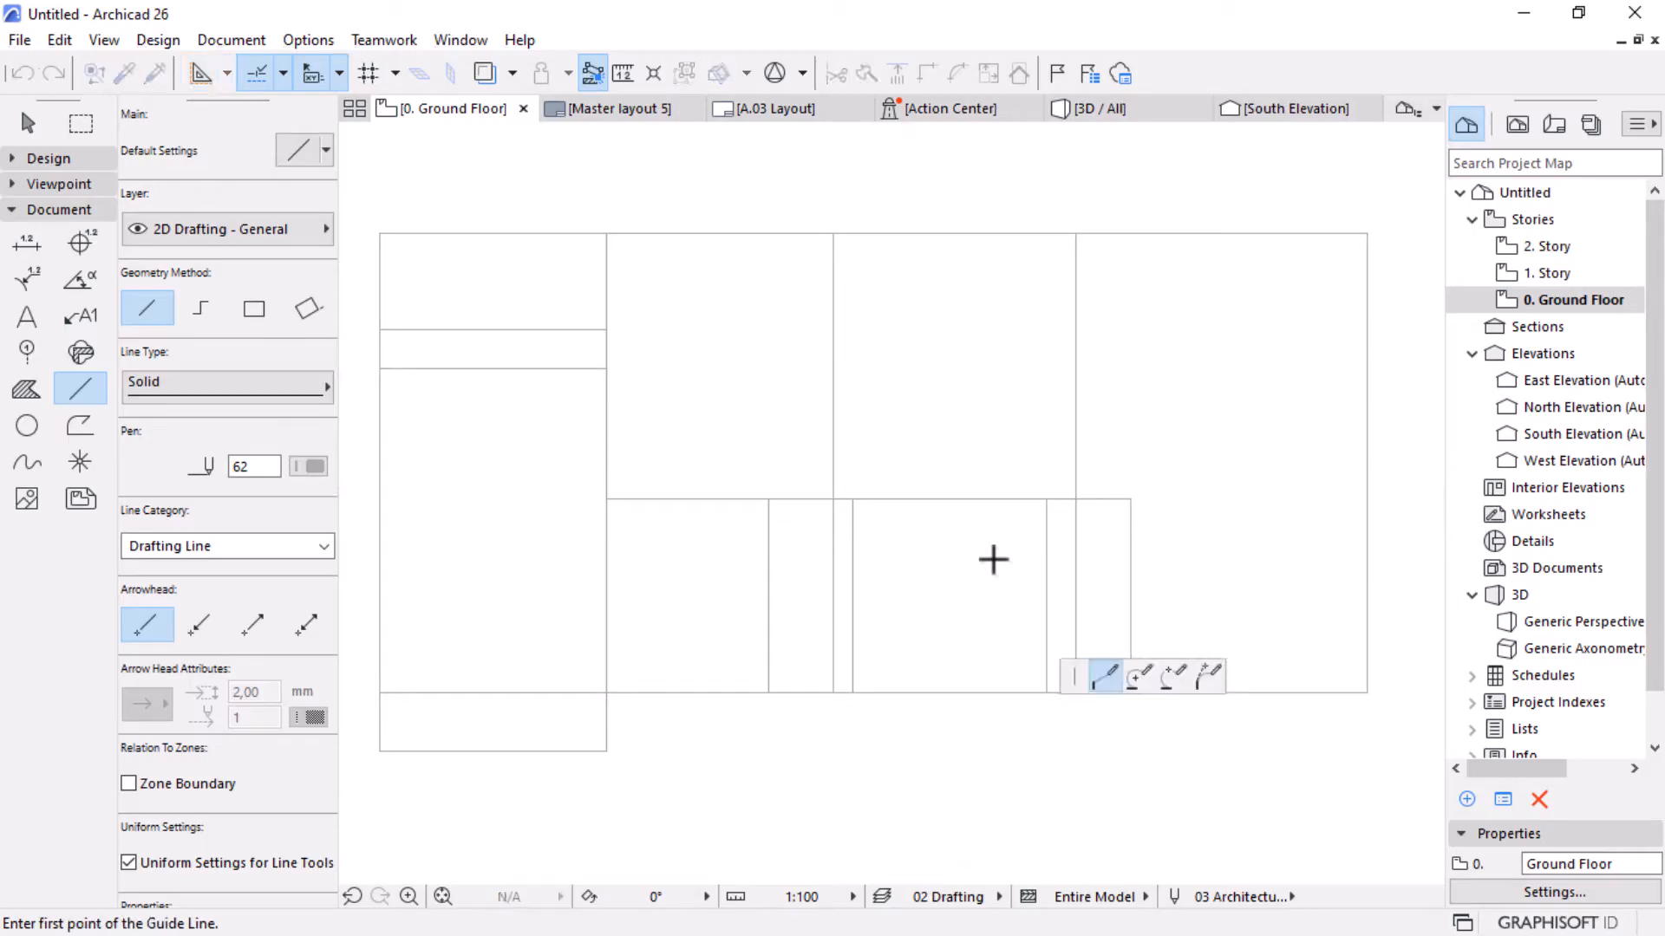
pyautogui.click(949, 692)
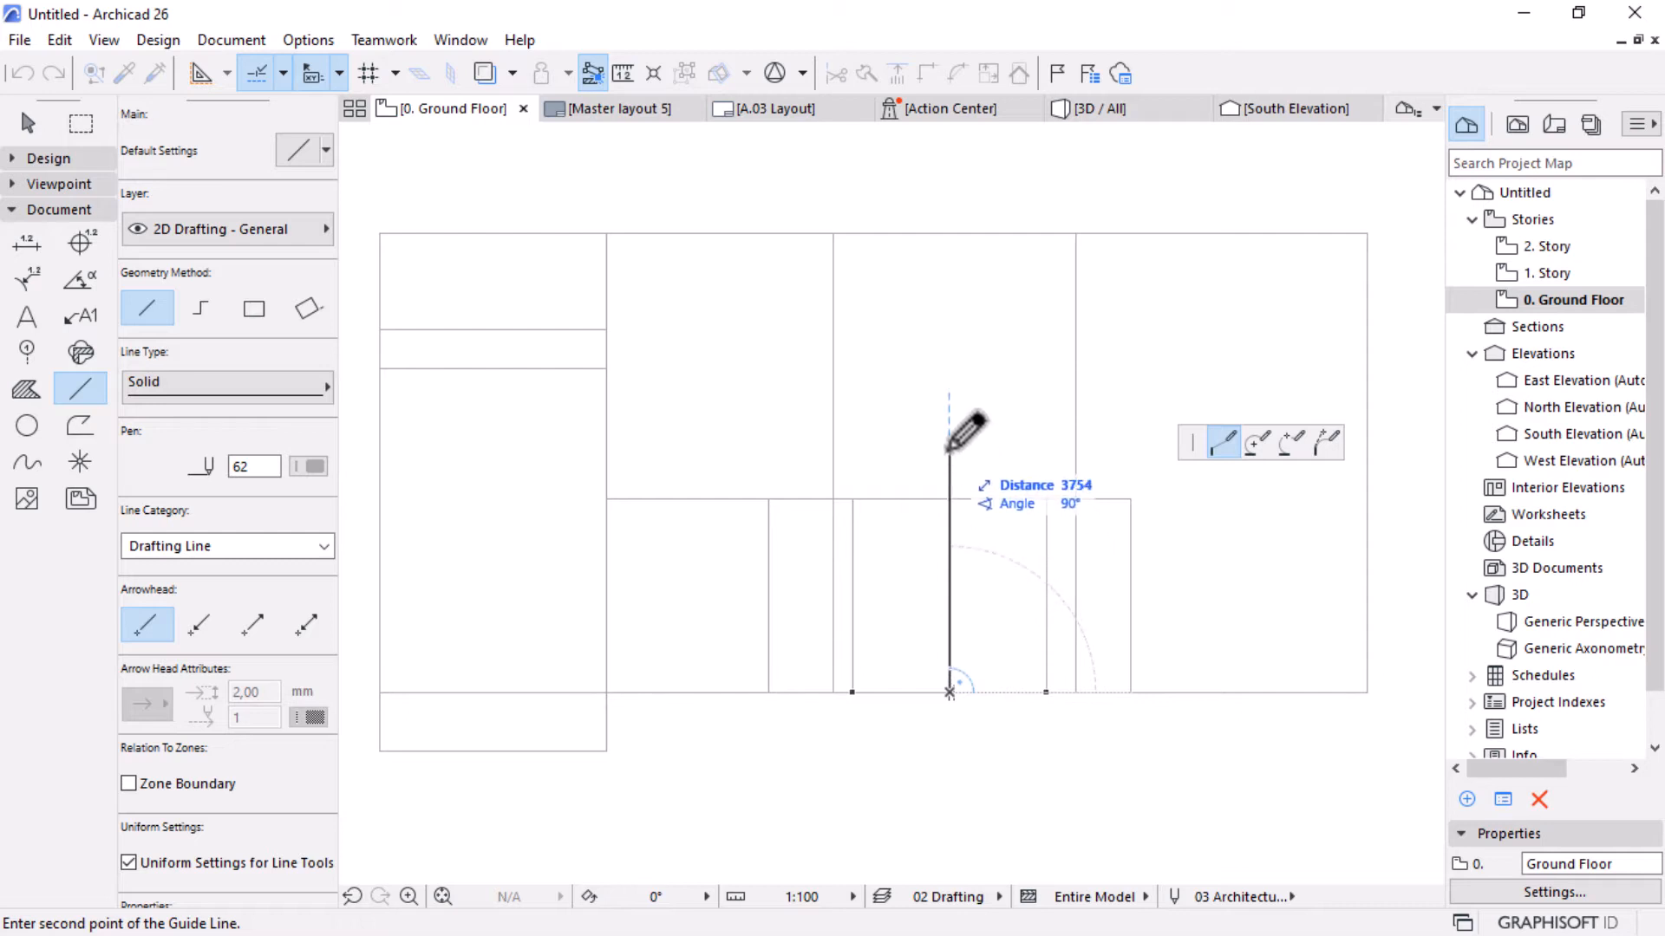
pyautogui.write('1')
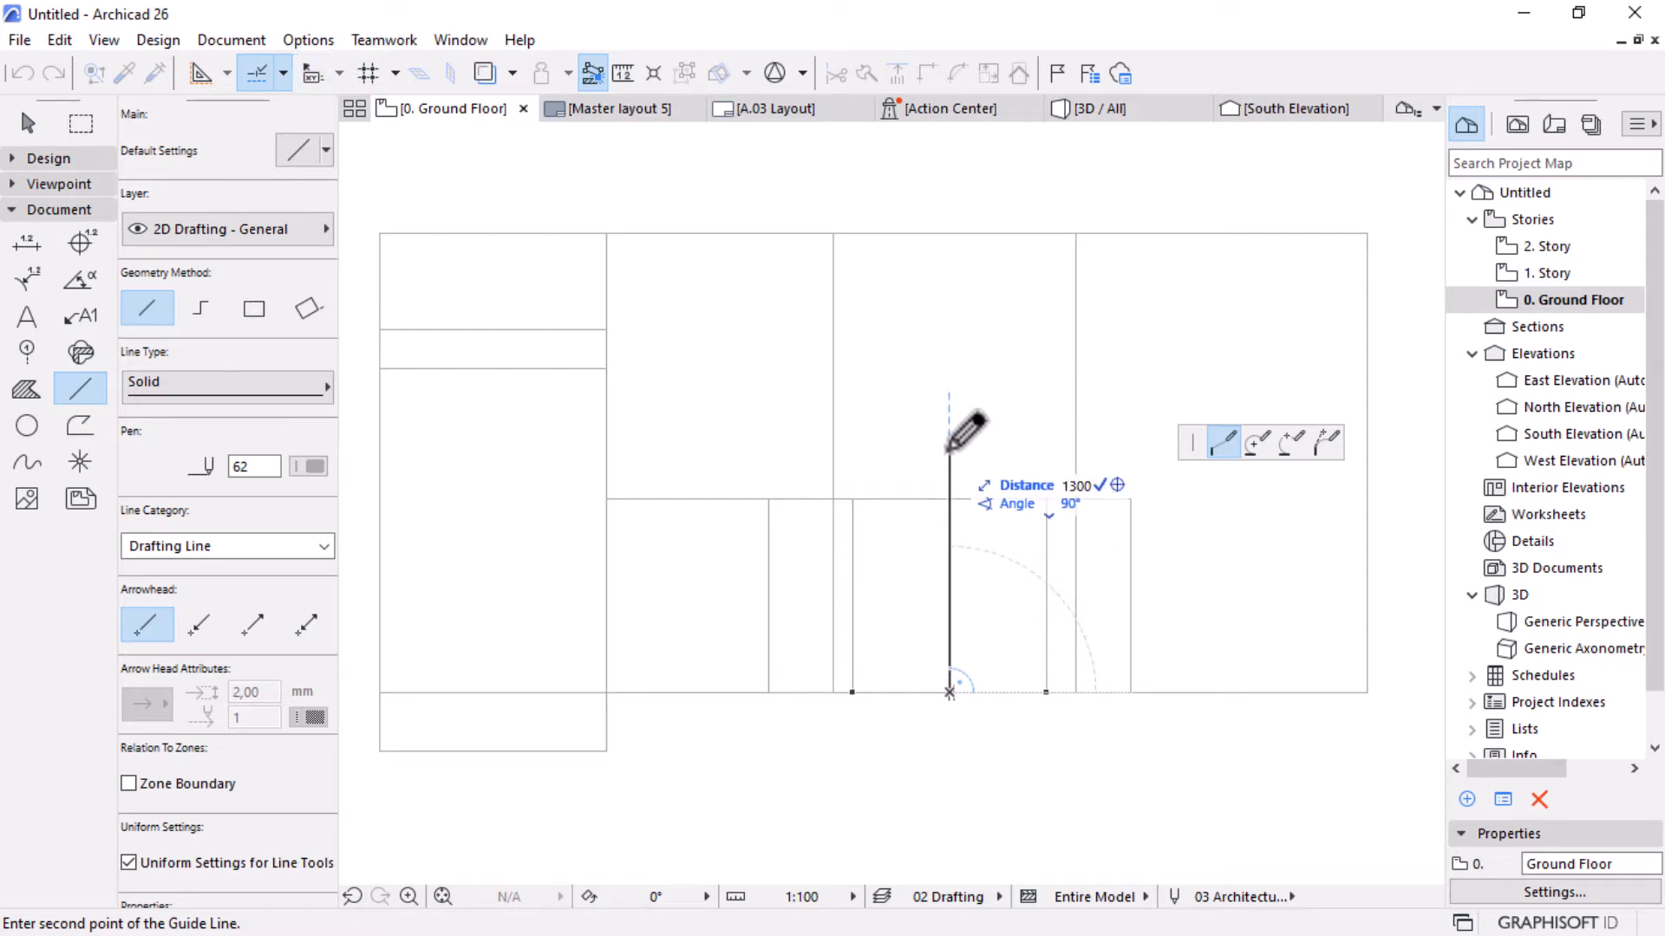
pyautogui.write('300')
pyautogui.press('Return')
# Offset the top edges of the 3000 mm square and the 1300 mm wide rectangle to its right down to the guide line's upper end.
pyautogui.scroll(1, 947, 648)
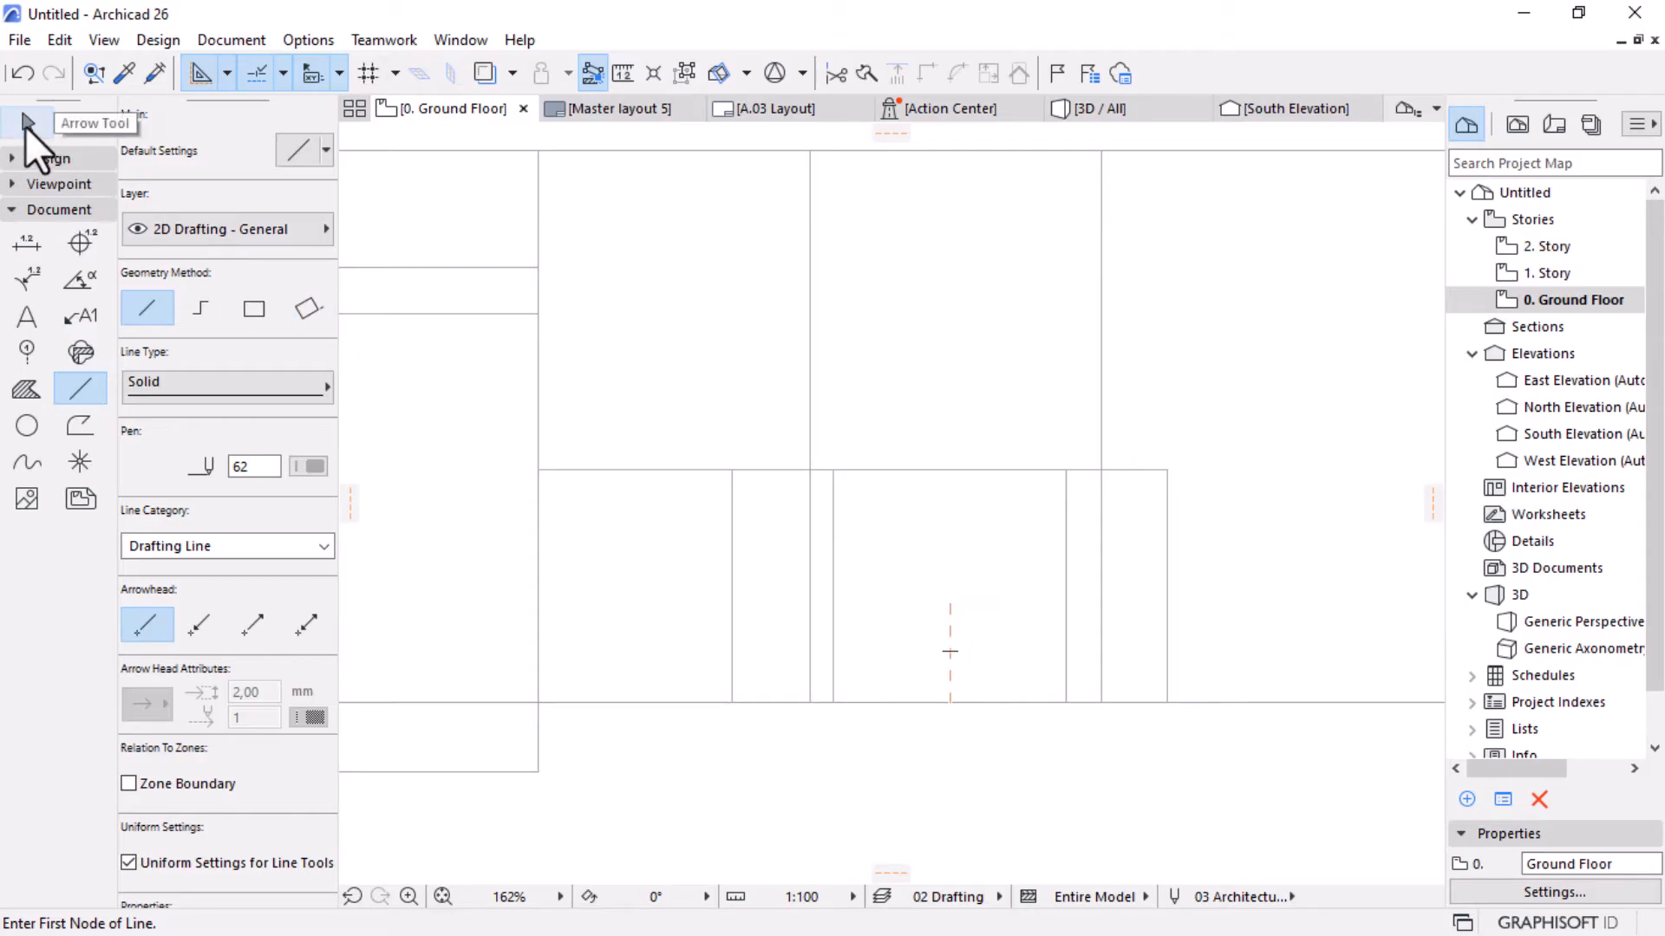
pyautogui.click(26, 123)
pyautogui.click(902, 471)
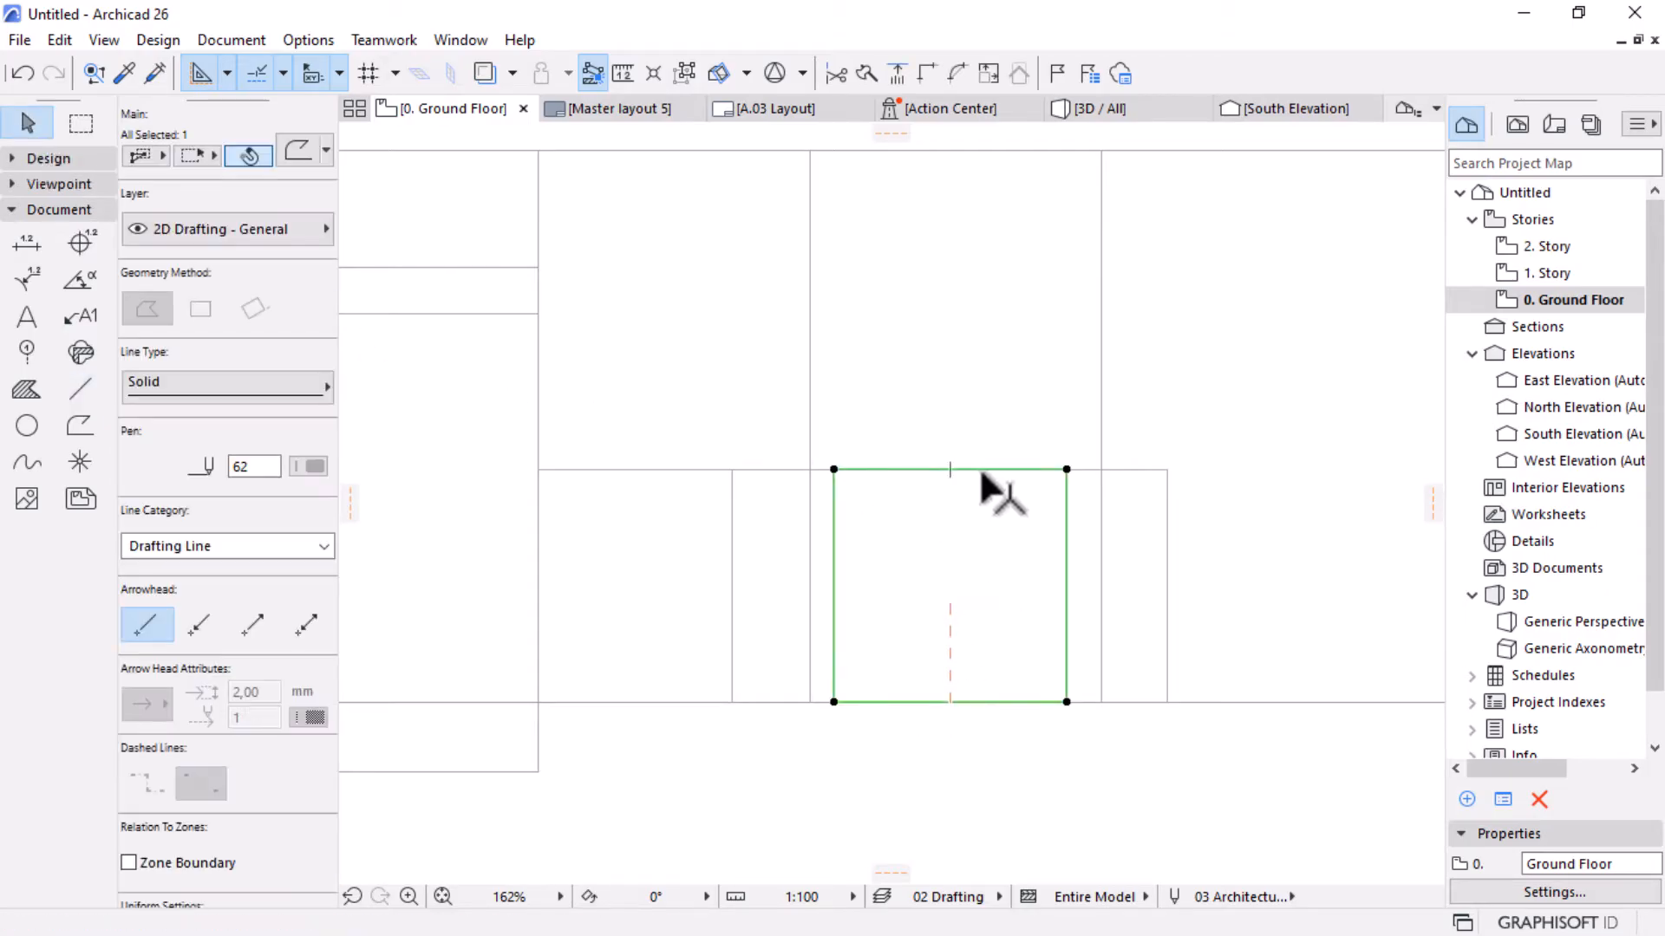
pyautogui.click(981, 470)
pyautogui.click(958, 597)
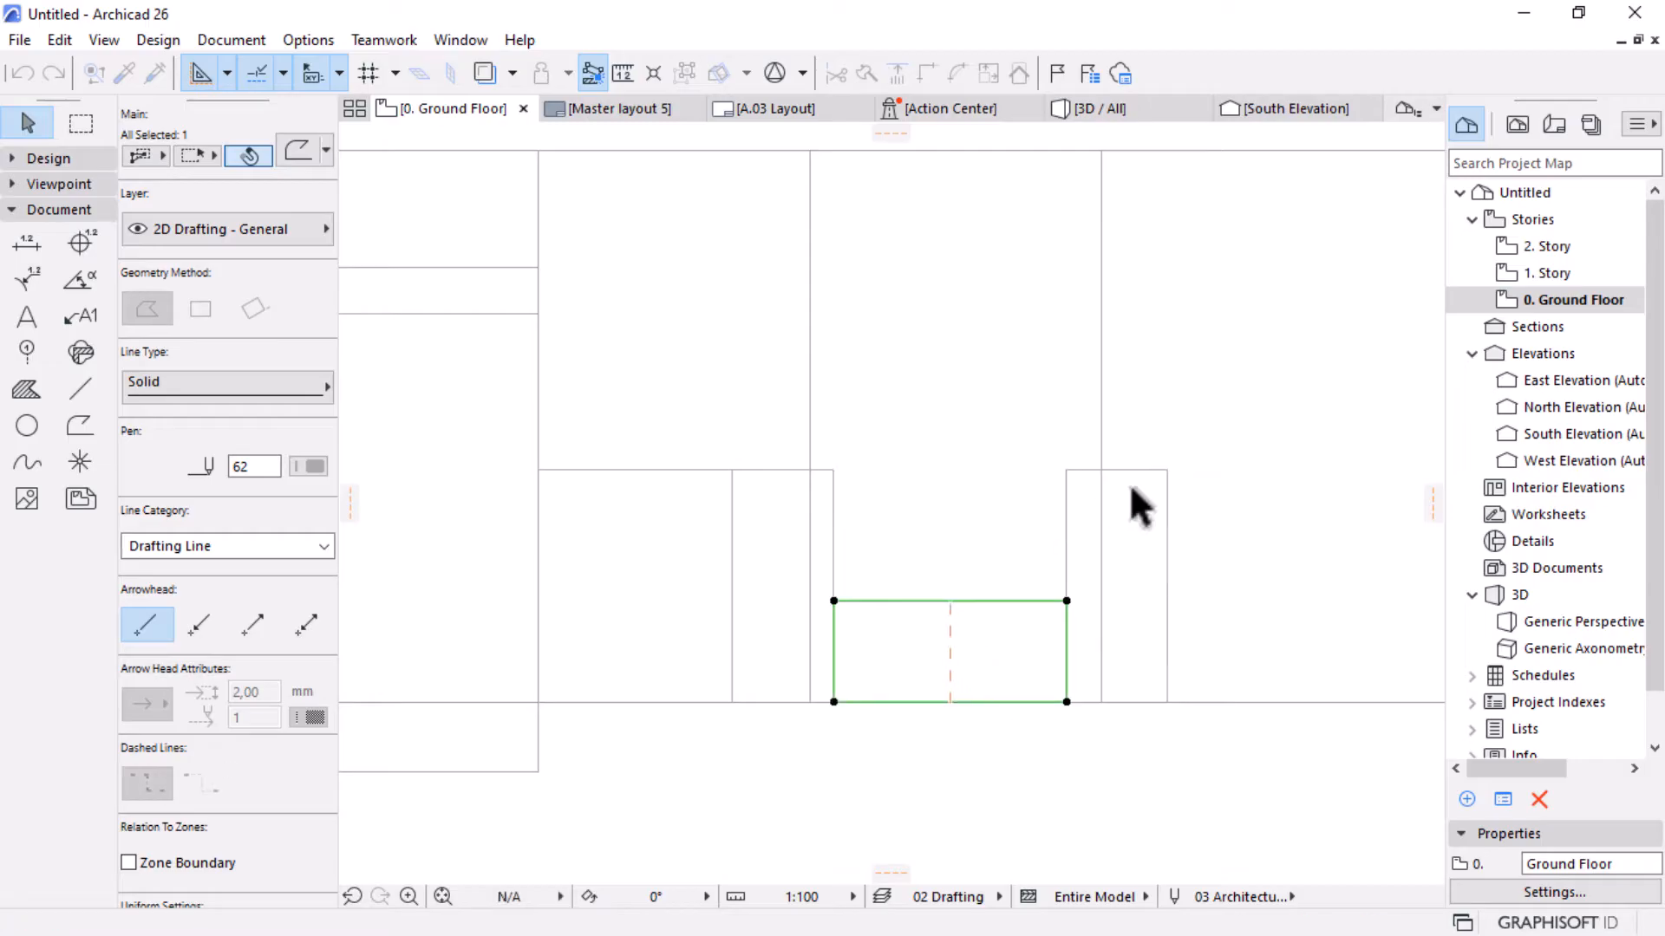
pyautogui.click(1132, 468)
pyautogui.click(1135, 469)
pyautogui.click(1091, 601)
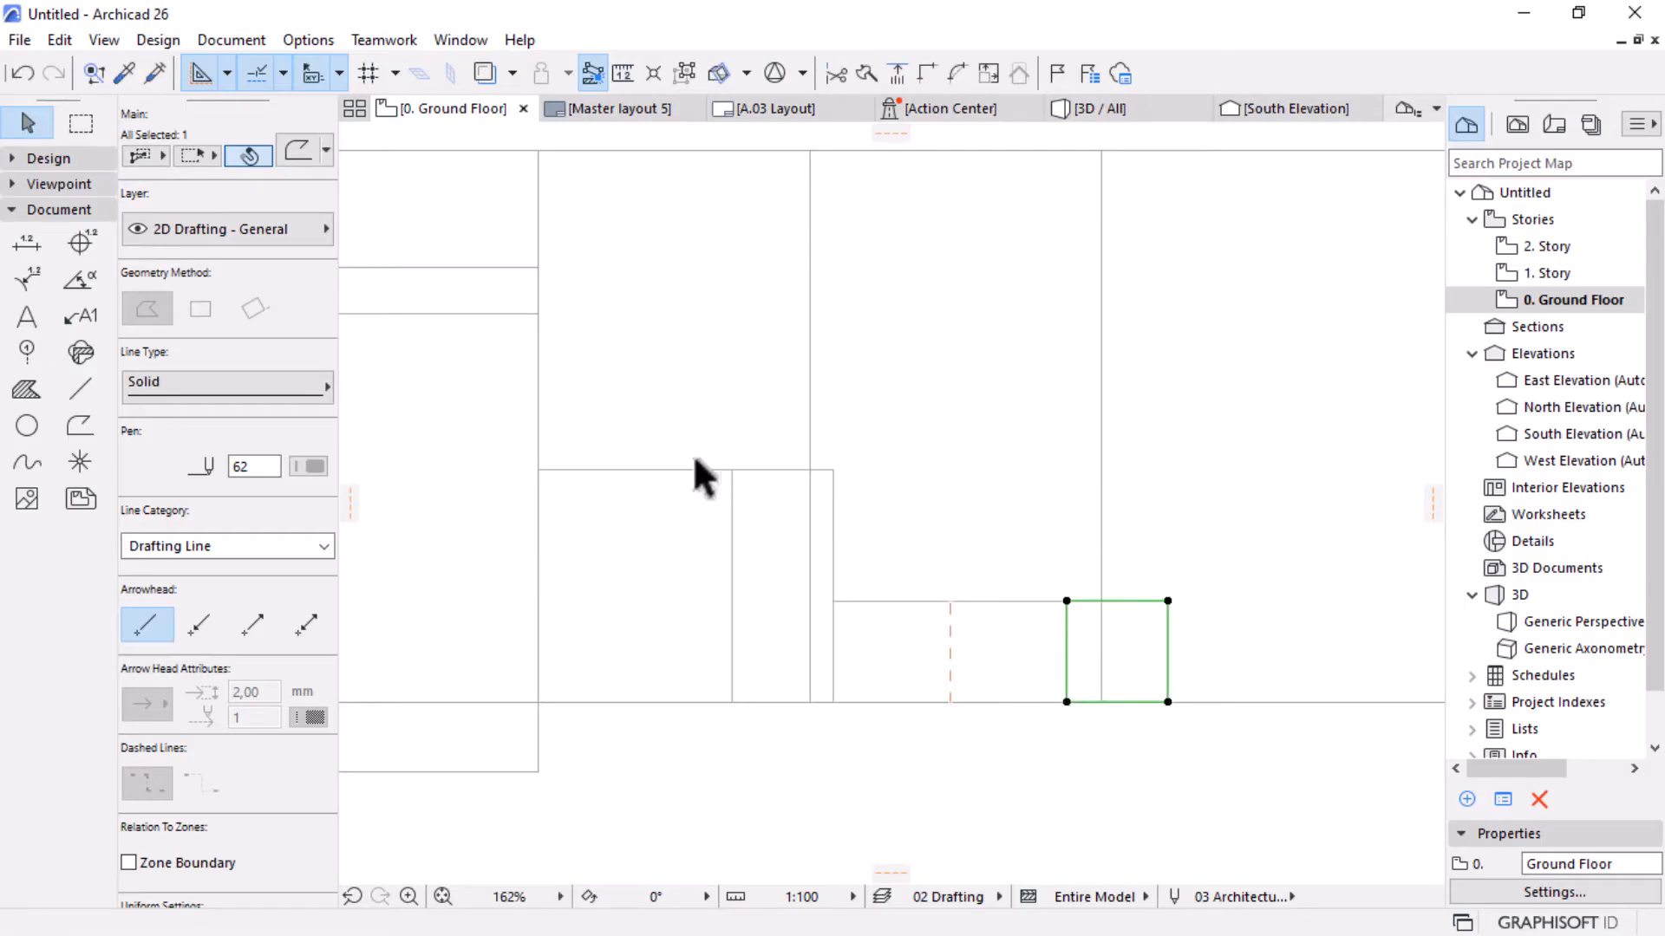
pyautogui.click(691, 470)
pyautogui.click(652, 469)
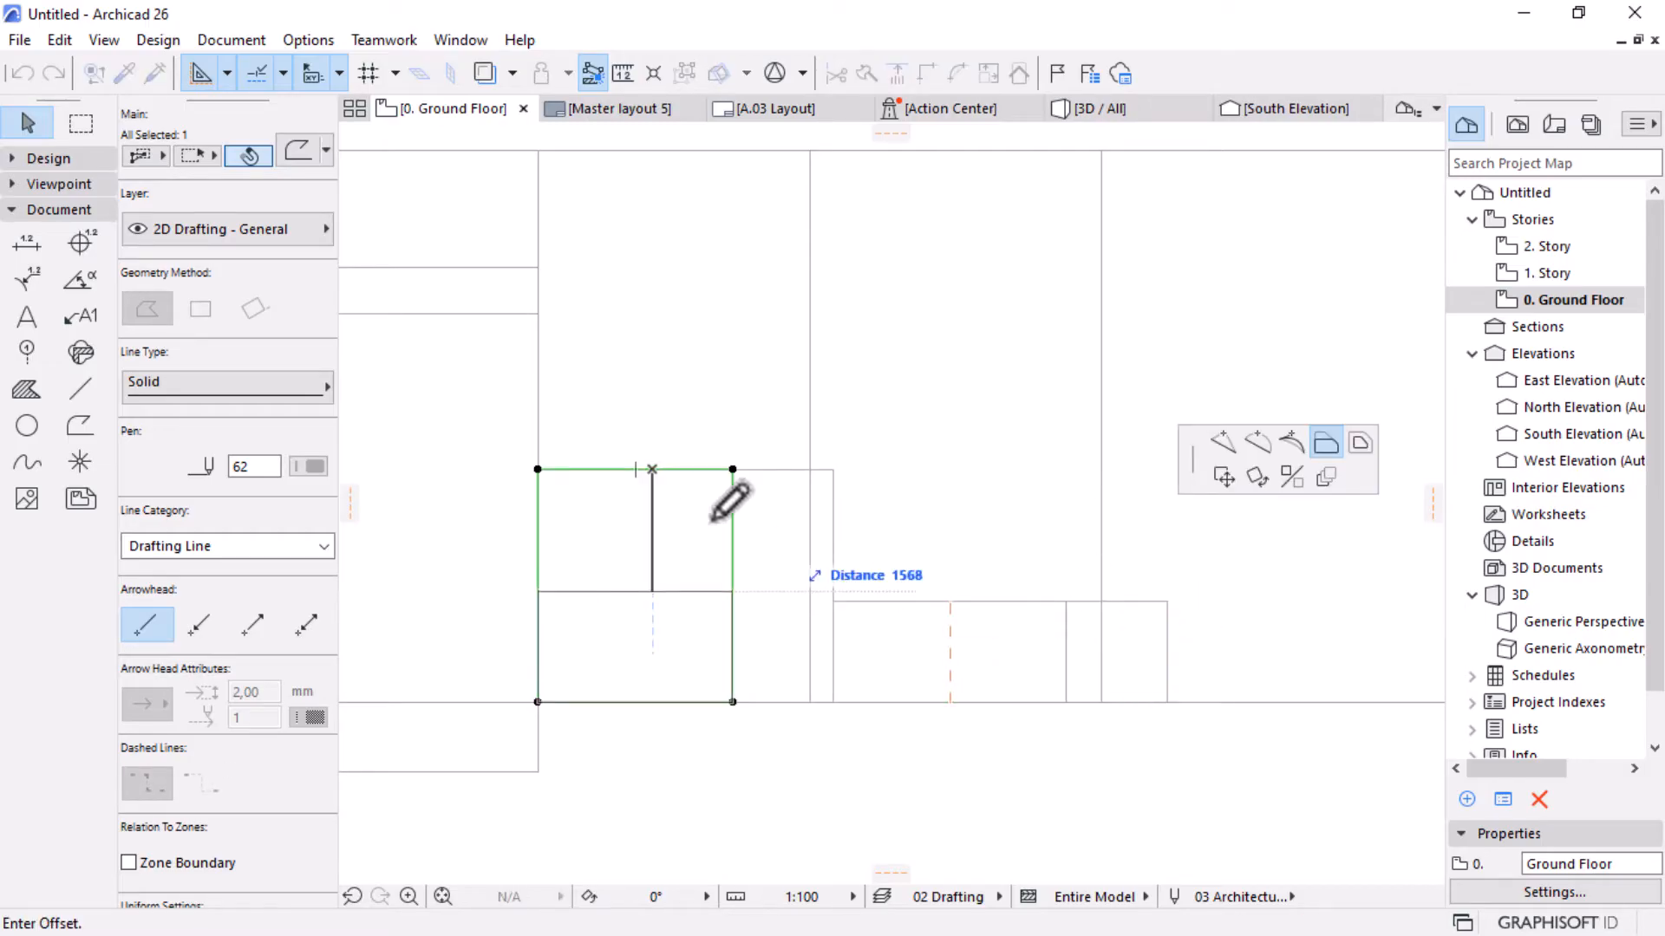
pyautogui.press('Escape')
# Offset the top edge of the 1300 mm wide rectangle beside the 2500 mm one down to the guide line's upper end.
pyautogui.click(779, 470)
pyautogui.click(779, 470)
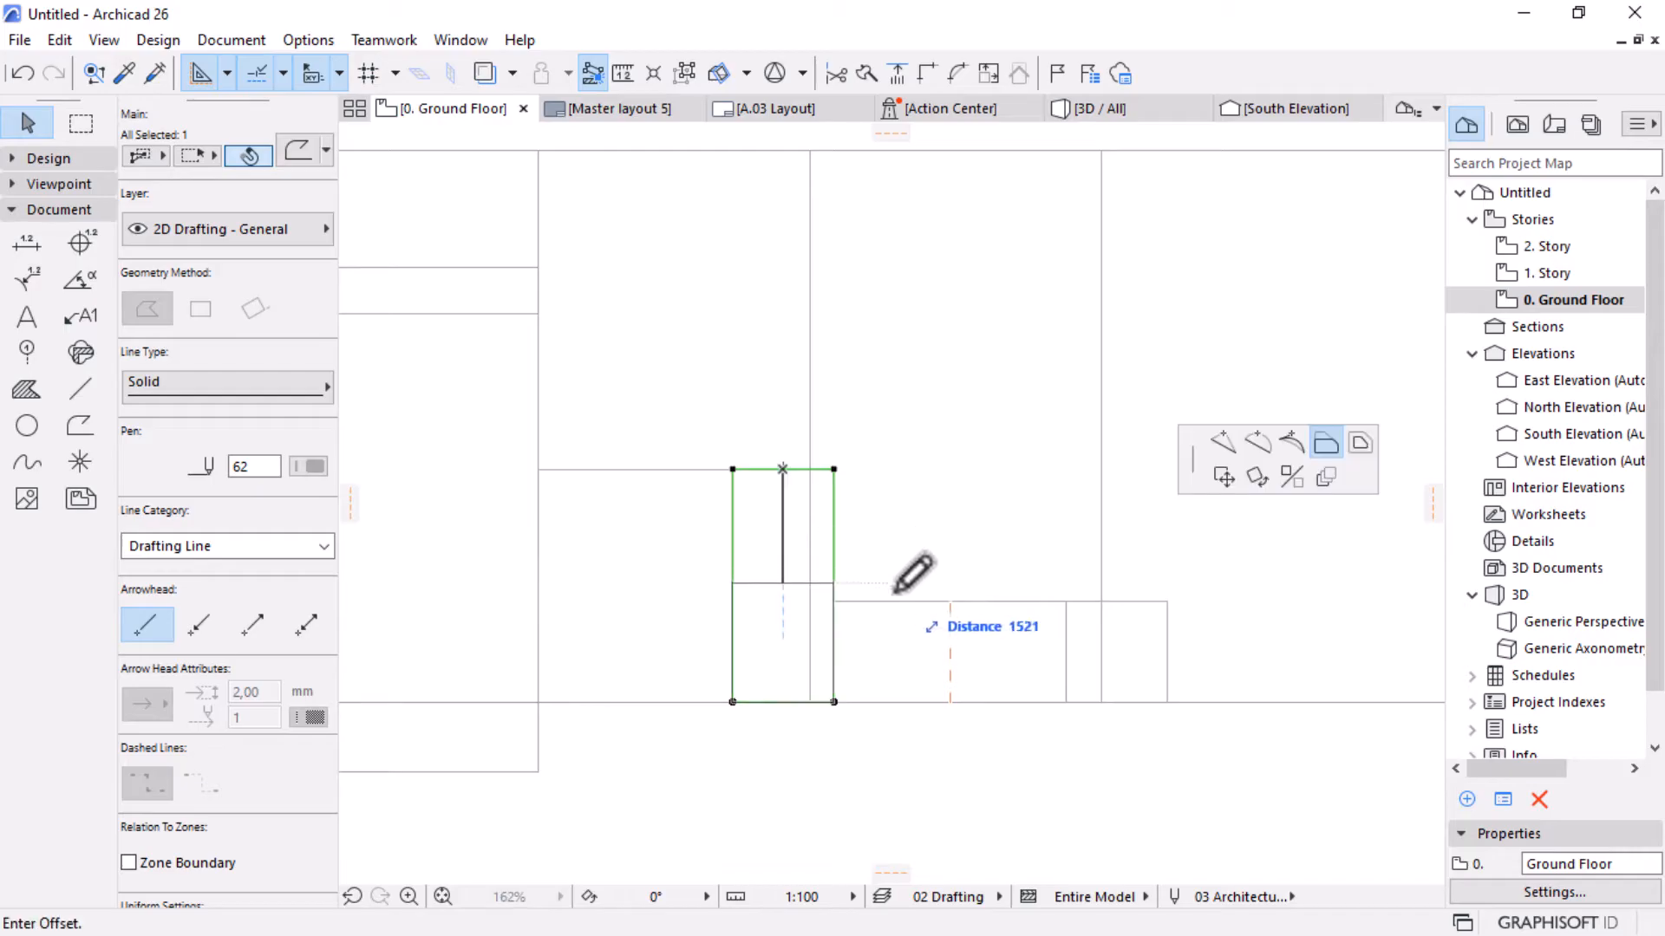
pyautogui.click(953, 601)
pyautogui.scroll(-2, 877, 530)
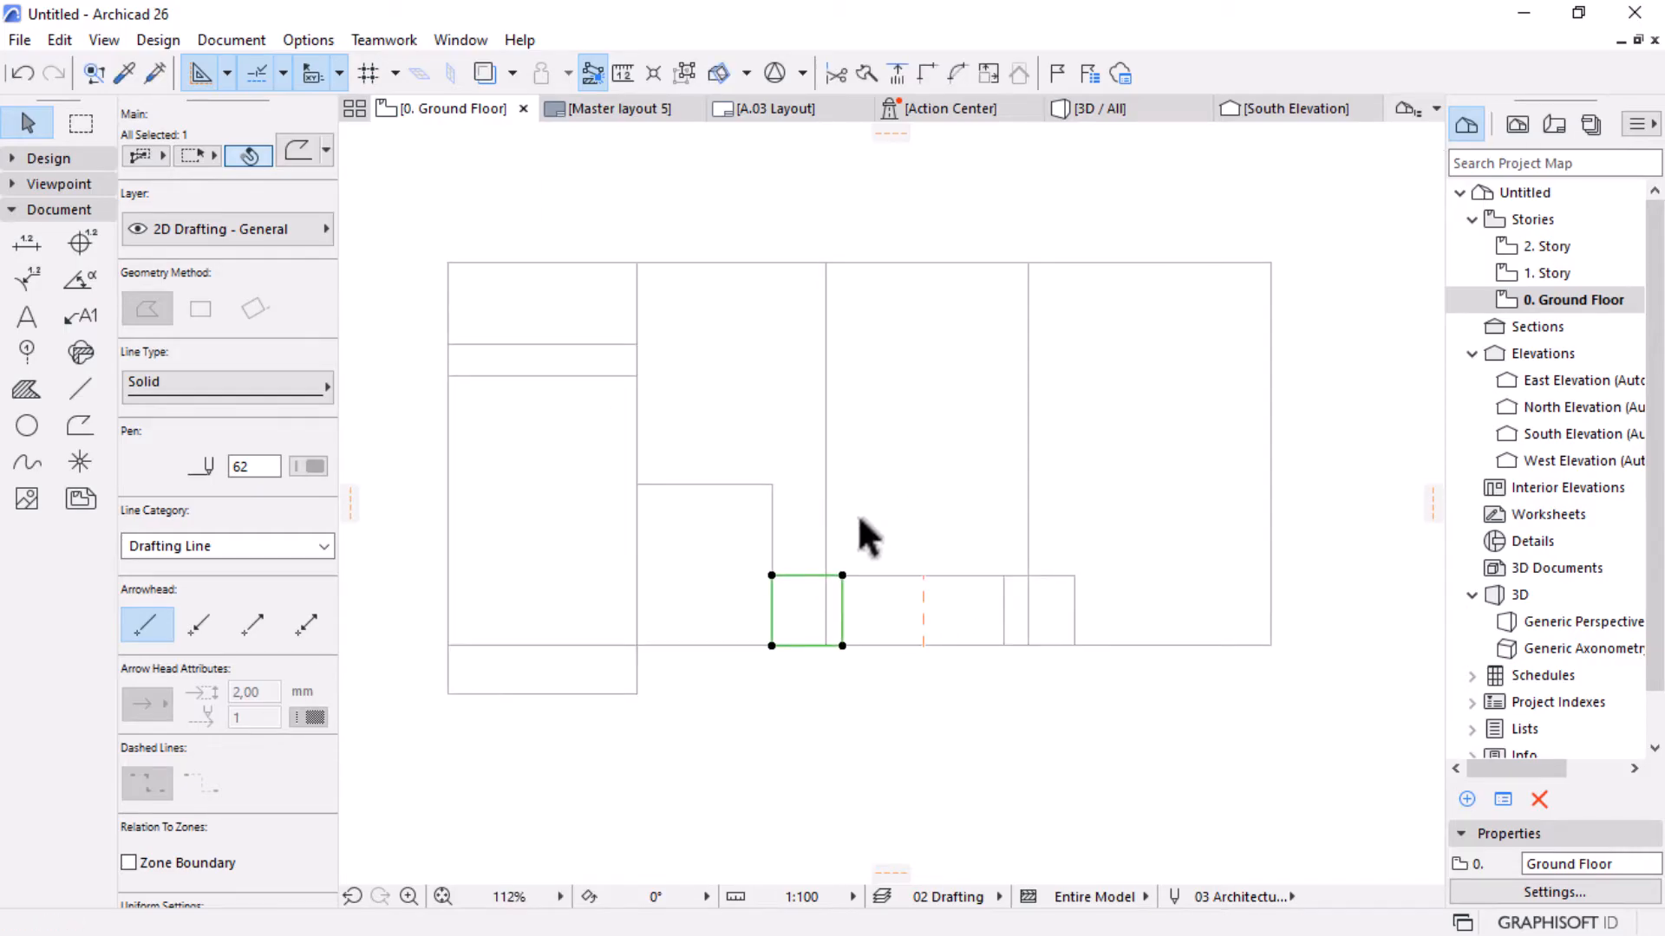
pyautogui.click(1011, 780)
pyautogui.scroll(-2, 1056, 668)
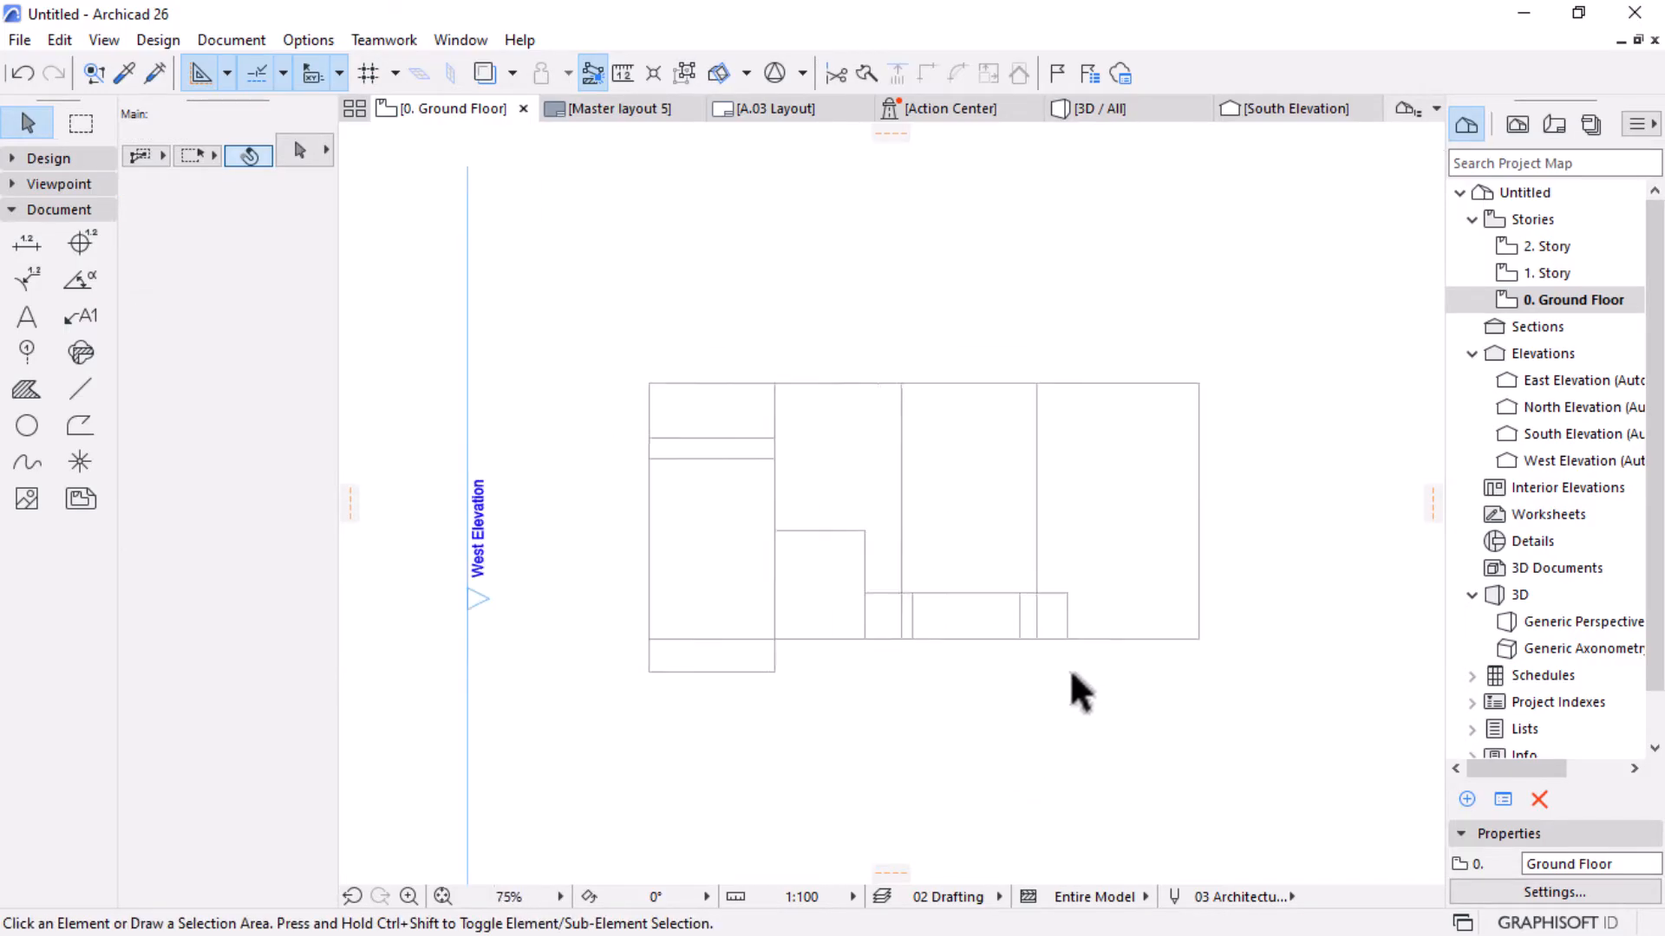
# Trim the two large room divider lines where they cross the small 1300 mm wide rectangles.
pyautogui.scroll(3, 1049, 602)
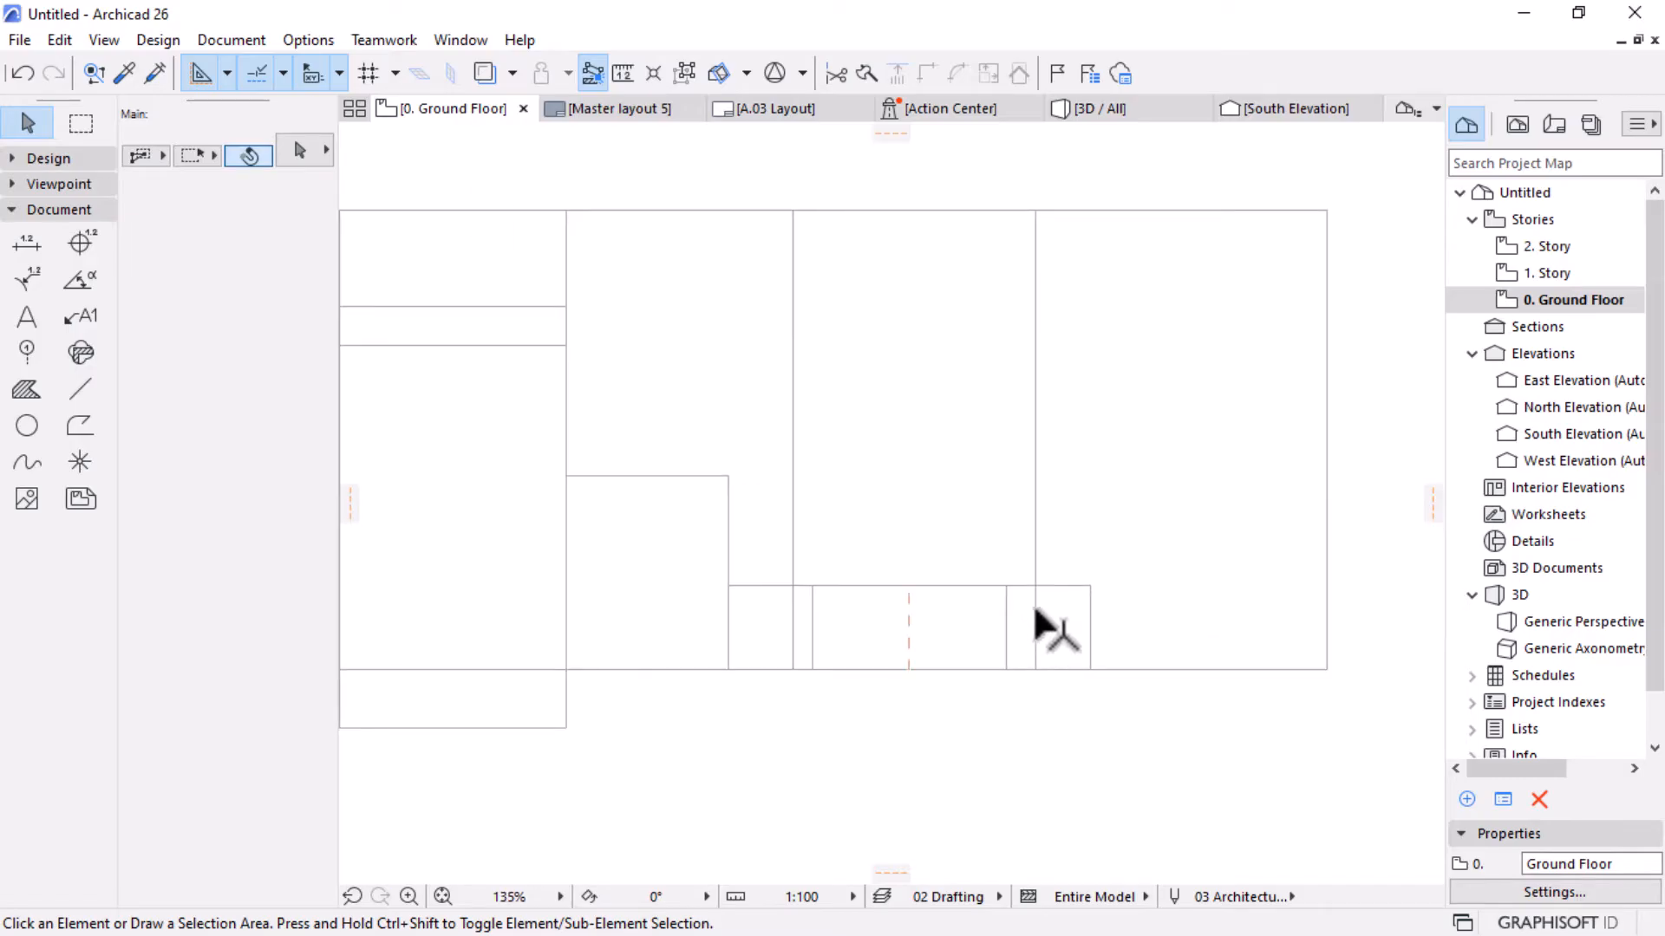
pyautogui.scroll(2, 1023, 633)
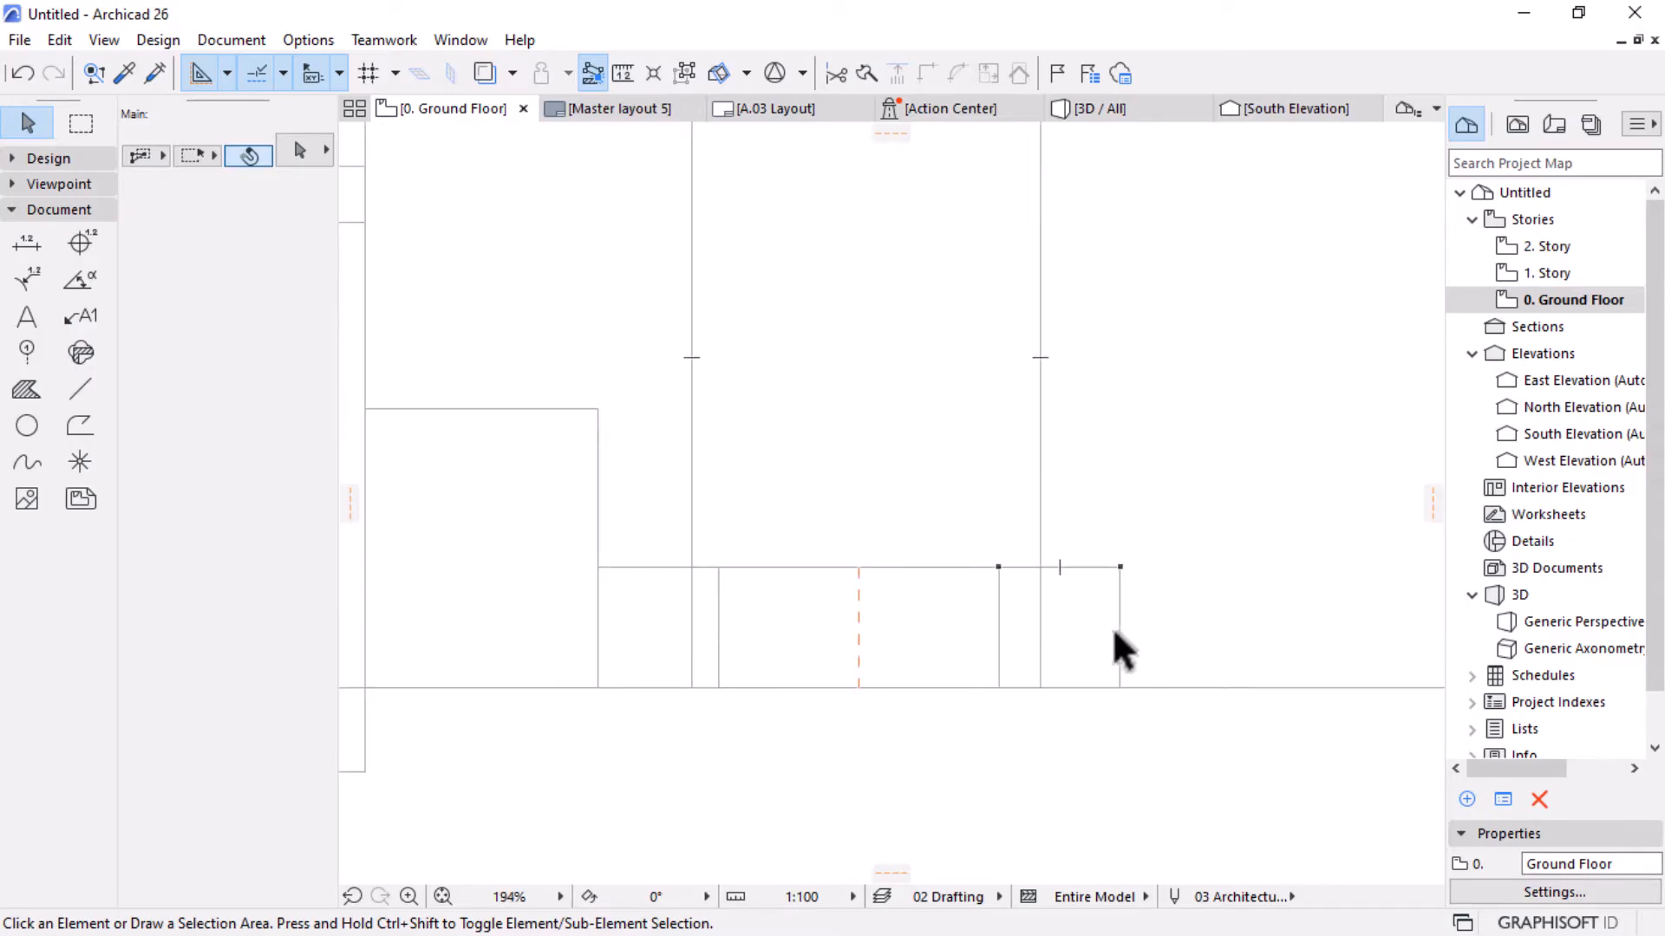
pyautogui.scroll(2, 1028, 620)
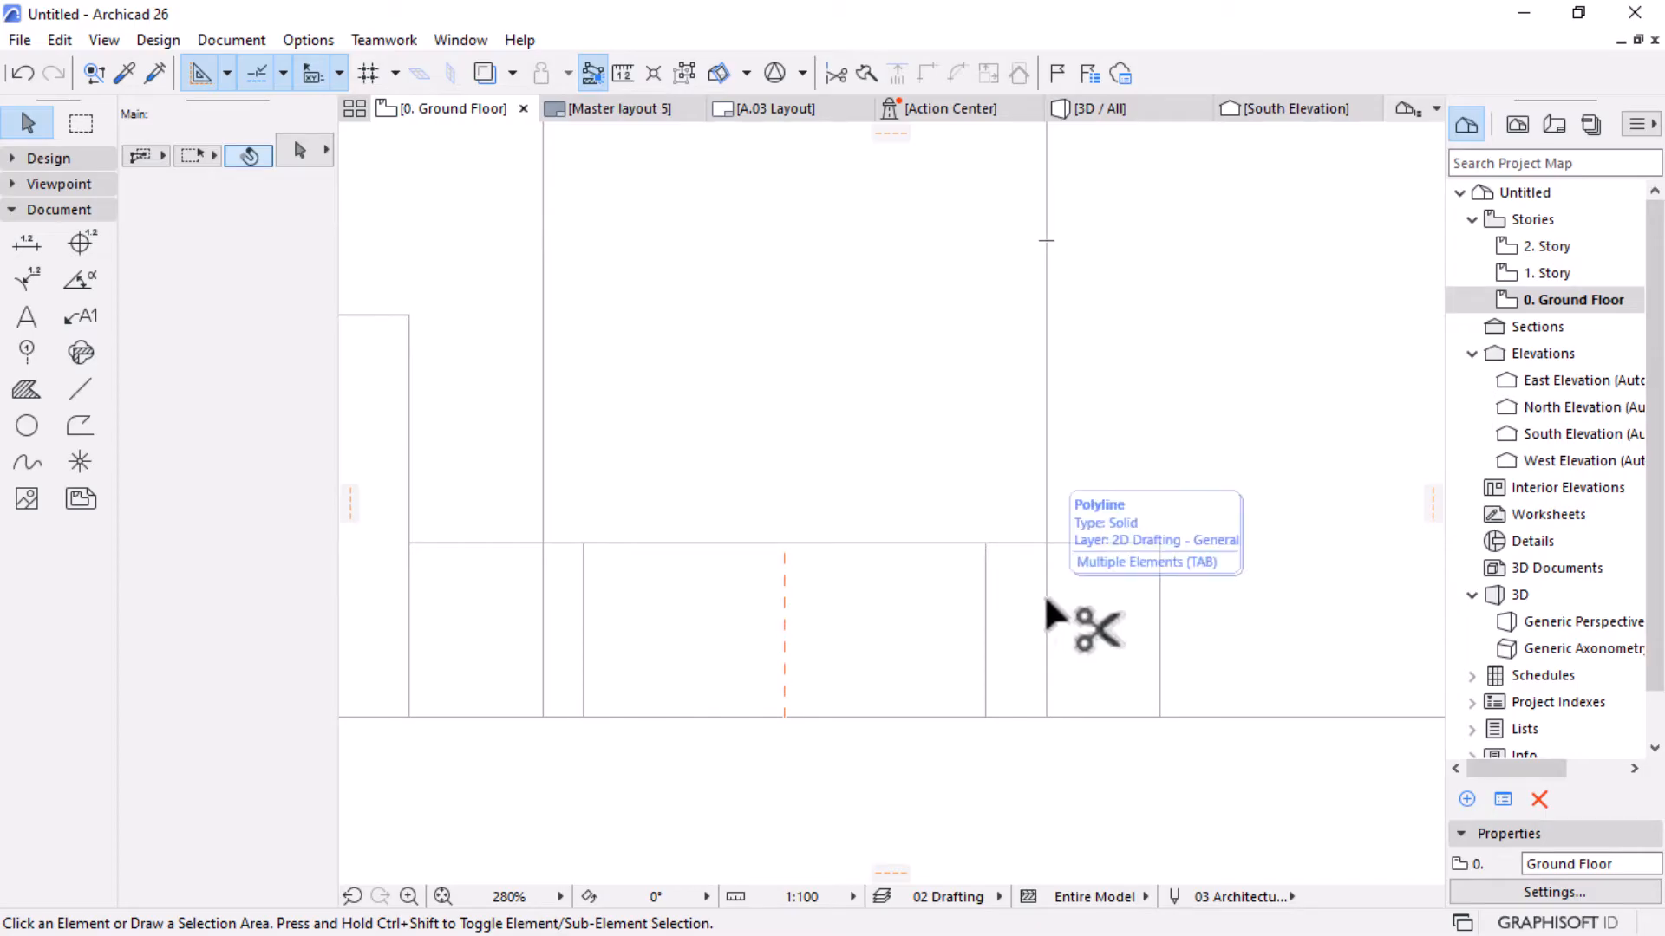
pyautogui.keyDown('ctrl'); pyautogui.click(1046, 598); pyautogui.keyUp('ctrl')
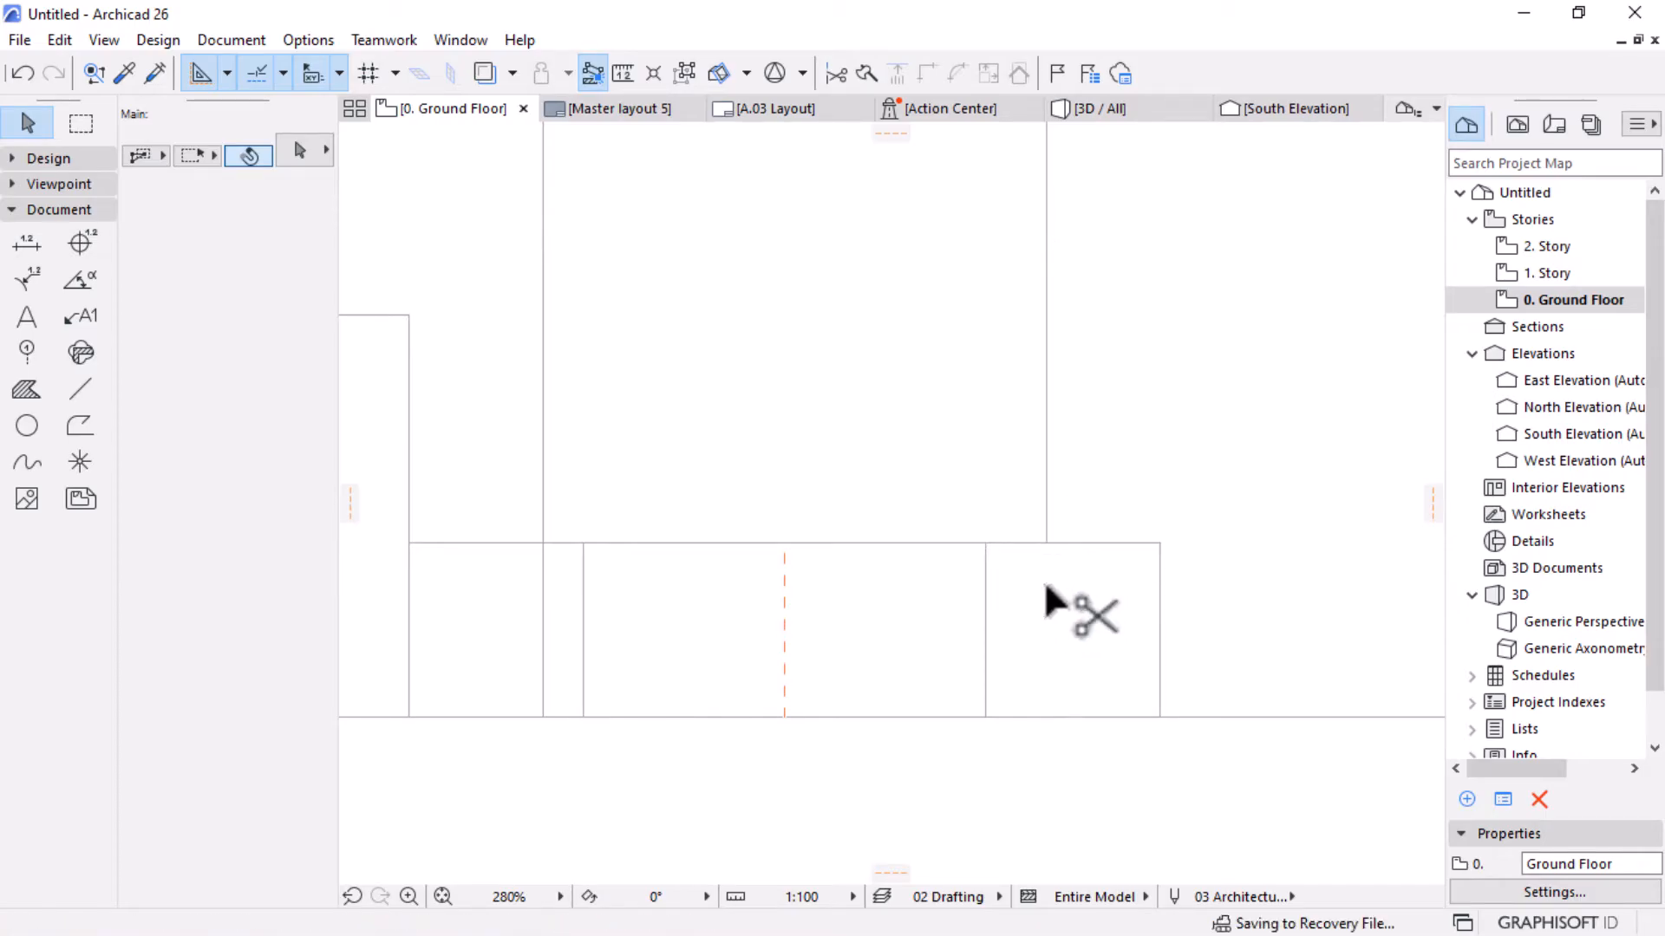
pyautogui.keyDown('ctrl'); pyautogui.click(544, 617); pyautogui.keyUp('ctrl')
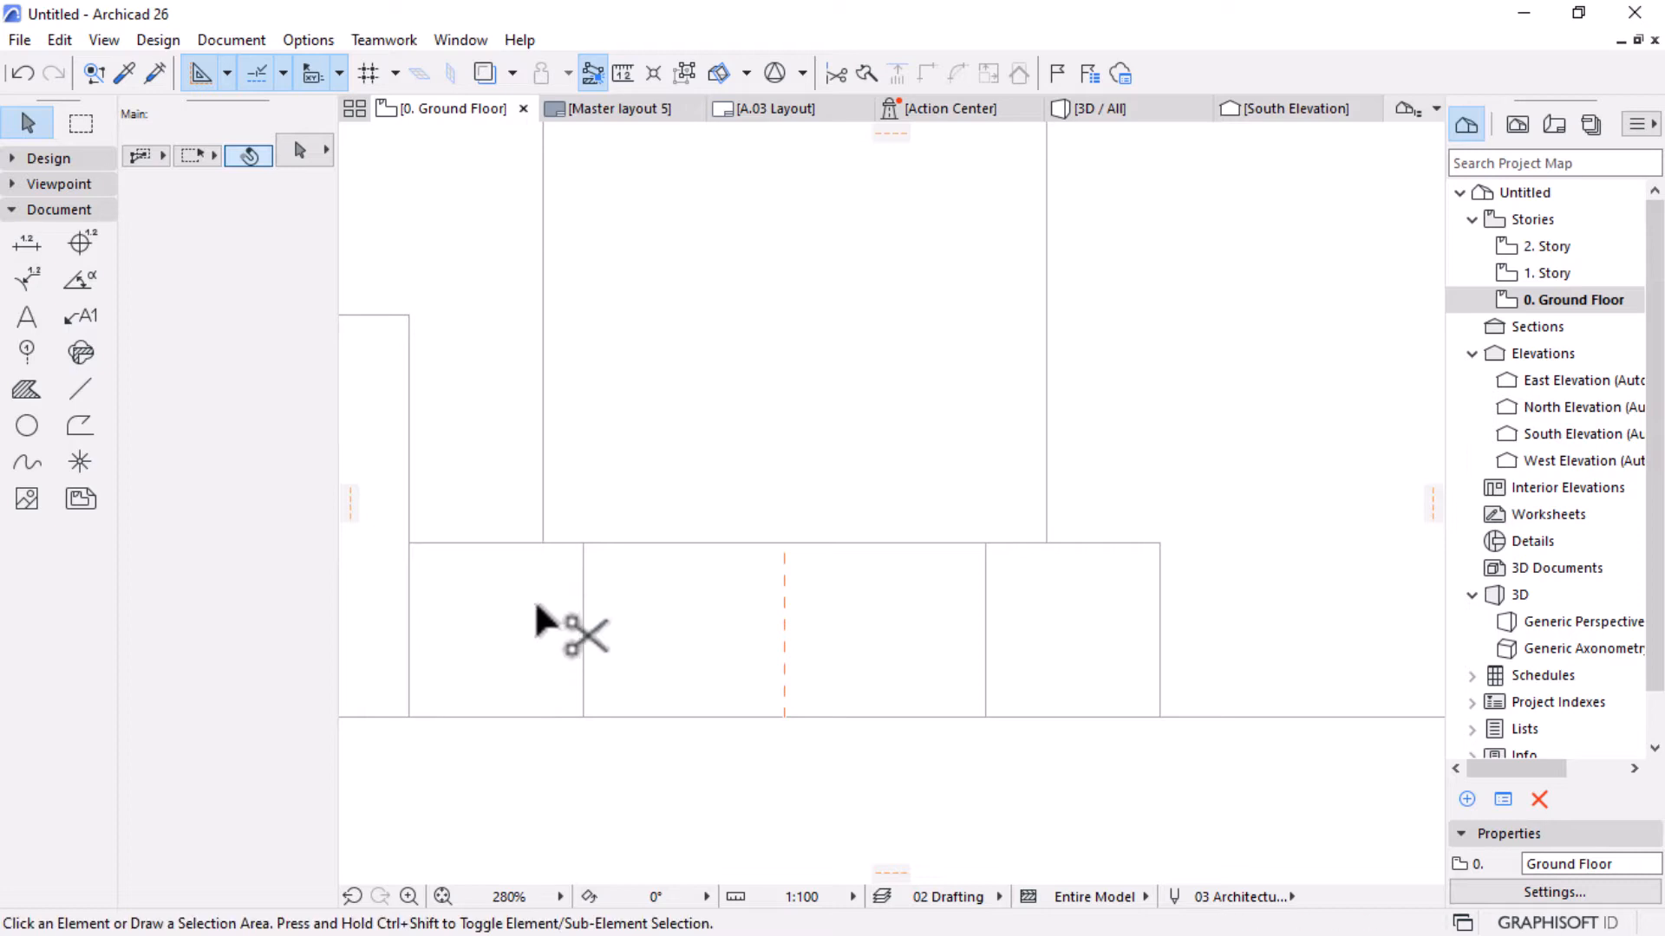
# Review the trimmed room layout across the whole ground floor plan.
pyautogui.scroll(-1, 1240, 513)
pyautogui.scroll(-5, 1143, 586)
pyautogui.moveTo(825, 727)
pyautogui.mouseDown()
pyautogui.moveTo(1078, 689)
pyautogui.moveTo(1006, 708)
pyautogui.mouseUp()
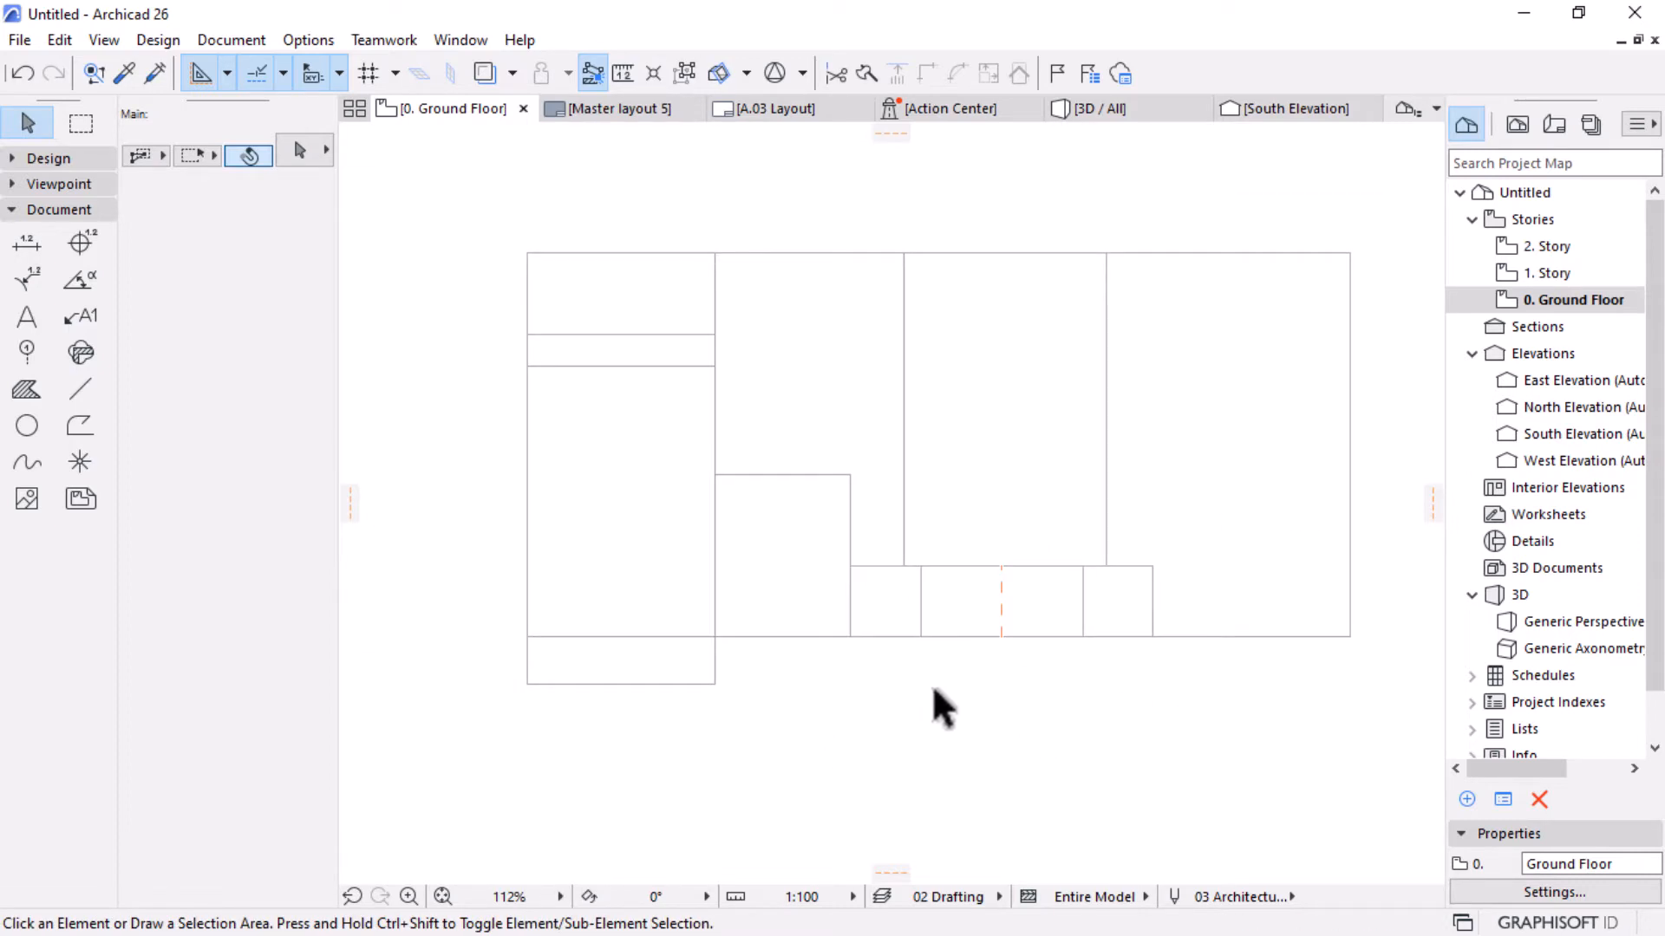
pyautogui.scroll(-2, 933, 685)
pyautogui.scroll(1, 1051, 633)
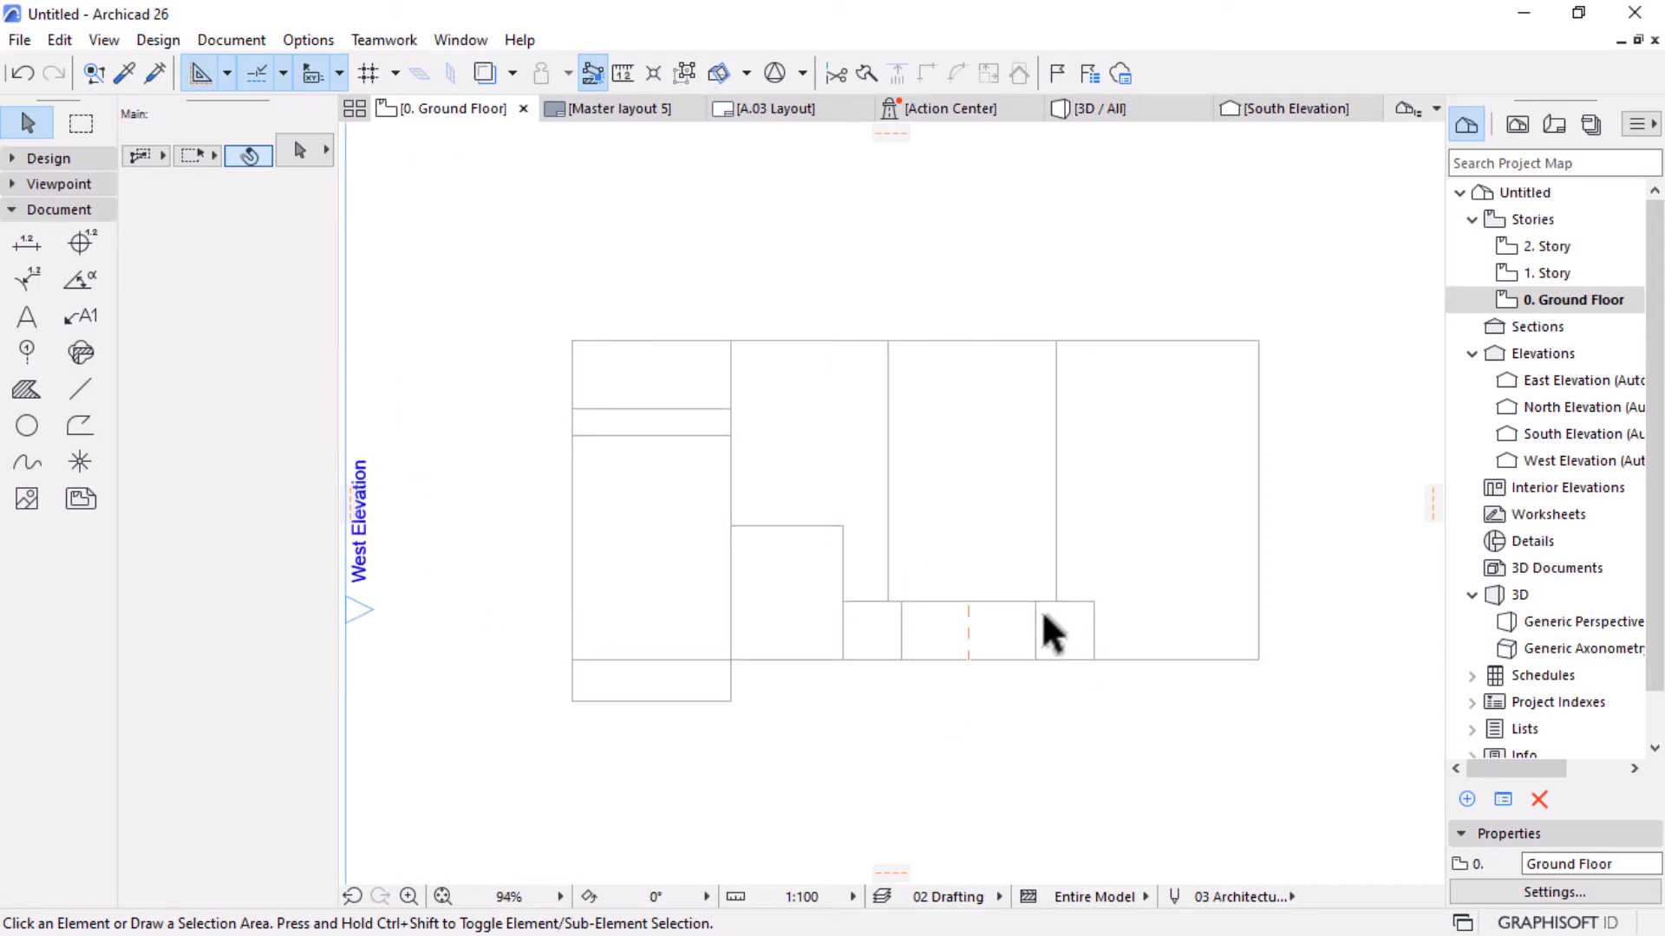
pyautogui.scroll(1, 1119, 637)
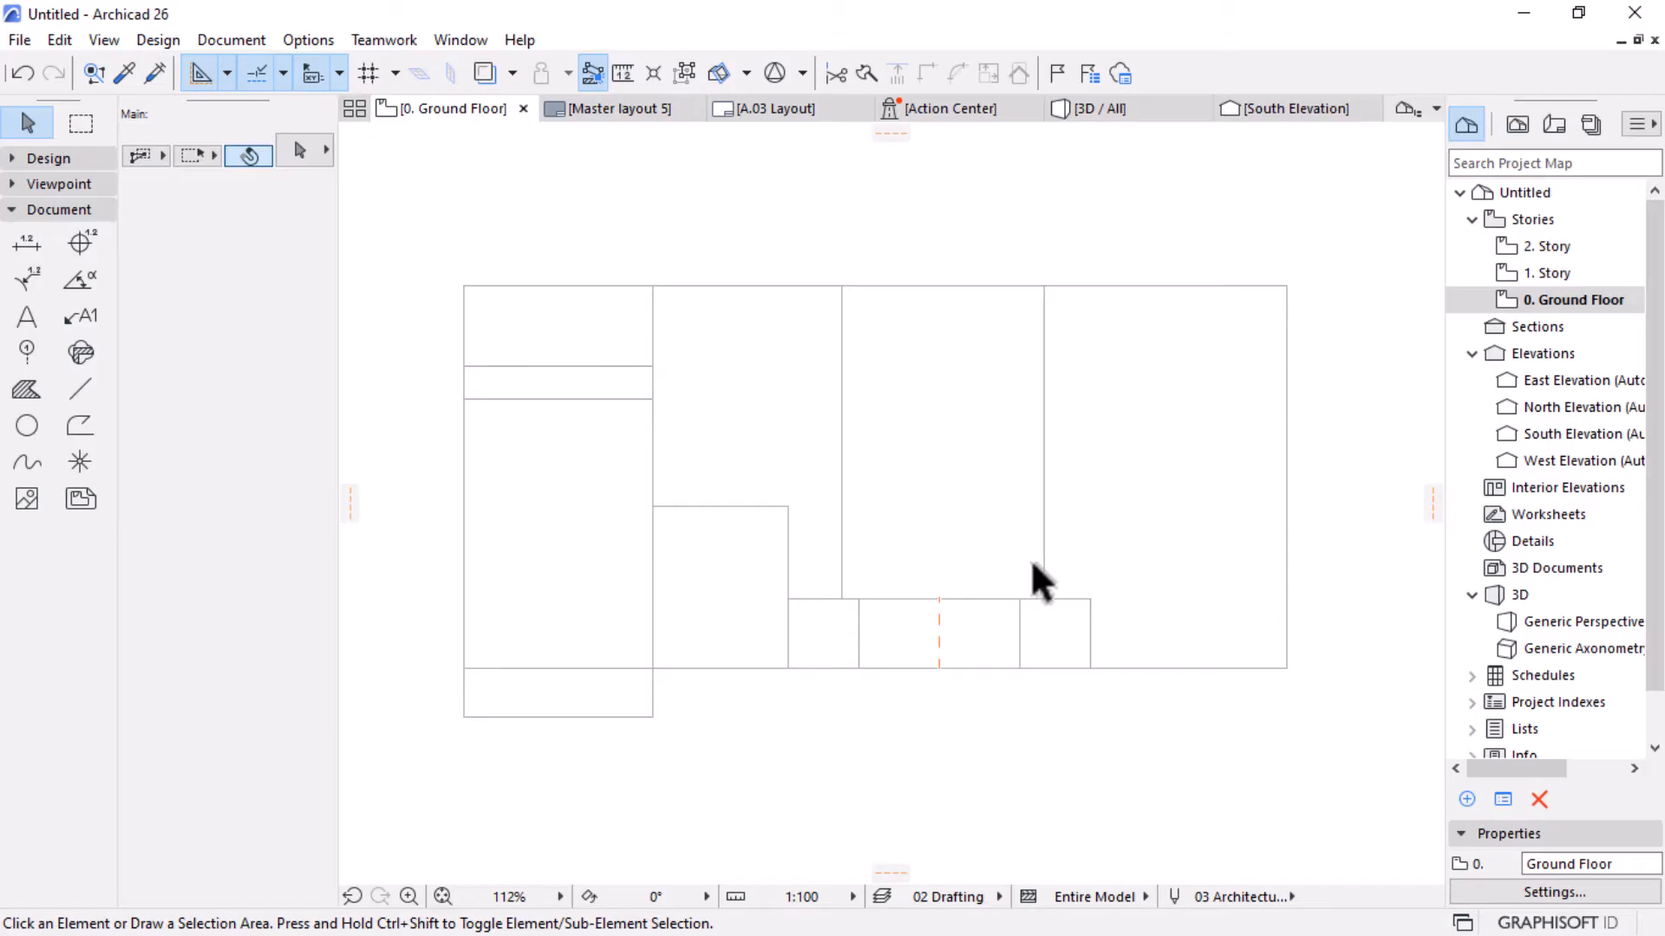
pyautogui.scroll(-1, 1036, 572)
pyautogui.scroll(-2, 986, 612)
pyautogui.scroll(2, 1026, 520)
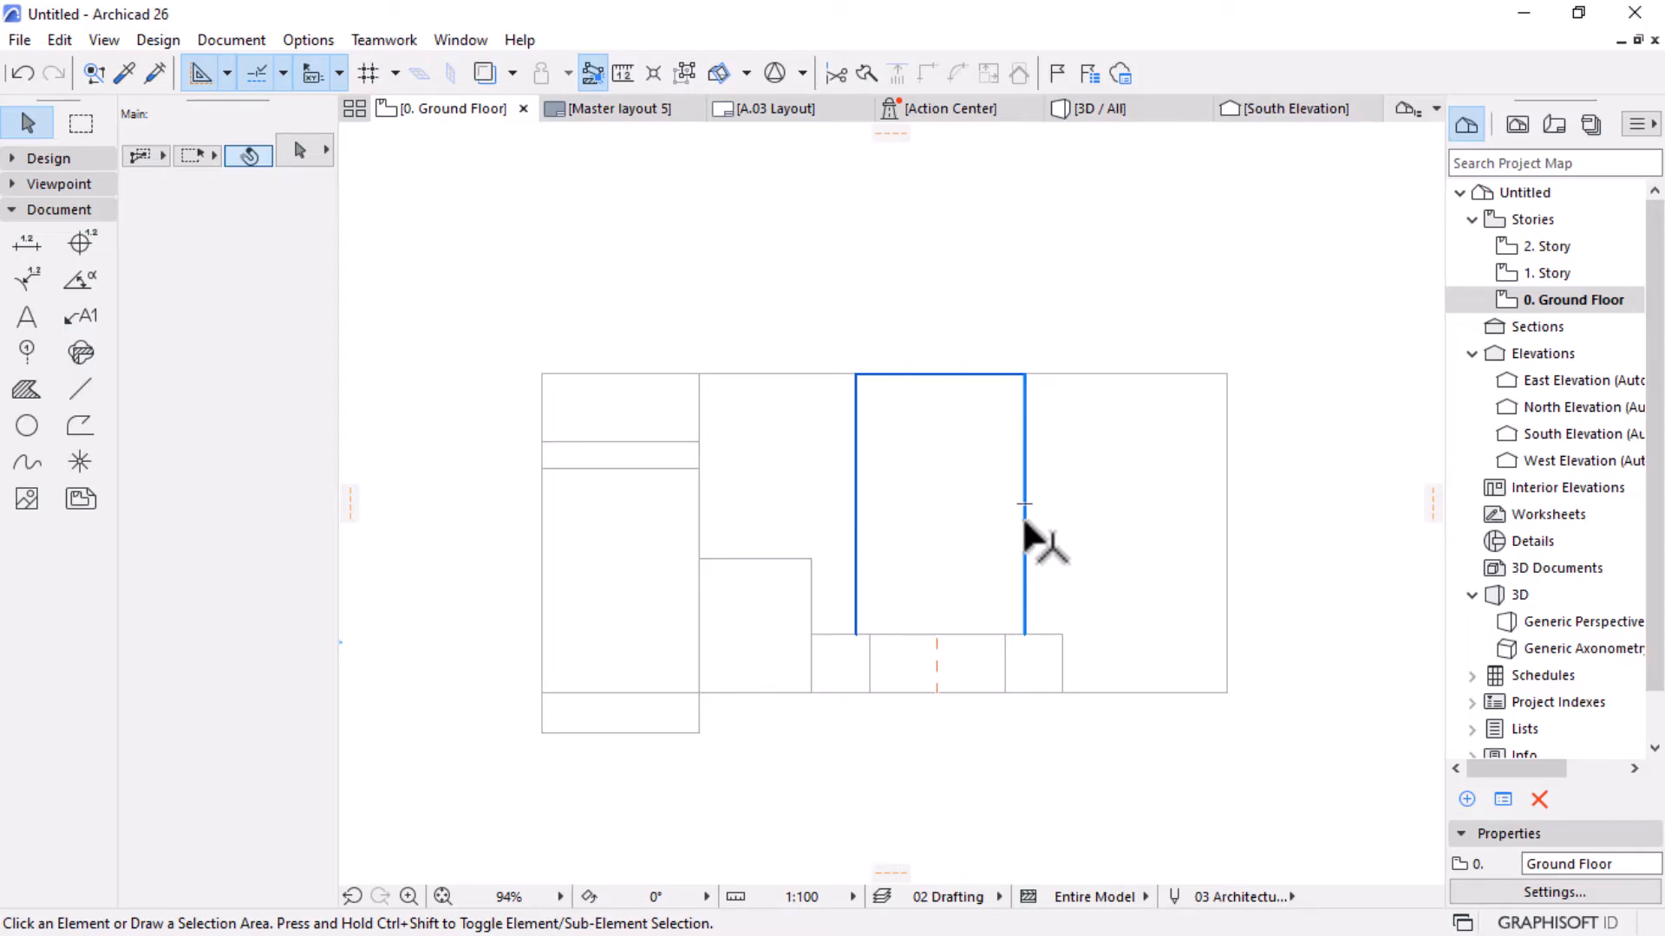
# Activate the Wall tool and set its default structure to a basic wall made of Brick - Structural.
pyautogui.click(1024, 512)
pyautogui.click(34, 162)
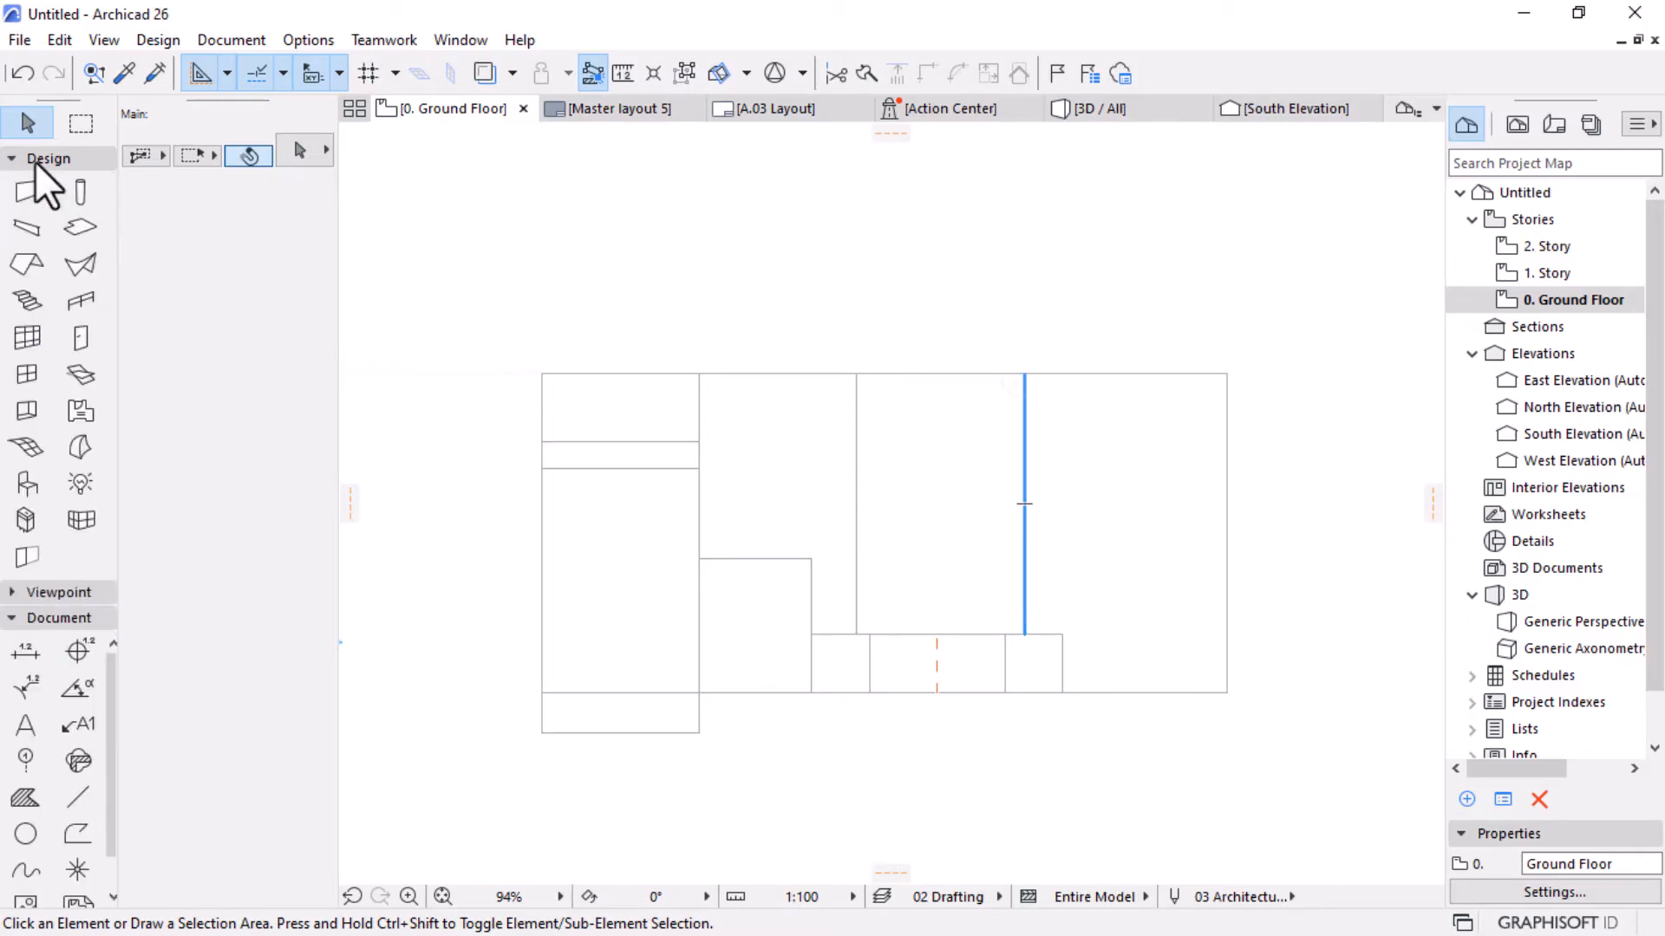
pyautogui.click(26, 191)
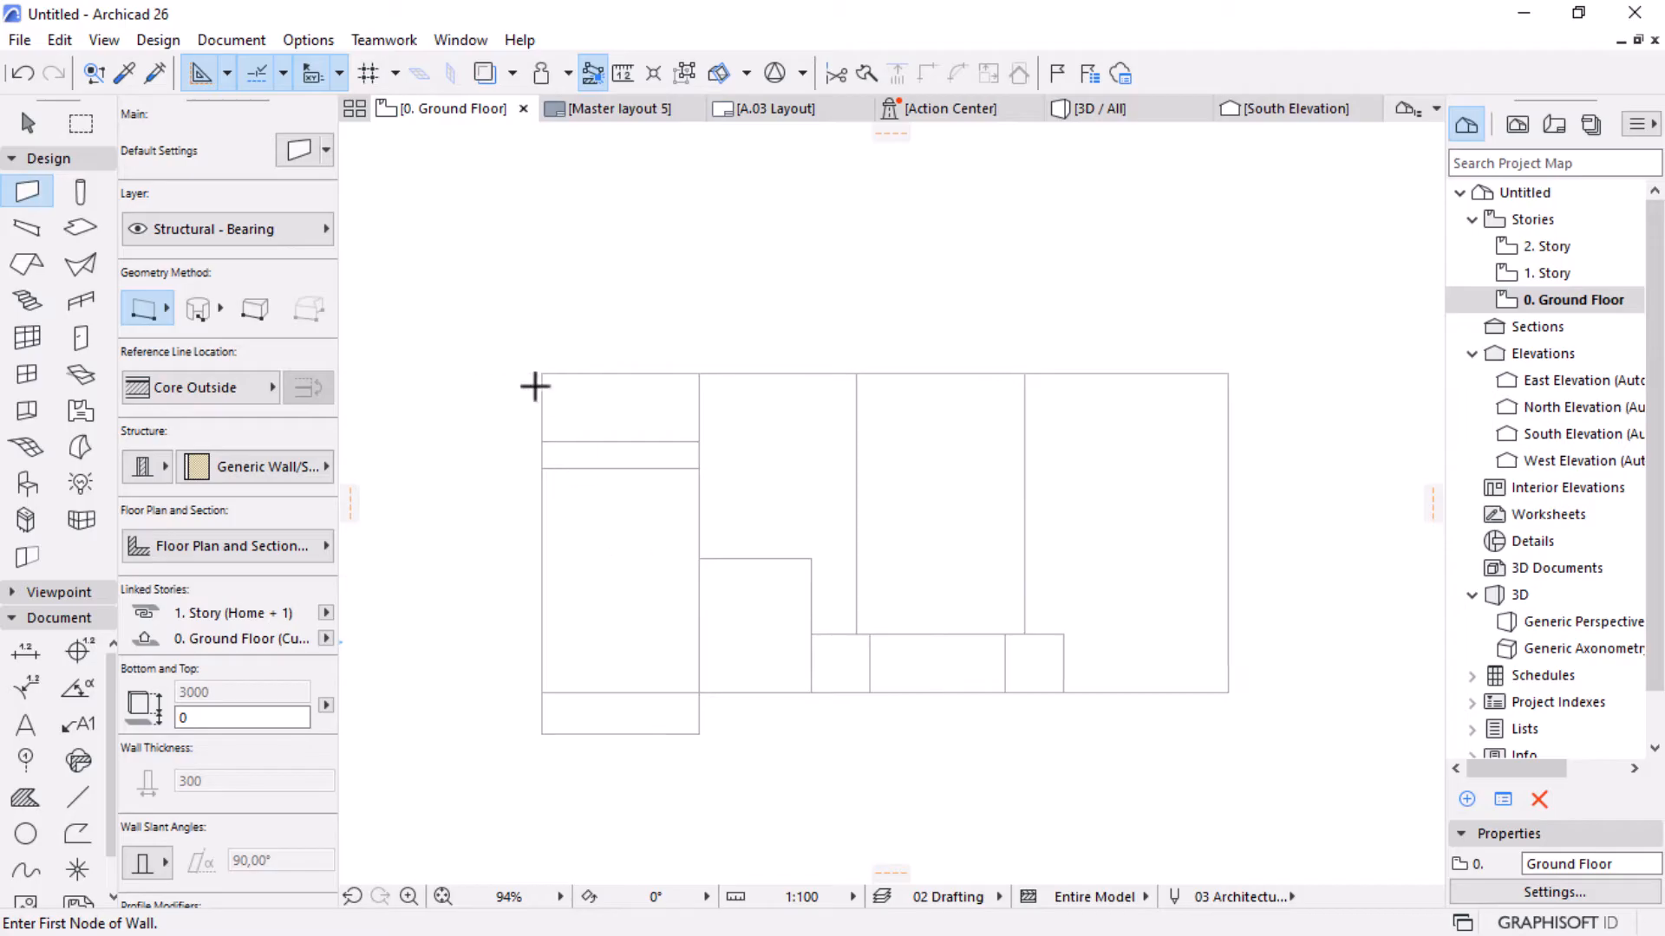
pyautogui.scroll(2, 539, 382)
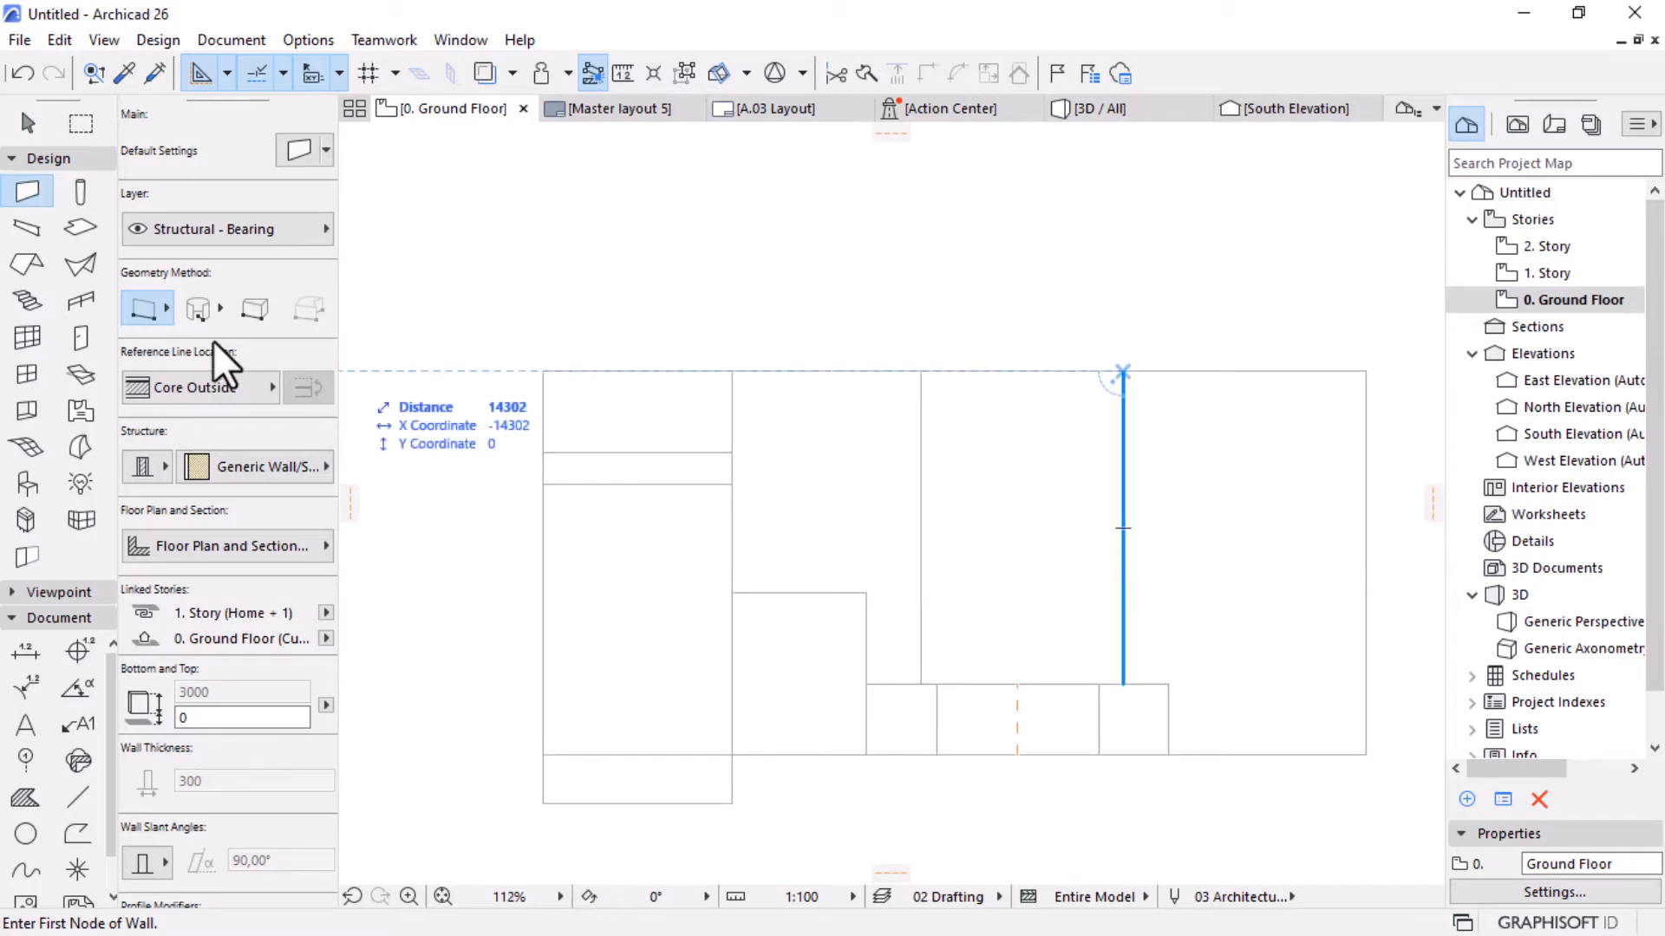
pyautogui.scroll(-2, 227, 286)
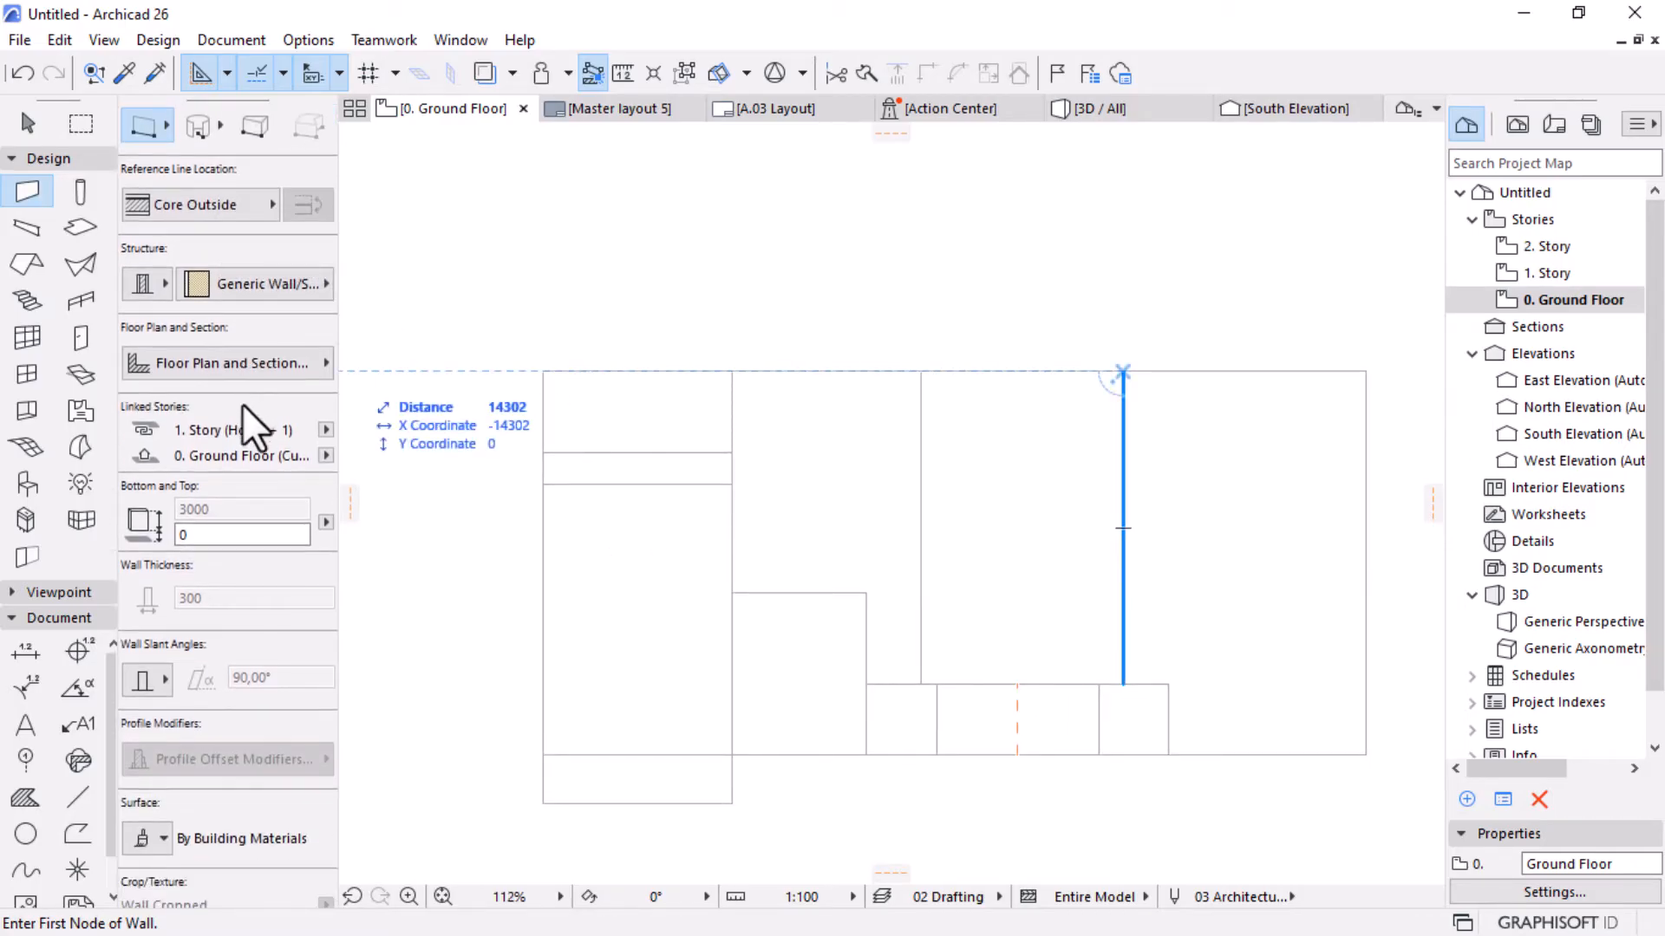
pyautogui.scroll(-5, 221, 546)
pyautogui.scroll(6, 231, 435)
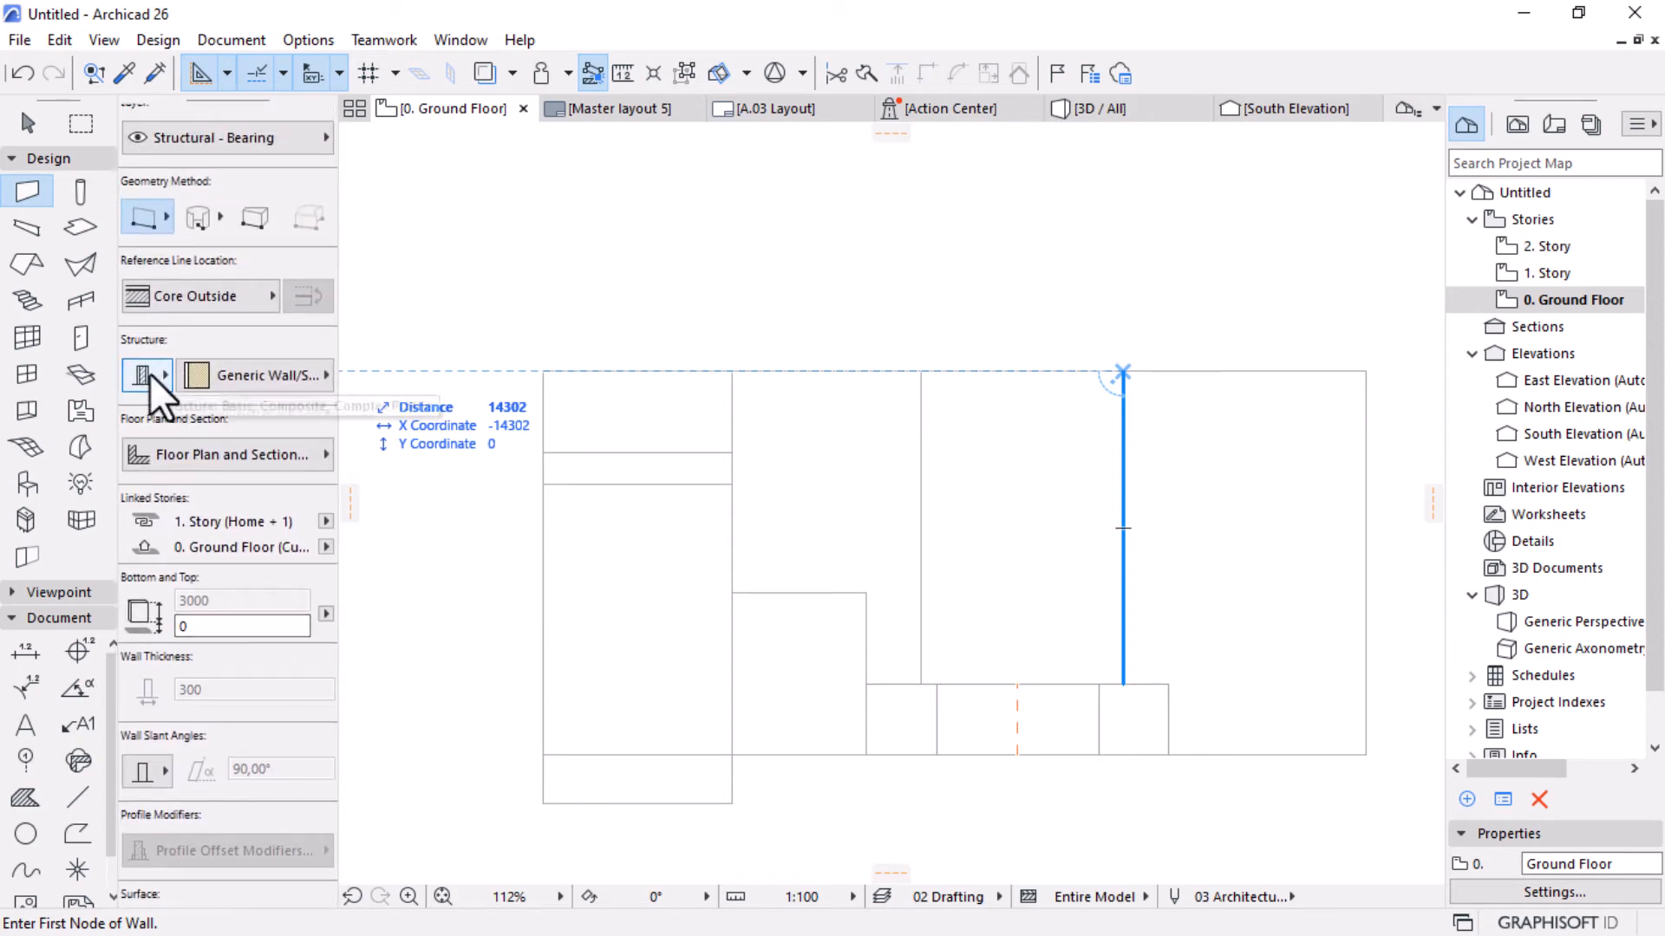
pyautogui.click(149, 373)
pyautogui.click(192, 373)
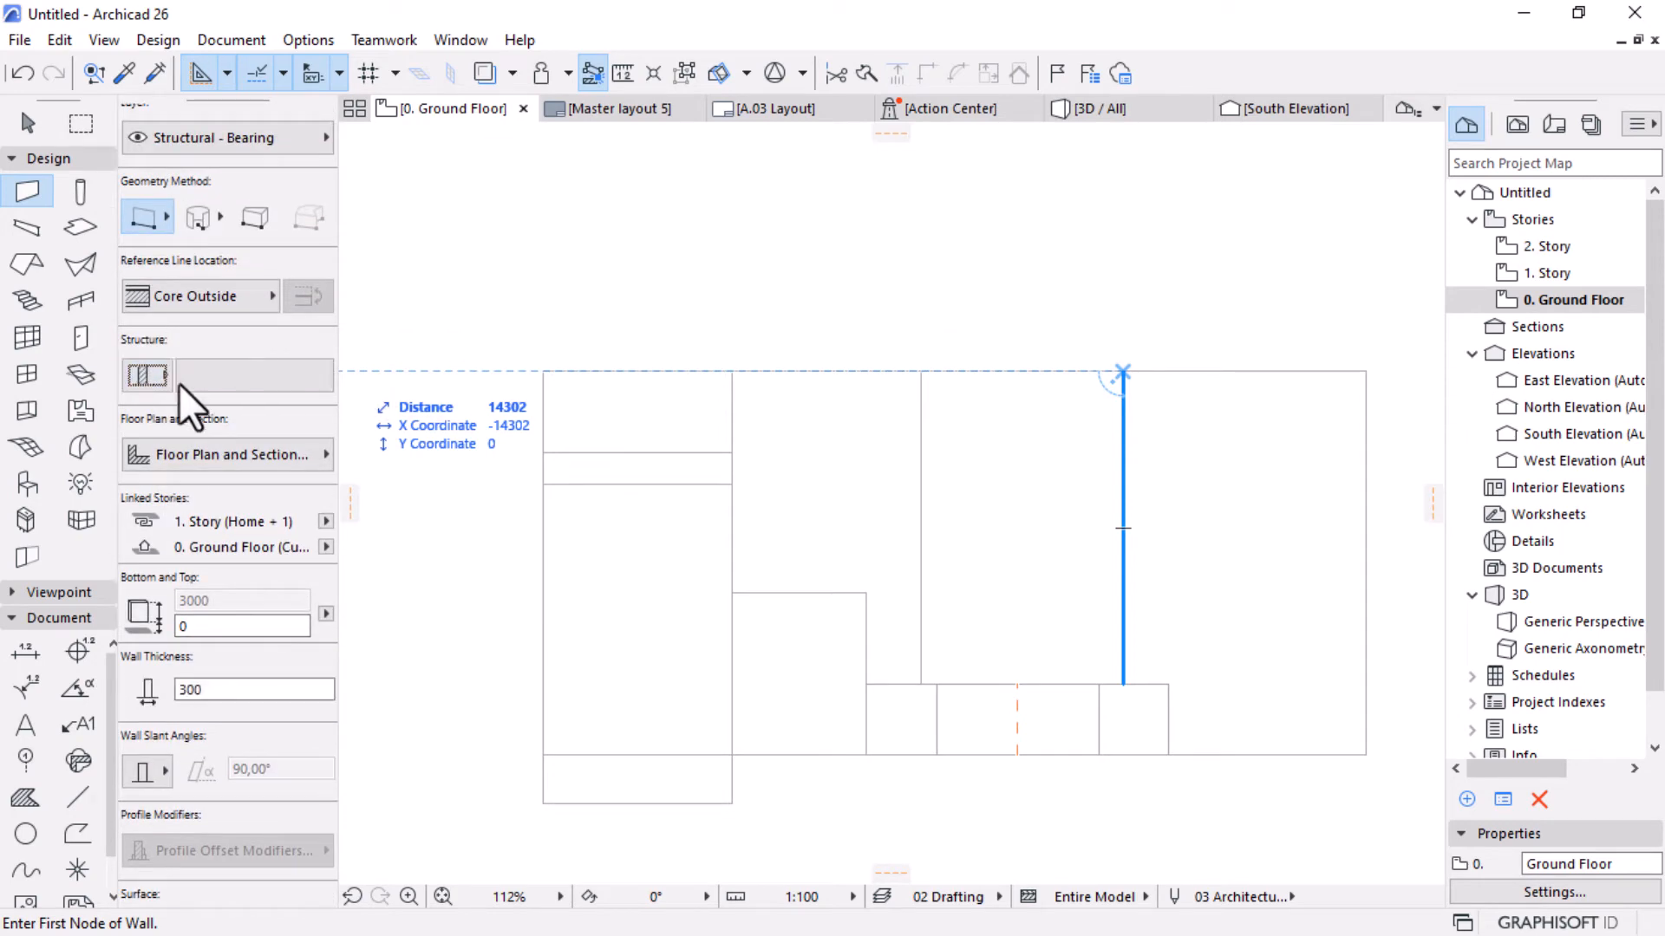
pyautogui.click(253, 375)
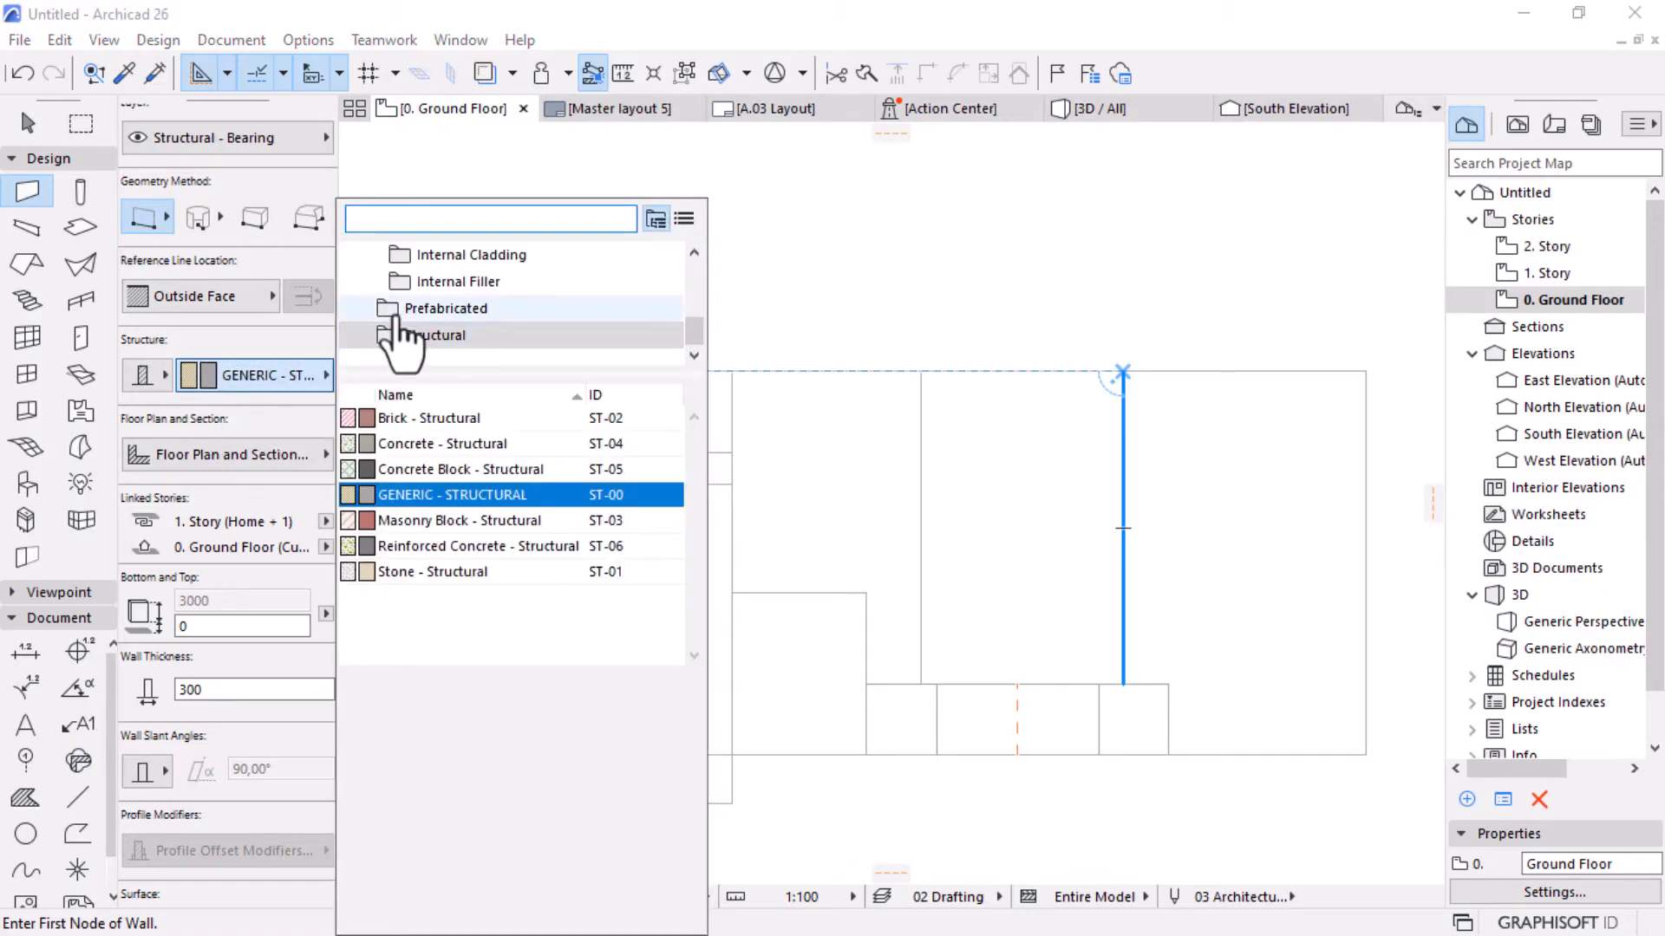
pyautogui.click(437, 415)
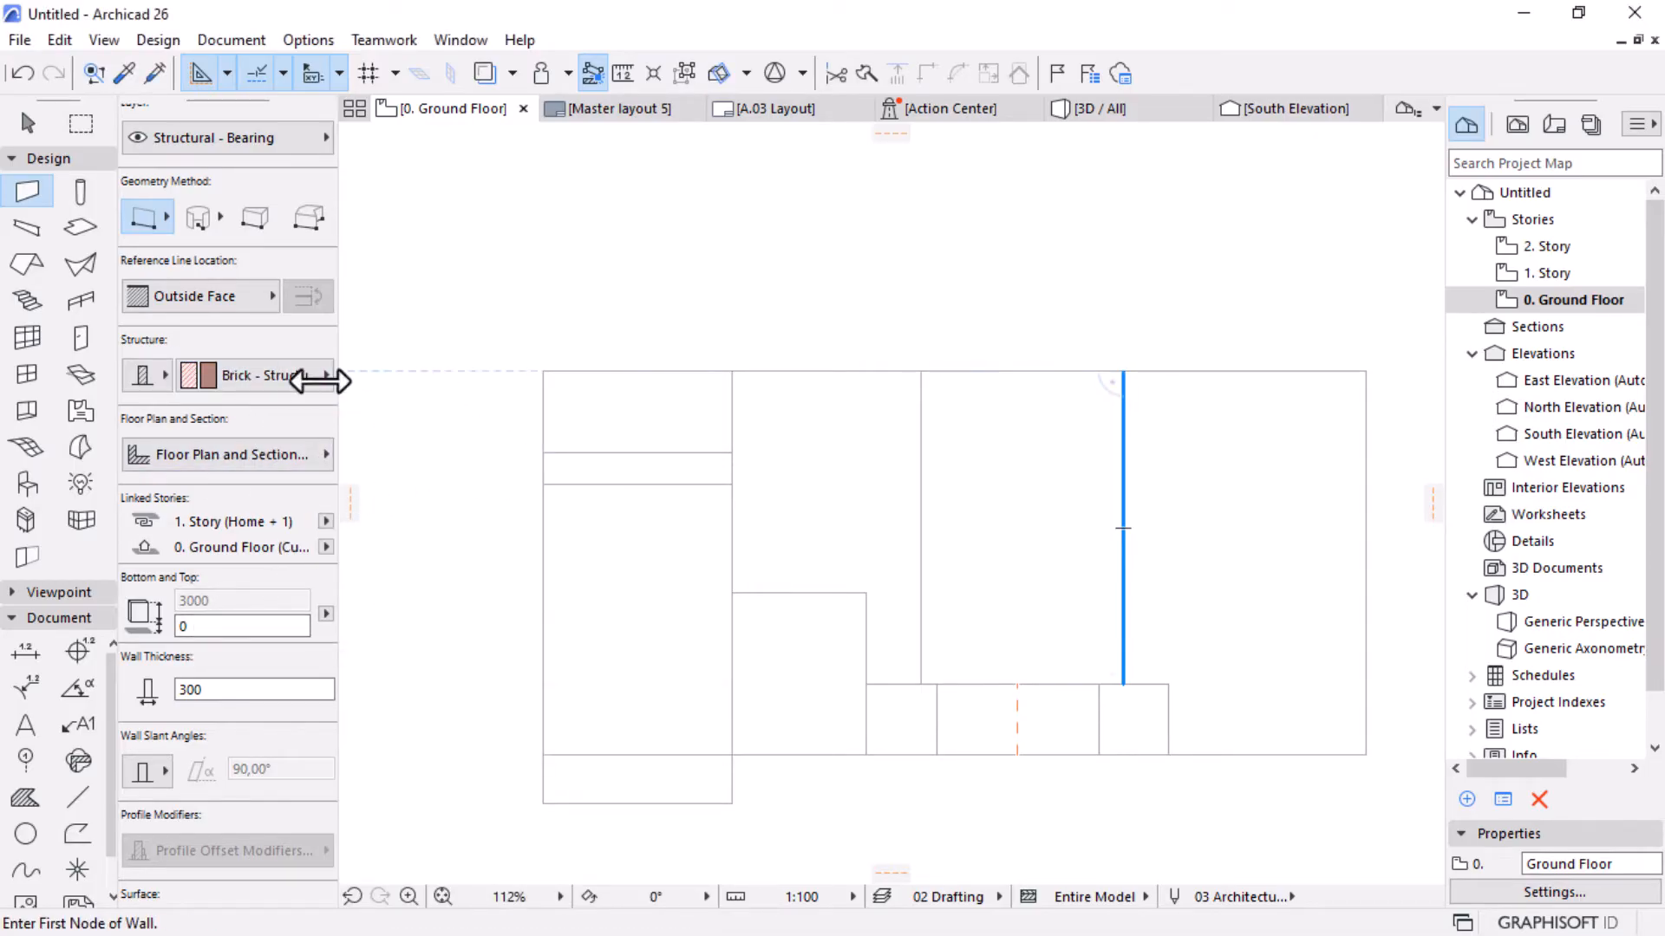
# Examine the Wall tool's default thickness, slant, surface, zone relation and classification settings.
pyautogui.scroll(-3, 237, 482)
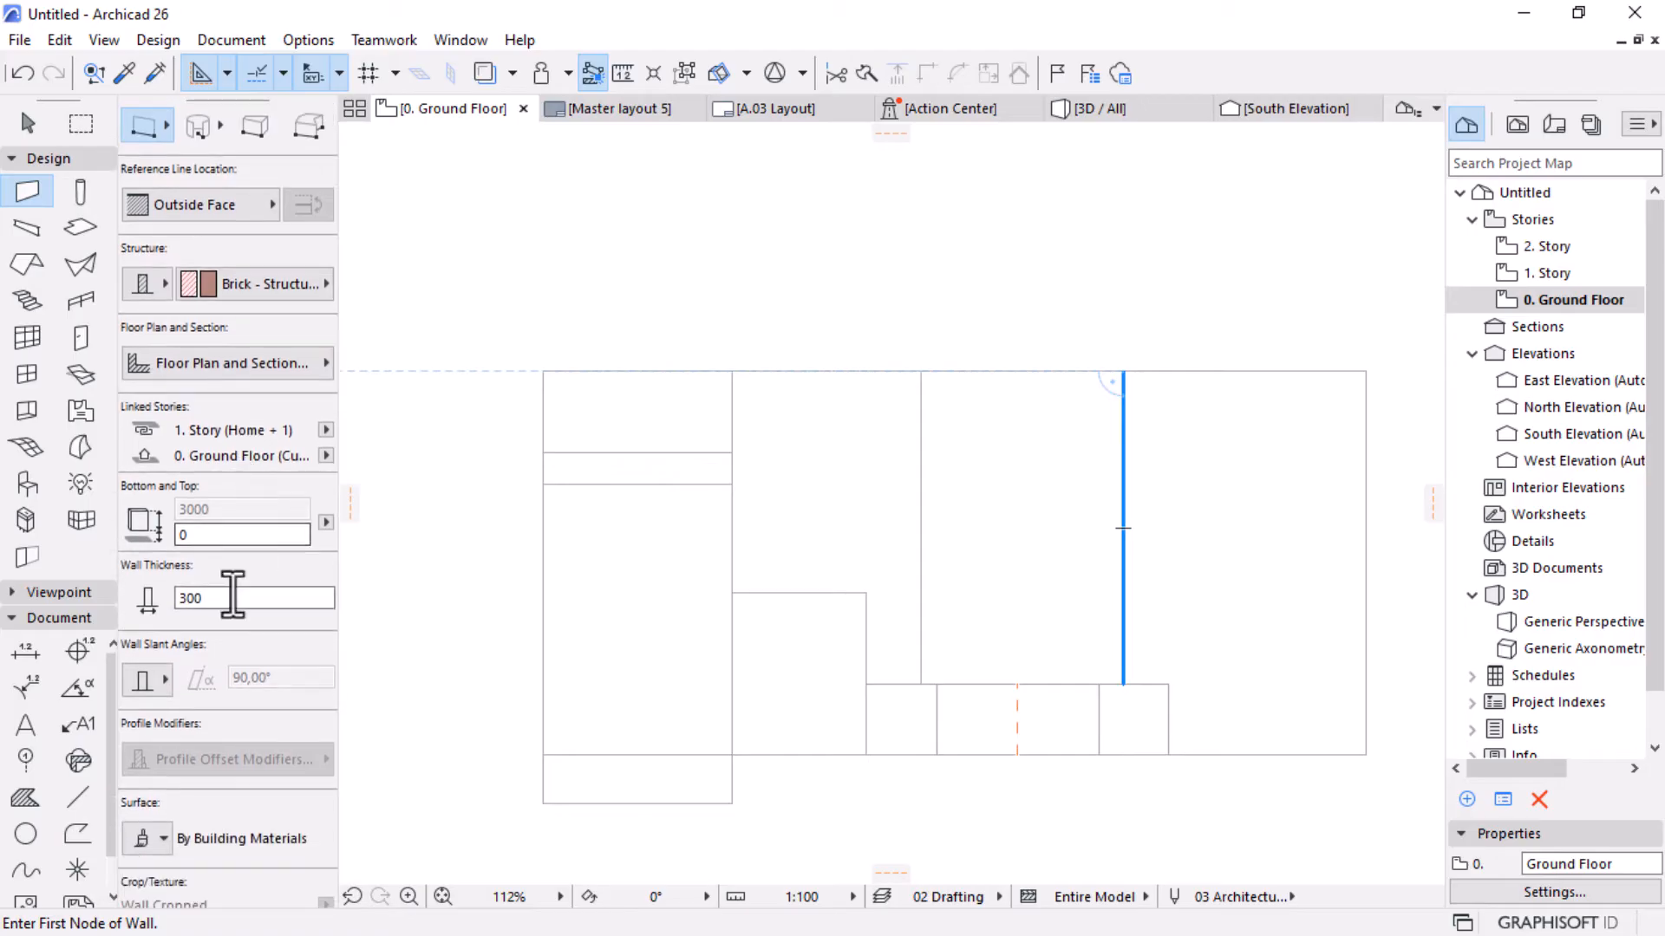
pyautogui.click(233, 596)
pyautogui.scroll(-6, 200, 586)
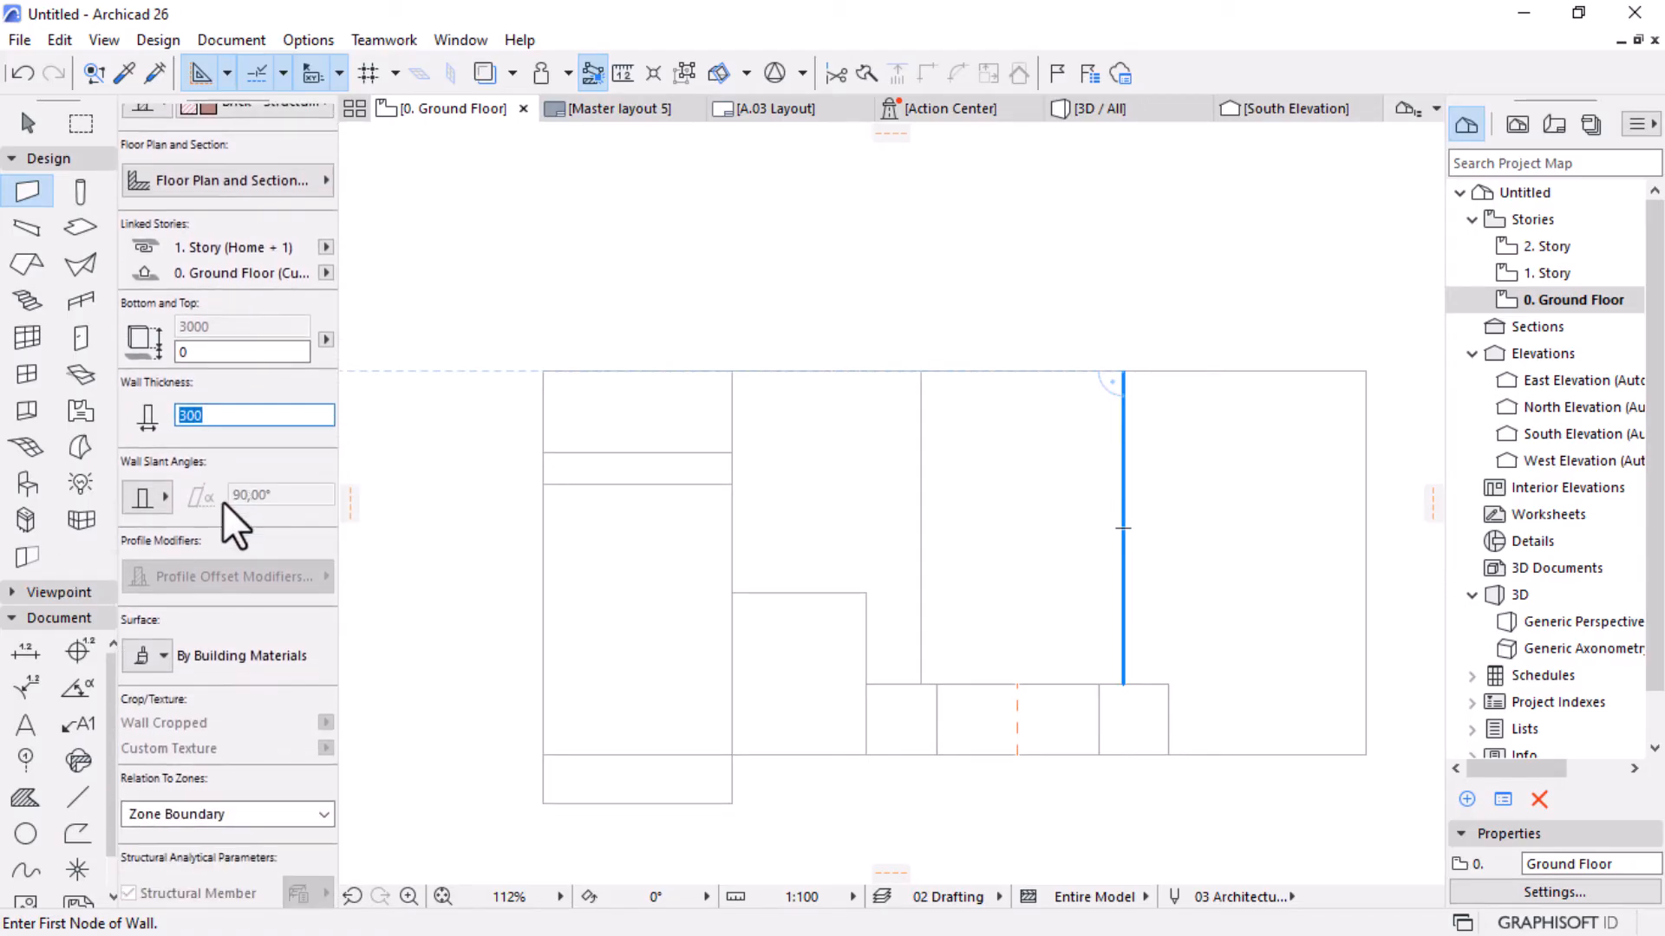
pyautogui.scroll(-11, 222, 512)
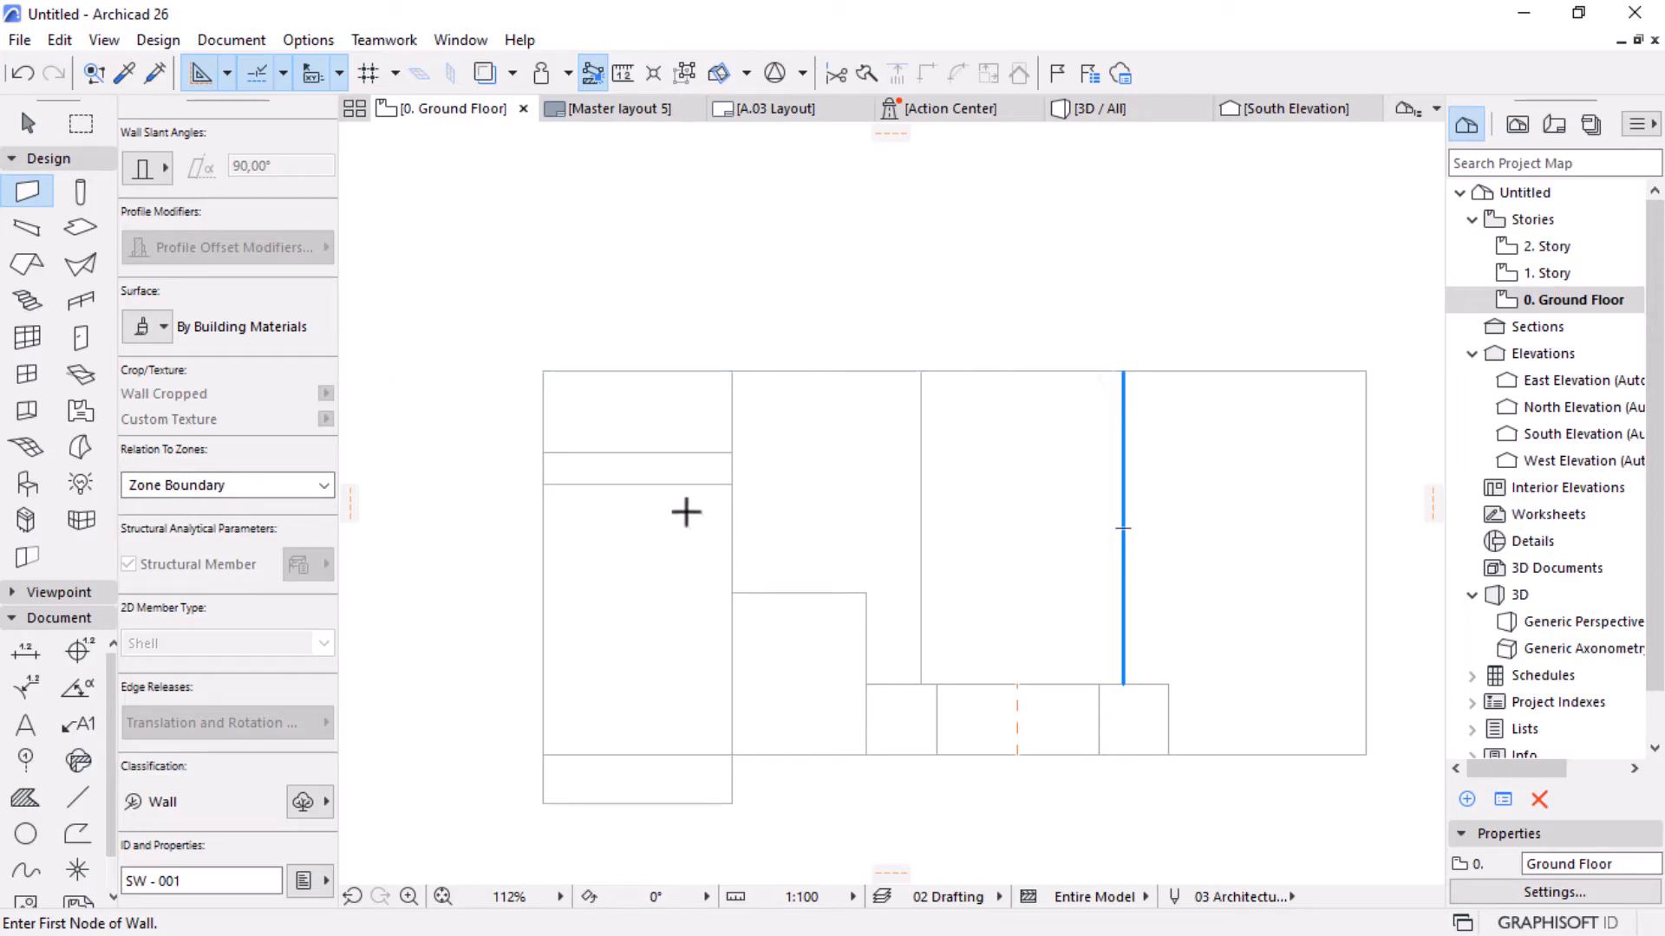
pyautogui.scroll(-3, 686, 511)
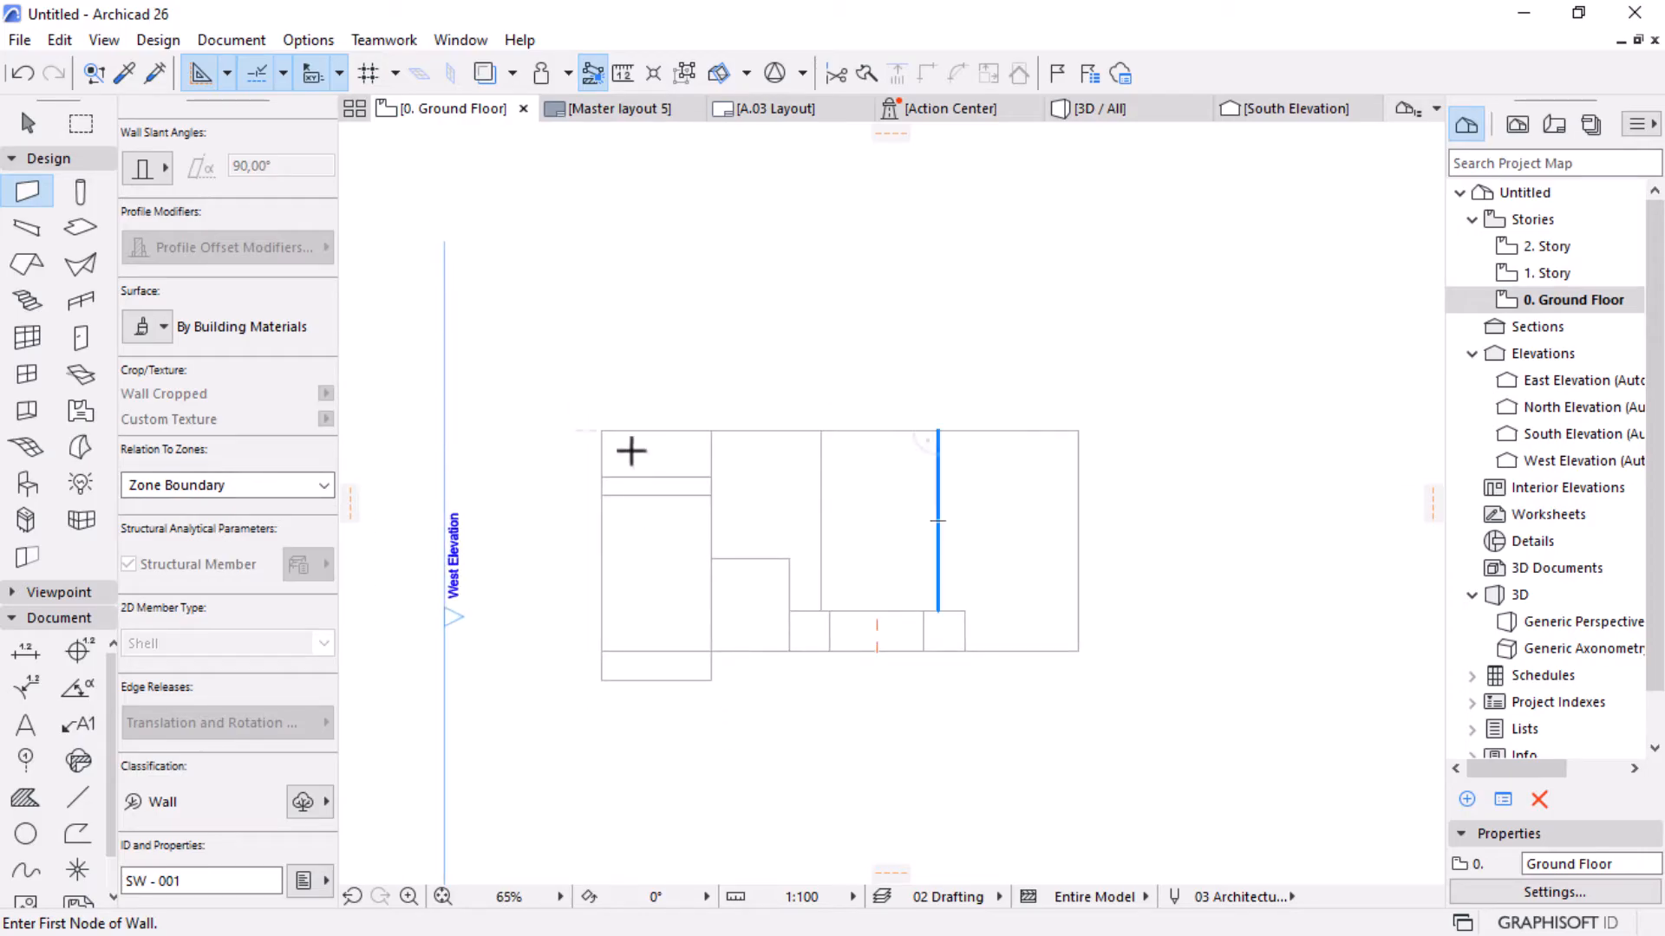
pyautogui.scroll(10, 203, 427)
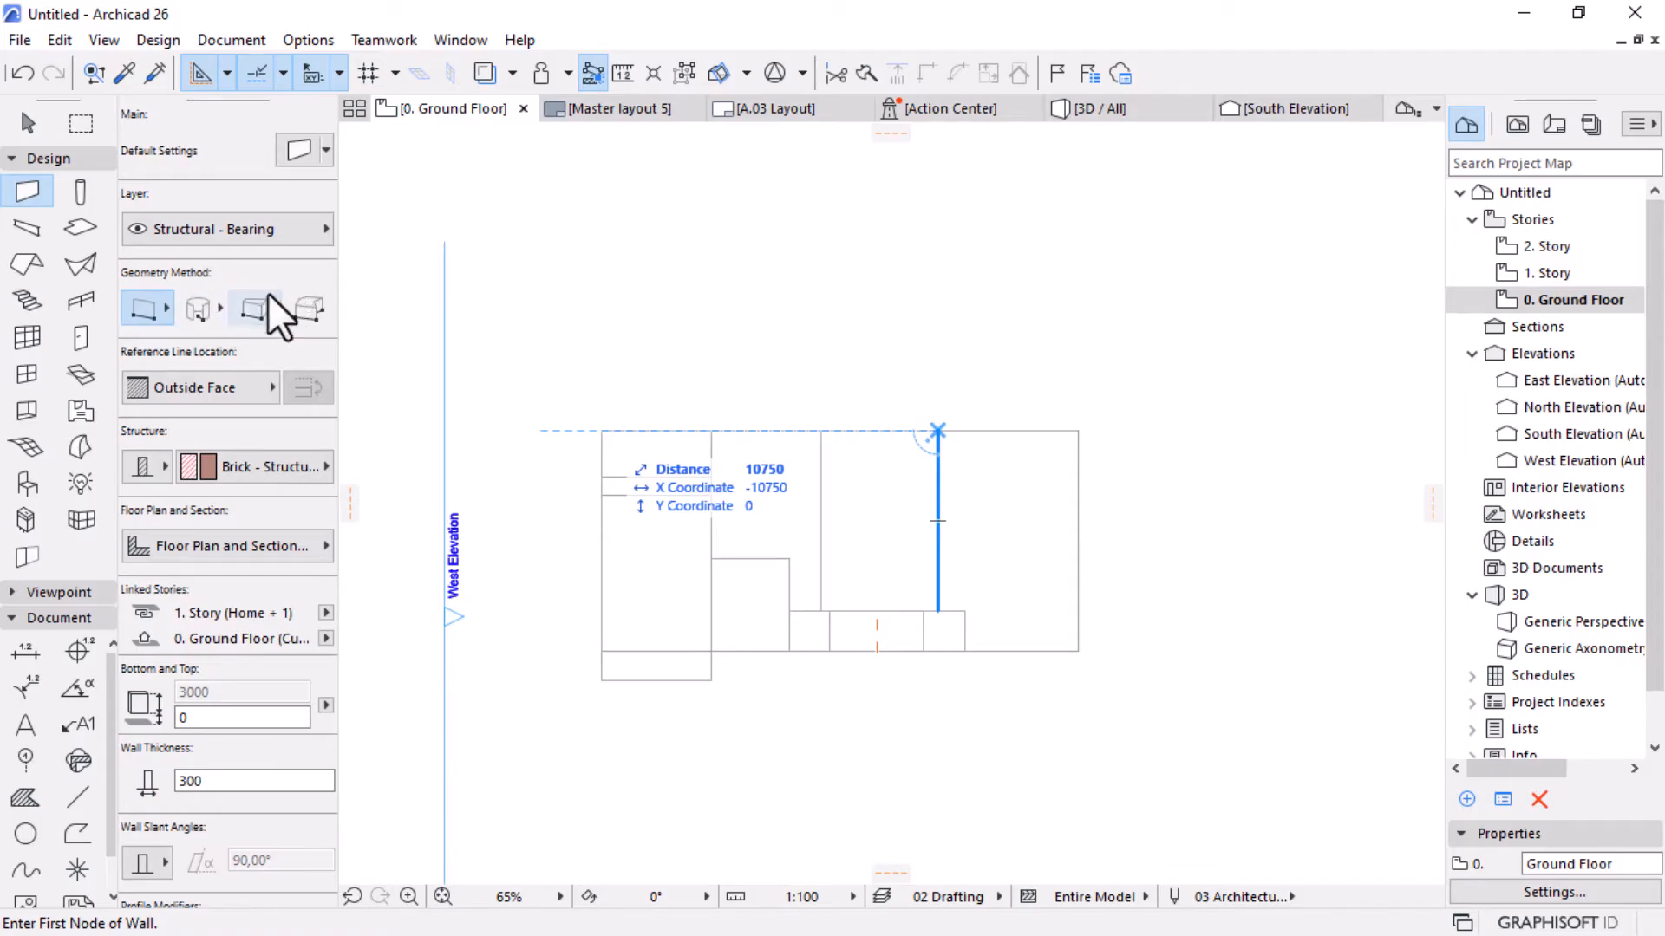
pyautogui.click(27, 265)
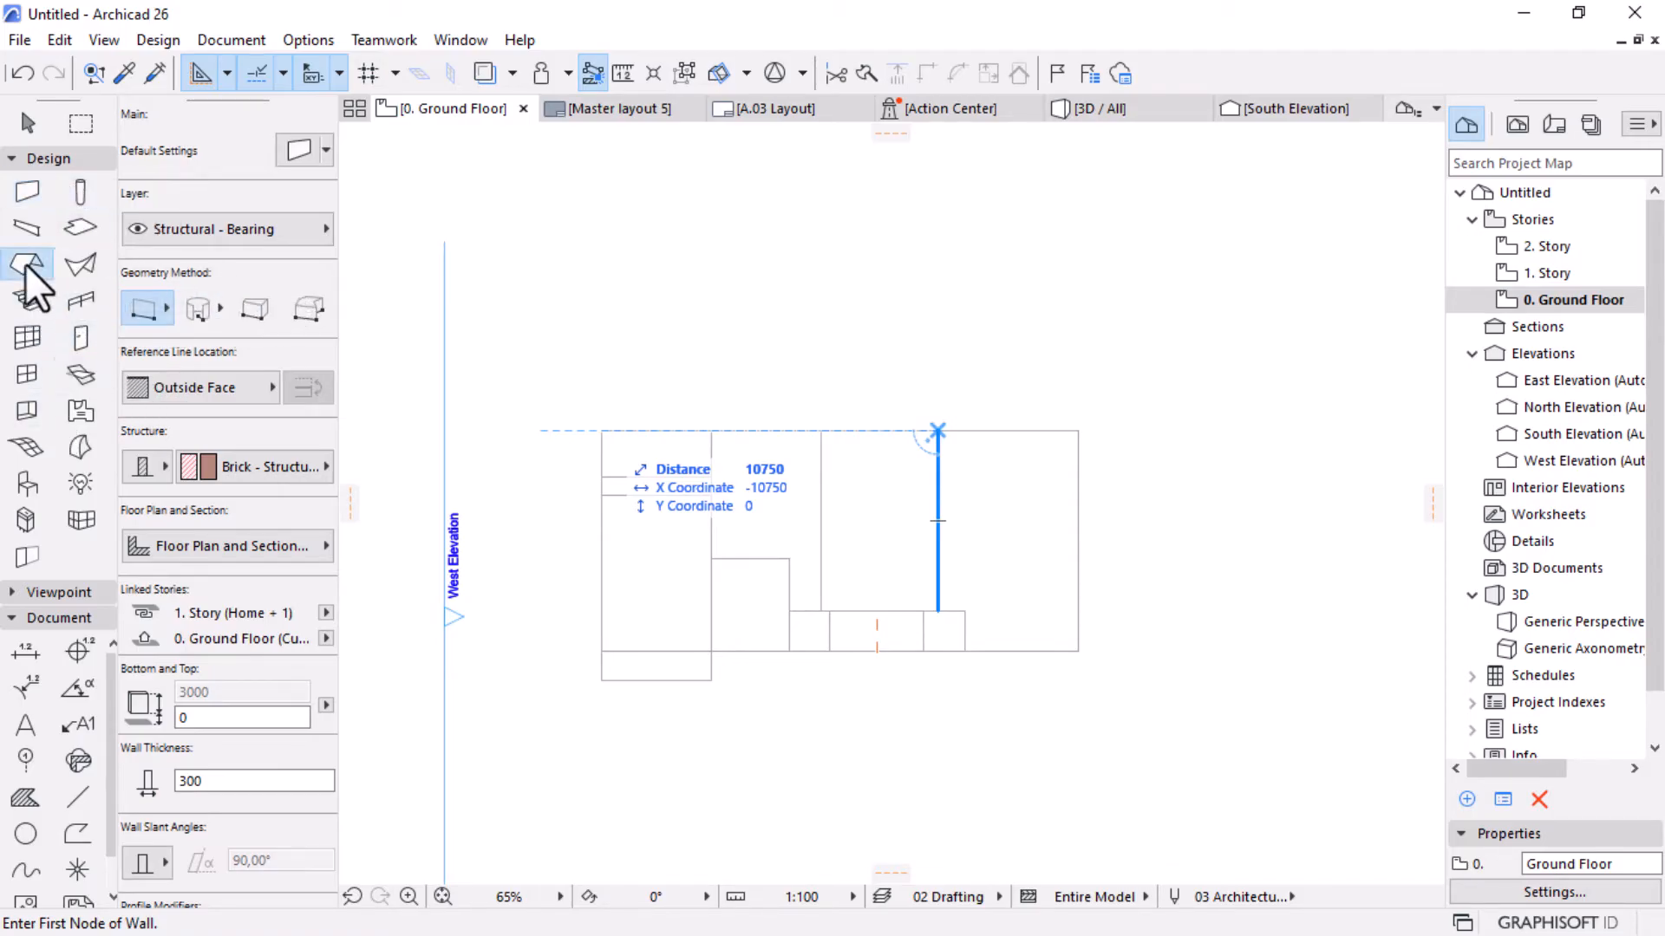
pyautogui.click(78, 264)
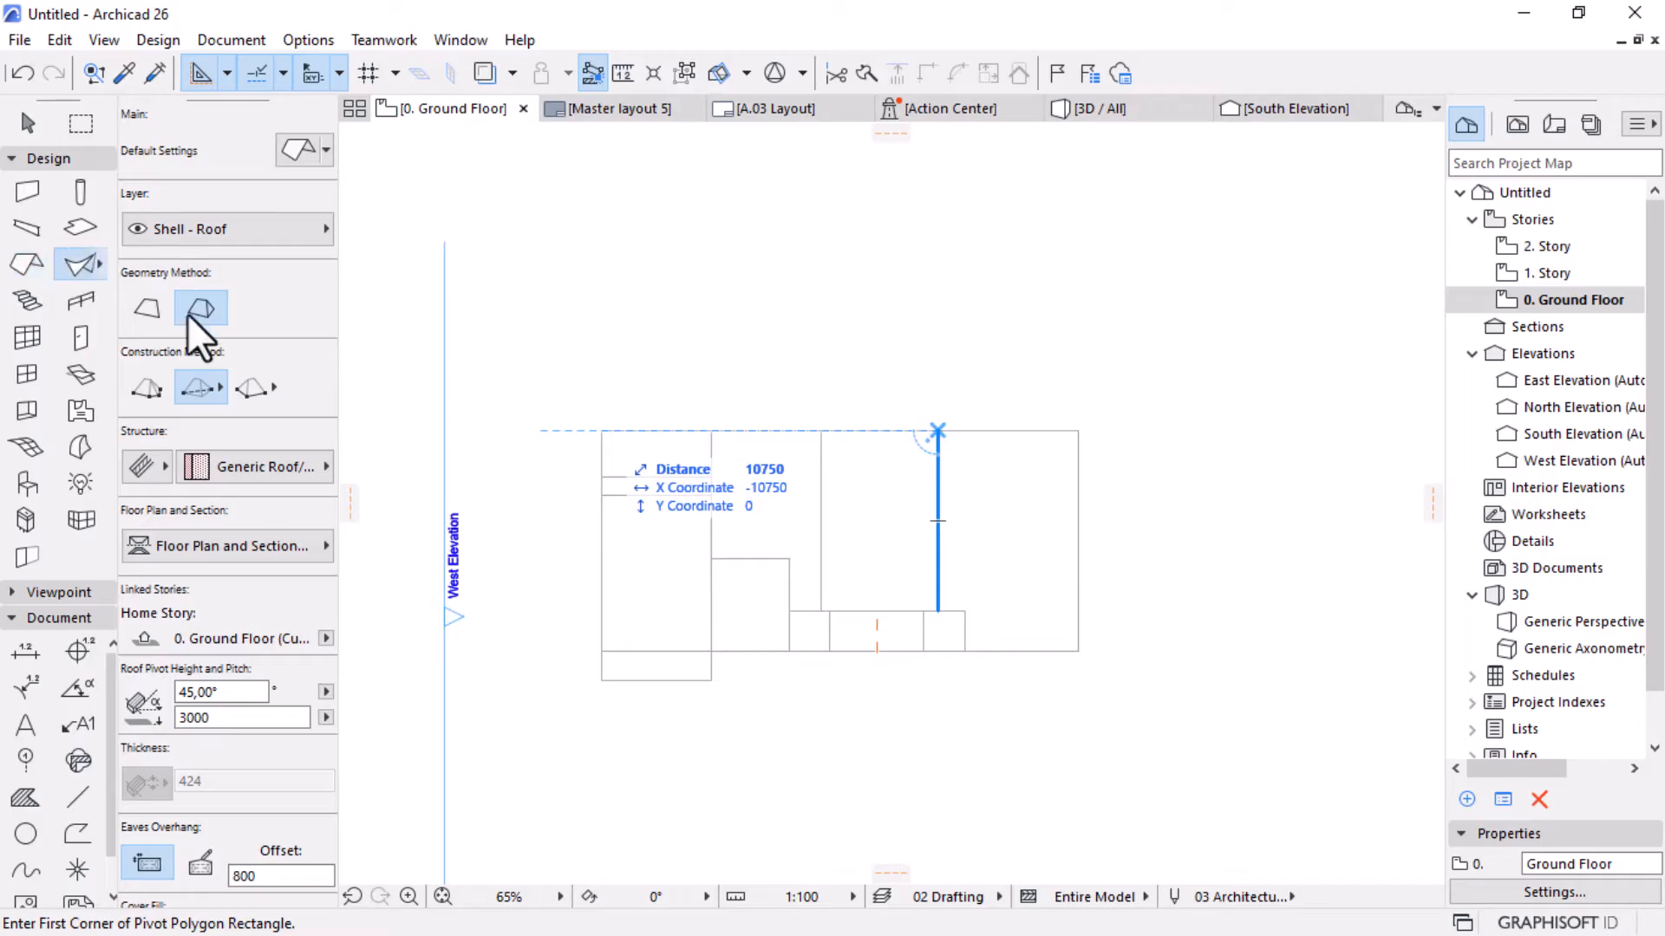
pyautogui.click(81, 200)
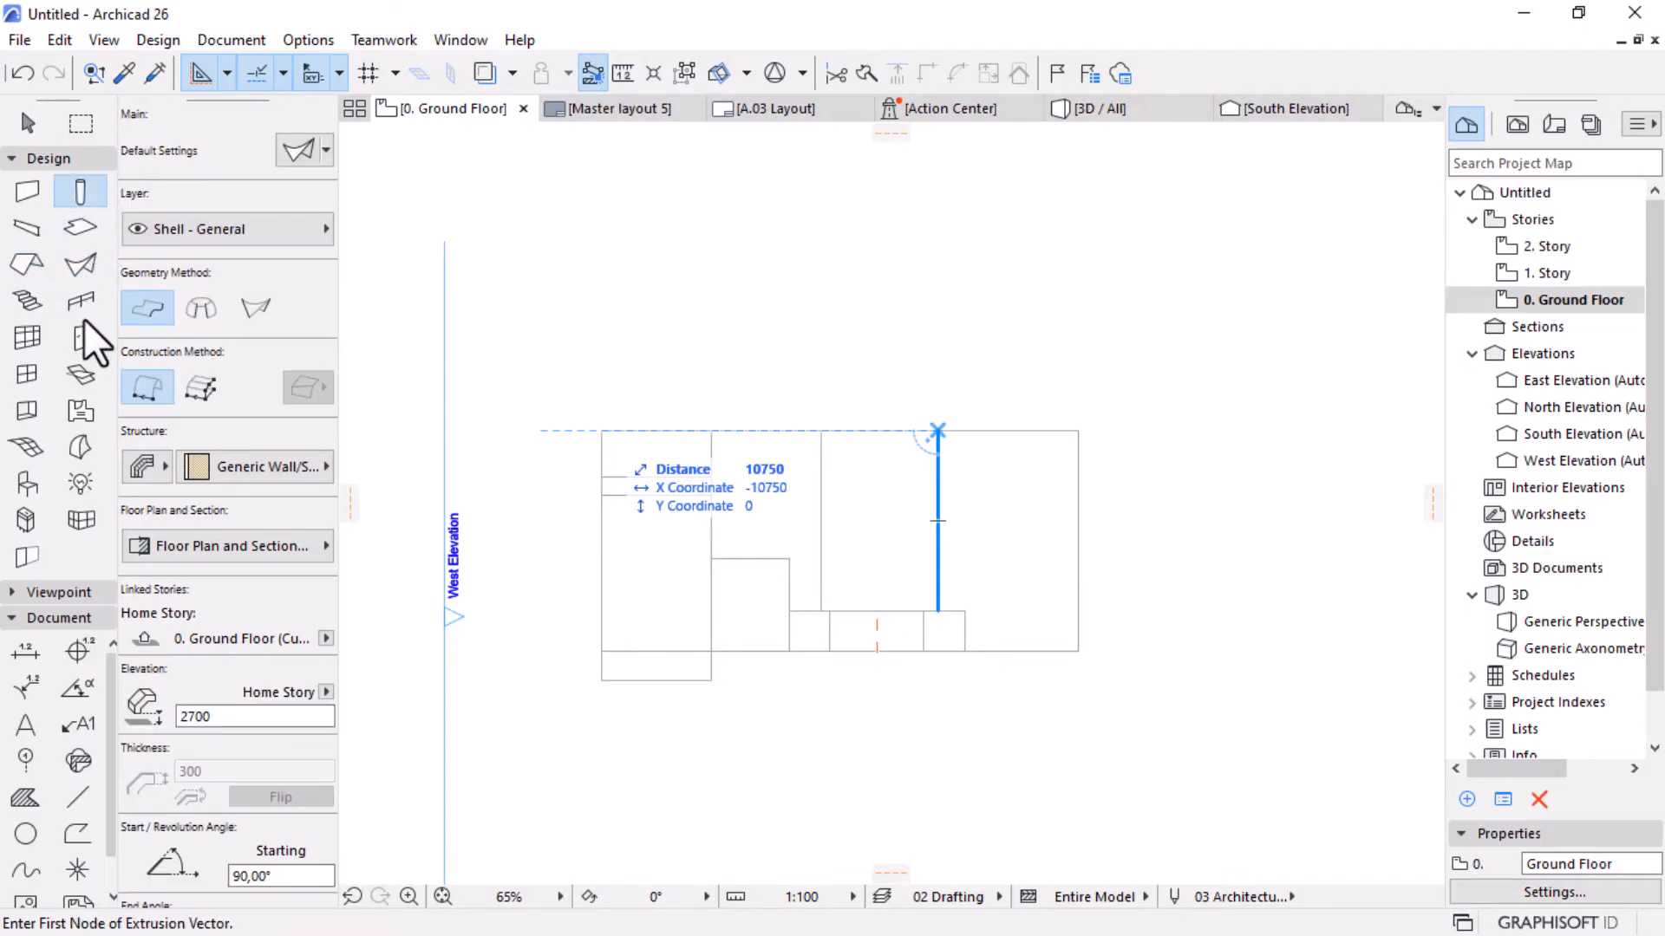
pyautogui.click(65, 399)
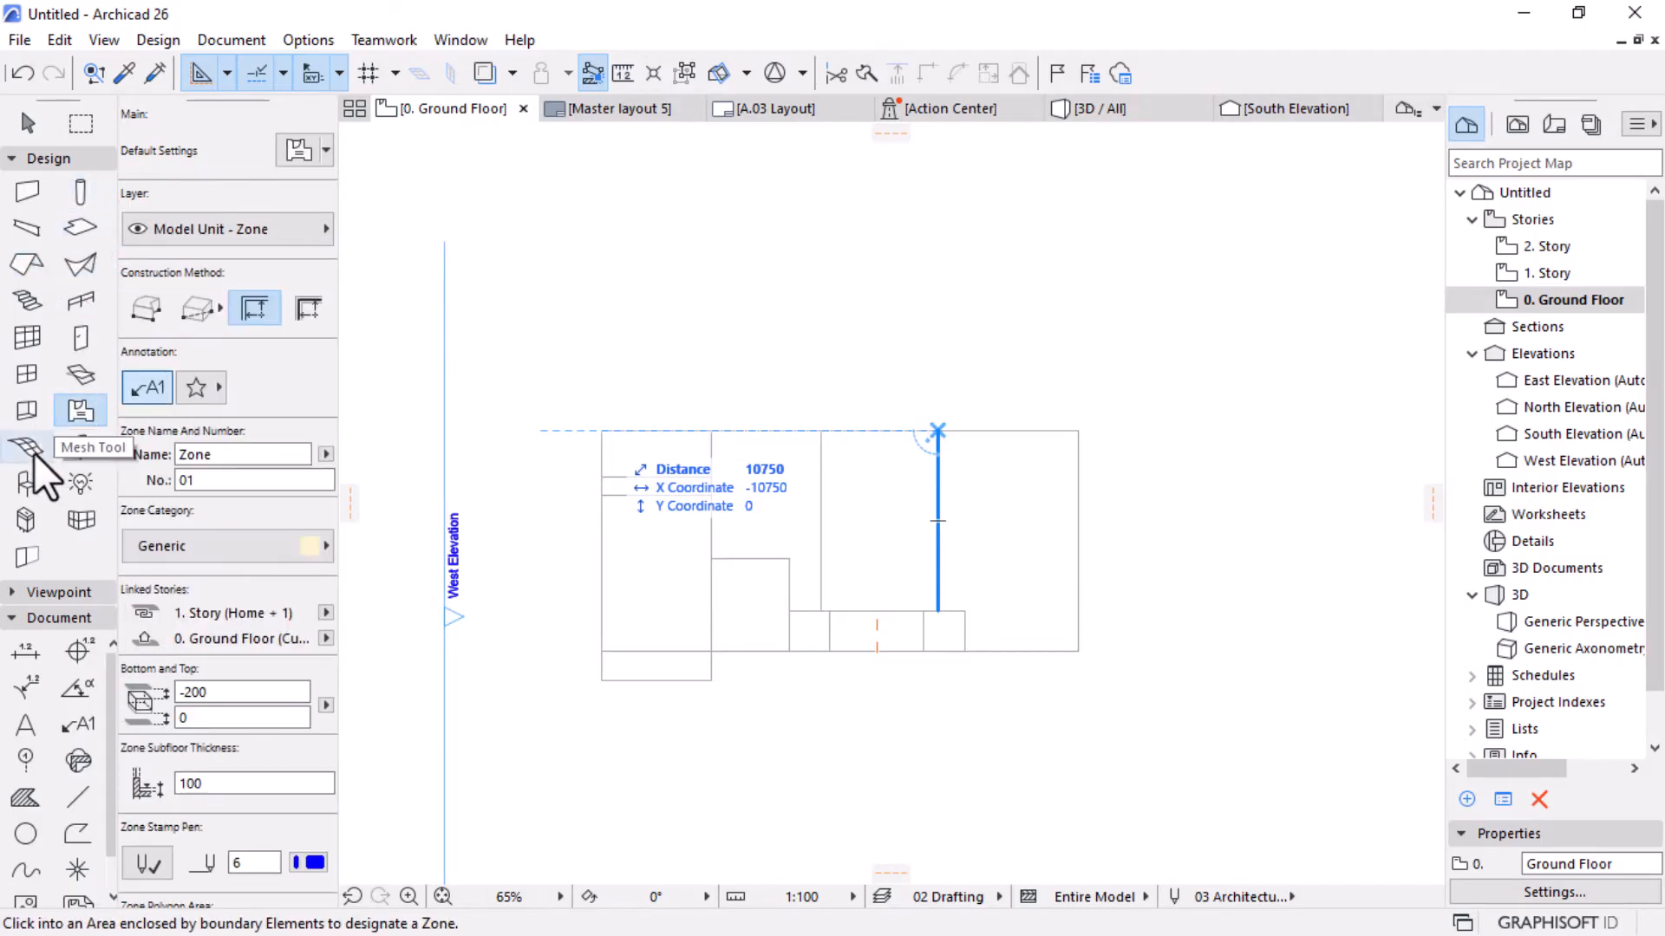
pyautogui.click(25, 410)
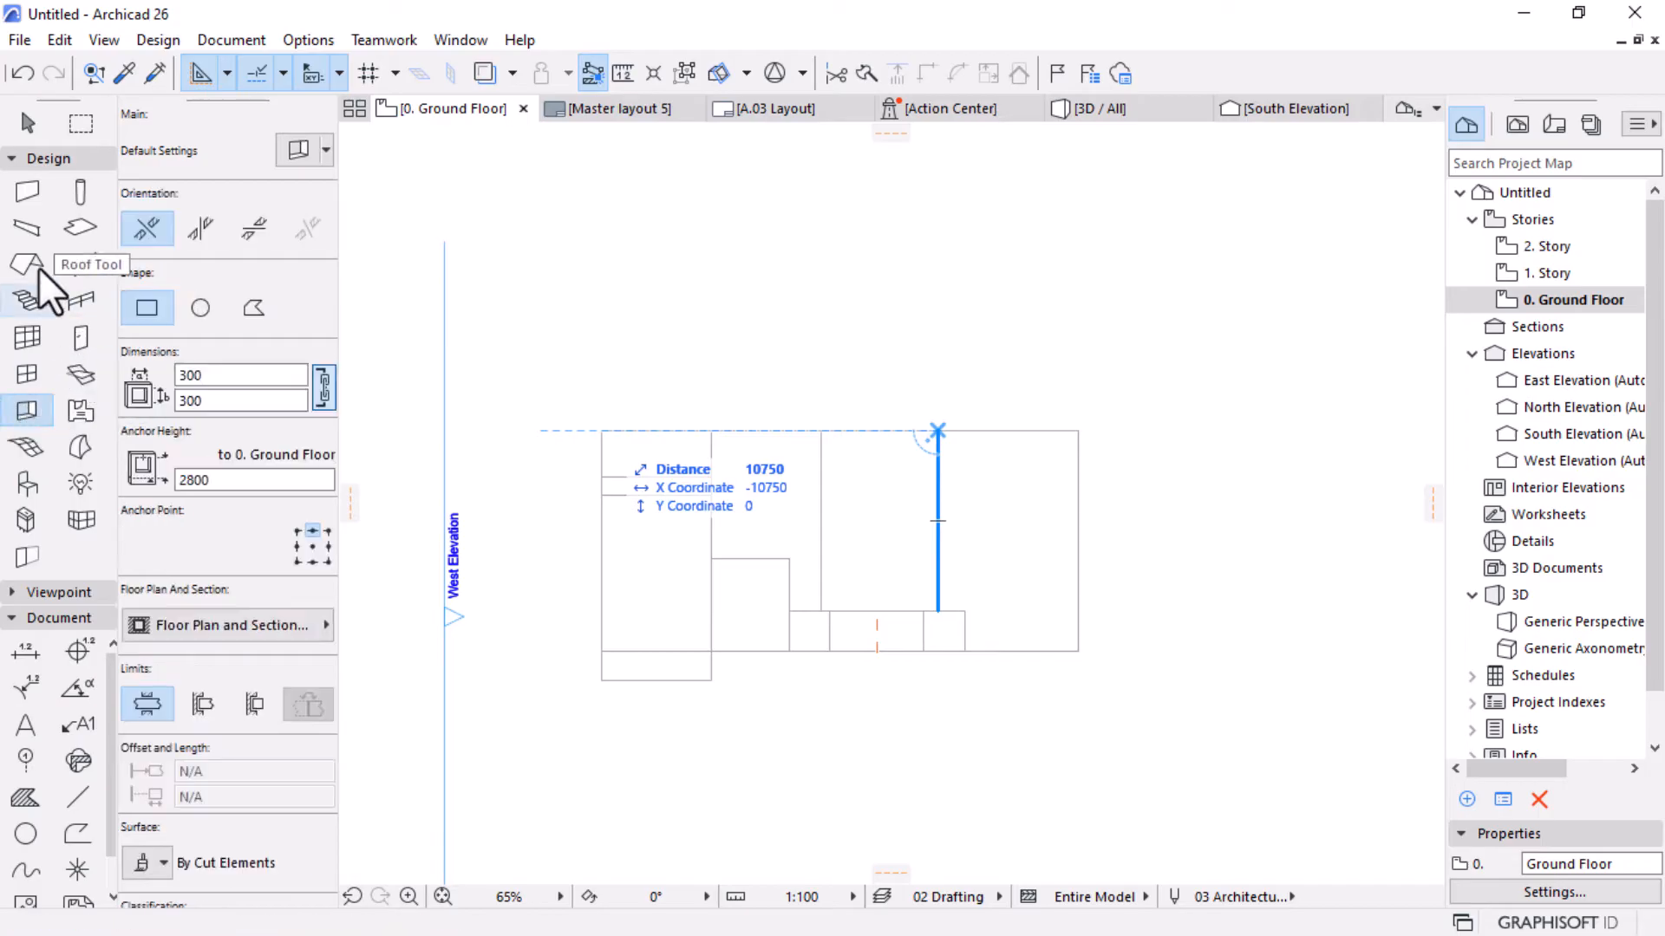
pyautogui.click(28, 193)
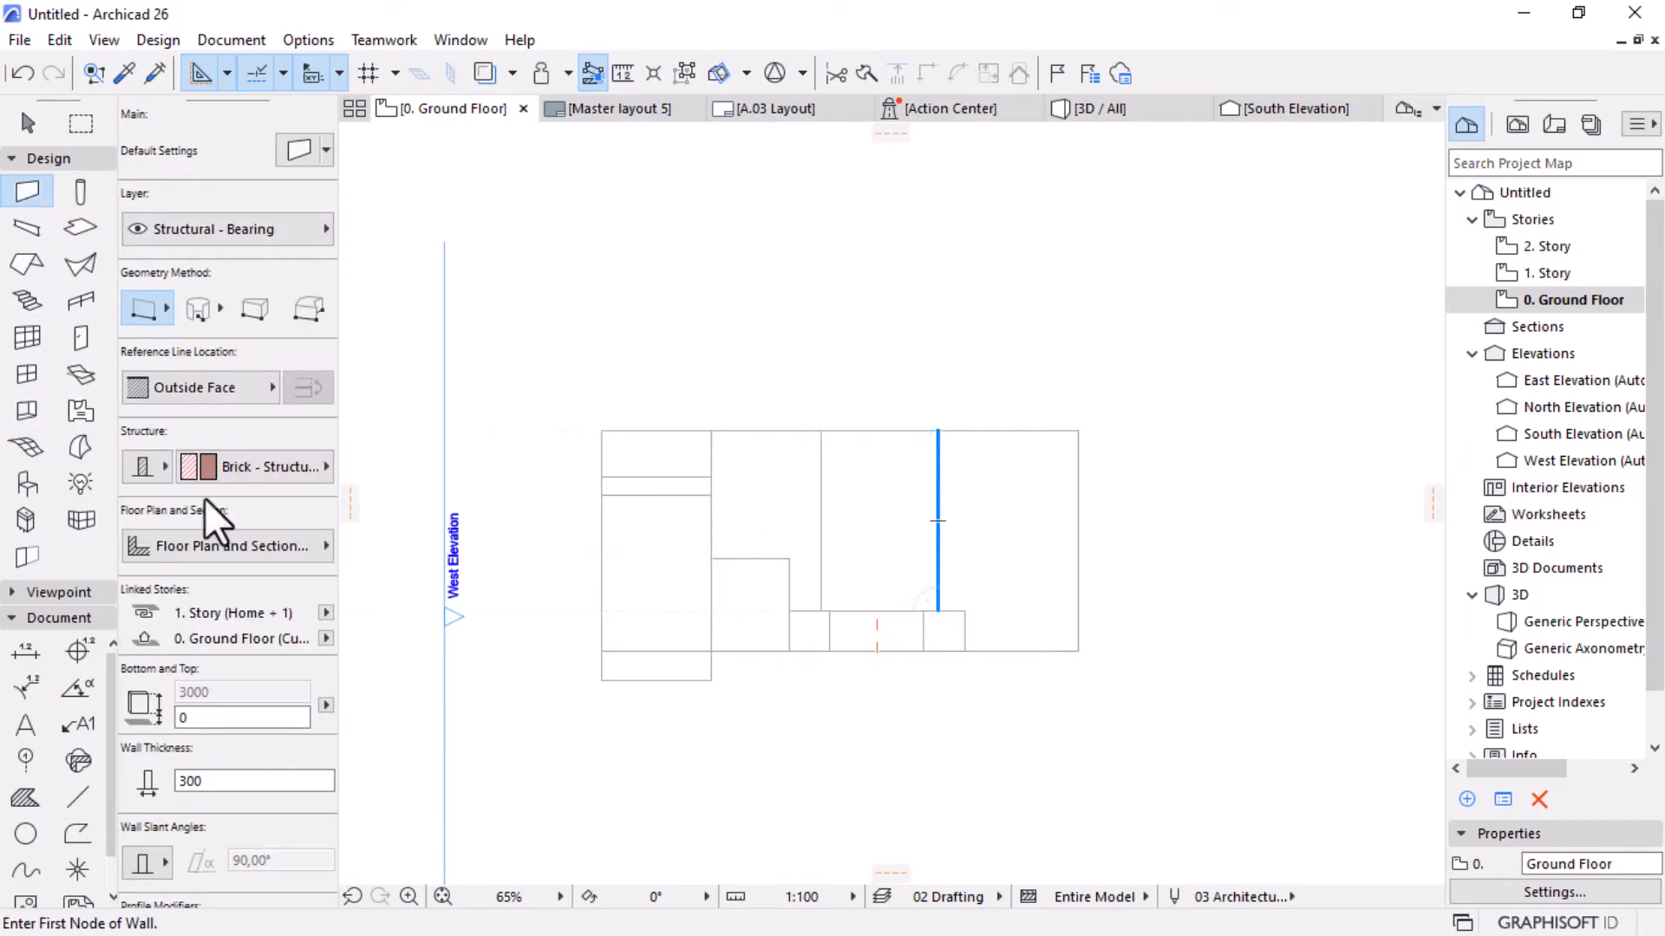
# Start a wall at the plan's lower-left outer corner, switching it to chained geometry with a Center reference line.
pyautogui.scroll(2, 701, 631)
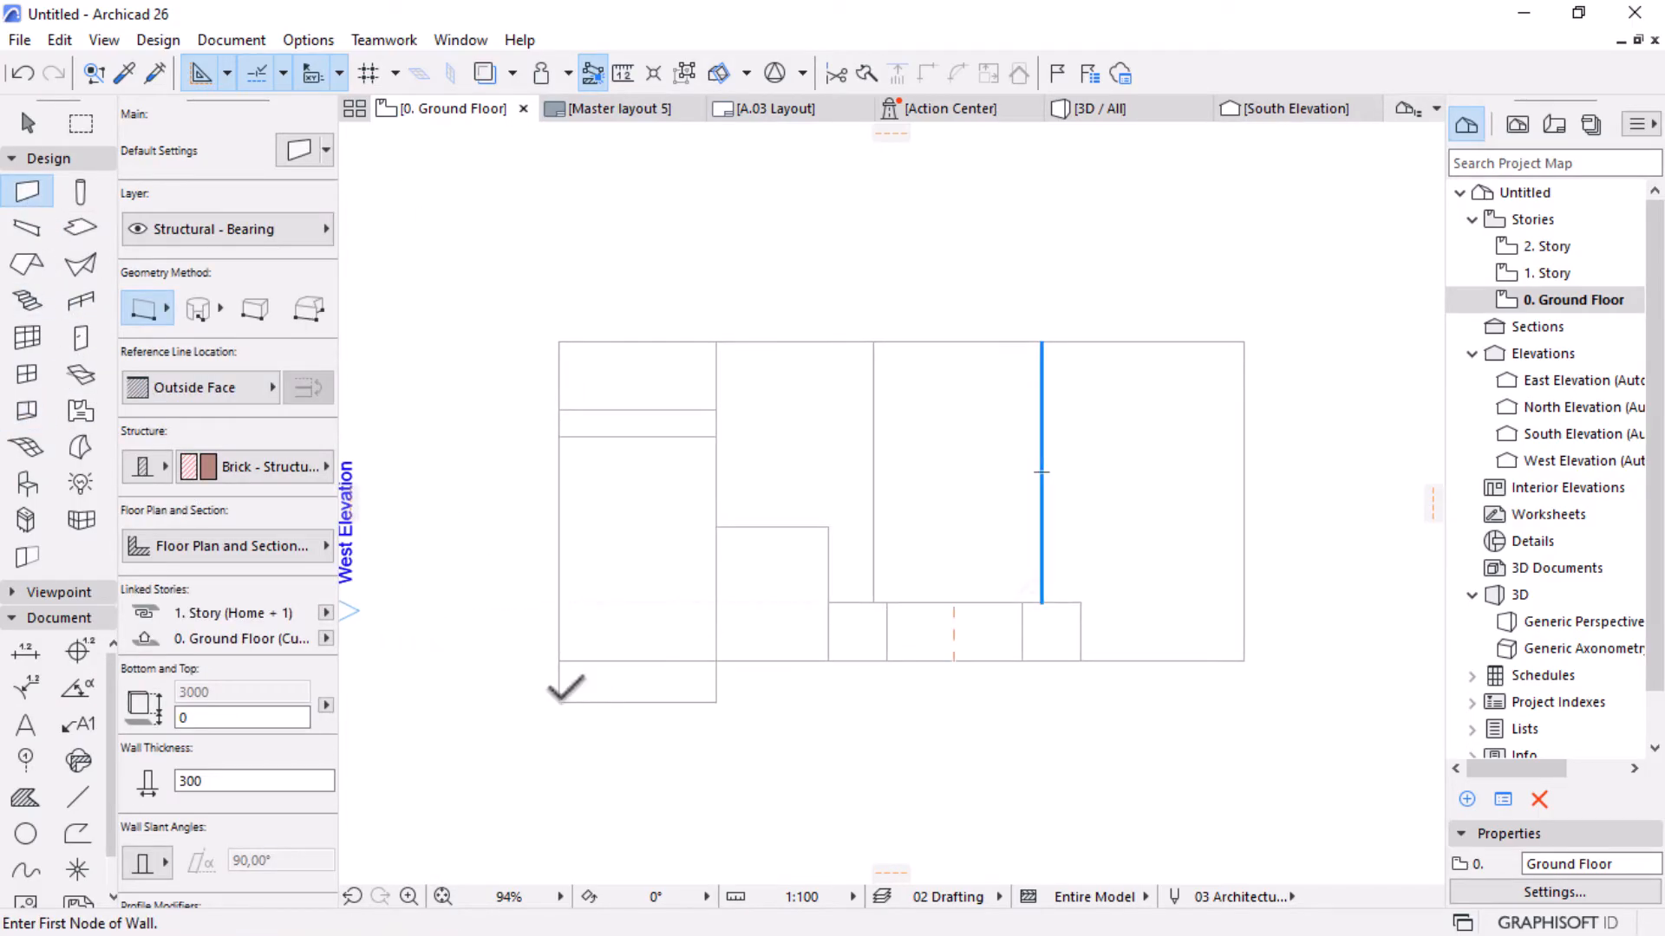
pyautogui.click(165, 306)
pyautogui.click(557, 701)
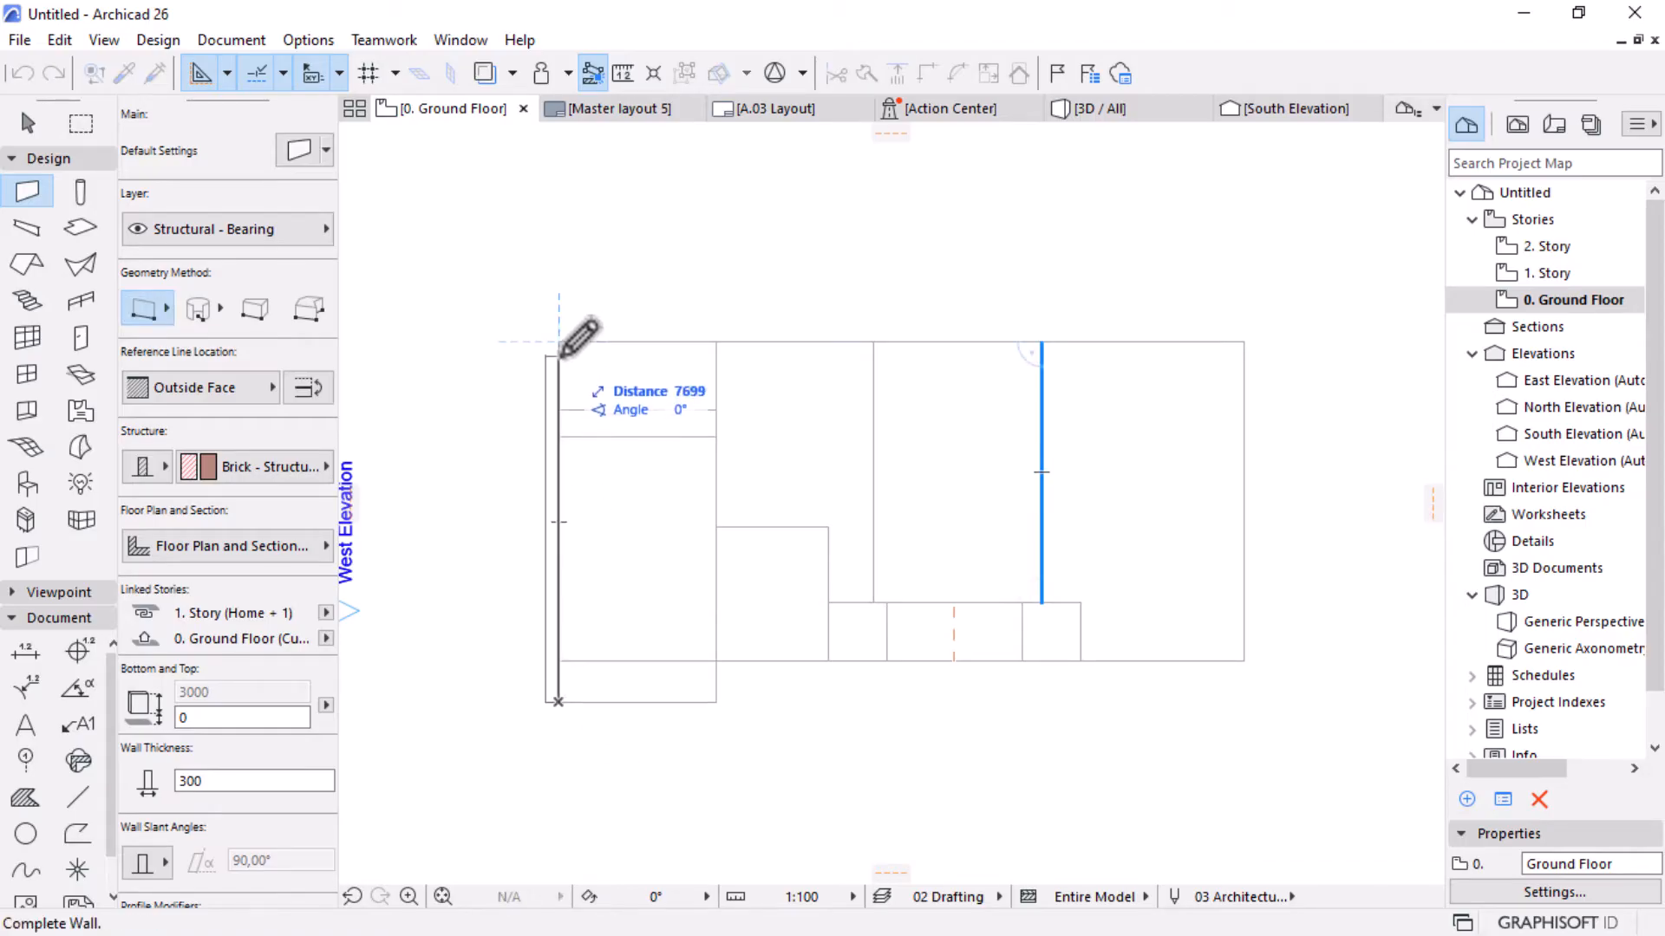
pyautogui.click(148, 320)
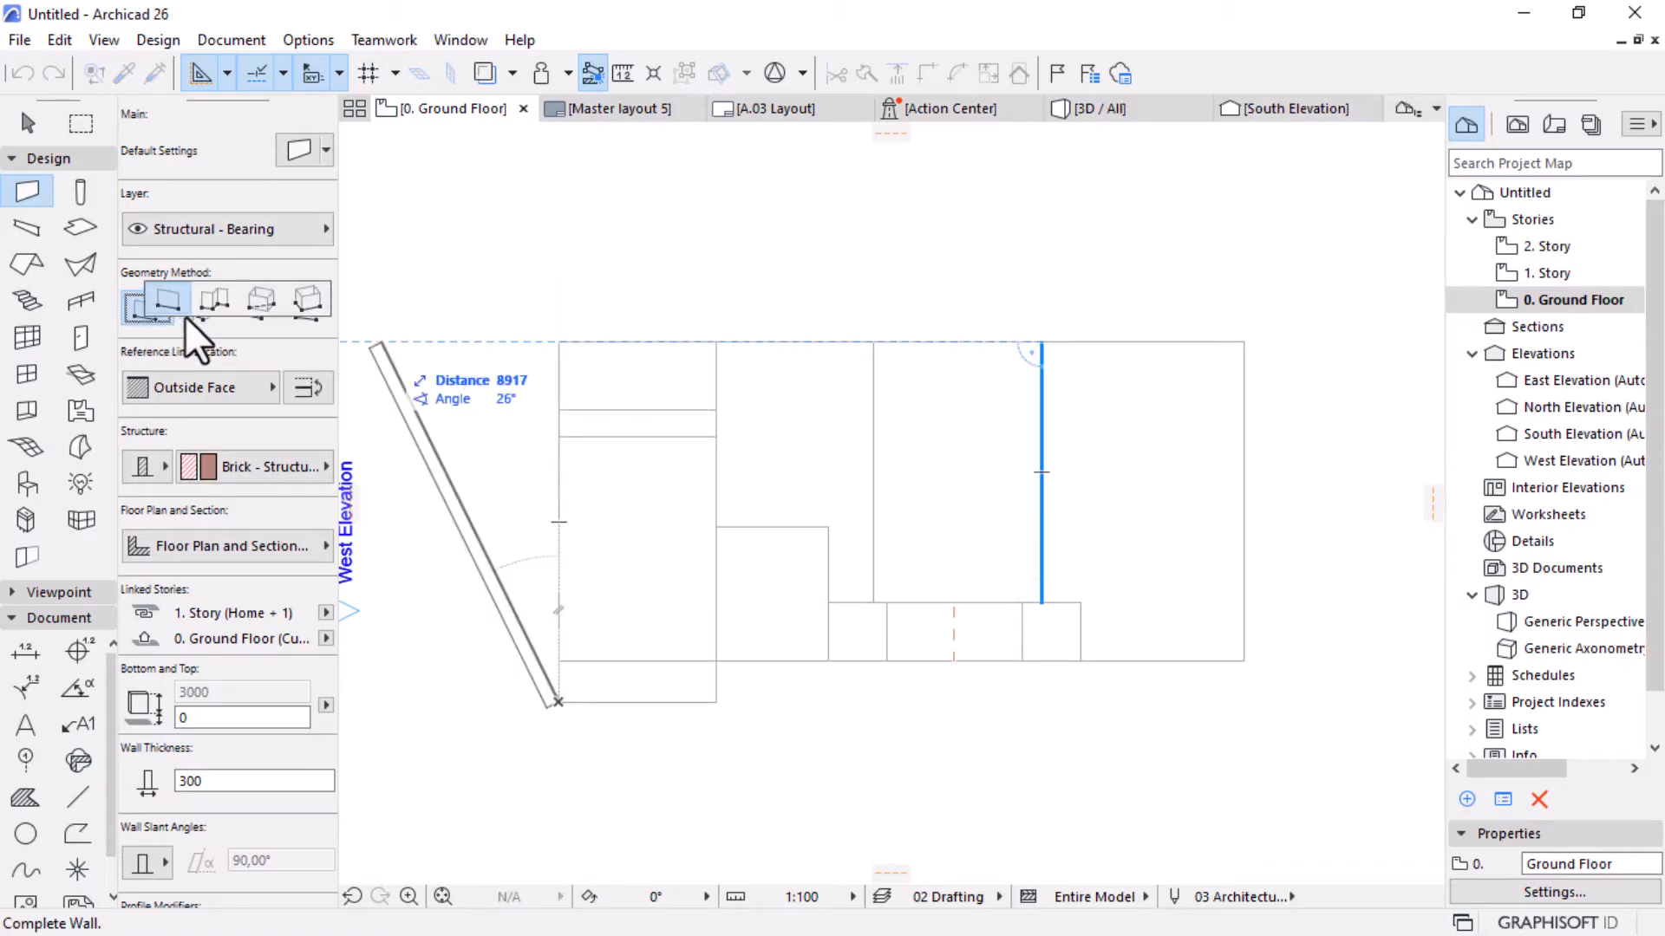
pyautogui.click(211, 305)
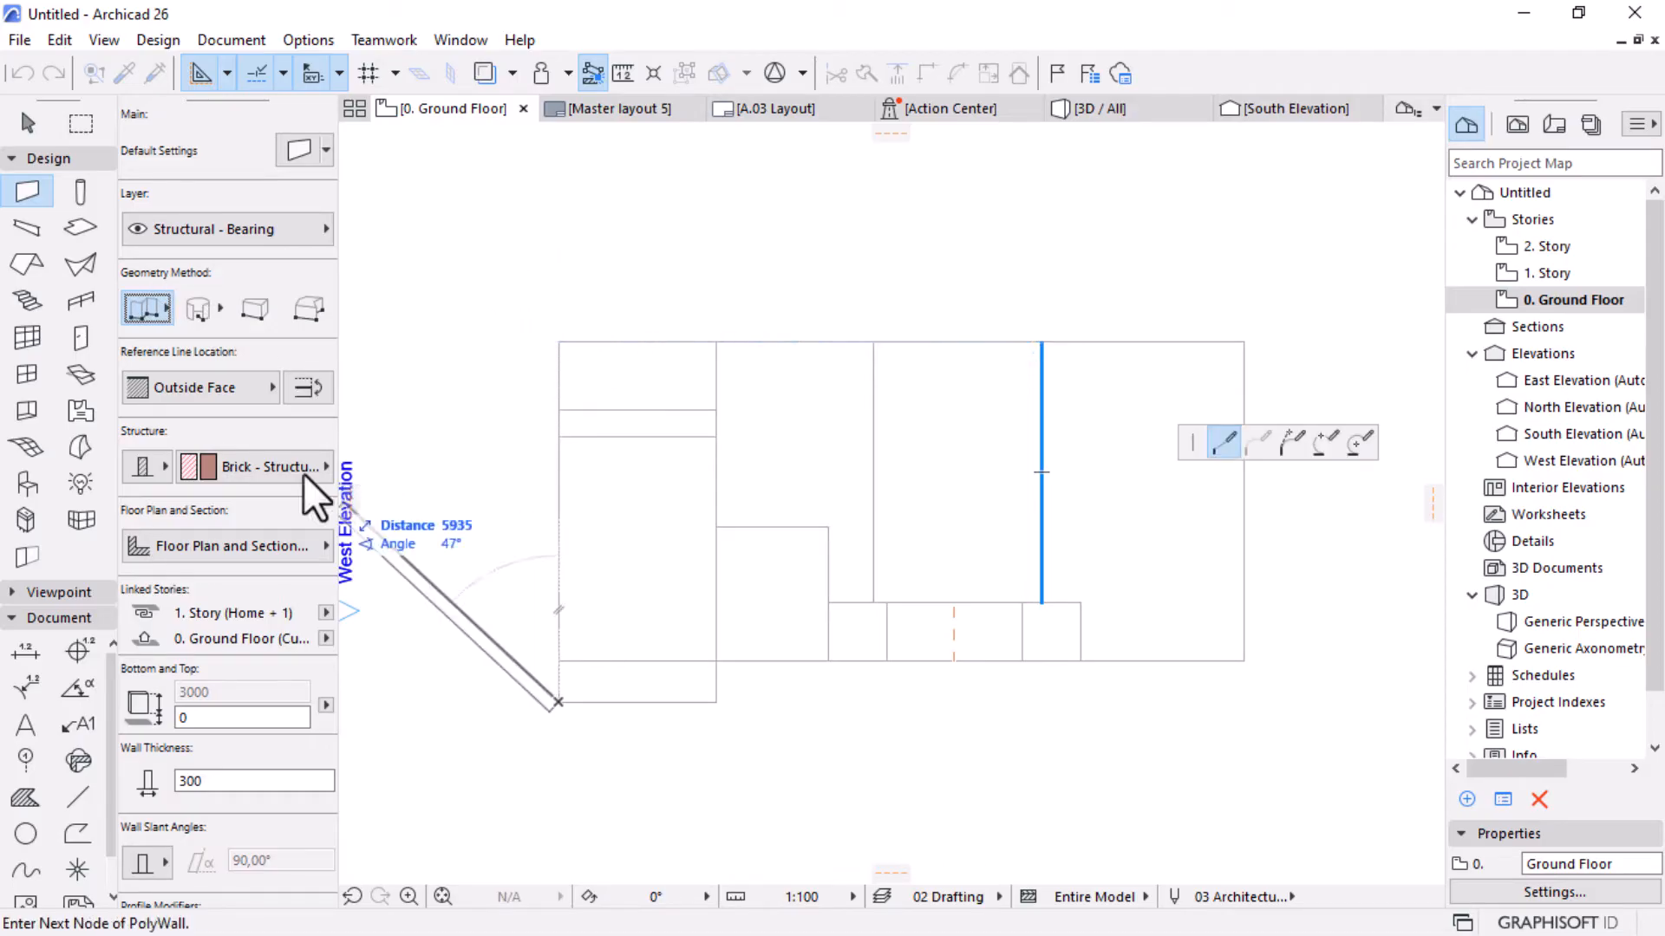
pyautogui.click(236, 393)
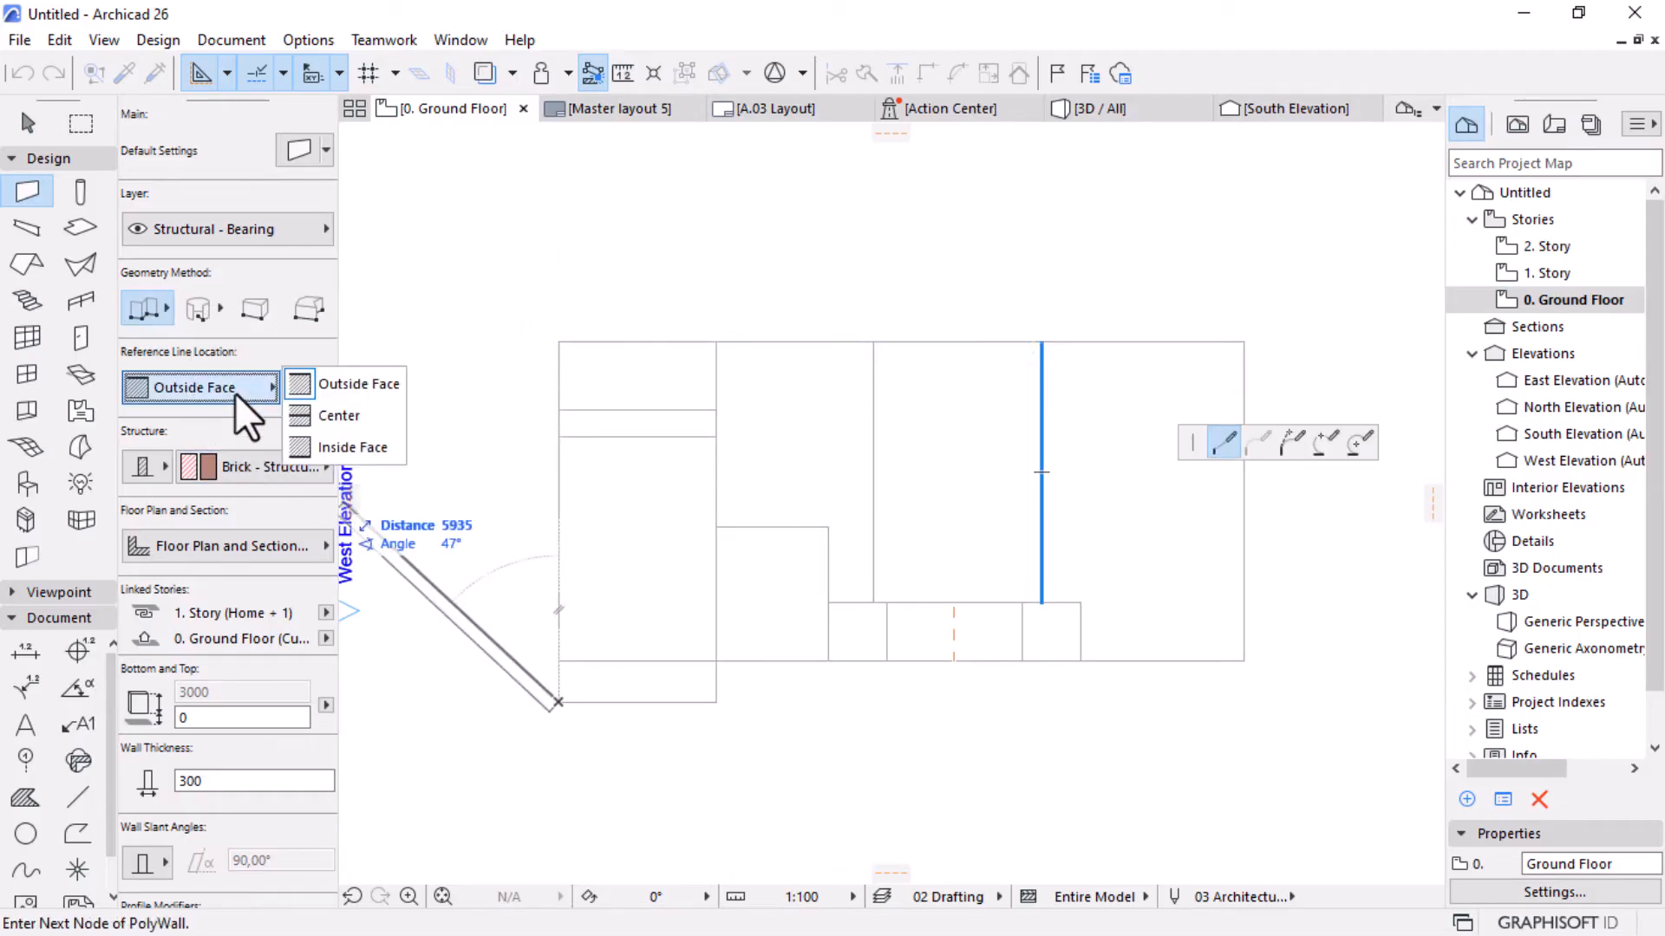
pyautogui.click(385, 413)
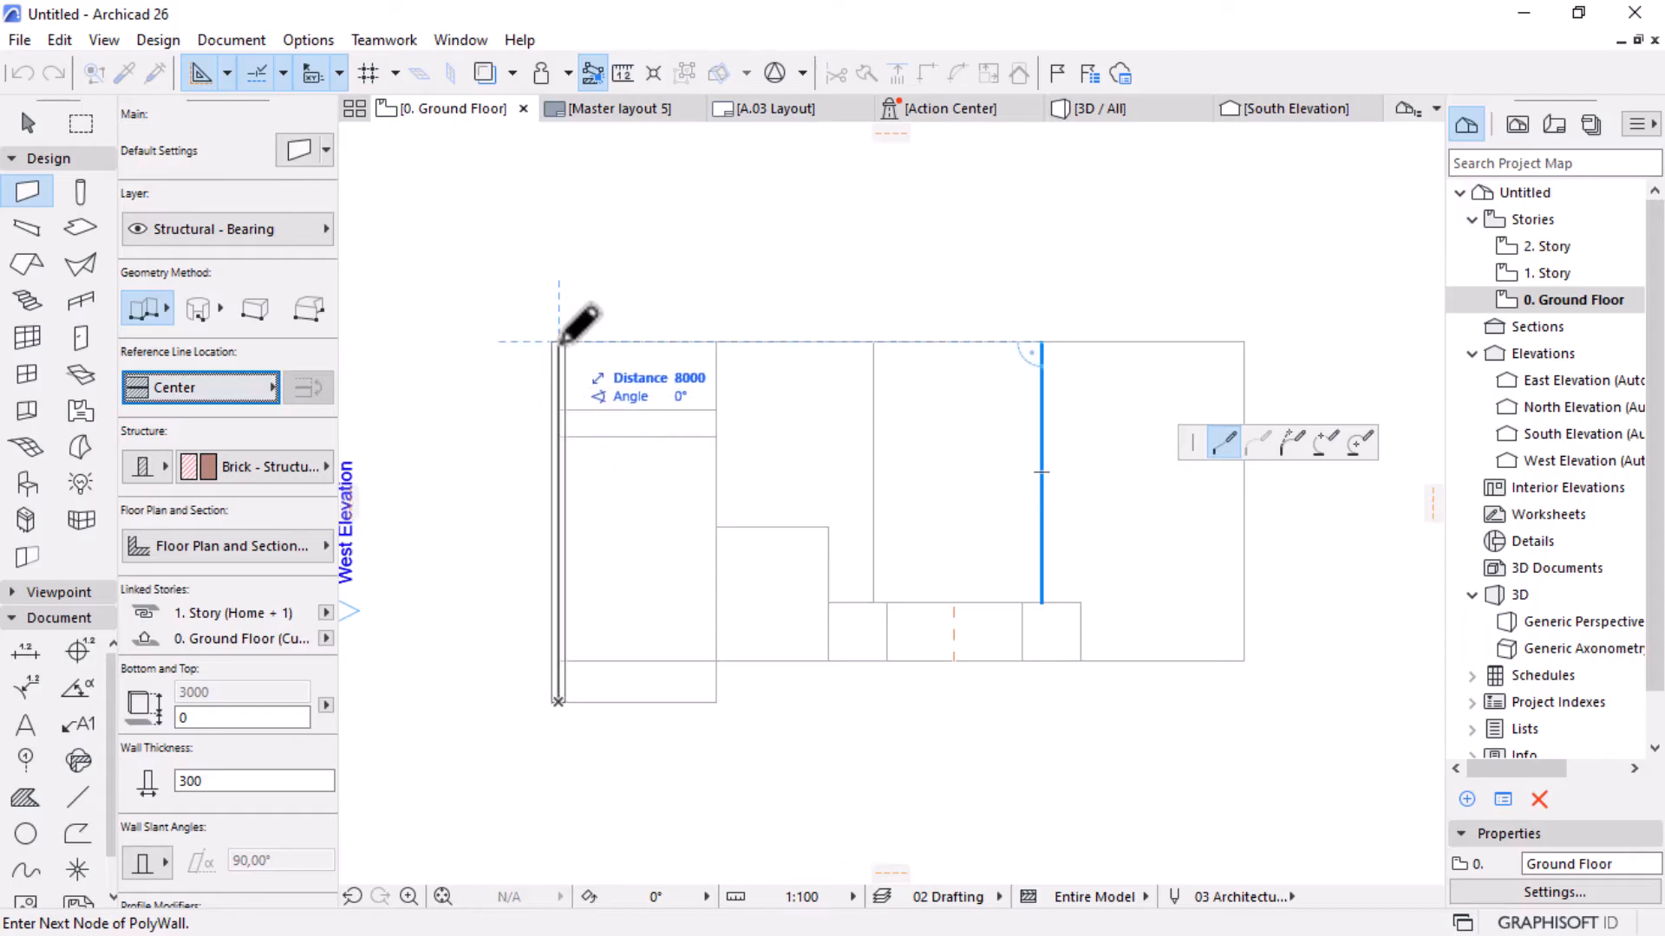
# Run the chained wall 8000 mm up the west edge, 7000 mm along the north edge and 1700 mm down the divider line.
pyautogui.scroll(5, 558, 341)
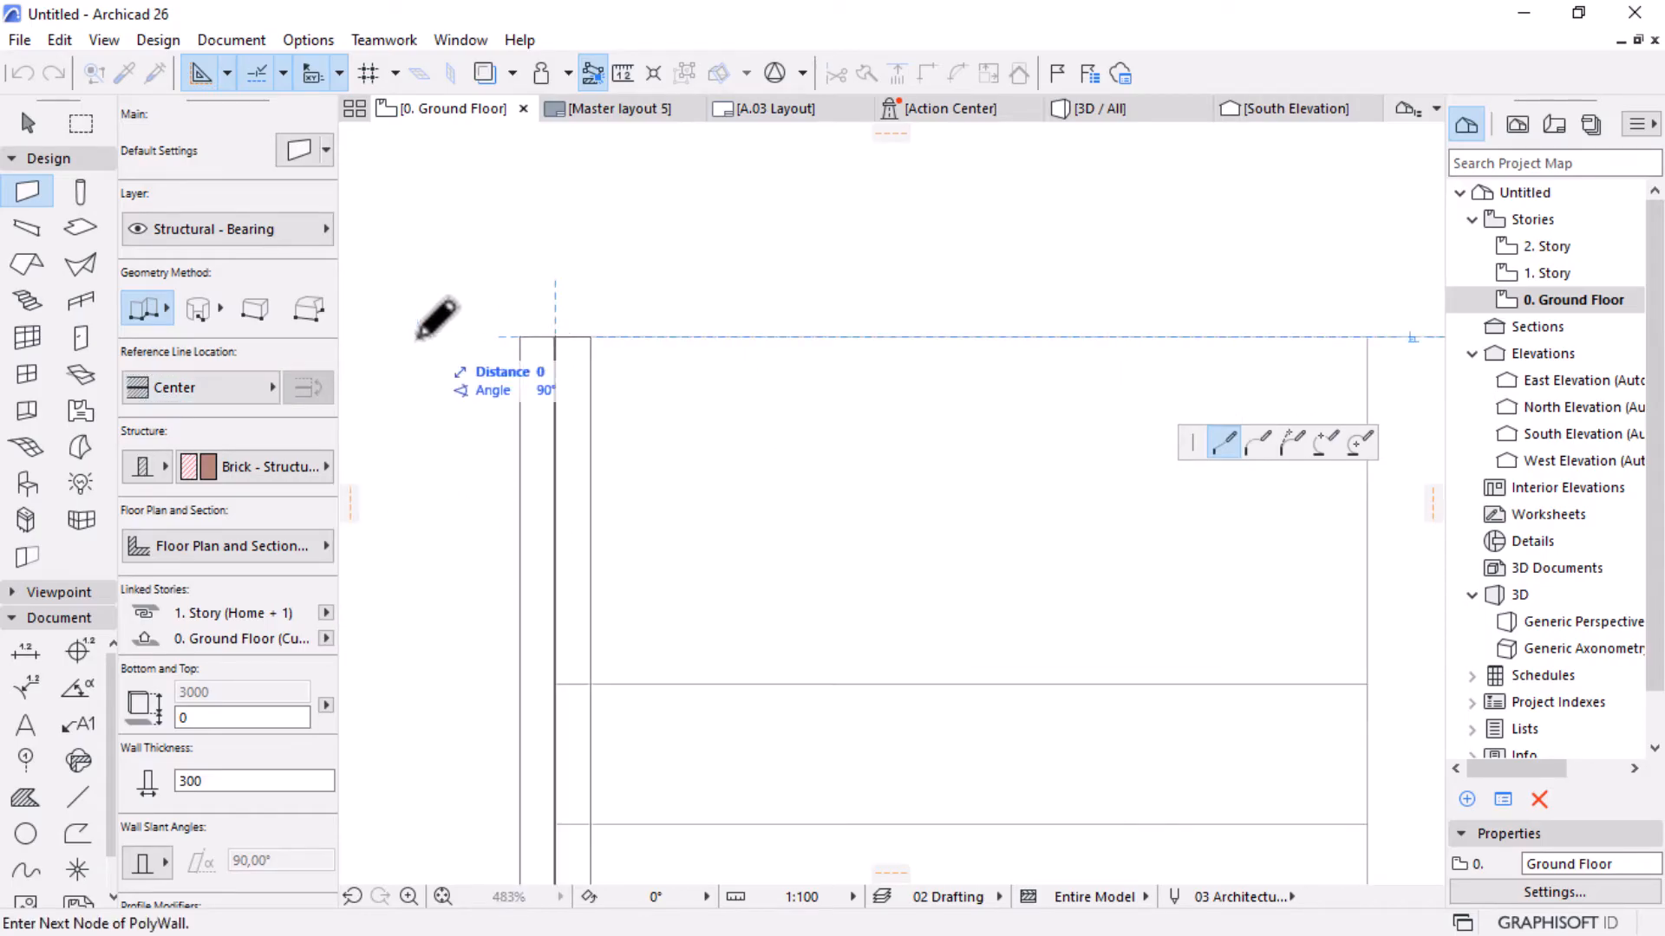
pyautogui.scroll(-5, 434, 332)
pyautogui.scroll(-2, 425, 351)
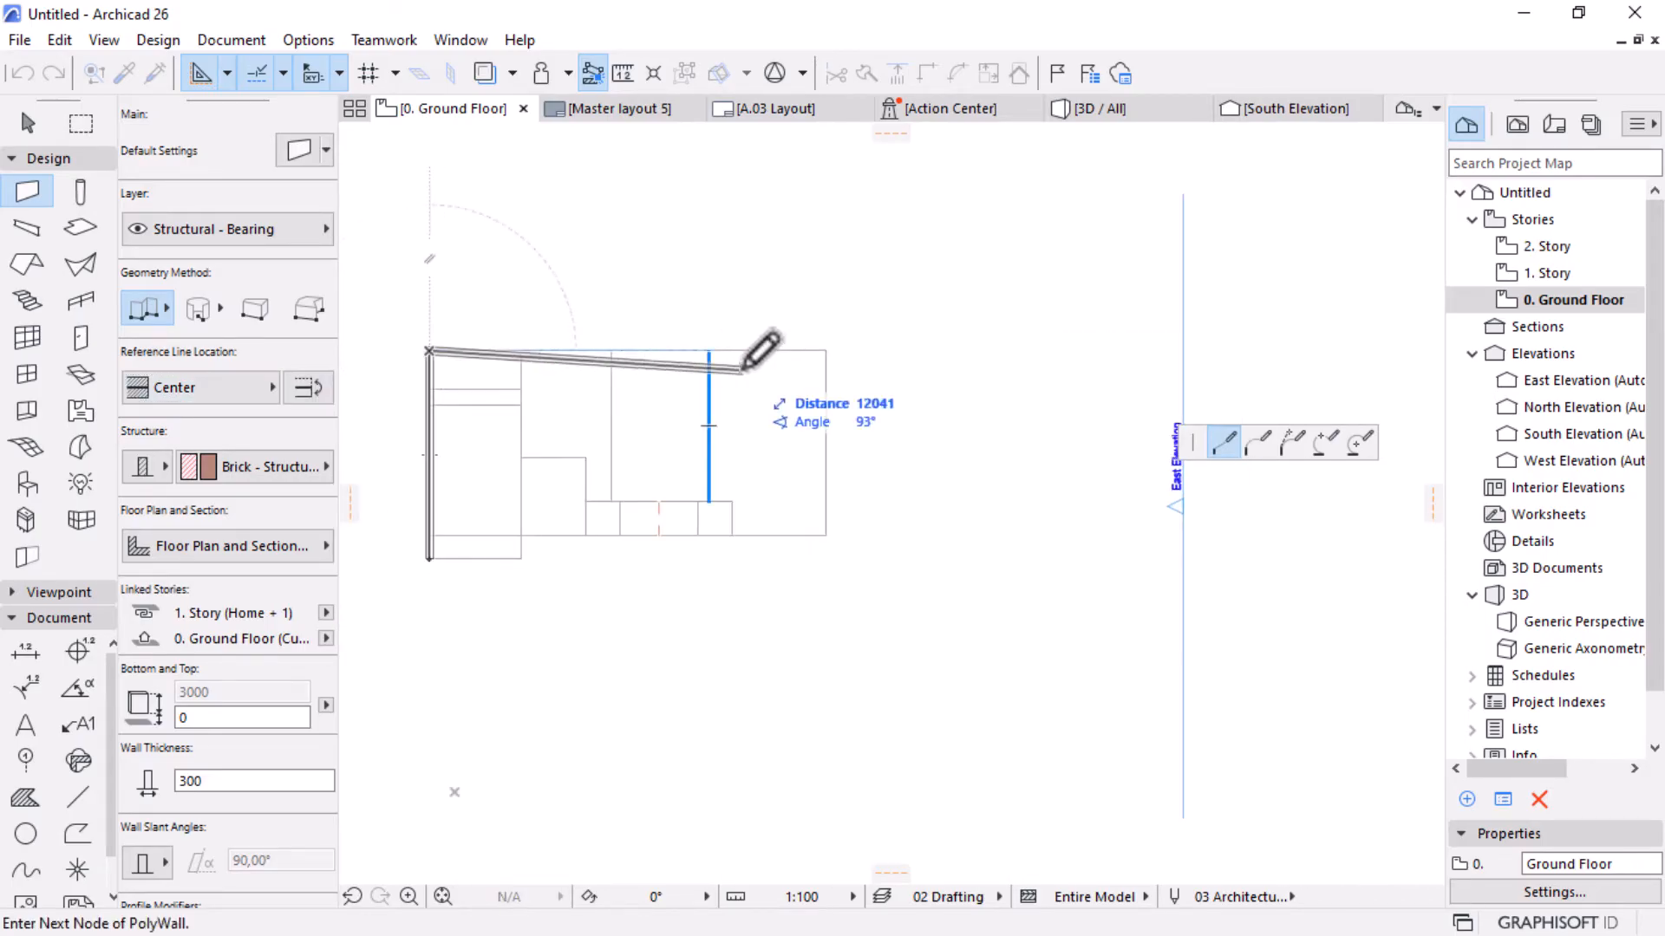
pyautogui.scroll(2, 598, 357)
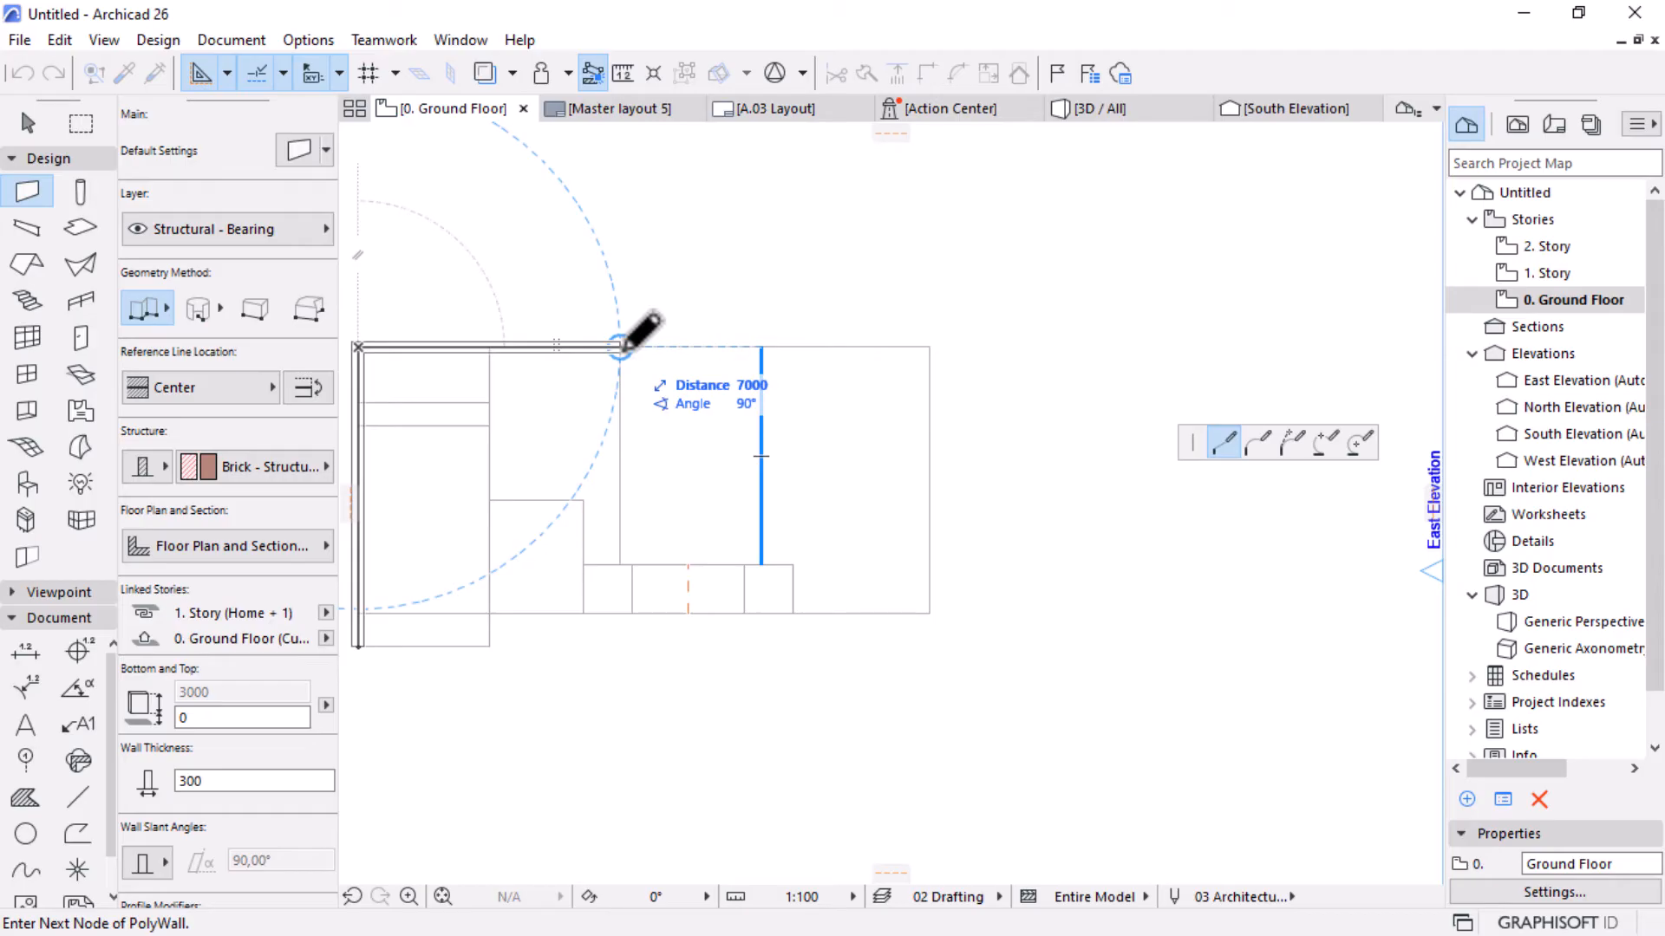
pyautogui.click(620, 347)
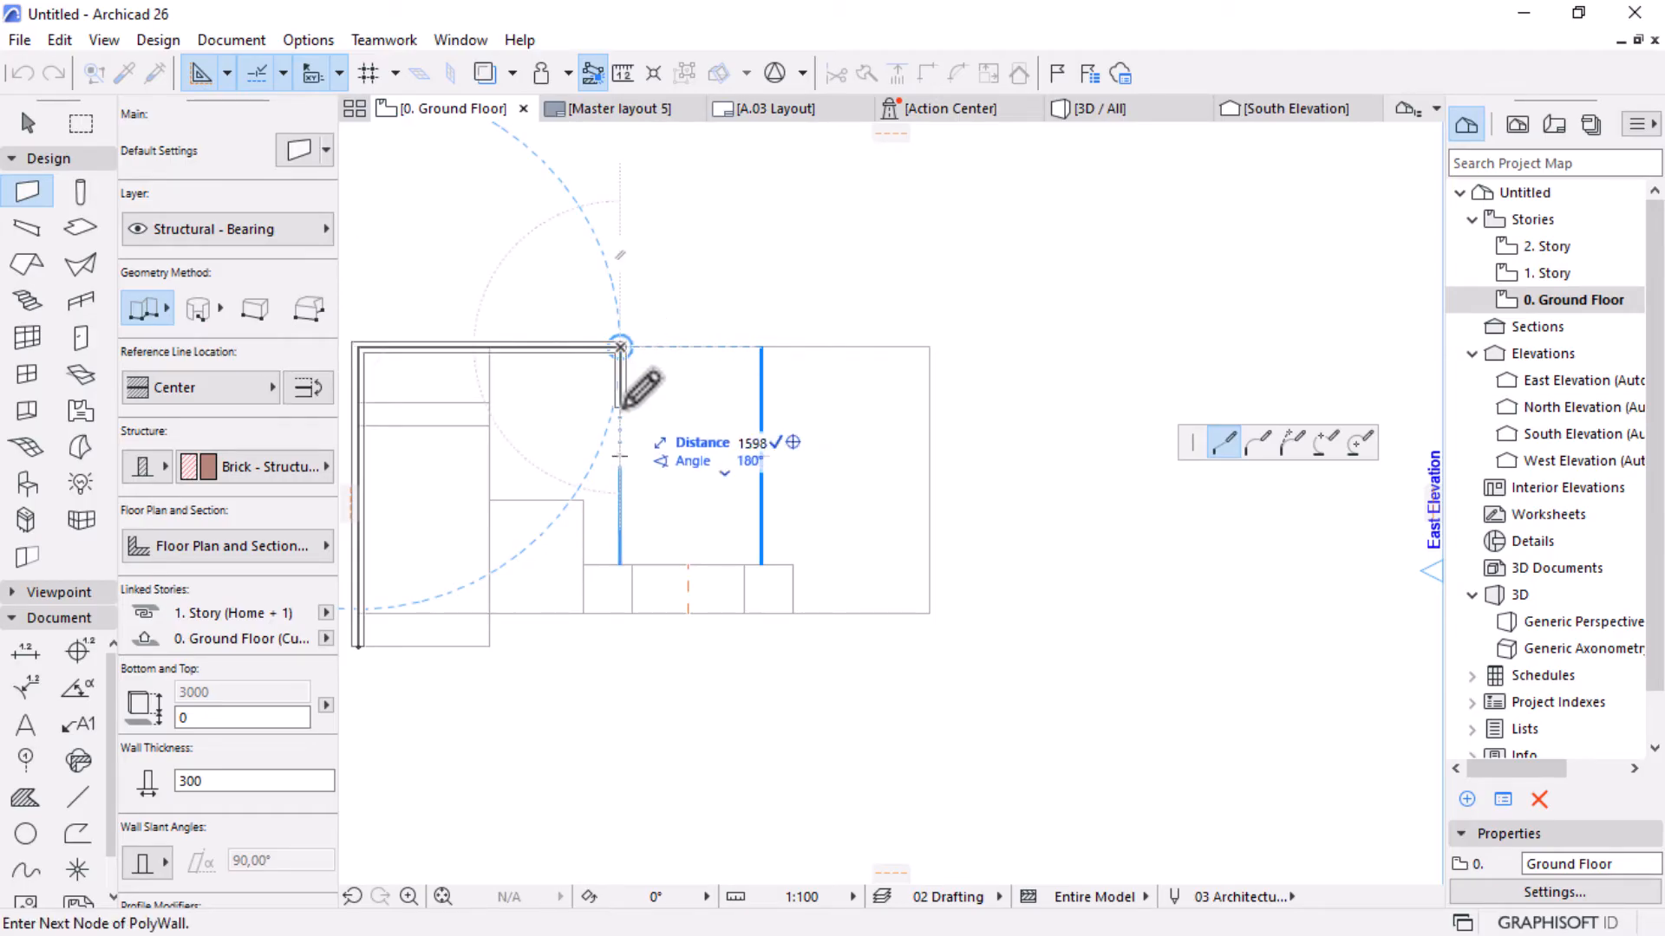
pyautogui.write('1700')
pyautogui.press('Return')
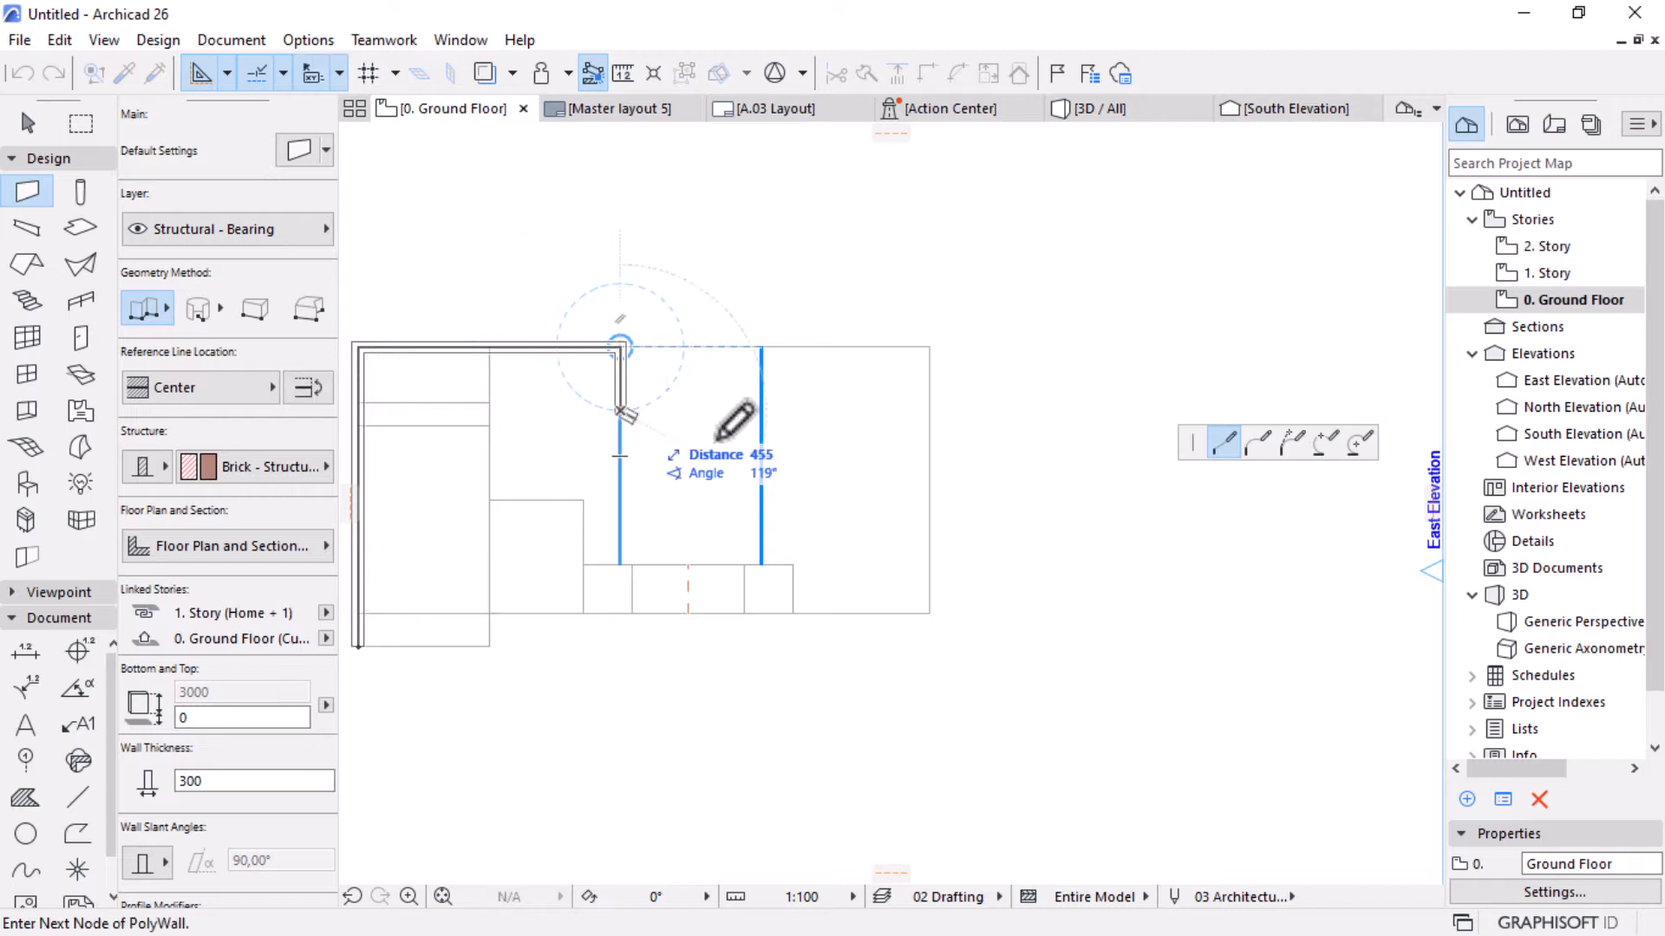
# Continue the chained wall across to the east edge, down to the southeast corner and back along the south edge to the west wall.
pyautogui.click(931, 409)
pyautogui.click(930, 613)
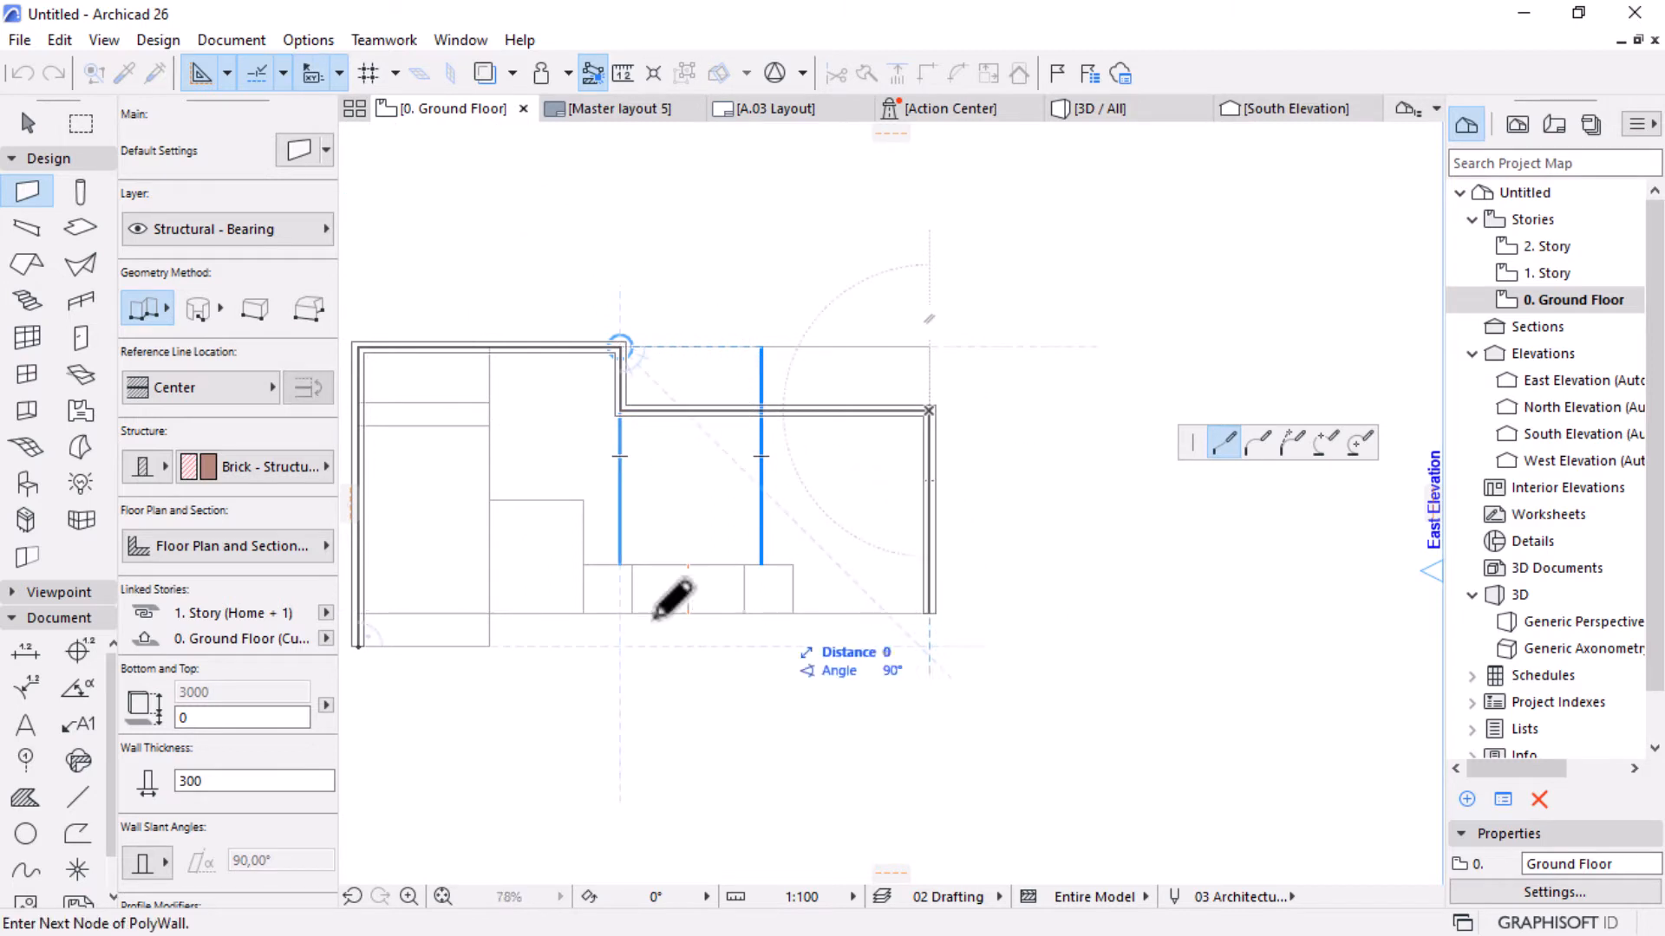
pyautogui.click(360, 610)
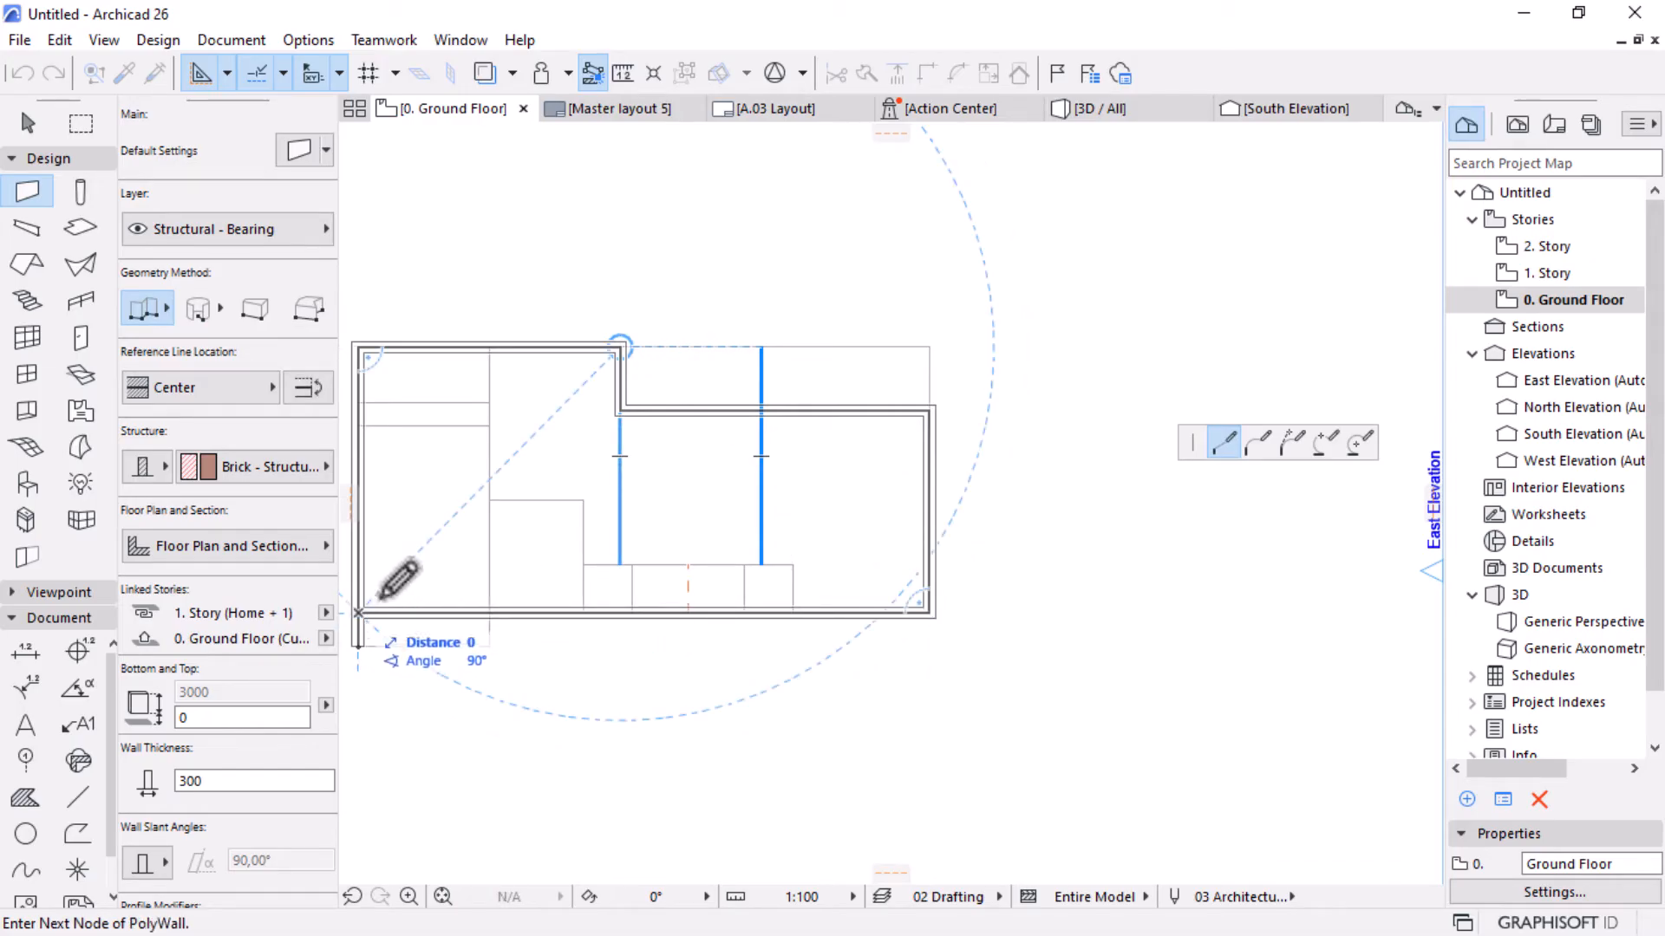
pyautogui.rightClick(736, 256)
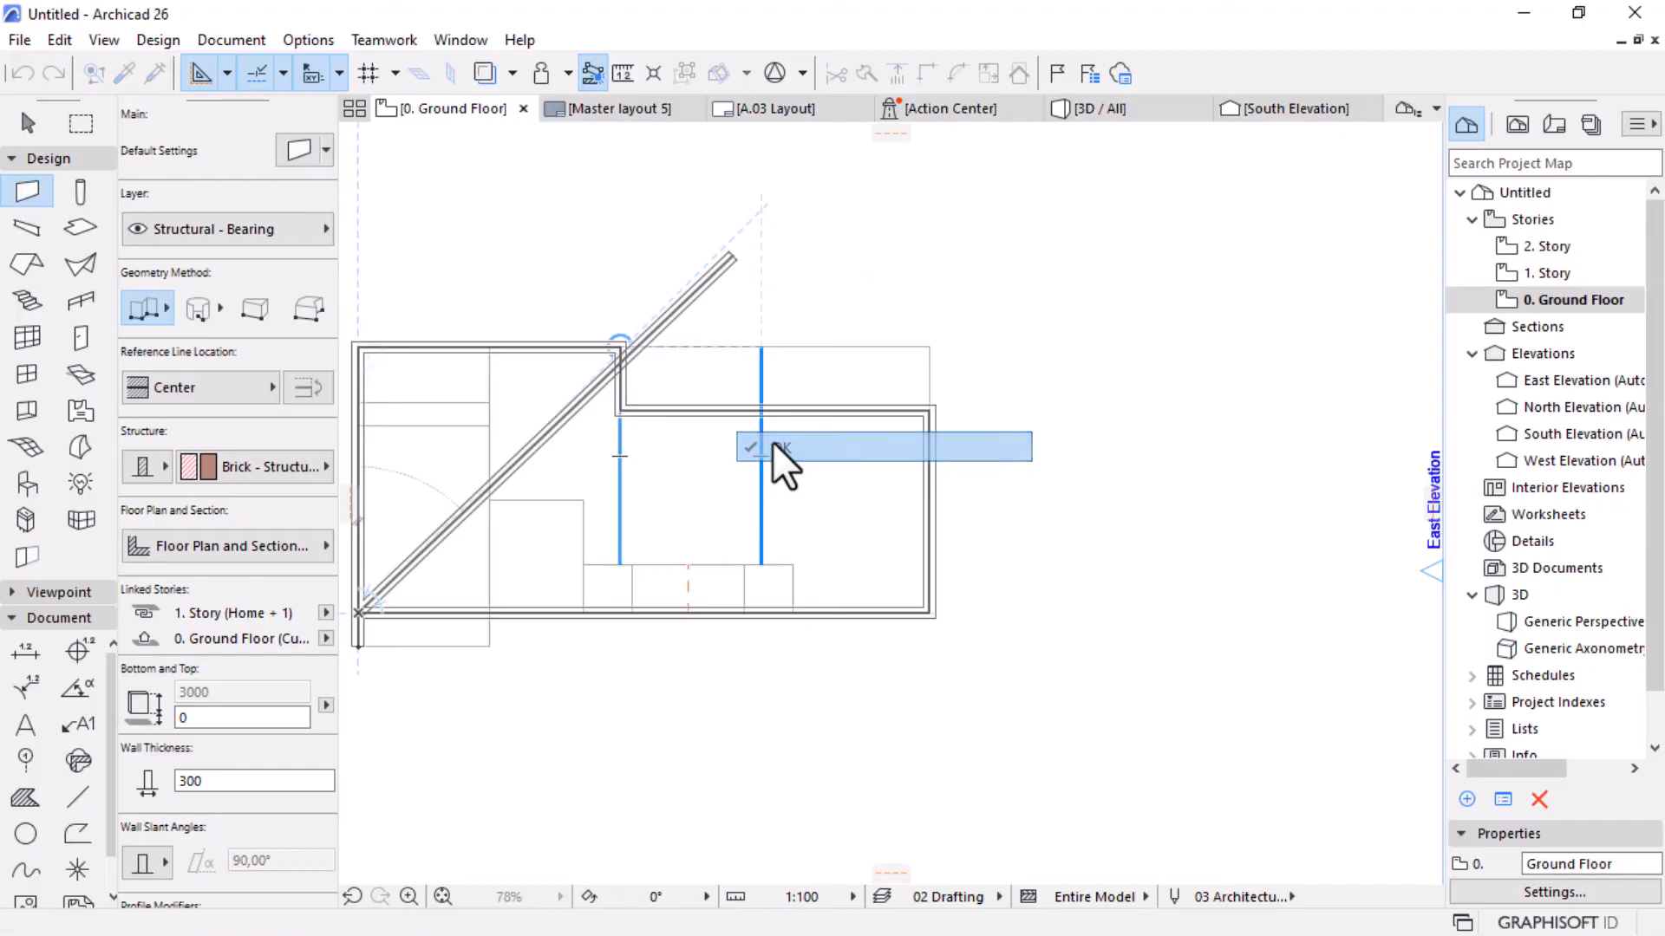
pyautogui.click(772, 447)
# Draw a single straight wall along the western room divider line, from the south outer wall to the north outer wall.
pyautogui.scroll(-1, 1087, 561)
pyautogui.scroll(2, 595, 513)
pyautogui.scroll(1, 1004, 631)
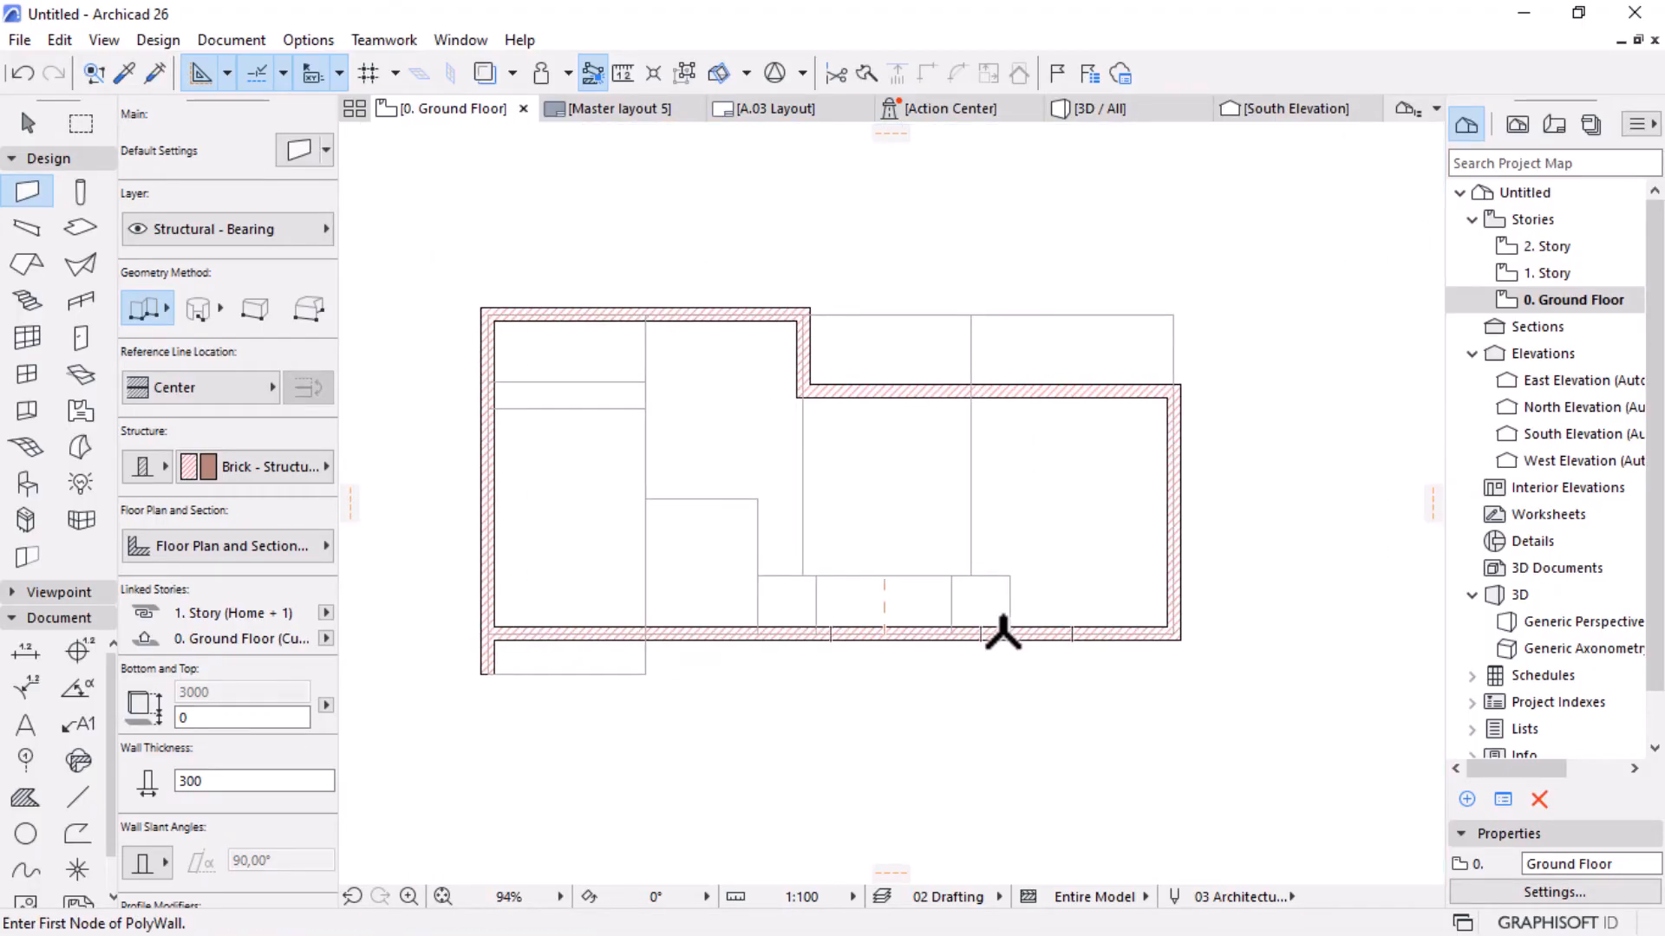
pyautogui.scroll(1, 1028, 558)
pyautogui.scroll(-1, 1028, 635)
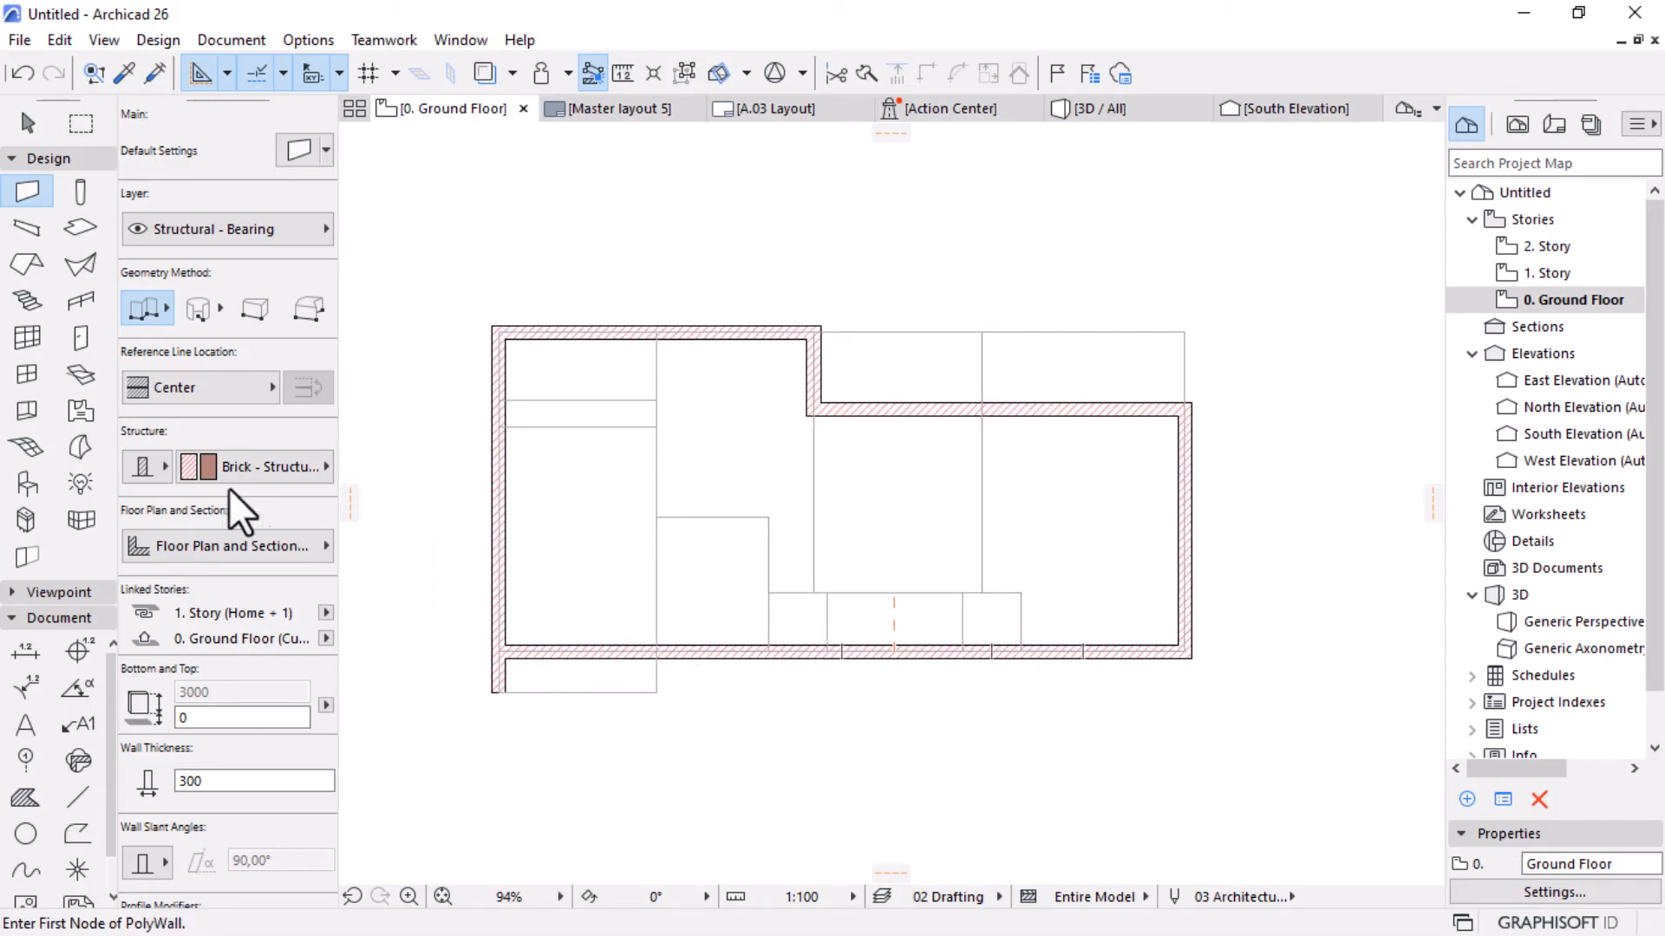
pyautogui.click(152, 309)
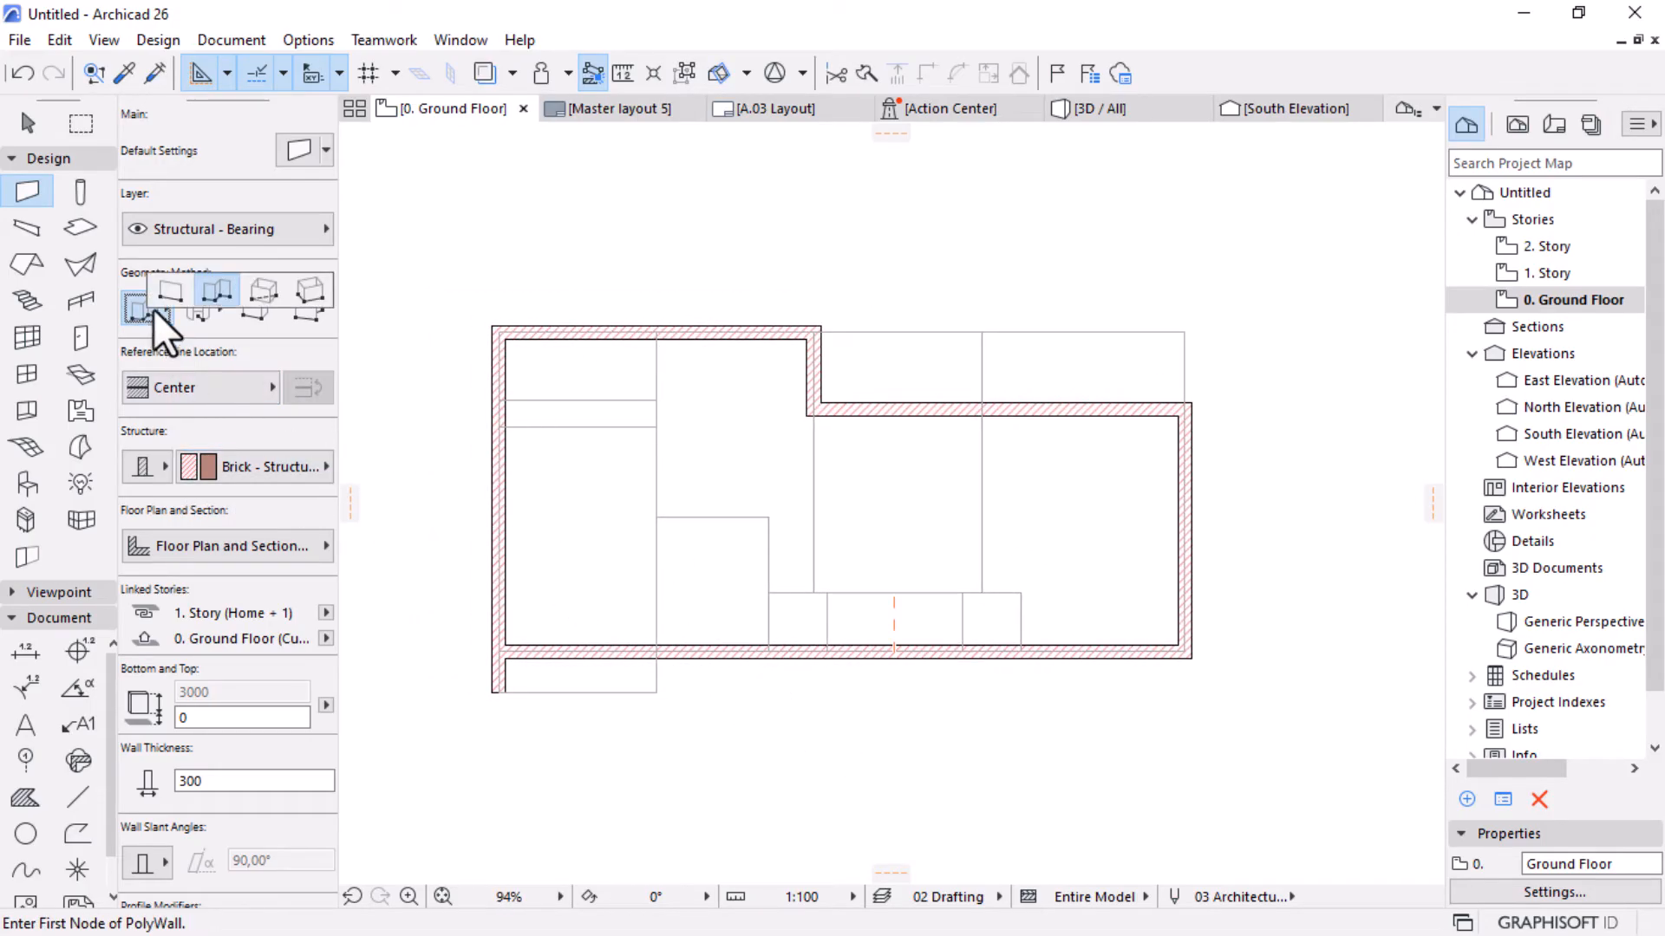
pyautogui.click(166, 293)
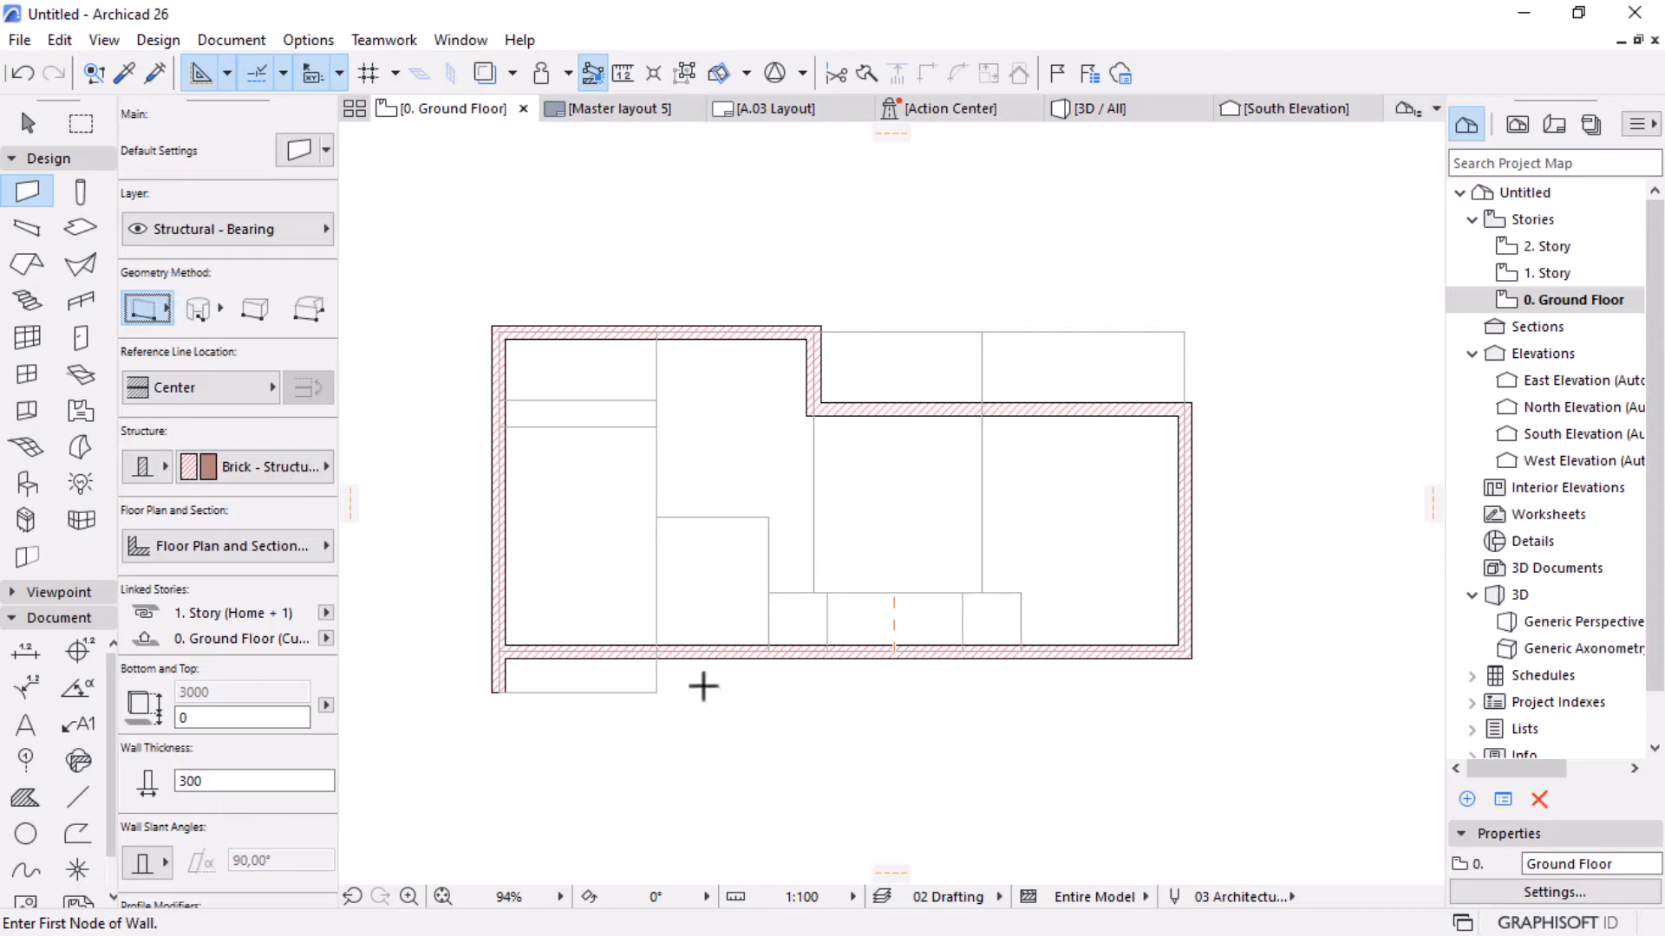
pyautogui.click(657, 648)
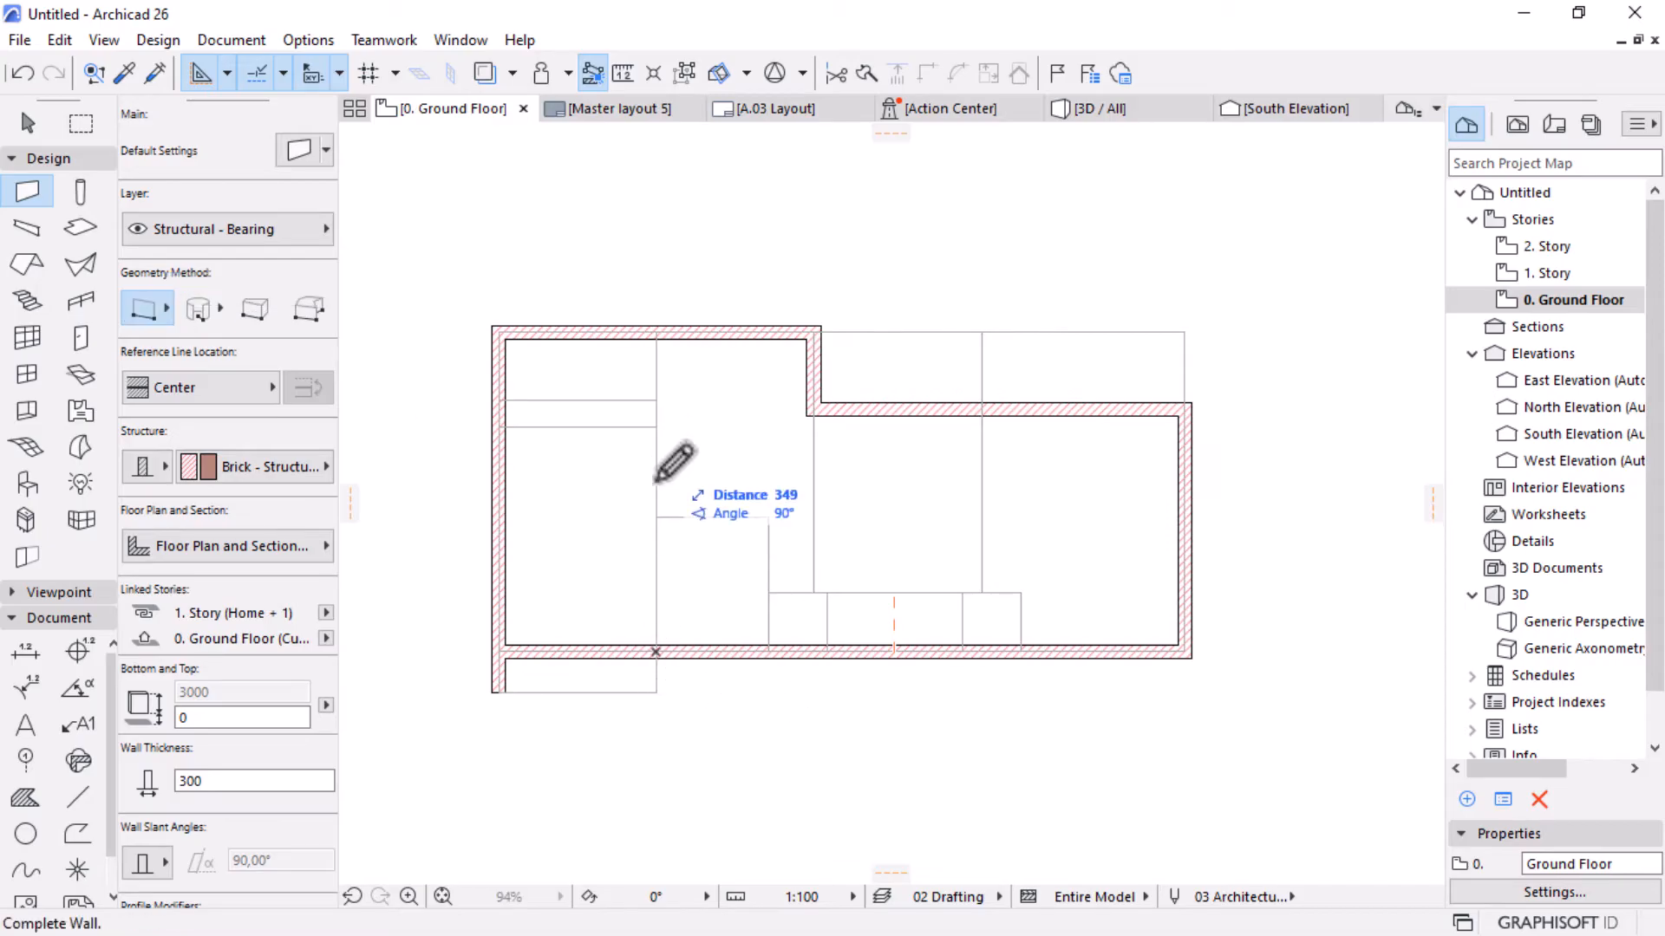
pyautogui.click(656, 331)
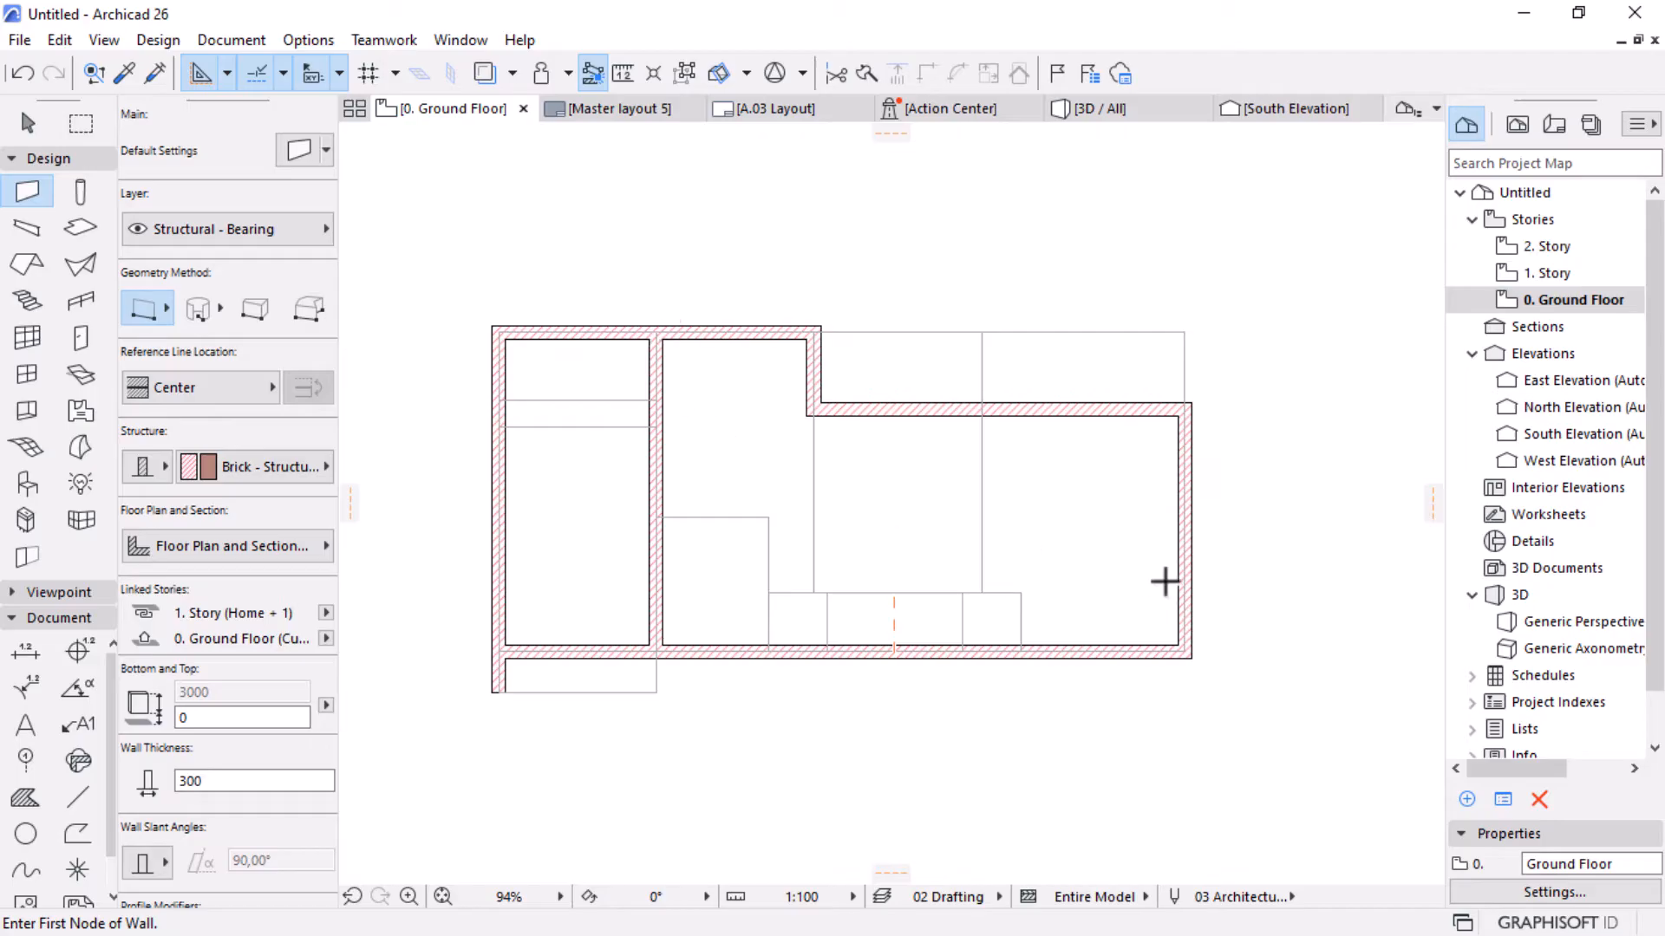
# Select the grouped outer walls and check their available geometry methods.
pyautogui.scroll(2, 1221, 587)
pyautogui.scroll(-2, 1223, 588)
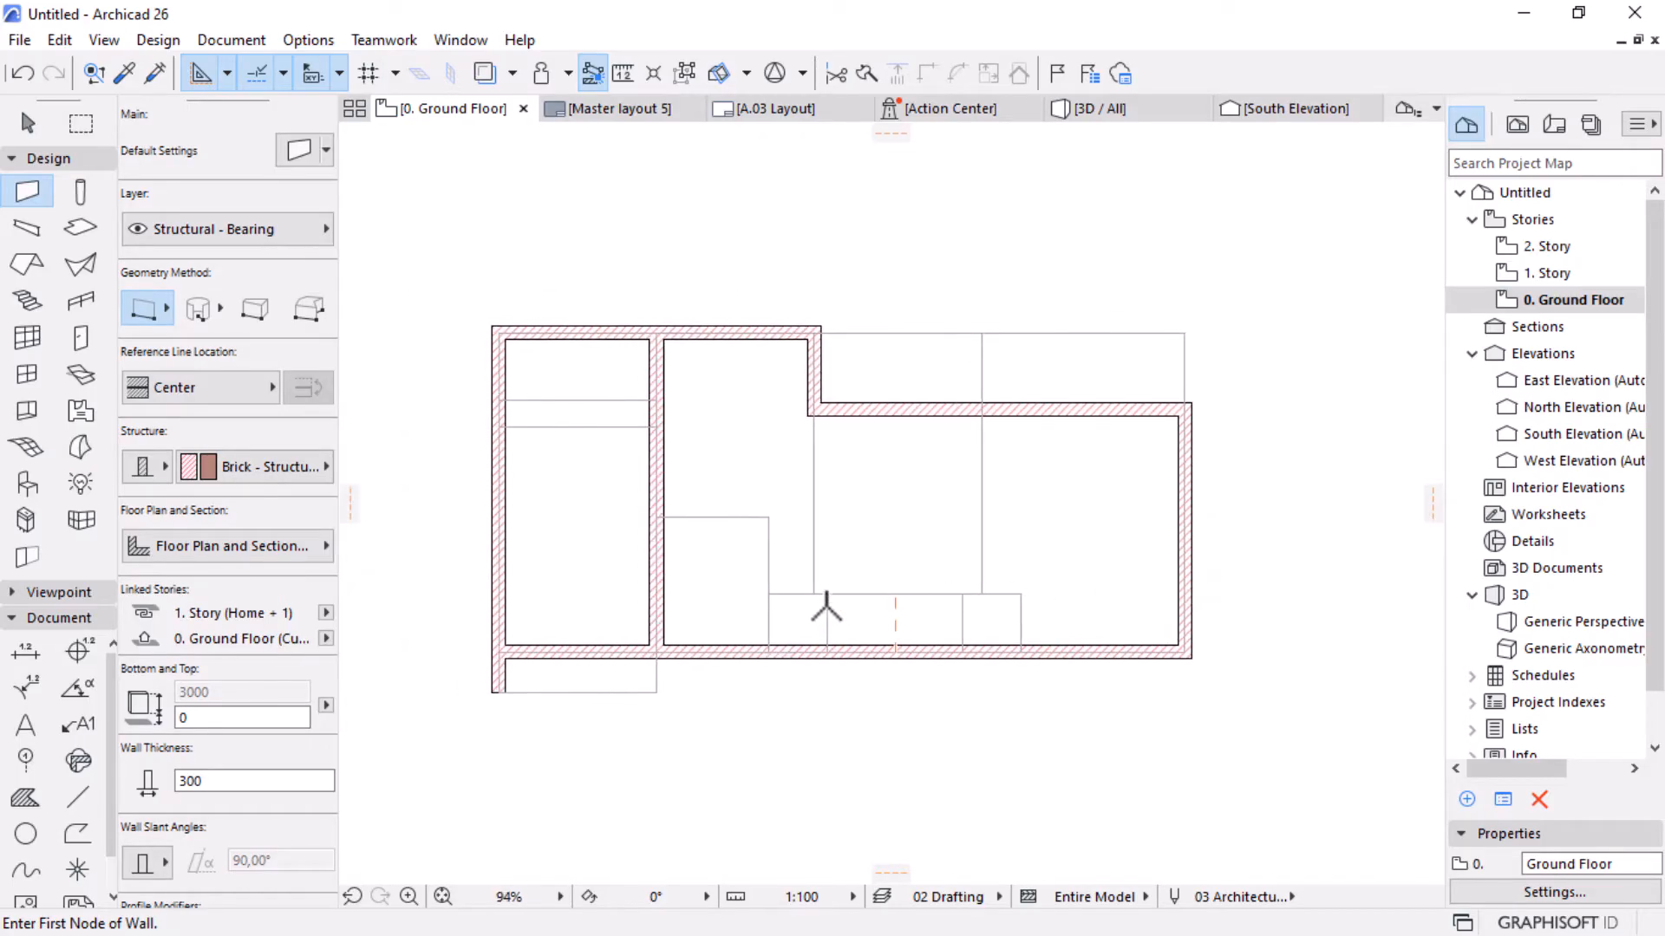
pyautogui.press('Escape')
pyautogui.click(816, 367)
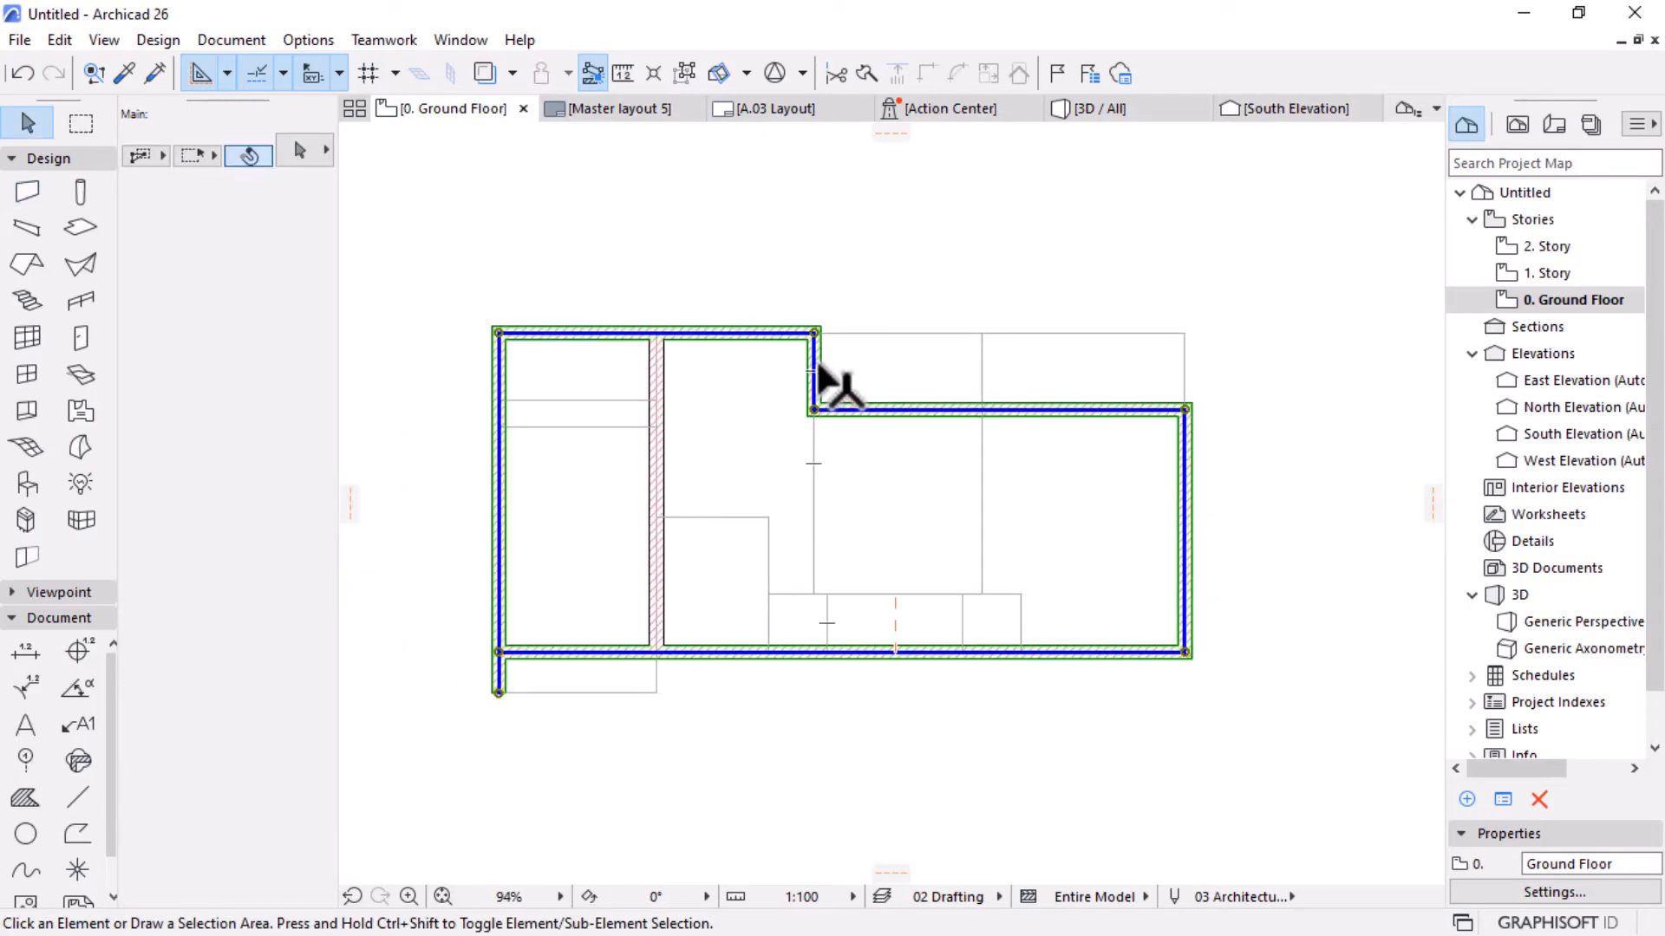
pyautogui.scroll(5, 813, 361)
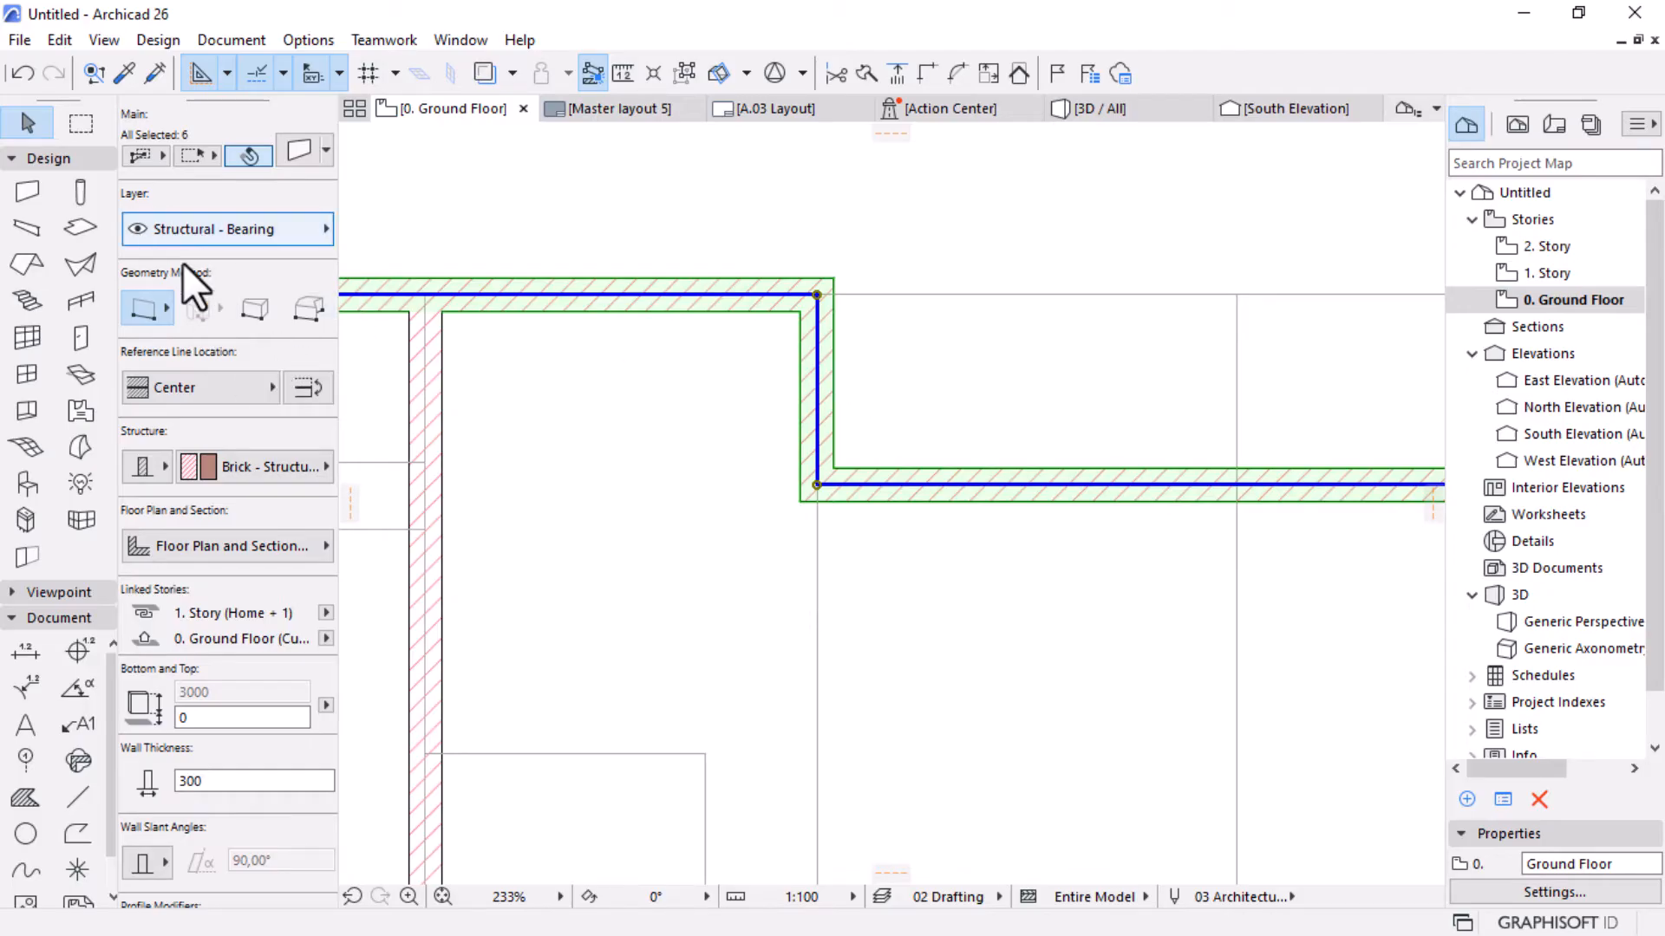
pyautogui.click(143, 319)
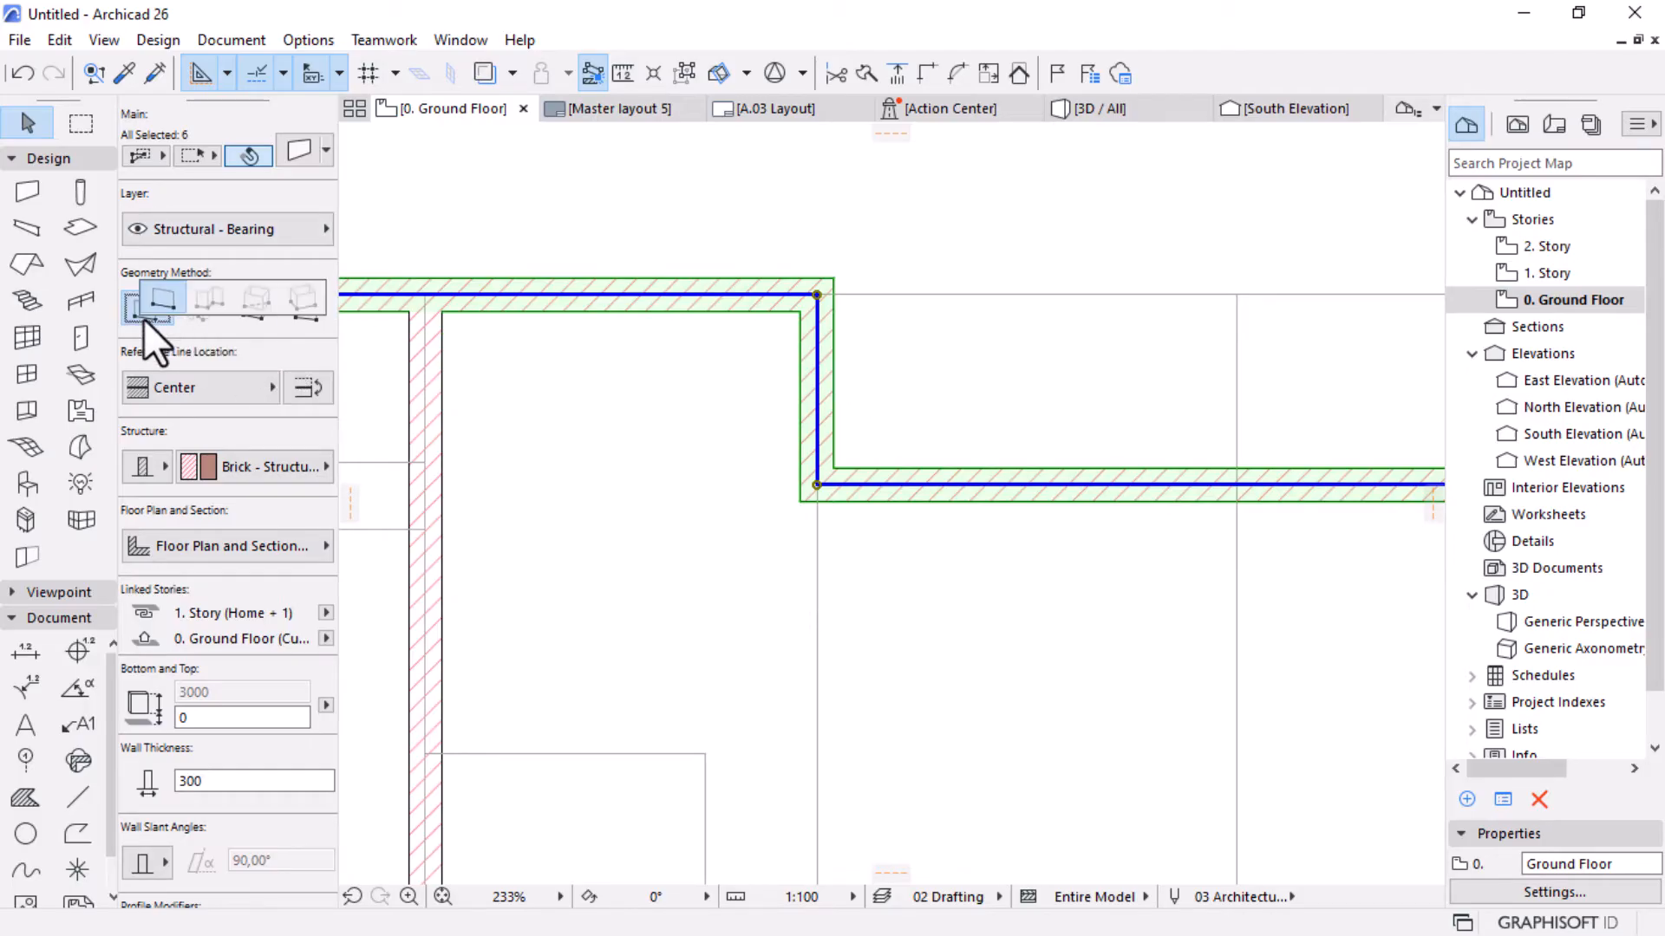
pyautogui.click(483, 190)
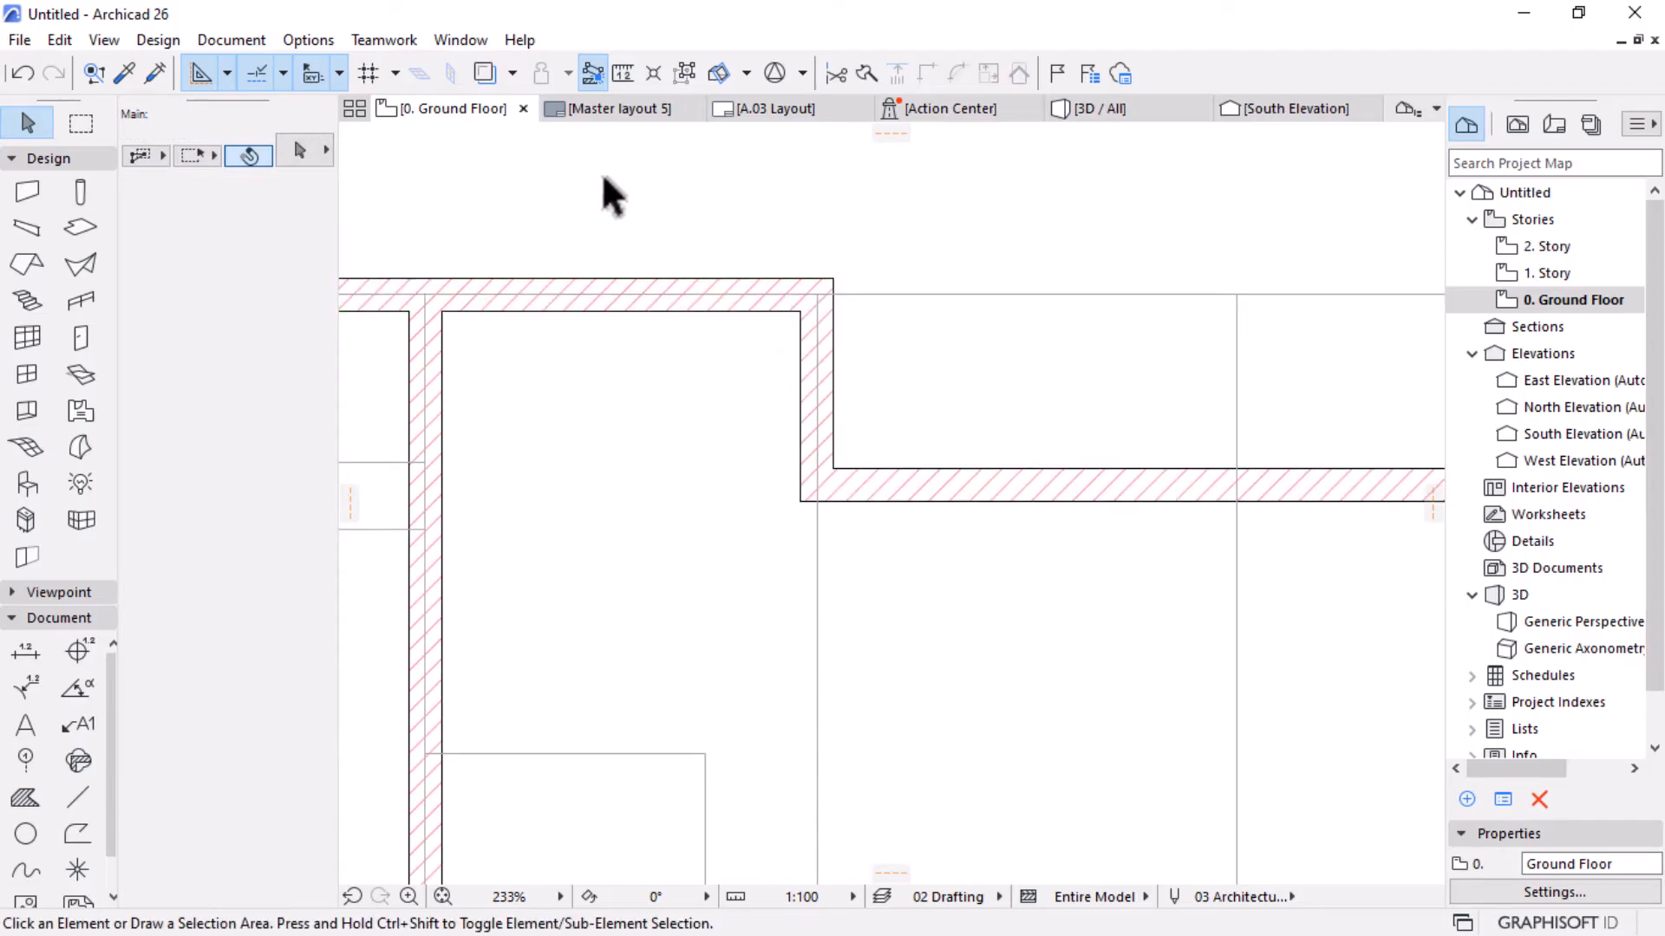
# Suspend grouping and stretch the short 1700 mm wall south along the divider line to the top edge of the small rectangles.
pyautogui.click(683, 80)
pyautogui.click(798, 373)
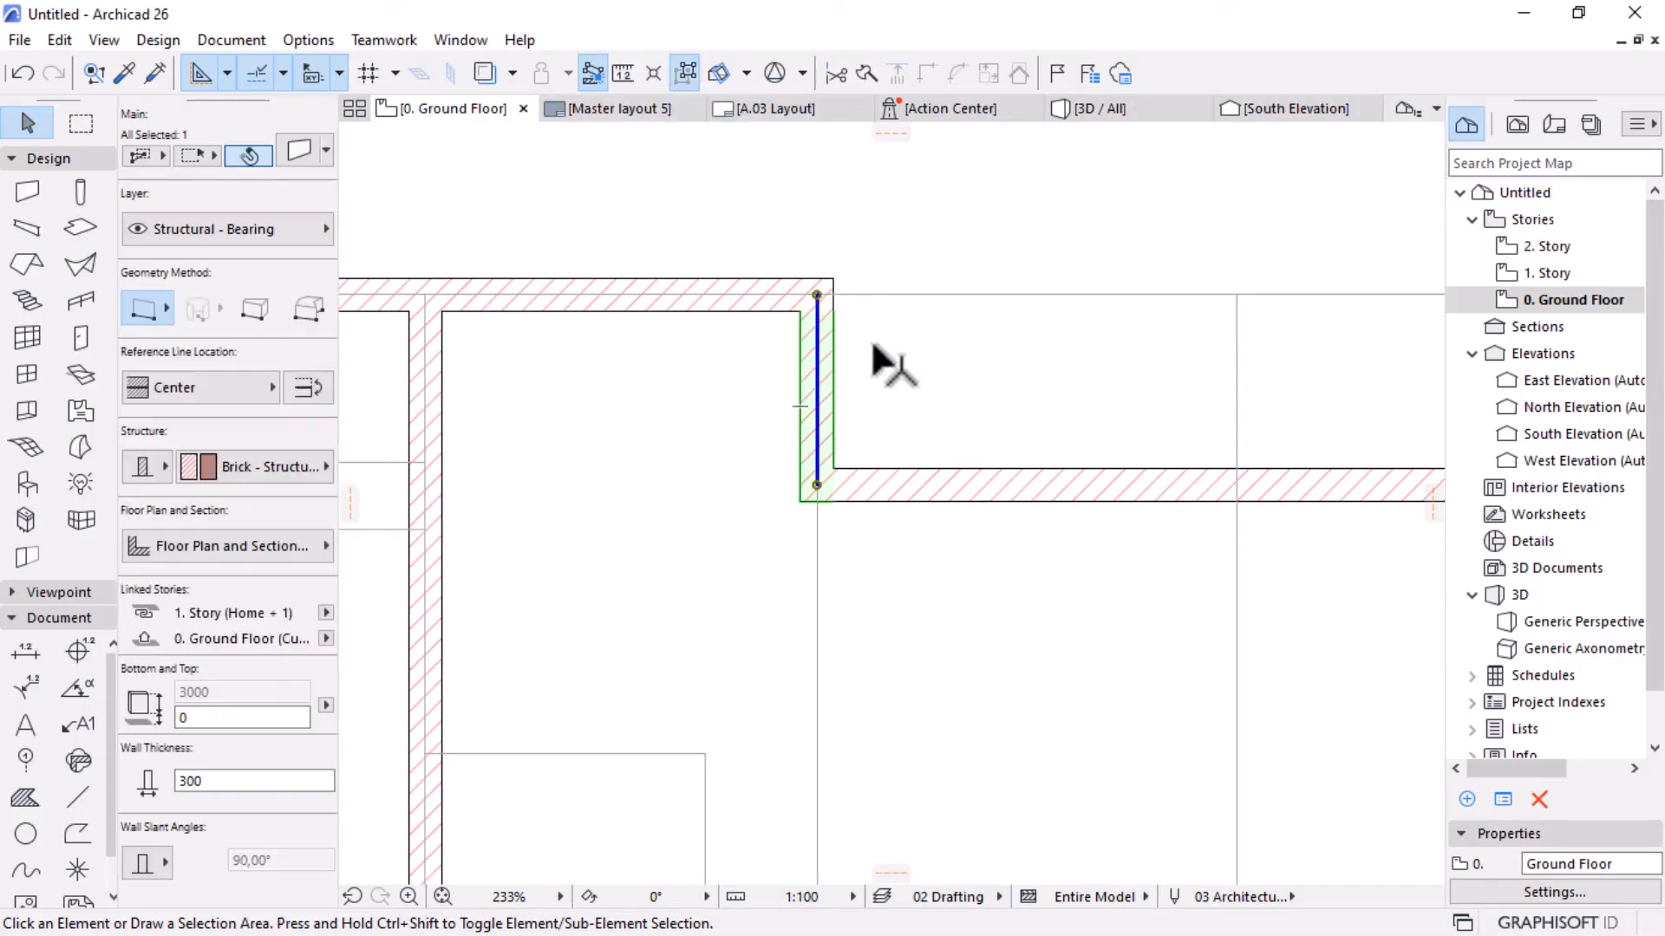
pyautogui.scroll(-5, 863, 251)
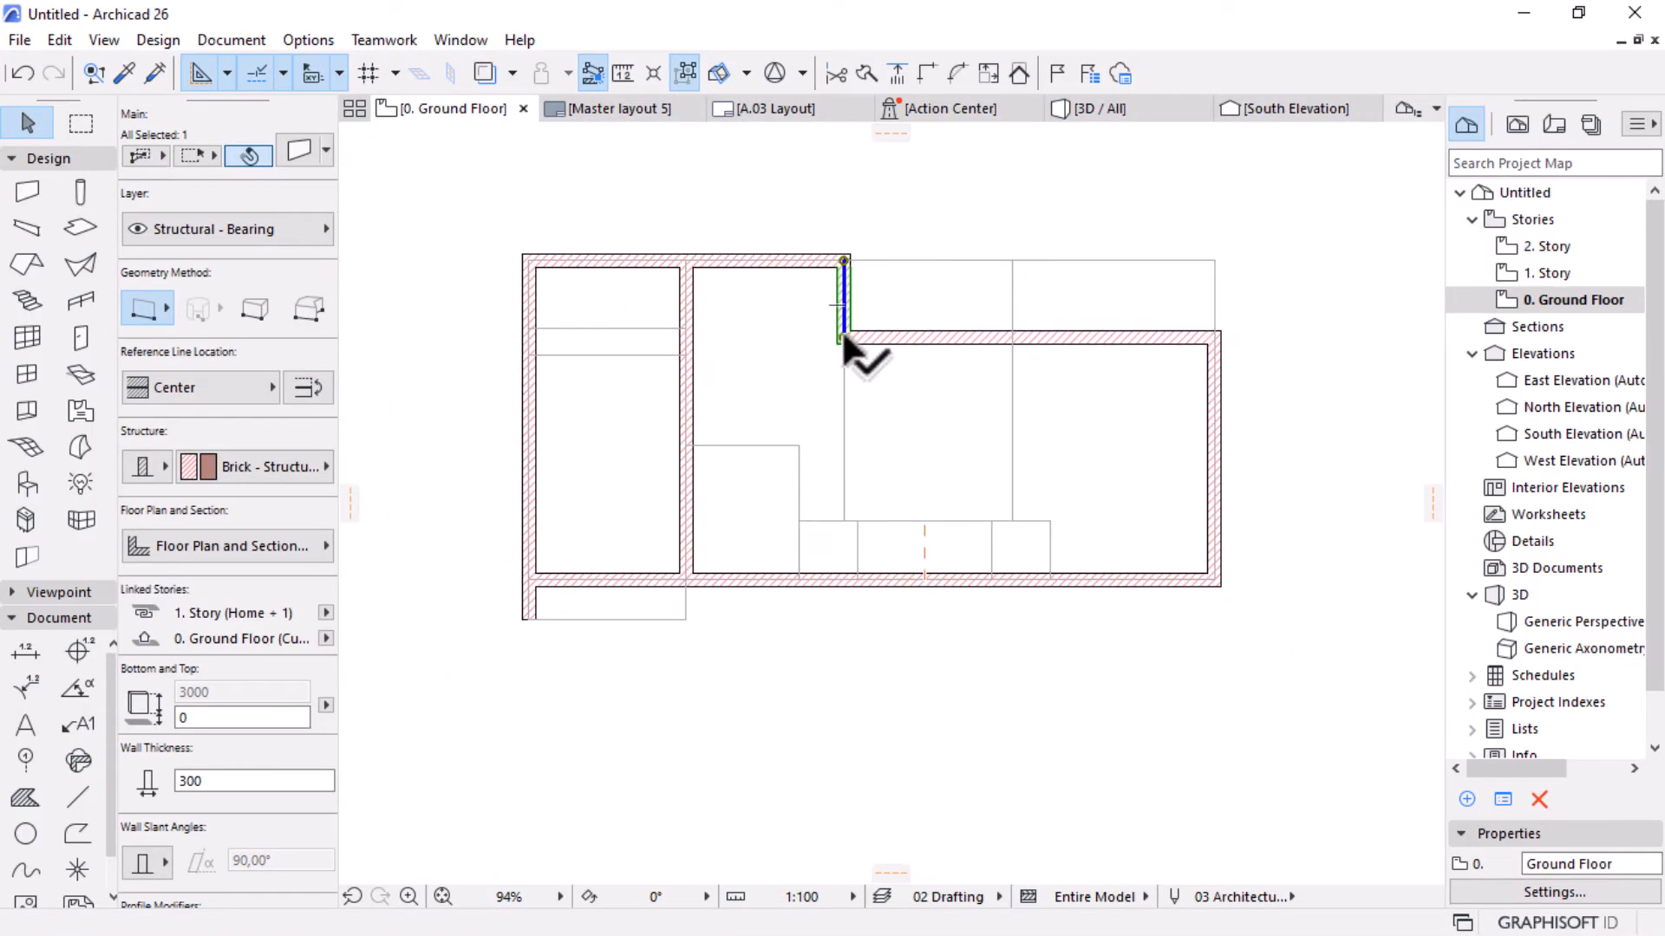
pyautogui.click(843, 339)
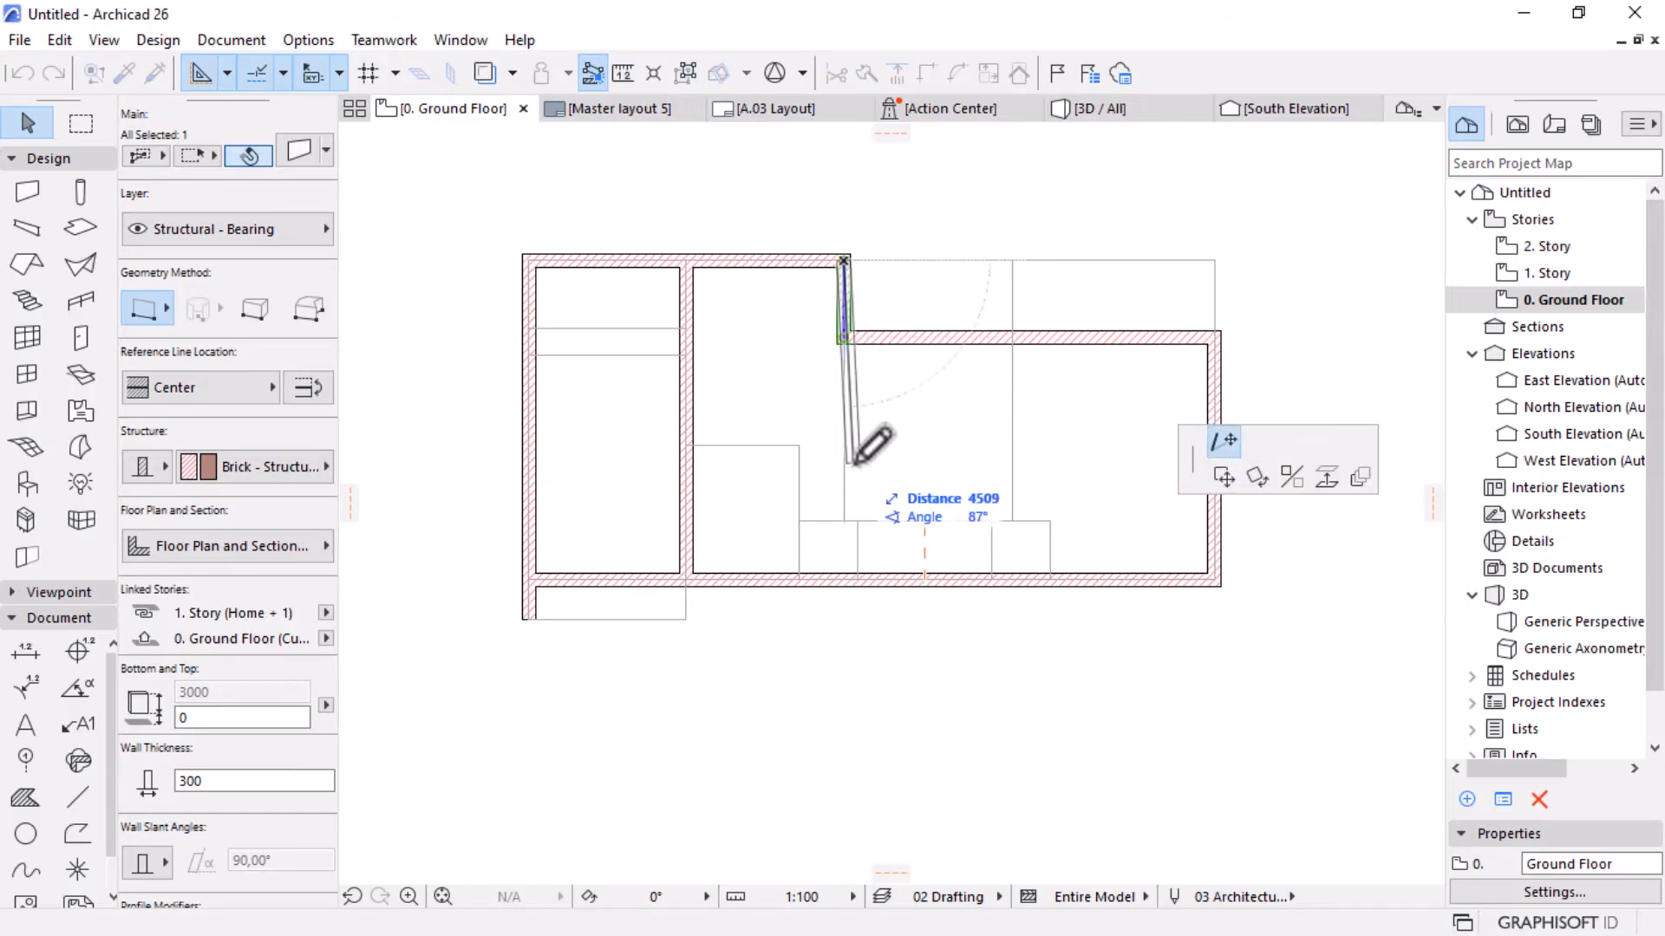
pyautogui.click(844, 519)
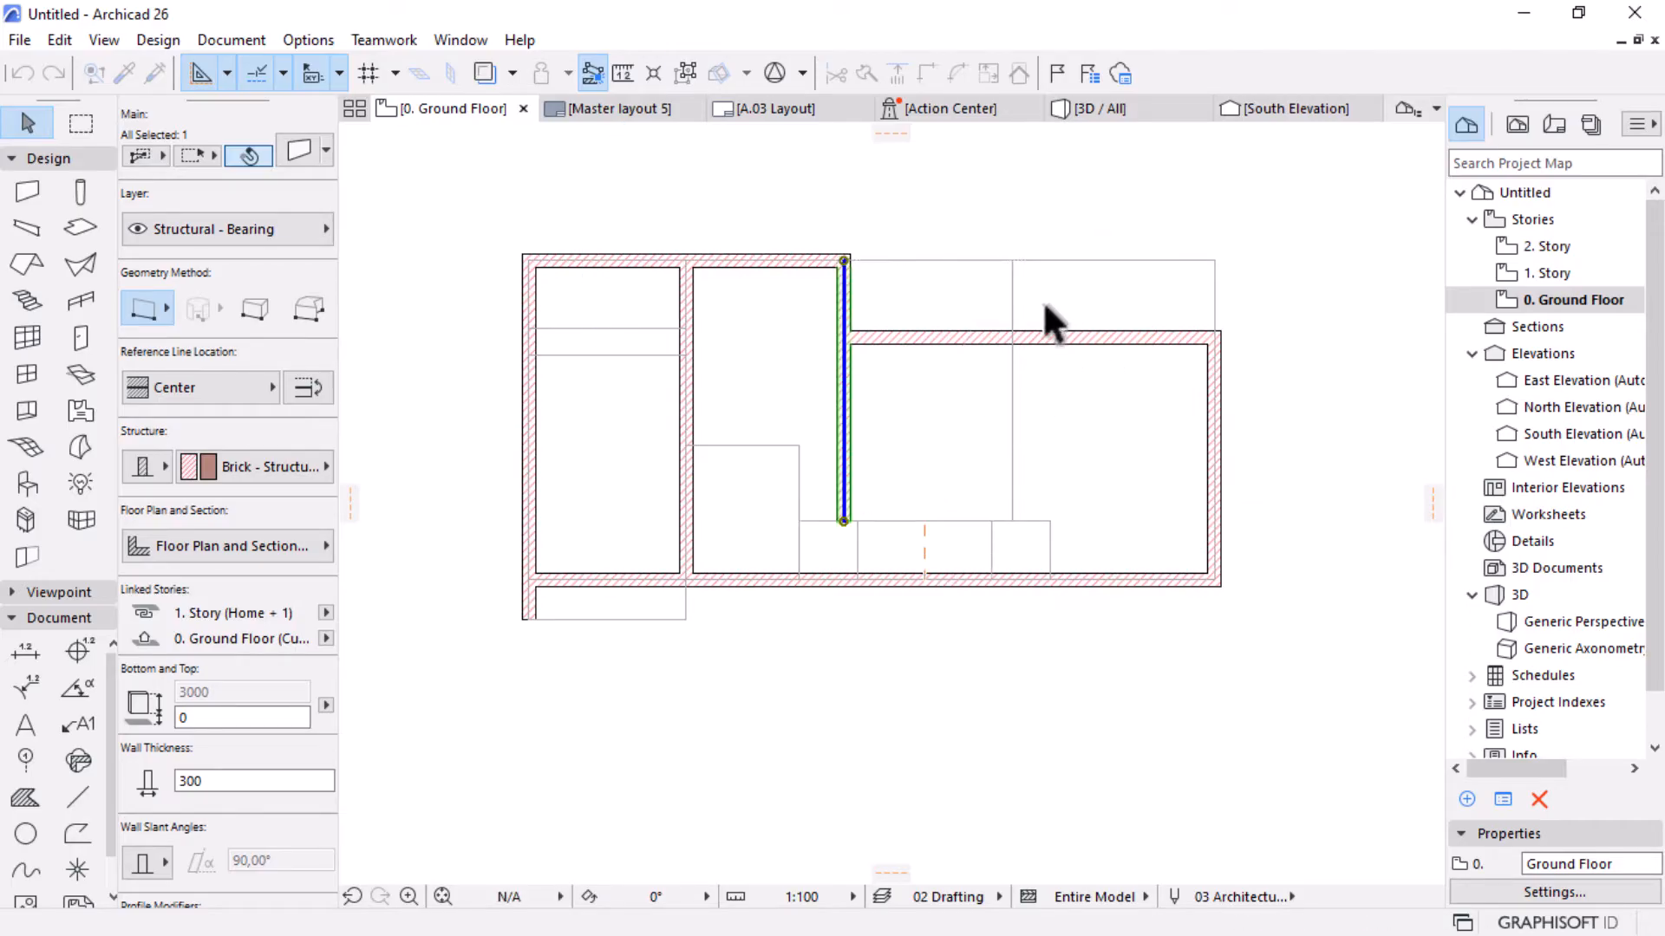
# Pick up the settings of the existing brick divider wall and set the wall thickness for new walls to 150 mm.
pyautogui.scroll(3, 1042, 299)
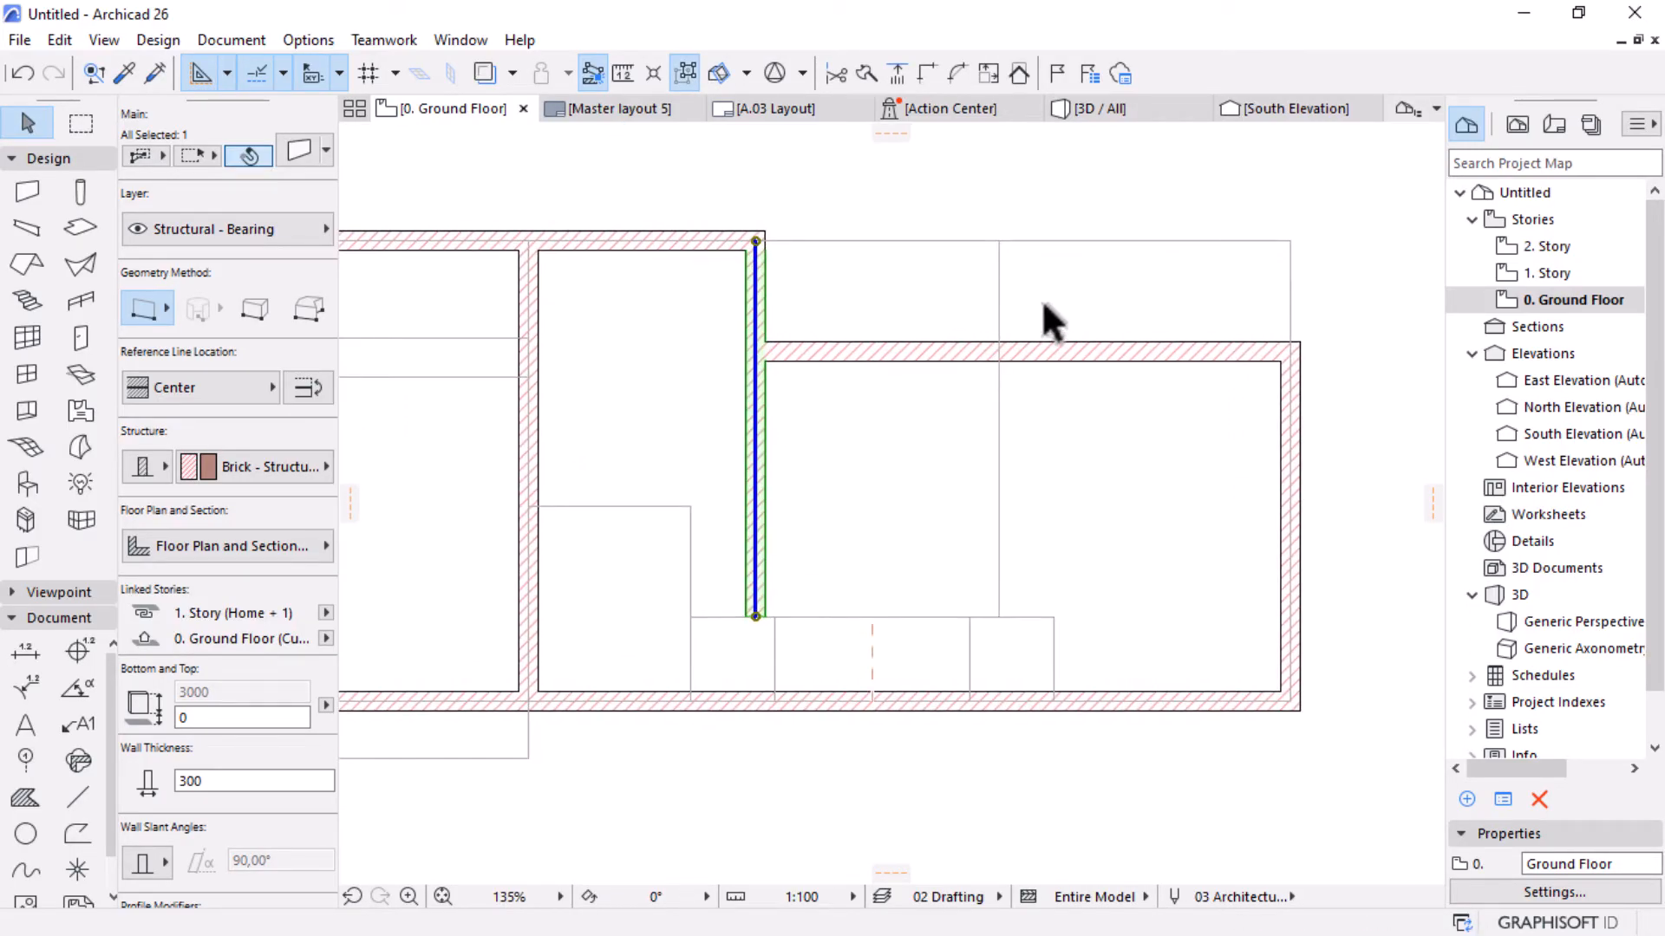
pyautogui.press('Escape')
pyautogui.scroll(-4, 997, 559)
pyautogui.scroll(2, 911, 564)
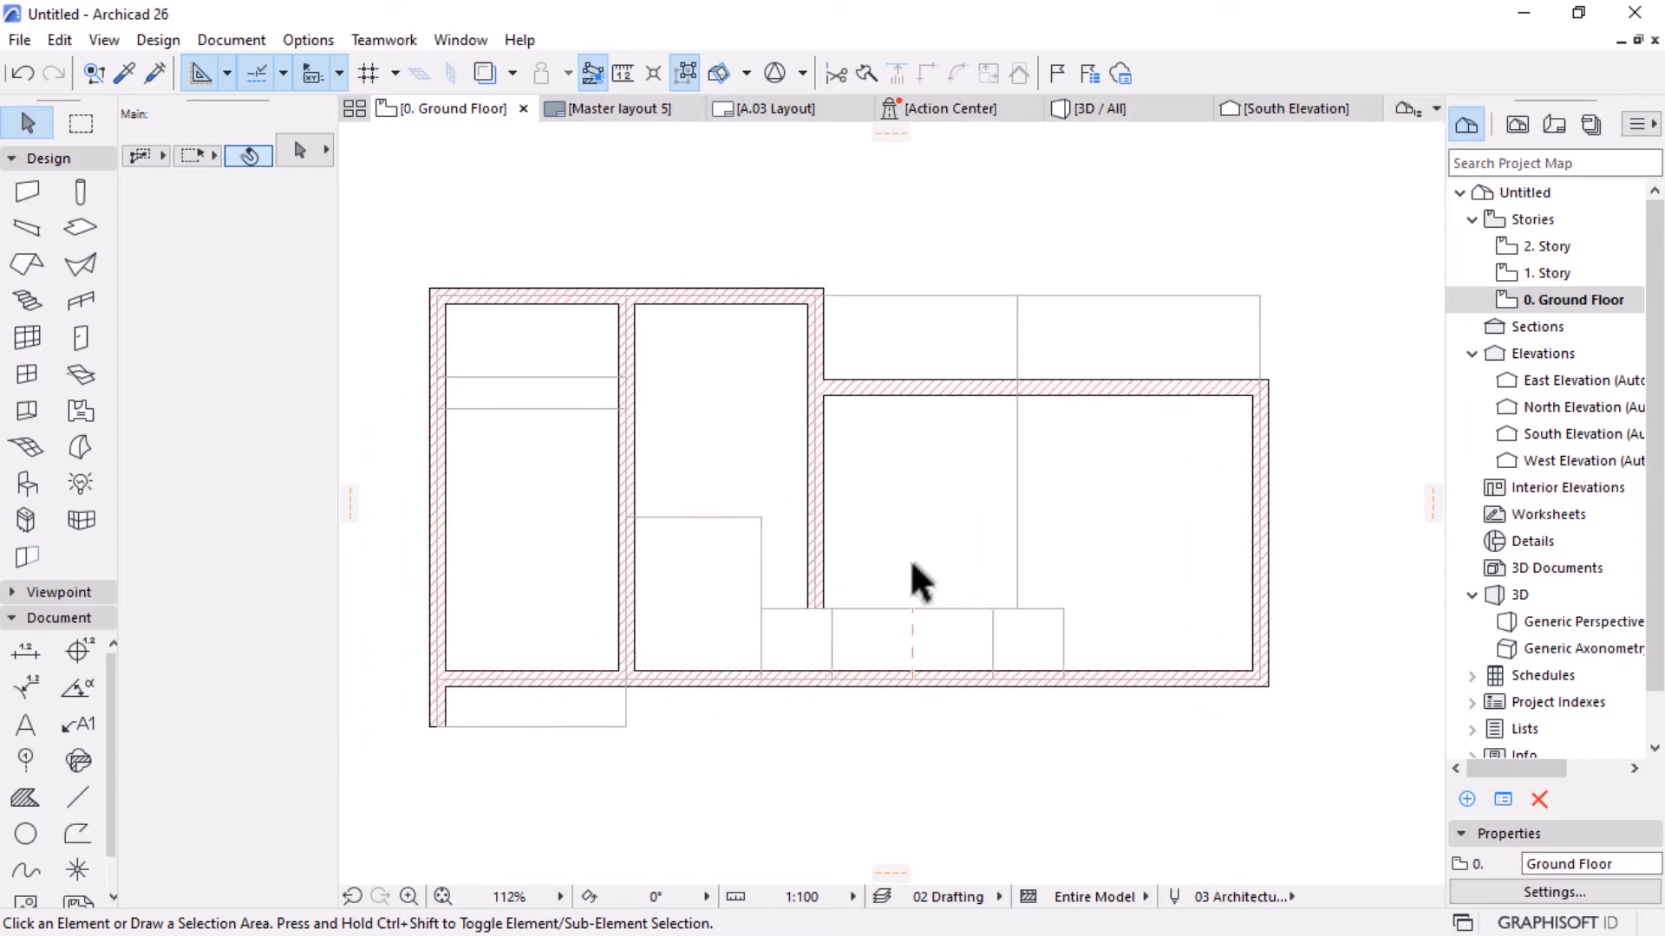
pyautogui.scroll(-2, 1038, 561)
pyautogui.scroll(2, 960, 631)
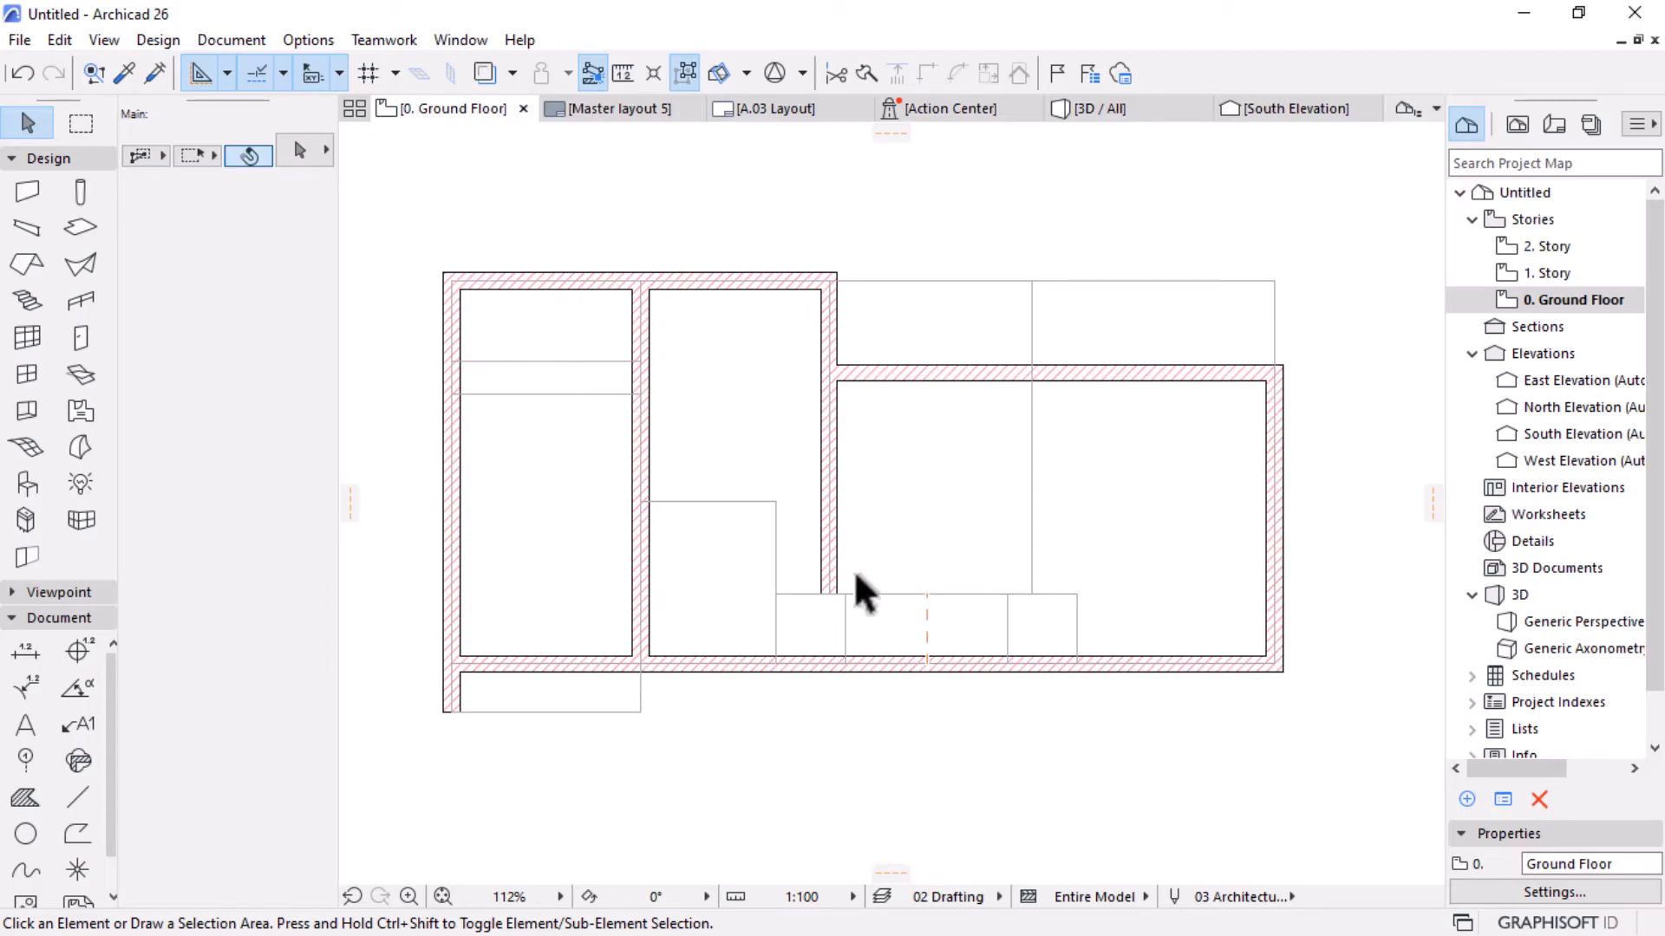
pyautogui.scroll(3, 804, 646)
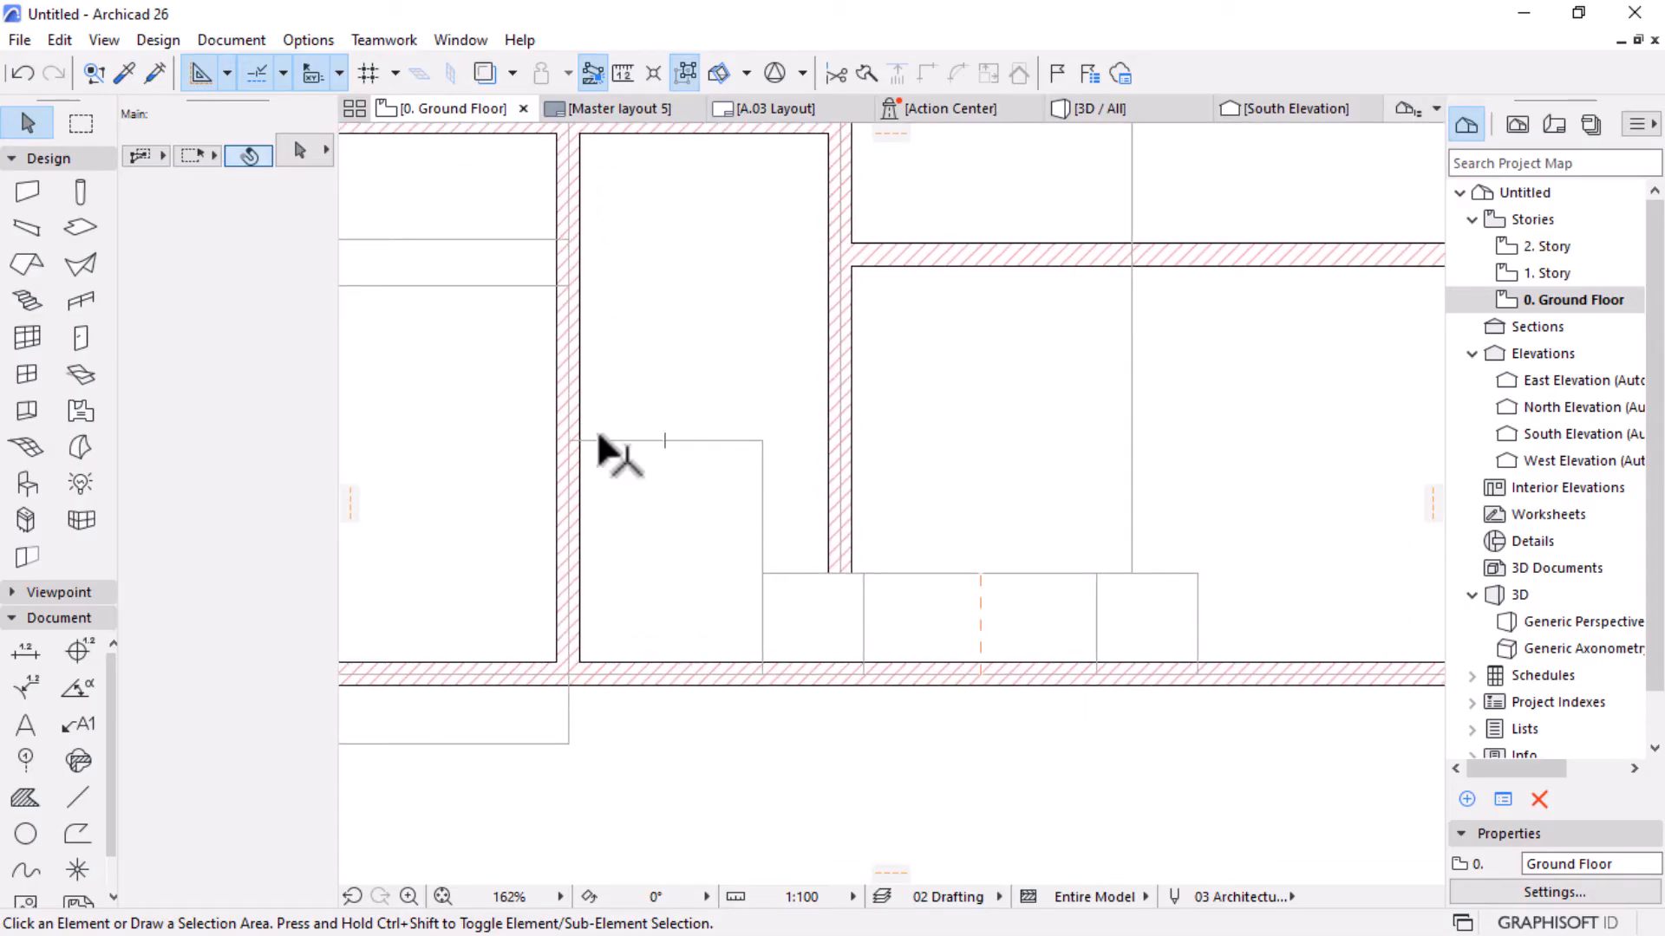
pyautogui.keyDown('alt'); pyautogui.click(854, 354); pyautogui.keyUp('alt')
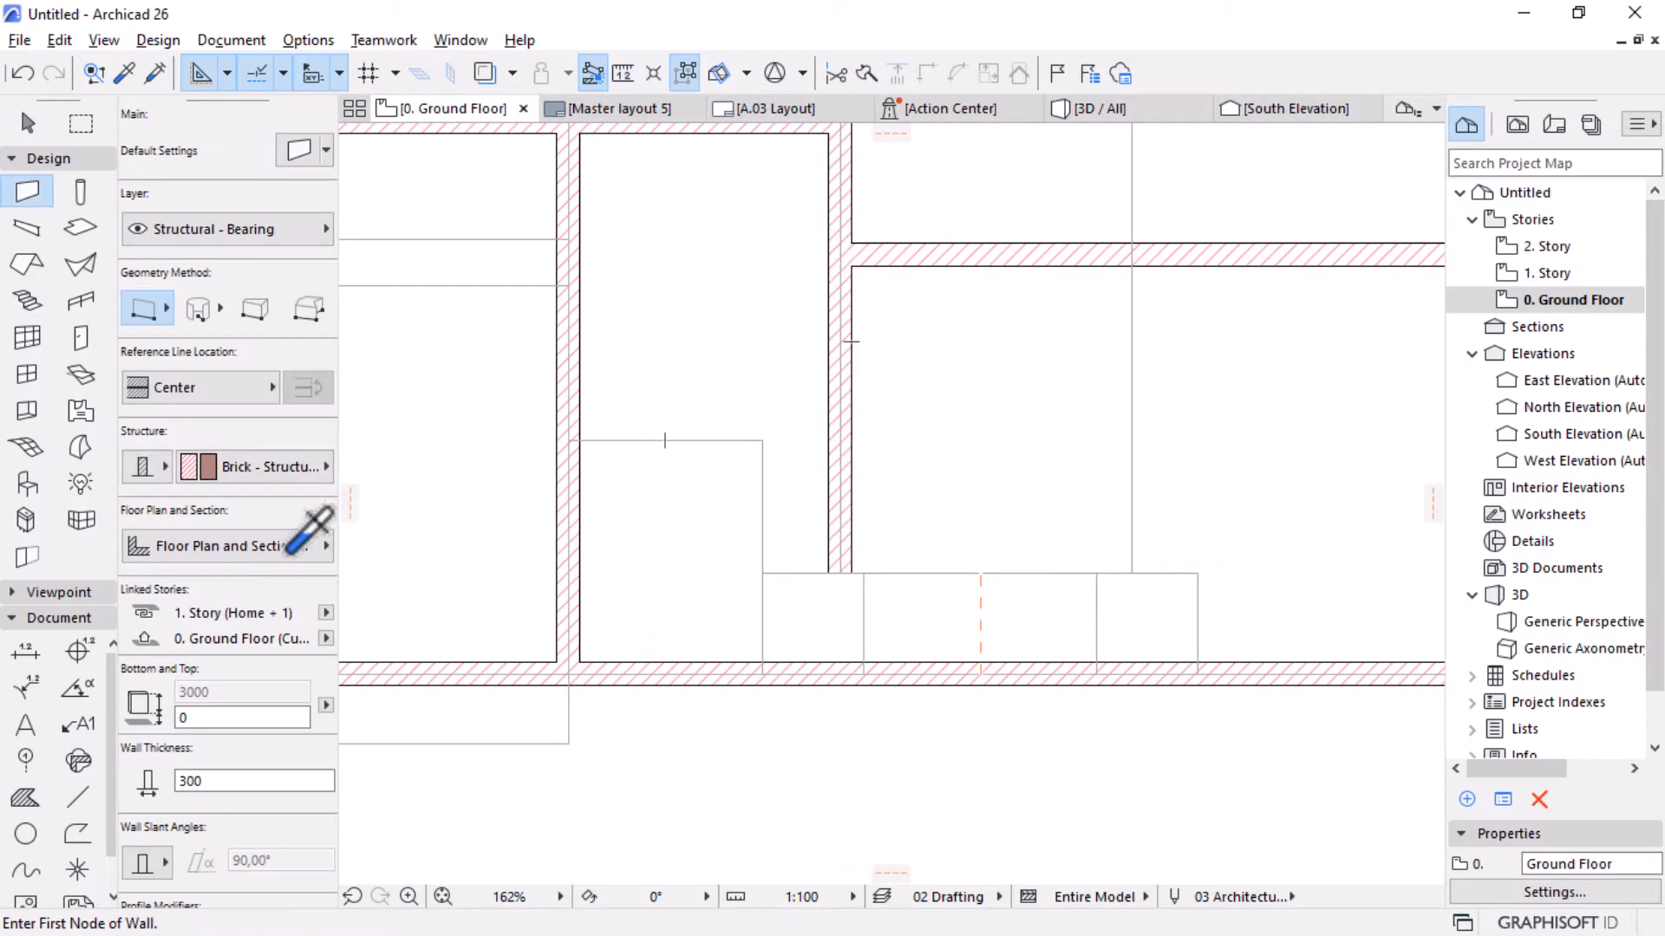
pyautogui.scroll(-4, 130, 511)
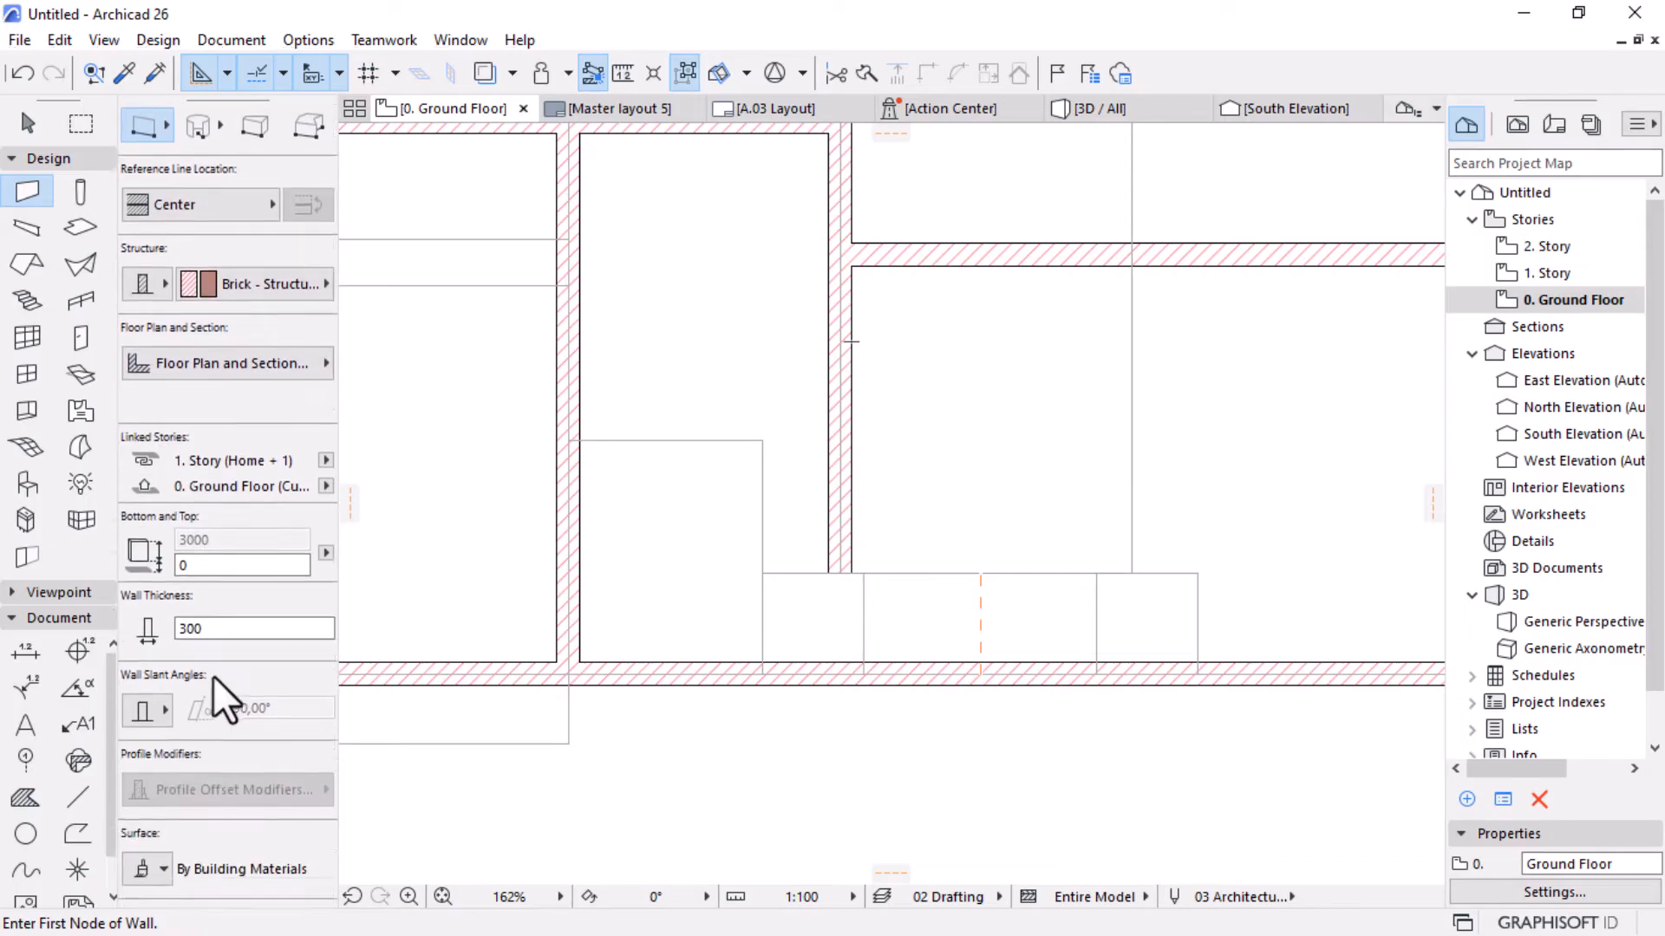
pyautogui.moveTo(217, 506); pyautogui.dragTo(170, 505)
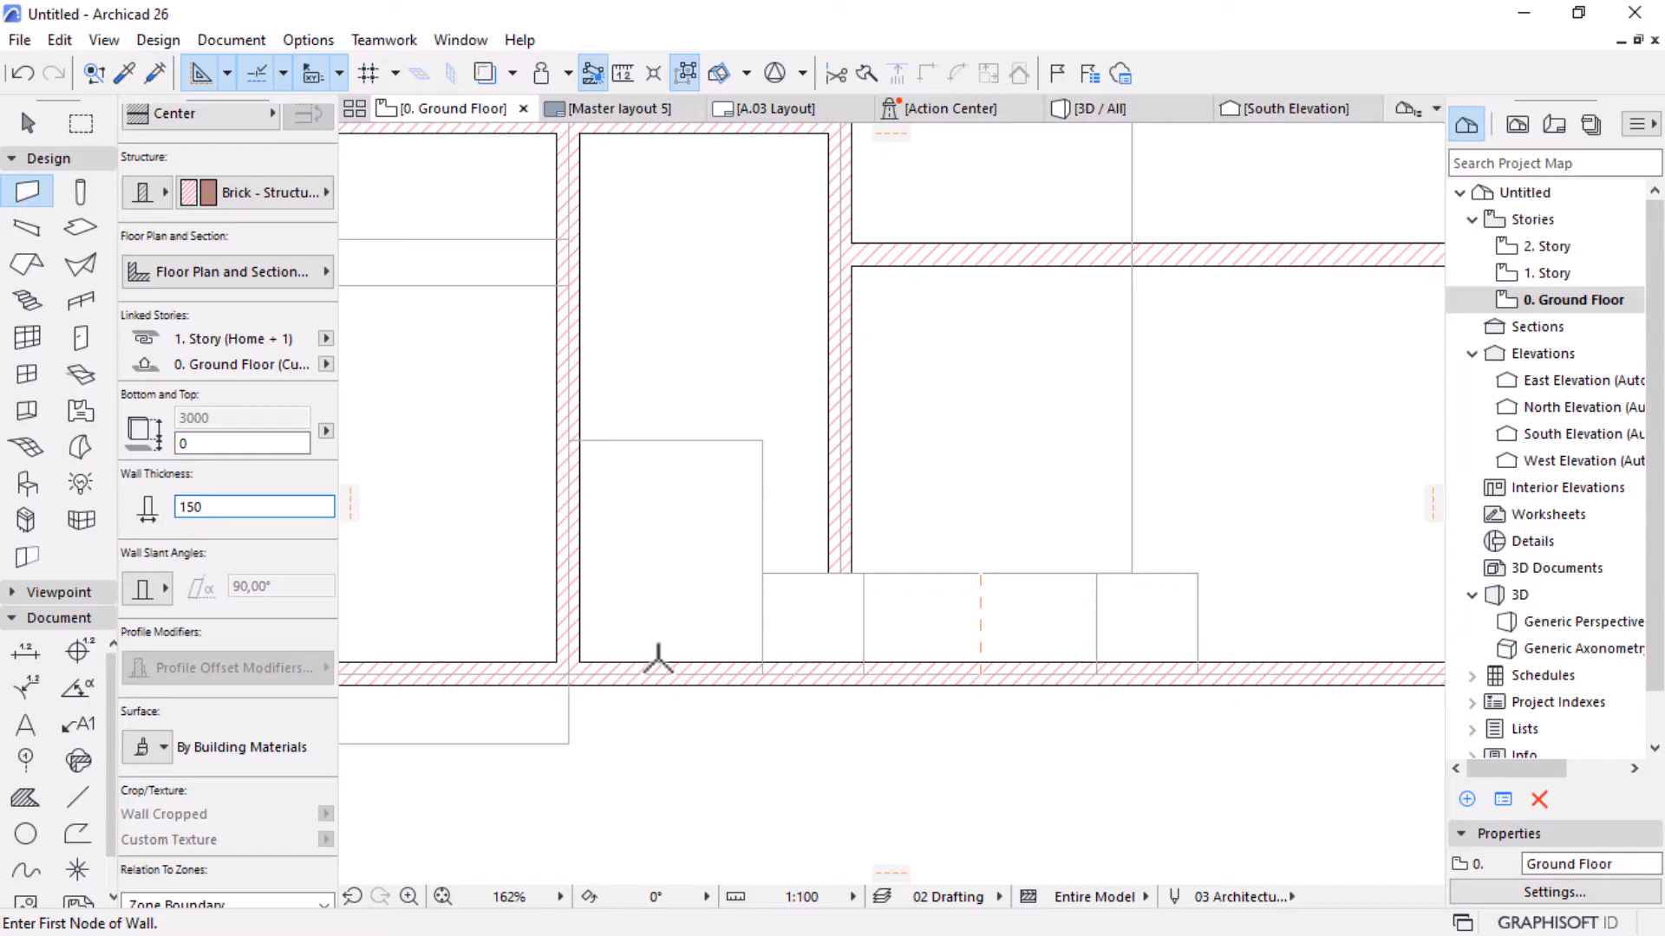
pyautogui.click(458, 526)
pyautogui.press('Escape')
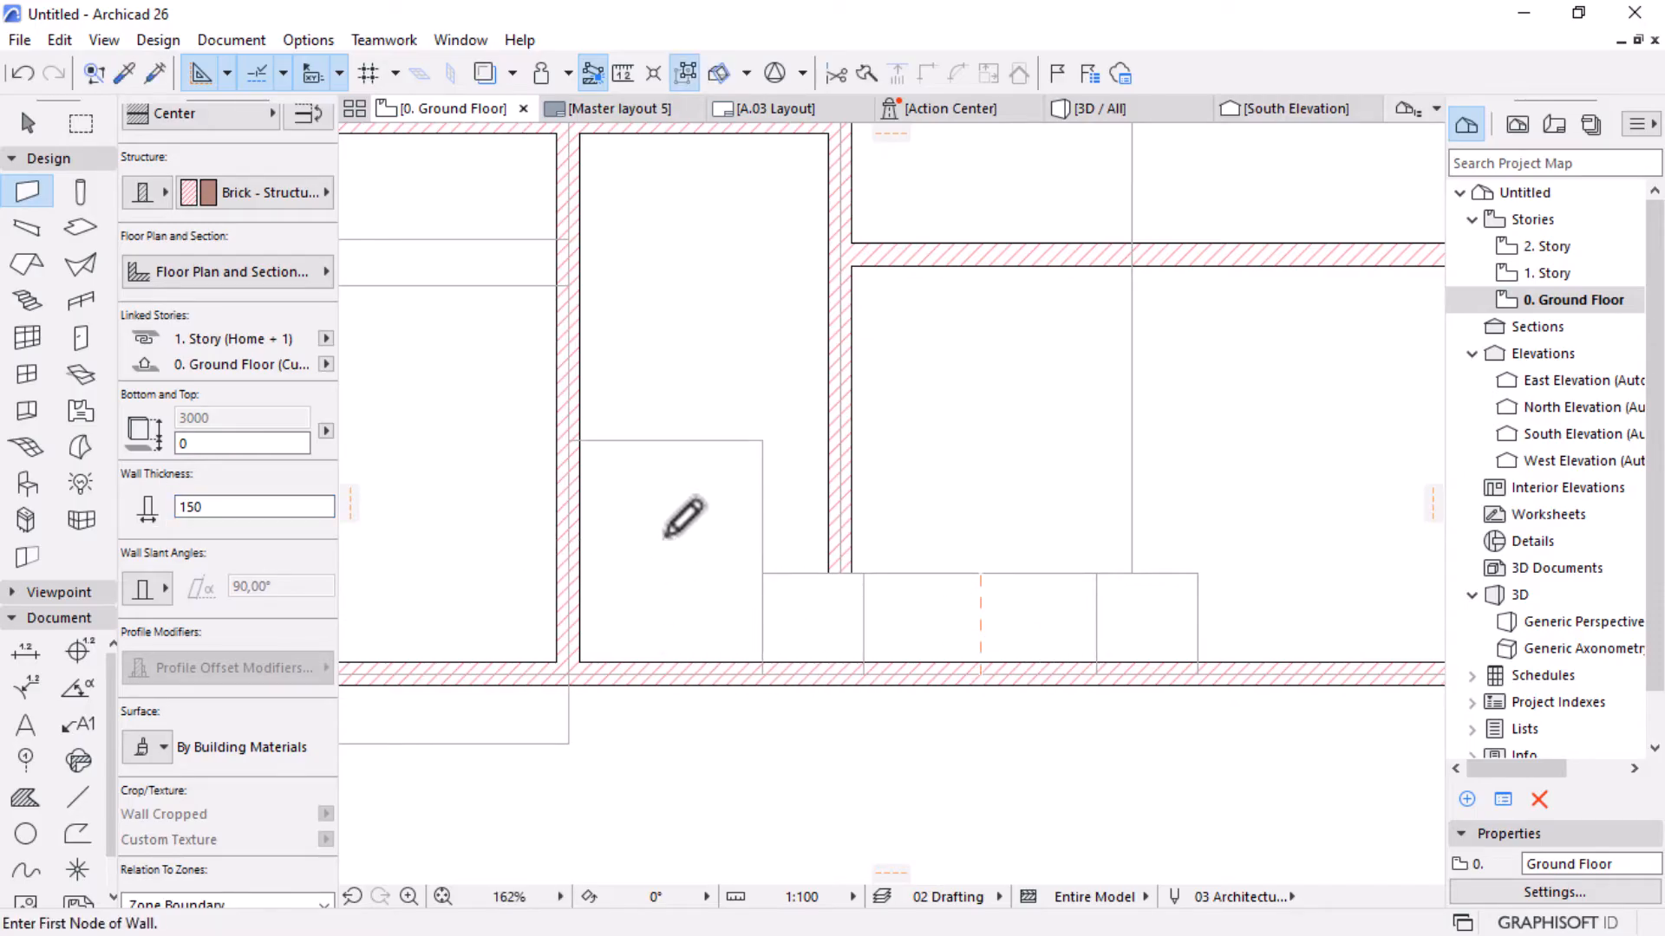
# Draw 150 mm walls along the north and east edges of the room rectangle beside the western divider, down to the south outer wall.
pyautogui.scroll(3, 621, 653)
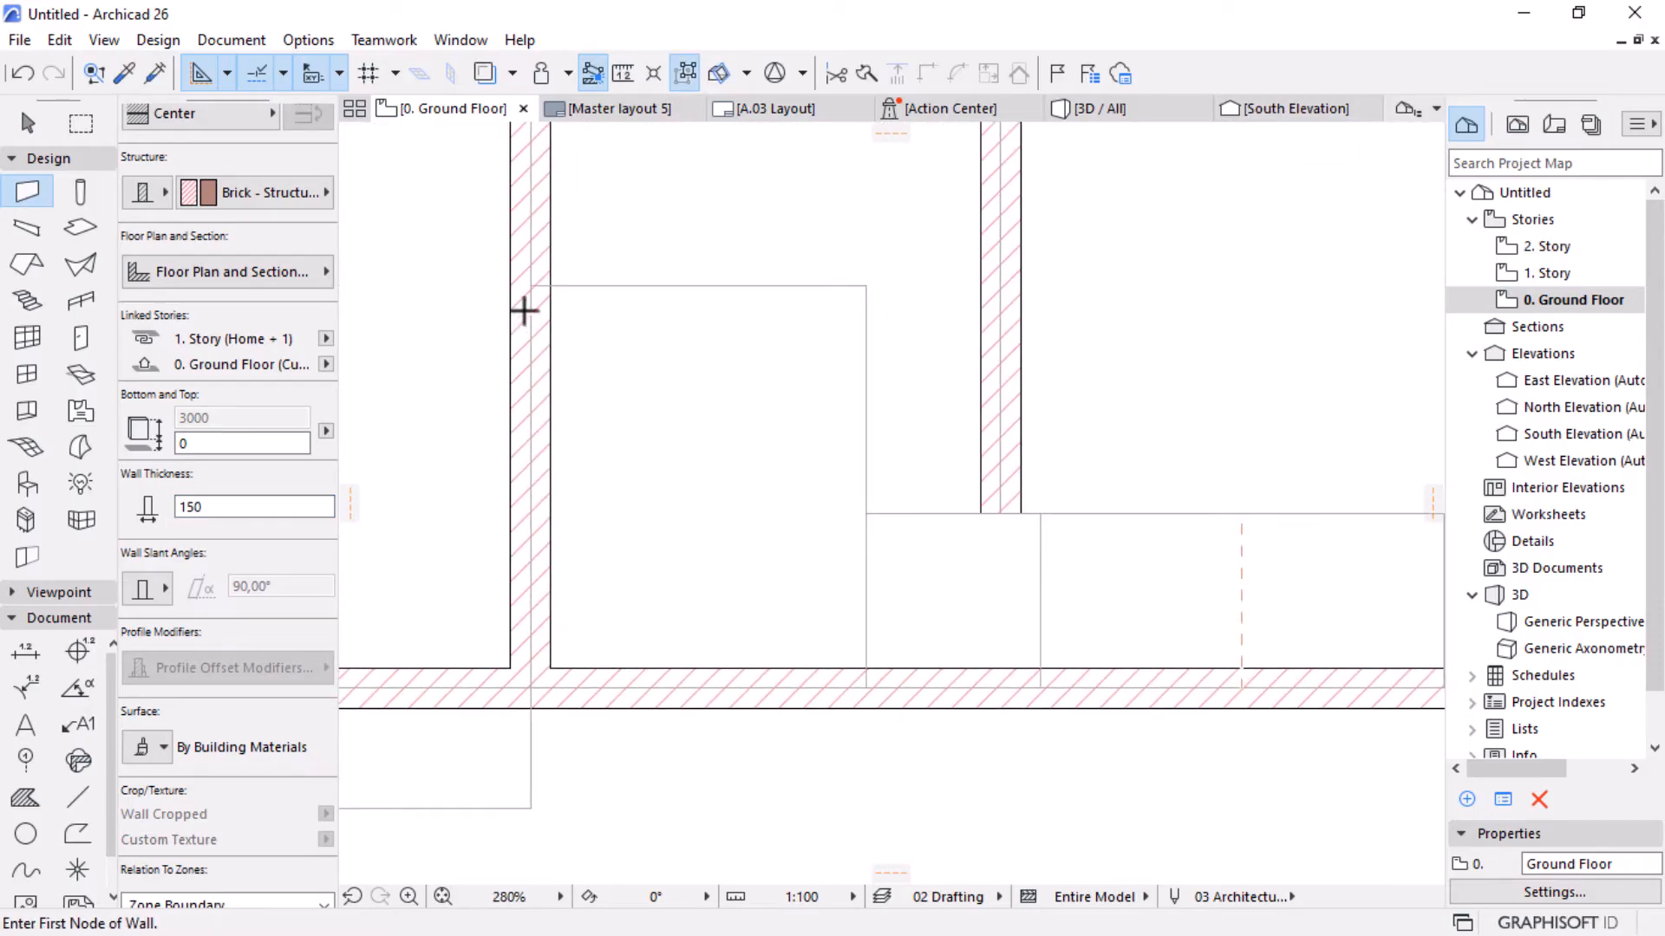
pyautogui.click(530, 285)
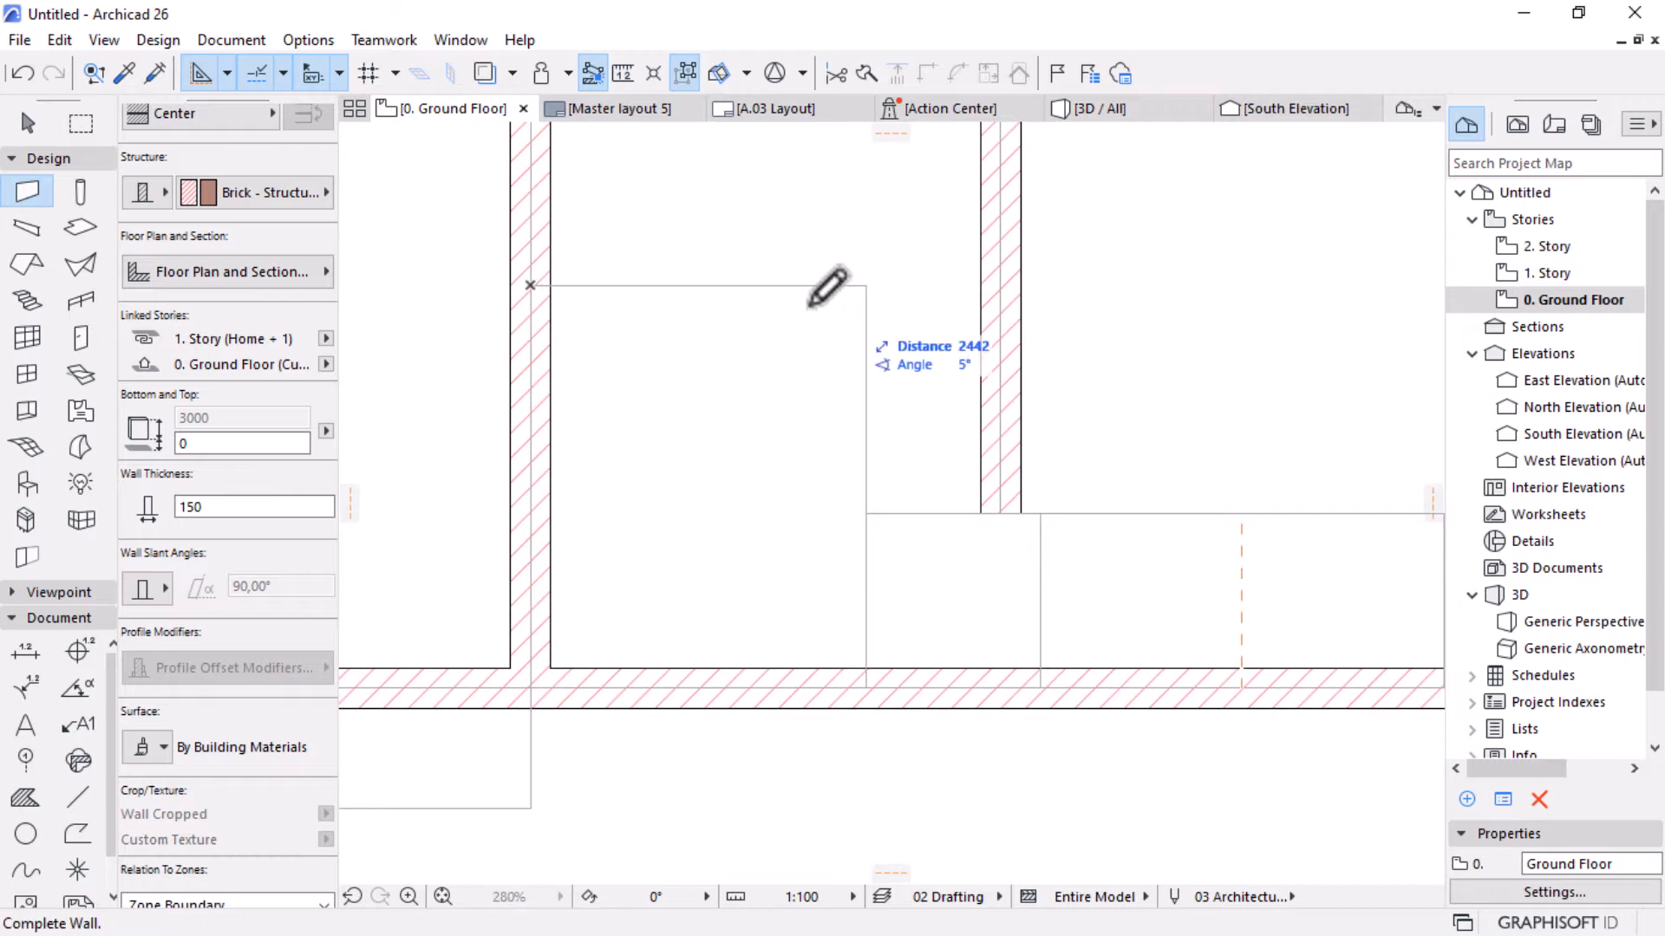
pyautogui.click(865, 285)
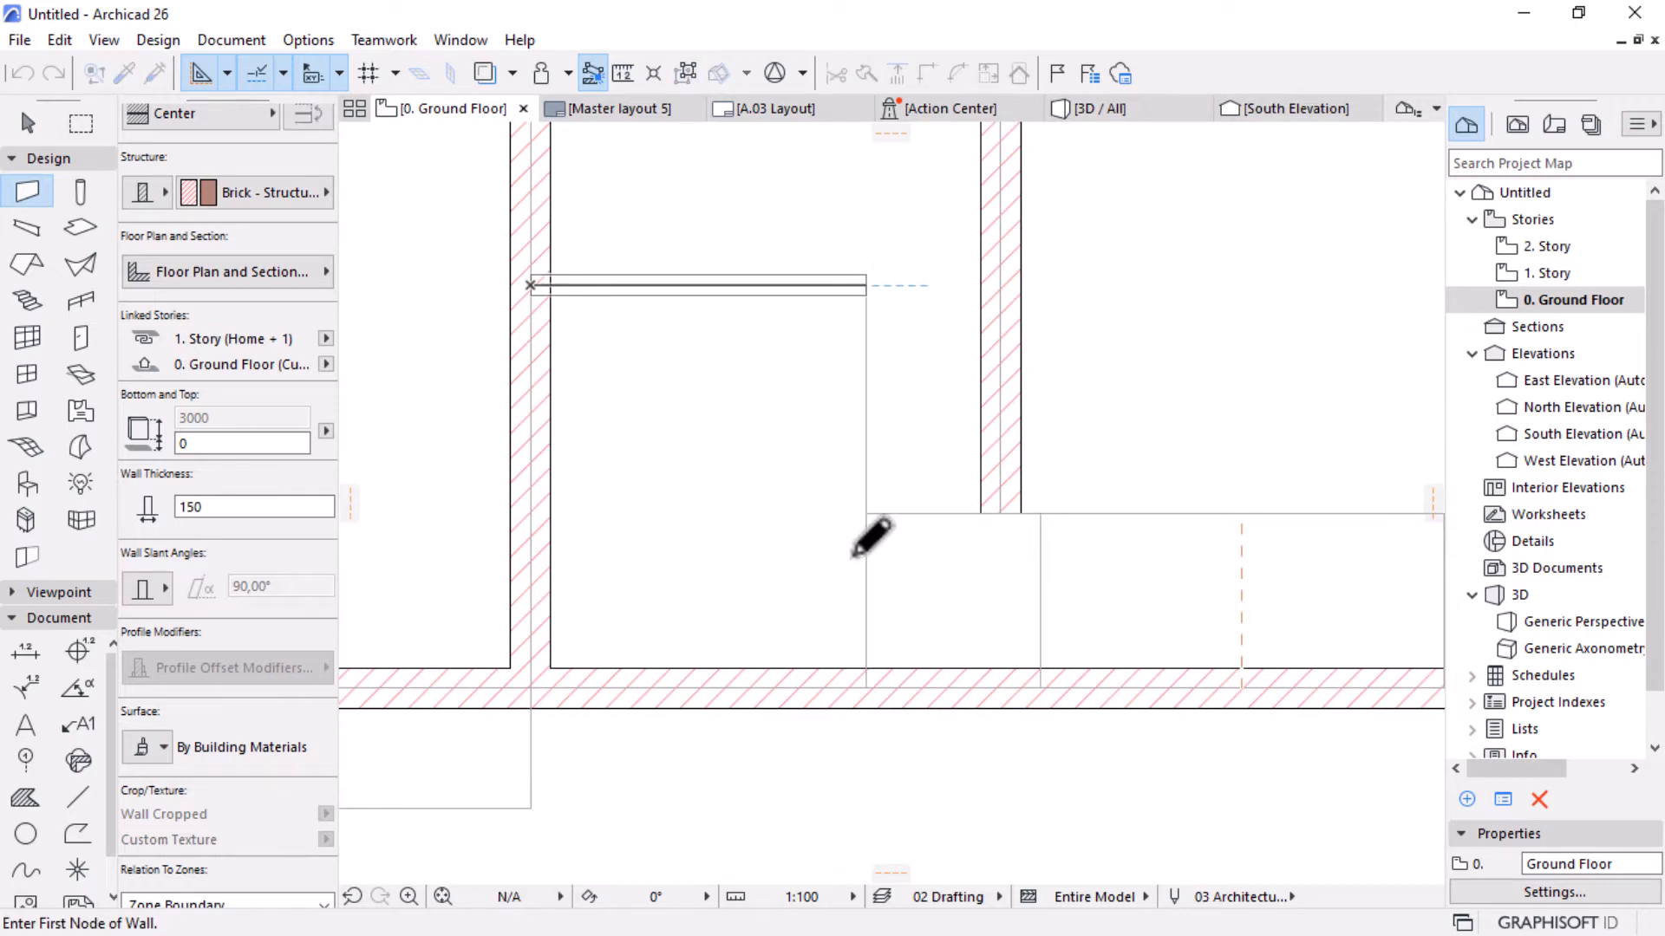
pyautogui.click(865, 676)
pyautogui.click(867, 286)
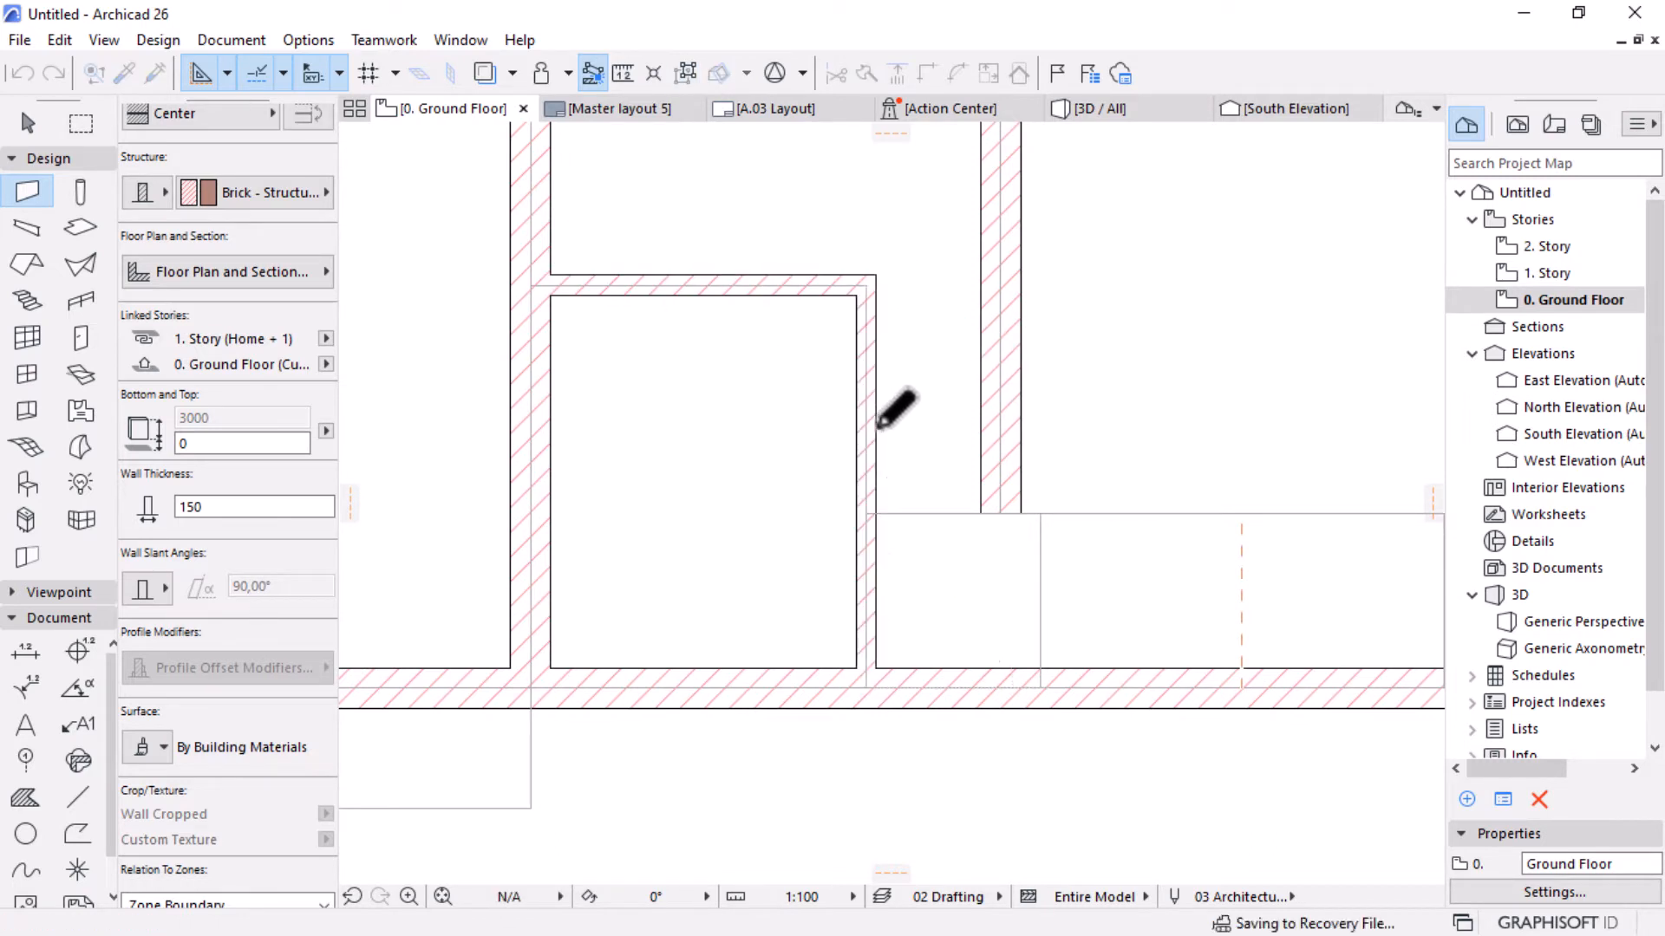
# Draw 150 mm walls along the north edge of the small rectangles and down their east edge to the south outer wall.
pyautogui.click(866, 503)
pyautogui.scroll(-1, 784, 536)
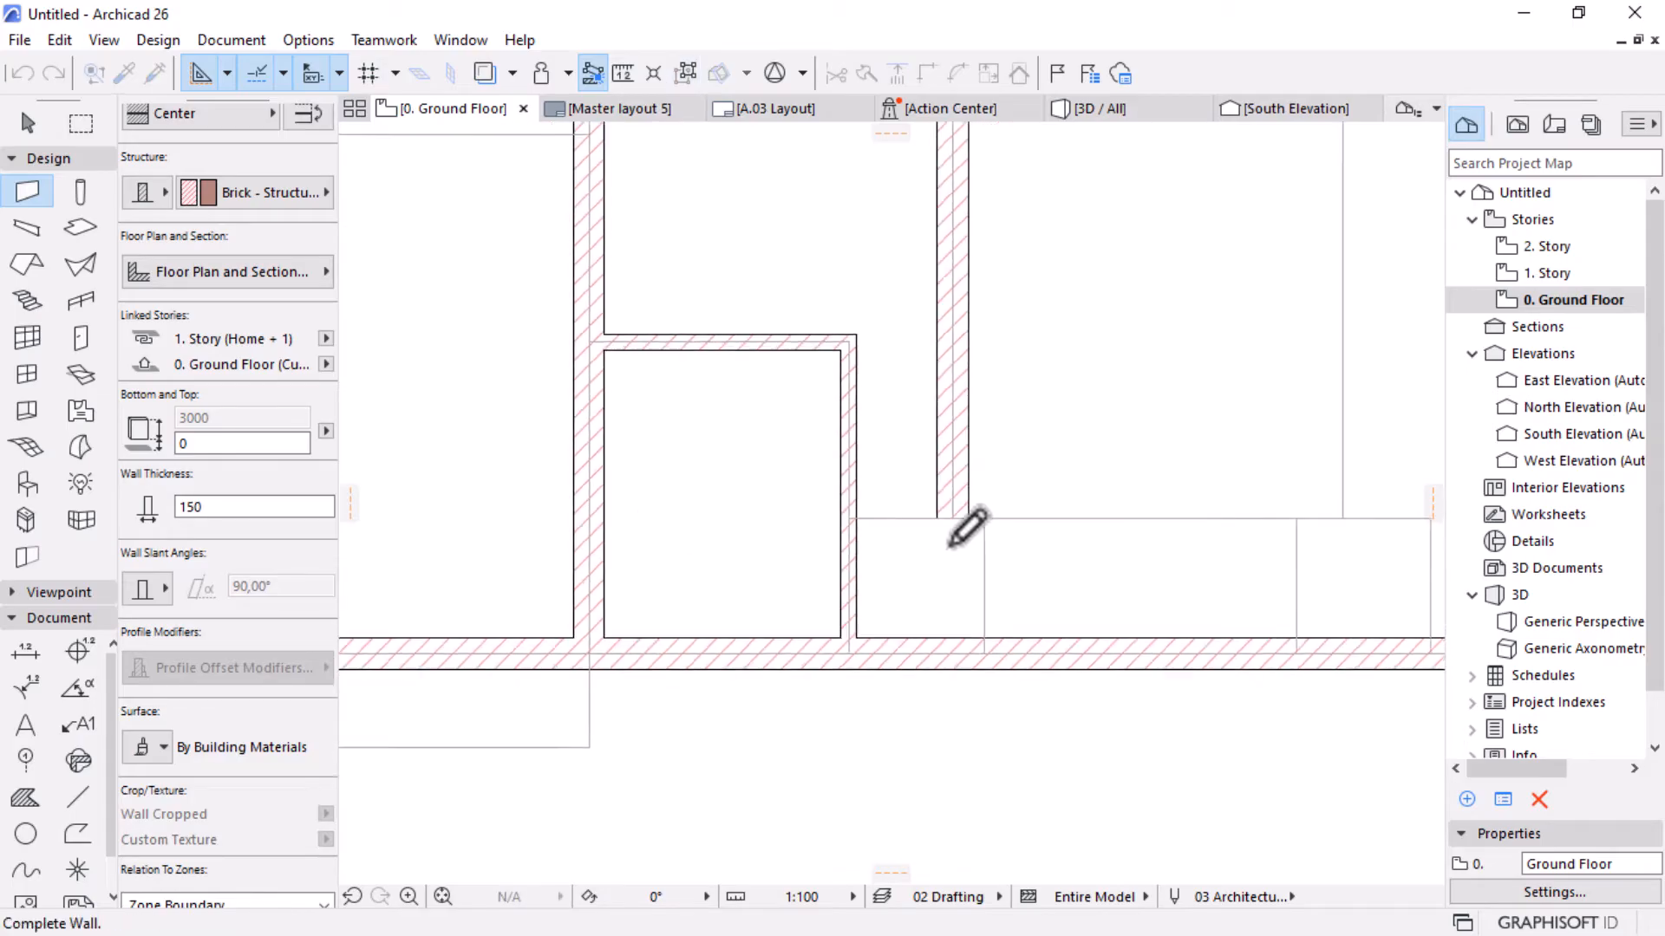
pyautogui.click(1365, 521)
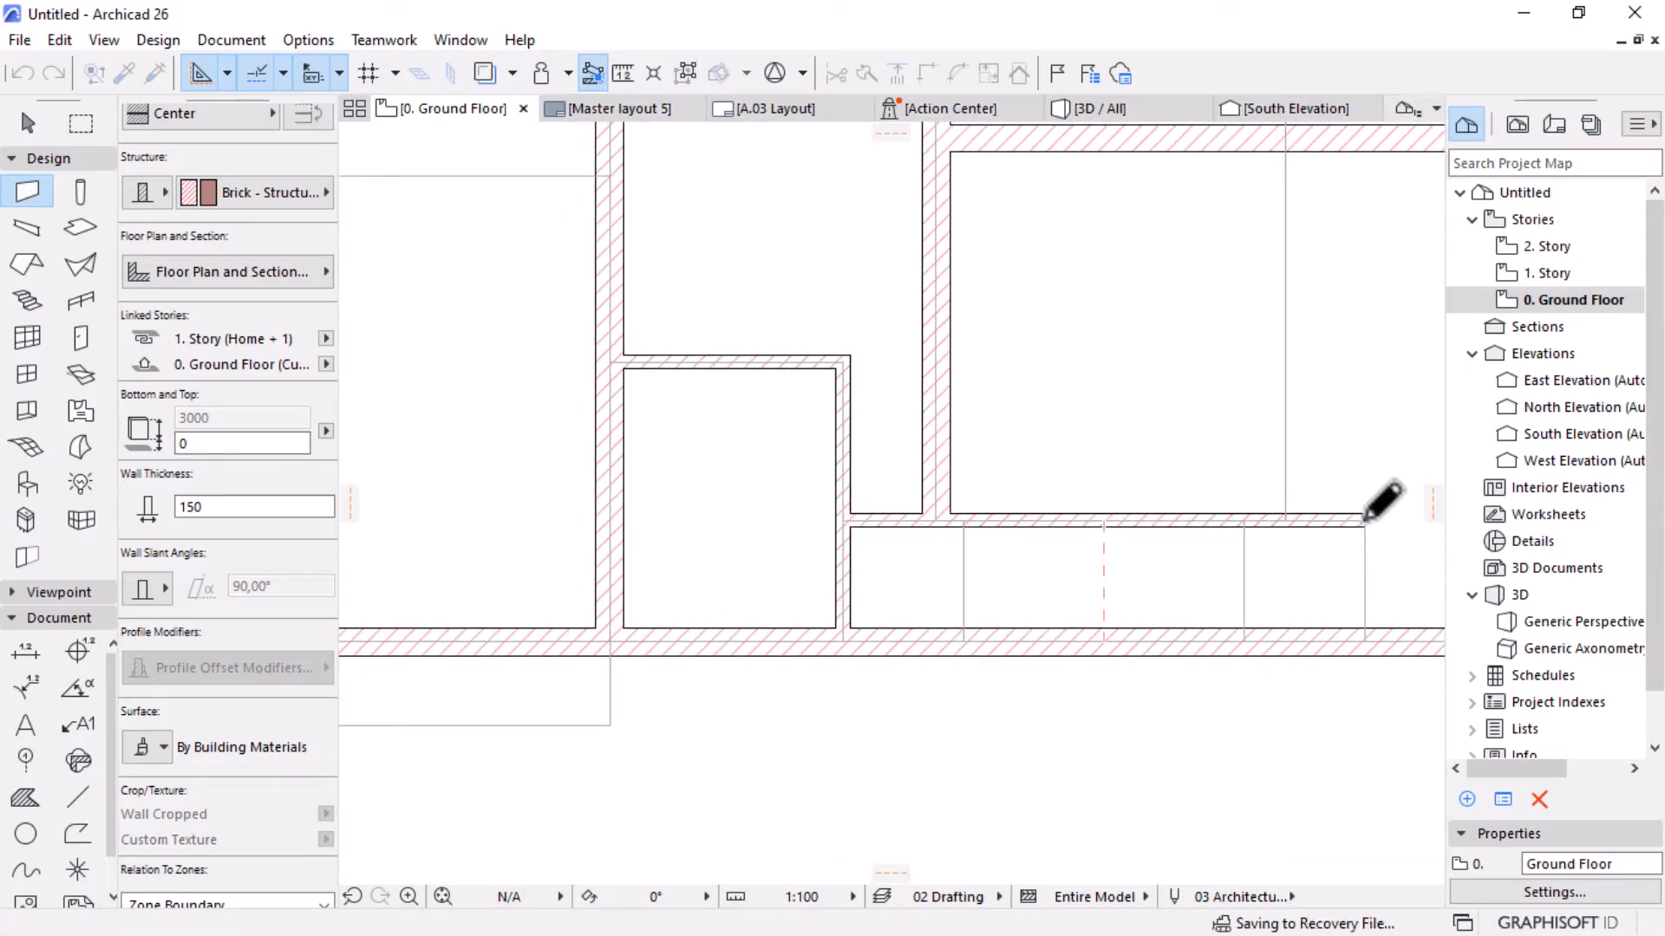
pyautogui.doubleClick(1298, 622)
# Draw two short divider walls, 1300 mm long, along the lines between the small rectangles down to the south outer wall.
pyautogui.click(1243, 521)
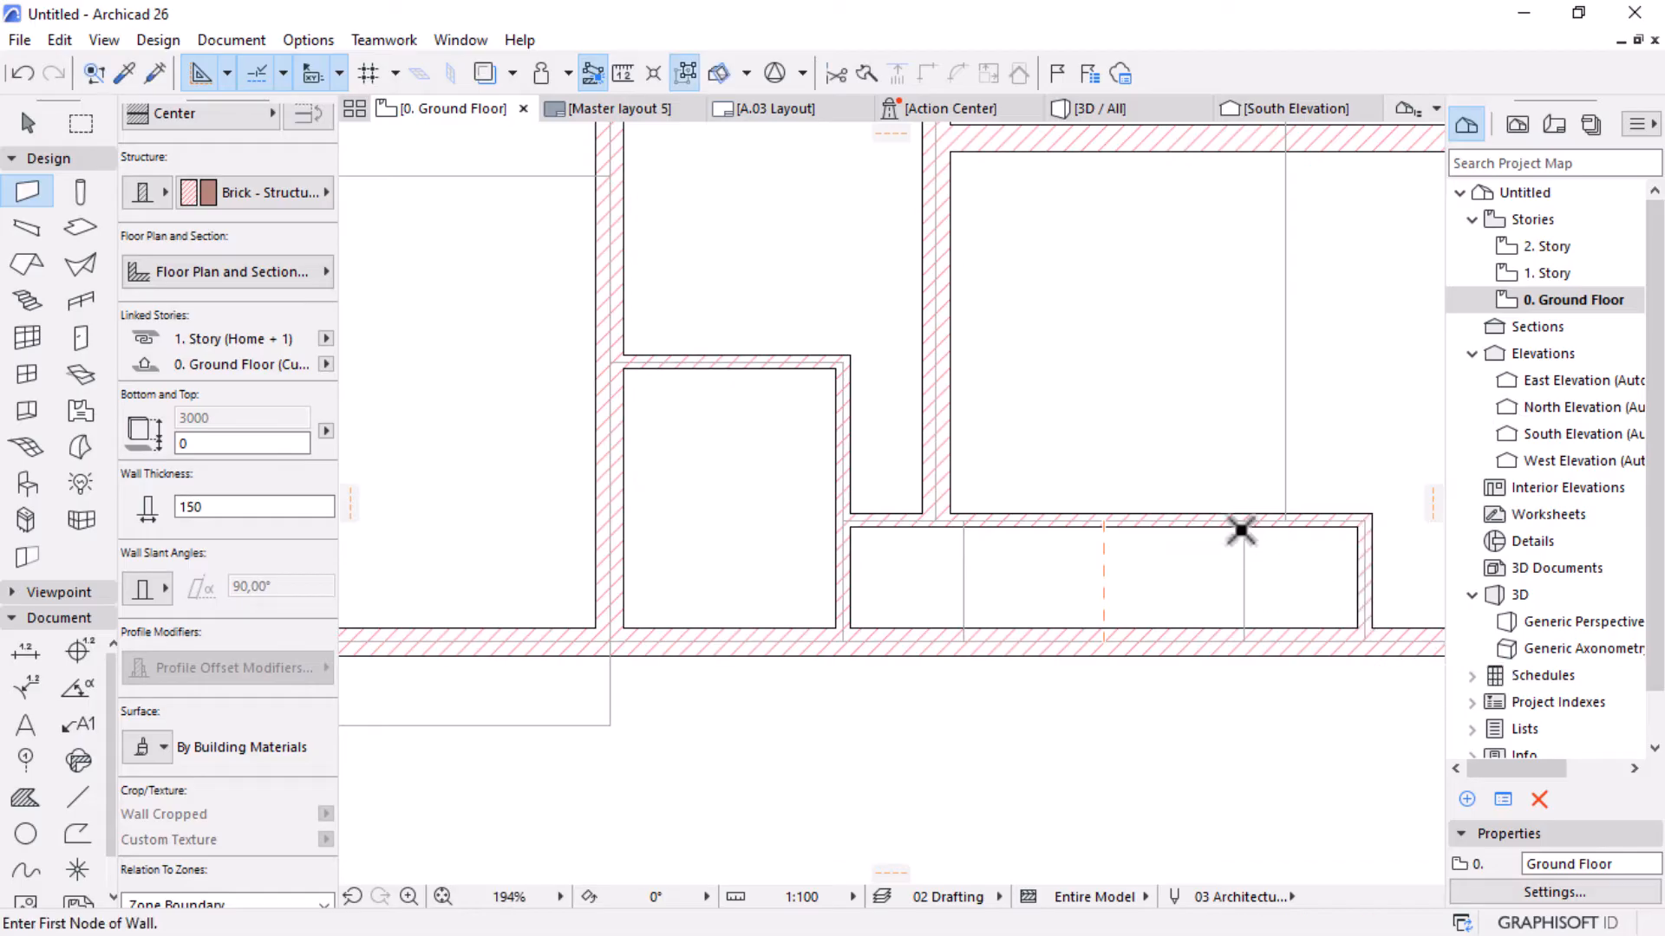
pyautogui.doubleClick(1246, 637)
pyautogui.click(964, 521)
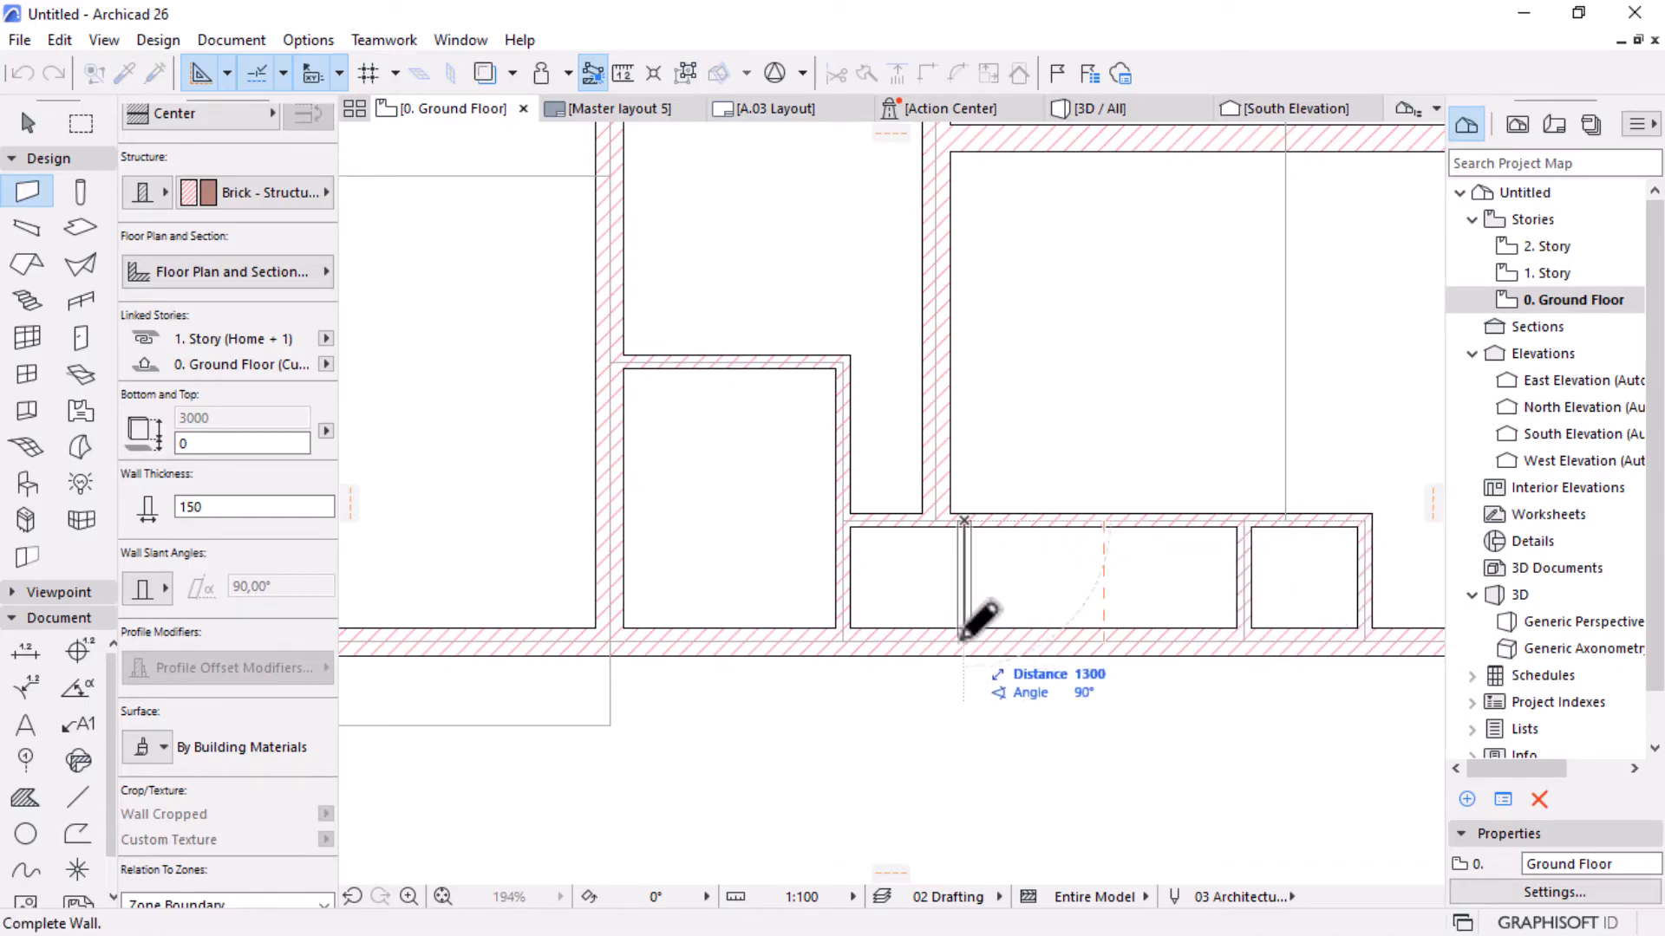
pyautogui.doubleClick(964, 638)
# Inspect the small rooms along the south wall and measure eastward from the western short divider across the middle room.
pyautogui.scroll(-3, 661, 606)
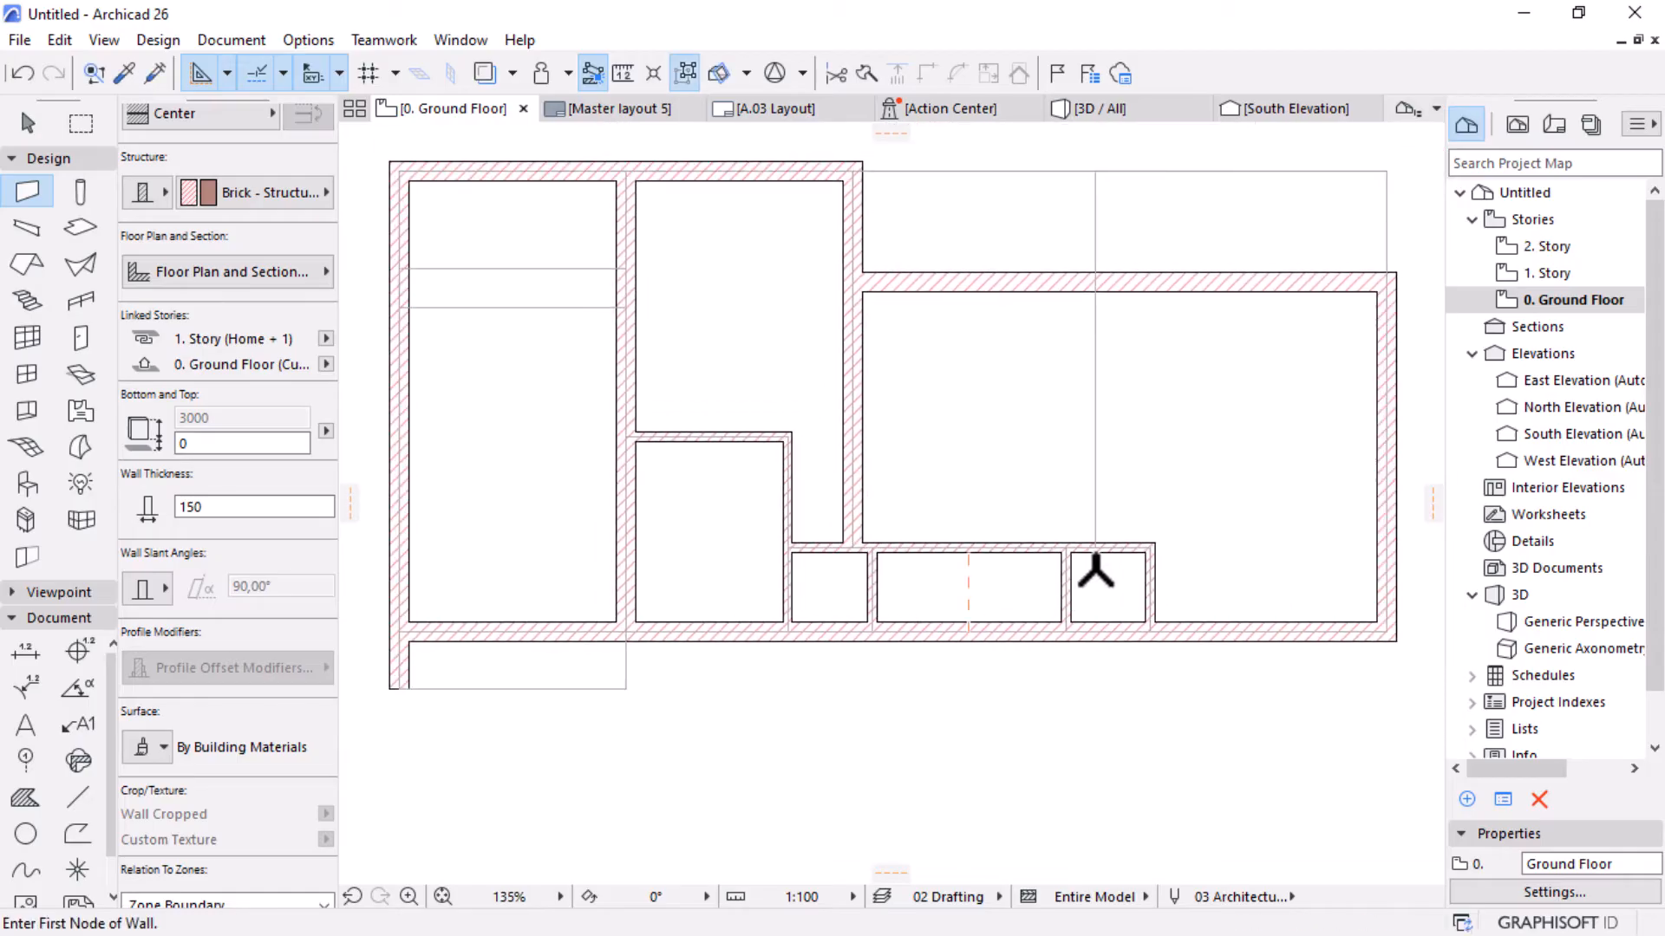
pyautogui.scroll(4, 1095, 572)
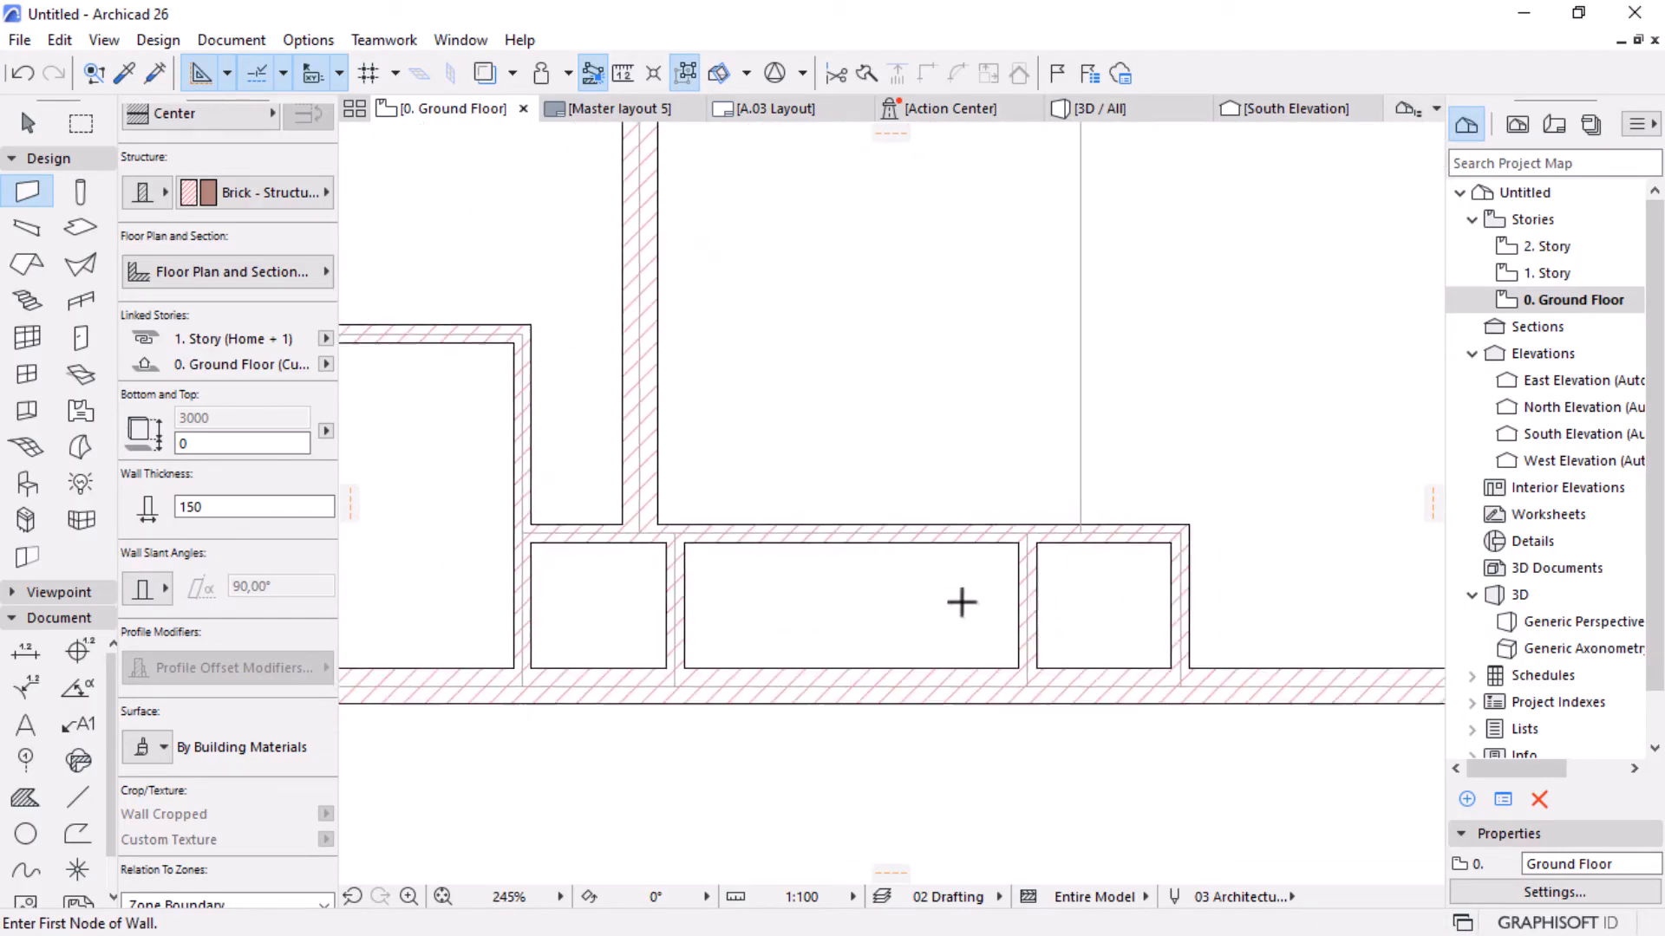
pyautogui.scroll(-3, 960, 602)
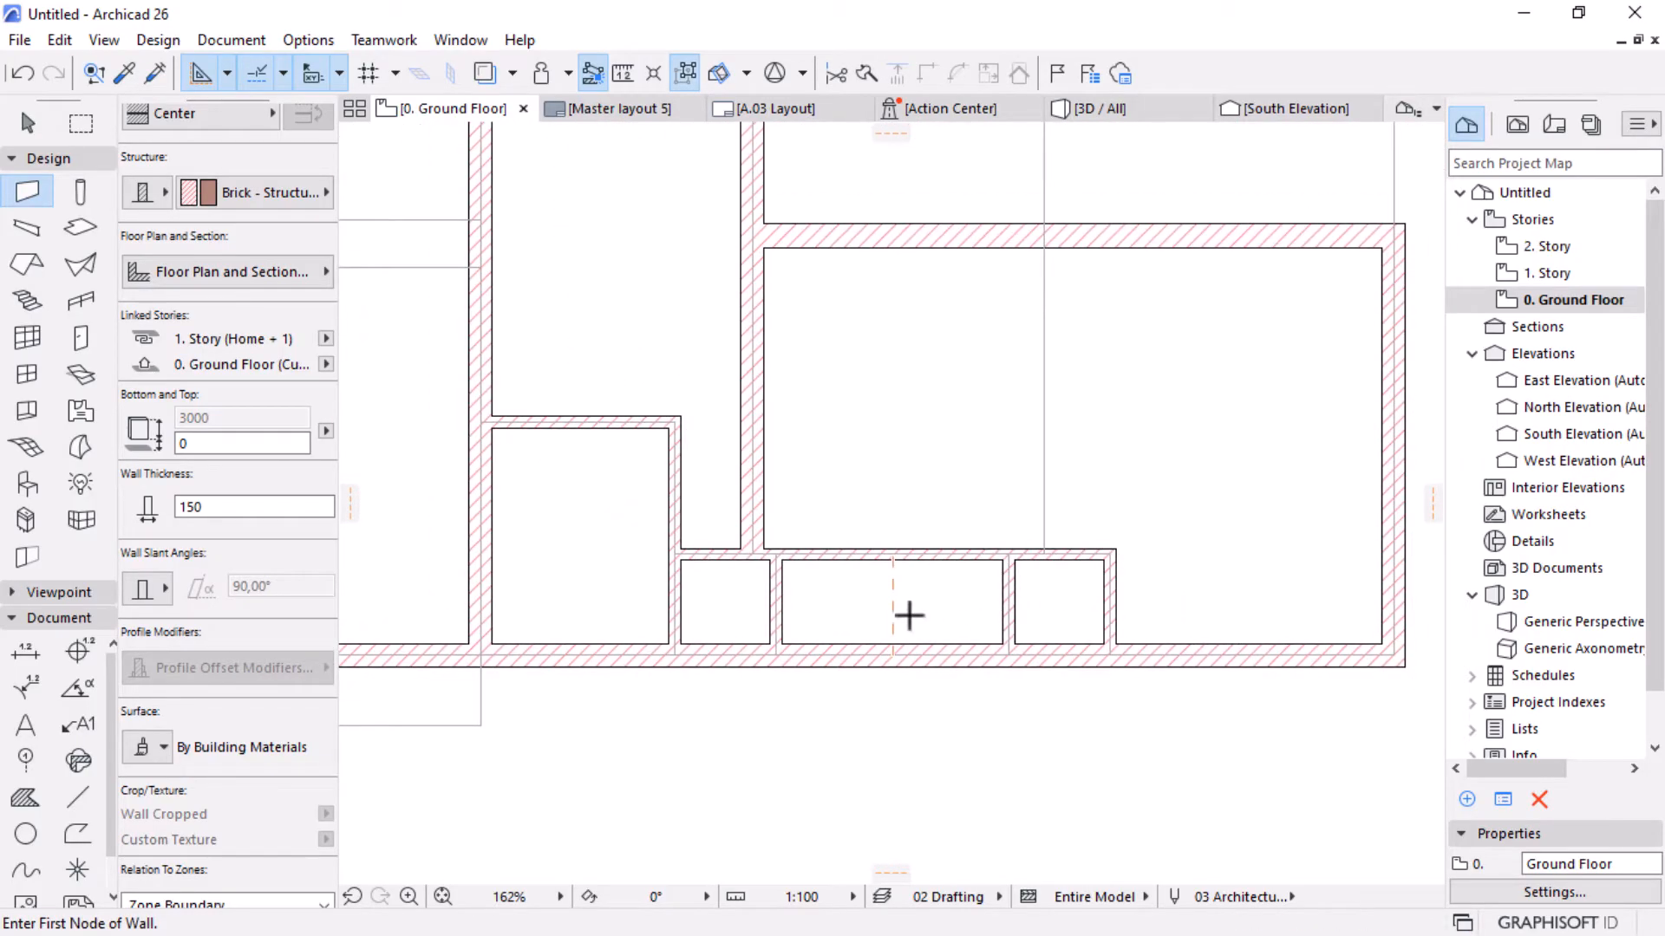
pyautogui.scroll(3, 908, 616)
pyautogui.scroll(-4, 884, 644)
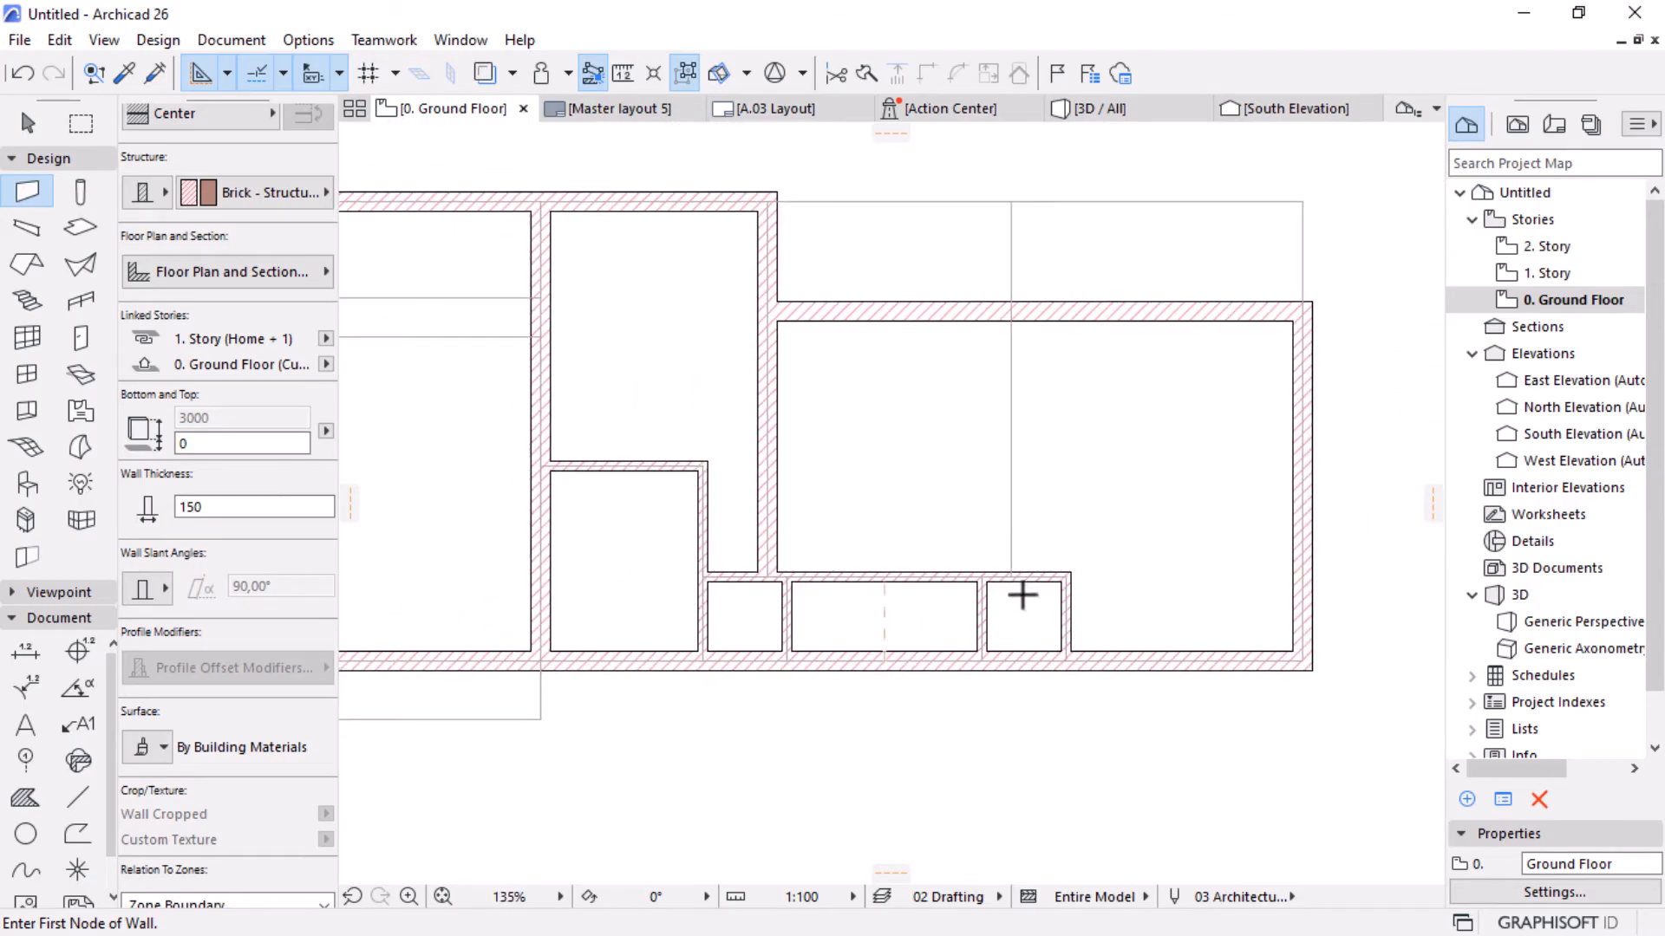
pyautogui.click(33, 128)
pyautogui.scroll(4, 875, 659)
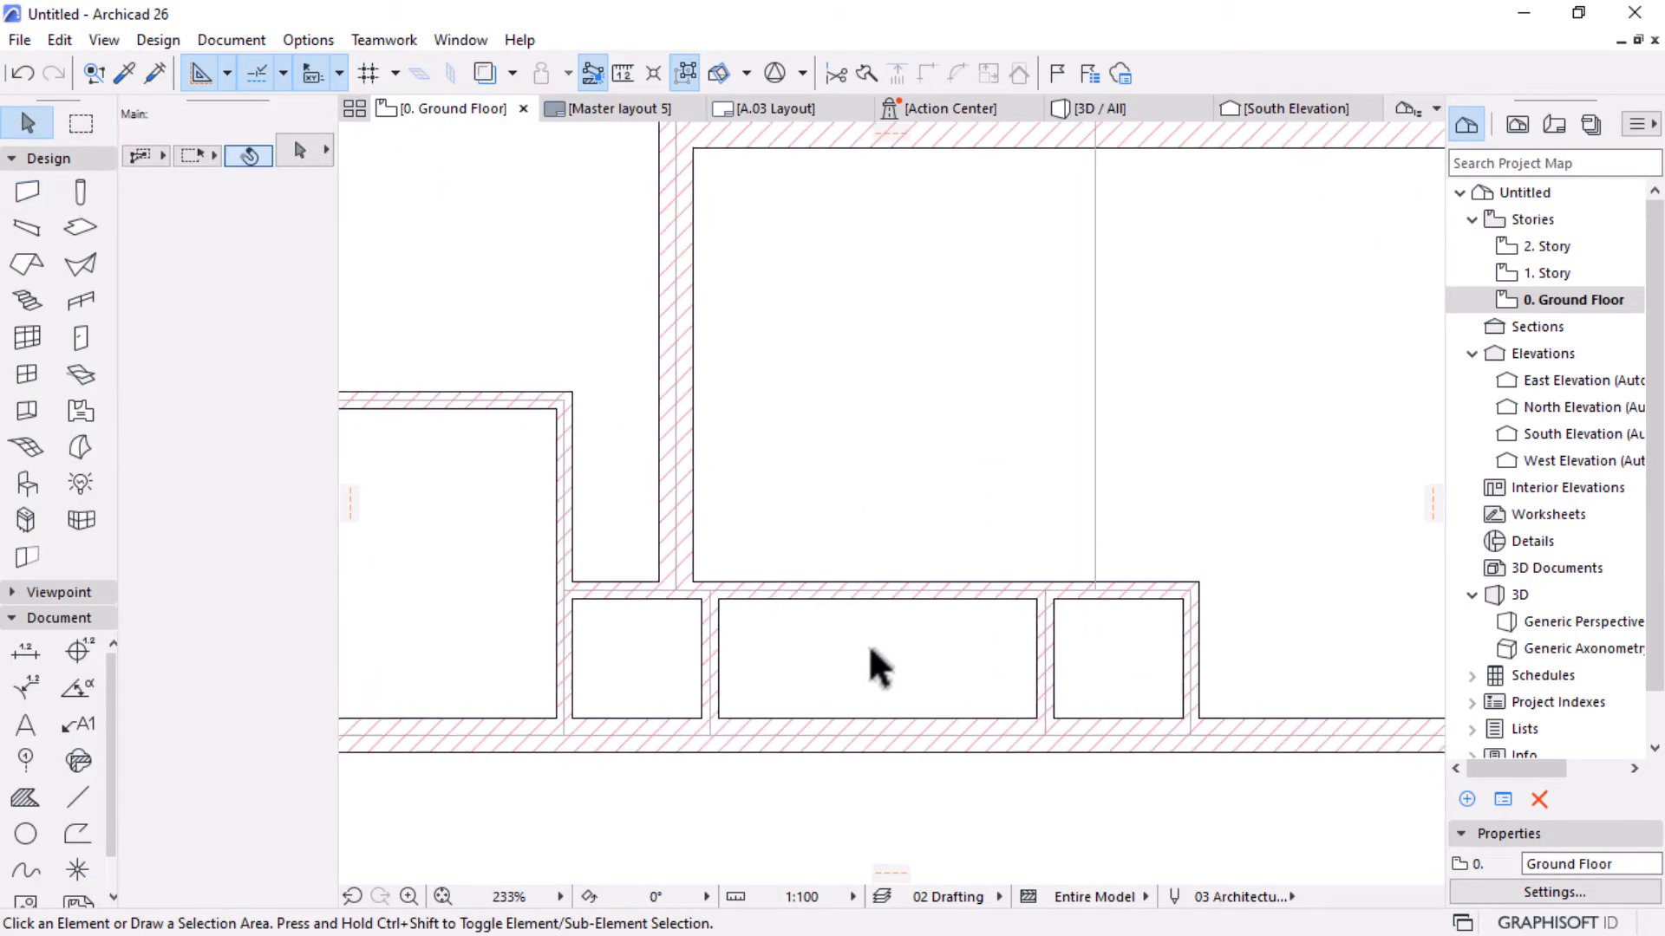
pyautogui.scroll(2, 786, 655)
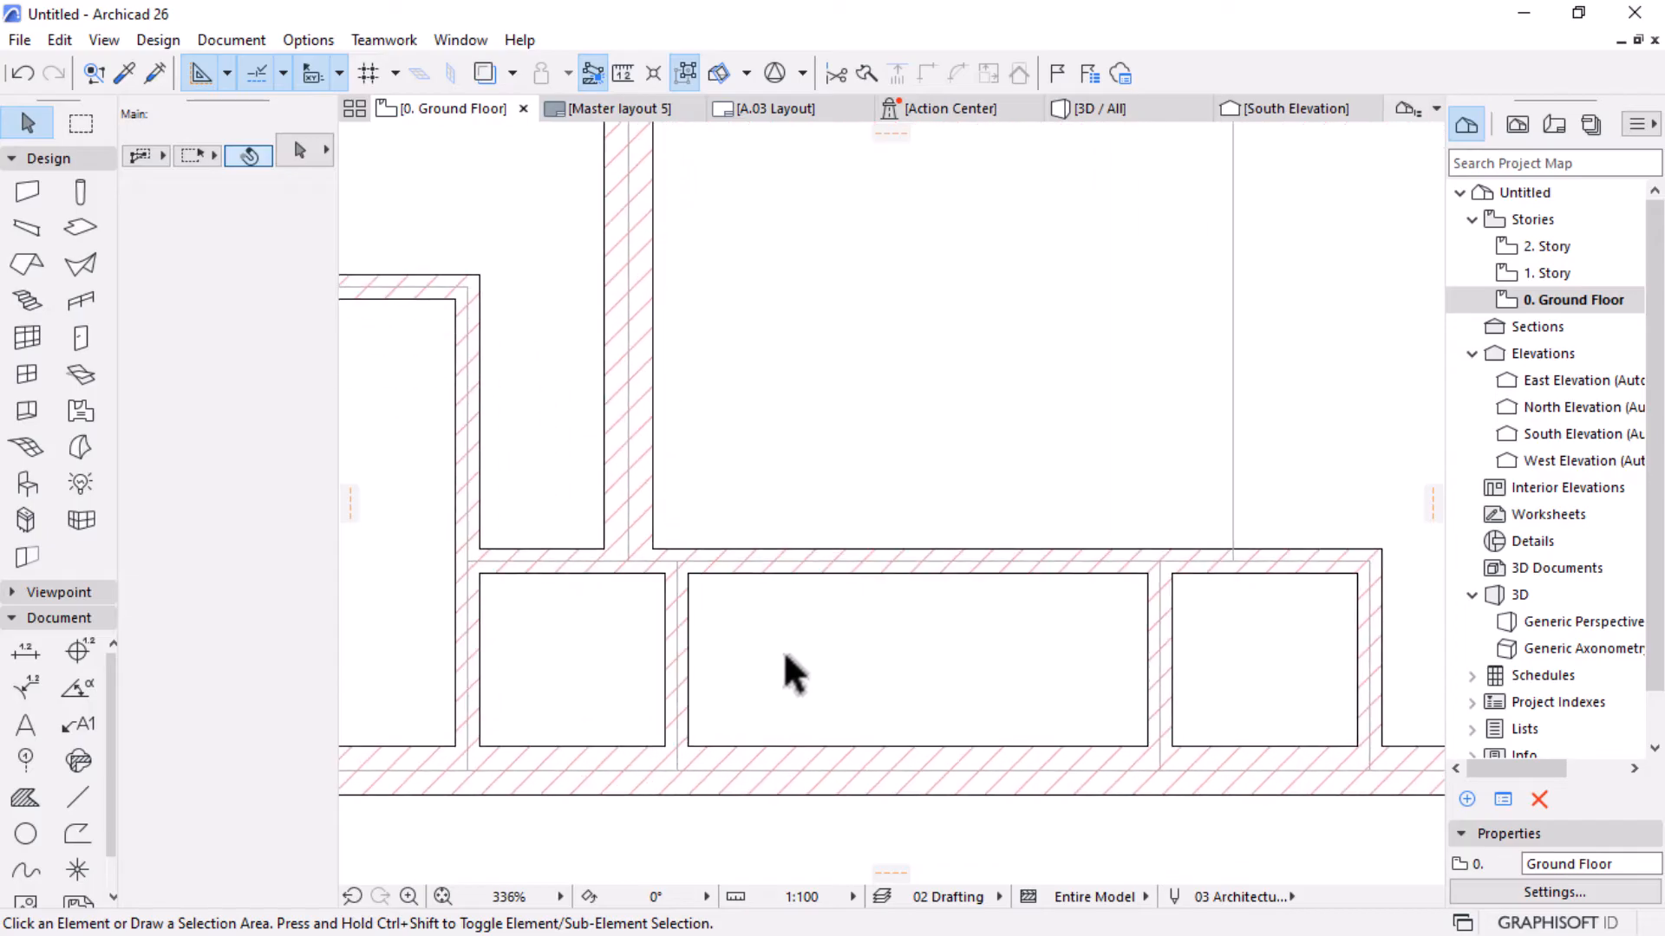
pyautogui.scroll(-2, 804, 653)
pyautogui.press('m')
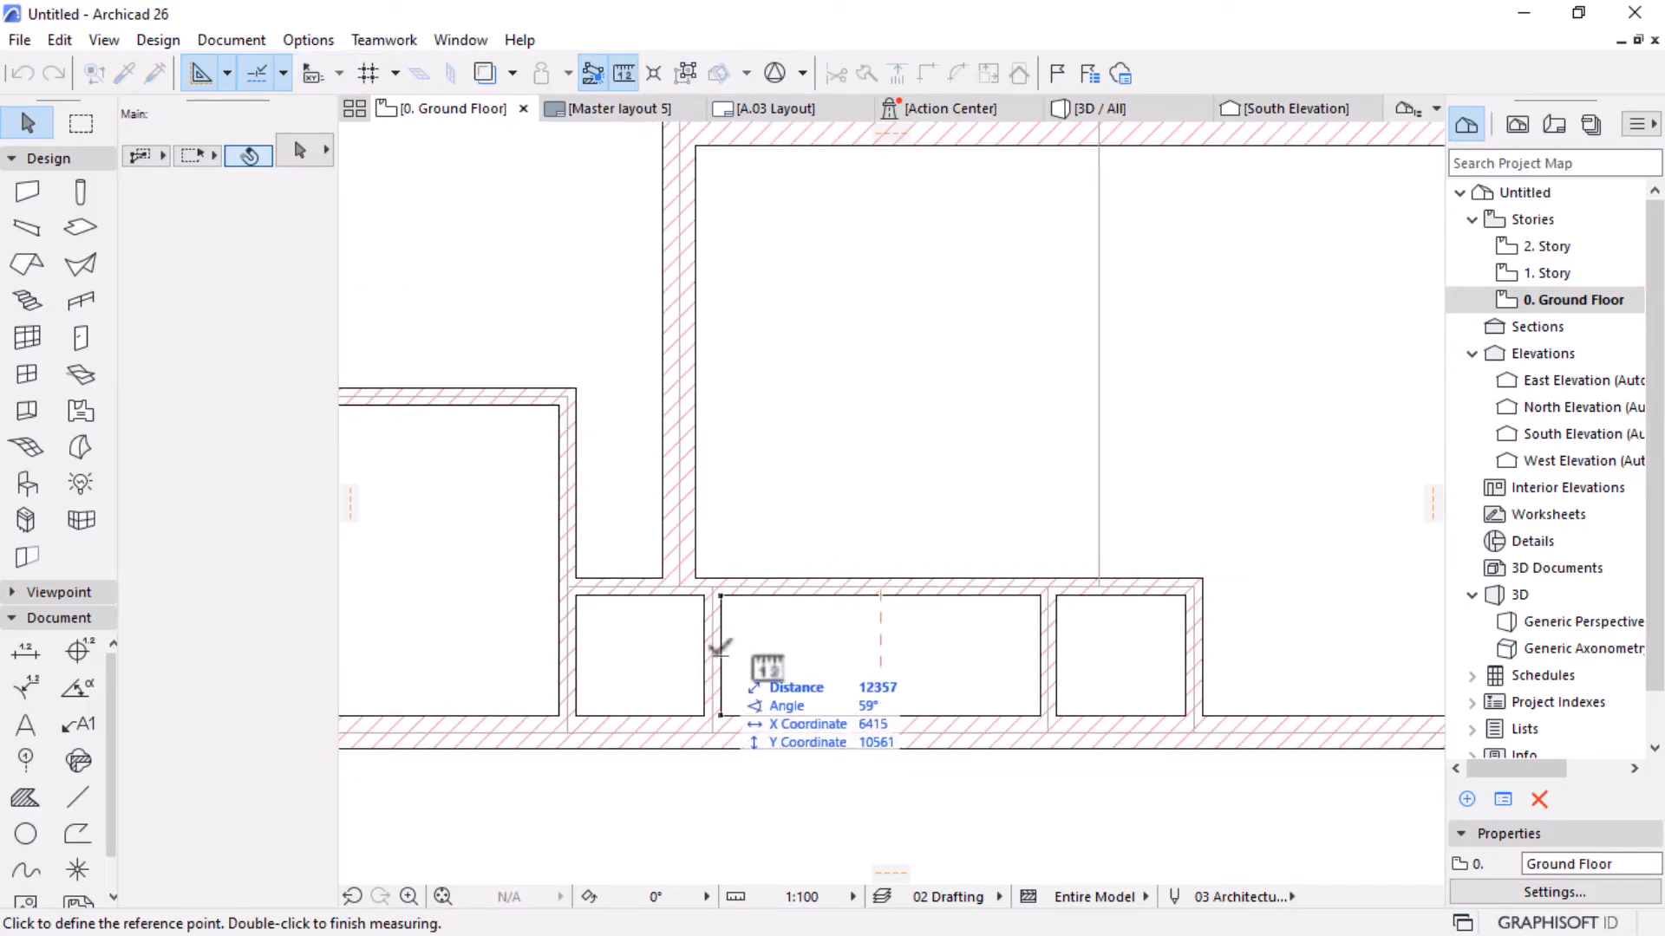
pyautogui.click(715, 643)
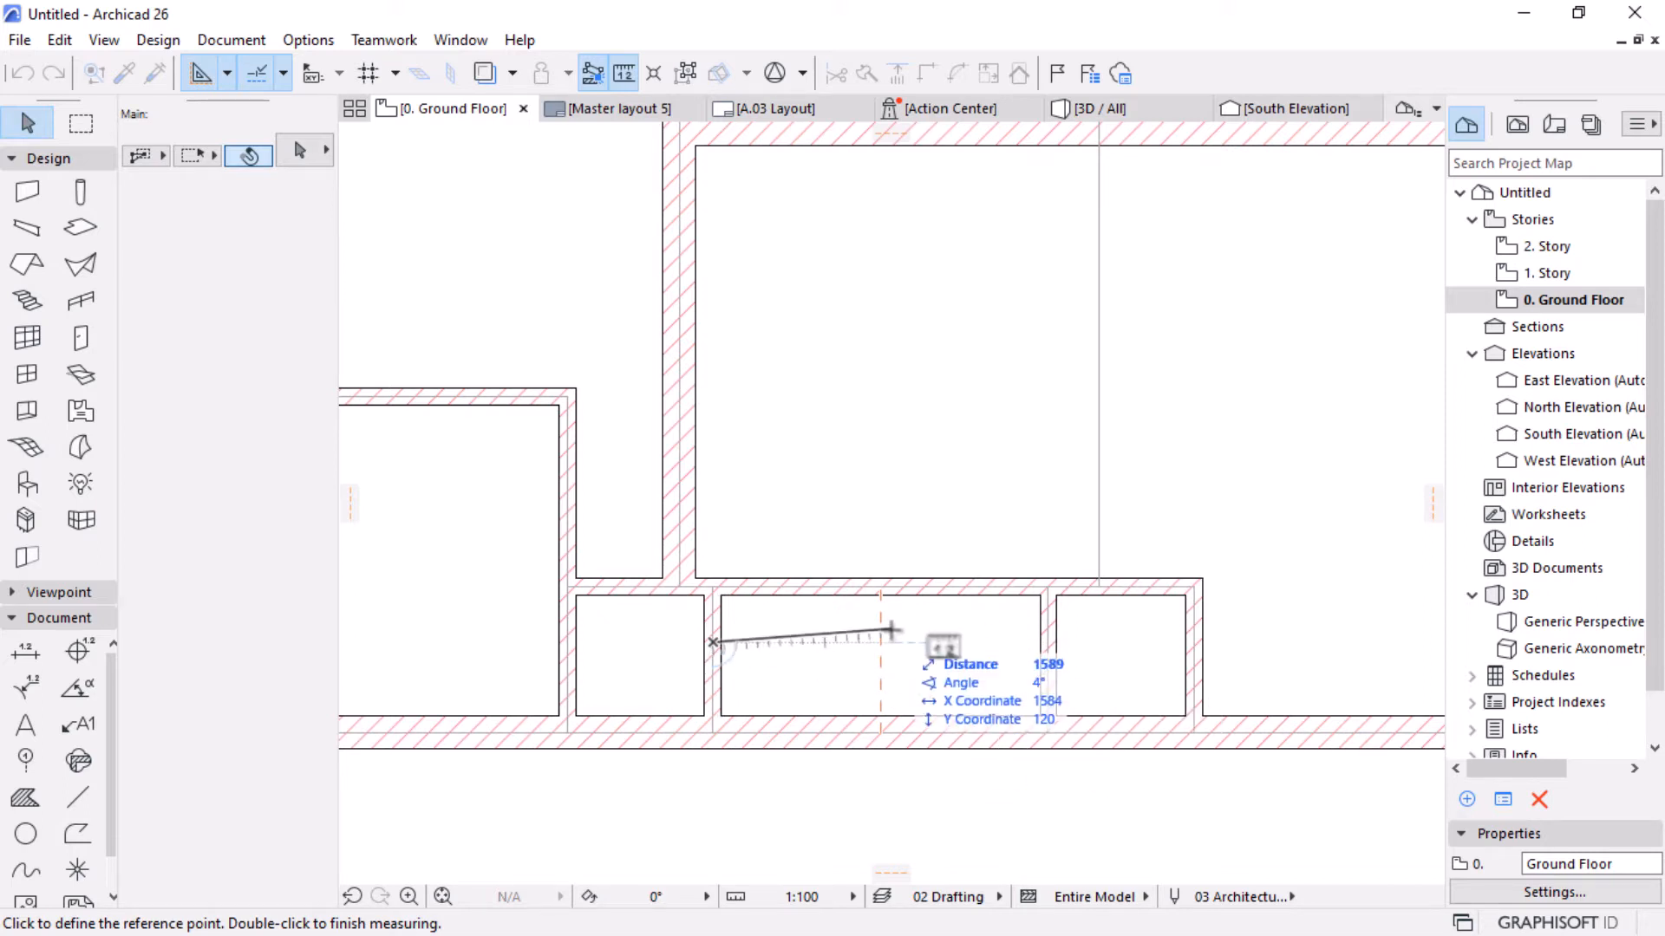
pyautogui.press('Escape')
pyautogui.scroll(-1, 796, 685)
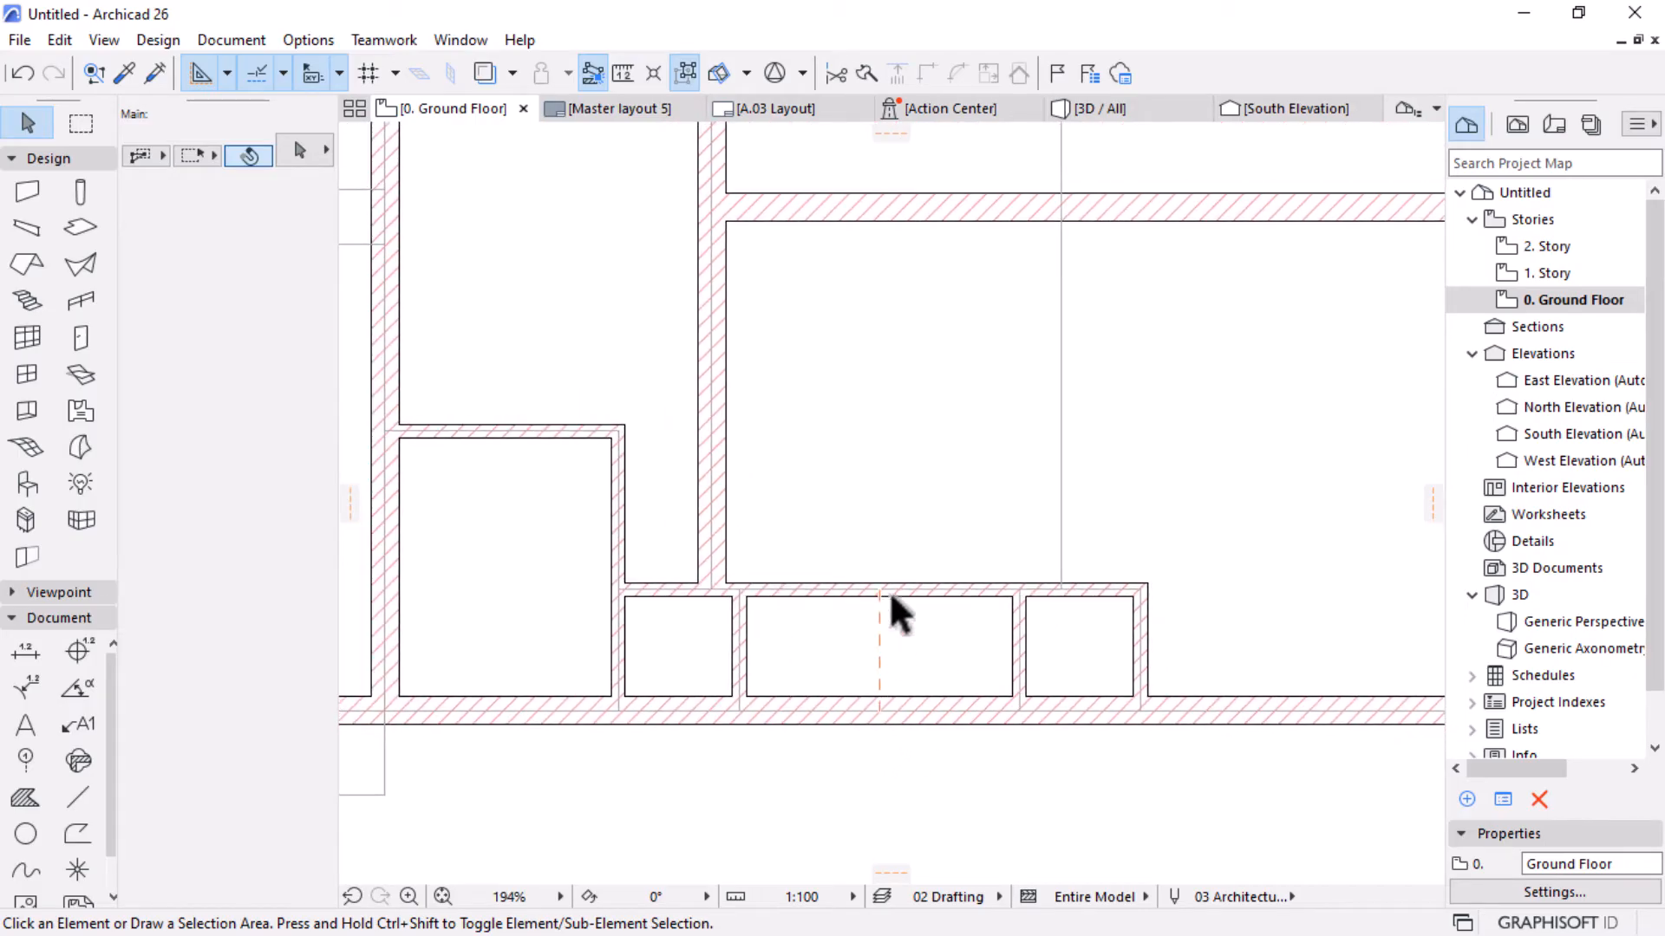
pyautogui.moveTo(871, 595)
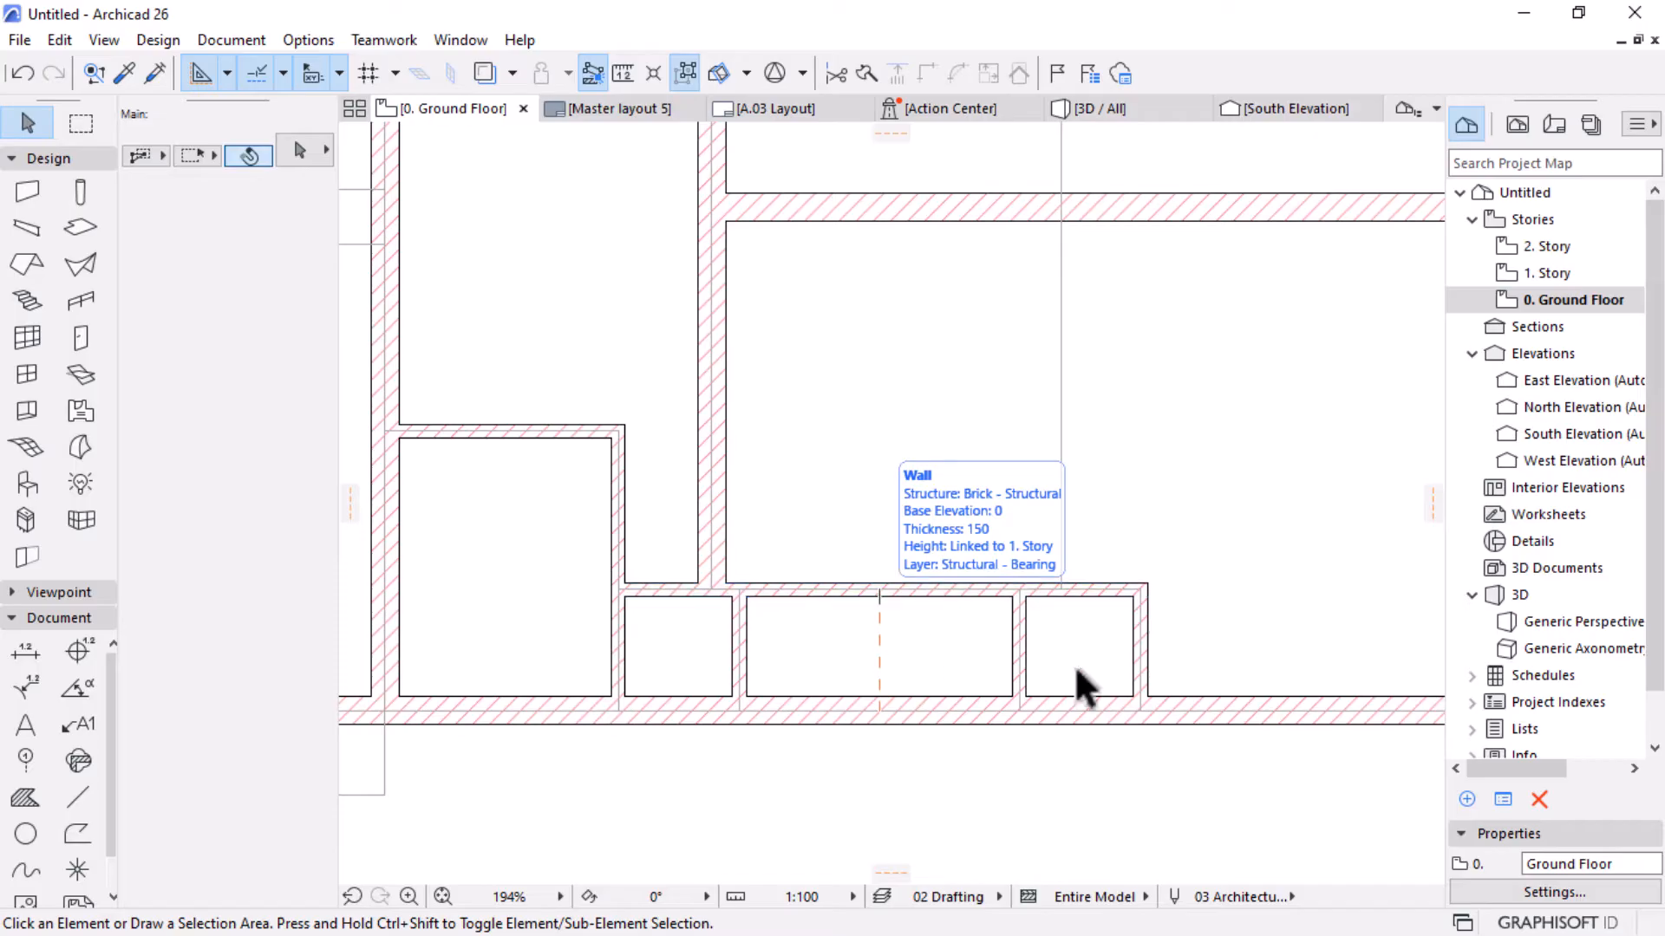
# Measure from the easternmost short wall westward across the small eastern room.
pyautogui.scroll(1, 1127, 685)
pyautogui.press('m')
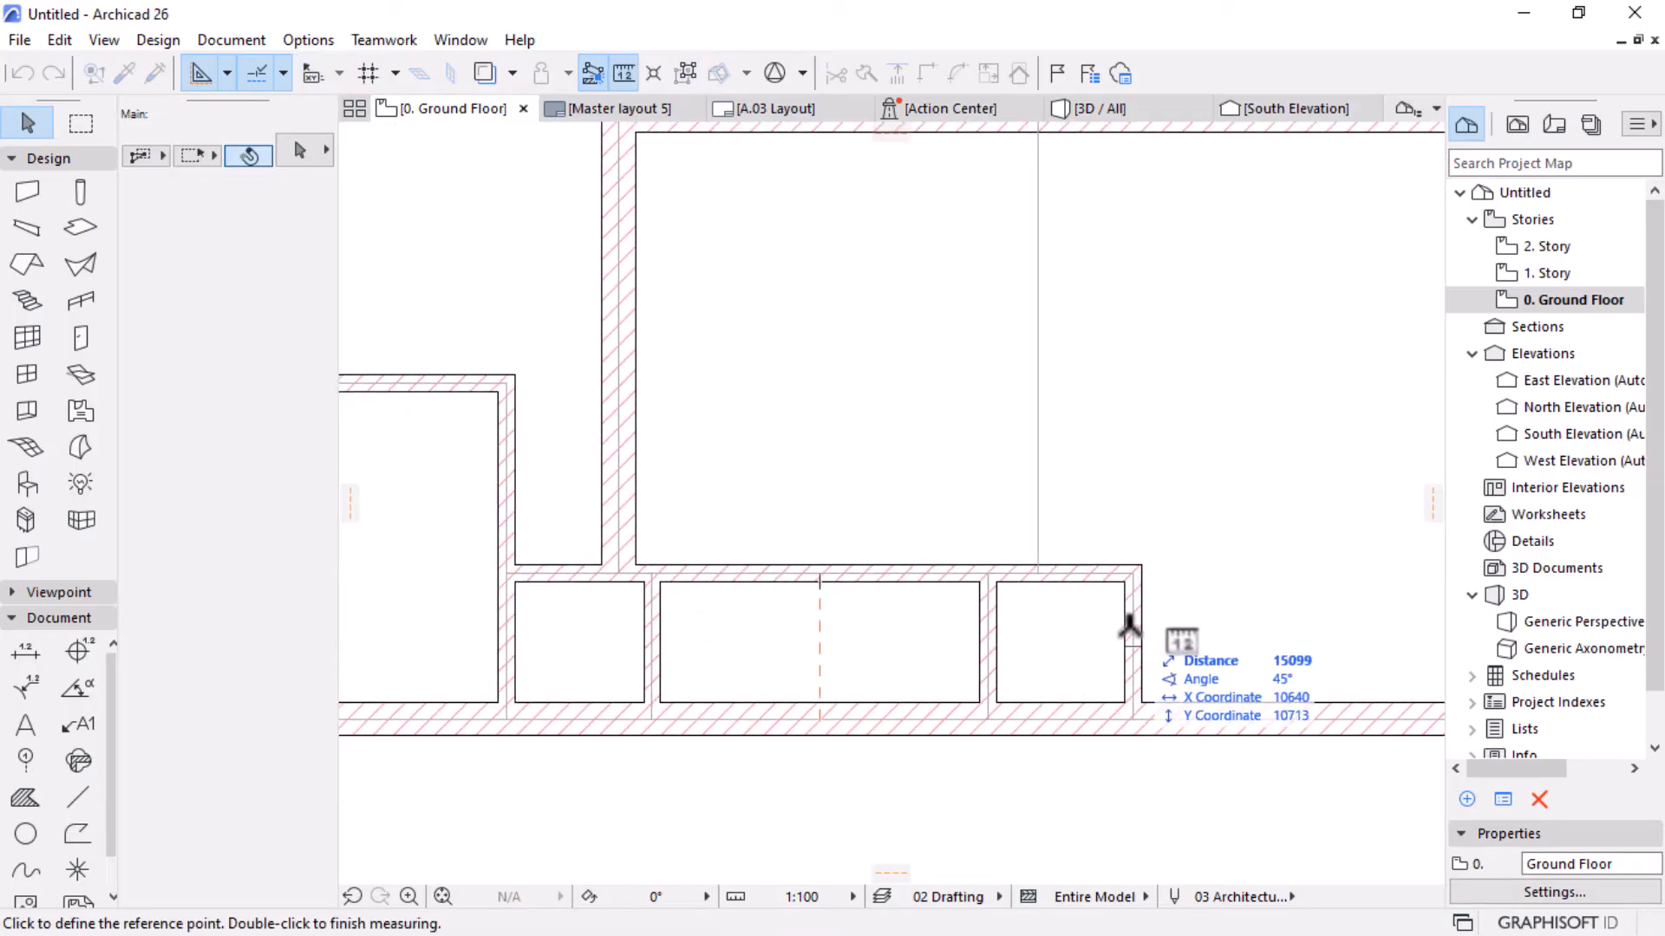
pyautogui.click(1130, 625)
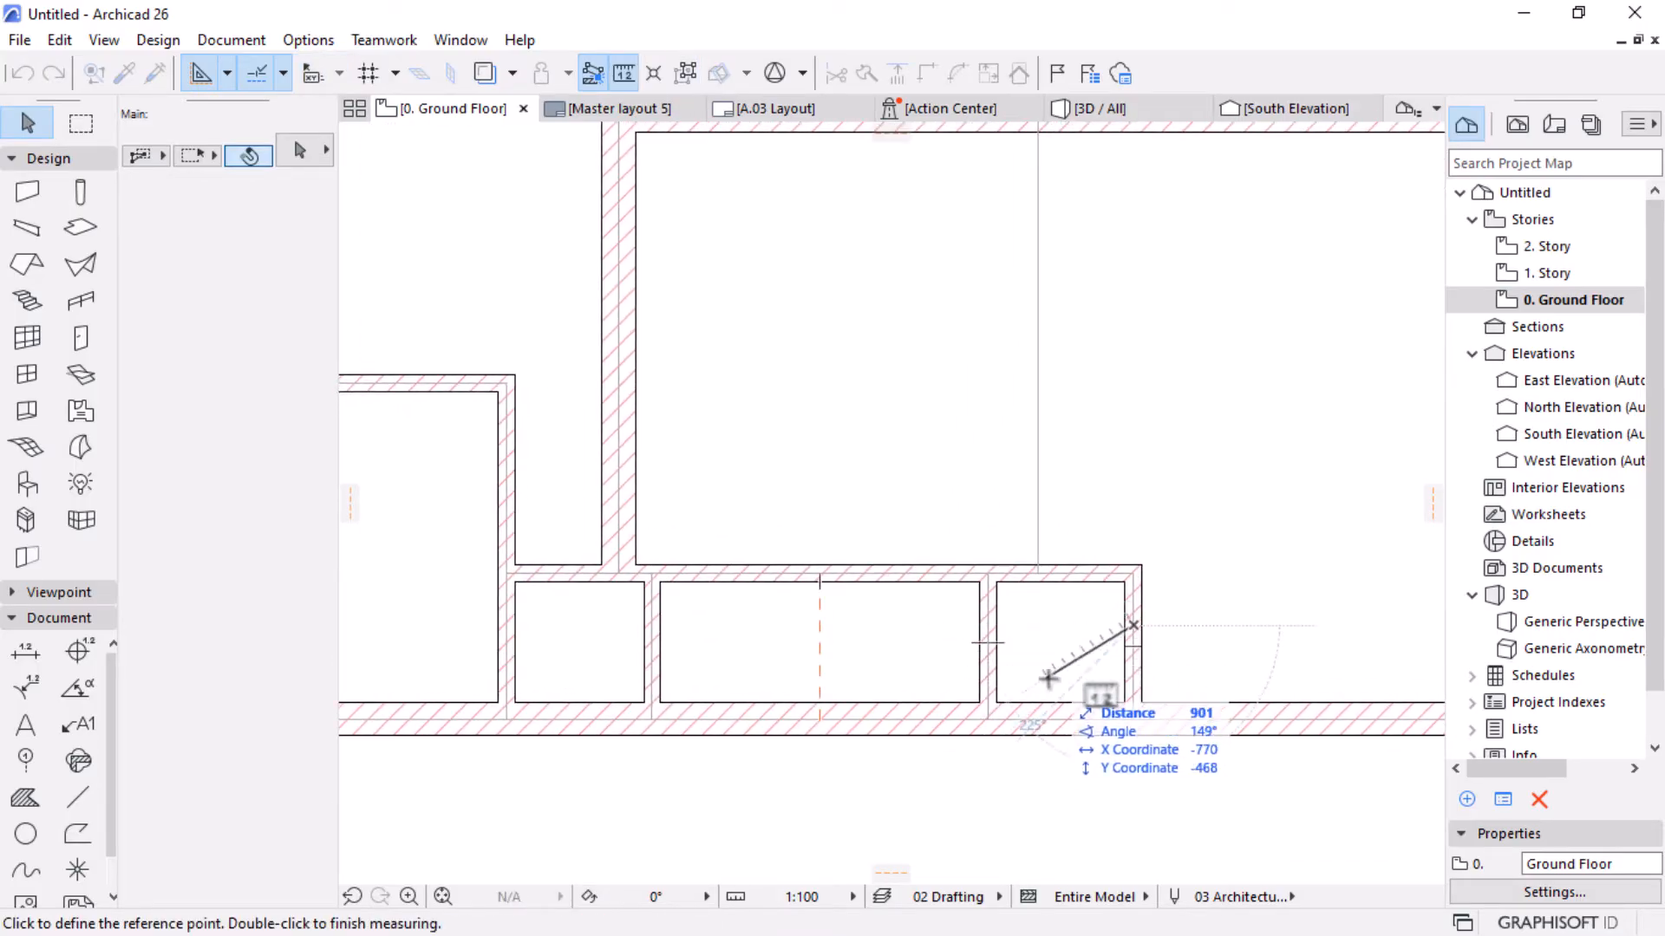
pyautogui.scroll(-2, 1049, 685)
pyautogui.scroll(1, 1015, 708)
pyautogui.scroll(1, 1070, 688)
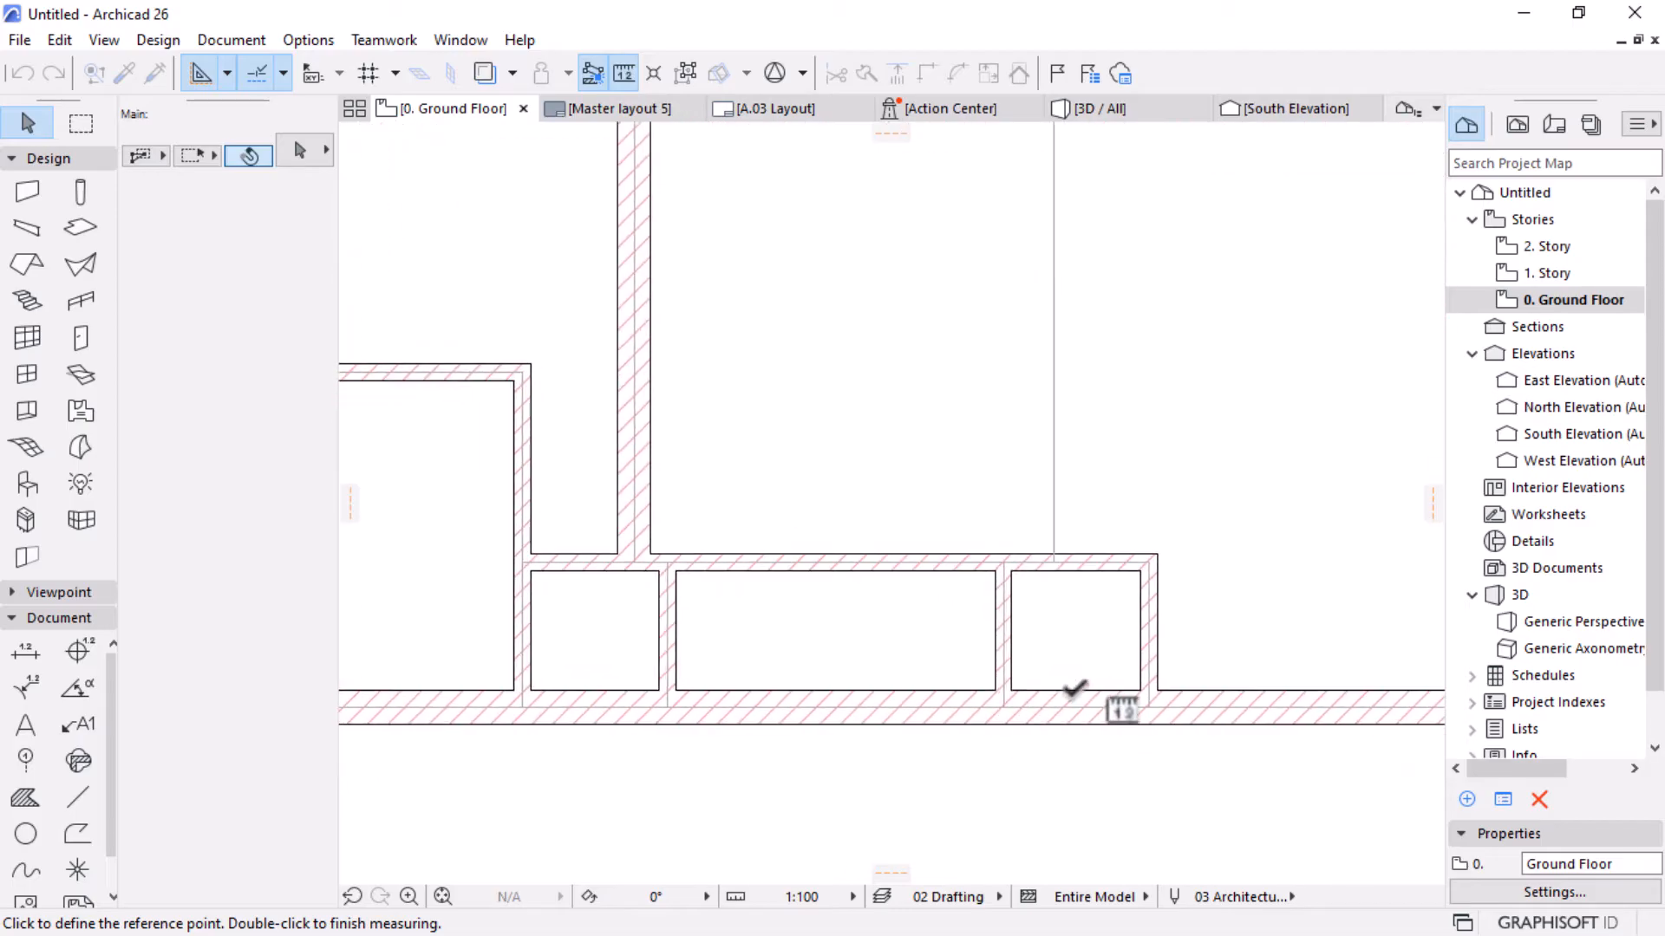
pyautogui.scroll(-3, 1022, 691)
pyautogui.scroll(3, 1099, 639)
pyautogui.press('Escape')
# Move the two eastern short walls west together until the easternmost one lines up with the vertical room divider line.
pyautogui.click(1139, 642)
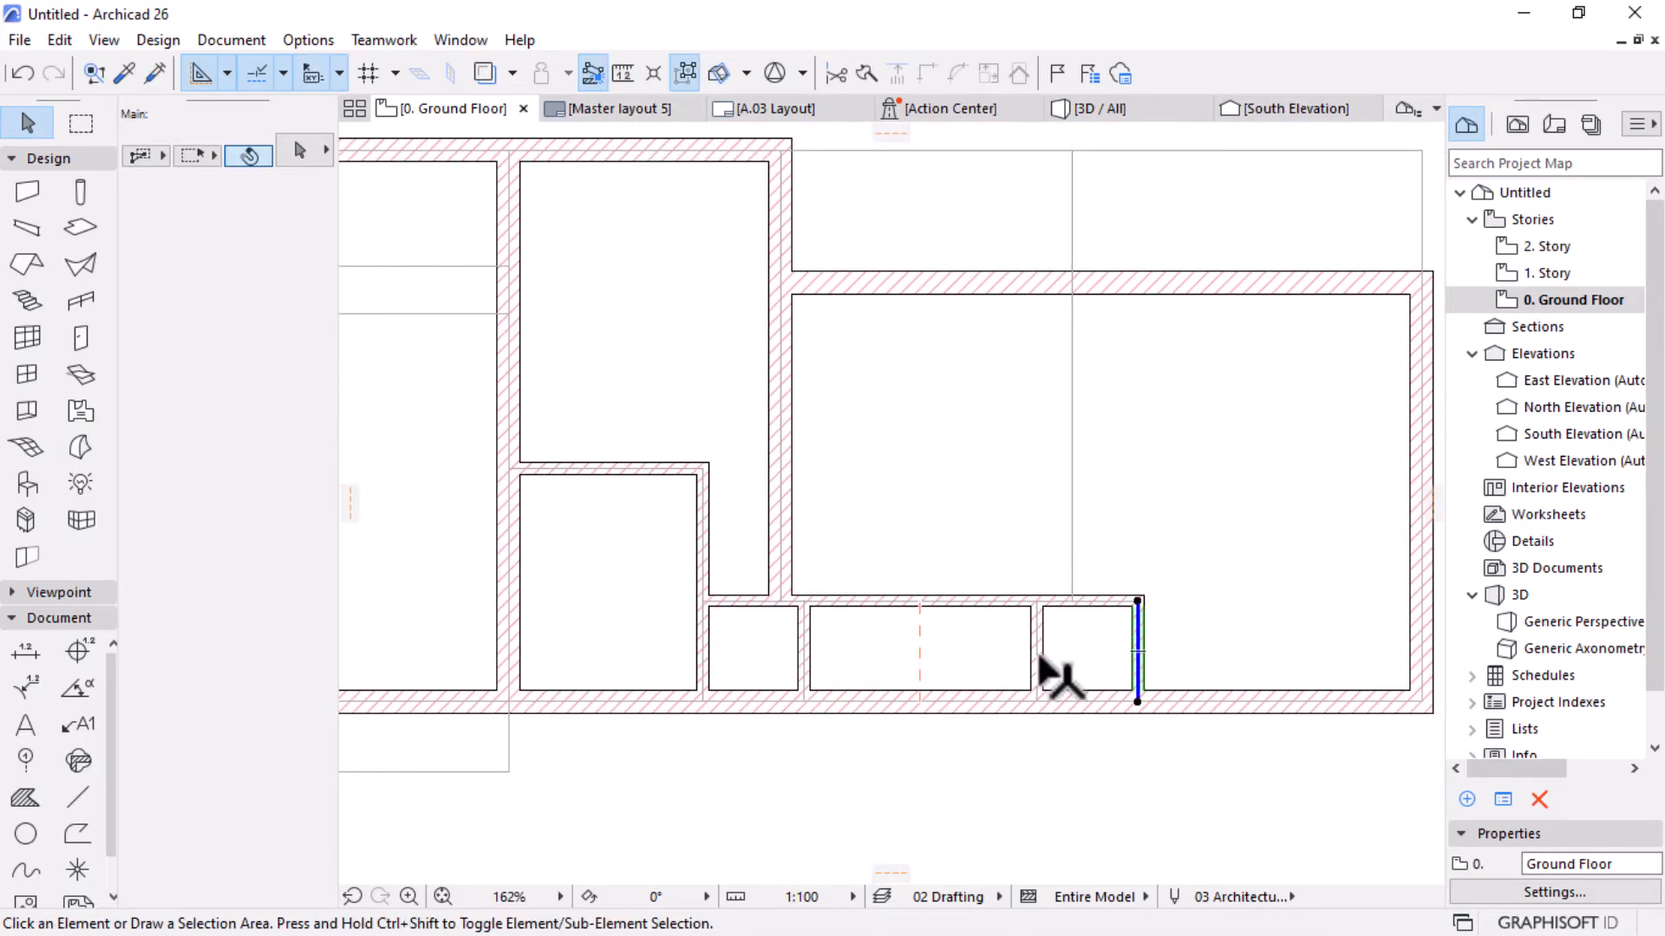
pyautogui.scroll(4, 1123, 611)
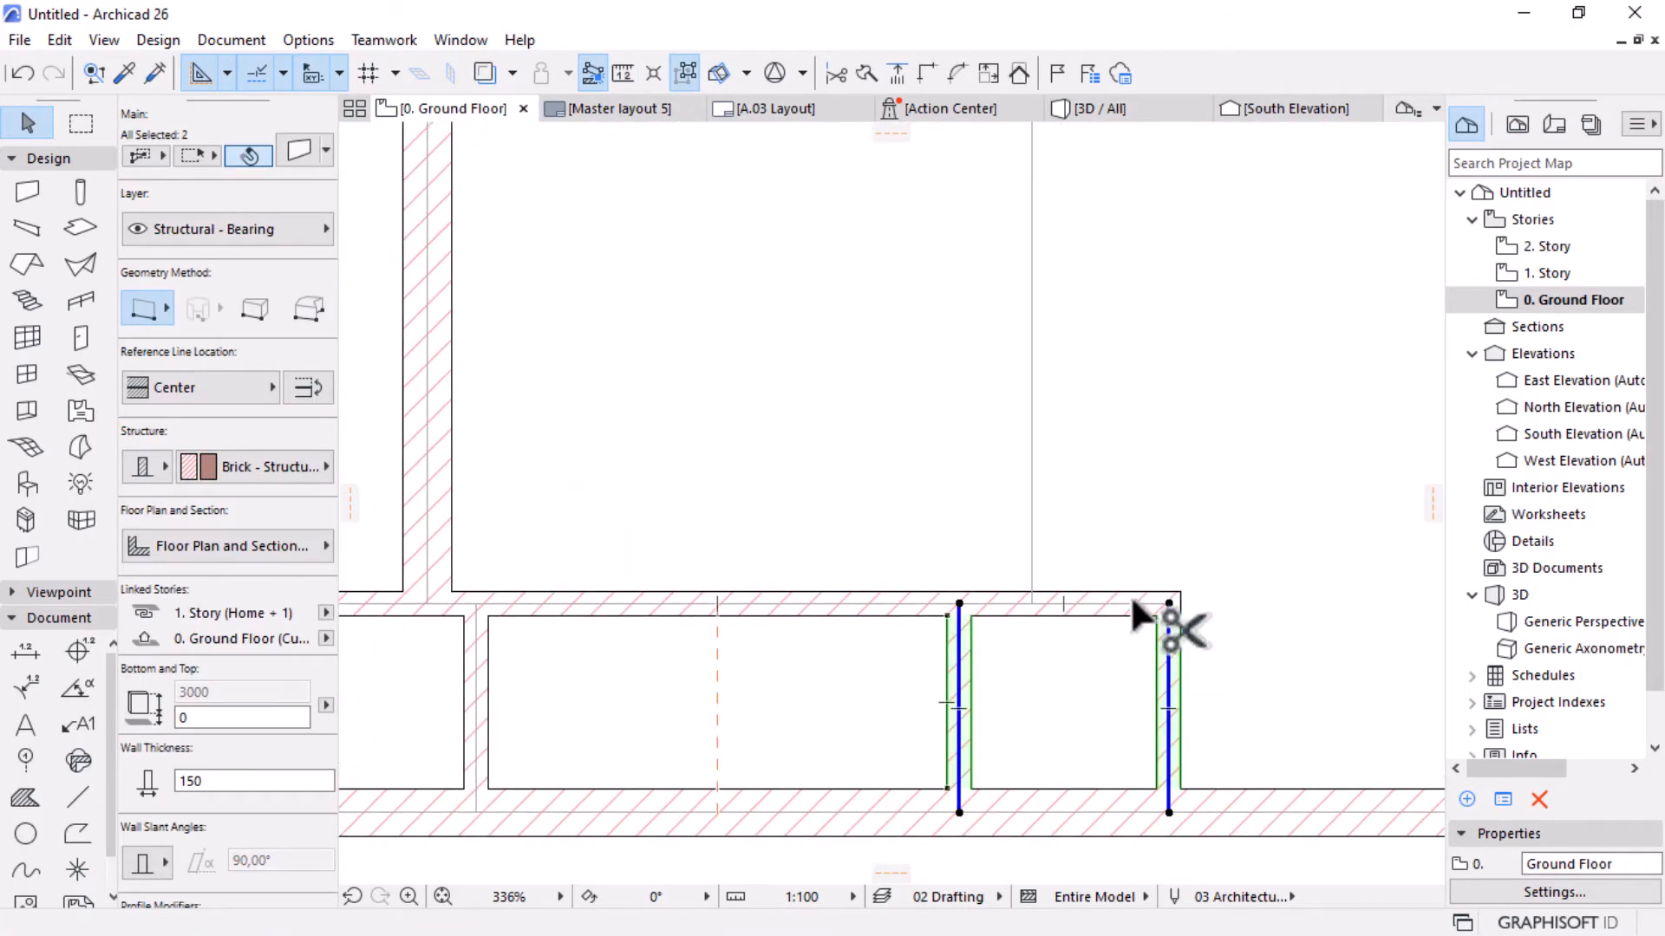
pyautogui.hotkey('ctrl', 'd')
pyautogui.click(1169, 603)
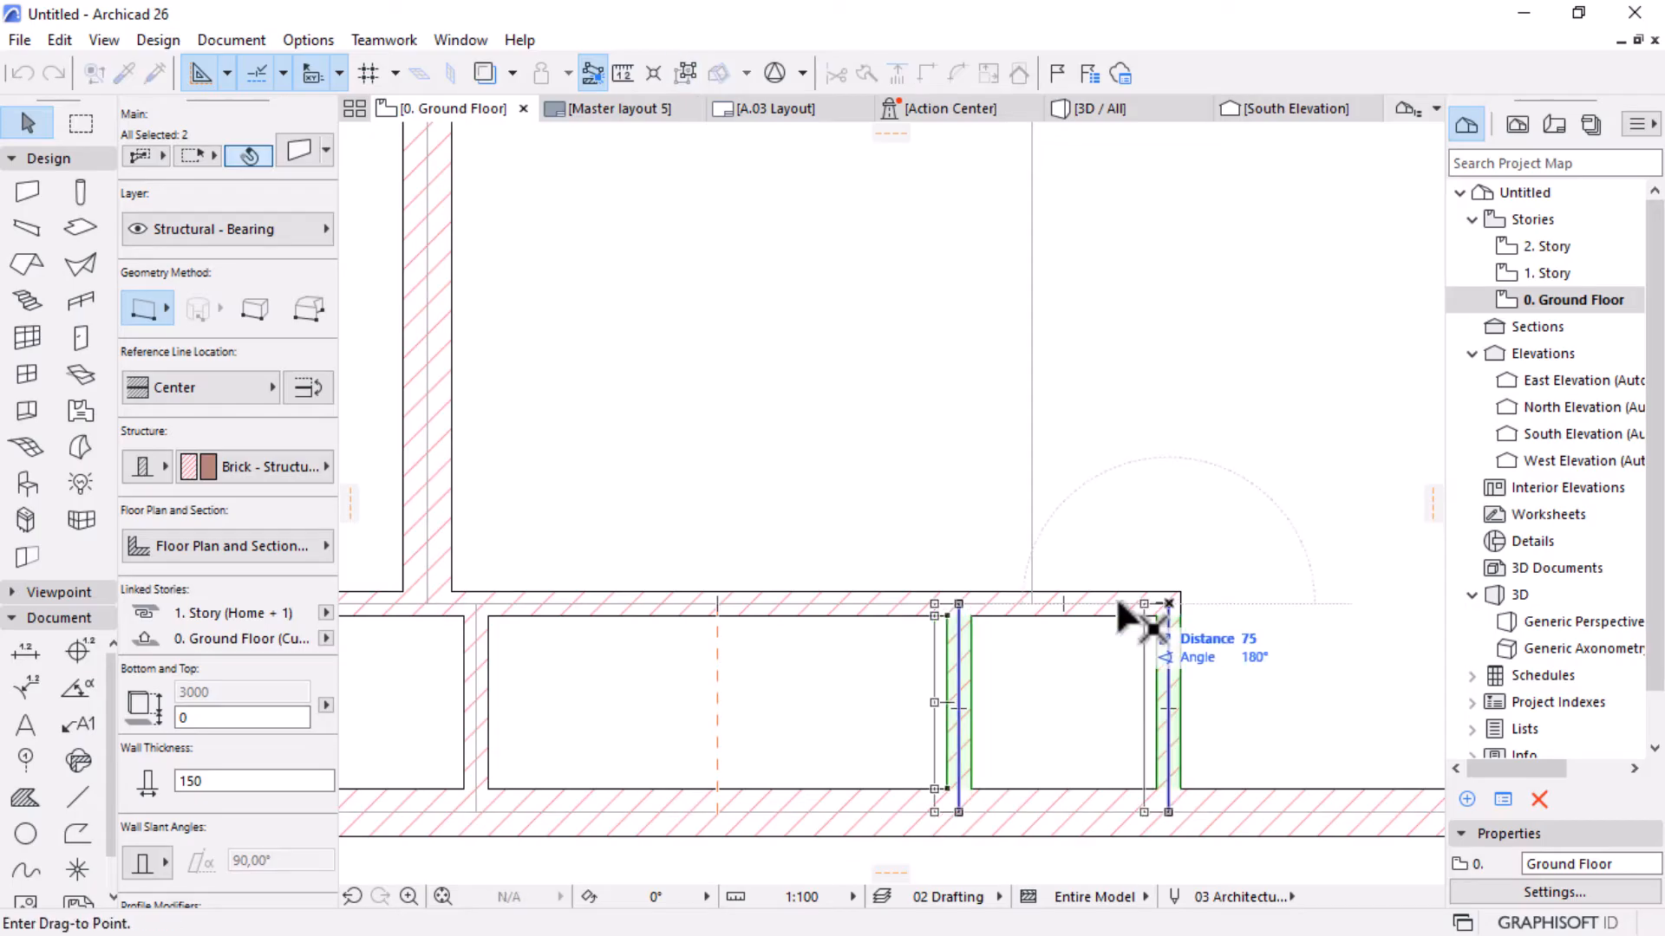
pyautogui.click(1037, 603)
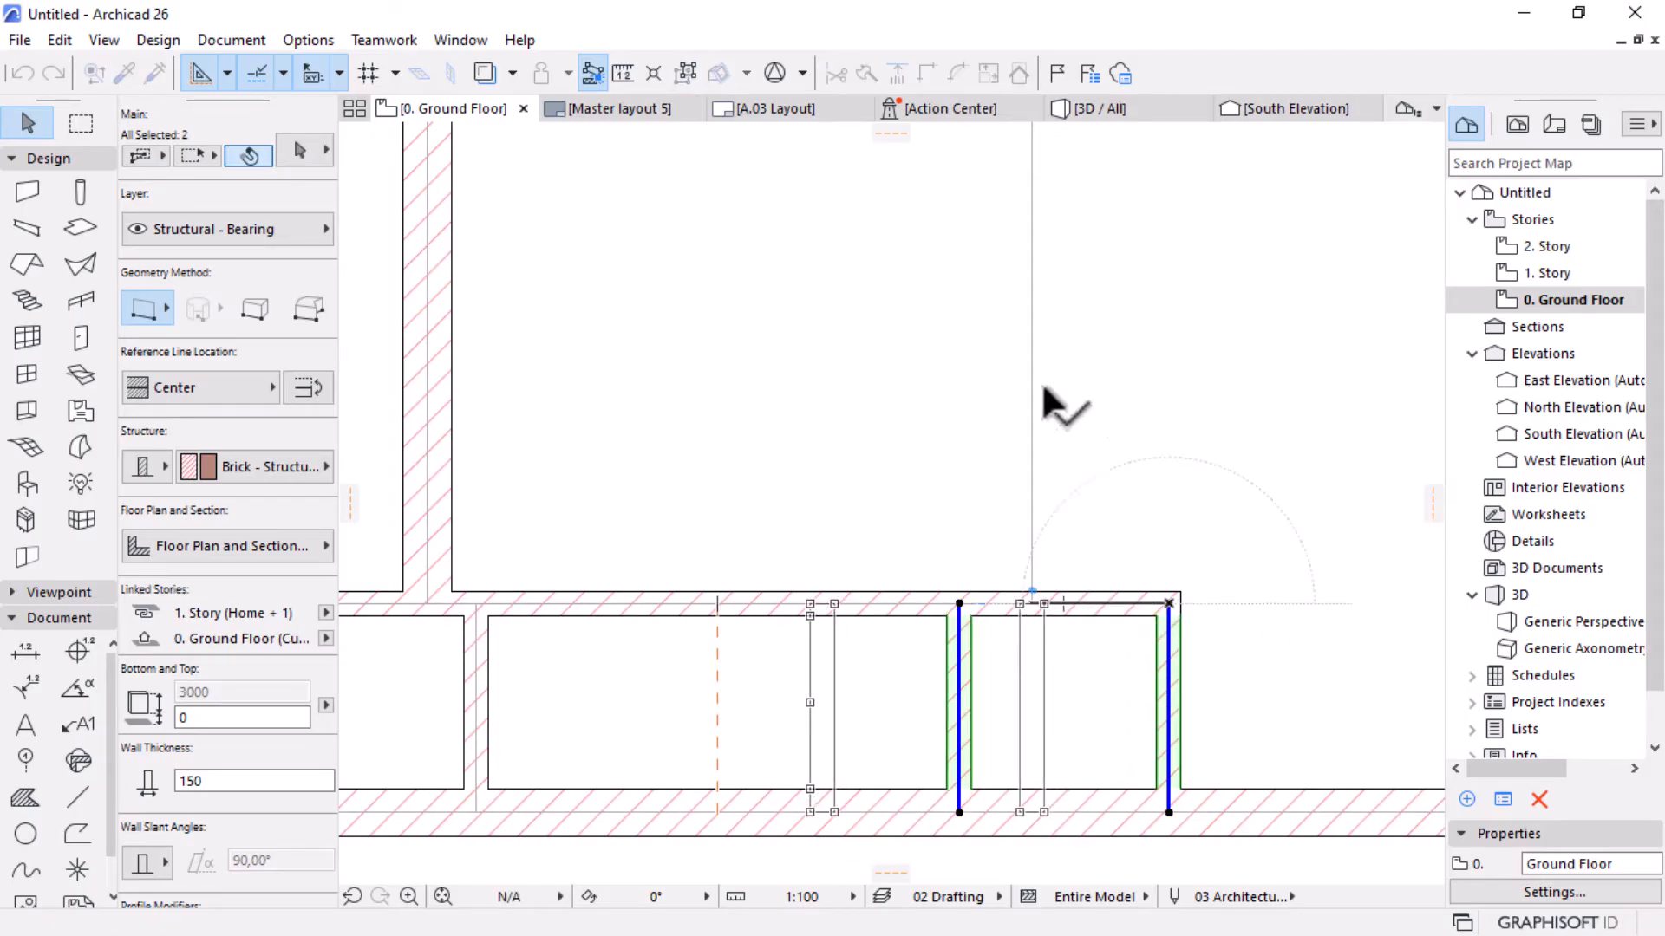
pyautogui.scroll(-3, 1037, 434)
pyautogui.click(1080, 574)
# Trim off the end of the thin horizontal wall that extends east past the moved short wall.
pyautogui.scroll(3, 1080, 574)
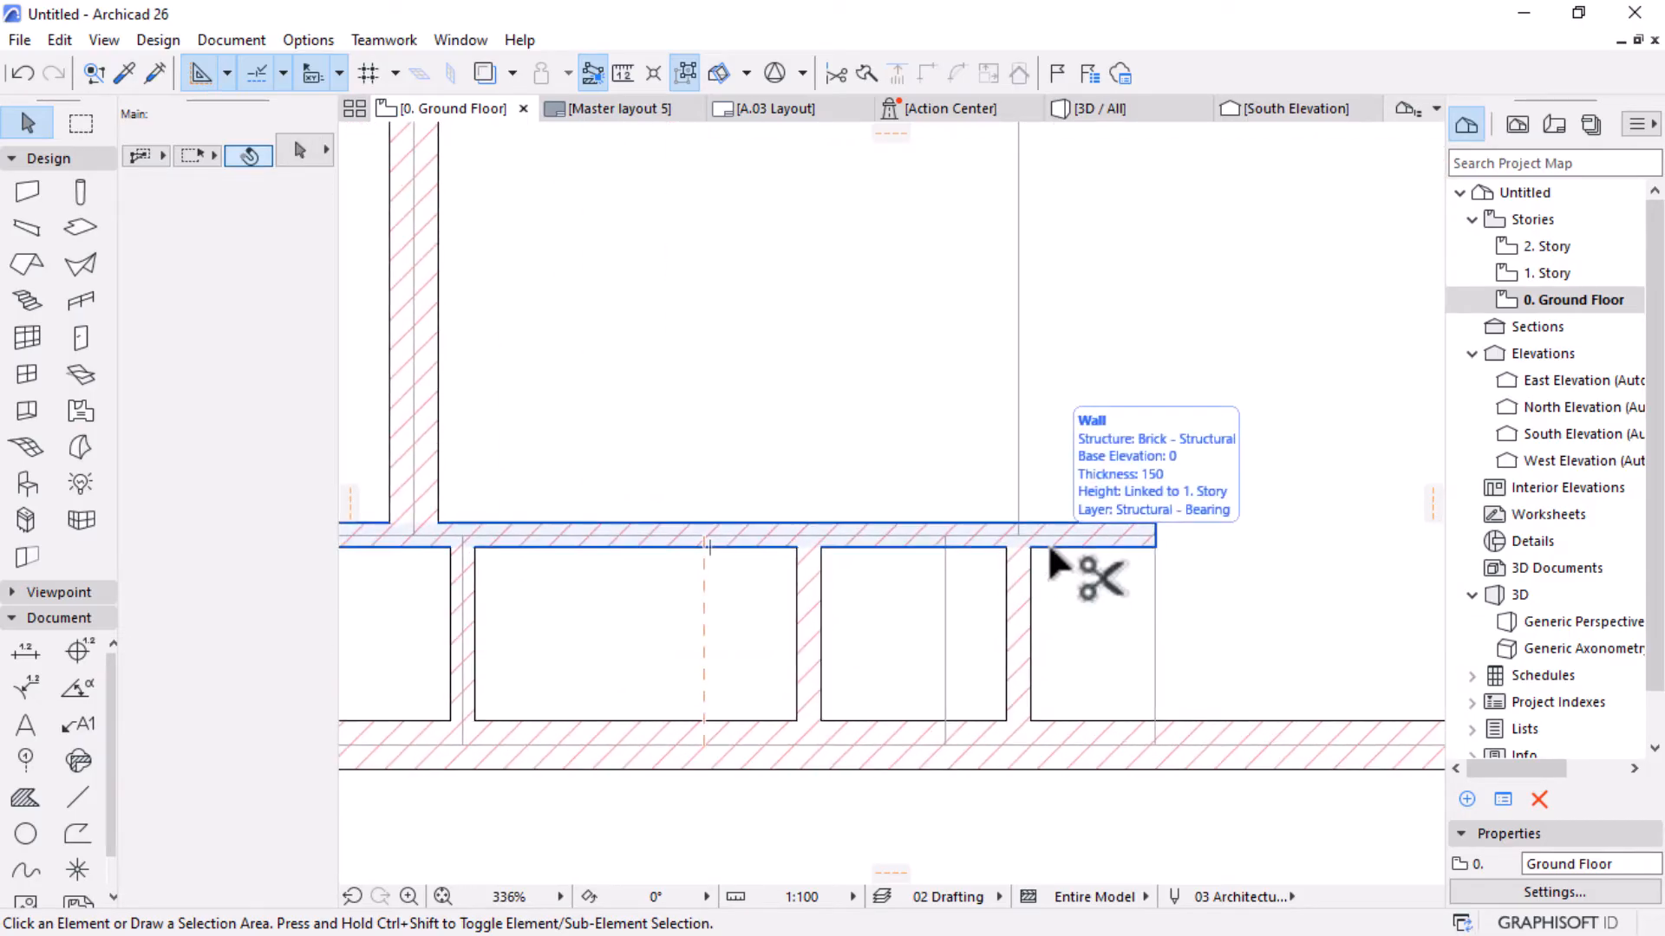
pyautogui.keyDown('ctrl'); pyautogui.click(1048, 543); pyautogui.keyUp('ctrl')
pyautogui.scroll(-8, 1048, 538)
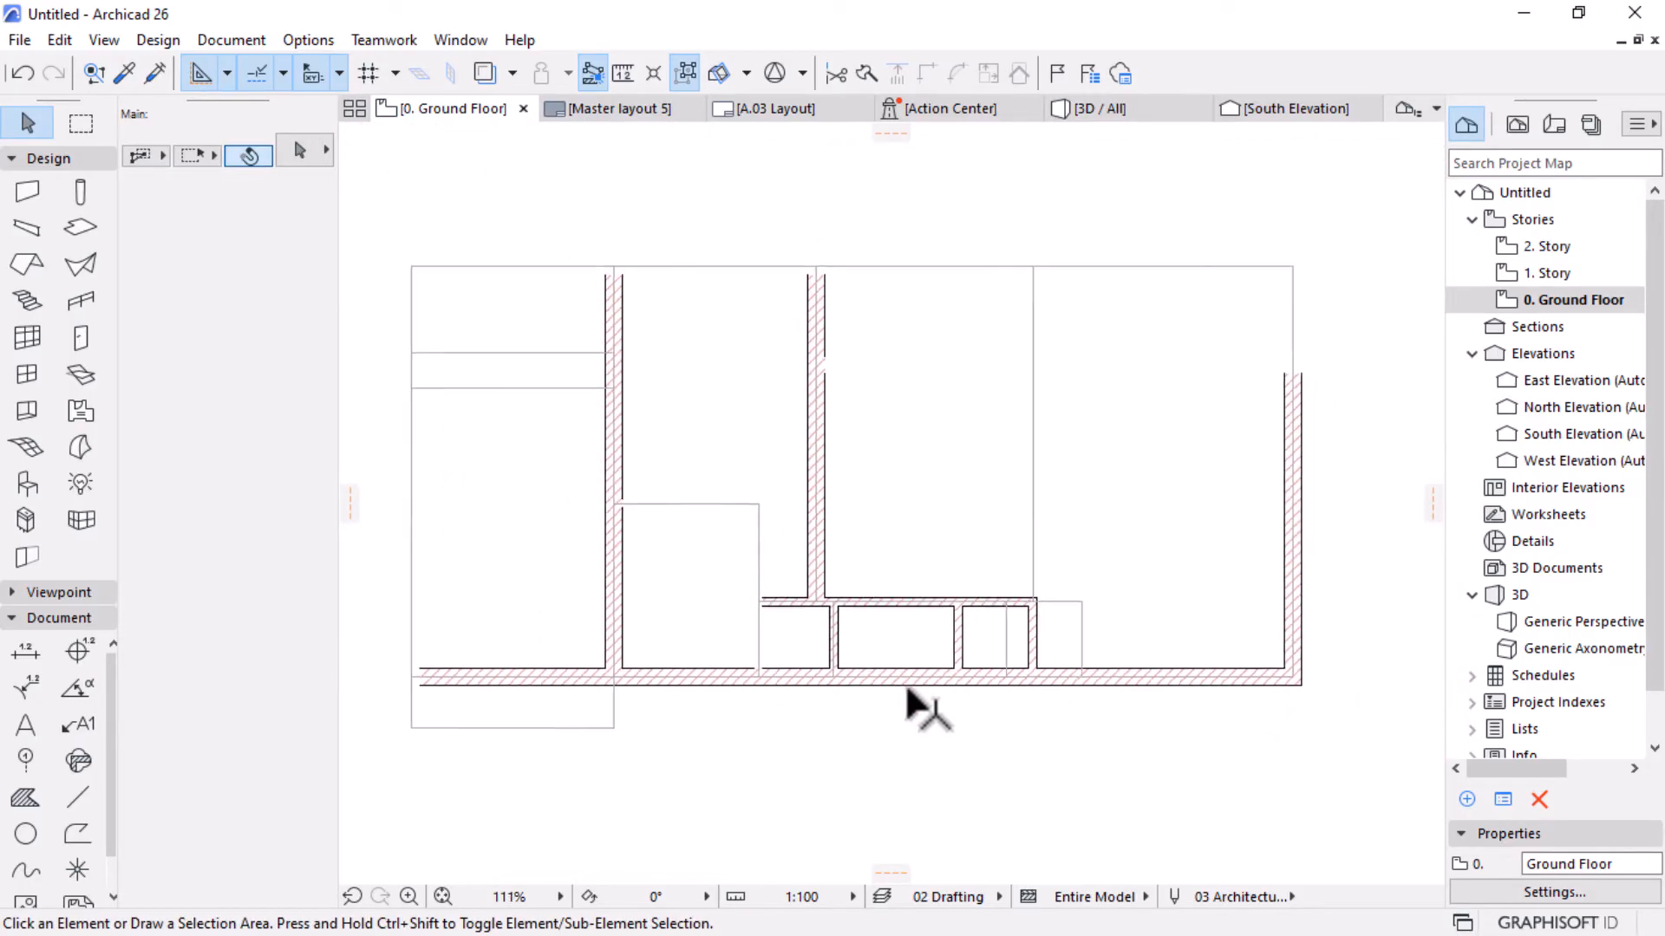
# Delete the two leftover room outlines overlapping the easternmost small room along the south wall.
pyautogui.scroll(4, 909, 676)
pyautogui.click(1132, 626)
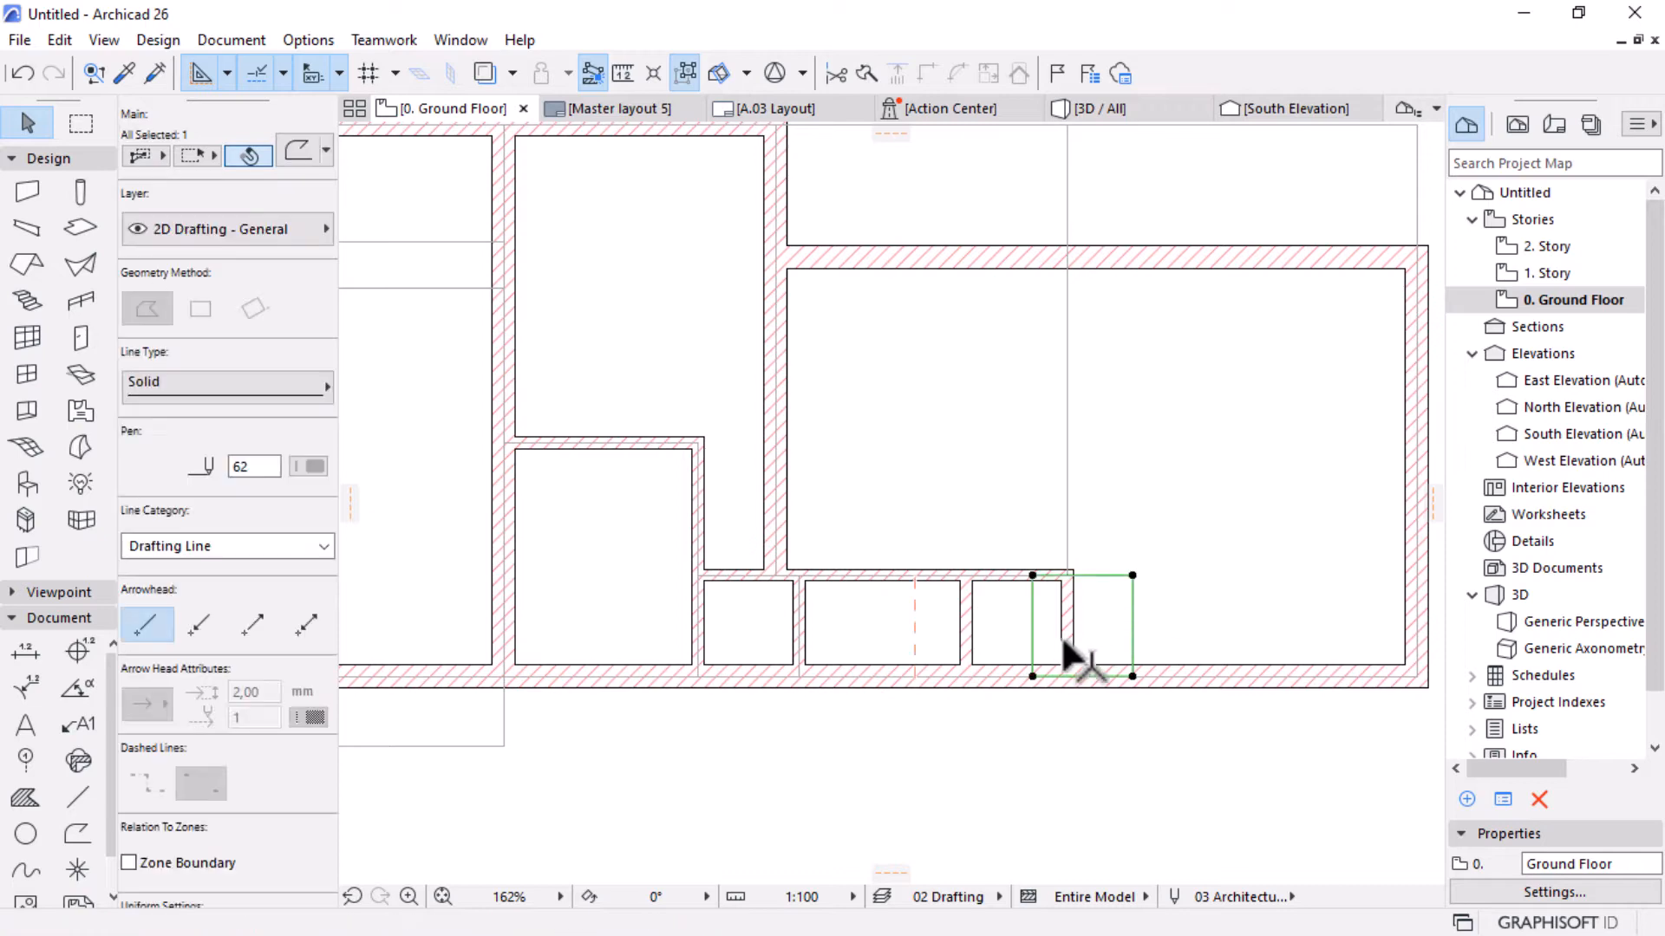
pyautogui.press('Delete')
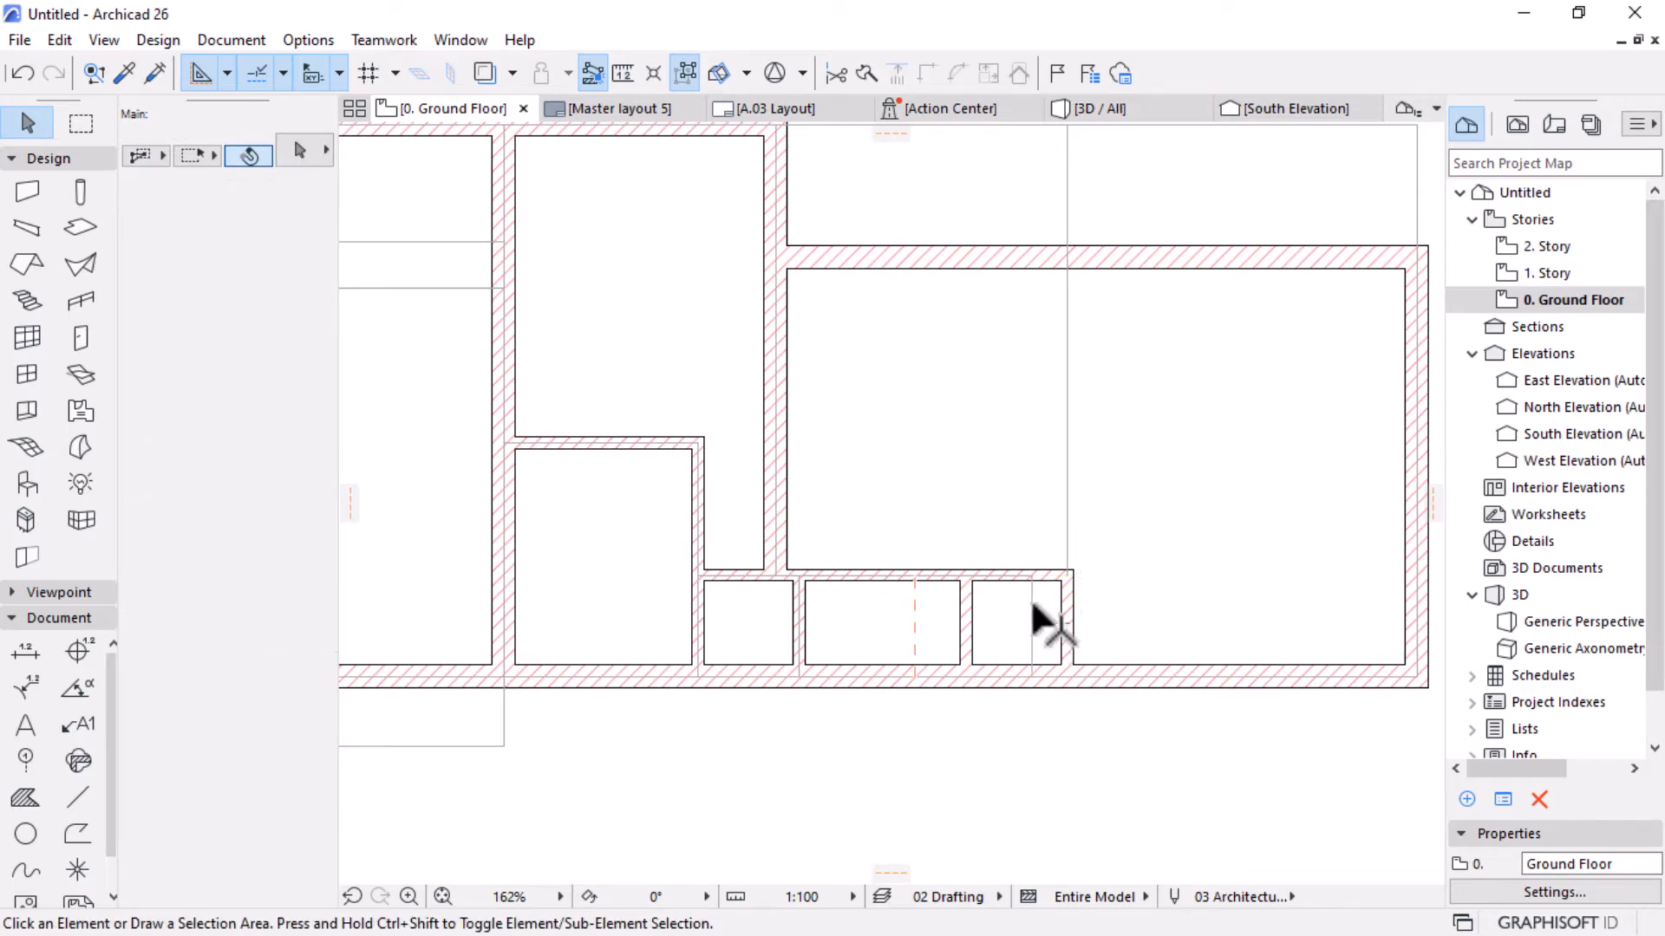
pyautogui.click(1032, 604)
pyautogui.press('Delete')
# Inspect the ground-floor wall layout, from the western and eastern rooms to the narrow passage beside the stepped interior wall.
pyautogui.scroll(-4, 1063, 759)
pyautogui.scroll(2, 886, 759)
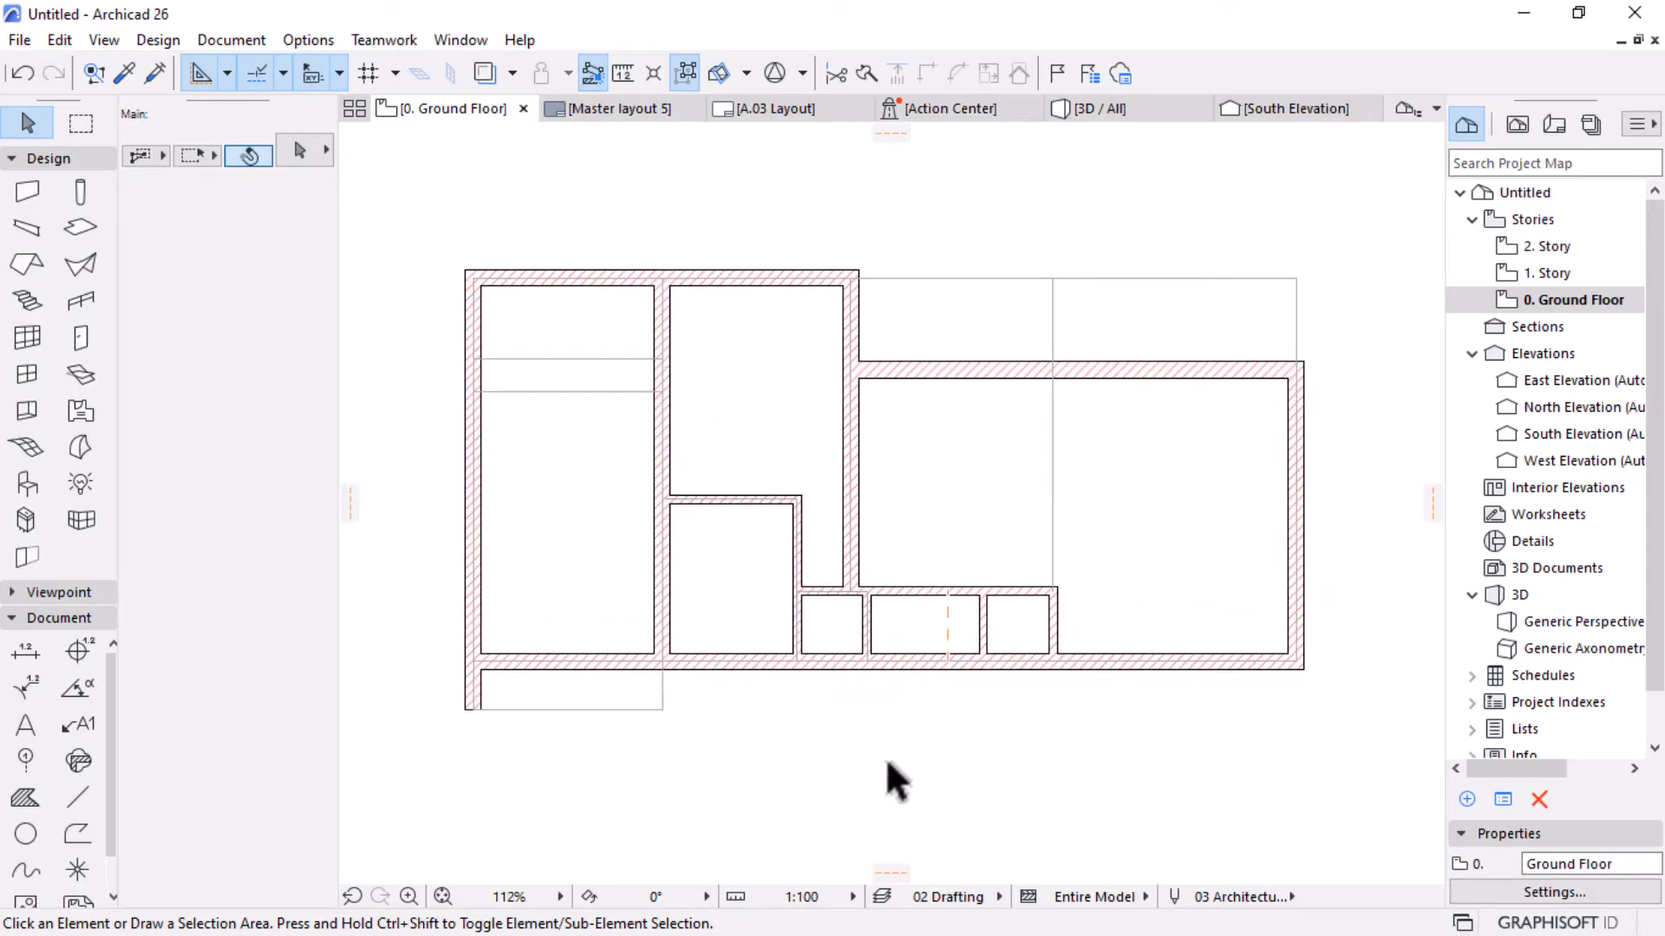
pyautogui.scroll(1, 886, 758)
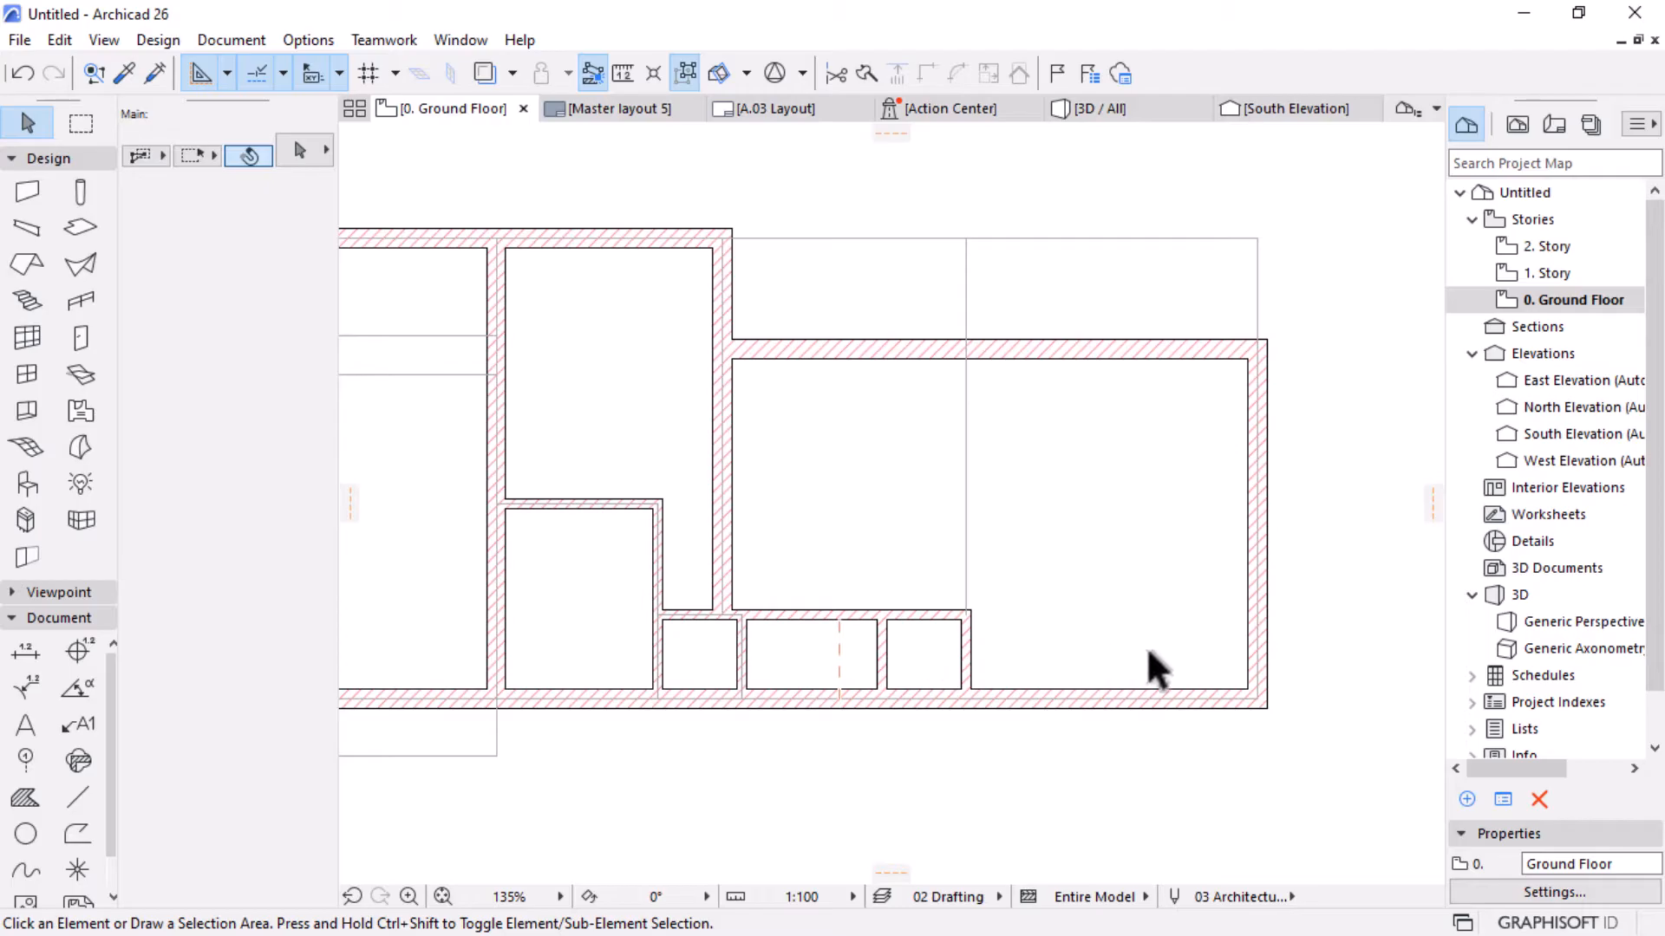
pyautogui.scroll(-1, 1153, 656)
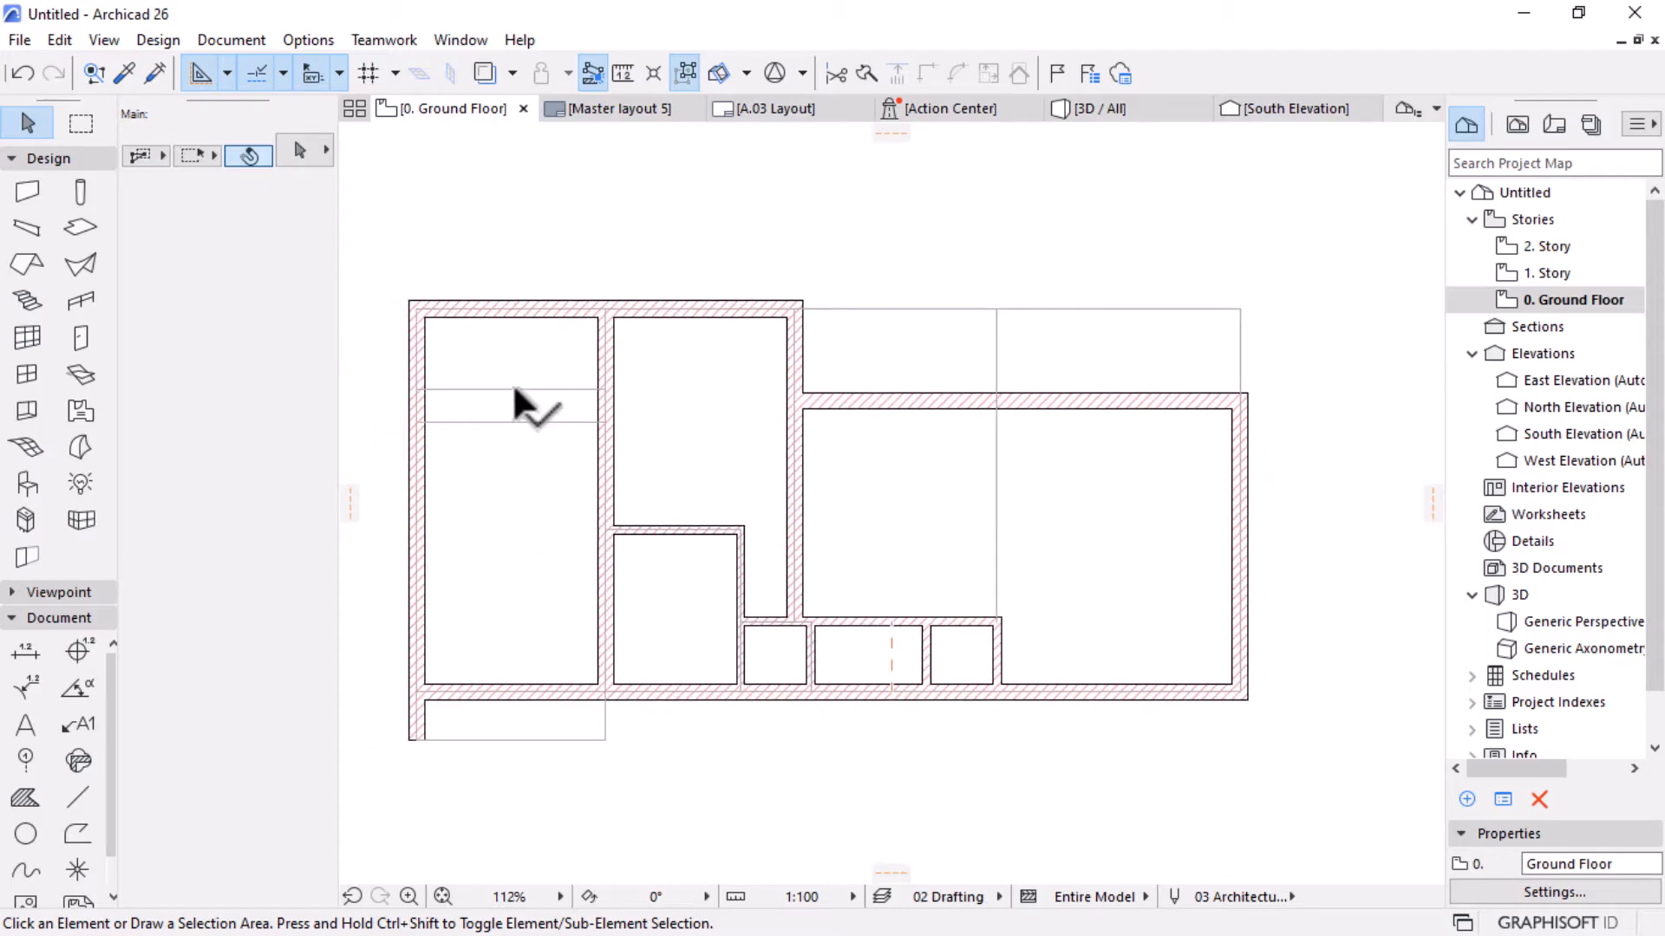
pyautogui.scroll(2, 513, 382)
pyautogui.scroll(-1, 763, 507)
pyautogui.scroll(-1, 725, 531)
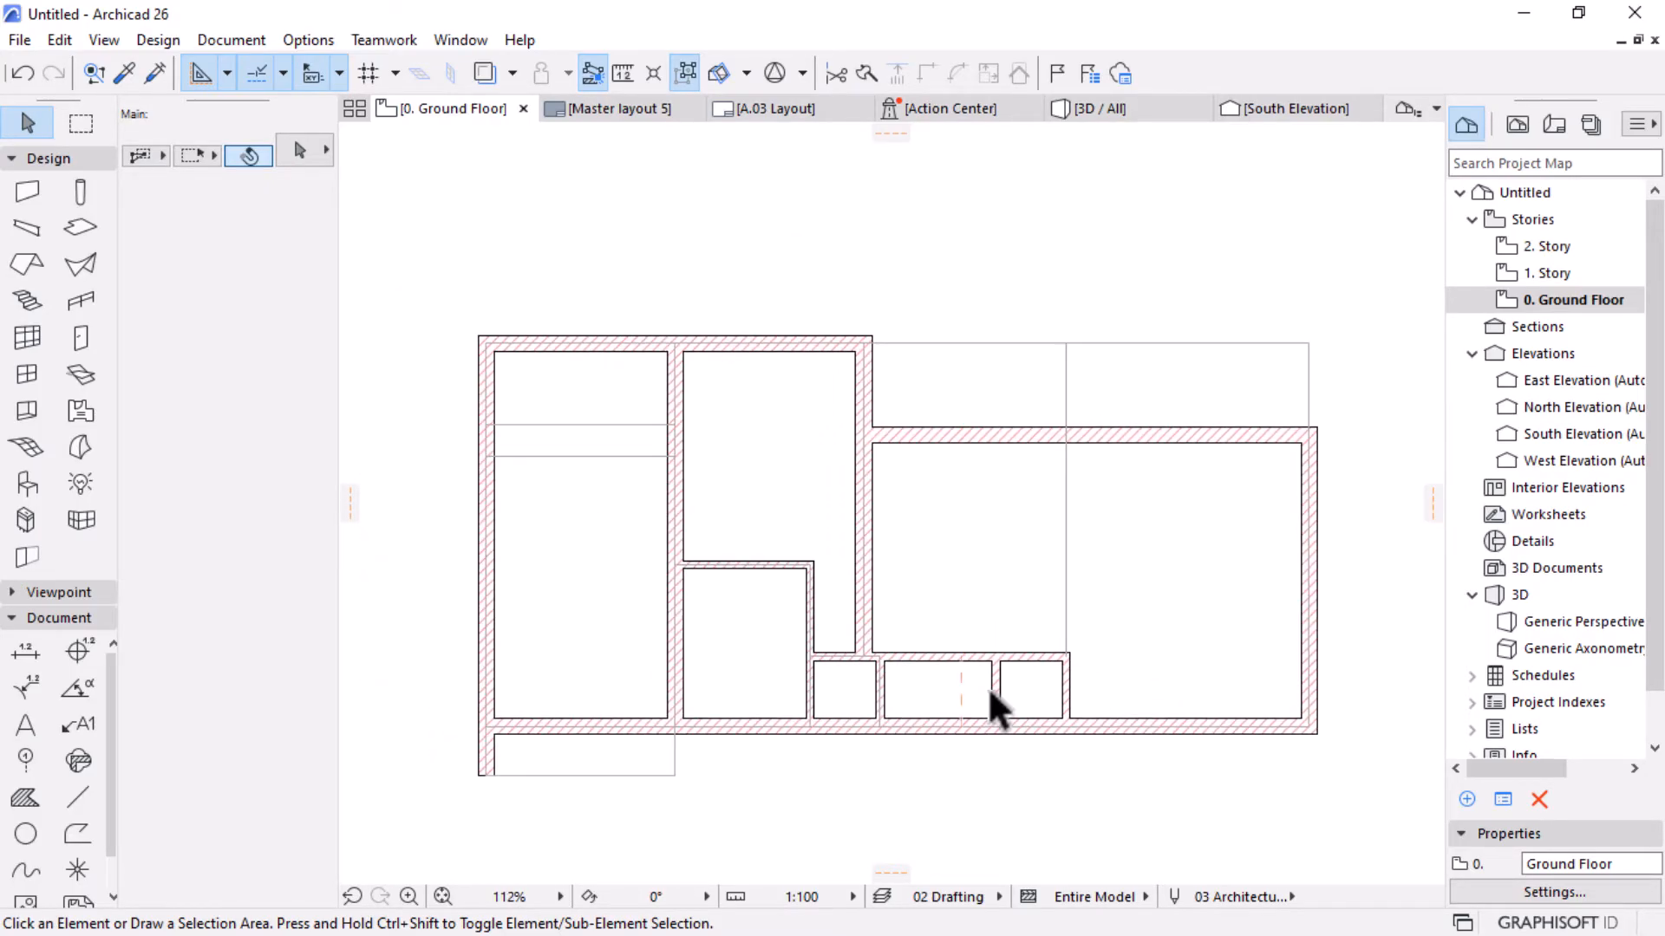
pyautogui.scroll(1, 987, 685)
pyautogui.scroll(2, 785, 624)
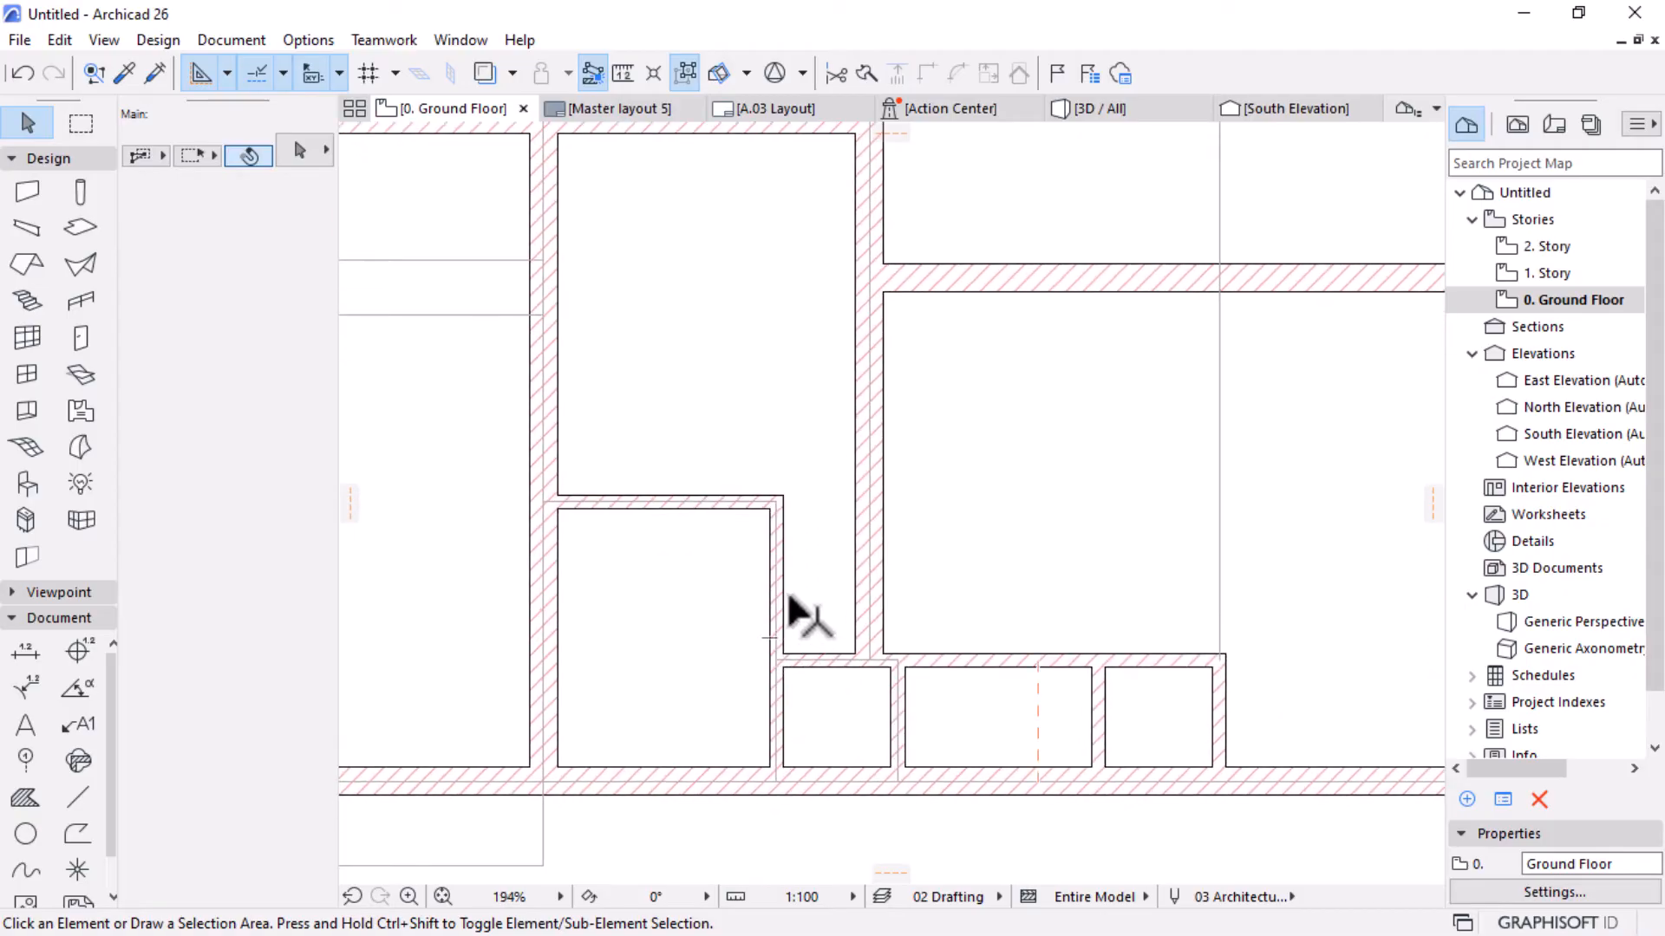
# Measure the clear width of the narrow passage between the stepped thin wall and the long bearing wall to its east.
pyautogui.press('m')
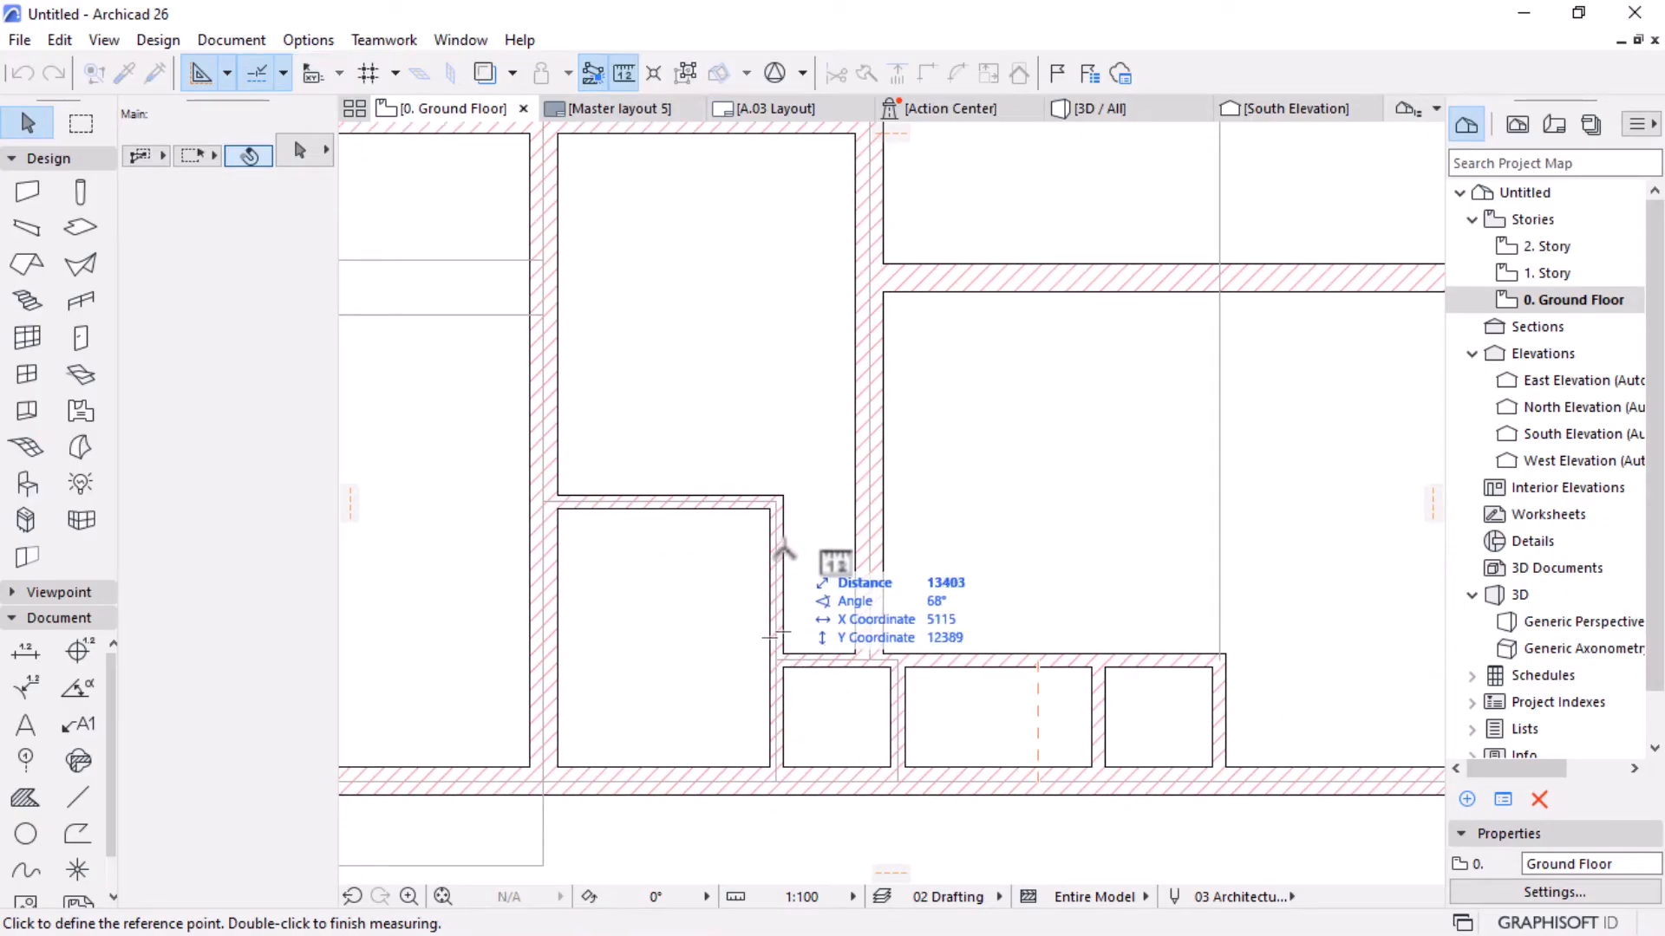
pyautogui.click(783, 548)
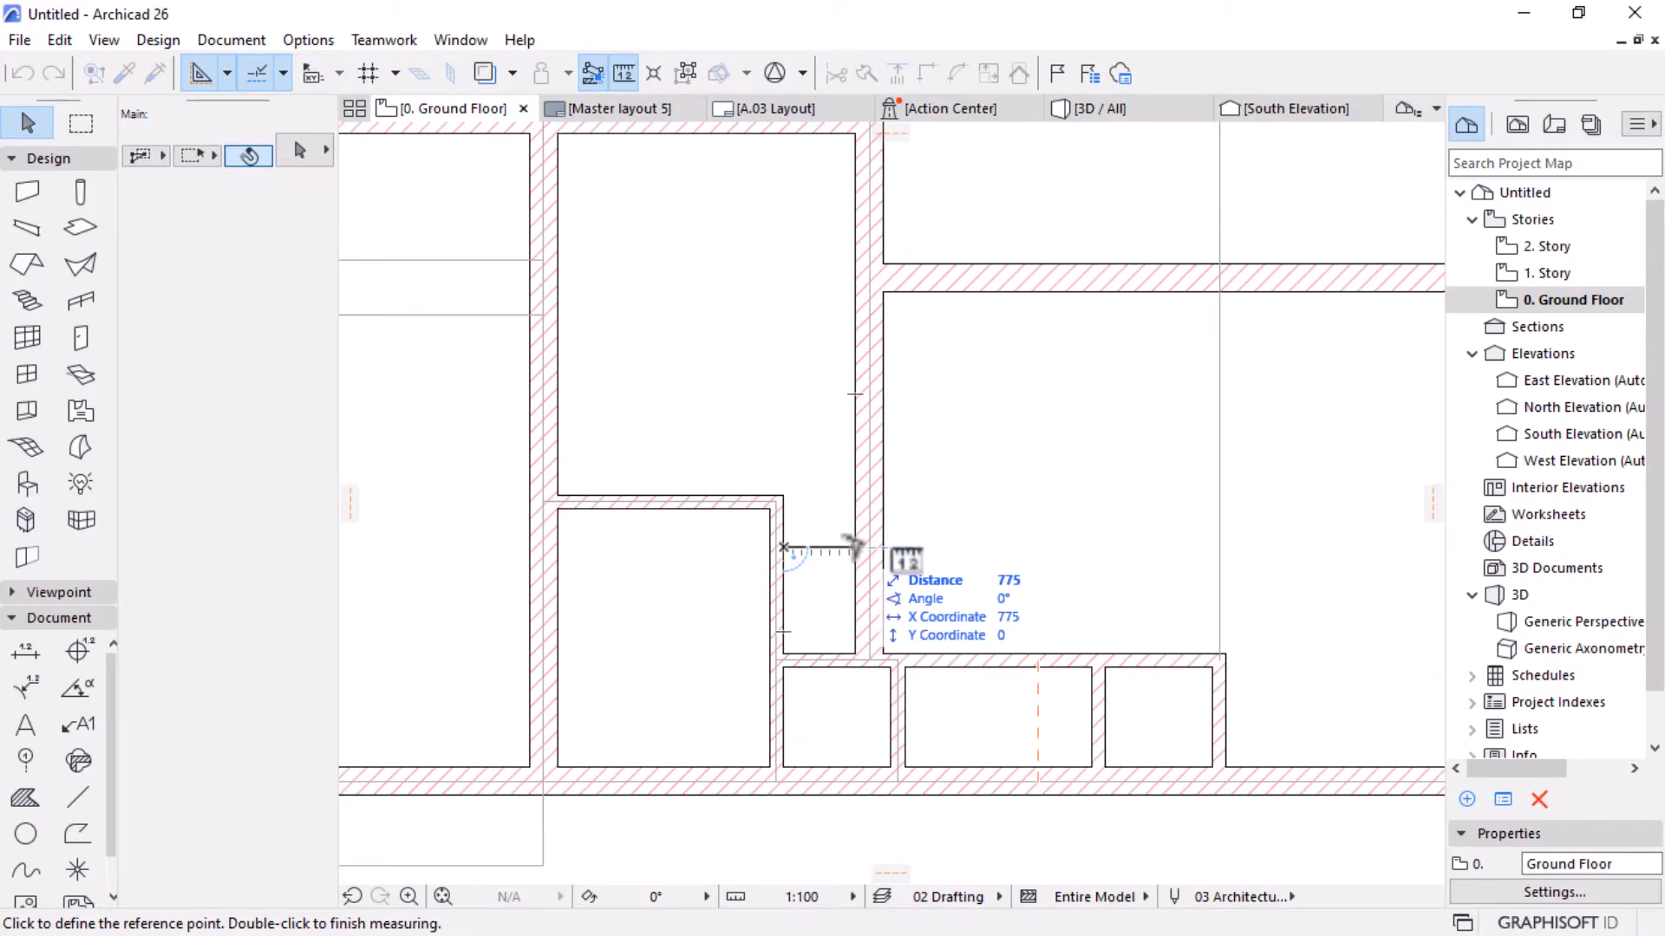
pyautogui.scroll(-1, 856, 548)
pyautogui.scroll(-2, 852, 548)
pyautogui.scroll(1, 842, 539)
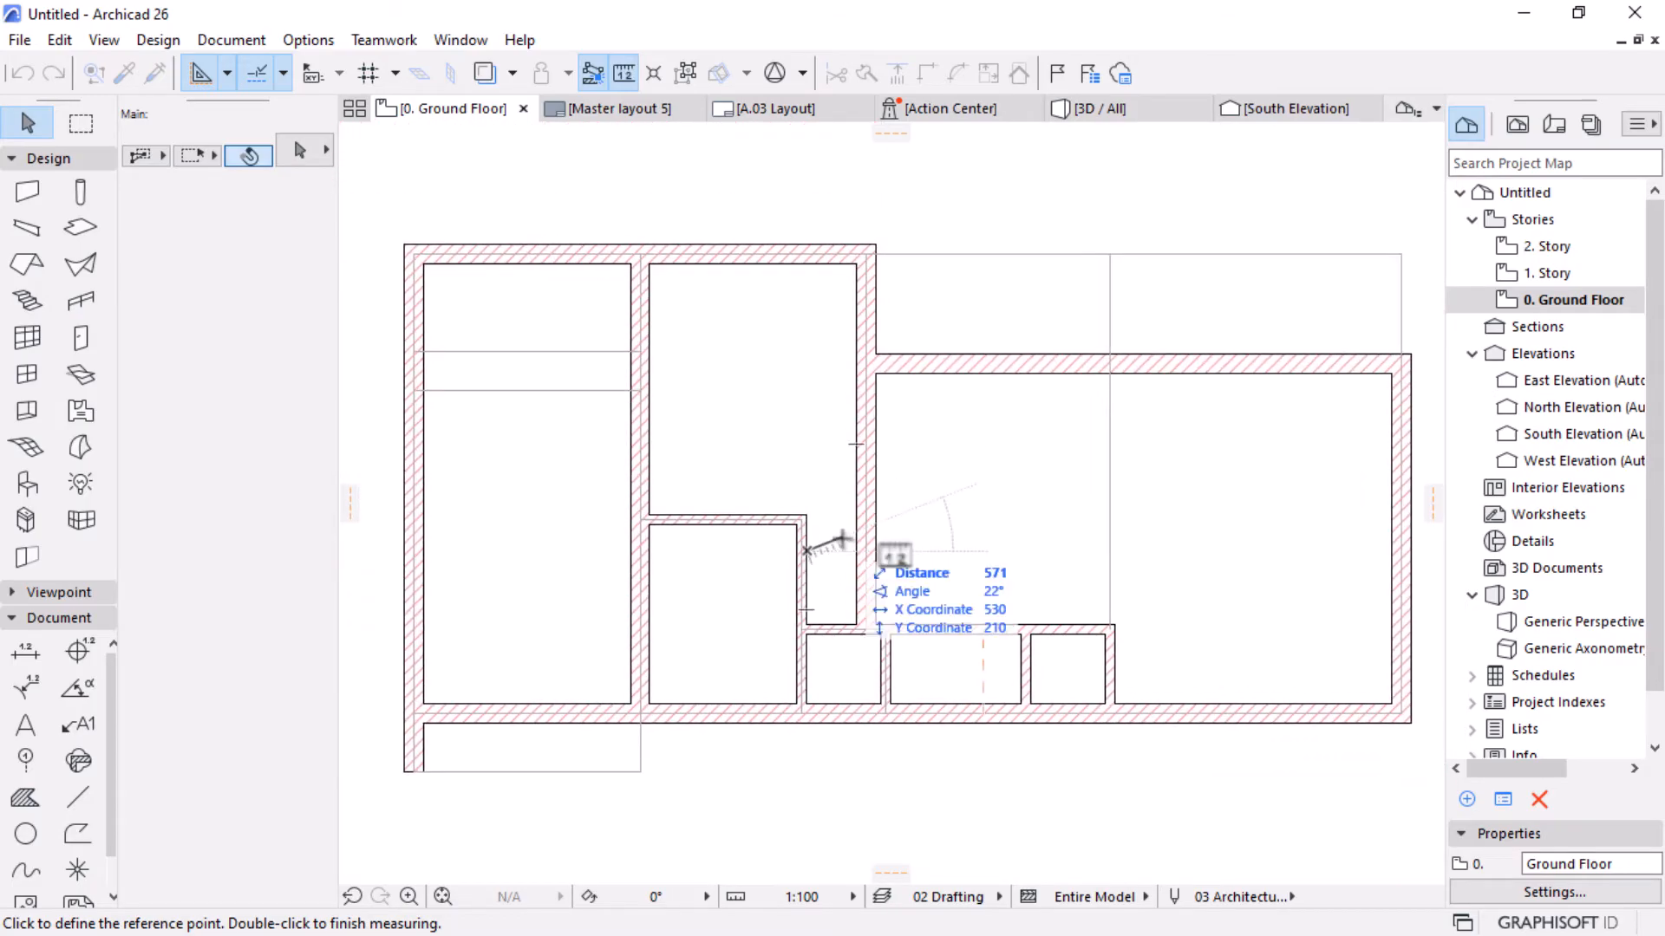
pyautogui.press('Escape')
pyautogui.scroll(1, 780, 694)
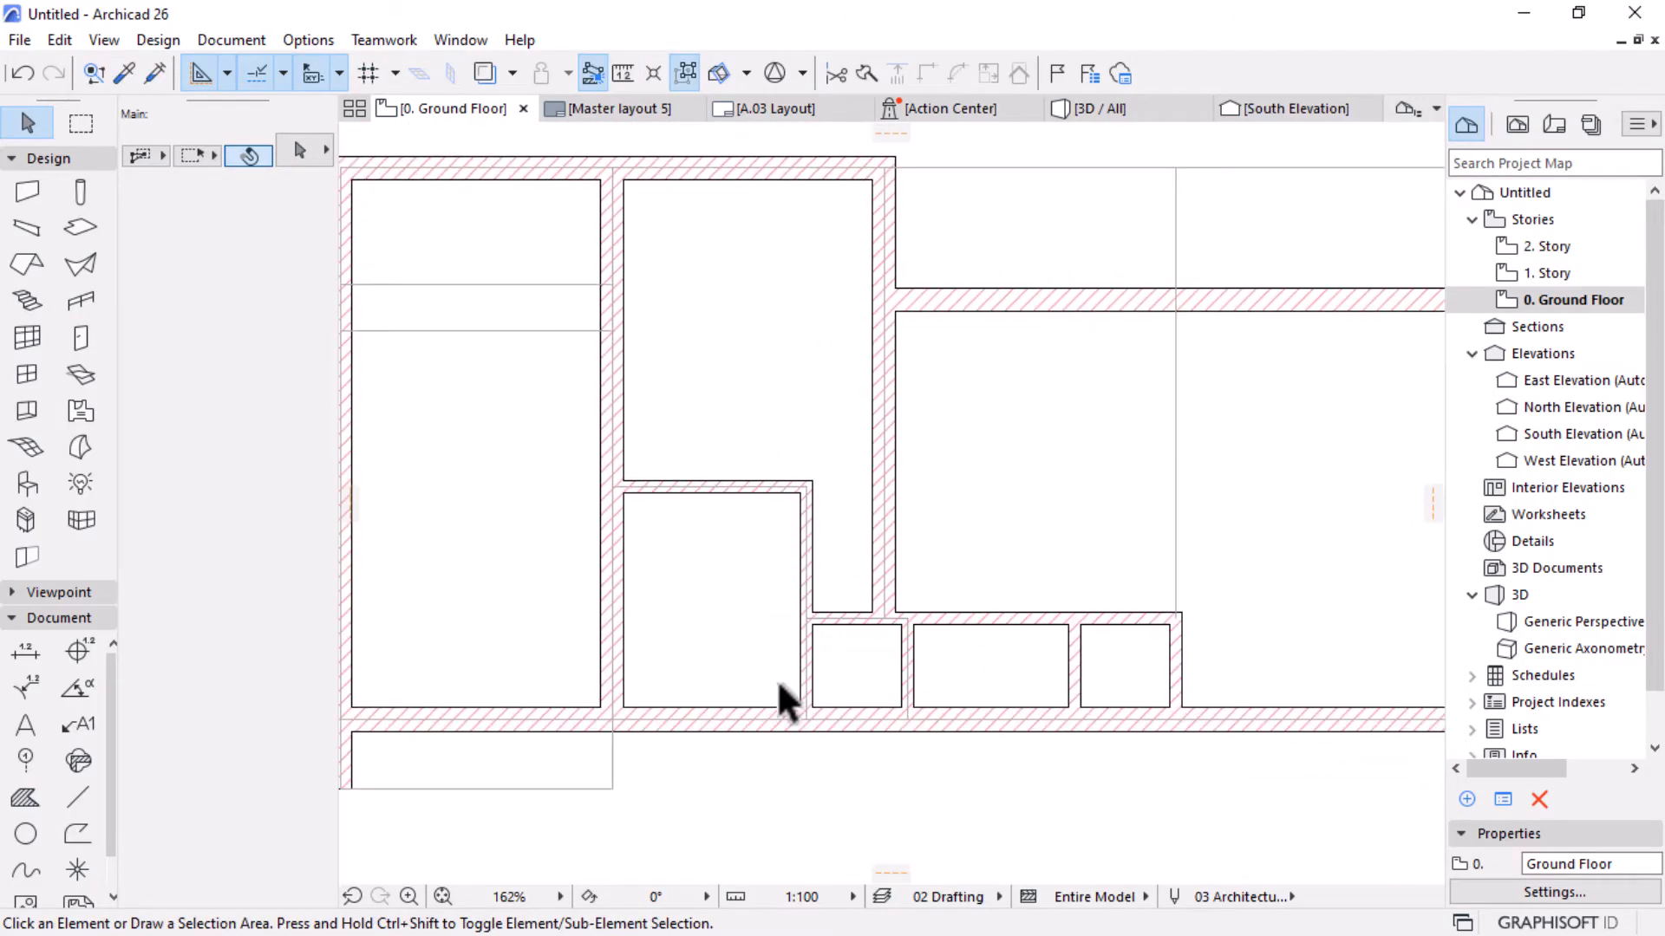
pyautogui.scroll(-1, 837, 570)
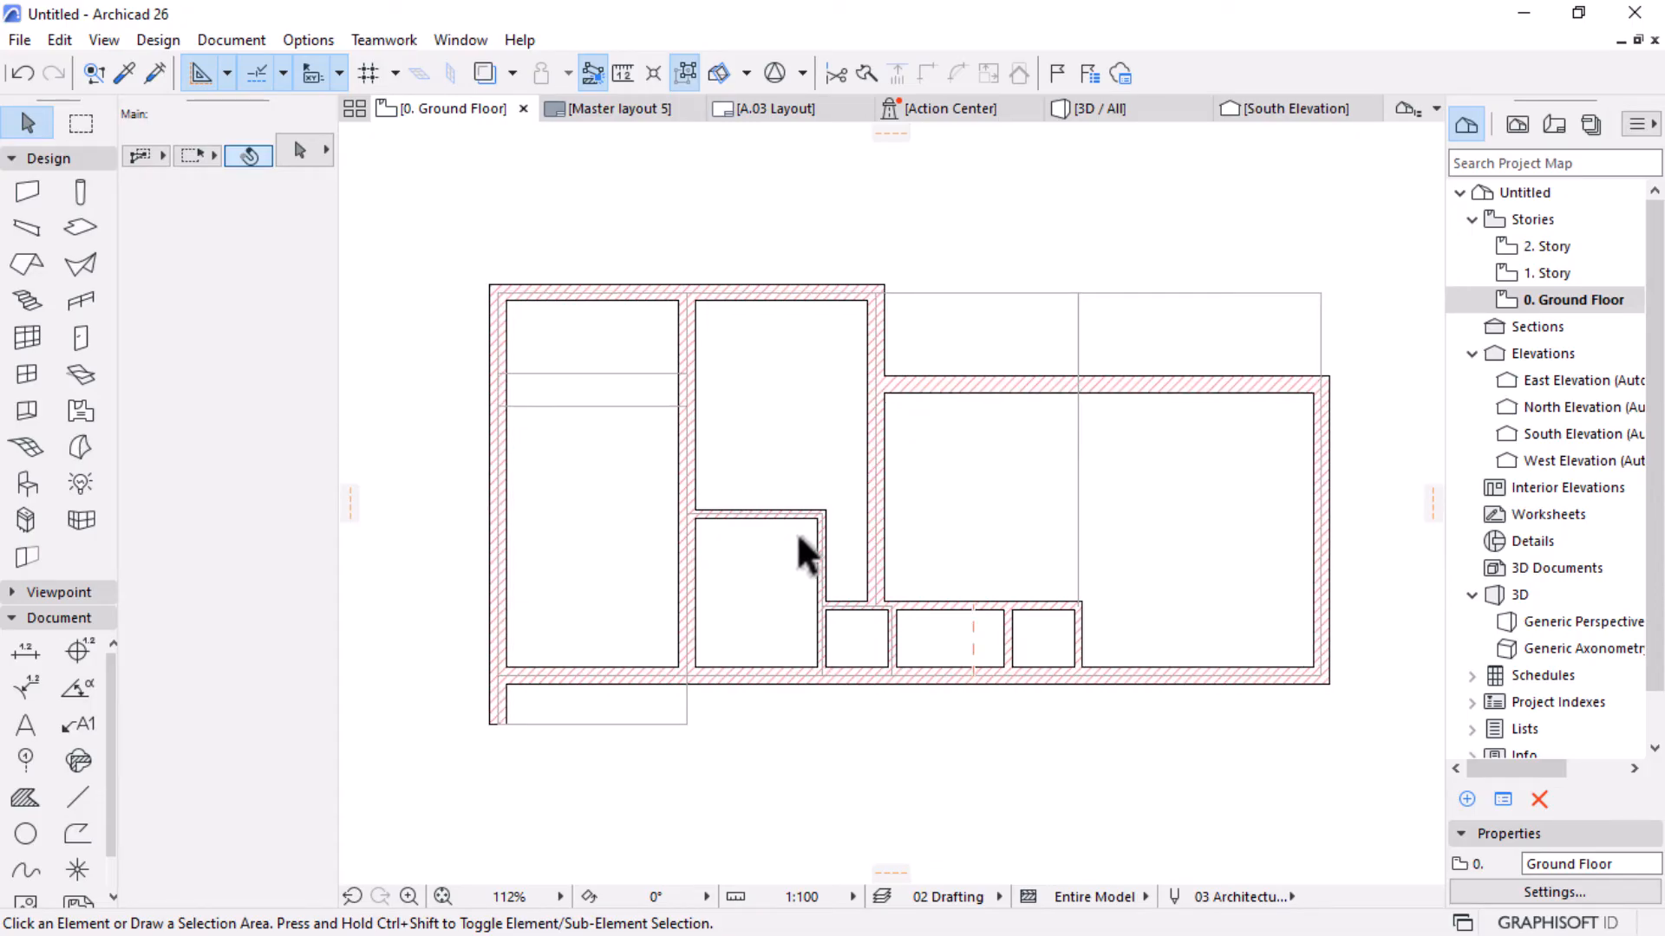
# Place a horizontal guide line segment extending 1200 mm east from the east face of the stepped thin wall across the passage.
pyautogui.click(874, 455)
pyautogui.scroll(1, 875, 451)
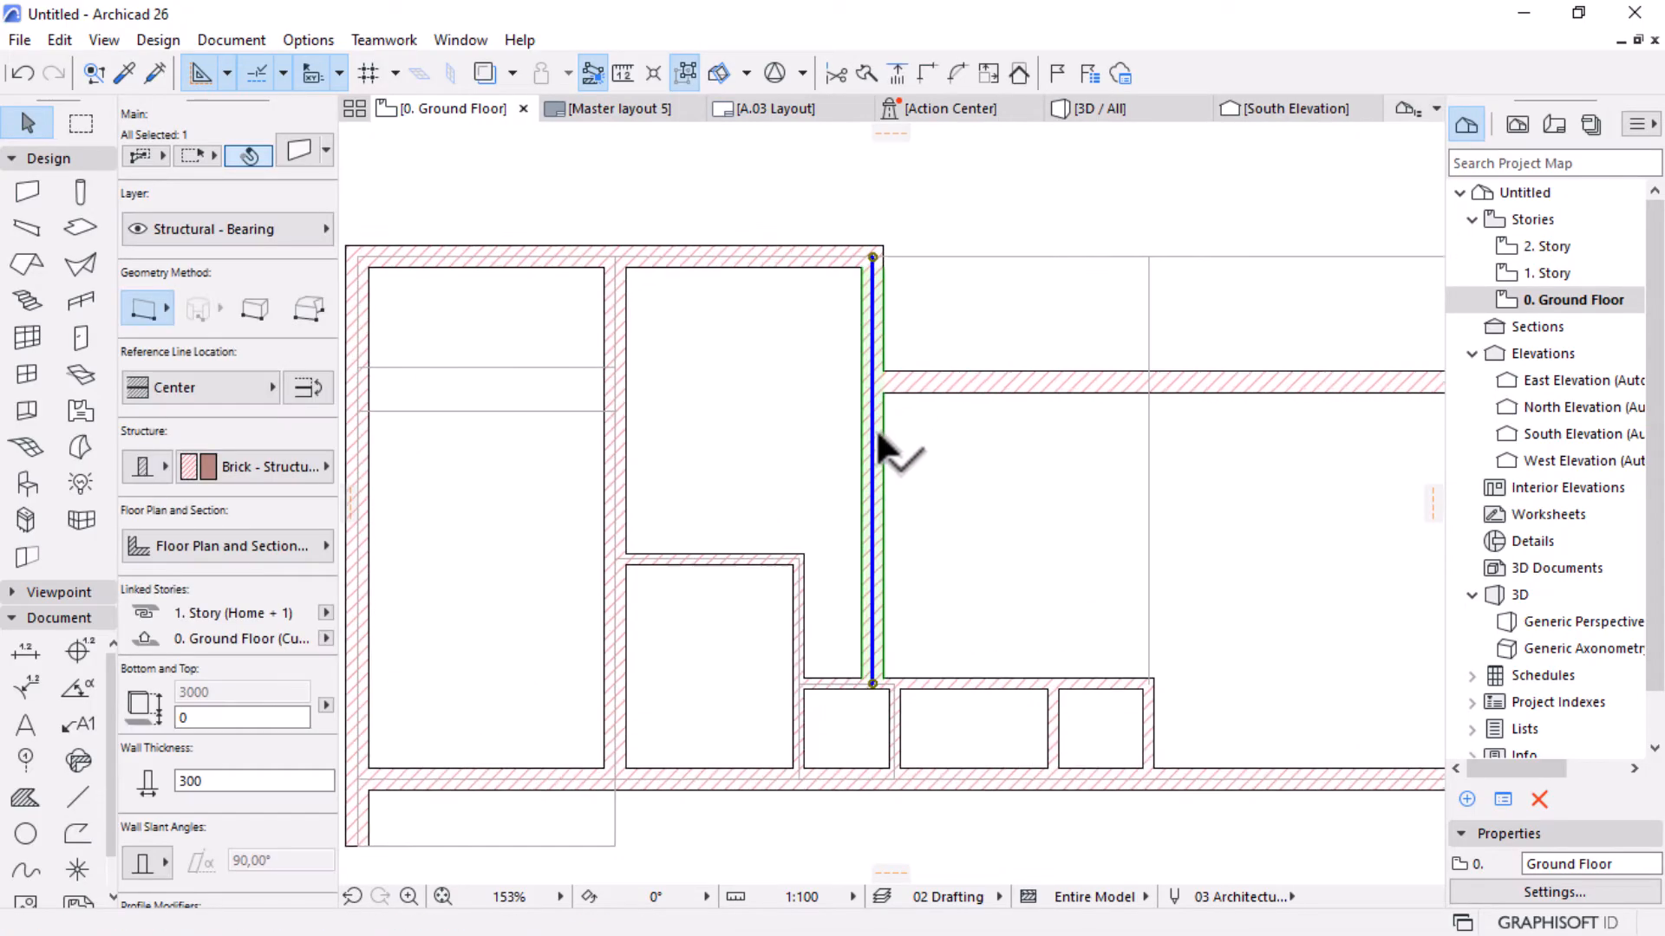
pyautogui.click(730, 640)
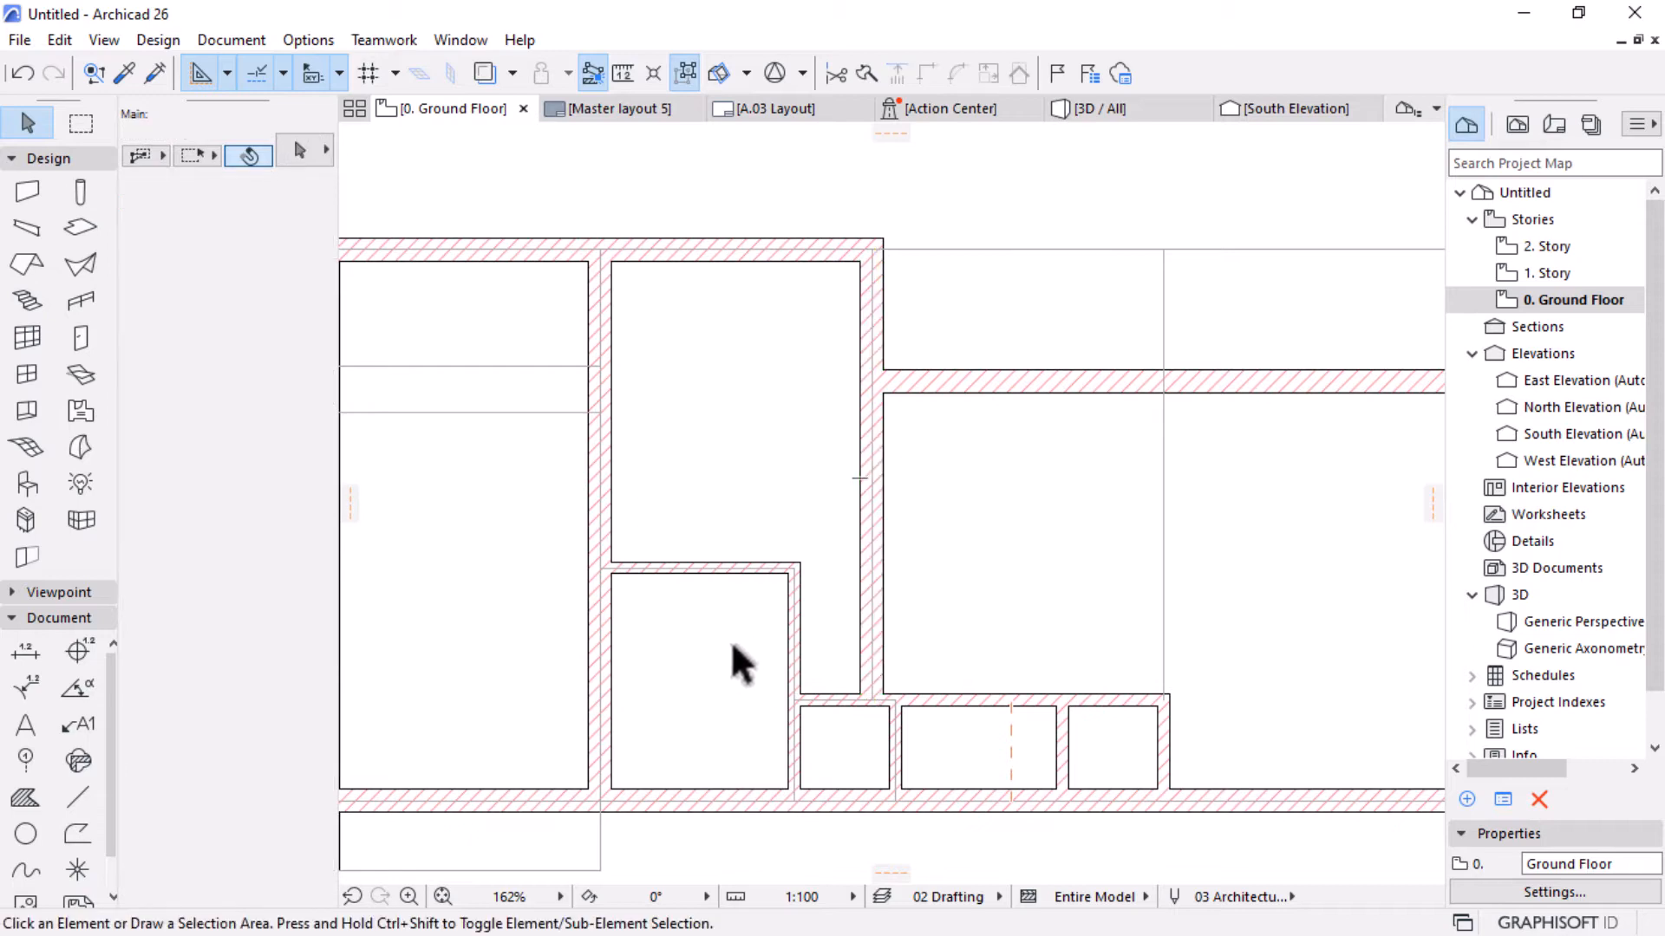
pyautogui.hotkey('shift', 'l')
pyautogui.scroll(4, 773, 621)
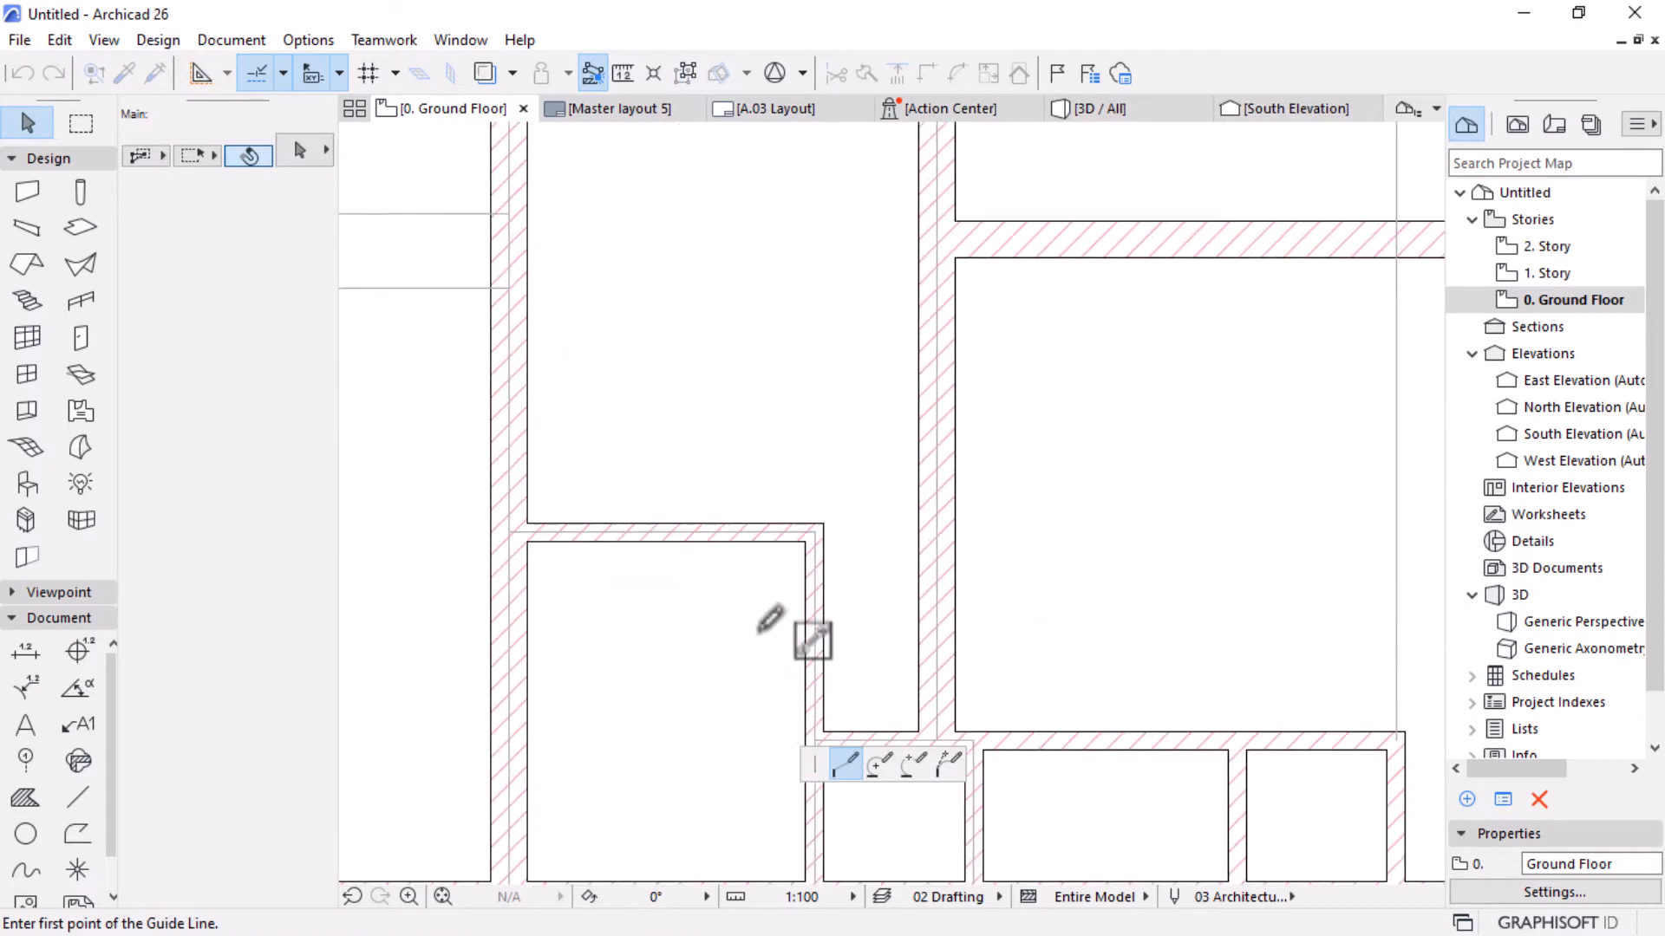
pyautogui.click(844, 612)
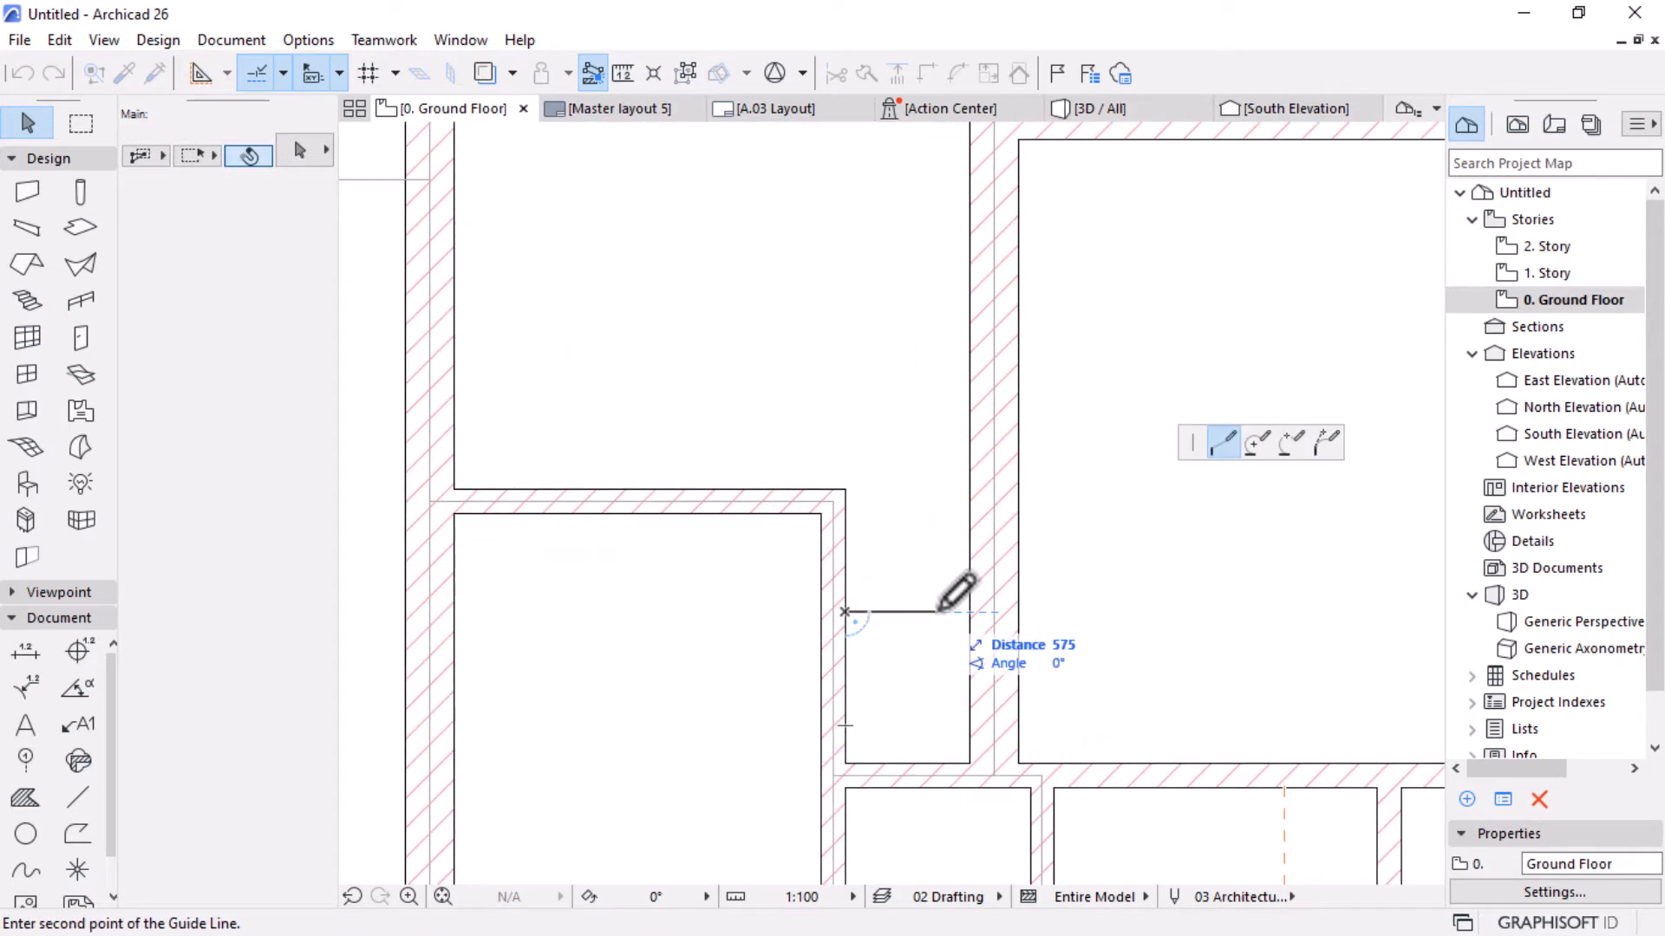
pyautogui.write('1200')
pyautogui.press('Return')
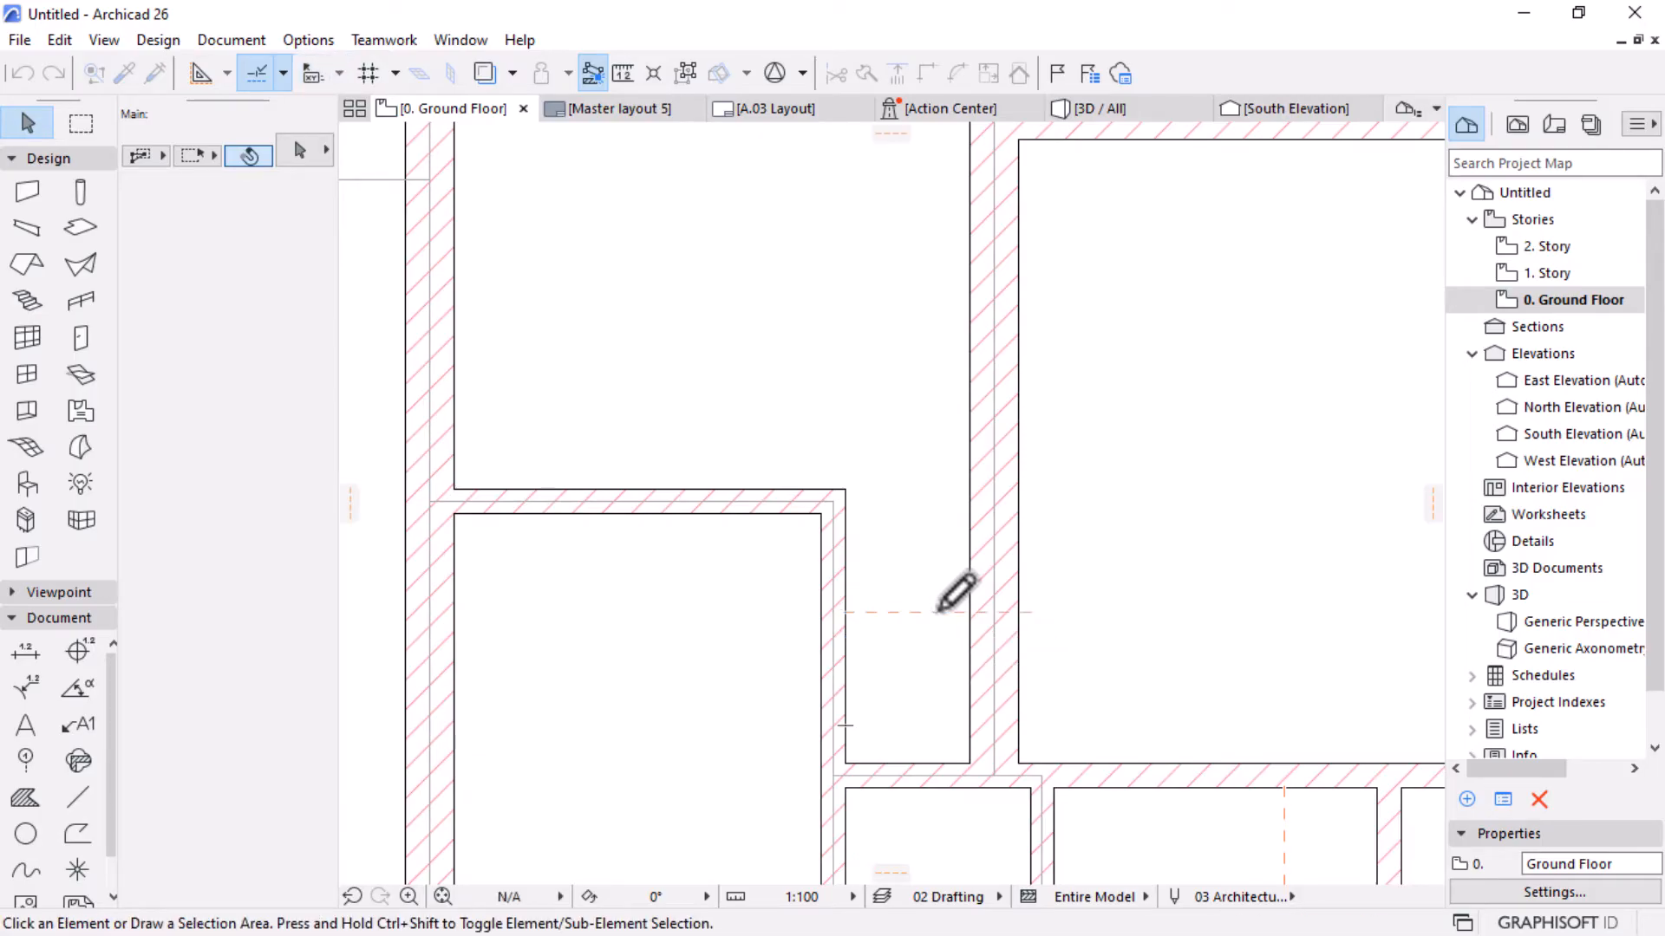
# Move the long bearing wall east until its west face meets the end of the horizontal guide segment.
pyautogui.click(1012, 511)
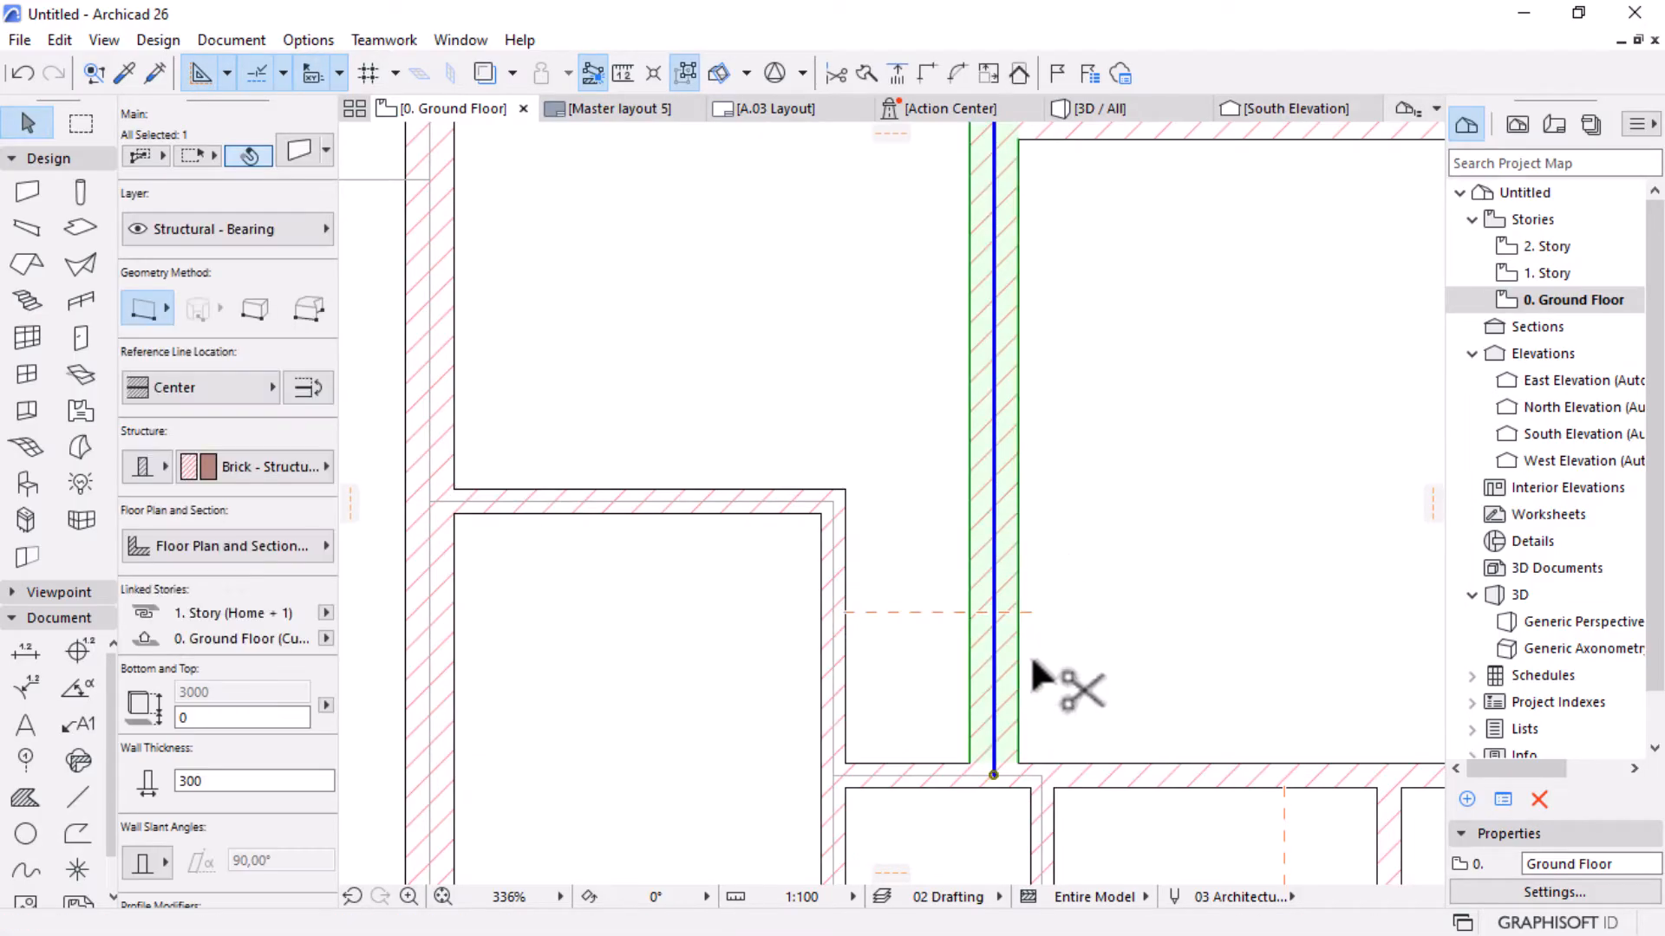
pyautogui.hotkey('ctrl', 'd')
pyautogui.click(968, 625)
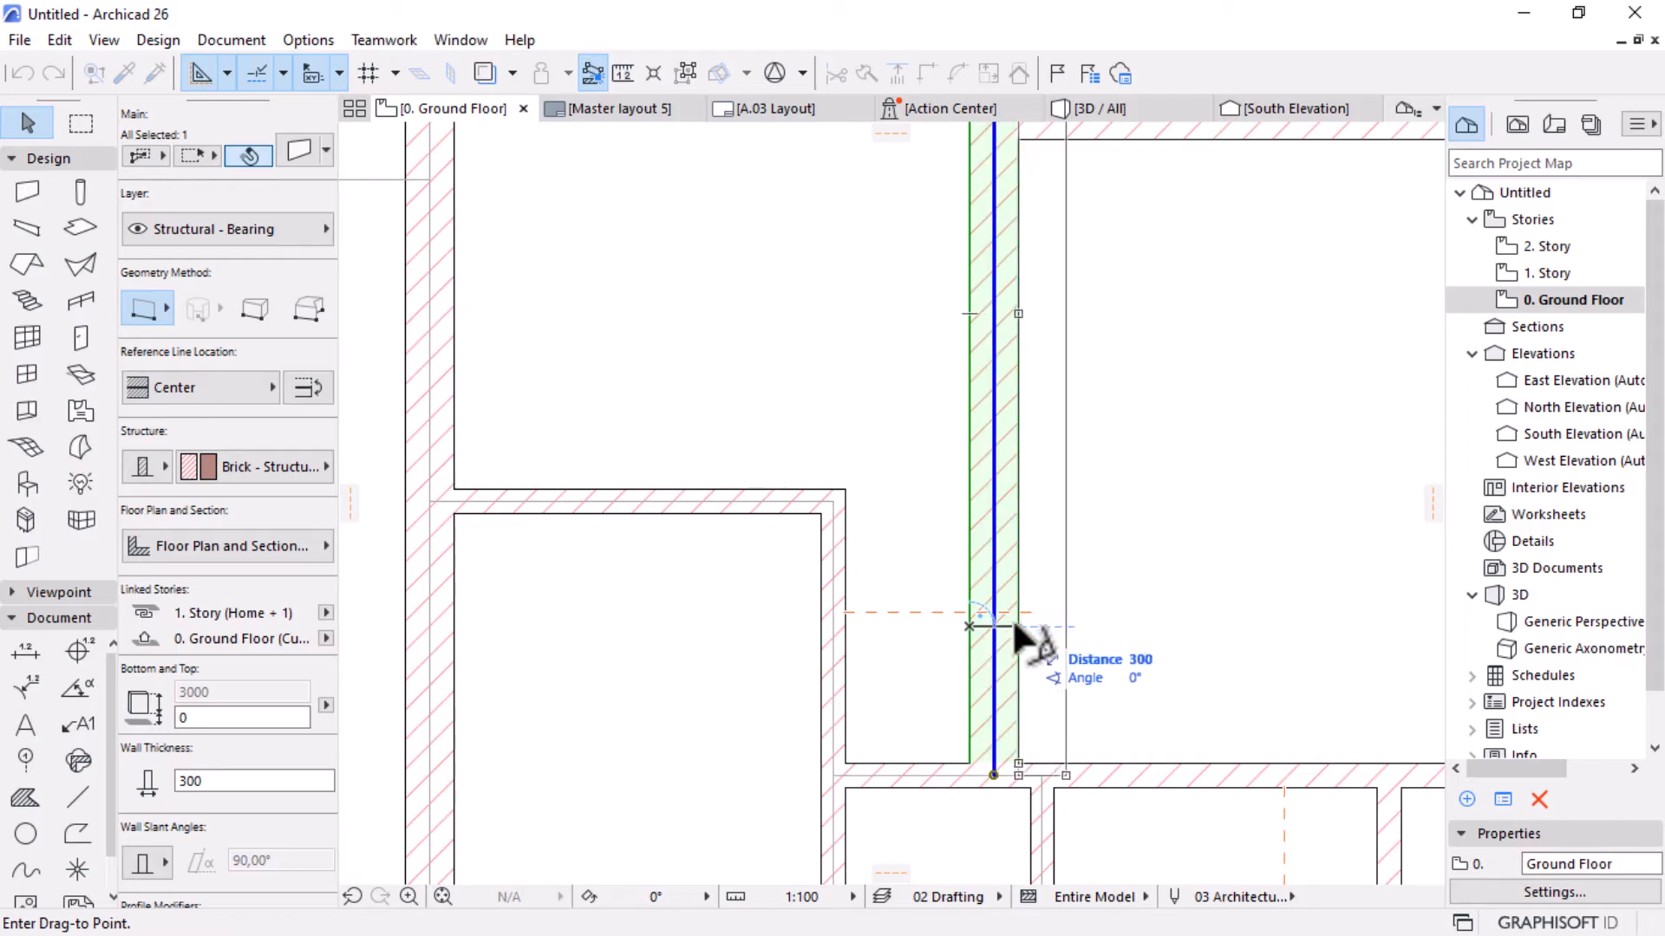
pyautogui.click(1031, 624)
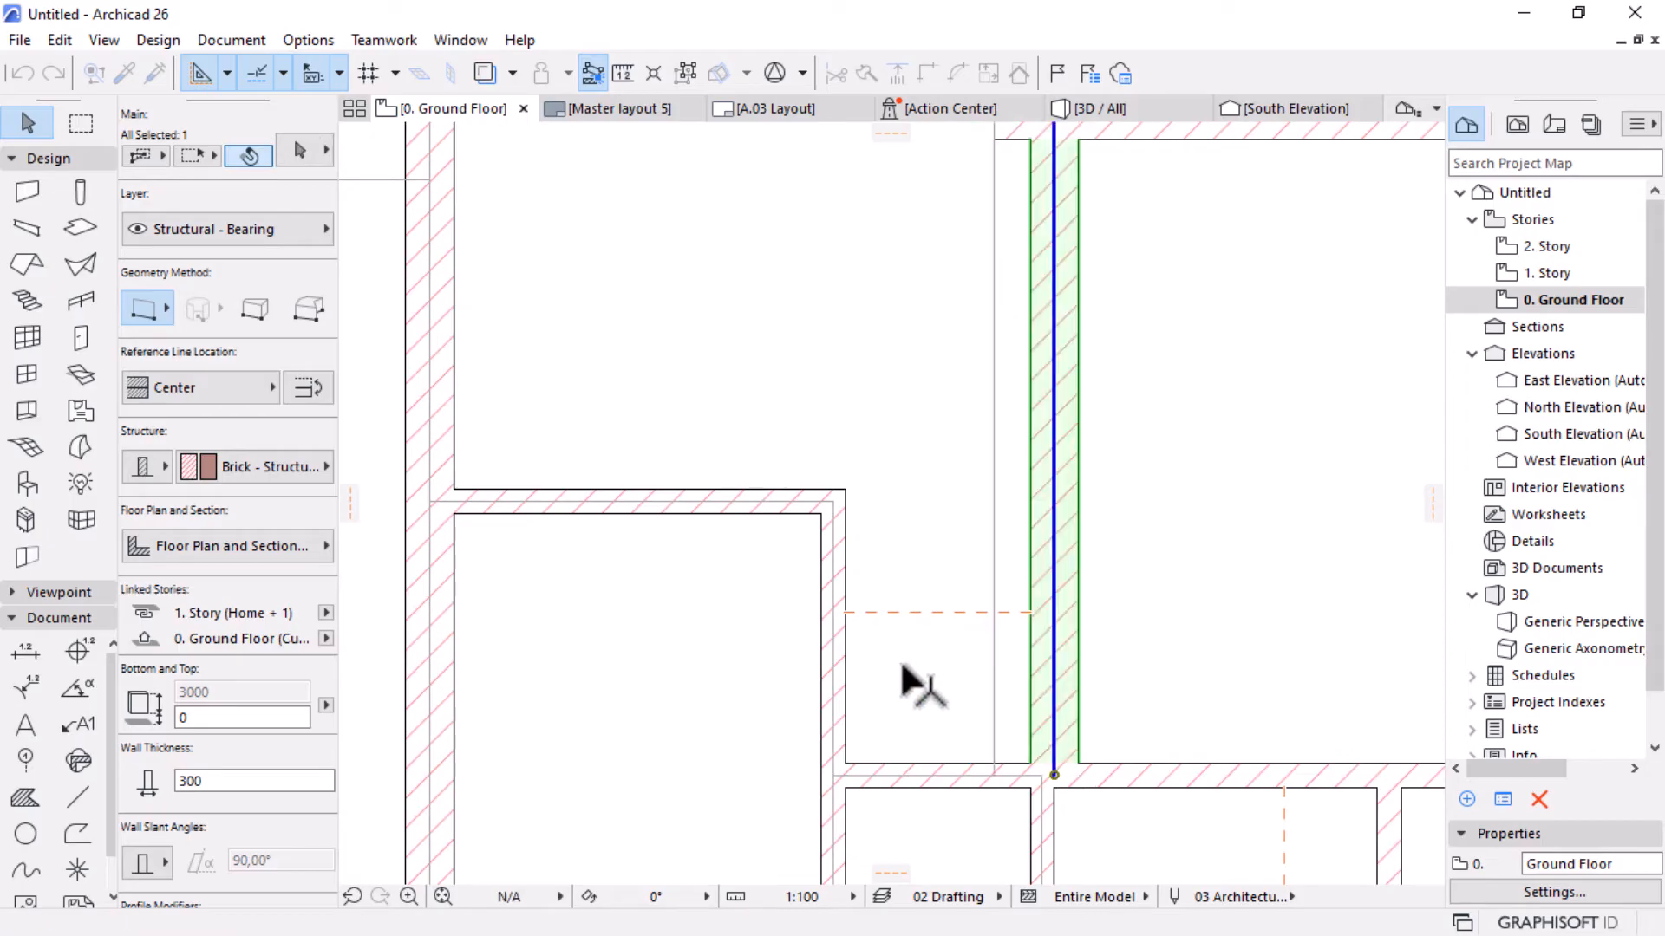
pyautogui.click(943, 614)
pyautogui.click(929, 649)
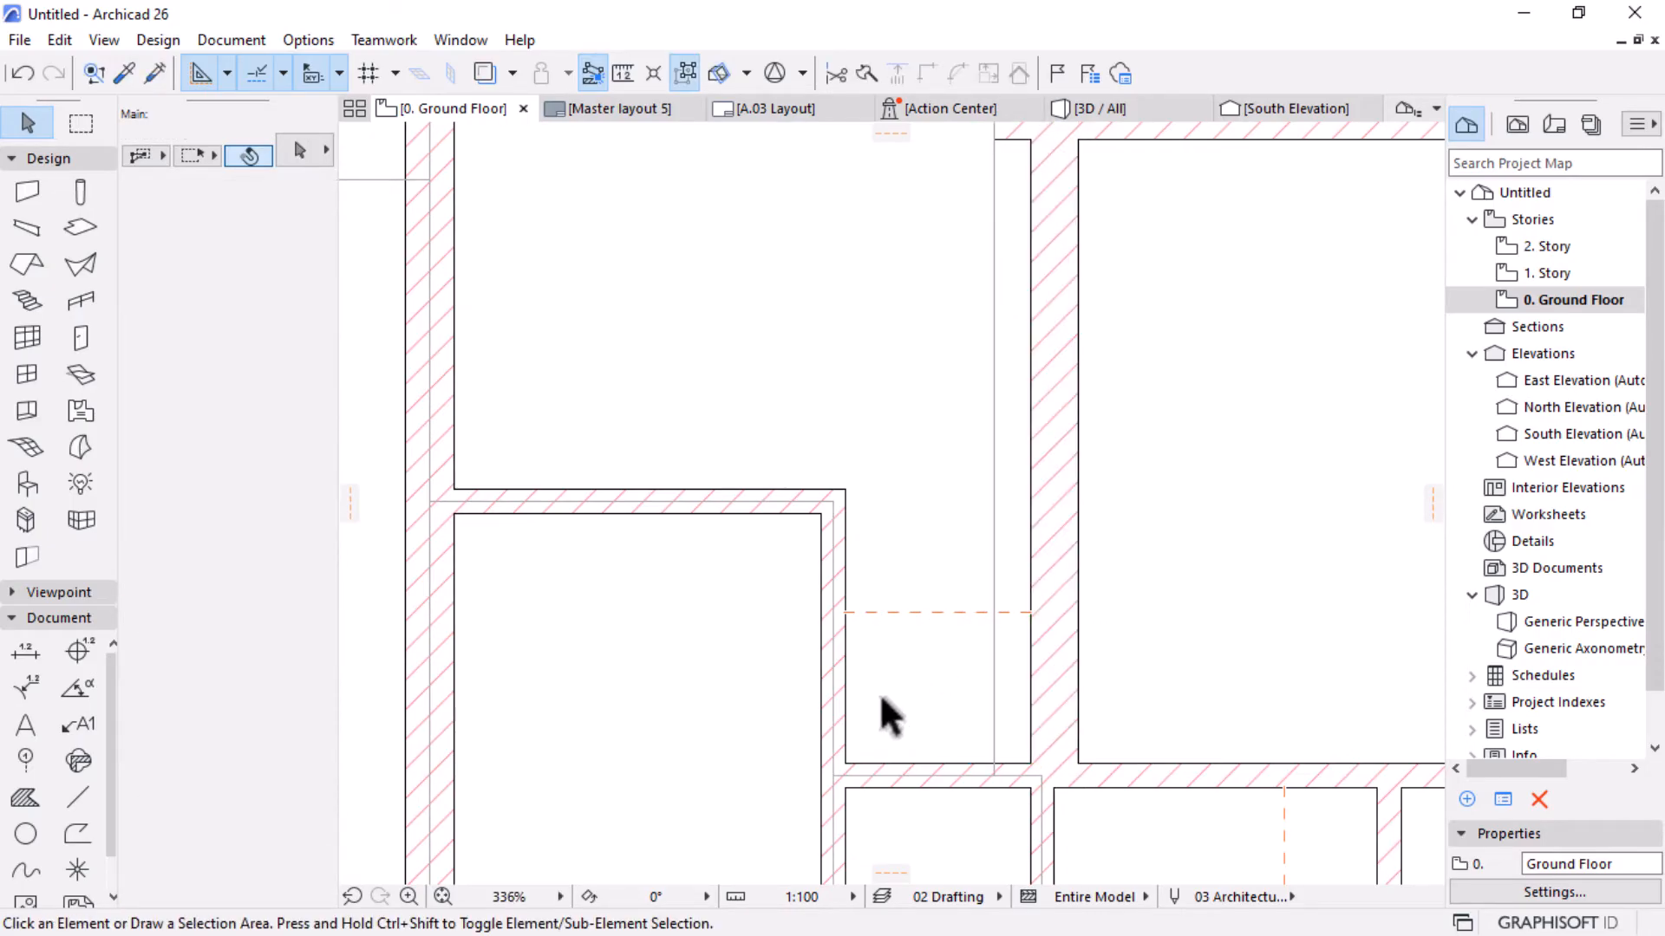
# Intersect the western block's north wall with the moved bearing wall so they join in a closed corner.
pyautogui.scroll(-3, 962, 707)
pyautogui.click(940, 490)
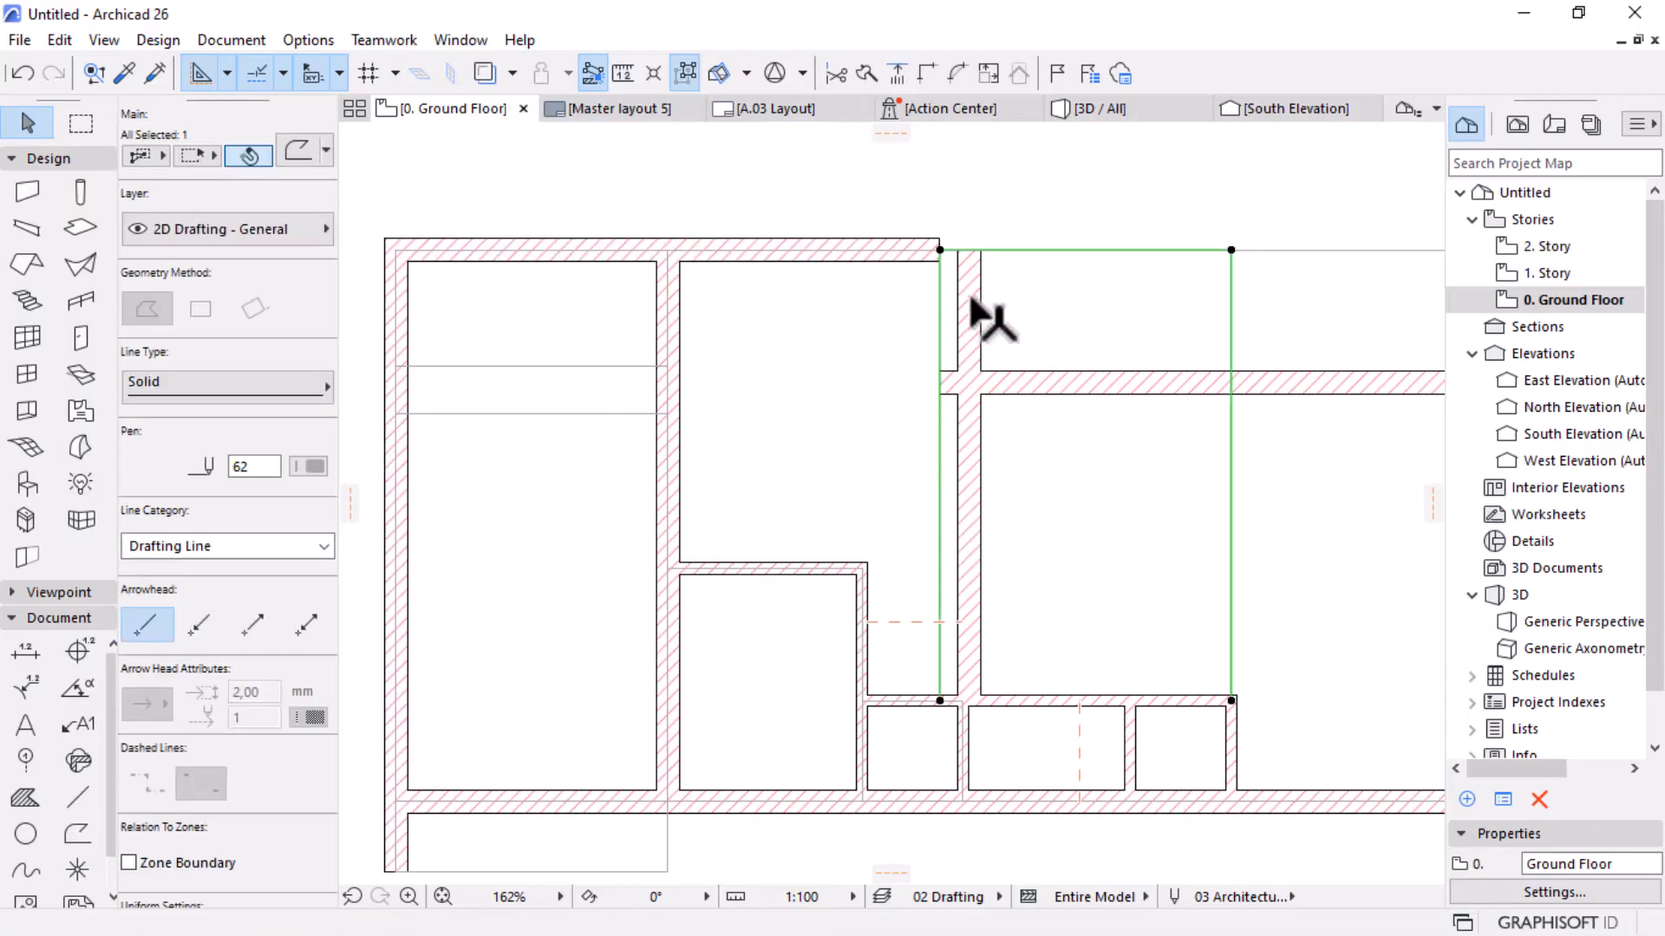
pyautogui.click(970, 299)
pyautogui.keyDown('shift'); pyautogui.click(874, 248); pyautogui.keyUp('shift')
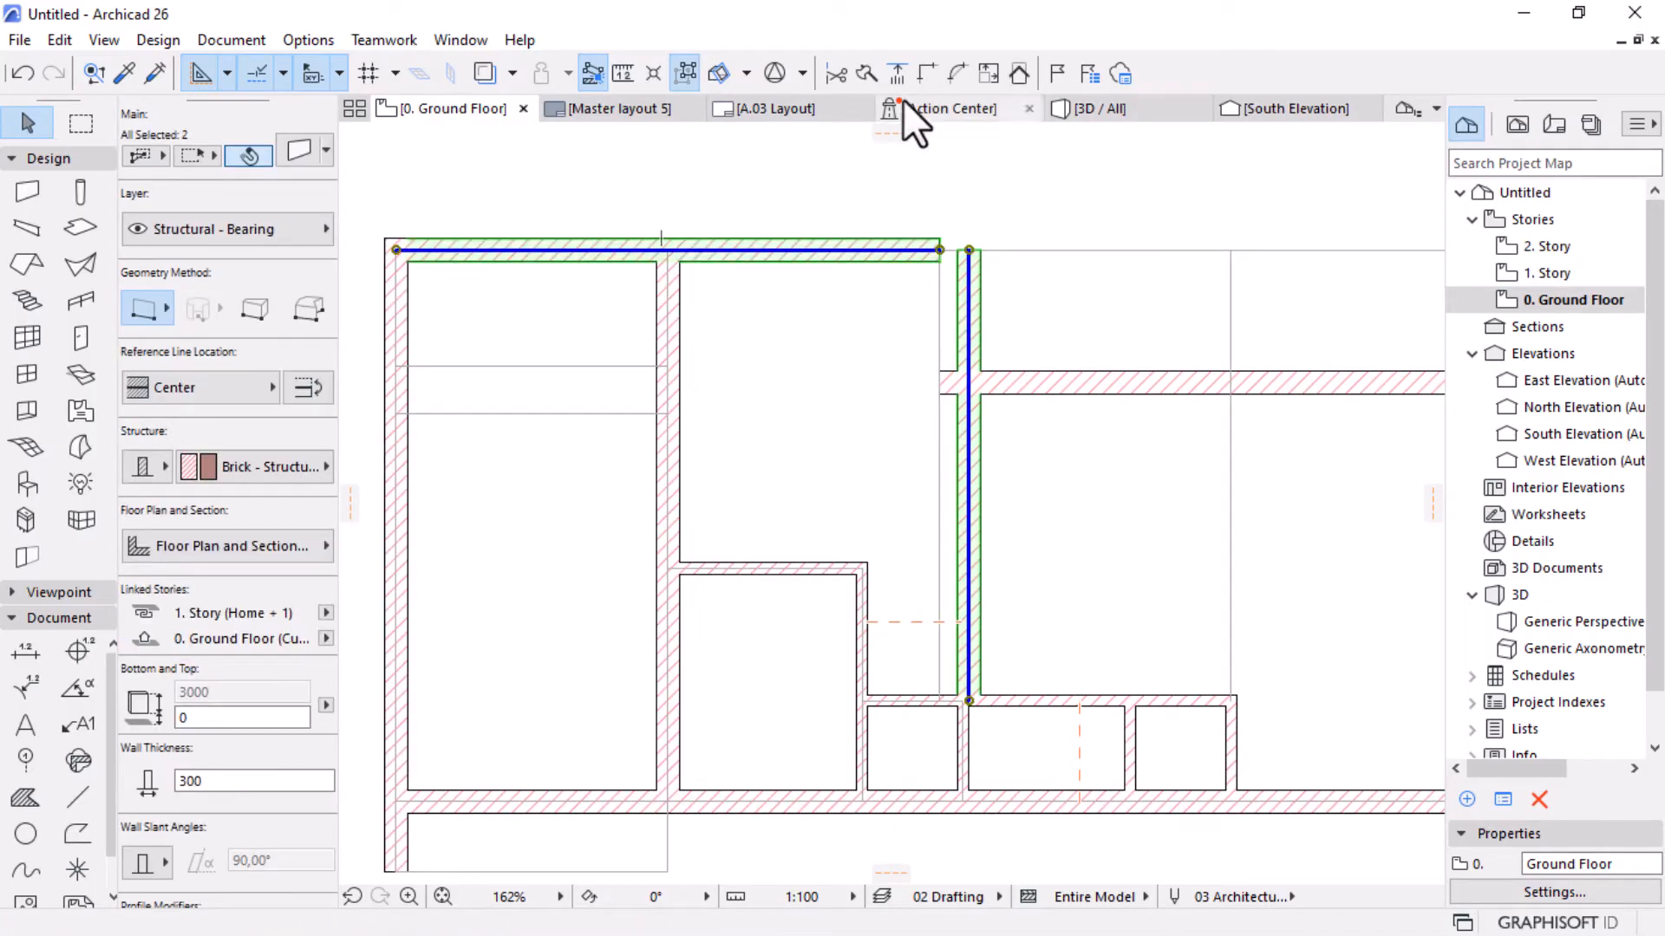
pyautogui.click(924, 77)
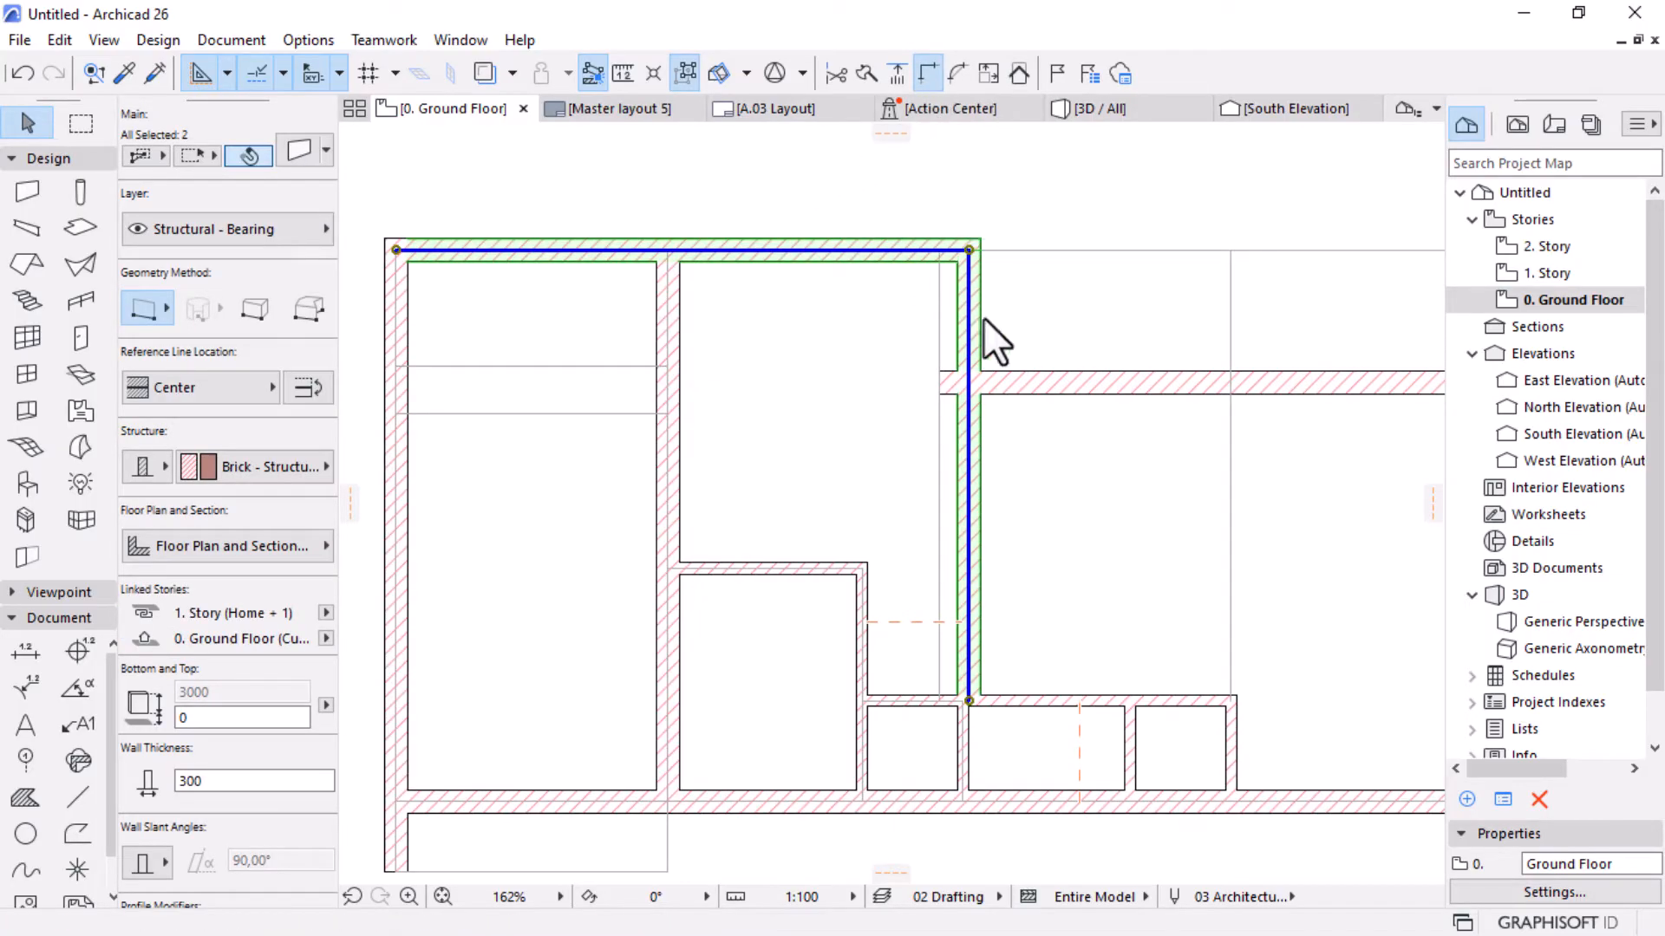
pyautogui.click(928, 501)
# Trim off the stub of the large eastern room's north wall that protrudes west past the moved bearing wall.
pyautogui.scroll(-3, 862, 580)
pyautogui.scroll(6, 897, 463)
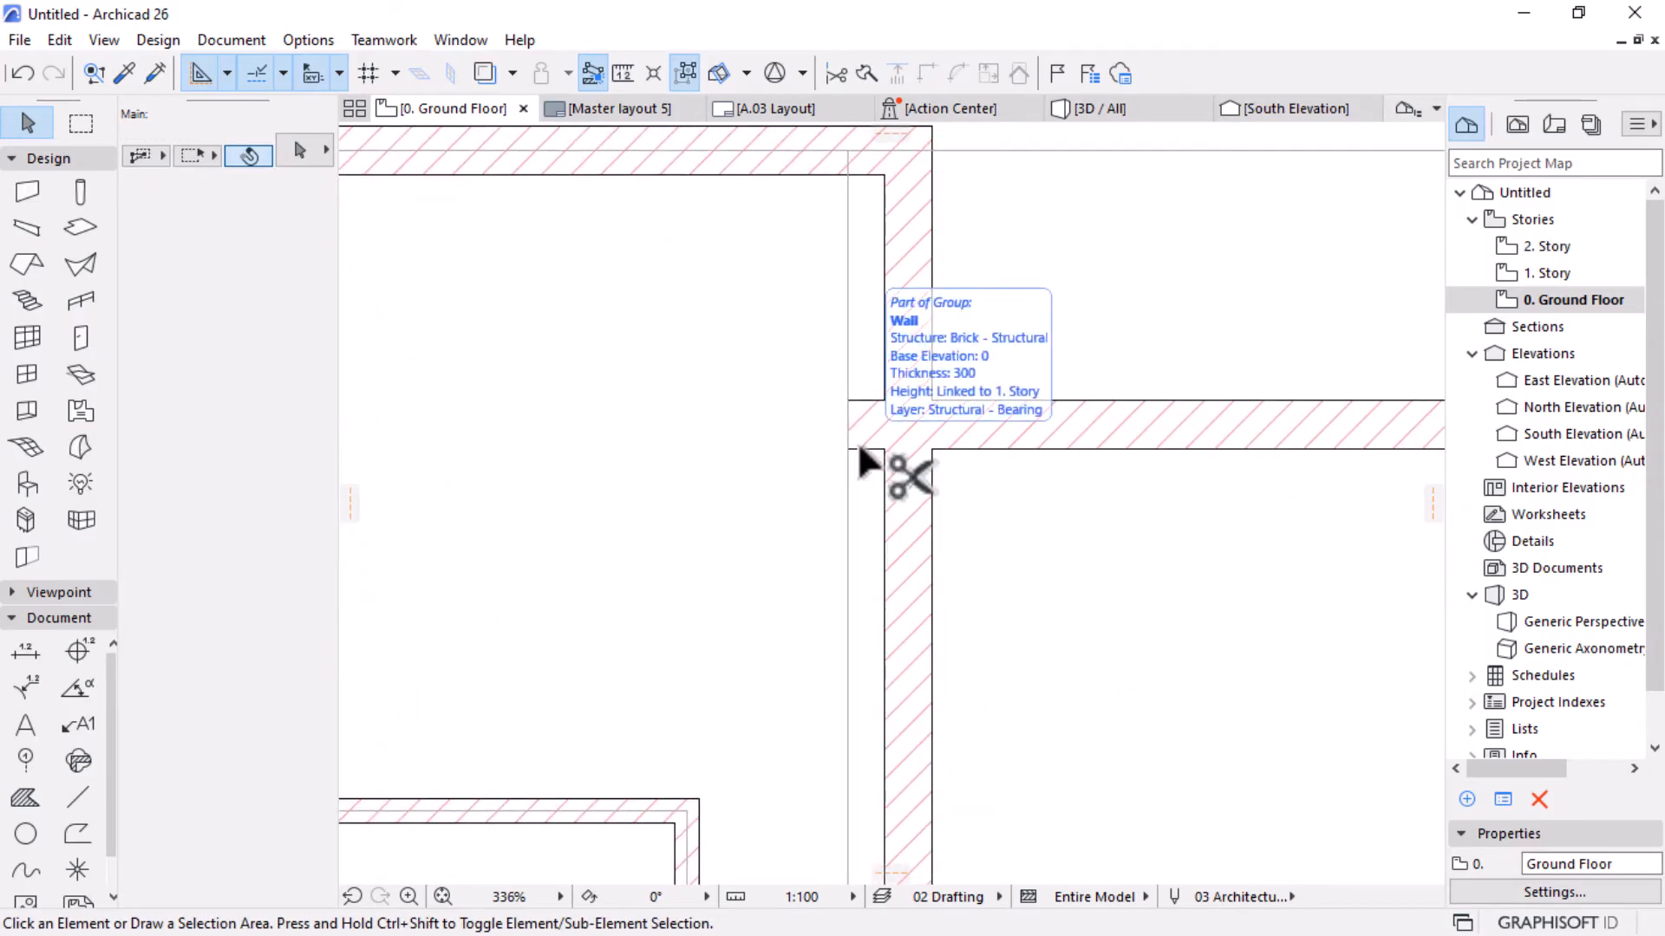
pyautogui.keyDown('ctrl'); pyautogui.click(856, 440); pyautogui.keyUp('ctrl')
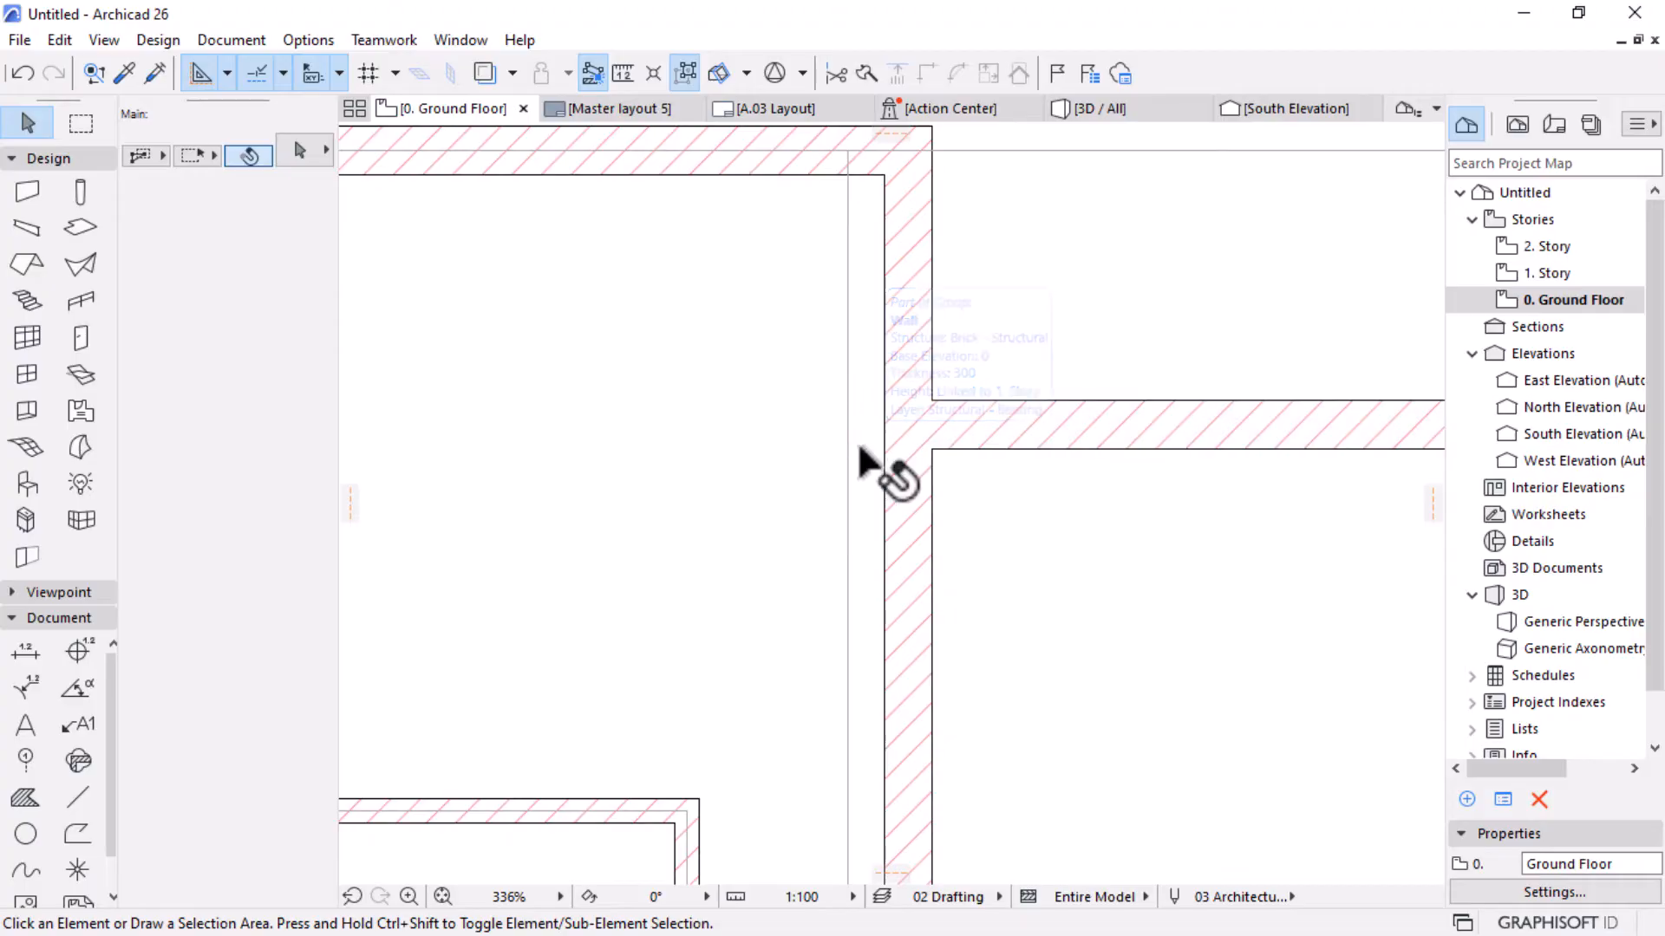
pyautogui.scroll(-2, 798, 439)
pyautogui.scroll(-5, 799, 439)
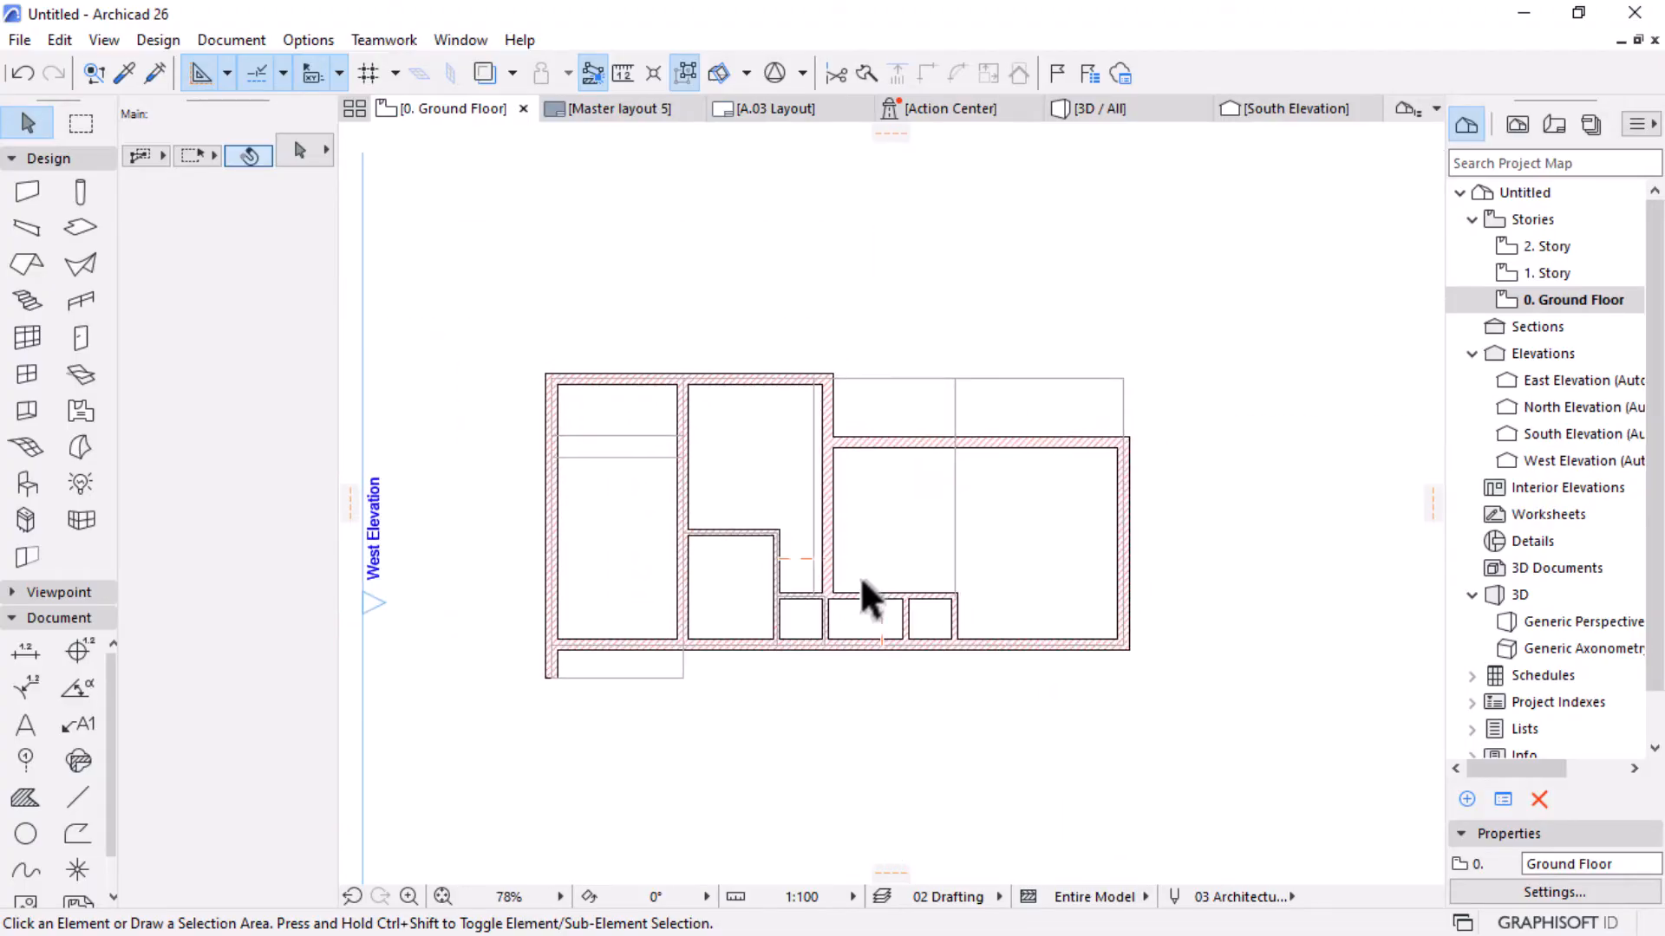
pyautogui.scroll(3, 798, 632)
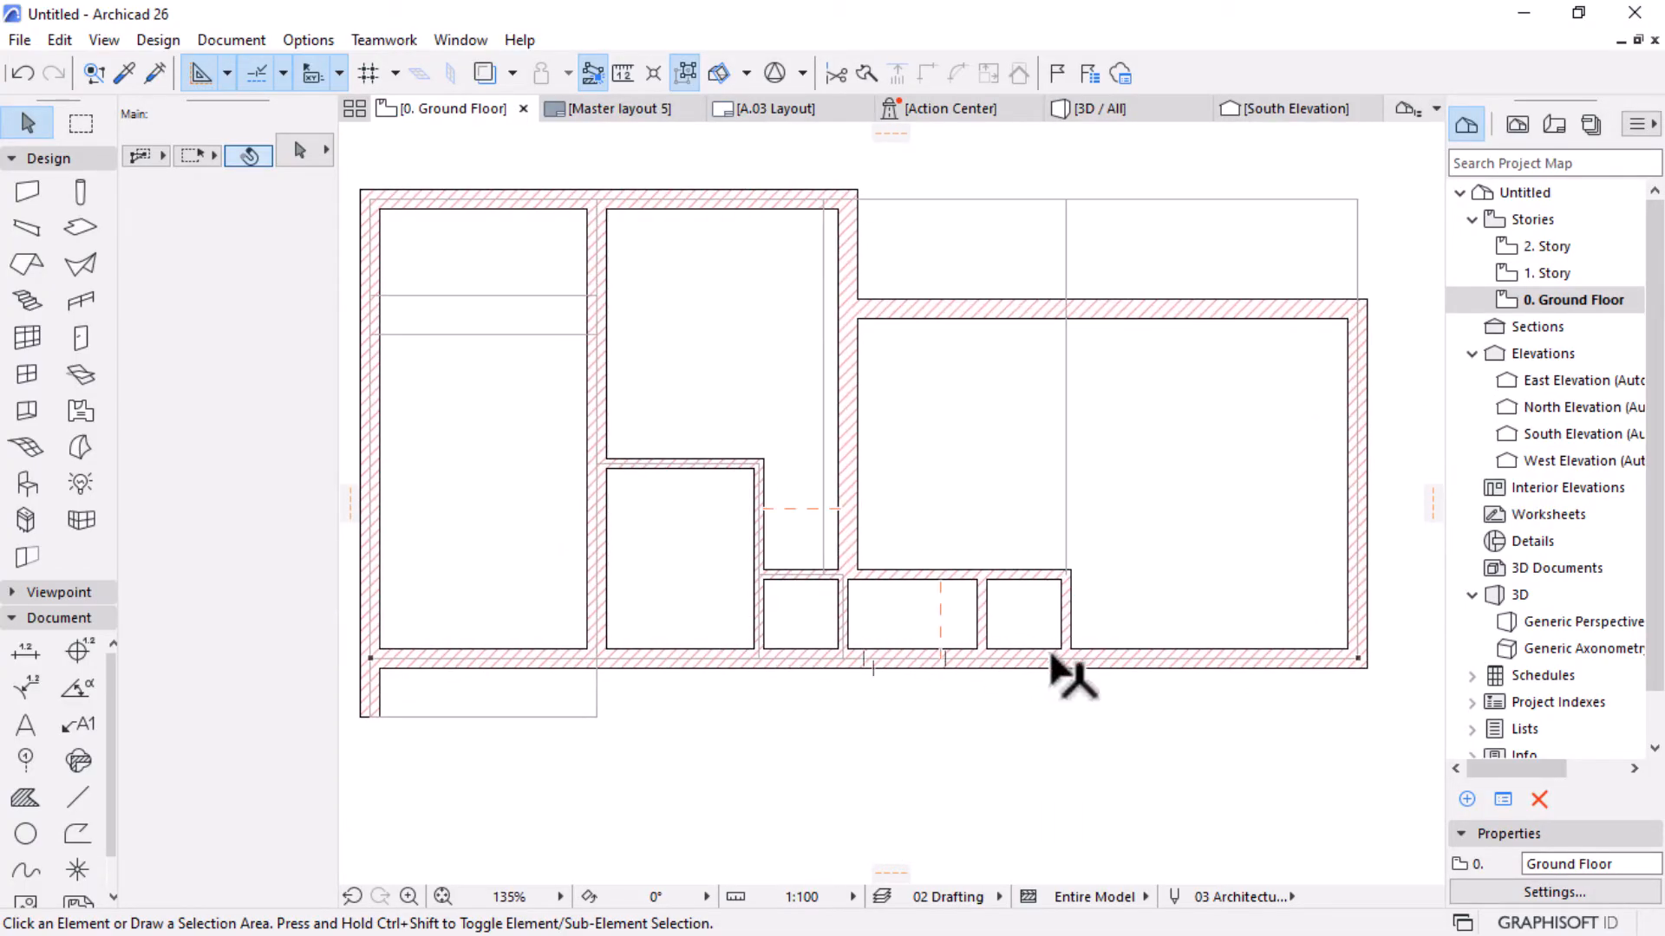
pyautogui.scroll(3, 862, 632)
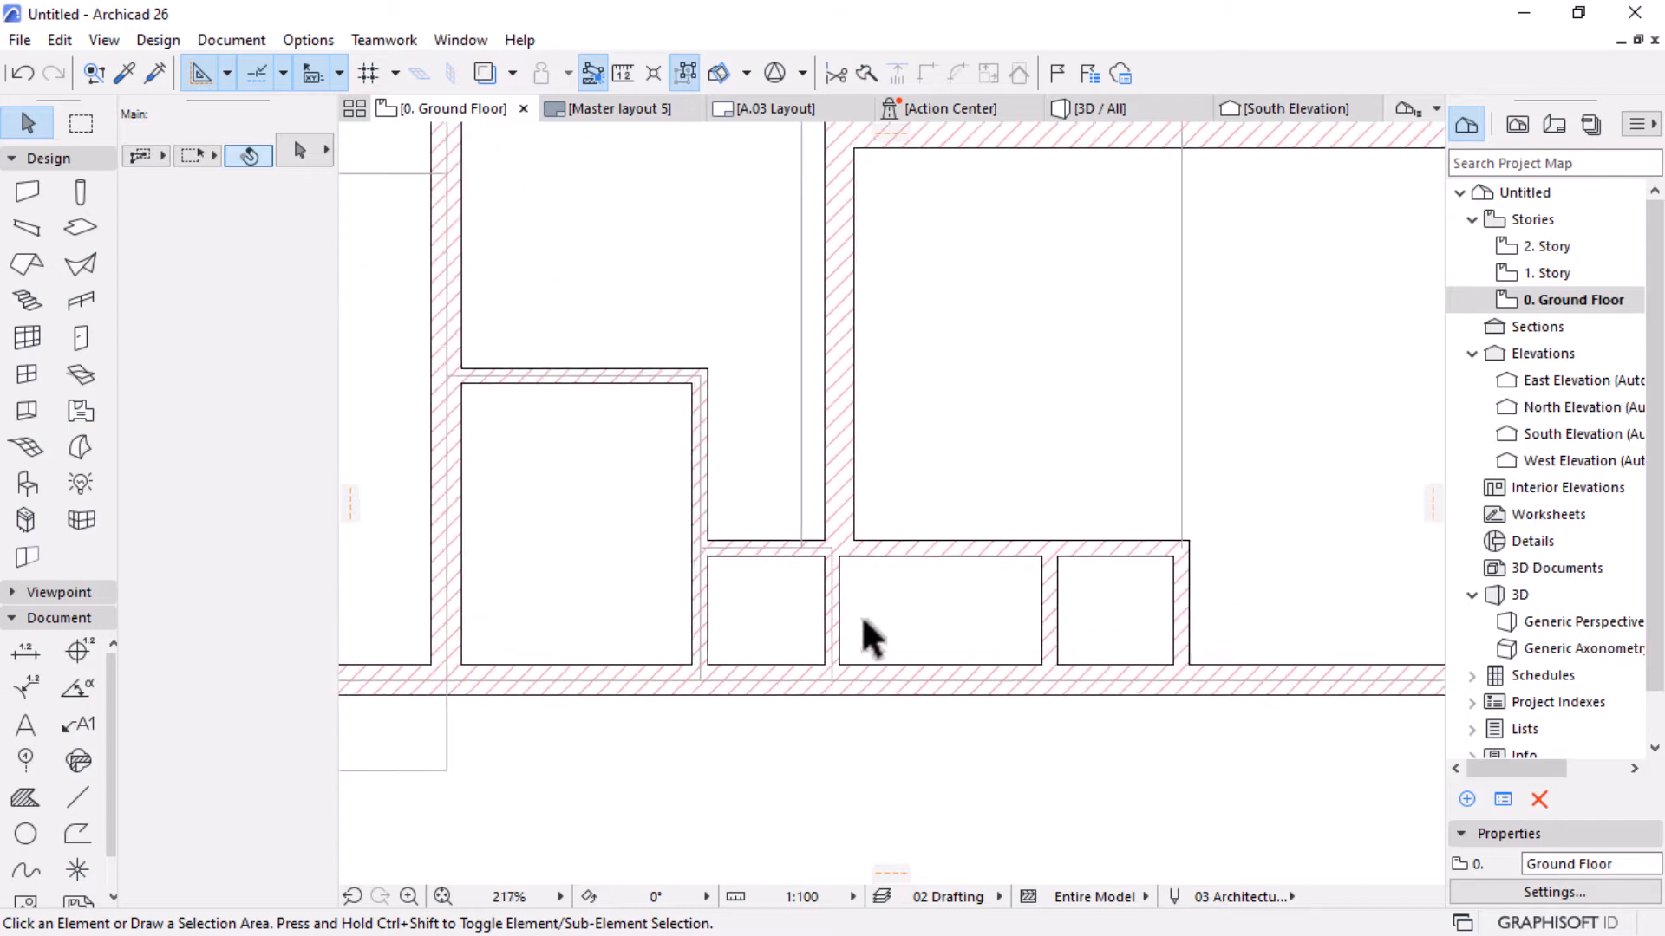
pyautogui.scroll(-4, 862, 632)
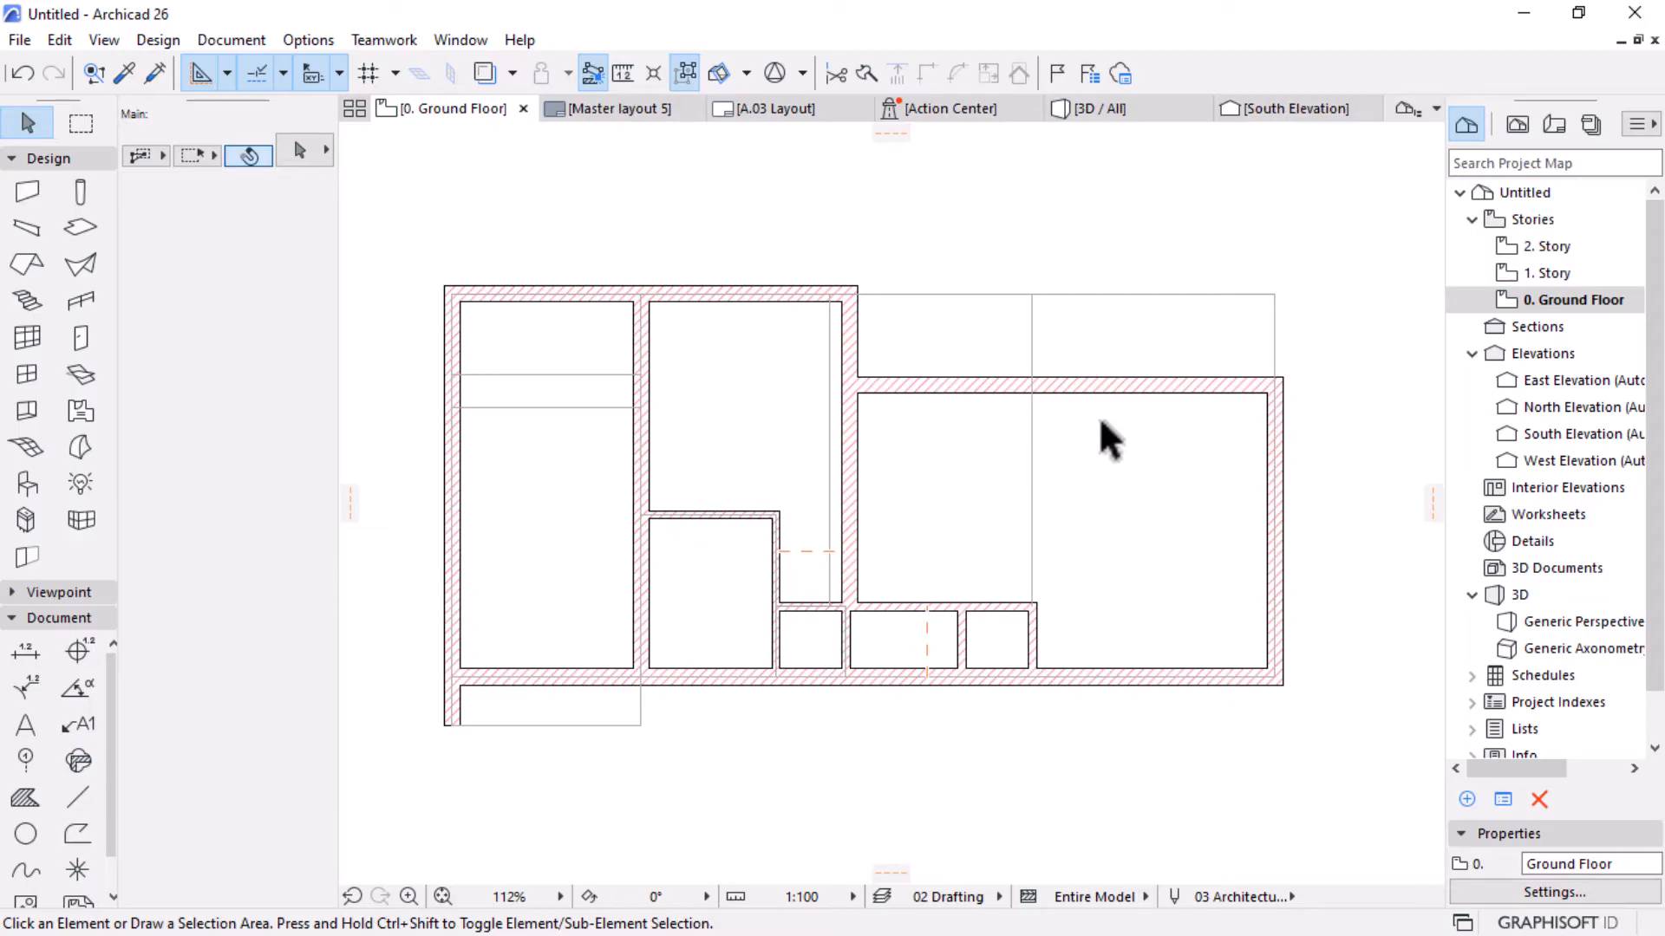
pyautogui.scroll(2, 852, 253)
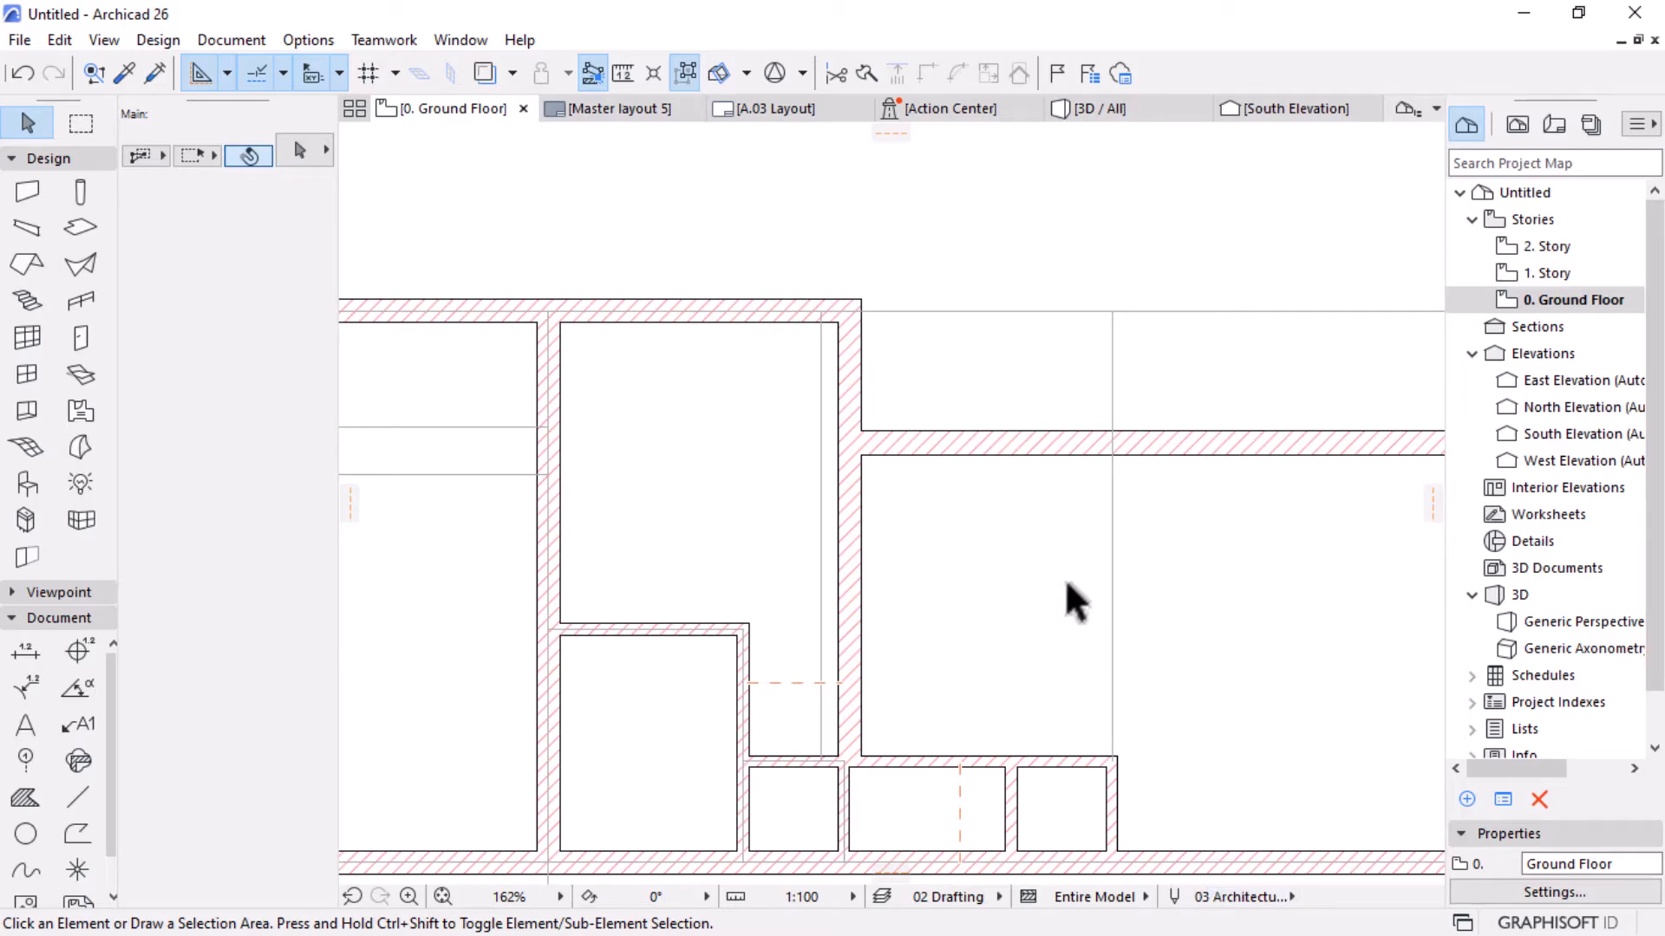
pyautogui.moveTo(834, 452)
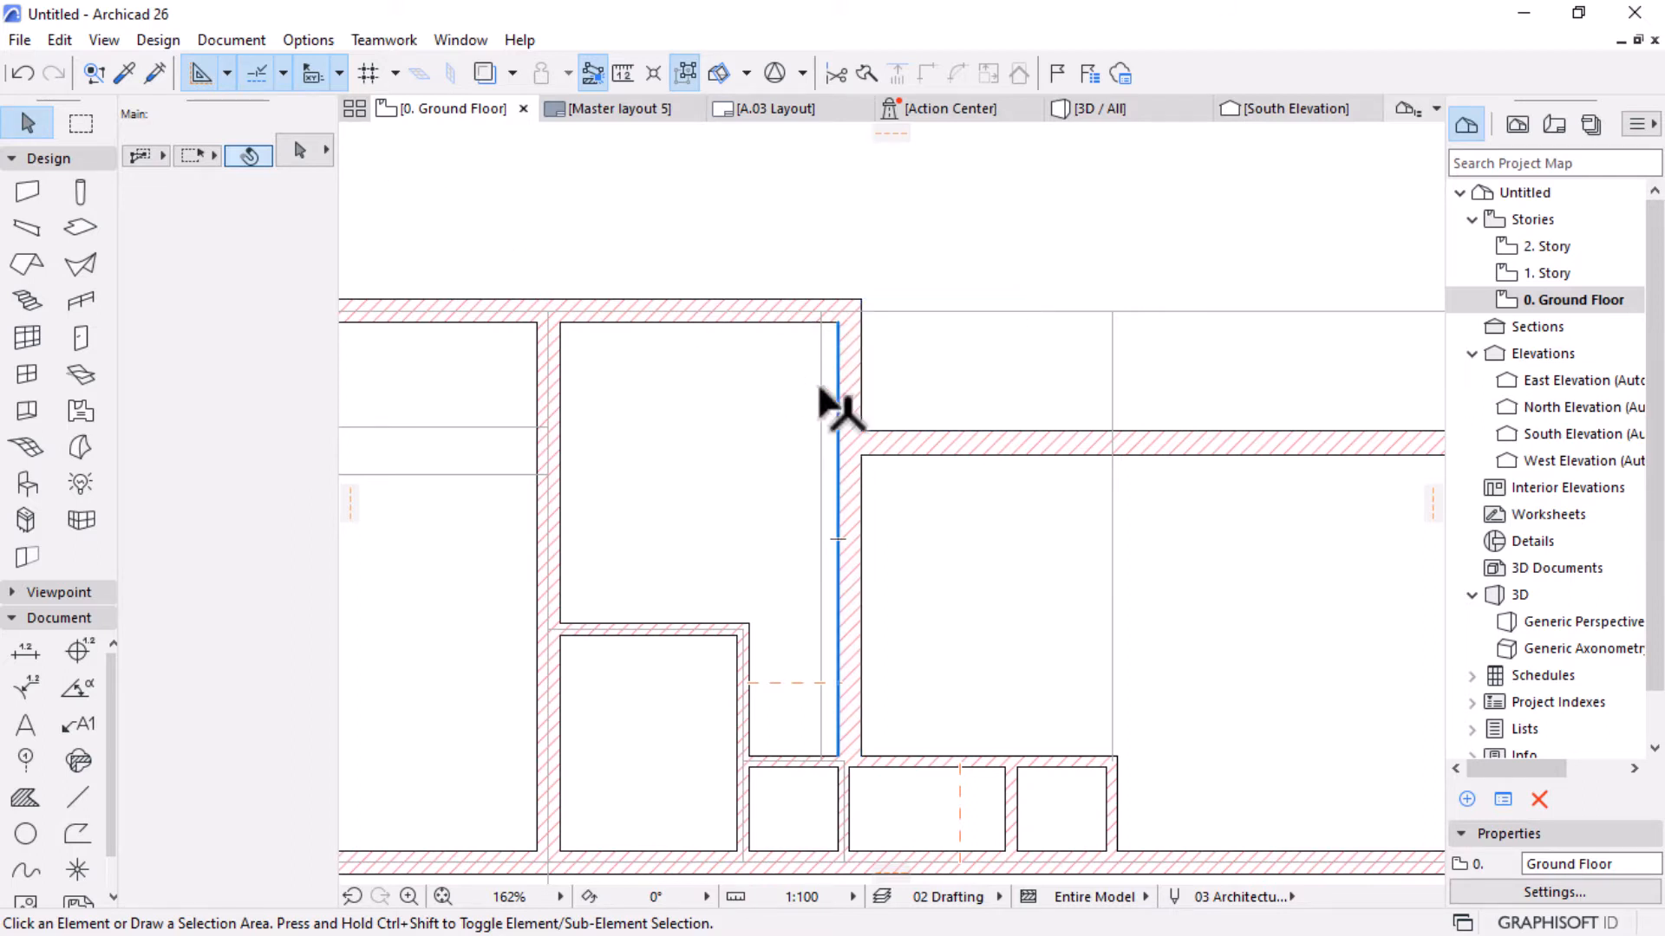
pyautogui.click(299, 39)
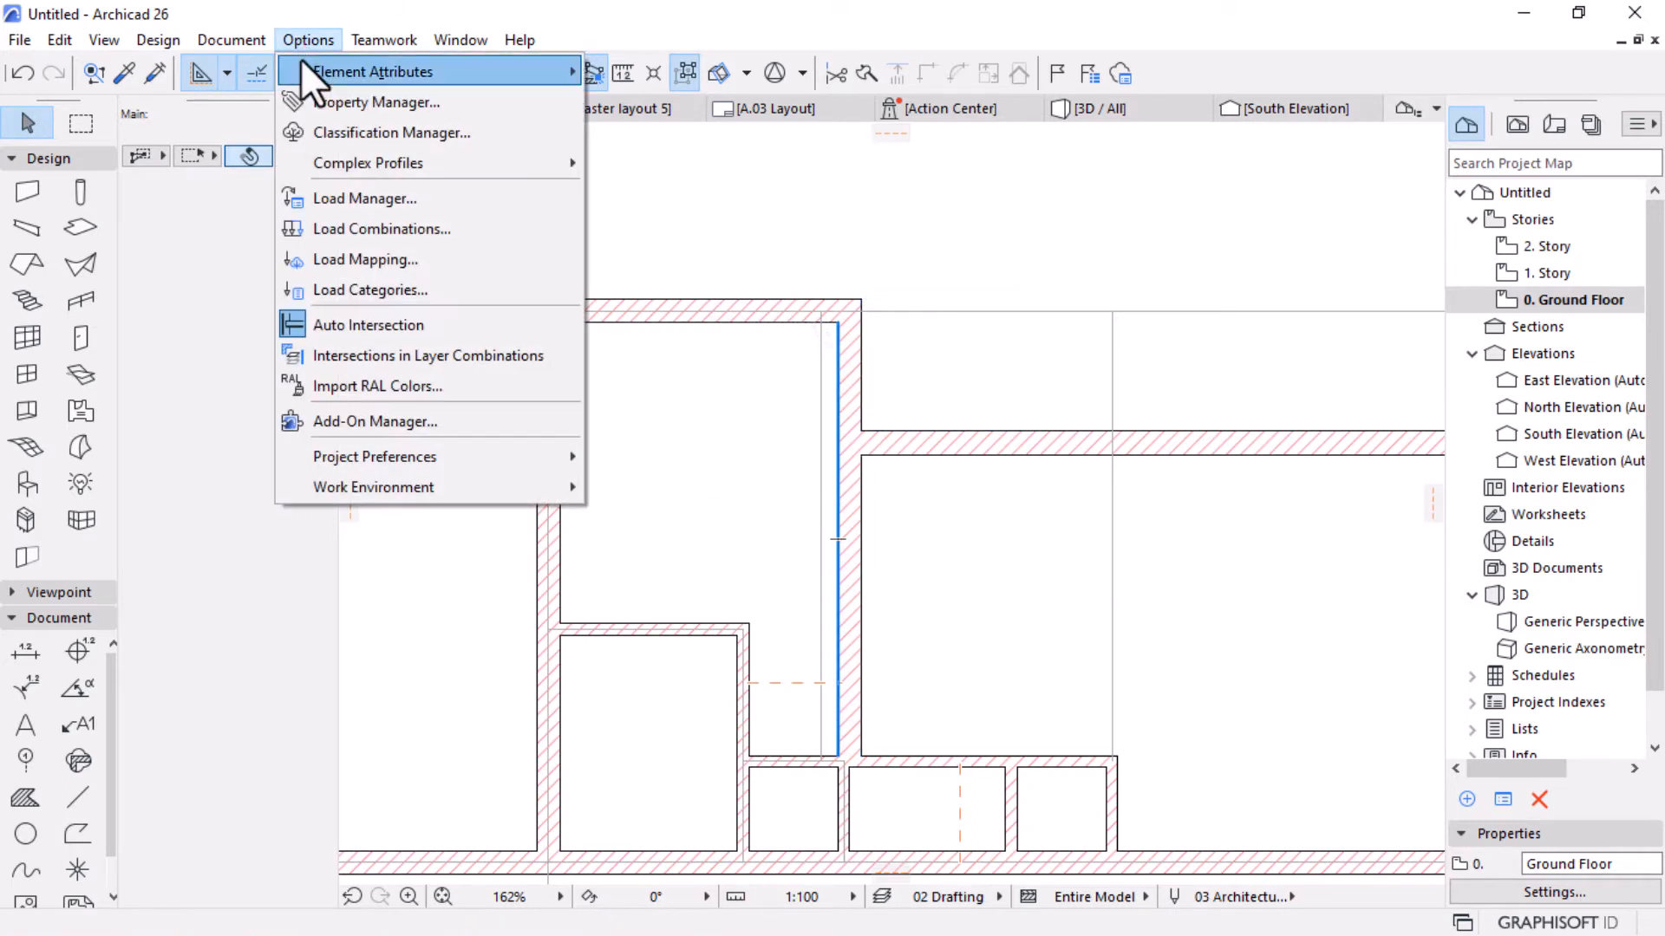
pyautogui.moveTo(300, 60)
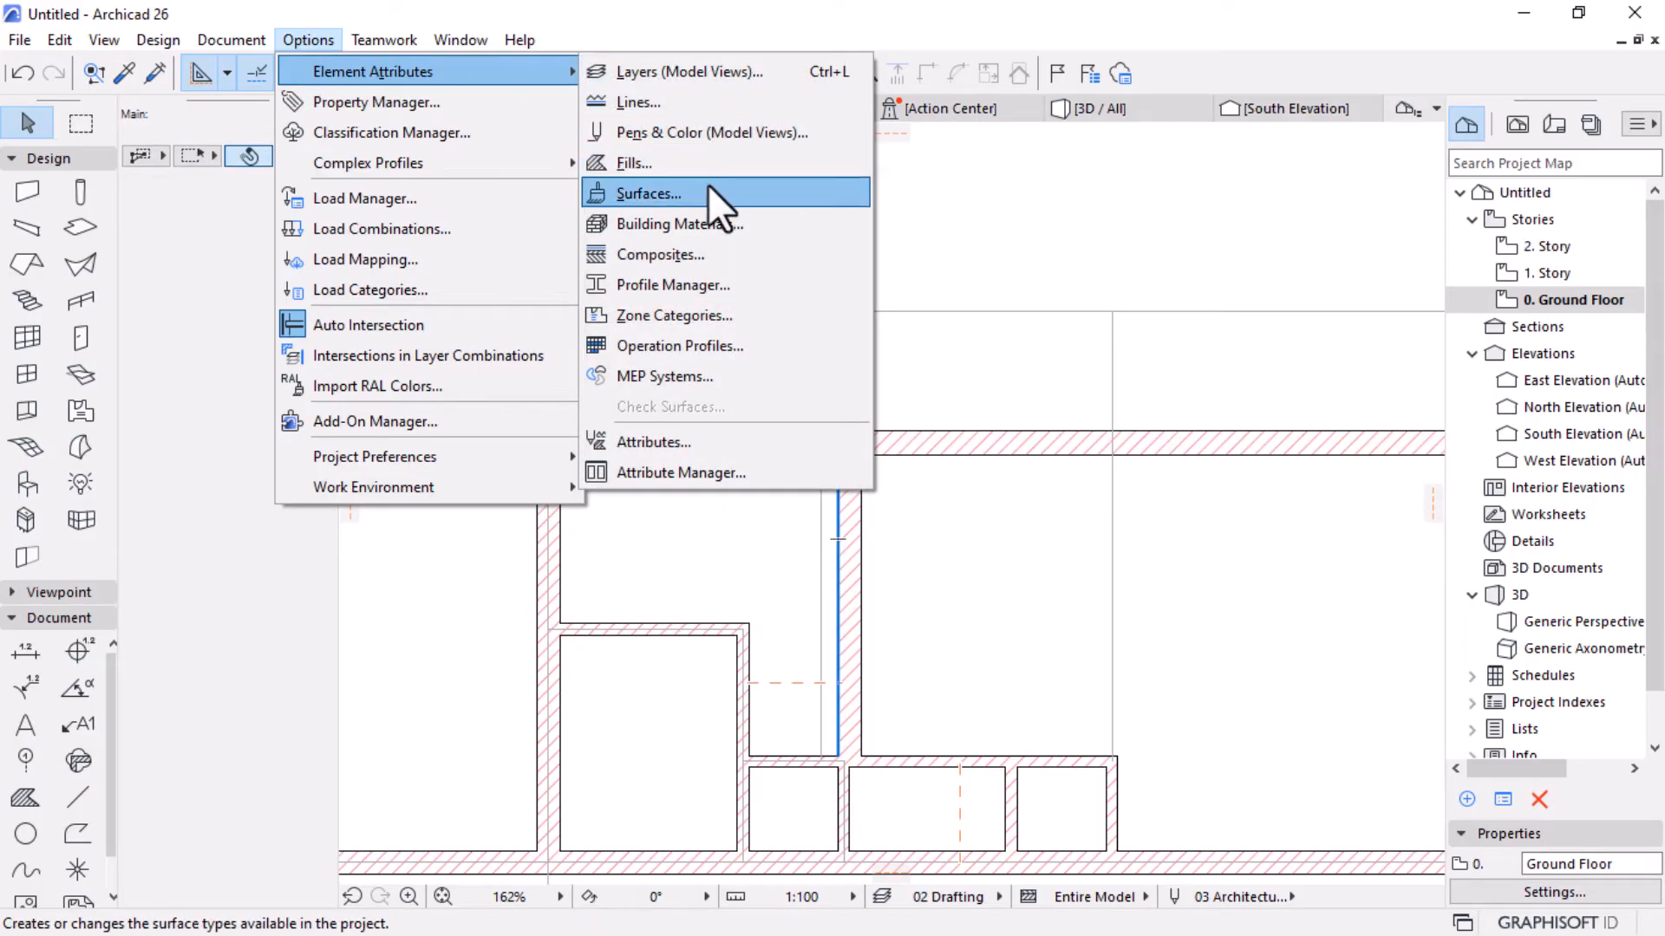
pyautogui.click(704, 224)
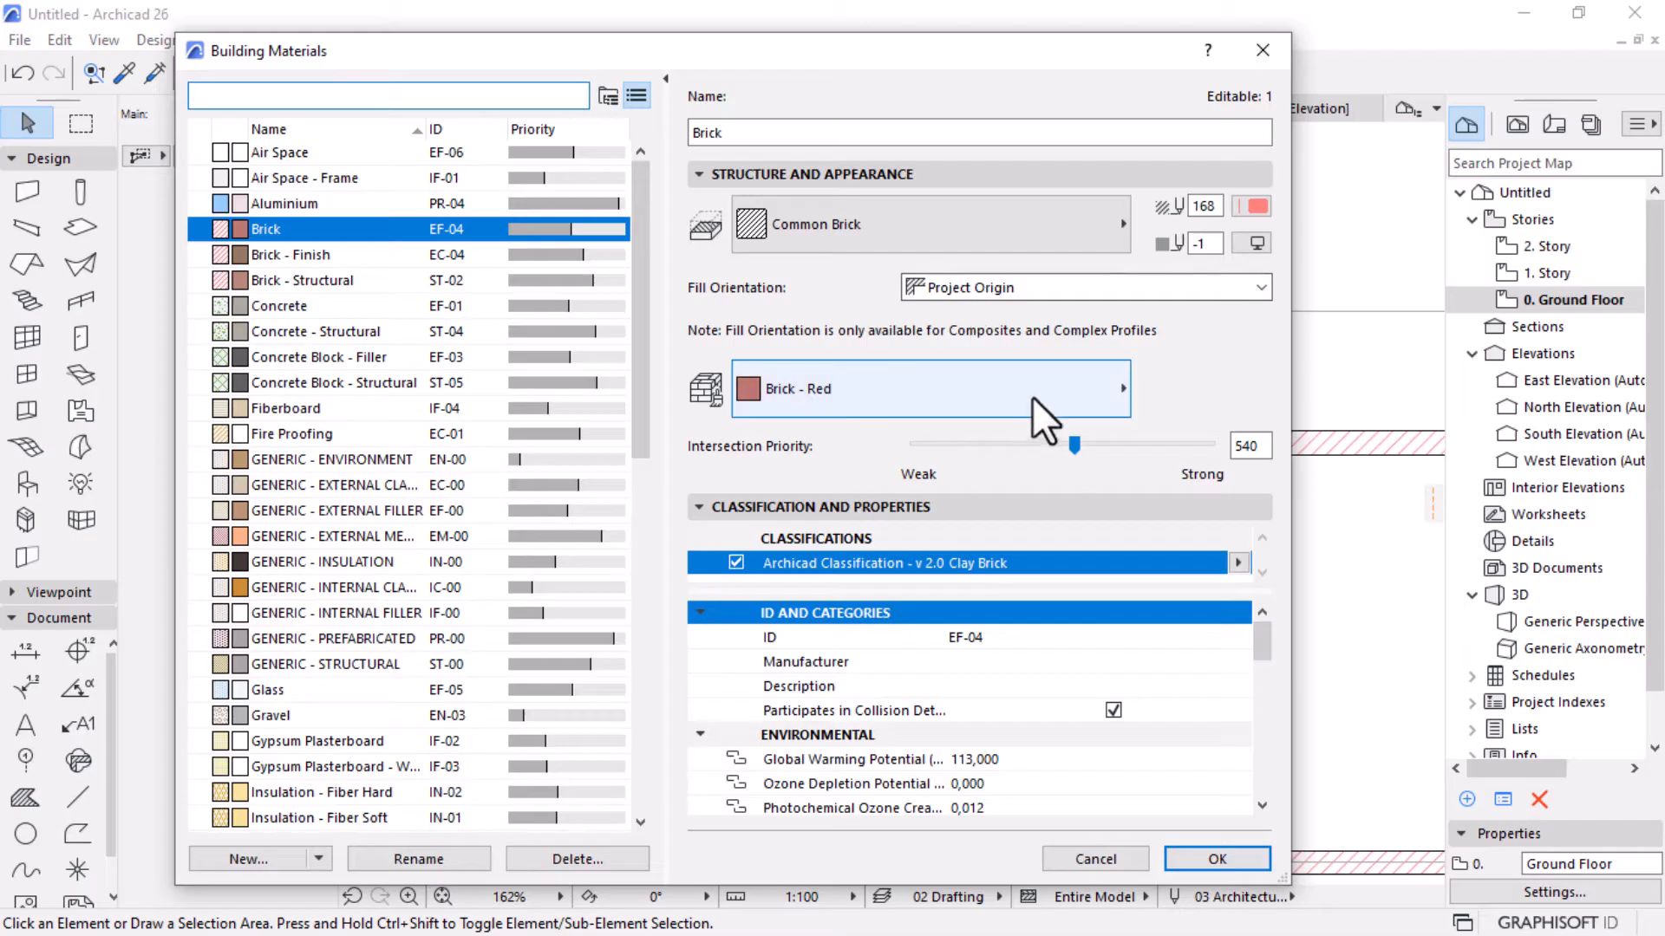
pyautogui.click(1264, 50)
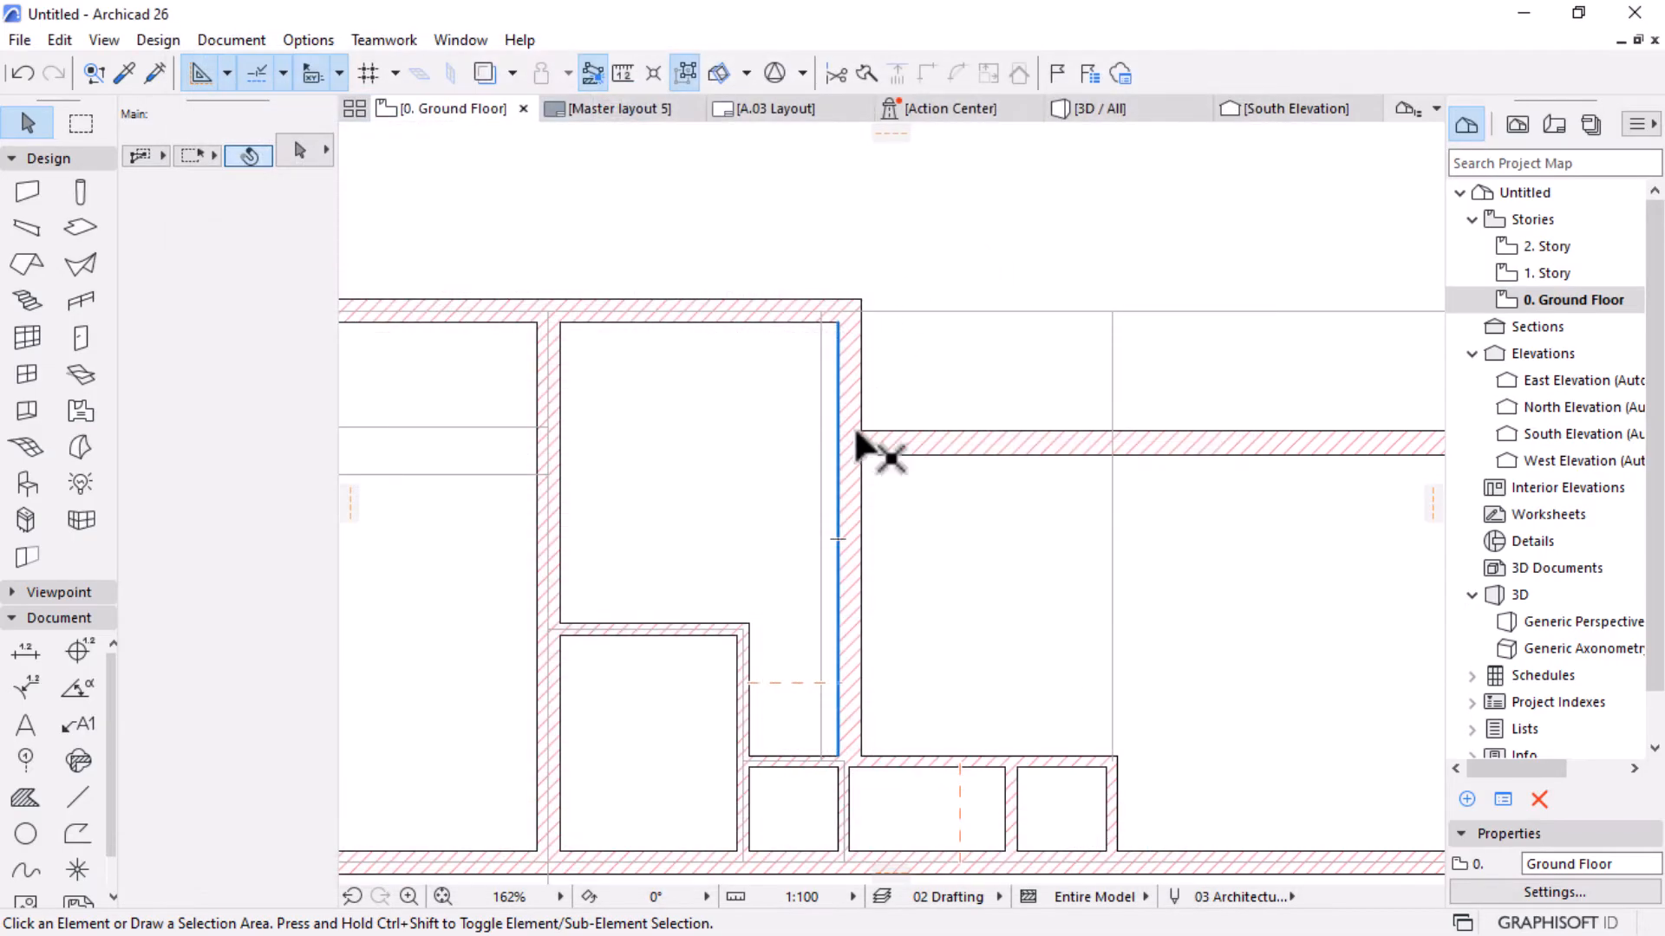
# Select the long bearing wall west of the large eastern room and open the Building Materials settings for its Brick - Structural material.
pyautogui.click(856, 395)
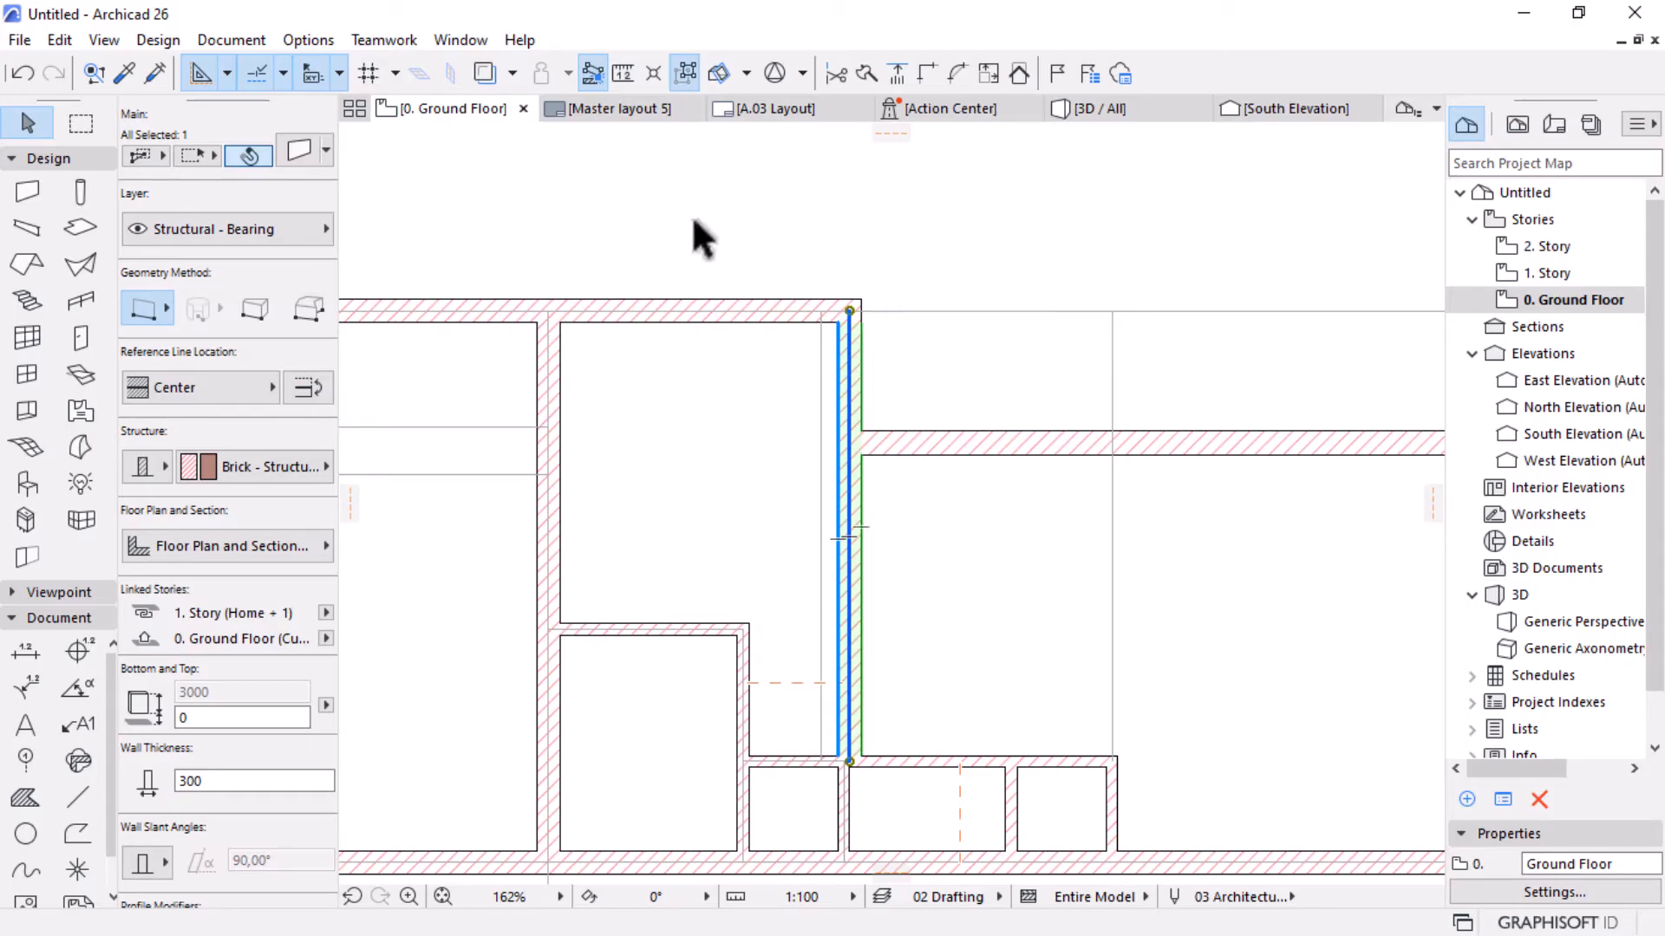
pyautogui.click(305, 41)
pyautogui.moveTo(305, 67)
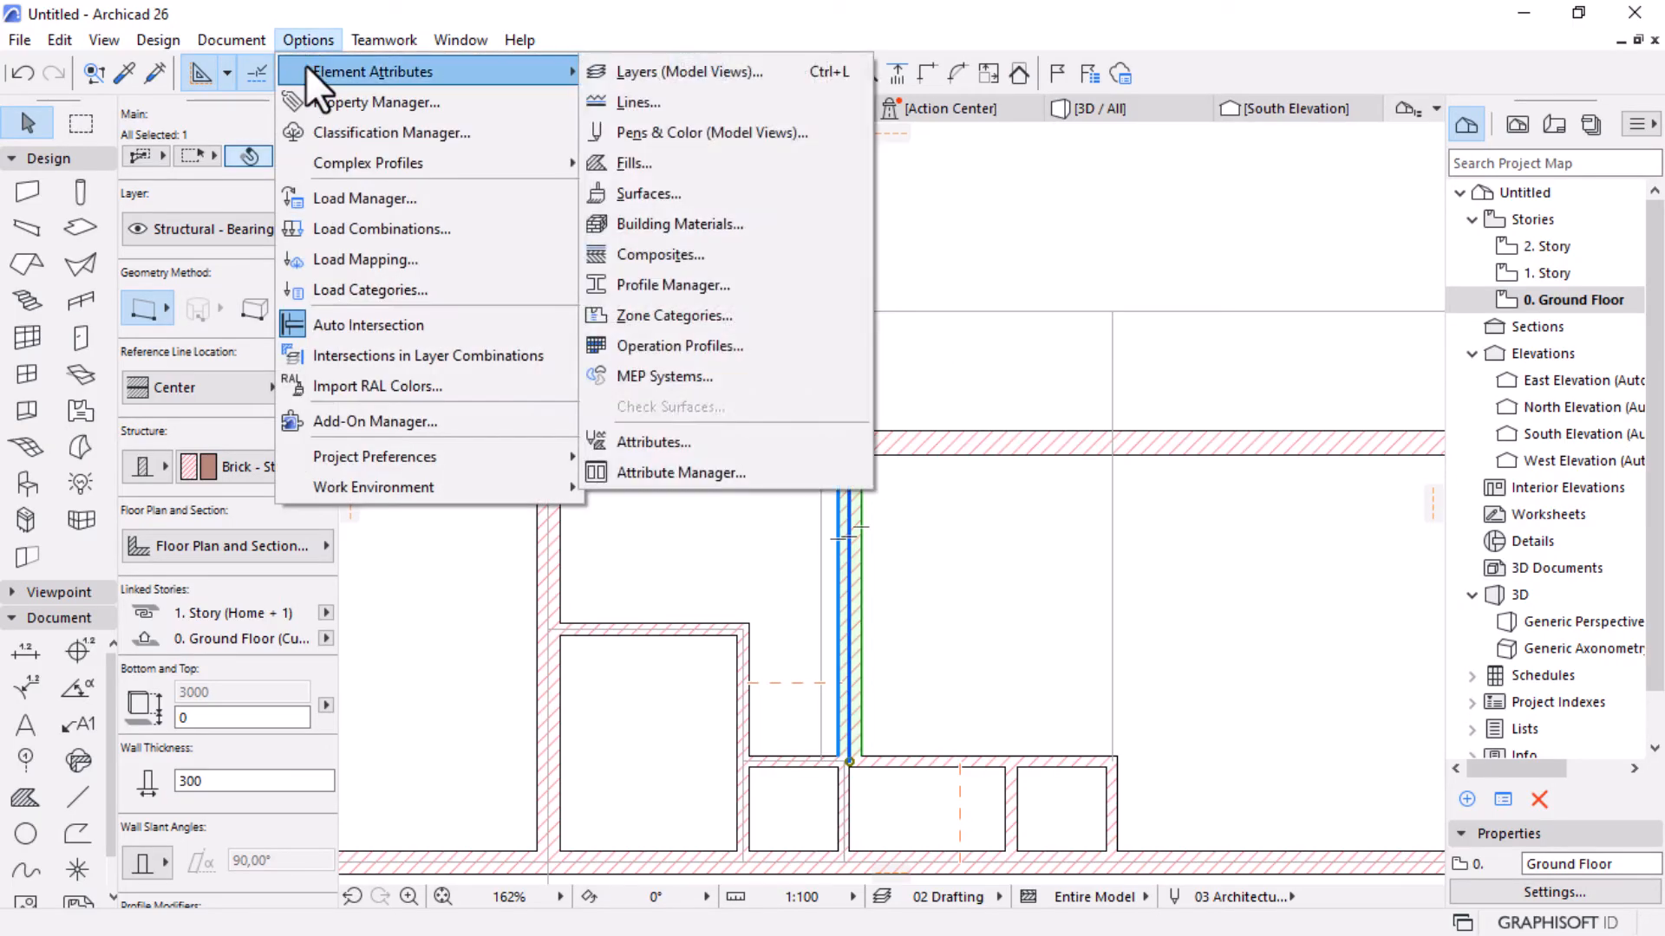
pyautogui.click(699, 225)
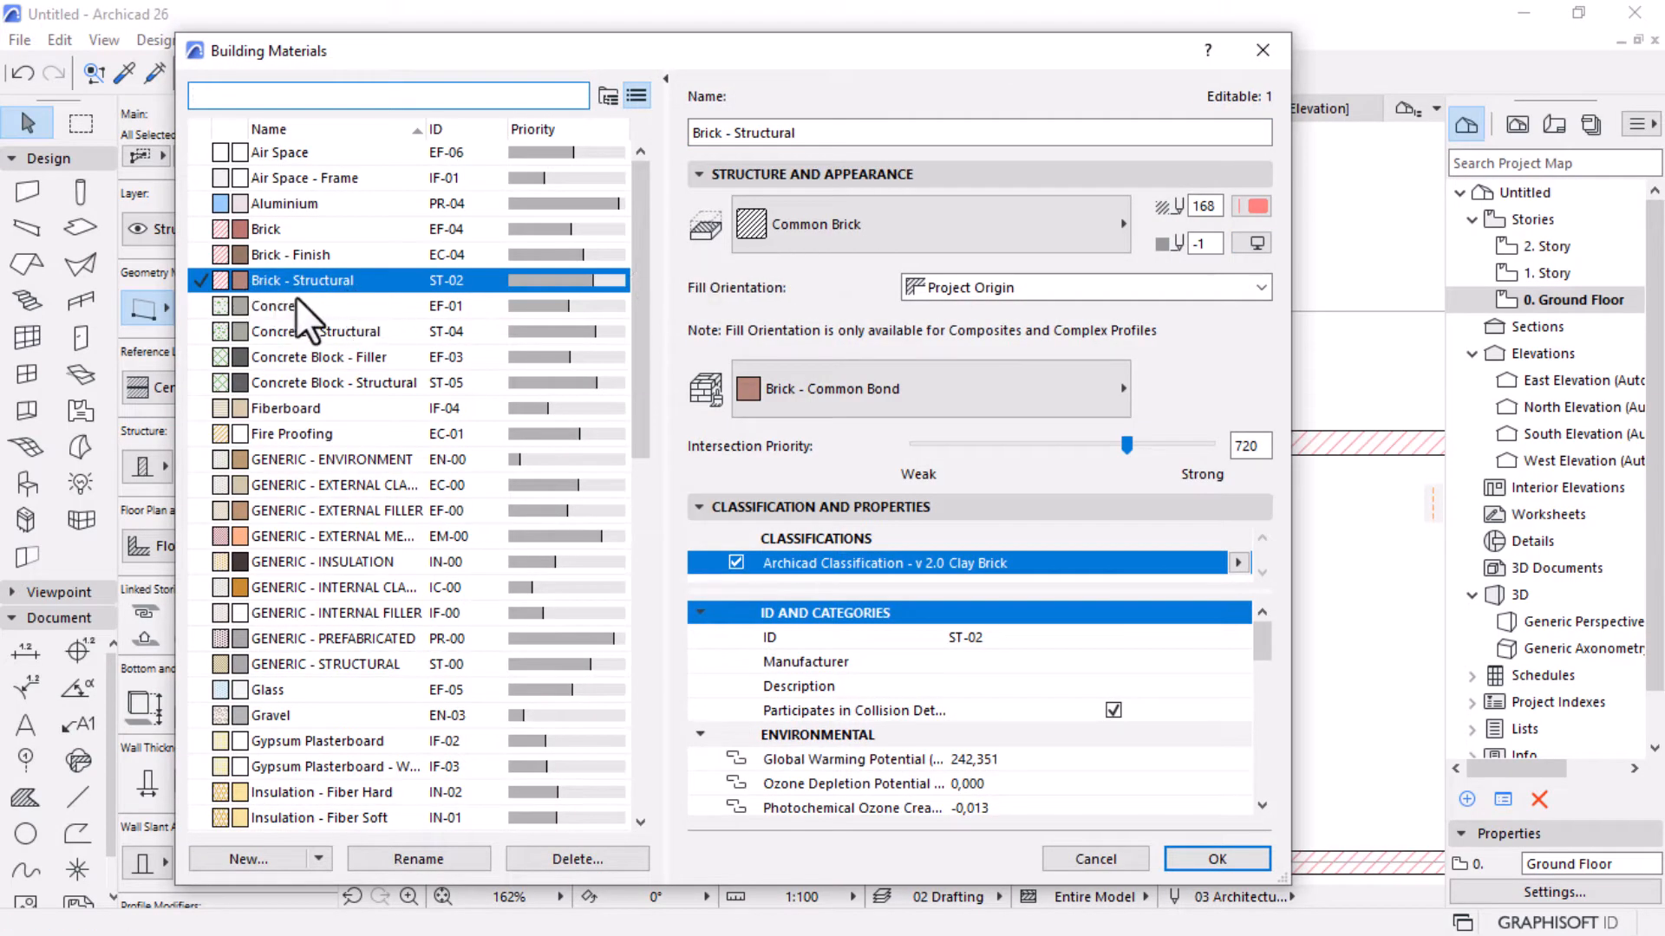
pyautogui.moveTo(930, 63); pyautogui.dragTo(943, 149)
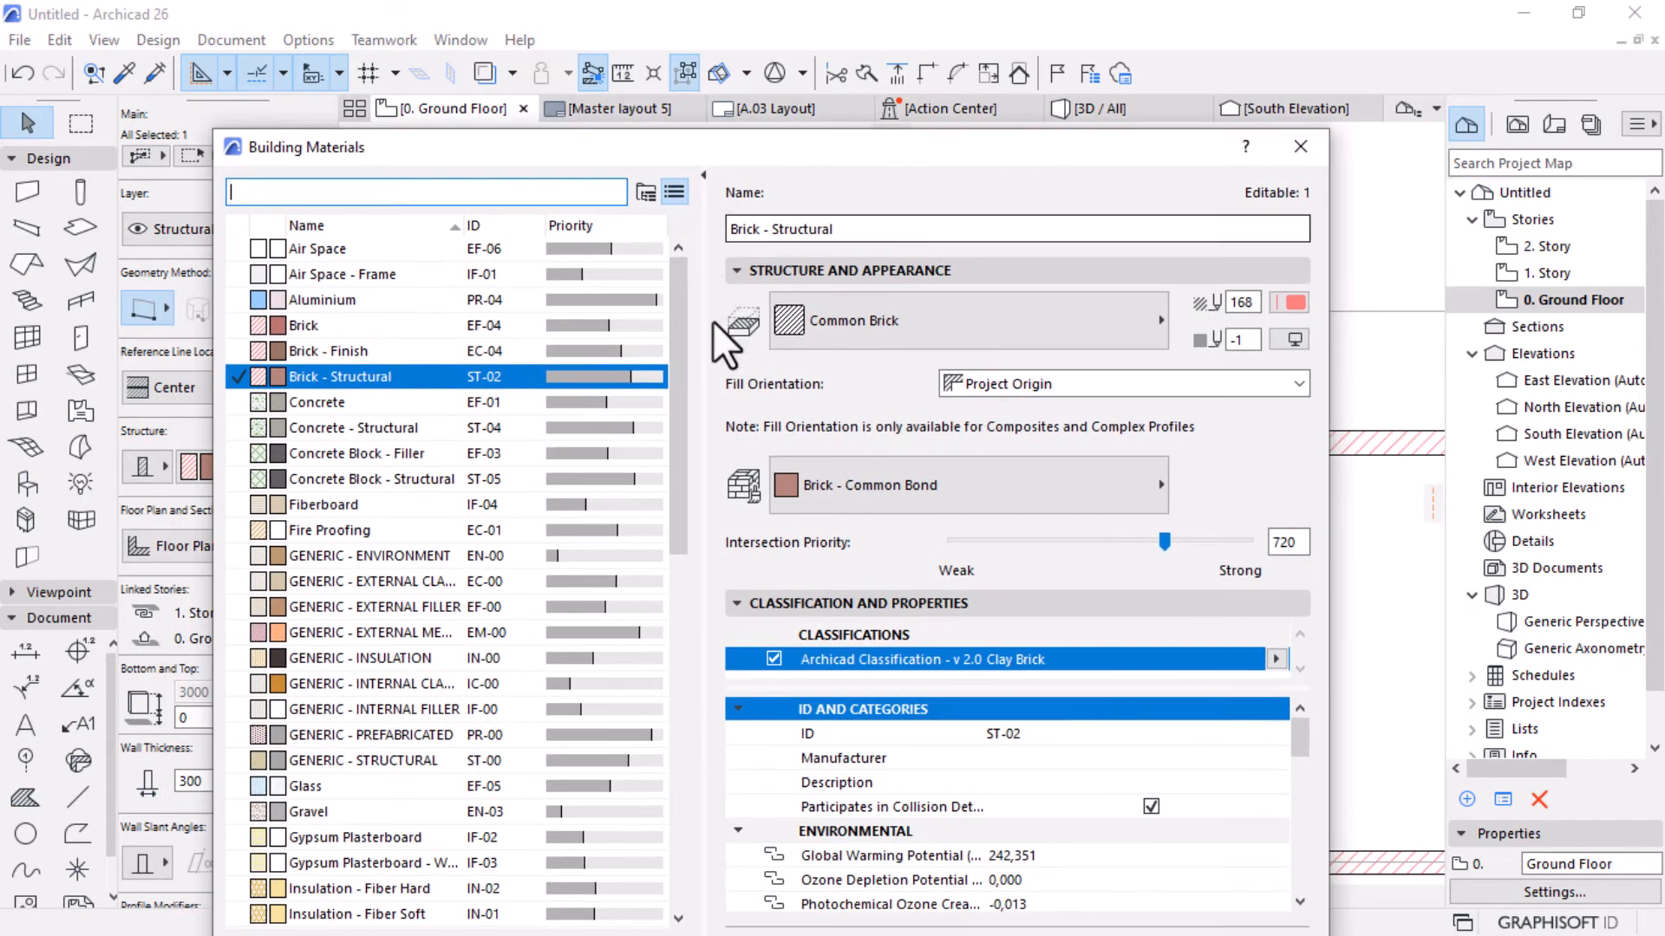
pyautogui.moveTo(800, 158); pyautogui.dragTo(835, 59)
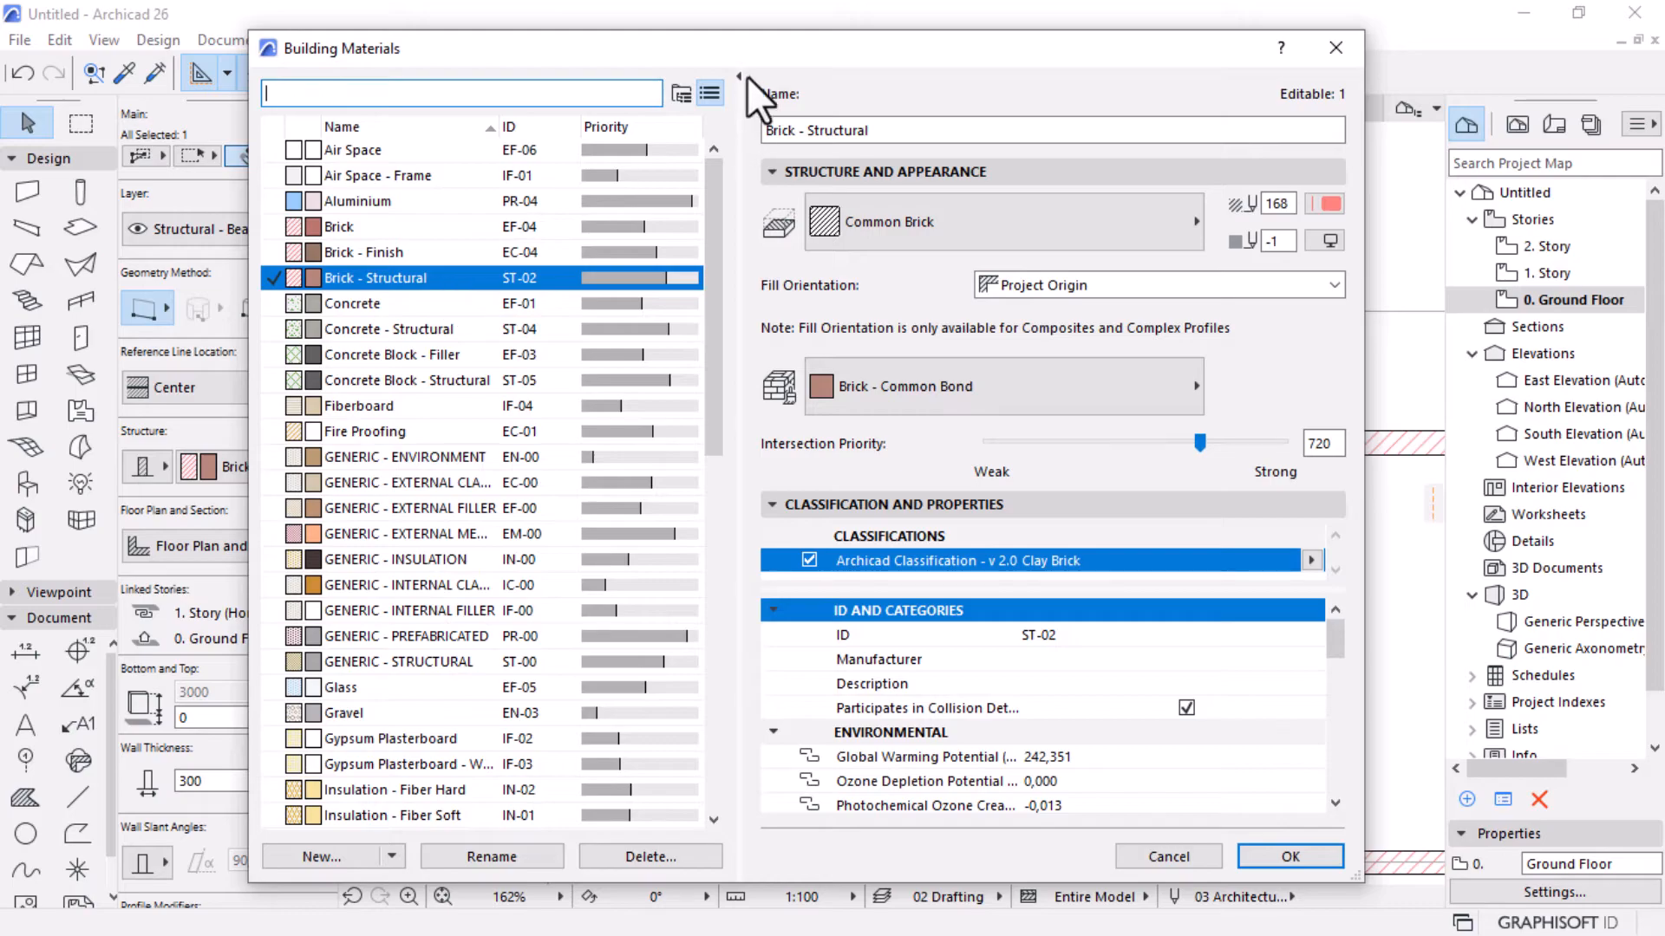
pyautogui.moveTo(748, 51); pyautogui.dragTo(820, 38)
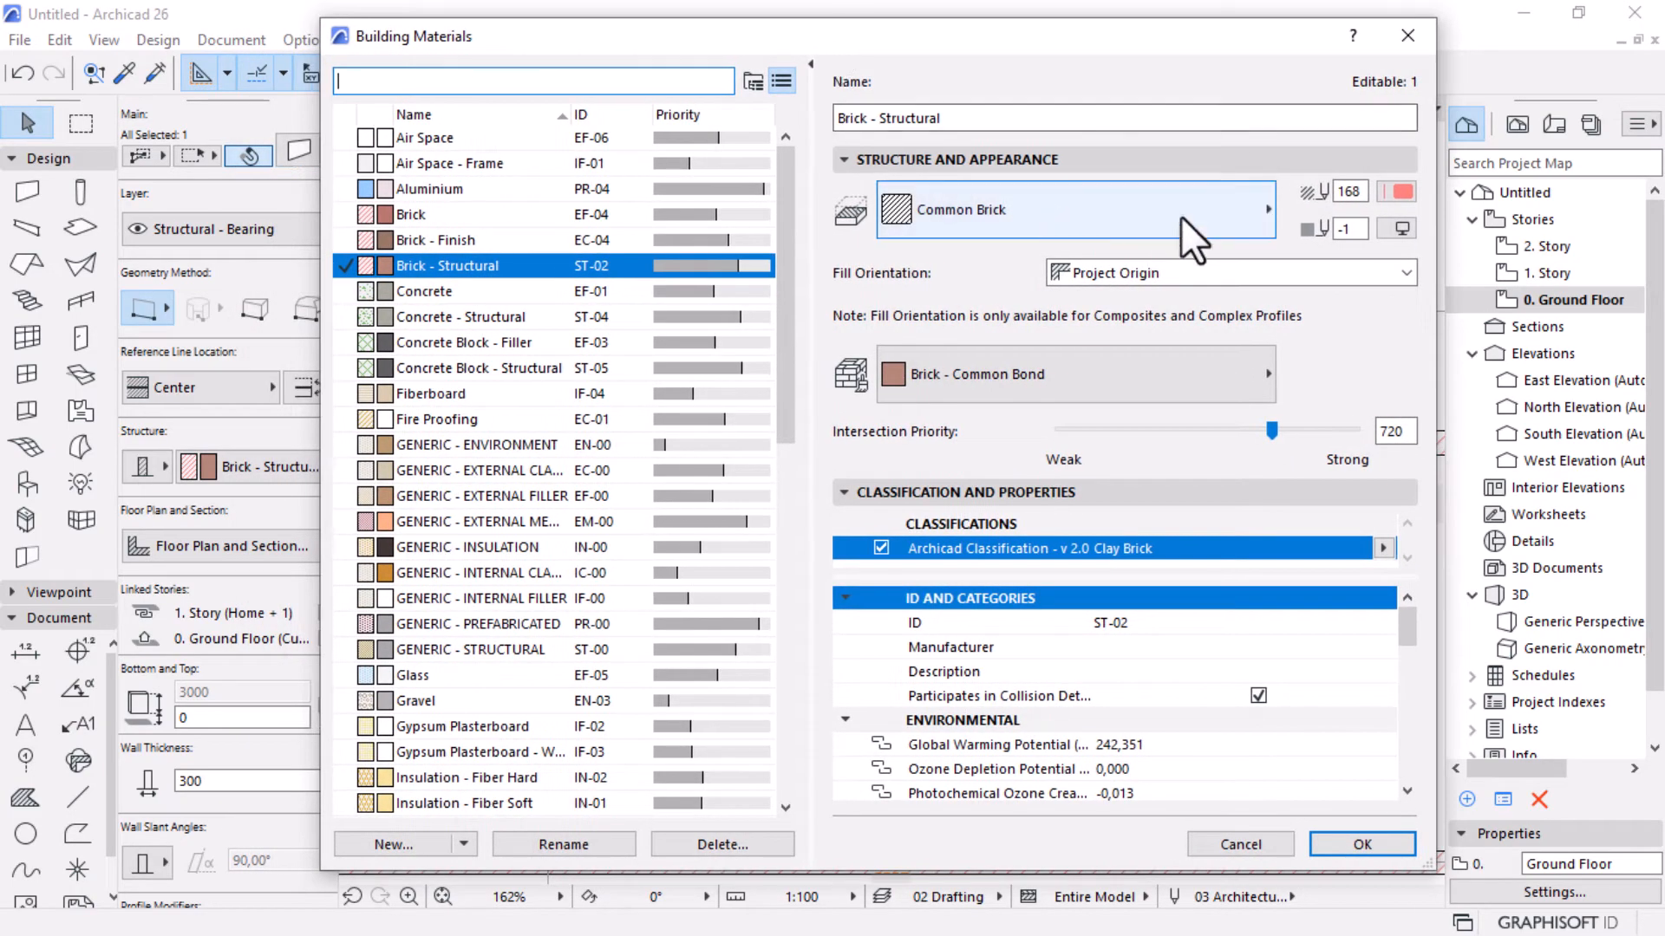
pyautogui.click(1181, 216)
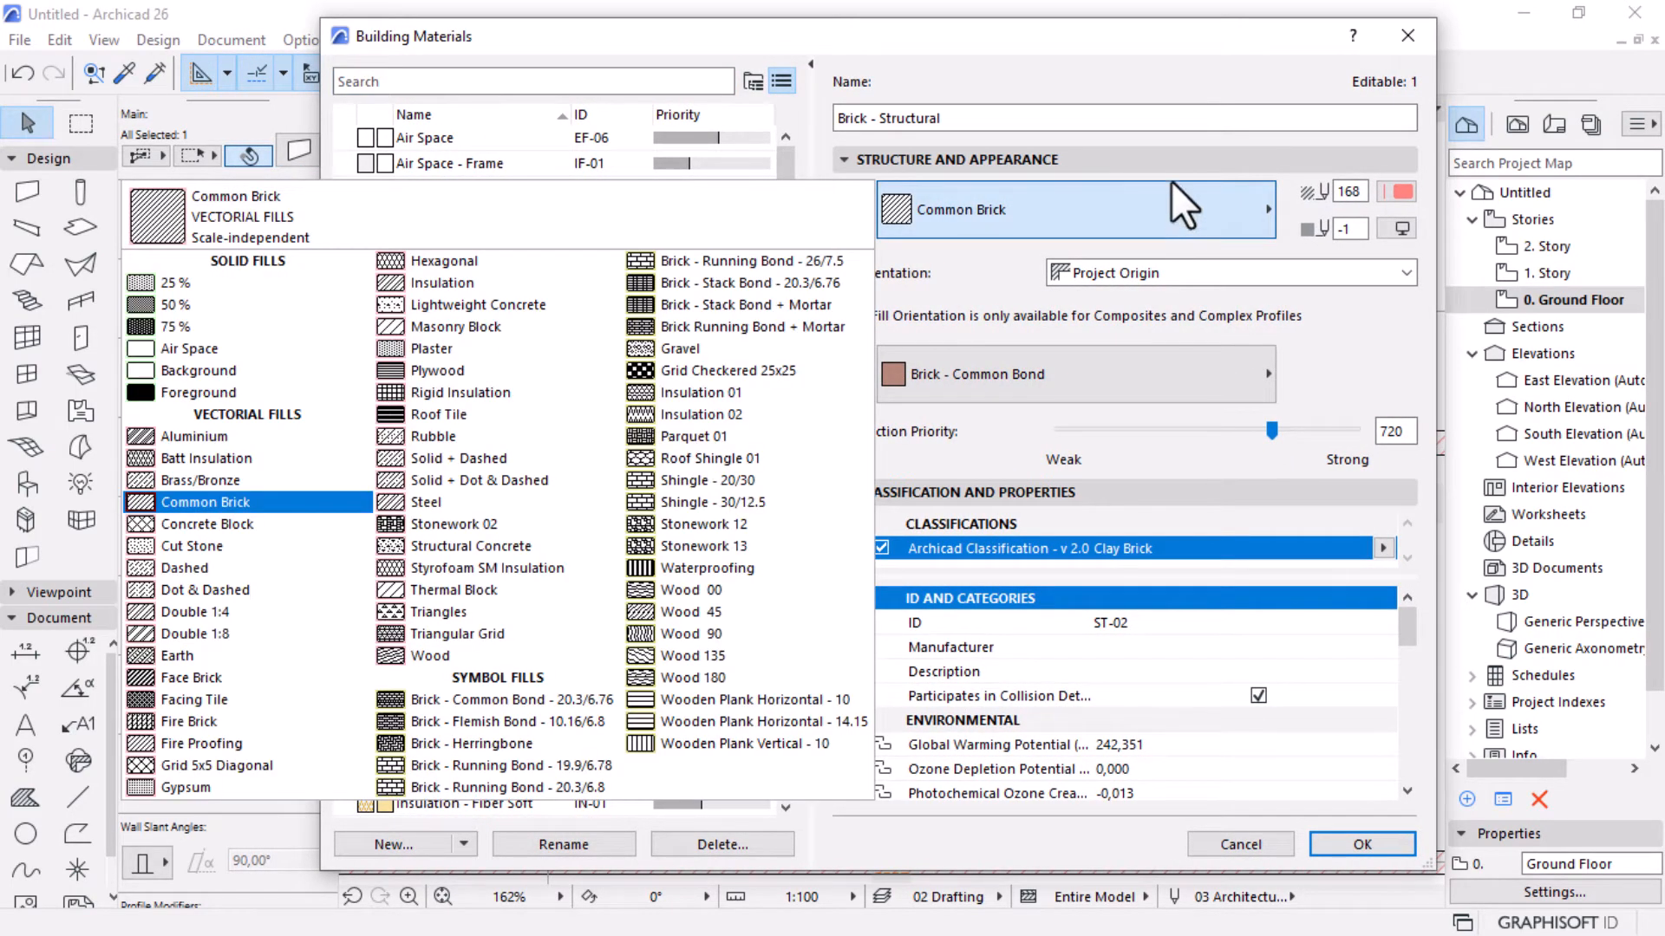
pyautogui.click(1149, 85)
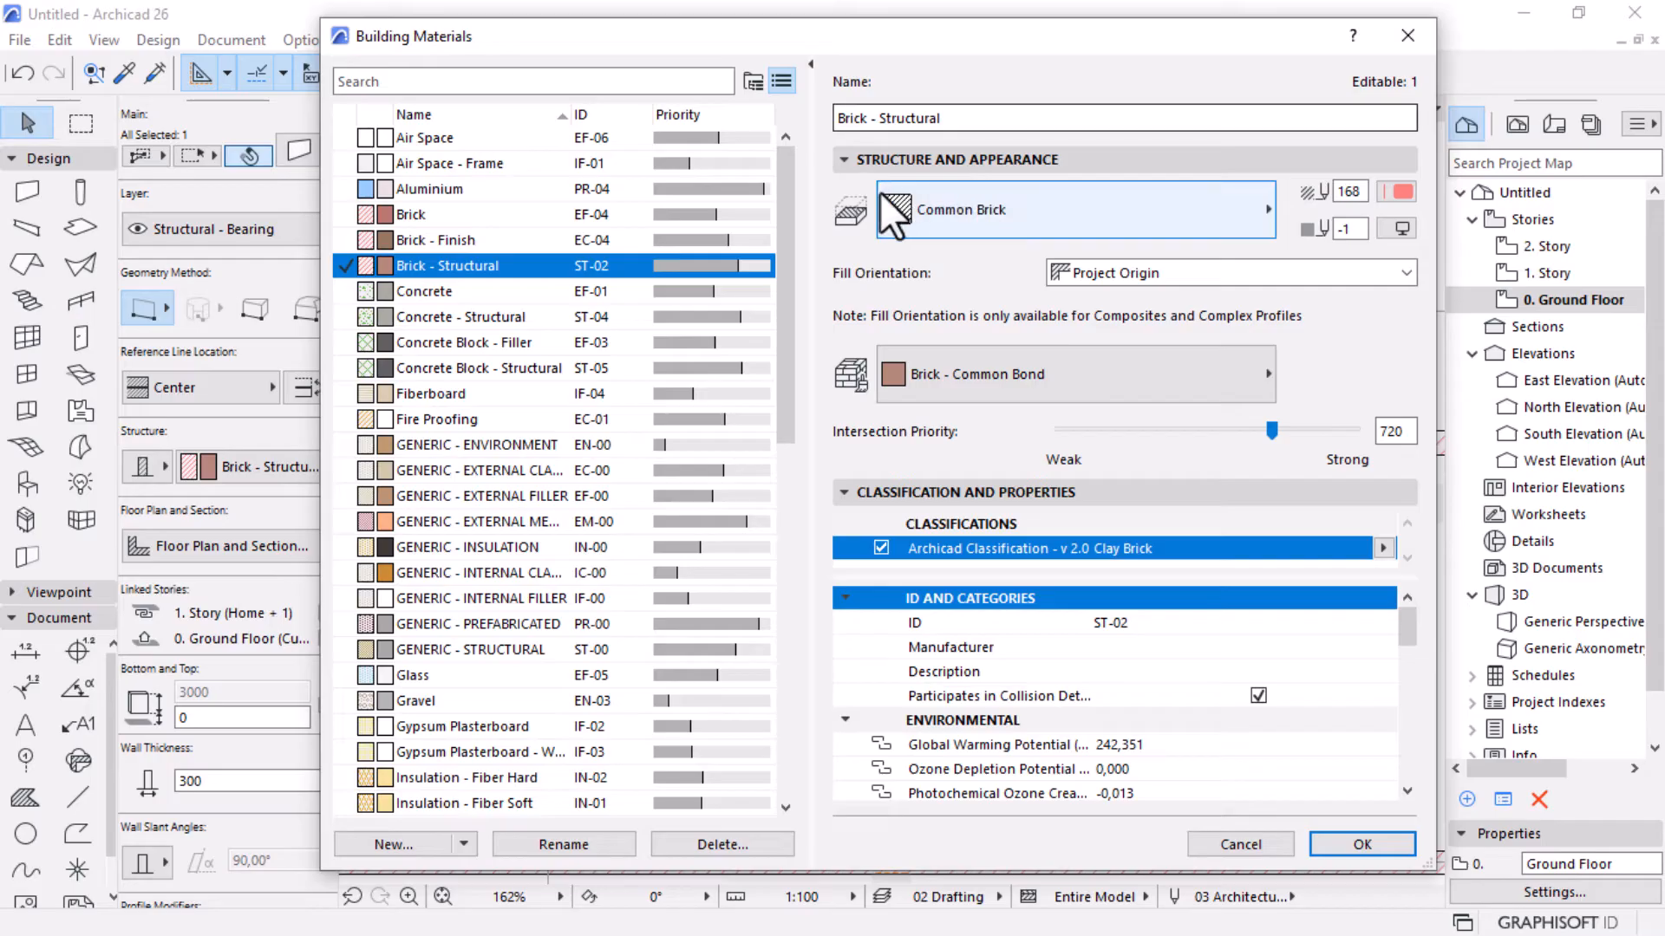
pyautogui.click(1016, 205)
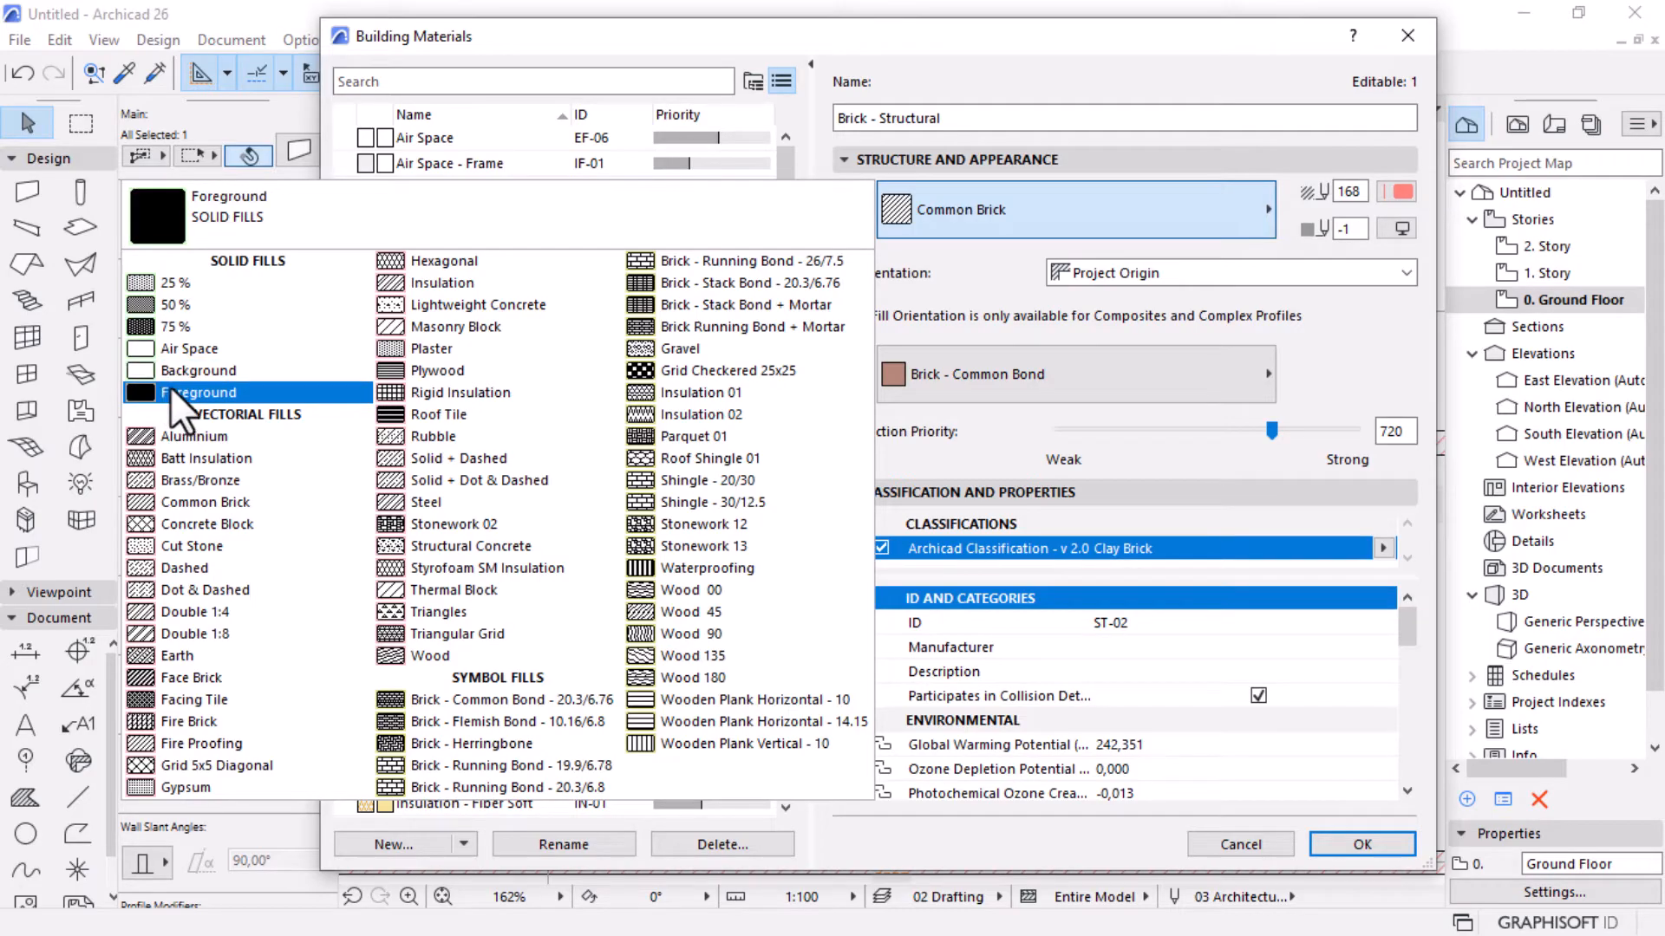
pyautogui.click(205, 502)
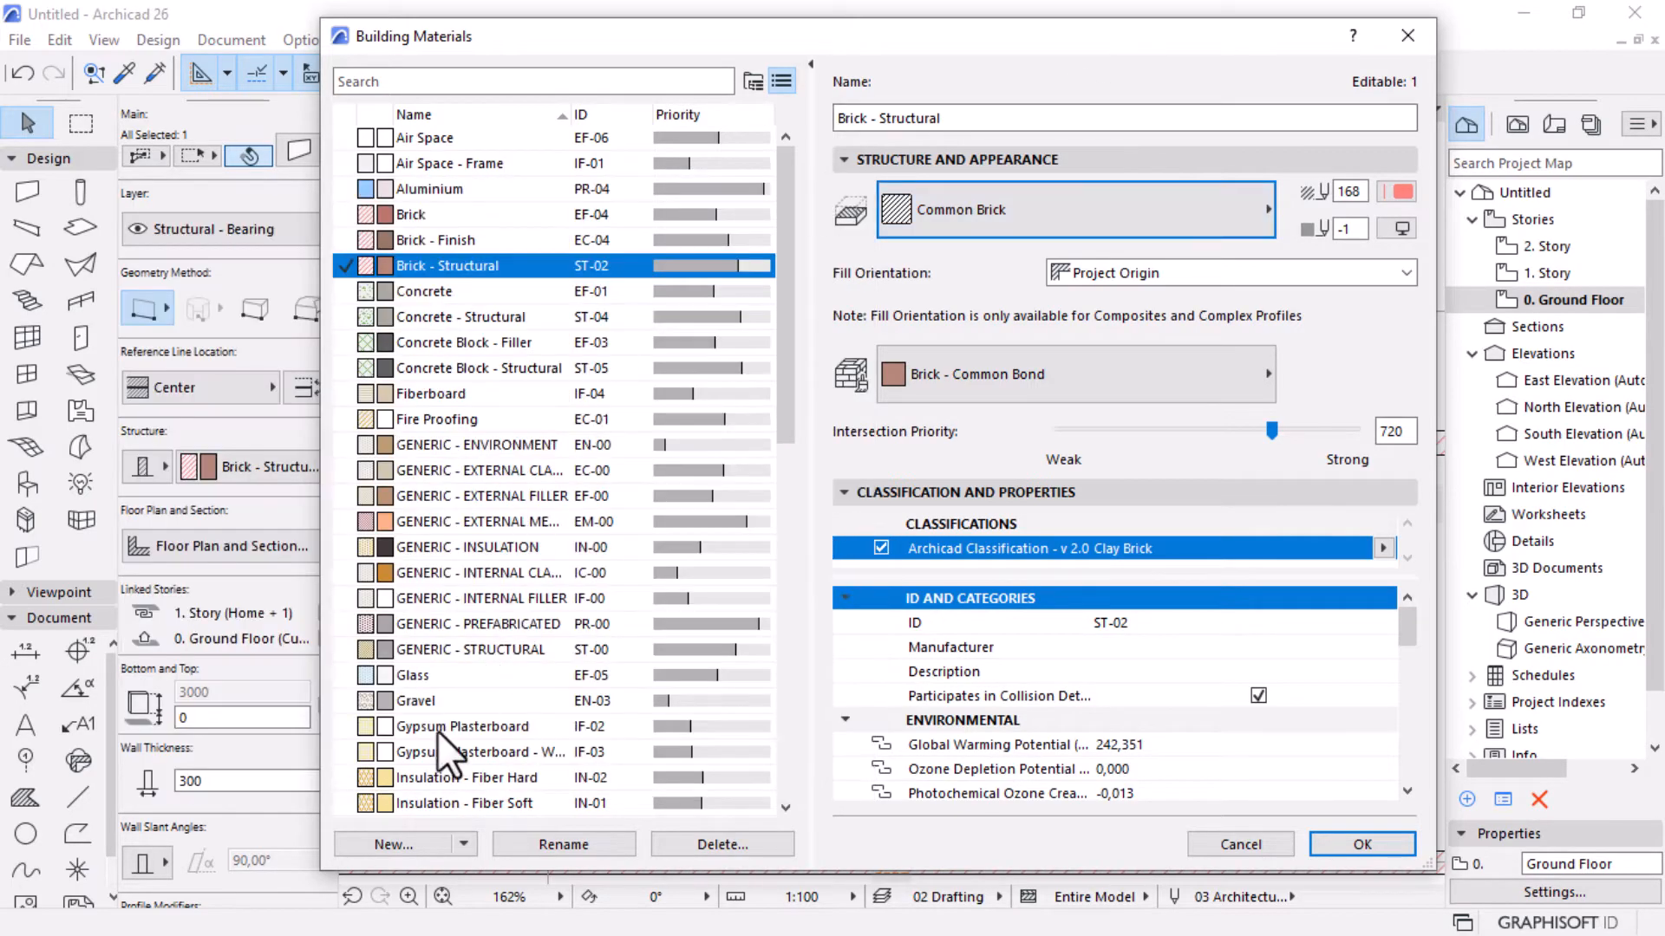
pyautogui.click(125, 845)
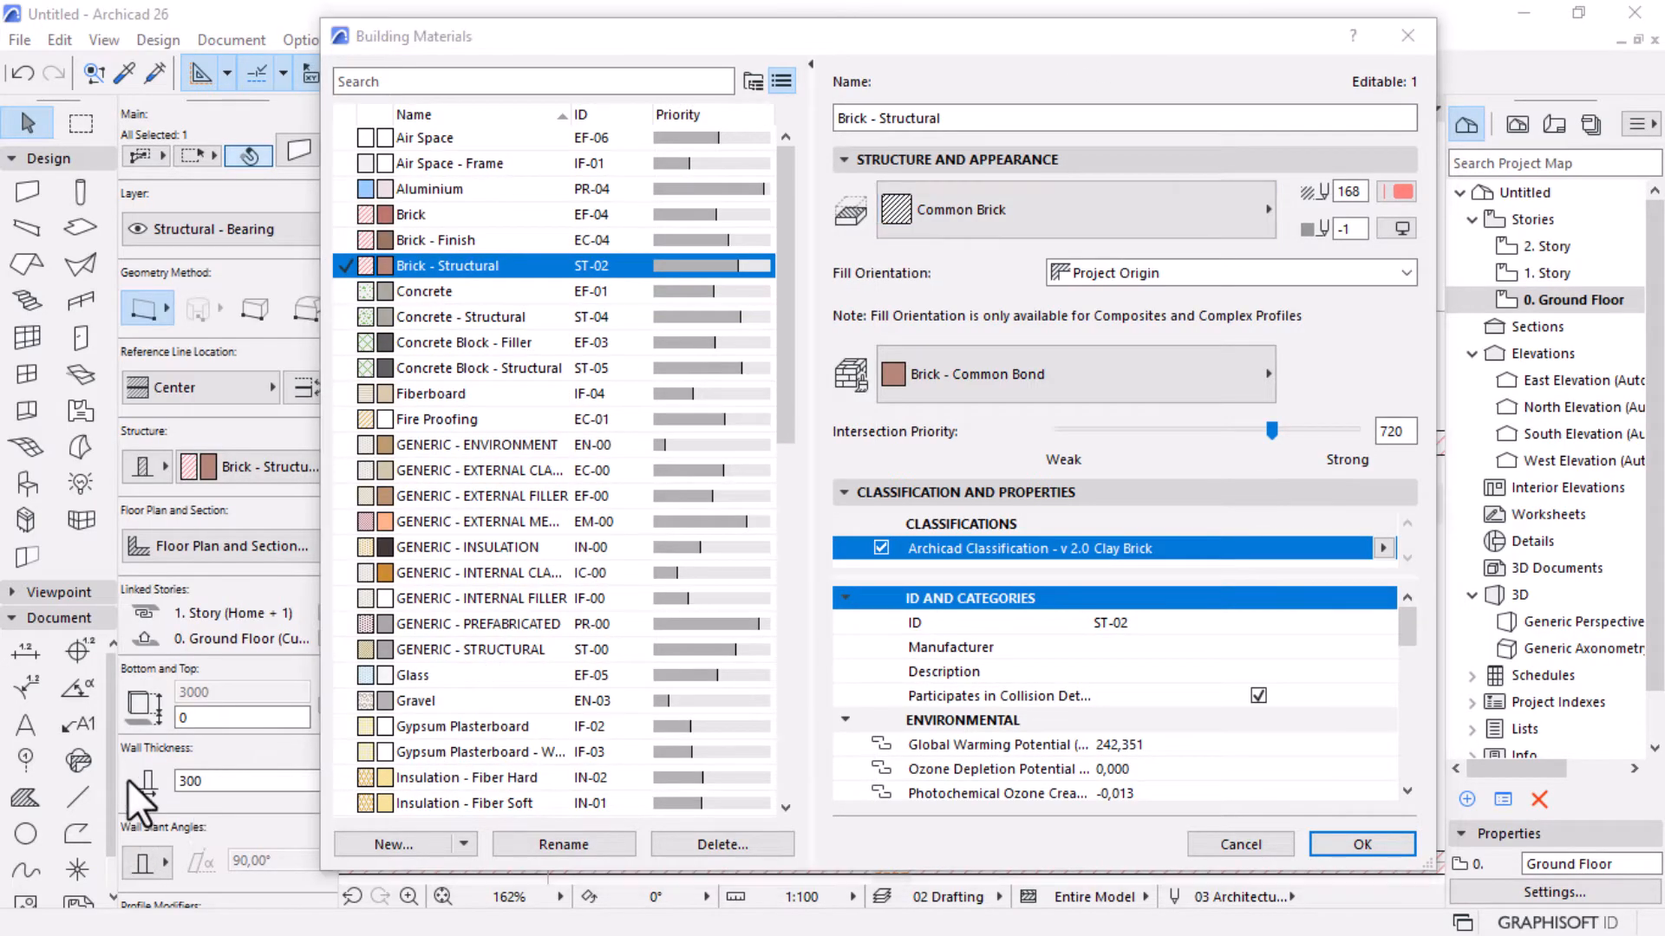
# Duplicate the Brick - Structural building material under the name "Brick - Structural Solid".
pyautogui.click(382, 846)
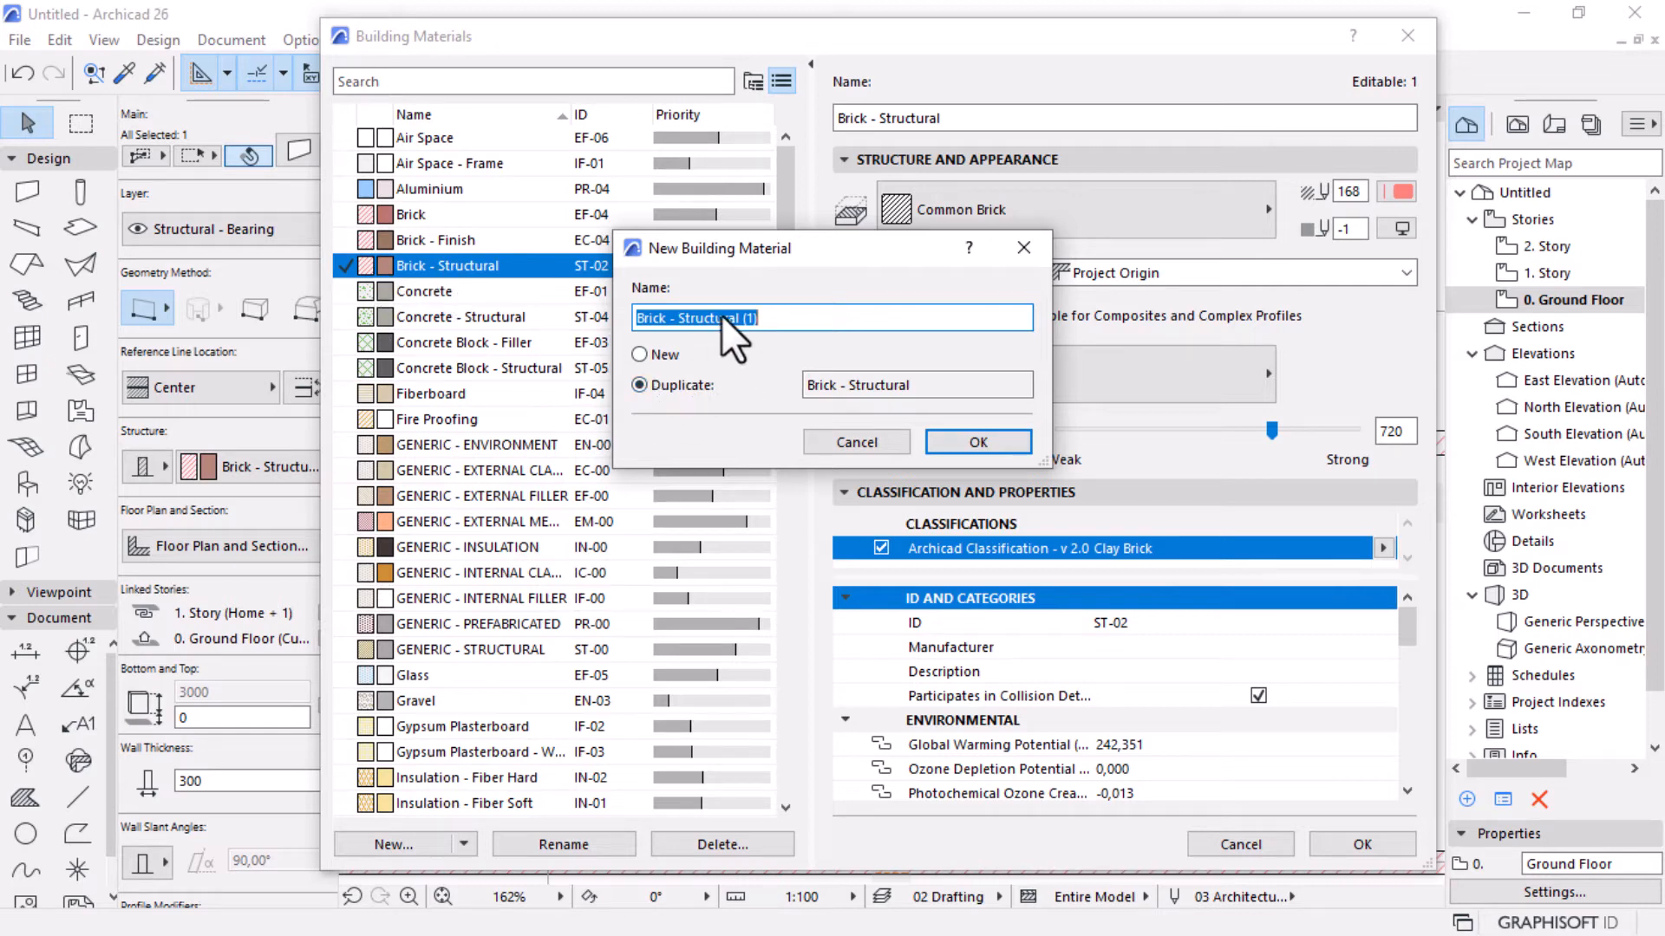
pyautogui.moveTo(785, 318); pyautogui.dragTo(743, 317)
pyautogui.write('Solid')
pyautogui.click(980, 443)
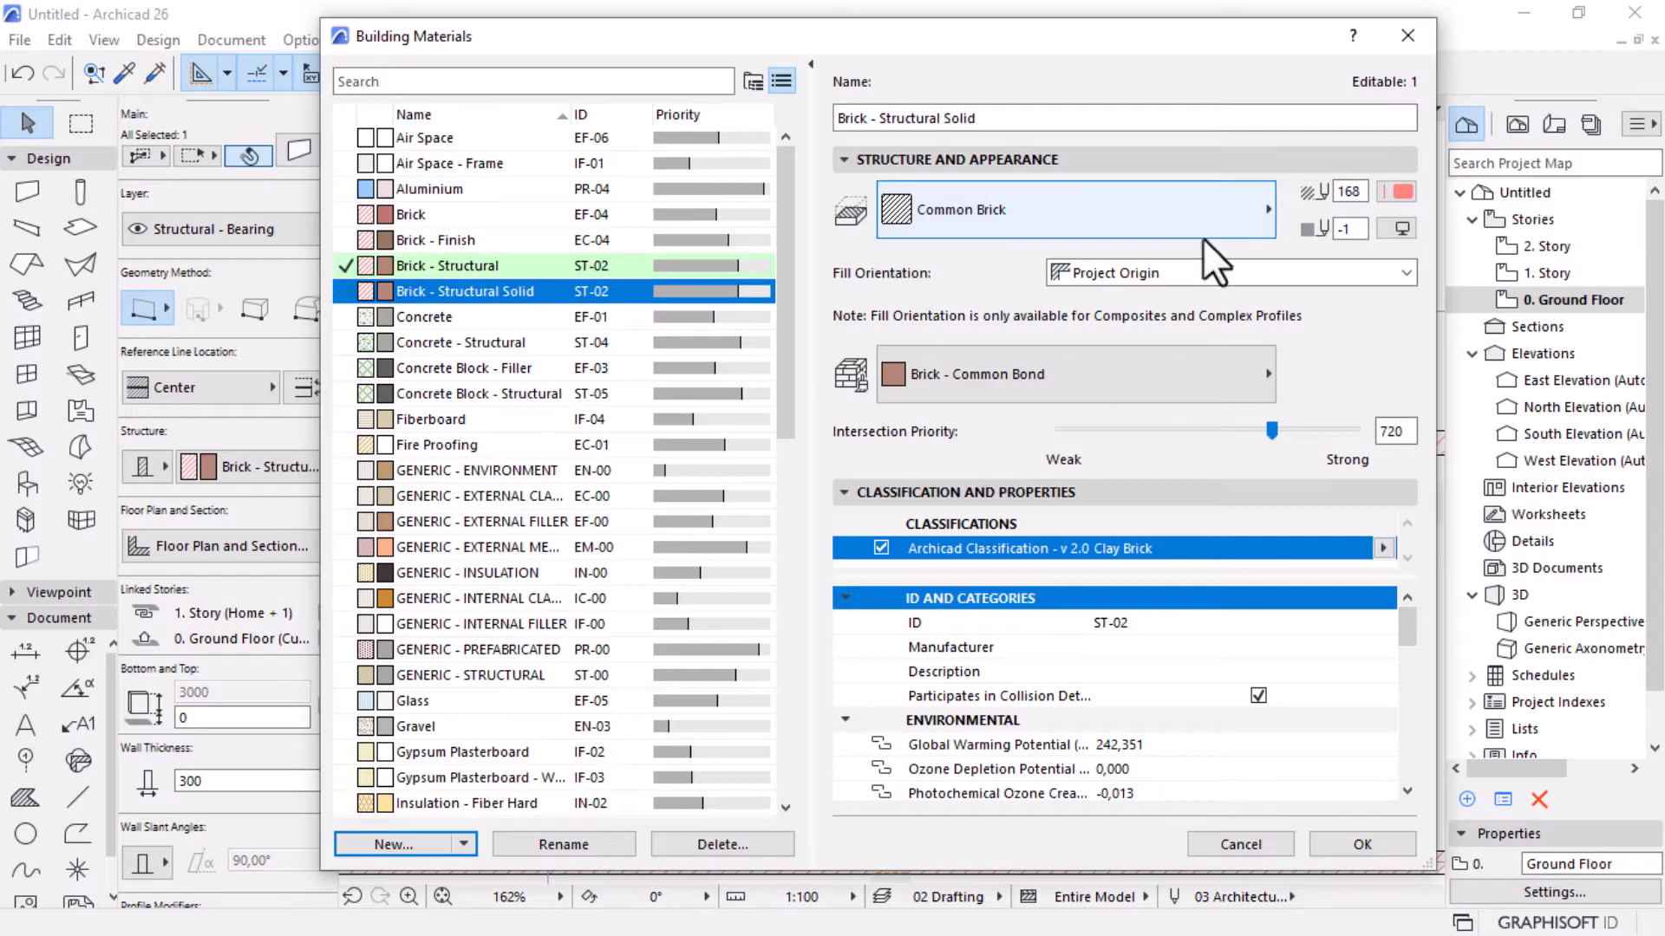
# Give Brick - Structural Solid the Foreground cut fill with fill pen 1 and accept the building material settings.
pyautogui.click(1199, 222)
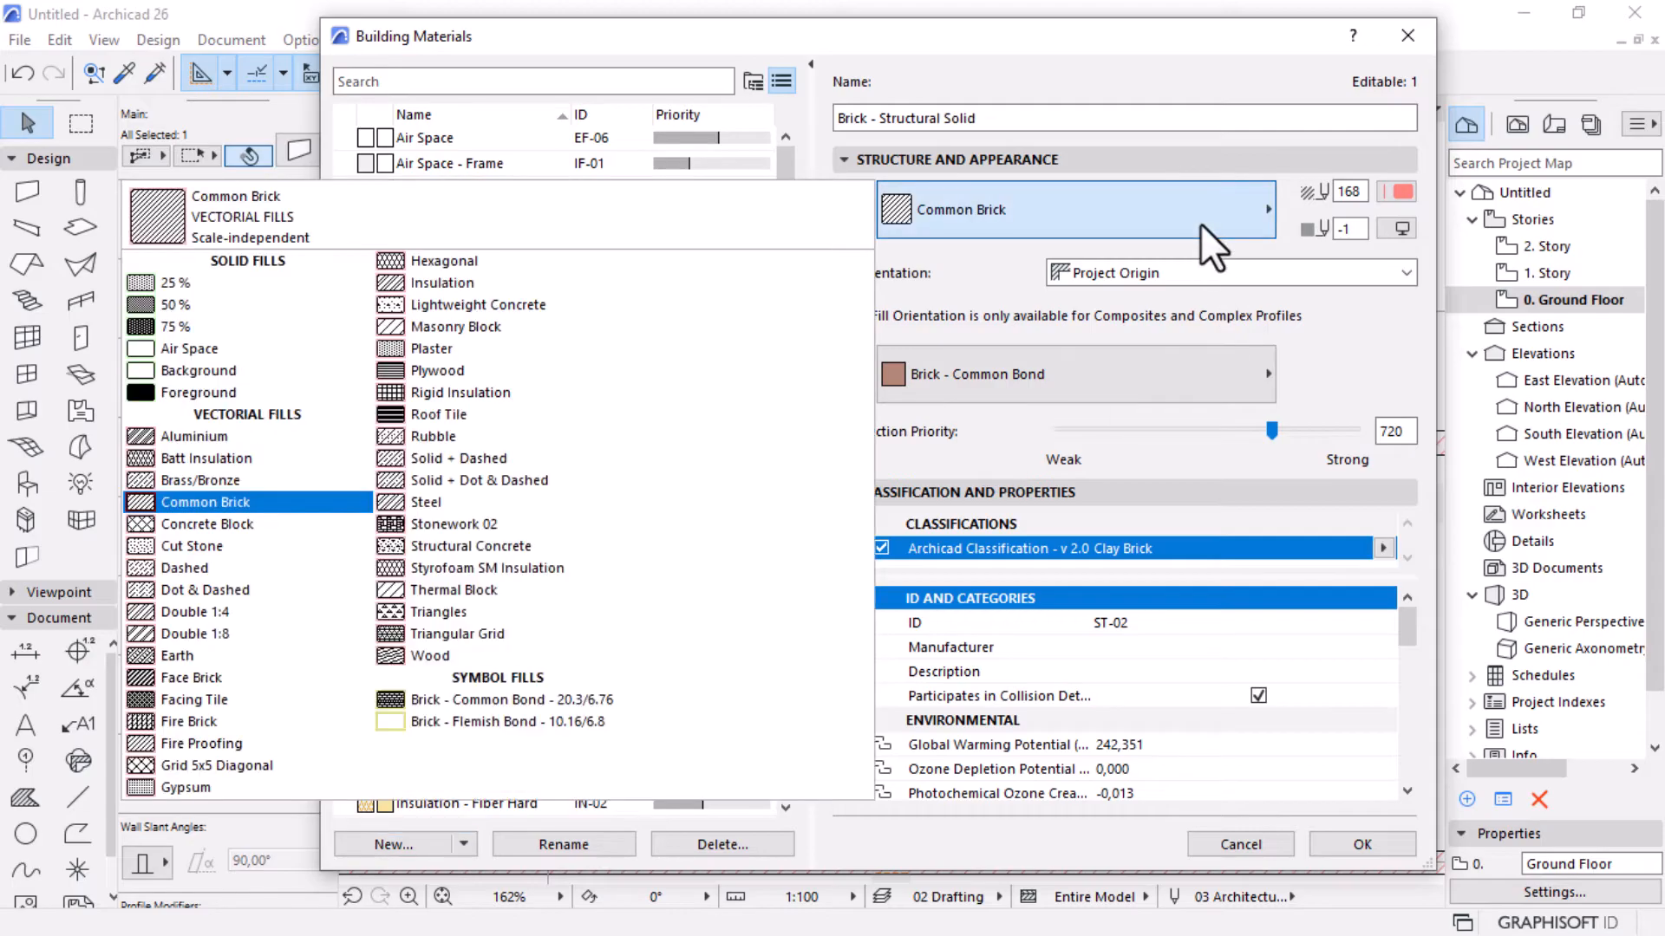
pyautogui.click(174, 392)
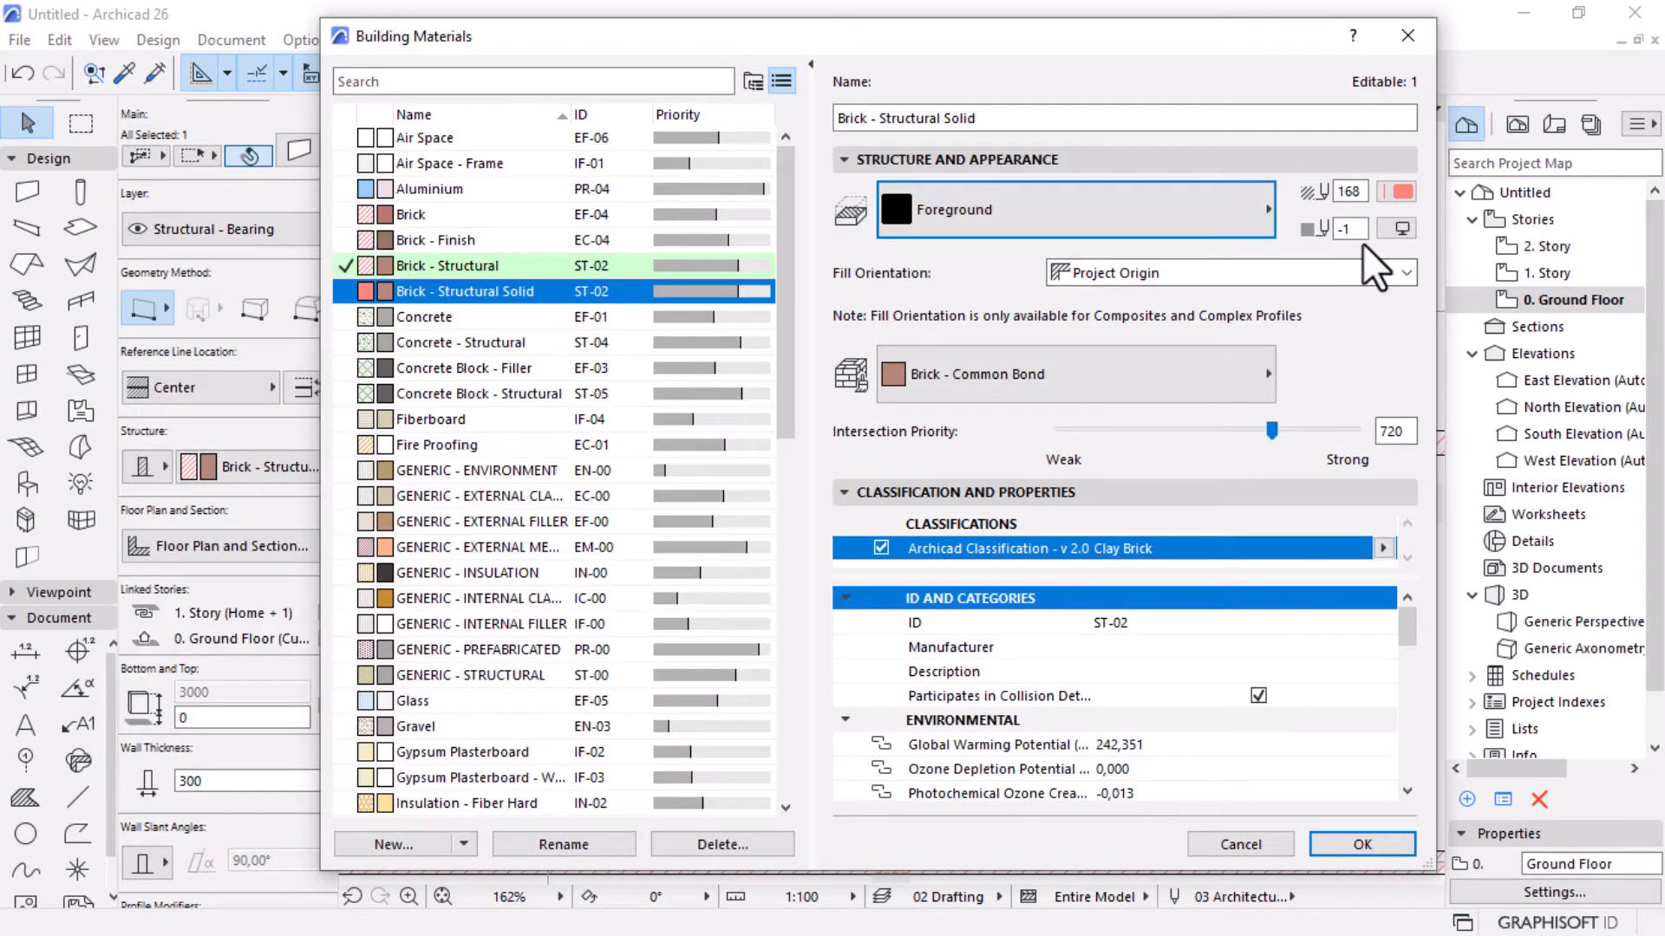
pyautogui.click(1397, 192)
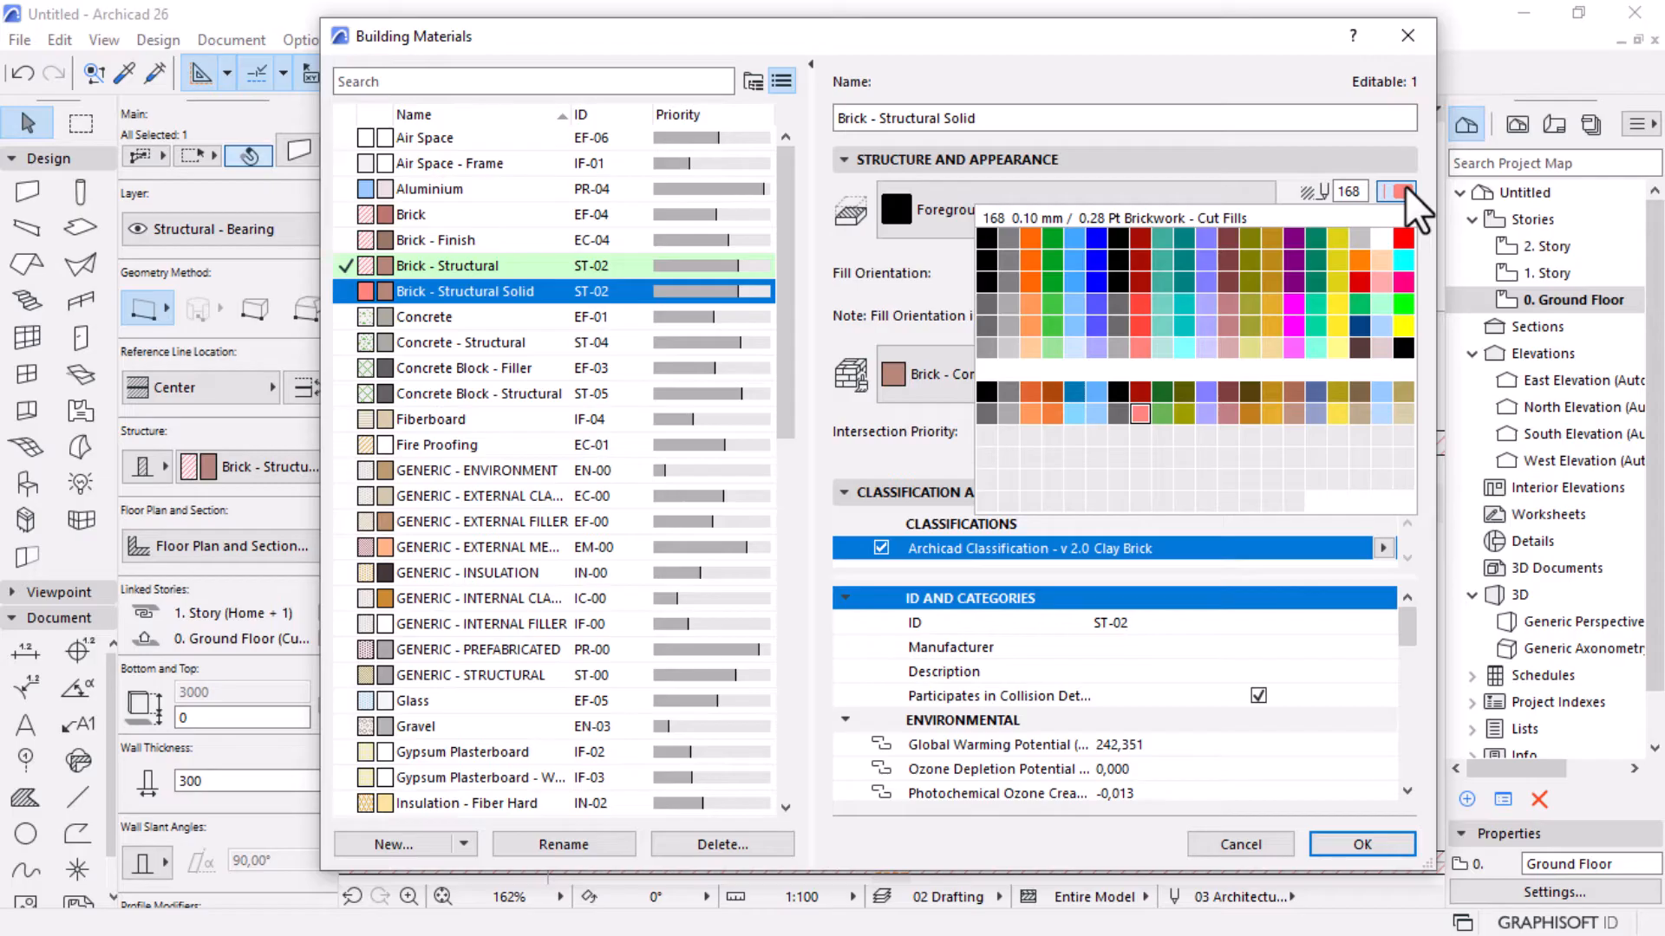
pyautogui.click(987, 239)
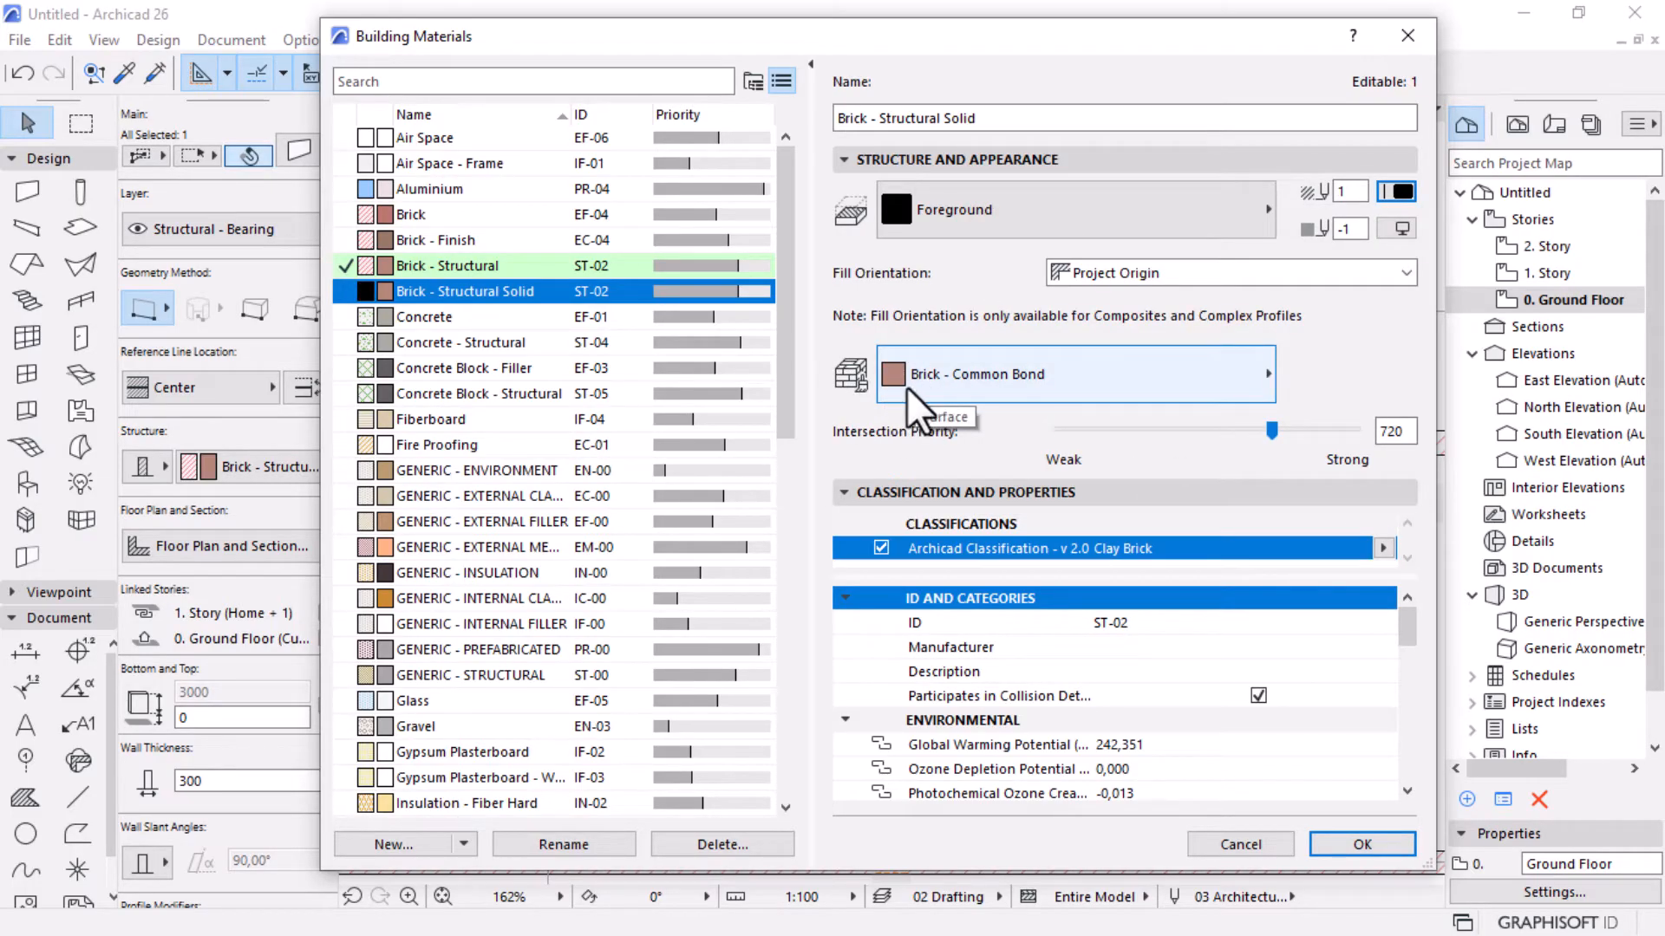
pyautogui.click(1352, 841)
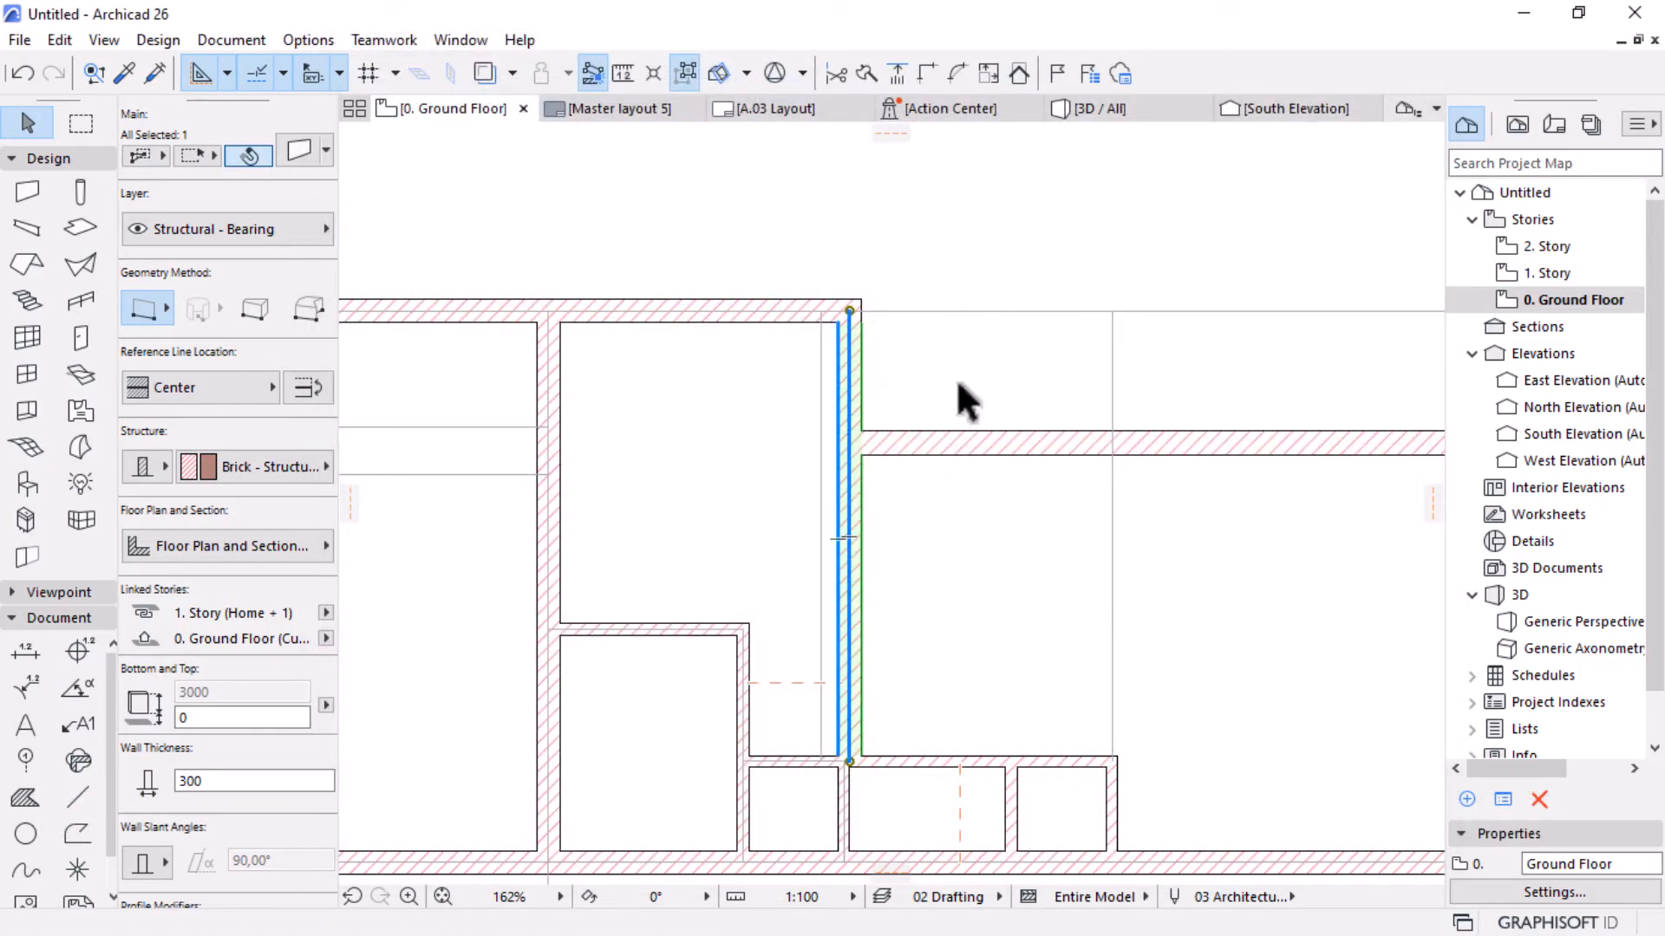
# Select all ground floor walls and assign them the Brick - Structural Solid building material.
pyautogui.scroll(-3, 954, 379)
pyautogui.scroll(-2, 942, 390)
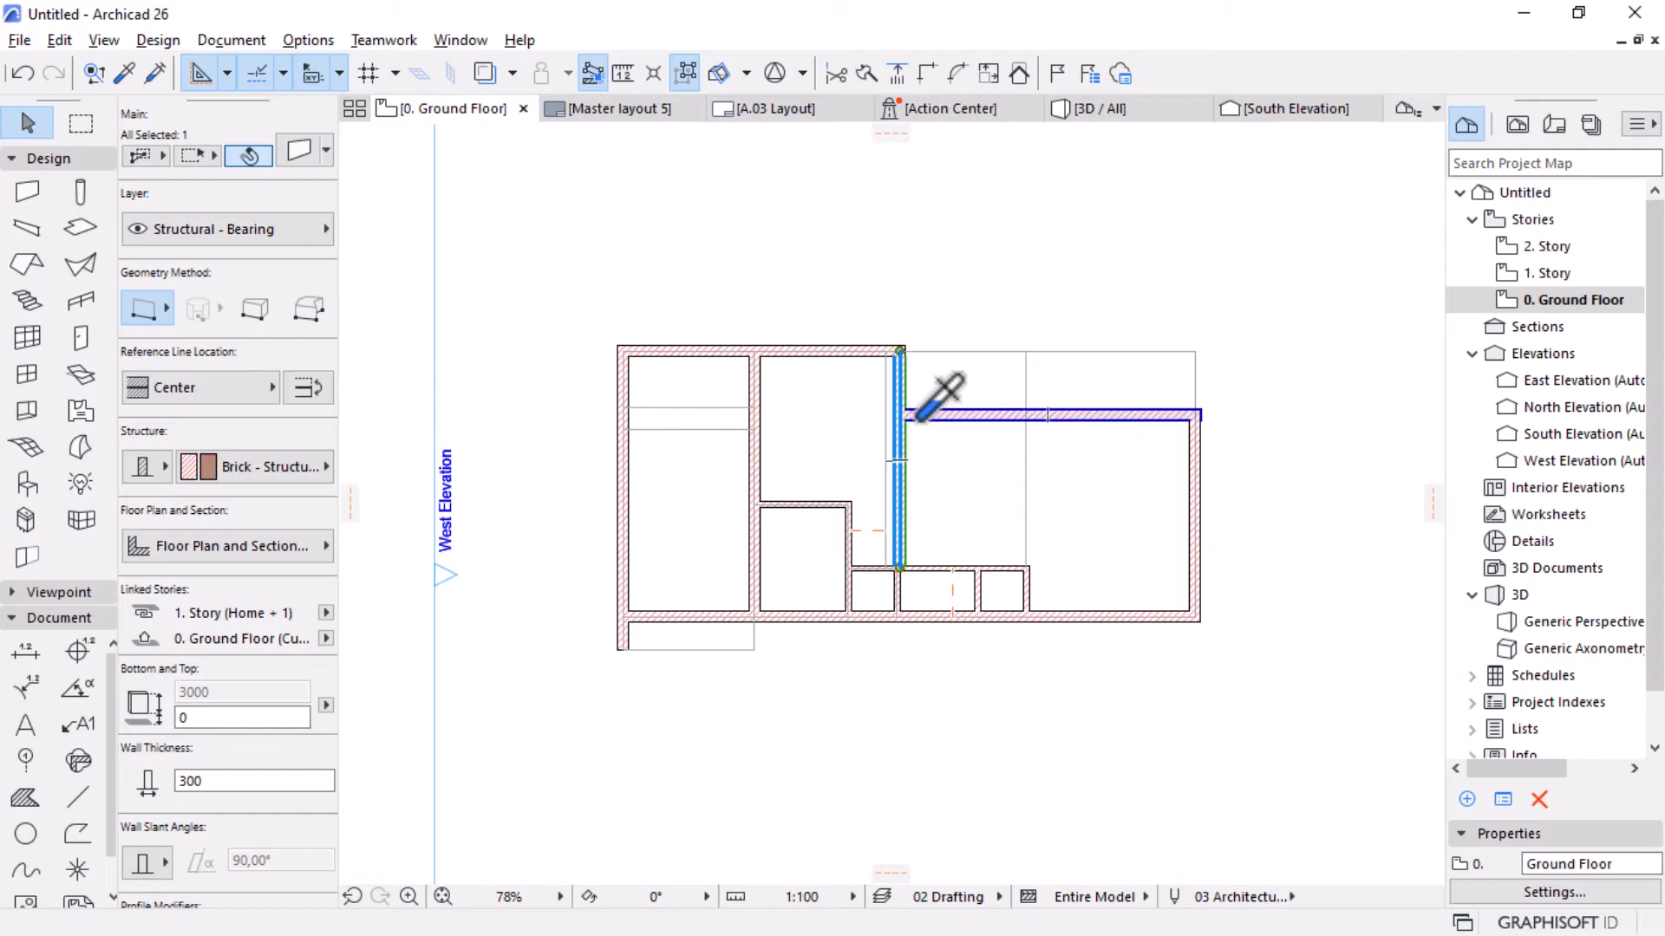
pyautogui.keyDown('alt'); pyautogui.click(919, 419); pyautogui.keyUp('alt')
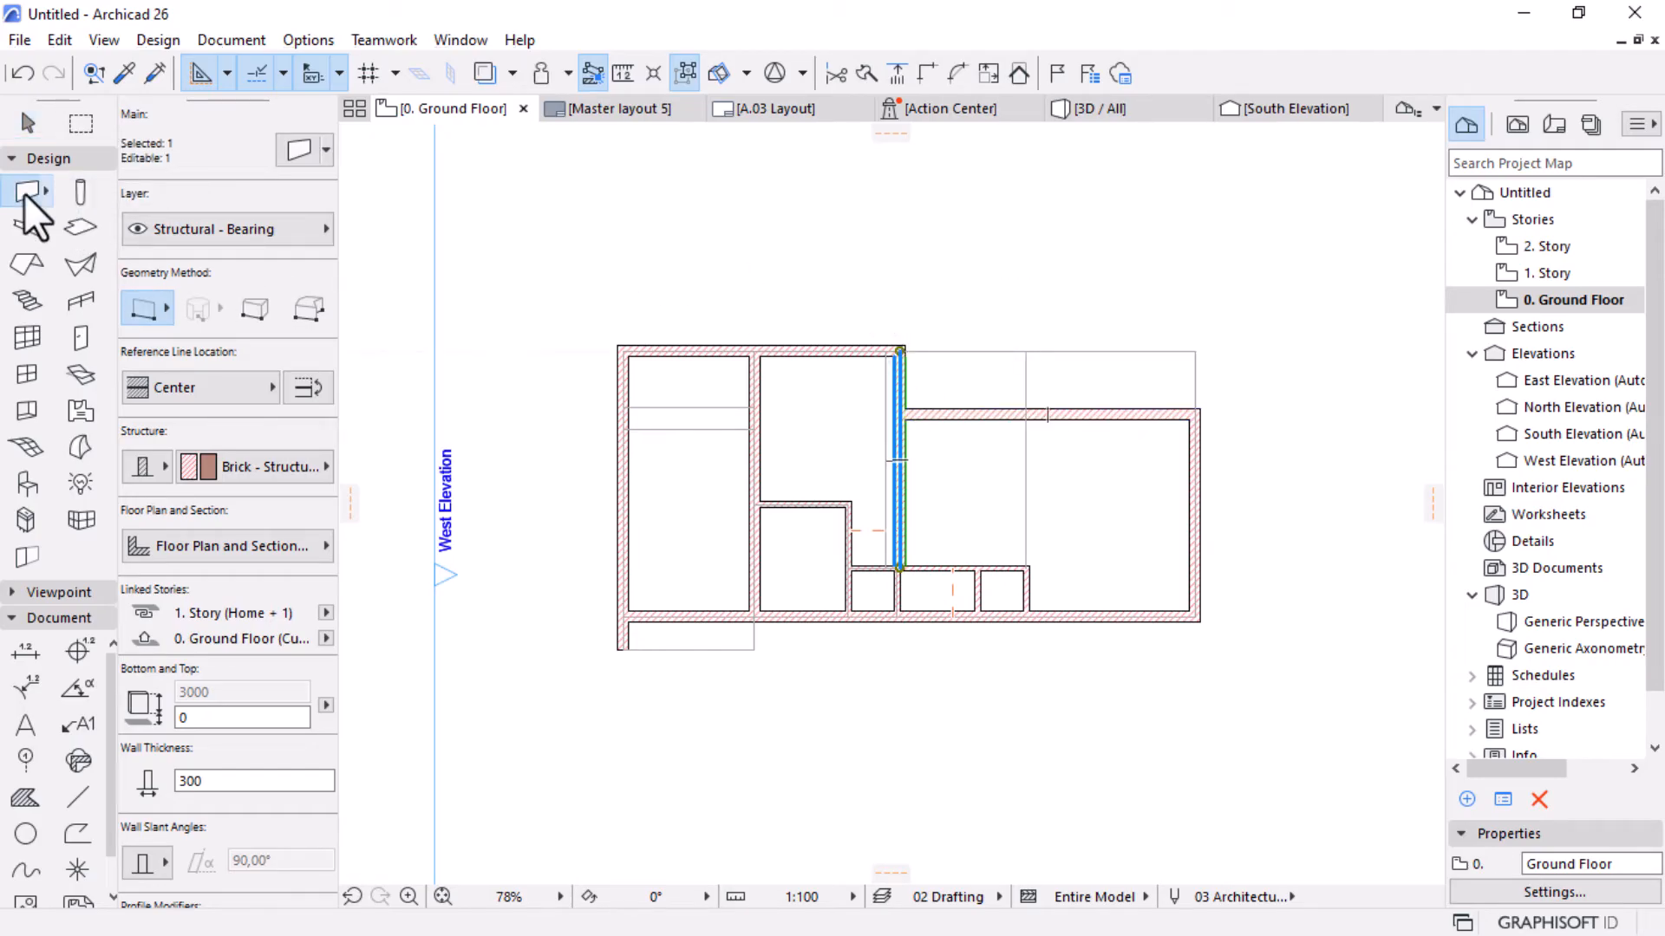
pyautogui.hotkey('ctrl', 'a')
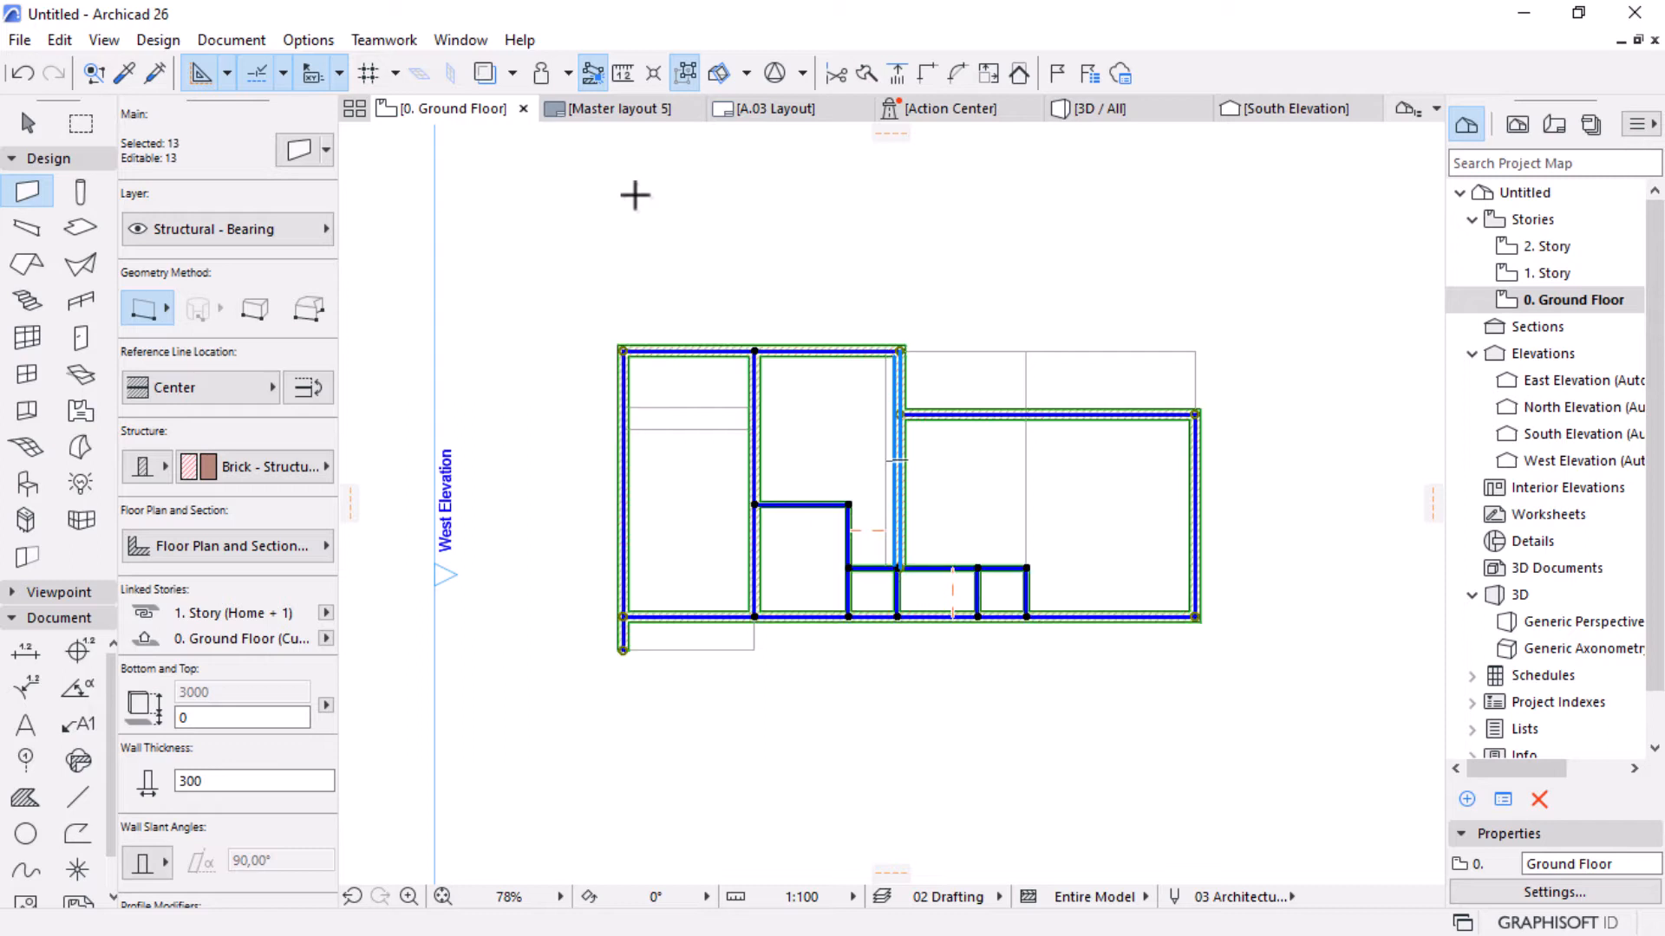
pyautogui.click(281, 469)
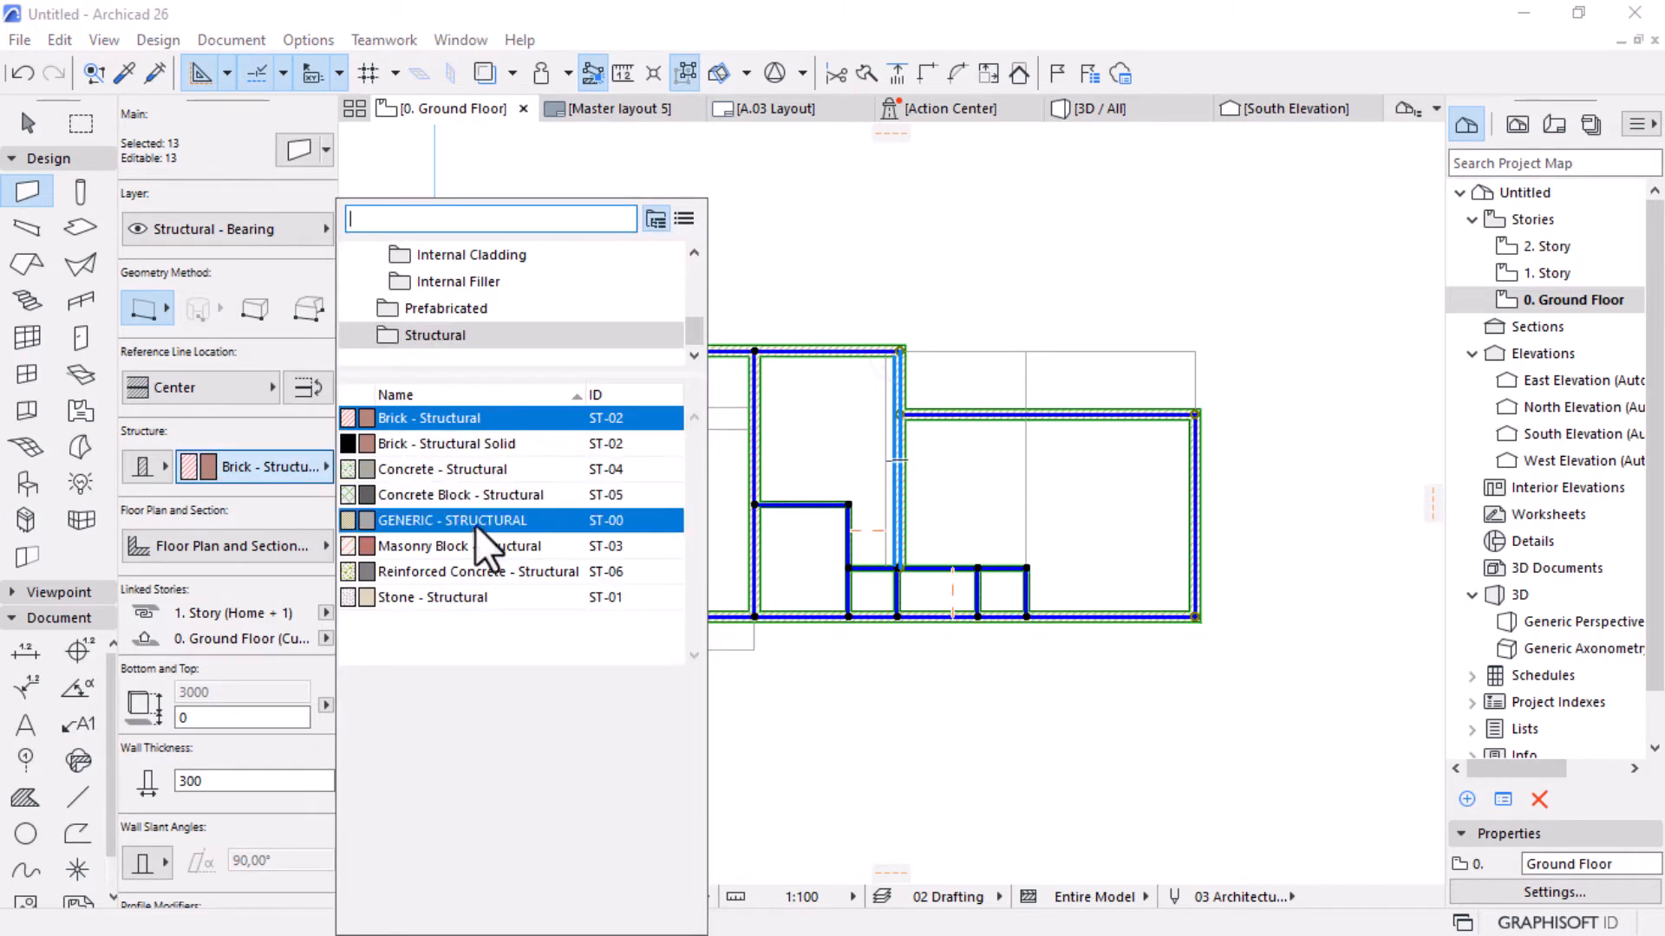
pyautogui.click(517, 444)
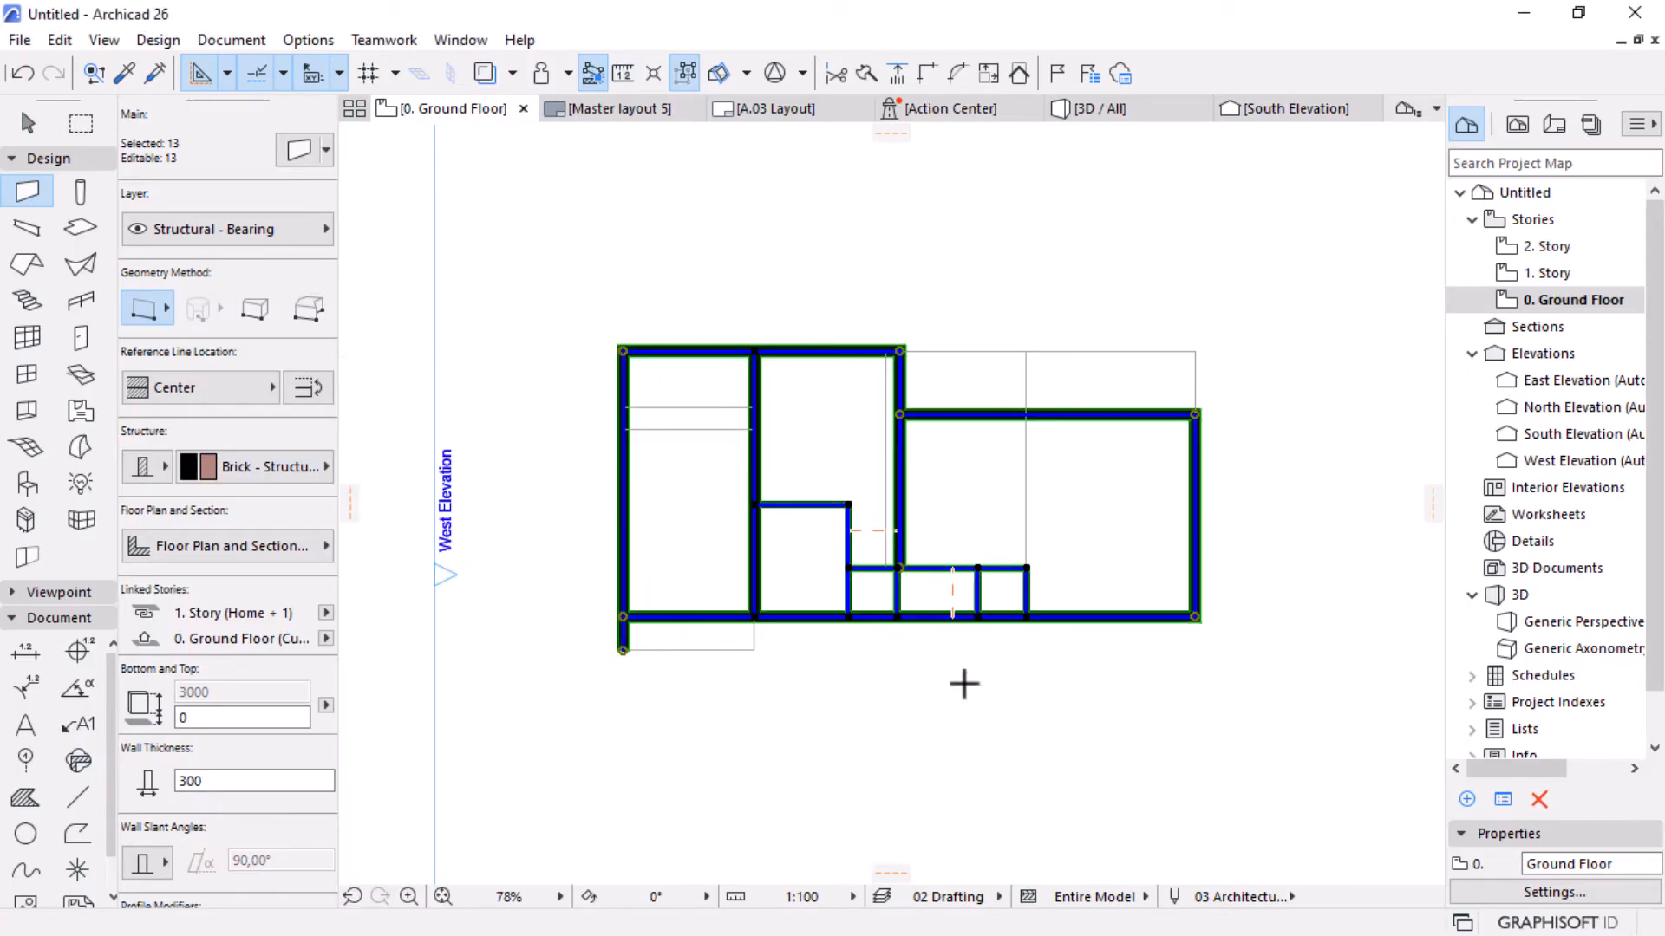
pyautogui.press('Escape')
pyautogui.scroll(4, 892, 557)
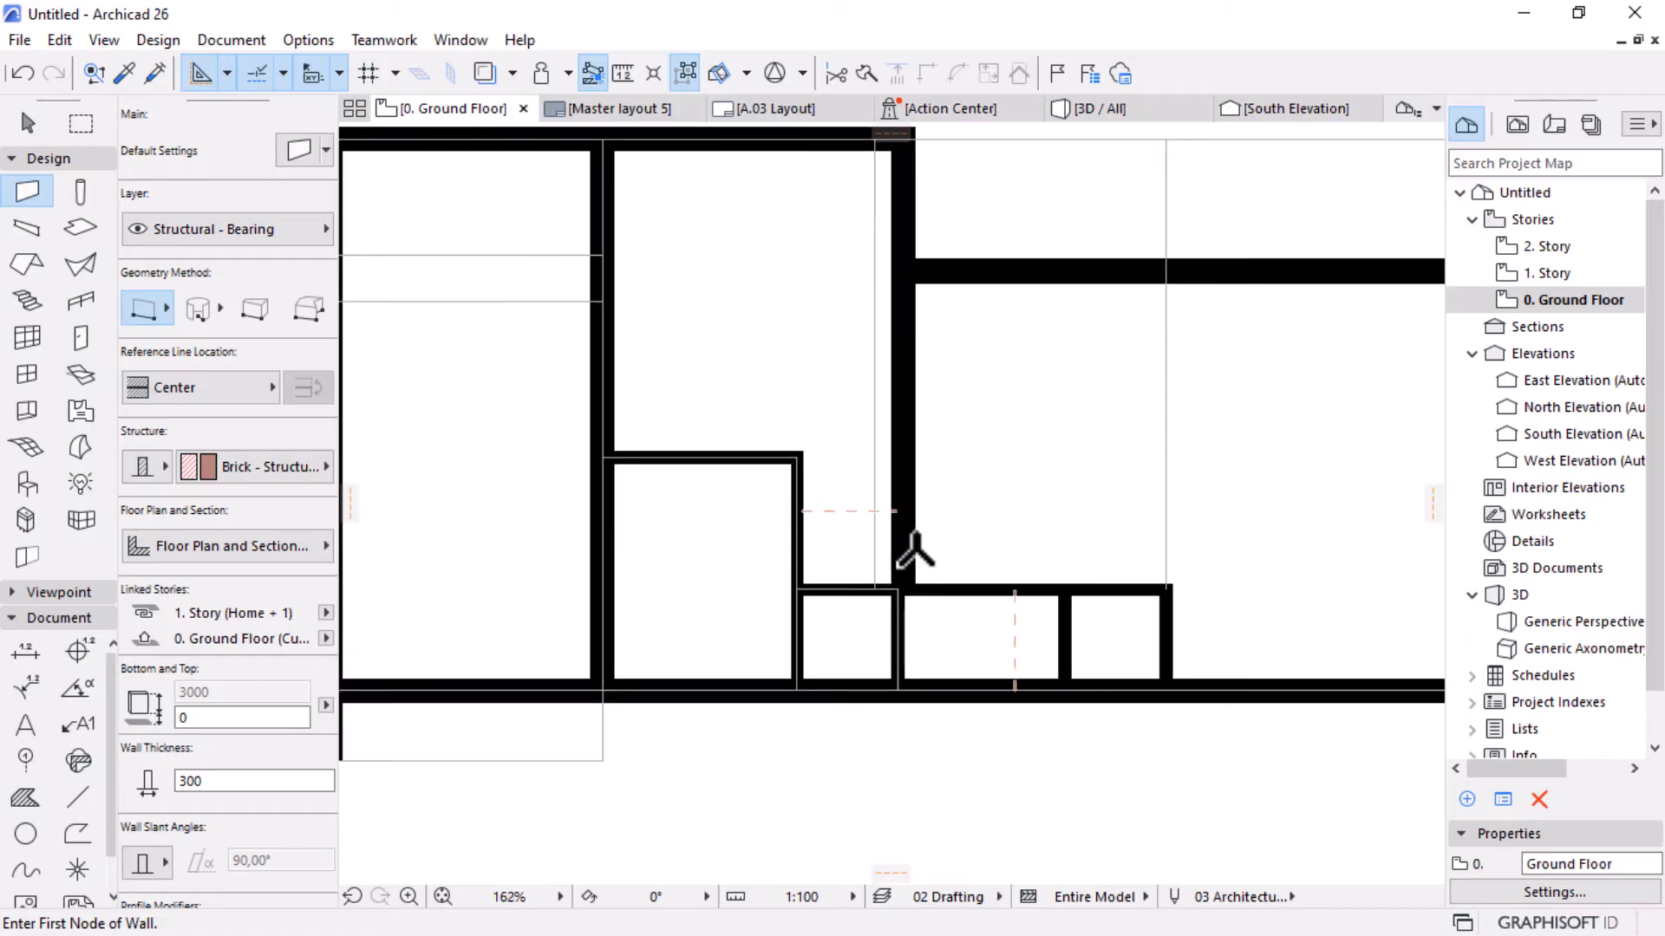
pyautogui.scroll(-2, 941, 616)
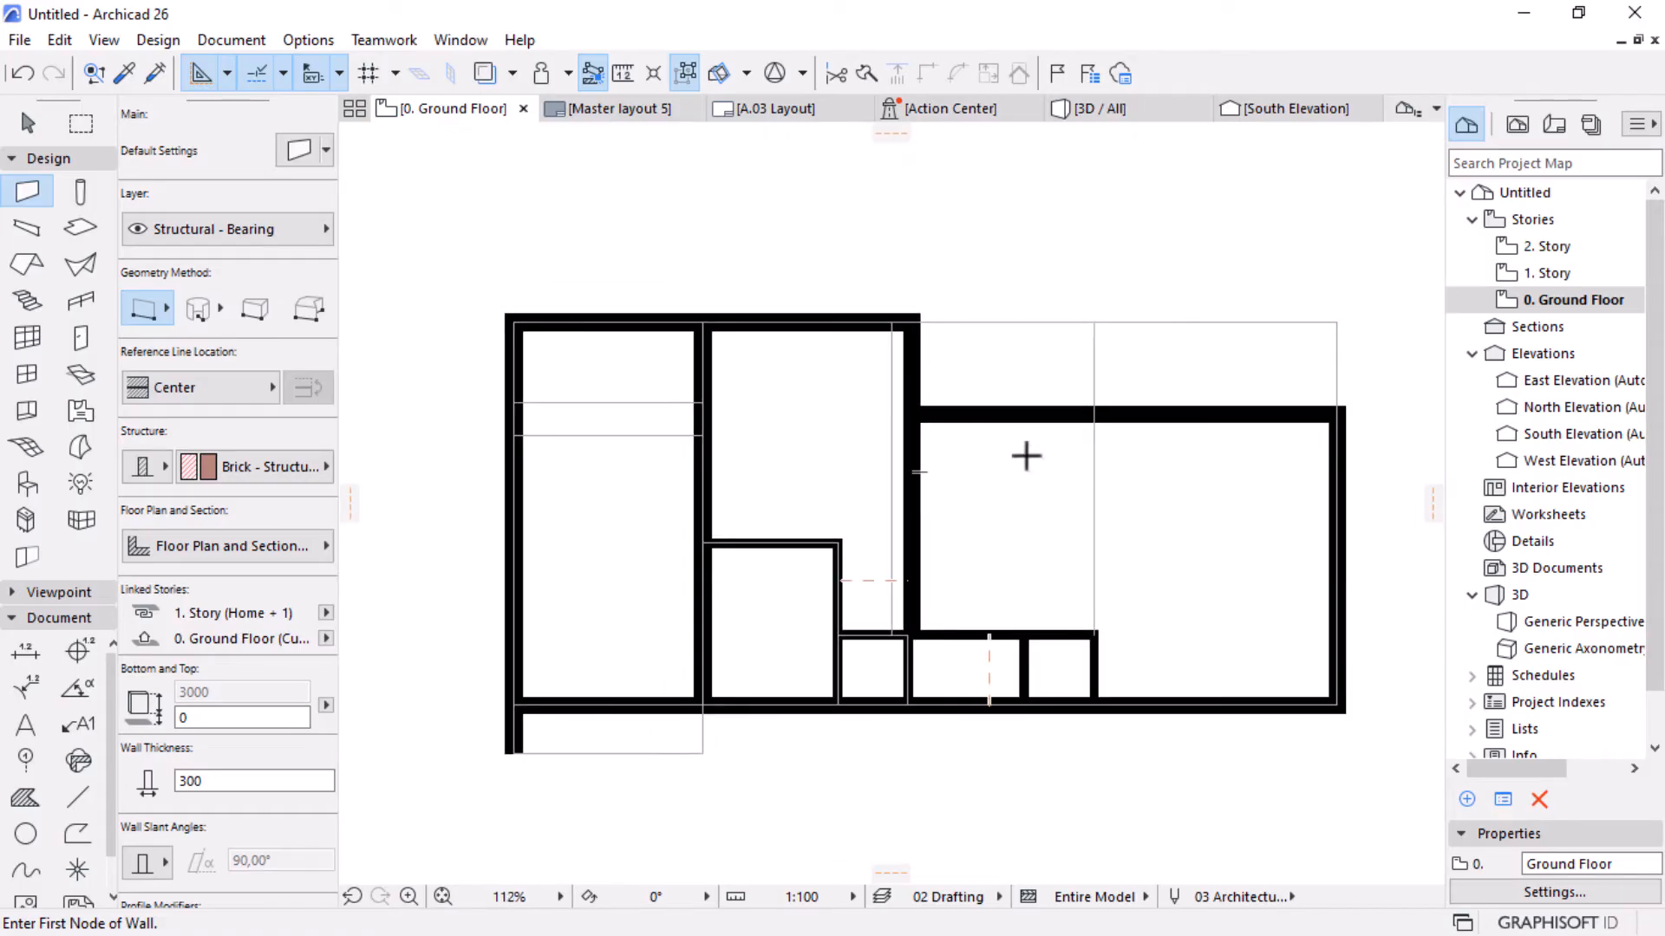
# Stretch the upper end of the far-right exterior wall up to the corner of the thin plan outline.
pyautogui.click(30, 125)
pyautogui.scroll(3, 1356, 295)
pyautogui.click(1298, 546)
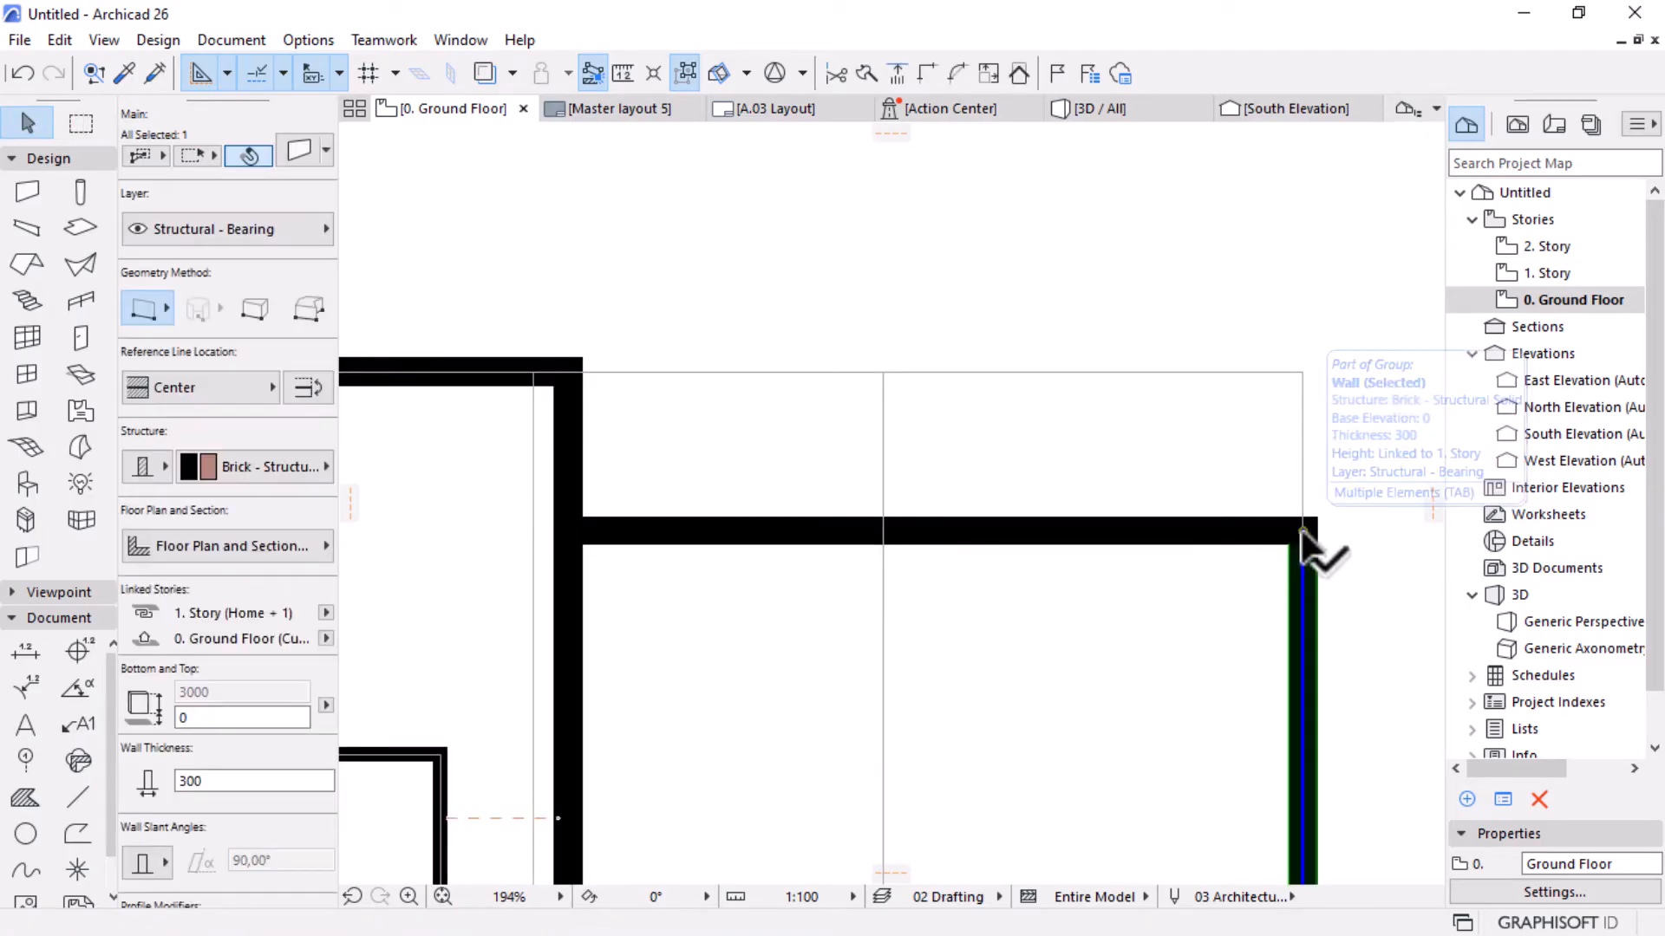
pyautogui.click(1301, 531)
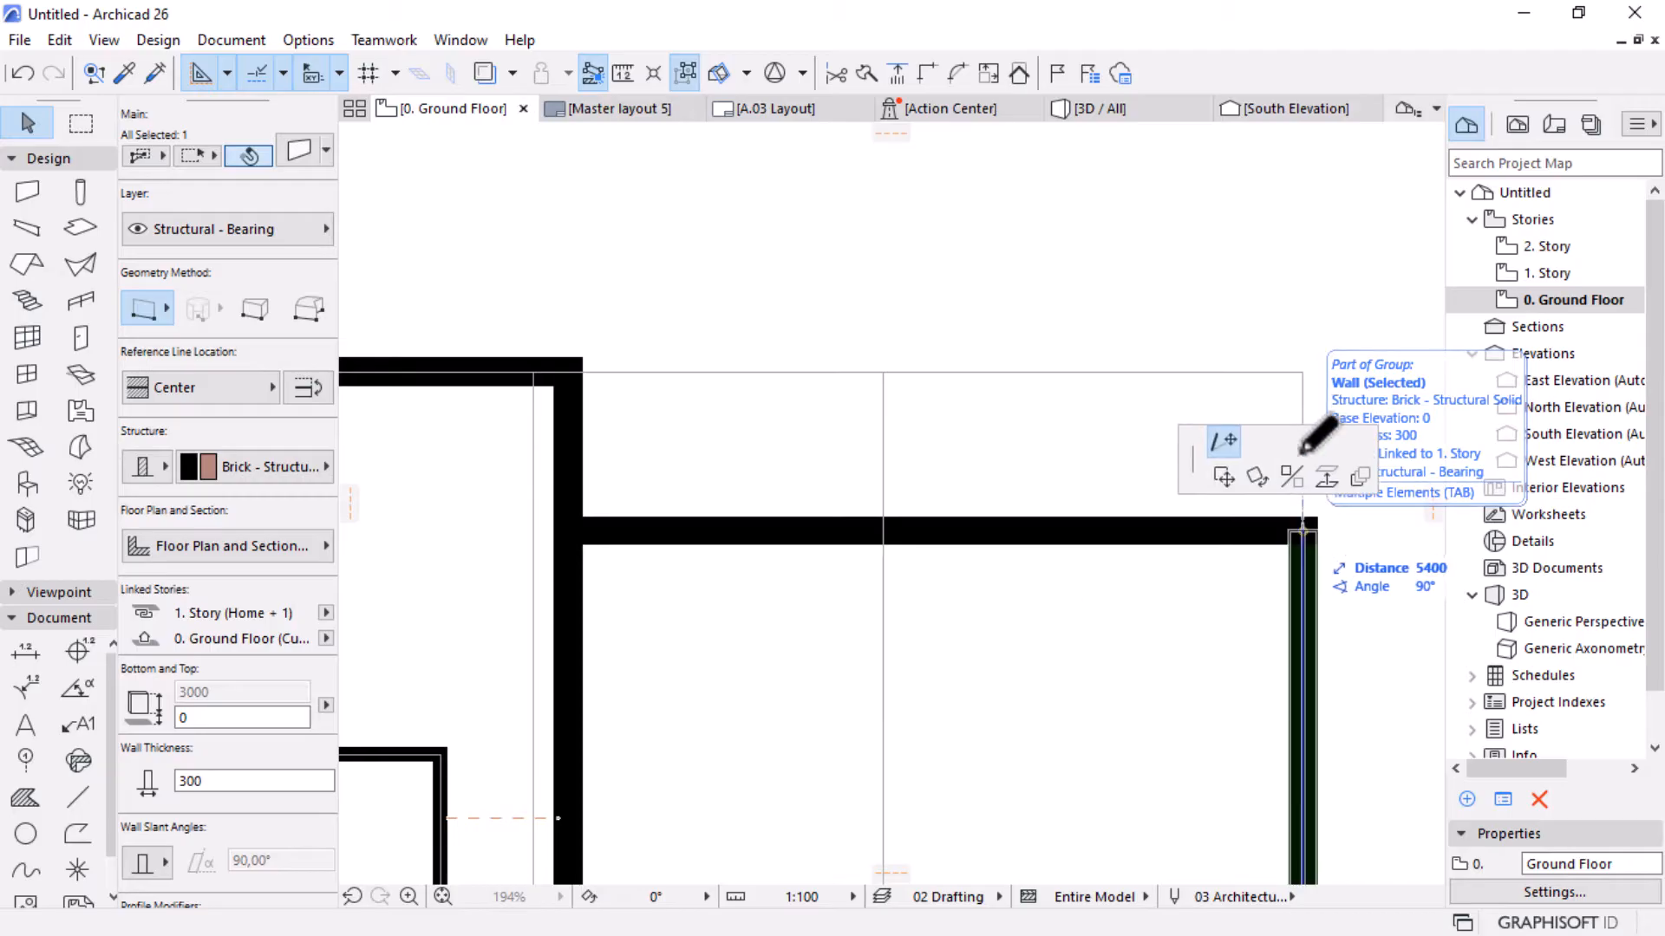
pyautogui.click(1305, 371)
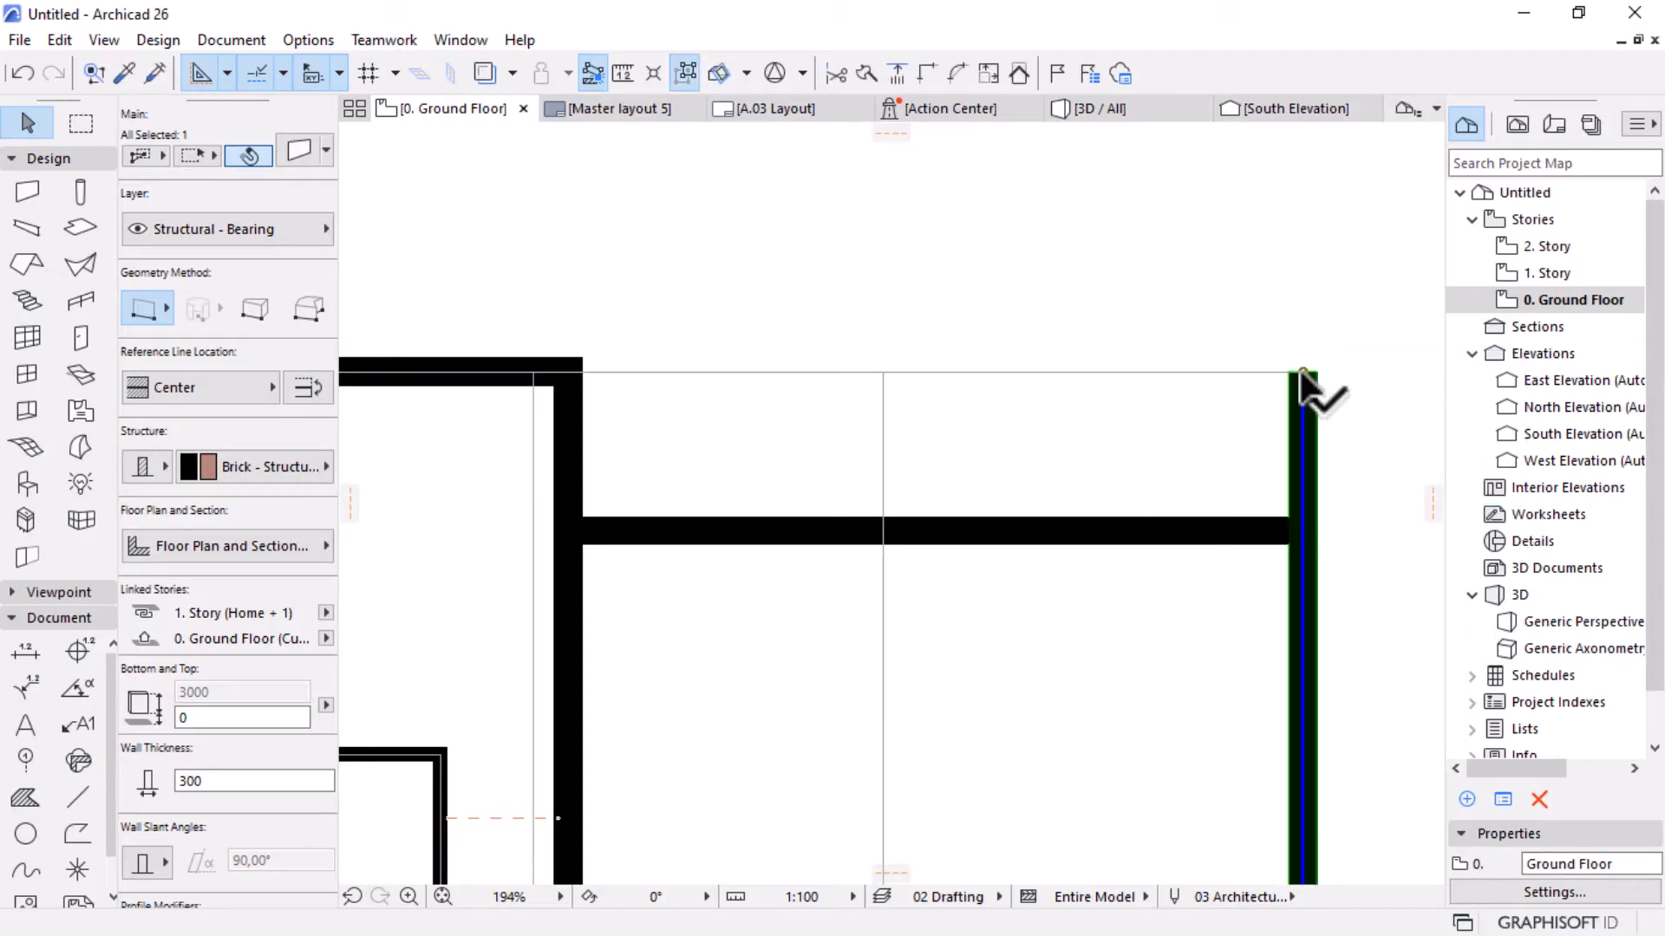
pyautogui.press('Escape')
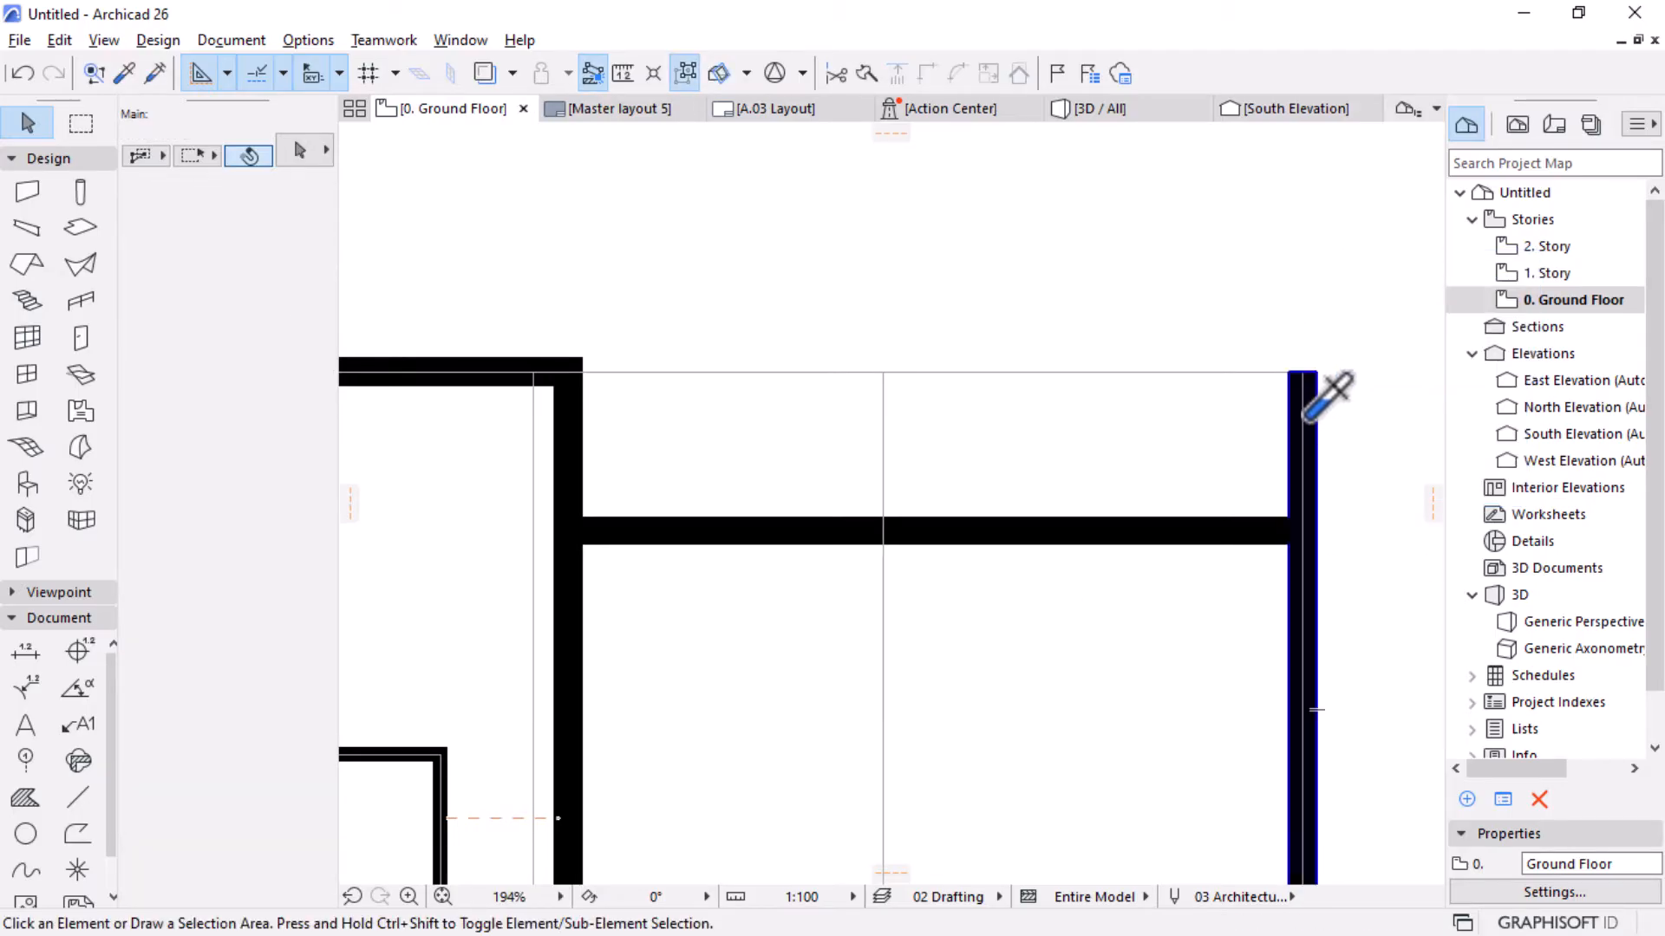
# Pick up the right exterior wall's settings and draw an 1100 mm wall leftward from its upper end along the outline.
pyautogui.keyDown('alt'); pyautogui.click(1296, 377); pyautogui.keyUp('alt')
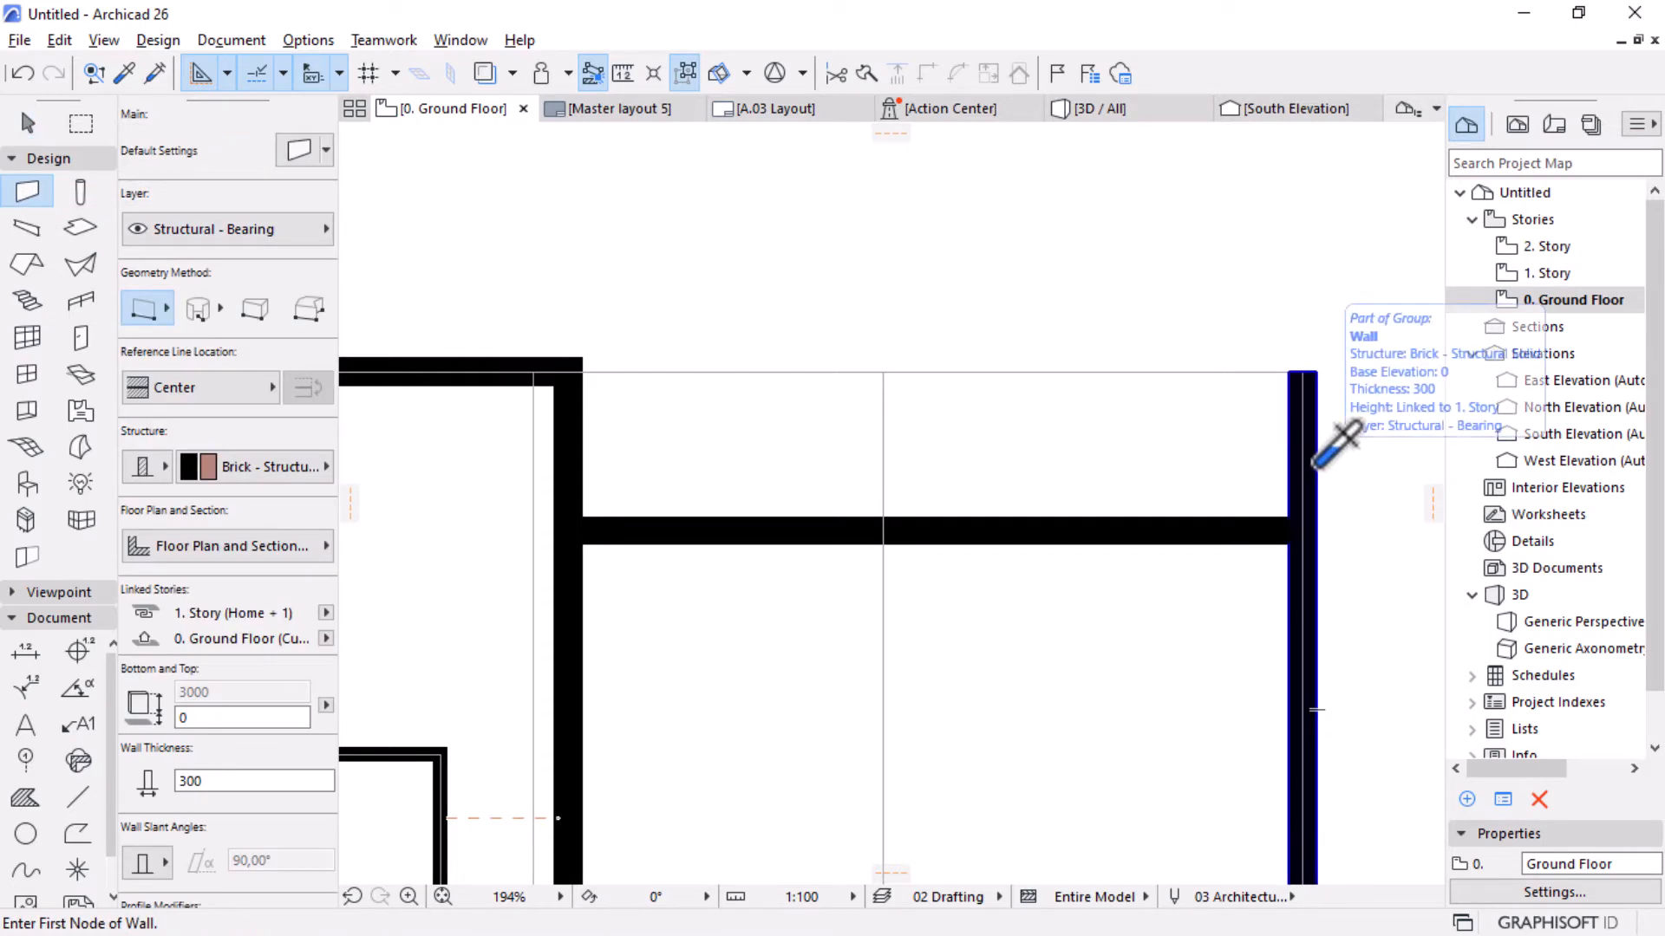
pyautogui.click(1303, 373)
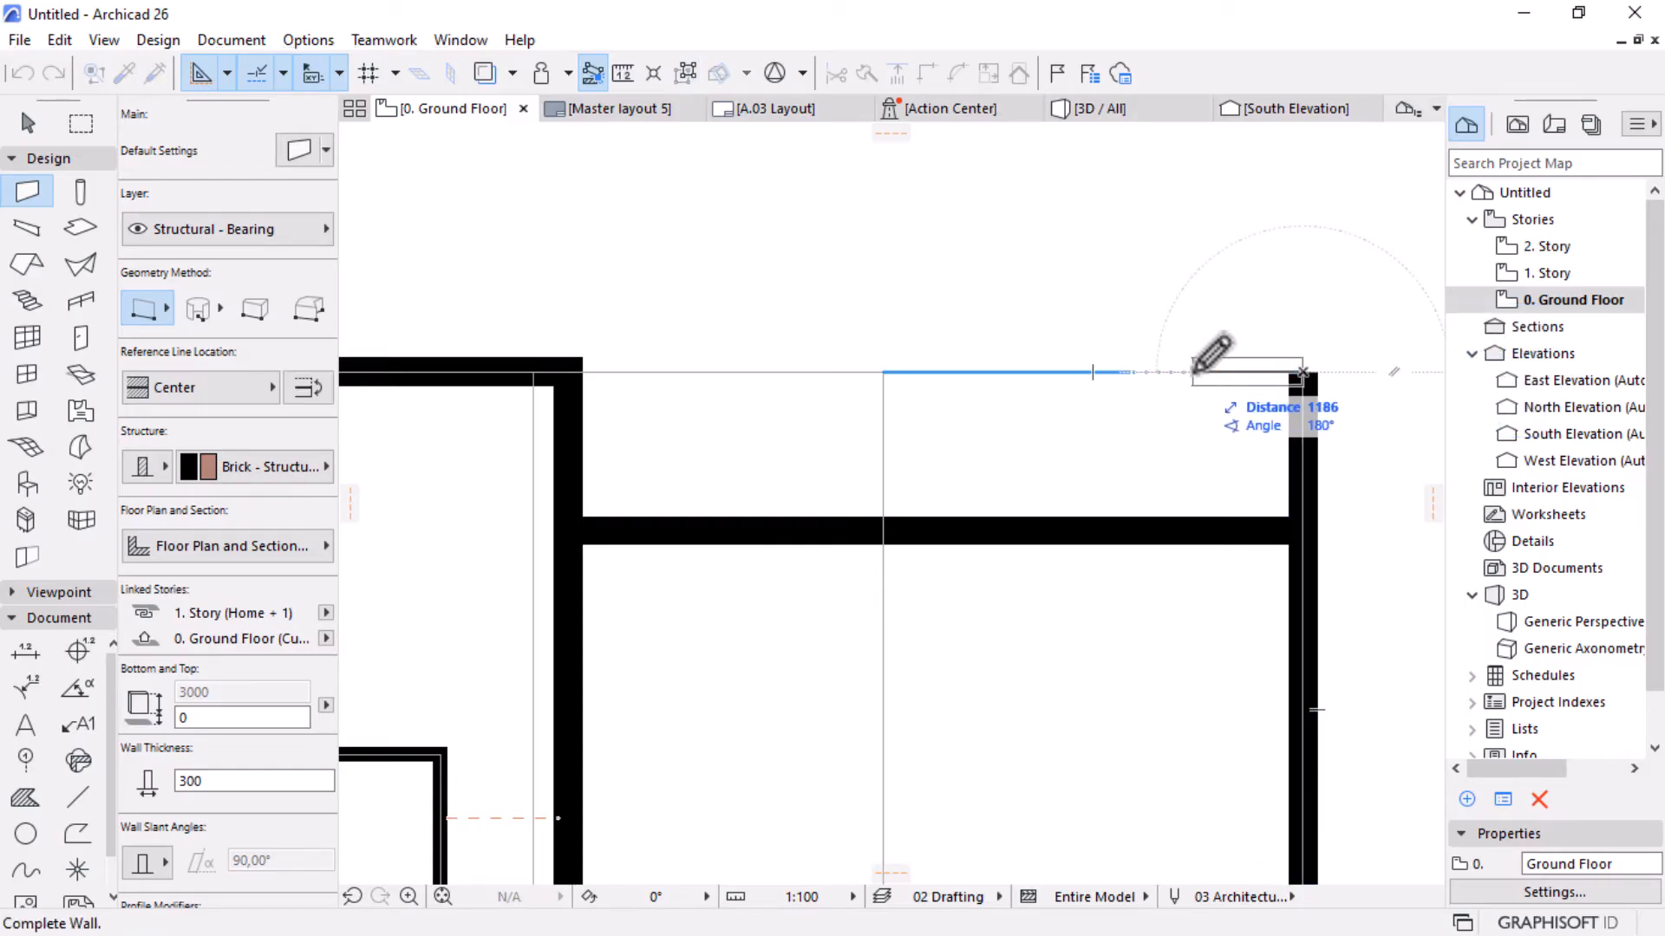
pyautogui.write('1100')
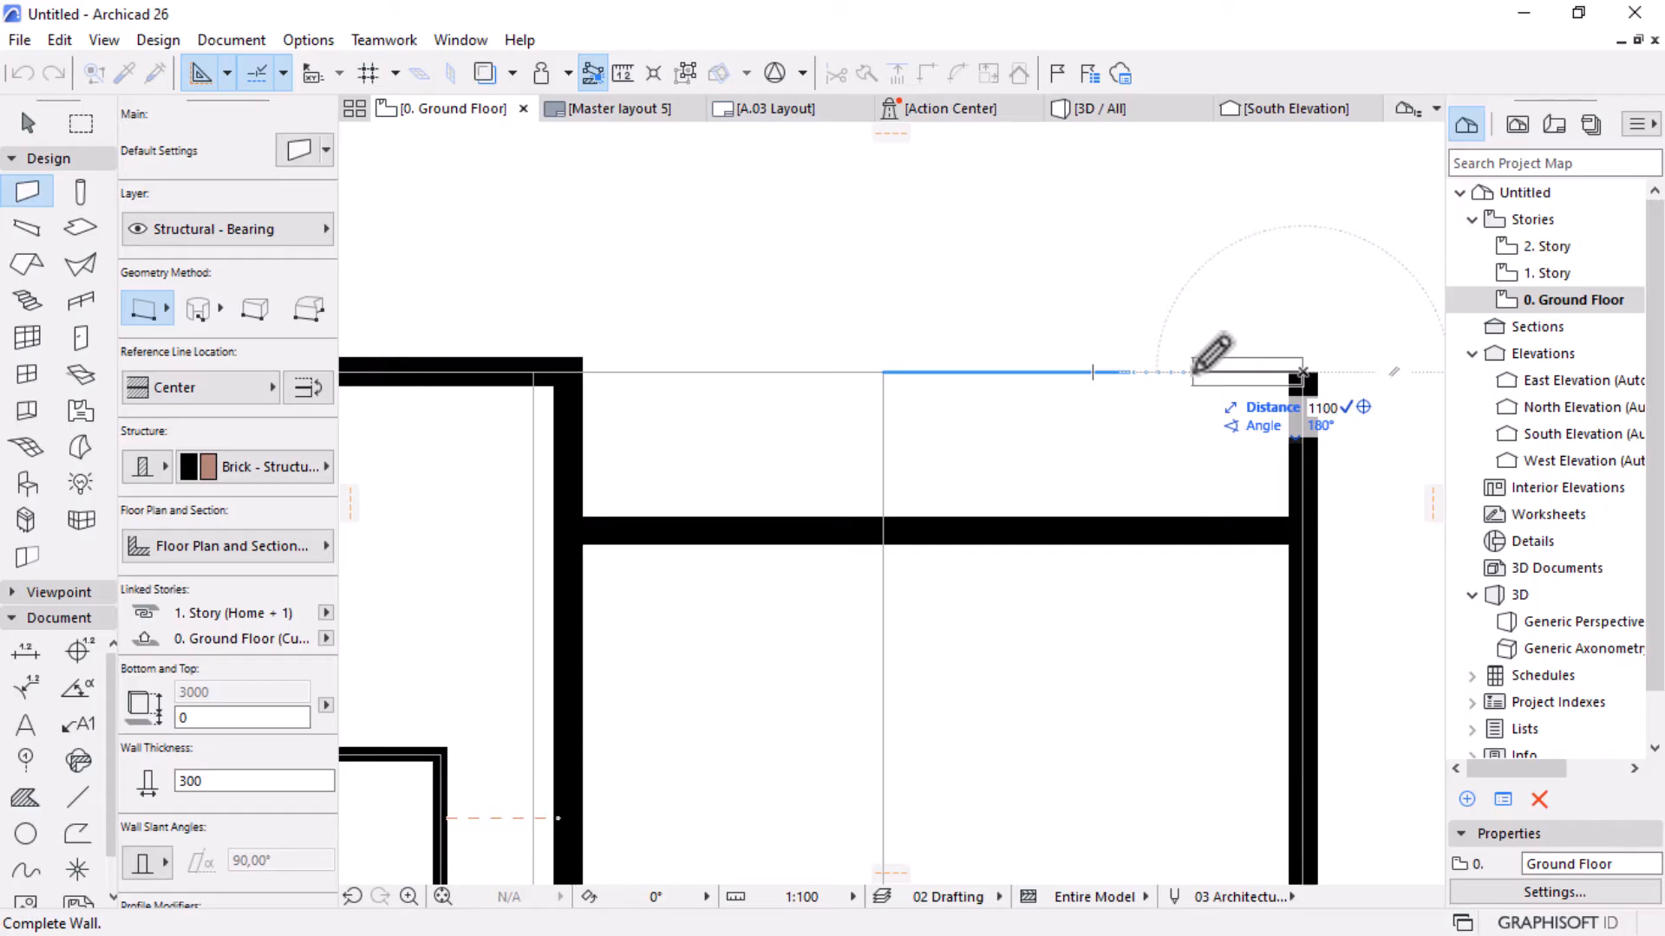
pyautogui.press('Escape')
# Offset the right edge of the thin rectangle below the lower-left exterior wall rightward to align with the rightmost small room's right wall.
pyautogui.scroll(-5, 1127, 346)
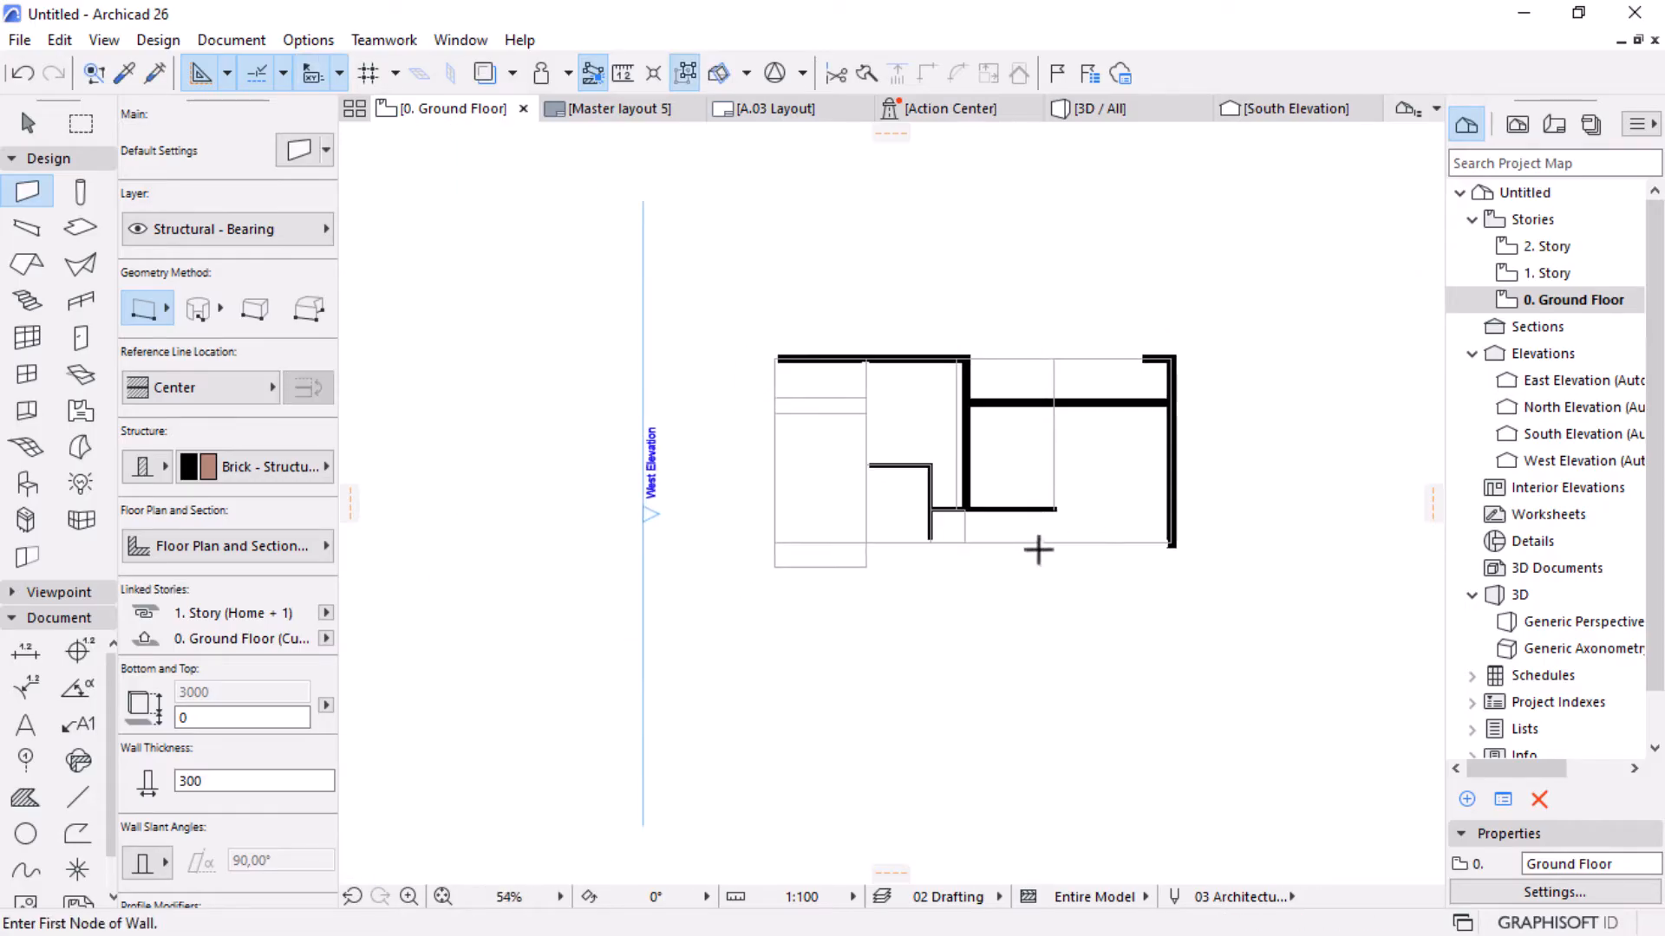
pyautogui.scroll(4, 1128, 395)
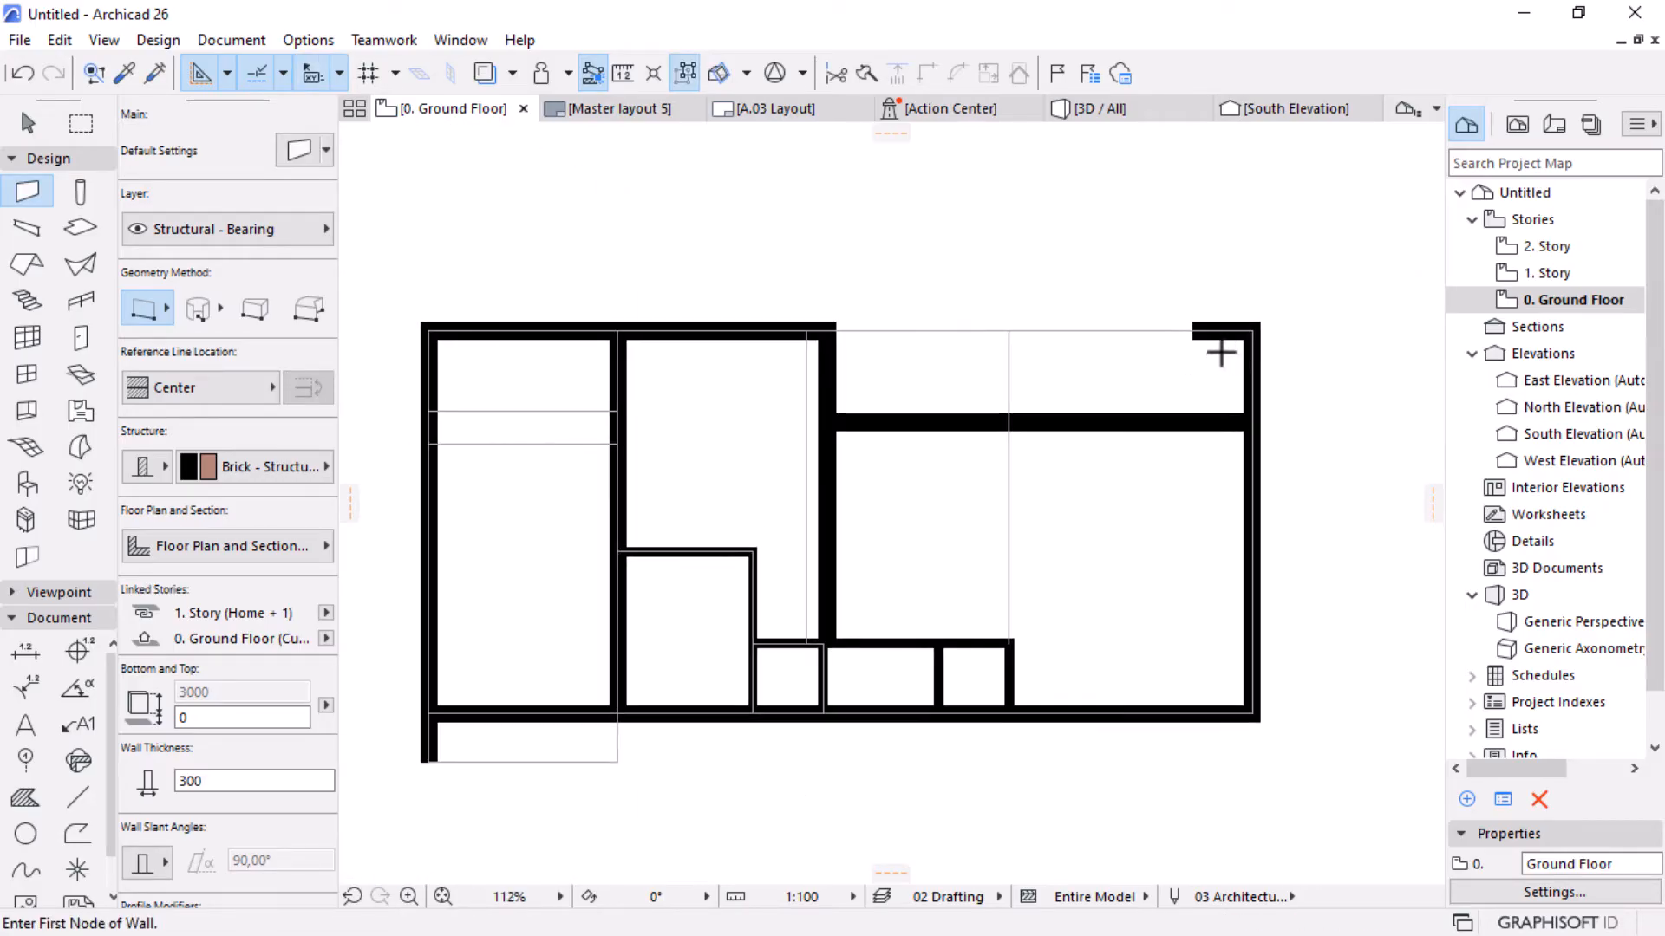
pyautogui.scroll(-1, 1208, 363)
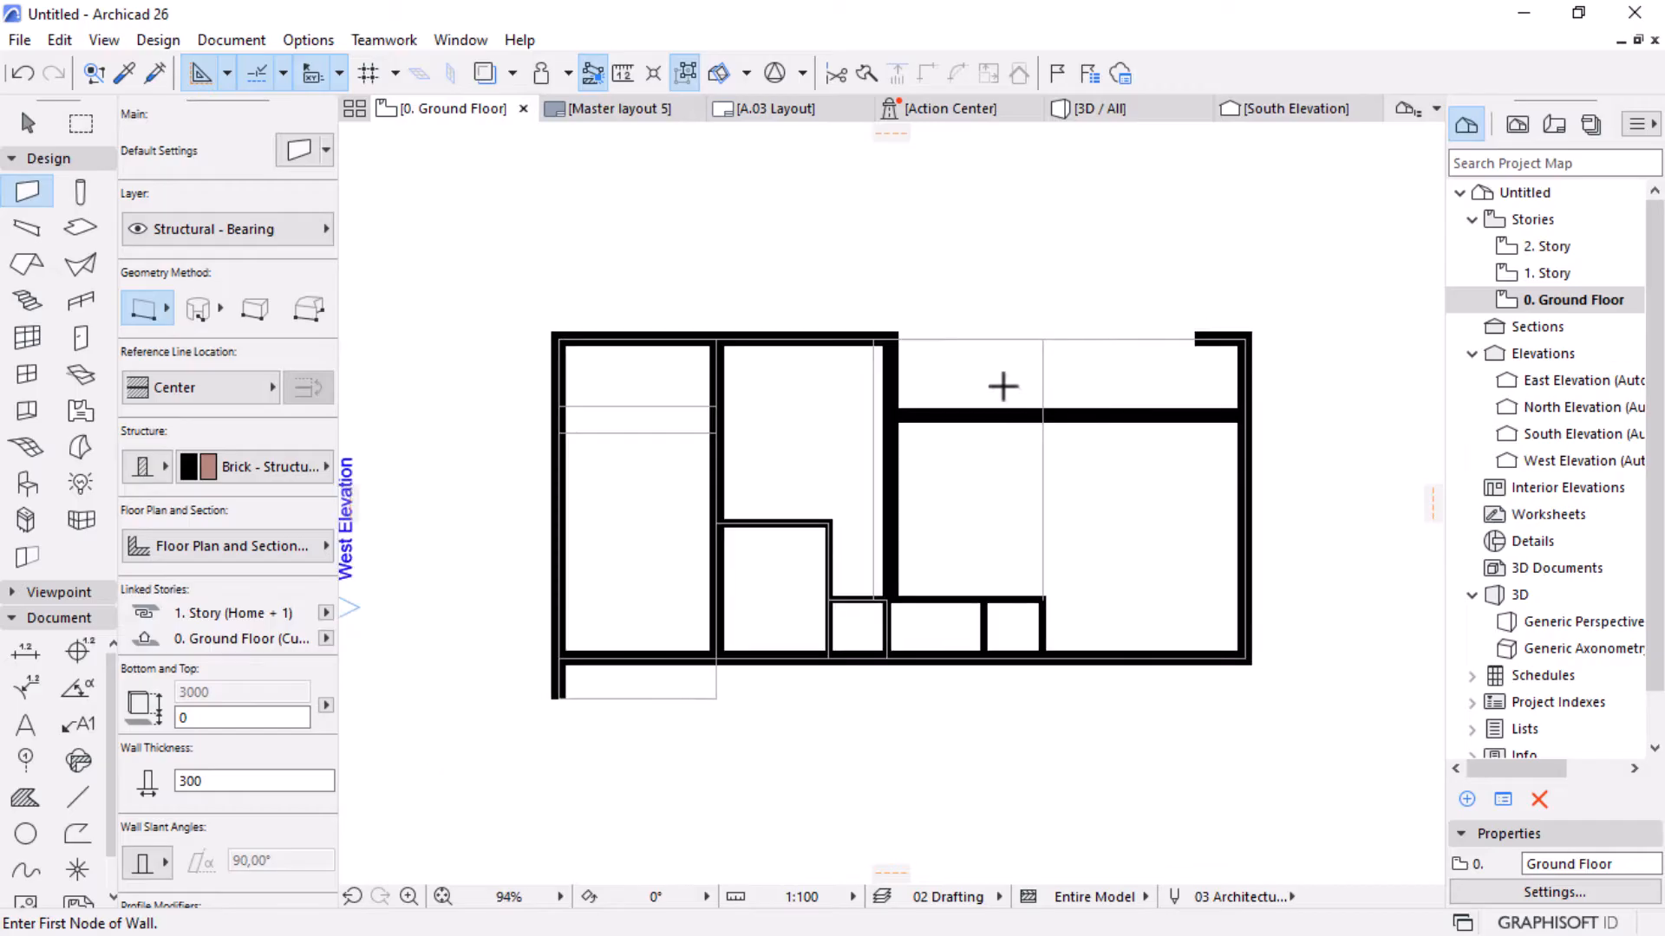
pyautogui.scroll(-2, 995, 416)
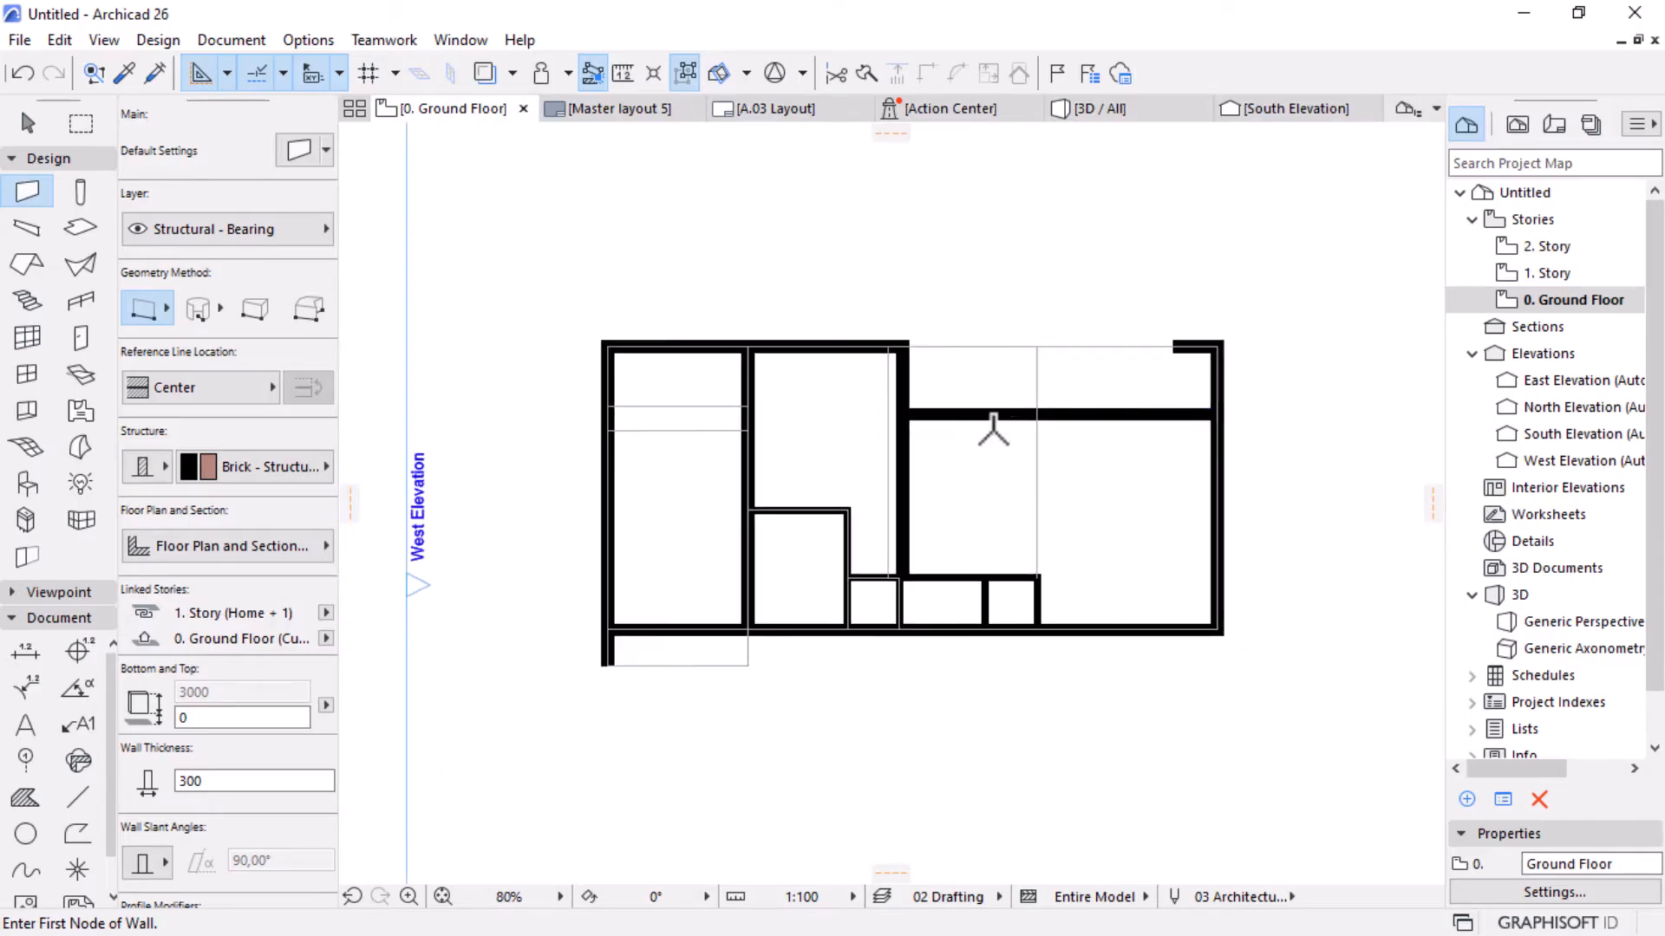
pyautogui.scroll(2, 835, 559)
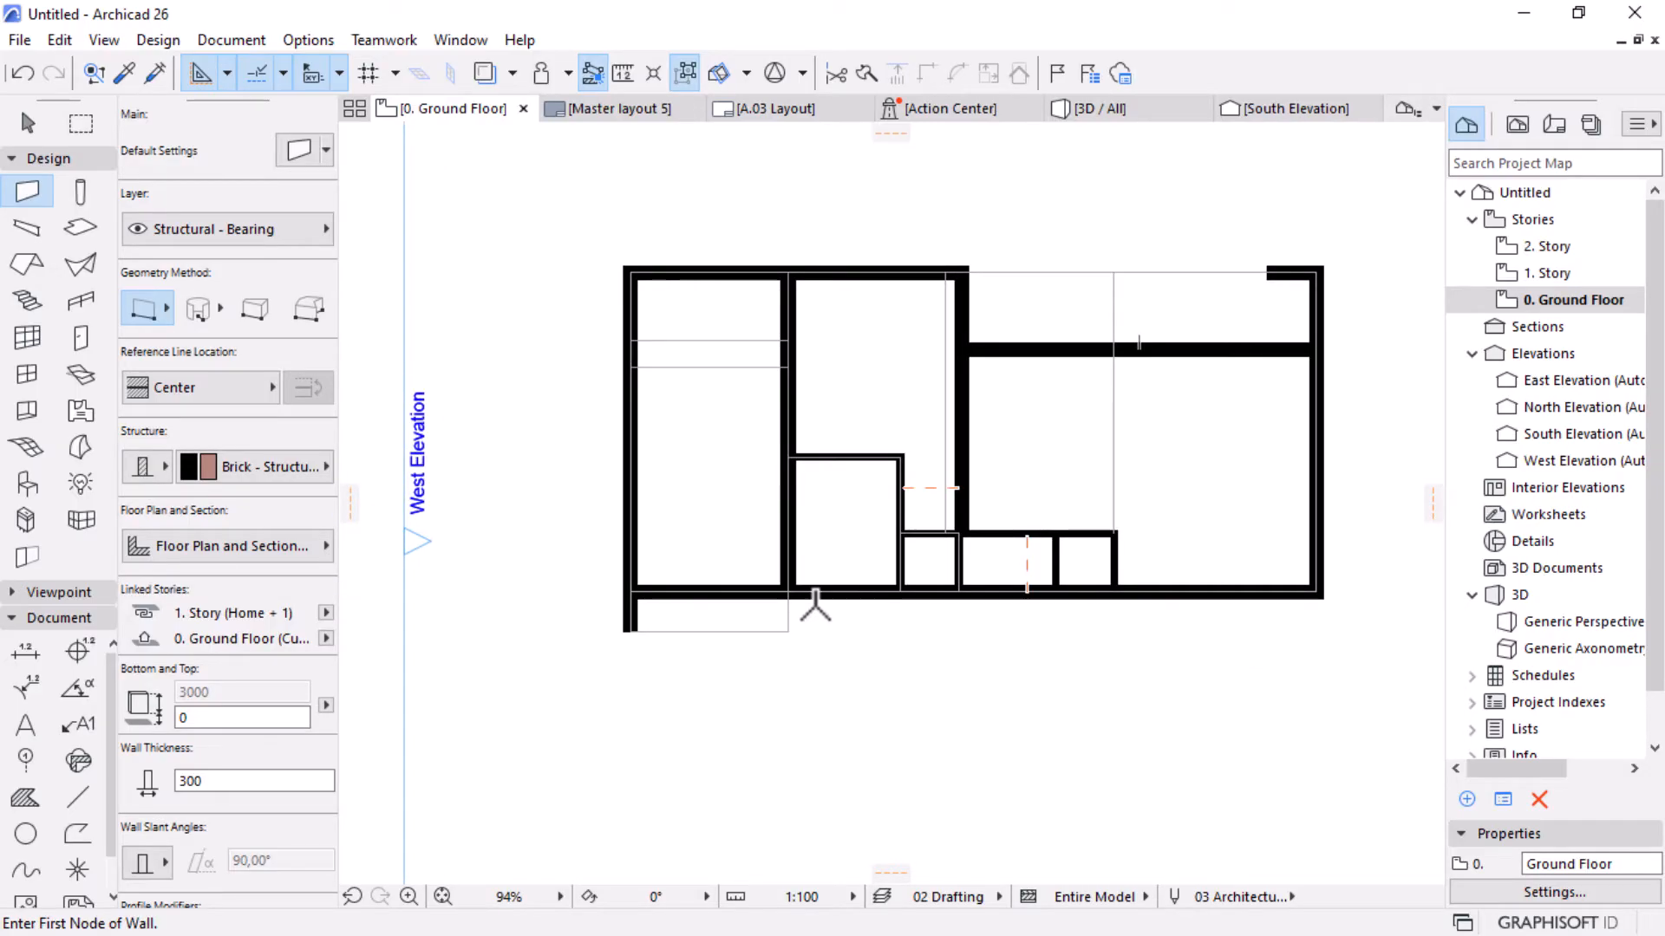
pyautogui.scroll(2, 815, 607)
pyautogui.click(28, 122)
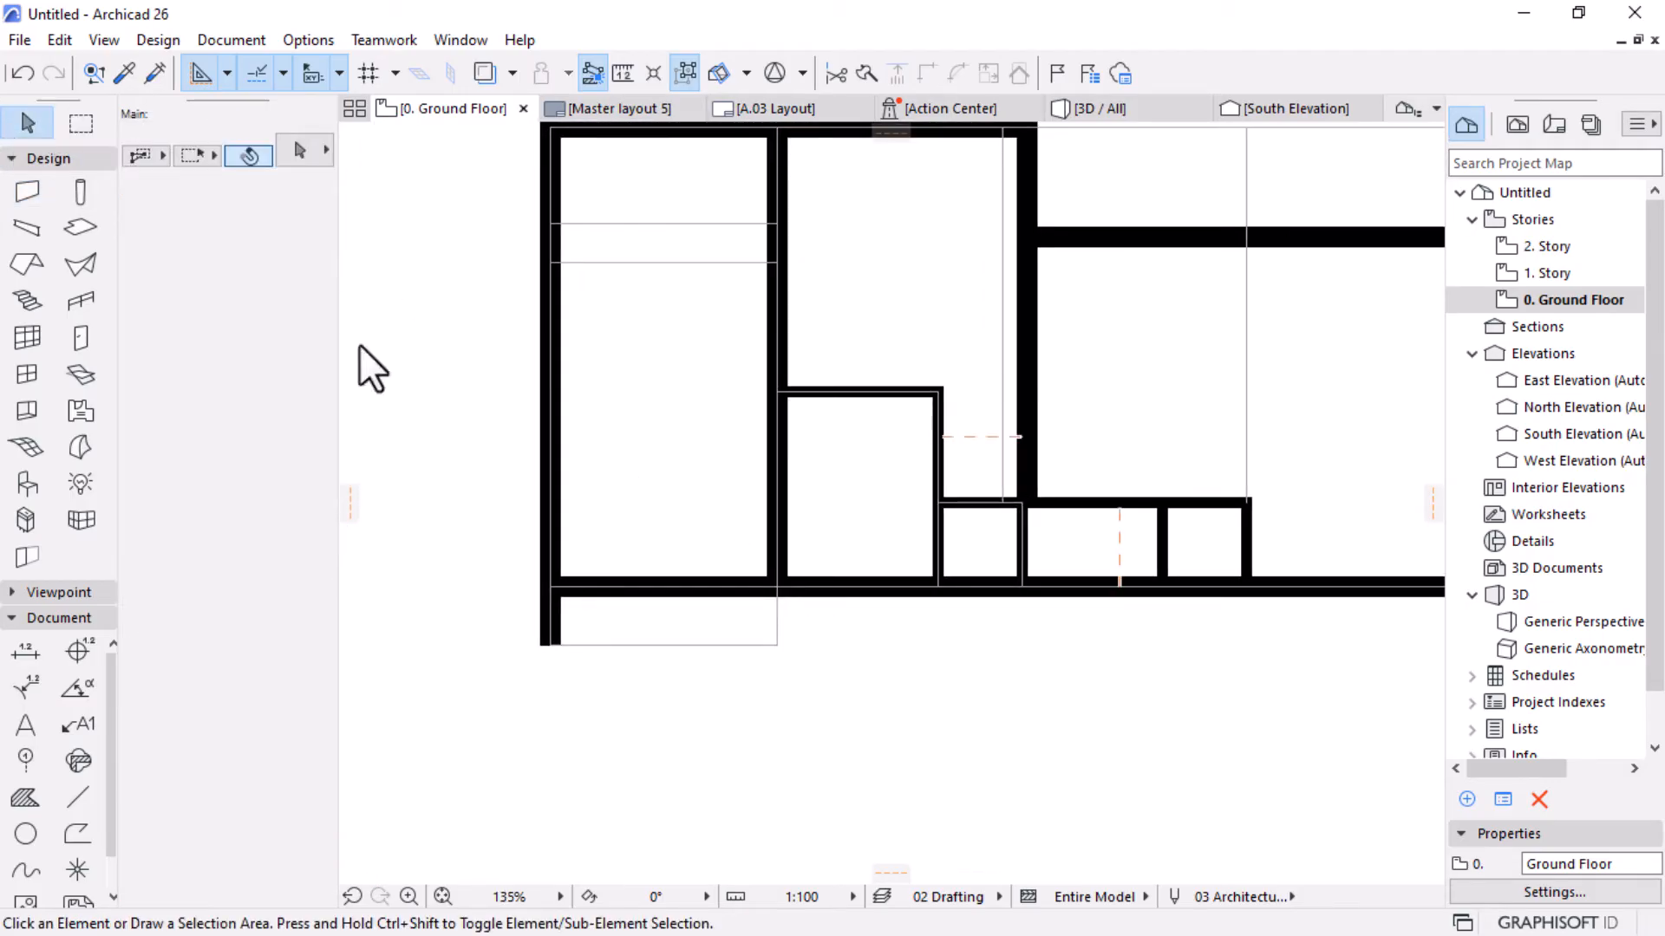
pyautogui.click(775, 618)
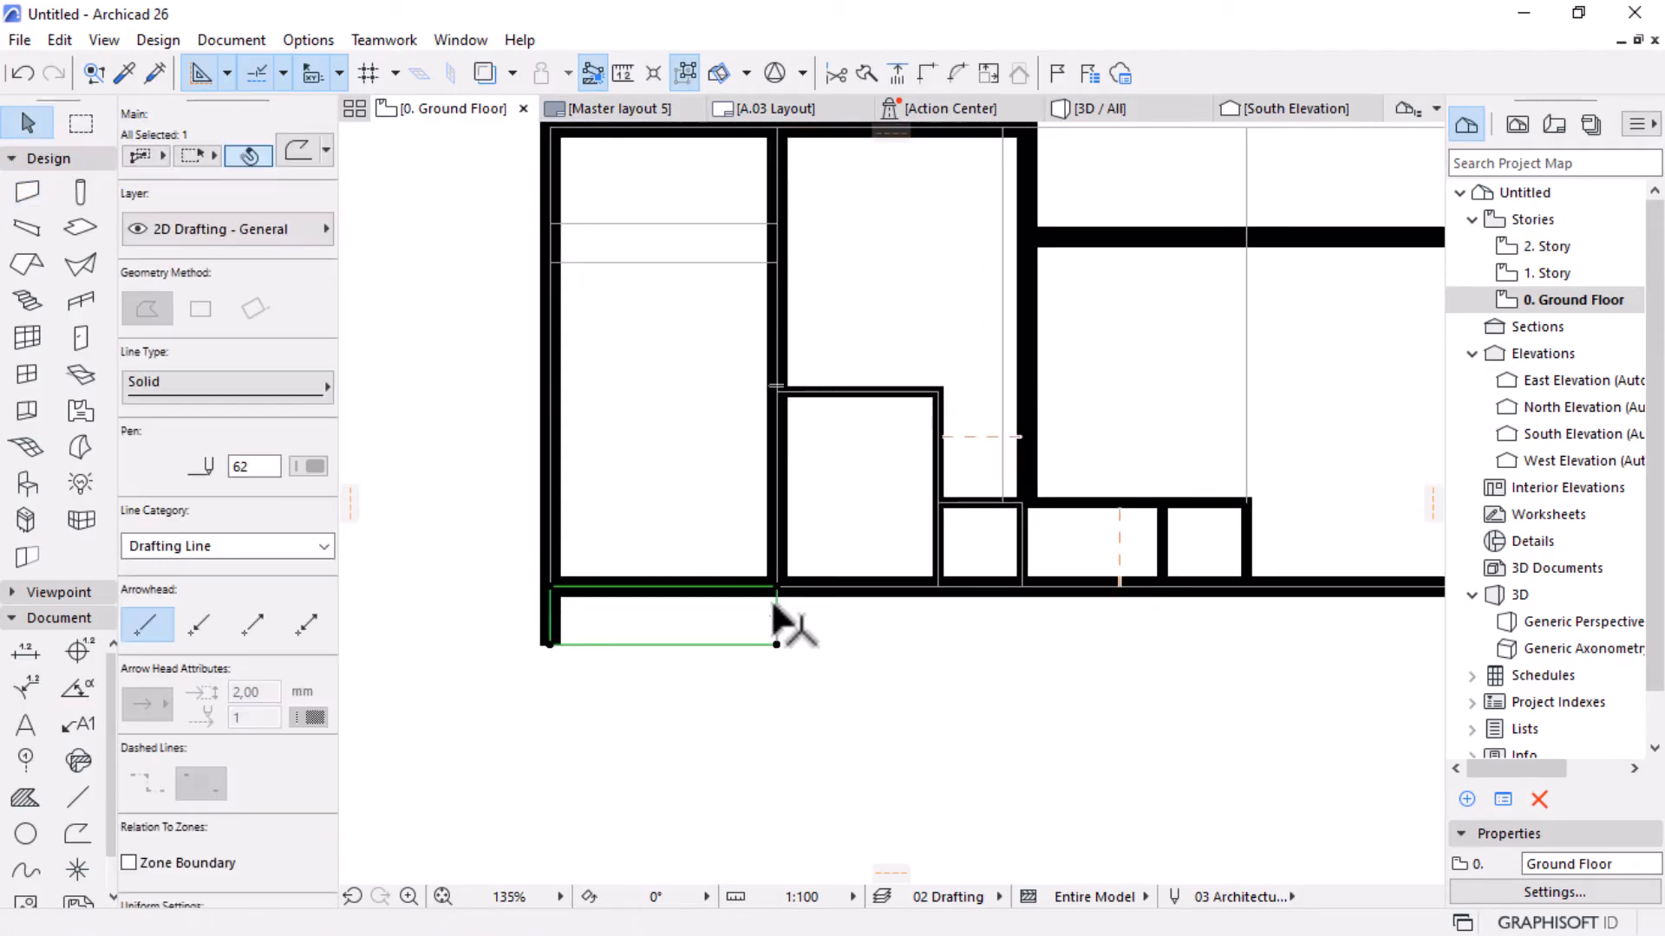
pyautogui.click(774, 617)
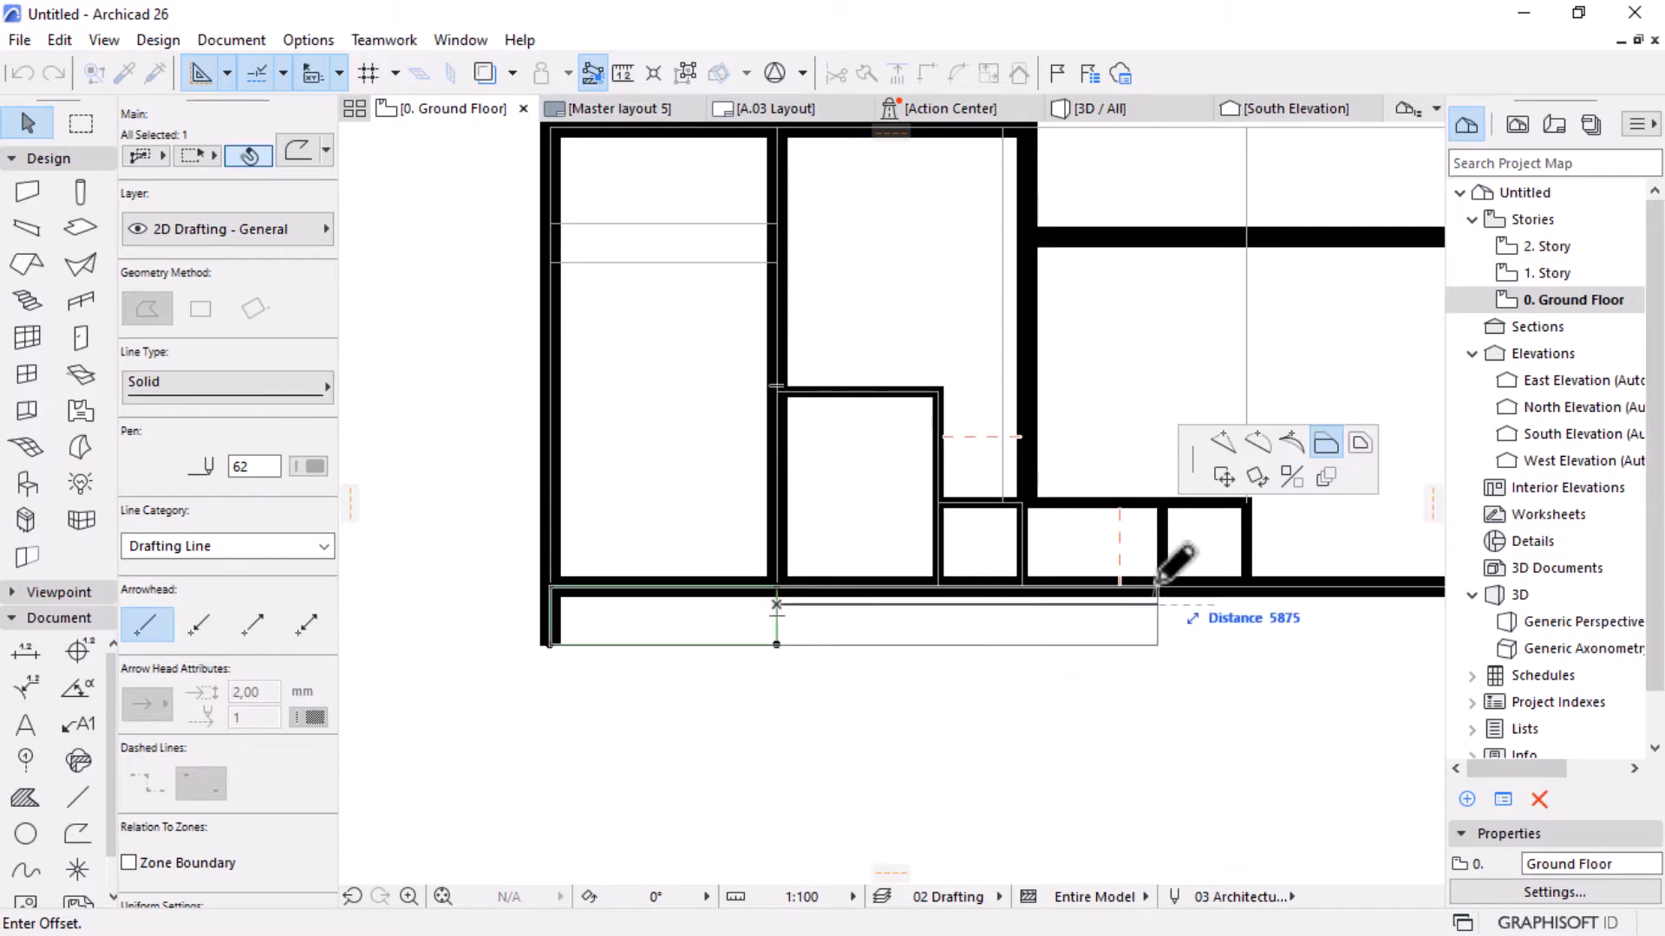
pyautogui.click(1253, 577)
pyautogui.press('Escape')
pyautogui.scroll(-3, 891, 710)
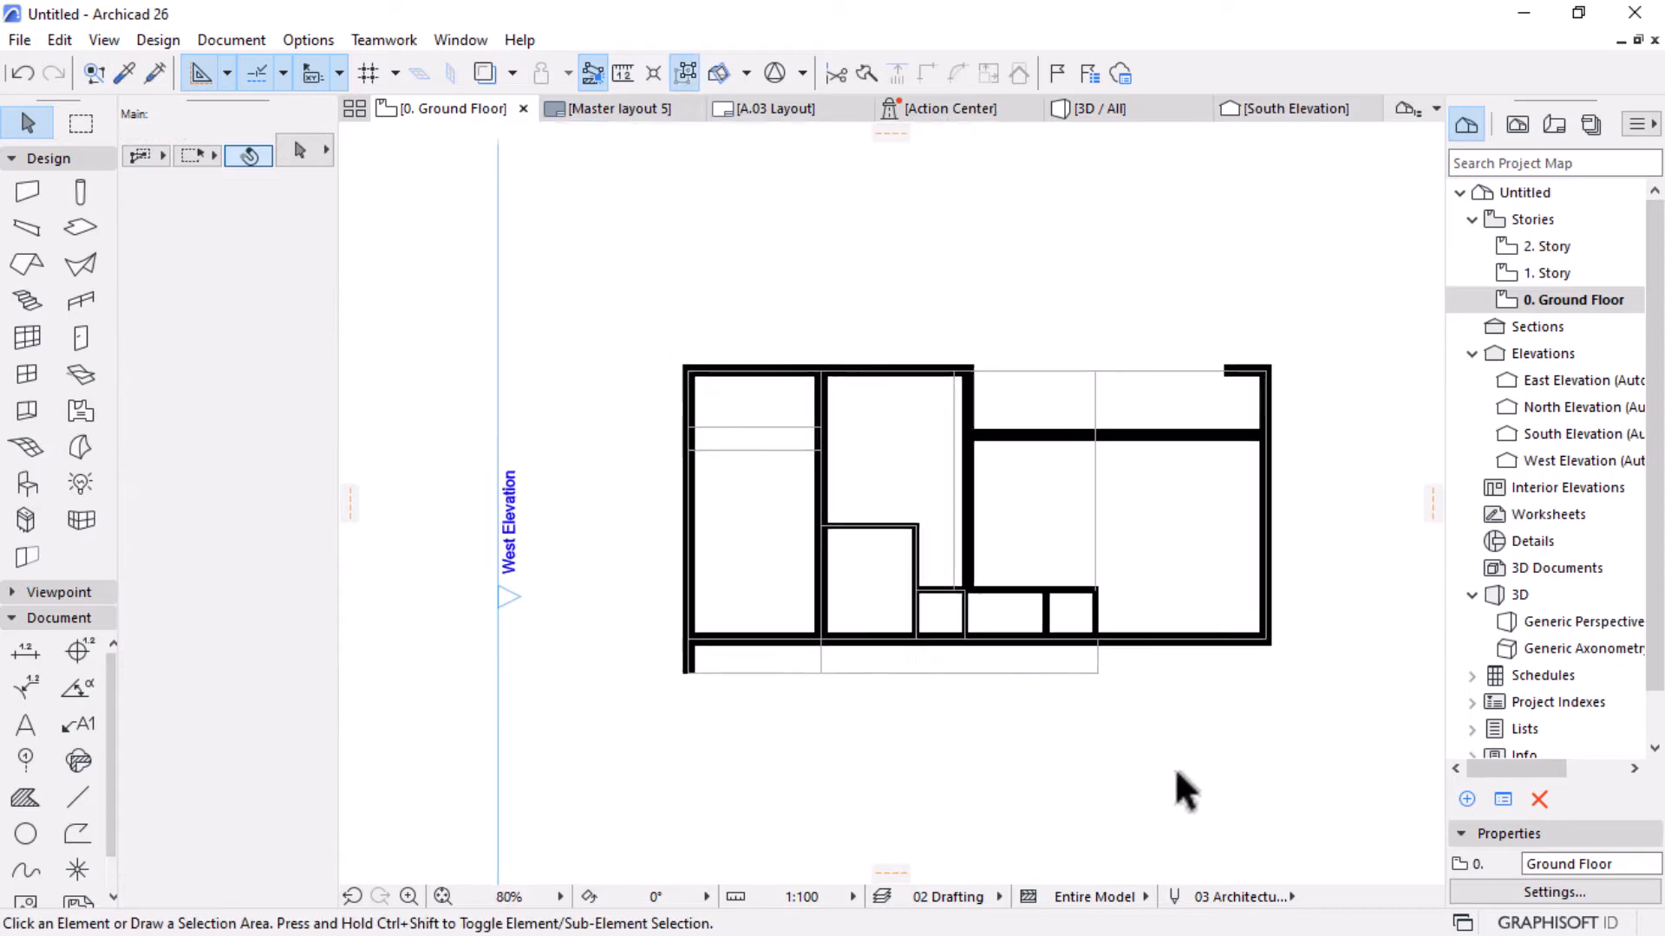
# In the default settings of hinged Door 26, turn off fills for the floor plan and section symbol.
pyautogui.scroll(2, 1292, 634)
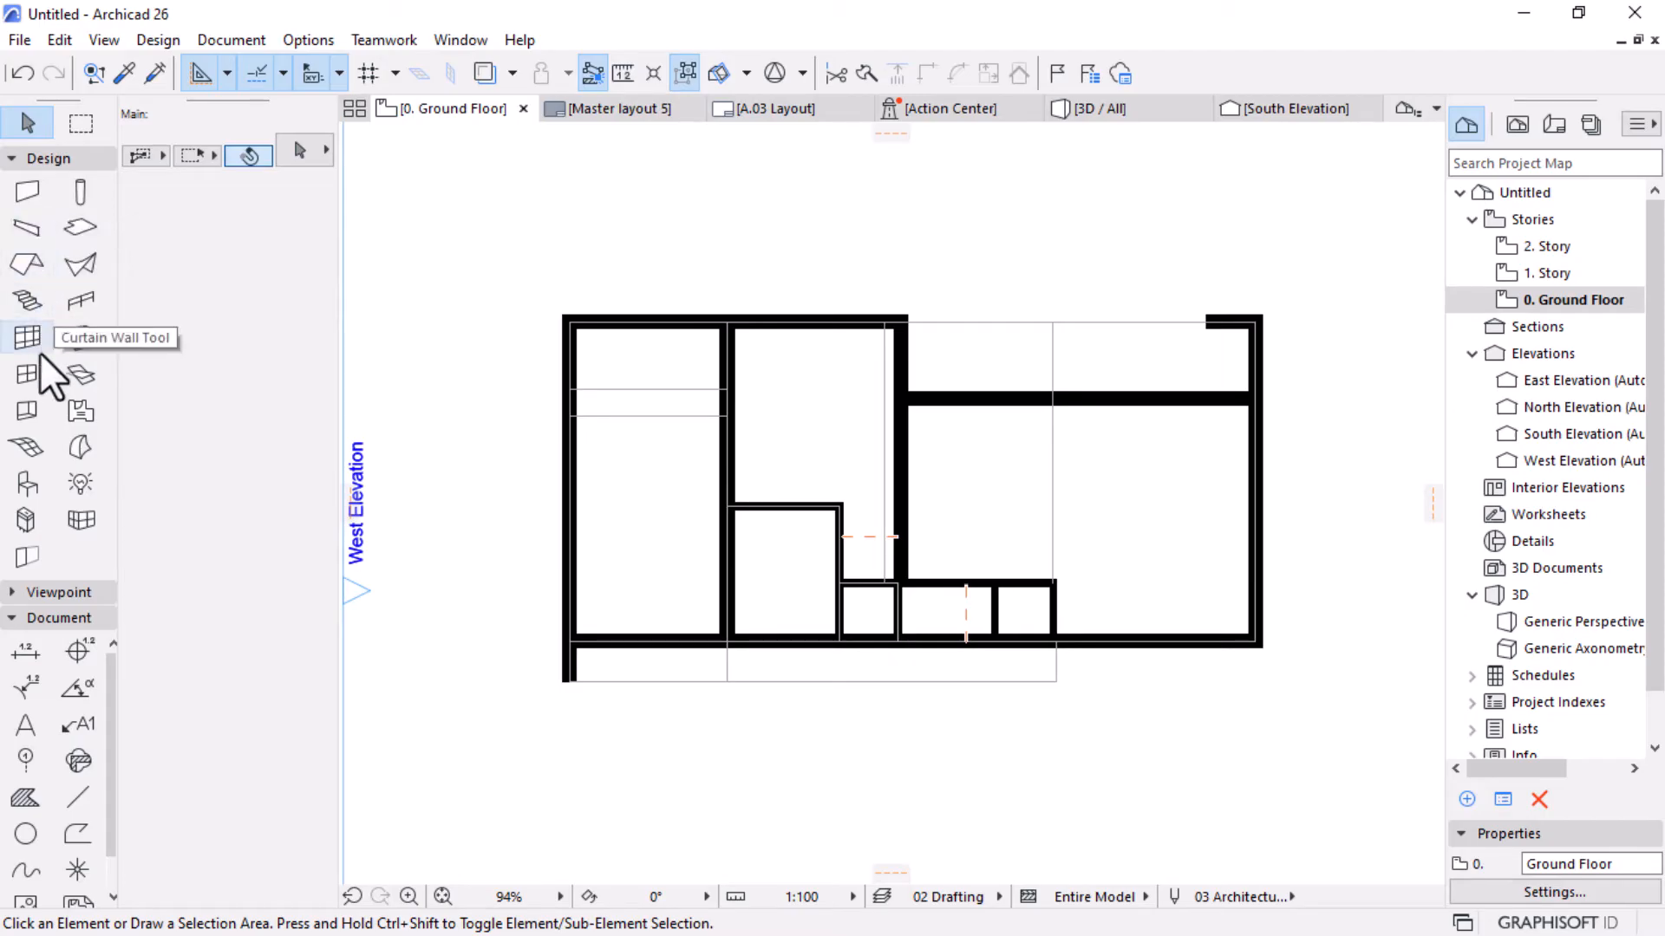
pyautogui.click(81, 338)
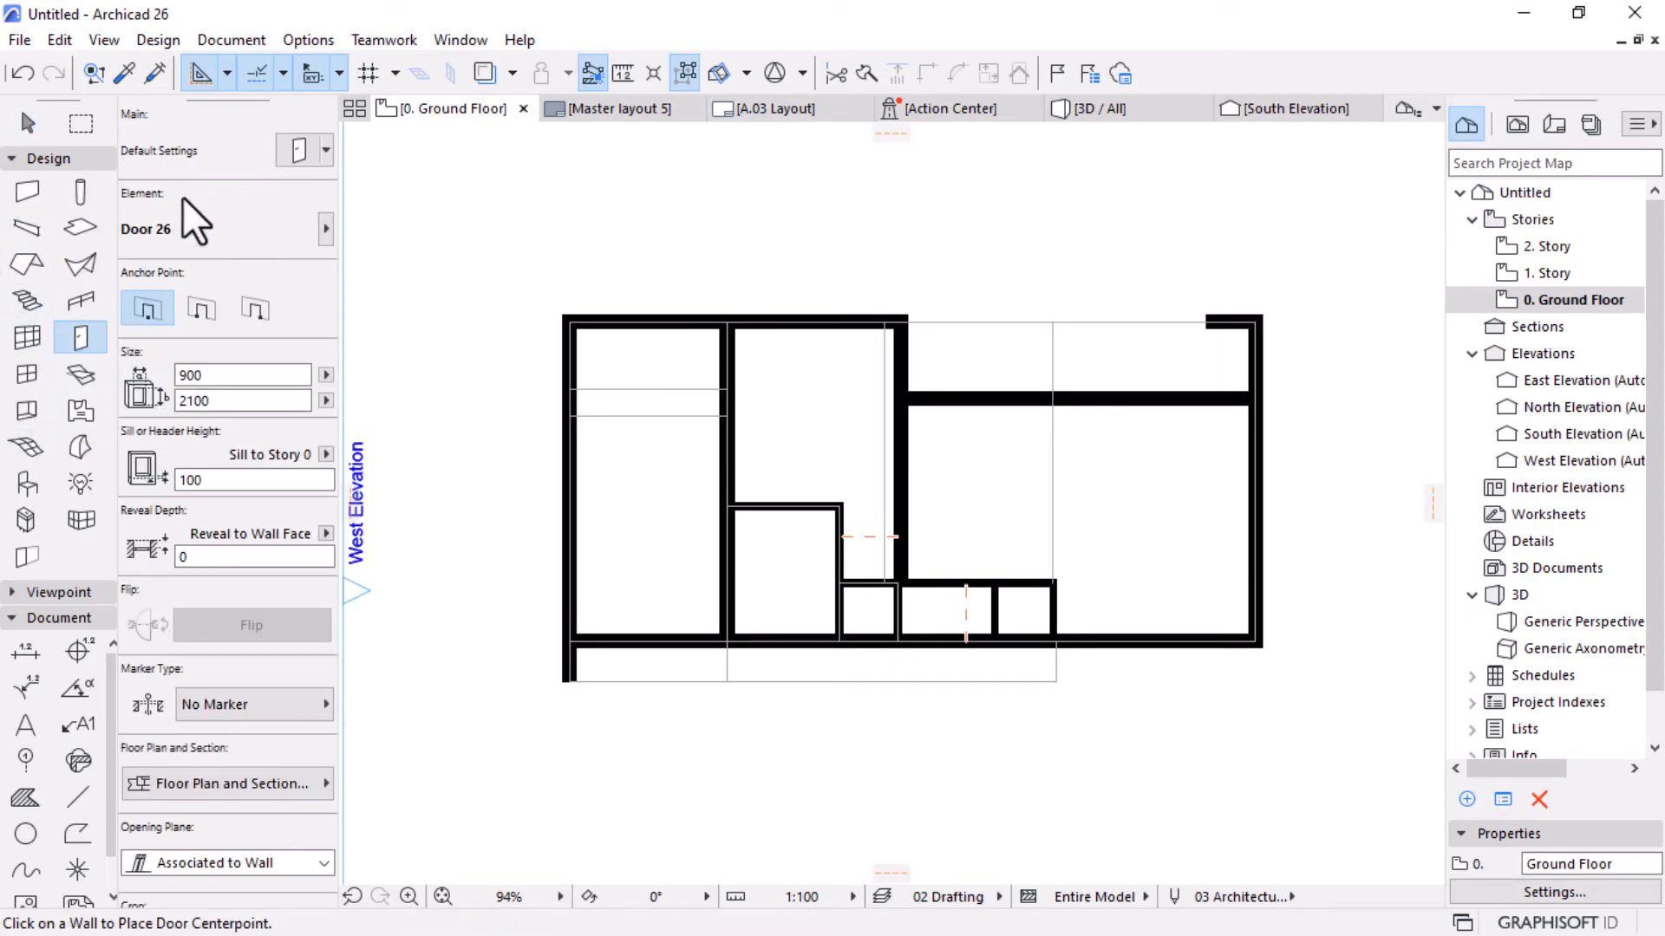
pyautogui.click(300, 153)
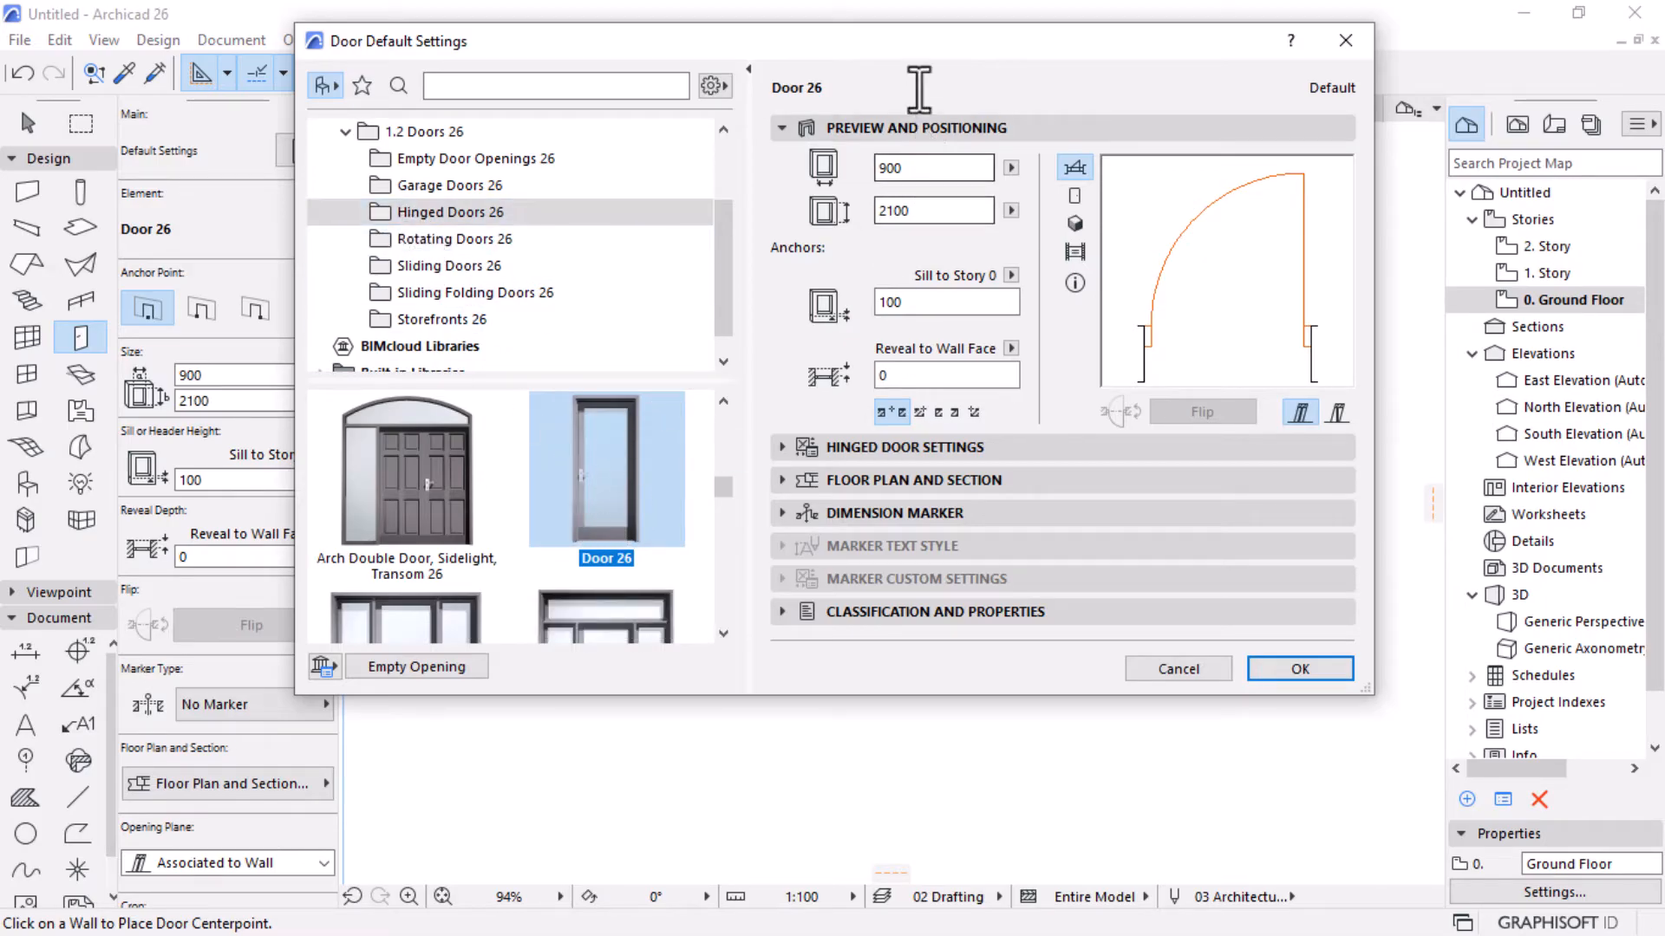
pyautogui.moveTo(923, 50); pyautogui.dragTo(962, 765)
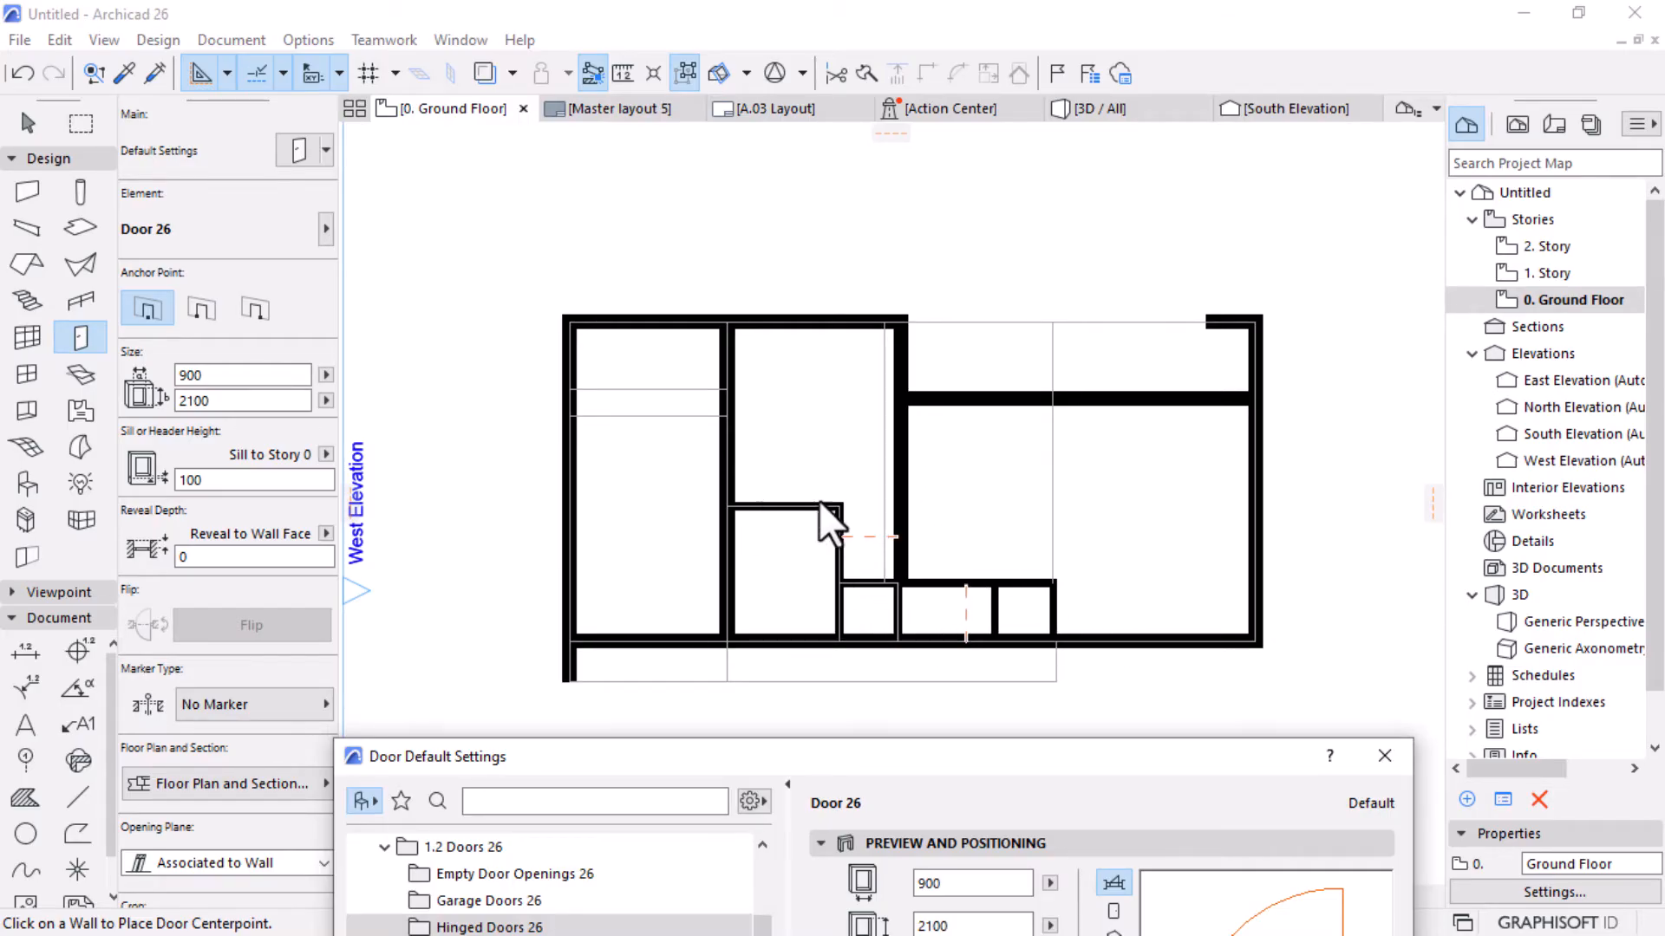
pyautogui.moveTo(995, 759); pyautogui.dragTo(983, 163)
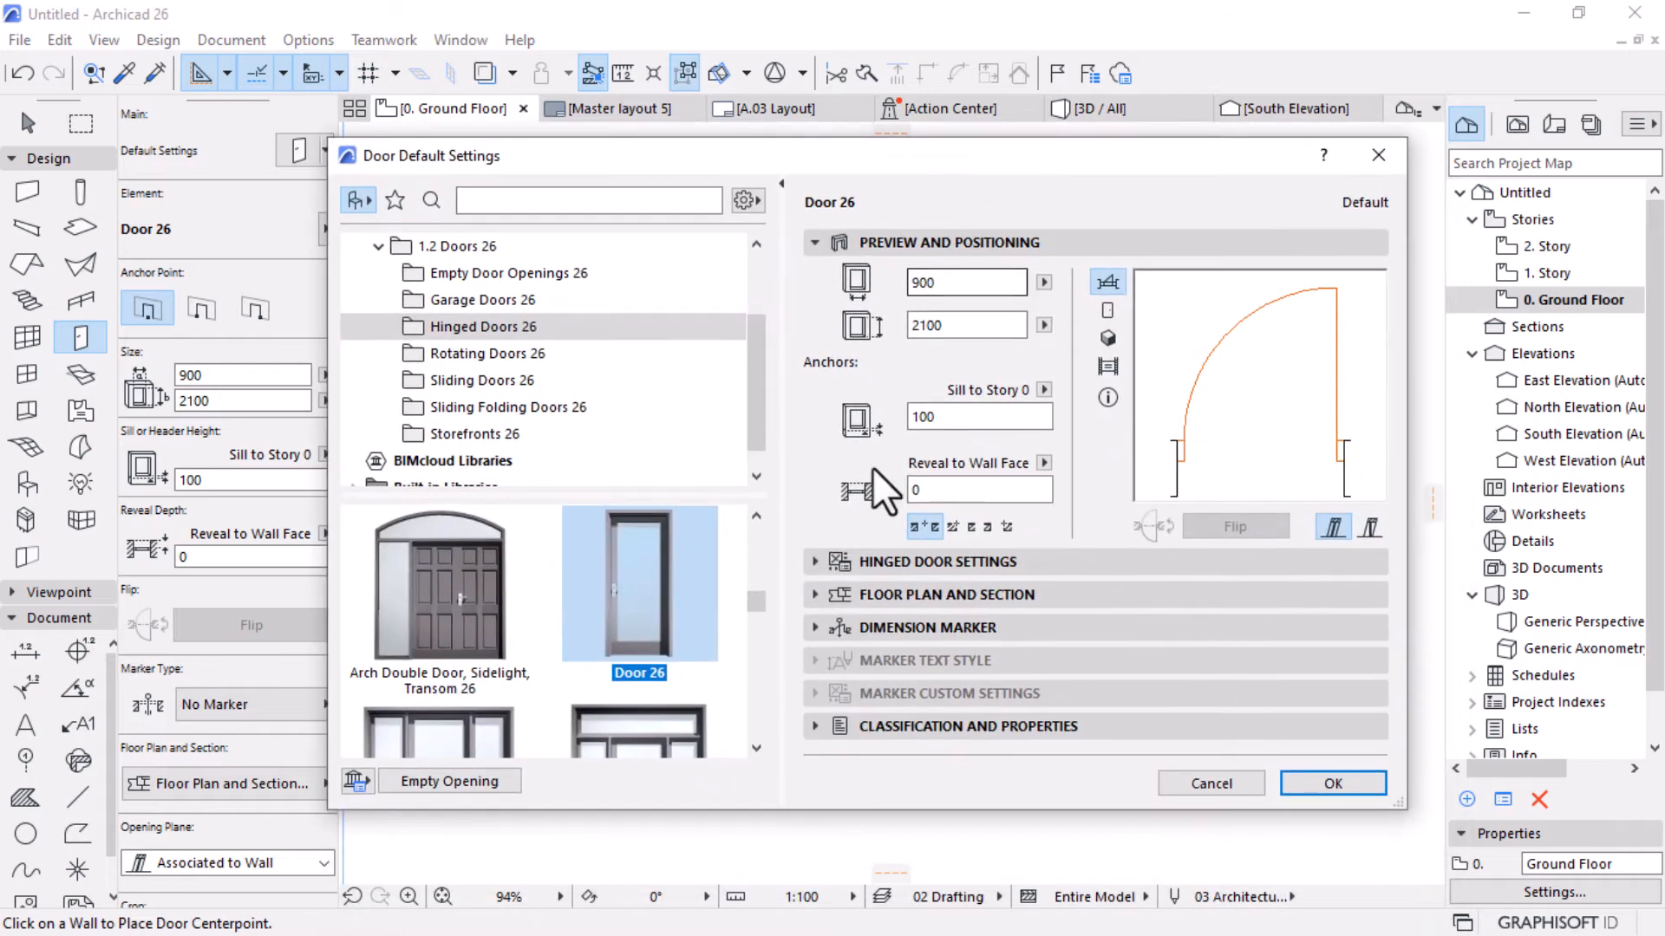
pyautogui.click(839, 563)
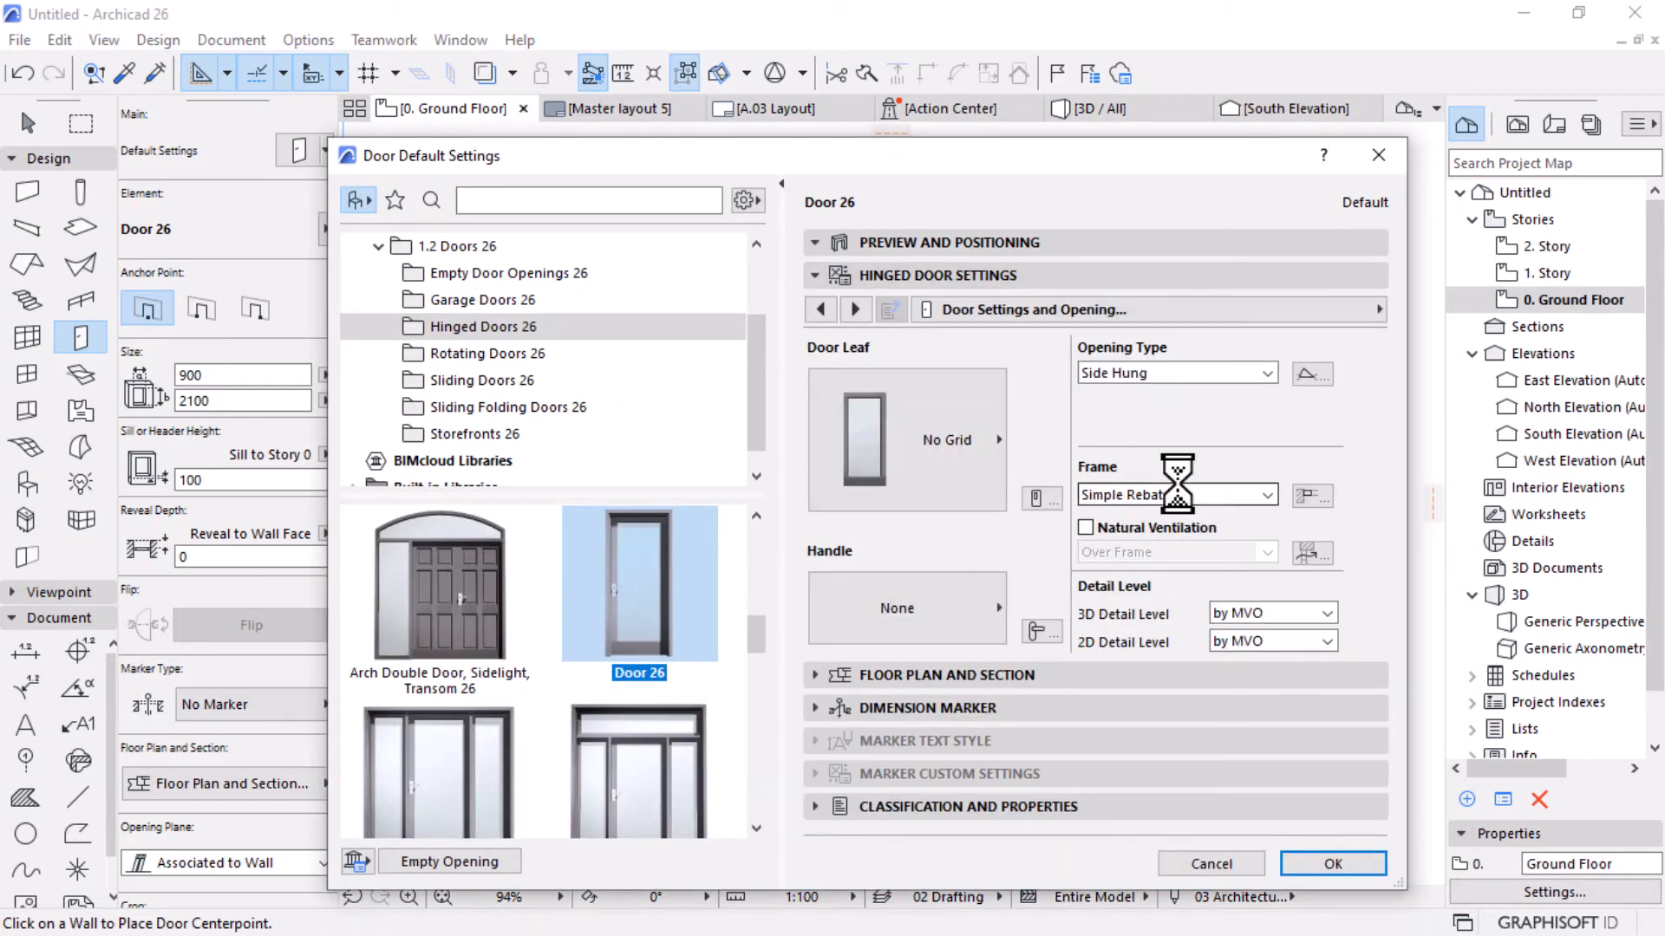
pyautogui.click(1349, 317)
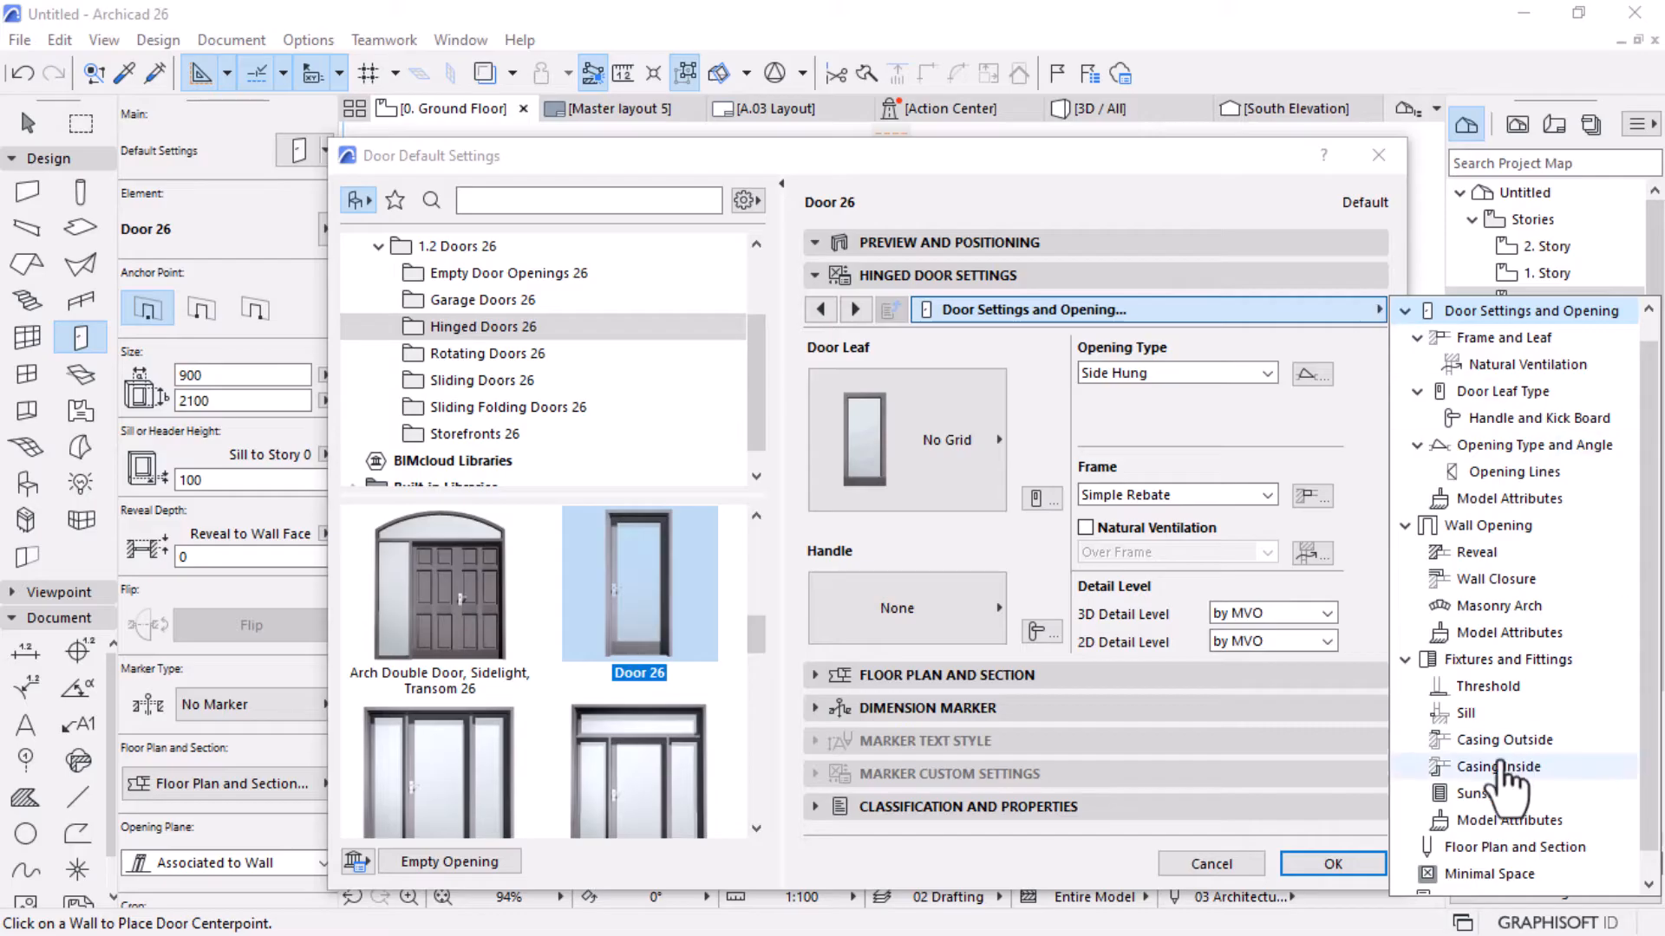
pyautogui.click(1481, 848)
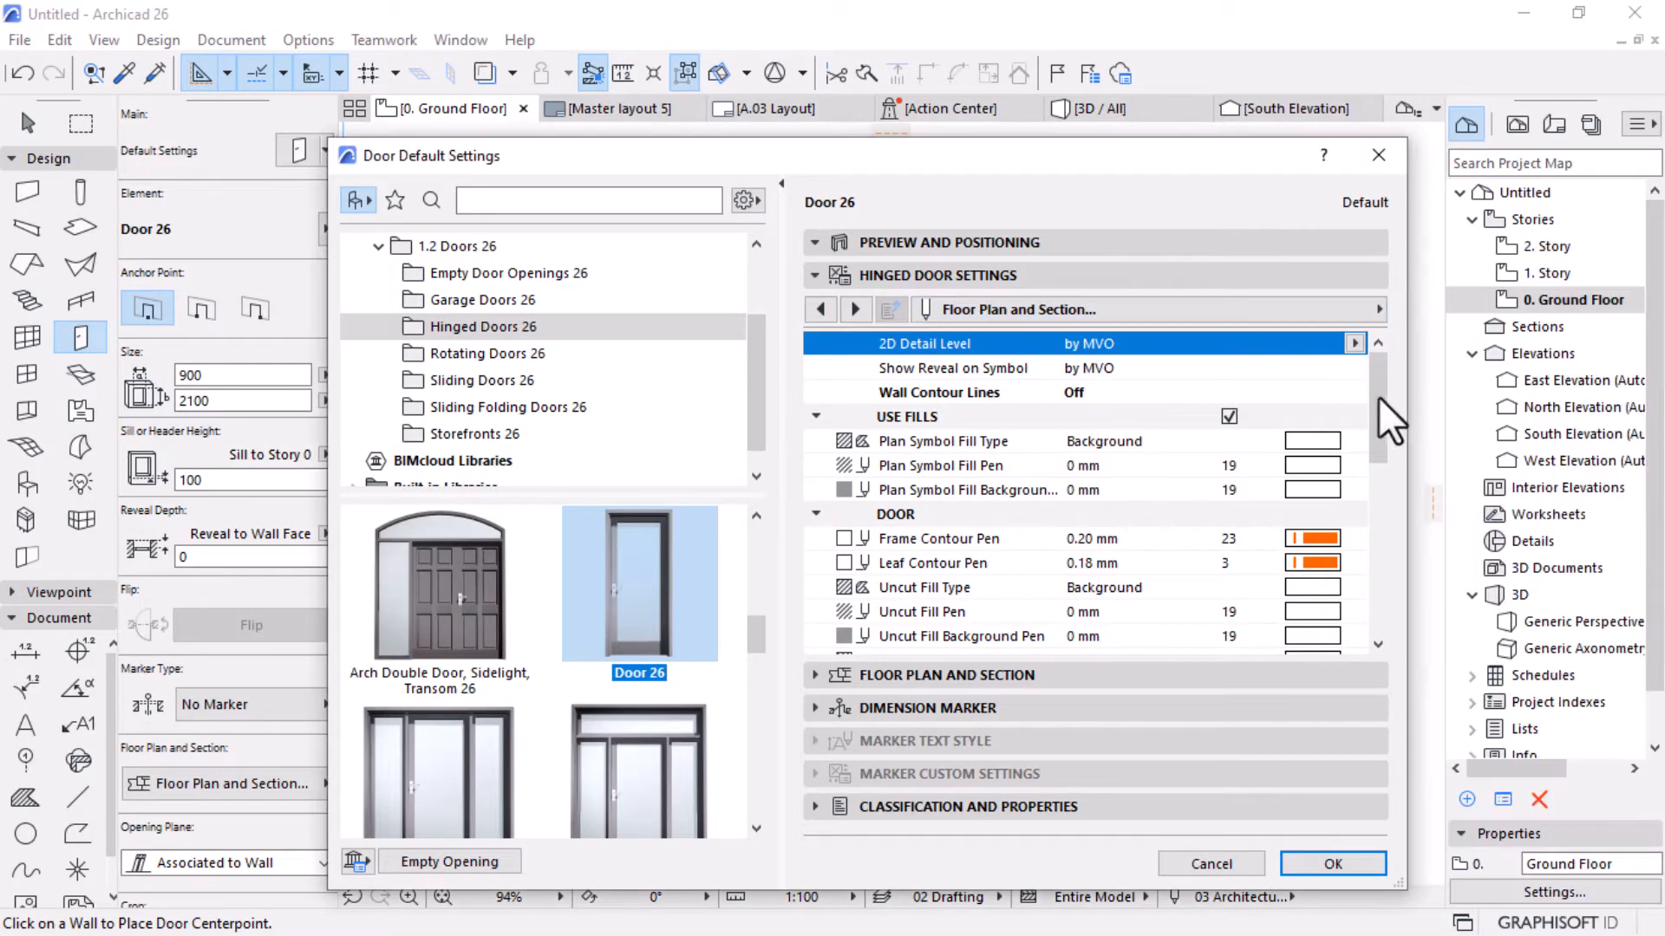
pyautogui.click(1230, 417)
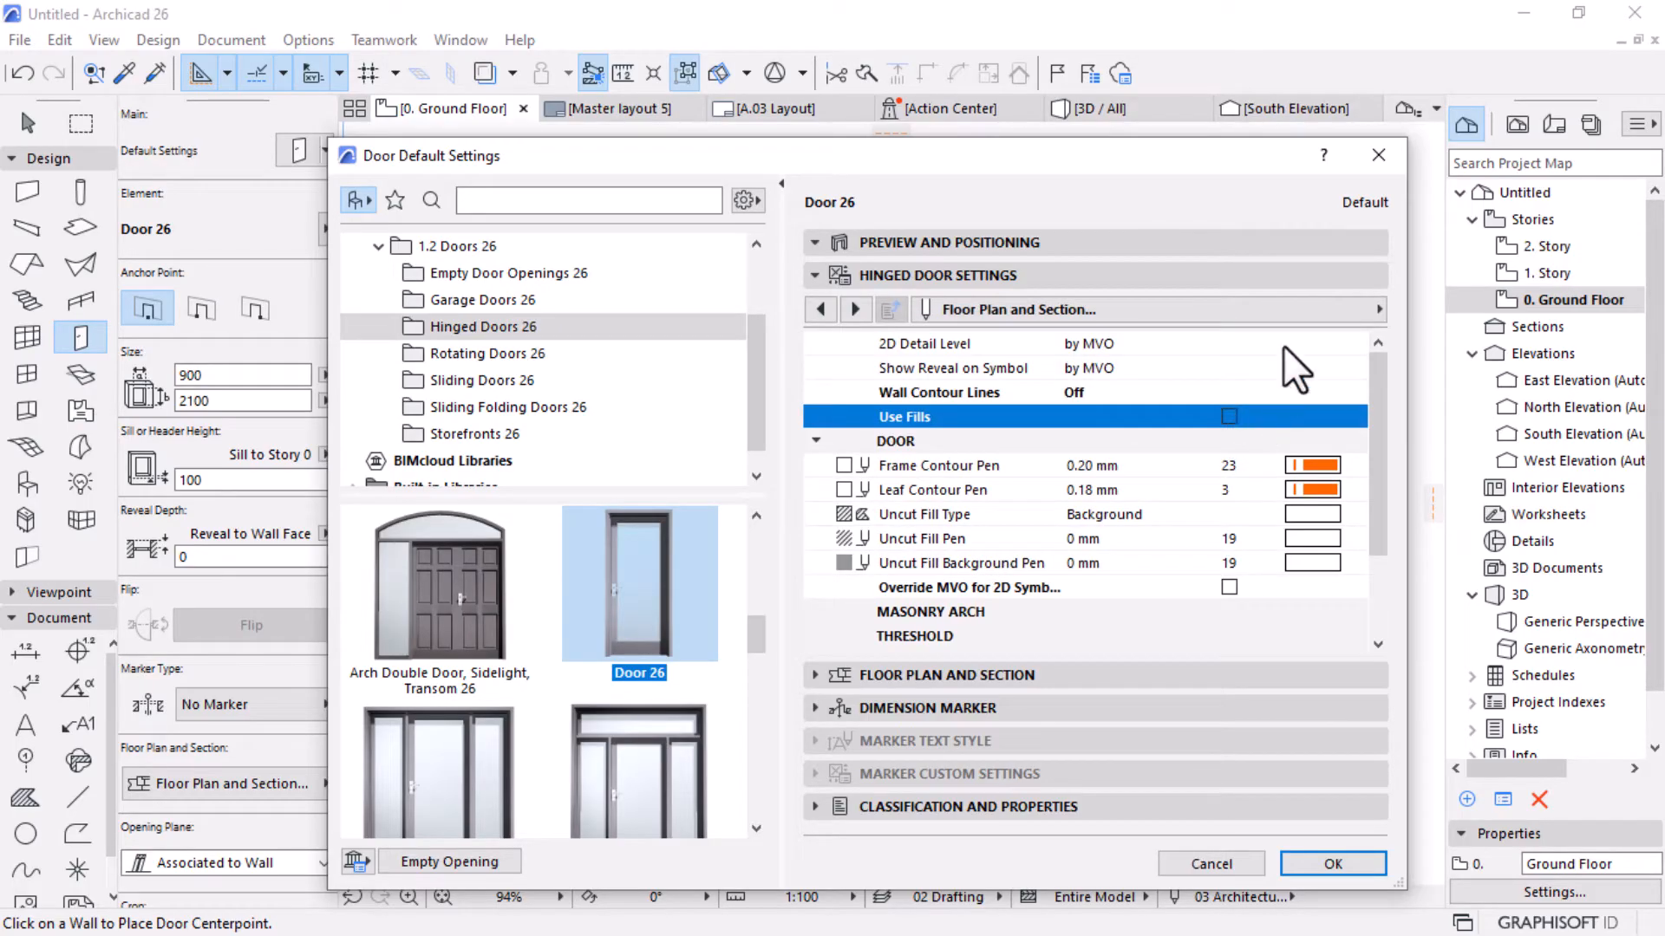
# Set the door symbol's 2D detail level to 1:50 and its reveal display to Always, and accept the door settings.
pyautogui.click(1284, 345)
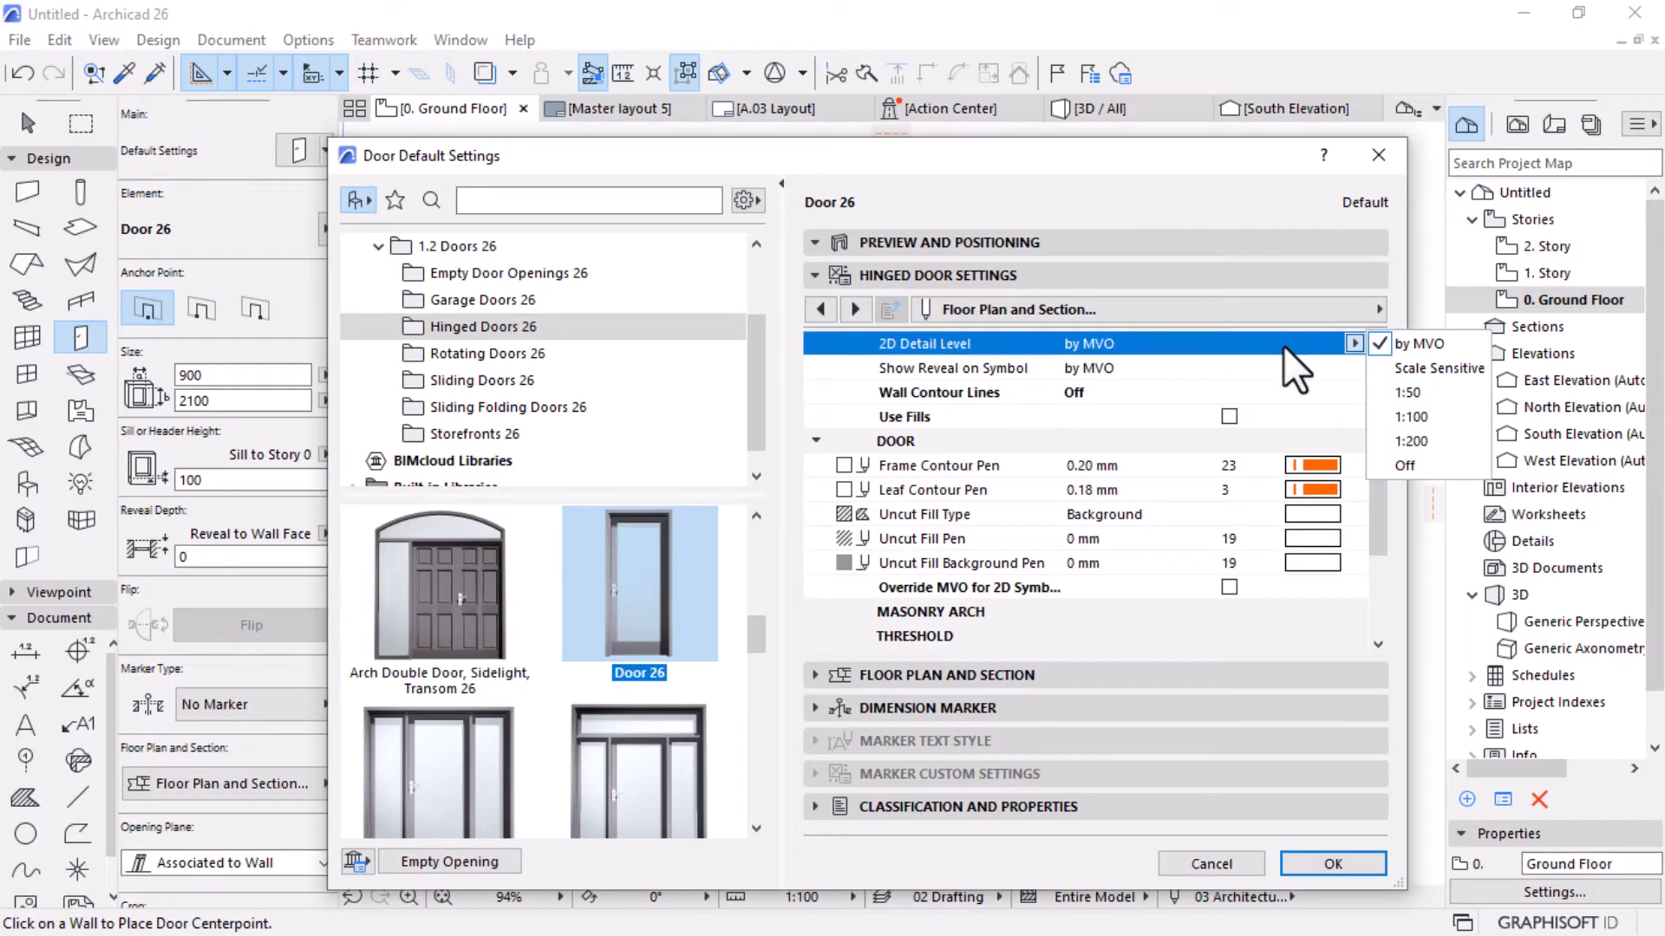
pyautogui.click(1423, 392)
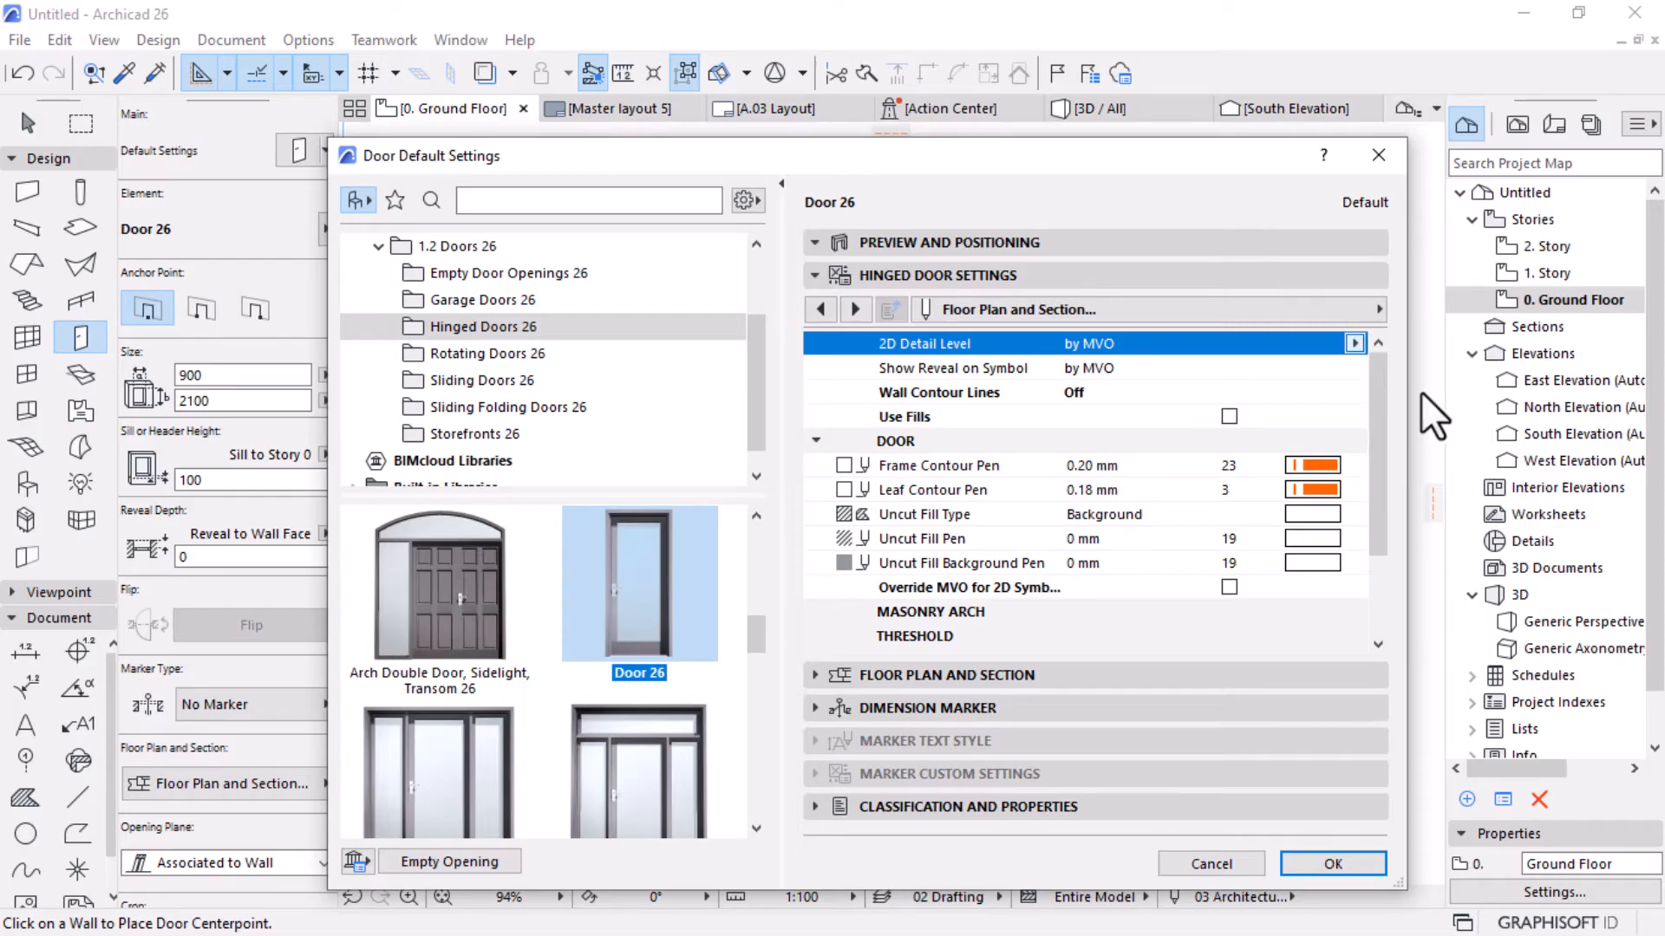
pyautogui.click(1115, 370)
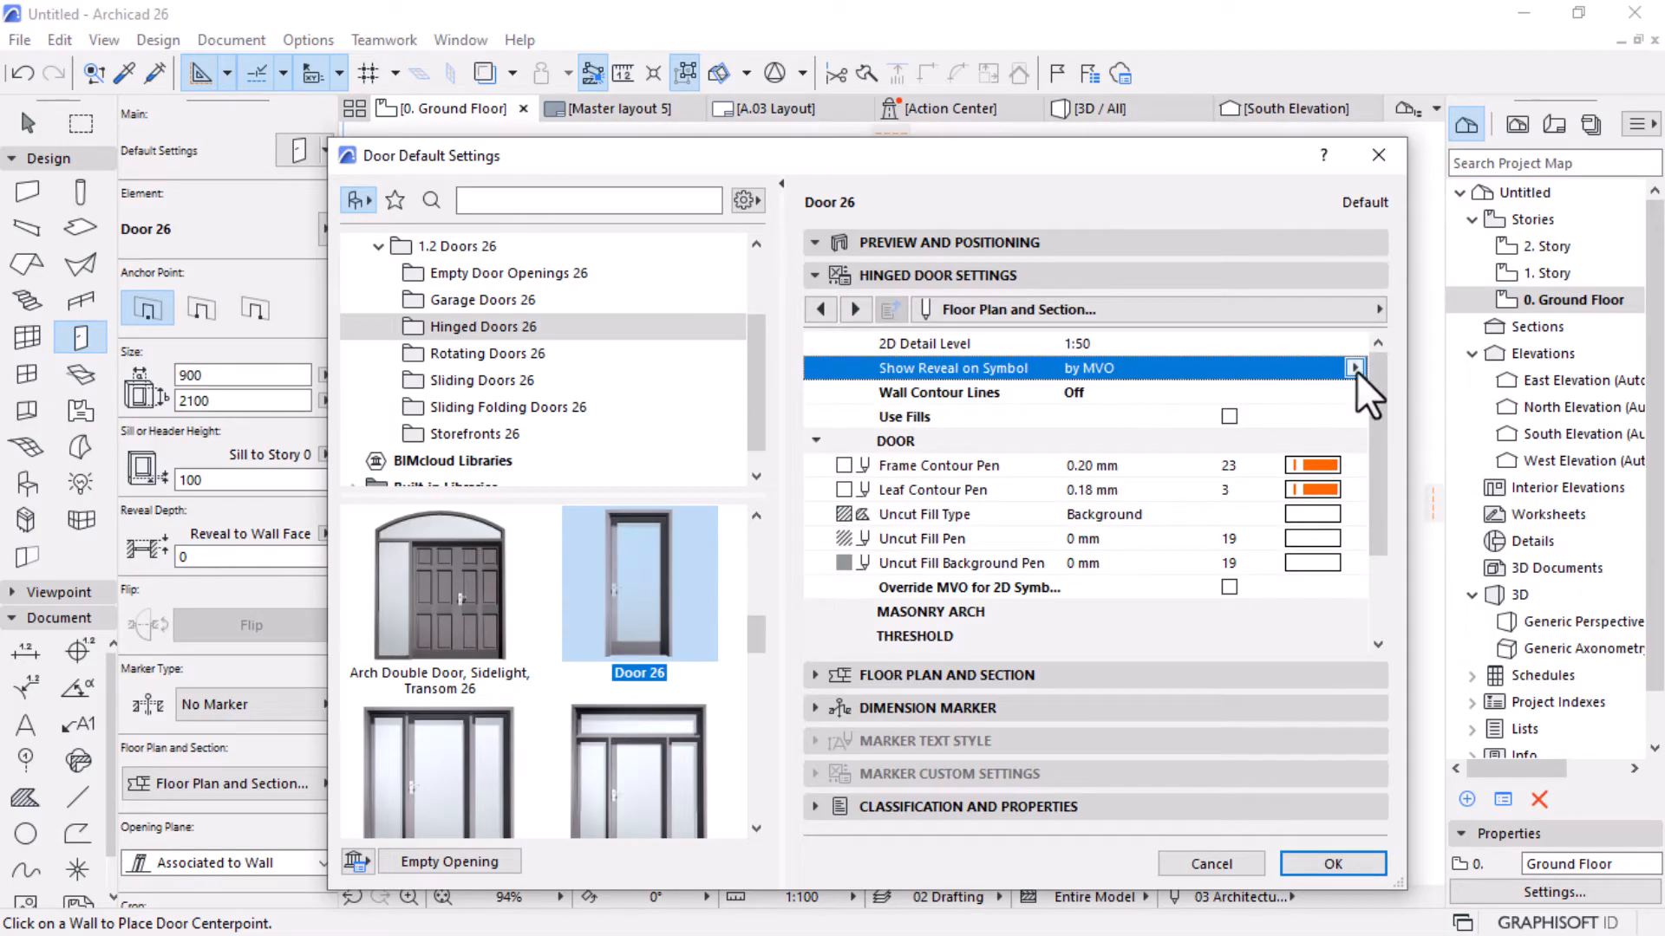
pyautogui.click(1354, 368)
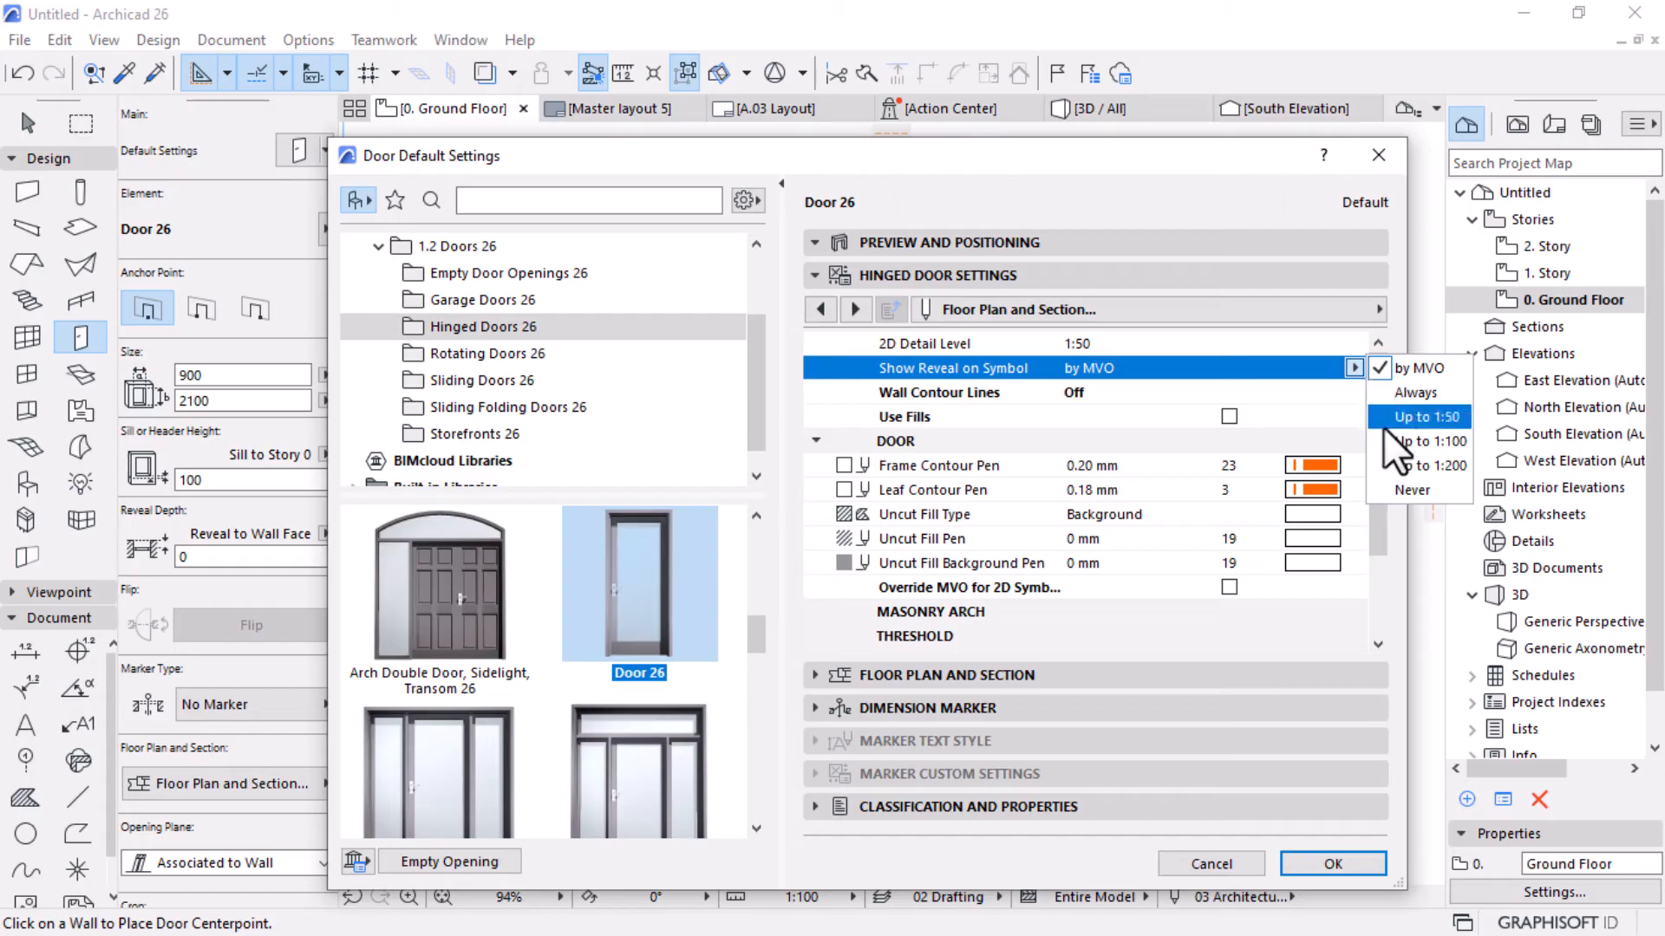
pyautogui.click(1422, 397)
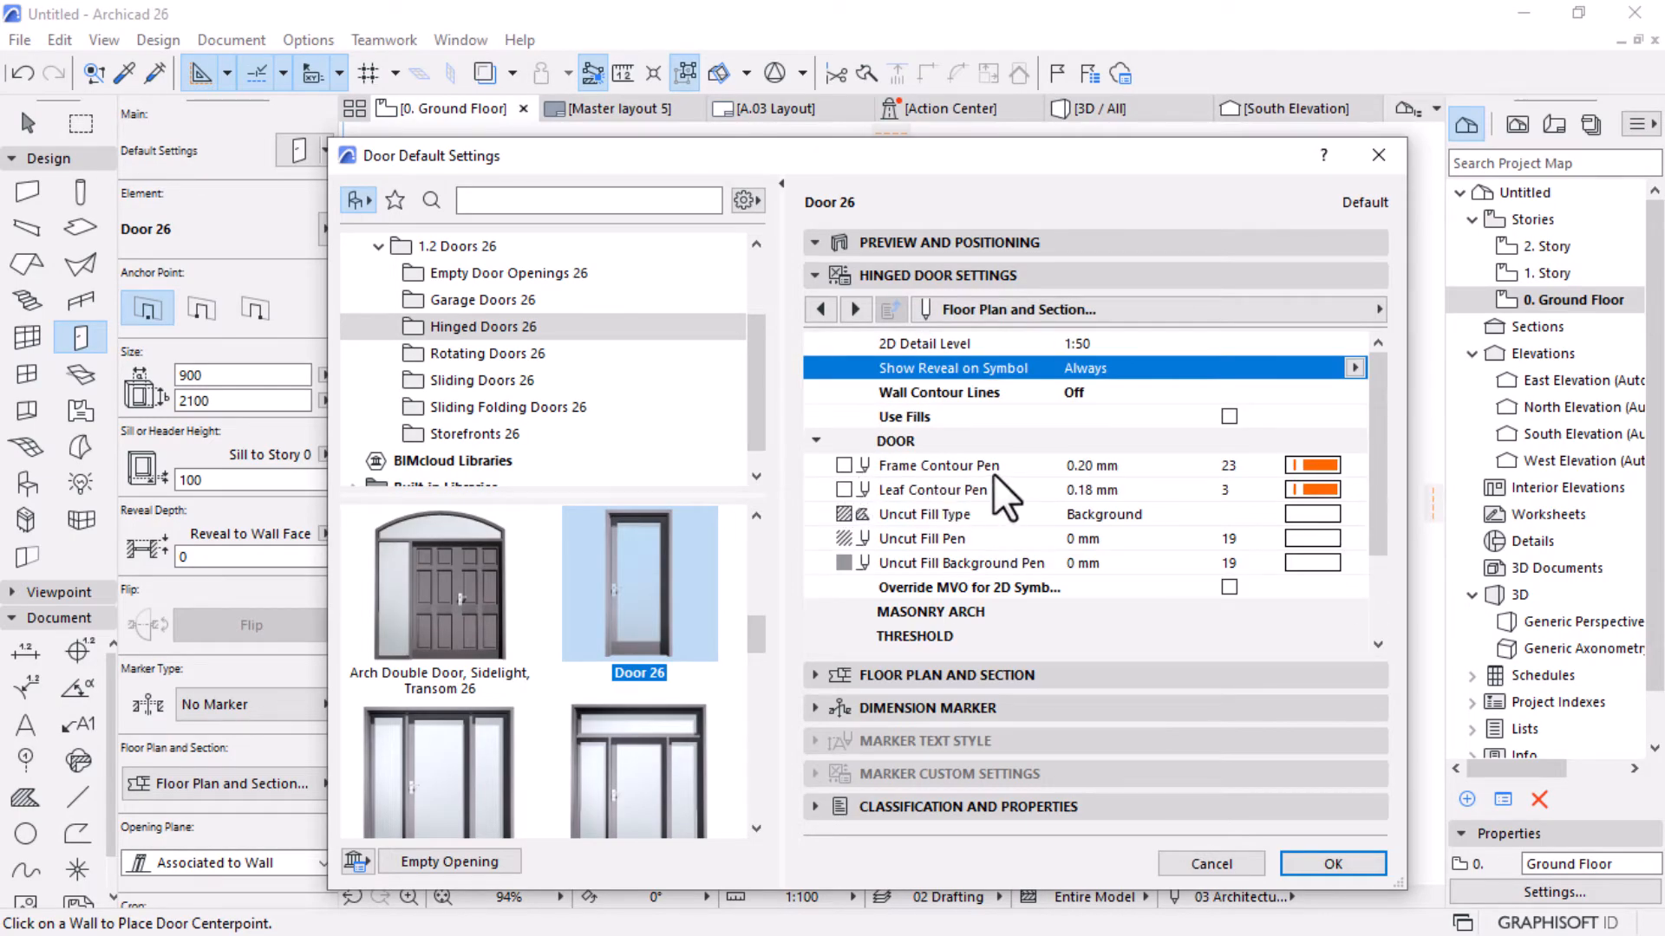
pyautogui.click(1321, 465)
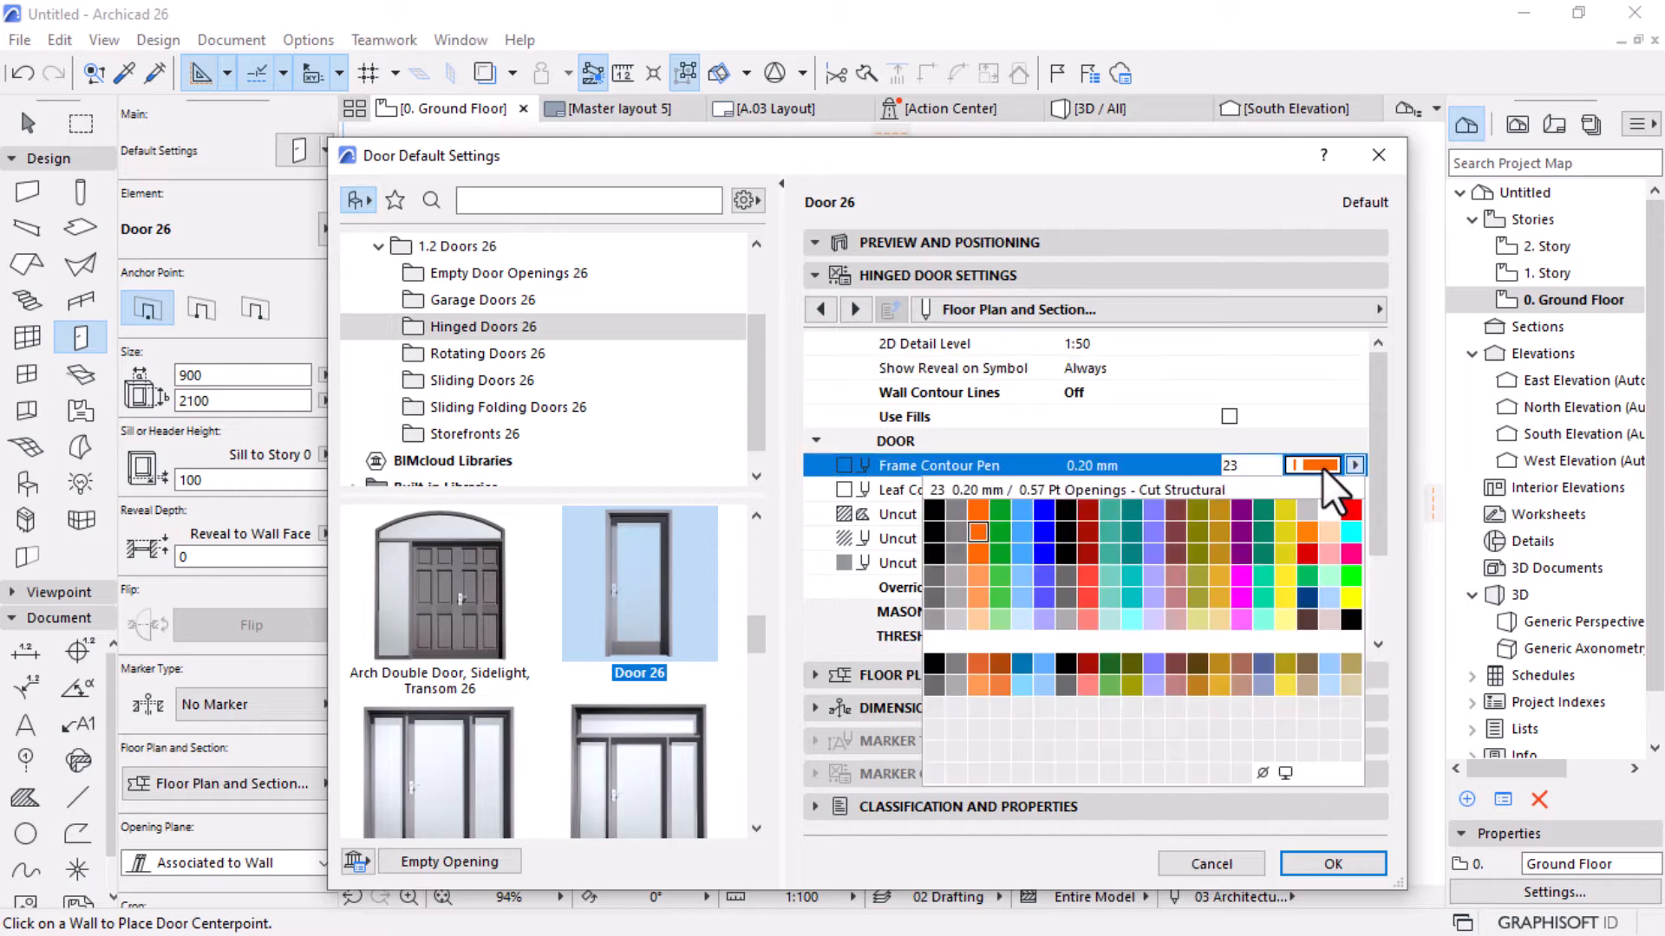
pyautogui.click(1365, 418)
pyautogui.click(1302, 874)
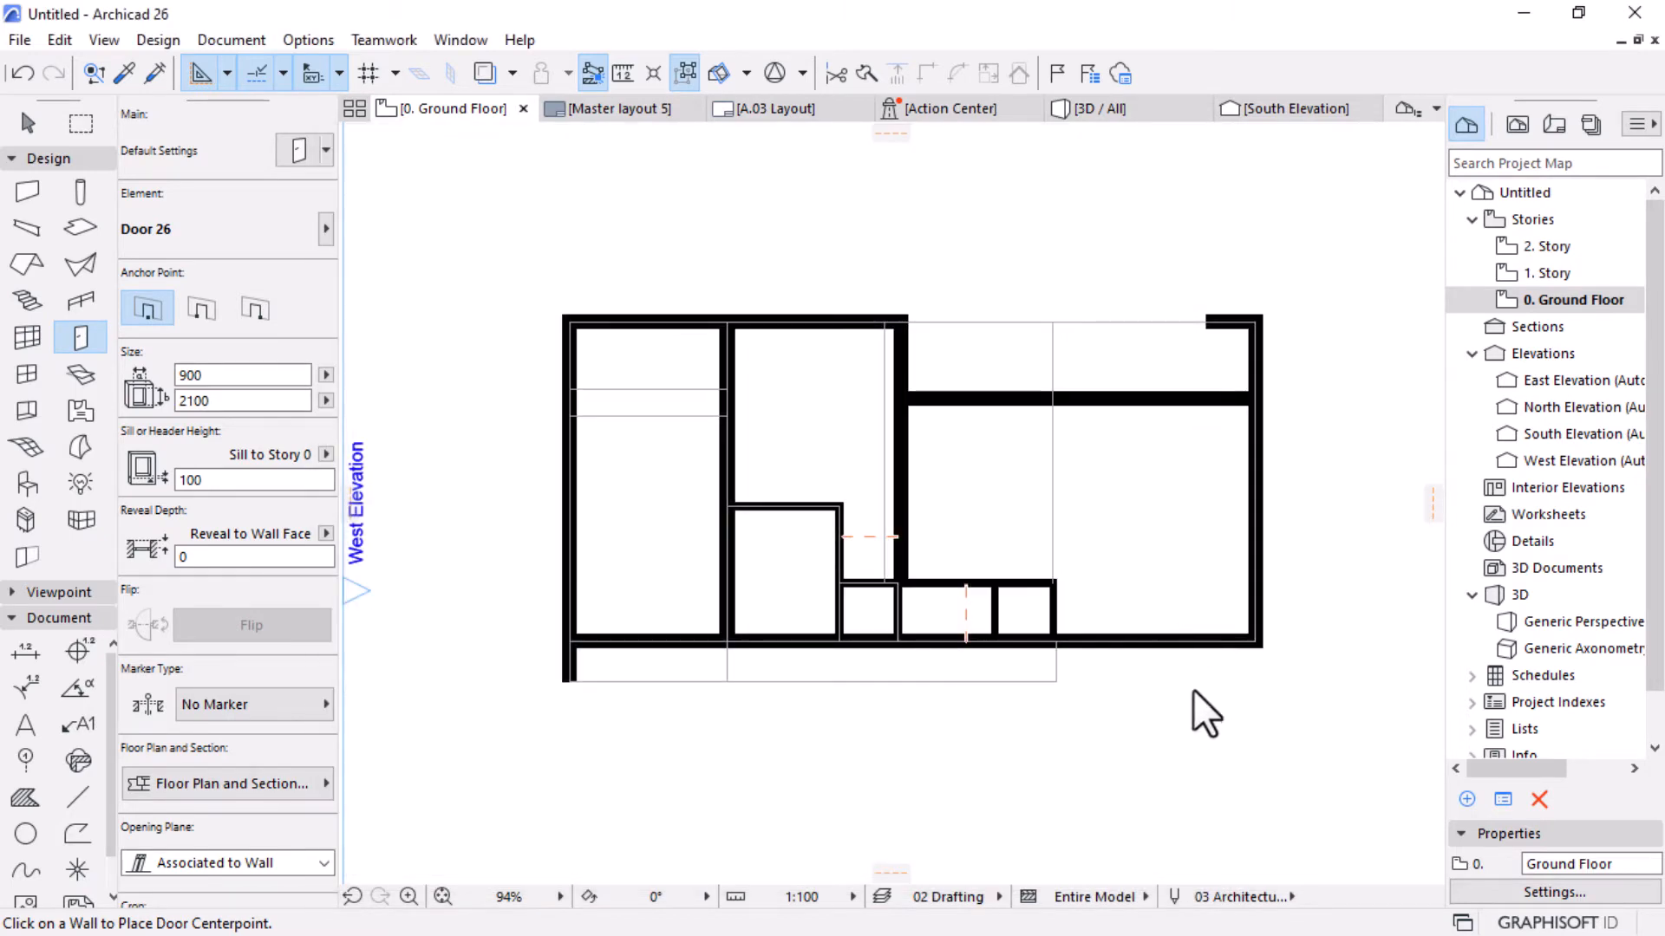
# Place a 900 x 2100 door near the upper end of the thick central wall, hinged at its upper jamb and opening rightward.
pyautogui.scroll(2, 763, 459)
pyautogui.scroll(1, 760, 456)
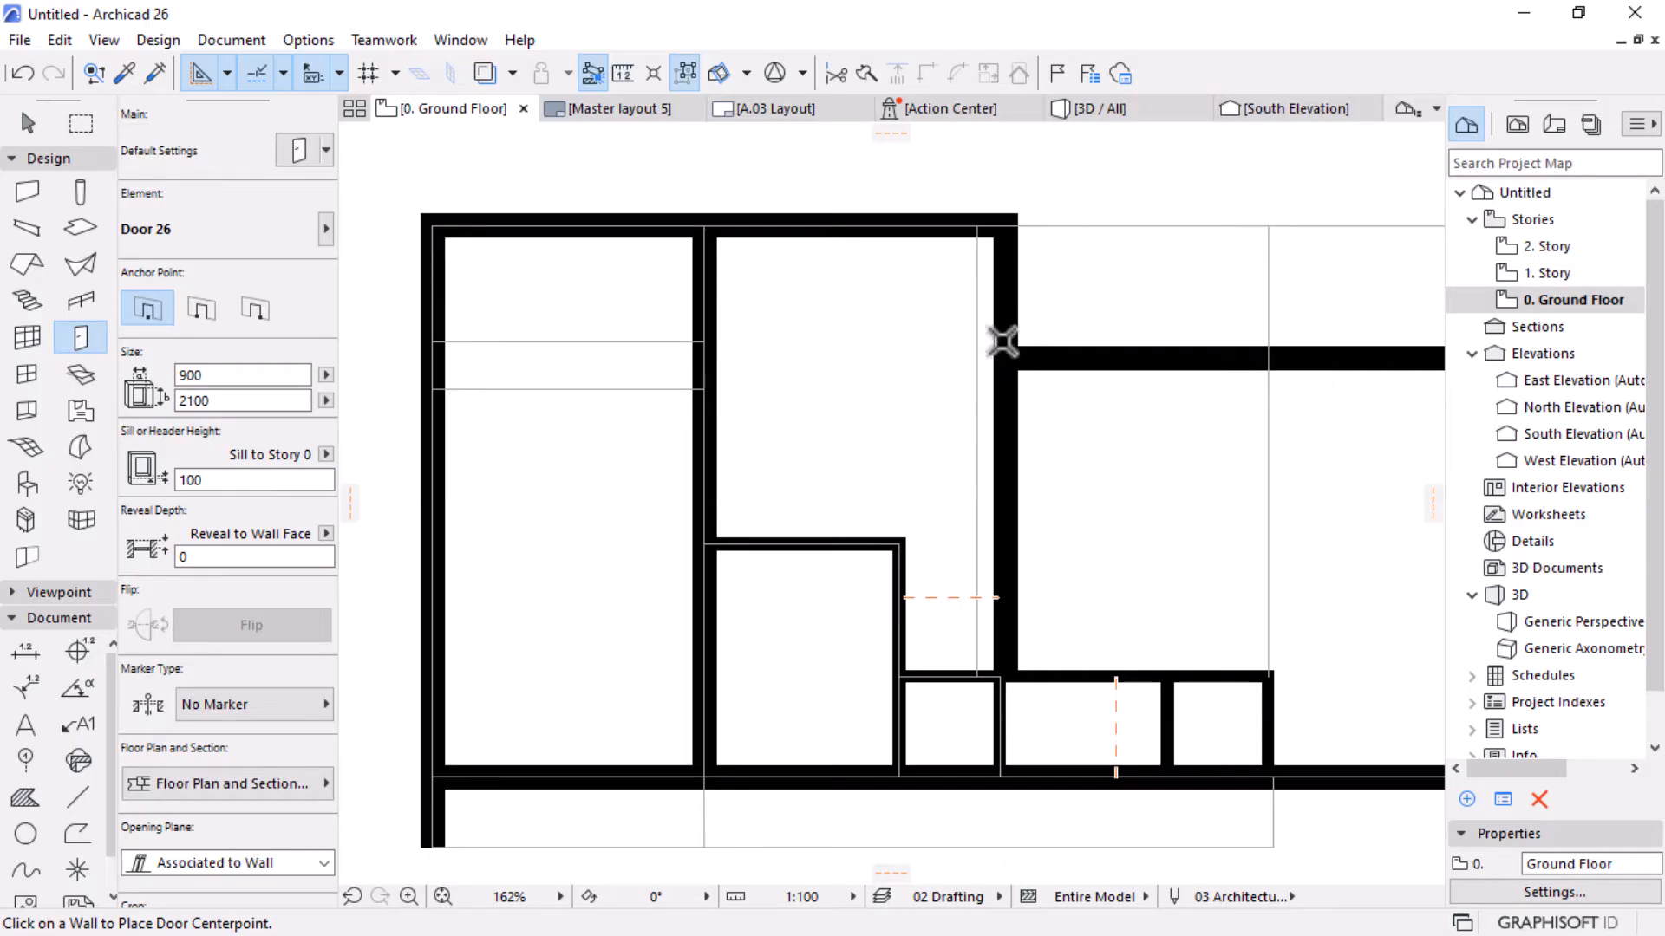
pyautogui.click(997, 282)
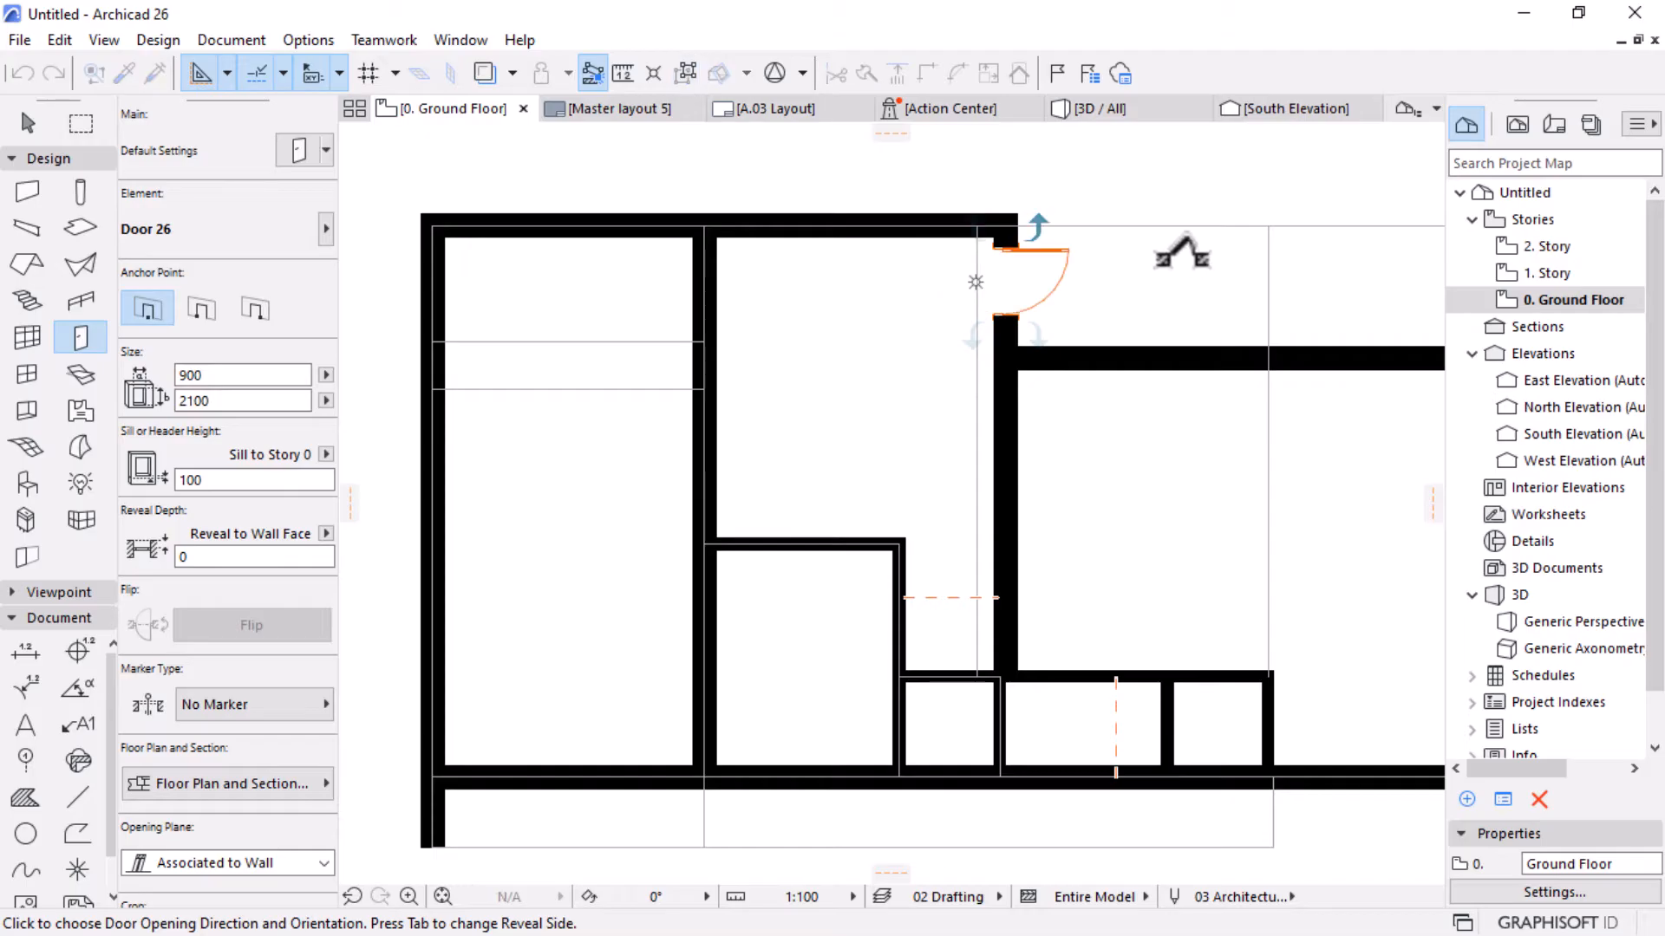
pyautogui.click(1067, 252)
# Place a 900 x 2100 door in the right wall of the lower middle room, hinged at the upper jamb and opening into the room.
pyautogui.scroll(3, 1063, 613)
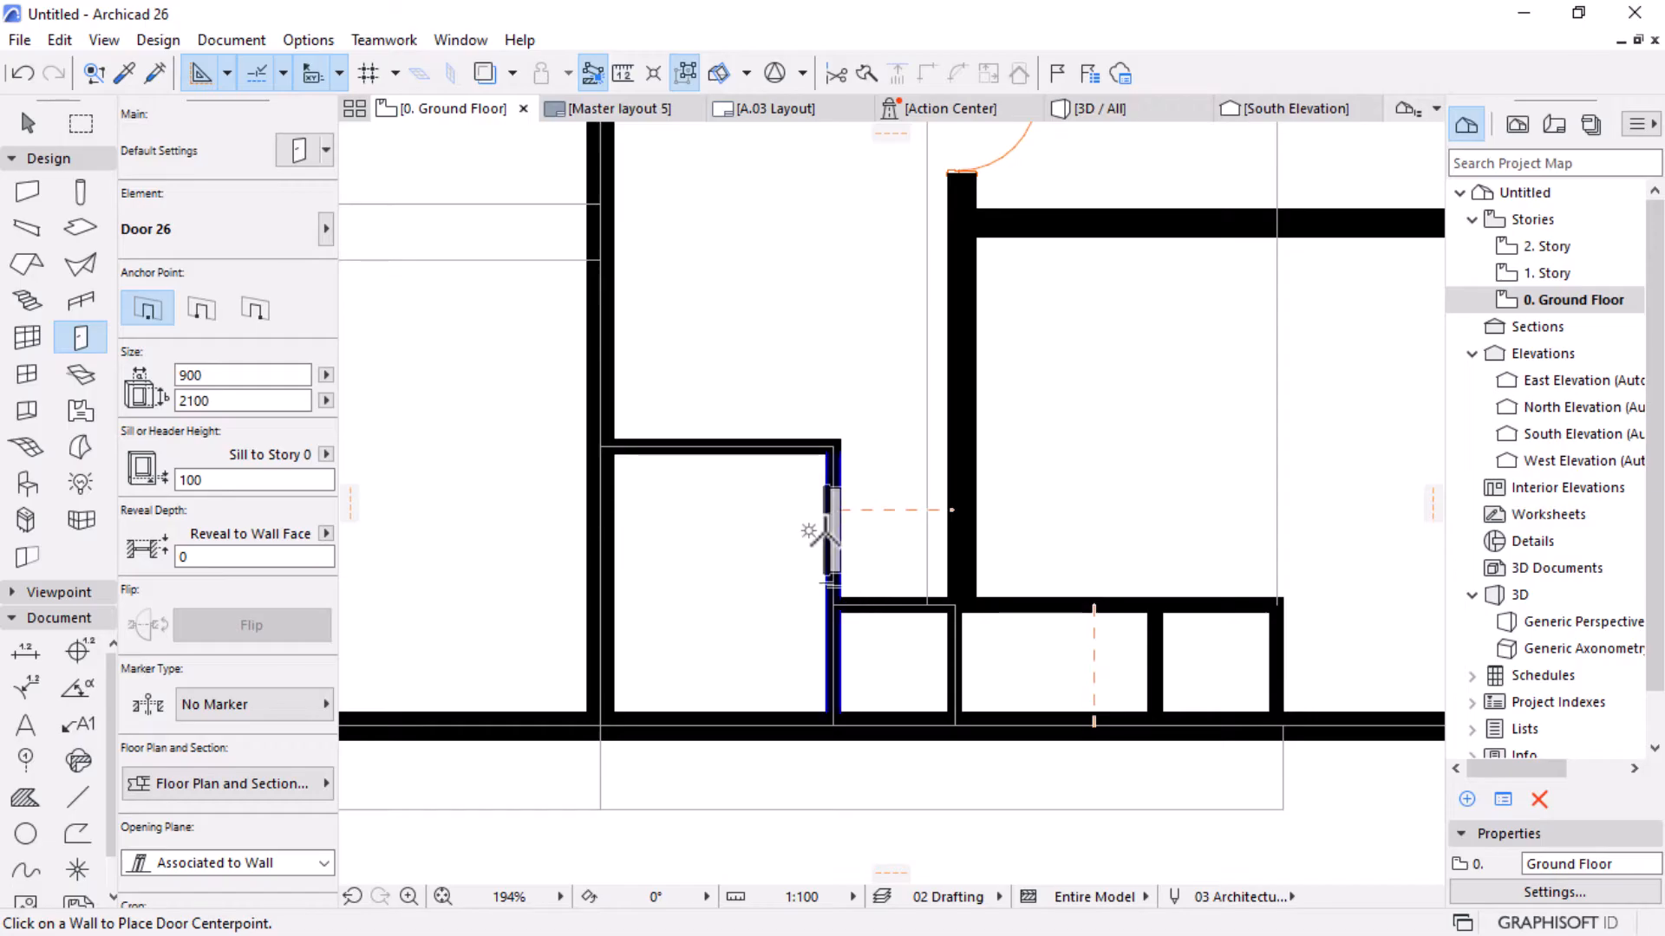
pyautogui.click(828, 547)
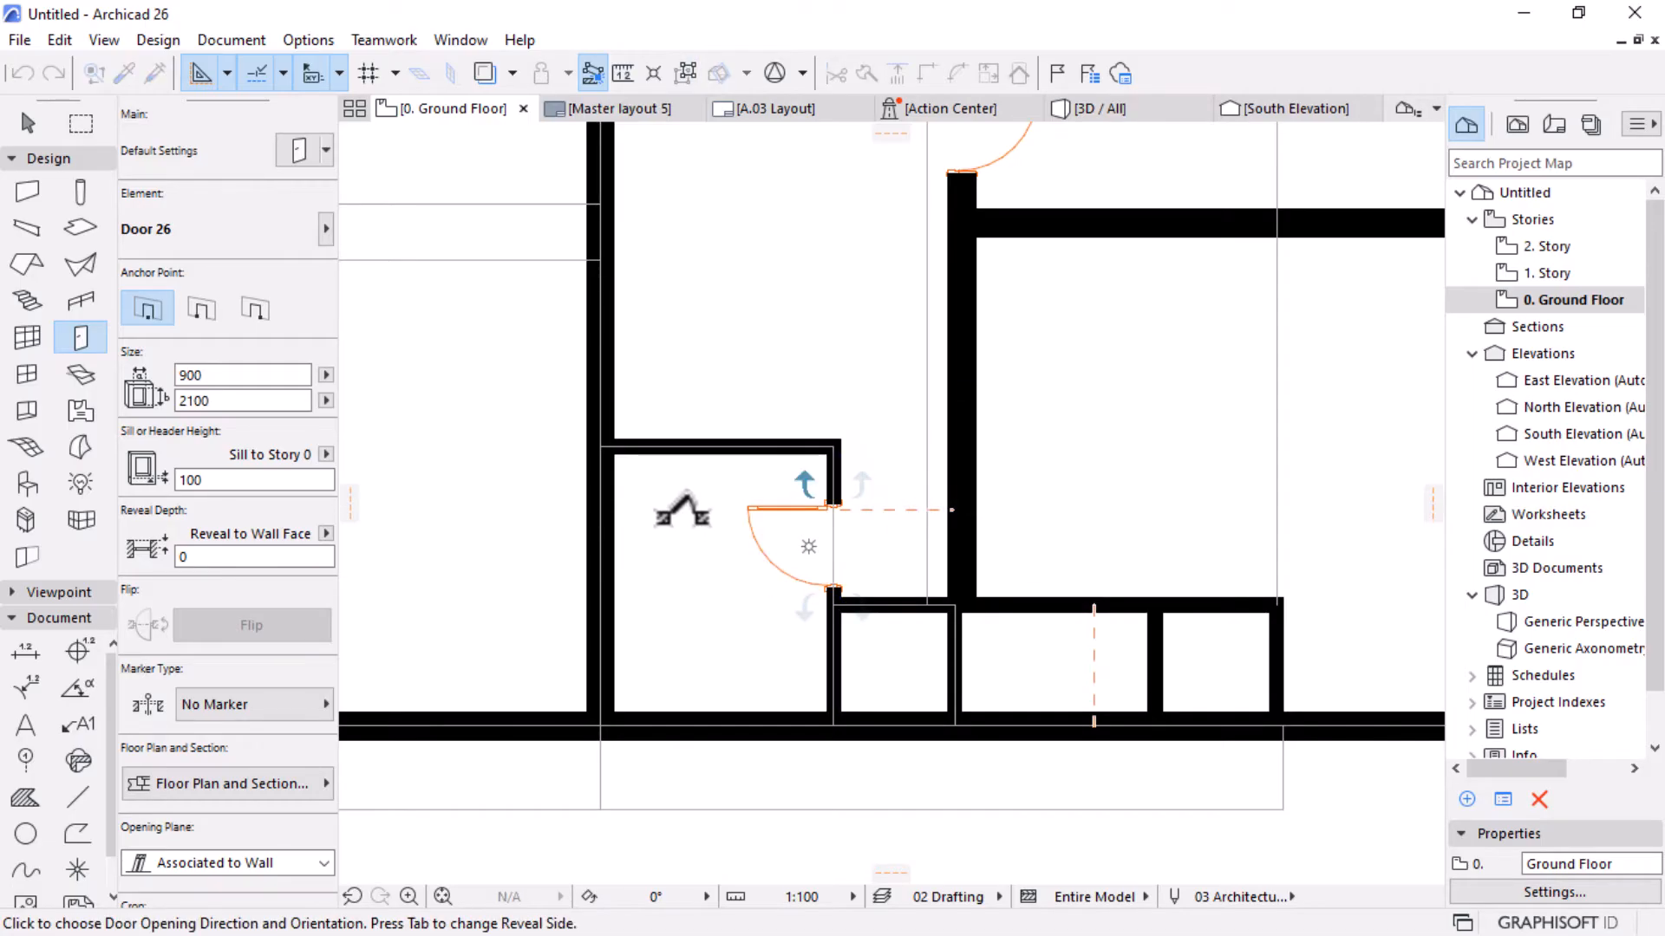
pyautogui.click(684, 501)
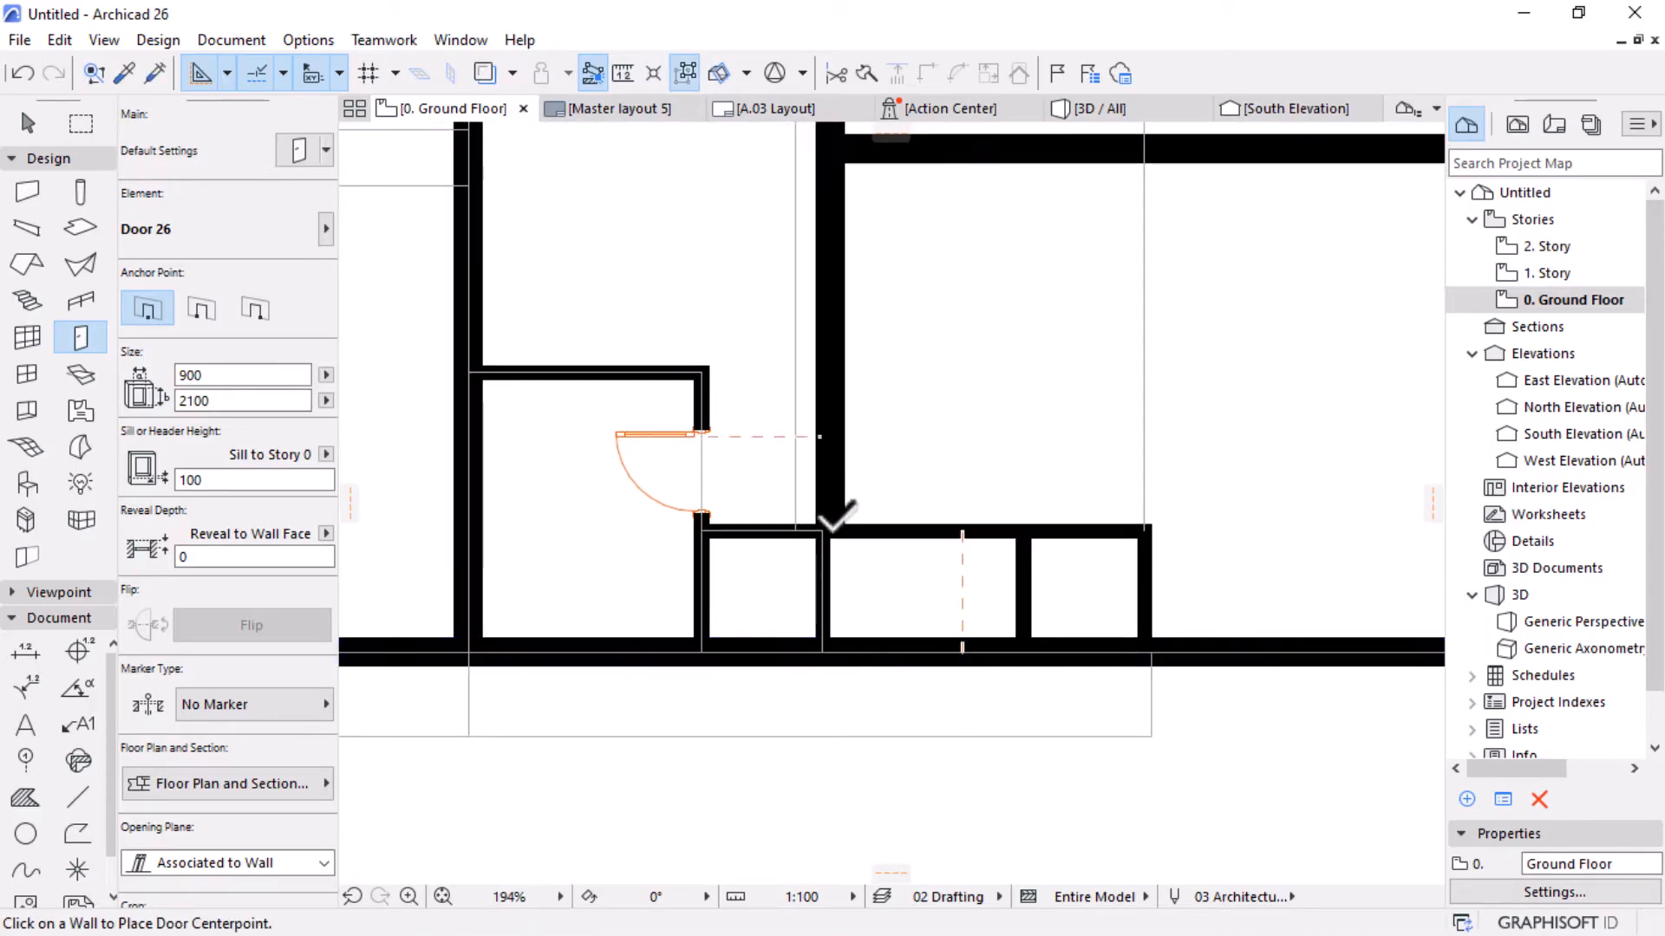
# Place a 900 x 2100 door at the lower end of the thick central wall, hinged at the upper jamb and opening into the large right room.
pyautogui.click(843, 479)
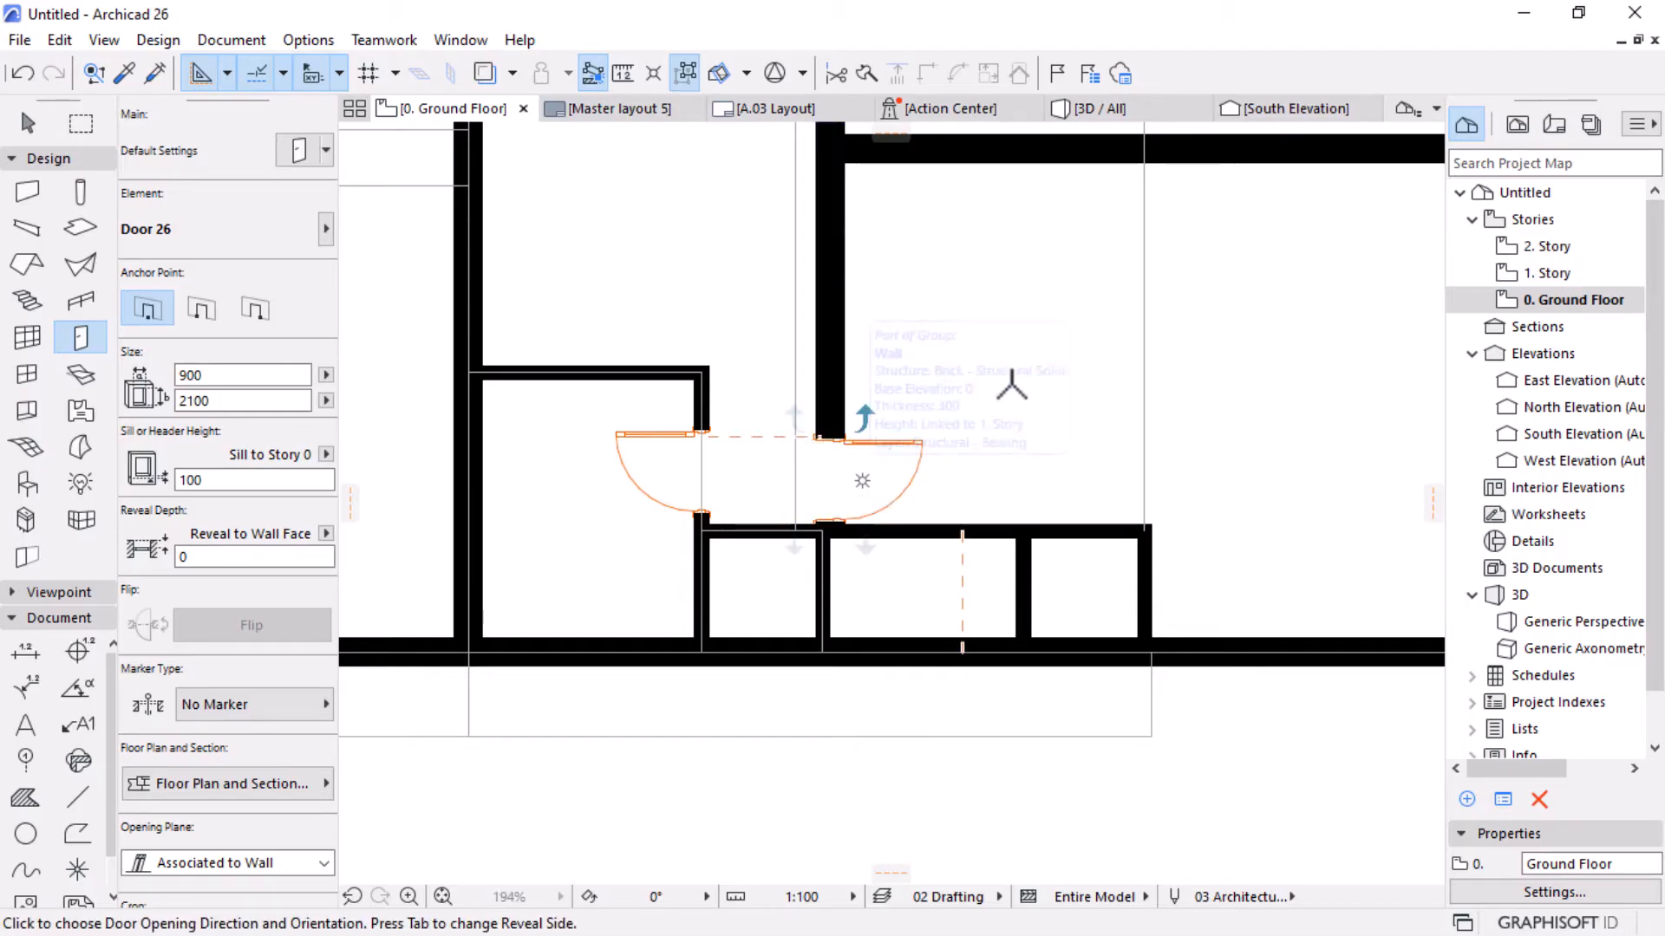
pyautogui.click(862, 480)
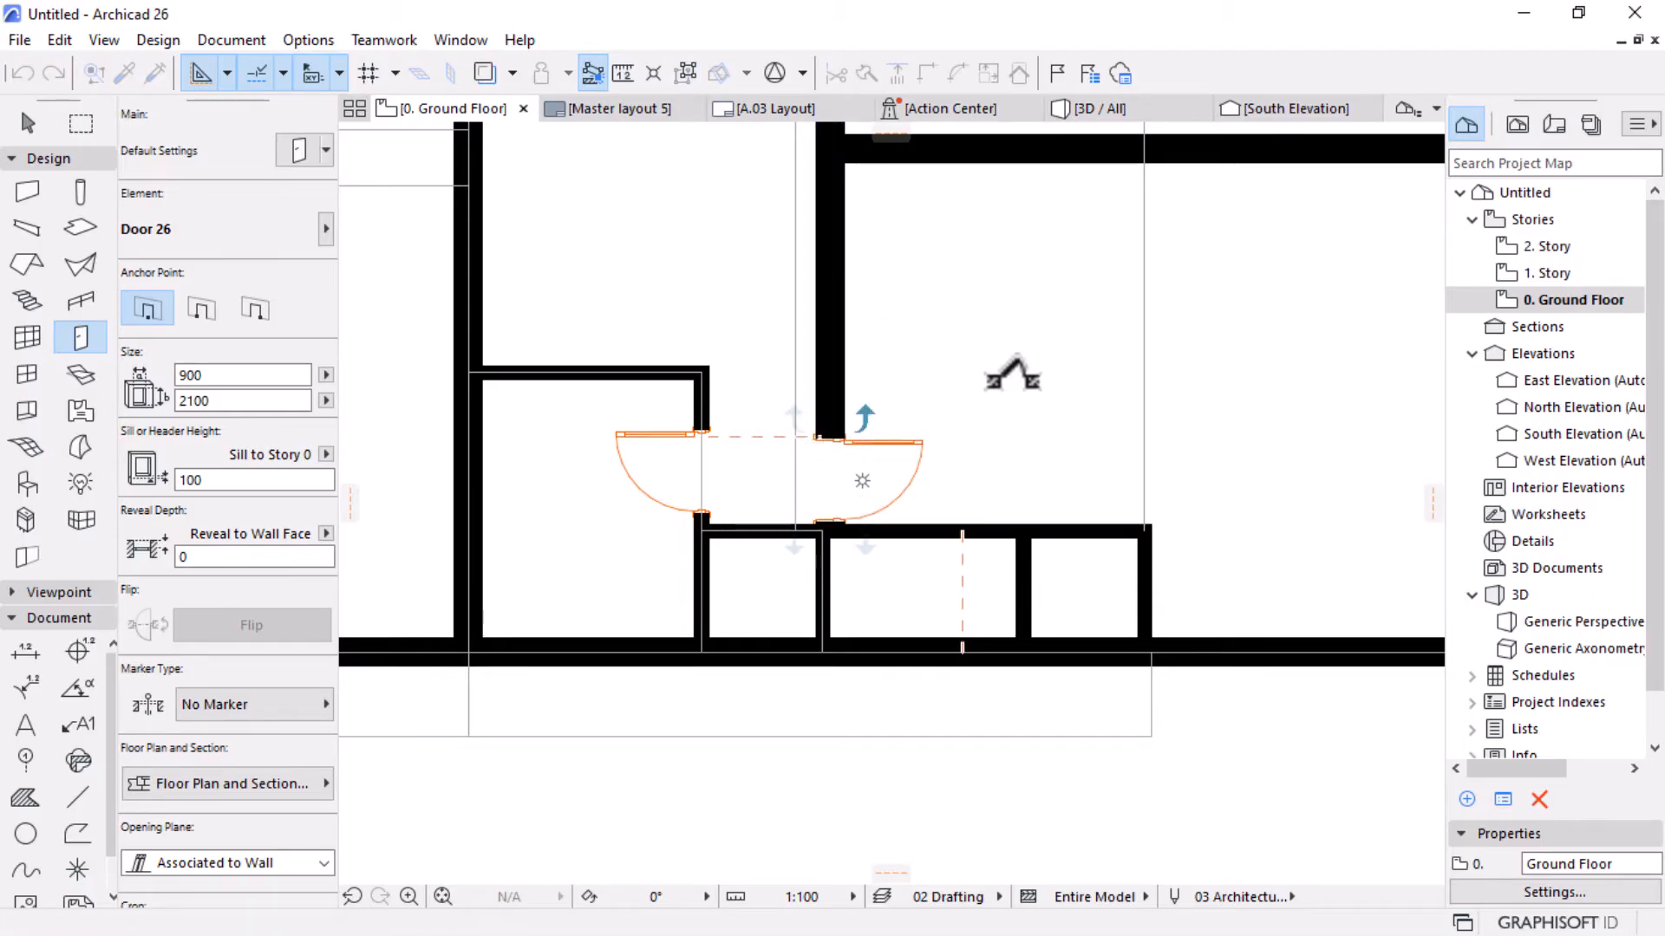
pyautogui.scroll(-2, 854, 685)
pyautogui.scroll(-1, 858, 661)
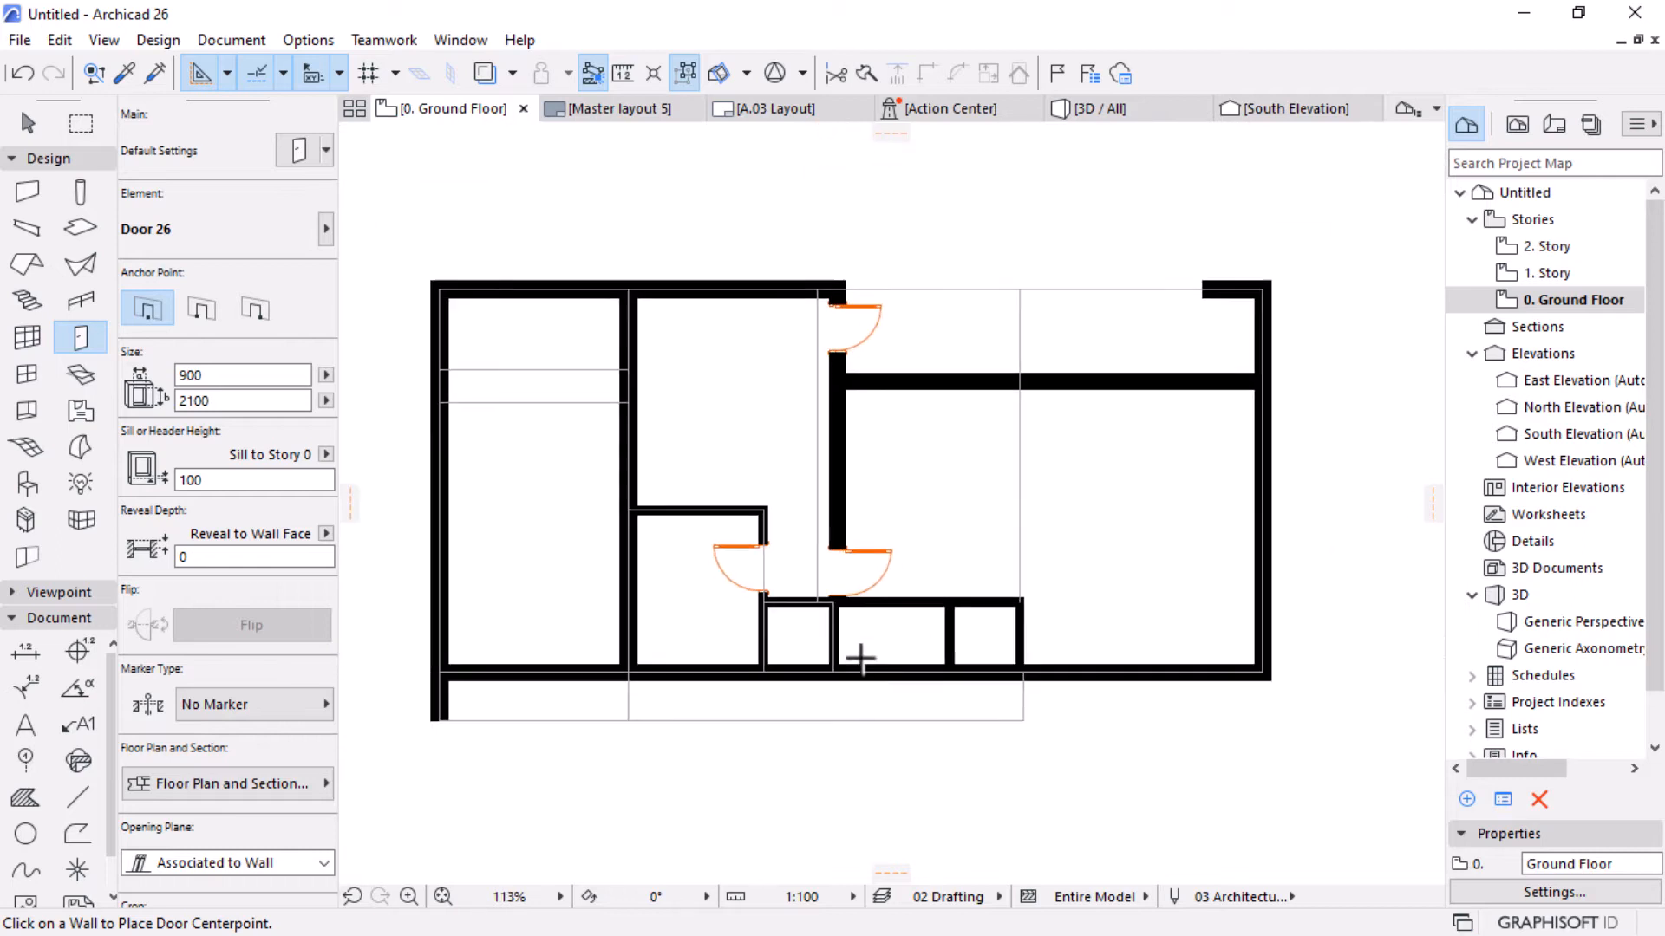
# Draw a 600 mm vertical guide line upward from the upper face of the lower middle room's top wall.
pyautogui.scroll(2, 847, 587)
pyautogui.scroll(2, 786, 684)
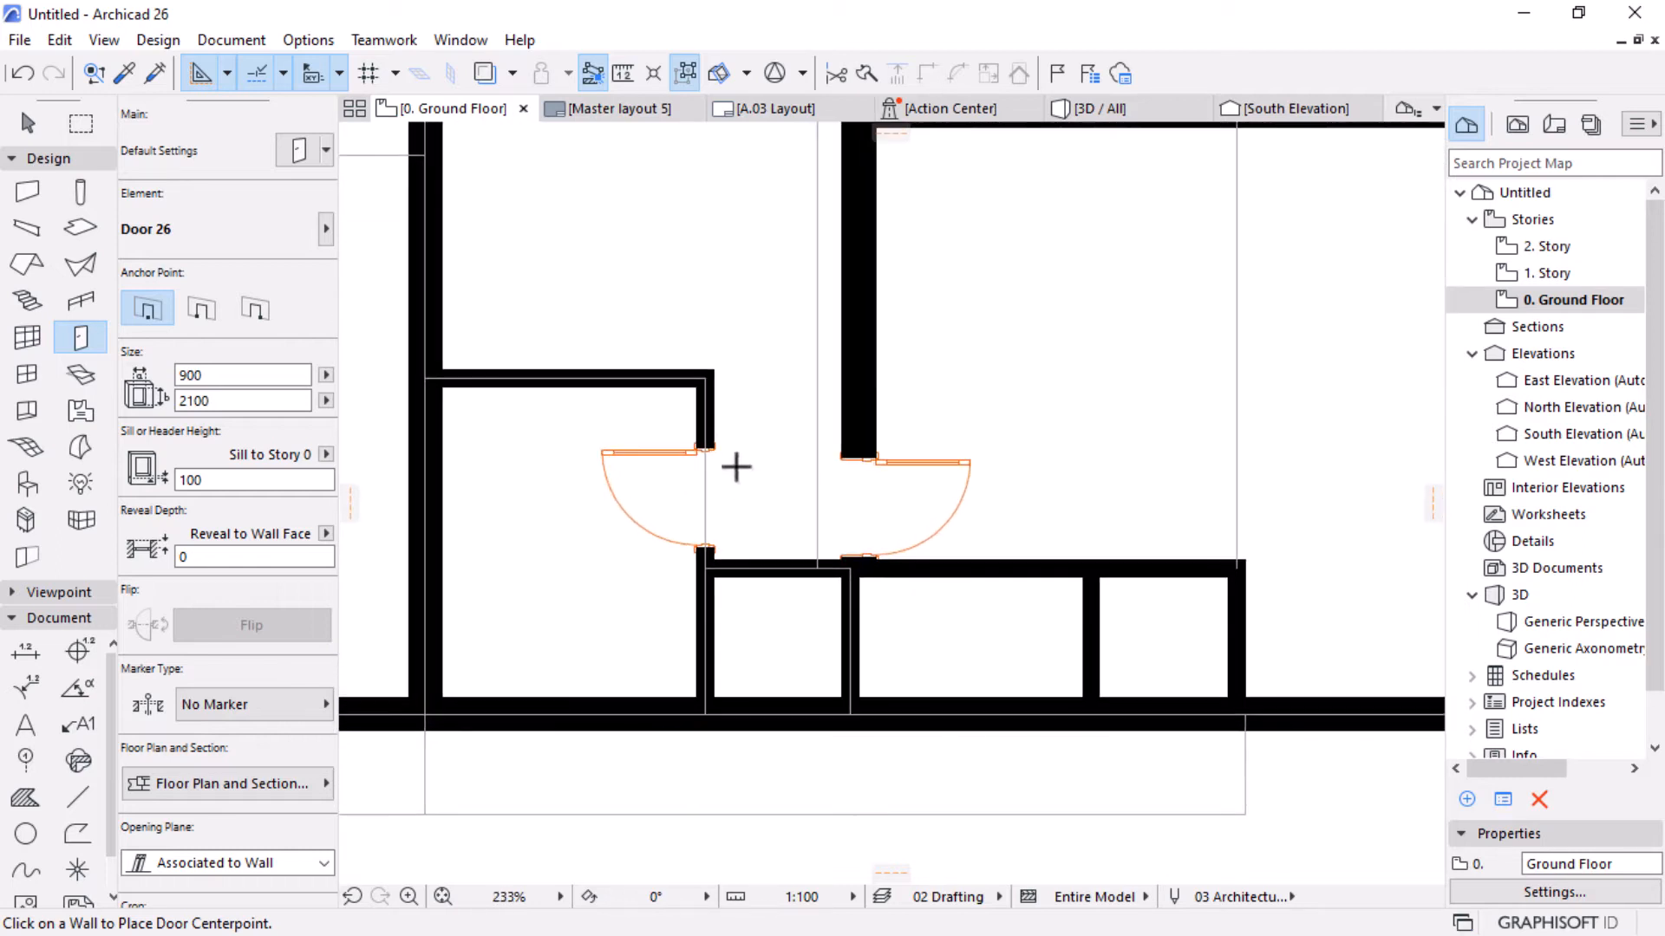
pyautogui.scroll(-2, 871, 526)
pyautogui.scroll(2, 668, 371)
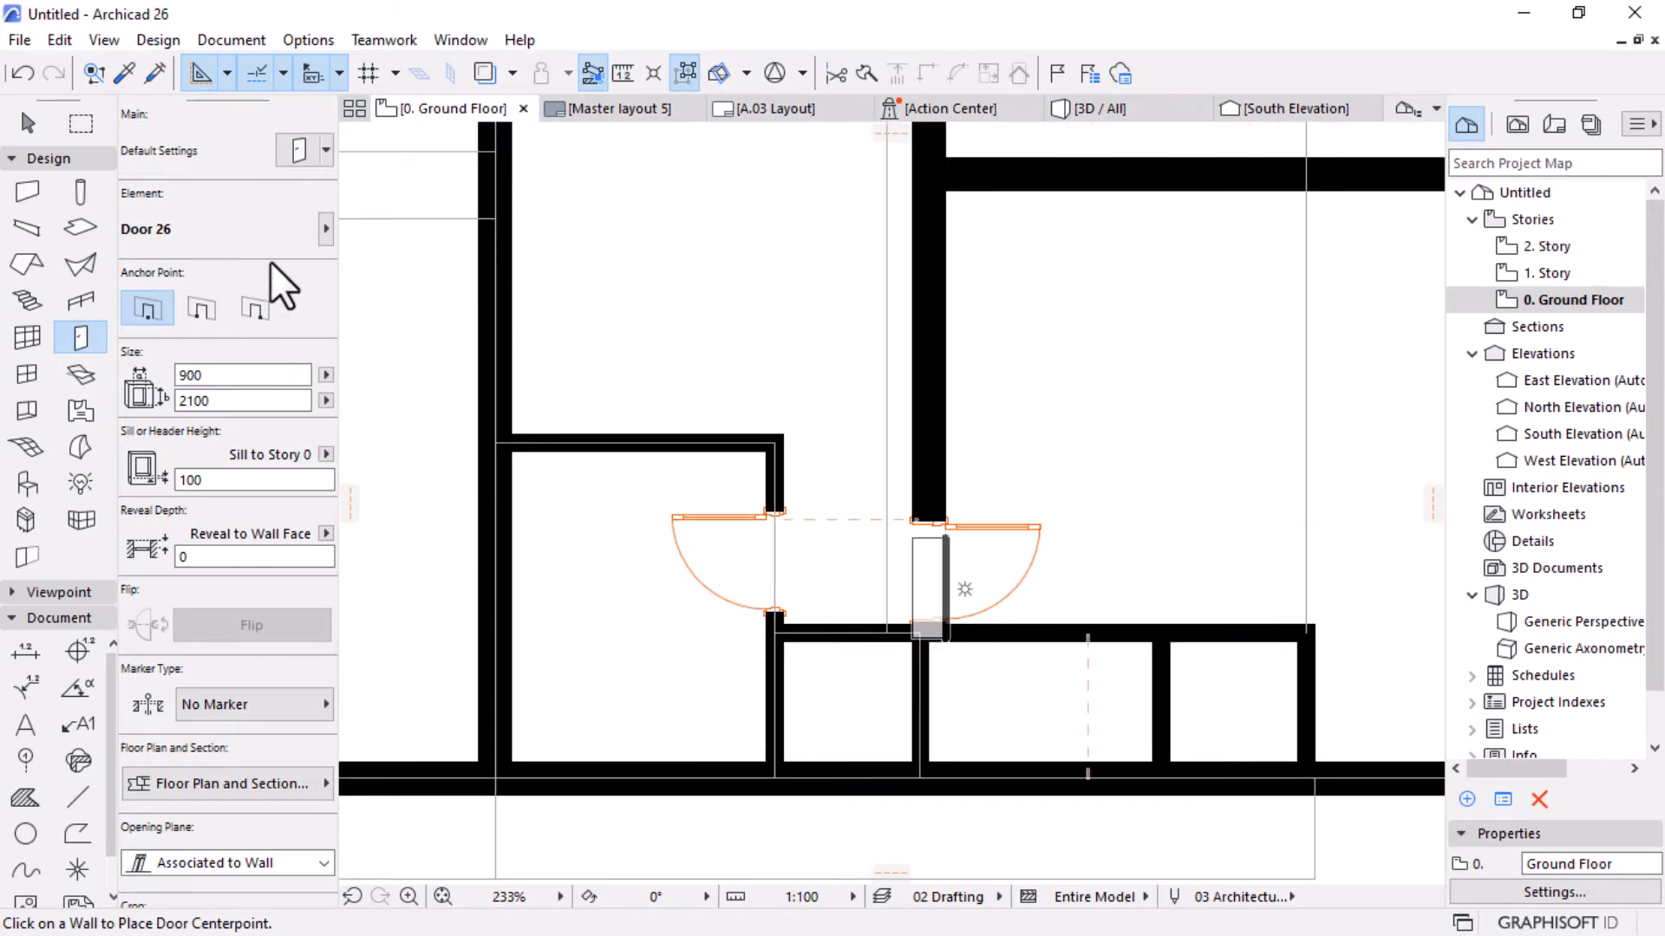
pyautogui.click(24, 125)
pyautogui.scroll(2, 791, 428)
pyautogui.scroll(-1, 892, 531)
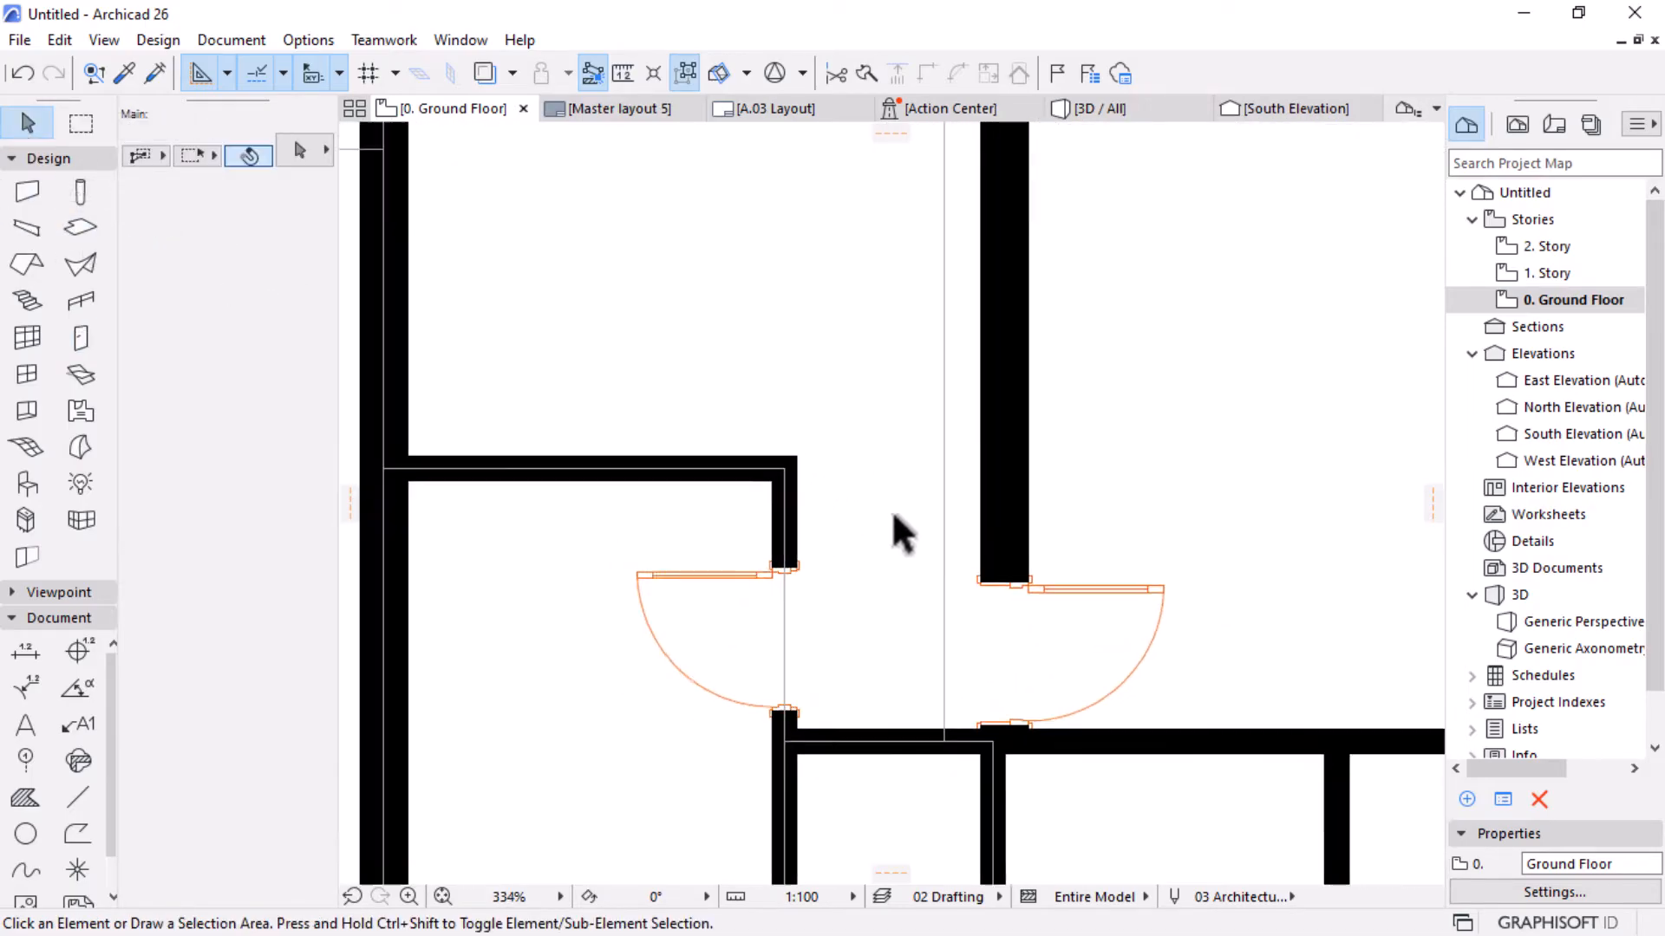
pyautogui.scroll(-1, 824, 476)
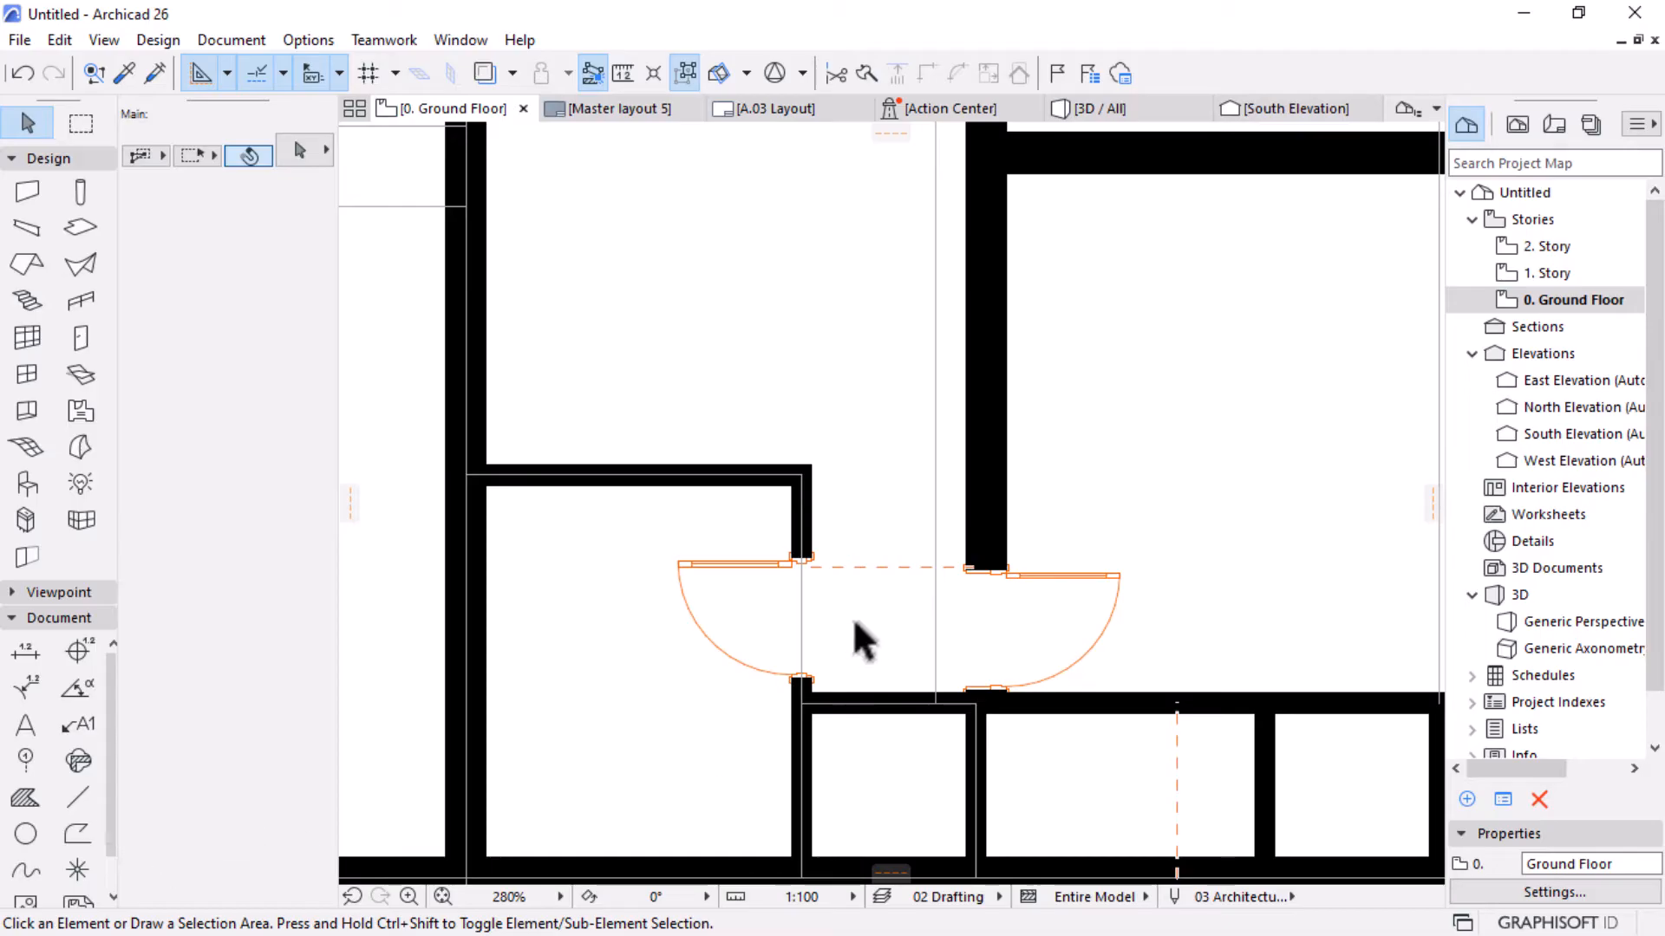
pyautogui.press('\\')
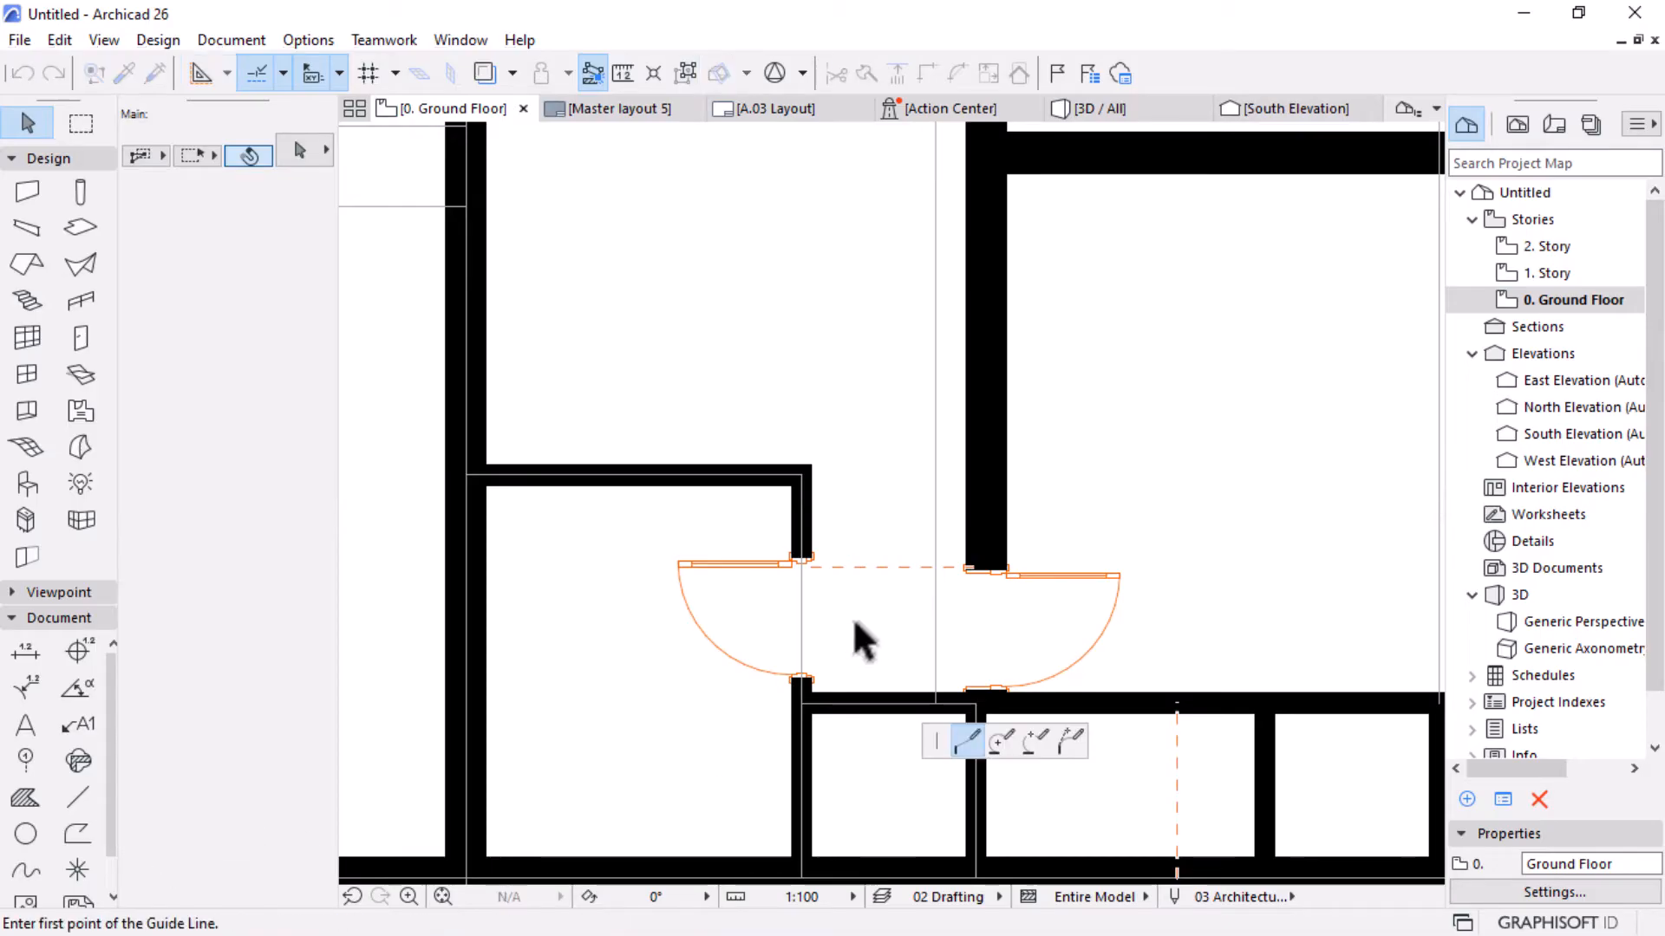
pyautogui.click(727, 466)
pyautogui.write('600')
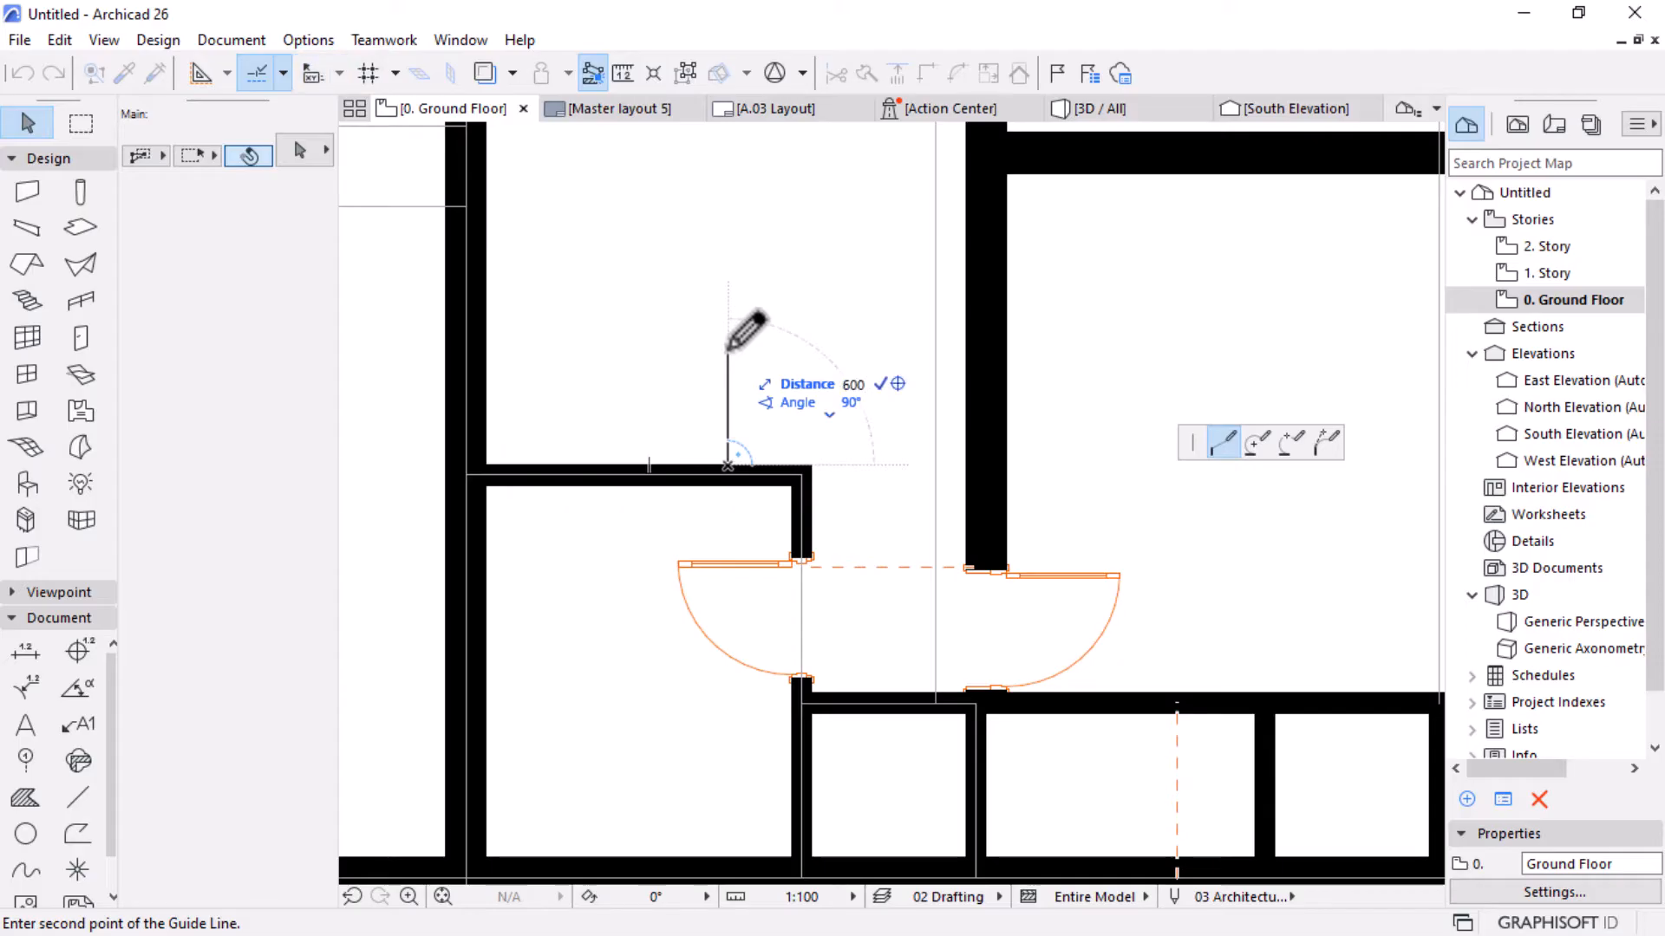
pyautogui.press('Return')
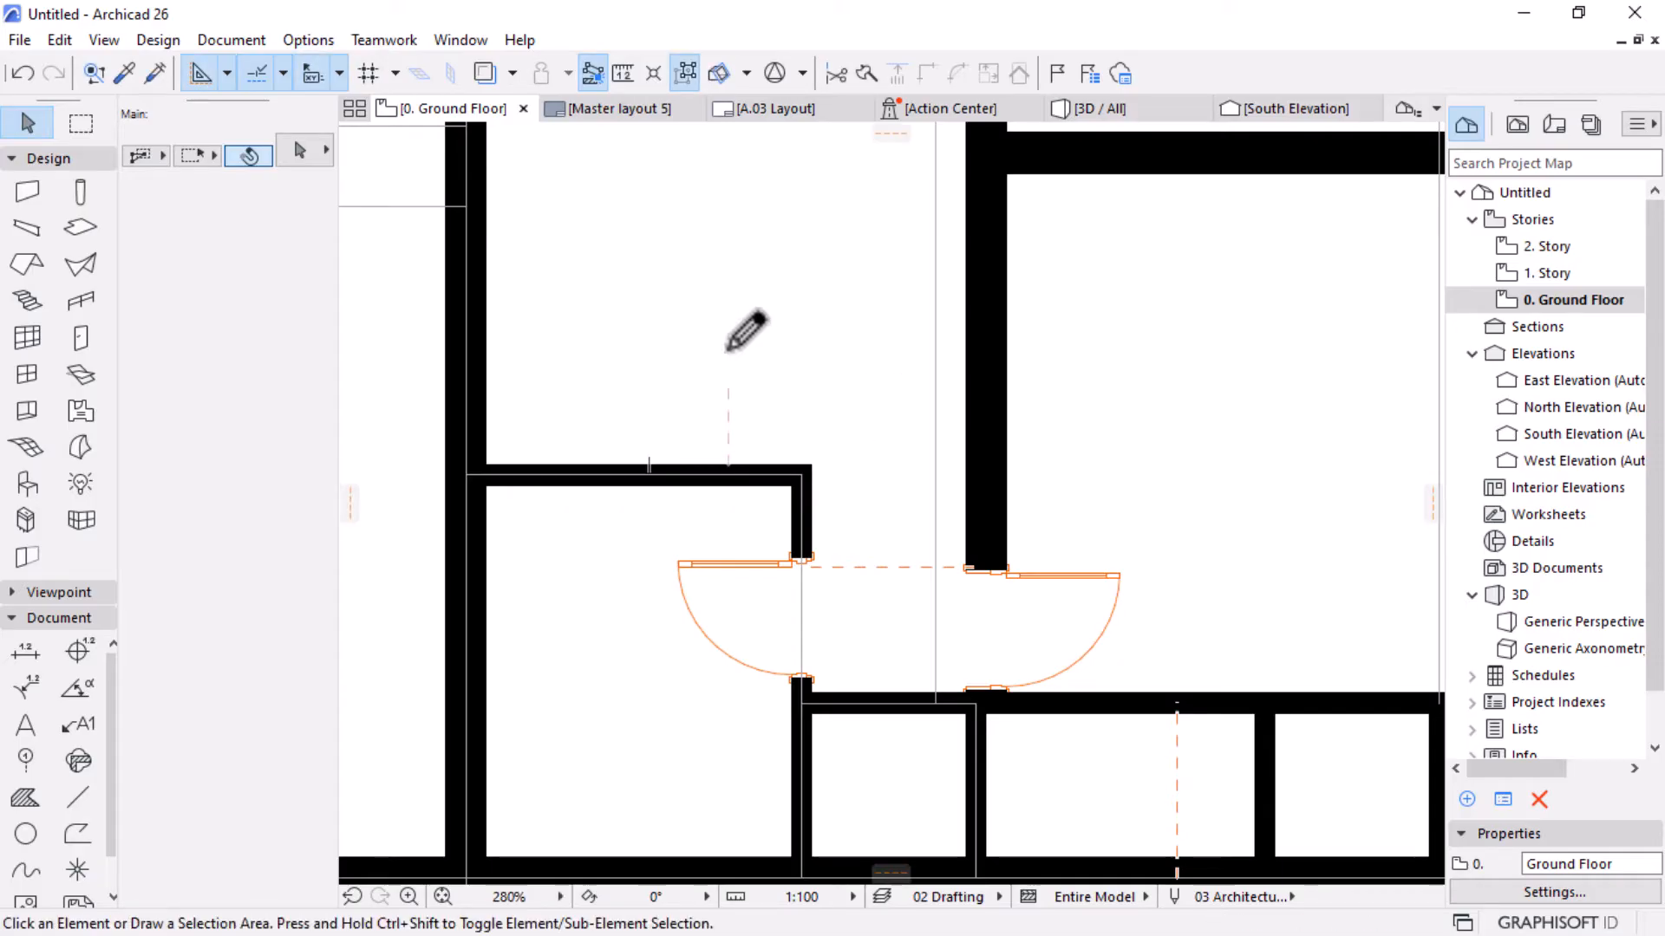
# Stretch the upper end of the lower middle room's right wall up to the height of the guide line's upper end.
pyautogui.click(797, 499)
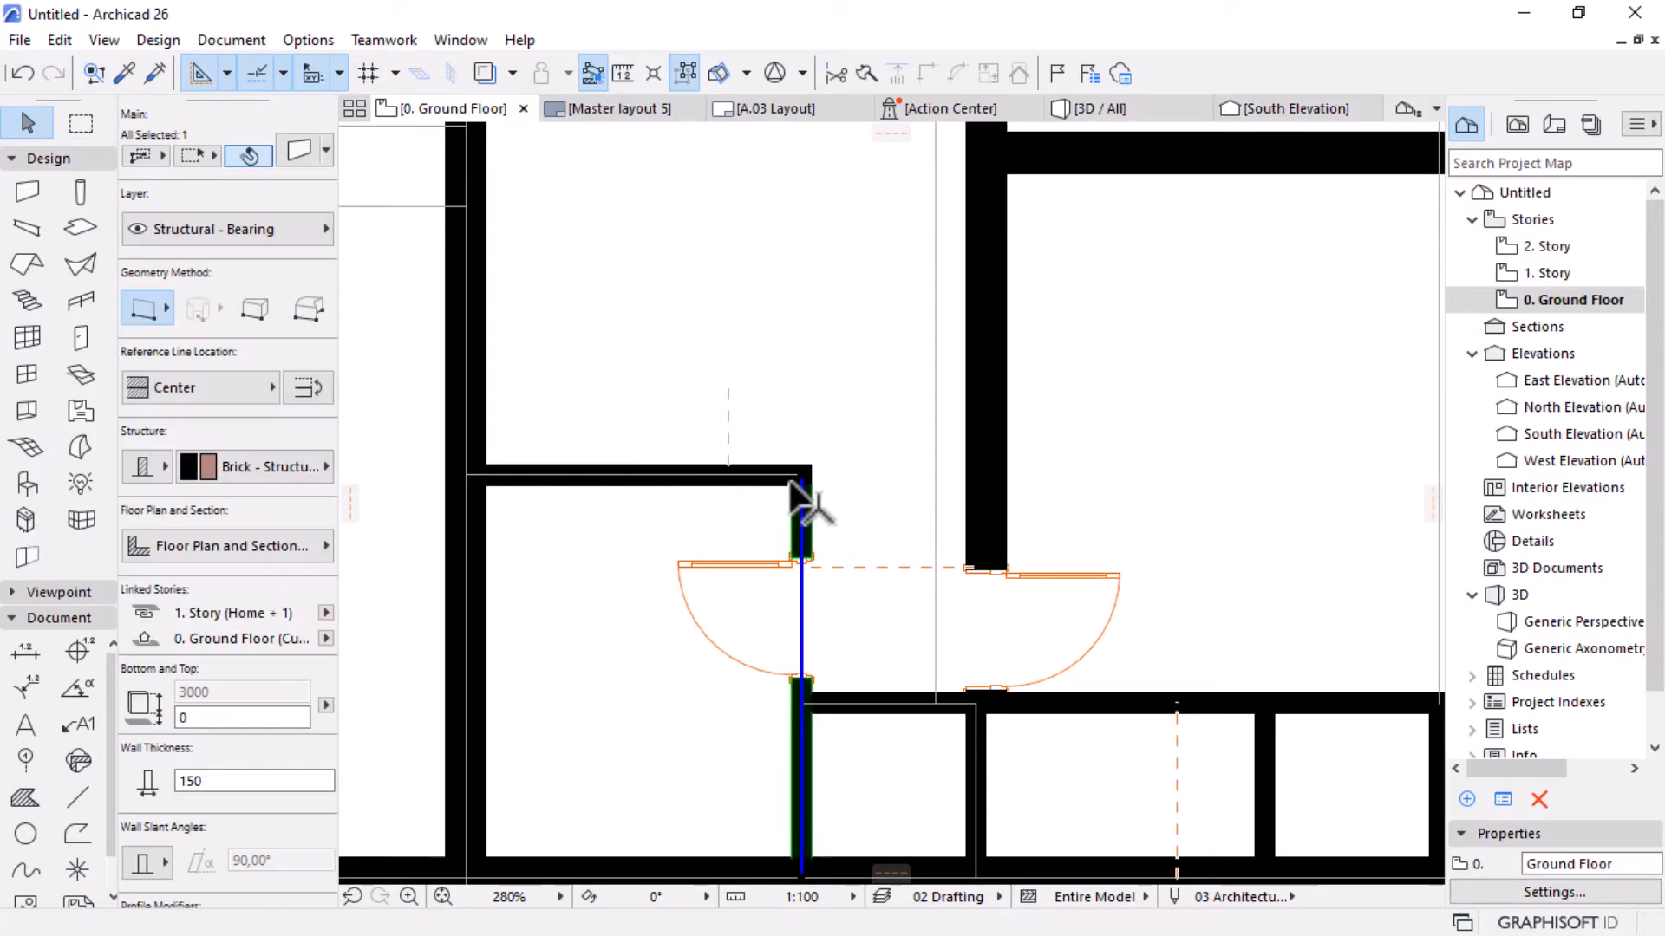
pyautogui.click(801, 475)
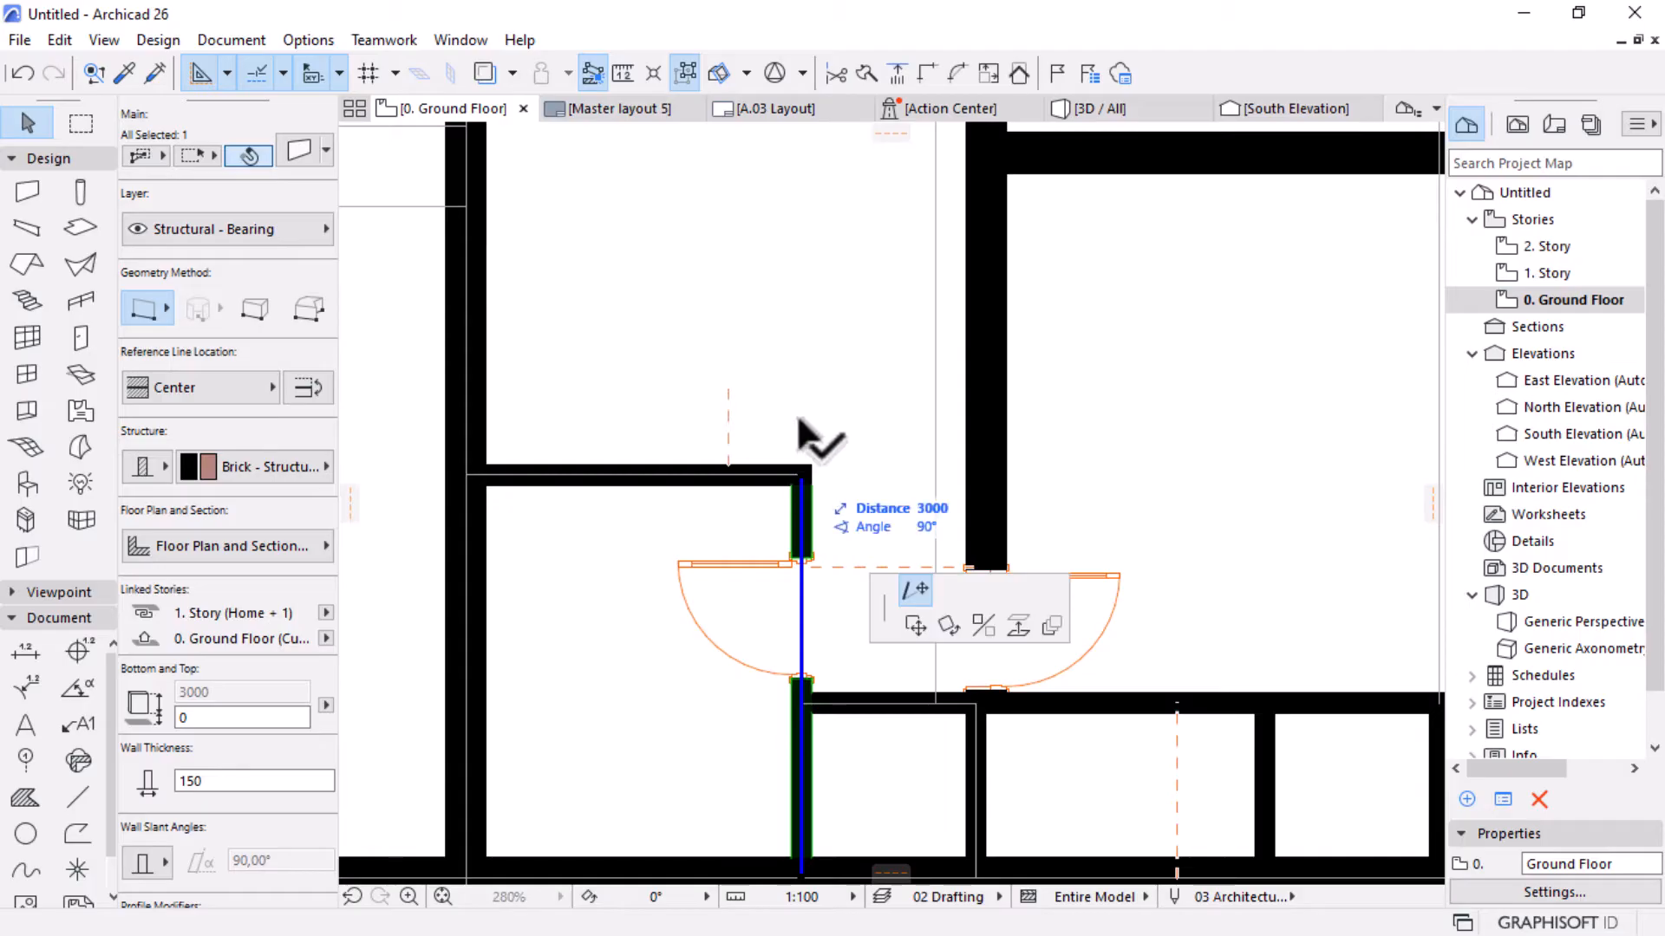
pyautogui.click(733, 391)
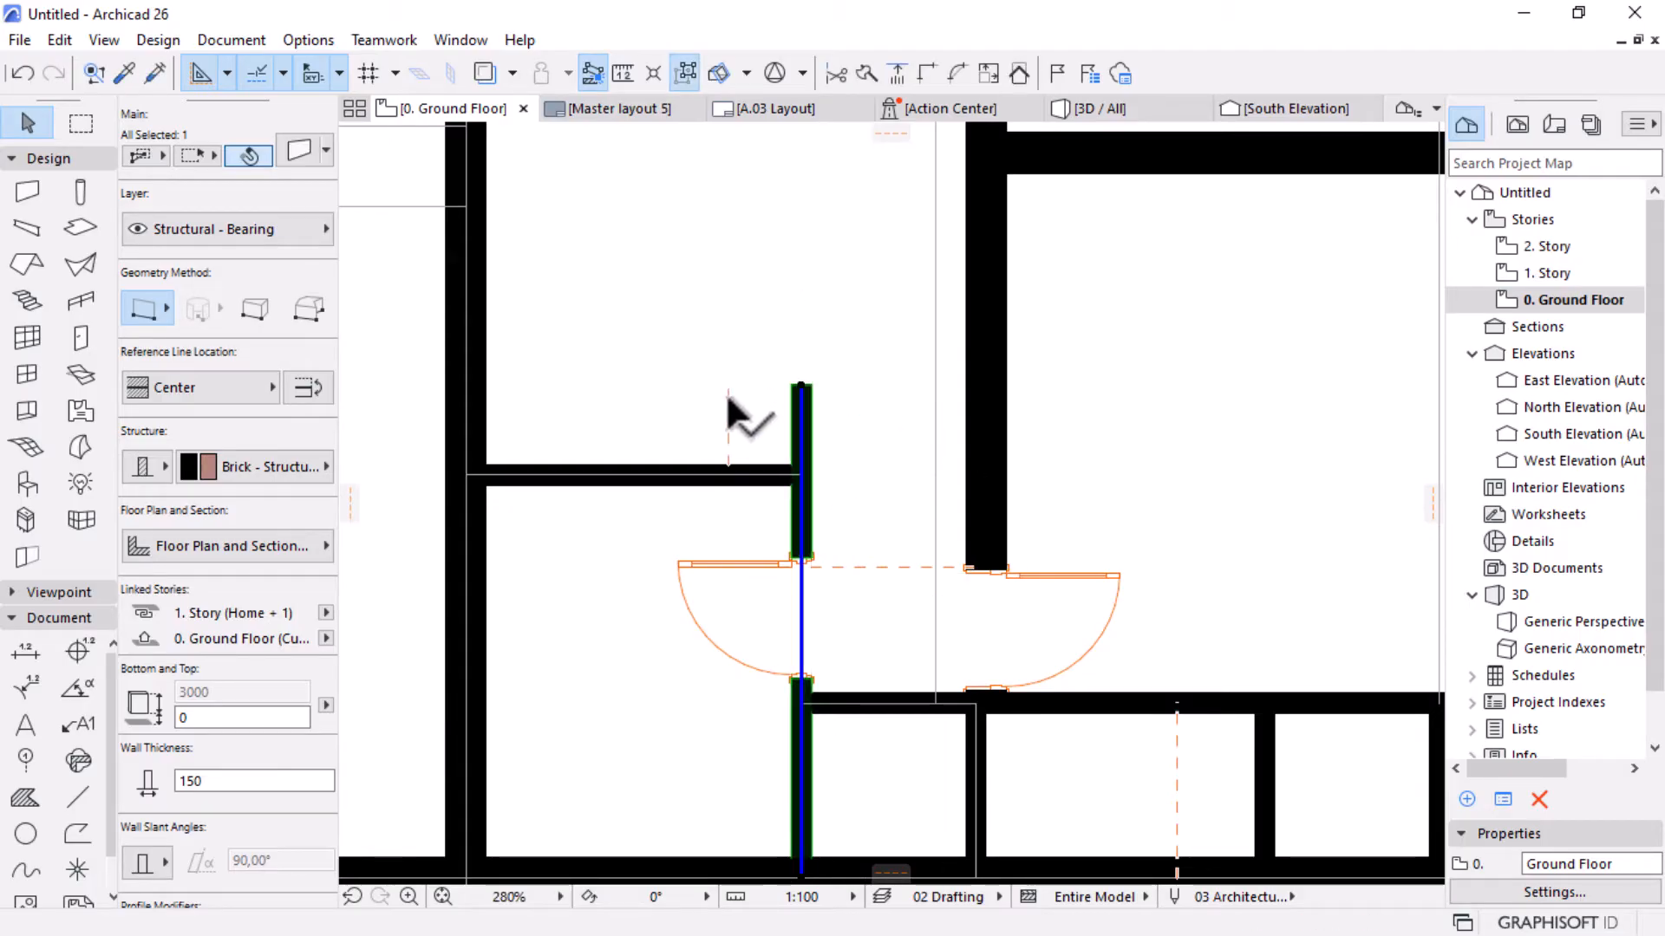
pyautogui.scroll(-3, 858, 507)
pyautogui.scroll(2, 854, 486)
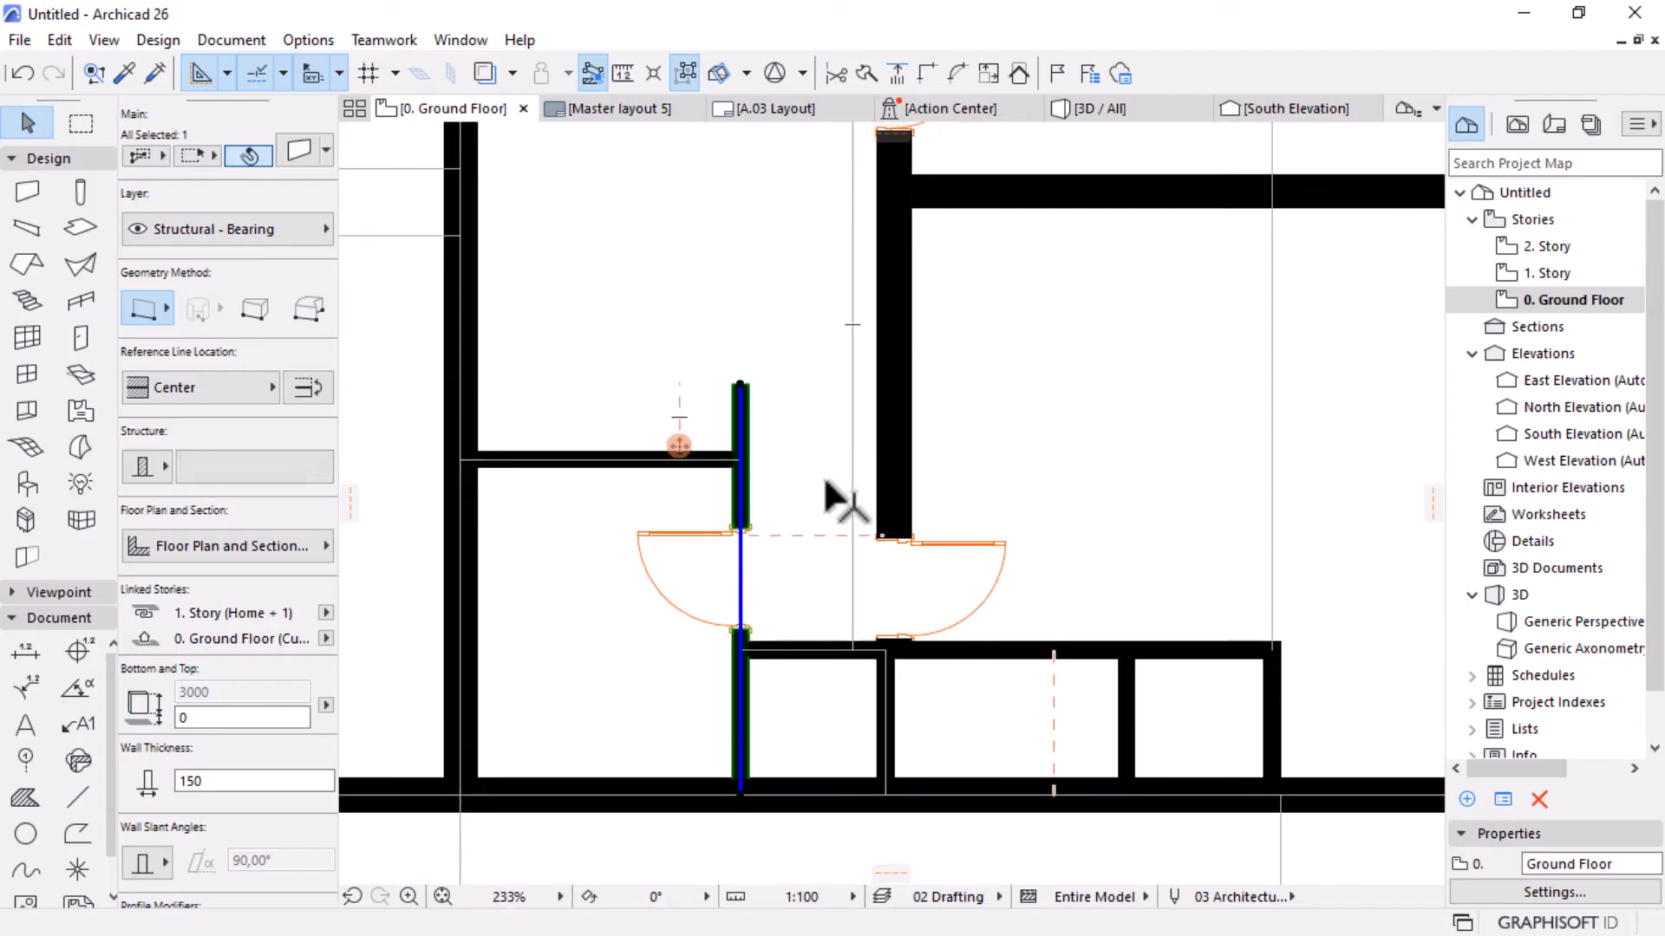
# Draw a 150 mm horizontal wall from the lower middle room's right wall to the thick central wall, just above their facing doors.
pyautogui.click(757, 414)
pyautogui.moveTo(746, 404)
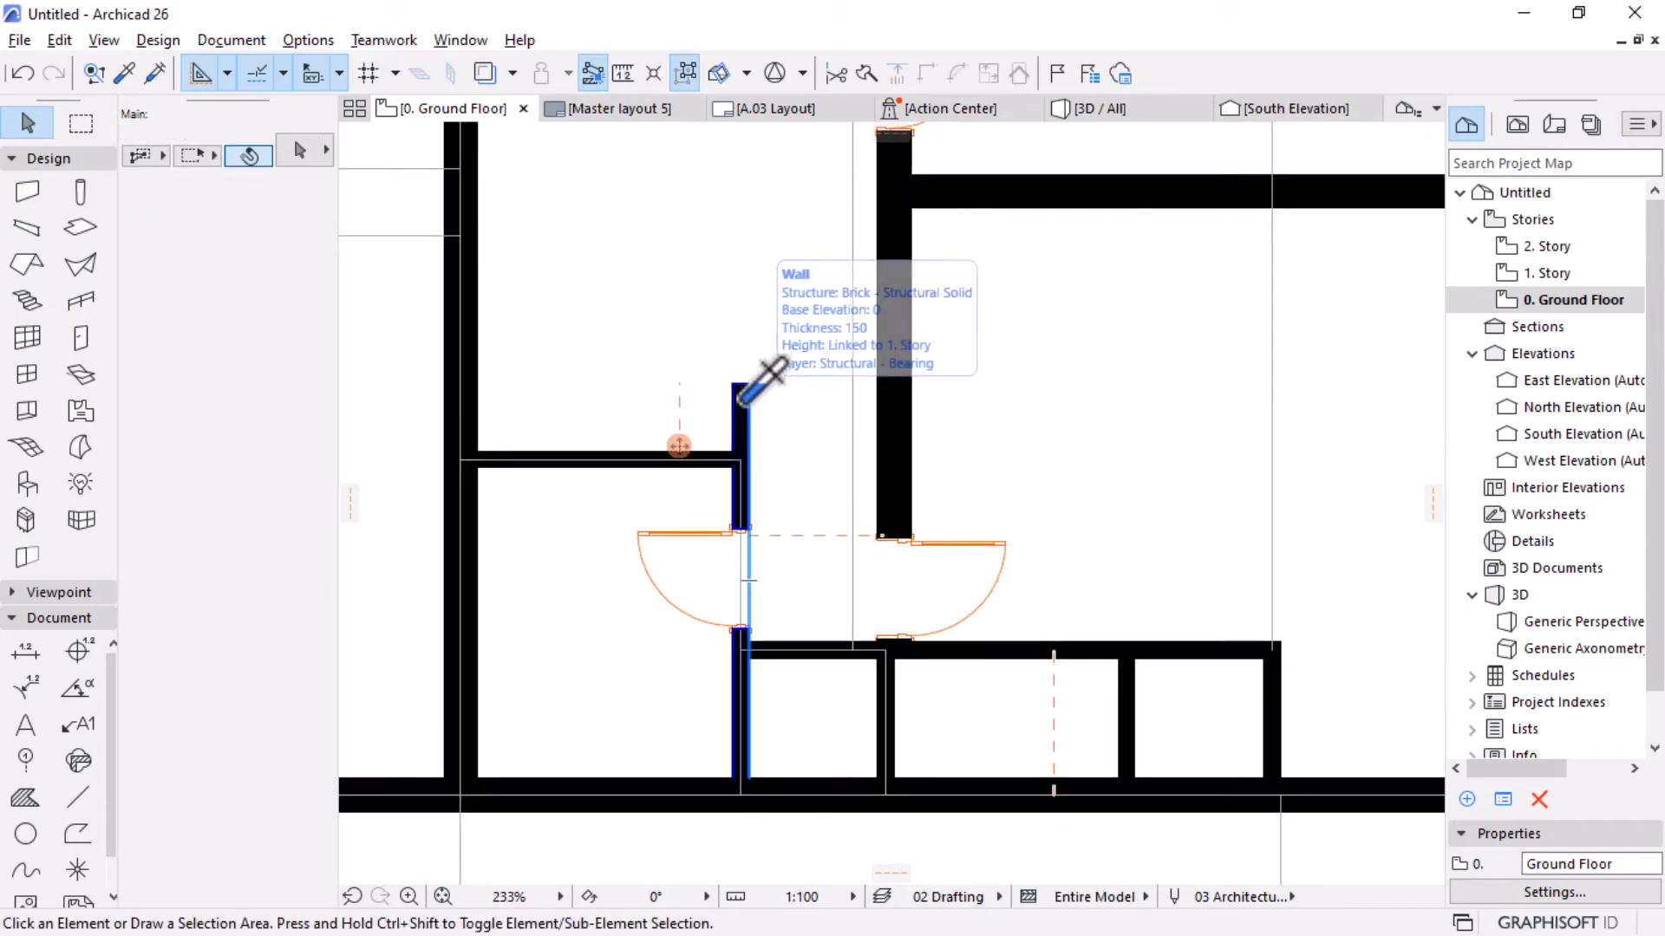
pyautogui.keyDown('alt'); pyautogui.click(739, 401); pyautogui.keyUp('alt')
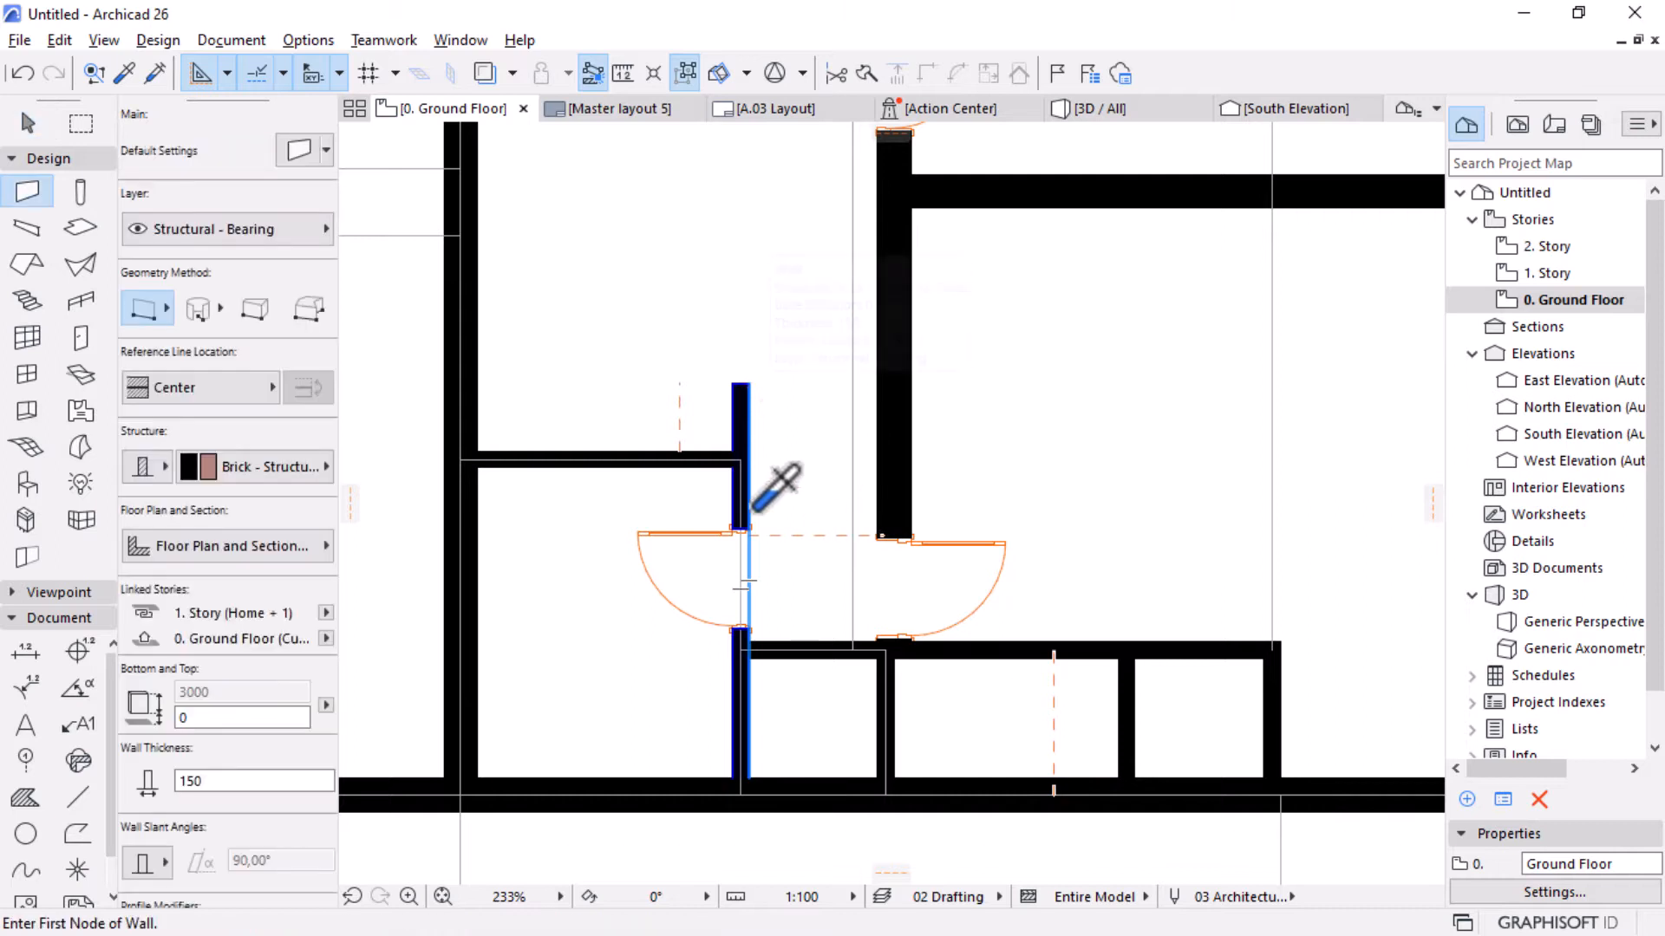
pyautogui.scroll(4, 746, 516)
pyautogui.click(745, 517)
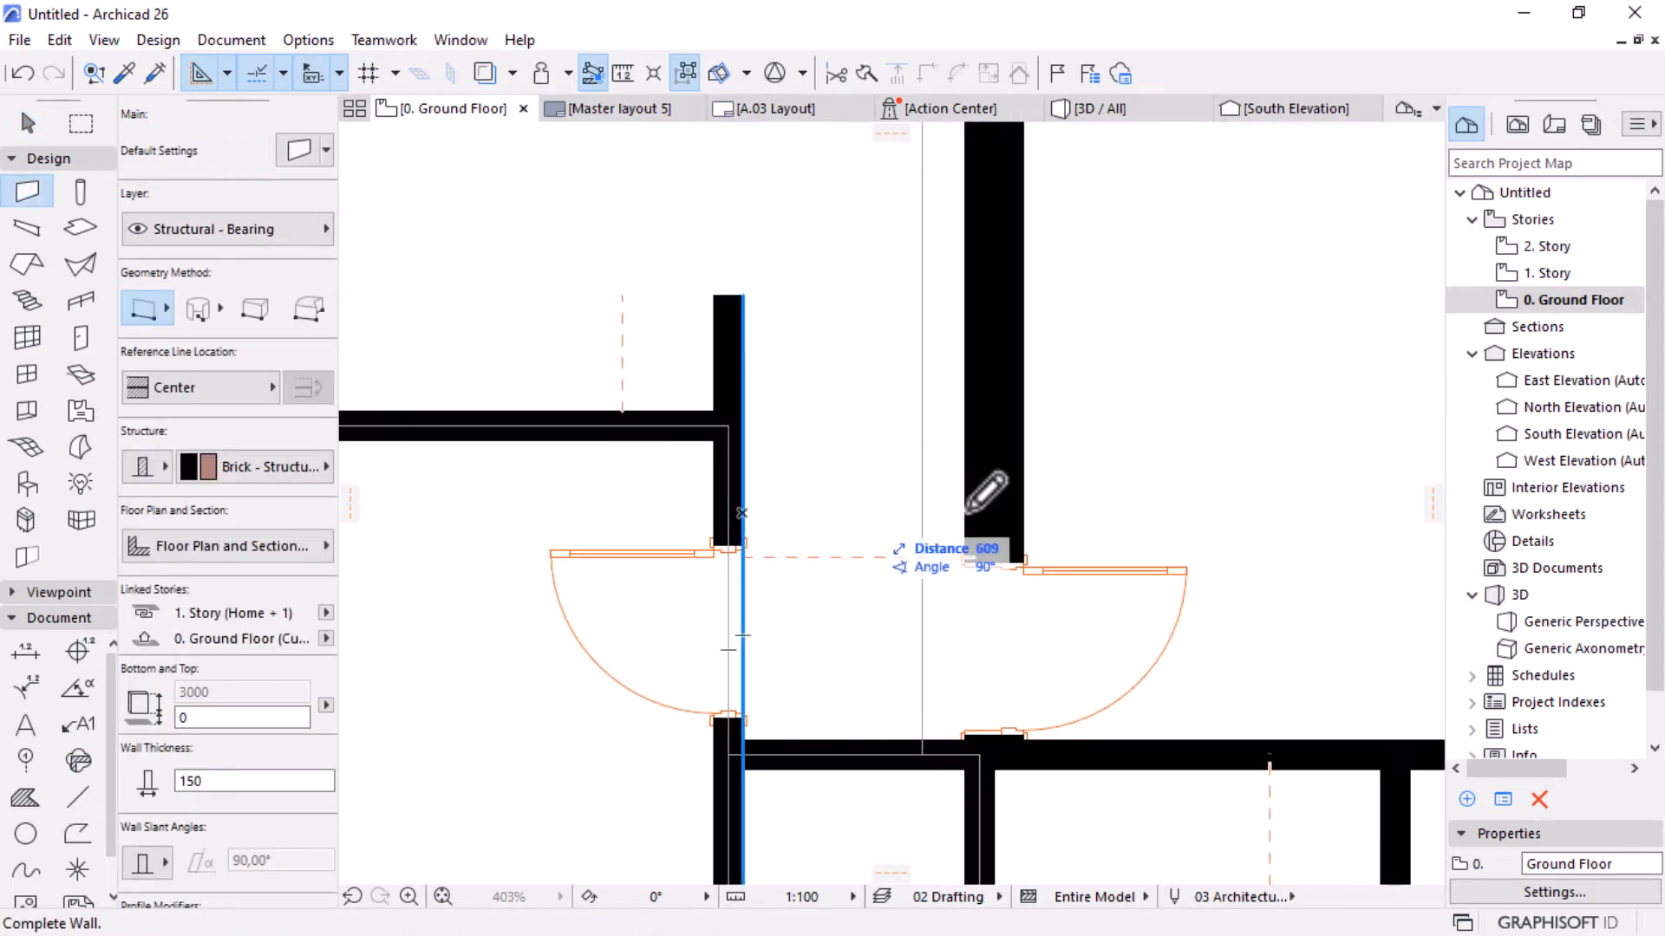
pyautogui.click(987, 491)
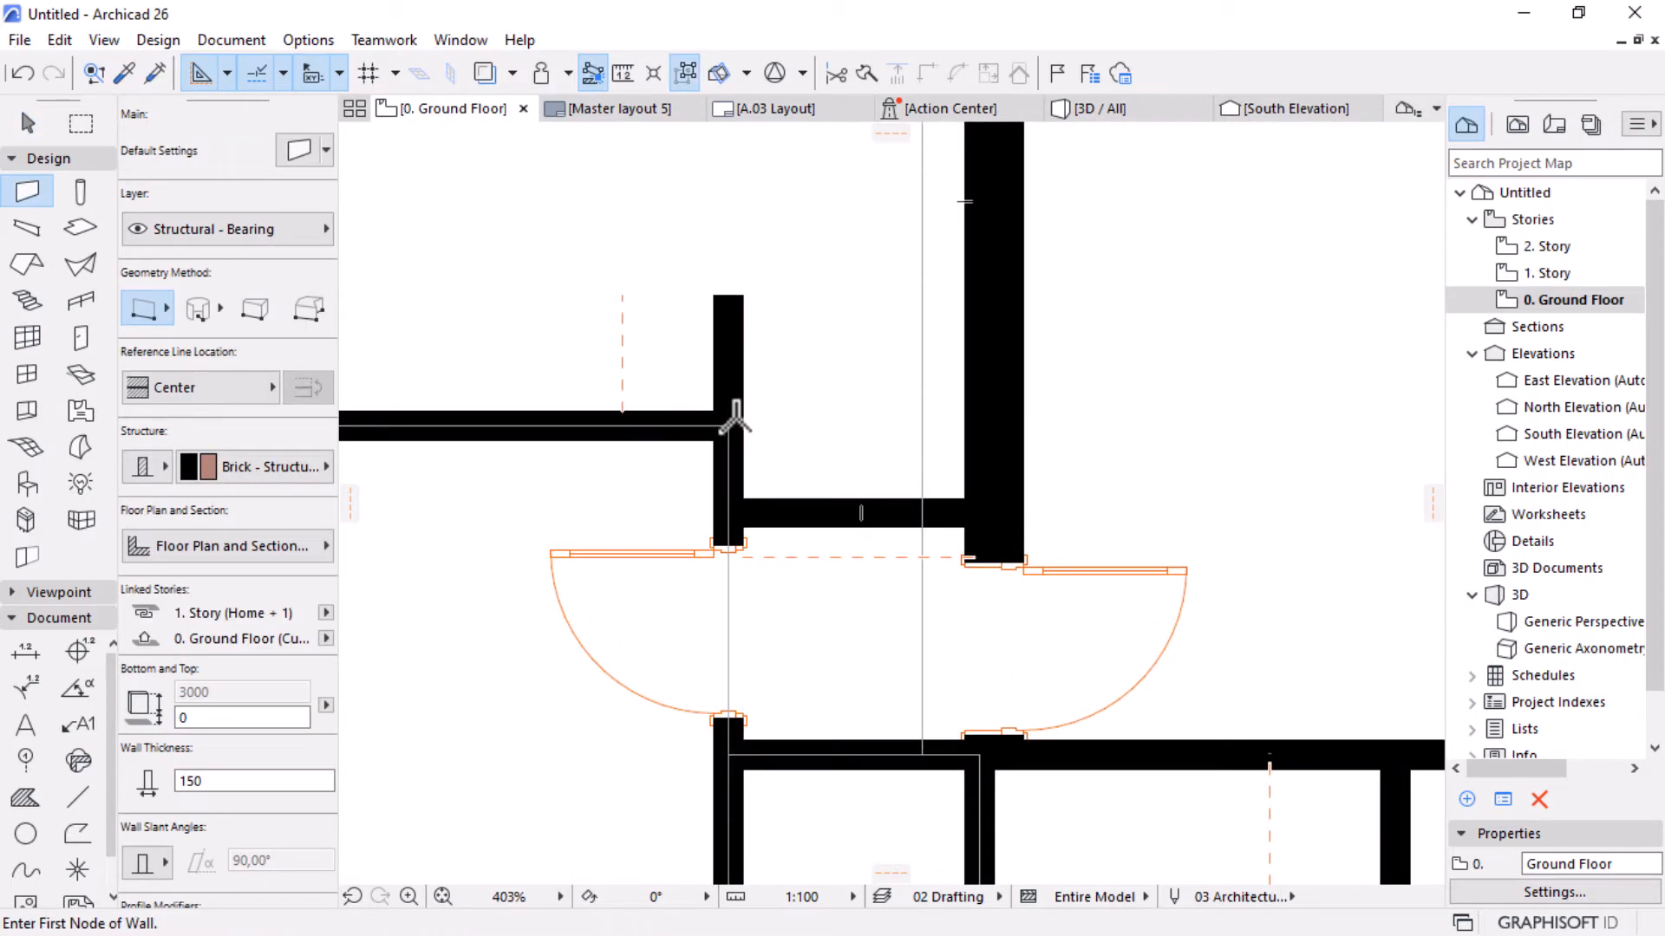
# Place a 900 x 2100 hinged door centred in the short passage wall, hinged at the left jamb and opening upward.
pyautogui.scroll(-3, 876, 522)
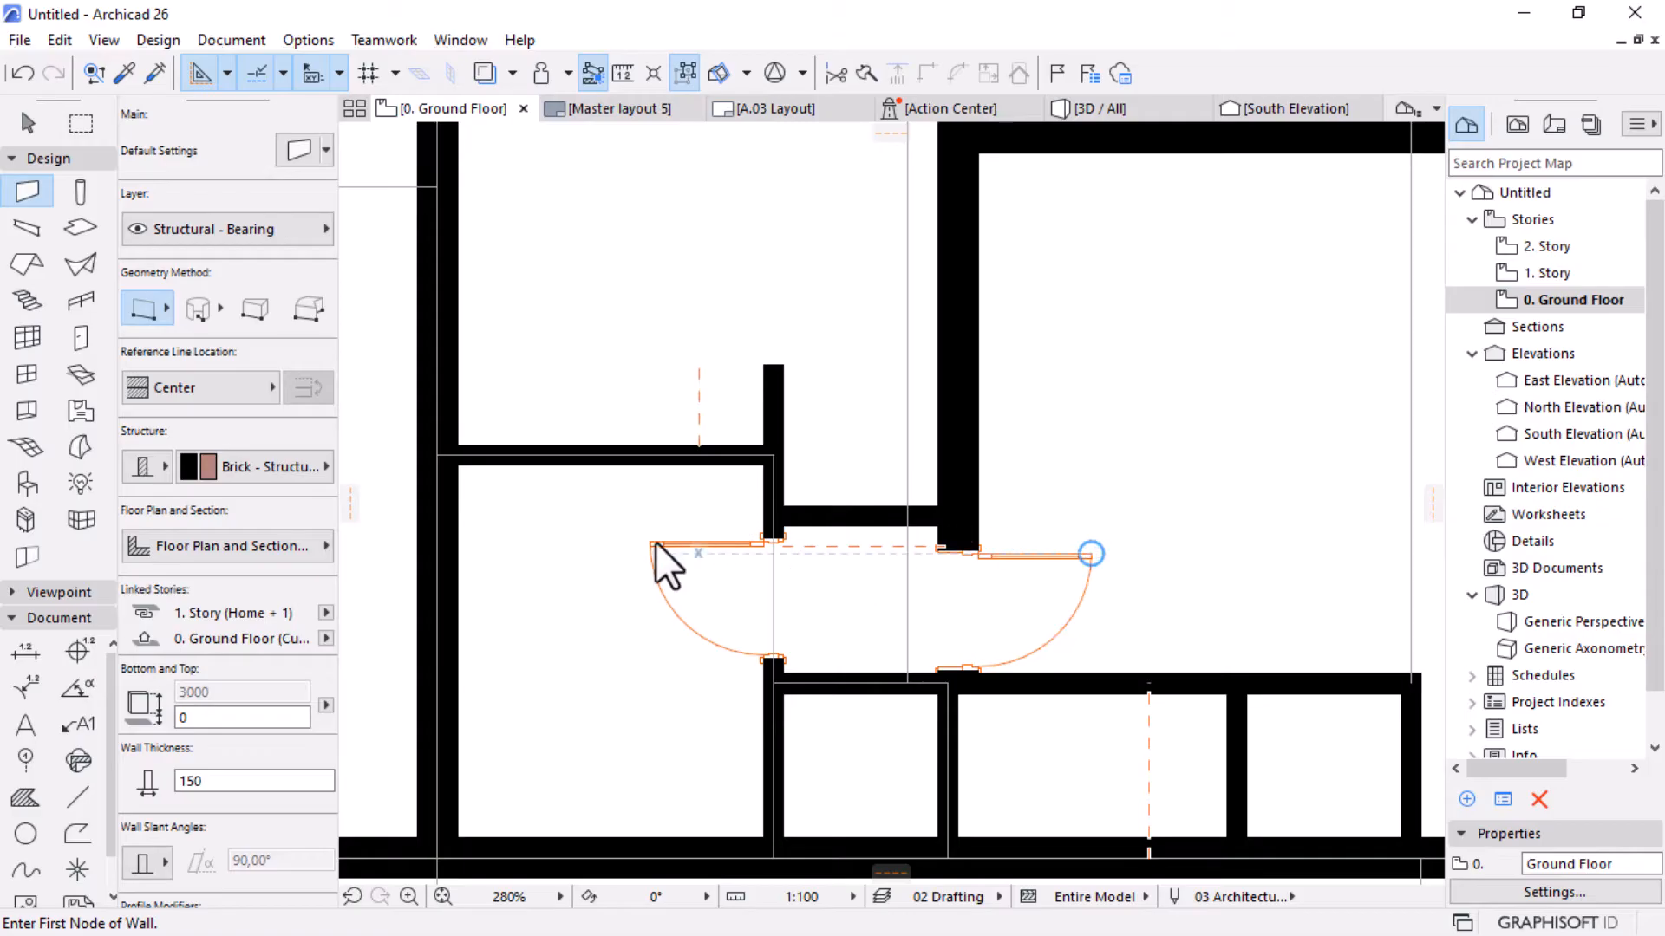
pyautogui.press('Escape')
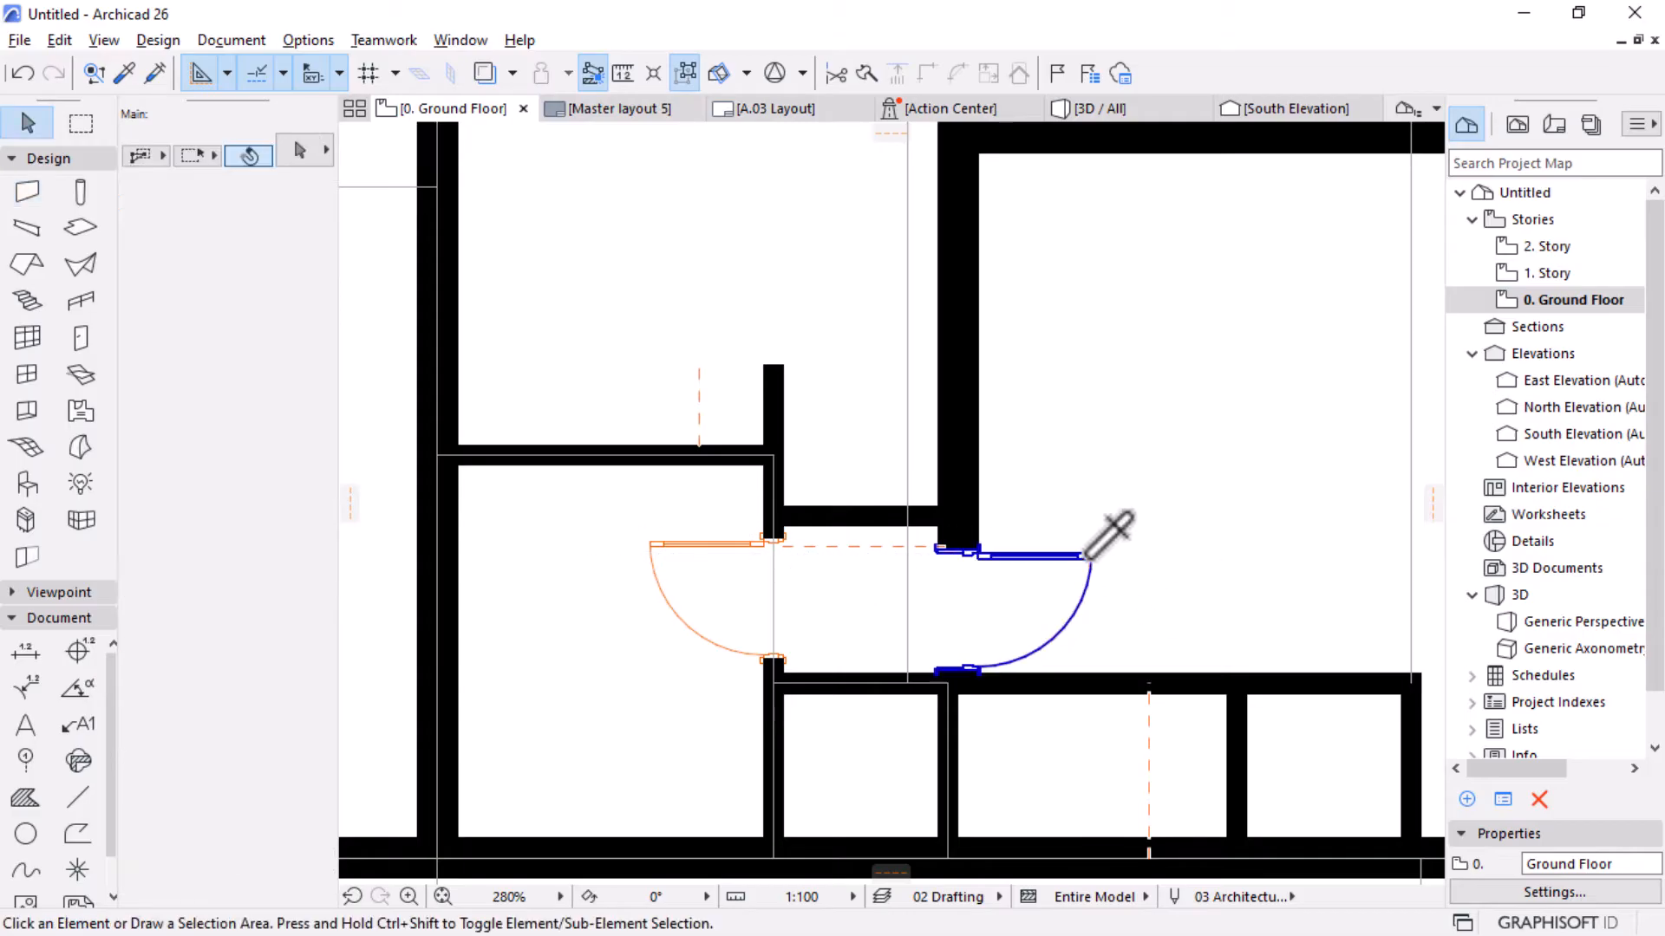
pyautogui.keyDown('alt'); pyautogui.click(1089, 558); pyautogui.keyUp('alt')
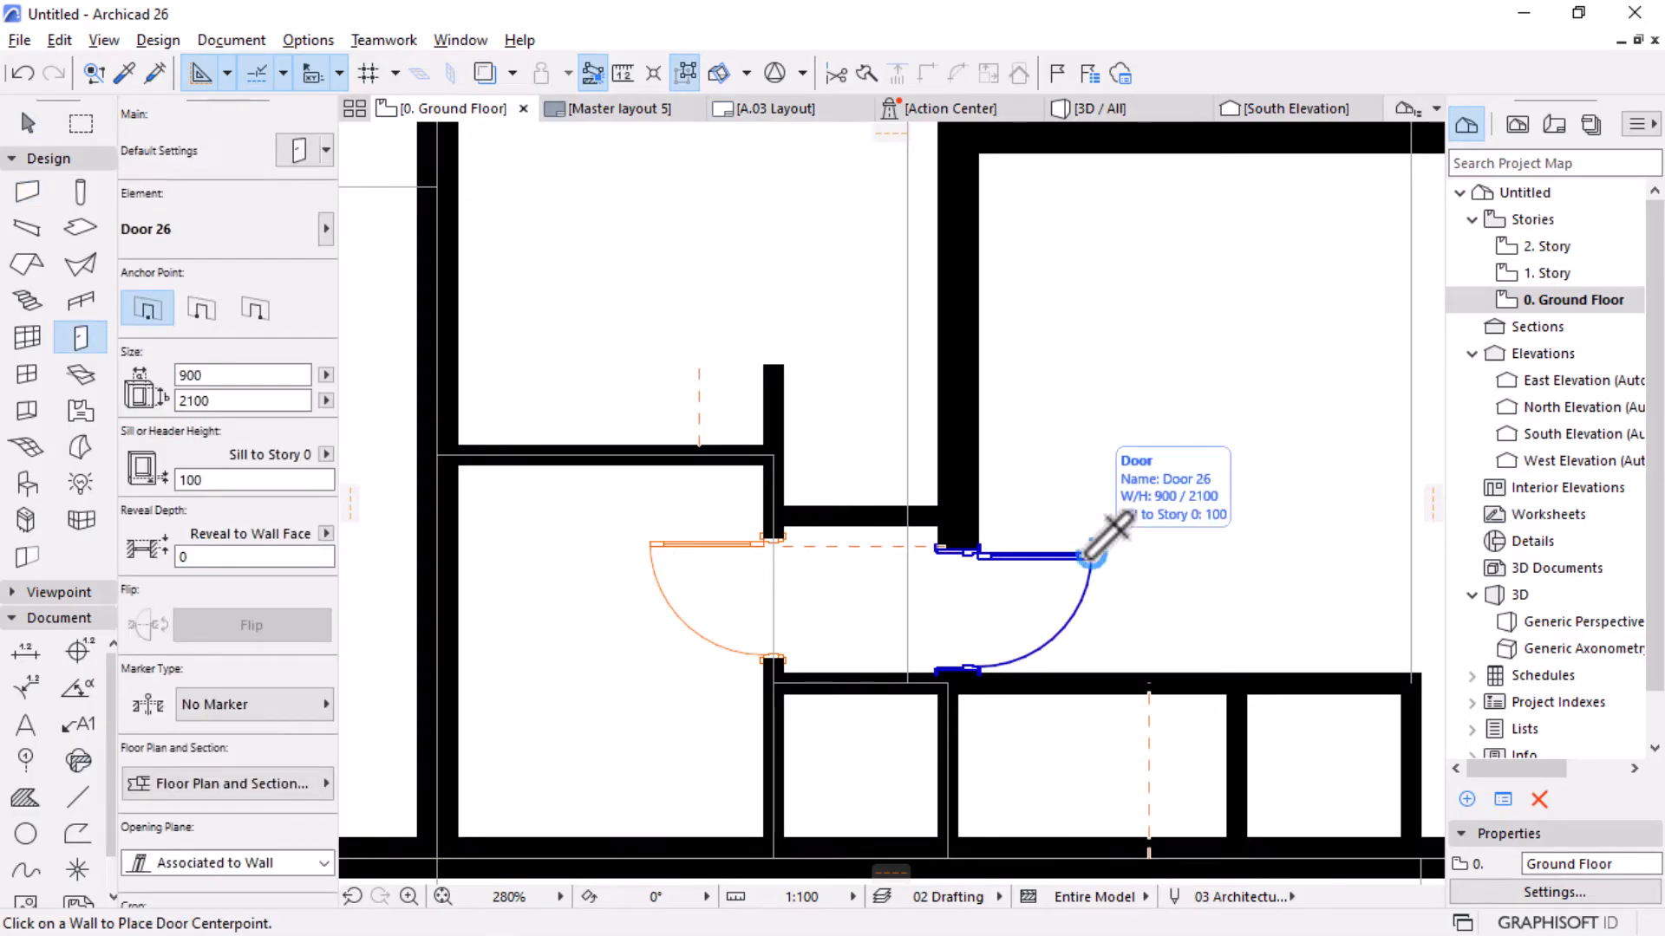
pyautogui.click(860, 513)
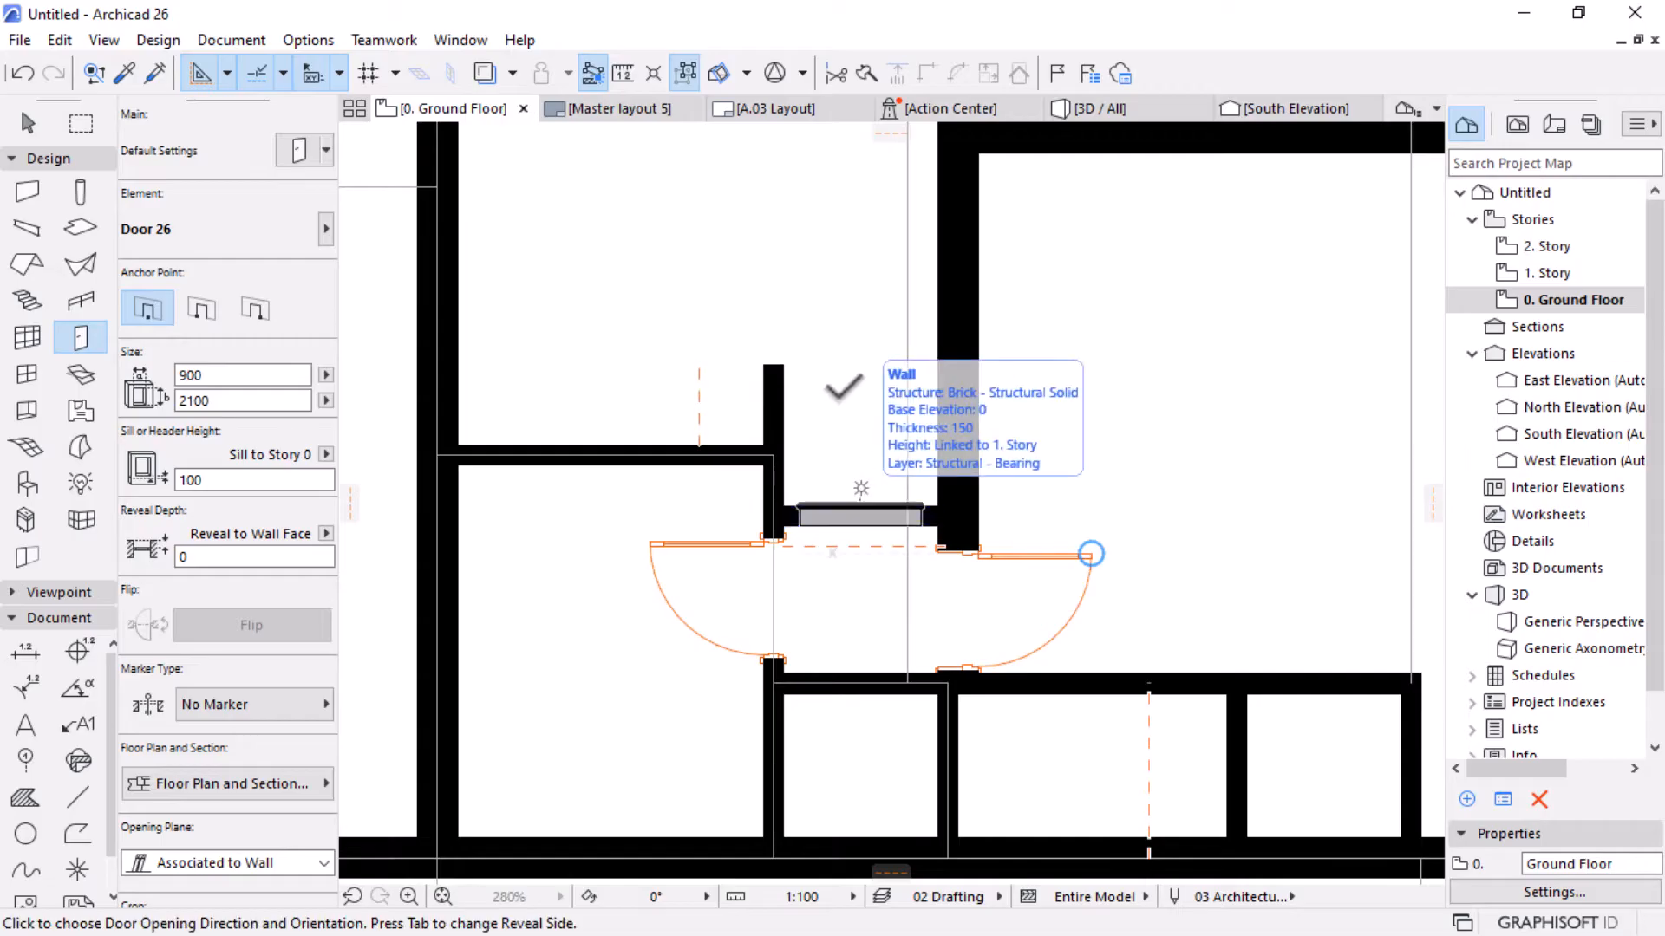
pyautogui.click(829, 364)
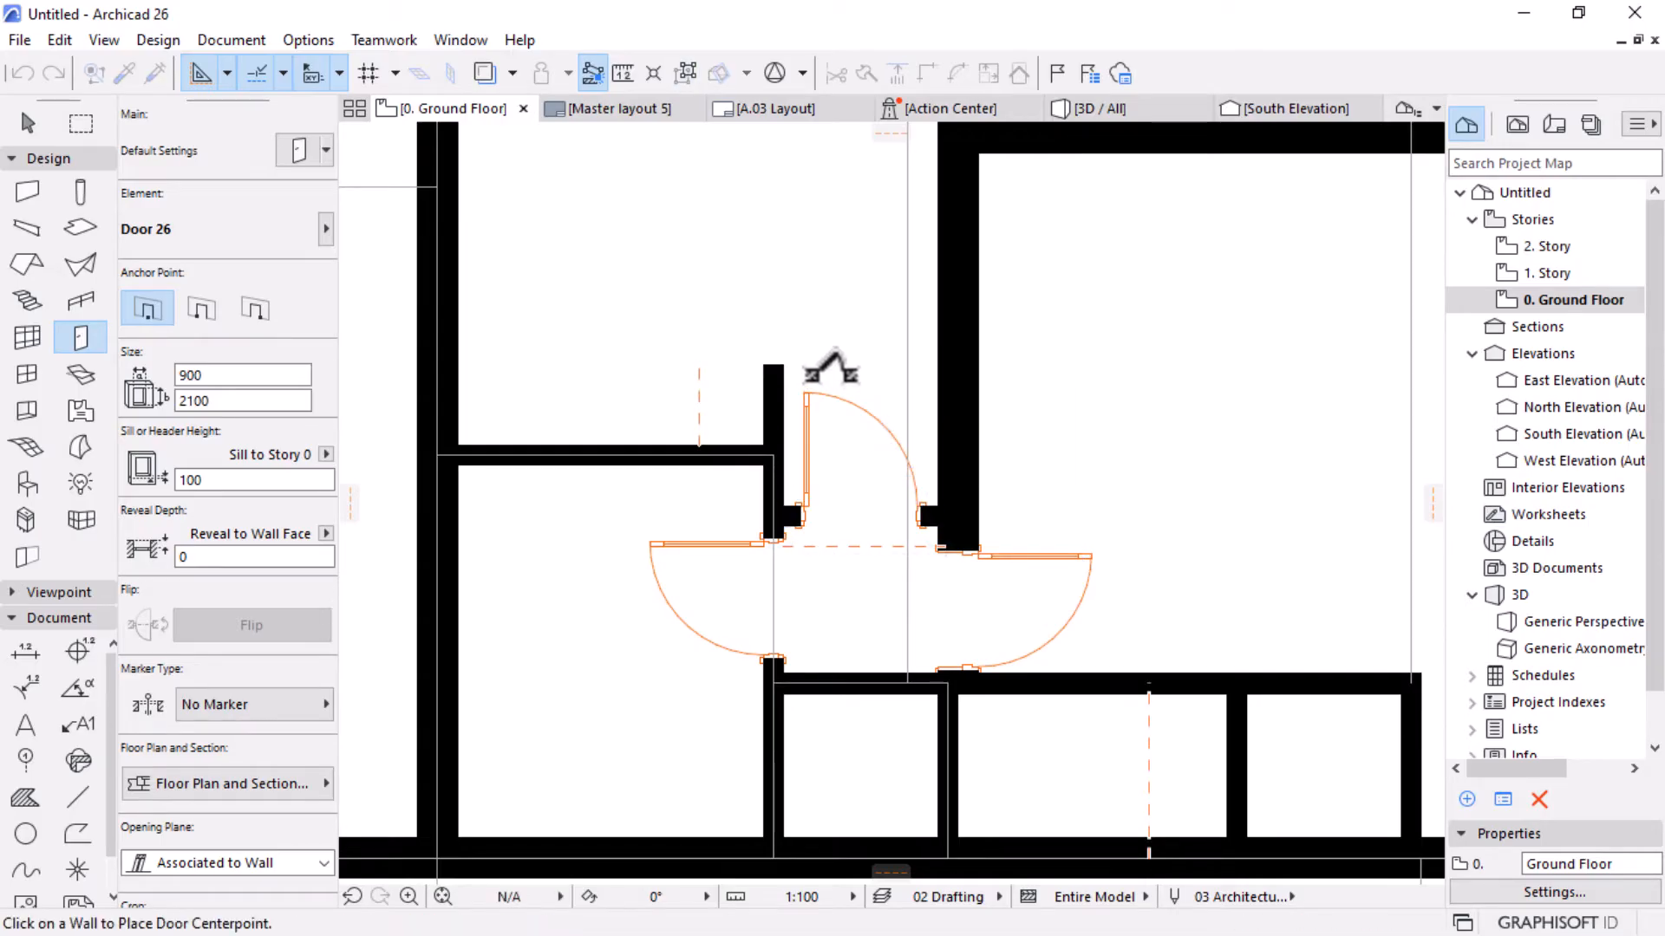
# Choose Pocket Door 26 from the Sliding Doors 26 library folder as the default door type.
pyautogui.scroll(-3, 833, 433)
pyautogui.scroll(-3, 812, 459)
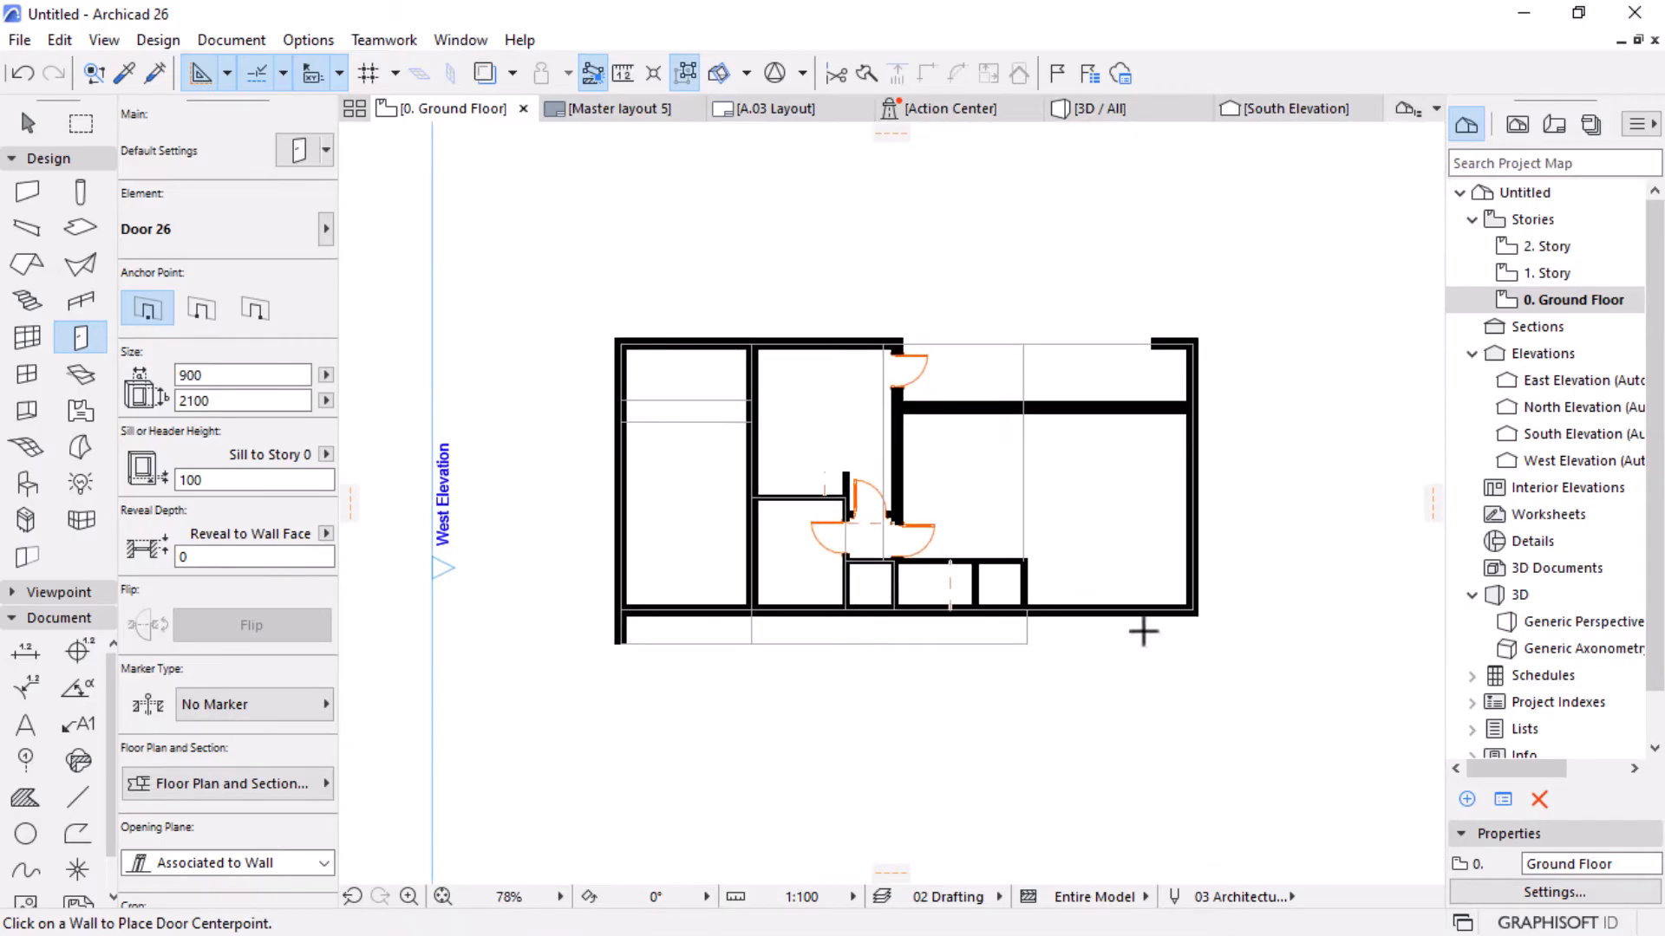
pyautogui.scroll(2, 1133, 509)
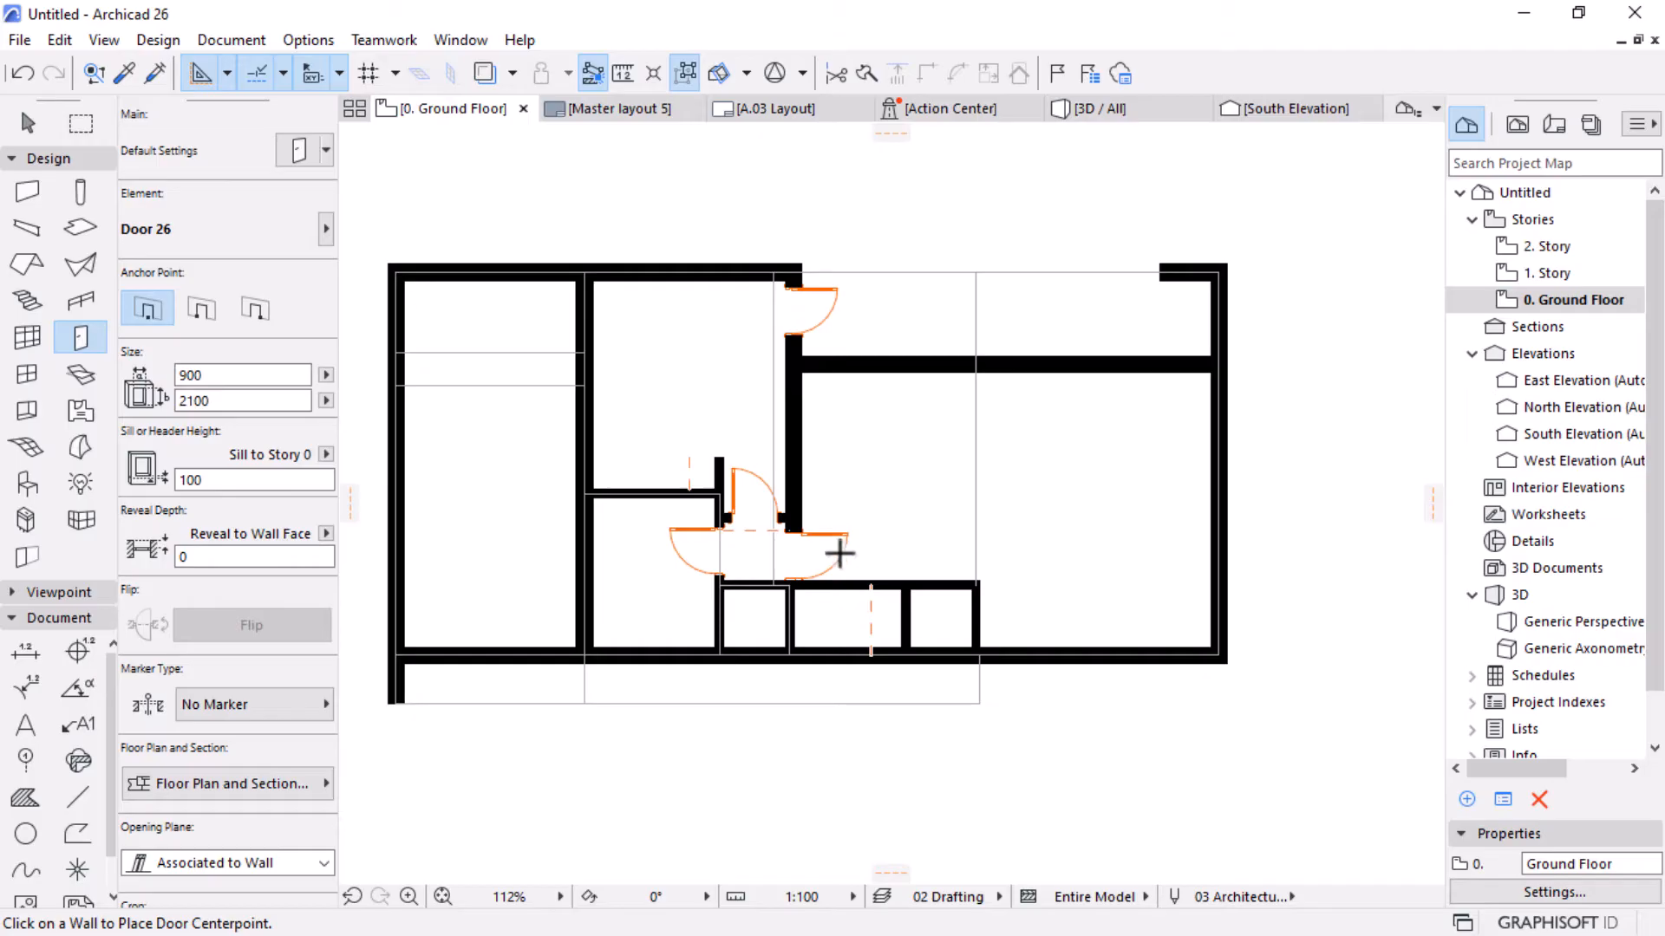
pyautogui.scroll(3, 780, 611)
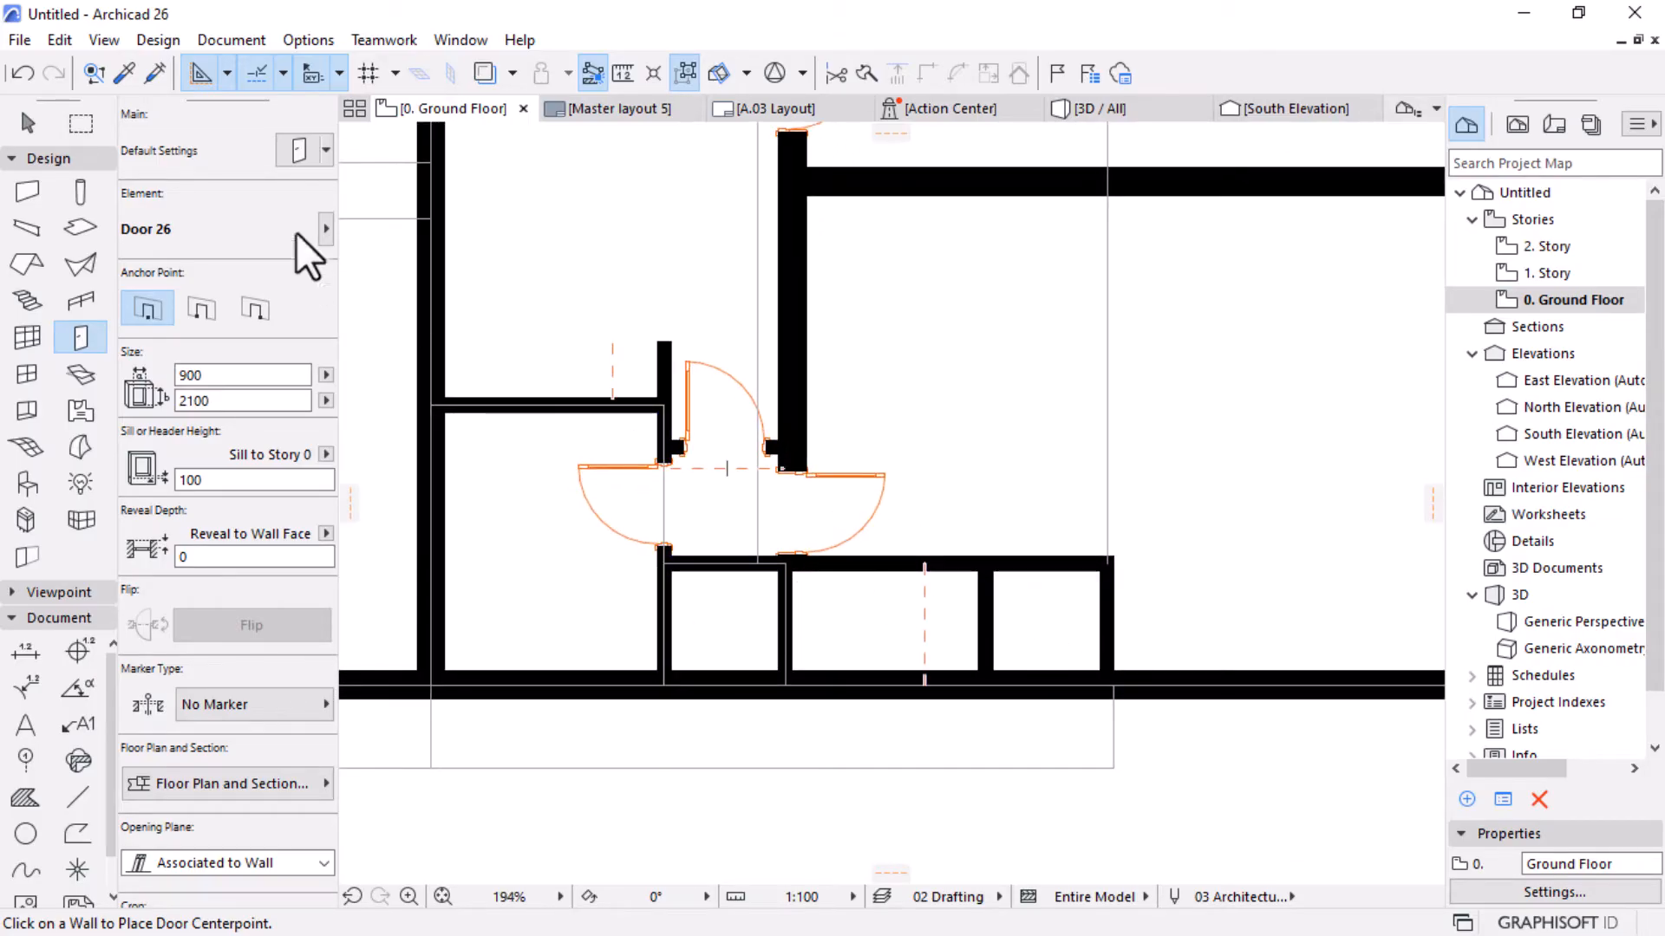
pyautogui.click(294, 151)
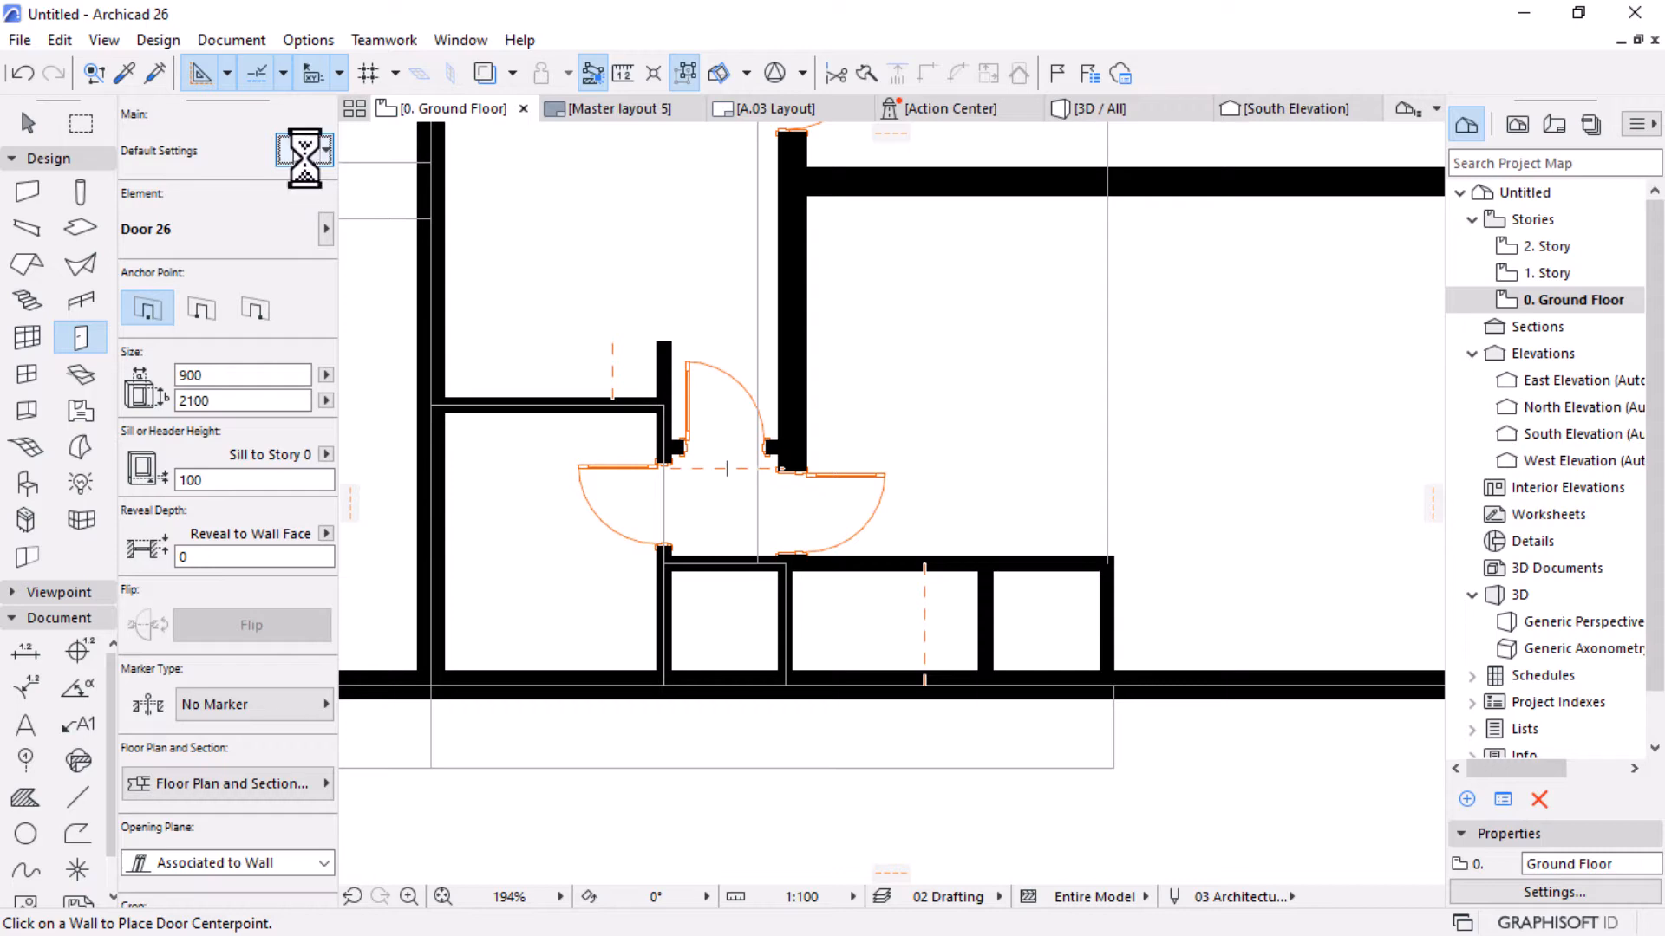
pyautogui.scroll(-1, 401, 364)
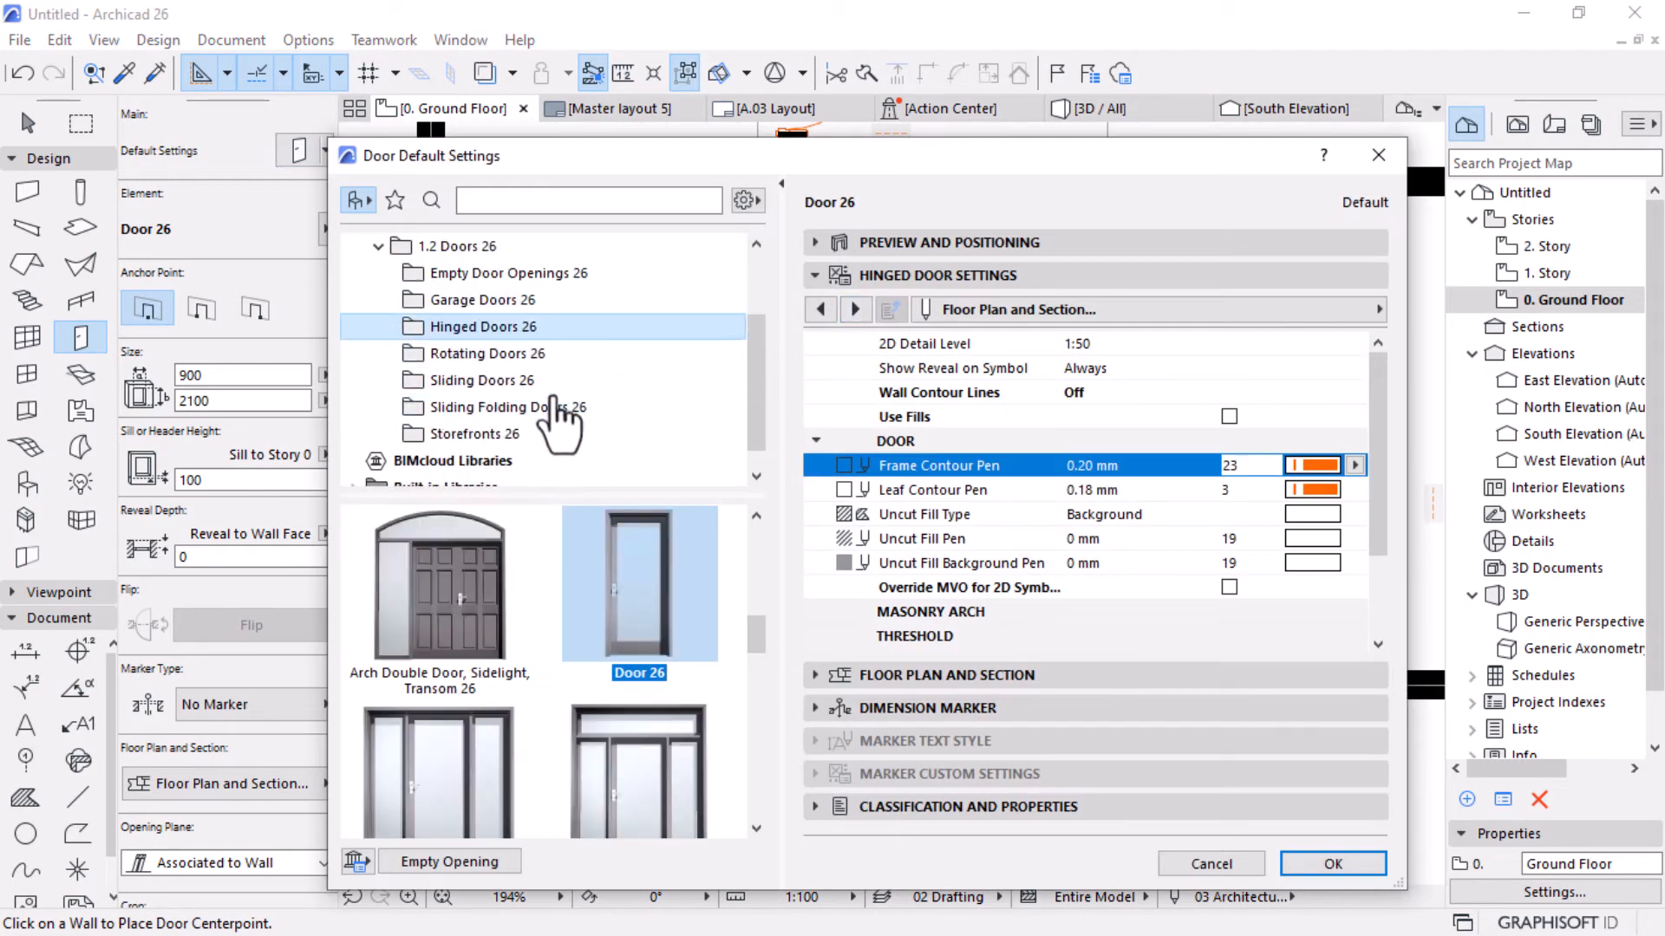
pyautogui.click(475, 379)
pyautogui.scroll(-5, 704, 657)
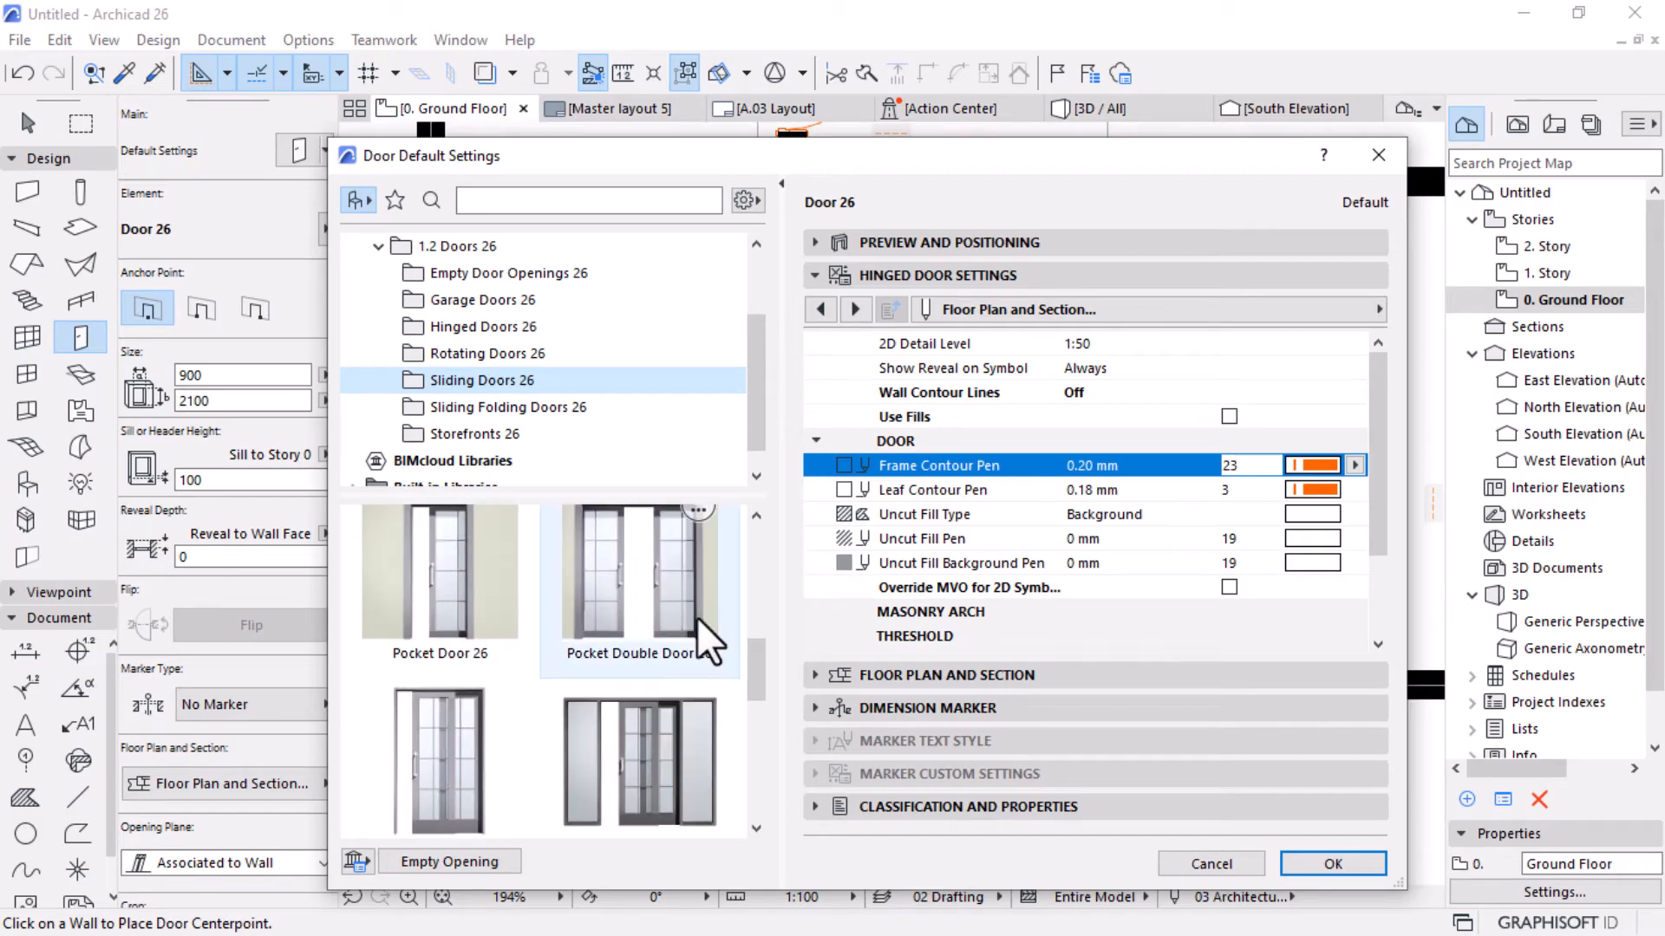
pyautogui.scroll(3, 704, 642)
pyautogui.click(661, 619)
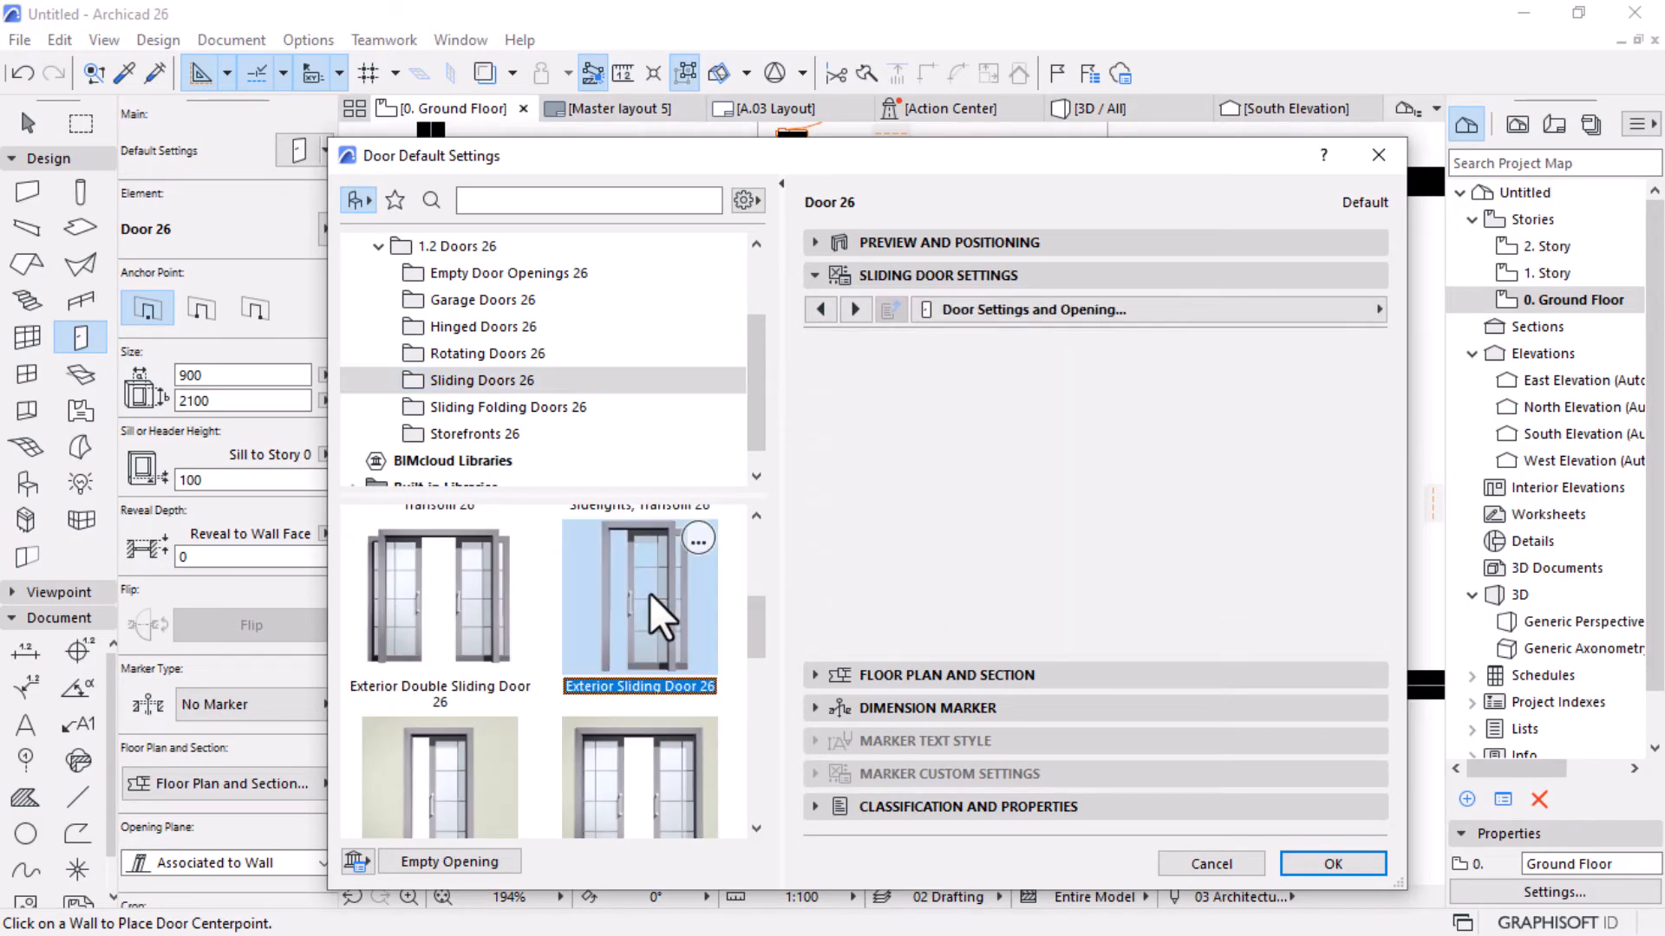
pyautogui.scroll(-3, 661, 618)
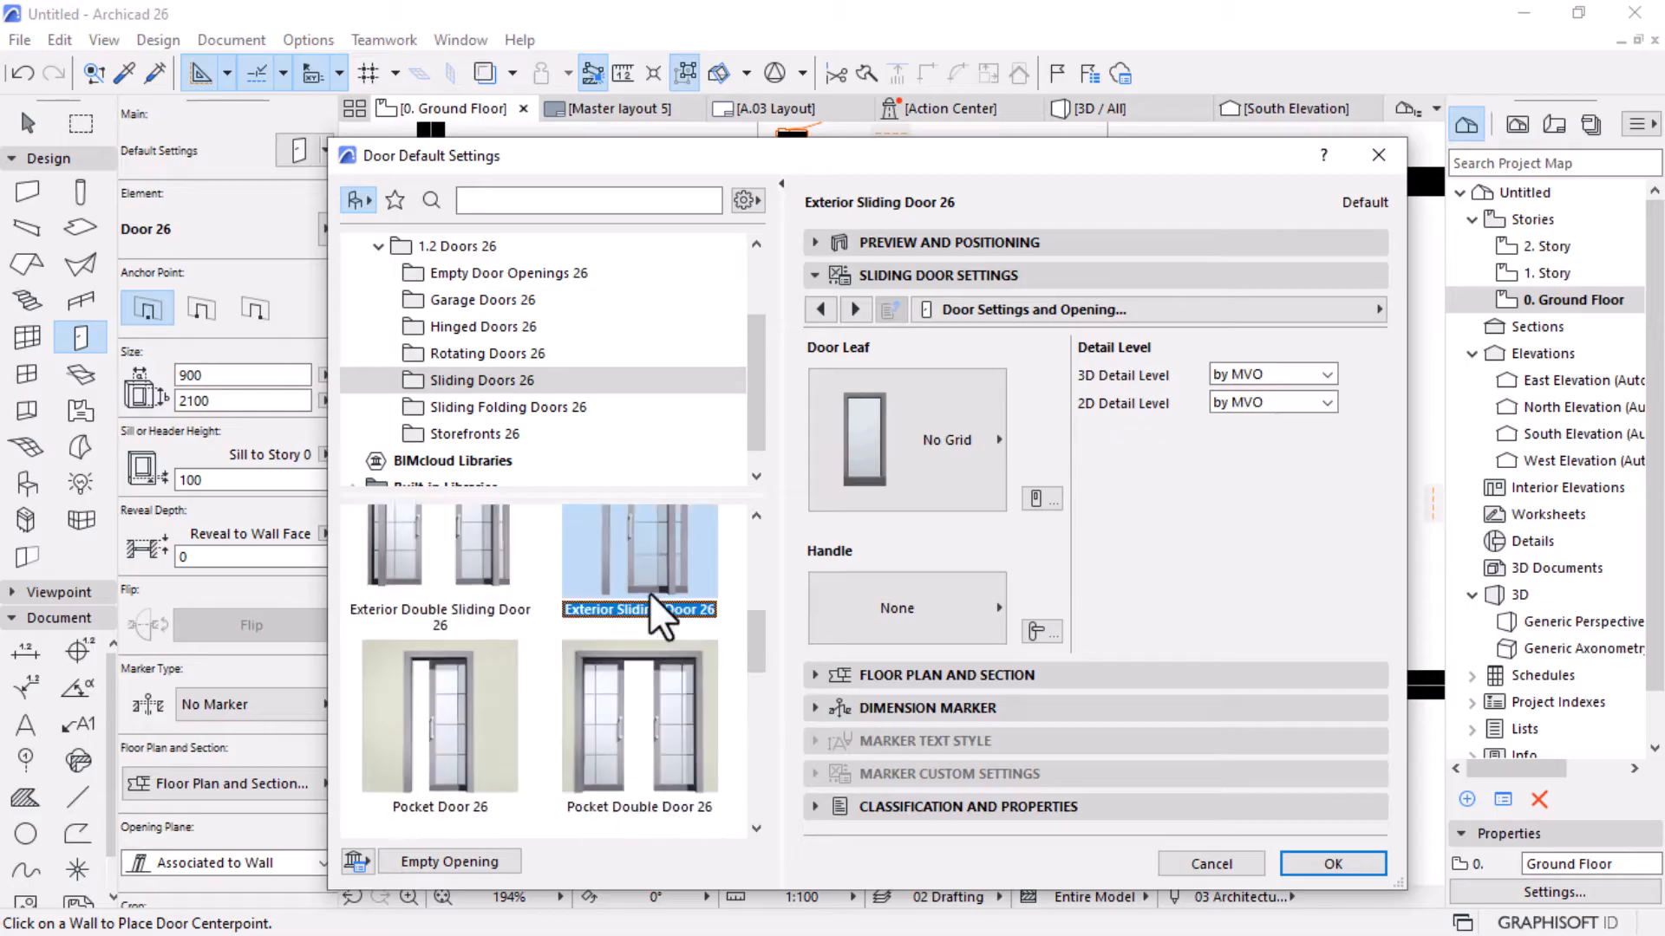
pyautogui.scroll(1, 446, 575)
pyautogui.click(442, 579)
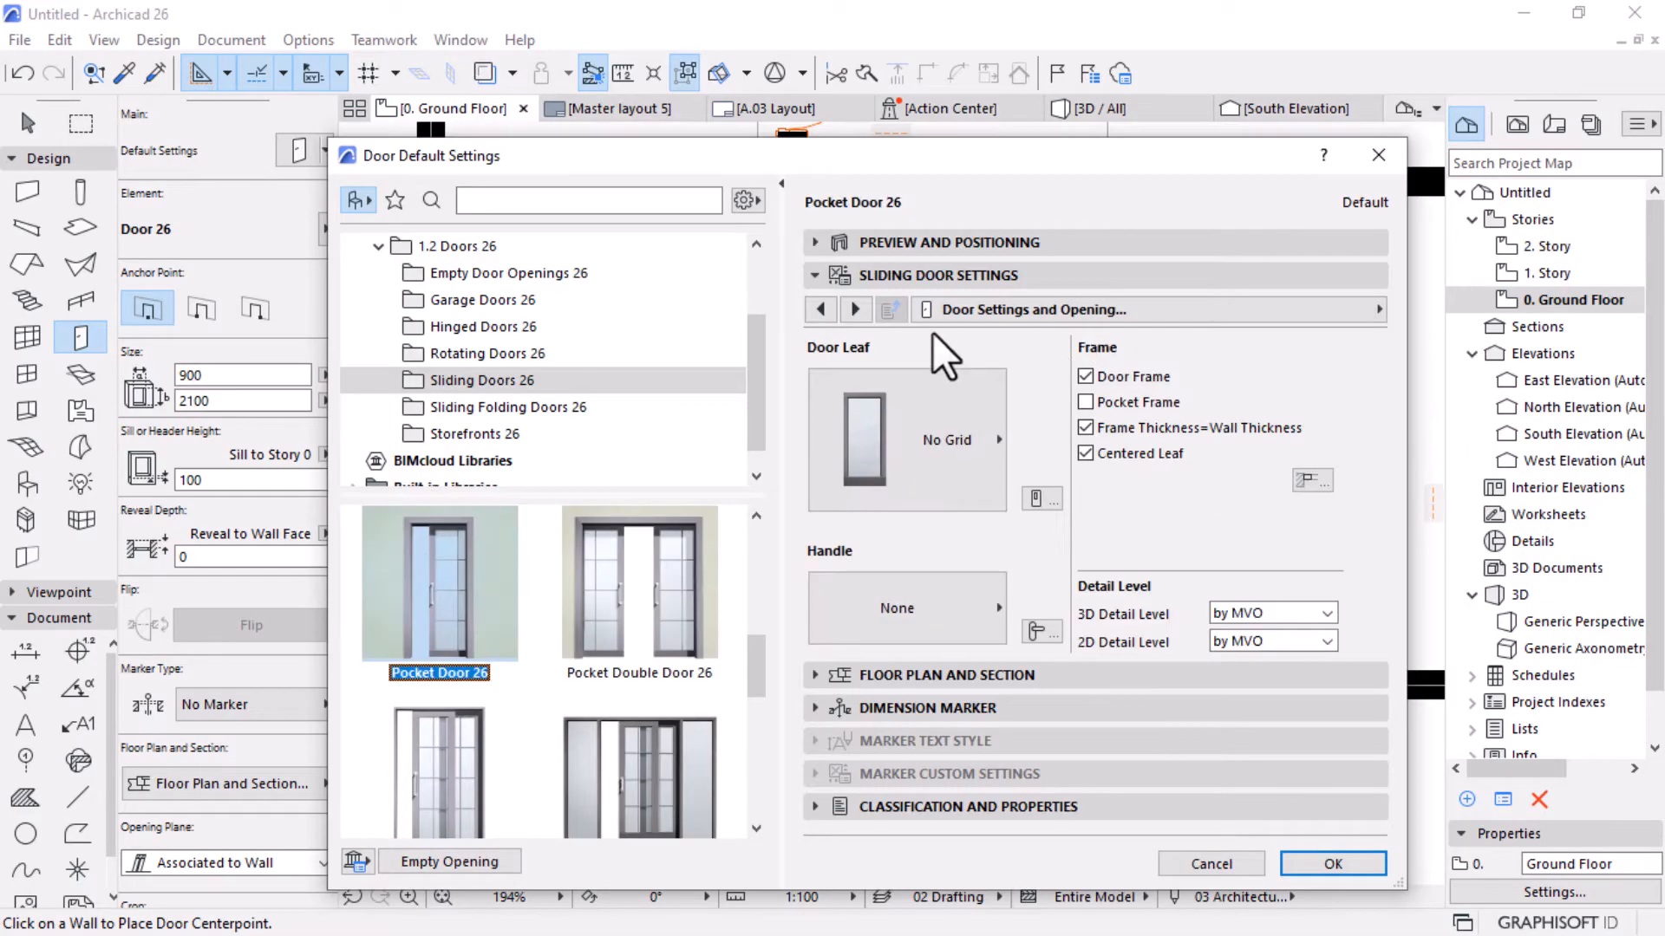
# Turn off Use Fills and set the 2D Detail Level to 1:50 in the pocket door's floor plan settings.
pyautogui.click(1336, 313)
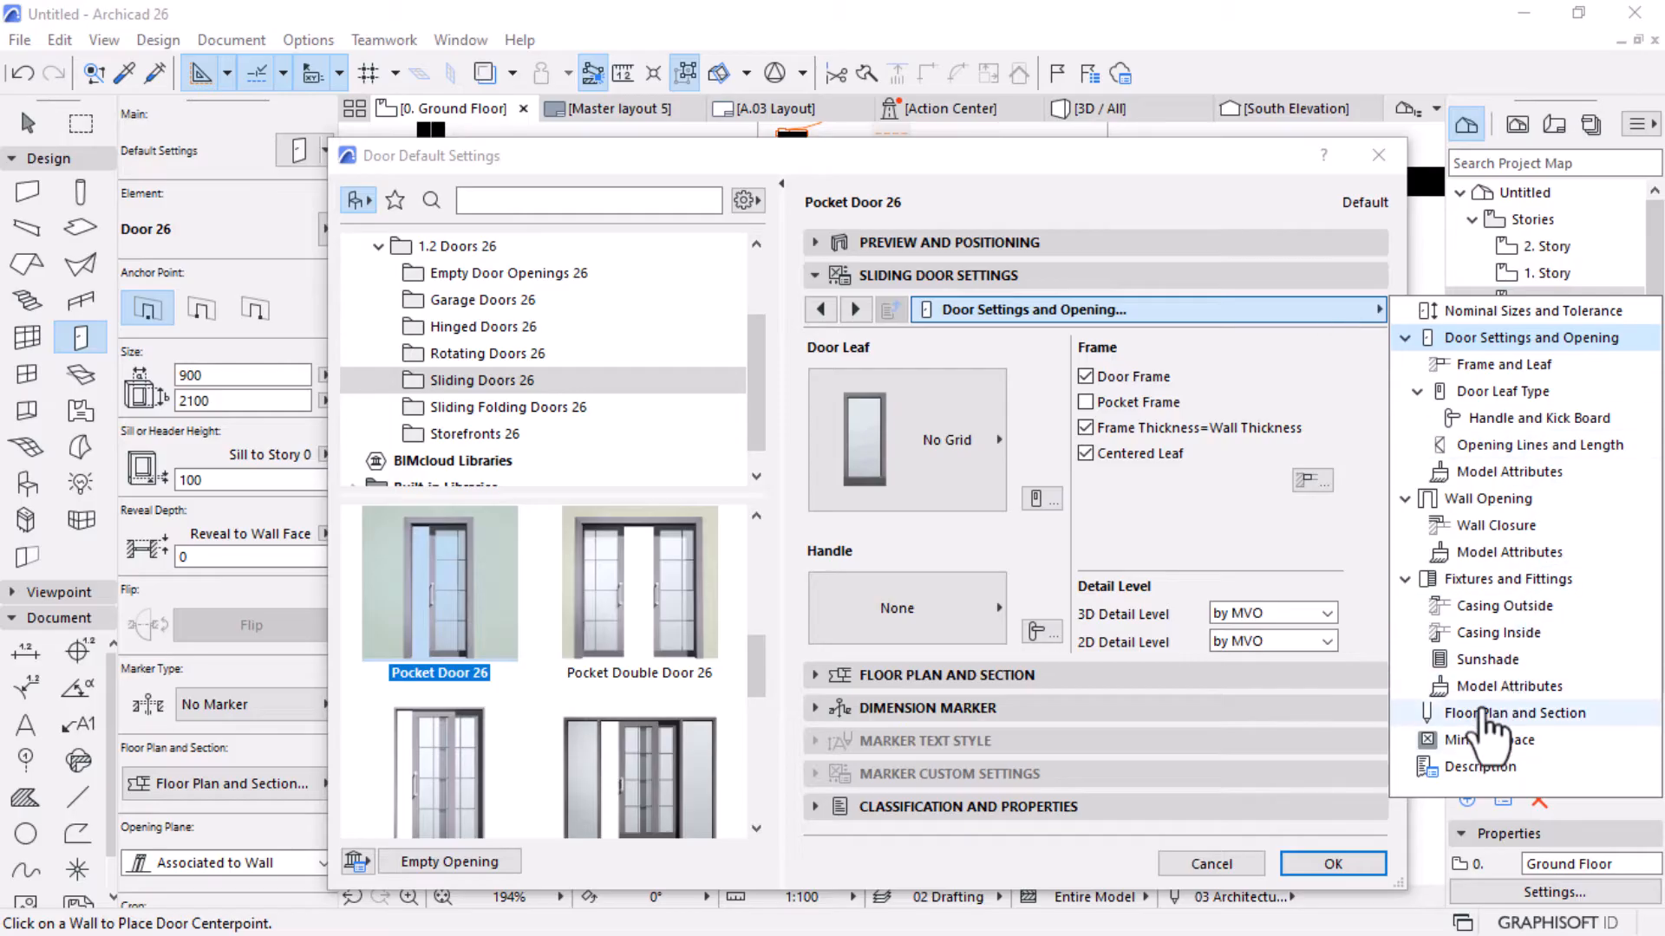
pyautogui.click(1514, 712)
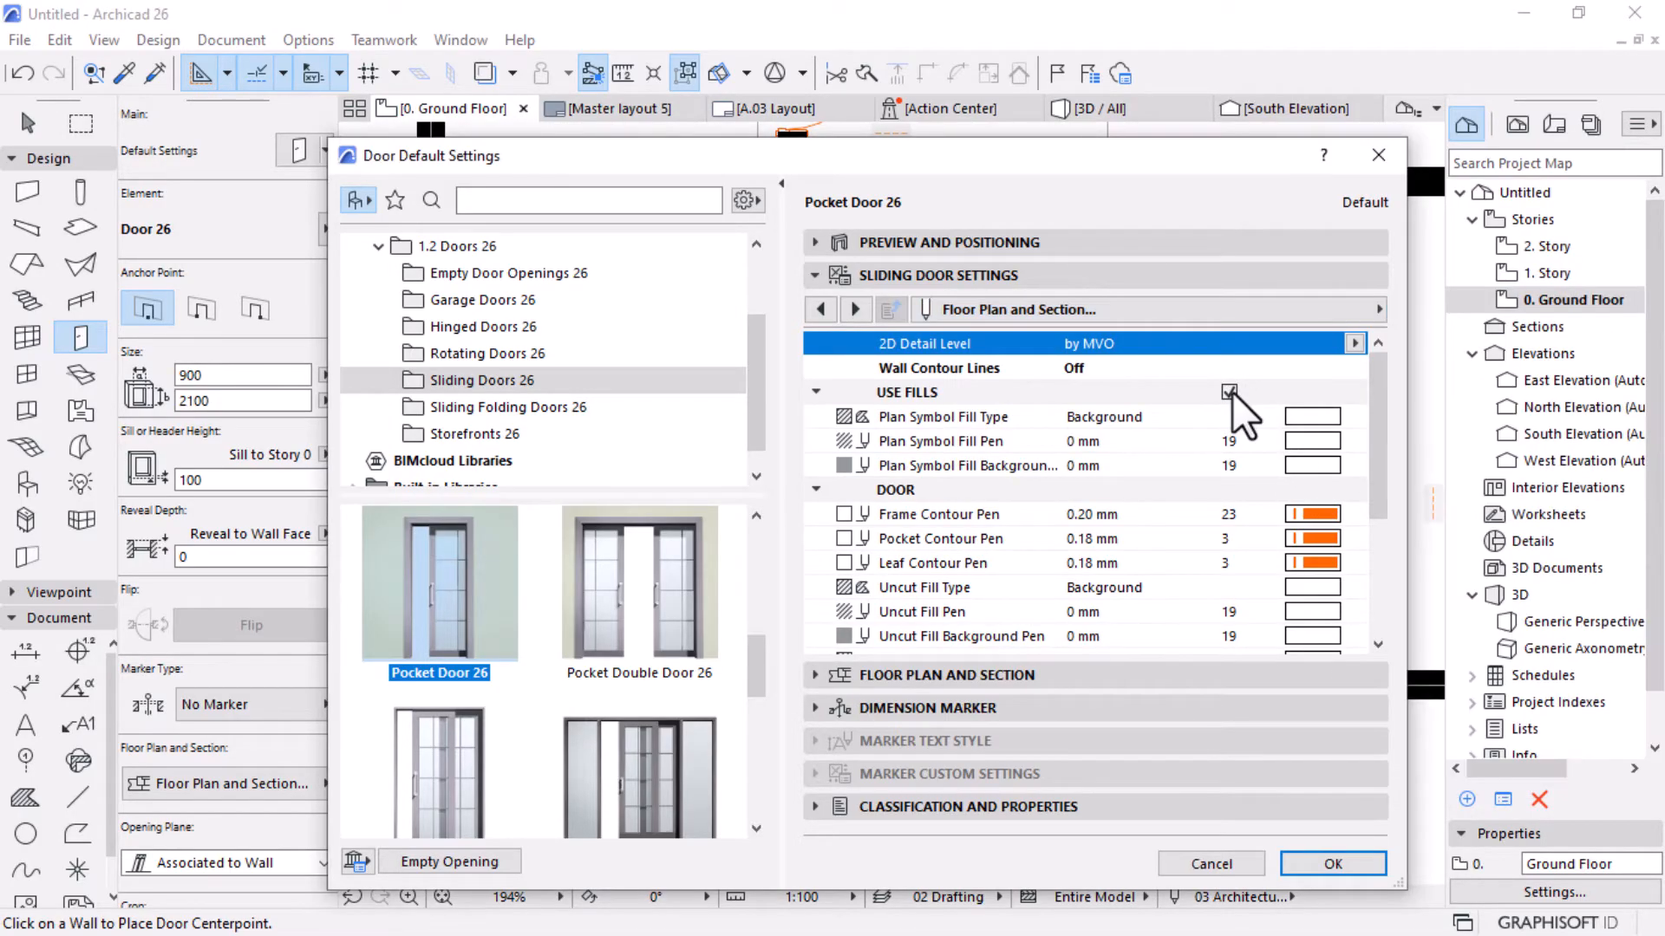
pyautogui.click(1229, 393)
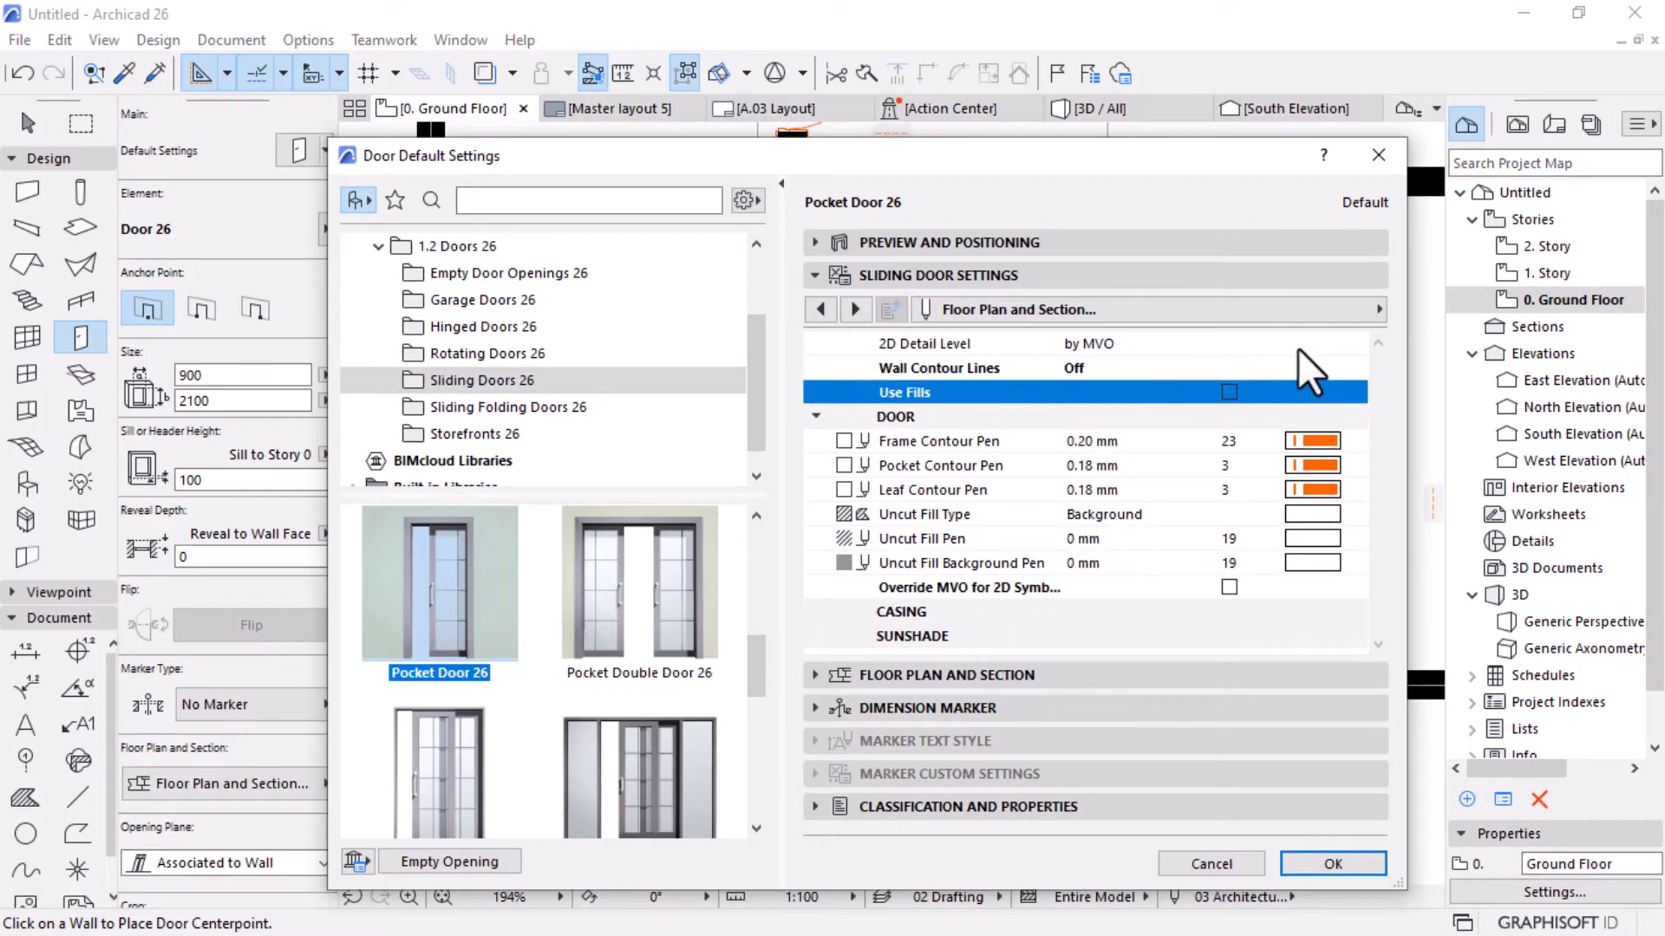
pyautogui.click(1355, 343)
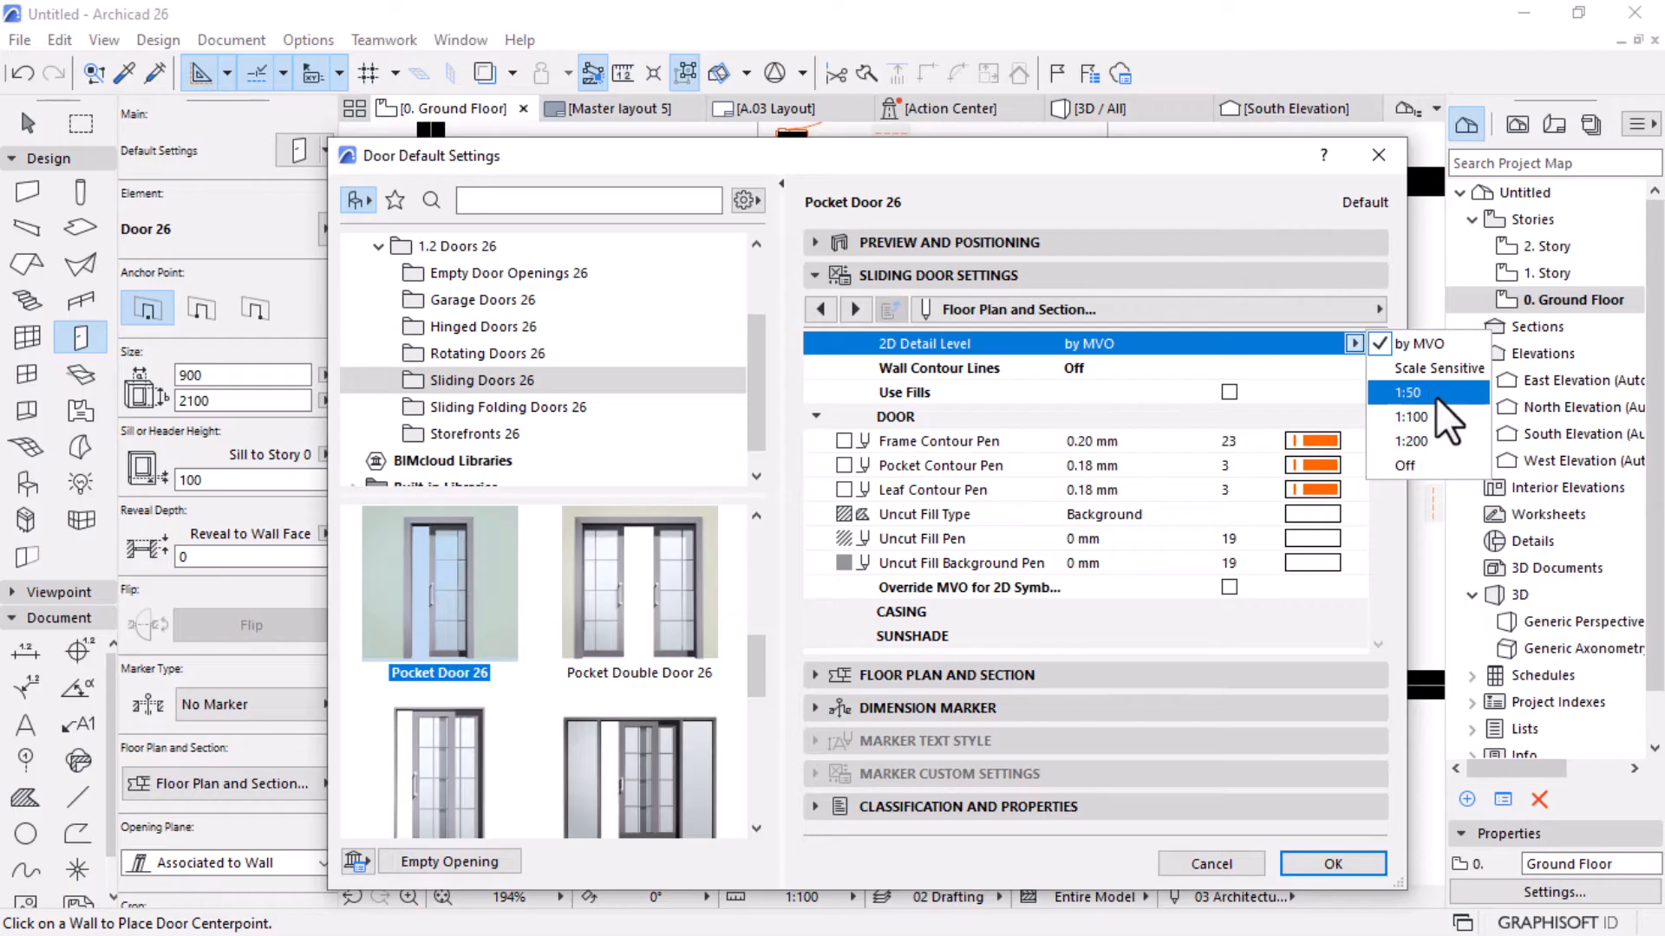
pyautogui.click(1422, 393)
pyautogui.click(1357, 863)
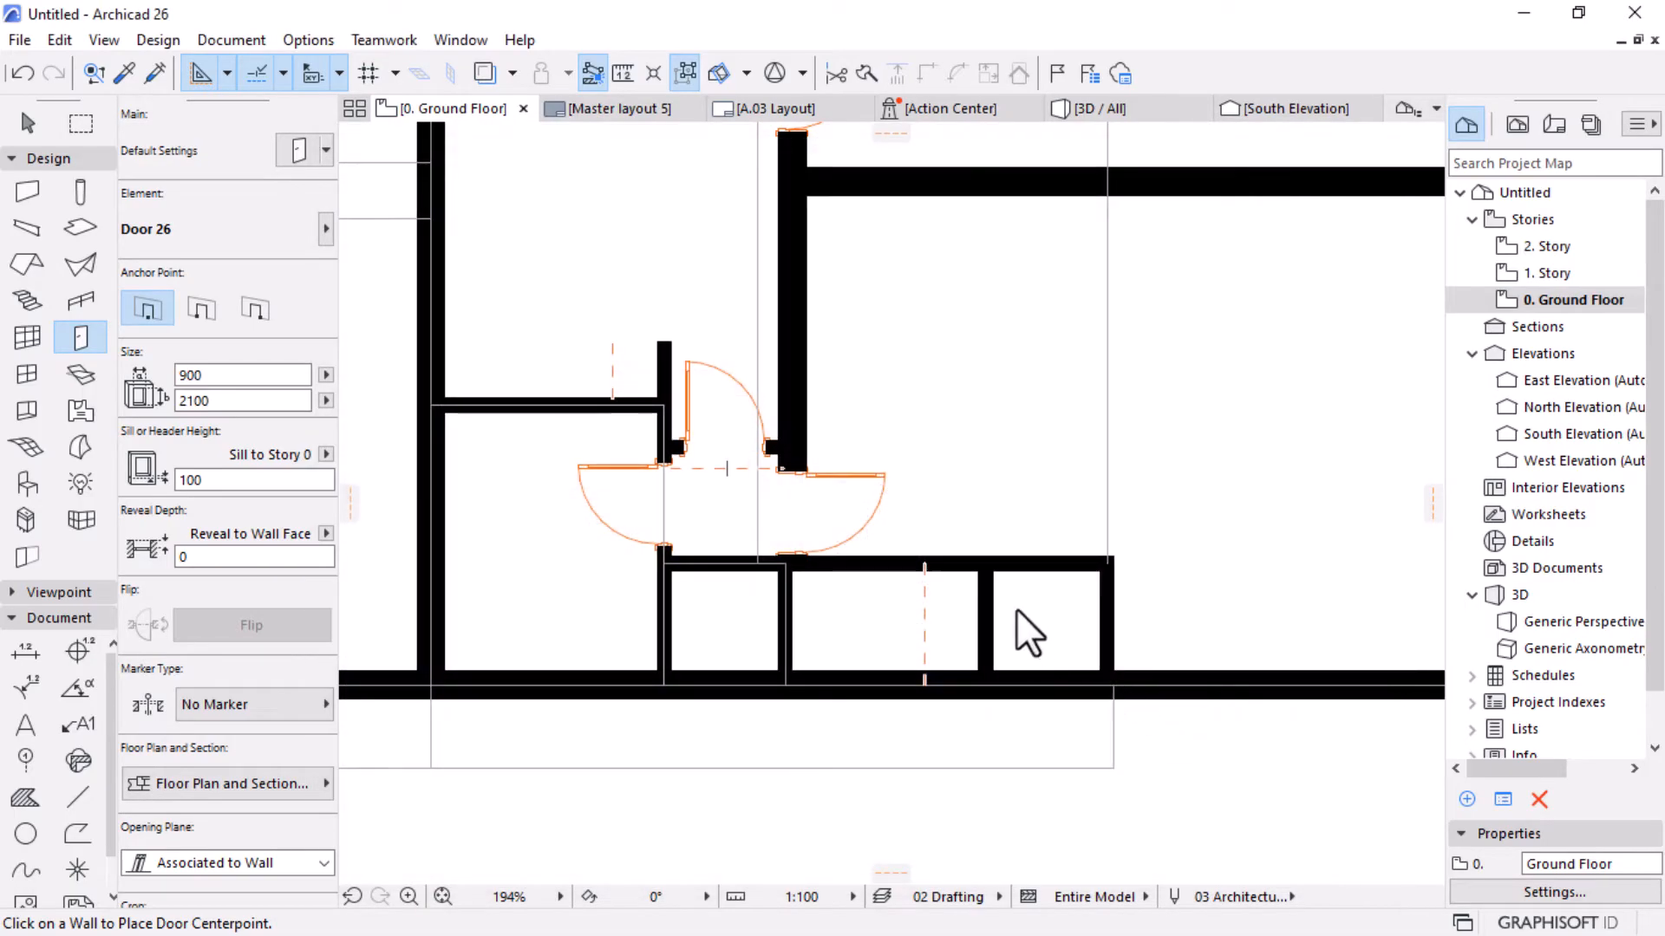
# Place 900 x 2100 pocket doors in the top walls of the left and middle small lower rooms, both sliding right.
pyautogui.scroll(3, 659, 572)
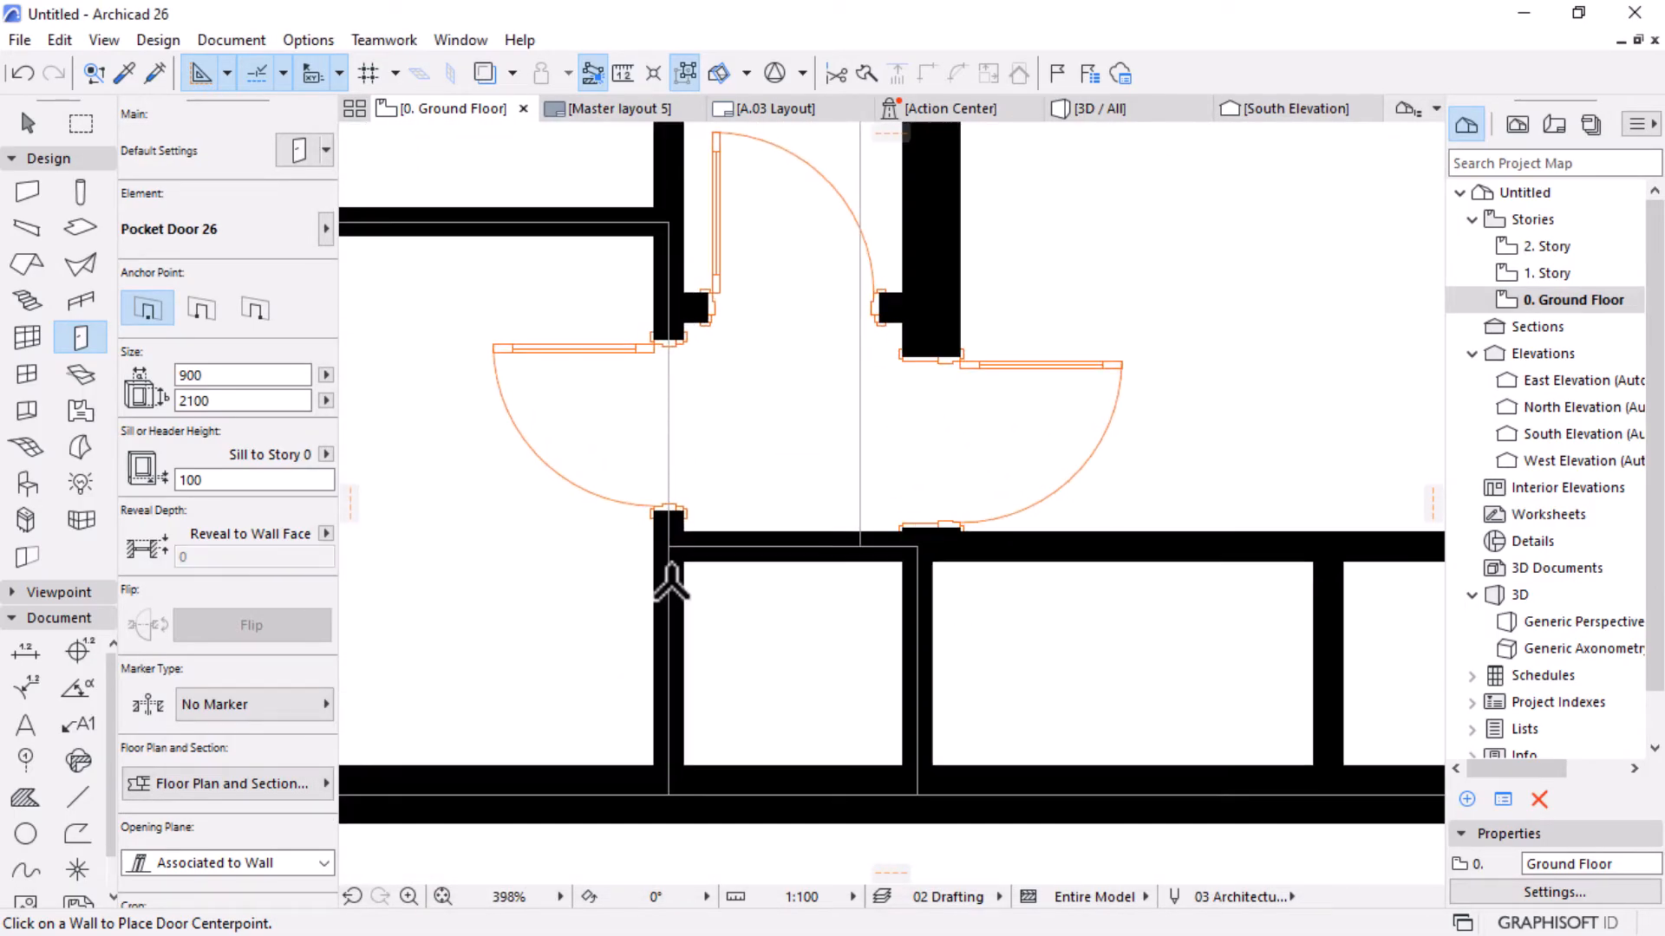
pyautogui.click(785, 562)
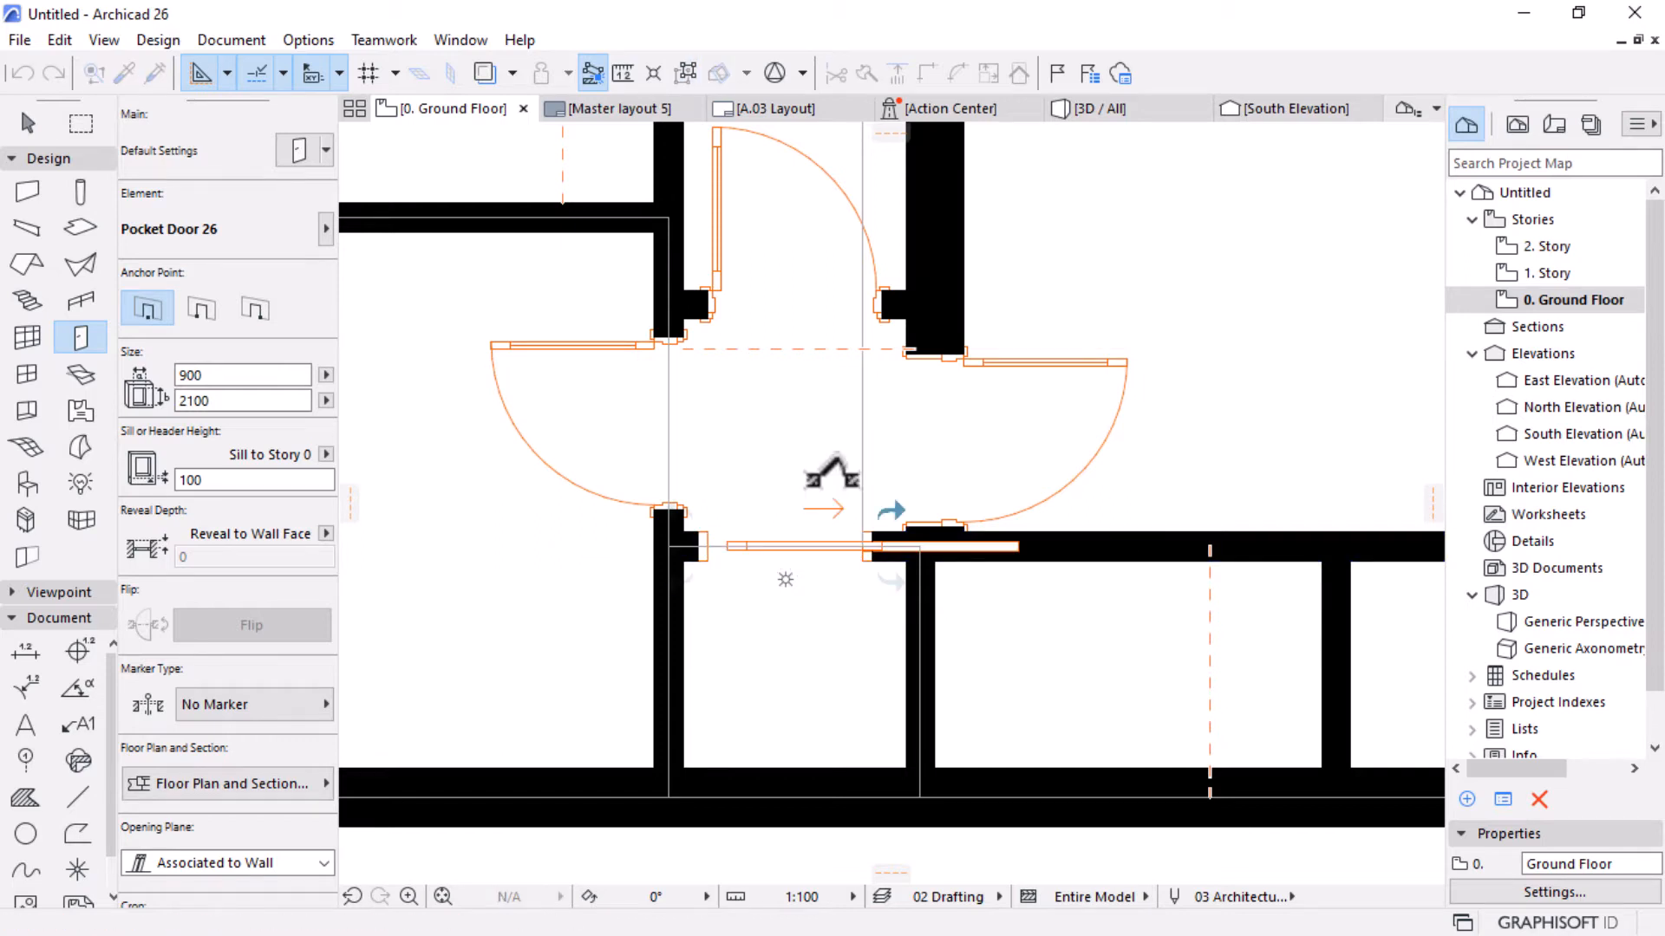
pyautogui.click(579, 590)
pyautogui.scroll(-2, 578, 590)
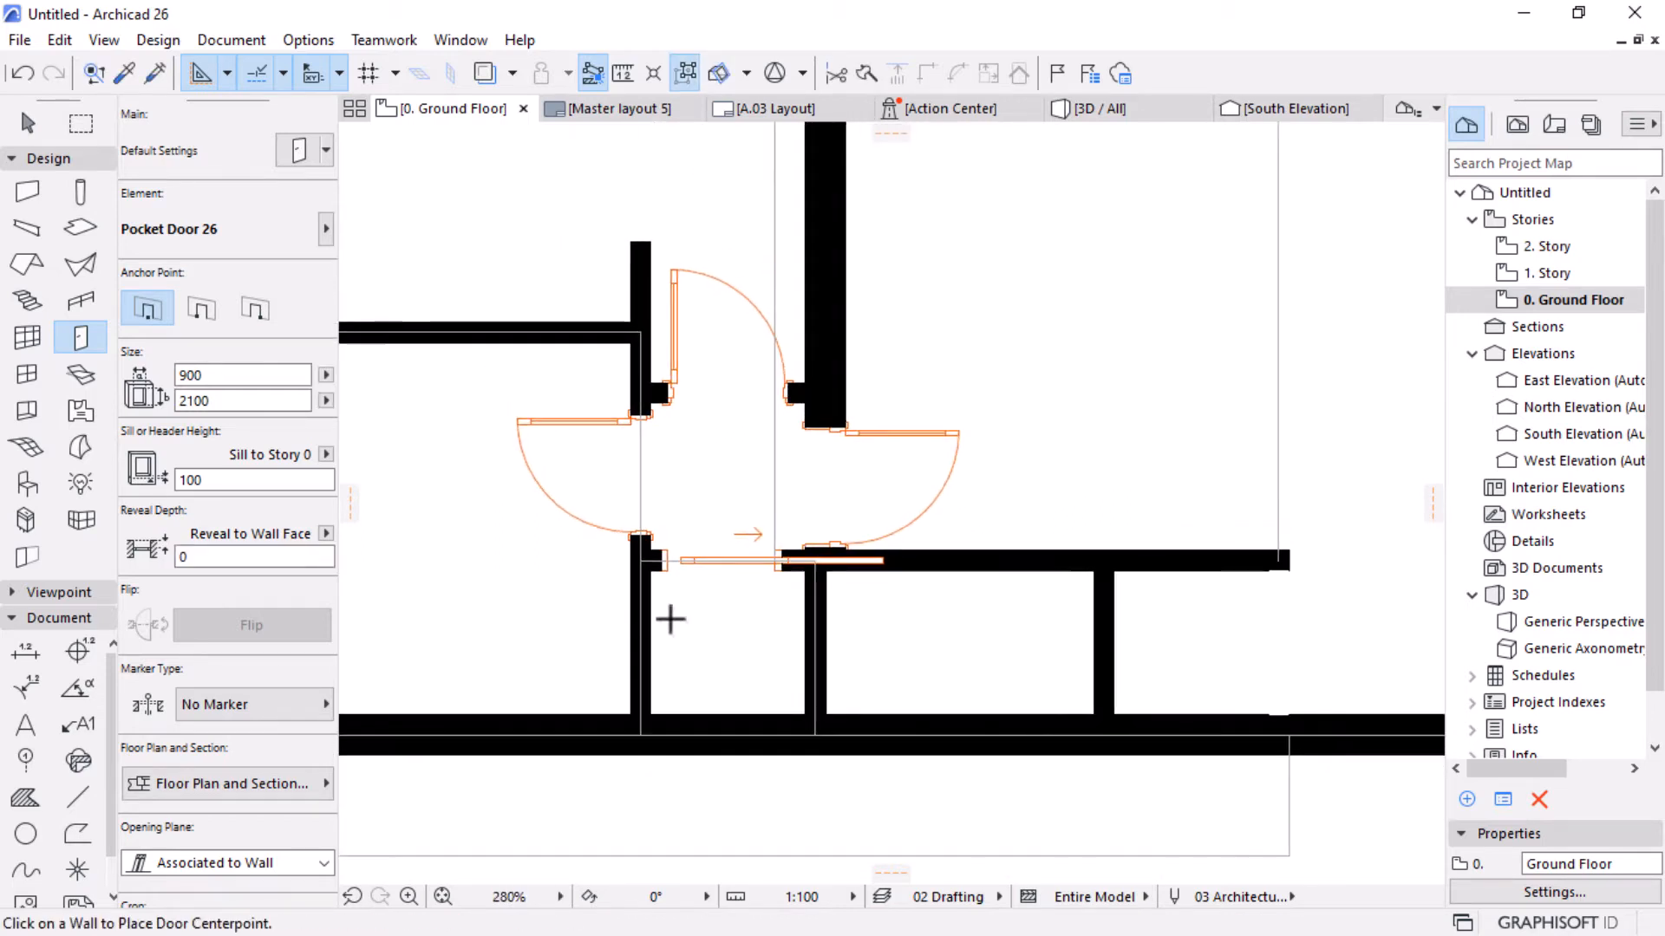
pyautogui.click(973, 547)
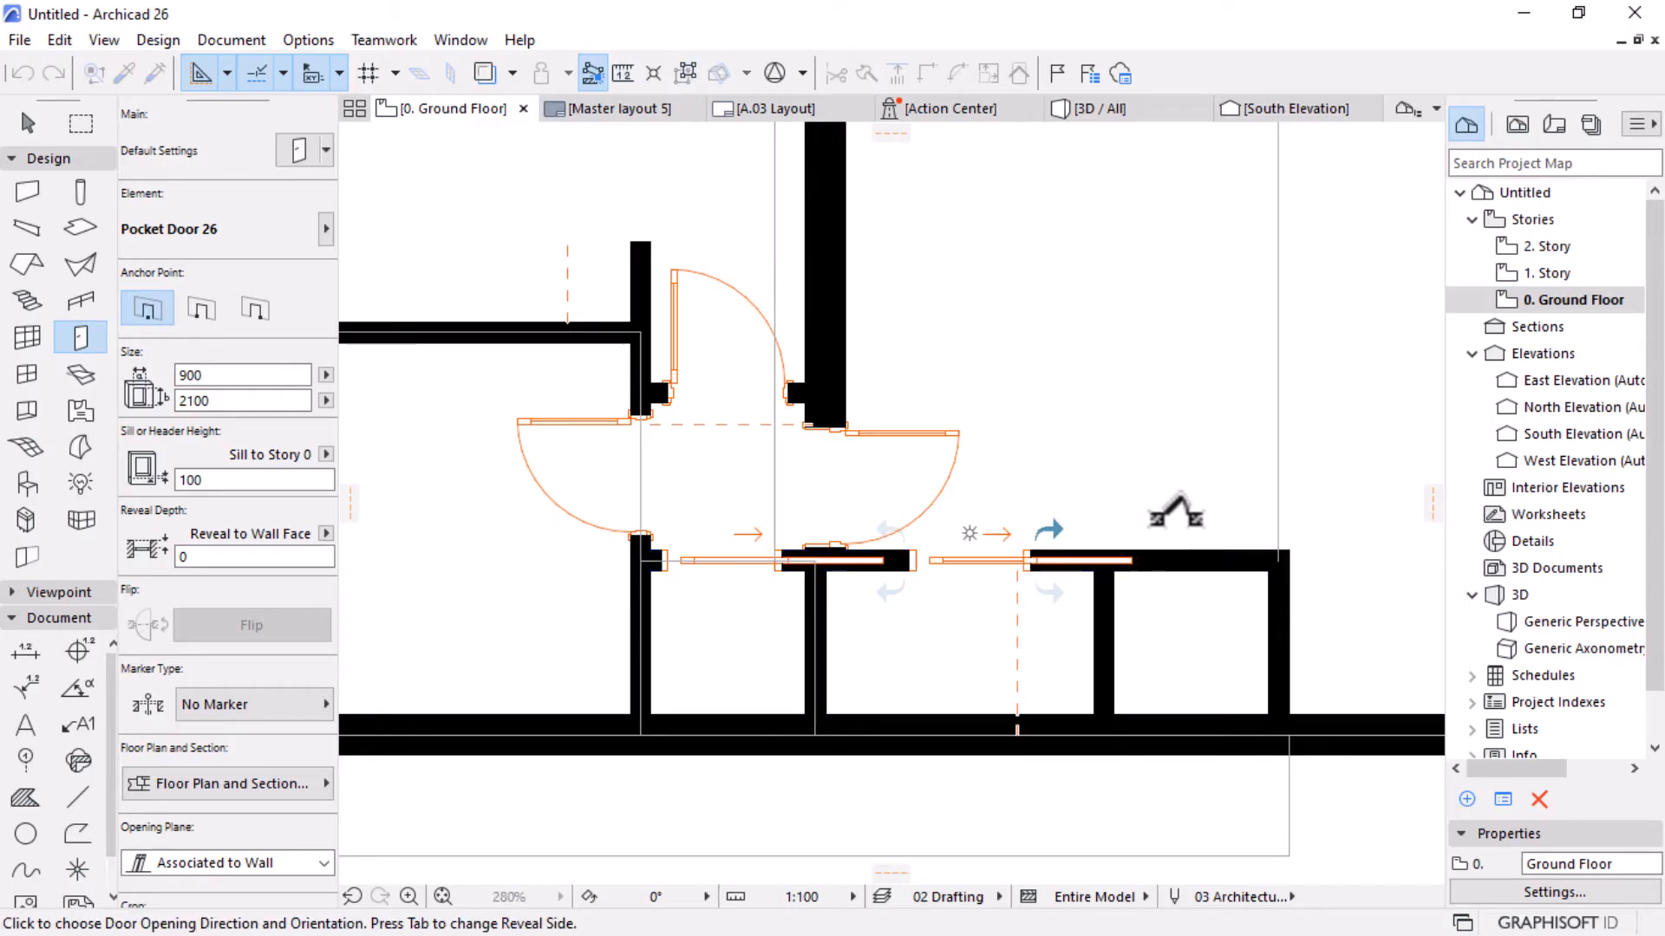
pyautogui.click(970, 535)
# Place a 900 x 2100 pocket door in the top wall of the right small lower room, sliding left.
pyautogui.scroll(-2, 806, 565)
pyautogui.scroll(3, 1125, 551)
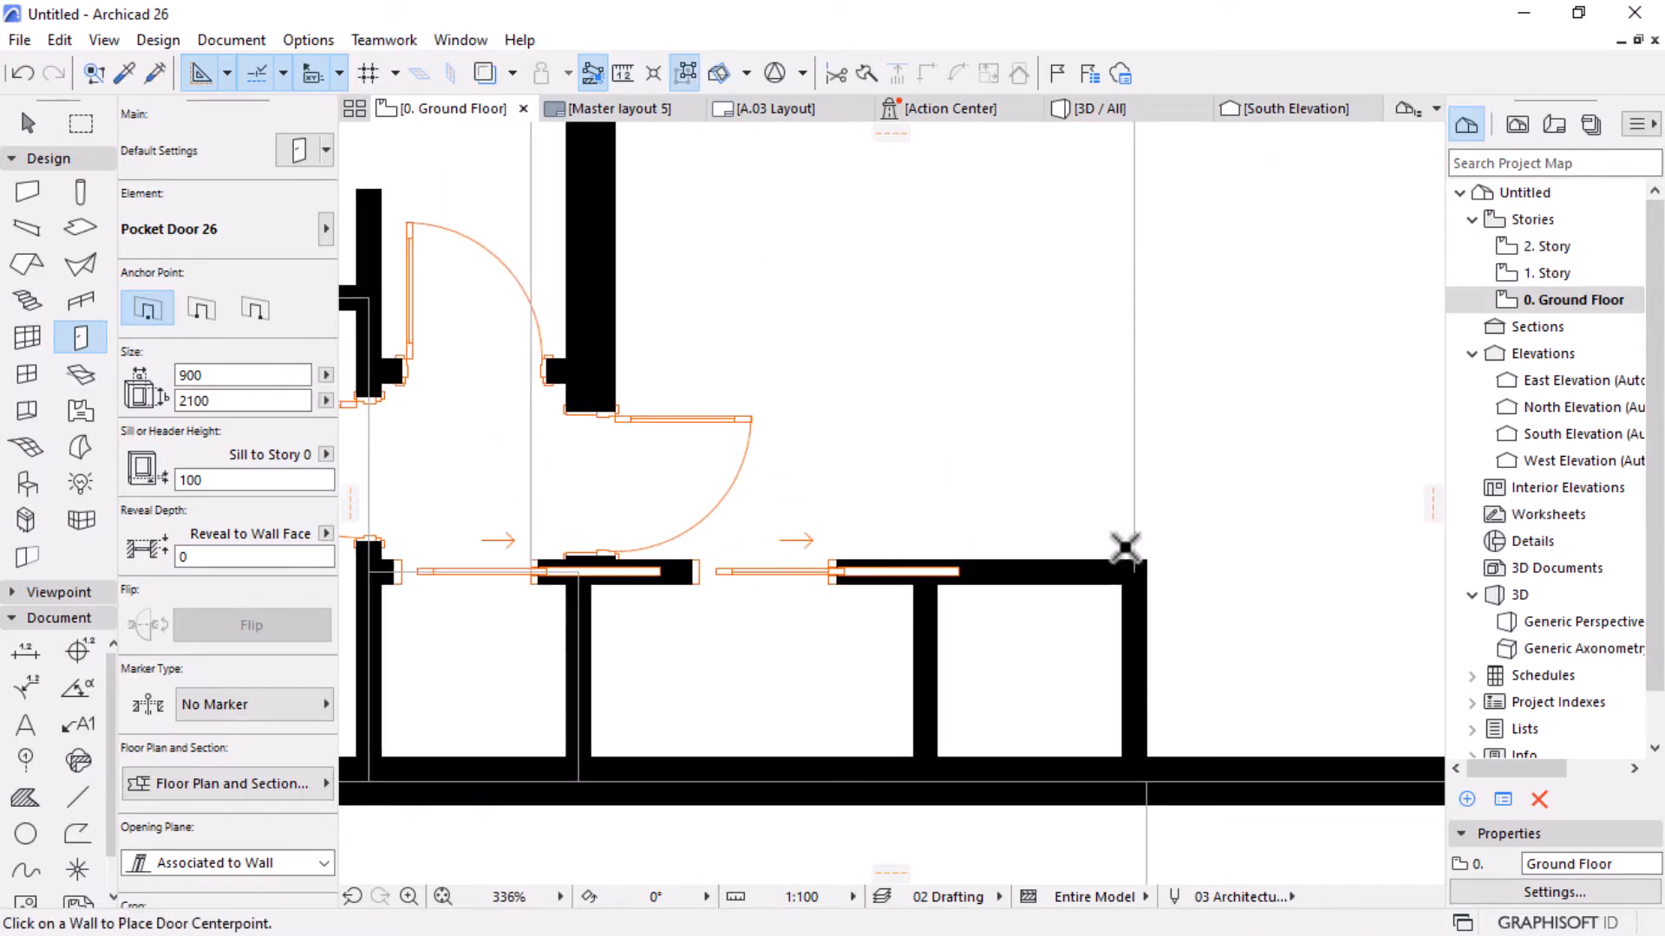
pyautogui.click(1044, 563)
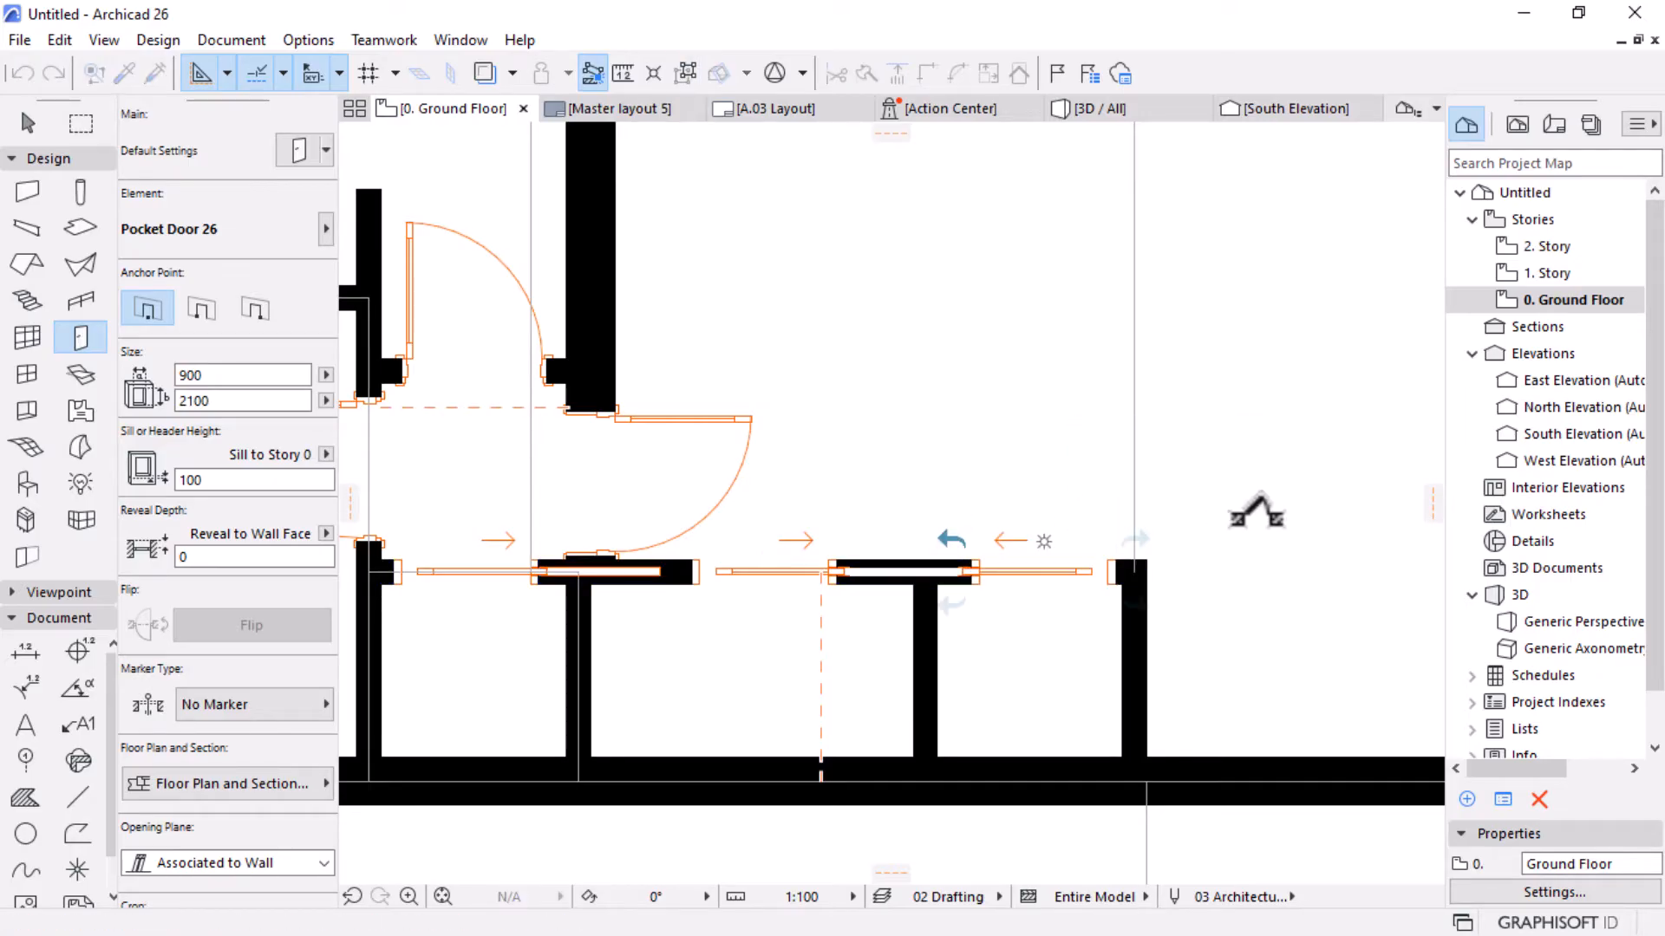
pyautogui.click(1257, 511)
pyautogui.scroll(-1, 1218, 513)
pyautogui.scroll(2, 676, 602)
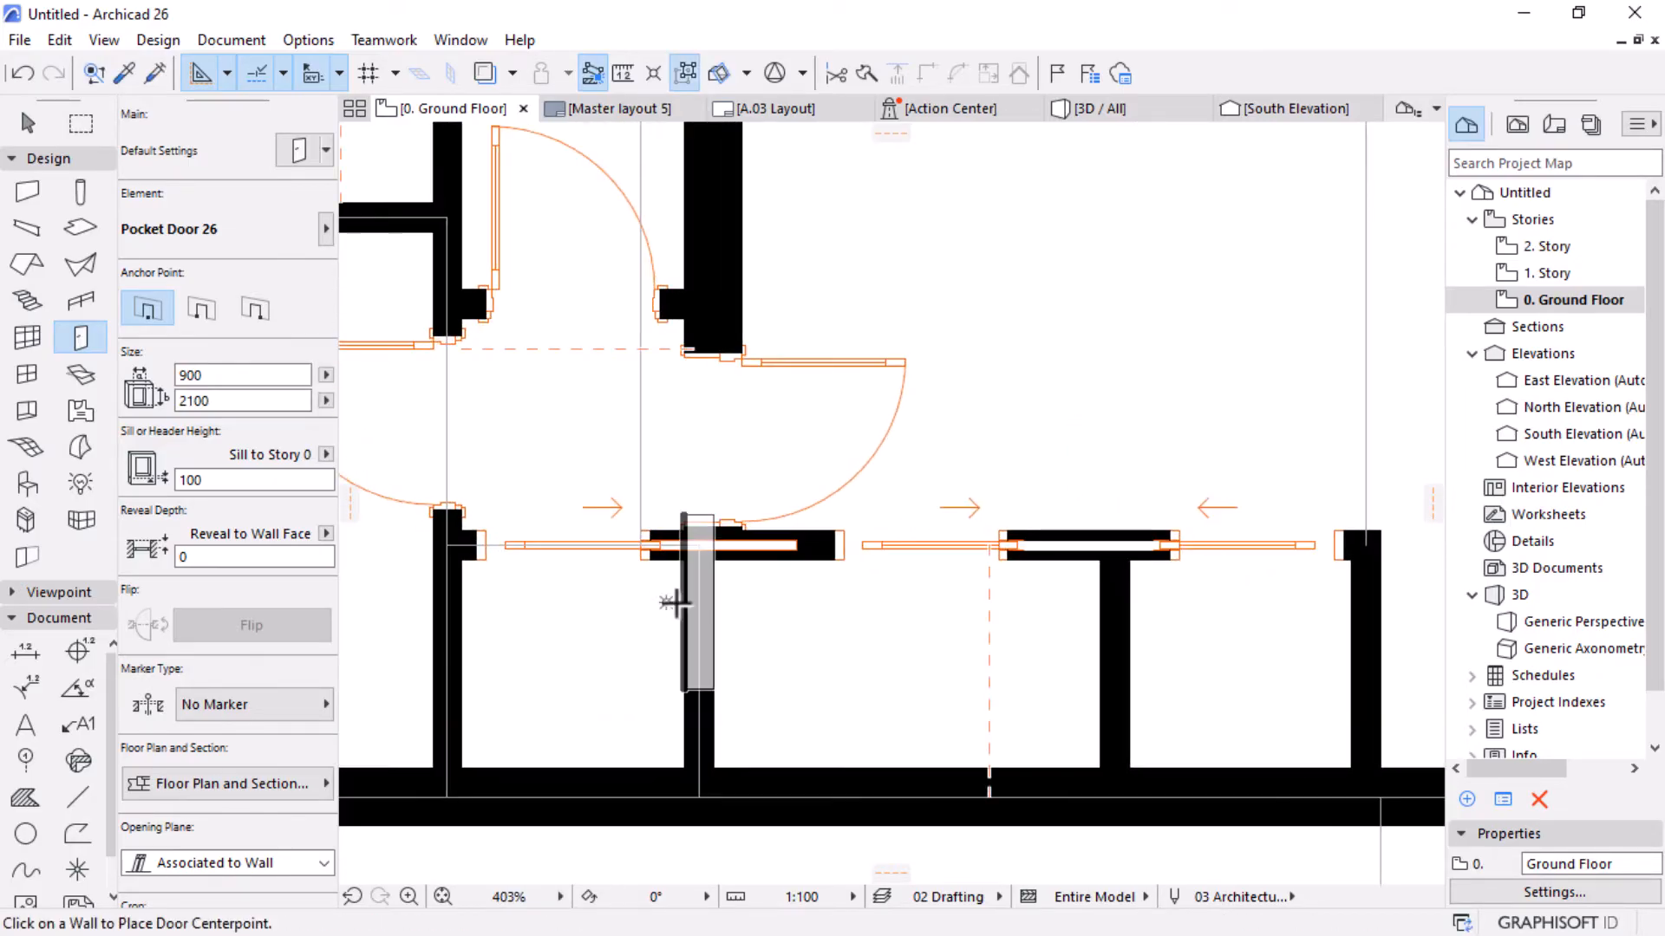
pyautogui.scroll(-2, 1085, 565)
pyautogui.scroll(2, 1107, 576)
pyautogui.press('Escape')
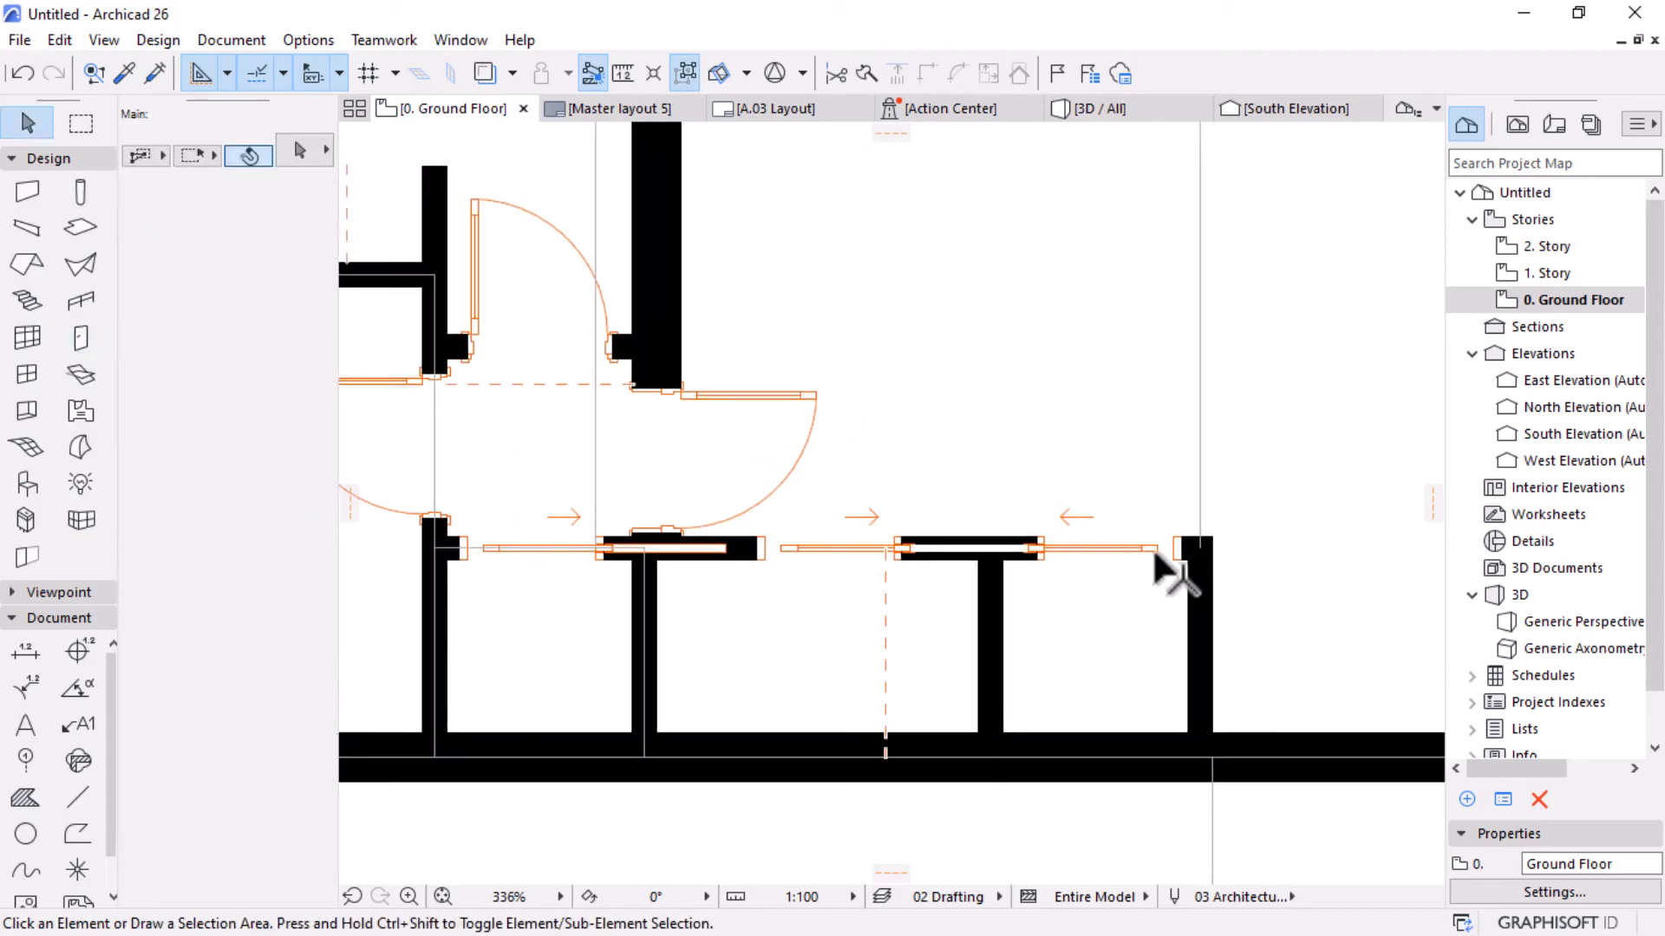
pyautogui.click(1167, 555)
pyautogui.click(1172, 559)
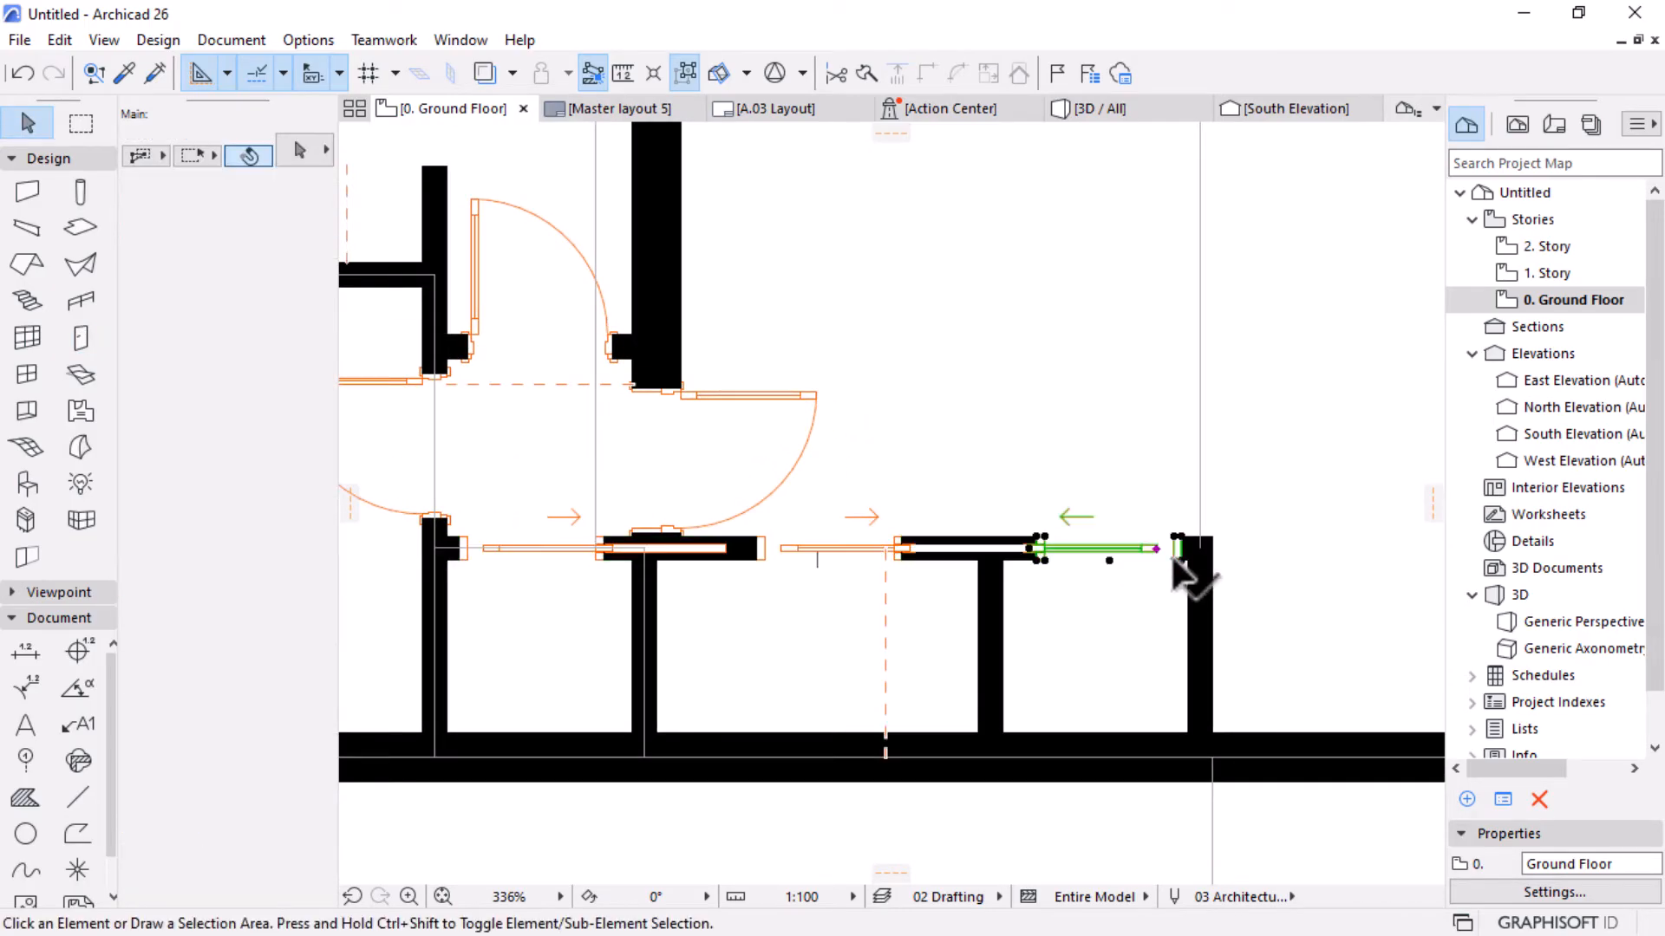
pyautogui.keyDown('shift'); pyautogui.click(762, 555); pyautogui.keyUp('shift')
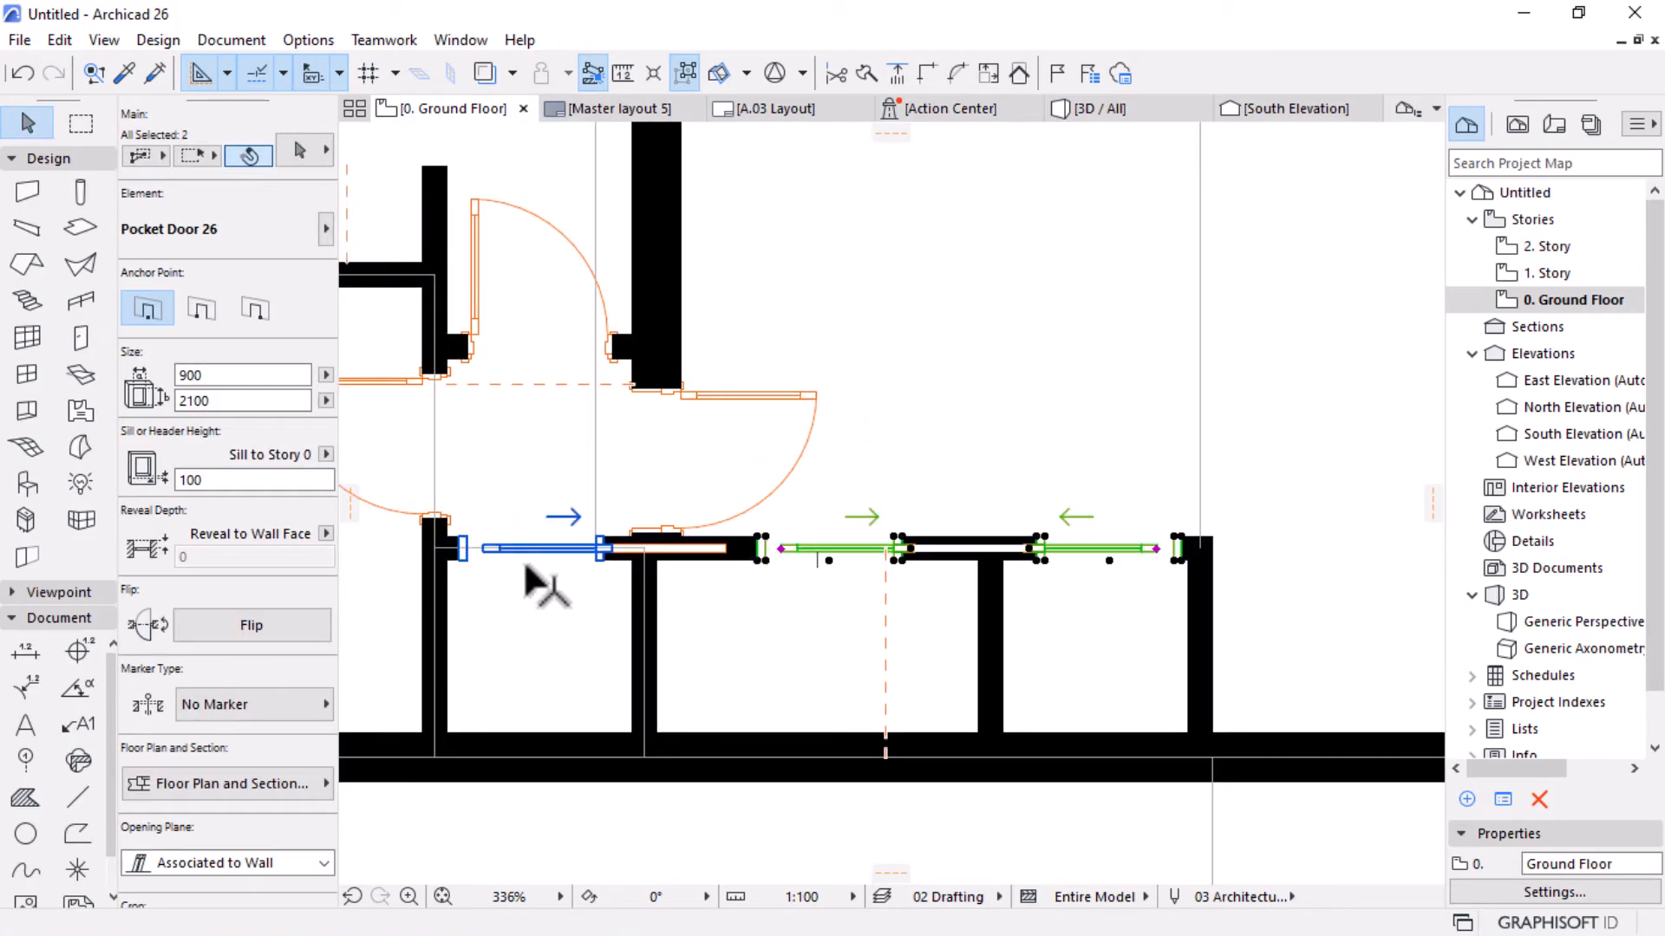
pyautogui.keyDown('shift'); pyautogui.click(457, 557); pyautogui.keyUp('shift')
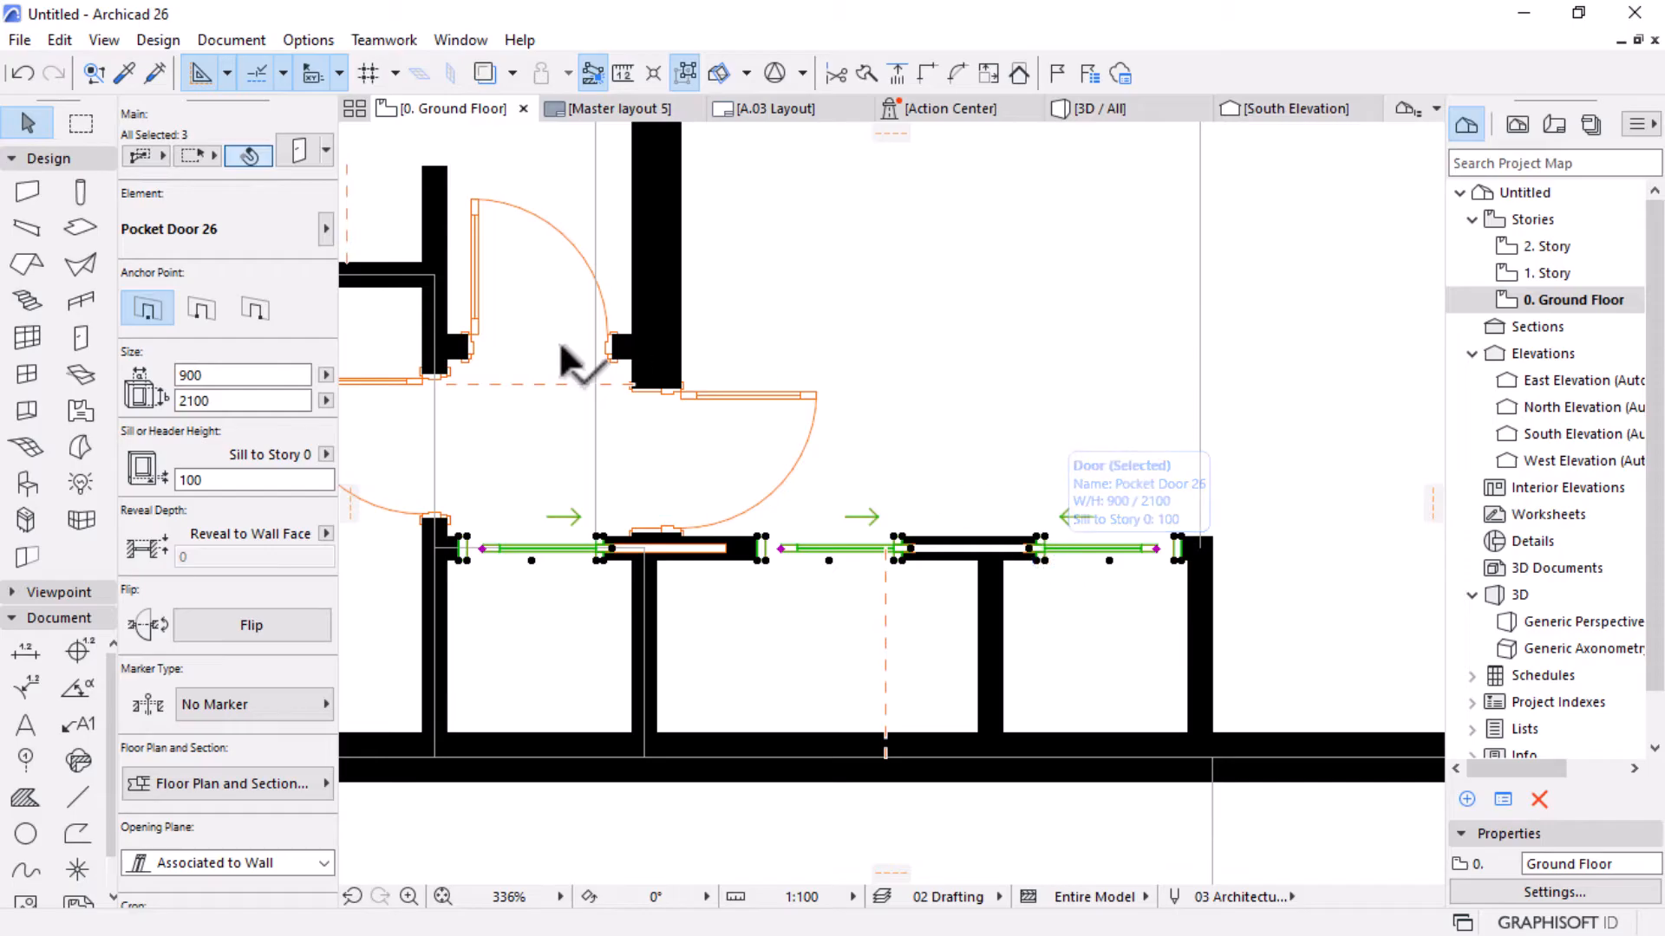
pyautogui.click(179, 375)
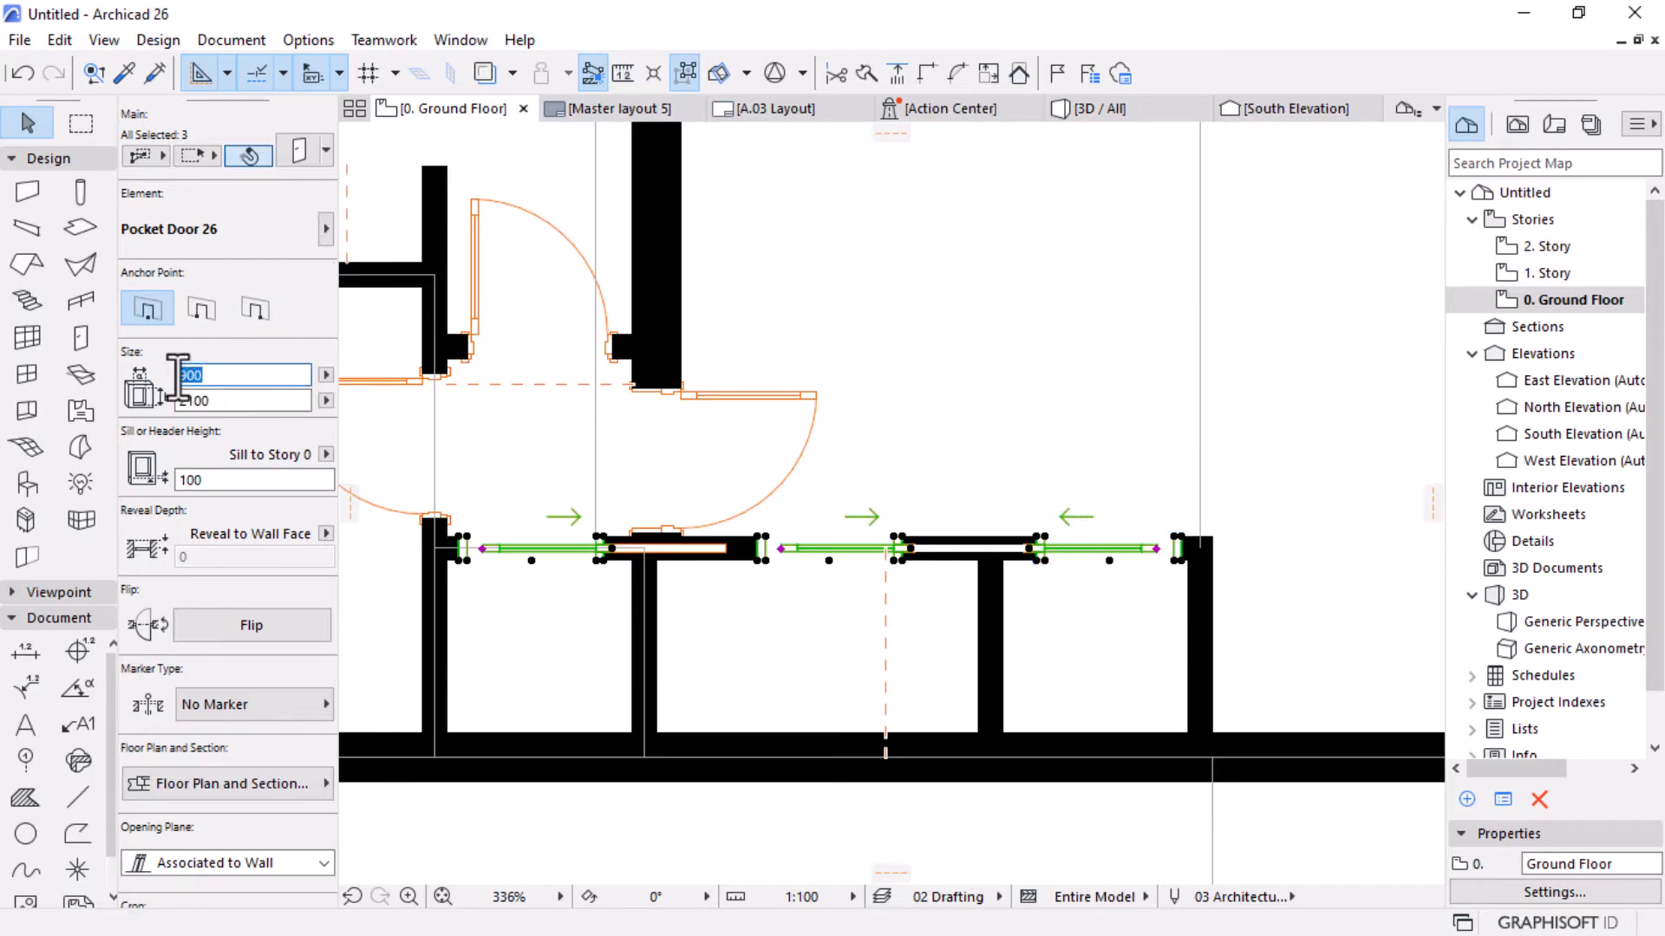
pyautogui.scroll(-2, 1152, 438)
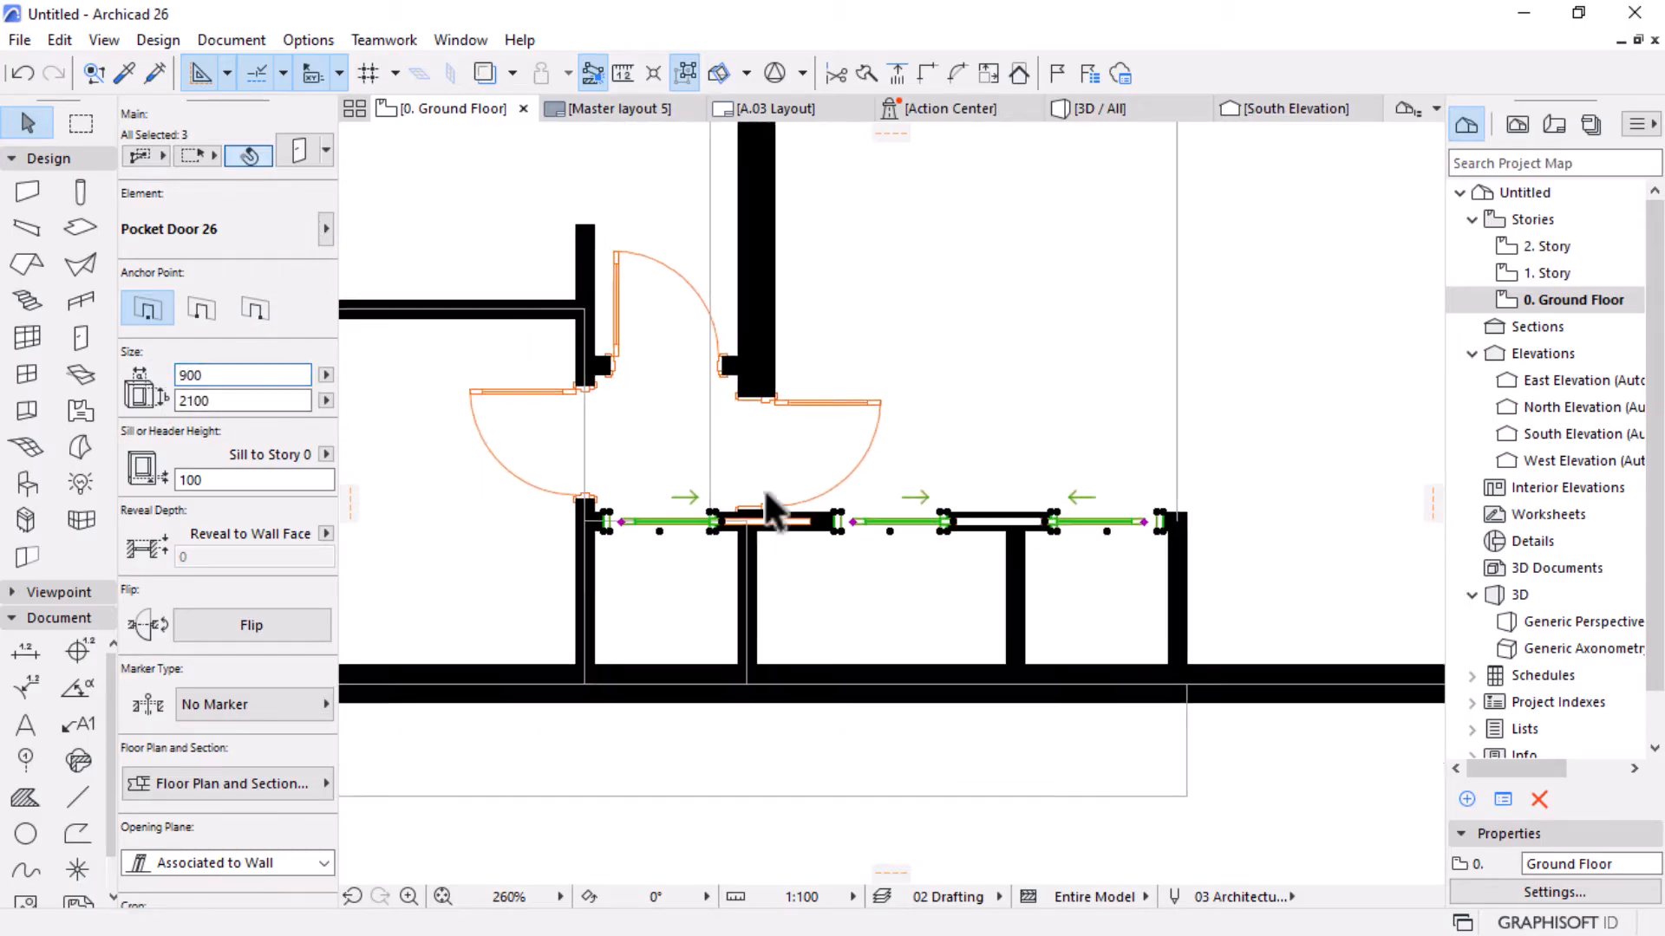
pyautogui.scroll(-2, 910, 607)
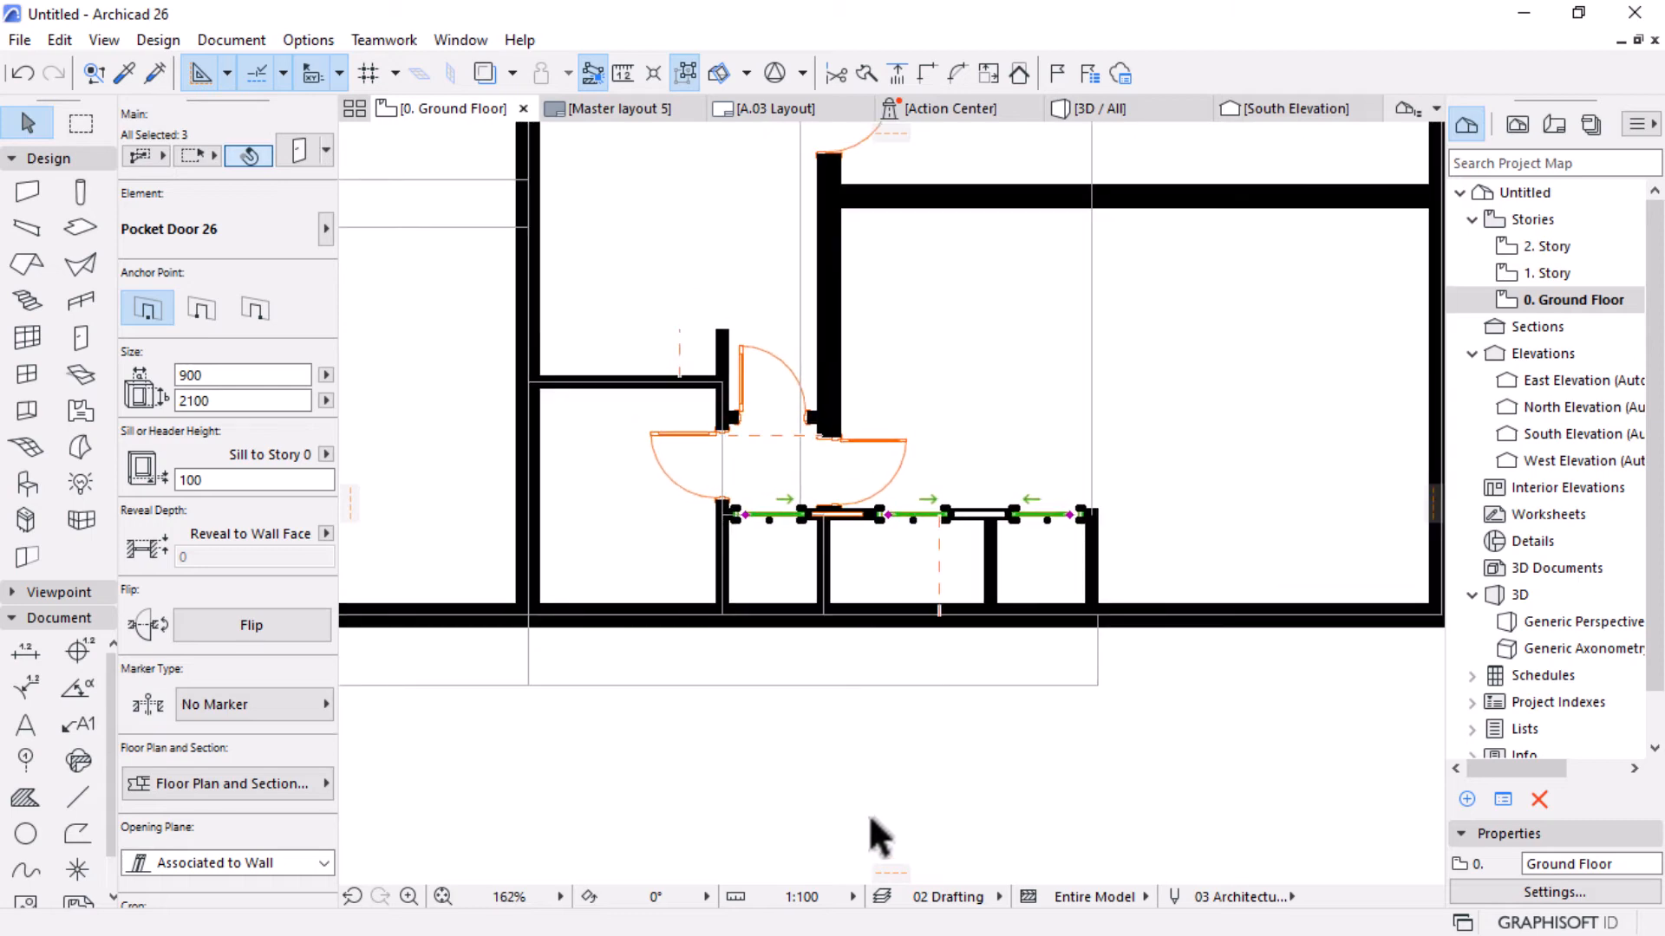
pyautogui.scroll(-1, 988, 753)
pyautogui.click(989, 752)
# Choose Sliding Door 26 from the Sliding Doors 26 library folder as the default door type, with the 2 Leaves 1 Sliding opening type.
pyautogui.scroll(1, 972, 454)
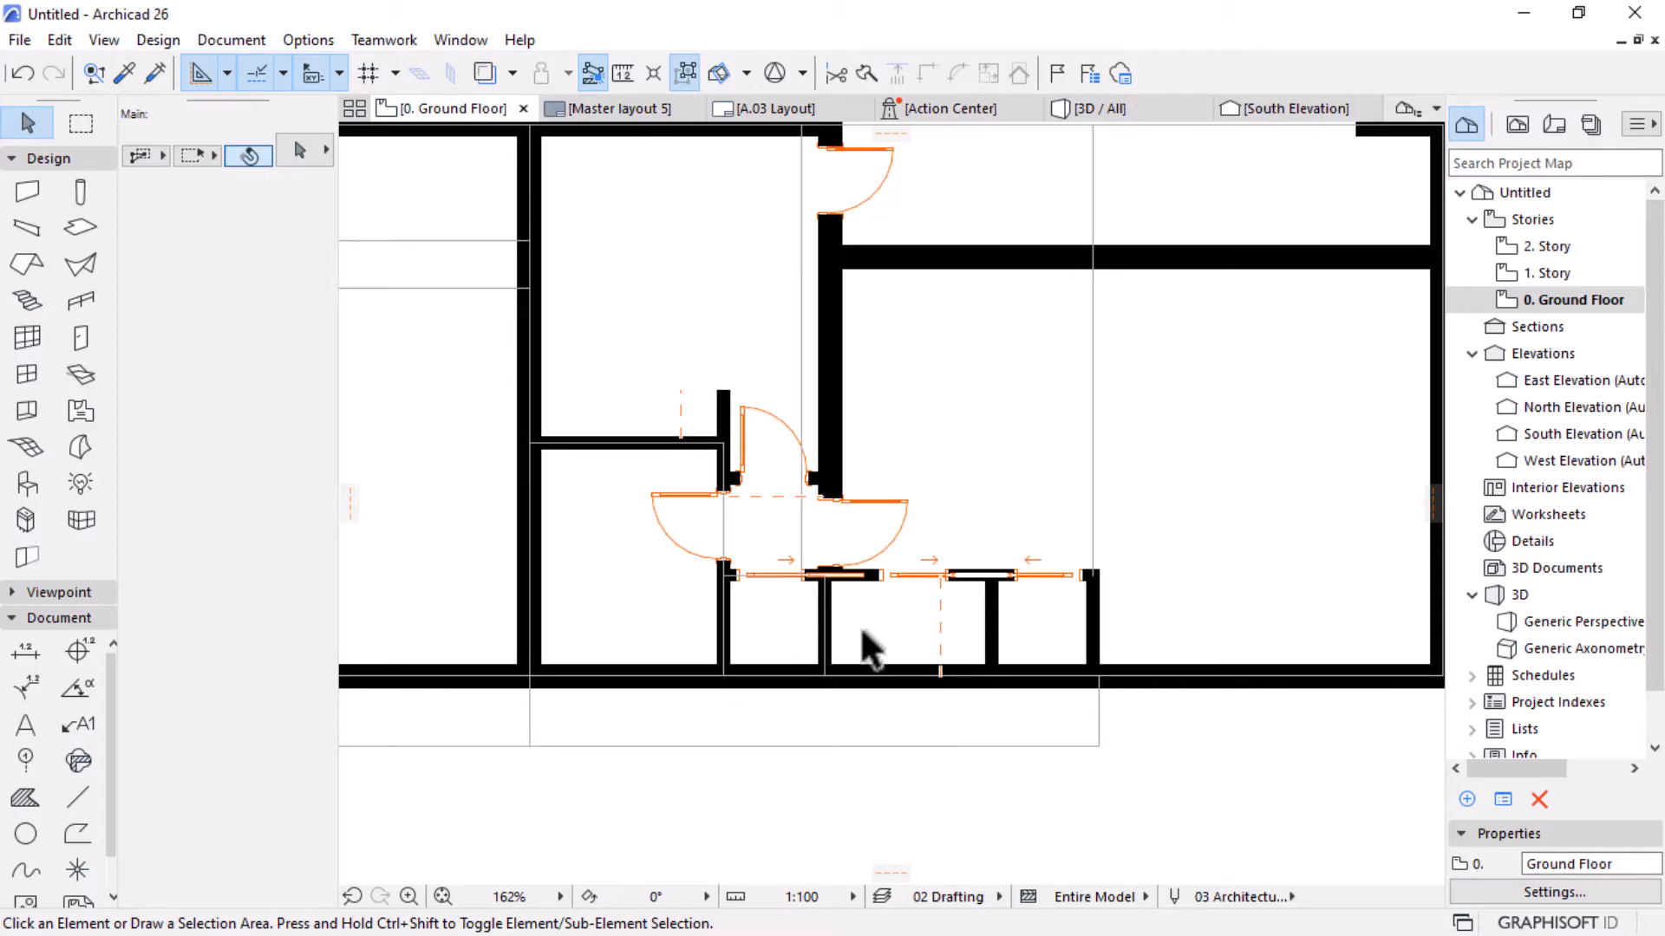
pyautogui.scroll(-1, 881, 754)
pyautogui.scroll(1, 971, 512)
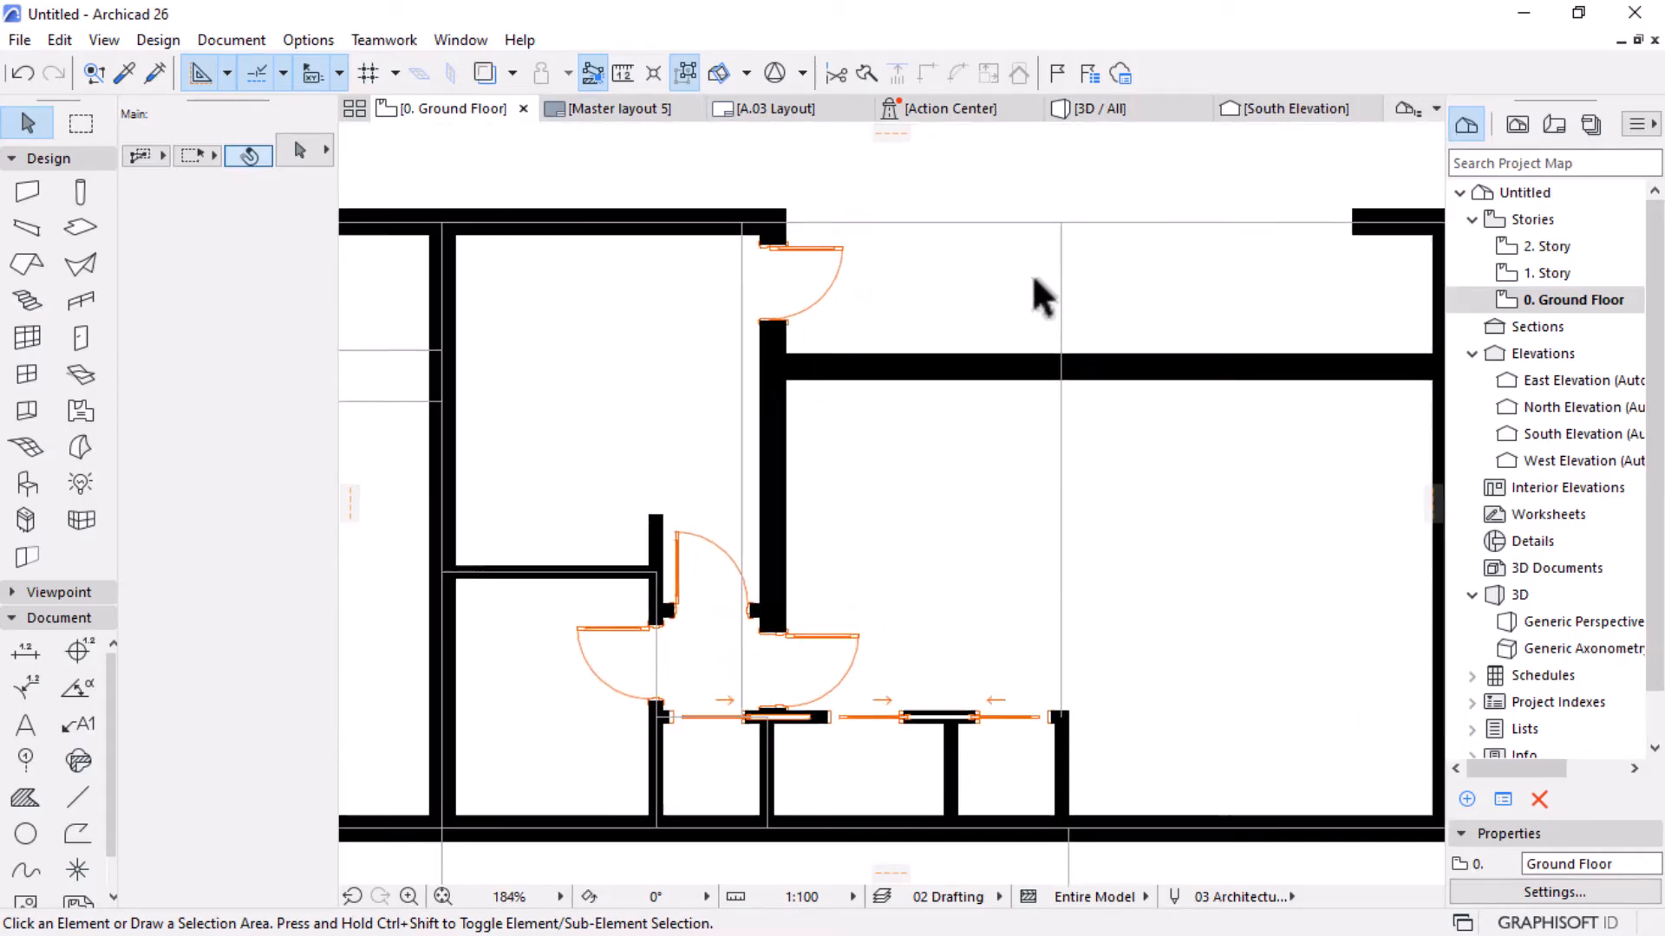
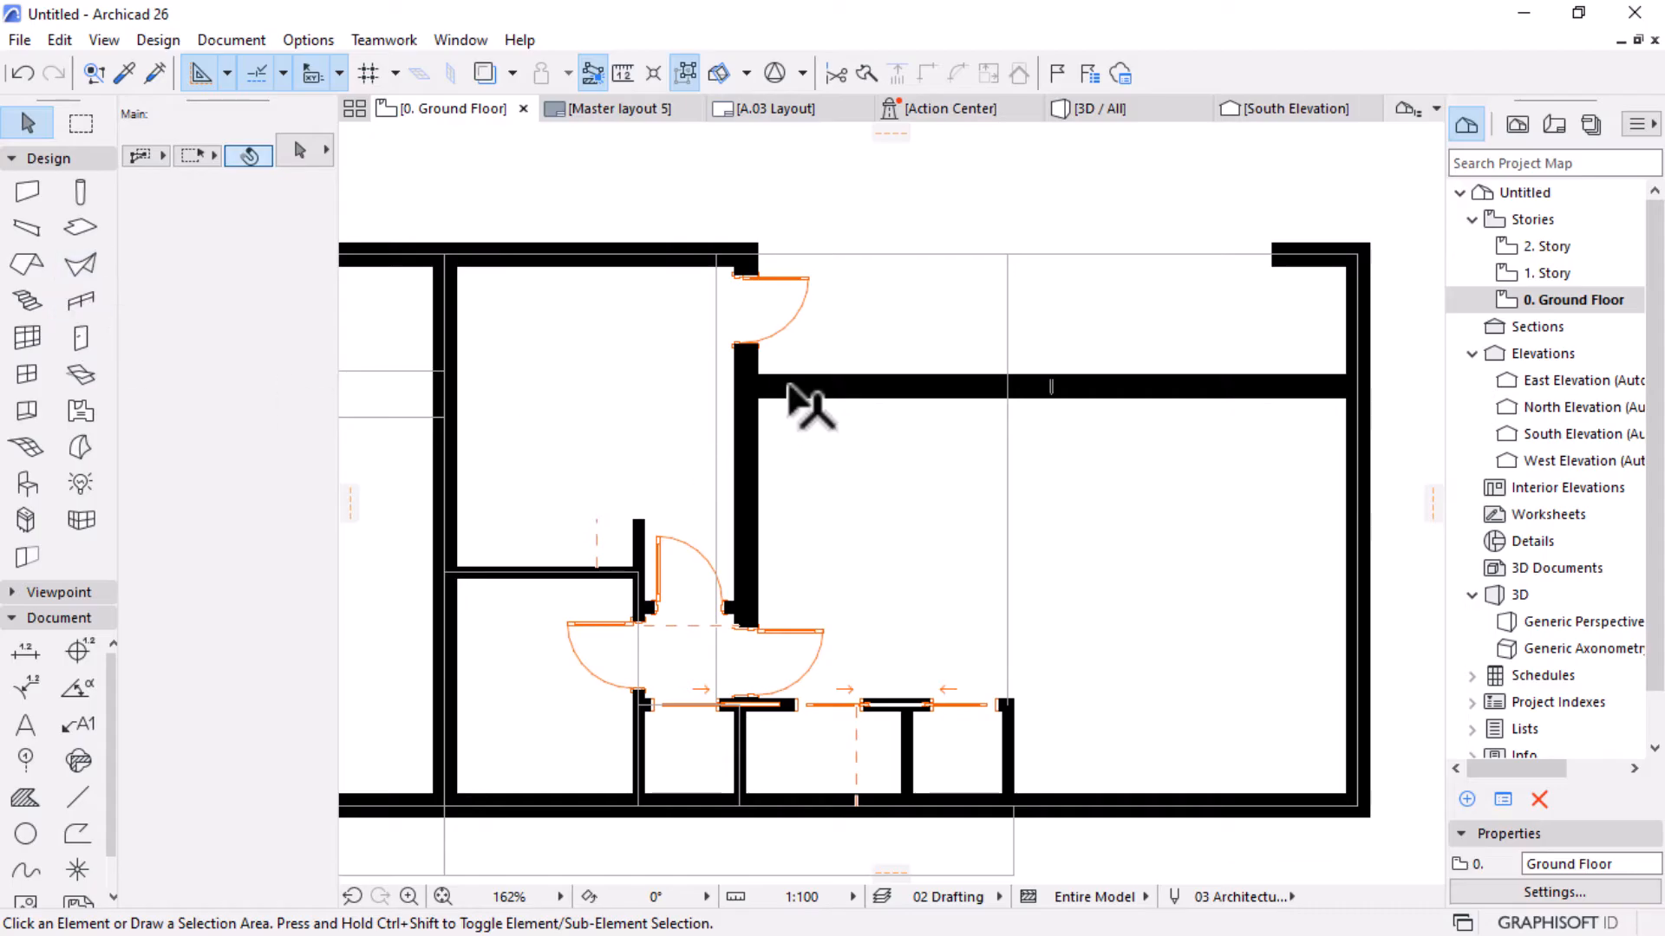
pyautogui.moveTo(789, 385)
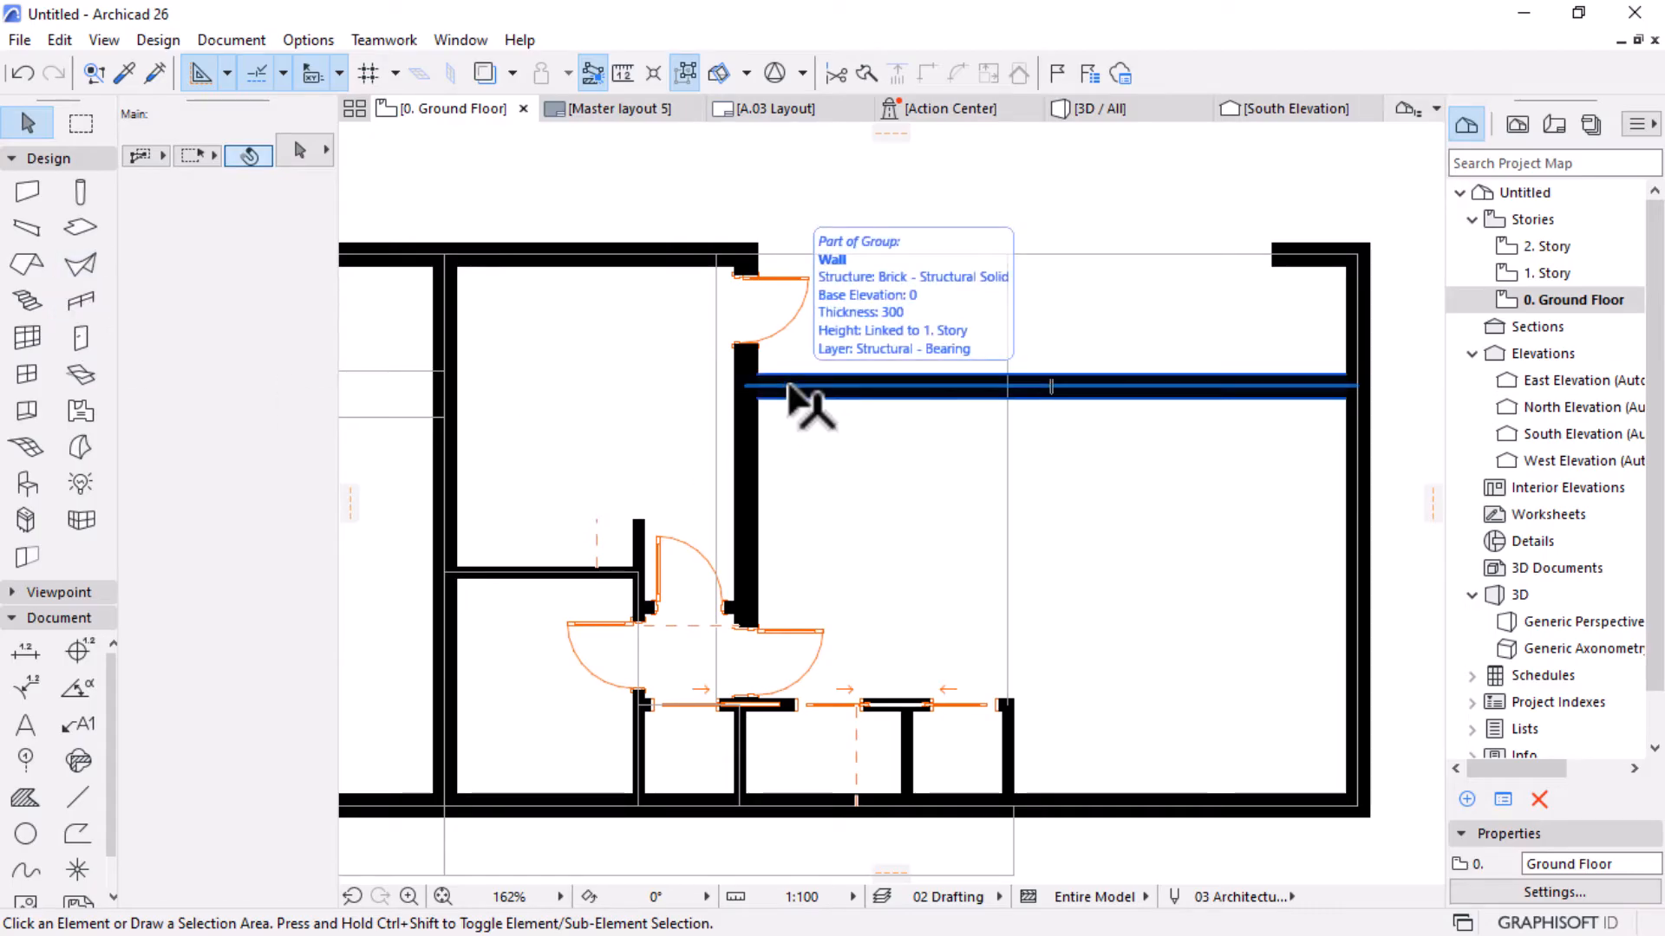
pyautogui.press('d')
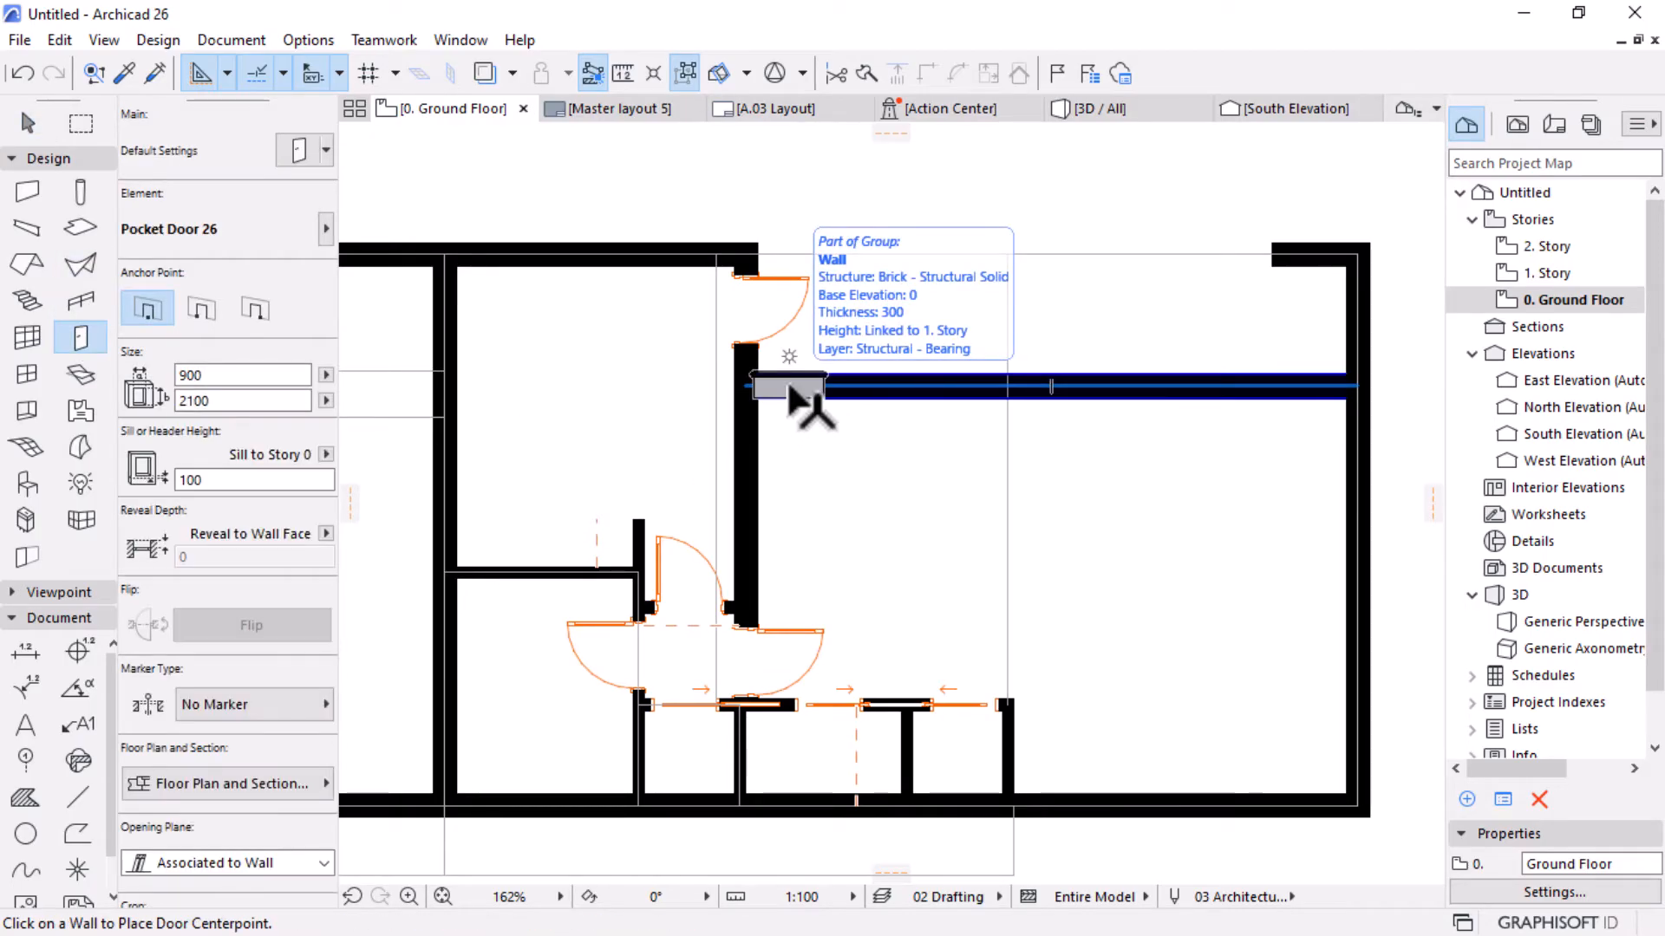
pyautogui.click(287, 154)
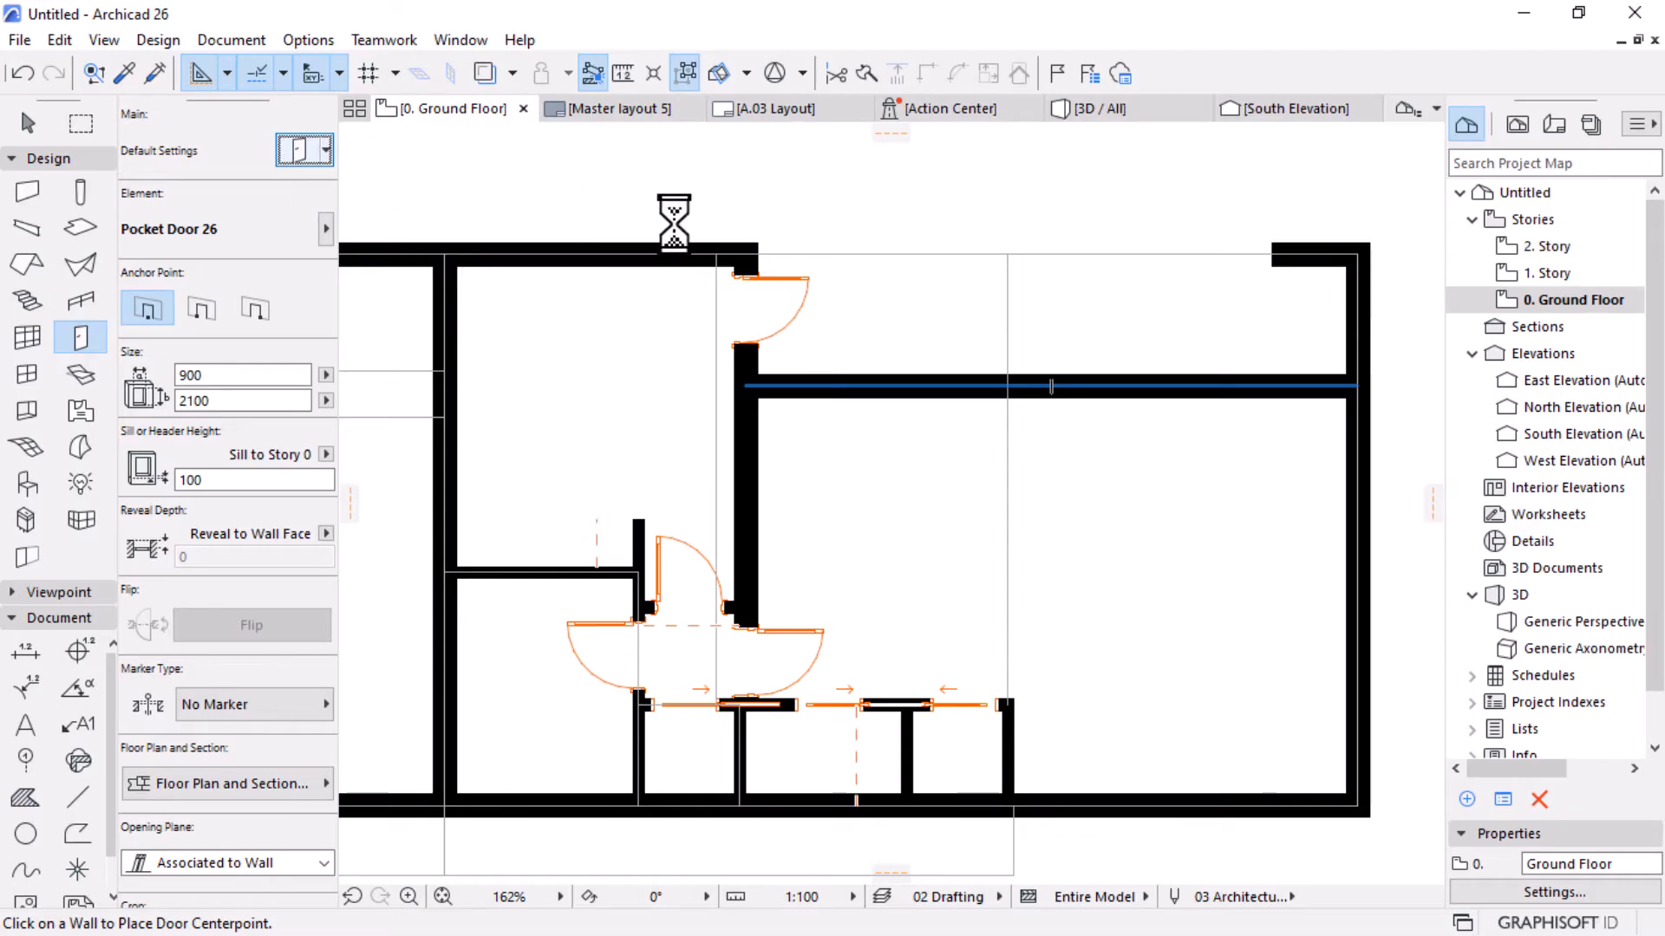
pyautogui.scroll(-1, 486, 451)
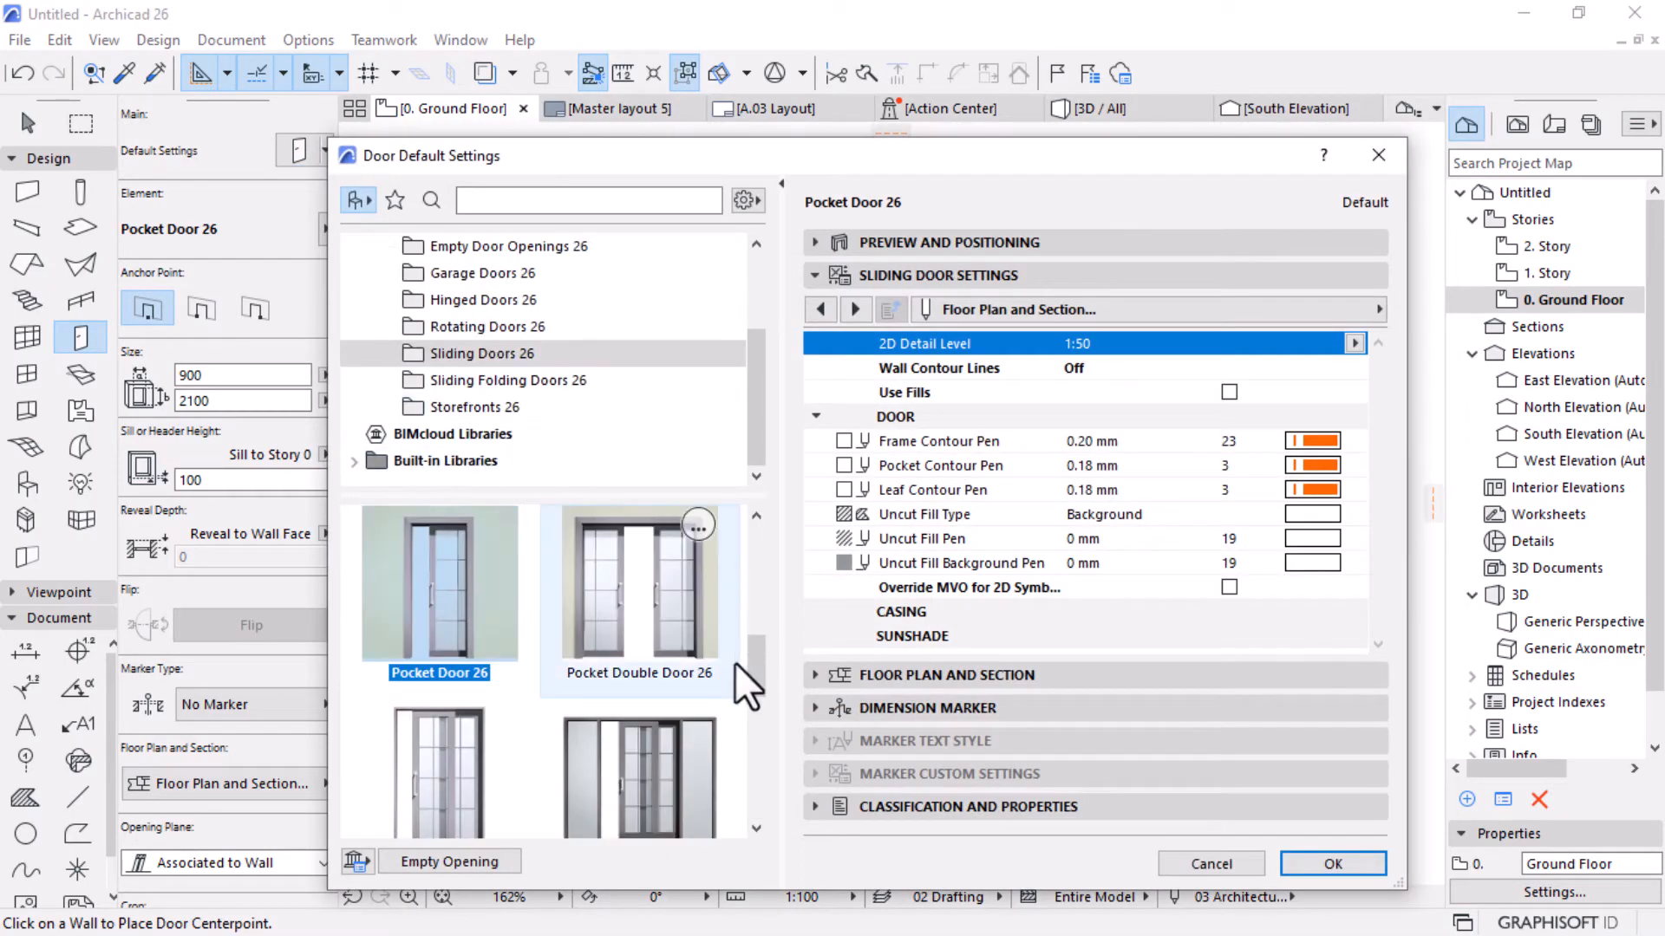
pyautogui.scroll(-1, 734, 659)
pyautogui.scroll(-2, 711, 668)
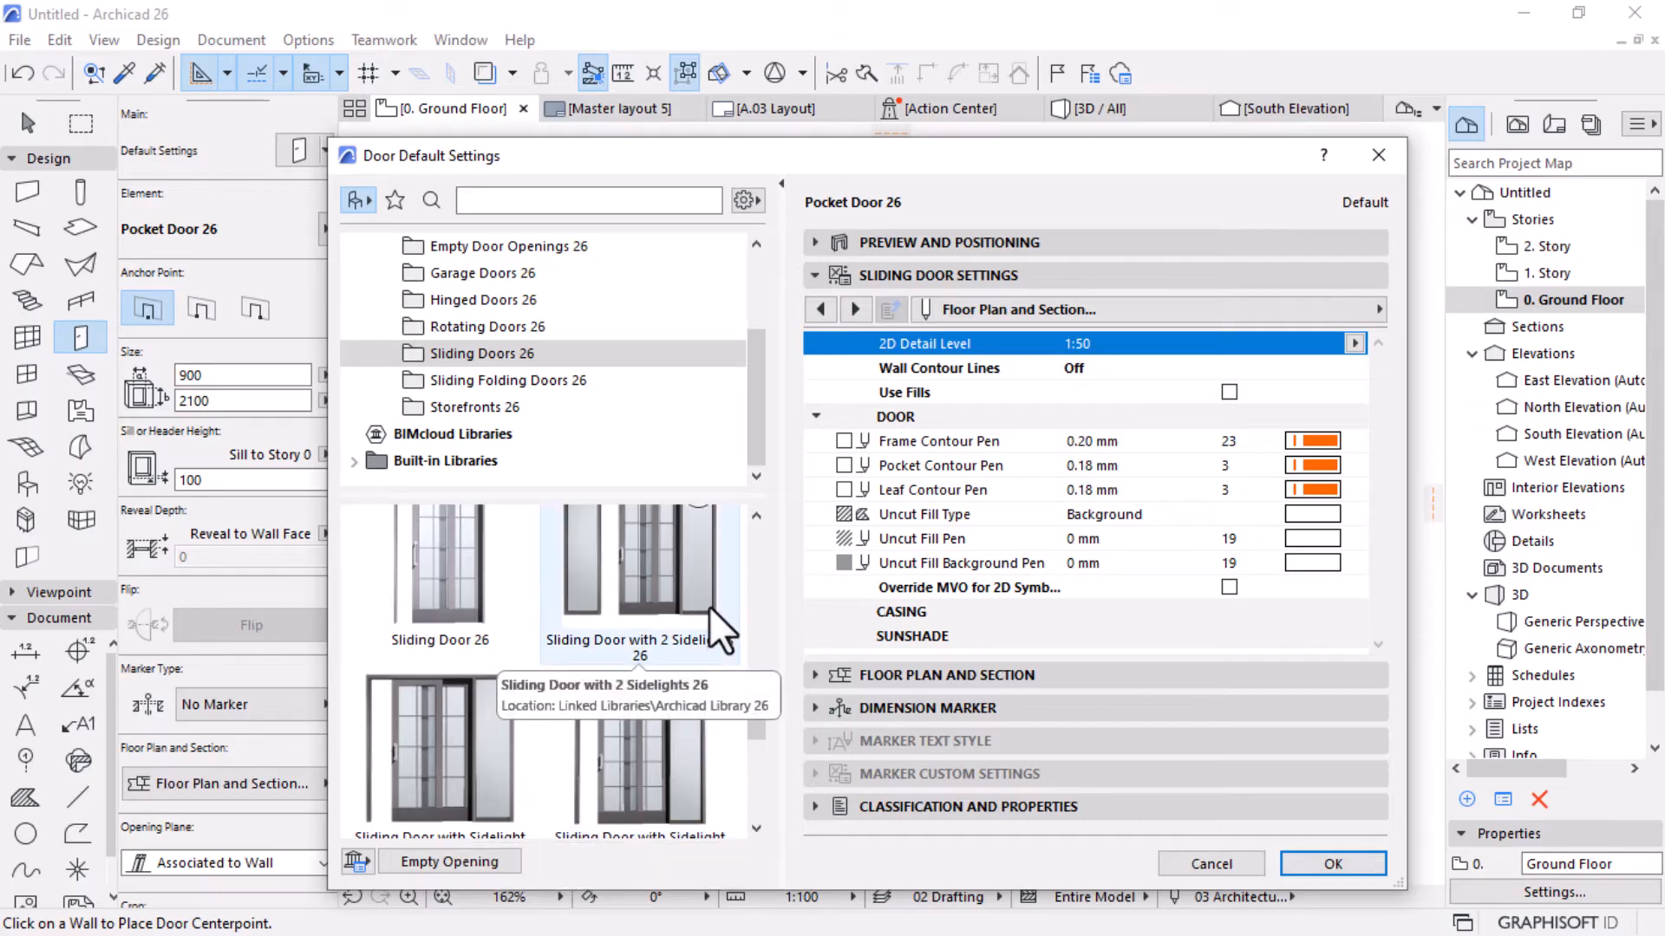
pyautogui.scroll(1, 709, 606)
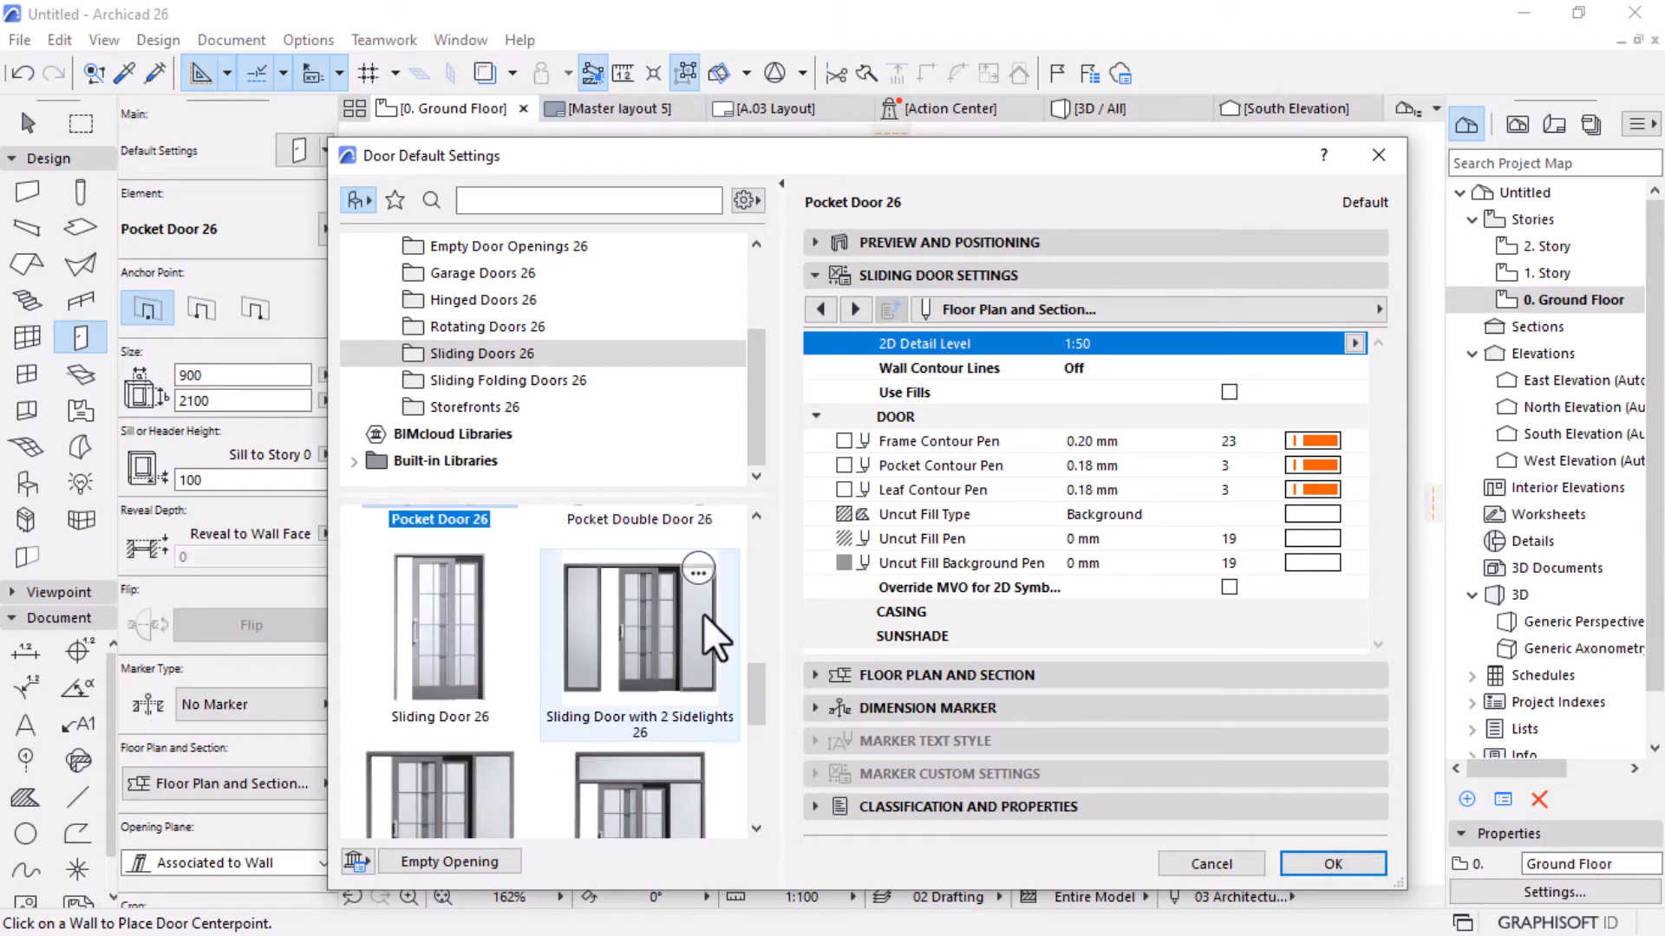
pyautogui.click(475, 625)
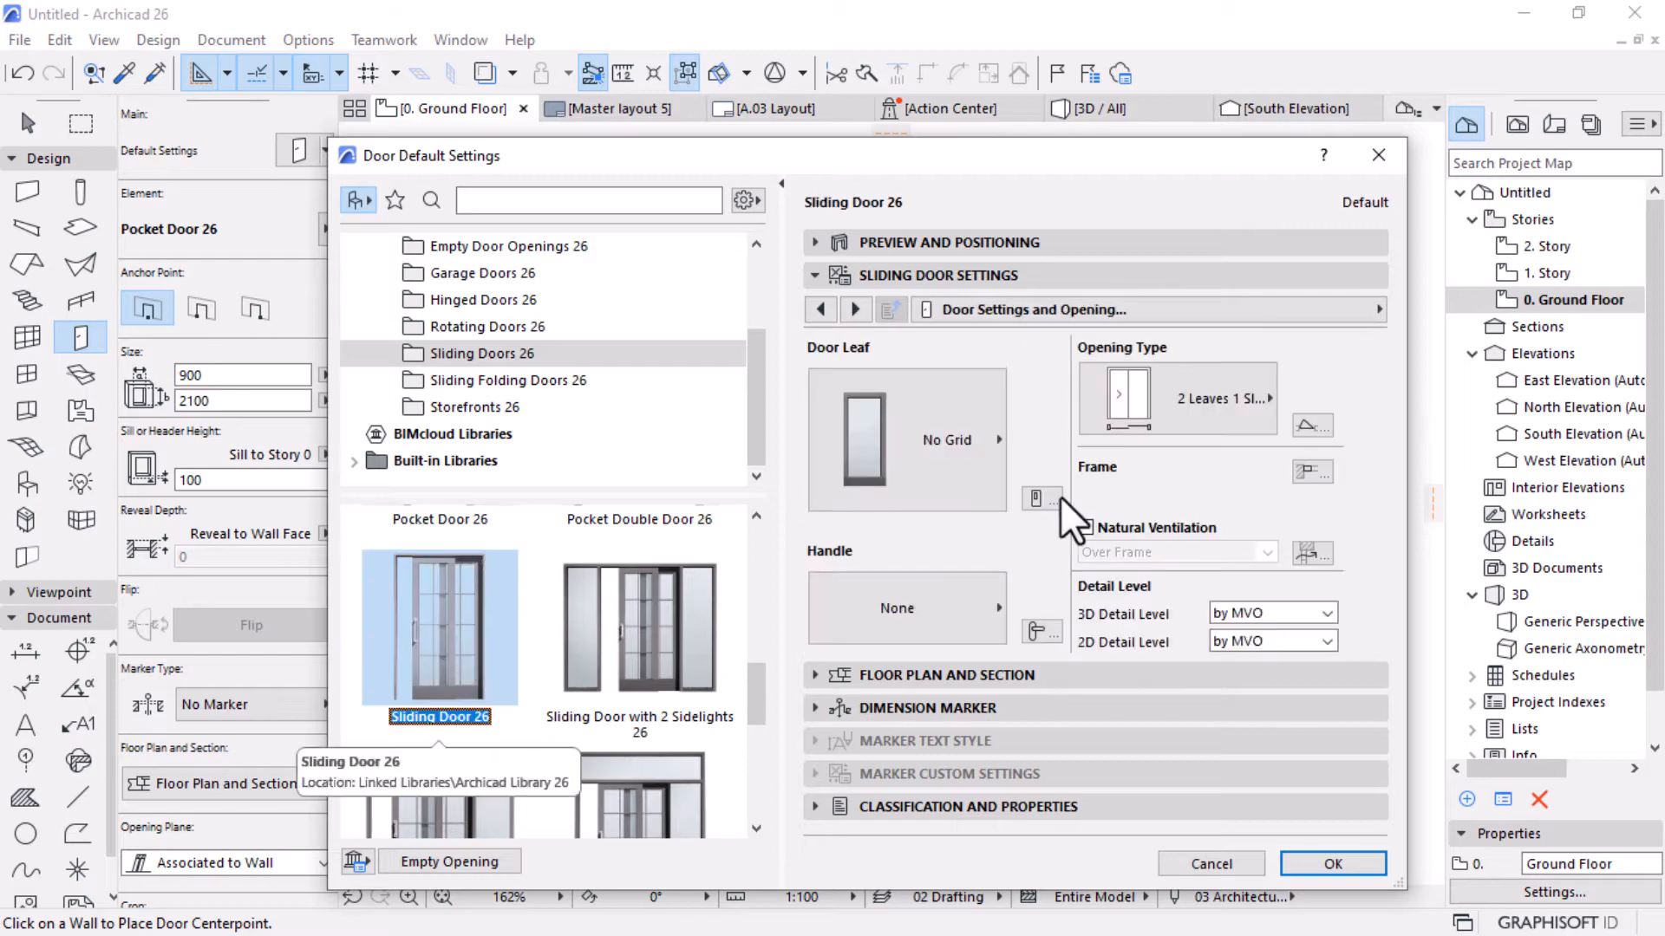
pyautogui.click(1183, 407)
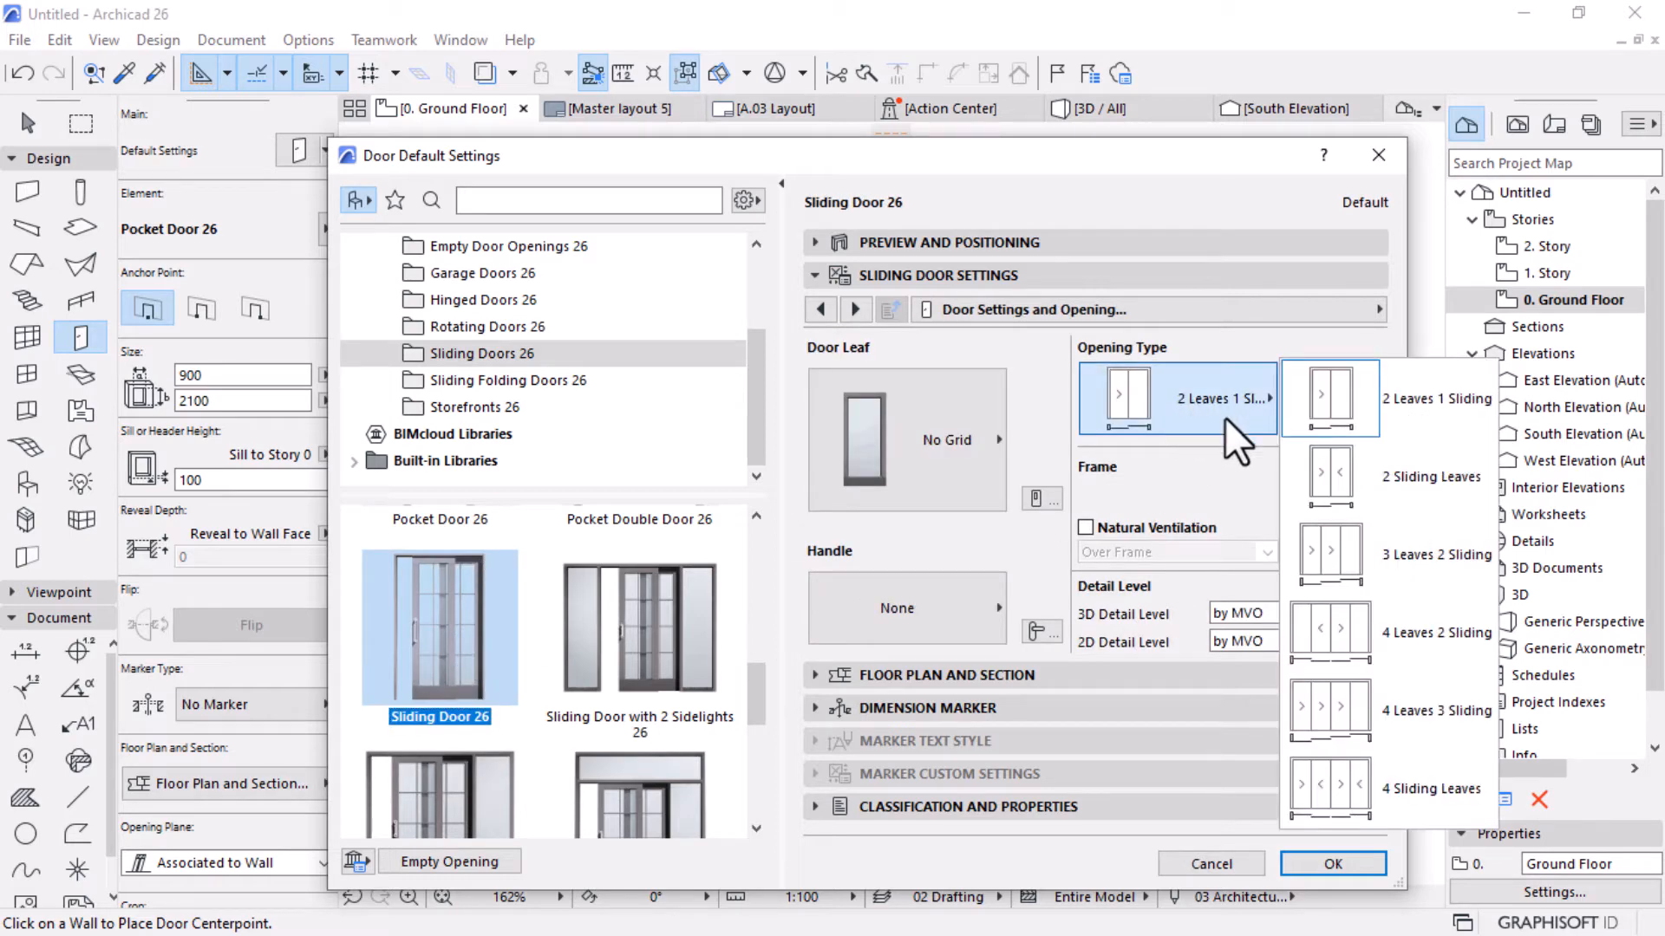
pyautogui.click(1403, 414)
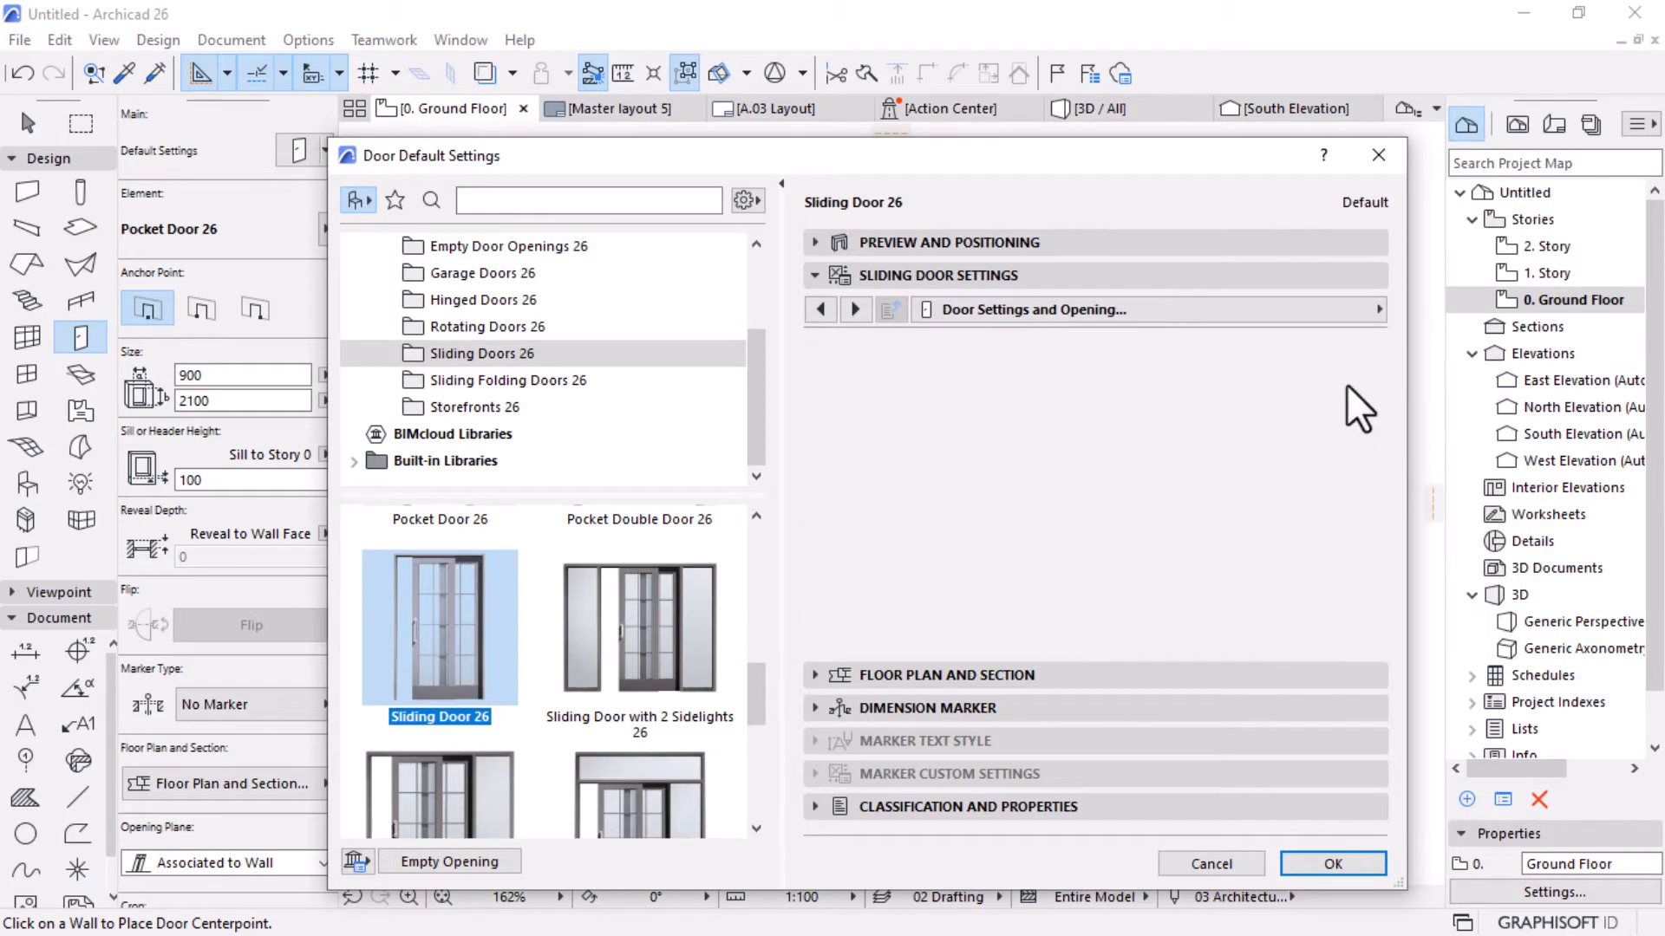
# Turn off Use Fills and set the 2D Detail Level to 1:50 in the sliding door's floor plan settings.
pyautogui.click(1372, 310)
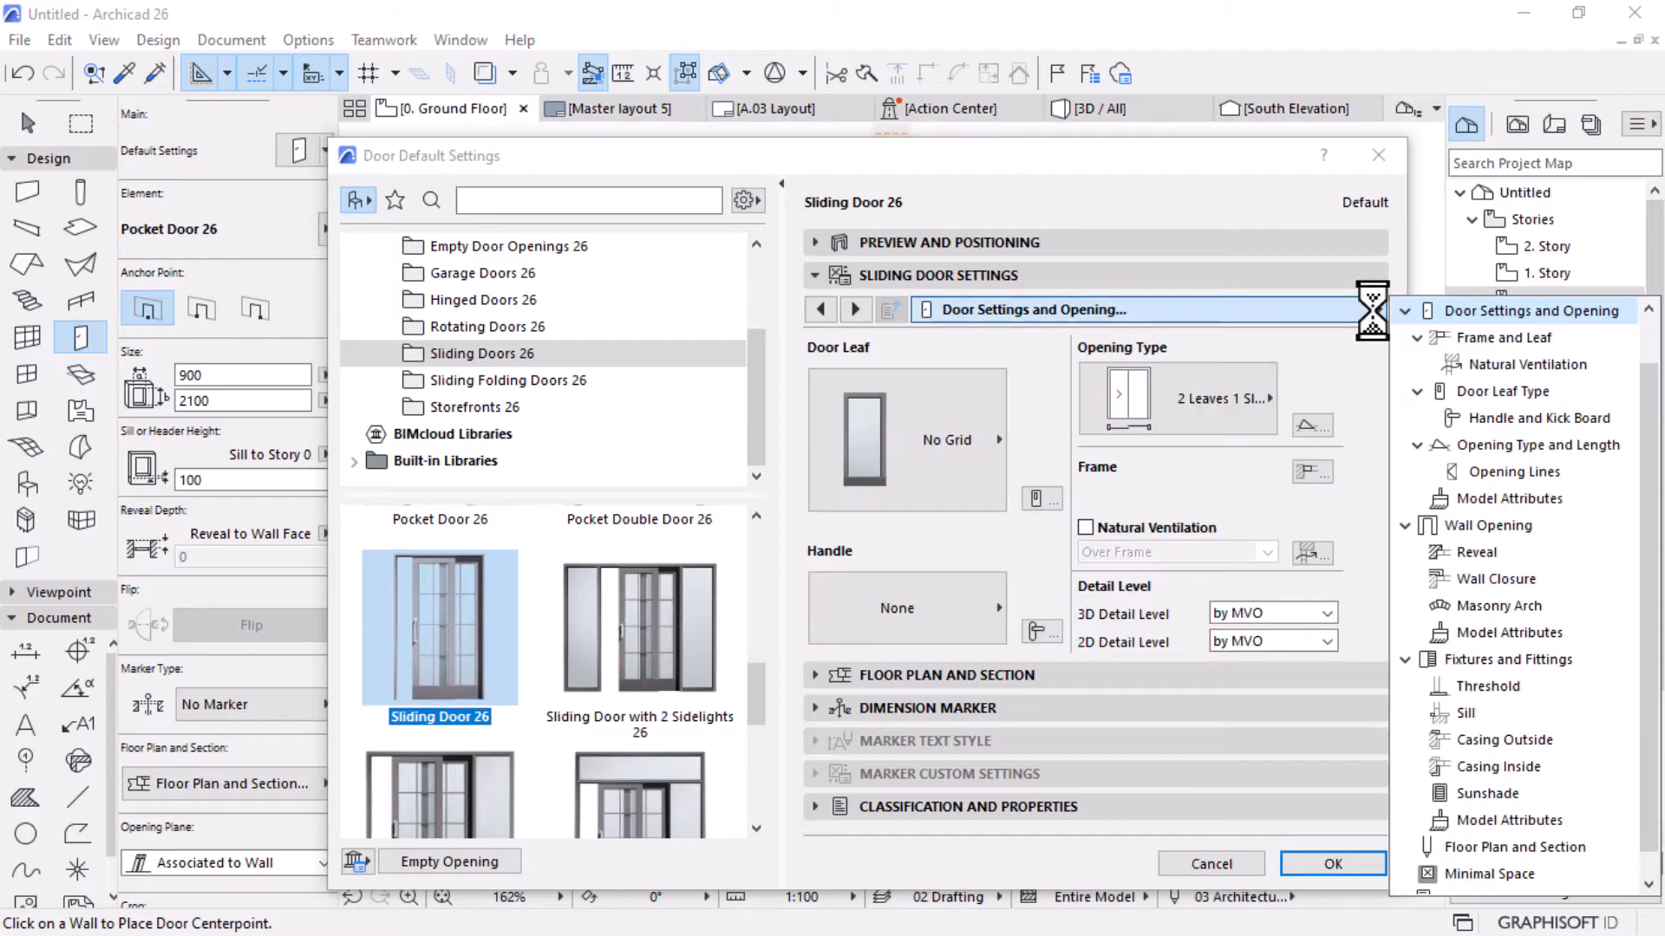
pyautogui.click(1513, 847)
pyautogui.click(1229, 417)
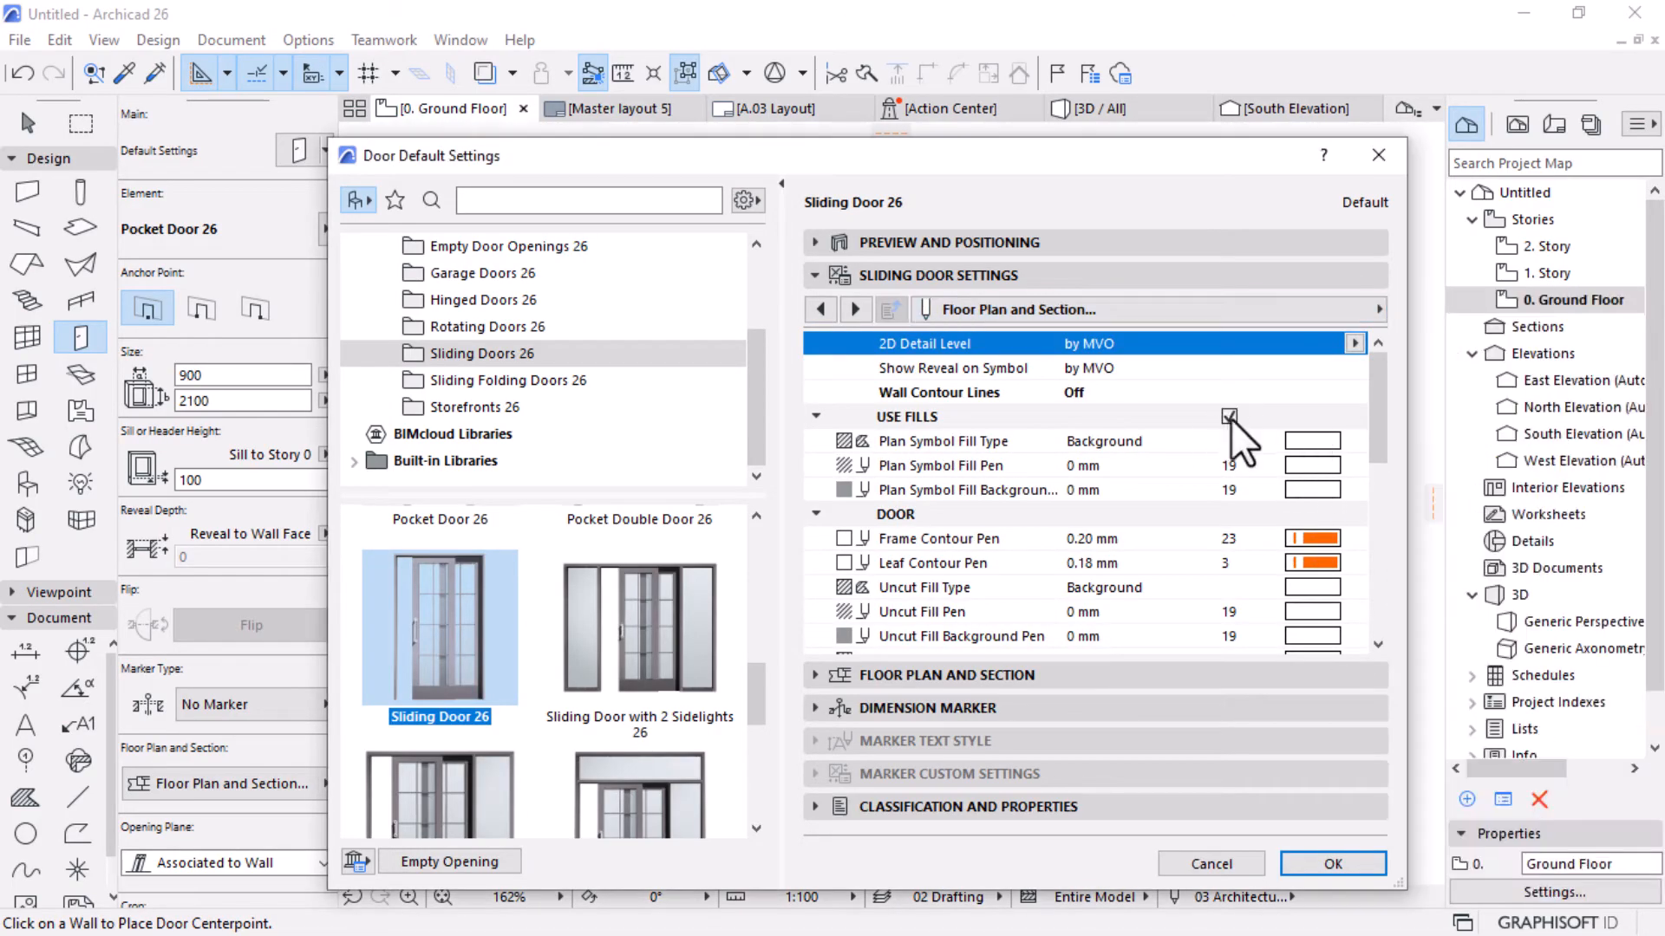
pyautogui.click(1229, 417)
pyautogui.click(1329, 351)
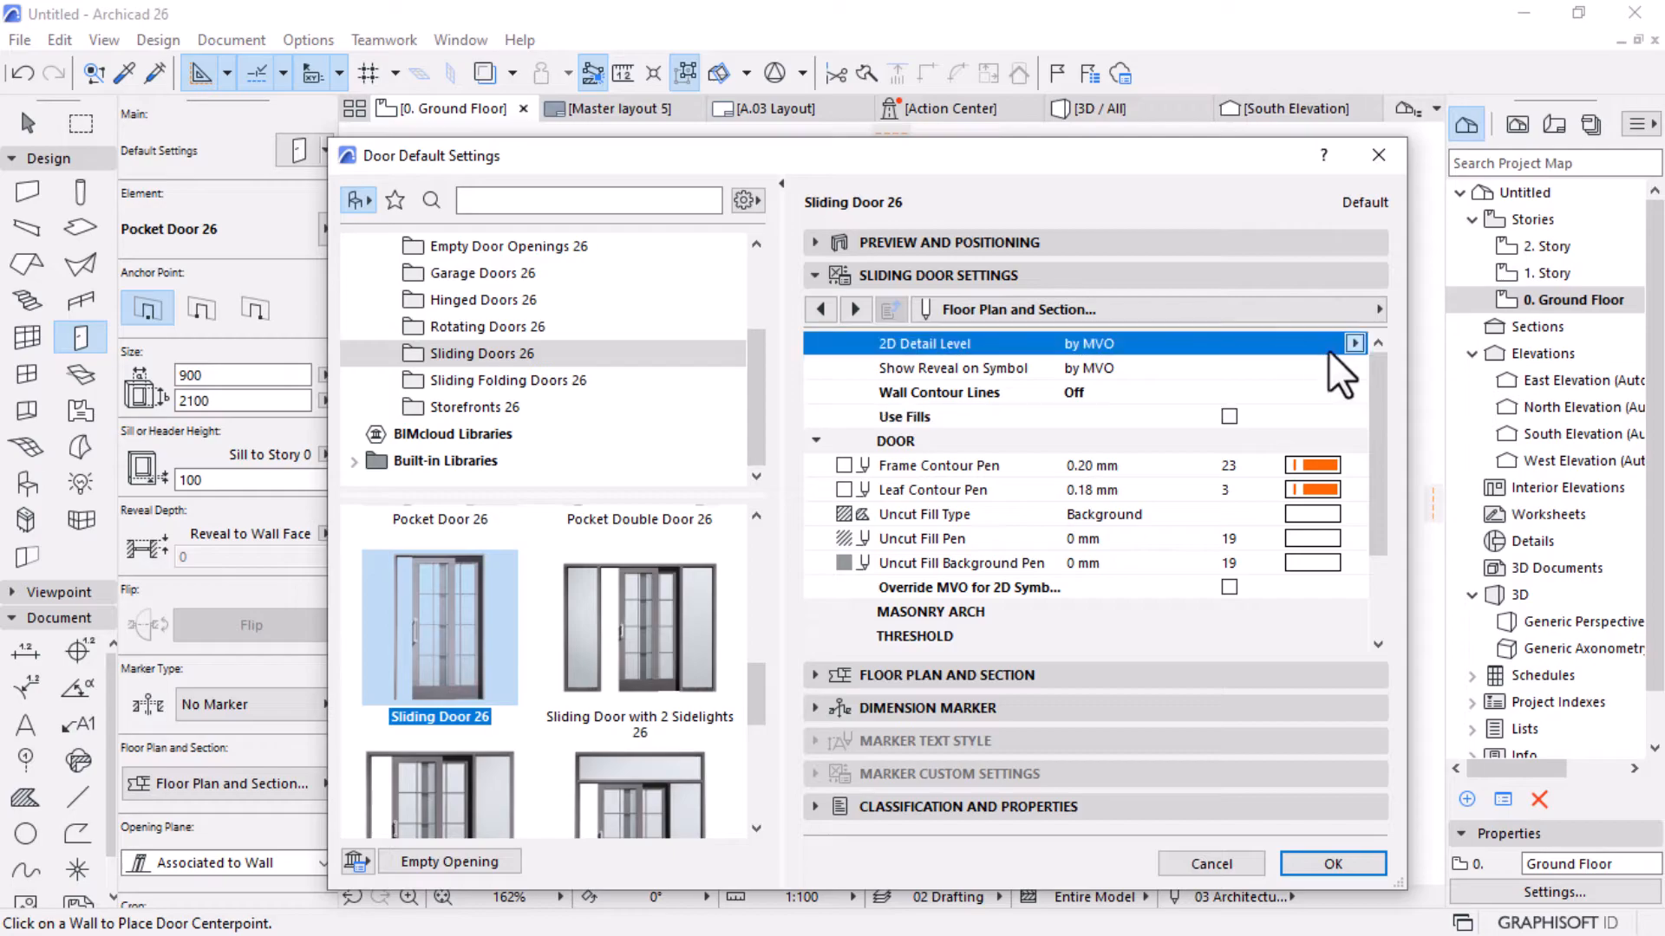
pyautogui.click(1354, 344)
pyautogui.click(1413, 397)
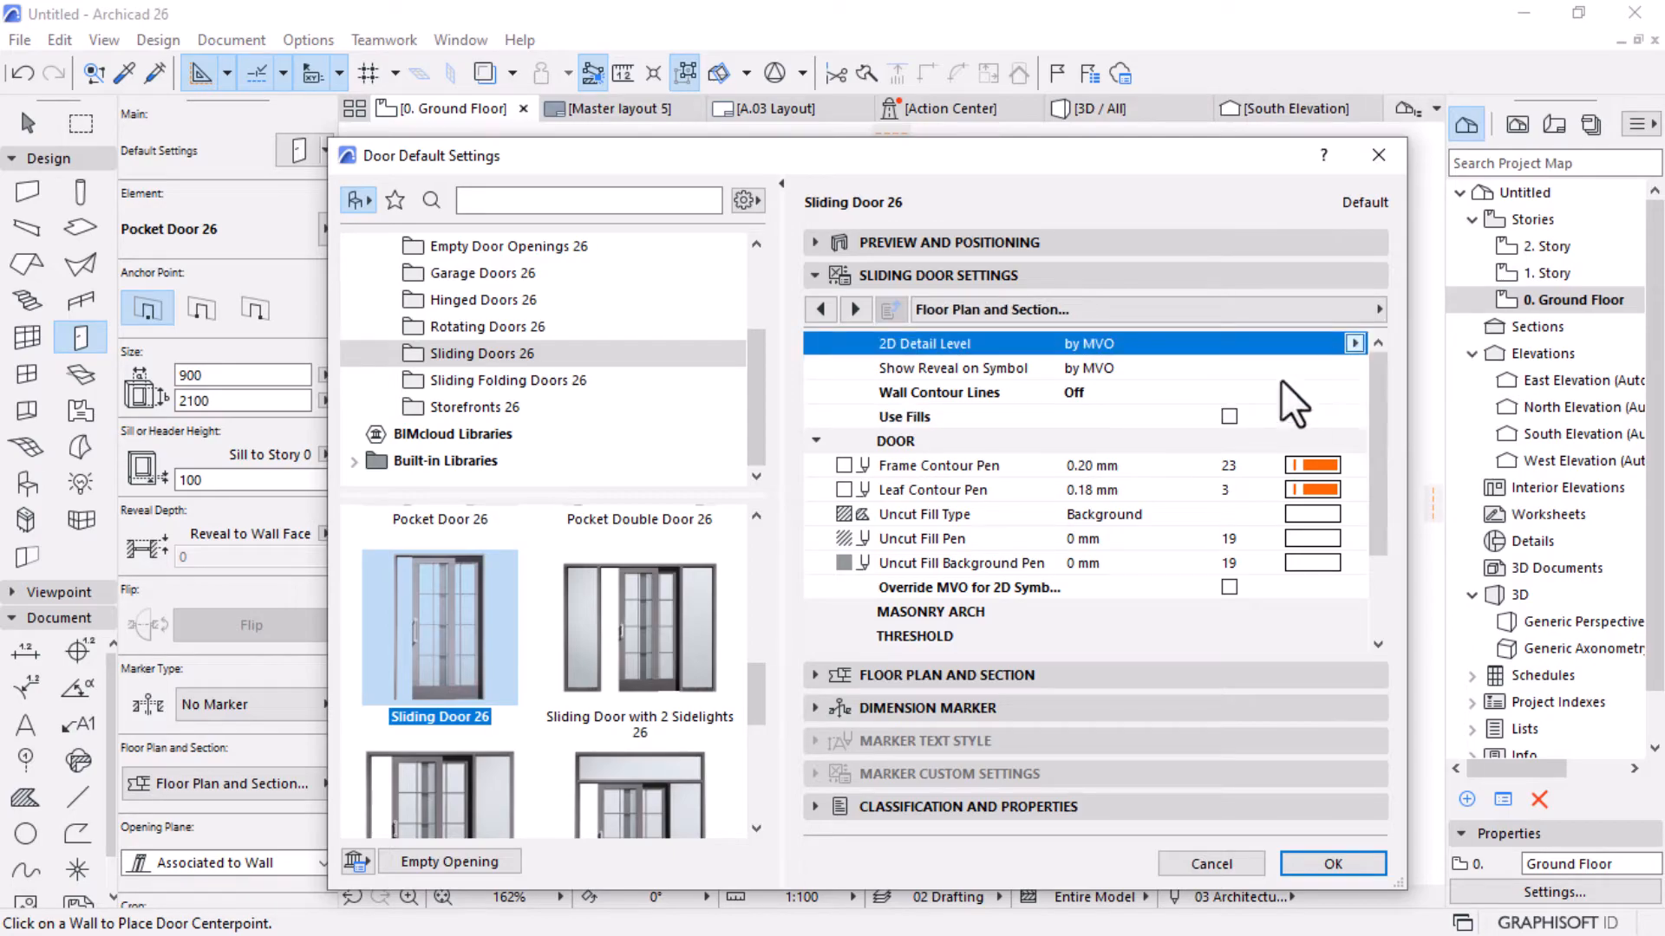
# Set Show Reveal on Symbol to Always for the sliding door and accept the default settings.
pyautogui.click(1251, 368)
pyautogui.click(1354, 367)
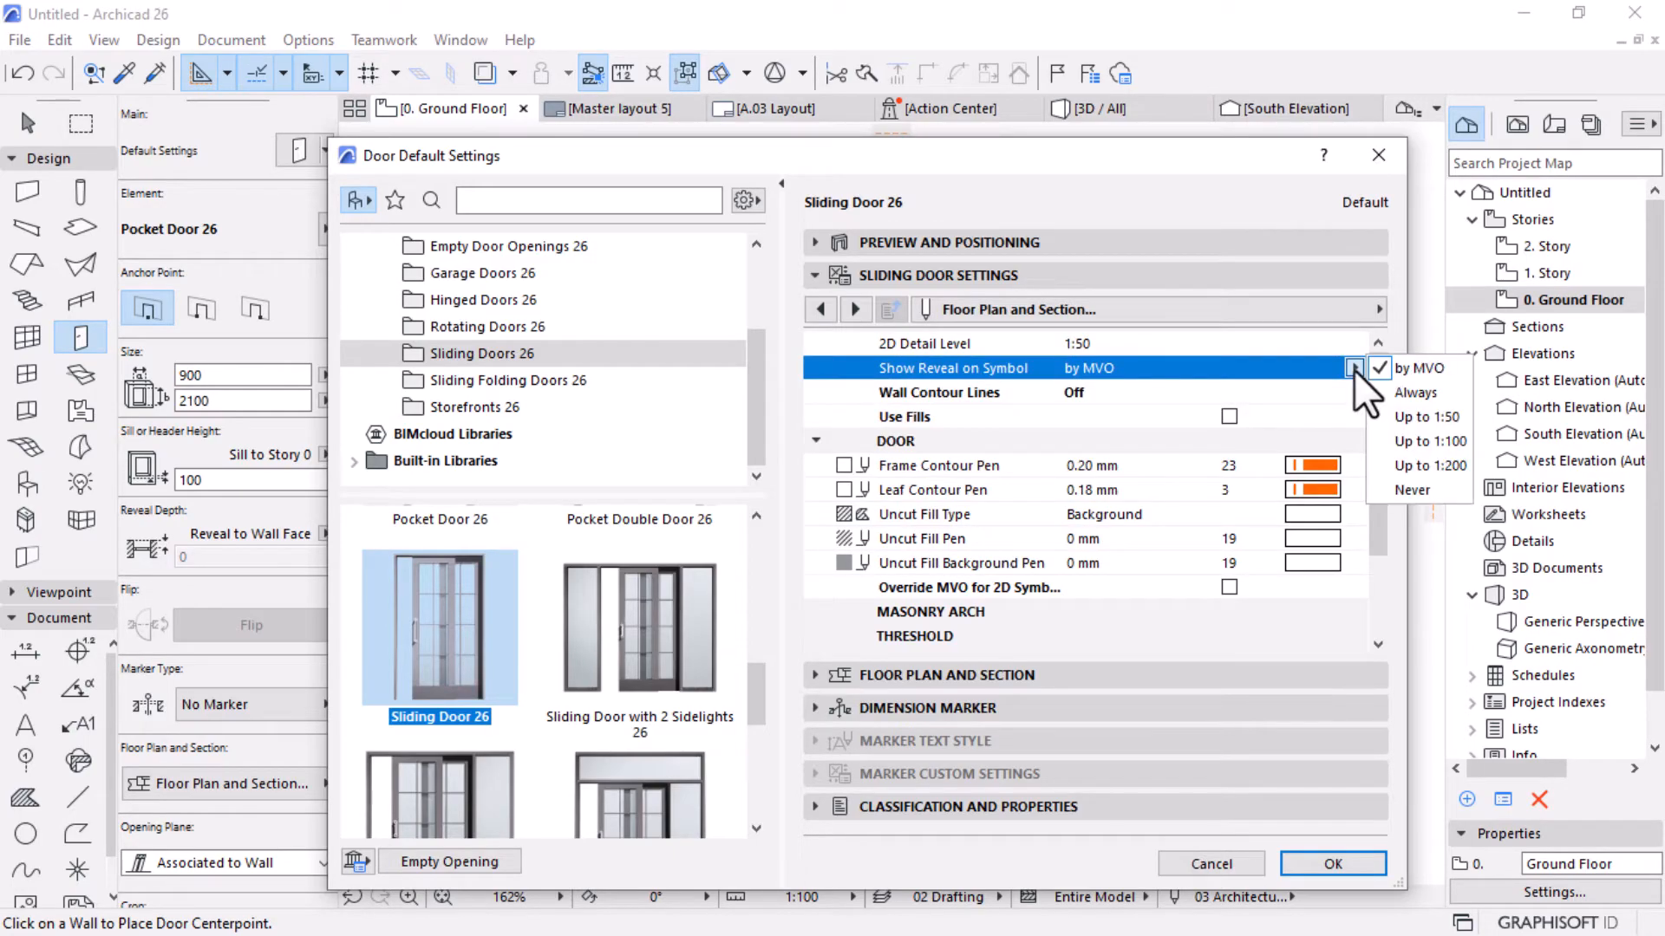
pyautogui.click(1354, 369)
pyautogui.click(1356, 370)
pyautogui.click(1414, 393)
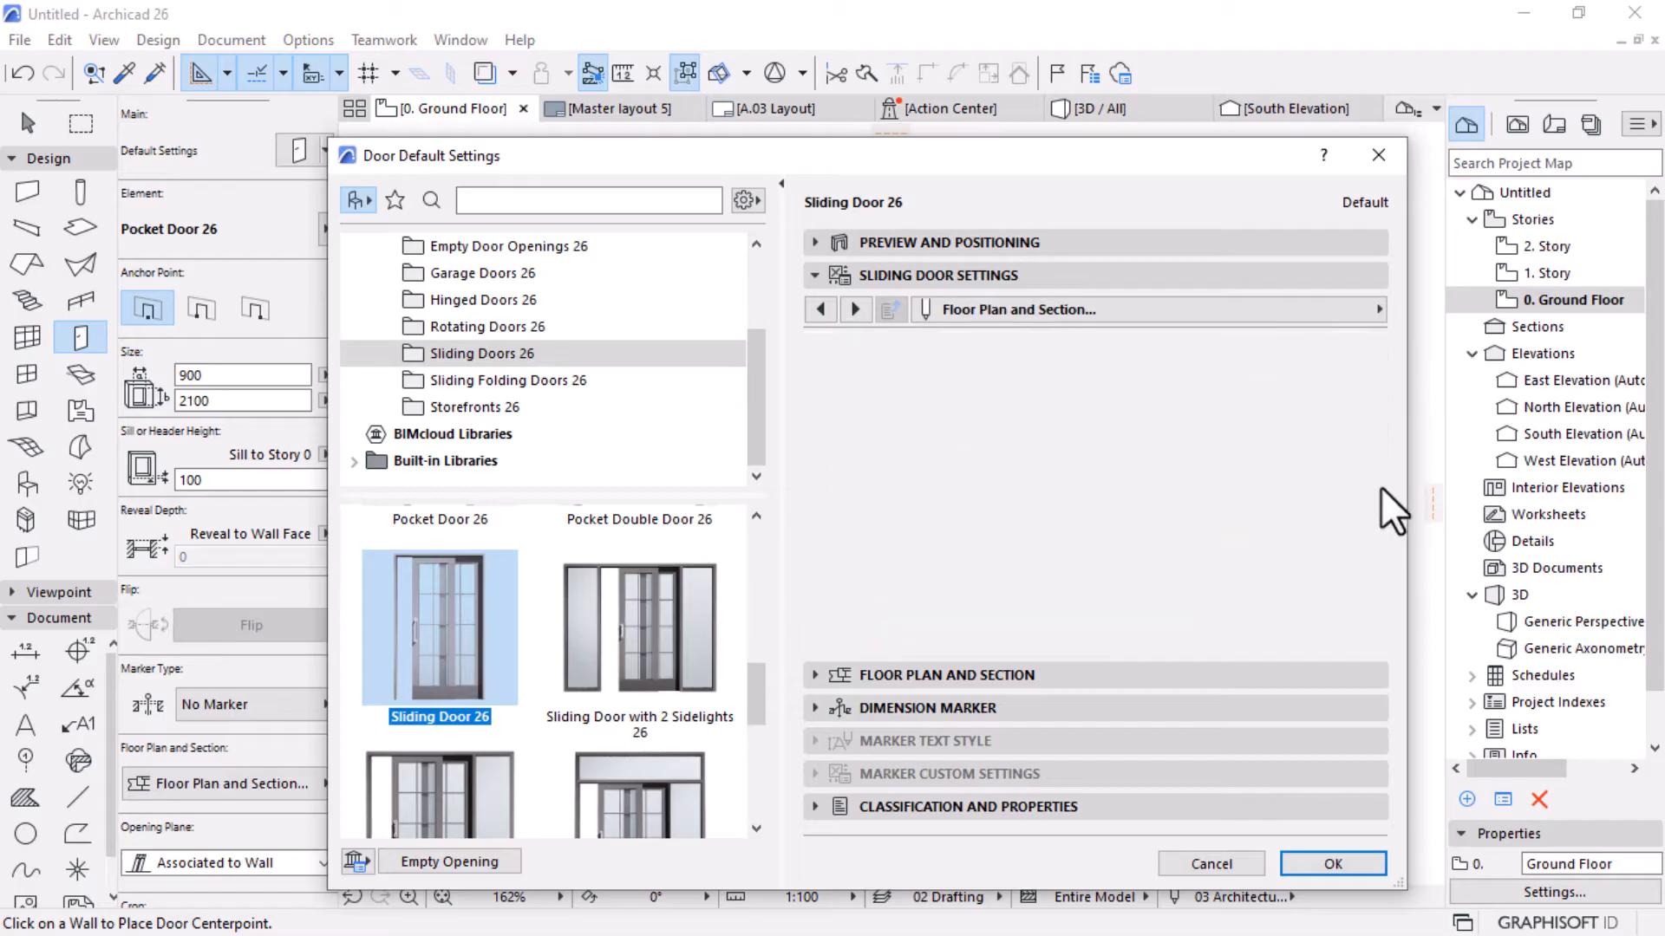
pyautogui.click(1319, 860)
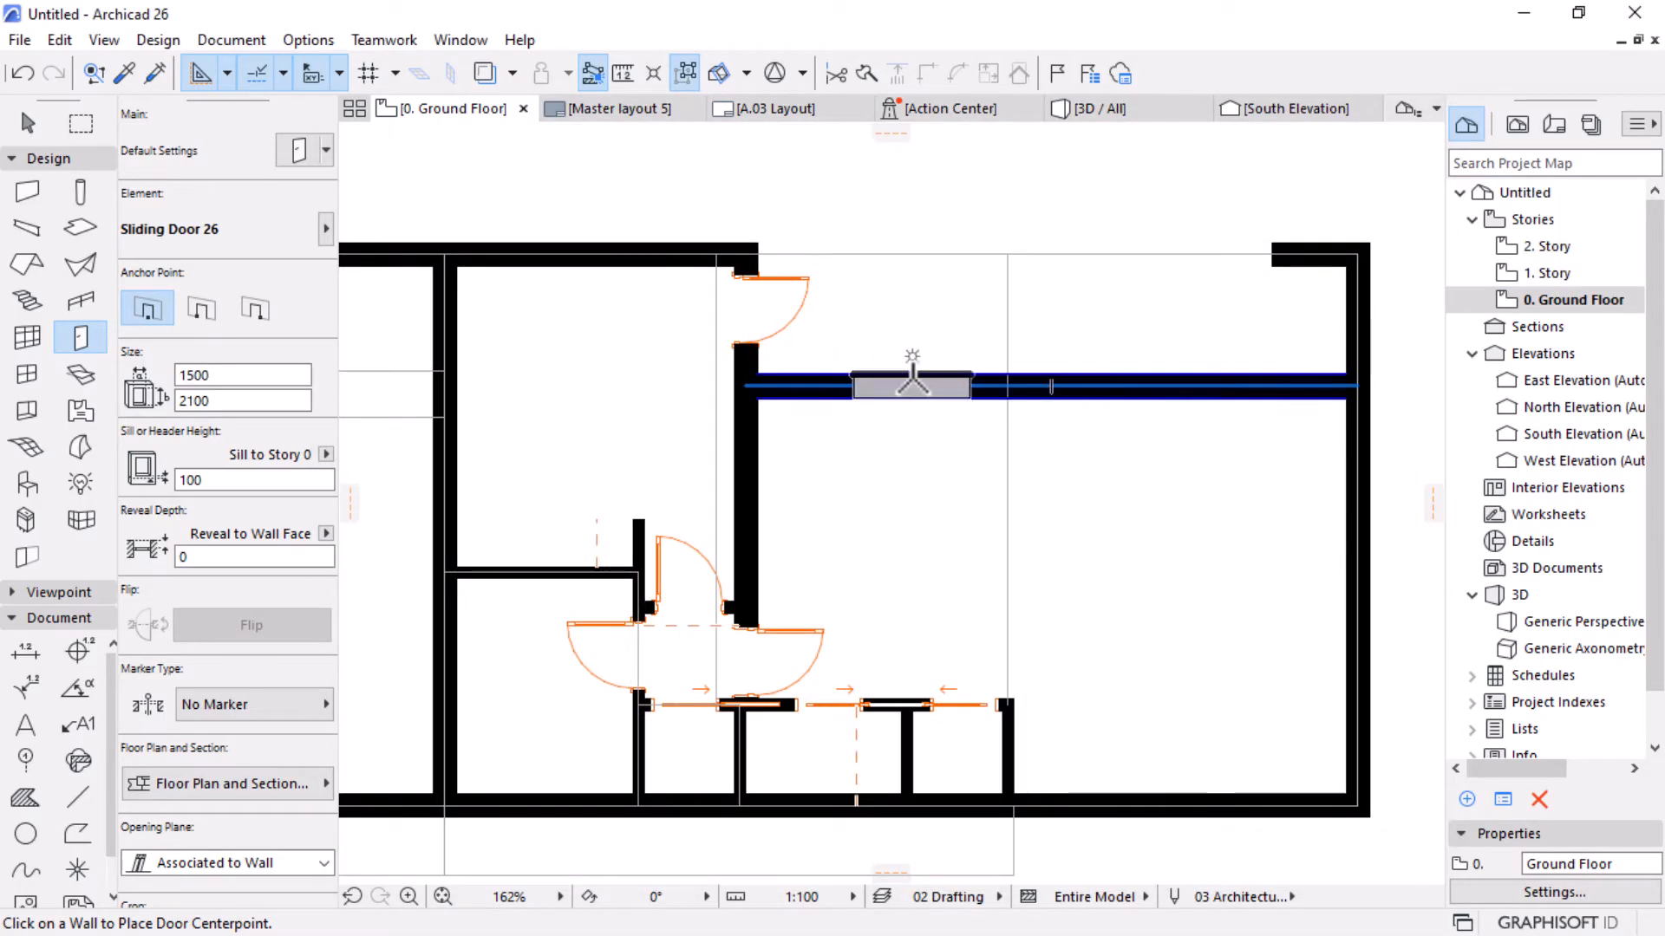
# Place a 1500 x 2100 sliding door, sliding right, near the left end of the 300 mm wall above the large right-hand room.
pyautogui.click(945, 380)
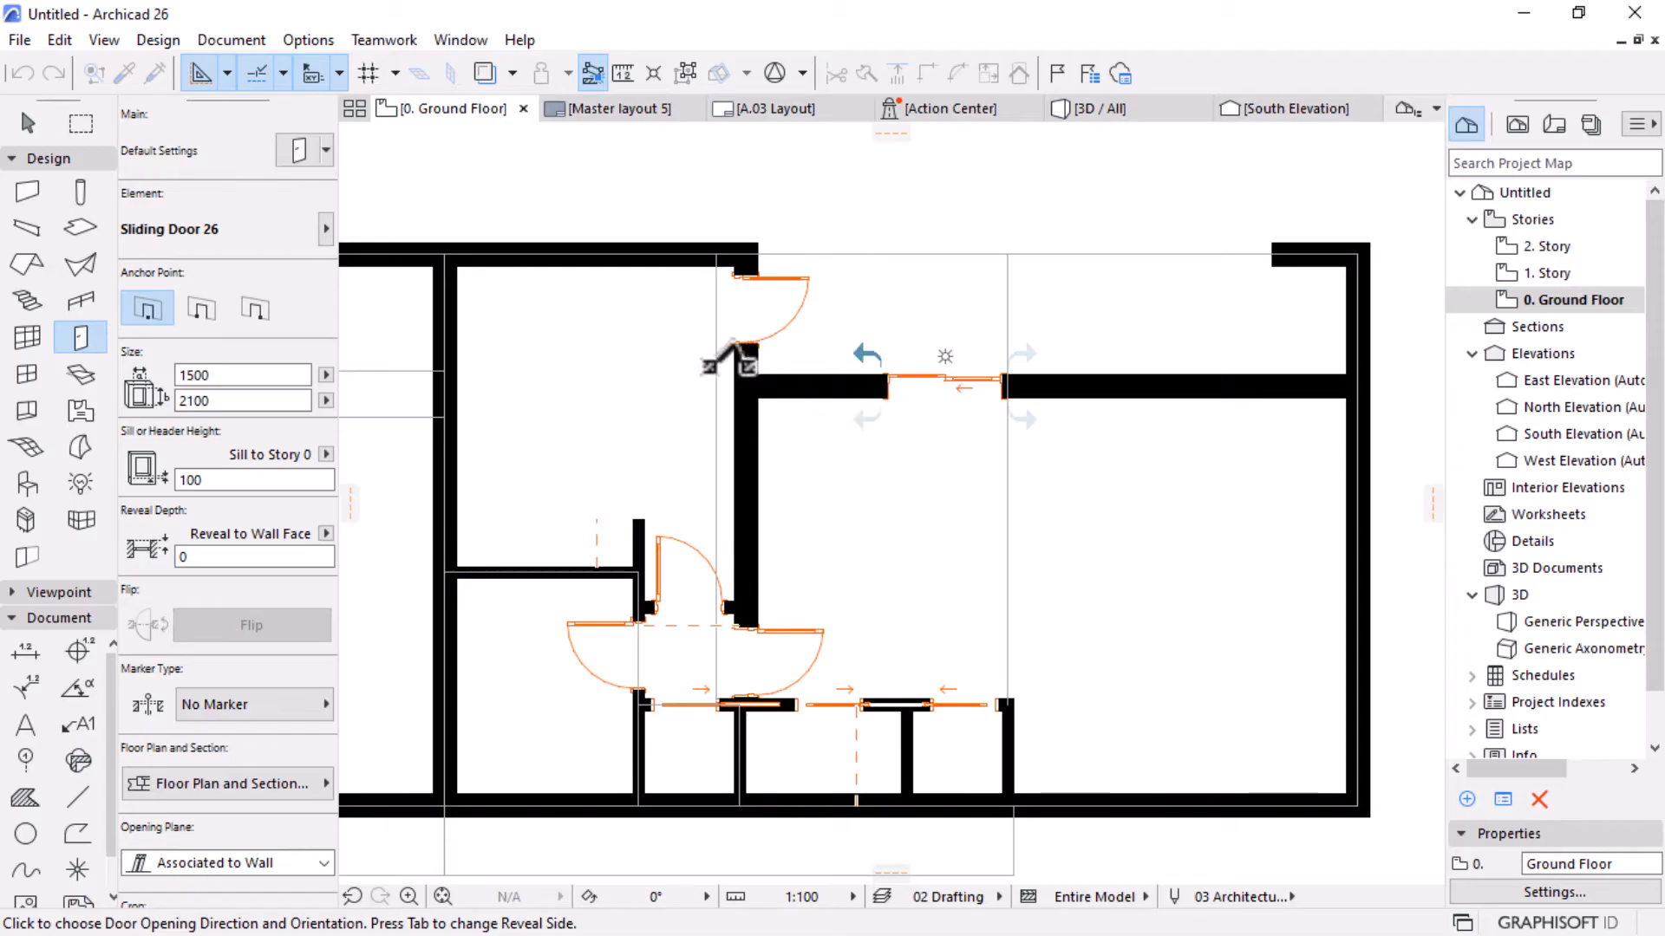
pyautogui.press('Escape')
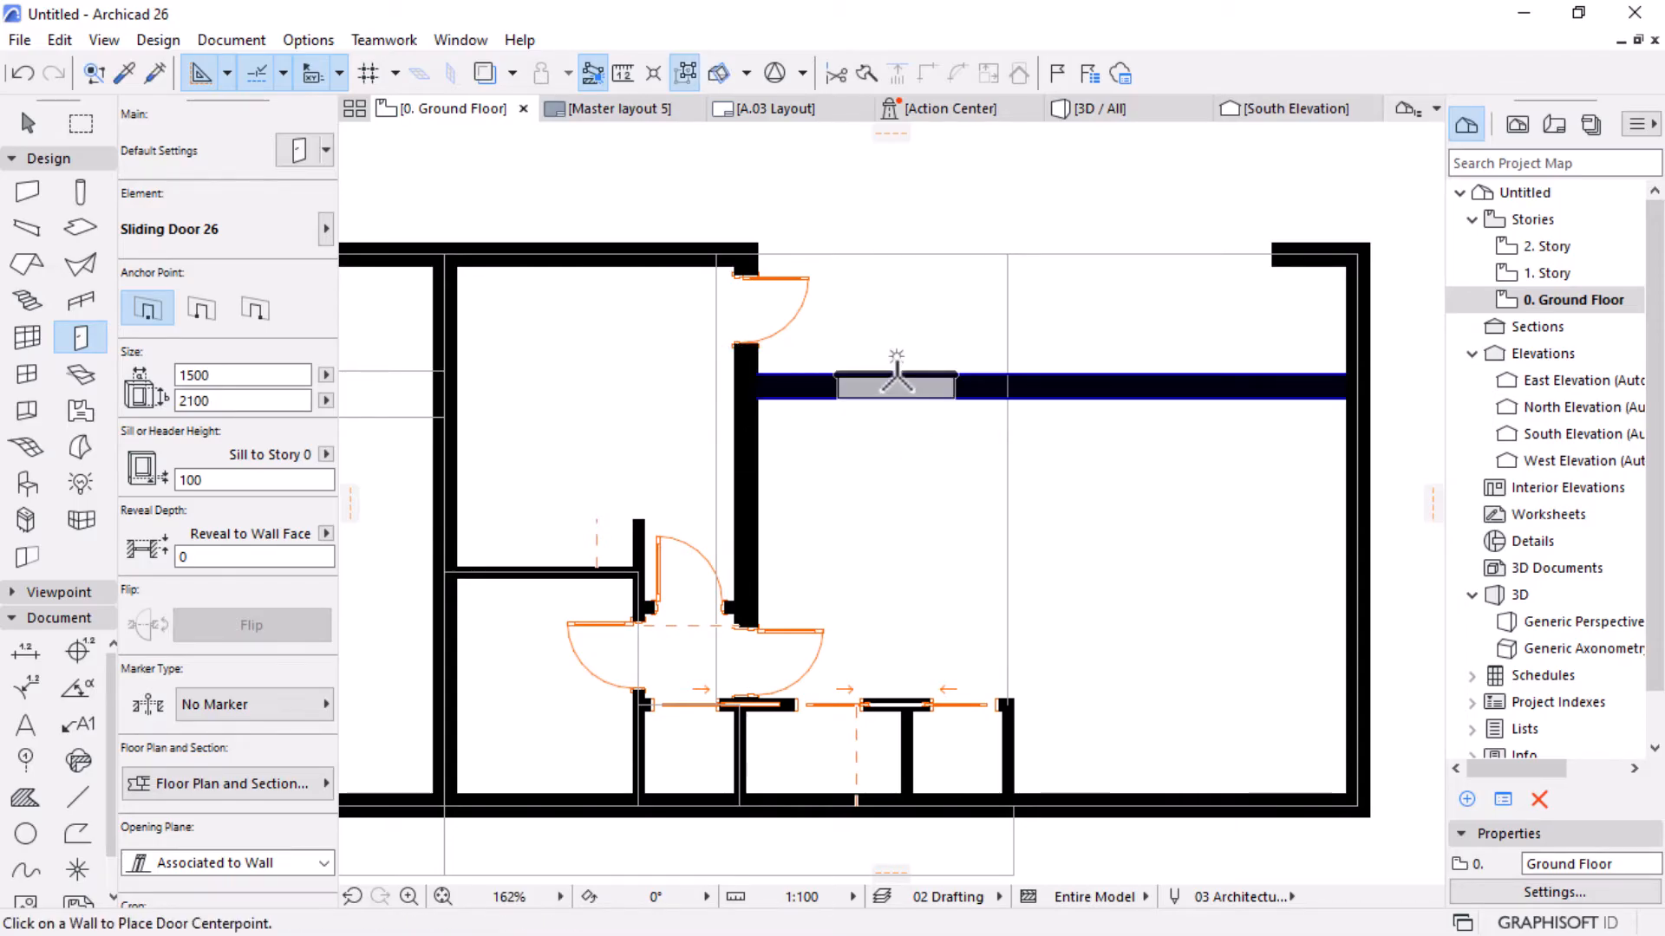
pyautogui.click(895, 374)
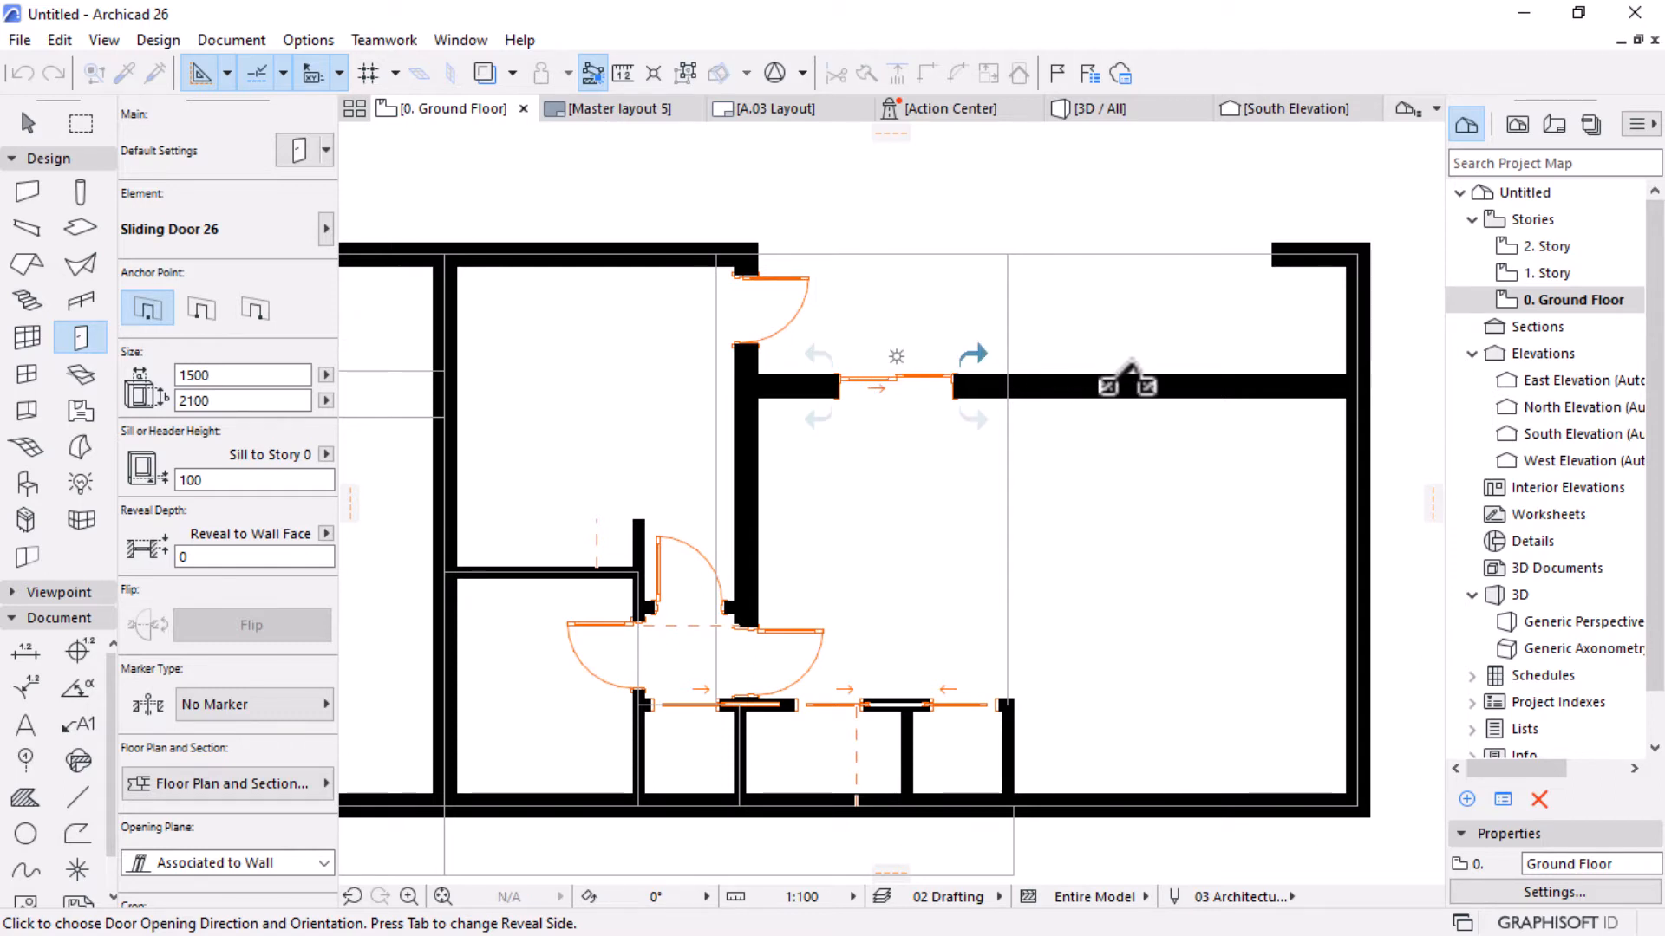
pyautogui.click(1124, 420)
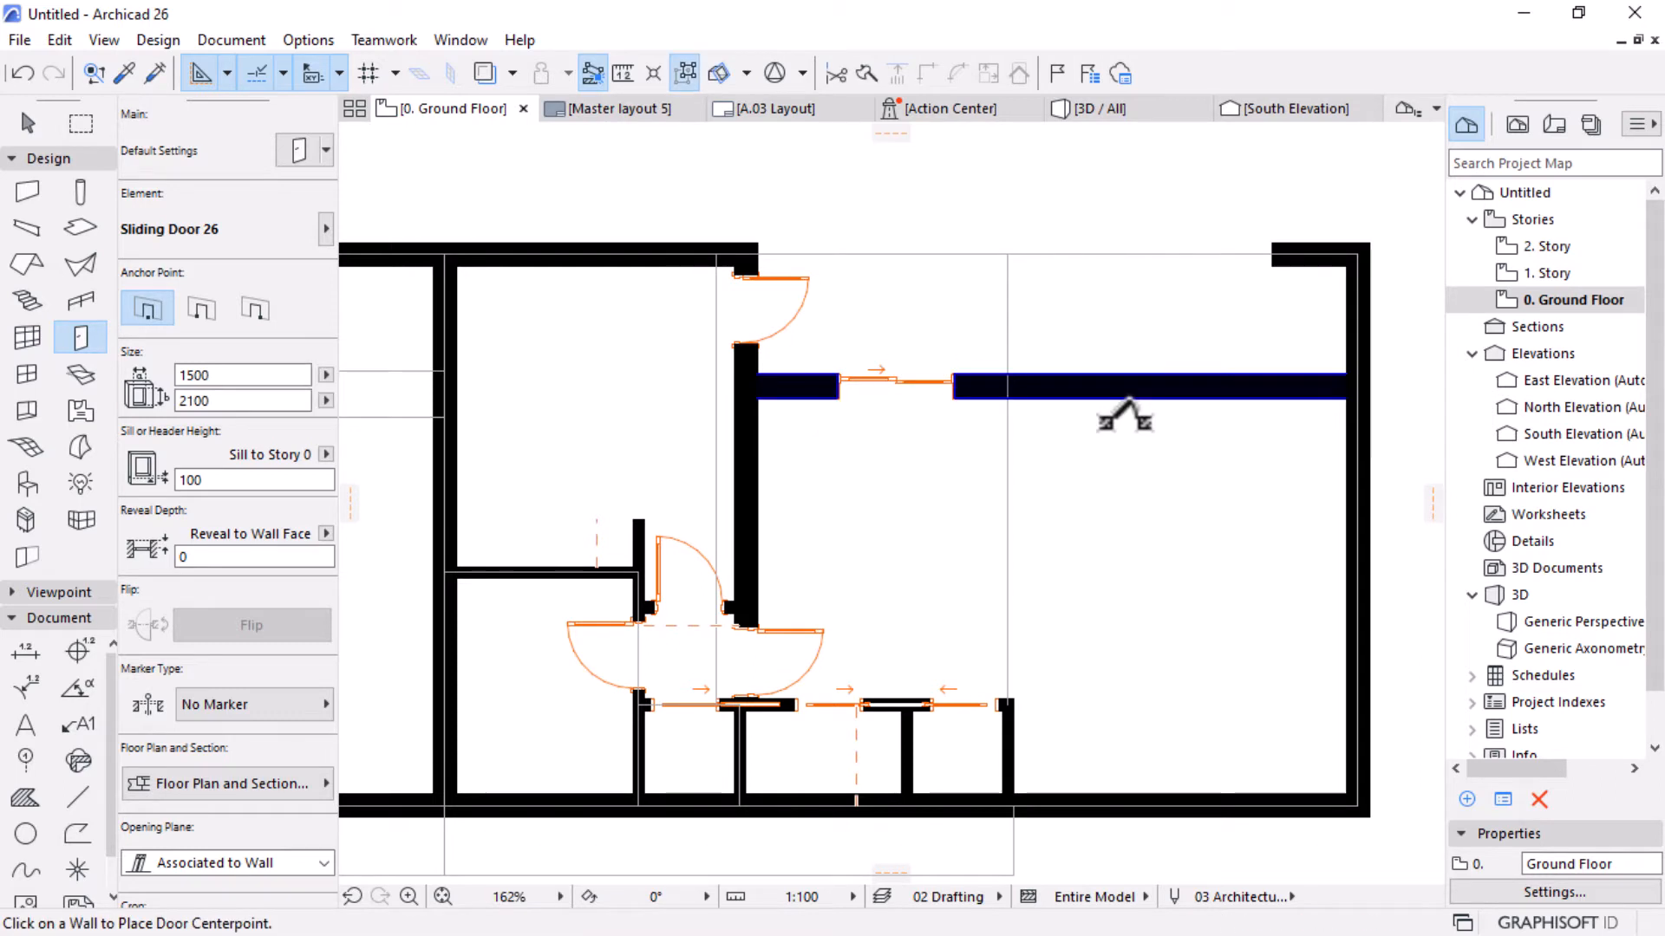
pyautogui.press('Escape')
# Set the width of the sliding door above the large right-hand room to 3000.
pyautogui.click(953, 406)
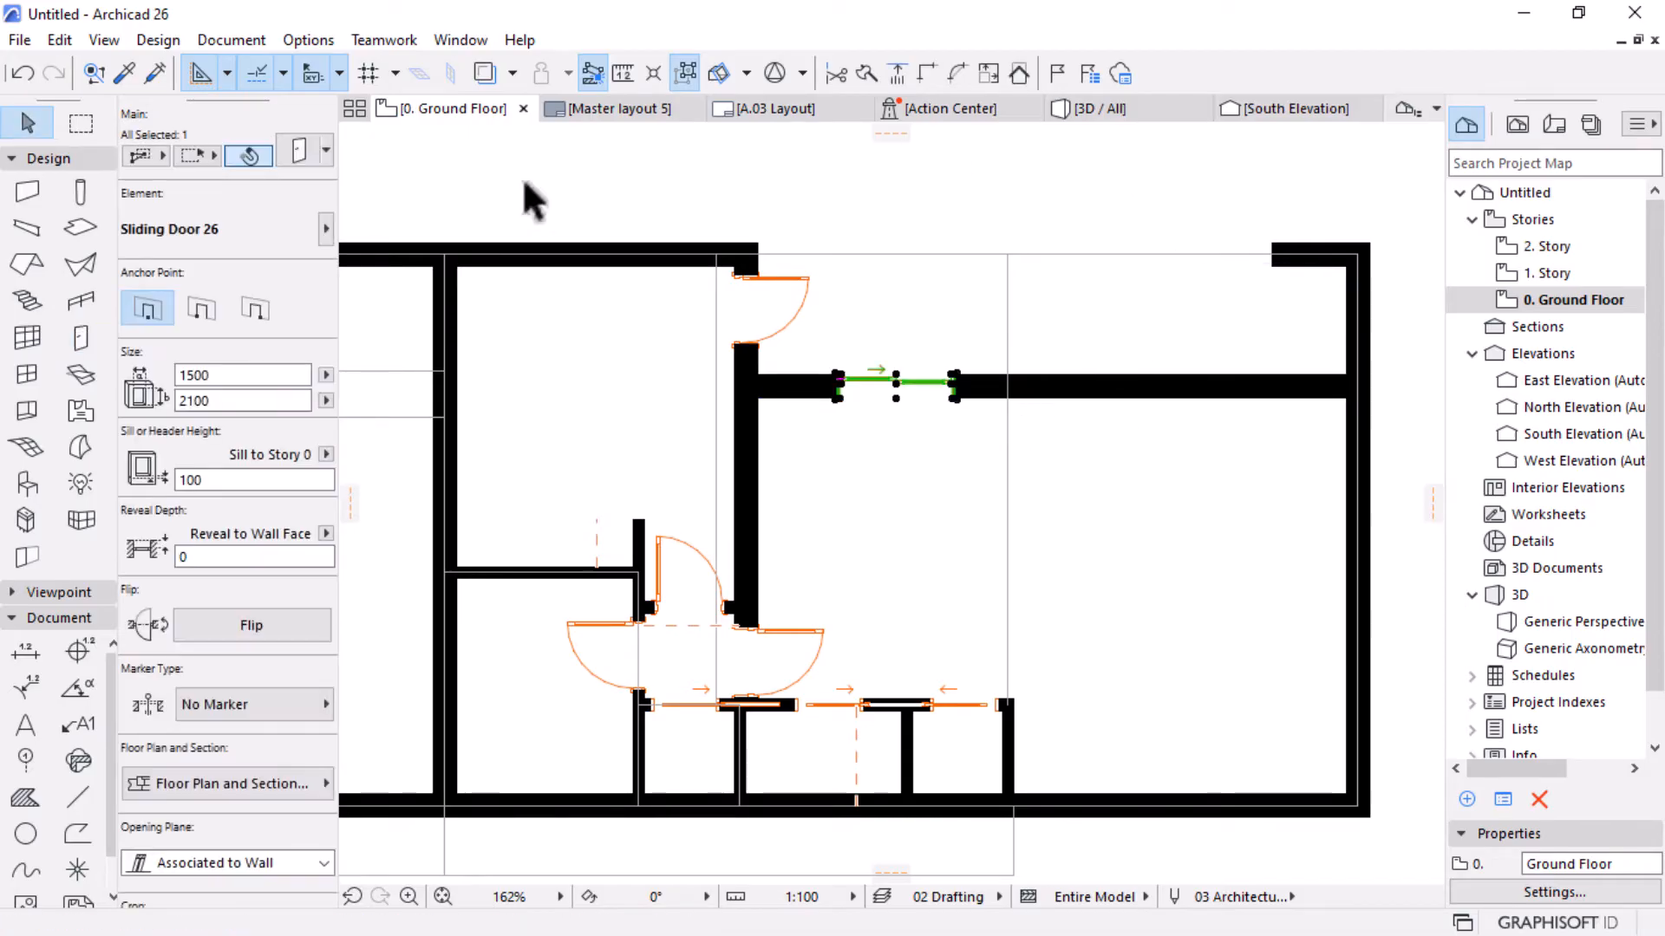
pyautogui.click(246, 377)
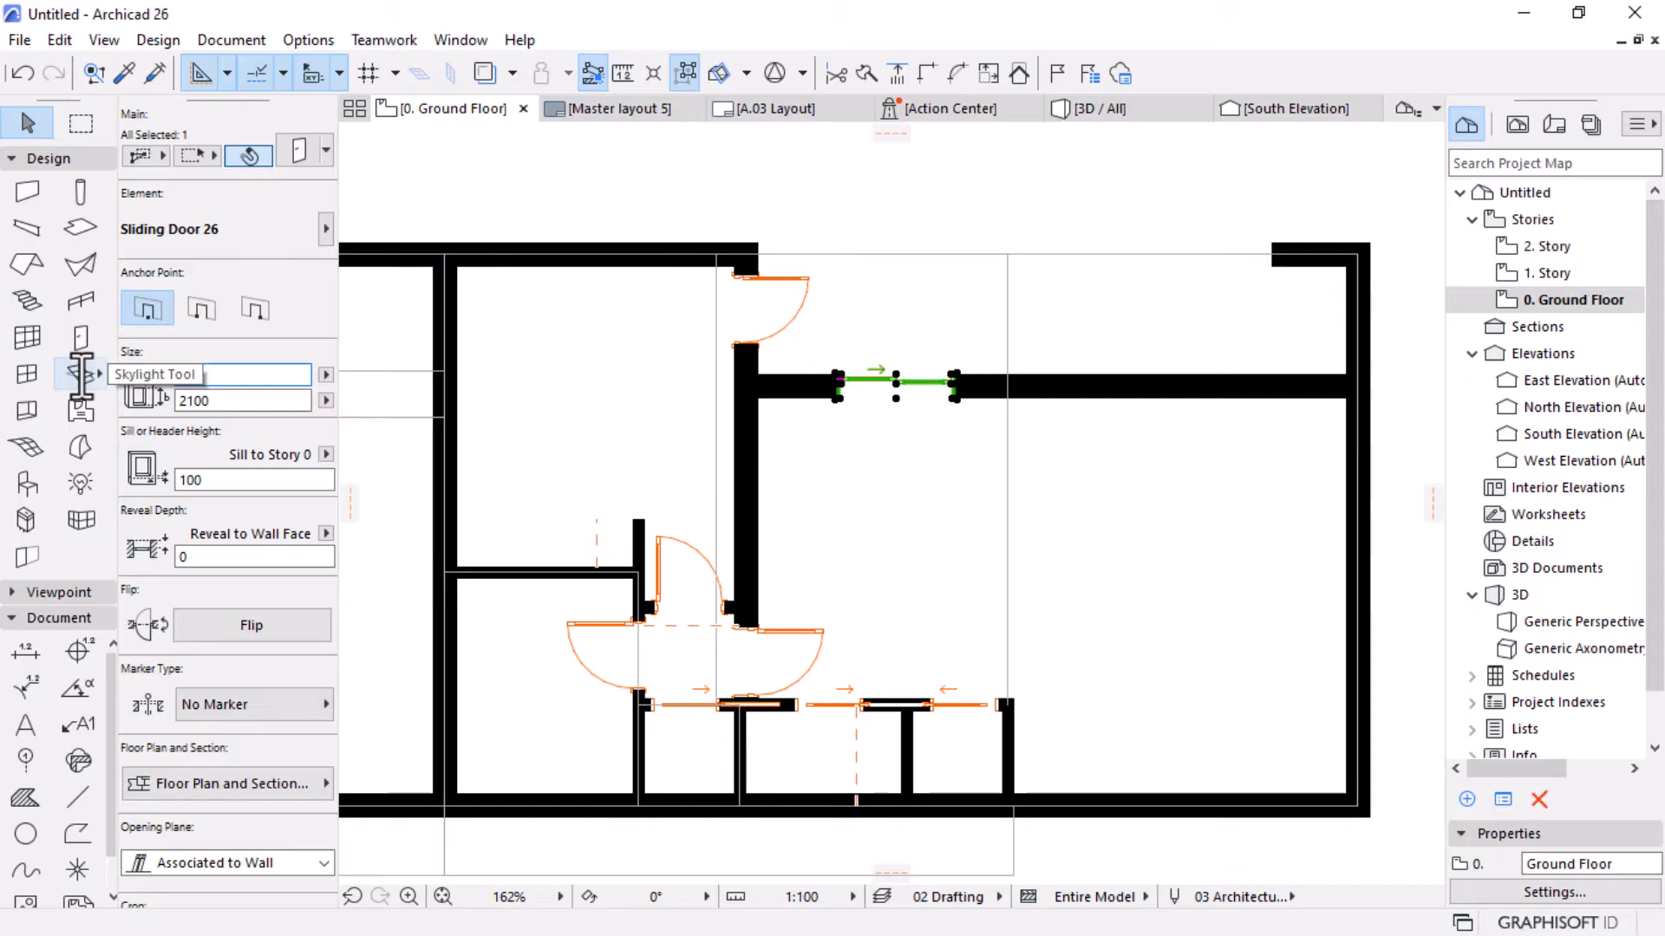
pyautogui.write('30')
pyautogui.press('Return')
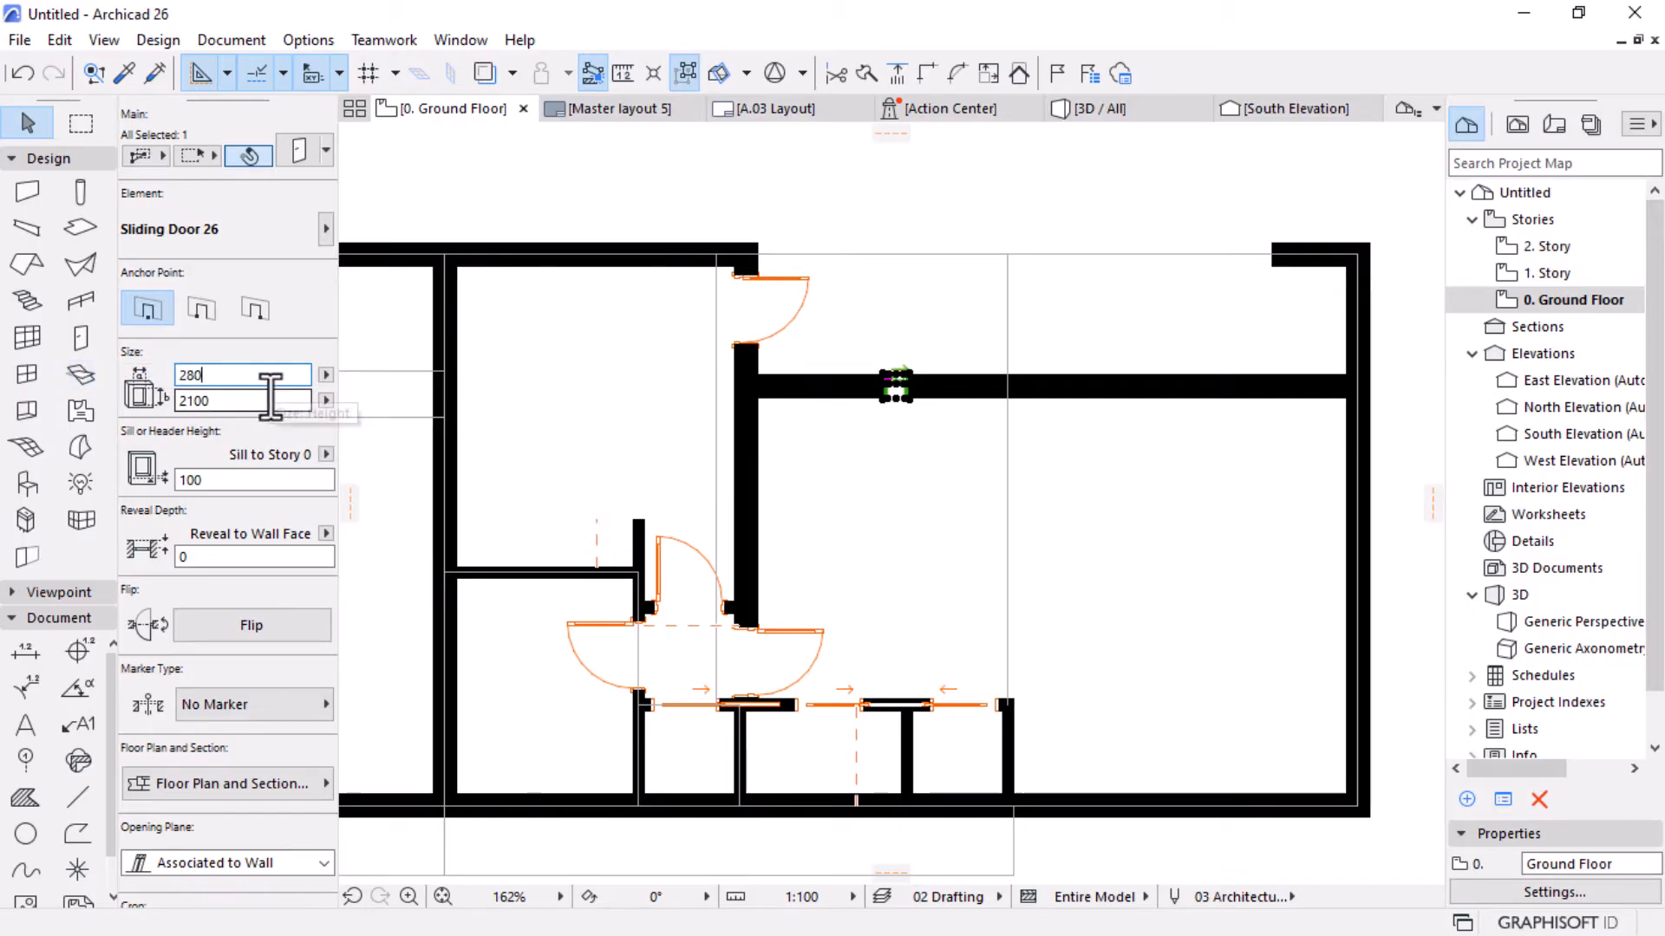
pyautogui.write('000')
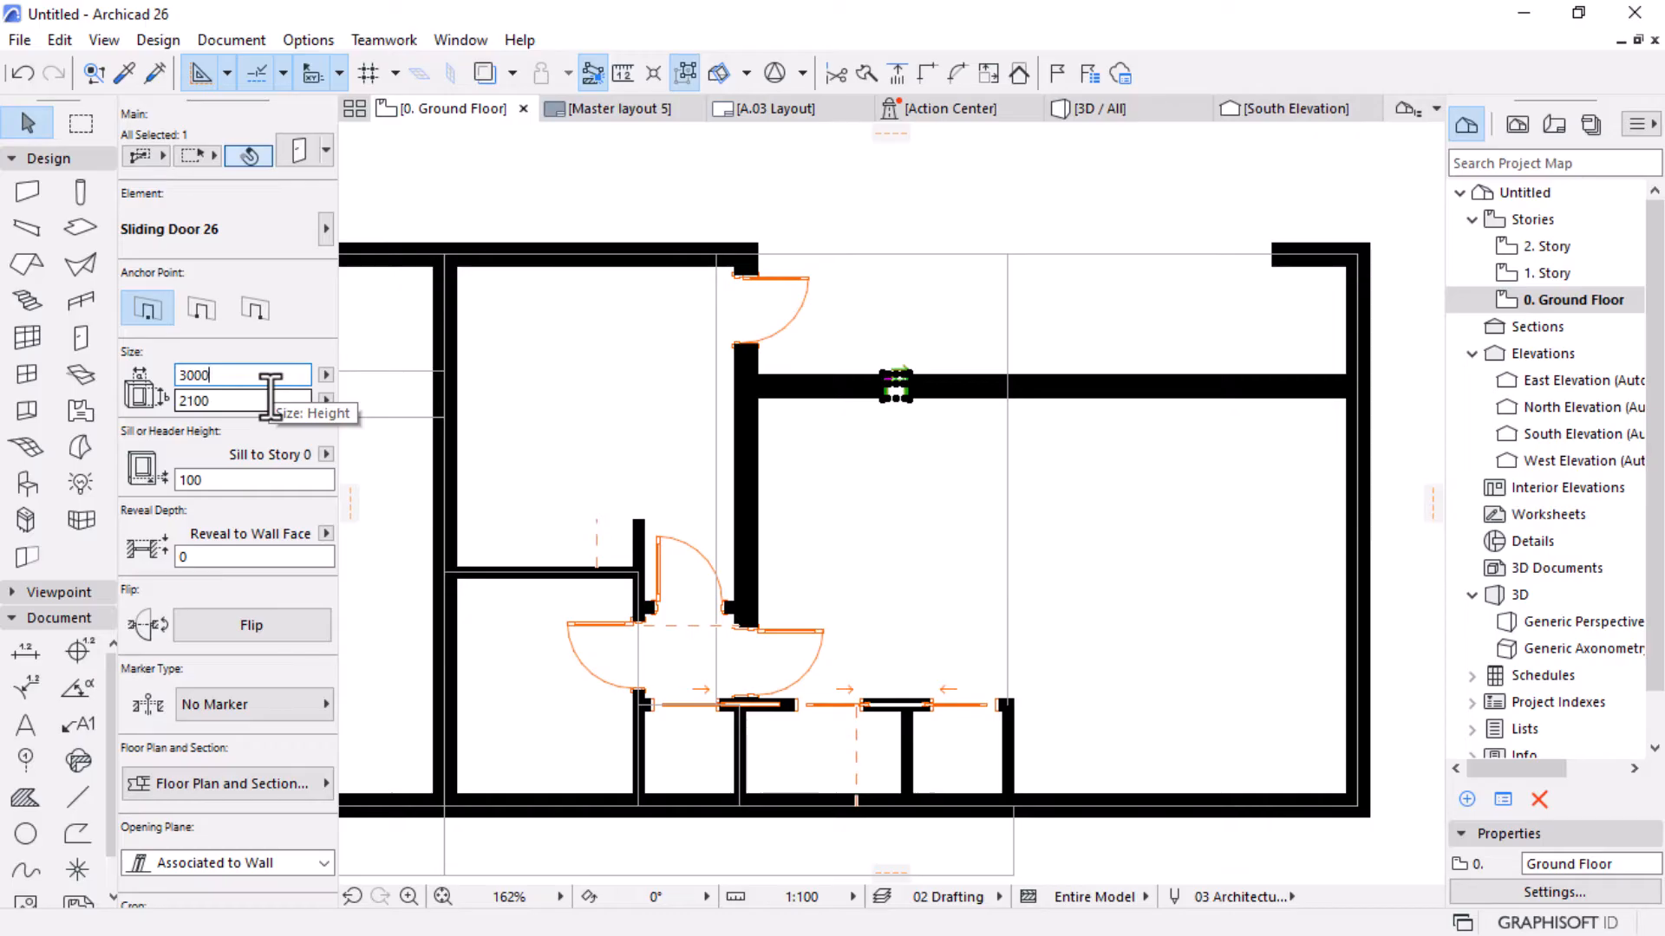
pyautogui.press('Return')
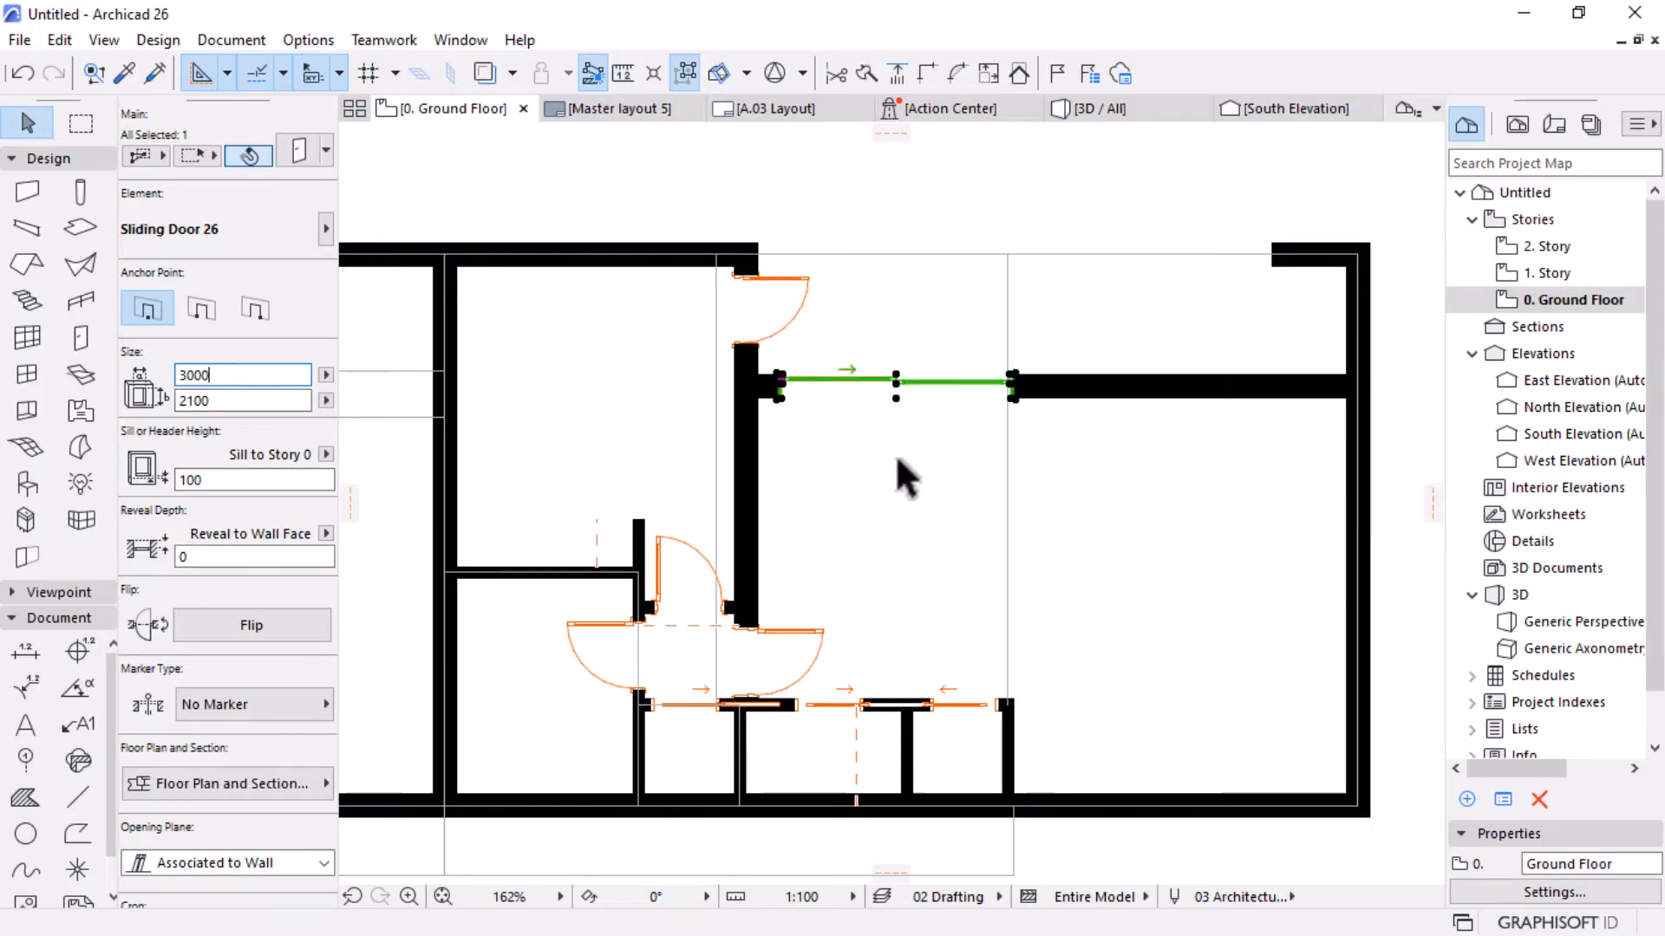
pyautogui.scroll(2, 1090, 403)
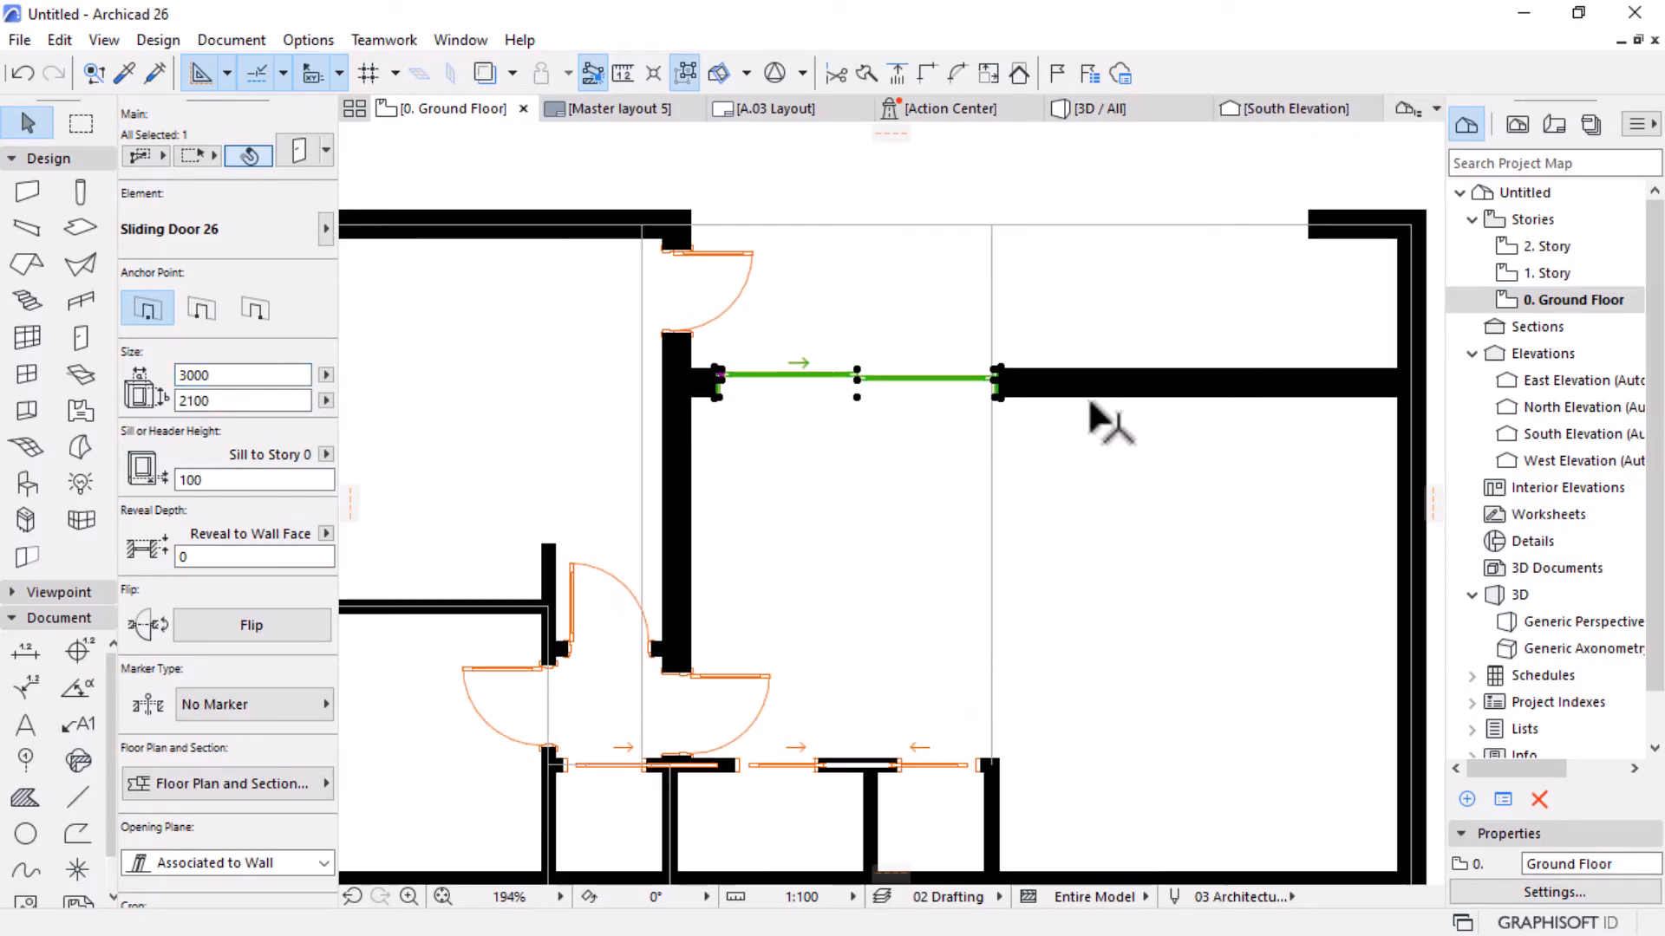
# Move the 3000 wide sliding door along its wall so its frame meets the face of the thick vertical wall.
pyautogui.scroll(6, 840, 417)
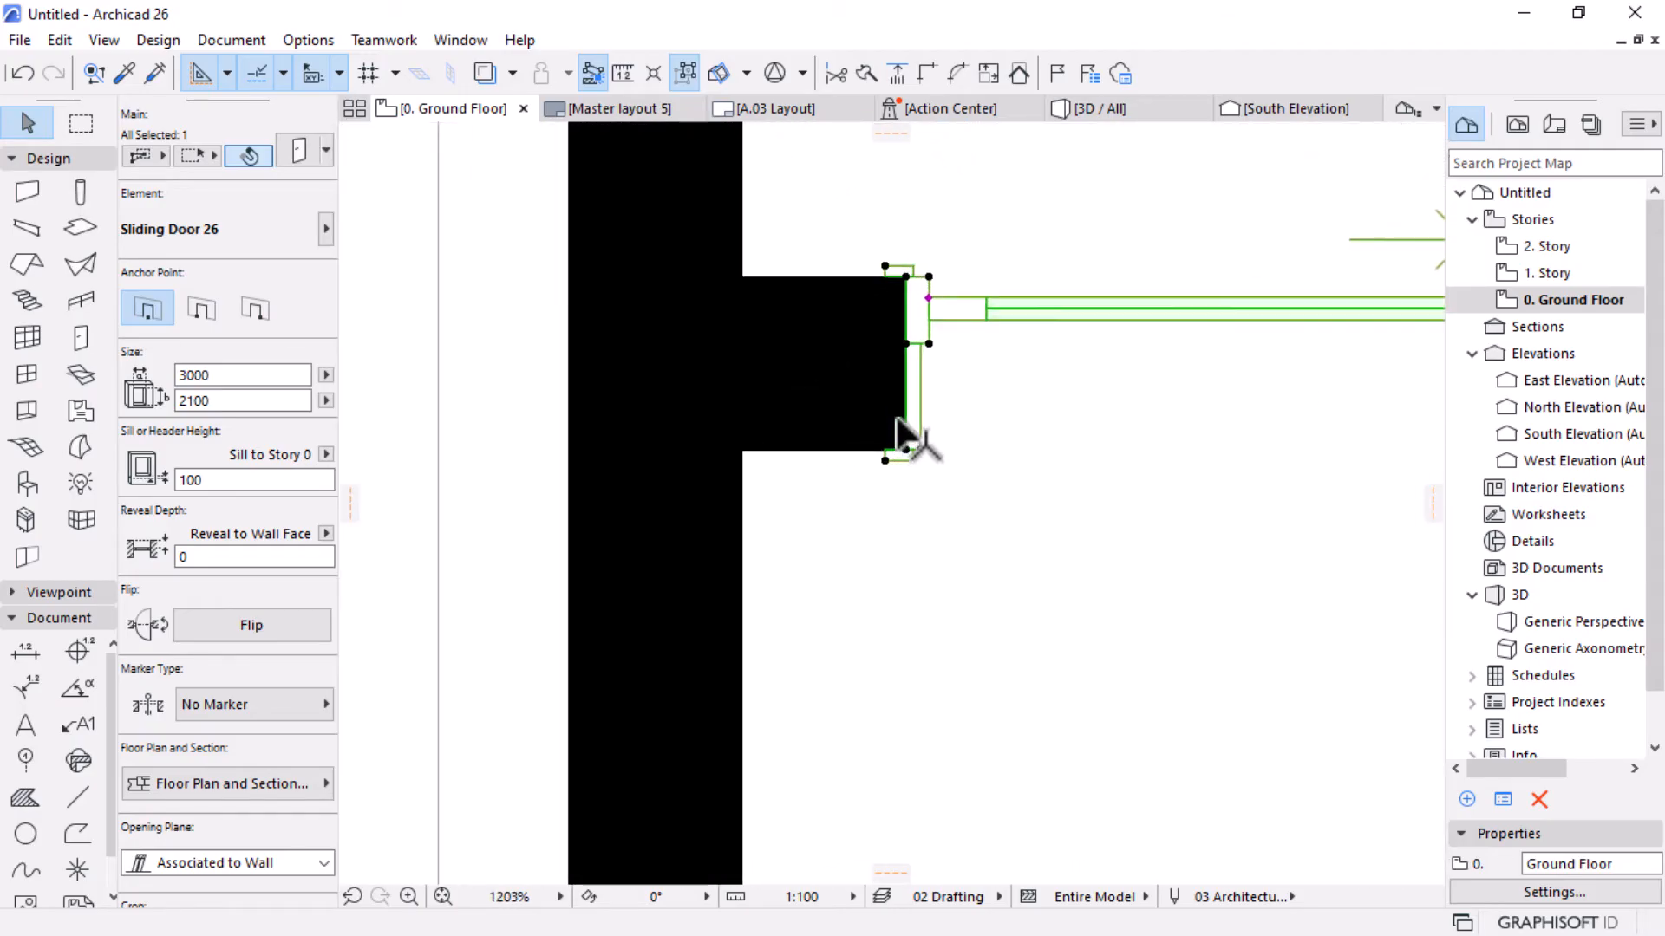
pyautogui.click(882, 459)
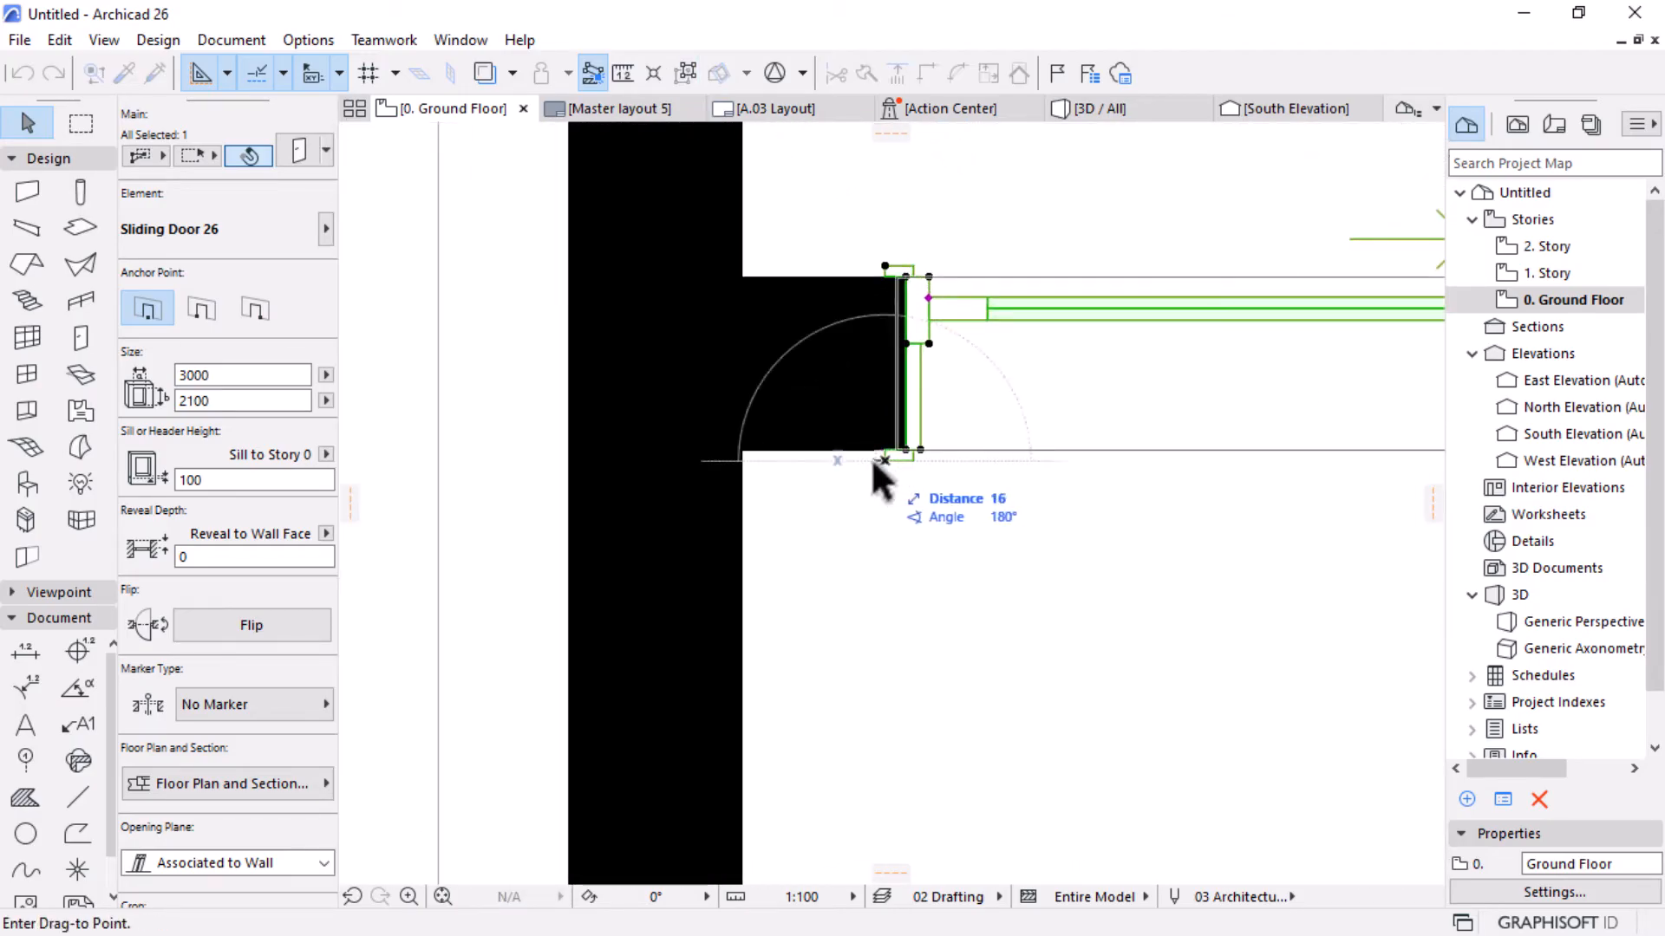
pyautogui.click(744, 461)
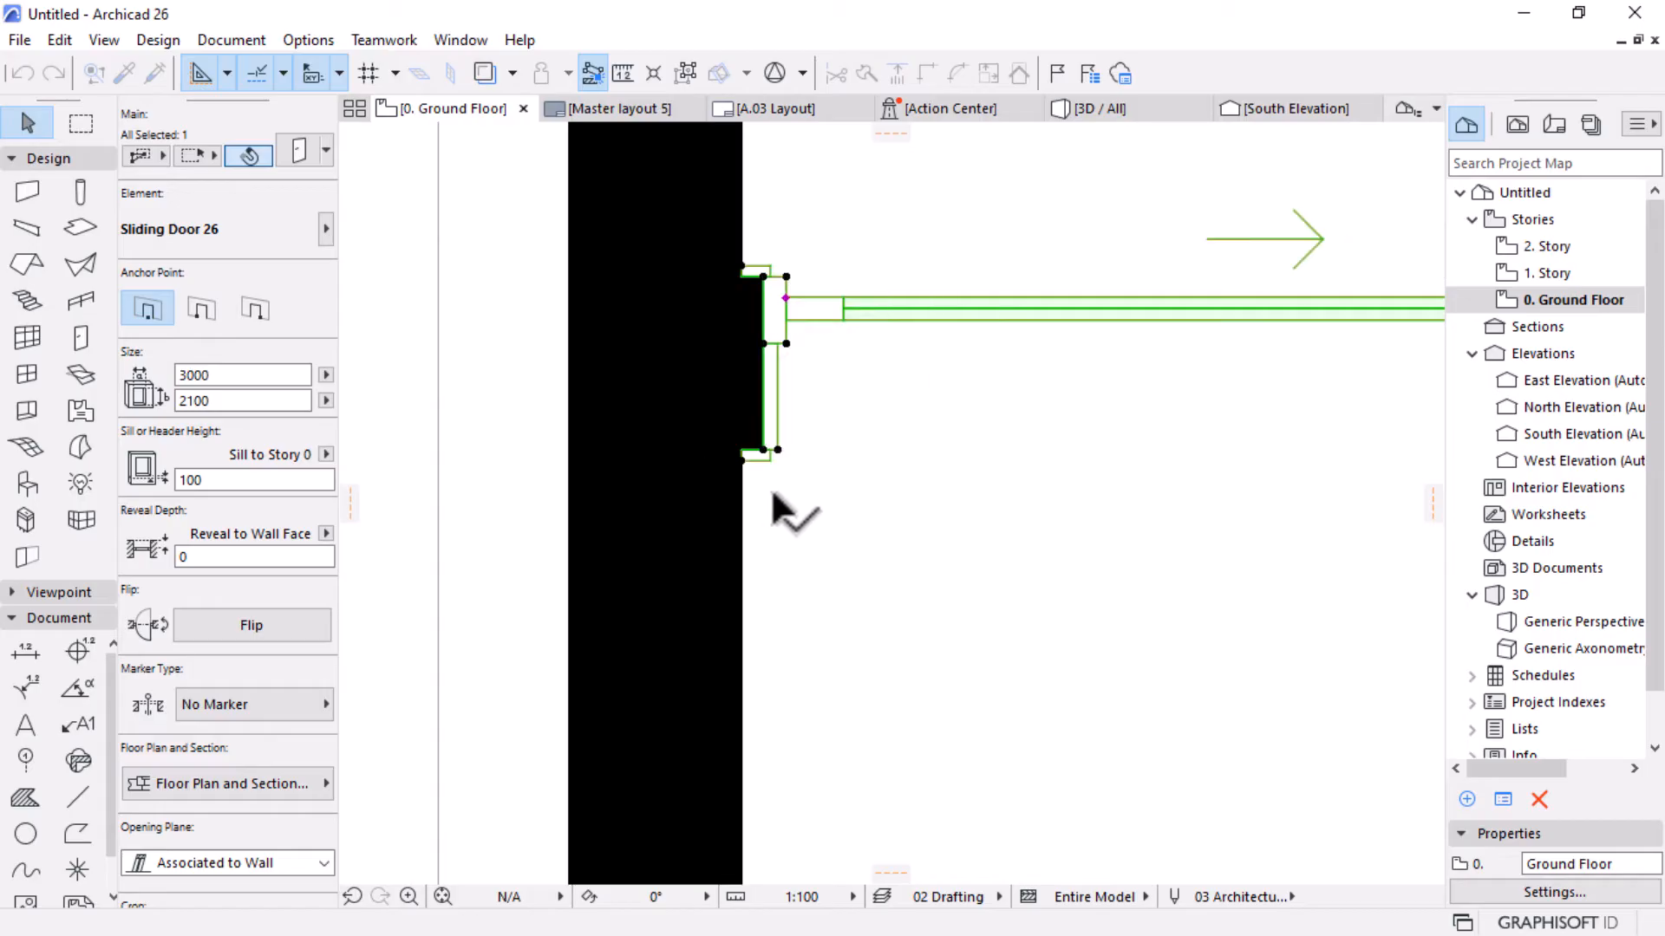
# Shift the sliding door 600 to the right, away from the thick vertical wall, and deselect it.
pyautogui.hotkey('ctrl', 'd')
pyautogui.click(770, 497)
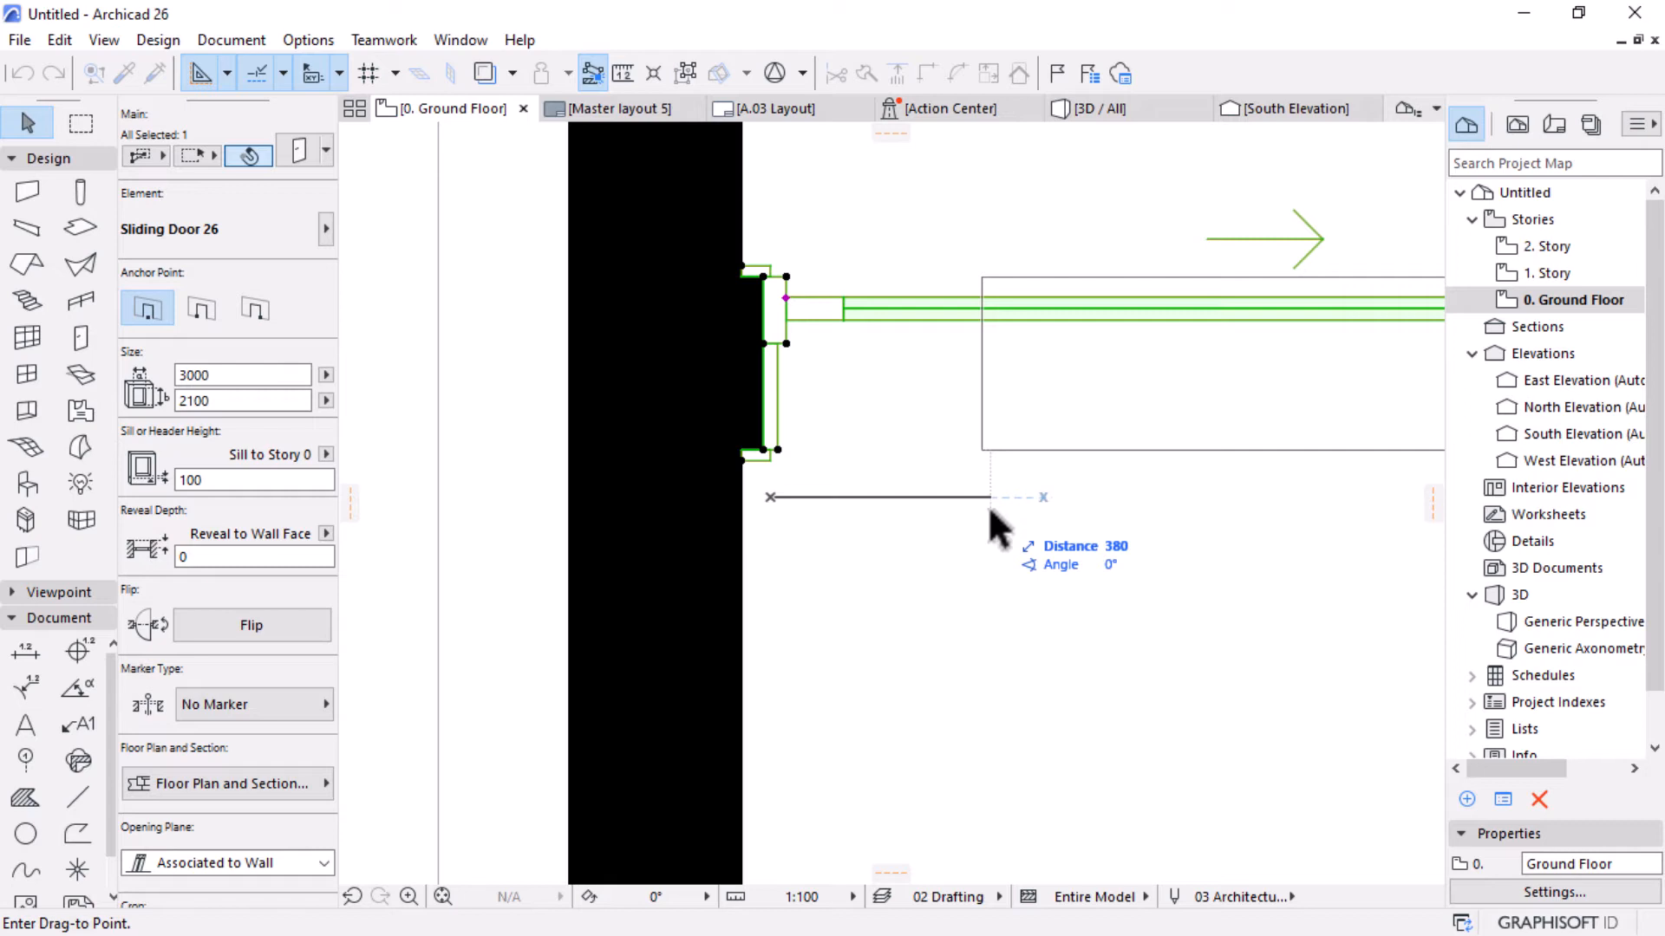
pyautogui.write('600')
pyautogui.press('Return')
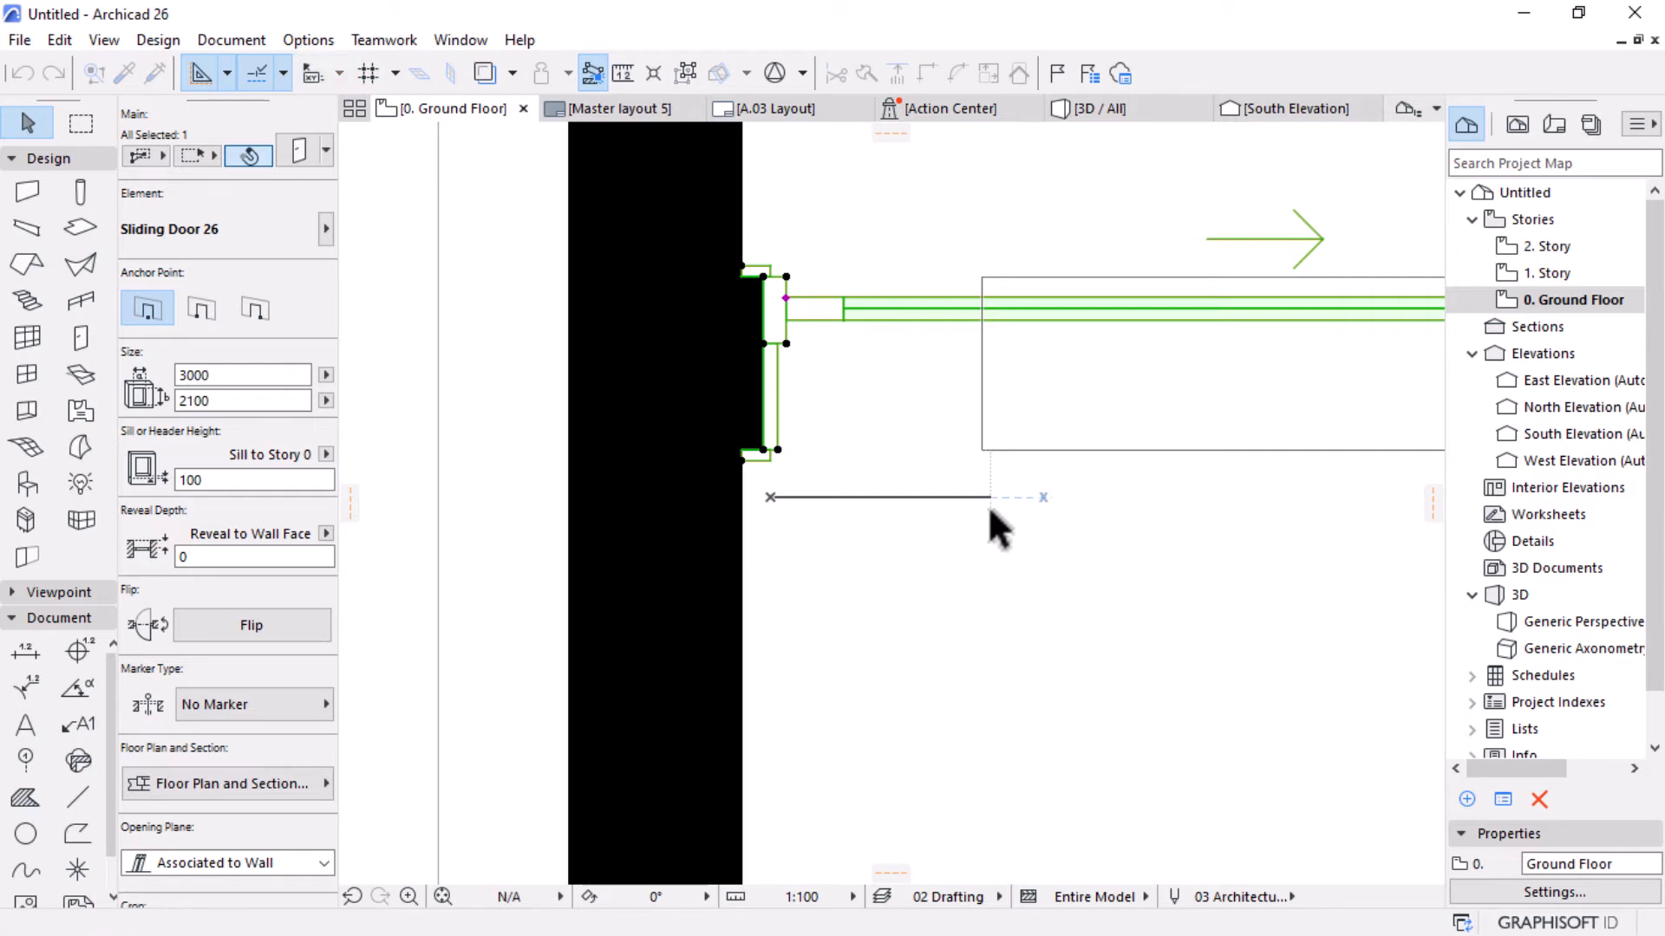
pyautogui.scroll(-3, 850, 394)
pyautogui.scroll(-5, 867, 408)
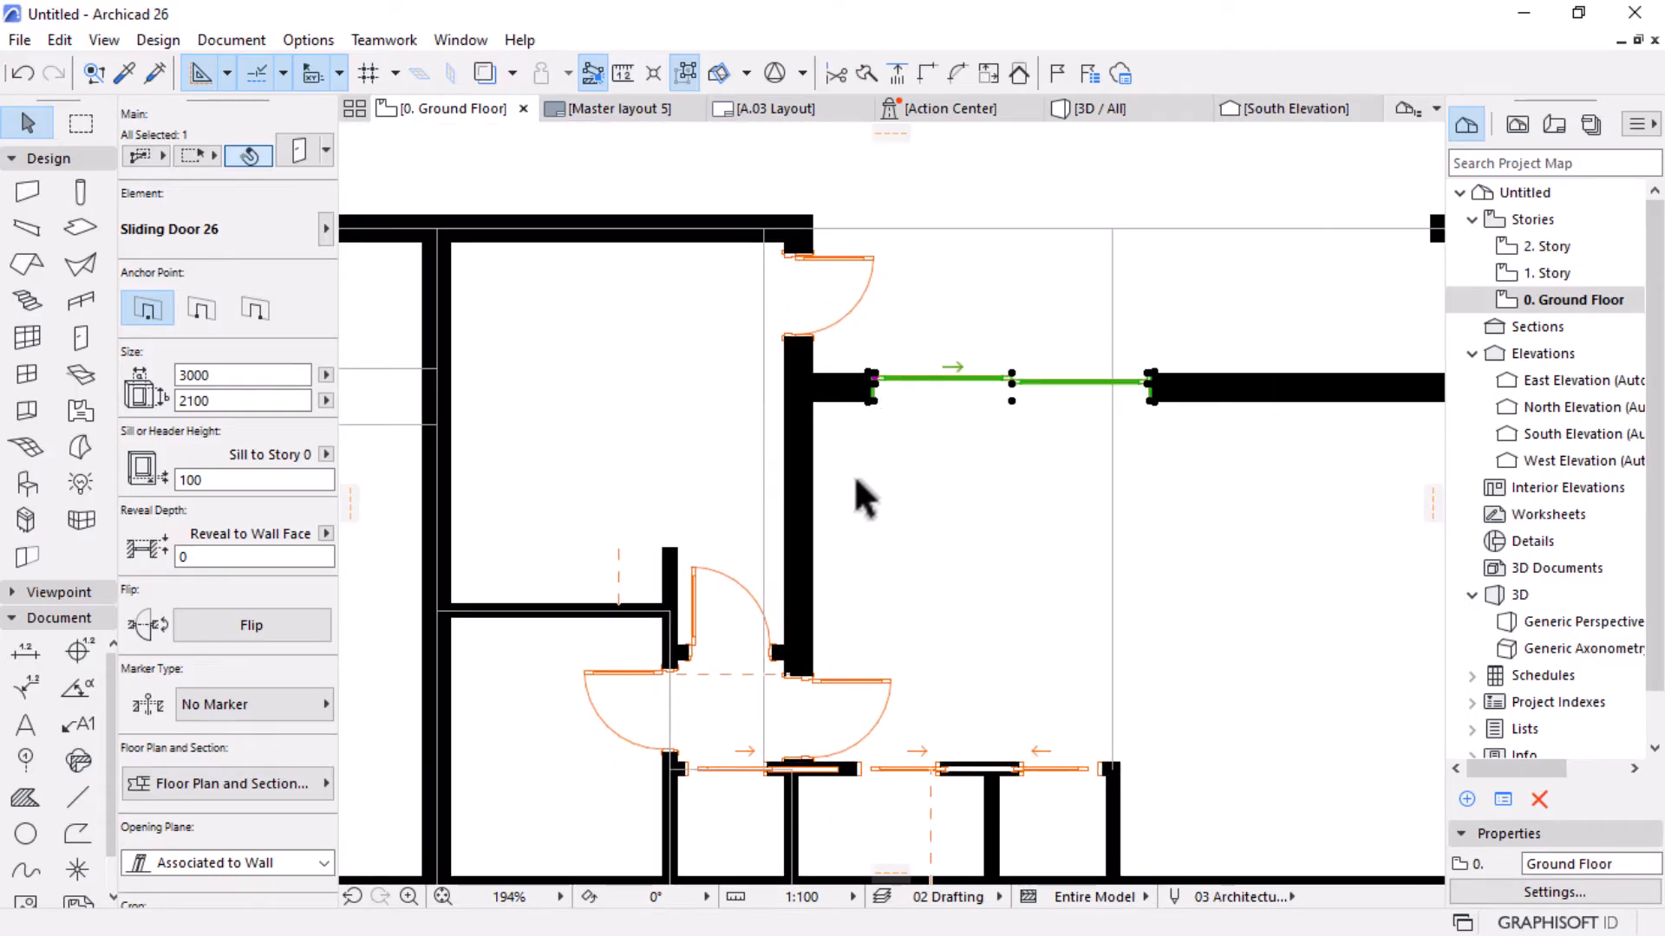
pyautogui.scroll(3, 845, 673)
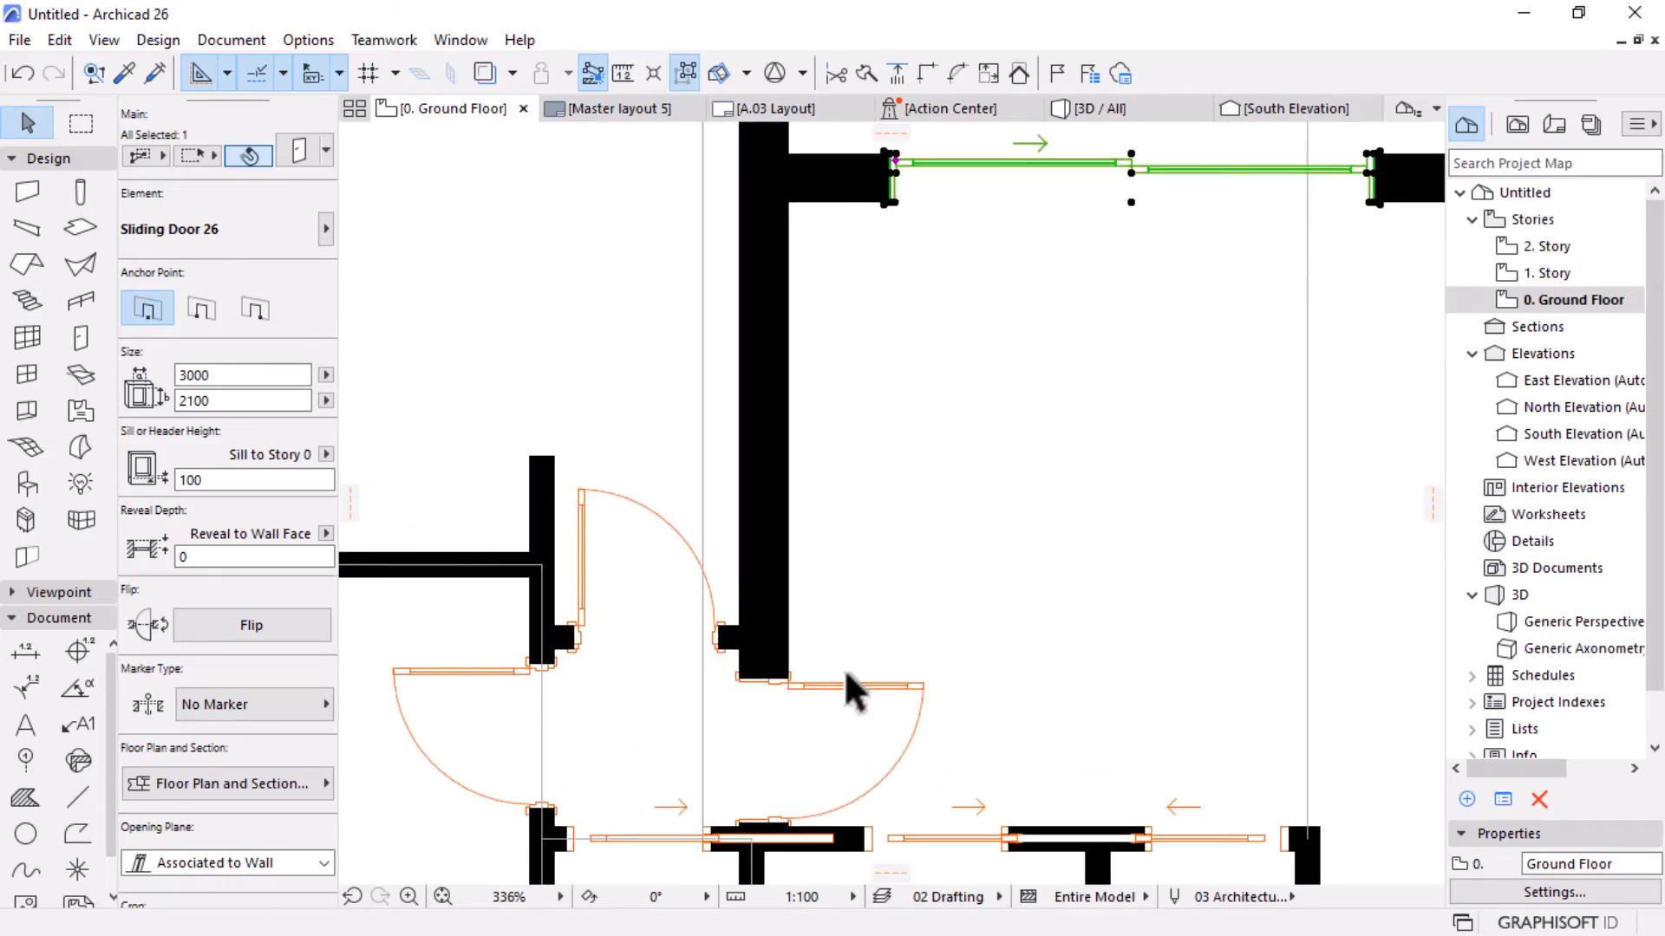
pyautogui.scroll(-3, 849, 633)
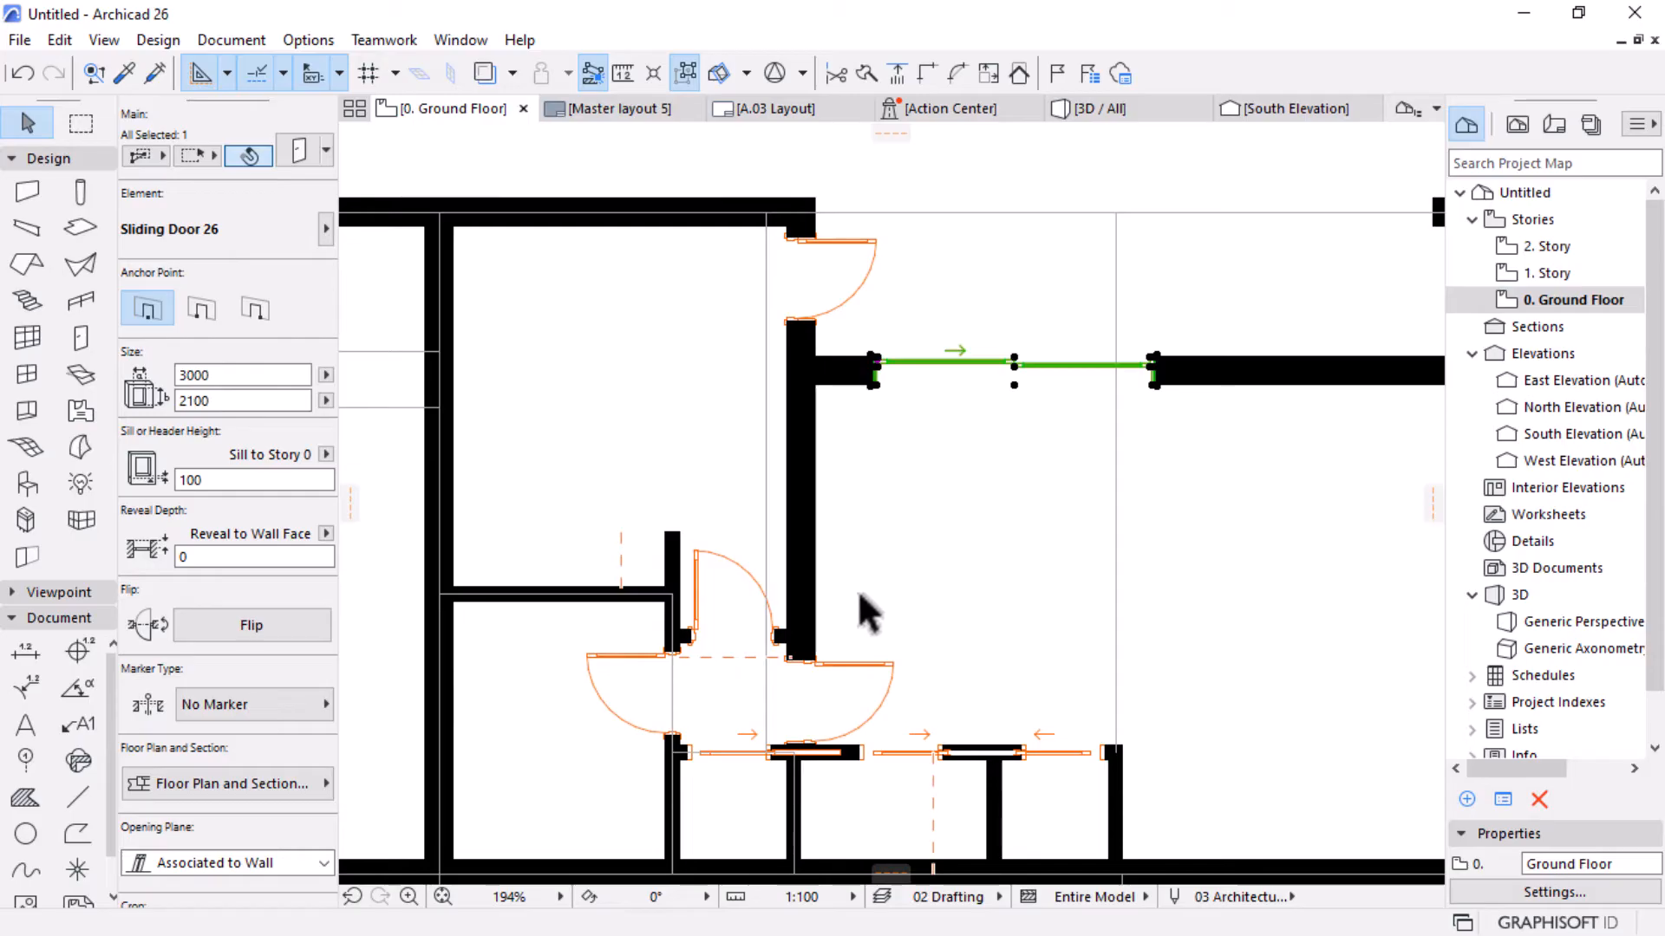
pyautogui.scroll(1, 855, 598)
pyautogui.click(855, 596)
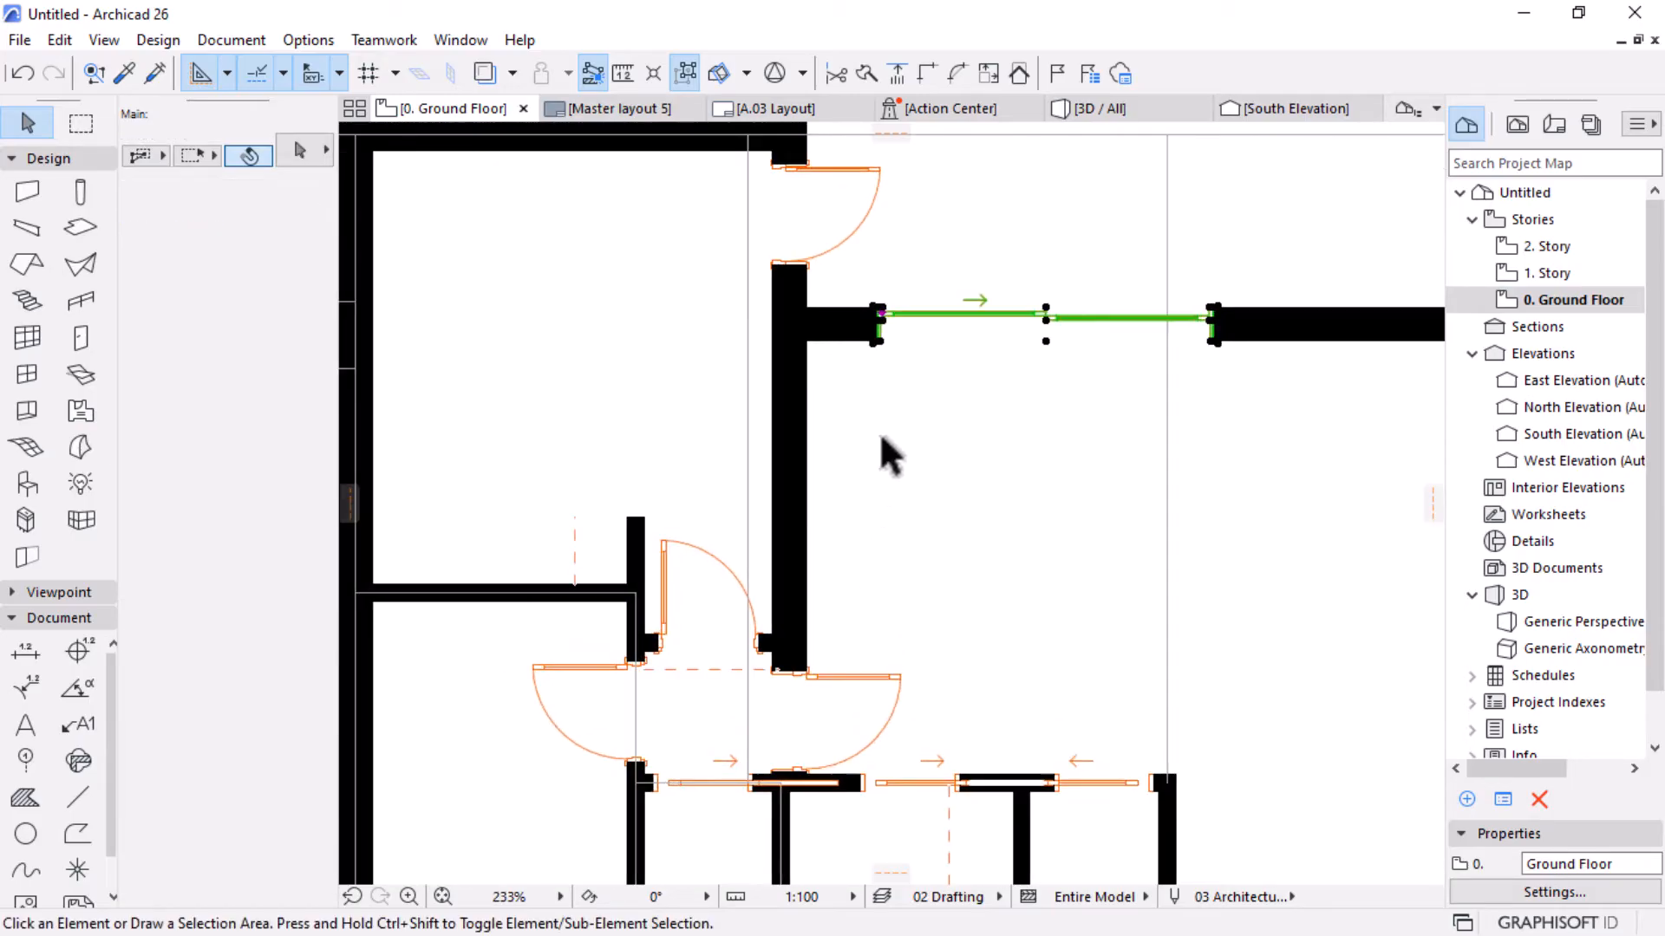
# Place a copy of the 3000 wide sliding door in the same wall, ending against the right exterior wall.
pyautogui.scroll(-4, 746, 581)
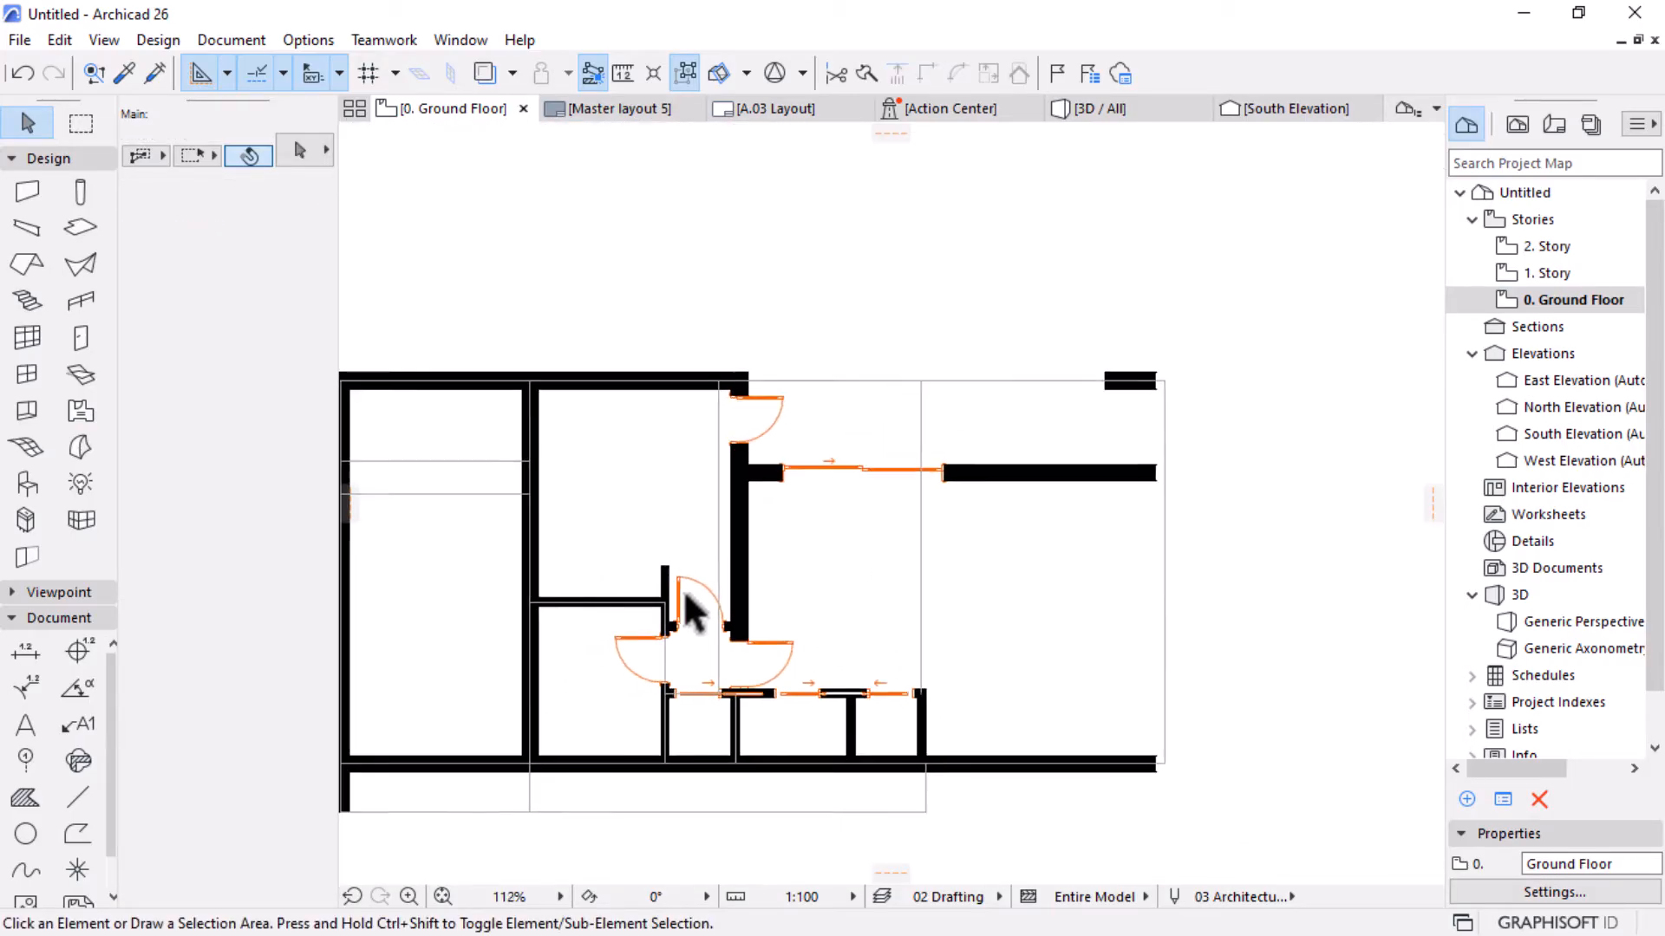
pyautogui.click(888, 477)
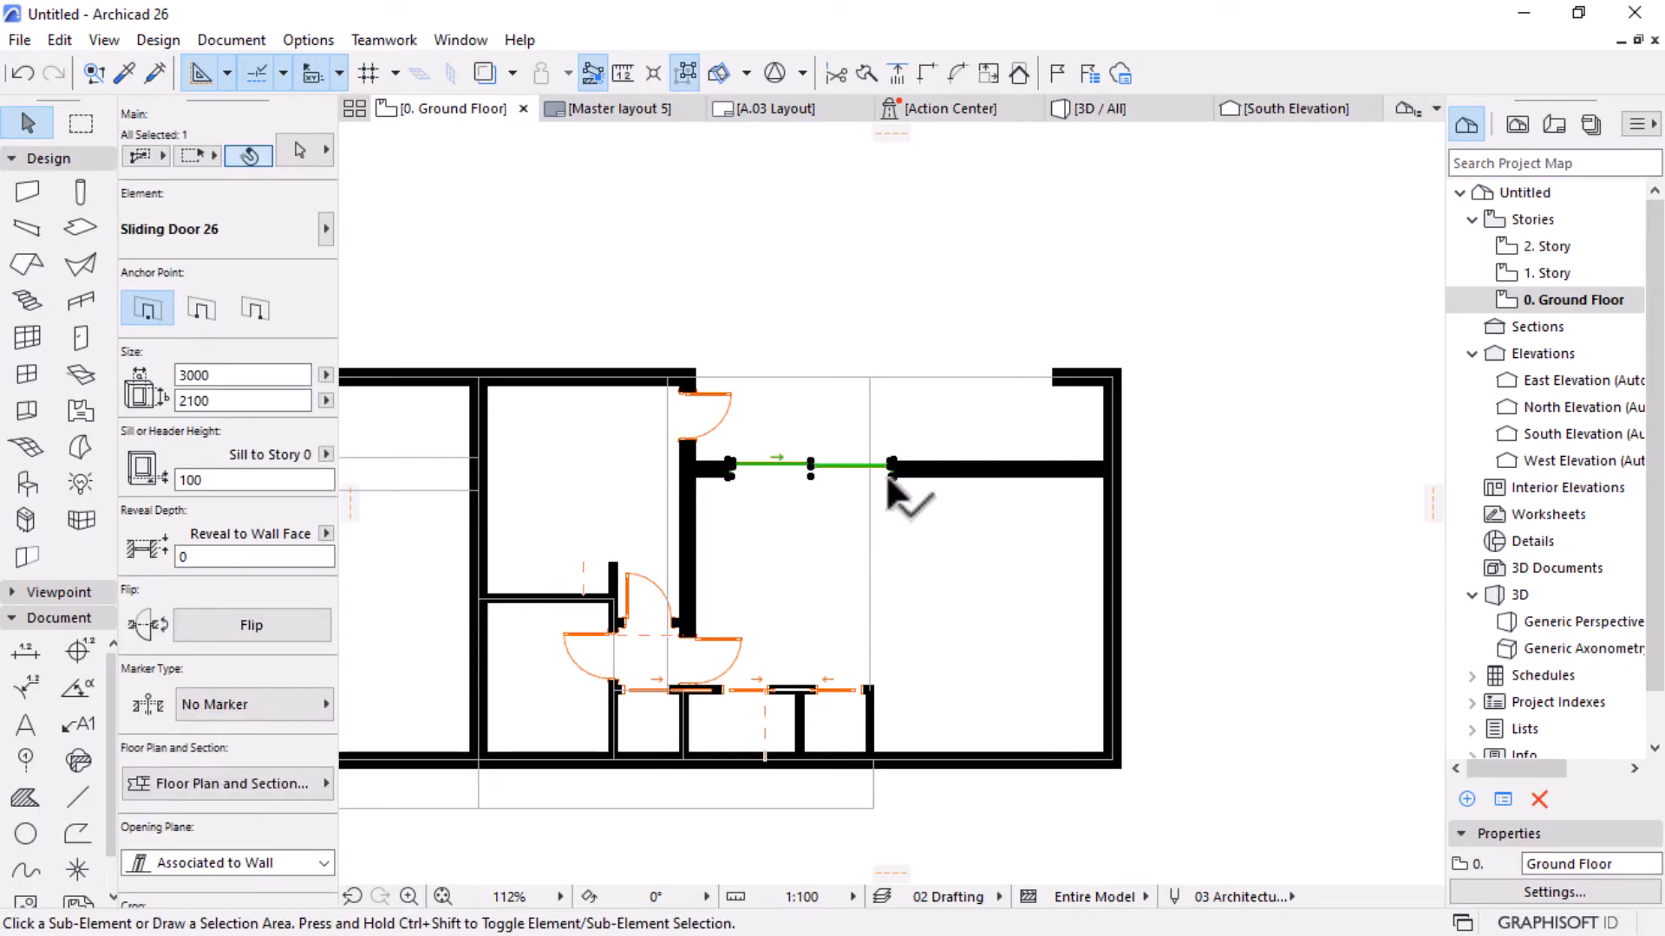
pyautogui.hotkey('ctrl', 'd')
pyautogui.click(892, 470)
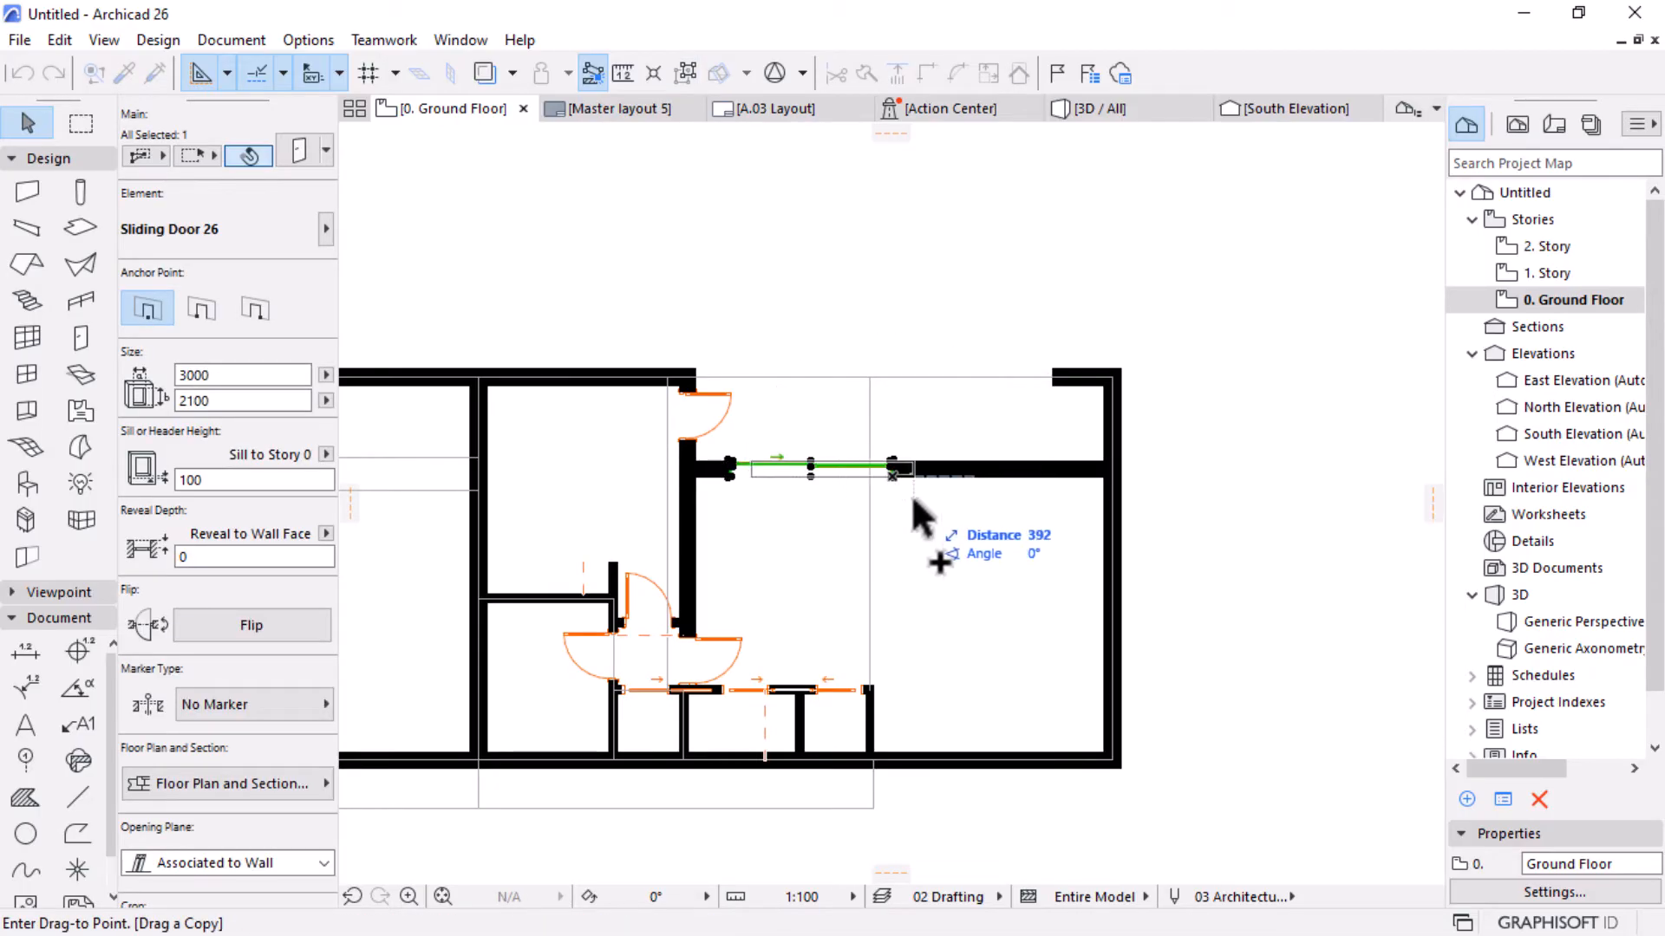
pyautogui.scroll(2, 891, 472)
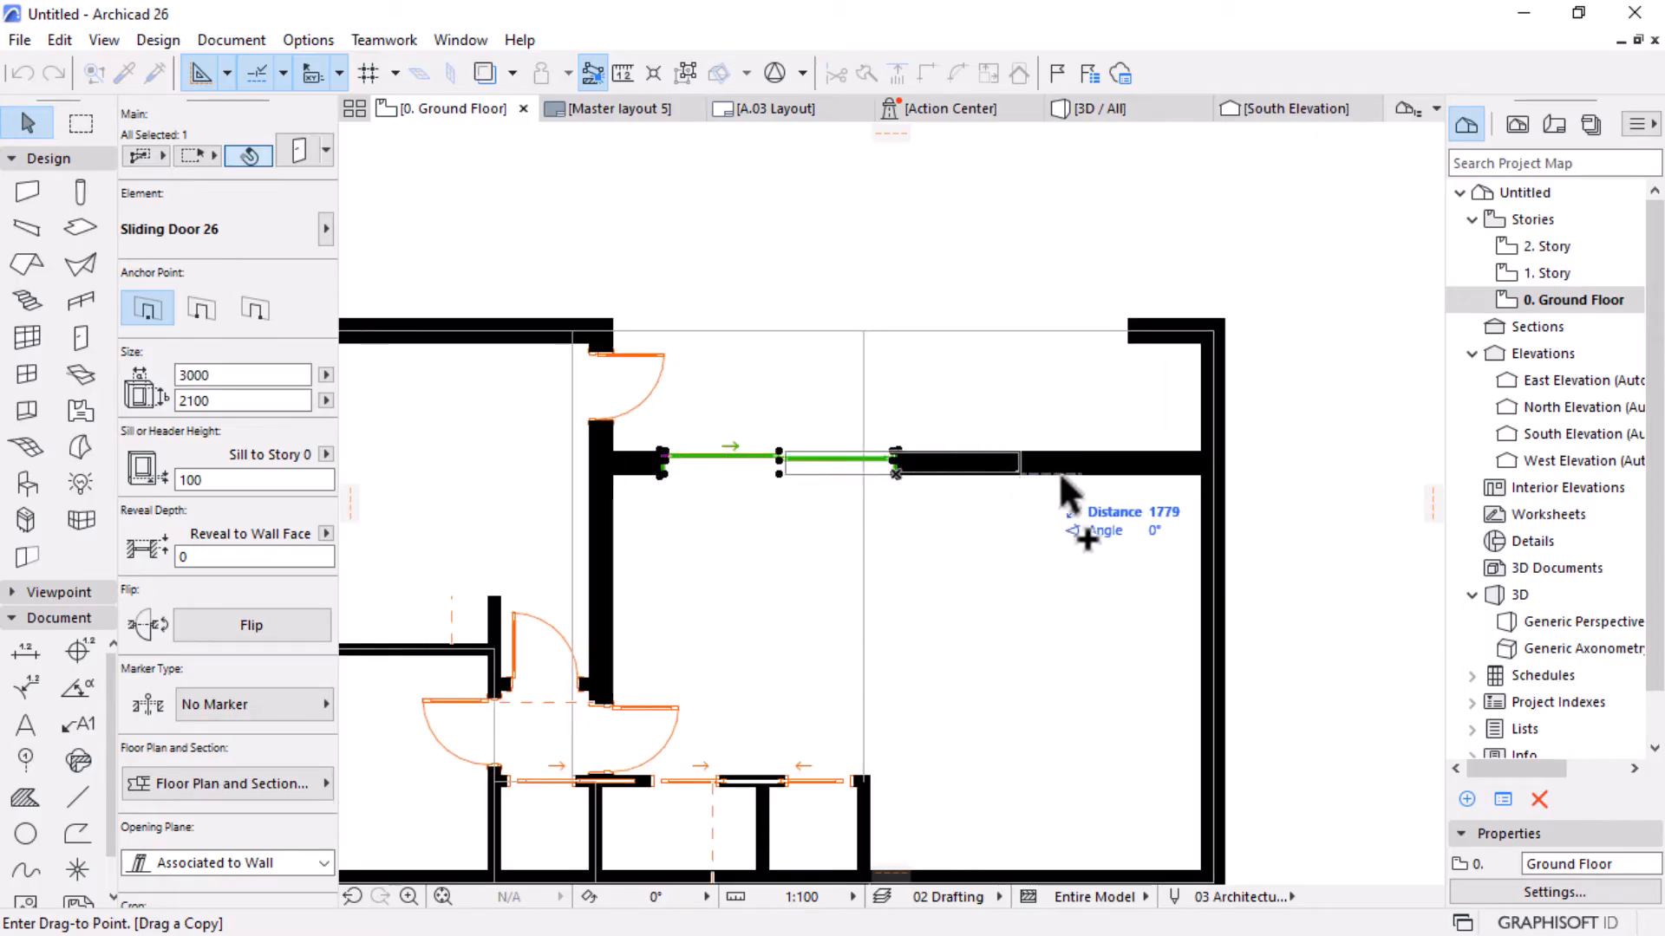
pyautogui.click(1202, 453)
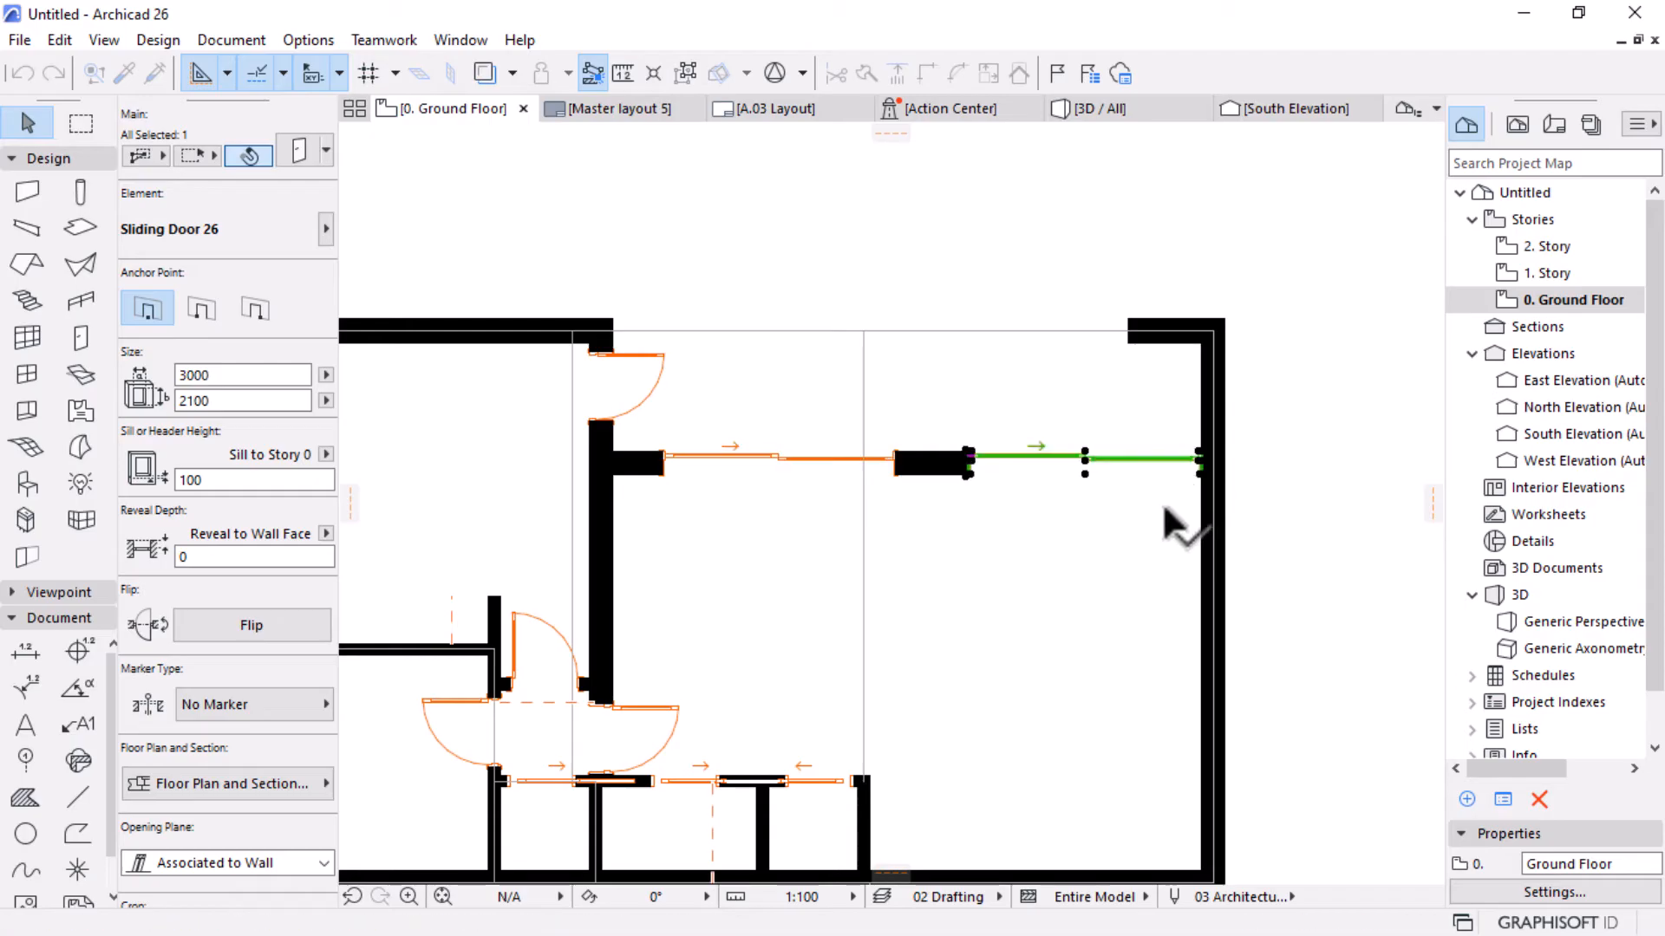
# Shift the copied sliding door 600 to the left, away from the right exterior wall, and deselect it.
pyautogui.click(1183, 503)
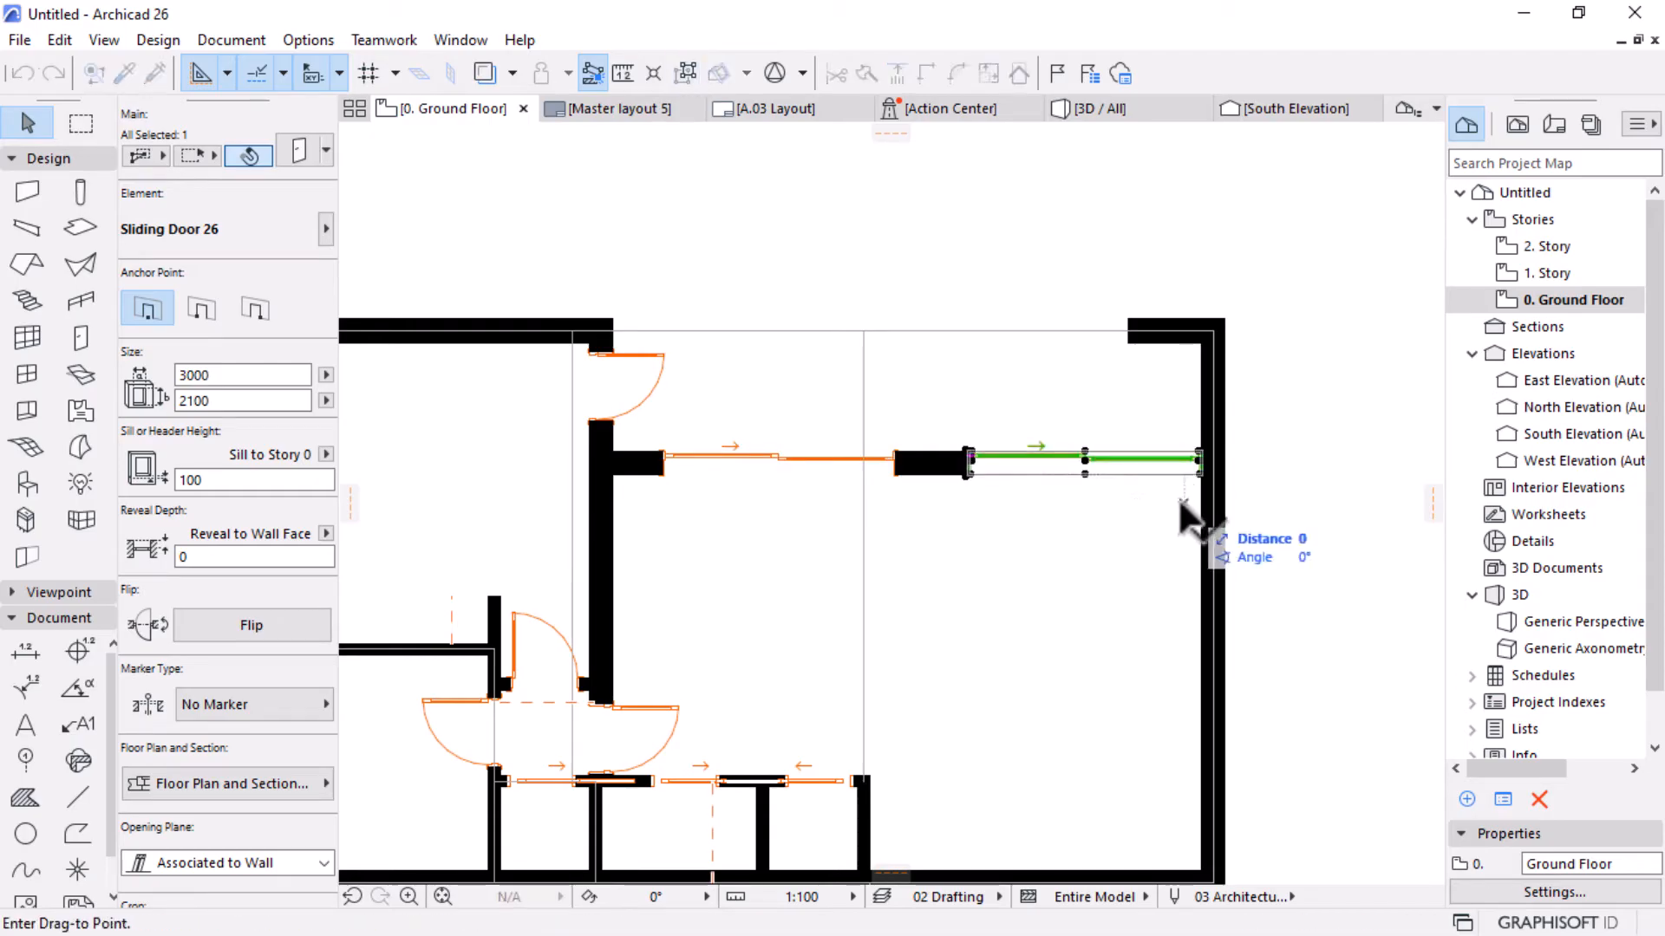
pyautogui.write('6')
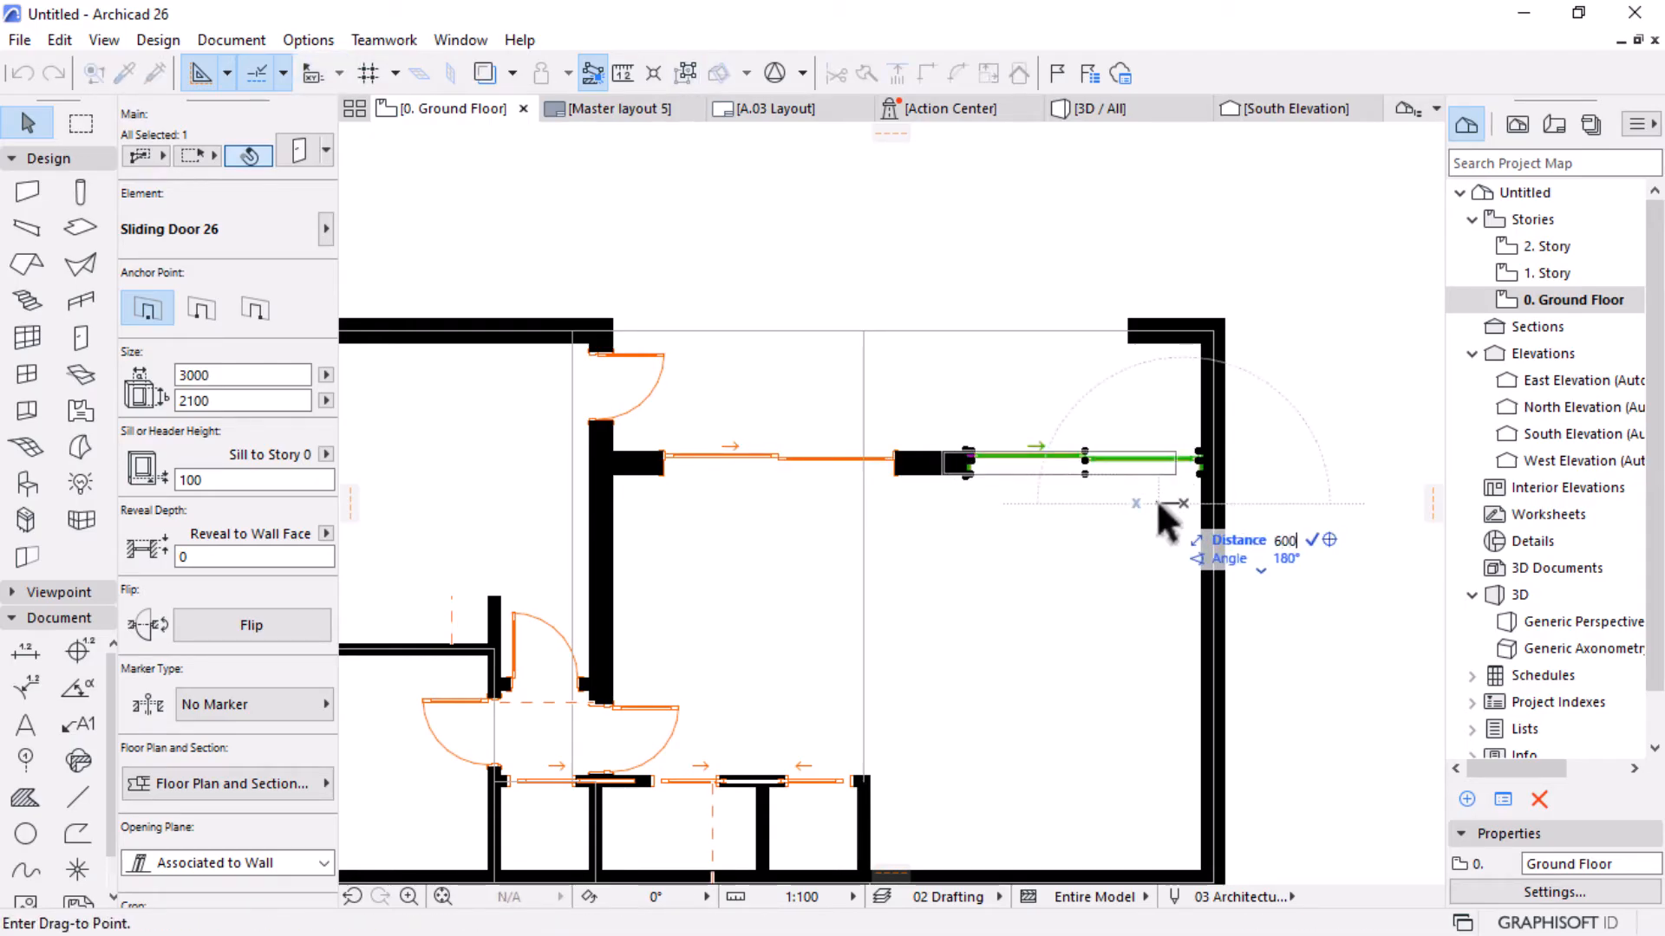
pyautogui.write('00')
pyautogui.press('Return')
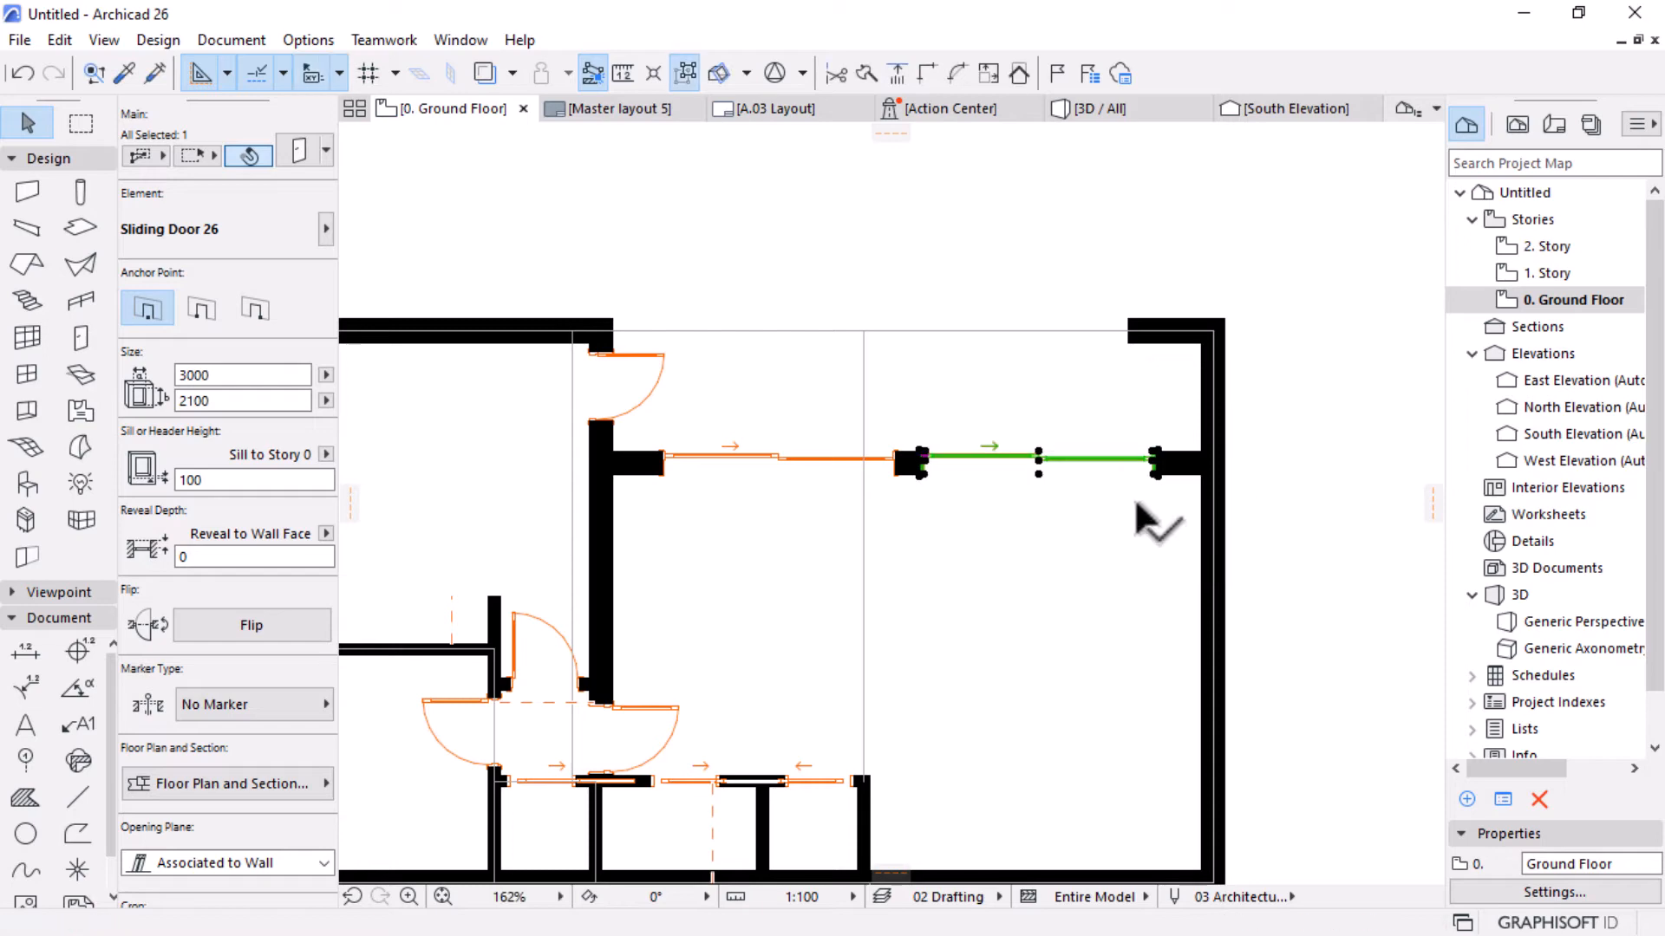
pyautogui.click(899, 632)
pyautogui.scroll(-3, 997, 444)
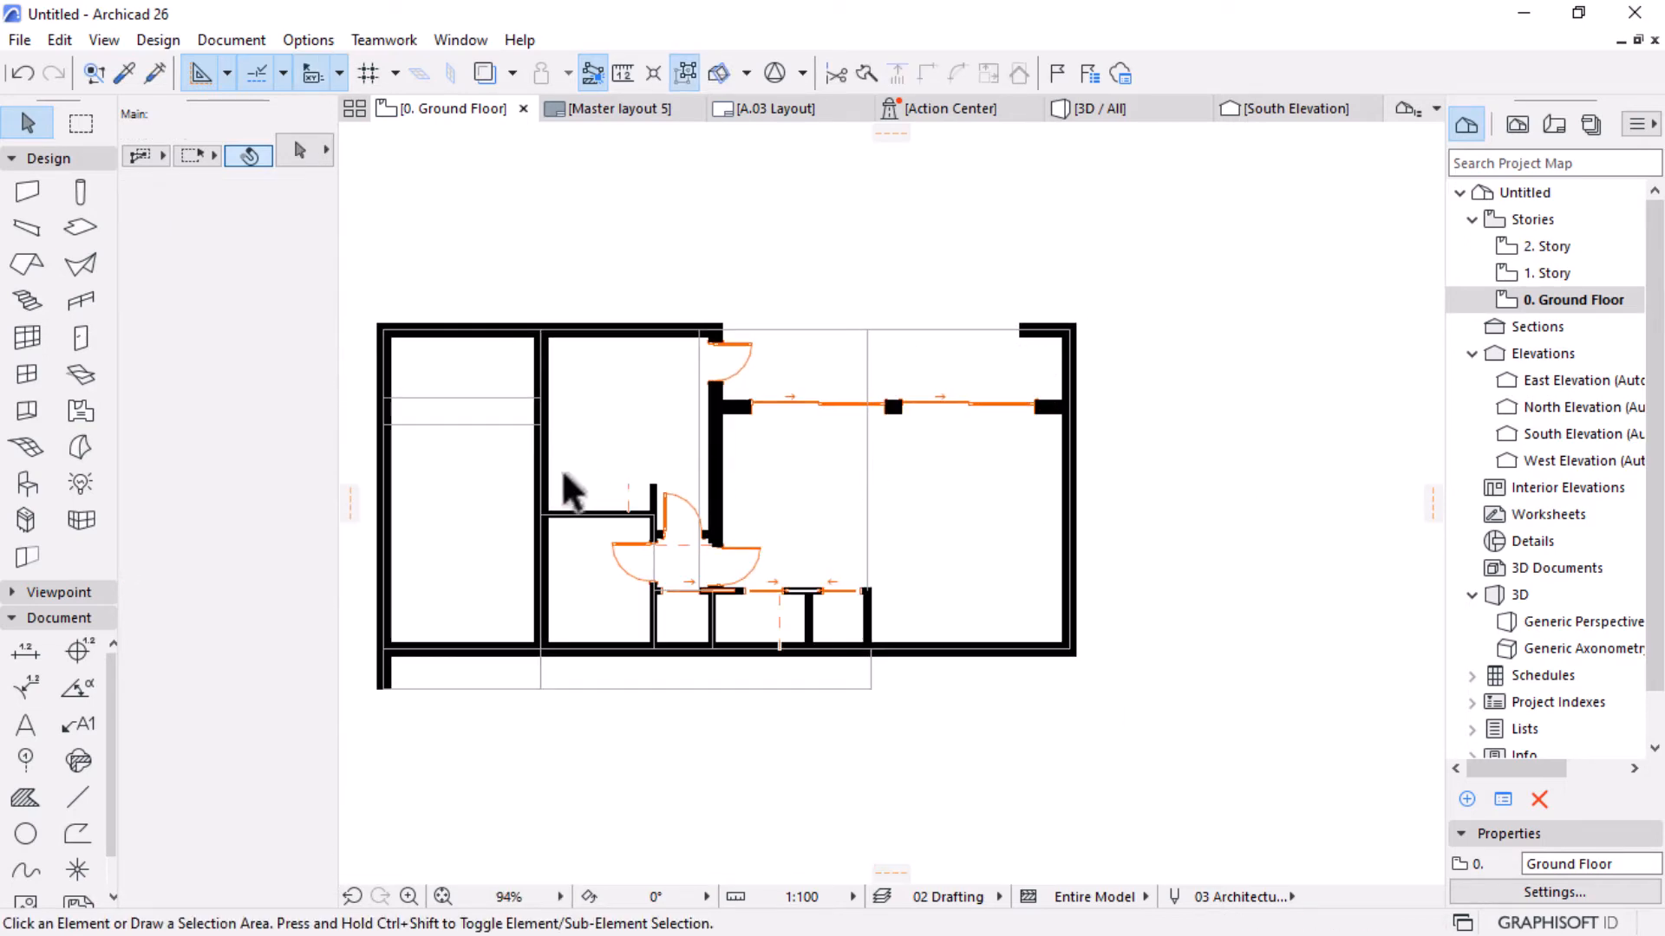
pyautogui.scroll(2, 568, 481)
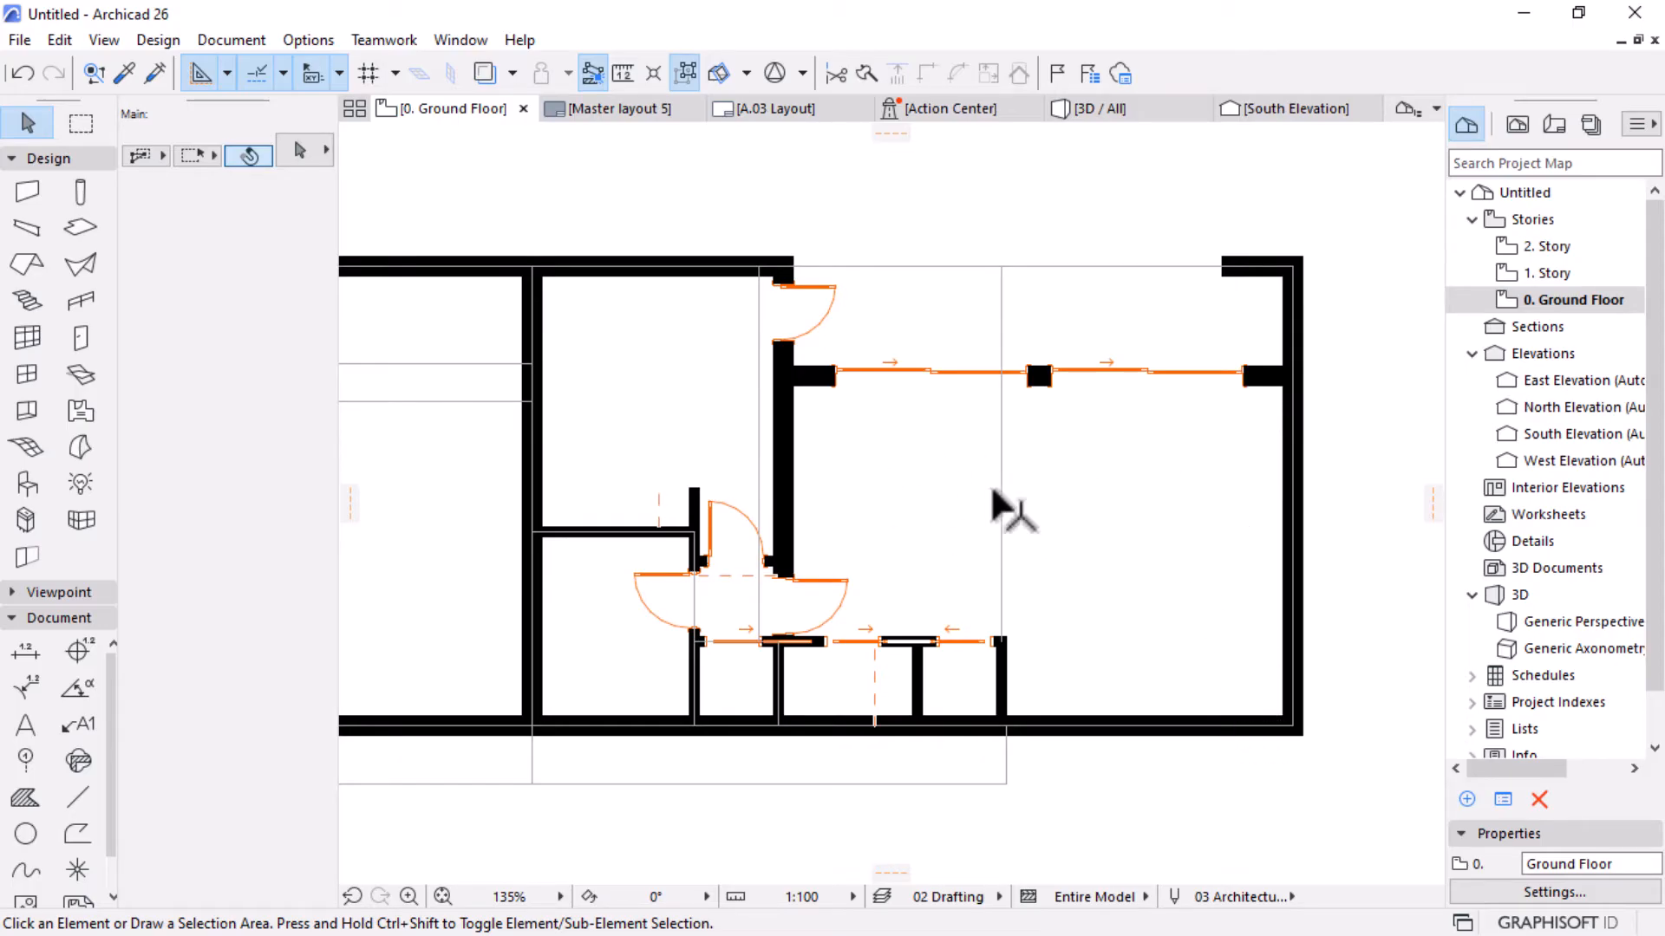
pyautogui.scroll(-2, 1083, 494)
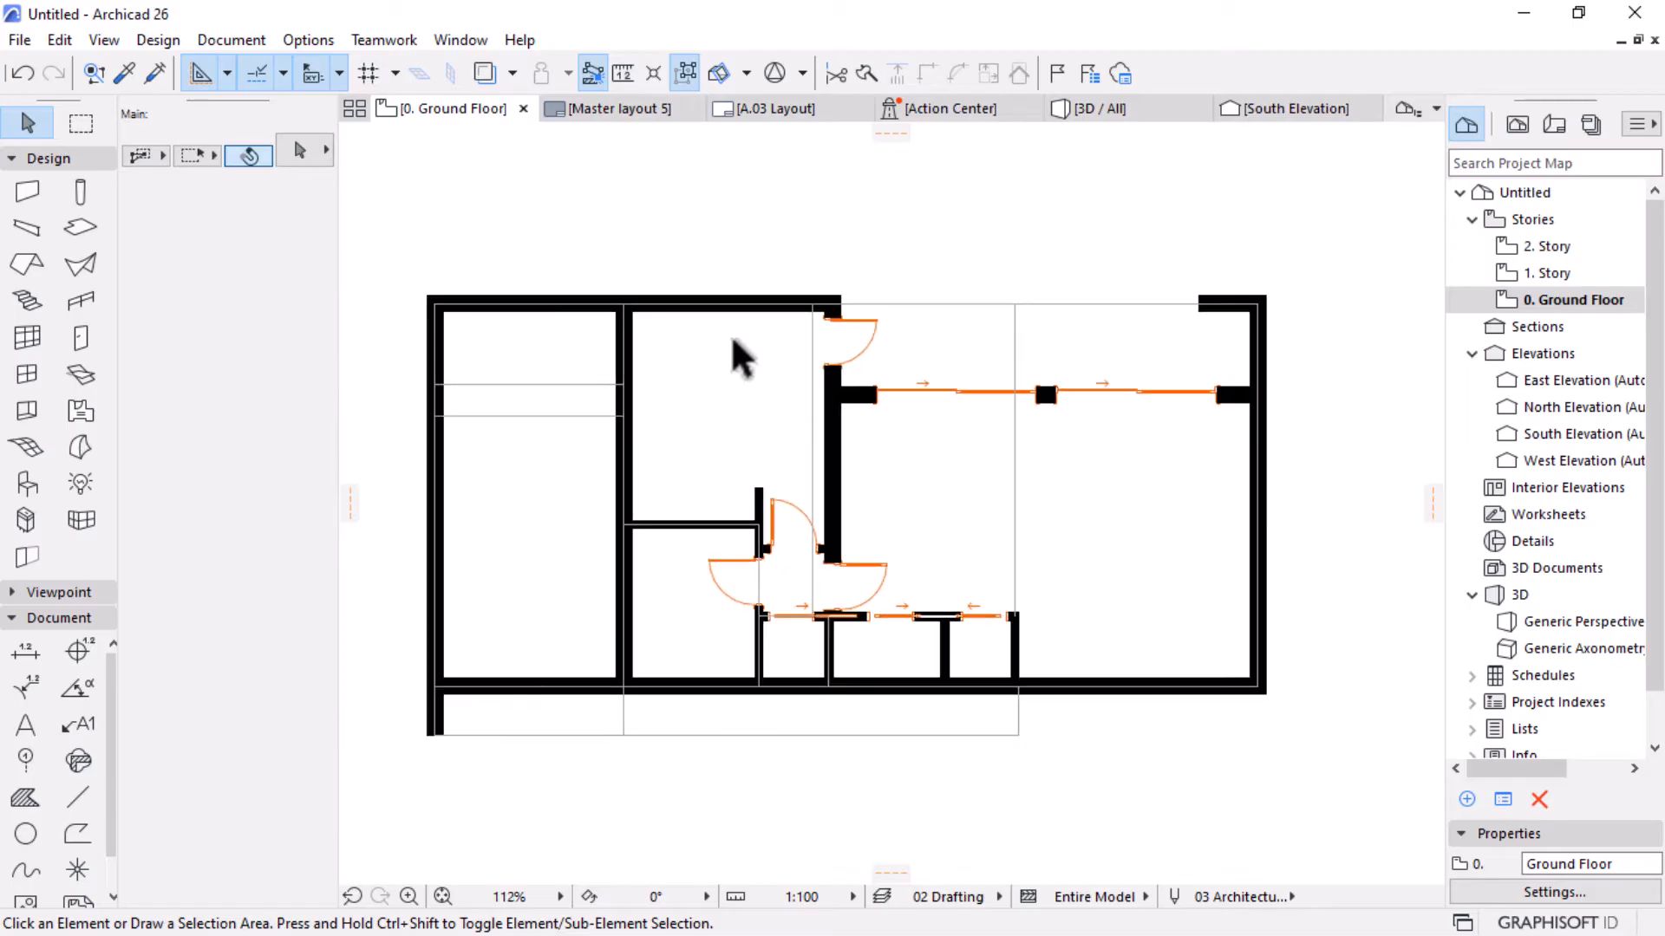
pyautogui.scroll(-1, 1071, 512)
pyautogui.scroll(1, 582, 411)
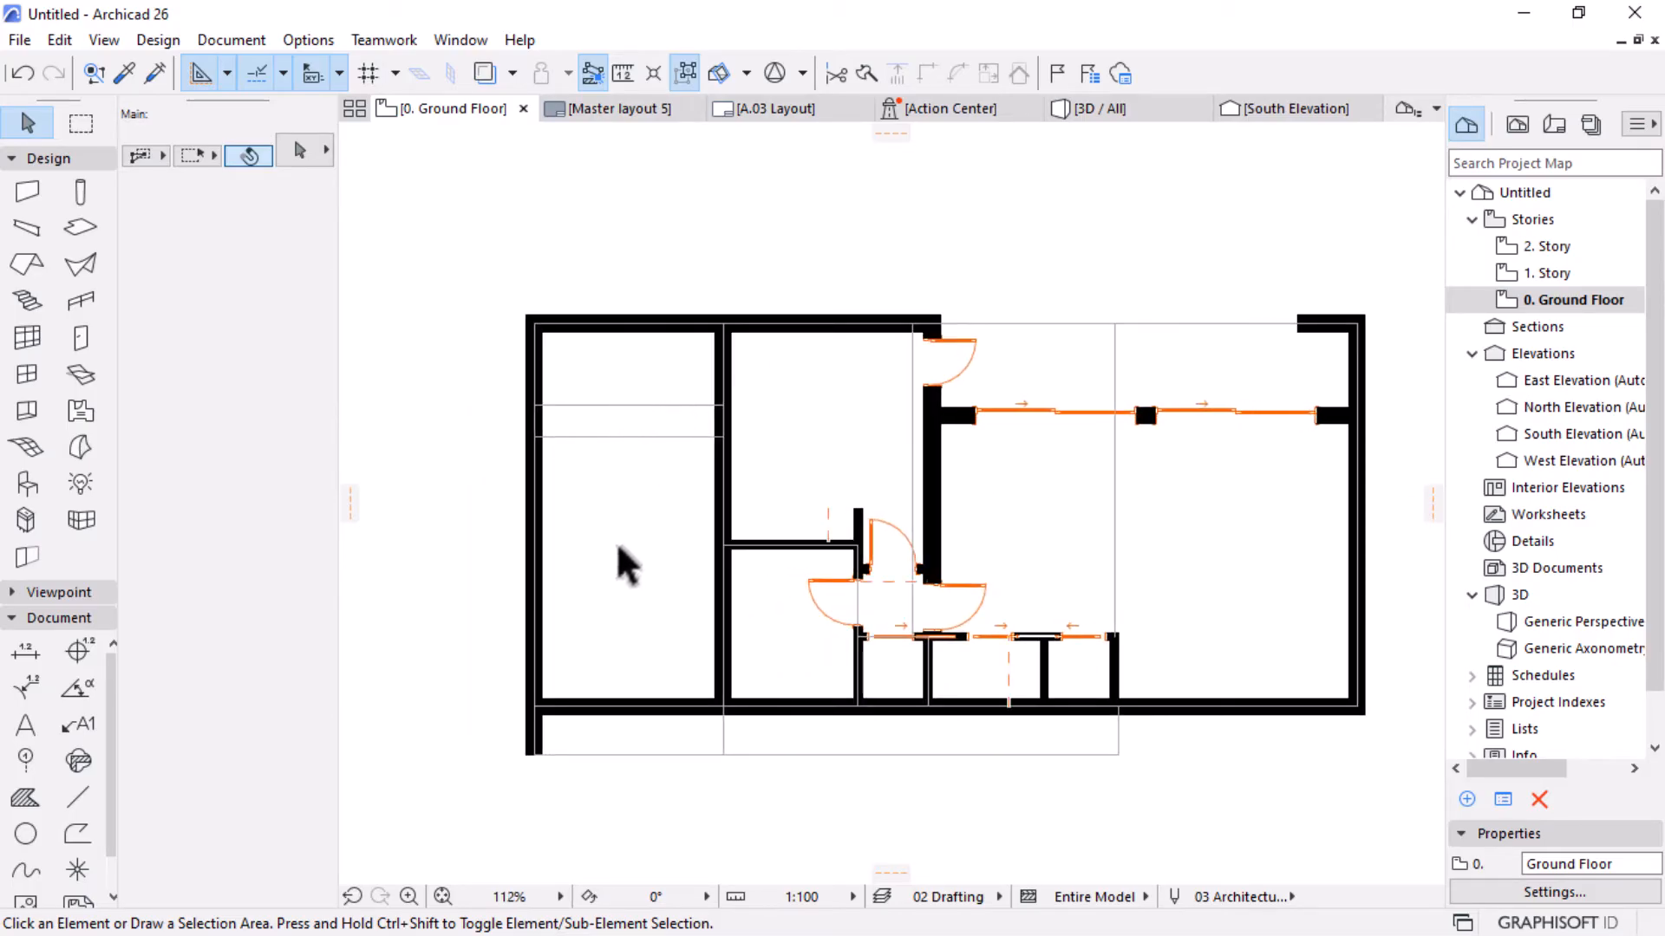
# Split the top exterior wall just left of the vertical wall that separates the far-left room from its neighbour.
pyautogui.scroll(5, 569, 293)
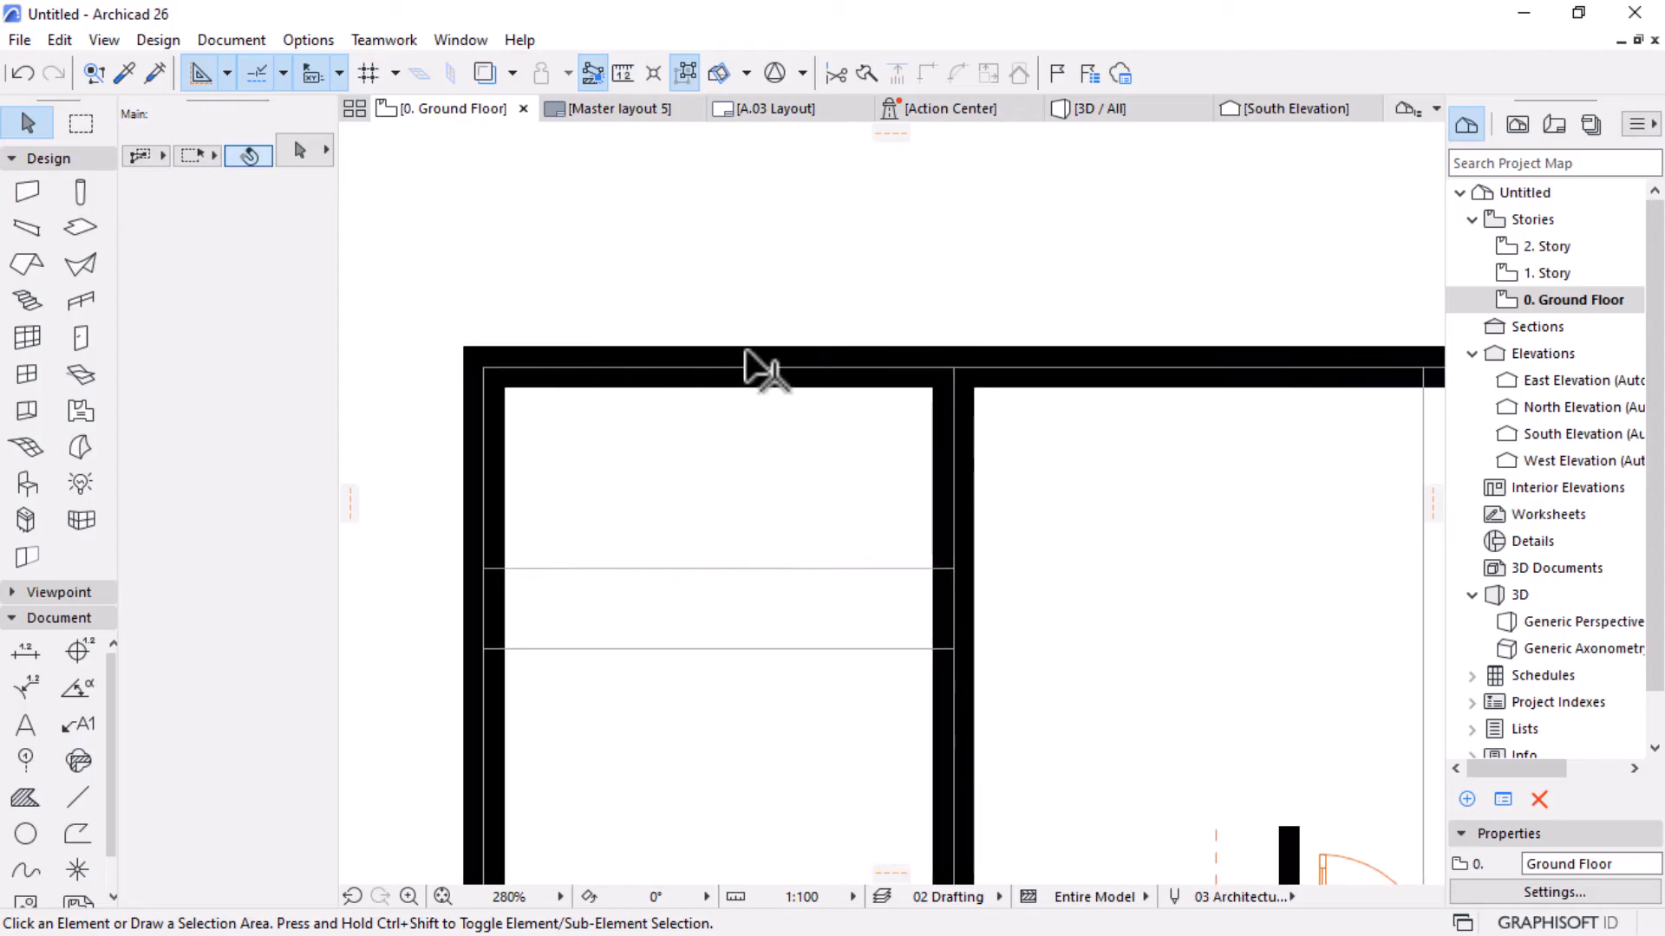
pyautogui.scroll(-2, 763, 399)
pyautogui.scroll(1, 662, 398)
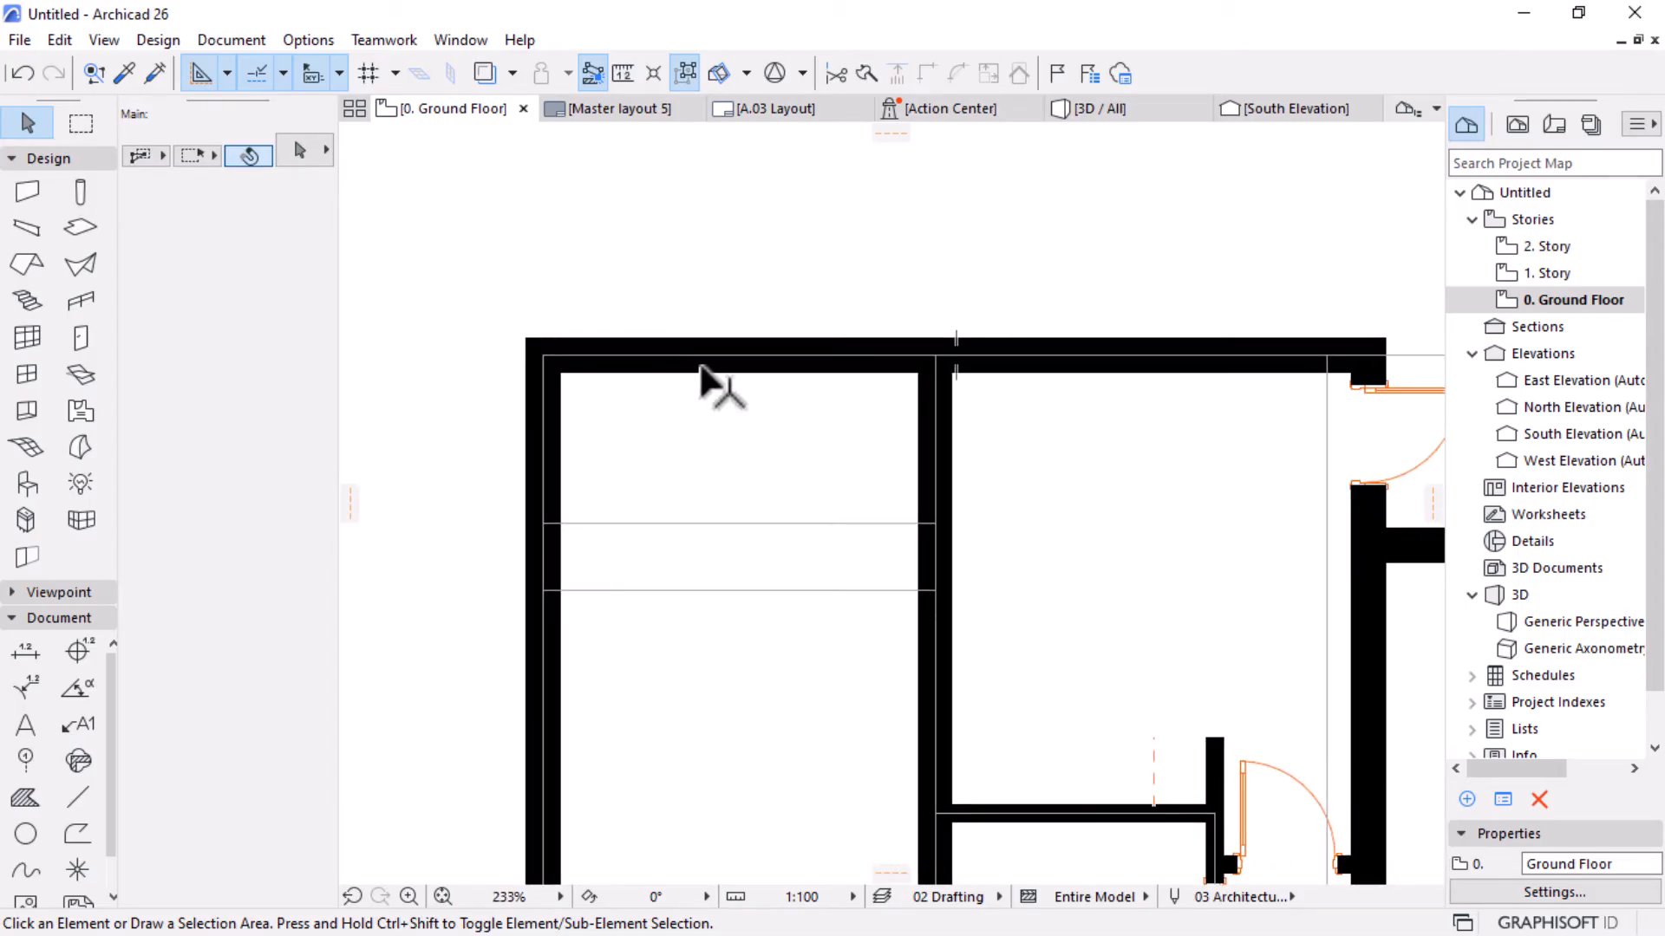
pyautogui.click(751, 369)
pyautogui.click(827, 379)
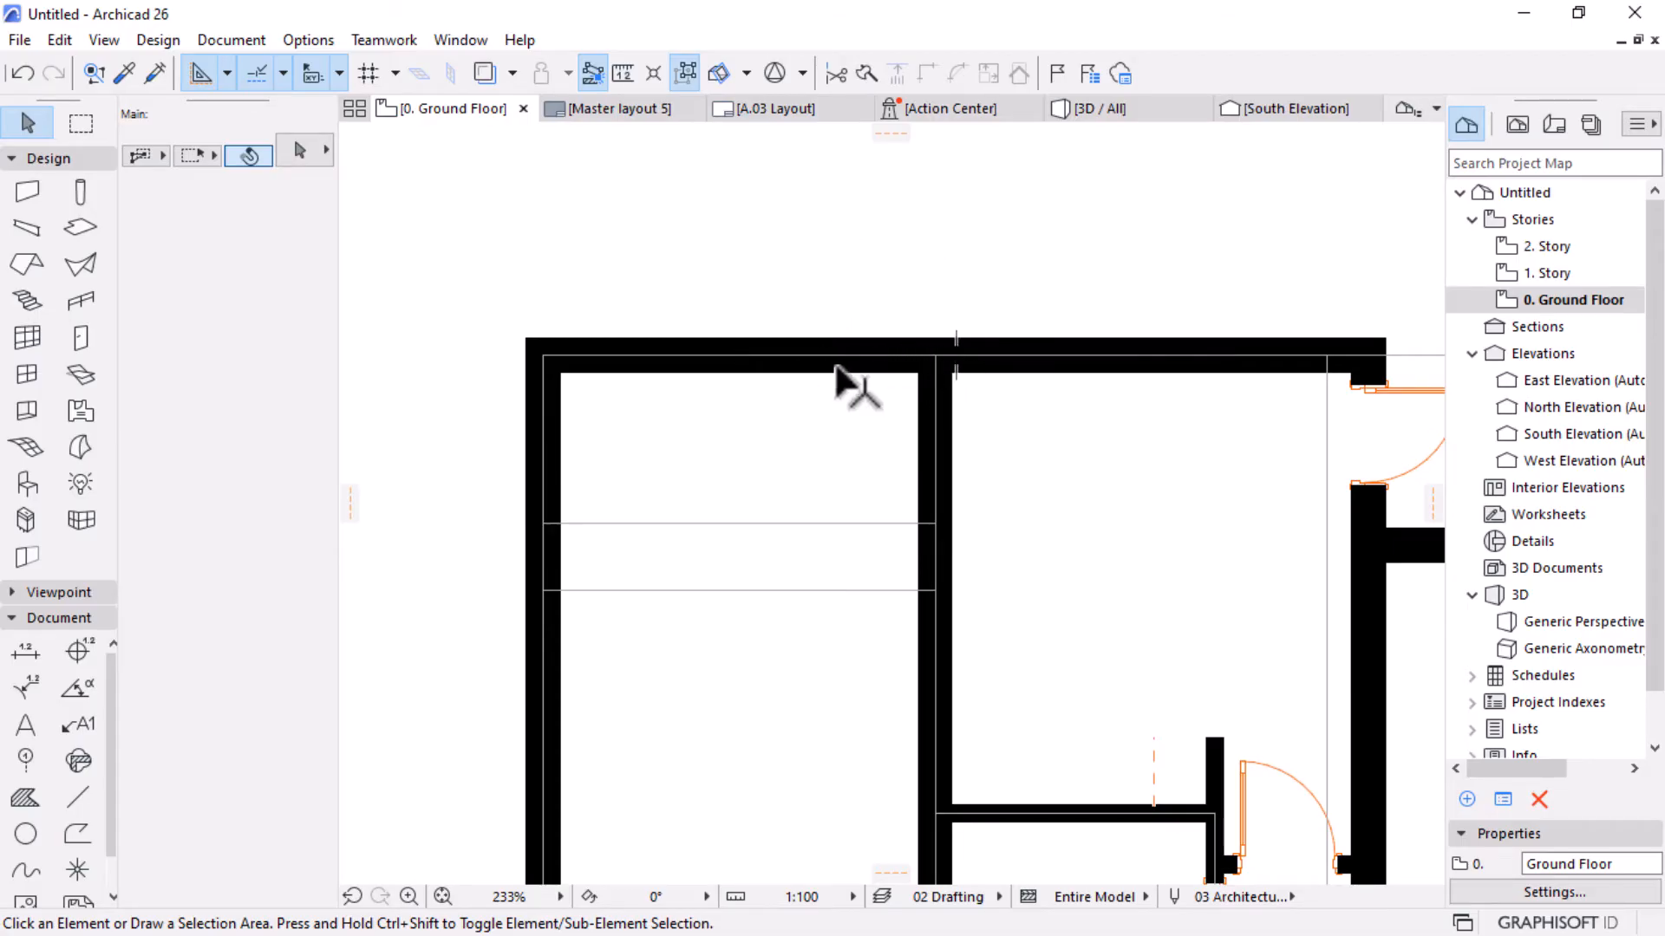
pyautogui.moveTo(835, 366)
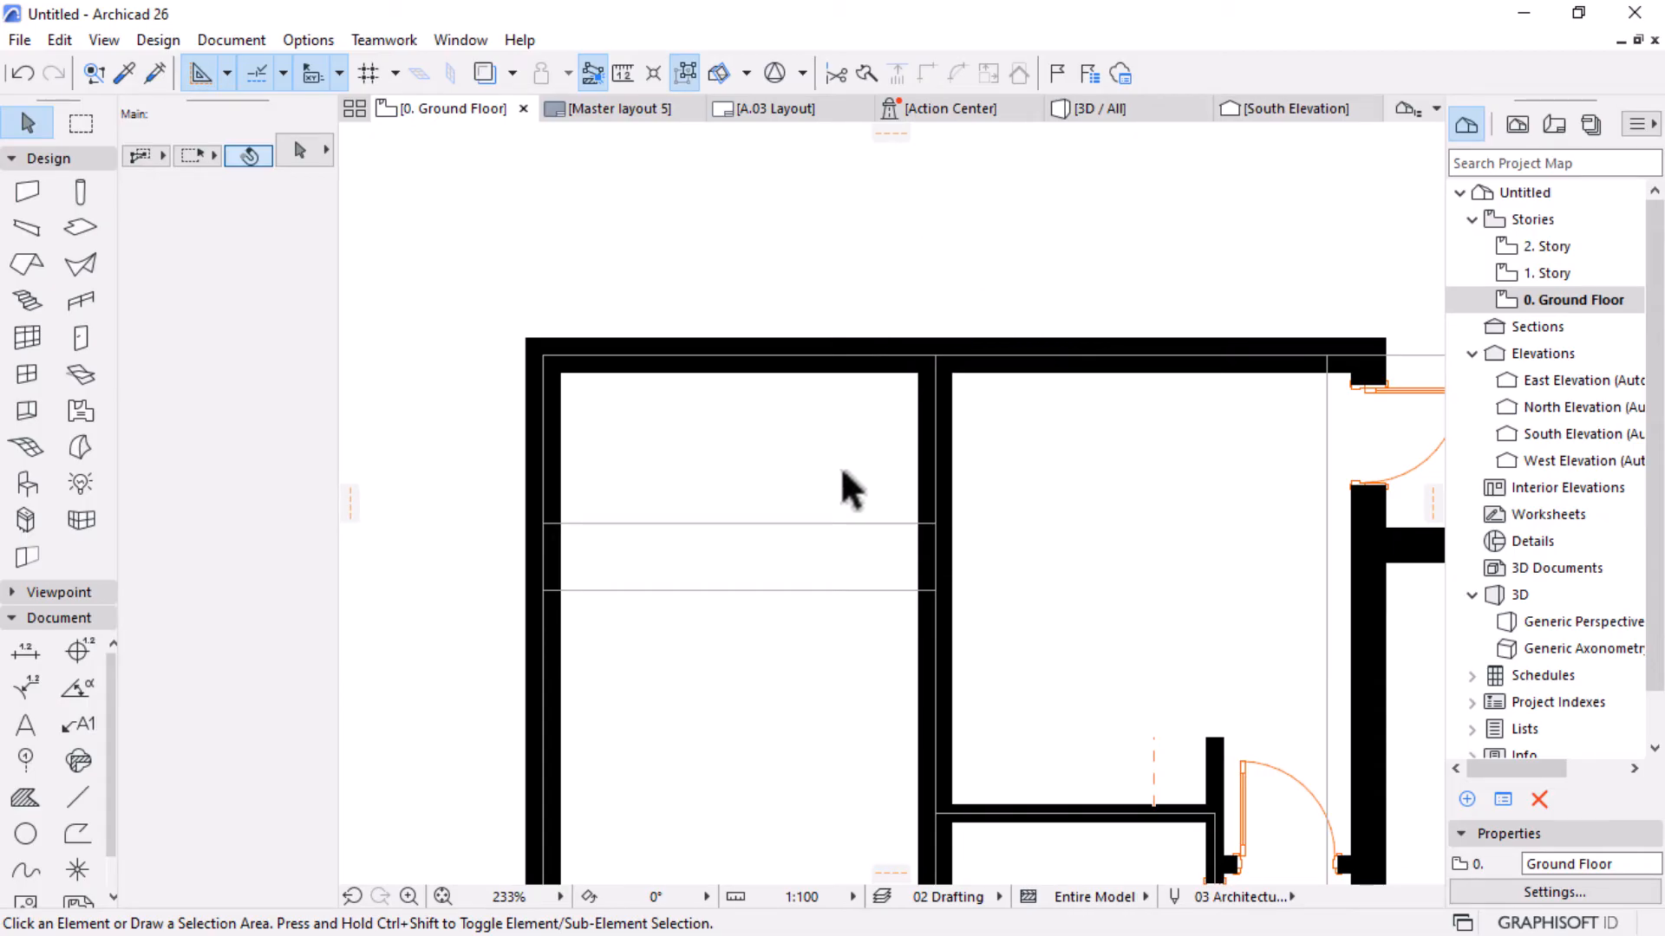
pyautogui.click(864, 71)
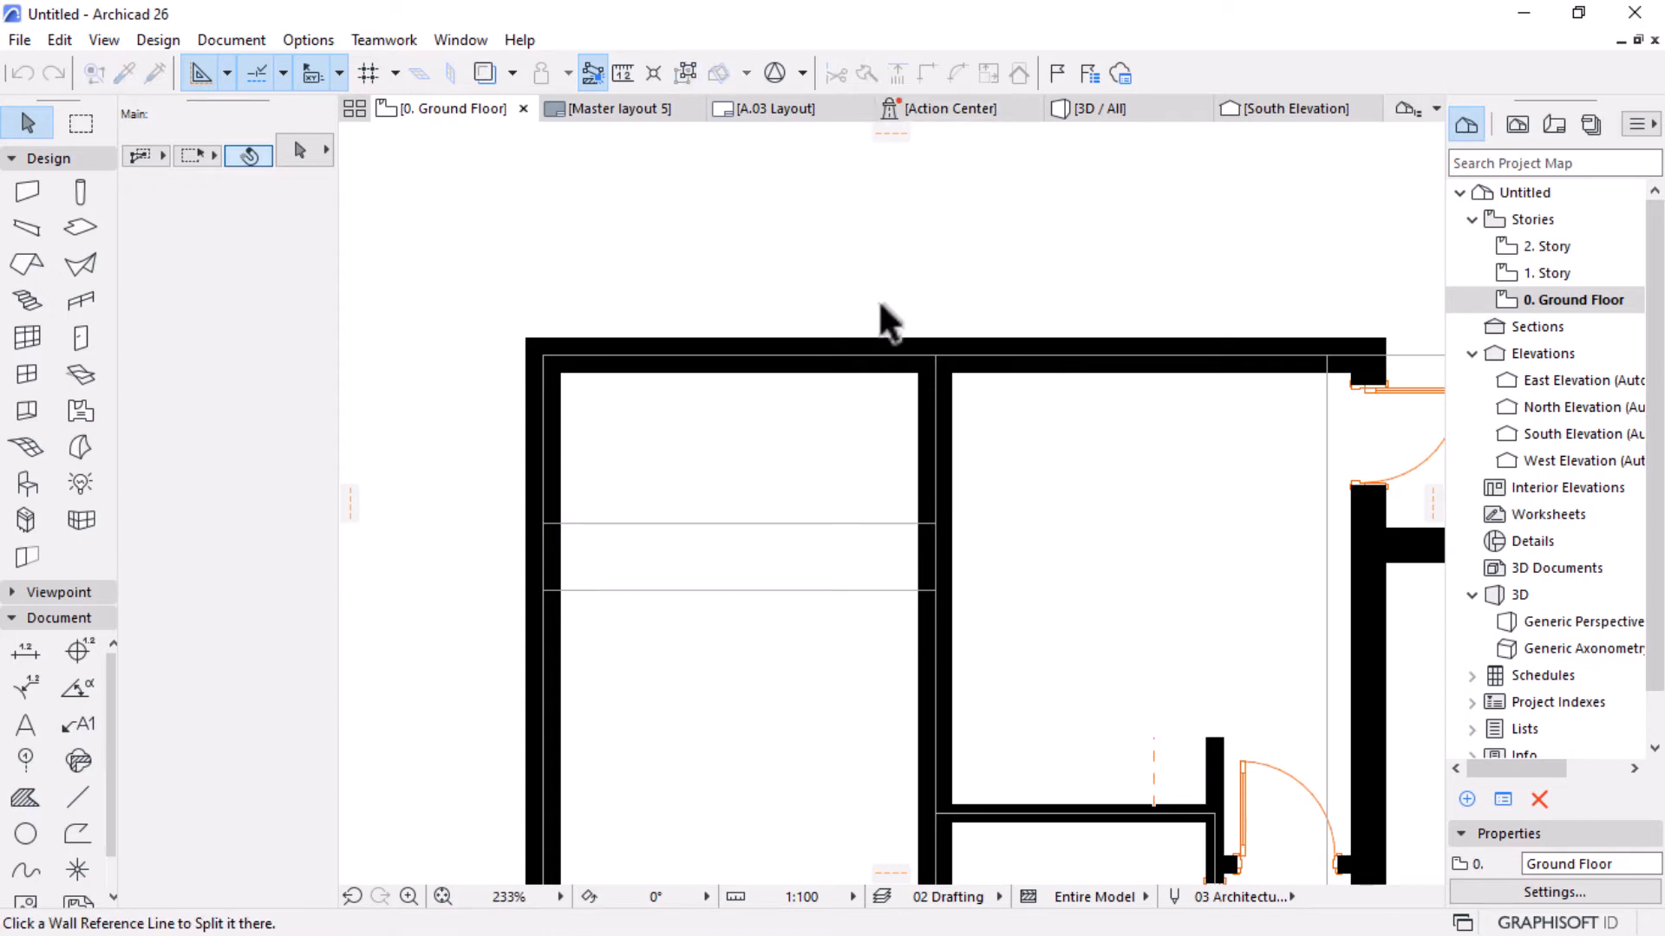
pyautogui.click(901, 373)
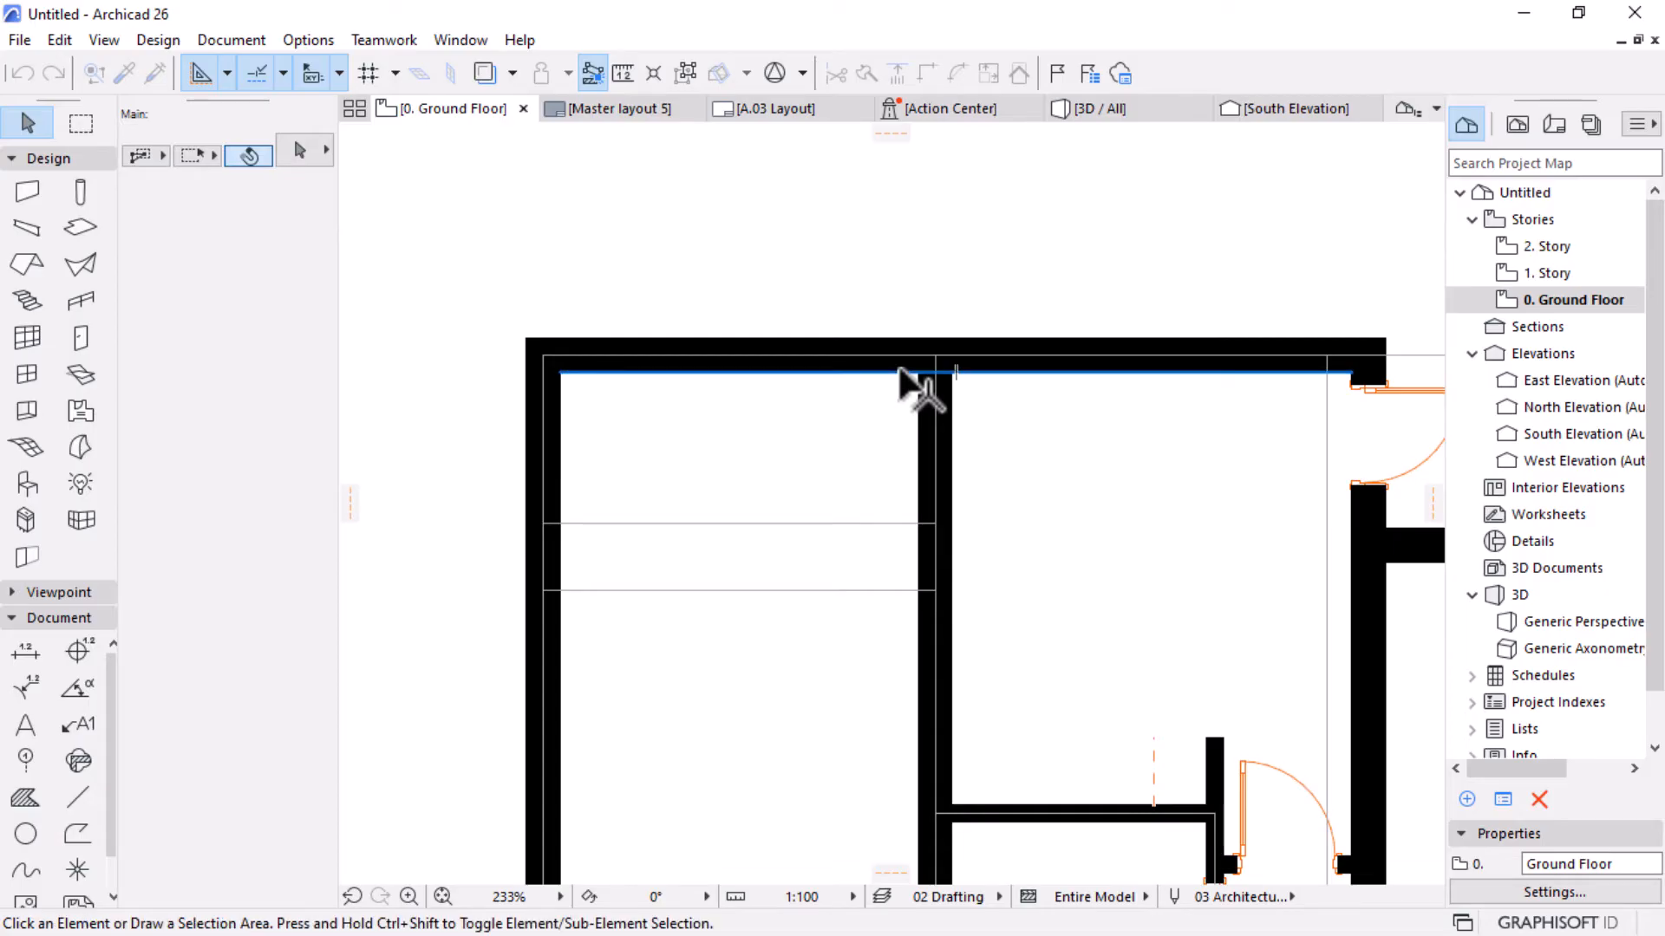
# Move the split-off wall segment down into the far-left room and extend its right end to the dividing wall.
pyautogui.click(859, 382)
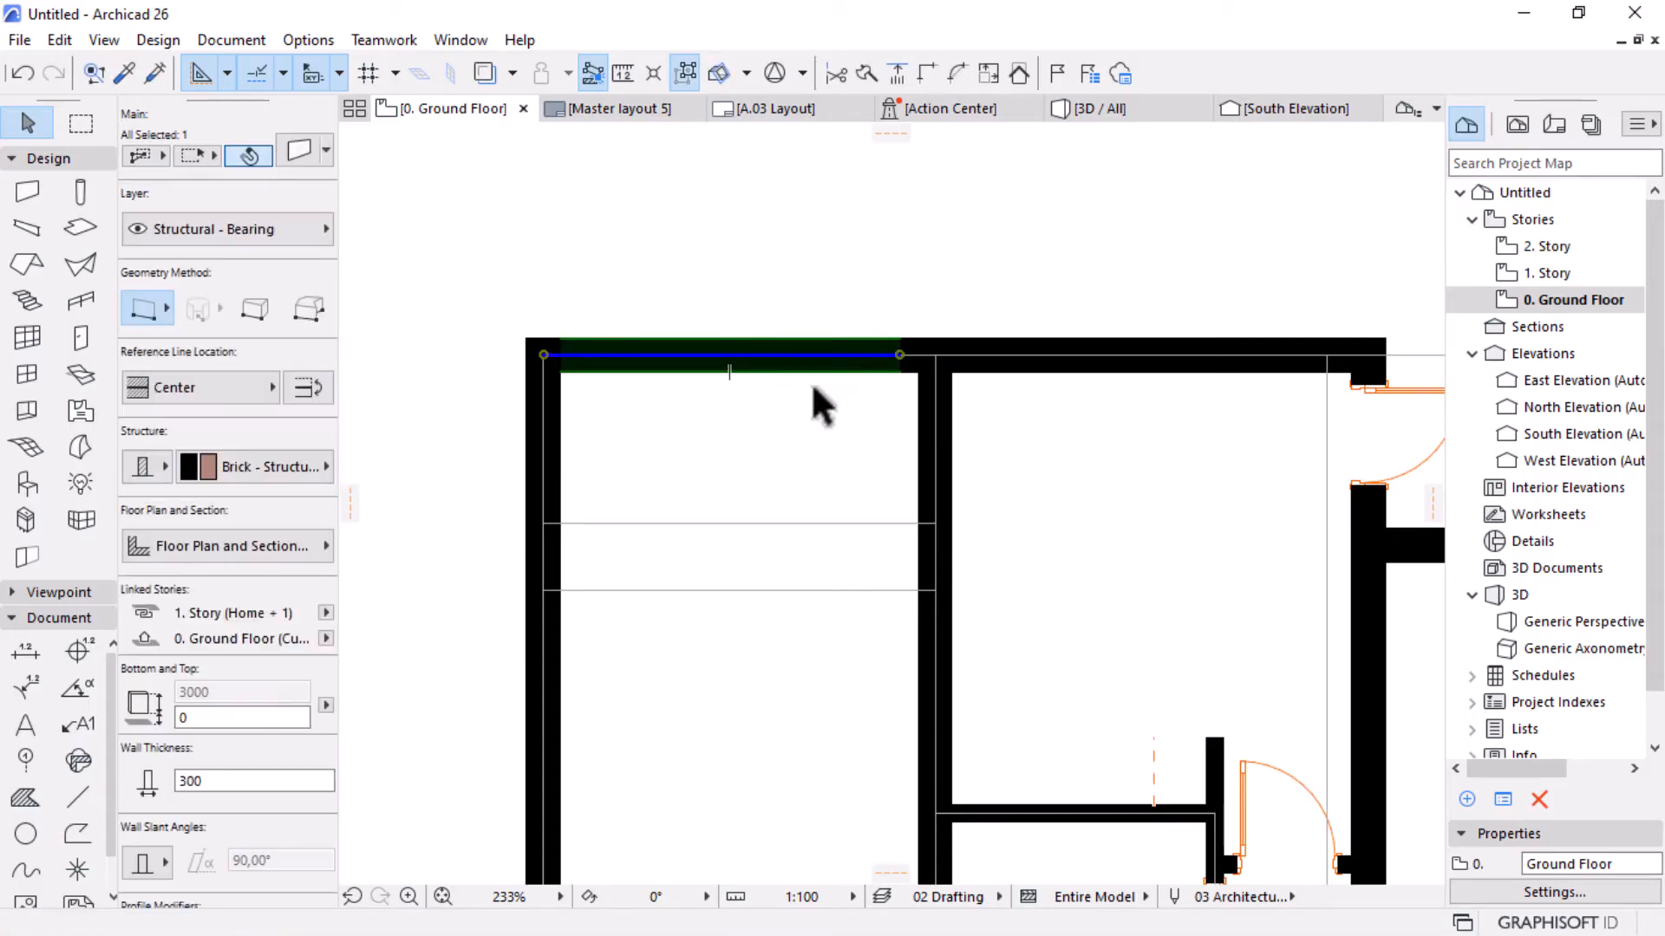
pyautogui.moveTo(814, 371); pyautogui.dragTo(815, 424)
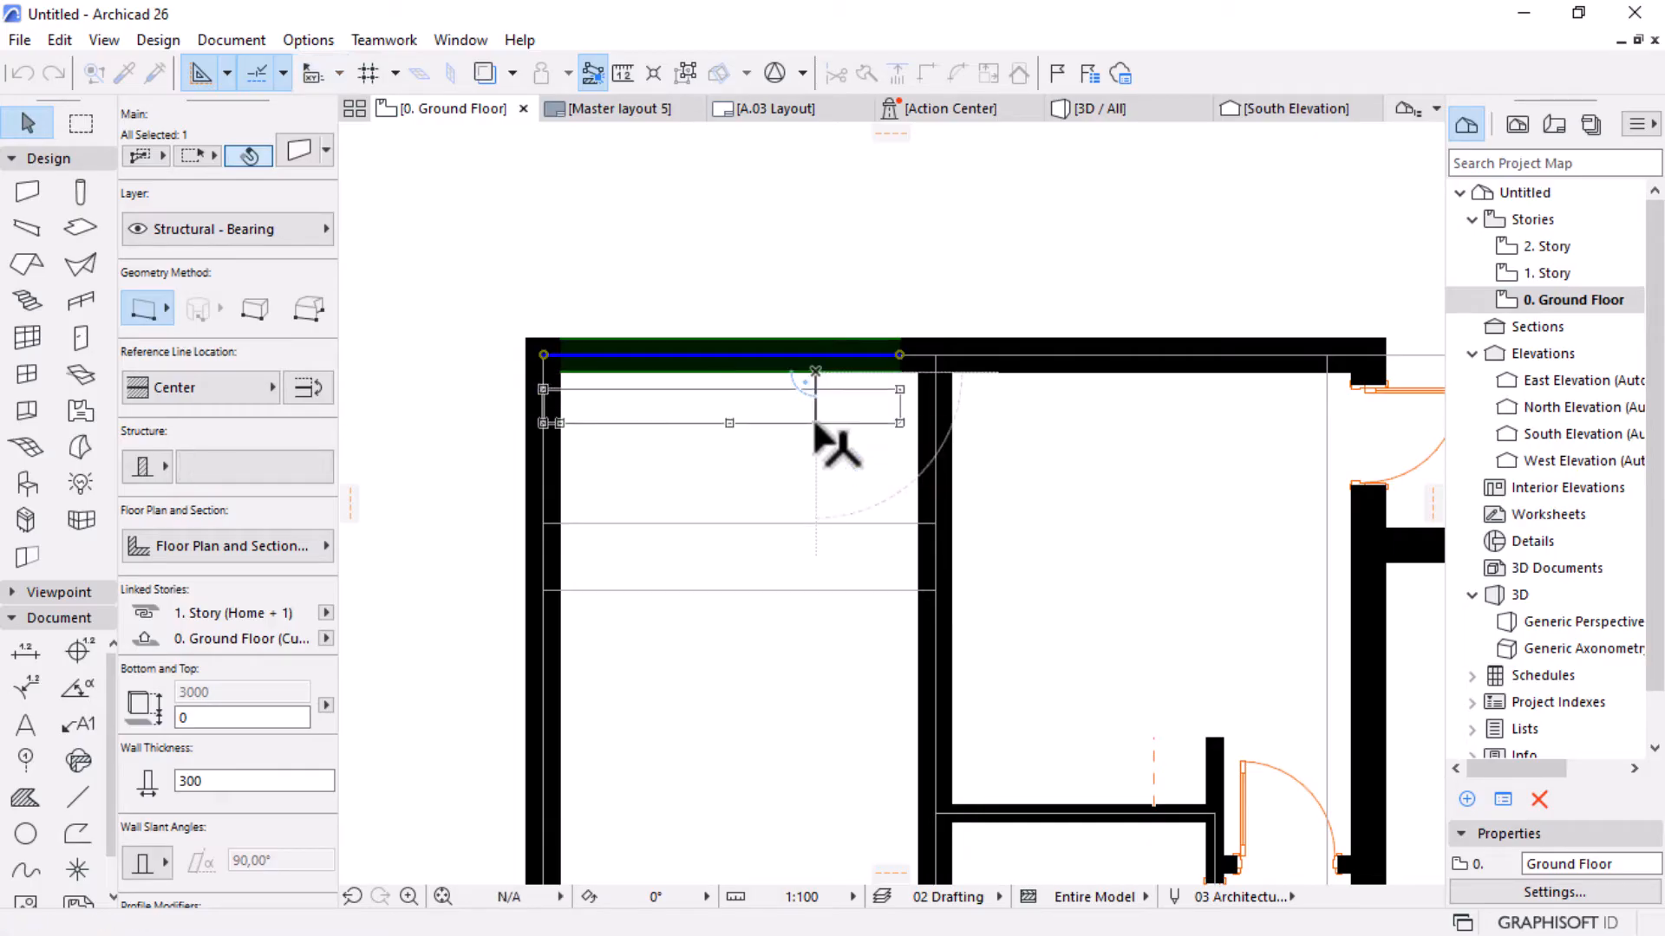
pyautogui.click(819, 430)
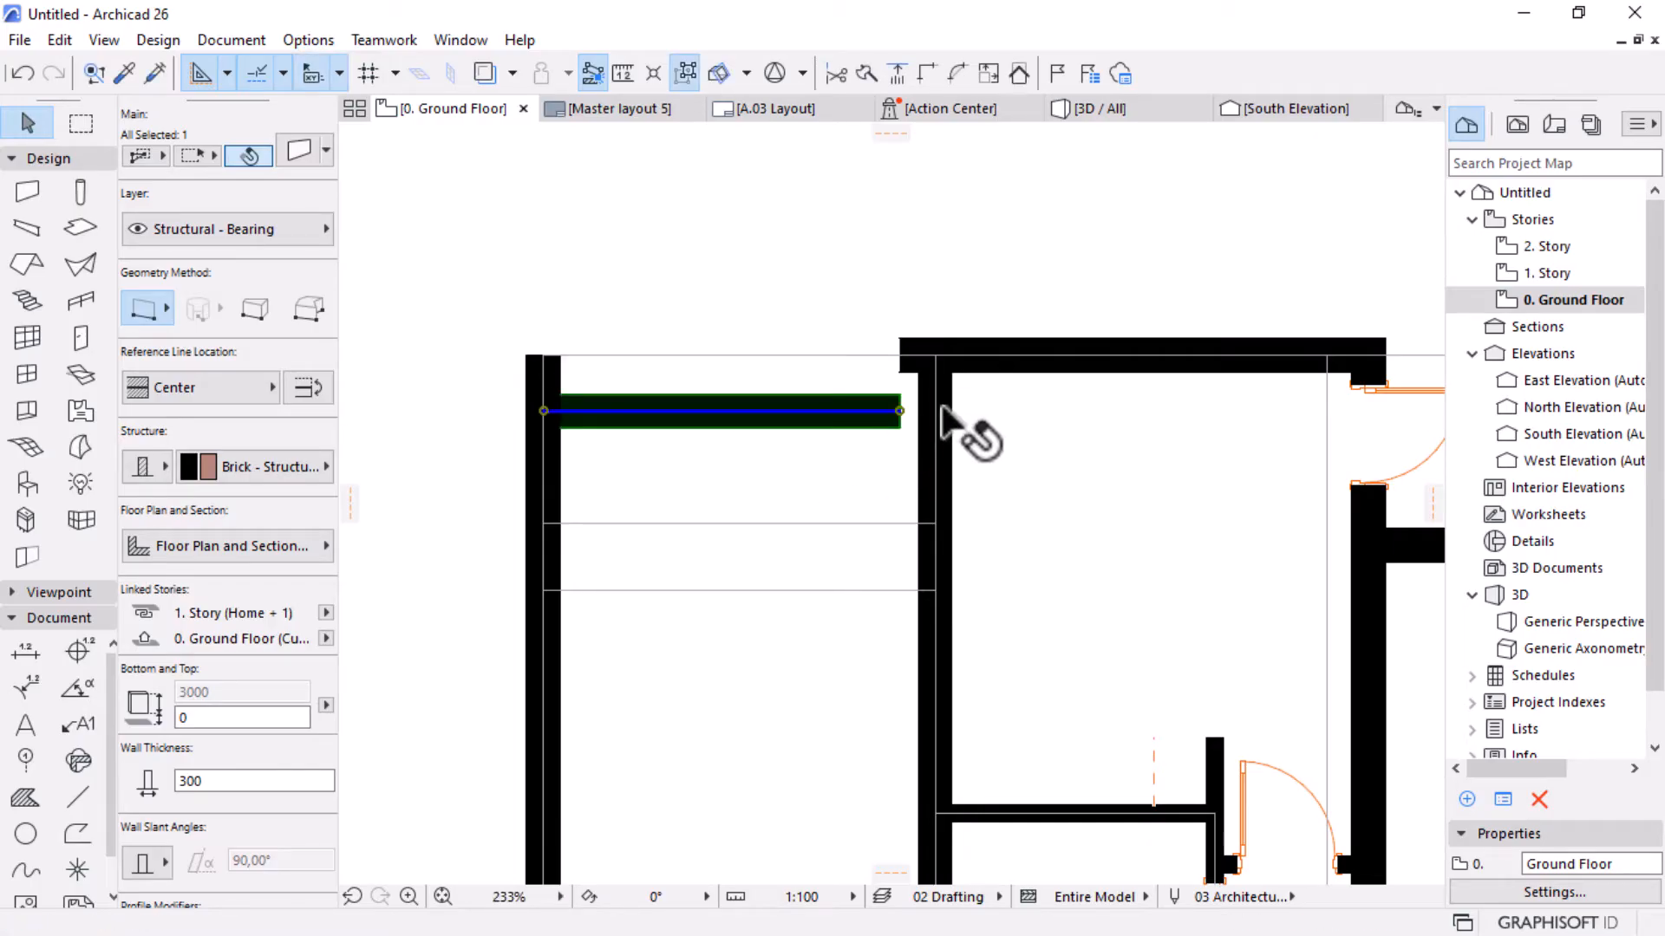
pyautogui.click(899, 410)
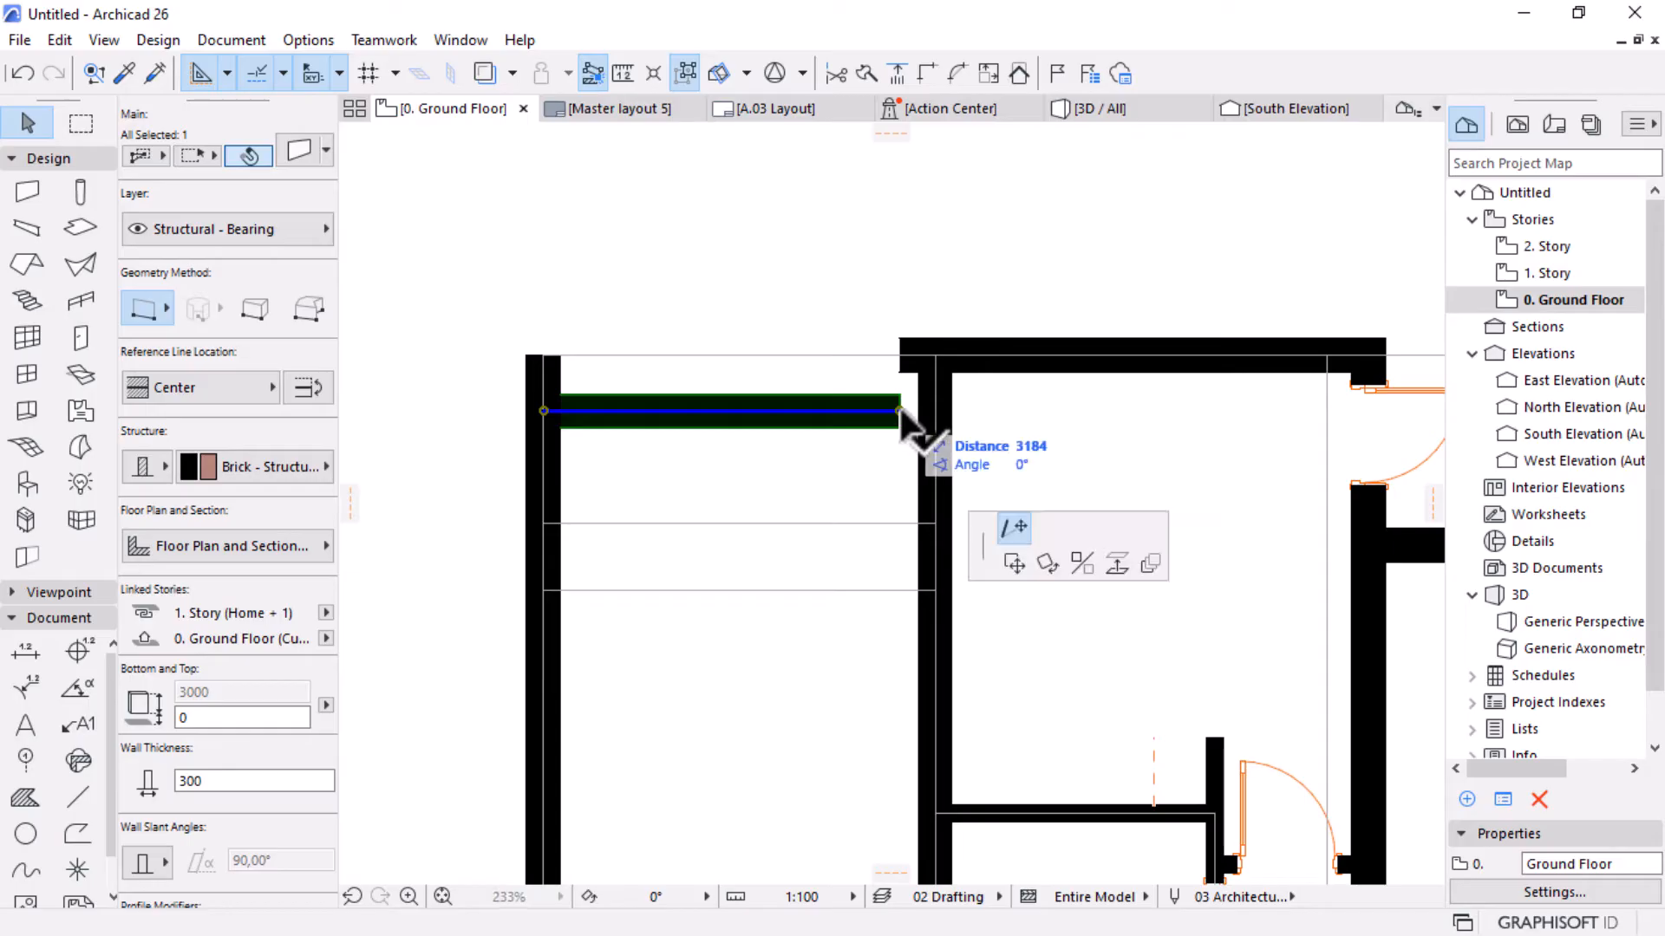
pyautogui.click(951, 374)
# Join the remaining top exterior wall and the vertical dividing wall of the far-left room into a clean corner.
pyautogui.click(968, 371)
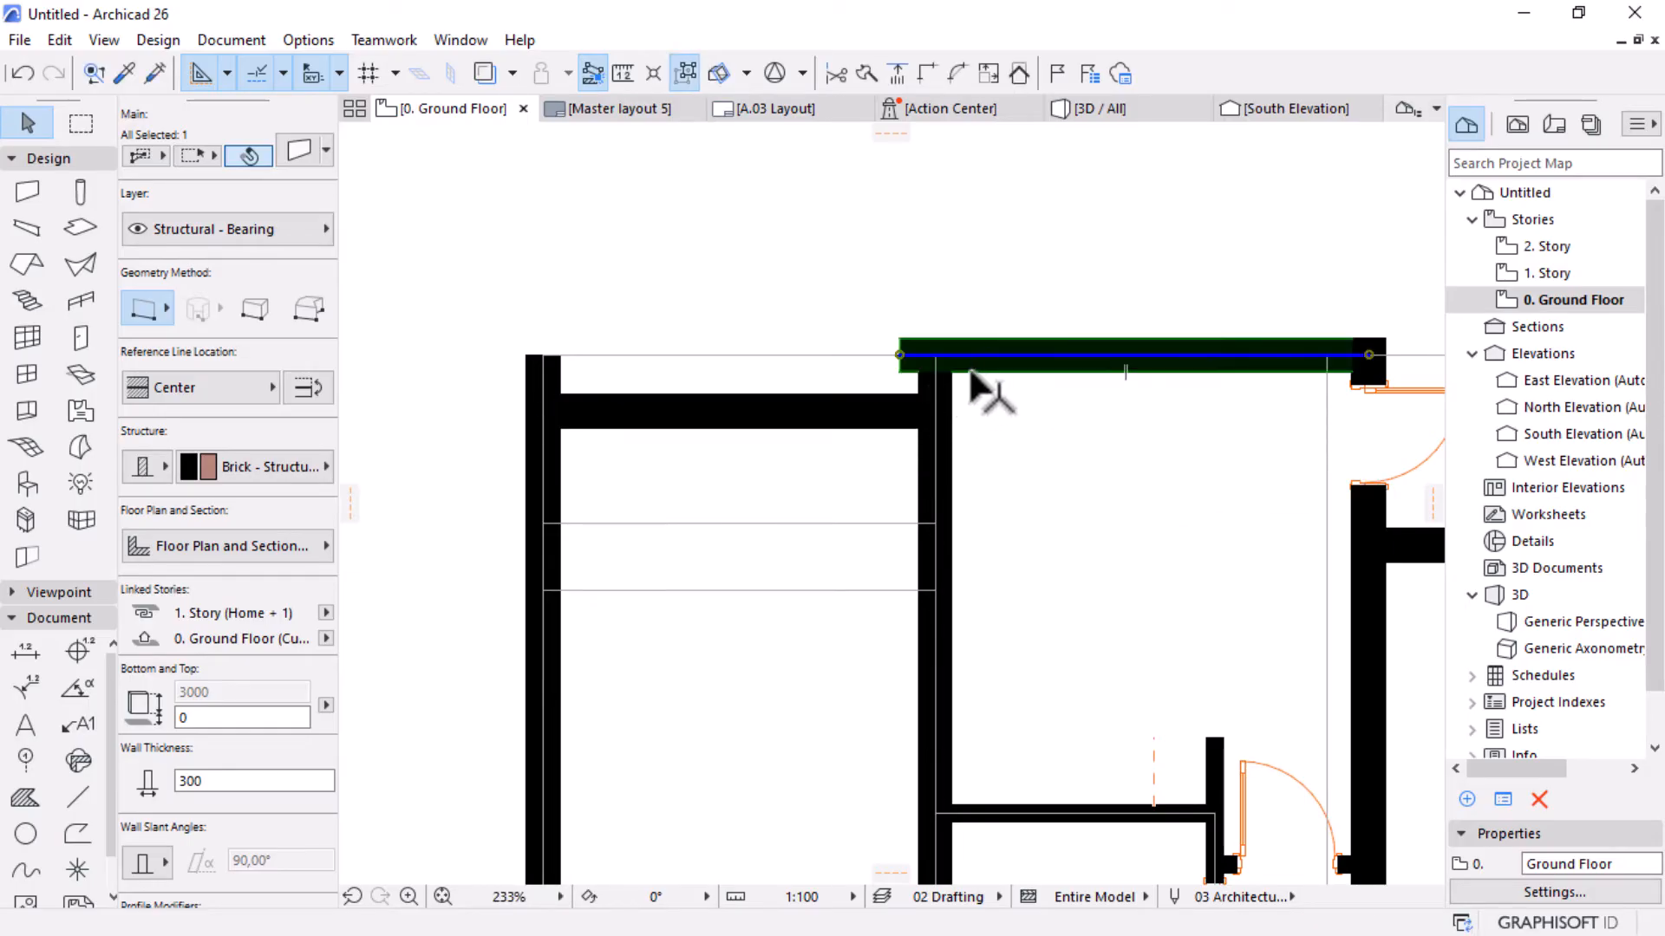
pyautogui.keyDown('shift'); pyautogui.click(953, 418); pyautogui.keyUp('shift')
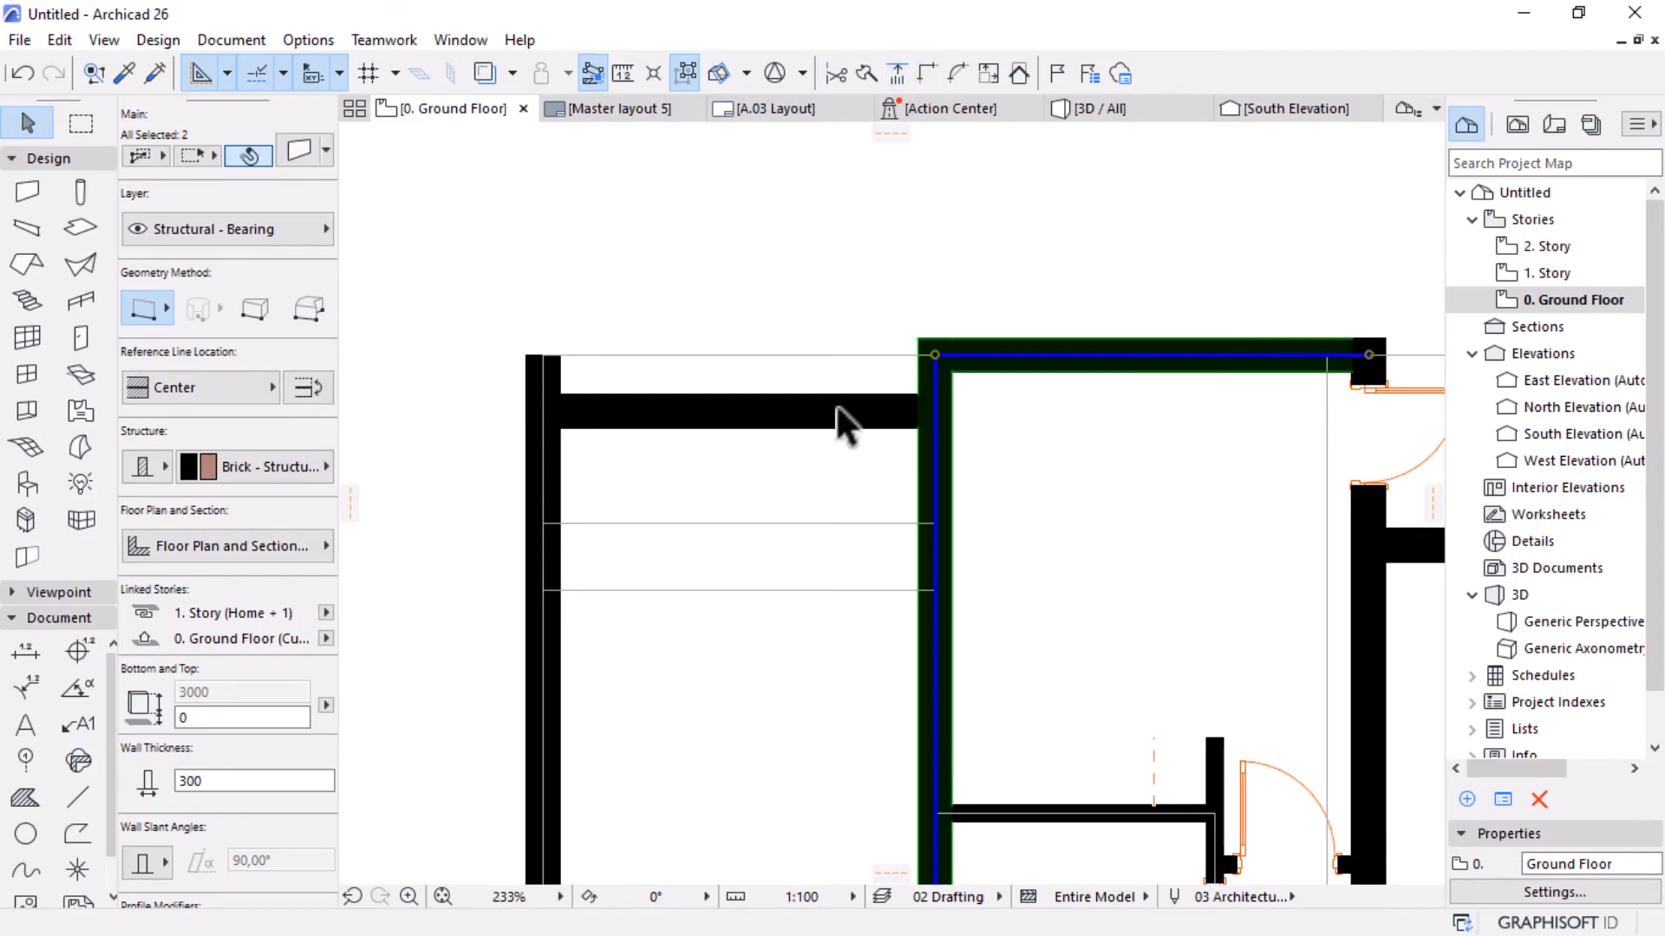
# Stretch the upper end of the left exterior wall up to the outer face of the top exterior wall and deselect it.
pyautogui.scroll(-2, 710, 367)
pyautogui.scroll(2, 600, 373)
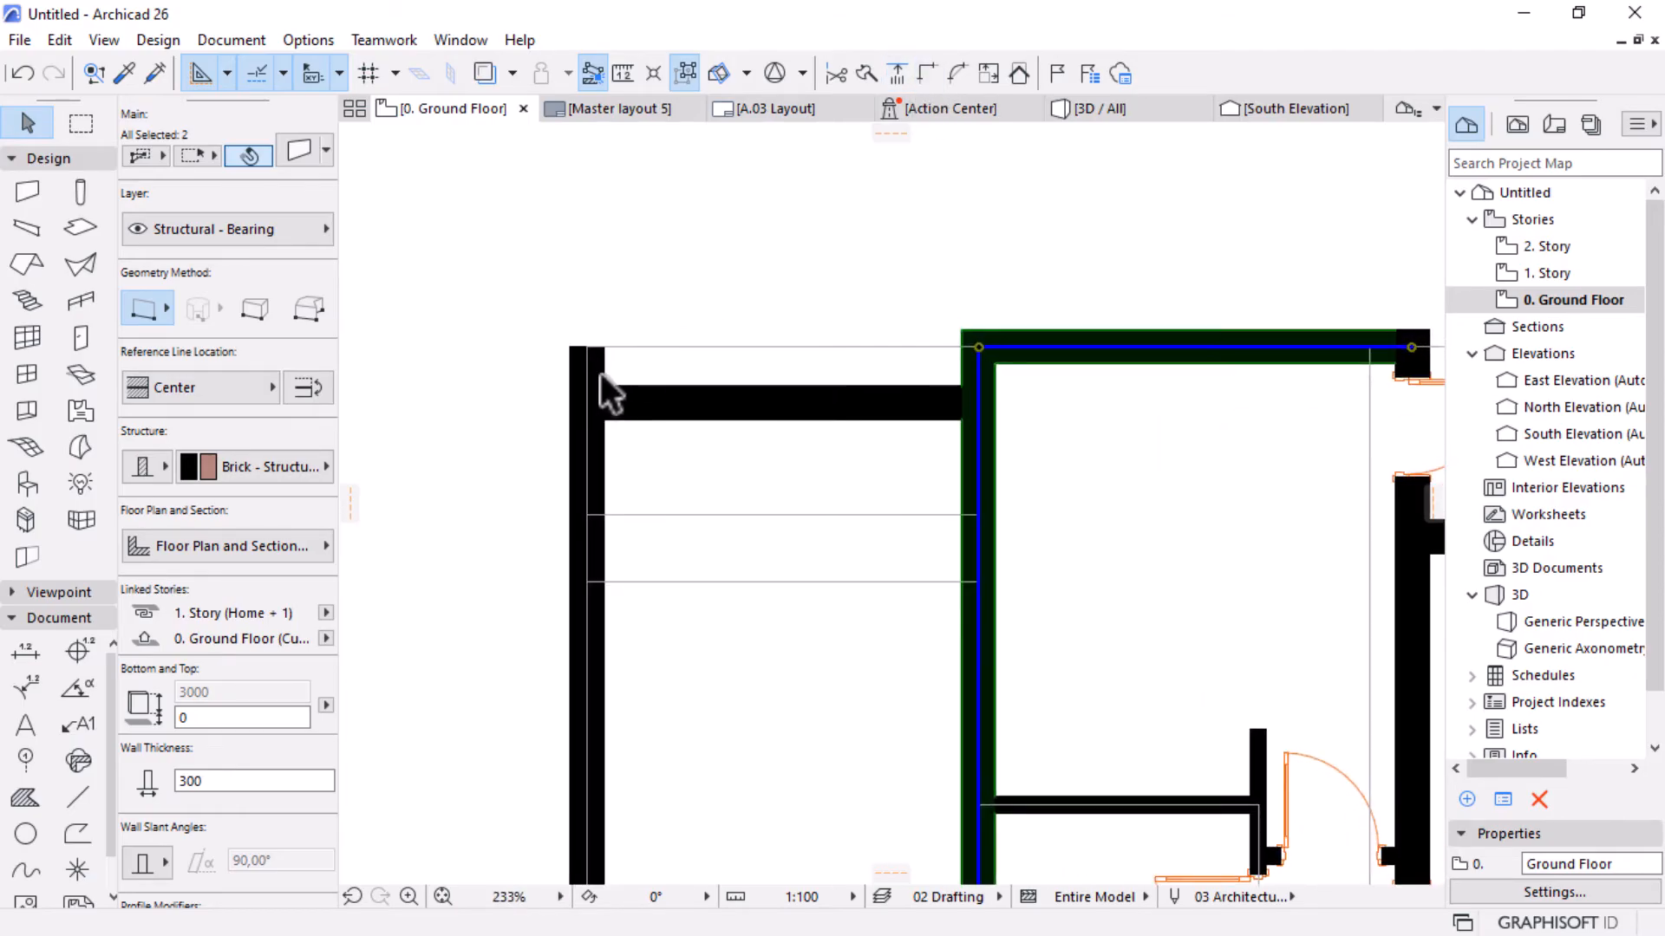
pyautogui.click(600, 372)
pyautogui.click(586, 347)
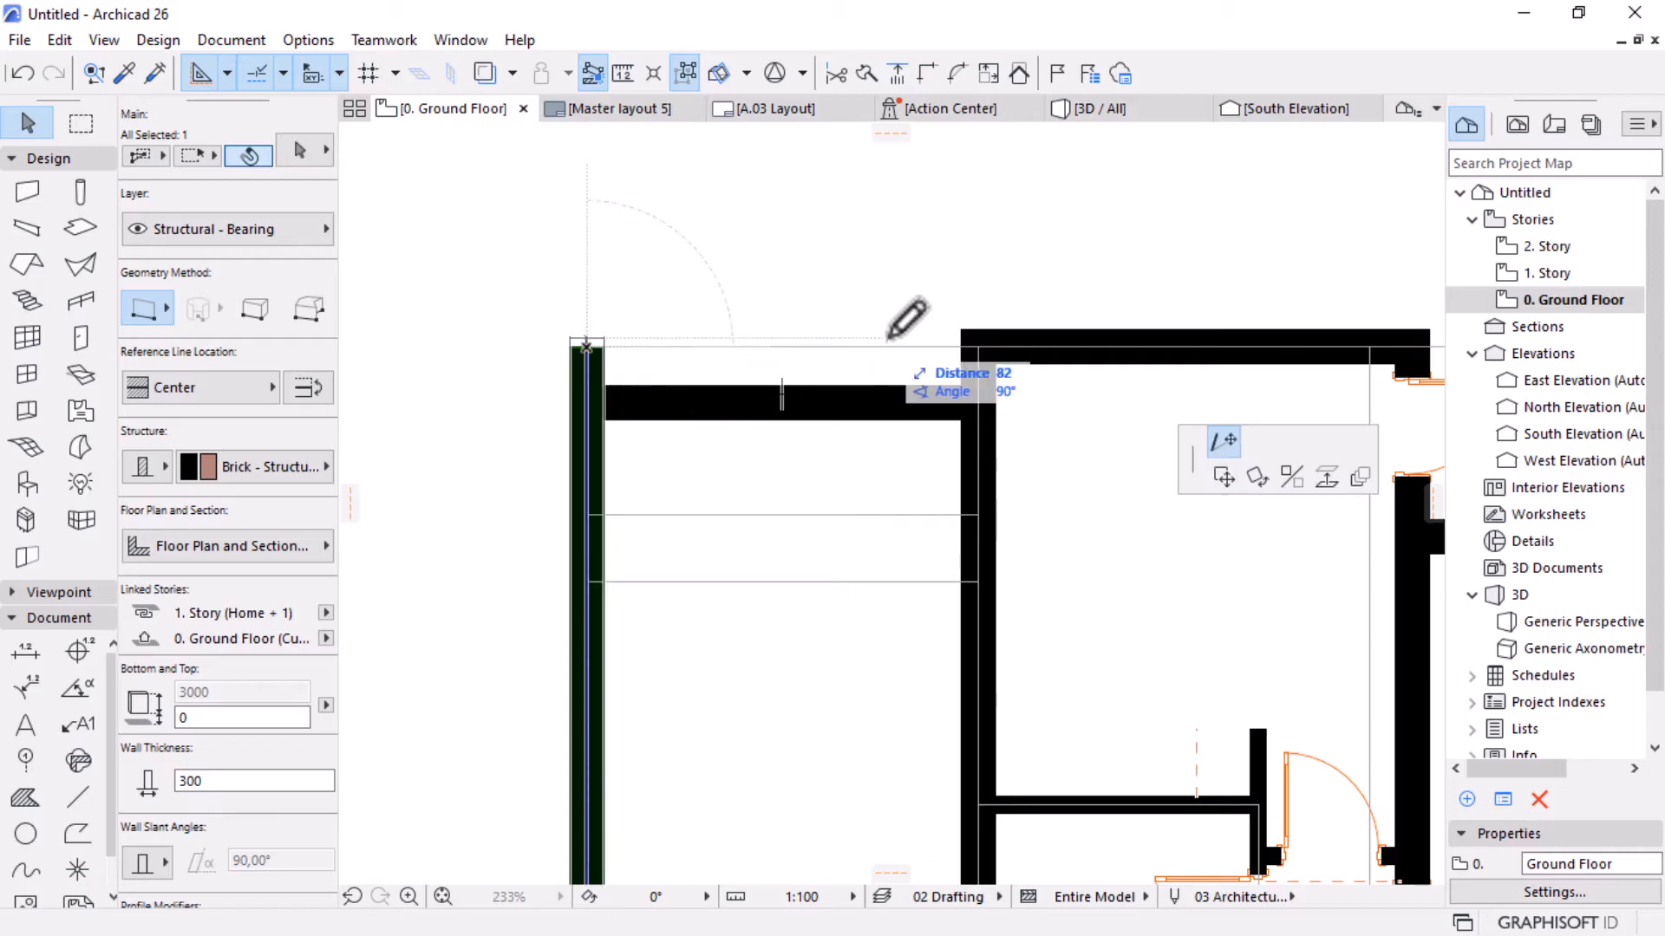
pyautogui.click(967, 330)
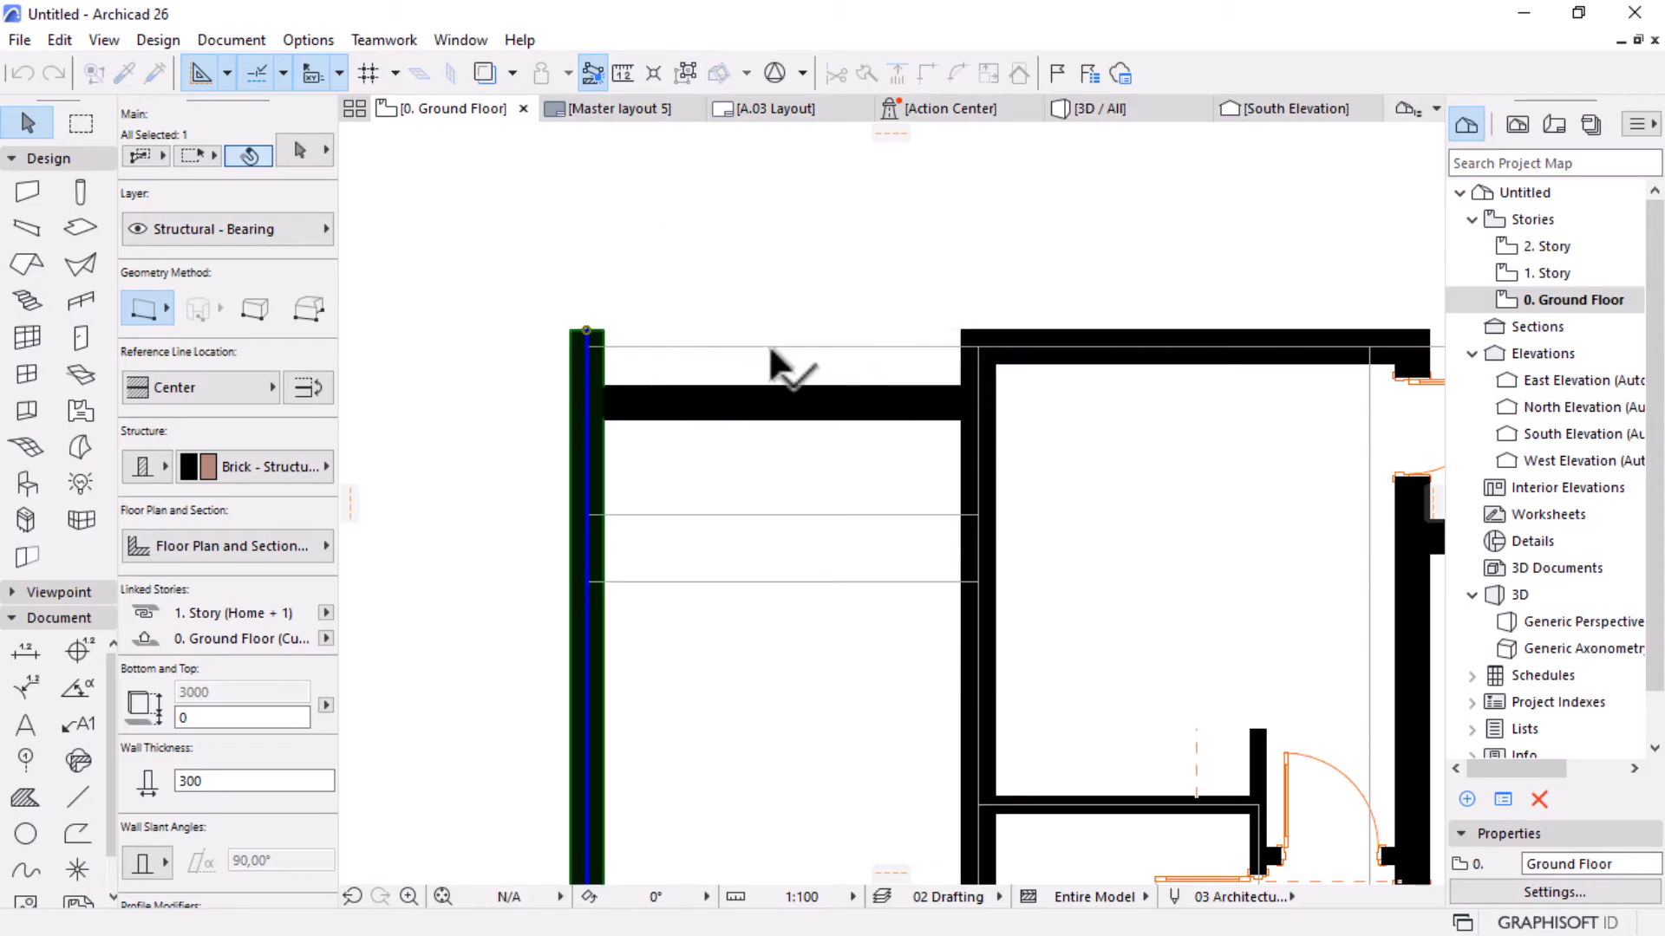
pyautogui.press('Escape')
# Place a 3000 x 2100 Sliding Door 26, using the large room's door settings, centred in the far-left room's upper wall and sliding toward the left.
pyautogui.scroll(-3, 753, 419)
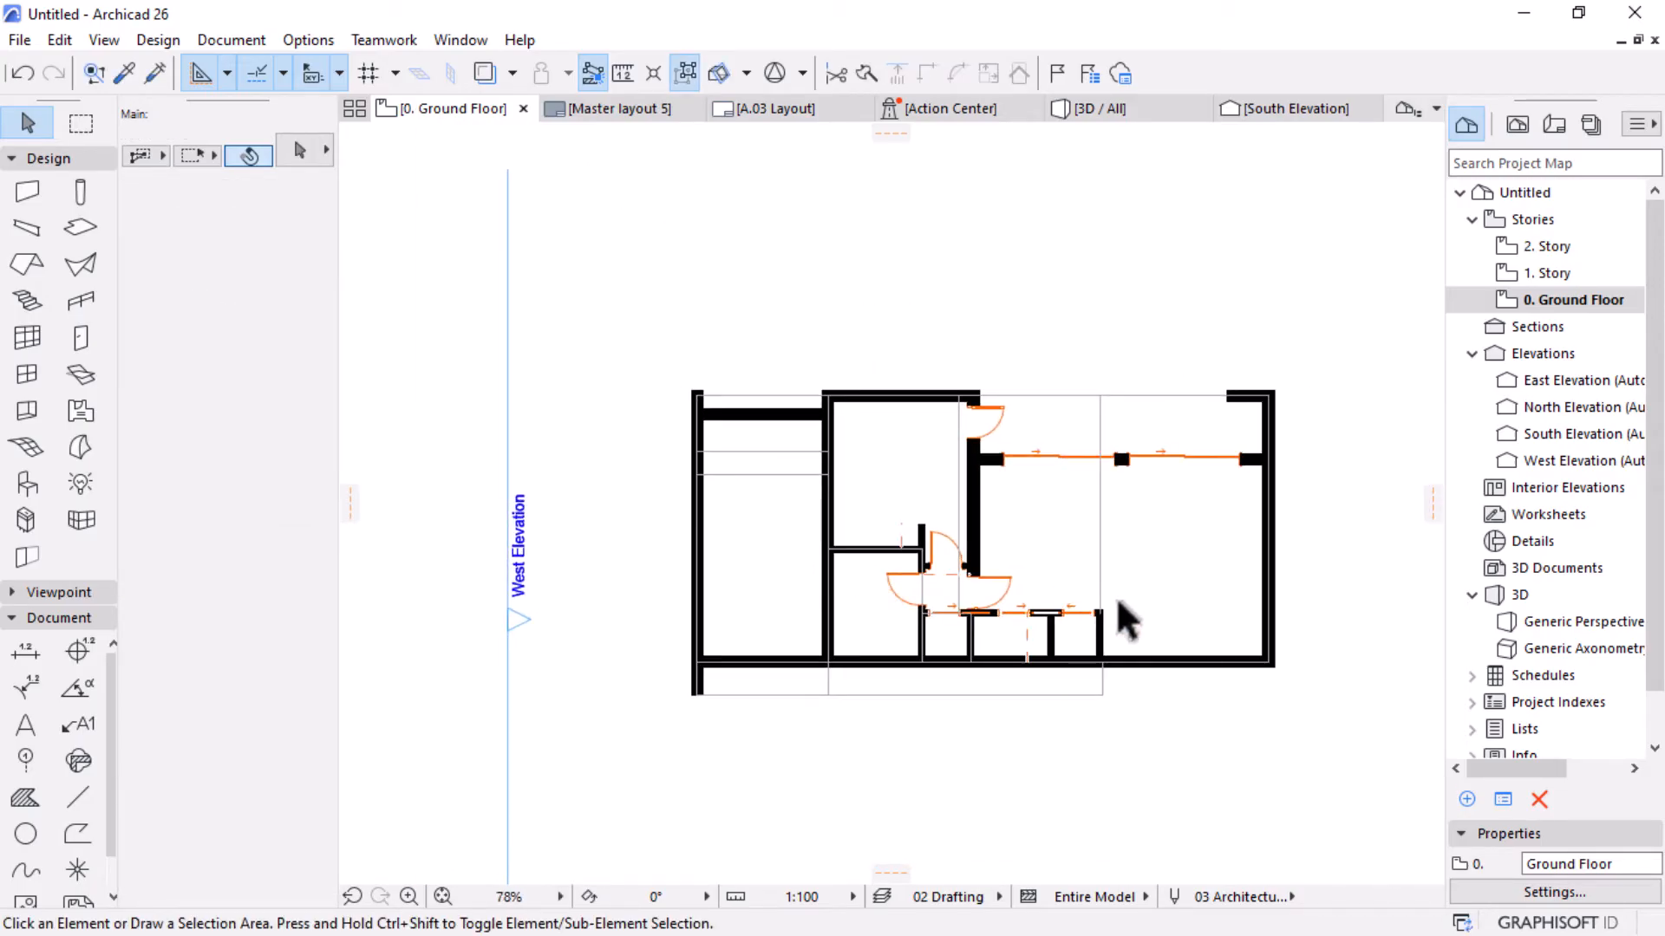
pyautogui.scroll(2, 815, 481)
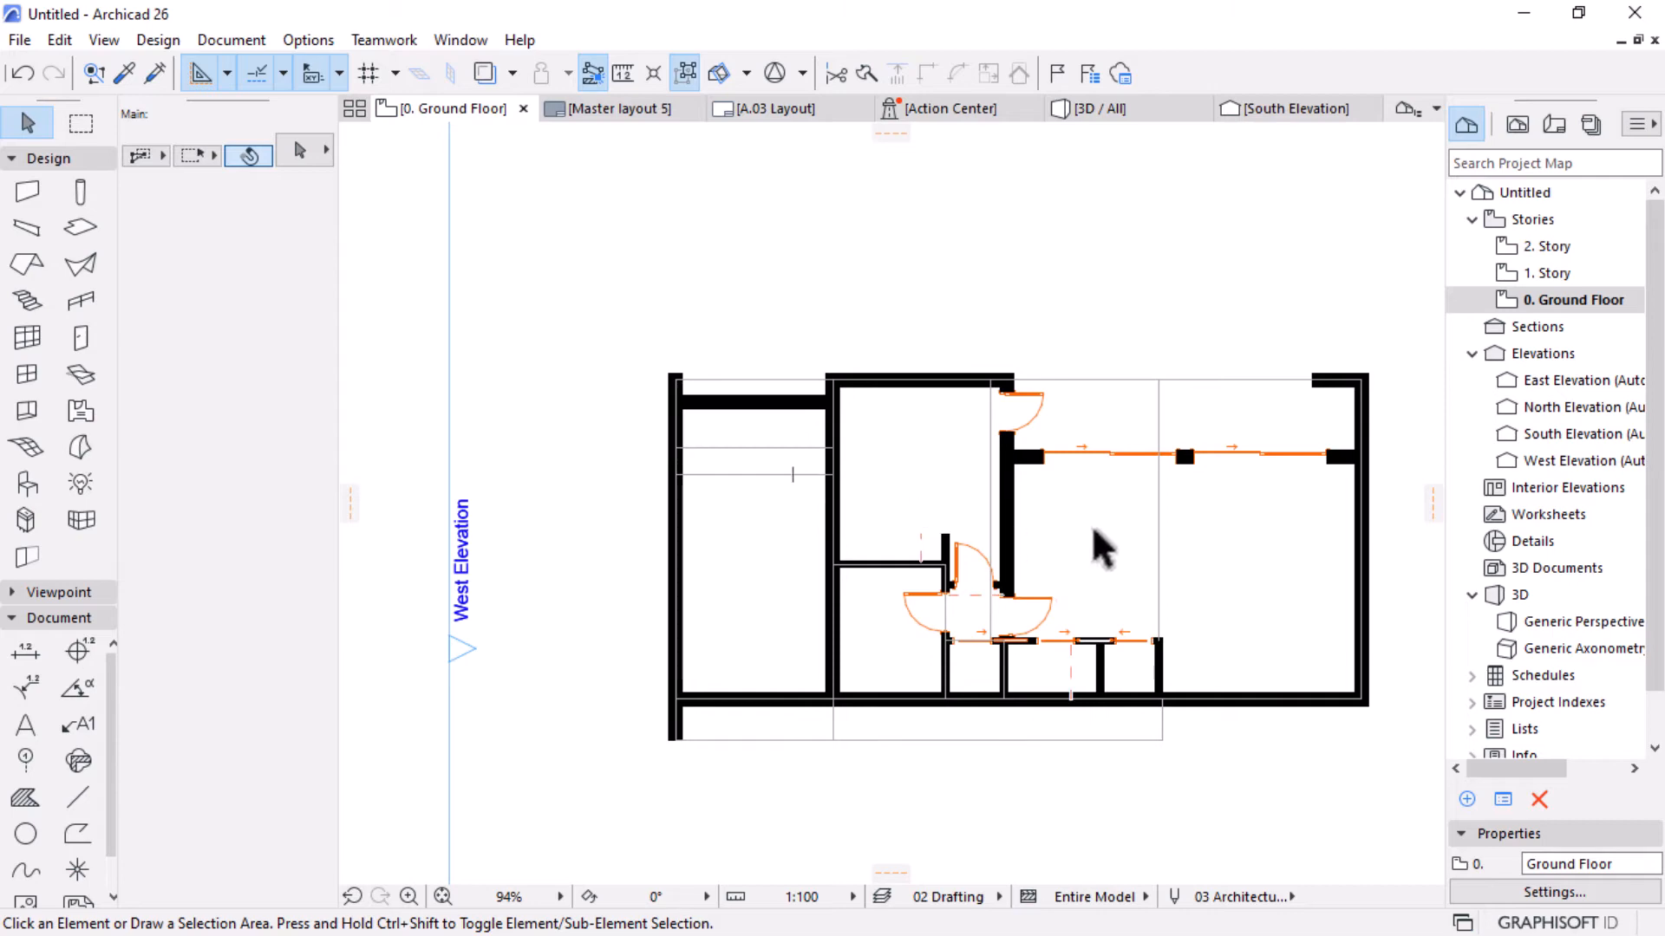
pyautogui.scroll(2, 1144, 496)
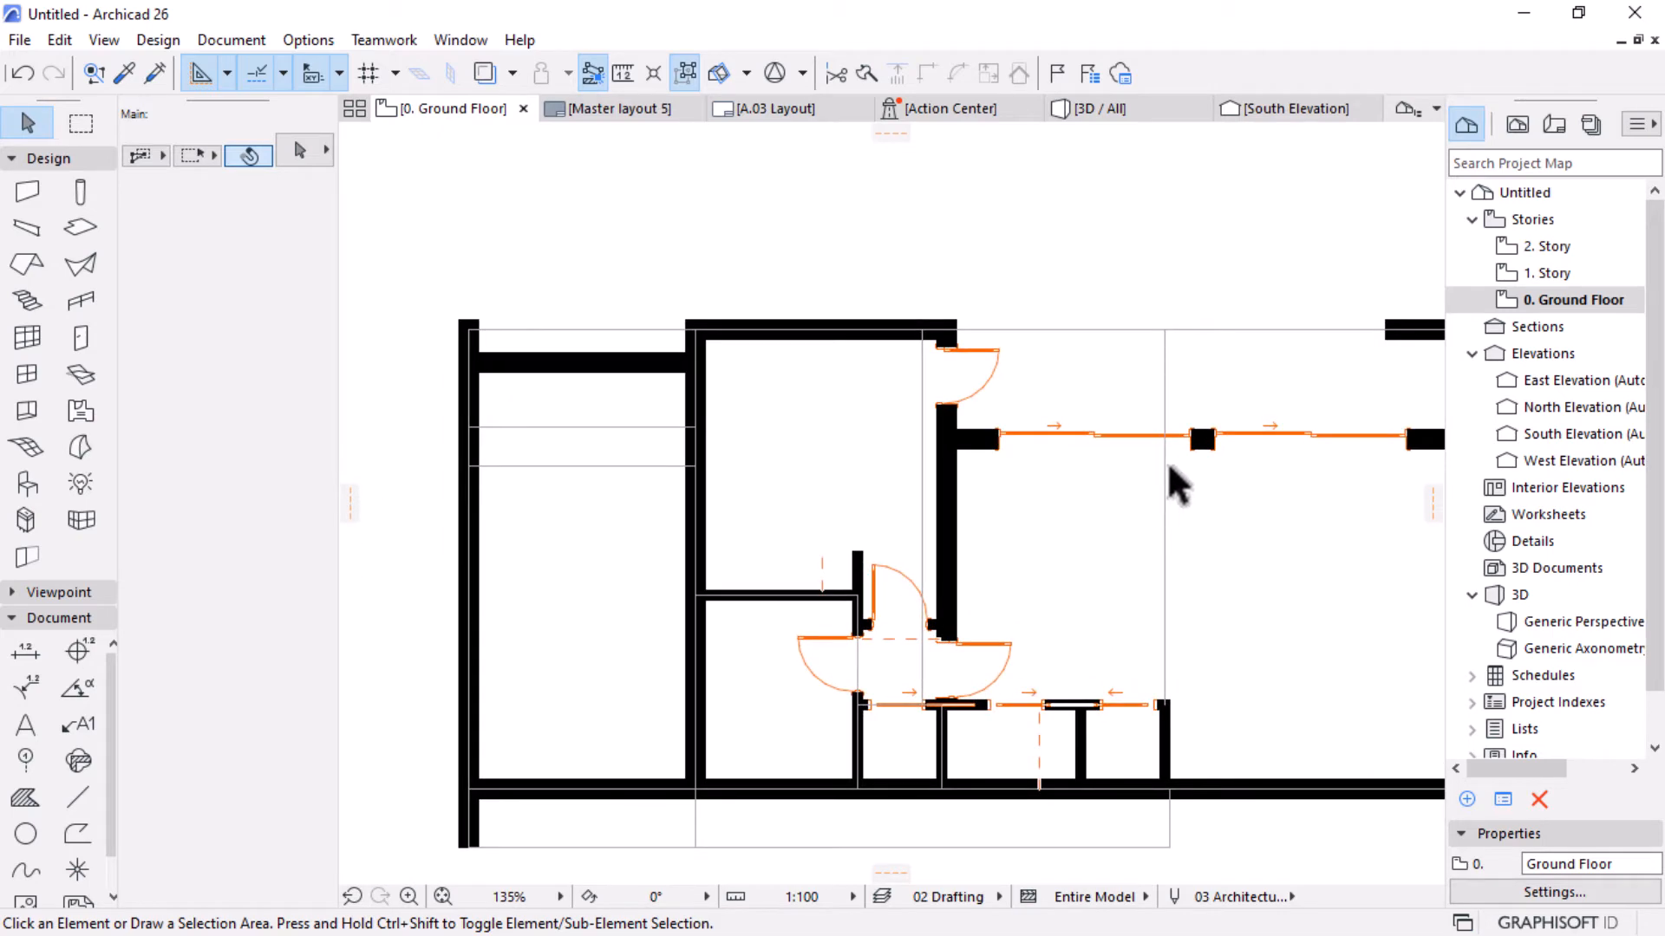
pyautogui.scroll(1, 1167, 462)
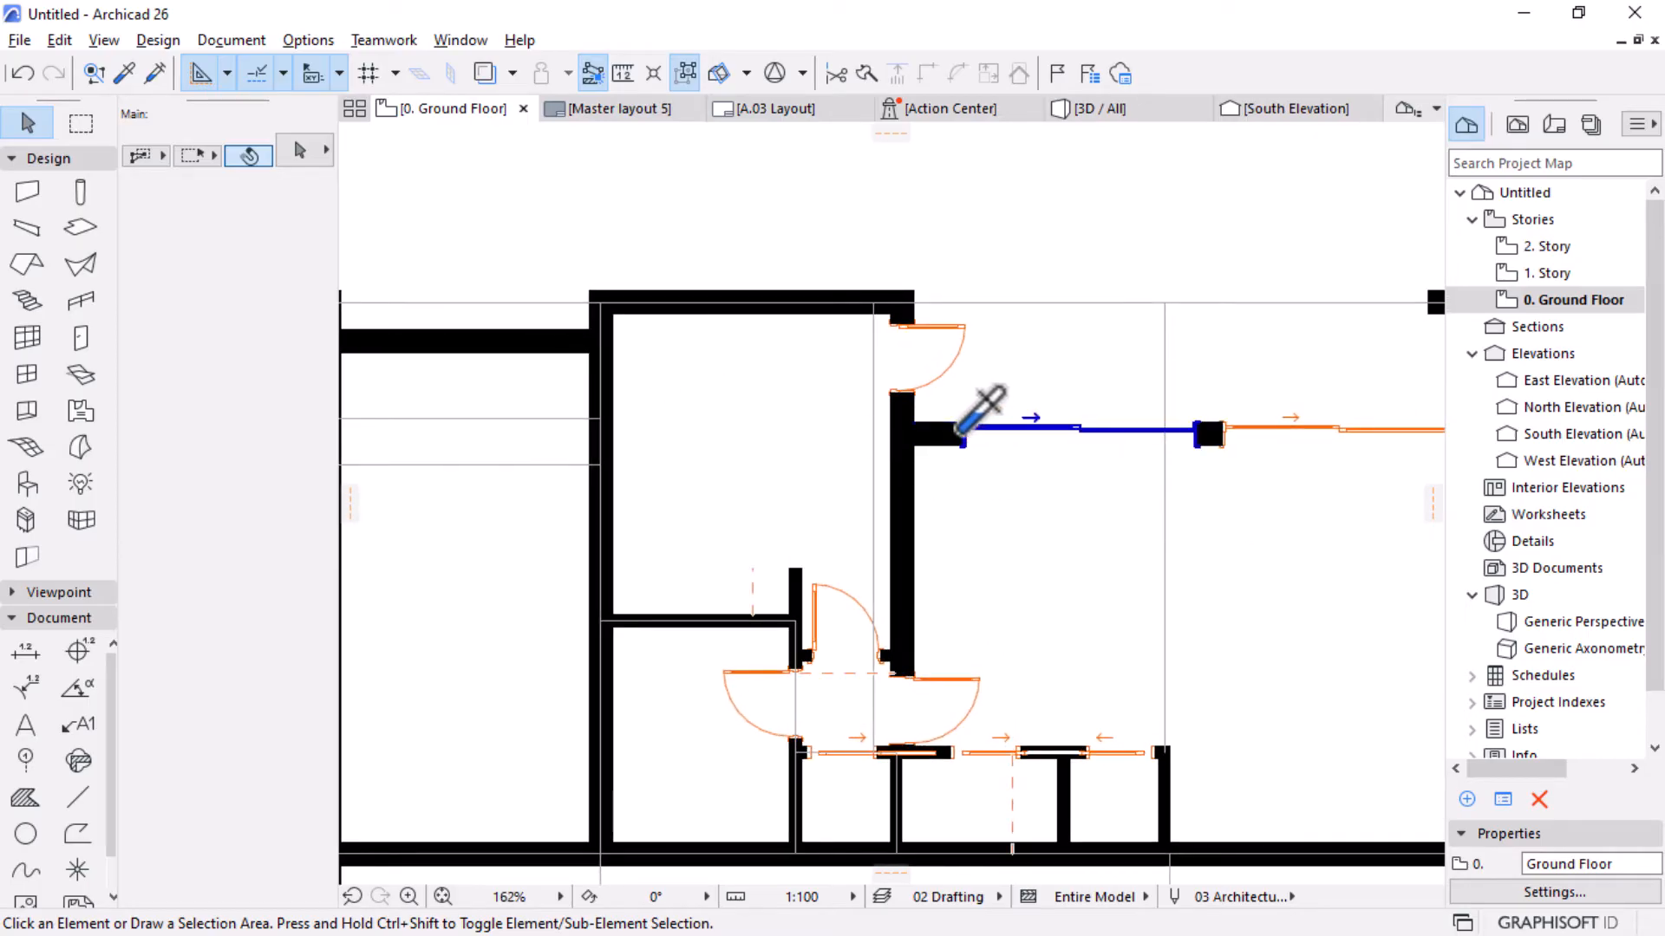
pyautogui.keyDown('alt'); pyautogui.click(1112, 434); pyautogui.keyUp('alt')
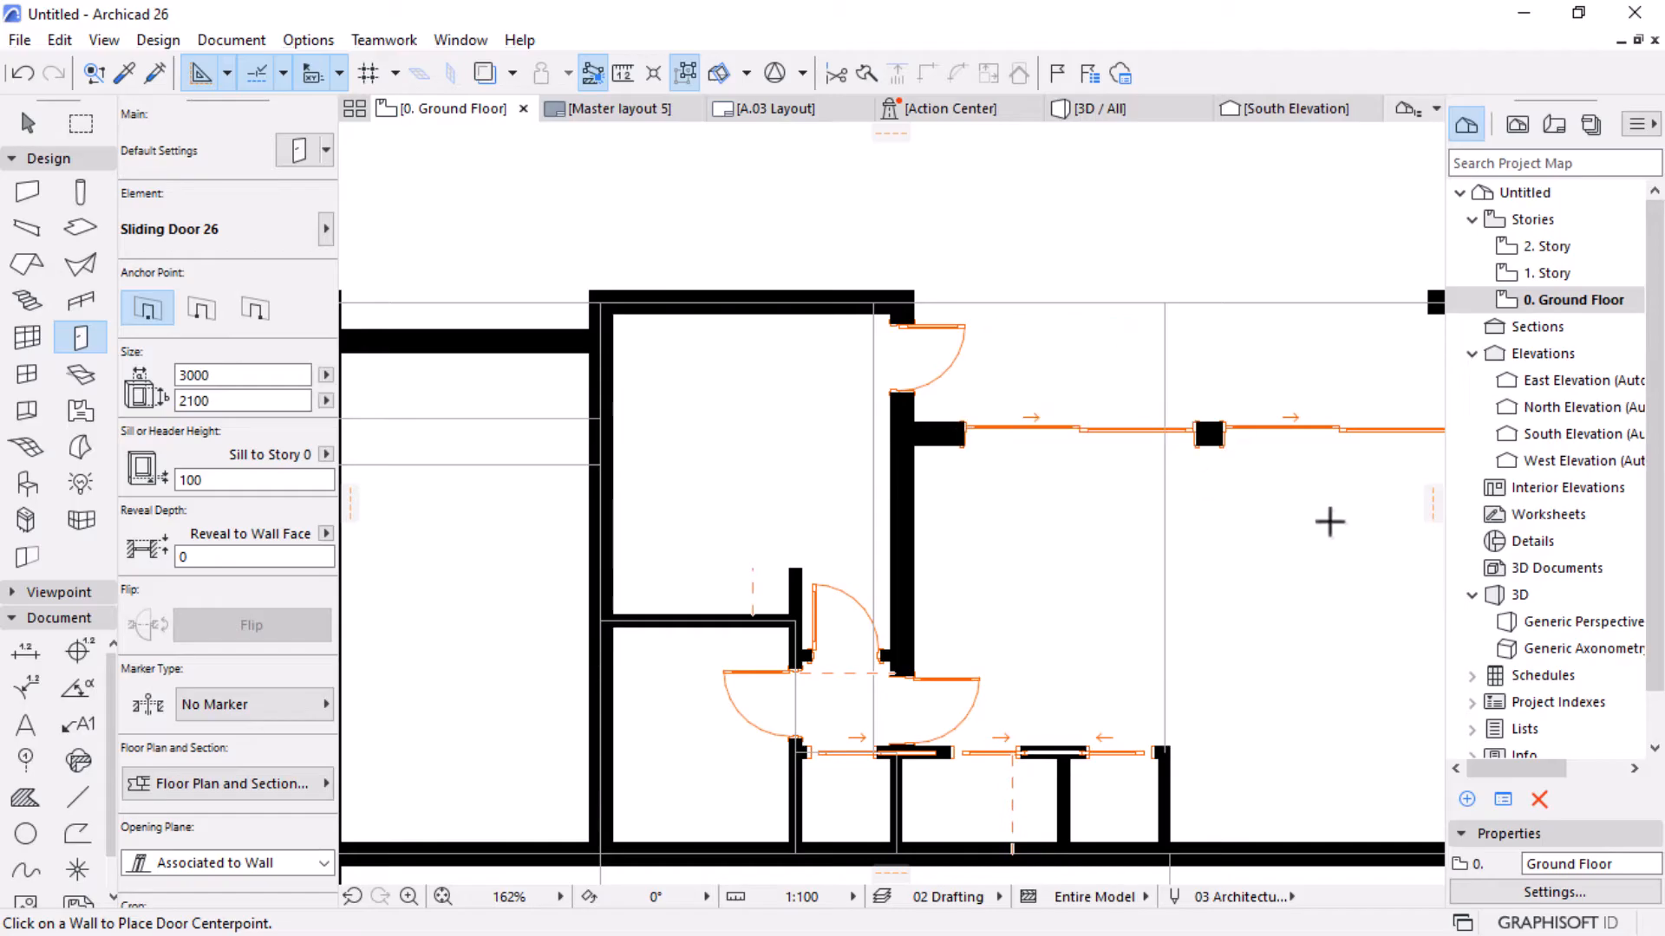
pyautogui.scroll(-2, 1322, 518)
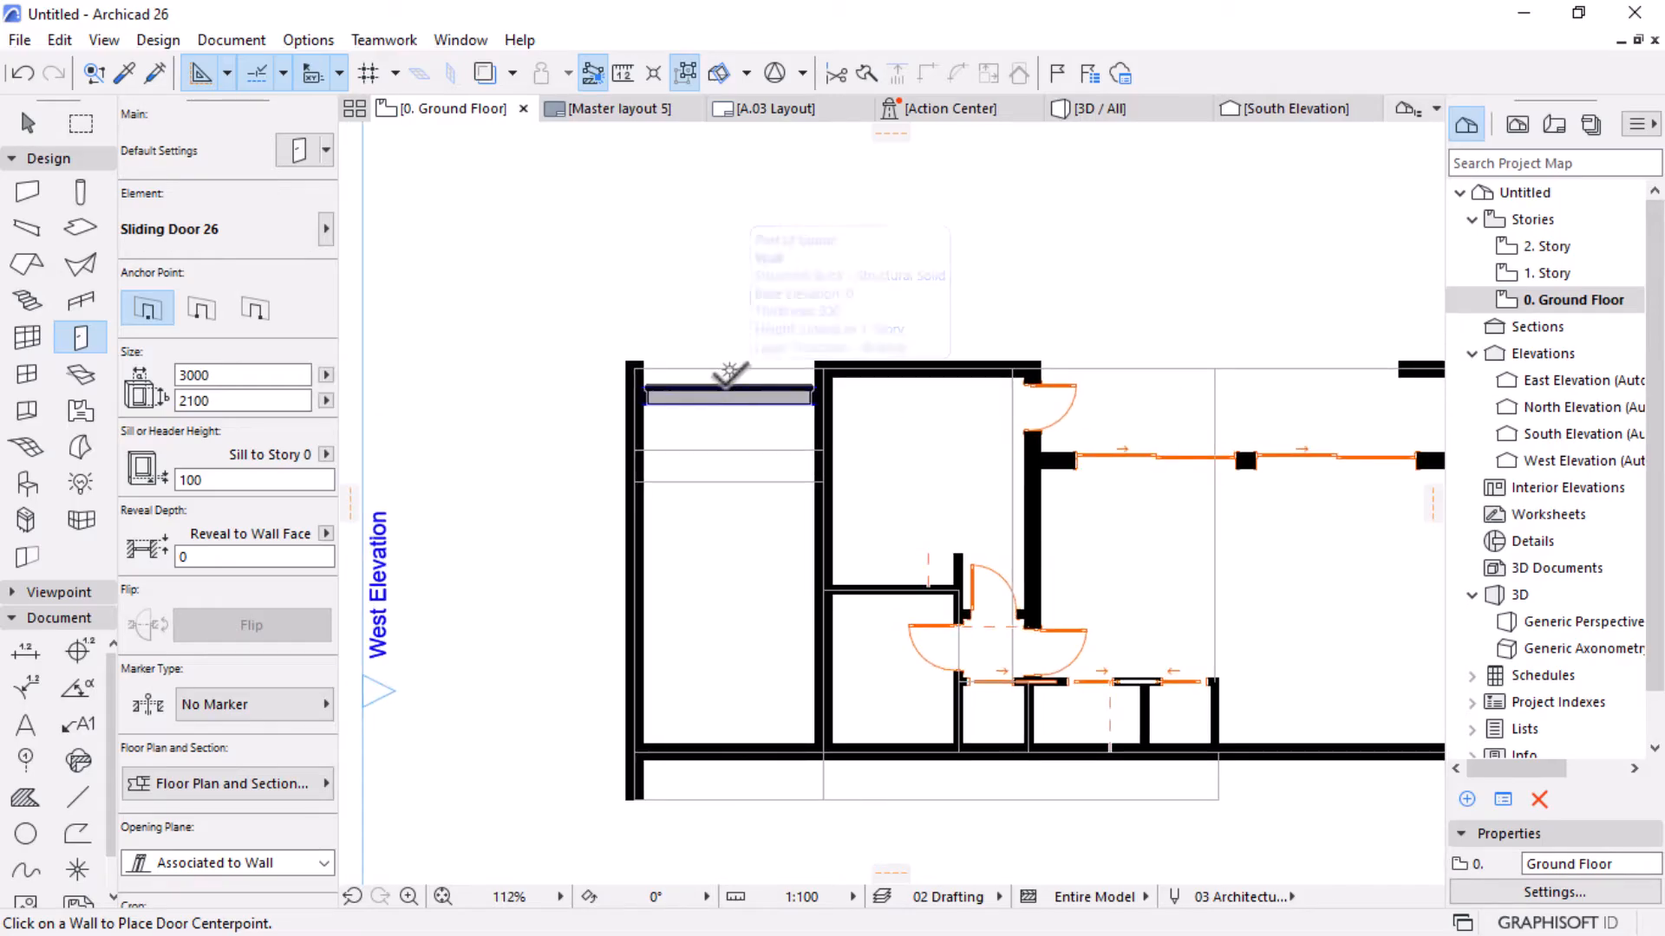
pyautogui.click(729, 376)
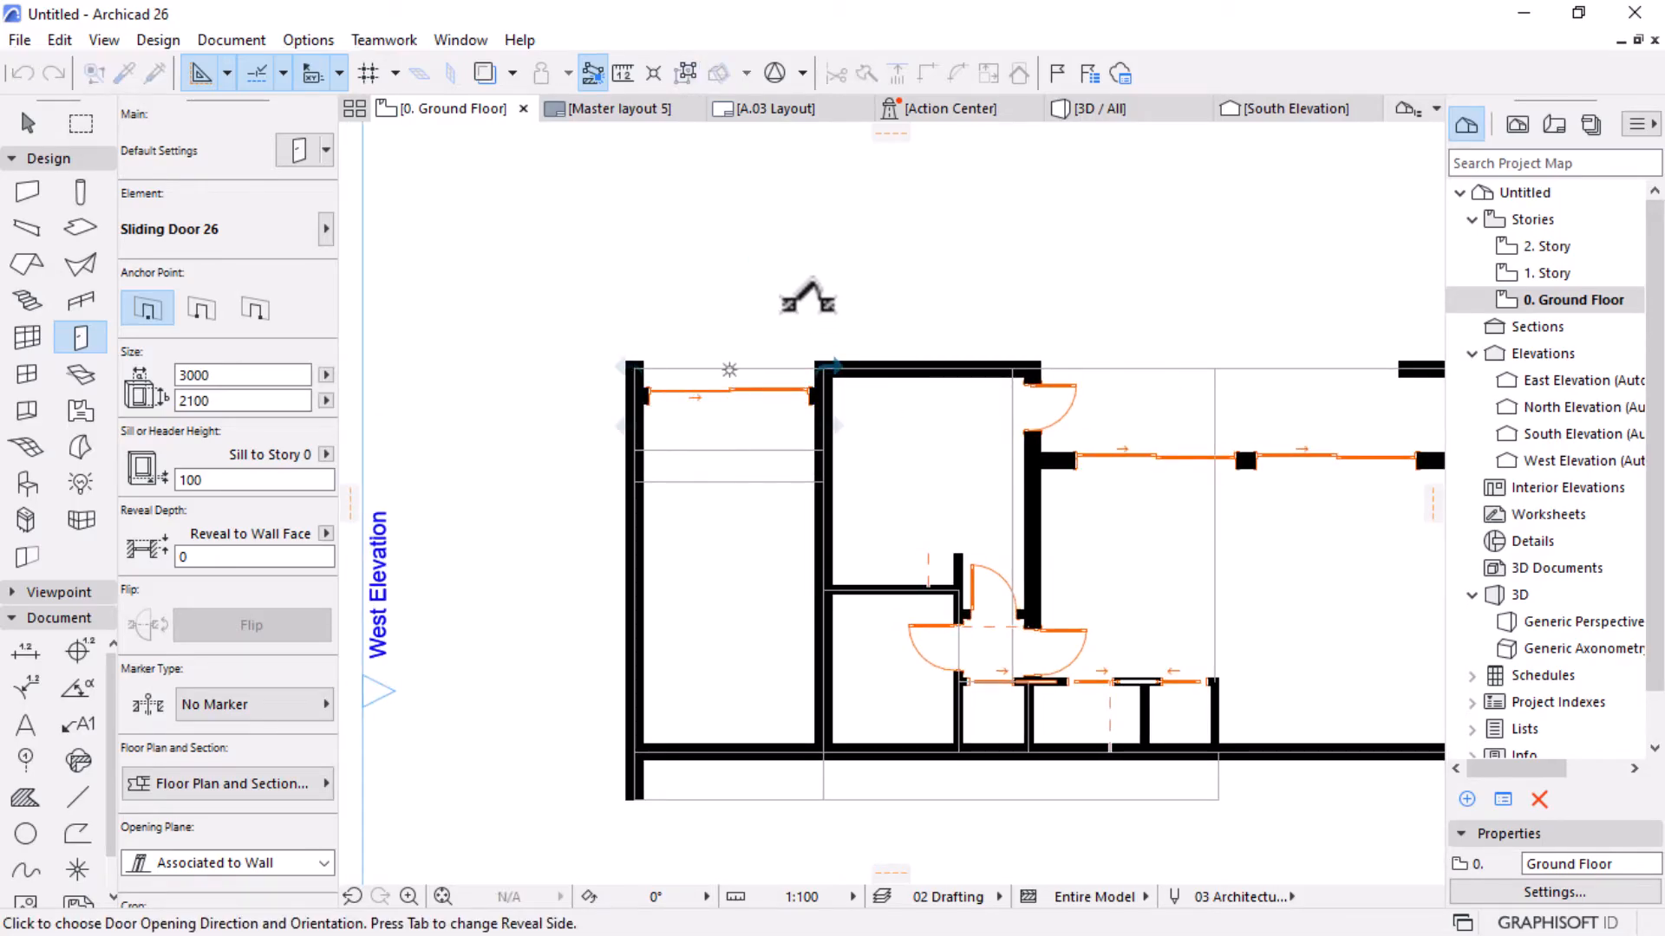
pyautogui.click(624, 251)
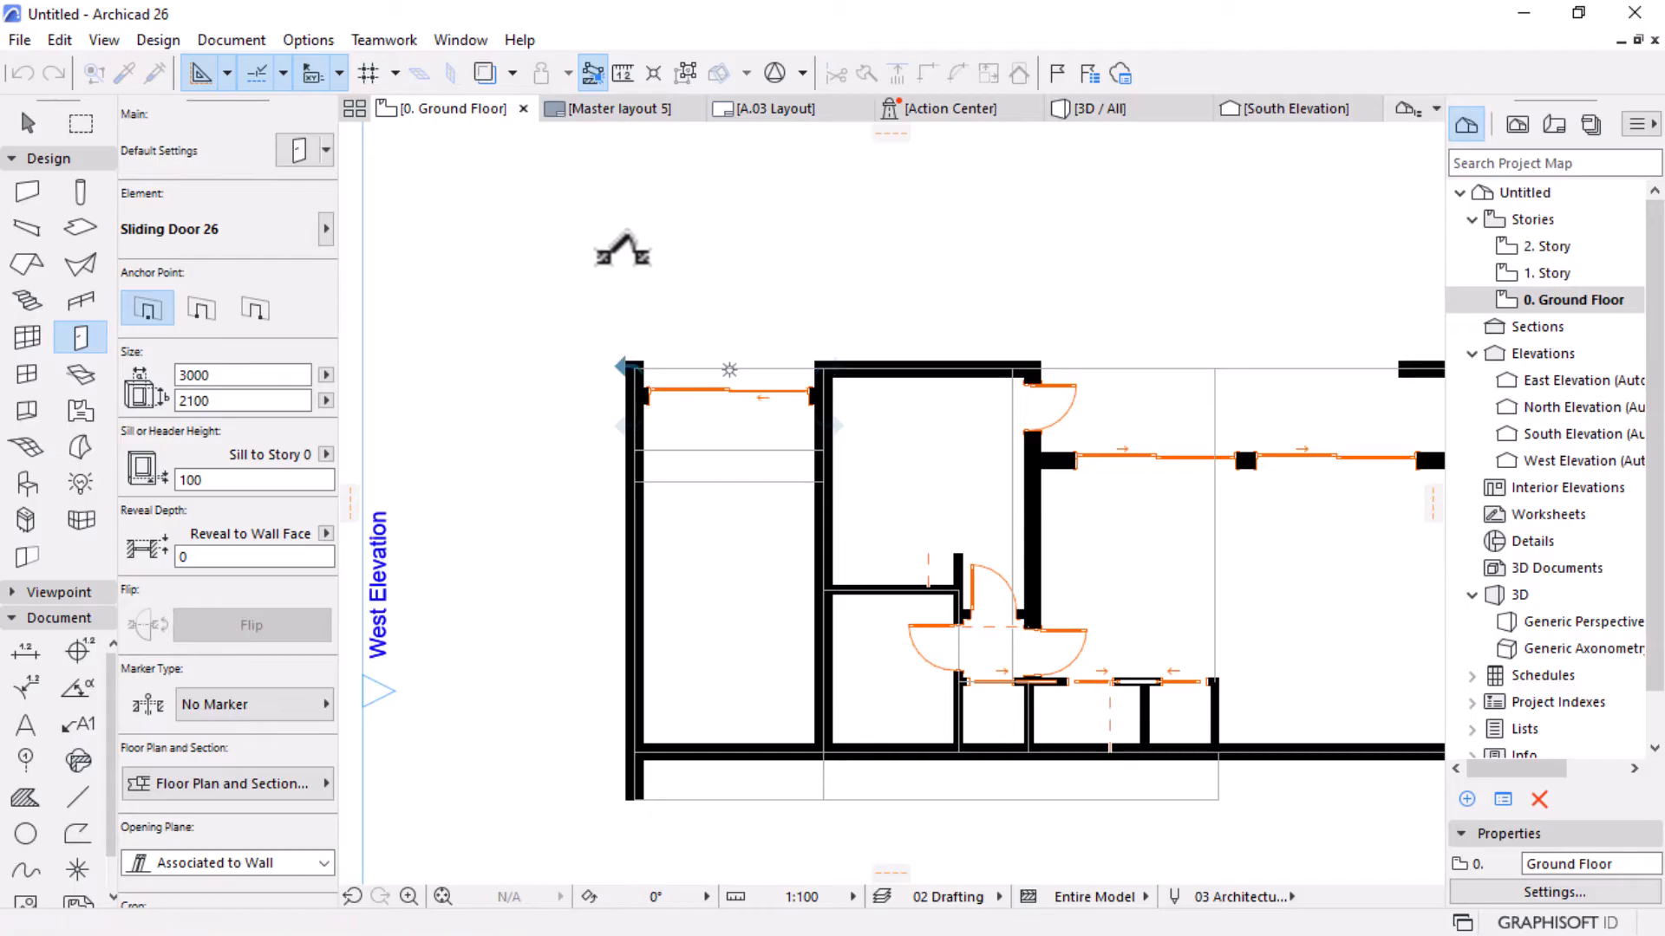
pyautogui.scroll(-3, 668, 455)
pyautogui.scroll(3, 828, 597)
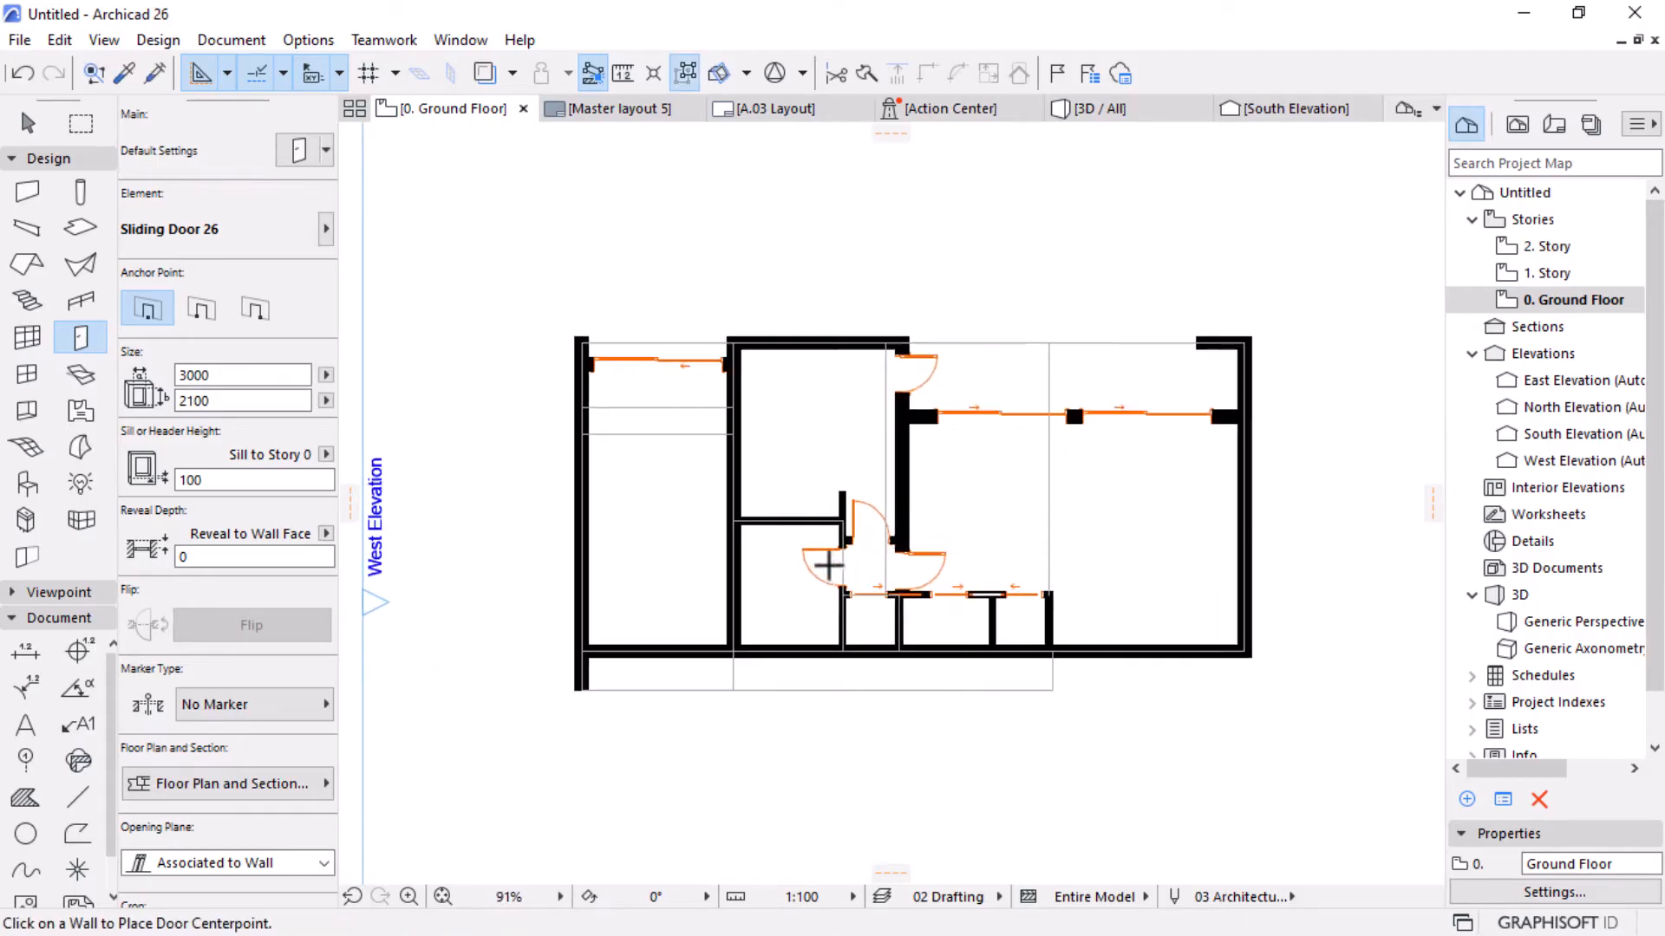
pyautogui.scroll(3, 684, 391)
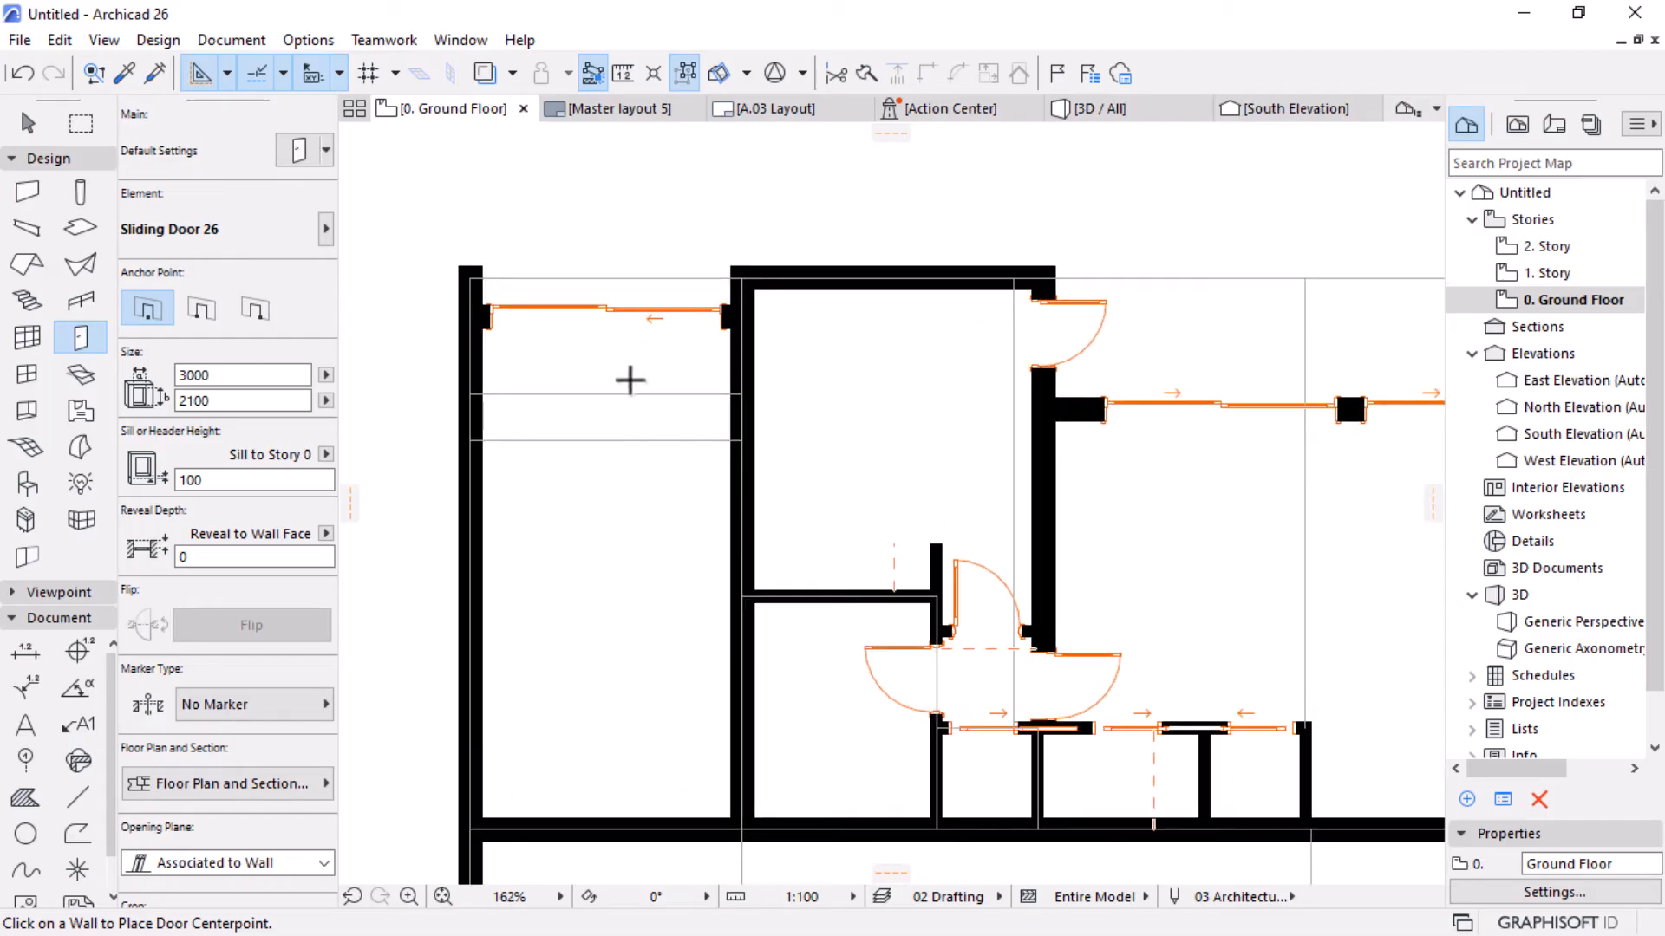
pyautogui.scroll(-1, 619, 399)
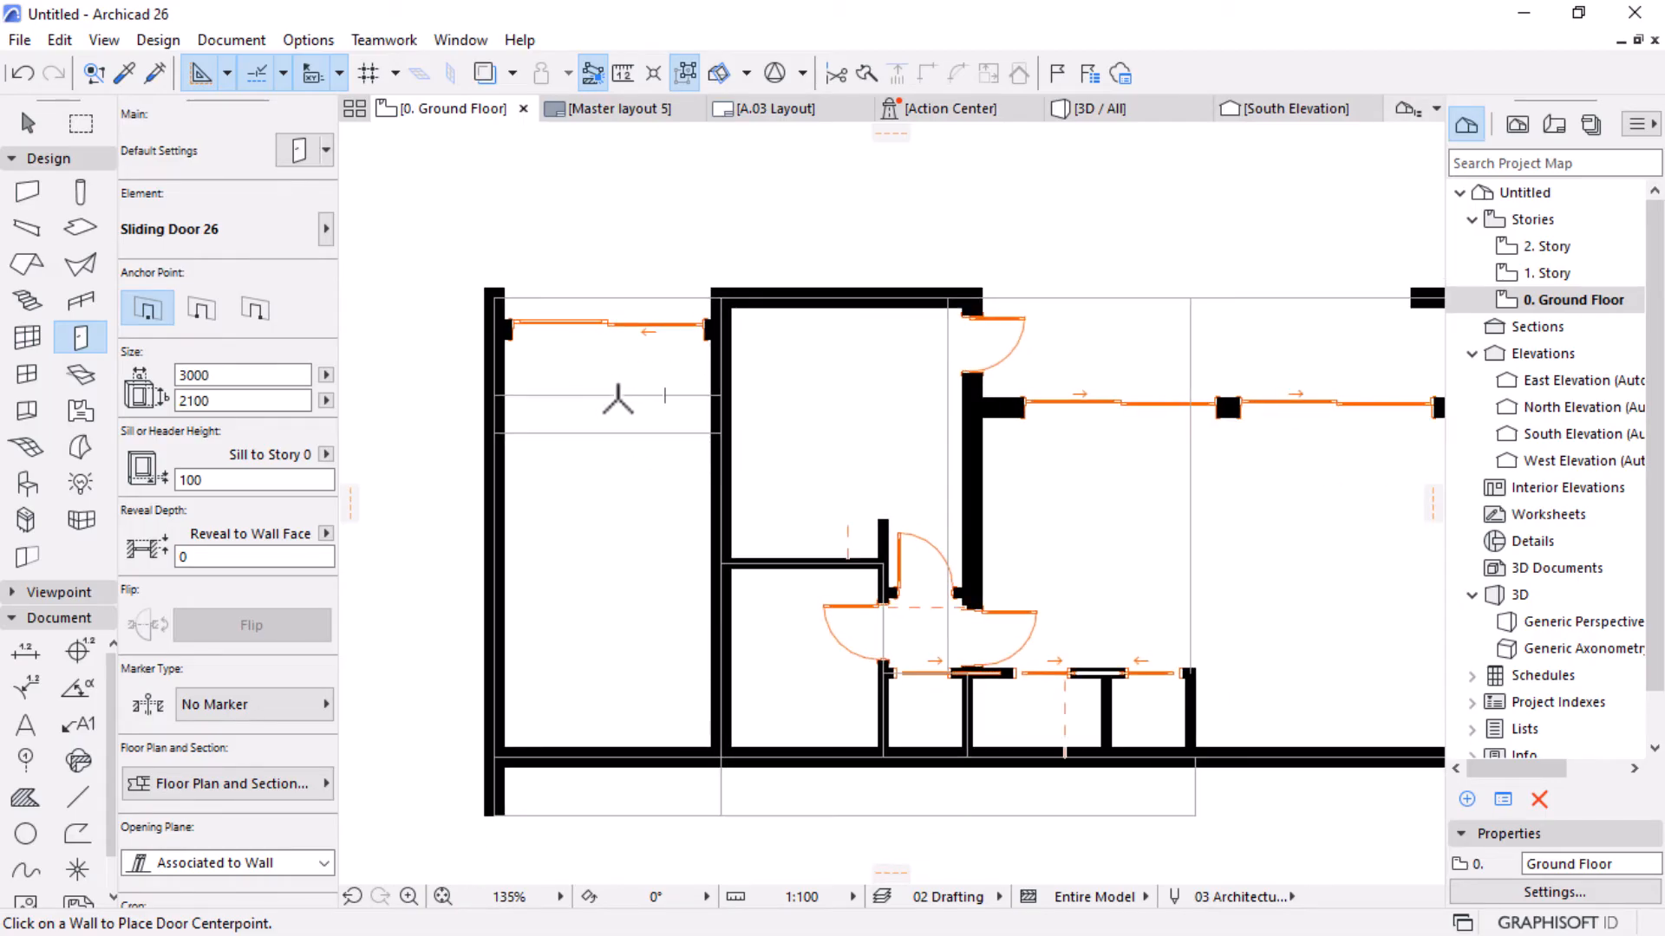
pyautogui.scroll(-2, 618, 398)
pyautogui.press('Escape')
# Measure the clear width of the far-left room between the inner faces of its side walls.
pyautogui.scroll(2, 607, 607)
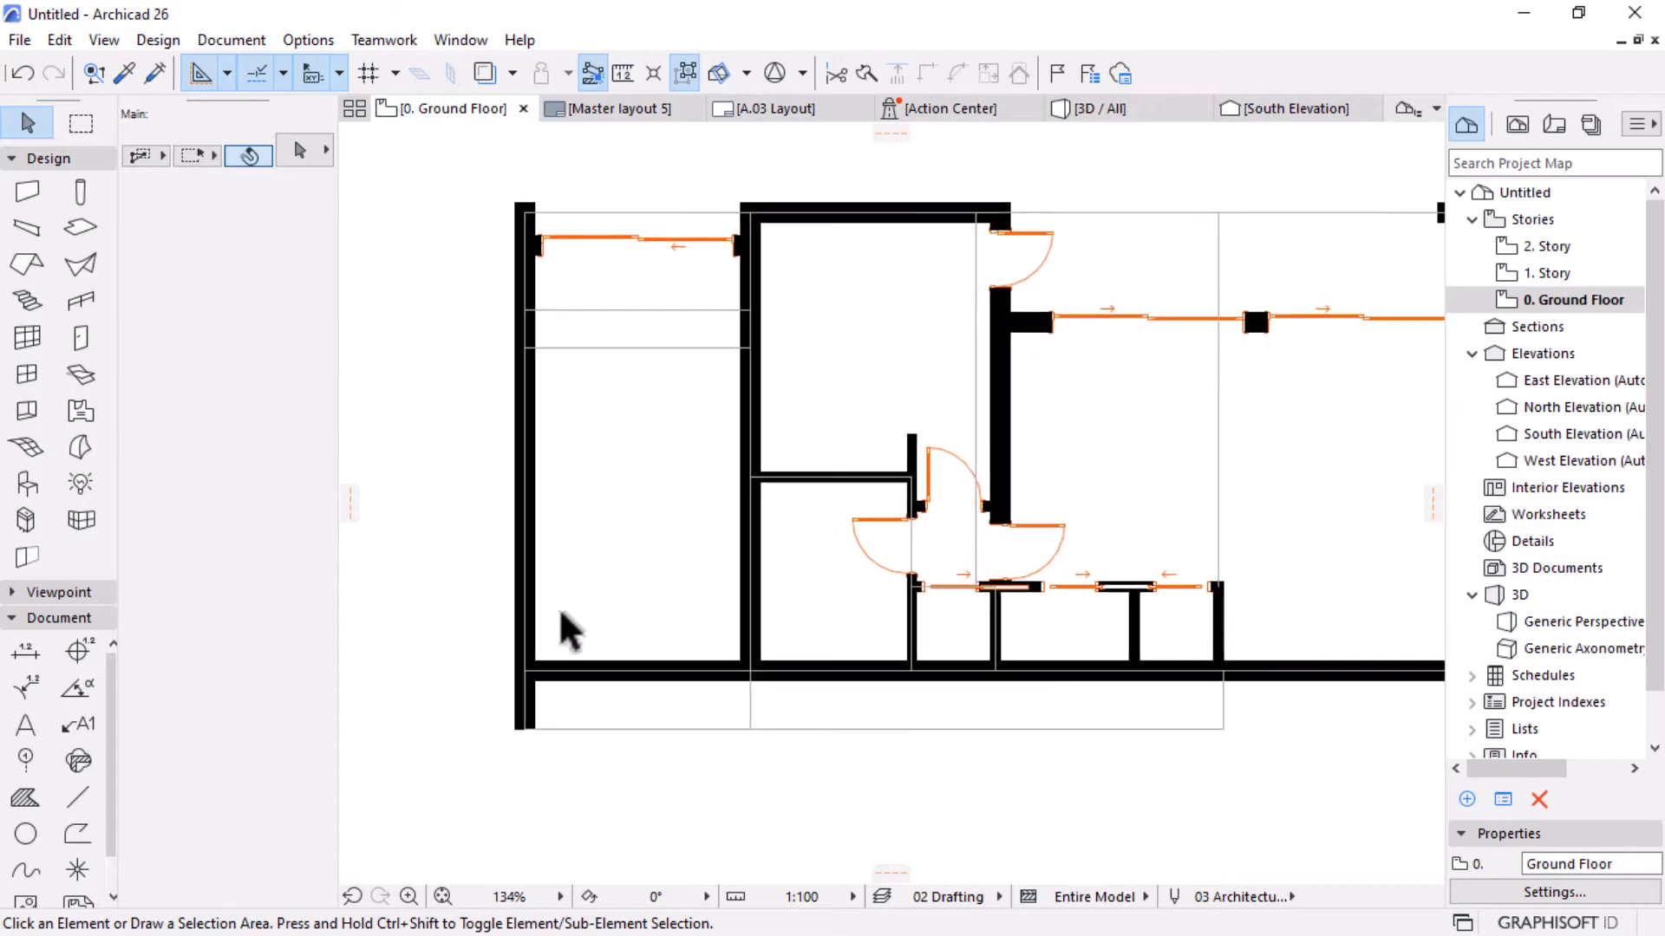
pyautogui.scroll(1, 568, 628)
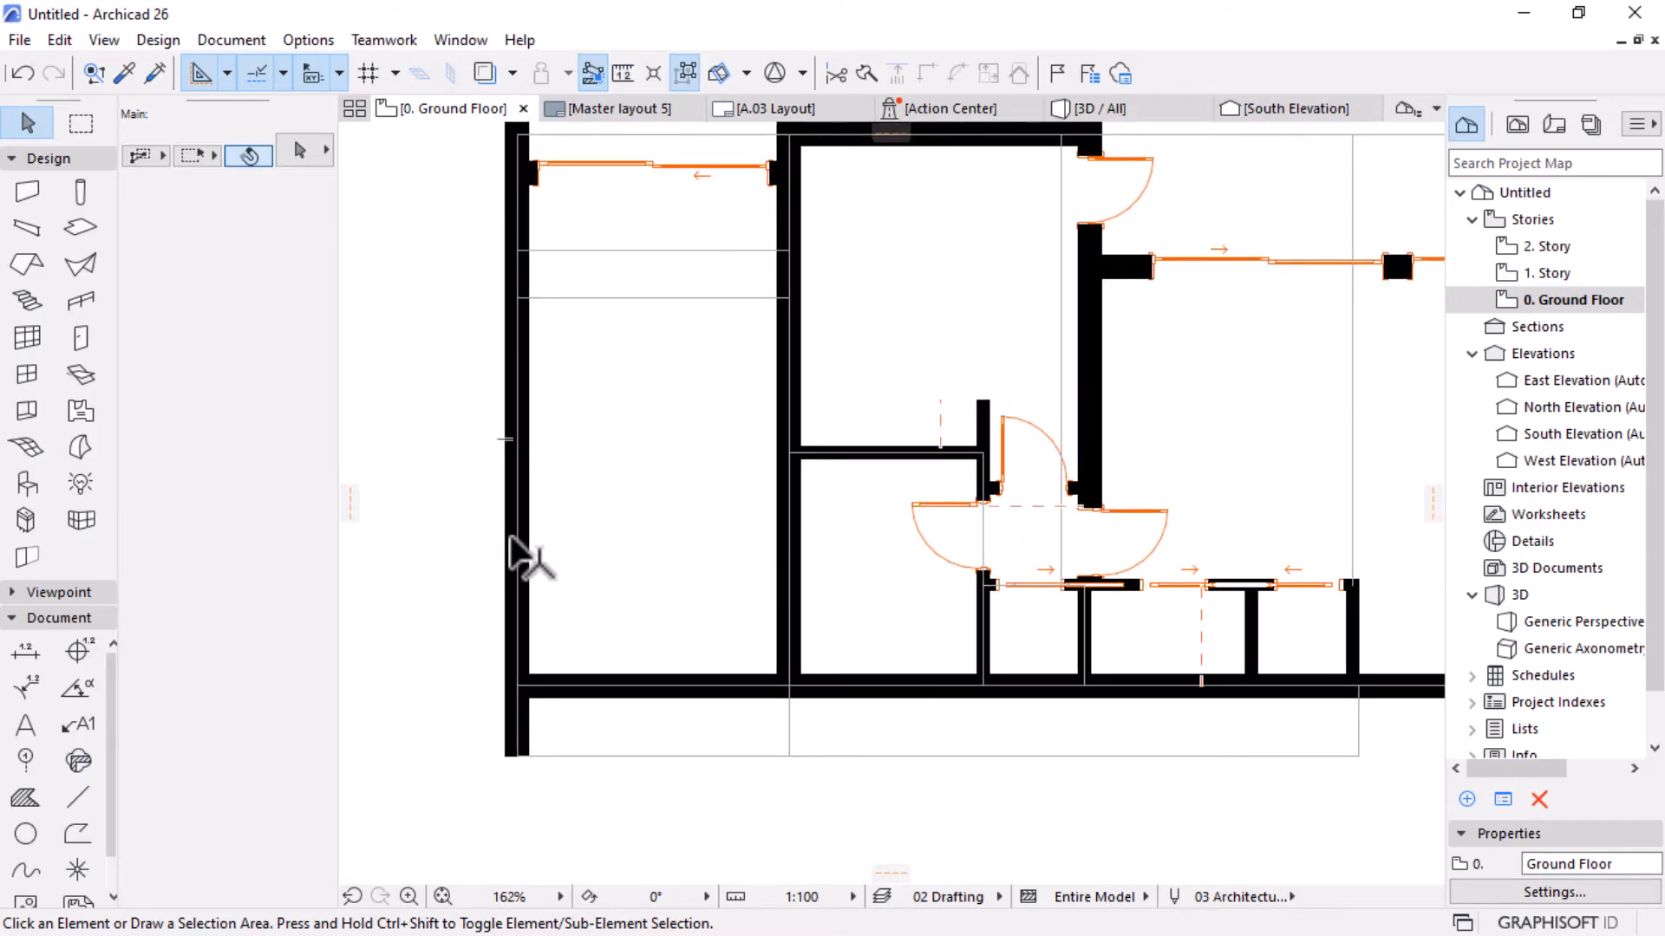
pyautogui.press('m')
pyautogui.click(525, 438)
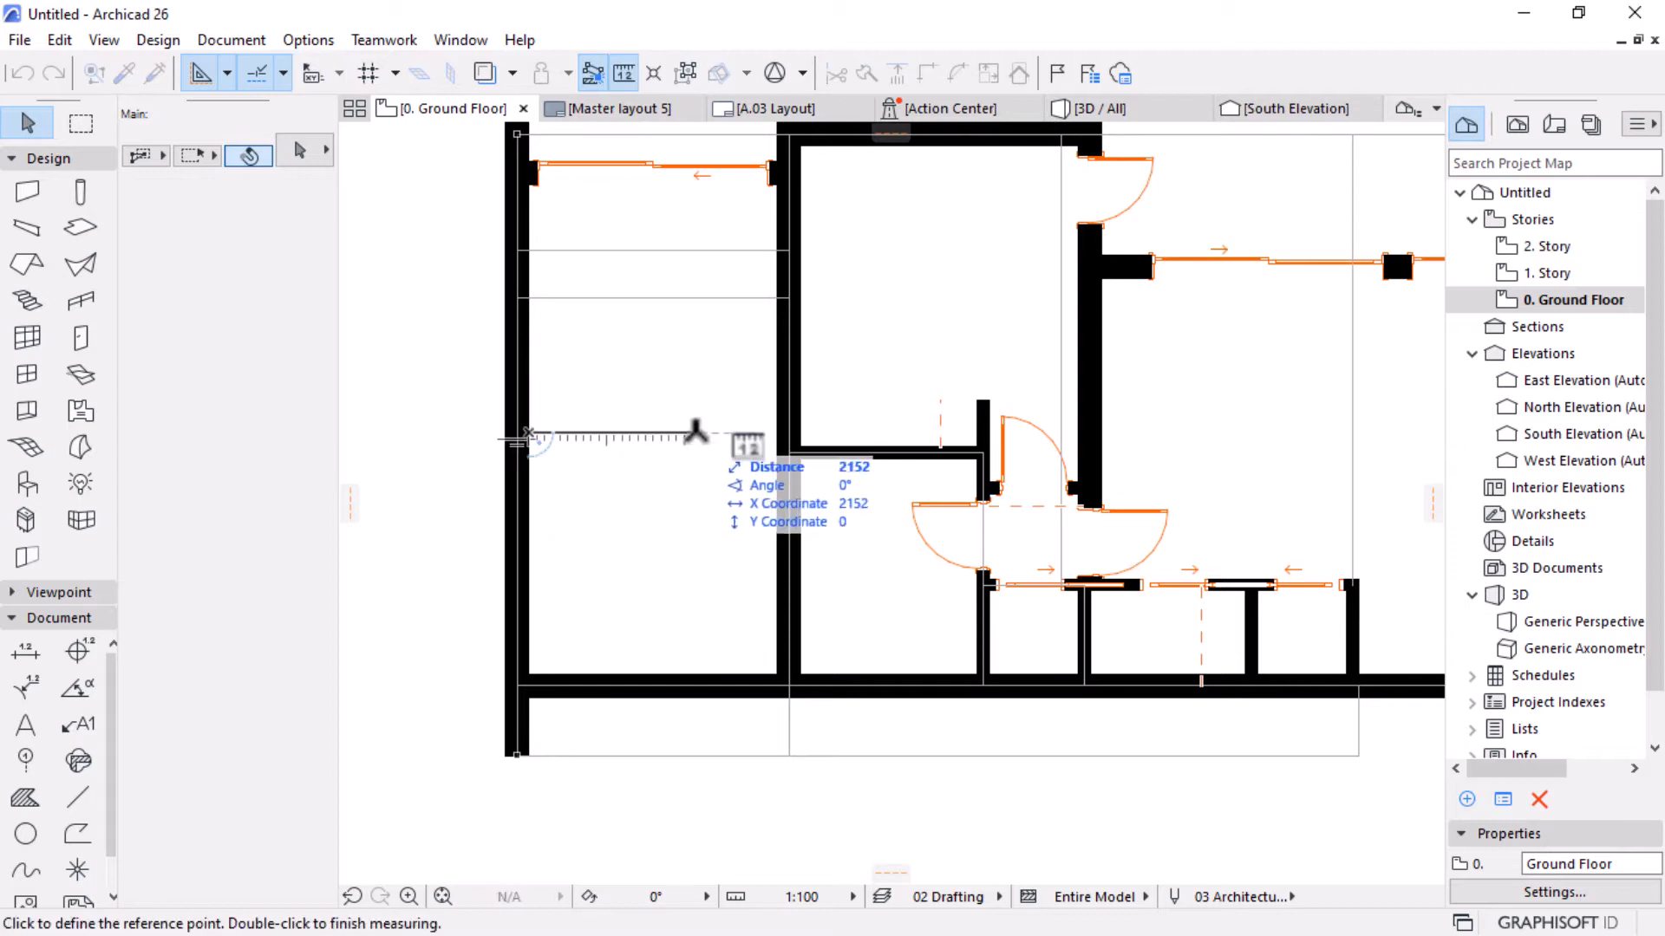
pyautogui.press('Escape')
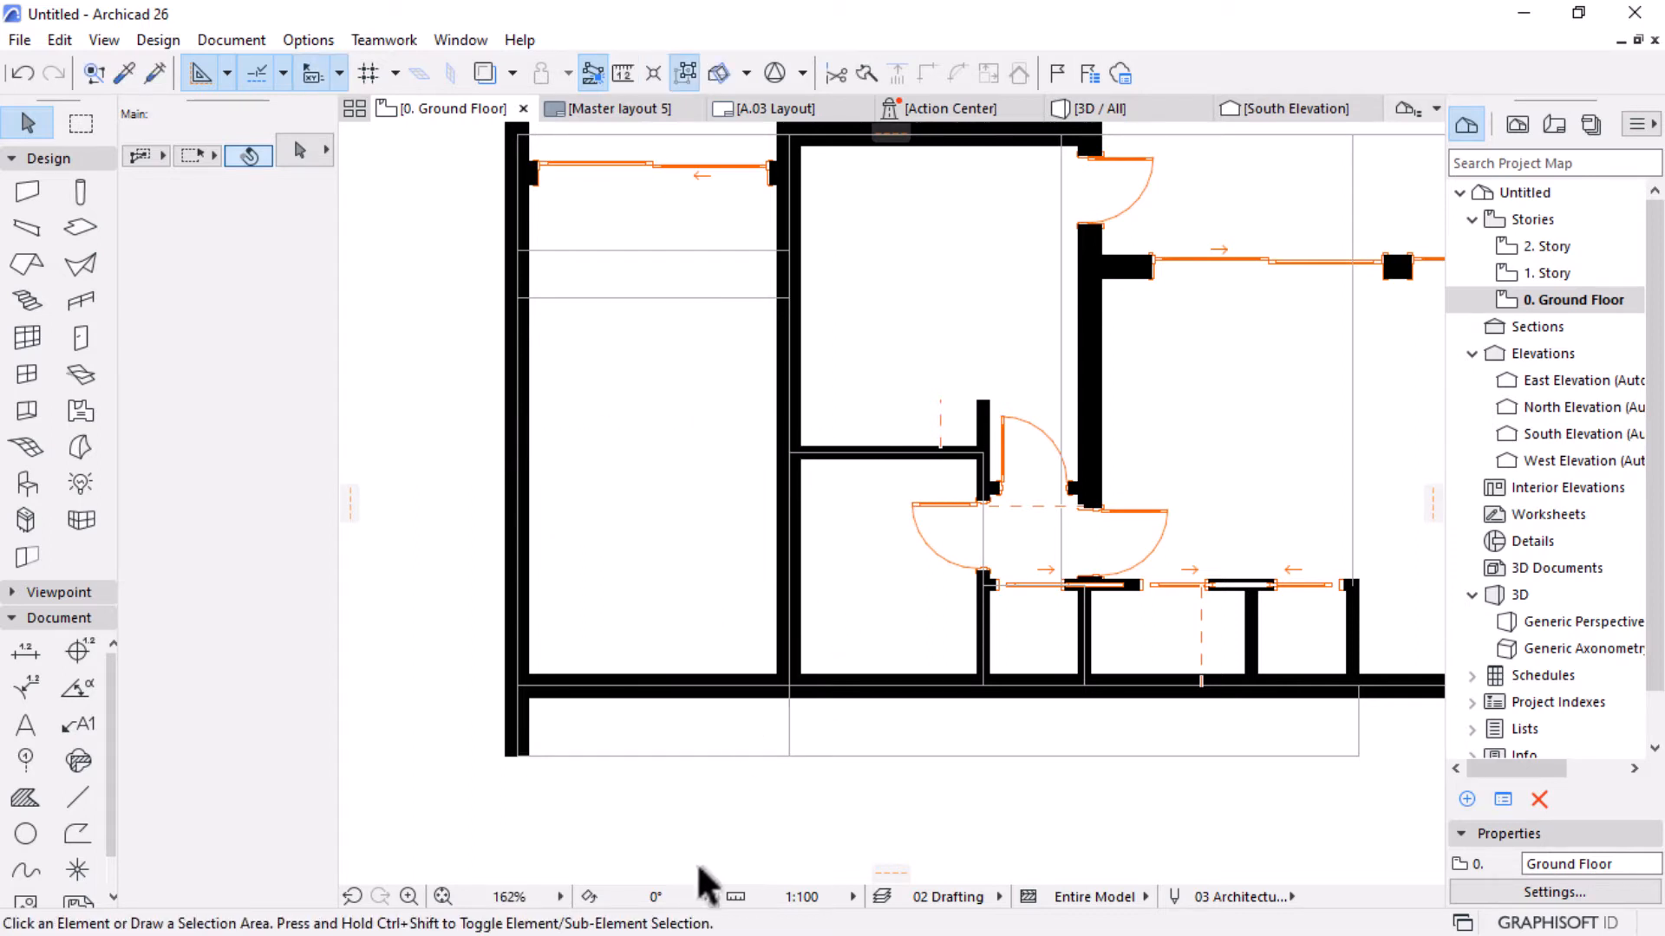
pyautogui.press('m')
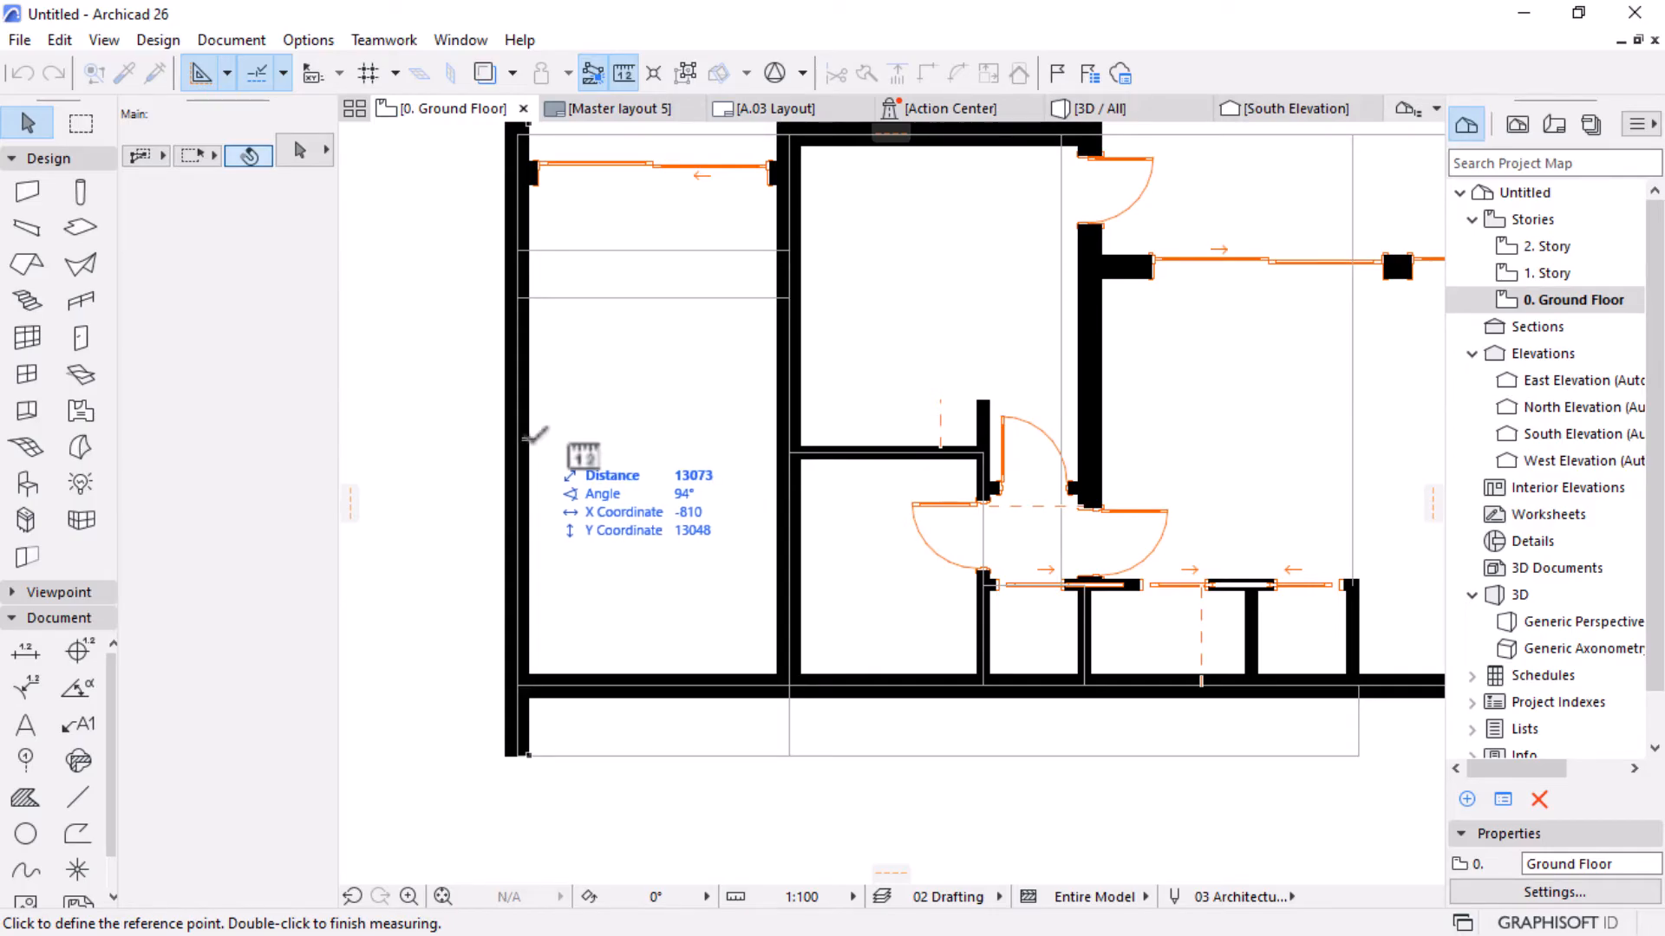
pyautogui.click(531, 440)
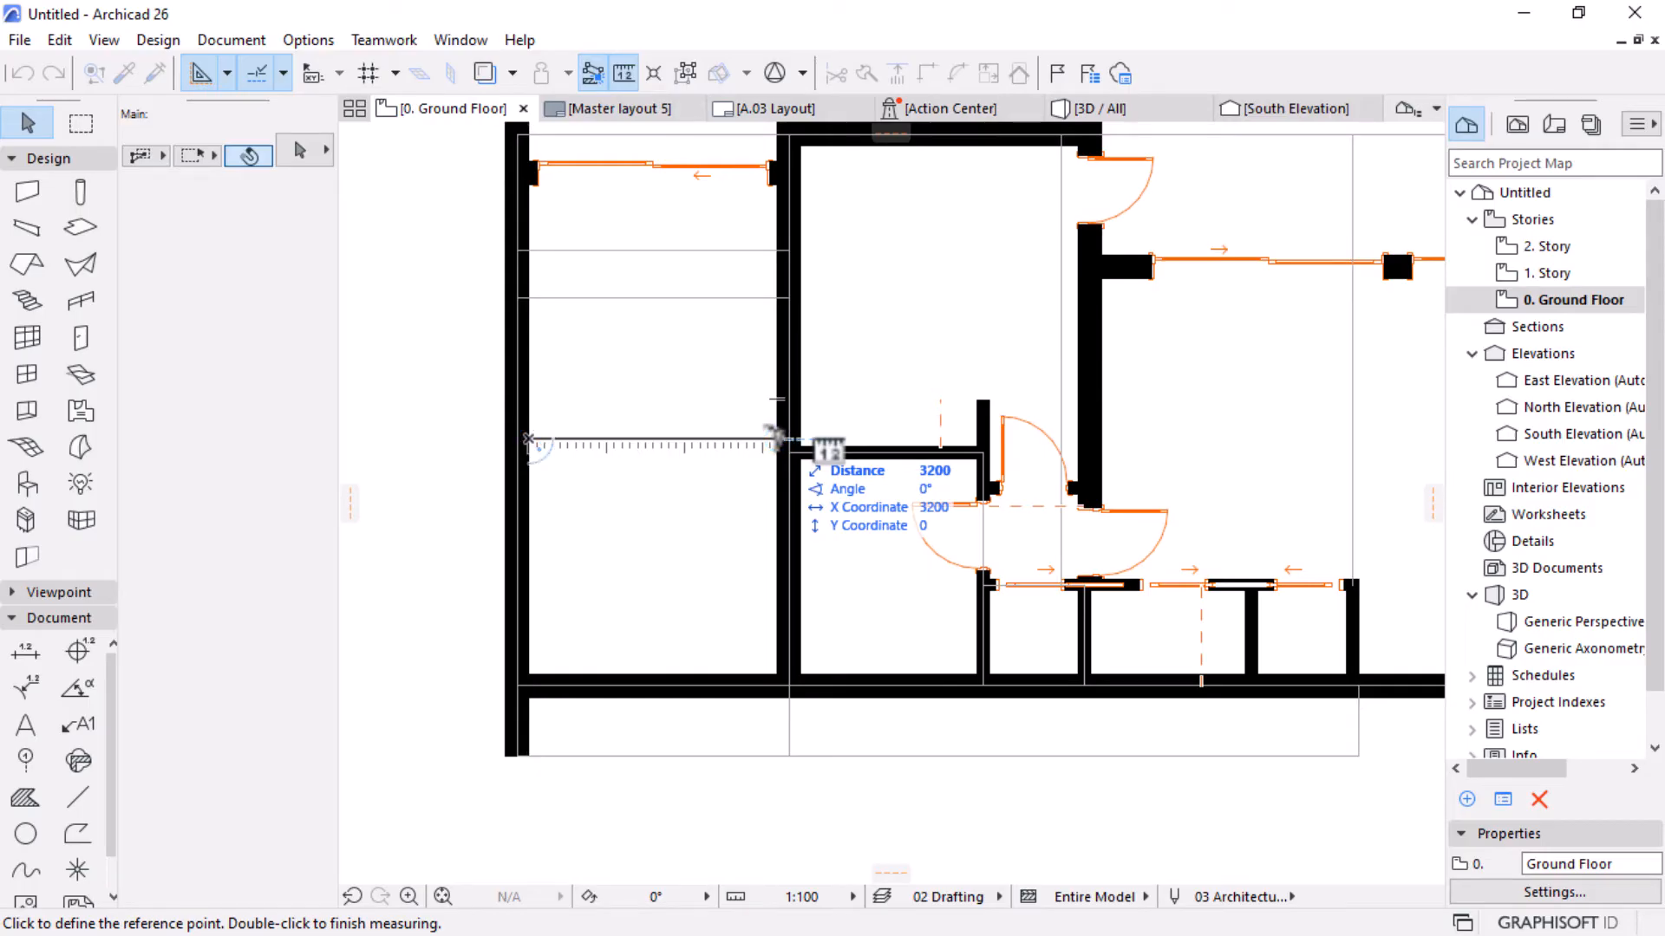
pyautogui.press('Escape')
# Activate the Slab tool and switch its structure to basic instead of composite.
pyautogui.scroll(-5, 590, 542)
pyautogui.scroll(2, 906, 525)
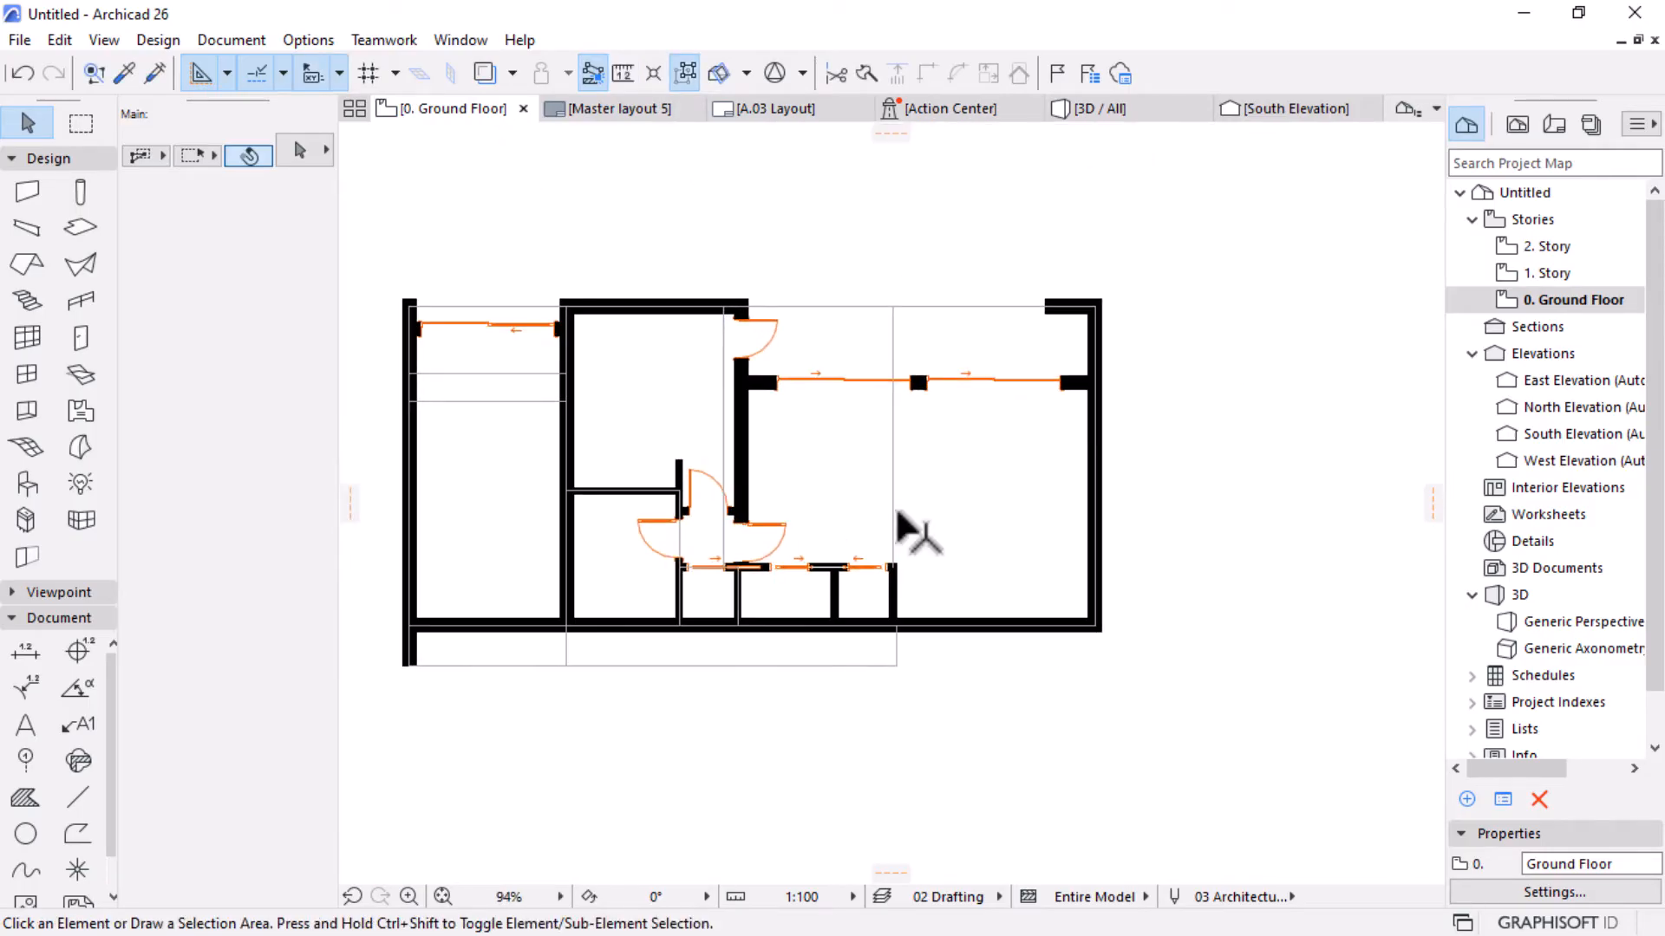
pyautogui.scroll(2, 754, 524)
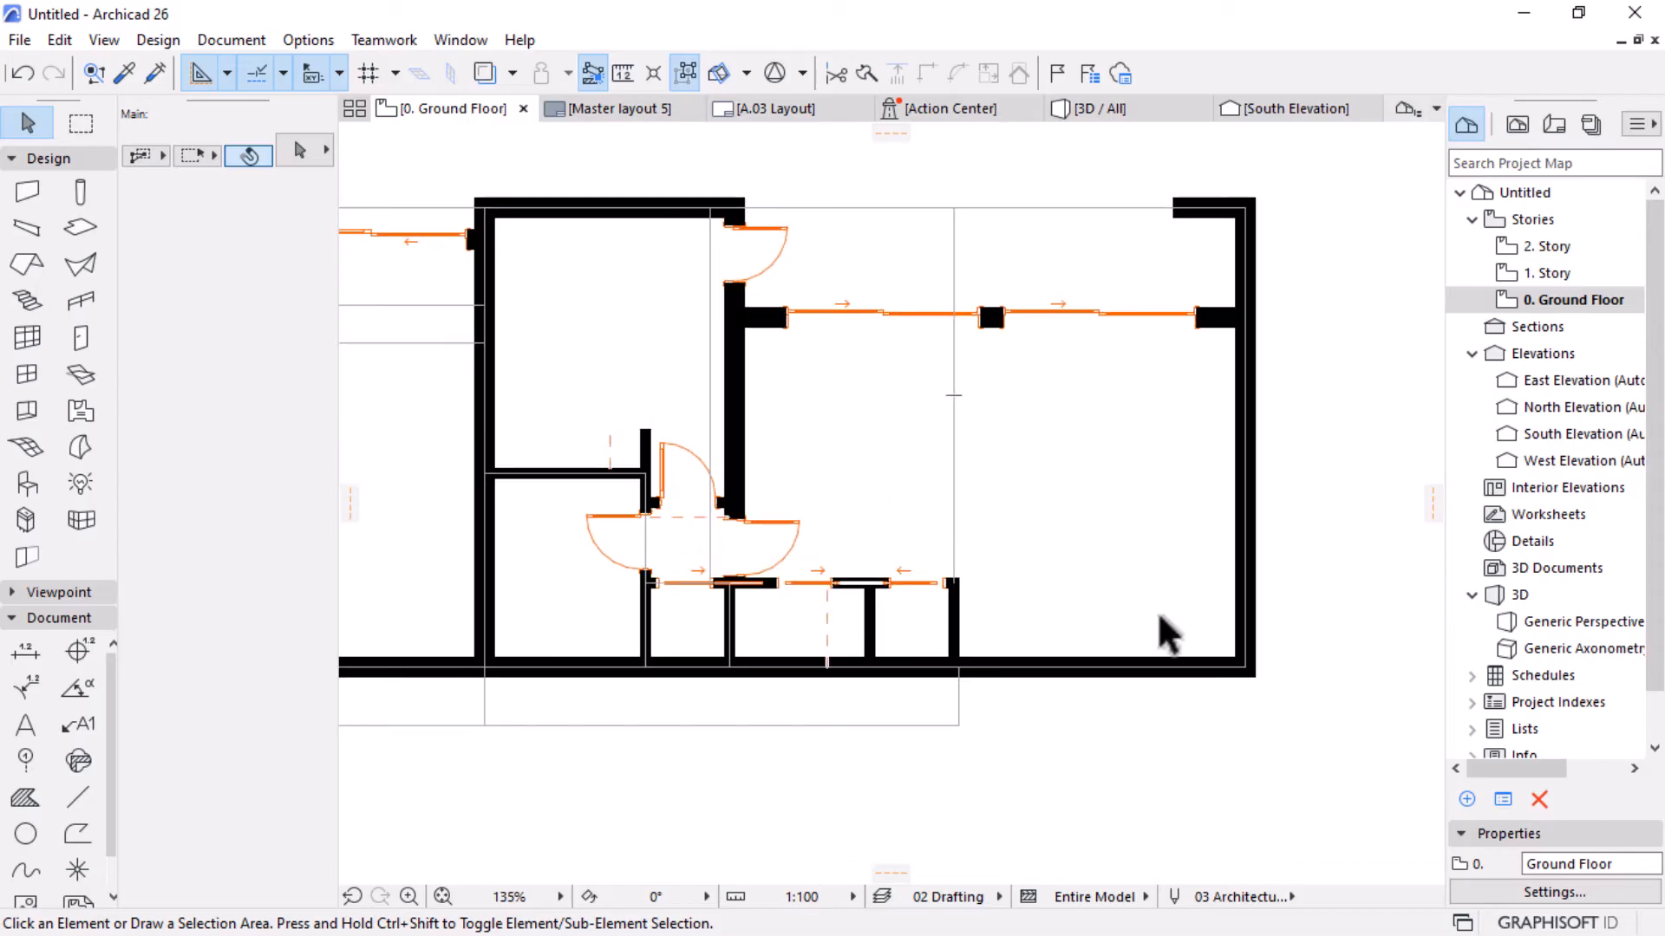
pyautogui.scroll(-2, 1023, 520)
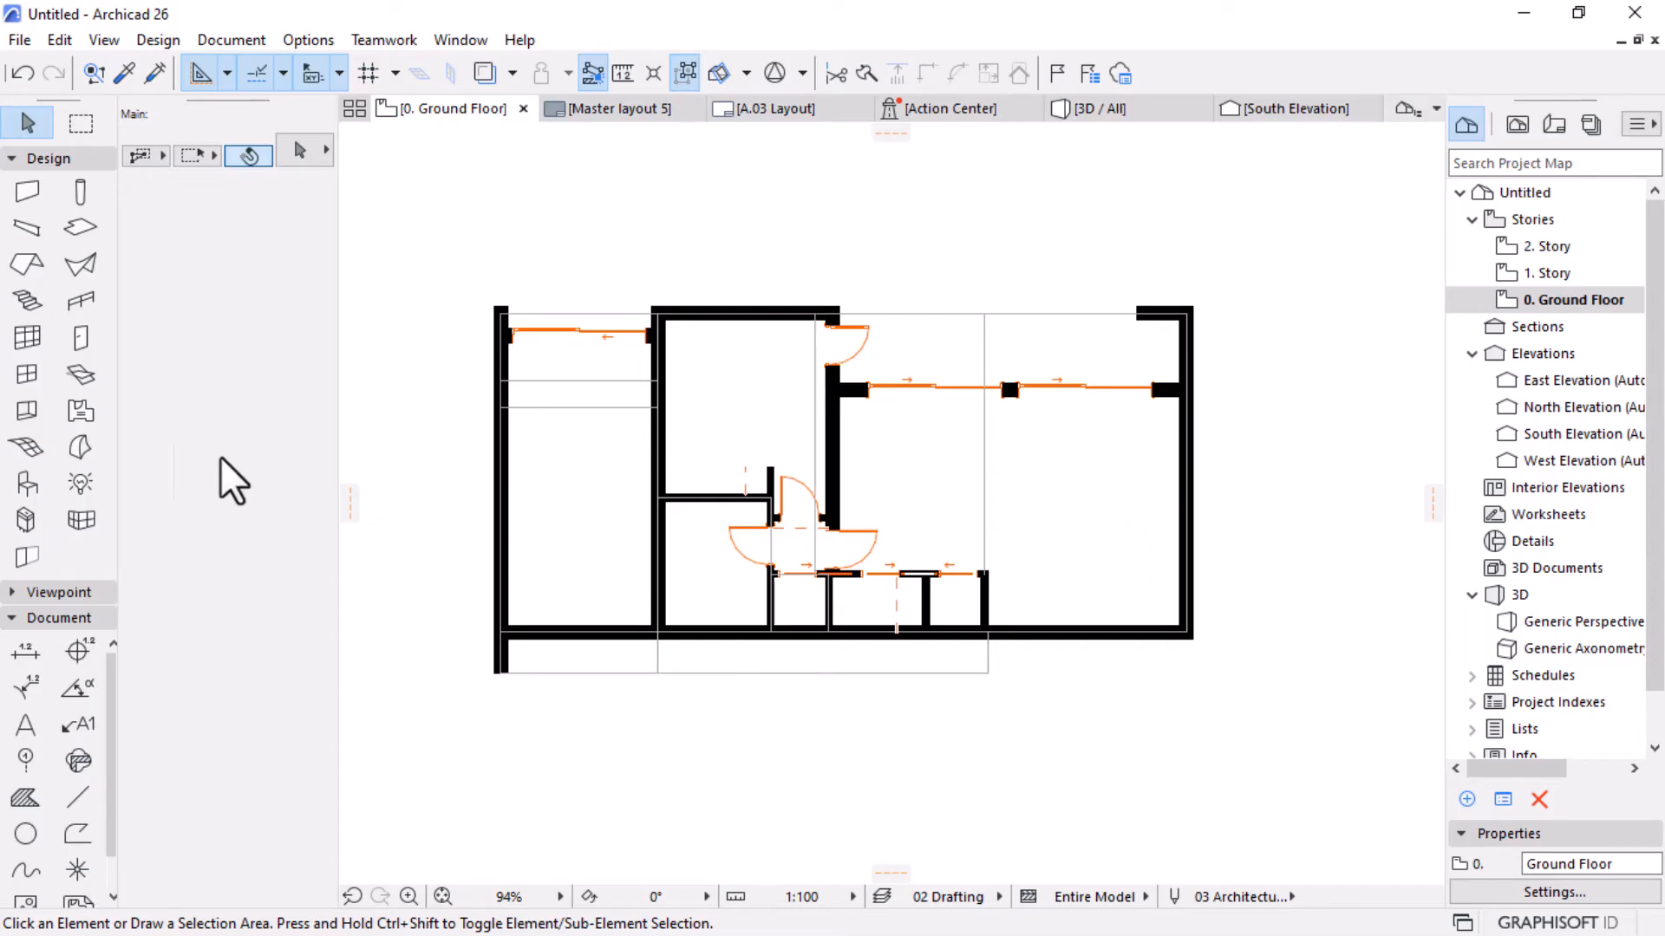
pyautogui.click(73, 231)
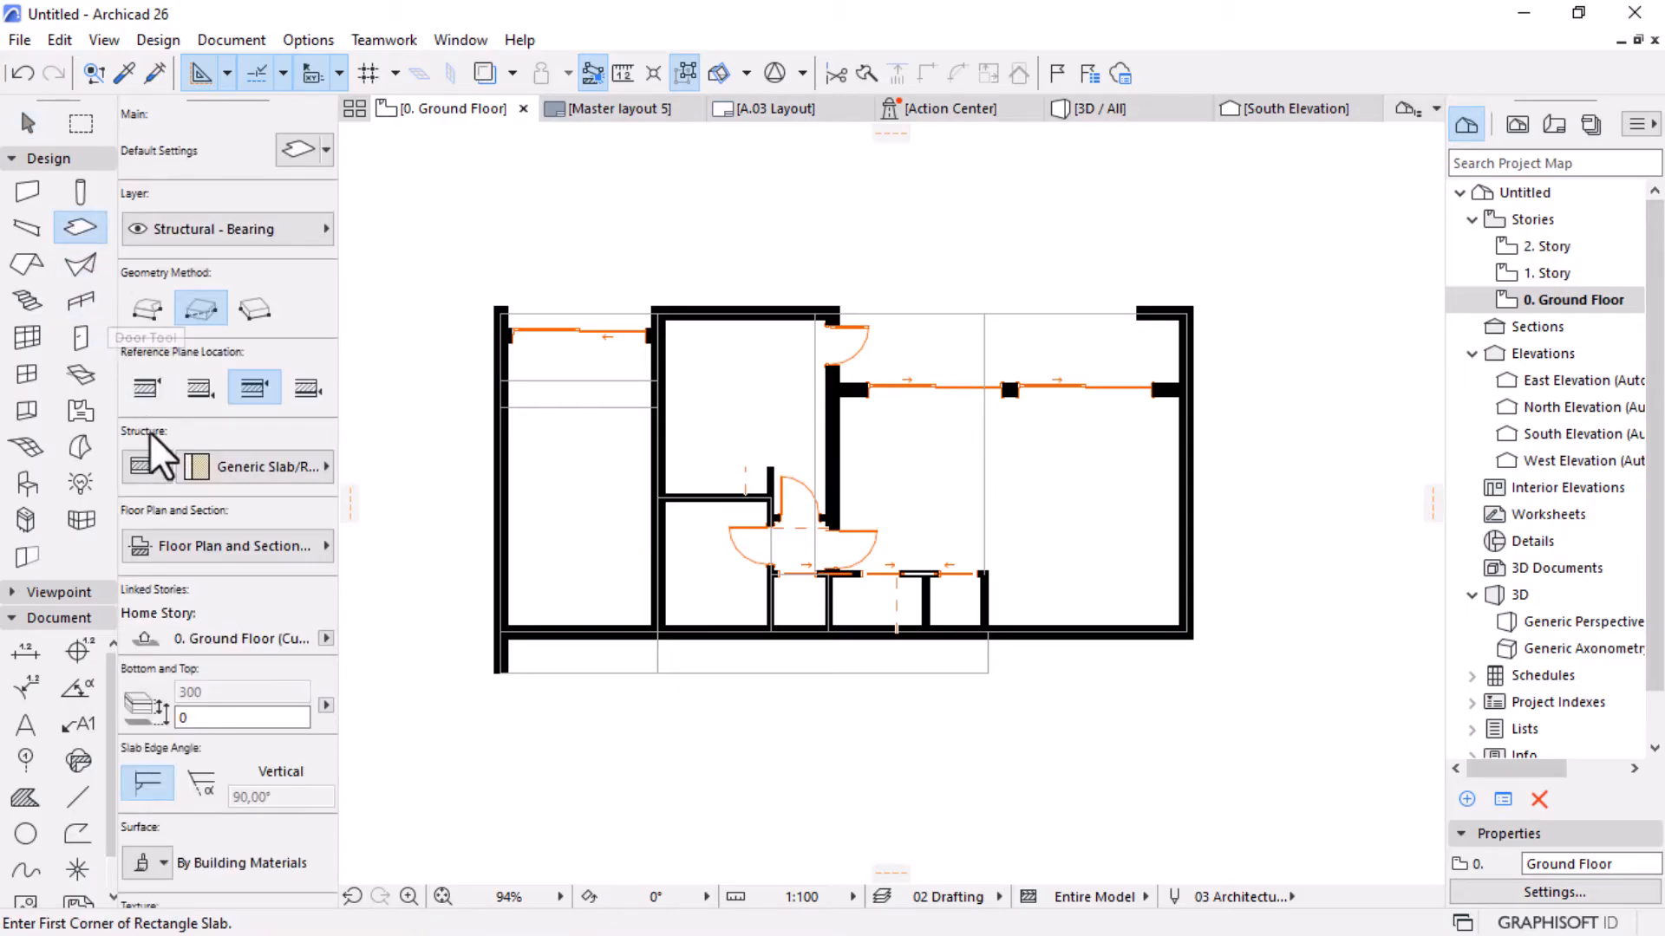
pyautogui.click(137, 468)
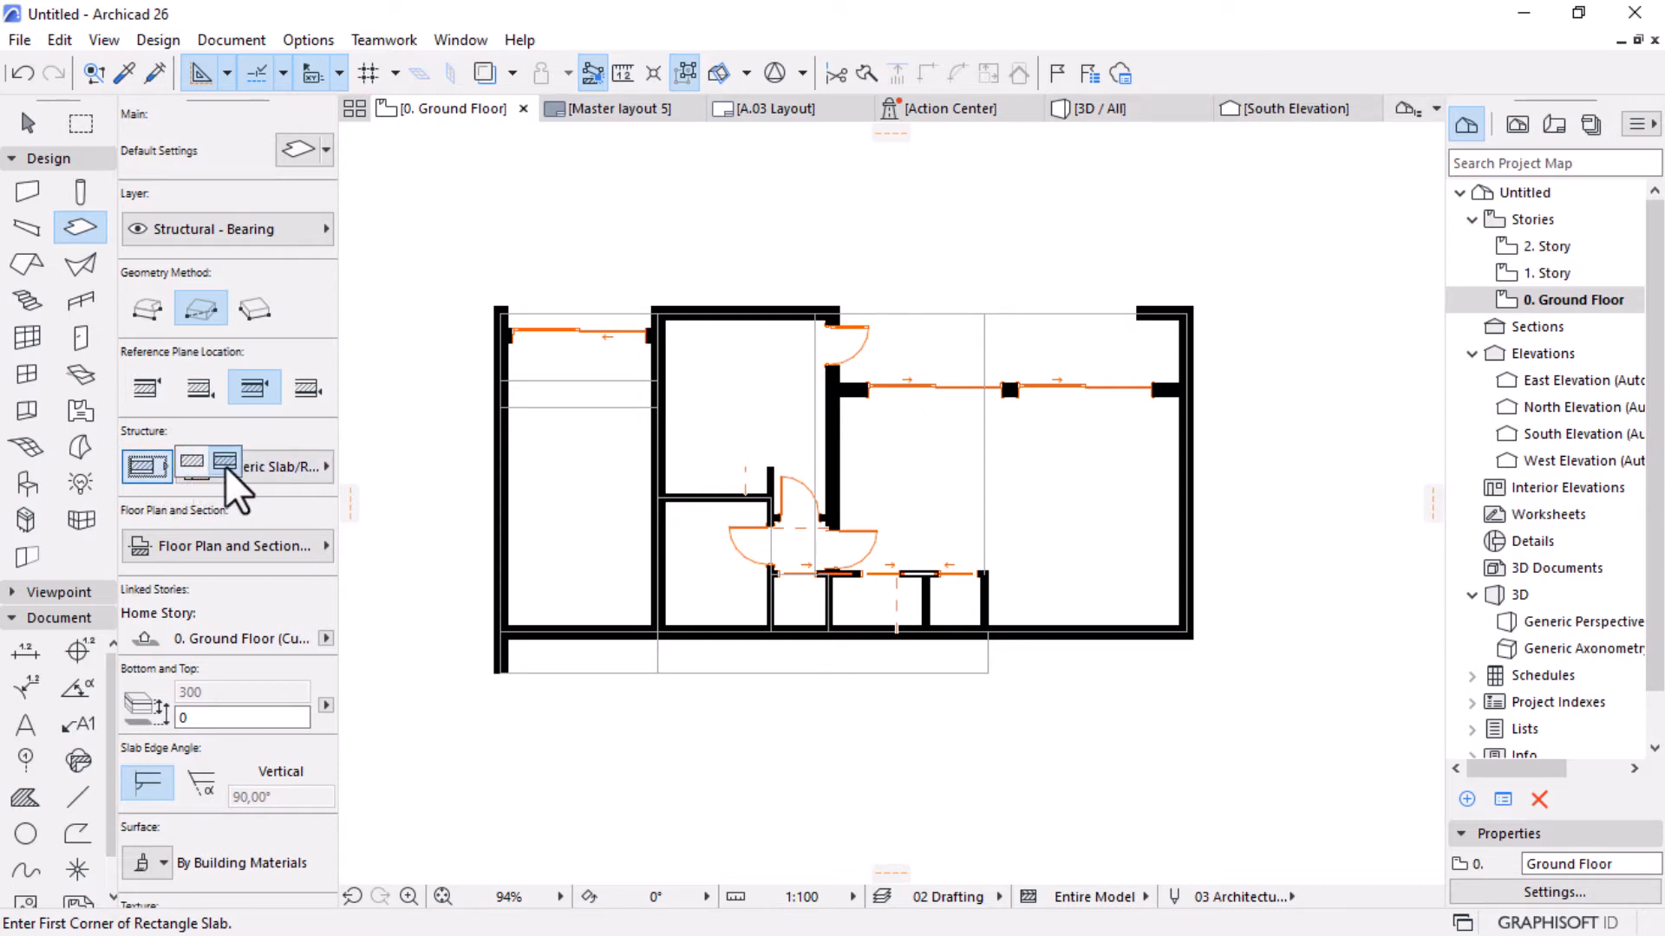
pyautogui.click(191, 463)
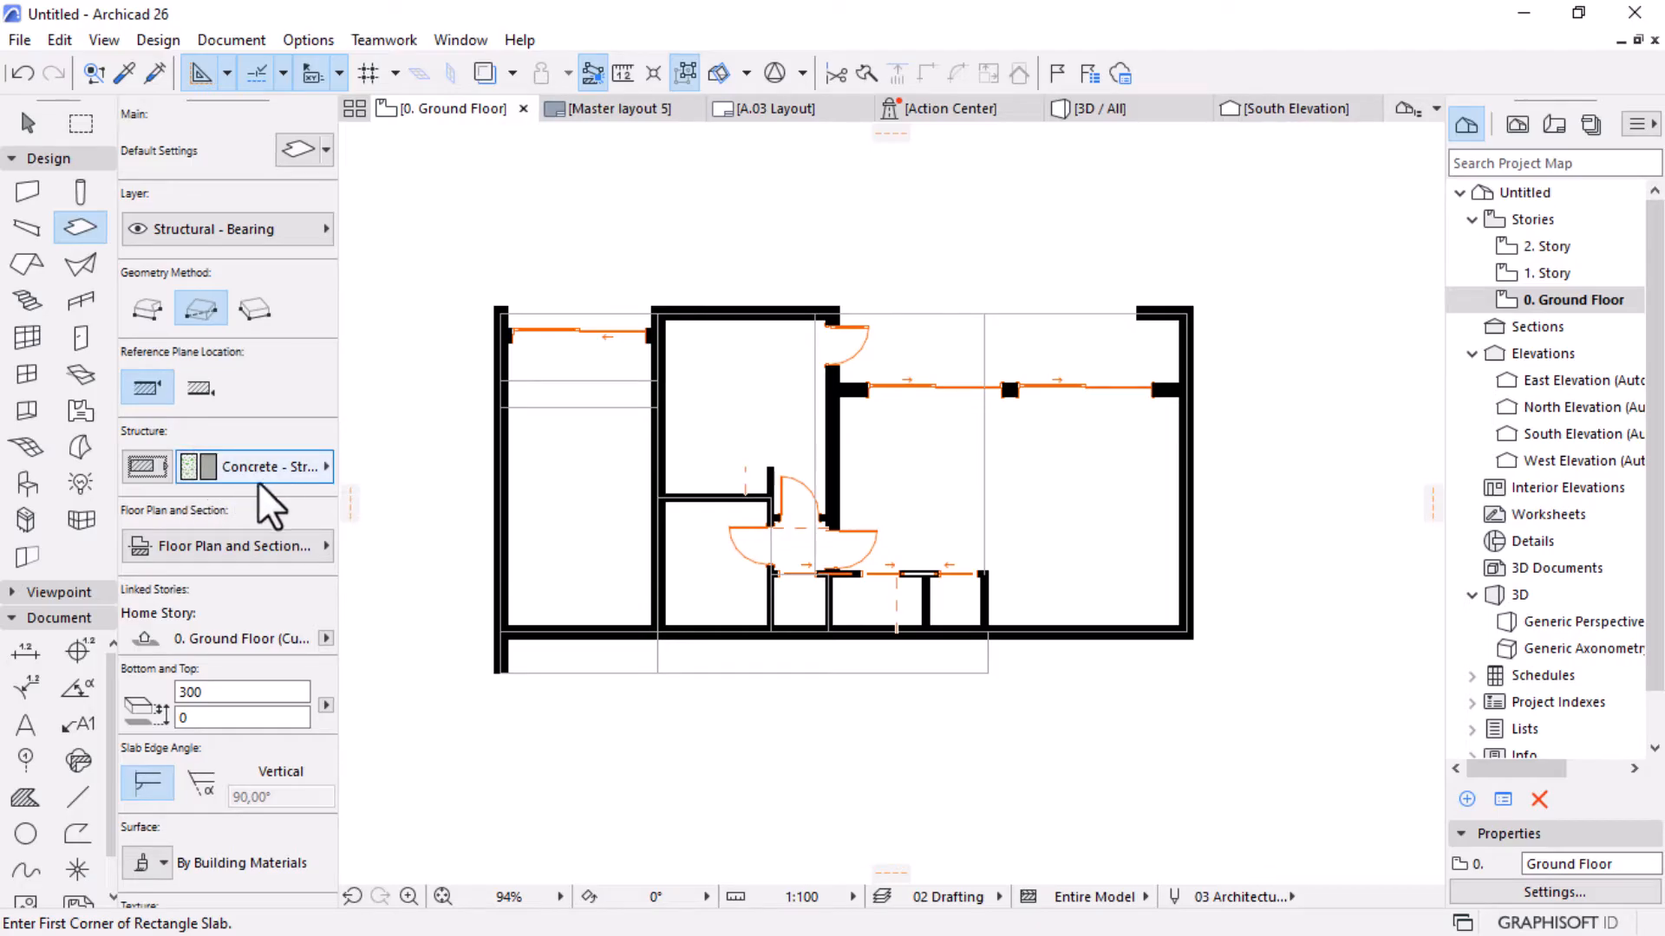
# Draw a rectangular slab across the house from the far-left room's lower-left inside corner to the upper-right exterior wall corner.
pyautogui.scroll(2, 910, 555)
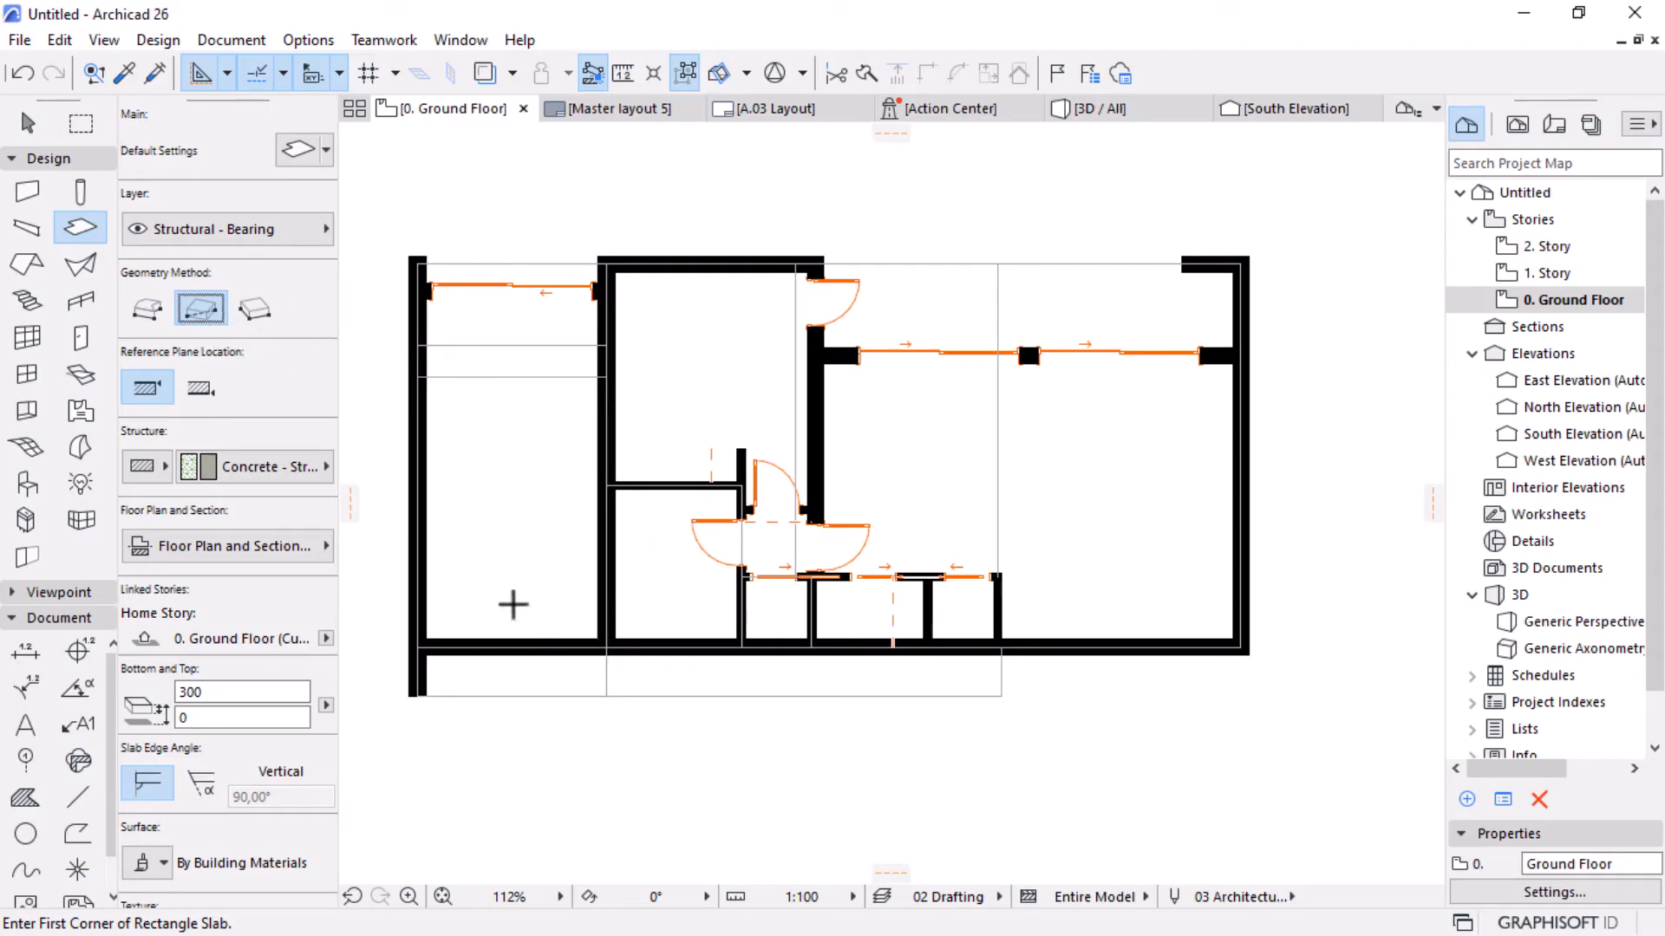
pyautogui.scroll(5, 429, 631)
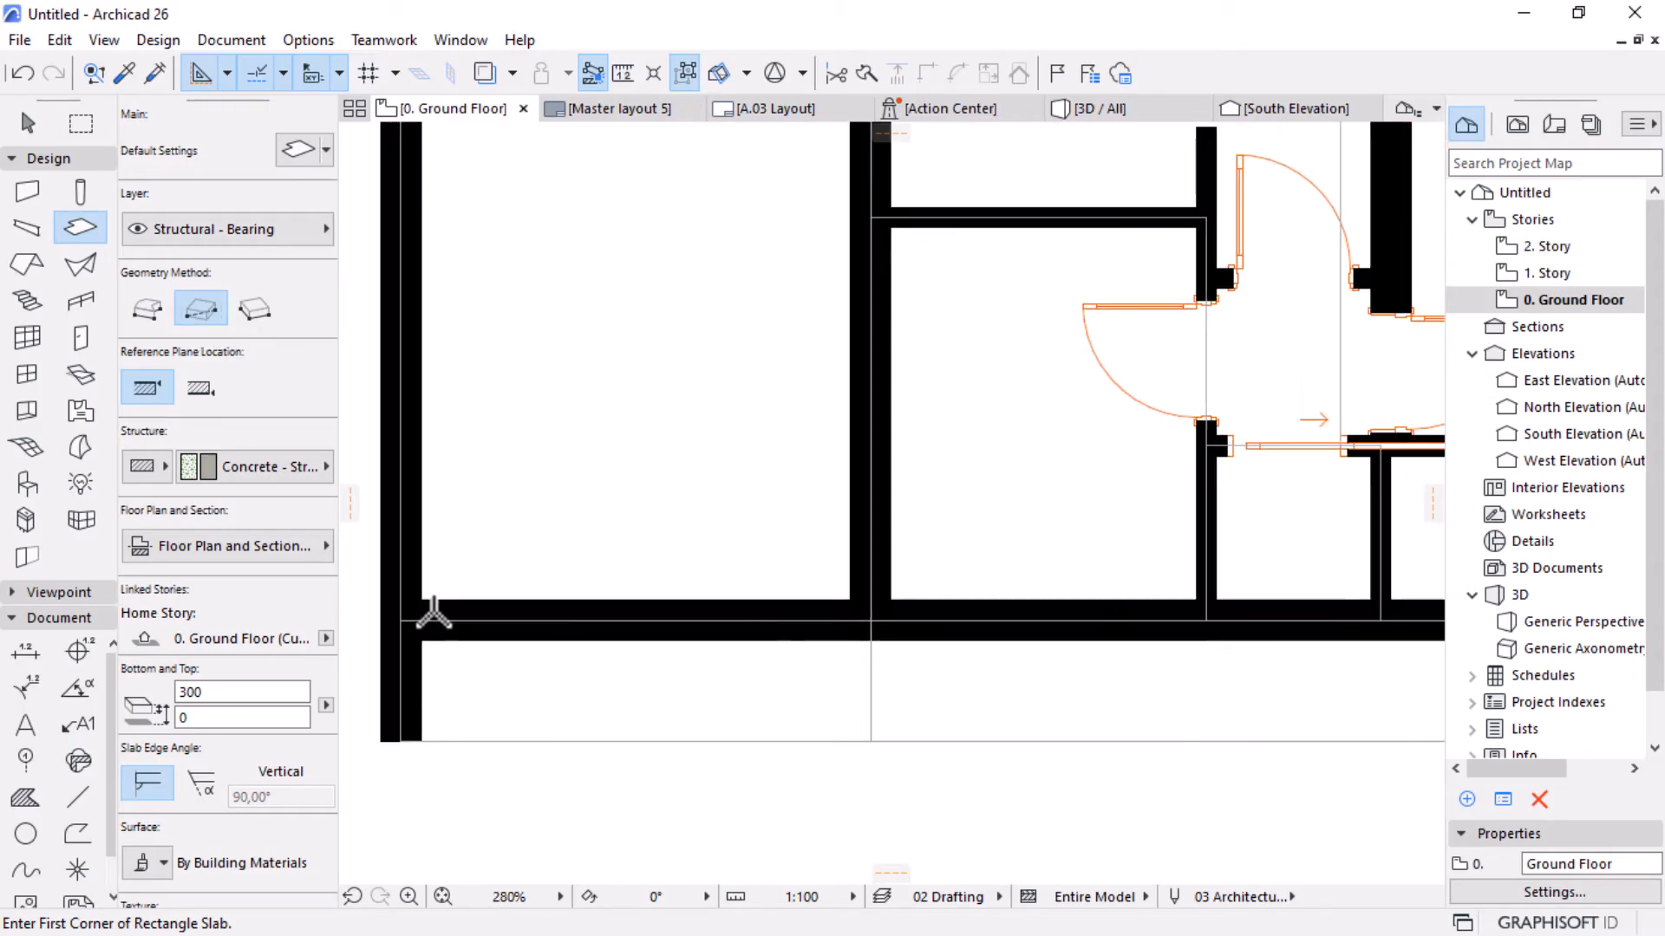
pyautogui.click(423, 599)
pyautogui.scroll(-6, 422, 599)
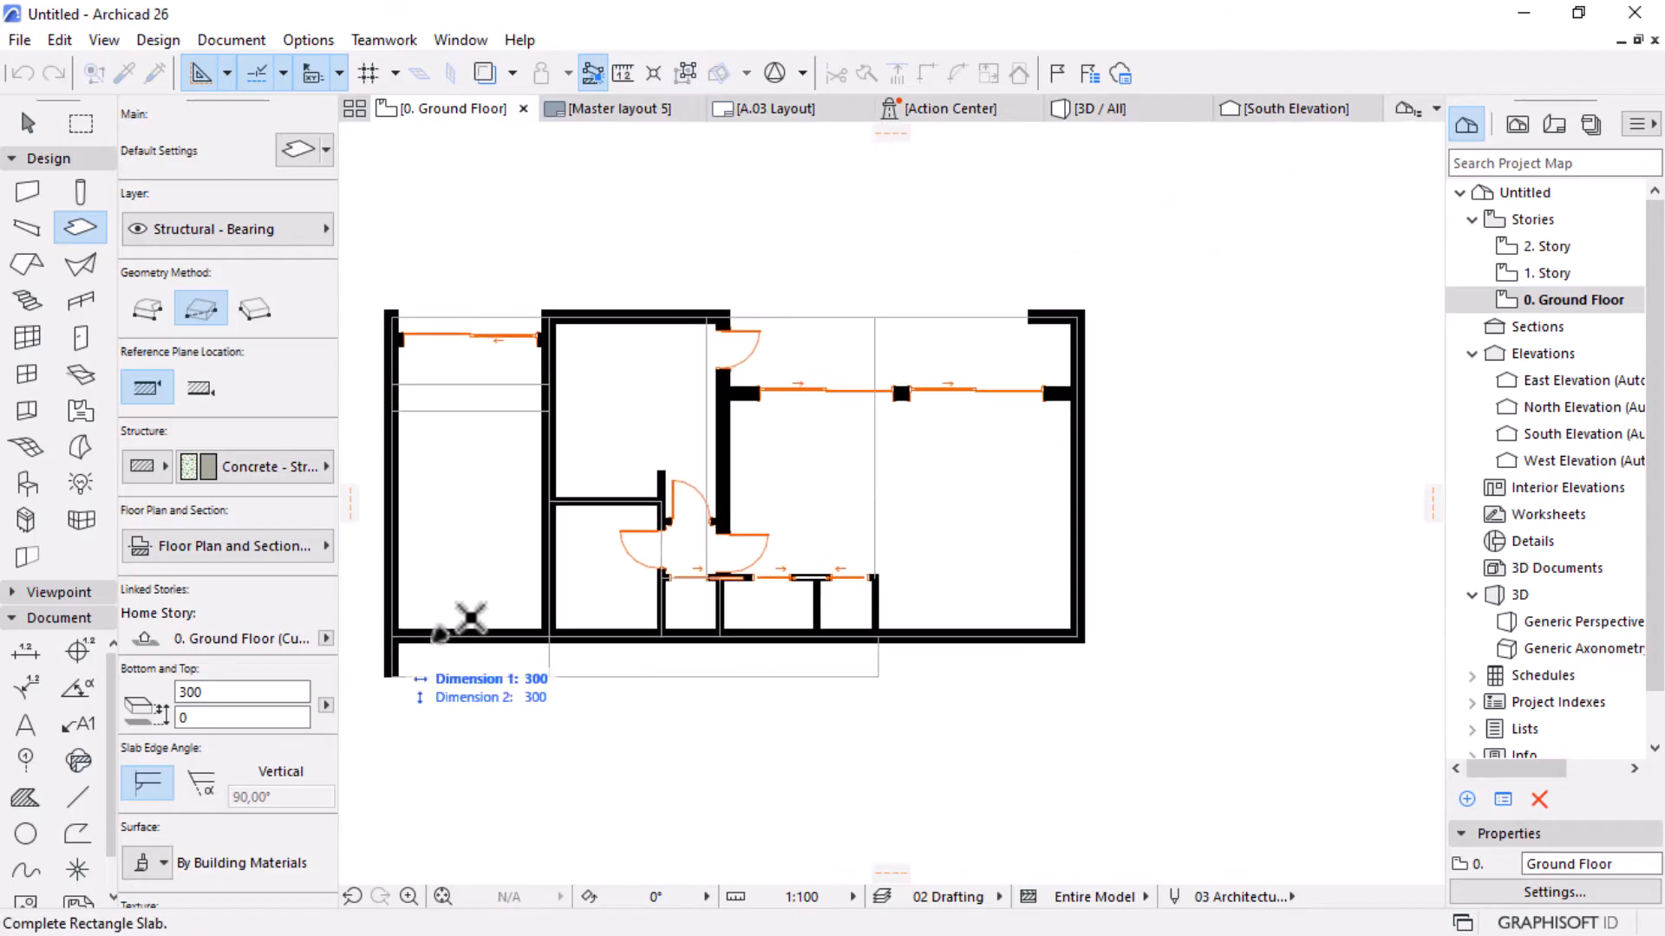
pyautogui.scroll(4, 1143, 314)
pyautogui.click(1186, 295)
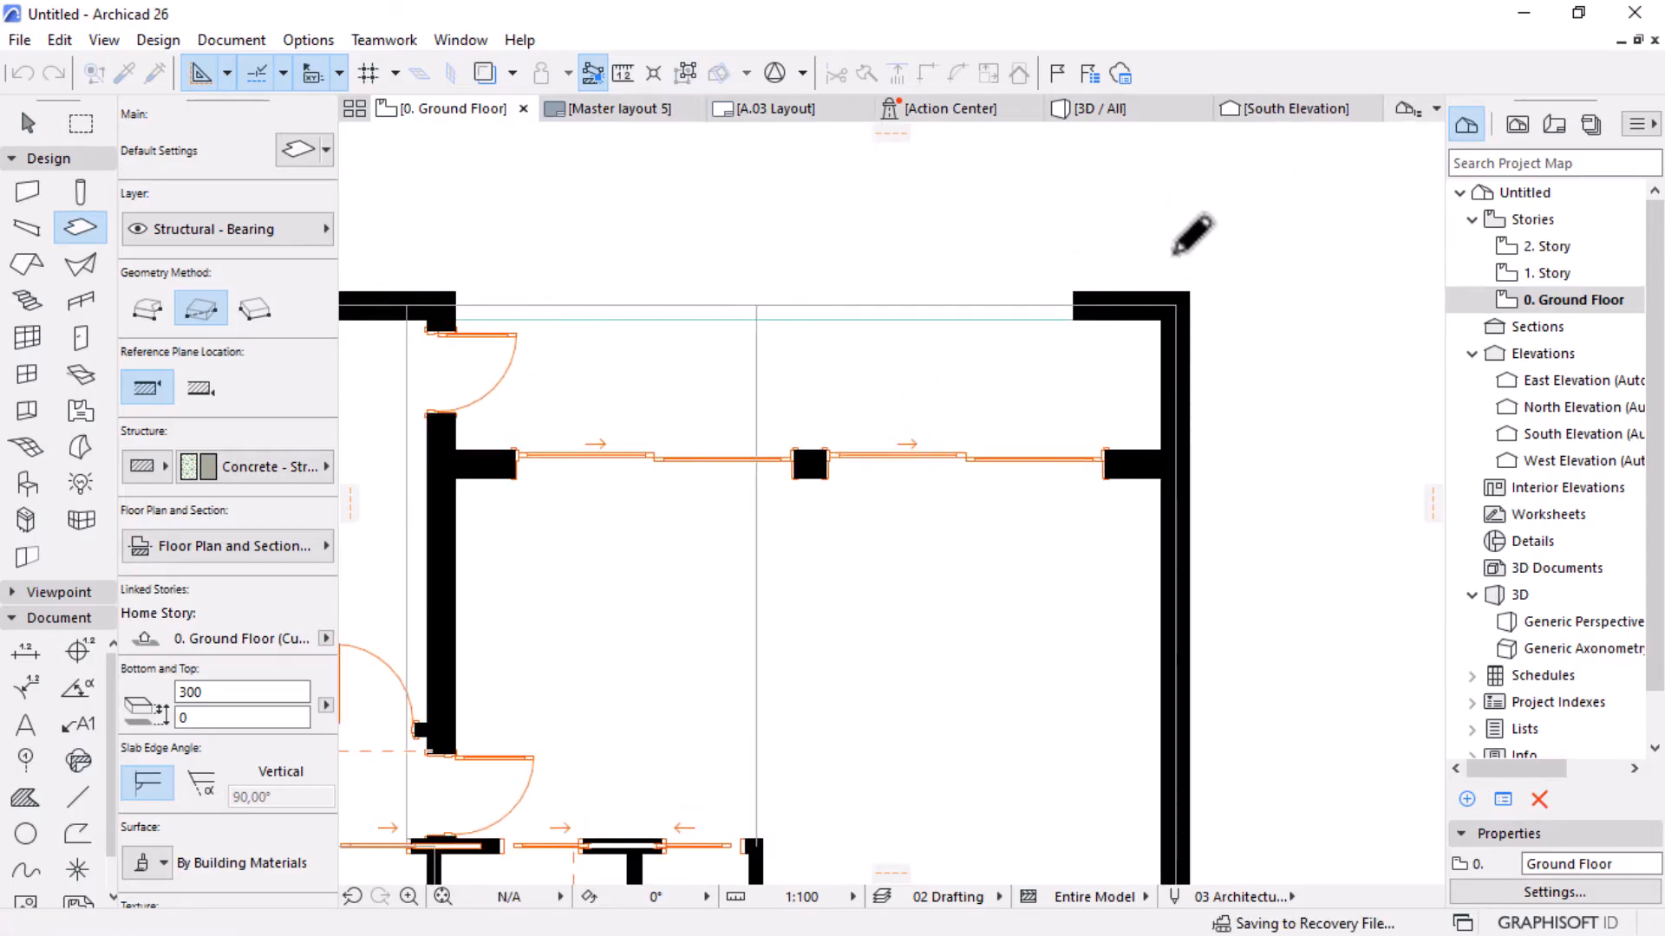
# Draw a rectangular slab below the bottom exterior wall, from the left exterior wall's lower end to the line of the rightmost closet wall.
pyautogui.scroll(-6, 1179, 251)
pyautogui.scroll(4, 599, 575)
pyautogui.click(594, 578)
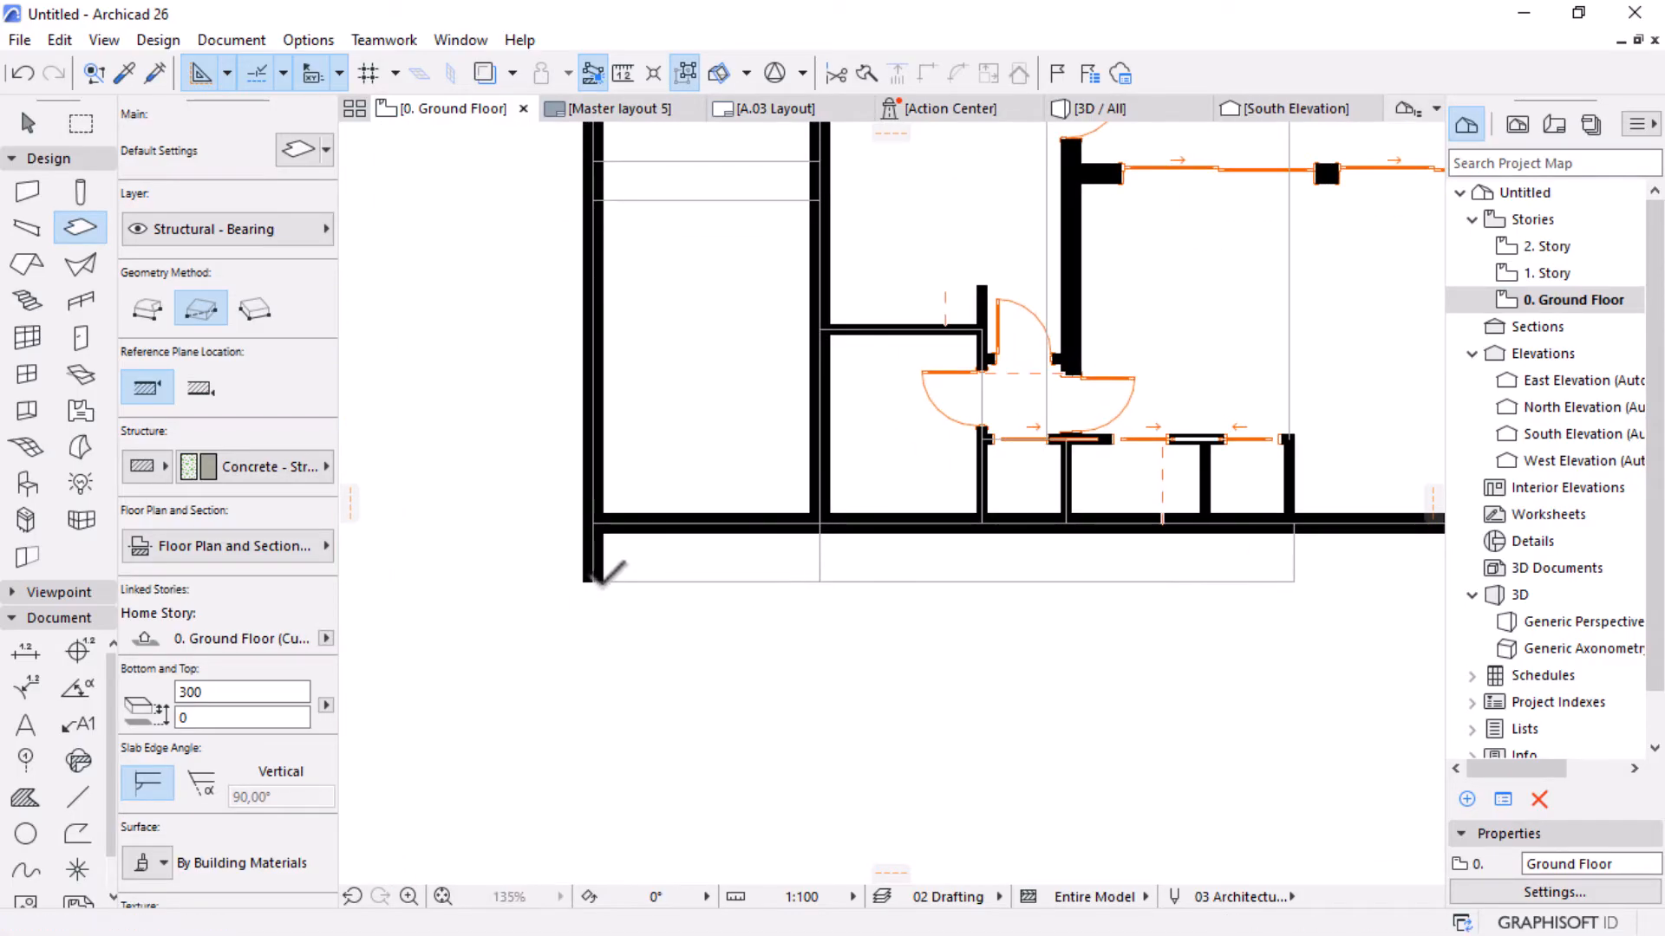
pyautogui.scroll(-3, 607, 568)
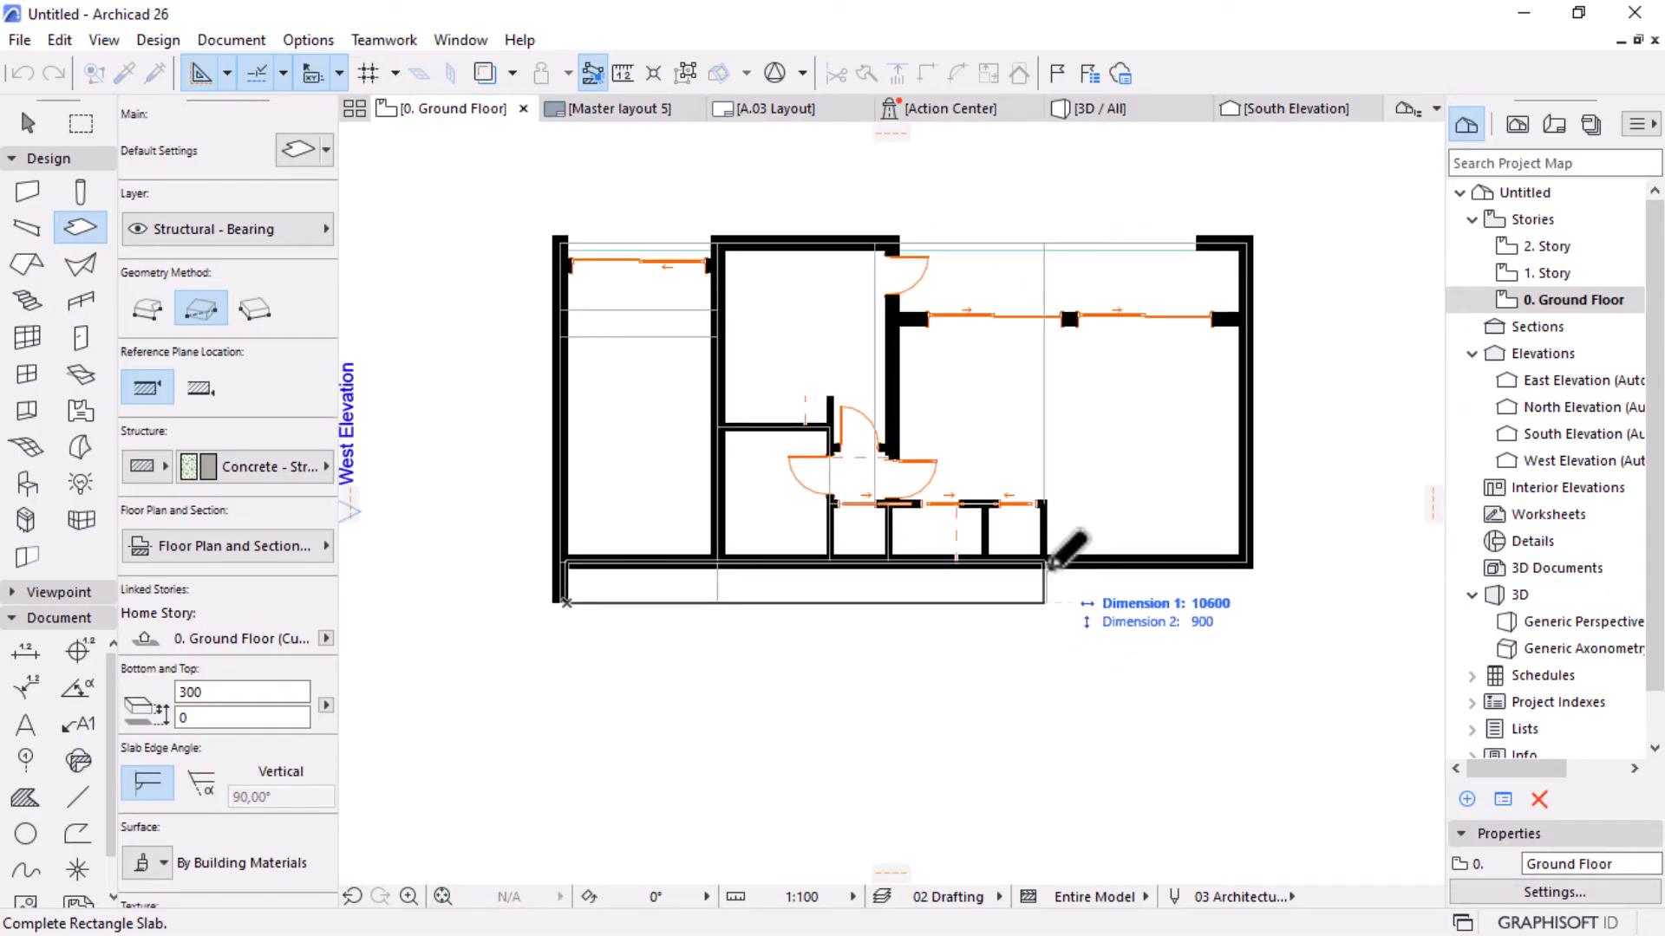
pyautogui.scroll(3, 1085, 548)
pyautogui.click(1081, 546)
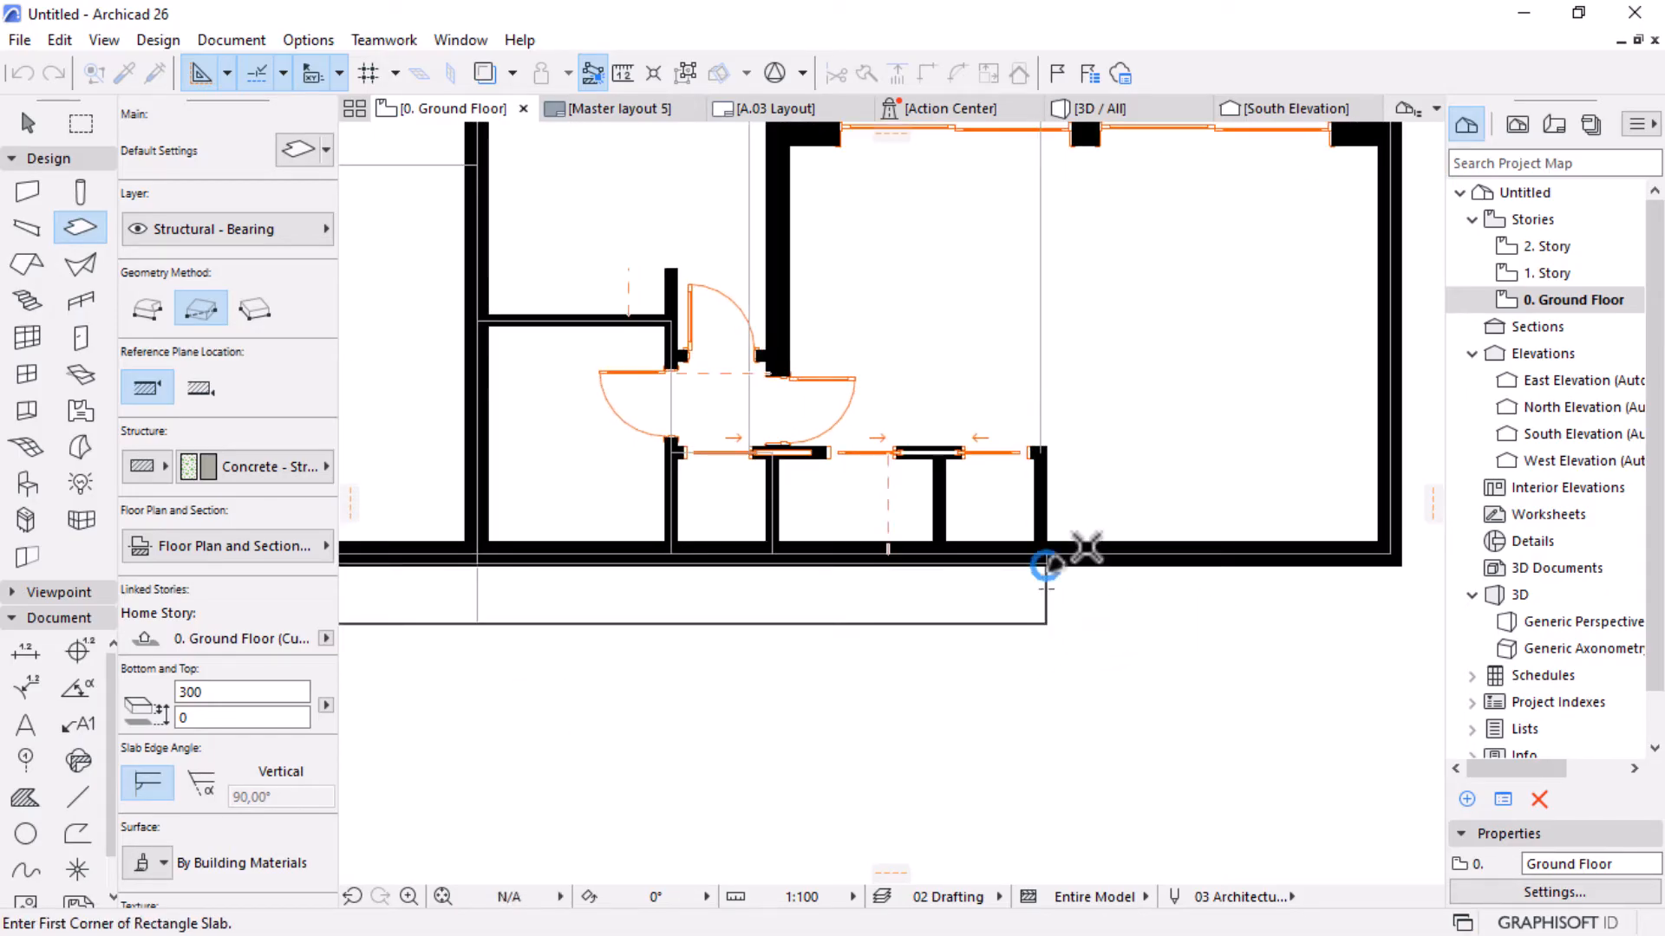
pyautogui.scroll(-5, 1015, 780)
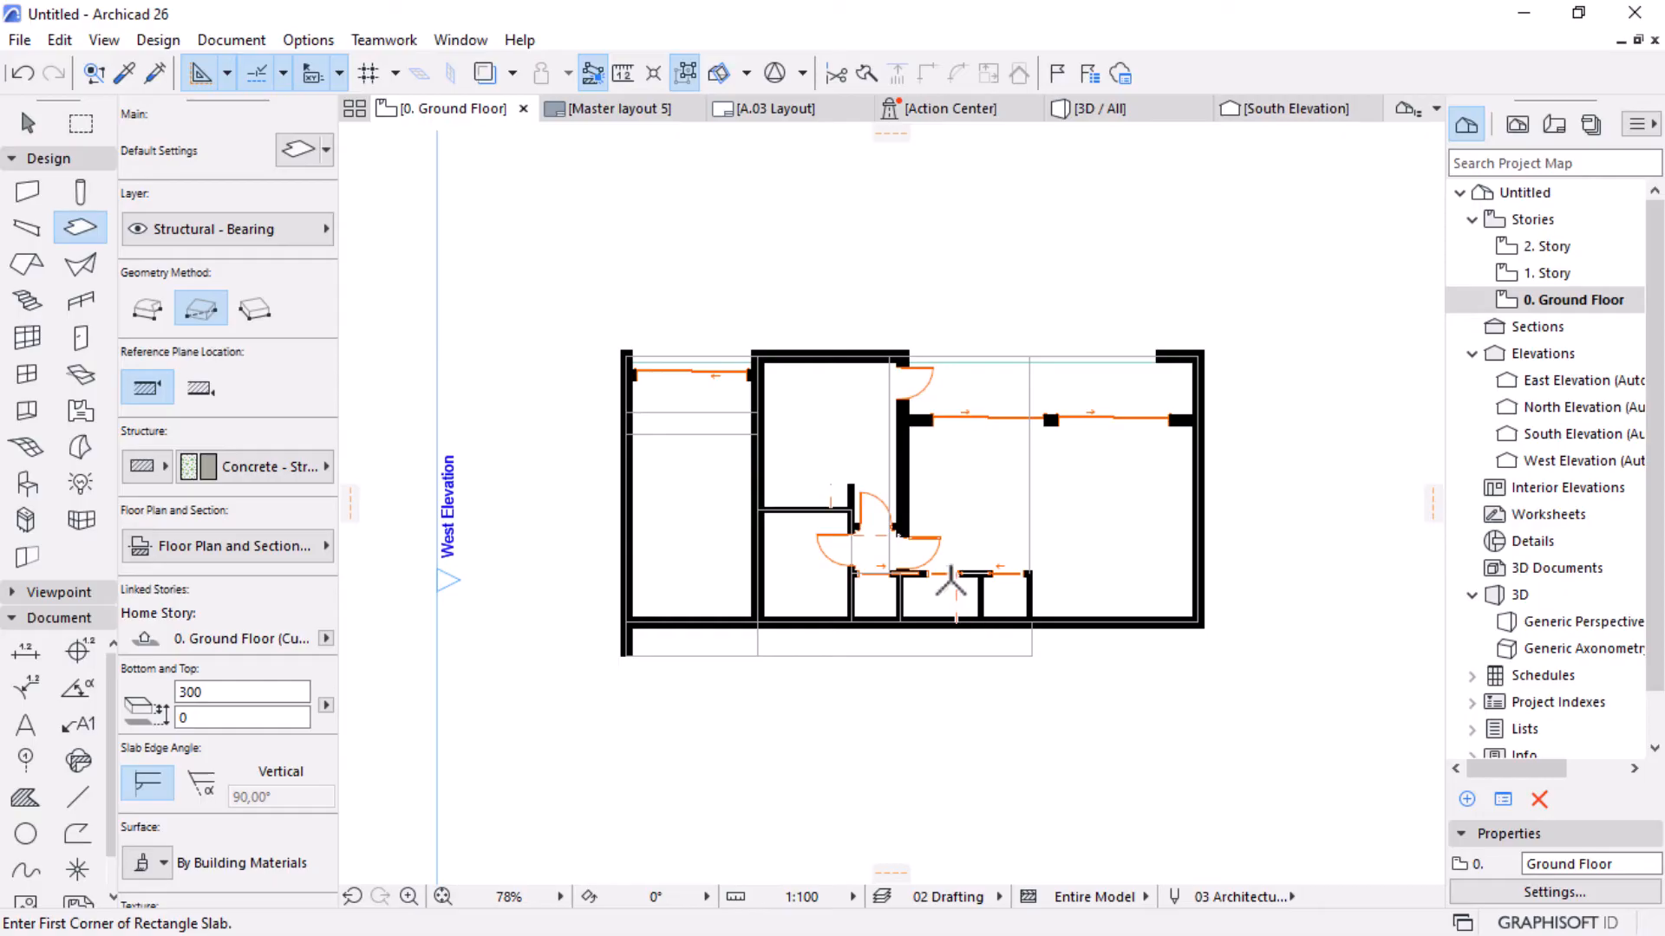
pyautogui.scroll(4, 685, 349)
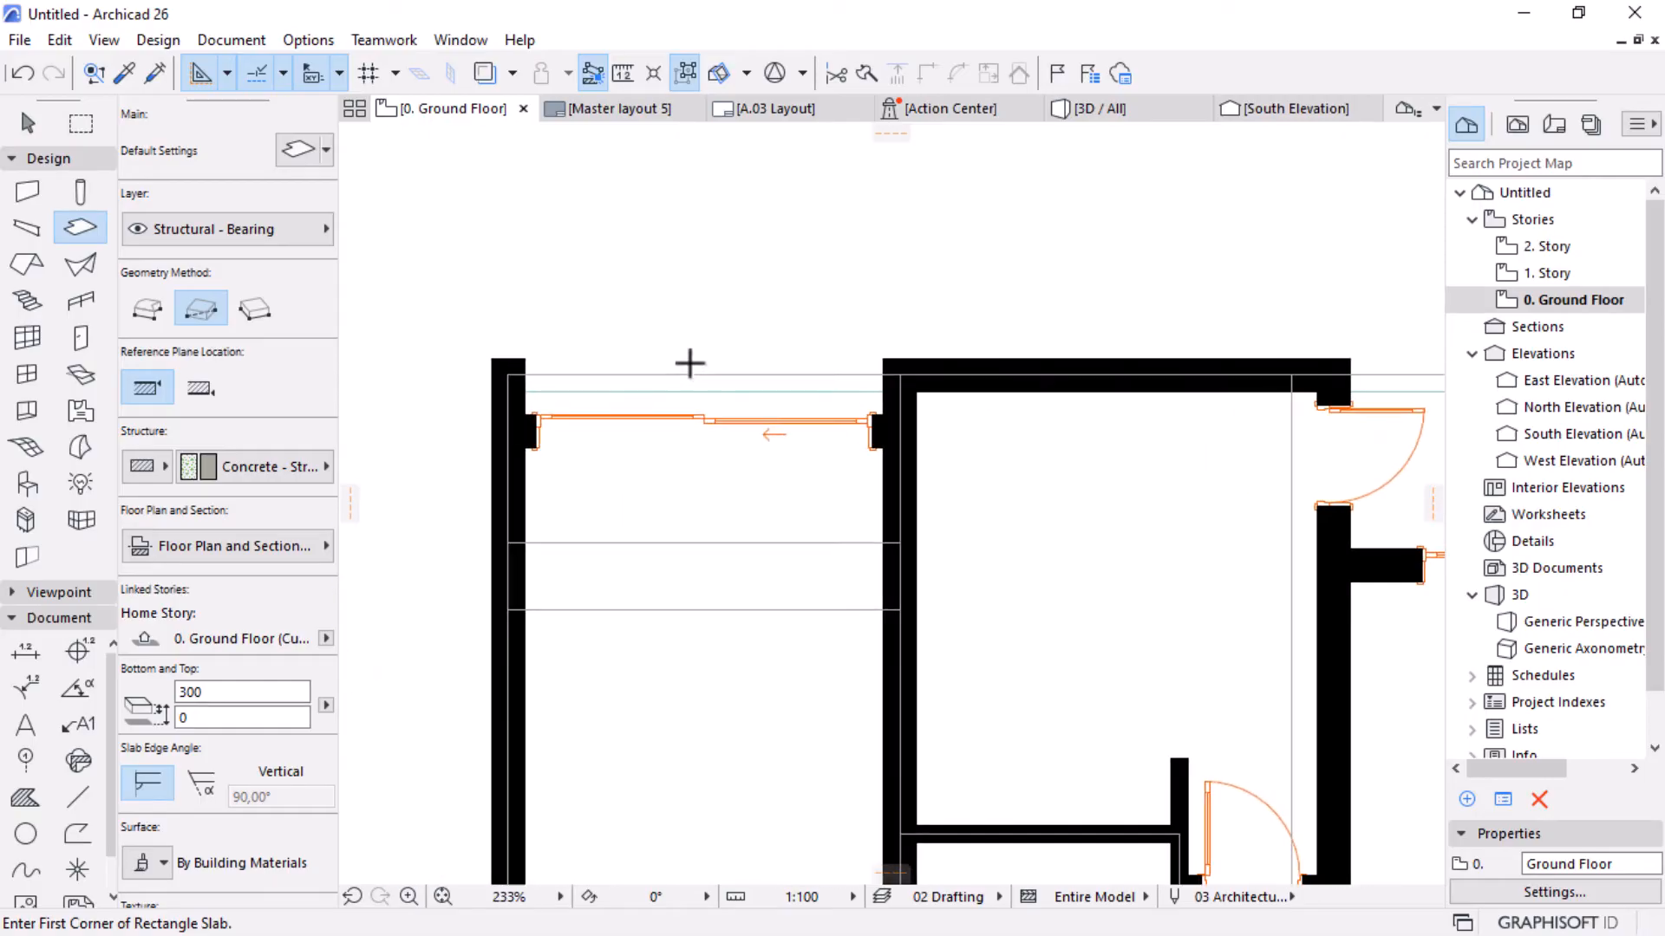
# Insert a node on the interior slab's upper edge at the inner corner of the far-left room's right wall.
pyautogui.click(28, 125)
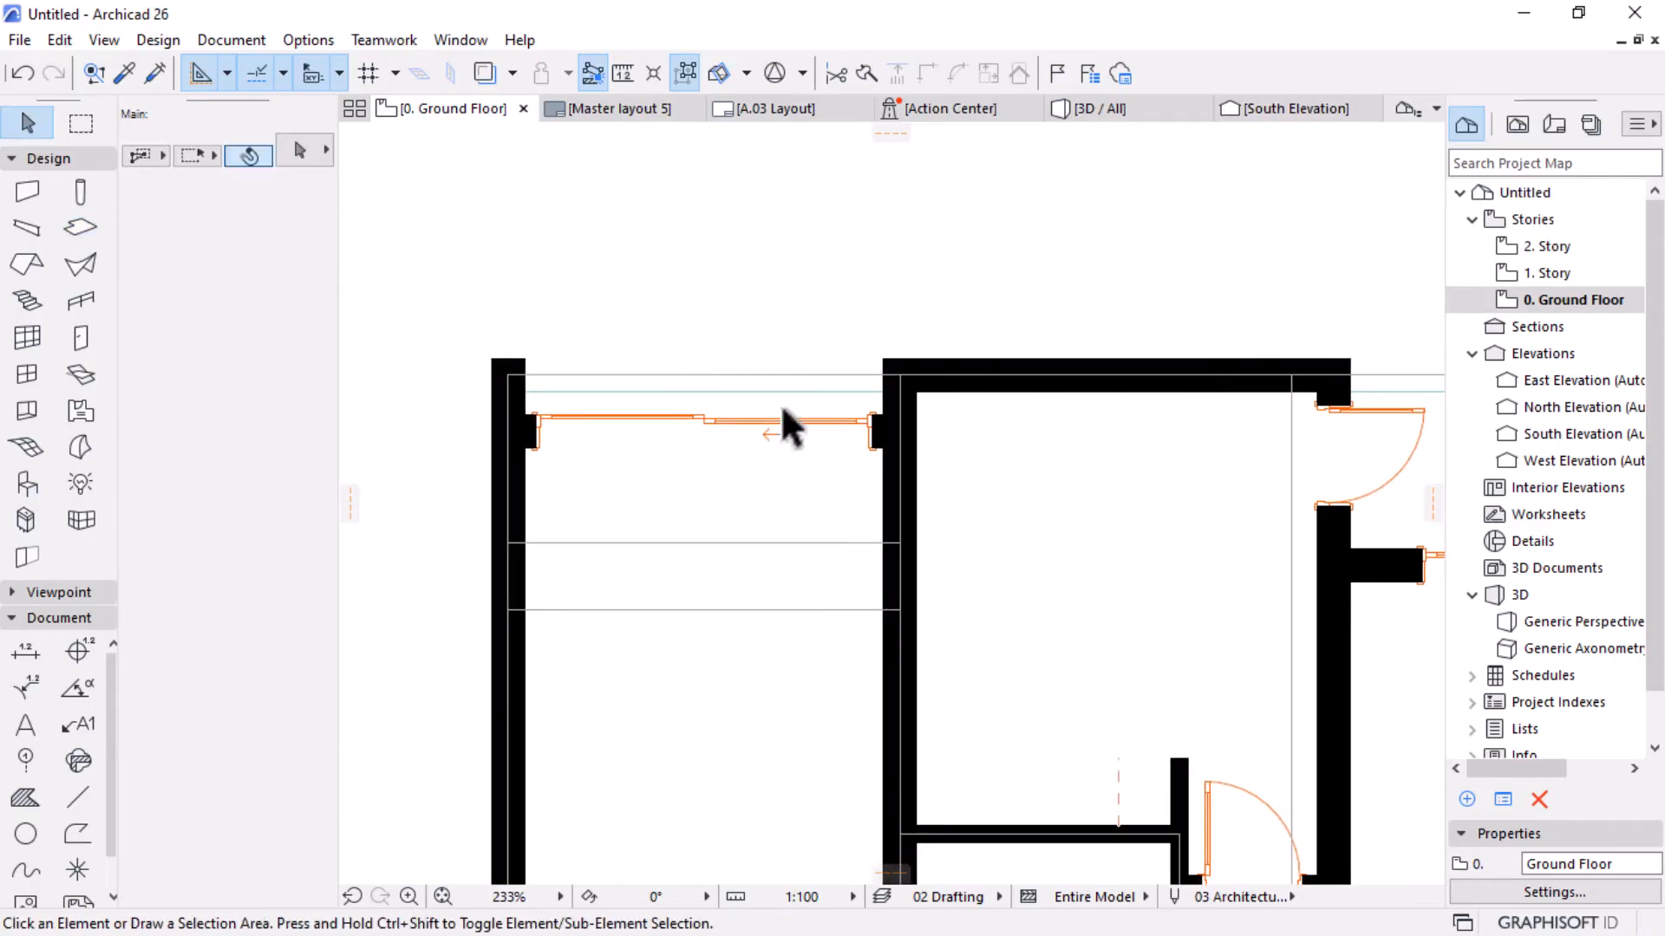
pyautogui.click(716, 395)
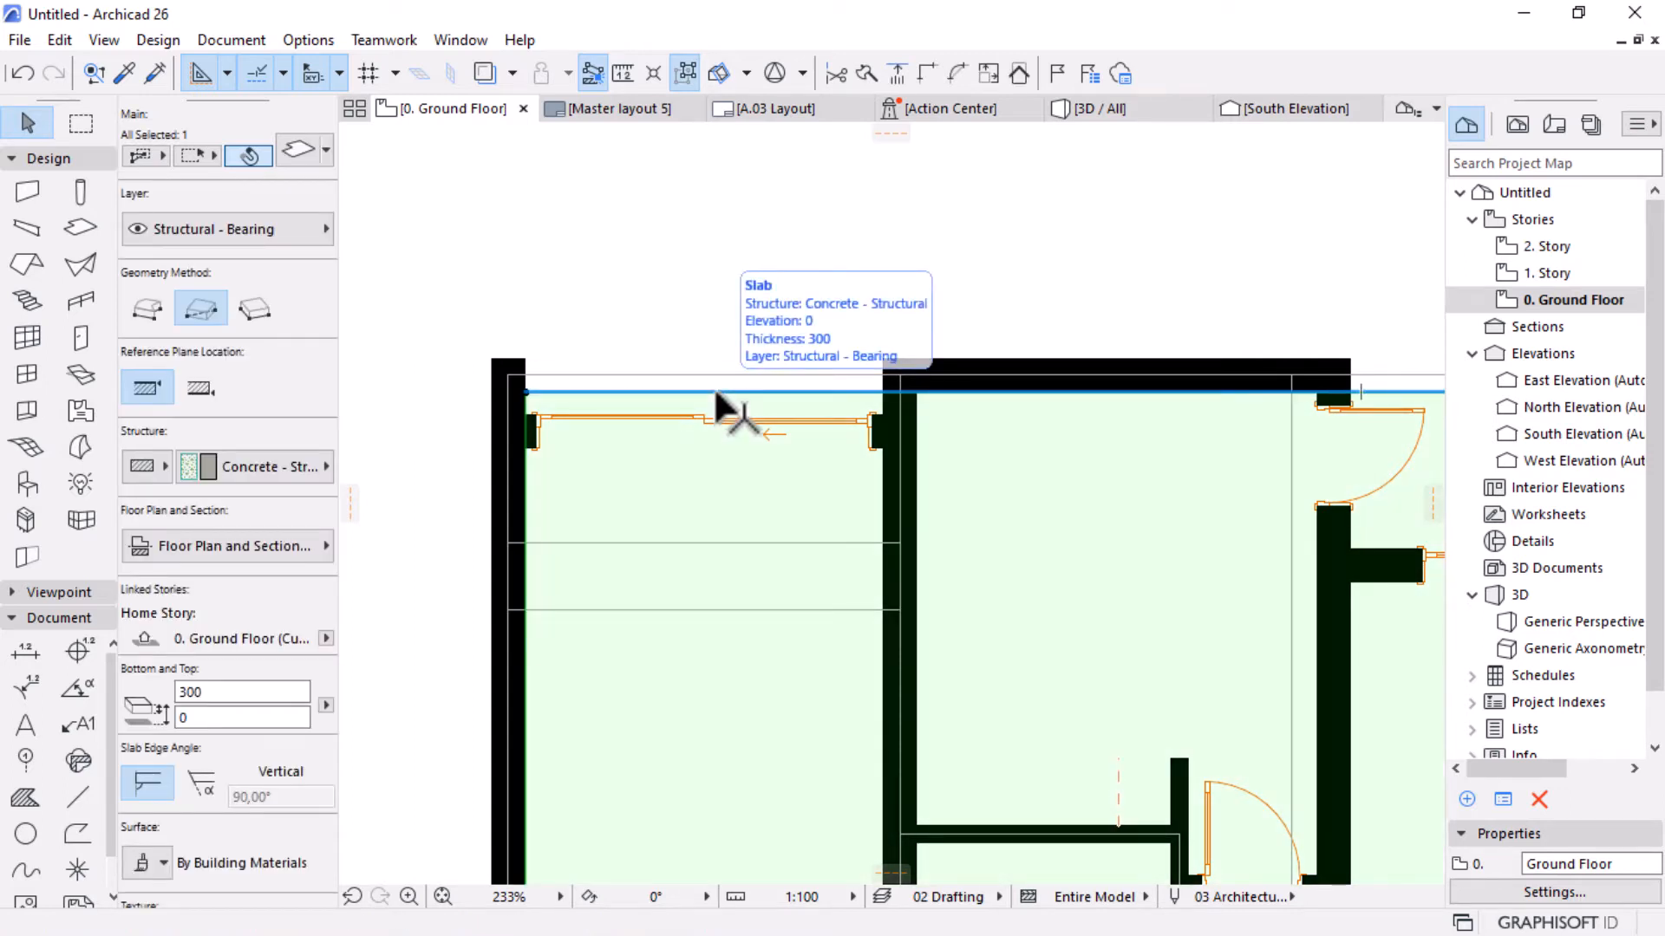
pyautogui.click(716, 395)
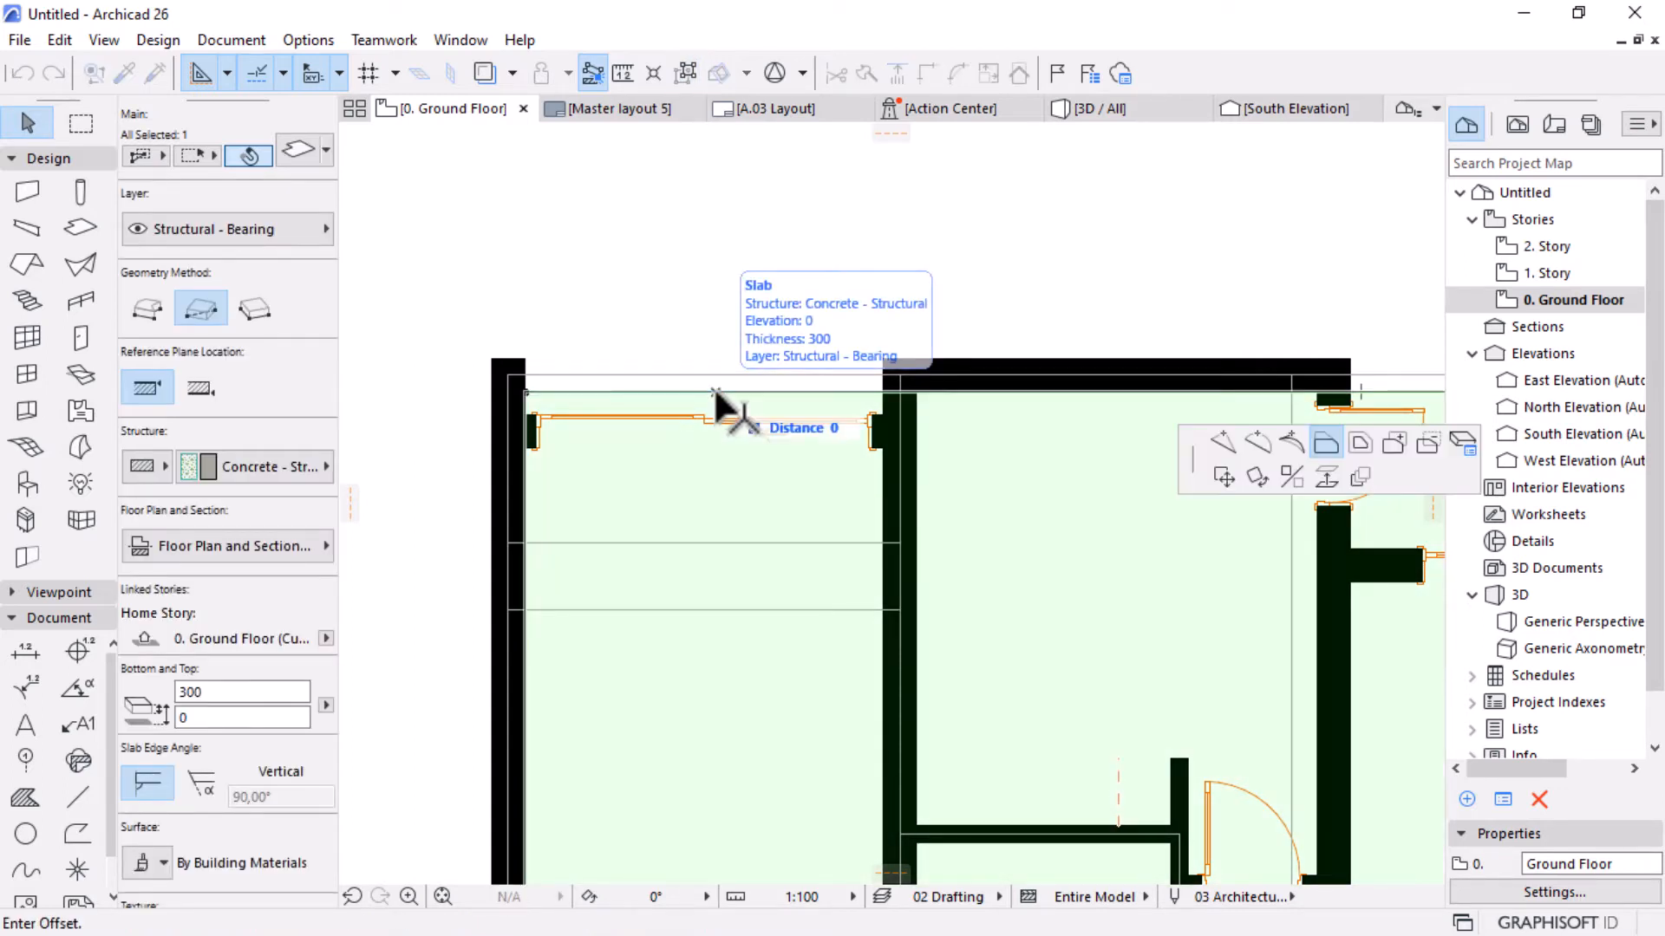
pyautogui.click(1214, 449)
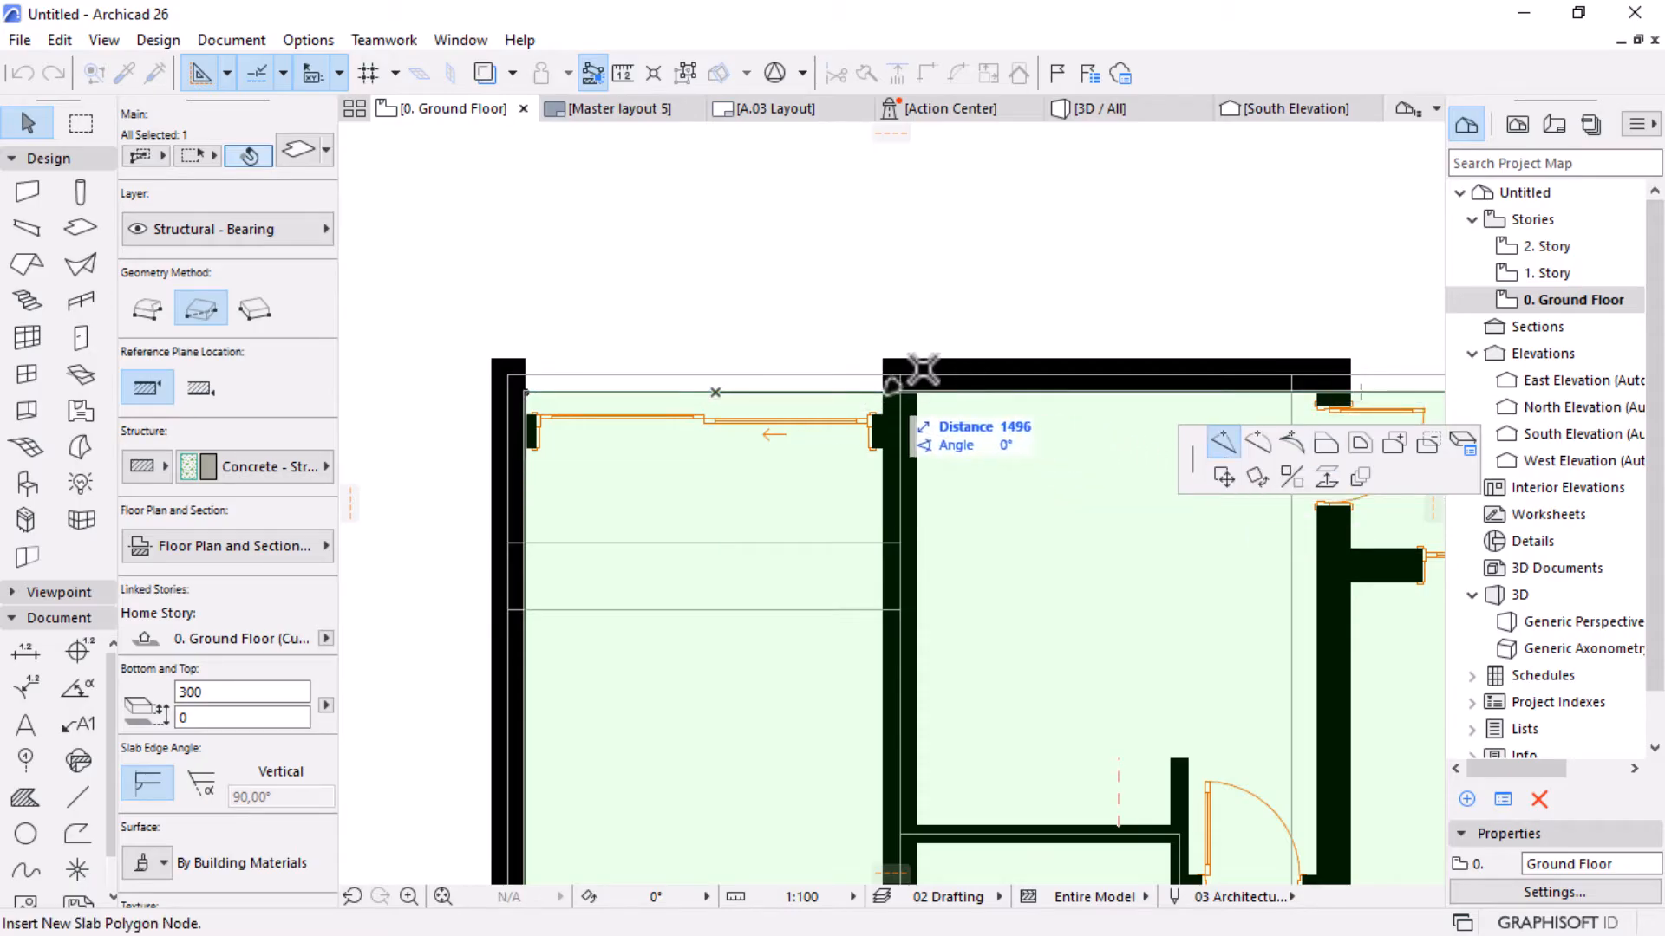
pyautogui.click(851, 391)
pyautogui.click(838, 392)
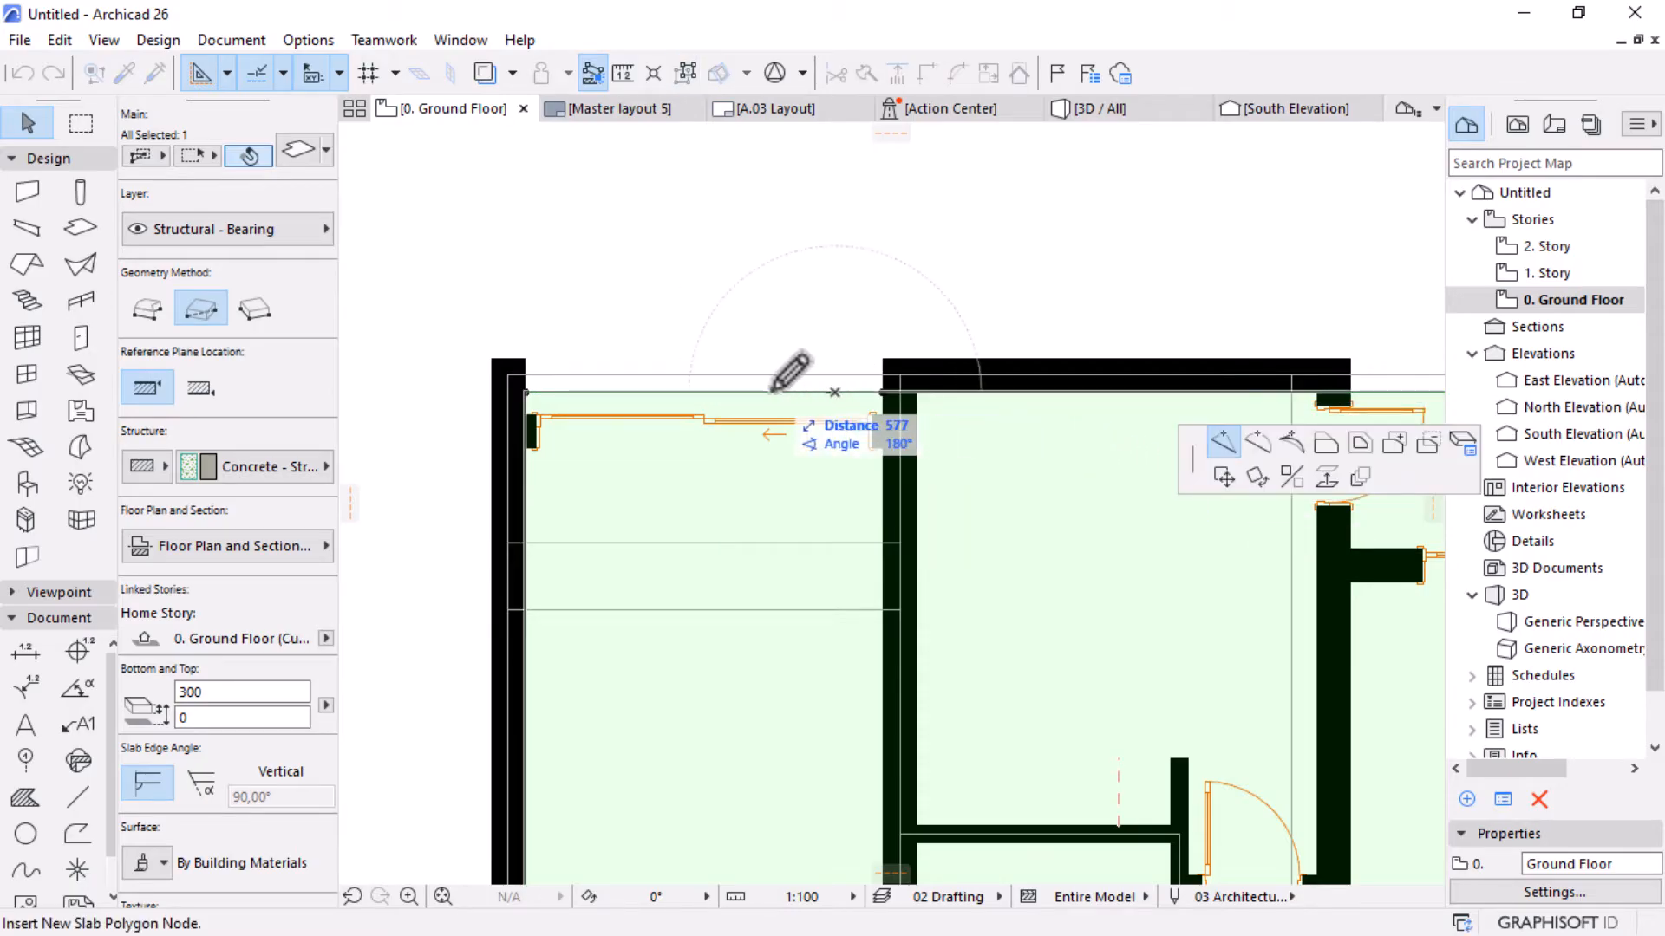
# Offset the slab edge above the far-left room outward by 300 mm to the outer face of the exterior wall.
pyautogui.click(1325, 444)
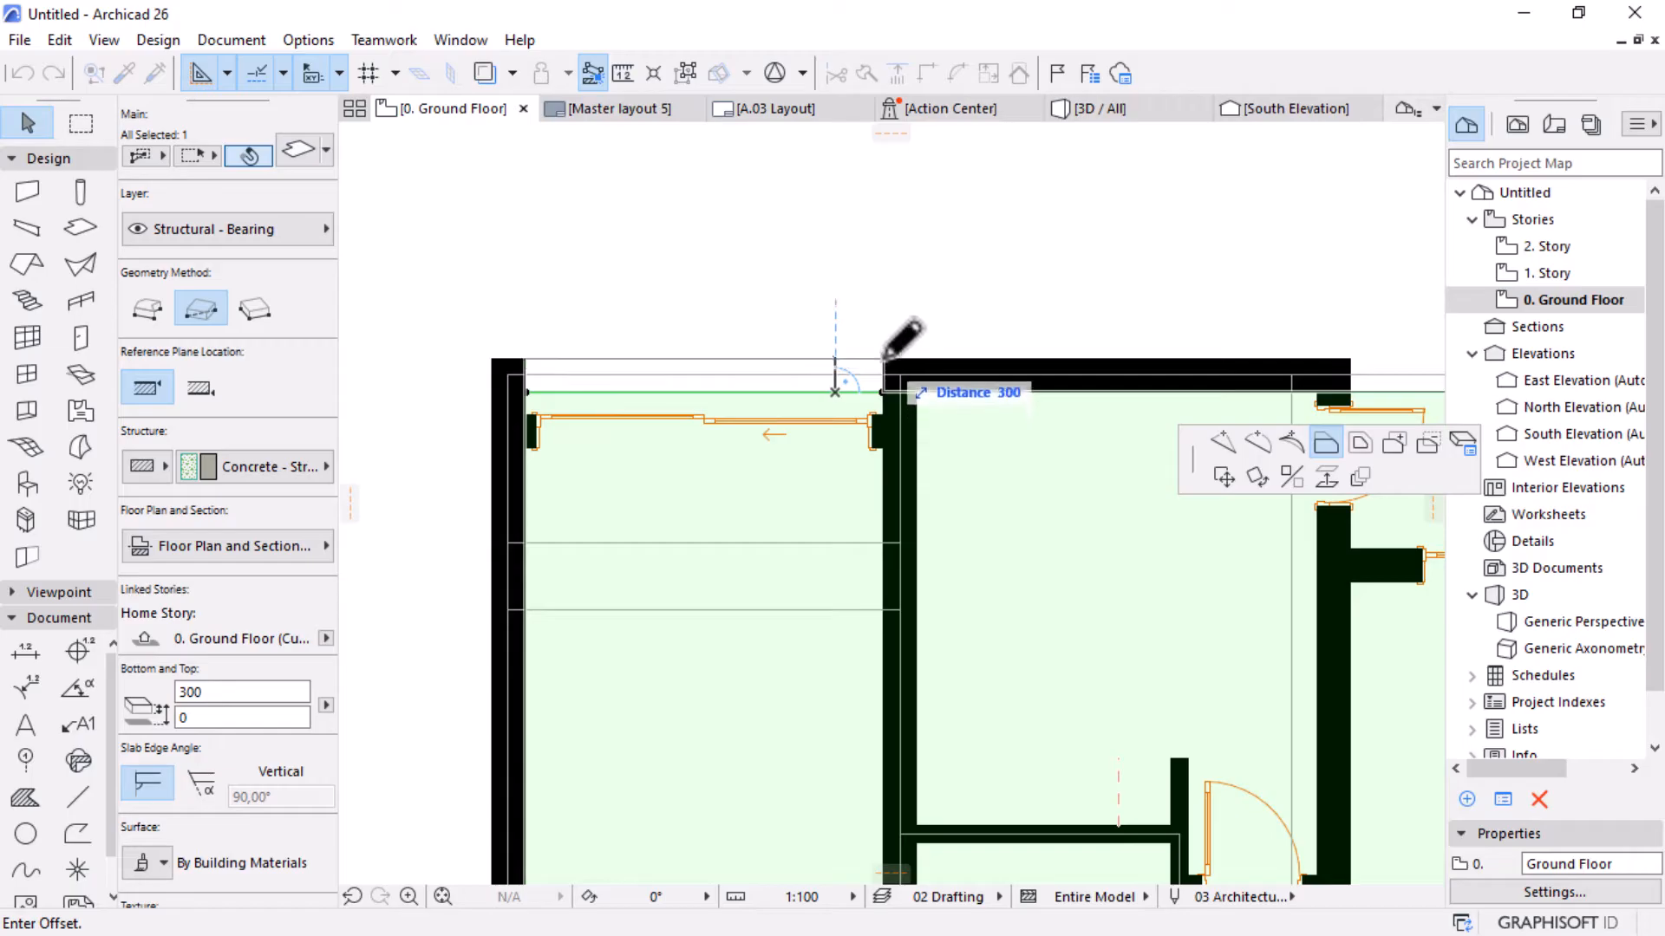
pyautogui.click(886, 351)
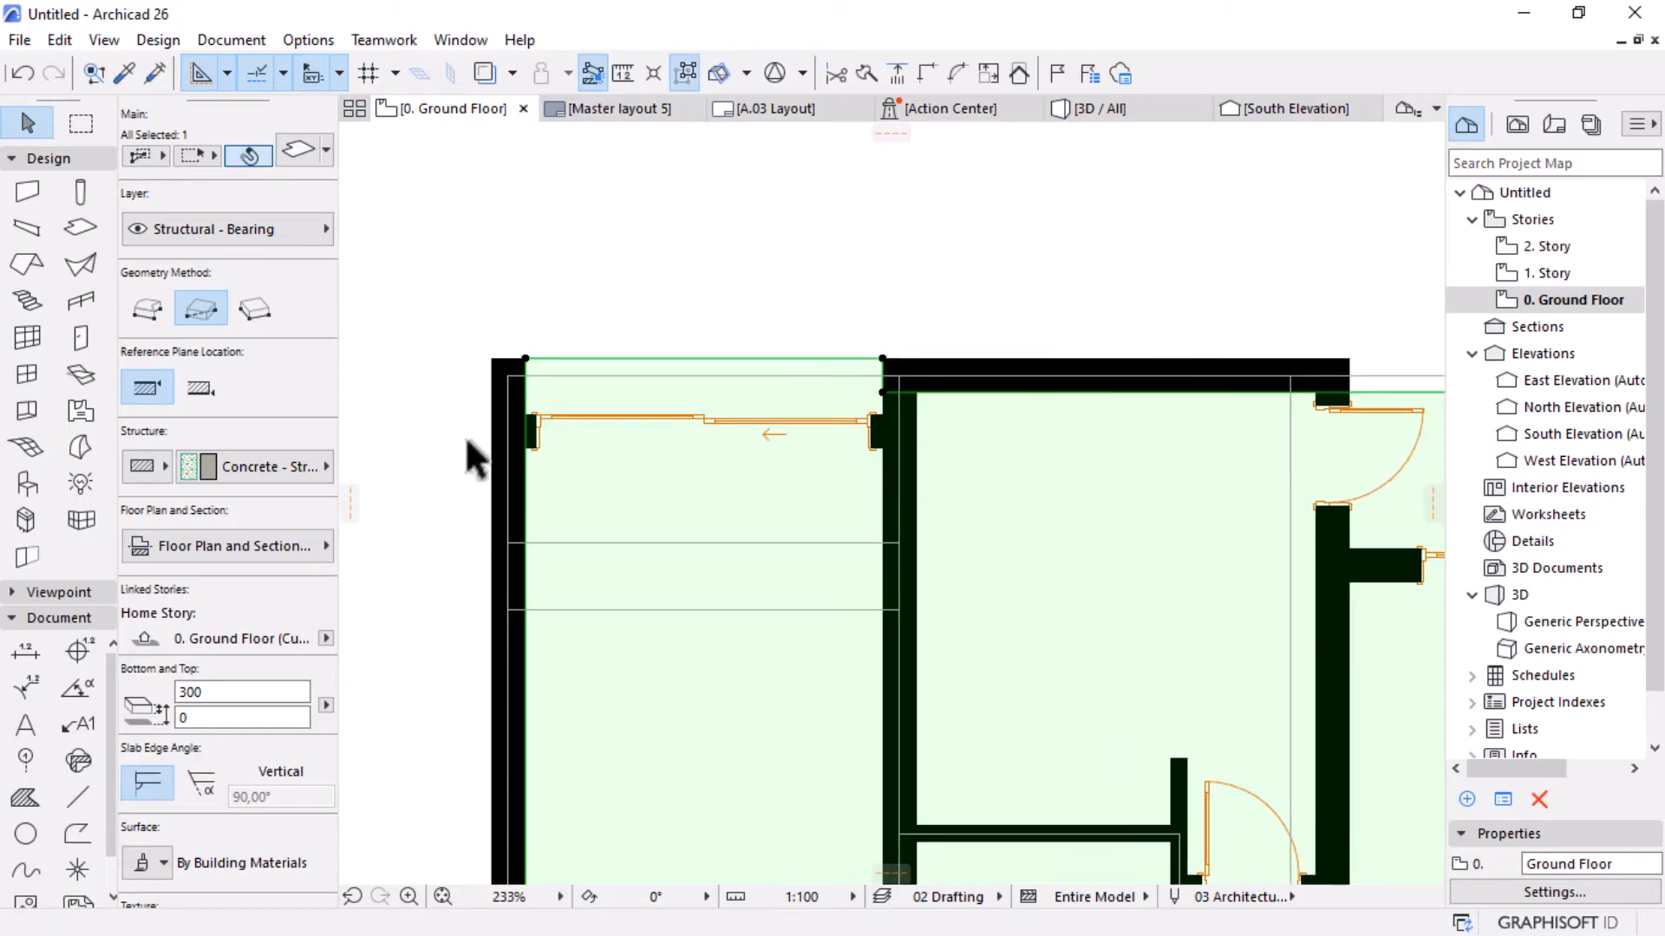
pyautogui.scroll(-3, 465, 435)
pyautogui.scroll(-2, 1031, 464)
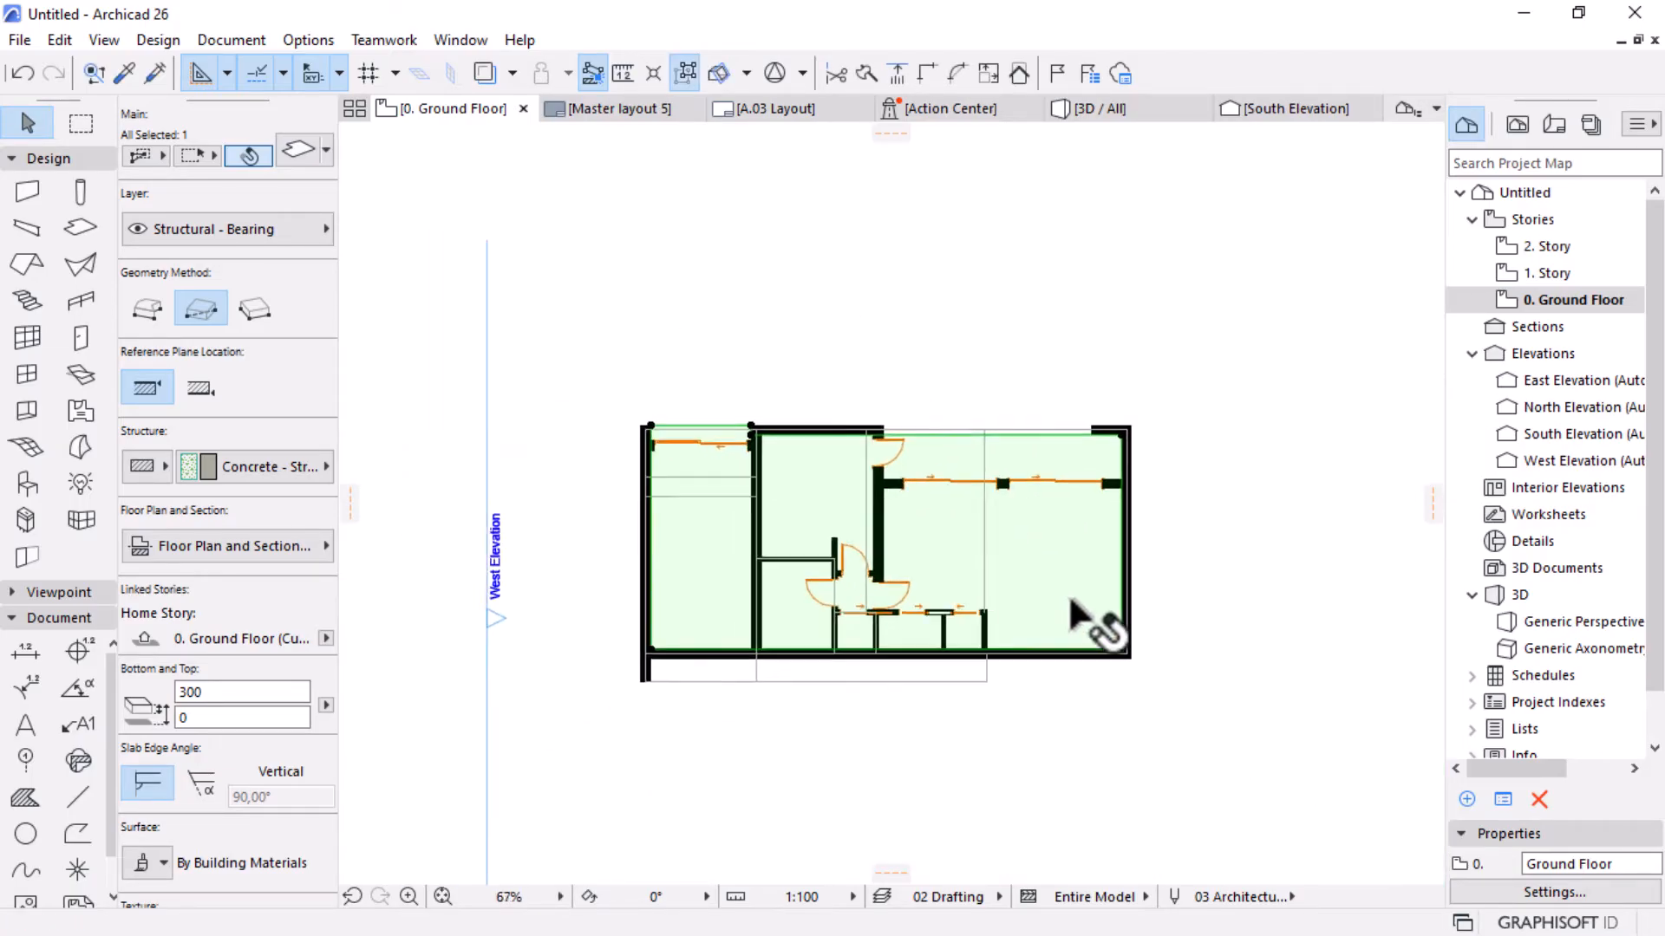
pyautogui.click(1073, 758)
pyautogui.scroll(1, 784, 513)
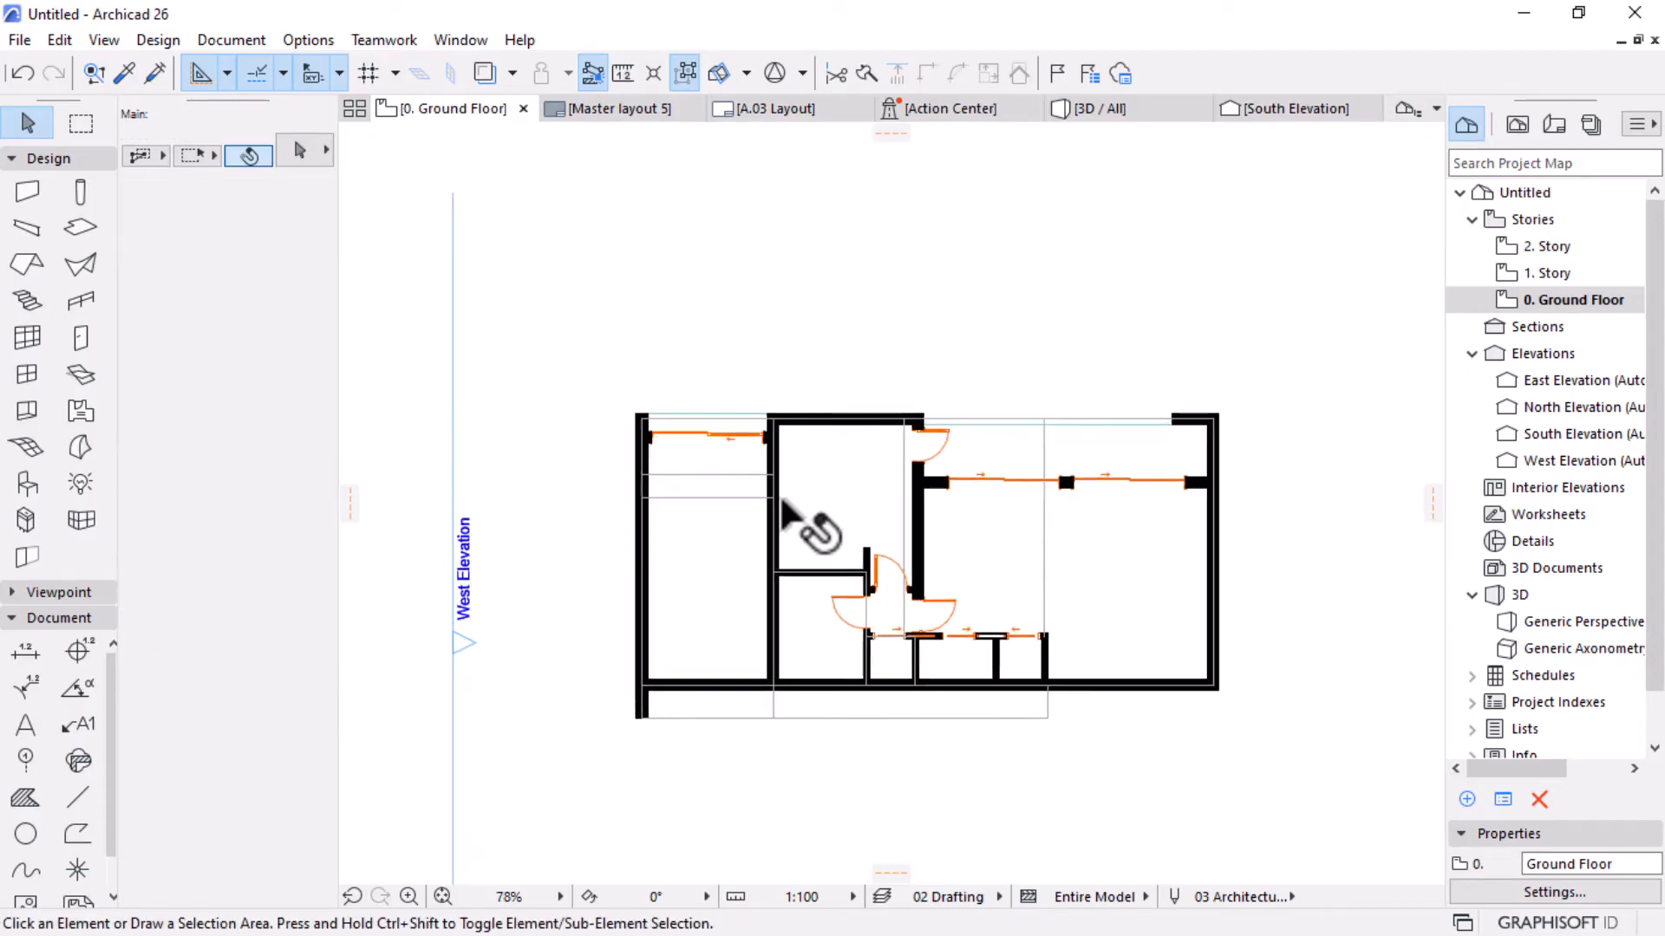
pyautogui.scroll(1, 789, 515)
pyautogui.scroll(1, 1100, 785)
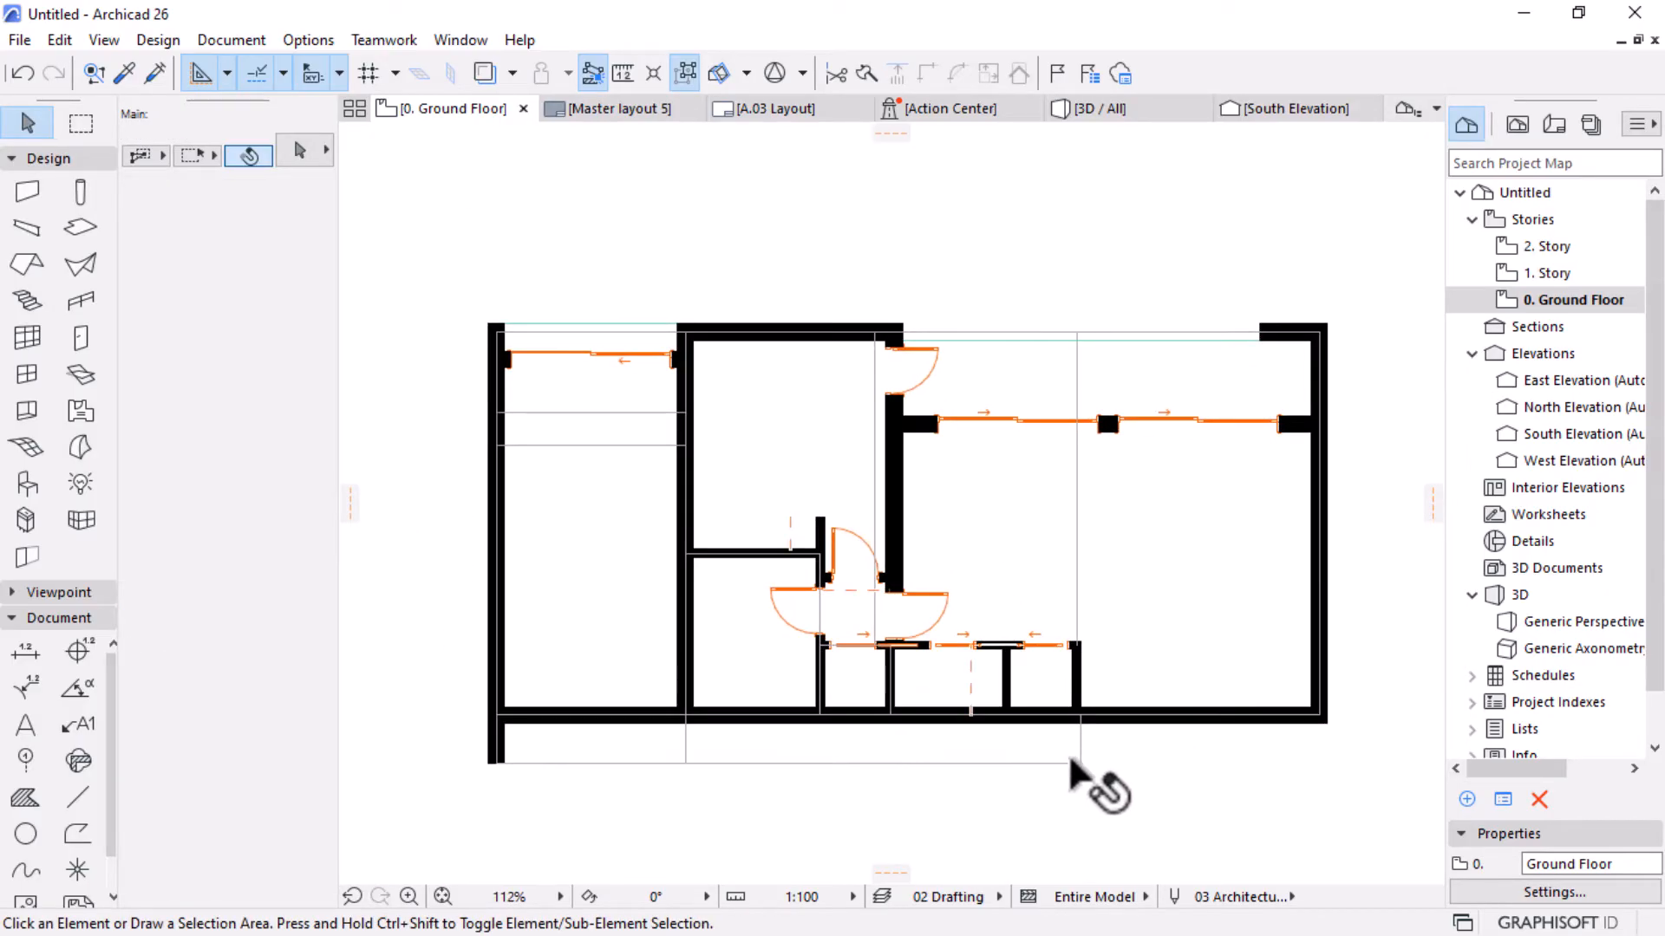
pyautogui.click(1073, 762)
pyautogui.scroll(-1, 760, 487)
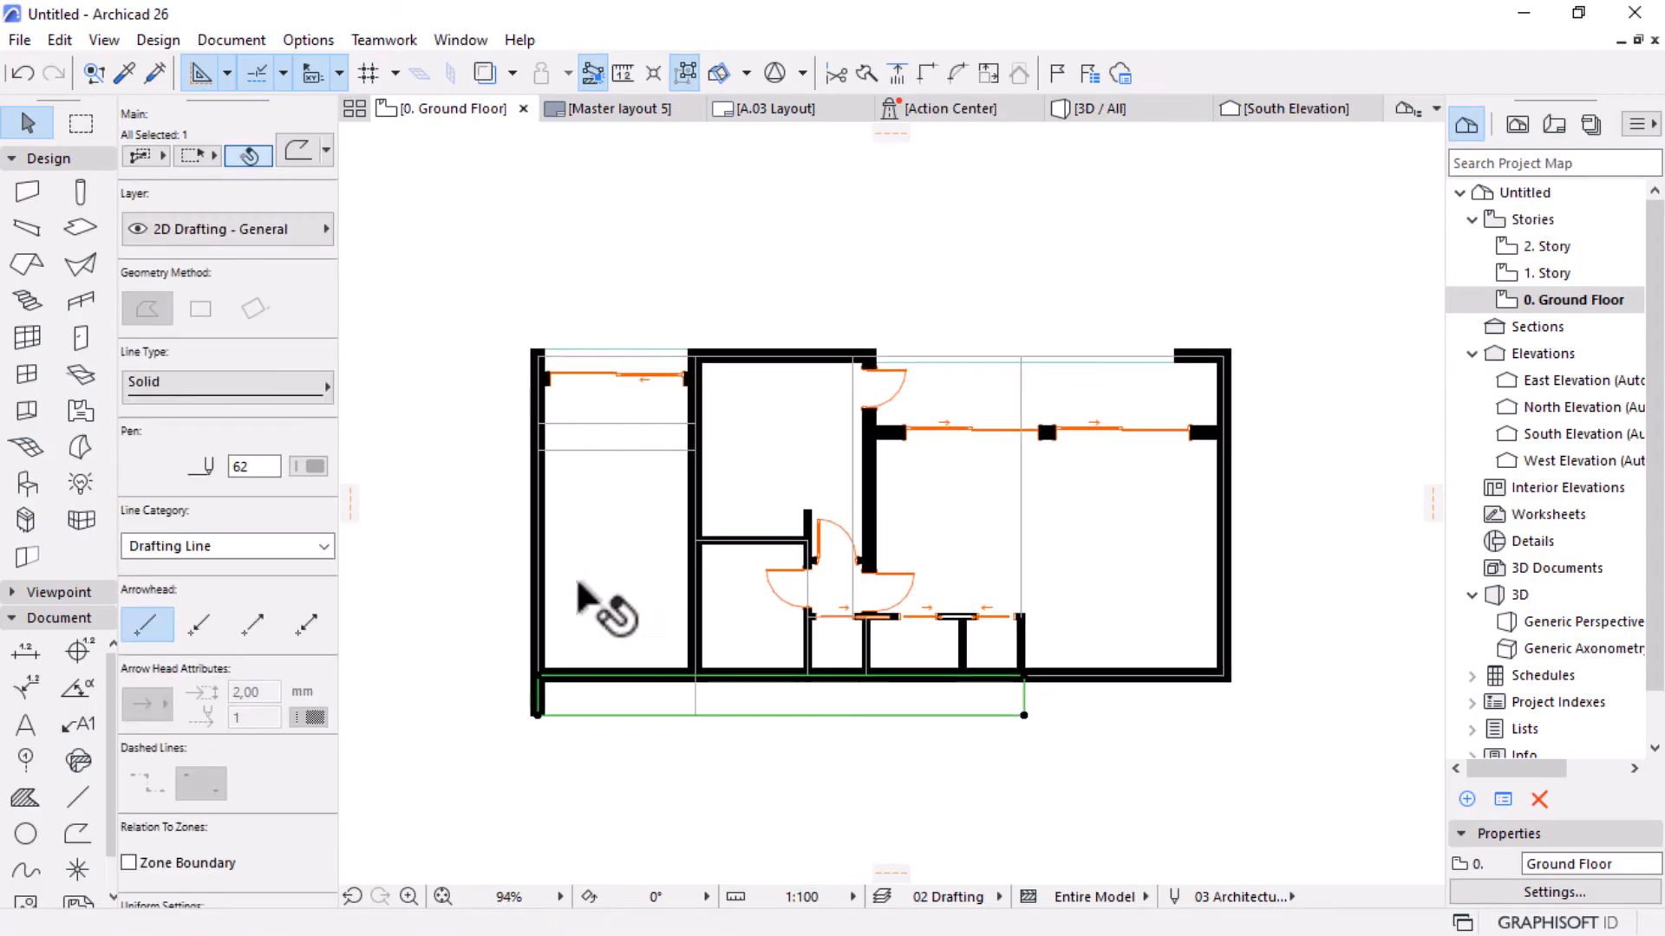
pyautogui.click(621, 468)
pyautogui.click(602, 447)
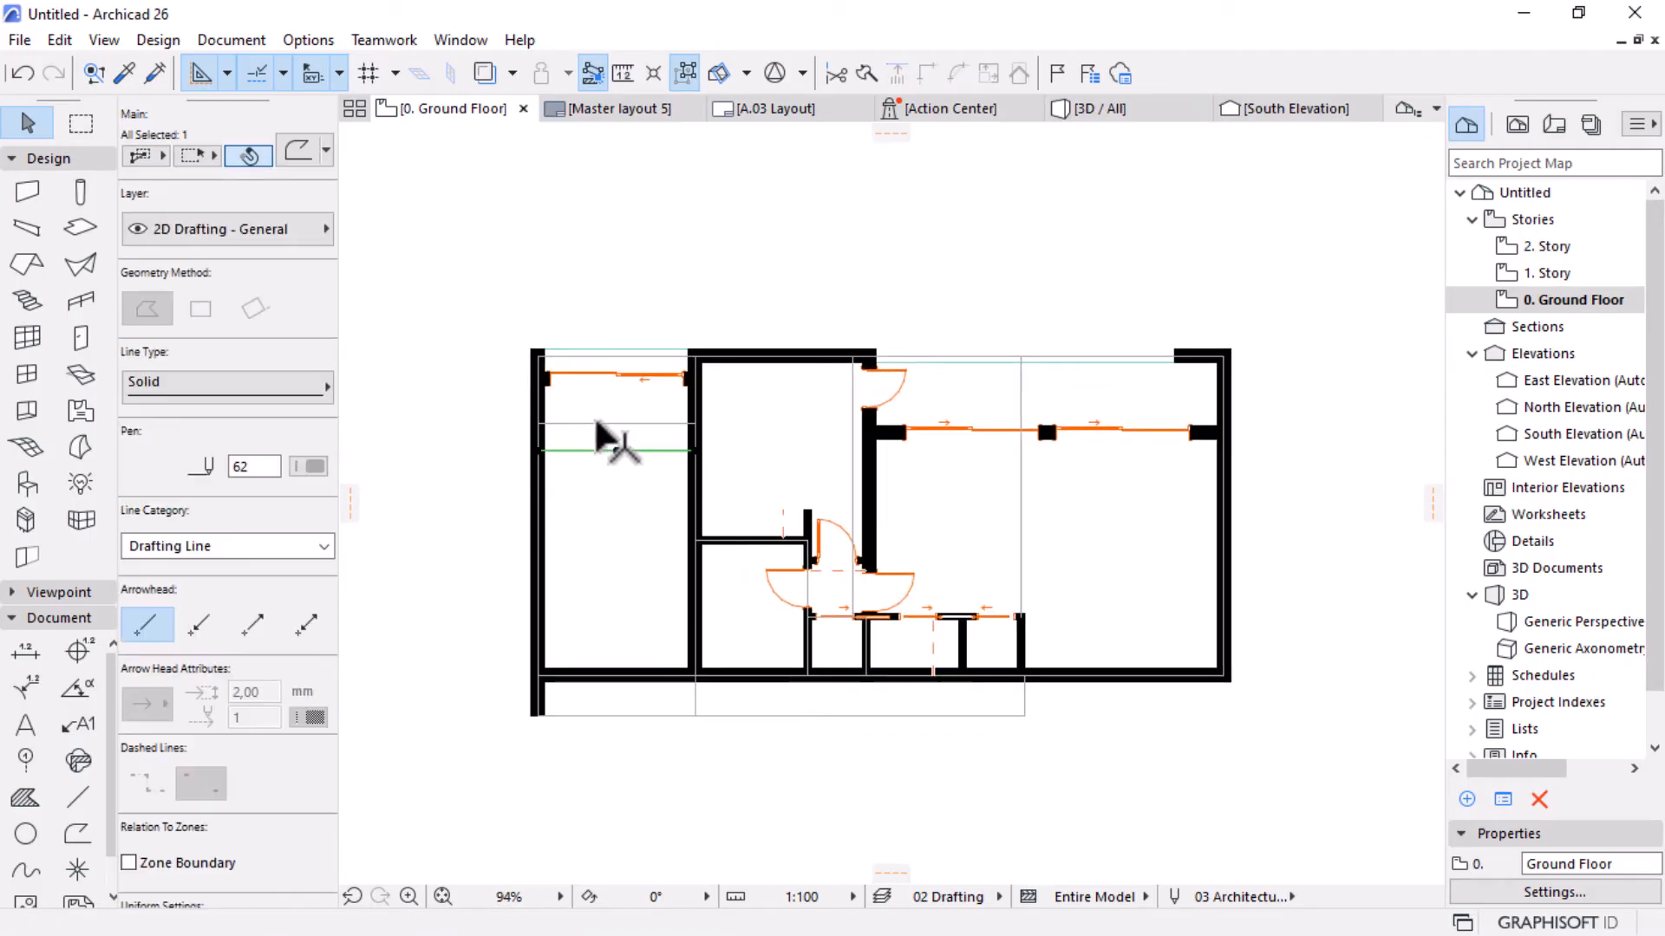
pyautogui.click(597, 423)
pyautogui.click(597, 450)
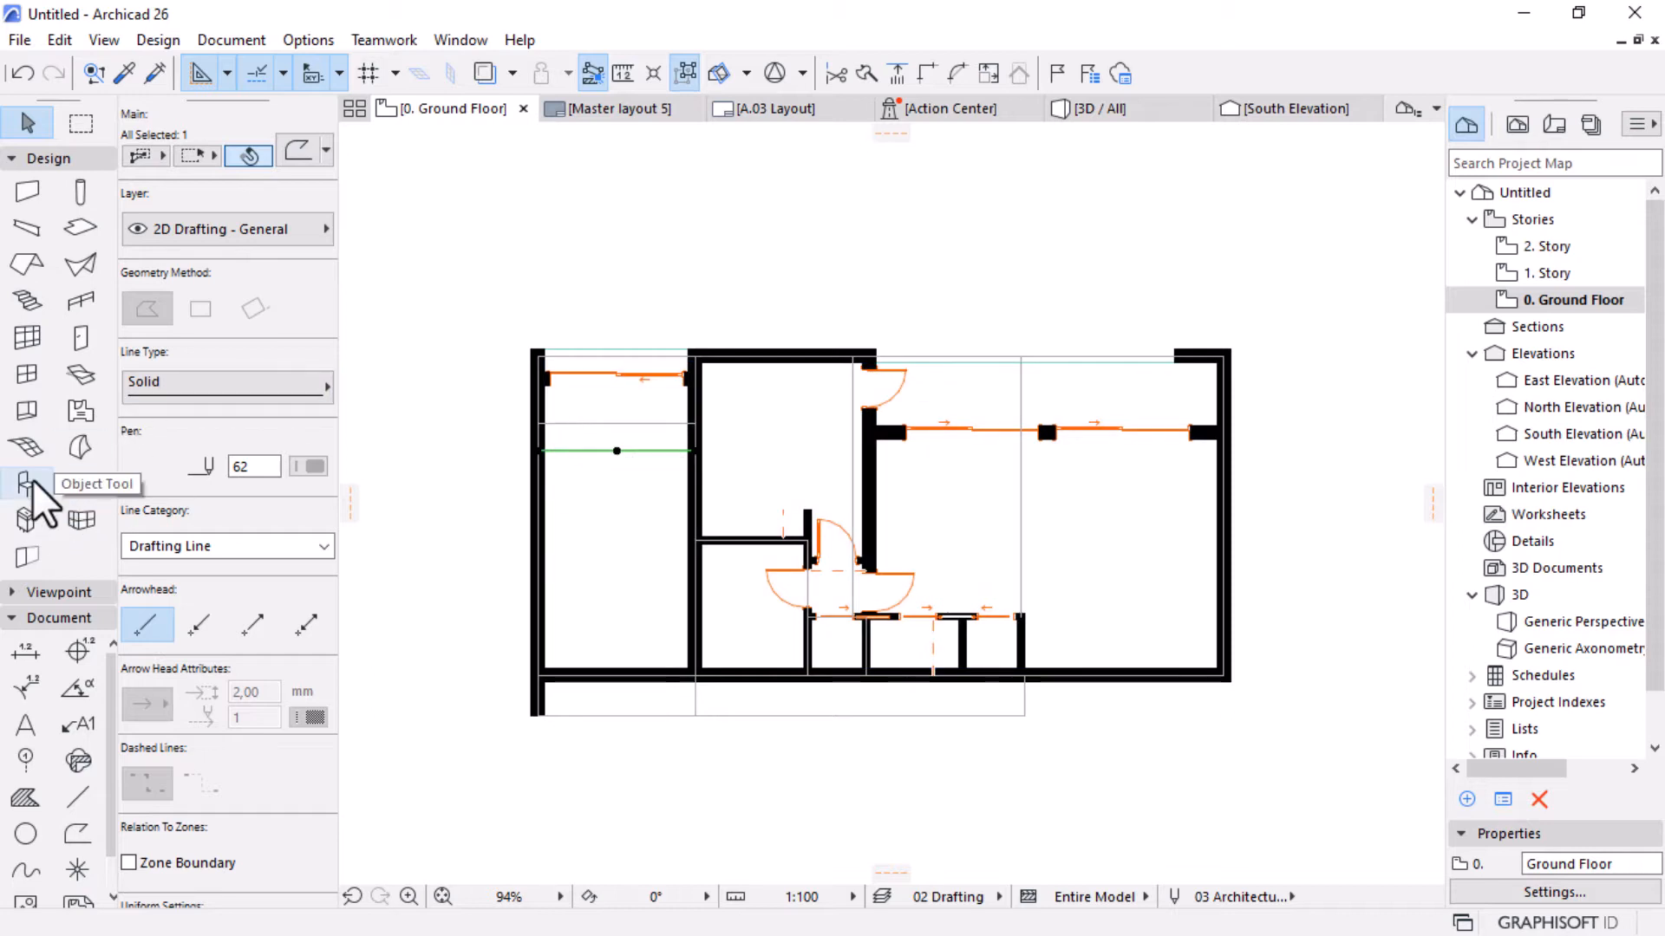
pyautogui.click(639, 320)
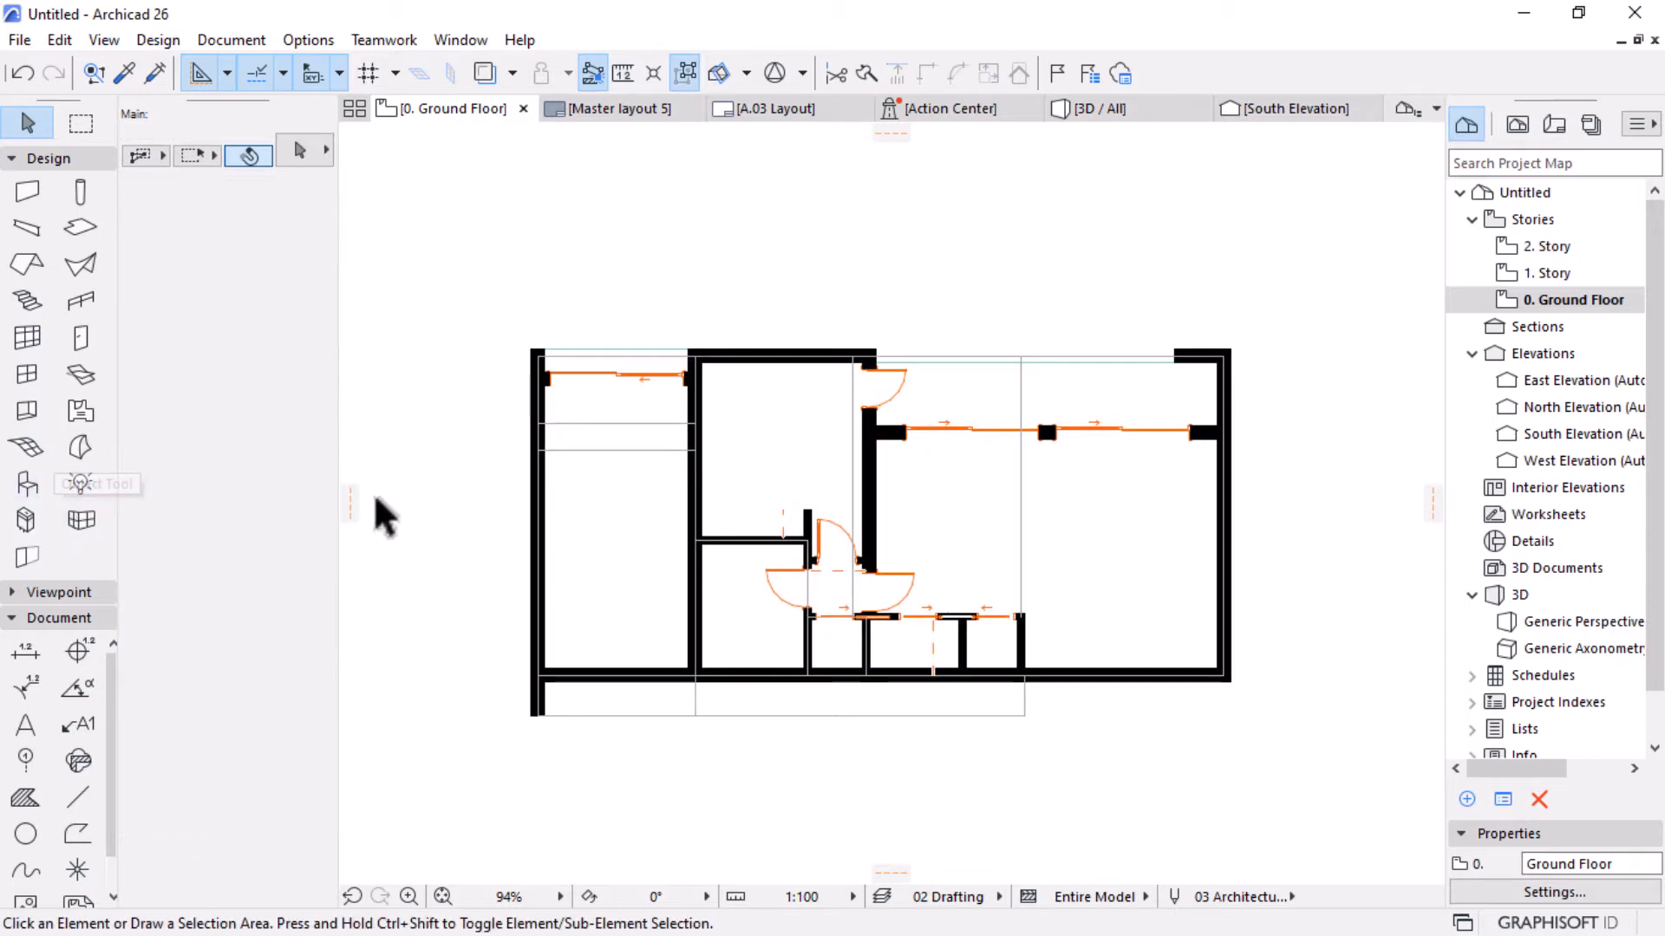
# Open the Object tool's default settings and browse the Archicad library to the Cabinets and Shelves 26 folder.
pyautogui.click(12, 484)
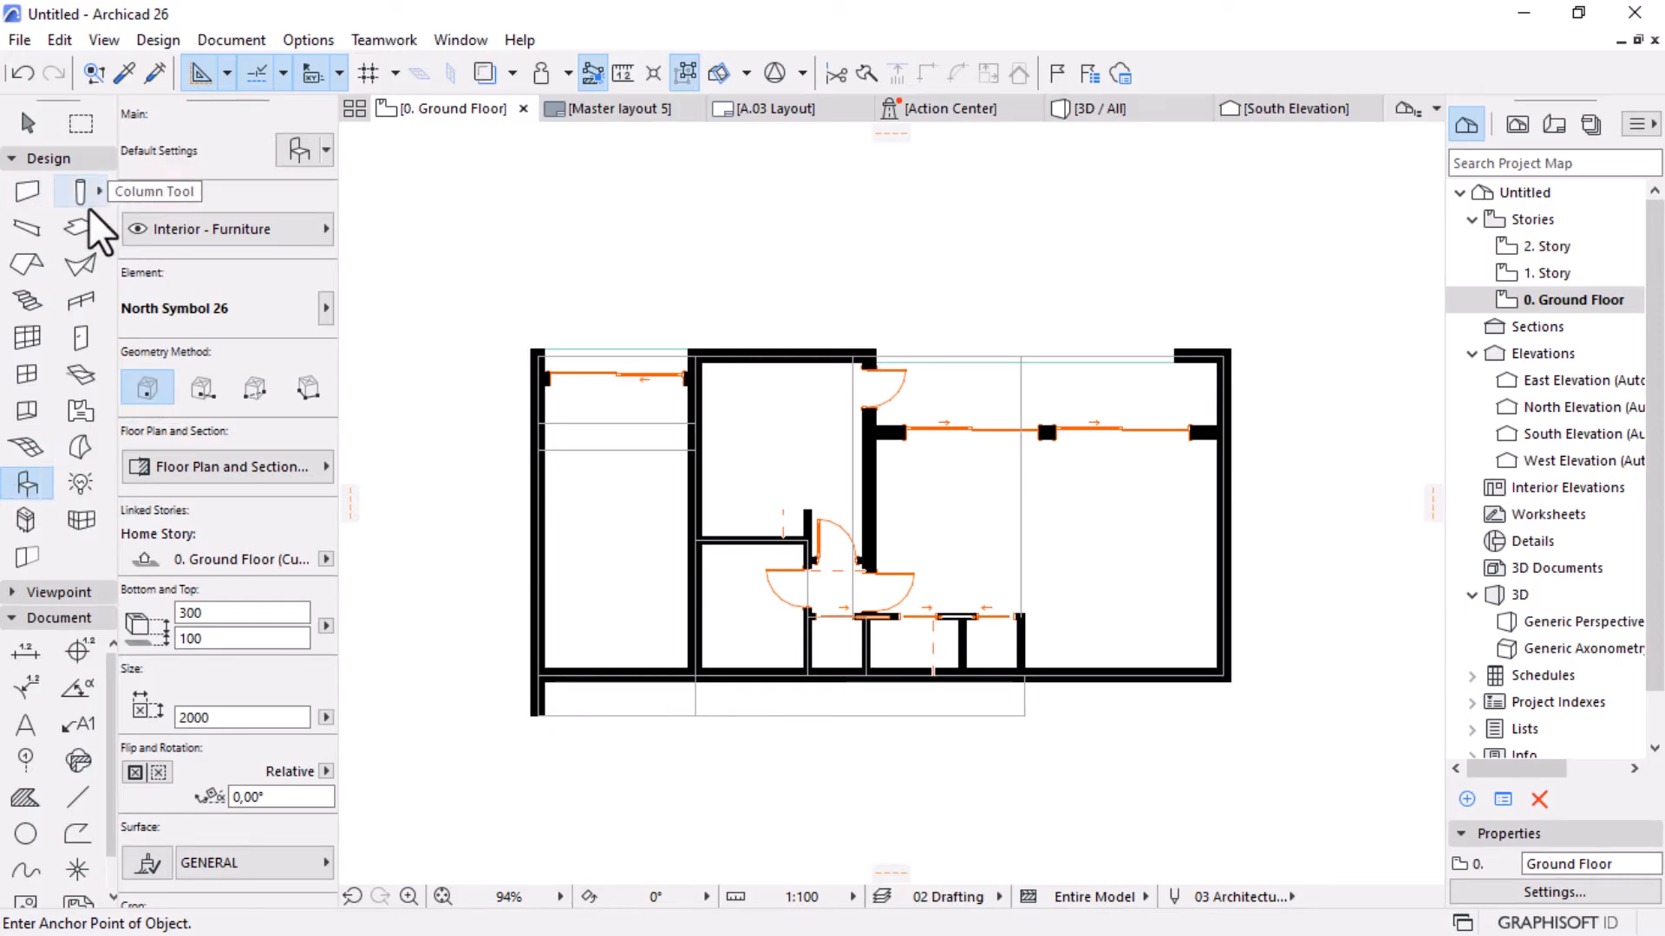
pyautogui.click(307, 160)
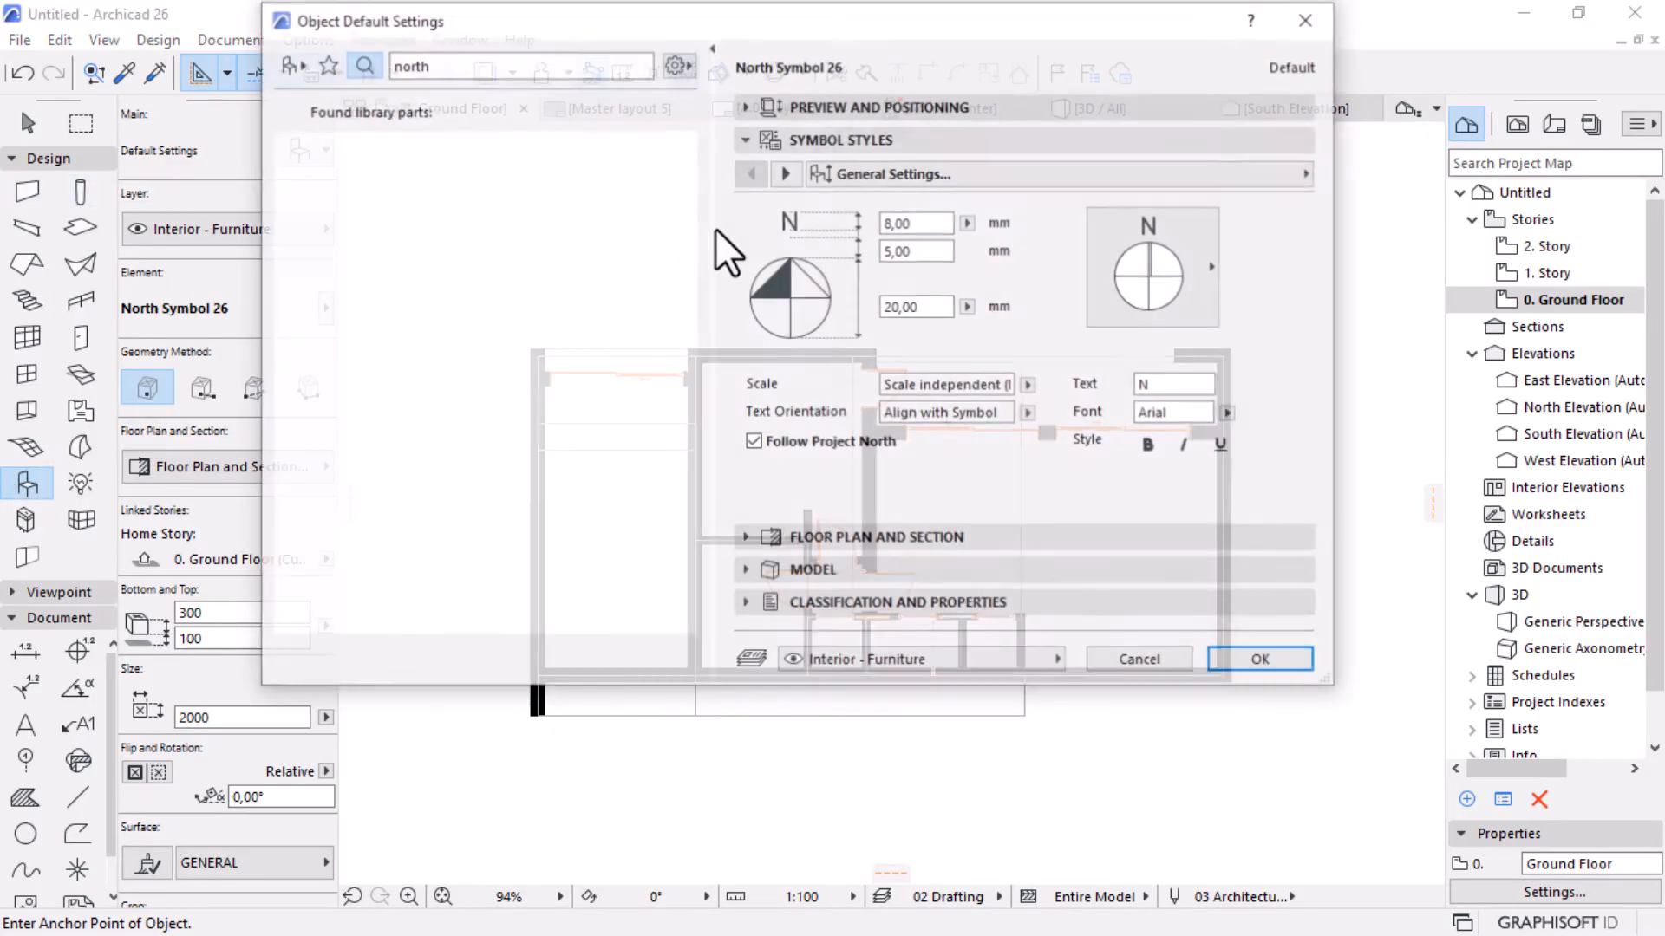
pyautogui.click(281, 68)
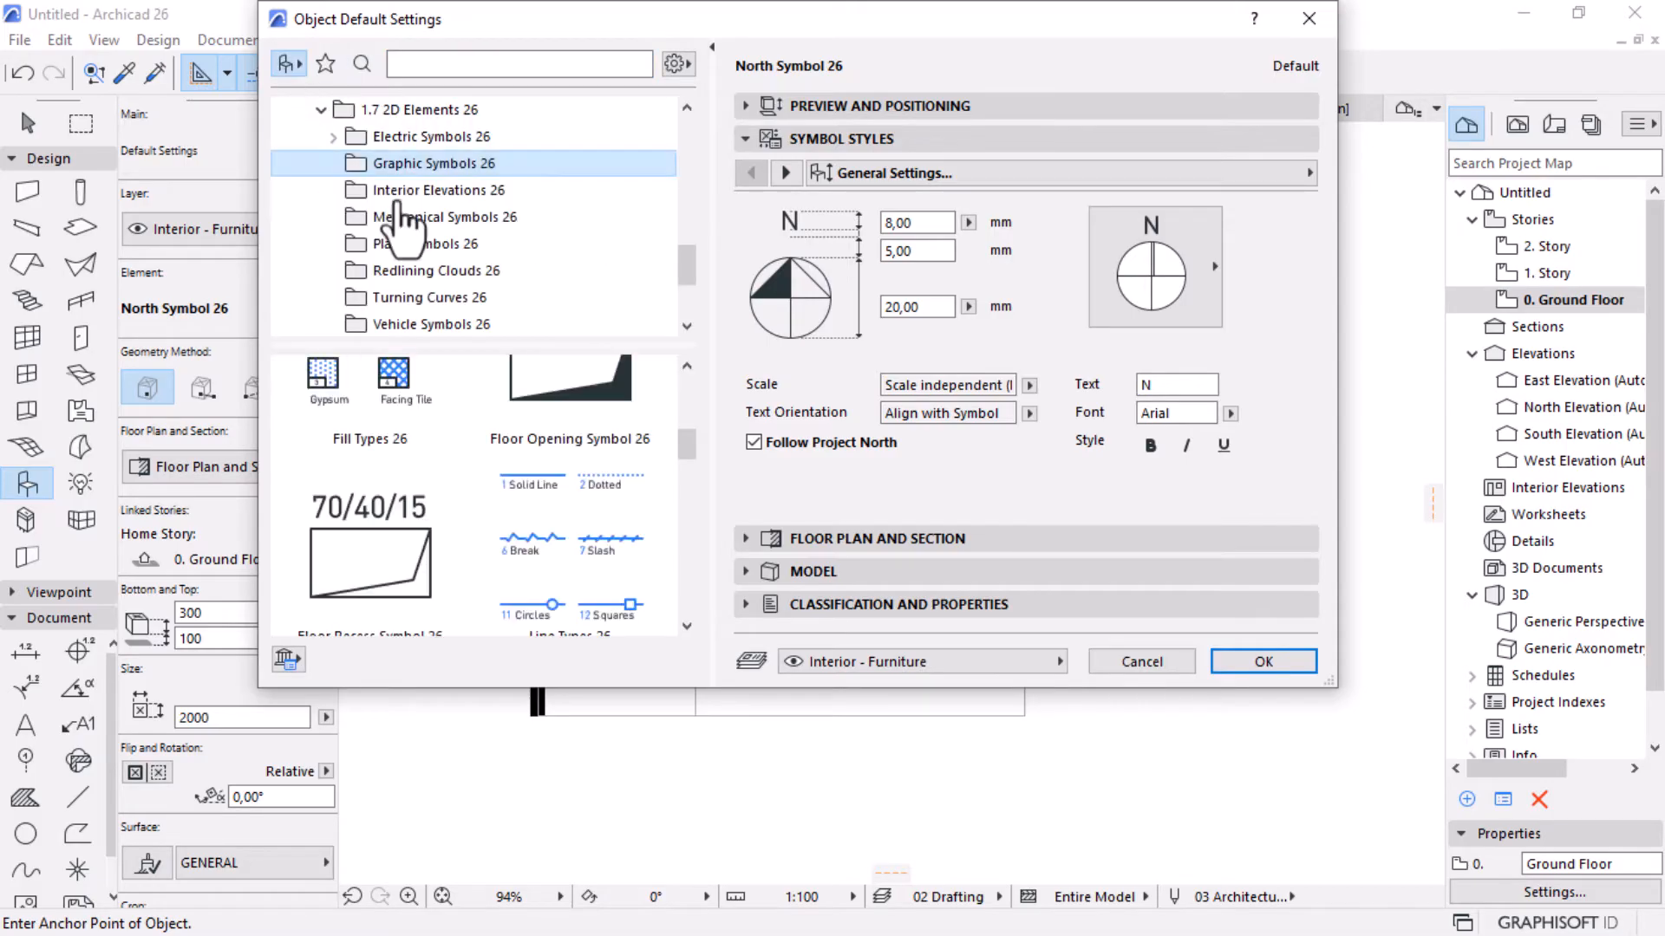
pyautogui.moveTo(578, 344); pyautogui.dragTo(564, 430)
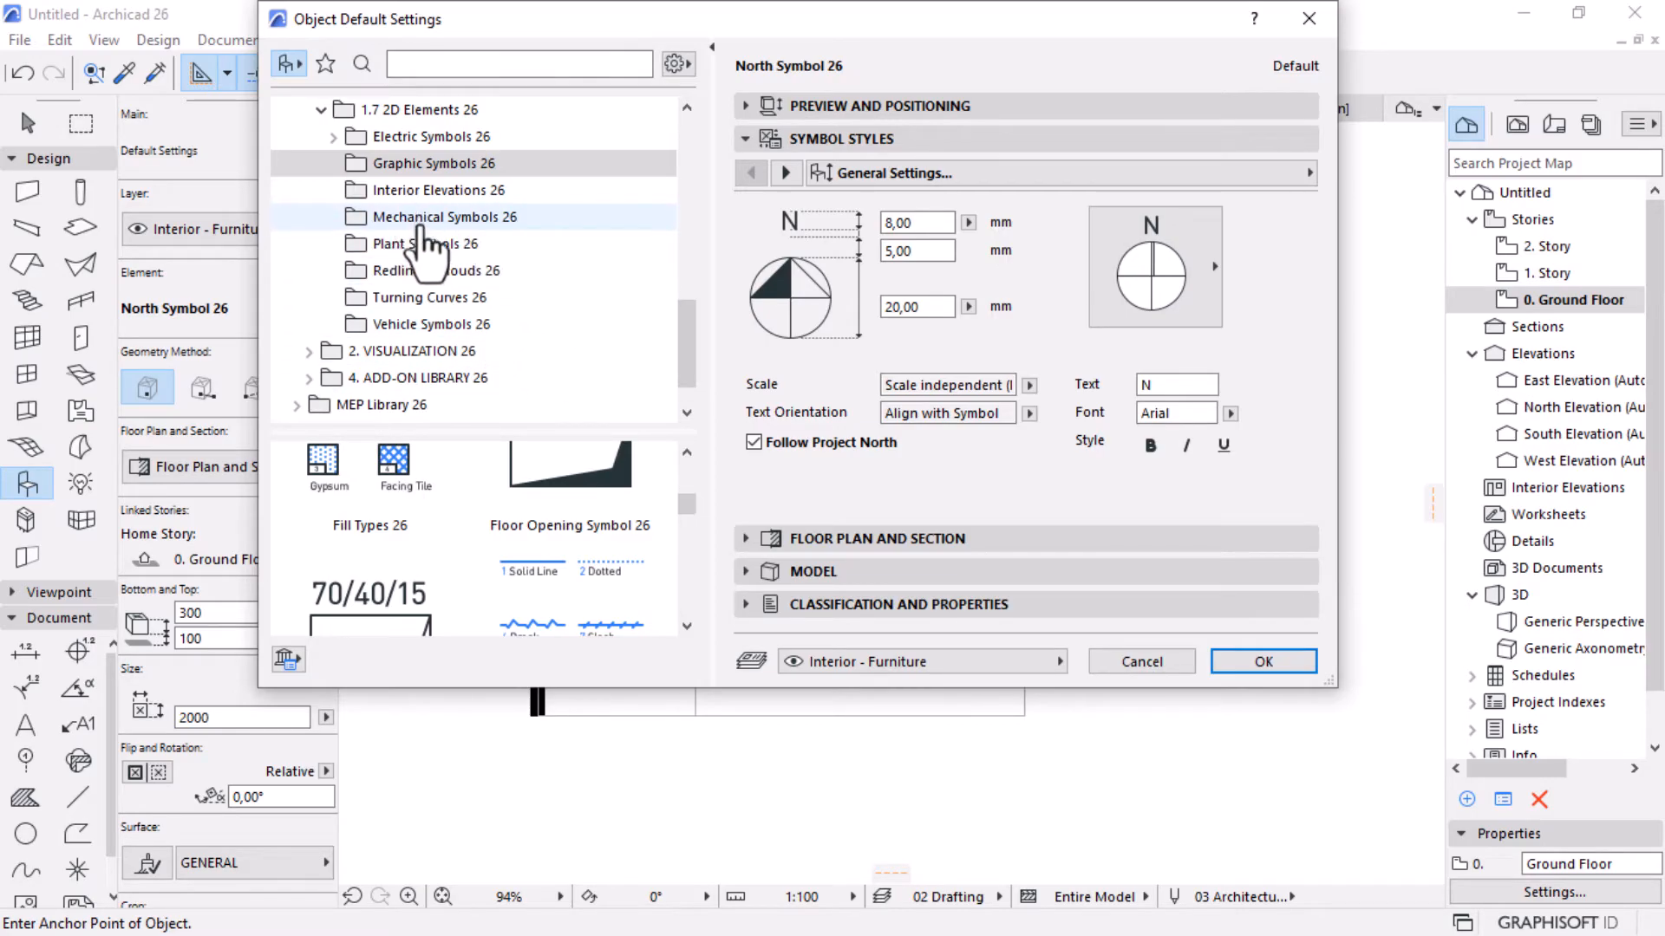
pyautogui.scroll(5, 420, 212)
pyautogui.scroll(2, 417, 216)
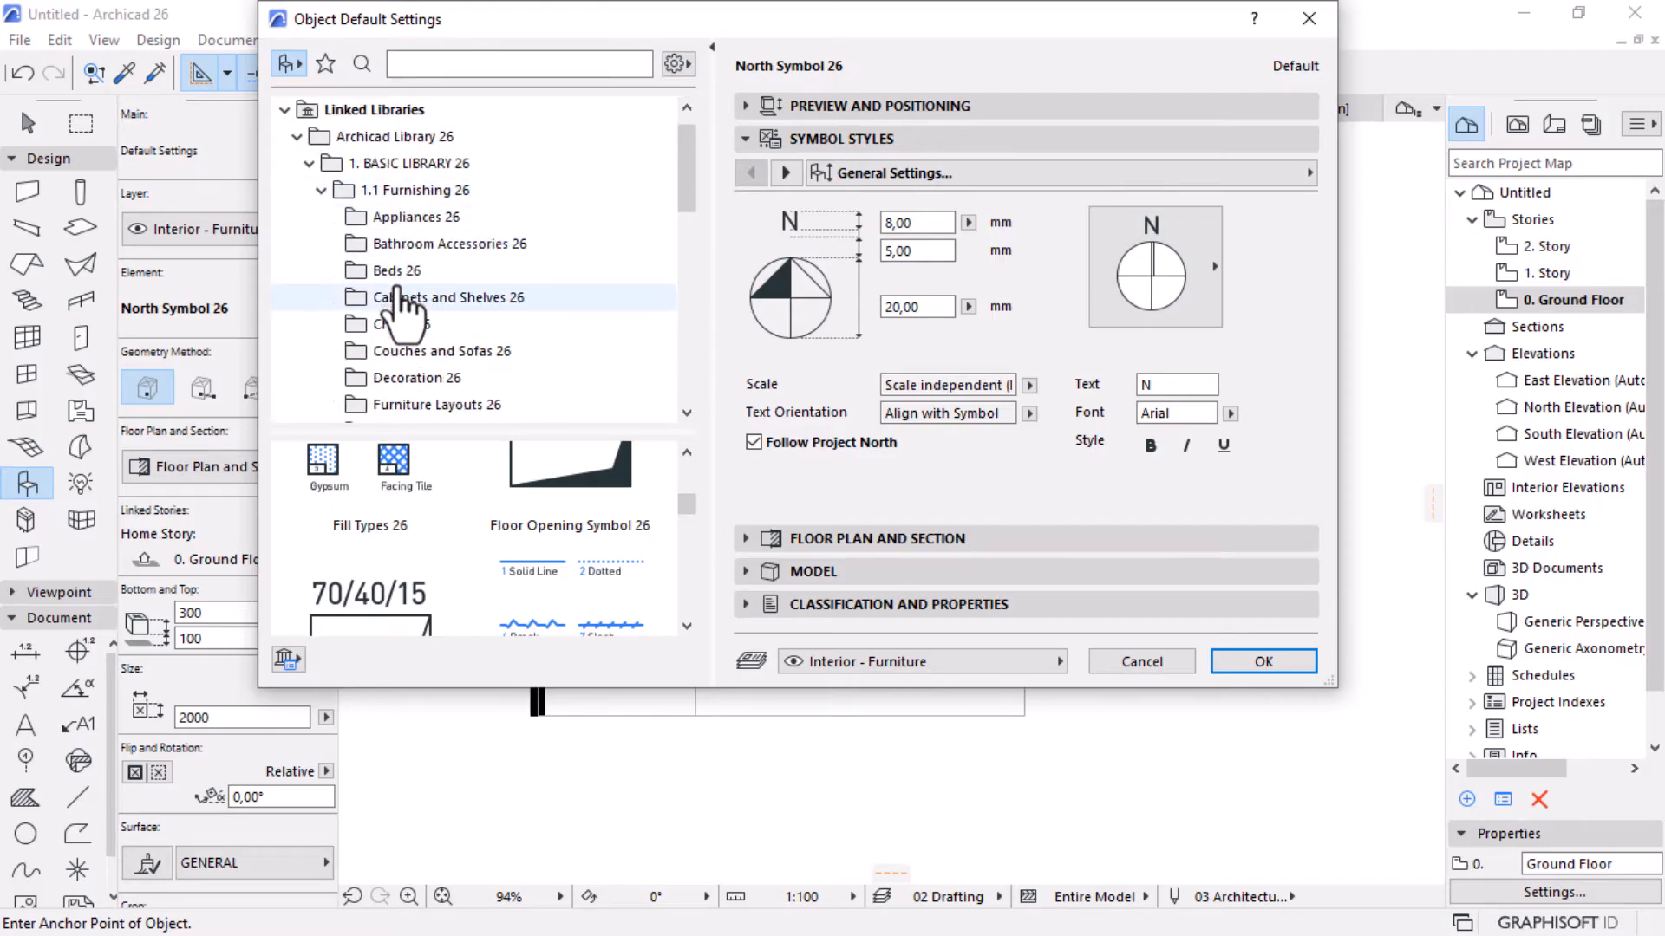
pyautogui.click(400, 299)
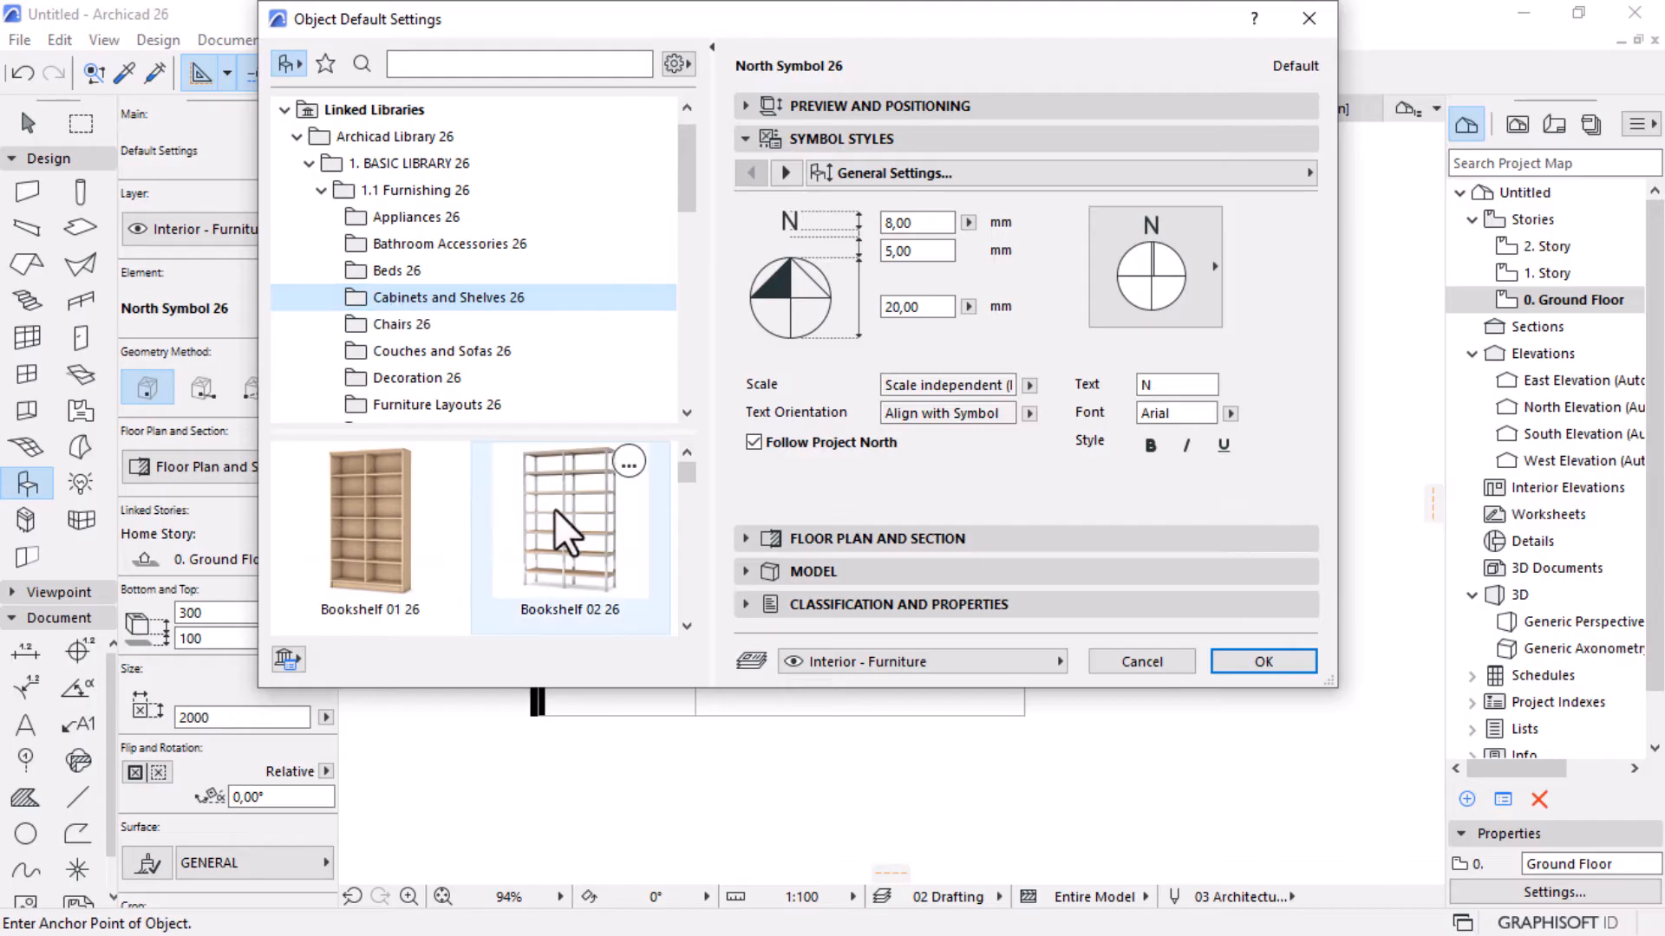
# Choose Bookshelf 02 26 as the object and place it on the lower horizontal drafting line in the far-left room.
pyautogui.scroll(-1, 551, 514)
pyautogui.scroll(1, 565, 536)
pyautogui.click(560, 545)
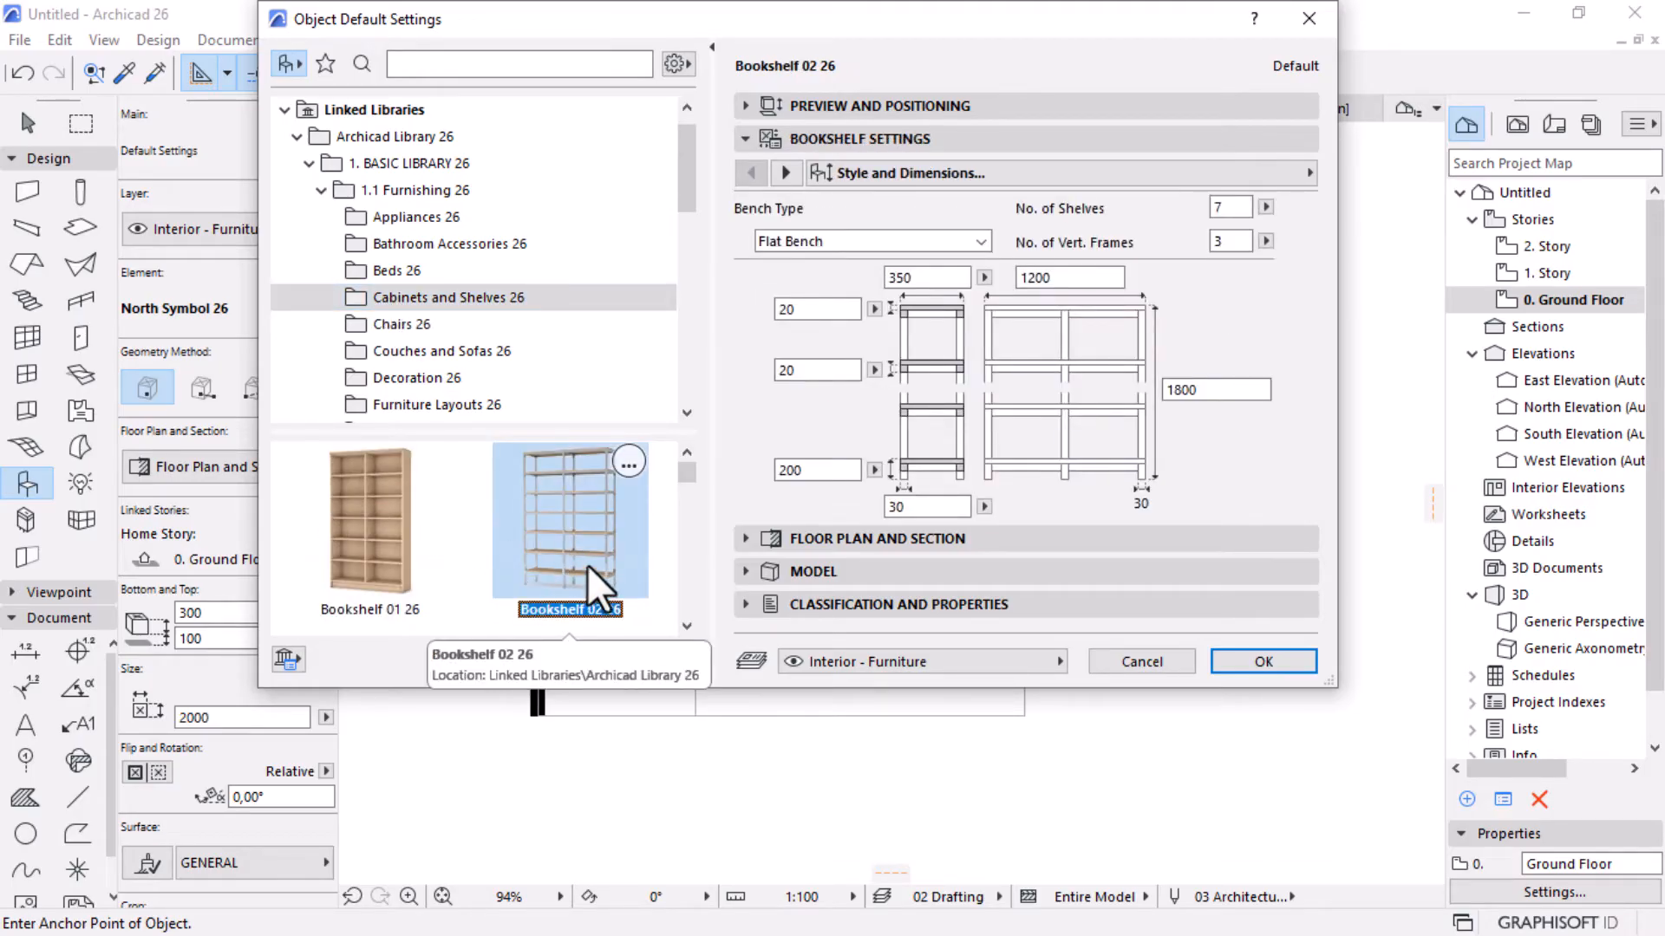
pyautogui.scroll(-2, 586, 565)
pyautogui.scroll(-1, 578, 556)
pyautogui.scroll(2, 577, 559)
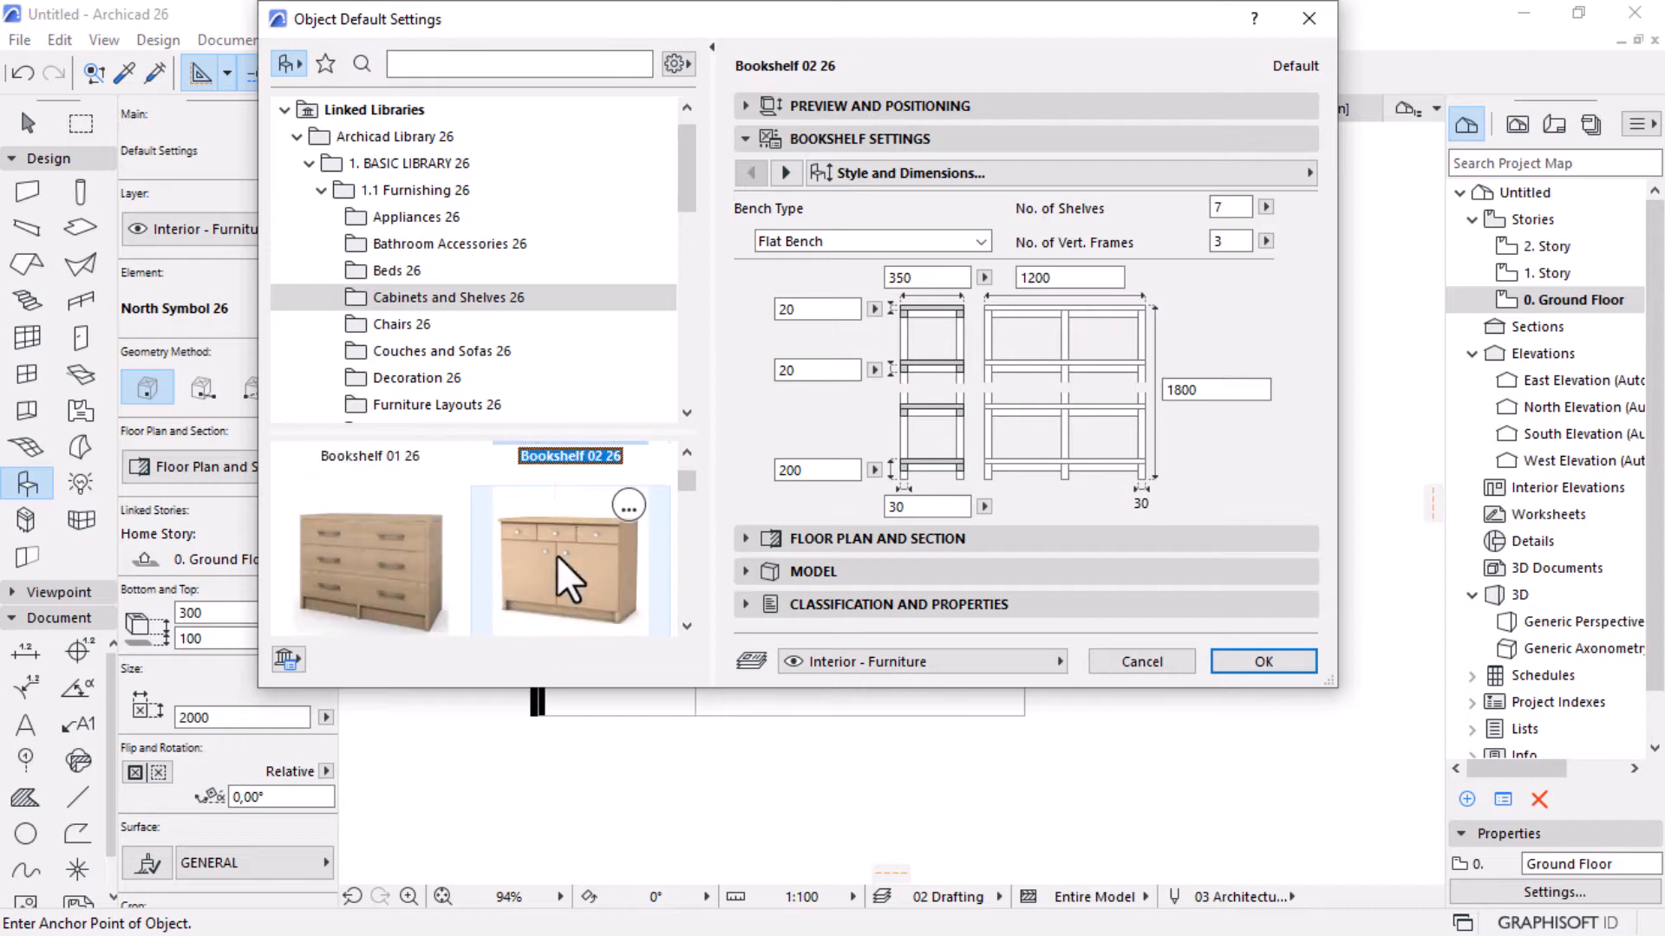
pyautogui.scroll(-2, 555, 557)
pyautogui.scroll(-1, 555, 558)
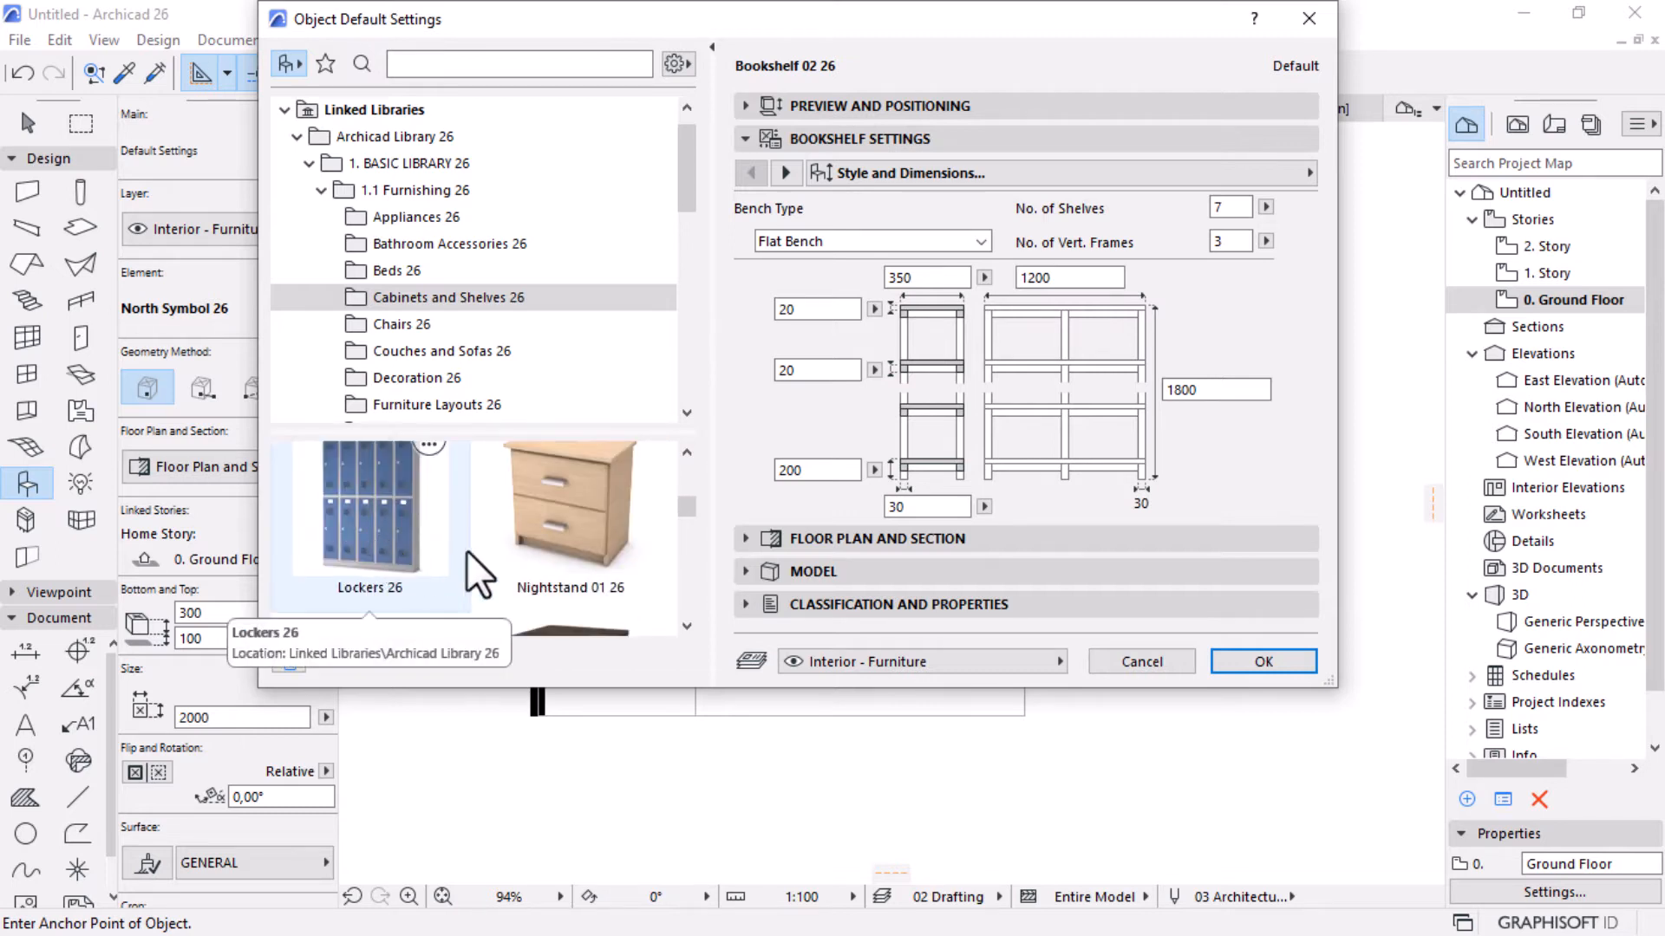
pyautogui.scroll(-4, 472, 546)
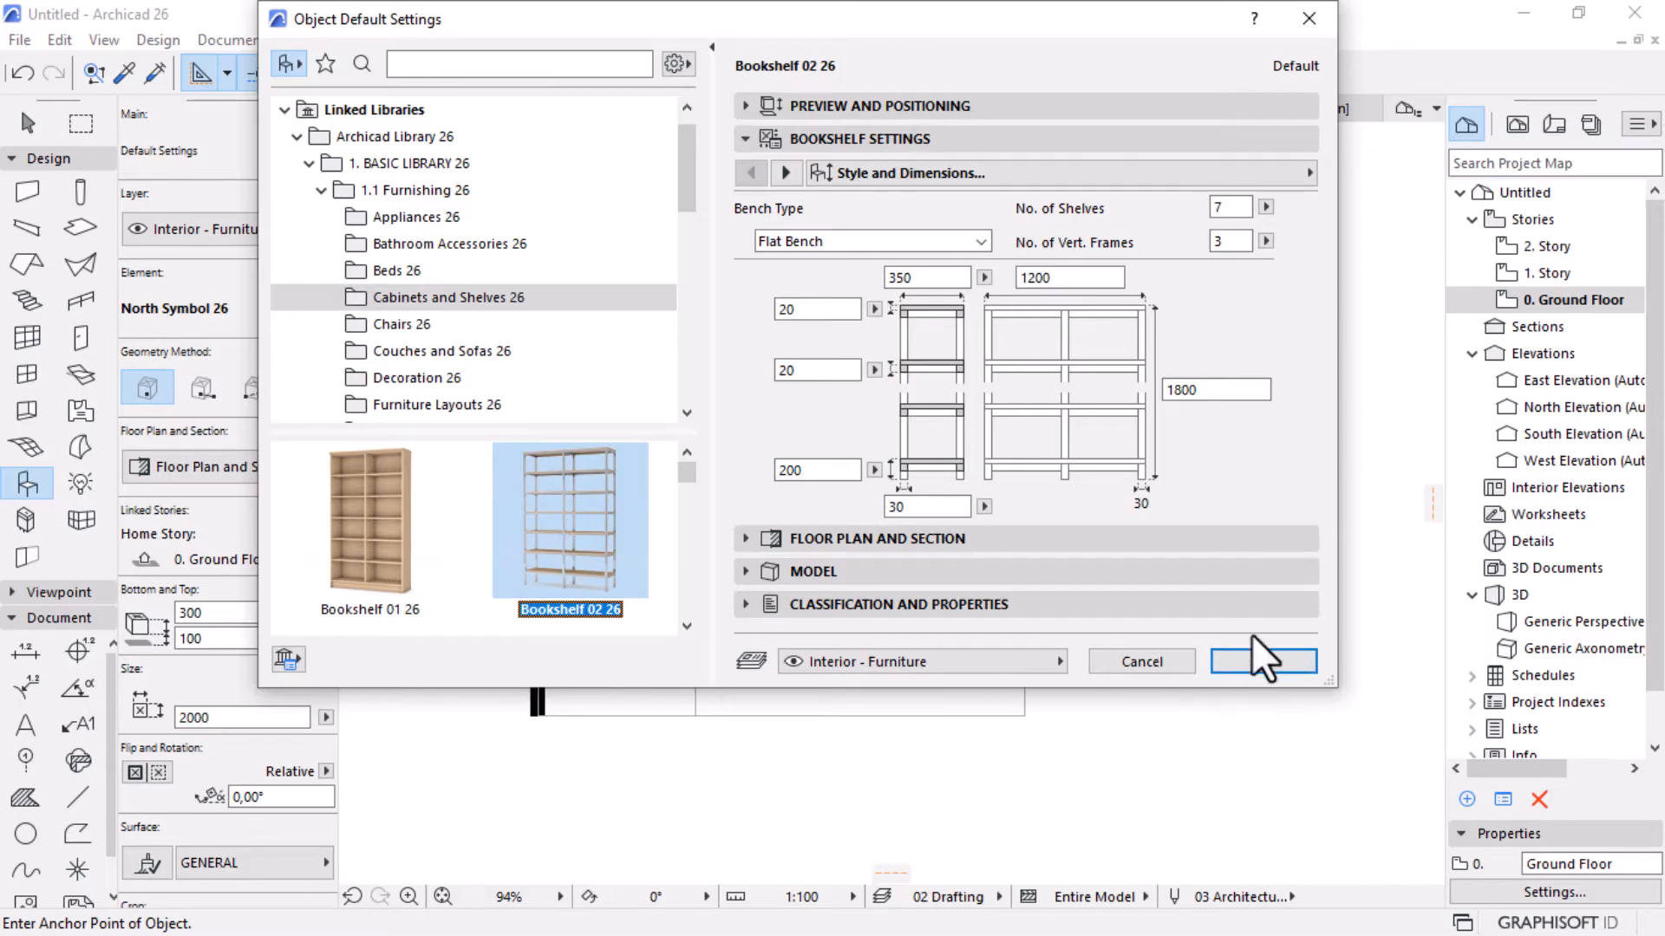
pyautogui.click(1268, 668)
pyautogui.scroll(9, 558, 497)
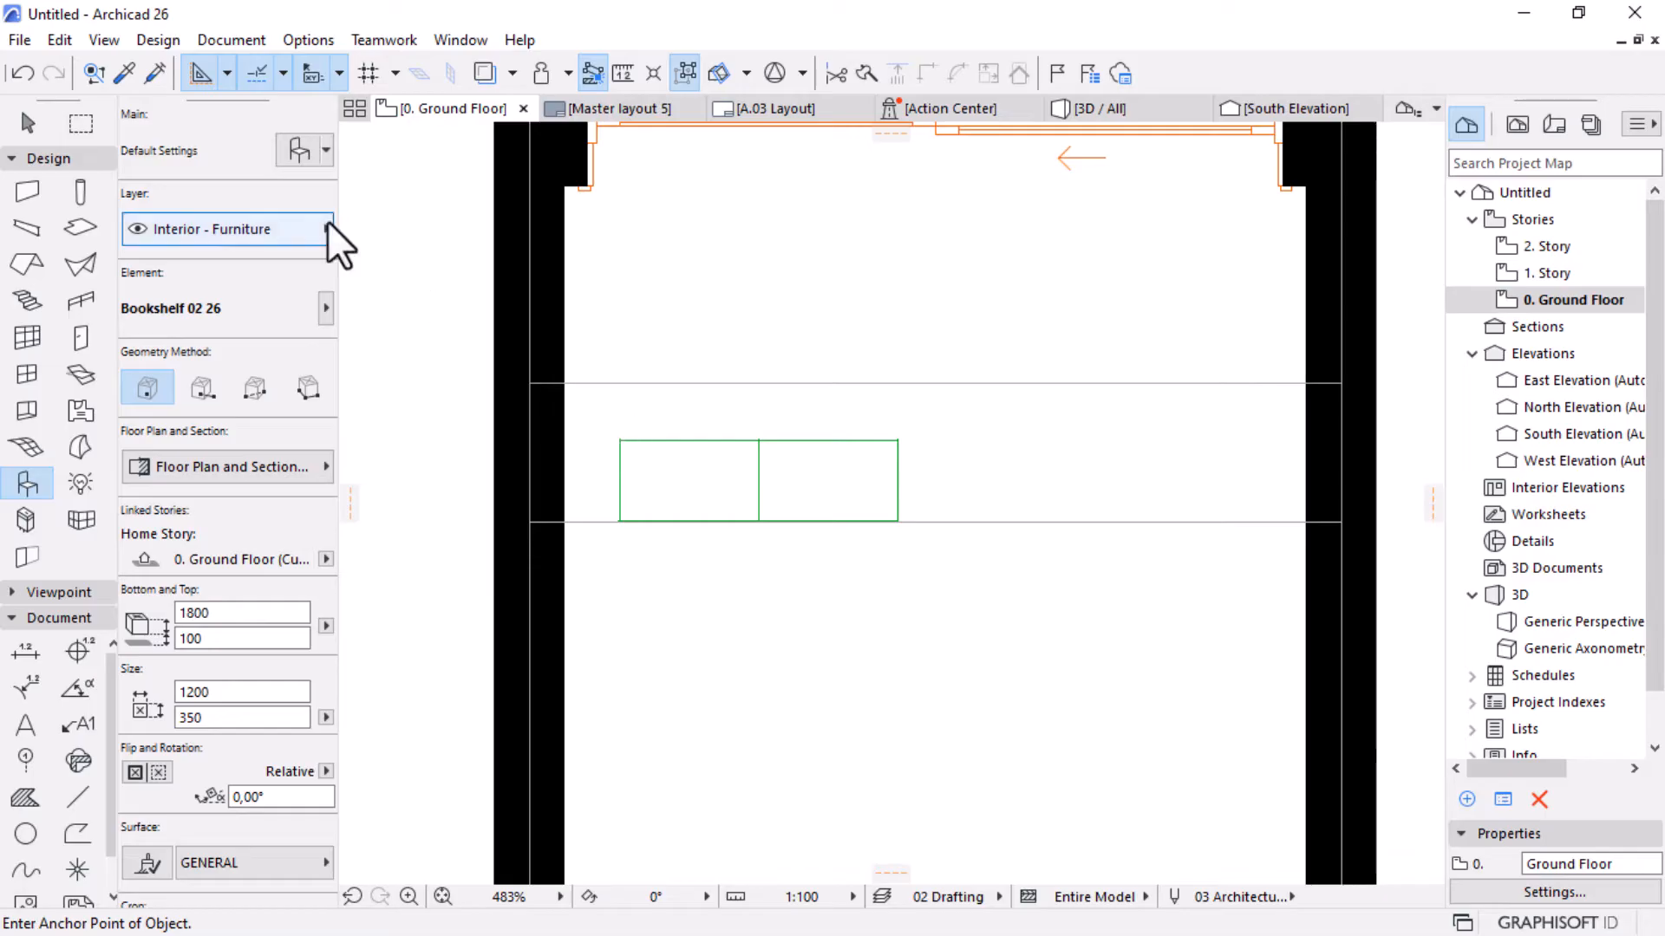
# Stretch the bookshelf's upper-left corner to the left wall's inner face at the upper drafting line, making it about 1438 by 595 mm.
pyautogui.click(21, 121)
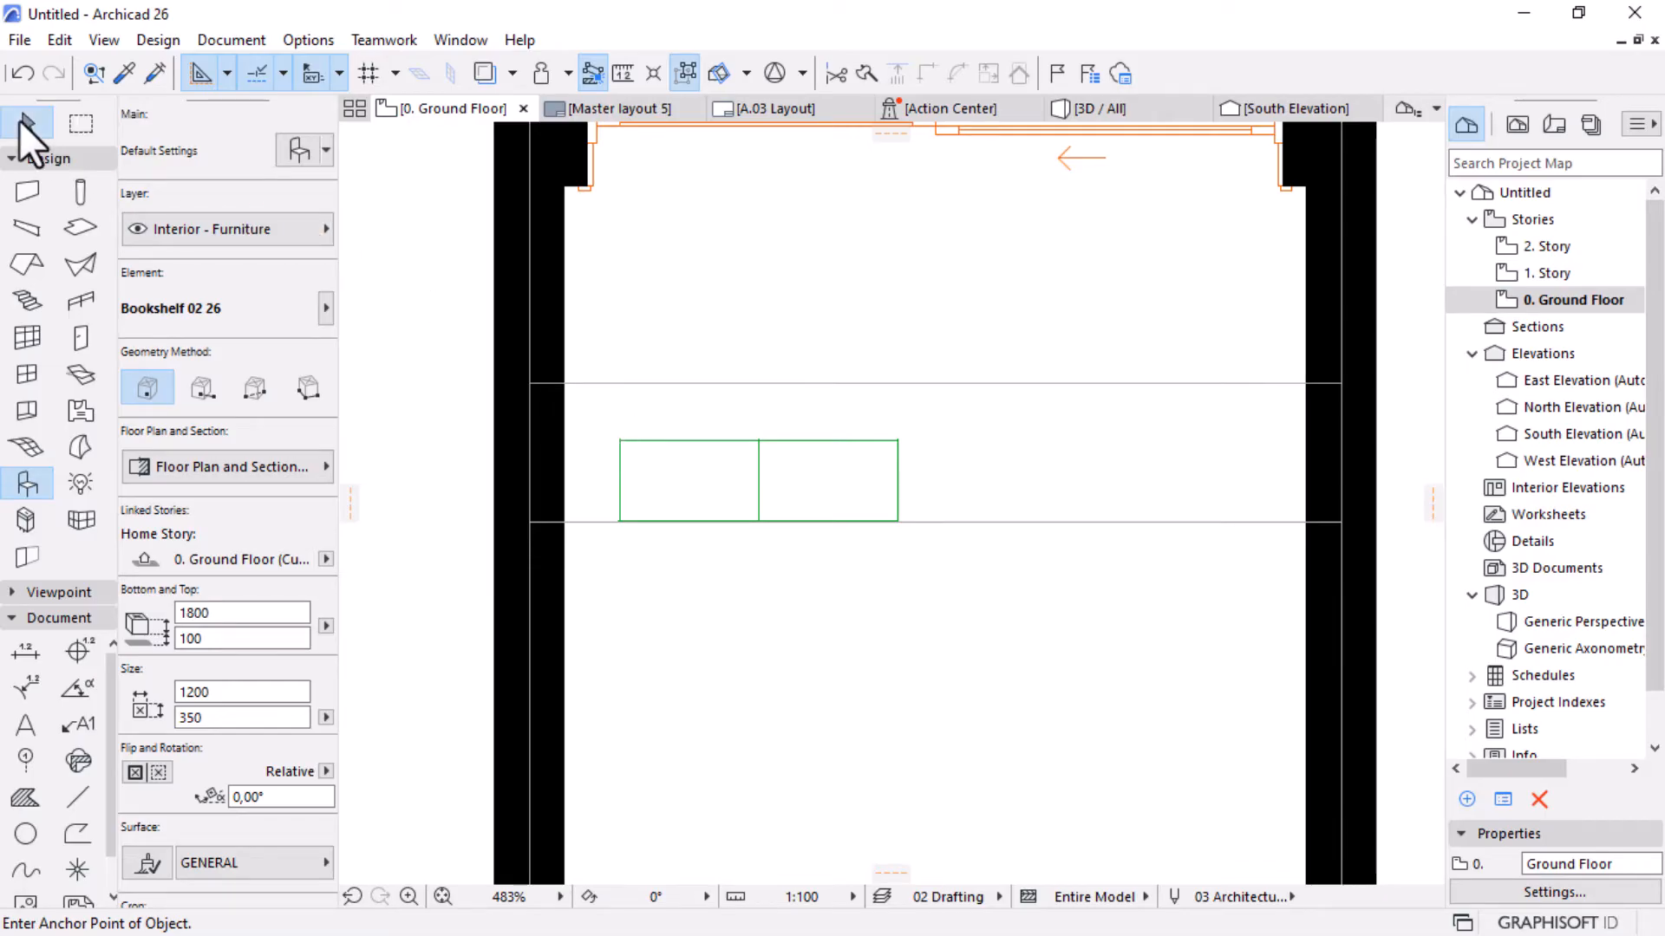
pyautogui.click(618, 442)
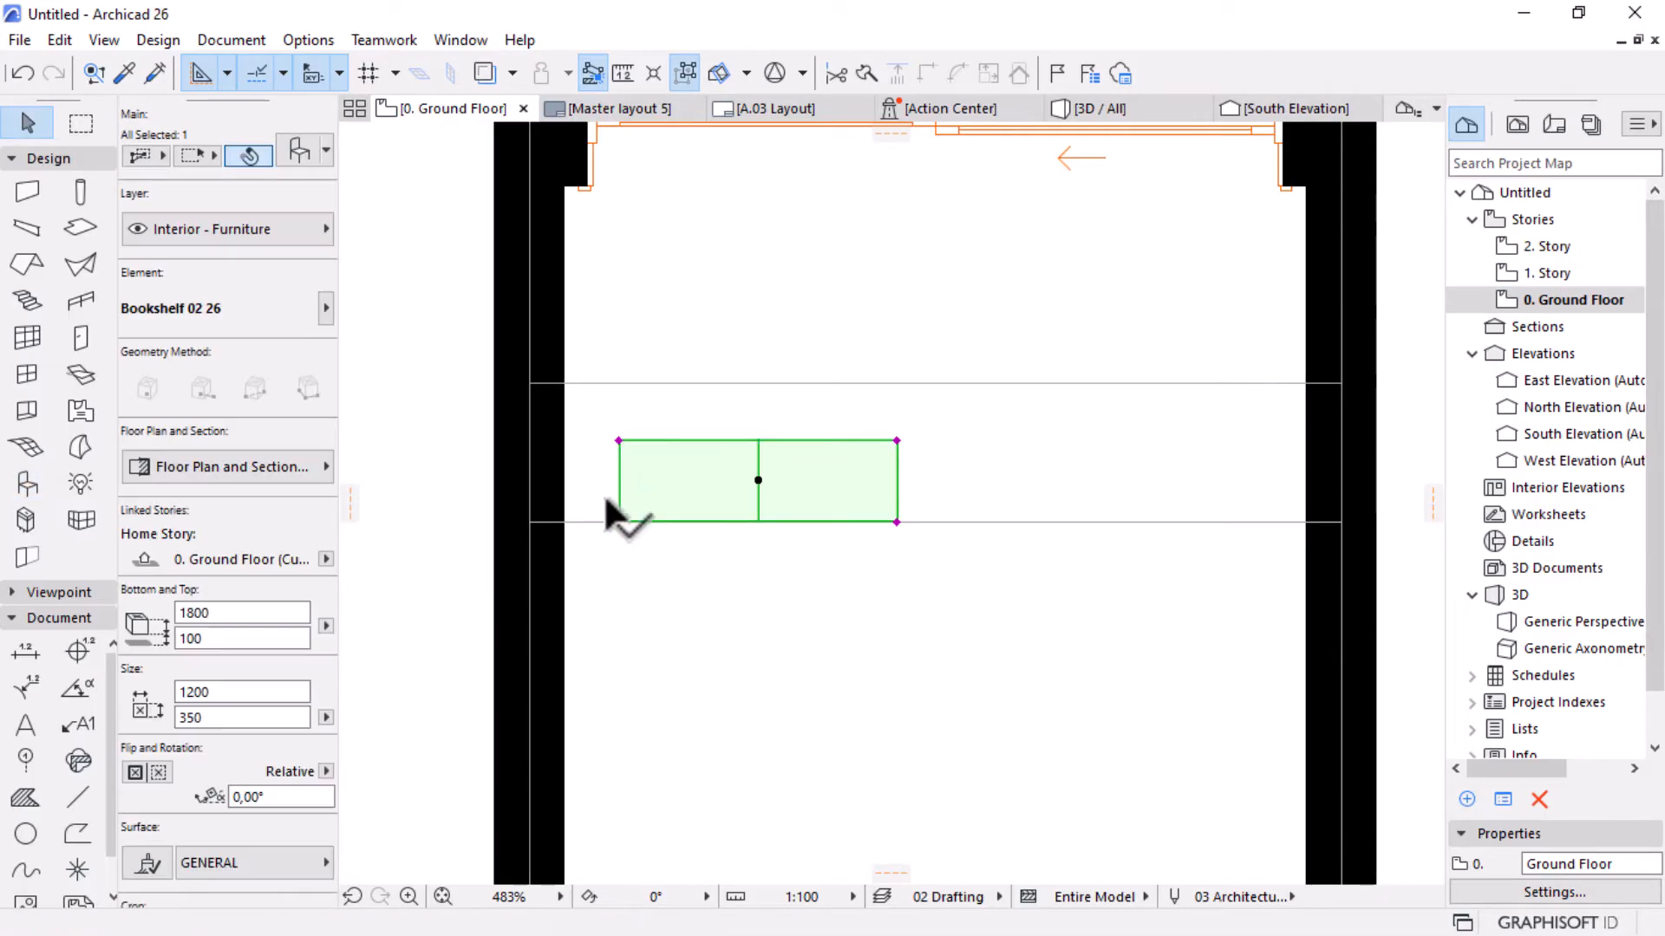
pyautogui.click(618, 440)
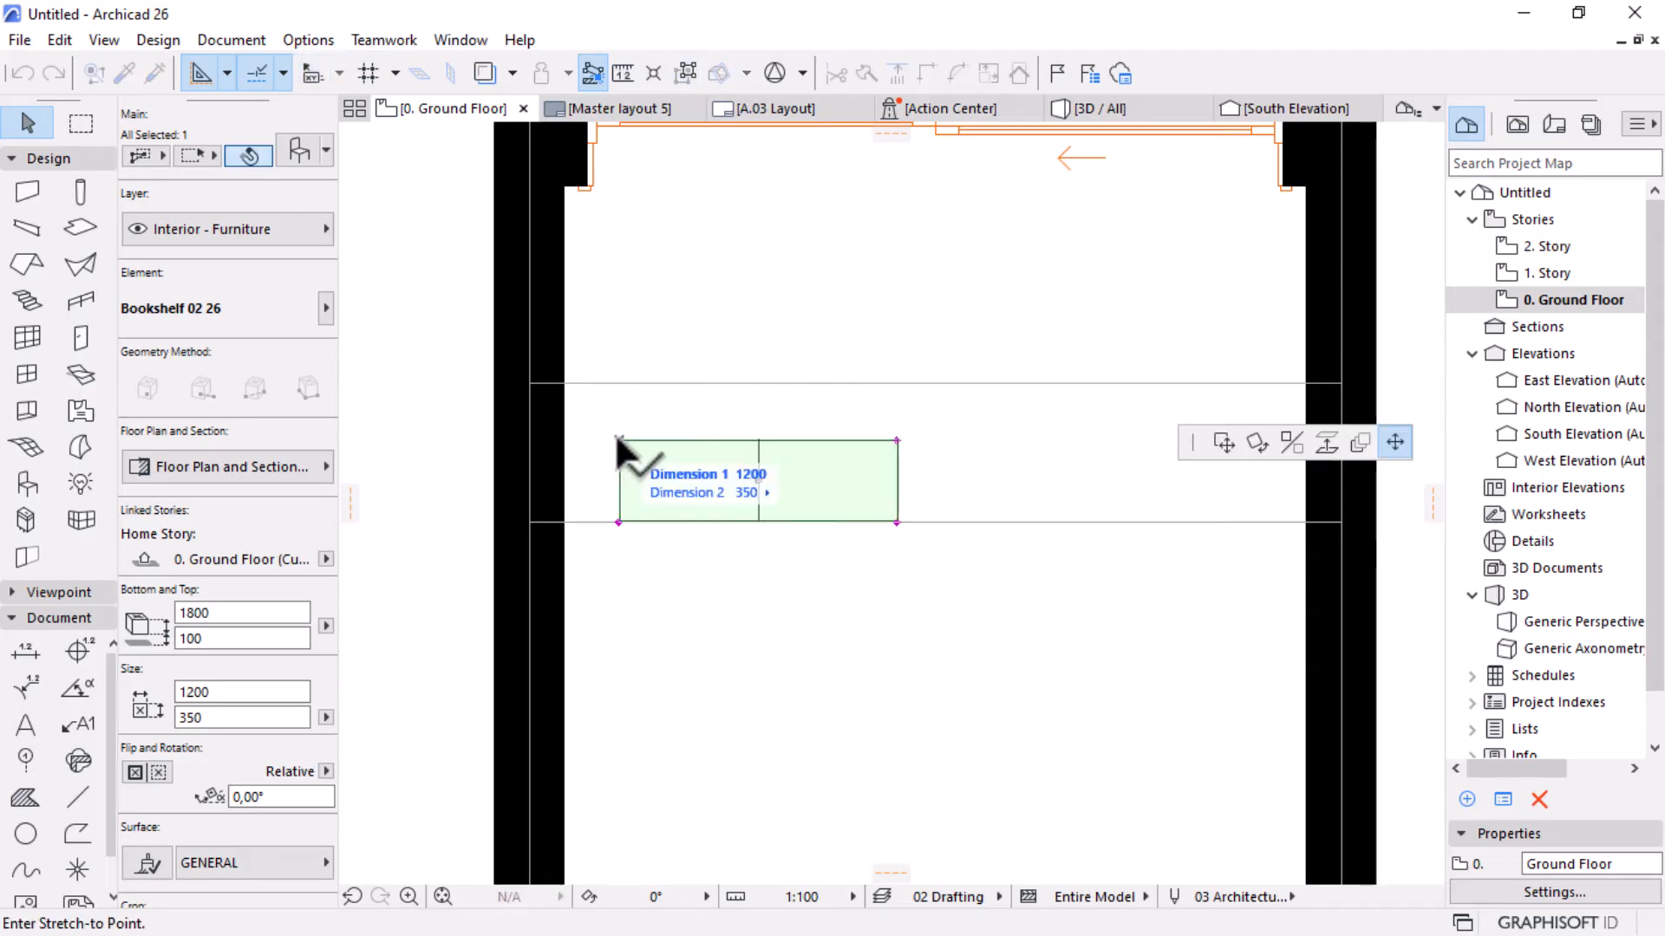
pyautogui.click(565, 382)
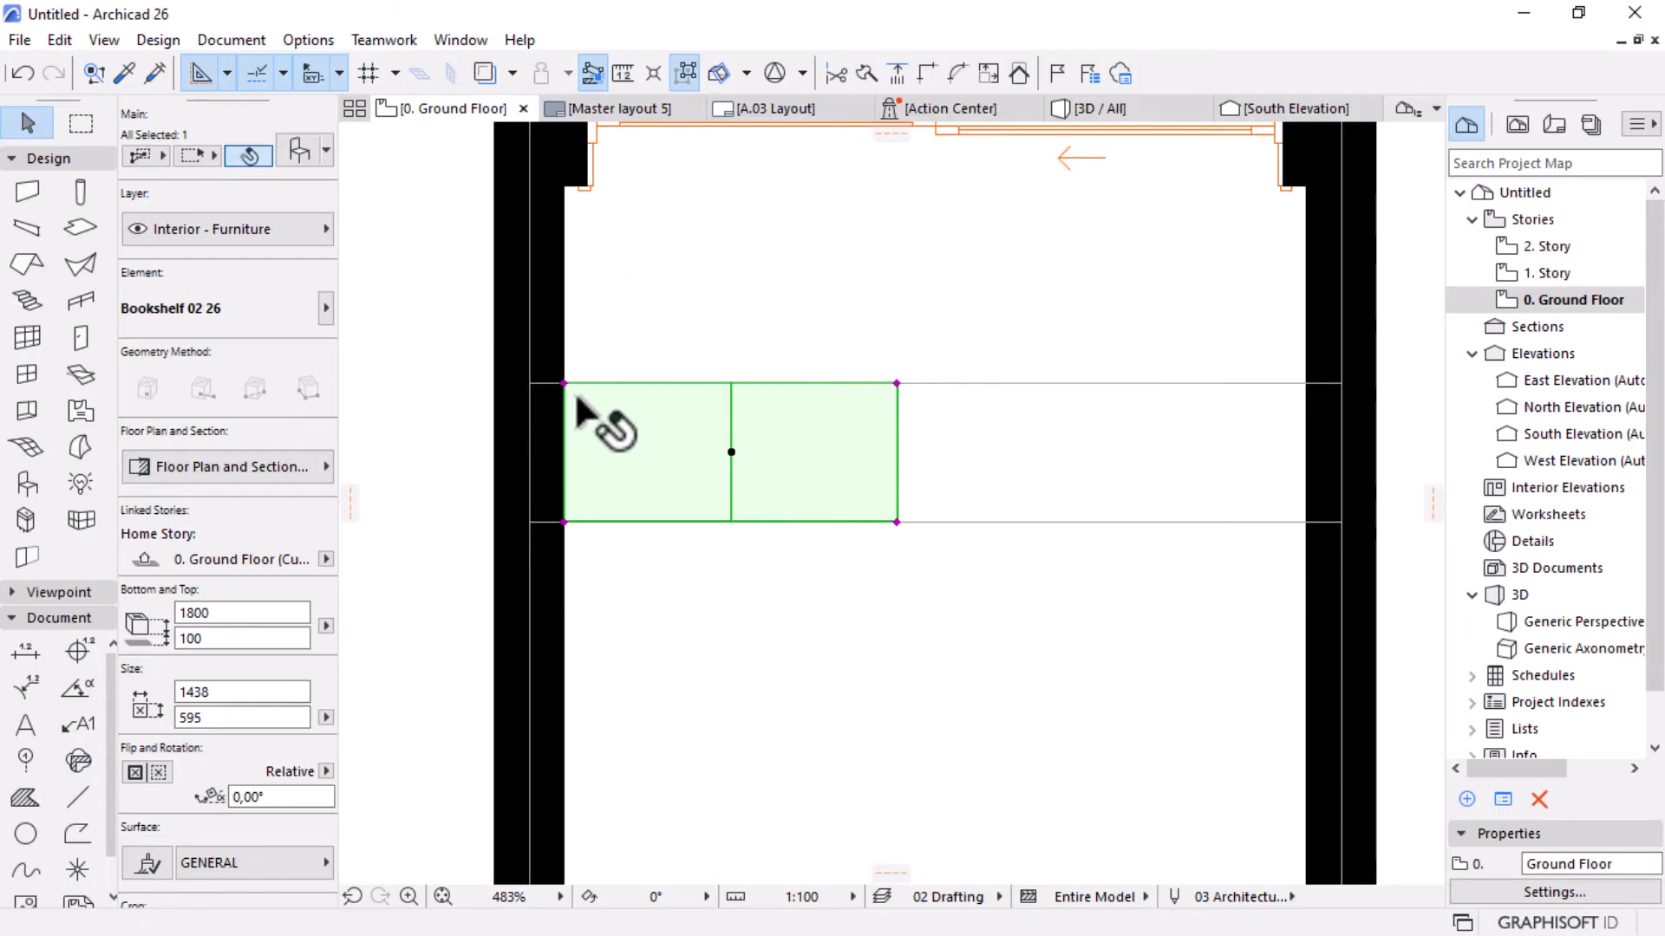
# Try widths of 1100 mm and 2100 mm for the selected bookshelf.
pyautogui.scroll(-3, 589, 412)
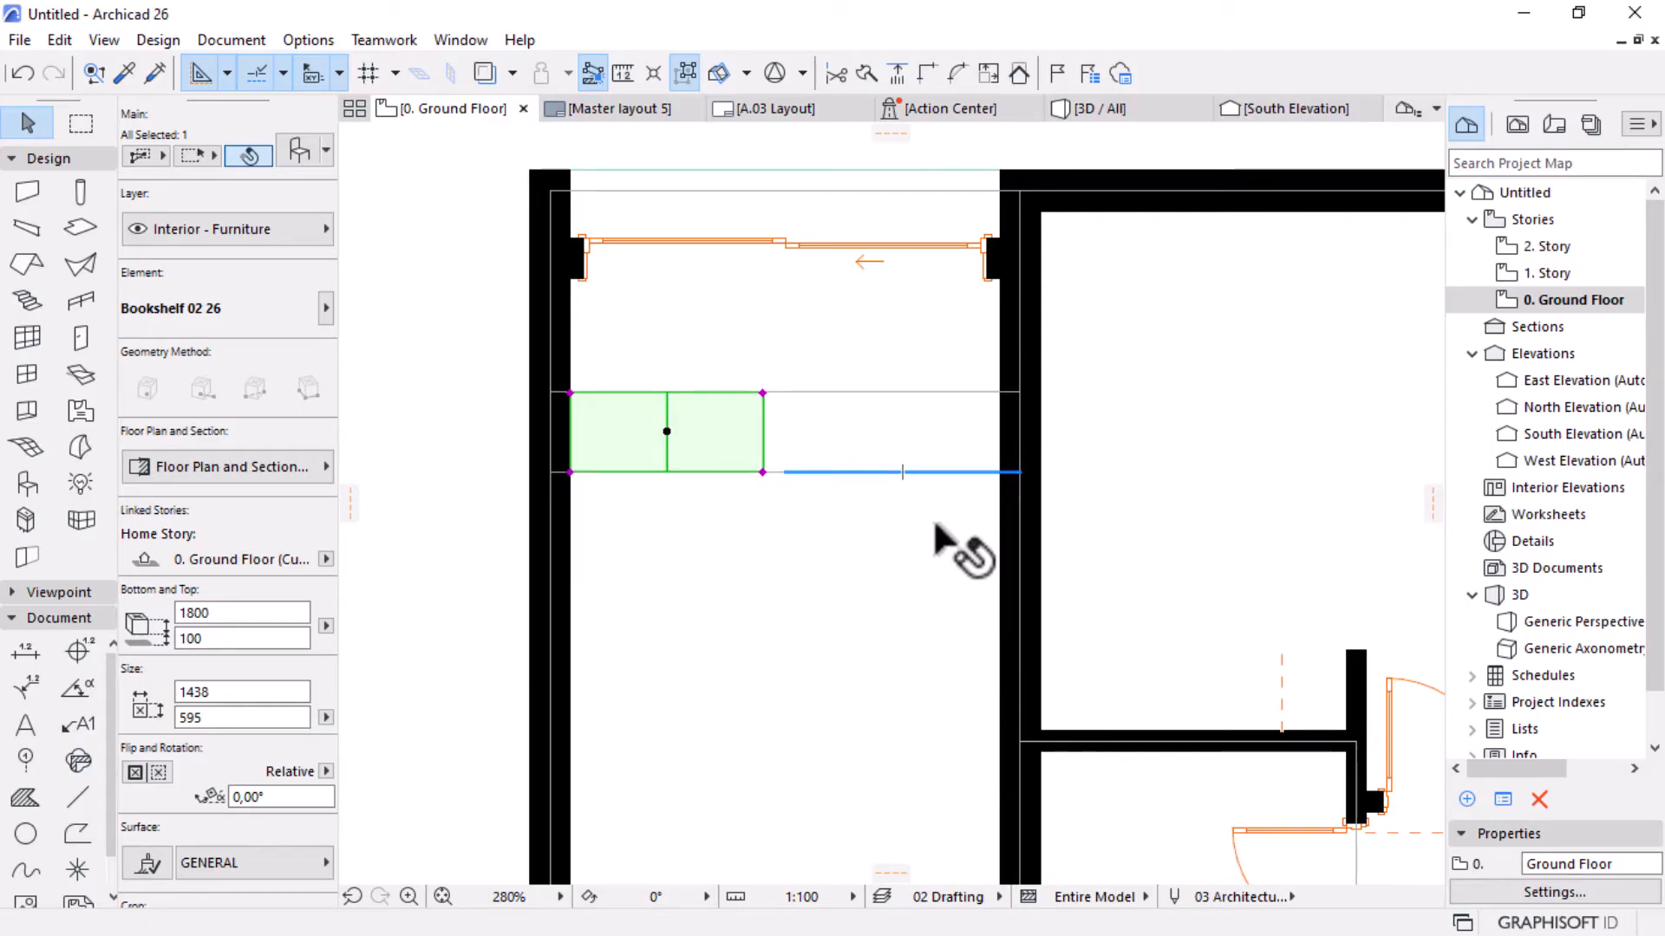
pyautogui.scroll(3, 774, 414)
pyautogui.click(256, 613)
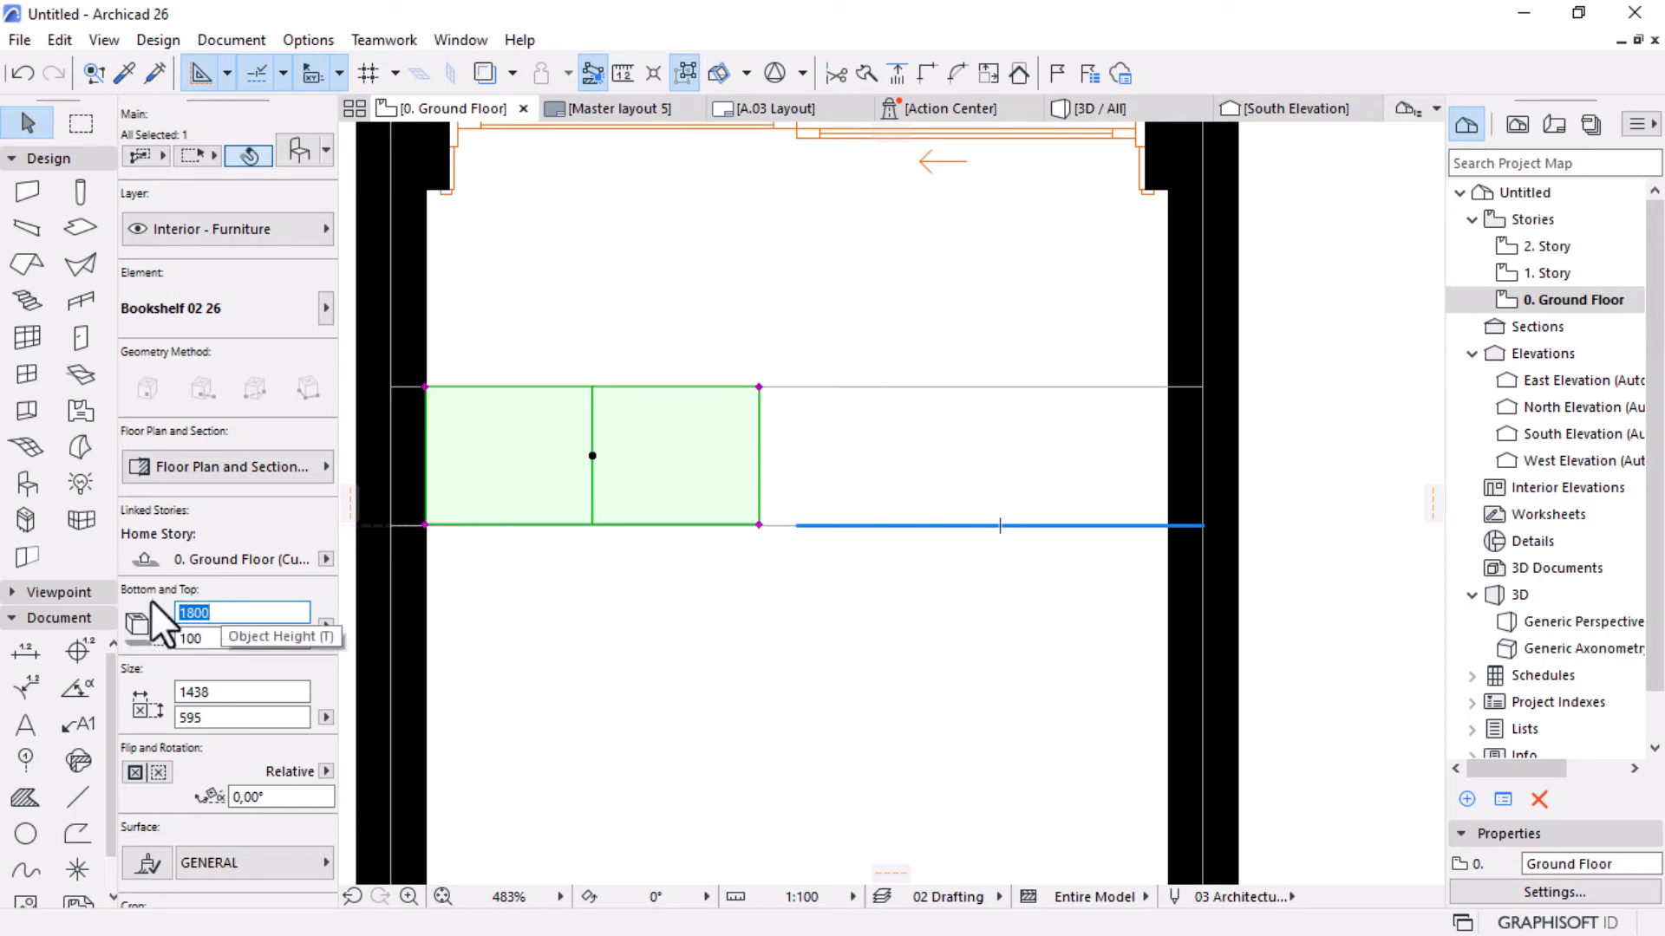
pyautogui.scroll(-2, 216, 637)
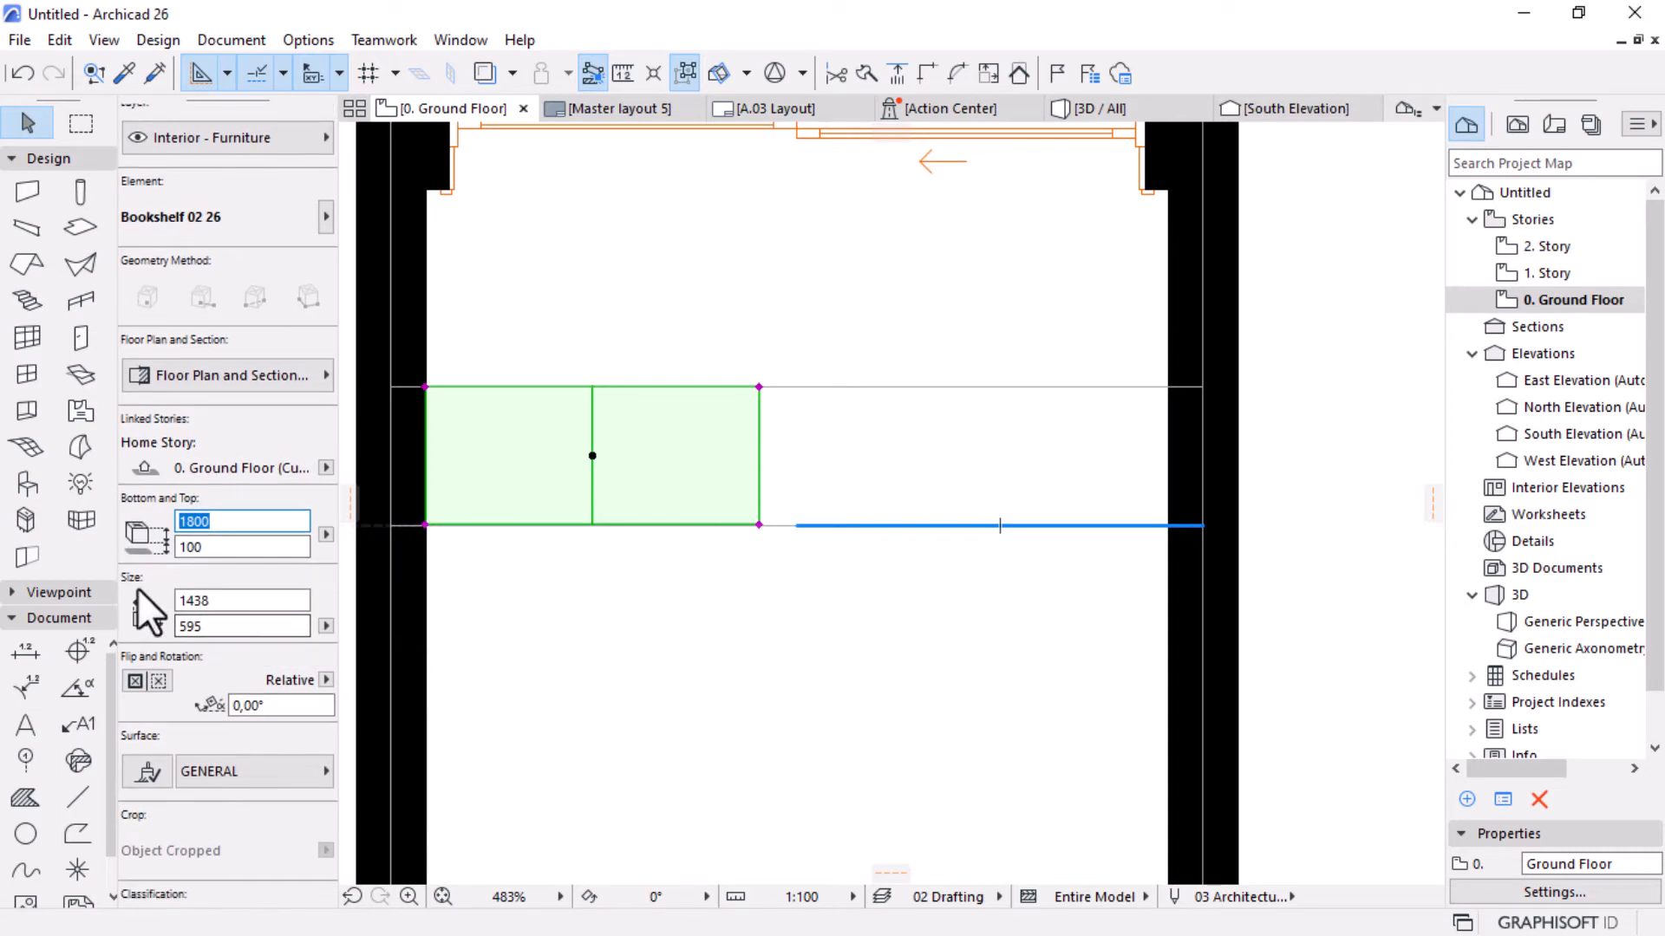
pyautogui.click(223, 600)
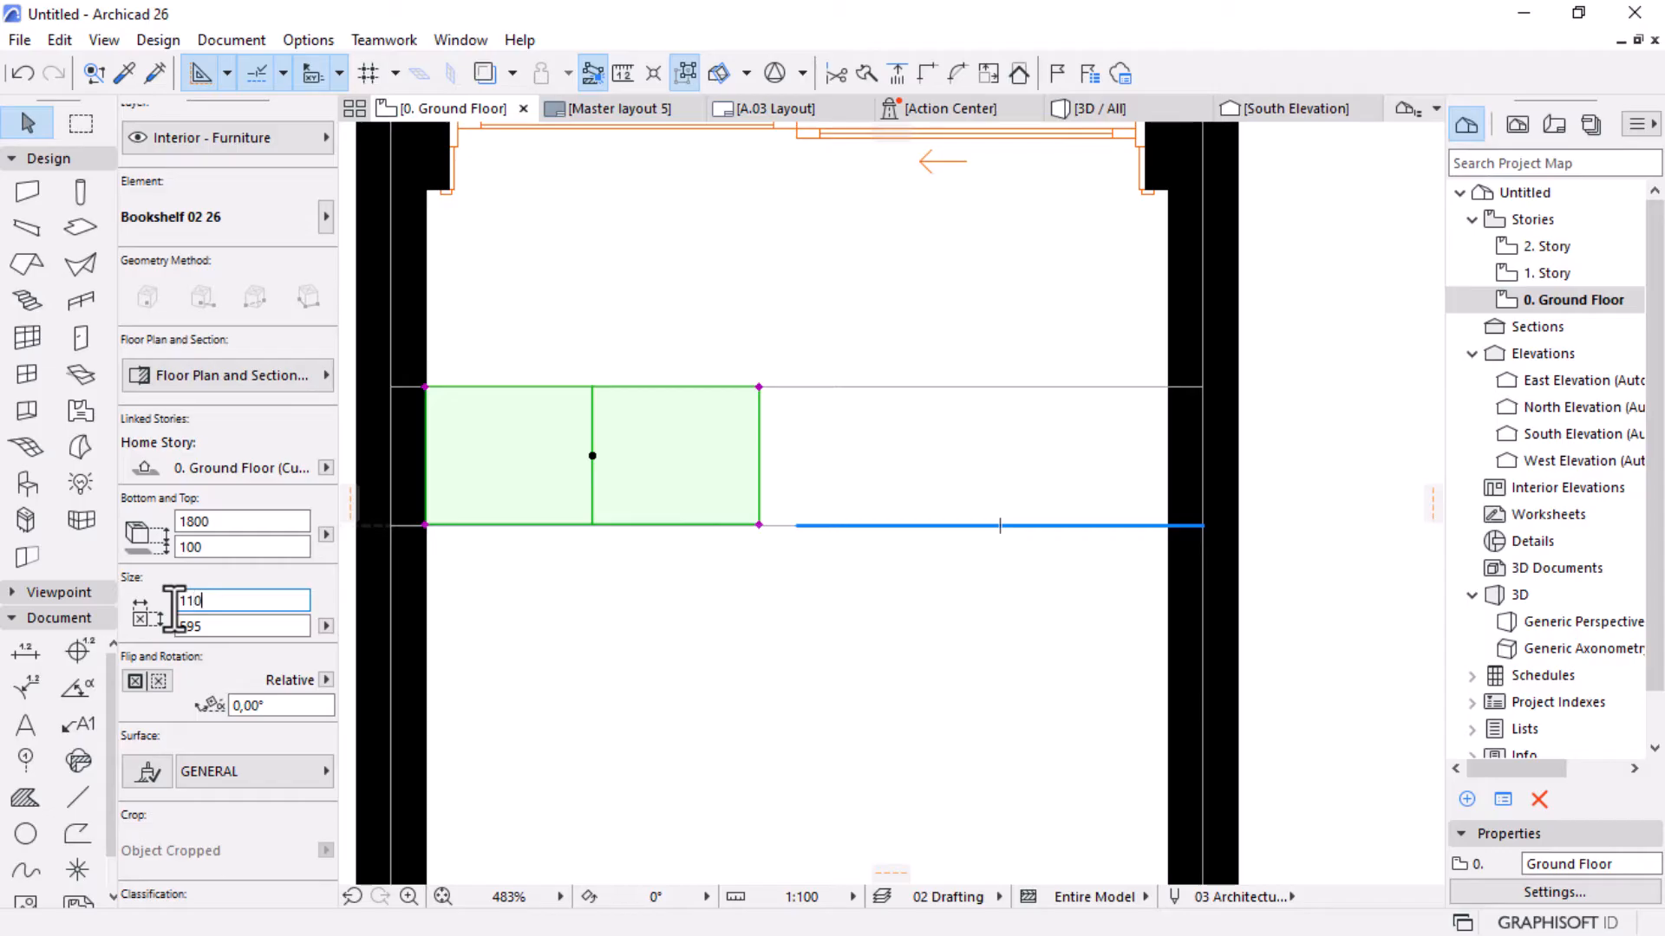
pyautogui.press('Return')
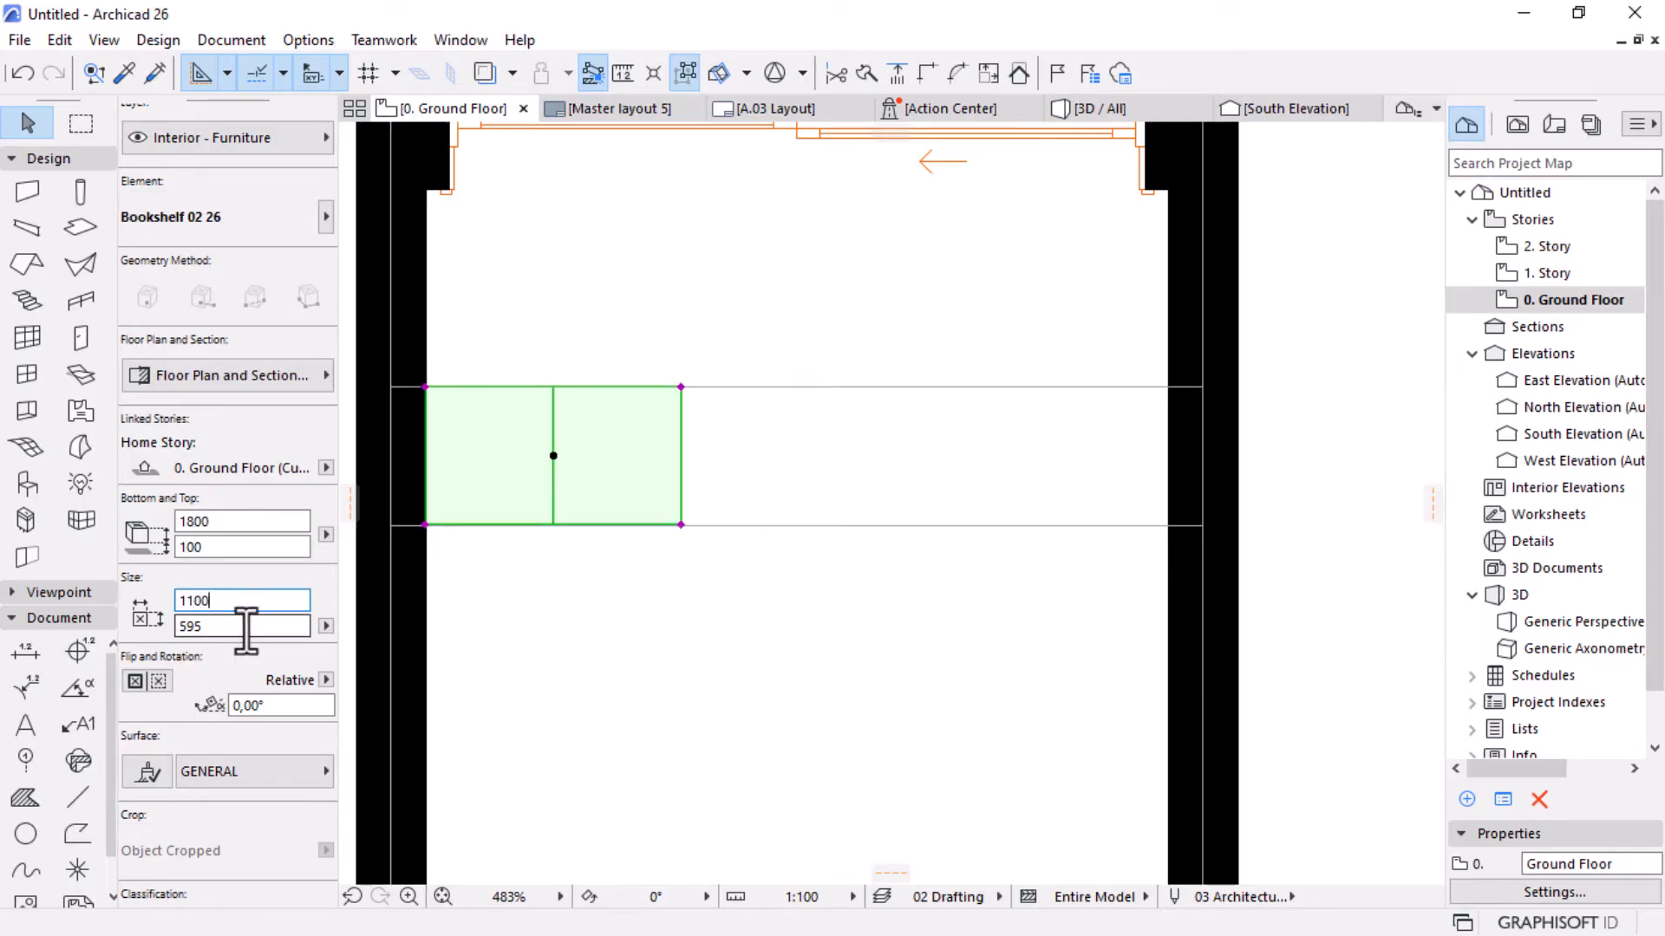
pyautogui.doubleClick(186, 599)
pyautogui.write('2100')
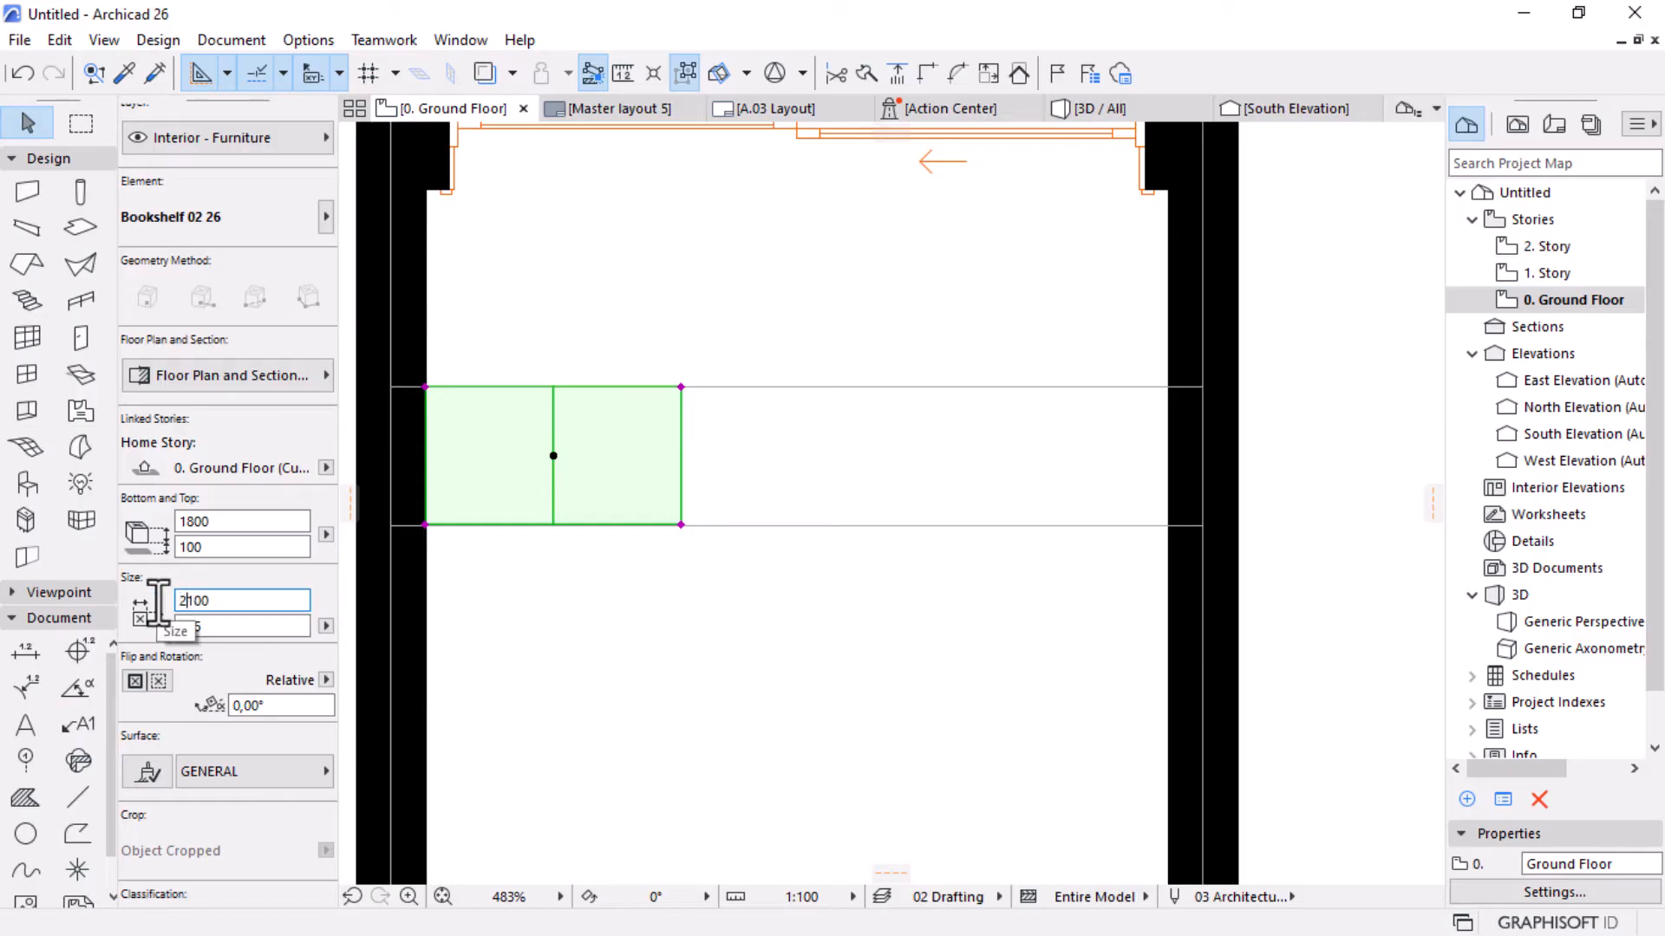
pyautogui.press('Return')
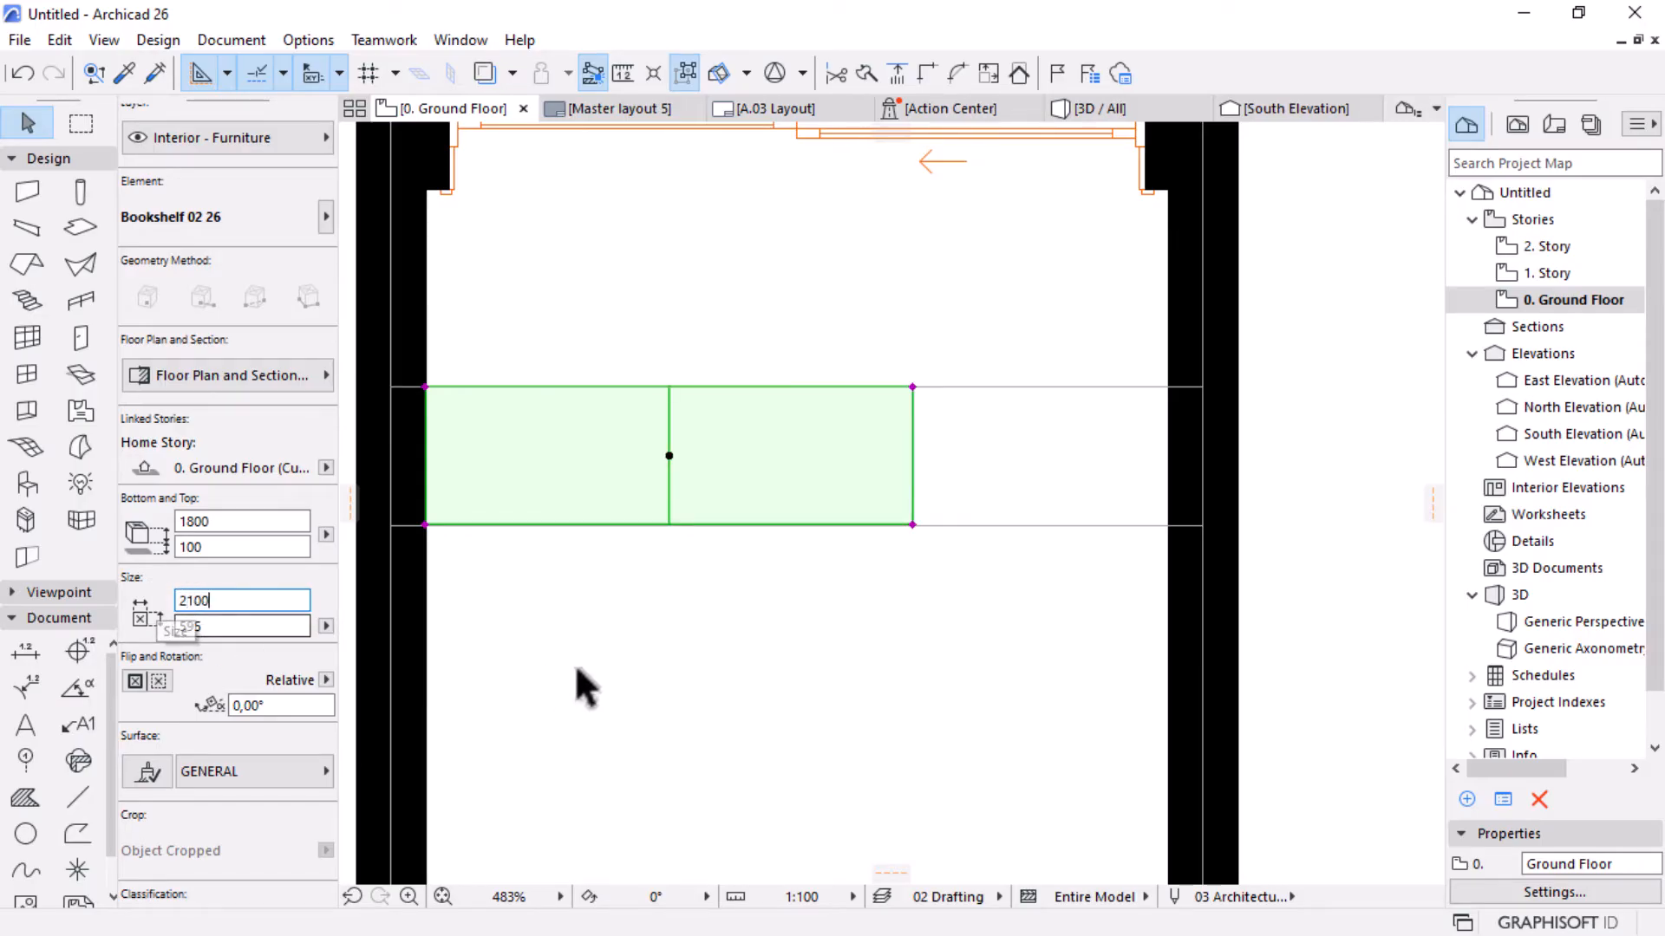
pyautogui.press('m')
pyautogui.click(425, 387)
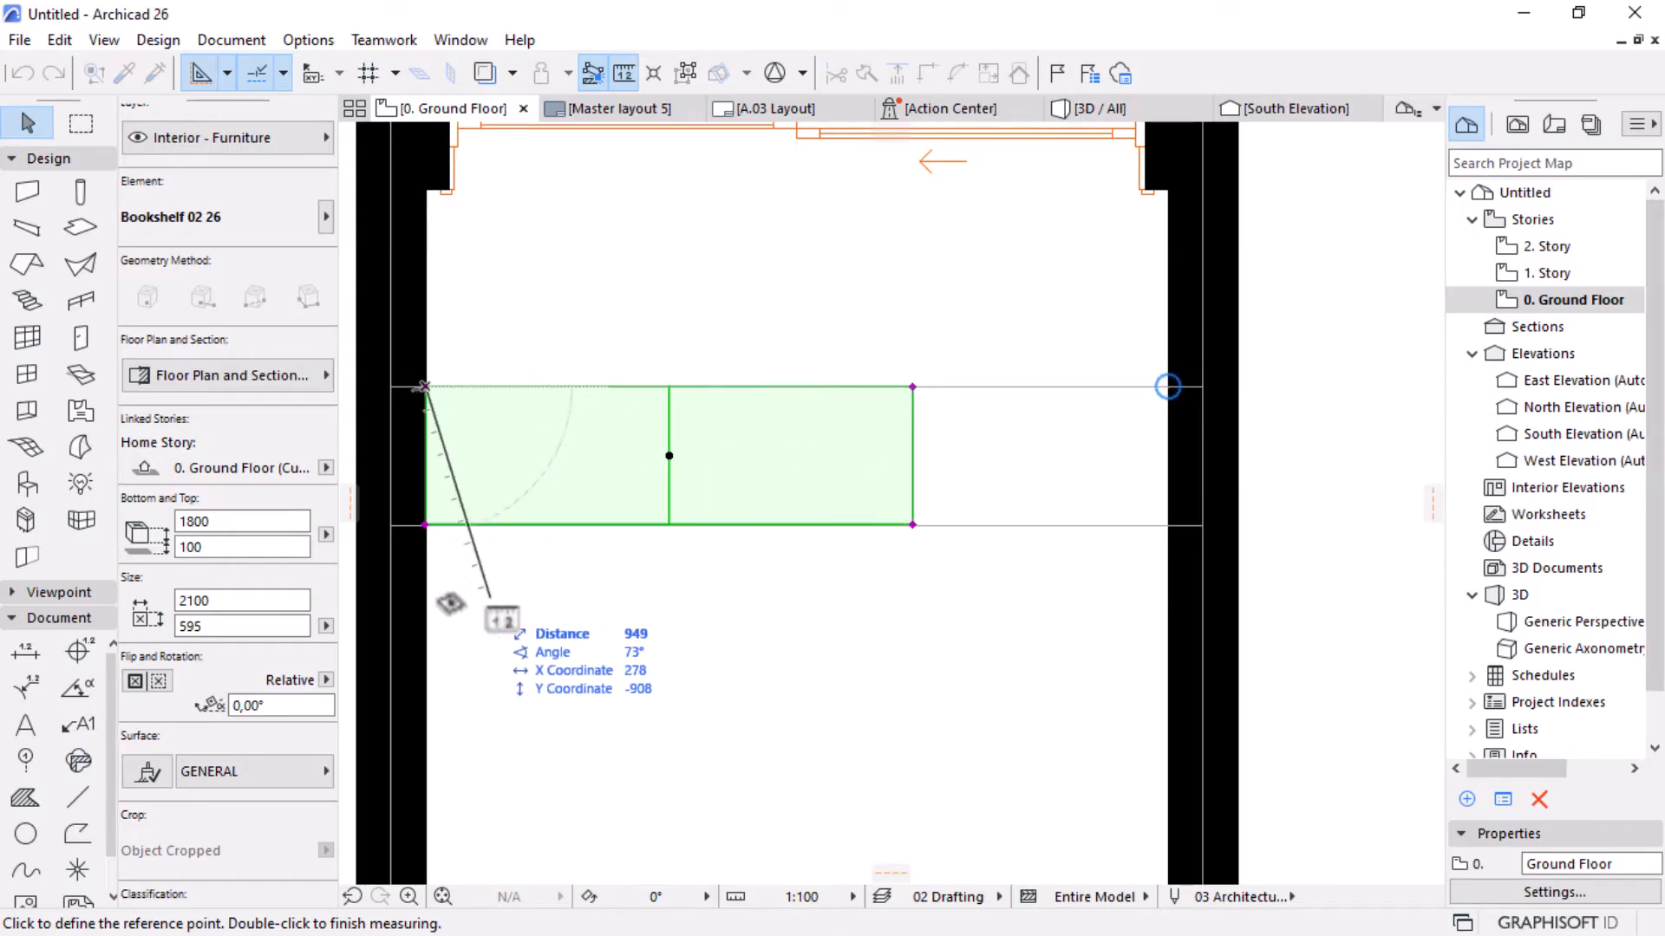
pyautogui.click(177, 601)
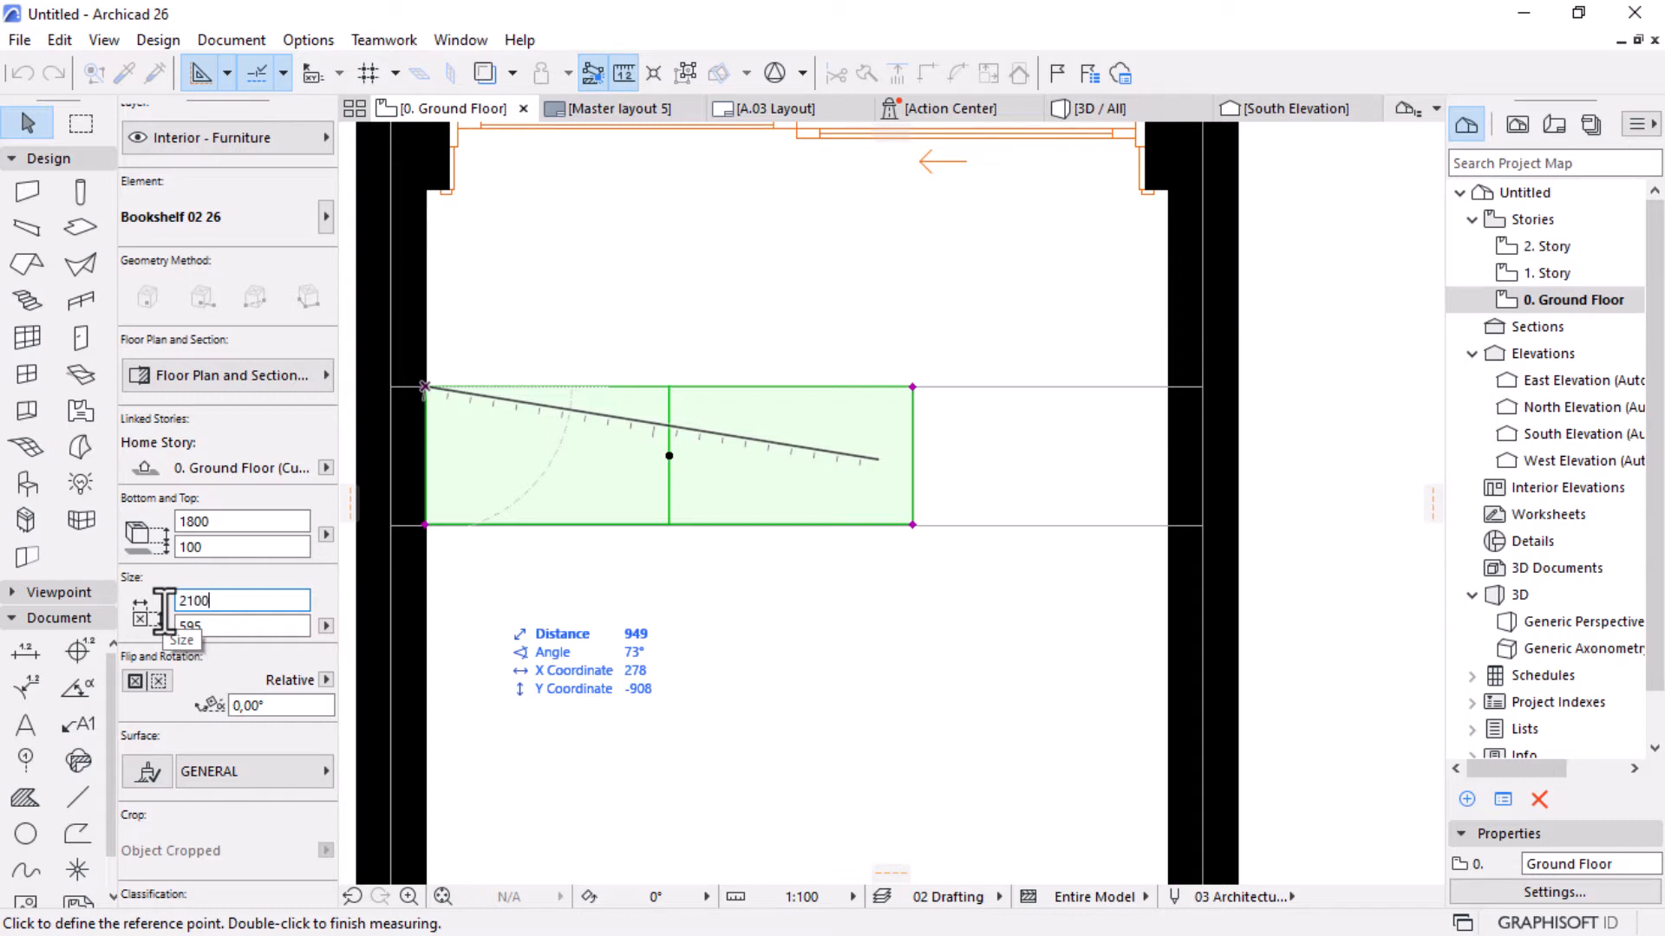
pyautogui.press('Escape')
# Set the selected bookshelf's width to 1700 mm.
pyautogui.moveTo(234, 604); pyautogui.dragTo(137, 606)
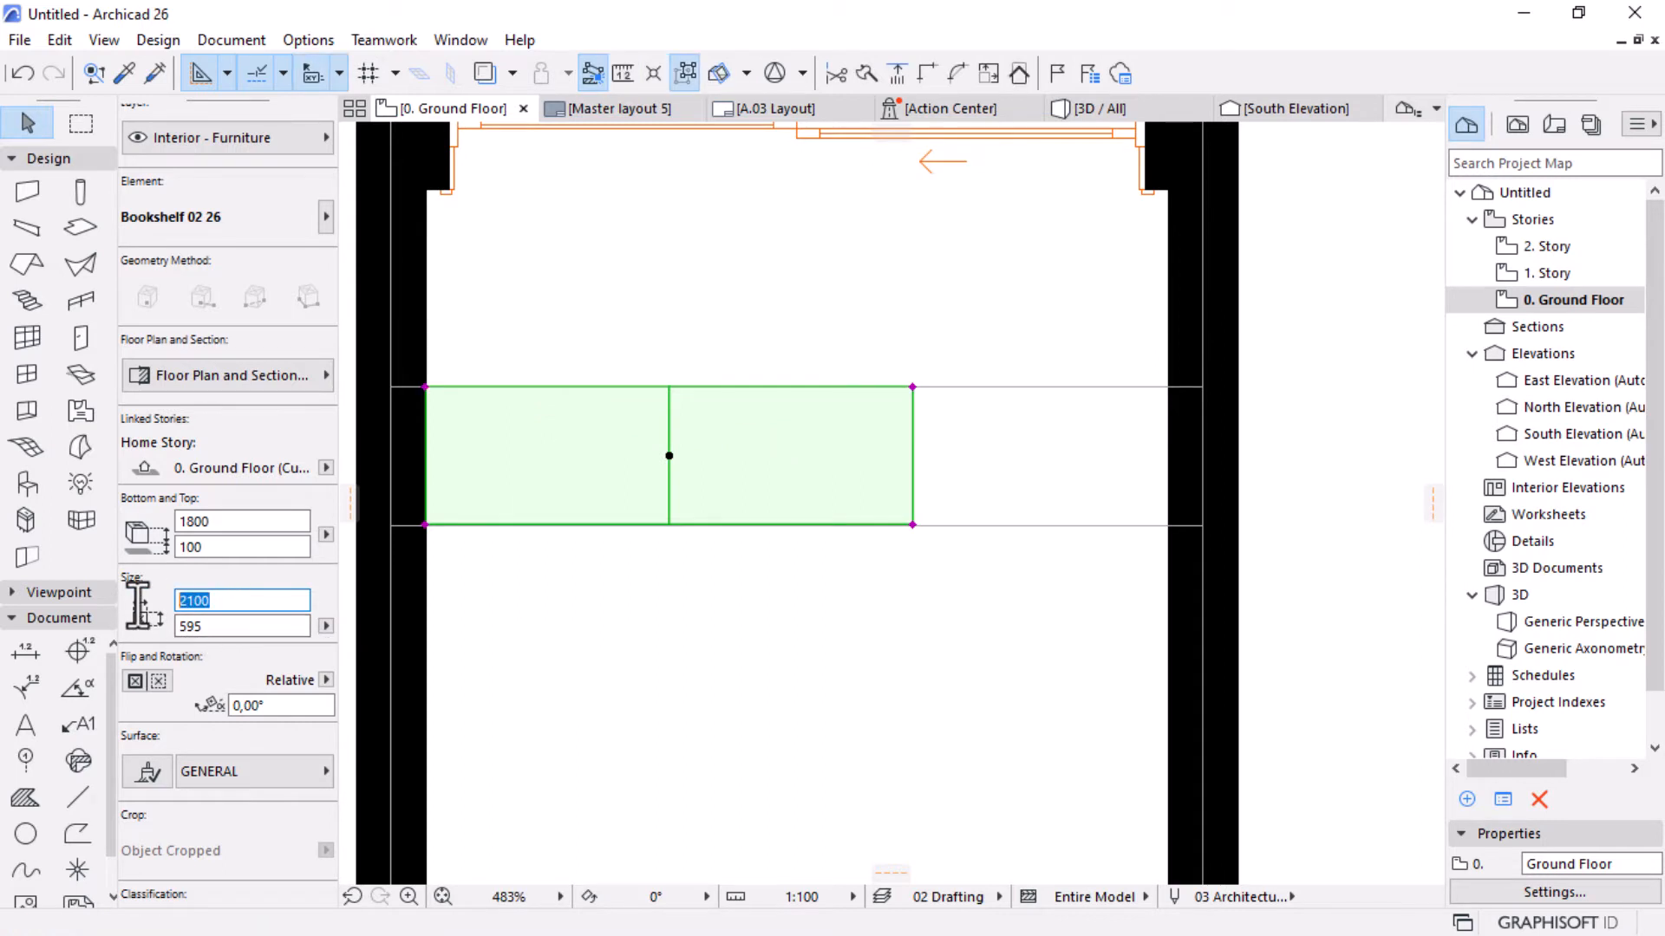
pyautogui.write('1')
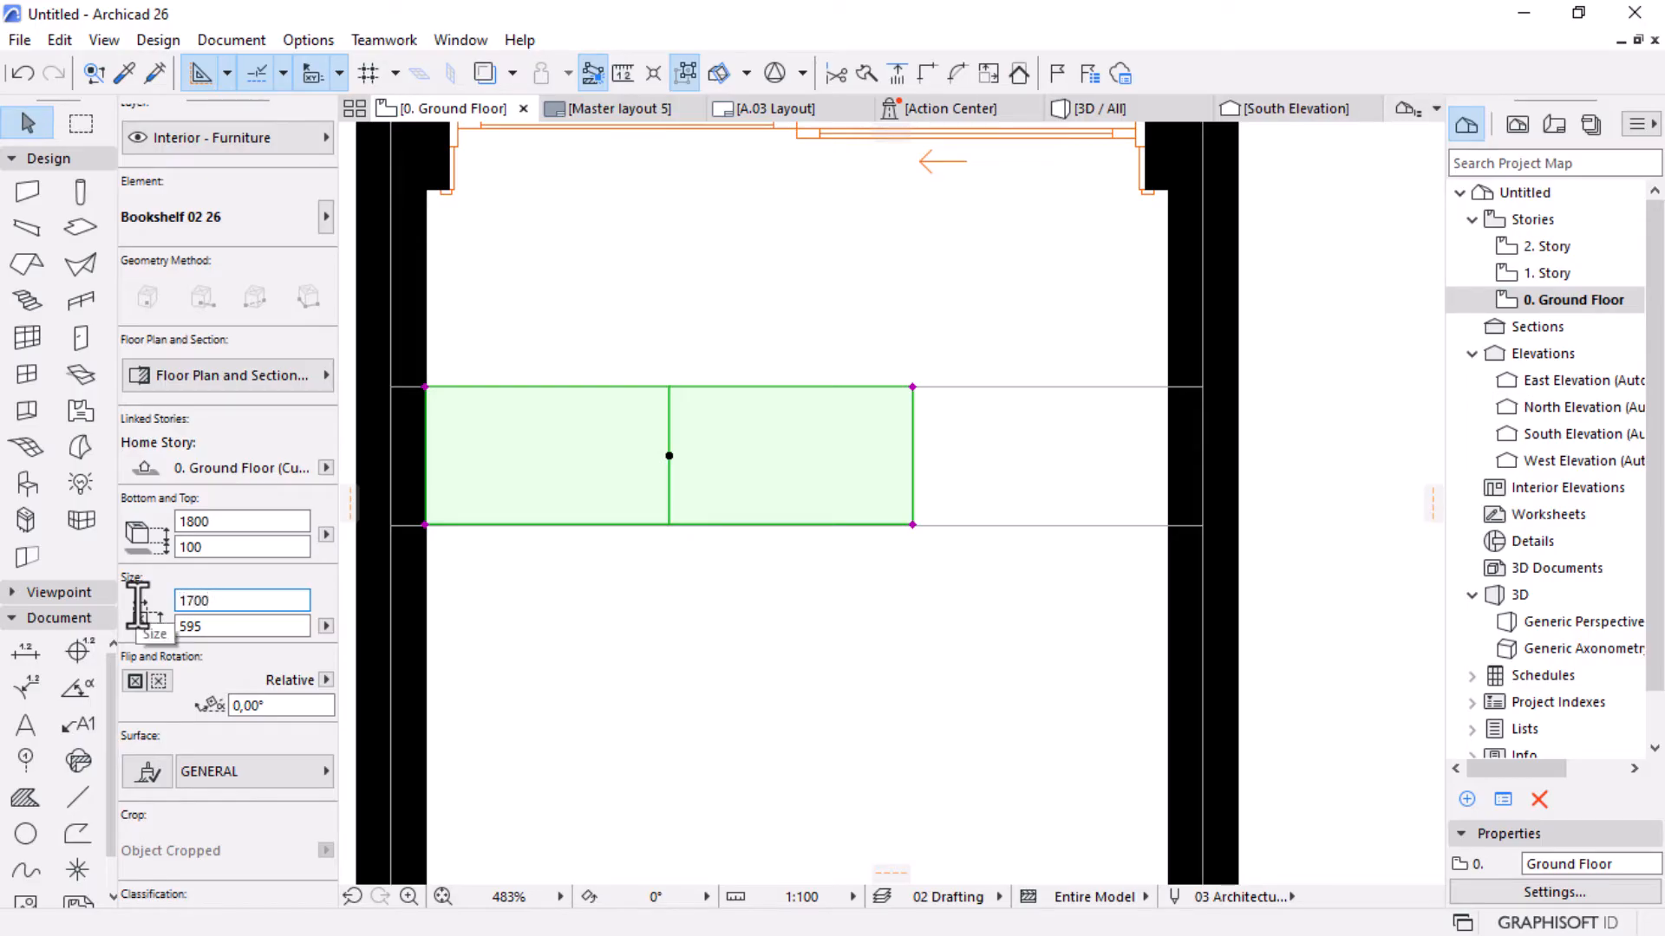
pyautogui.write('700')
pyautogui.press('Return')
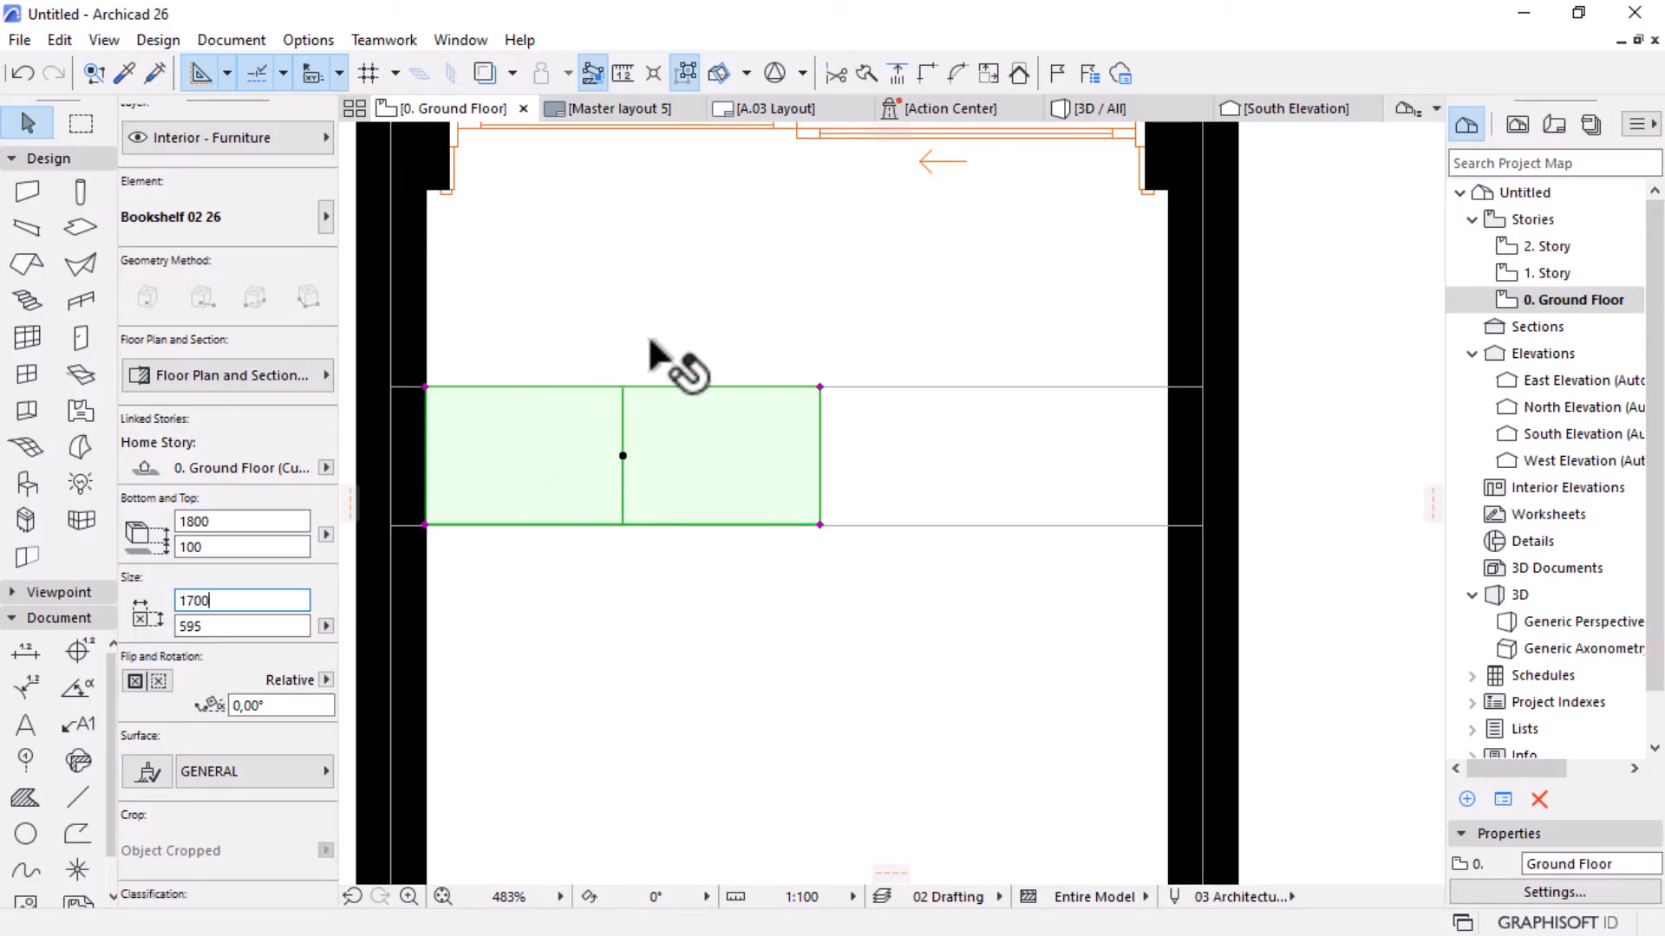
# Copy the bookshelf to the right so the duplicate starts at the original's upper-right corner.
pyautogui.hotkey('ctrl', 'd')
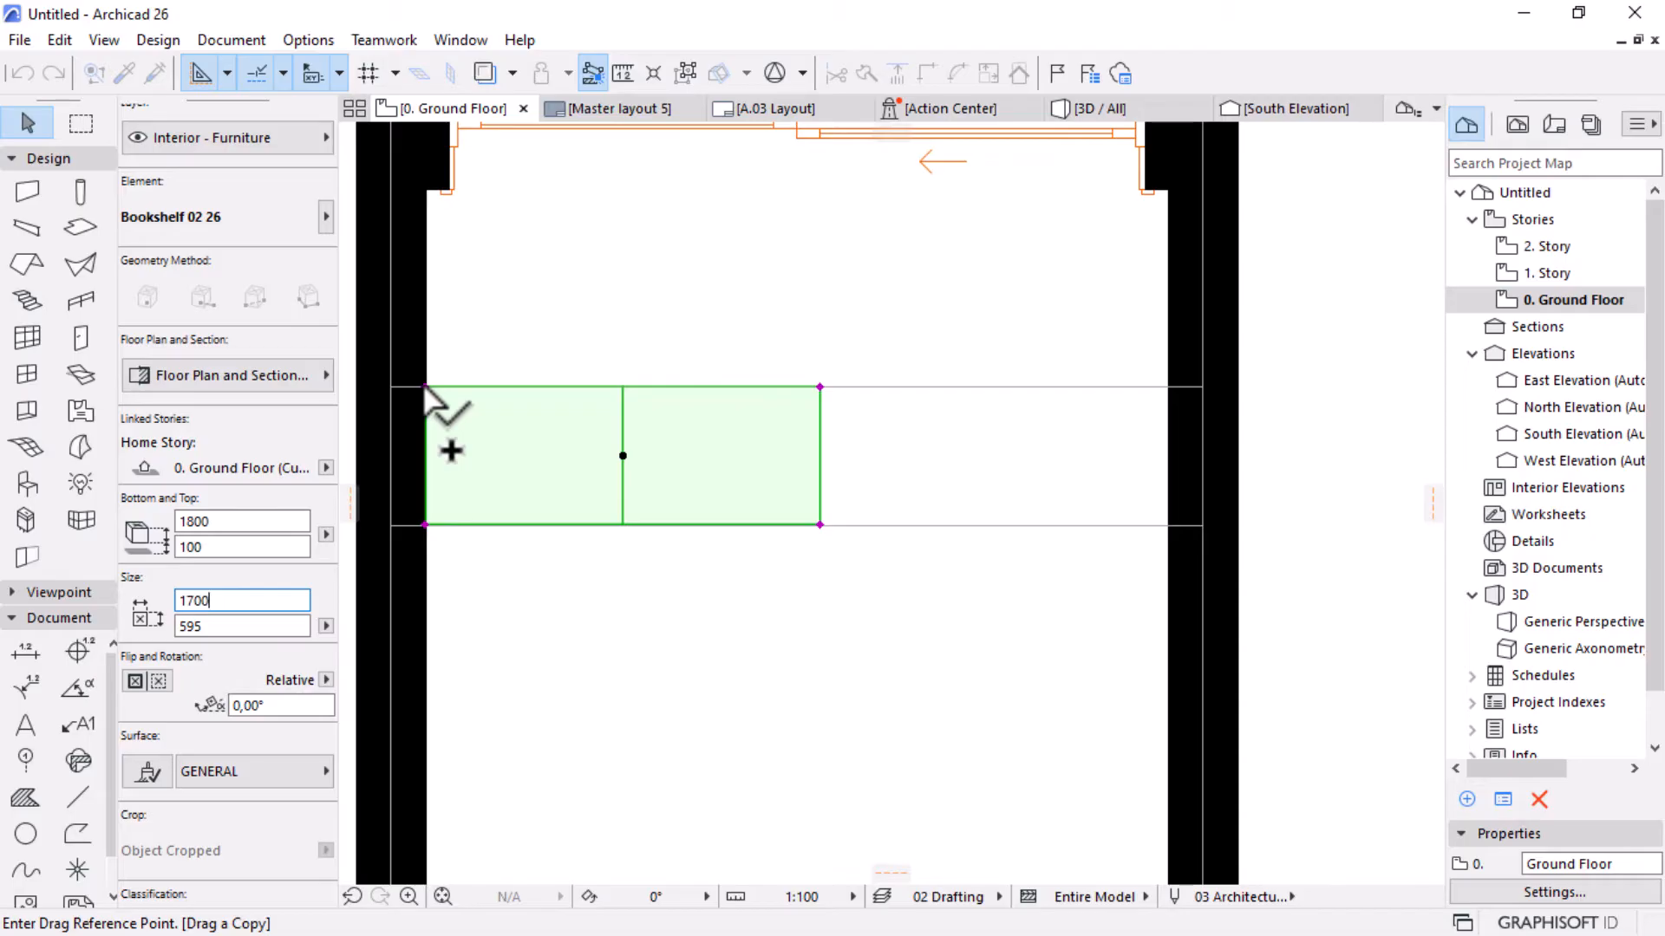
pyautogui.click(425, 387)
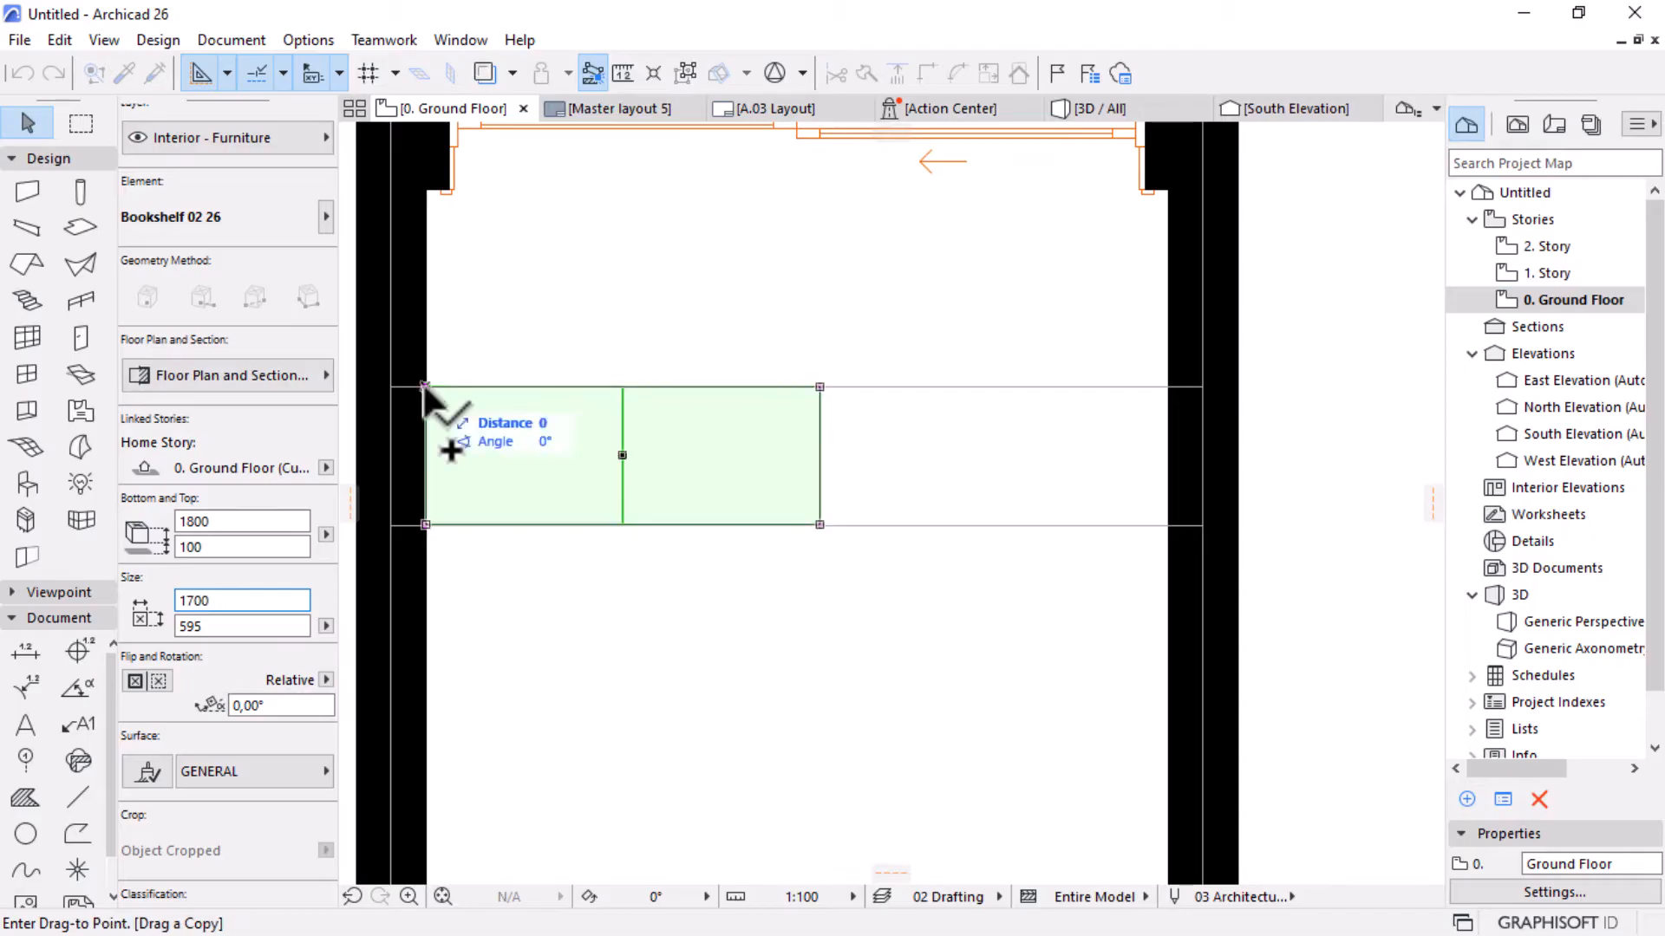
pyautogui.click(821, 387)
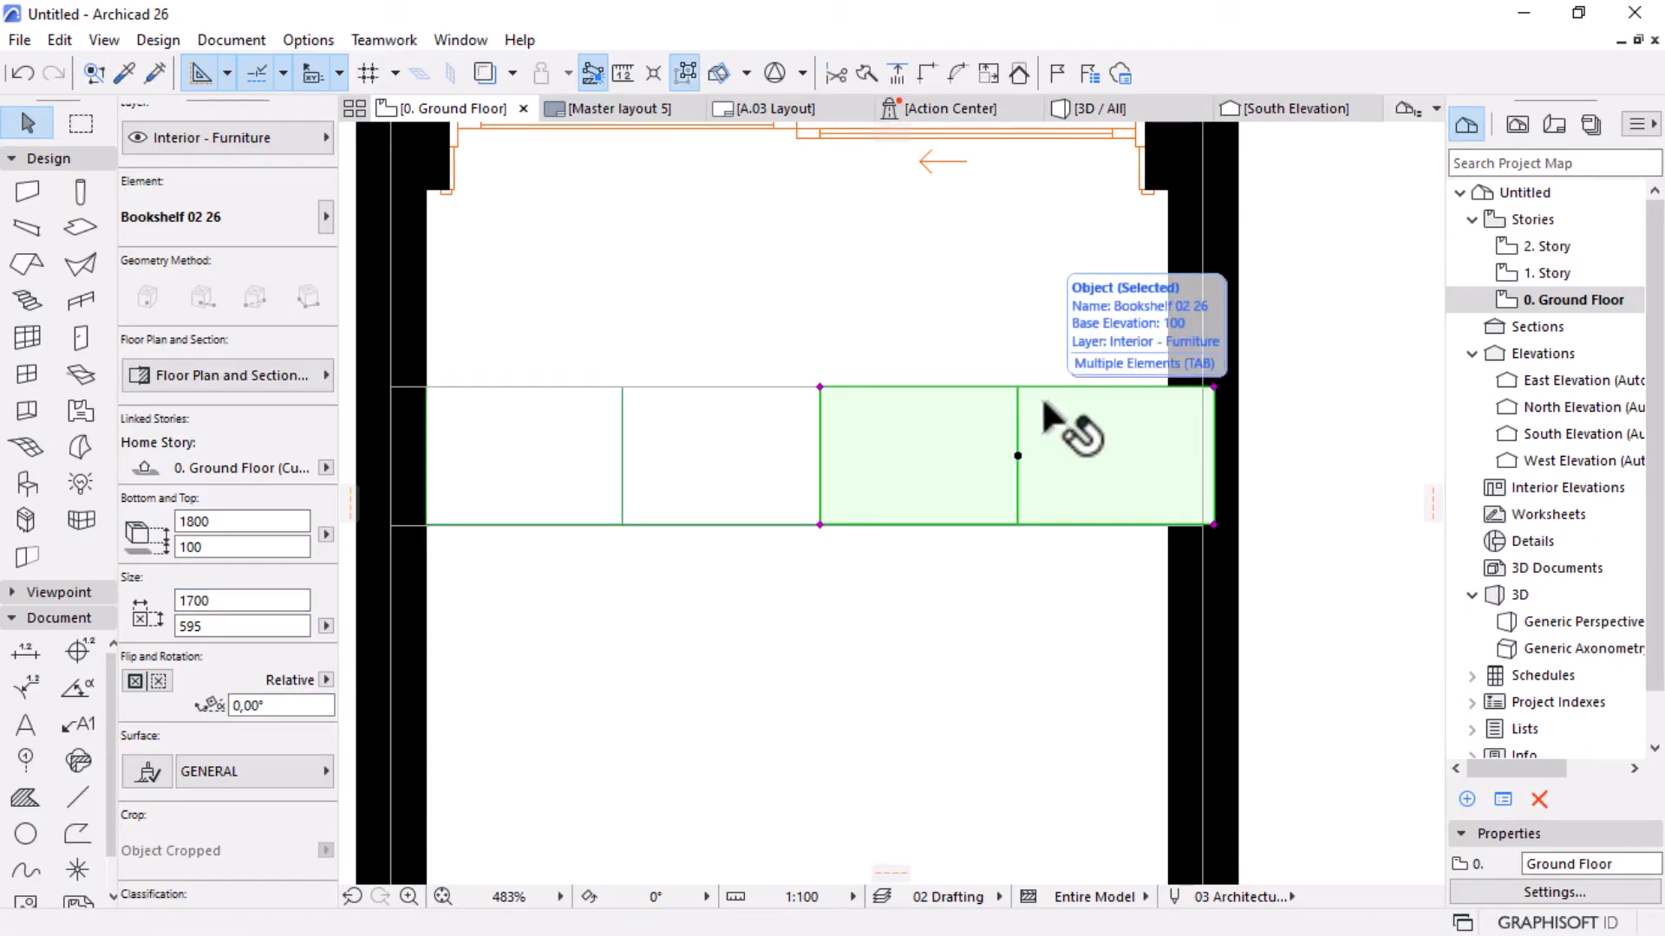
# Measure the clear width between the room's side walls and set the width of both bookshelves to 1600 mm.
pyautogui.keyDown('shift'); pyautogui.click(792, 465); pyautogui.keyUp('shift')
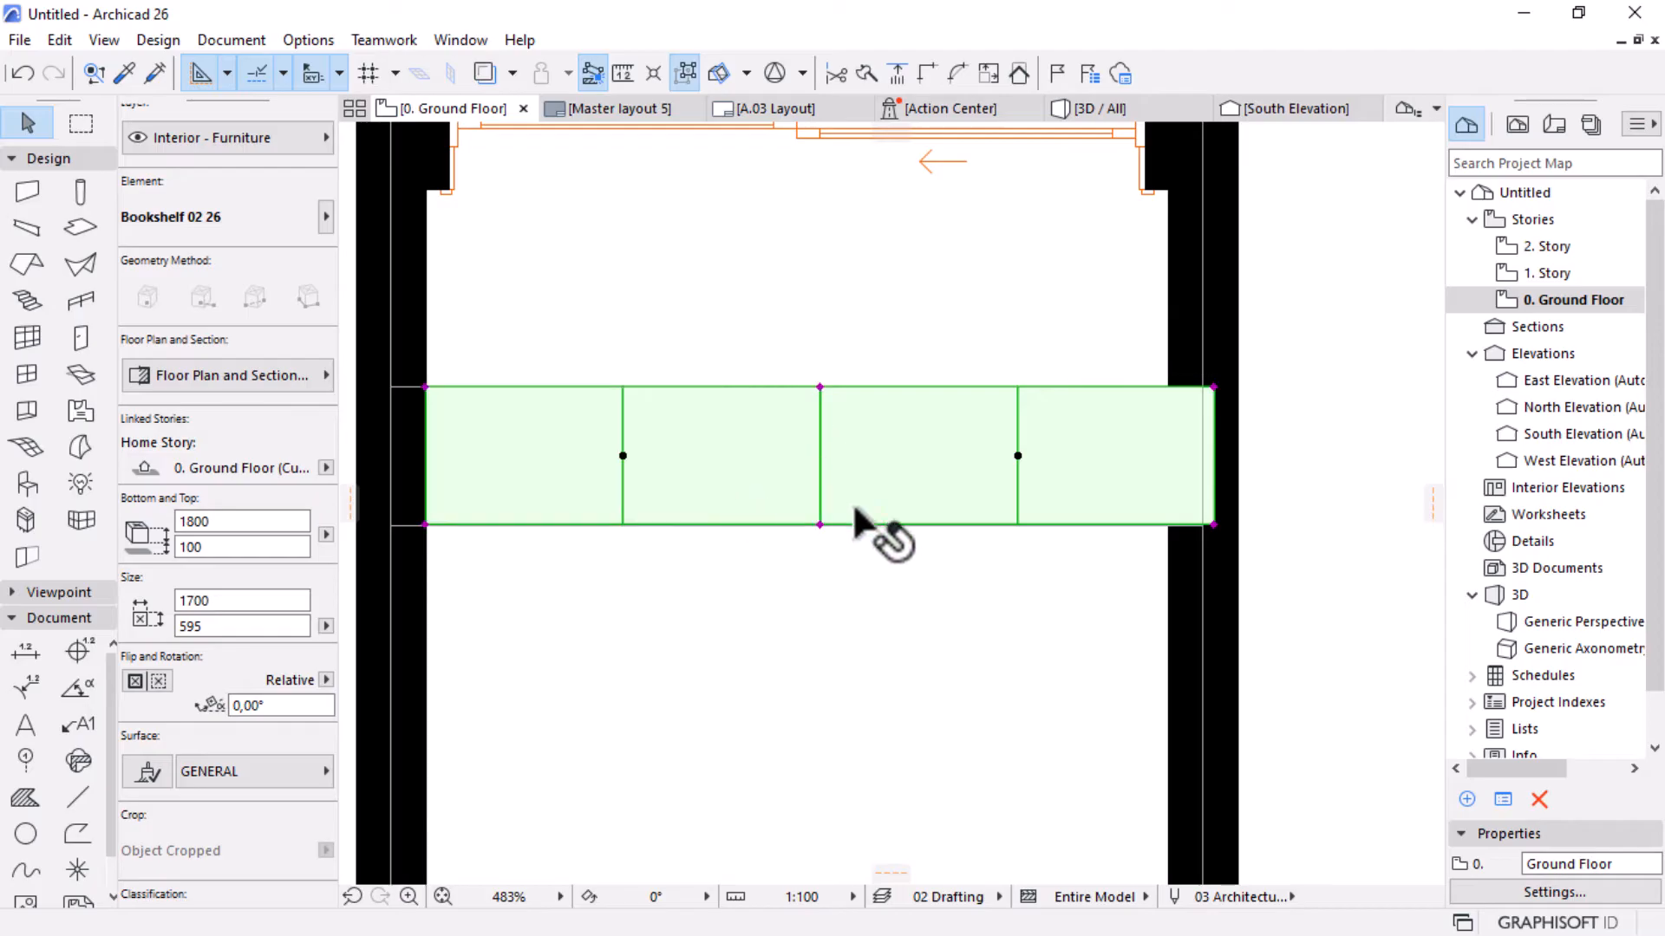
pyautogui.press('m')
pyautogui.click(1167, 385)
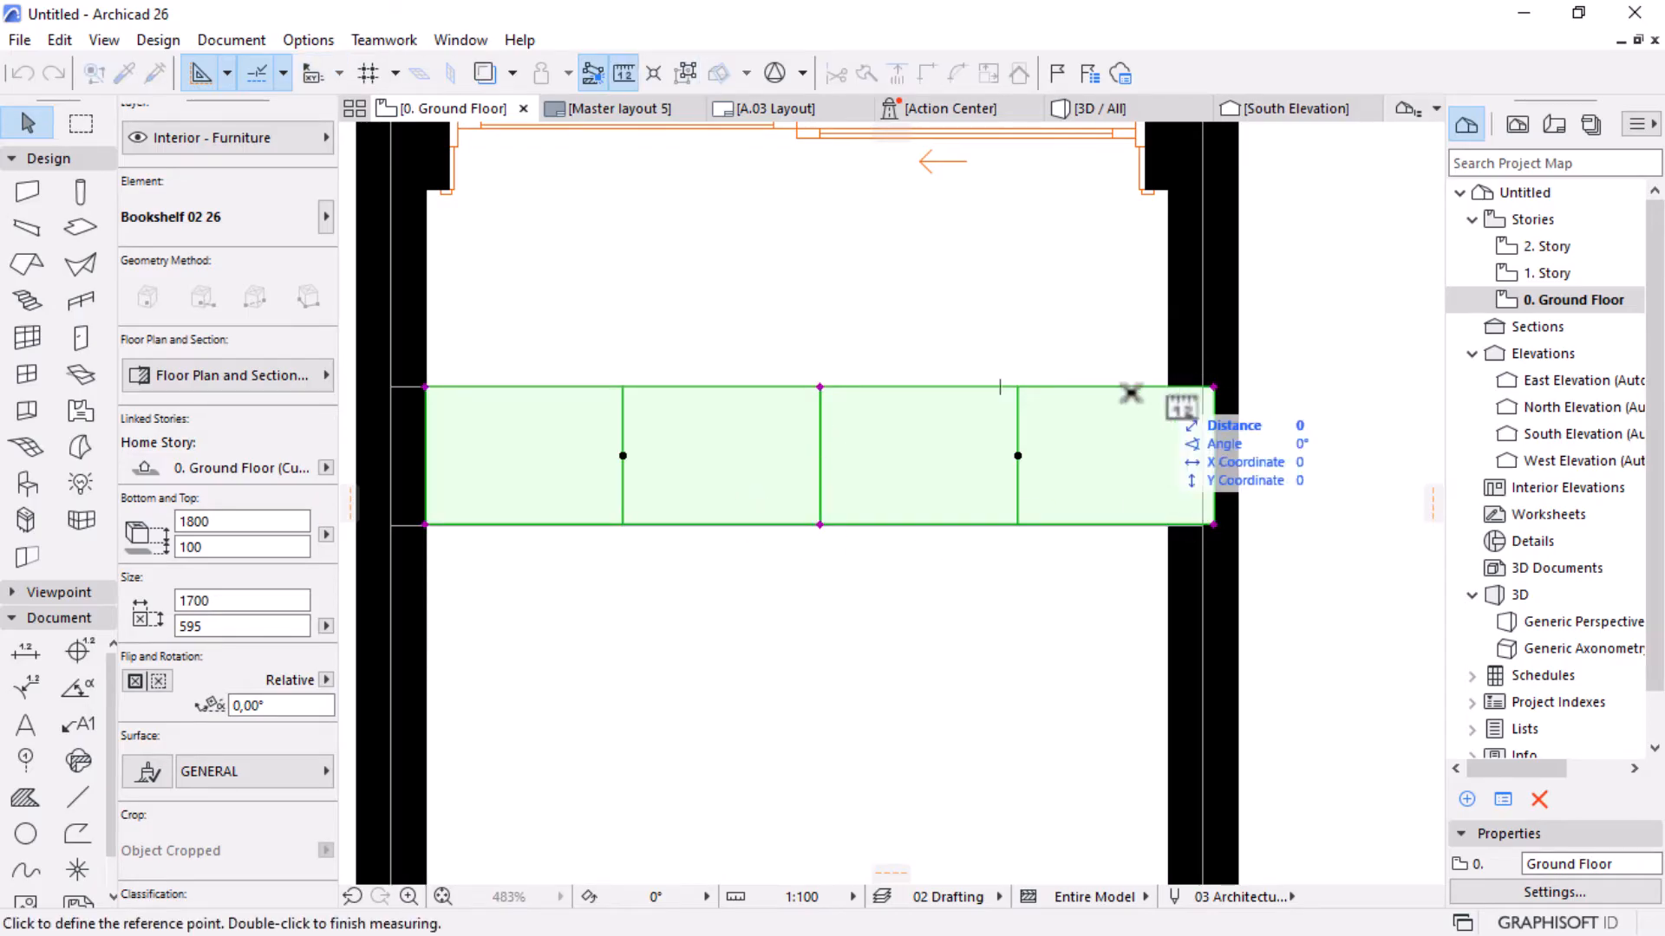
pyautogui.click(426, 385)
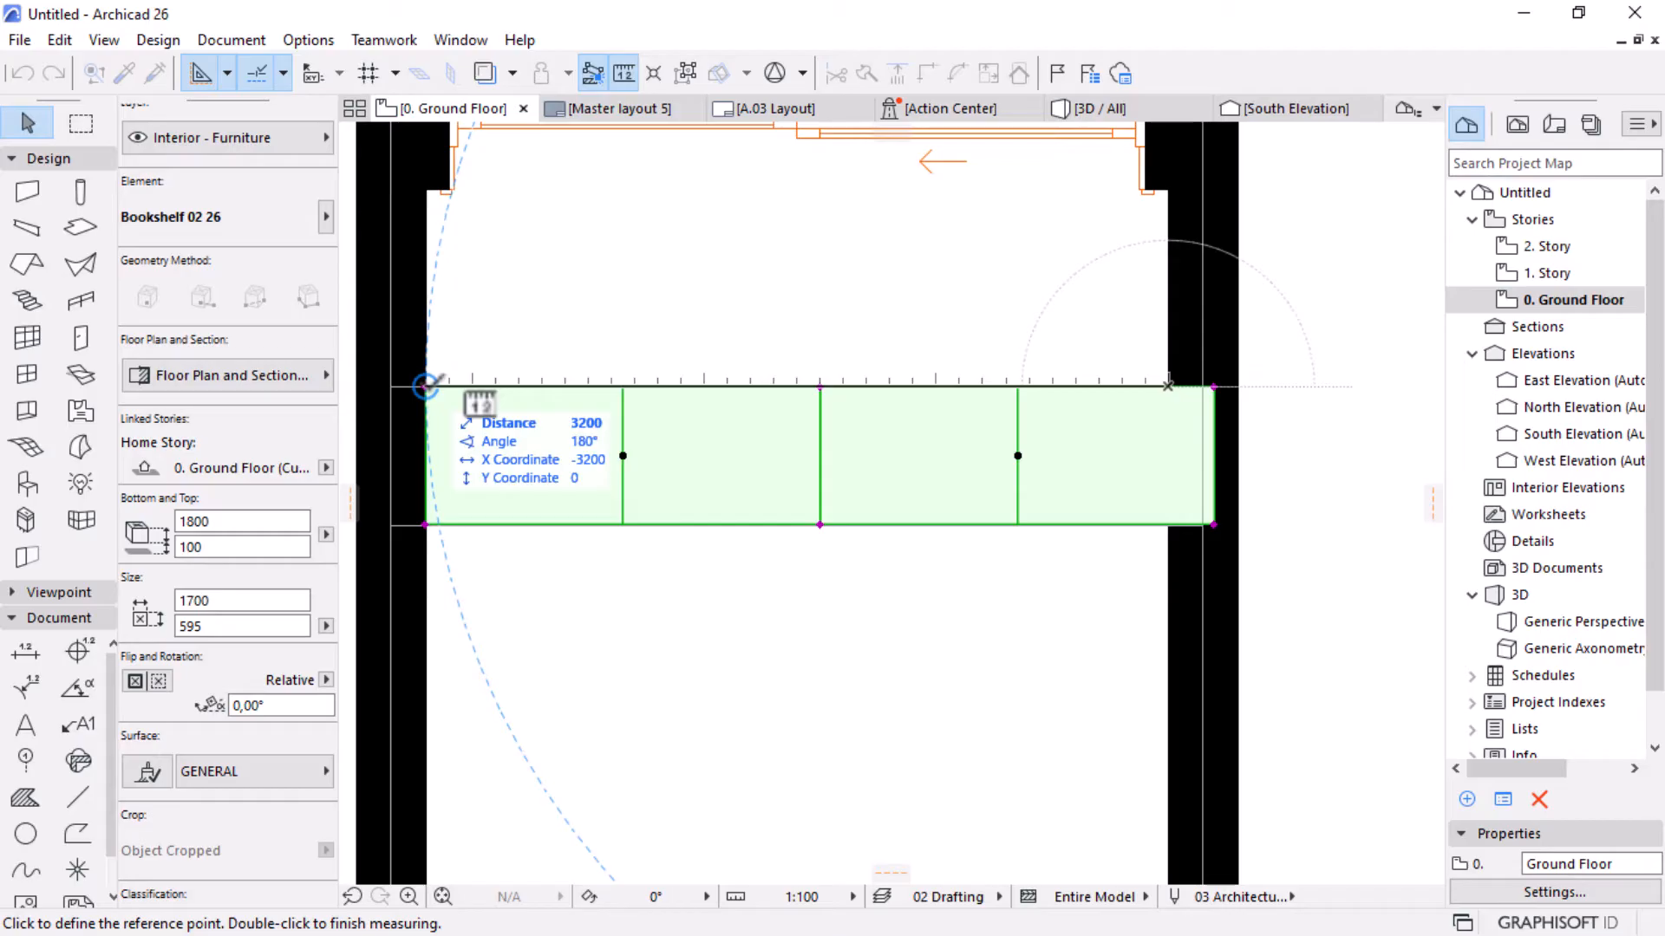
pyautogui.press('Escape')
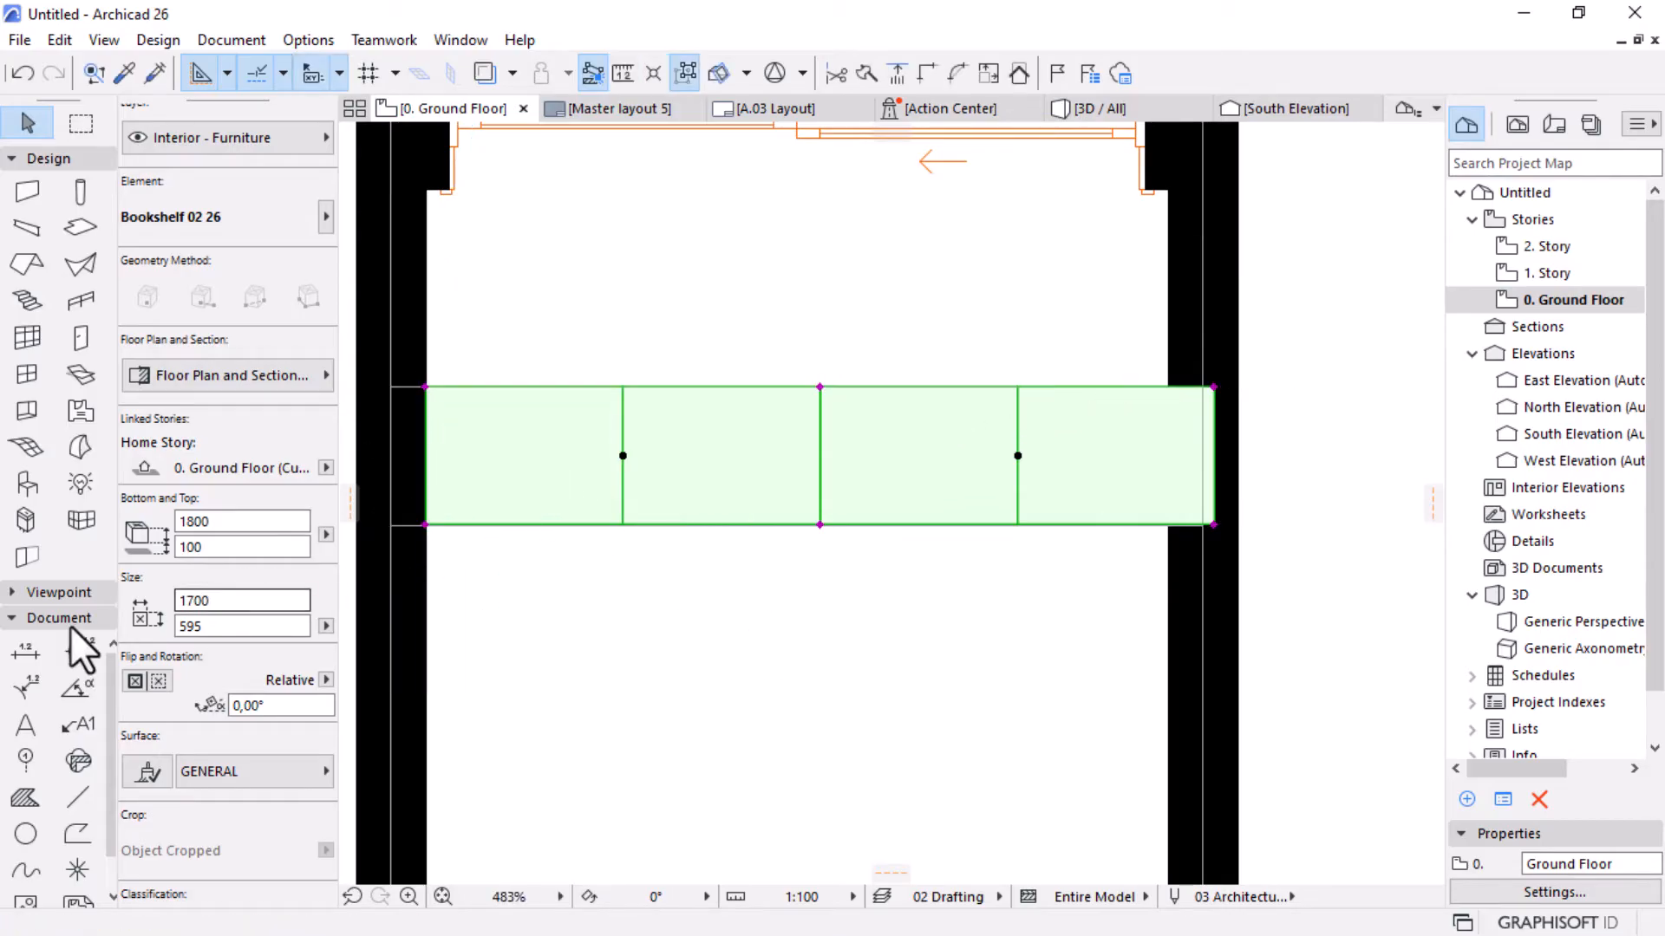
pyautogui.moveTo(211, 601); pyautogui.dragTo(191, 606)
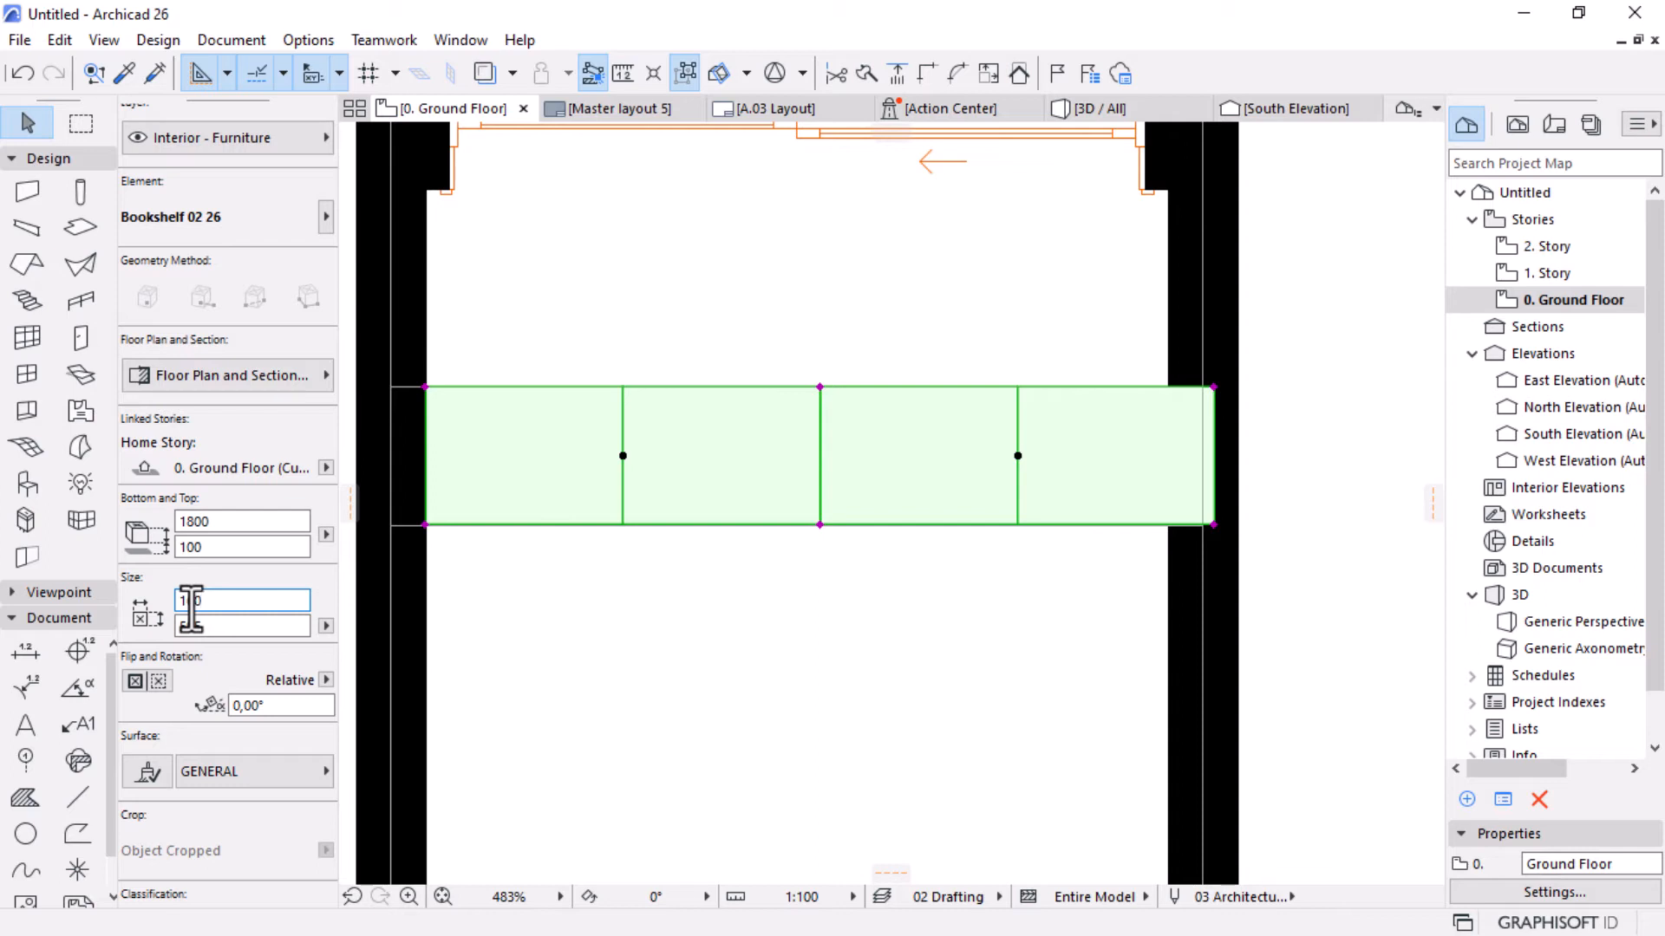
pyautogui.press('Return')
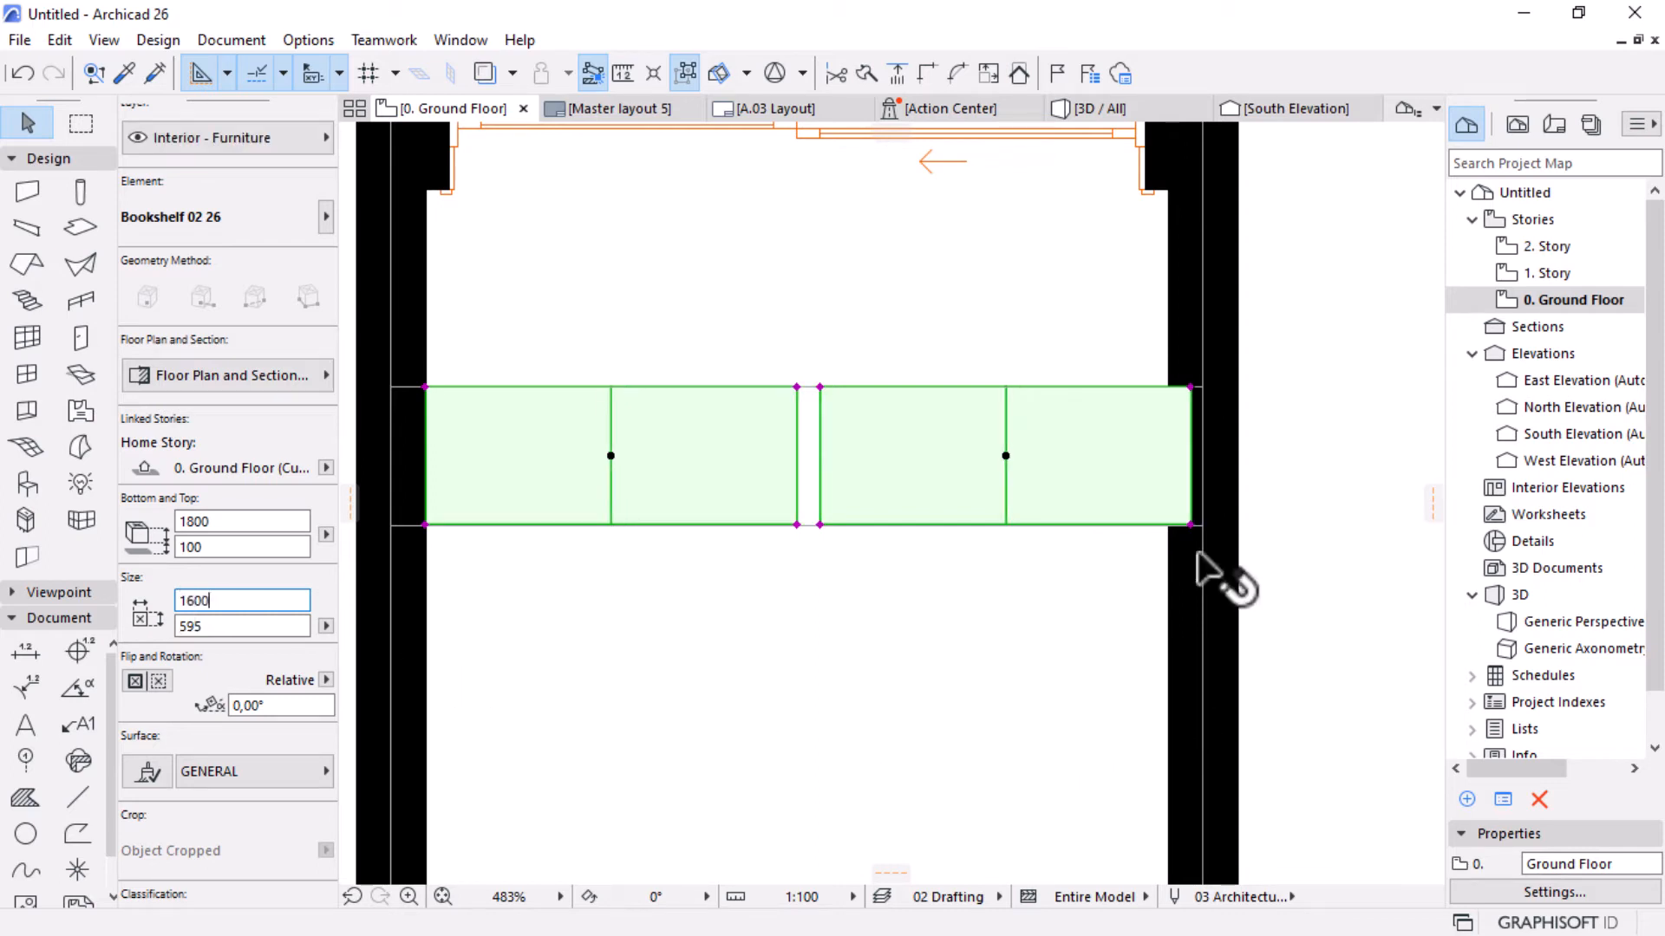
# Move the right bookshelf left so its upper-right corner meets the inner face of the room's right wall.
pyautogui.scroll(2, 1286, 430)
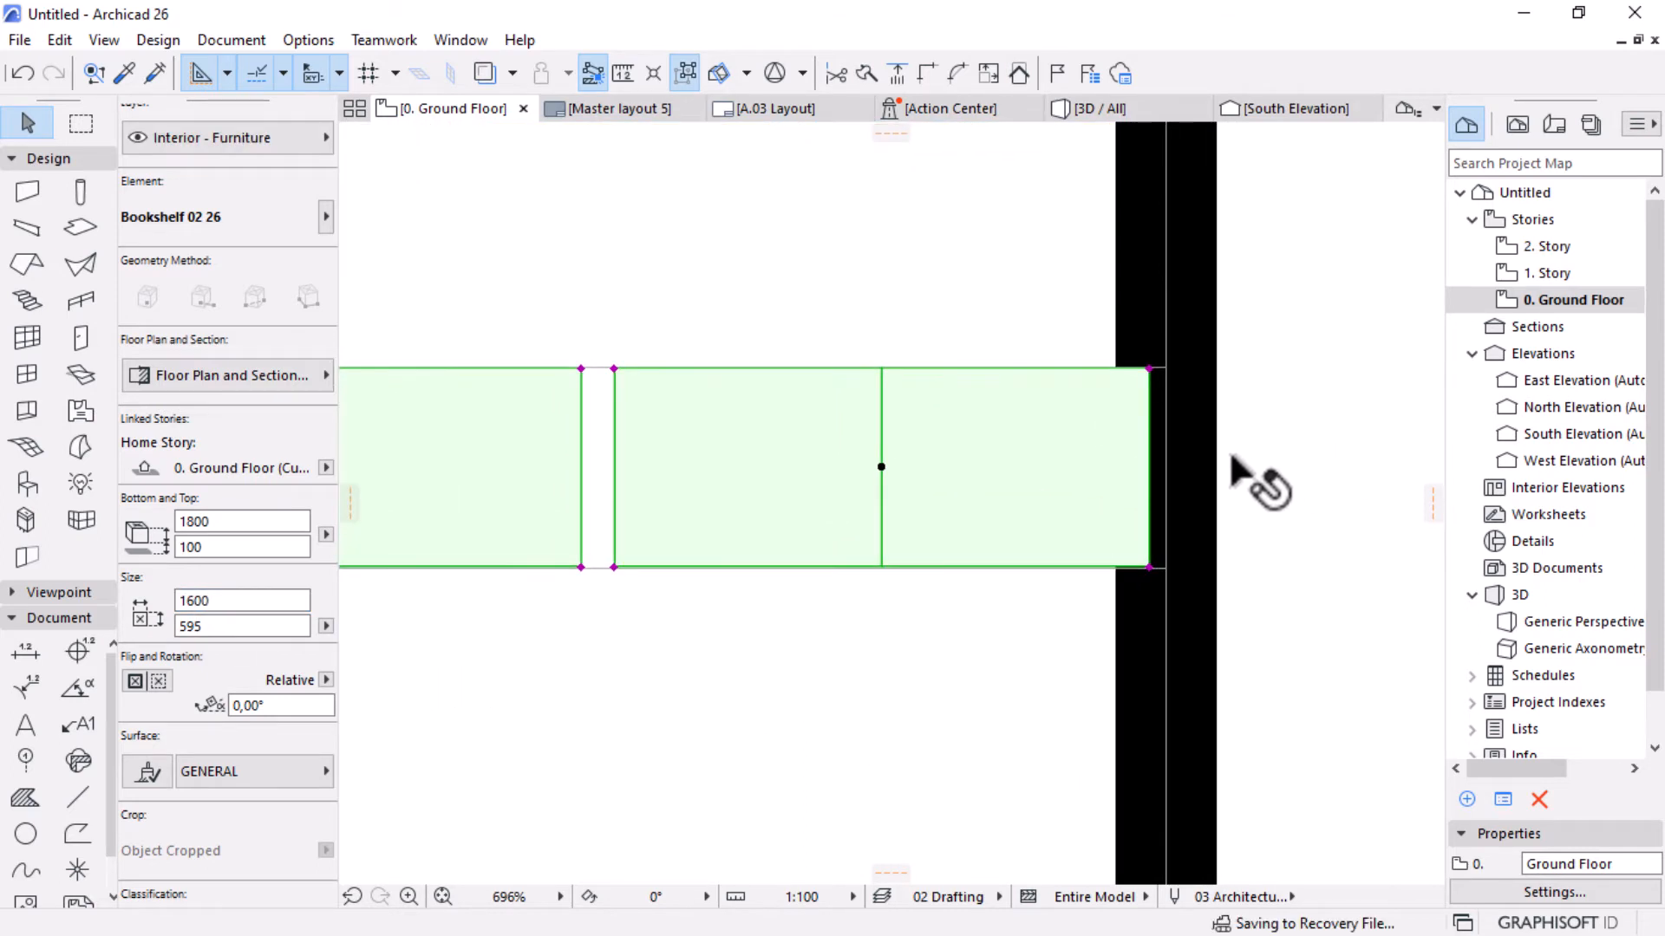
pyautogui.press('Escape')
pyautogui.click(970, 446)
pyautogui.hotkey('ctrl', 'd')
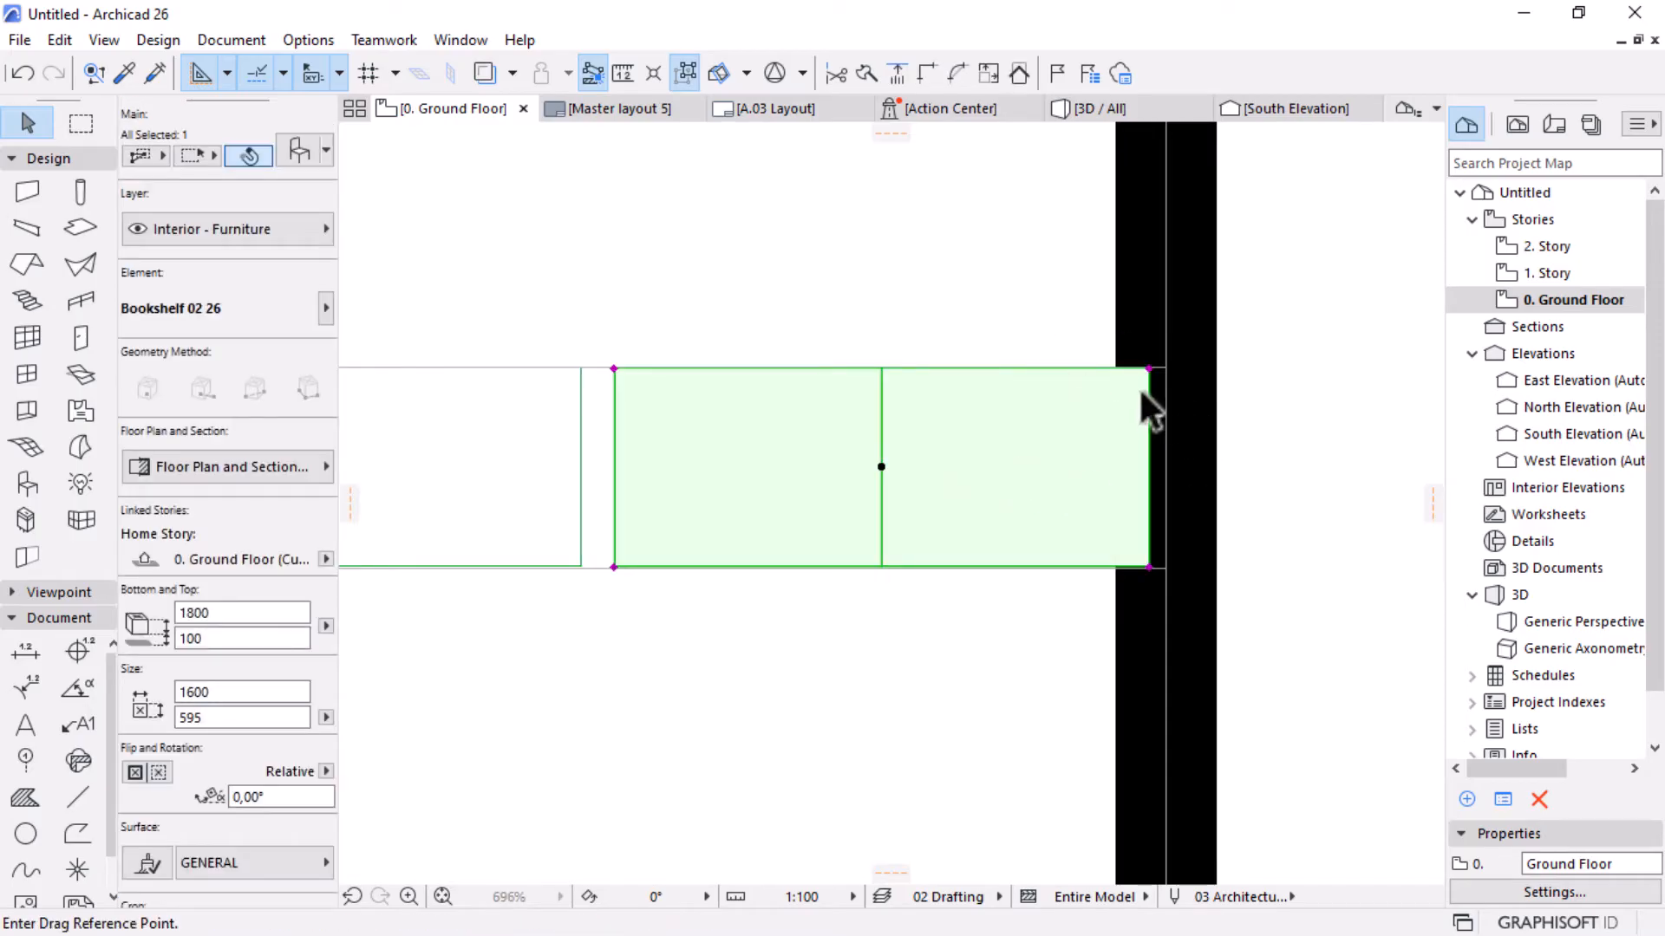
pyautogui.click(1149, 368)
pyautogui.press('Escape')
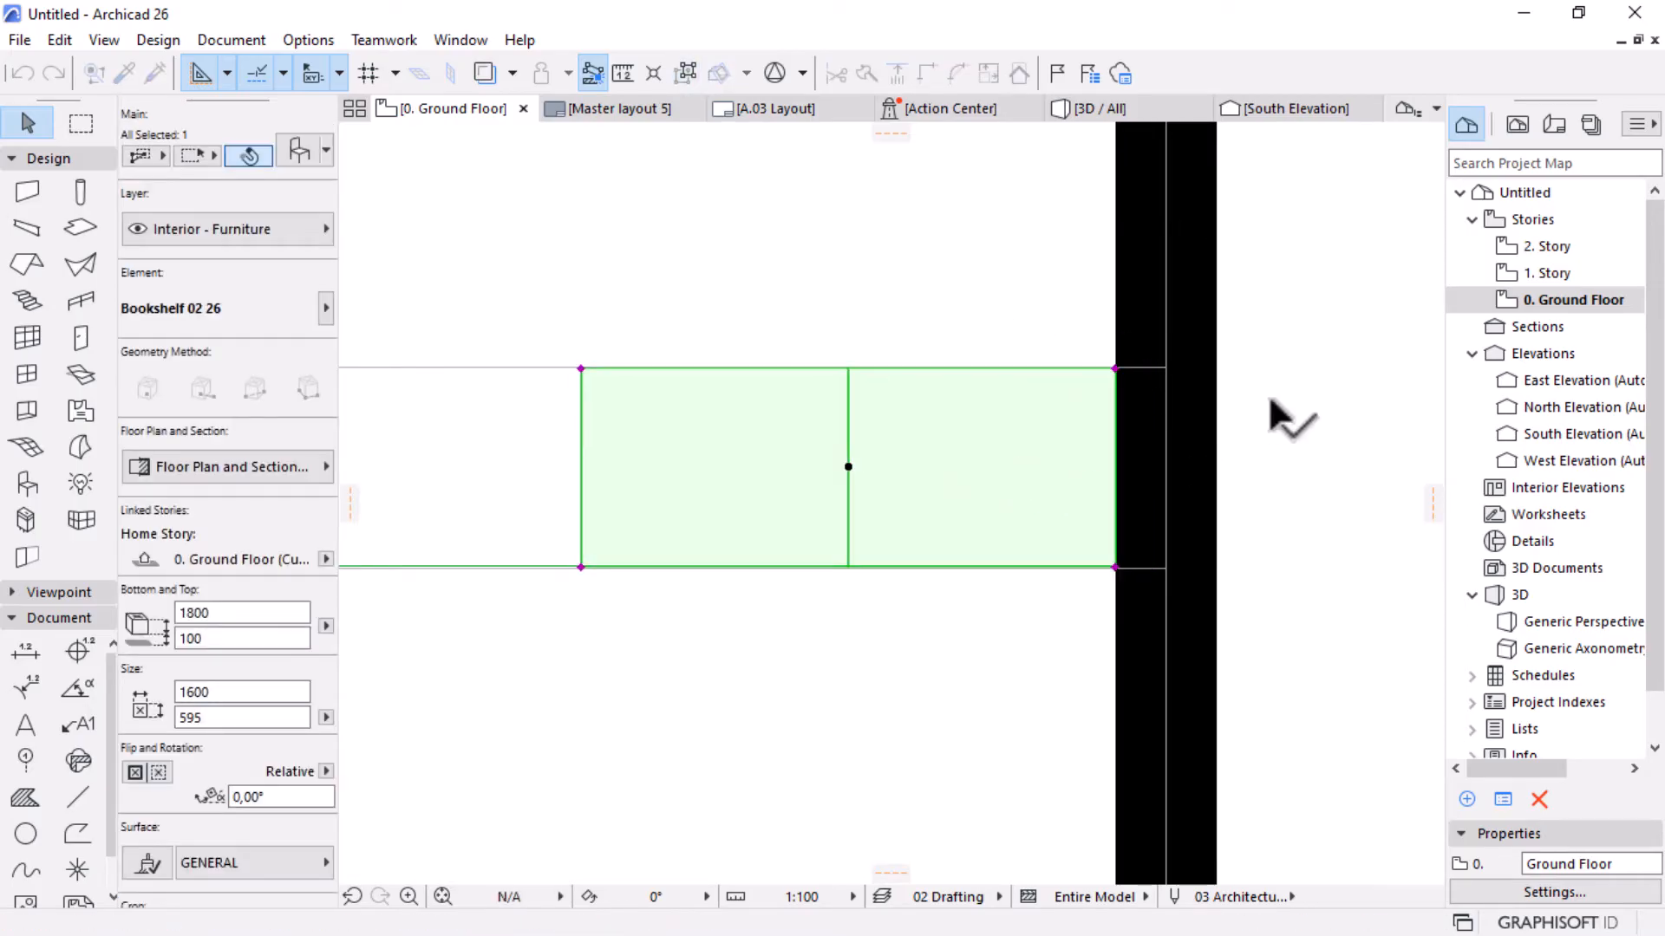
pyautogui.scroll(-2, 1214, 399)
pyautogui.press('Escape')
# Select all the drafting polylines on the ground floor plan and delete them.
pyautogui.scroll(-4, 818, 632)
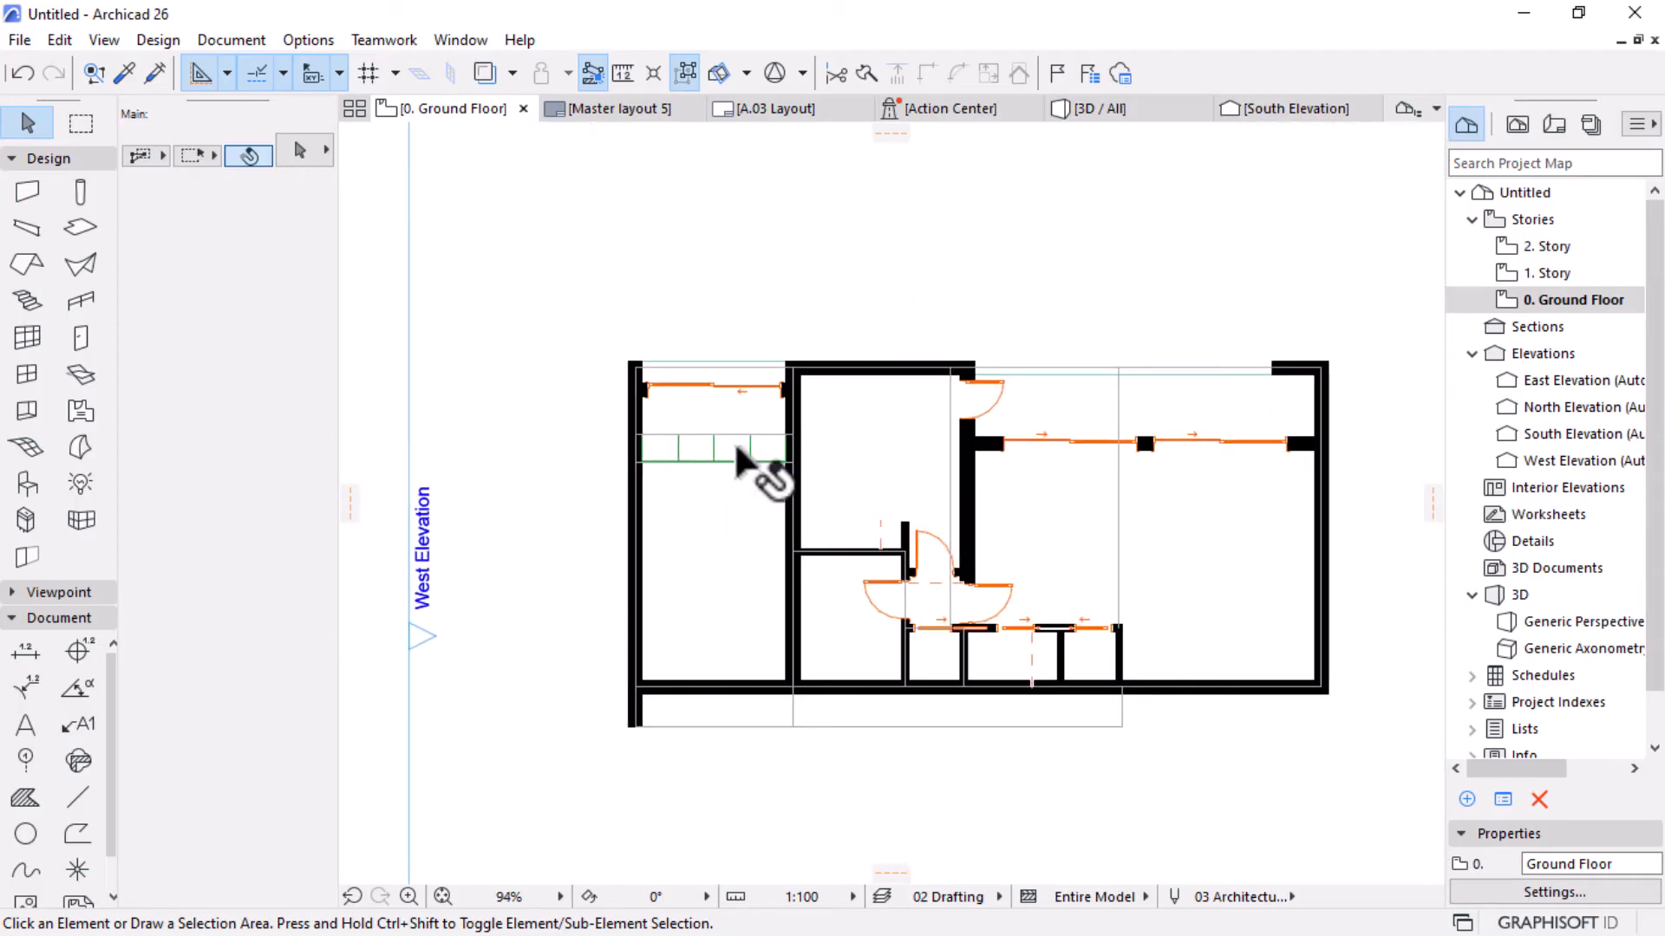
pyautogui.scroll(2, 762, 474)
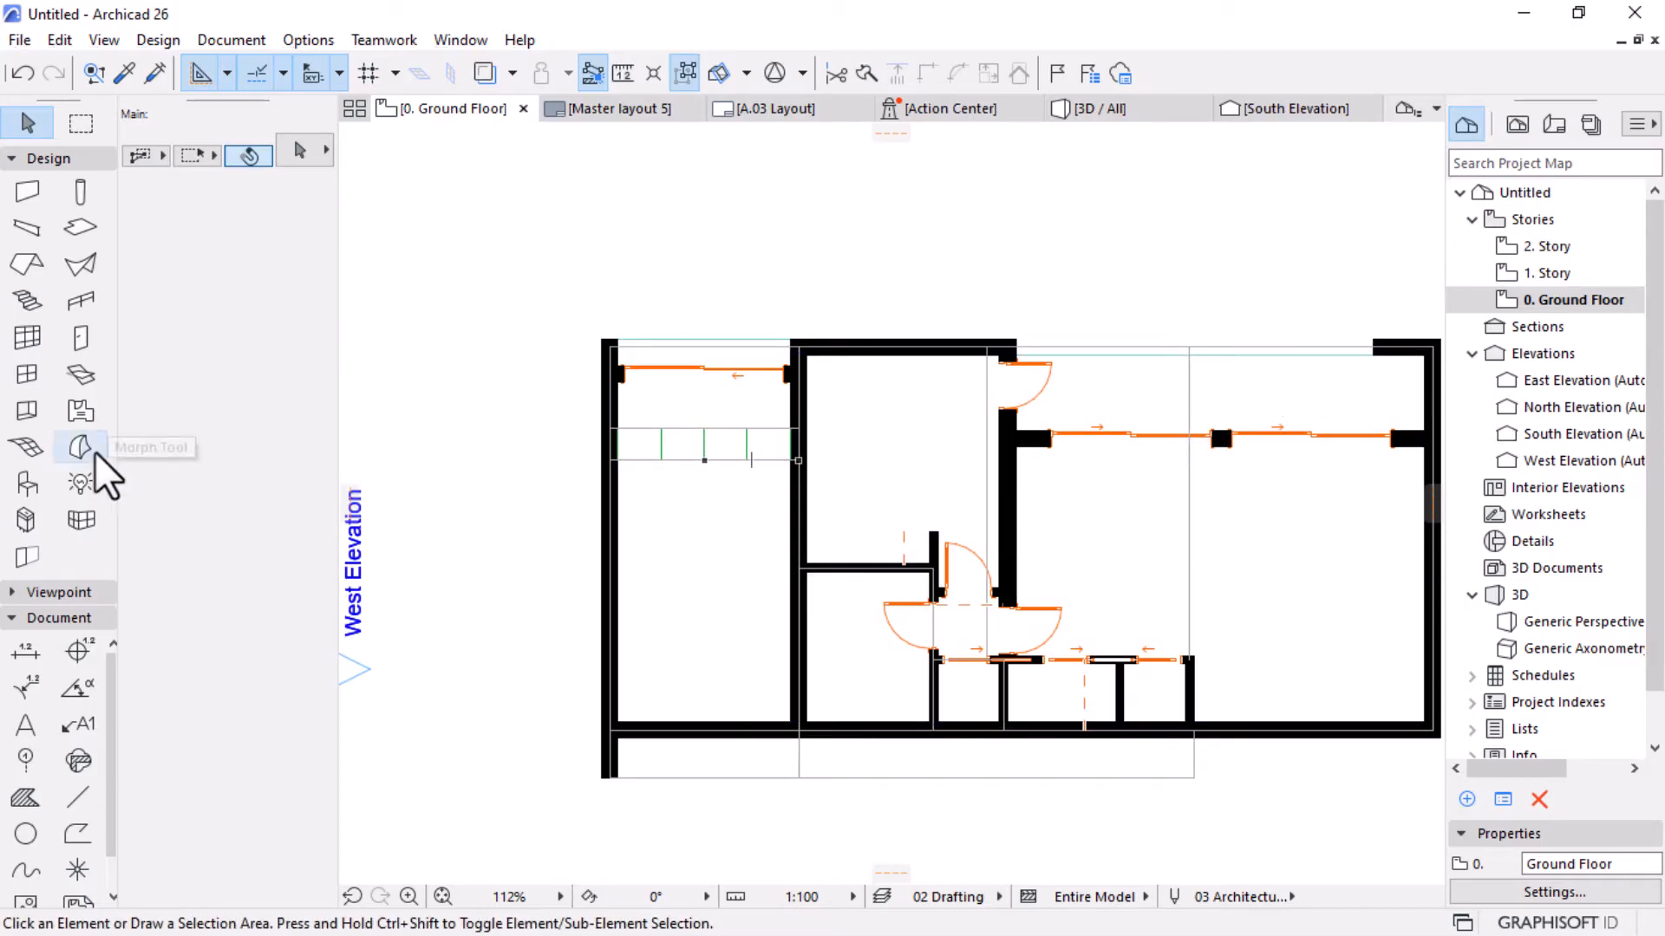
pyautogui.click(76, 834)
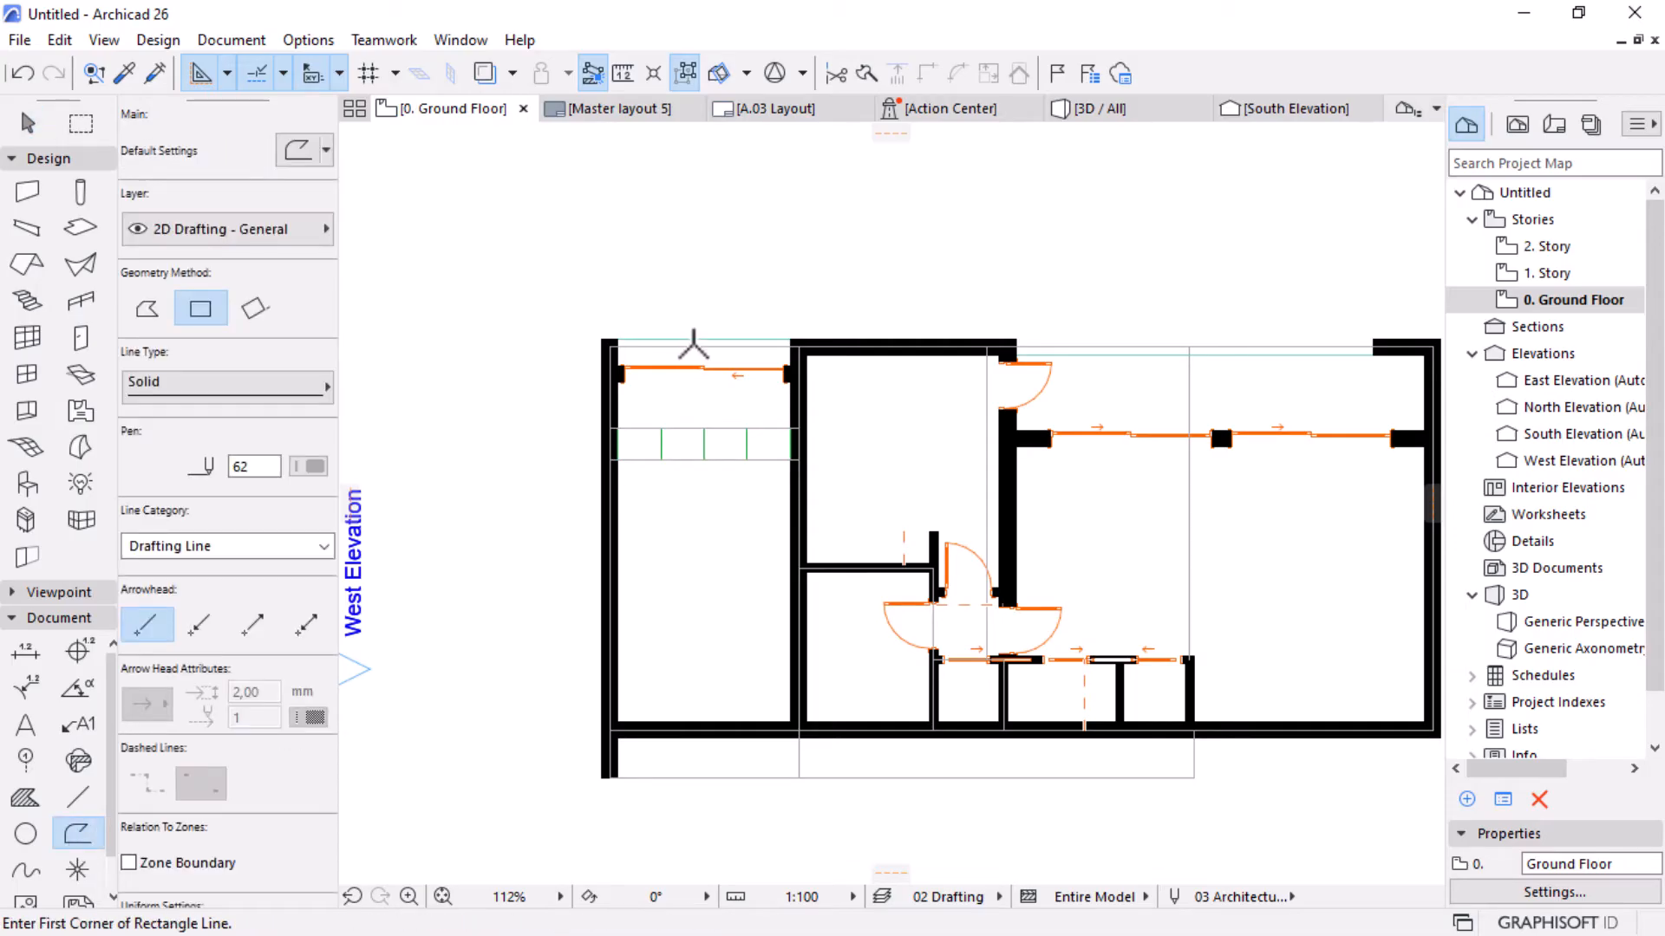
pyautogui.hotkey('ctrl', 'a')
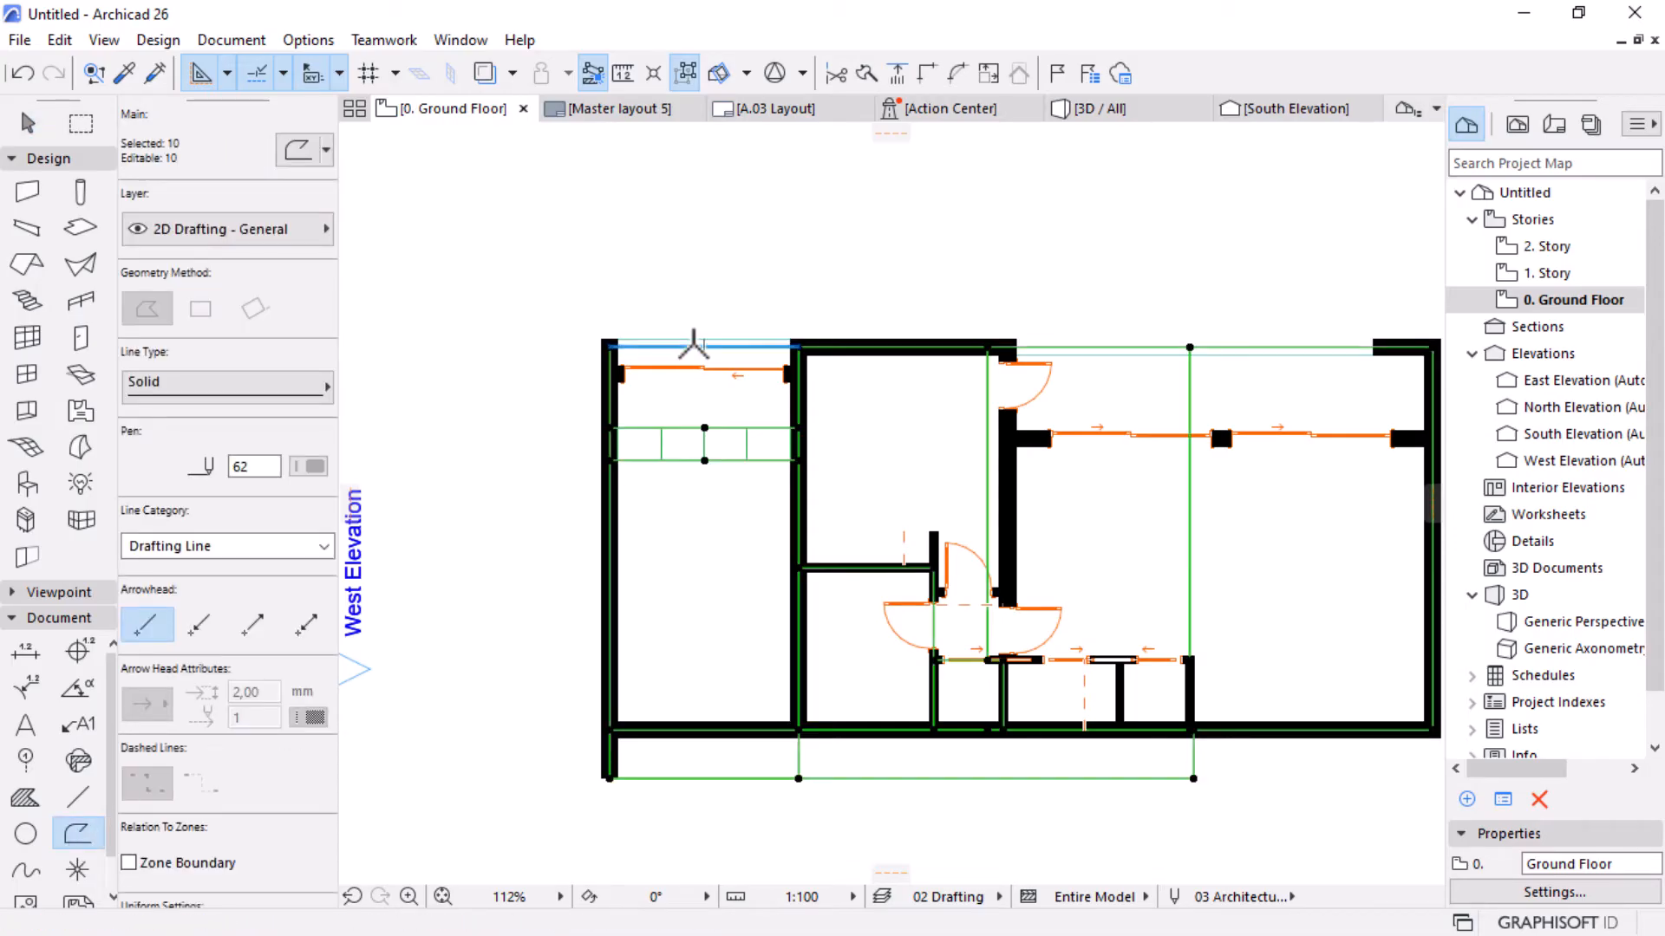
pyautogui.press('Escape')
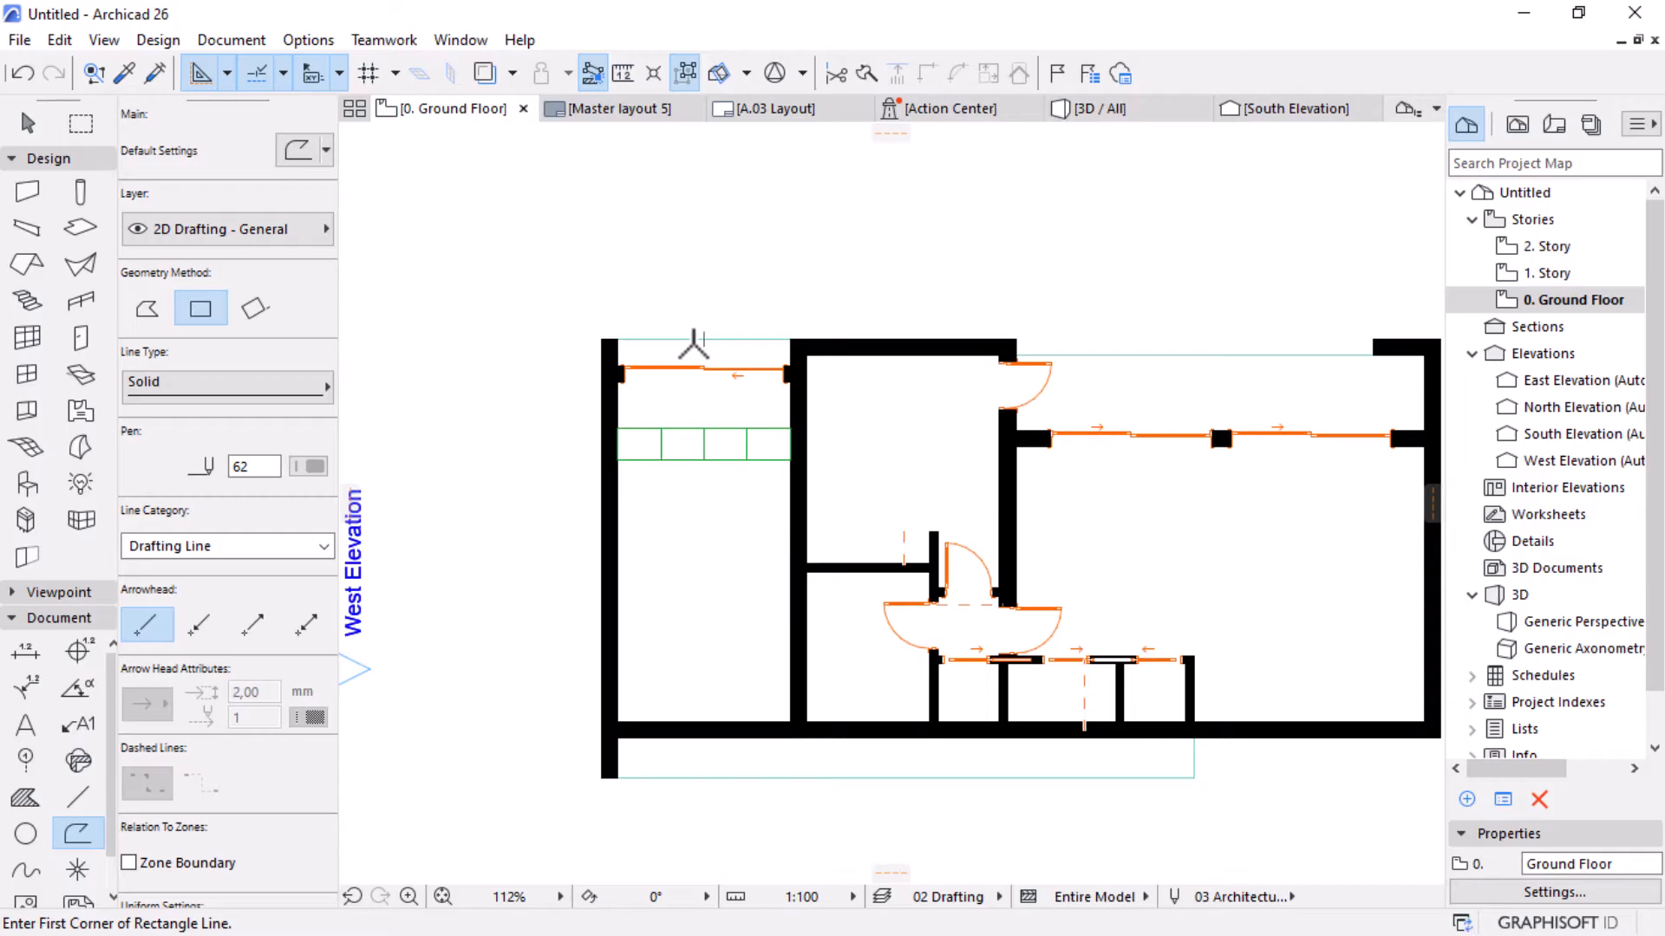
pyautogui.scroll(-2, 1108, 632)
pyautogui.scroll(2, 1115, 632)
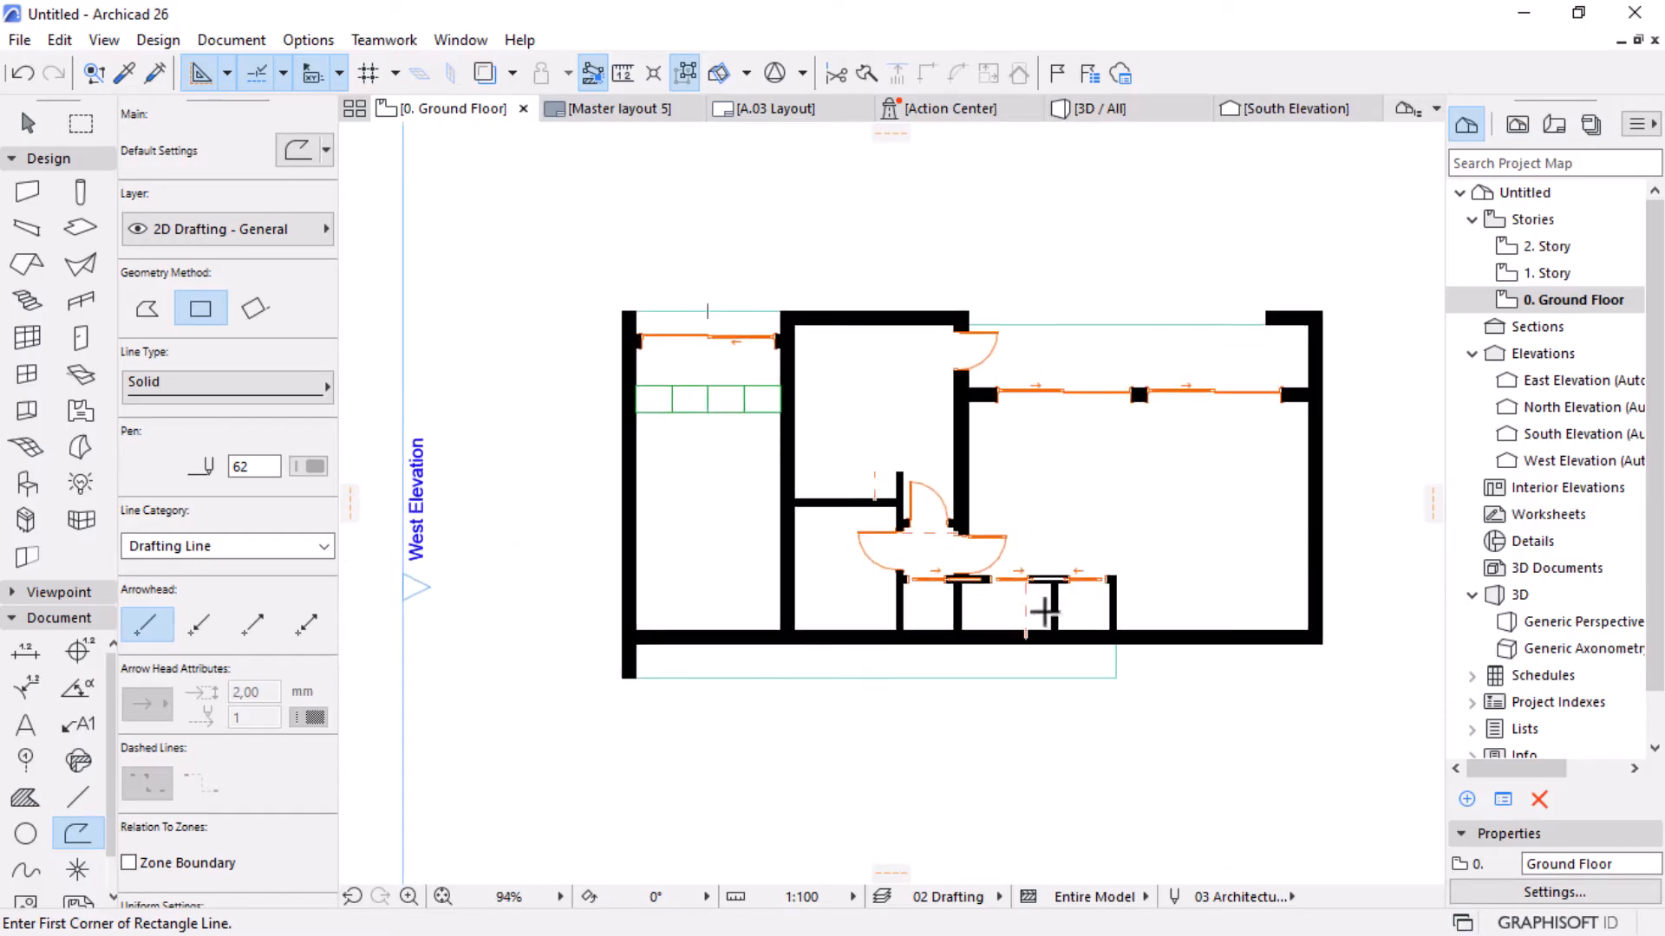
pyautogui.scroll(2, 1036, 612)
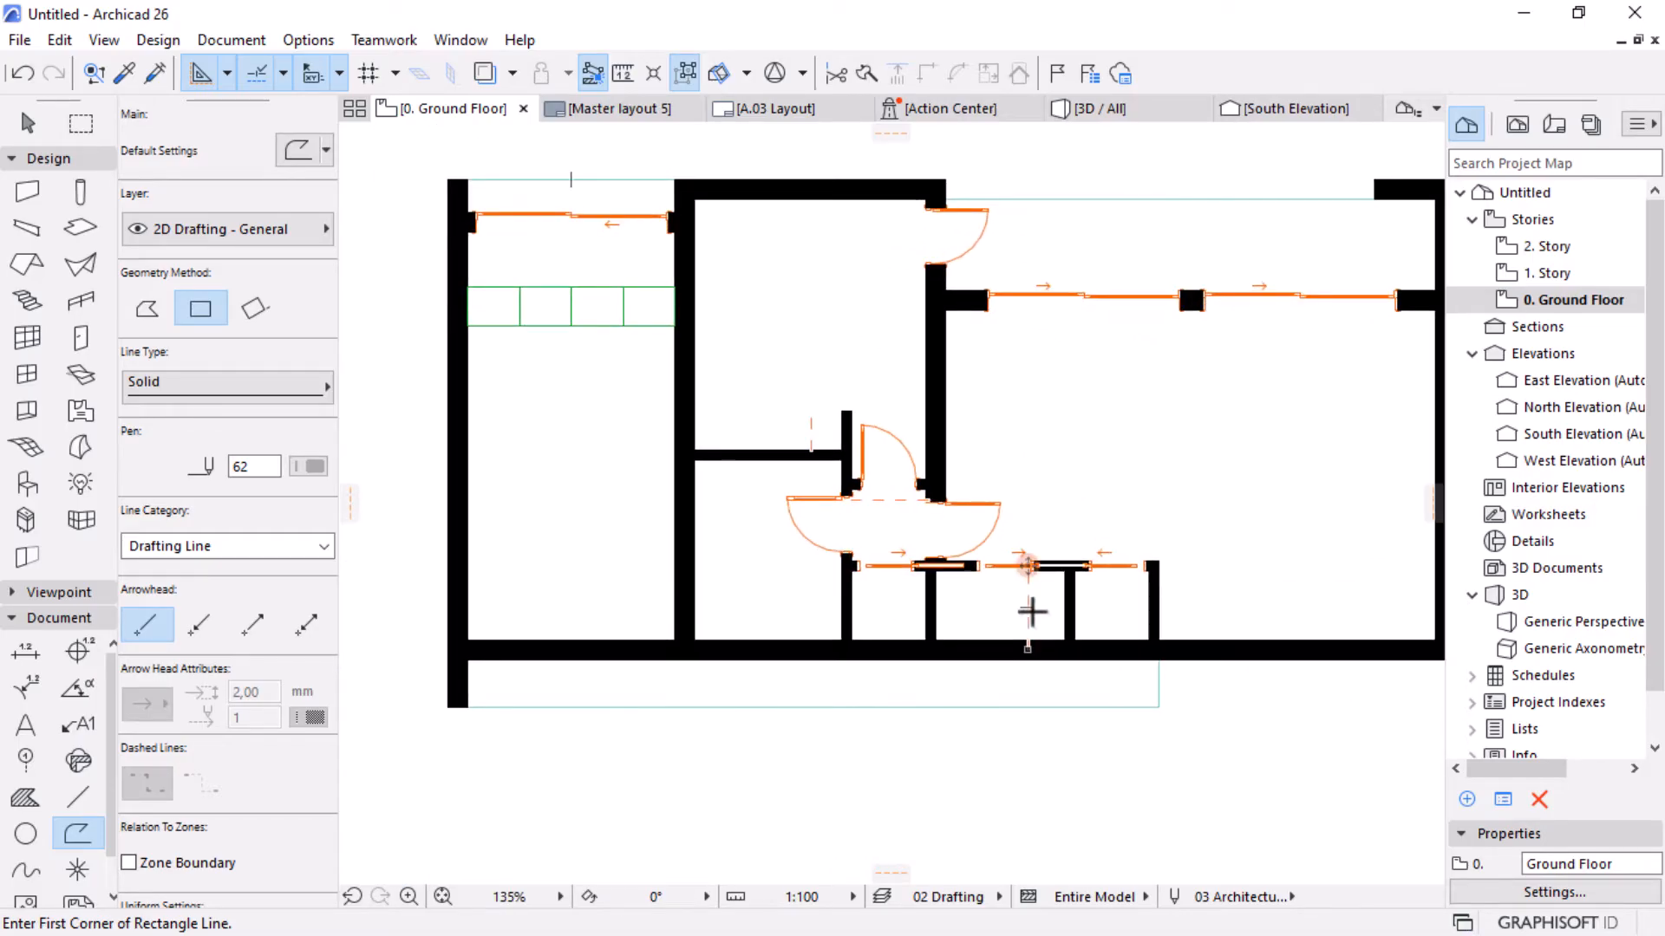
pyautogui.click(228, 74)
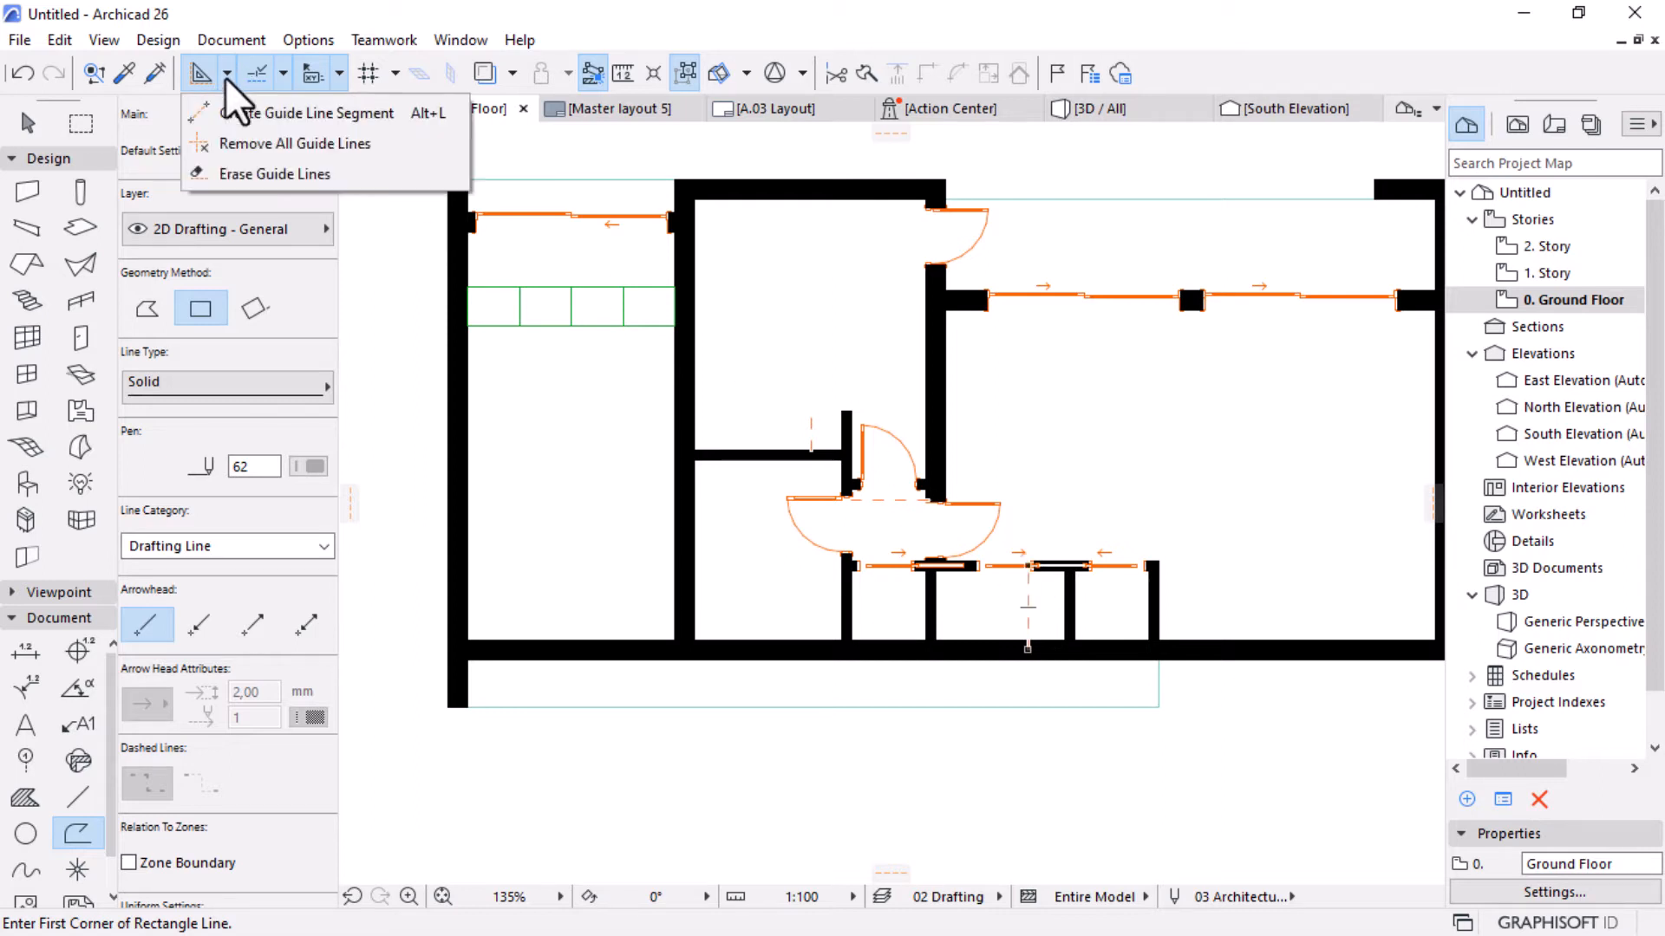
pyautogui.click(282, 175)
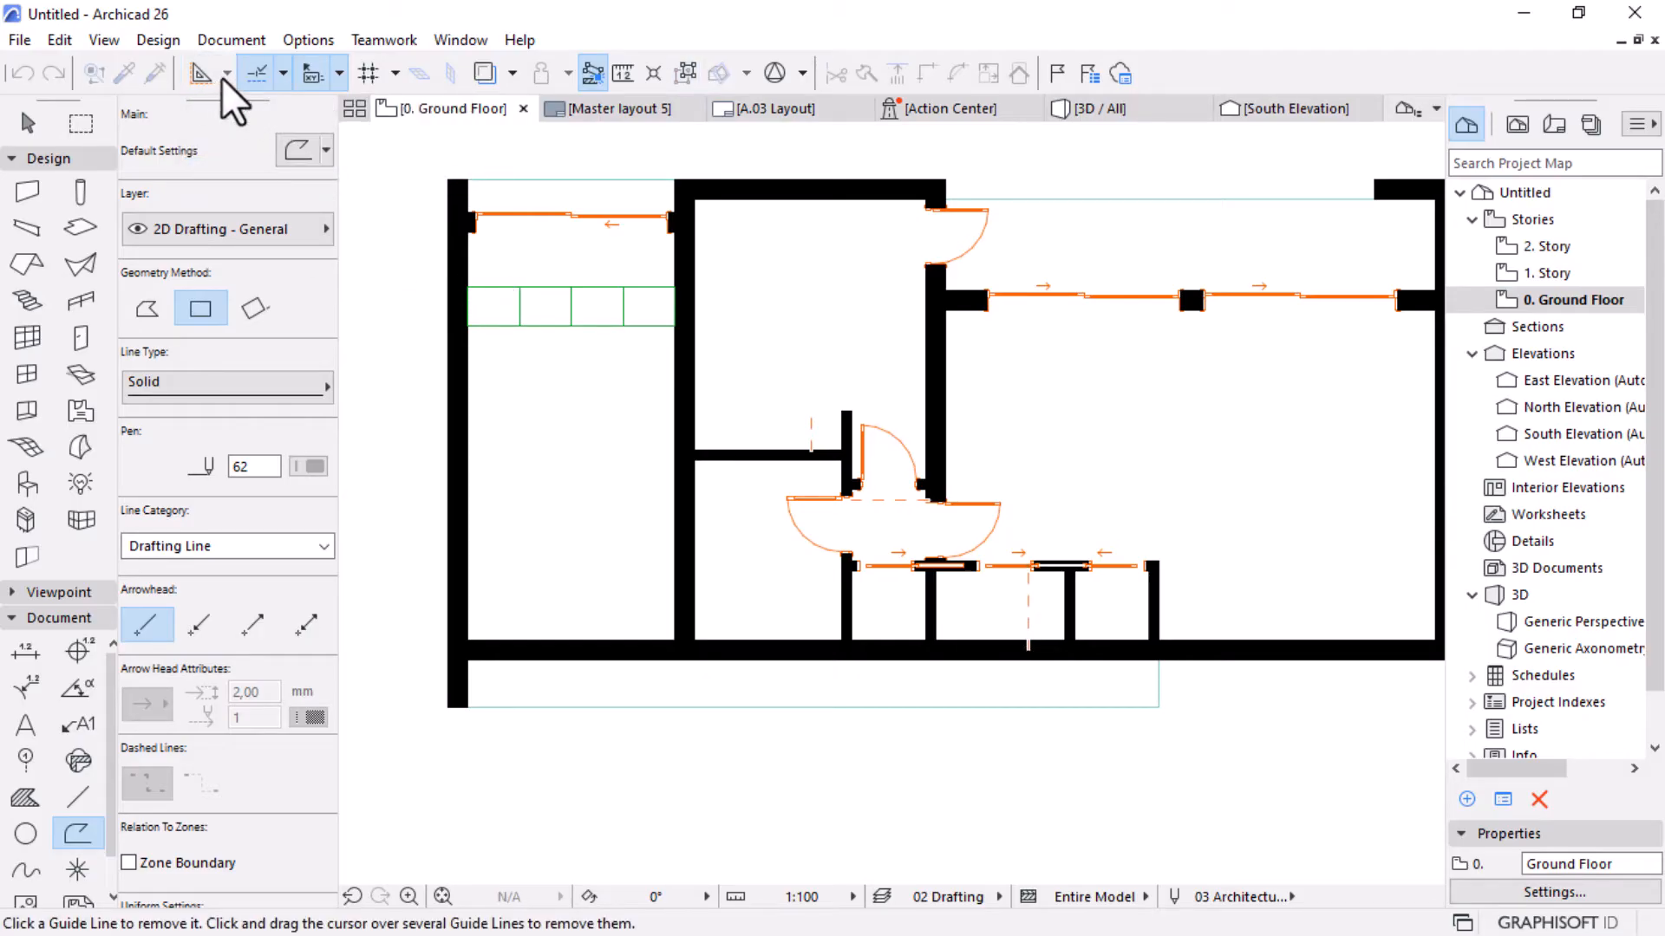
pyautogui.click(227, 80)
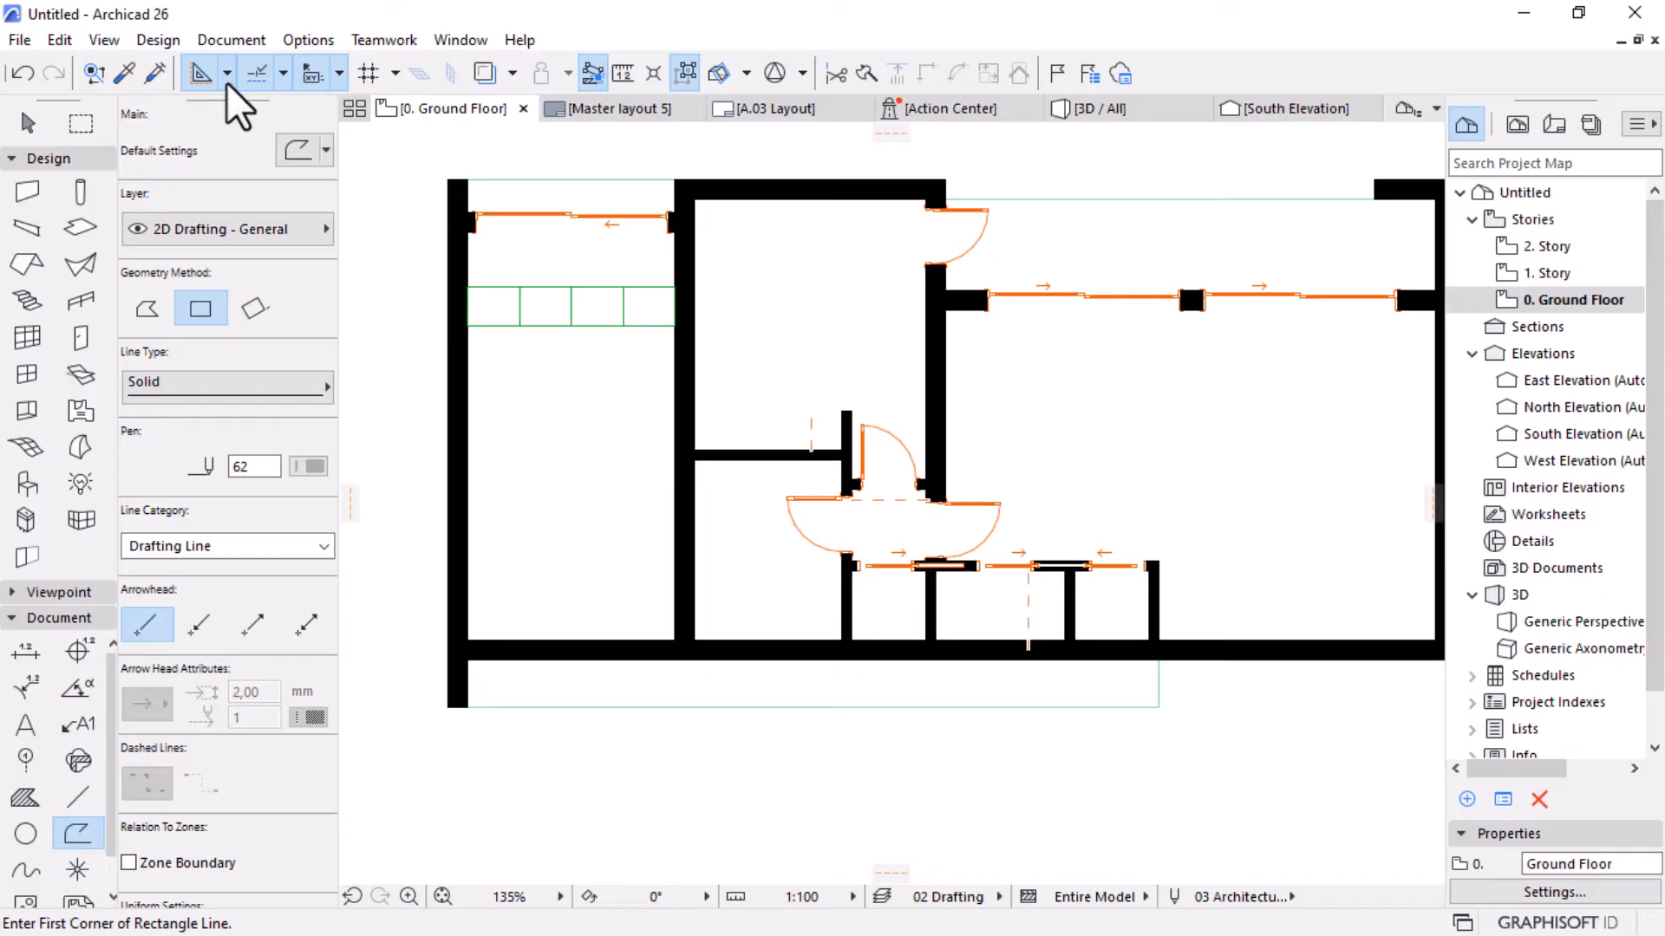
# Remove all guide lines from the ground floor plan.
pyautogui.click(227, 75)
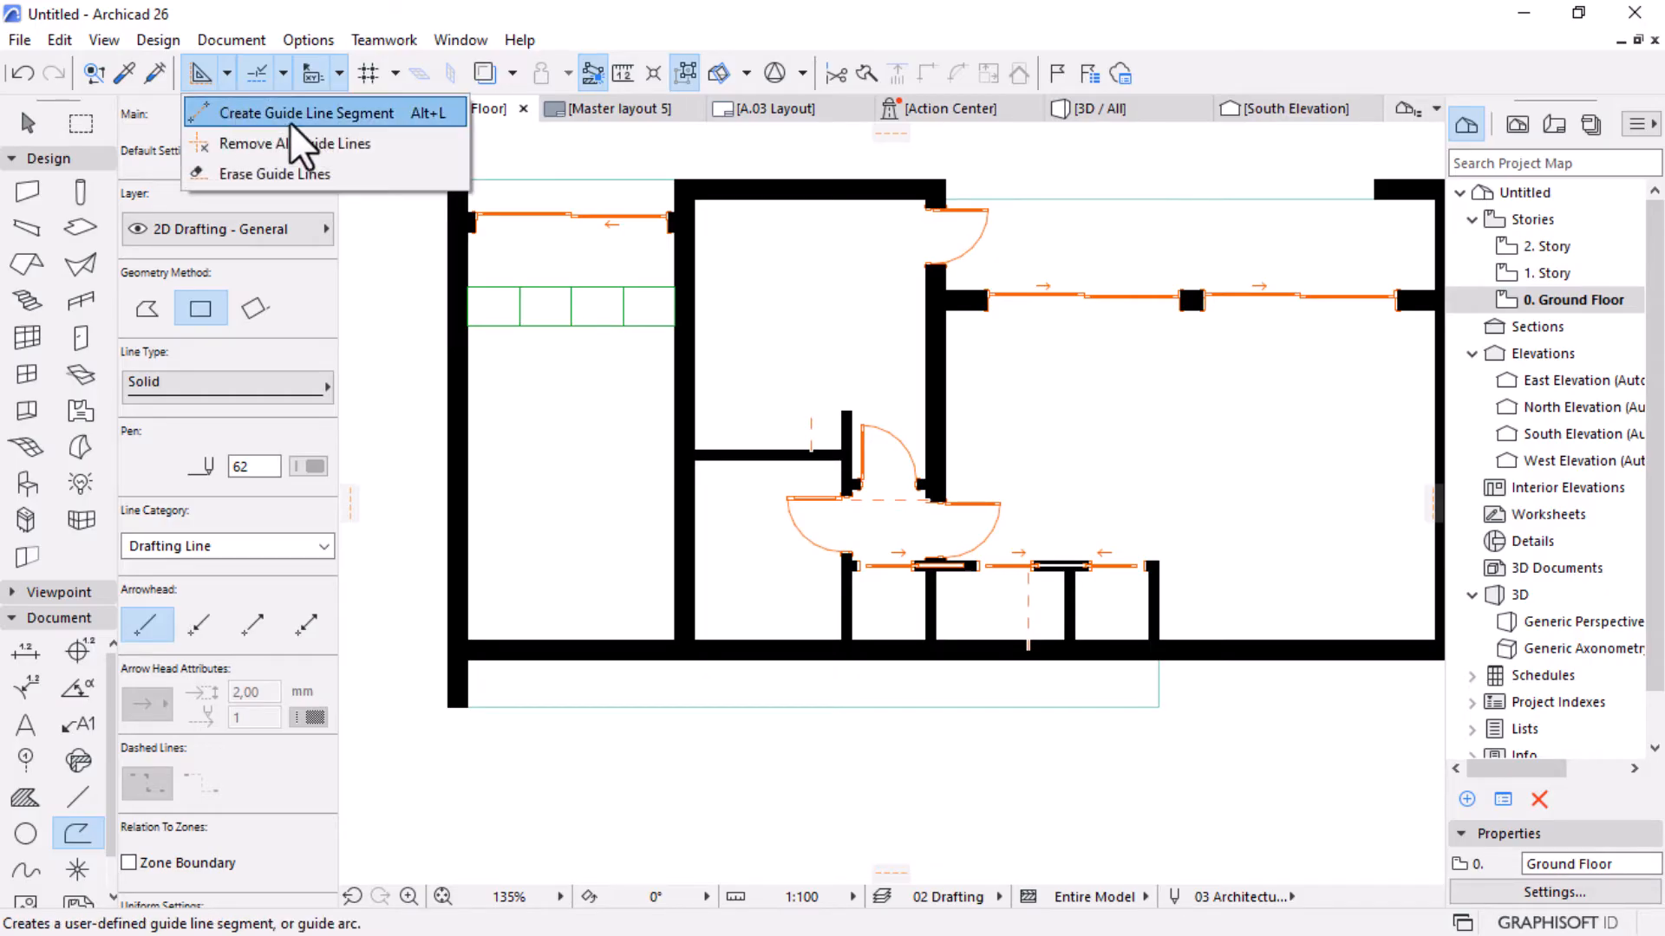
pyautogui.click(269, 139)
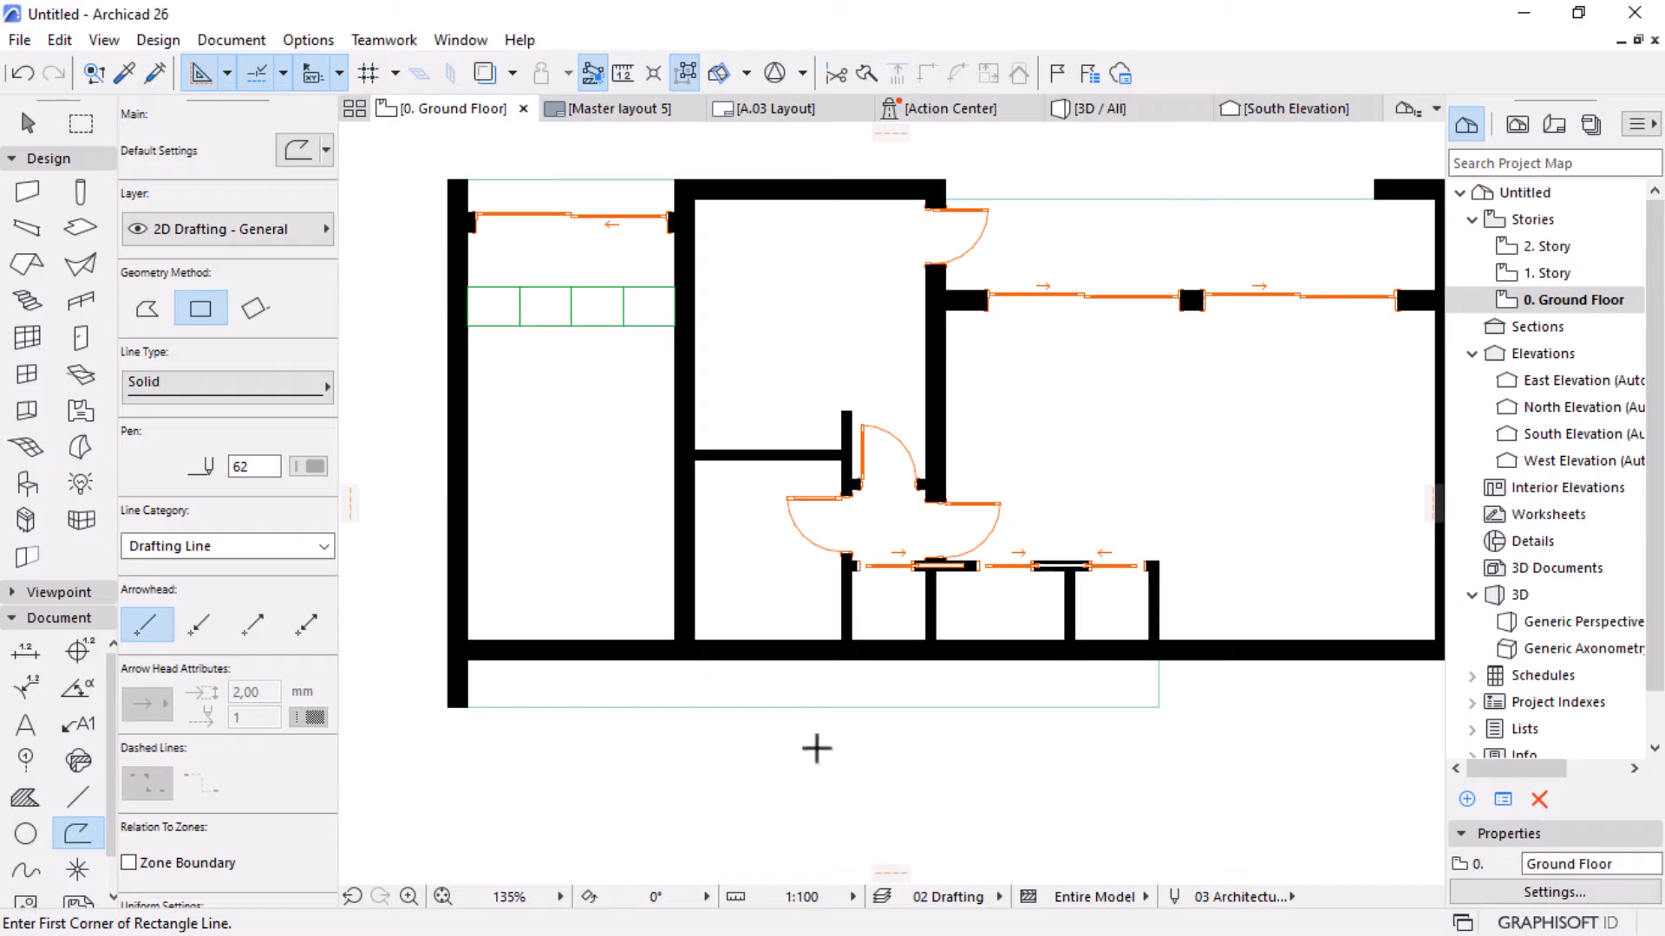
pyautogui.scroll(-5, 819, 728)
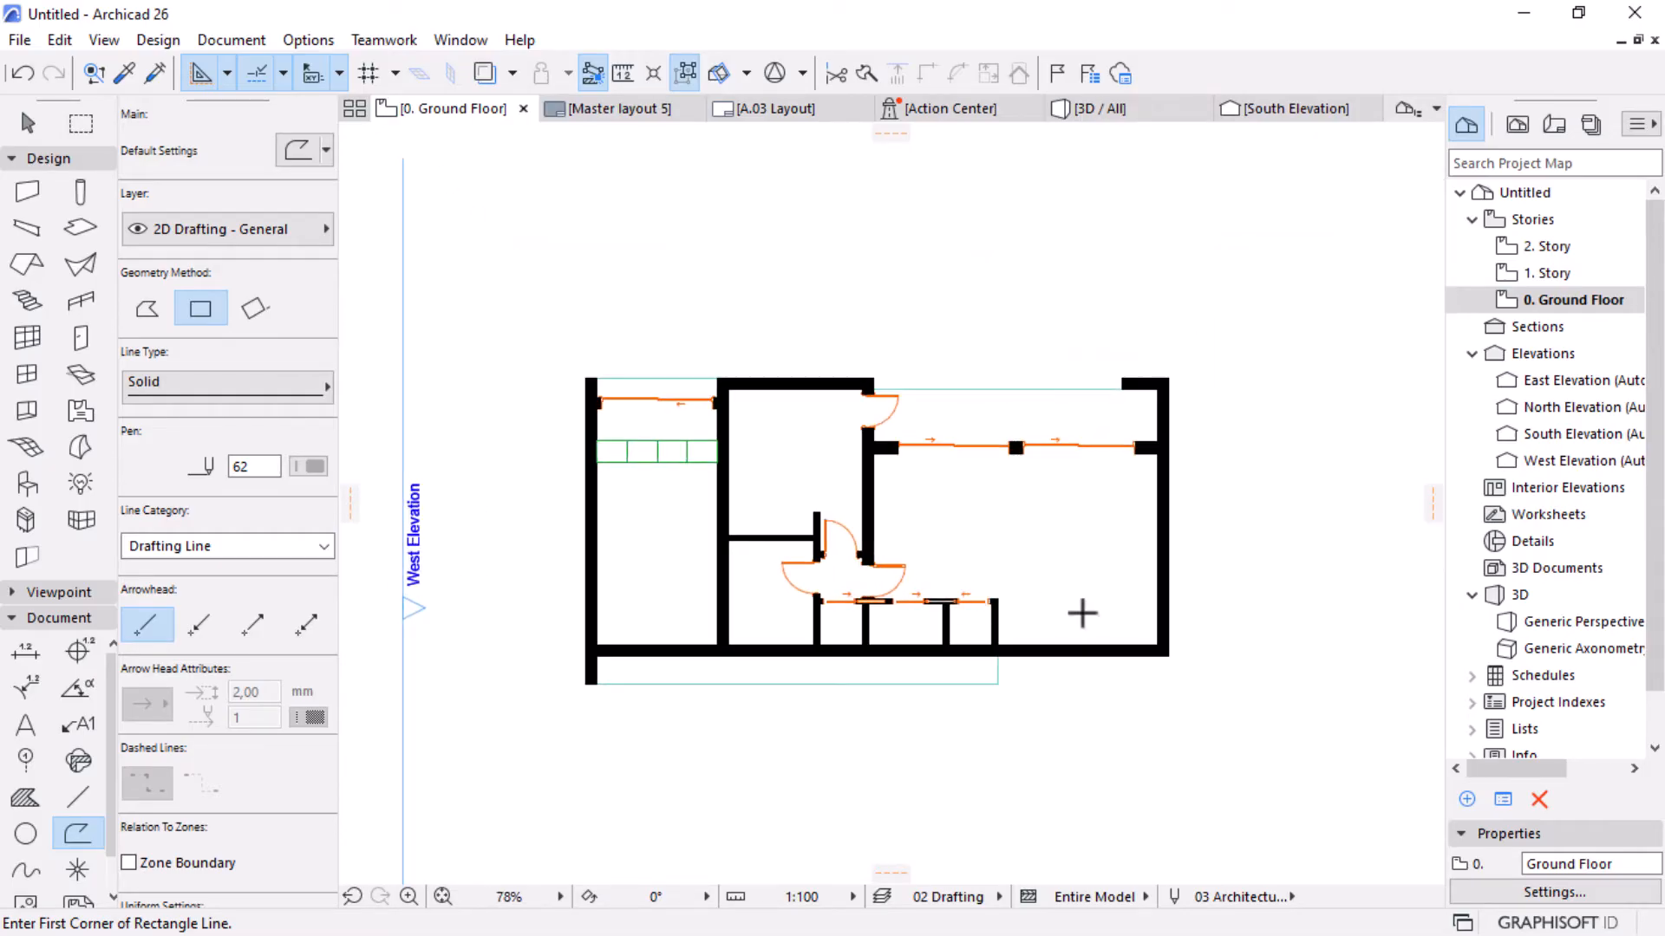
pyautogui.scroll(2, 1083, 614)
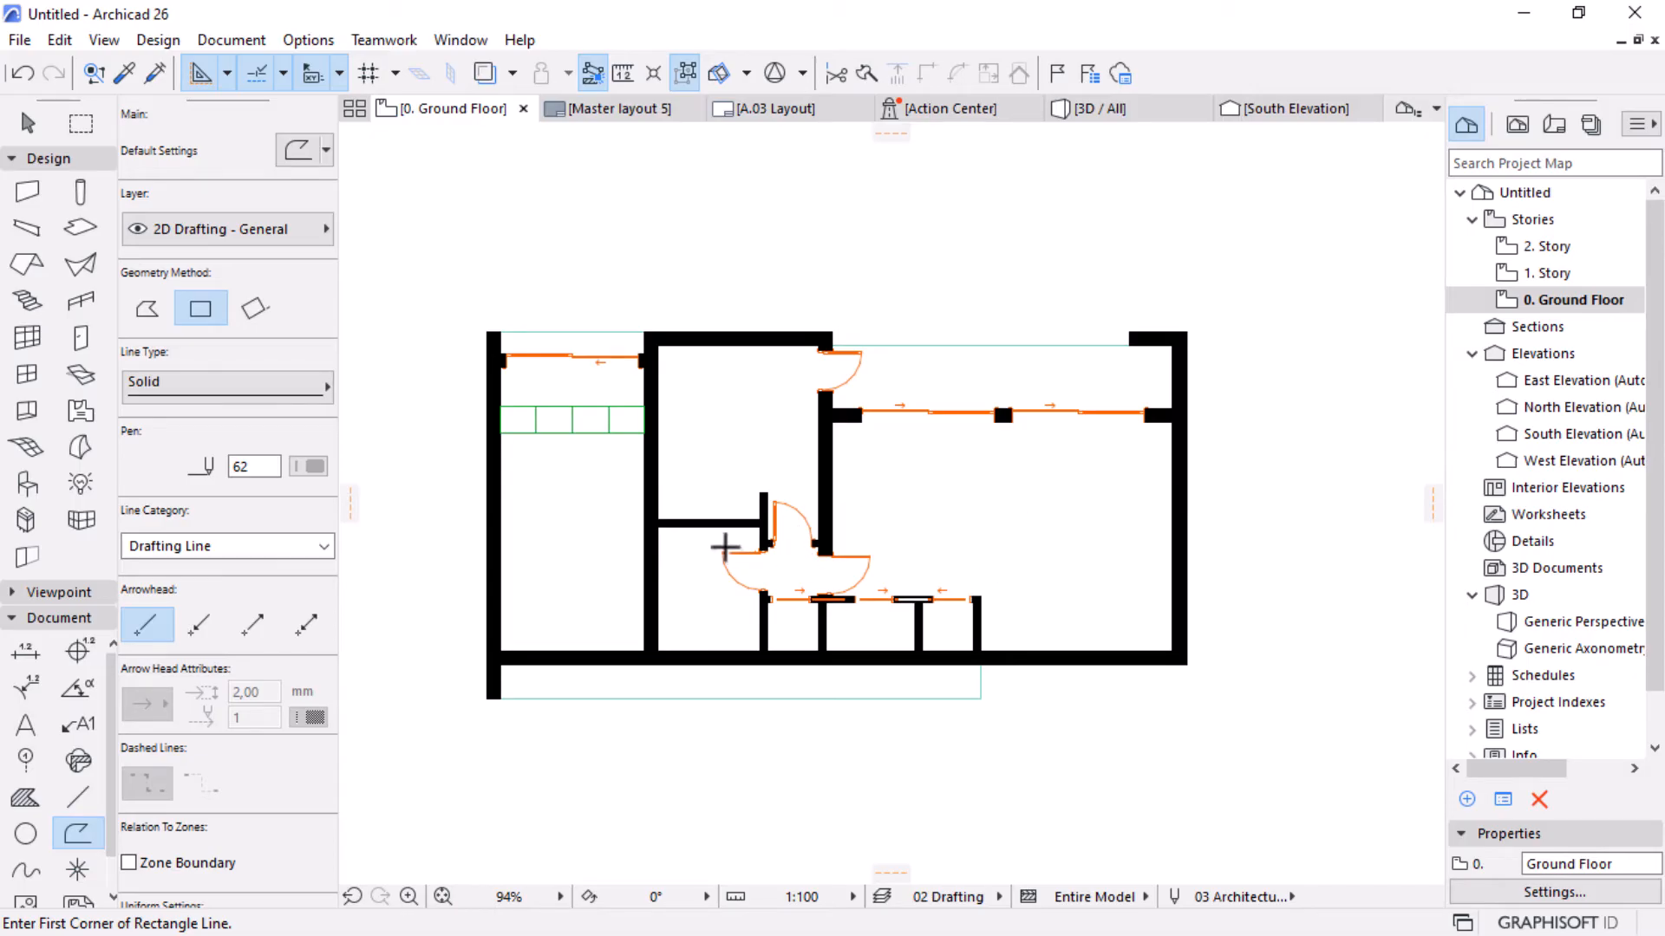
# Choose Kitchen Layout 26 from the Furniture Layouts 26 library folder as the default object.
pyautogui.click(26, 481)
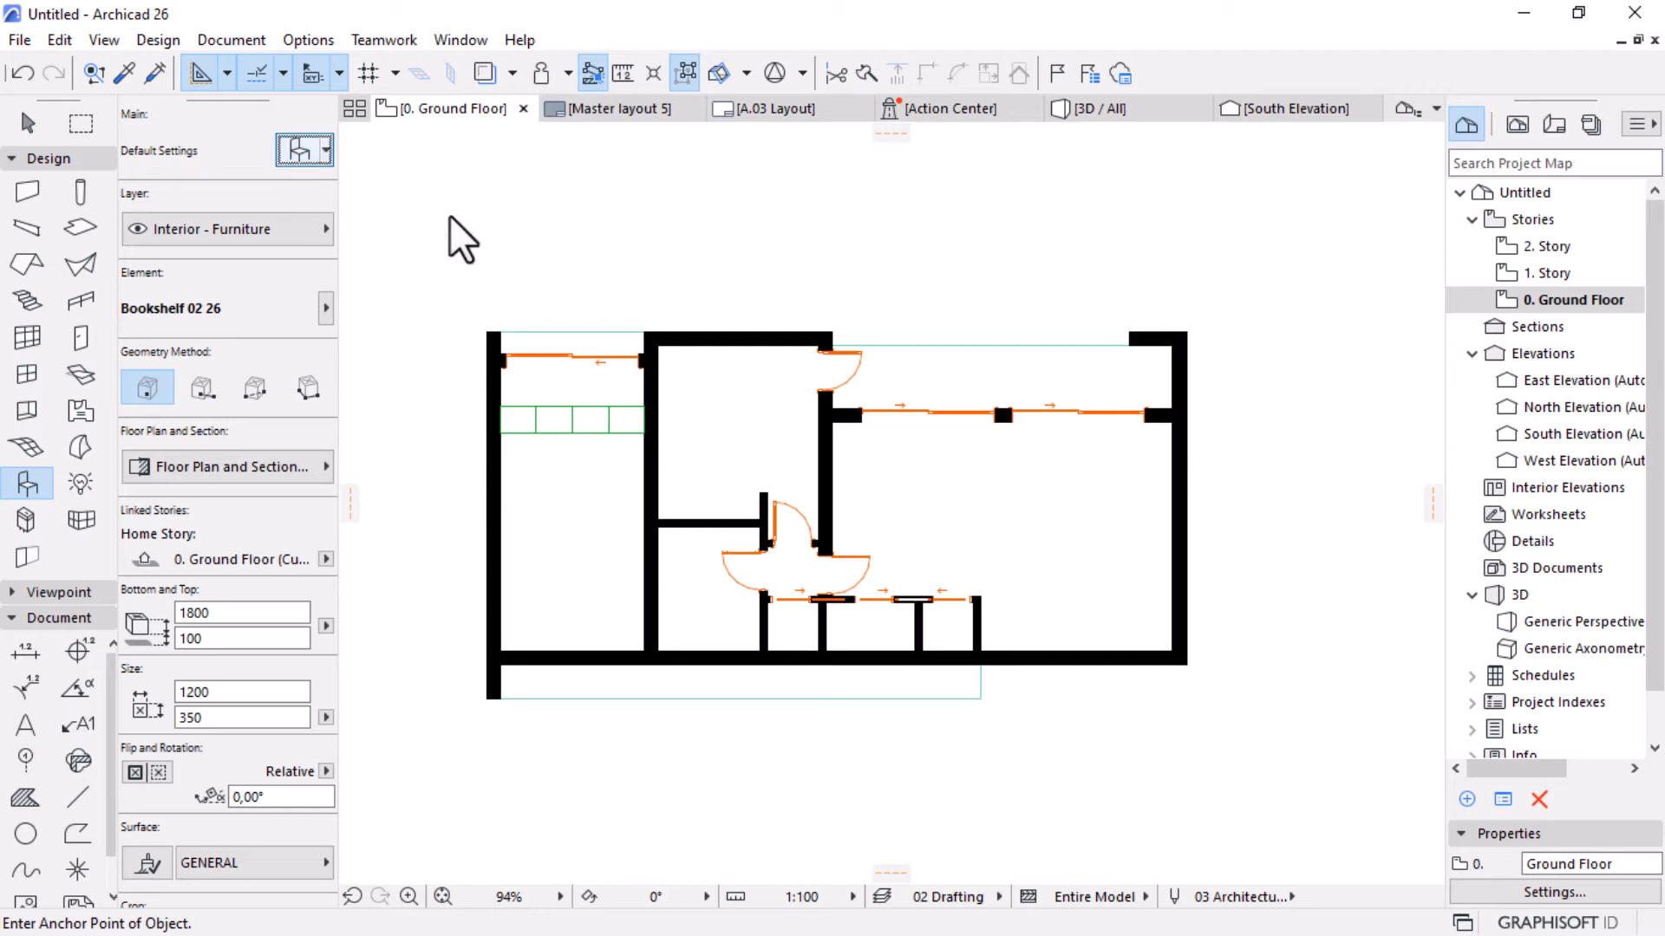
pyautogui.hotkey('ctrl', 't')
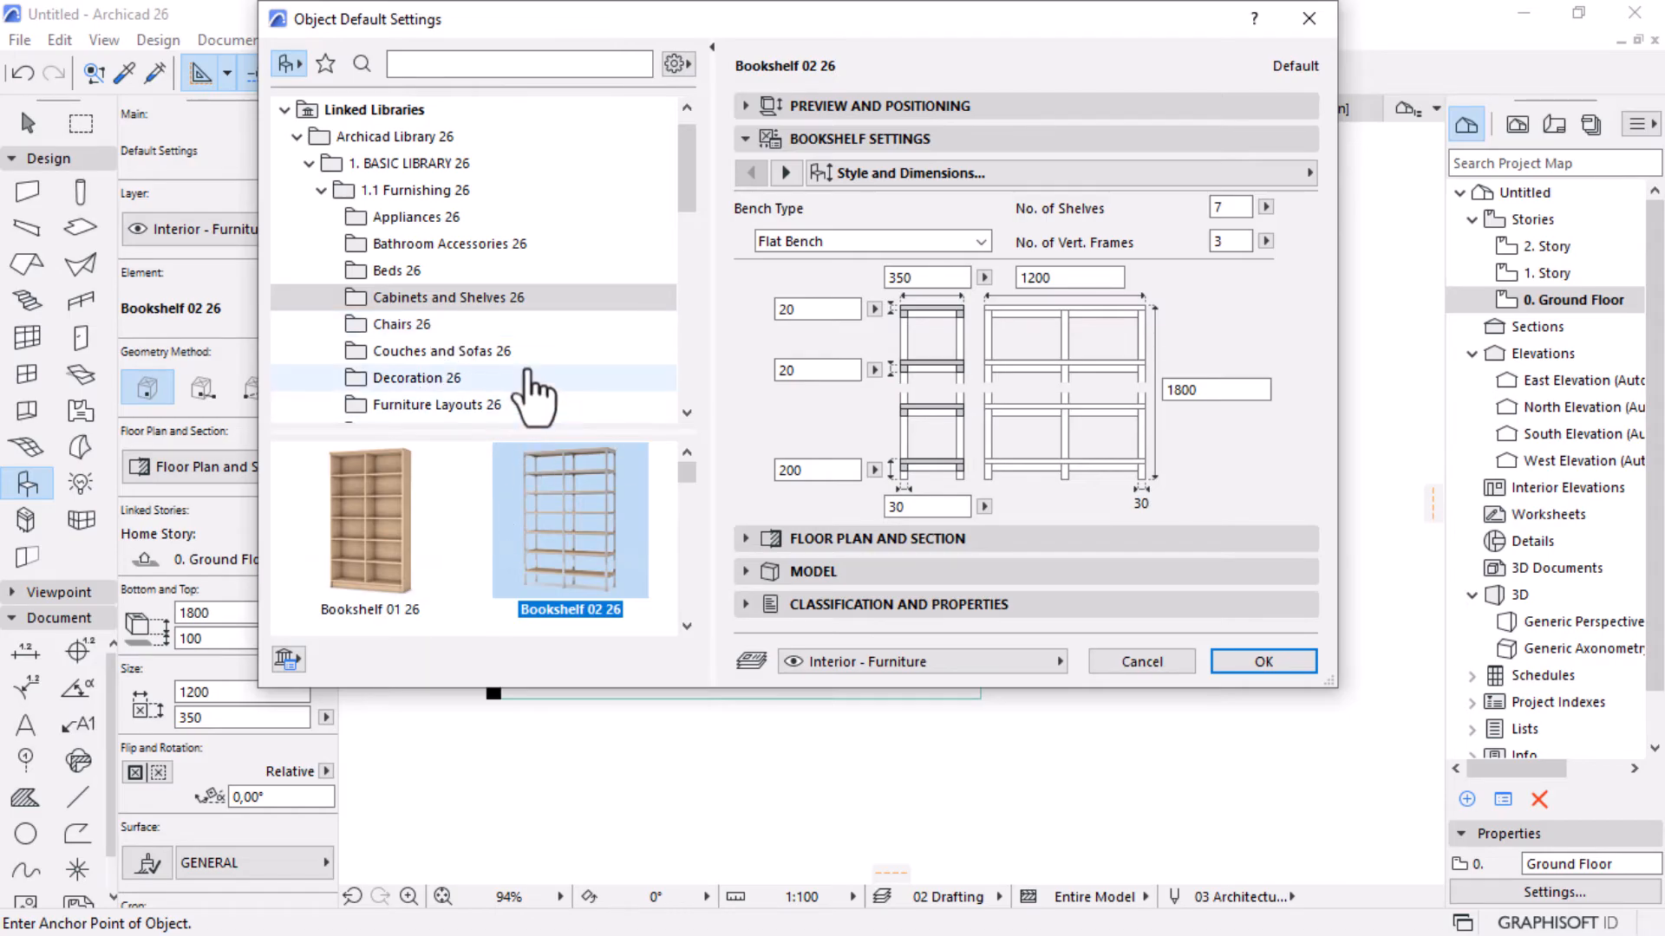
pyautogui.scroll(-1, 470, 276)
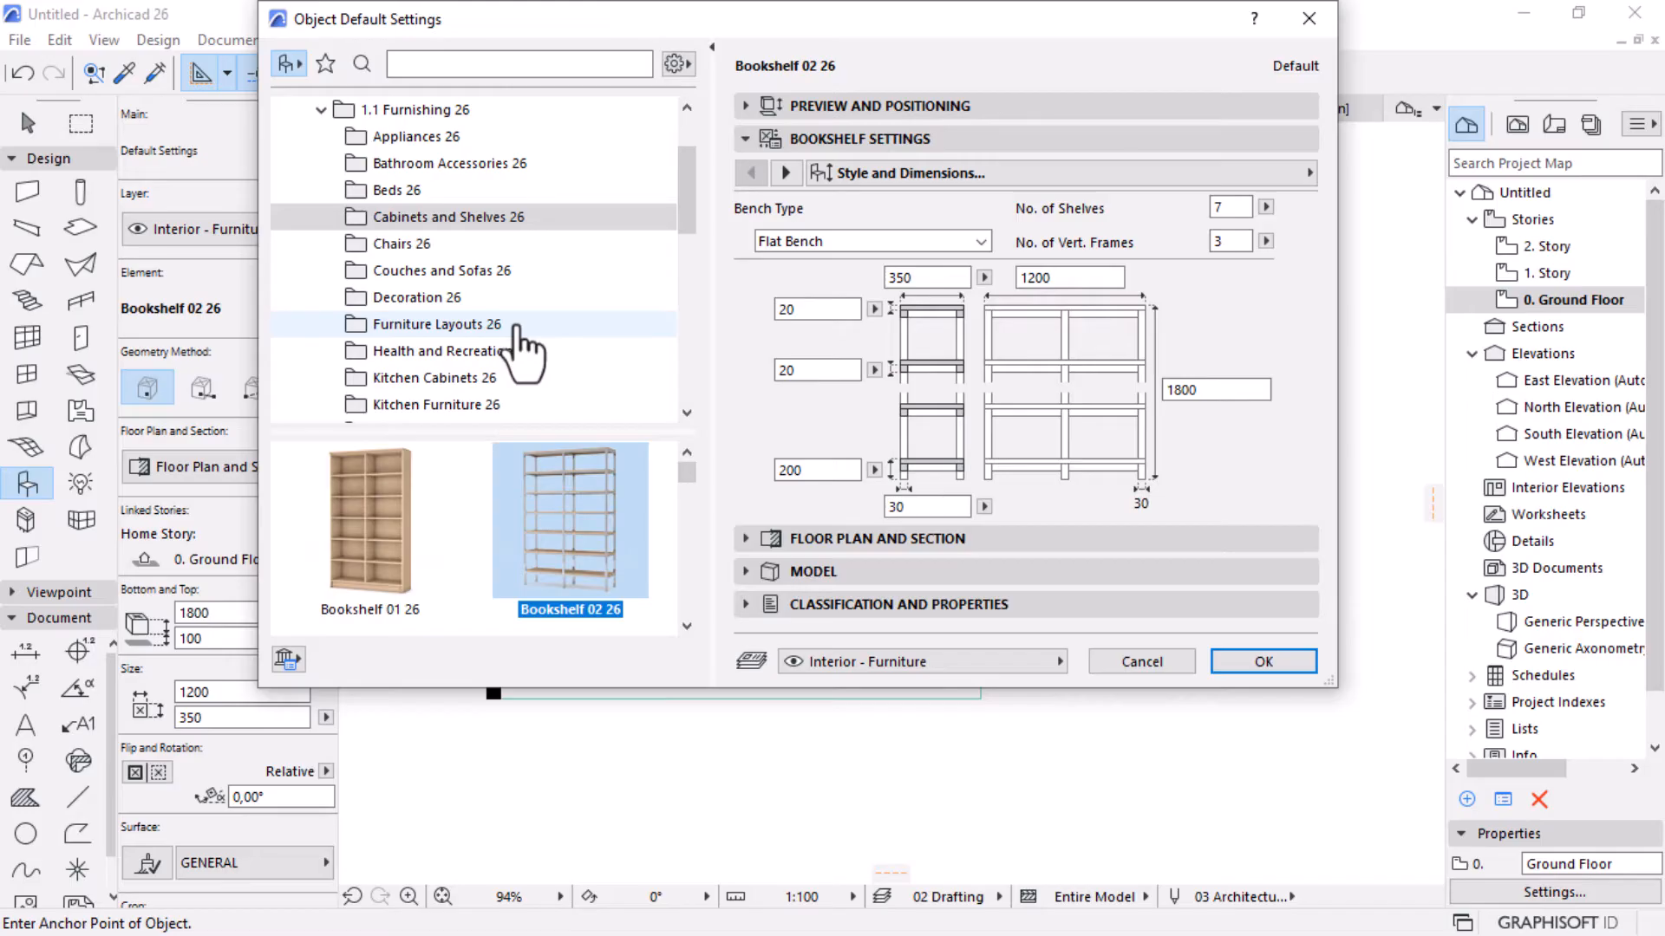
pyautogui.scroll(-1, 518, 331)
pyautogui.scroll(-1, 524, 349)
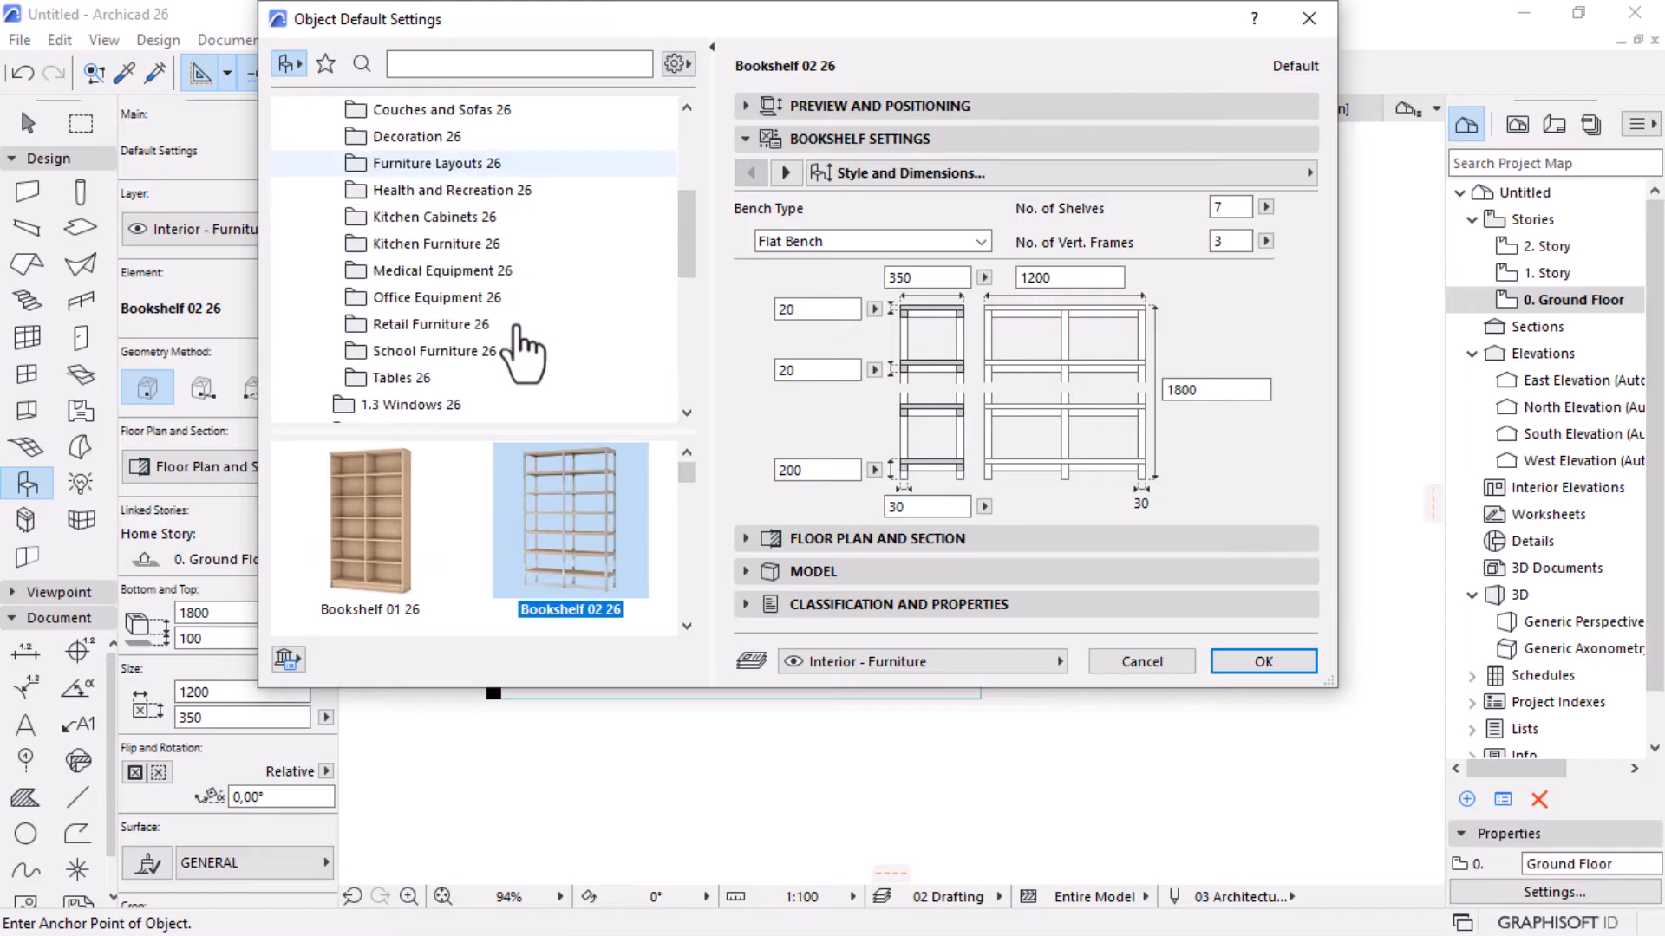
pyautogui.scroll(1, 564, 314)
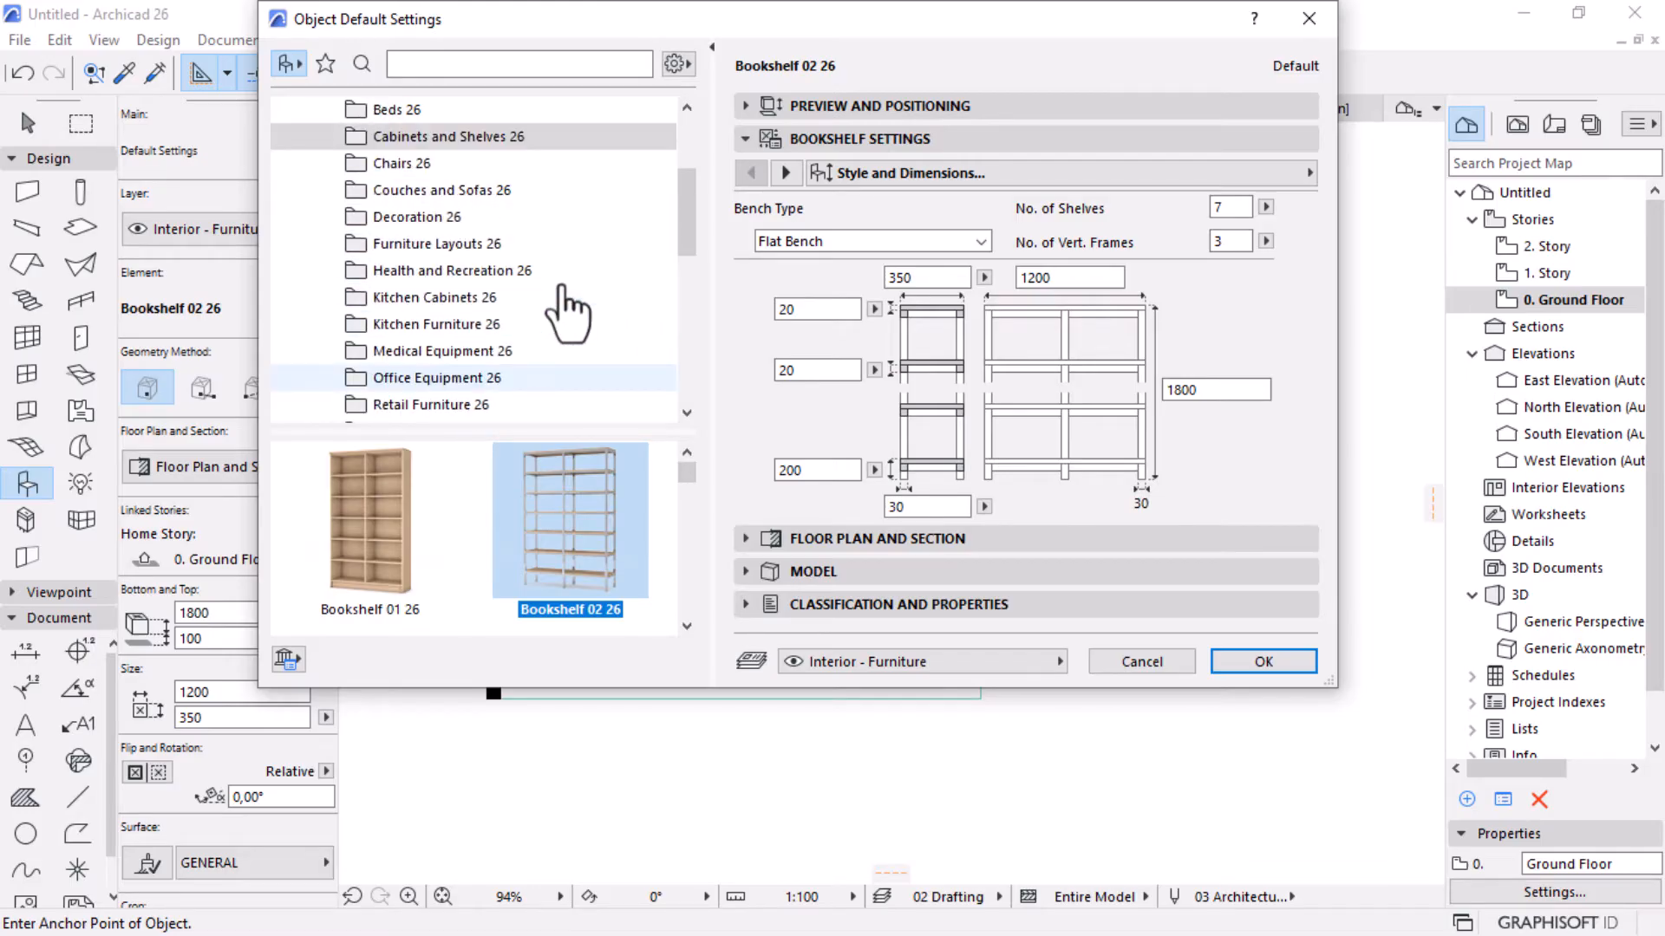
pyautogui.click(425, 243)
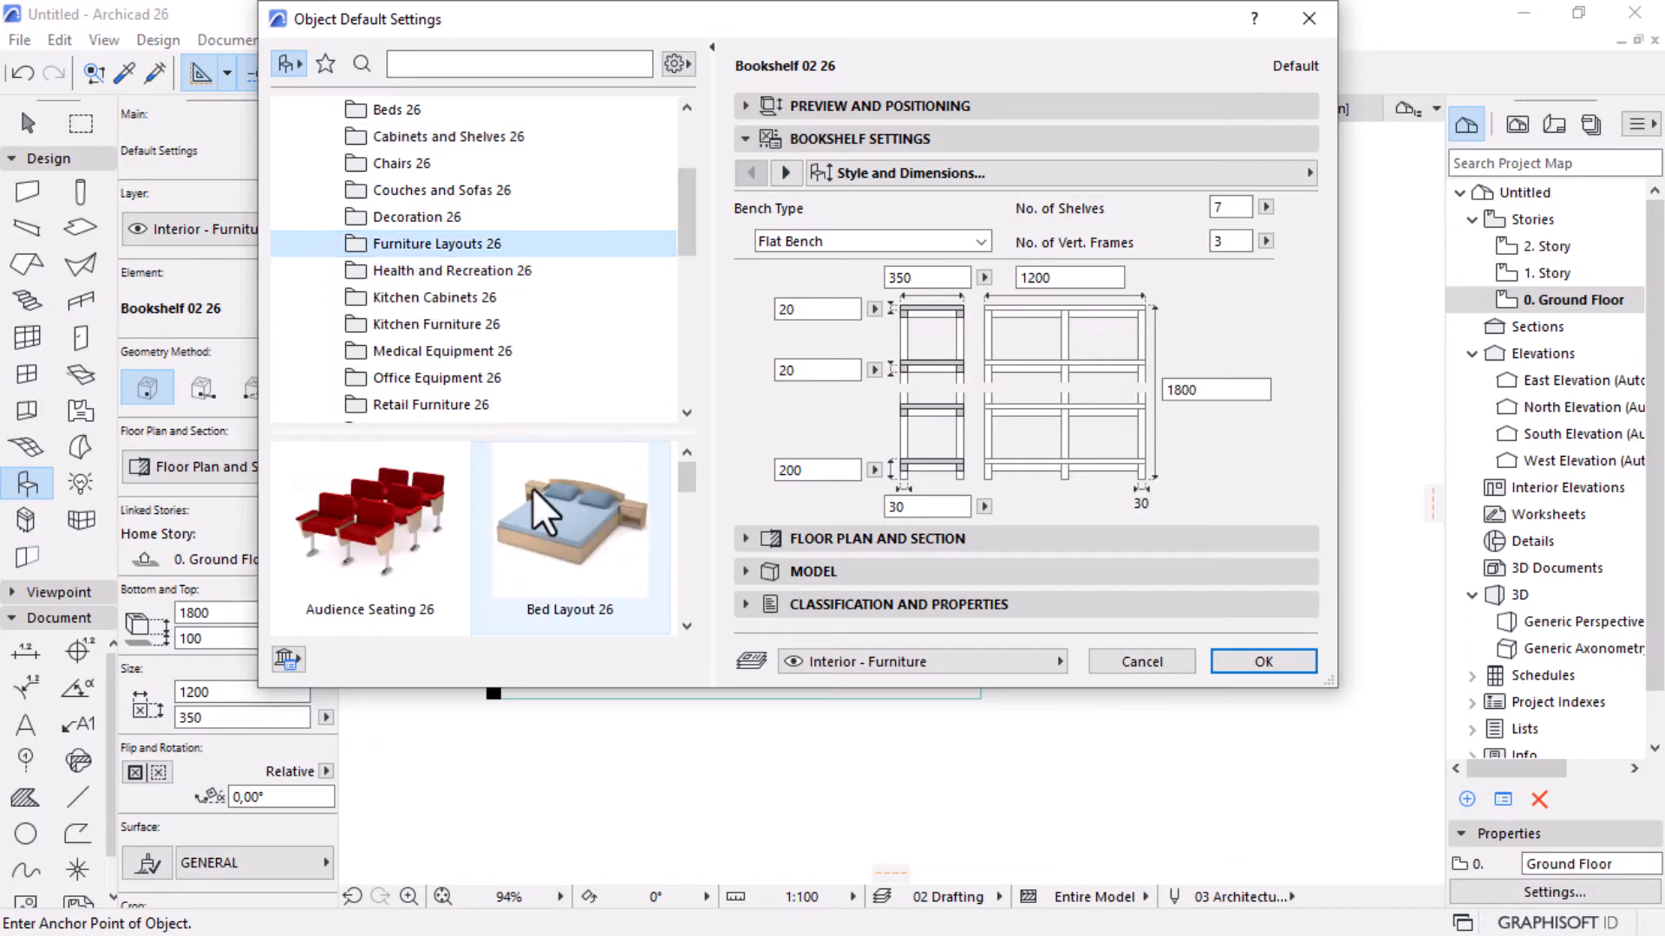
pyautogui.scroll(-4, 563, 529)
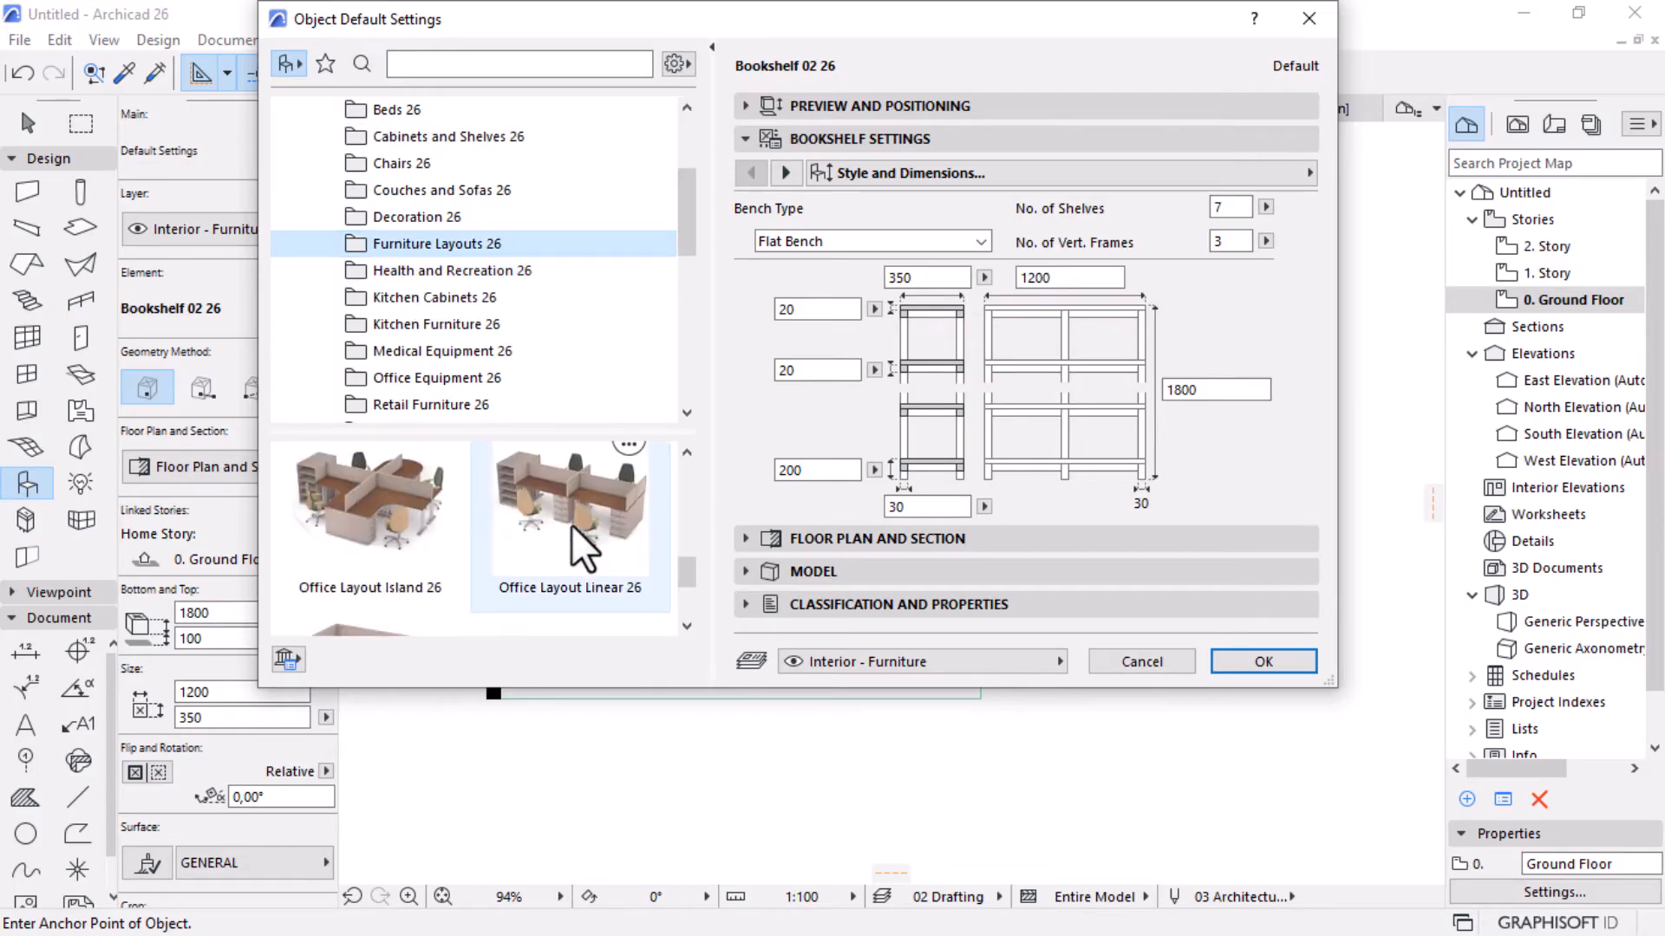
pyautogui.scroll(1, 570, 524)
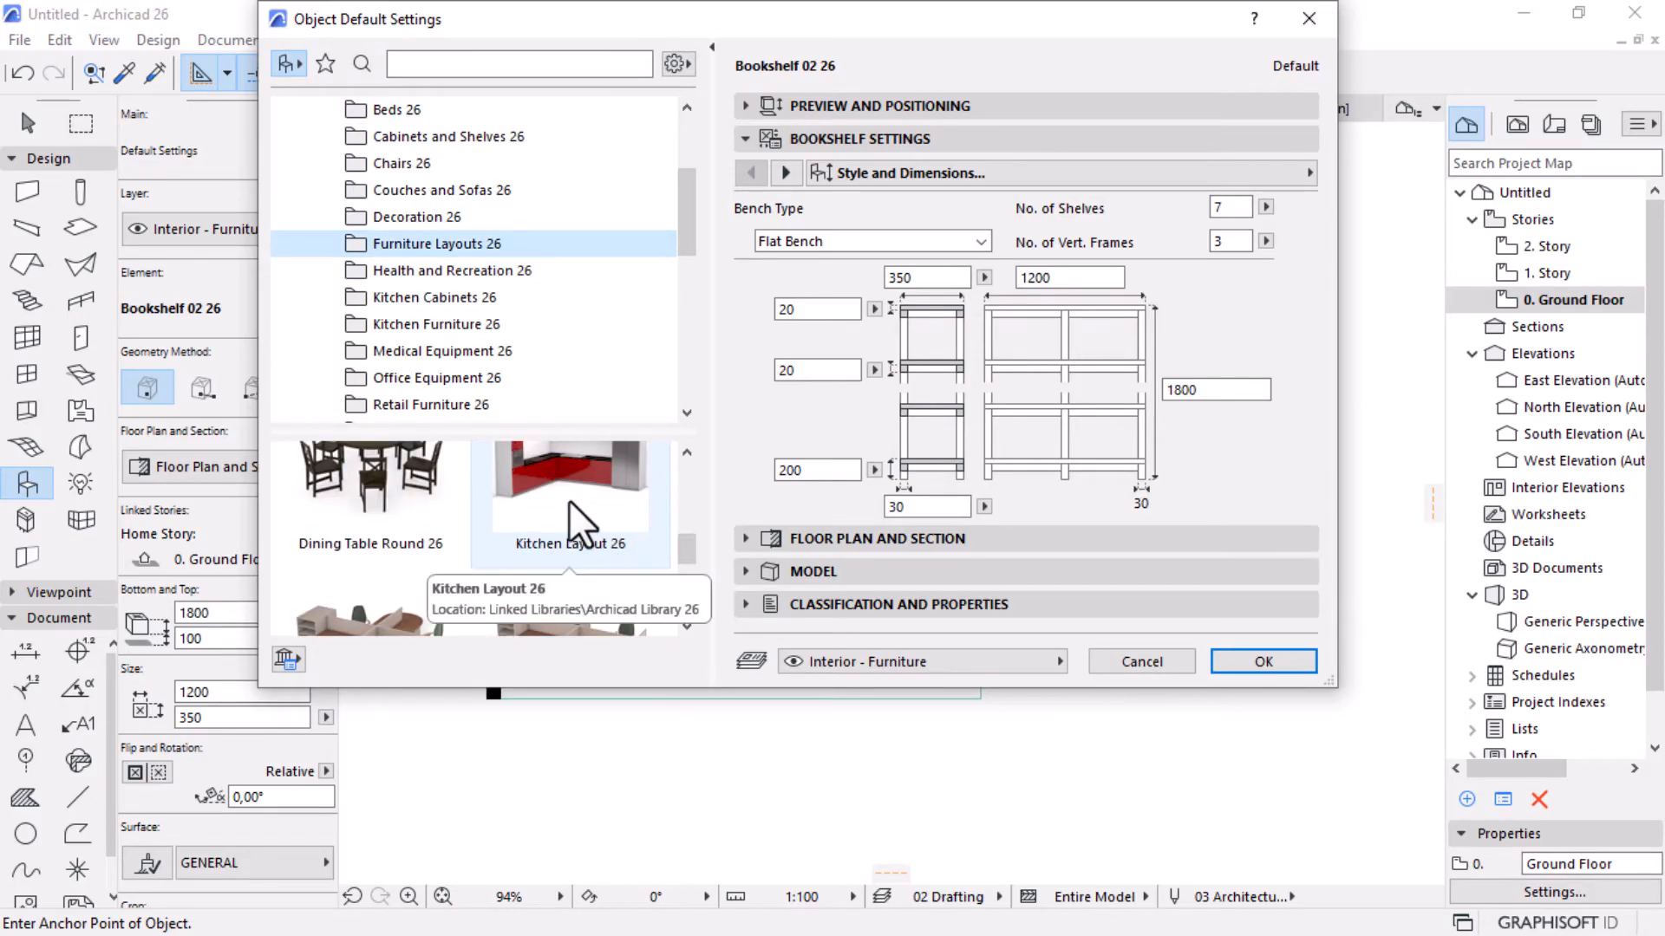
pyautogui.click(568, 501)
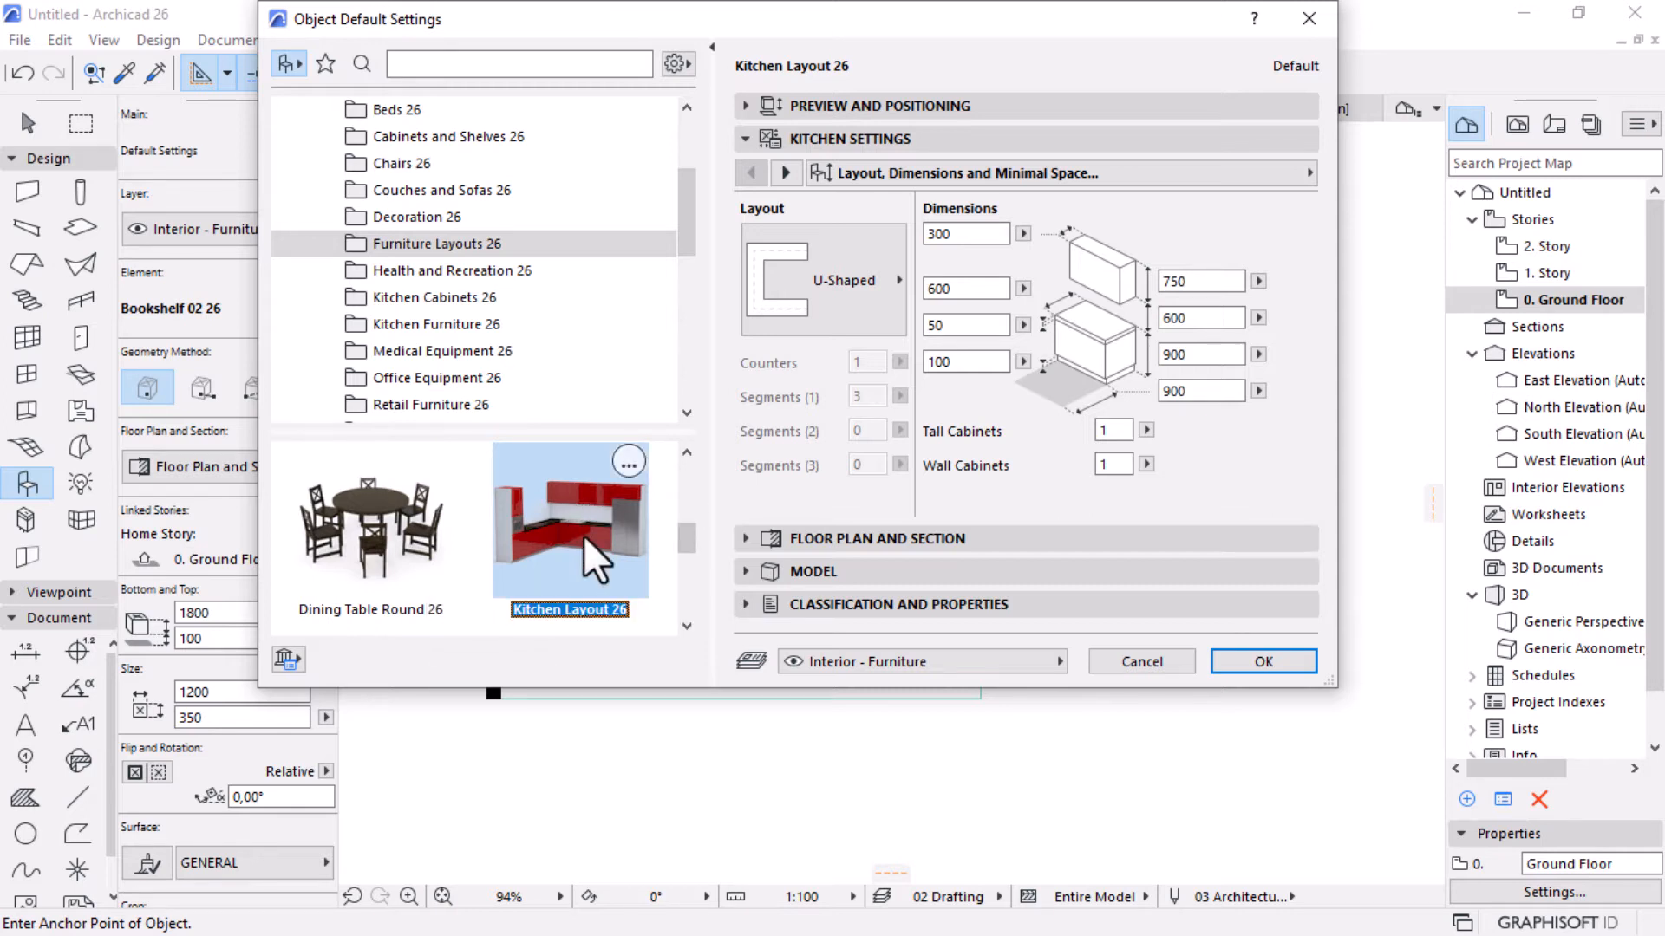
# Set the kitchen layout's shape to Straight.
pyautogui.click(799, 314)
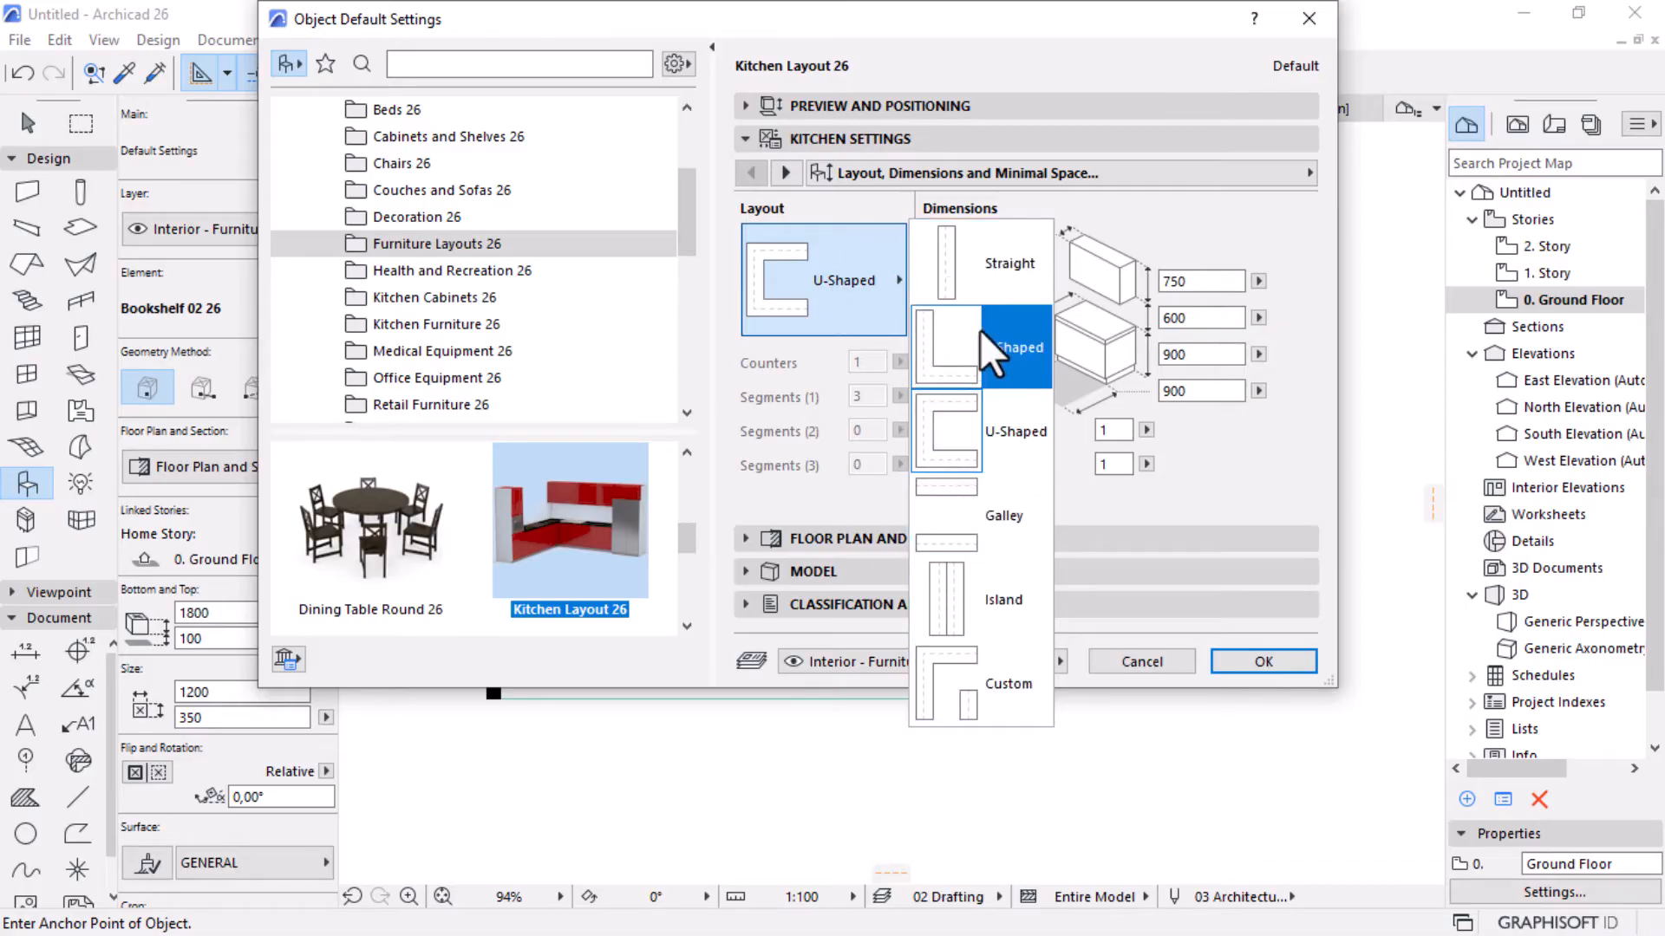
pyautogui.click(986, 268)
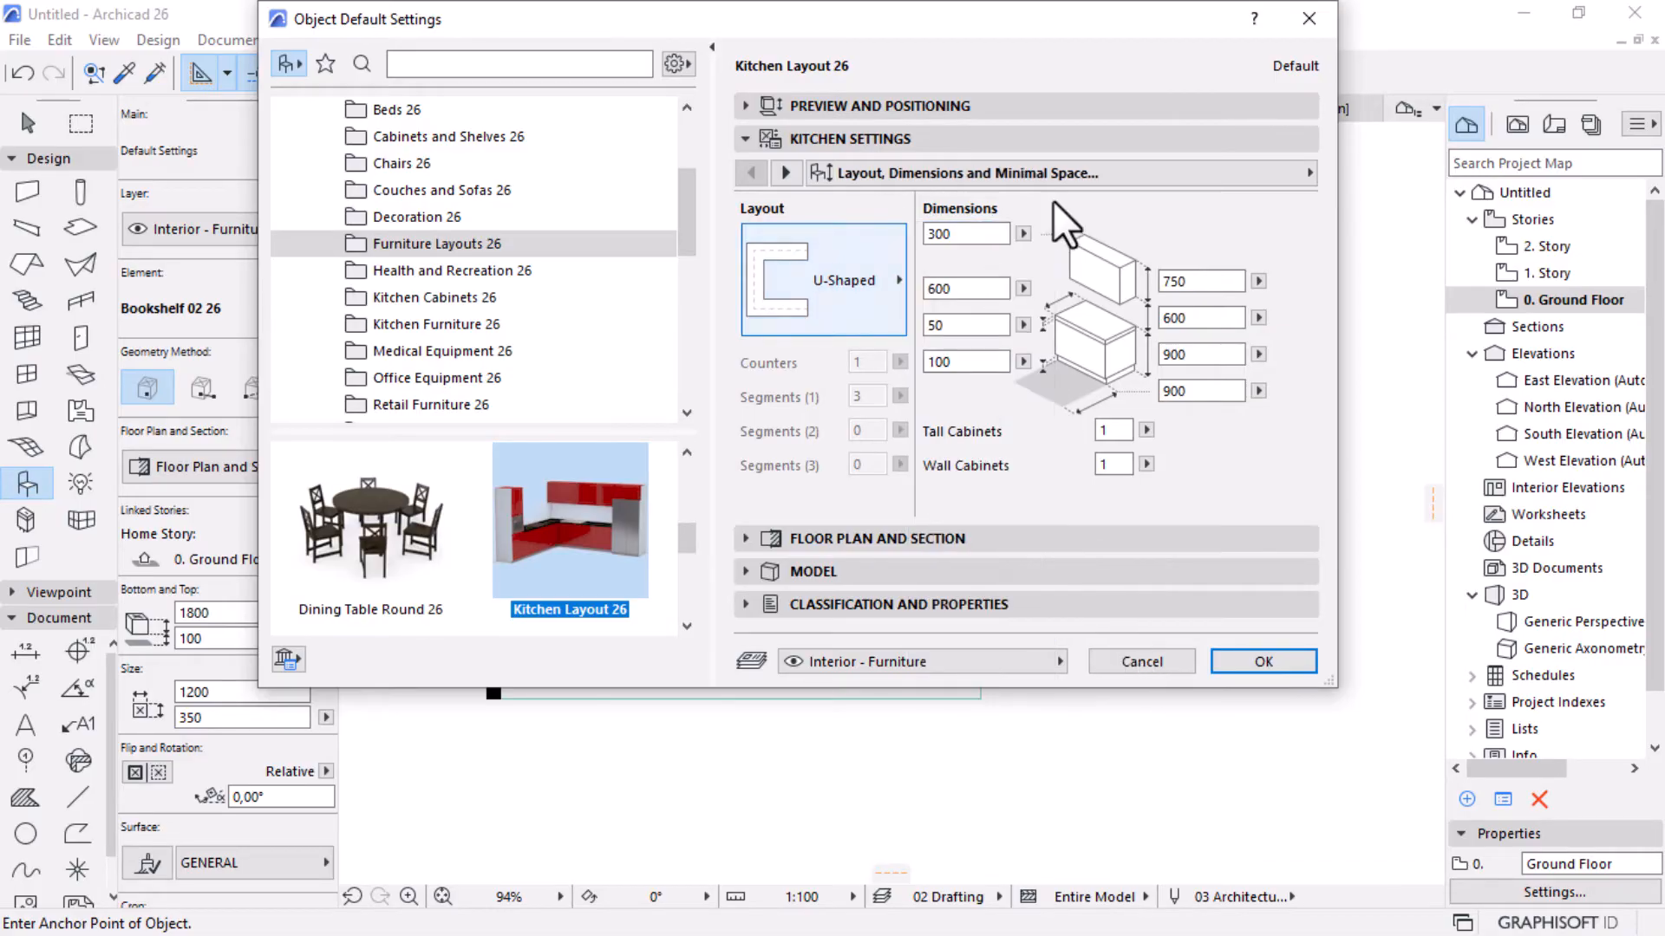
pyautogui.moveTo(1136, 31); pyautogui.dragTo(560, 145)
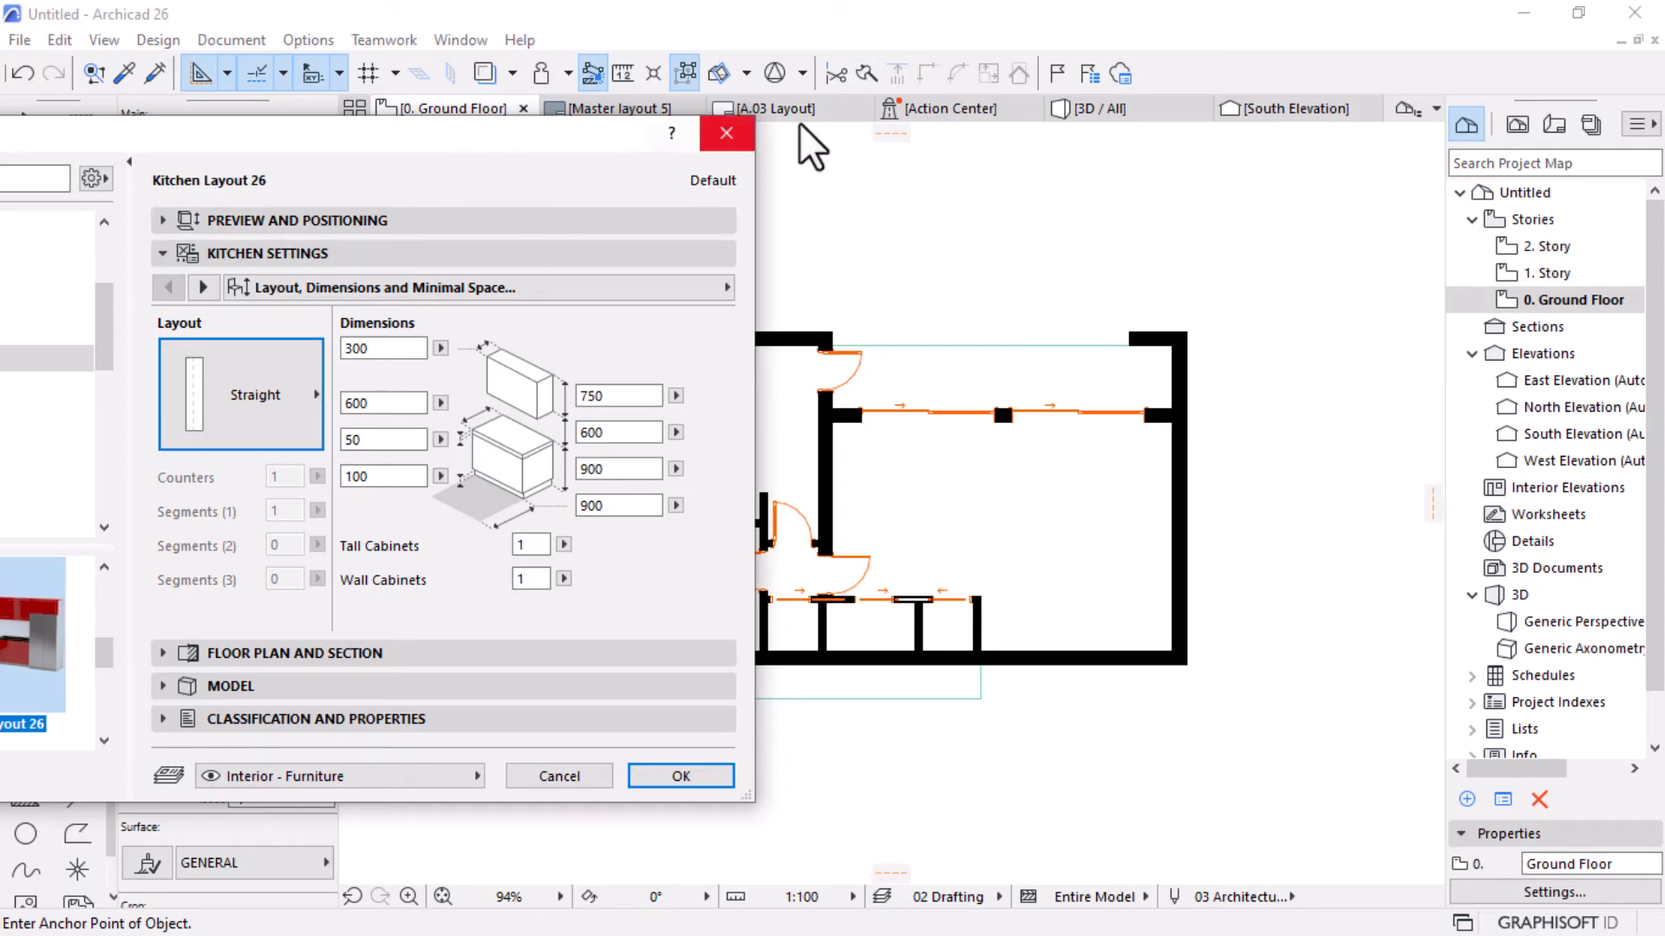
pyautogui.moveTo(439, 132); pyautogui.dragTo(943, 67)
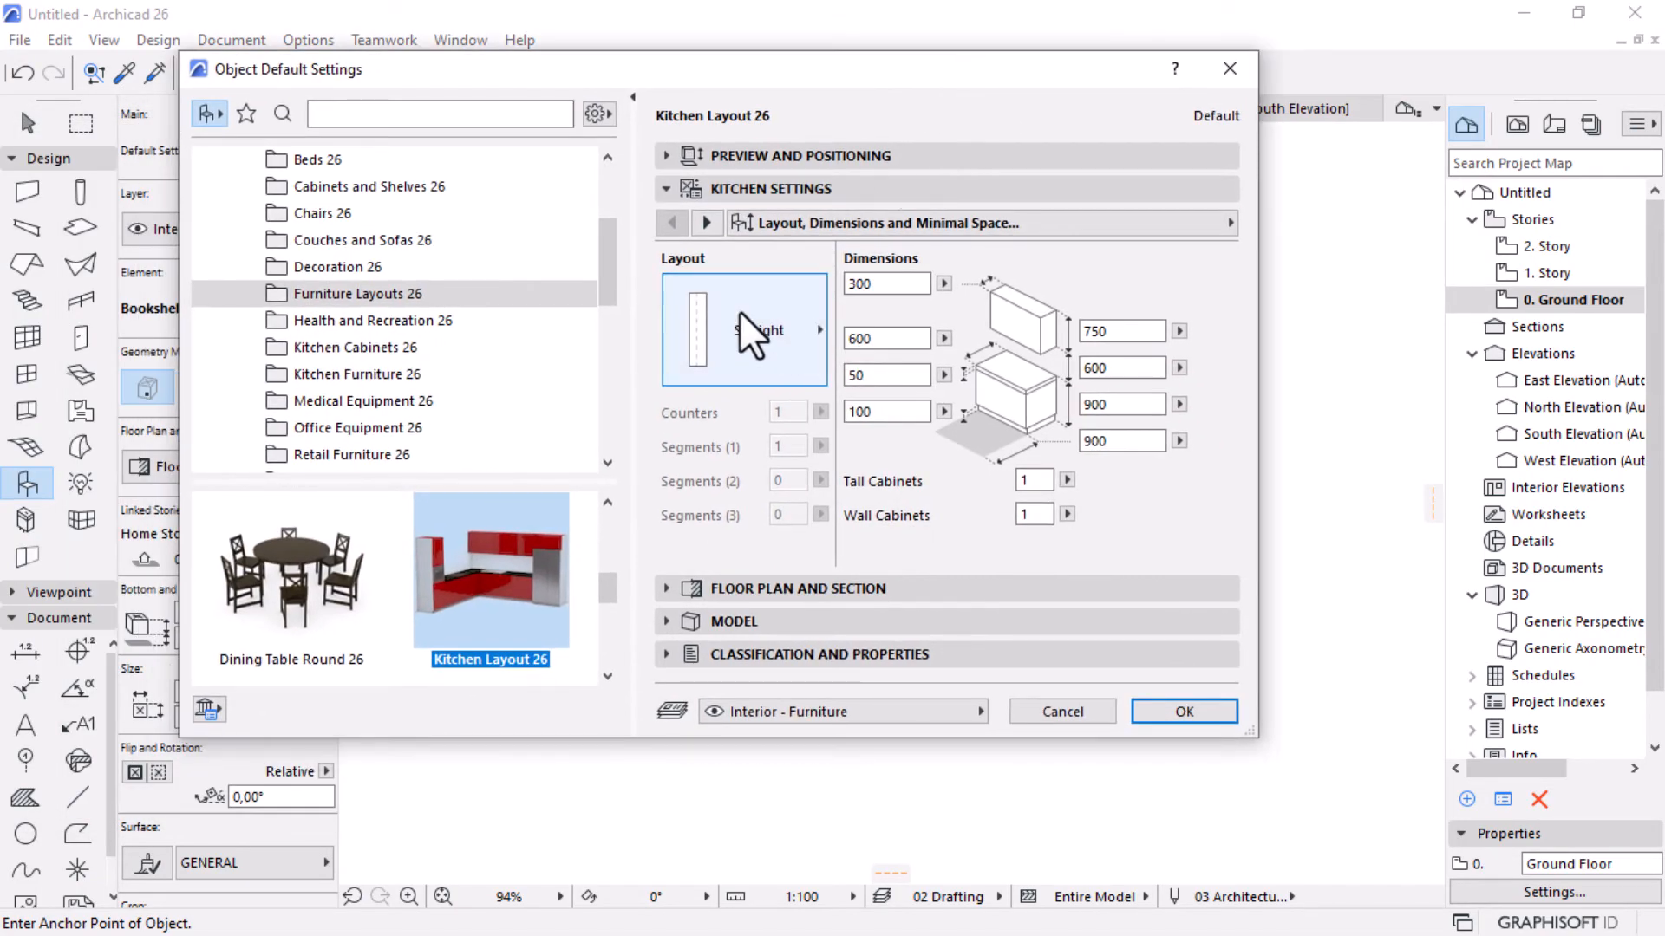
# Exclude the washers and dishwashers from the kitchen layout's accessories.
pyautogui.click(700, 223)
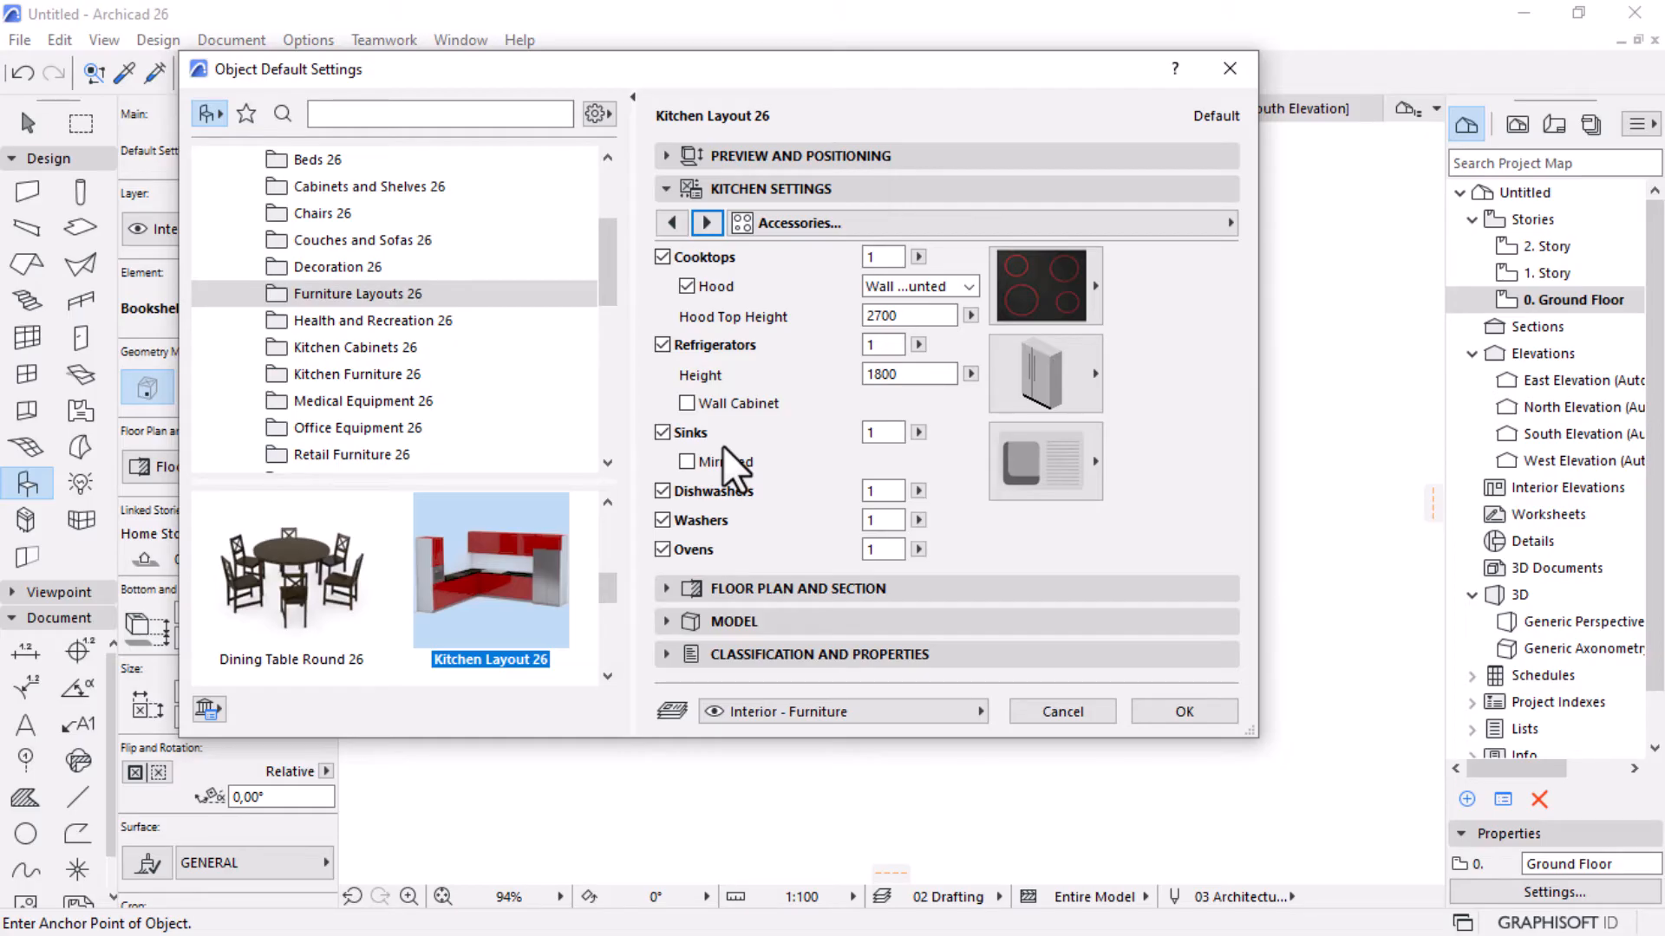
pyautogui.click(662, 521)
pyautogui.click(662, 492)
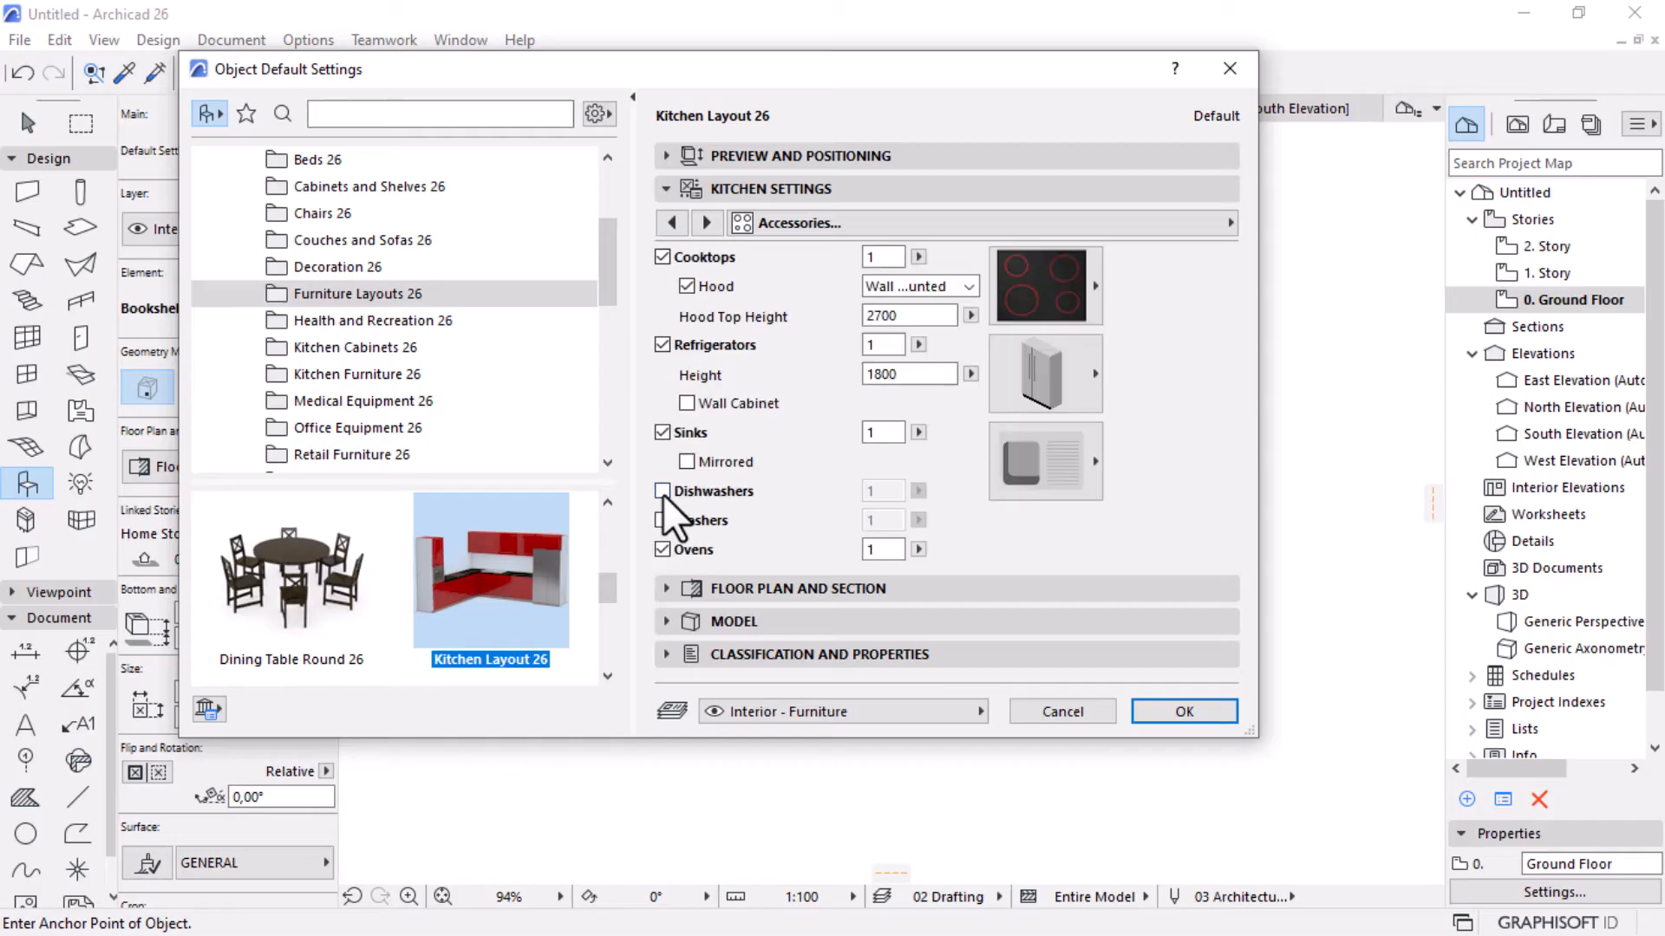
# Set the kitchen's refrigerator to Bottom Freezer and its sink to Double with Drain Board, and accept the object settings.
pyautogui.click(1058, 281)
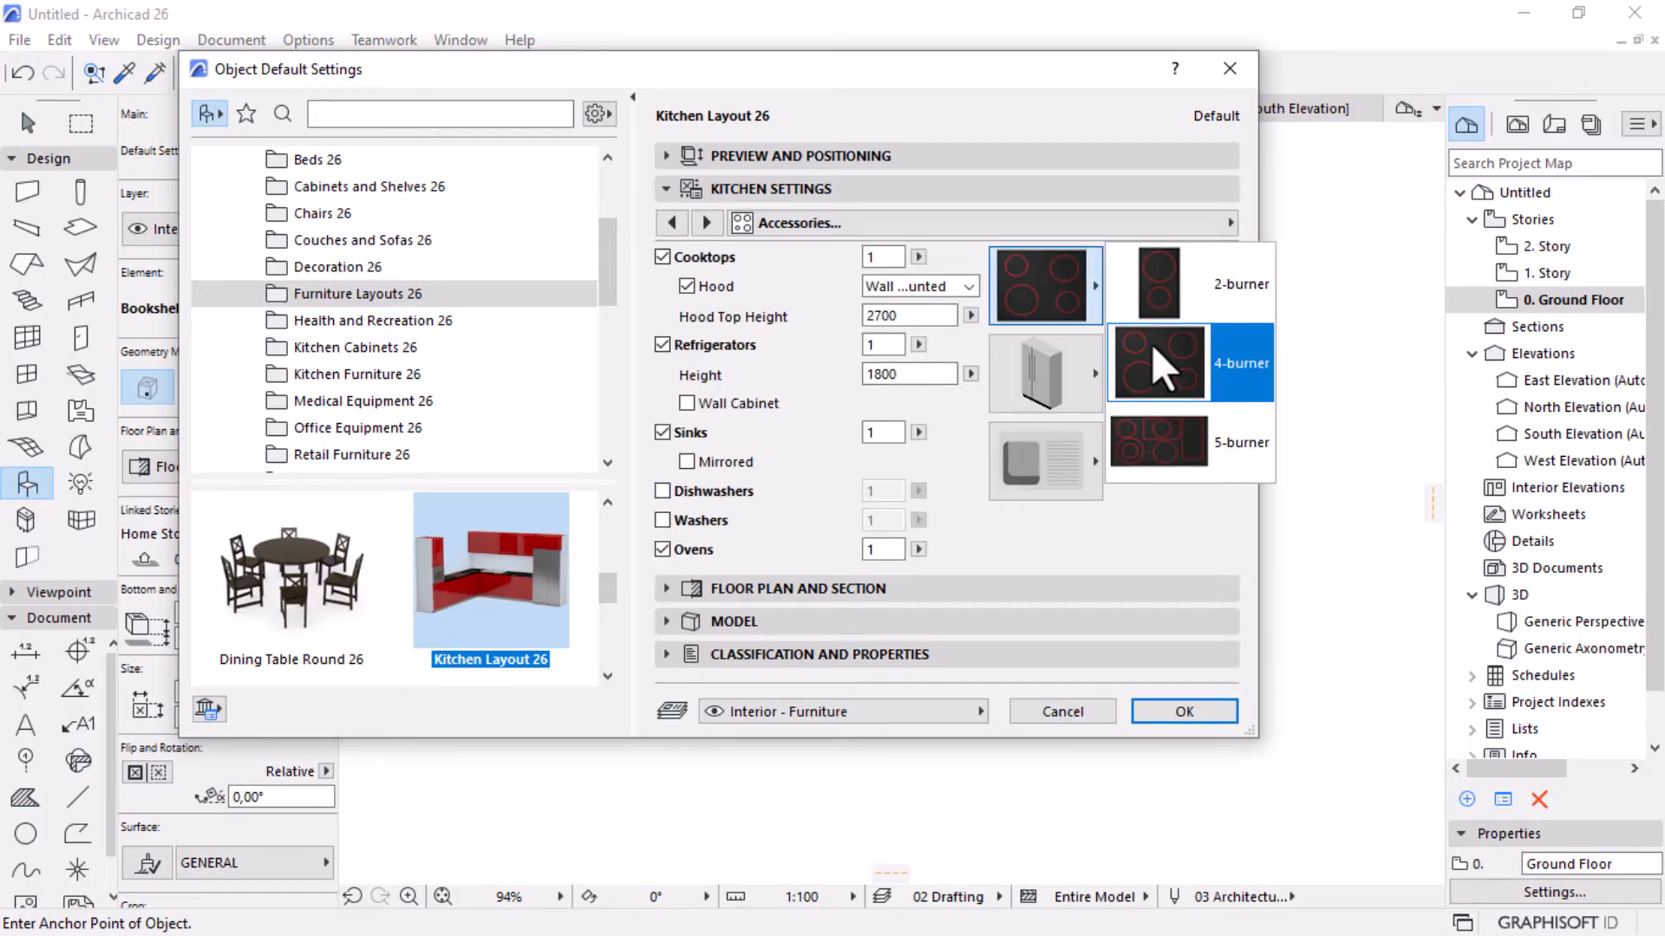
pyautogui.click(1056, 390)
pyautogui.click(1056, 391)
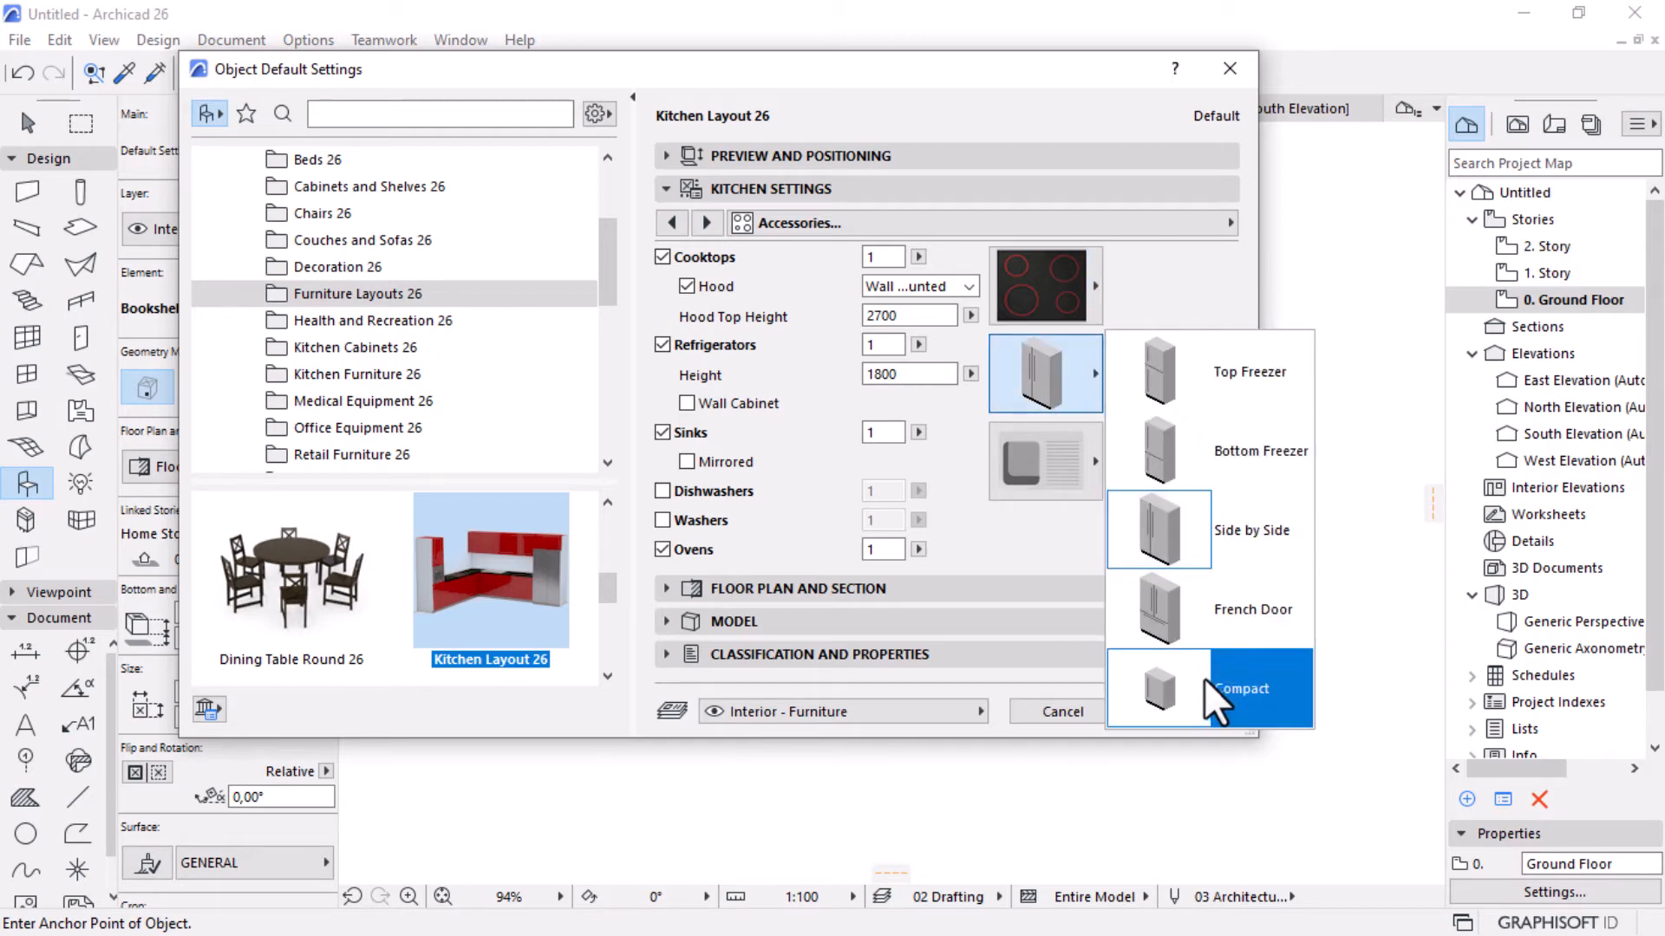
pyautogui.click(1230, 463)
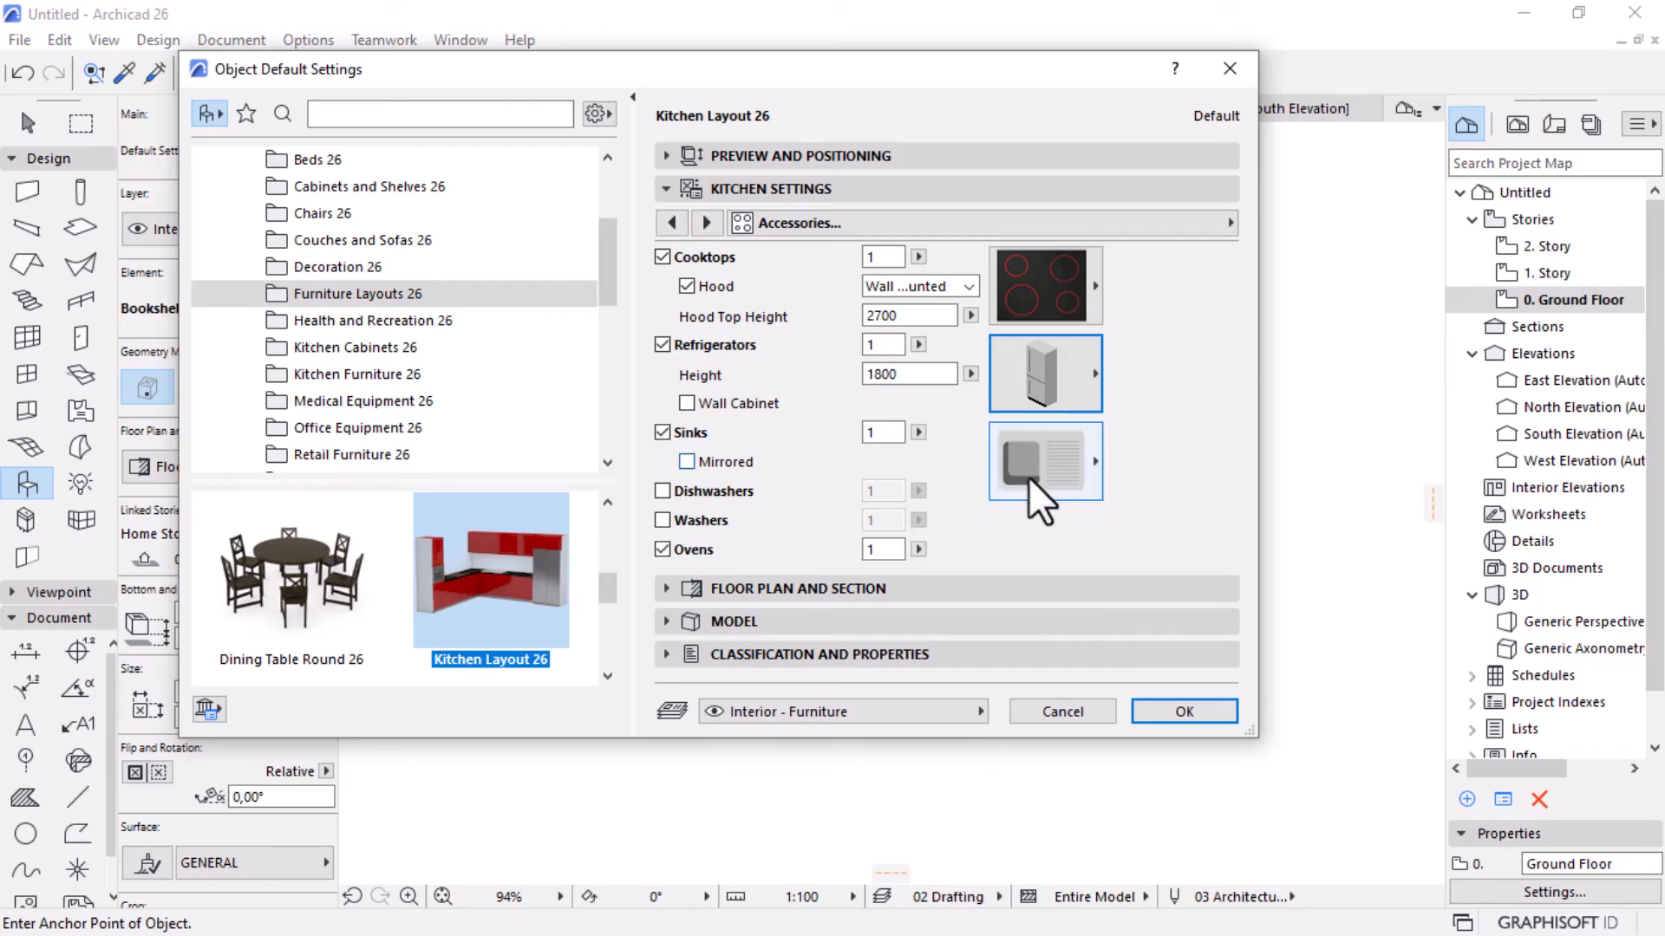
pyautogui.click(1063, 475)
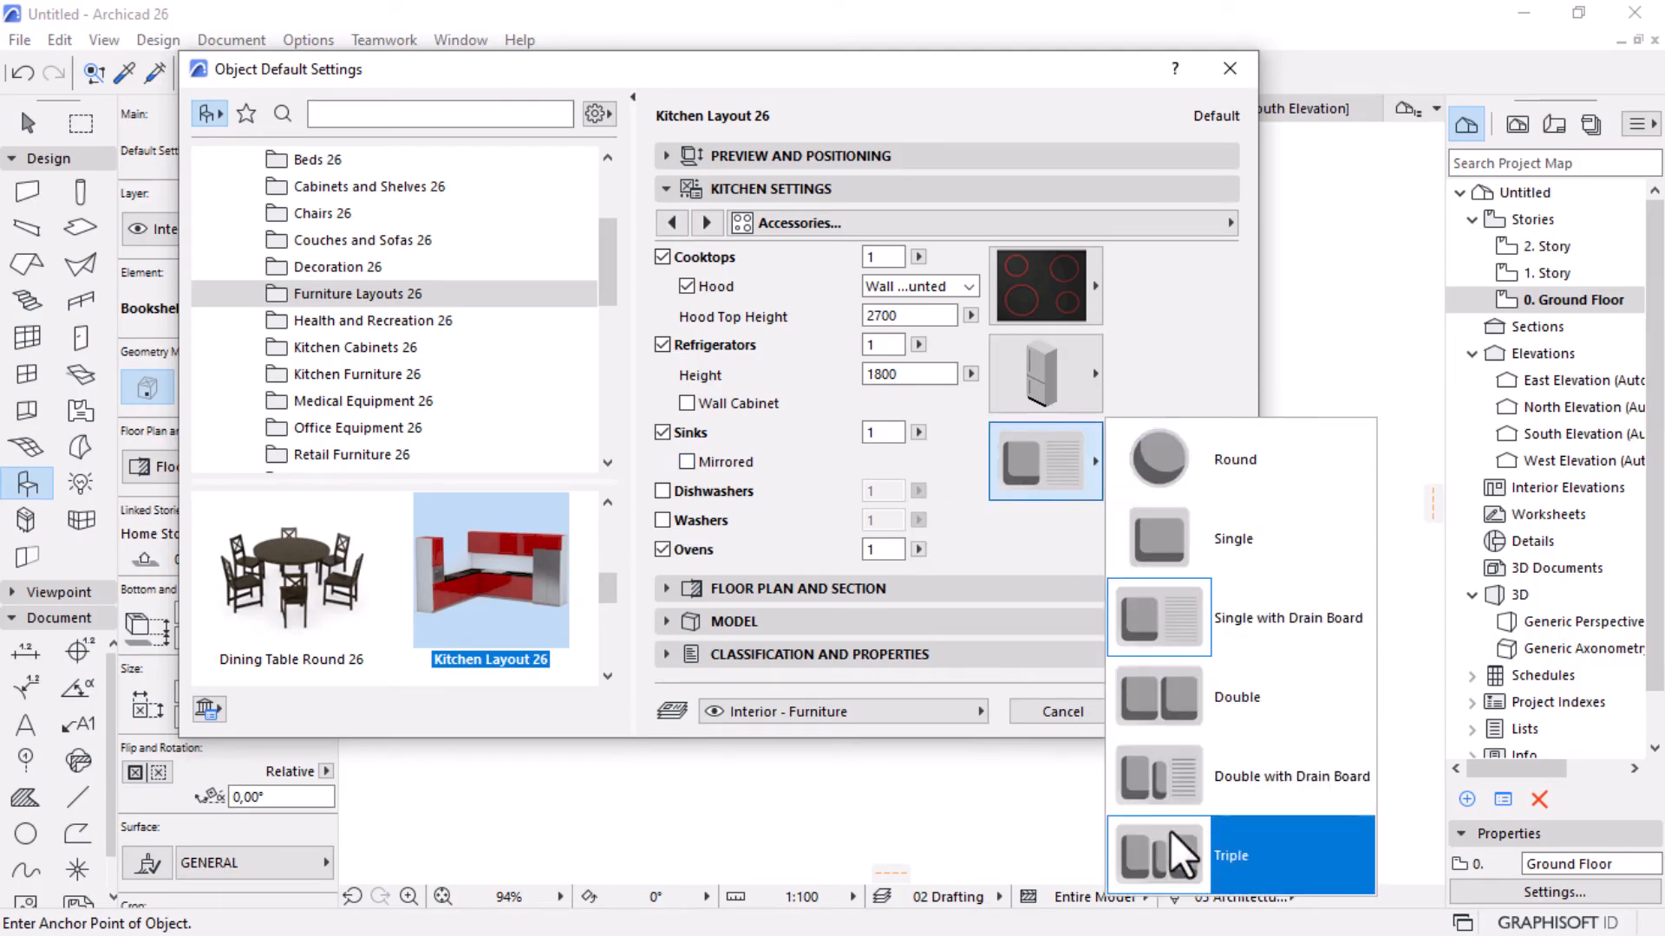
pyautogui.click(1257, 800)
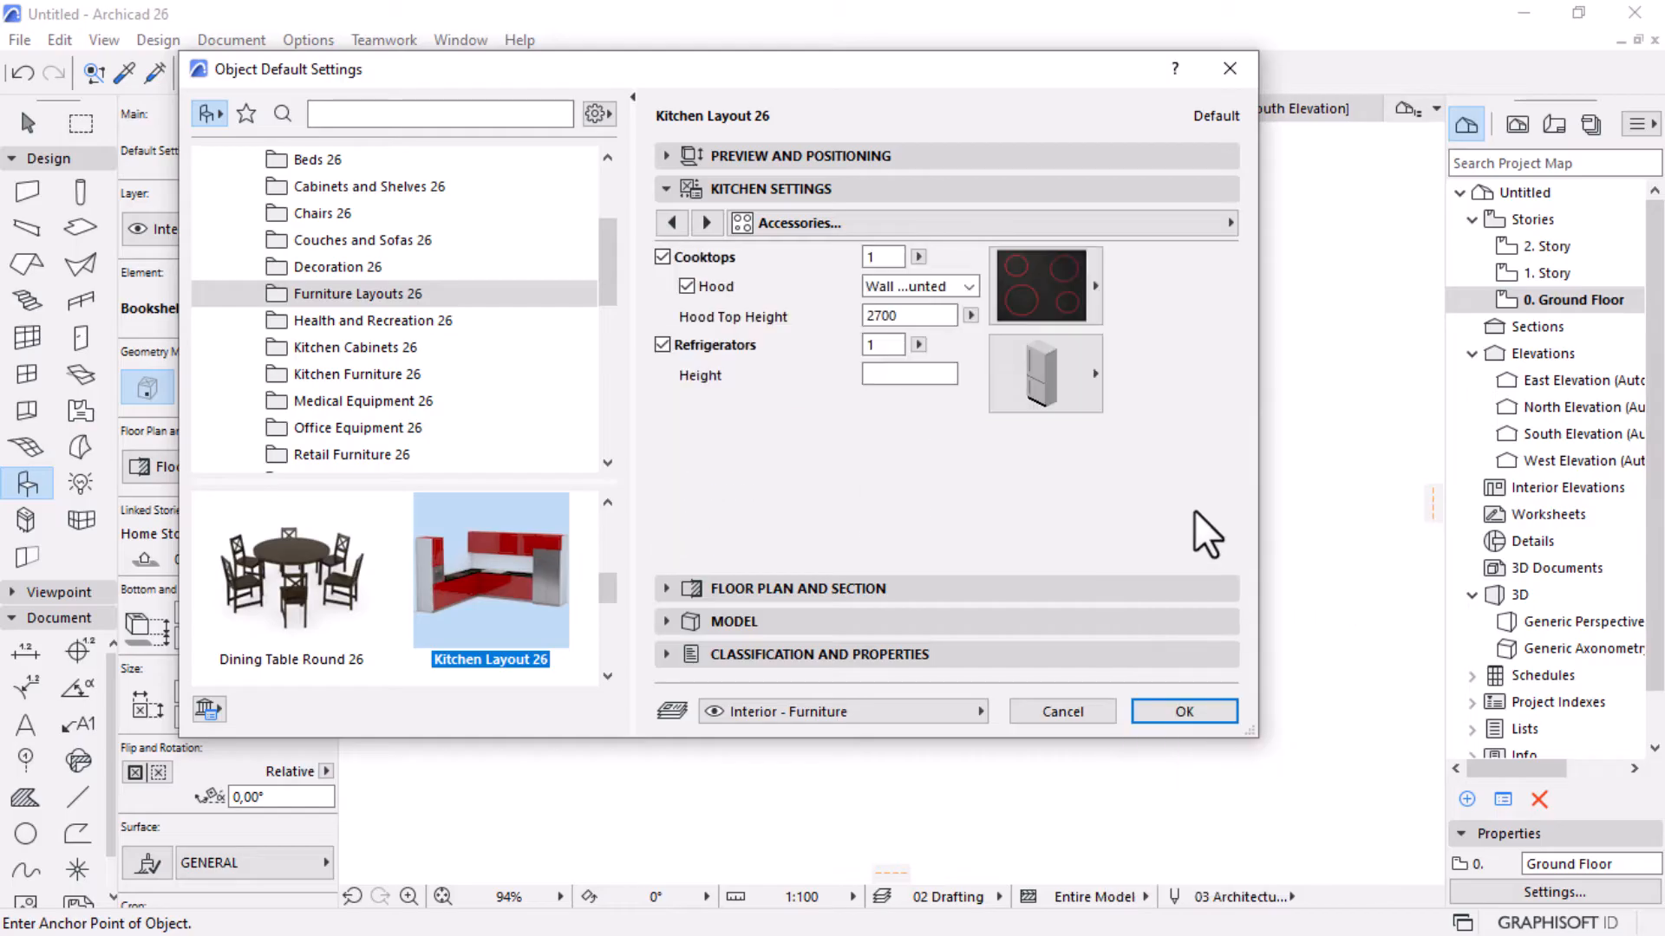
pyautogui.click(1179, 711)
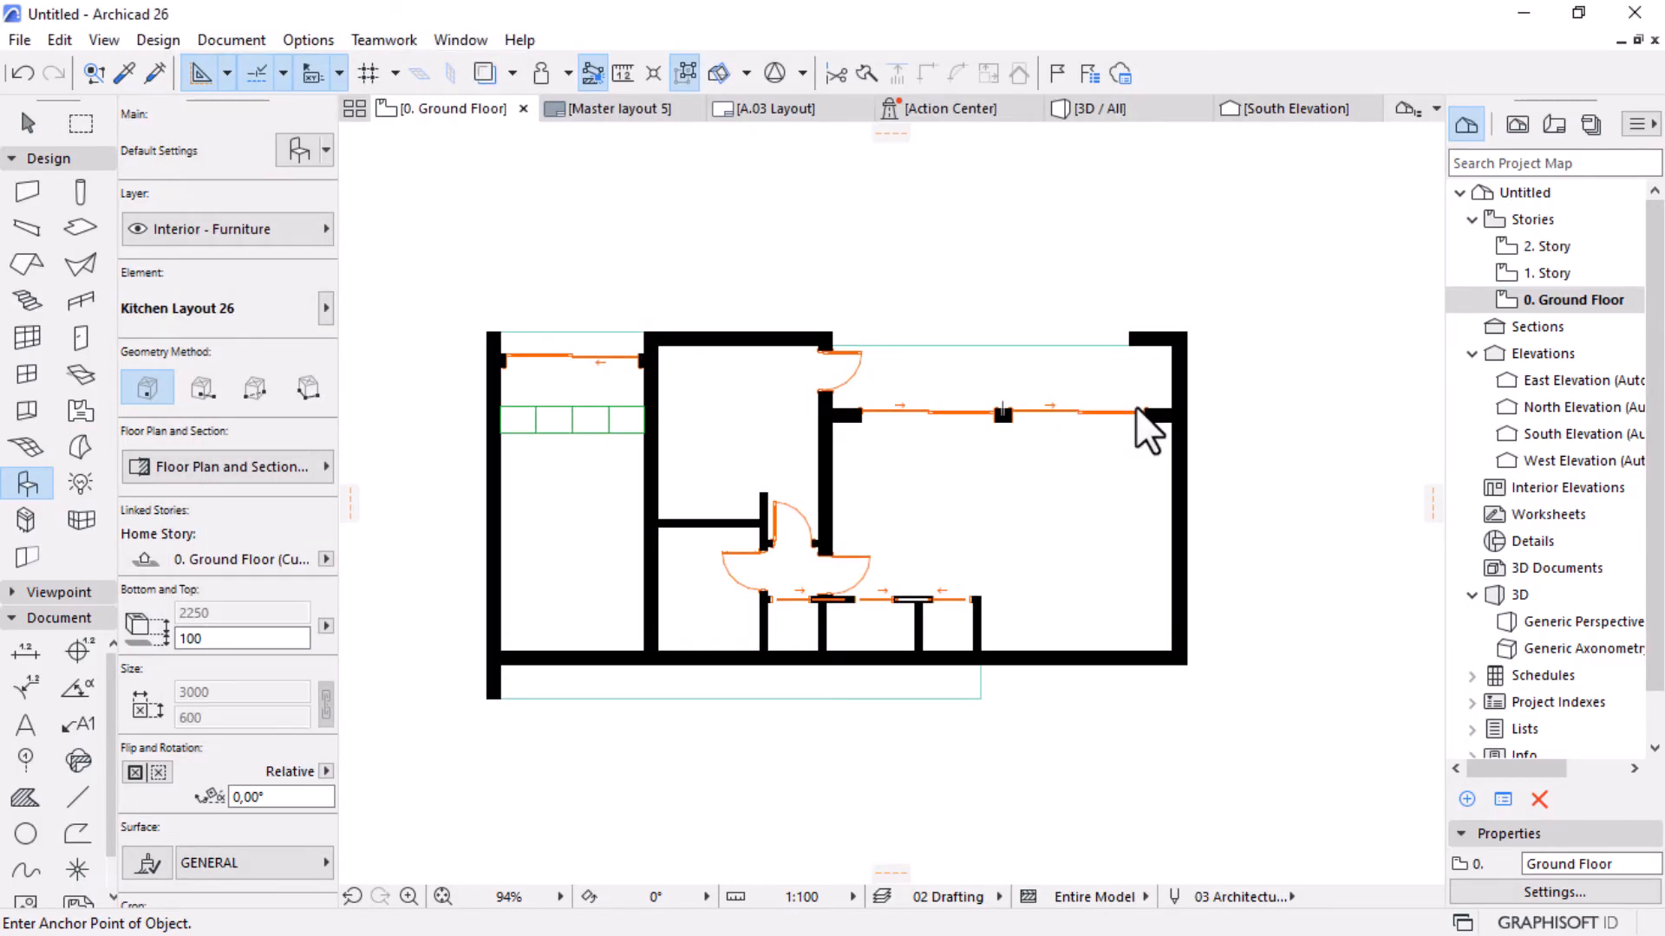
# Place the straight kitchen layout horizontally in the large right-hand room.
pyautogui.scroll(4, 1172, 598)
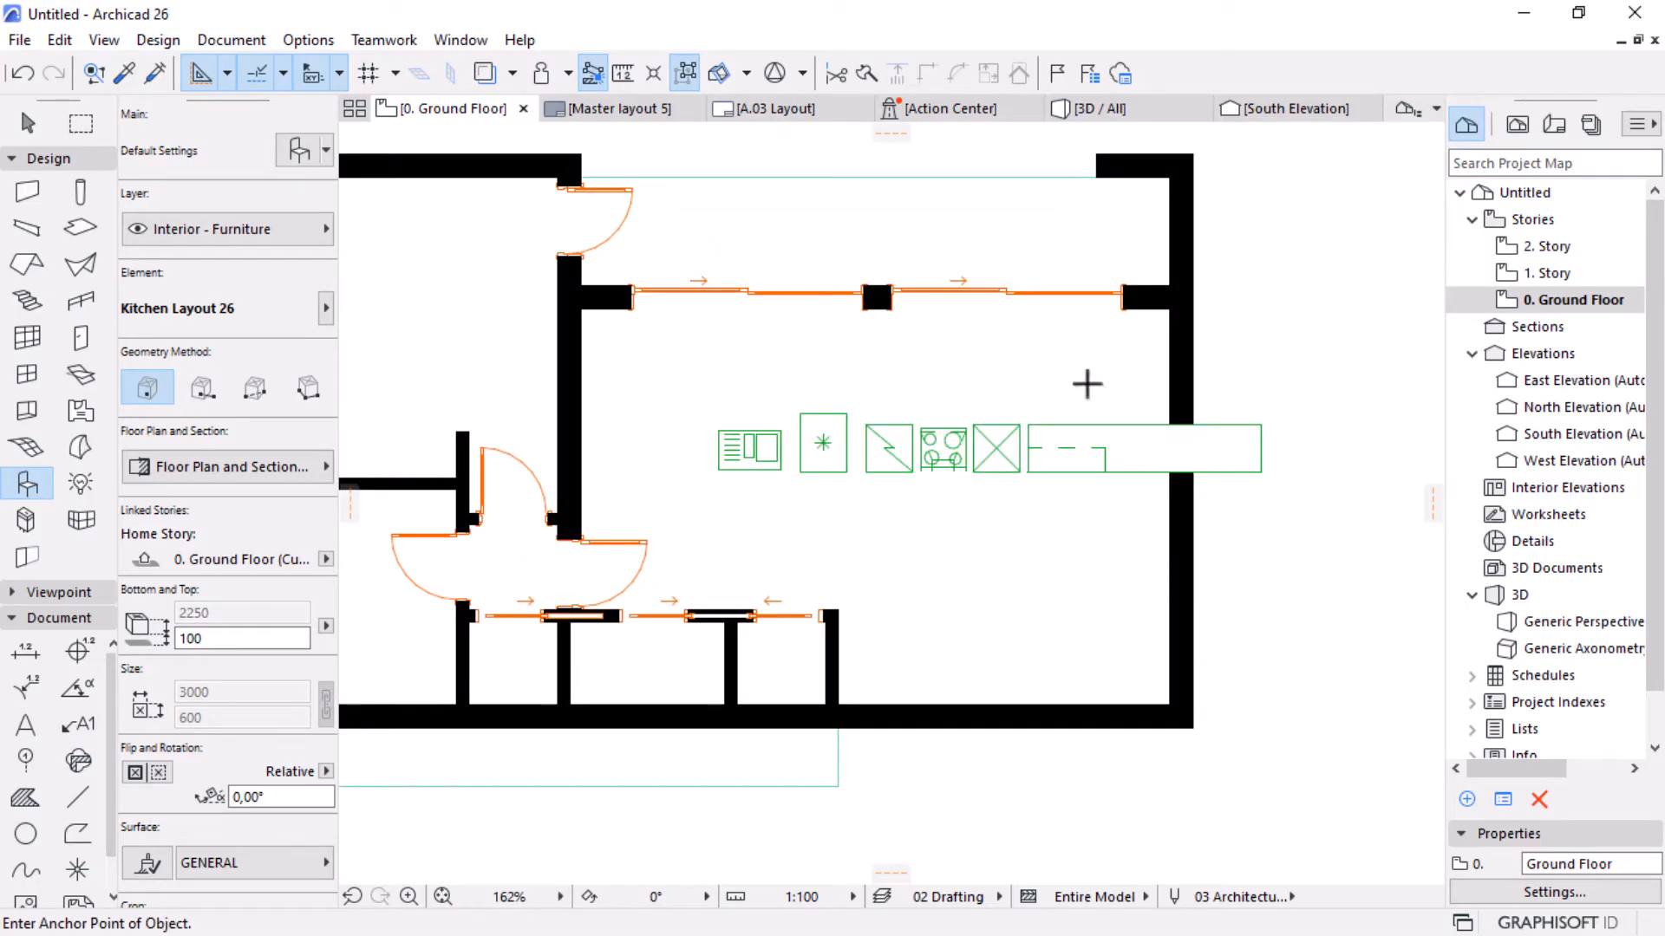
pyautogui.click(27, 123)
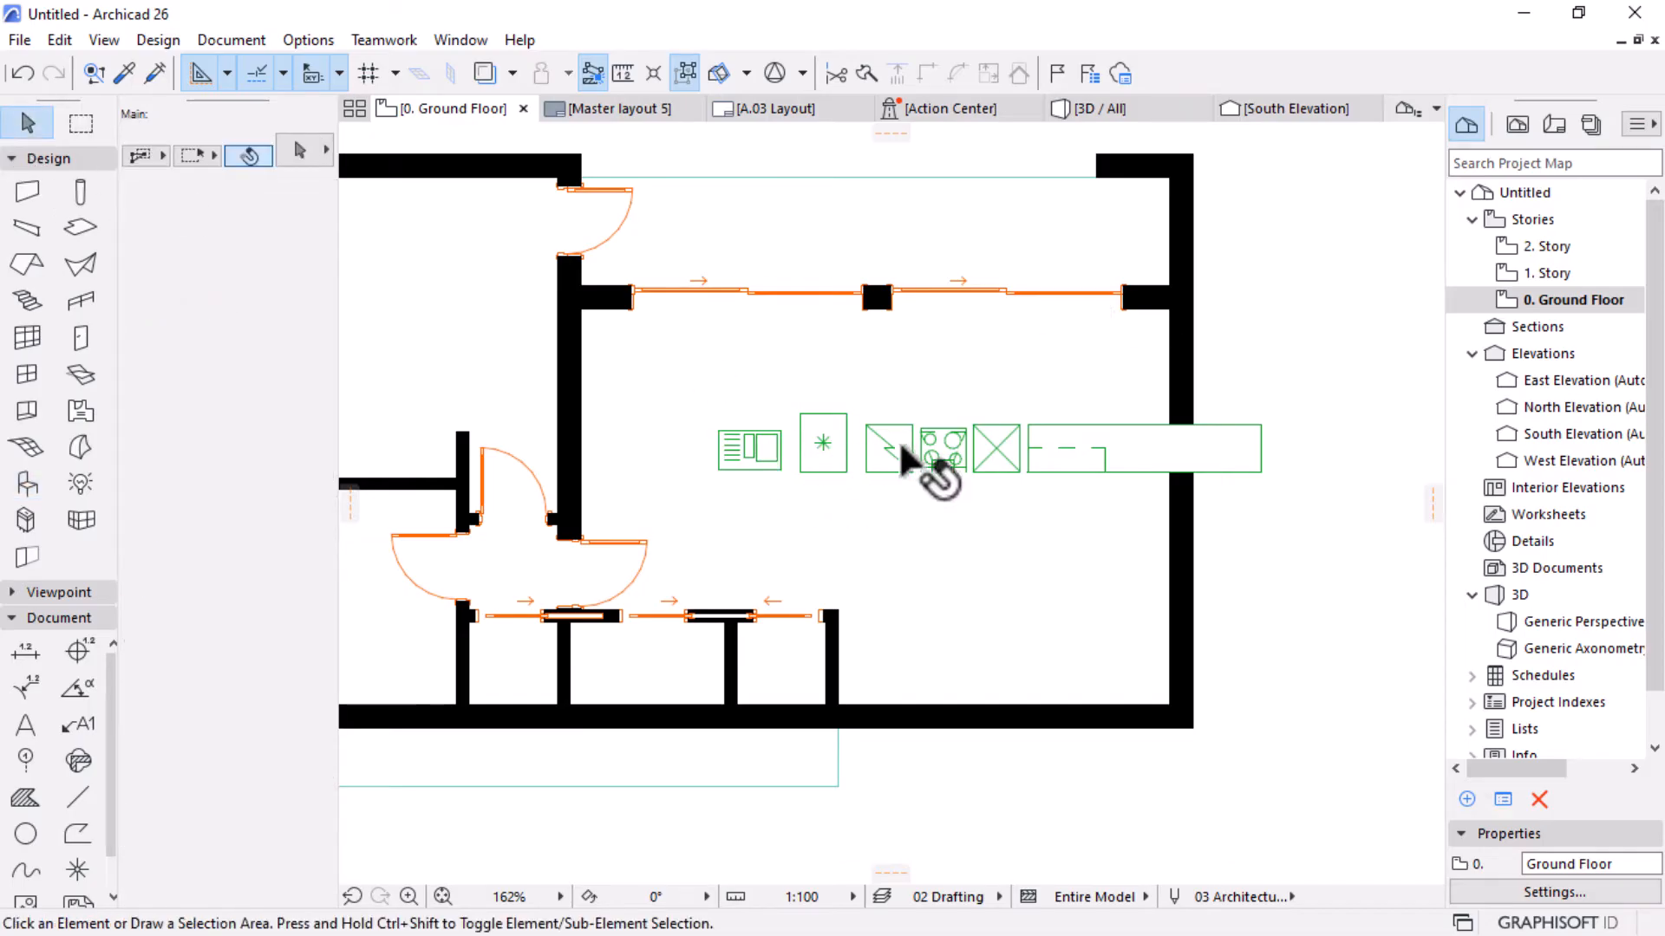
# Rotate the straight kitchen layout 90° so it runs vertically in the large room.
pyautogui.scroll(1, 1084, 470)
pyautogui.scroll(3, 1083, 469)
pyautogui.click(1138, 475)
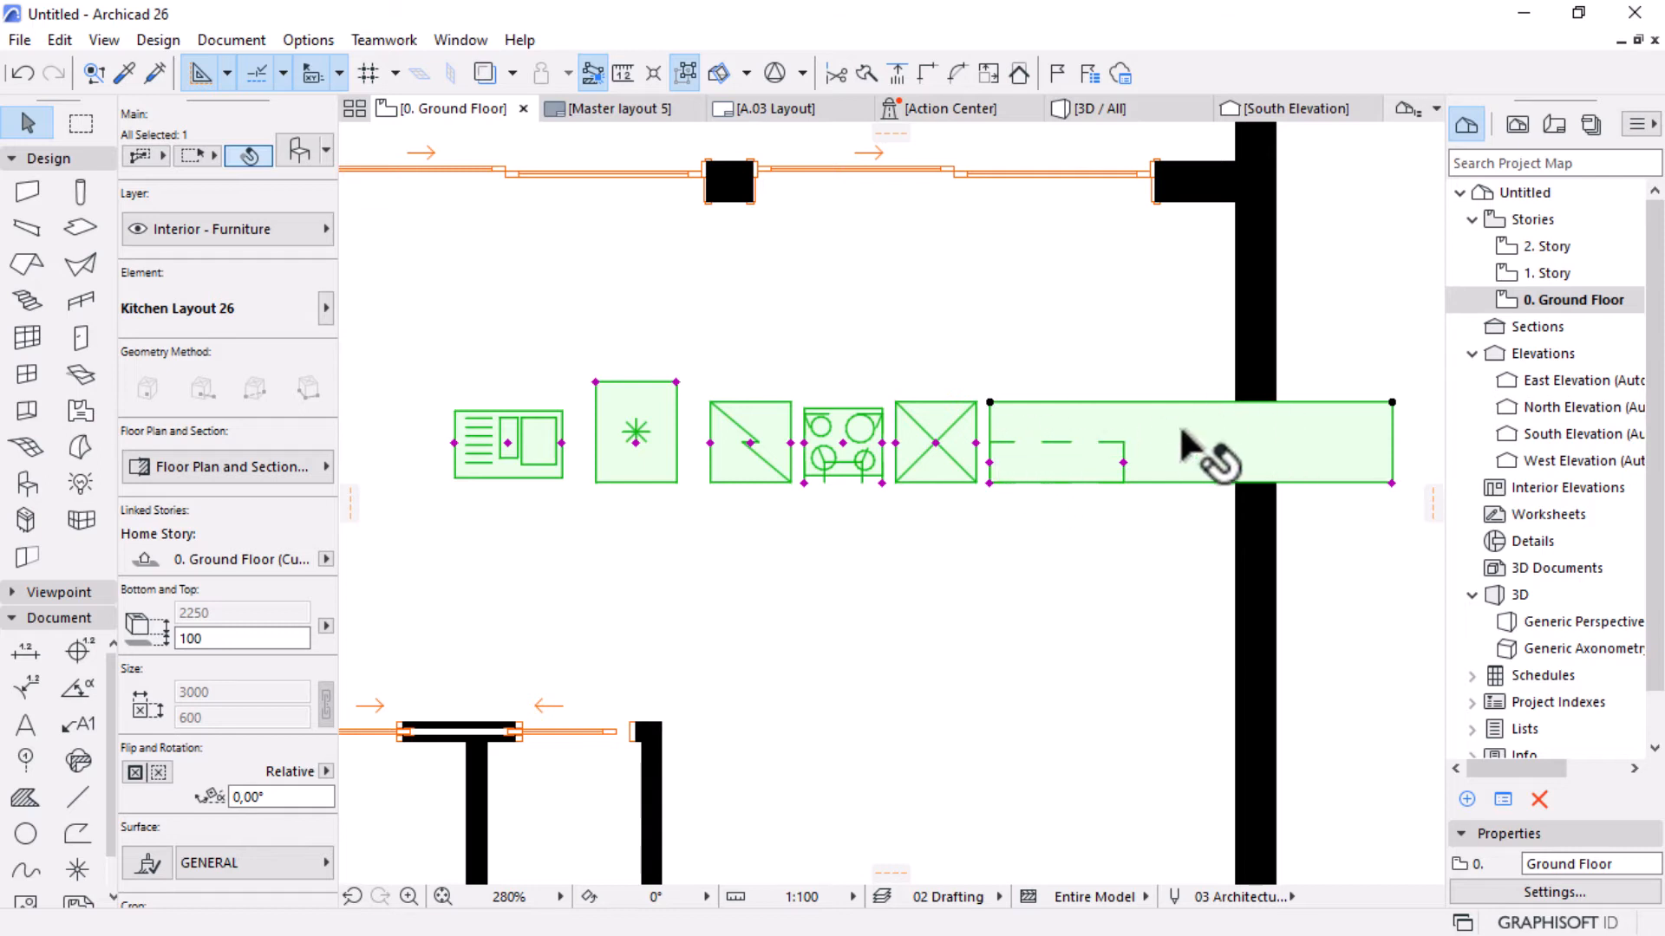
pyautogui.scroll(-2, 1023, 520)
pyautogui.scroll(-1, 1019, 521)
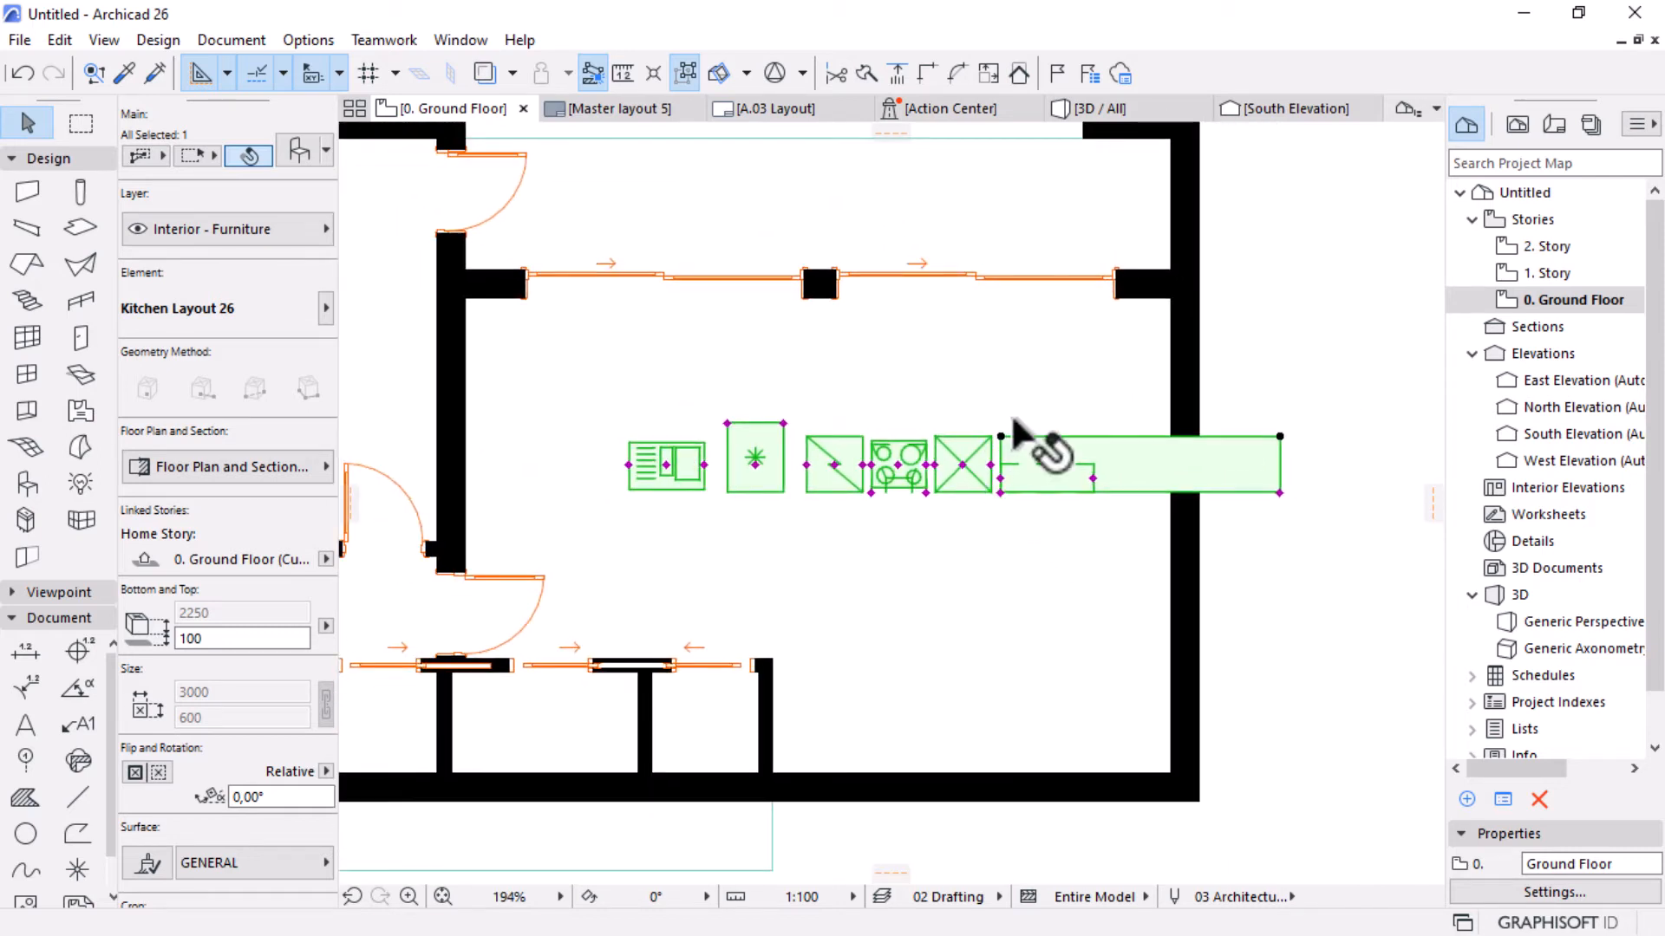
pyautogui.hotkey('ctrl', 'e')
pyautogui.click(926, 473)
pyautogui.click(1297, 473)
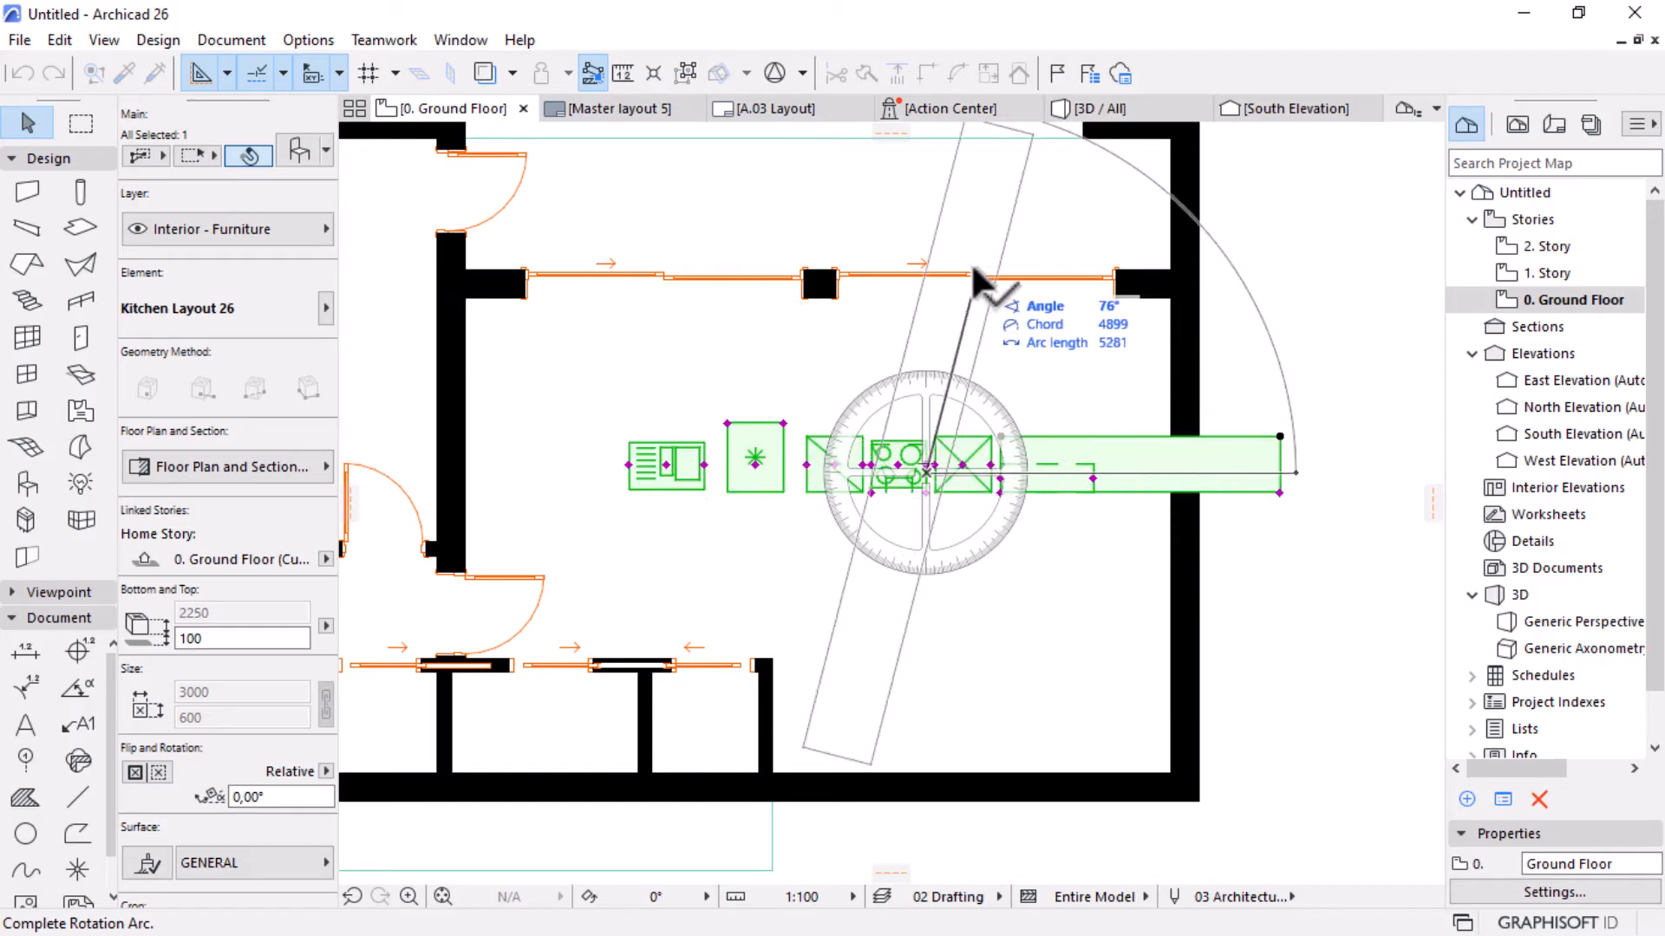
pyautogui.click(945, 219)
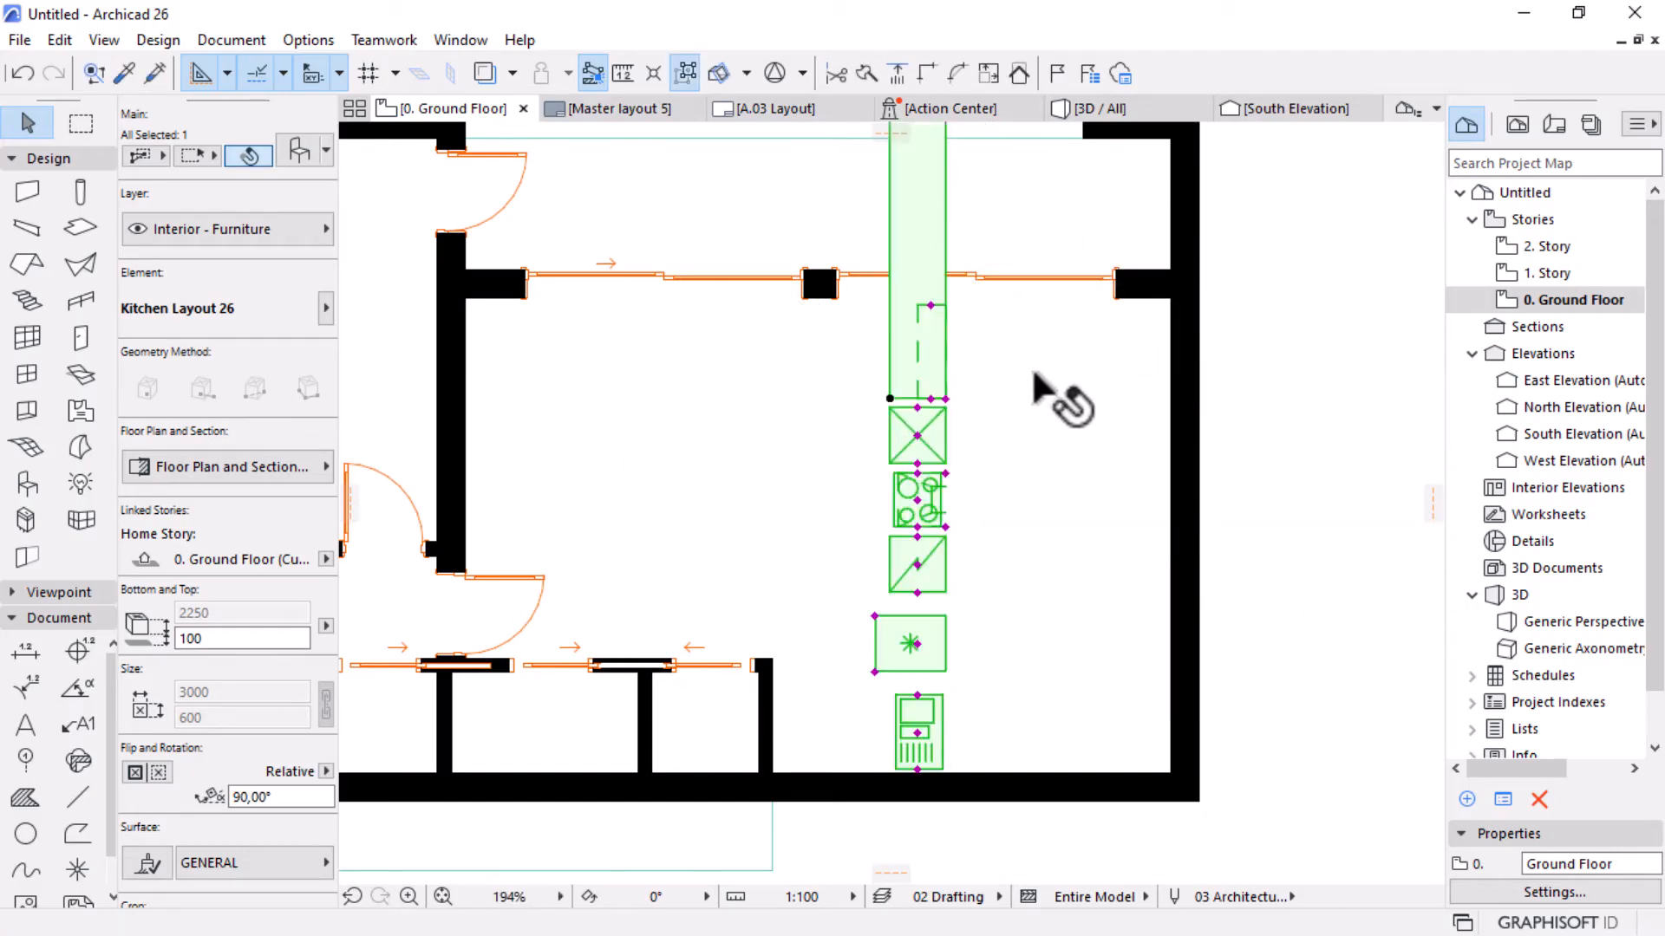
# Move the kitchen layout into the large room's upper-right corner, flush against the right wall and the short wall stub.
pyautogui.scroll(-4, 940, 771)
pyautogui.hotkey('ctrl', 'd')
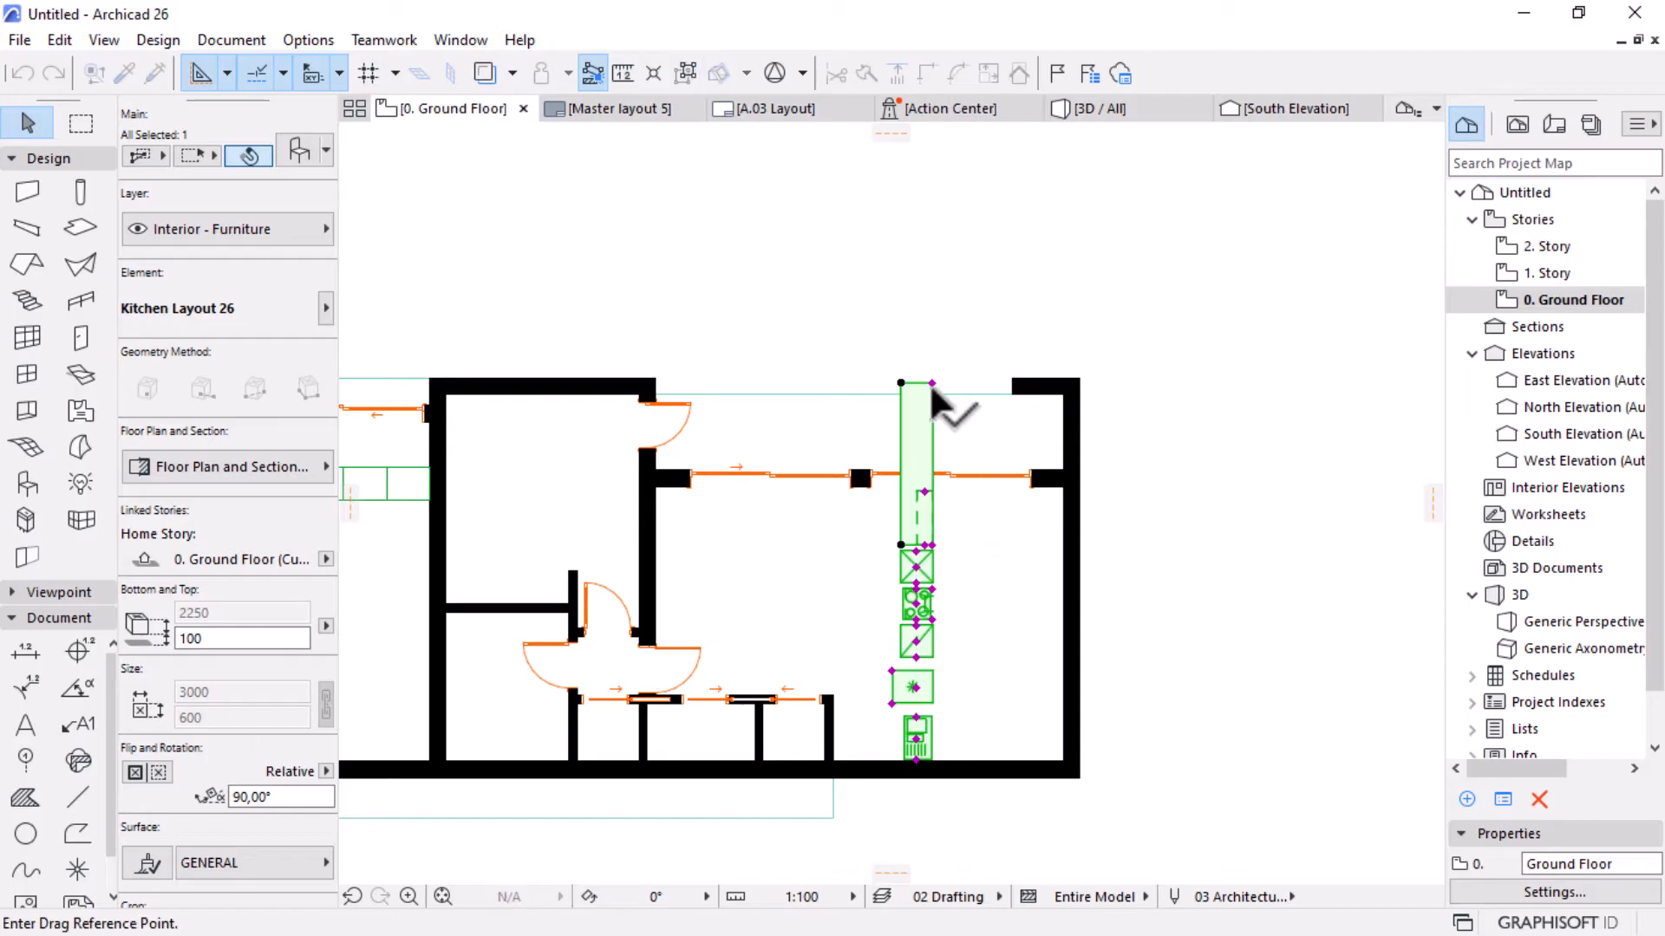
pyautogui.click(932, 382)
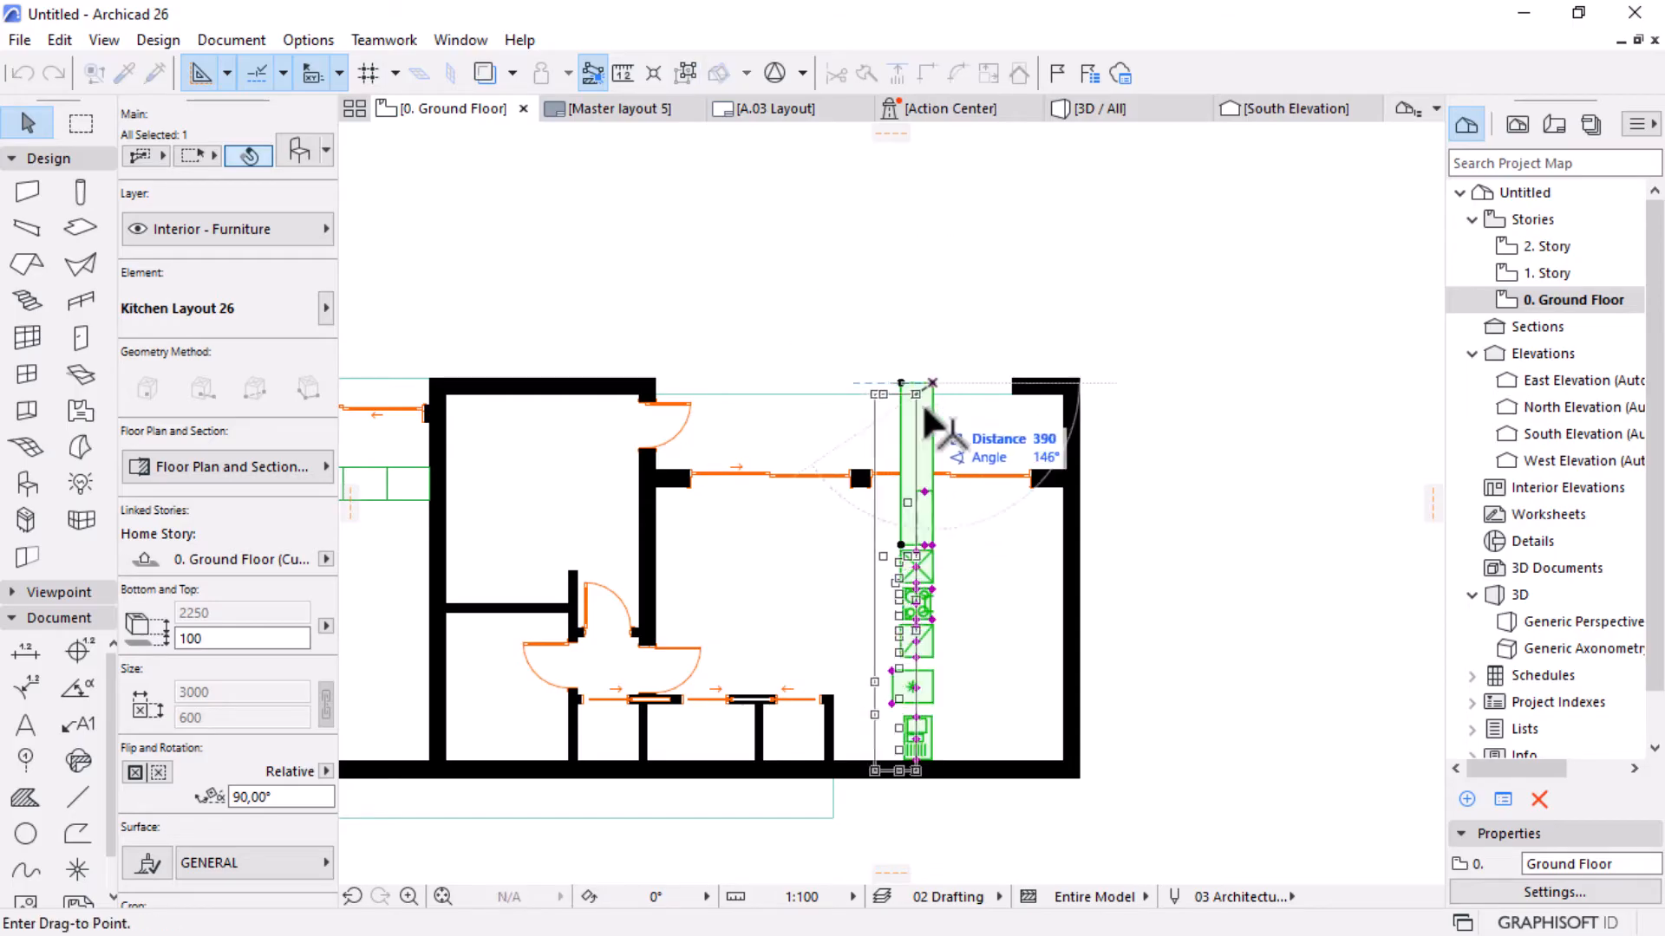
pyautogui.click(1063, 487)
pyautogui.scroll(-3, 938, 462)
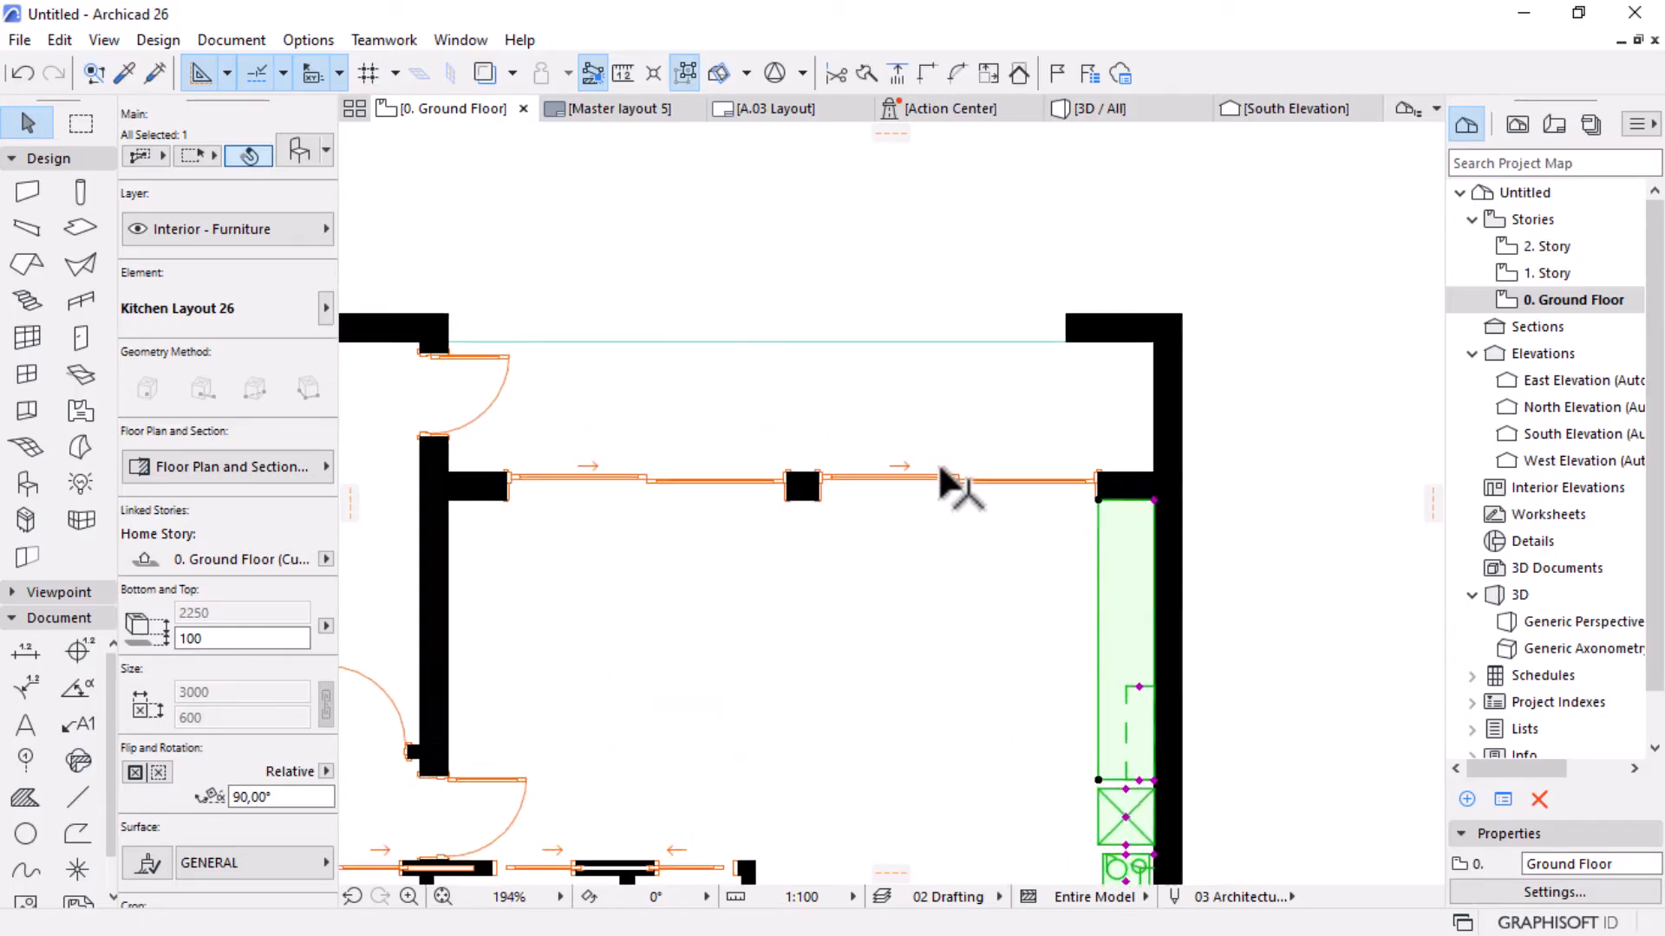
pyautogui.click(1176, 746)
pyautogui.scroll(4, 1039, 737)
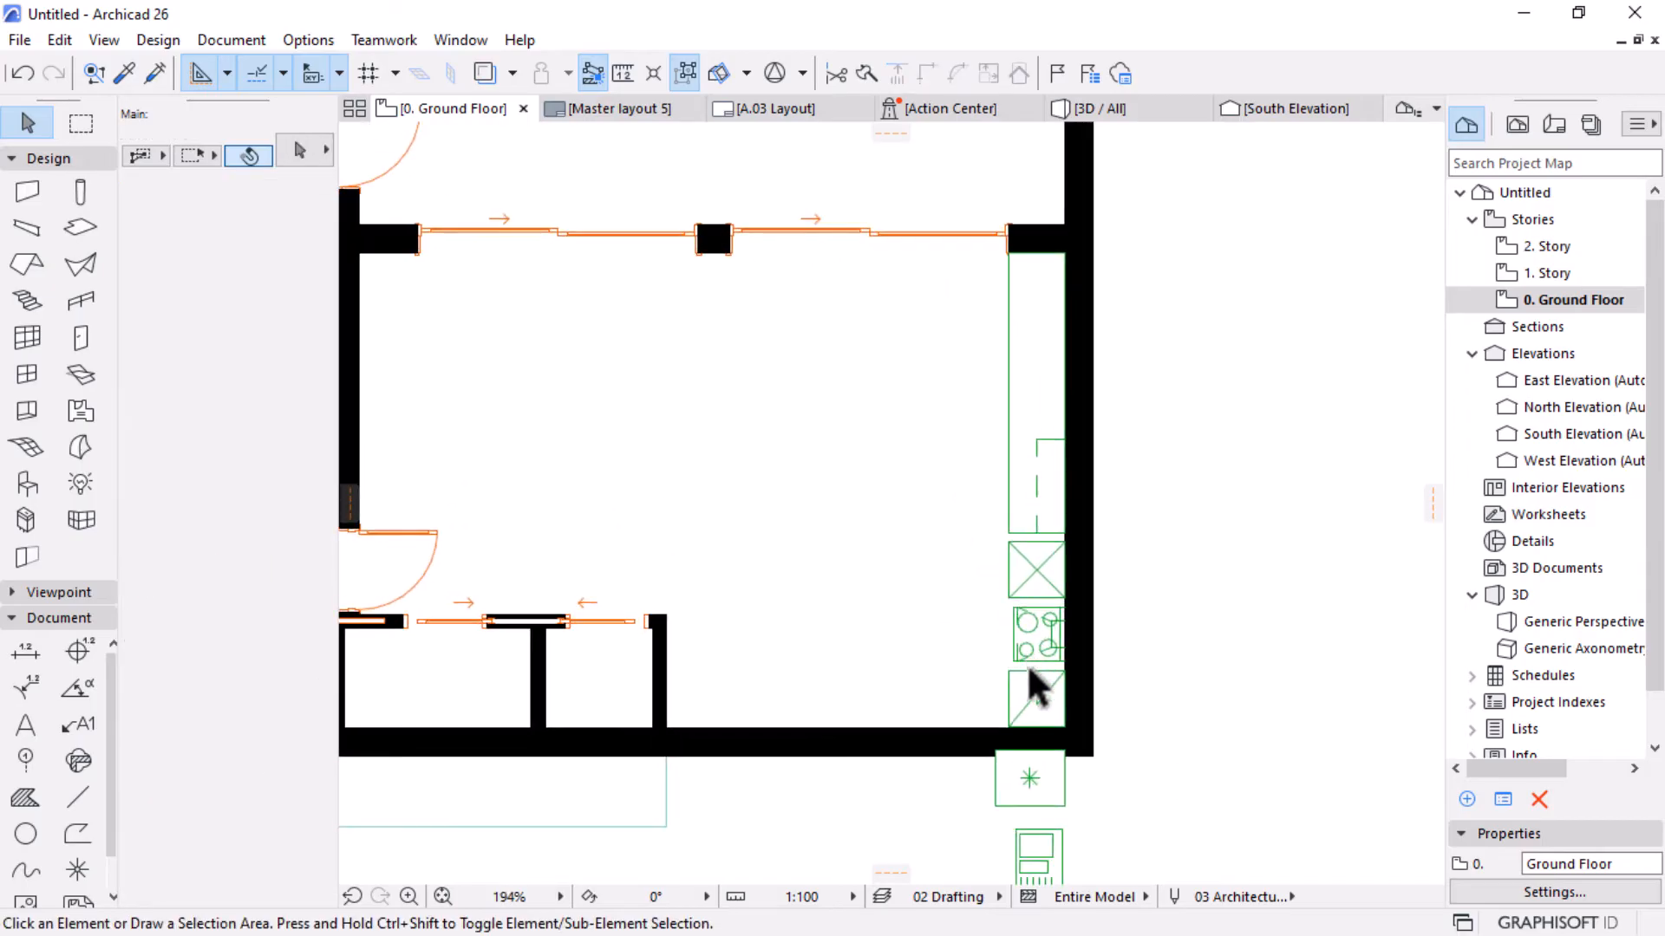
# Reposition the kitchen's sink from outside the house onto the lower part of the countertop, at a position of about 573.
pyautogui.scroll(-1, 1045, 684)
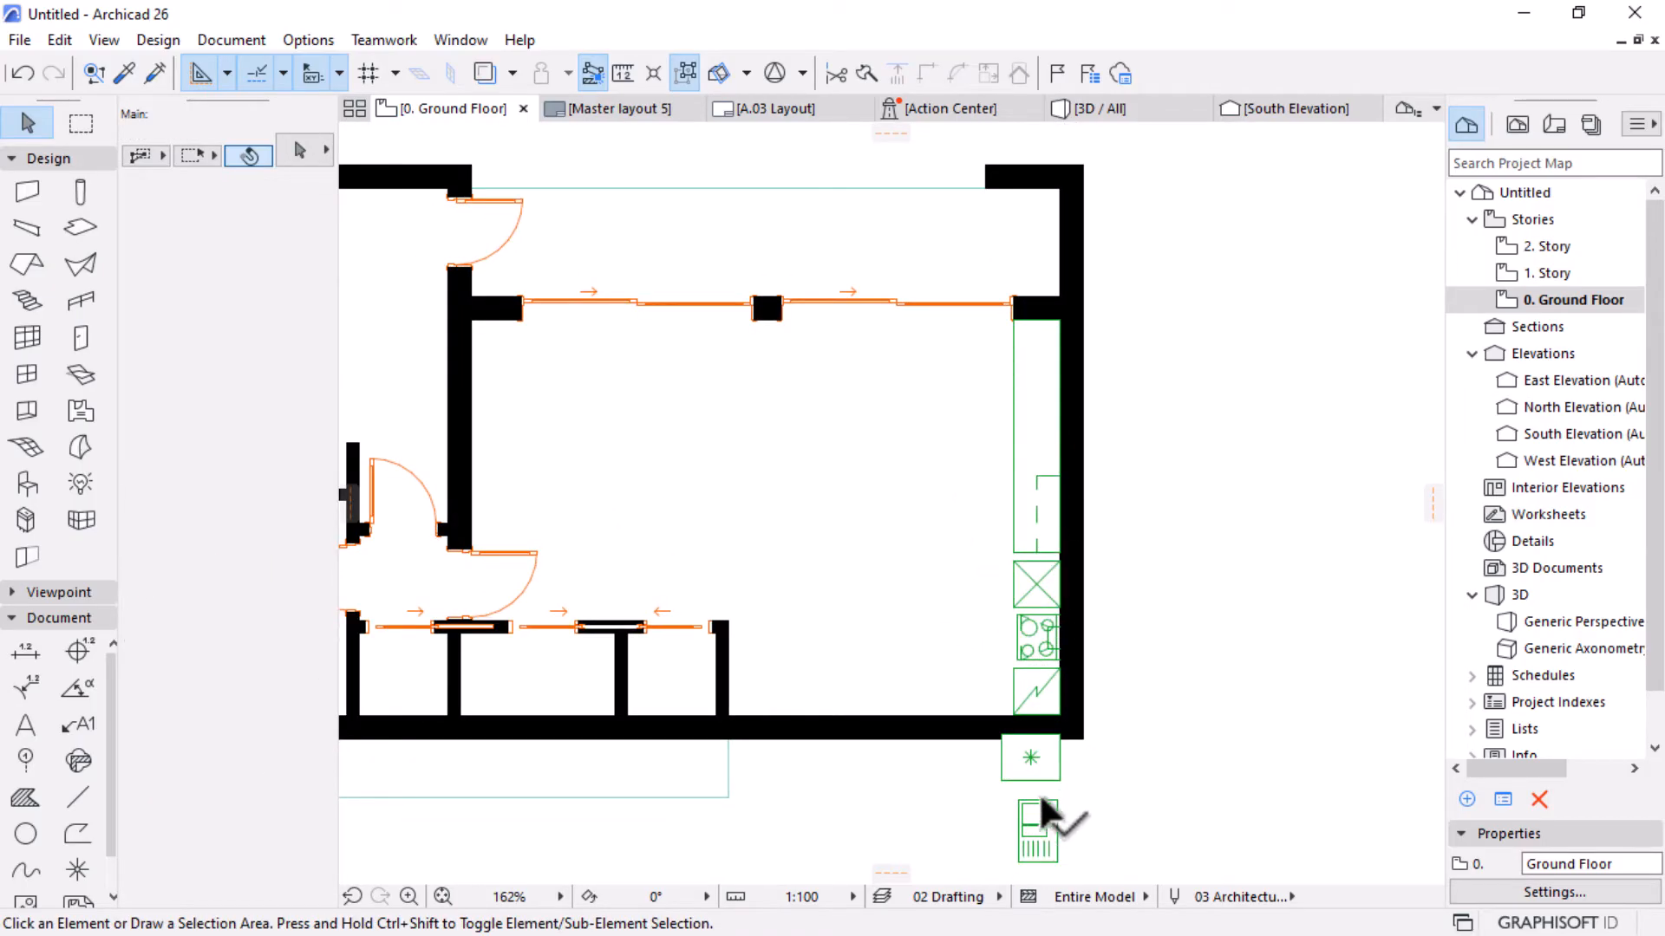
pyautogui.click(1041, 830)
pyautogui.click(1039, 837)
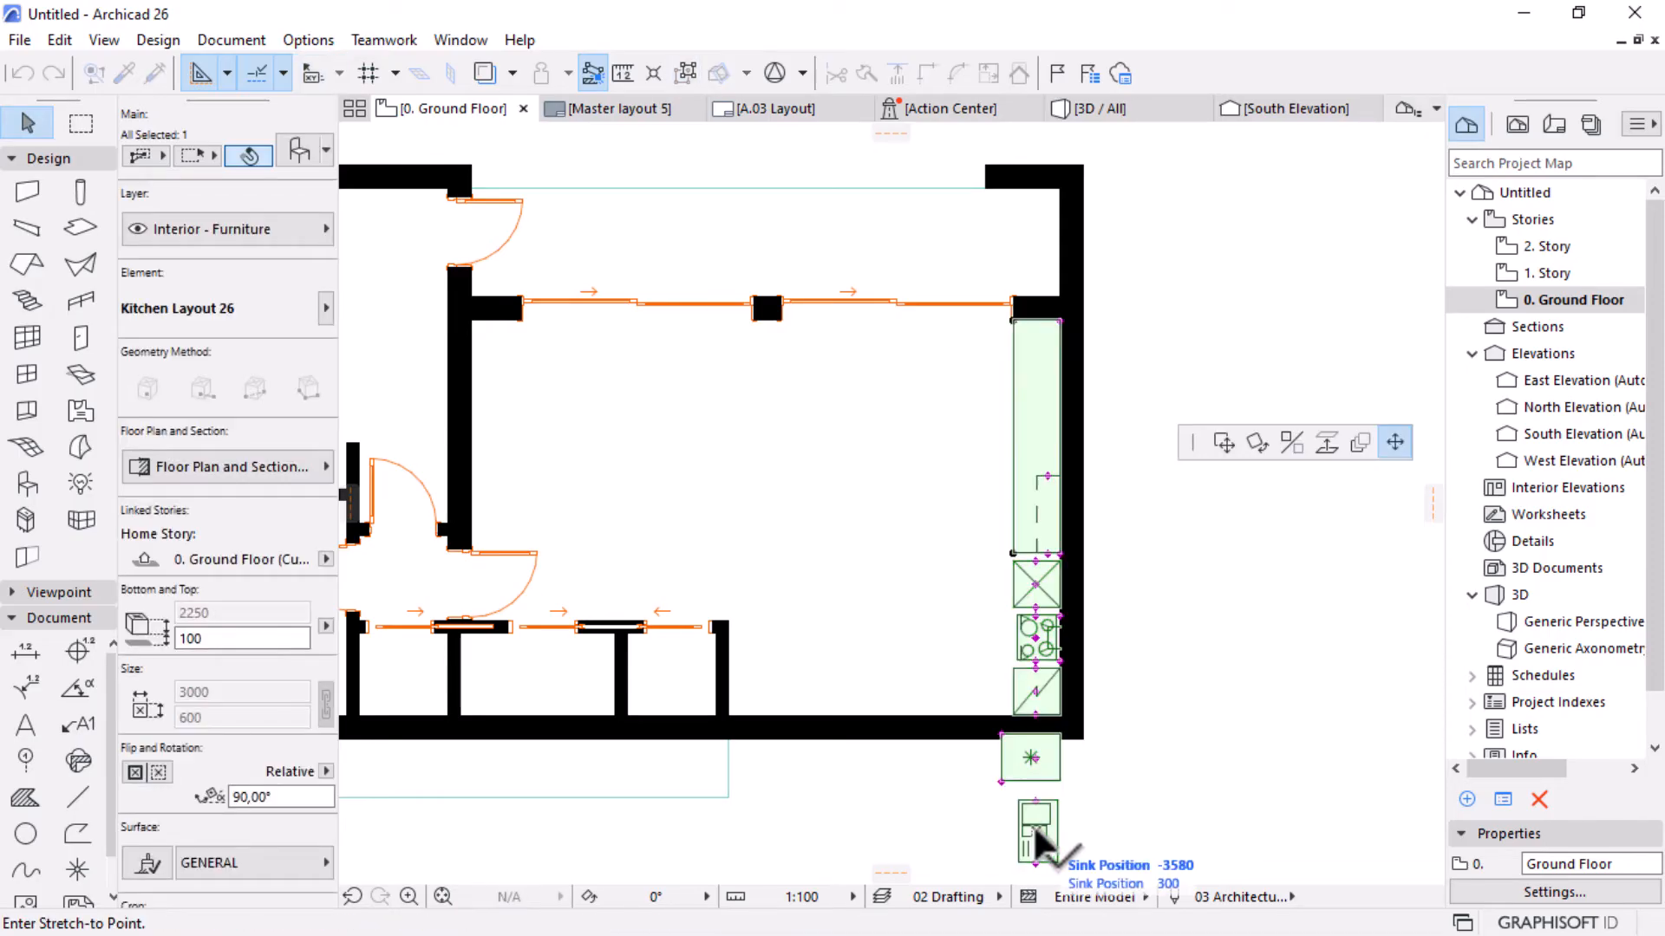
pyautogui.scroll(4, 1051, 483)
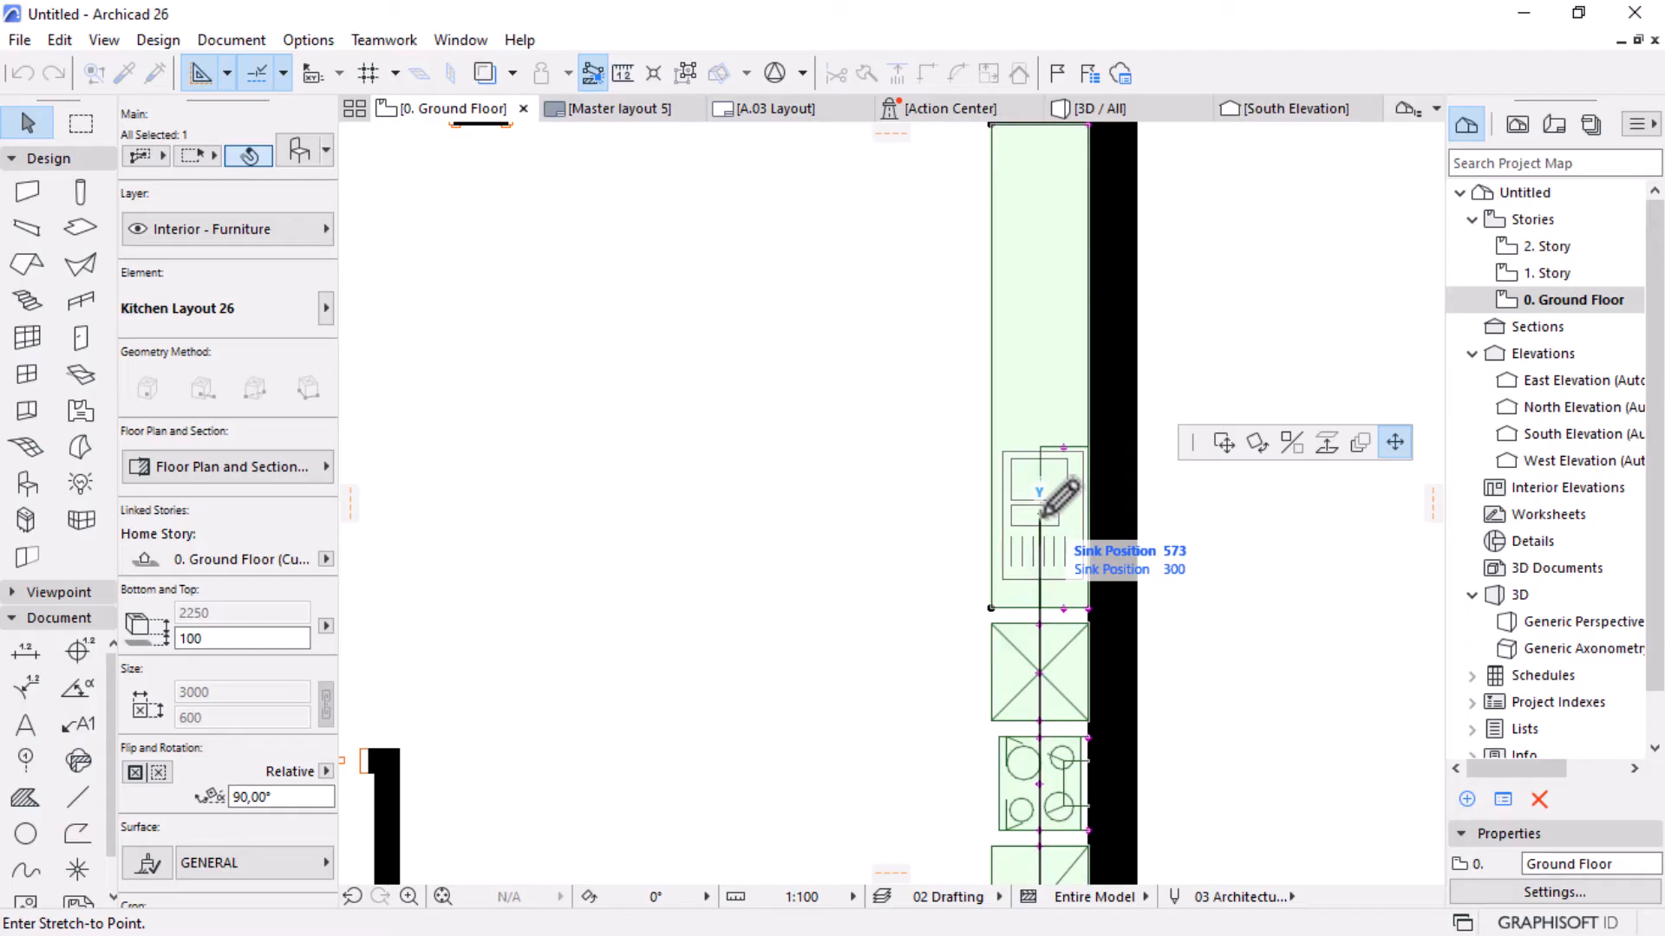
pyautogui.click(1043, 510)
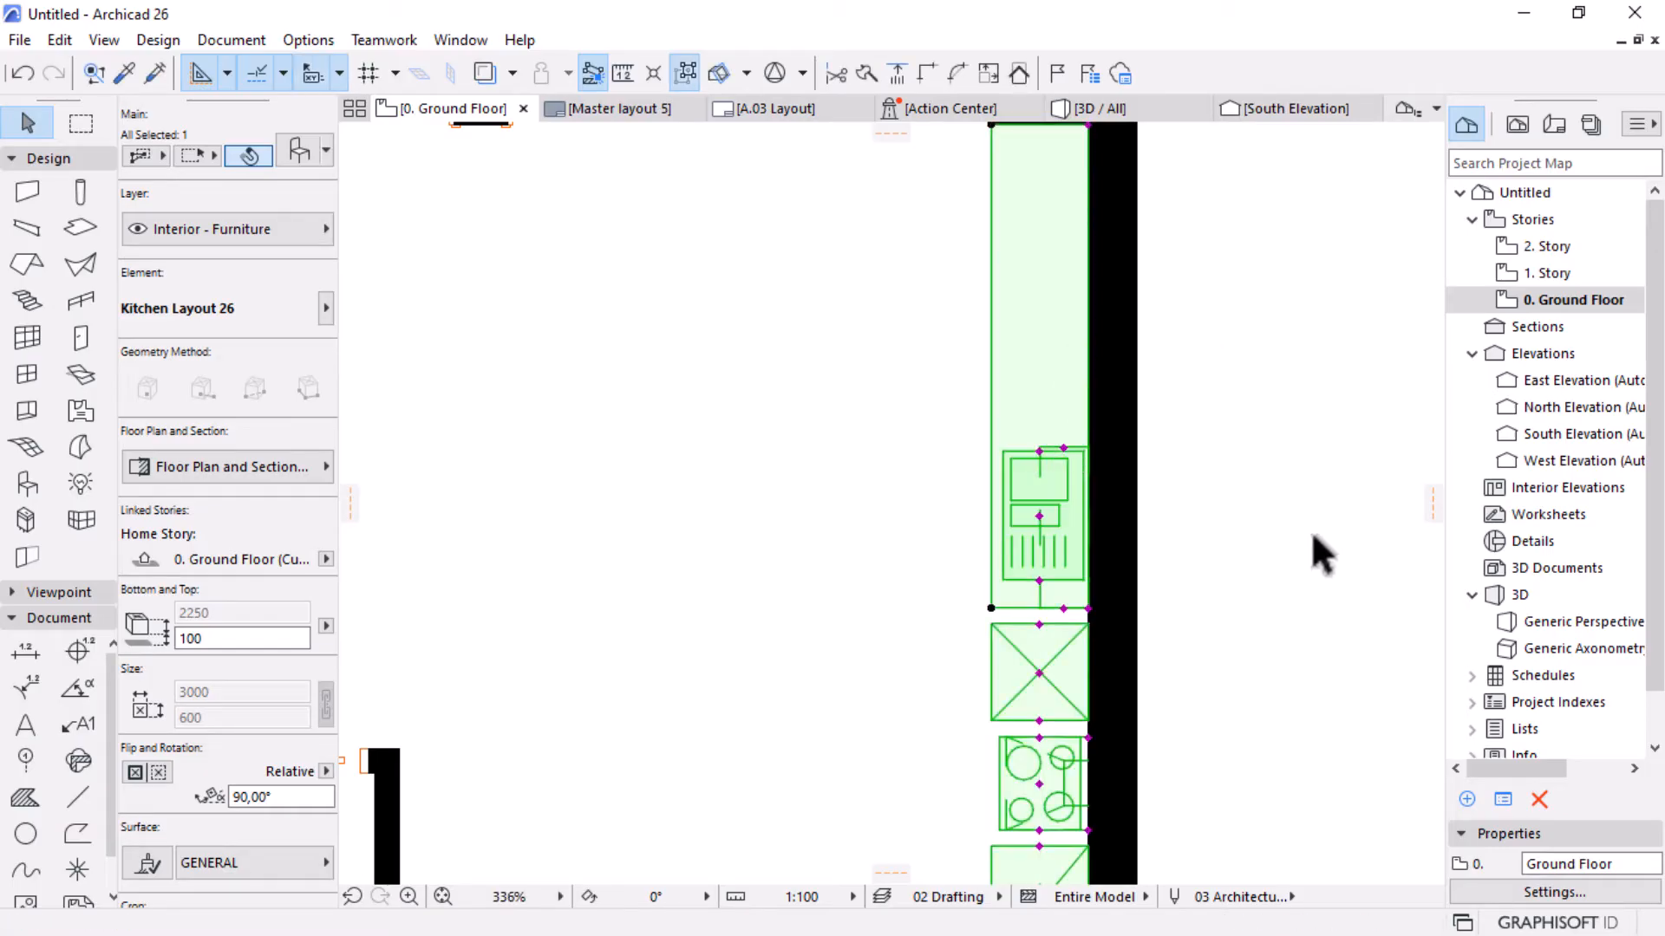
pyautogui.click(1208, 617)
# Move the kitchen's cooktop onto the upper part of the countertop, above the sink.
pyautogui.scroll(-3, 1059, 446)
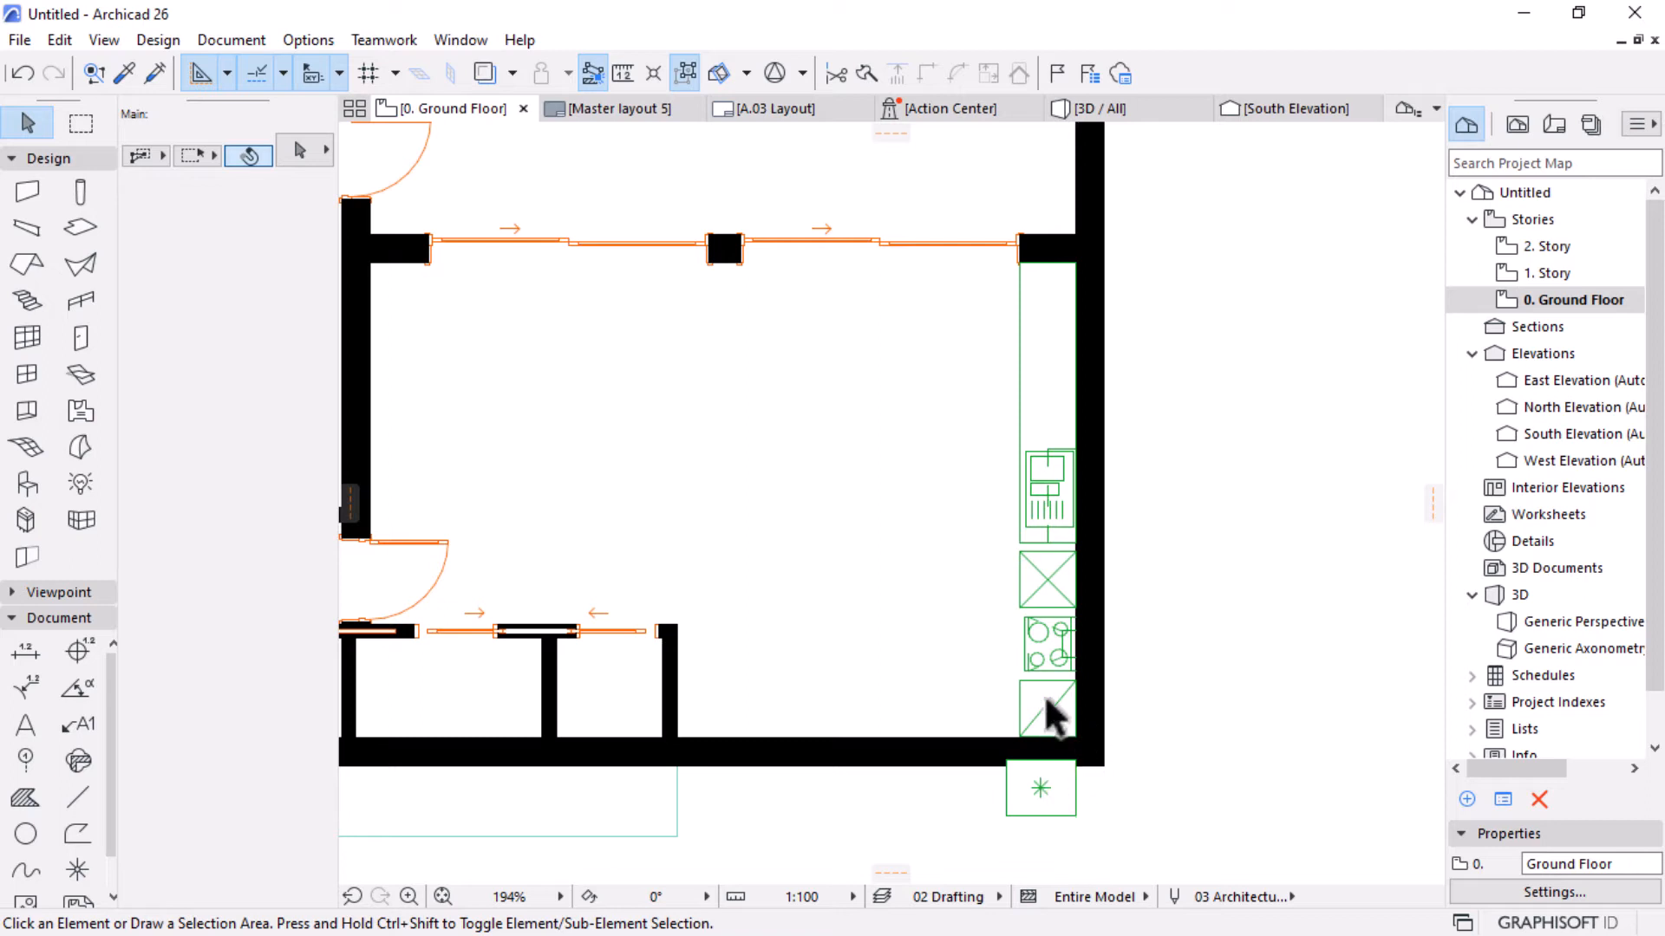
pyautogui.click(1056, 657)
pyautogui.click(1051, 647)
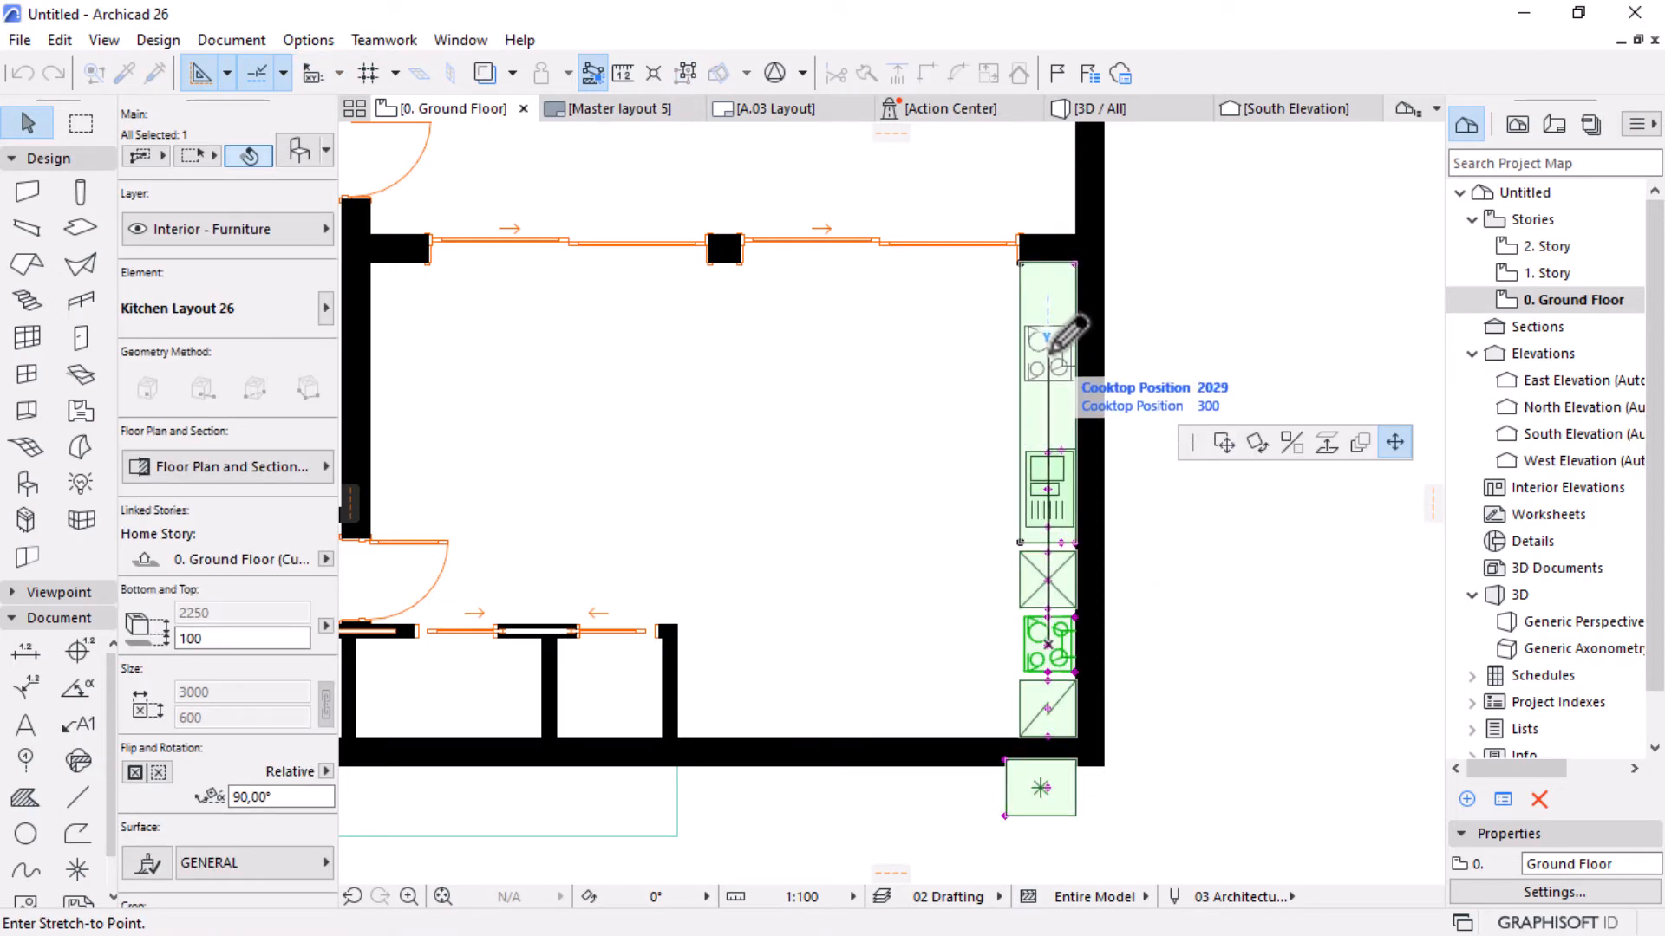
pyautogui.click(1050, 351)
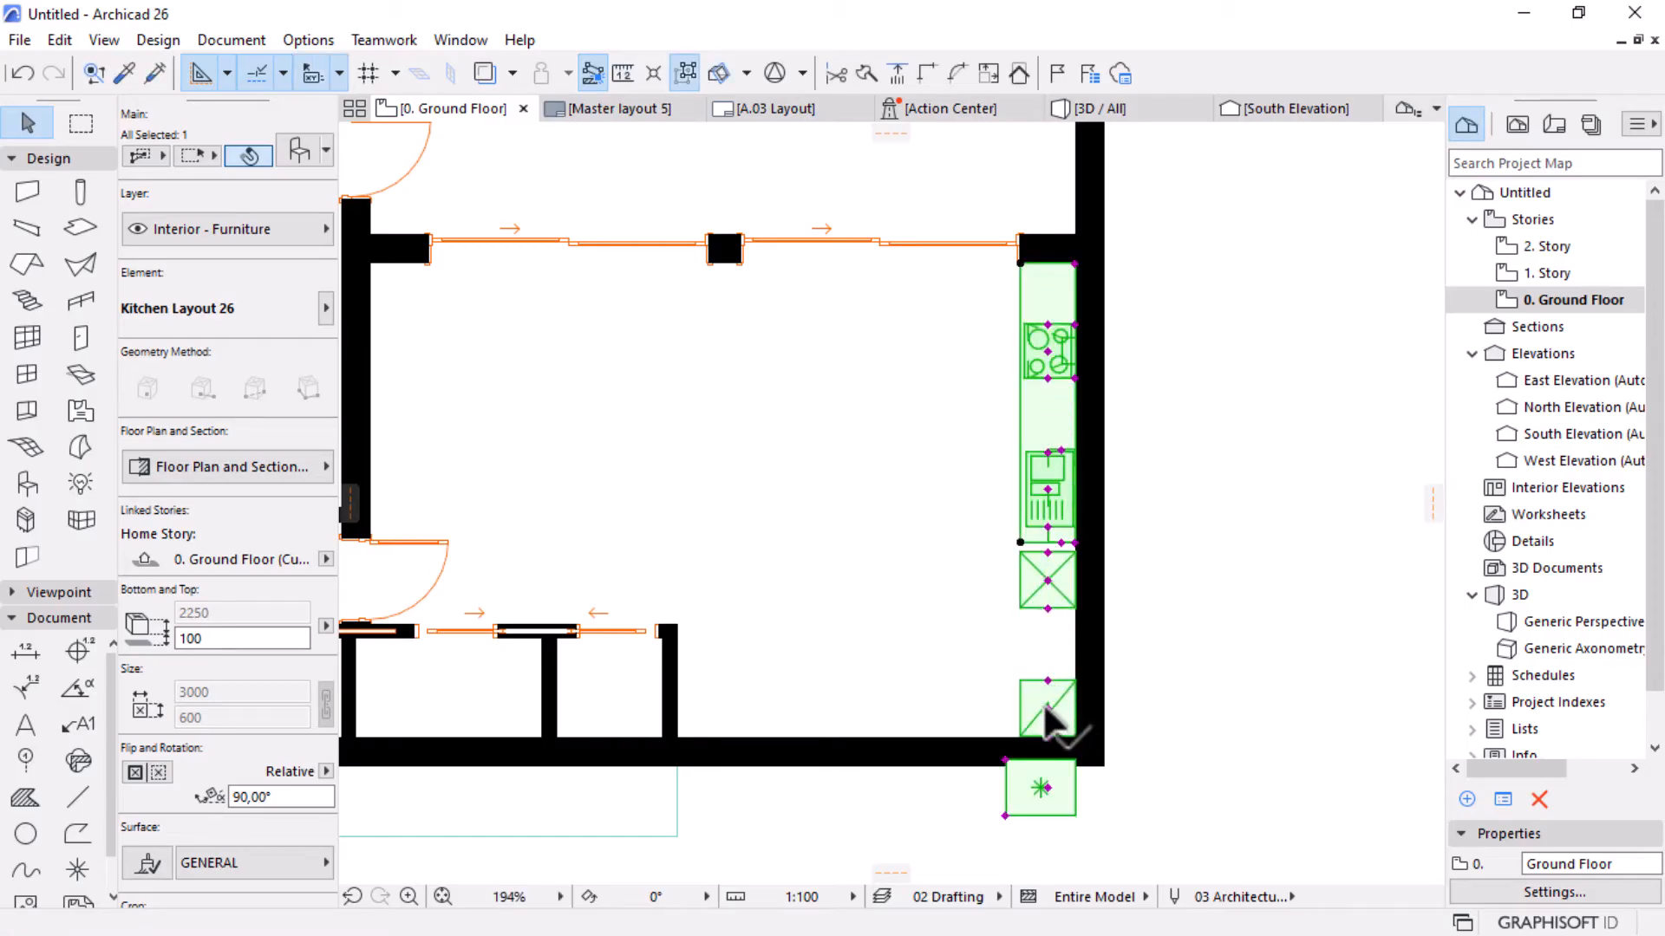
# Align the kitchen's oven with the cooktop and move the refrigerator inside the room, directly below the crossed unit.
pyautogui.click(1048, 708)
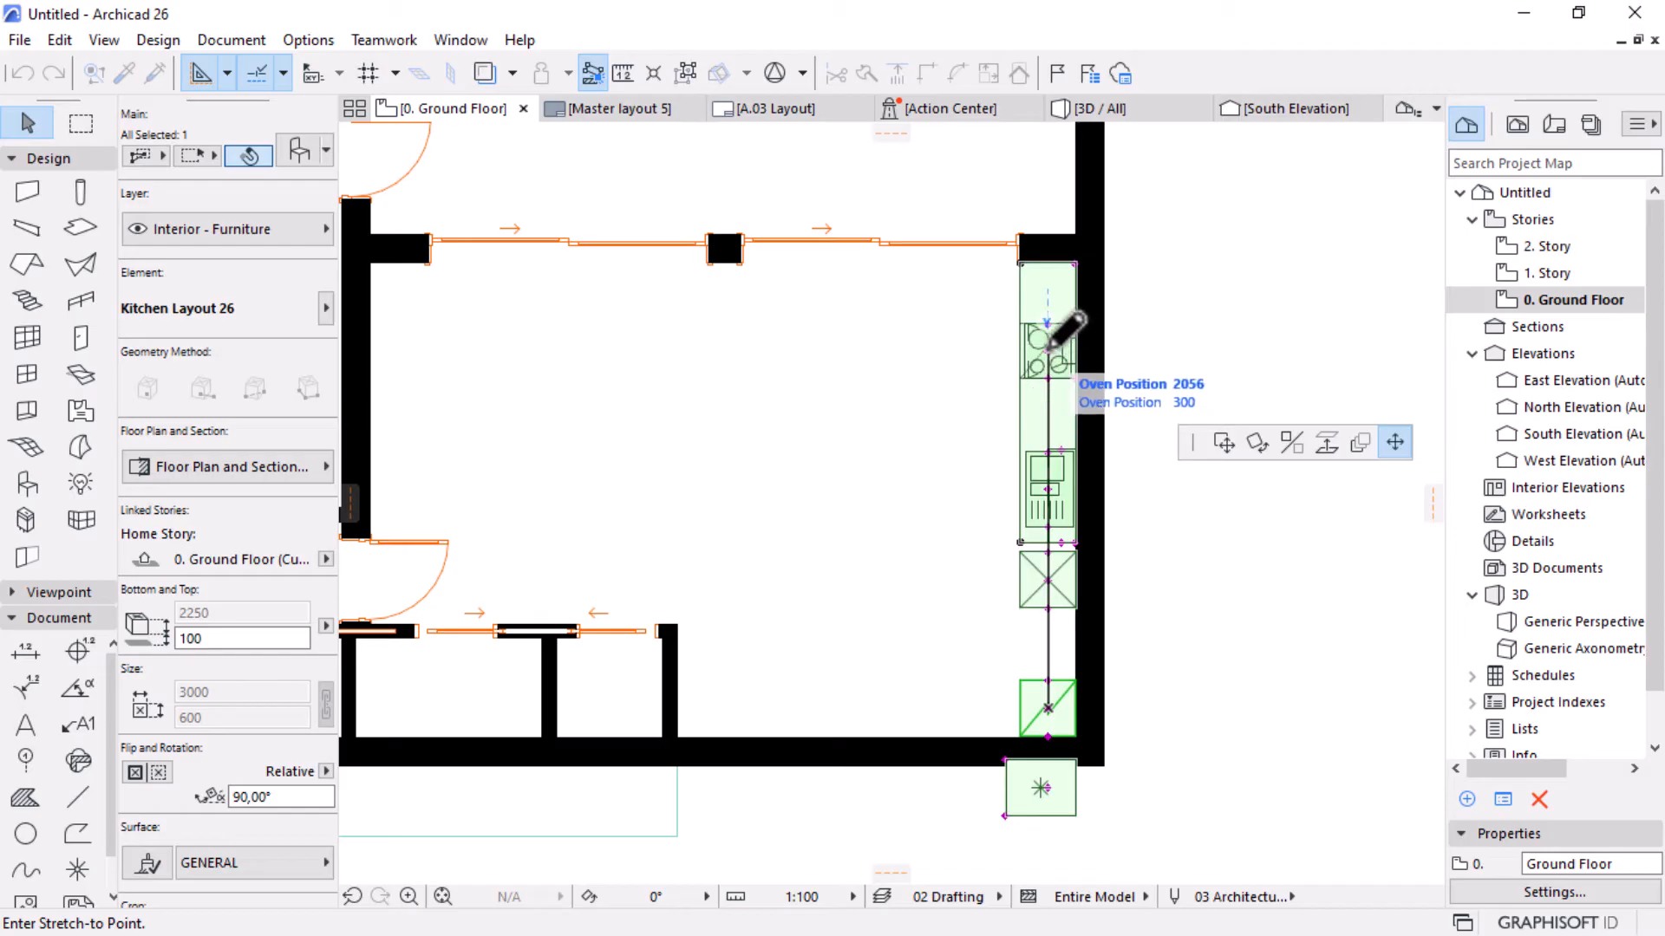
pyautogui.click(1050, 342)
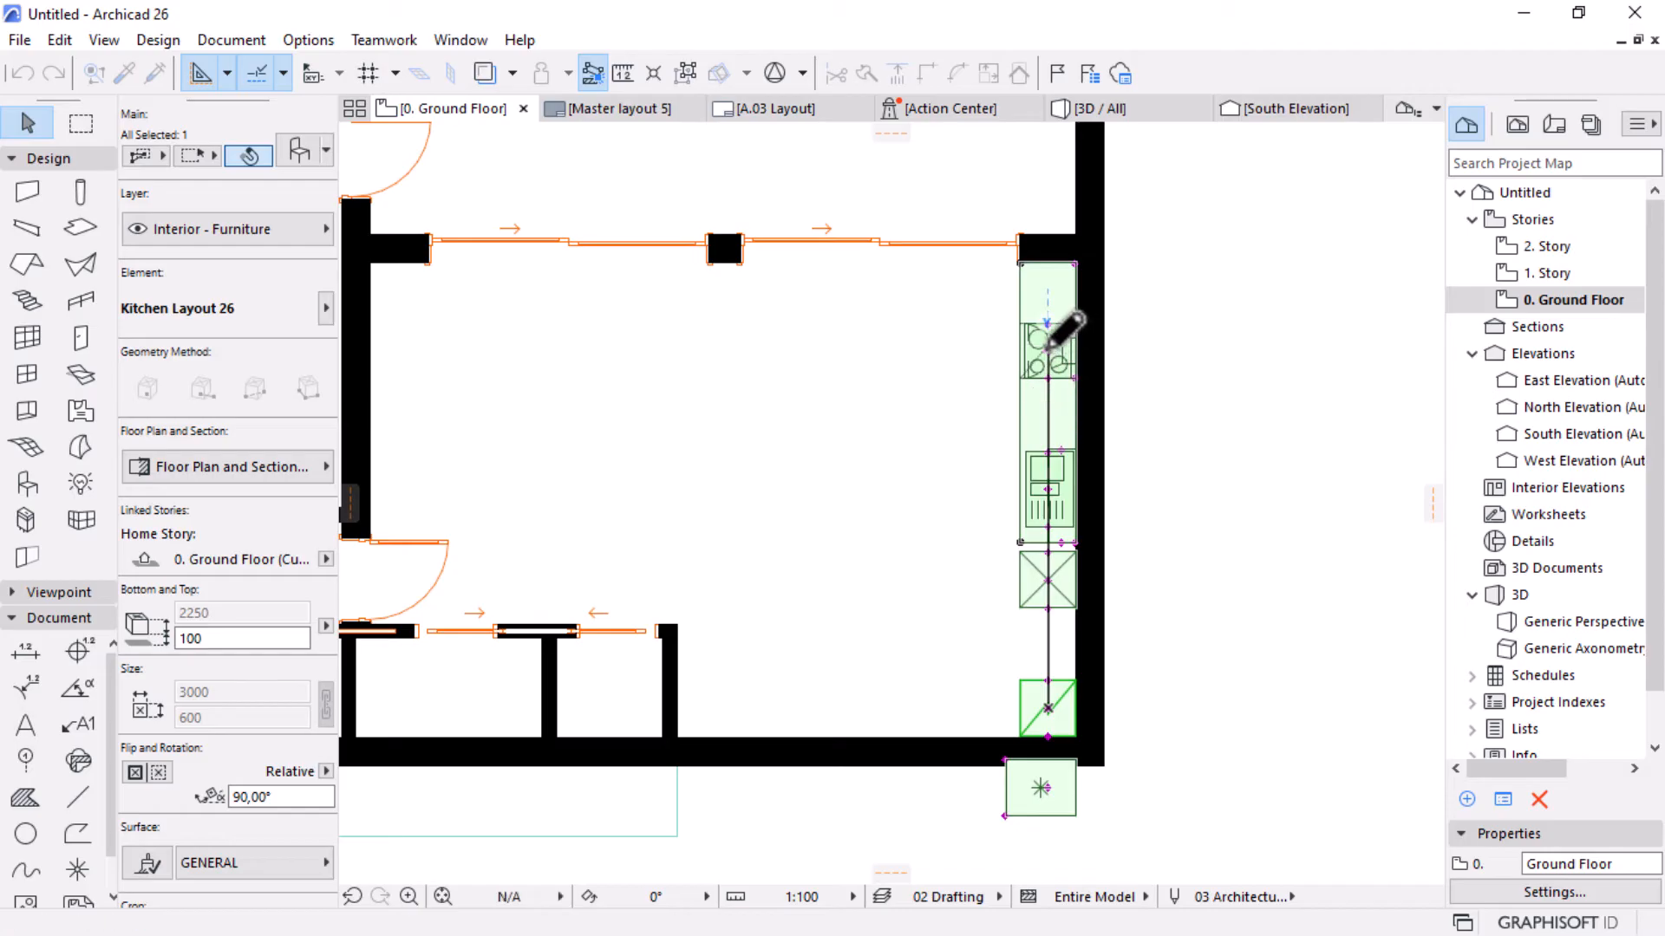
pyautogui.click(1045, 791)
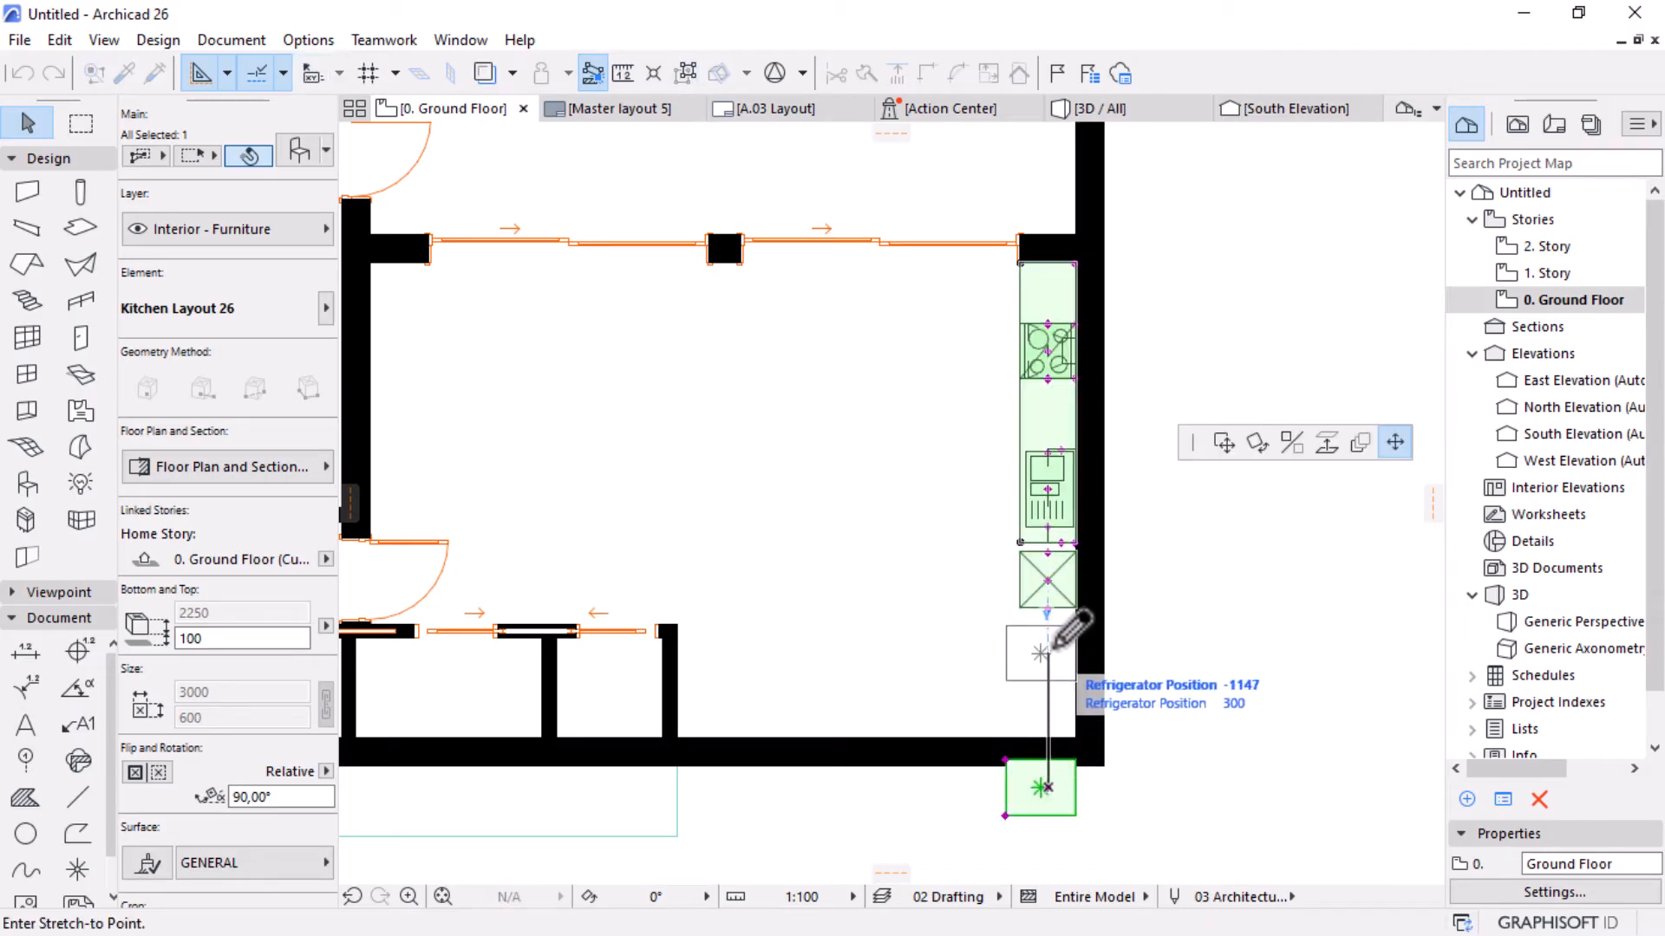
pyautogui.click(1053, 637)
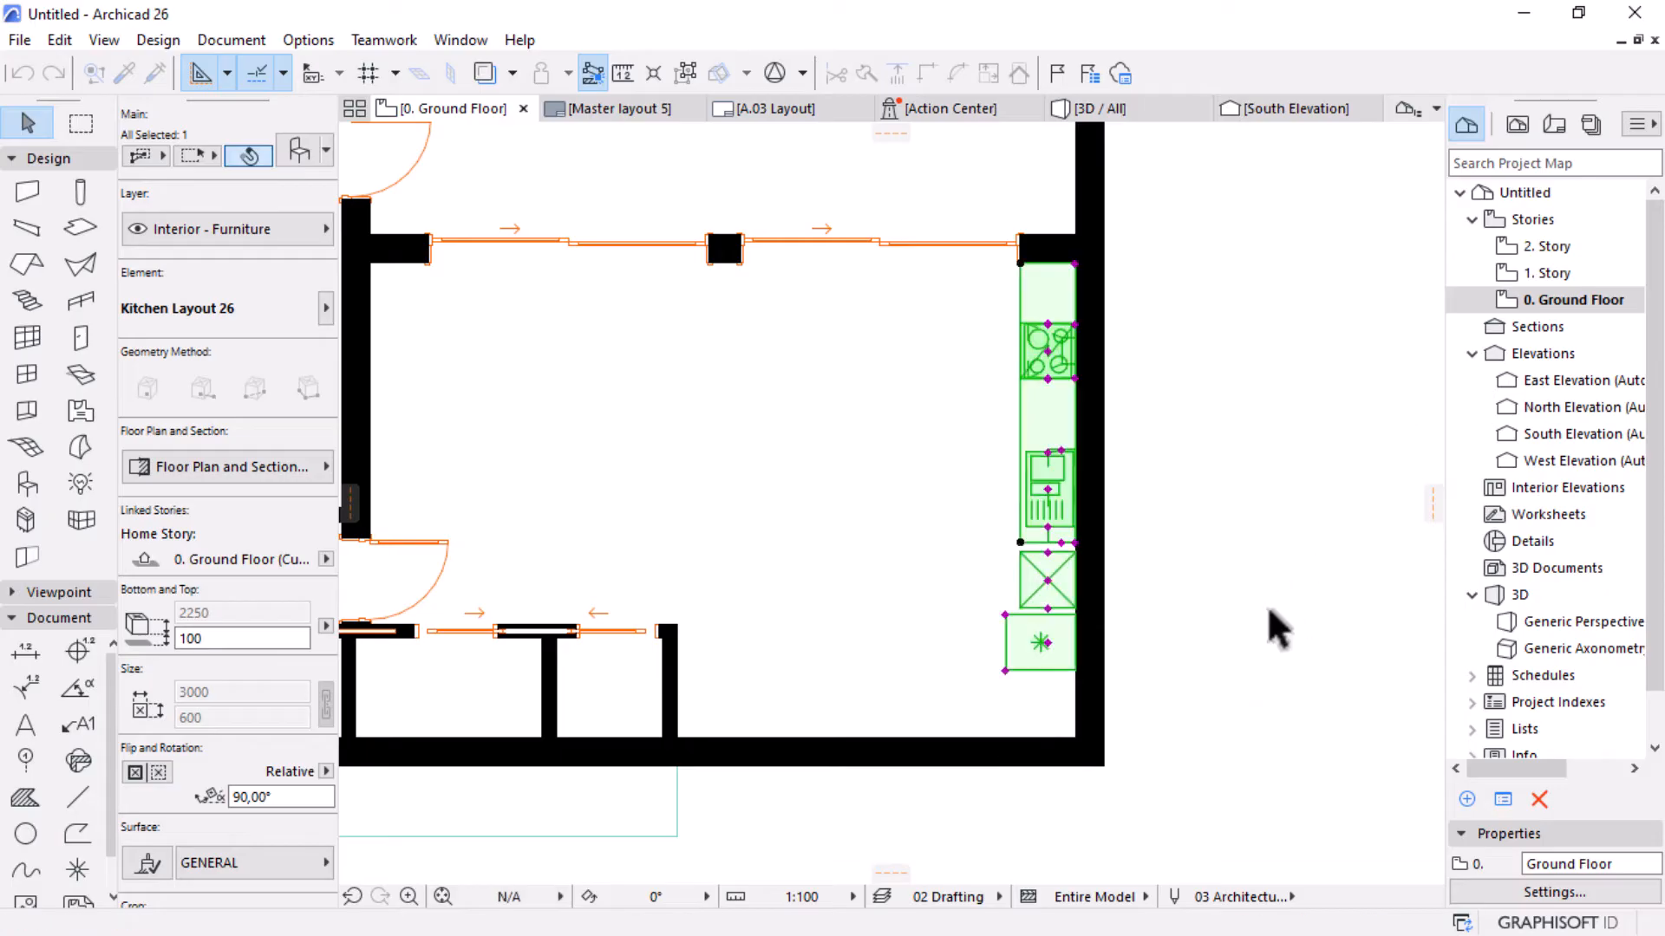
# Examine how the rearranged kitchen fits along the right wall and in relation to the rest of the floor plan.
pyautogui.scroll(-3, 1275, 624)
pyautogui.scroll(-4, 1060, 655)
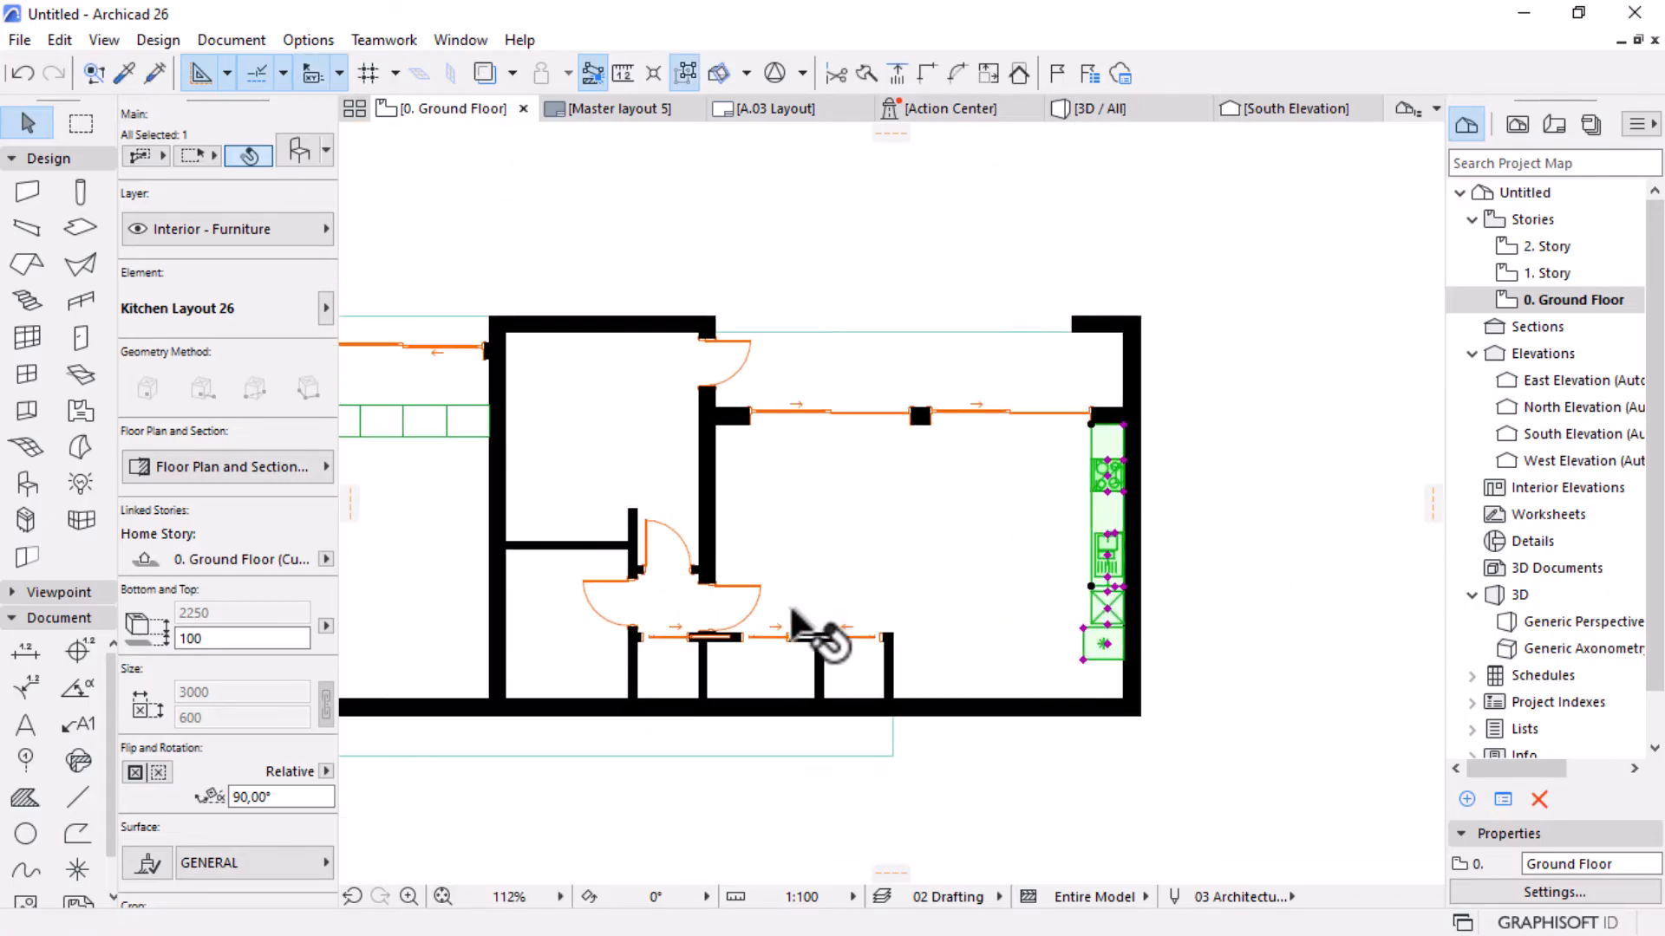
pyautogui.scroll(2, 1041, 677)
pyautogui.scroll(3, 1117, 666)
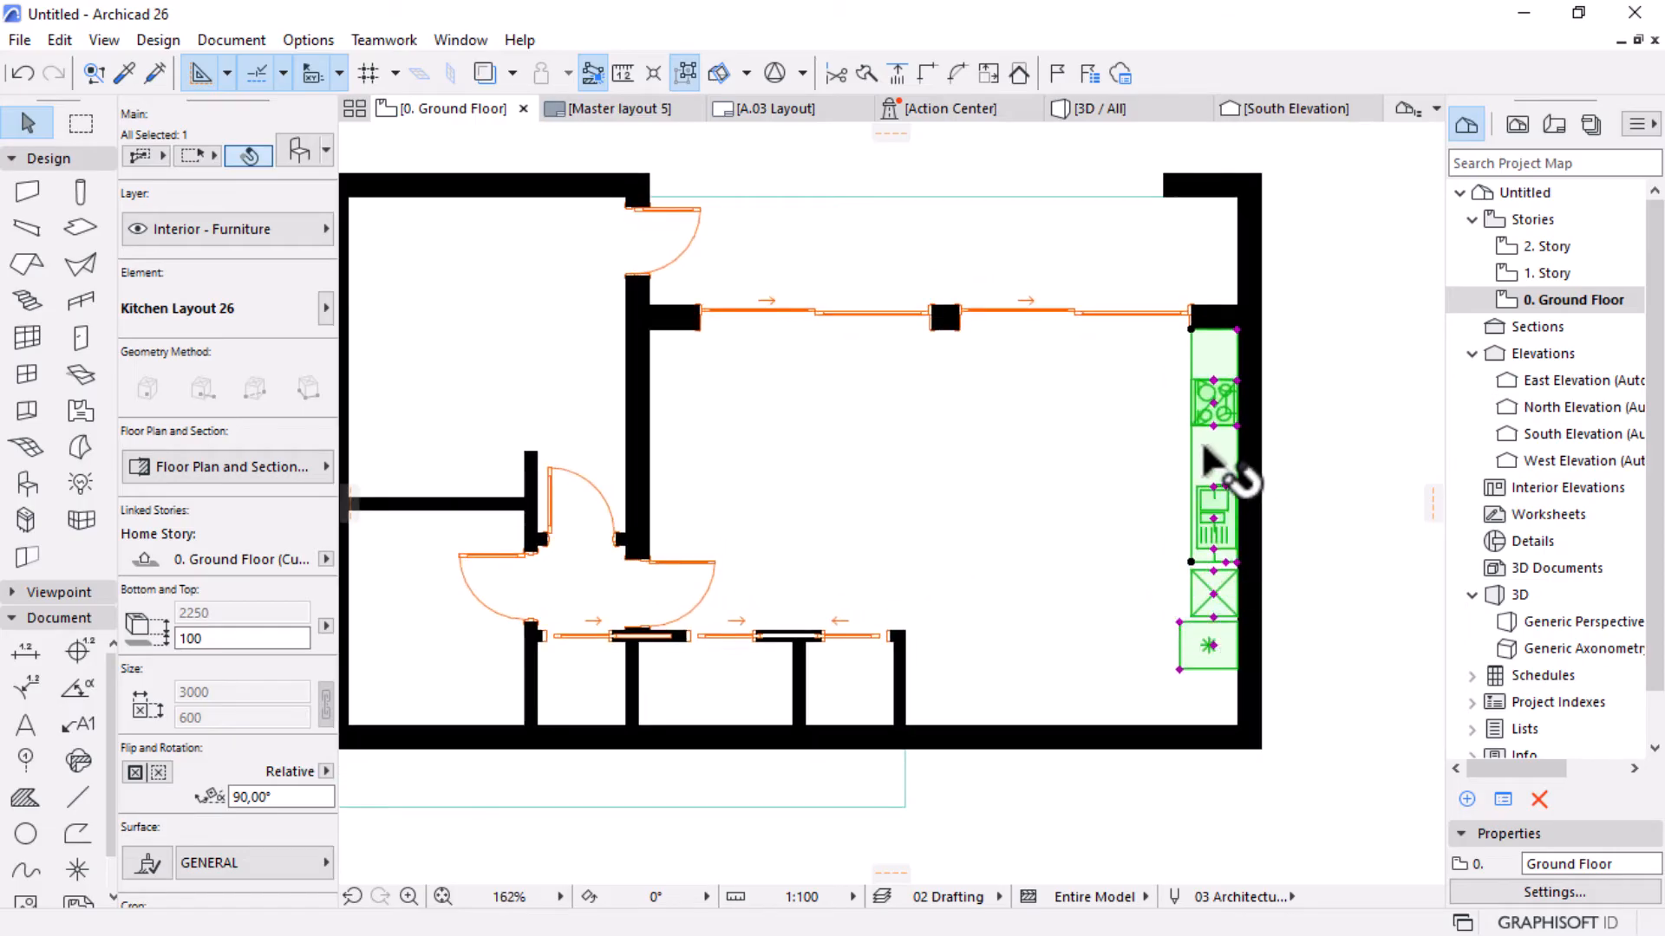
pyautogui.scroll(-2, 1162, 698)
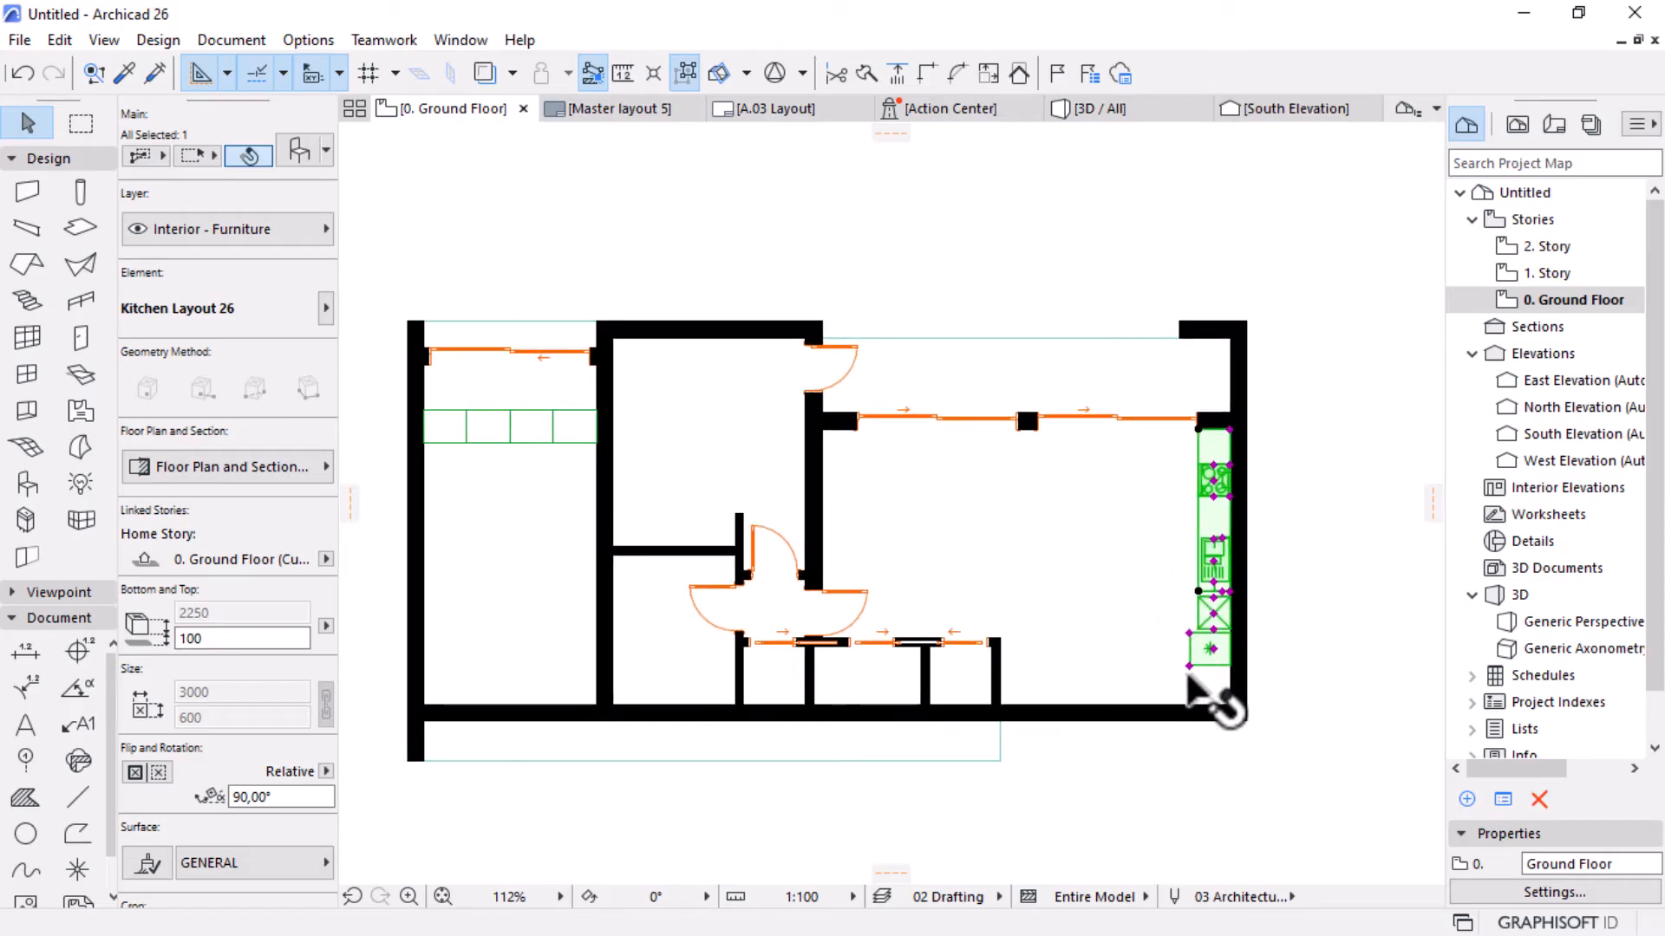
pyautogui.scroll(3, 1142, 668)
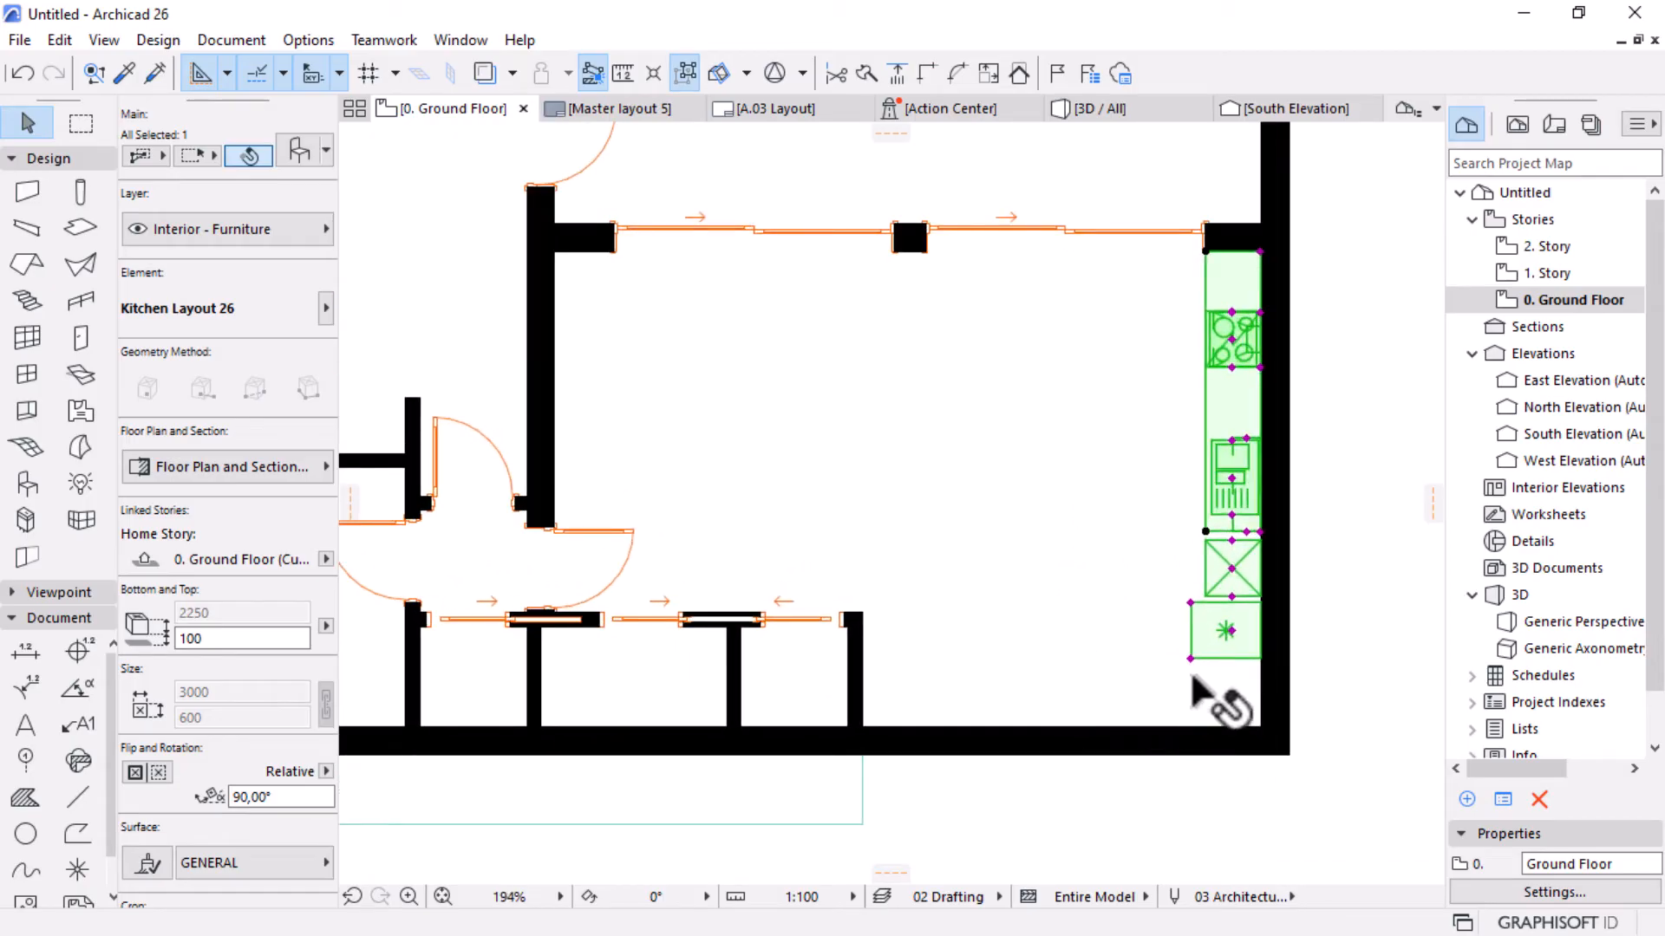
pyautogui.scroll(2, 1103, 722)
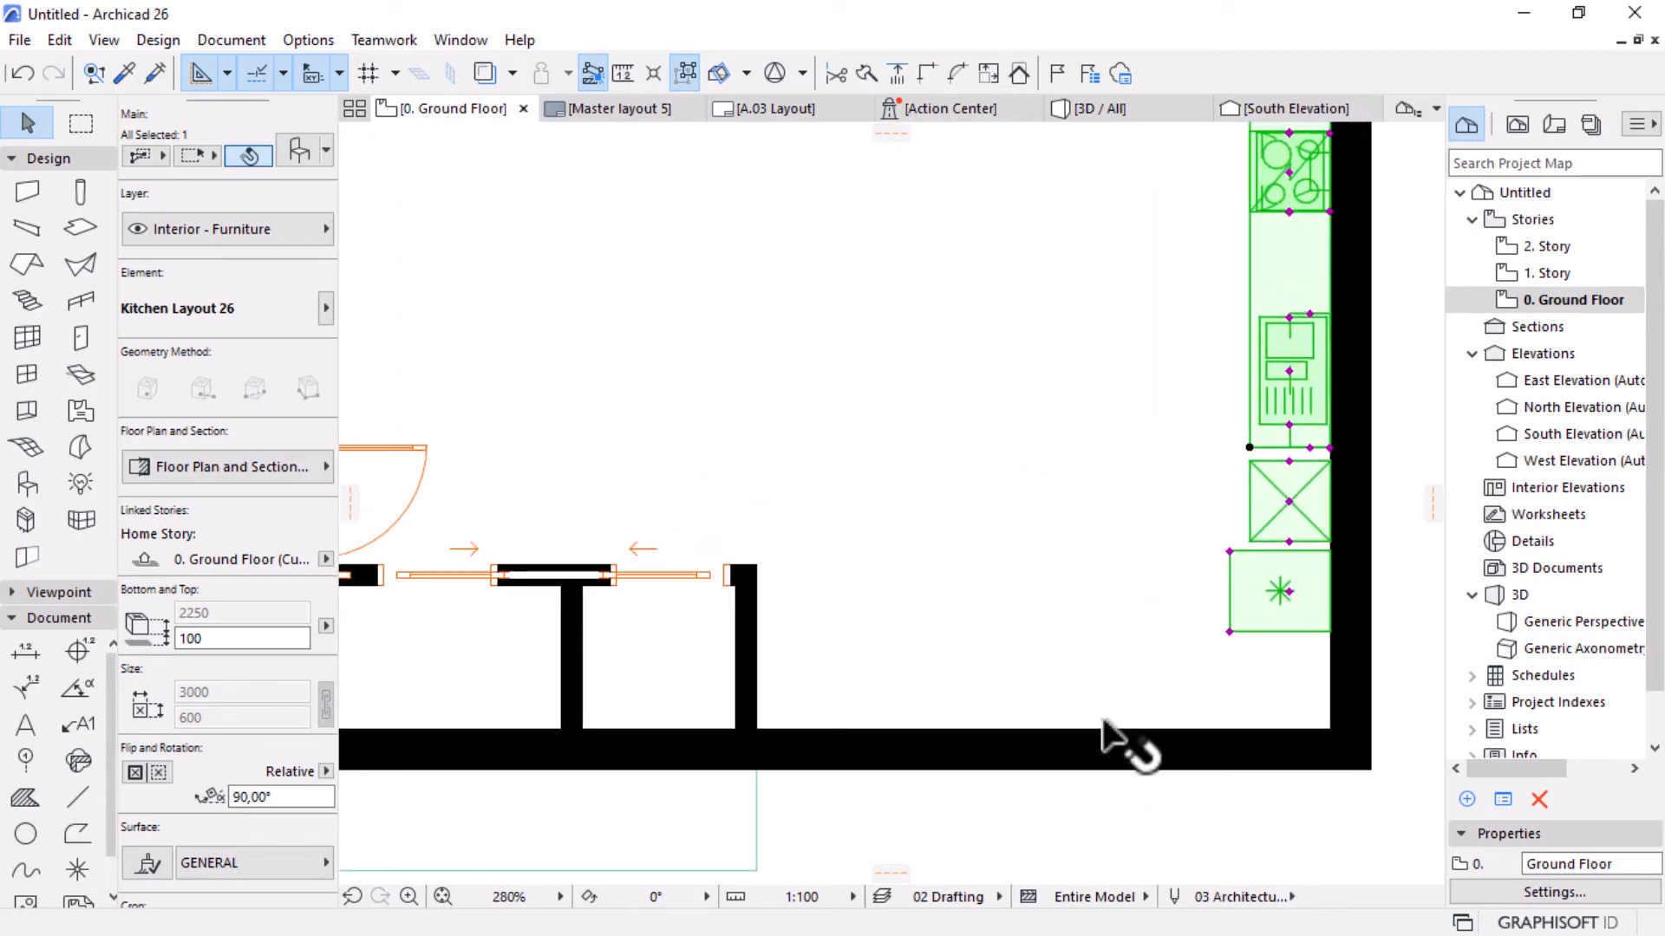
pyautogui.scroll(-2, 1053, 685)
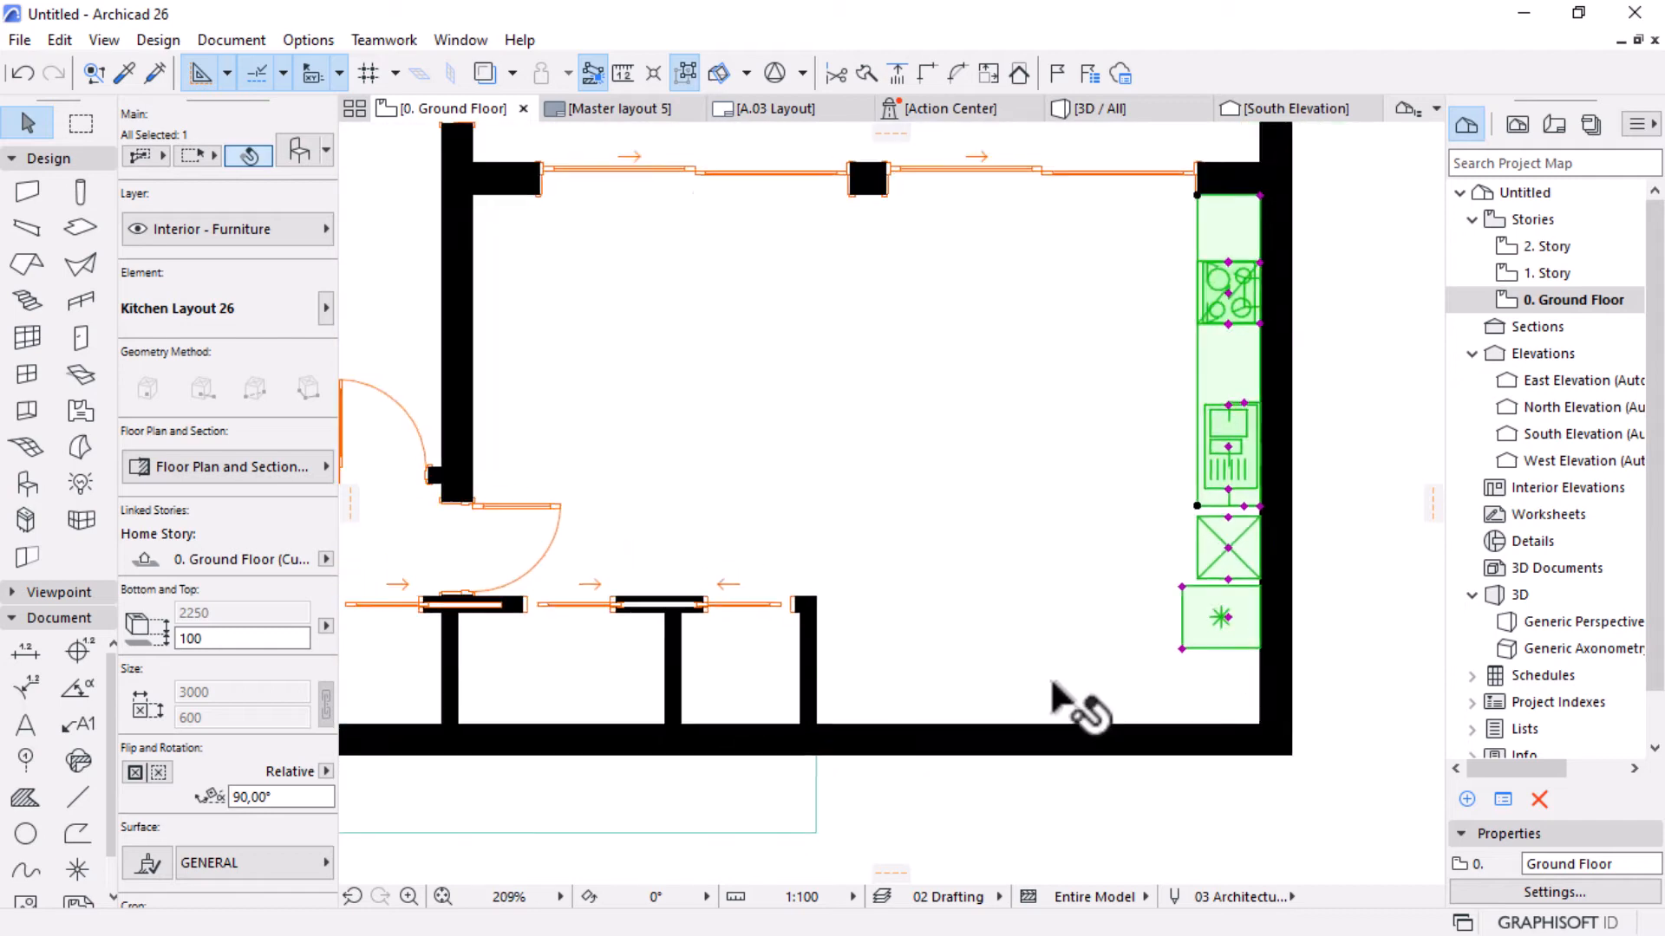
pyautogui.scroll(2, 1266, 383)
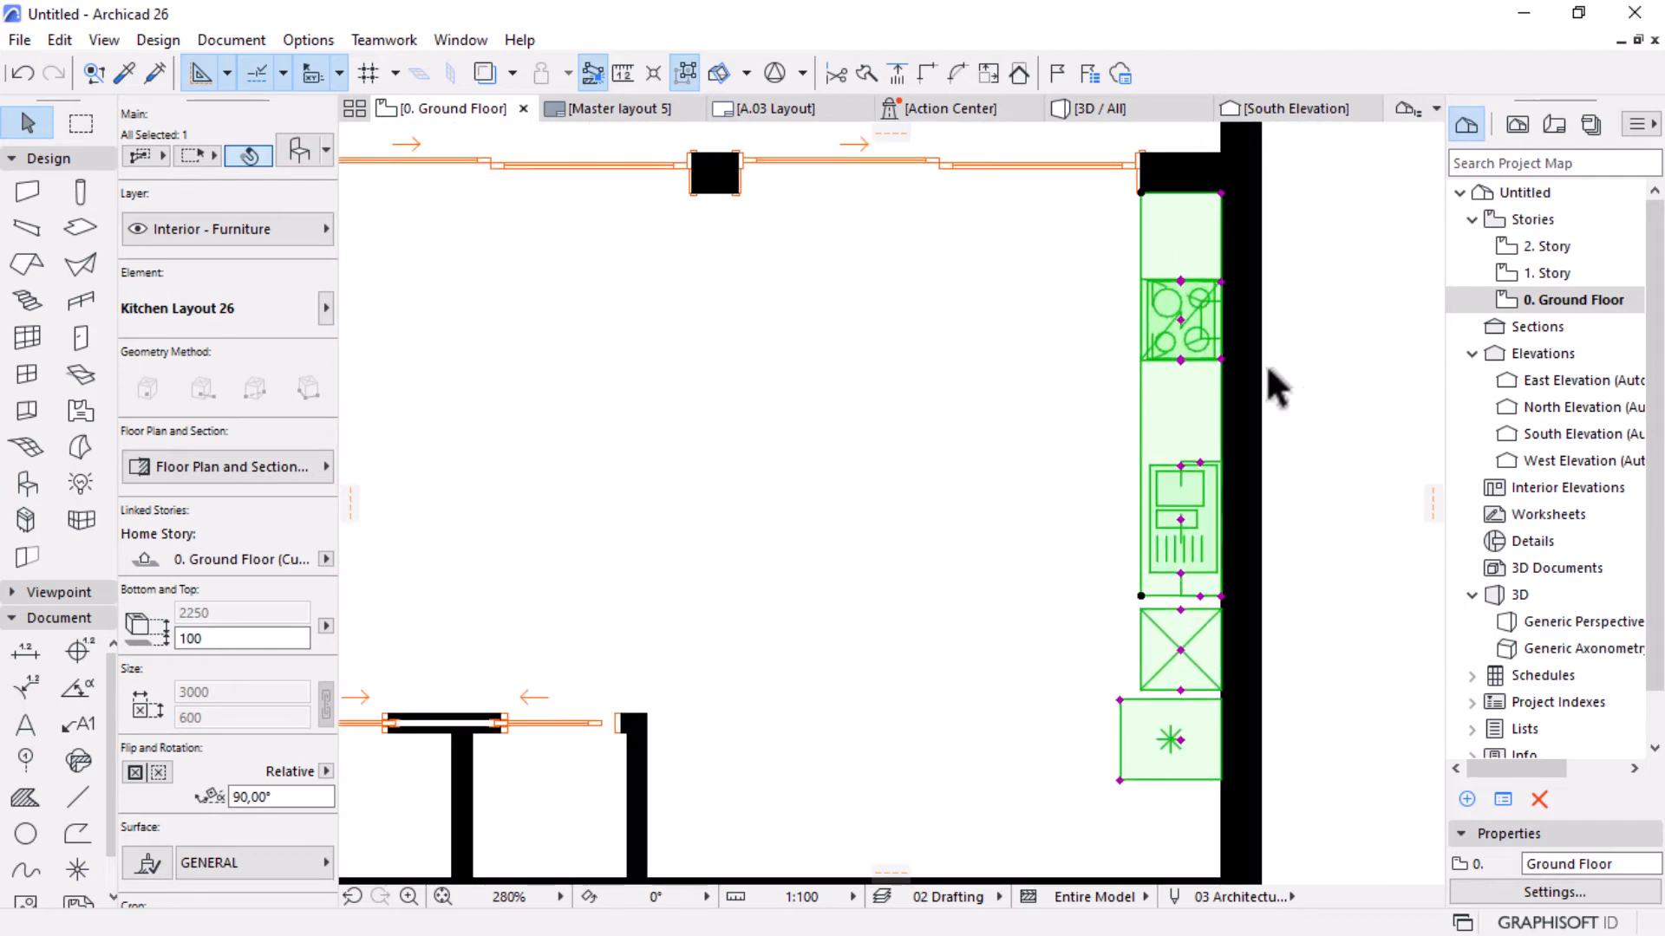
pyautogui.click(1180, 649)
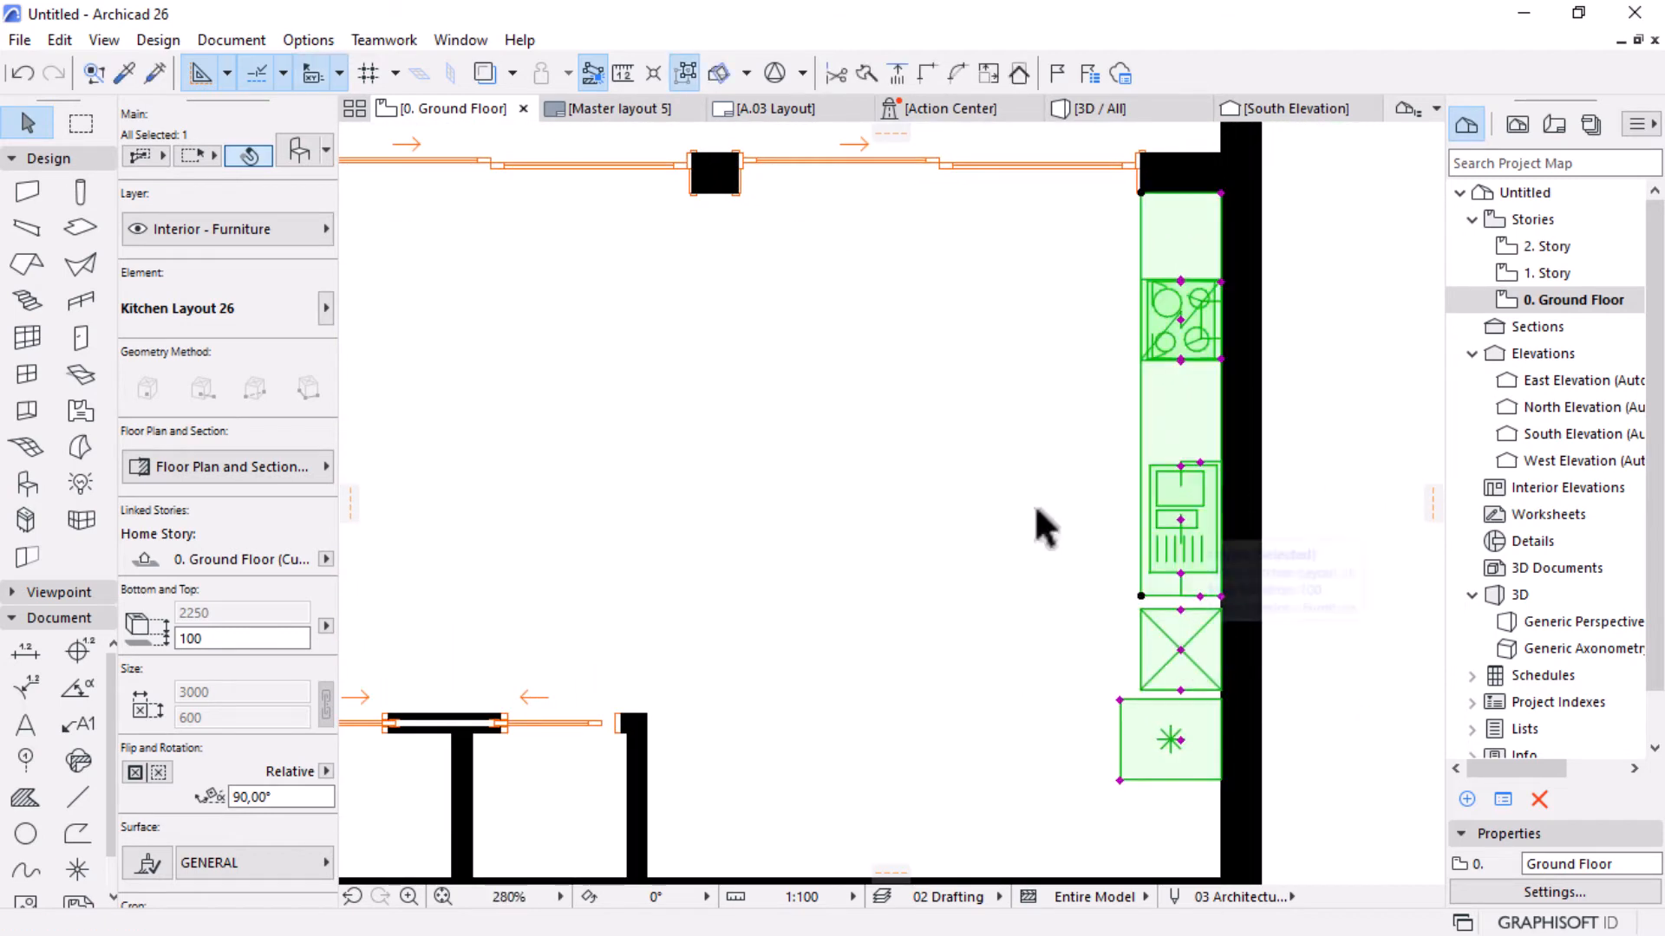
# Review the kitchen layout's accessory settings for the cooktop, hood, refrigerator, sink and oven, and accept them.
pyautogui.click(295, 155)
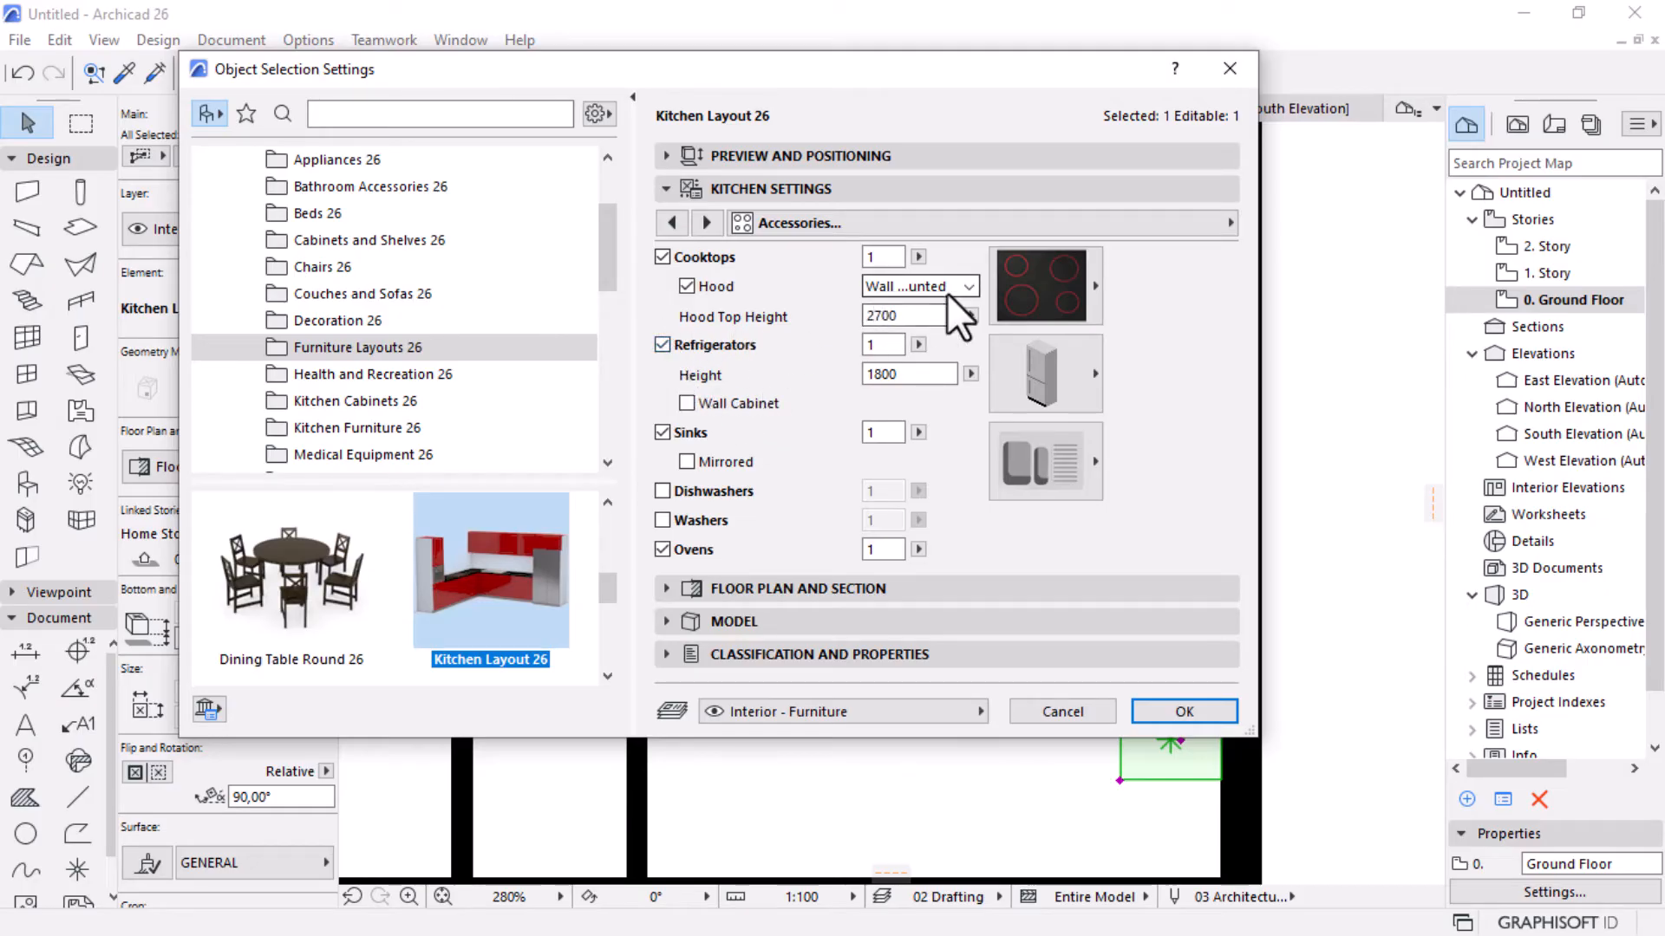
pyautogui.click(699, 219)
pyautogui.click(672, 223)
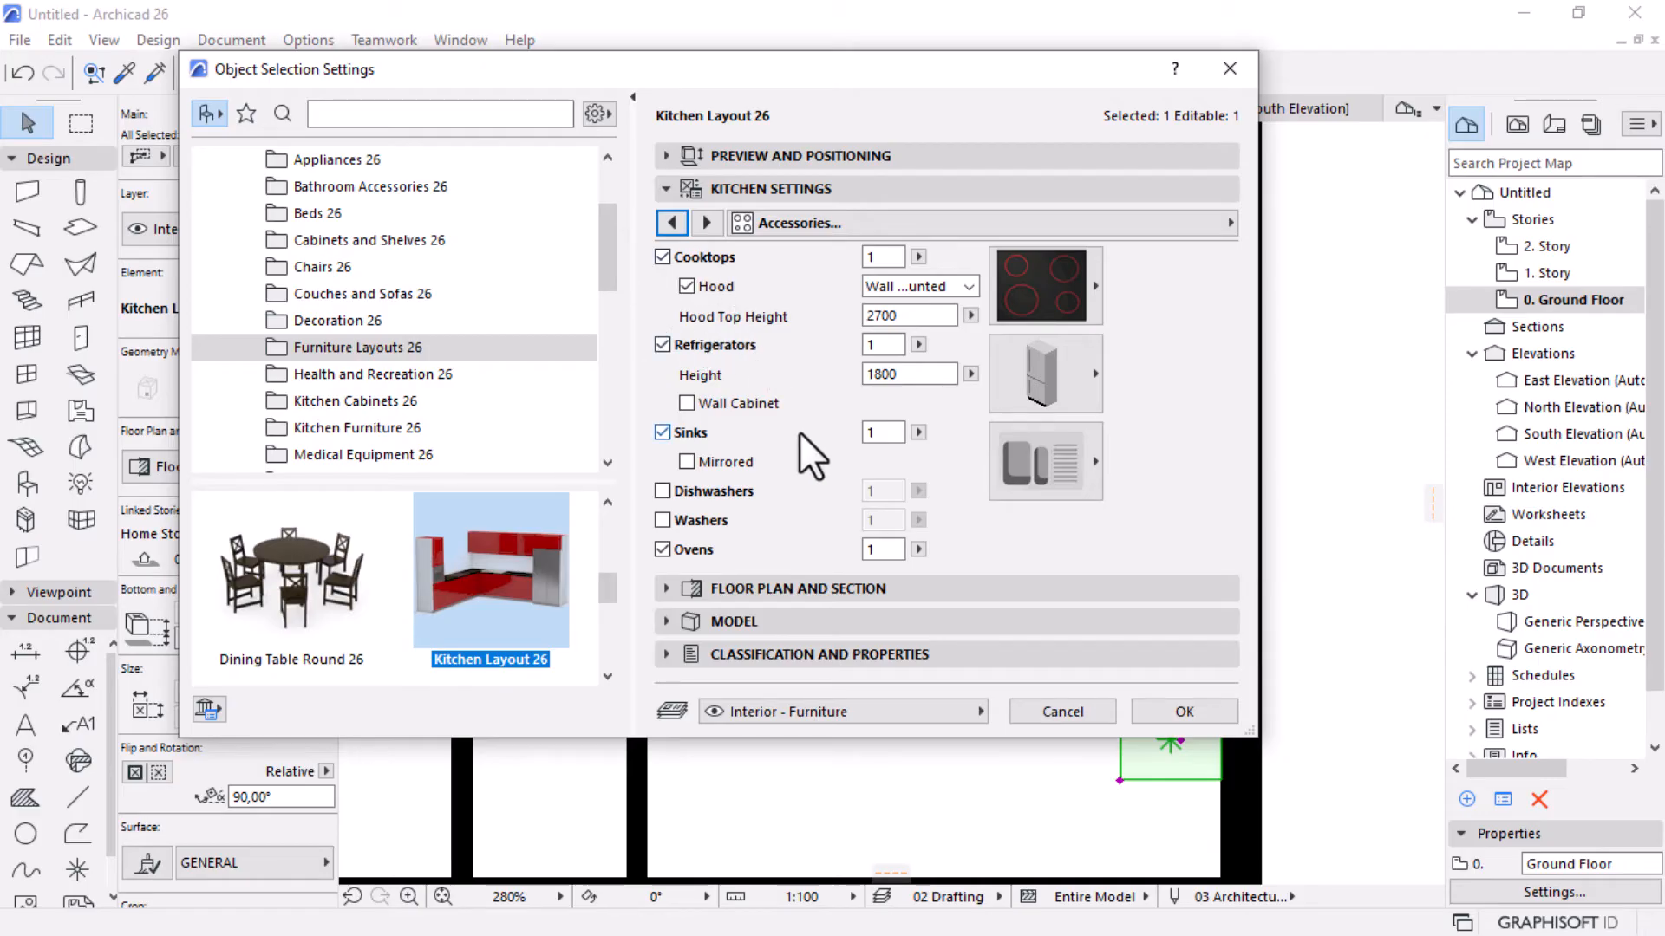
pyautogui.click(1185, 713)
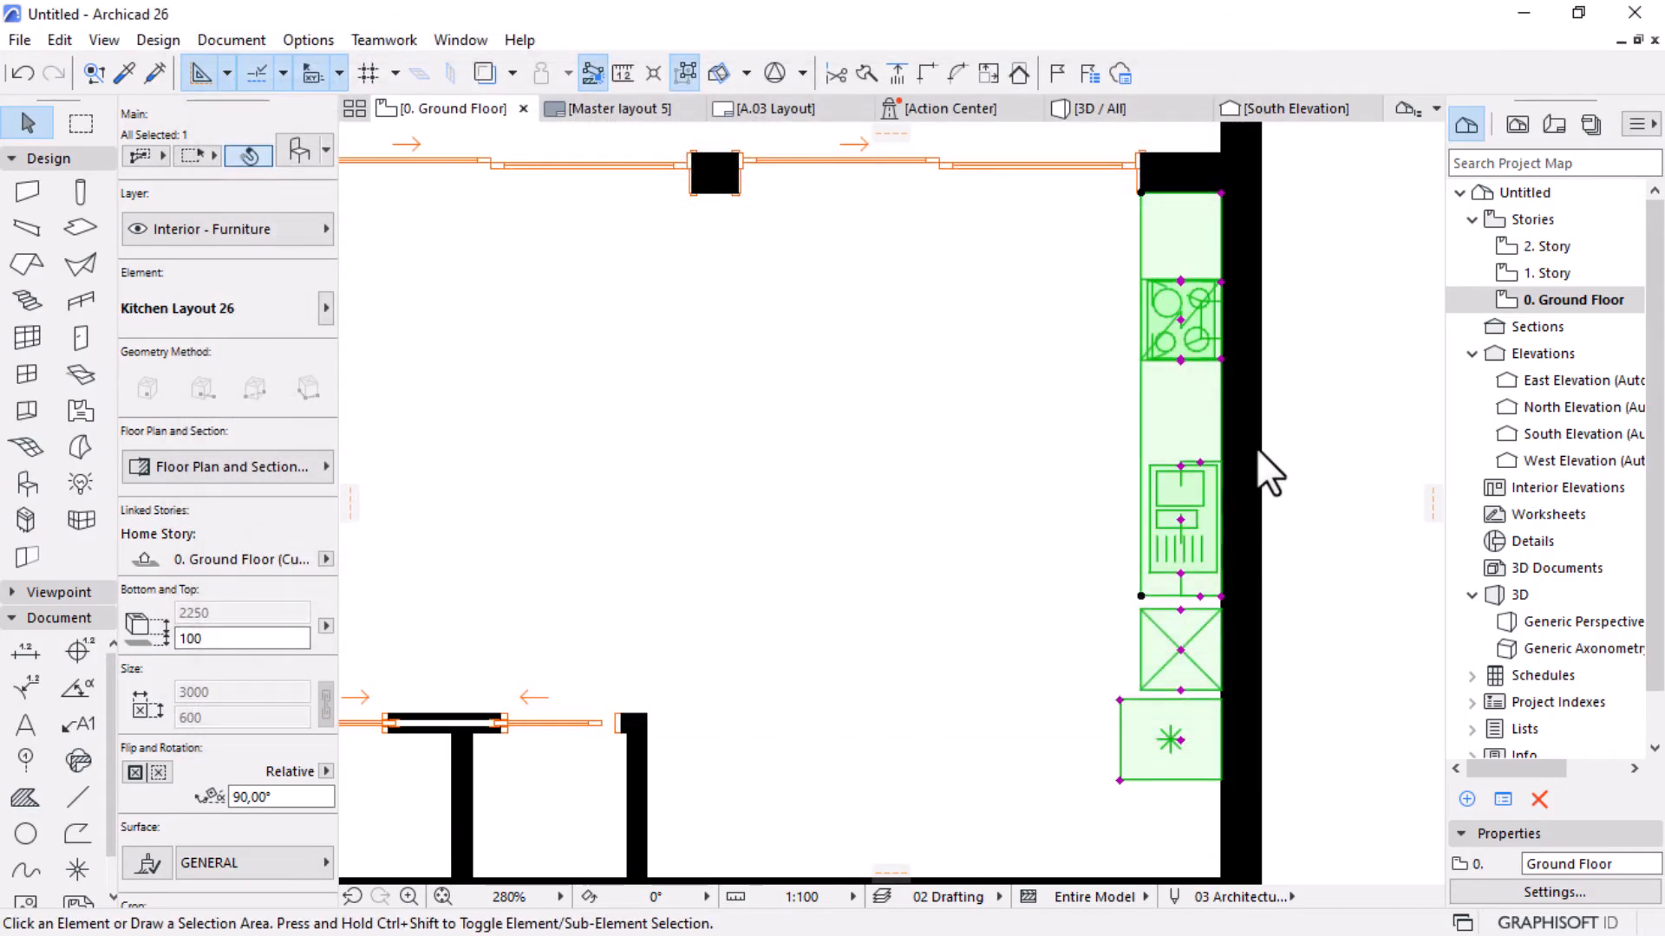
pyautogui.scroll(-3, 1187, 689)
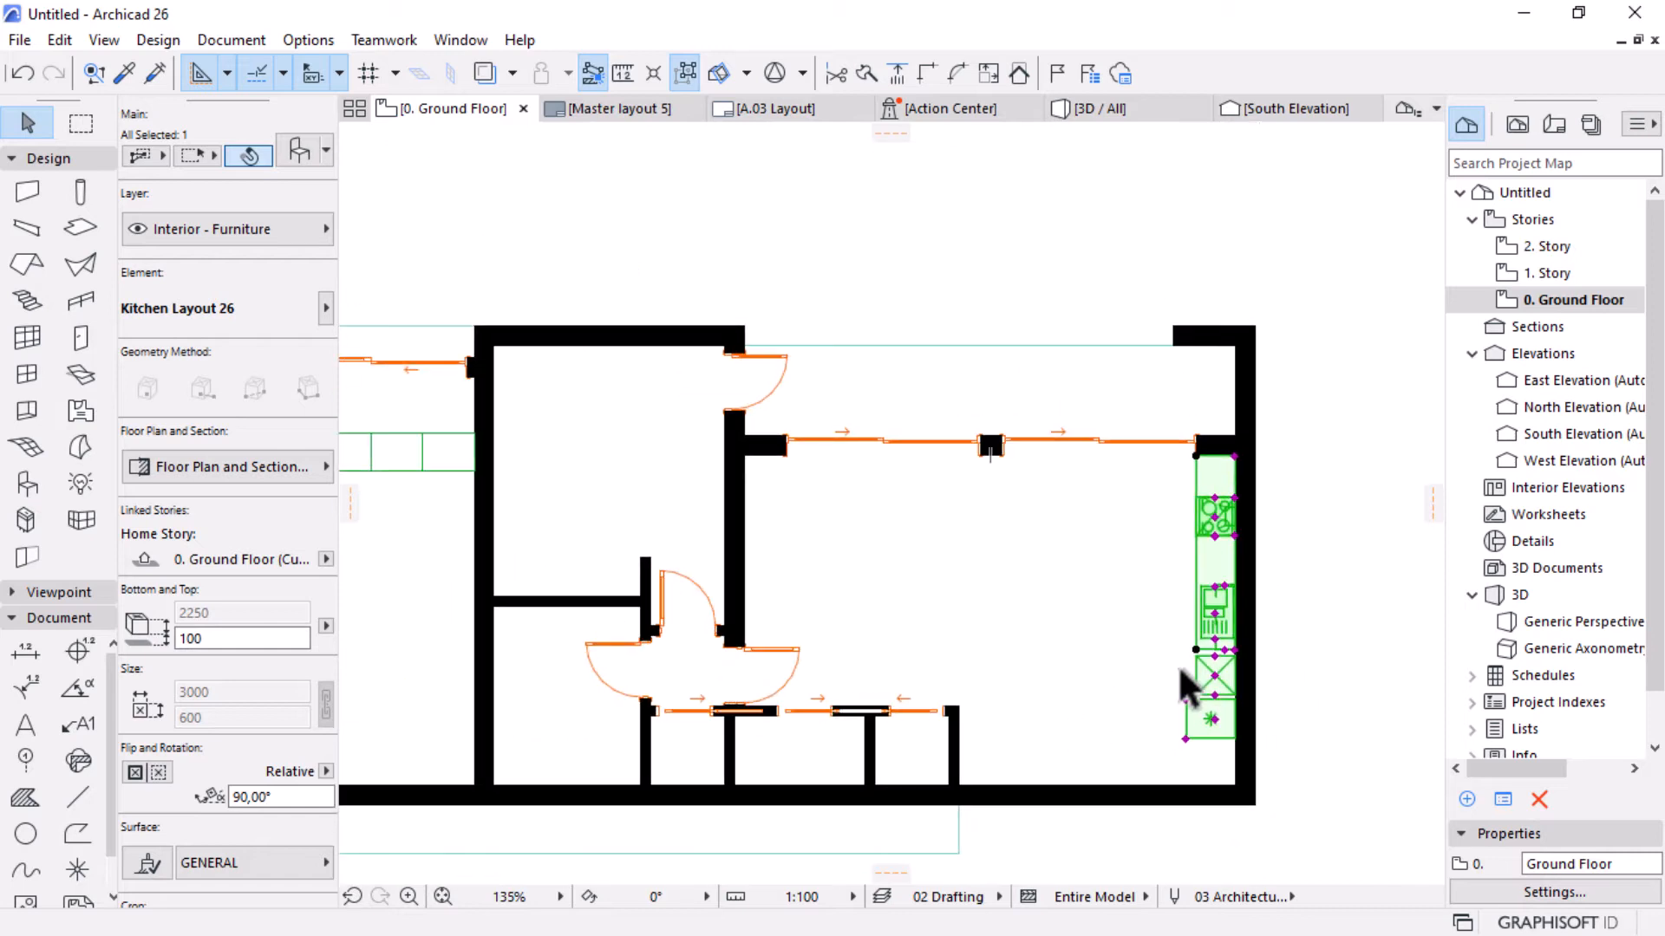
pyautogui.scroll(-2, 1188, 689)
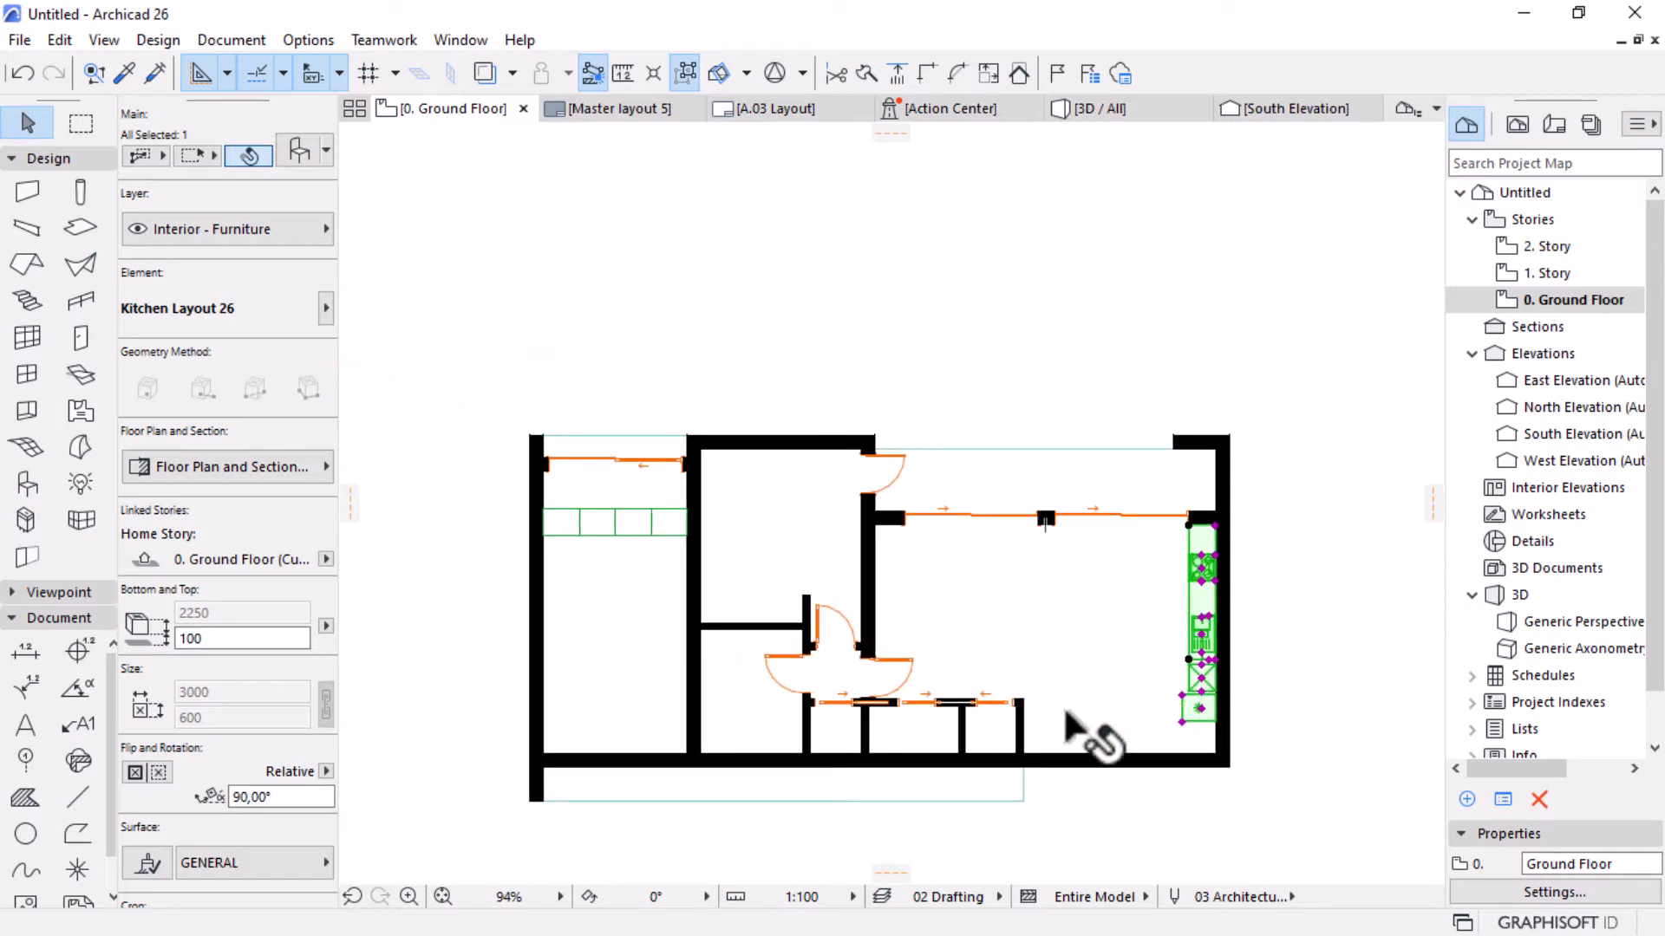
pyautogui.scroll(1, 1099, 749)
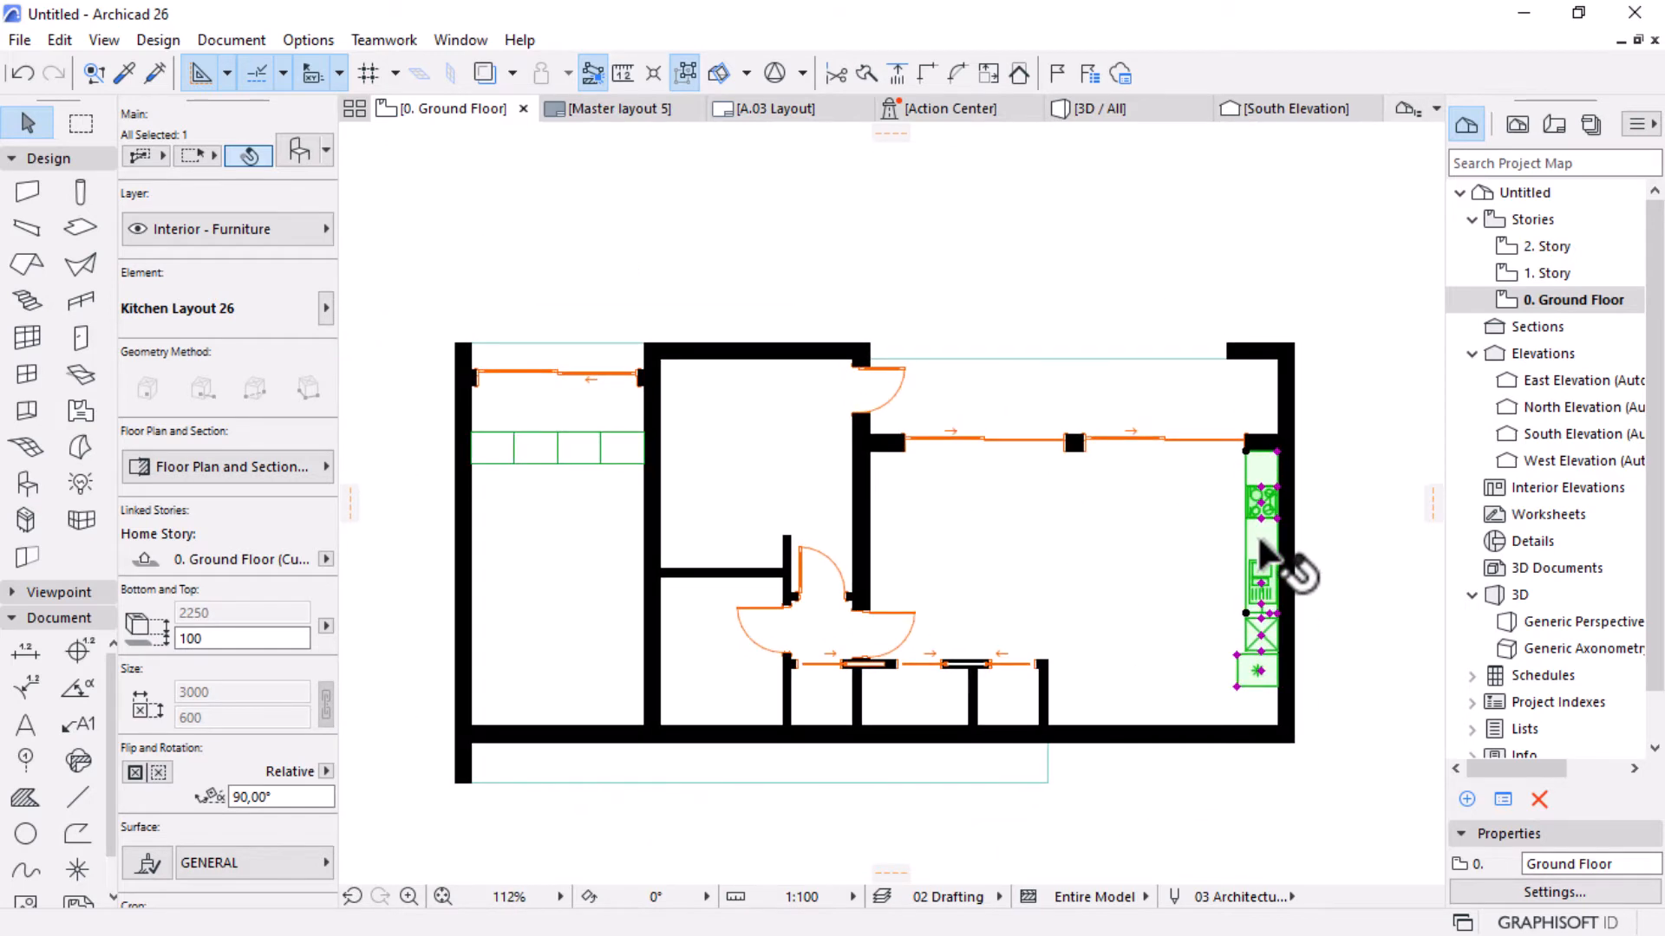
pyautogui.click(1373, 584)
pyautogui.scroll(4, 1283, 483)
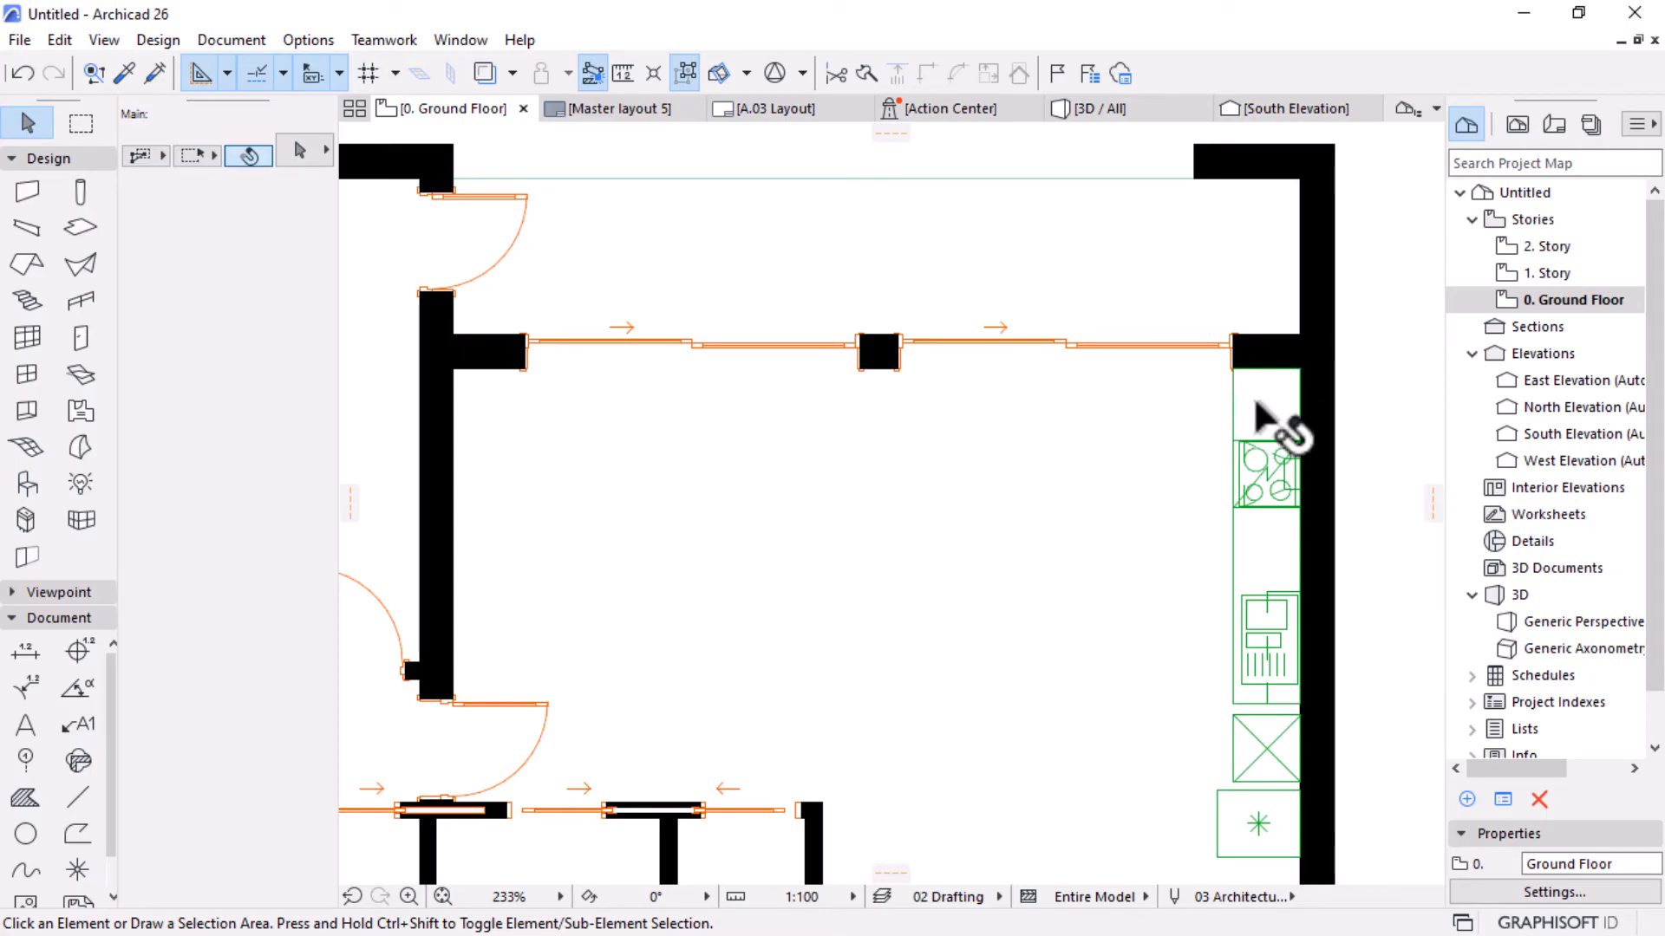
pyautogui.scroll(3, 1301, 386)
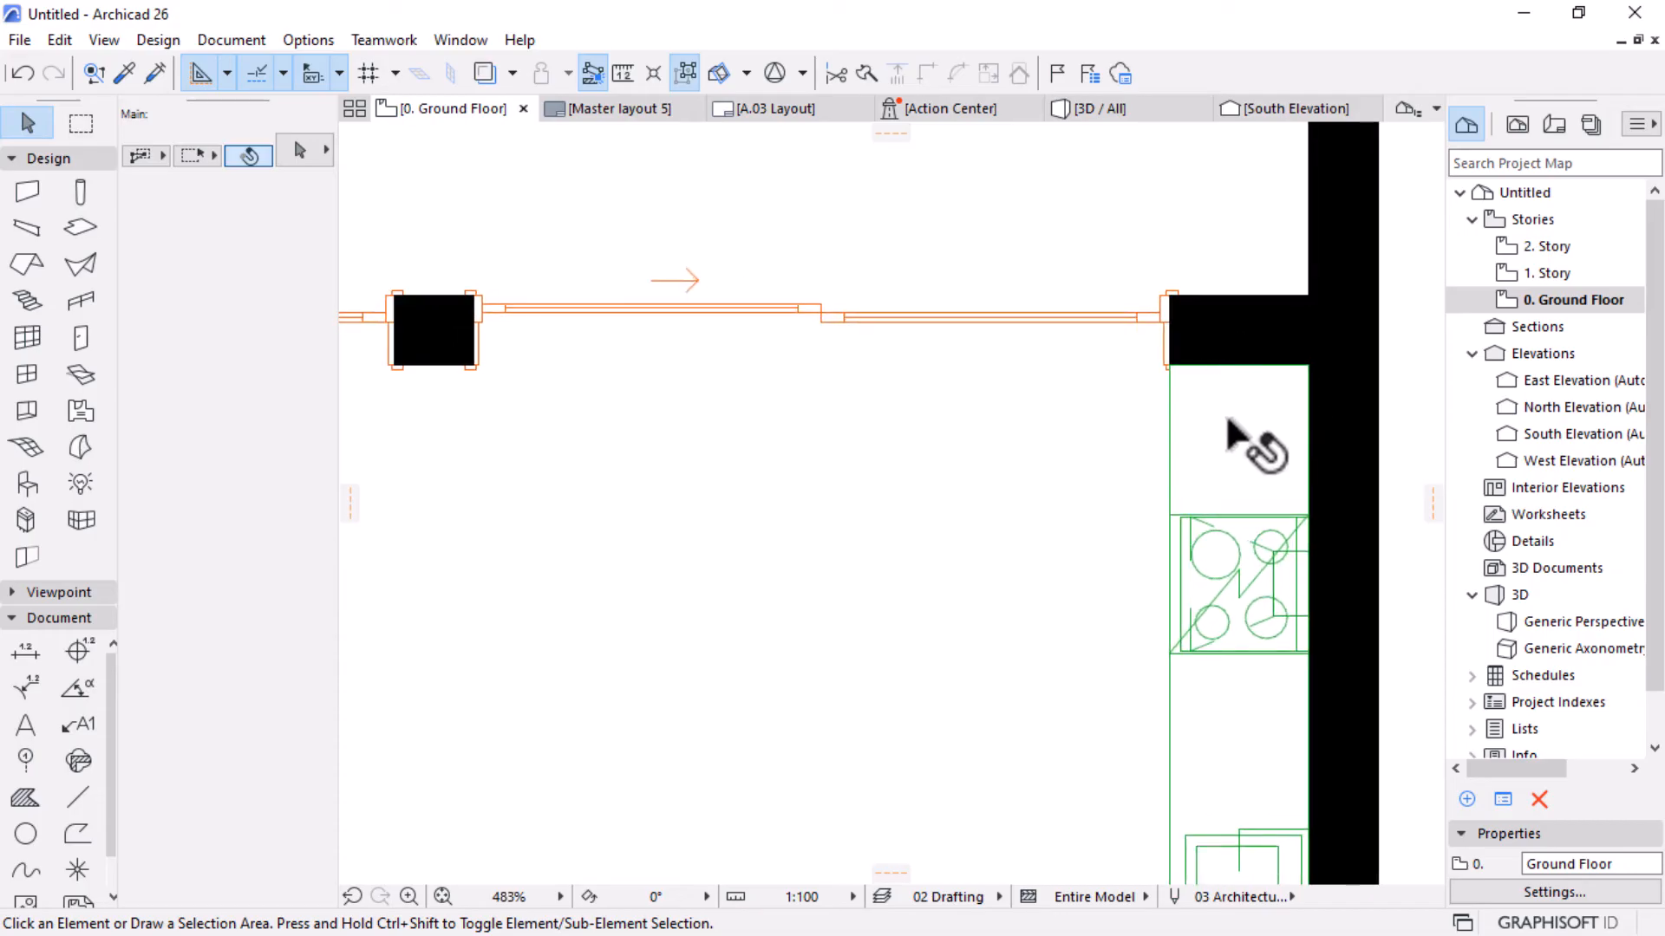
# Draw a 600 mm wide polyline rectangle above the cooktop, in the inner corner between the upper and right walls.
pyautogui.click(1249, 351)
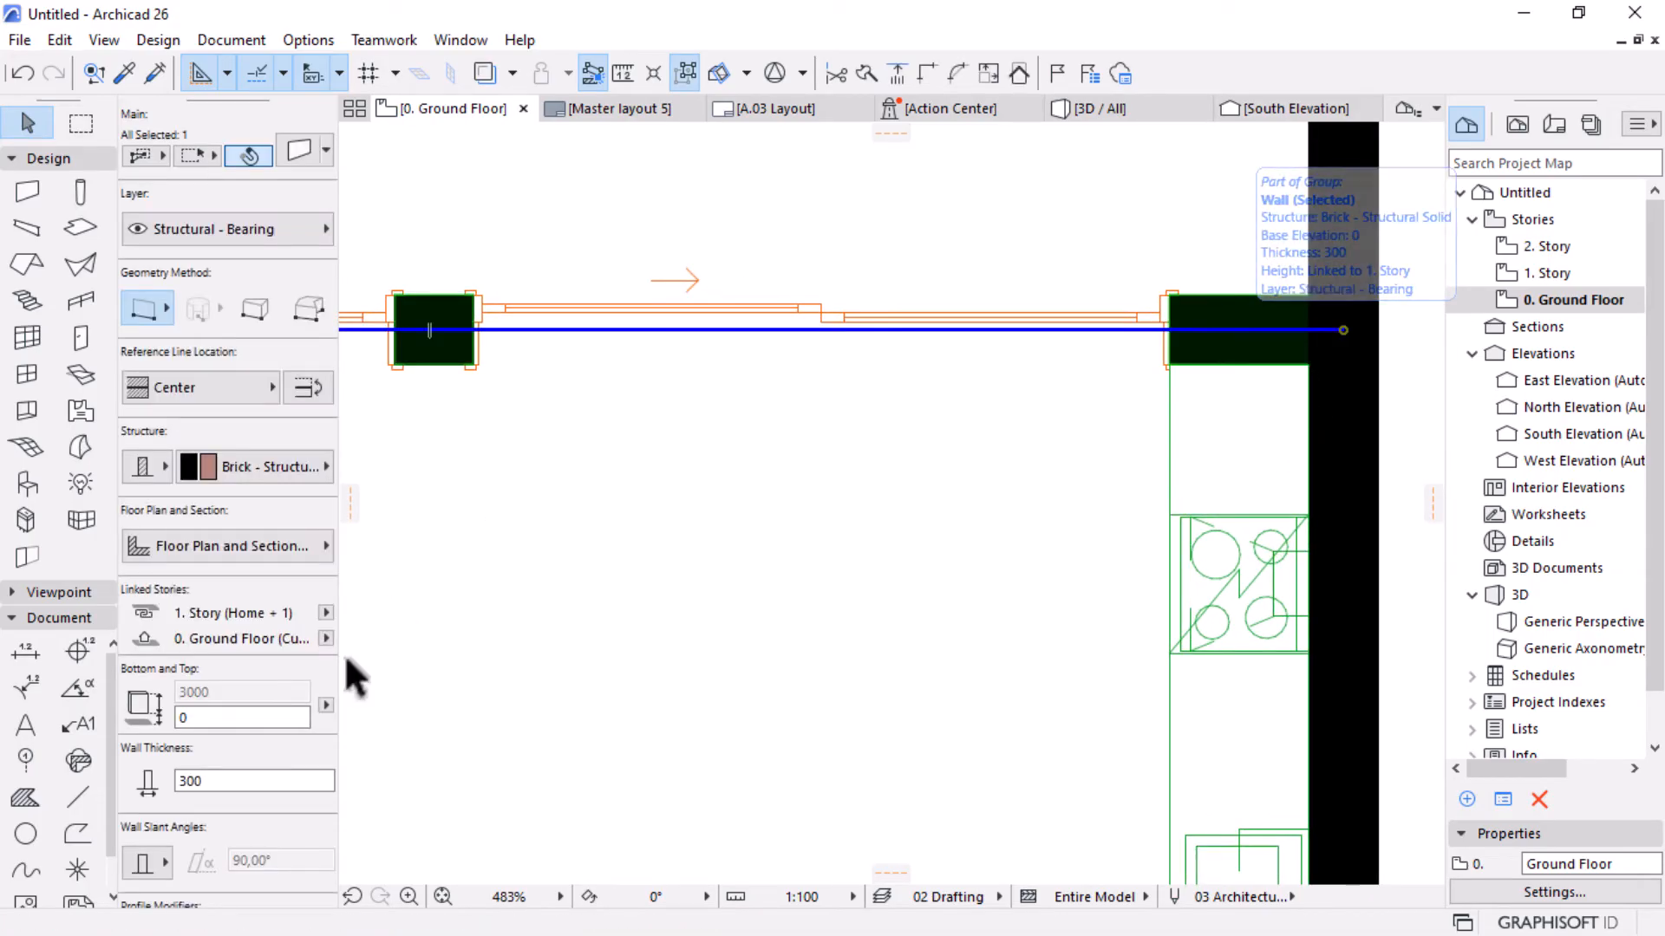
pyautogui.press('Escape')
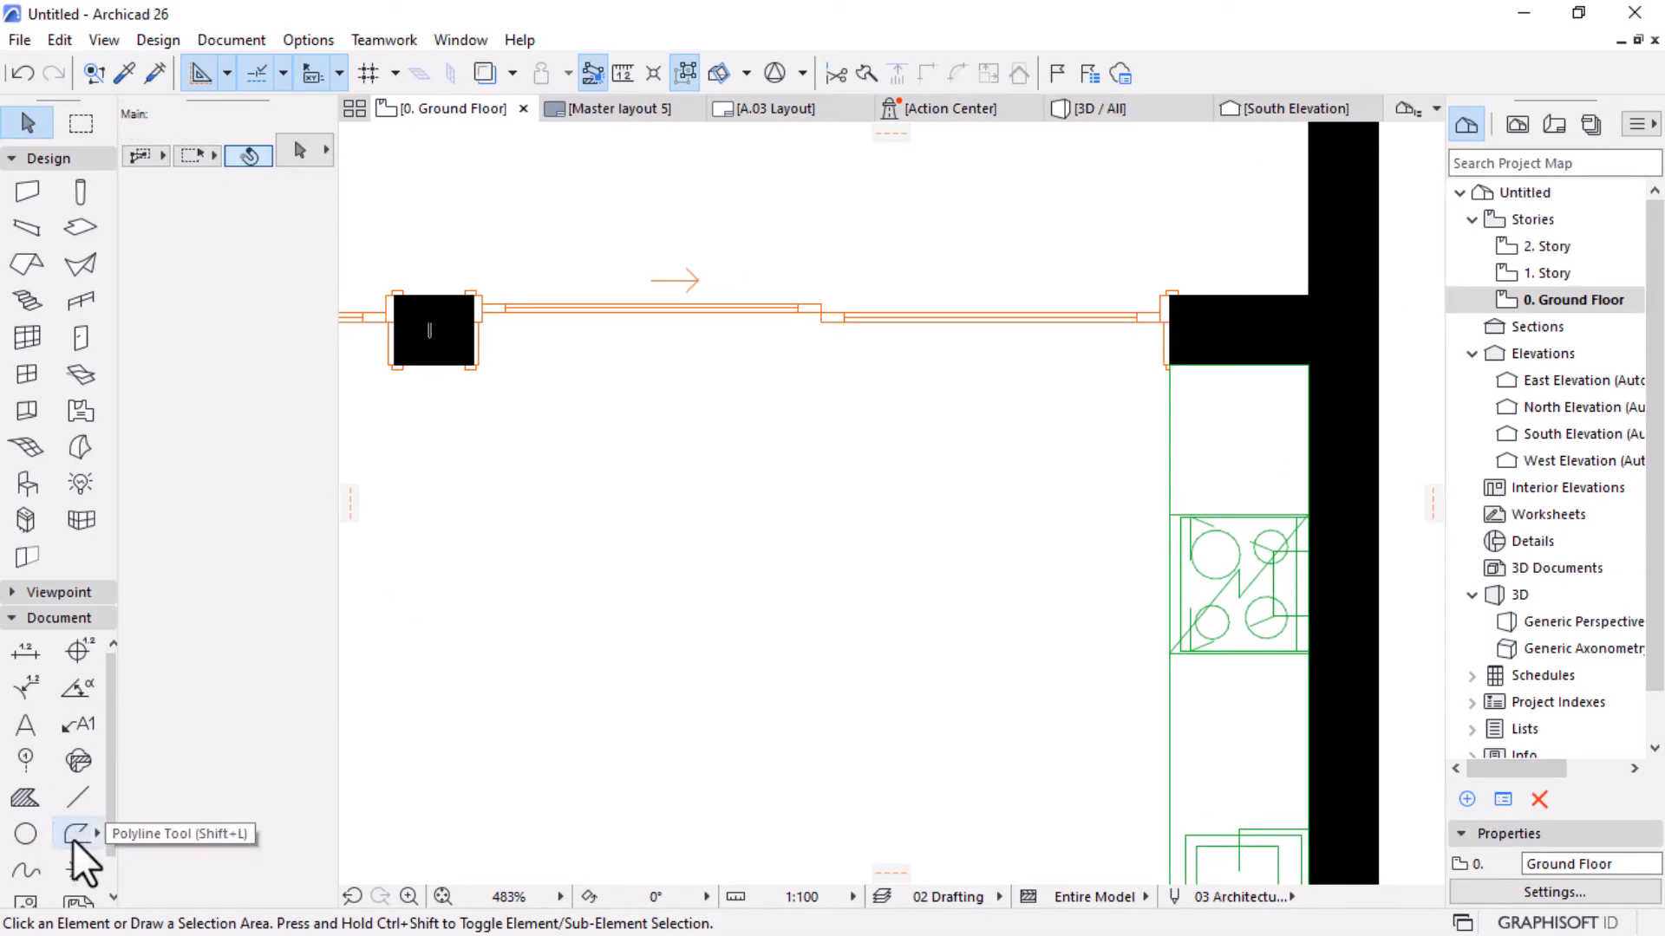
pyautogui.click(74, 840)
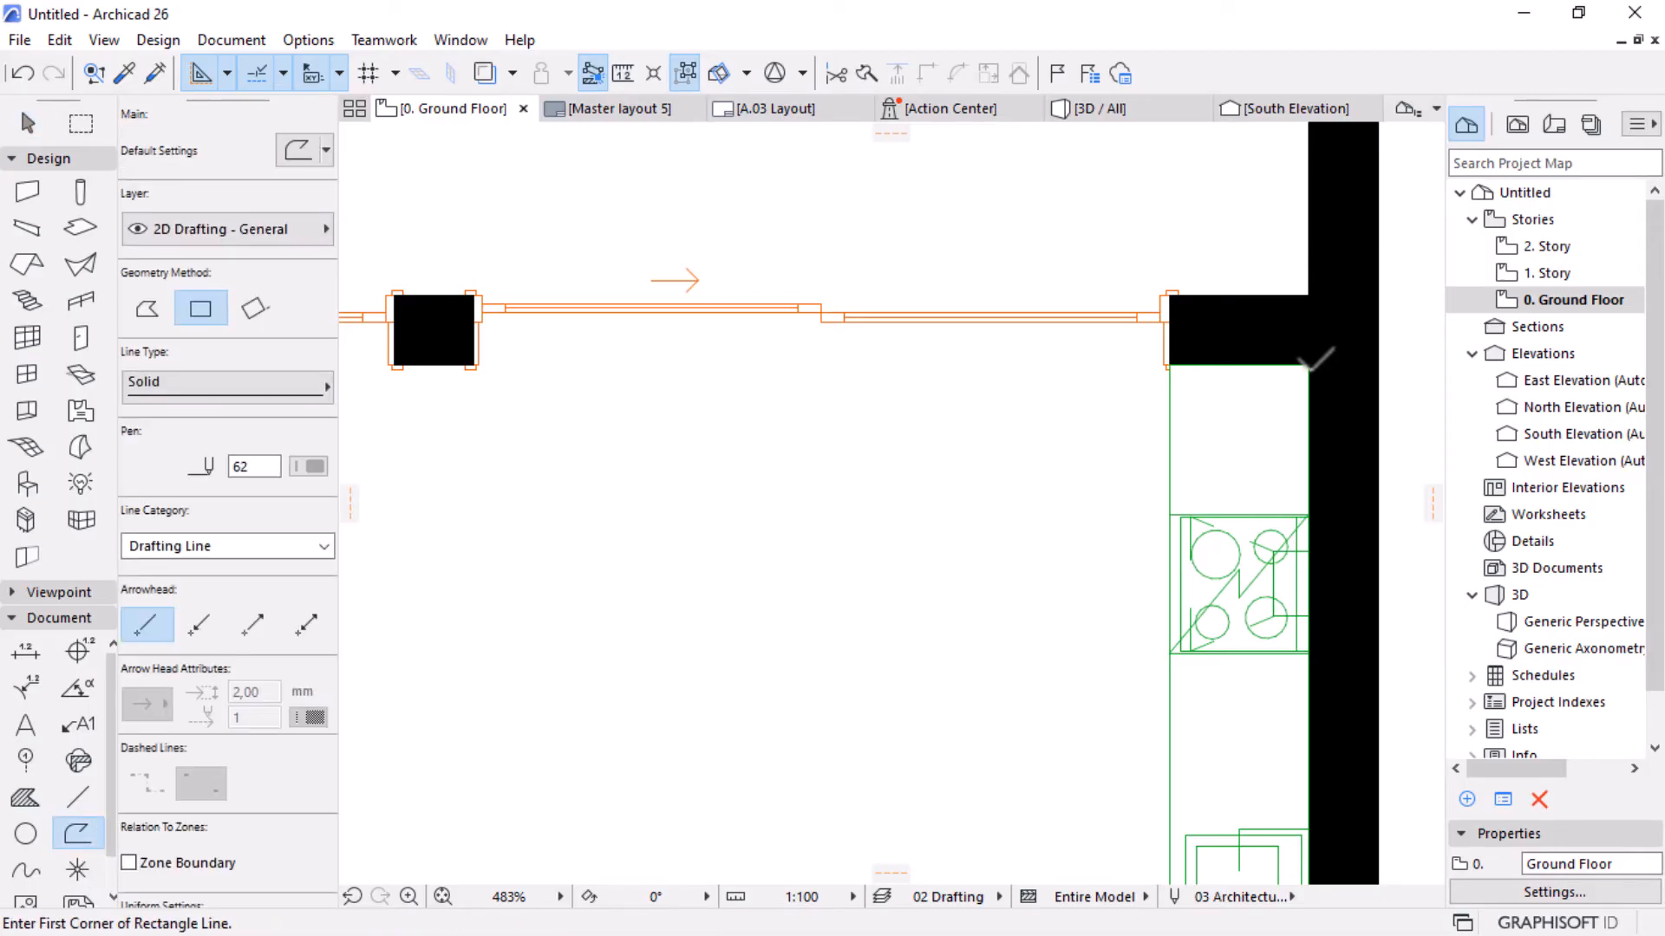
pyautogui.click(1308, 364)
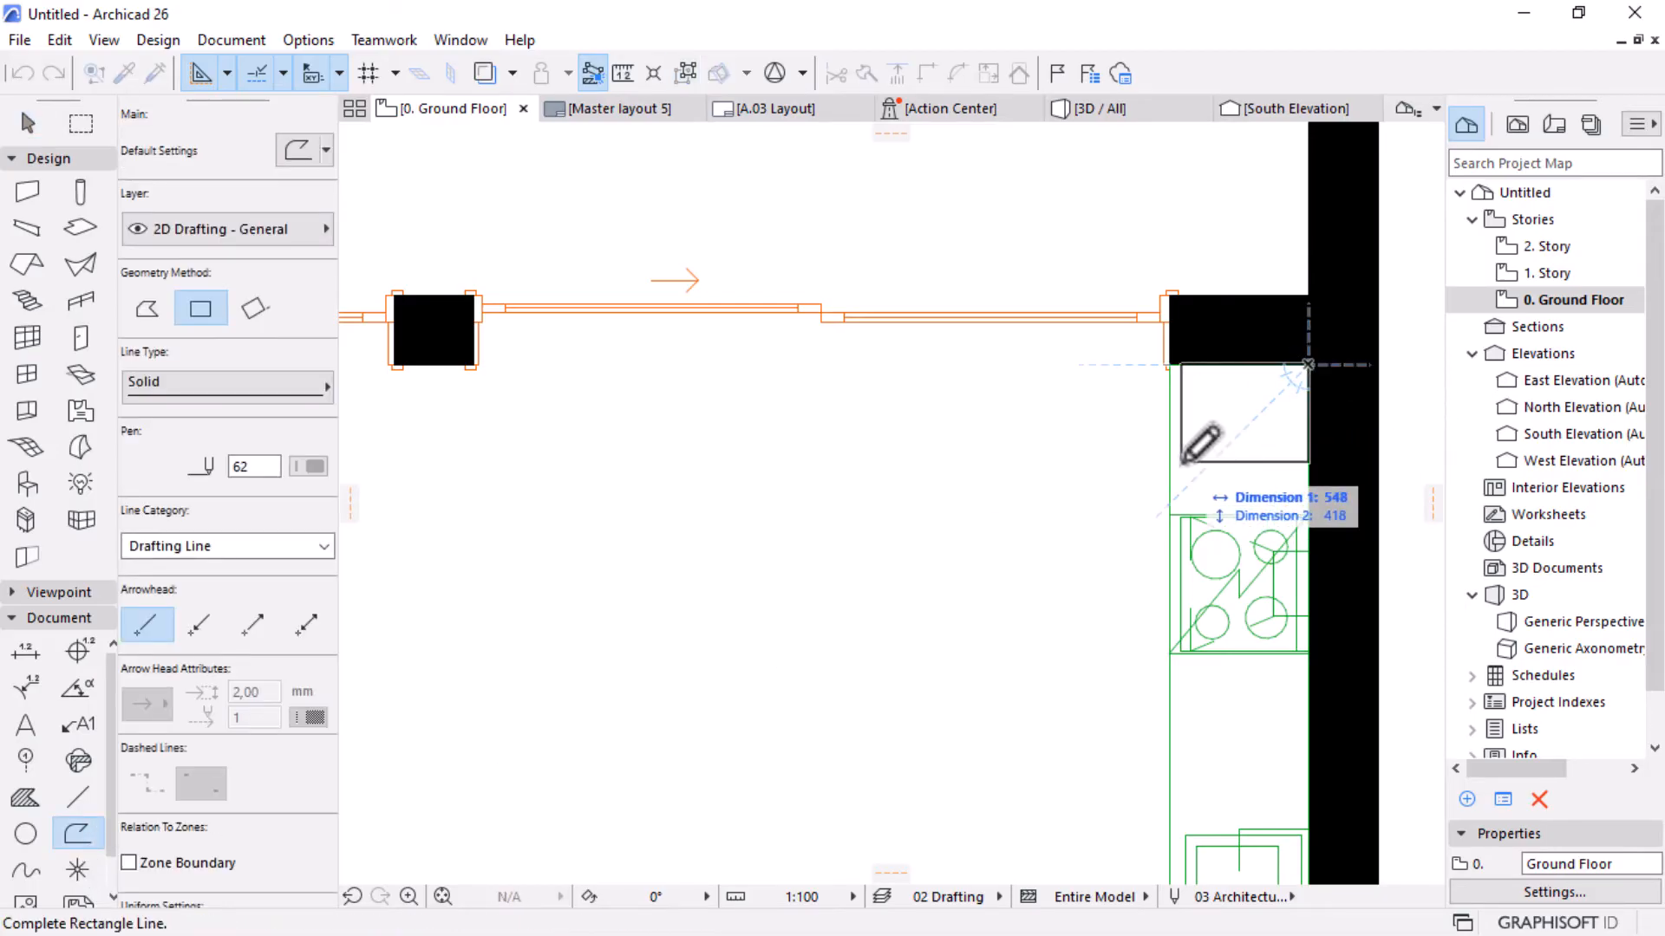
pyautogui.write('600')
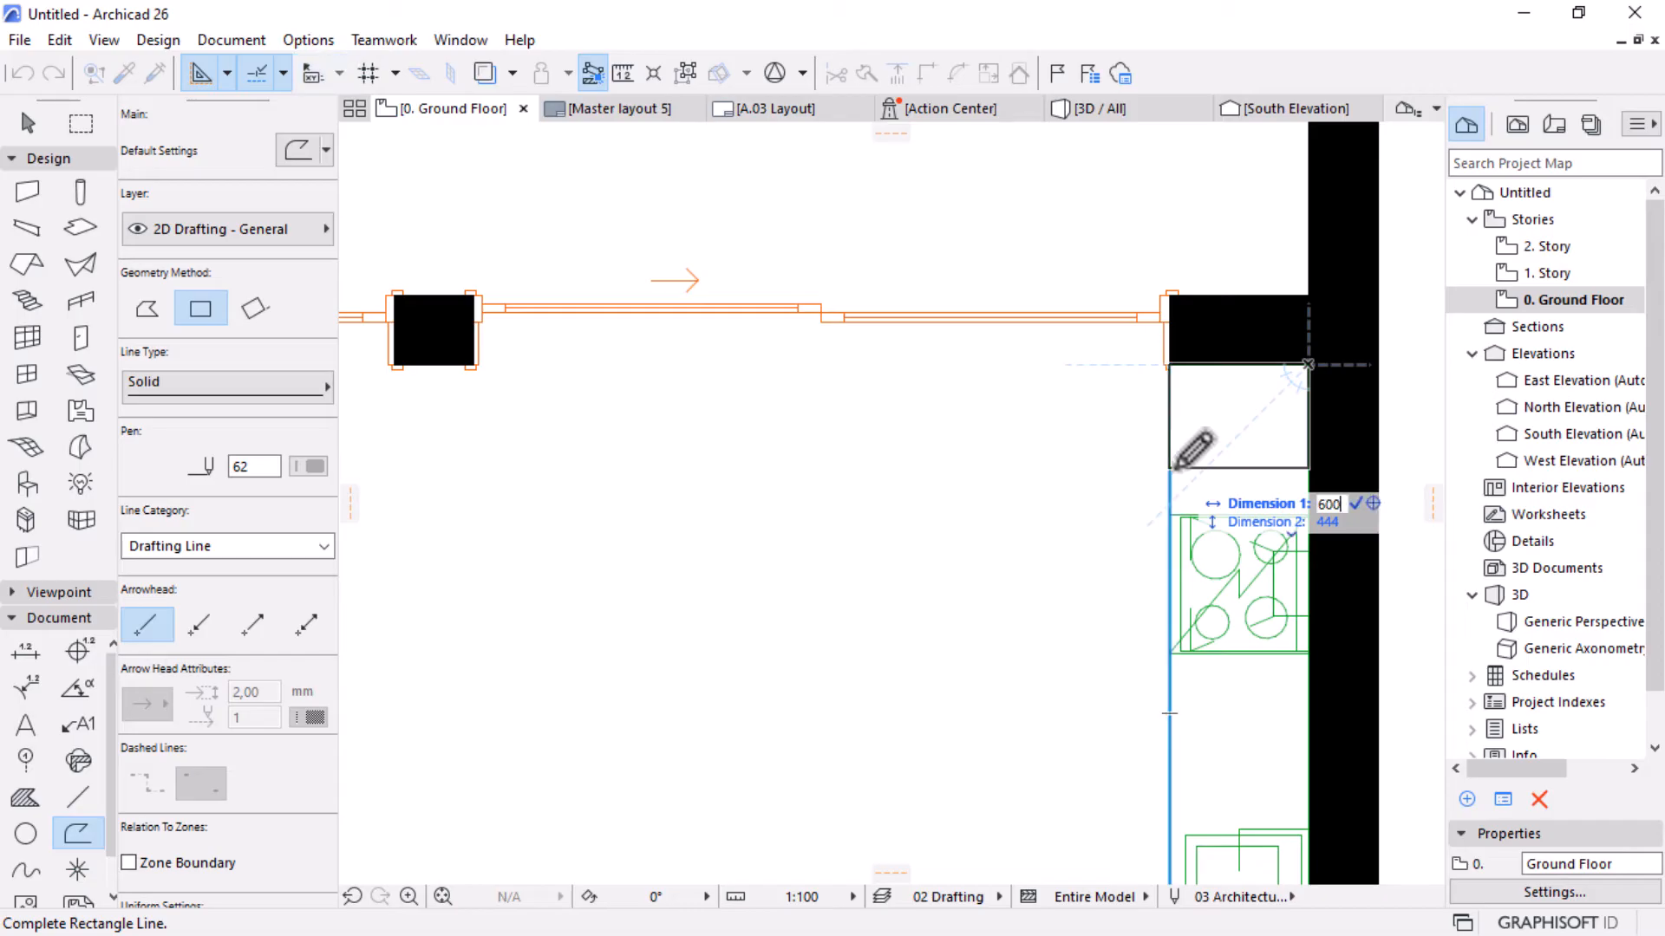
pyautogui.press('Tab')
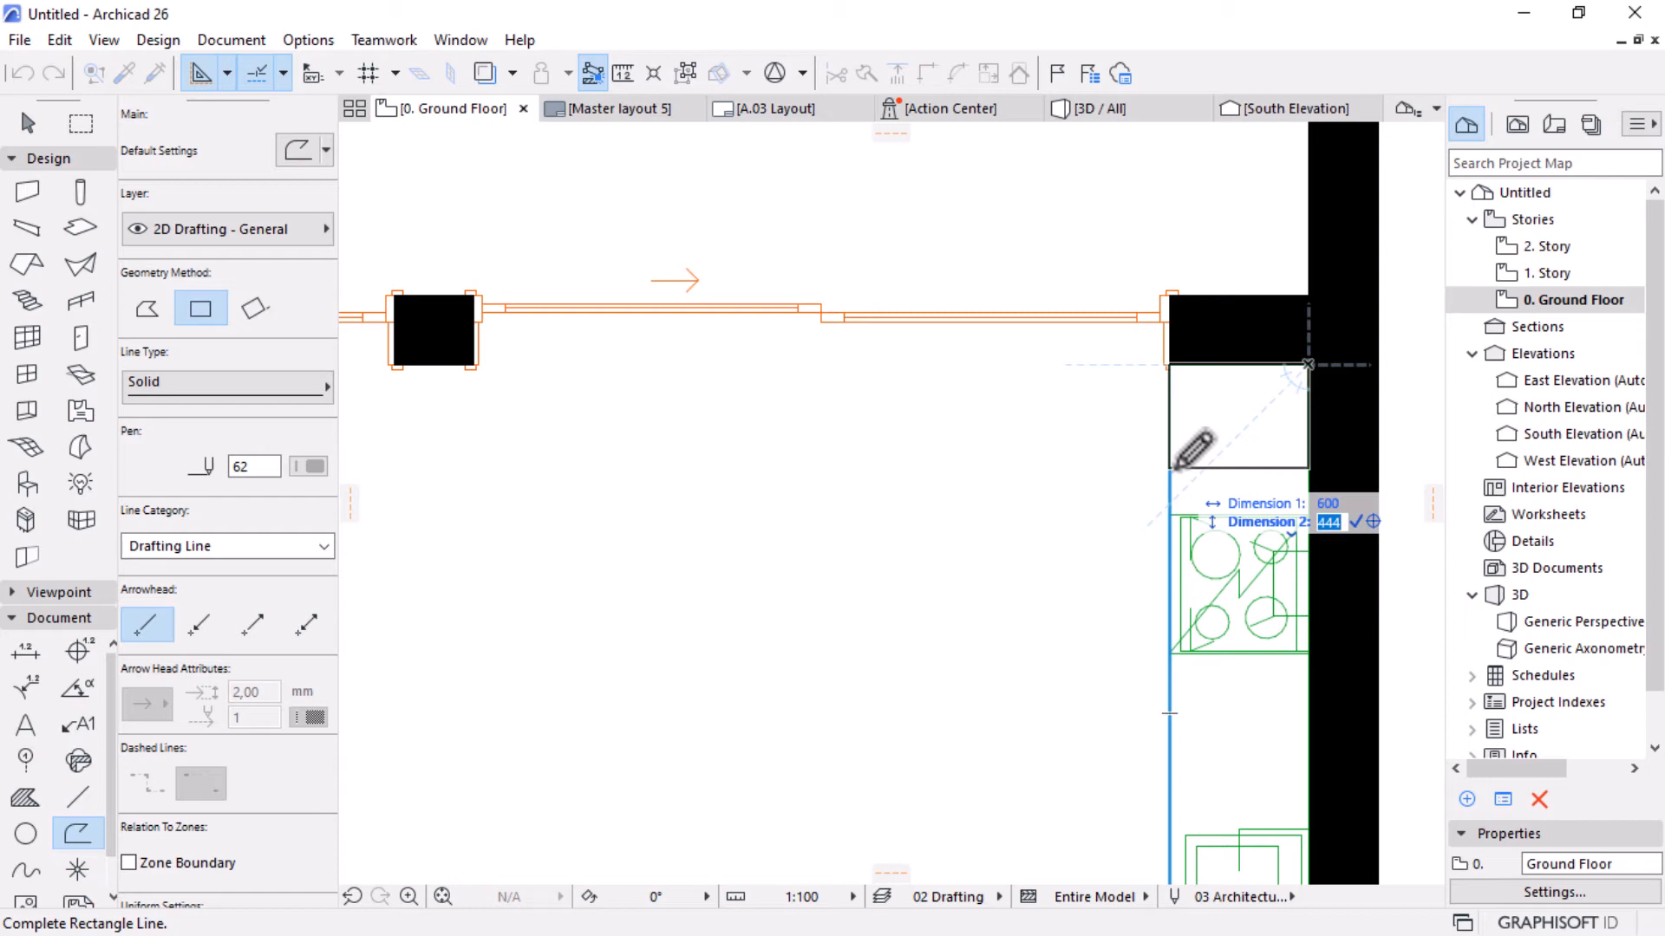
pyautogui.press('Return')
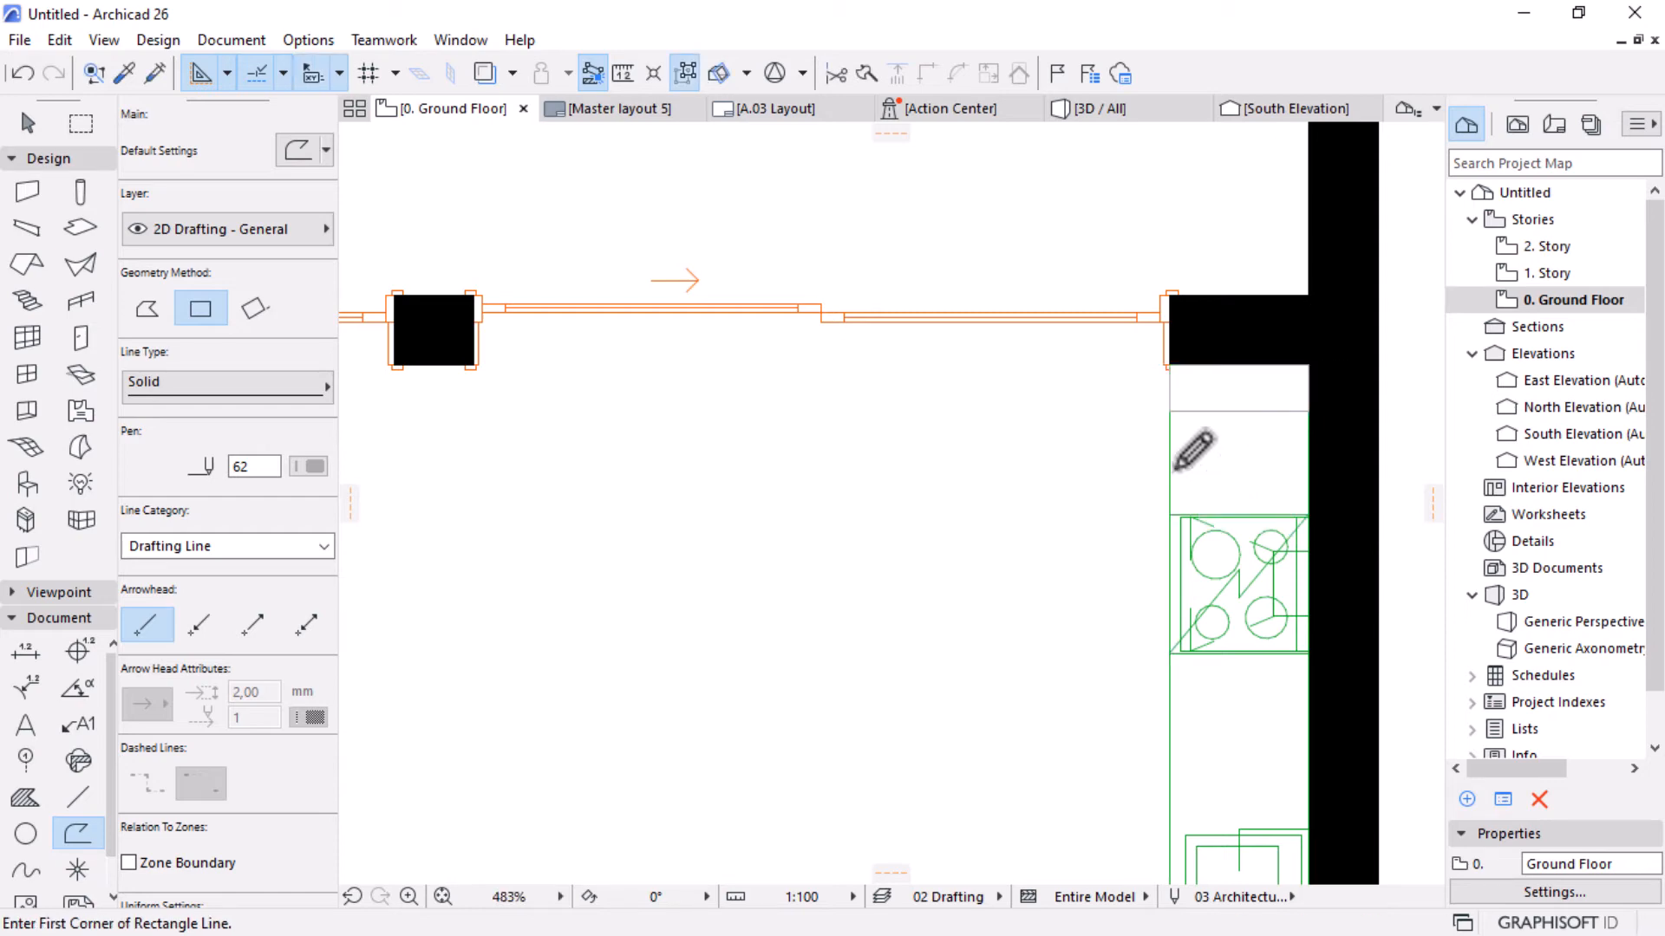
pyautogui.press('Escape')
pyautogui.click(1199, 413)
pyautogui.scroll(4, 1361, 364)
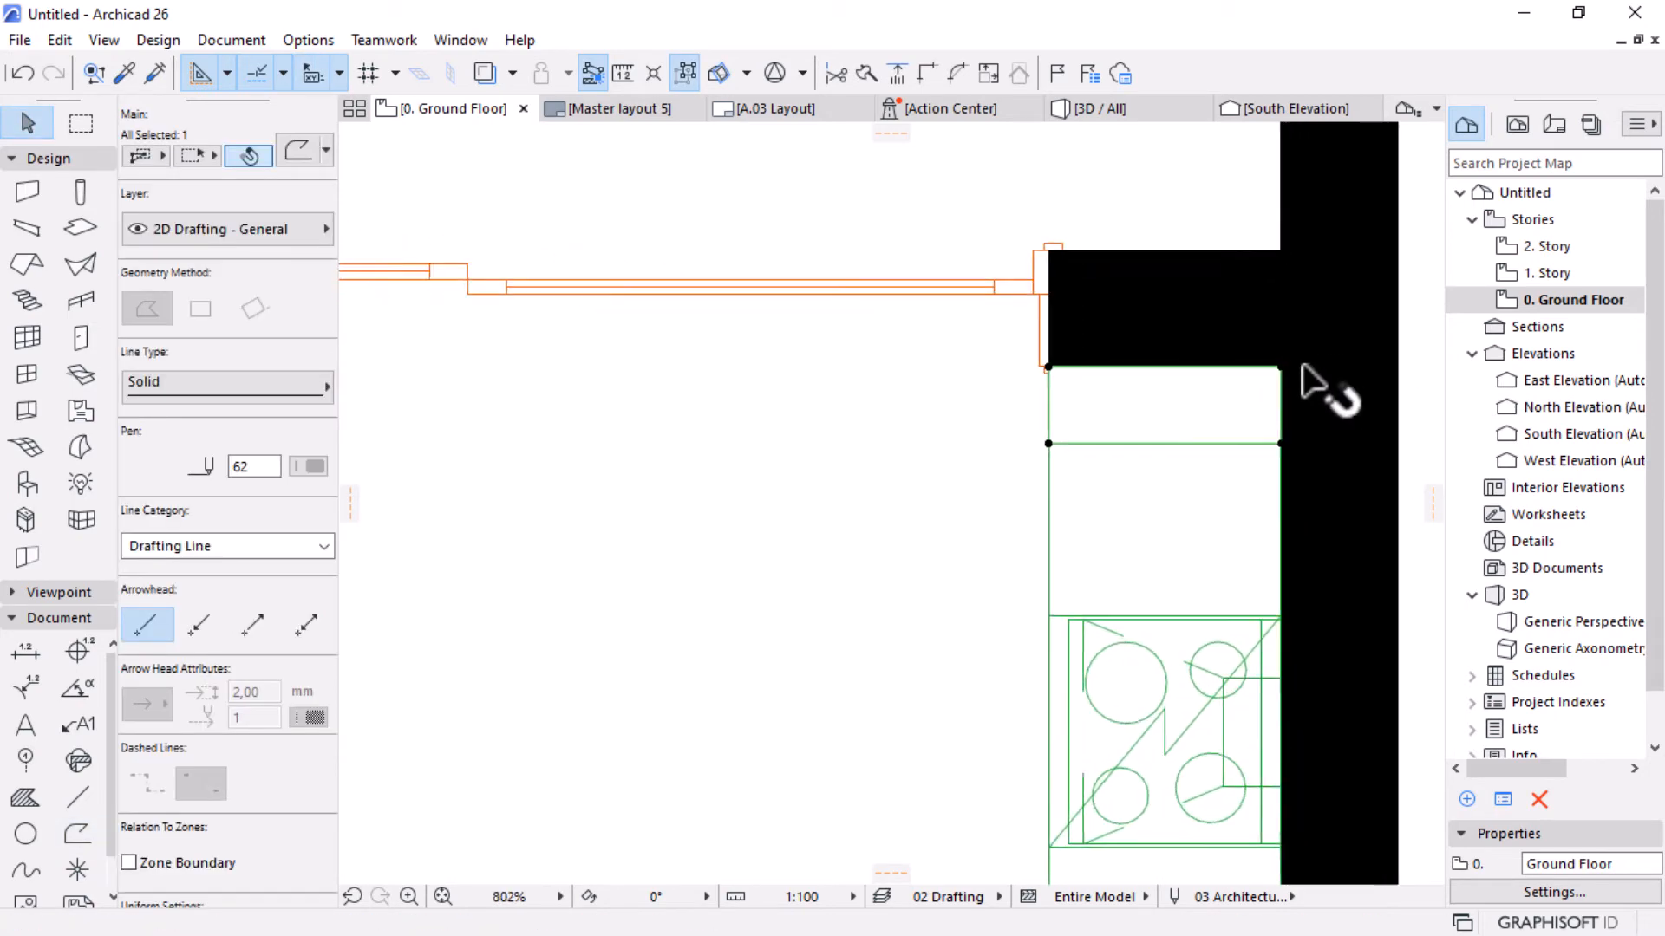
# Draw a 300 mm thick wall with the upper wall's settings along its lower face, from the inner corner to the kitchen's front edge.
pyautogui.click(1152, 288)
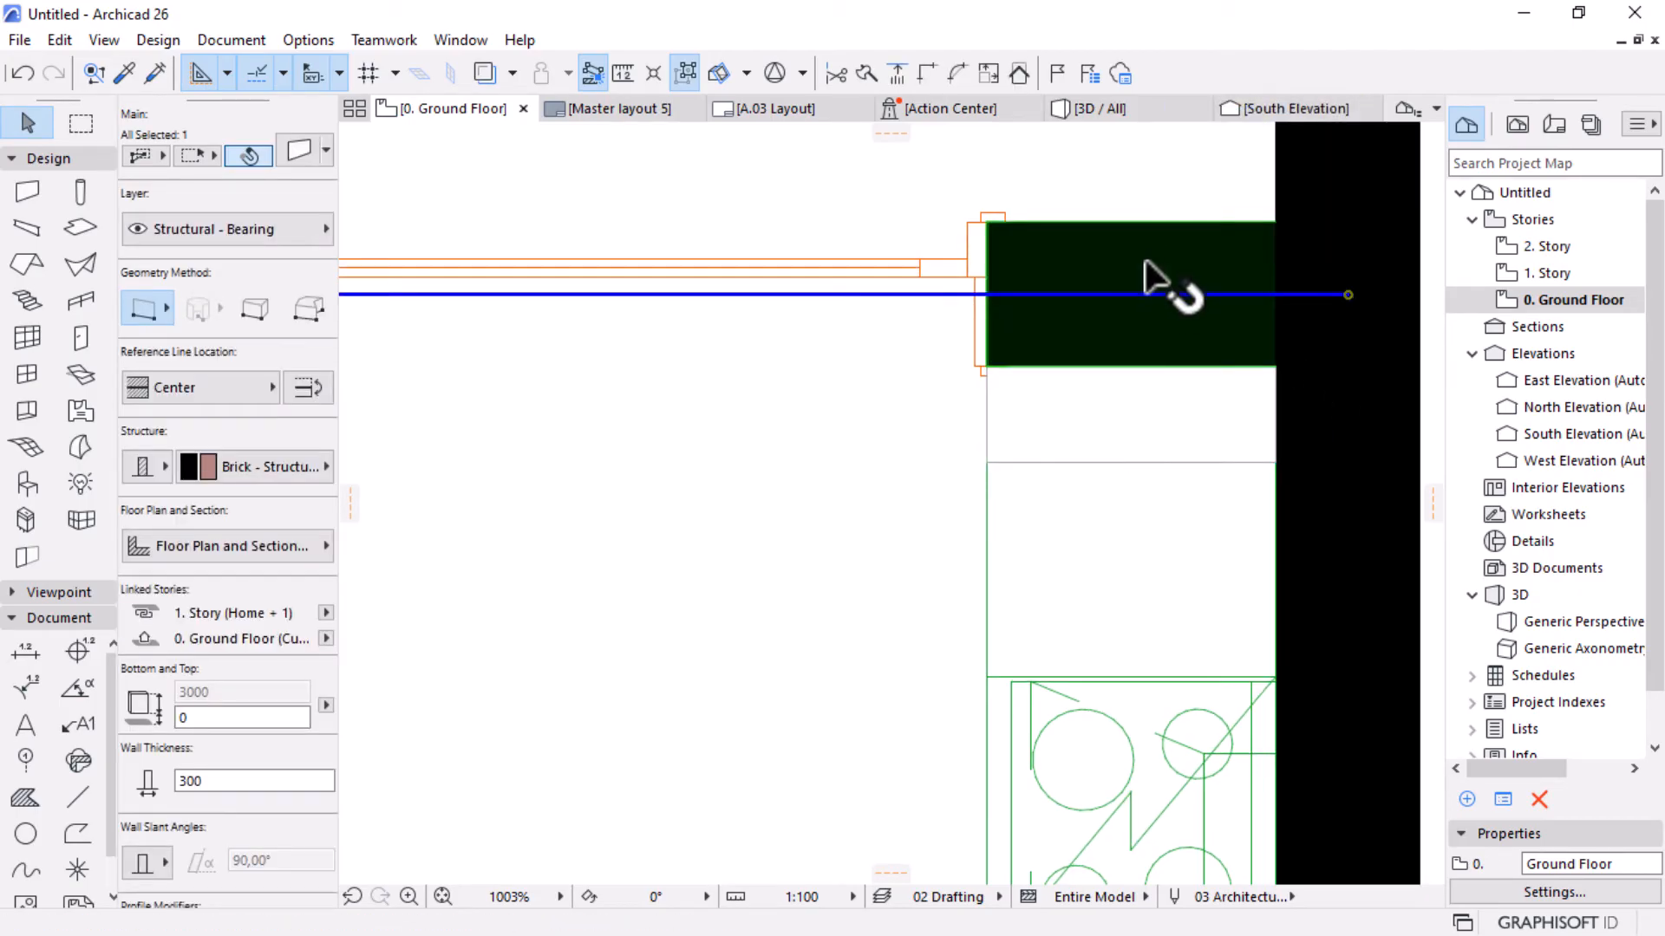
pyautogui.click(1193, 382)
pyautogui.scroll(-3, 1193, 383)
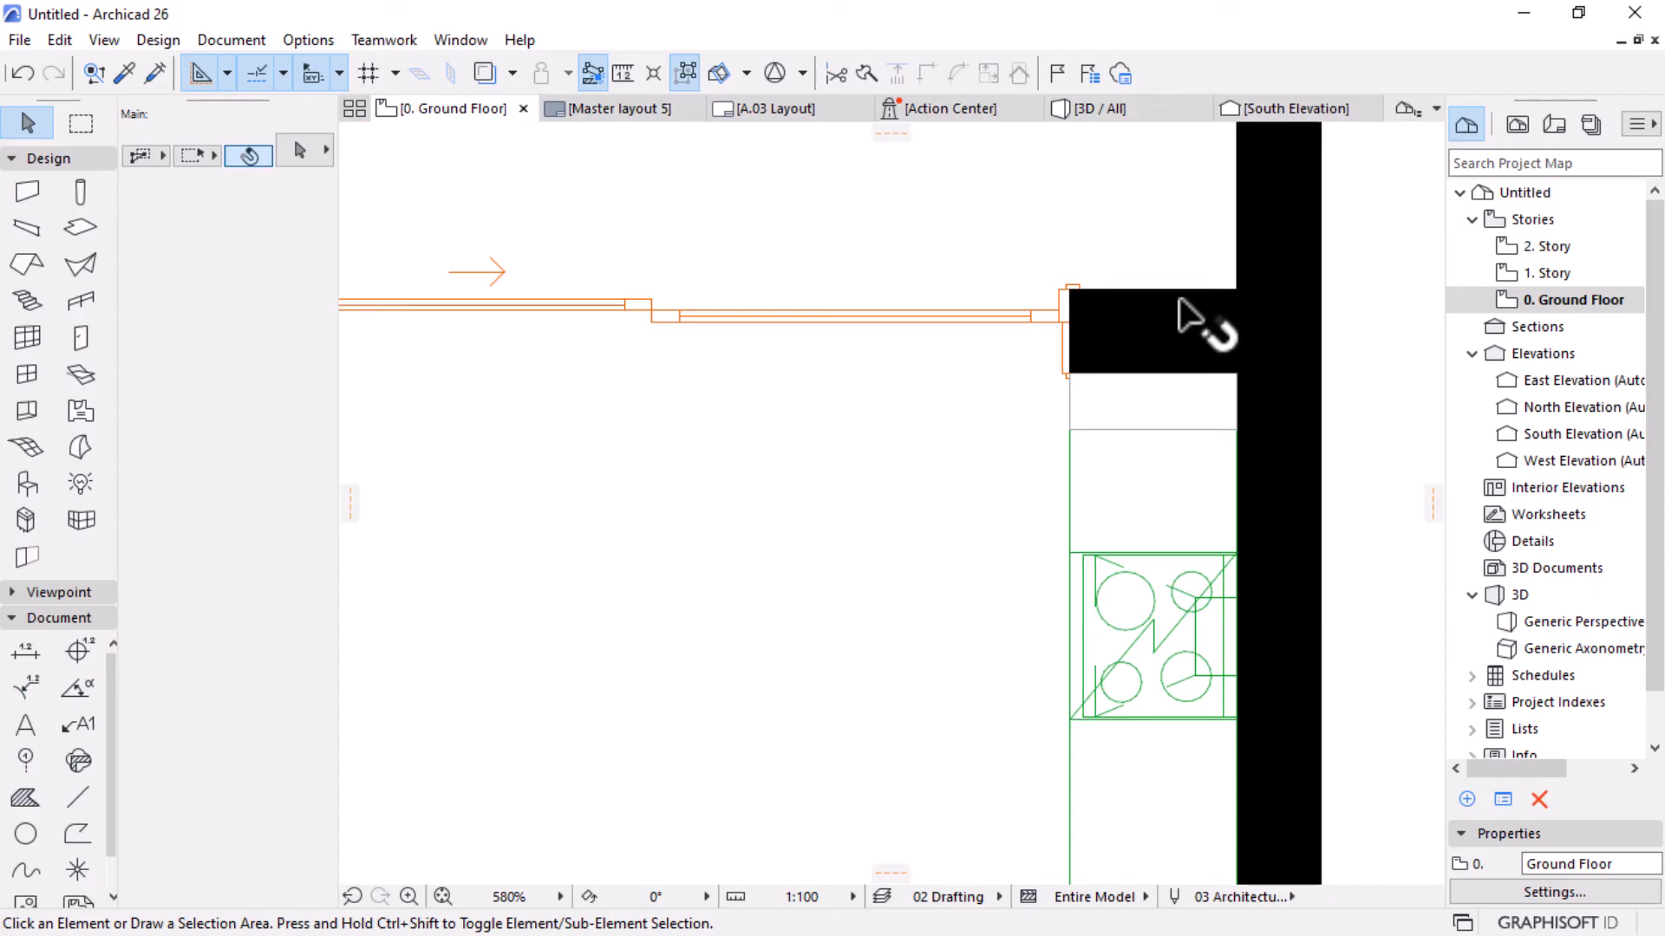
pyautogui.keyDown('alt'); pyautogui.click(1182, 316); pyautogui.keyUp('alt')
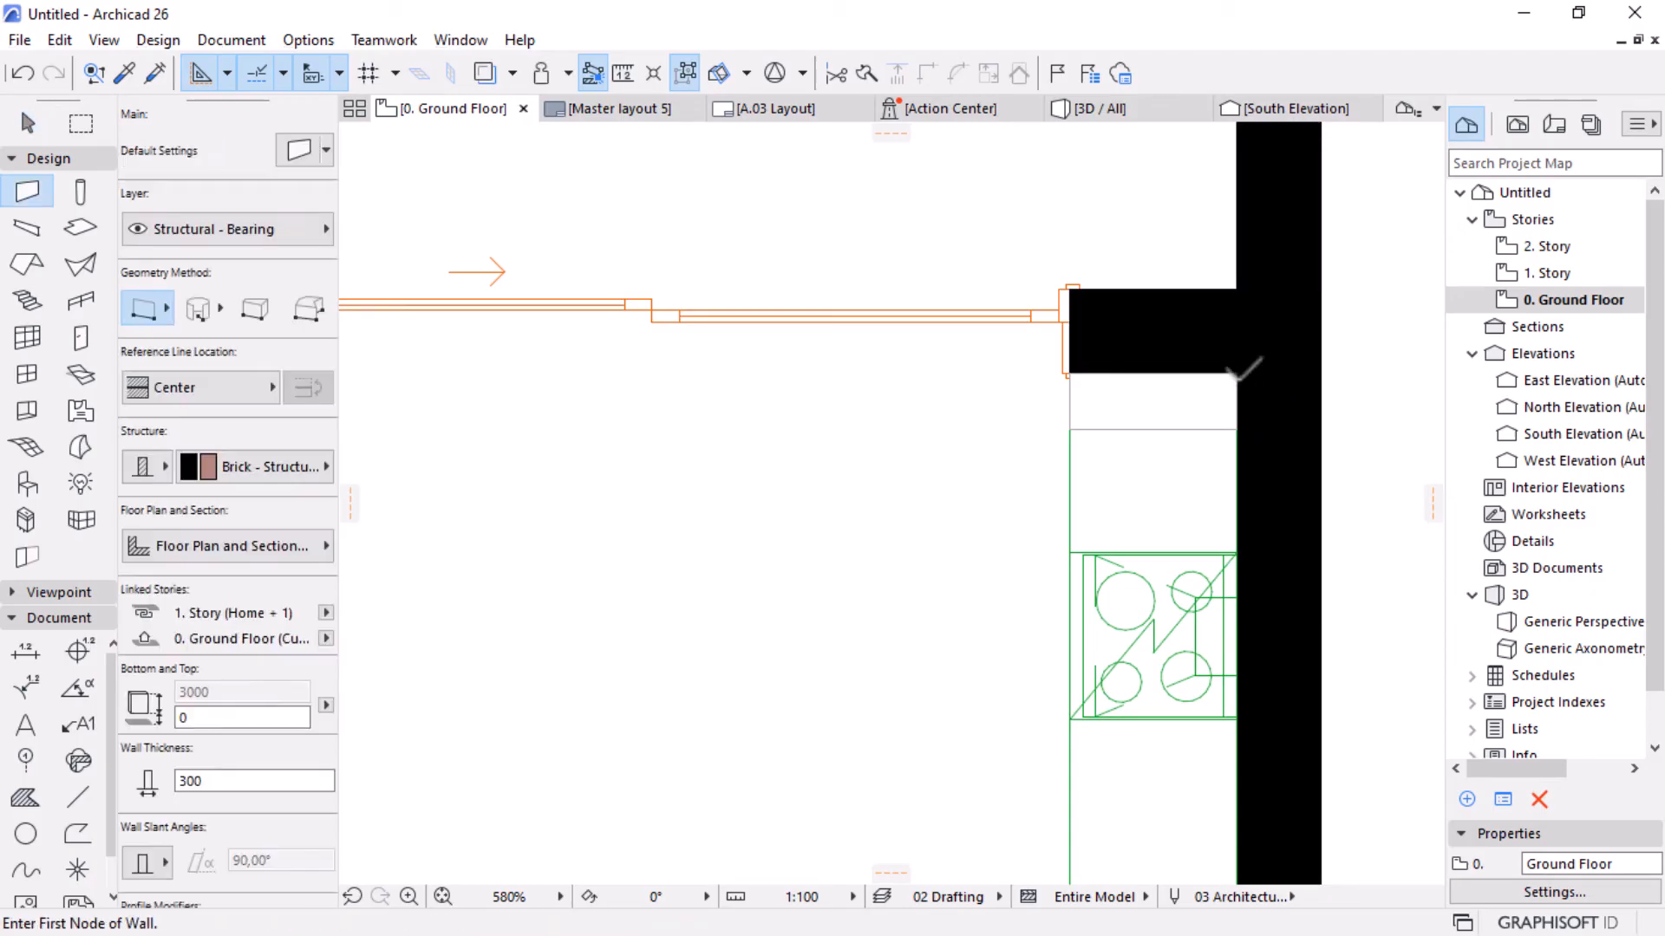
pyautogui.click(1238, 373)
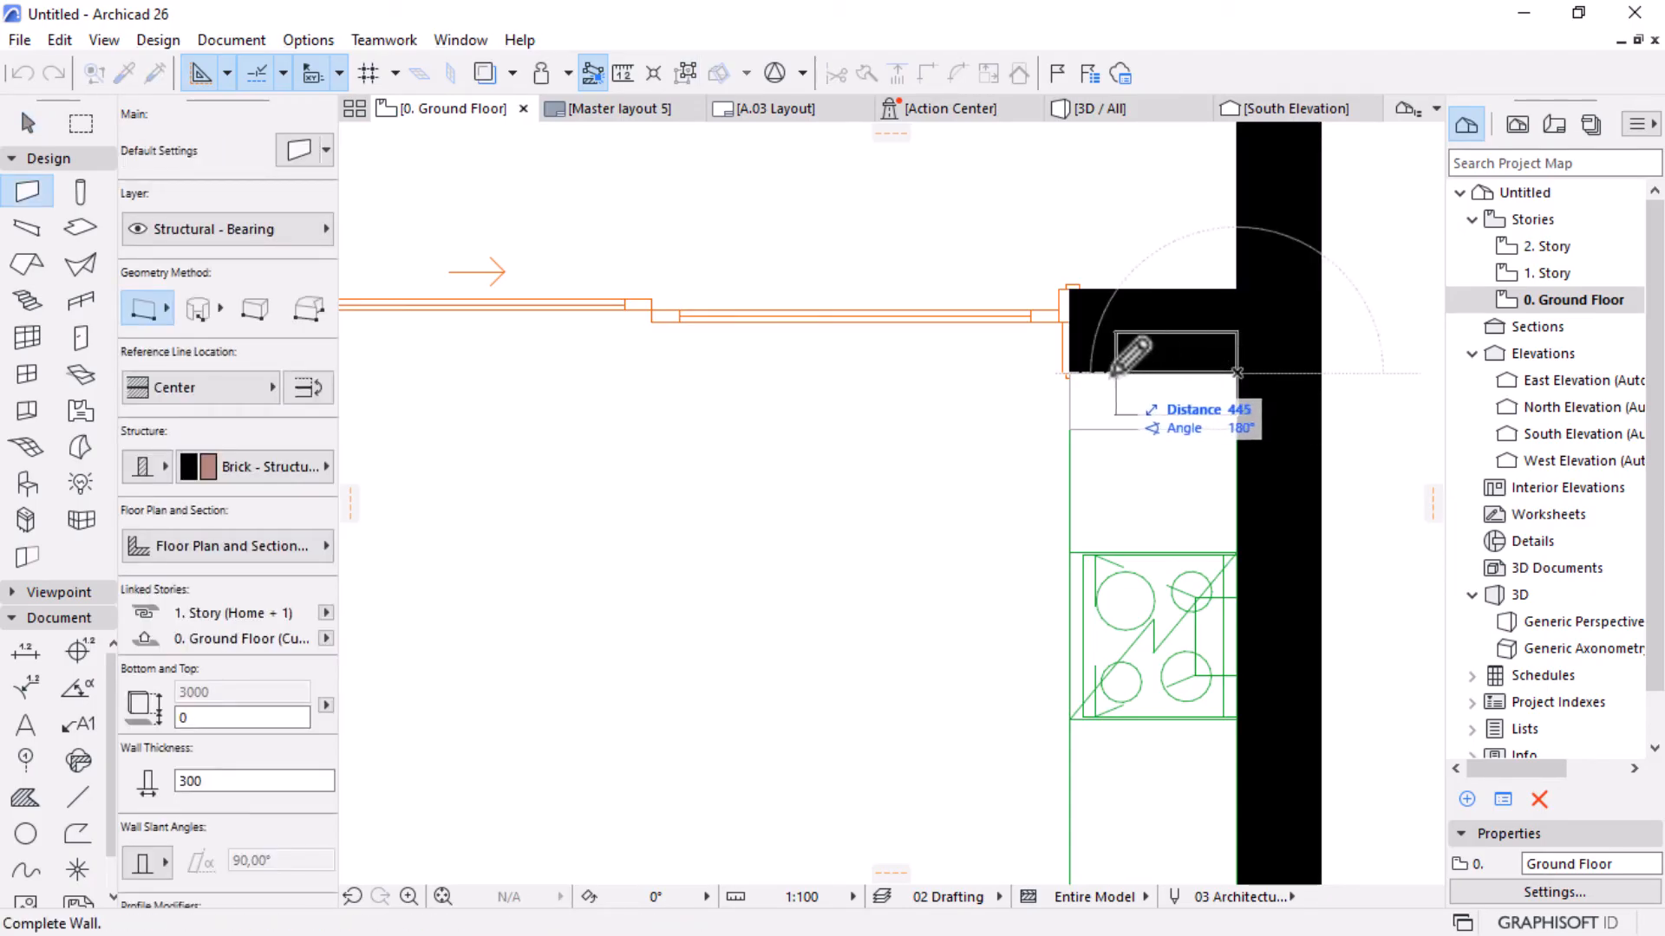
pyautogui.press('Escape')
pyautogui.press('Escape')
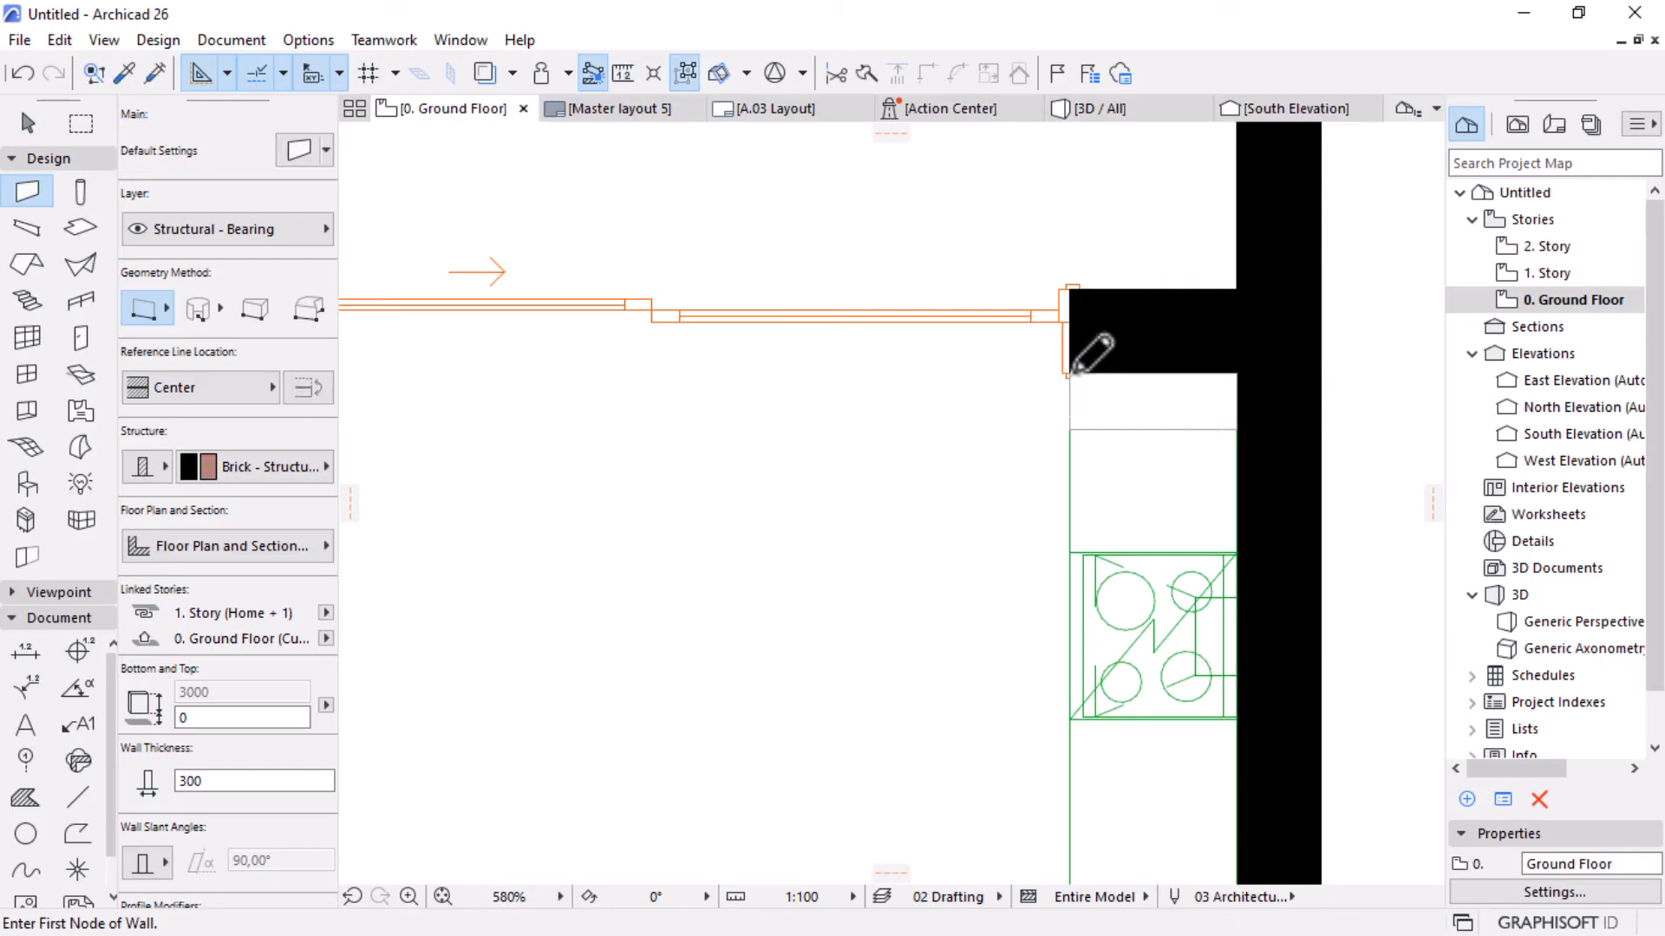
# Move the new short wall down 150 mm so it sits flush beneath the upper wall.
pyautogui.click(1105, 390)
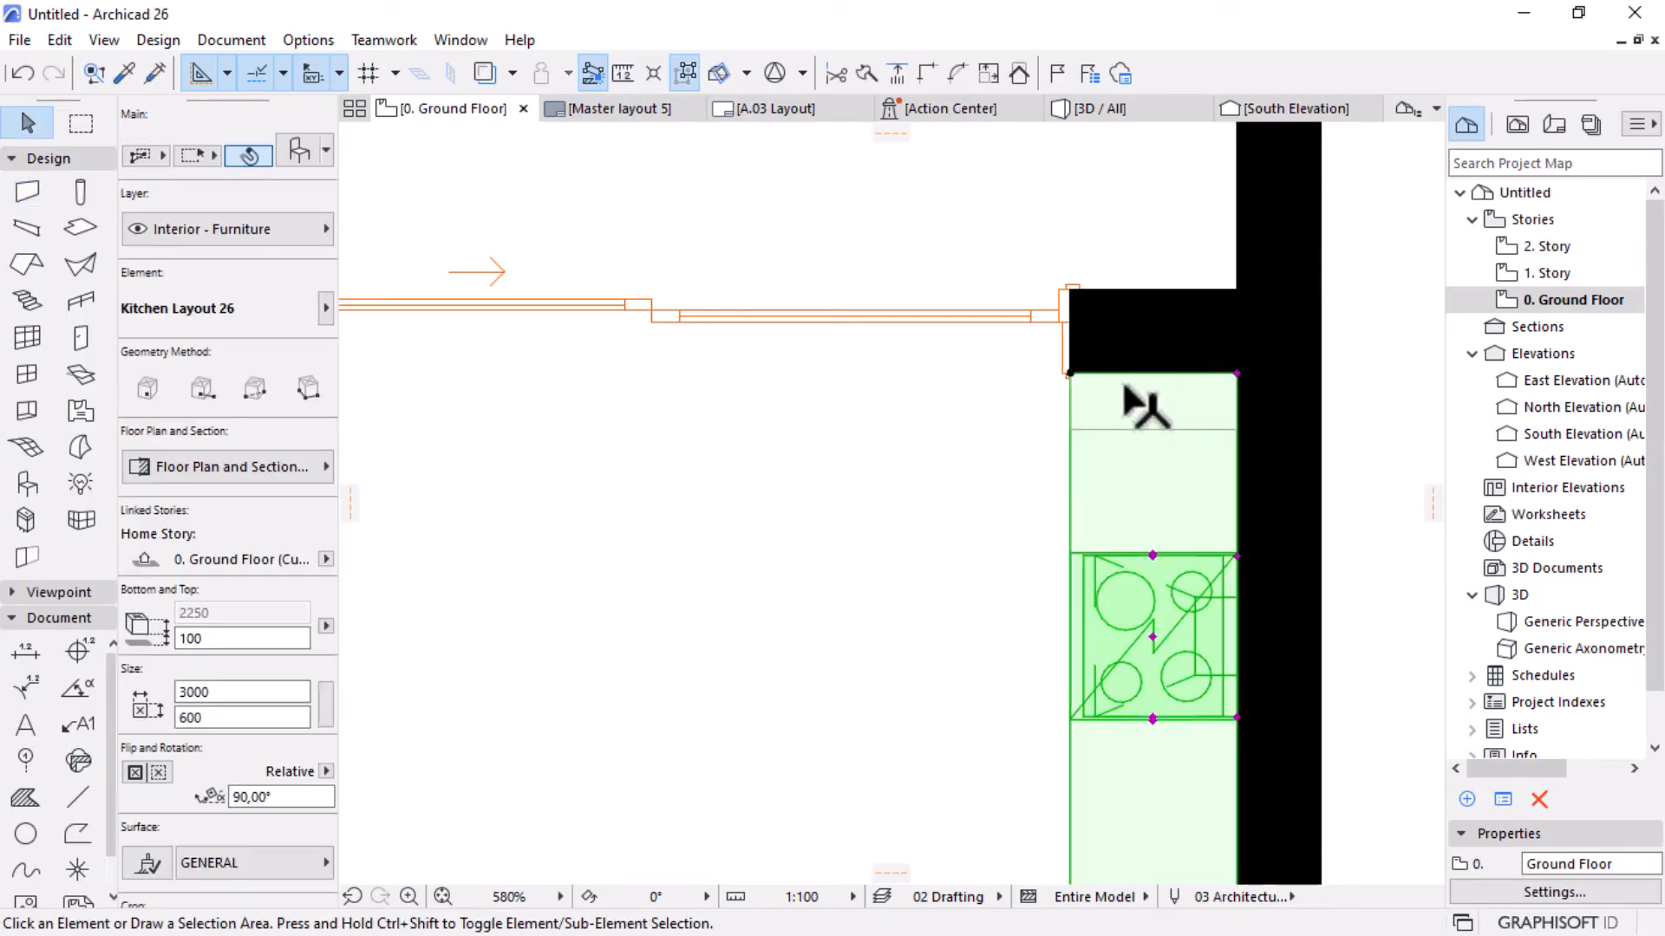
pyautogui.press('Escape')
pyautogui.click(1122, 400)
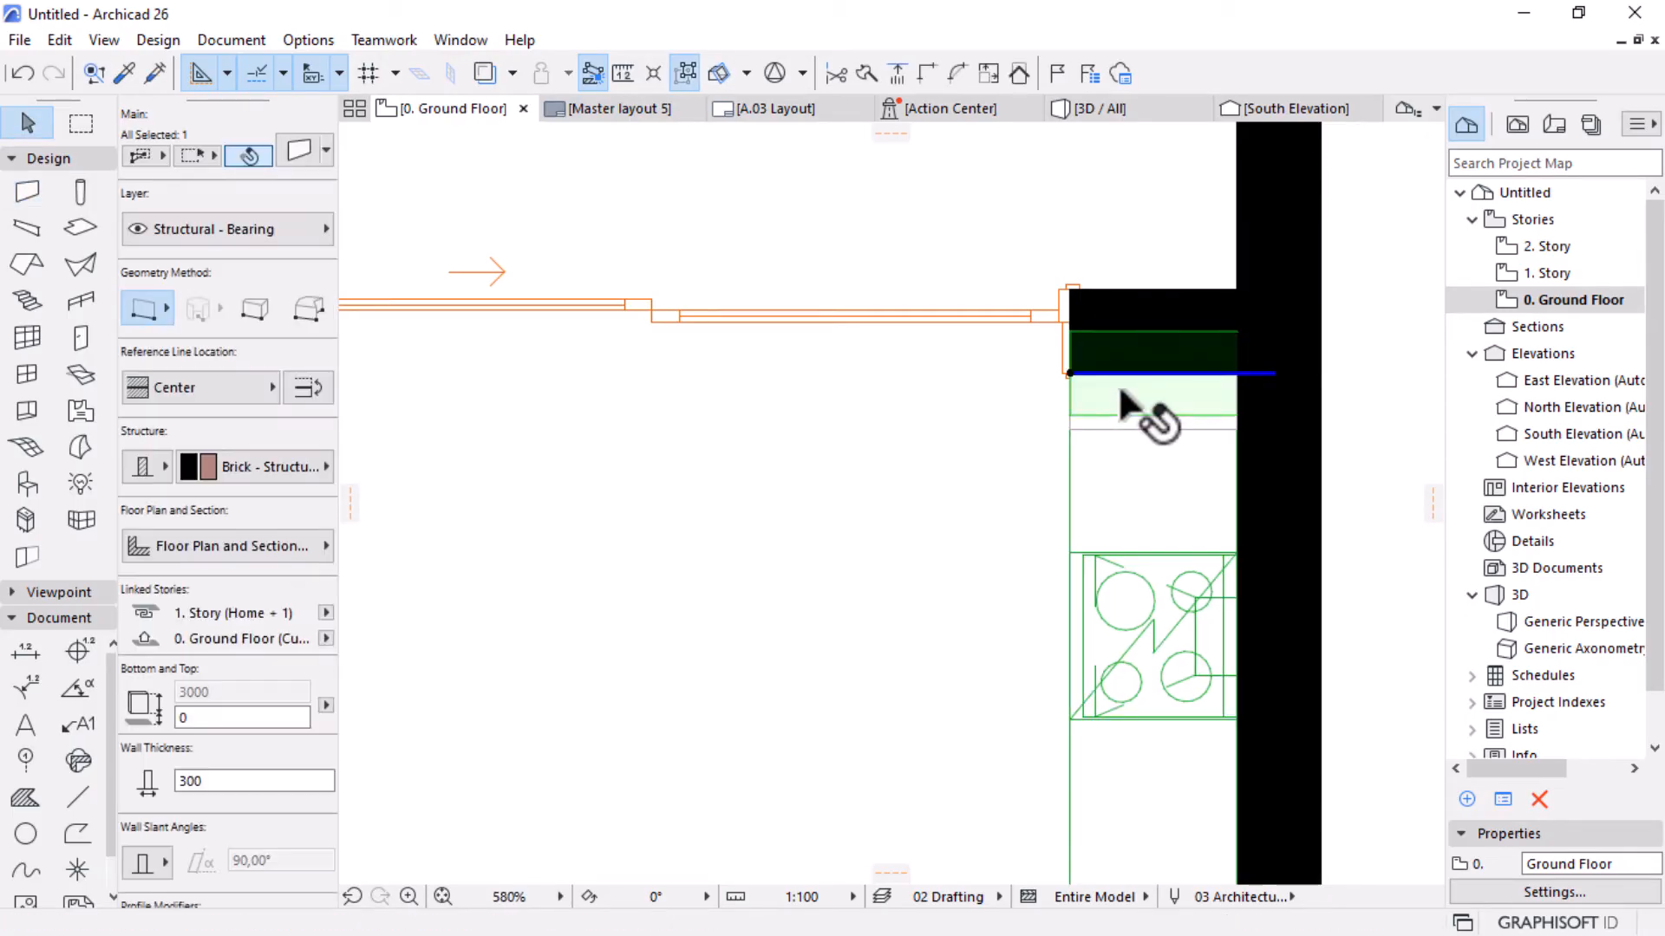
pyautogui.hotkey('ctrl', 'd')
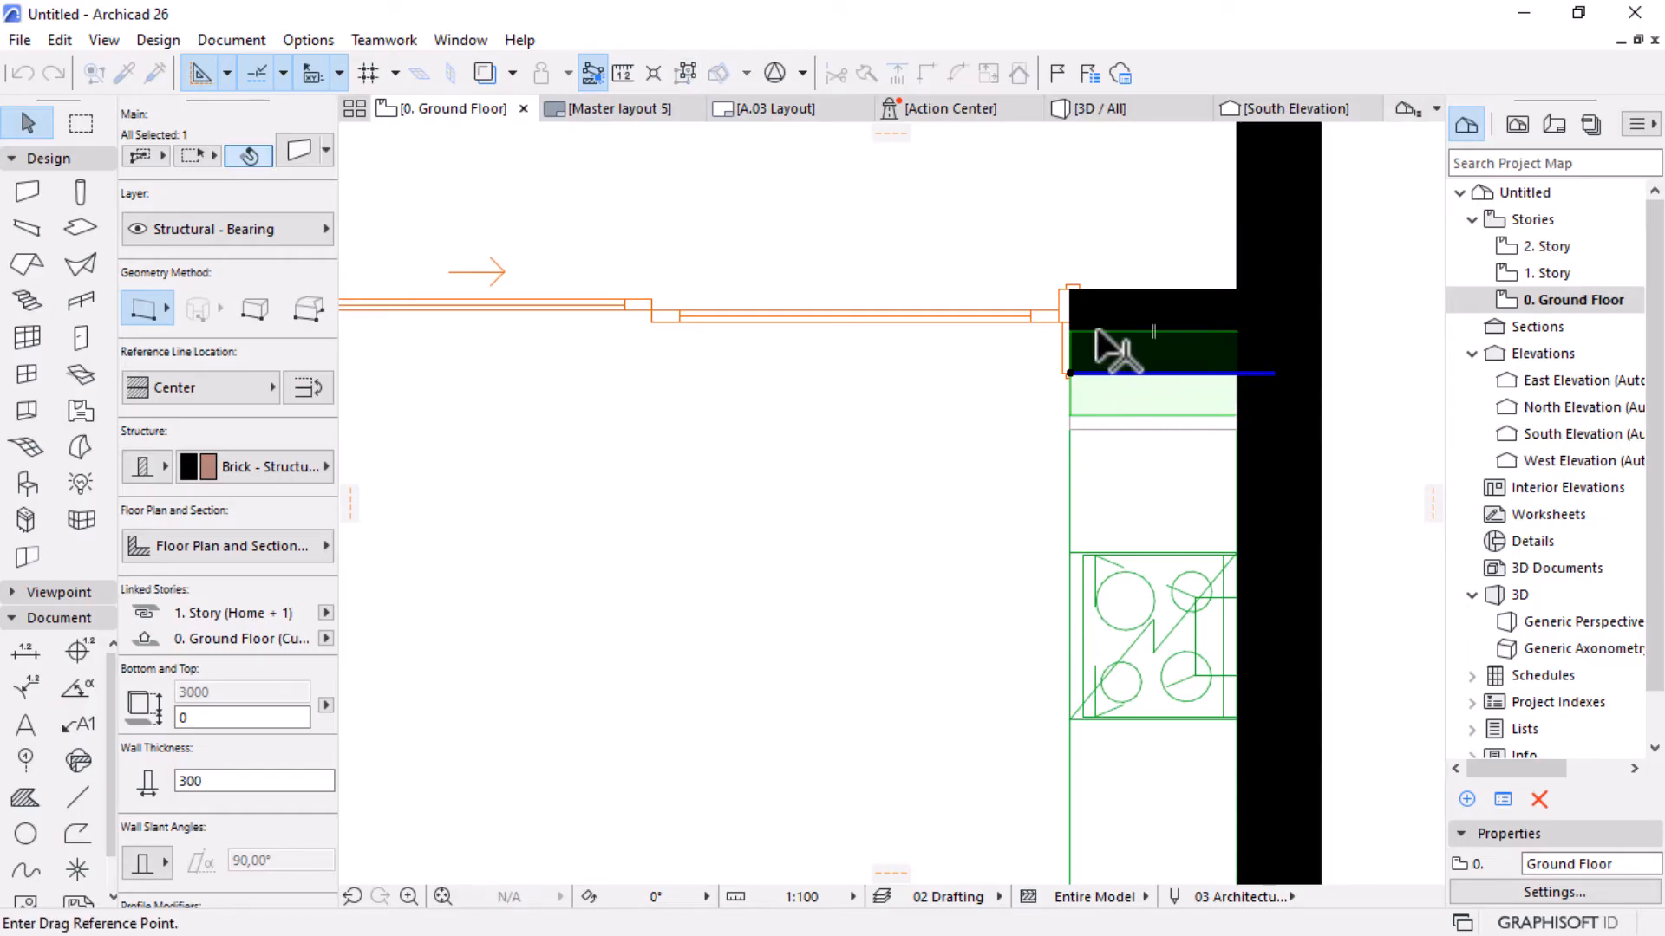
pyautogui.click(1097, 331)
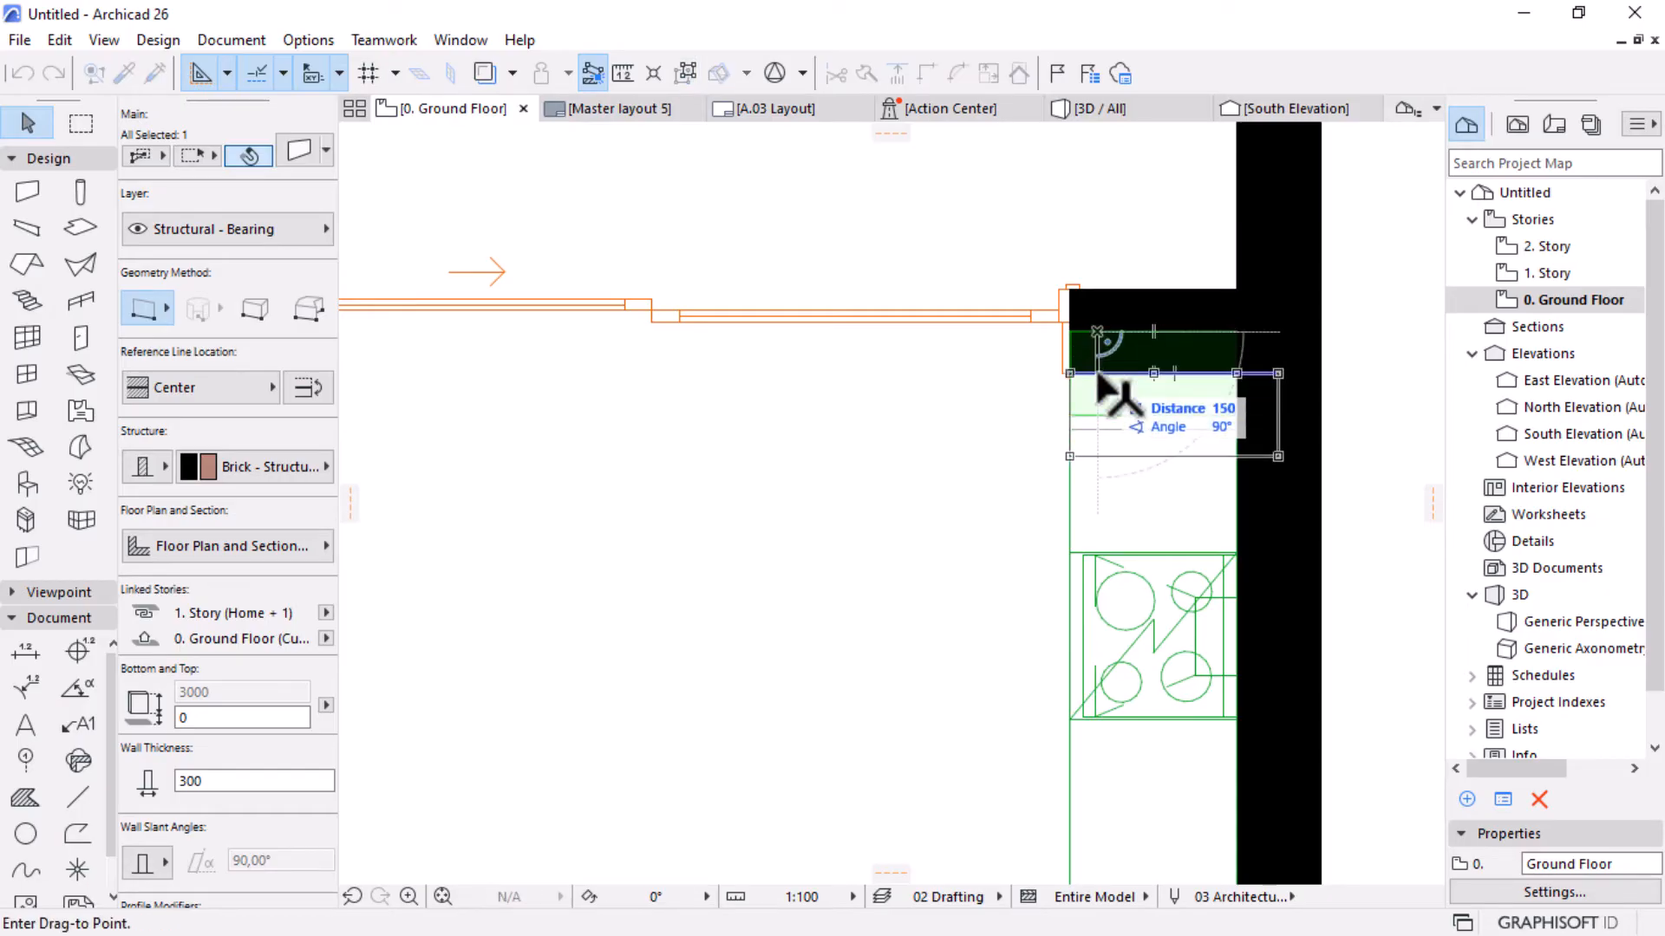
pyautogui.click(1222, 411)
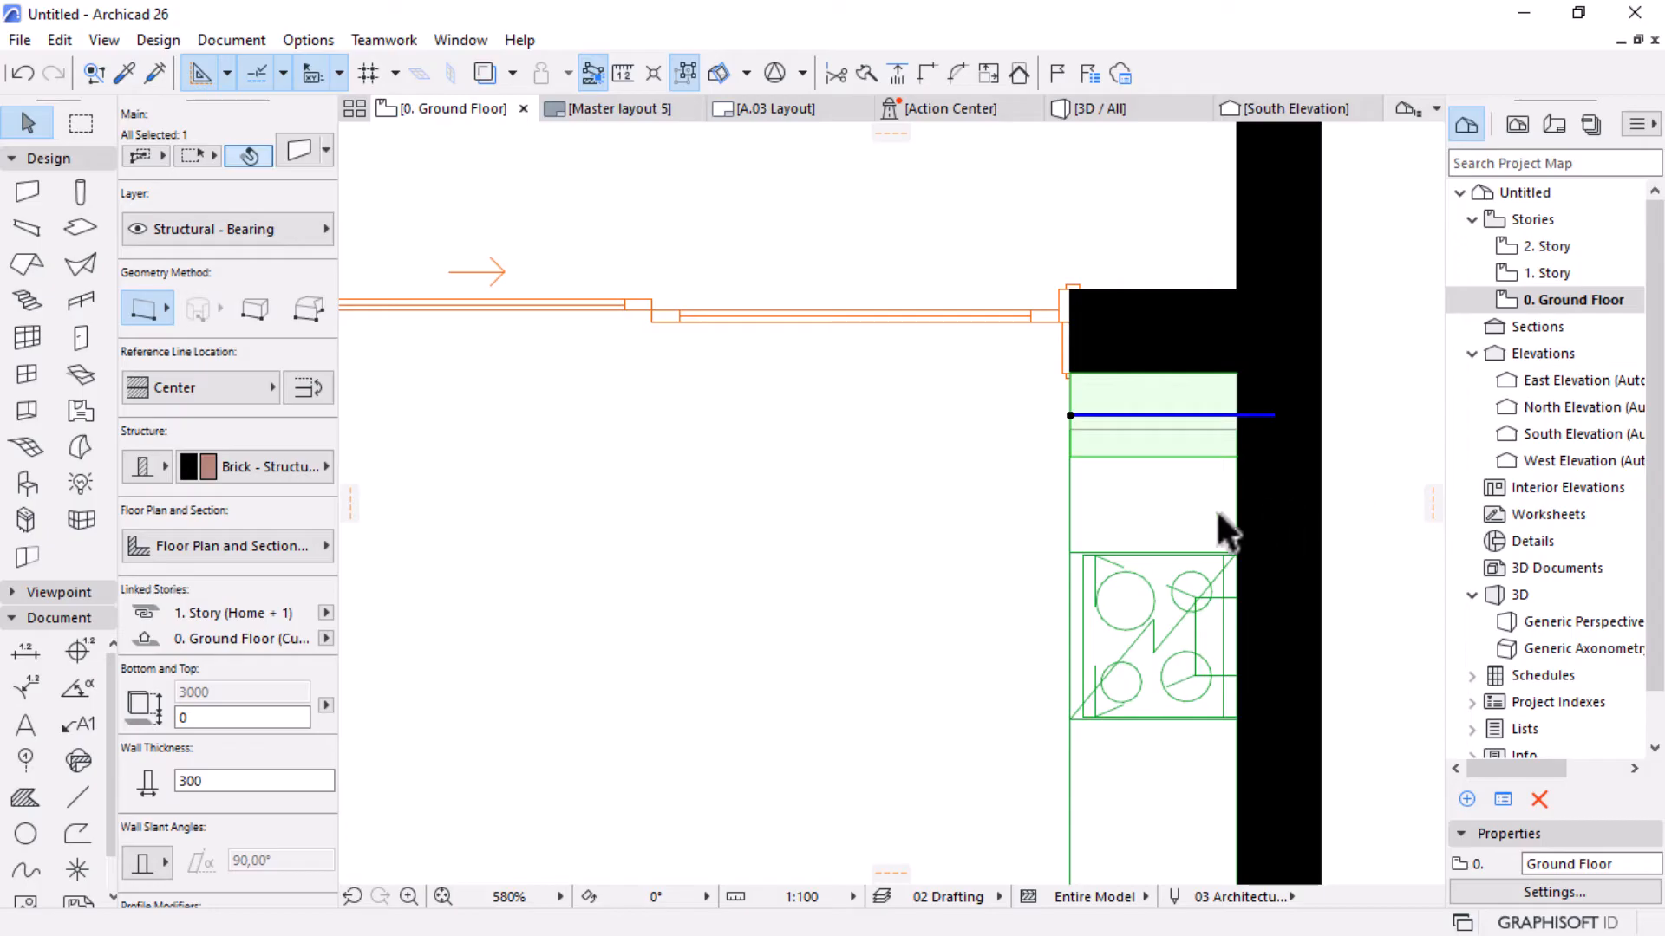
# Move the kitchen layout down to start at the guide rectangle's lower edge, and delete the rectangle.
pyautogui.click(1192, 599)
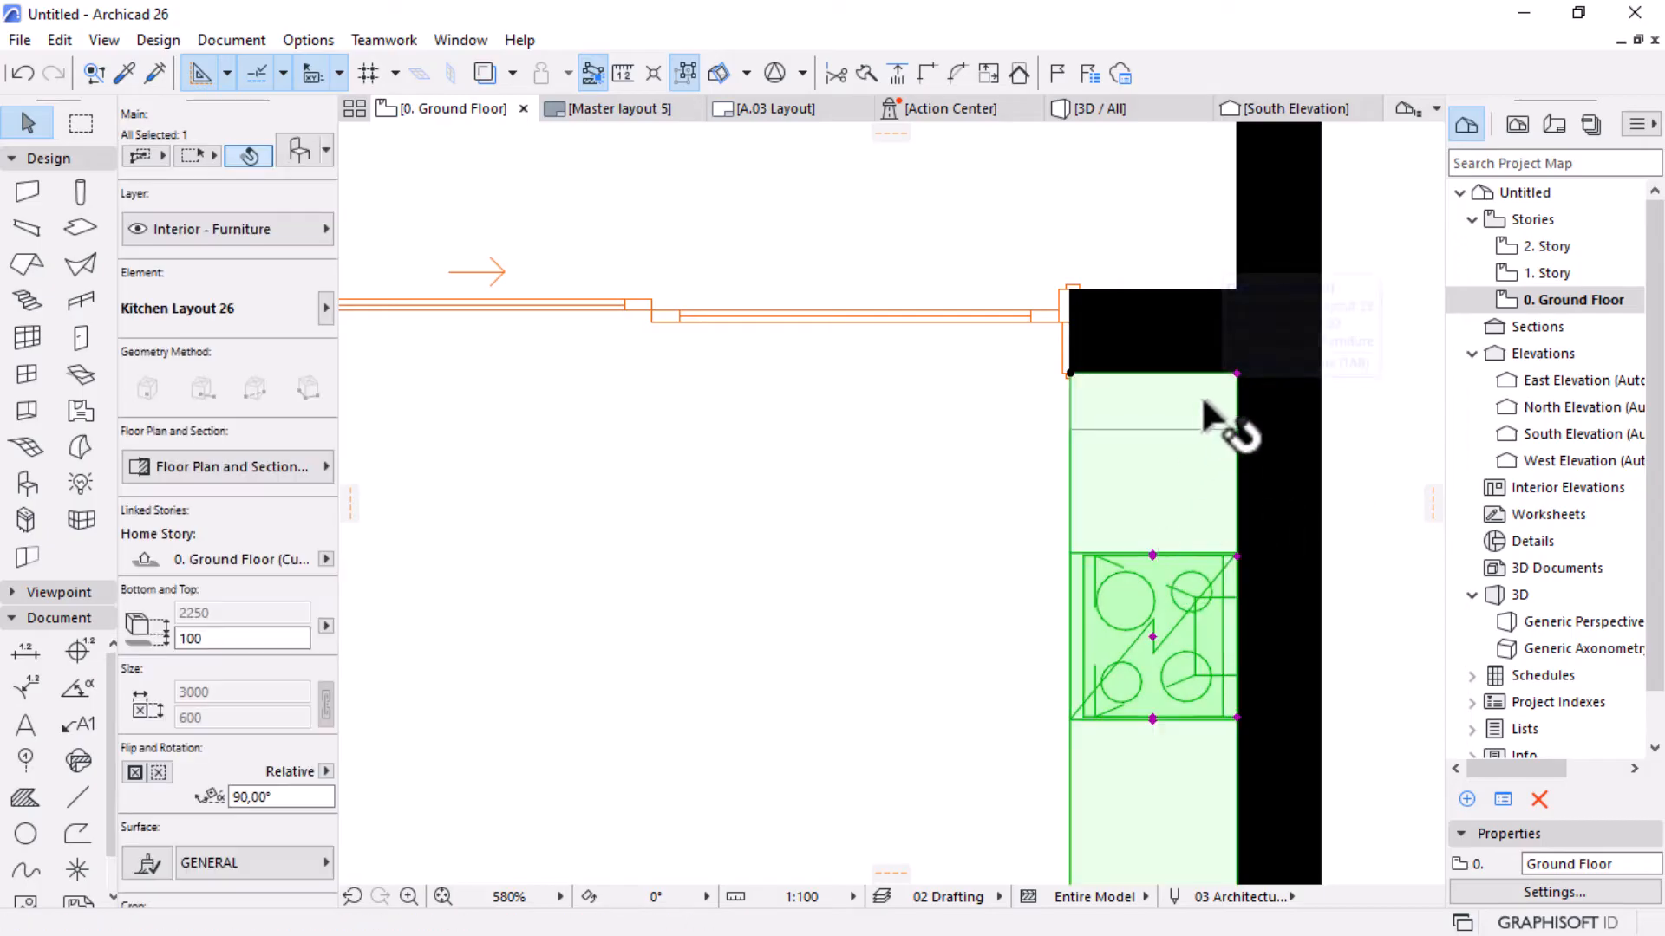
pyautogui.hotkey('ctrl', 'd')
pyautogui.click(1237, 373)
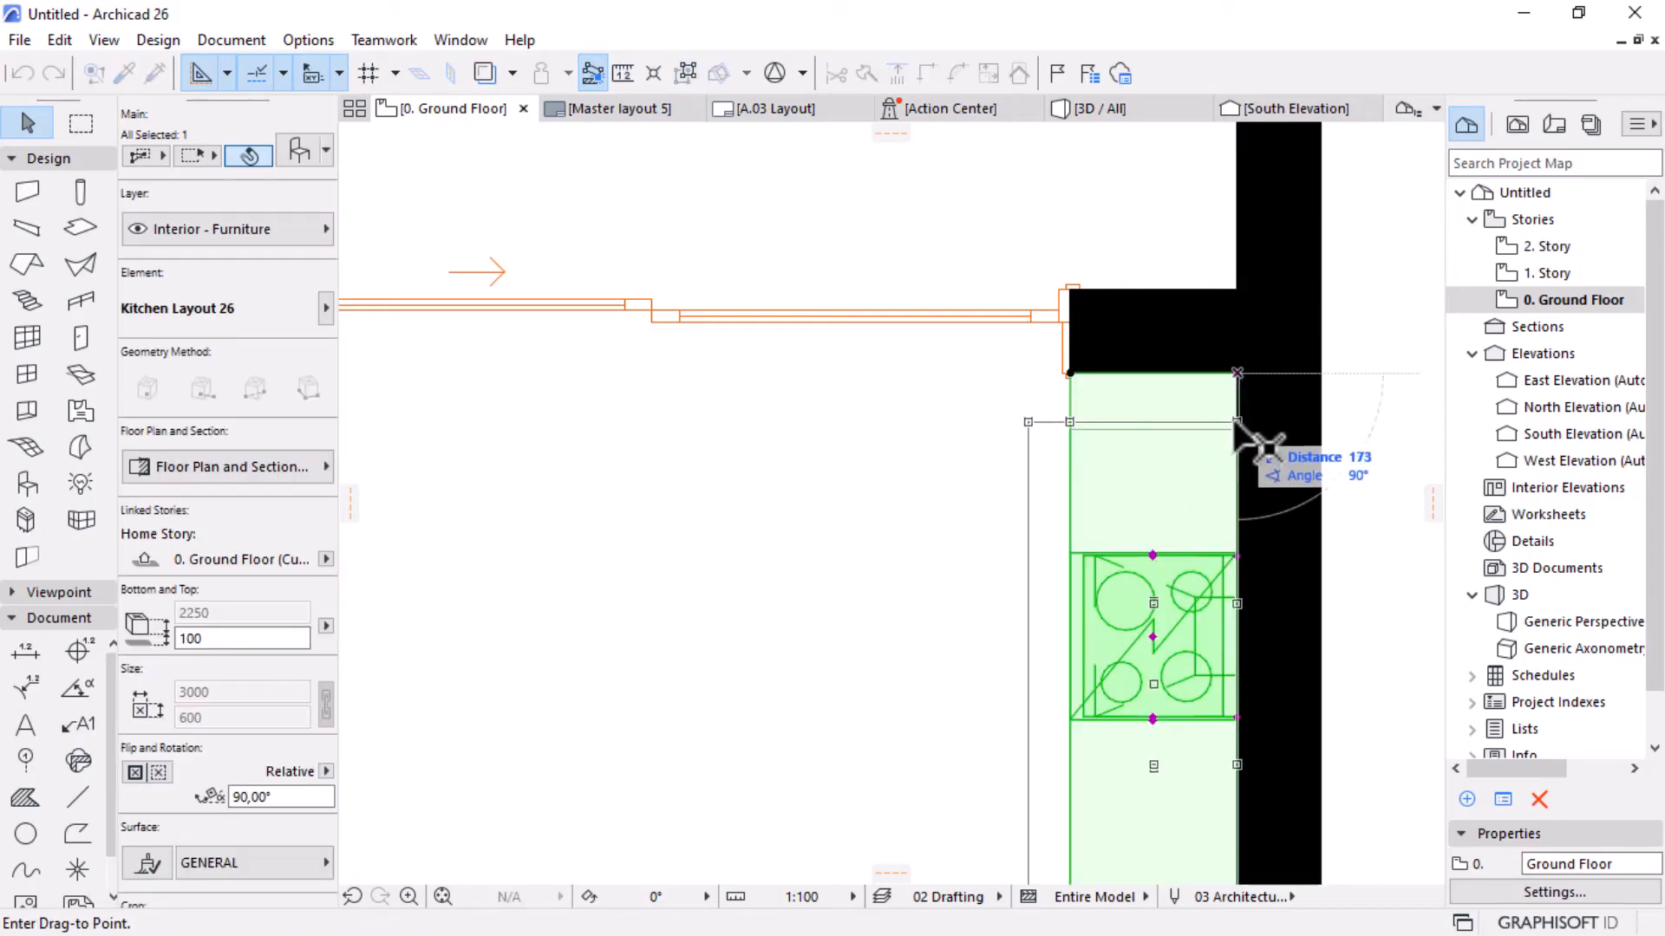
pyautogui.click(1238, 429)
pyautogui.click(1214, 379)
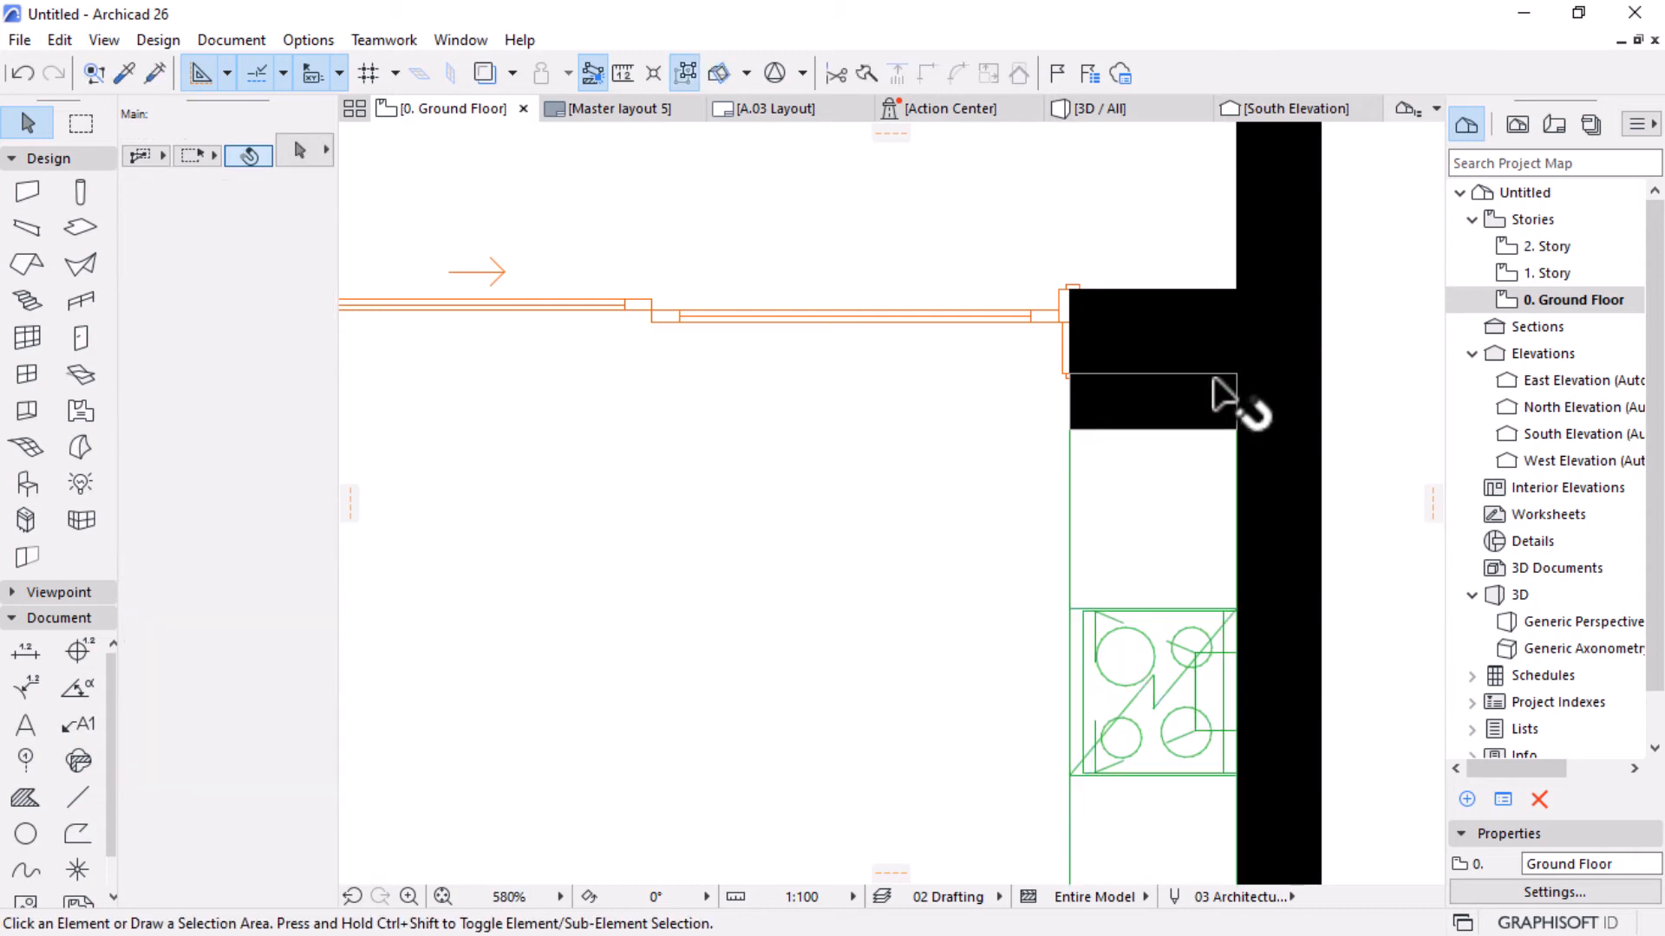
pyautogui.press('Delete')
# Draw a full circle with a radius of 110 mm inside the thickened wall block above the kitchen.
pyautogui.scroll(-3, 1208, 433)
pyautogui.scroll(4, 1207, 373)
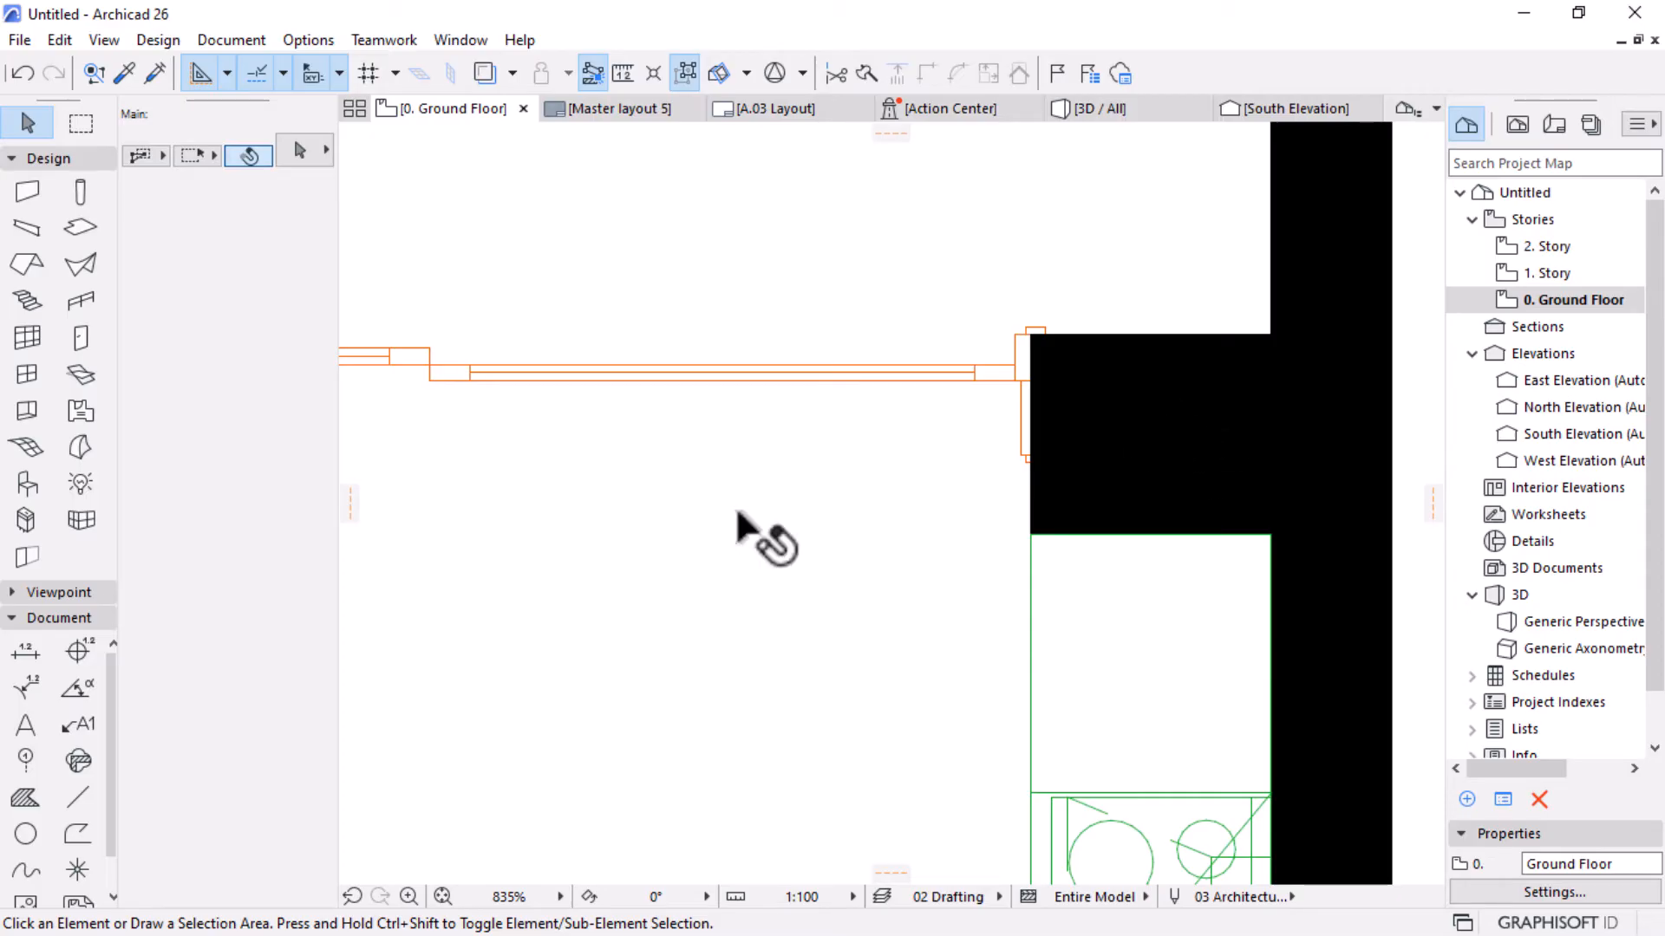
pyautogui.click(20, 835)
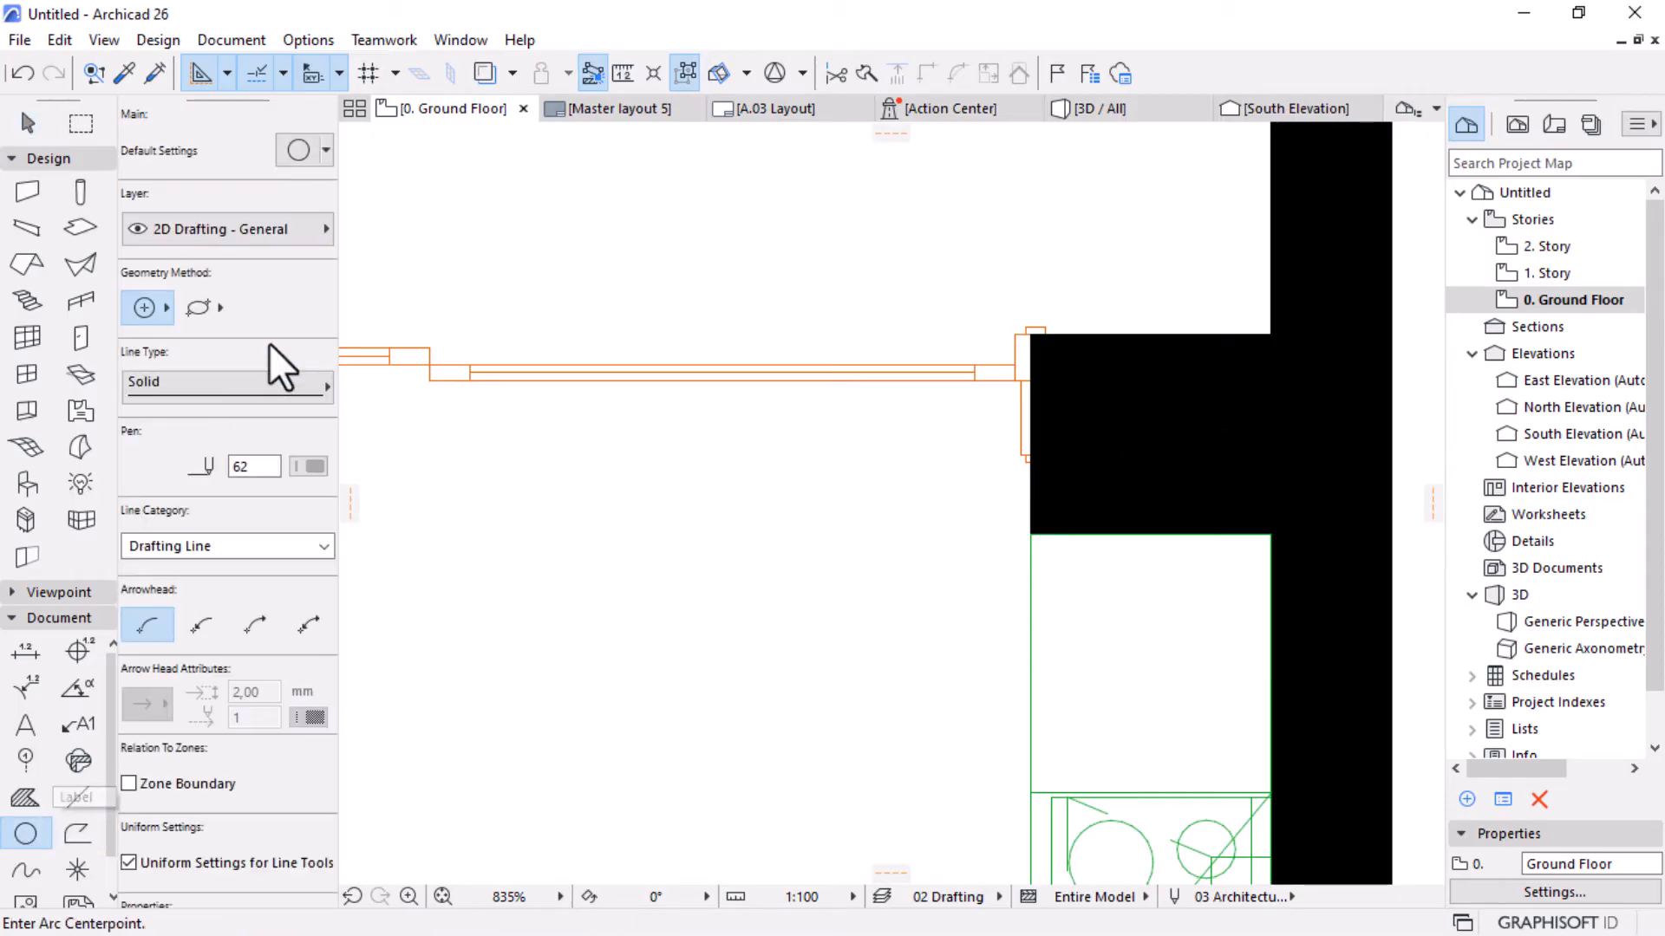
pyautogui.click(1173, 431)
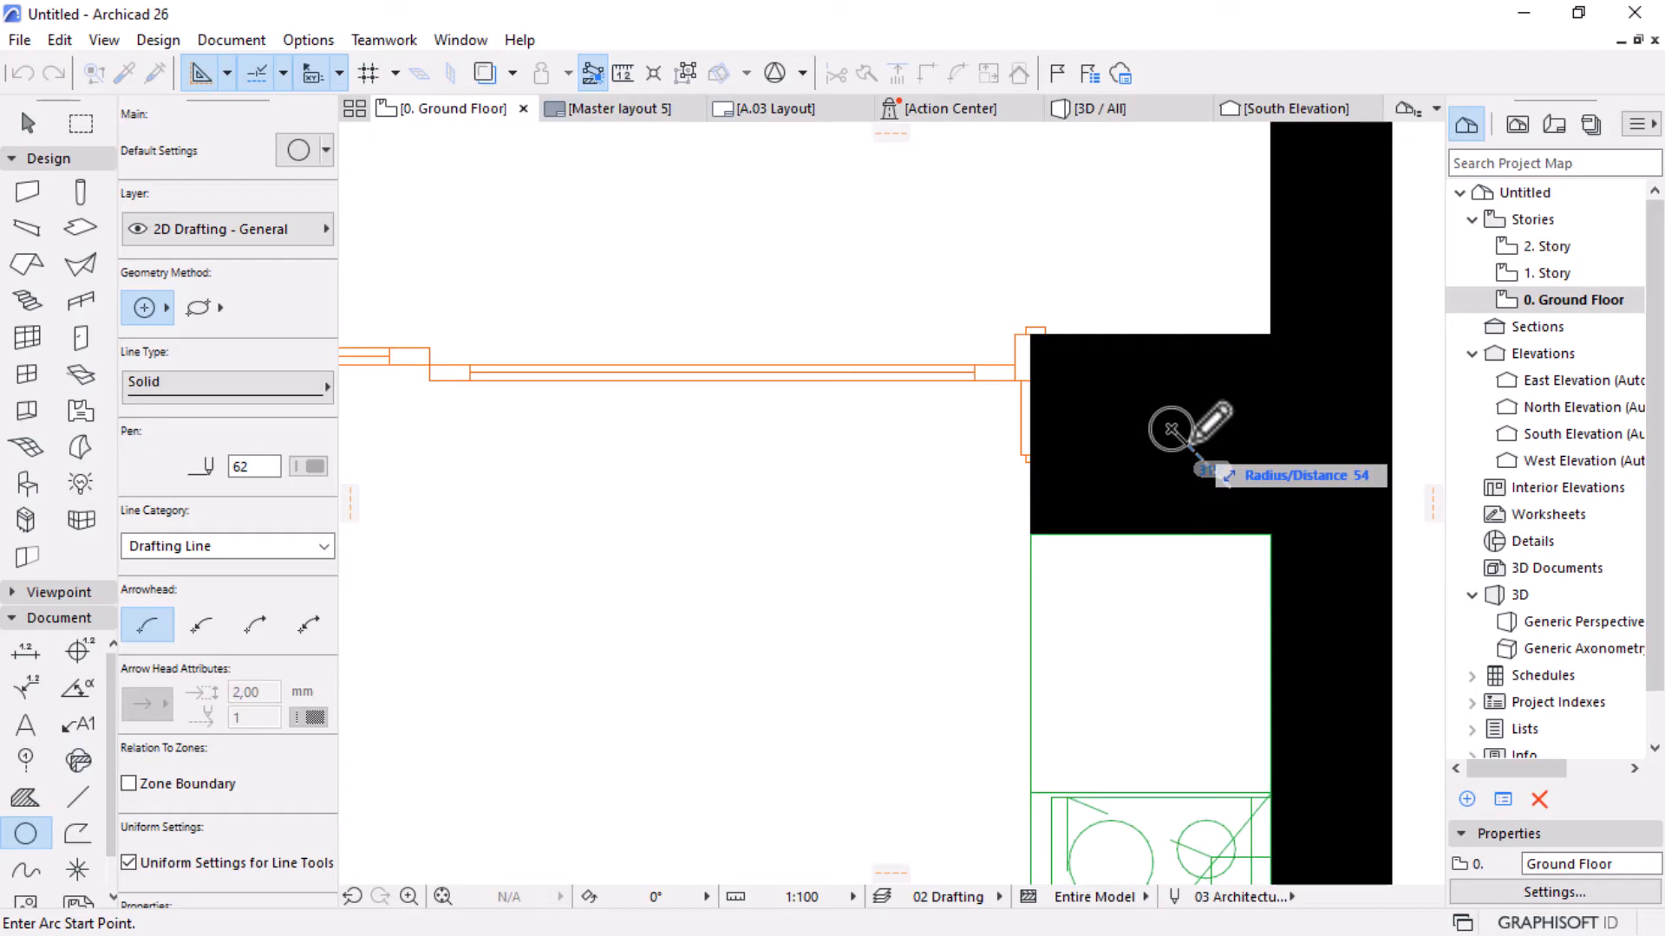
pyautogui.write('1:1')
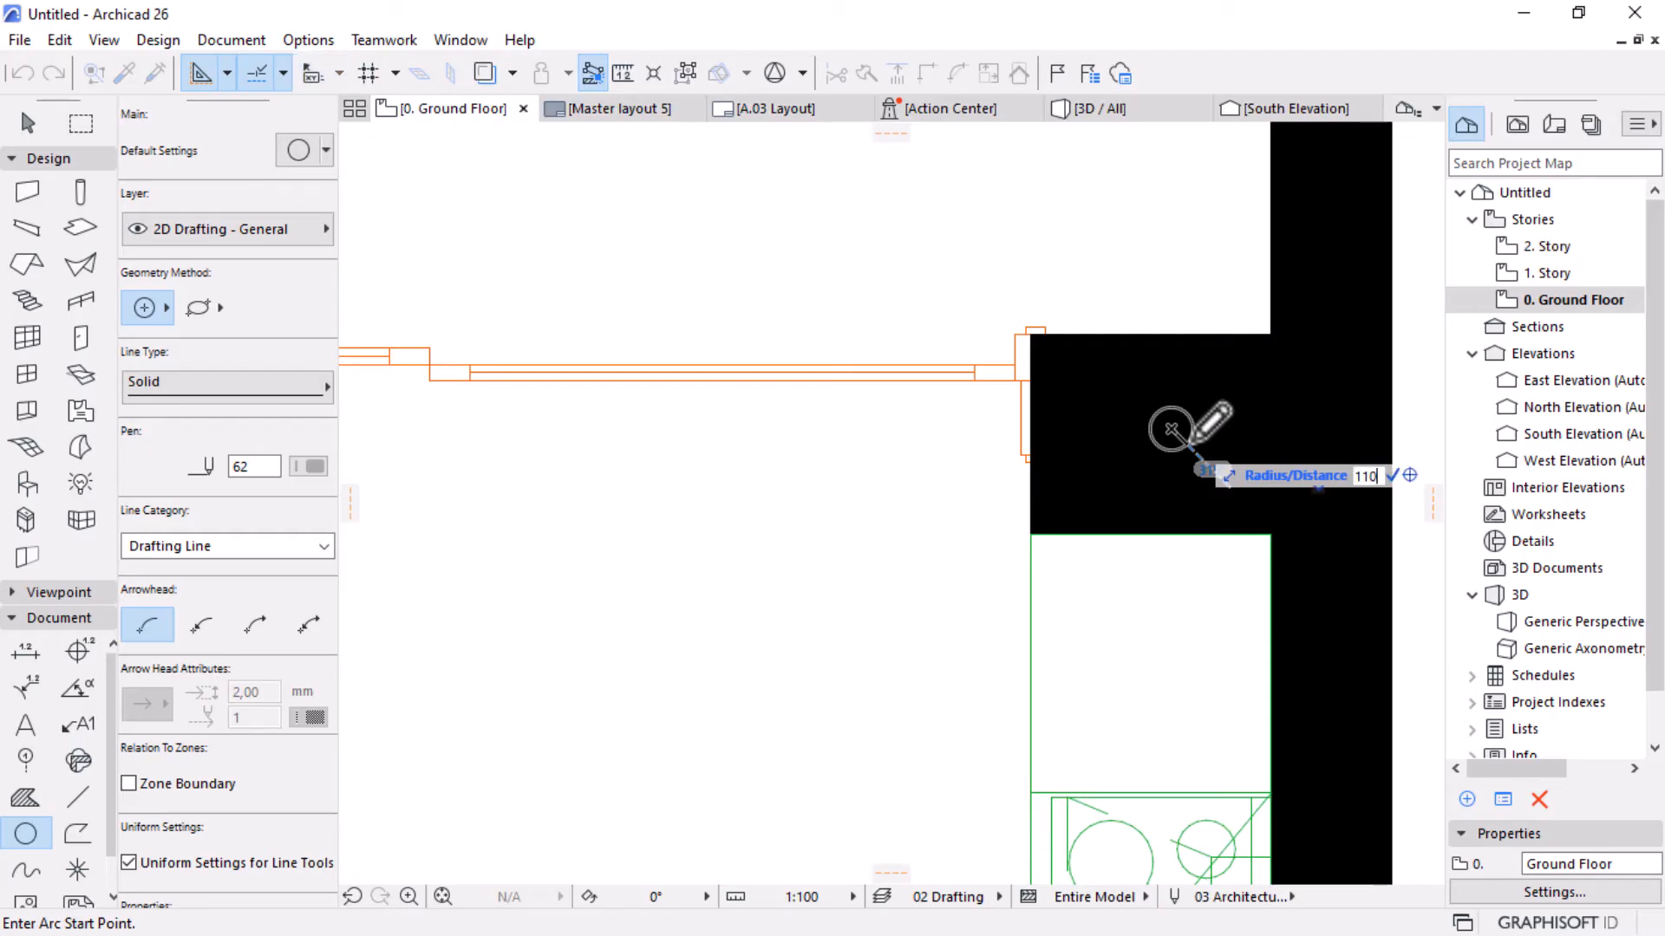
pyautogui.write('0')
pyautogui.press('Return')
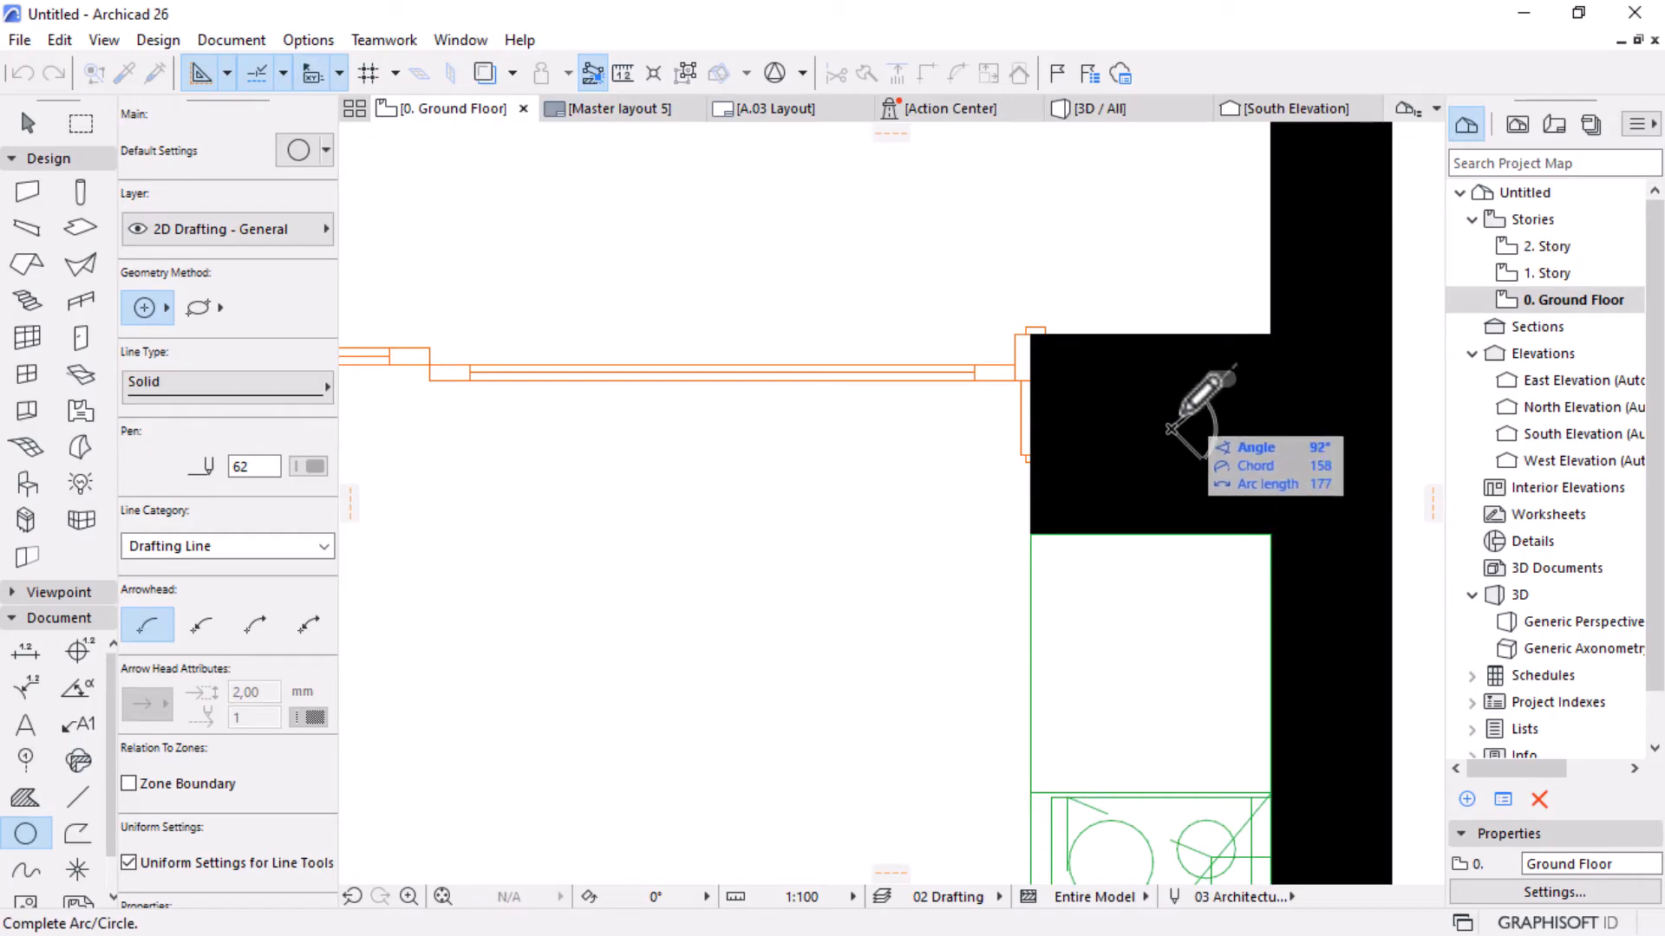
pyautogui.click(1199, 459)
pyautogui.scroll(-3, 1214, 453)
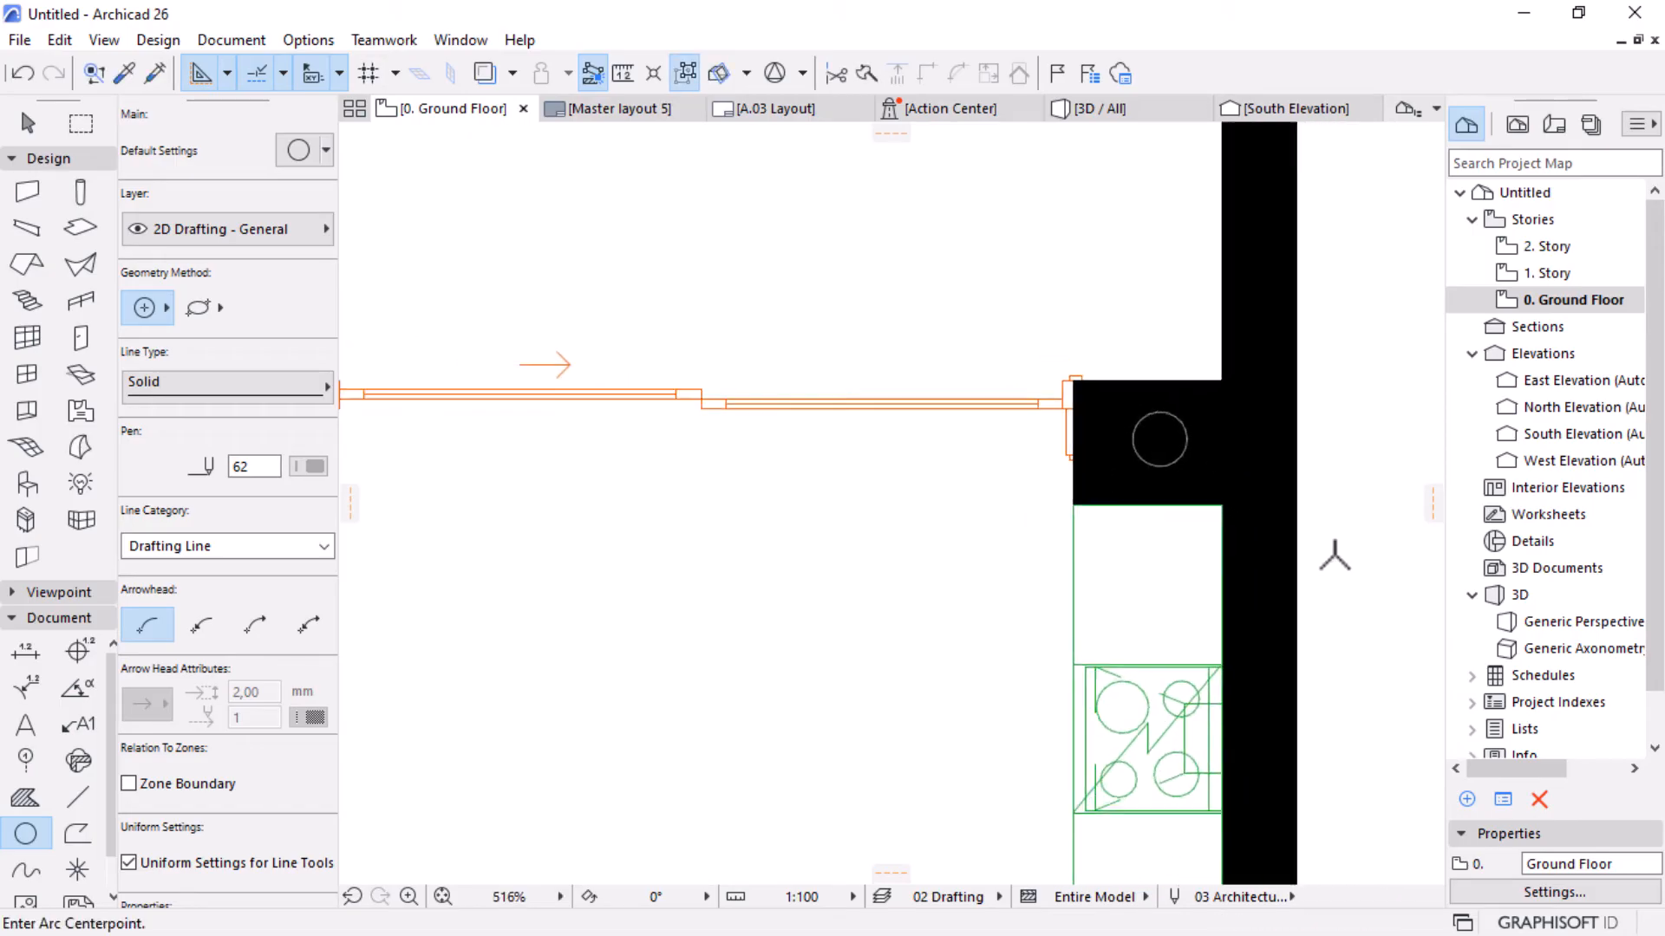
pyautogui.scroll(-3, 1300, 520)
pyautogui.scroll(6, 1278, 461)
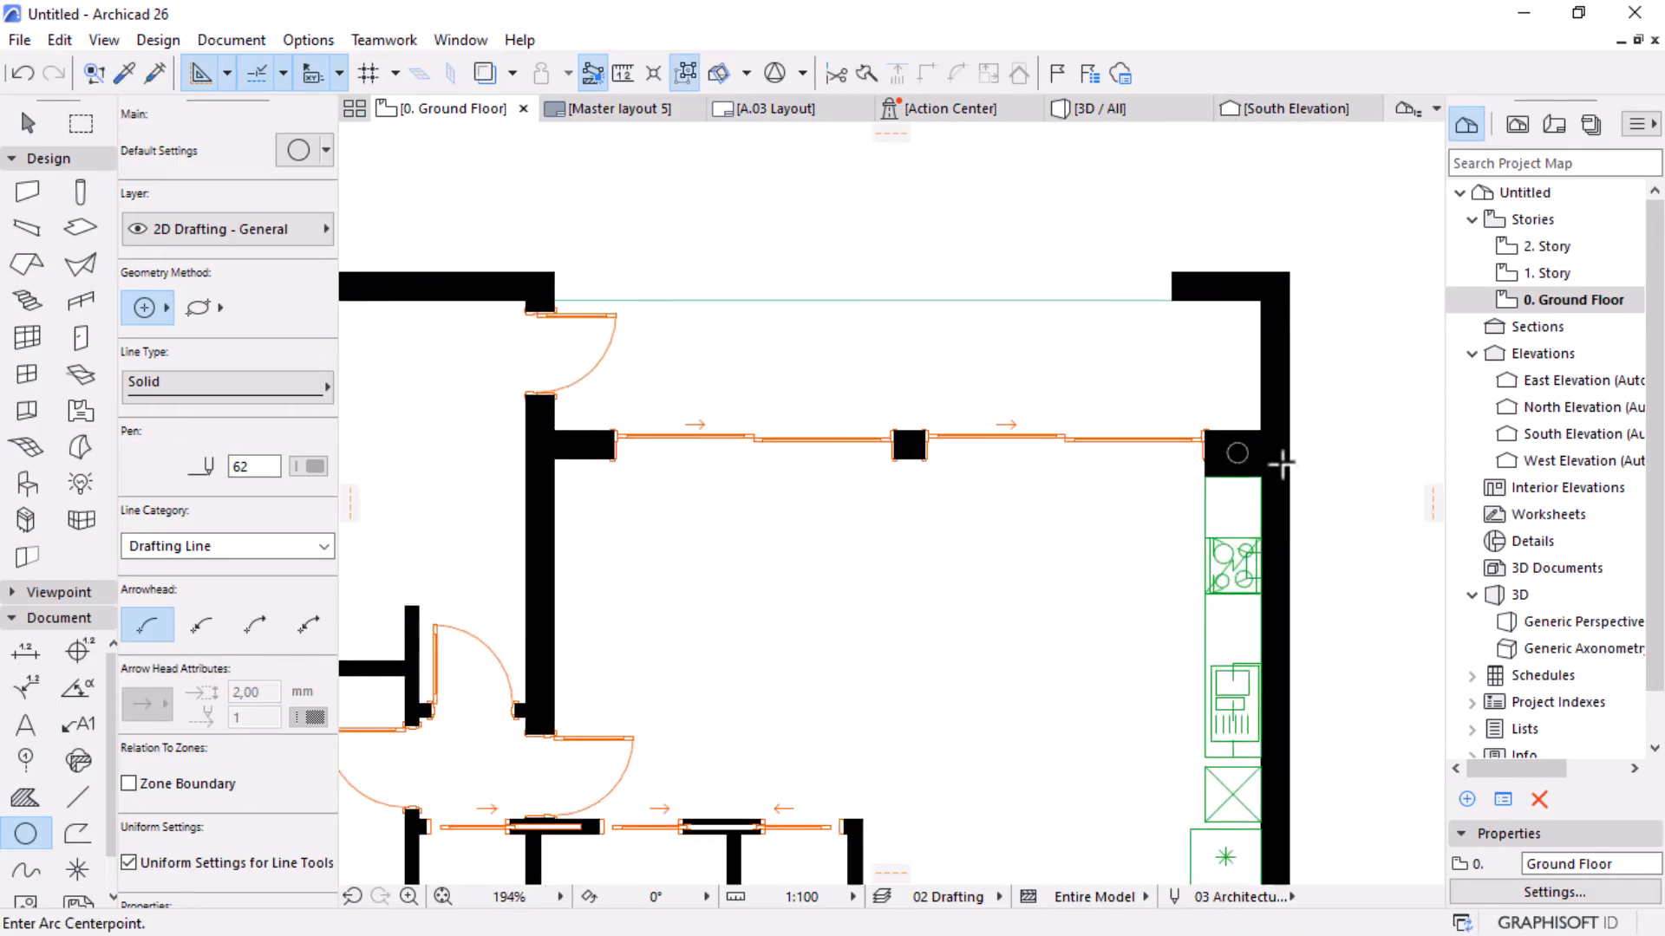
pyautogui.scroll(2, 1257, 432)
pyautogui.press('Escape')
# Fill the circle in the wall block with a 25 % cut fill traced from its outline.
pyautogui.click(1134, 442)
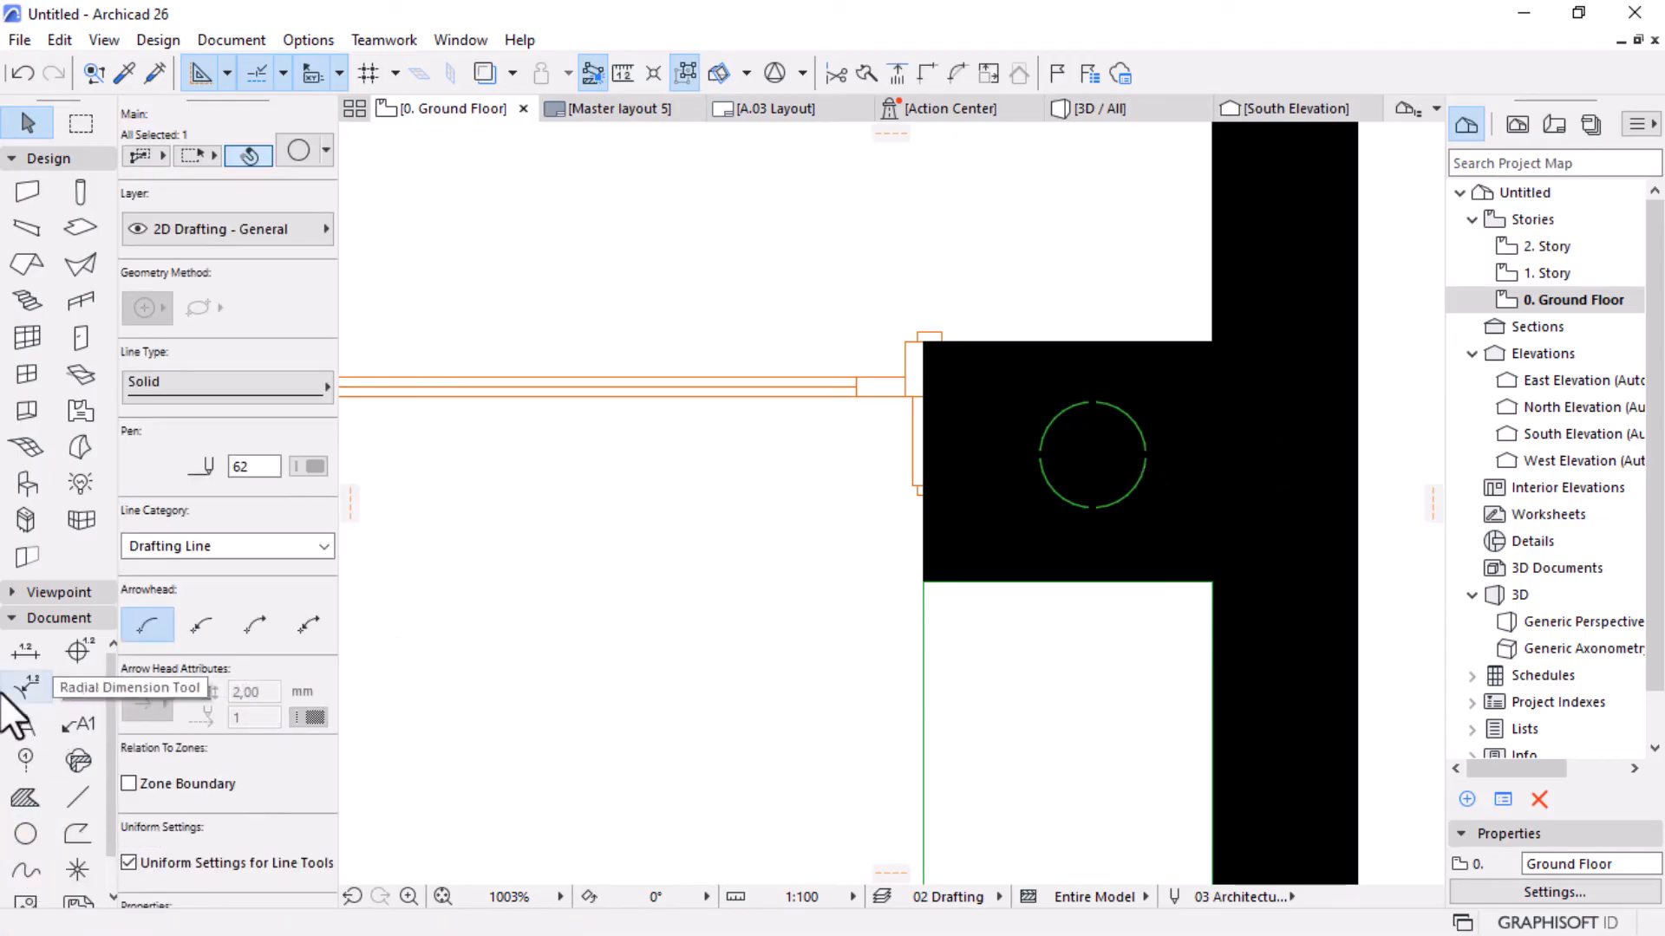
pyautogui.click(22, 798)
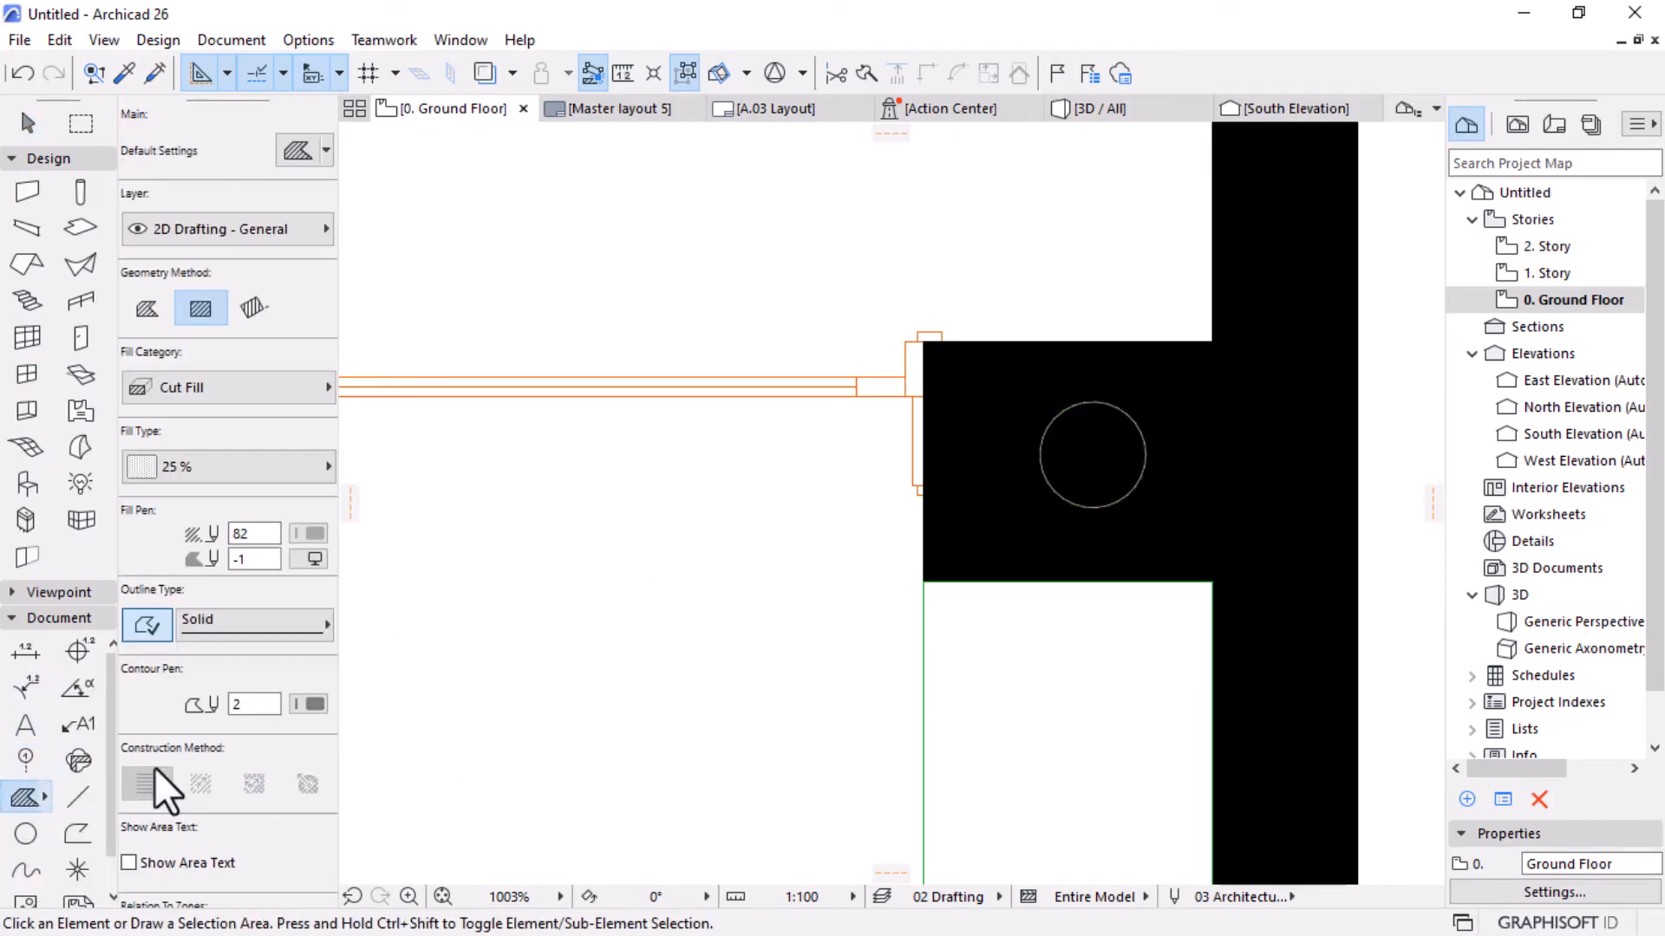
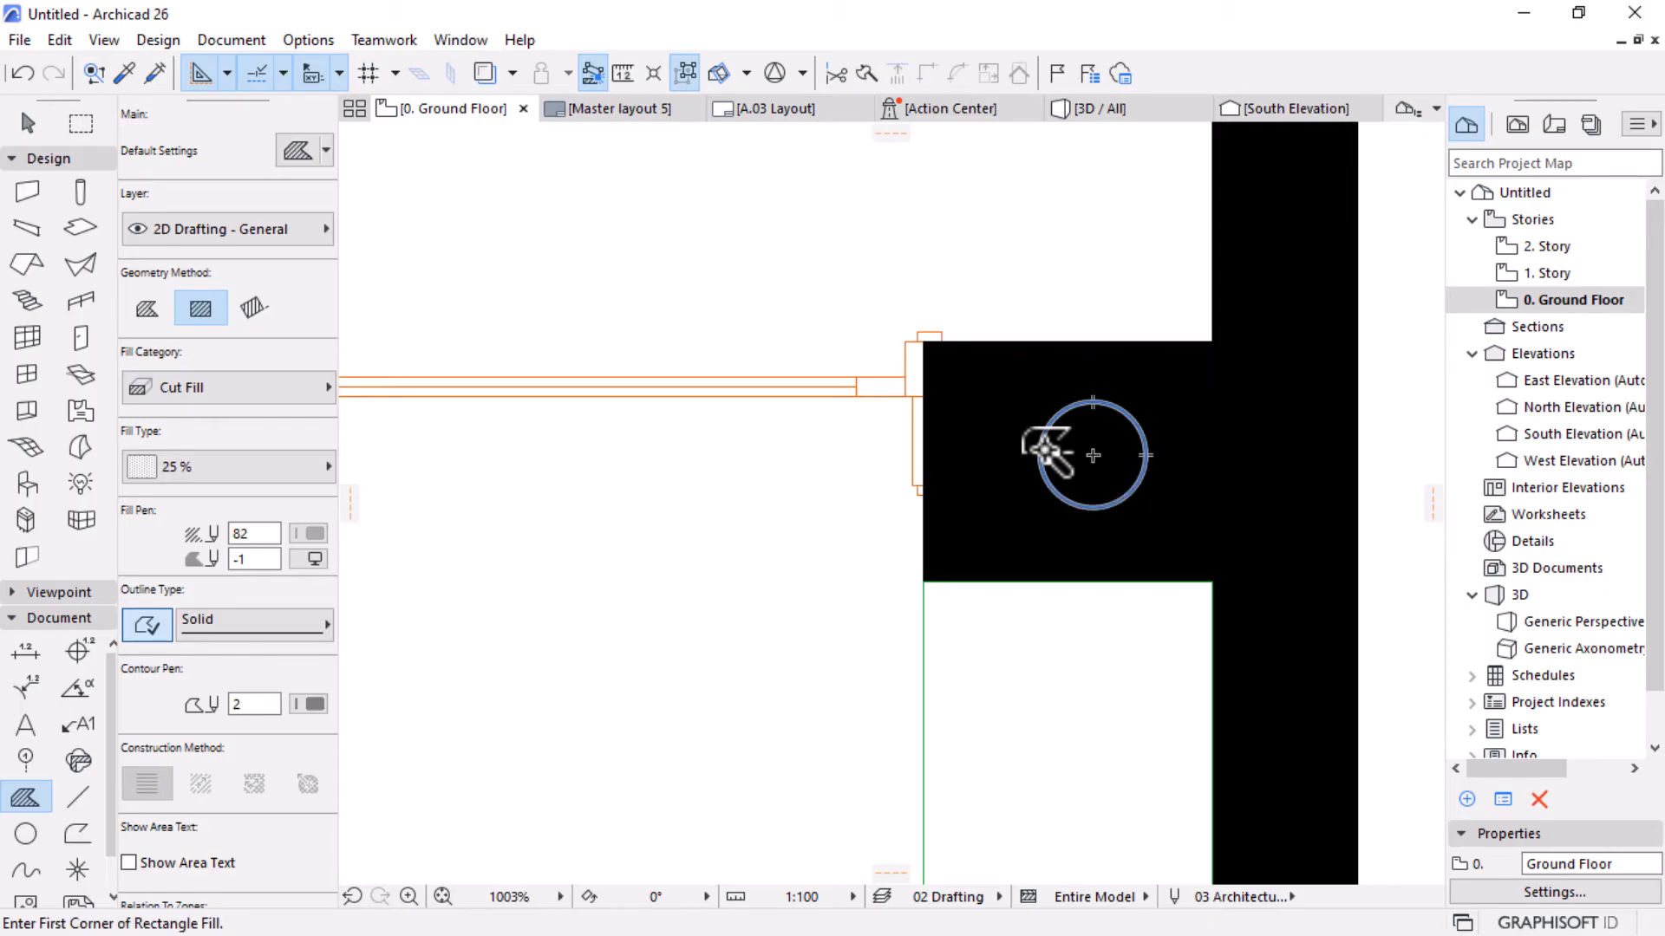
pyautogui.press('Escape')
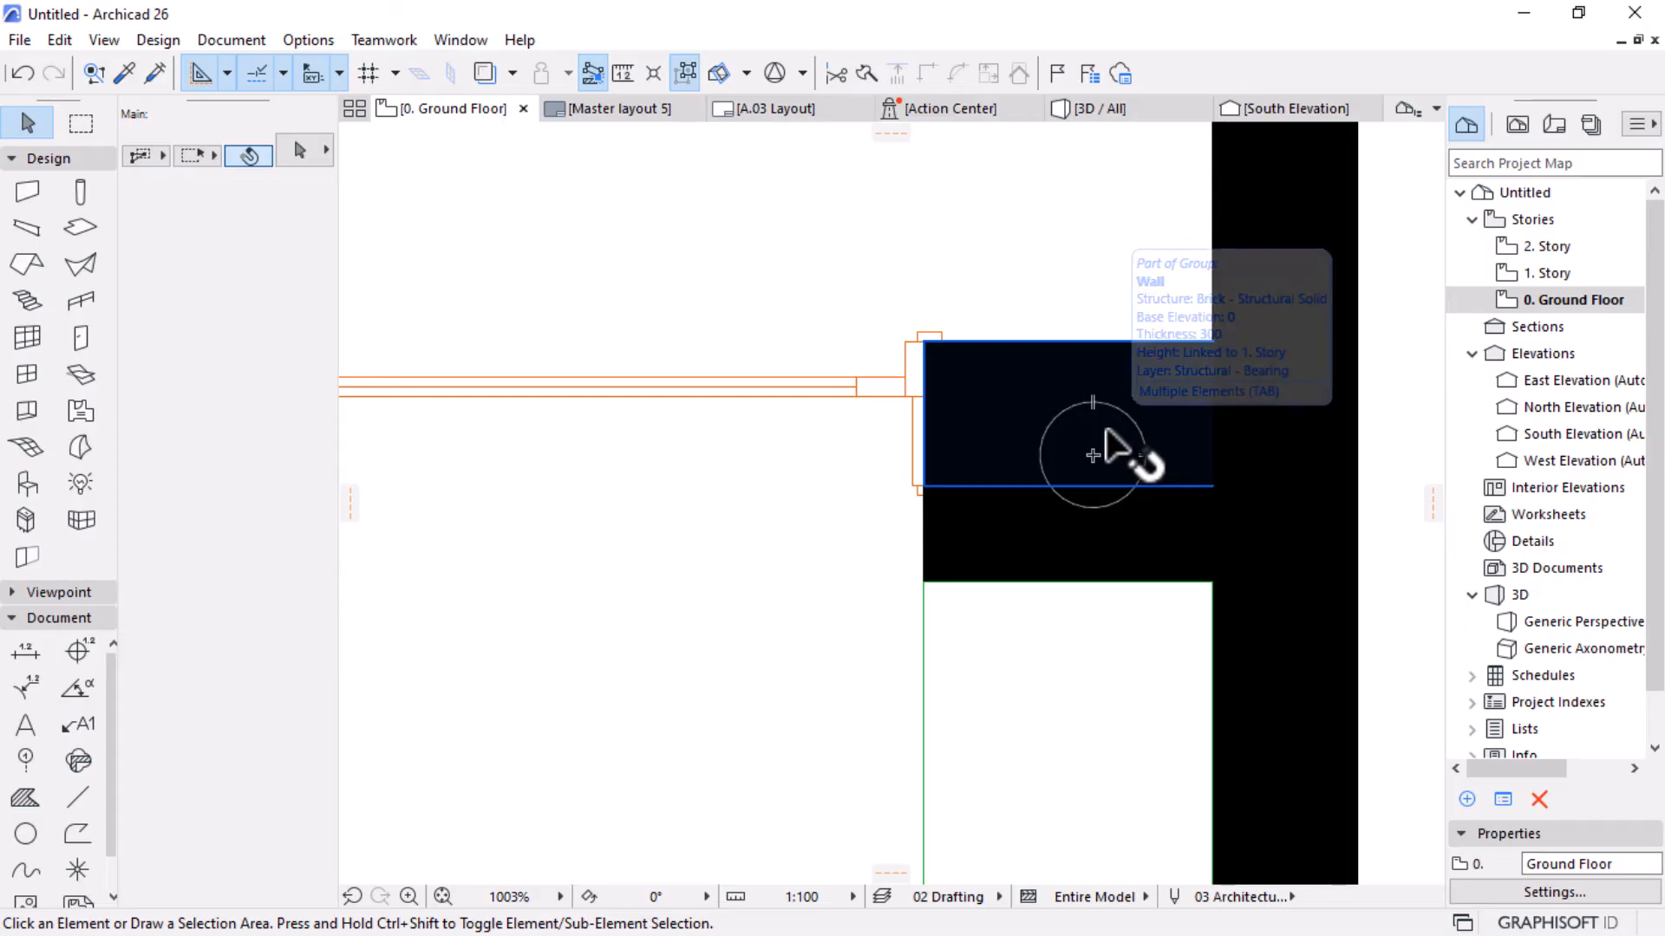
# Set the fill pen of the circular fill in the wall block above the kitchen to white pen 19.
pyautogui.press('Tab')
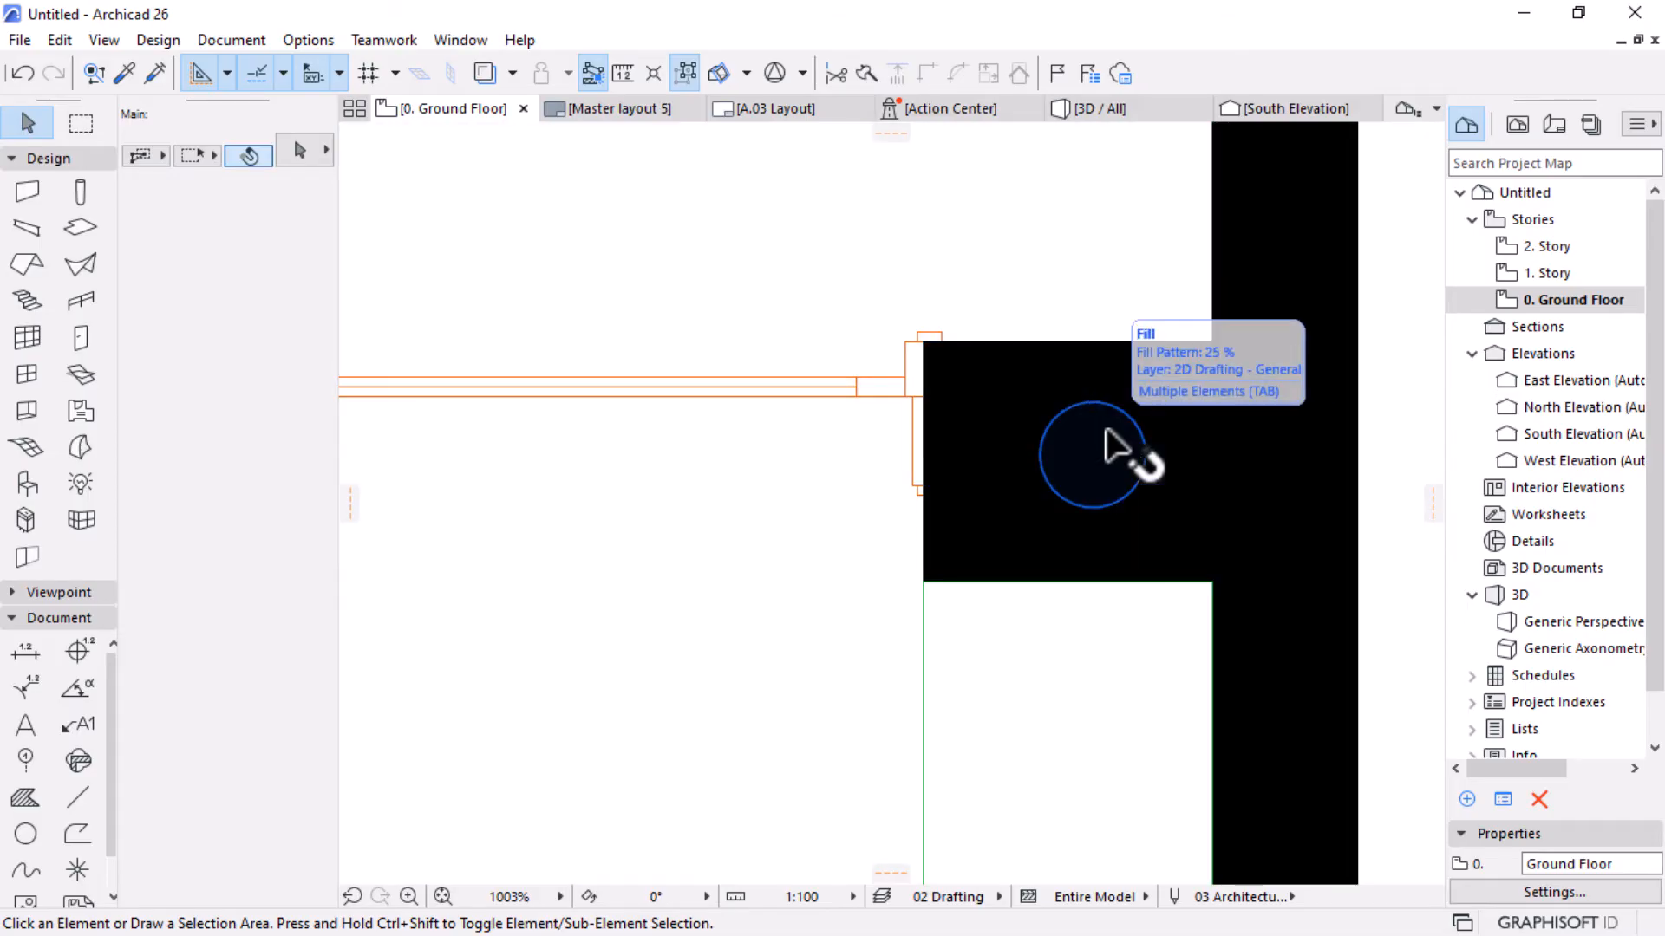
pyautogui.click(1106, 431)
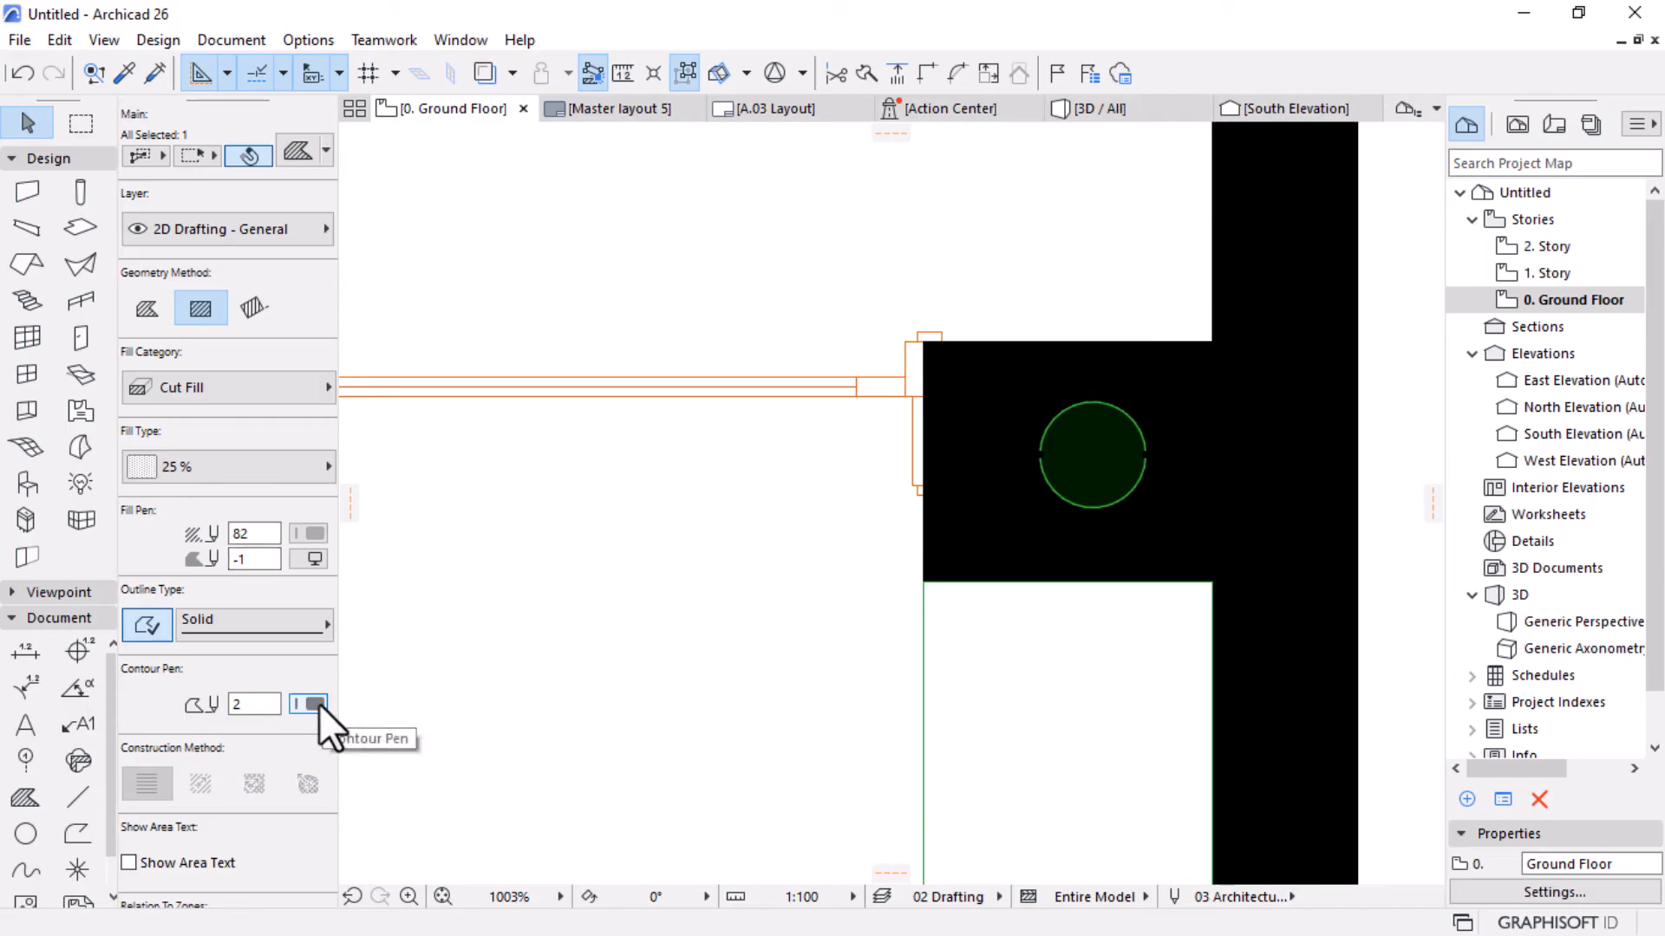
pyautogui.click(309, 534)
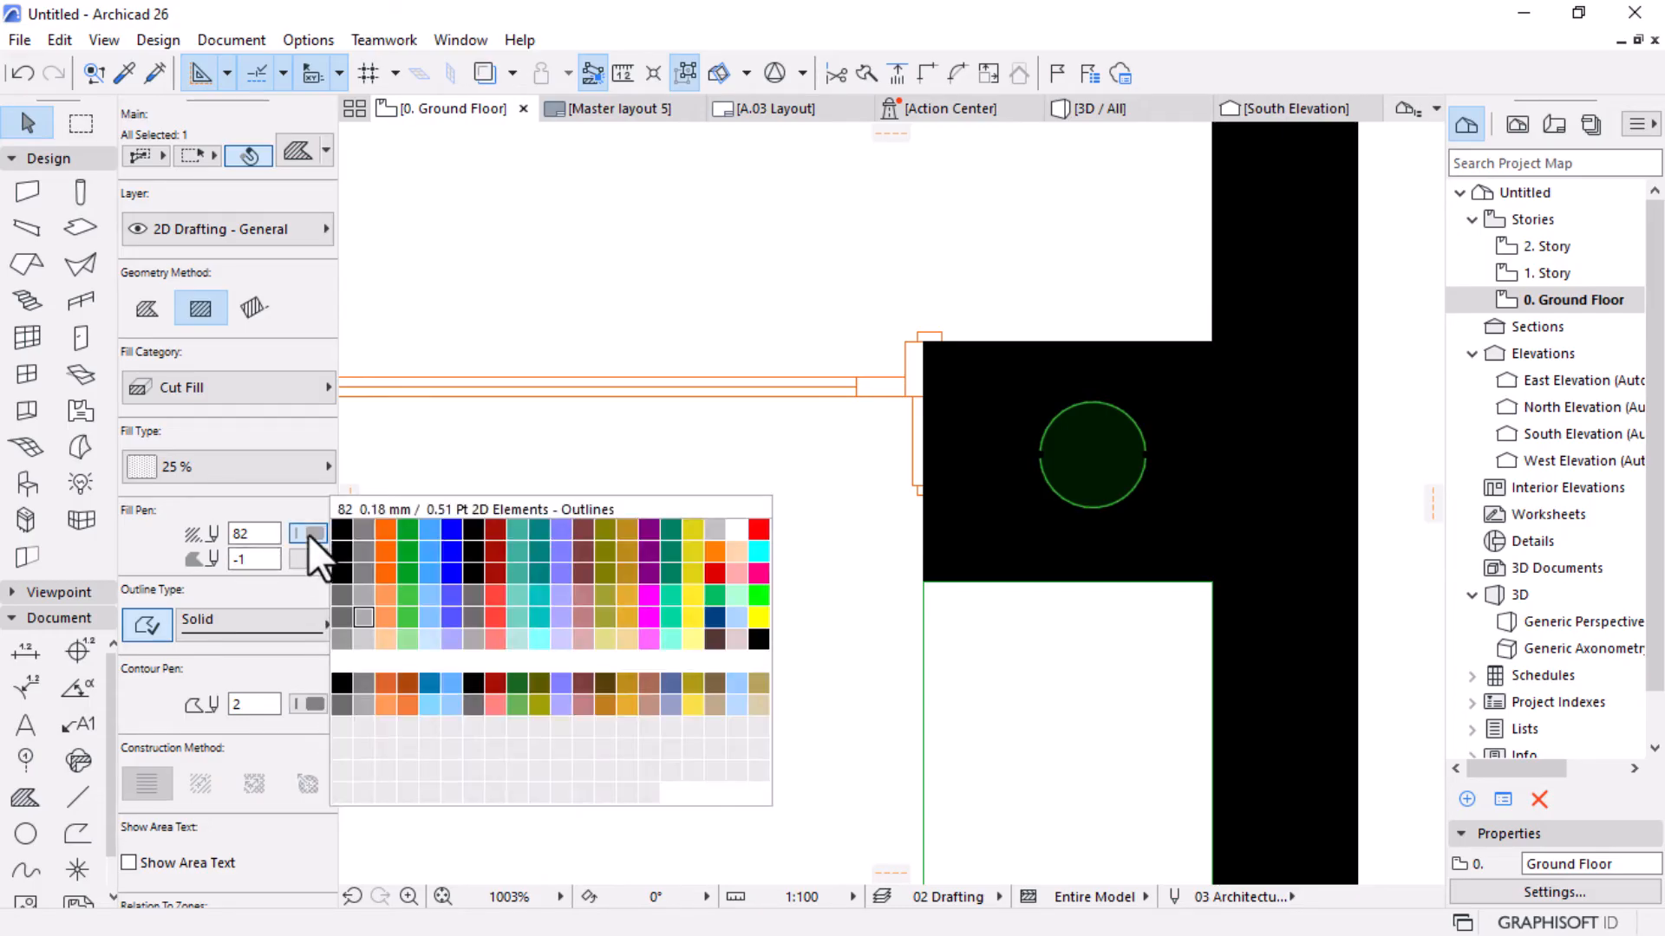
pyautogui.click(735, 535)
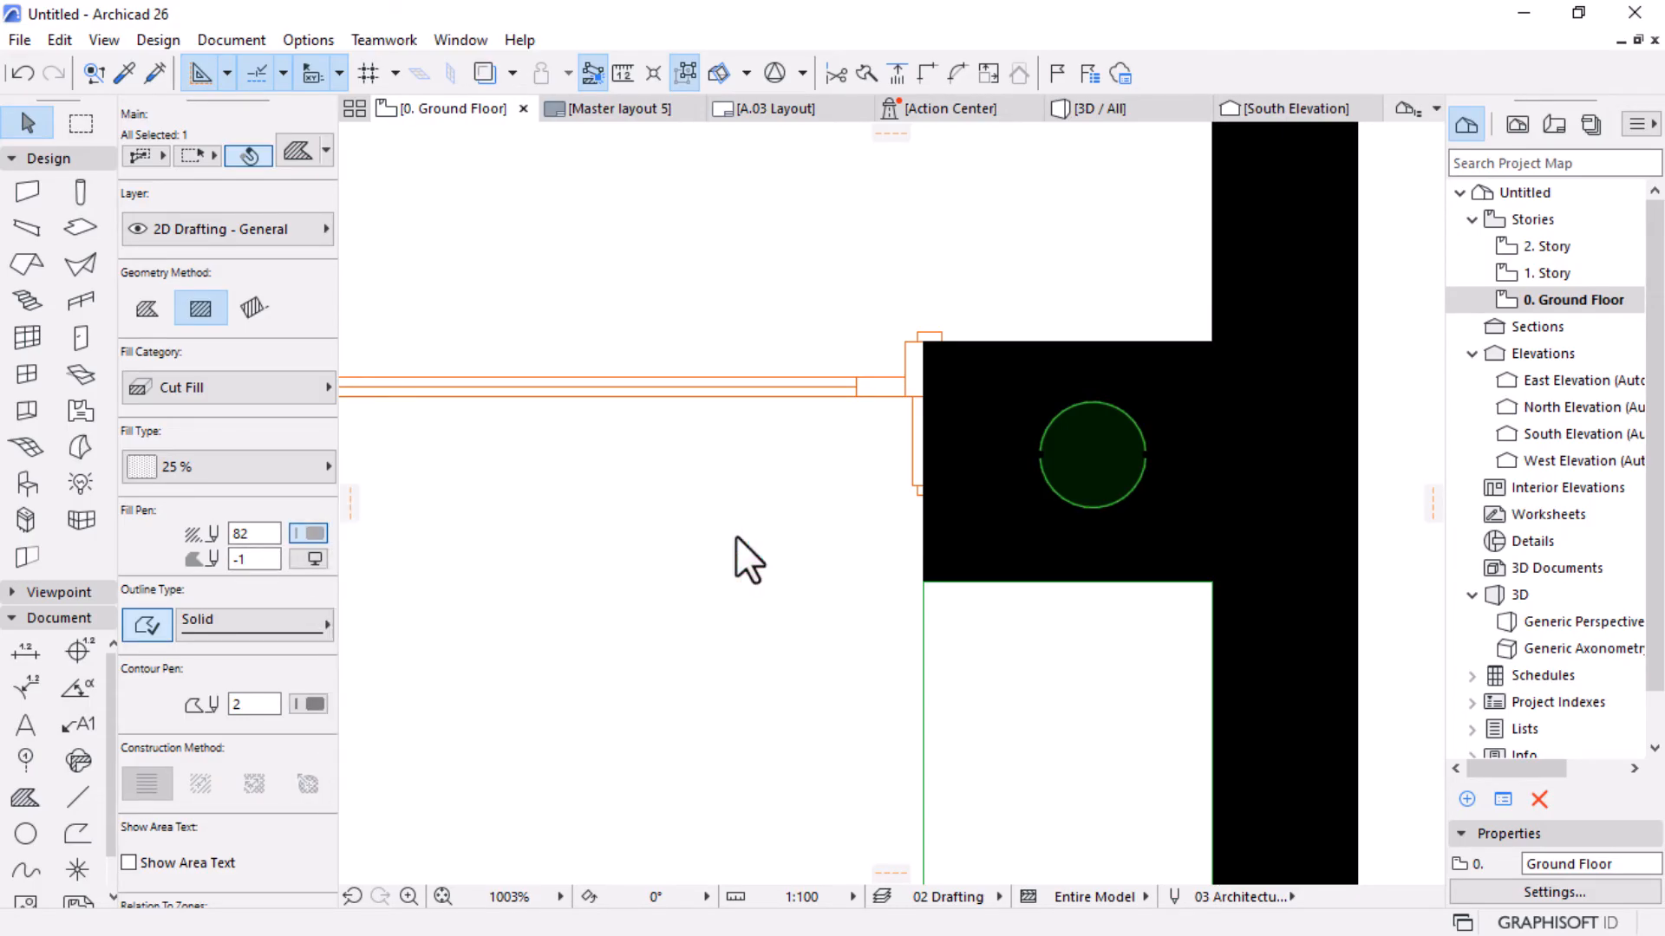
pyautogui.scroll(-2, 1205, 442)
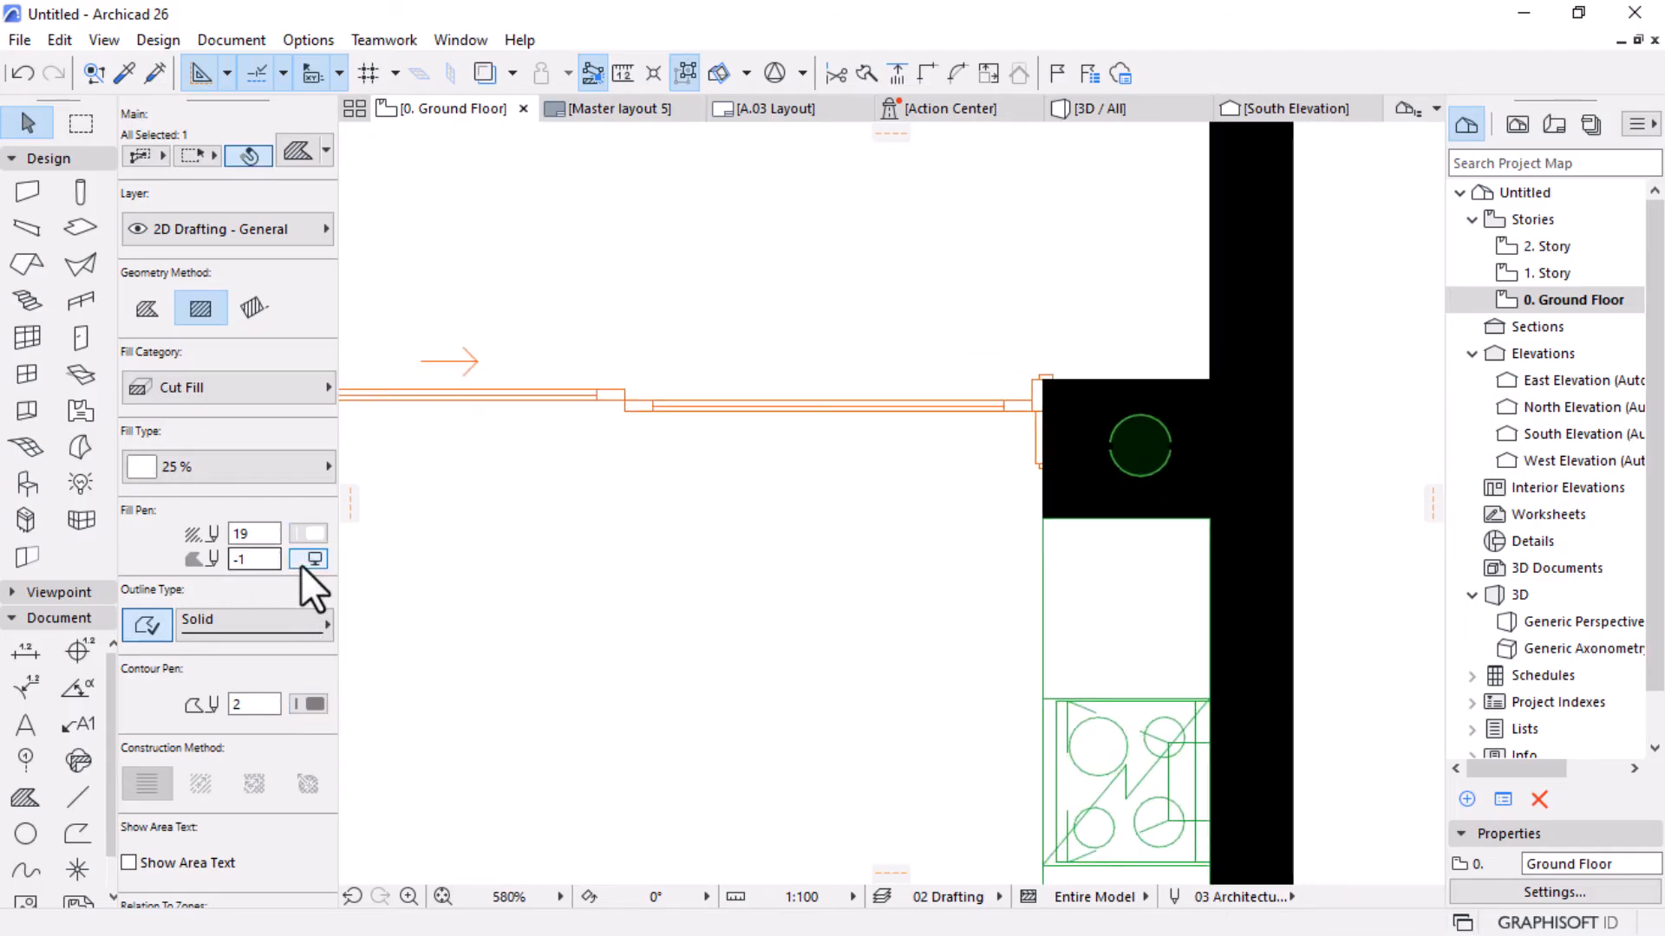
# Bring the circular fill to the front of the display order and deselect it.
pyautogui.rightClick(1136, 402)
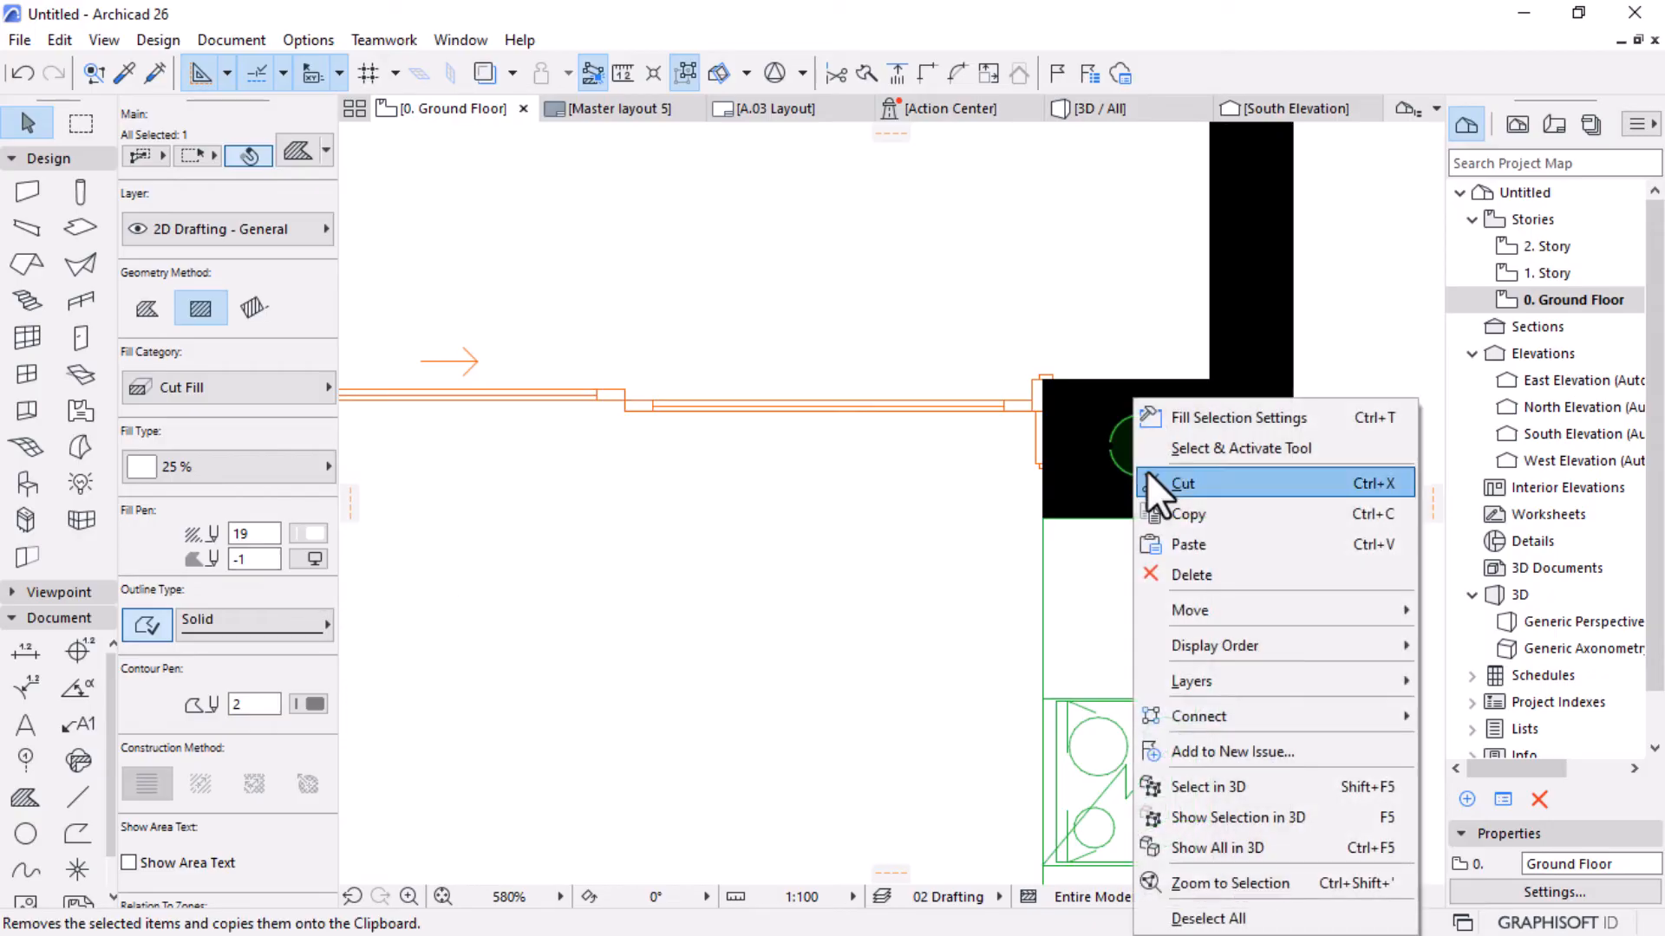
pyautogui.moveTo(1352, 645)
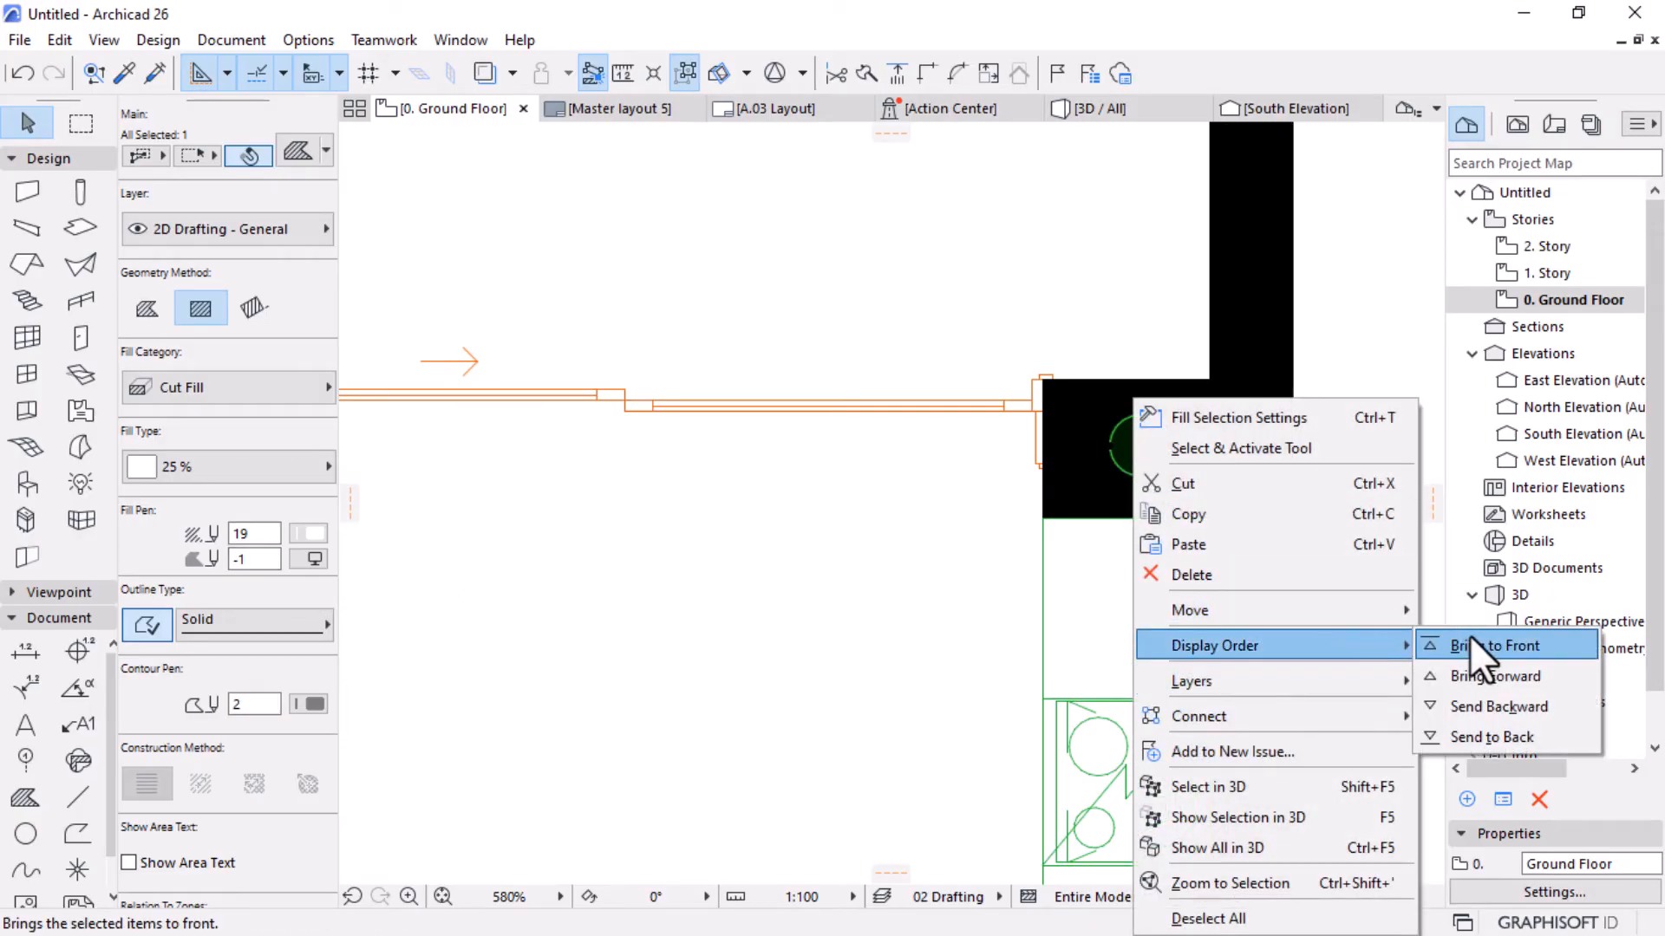
pyautogui.click(1471, 646)
pyautogui.press('Escape')
# Review the ground floor plan, examining the duct circle, the kitchen along the outer wall and the layout of the remaining rooms.
pyautogui.scroll(-4, 1133, 439)
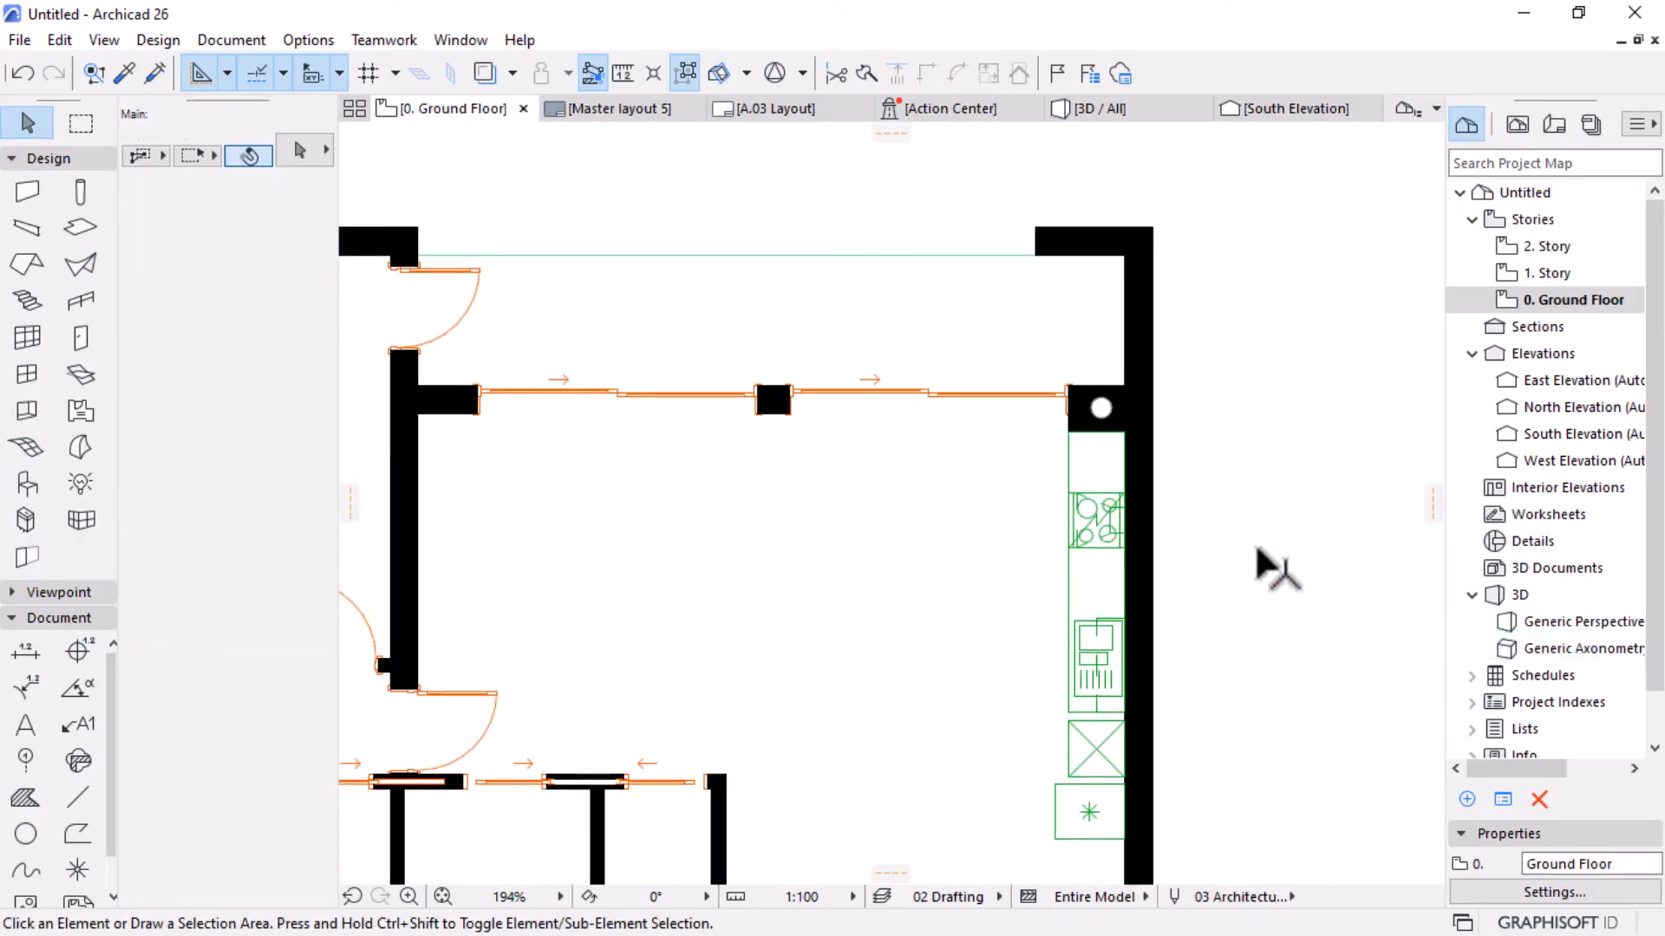
pyautogui.scroll(-2, 1253, 381)
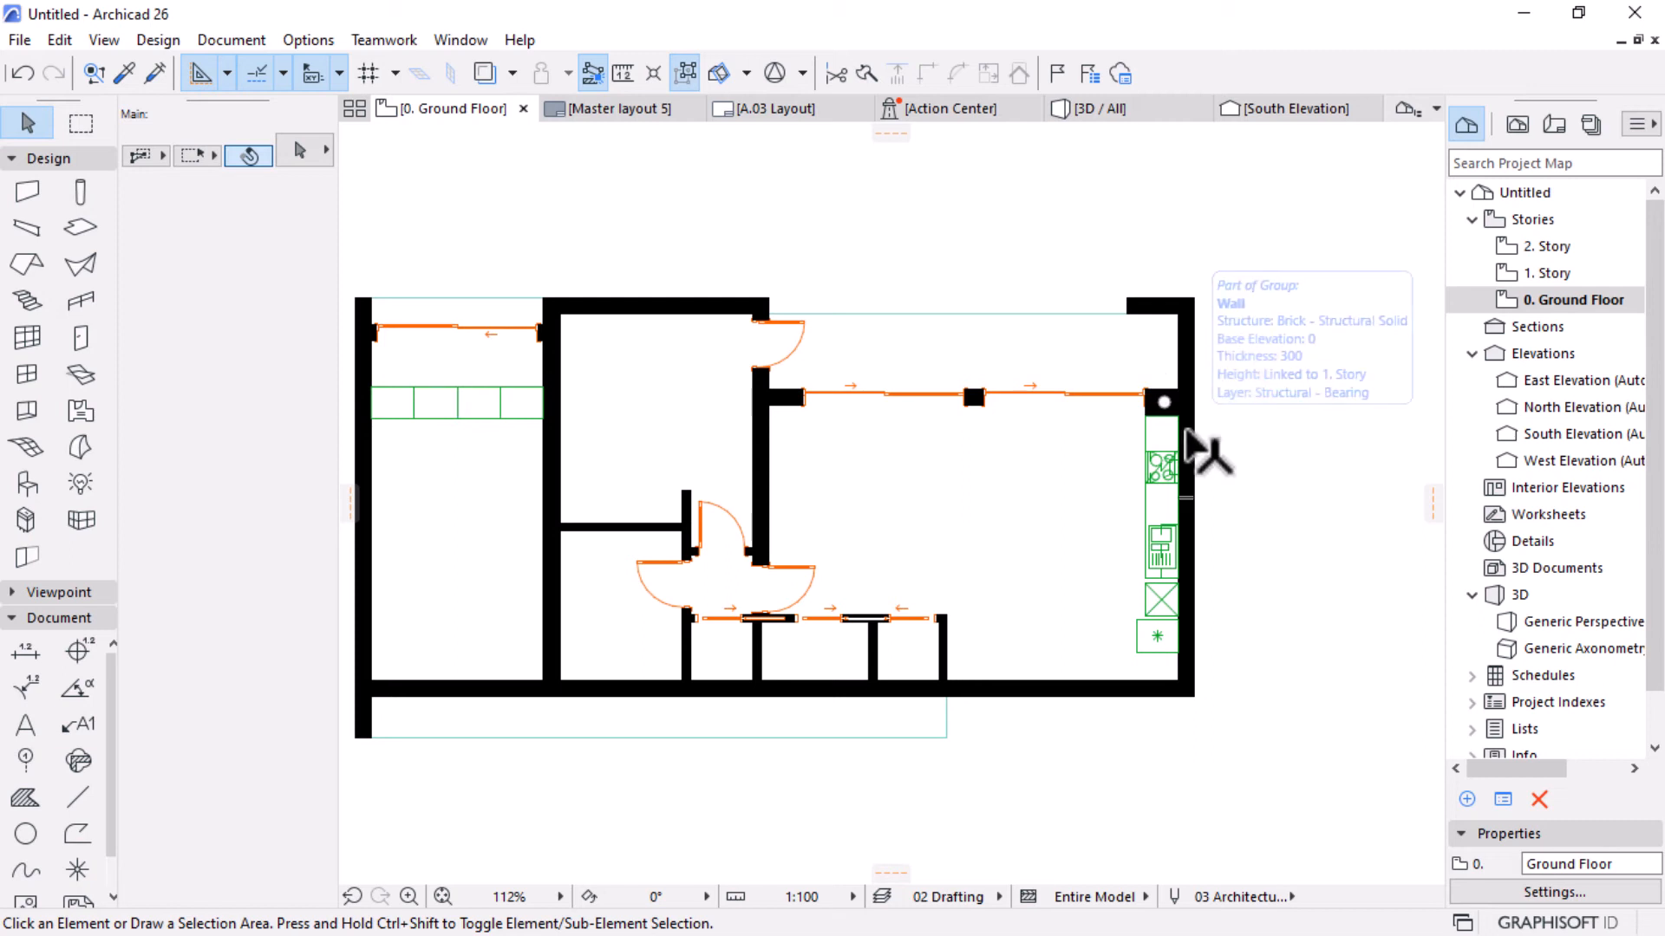
pyautogui.scroll(1, 1190, 508)
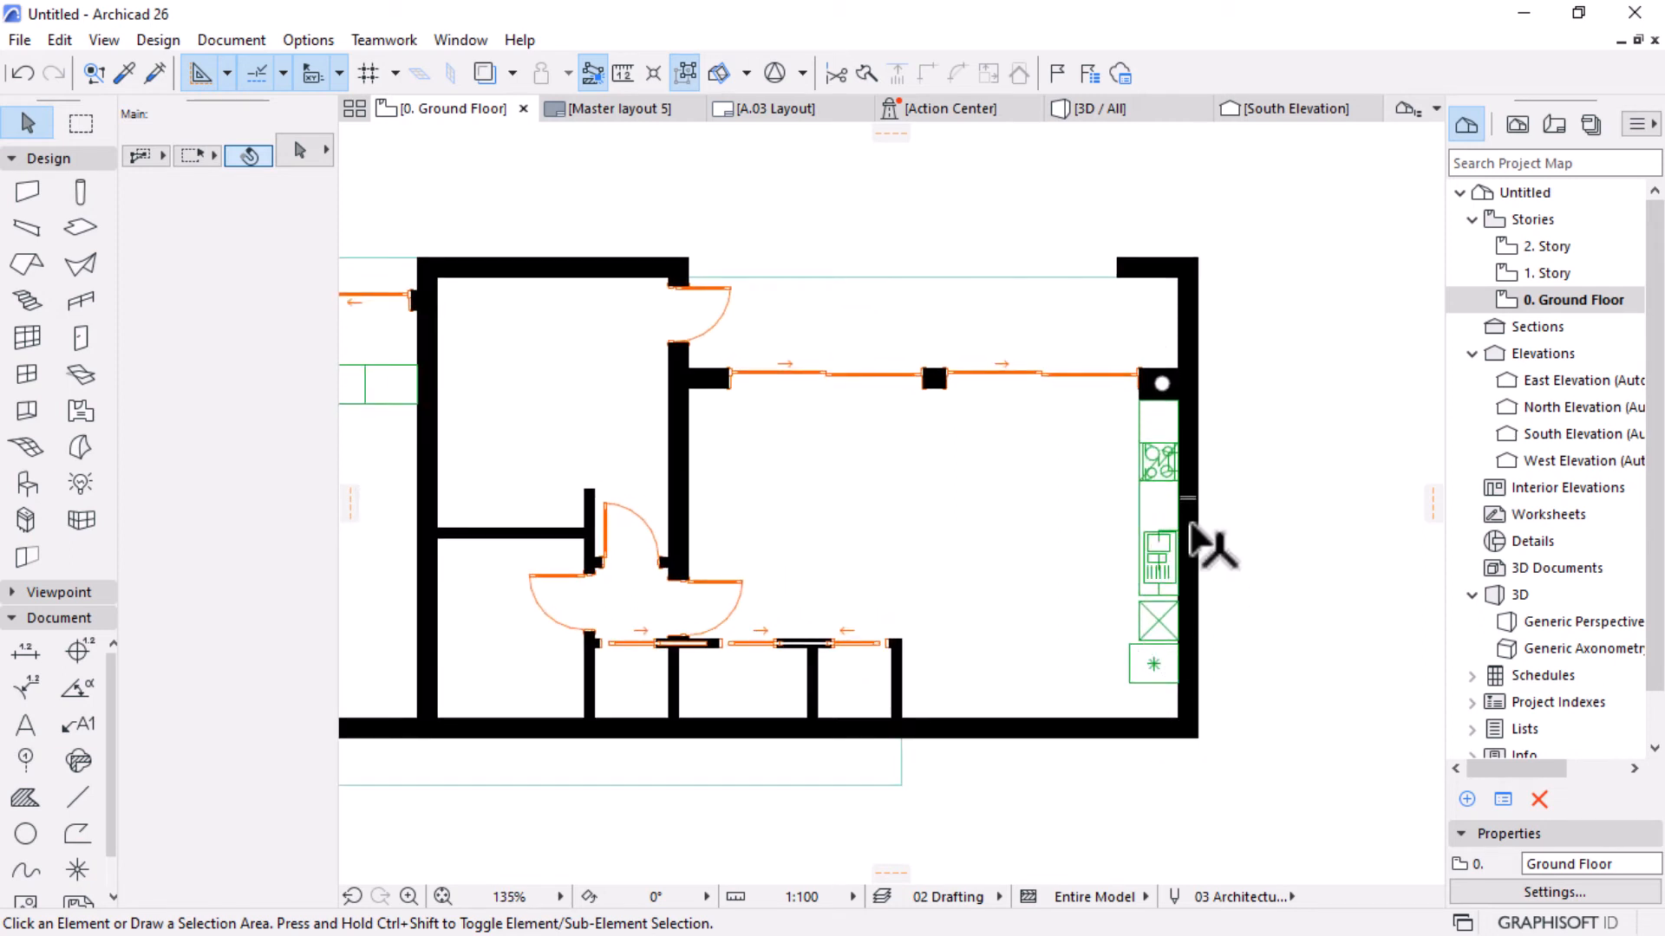
pyautogui.scroll(-1, 1153, 687)
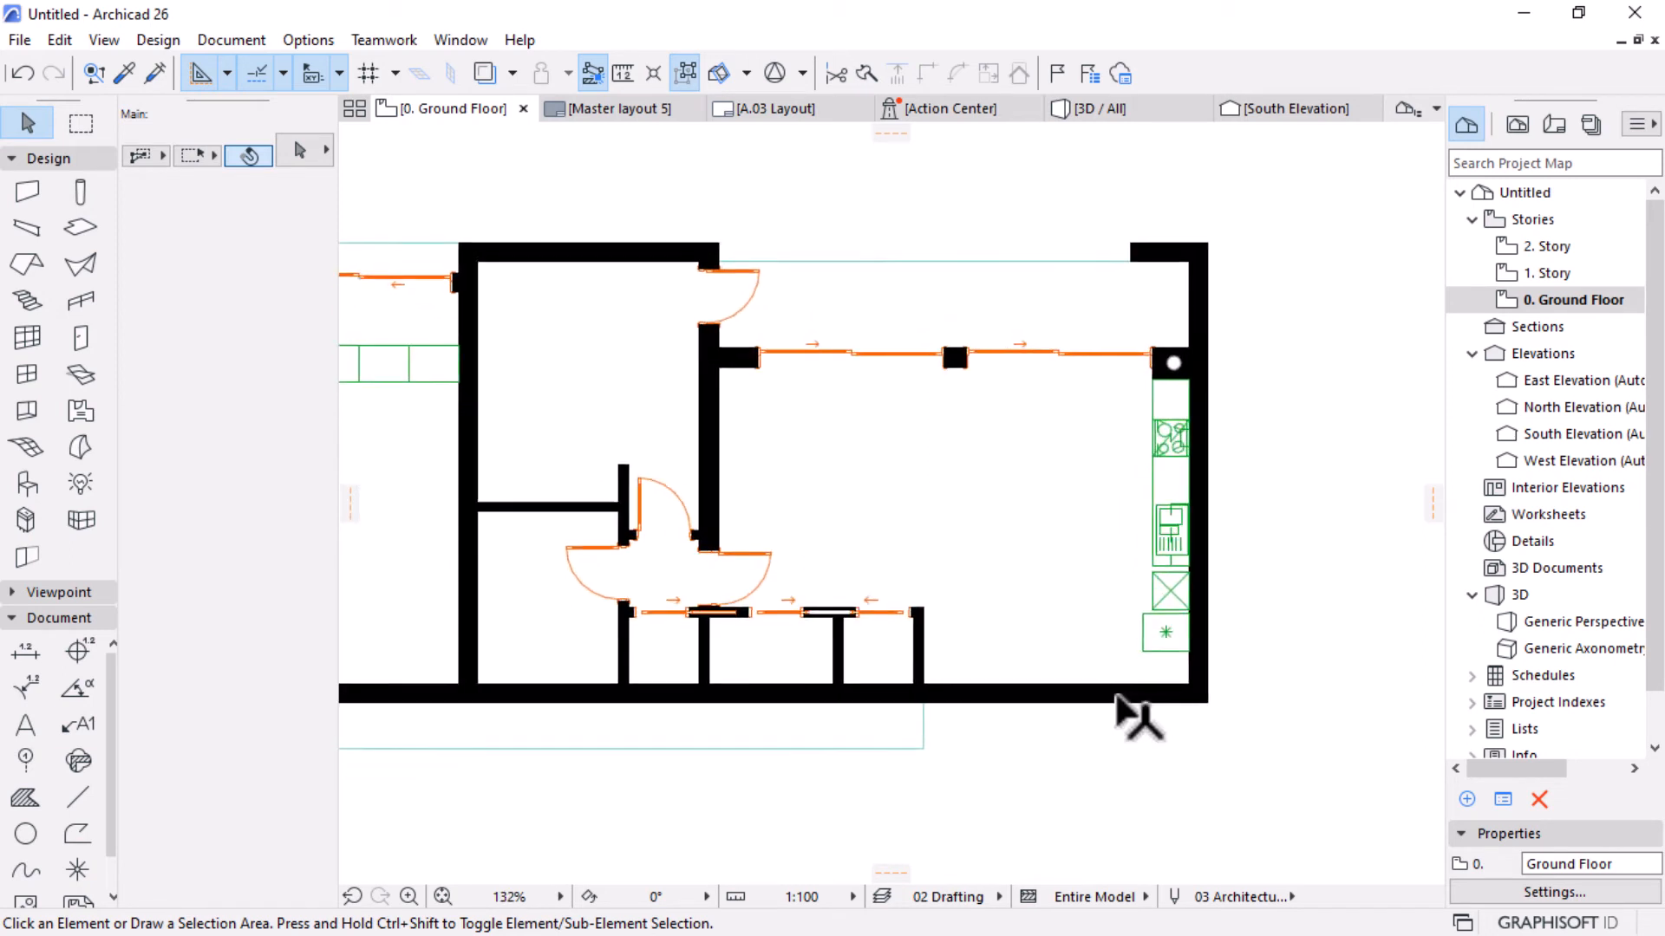
pyautogui.scroll(-2, 1208, 612)
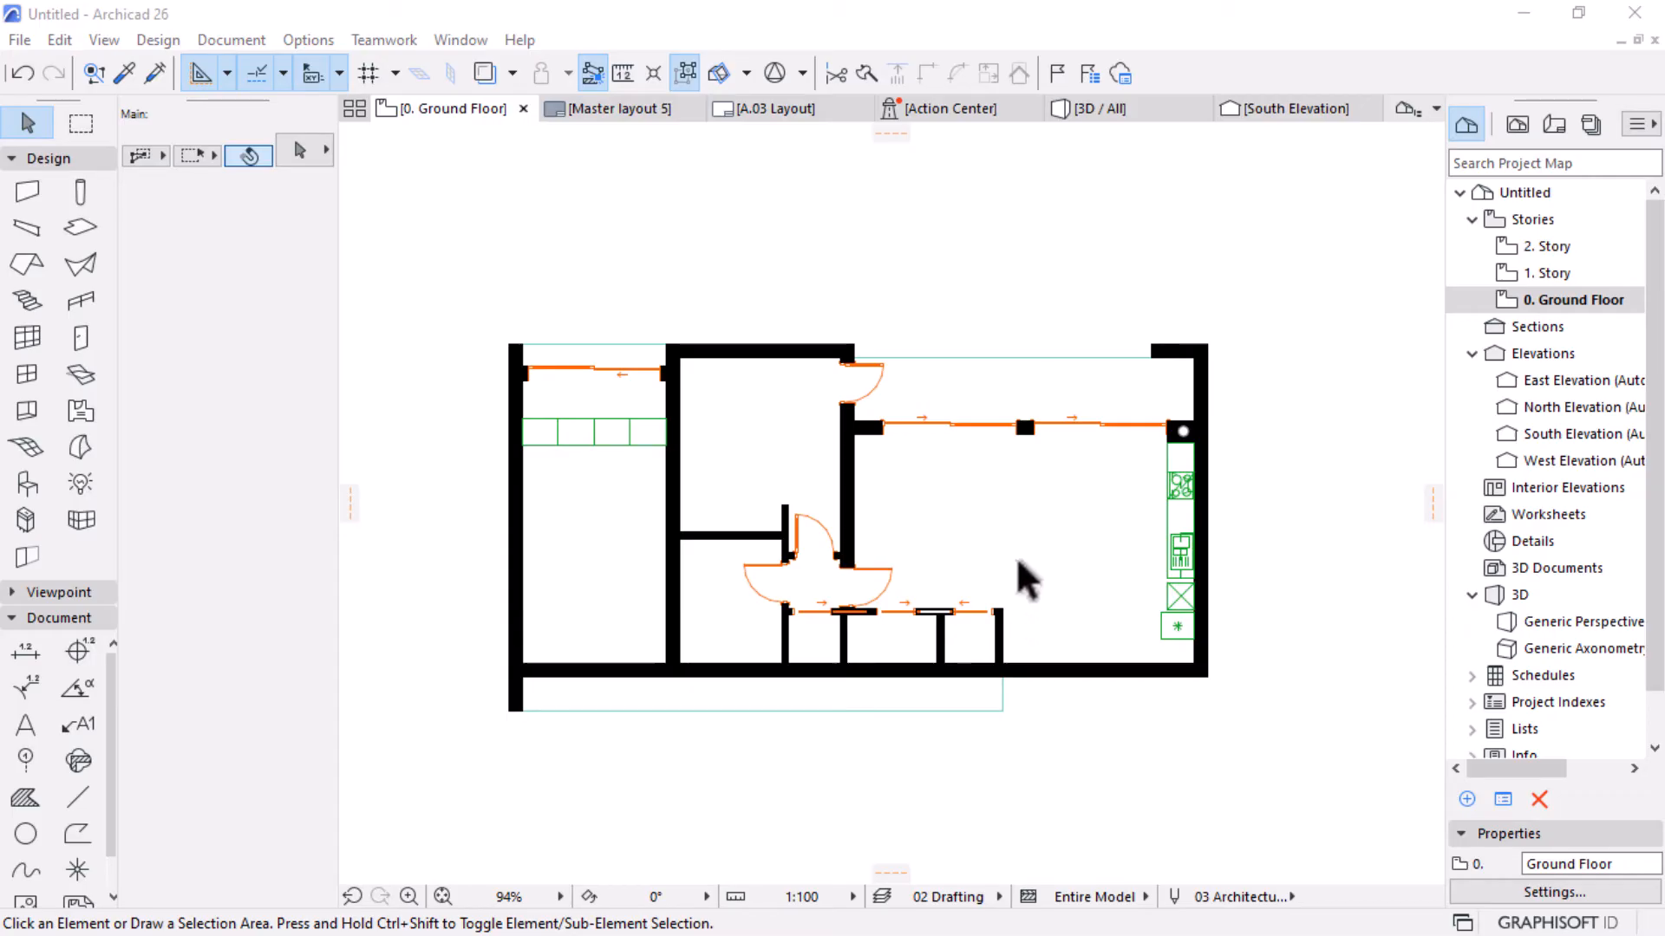
pyautogui.click(1142, 559)
pyautogui.scroll(4, 1145, 486)
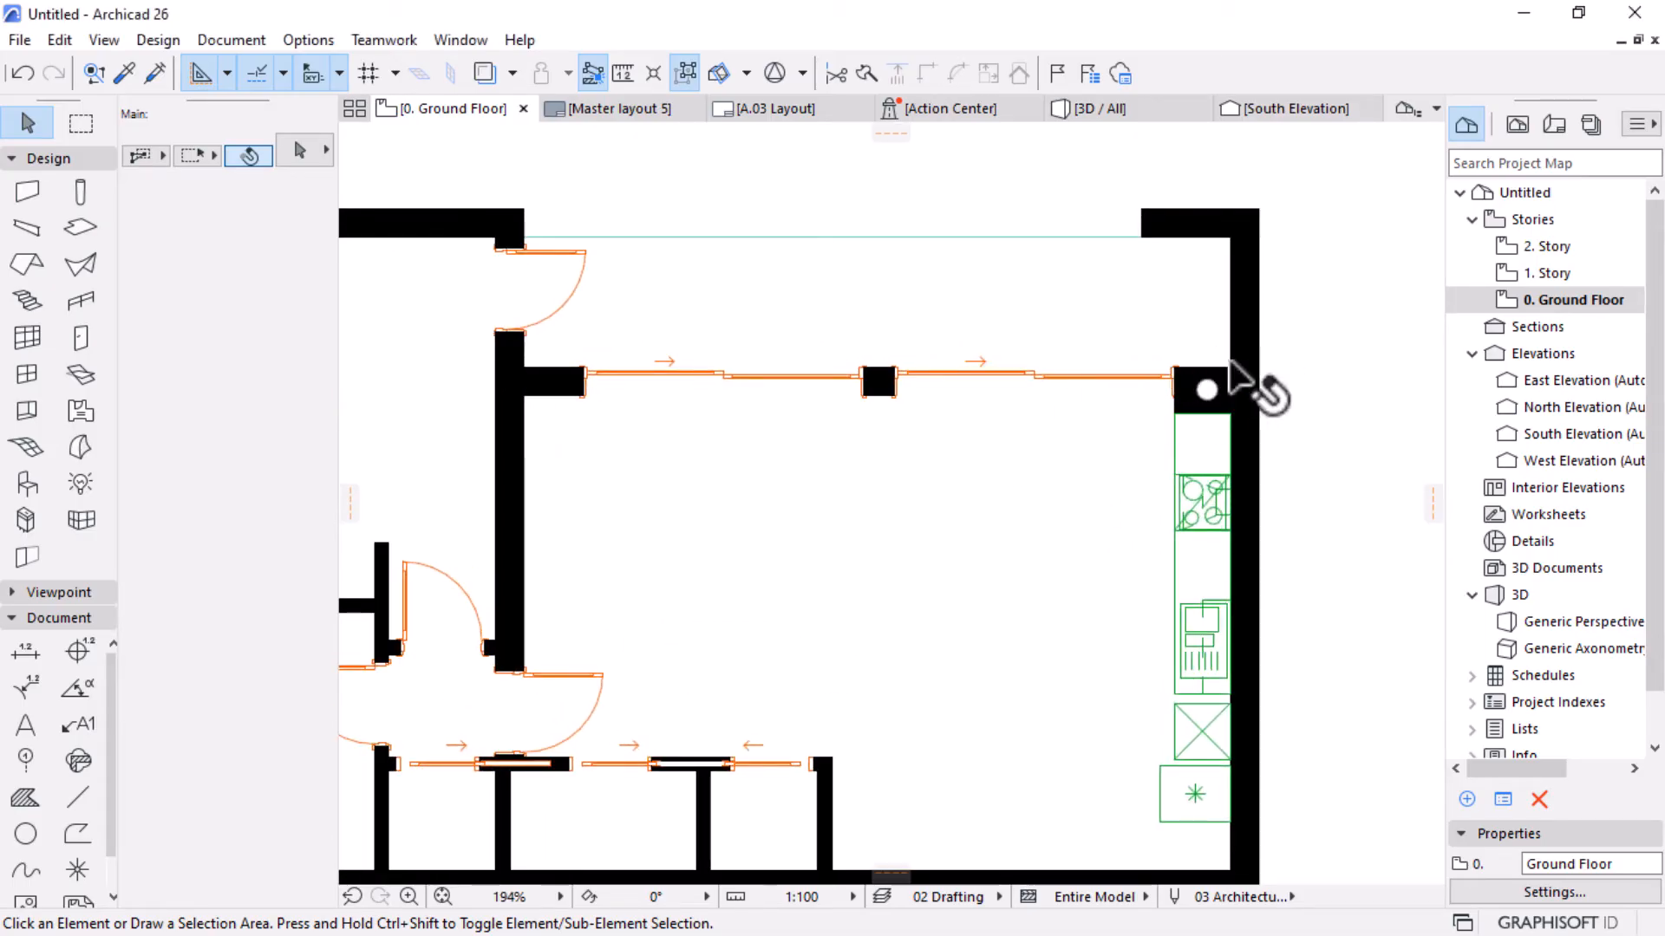
pyautogui.scroll(-3, 1207, 390)
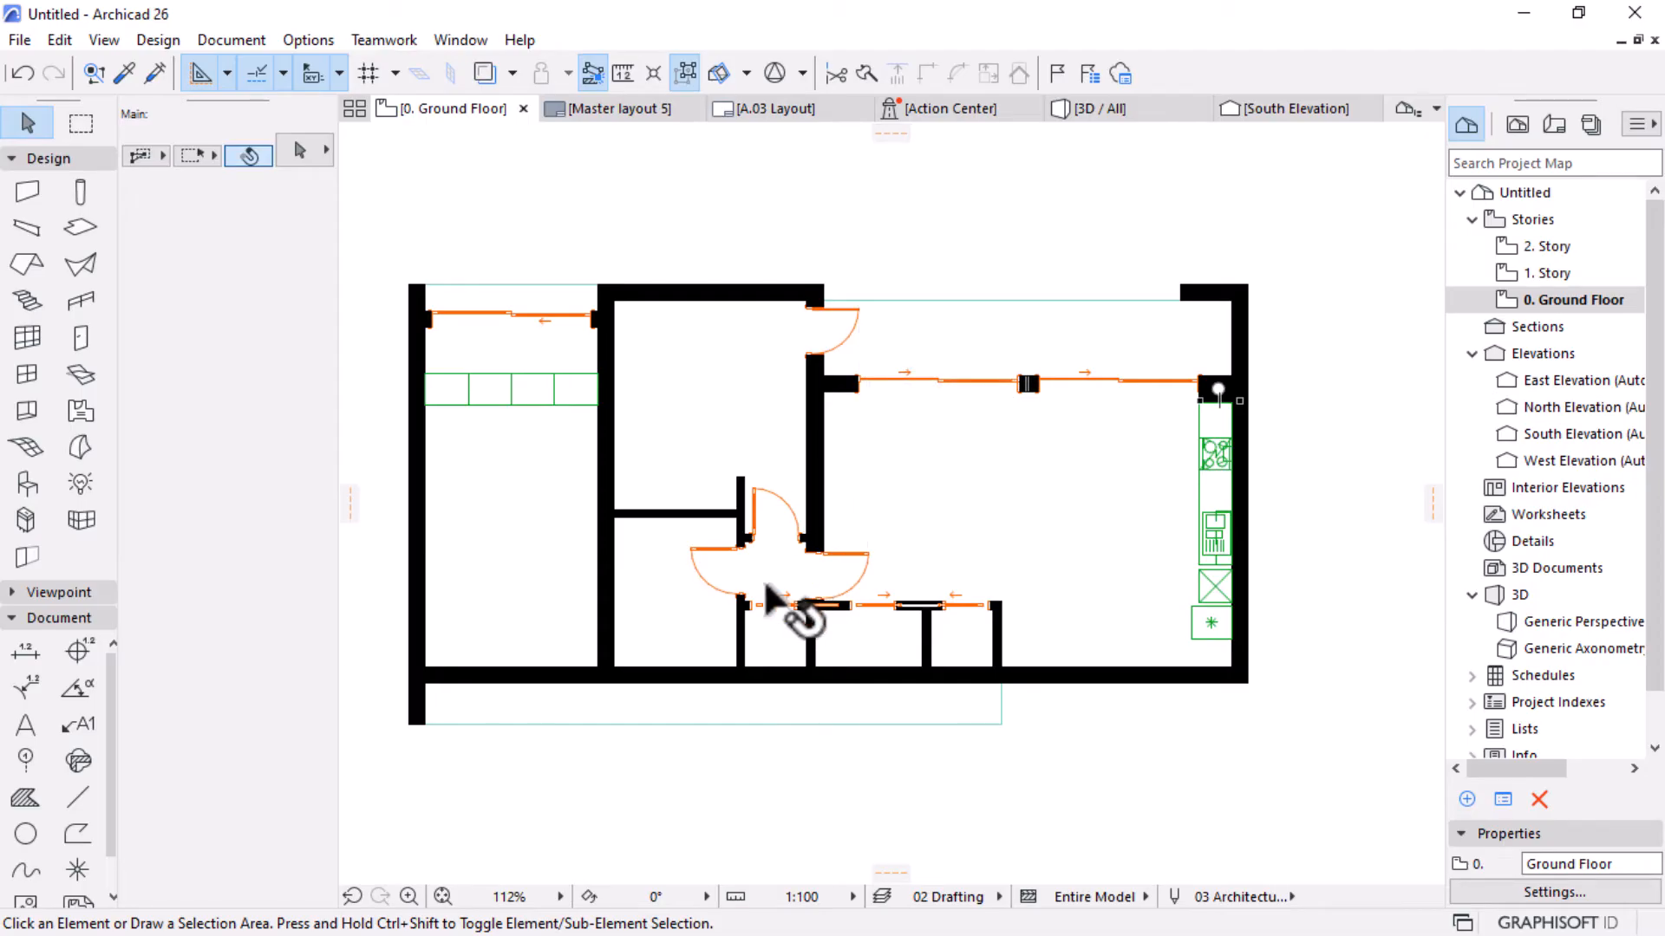
pyautogui.scroll(1, 889, 590)
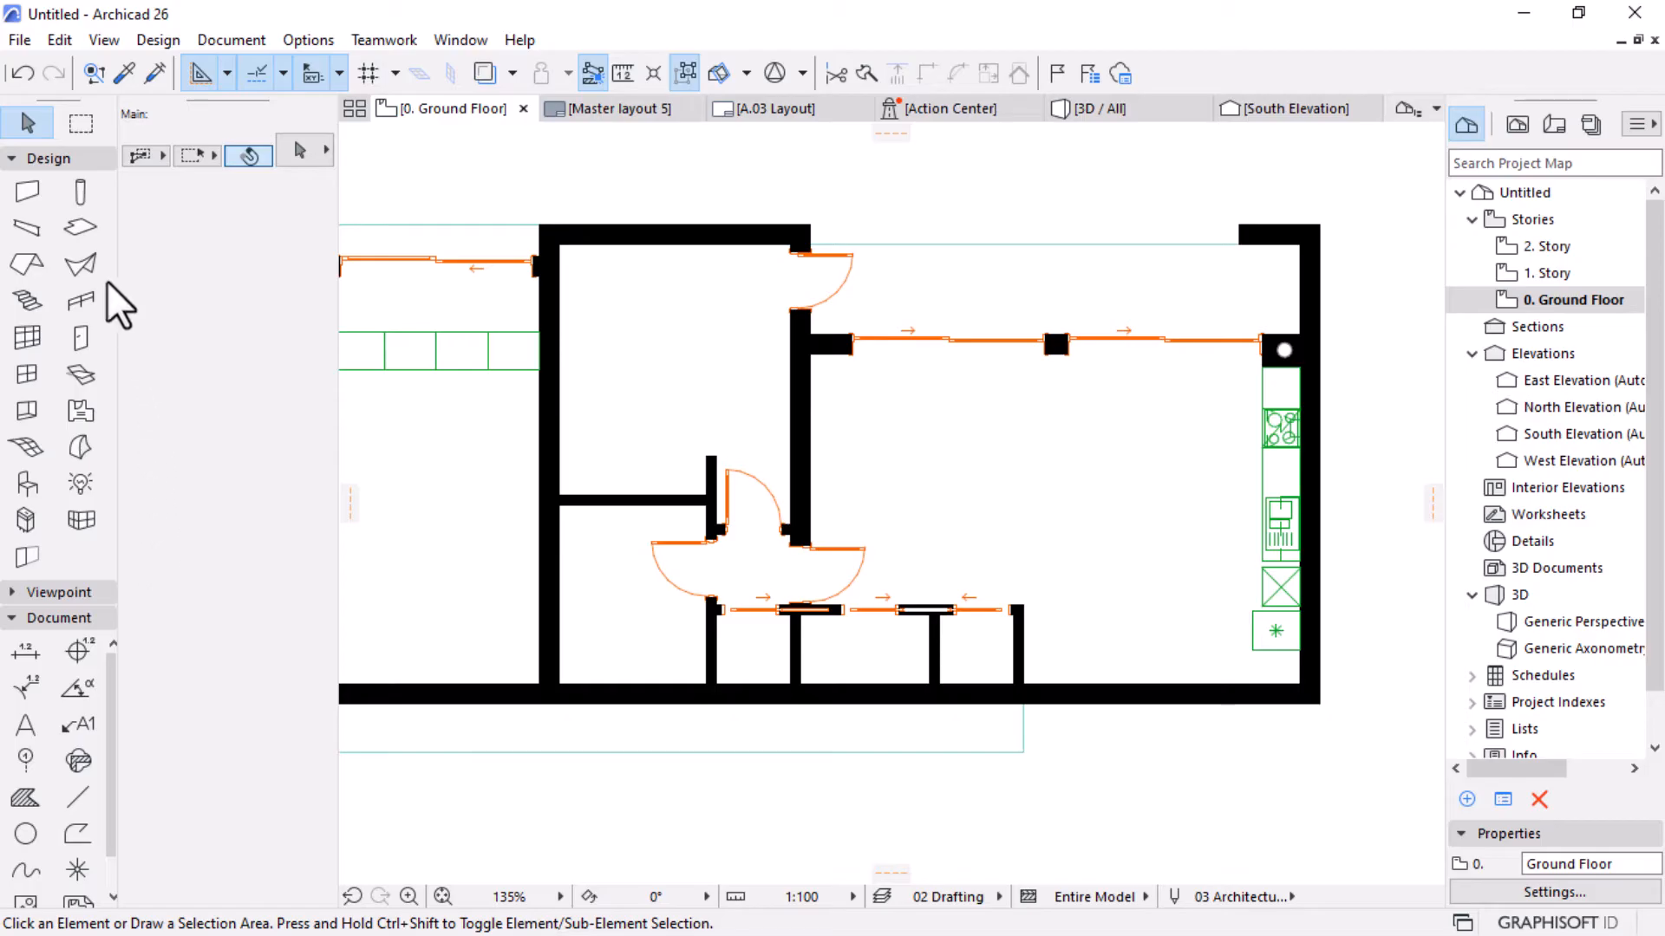
# Open the Object tool's default settings and browse the 1.1 Furnishing 26 library folders for another object.
pyautogui.click(28, 483)
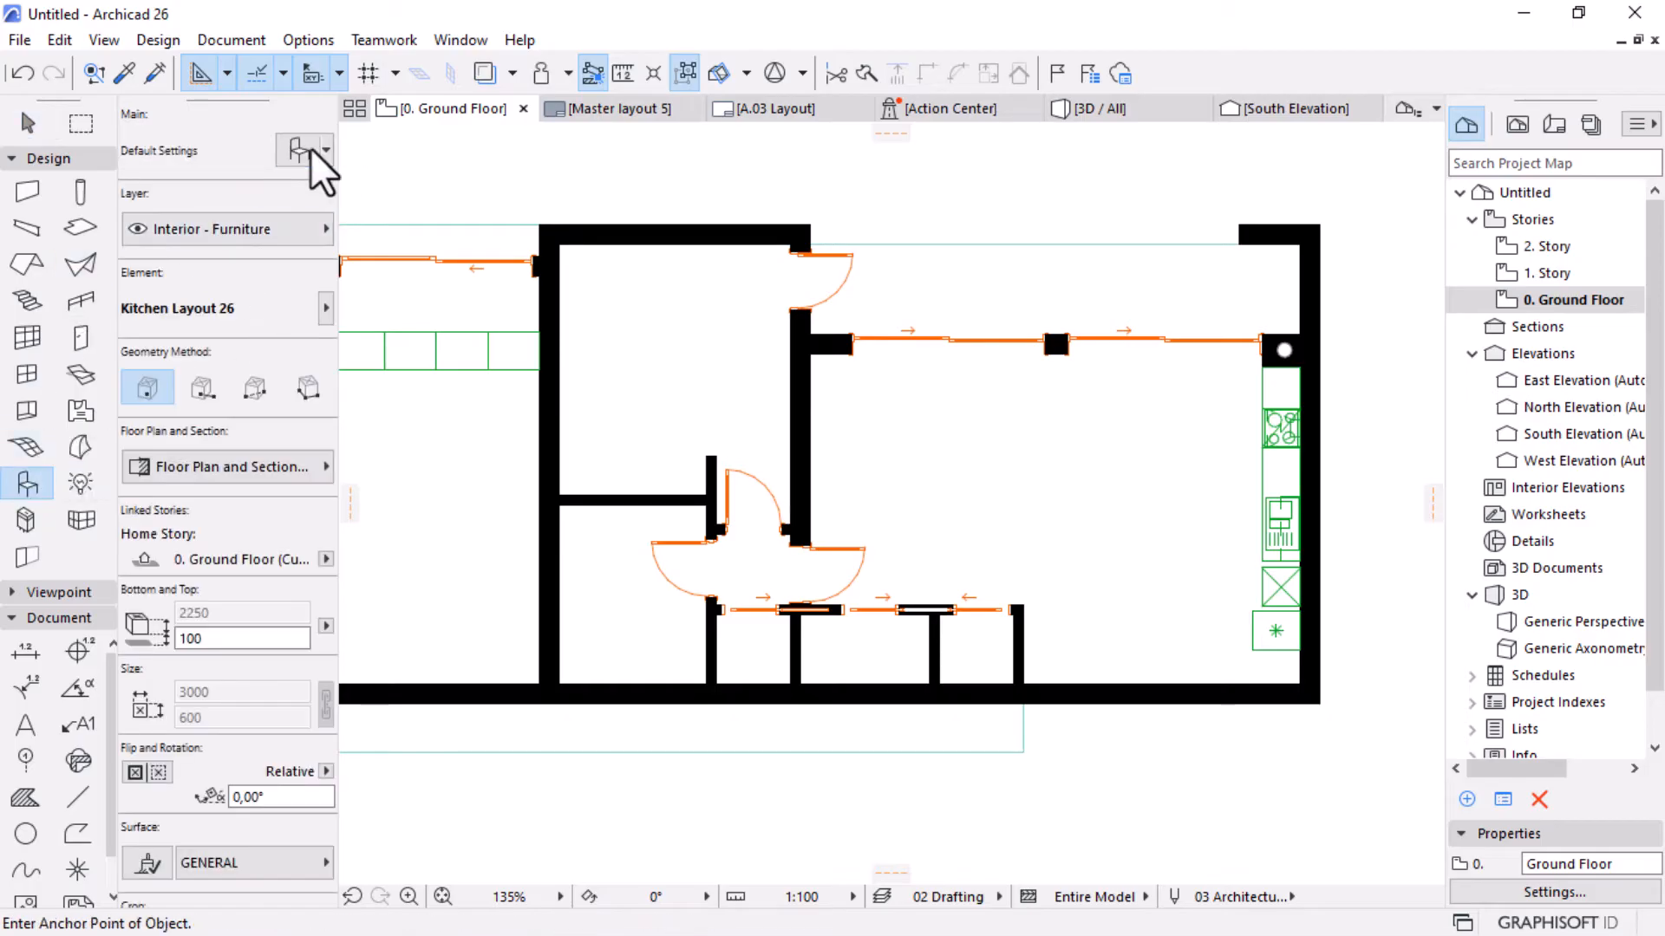
pyautogui.hotkey('ctrl', 't')
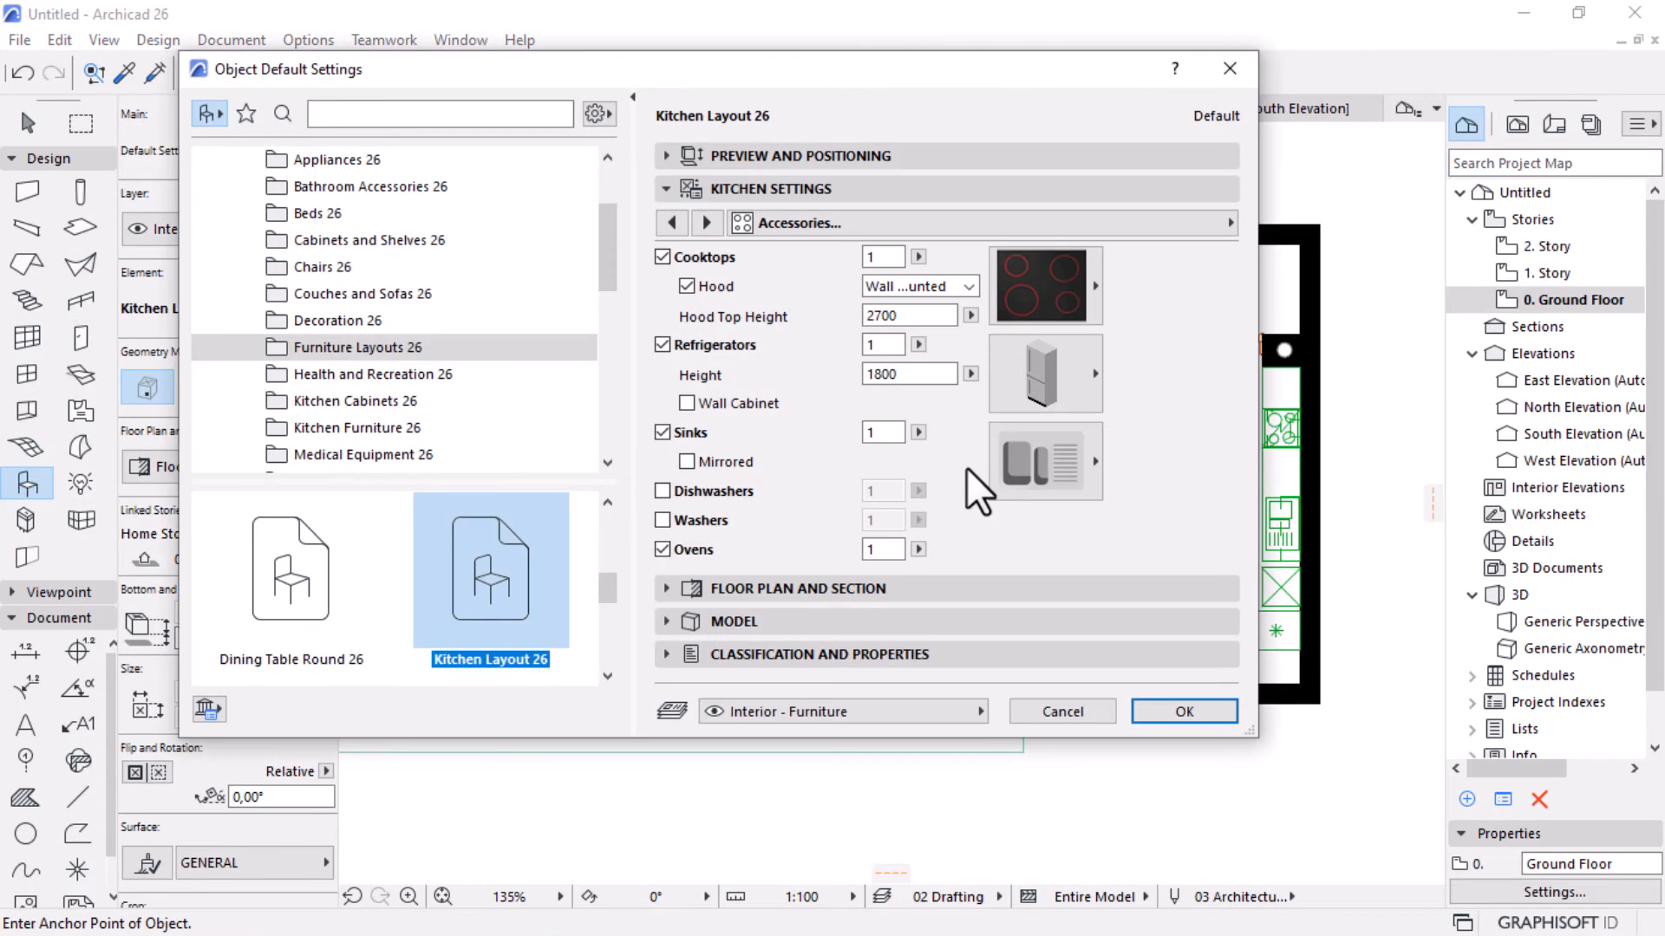
pyautogui.scroll(2, 450, 377)
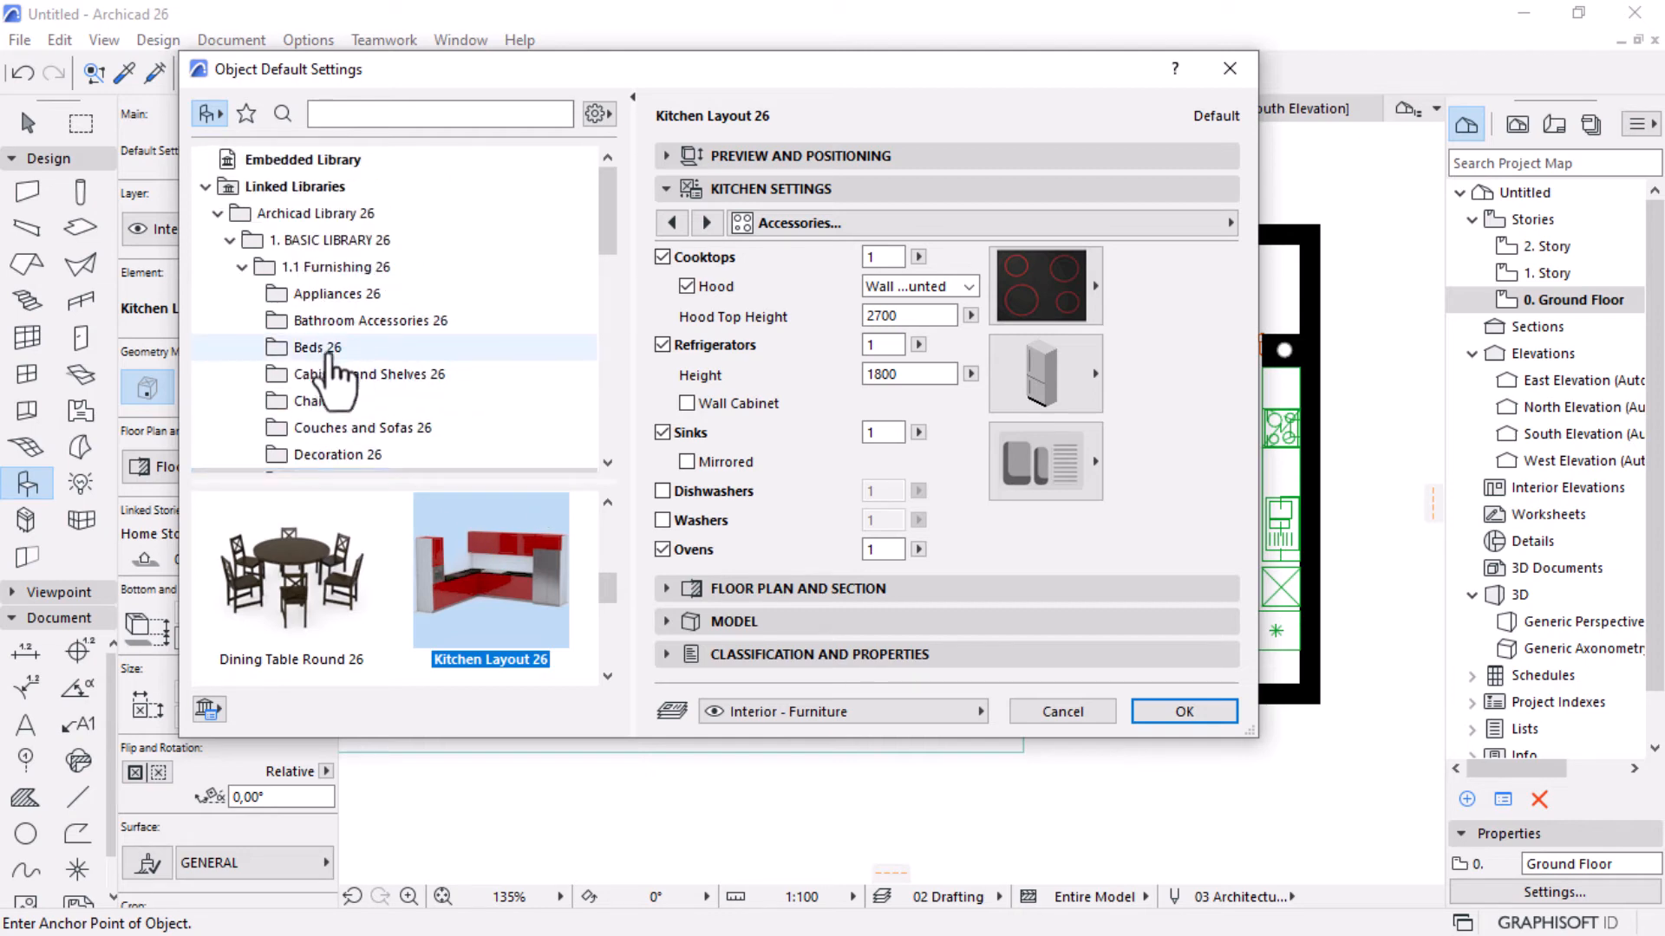
# Choose Base Cabinet Block 26 from the Kitchen Cabinets 26 library folder.
pyautogui.scroll(-1, 407, 390)
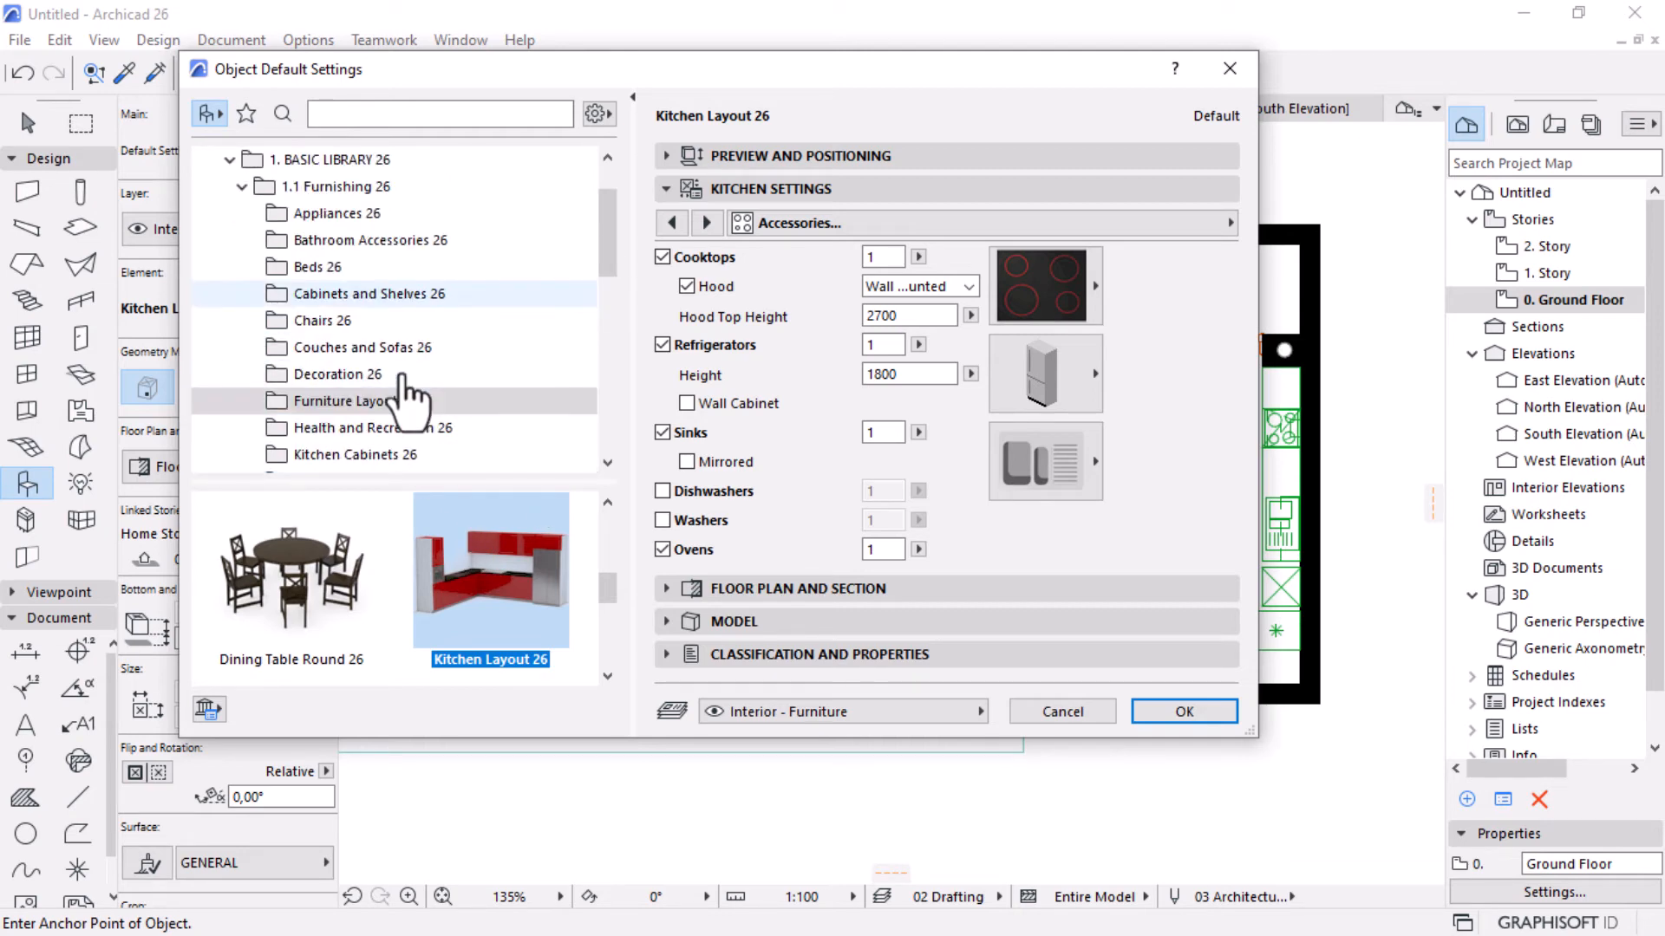
pyautogui.click(357, 454)
pyautogui.scroll(-1, 357, 454)
pyautogui.moveTo(300, 573)
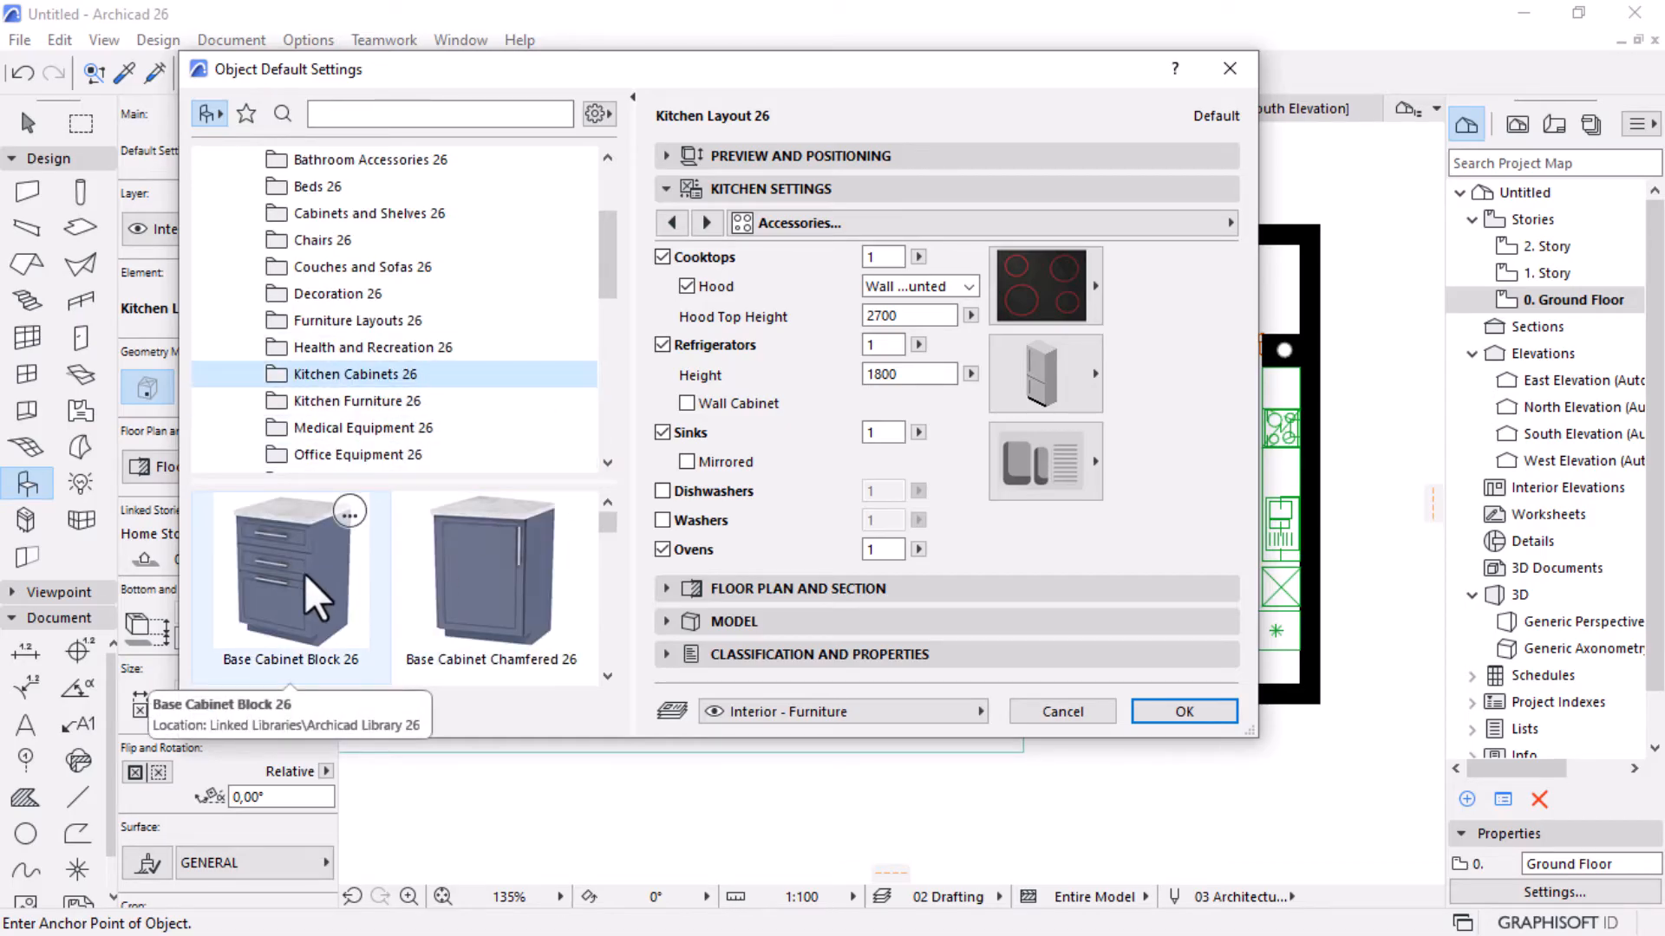
pyautogui.click(305, 574)
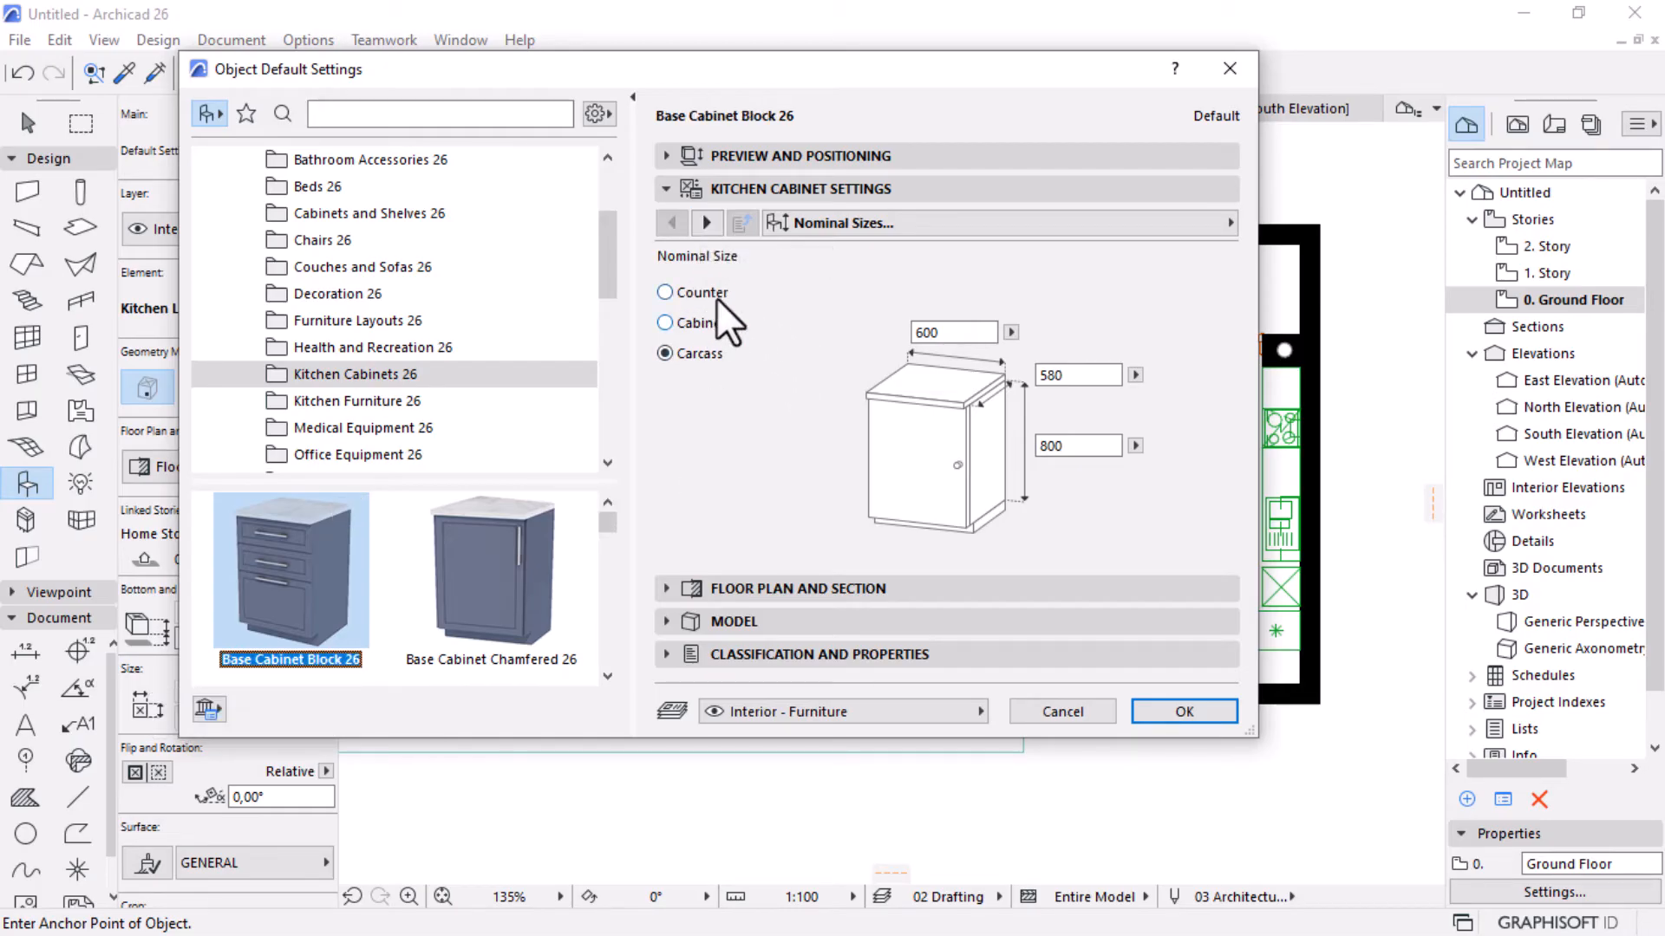
# Enable the sink among the base cabinet's components.
pyautogui.click(703, 223)
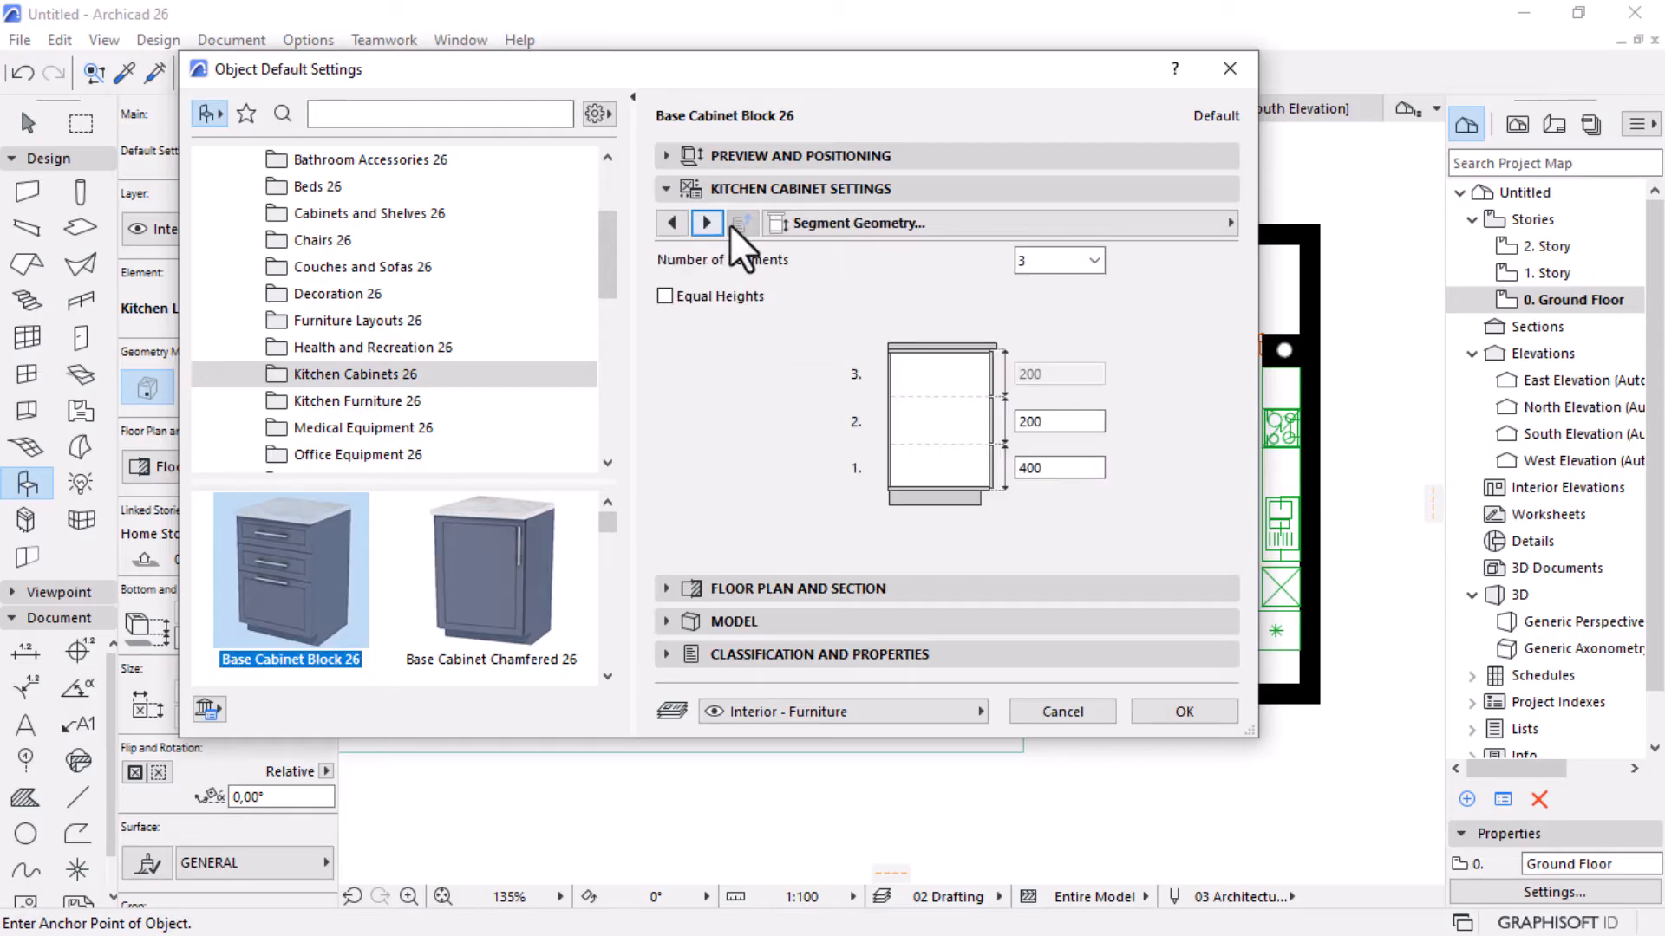
pyautogui.click(707, 224)
pyautogui.click(709, 225)
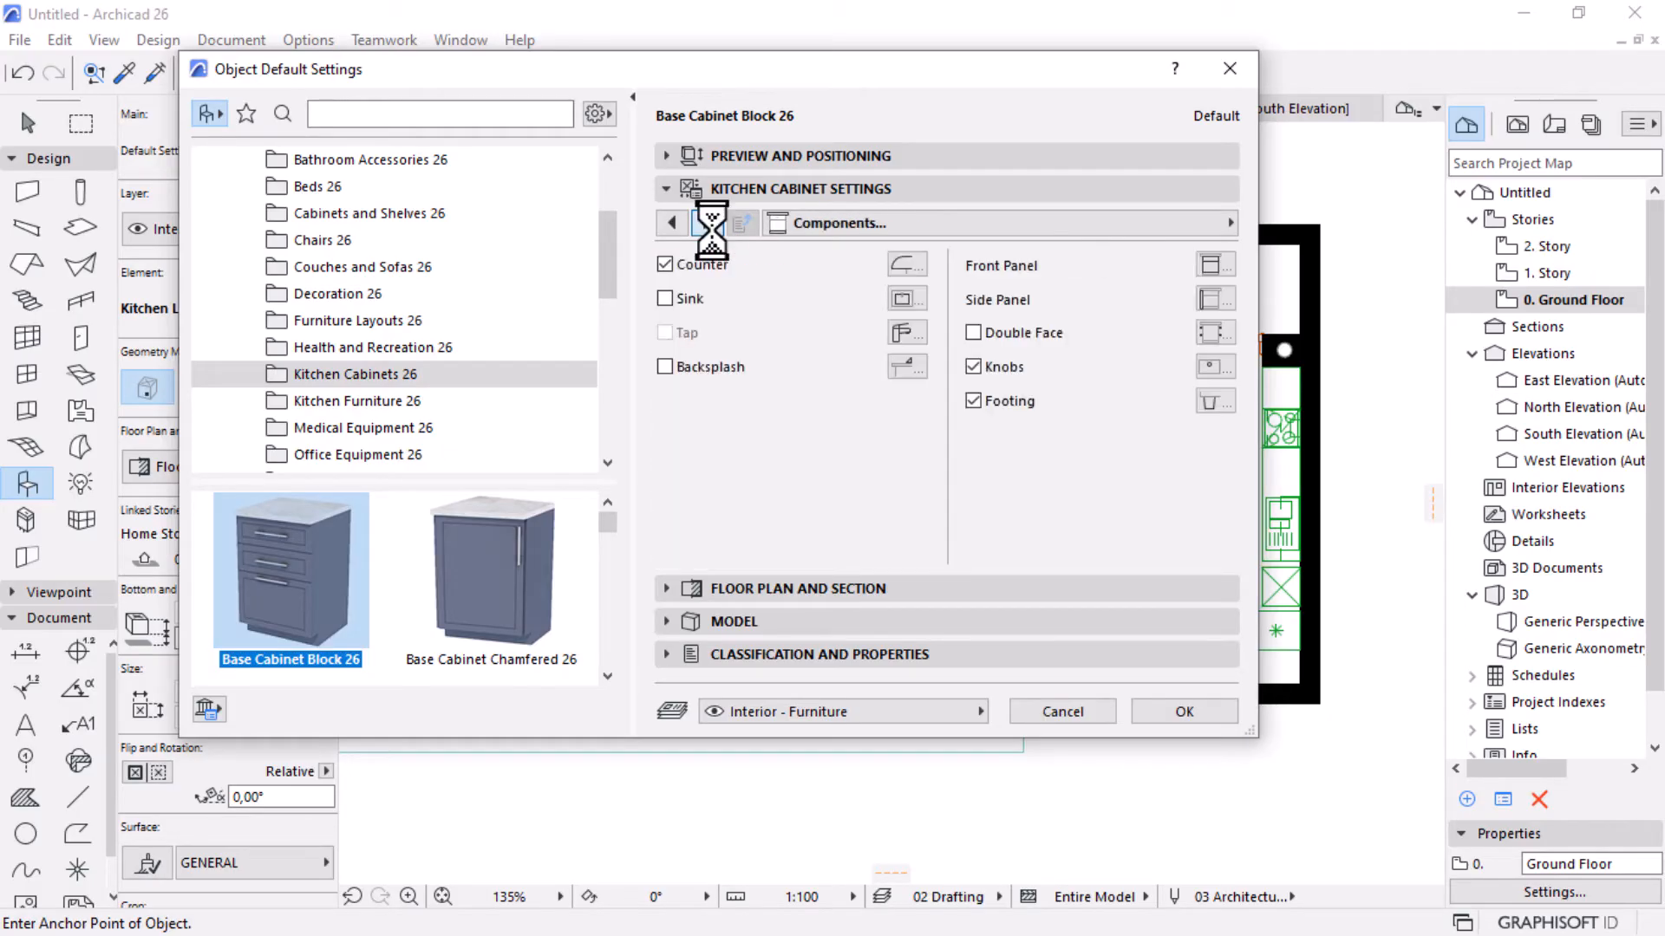
pyautogui.click(664, 298)
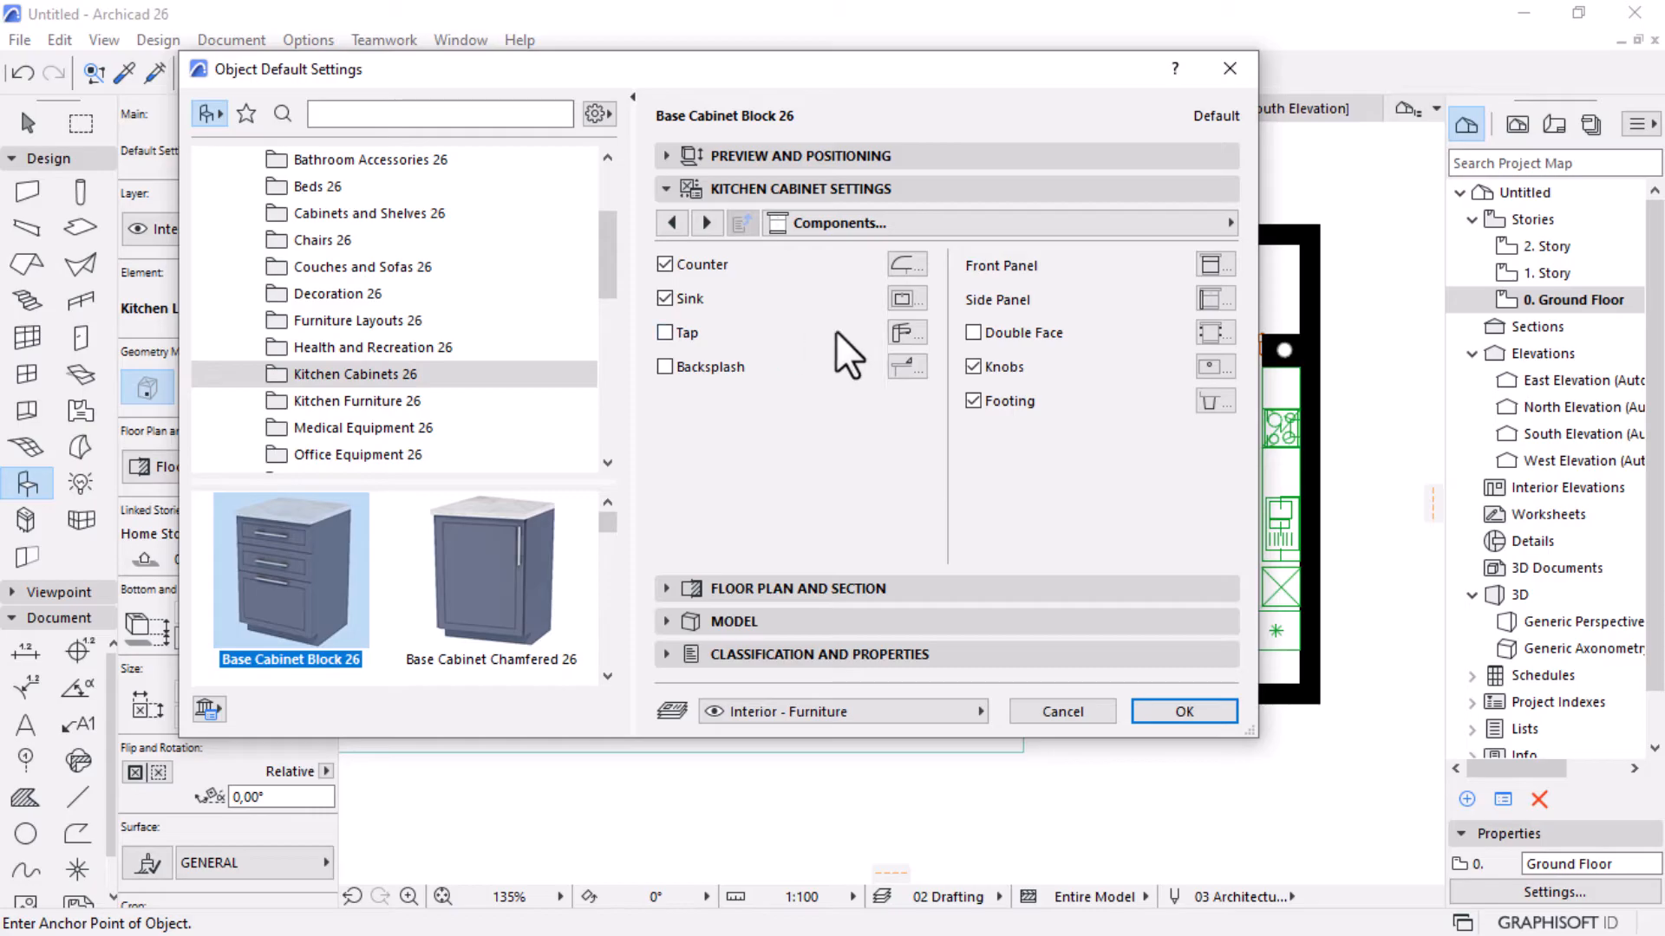
# Look through the rectangular sink styles and give the cabinet a round sink in Style 1.
pyautogui.click(914, 299)
pyautogui.click(778, 385)
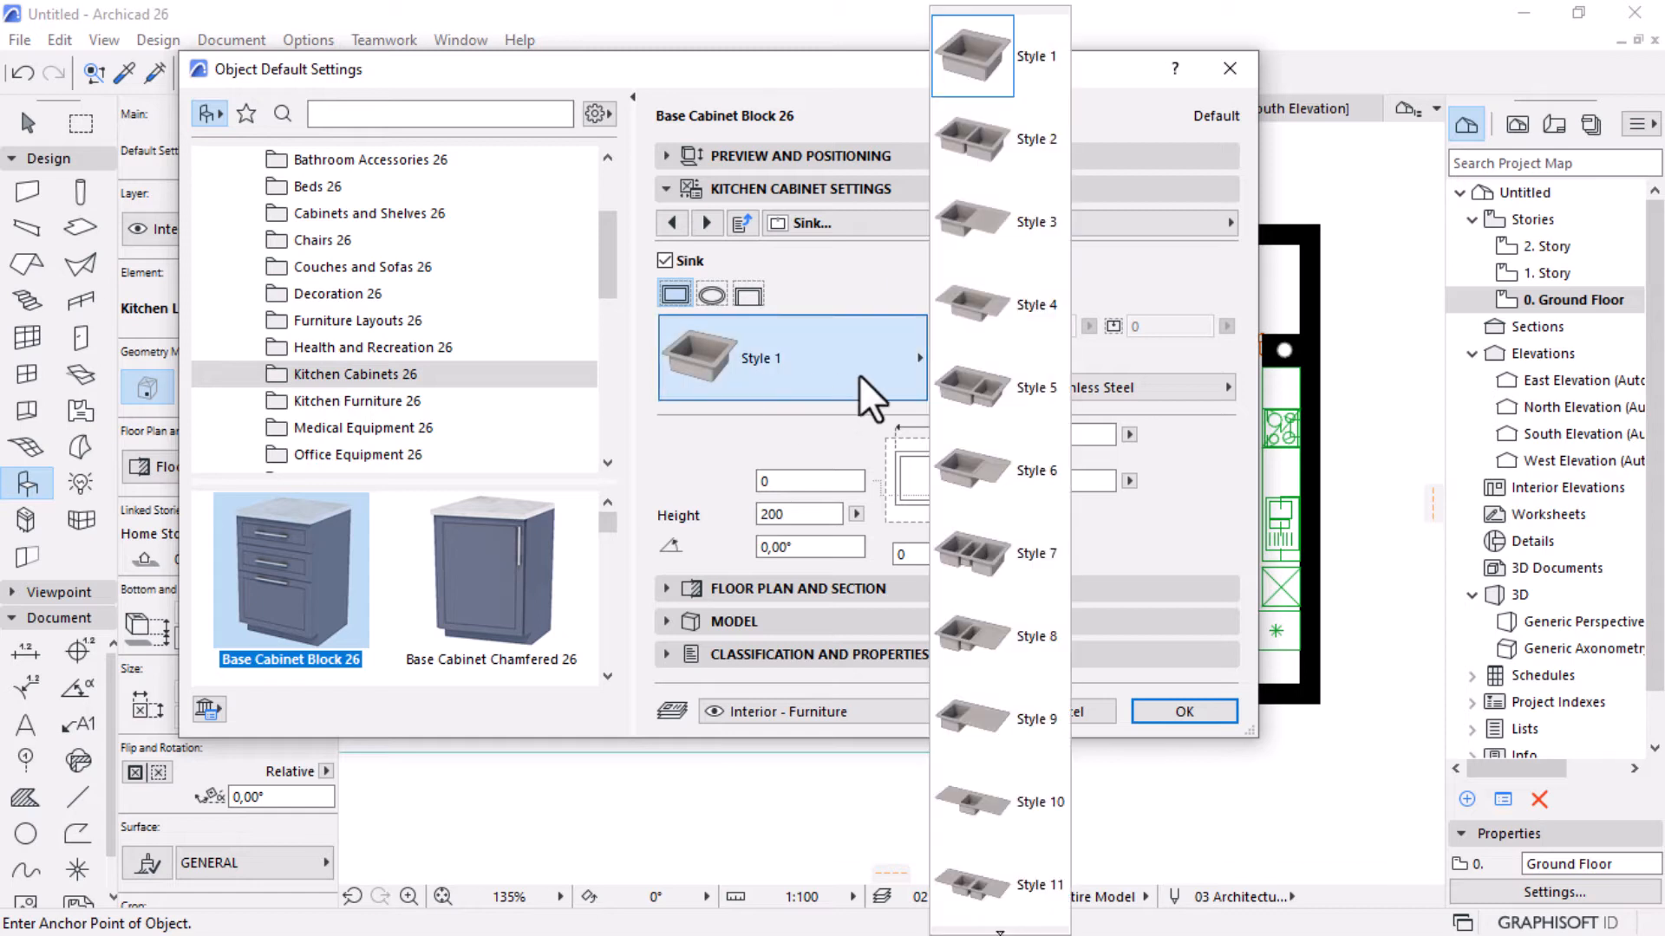
pyautogui.scroll(-1, 992, 520)
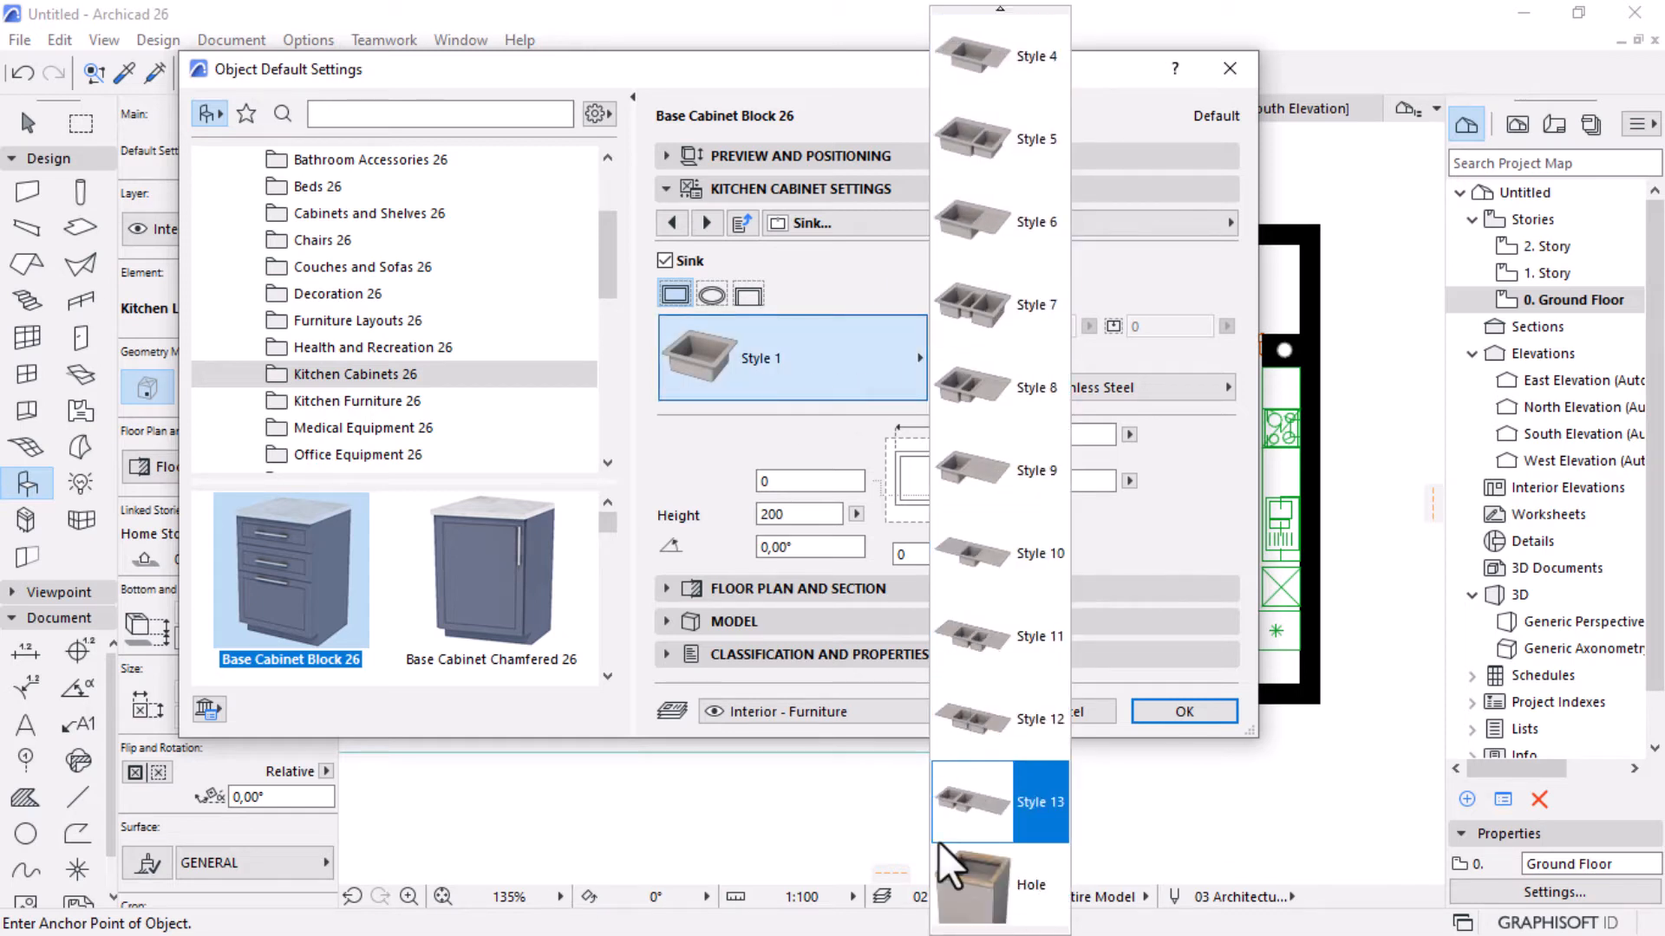
pyautogui.scroll(1, 964, 798)
pyautogui.click(1014, 653)
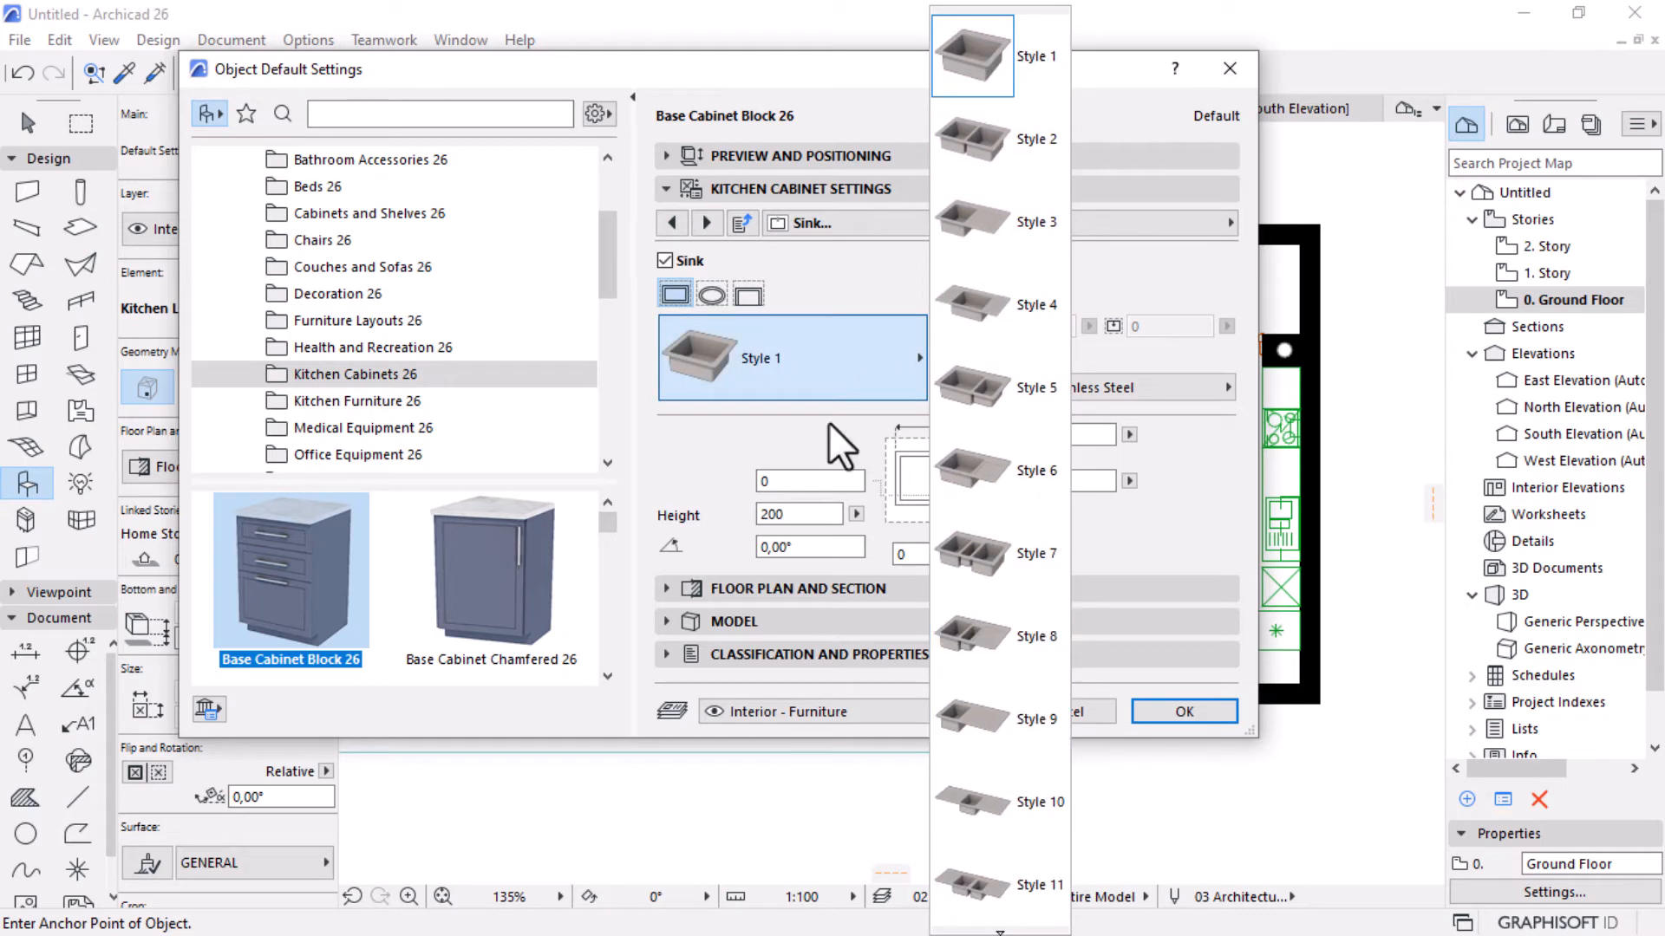
pyautogui.click(713, 296)
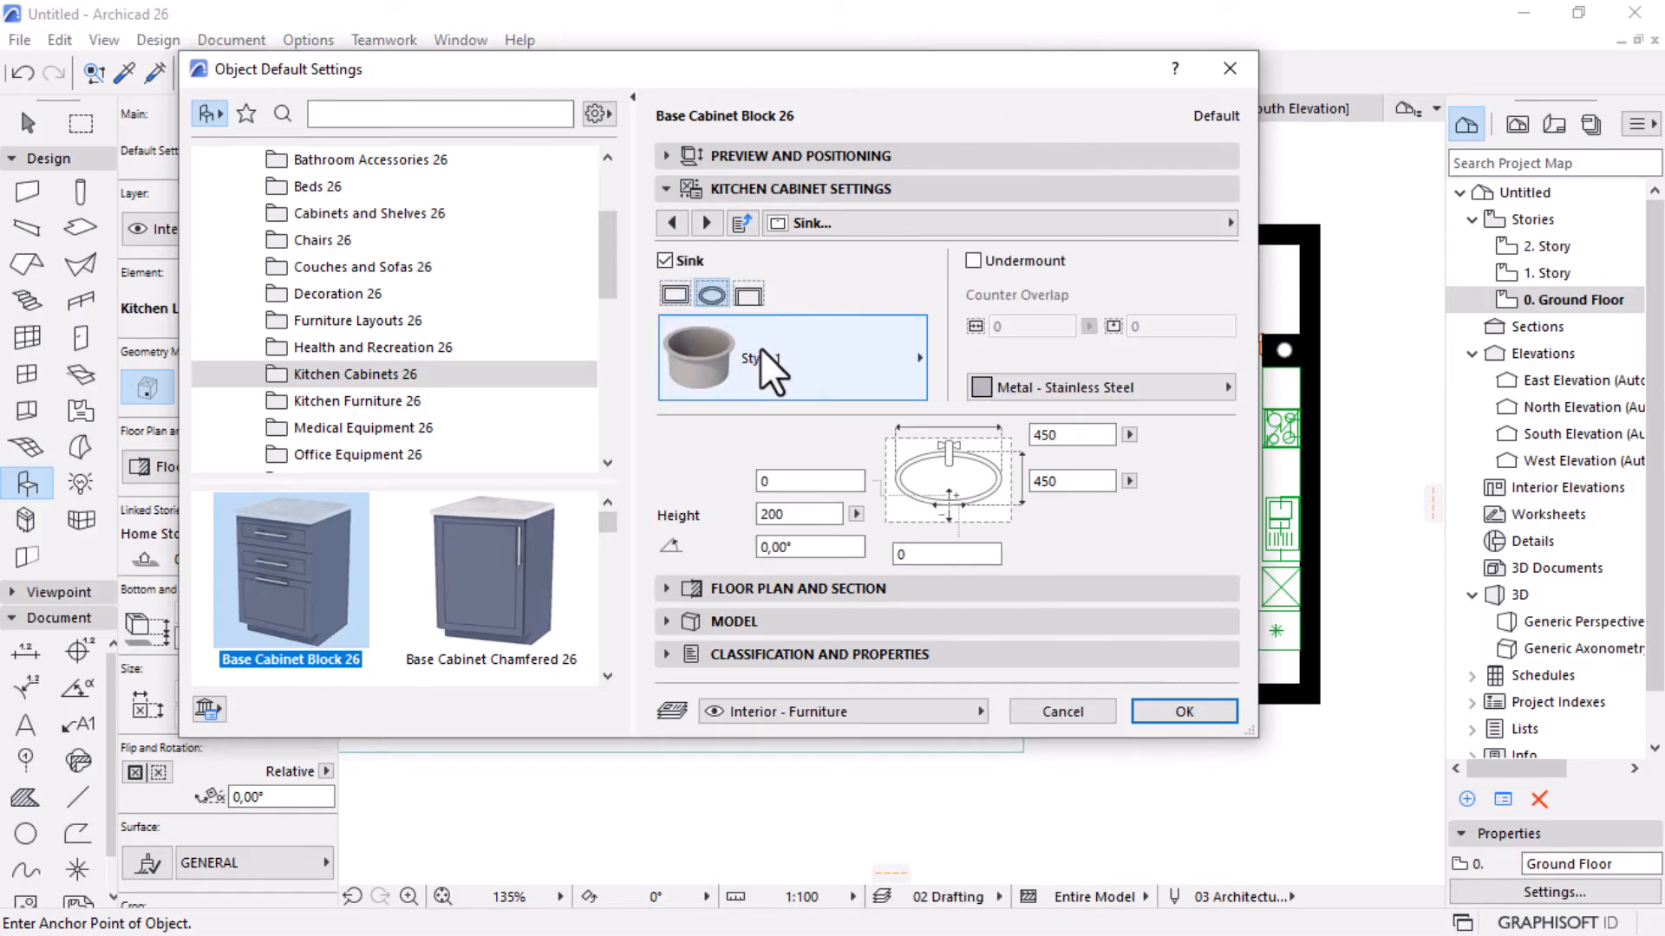
pyautogui.click(760, 355)
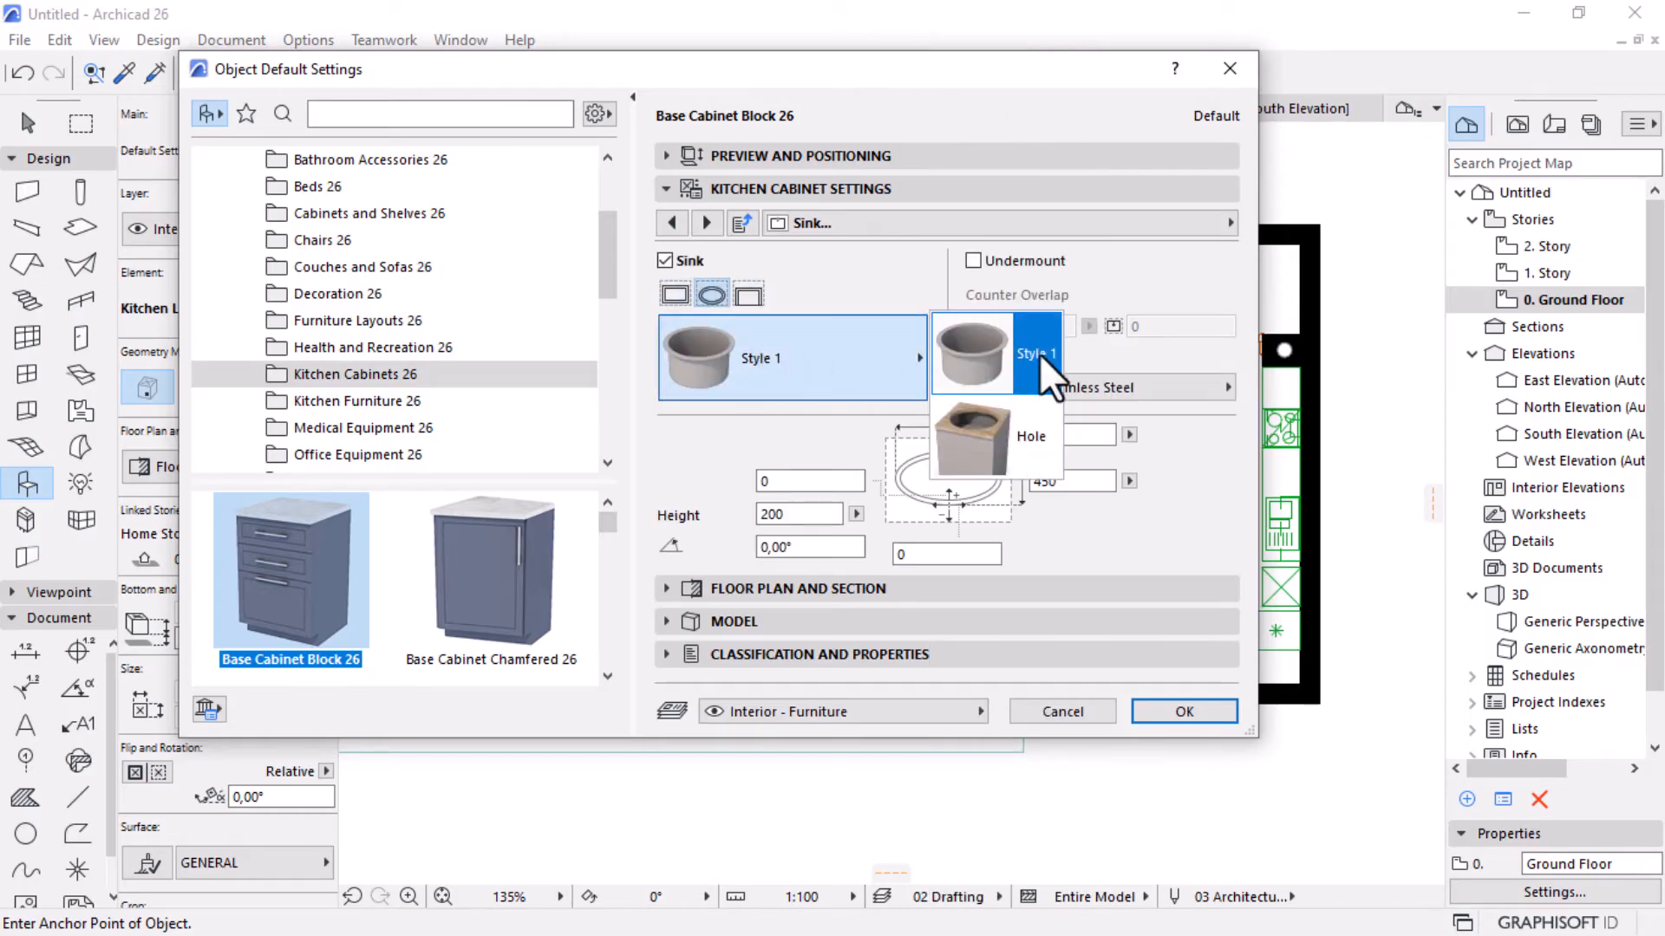
pyautogui.click(980, 354)
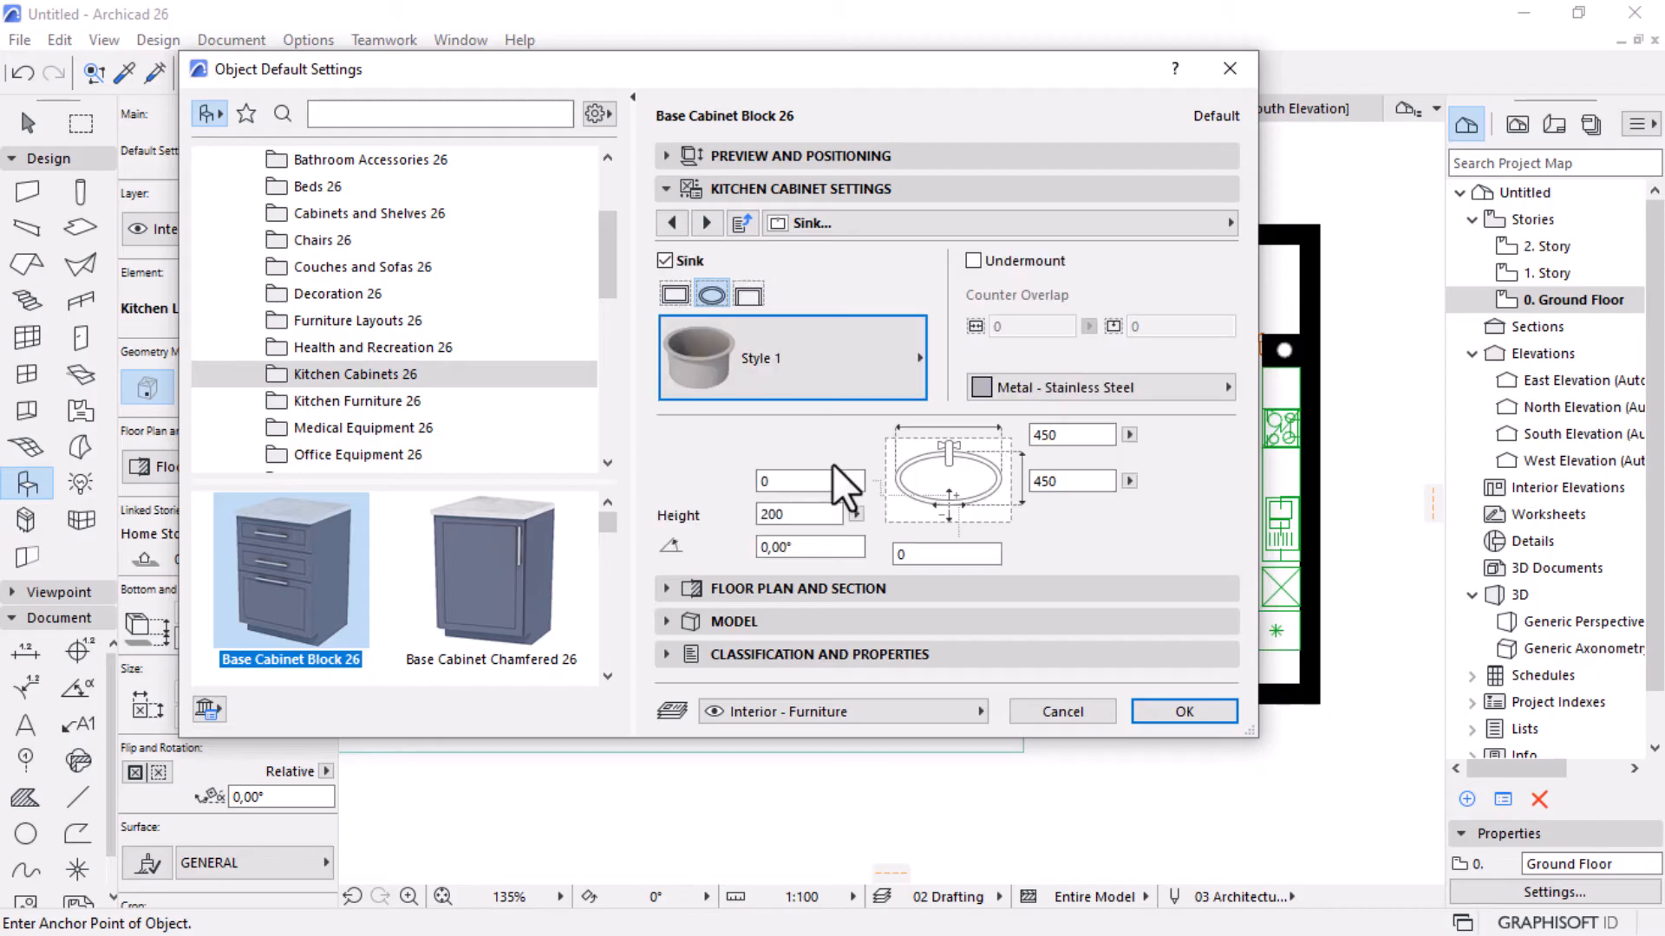
# Enable the tap for the cabinet's sink and open its style choices.
pyautogui.click(707, 227)
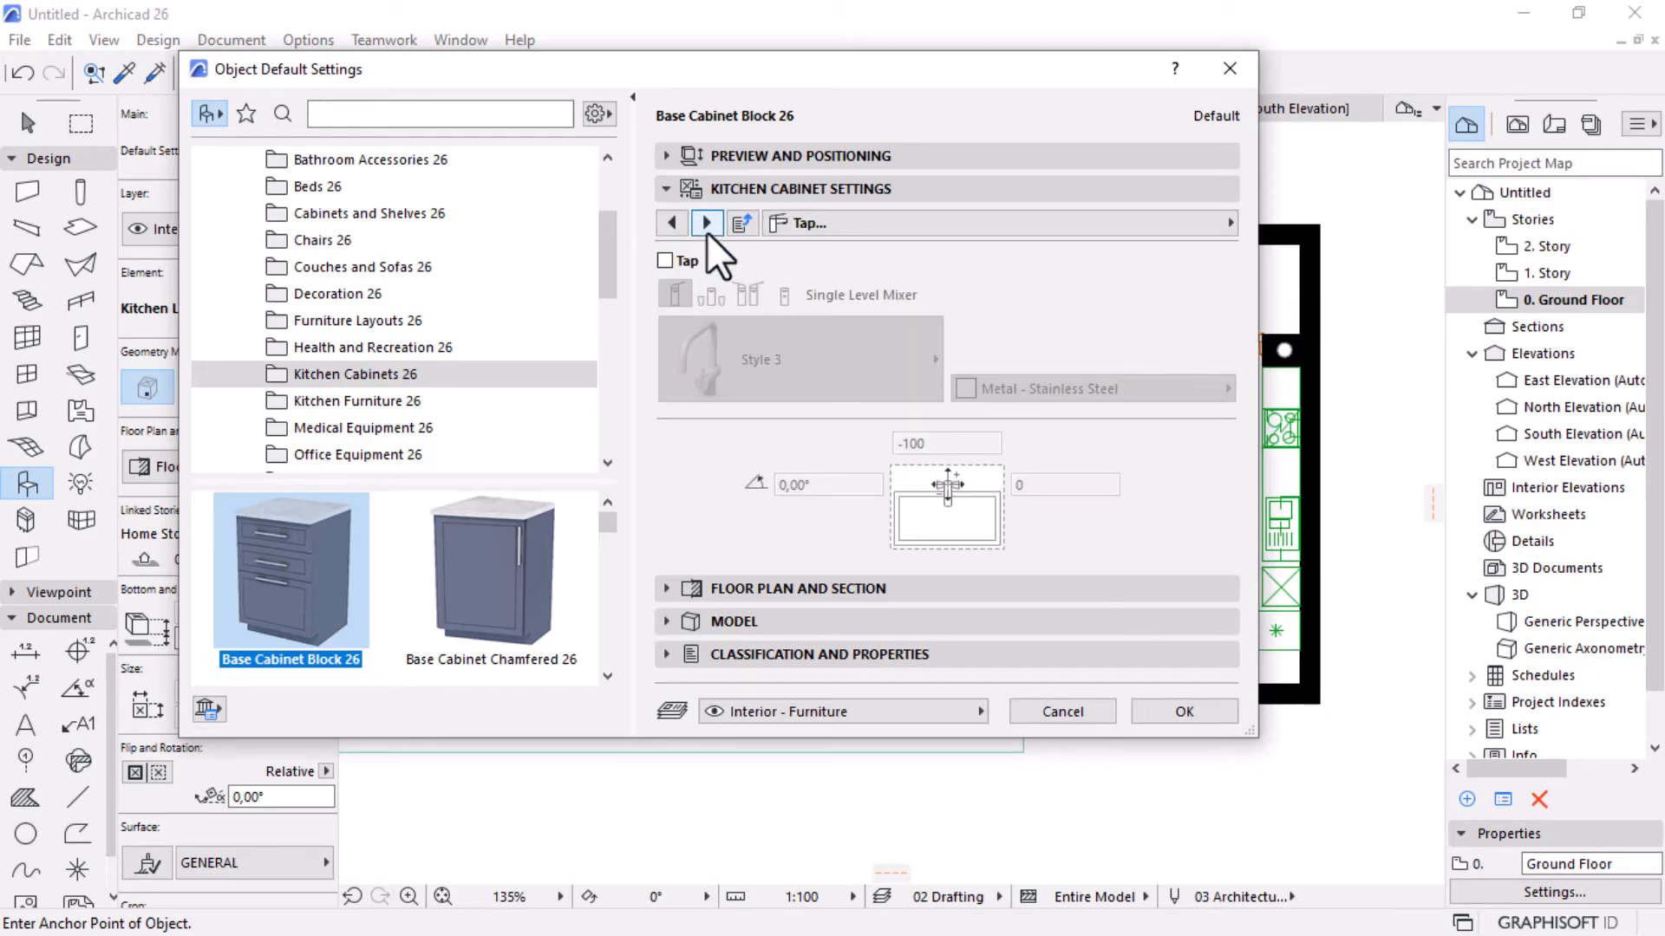
pyautogui.click(664, 261)
pyautogui.click(791, 360)
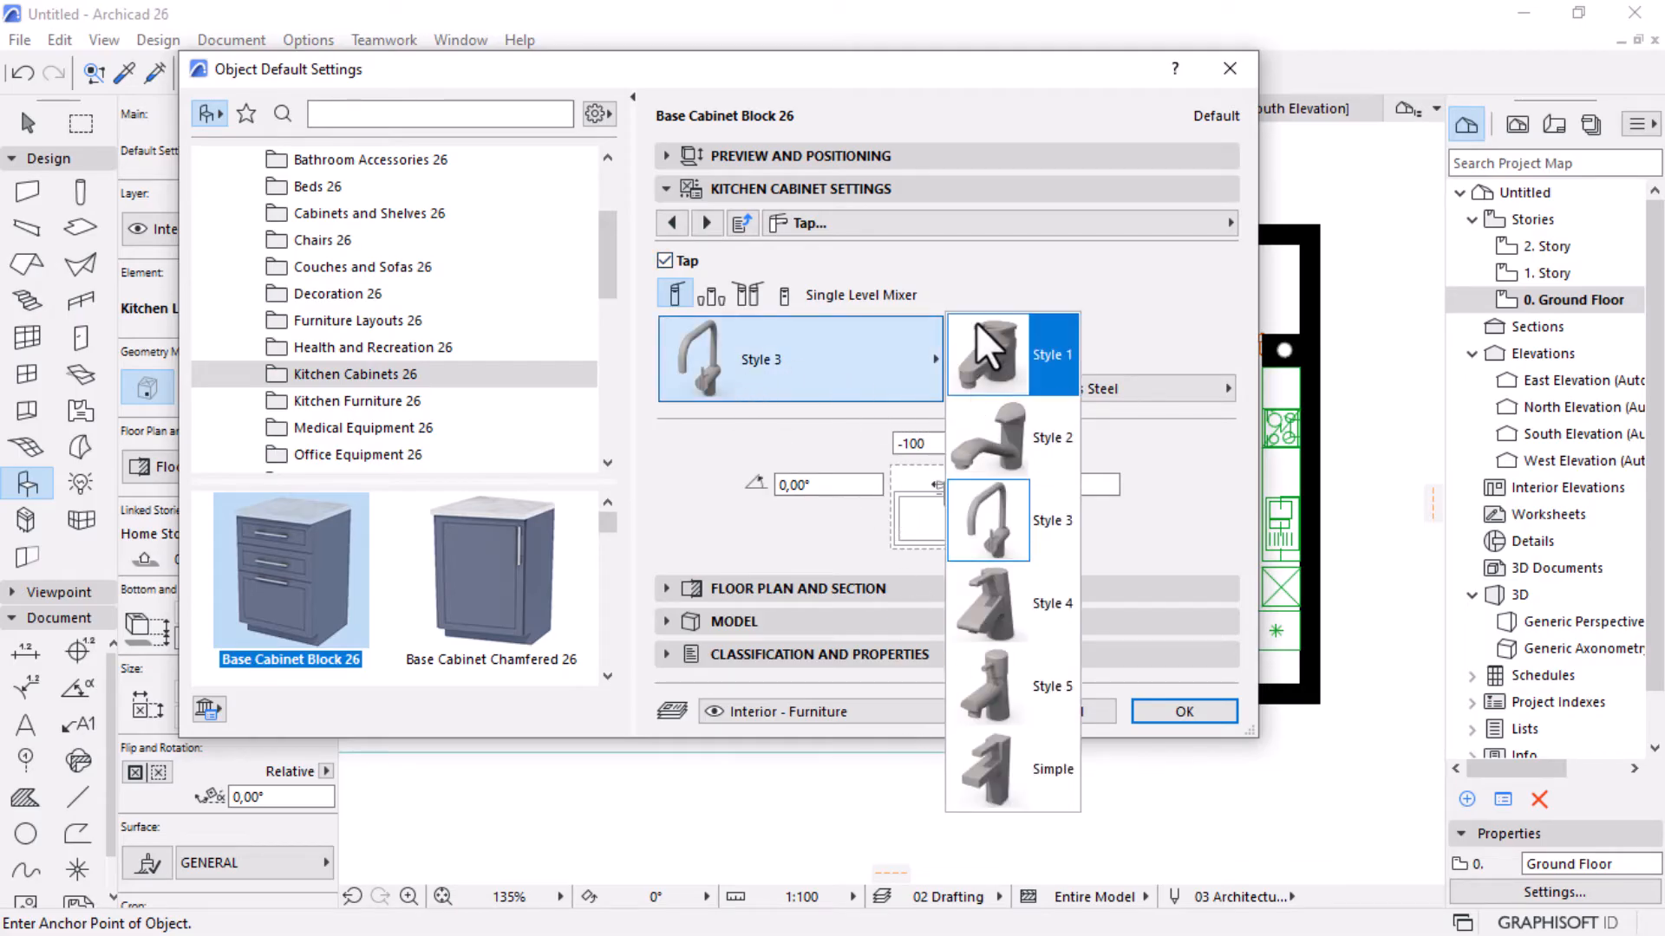
# Try the Two Handle Mixer, Traditional Basin Pillar Tap and Sensor Faucet types, choosing Style 2 for the sensor faucet.
pyautogui.click(714, 296)
pyautogui.click(715, 297)
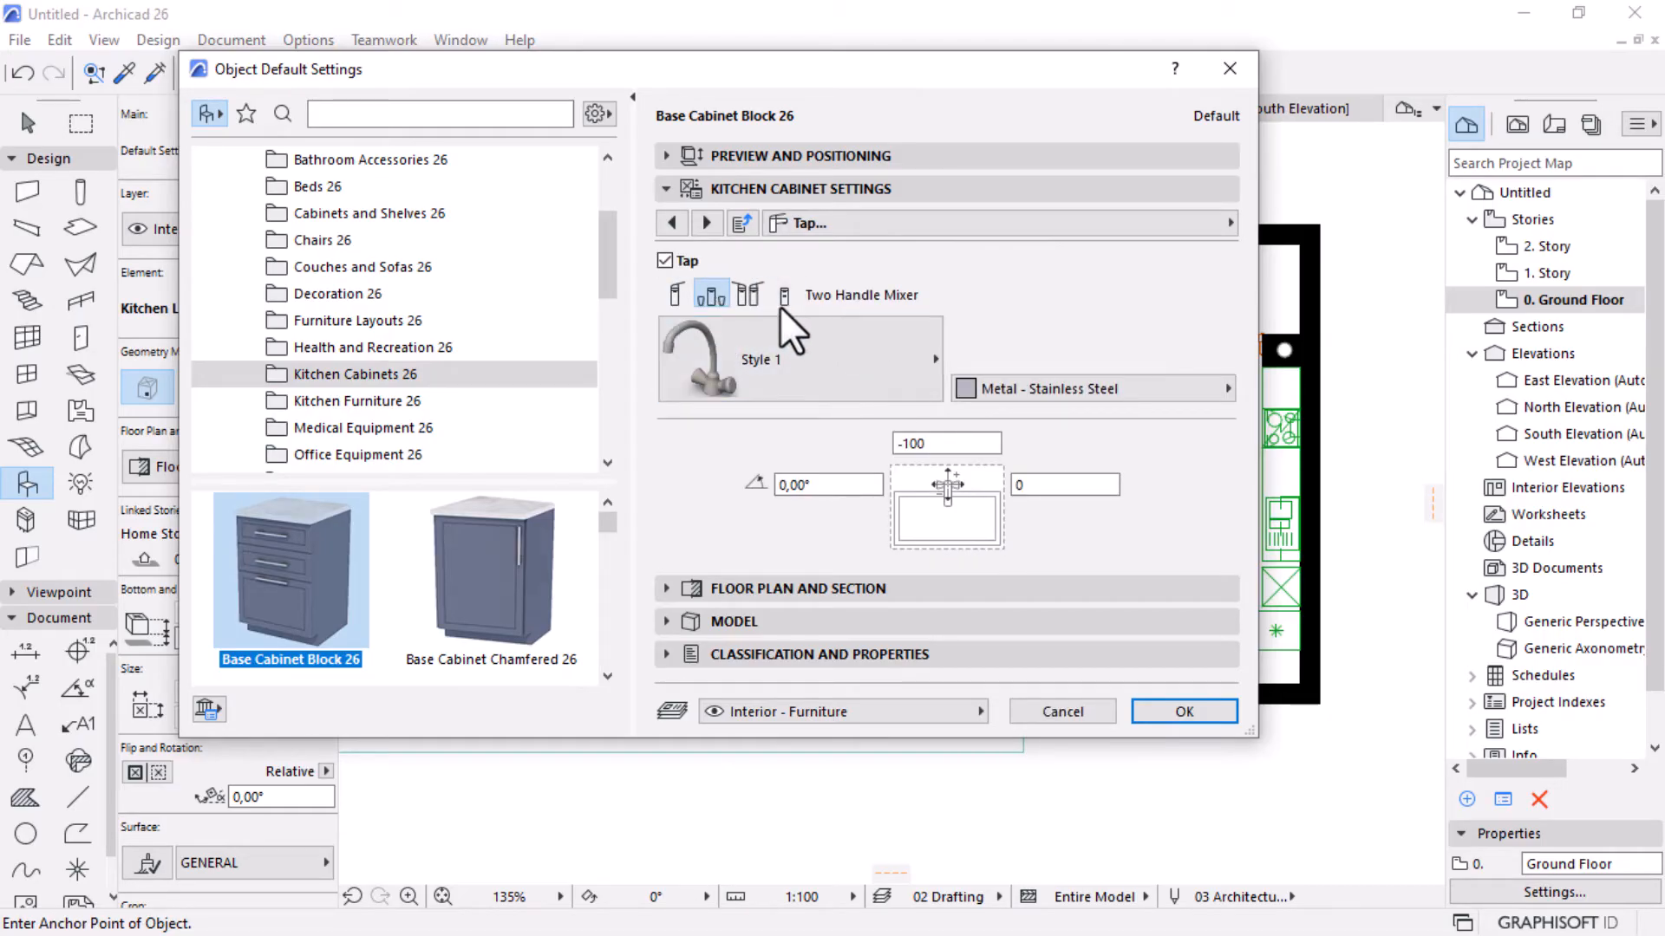
pyautogui.click(743, 299)
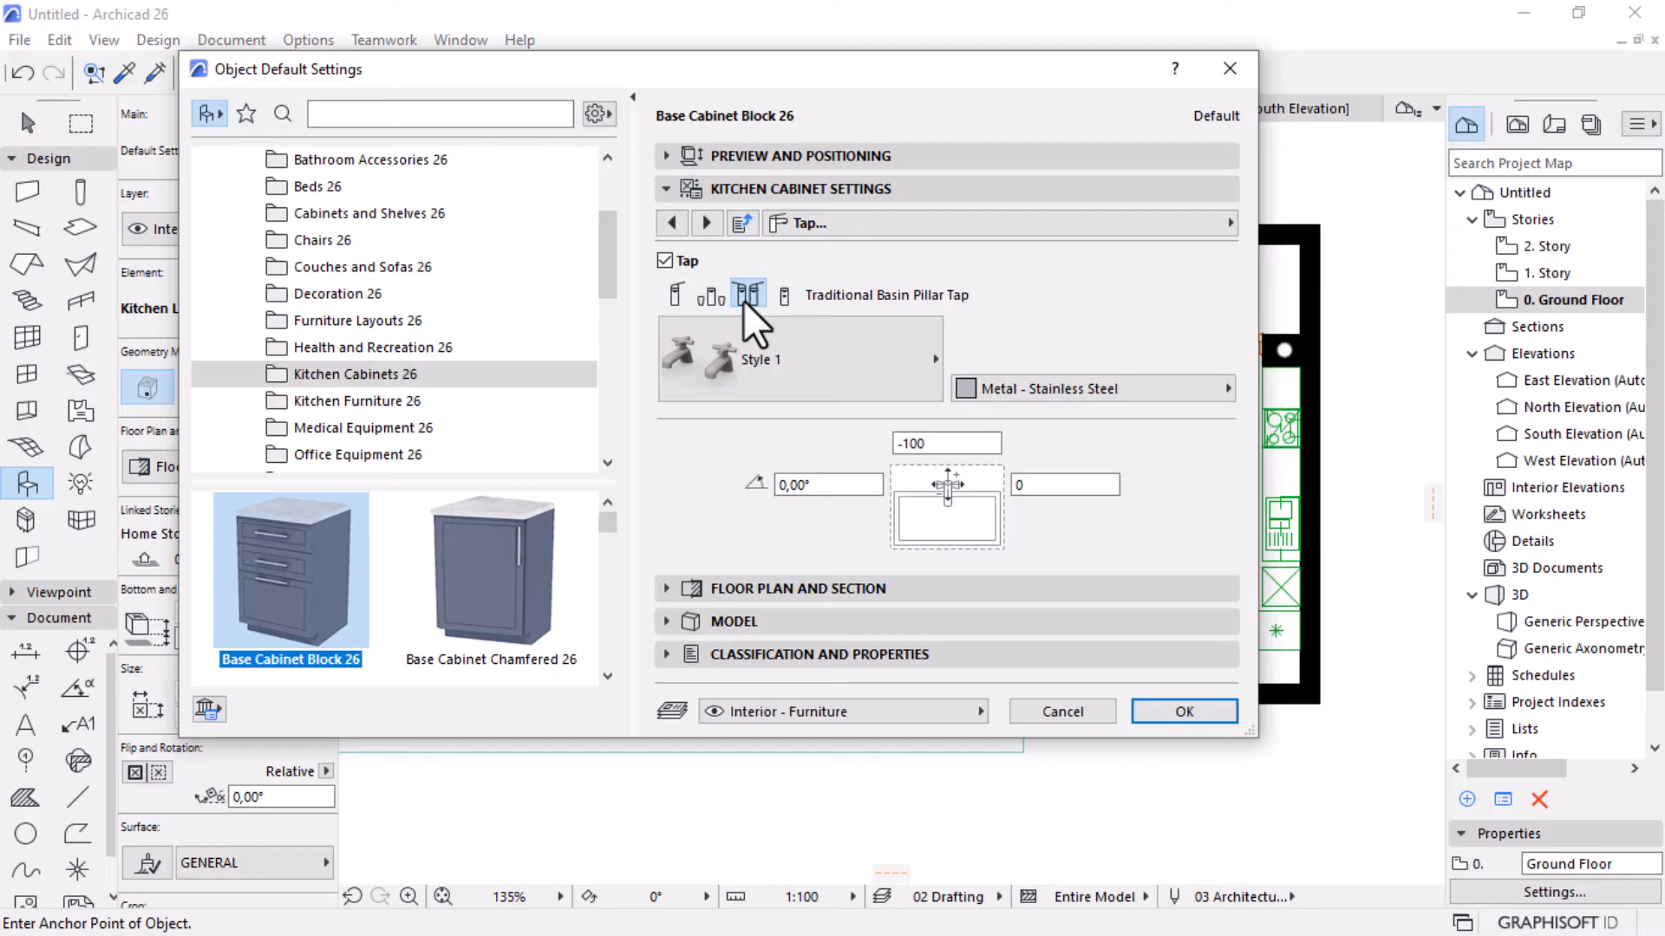
pyautogui.click(773, 286)
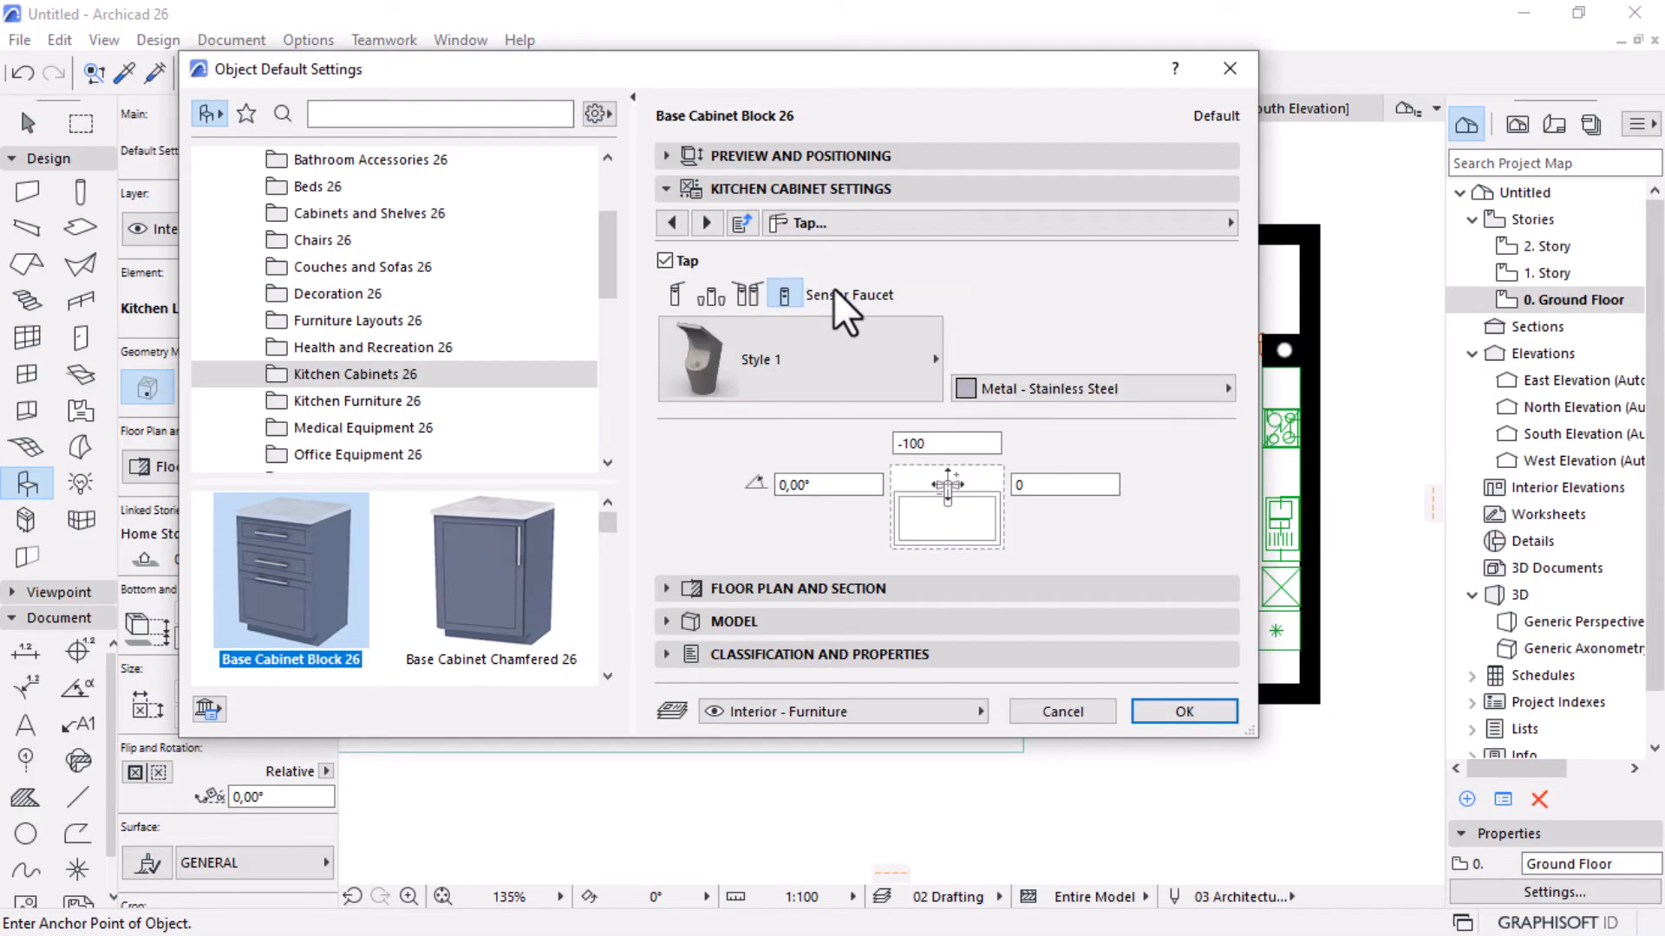
pyautogui.click(755, 368)
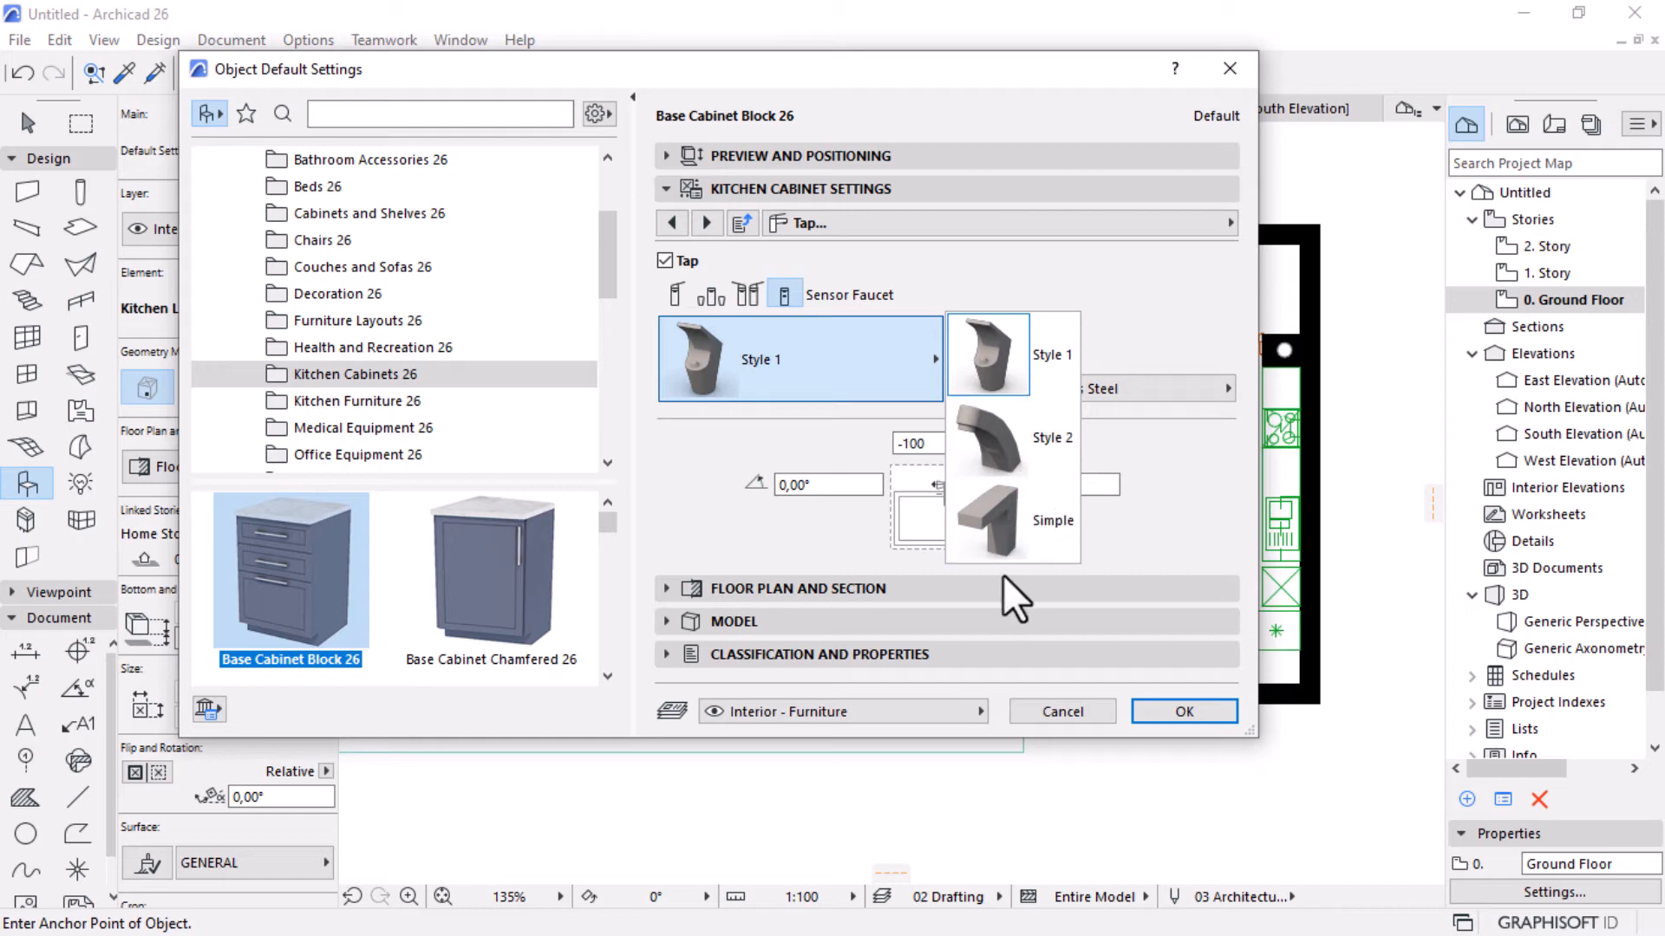
pyautogui.click(1020, 465)
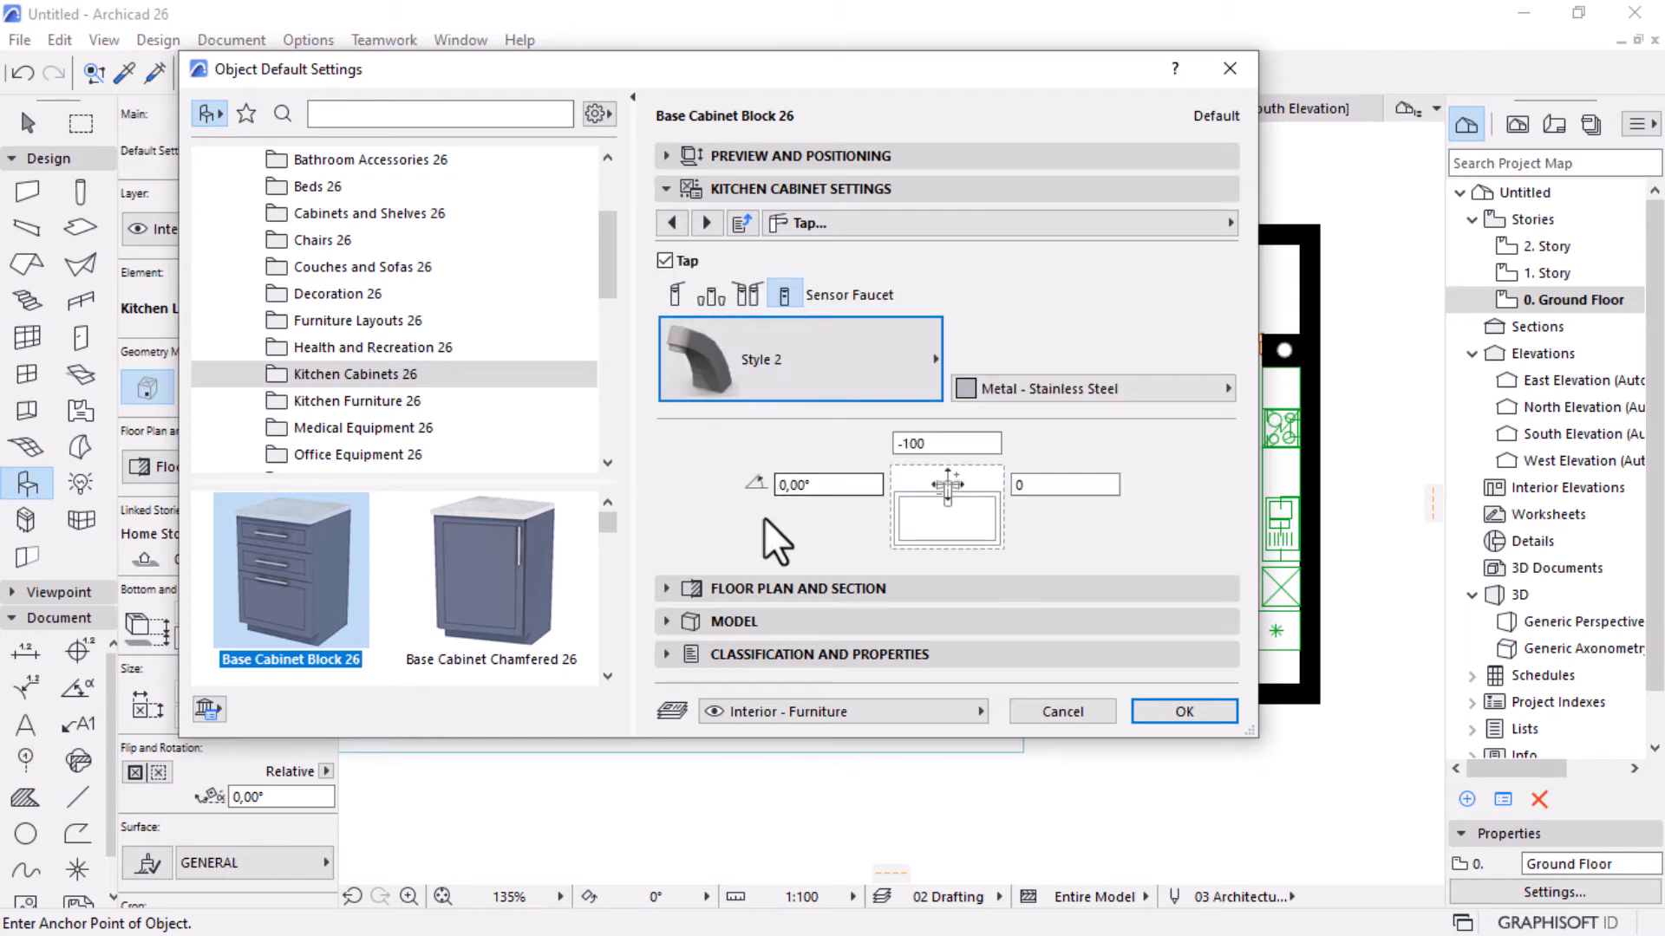
pyautogui.click(785, 380)
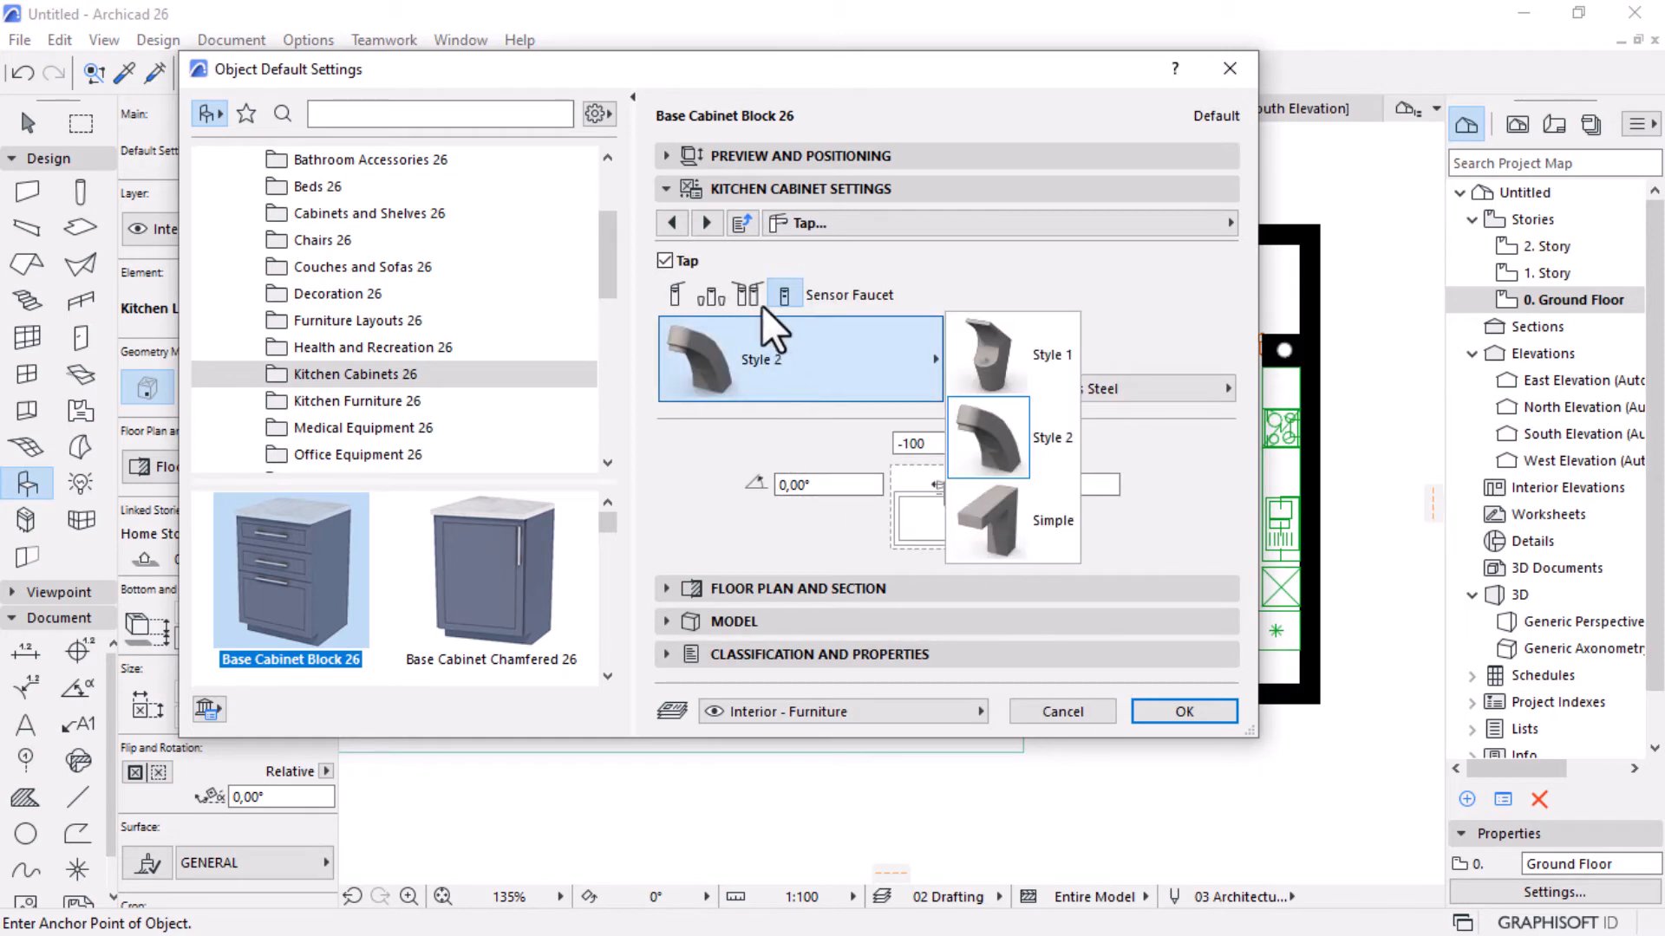
# Set the tap to a Single Level Mixer in Style 2 and accept the cabinet's object settings.
pyautogui.click(675, 295)
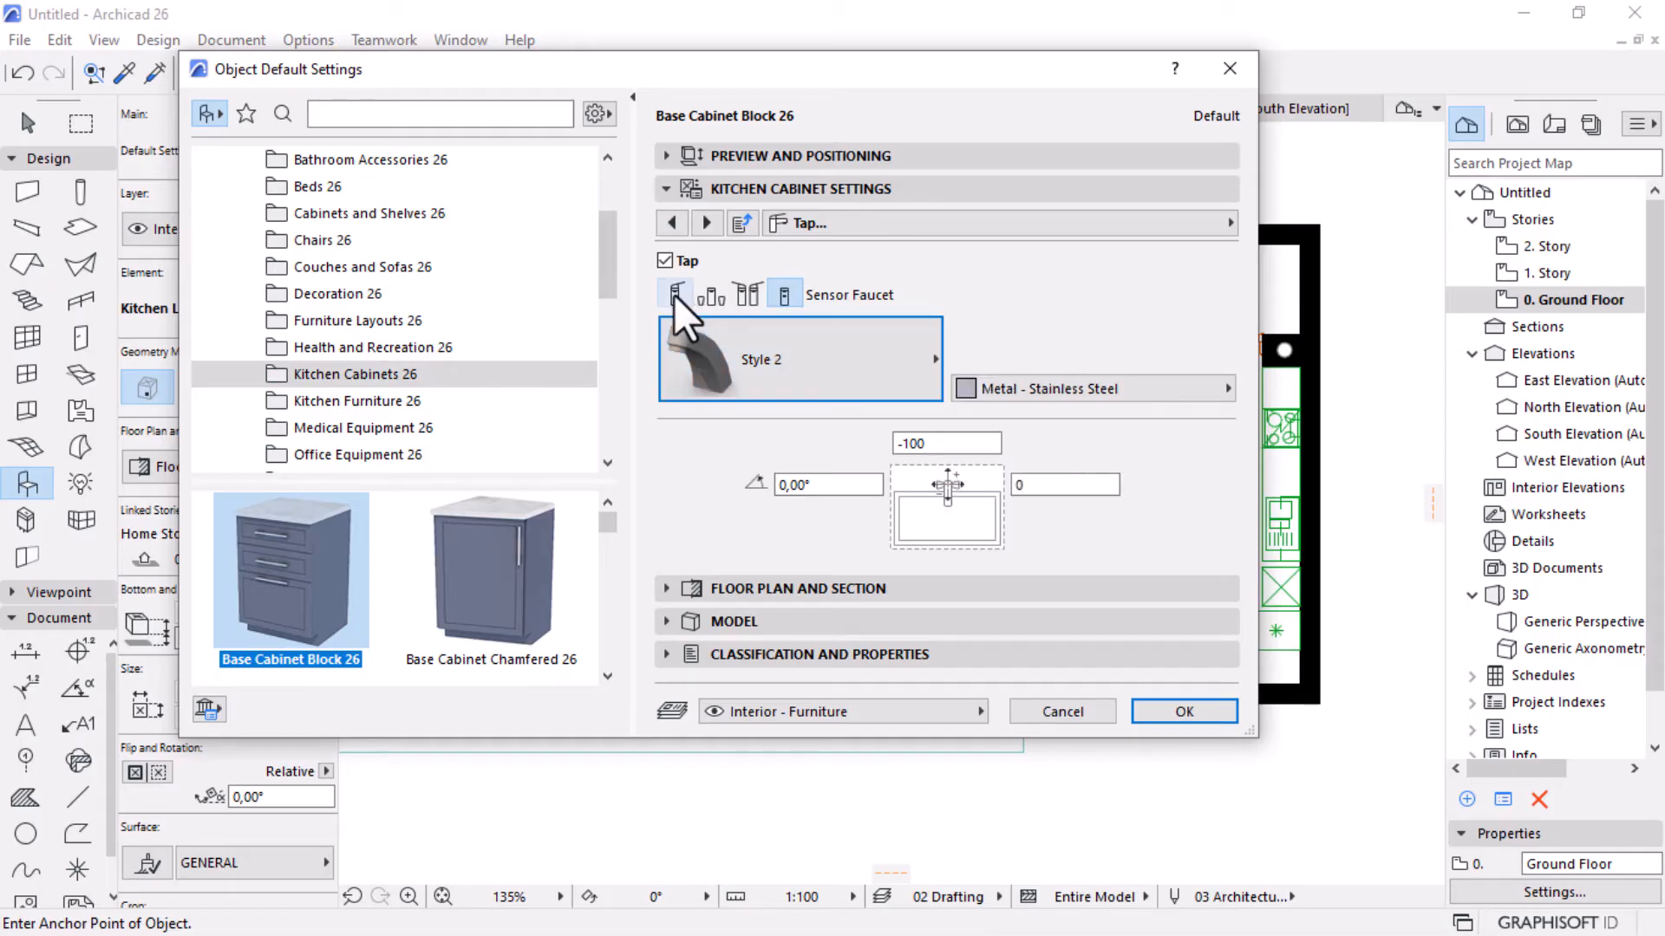
pyautogui.click(673, 294)
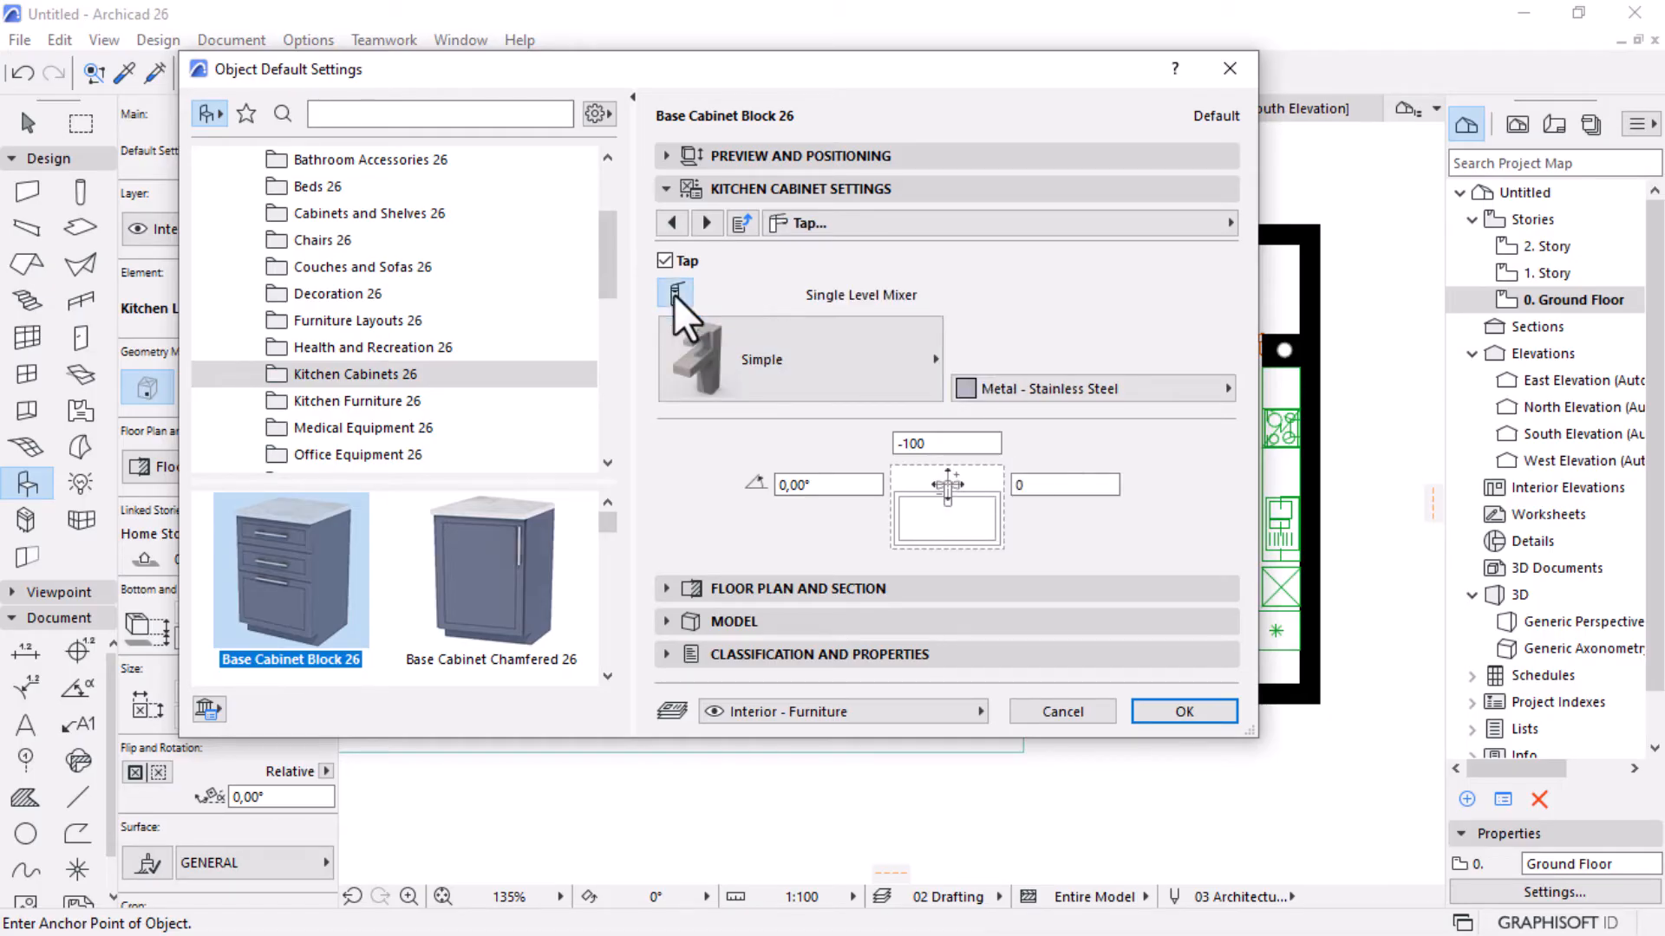
pyautogui.click(785, 372)
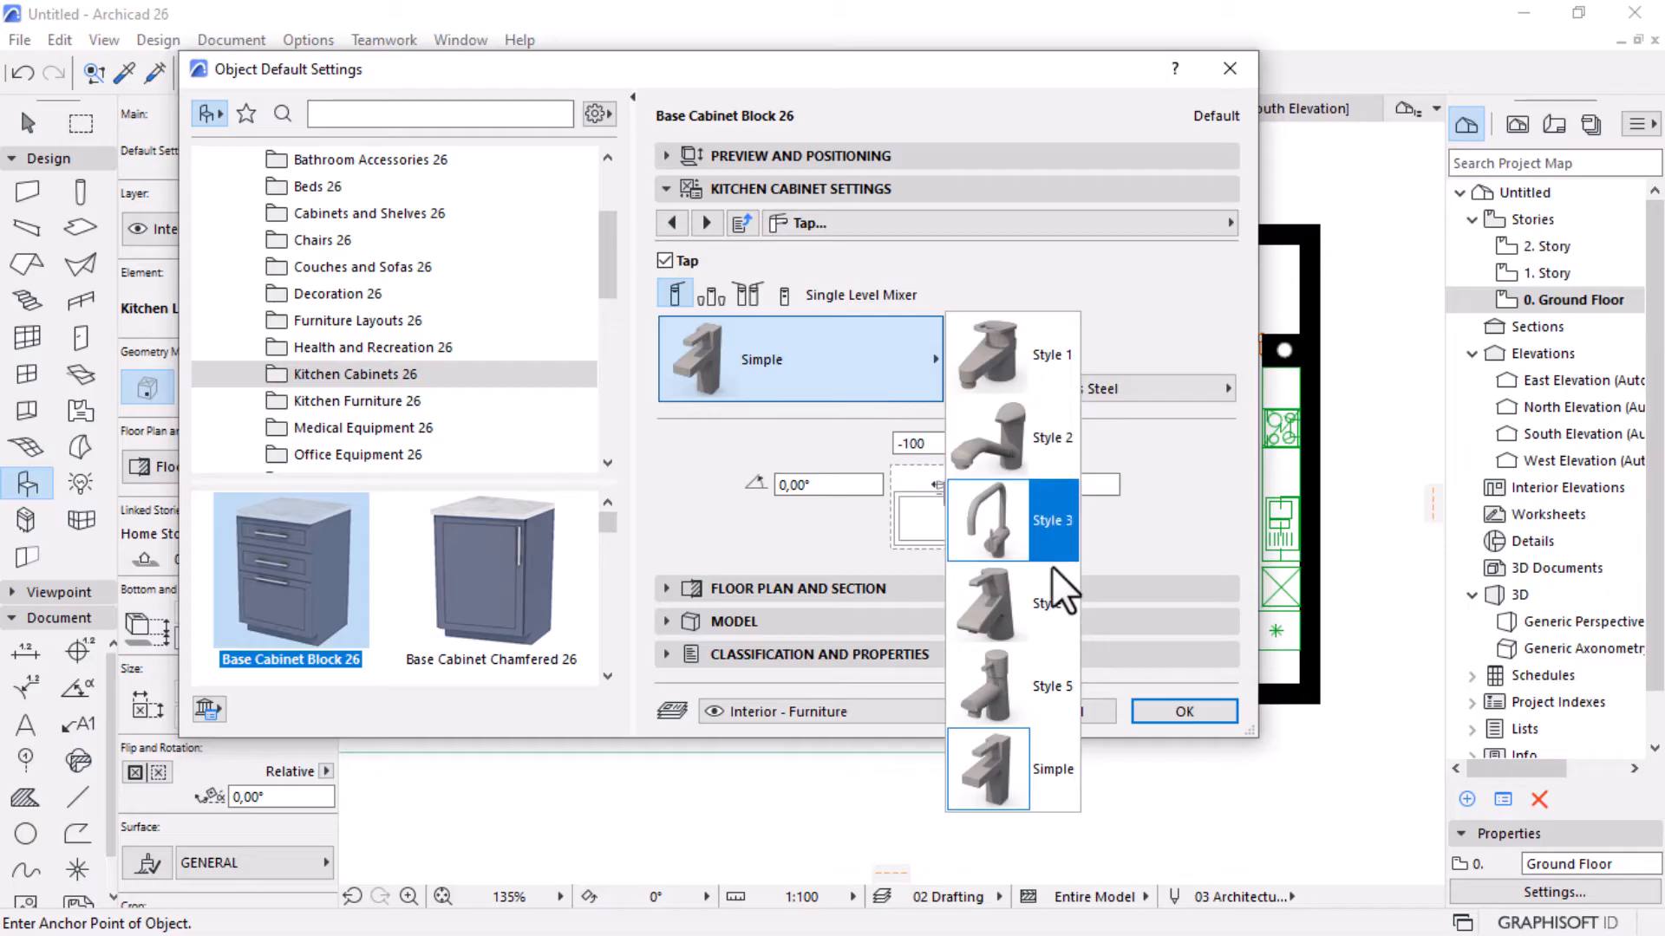
pyautogui.click(1037, 445)
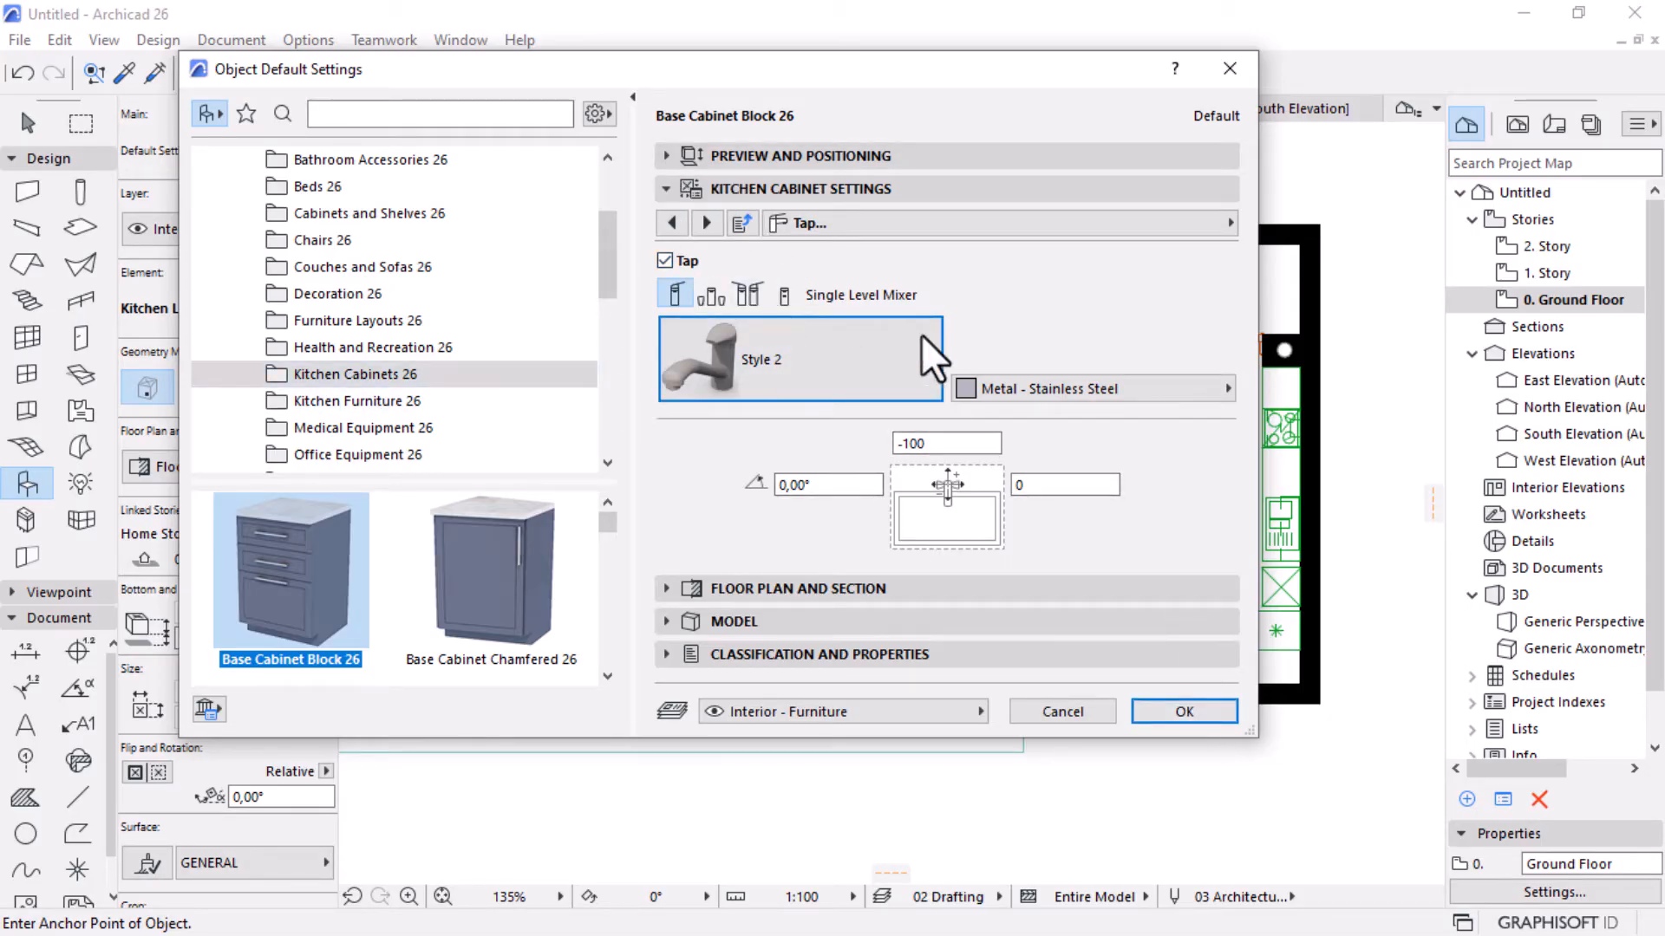
pyautogui.click(1166, 711)
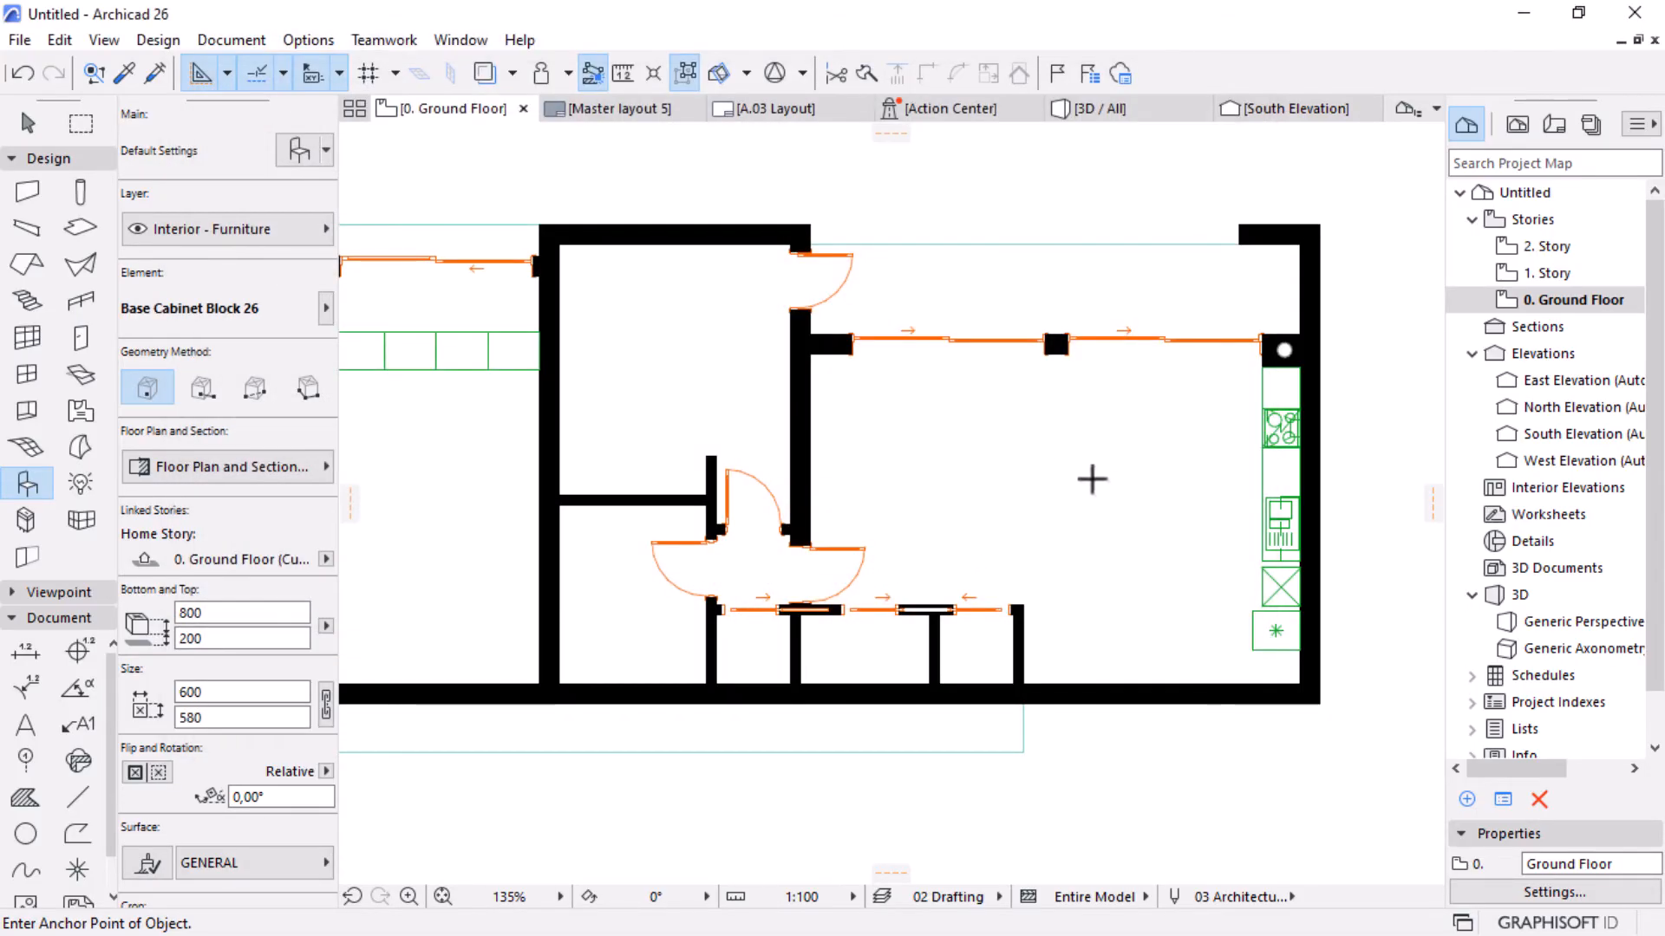
# Place the base cabinet in the open floor area beside the kitchen counter and set its width to 2500.
pyautogui.scroll(1, 1153, 520)
pyautogui.scroll(5, 1176, 510)
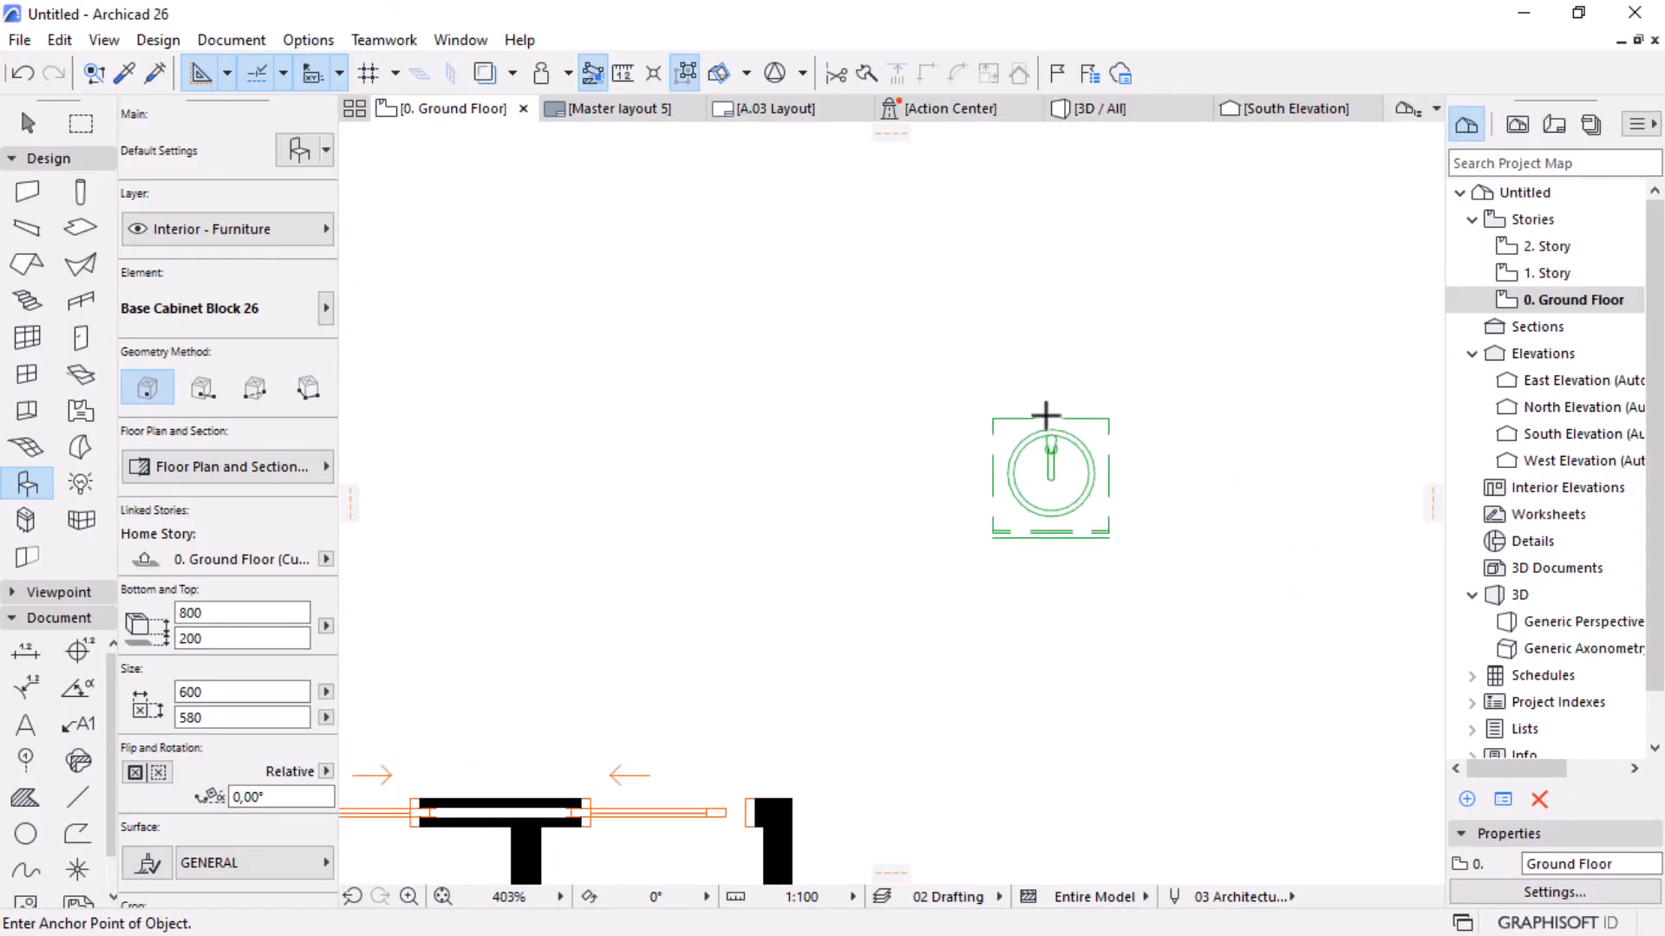
pyautogui.click(46, 128)
pyautogui.click(1052, 476)
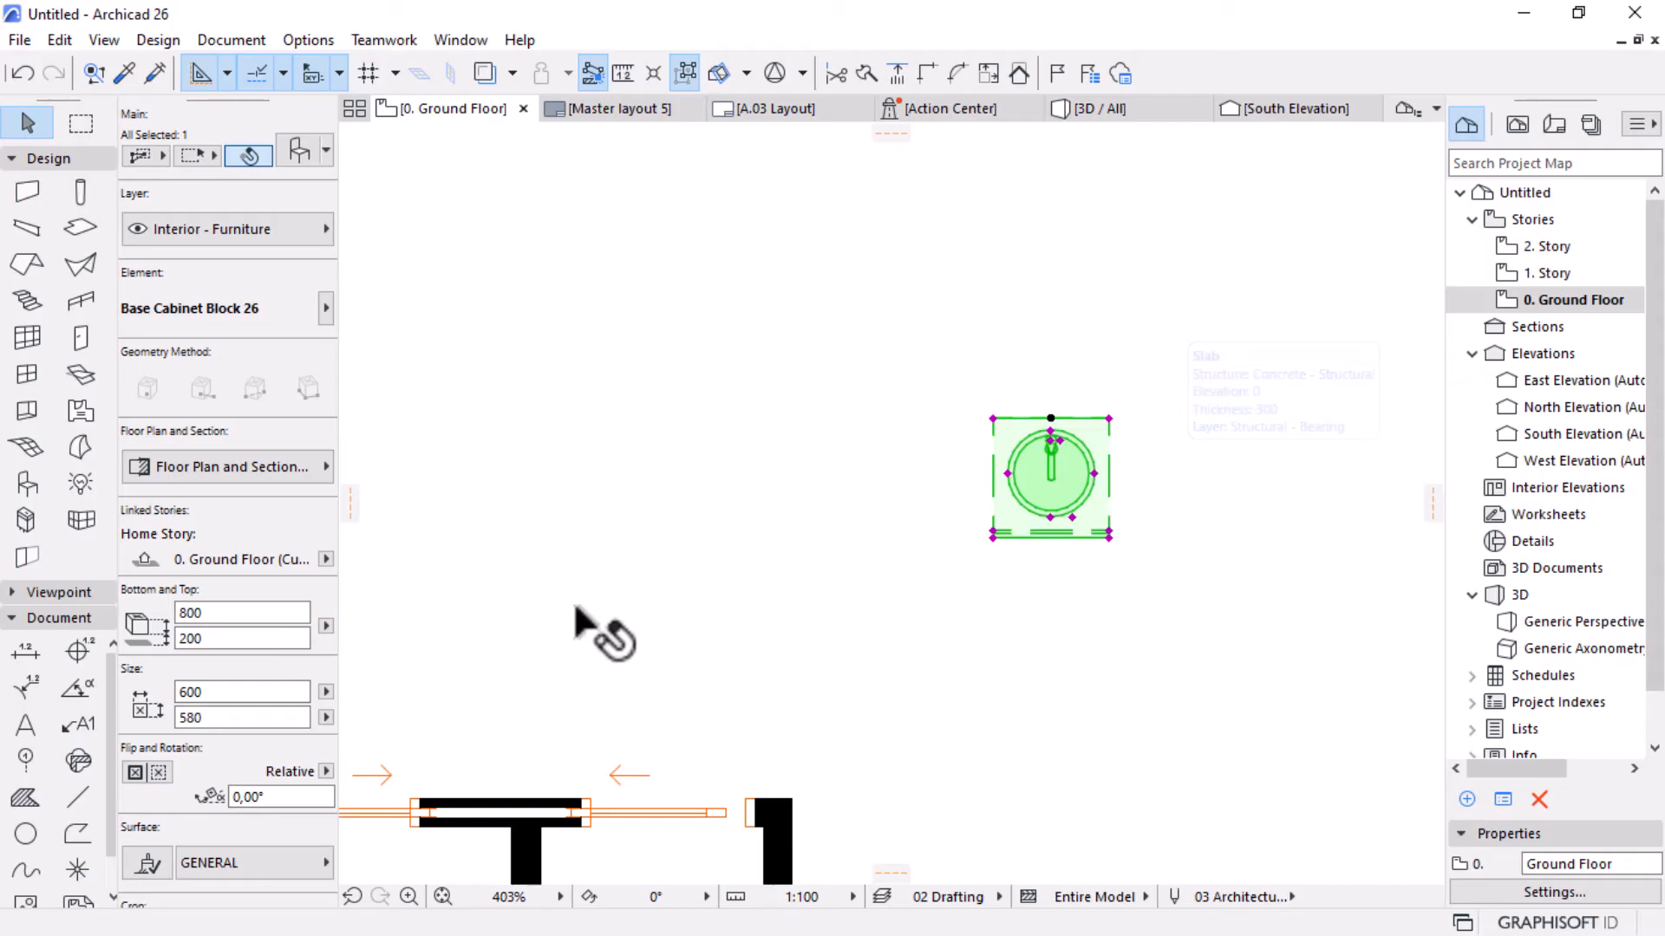
pyautogui.scroll(-6, 278, 579)
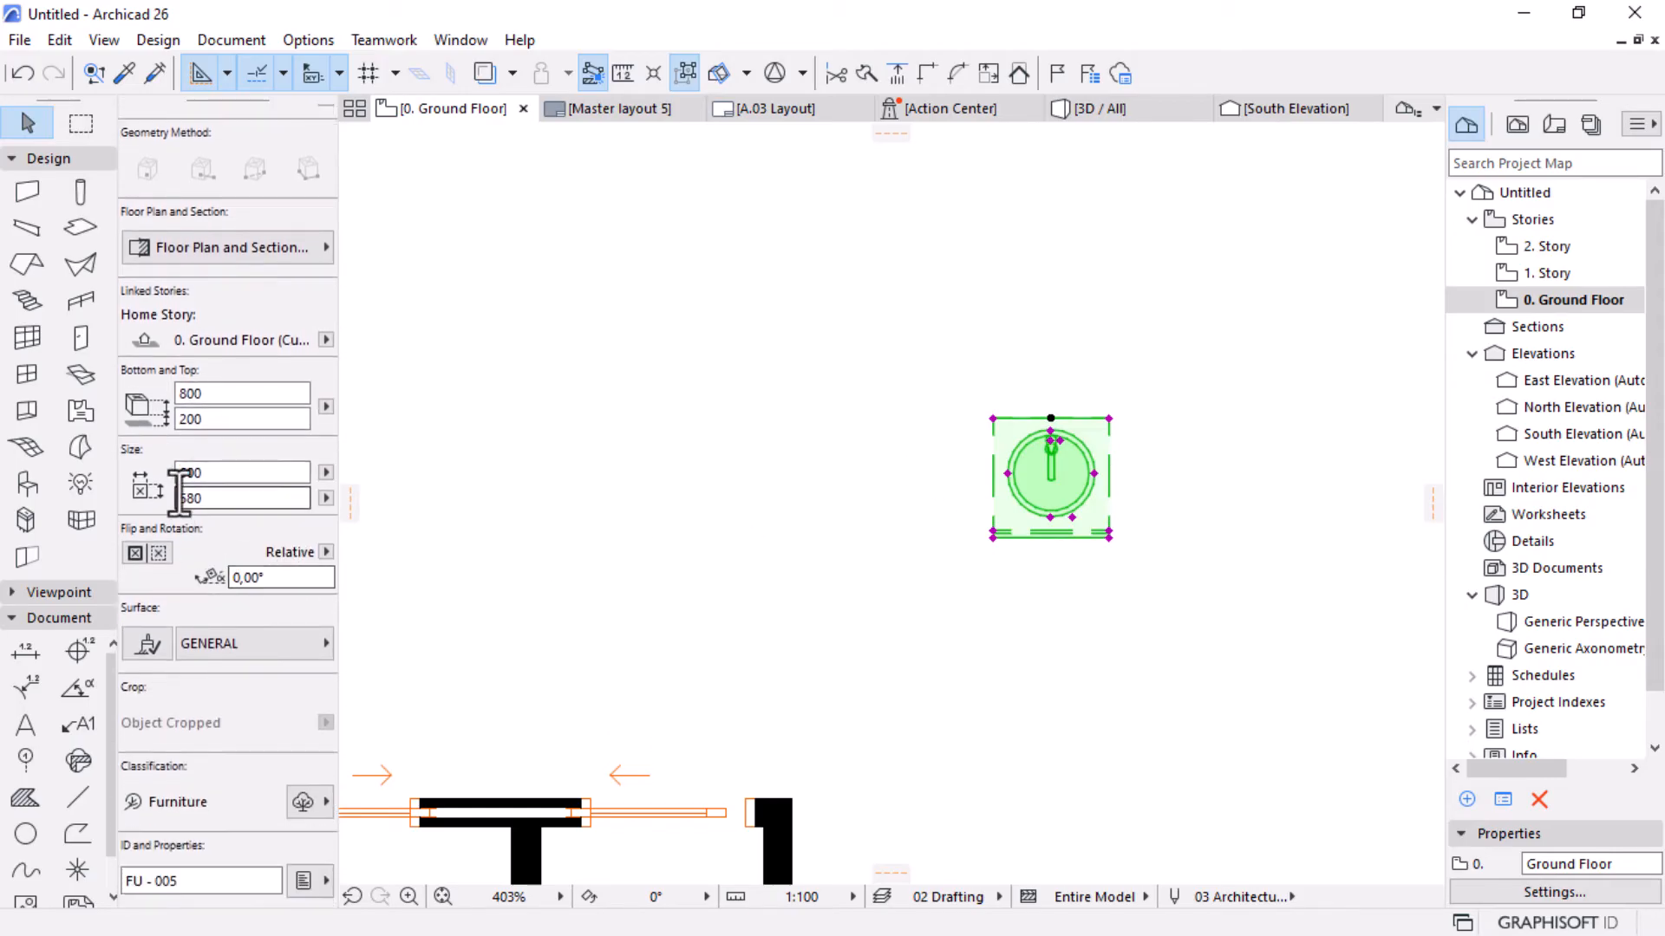
pyautogui.click(221, 473)
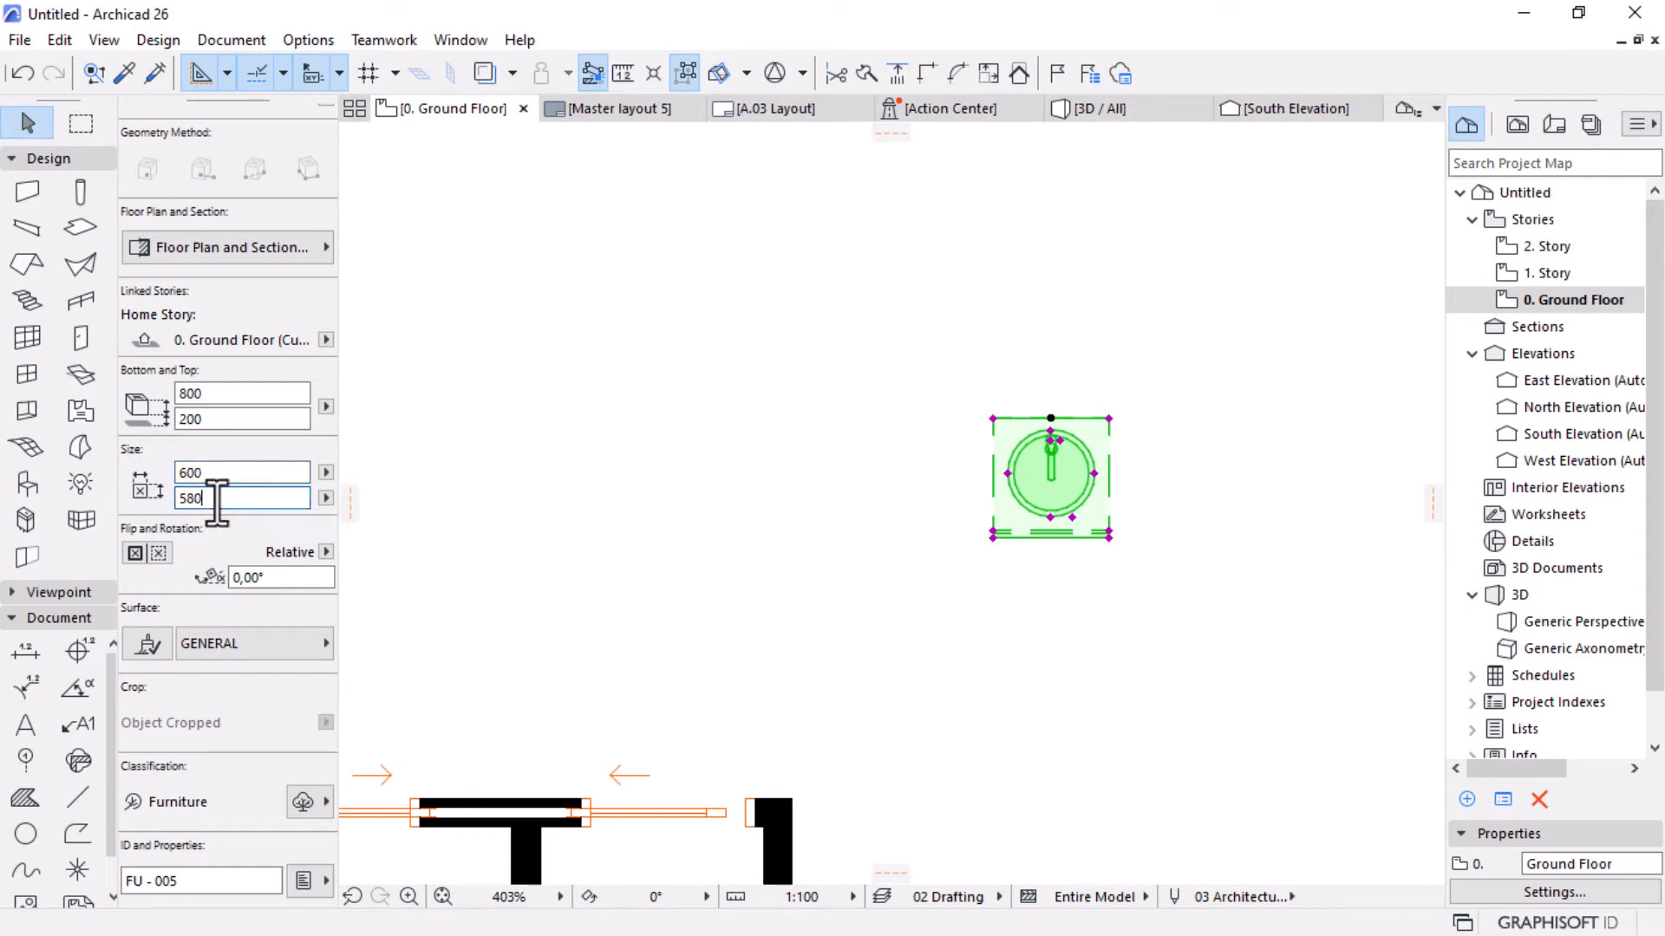
pyautogui.moveTo(230, 476); pyautogui.dragTo(178, 485)
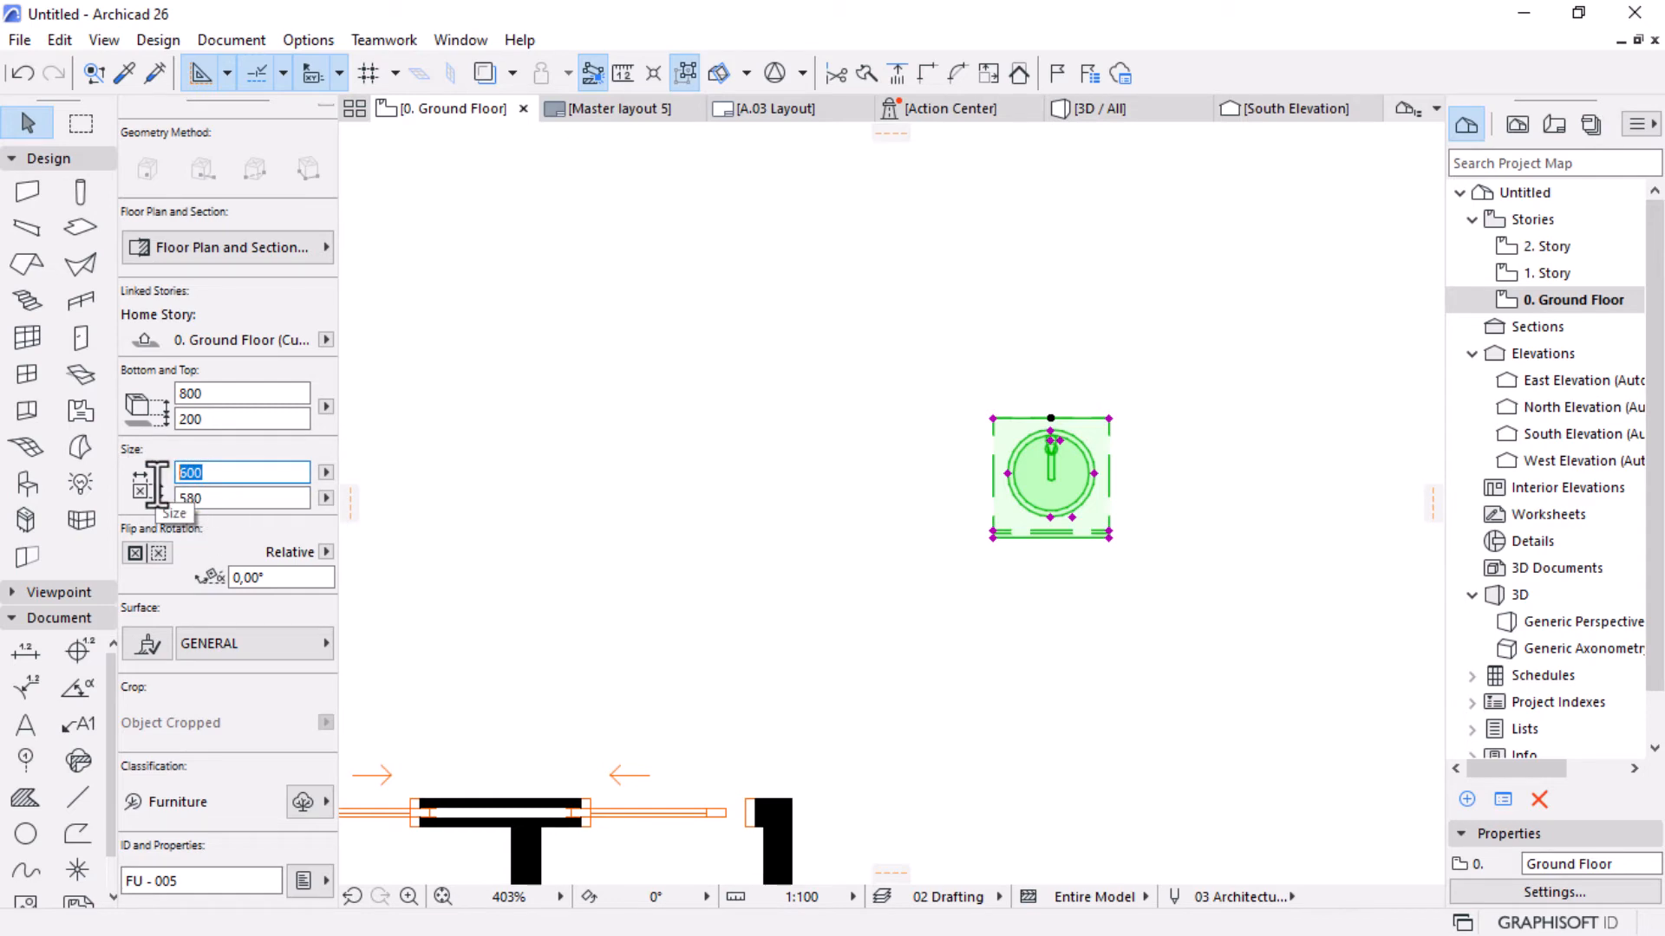
pyautogui.press('Return')
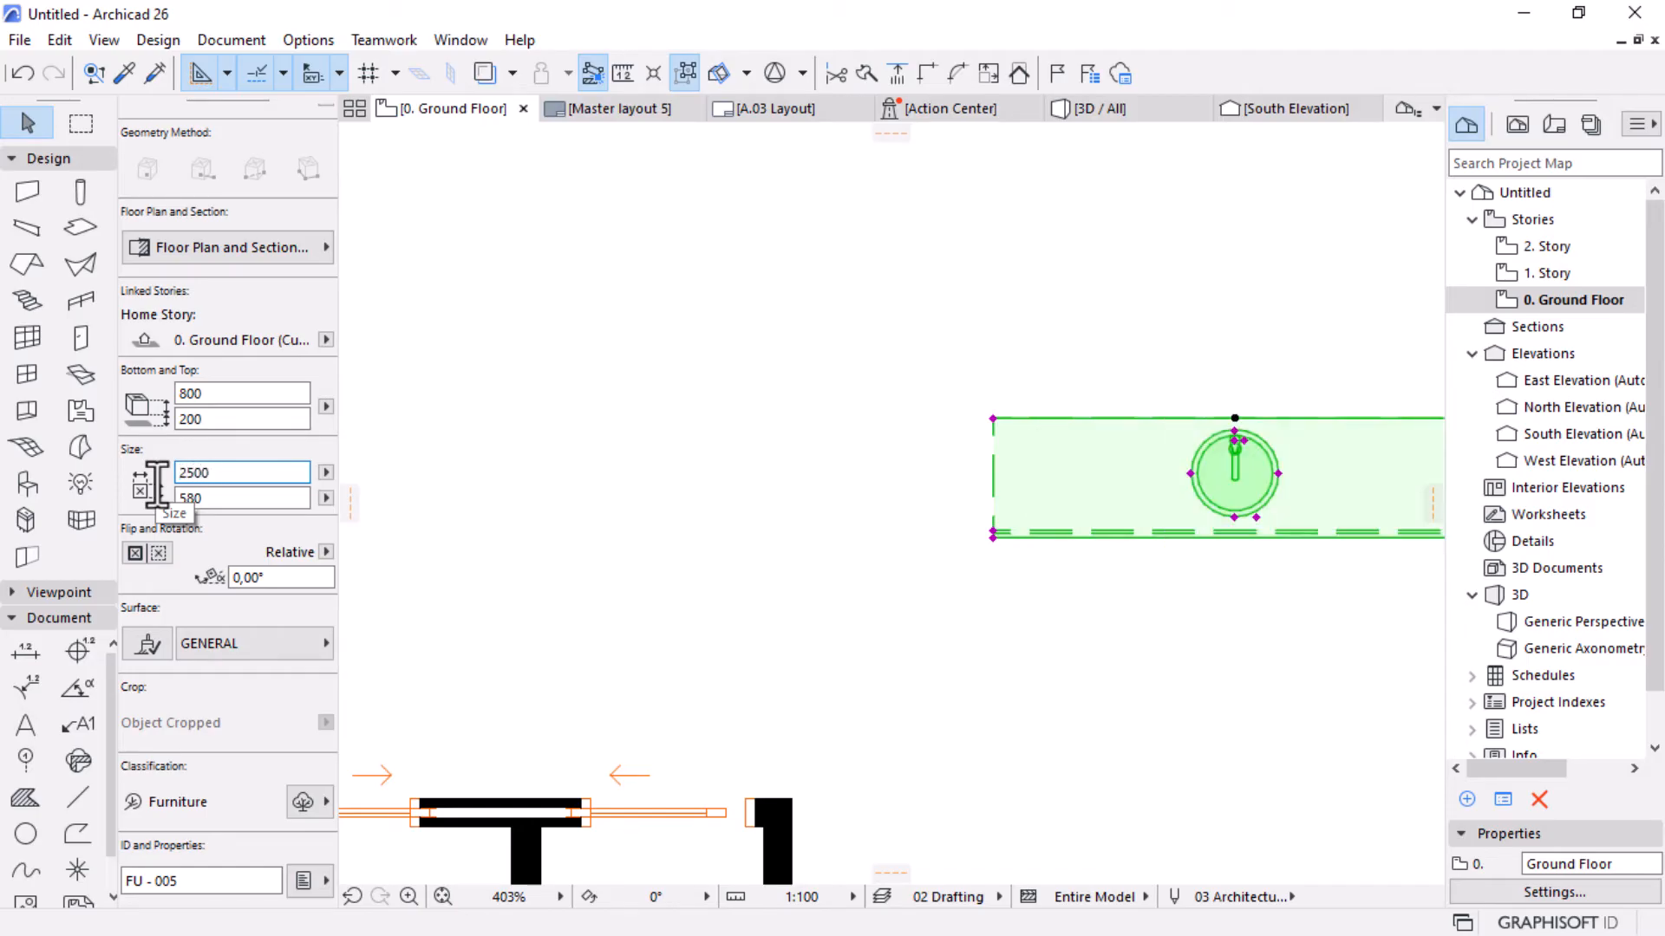
# Set the base cabinet's rotation angle to 90° and its depth to 1000.
pyautogui.scroll(-3, 830, 559)
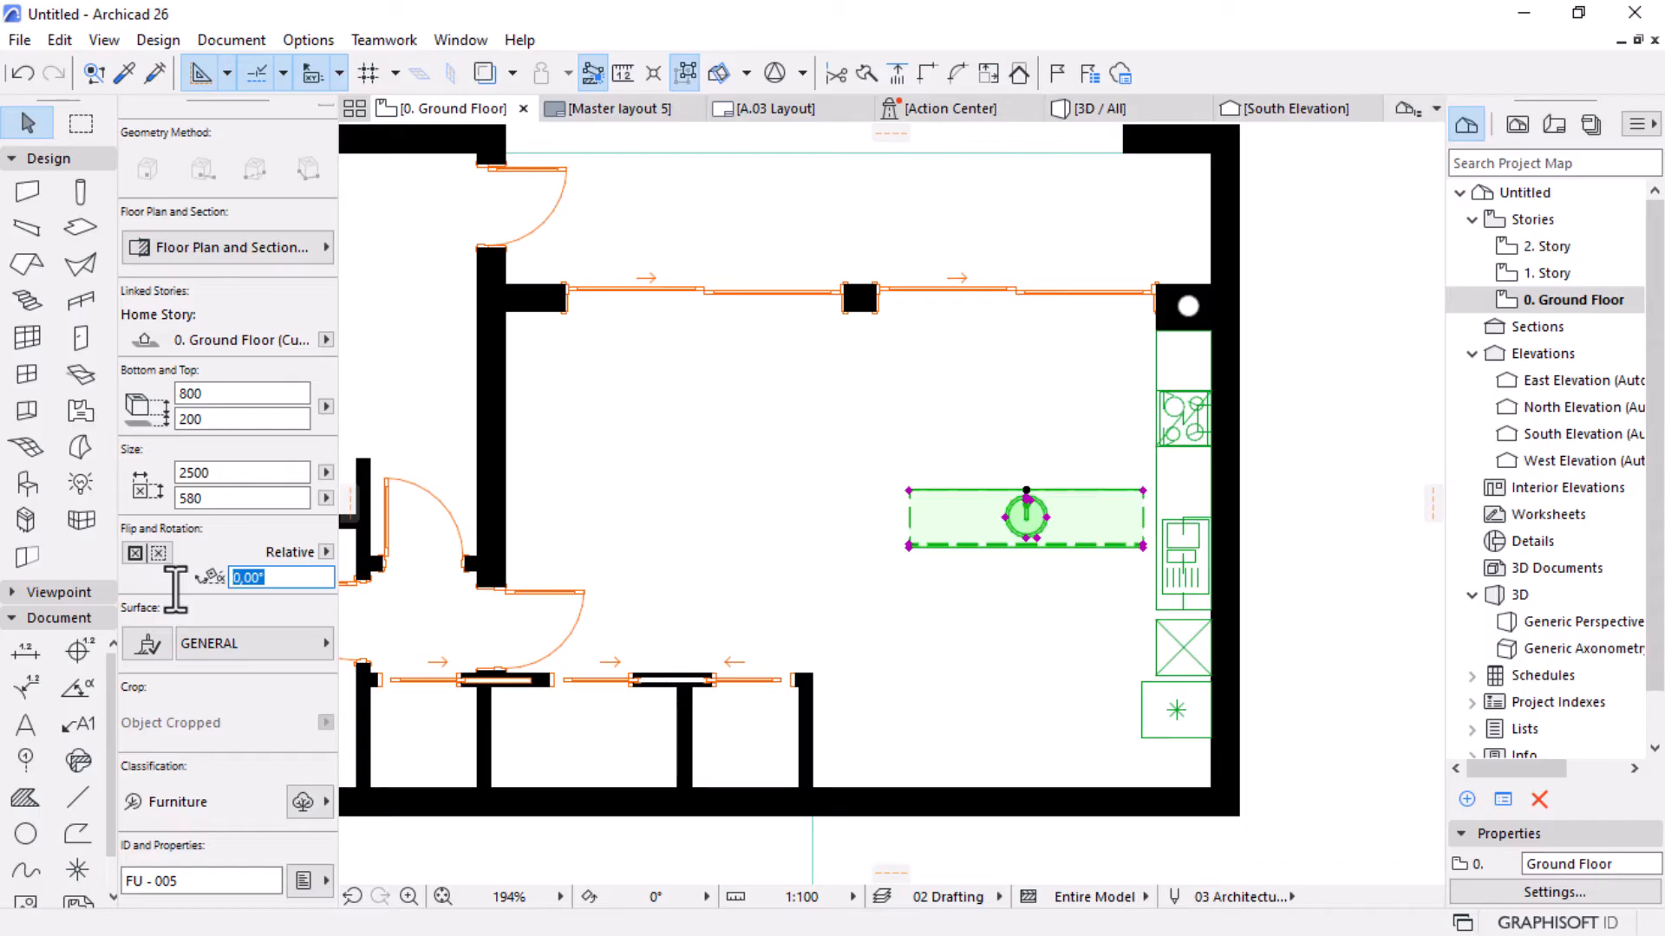
pyautogui.press('Return')
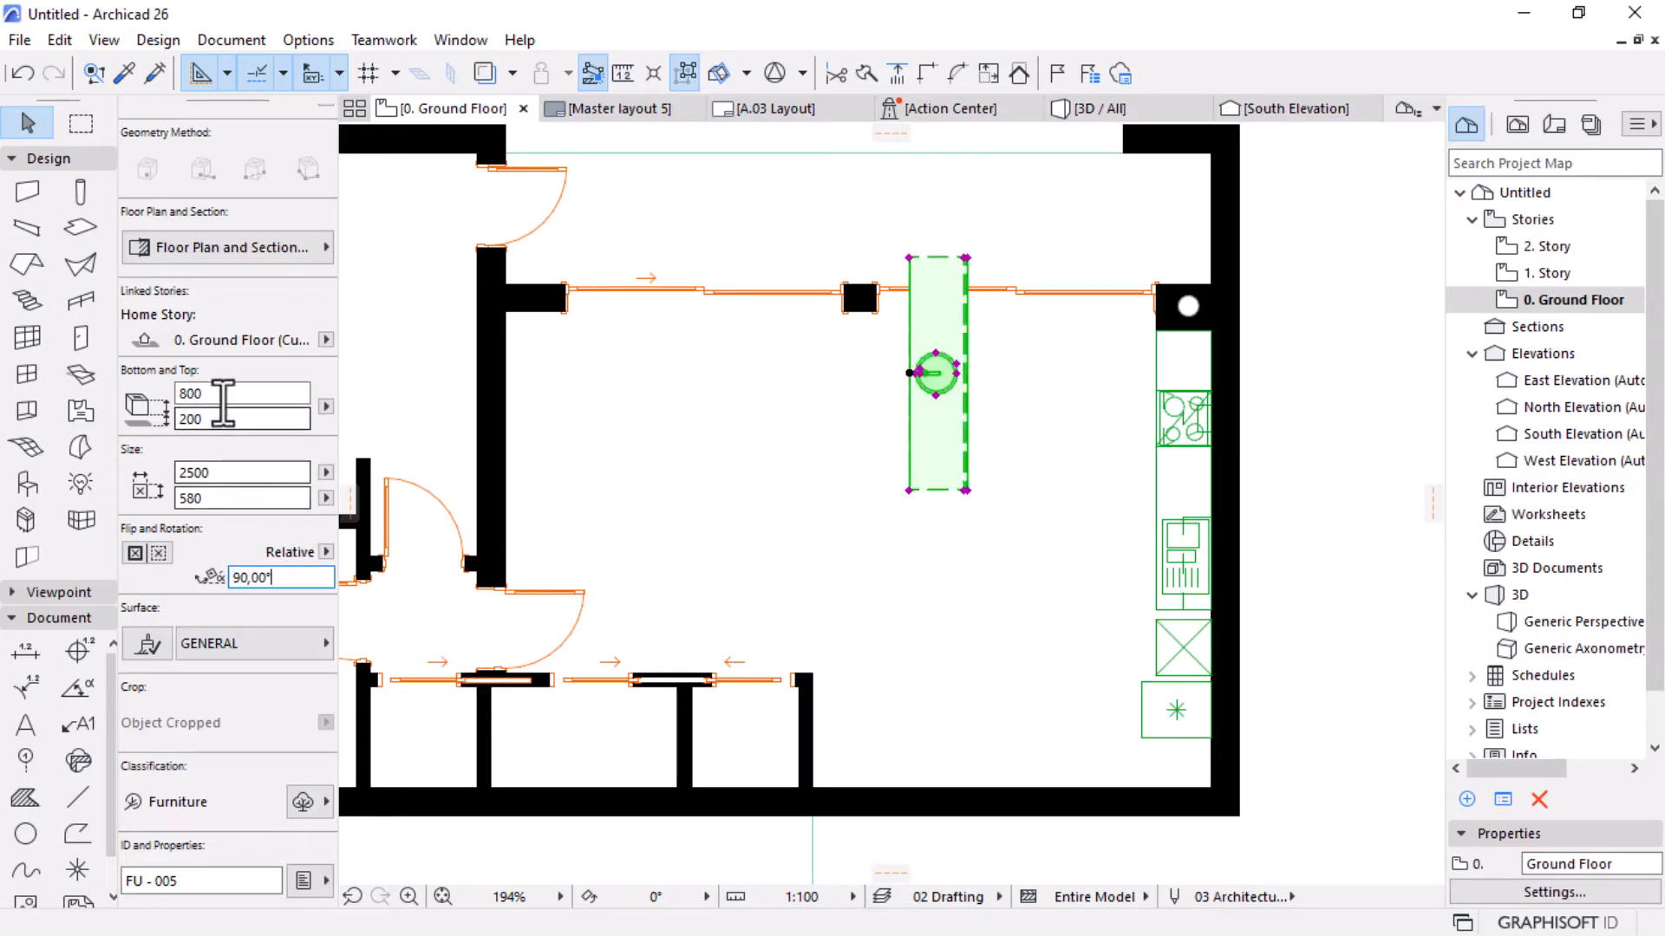
pyautogui.click(216, 396)
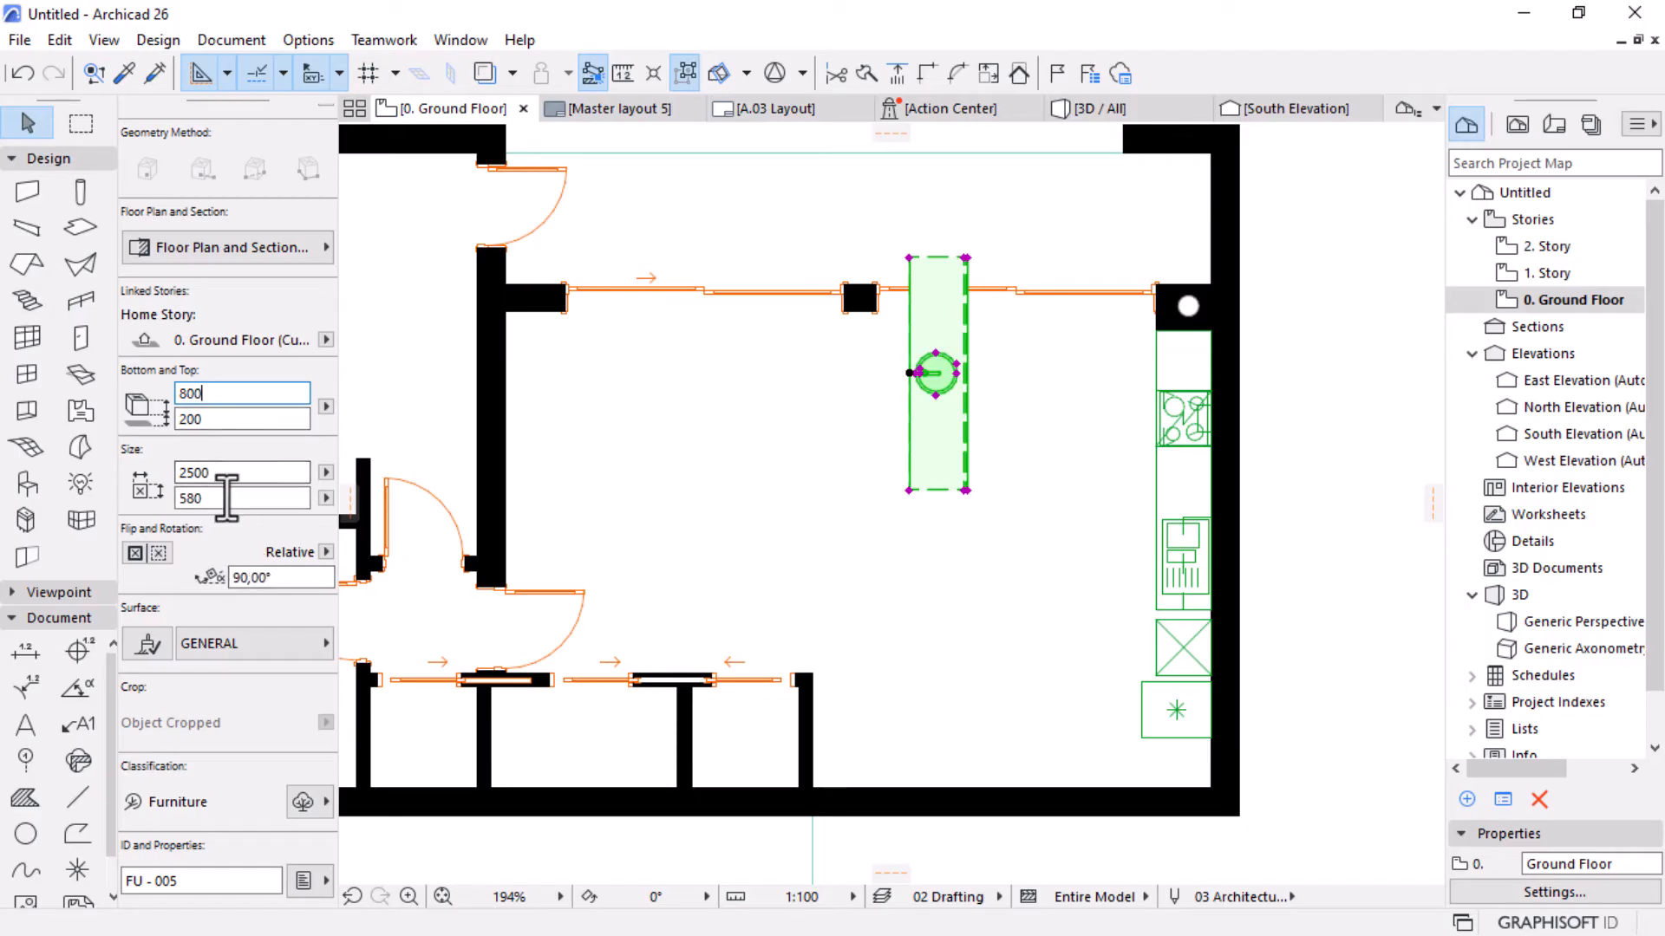
pyautogui.moveTo(227, 498); pyautogui.dragTo(146, 498)
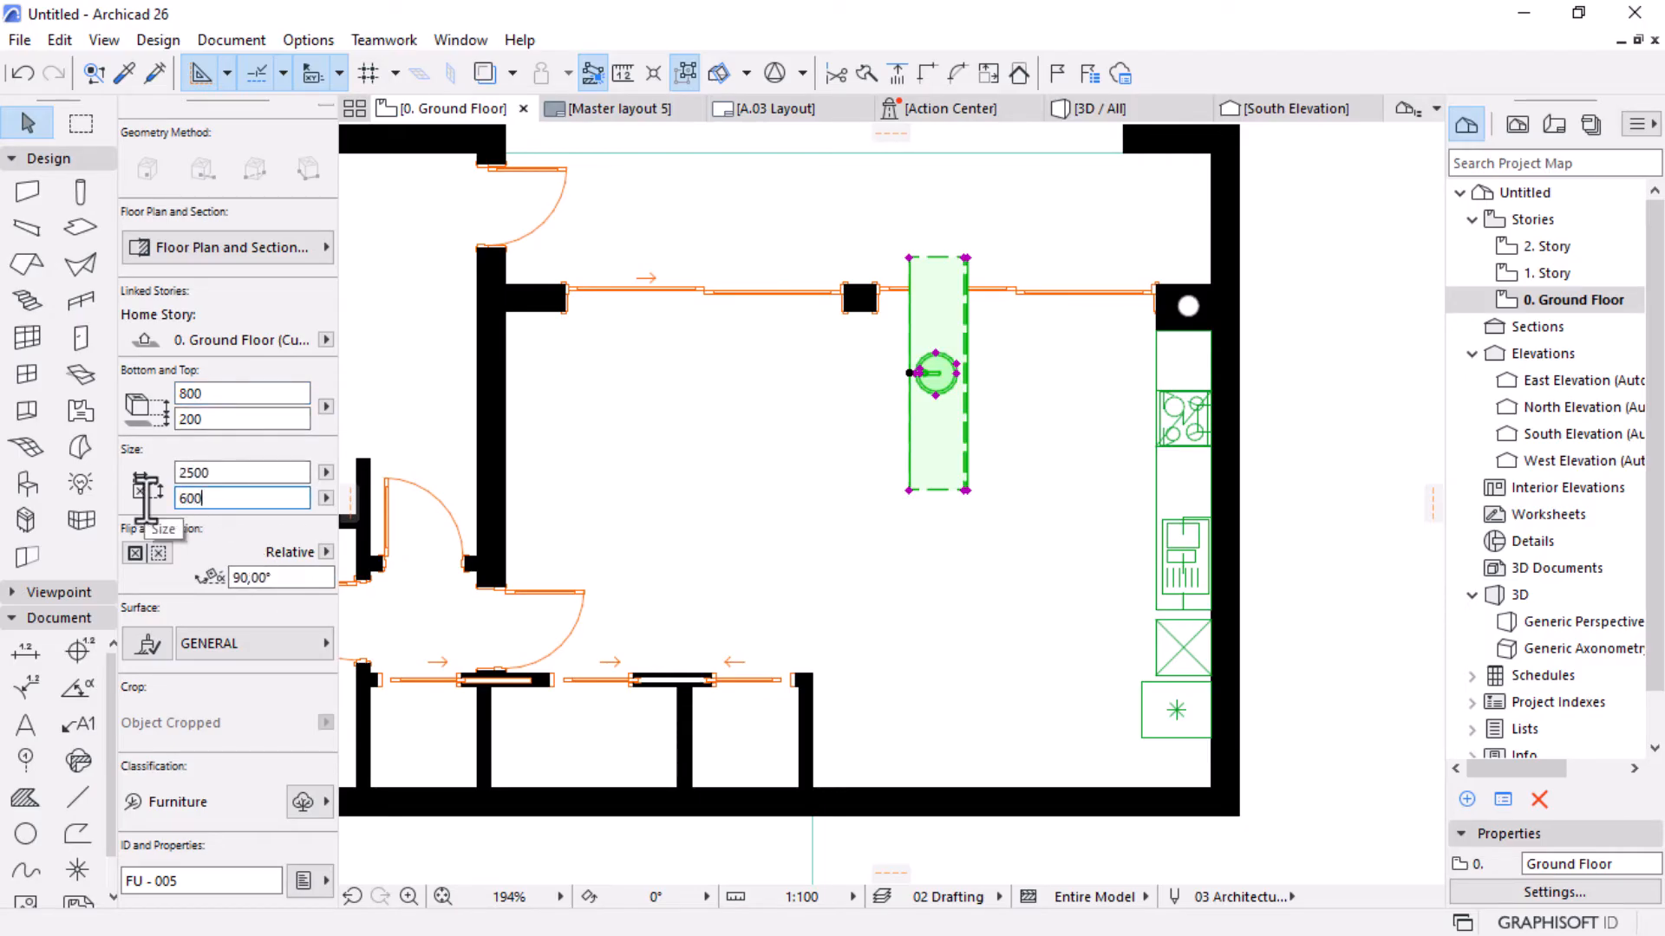
pyautogui.write('600')
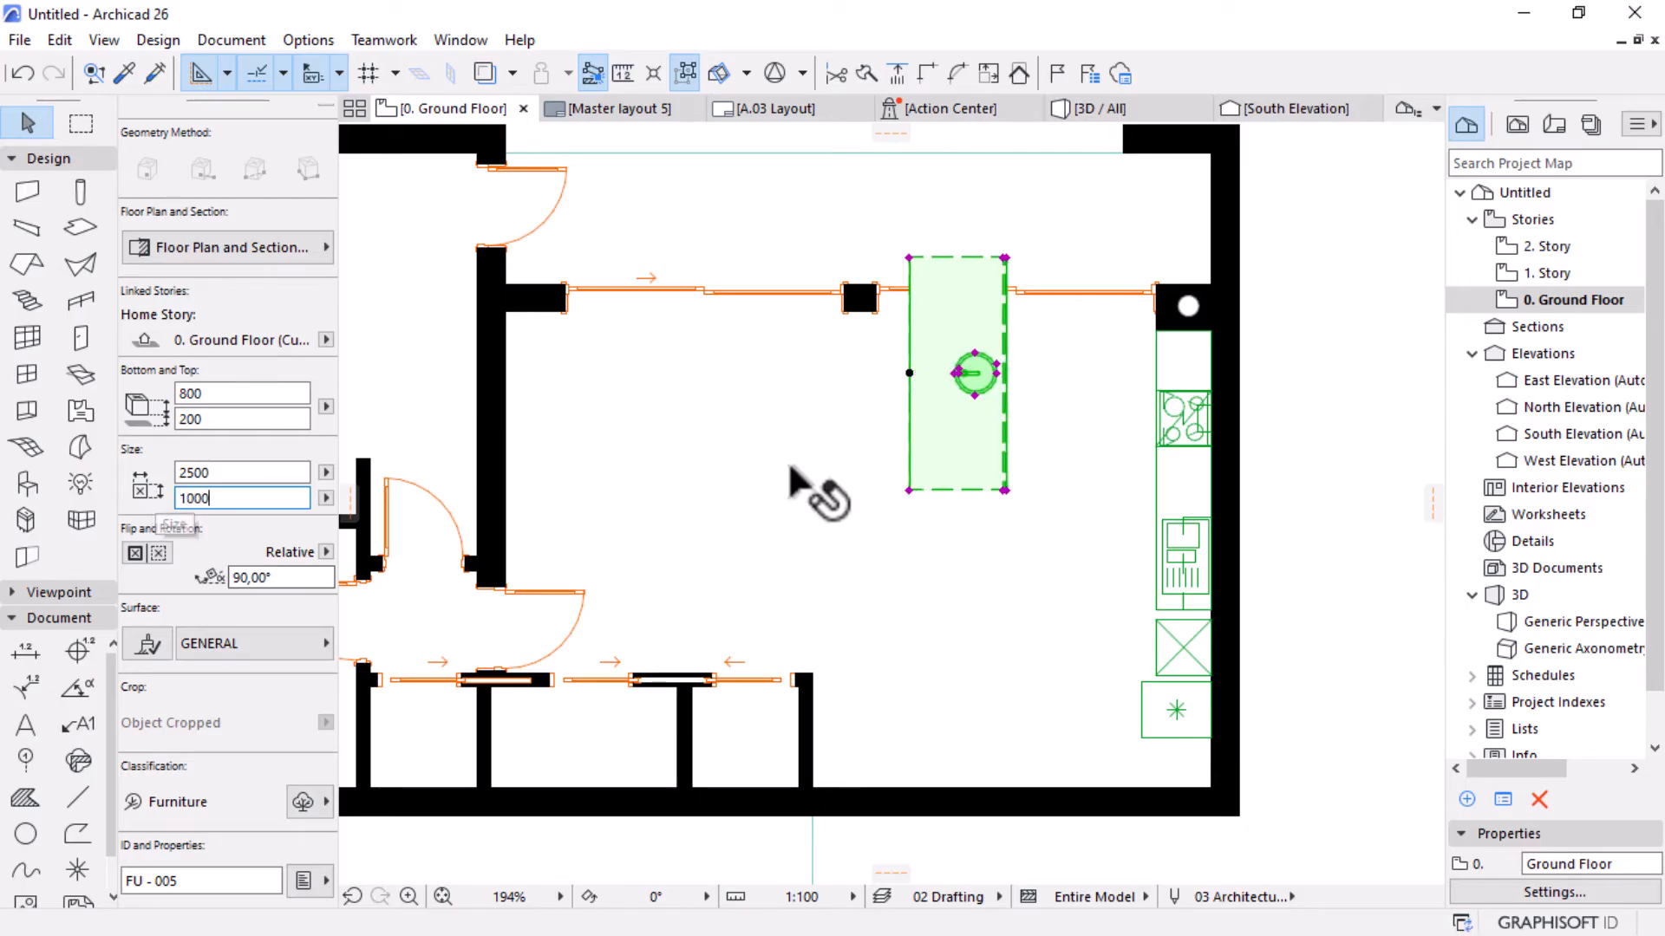
# Move the rotated cabinet clear of the sliding-door wall and slightly closer to the kitchen counter.
pyautogui.click(952, 362)
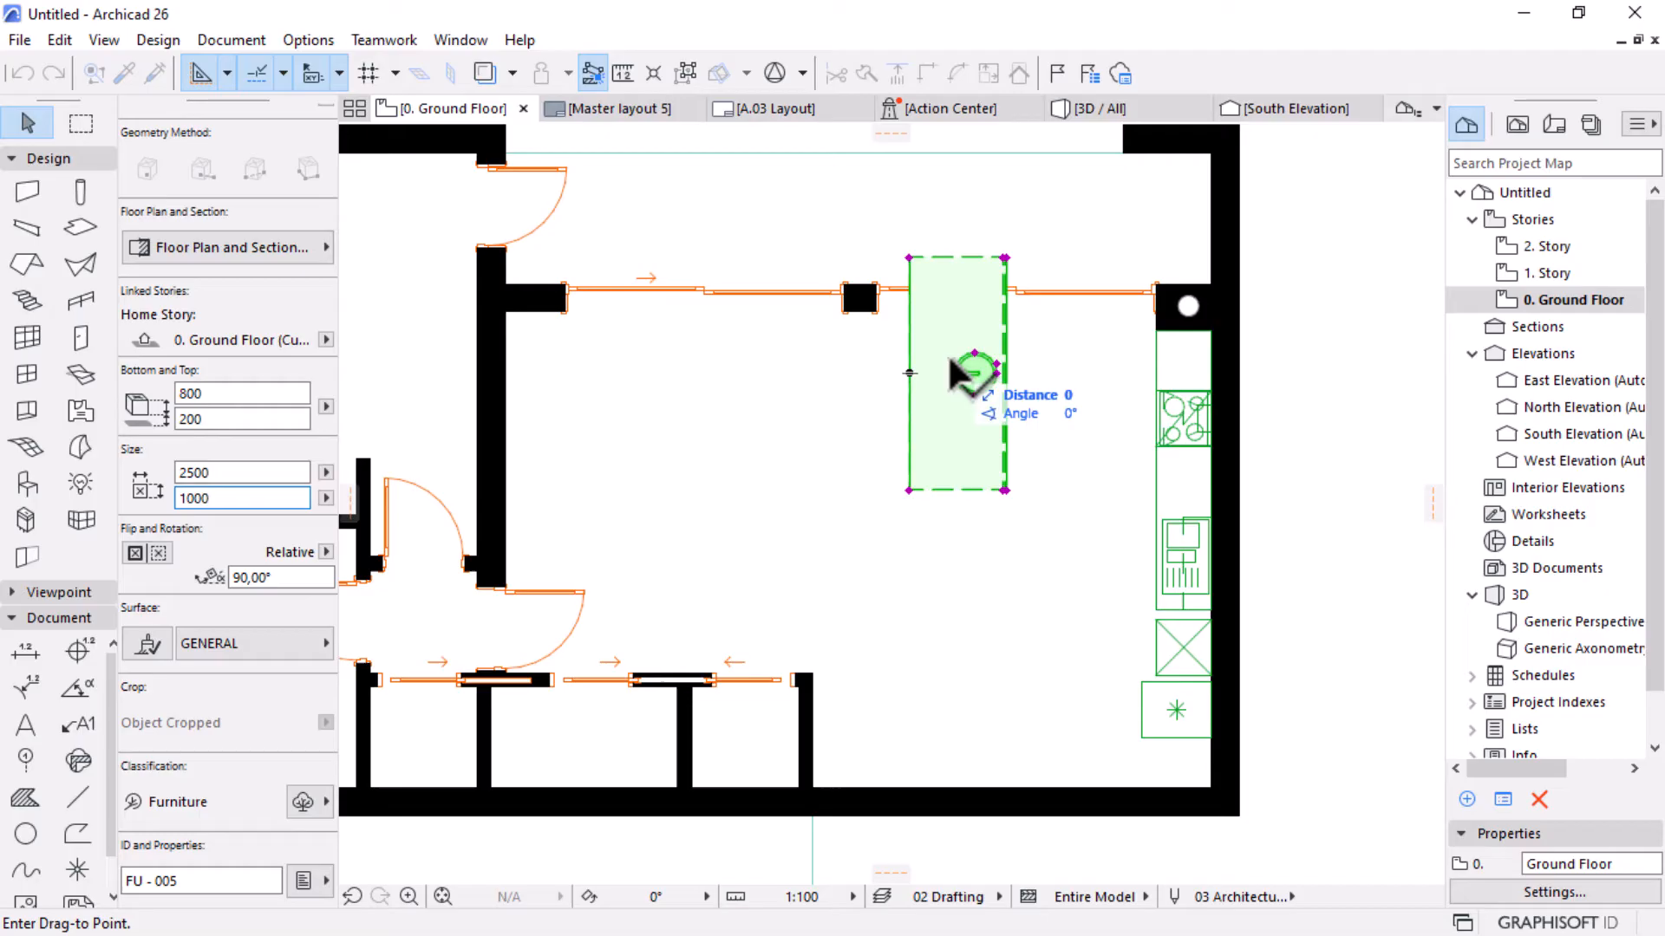
pyautogui.click(954, 471)
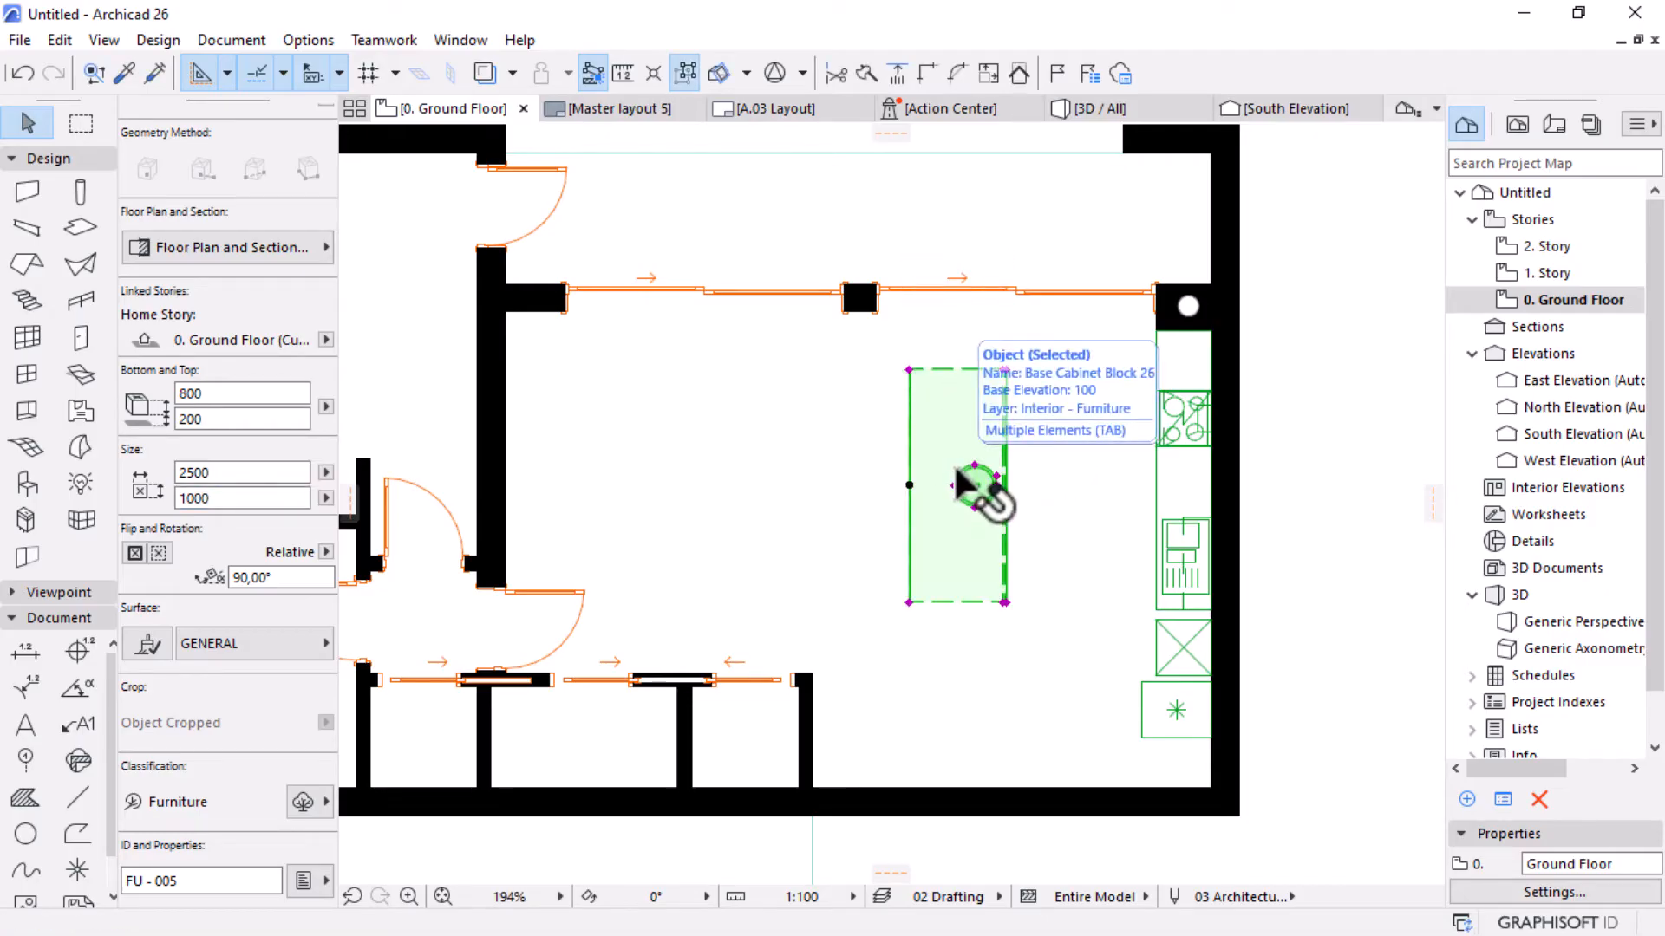
pyautogui.scroll(1, 958, 477)
pyautogui.click(964, 485)
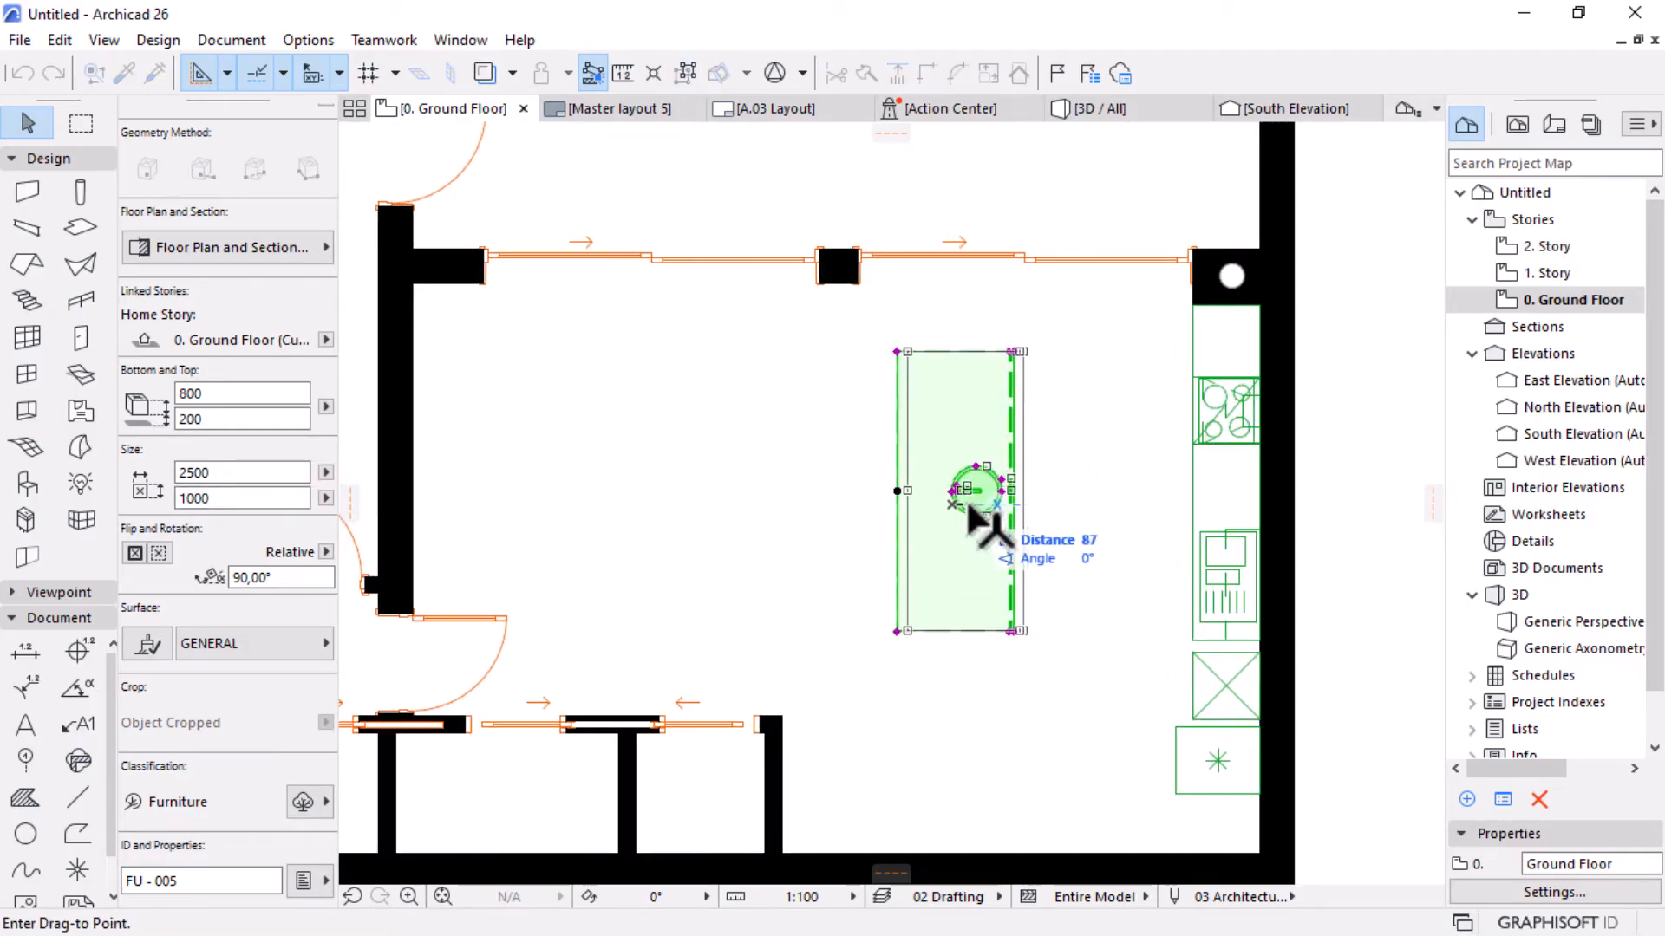
pyautogui.click(973, 512)
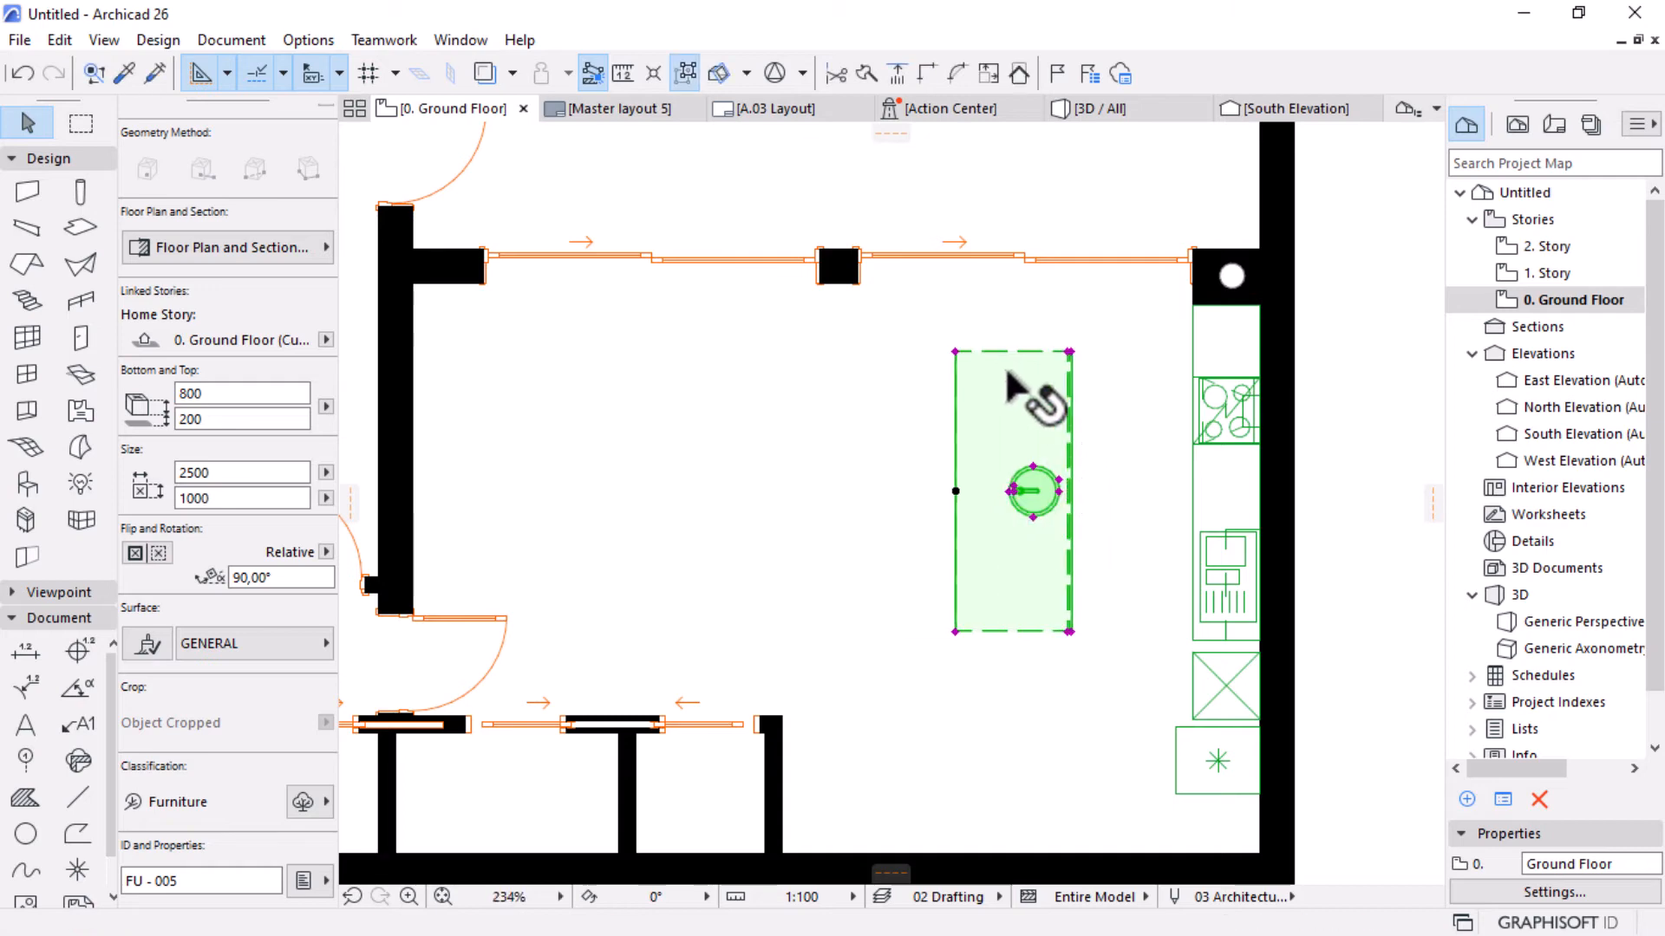
# Set the base cabinet's depth to 600.
pyautogui.scroll(1, 1008, 383)
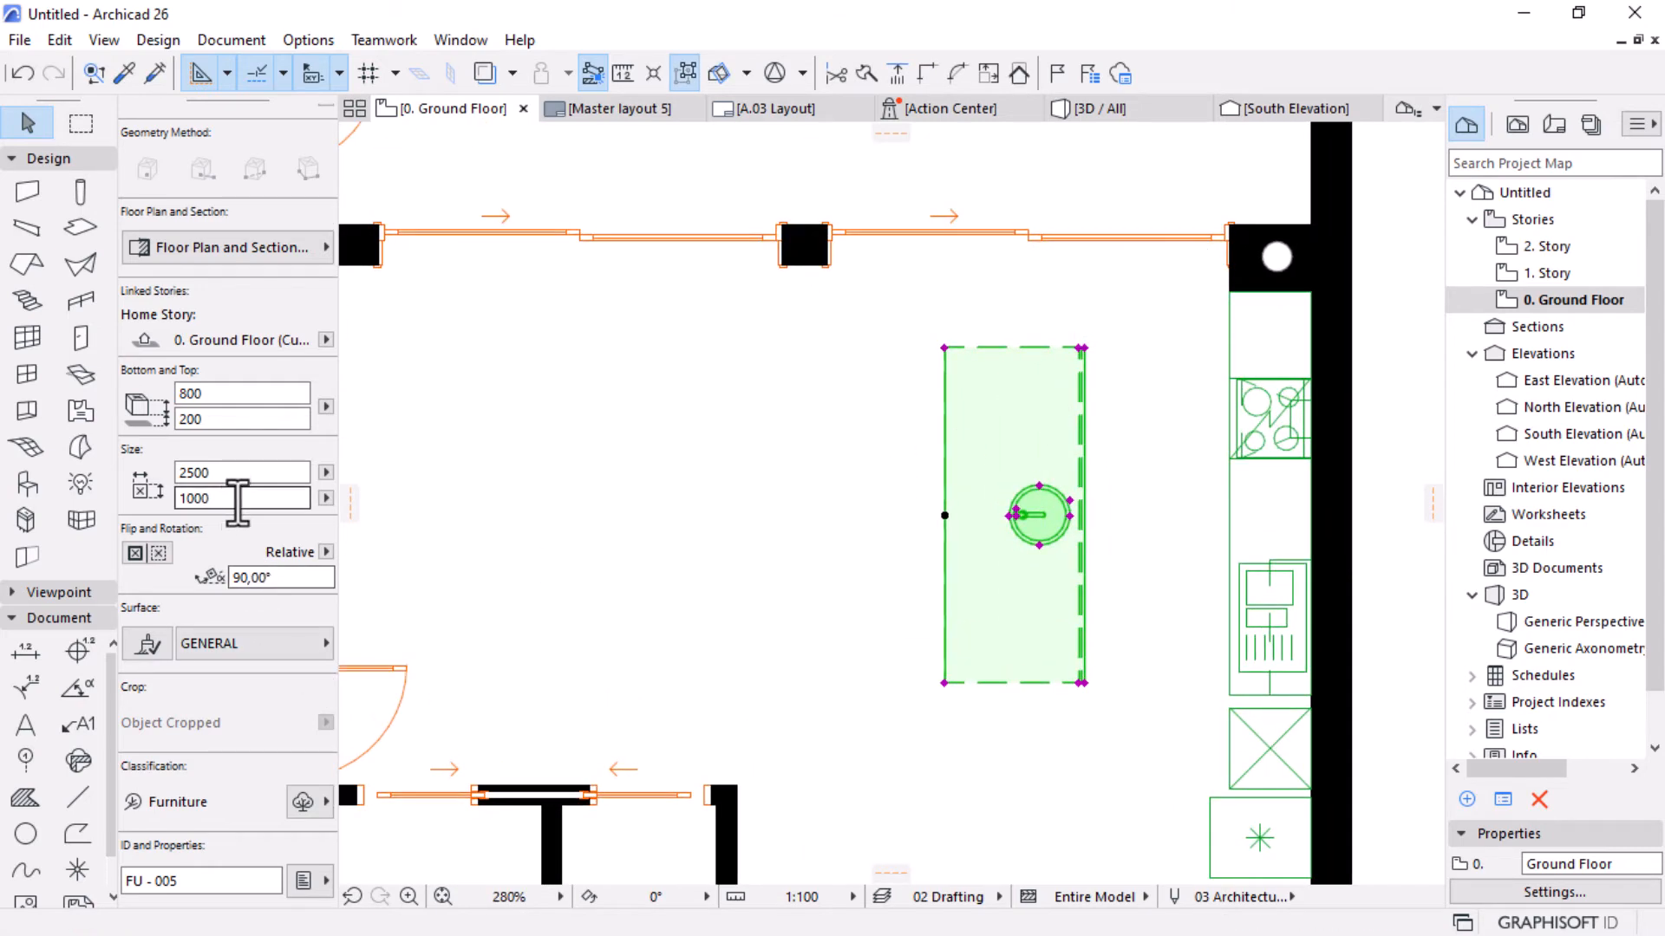
pyautogui.moveTo(236, 501); pyautogui.dragTo(177, 513)
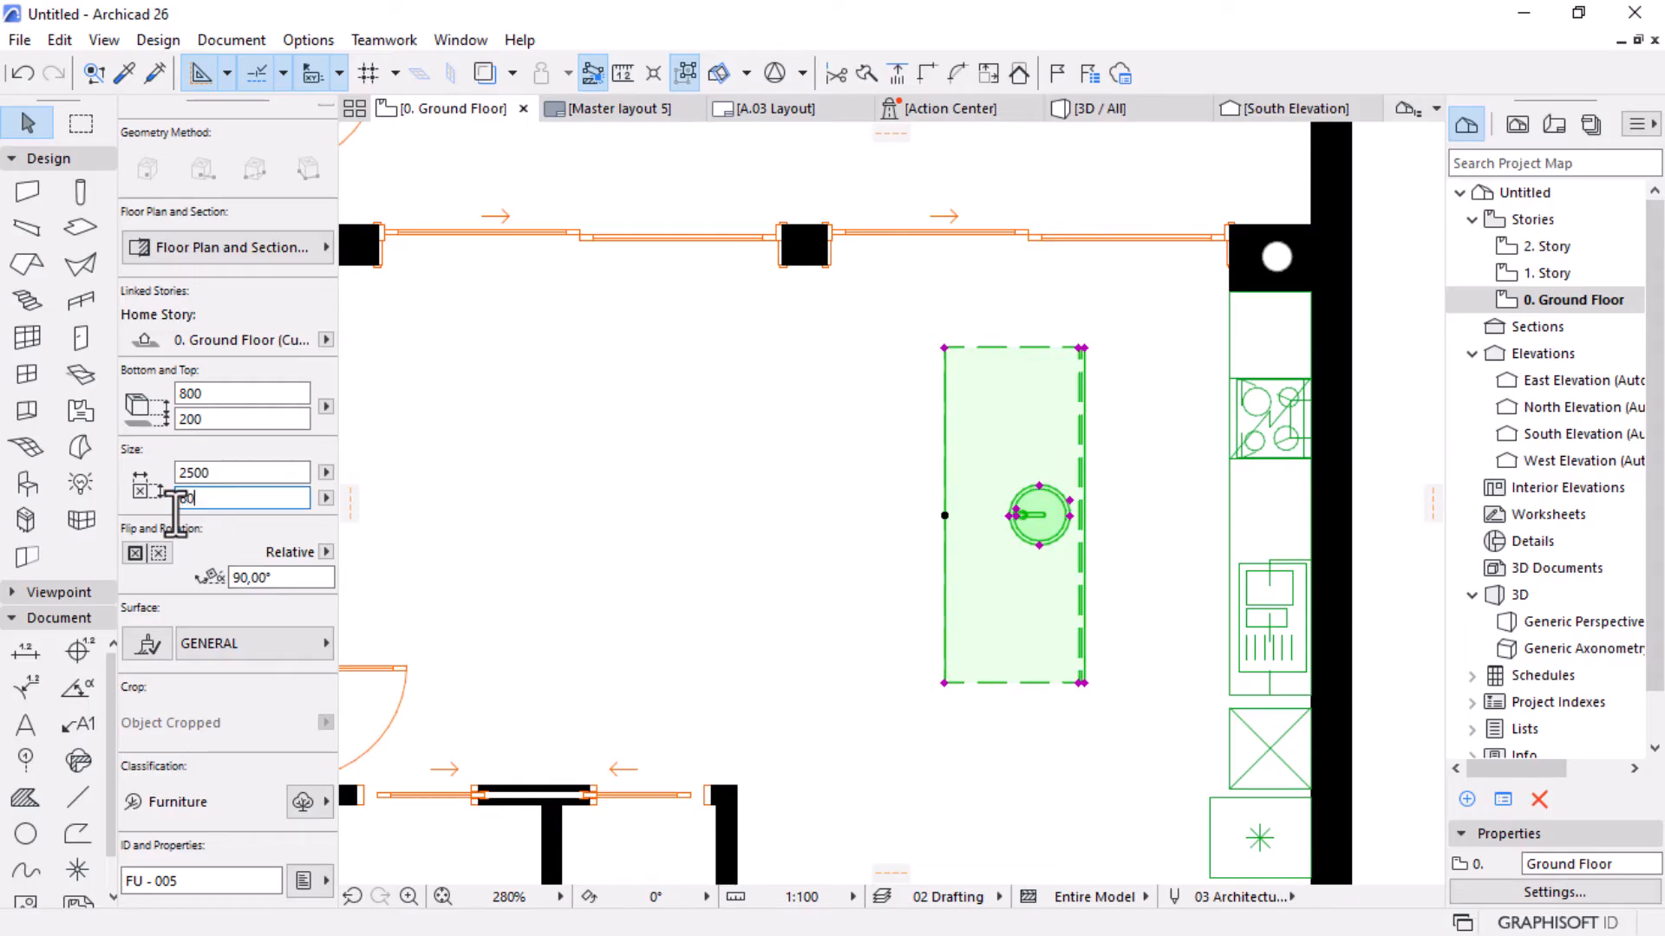
pyautogui.press('Return')
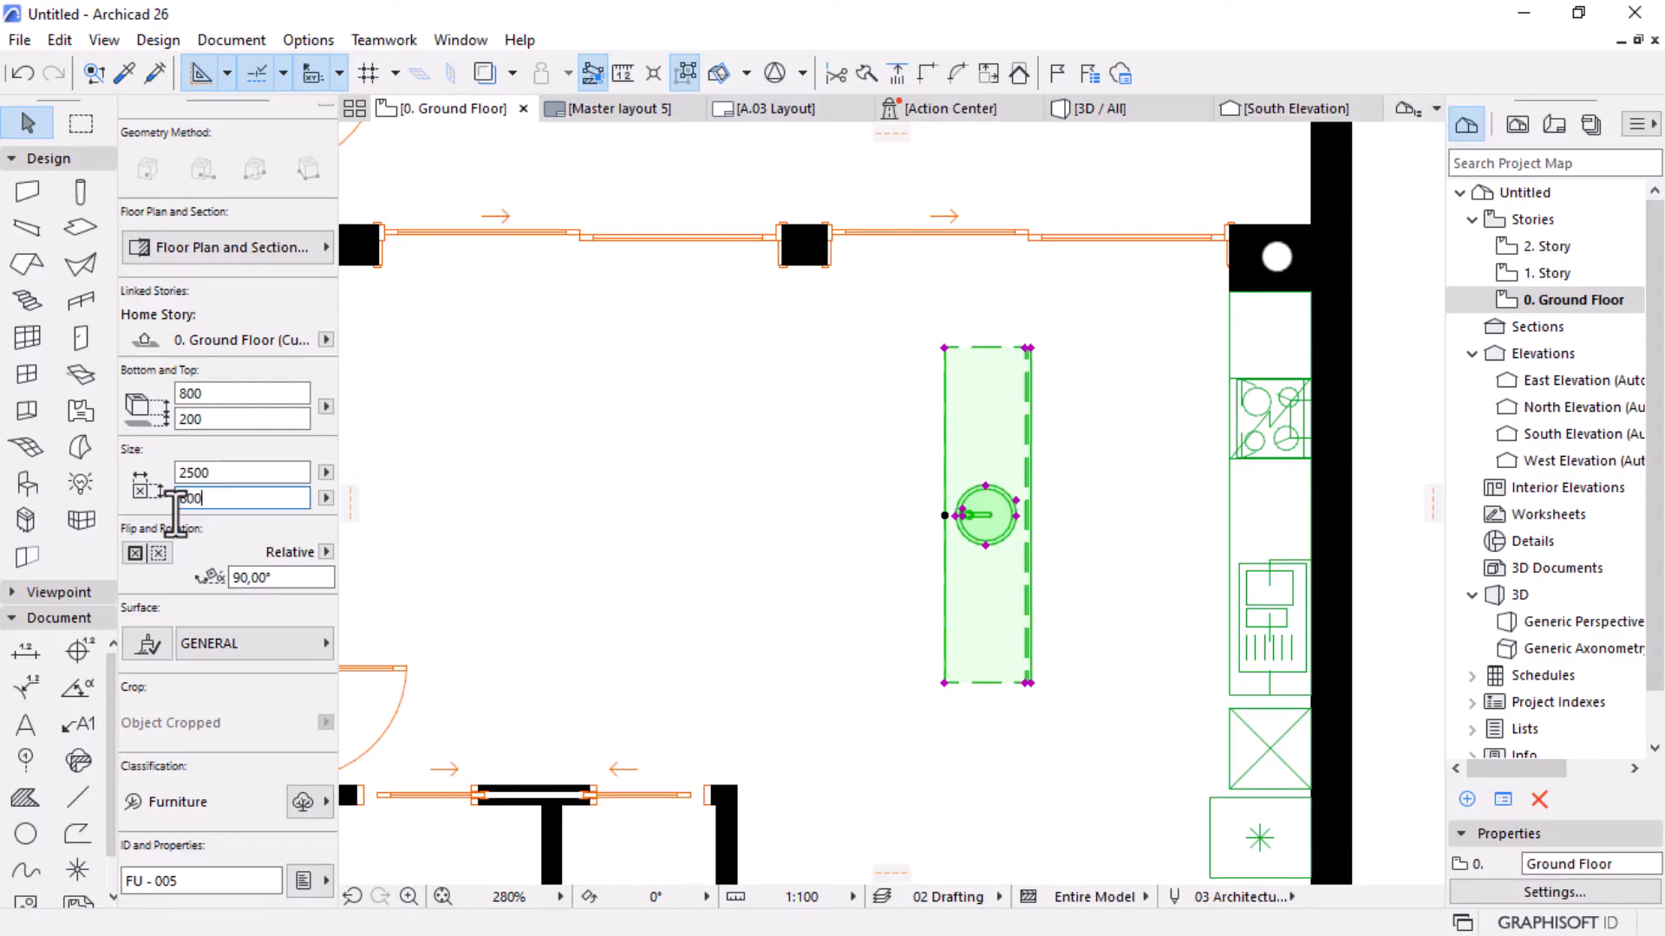
# Move the cabinet by its lower corner nearest the counter until it touches the front edge of the kitchen counter.
pyautogui.scroll(-2, 954, 513)
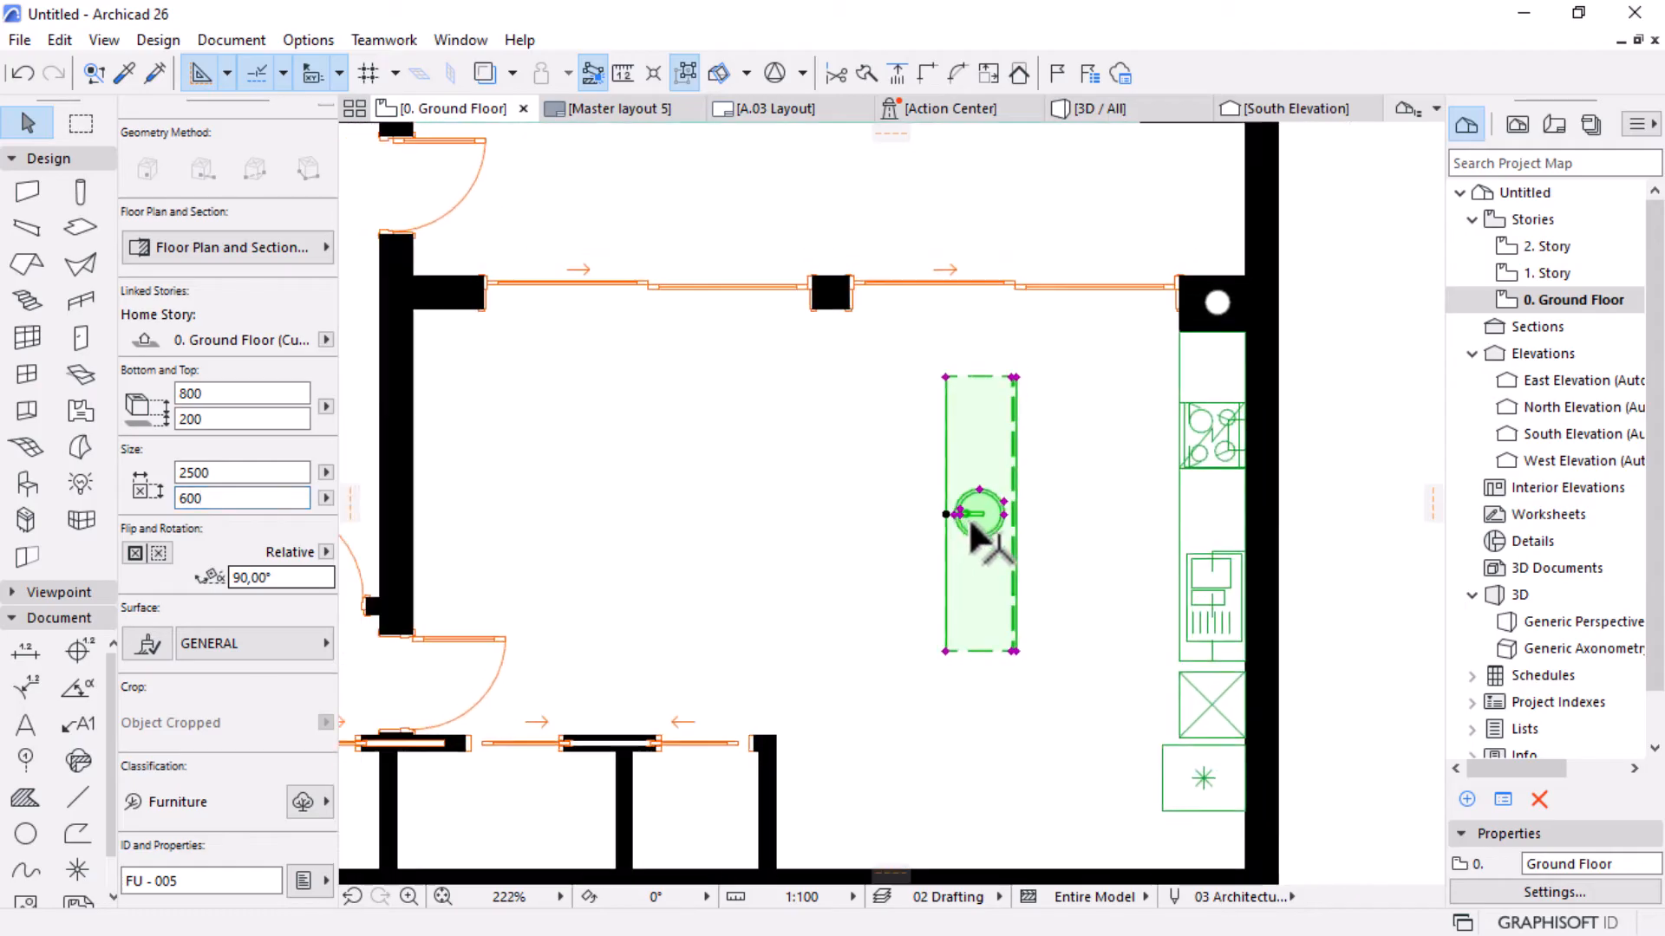
pyautogui.click(984, 511)
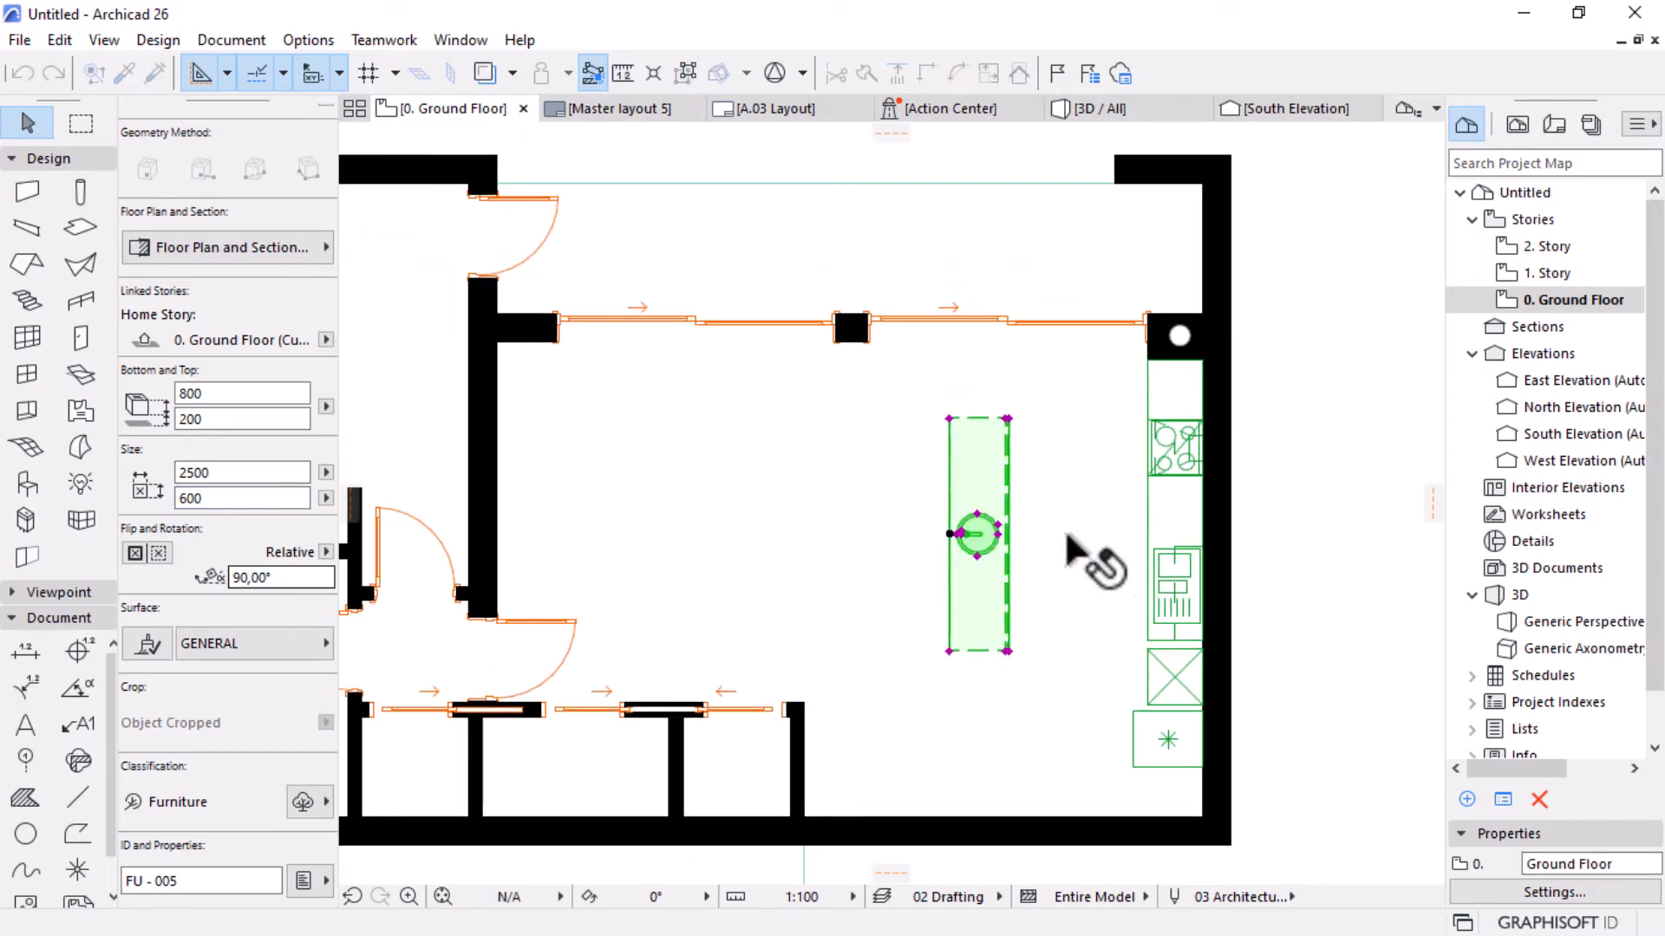
pyautogui.hotkey('ctrl', 'd')
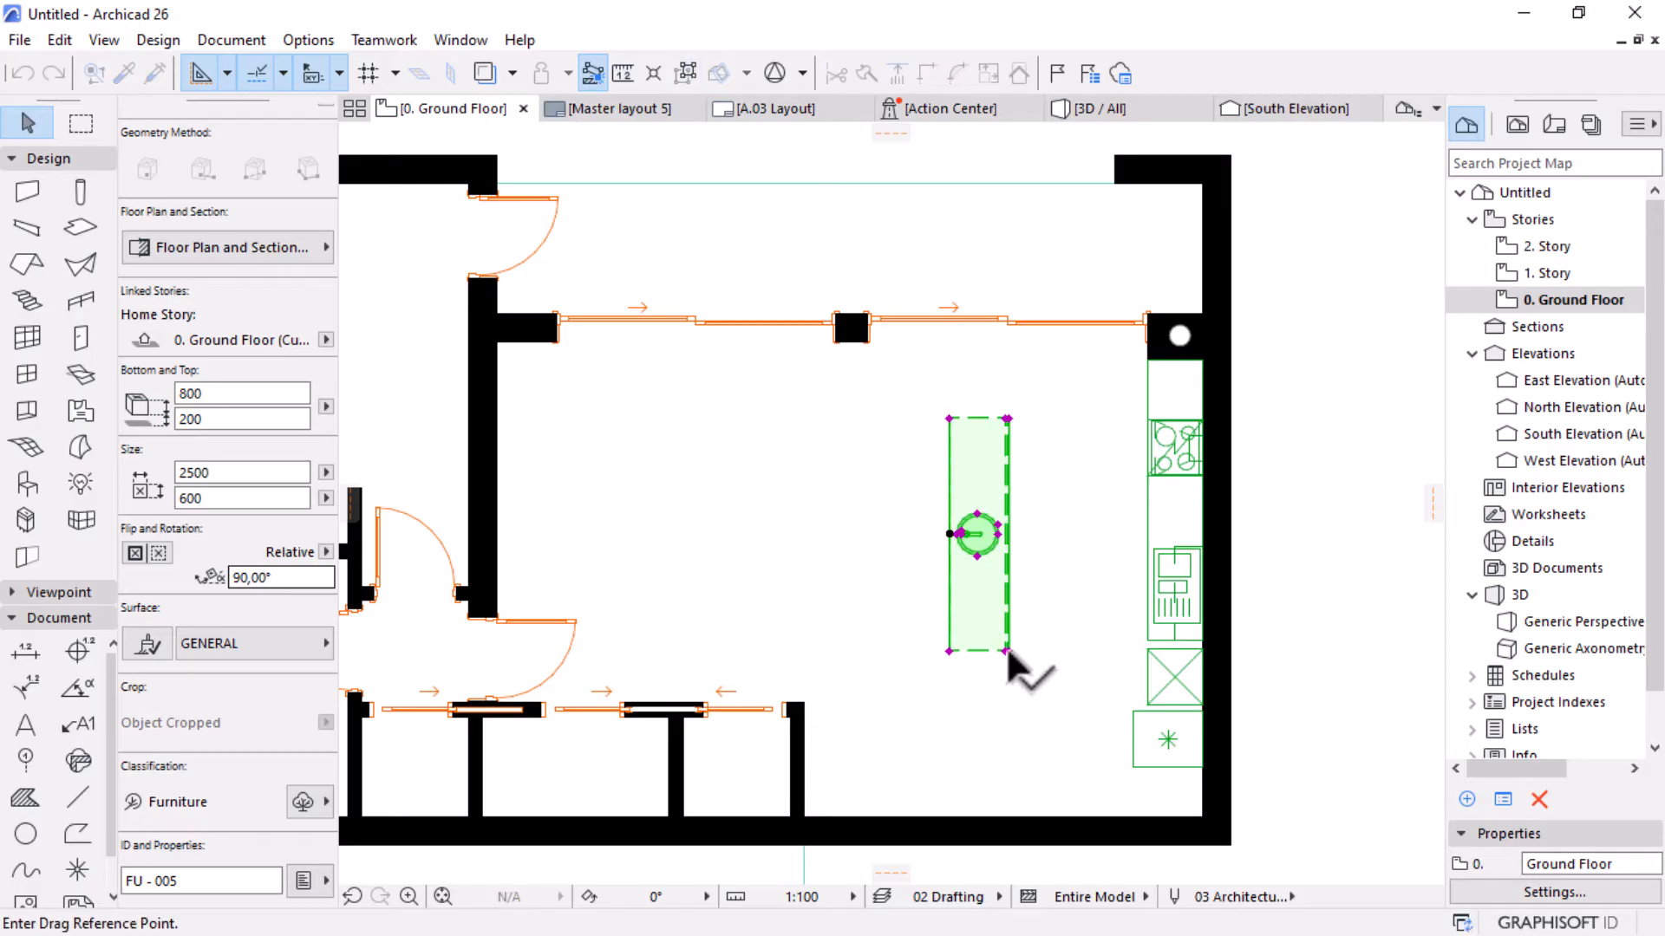
pyautogui.click(1006, 651)
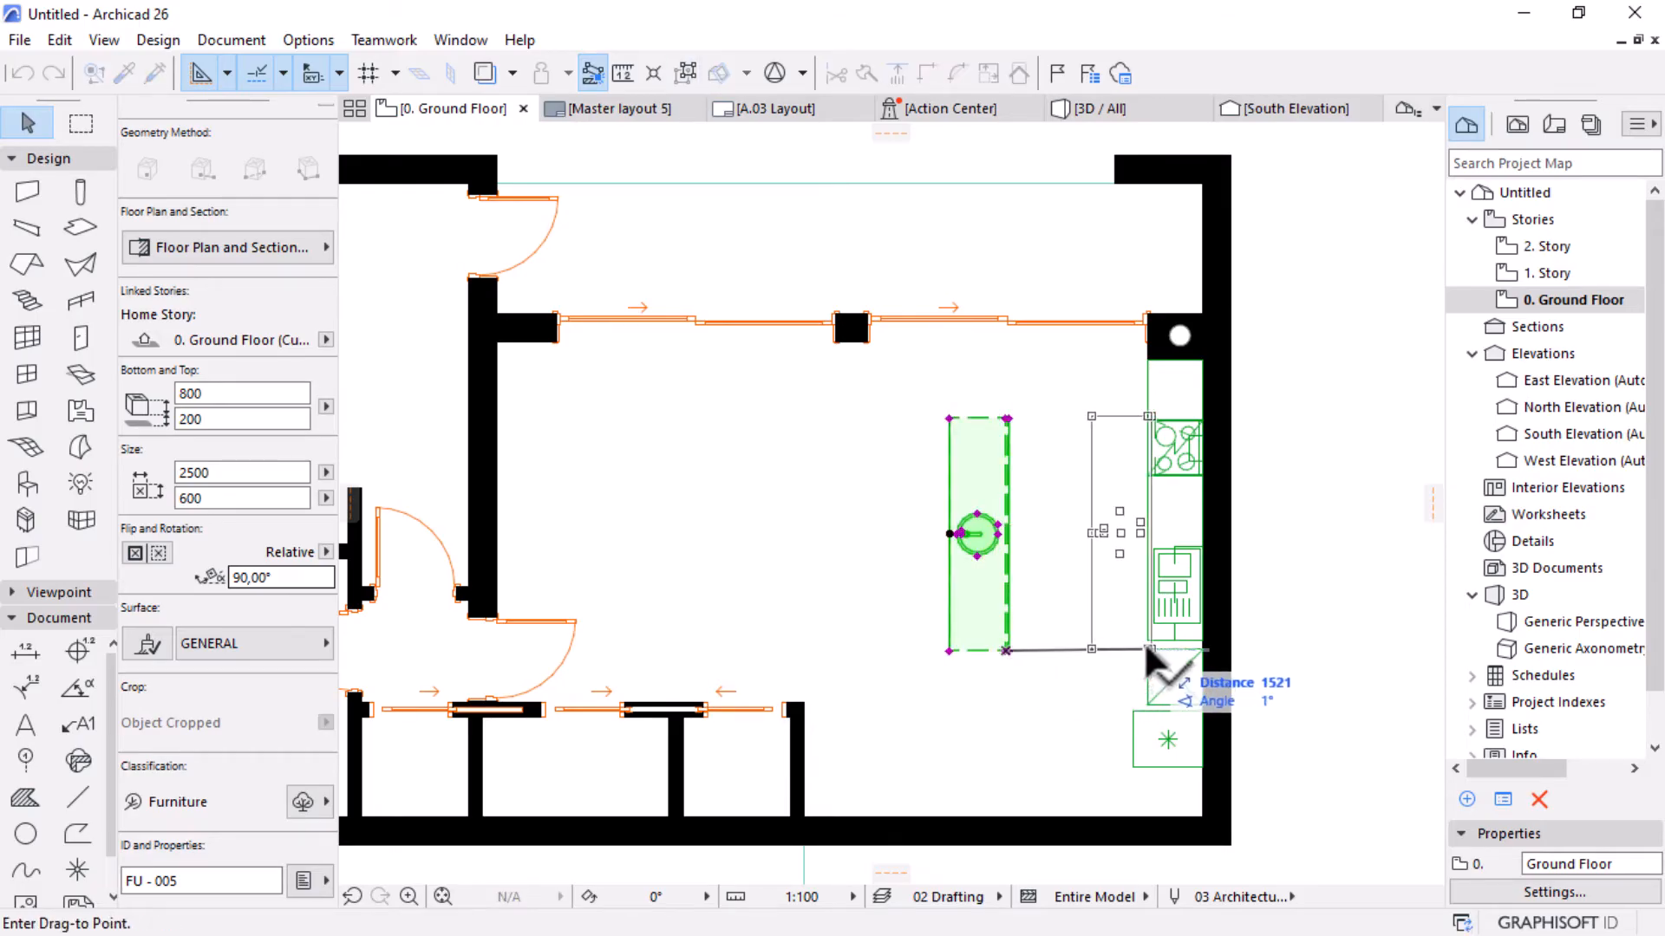
pyautogui.click(1149, 650)
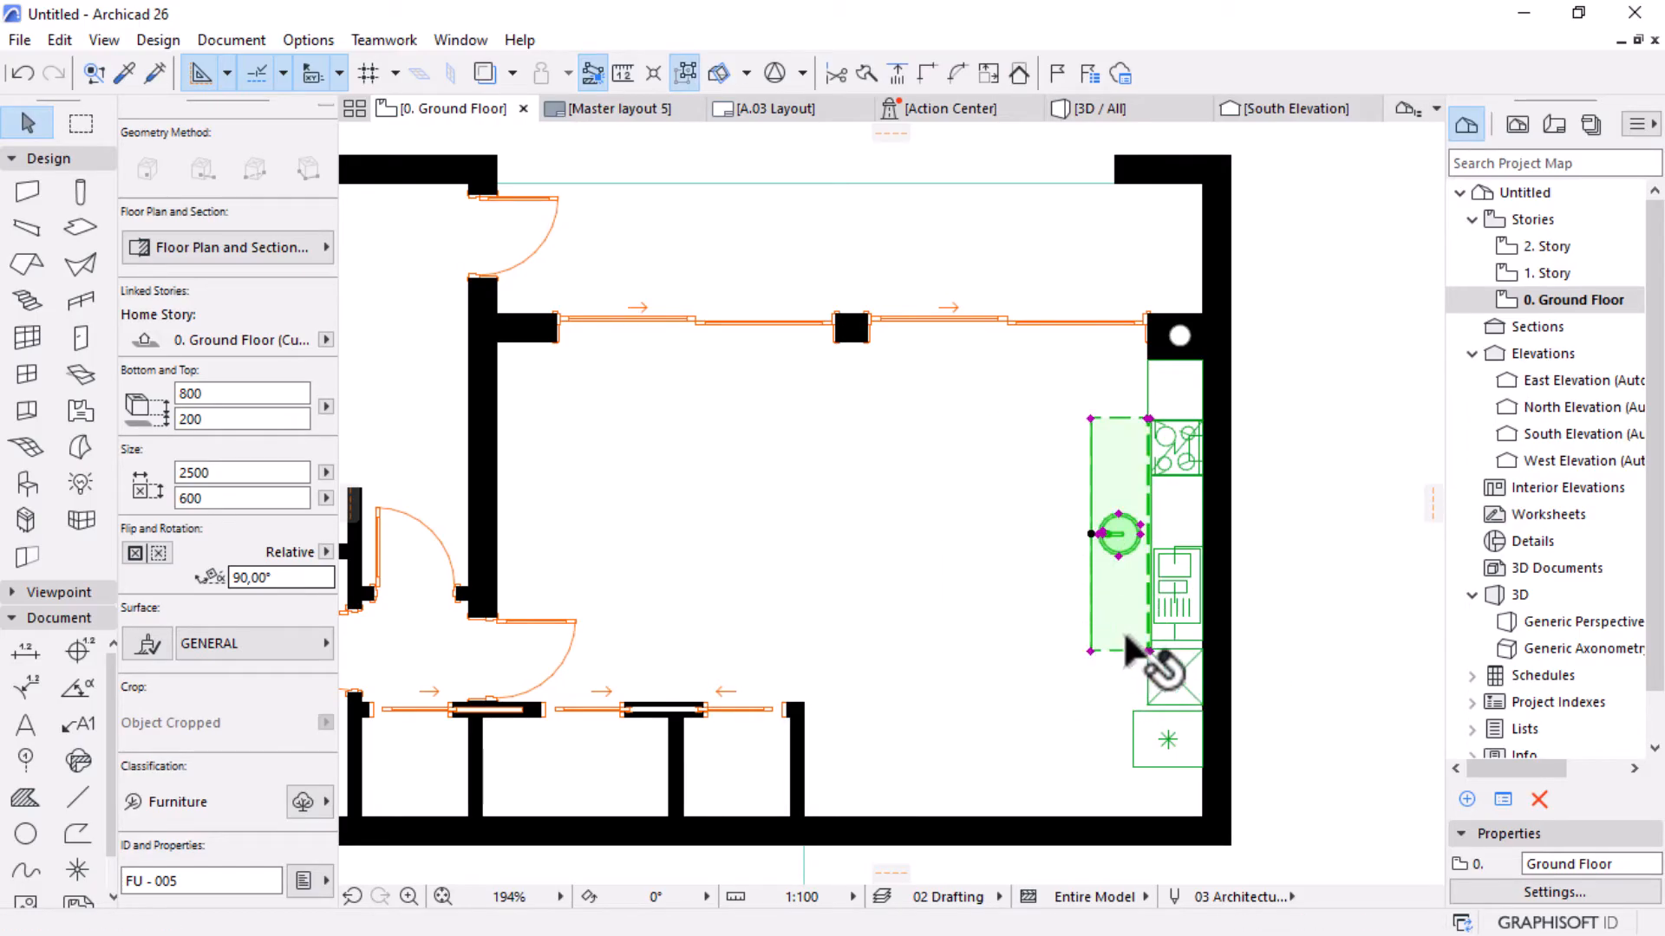
# Move the cabinet horizontally 1500 away from the kitchen counter.
pyautogui.click(1130, 607)
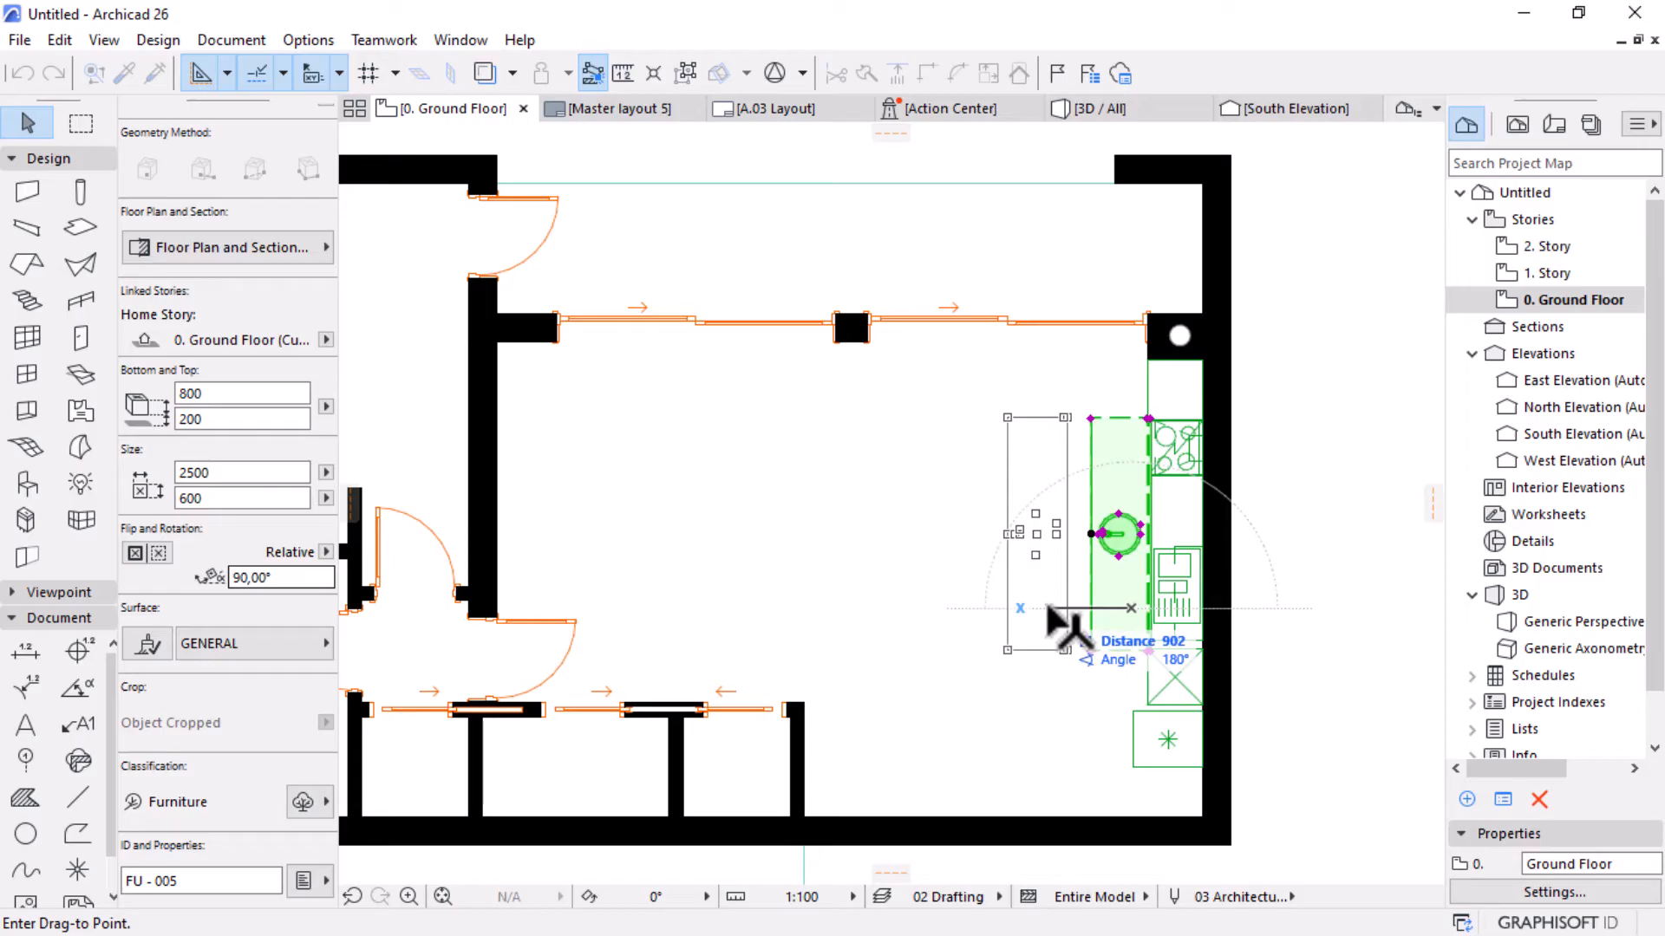
pyautogui.write('1500')
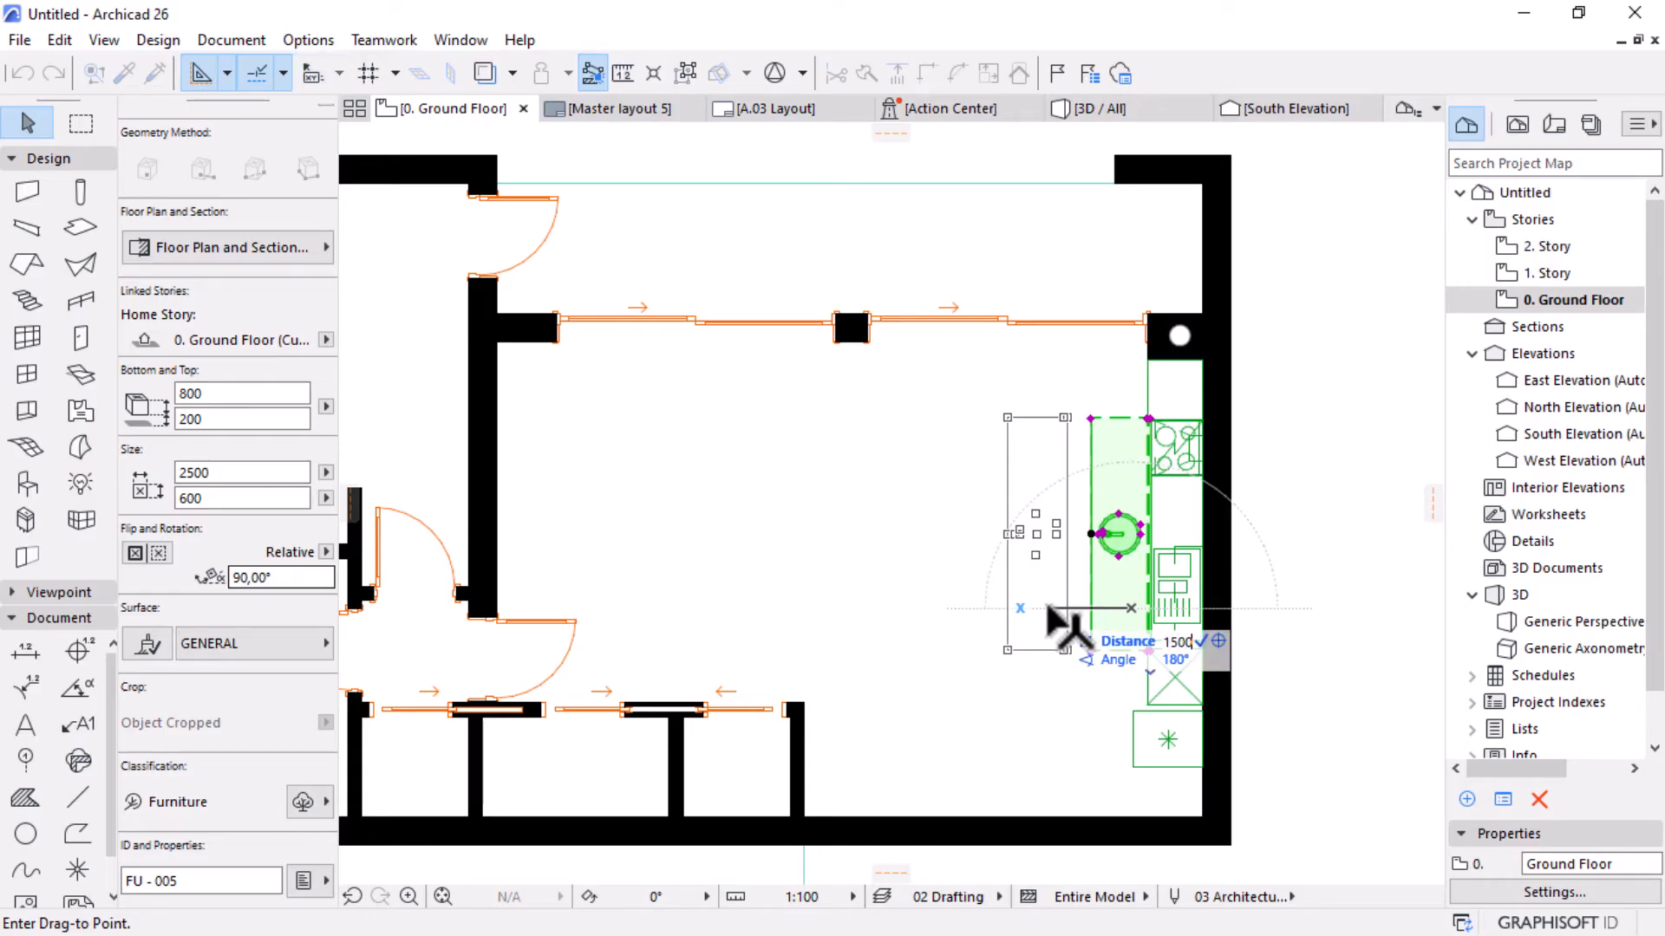
pyautogui.press('Return')
# Shift the cabinet slightly back toward the kitchen counter and deselect it.
pyautogui.hotkey('ctrl', 'd')
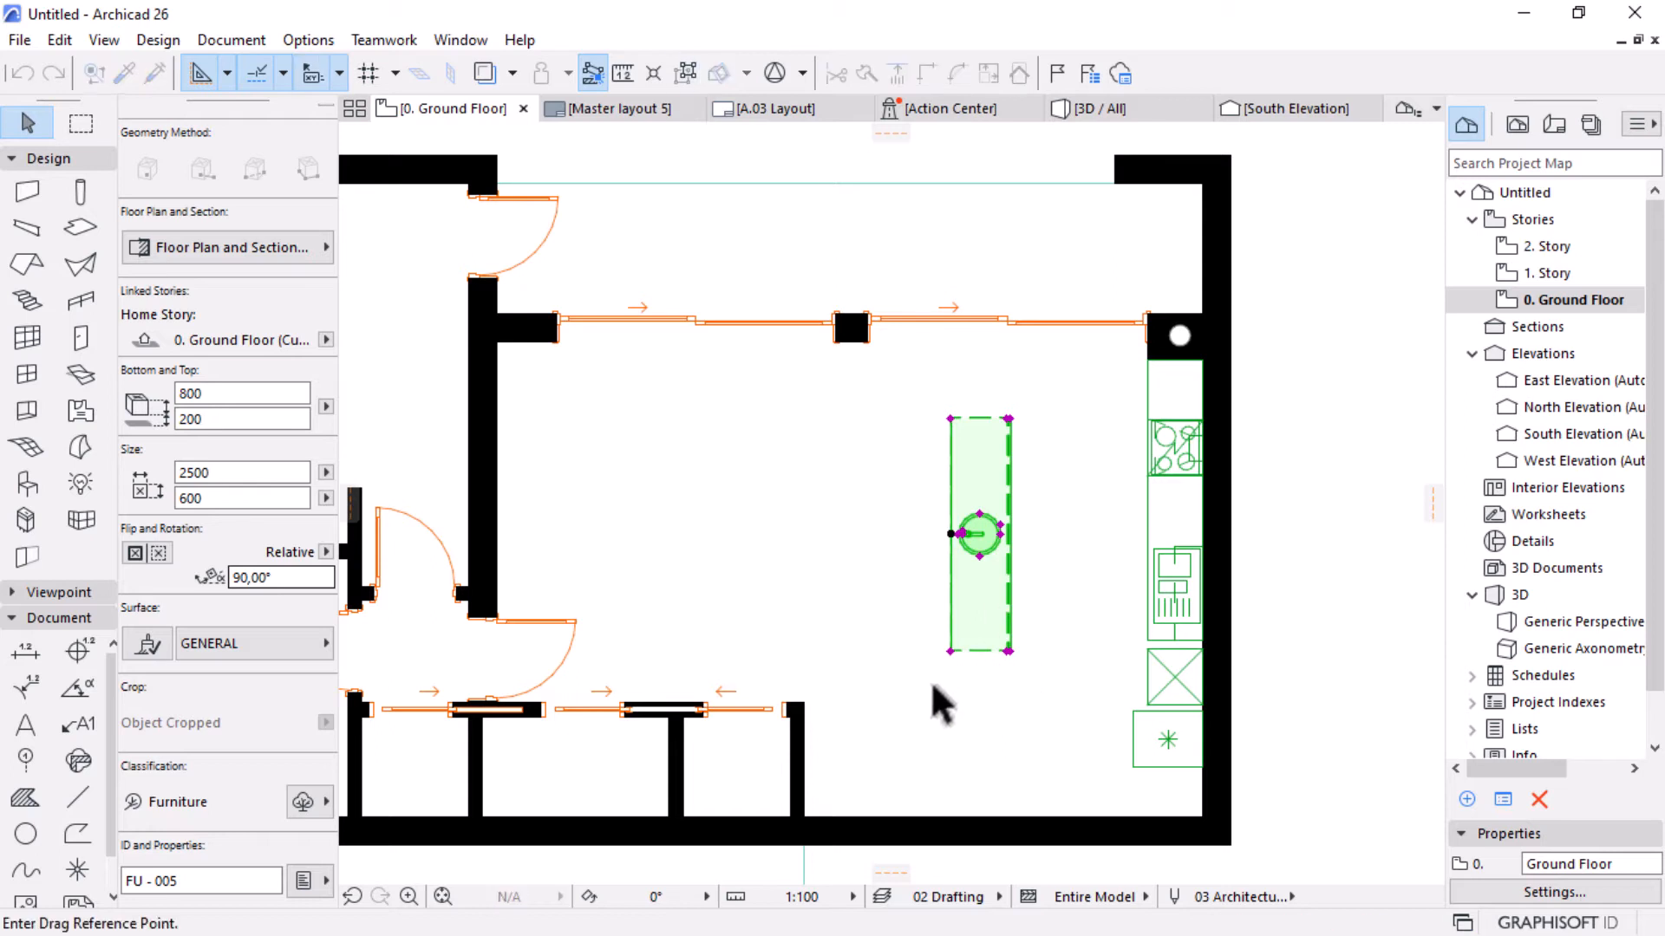
pyautogui.click(932, 686)
pyautogui.press('Escape')
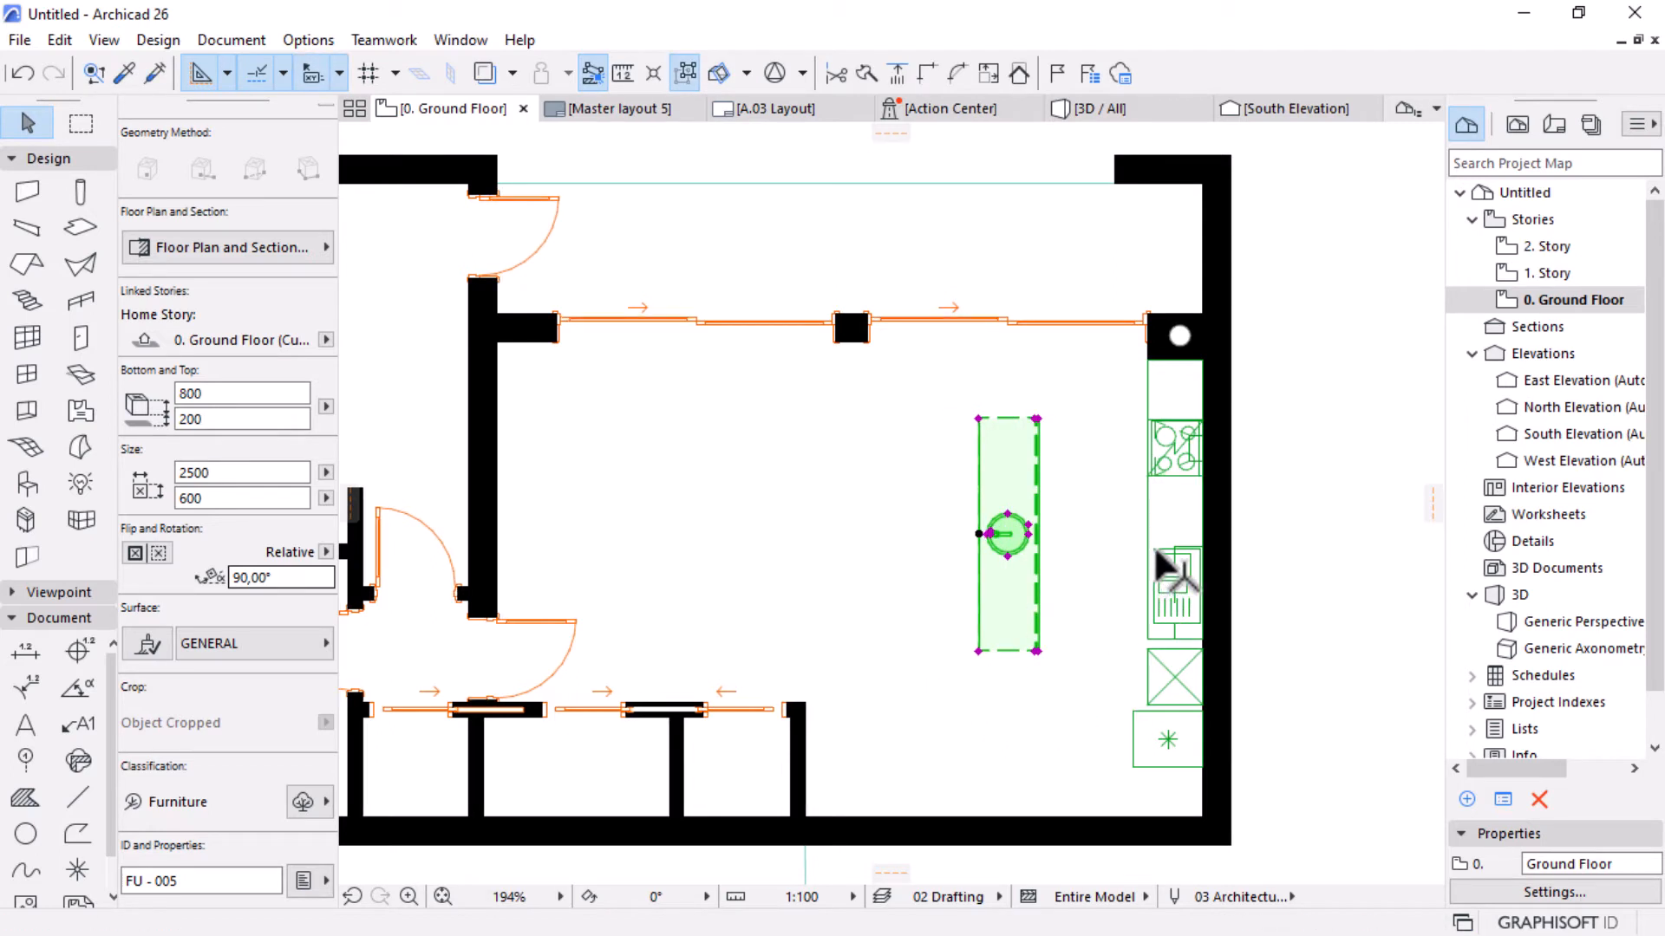
pyautogui.scroll(-2, 1131, 576)
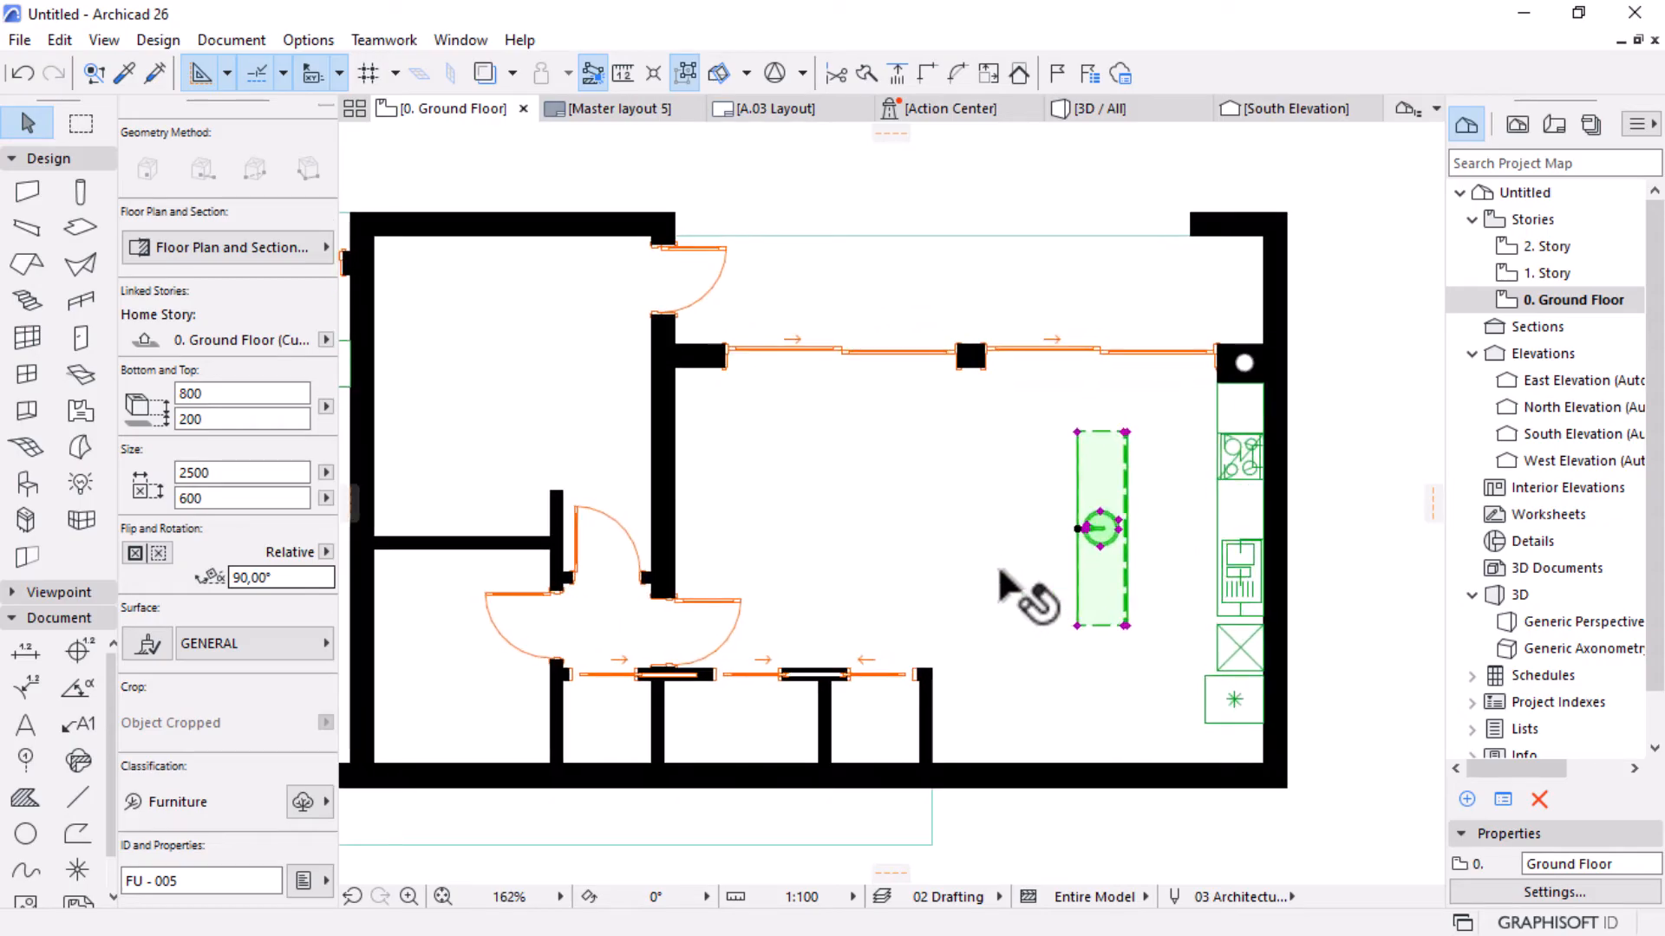
pyautogui.scroll(2, 1047, 507)
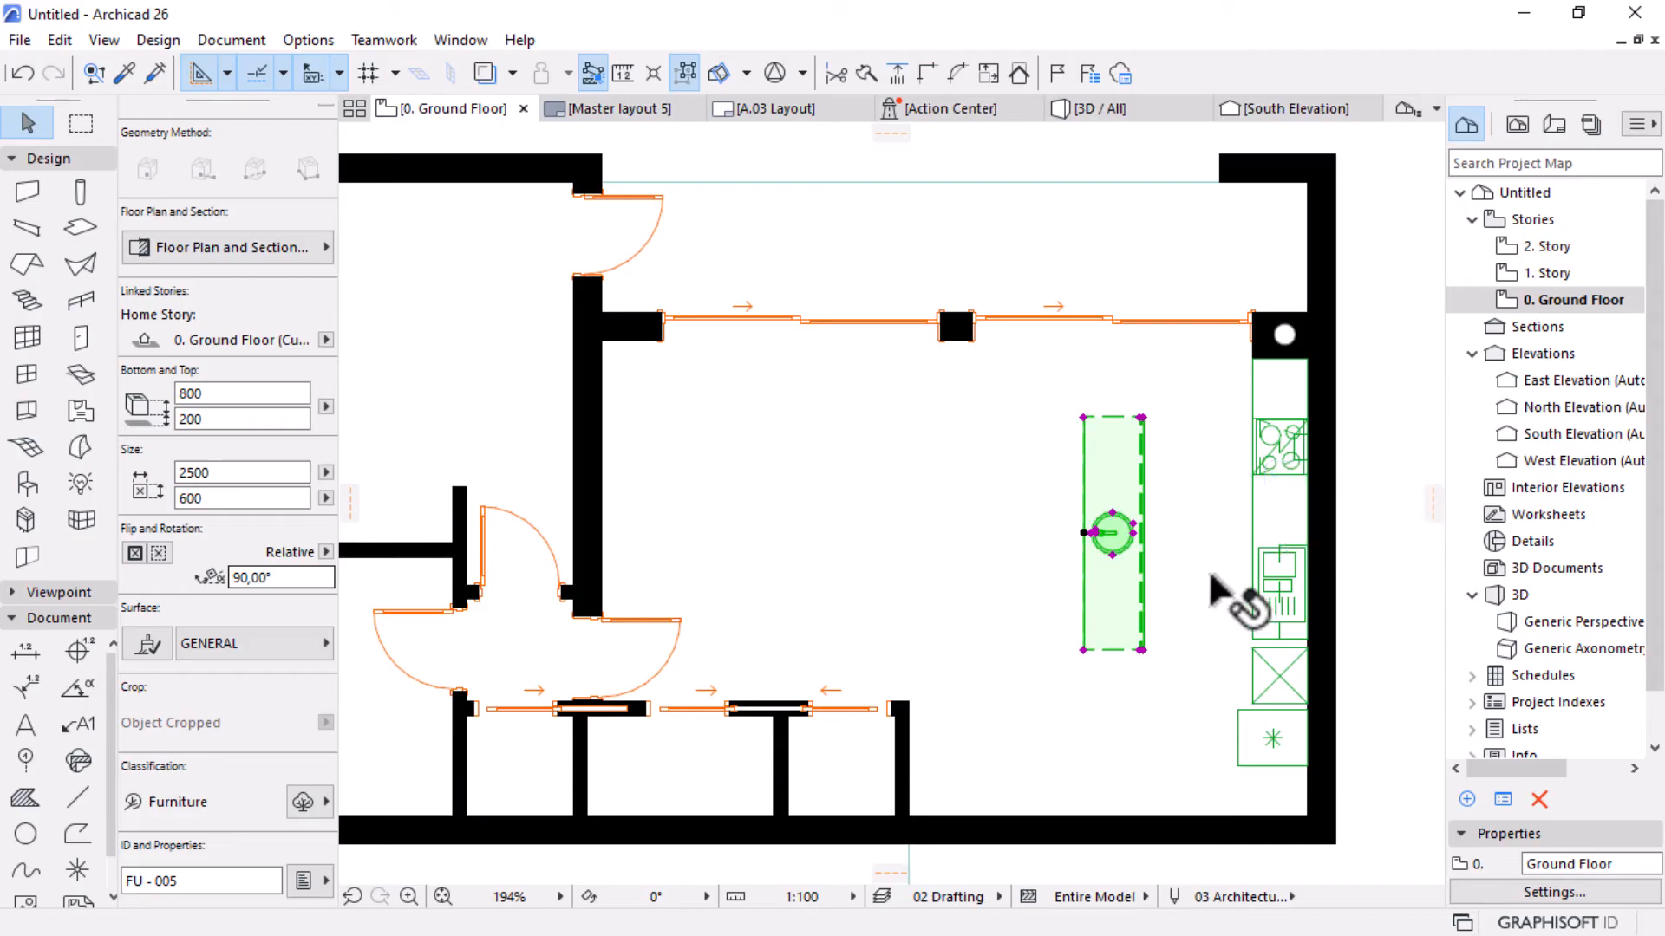
pyautogui.press('Escape')
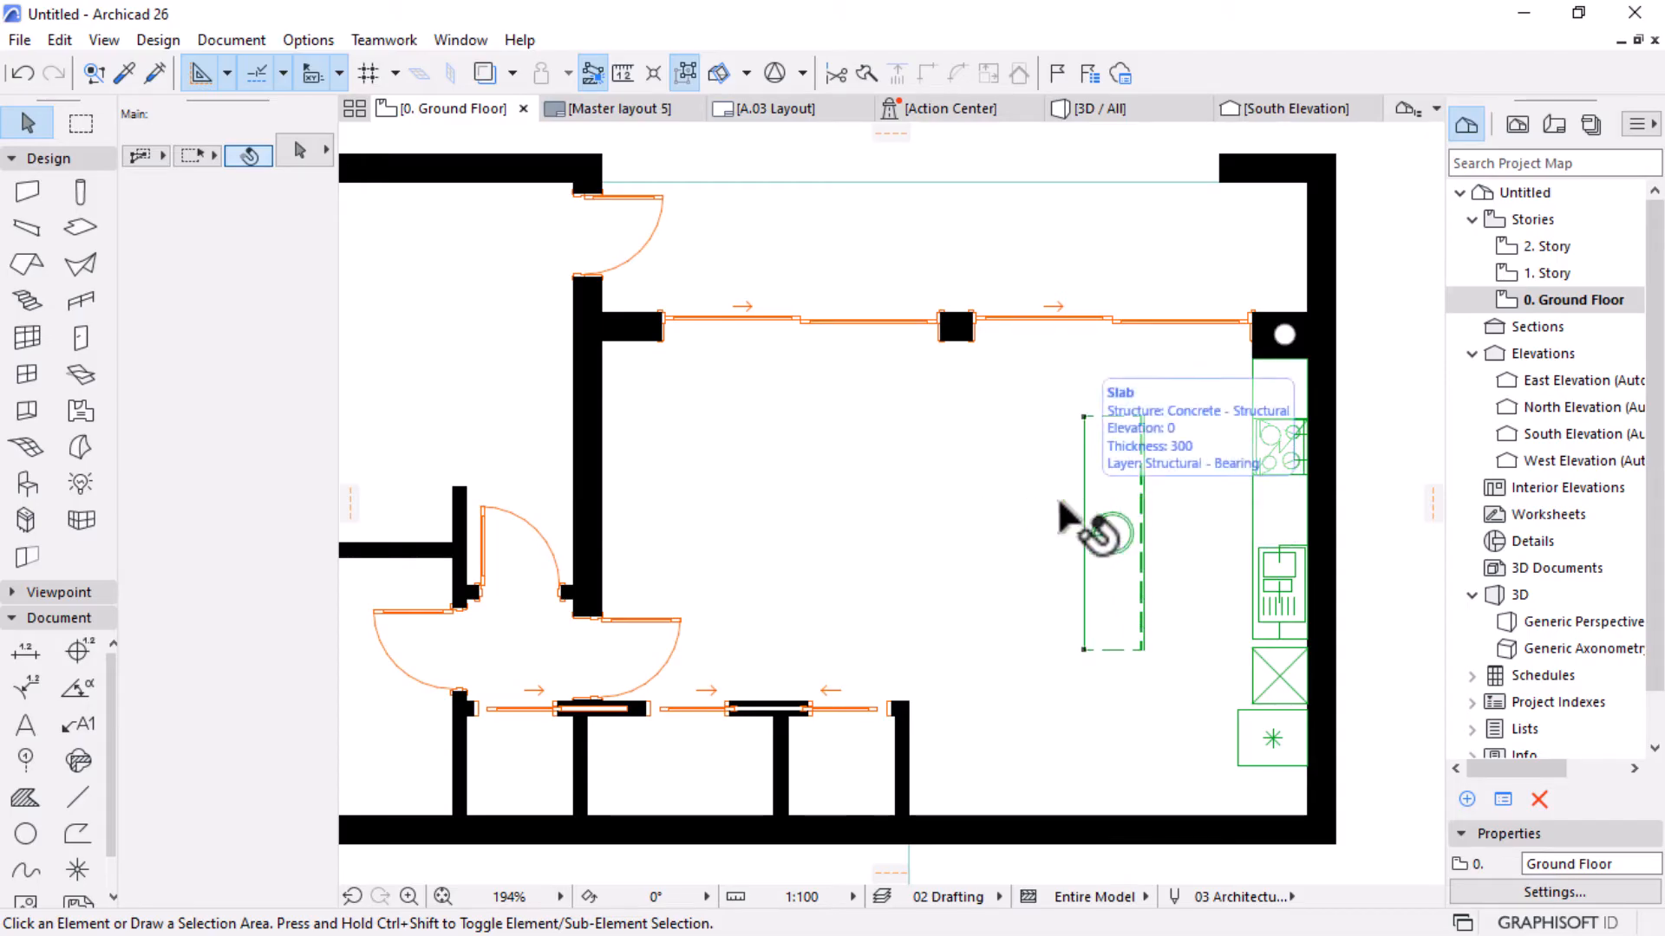
# Place a copy of the base cabinet parallel to the original, on its side facing away from the kitchen counter.
pyautogui.scroll(3, 1107, 549)
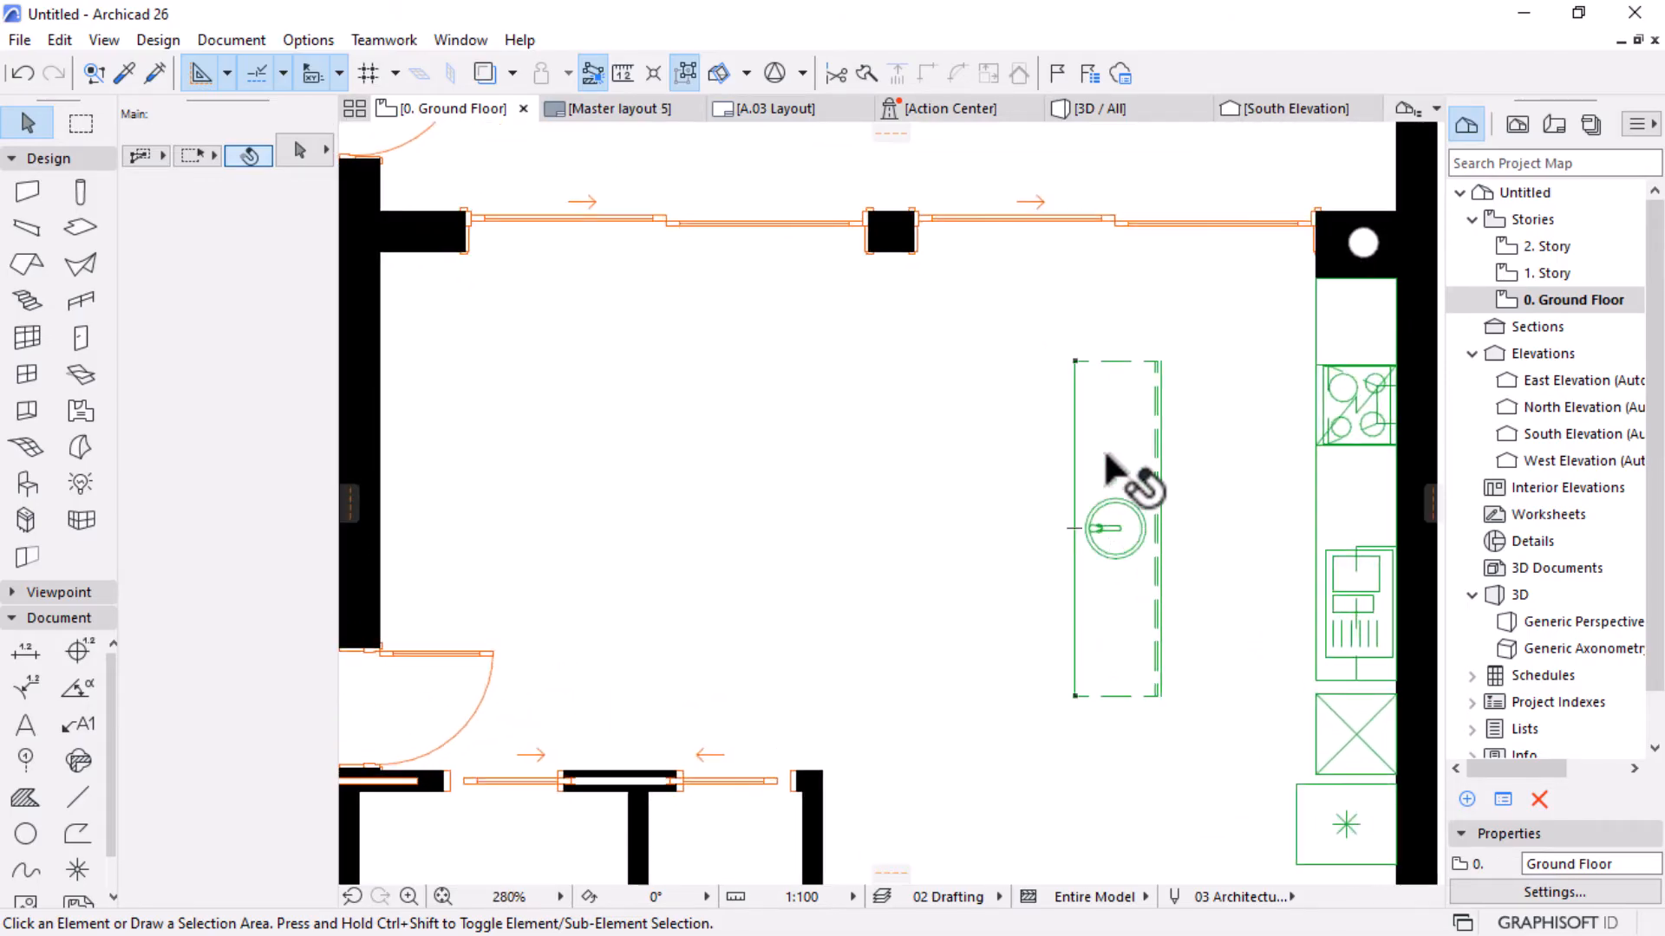
pyautogui.click(1111, 462)
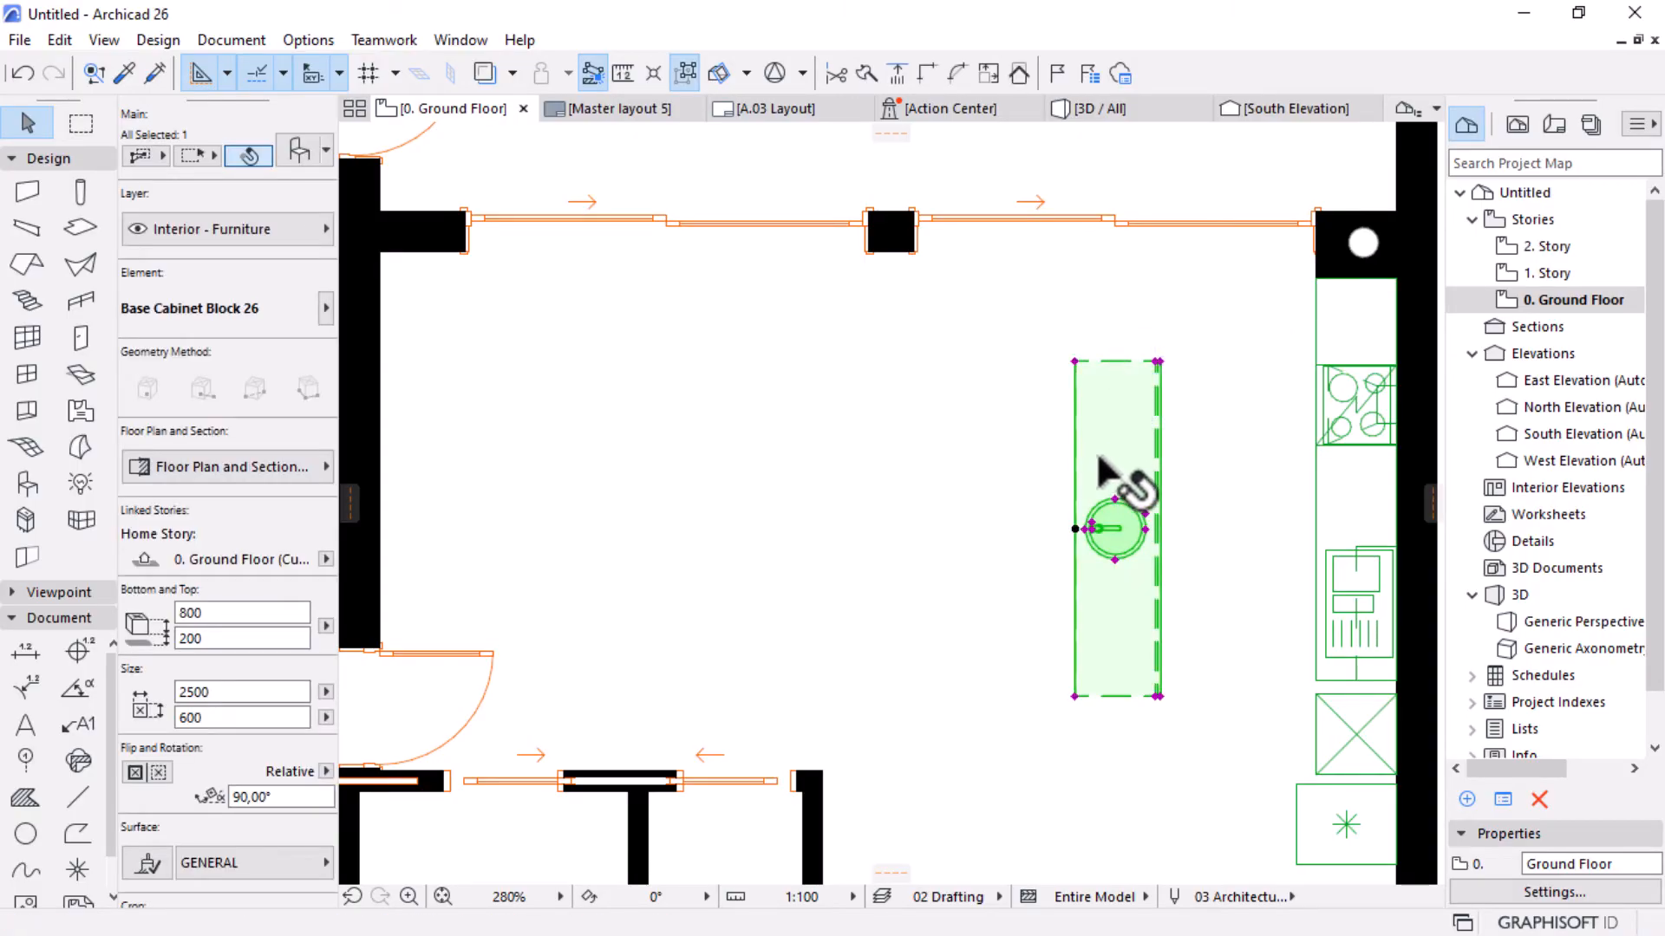
pyautogui.hotkey('ctrl', 'shift', 'd')
pyautogui.click(1117, 461)
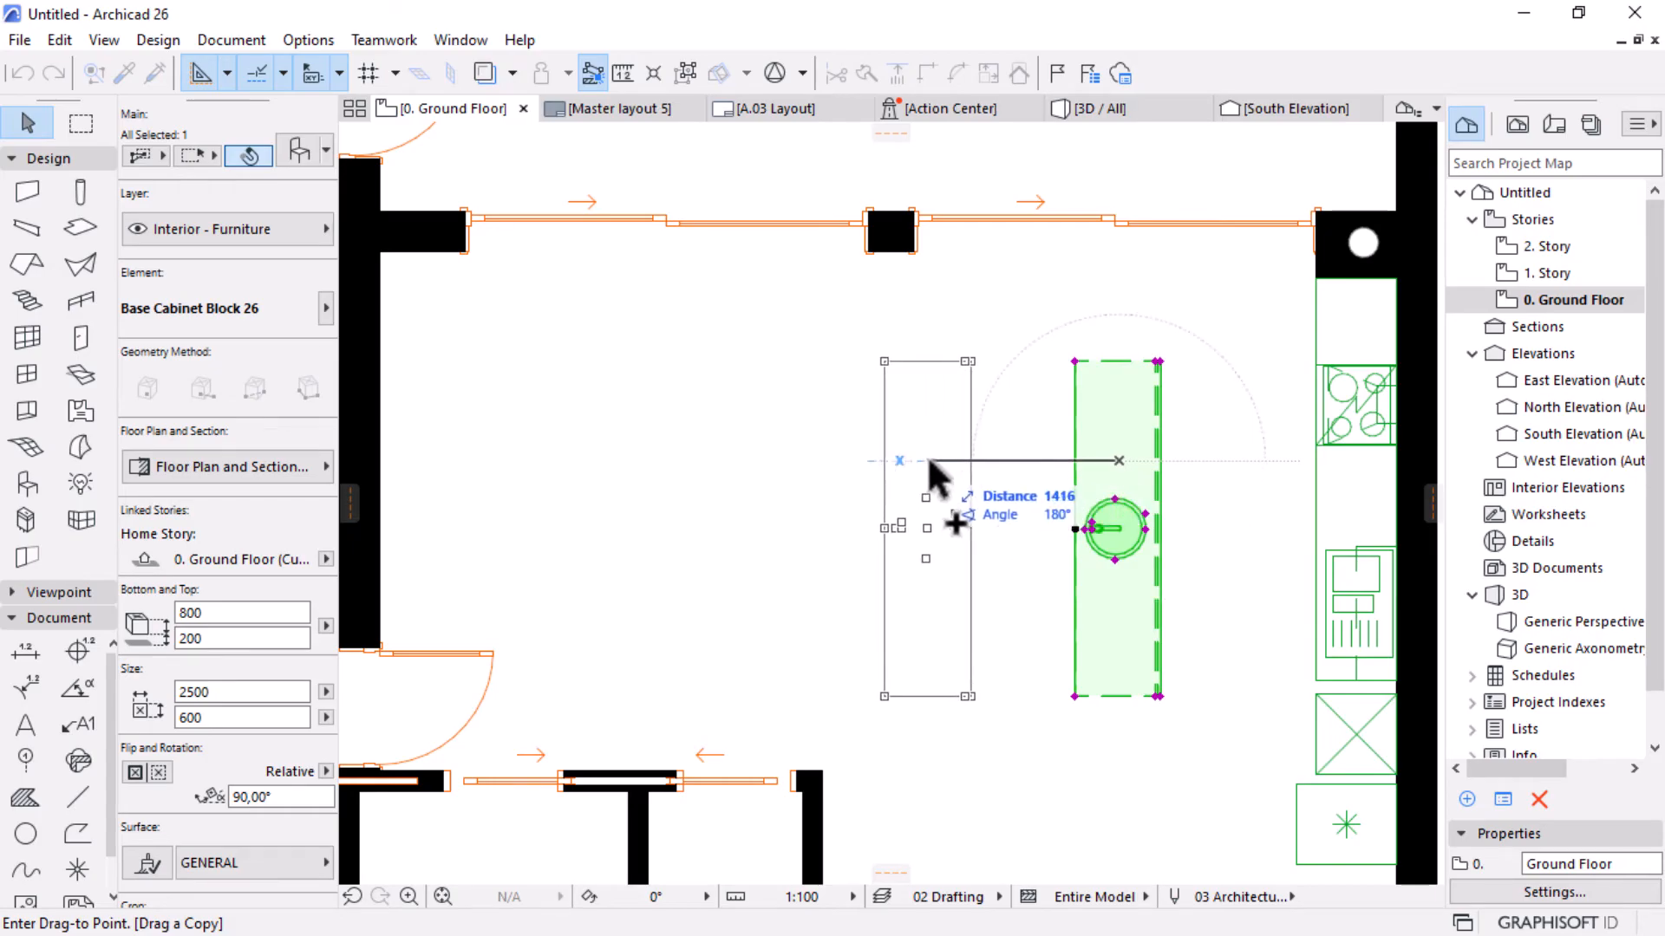
pyautogui.click(944, 460)
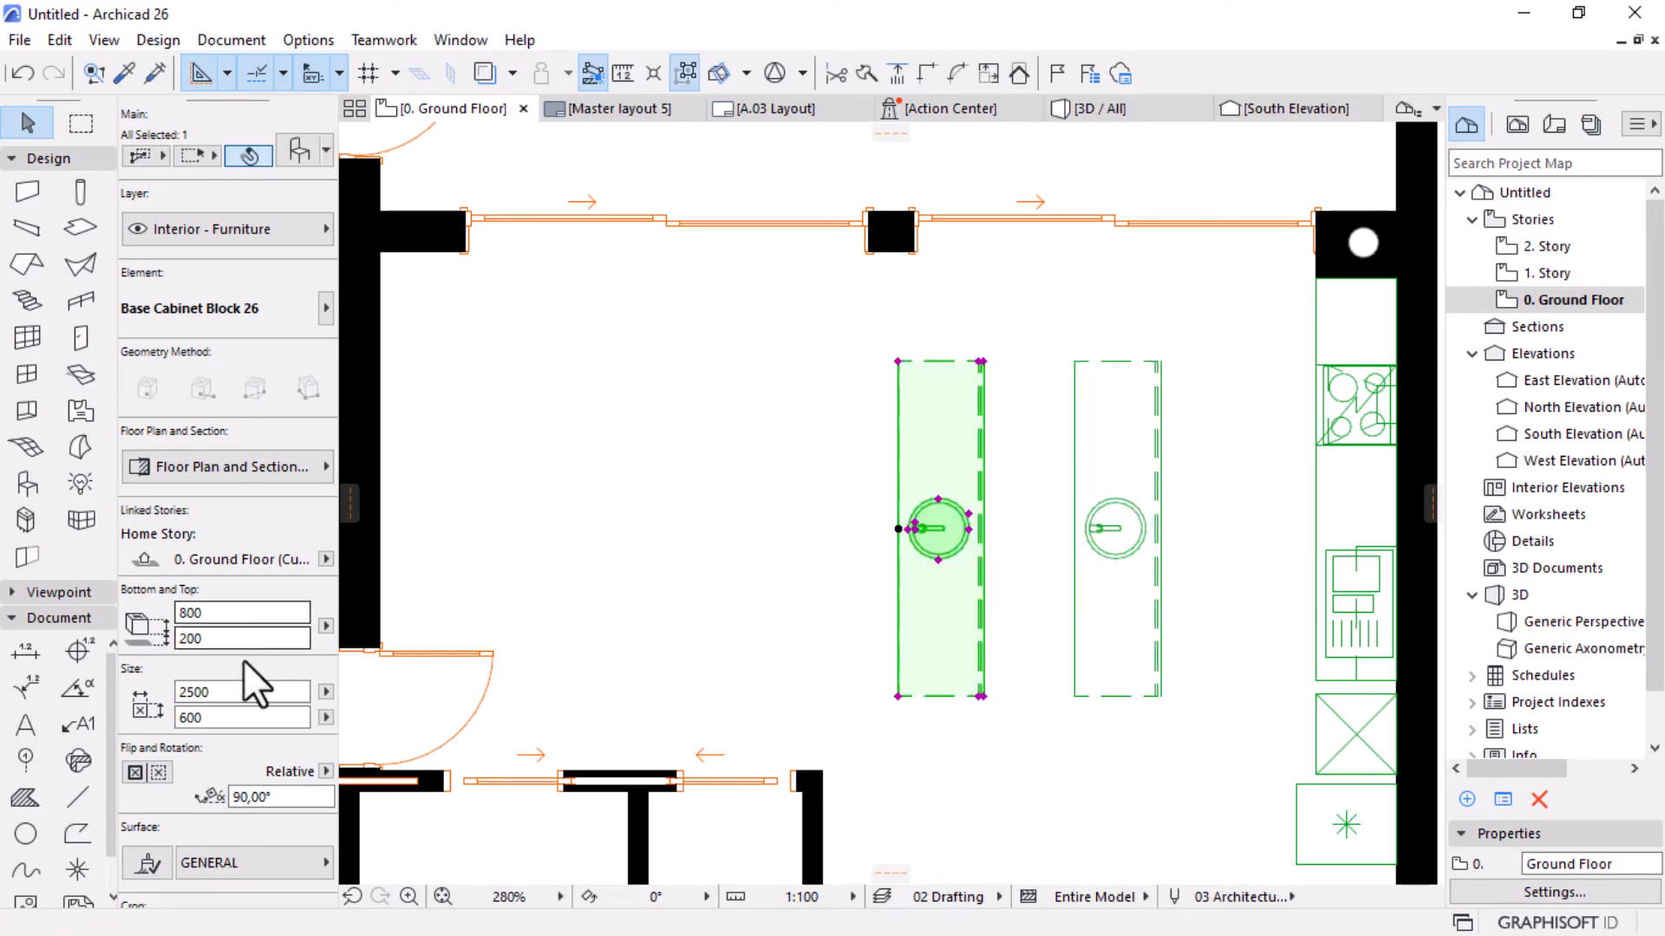
# Set the copied cabinet's rotation angle to 0° and its width to 1200.
pyautogui.scroll(-3, 250, 656)
pyautogui.scroll(-1, 250, 654)
pyautogui.click(278, 578)
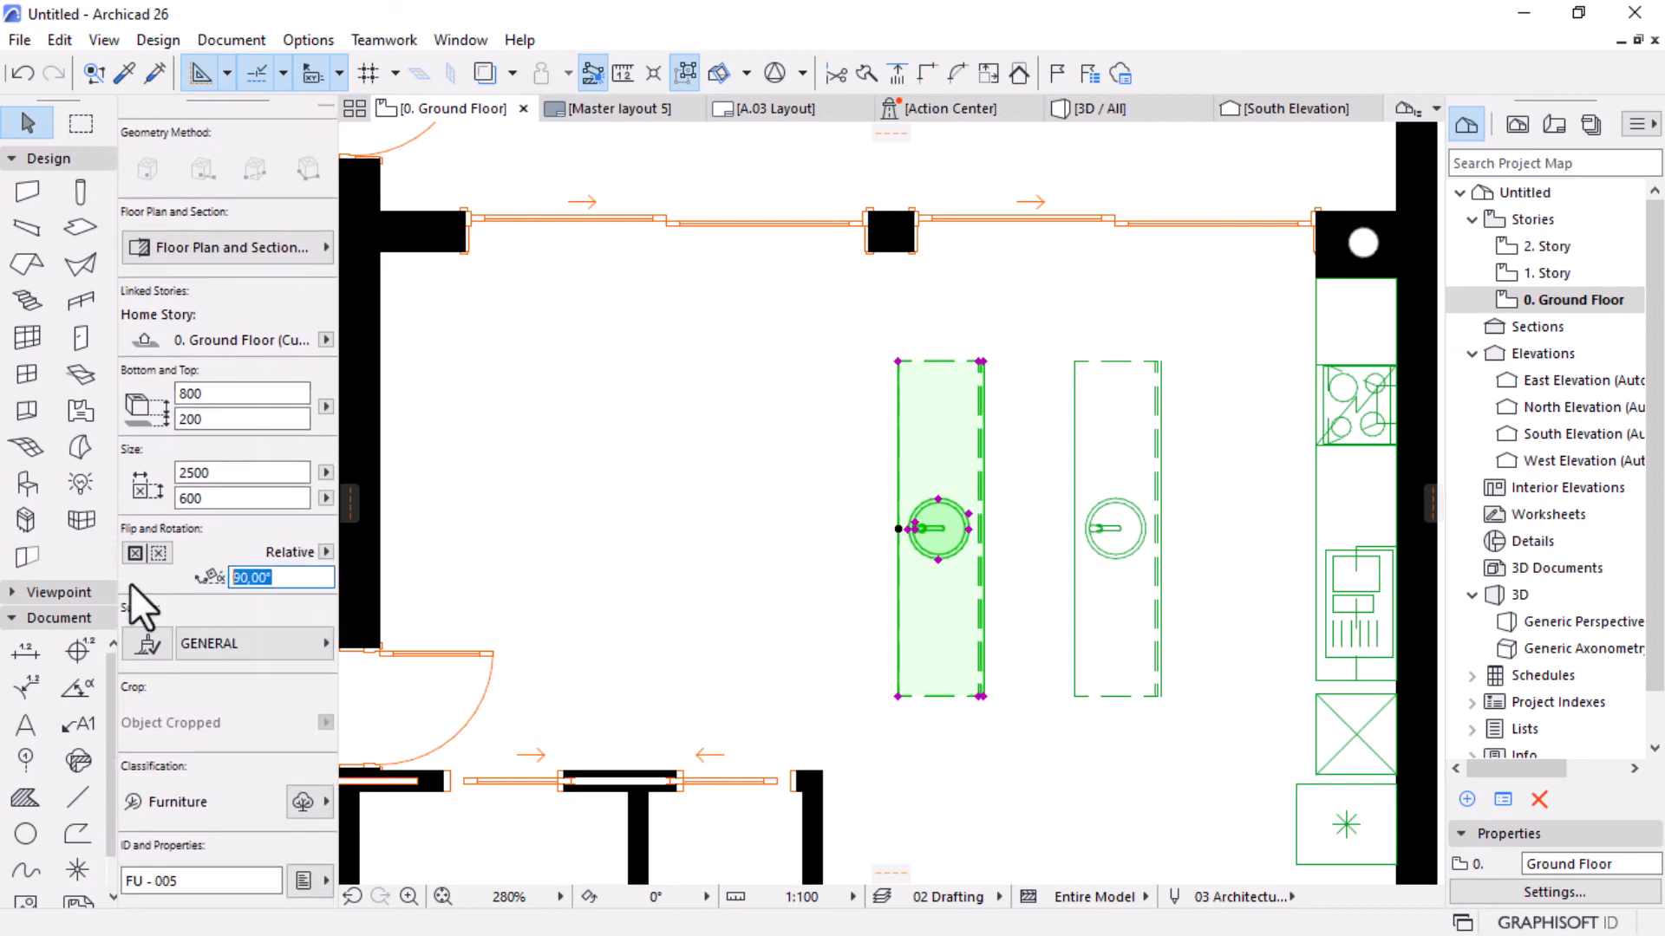
pyautogui.write('0')
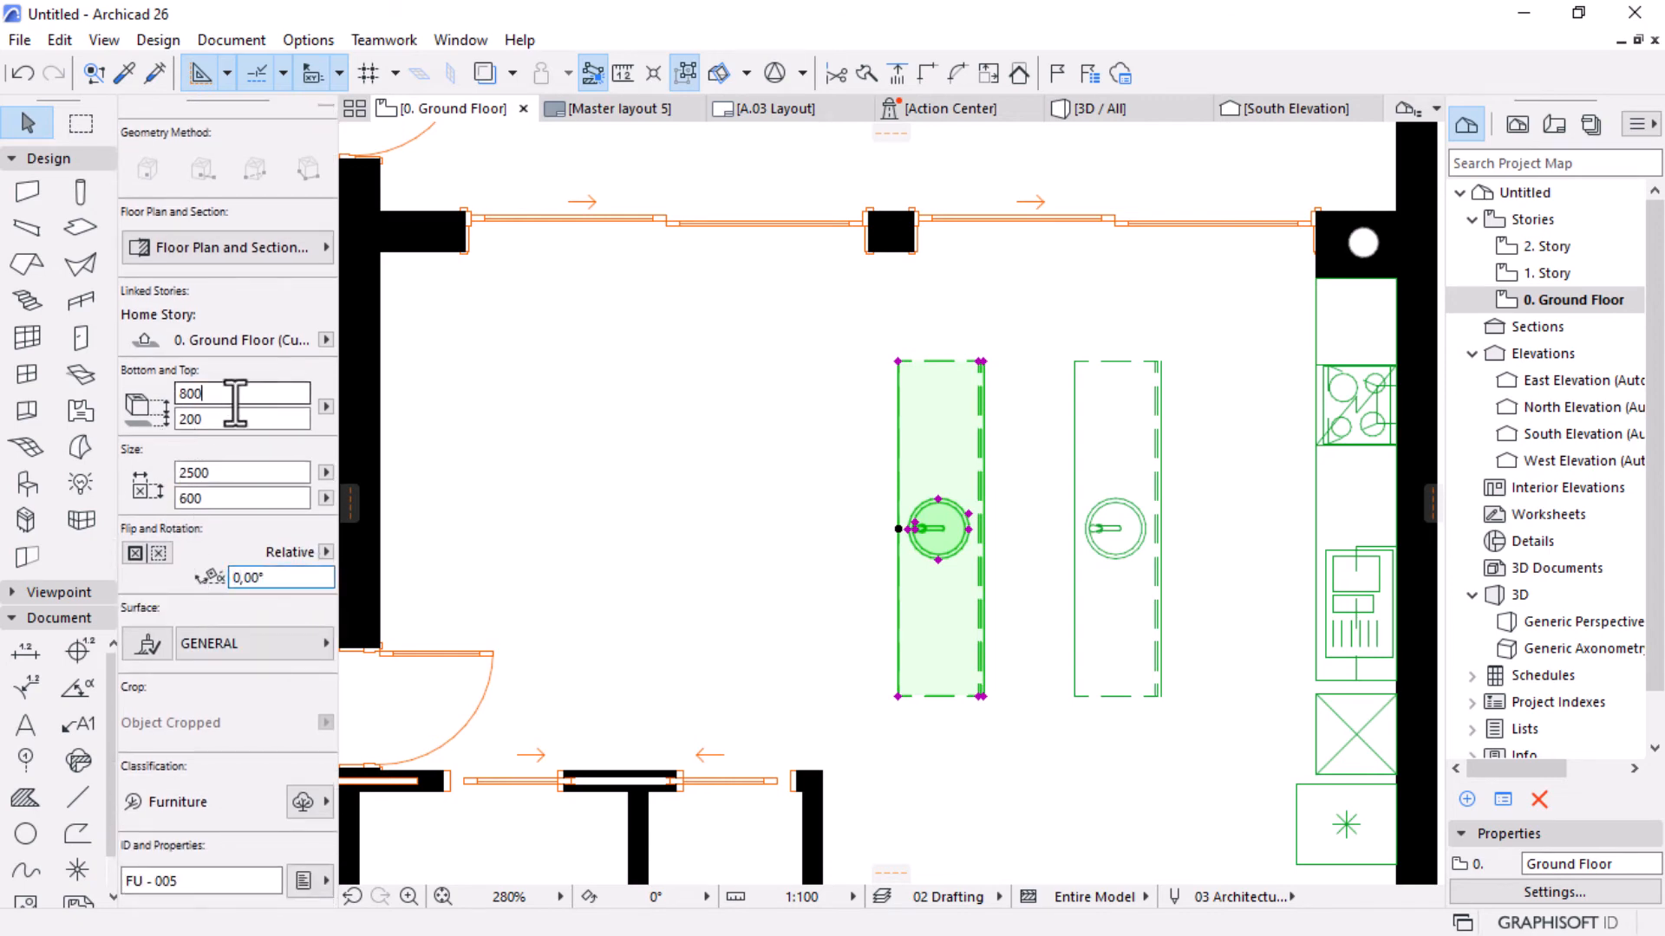
pyautogui.click(221, 474)
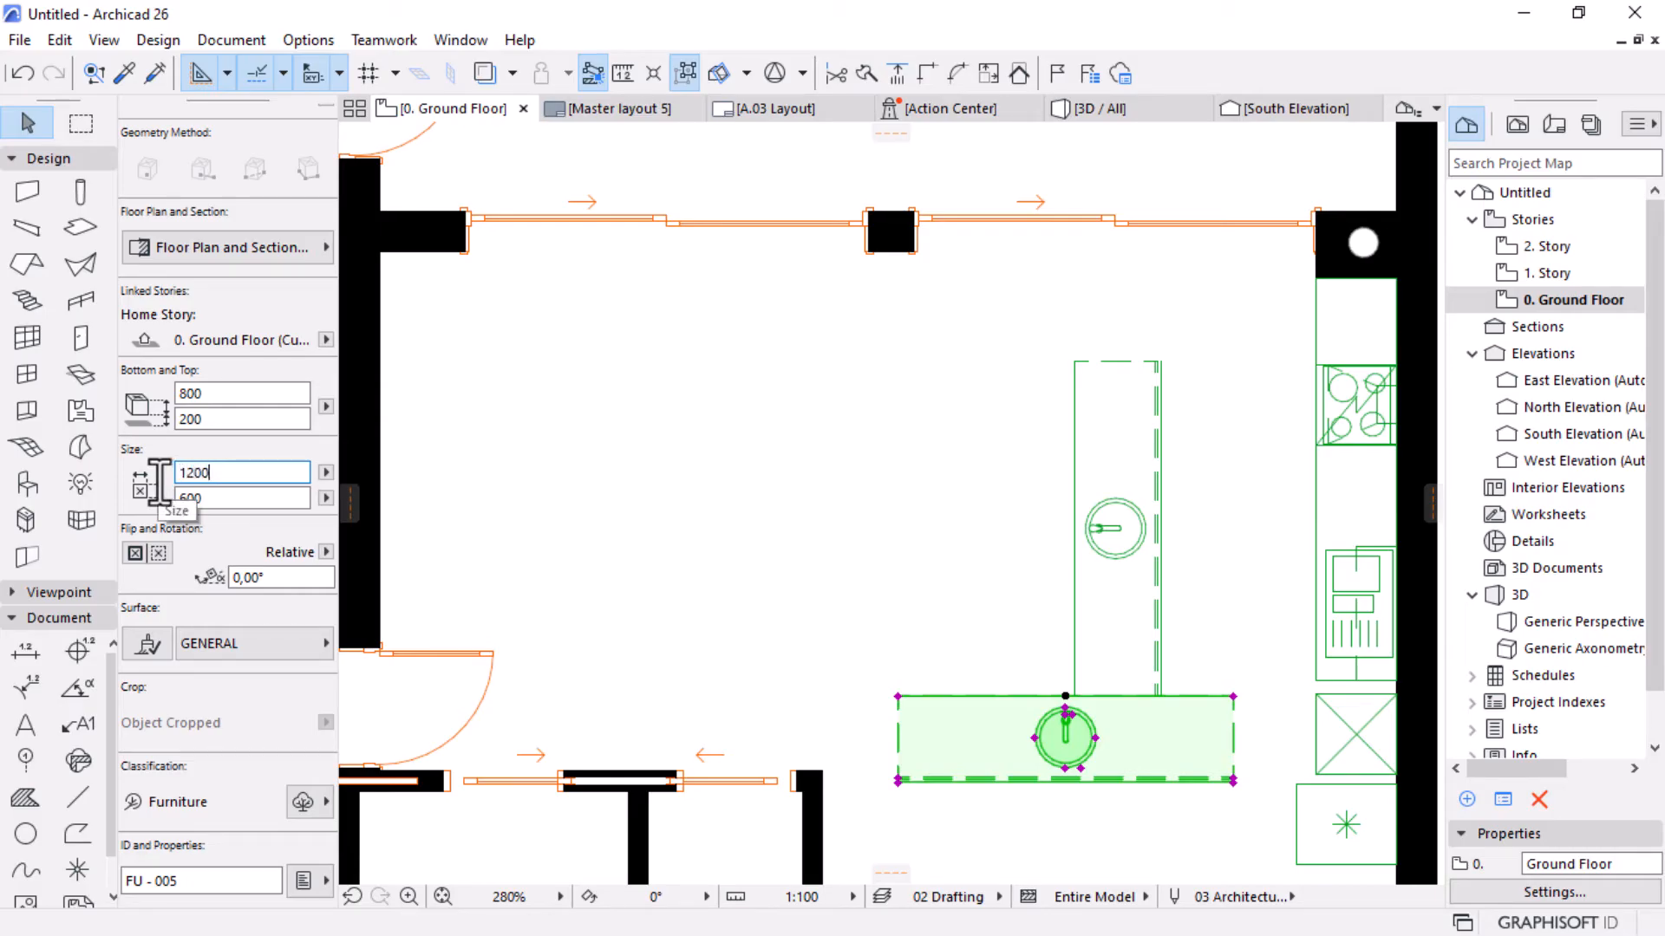
pyautogui.write('1200')
pyautogui.press('Return')
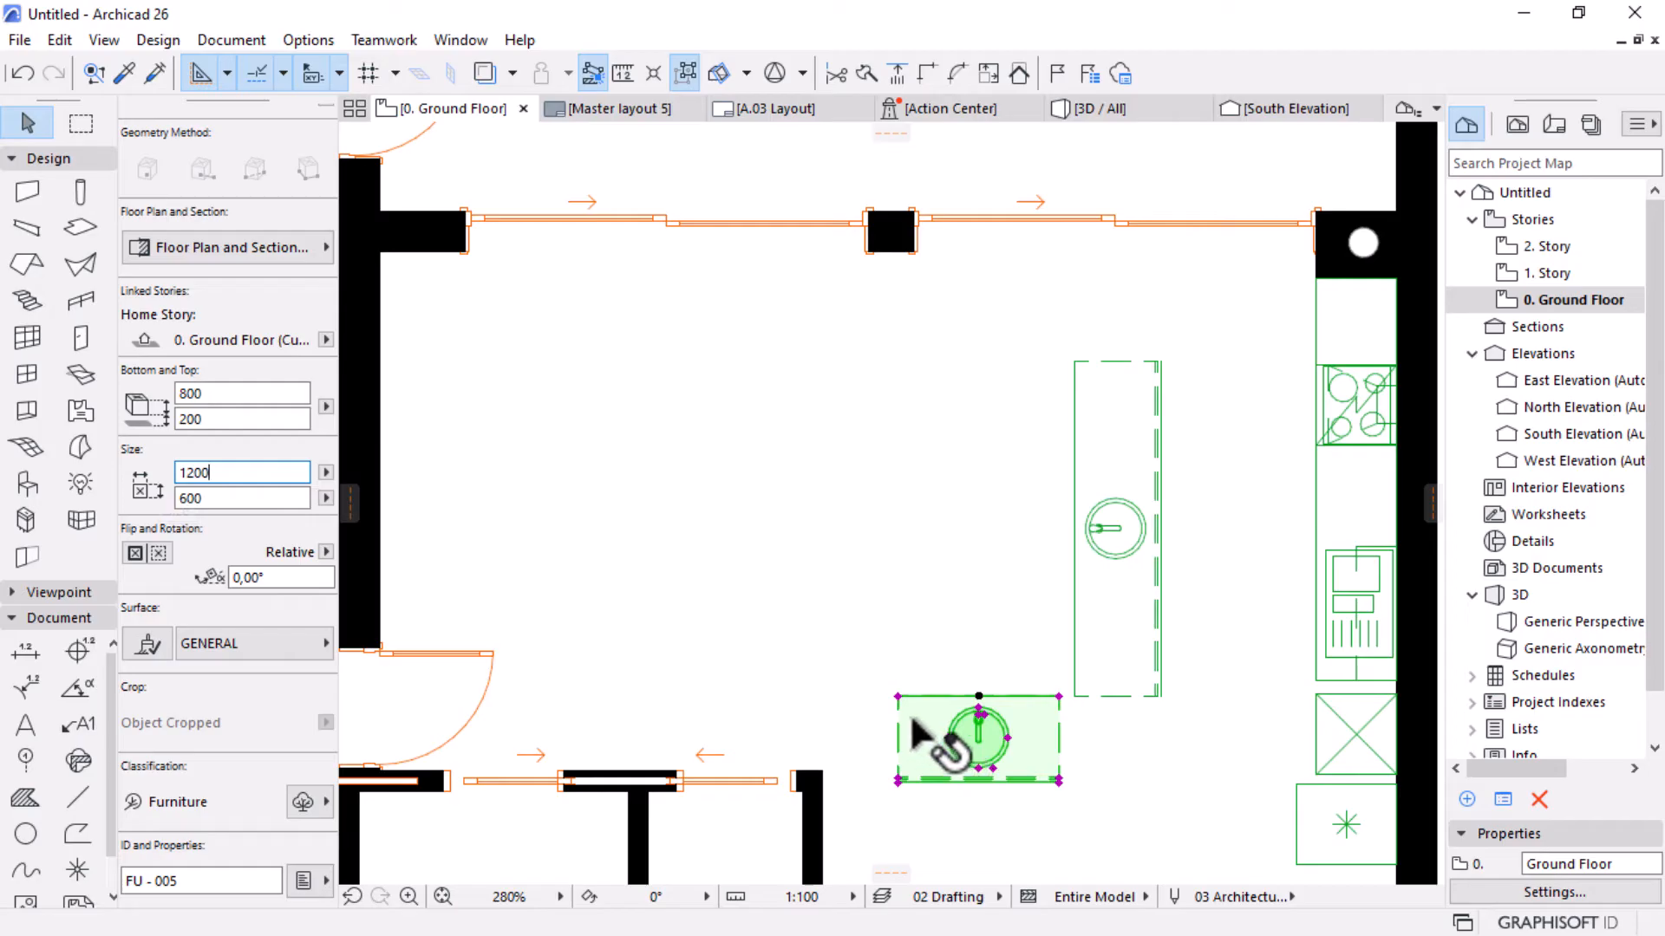
# Move the copied cabinet so its short side's midpoint meets the midpoint of the original cabinet's long side.
pyautogui.hotkey('ctrl', 'd')
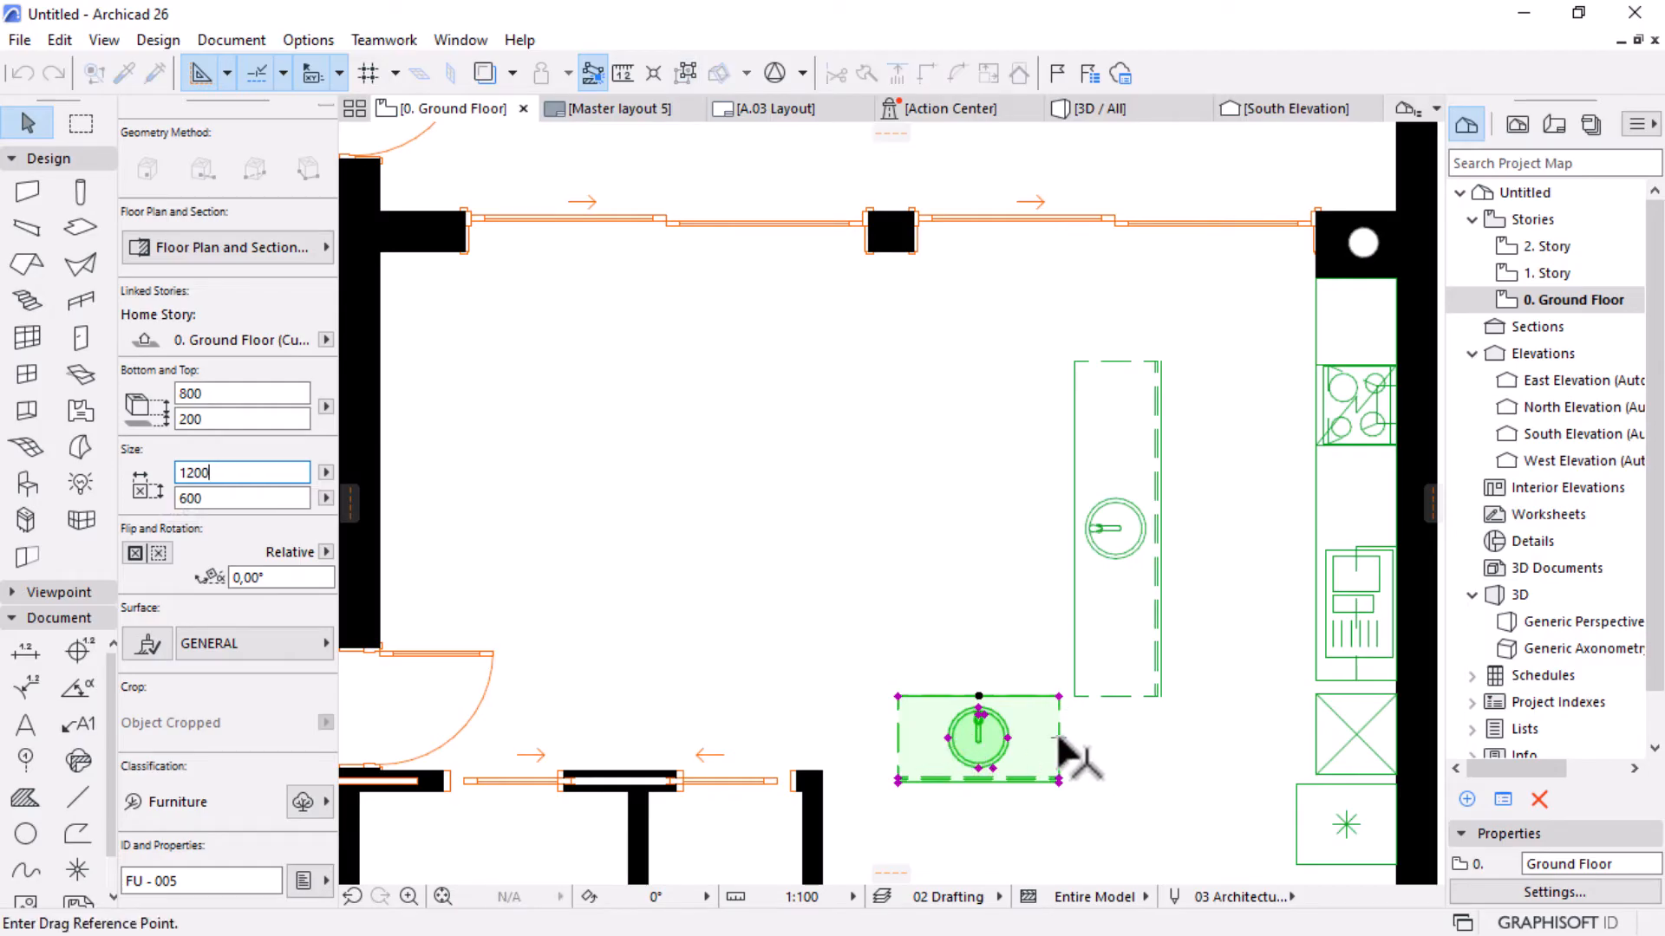
pyautogui.click(1058, 738)
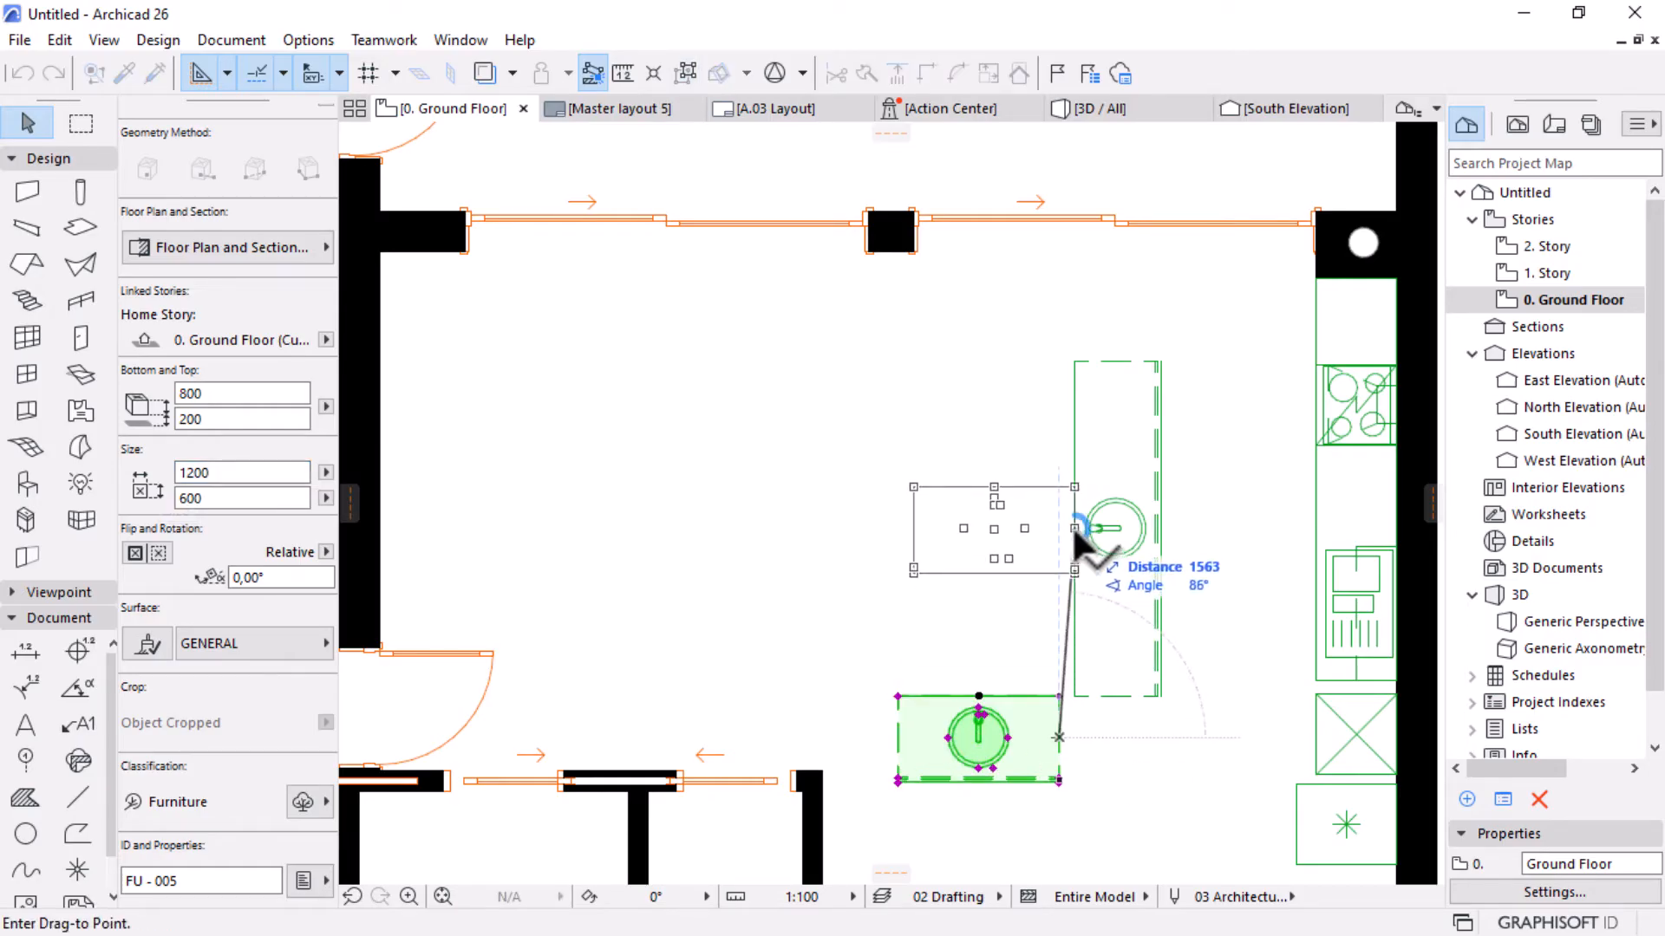
pyautogui.click(1075, 529)
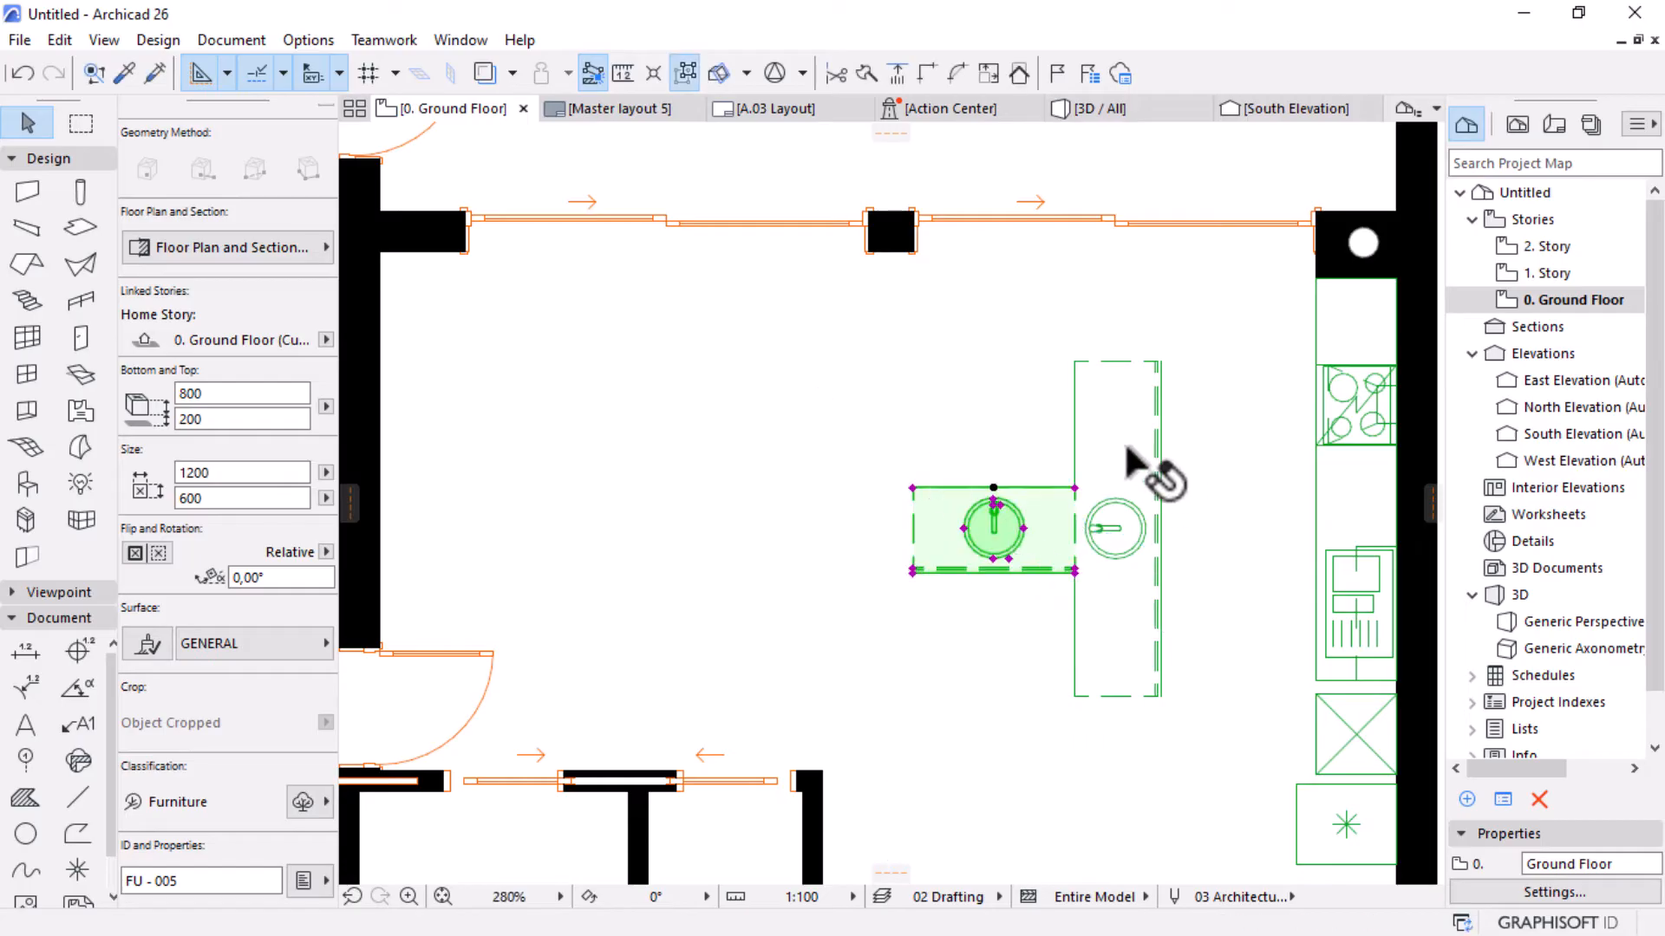
# Set the perpendicular cabinet's width to 1500 and move it back so its short end meets the sink cabinet's long side.
pyautogui.scroll(1, 1129, 449)
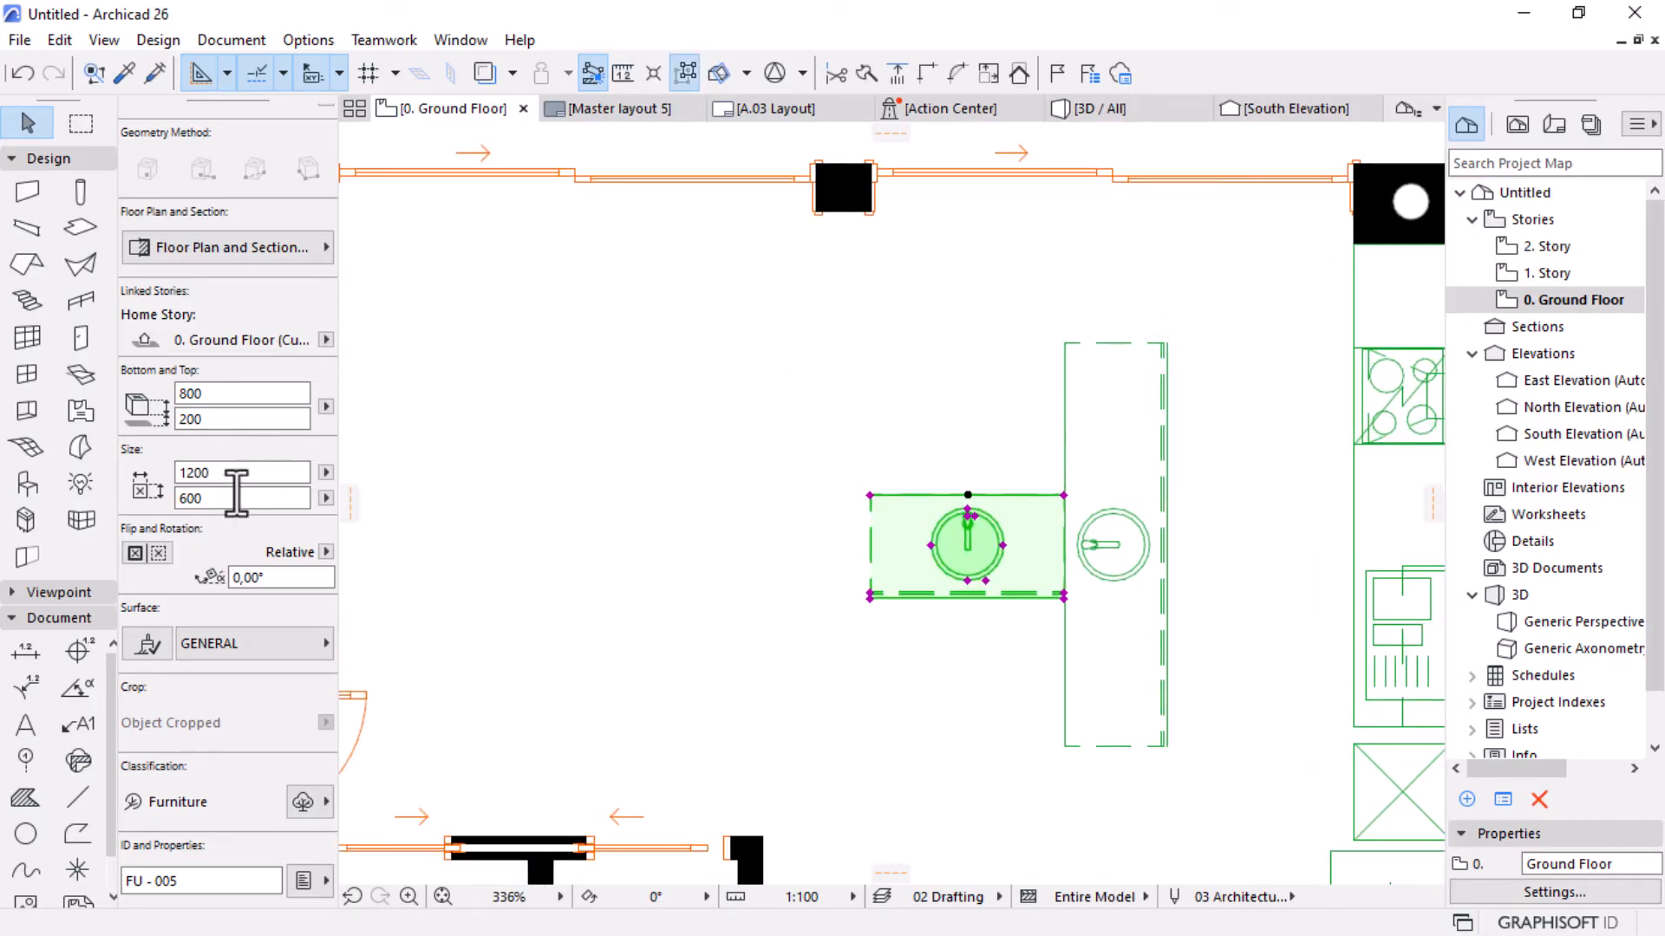
pyautogui.click(163, 479)
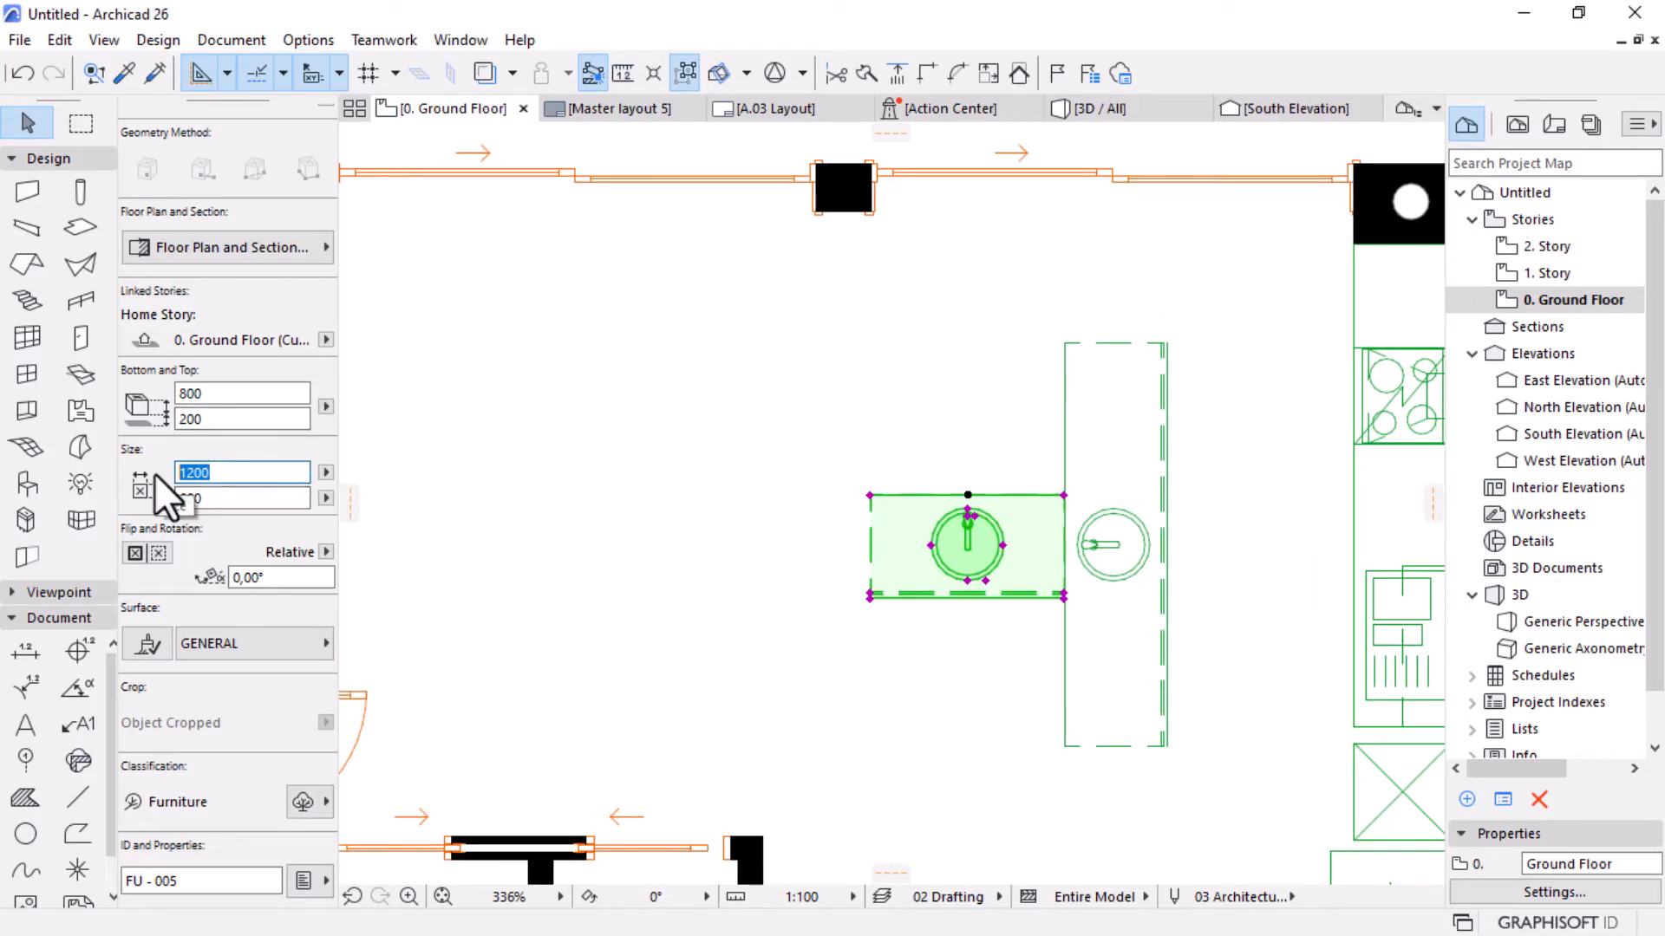
pyautogui.write('1500')
pyautogui.press('Return')
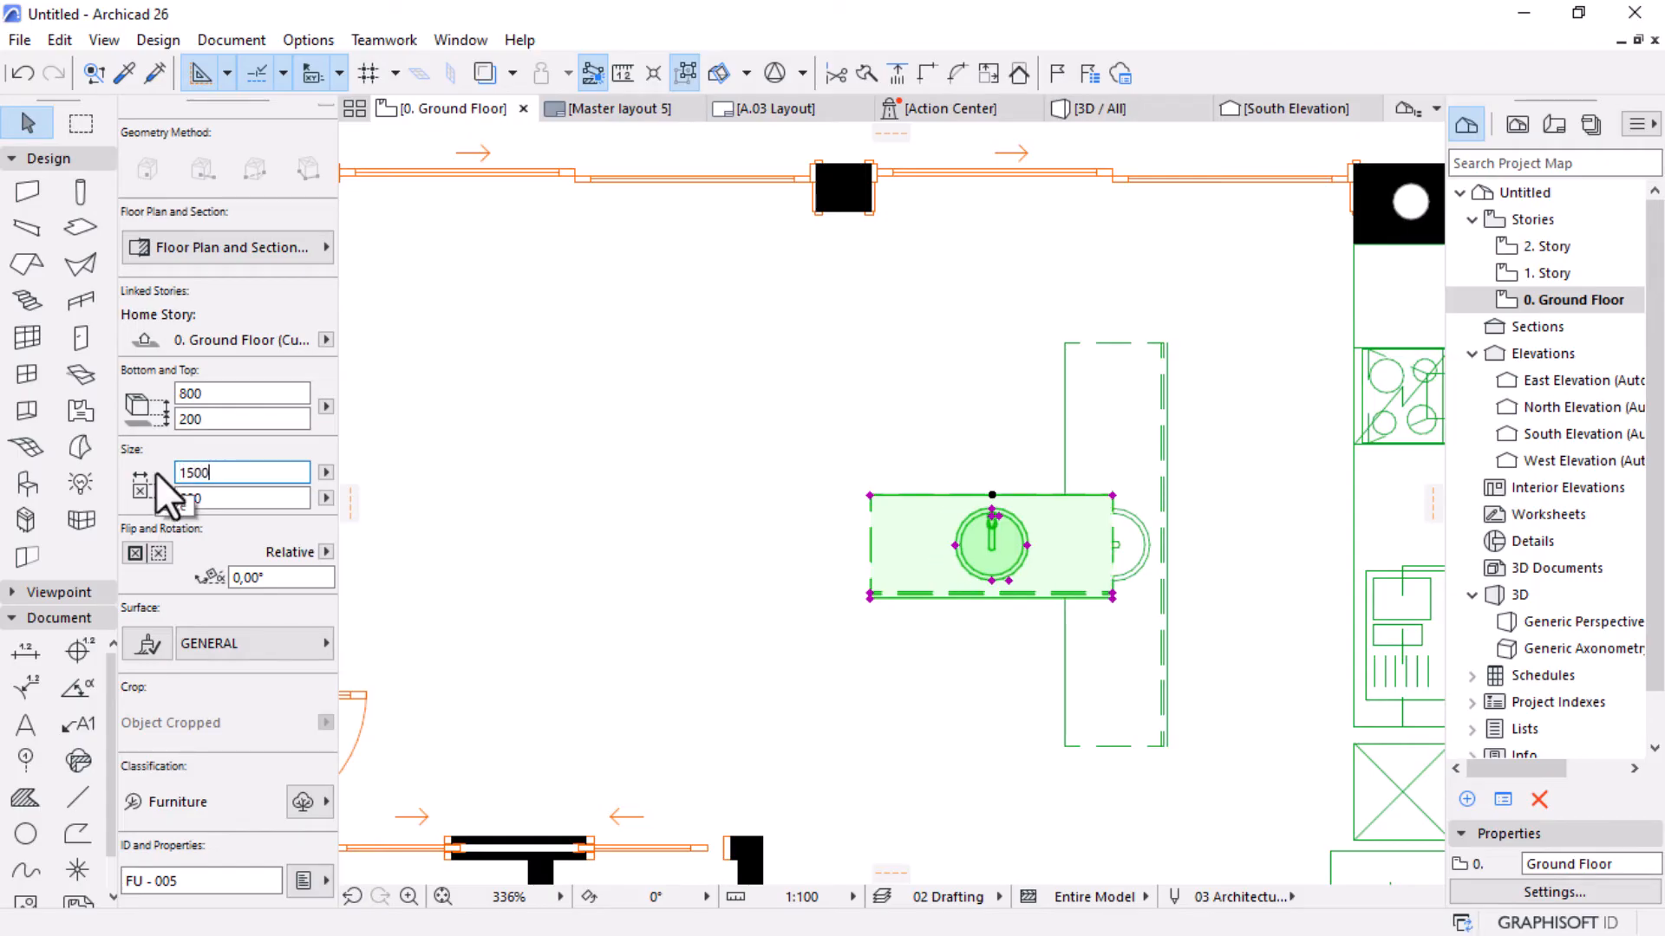
pyautogui.hotkey('ctrl', 'd')
pyautogui.click(1114, 496)
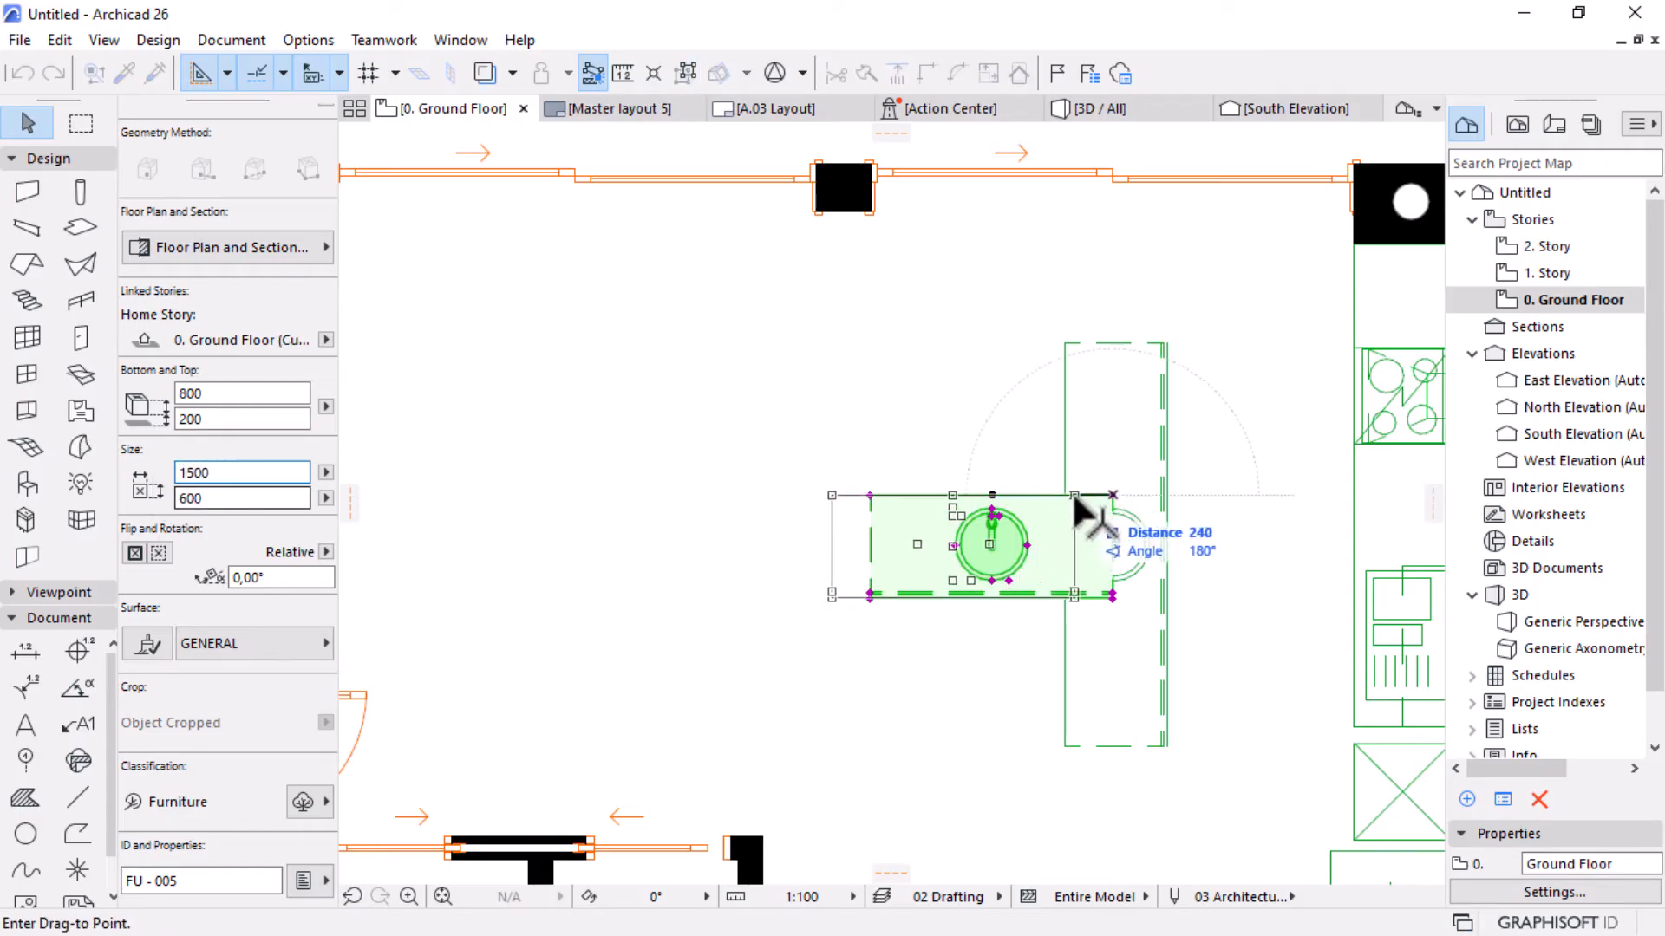
pyautogui.click(1080, 496)
pyautogui.scroll(-2, 1075, 491)
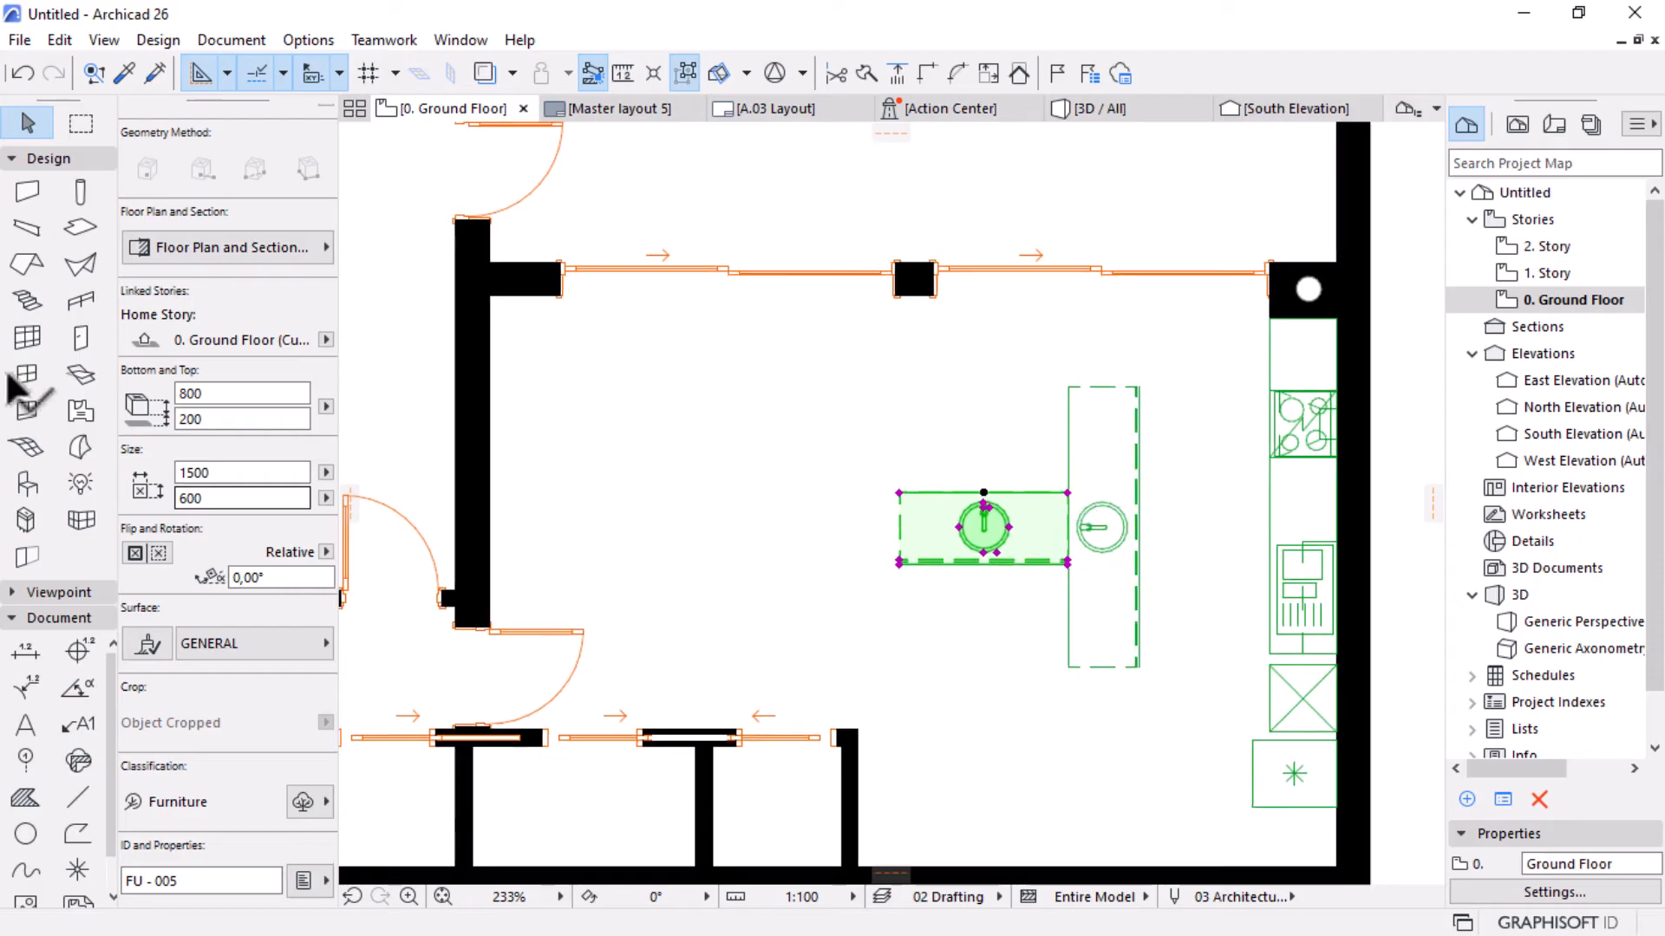
# Set the perpendicular cabinet's depth to 1000 and move it so its short end is centred on the sink cabinet's long side.
pyautogui.click(218, 499)
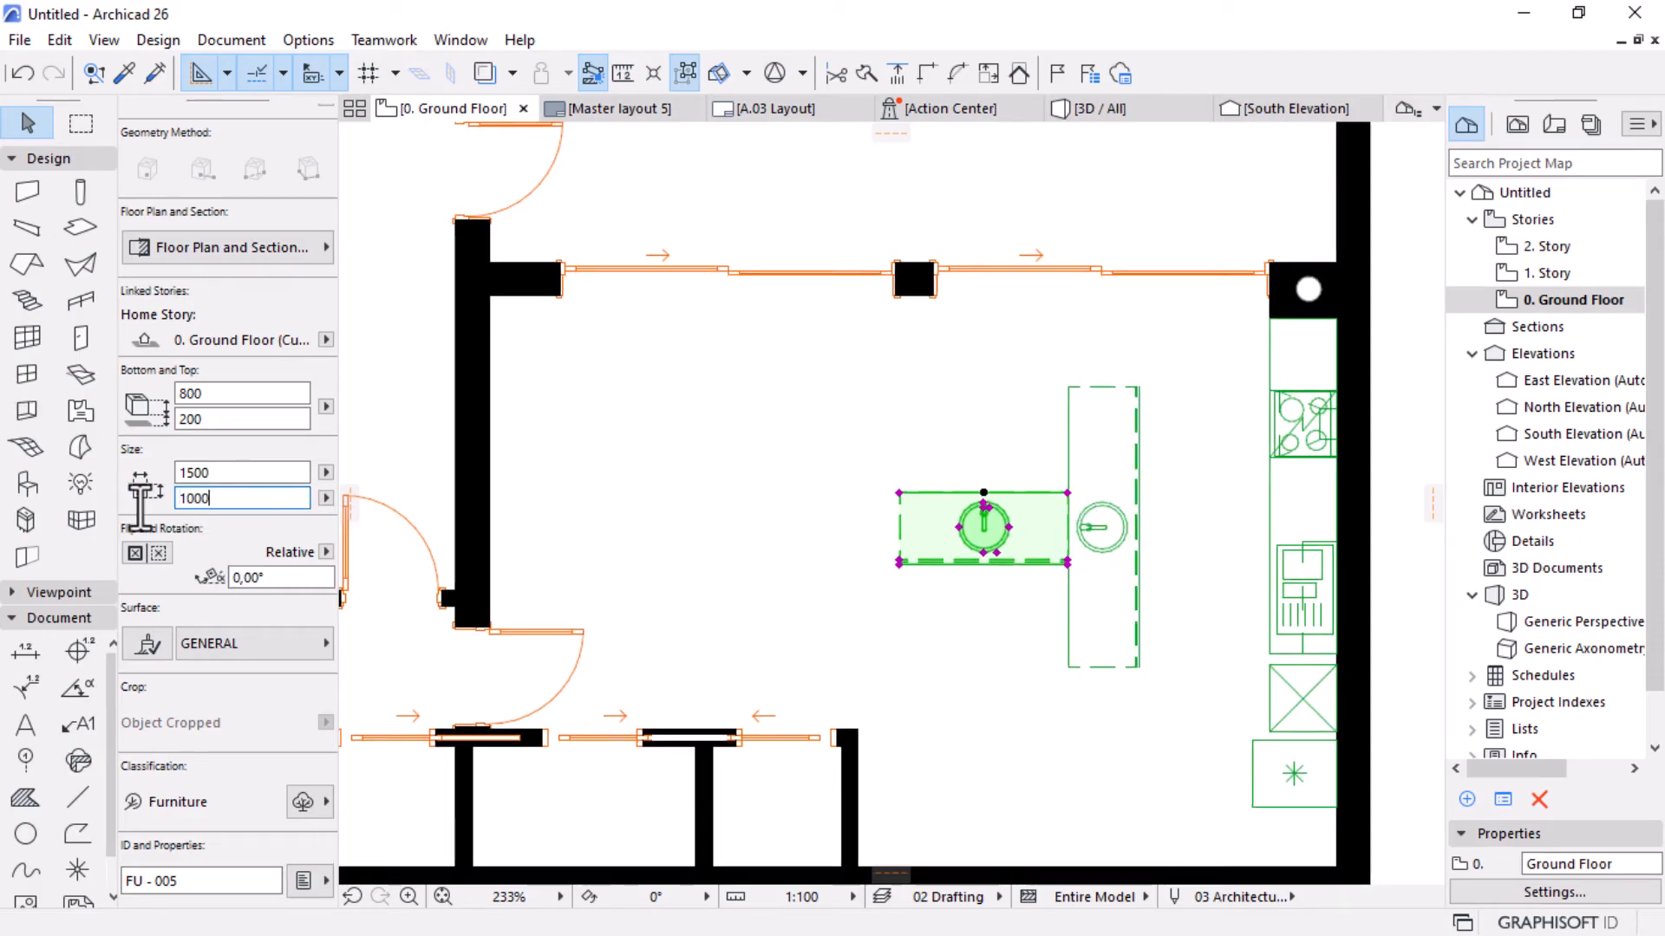
pyautogui.press('Return')
pyautogui.scroll(2, 1004, 533)
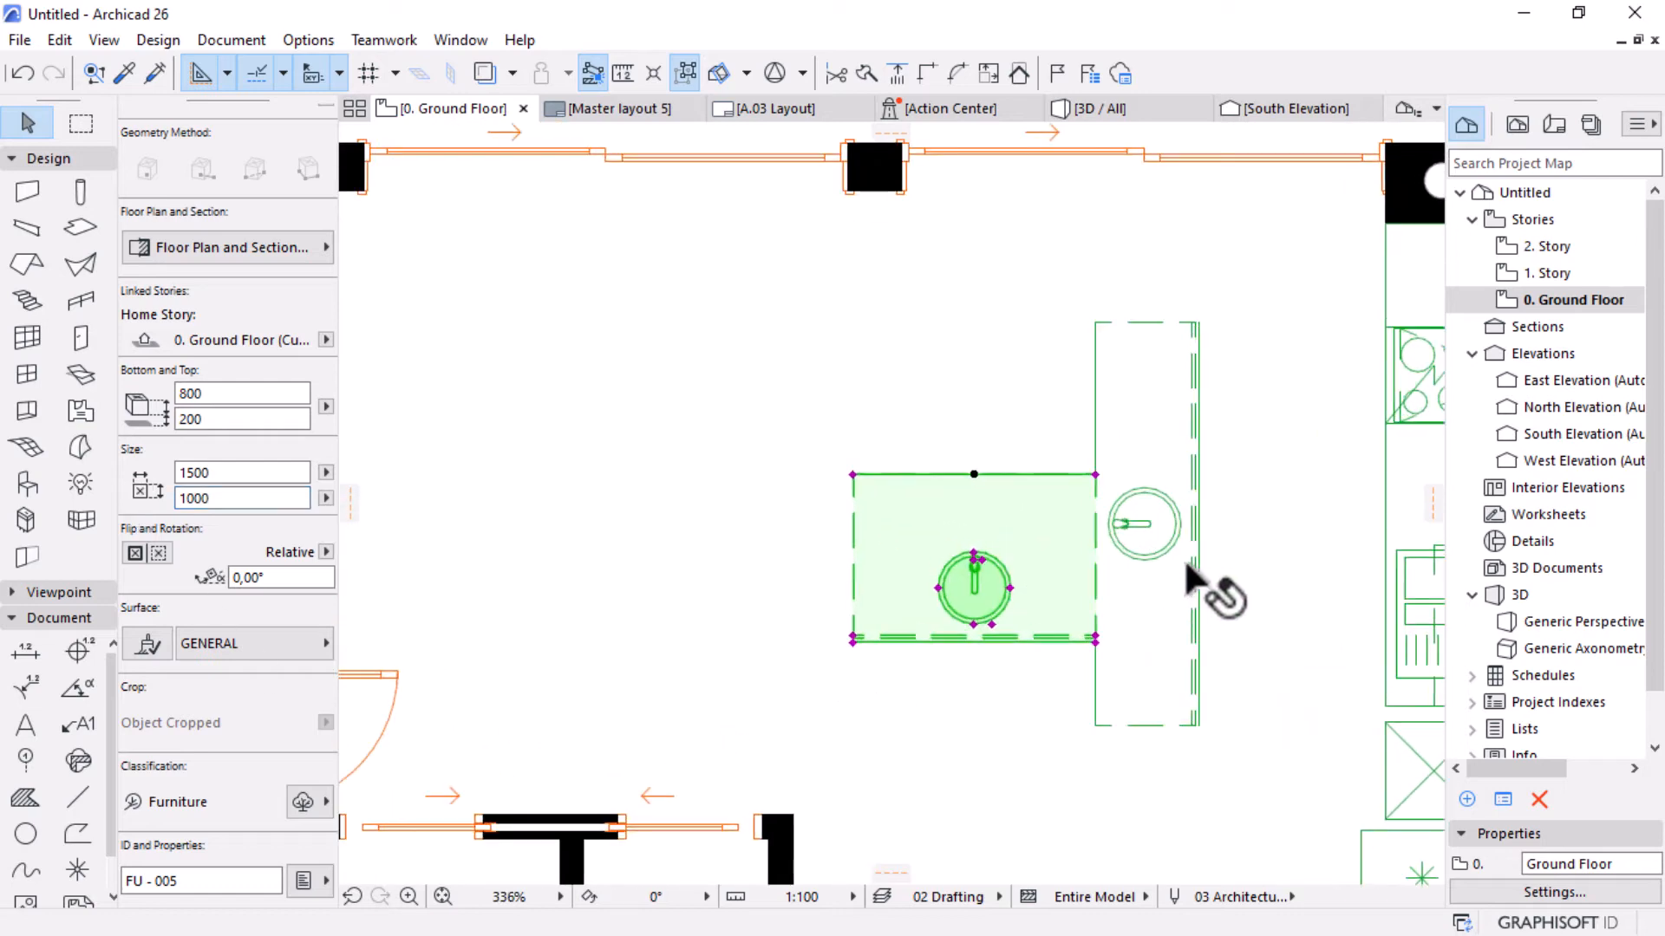
pyautogui.hotkey('ctrl', 'd')
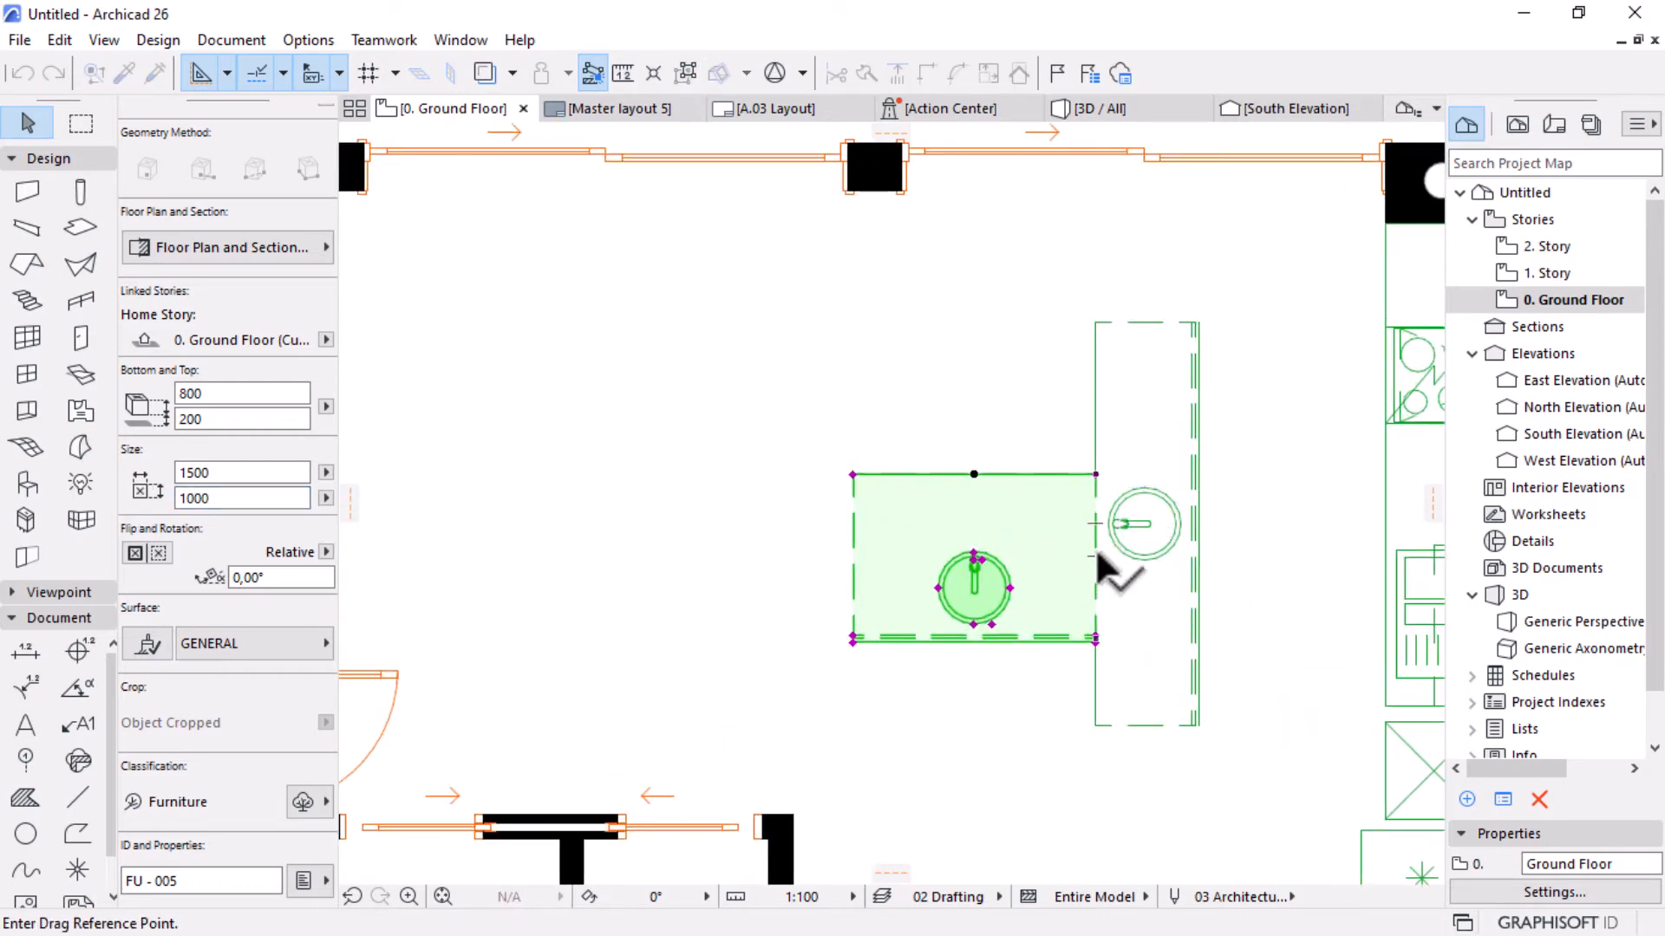
pyautogui.click(1094, 562)
pyautogui.click(1095, 529)
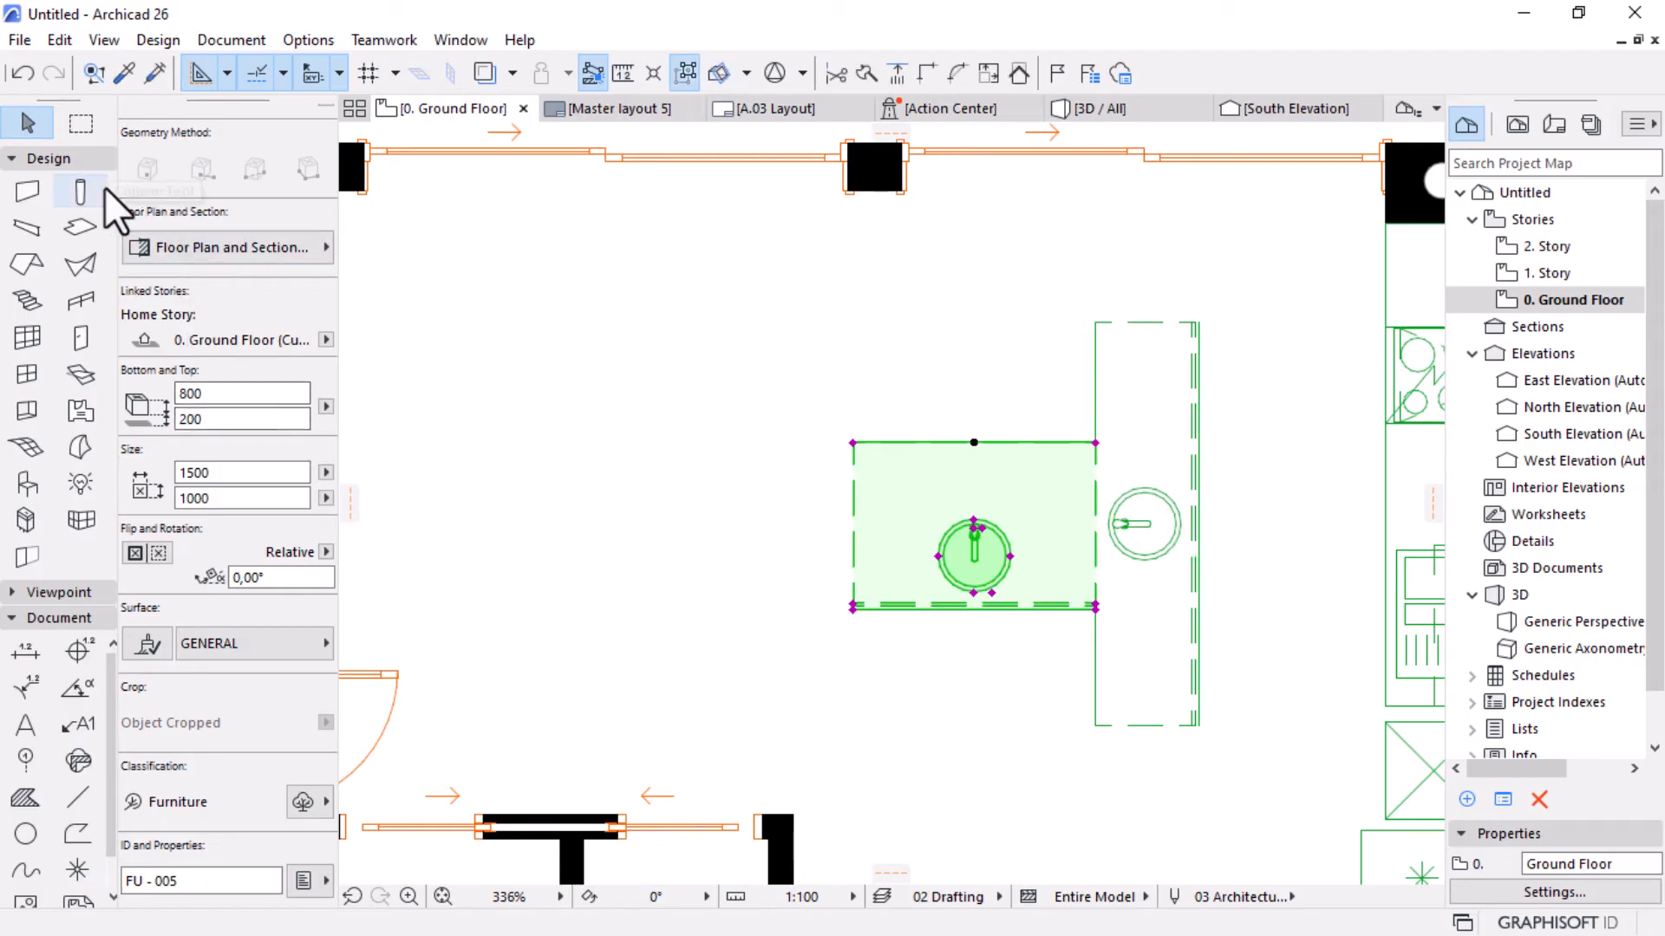
# Remove the sink from the perpendicular cabinet in its kitchen cabinet settings.
pyautogui.scroll(5, 273, 225)
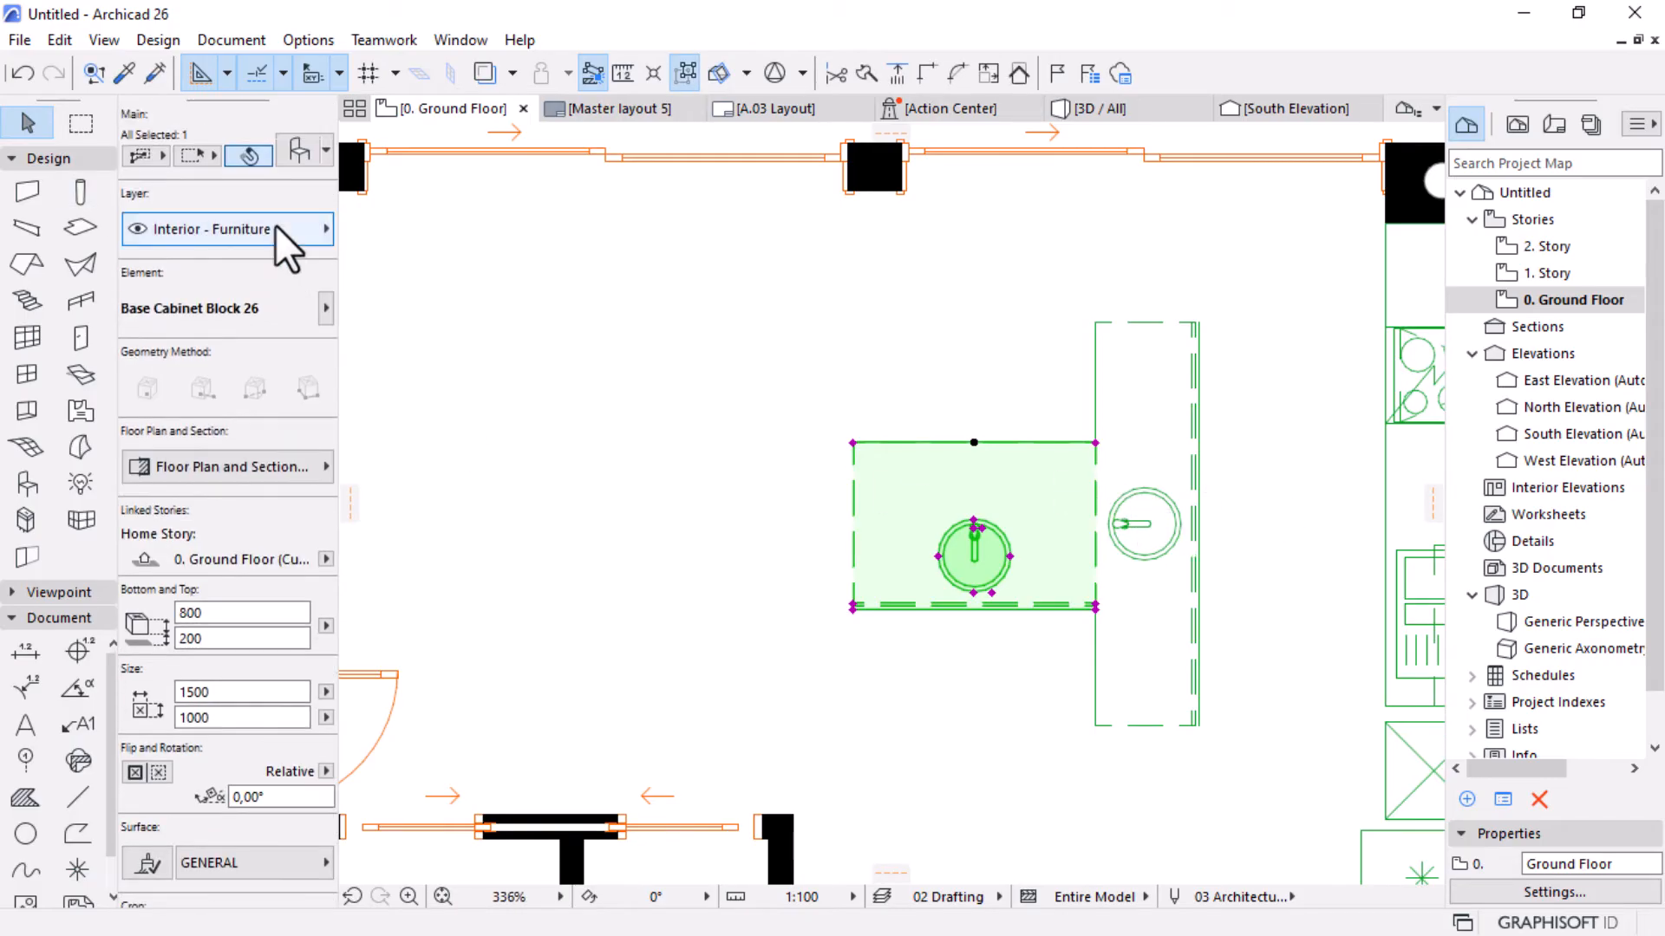
pyautogui.doubleClick(1077, 522)
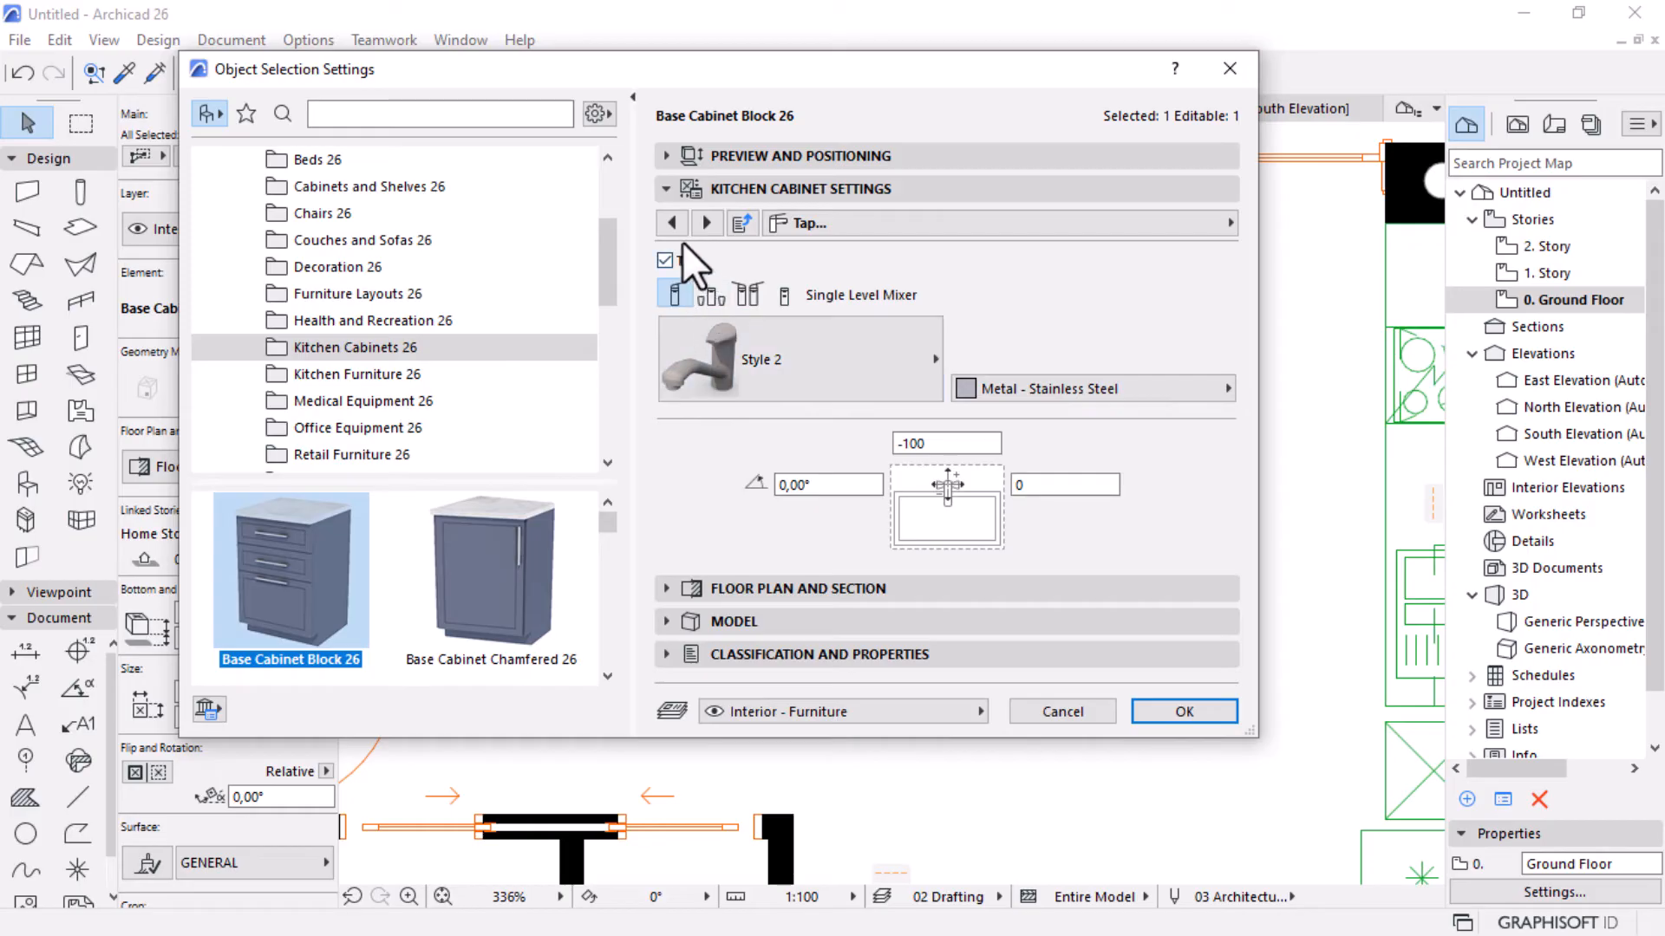
pyautogui.click(672, 224)
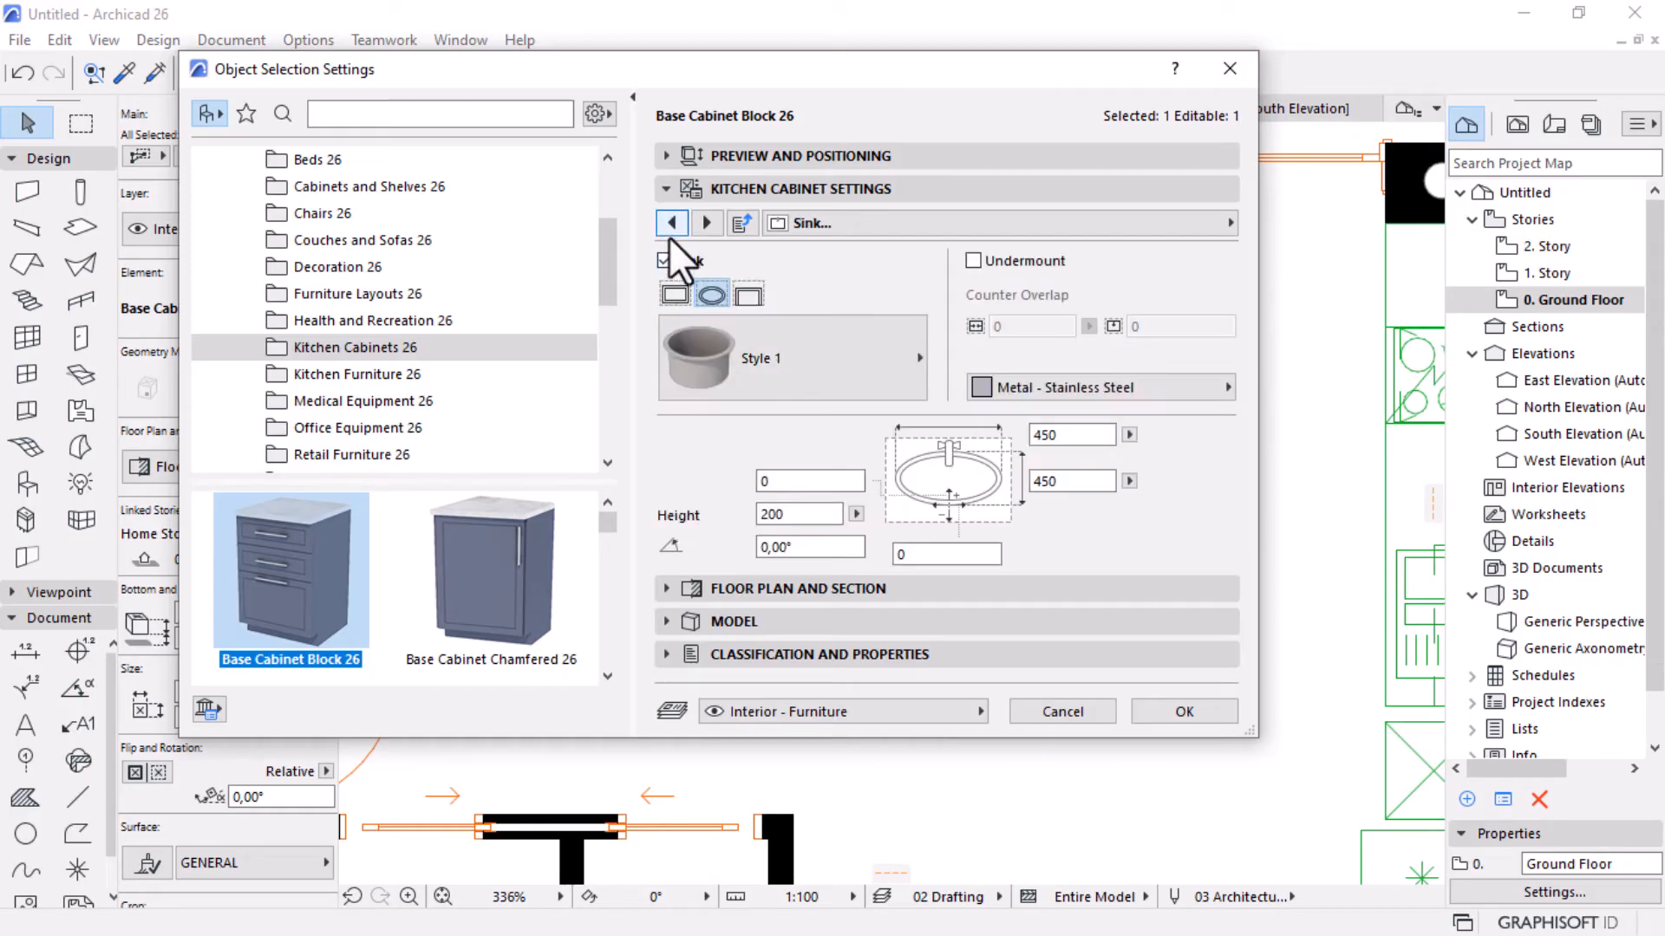
pyautogui.click(664, 261)
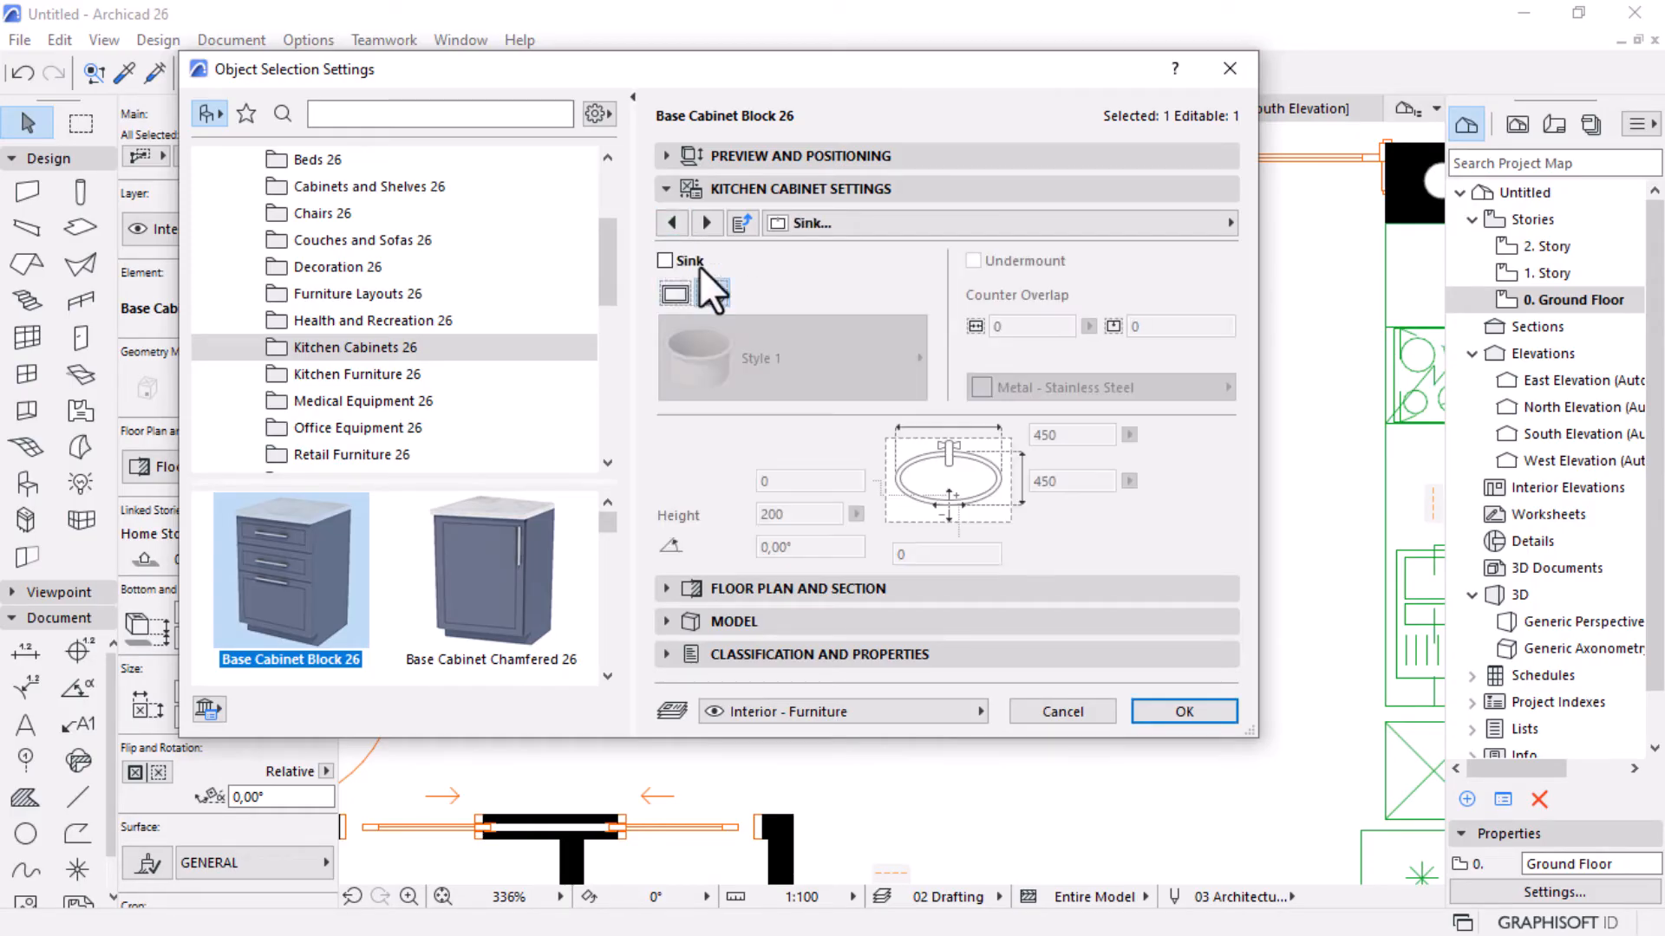
pyautogui.click(1188, 712)
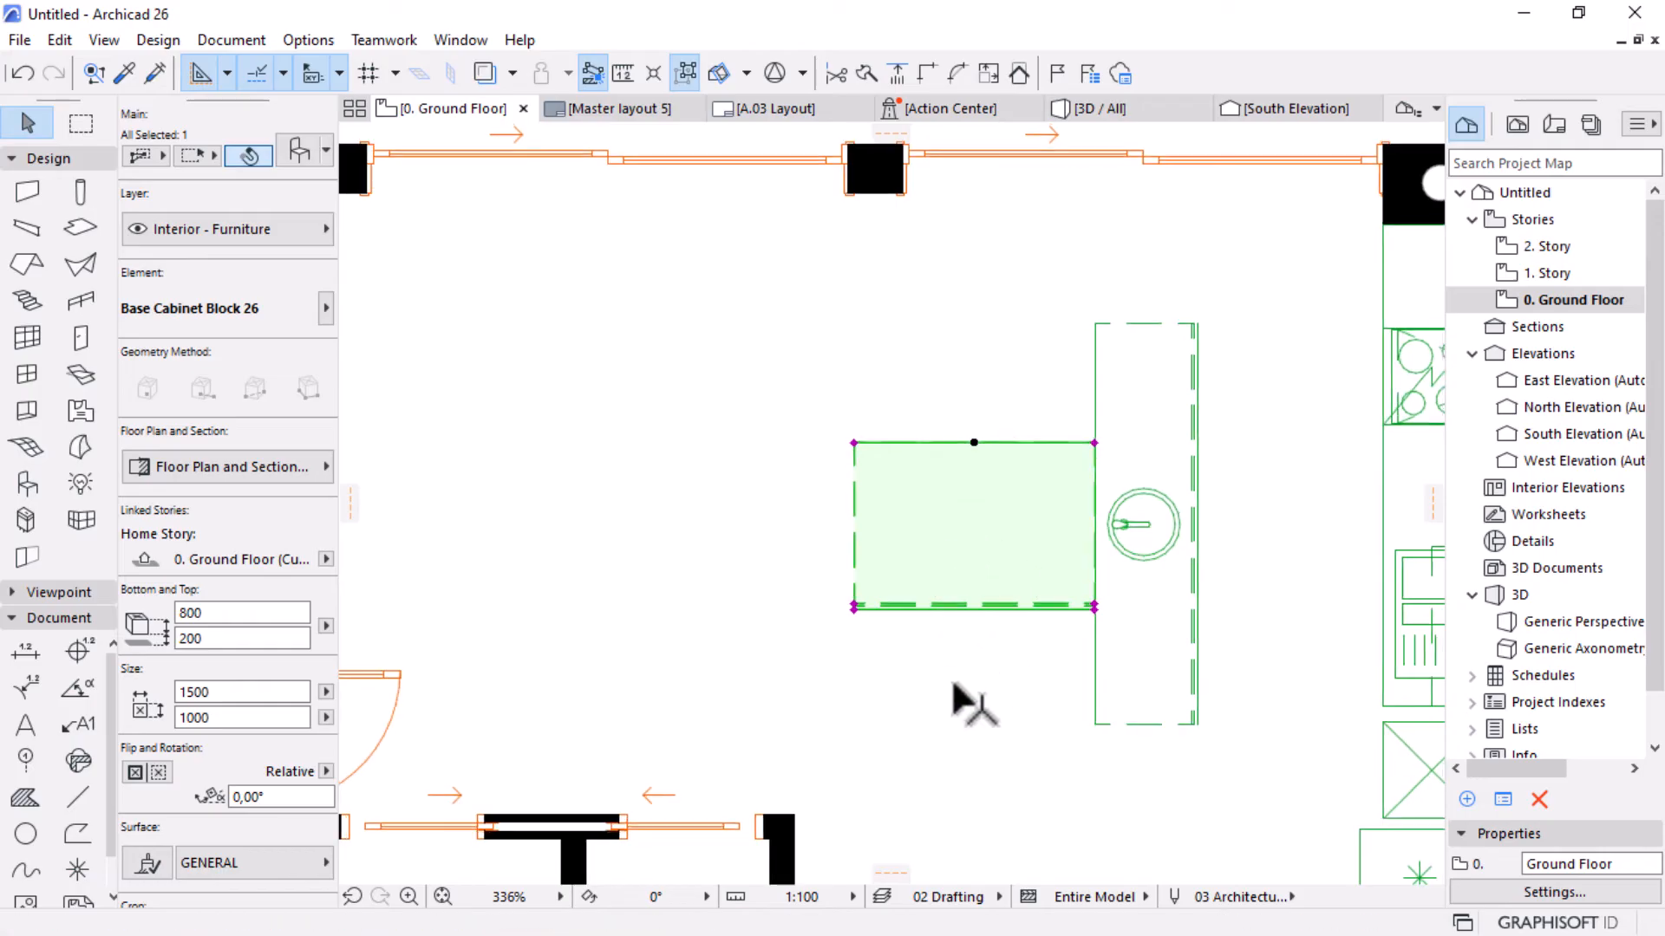
# Place a copy of the sinkless cabinet alongside it, on the side facing the sliding windows.
pyautogui.scroll(-4, 959, 698)
pyautogui.scroll(2, 930, 743)
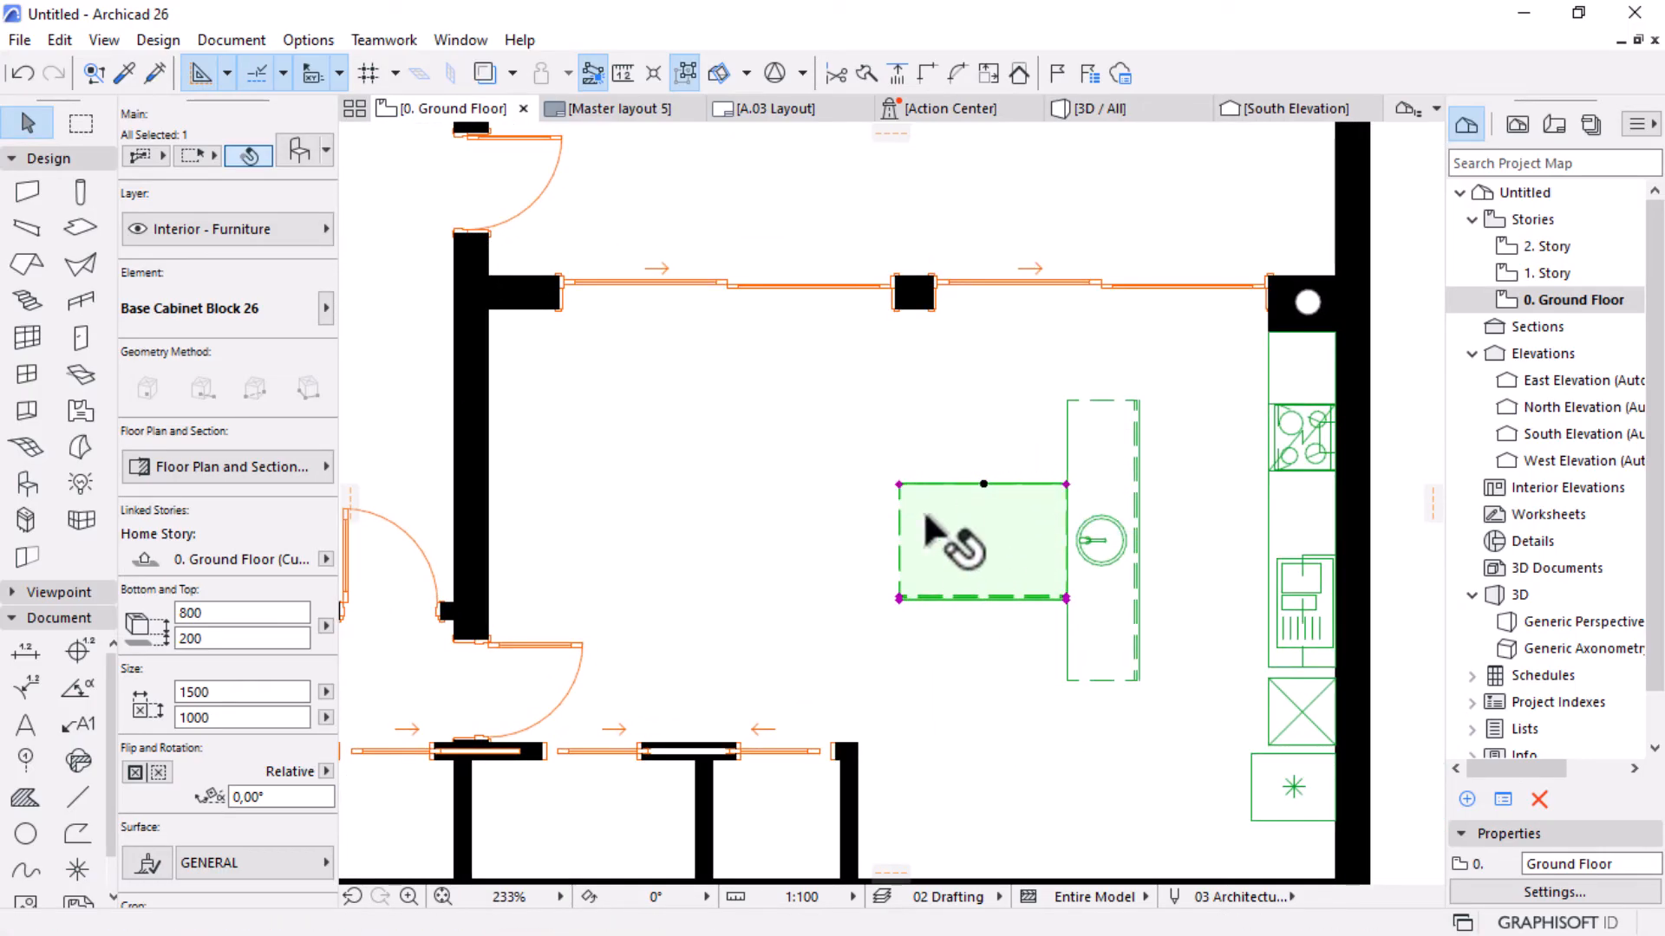
pyautogui.keyDown('ctrl'); pyautogui.moveTo(996, 587); pyautogui.dragTo(994, 460); pyautogui.keyUp('ctrl')
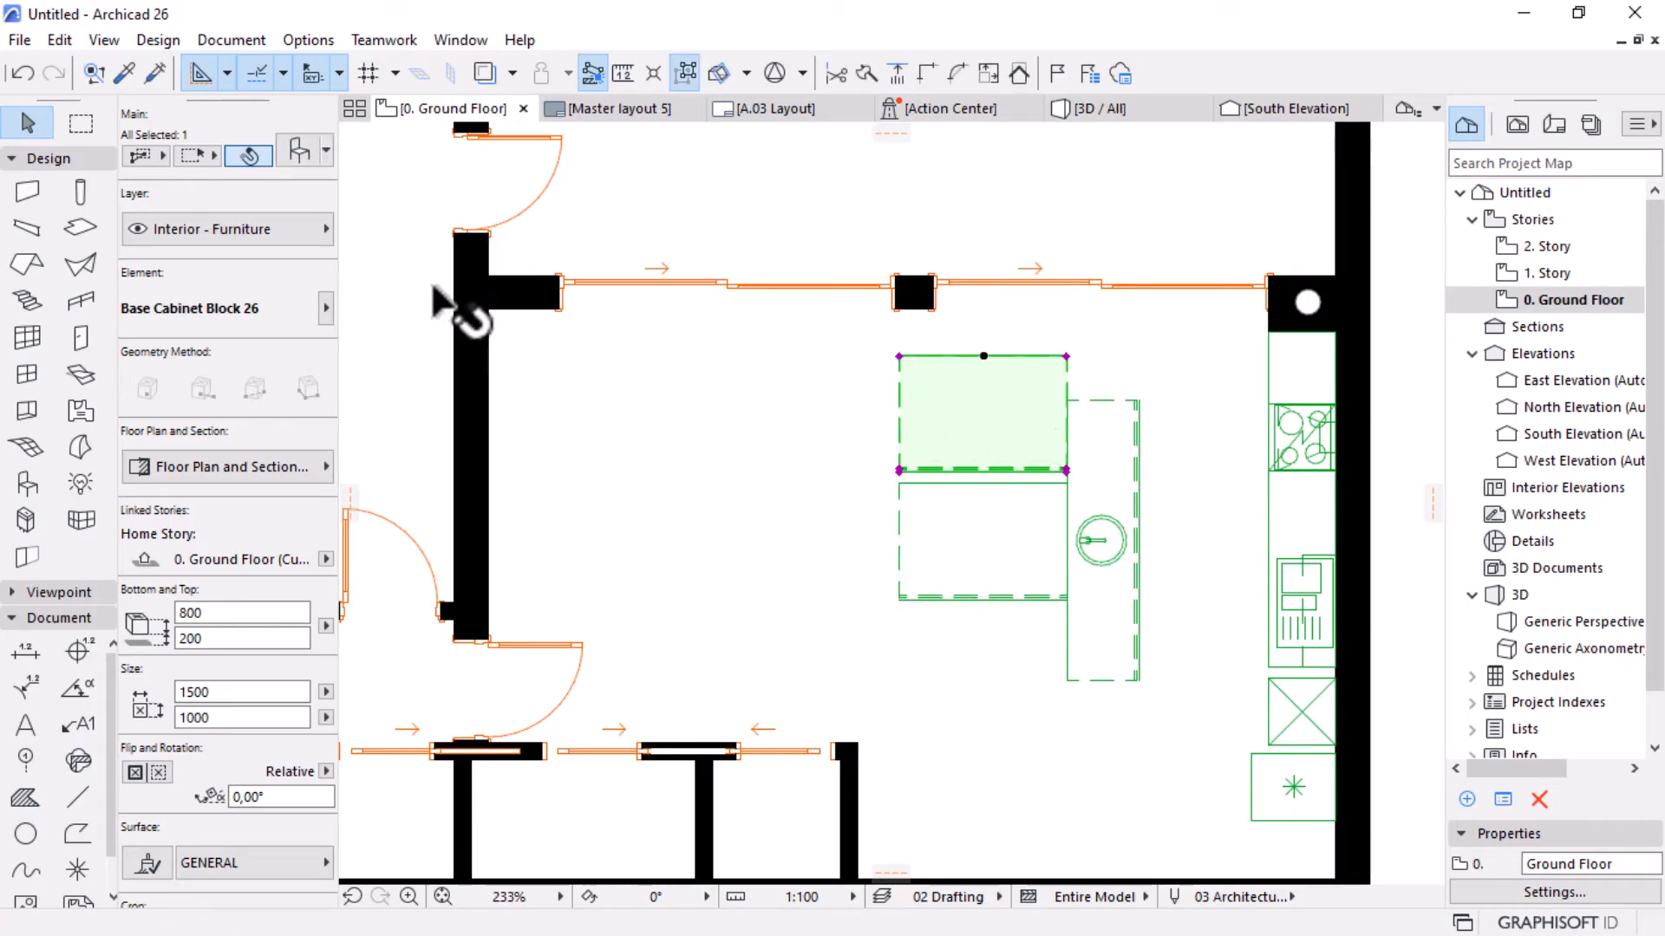
# Replace the copied cabinet with the Bar Stool 26 object from Chairs 26, using Style 5.
pyautogui.doubleClick(1010, 342)
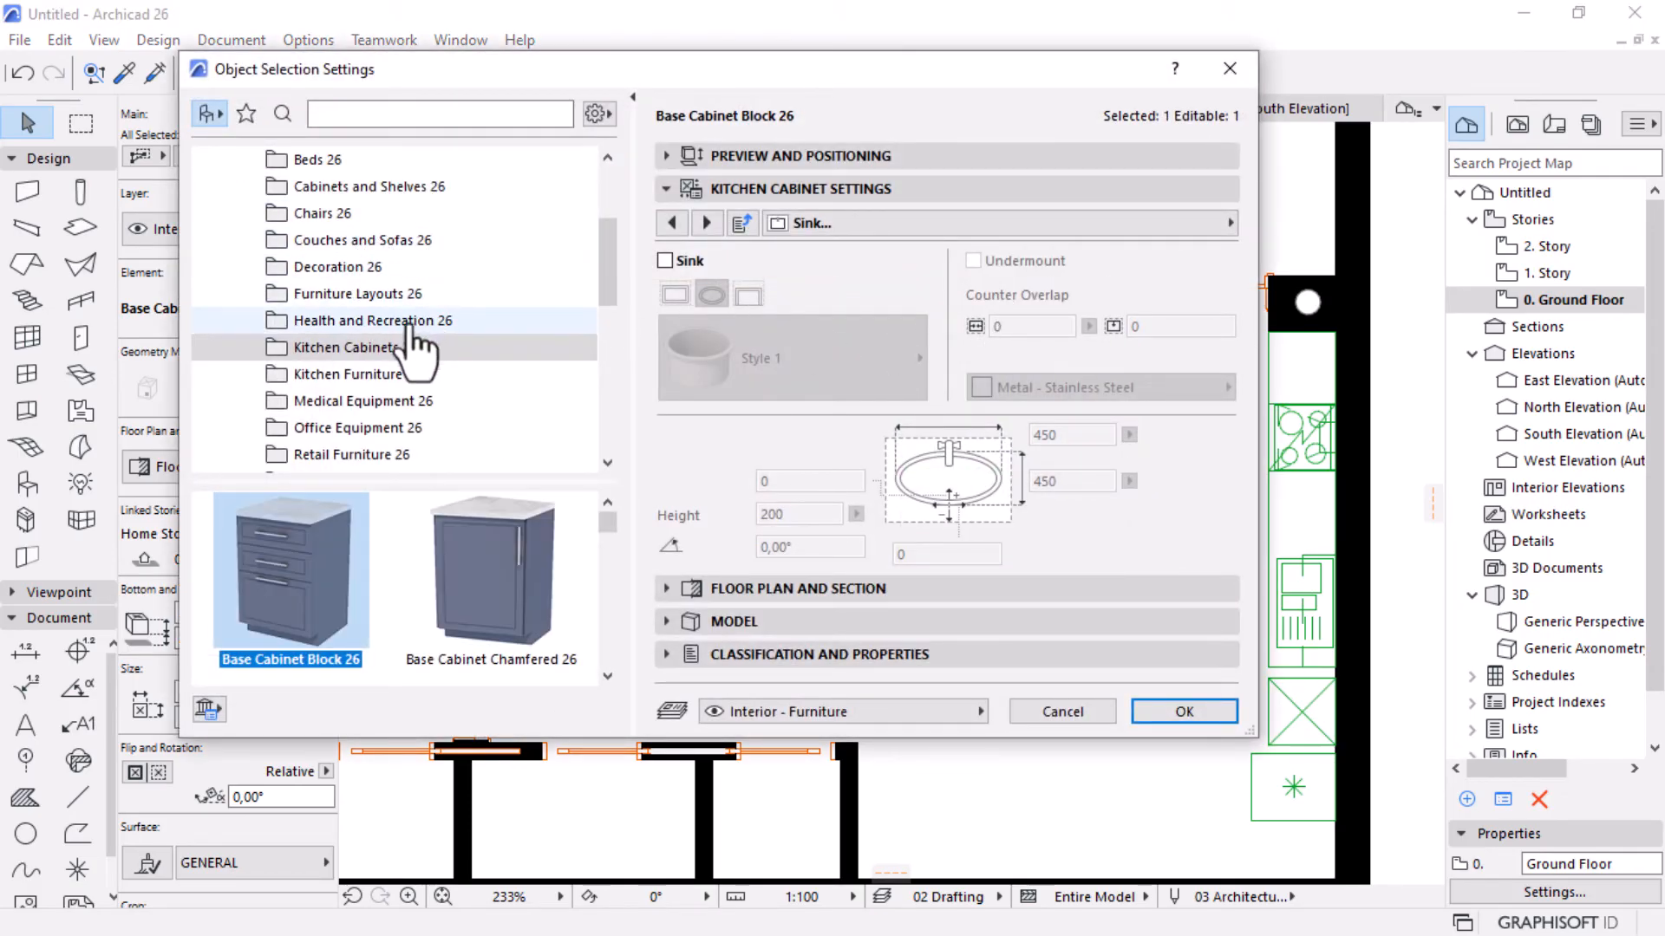
pyautogui.click(322, 216)
pyautogui.scroll(-2, 392, 593)
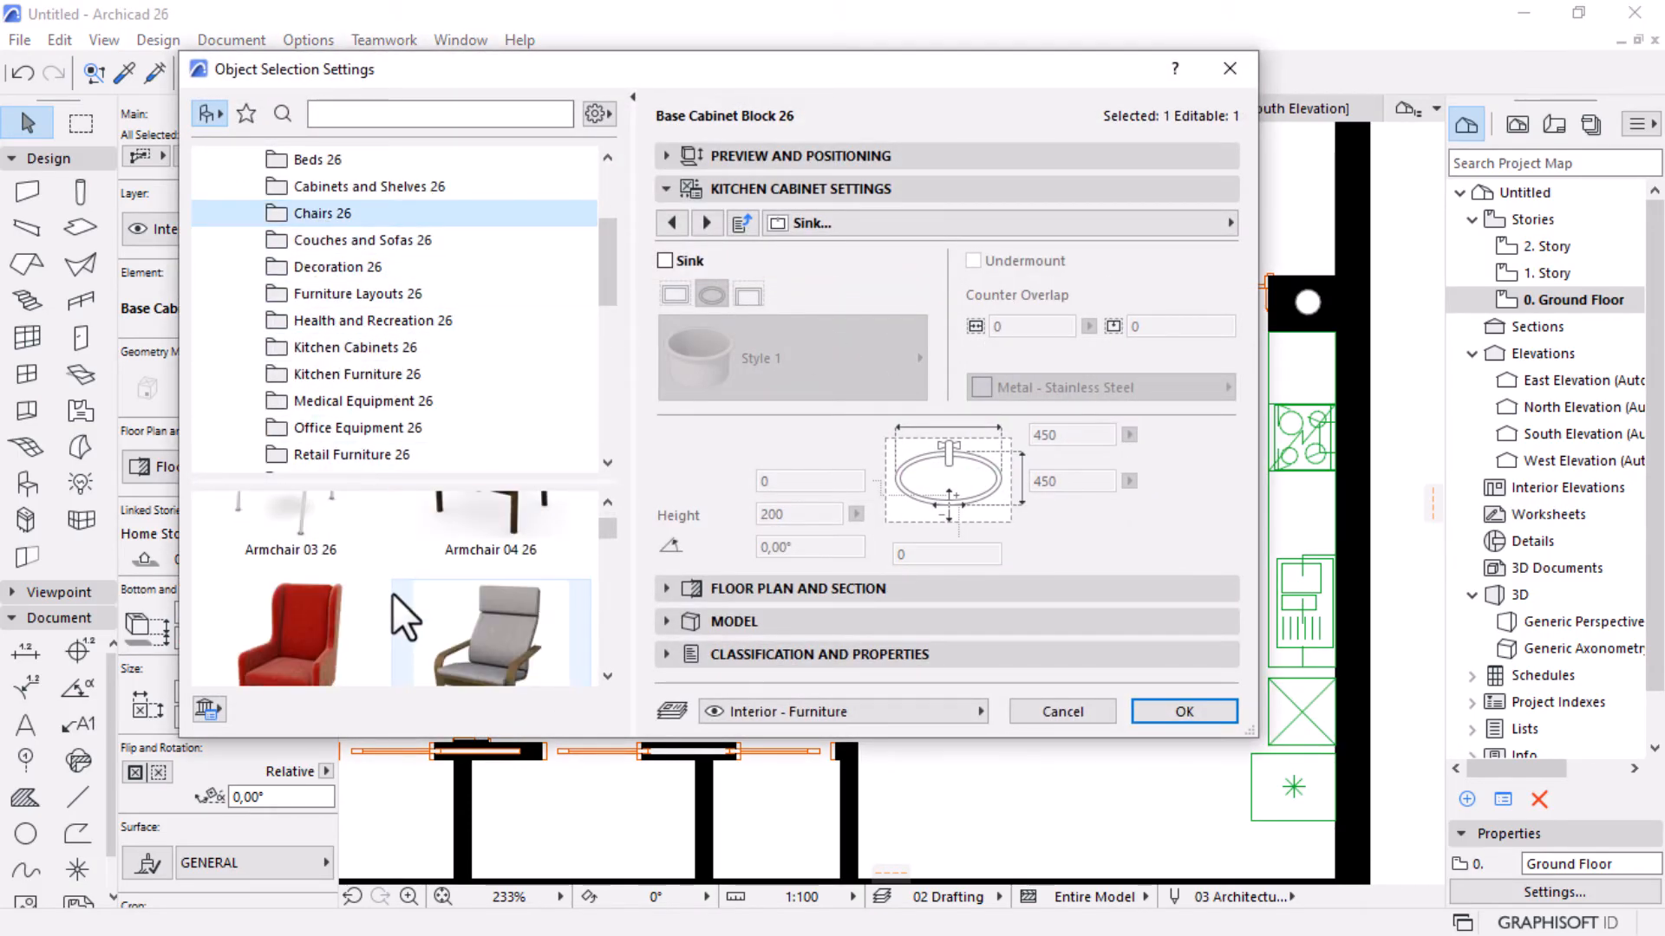
pyautogui.scroll(1, 392, 593)
pyautogui.scroll(-1, 346, 593)
pyautogui.click(314, 593)
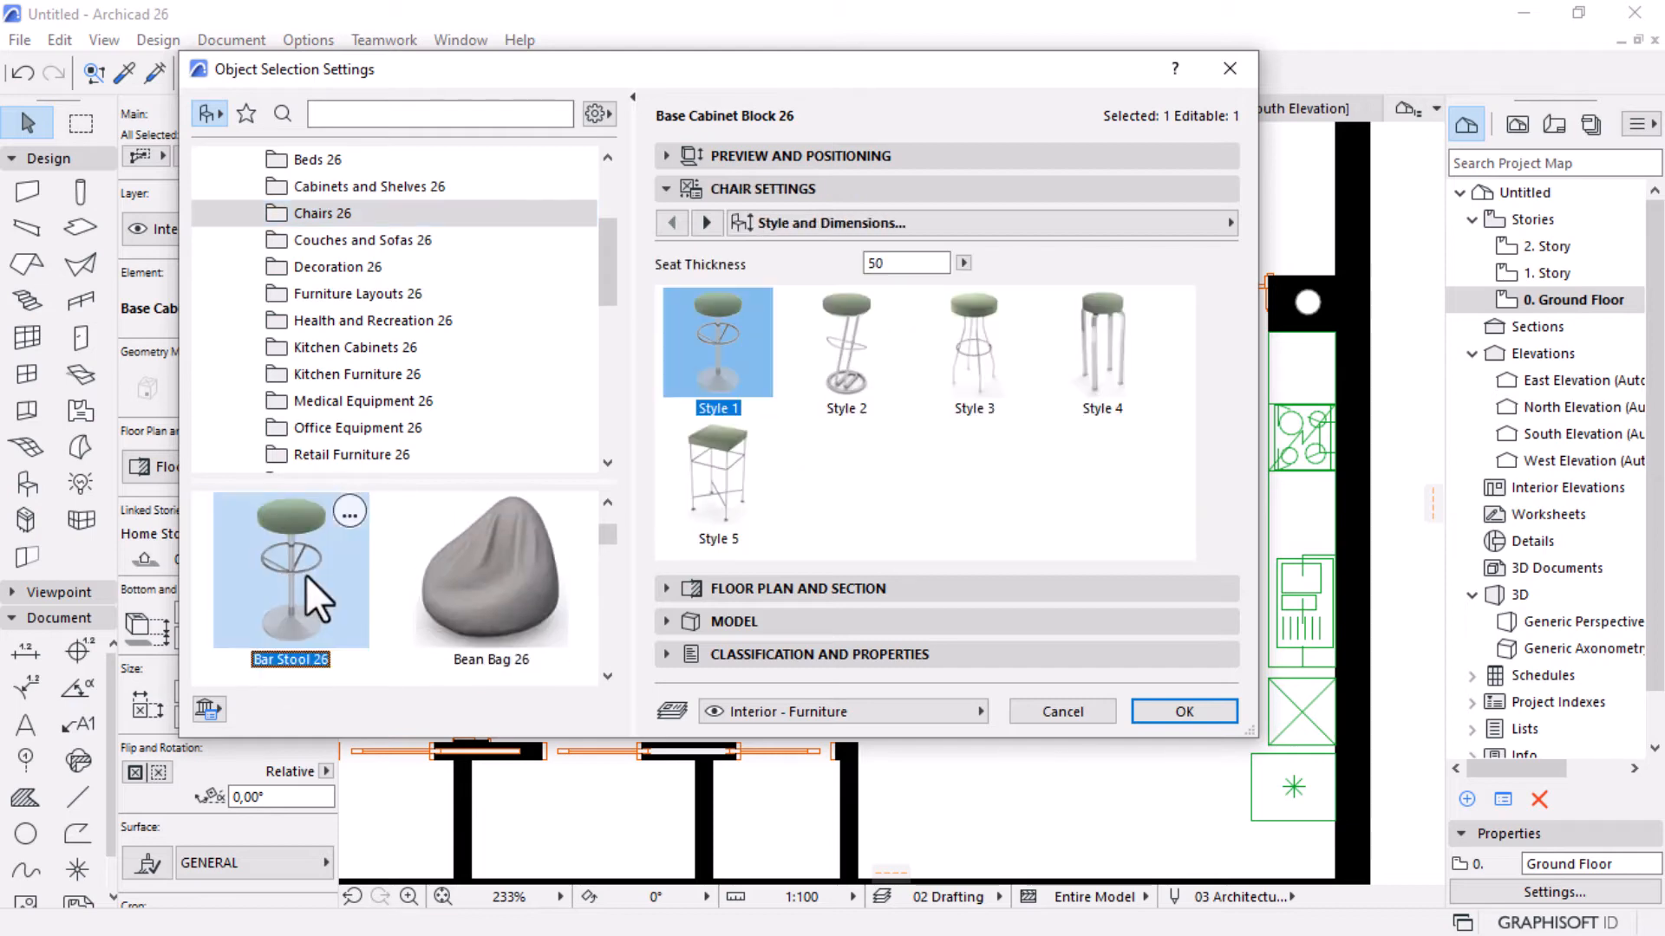
pyautogui.click(724, 507)
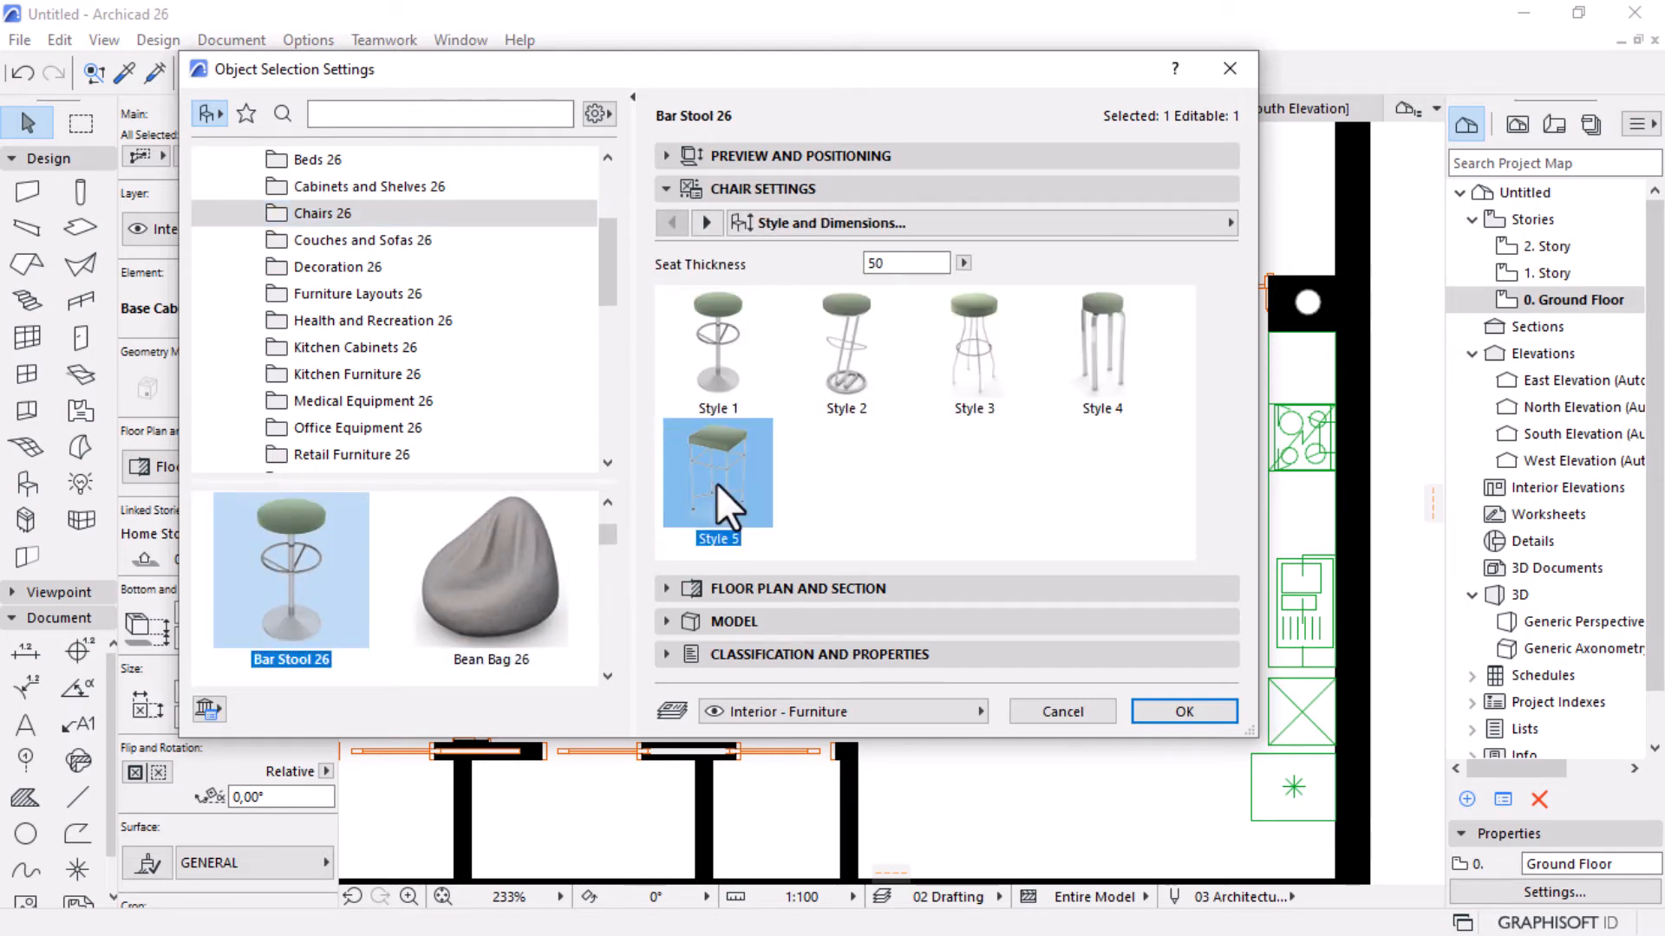
pyautogui.click(1214, 709)
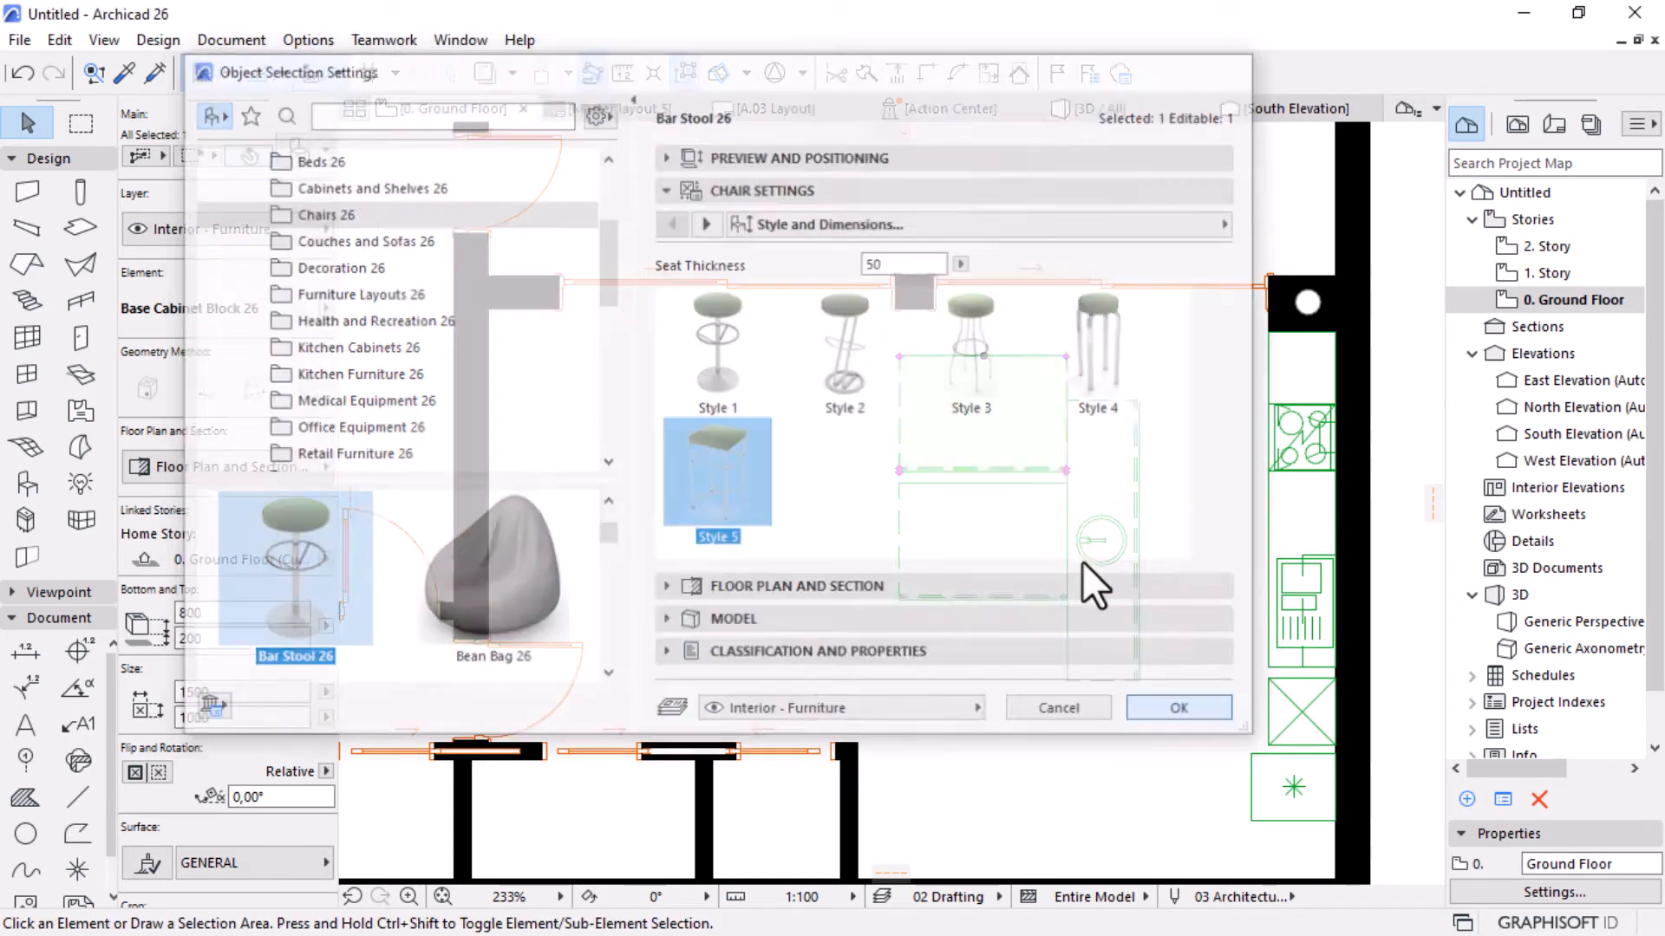
# Move the bar stool away from the wall column to just in front of the perpendicular cabinet's long side.
pyautogui.scroll(2, 930, 387)
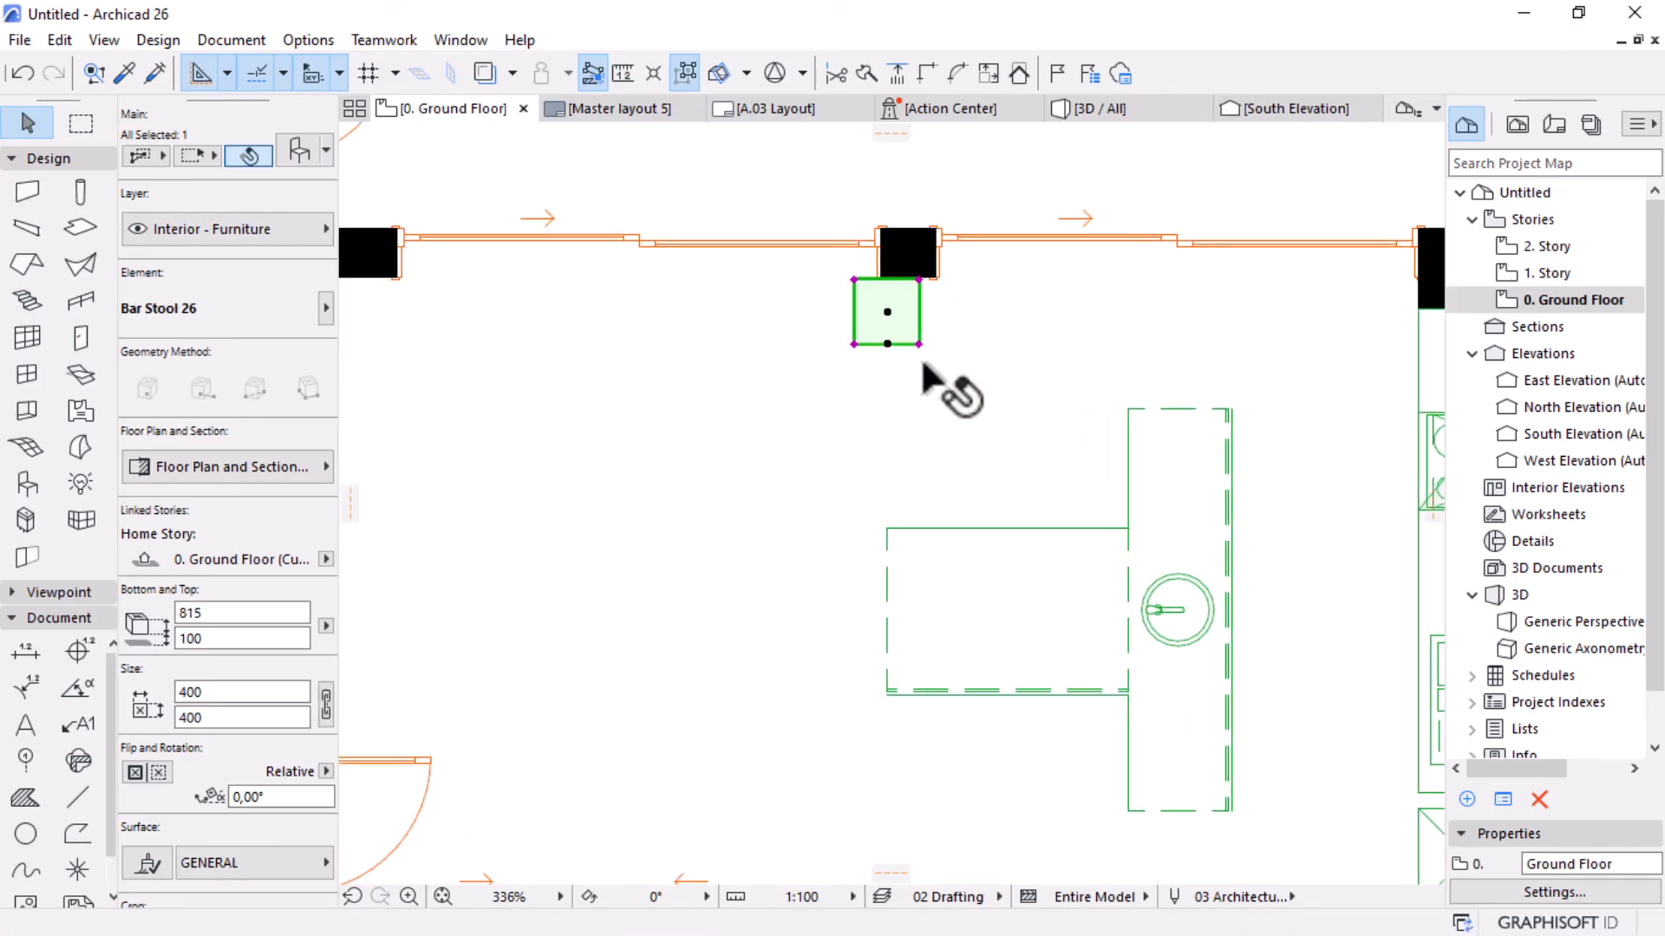
pyautogui.hotkey('ctrl', 'd')
pyautogui.click(906, 333)
pyautogui.click(951, 486)
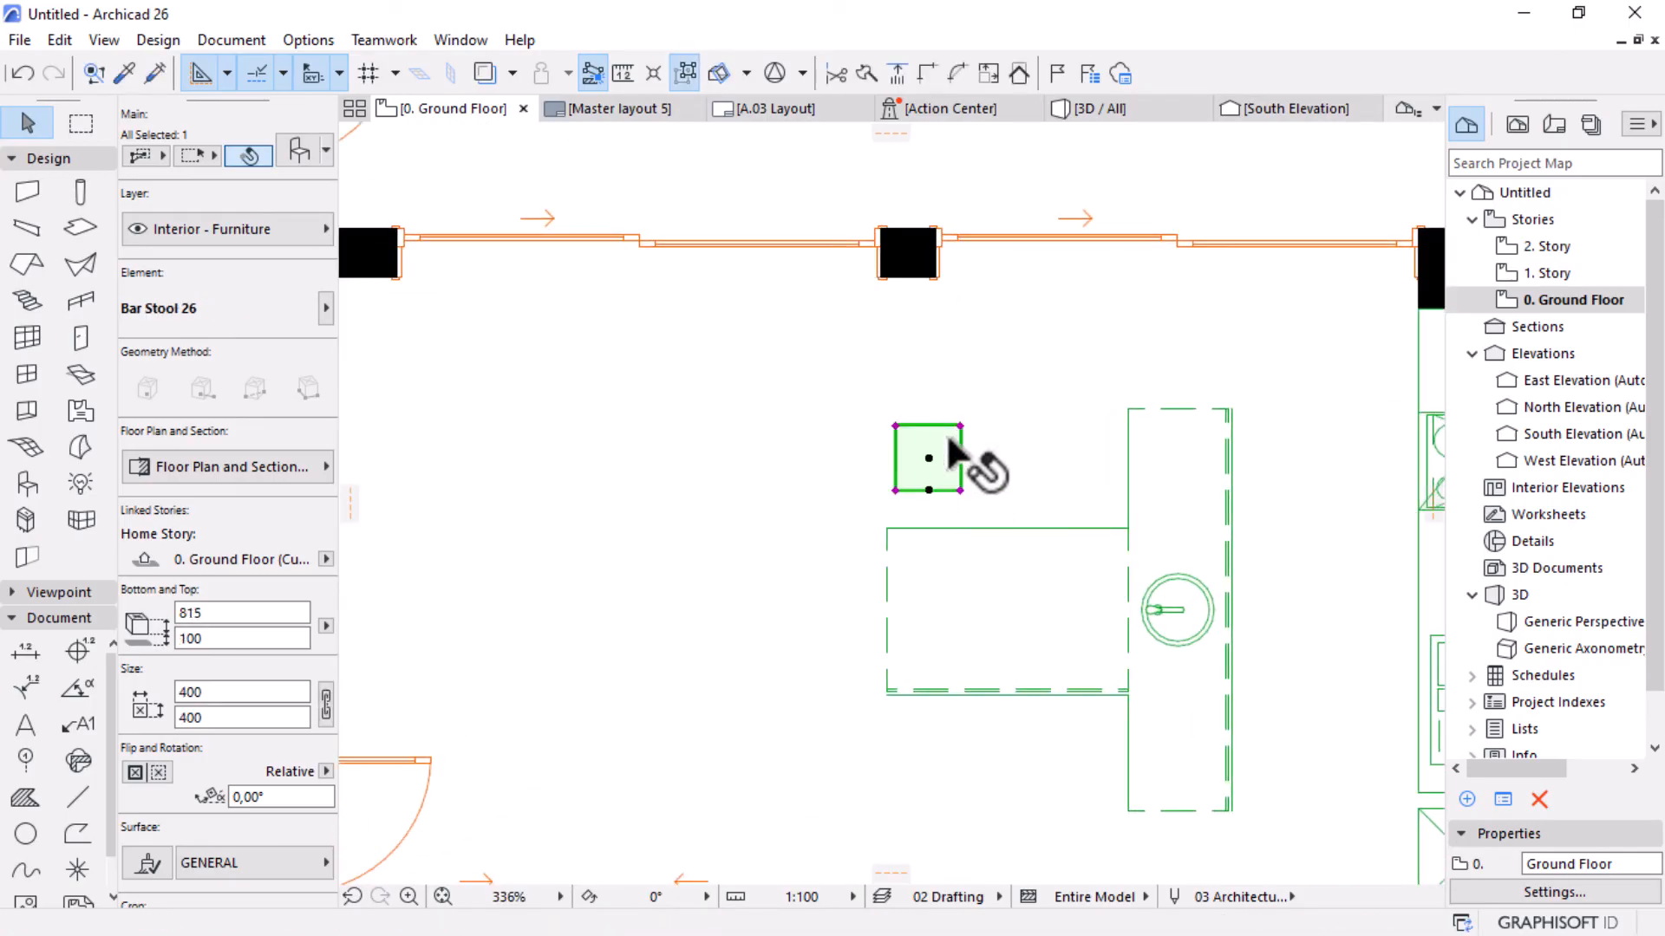
# Mirror the bar stool about a horizontal axis through its centre so it faces the opposite way.
pyautogui.scroll(3, 951, 520)
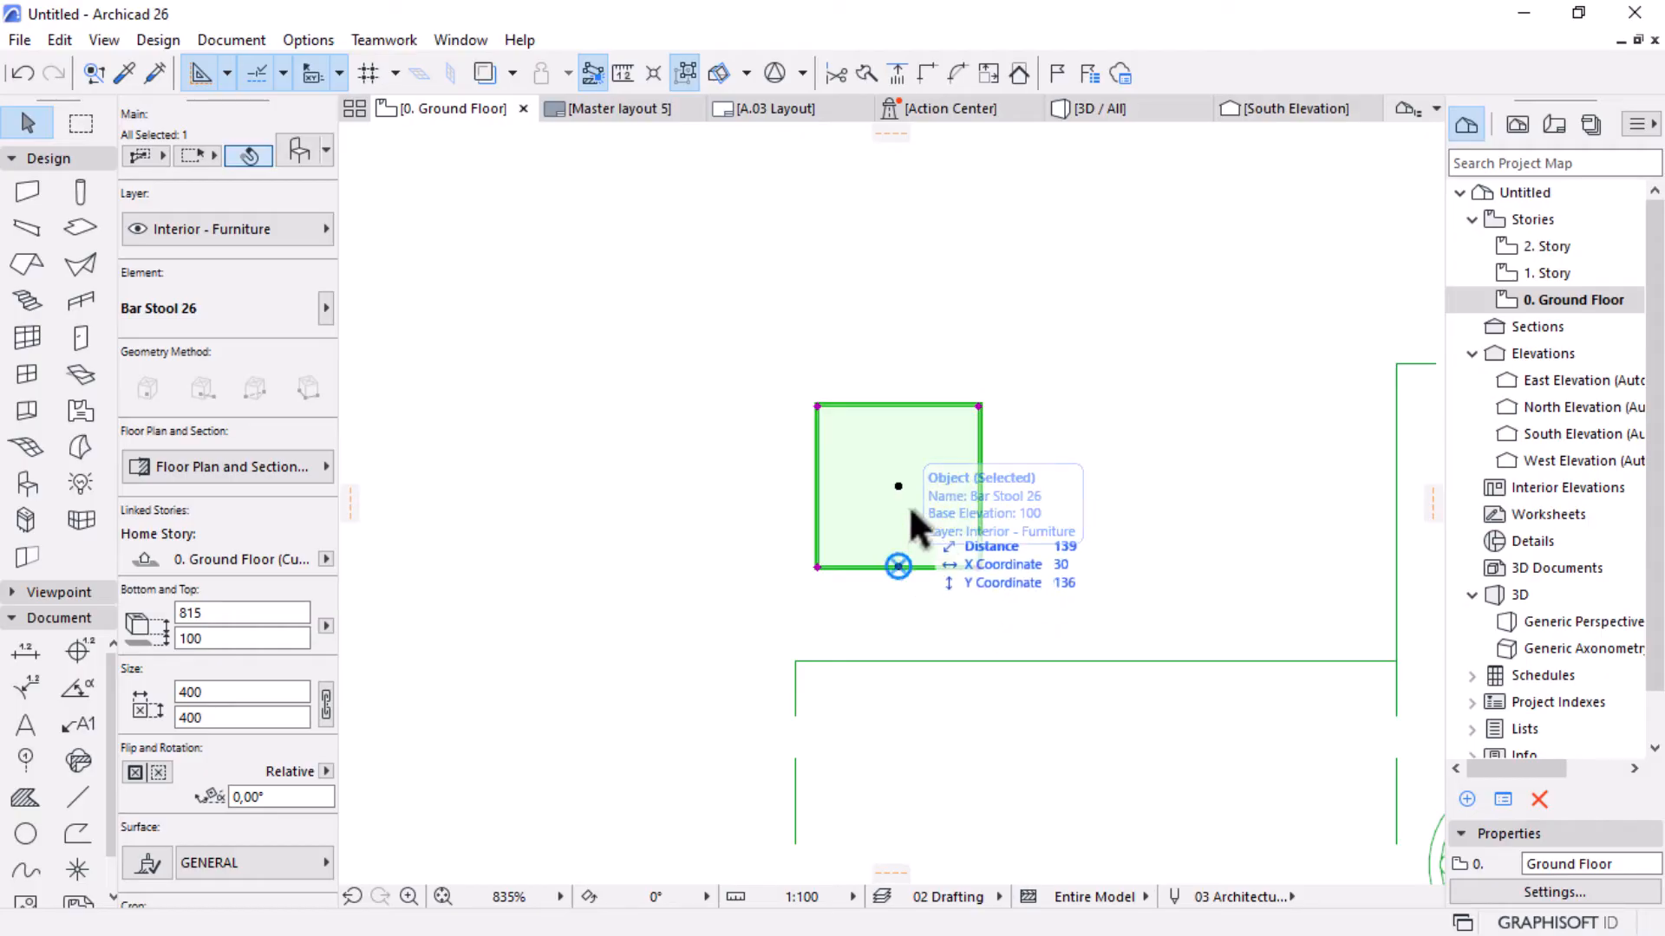
pyautogui.click(897, 486)
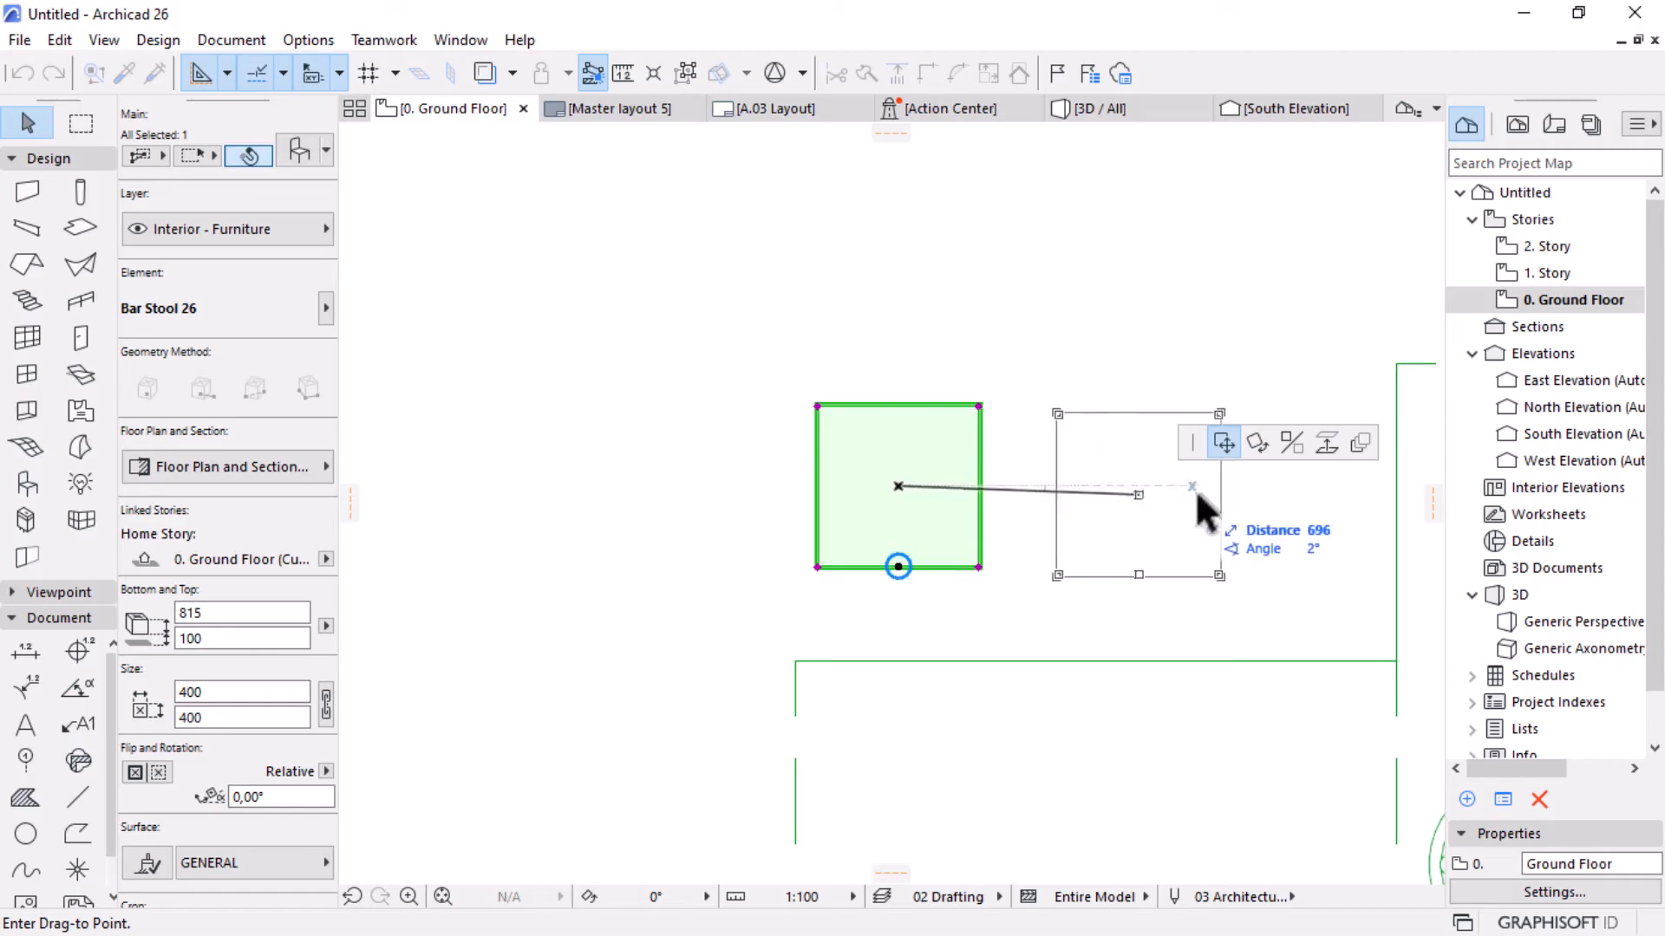
pyautogui.click(1290, 443)
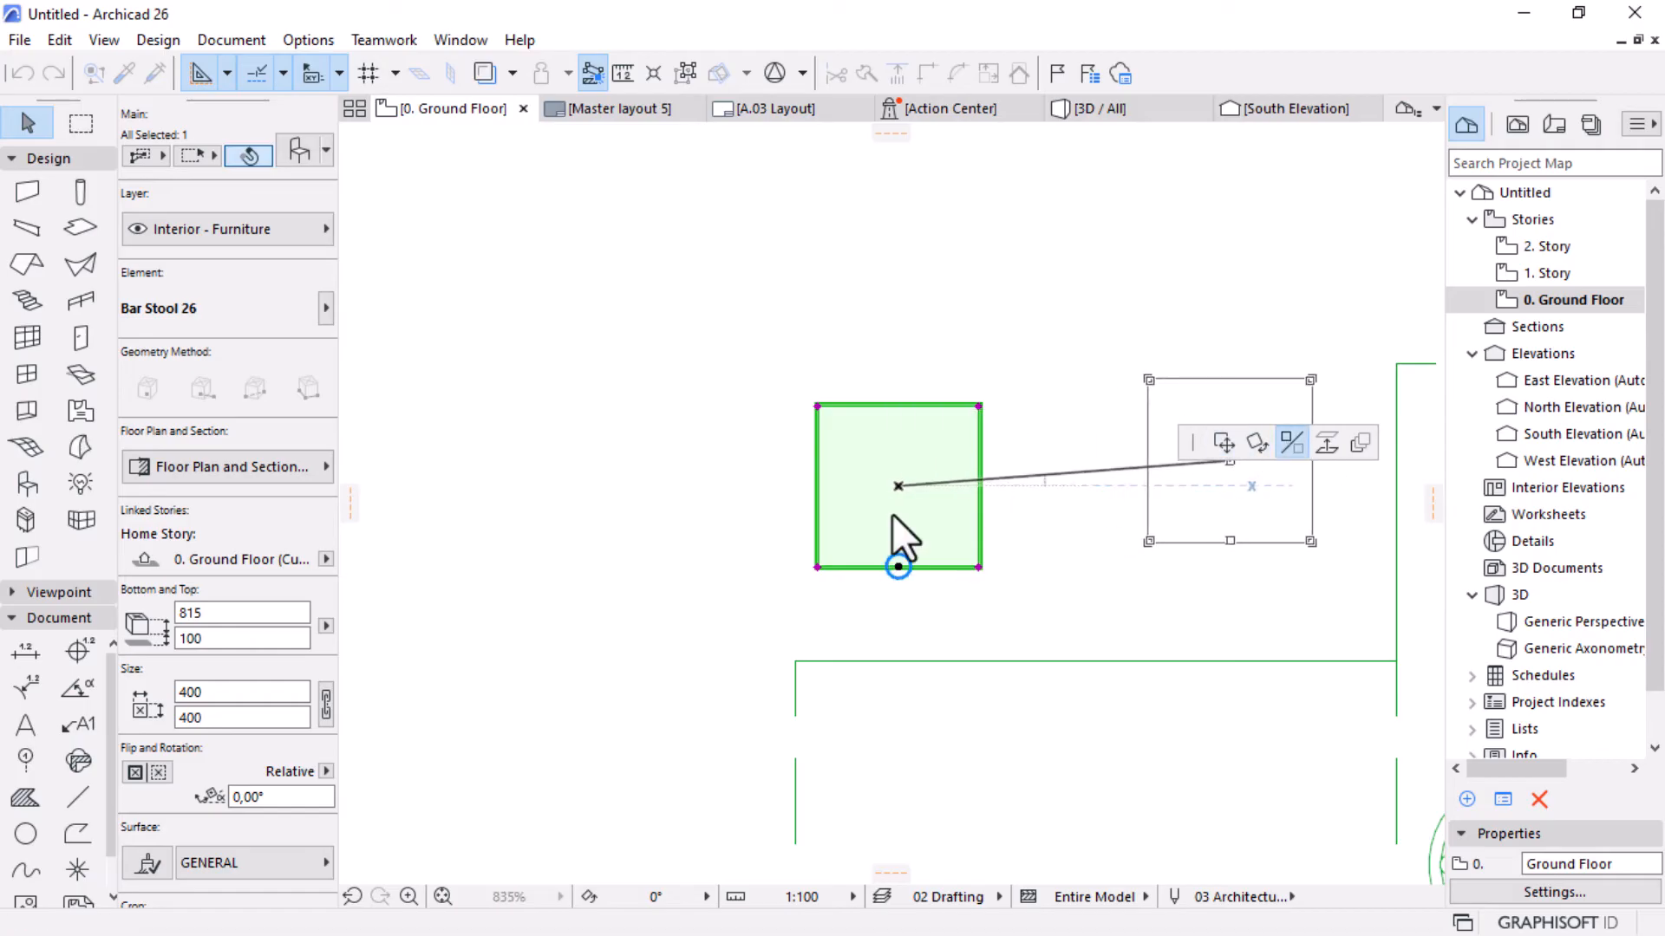
pyautogui.click(898, 486)
pyautogui.click(1071, 481)
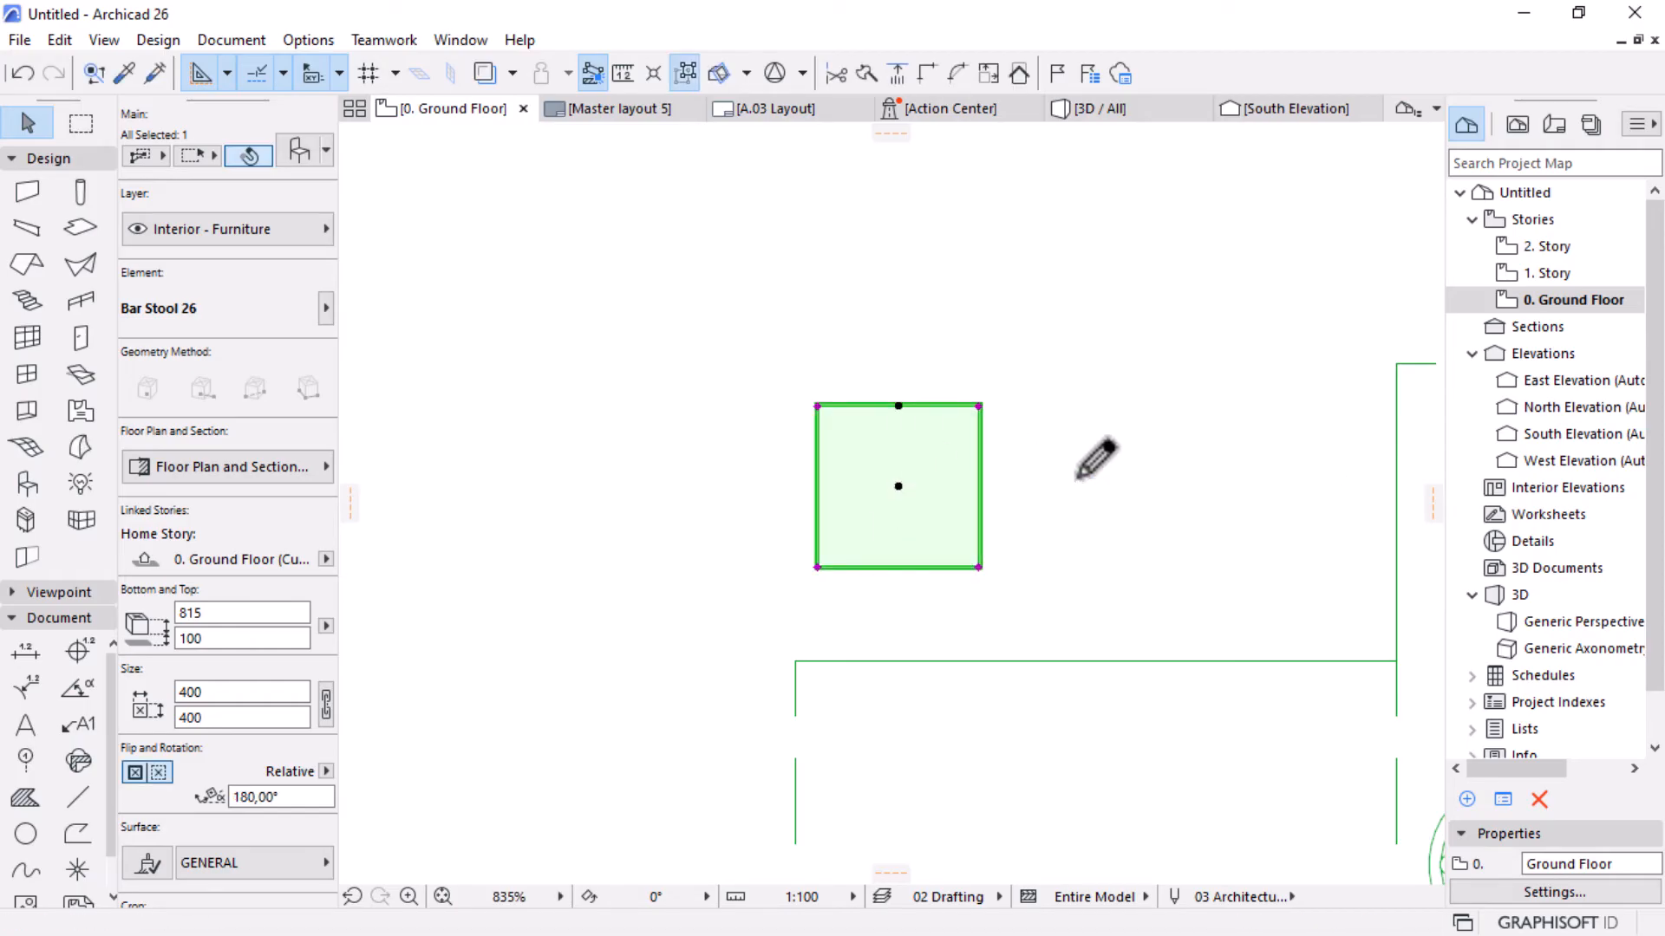
# Move the bar stool straight toward the perpendicular cabinet, leaving a small gap to its edge.
pyautogui.click(1108, 459)
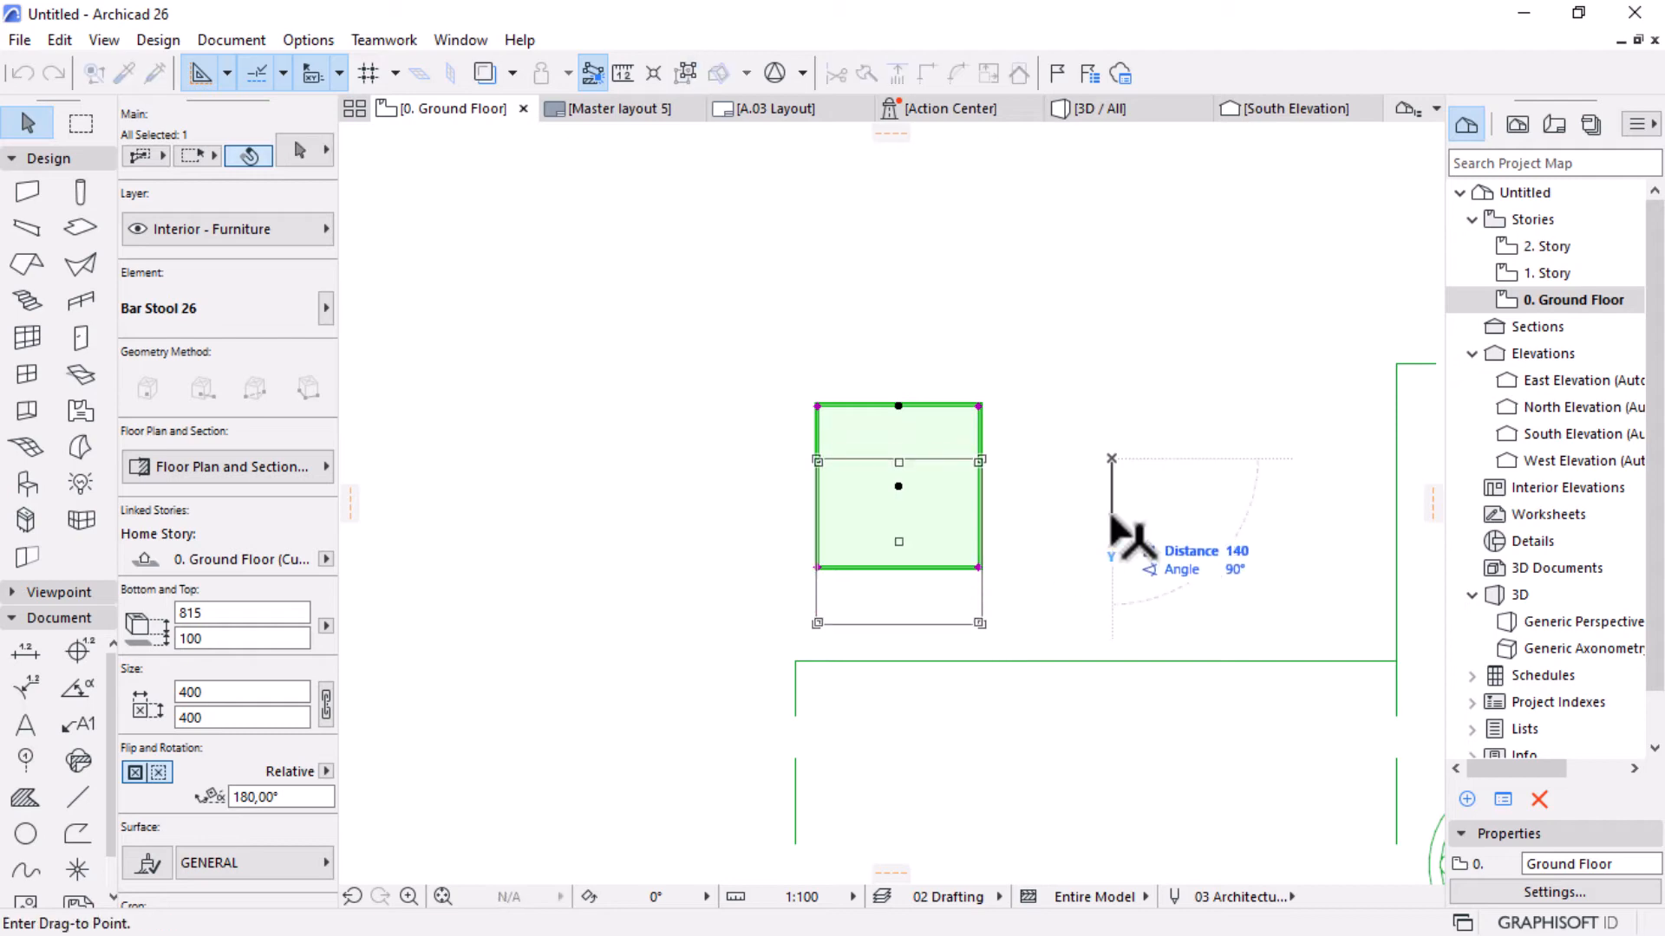
pyautogui.click(1109, 524)
pyautogui.scroll(-4, 810, 650)
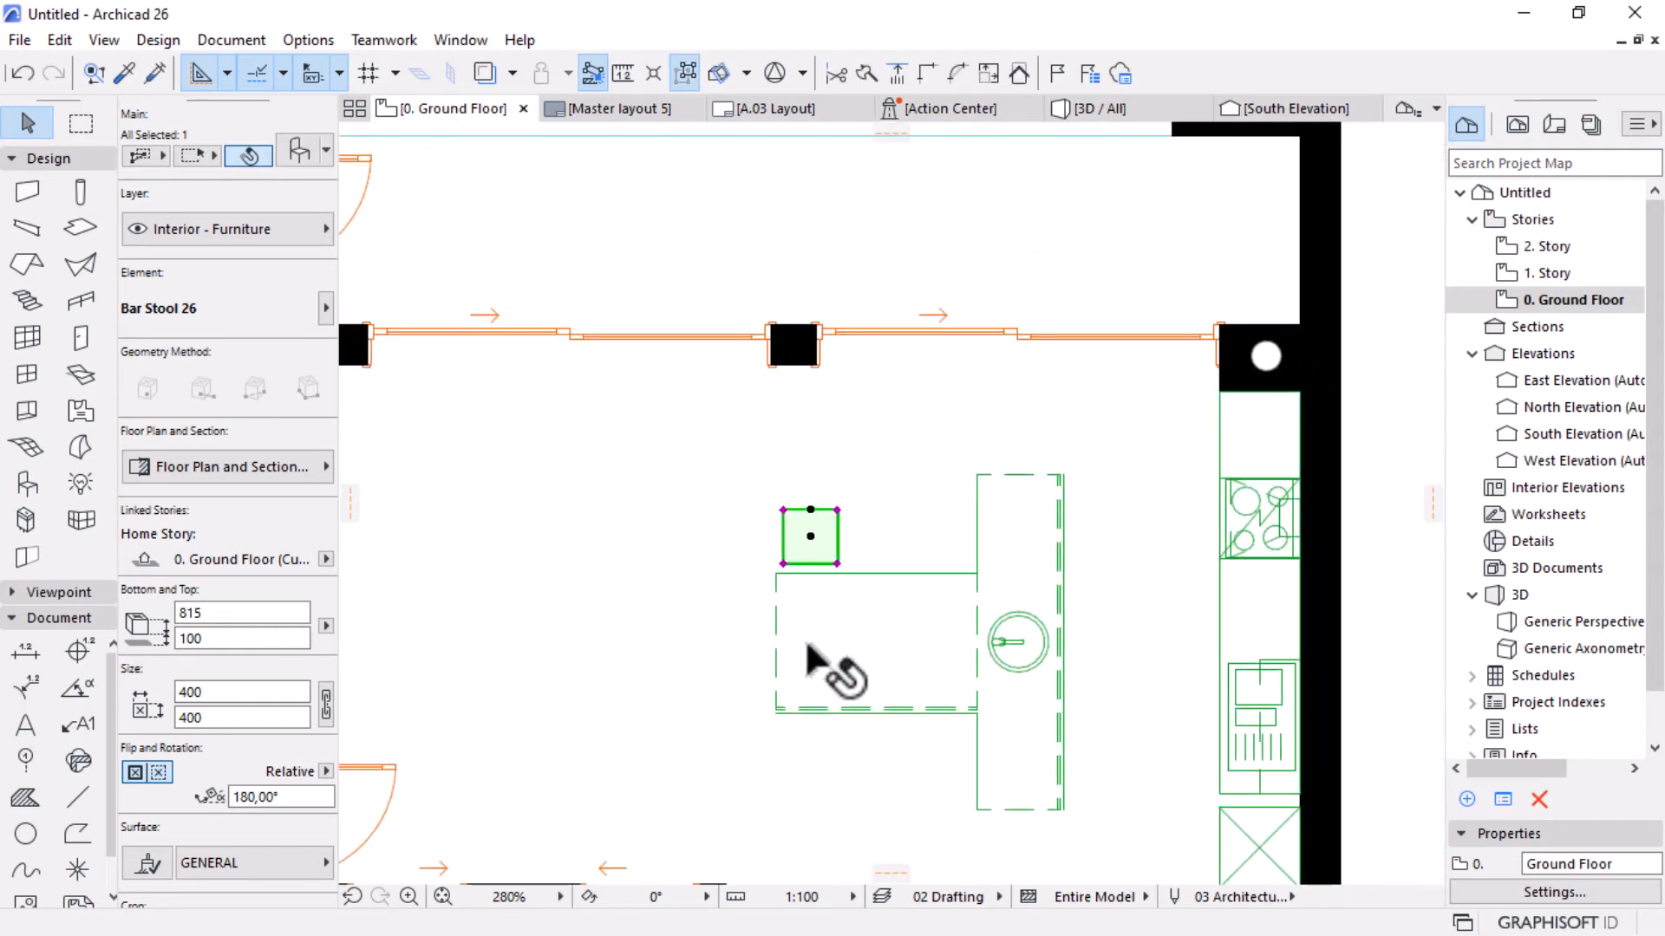
# Mirror a copy of the bar stool across the perpendicular cabinet's centreline, starting the axis at its long side's midpoint.
pyautogui.scroll(3, 810, 651)
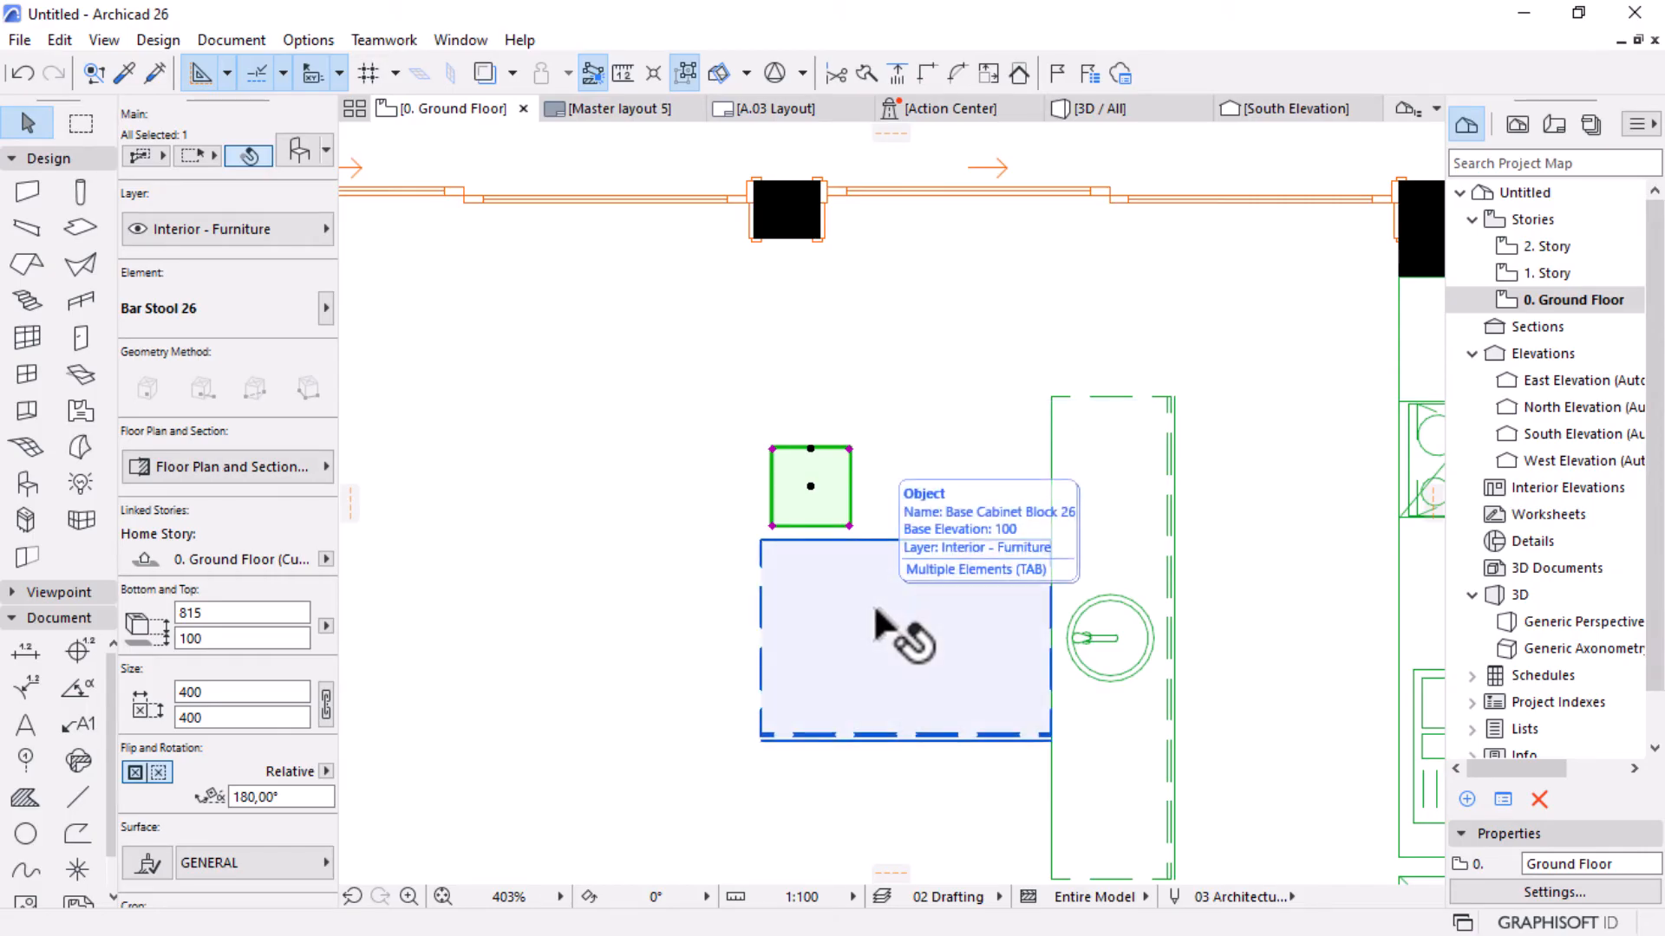
pyautogui.hotkey('ctrl', 'alt', 'm')
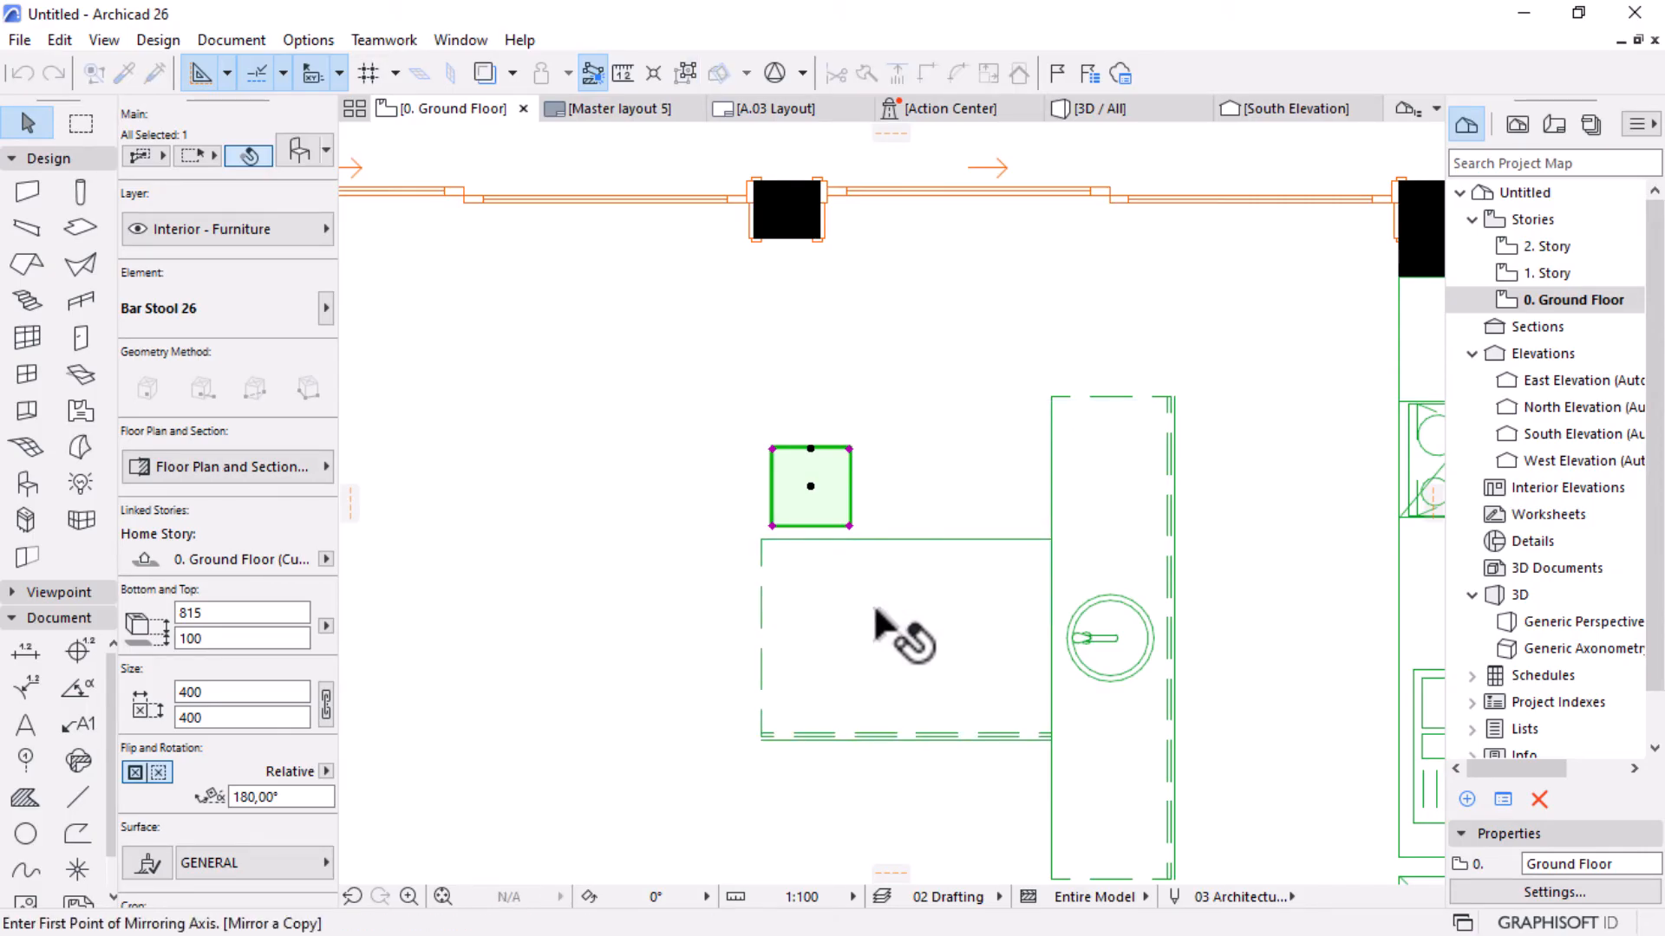
pyautogui.click(904, 539)
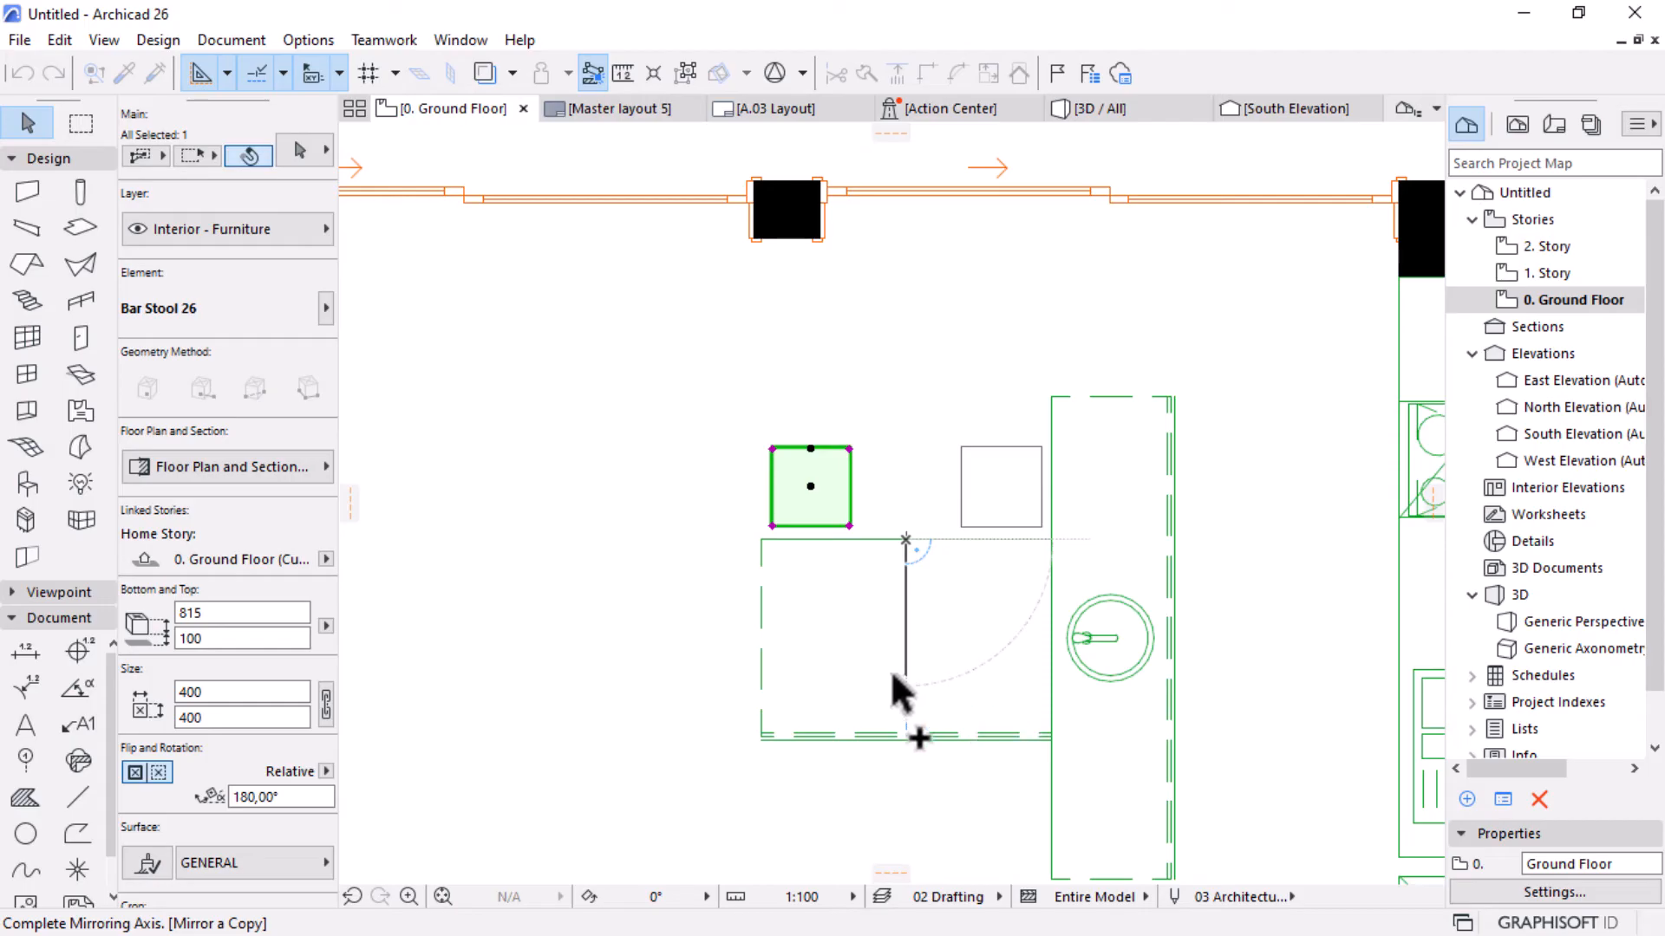
pyautogui.click(898, 685)
pyautogui.scroll(2, 897, 472)
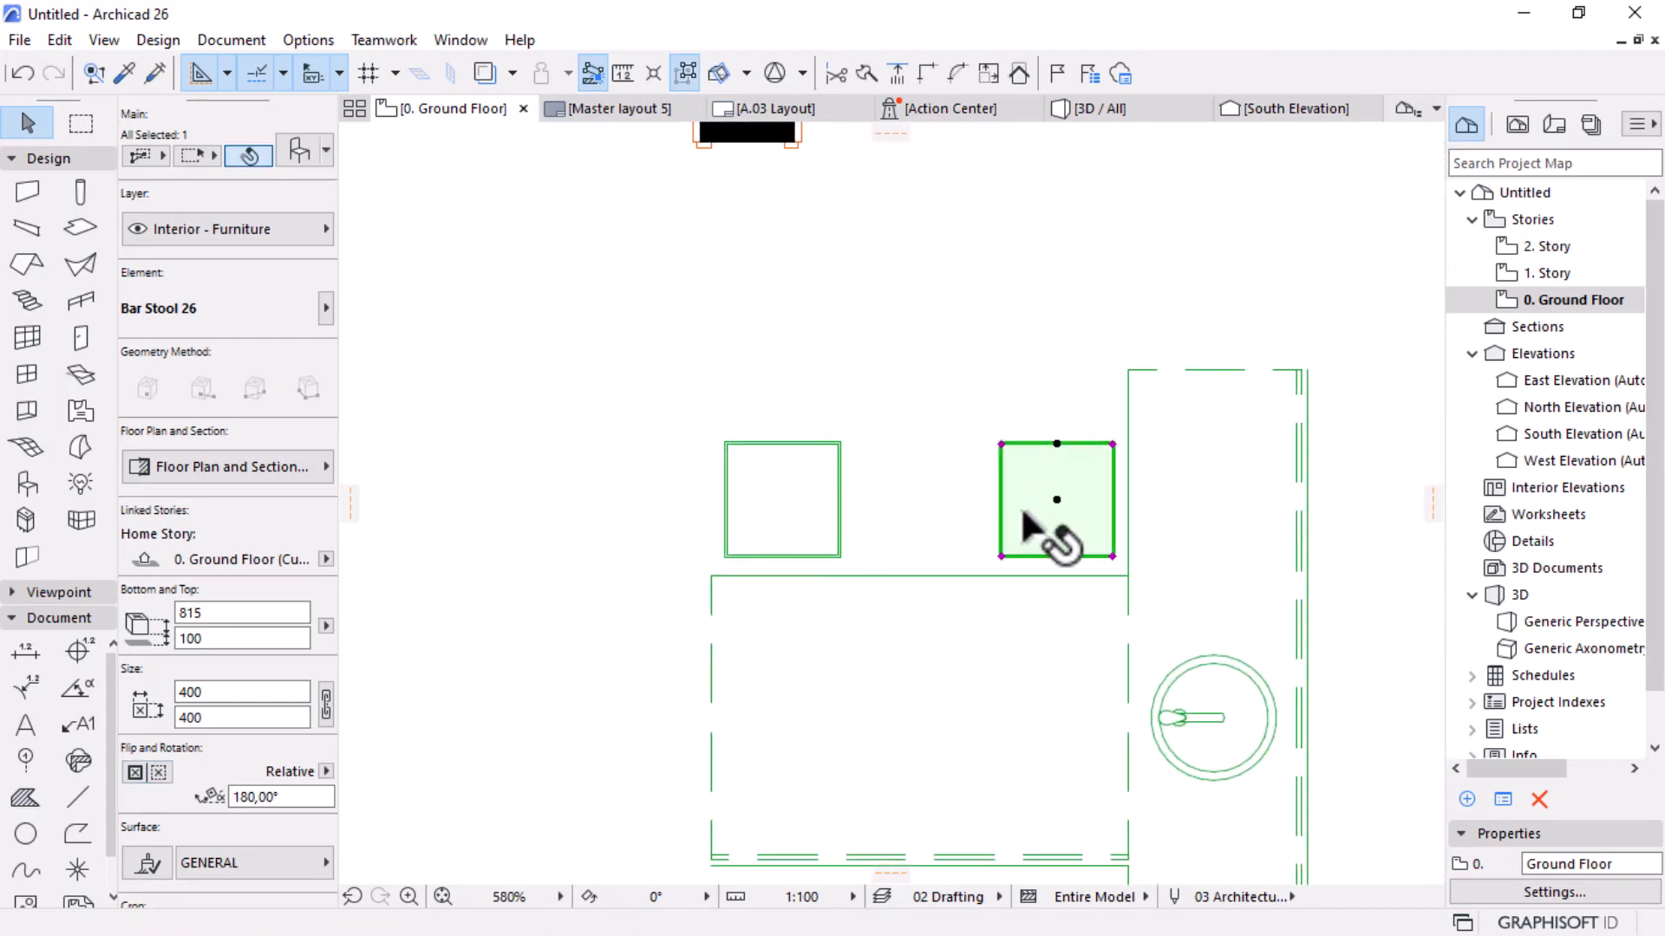
# Move the mirrored stool about 140 mm horizontally toward the first stool, and select the first stool.
pyautogui.hotkey('ctrl', 'd')
pyautogui.click(1056, 499)
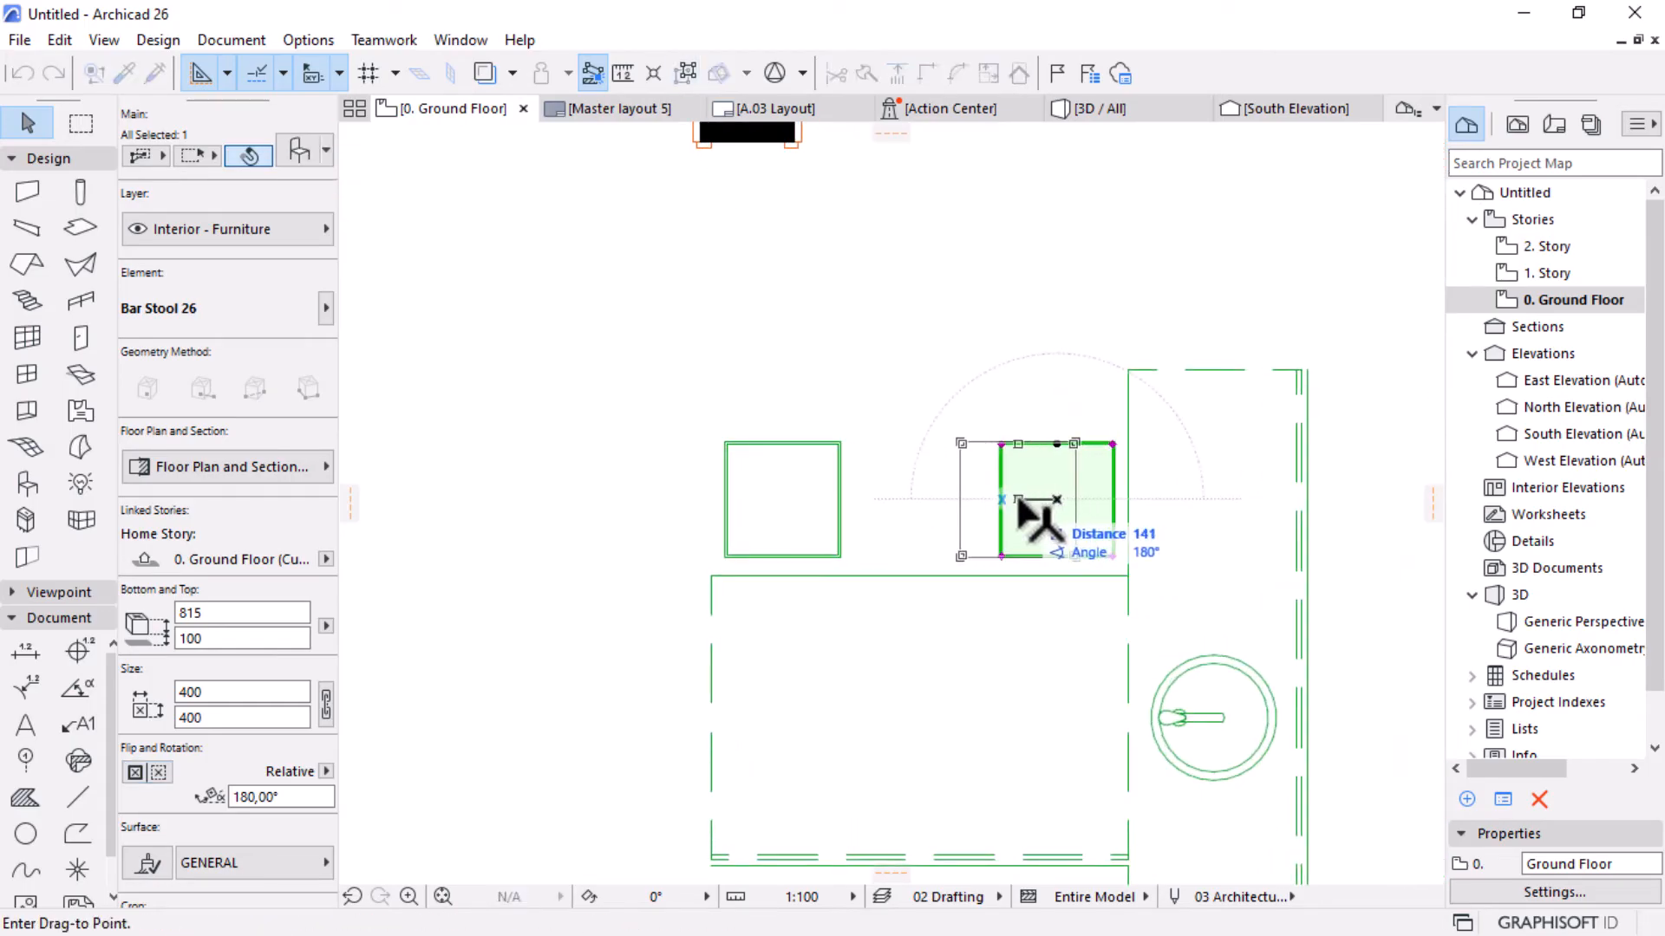
pyautogui.click(1017, 500)
pyautogui.click(826, 516)
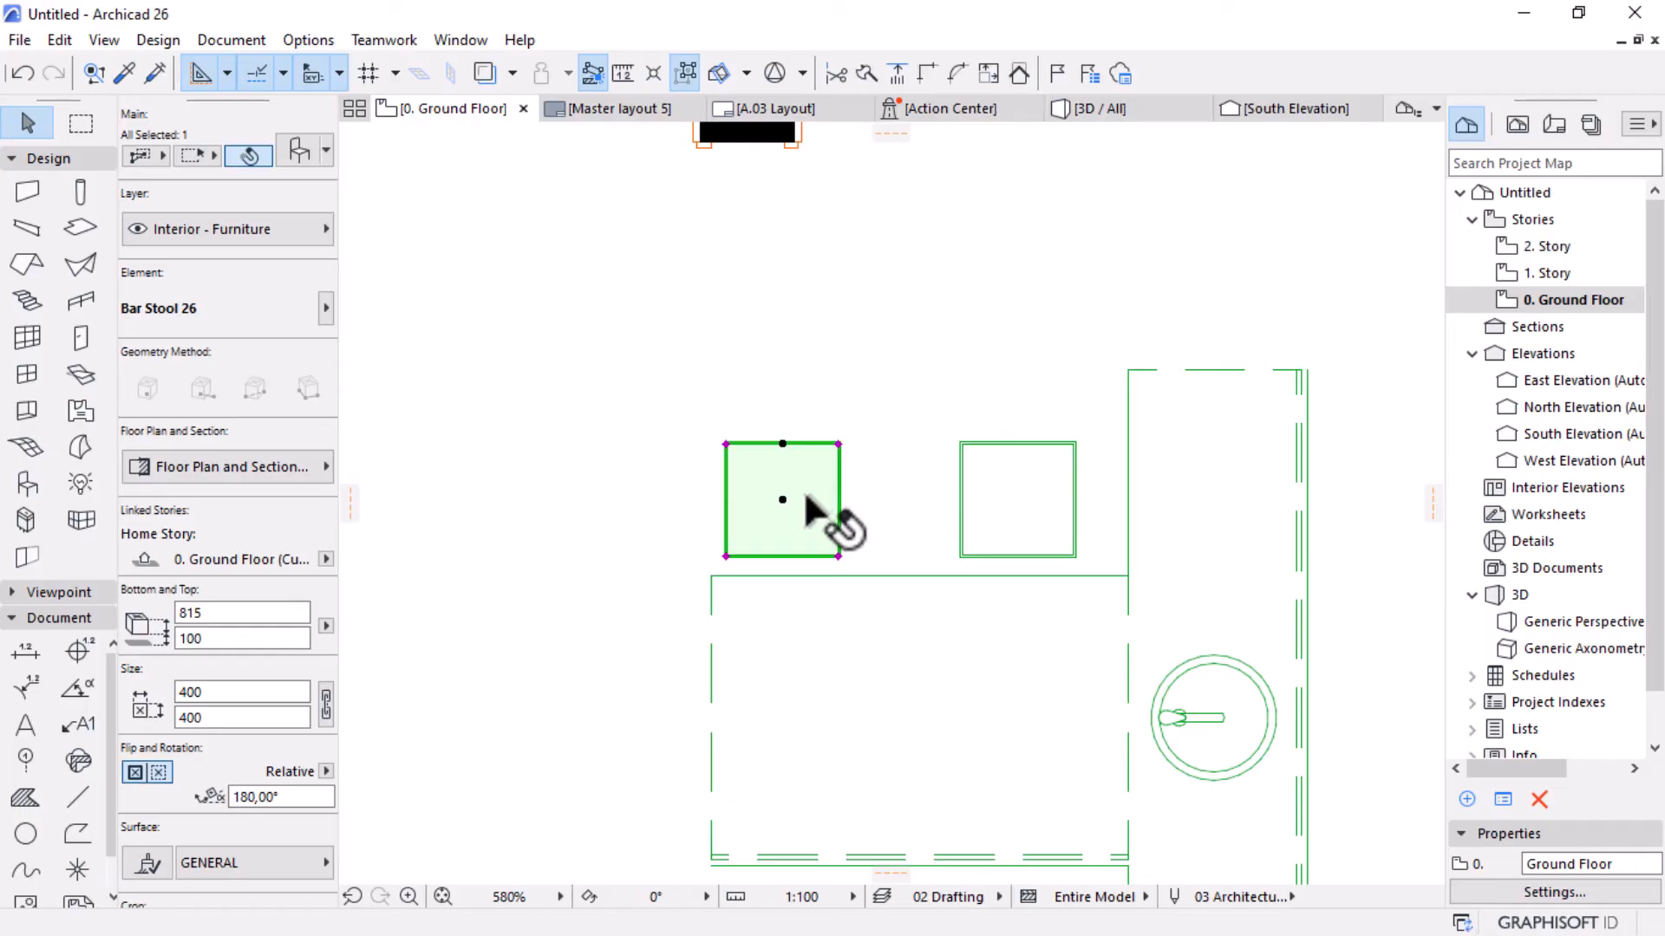
# Move the selected stool horizontally toward the other stool so both sit equally far from the perpendicular cabinet's ends.
pyautogui.hotkey('ctrl', 'd')
pyautogui.click(741, 357)
pyautogui.click(780, 356)
pyautogui.click(829, 284)
pyautogui.scroll(-4, 945, 416)
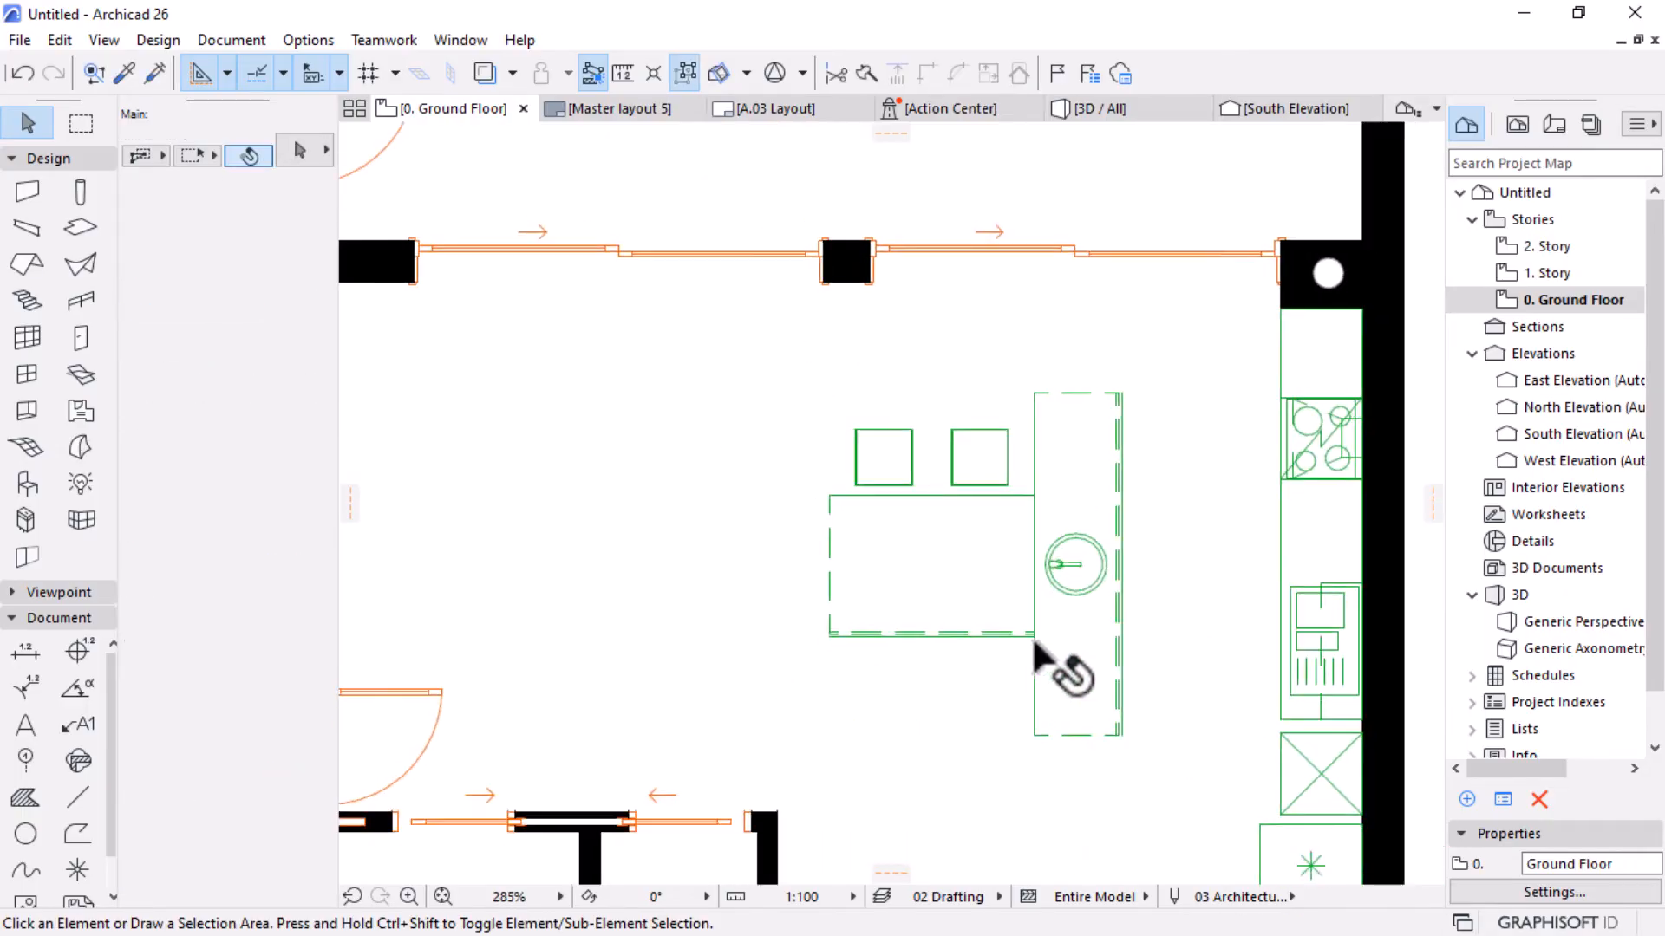
pyautogui.scroll(-2, 959, 725)
pyautogui.scroll(4, 1011, 468)
# Mirror a copy of both bar stools to the perpendicular cabinet's other long side, using a horizontal axis from its short side's midpoint.
pyautogui.click(988, 369)
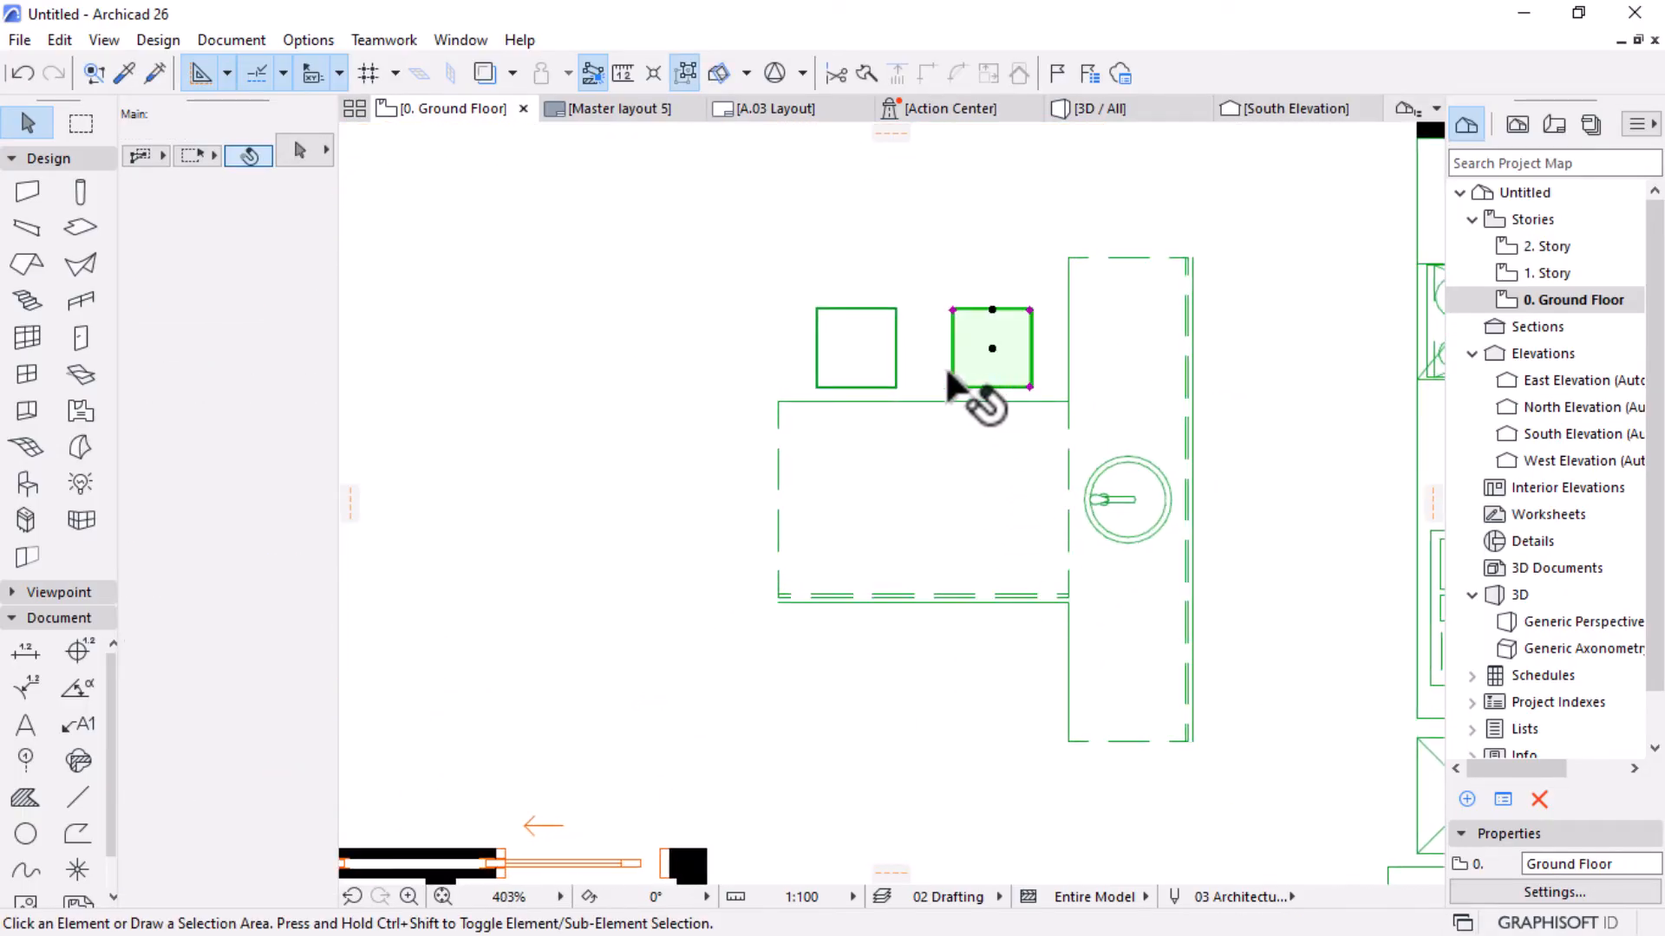
pyautogui.keyDown('shift'); pyautogui.click(835, 375); pyautogui.keyUp('shift')
pyautogui.hotkey('ctrl', 'alt', 'm')
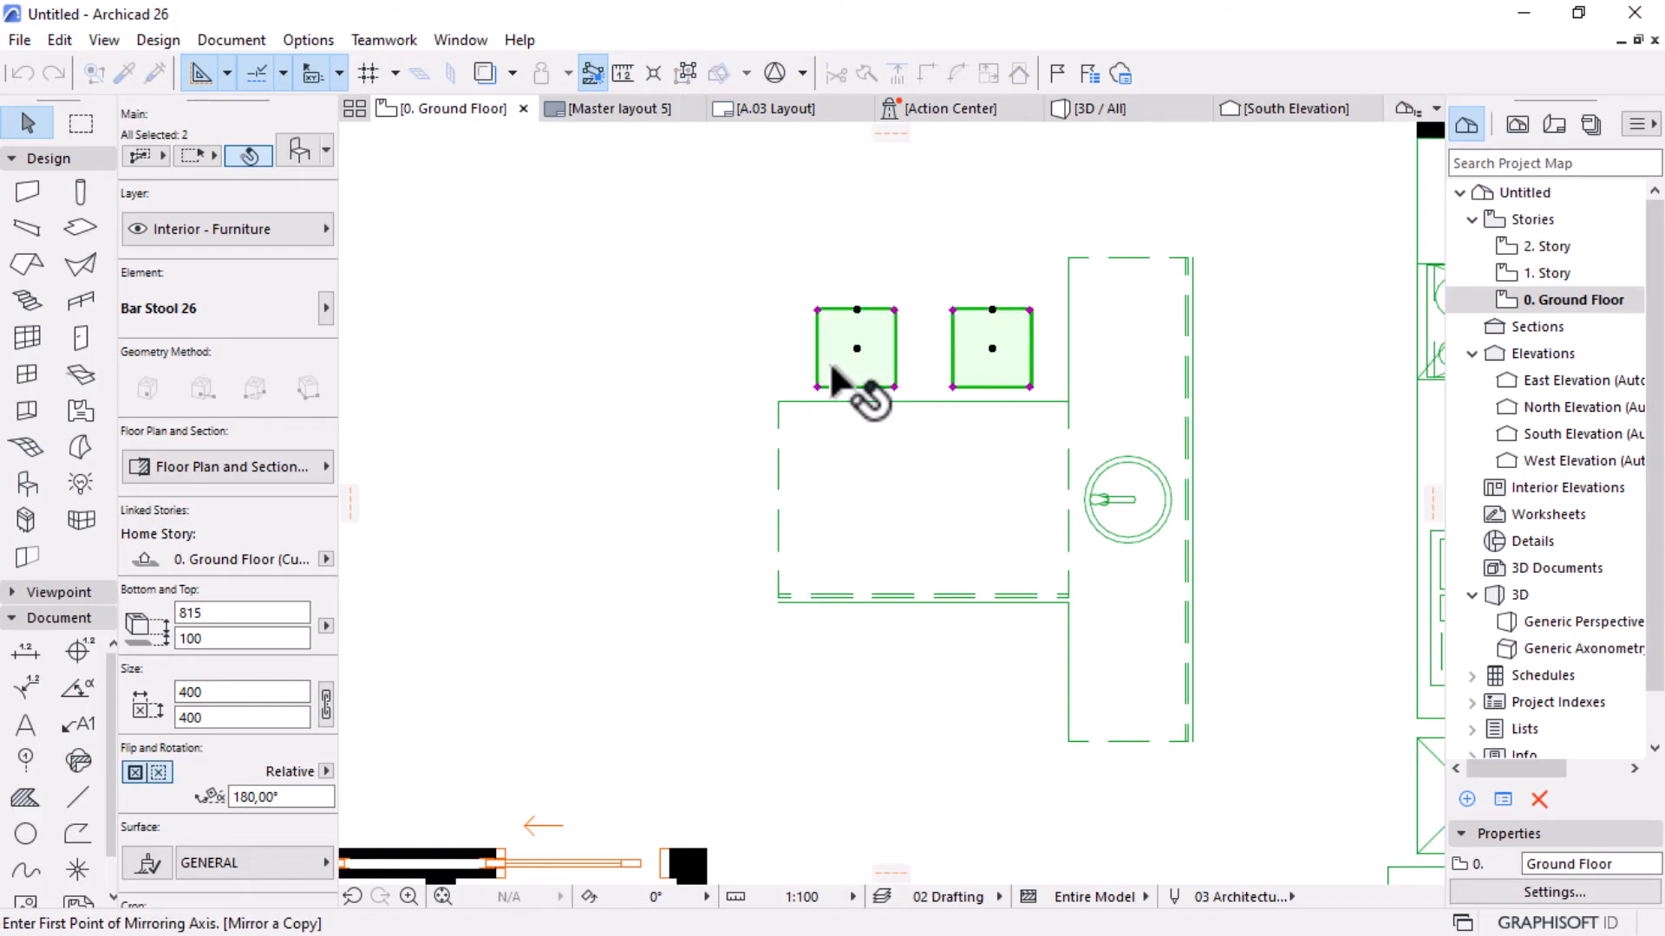
pyautogui.click(778, 500)
pyautogui.click(1260, 499)
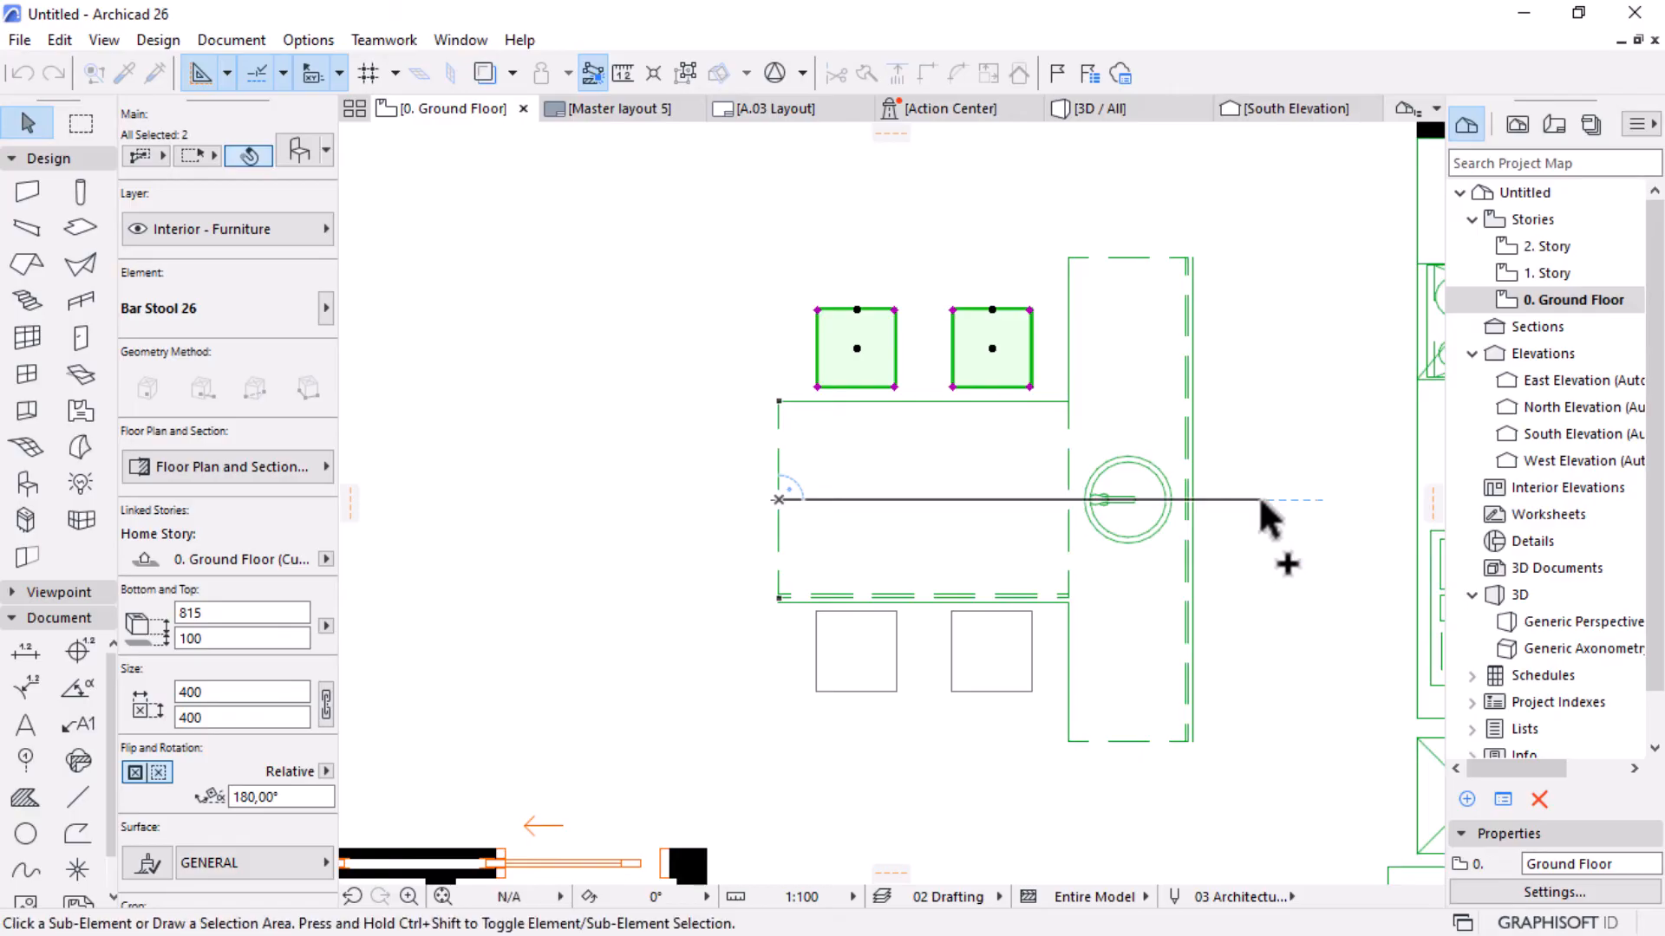
pyautogui.scroll(-3, 1162, 511)
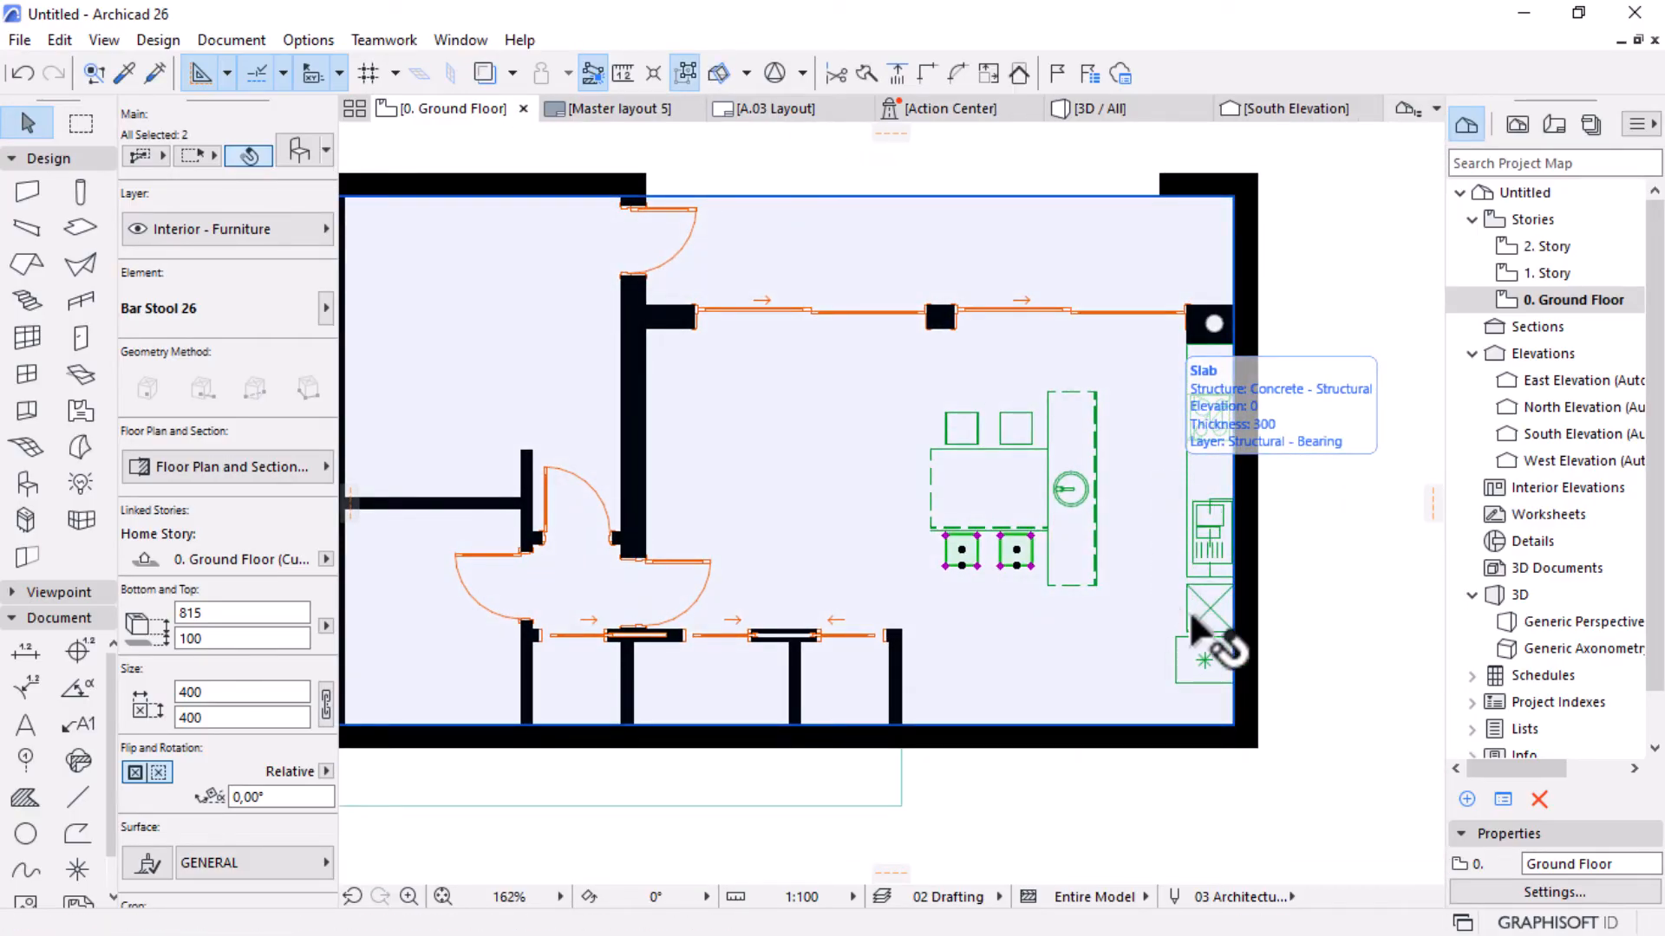
pyautogui.click(1215, 810)
# Place a copy of the upper bar stool farthest from the sink counter in the open living area beside the island.
pyautogui.scroll(-2, 1153, 485)
pyautogui.scroll(1, 947, 539)
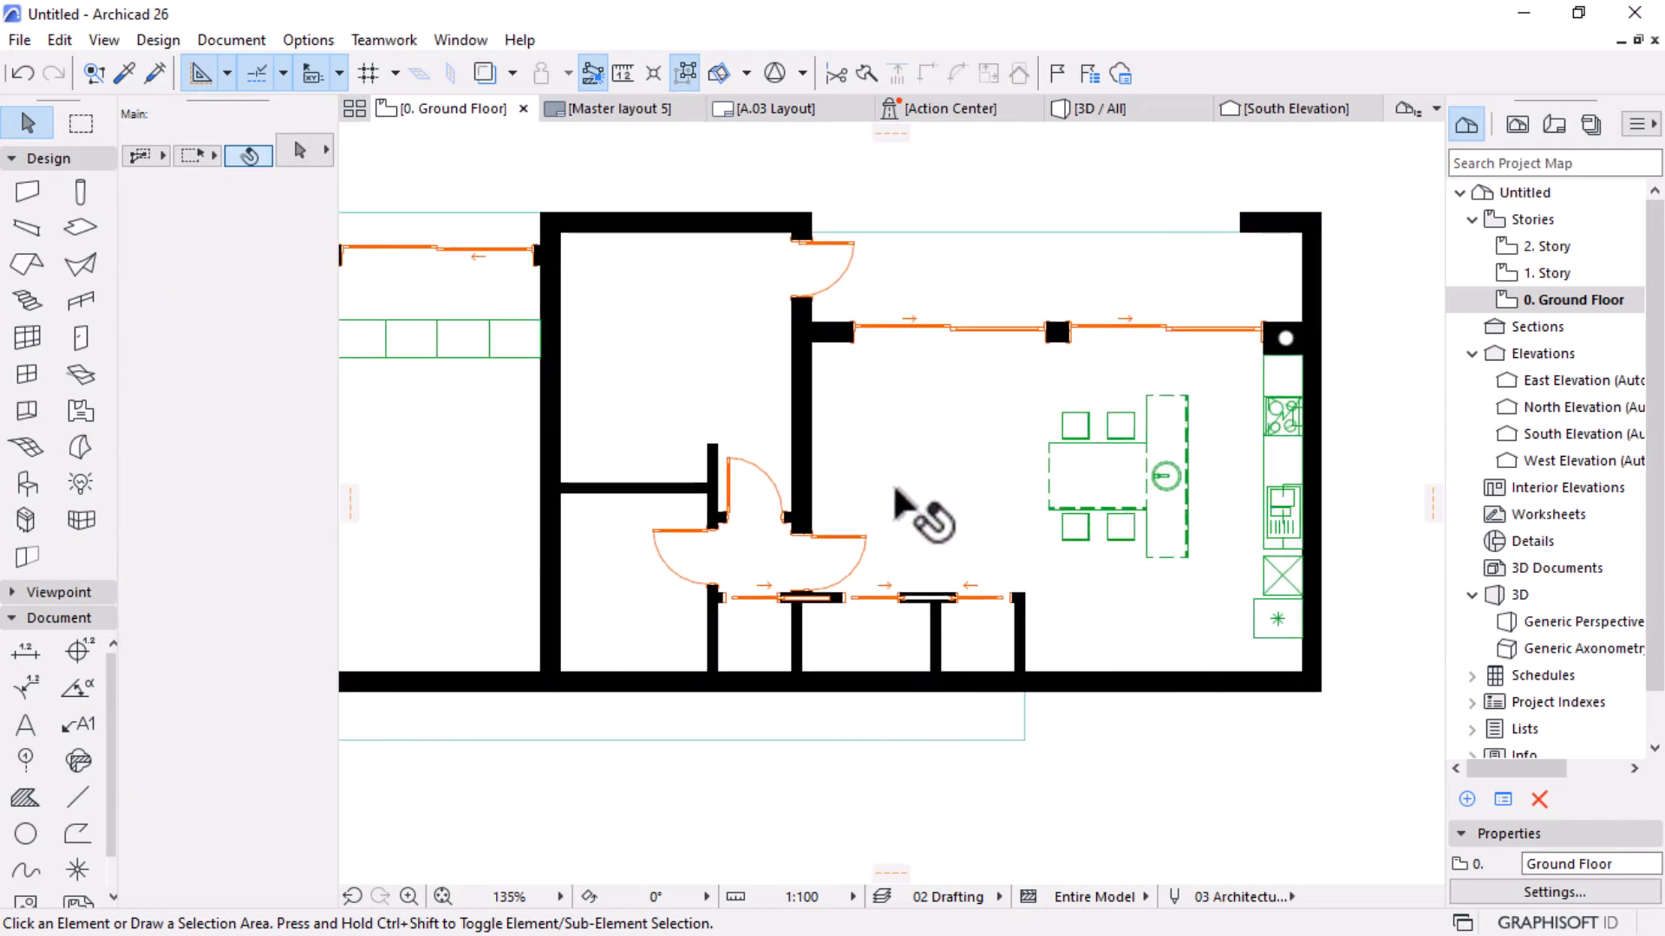
pyautogui.scroll(3, 1063, 453)
pyautogui.scroll(-3, 997, 486)
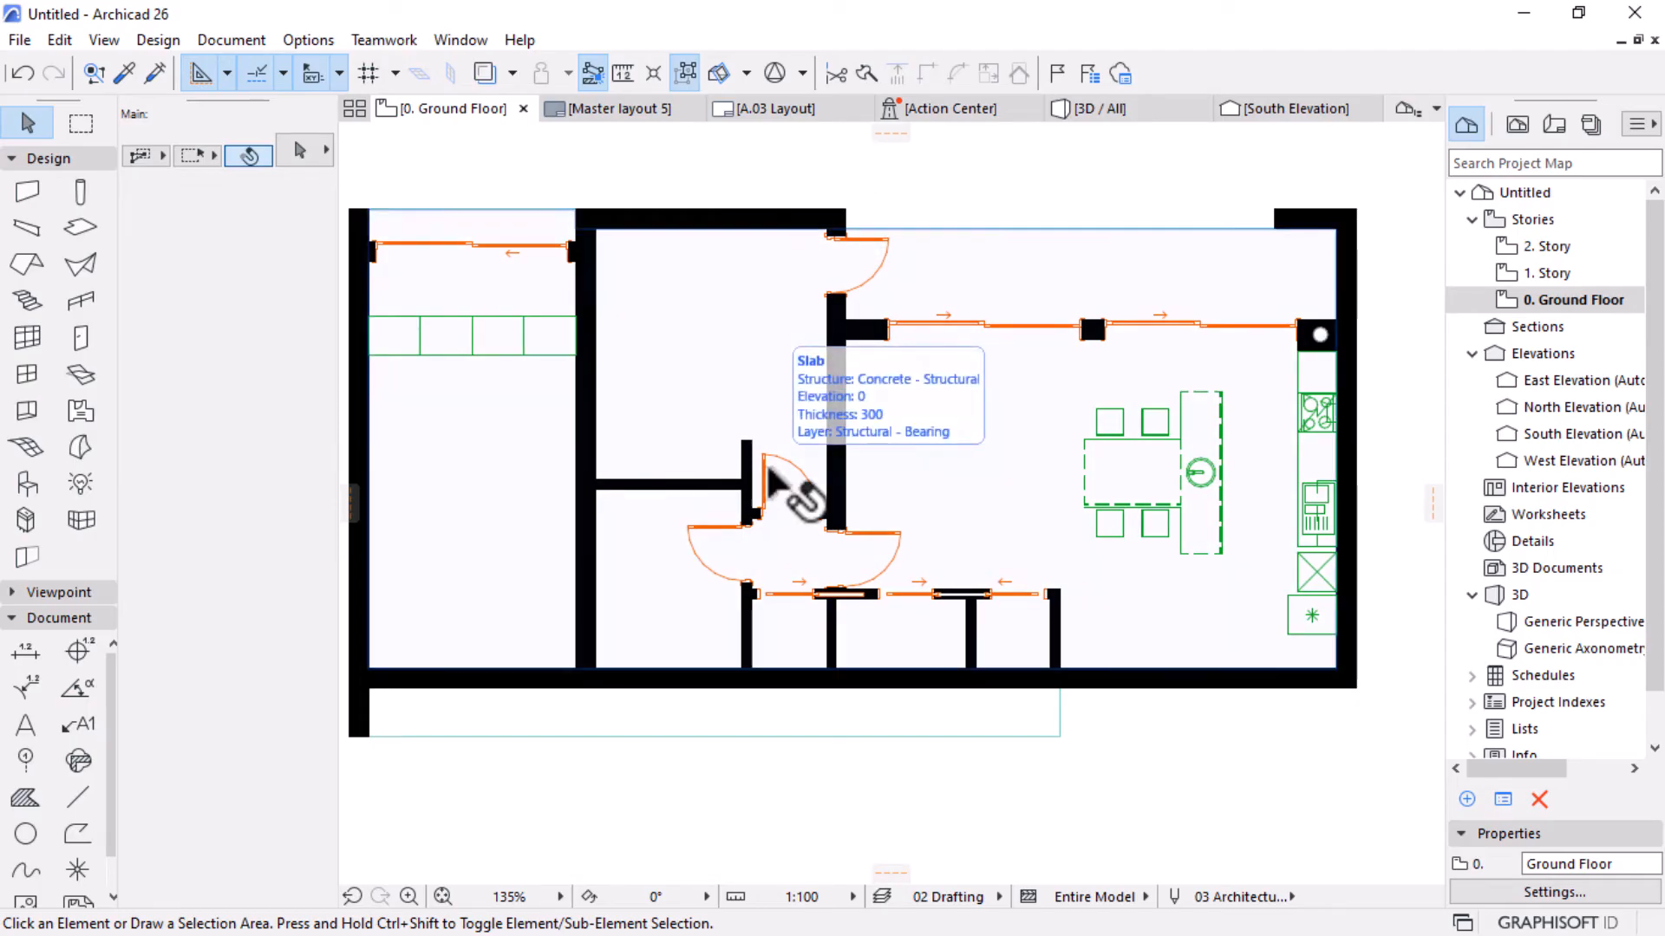
pyautogui.scroll(-2, 1040, 520)
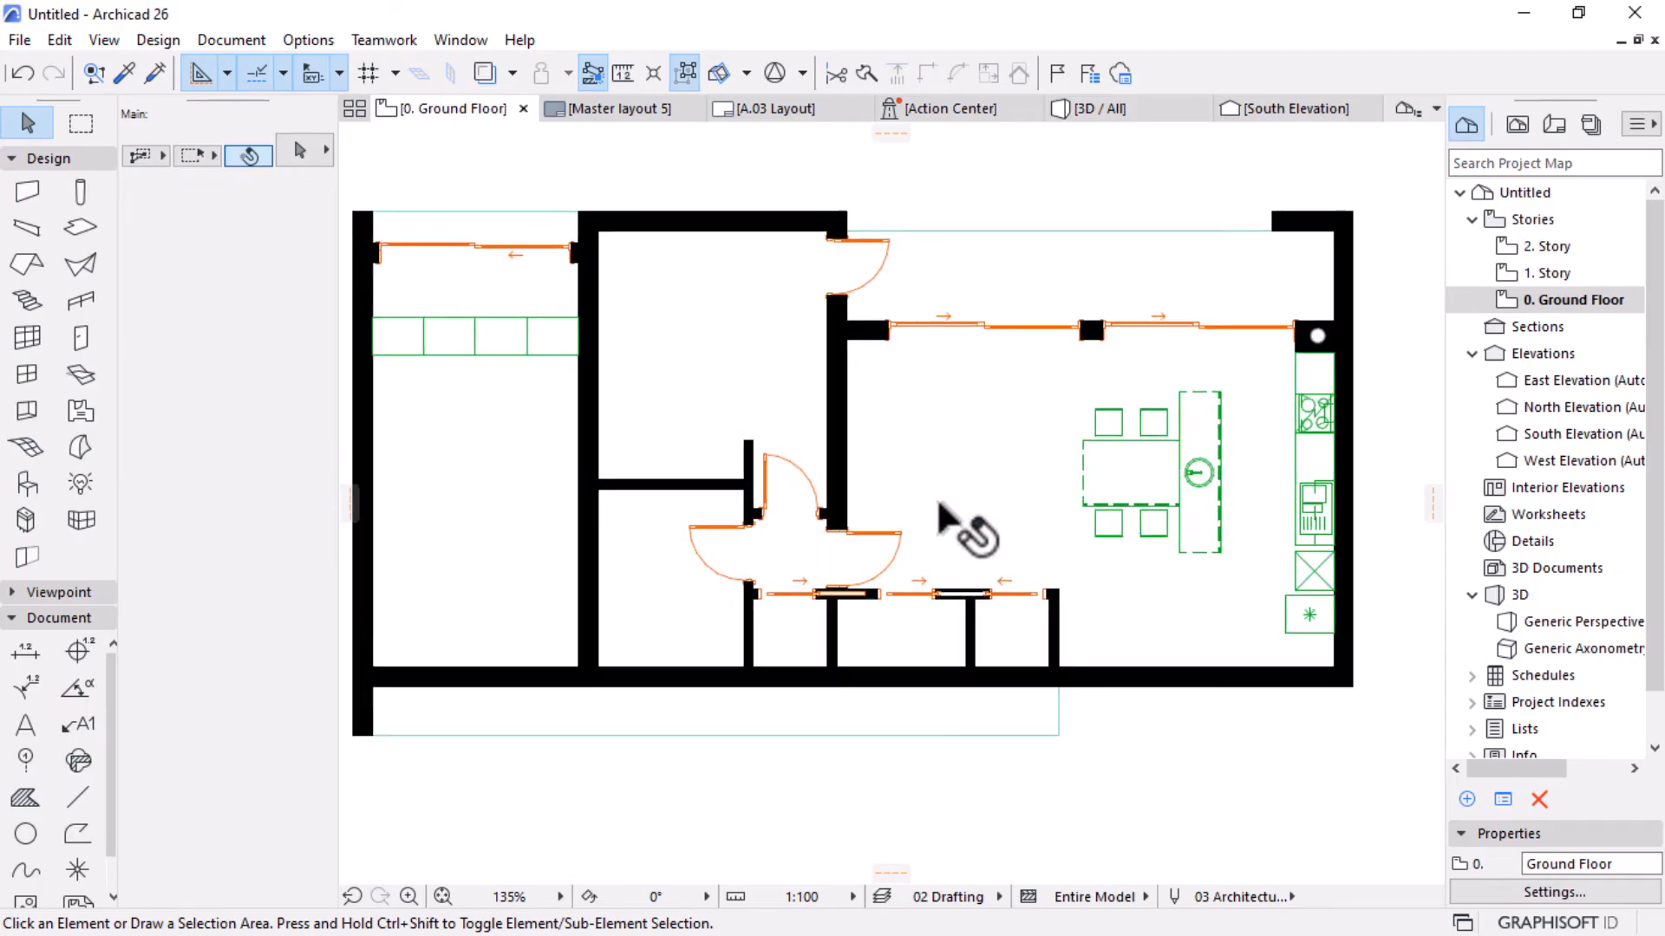
pyautogui.scroll(2, 1049, 486)
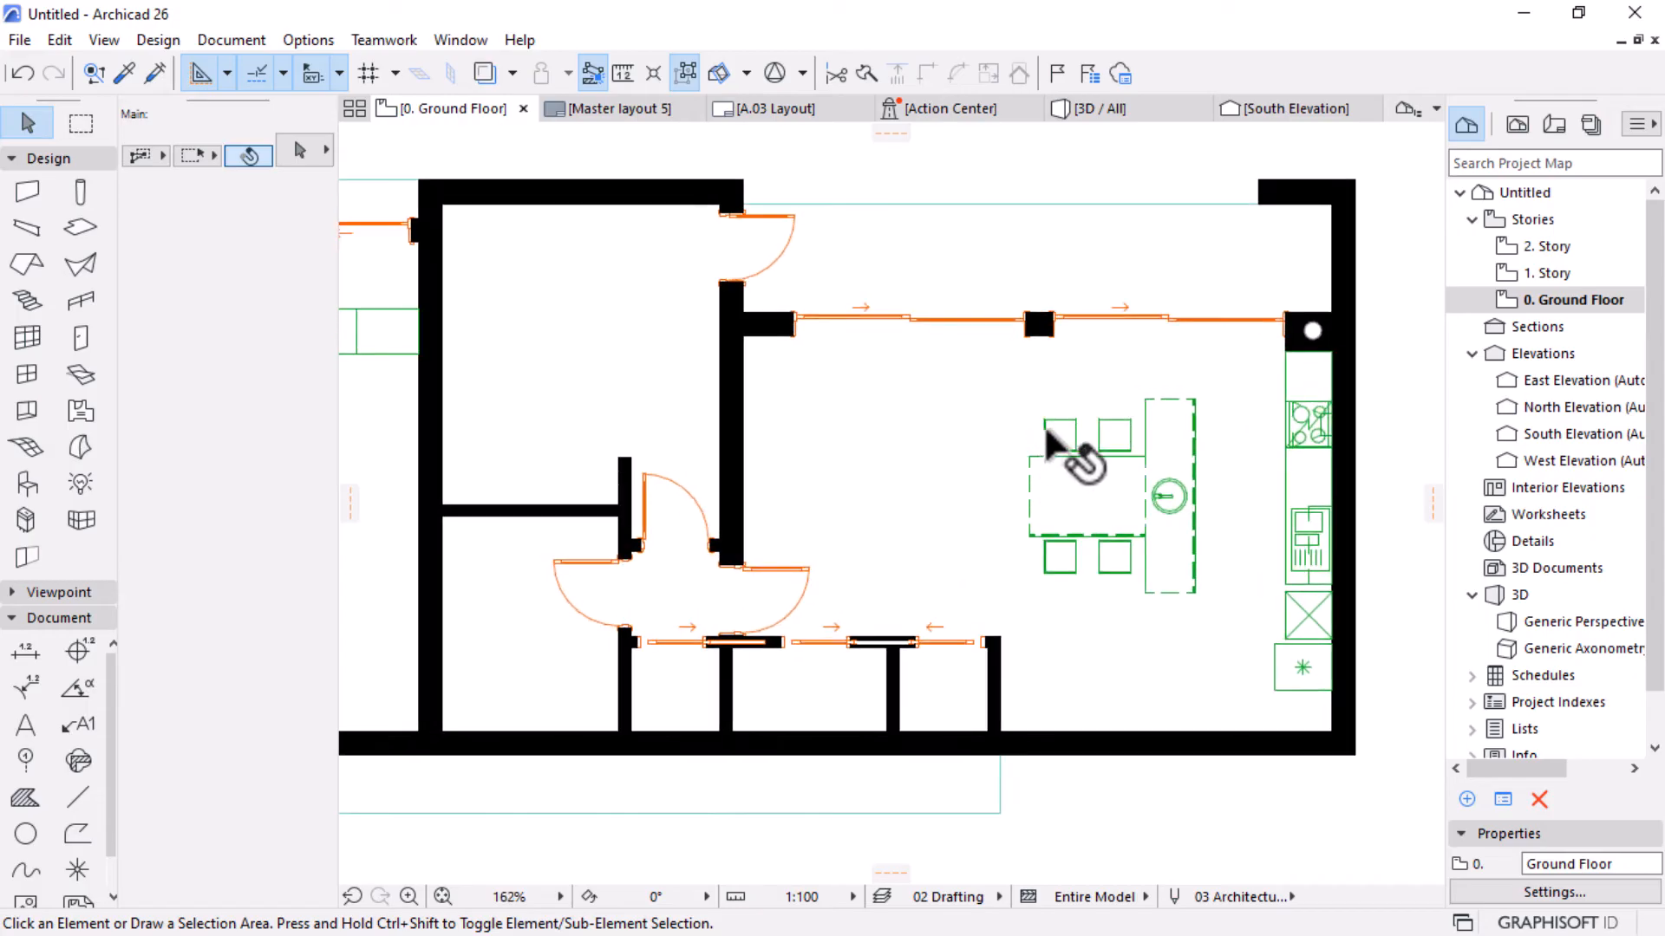
pyautogui.click(1051, 444)
pyautogui.moveTo(1045, 437); pyautogui.dragTo(851, 468)
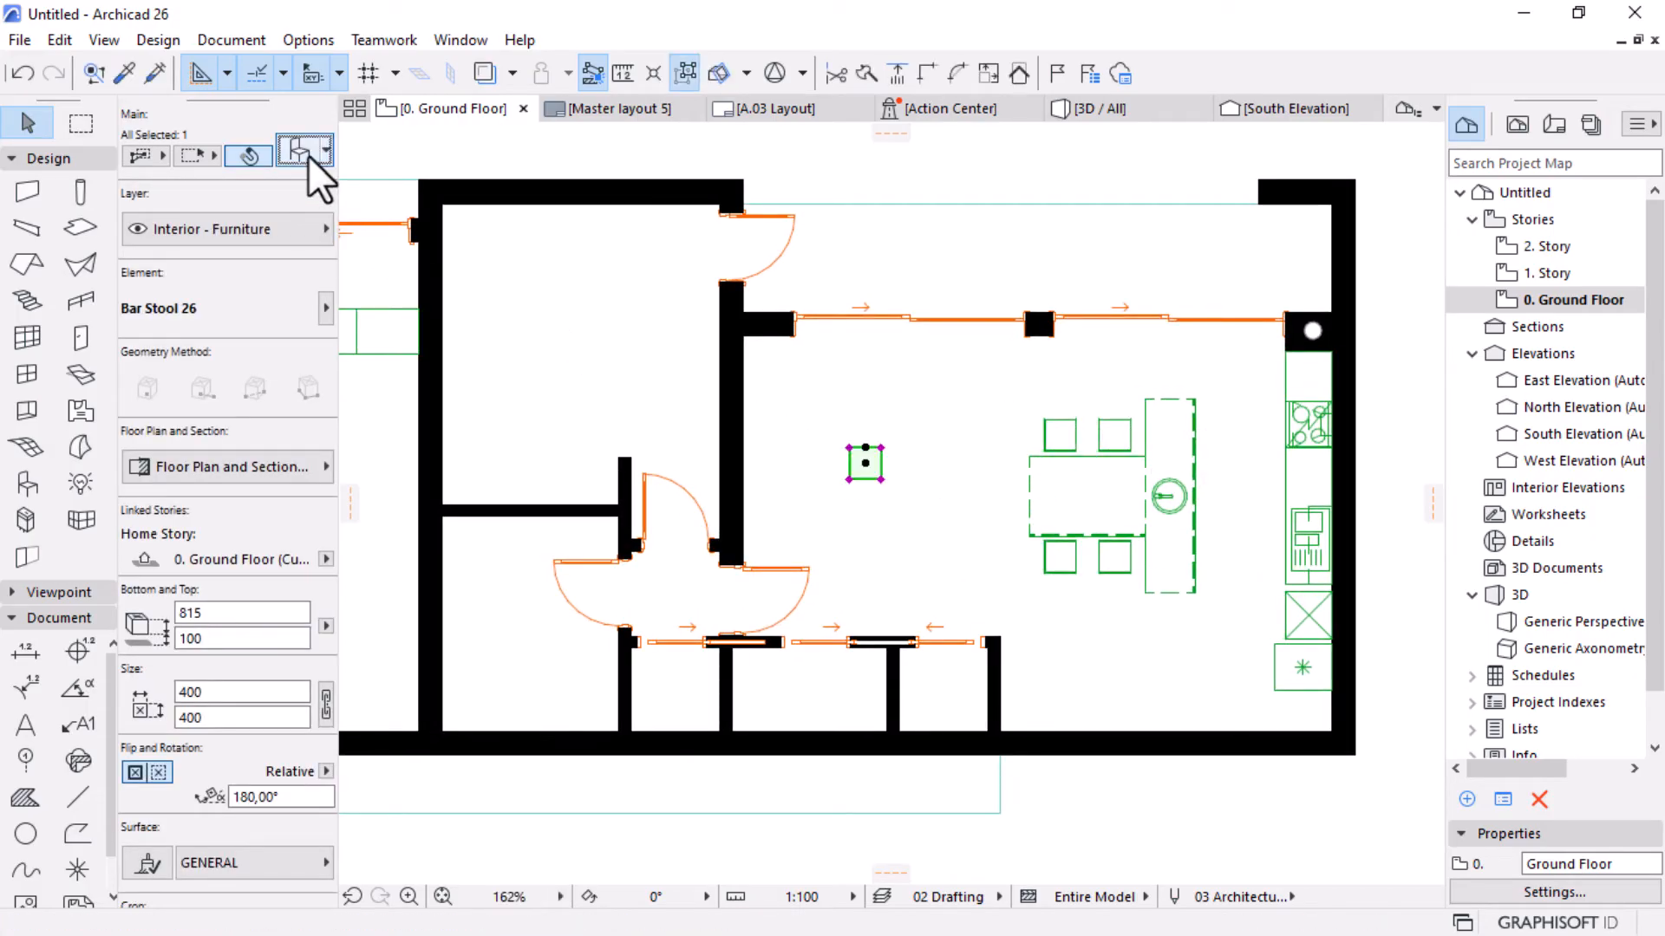
# Replace the copied stool with the Sofa Layout 26 object from the Furniture Layouts 26 library folder.
pyautogui.hotkey('ctrl', 't')
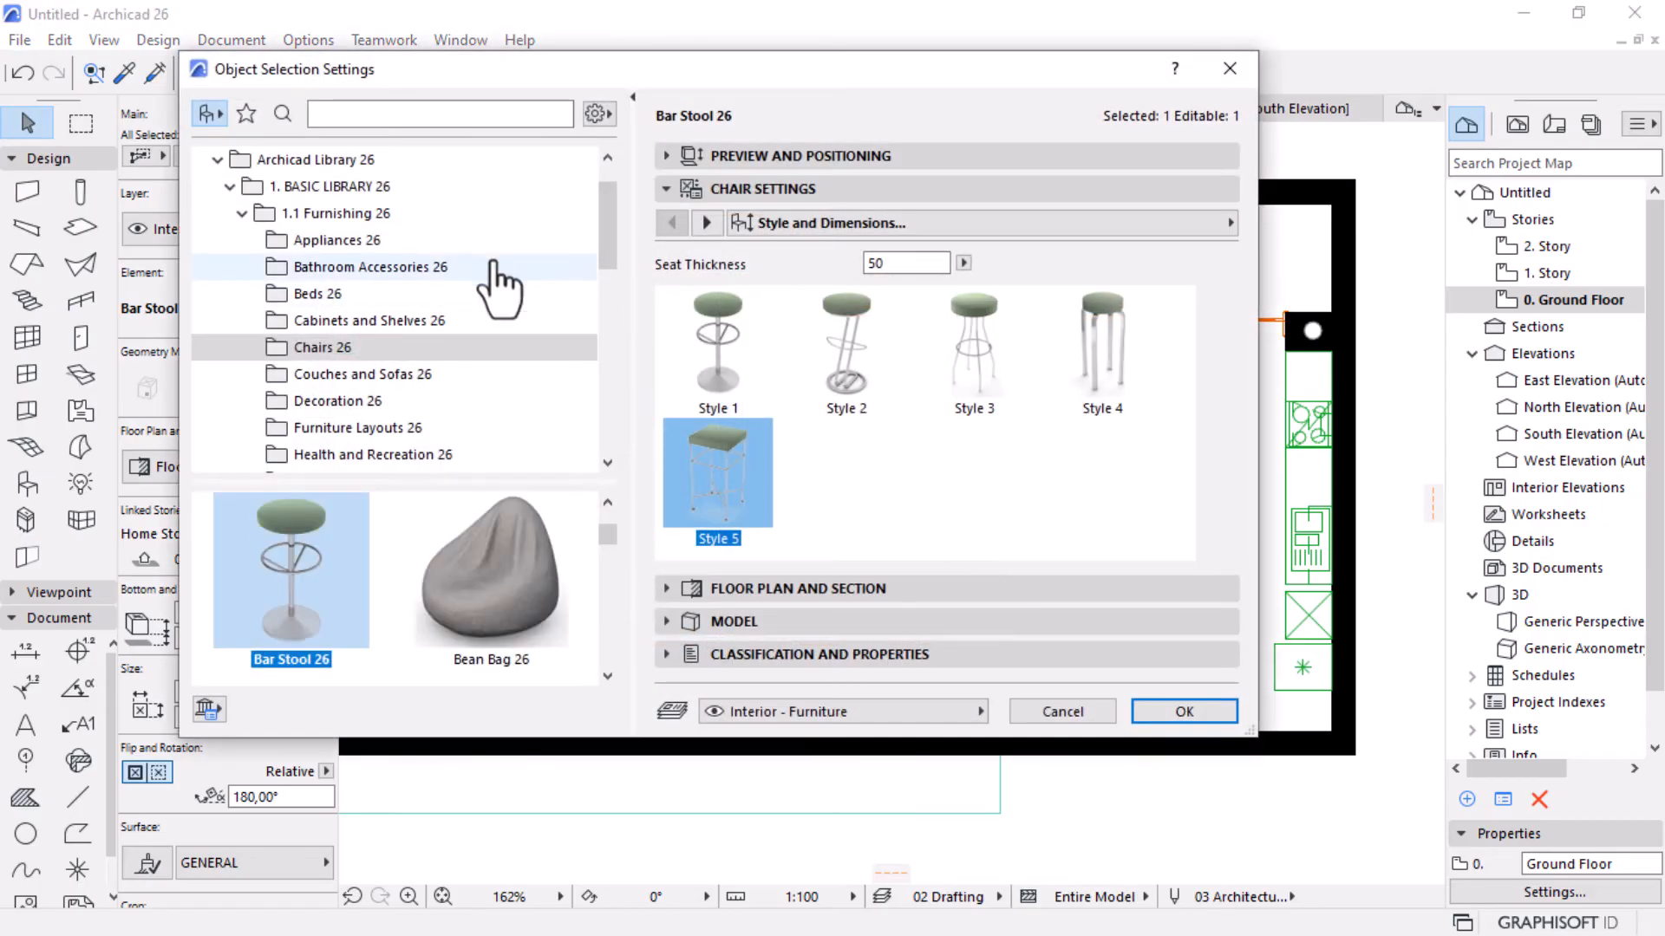
pyautogui.scroll(-3, 399, 347)
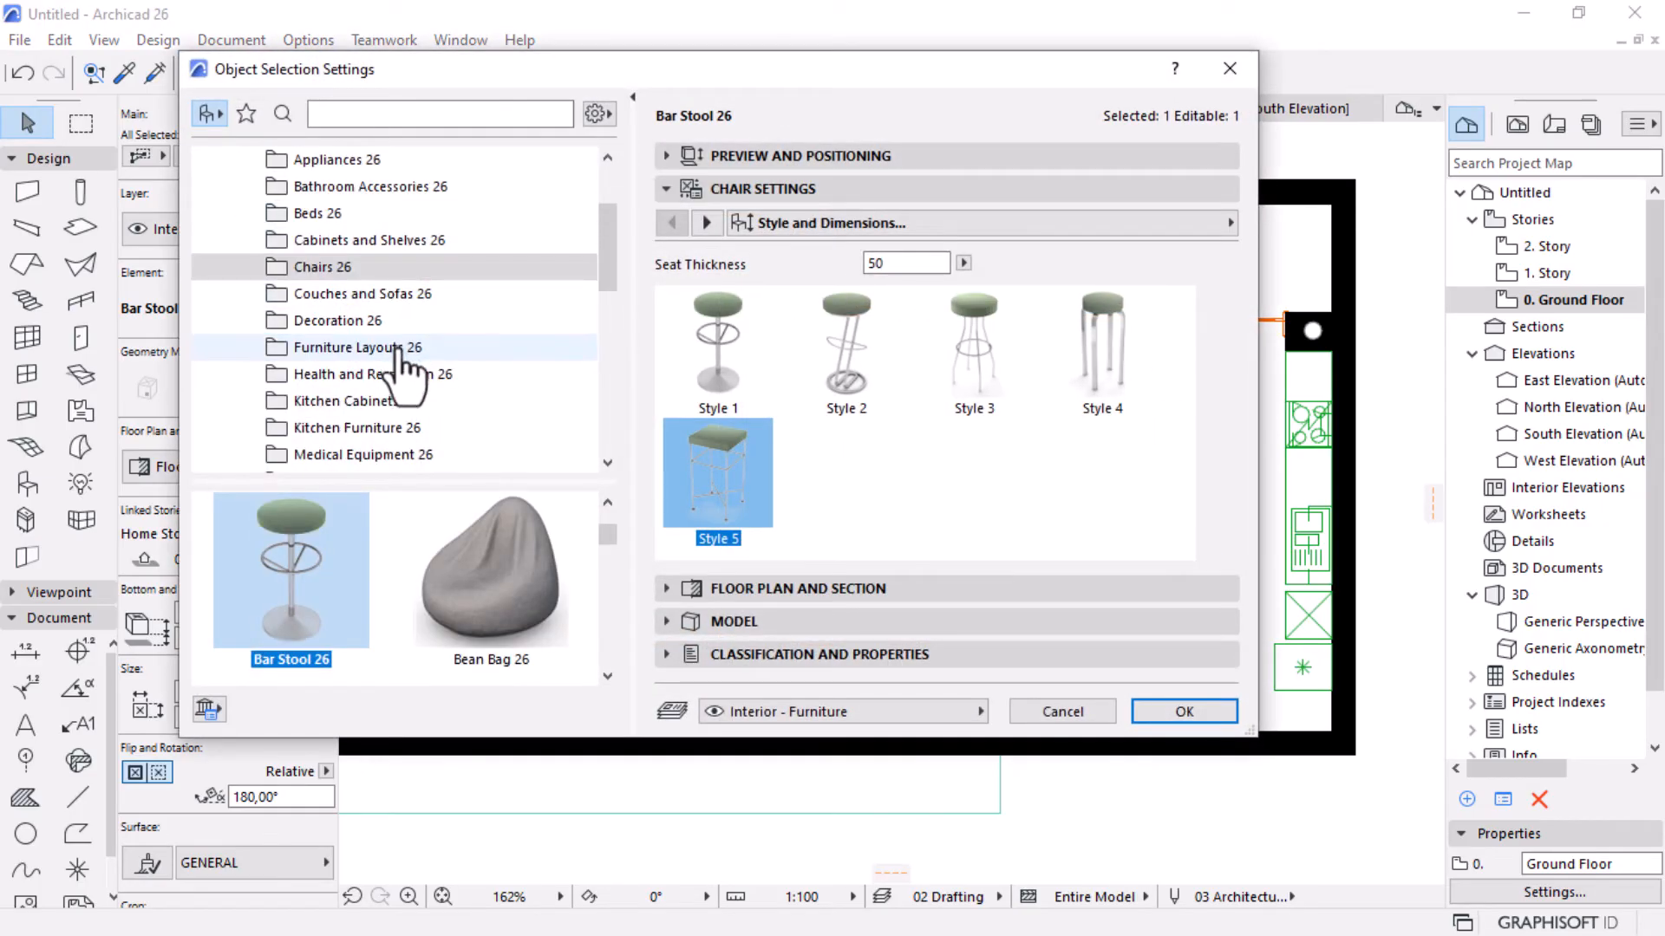
pyautogui.click(332, 349)
pyautogui.scroll(-5, 446, 586)
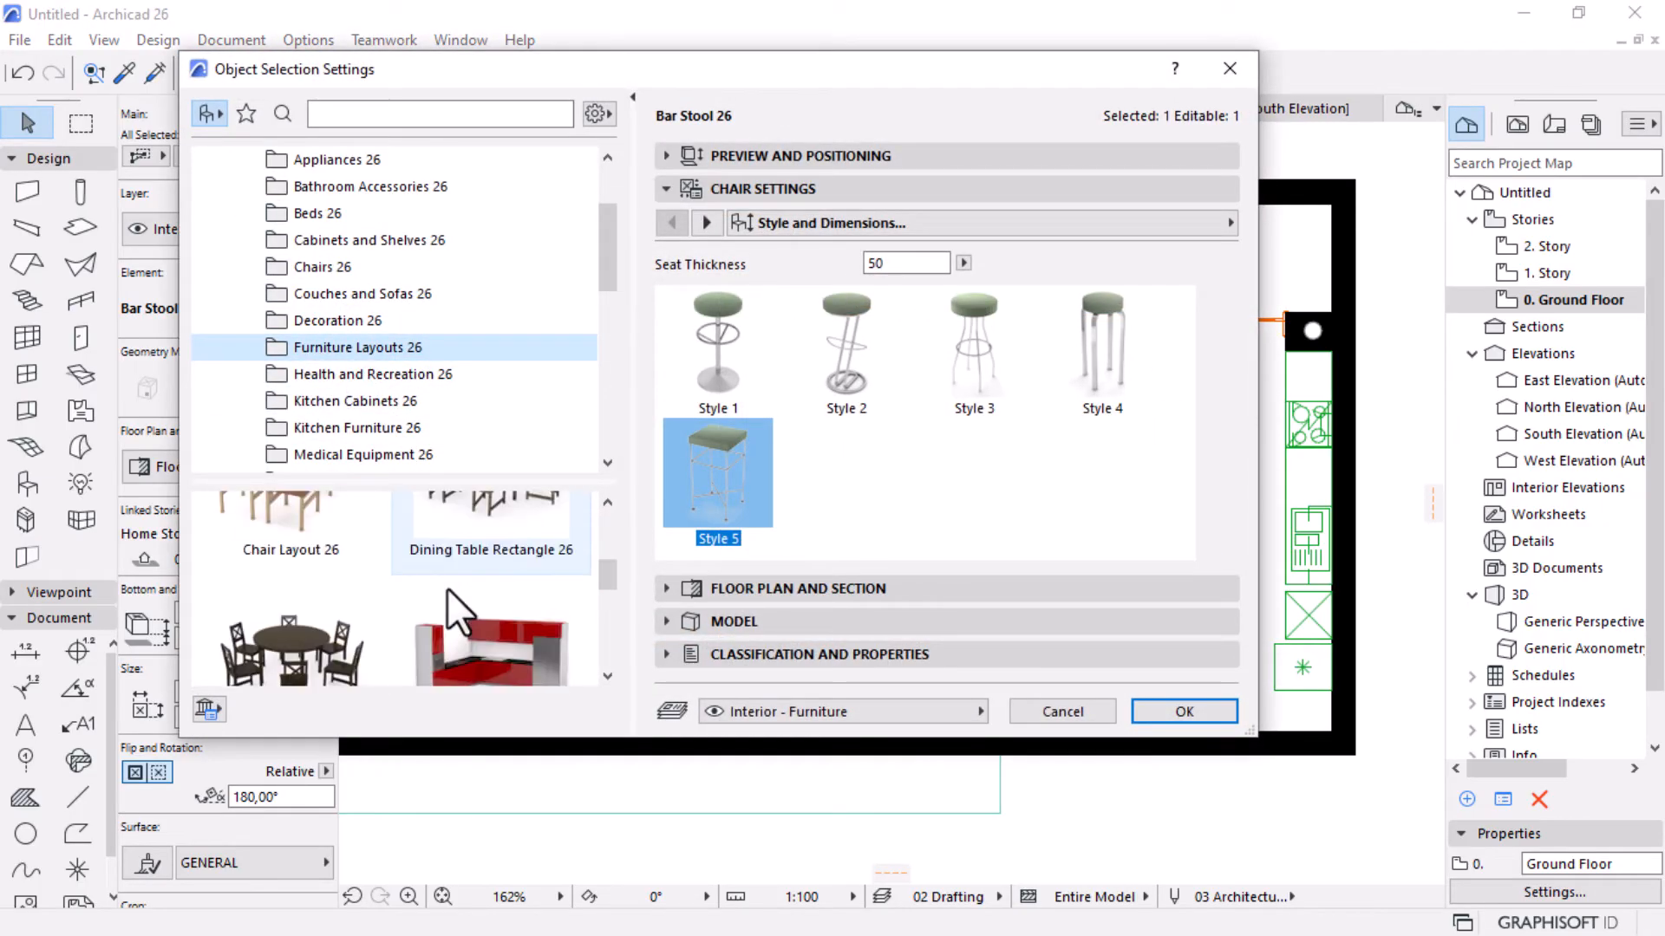
pyautogui.scroll(-2, 445, 600)
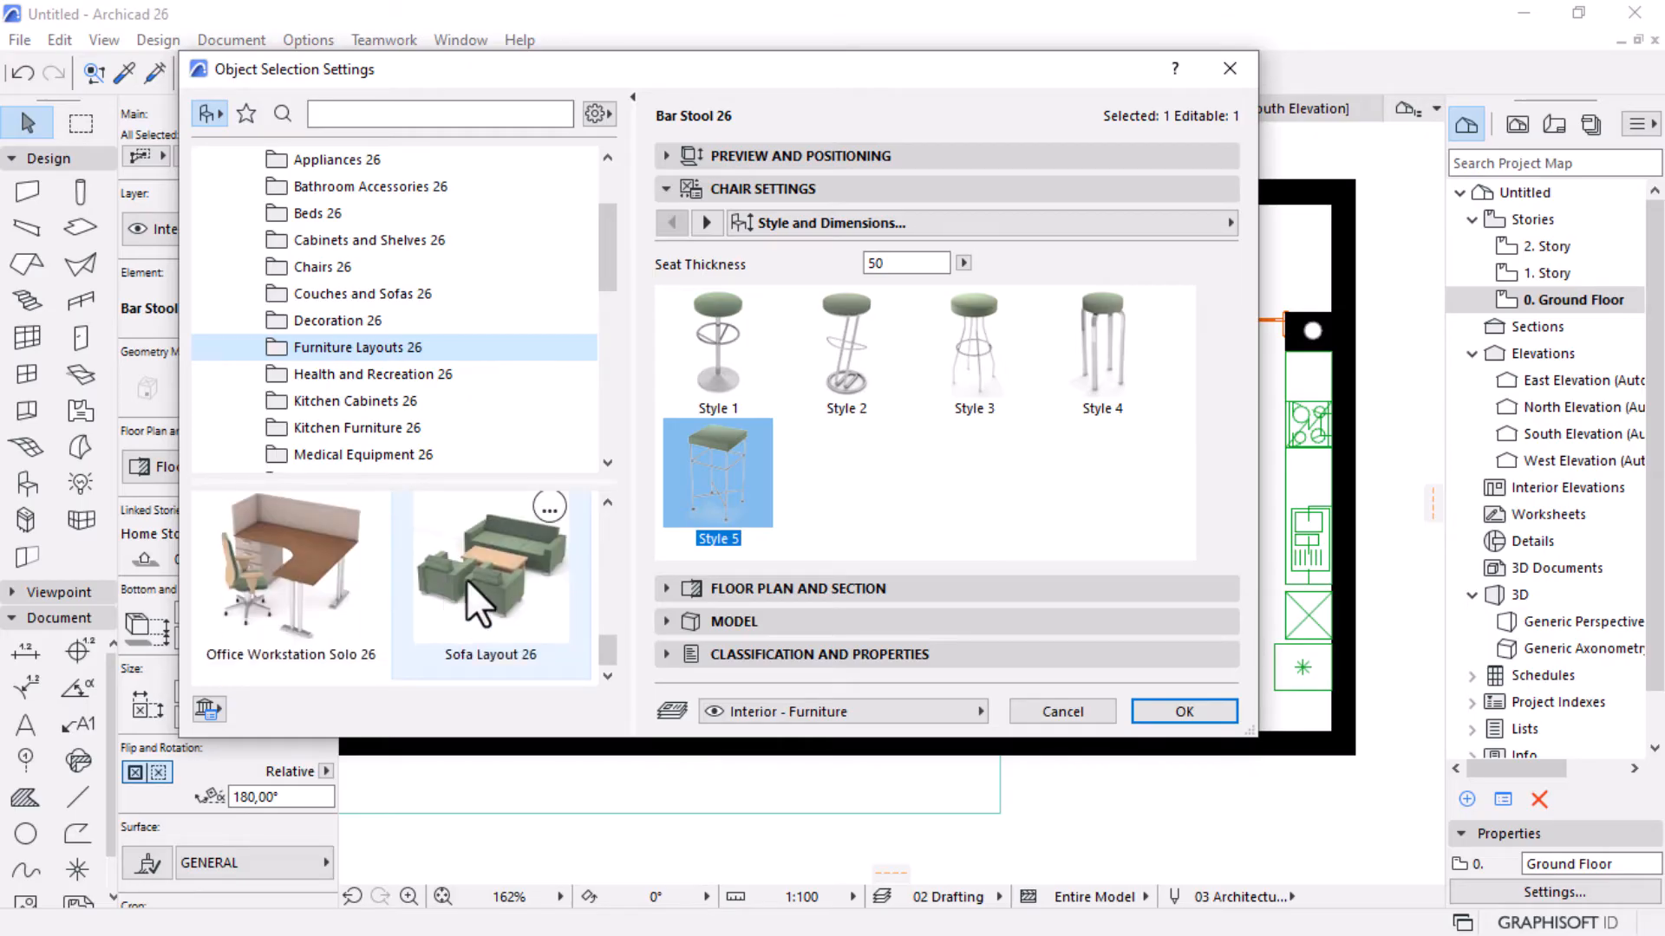
pyautogui.click(468, 579)
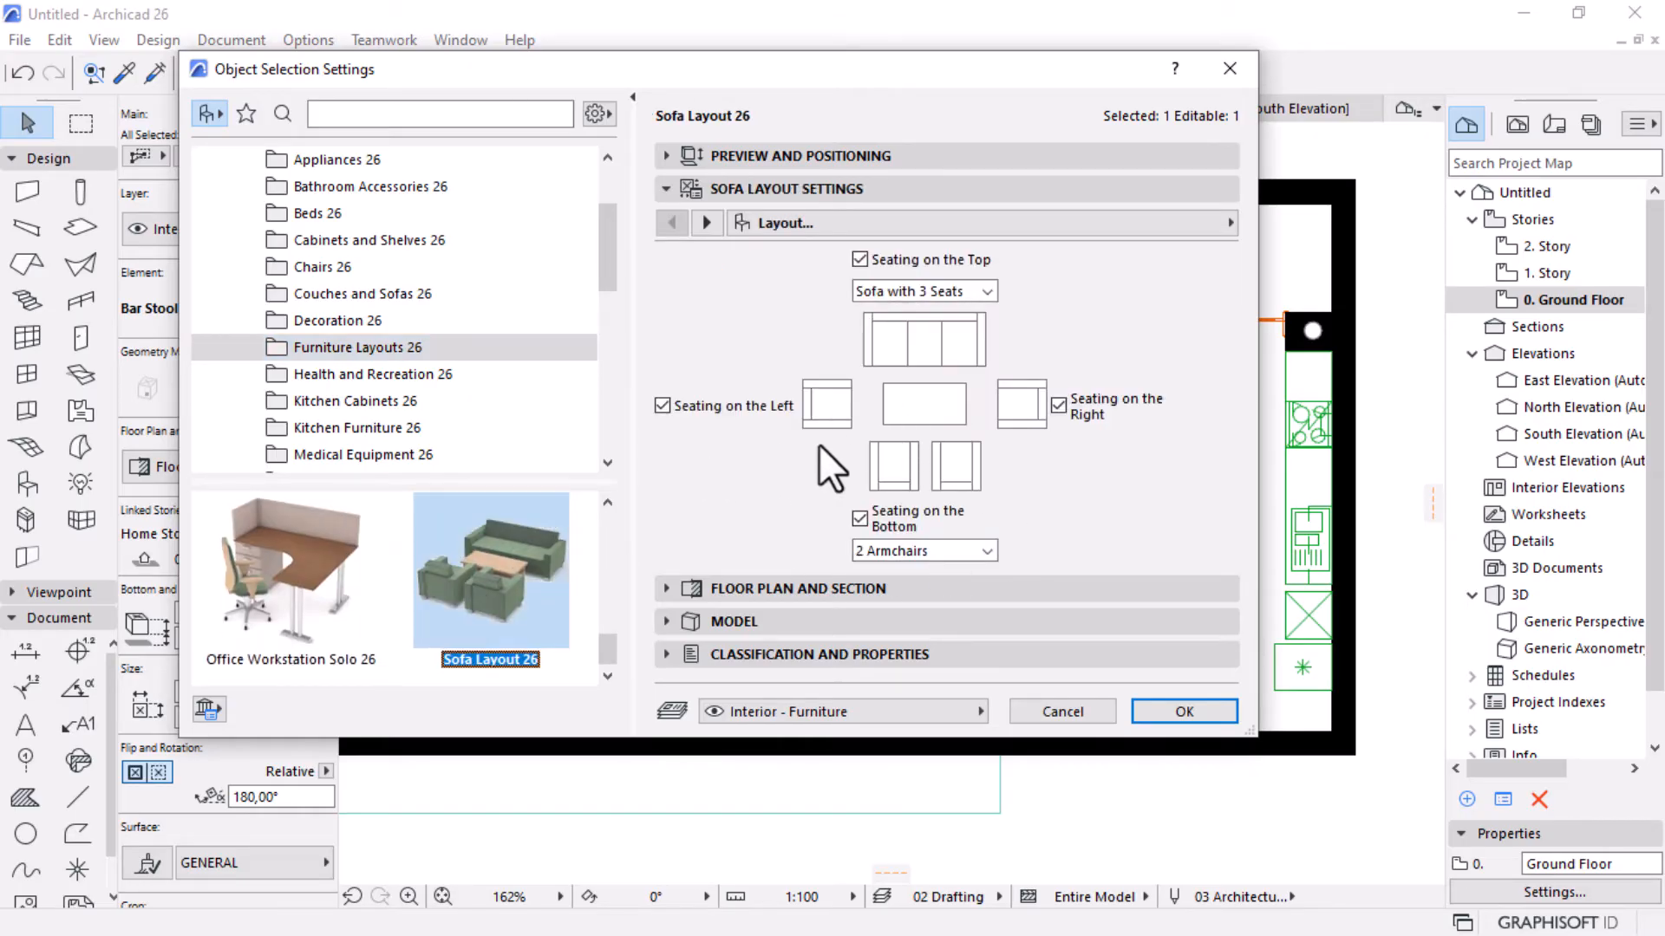
# Turn off the left and bottom seating of the sofa layout and apply the settings.
pyautogui.click(662, 406)
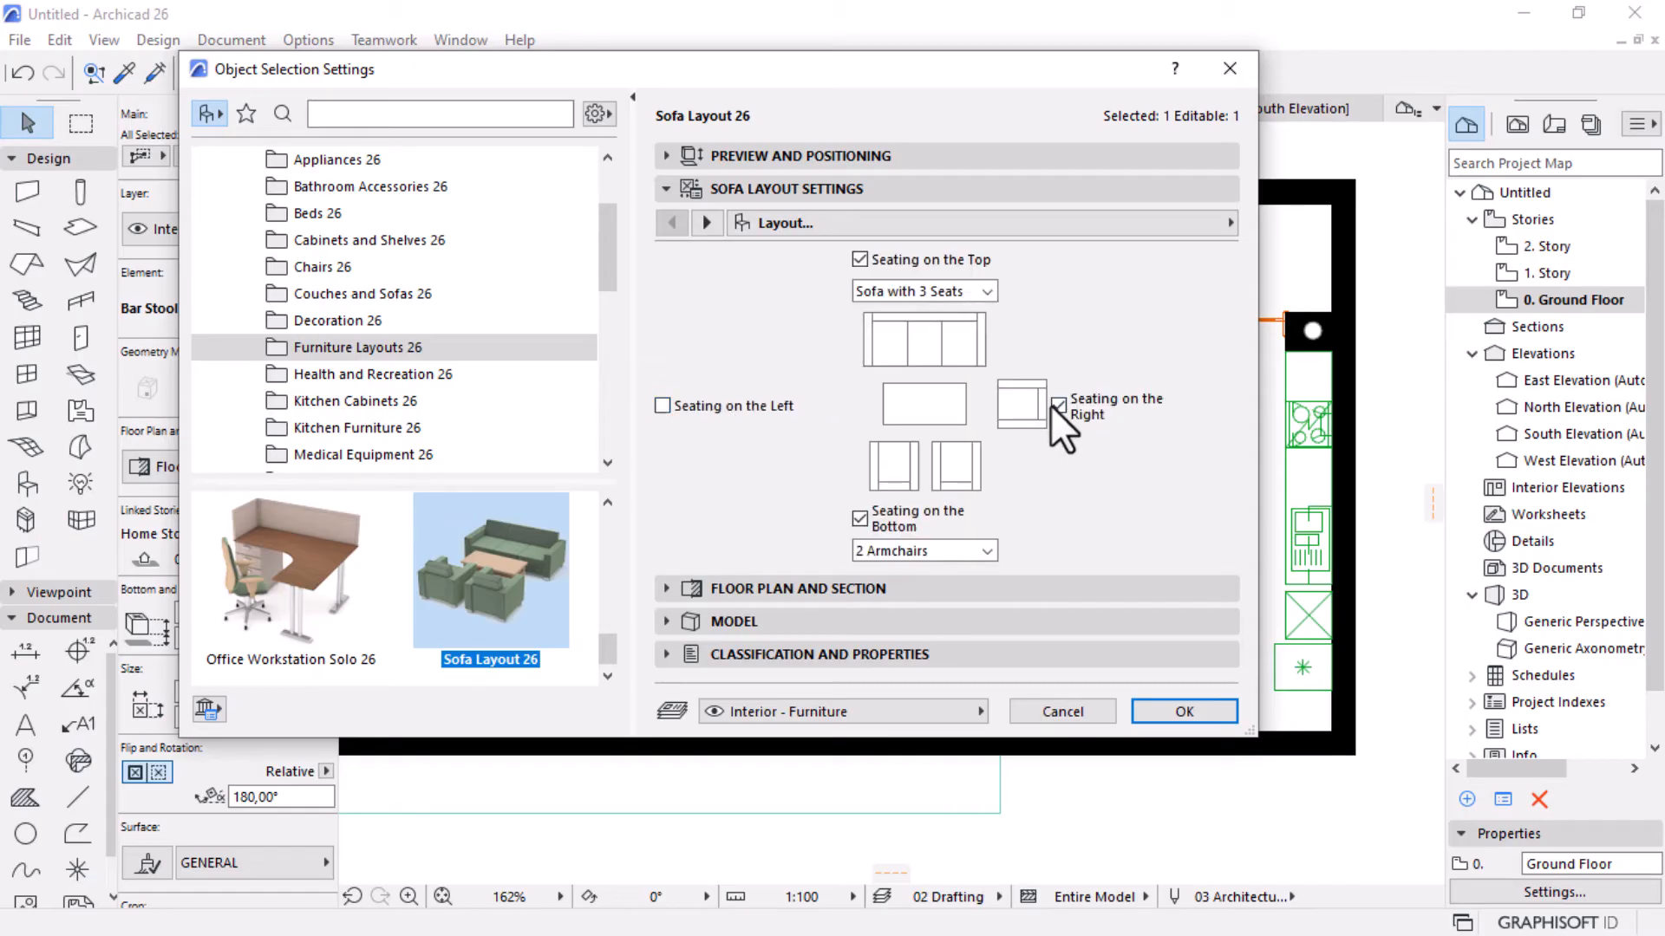
pyautogui.click(859, 518)
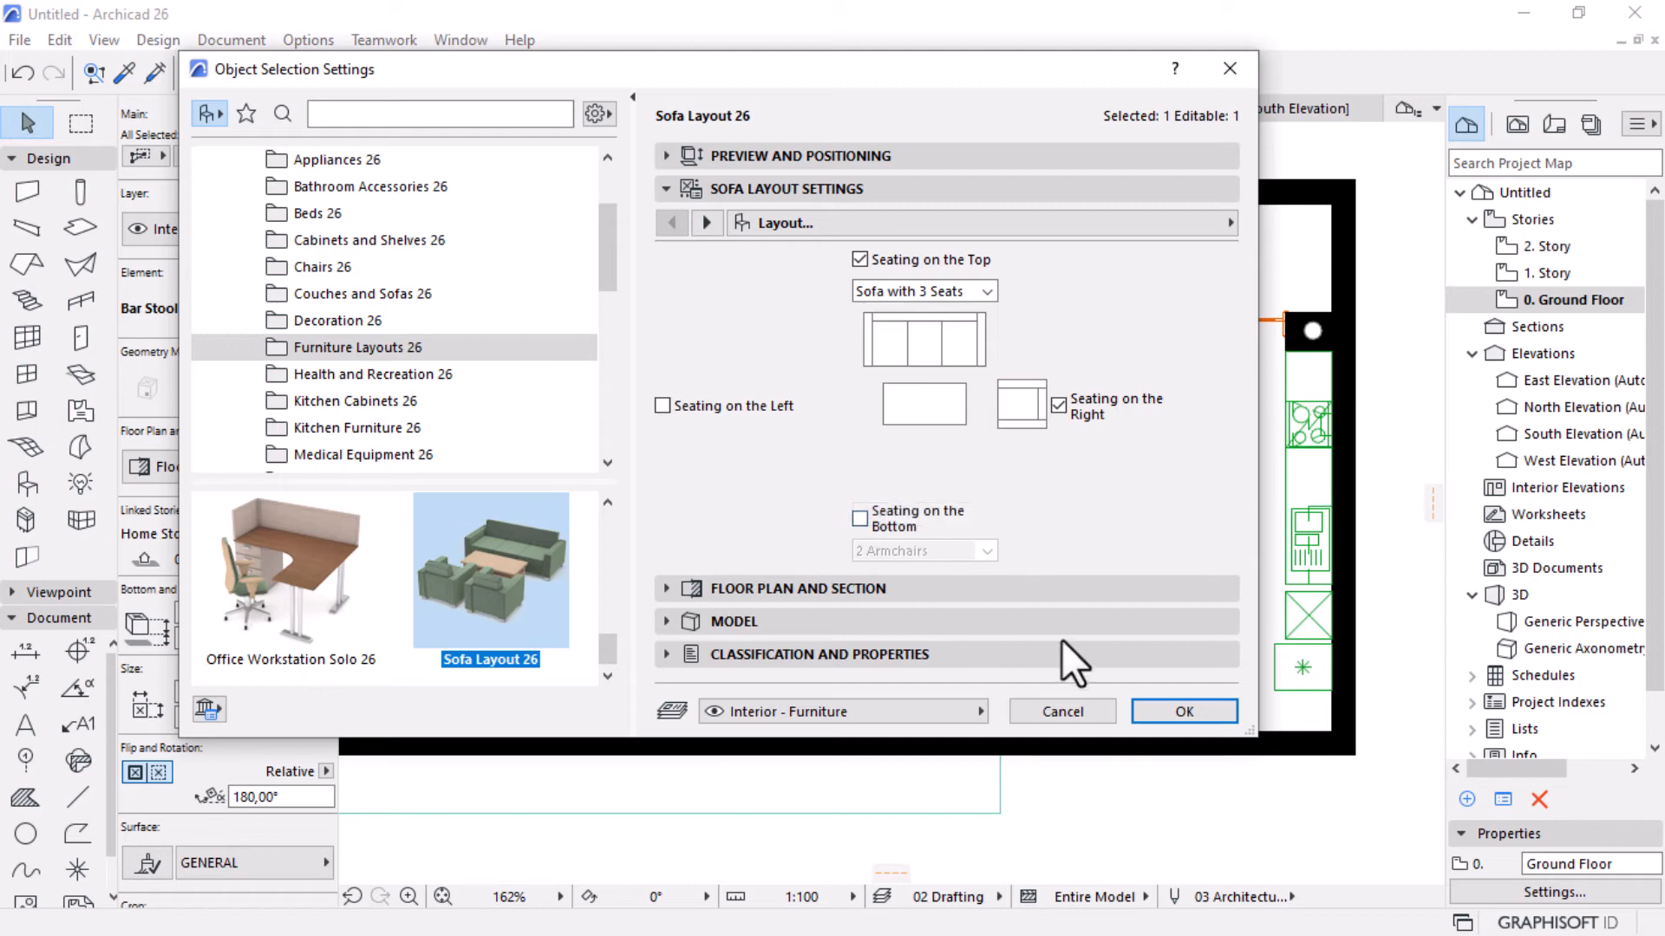
pyautogui.click(1181, 711)
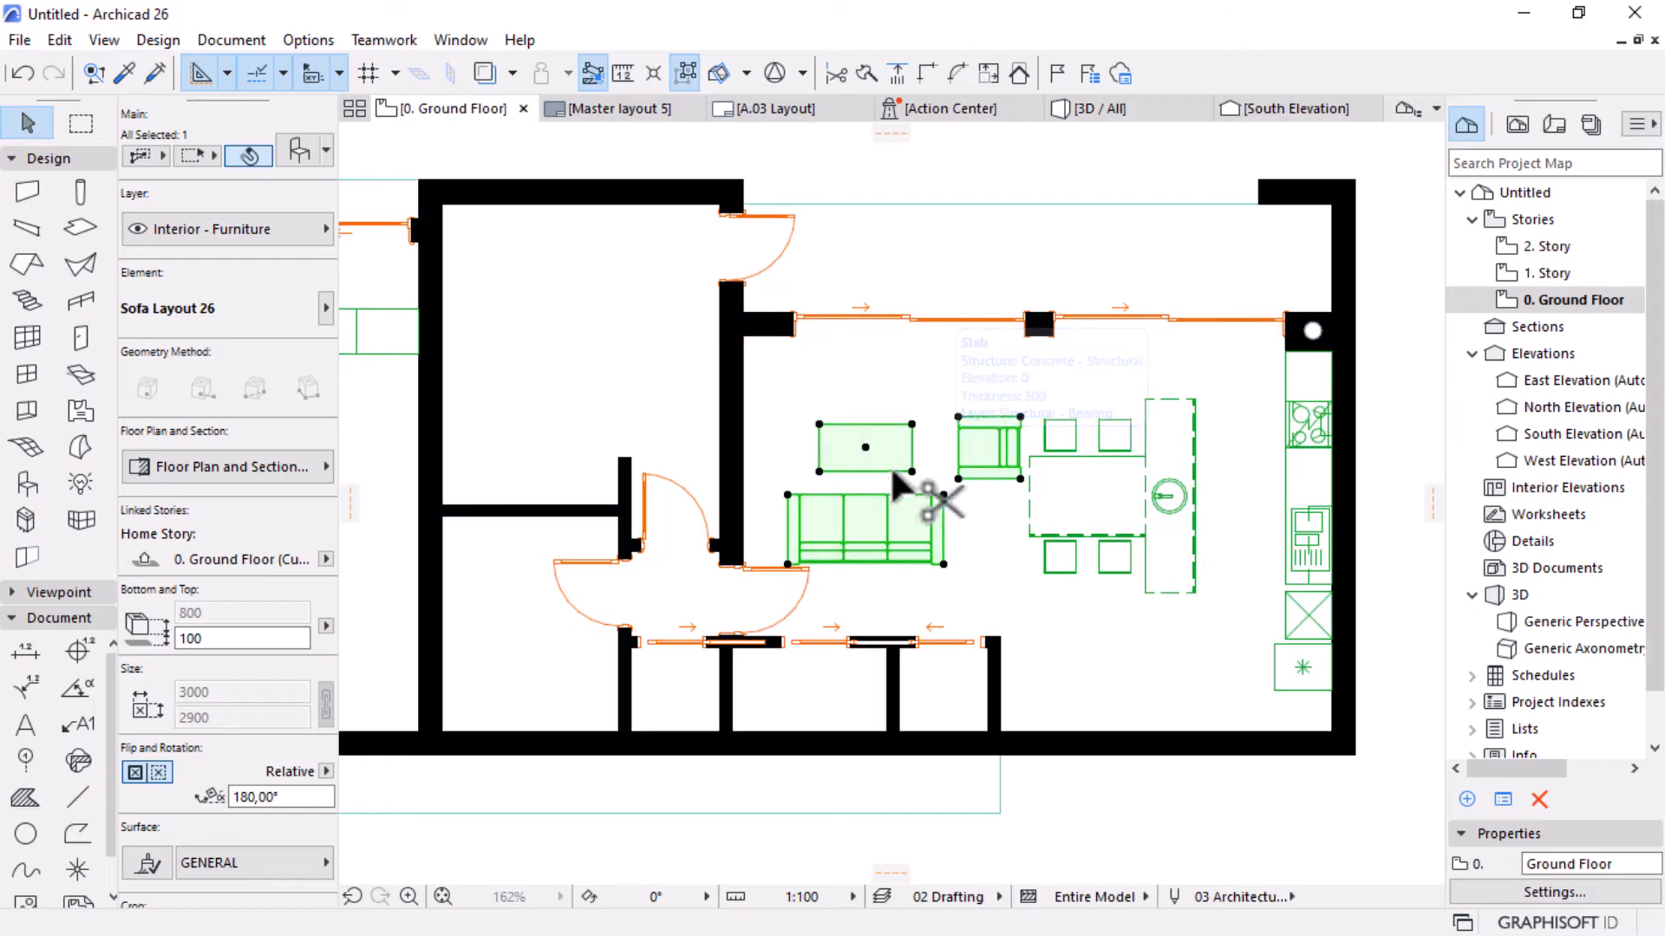
# Rotate the sofa layout 90° counterclockwise about a point on the coffee table so the sofa backs onto the island.
pyautogui.hotkey('ctrl', 'e')
pyautogui.click(866, 457)
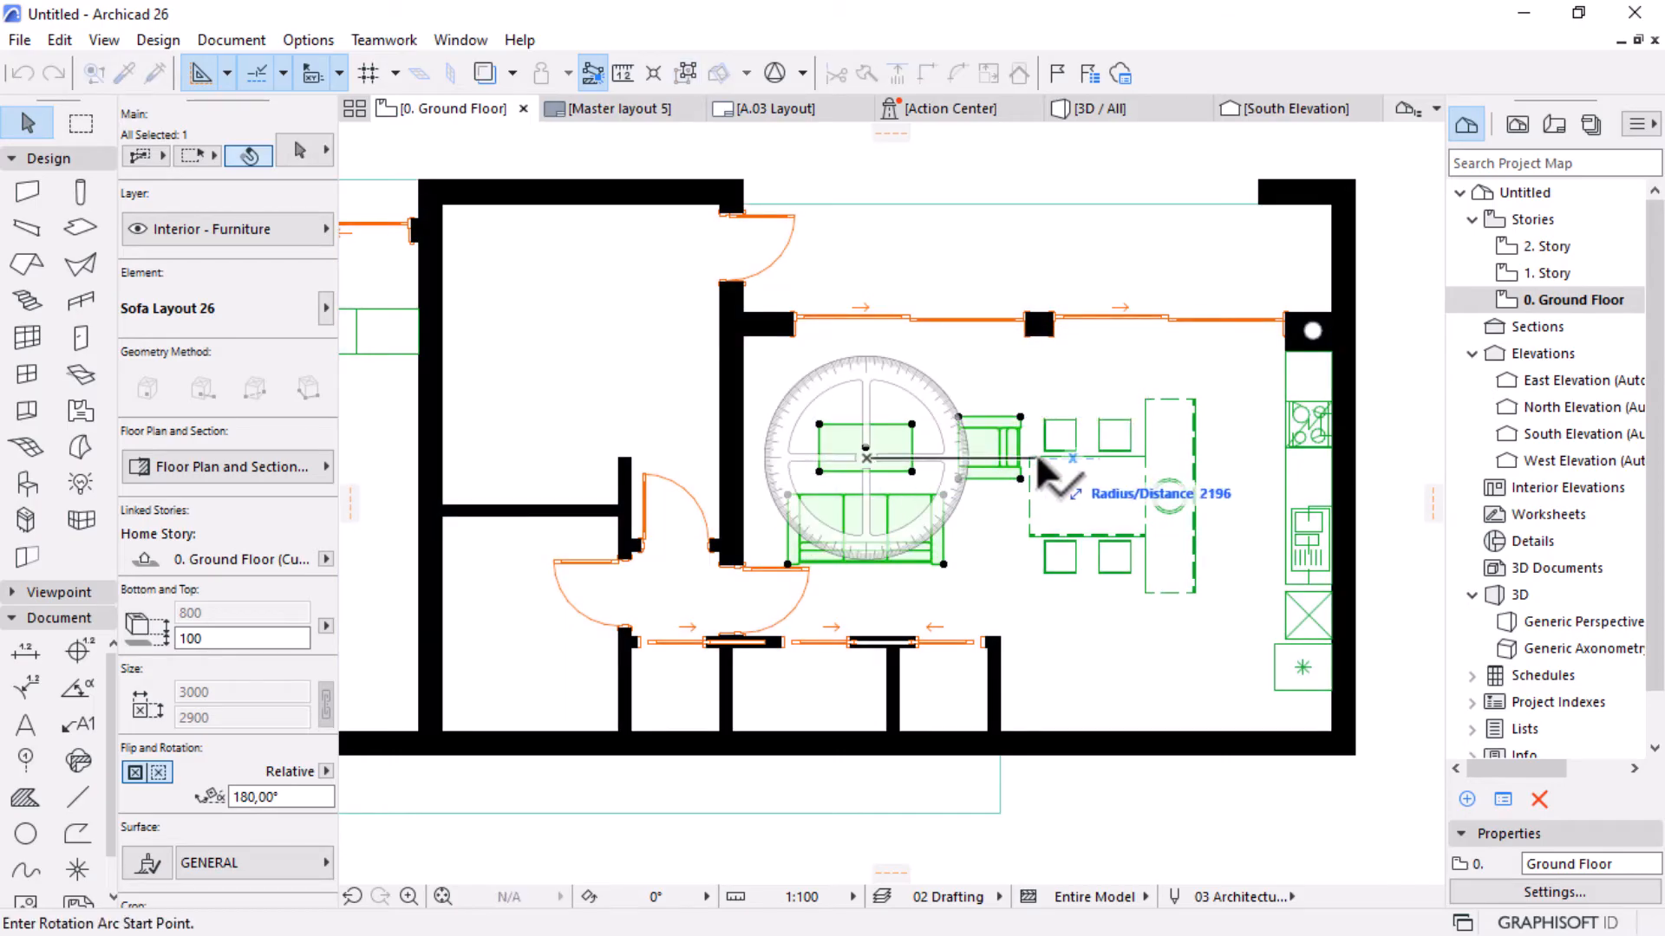
pyautogui.click(1039, 458)
pyautogui.click(874, 254)
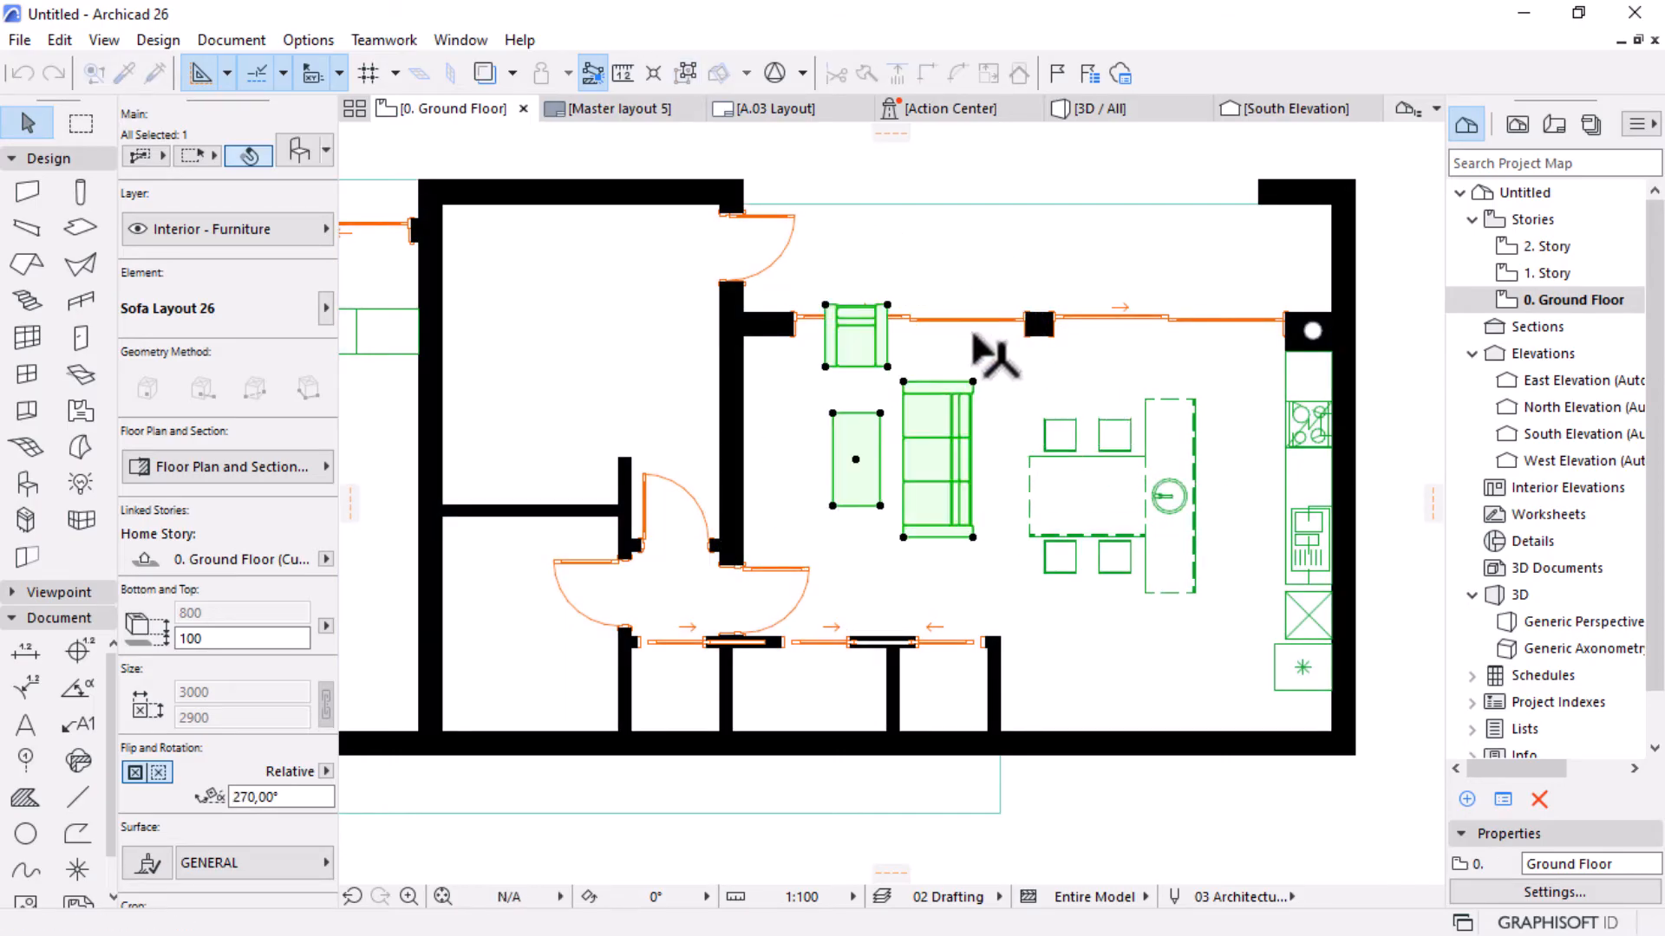
# Move the sofa layout down, clear of the sliding-door wall, and deselect it.
pyautogui.moveTo(943, 400); pyautogui.dragTo(951, 449)
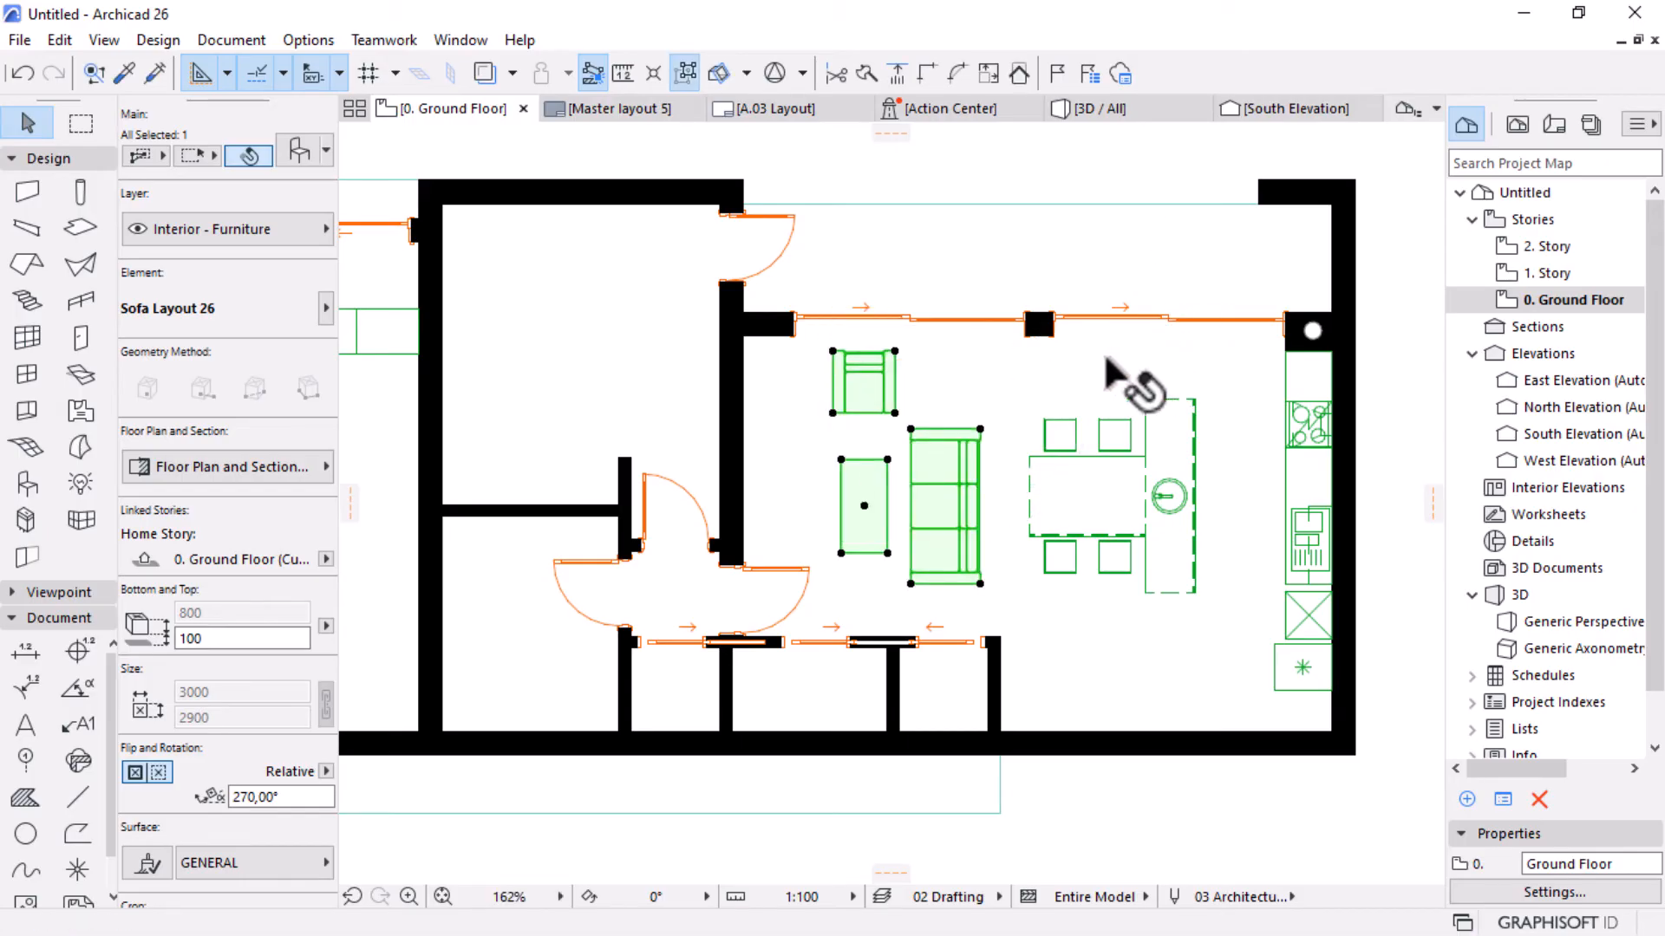
pyautogui.scroll(1, 980, 339)
pyautogui.scroll(-1, 1006, 357)
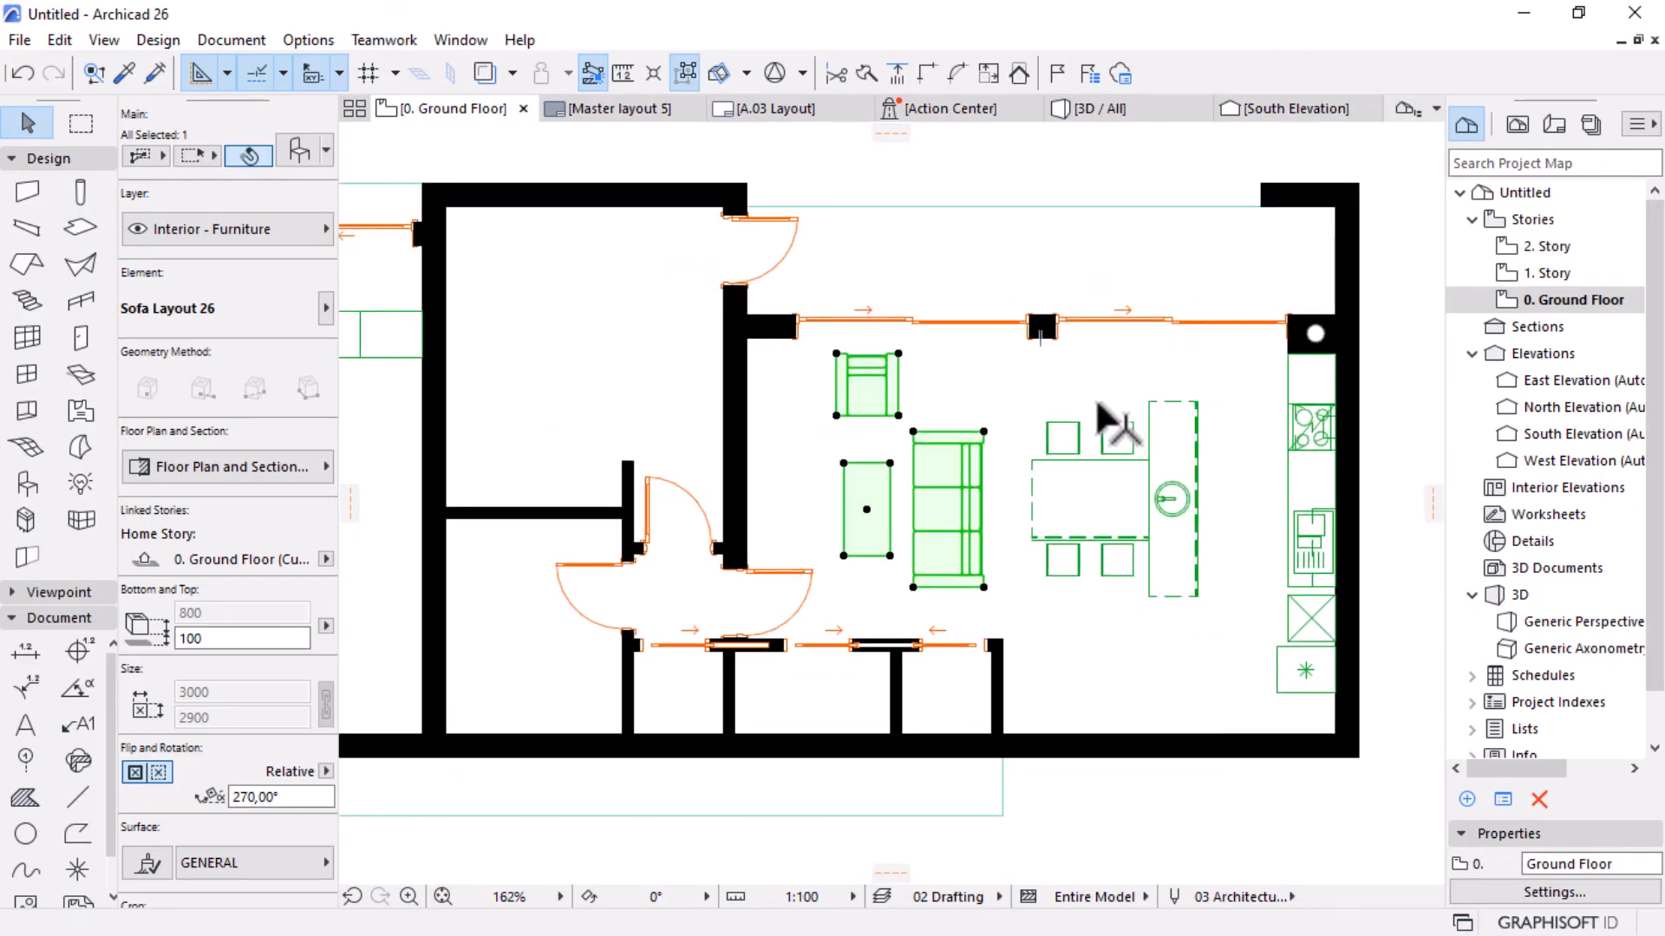
pyautogui.press('Escape')
# Draw a vertical Dashed line about 4025 mm long from the storage partition's outer corner up to the sliding-door wall.
pyautogui.scroll(-3, 956, 418)
pyautogui.scroll(1, 1096, 559)
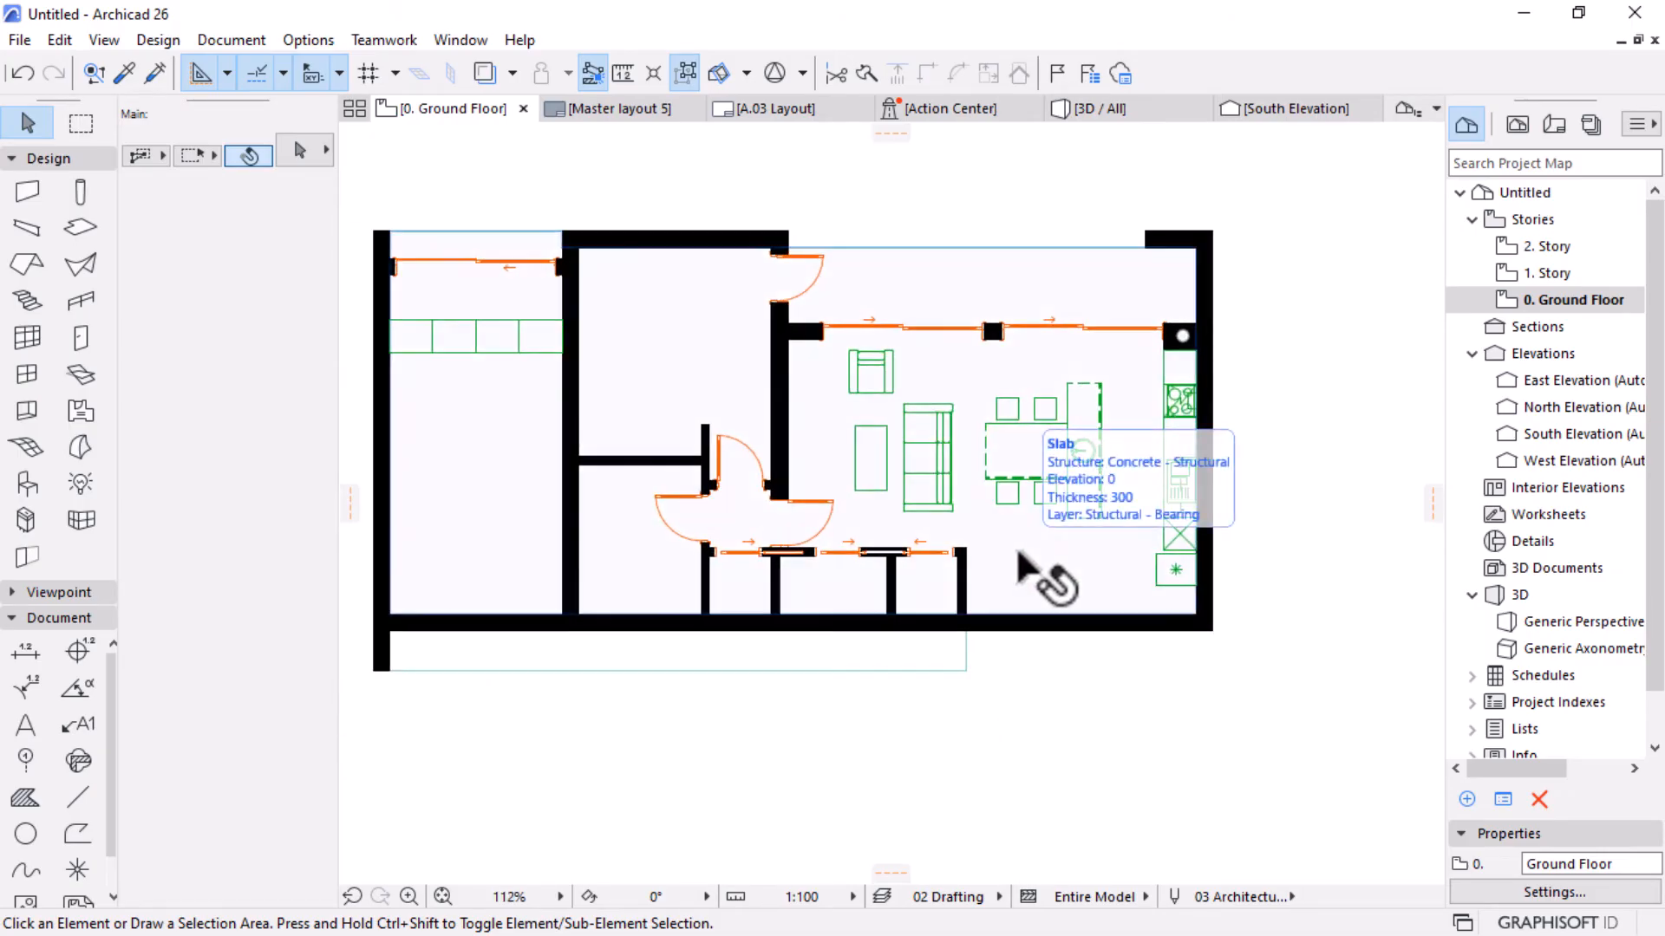
pyautogui.scroll(1, 863, 398)
pyautogui.scroll(1, 862, 401)
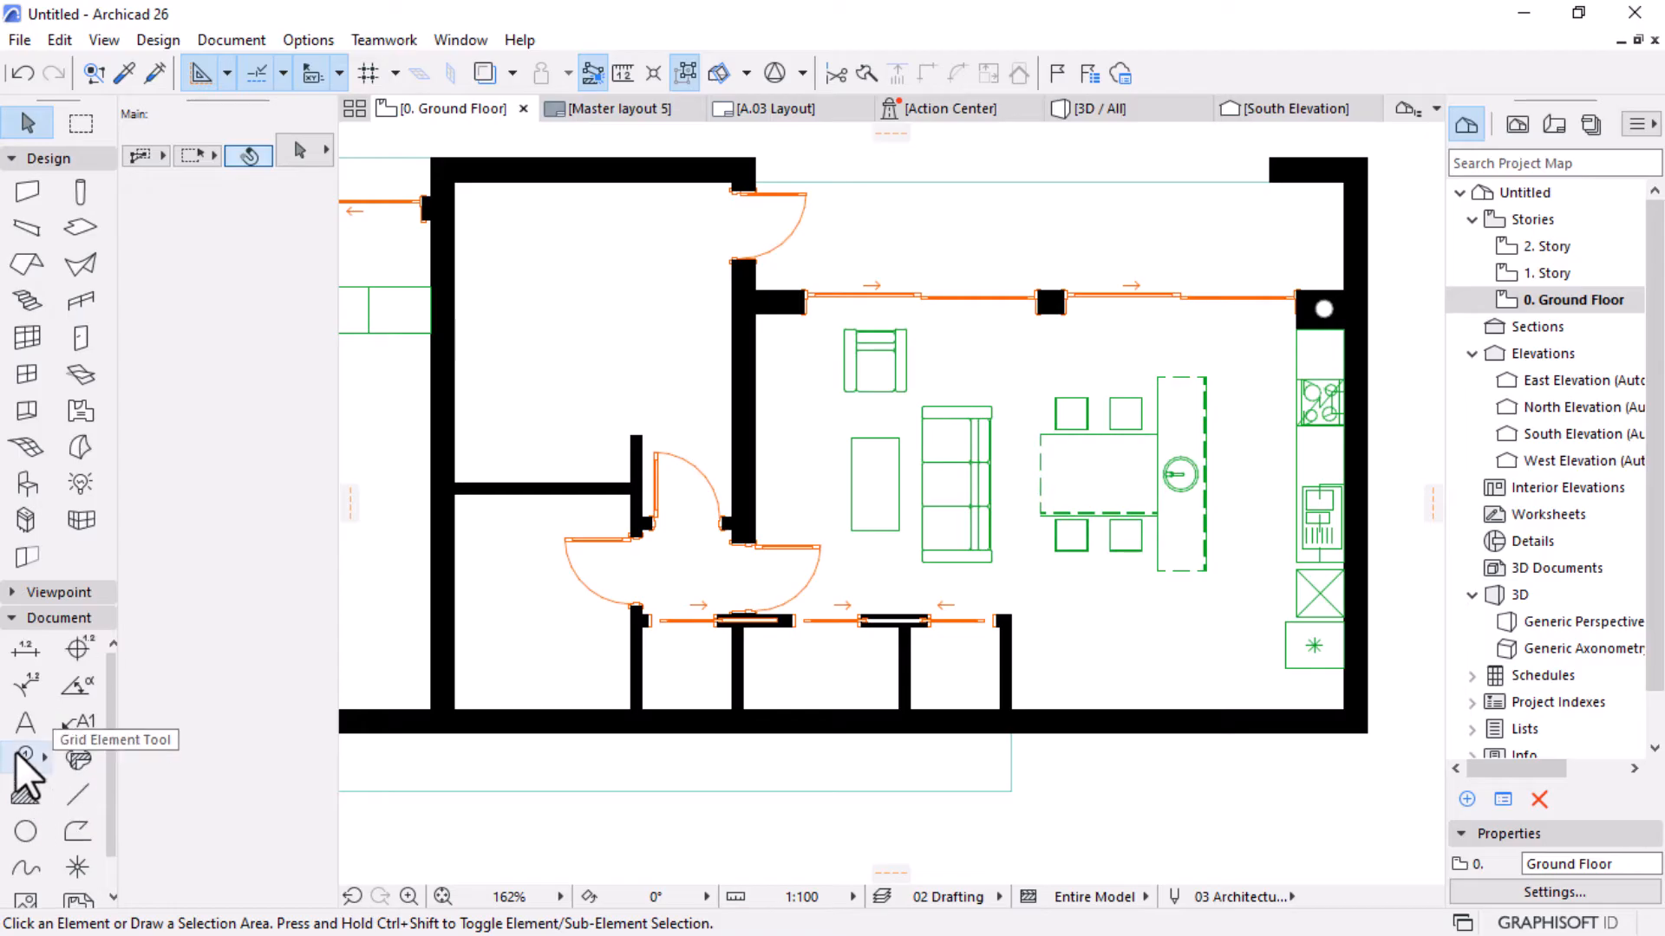
pyautogui.click(78, 794)
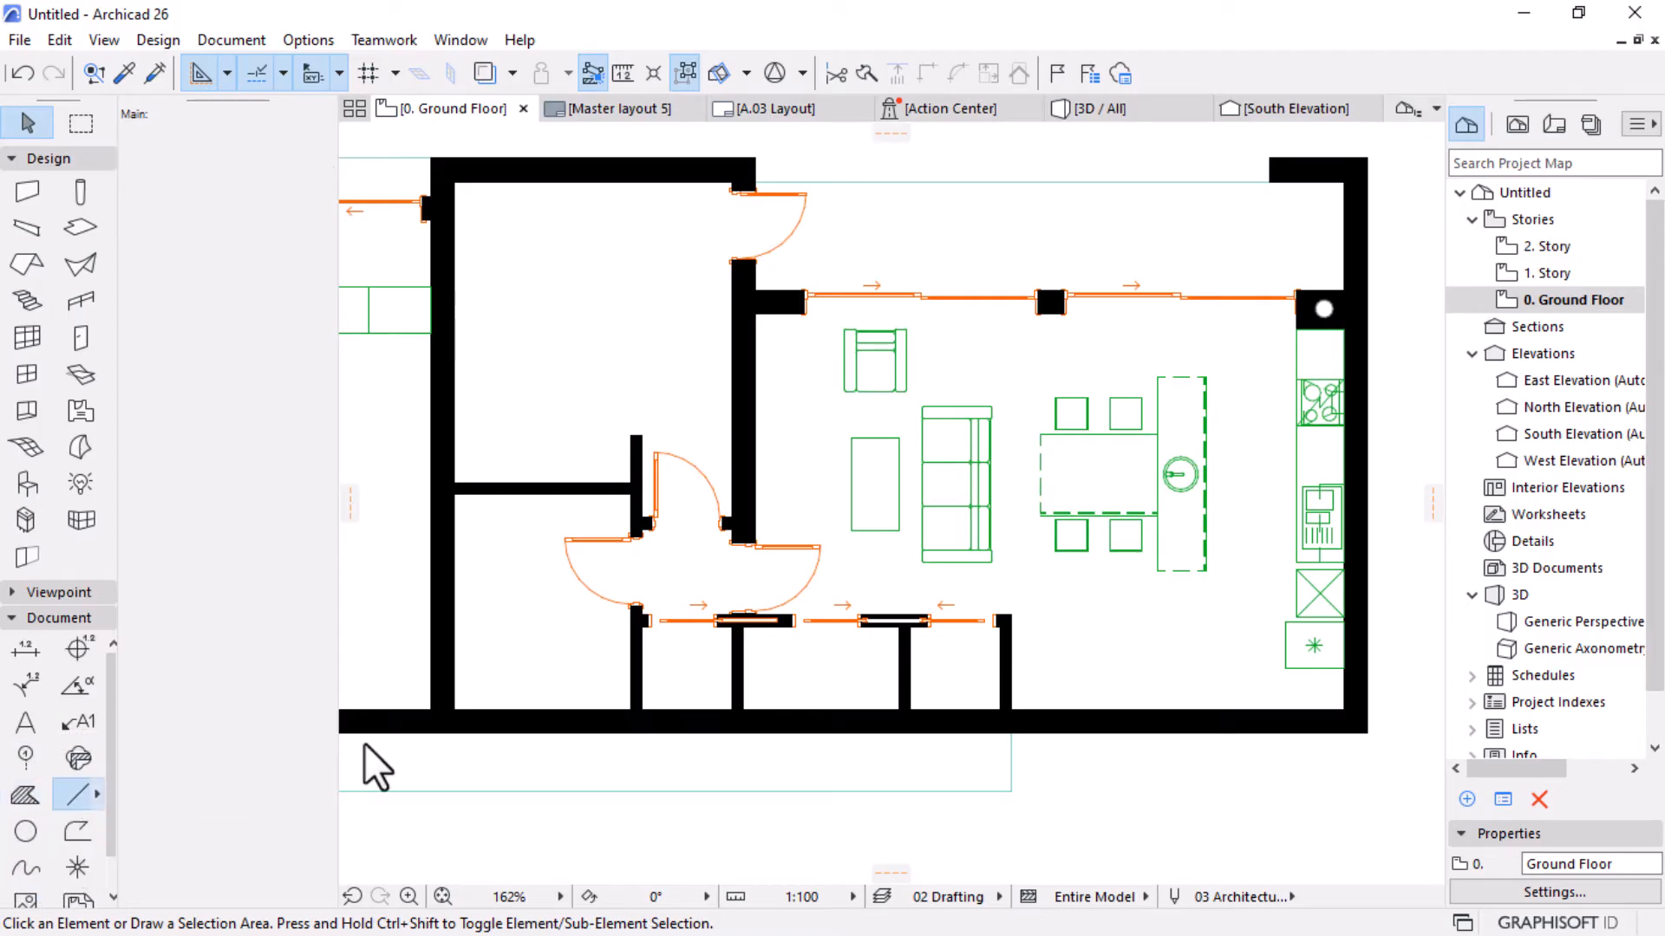
pyautogui.click(261, 391)
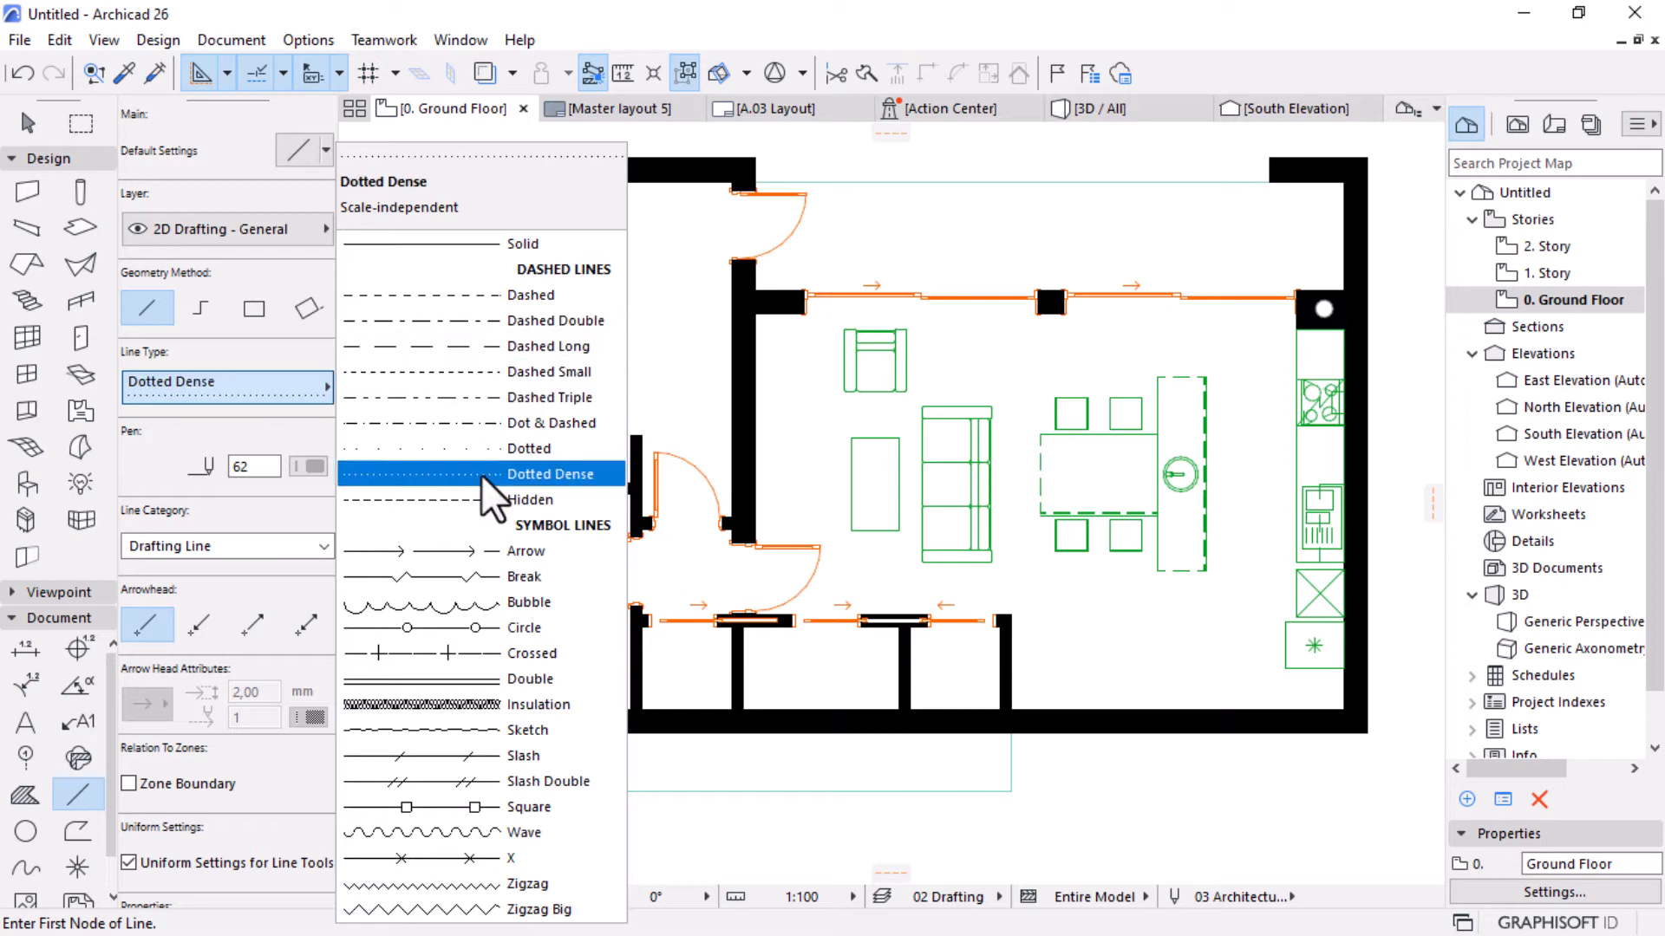
pyautogui.click(533, 296)
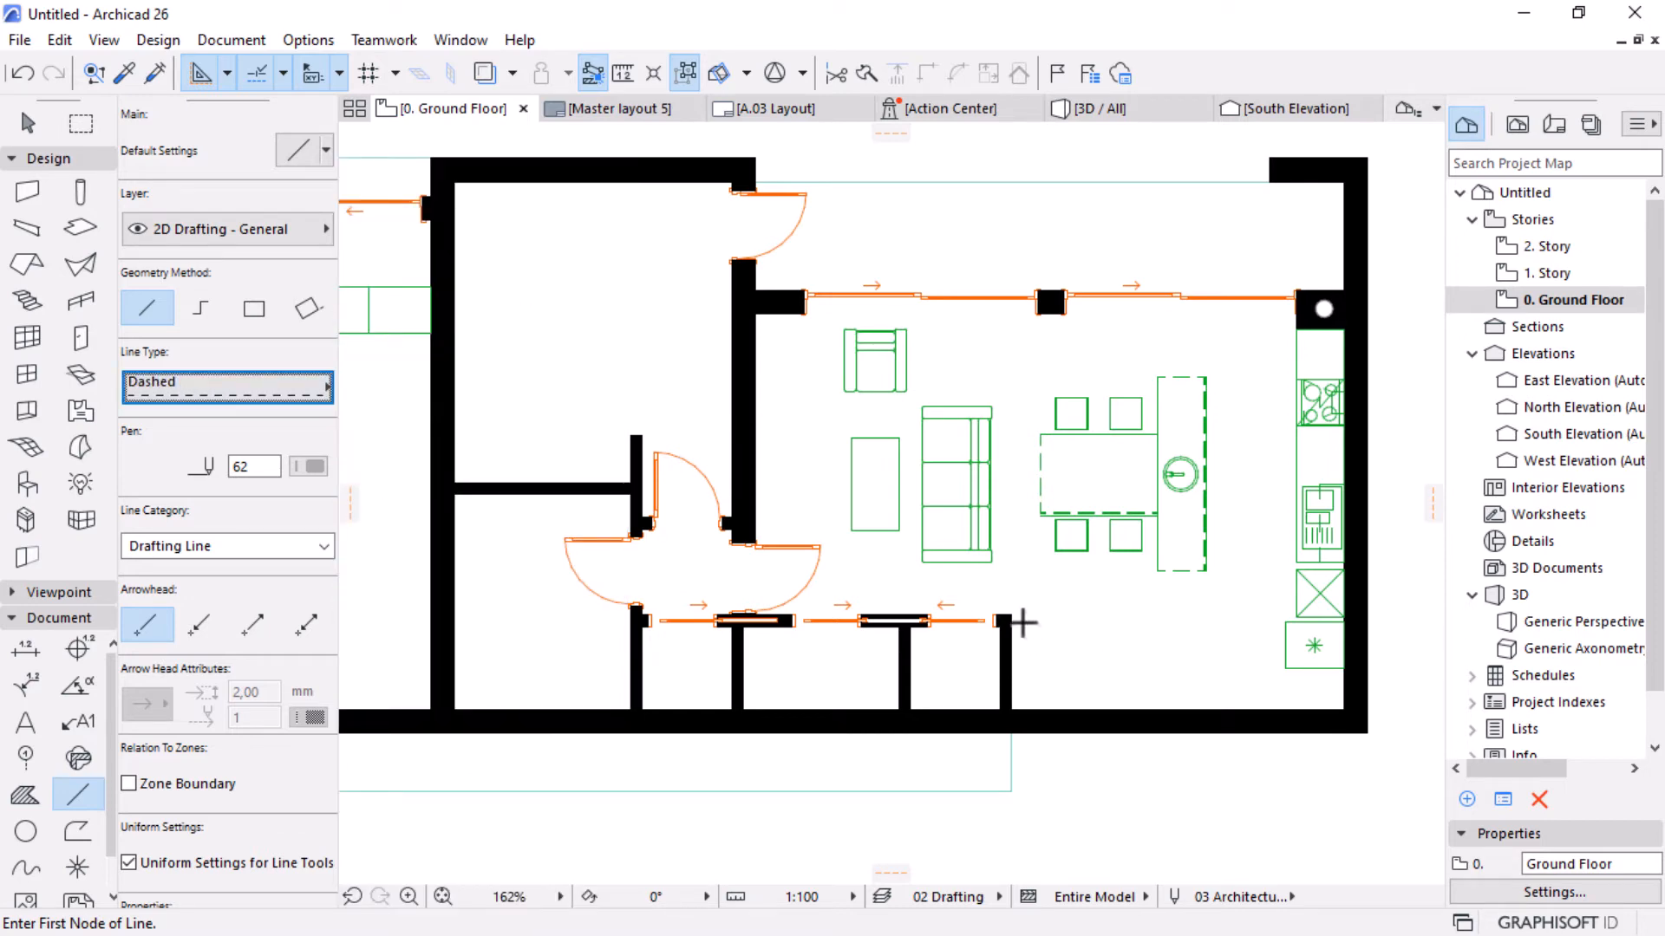
pyautogui.click(1011, 618)
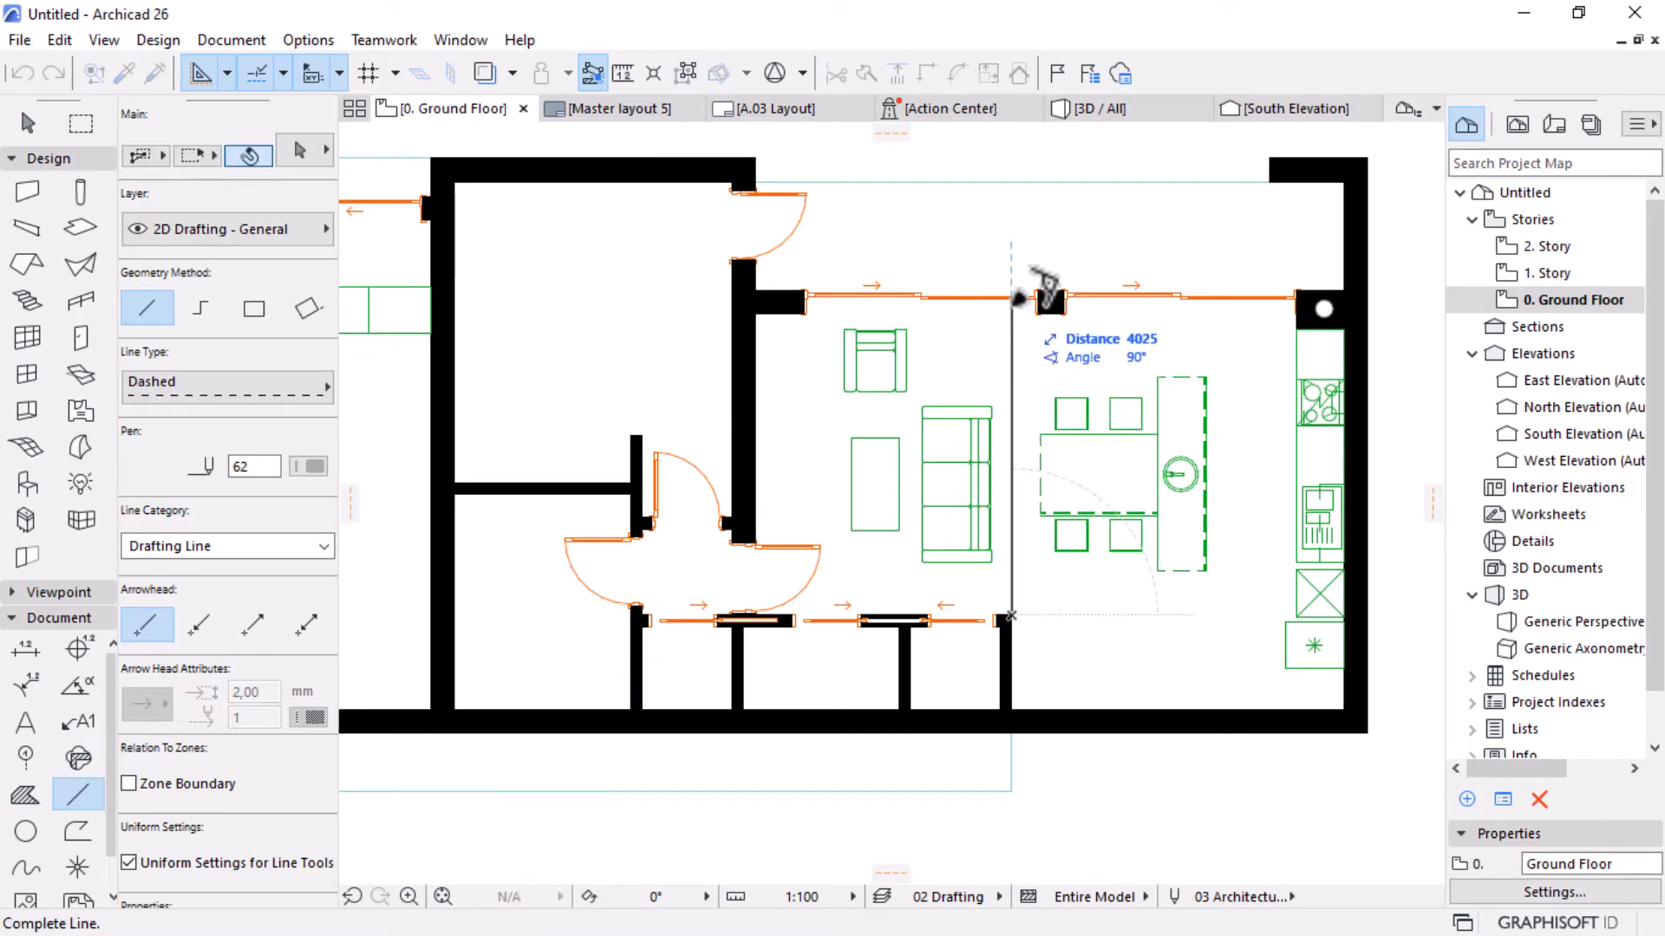
pyautogui.click(1012, 299)
pyautogui.scroll(3, 987, 297)
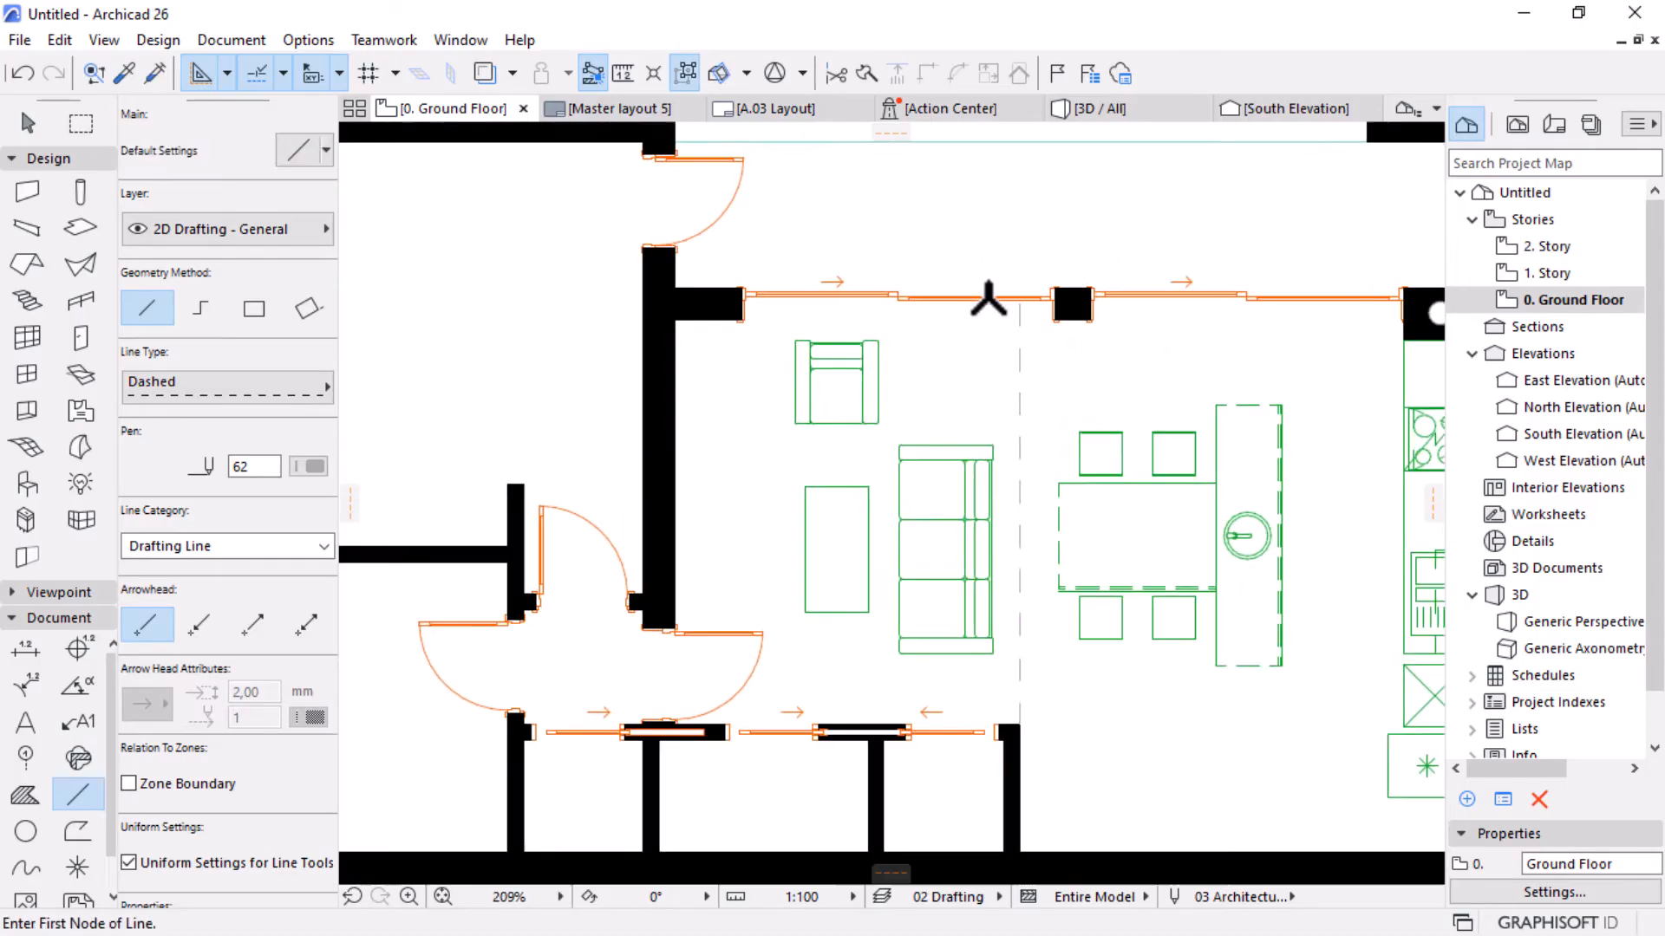
pyautogui.press('Escape')
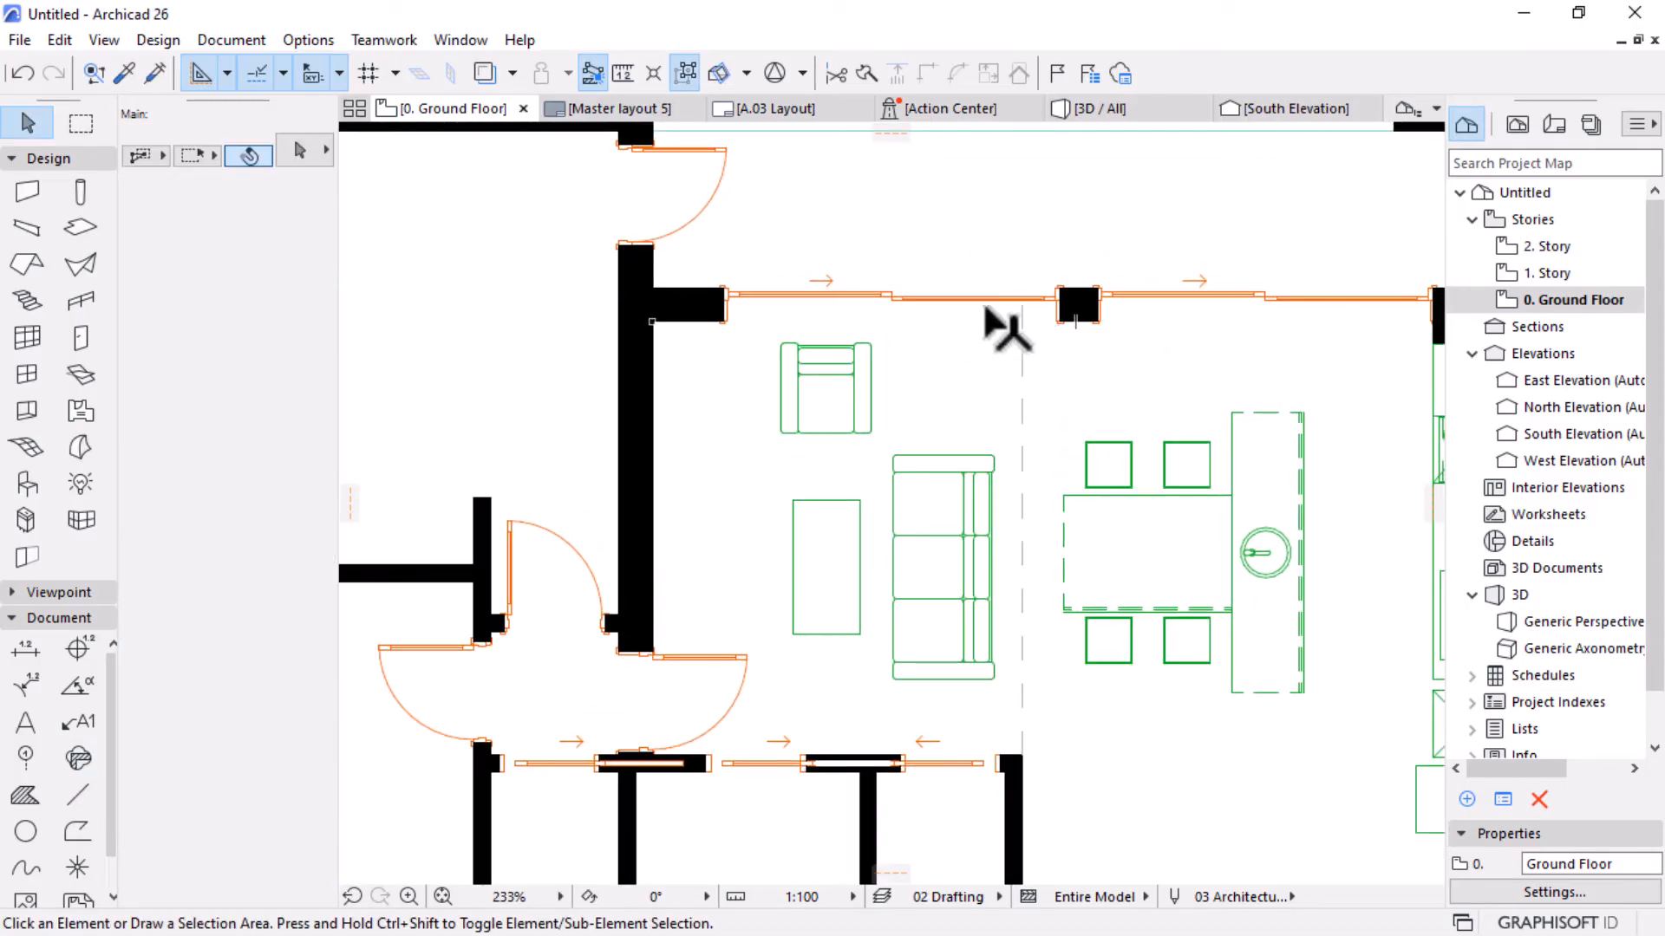
# Move the living-area sliding door about 487 mm away from the kitchen, aligning its edge with the storage partition's inner face.
pyautogui.click(729, 322)
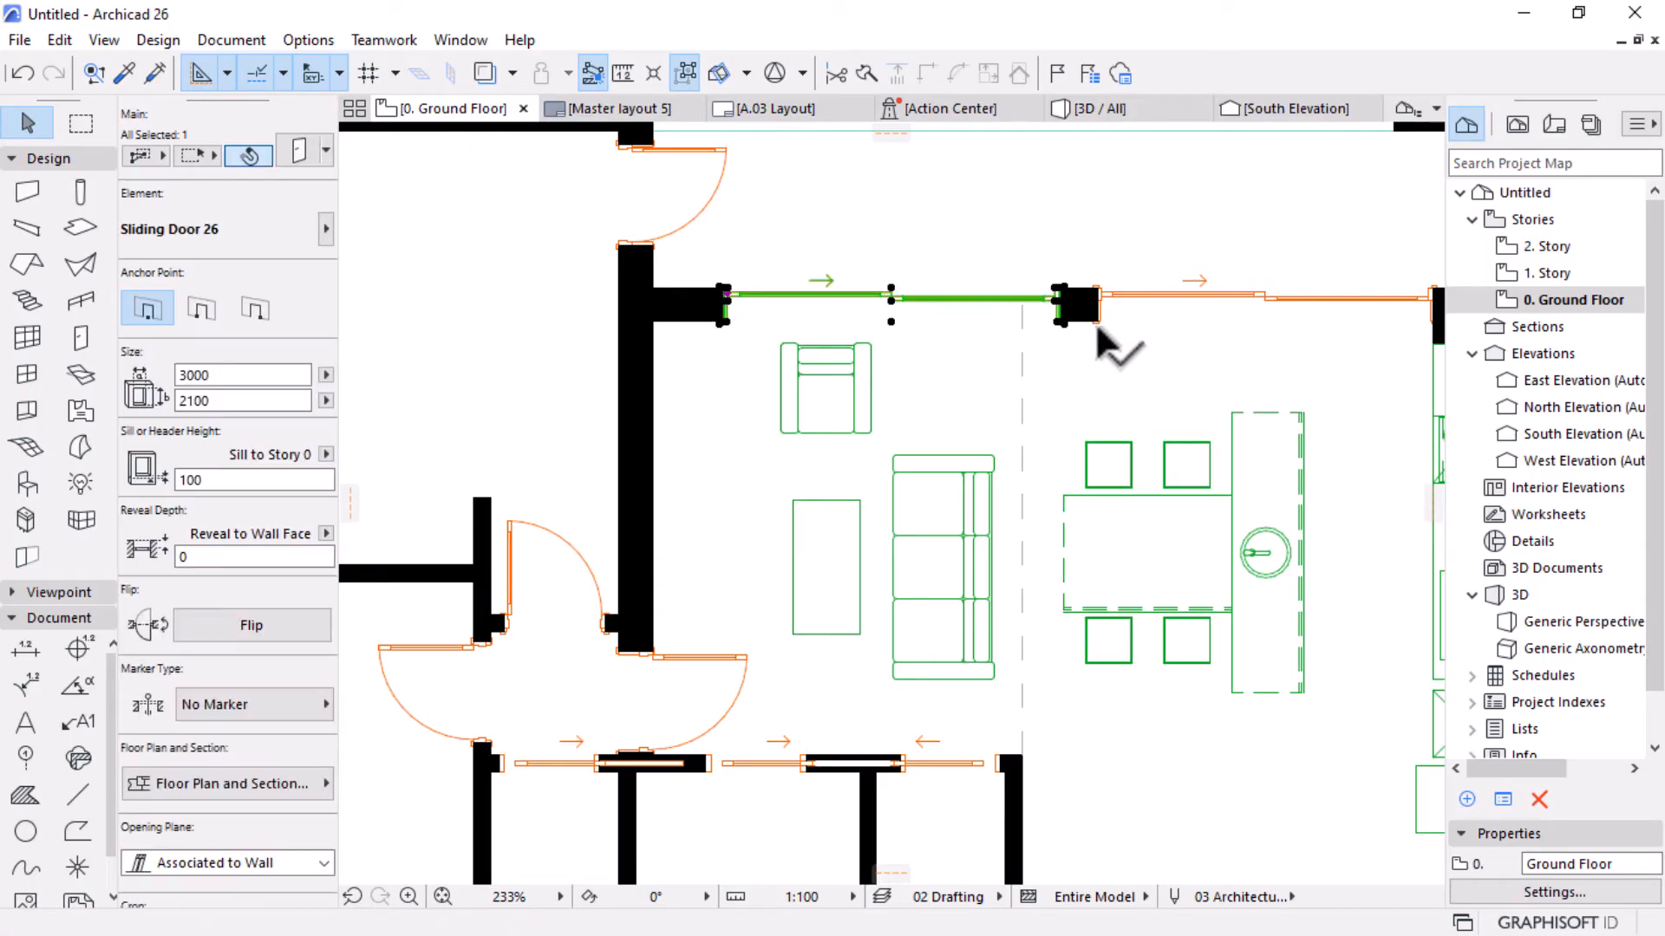
pyautogui.hotkey('ctrl', 'd')
pyautogui.click(1059, 322)
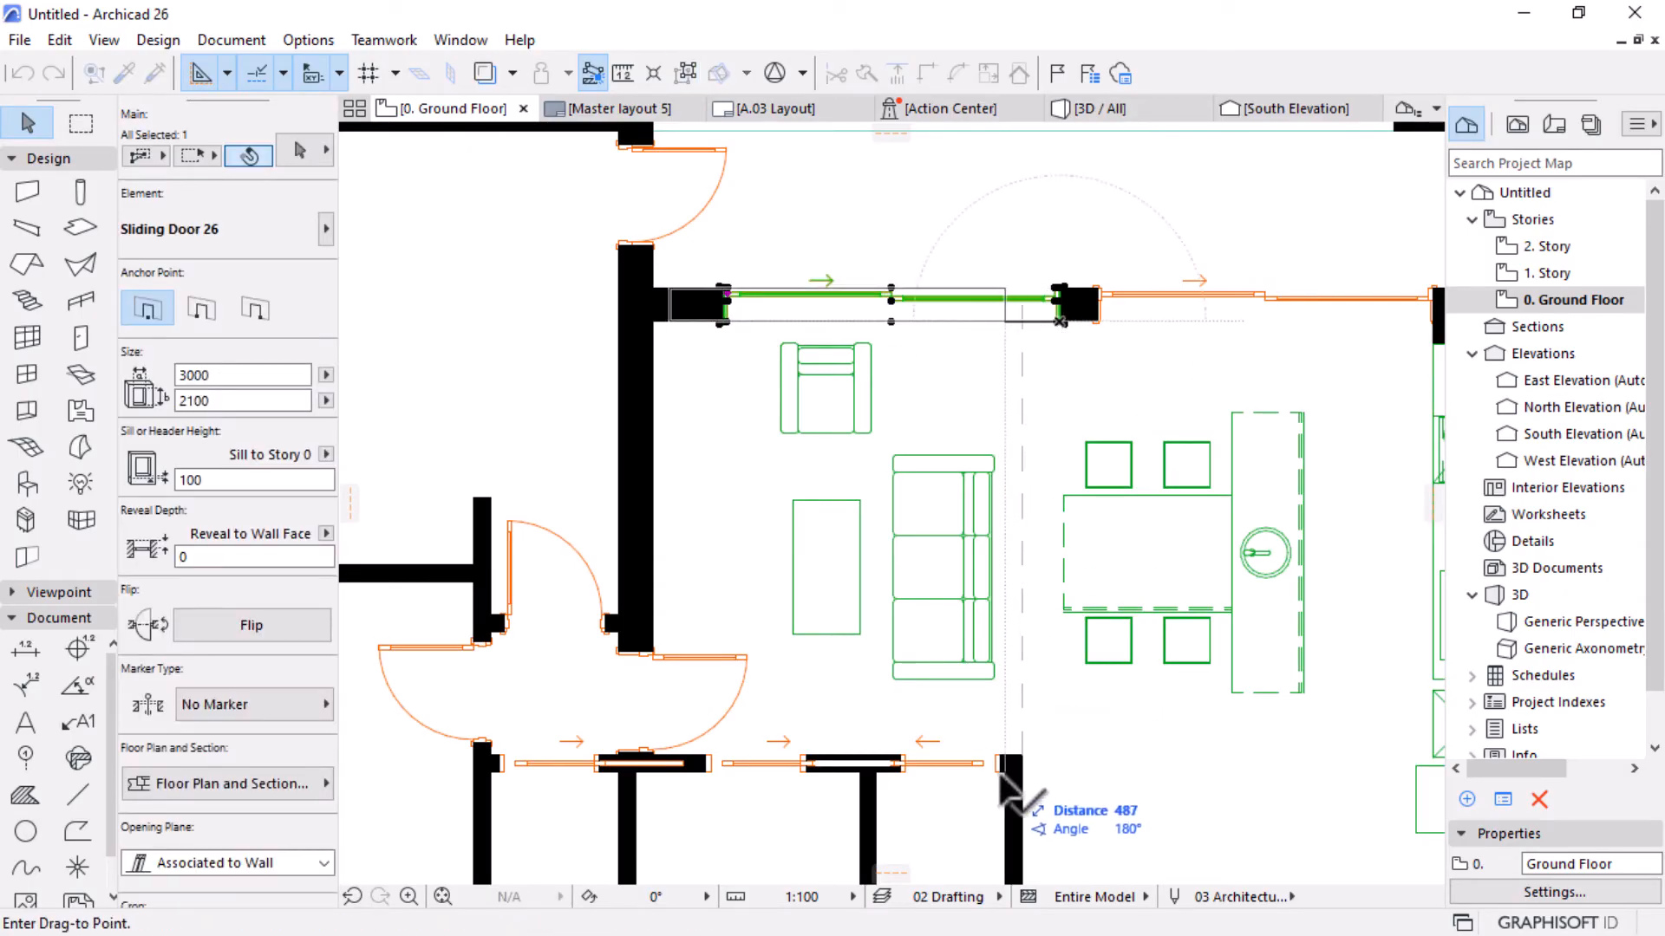
pyautogui.click(1062, 425)
pyautogui.click(1032, 381)
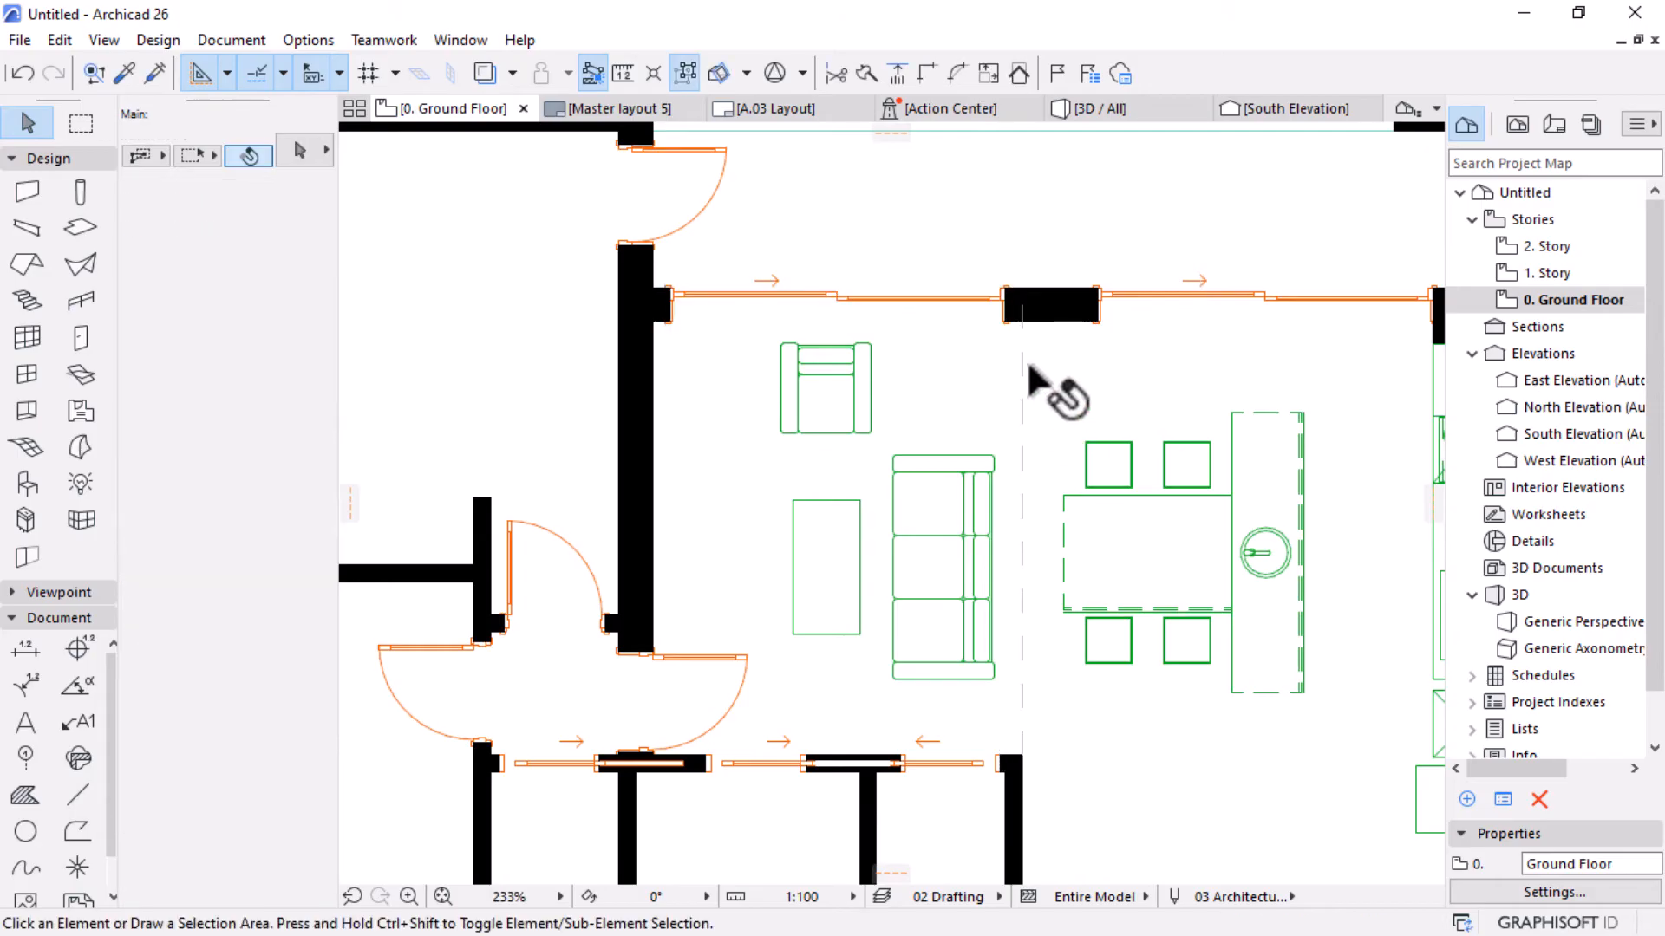
# Place a copy of the vertical dashed line in line with the storage end partition's inner face.
pyautogui.click(1016, 421)
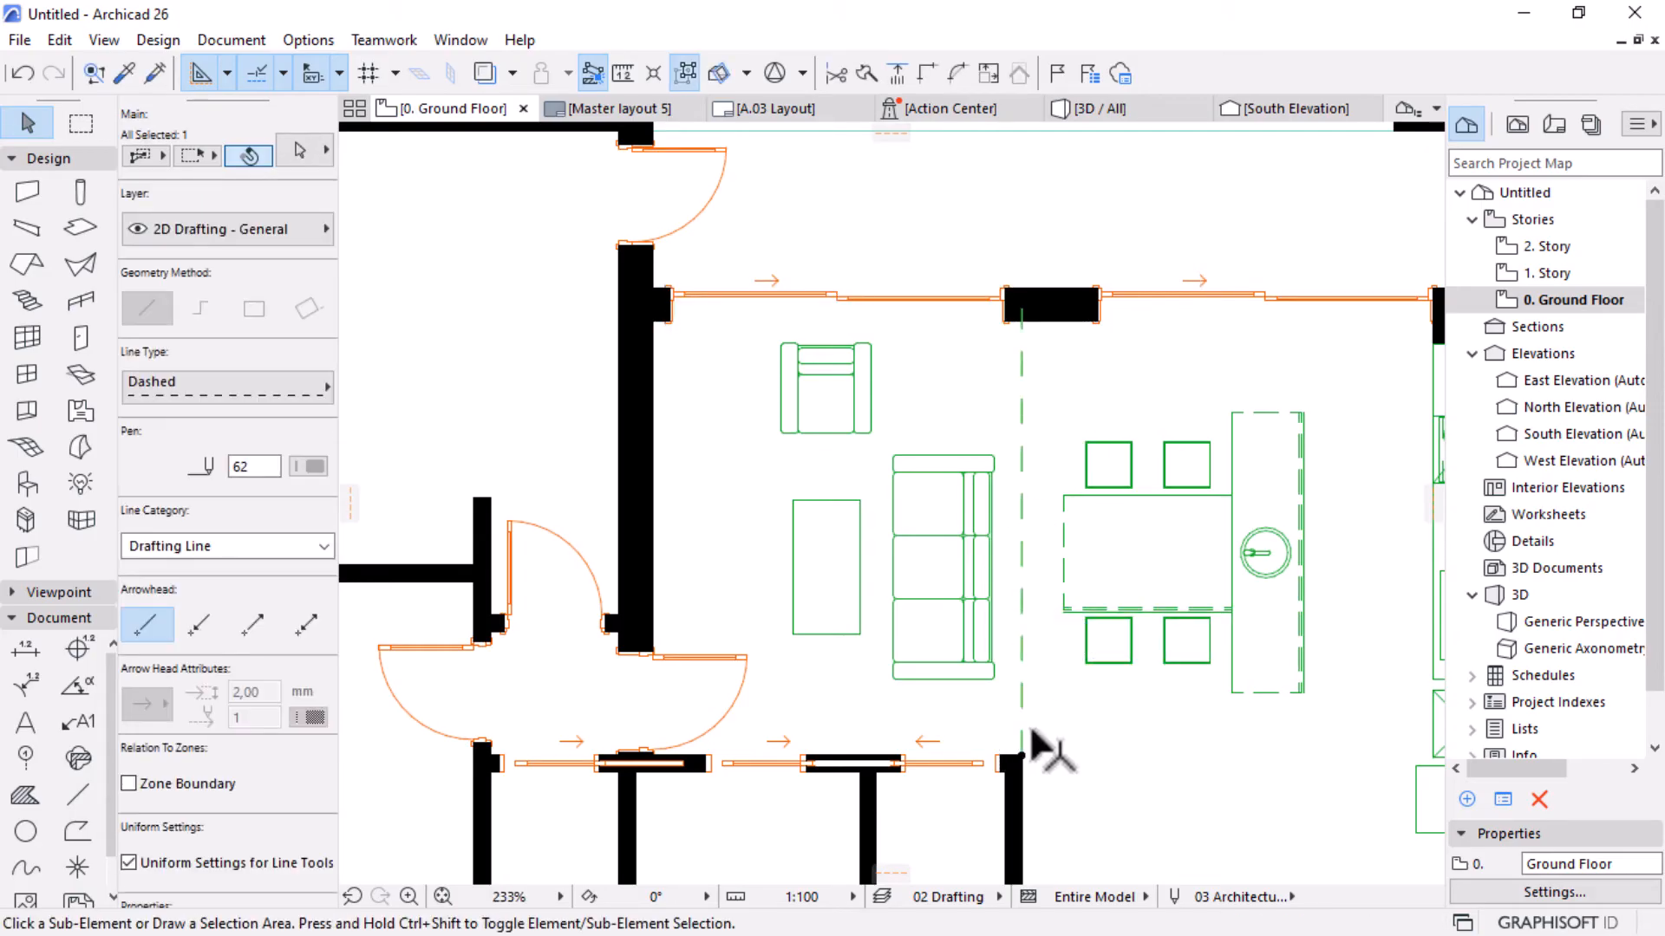
pyautogui.hotkey('ctrl', 'd')
pyautogui.click(1021, 755)
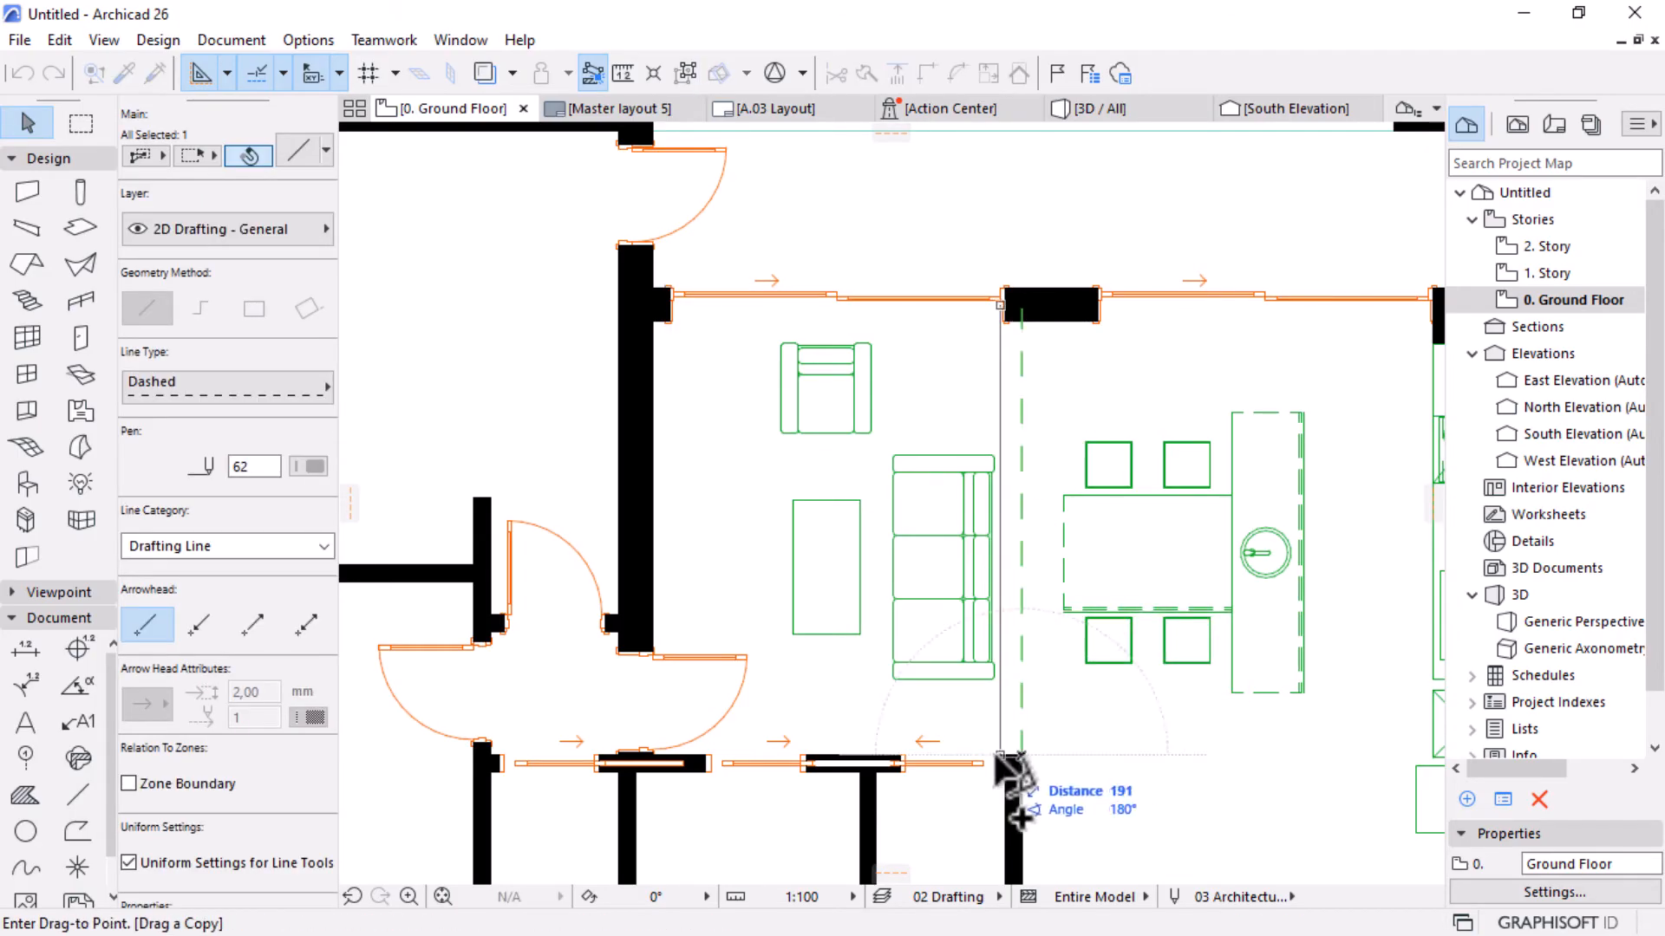
pyautogui.click(1005, 756)
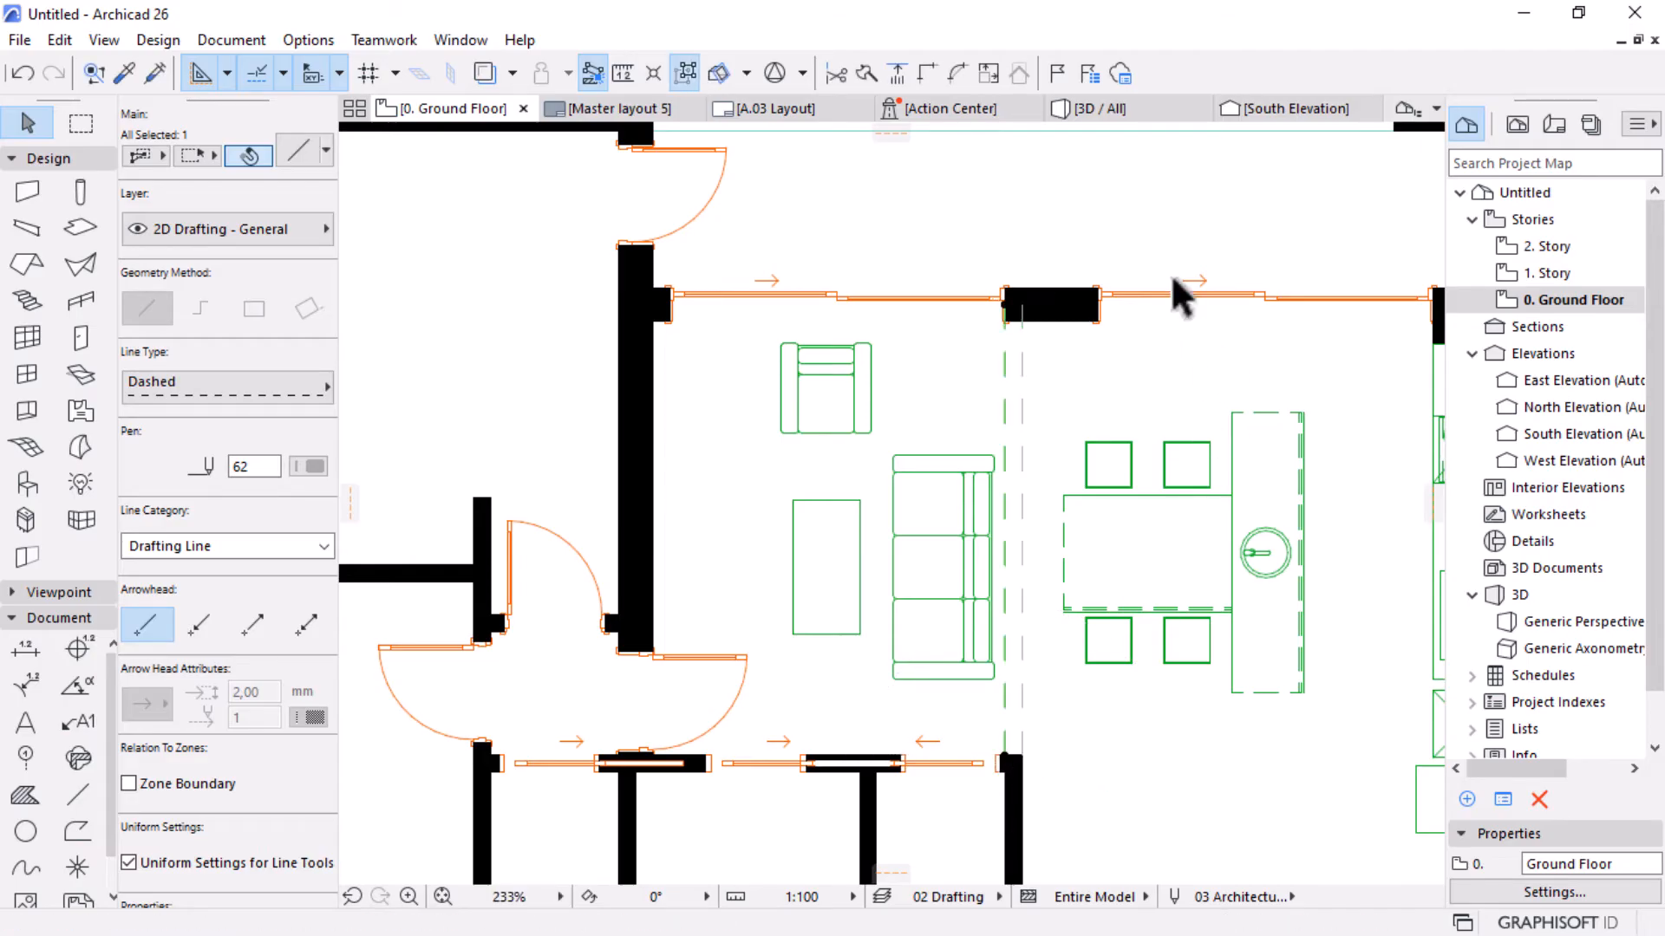
pyautogui.press('Escape')
# Move both dashed lines and the storage end partition together about 377 mm horizontally toward the kitchen.
pyautogui.scroll(-3, 1063, 307)
pyautogui.scroll(3, 837, 338)
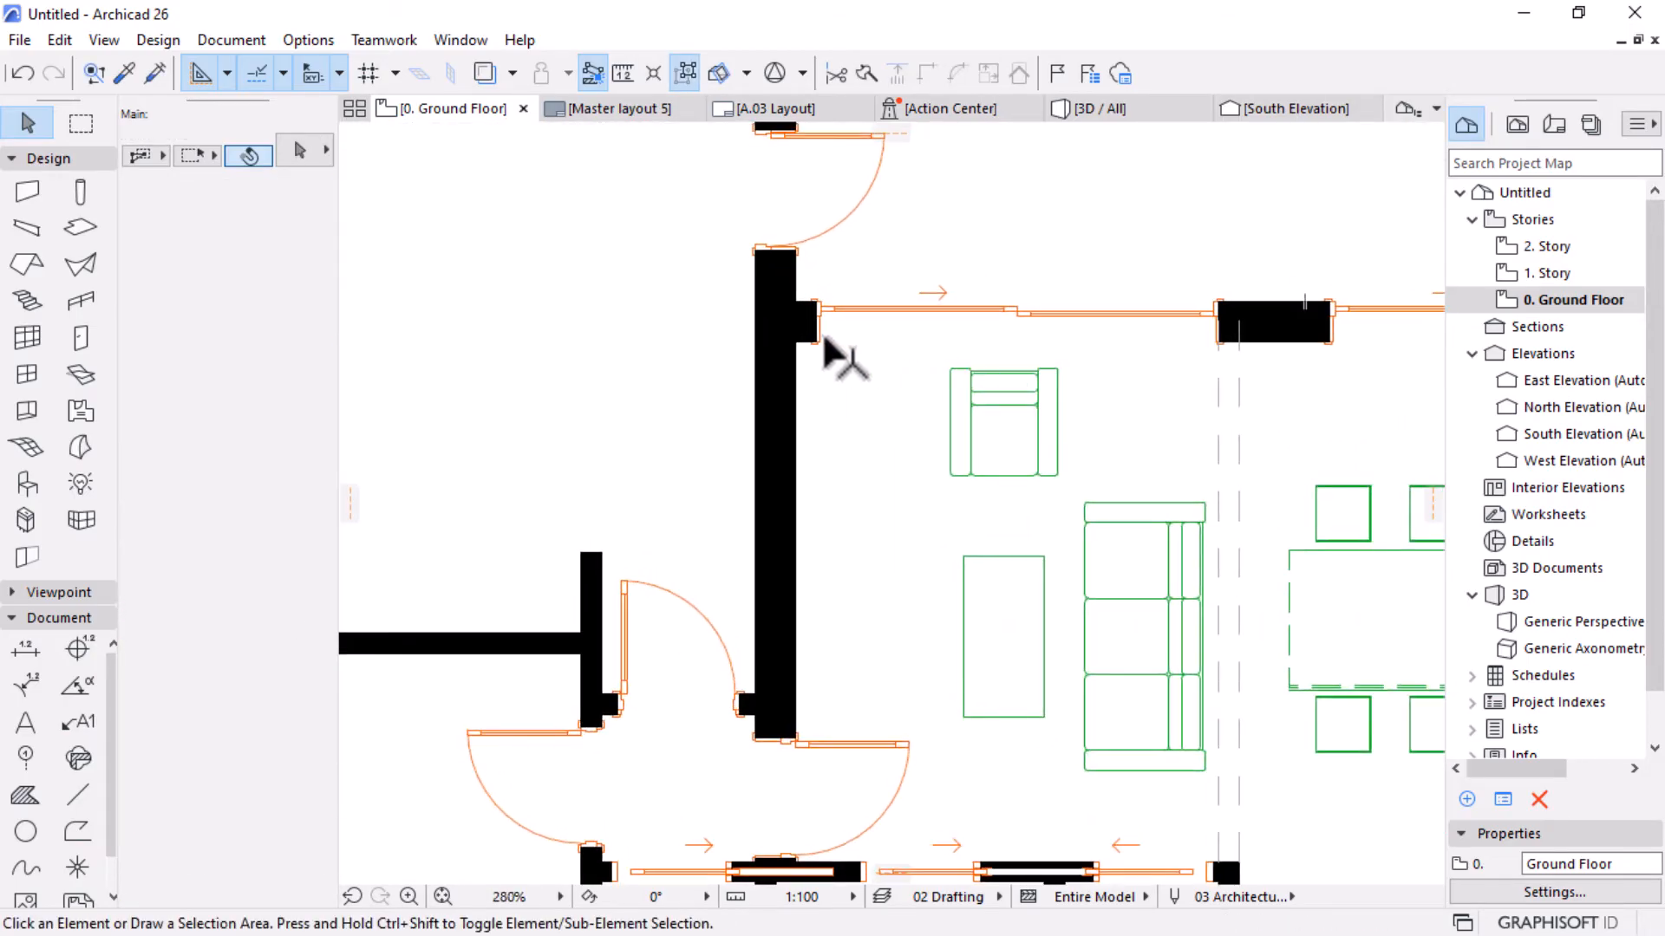
pyautogui.scroll(-2, 806, 382)
pyautogui.moveTo(1281, 576); pyautogui.dragTo(1127, 581, button='middle')
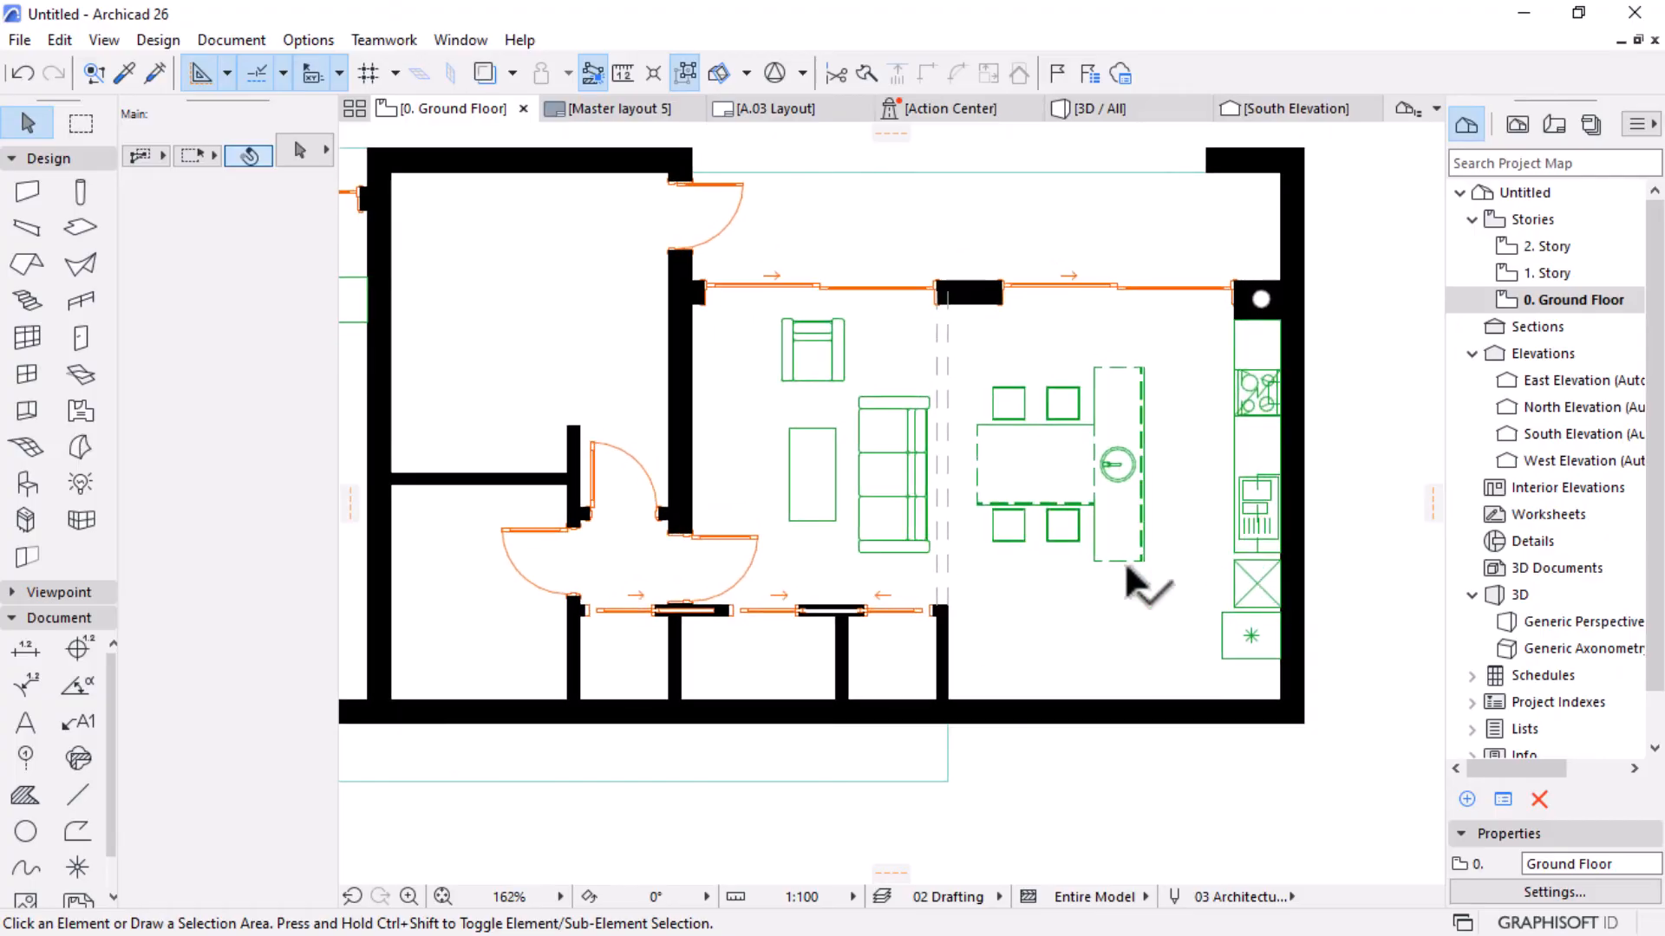
pyautogui.click(945, 572)
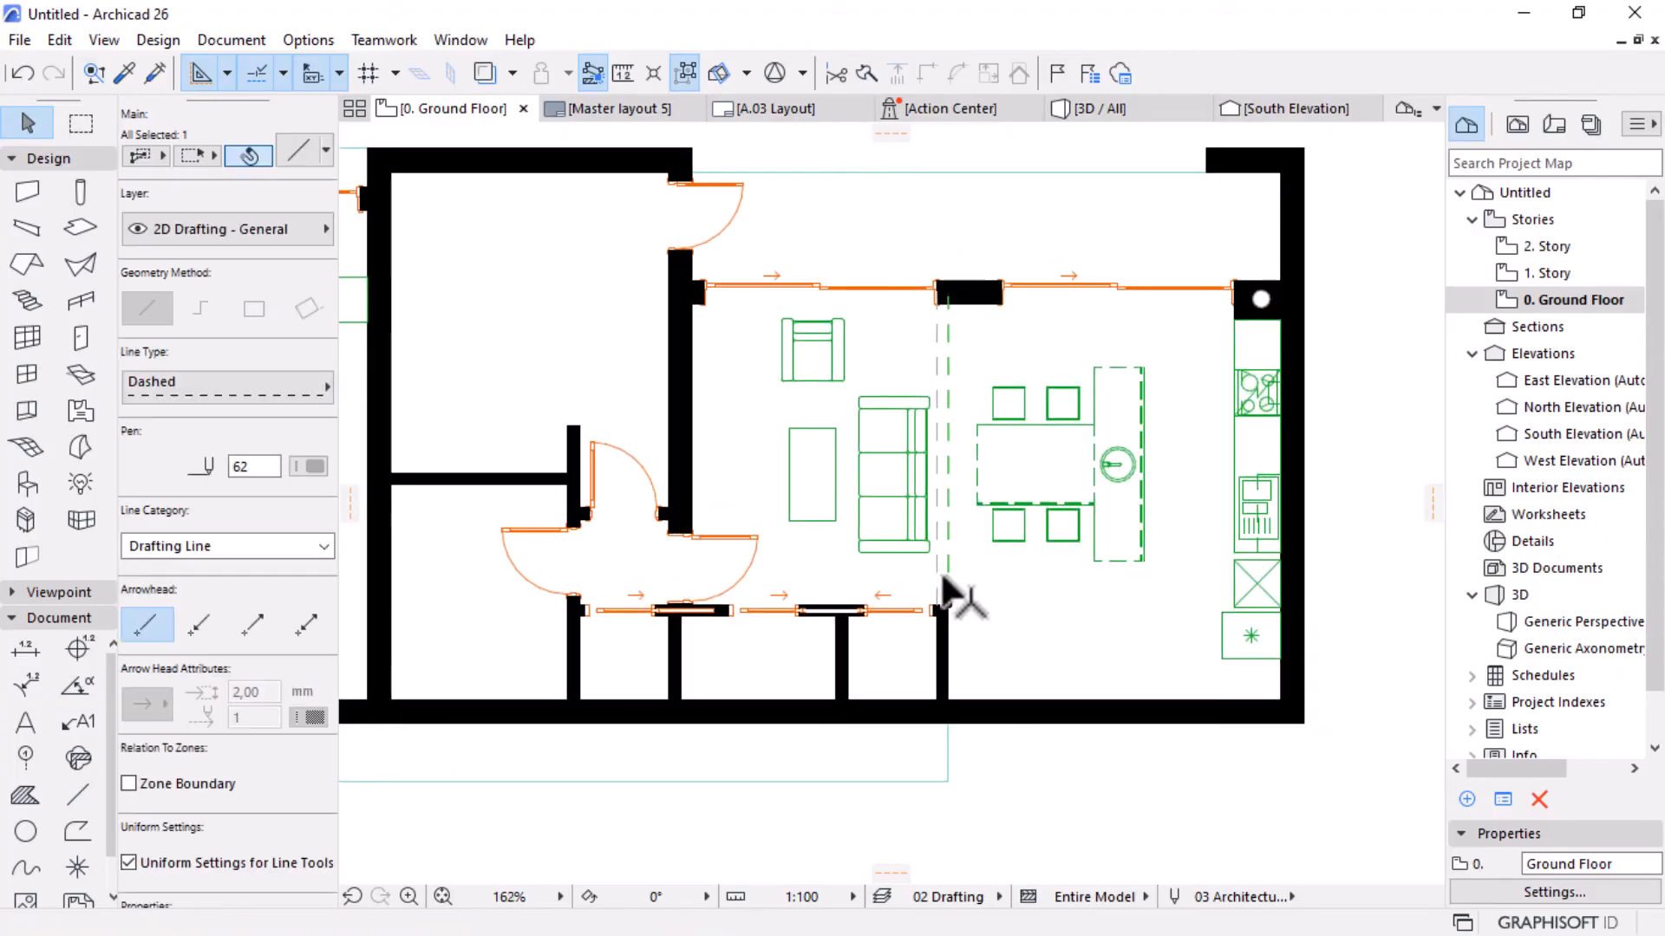
pyautogui.click(947, 650)
pyautogui.hotkey('ctrl', 'd')
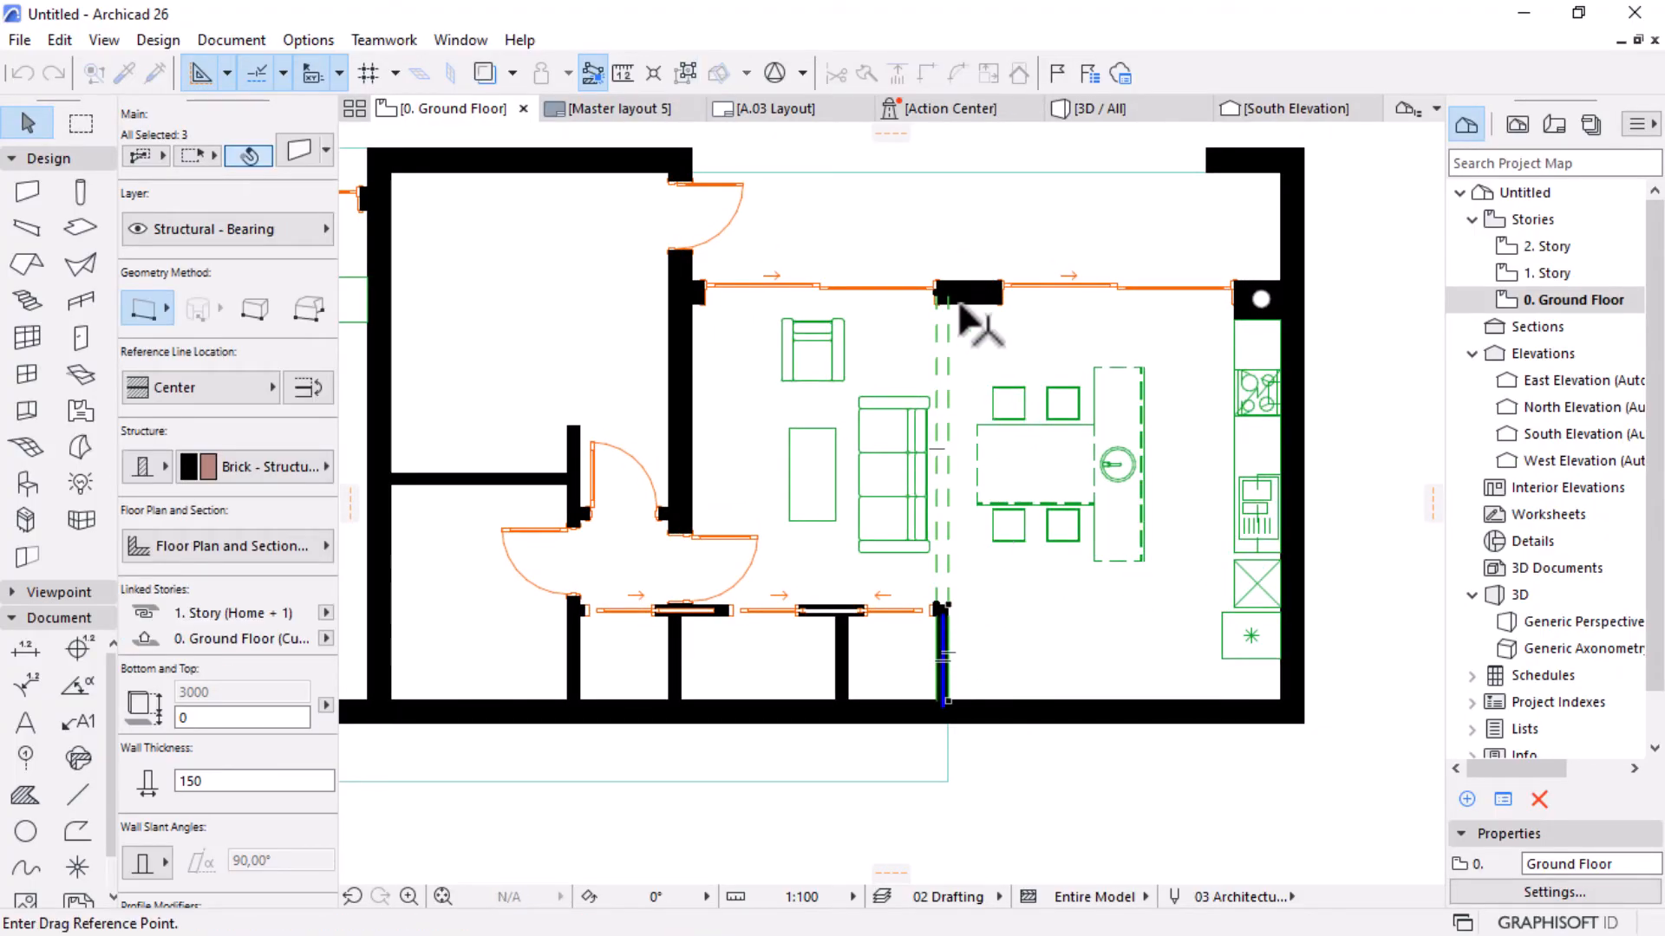
pyautogui.click(949, 294)
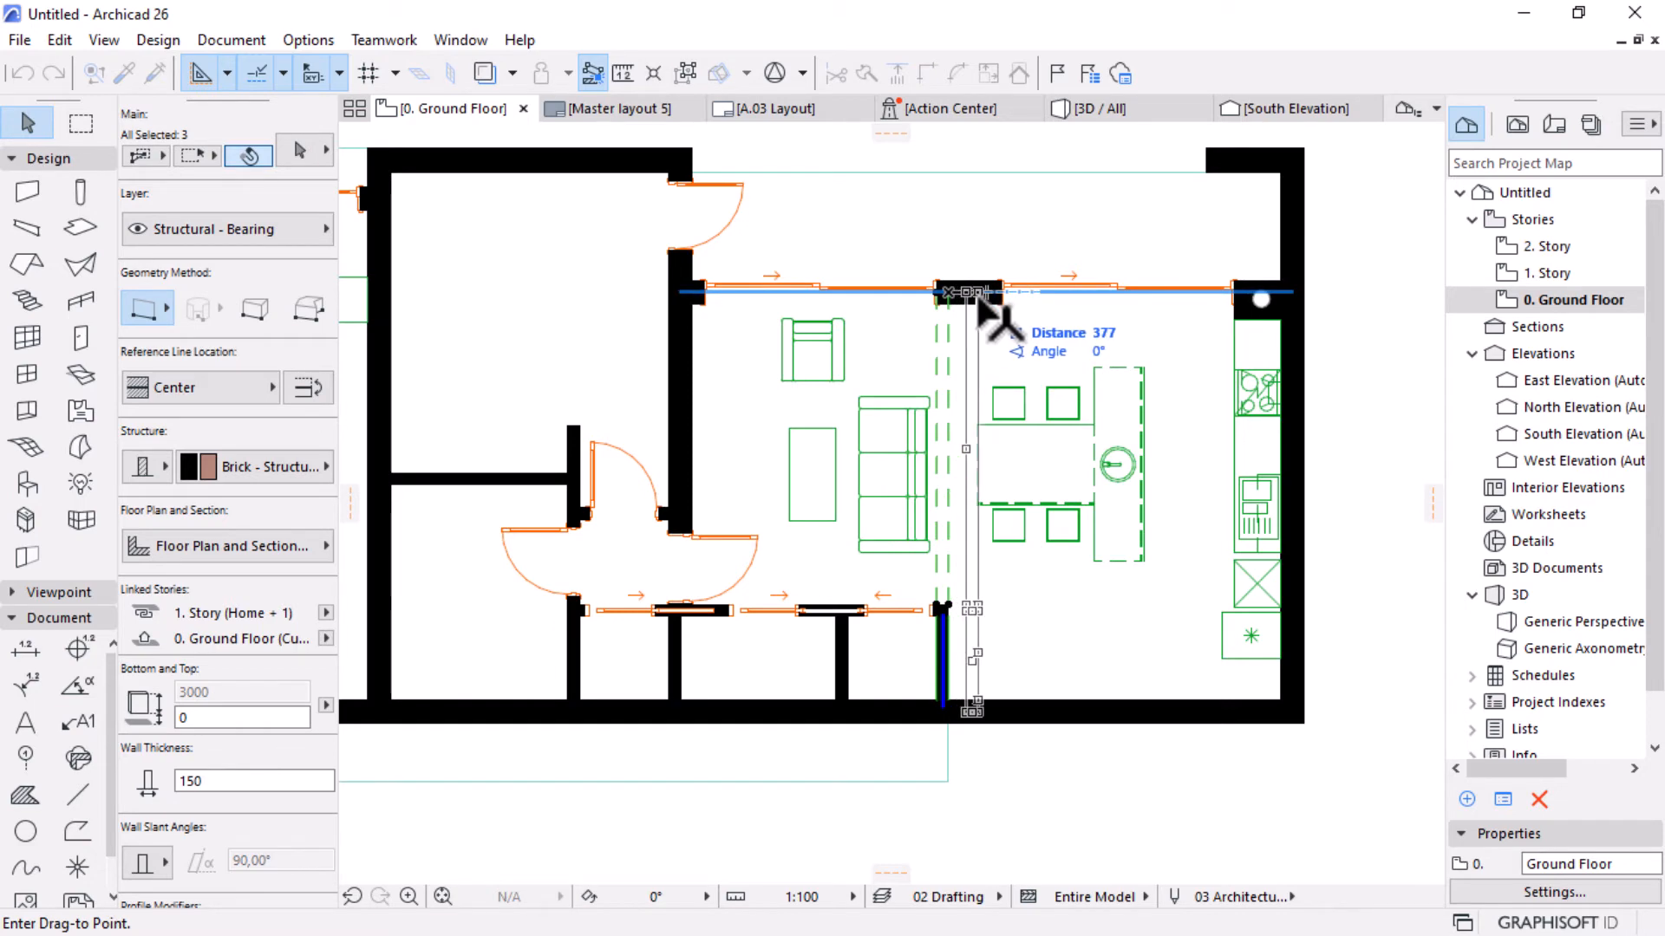
pyautogui.click(978, 293)
pyautogui.press('Escape')
pyautogui.scroll(3, 924, 612)
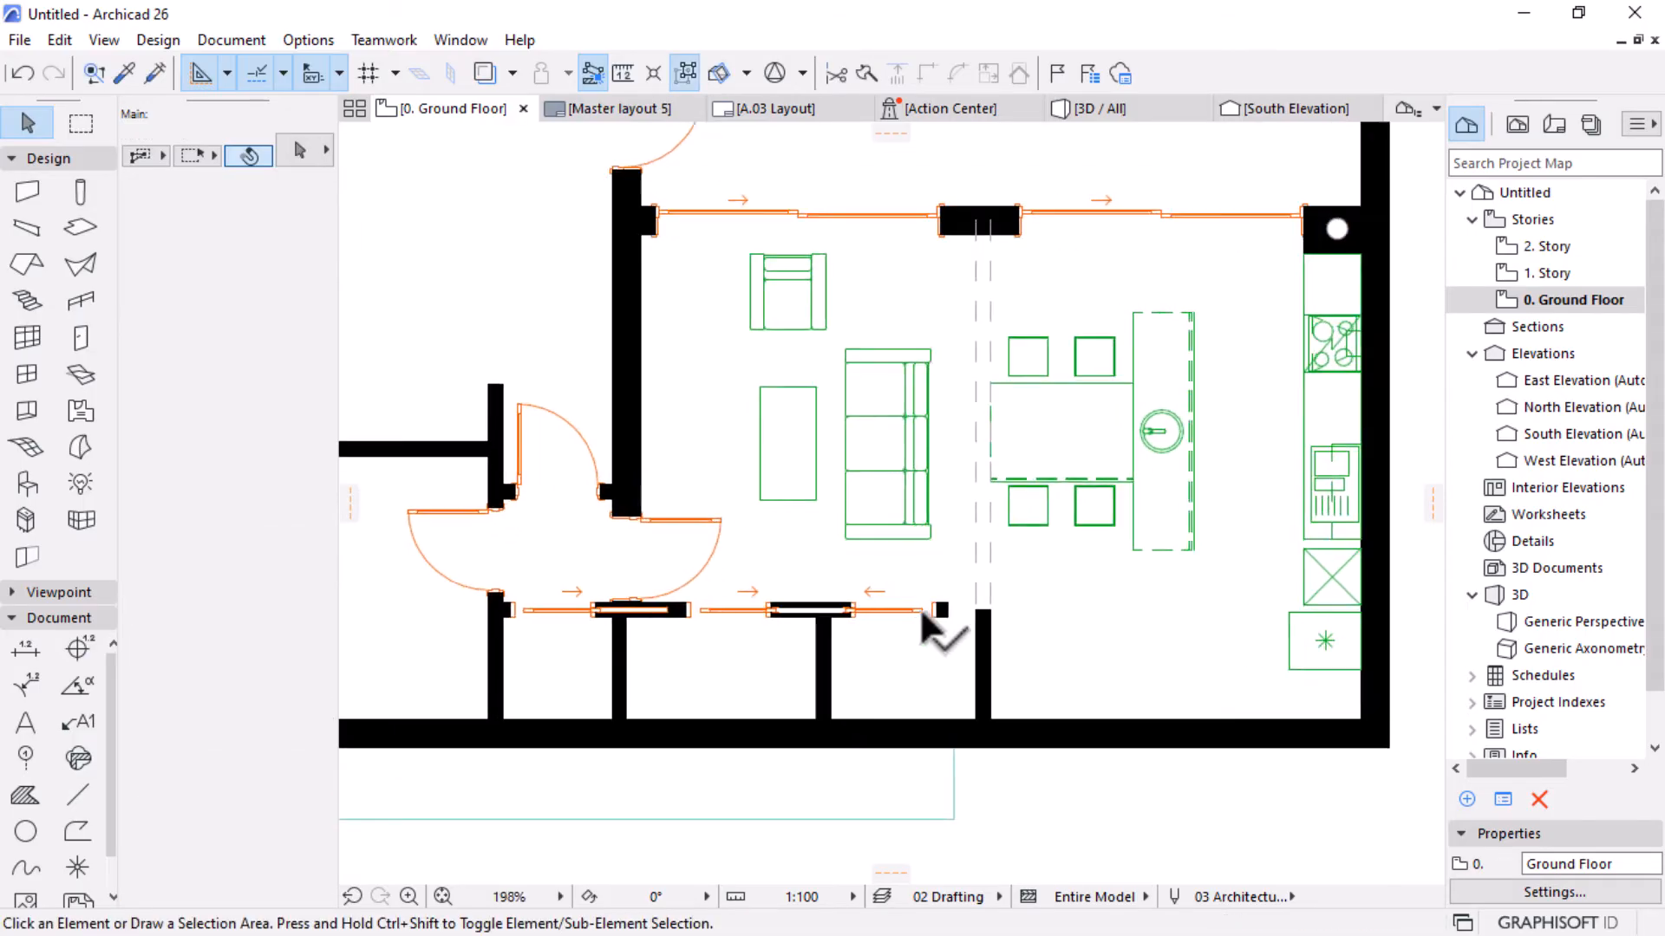
# Intersect the storage front wall with the end partition so they meet at a closed corner.
pyautogui.click(952, 607)
pyautogui.keyDown('shift'); pyautogui.click(1010, 685); pyautogui.keyUp('shift')
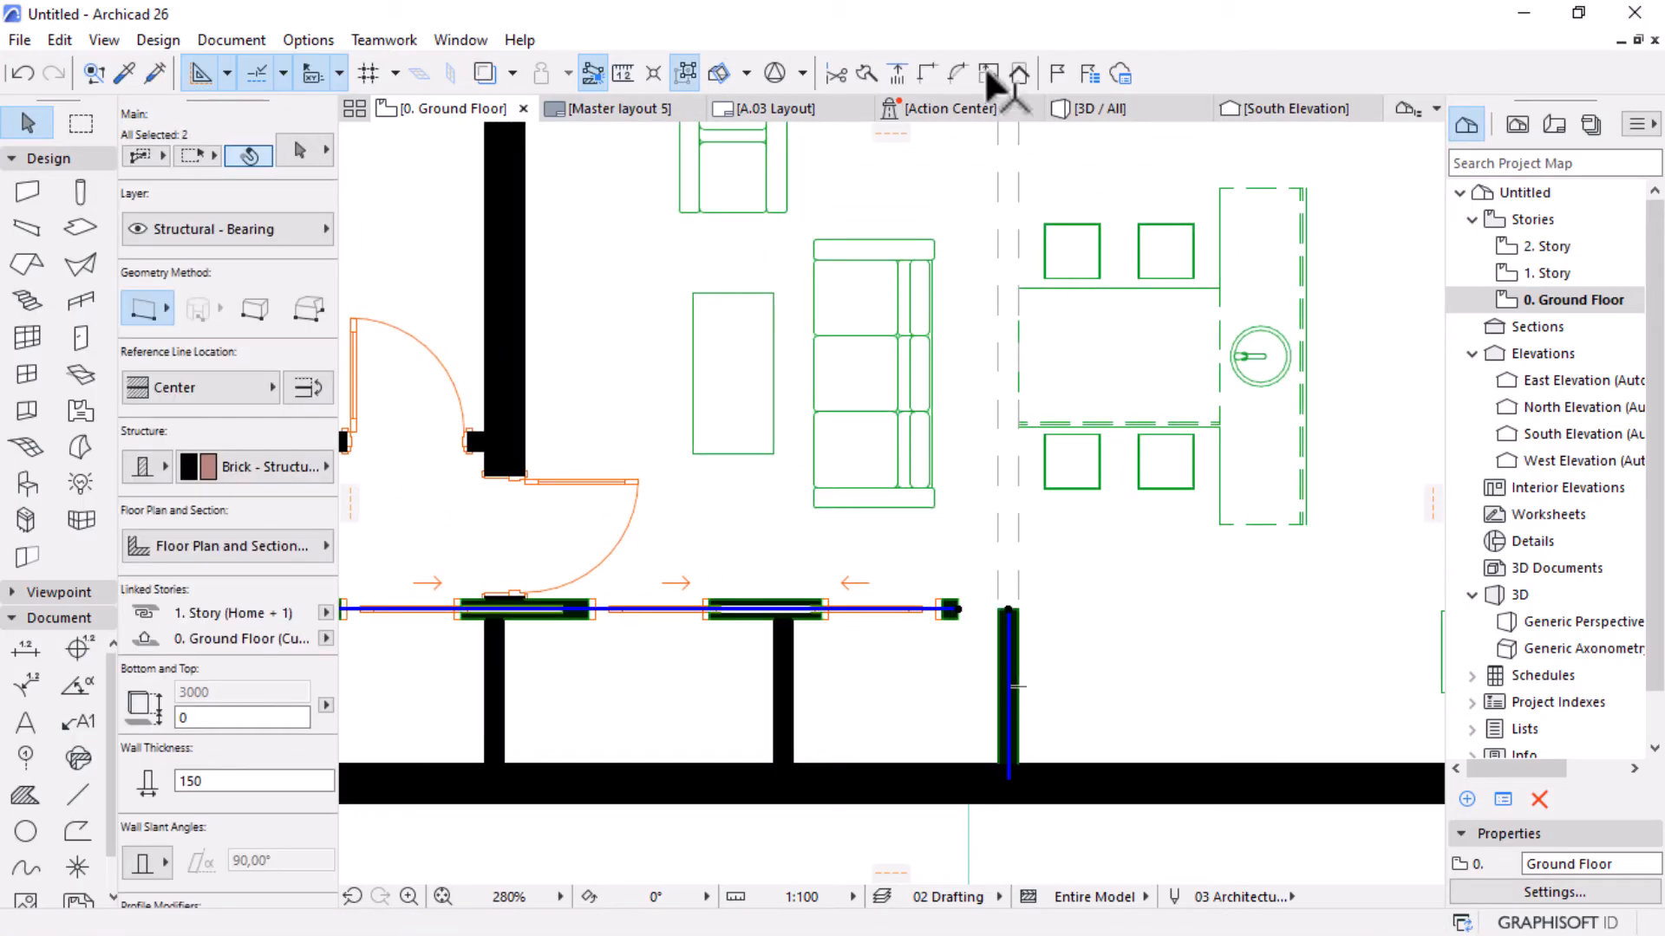
pyautogui.scroll(-8, 1092, 685)
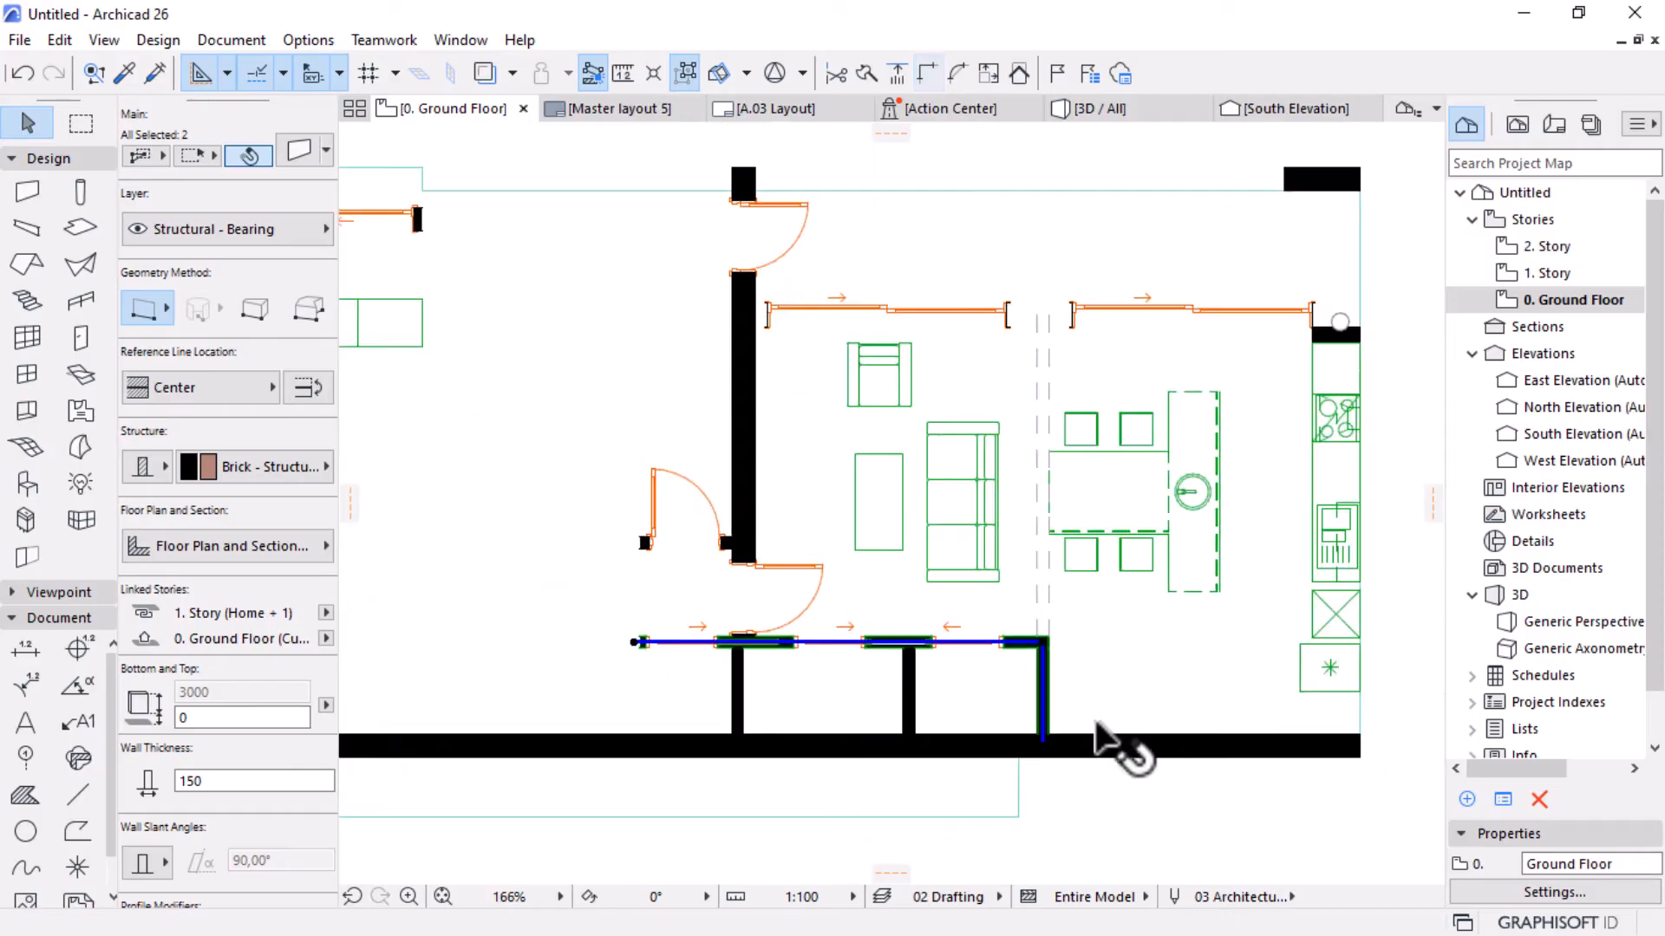
pyautogui.press('Escape')
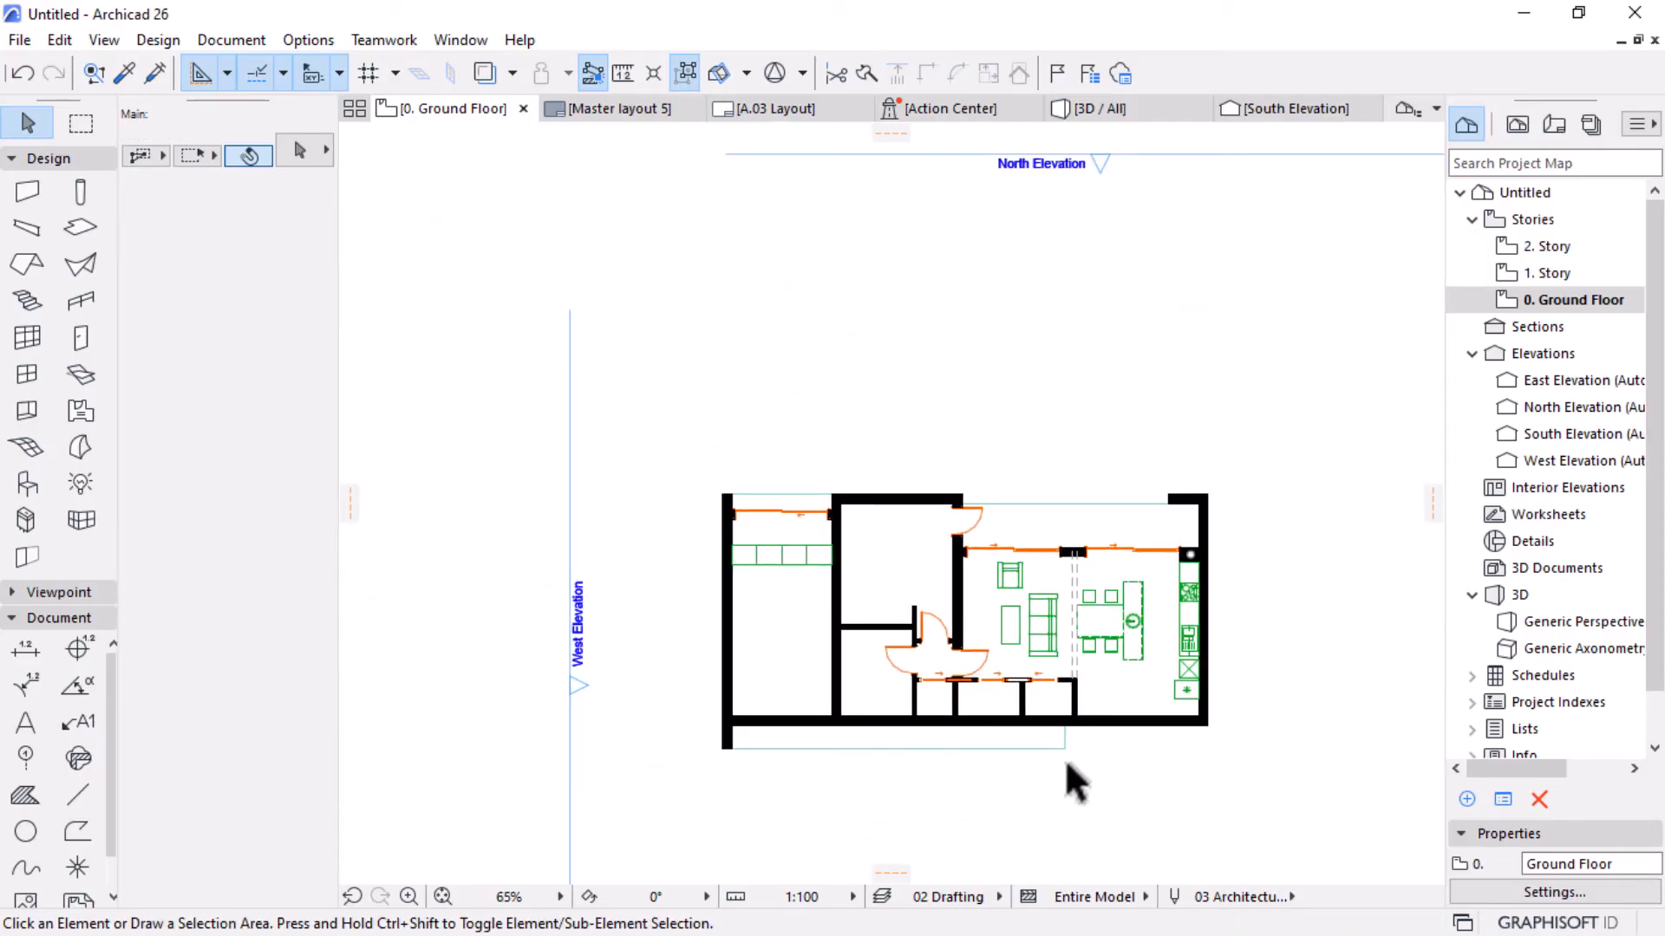
# Adjust both dashed lines to end at the inner face of the wall pier between the sliding doors.
pyautogui.scroll(3, 1058, 762)
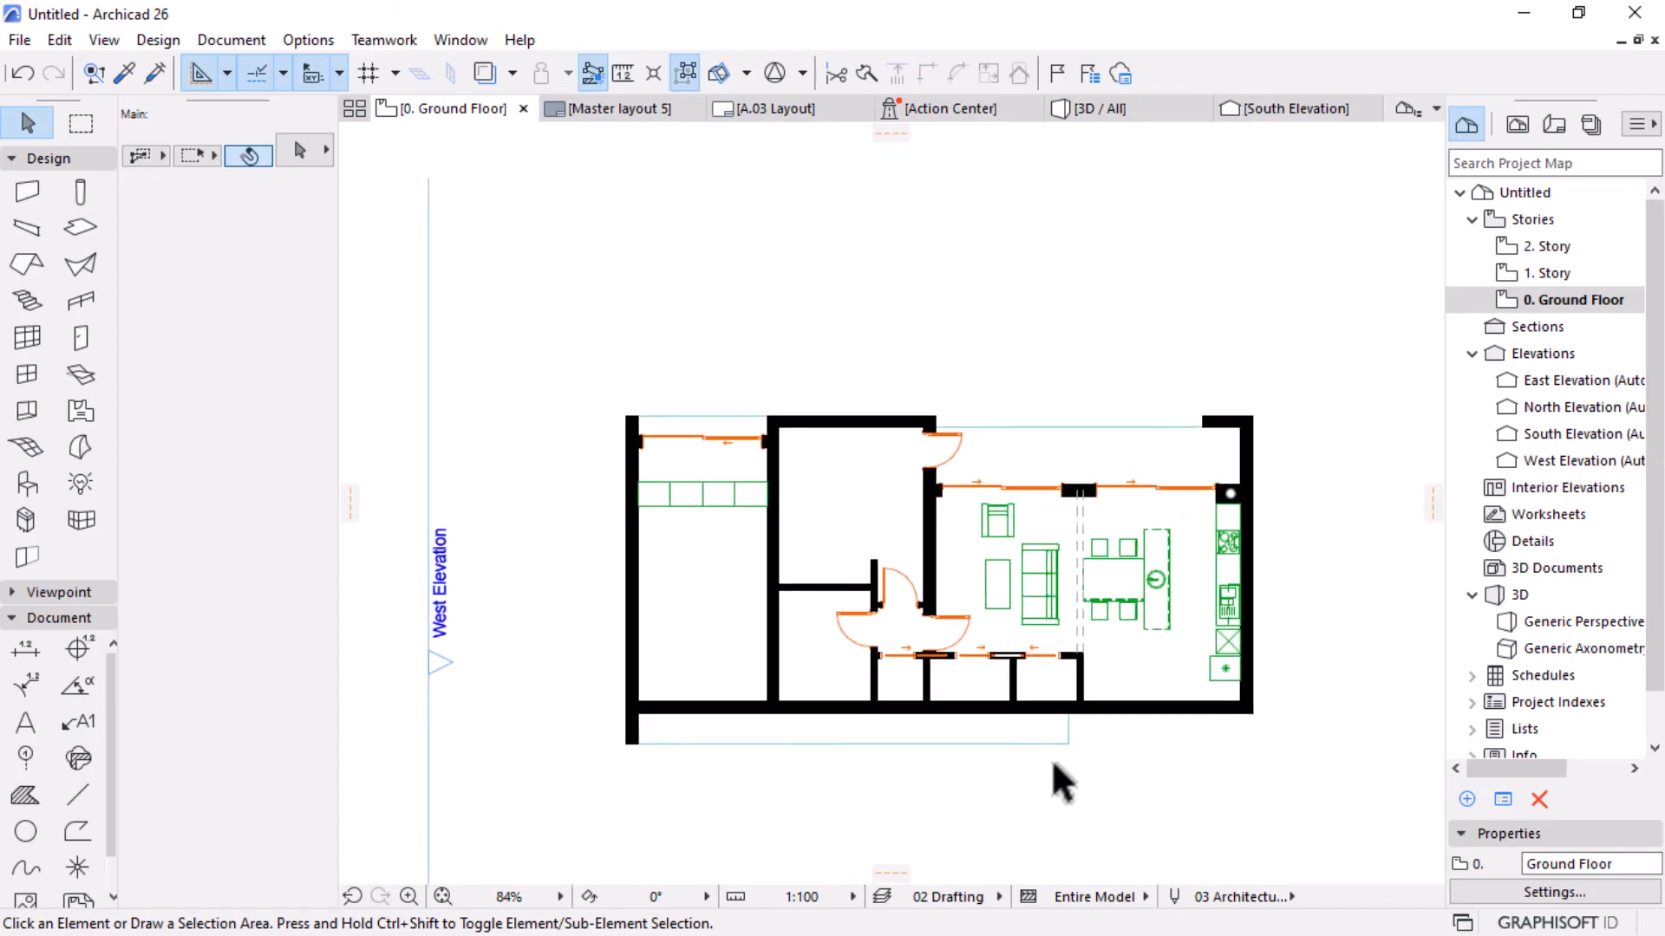
pyautogui.moveTo(941, 624)
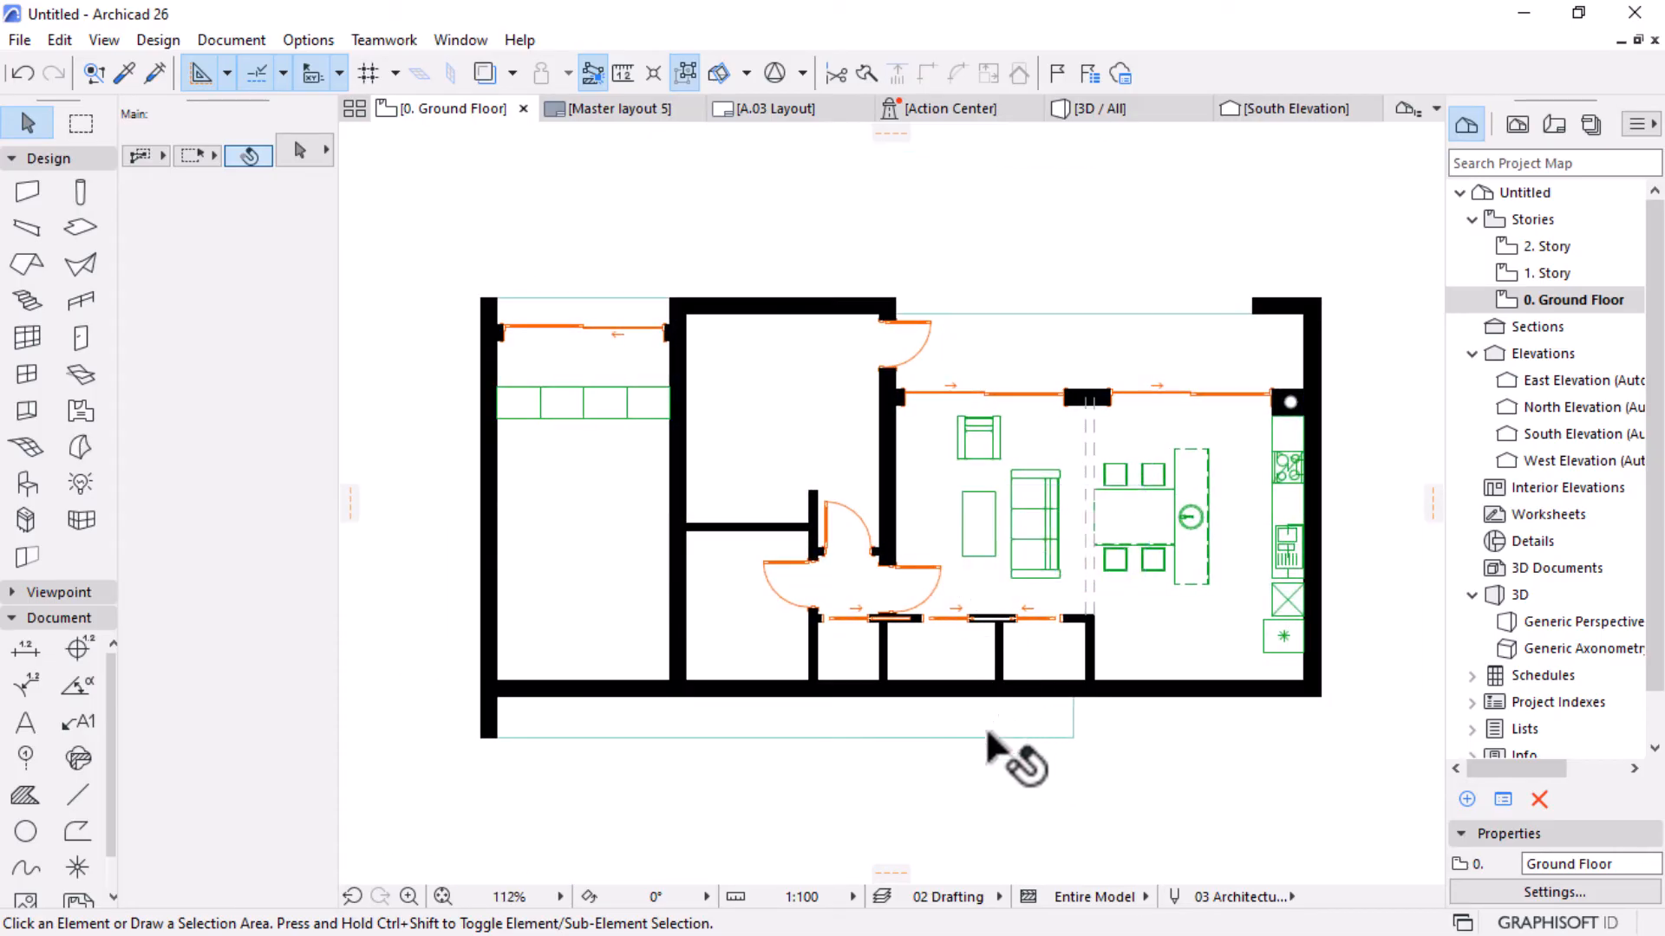
pyautogui.scroll(1, 1020, 728)
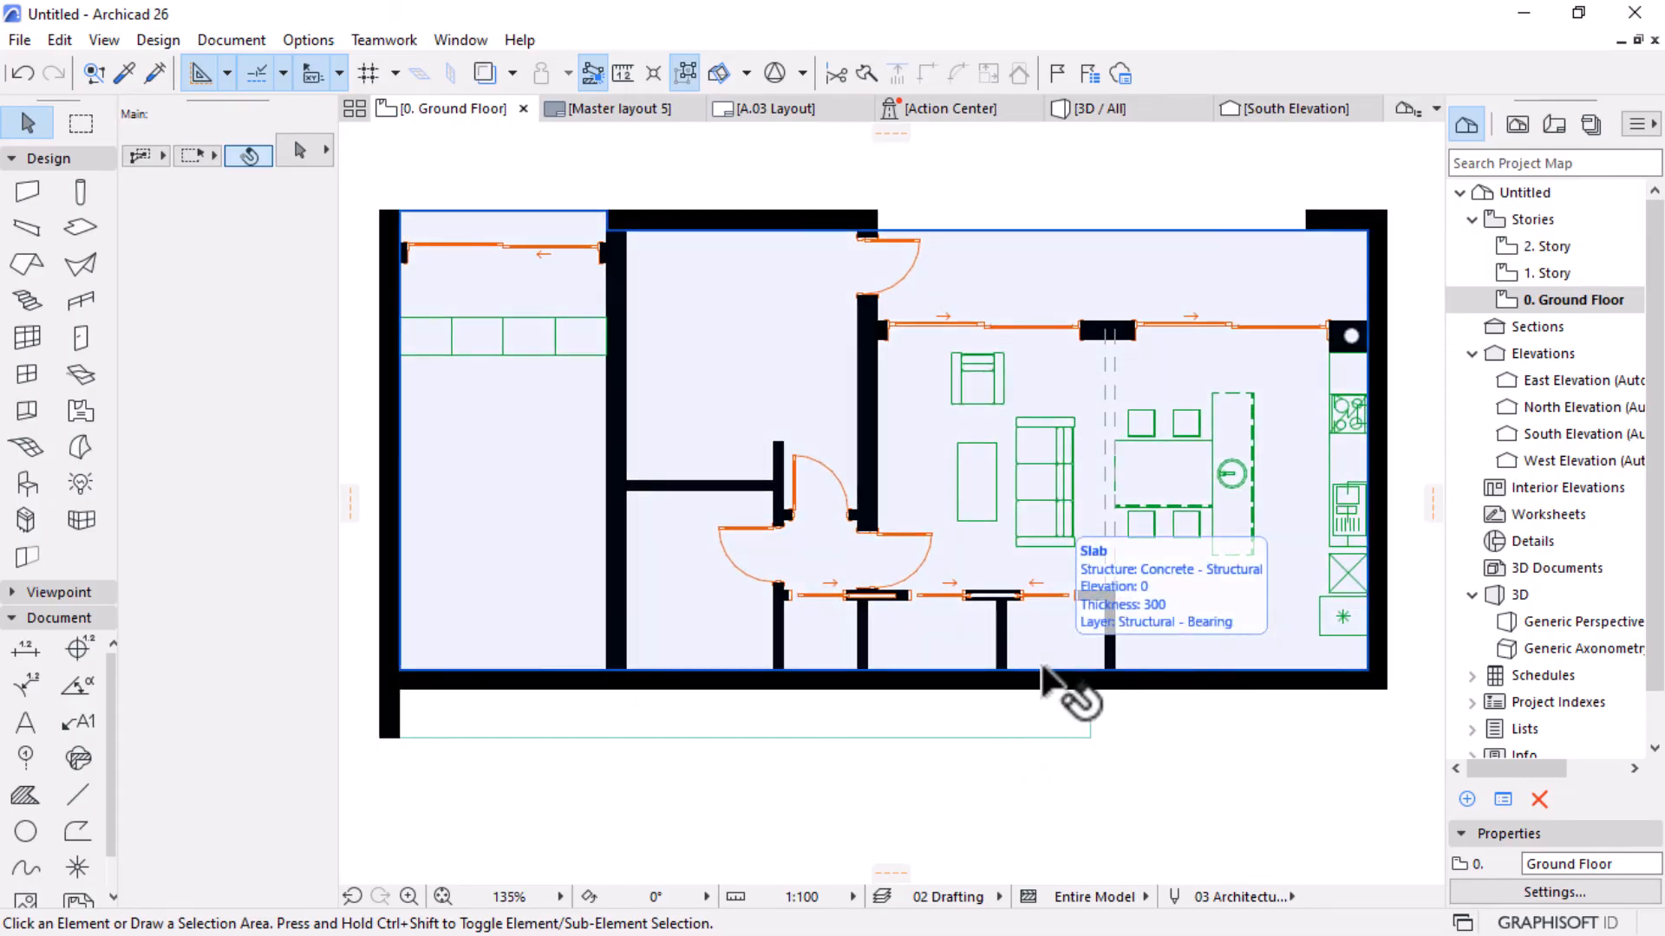
pyautogui.scroll(-2, 1035, 673)
pyautogui.scroll(11, 1101, 477)
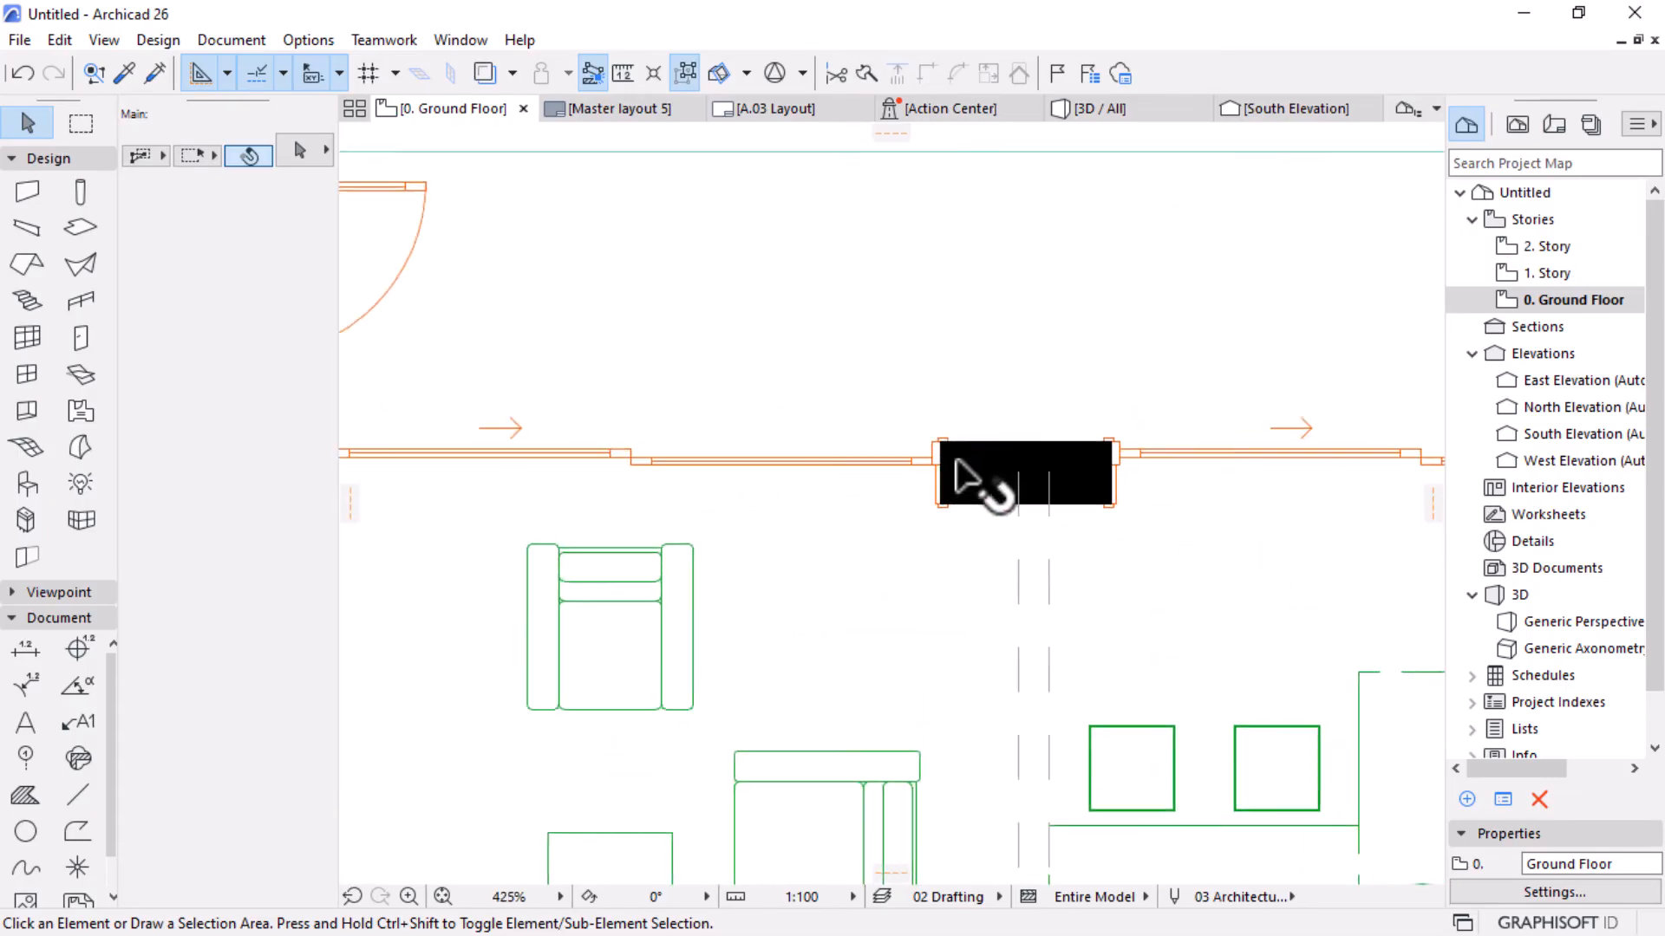
pyautogui.click(1056, 639)
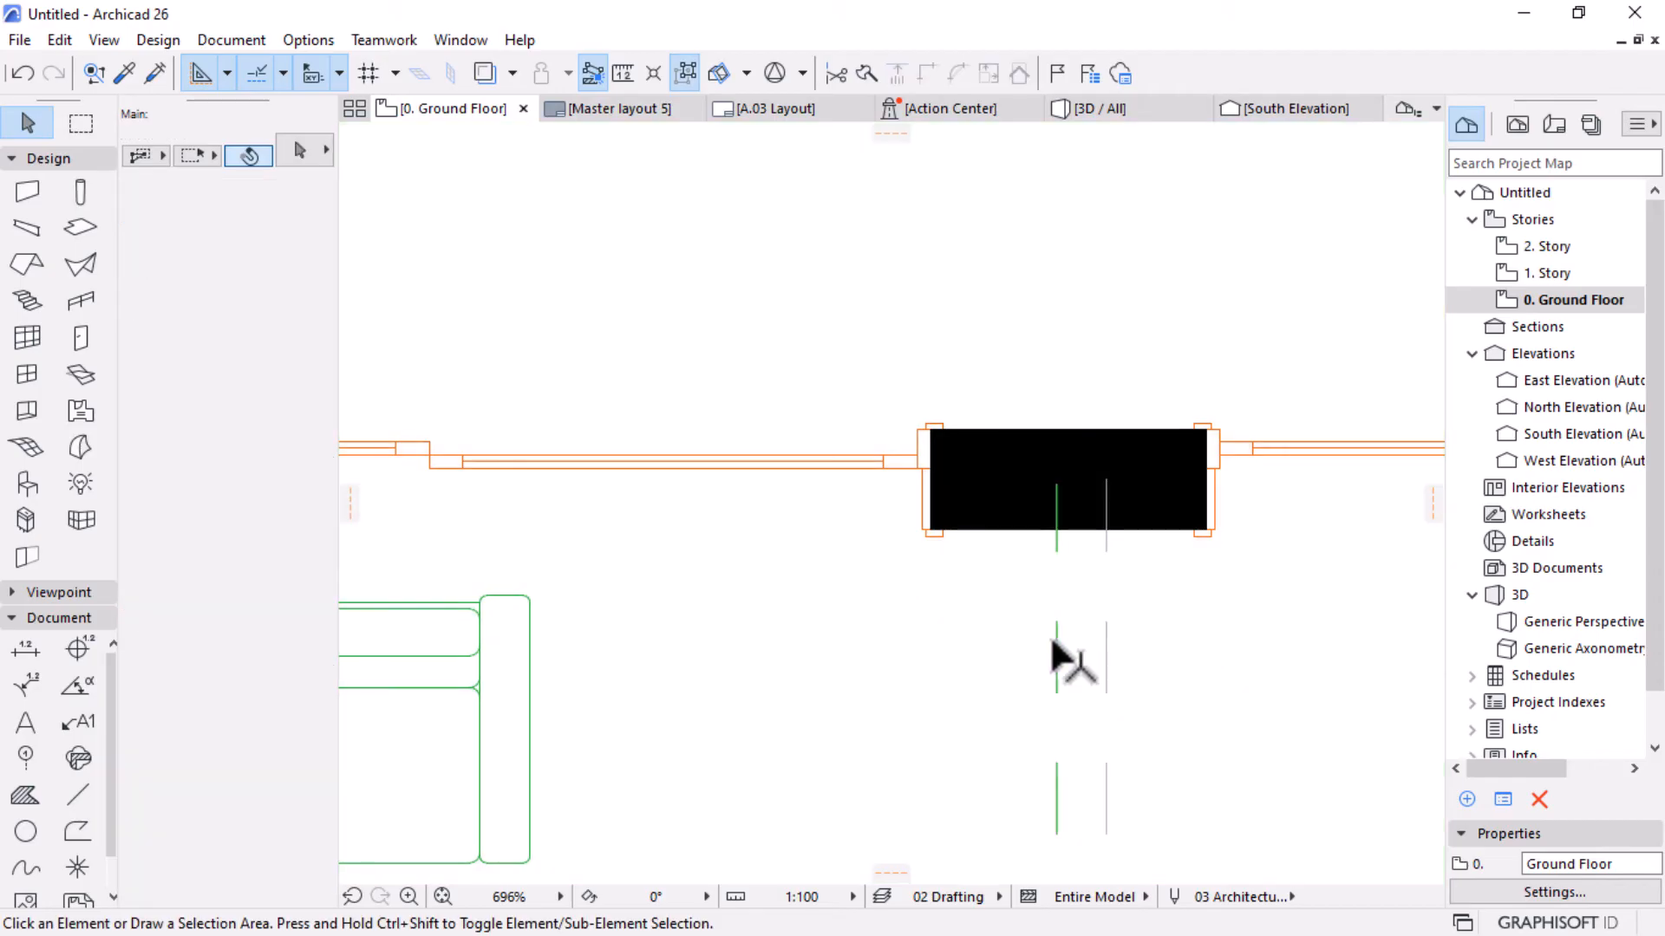
pyautogui.keyDown('shift'); pyautogui.click(1104, 640); pyautogui.keyUp('shift')
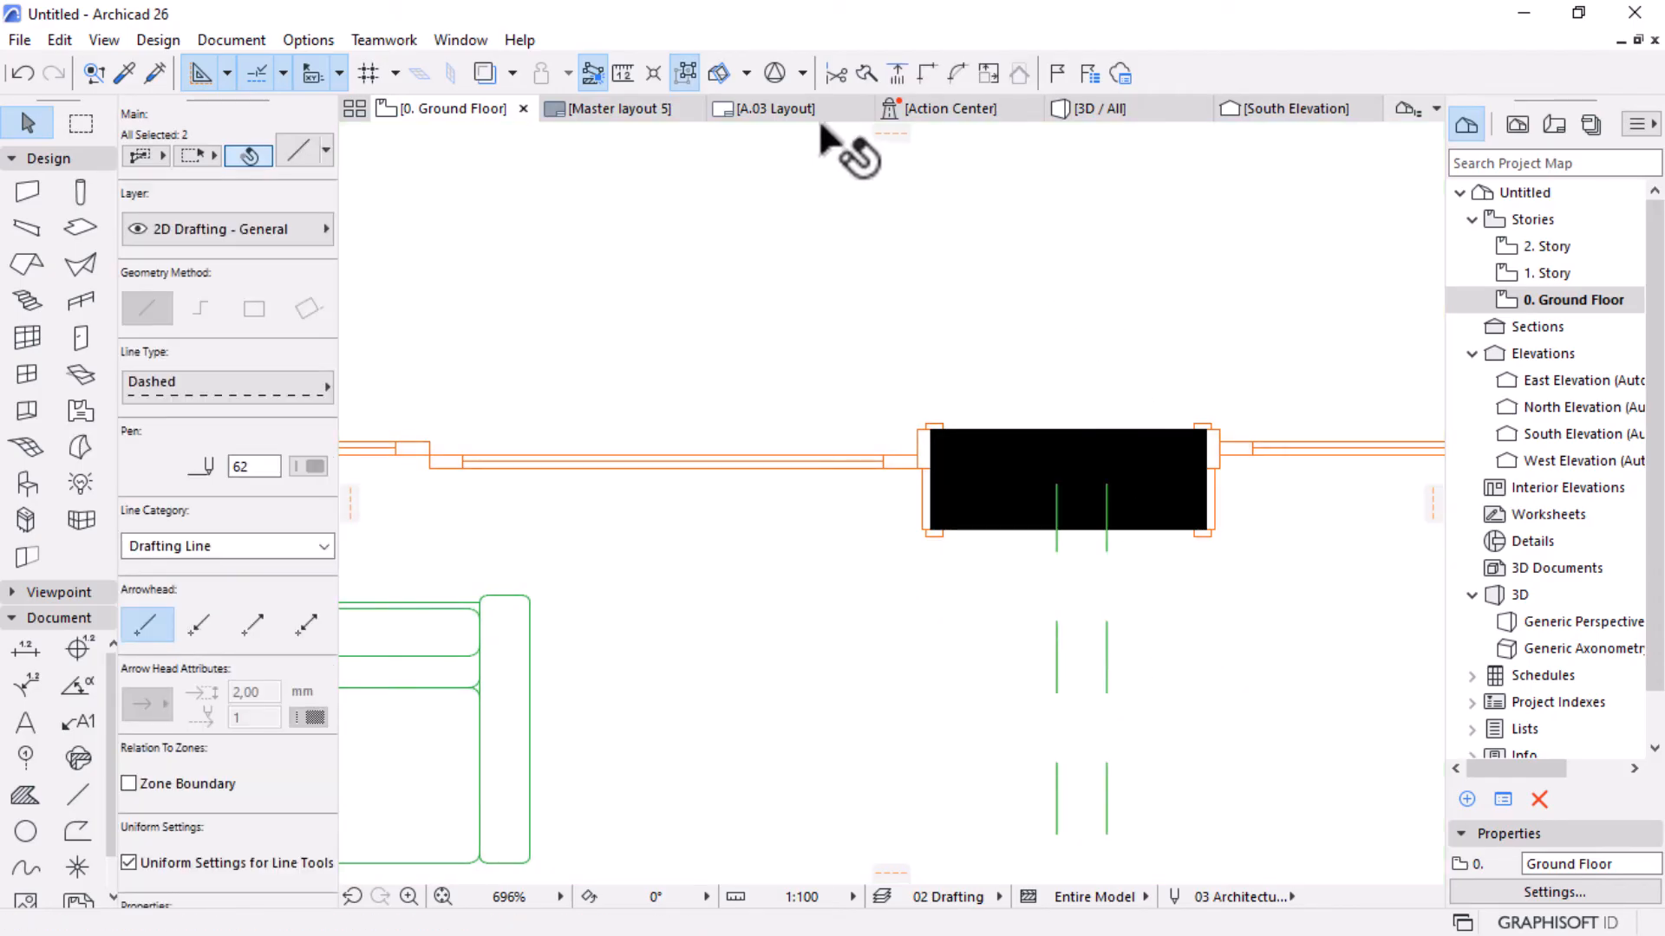
pyautogui.click(897, 75)
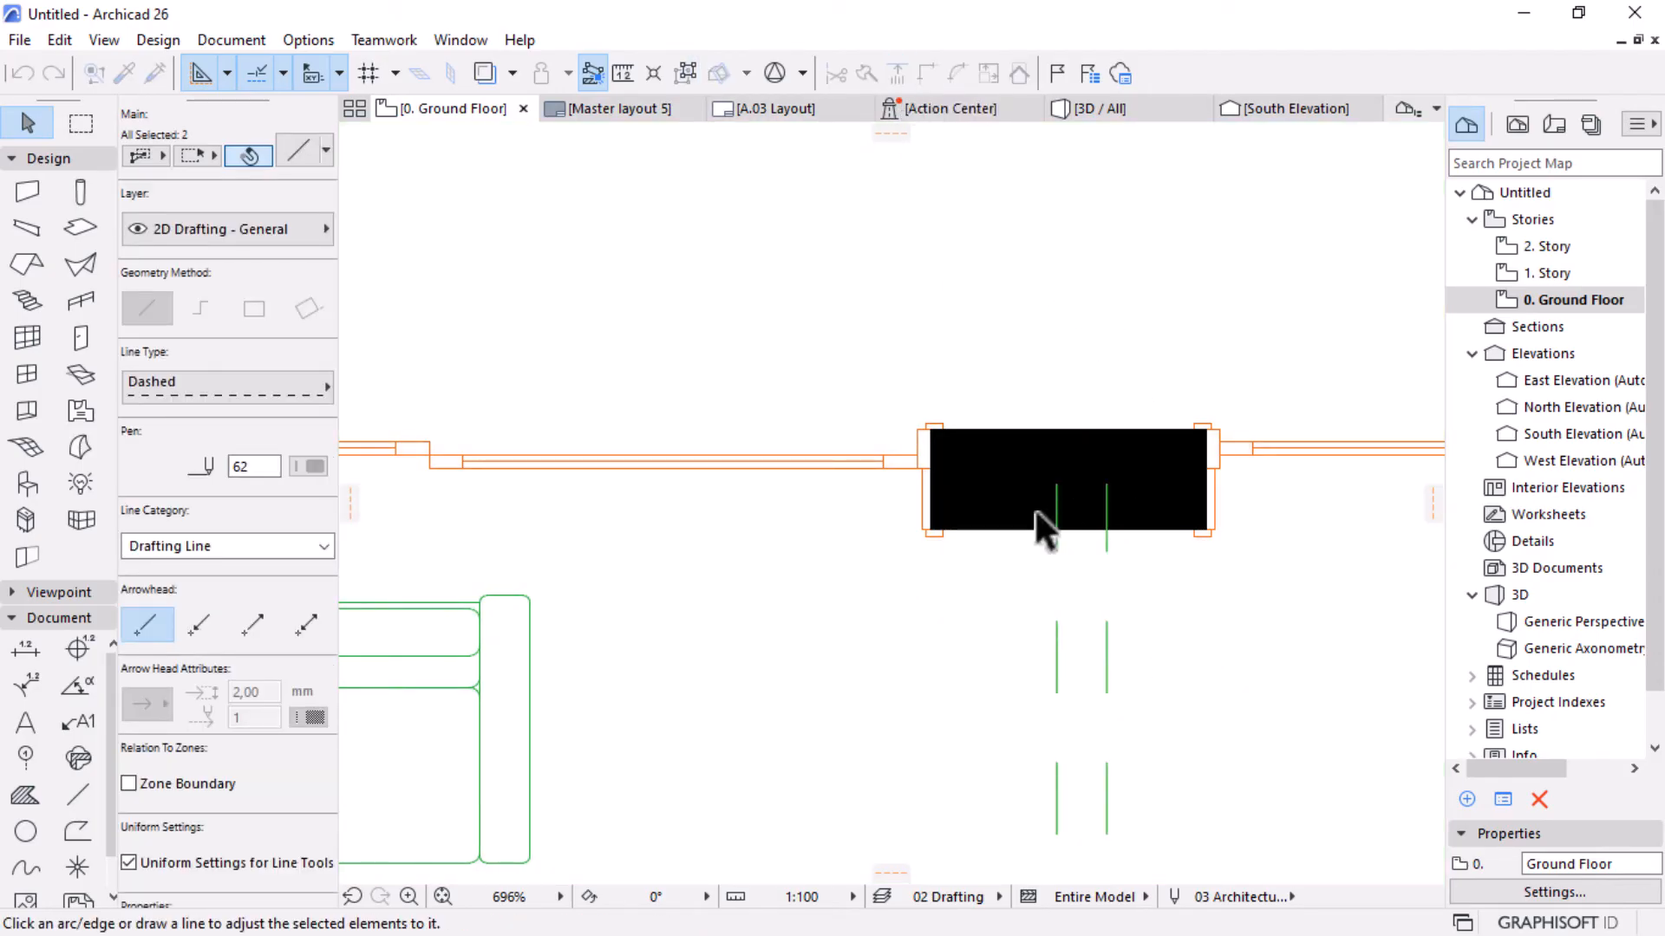
pyautogui.click(931, 525)
pyautogui.click(1228, 544)
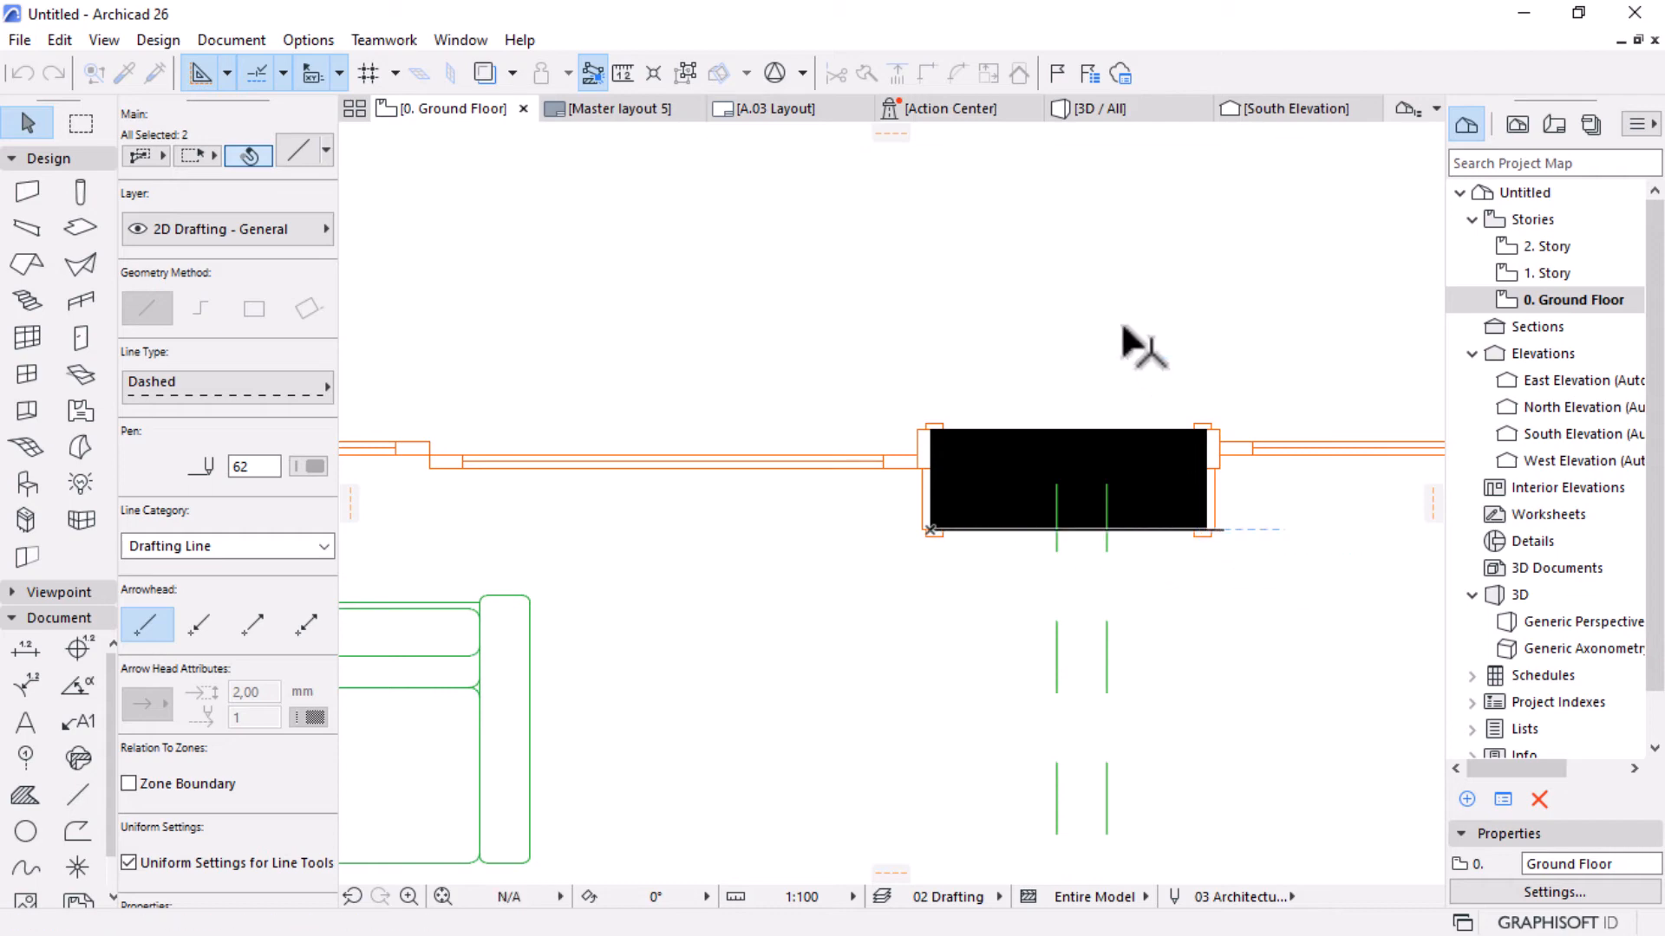
pyautogui.scroll(-3, 1094, 328)
pyautogui.scroll(-5, 1101, 642)
pyautogui.press('Escape')
# Move the living-area sliding door 600 mm horizontally toward the kitchen.
pyautogui.scroll(3, 1008, 474)
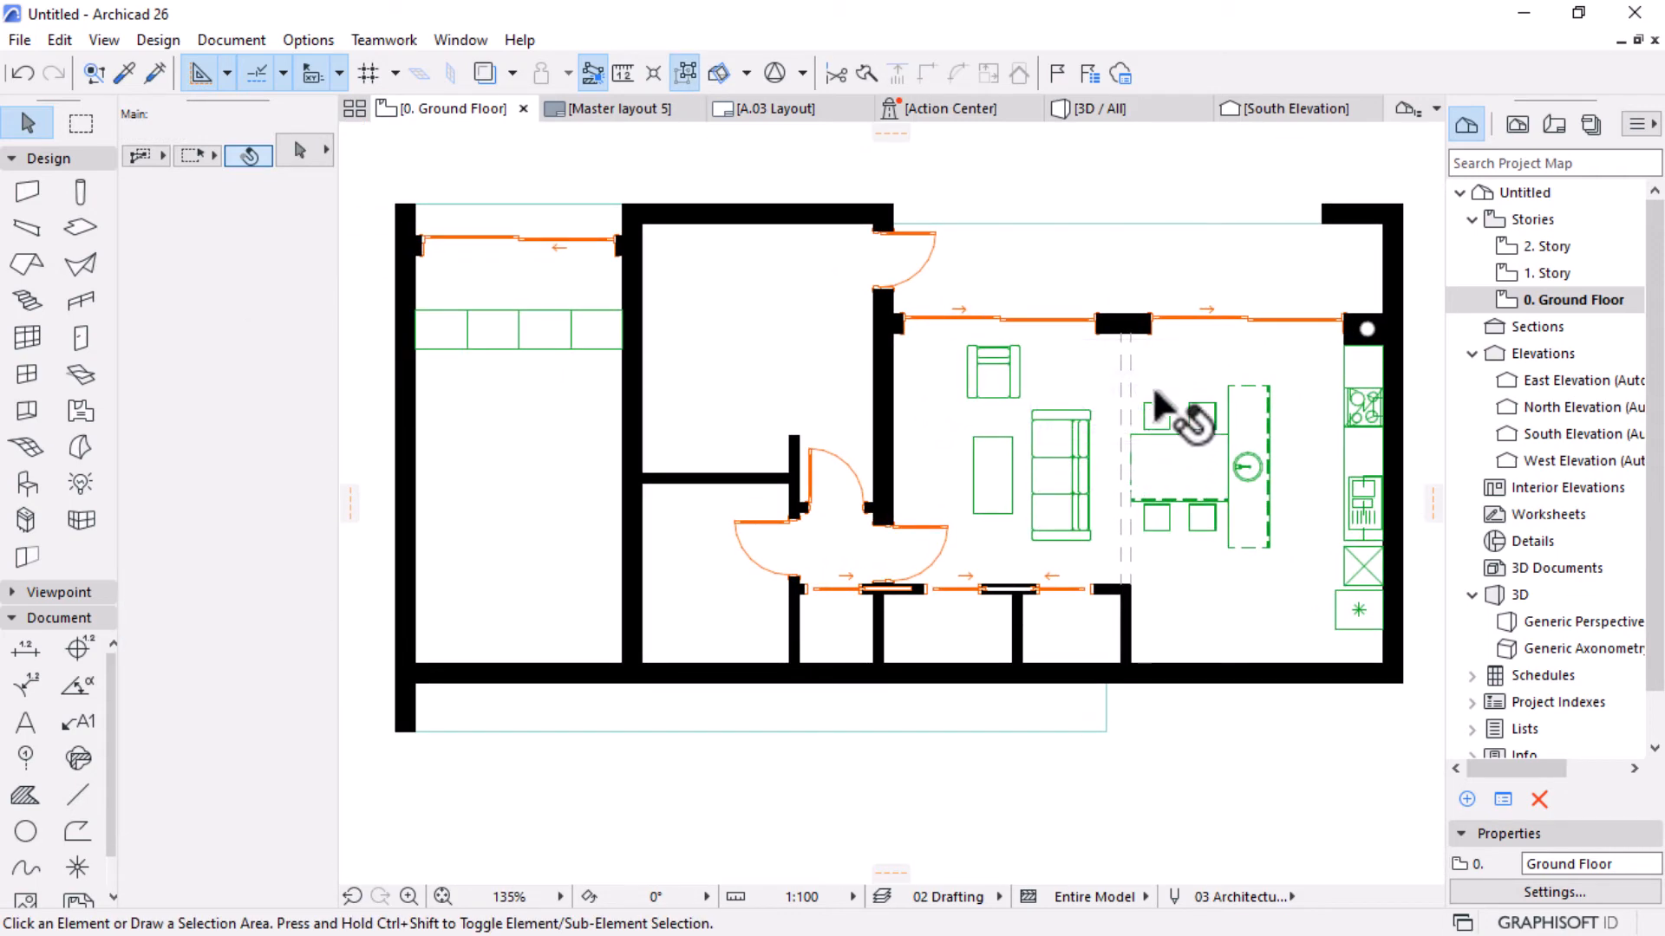
pyautogui.scroll(2, 1119, 328)
pyautogui.click(1096, 345)
pyautogui.scroll(3, 806, 355)
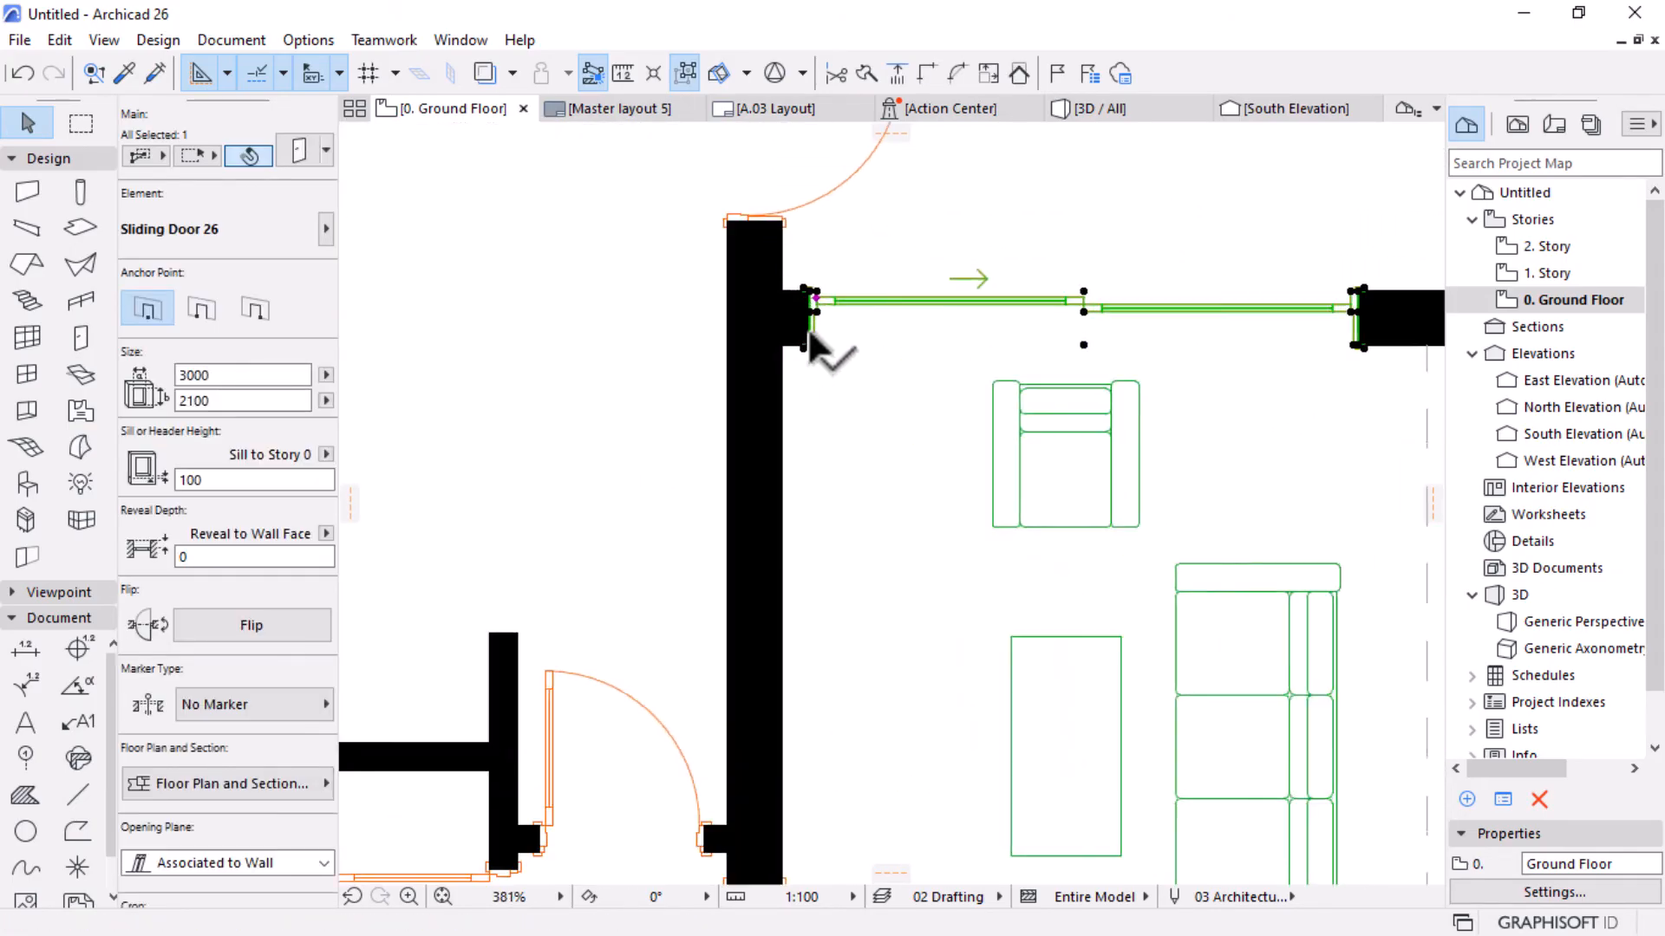
pyautogui.hotkey('ctrl', 'd')
pyautogui.click(799, 353)
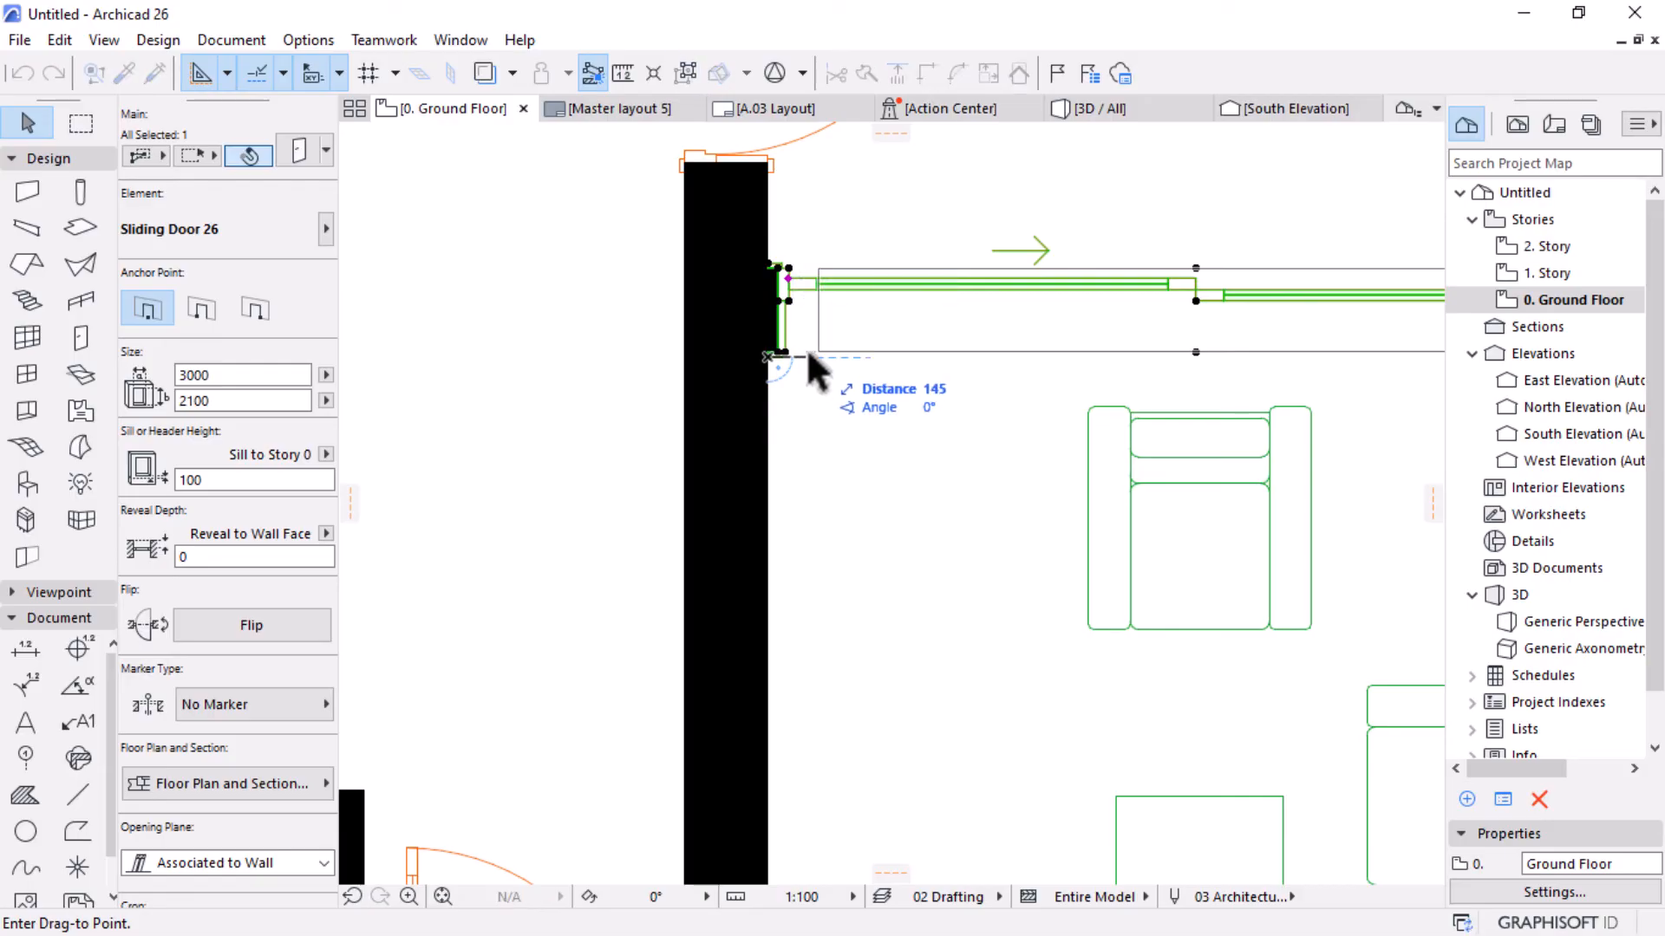
pyautogui.write('600')
pyautogui.press('Return')
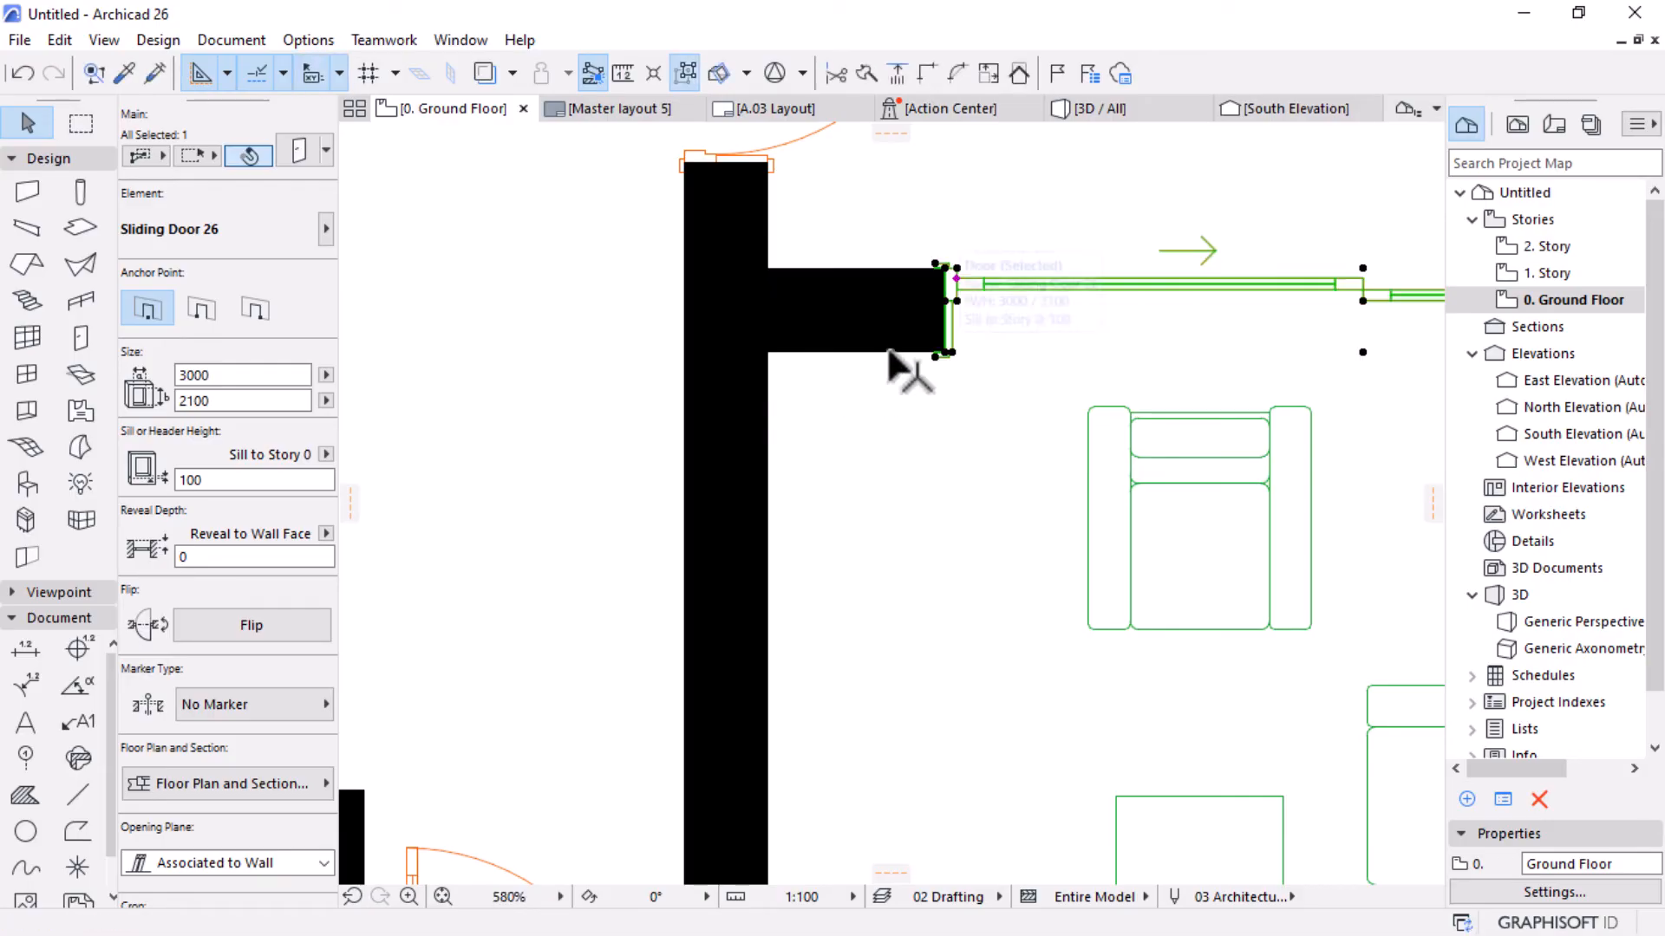
# Set the width of both the living-area and kitchen sliding doors to 2500 mm.
pyautogui.scroll(-5, 890, 354)
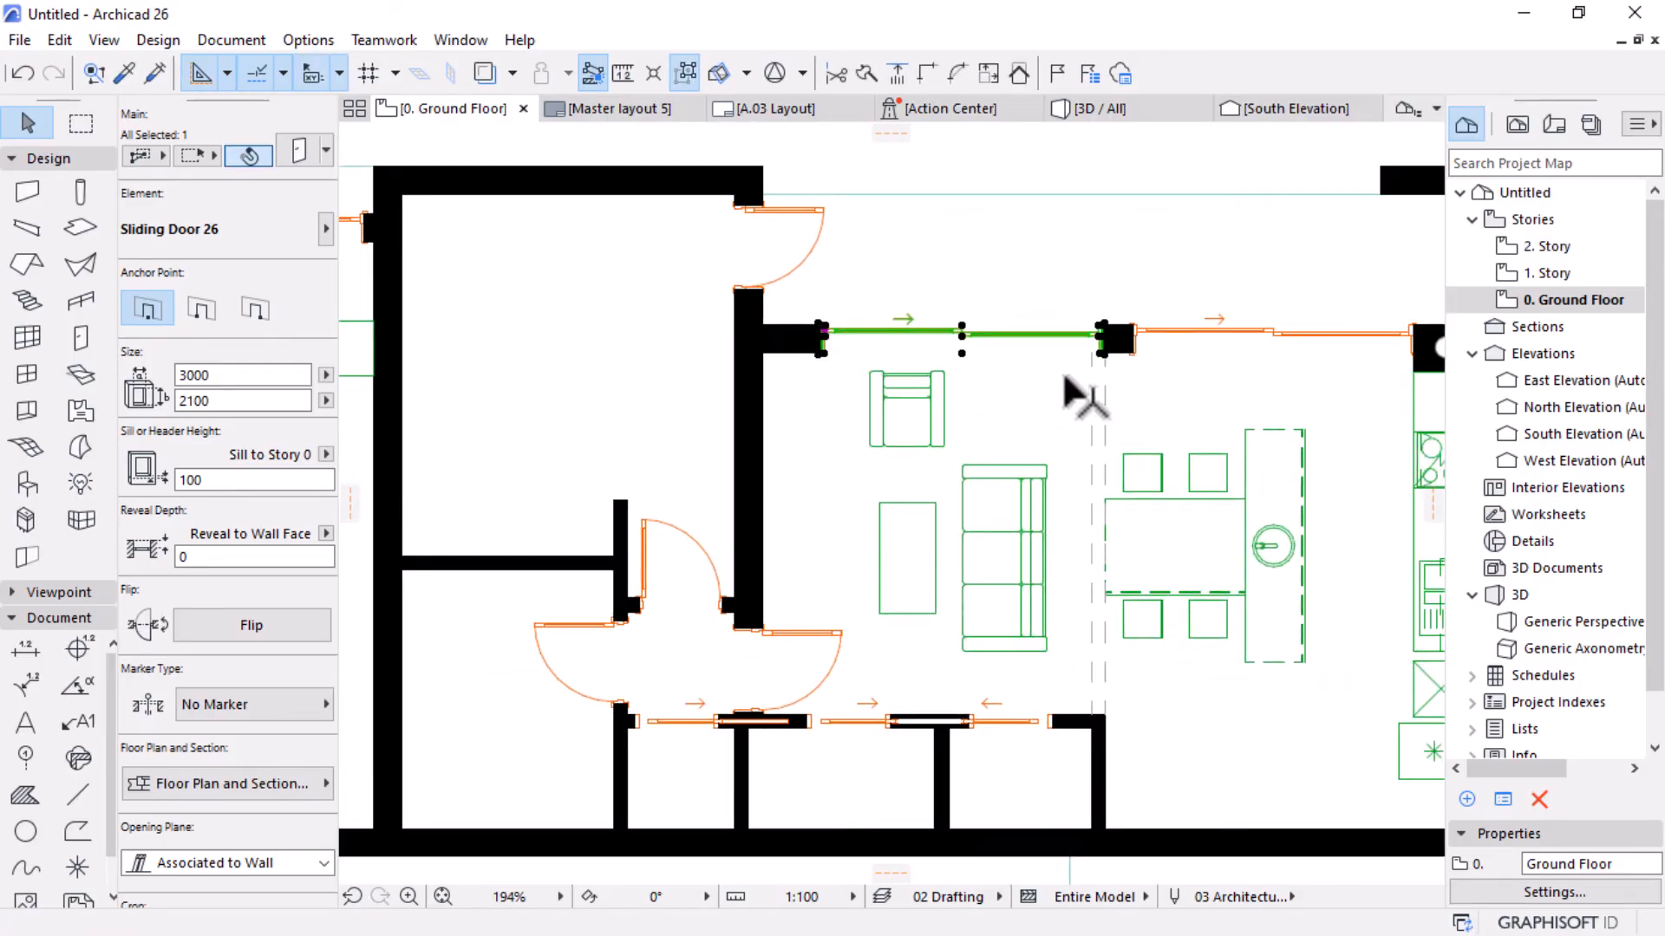
pyautogui.scroll(2, 1066, 386)
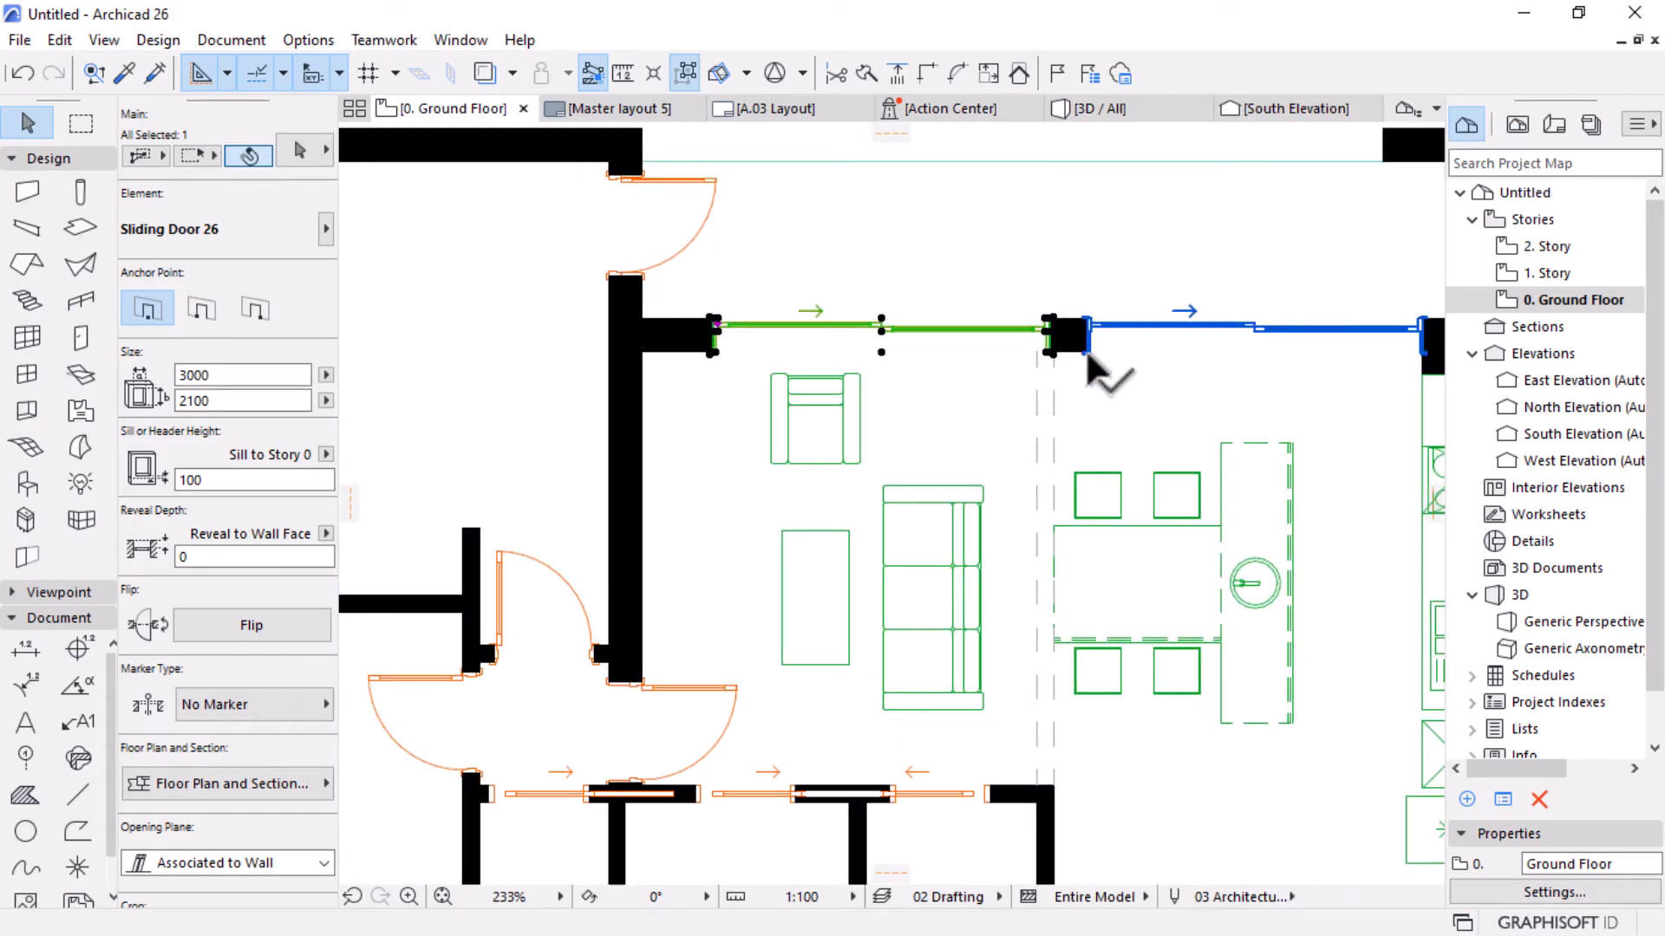
pyautogui.keyDown('shift'); pyautogui.click(1098, 360); pyautogui.keyUp('shift')
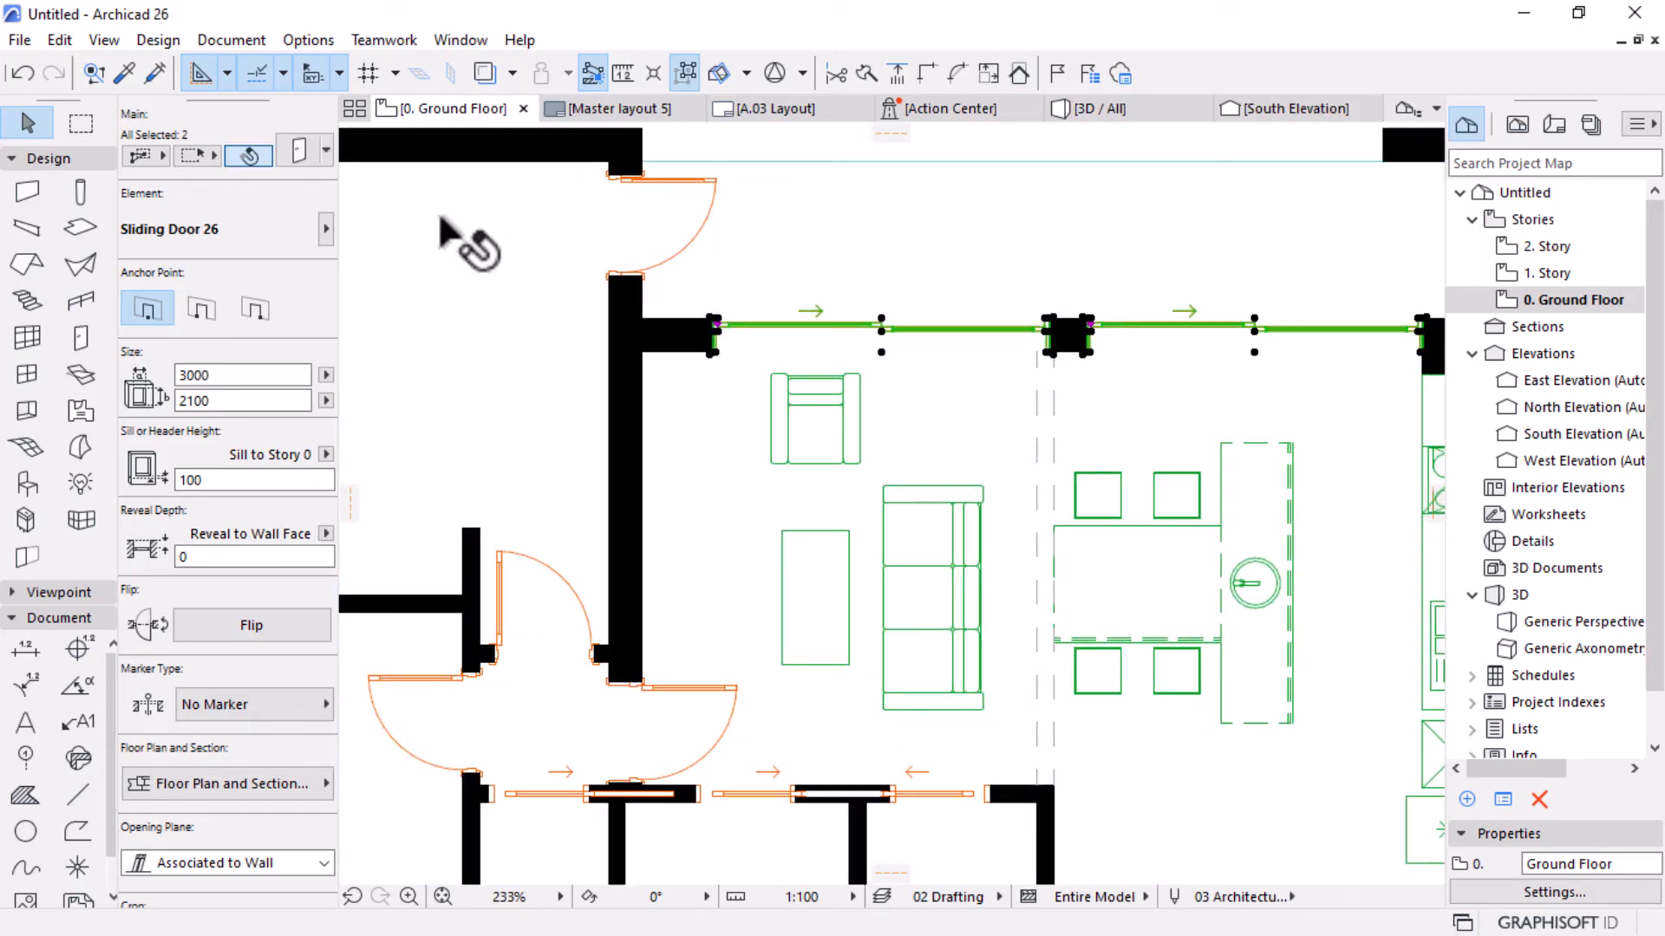
pyautogui.doubleClick(228, 375)
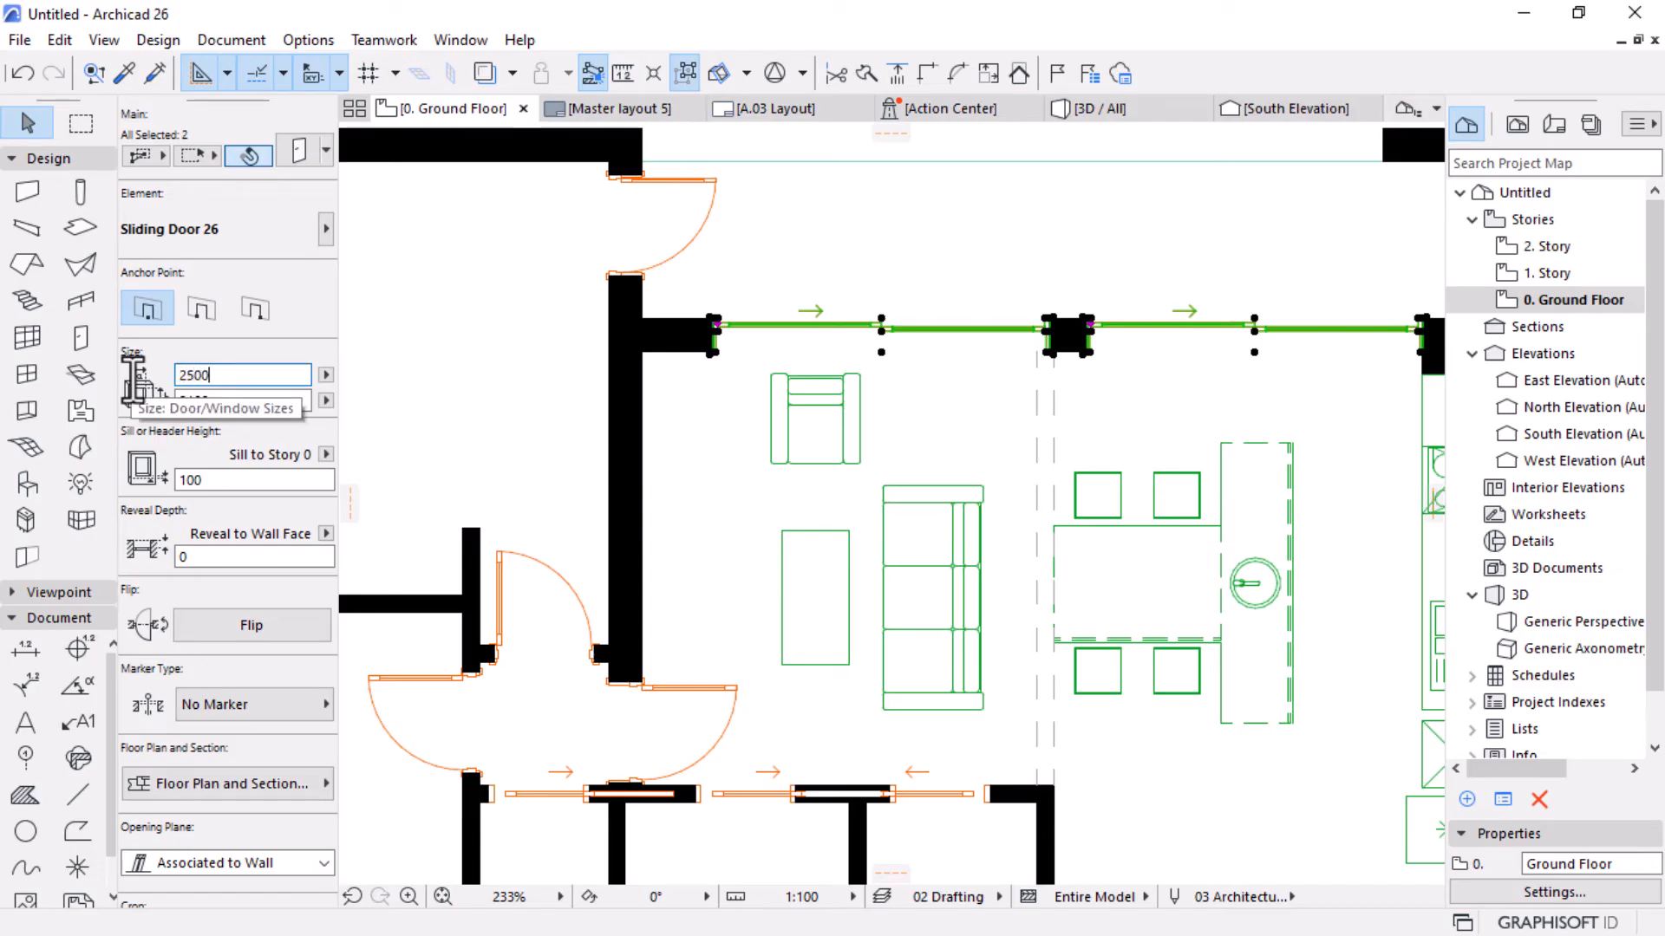
pyautogui.press('Return')
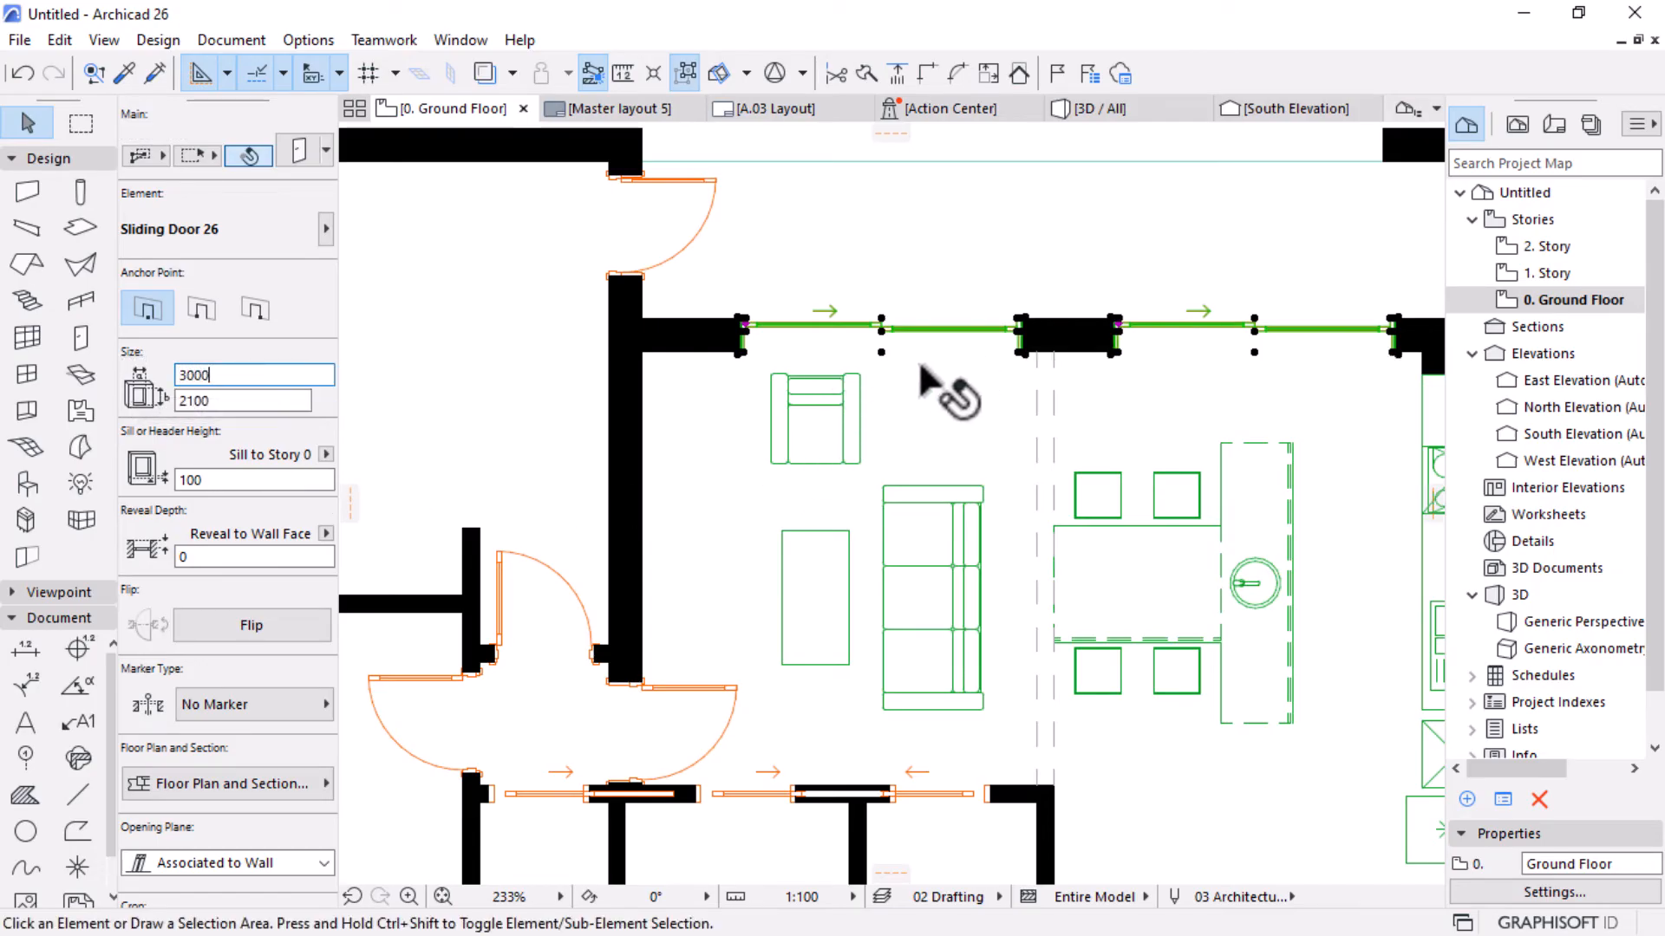
pyautogui.press('Escape')
# Place a copy of the sofa layout in the large room on the other side of the living-area wall.
pyautogui.scroll(-4, 861, 383)
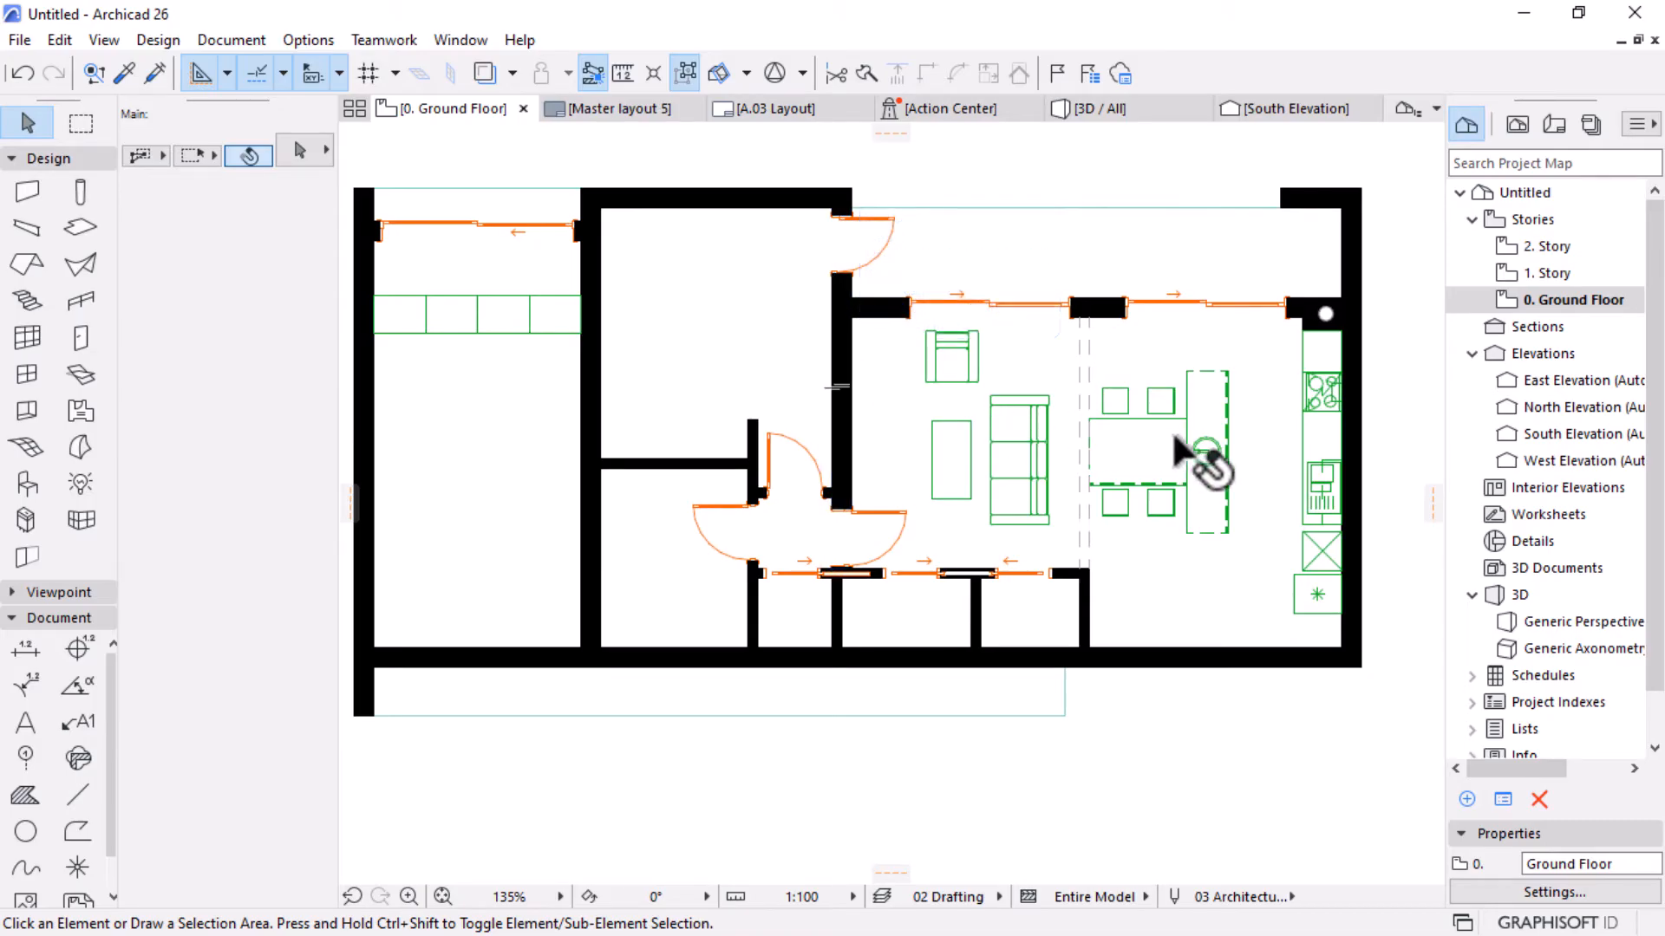
pyautogui.scroll(1, 1262, 355)
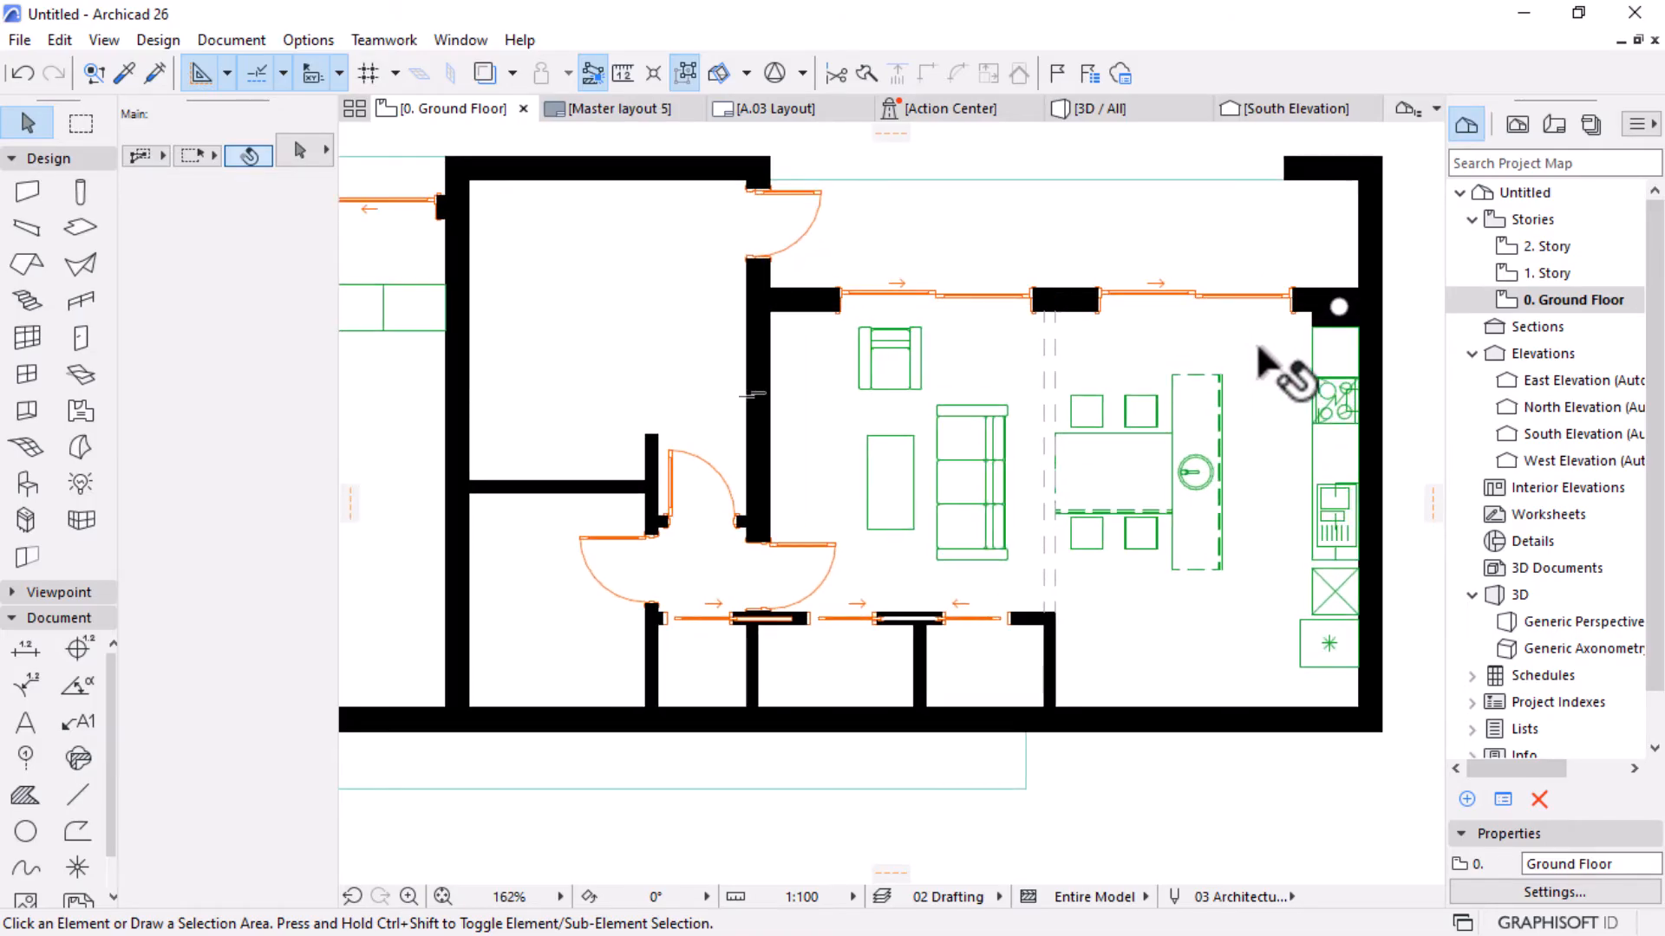
pyautogui.scroll(-2, 1147, 420)
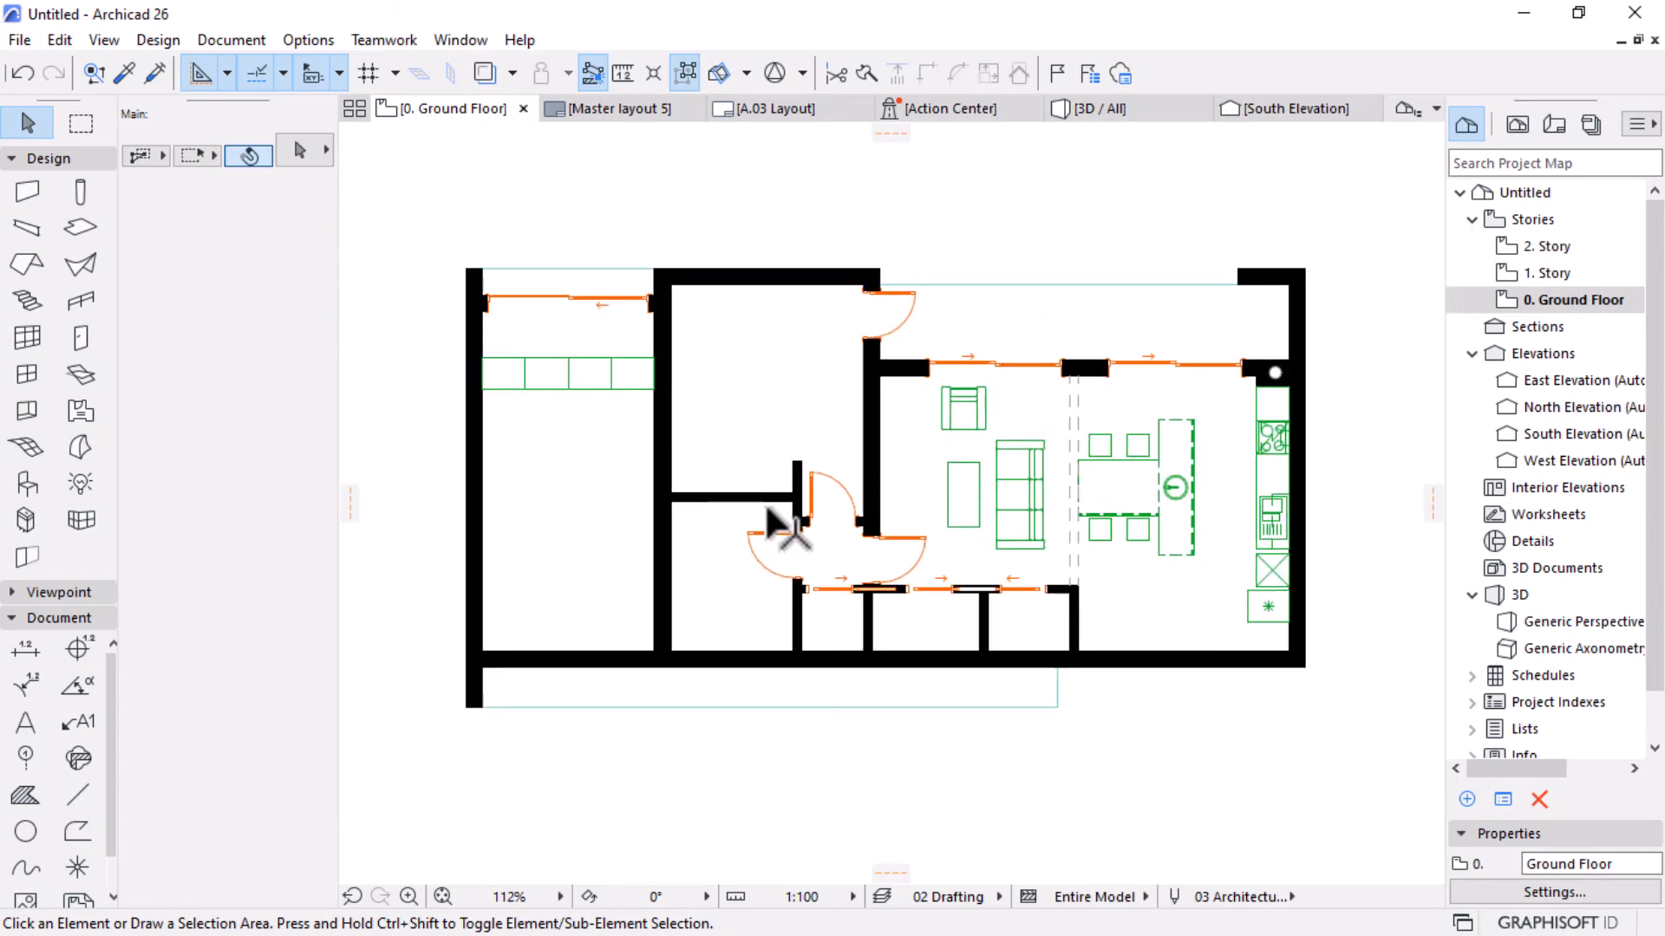
pyautogui.click(1006, 494)
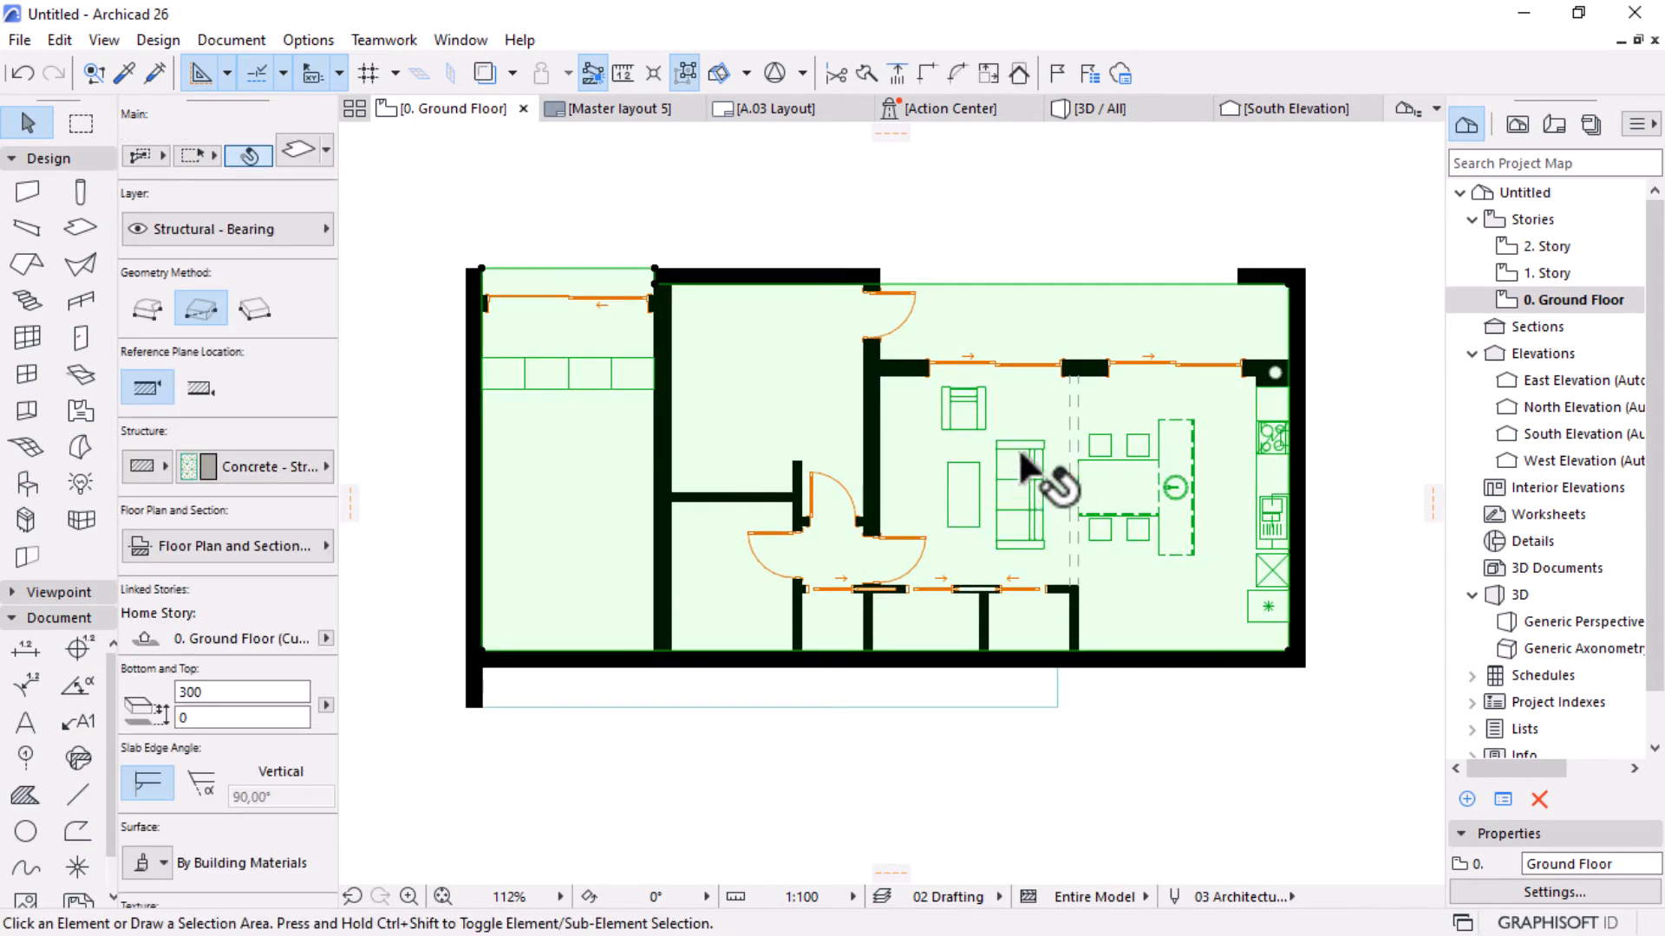
pyautogui.press('Escape')
pyautogui.click(995, 477)
pyautogui.hotkey('ctrl', 'shift', 'd')
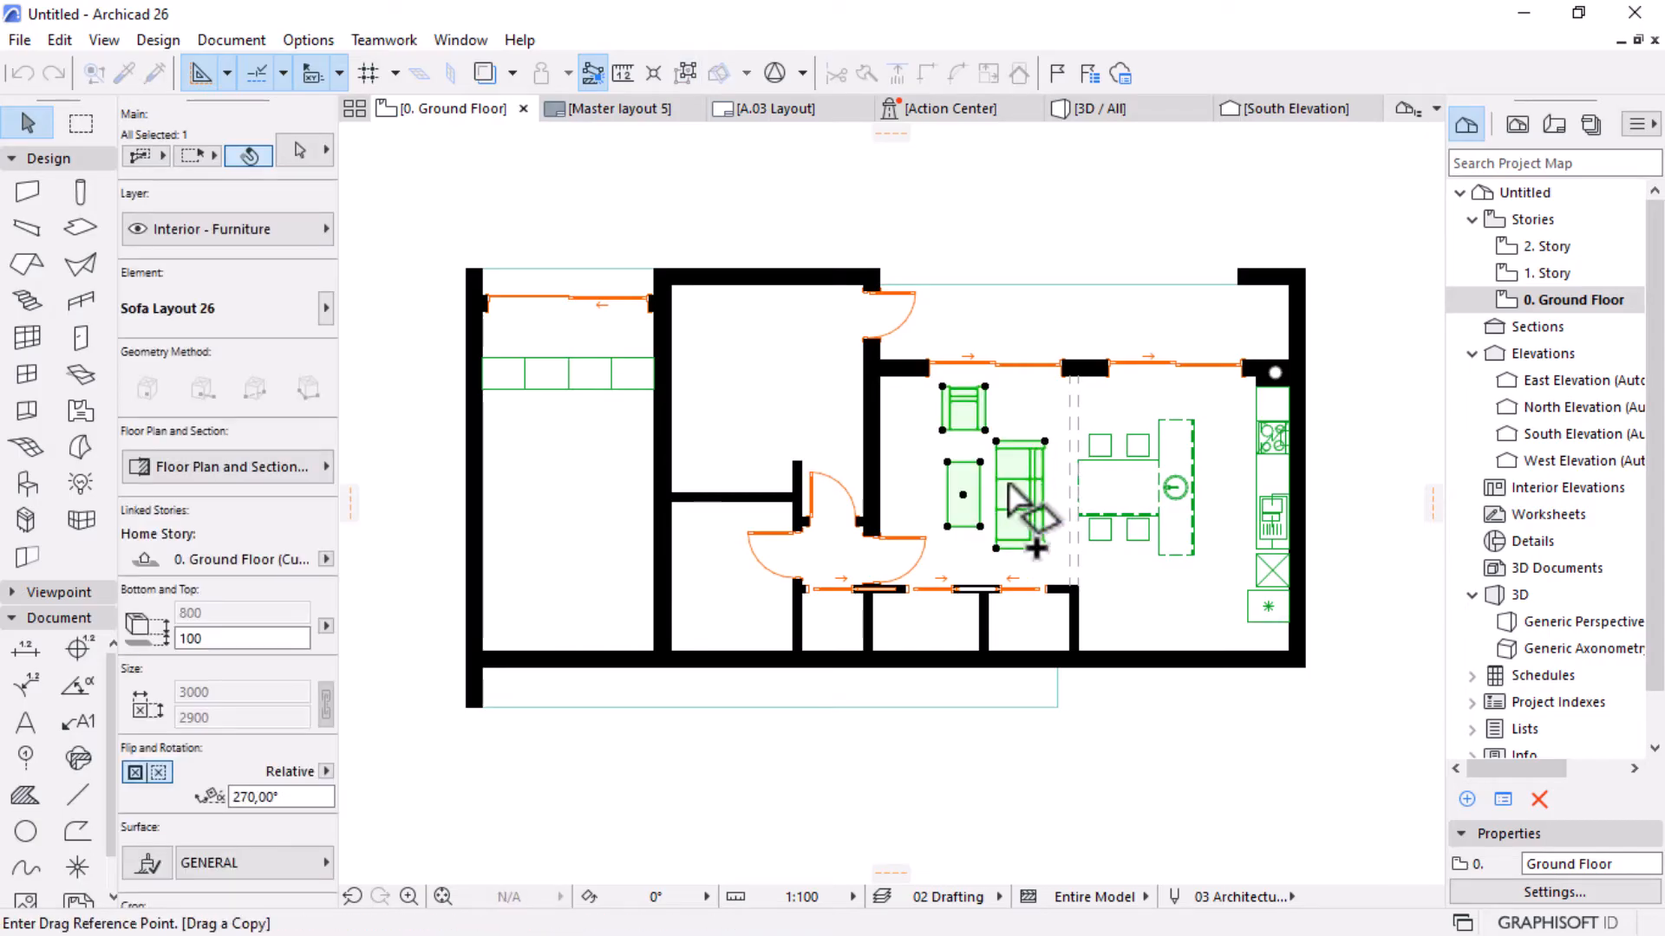
pyautogui.click(1009, 482)
pyautogui.click(772, 394)
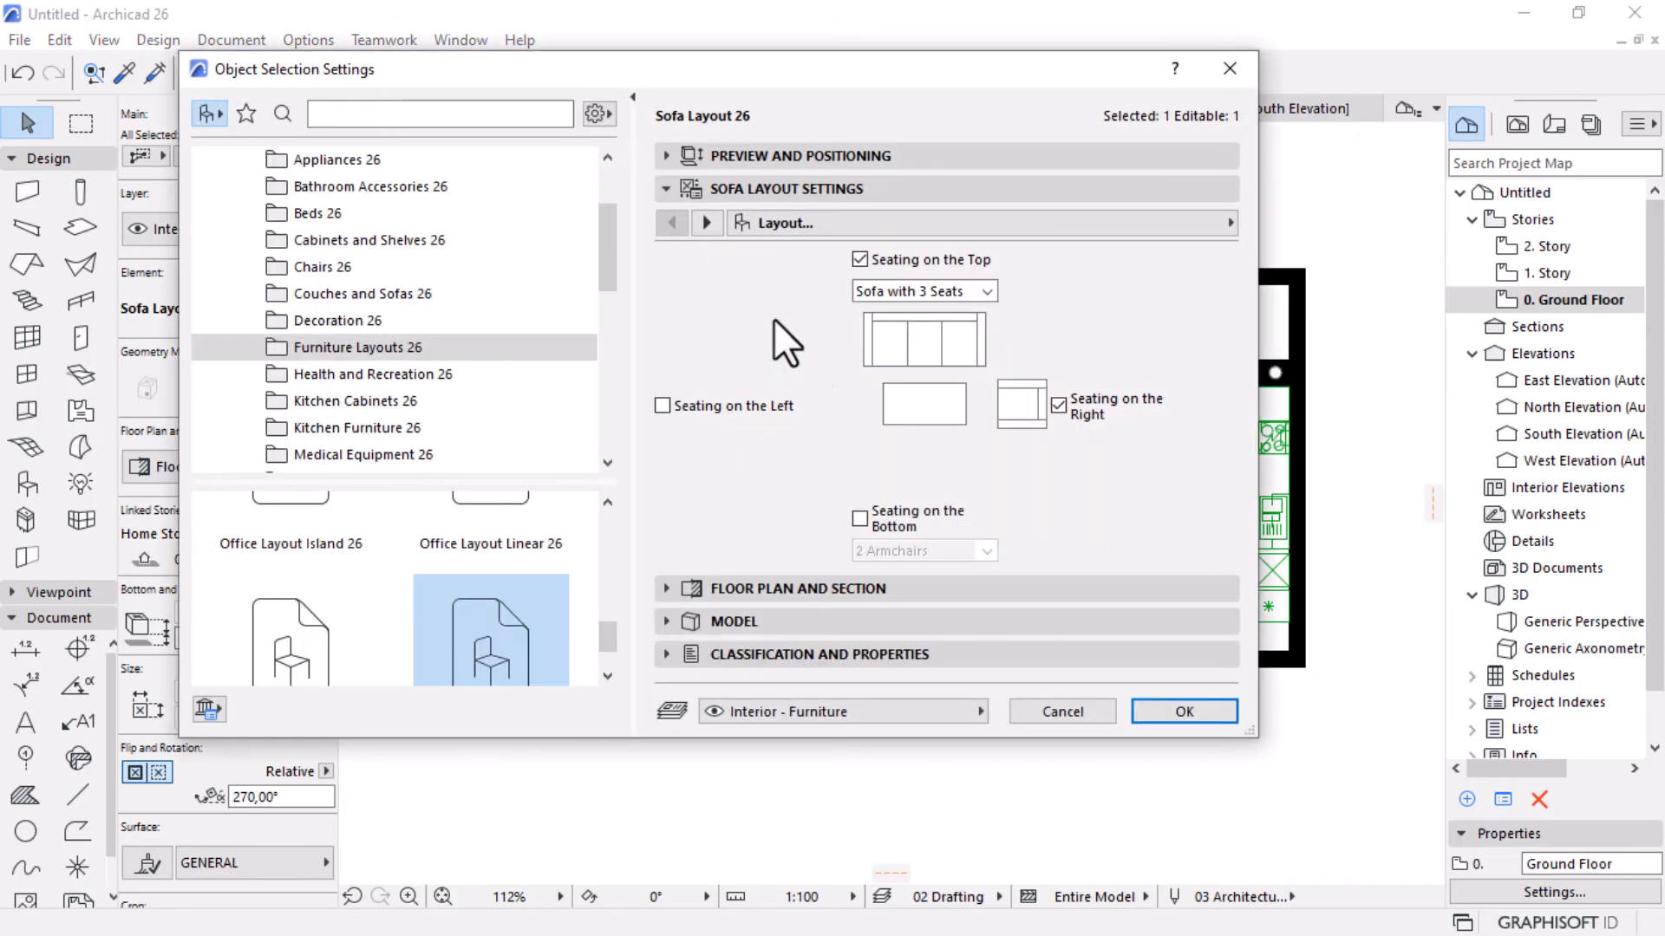
# Replace the copied sofa layout with the double Bed Layout 26 from the furniture layouts.
pyautogui.scroll(2, 398, 633)
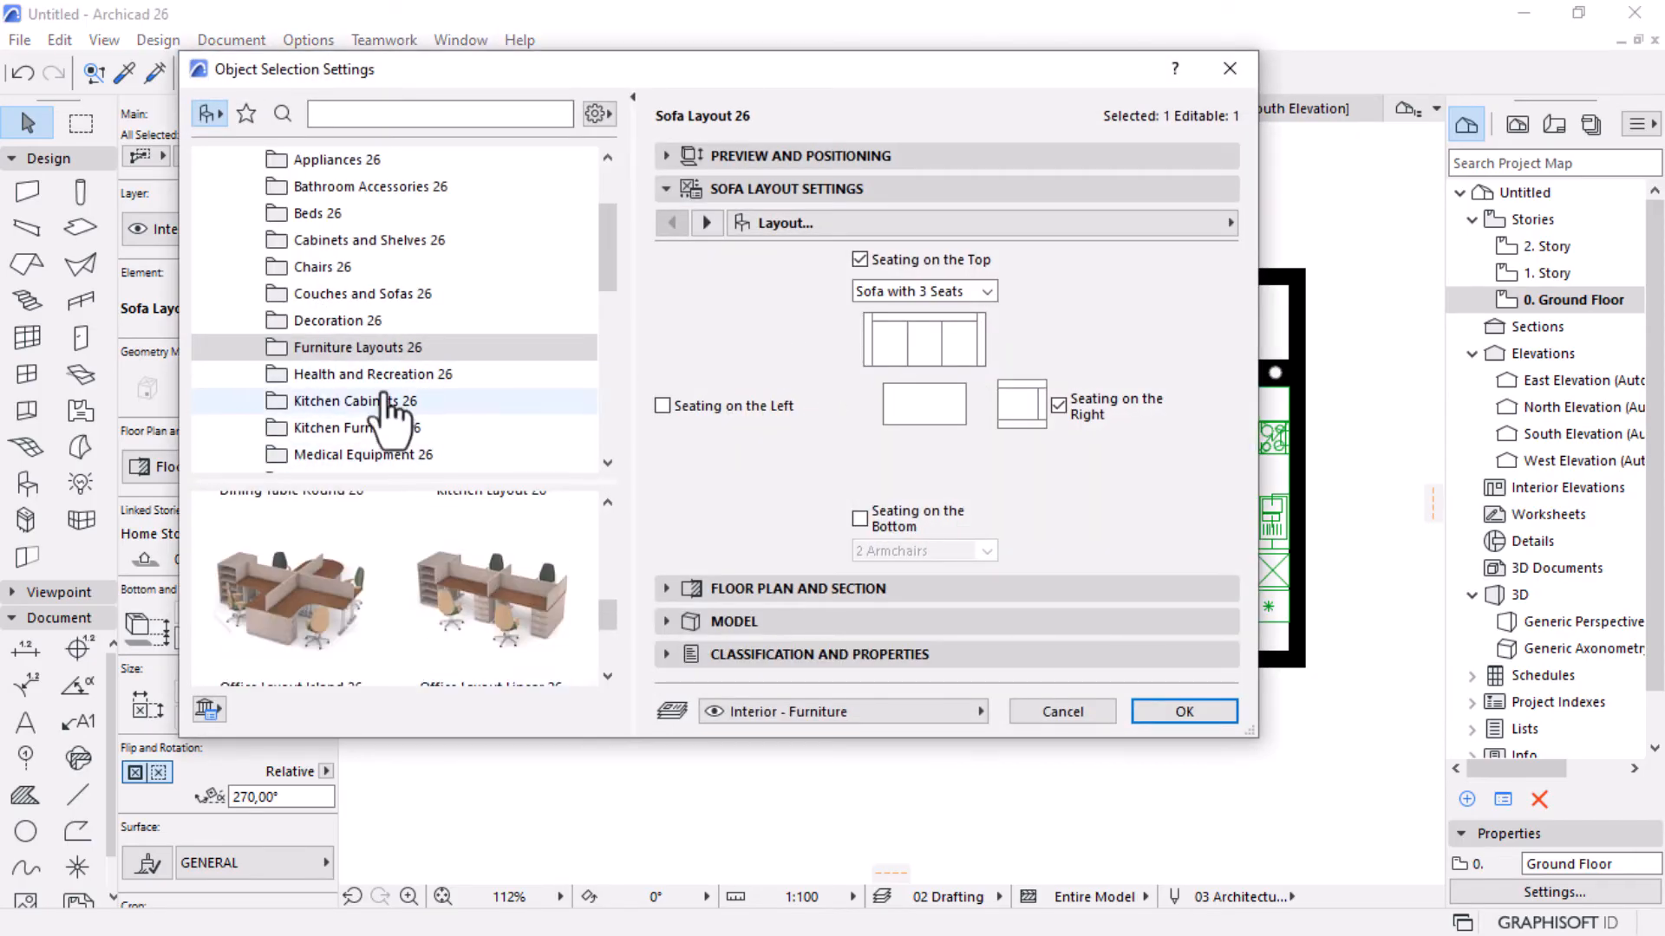
pyautogui.scroll(2, 414, 619)
pyautogui.scroll(3, 479, 581)
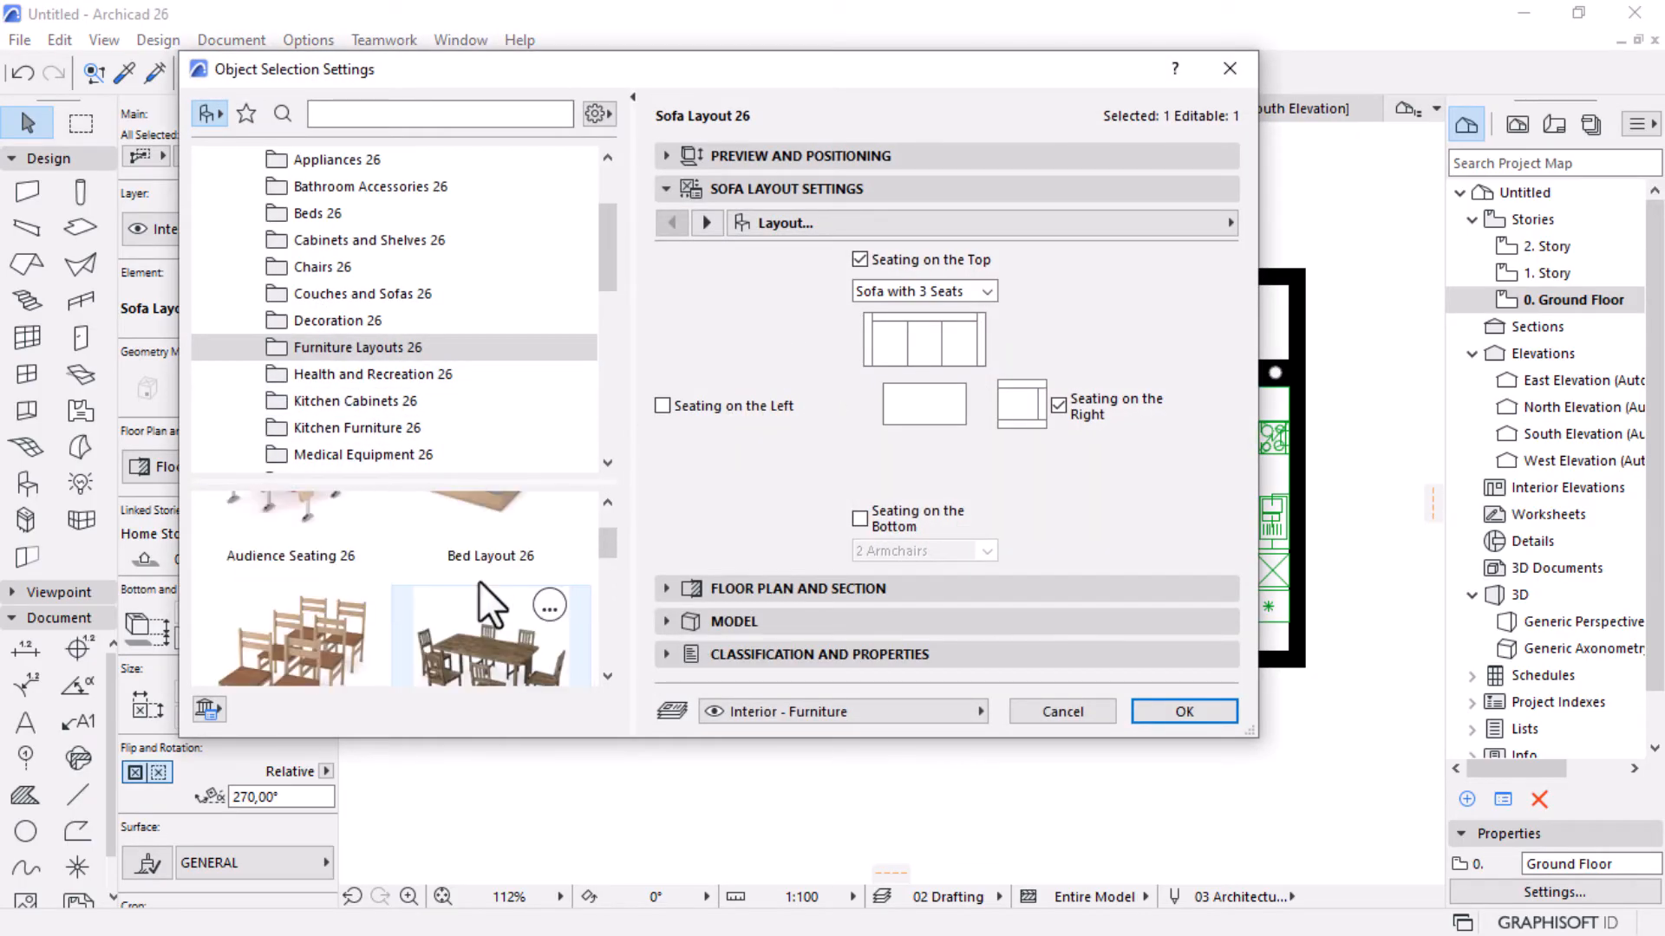
pyautogui.click(487, 560)
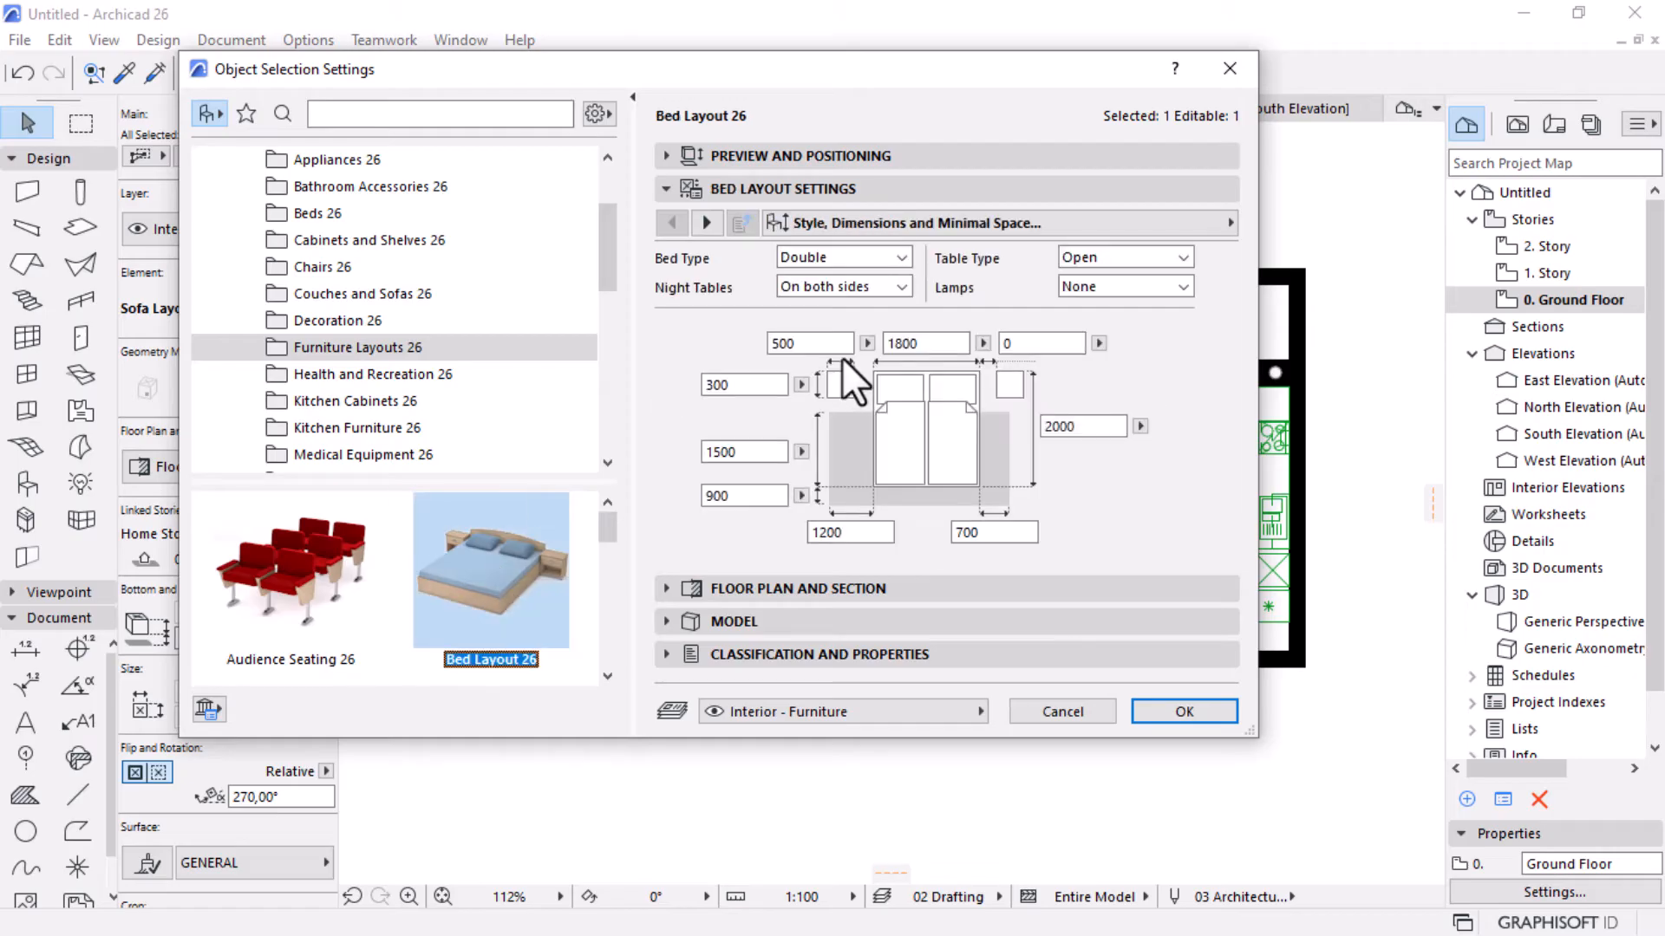
pyautogui.click(1182, 711)
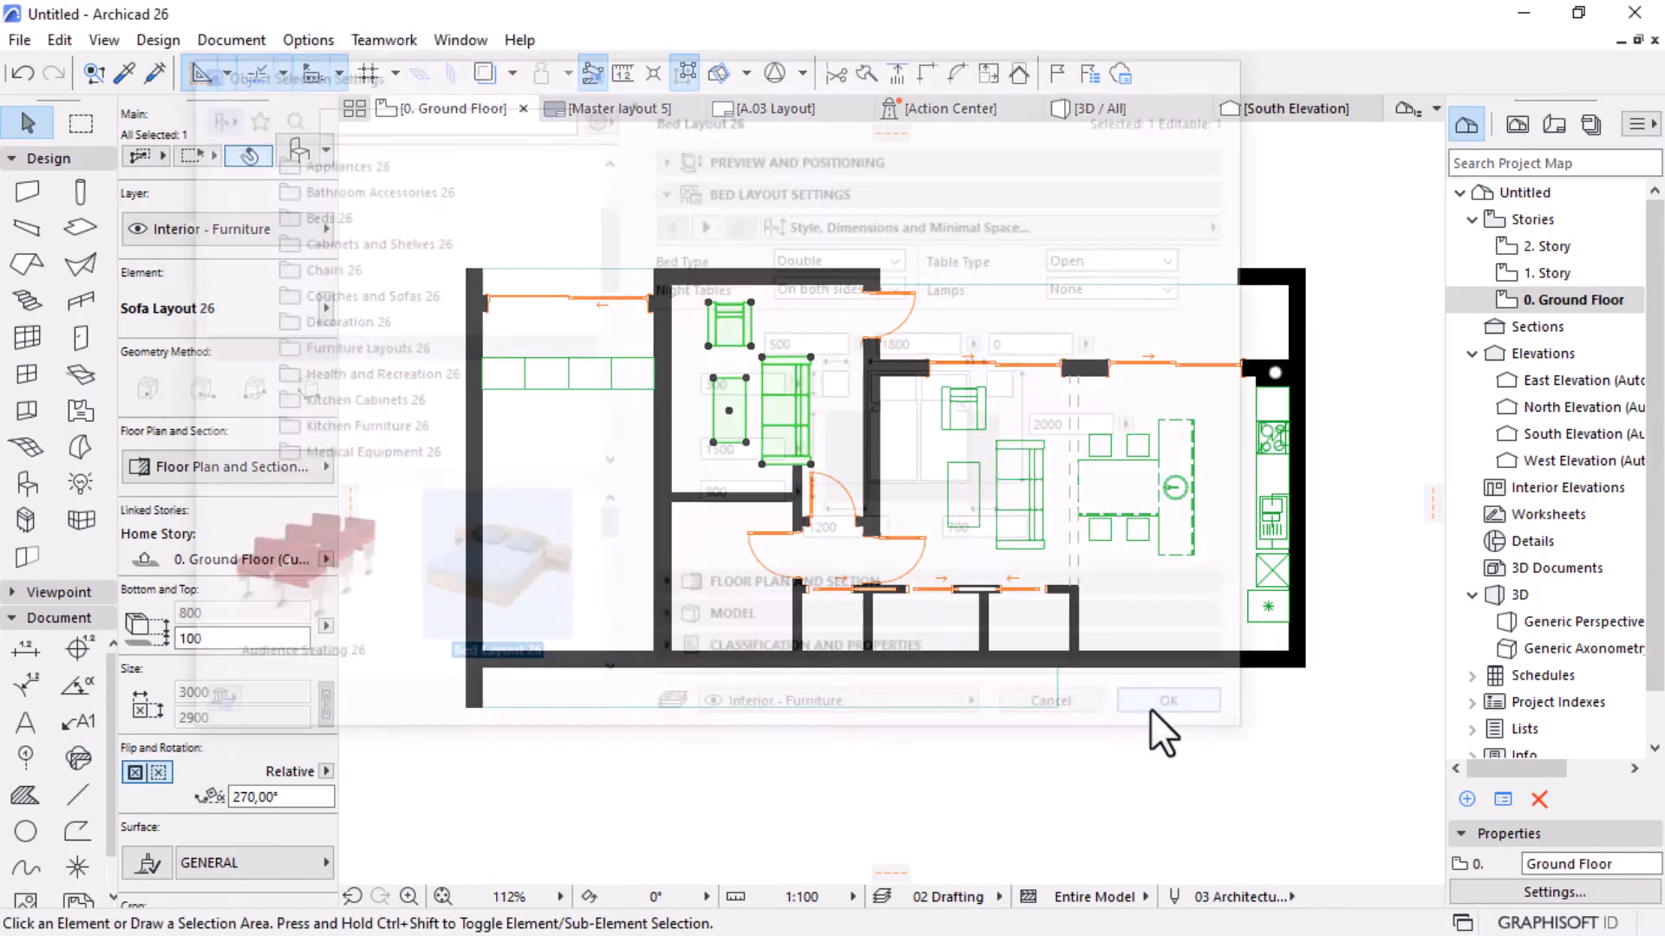
# Mirror the bed layout so its headboard faces the opposite wall, and set its rotation angle to 90°.
pyautogui.scroll(4, 729, 306)
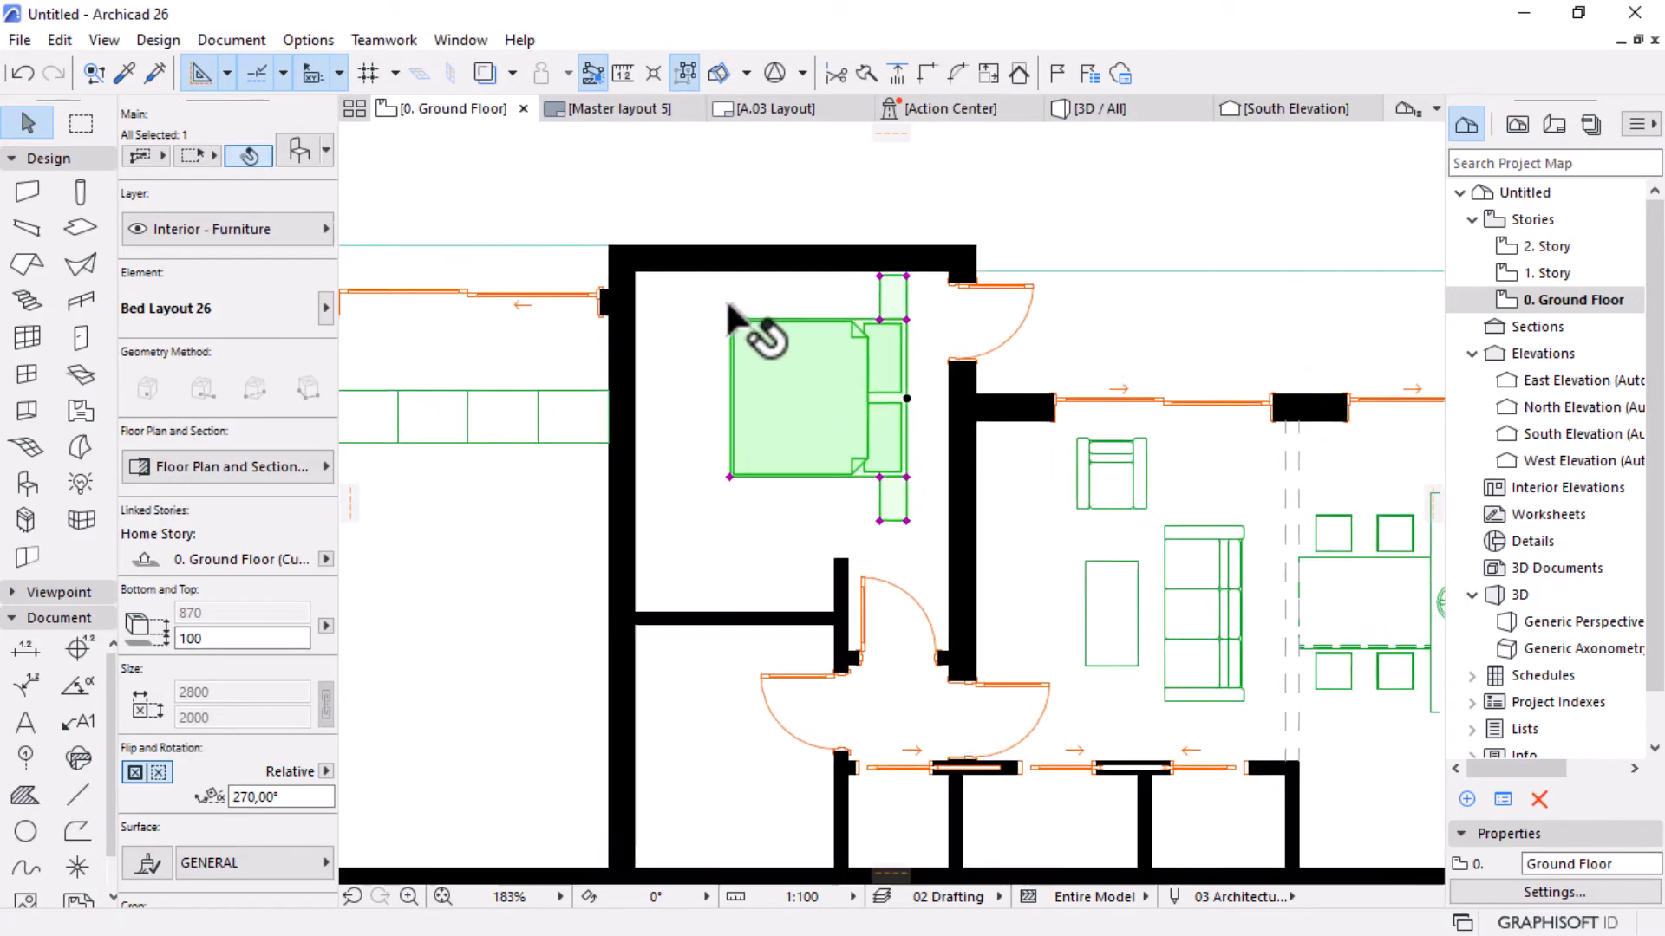
pyautogui.click(817, 373)
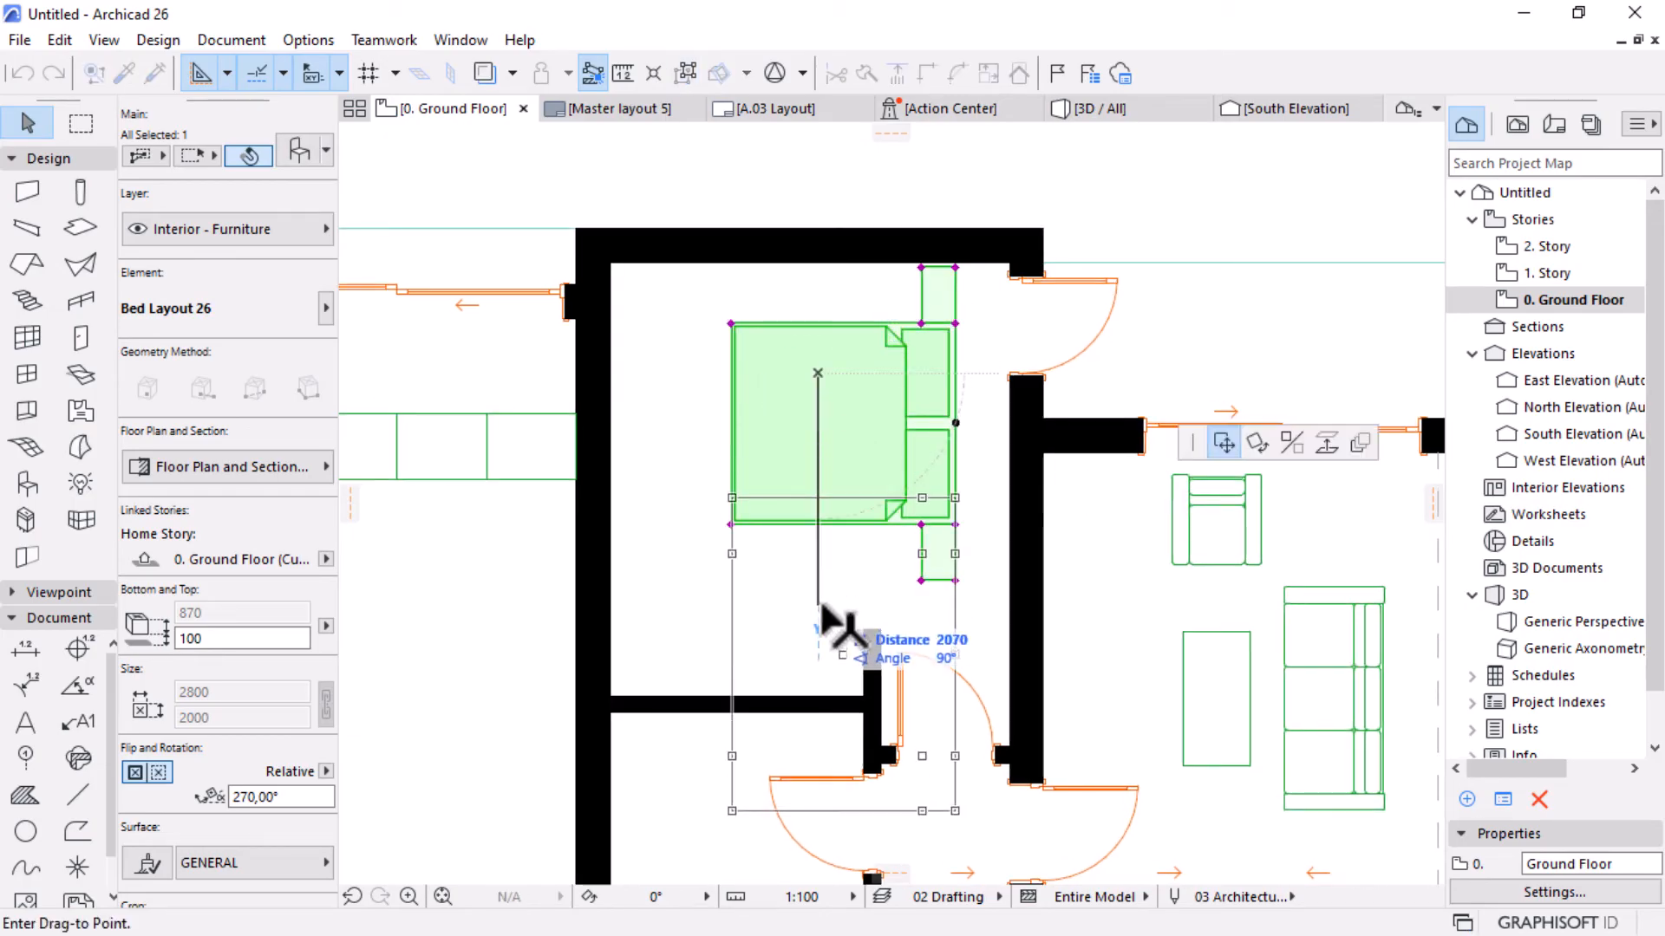
pyautogui.click(1292, 441)
pyautogui.click(841, 391)
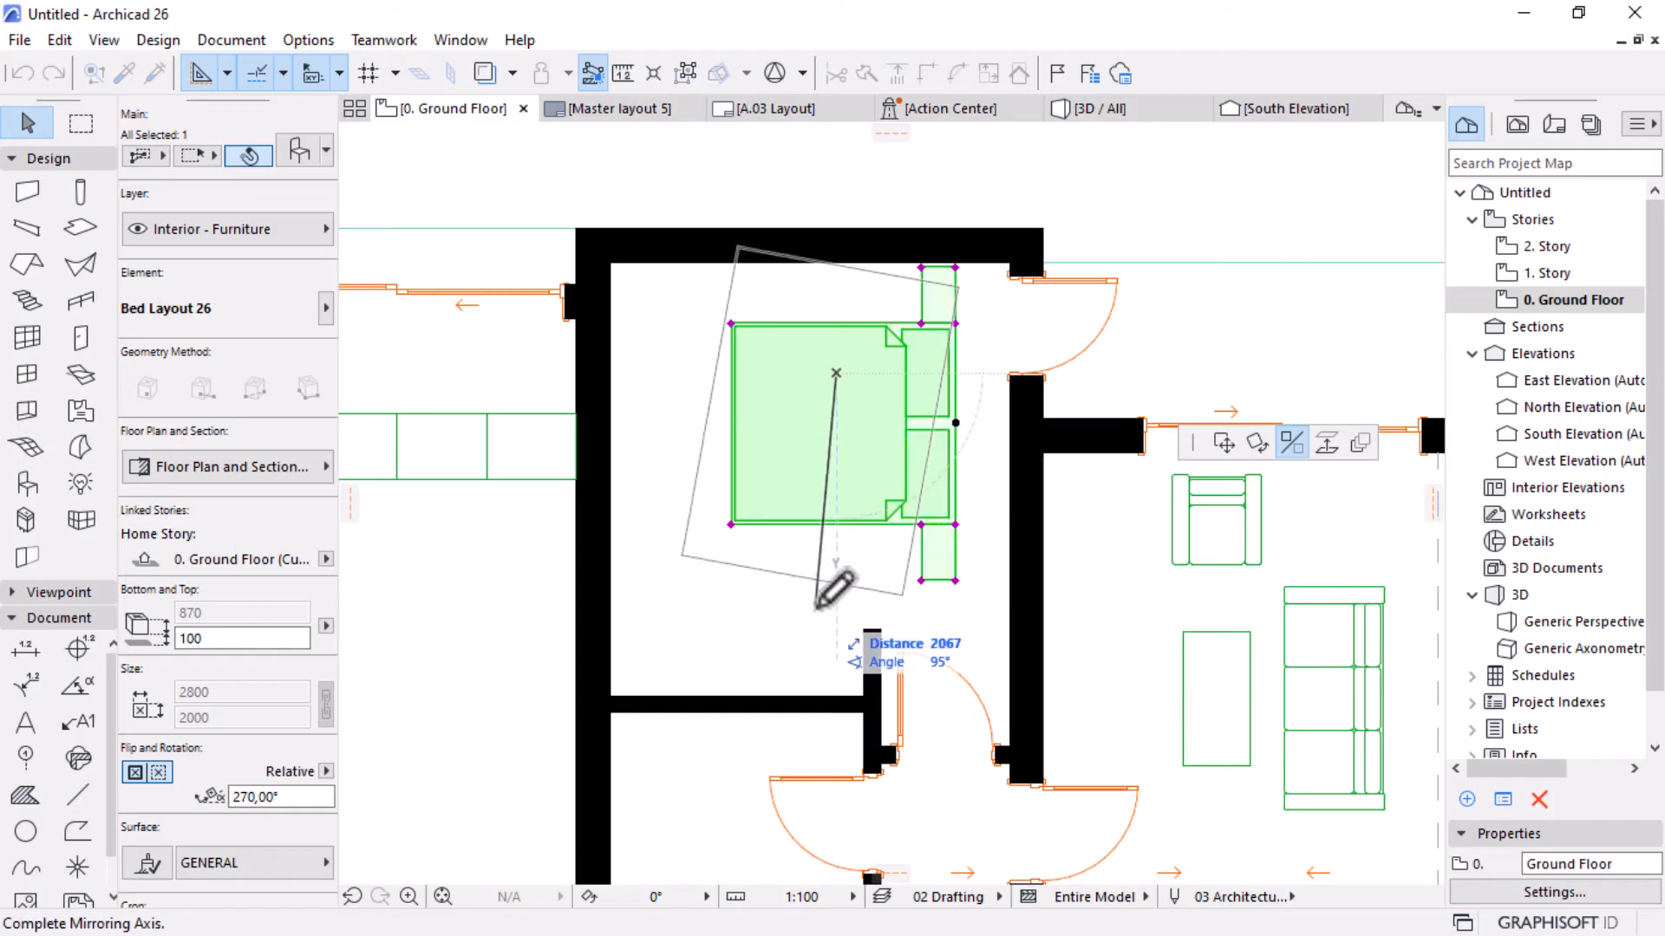
pyautogui.click(854, 663)
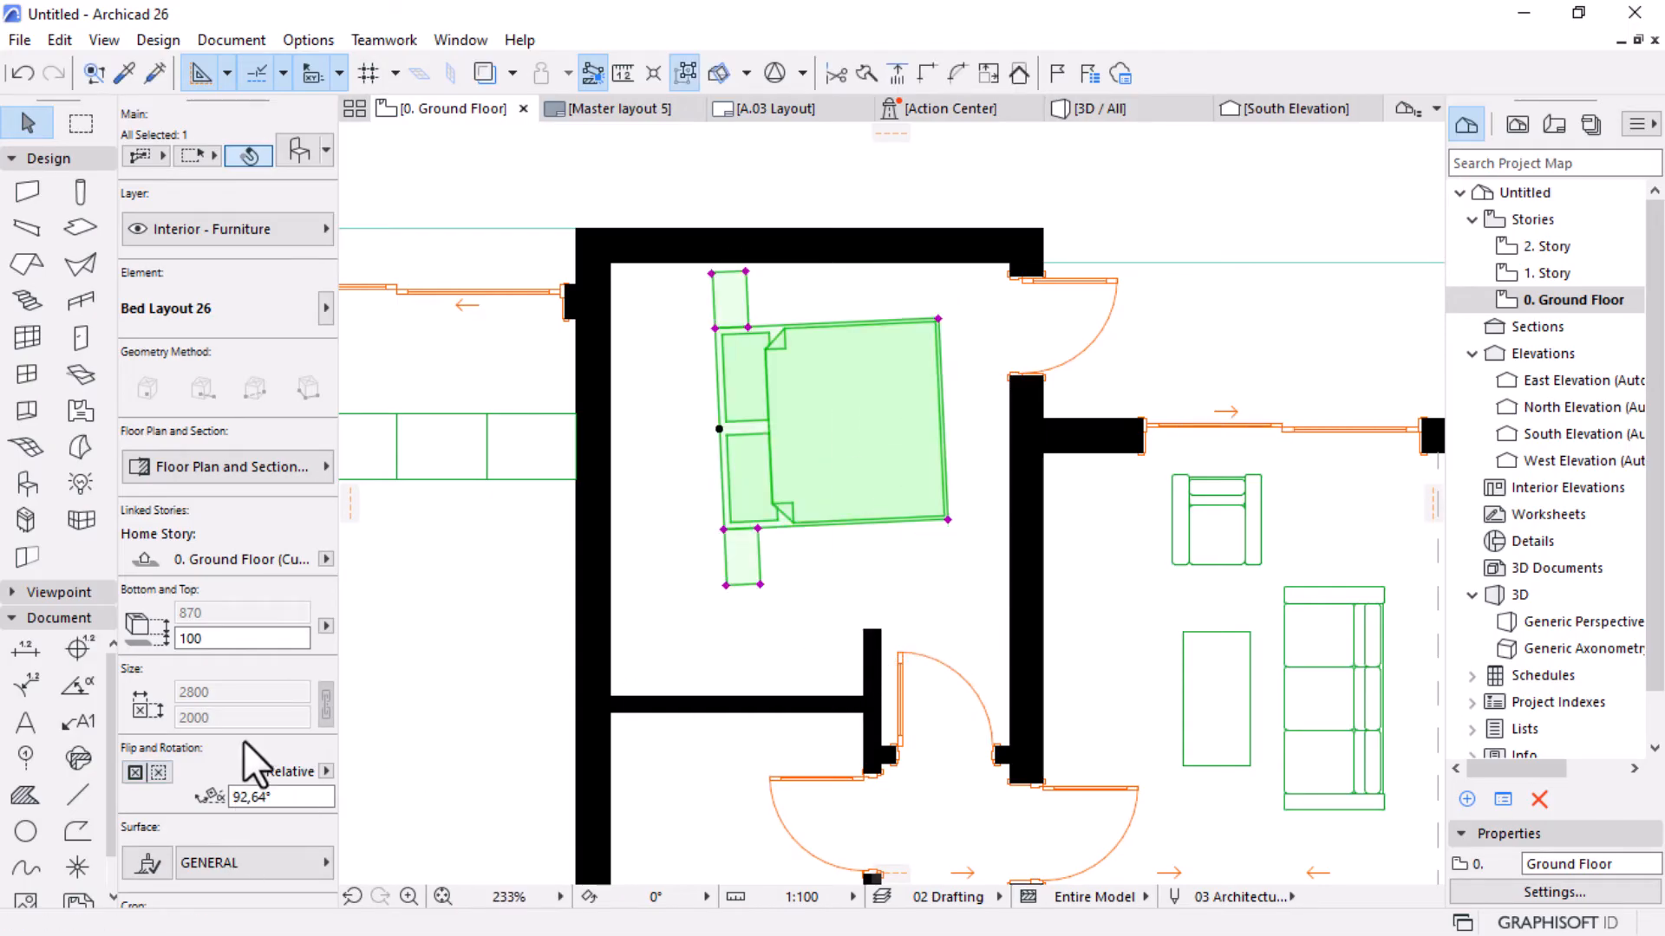
pyautogui.scroll(-5, 271, 679)
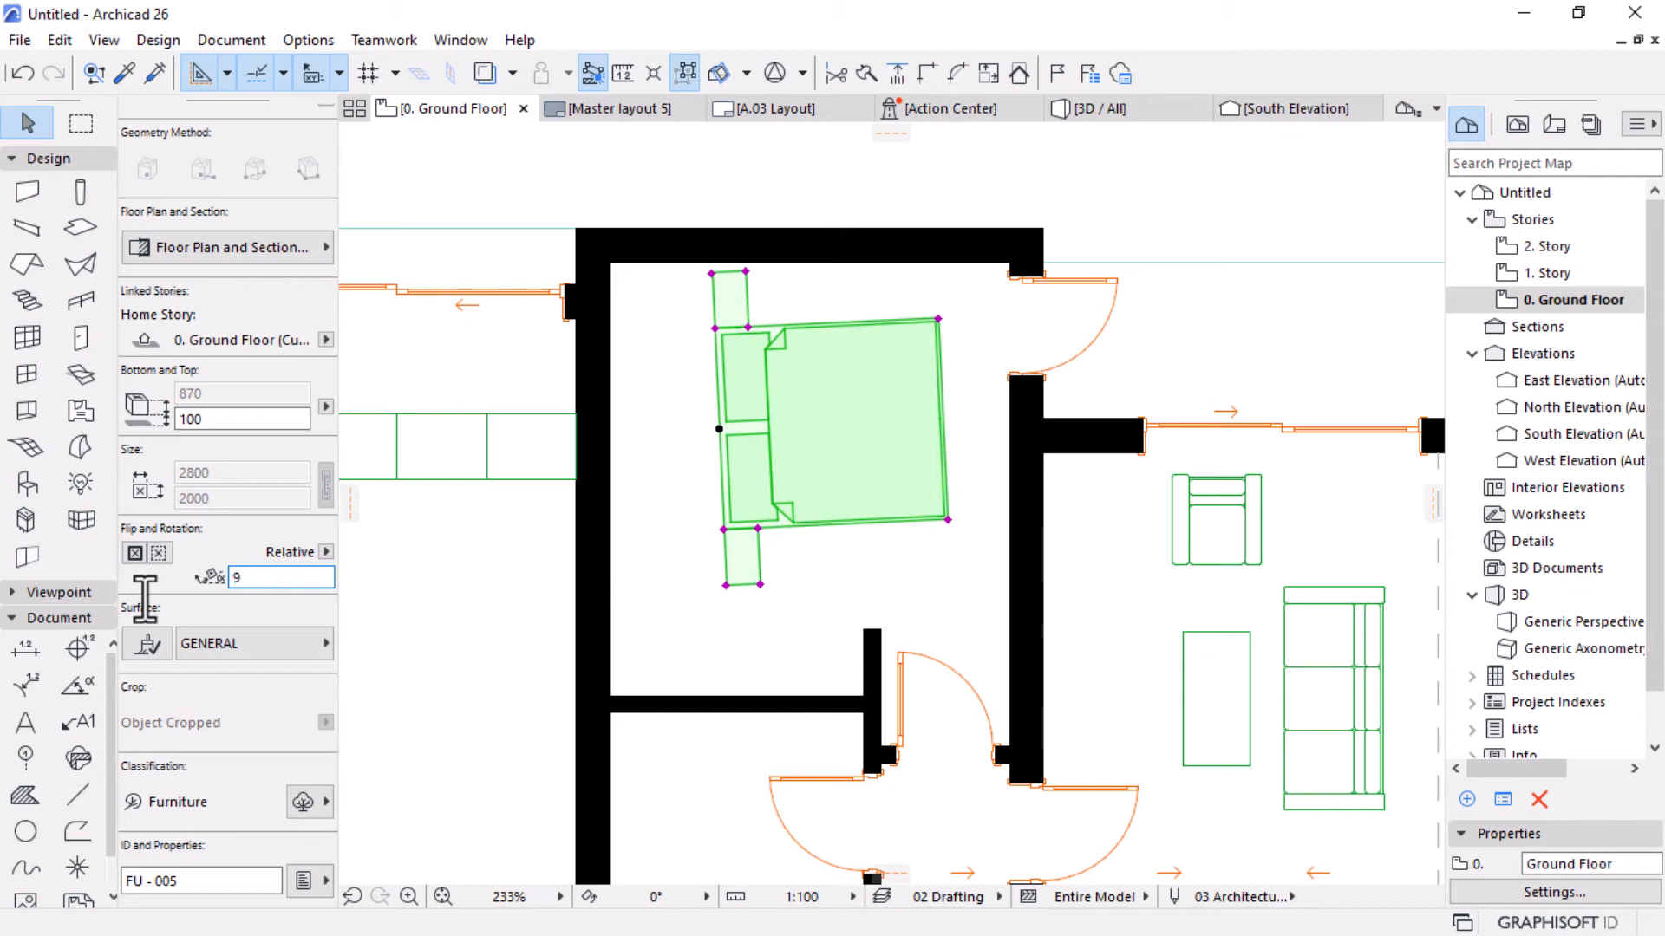
pyautogui.write('90')
pyautogui.press('Return')
# Move the bed layout so the middle of its headboard sits against the inner face of the bedroom wall.
pyautogui.hotkey('ctrl', 'd')
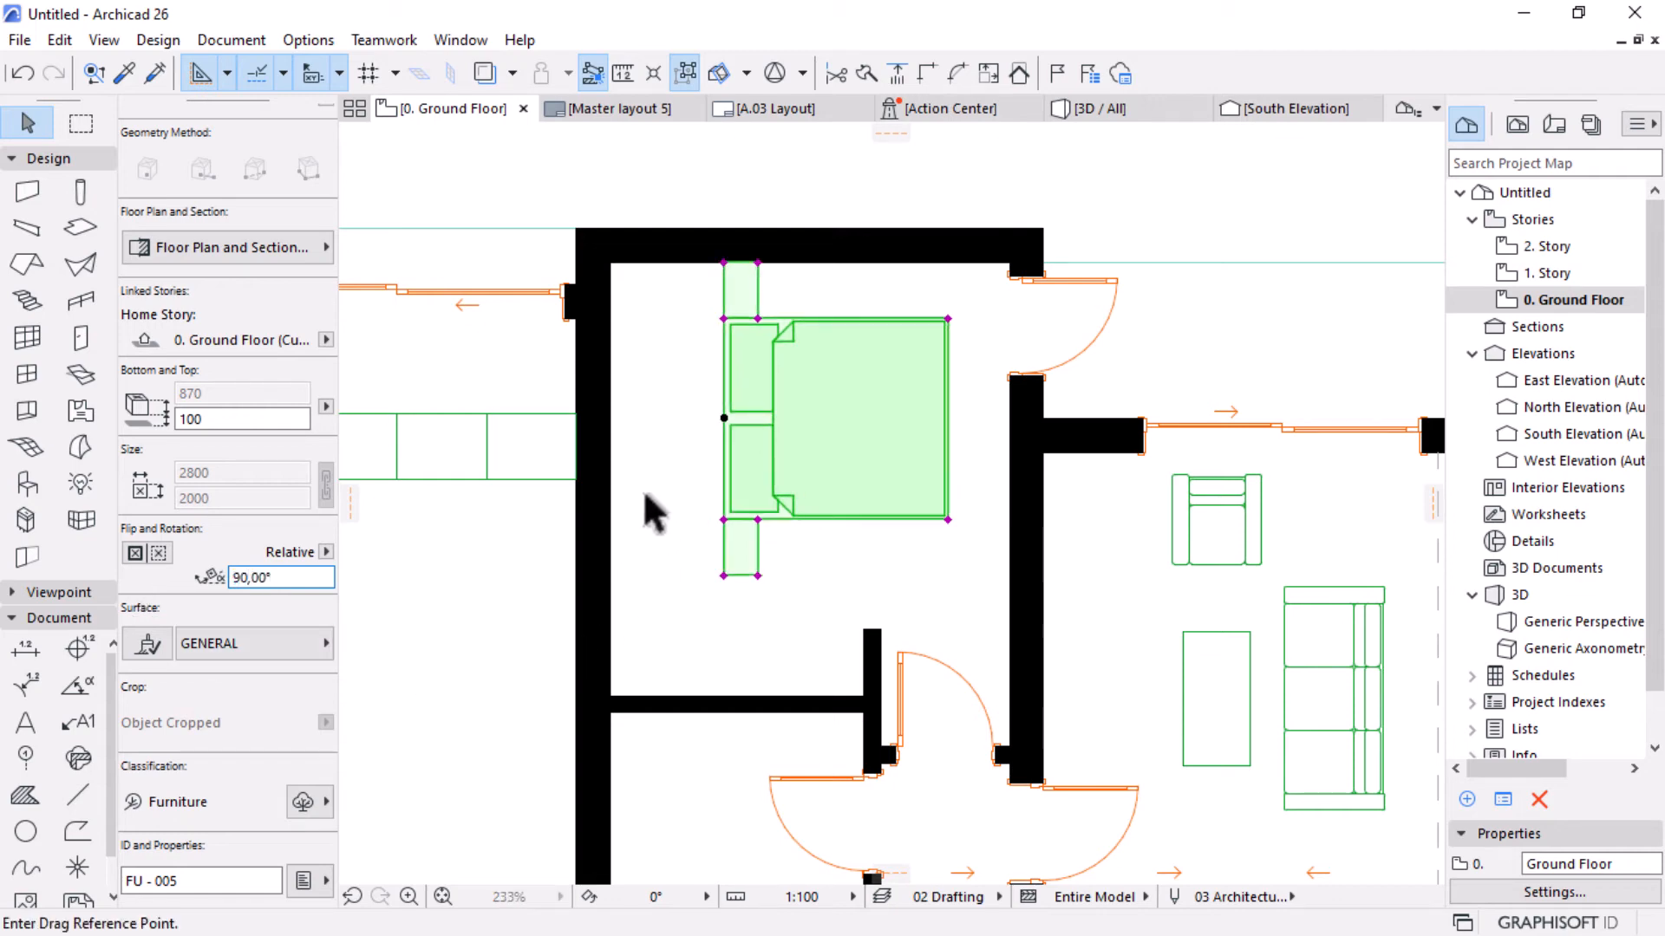
pyautogui.click(724, 419)
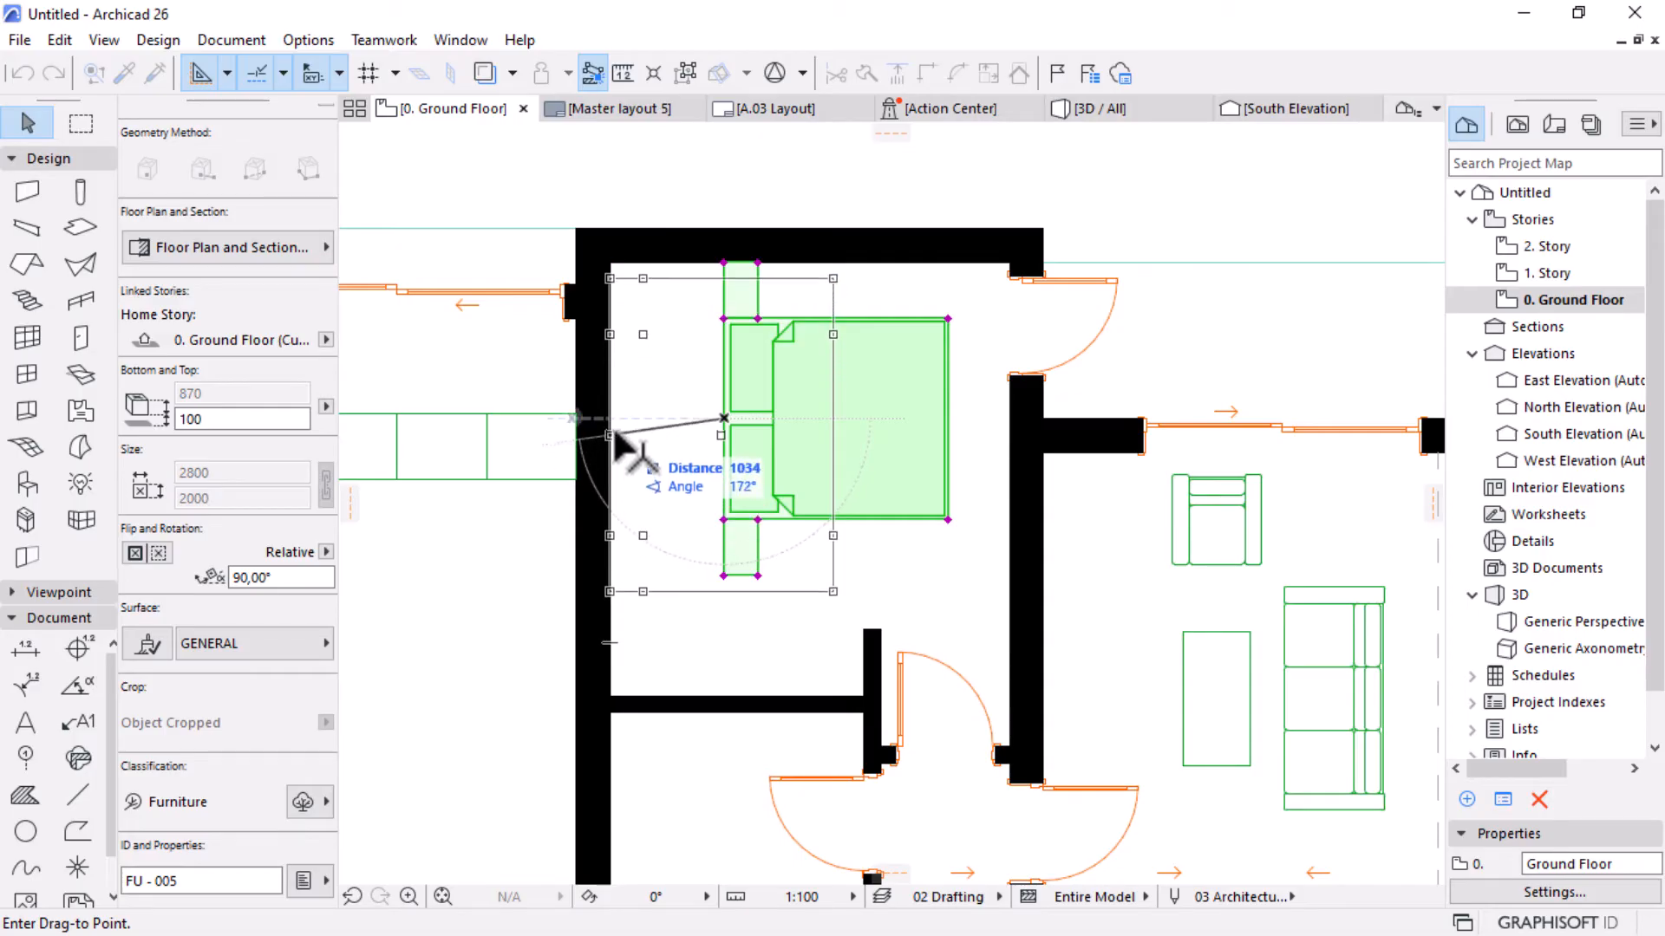
pyautogui.click(612, 426)
# Place a copy of the 1600 mm bookshelf in the bedroom, between the bed and the partition wall.
pyautogui.scroll(-4, 640, 420)
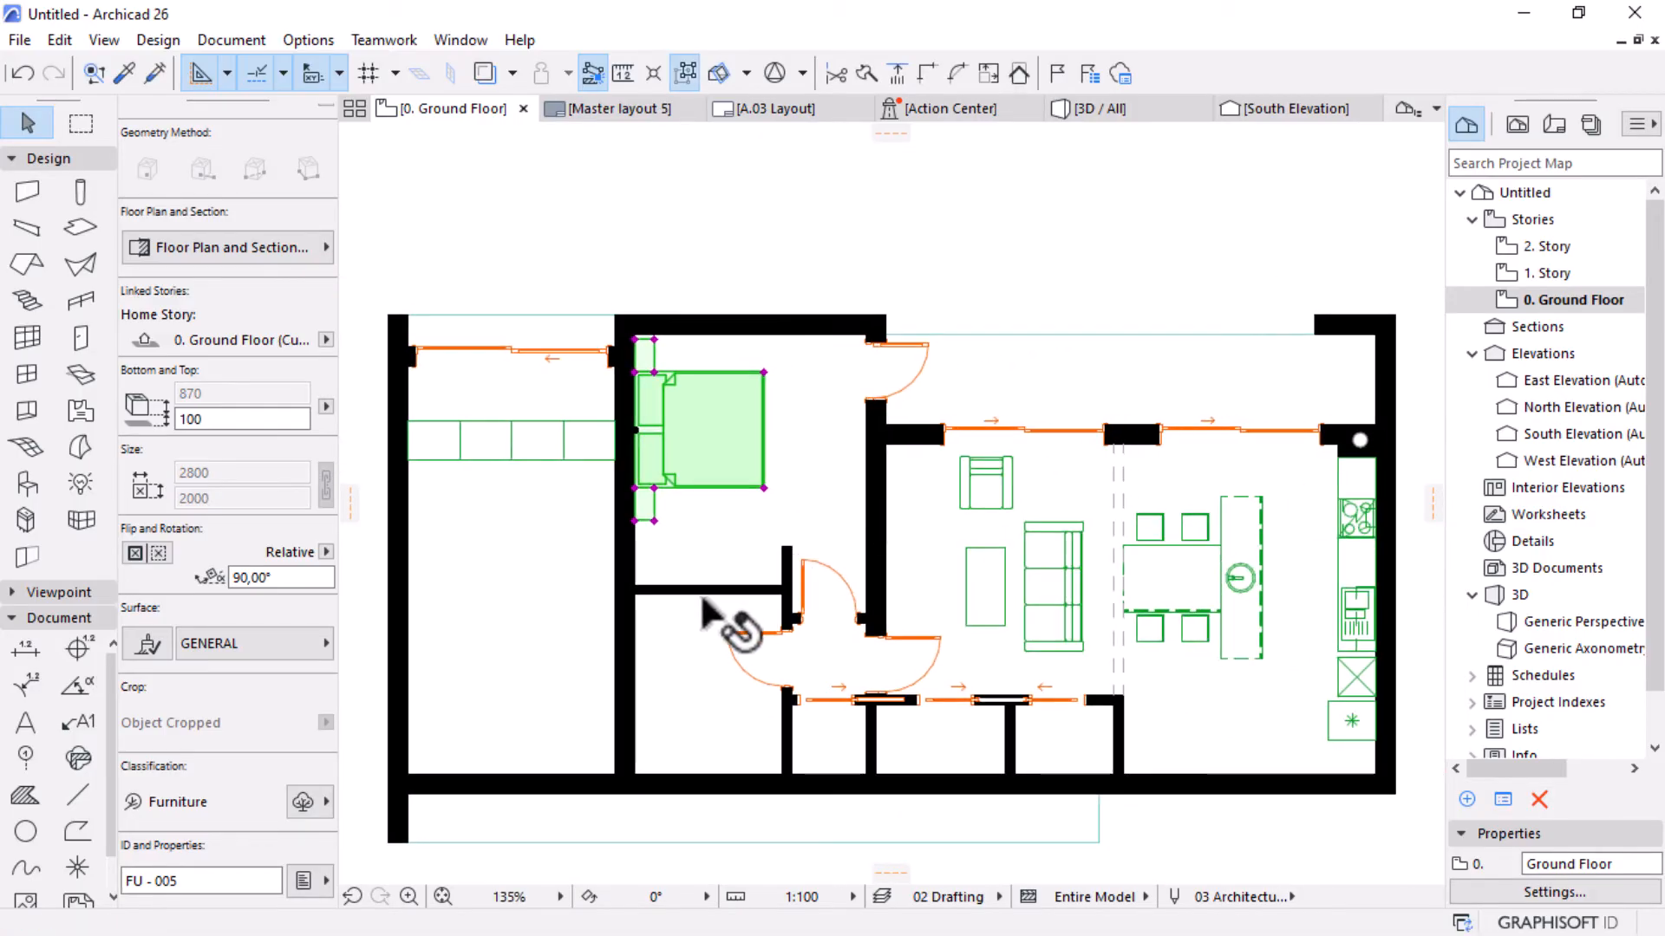
pyautogui.click(524, 441)
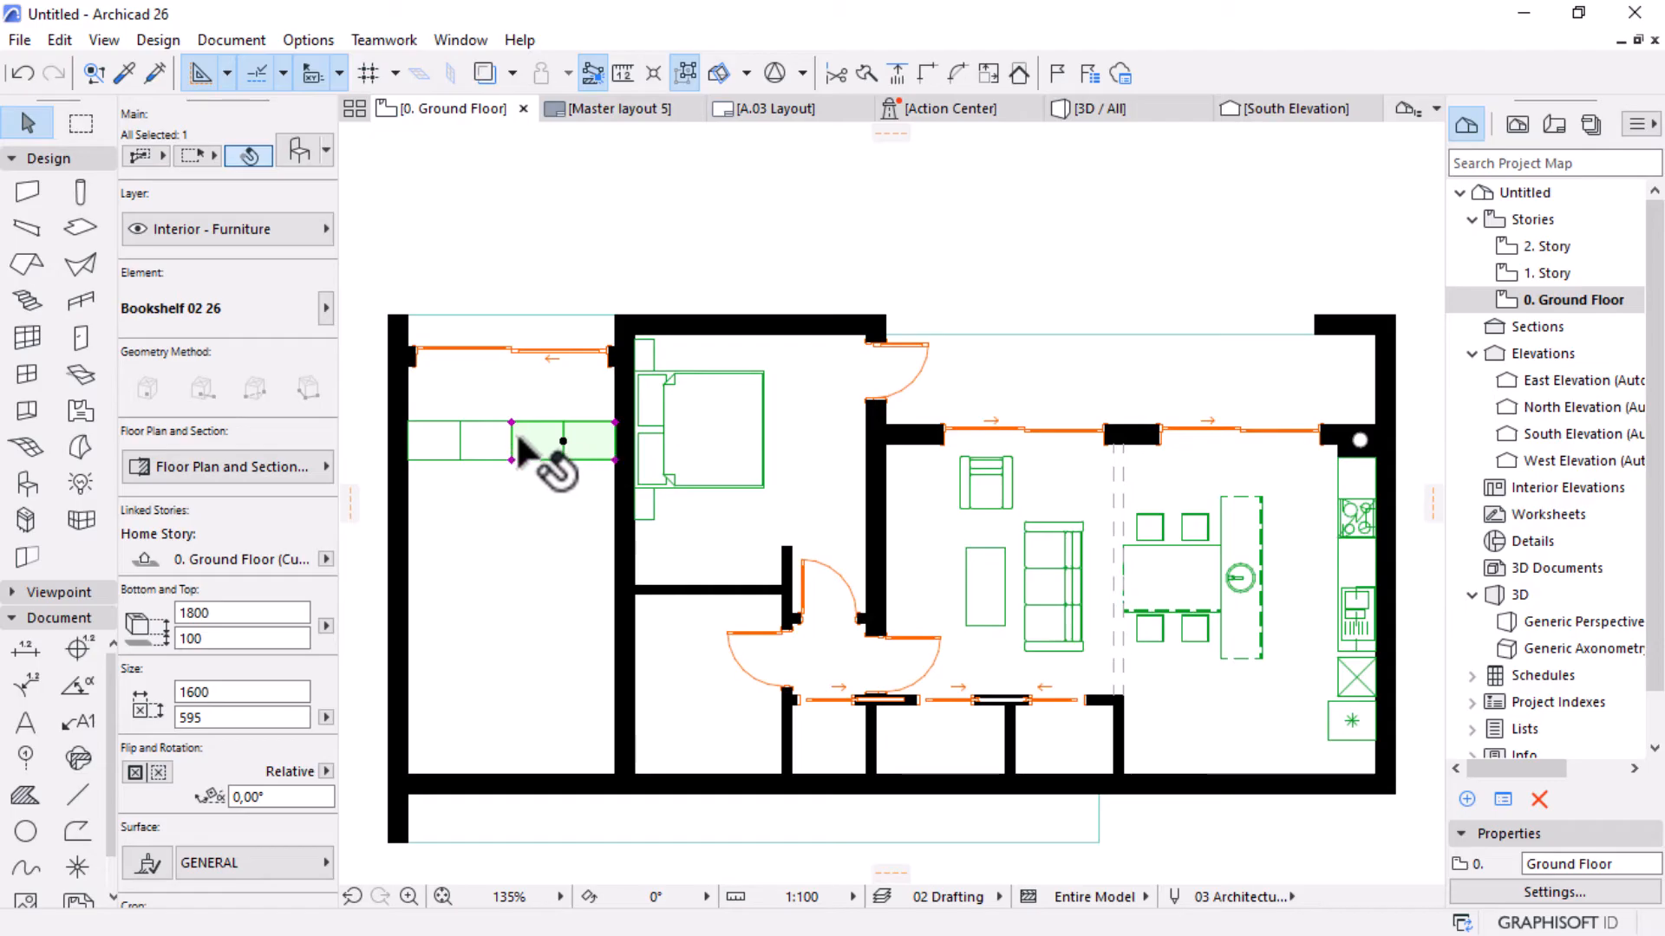
pyautogui.hotkey('ctrl', 'shift', 'd')
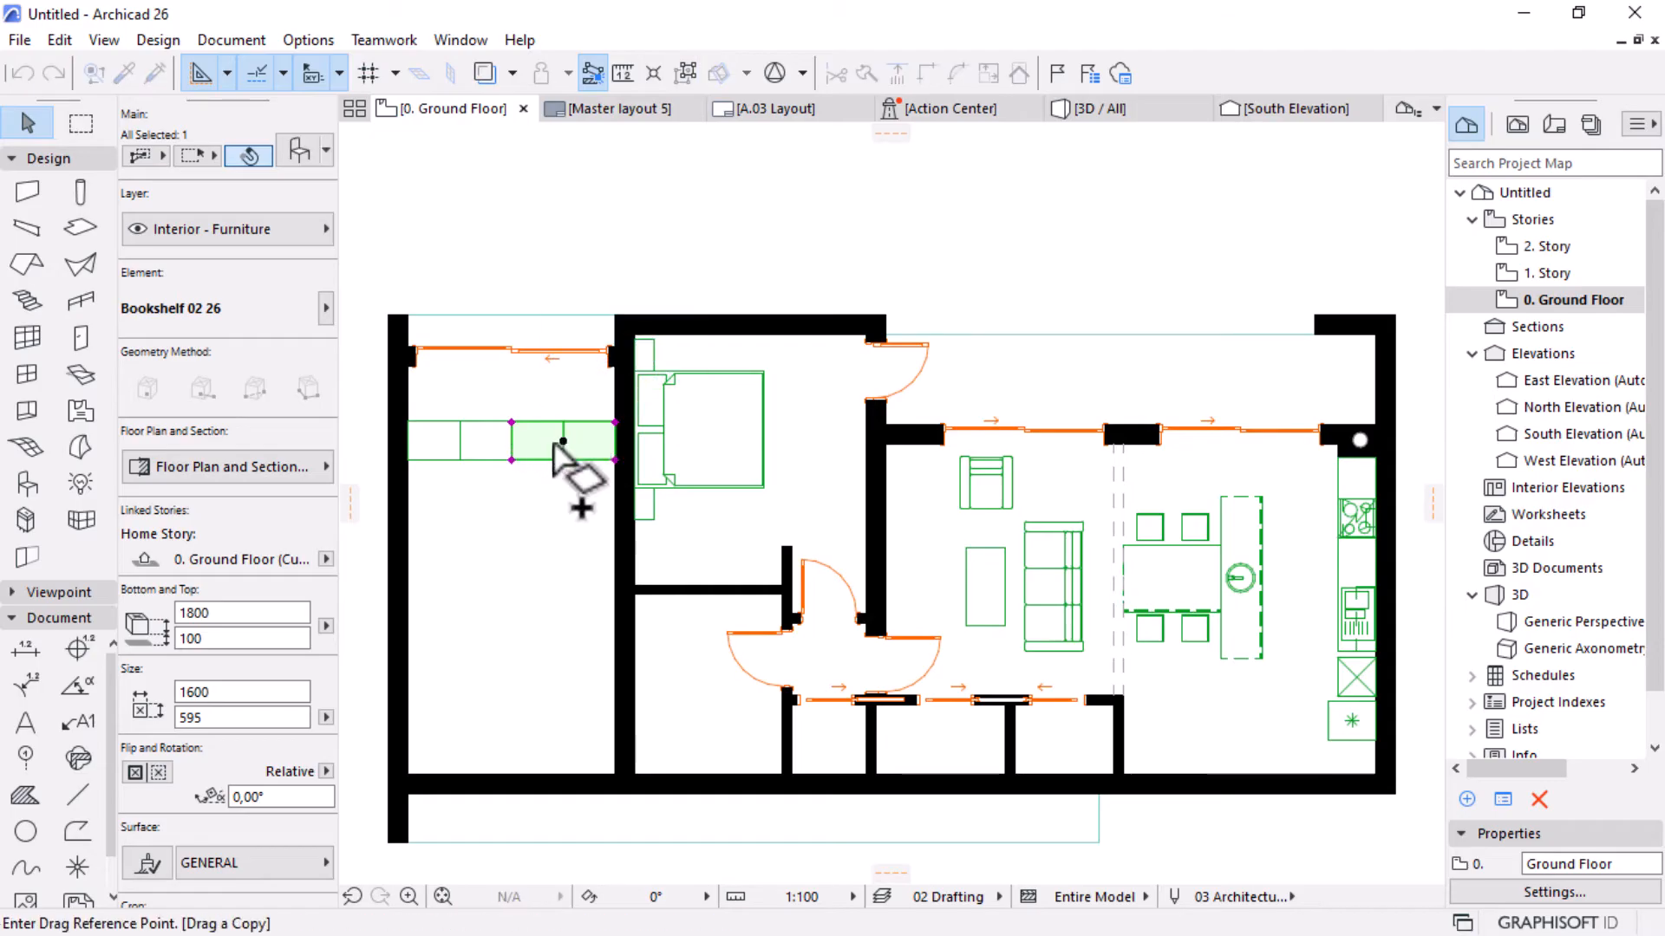
pyautogui.click(563, 441)
pyautogui.click(708, 553)
# Replace the copied bookshelf with Wardrobe Modular 26 from the cabinets and shelves library.
pyautogui.scroll(3, 667, 559)
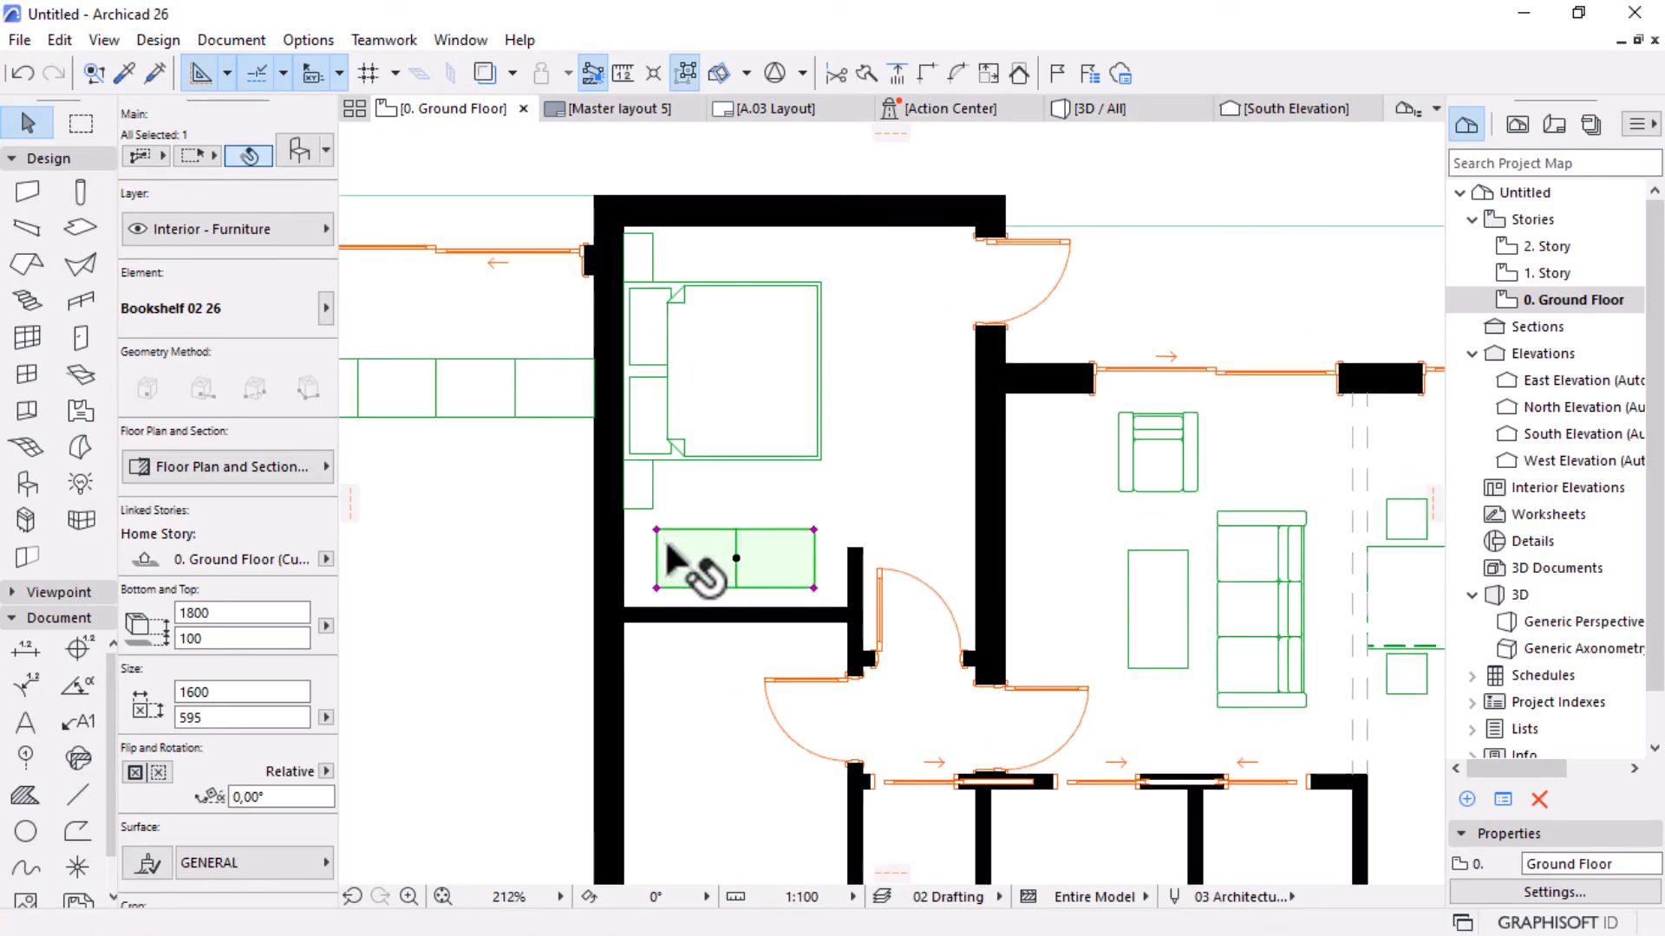
pyautogui.scroll(4, 666, 548)
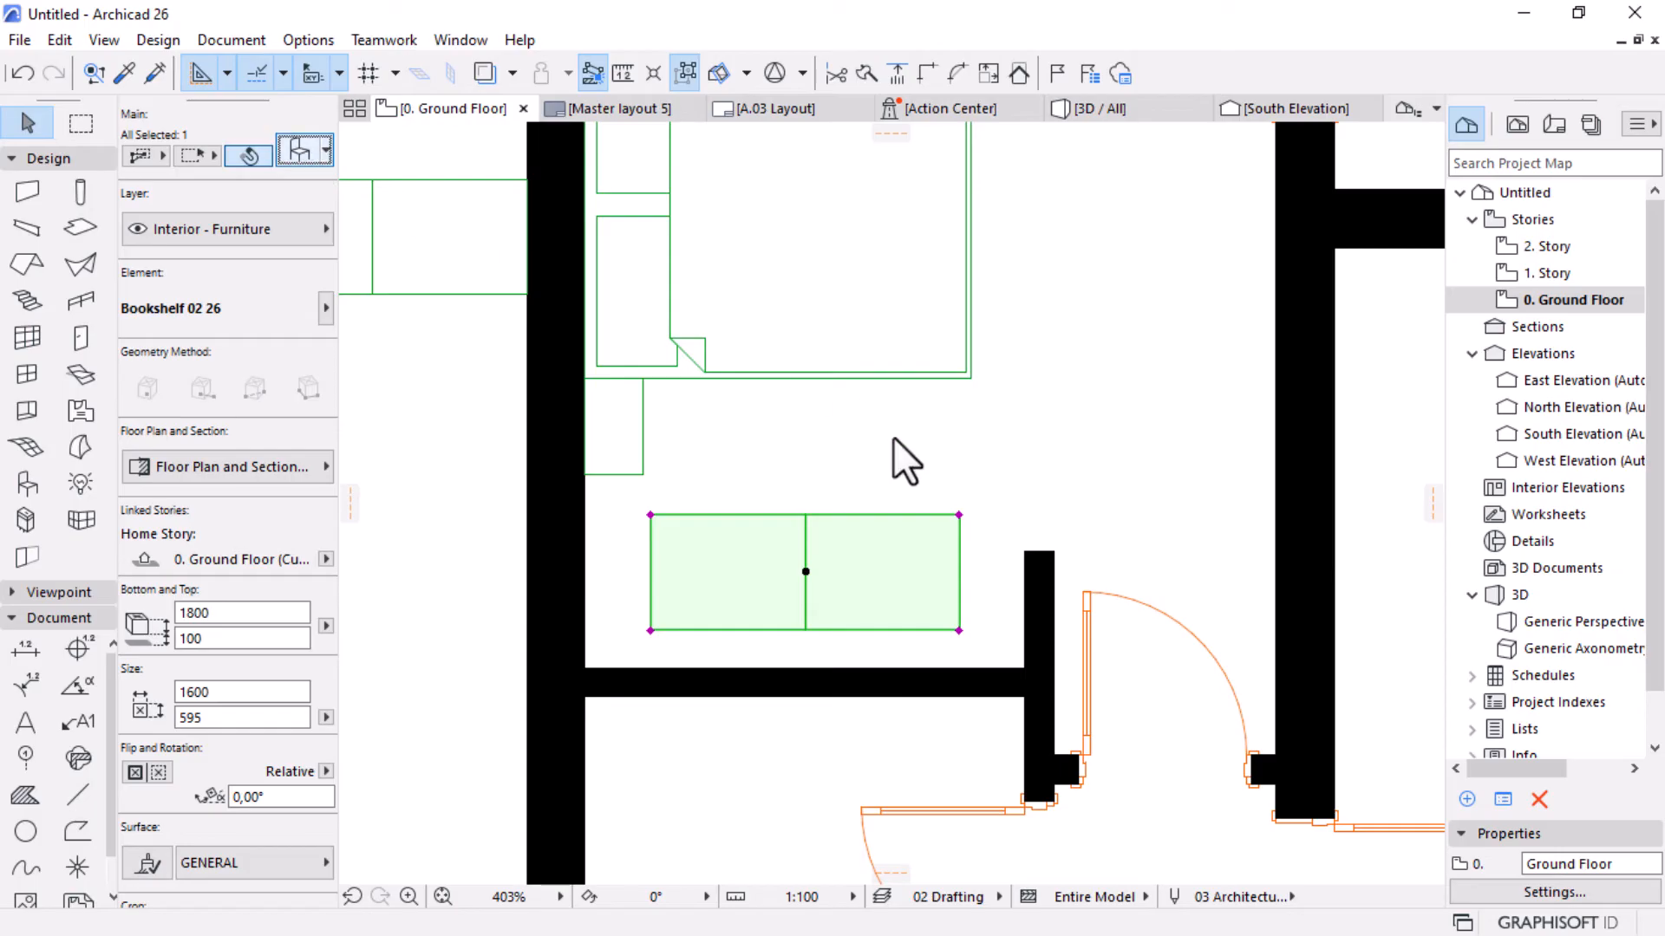
pyautogui.hotkey('ctrl', 't')
pyautogui.scroll(-5, 449, 629)
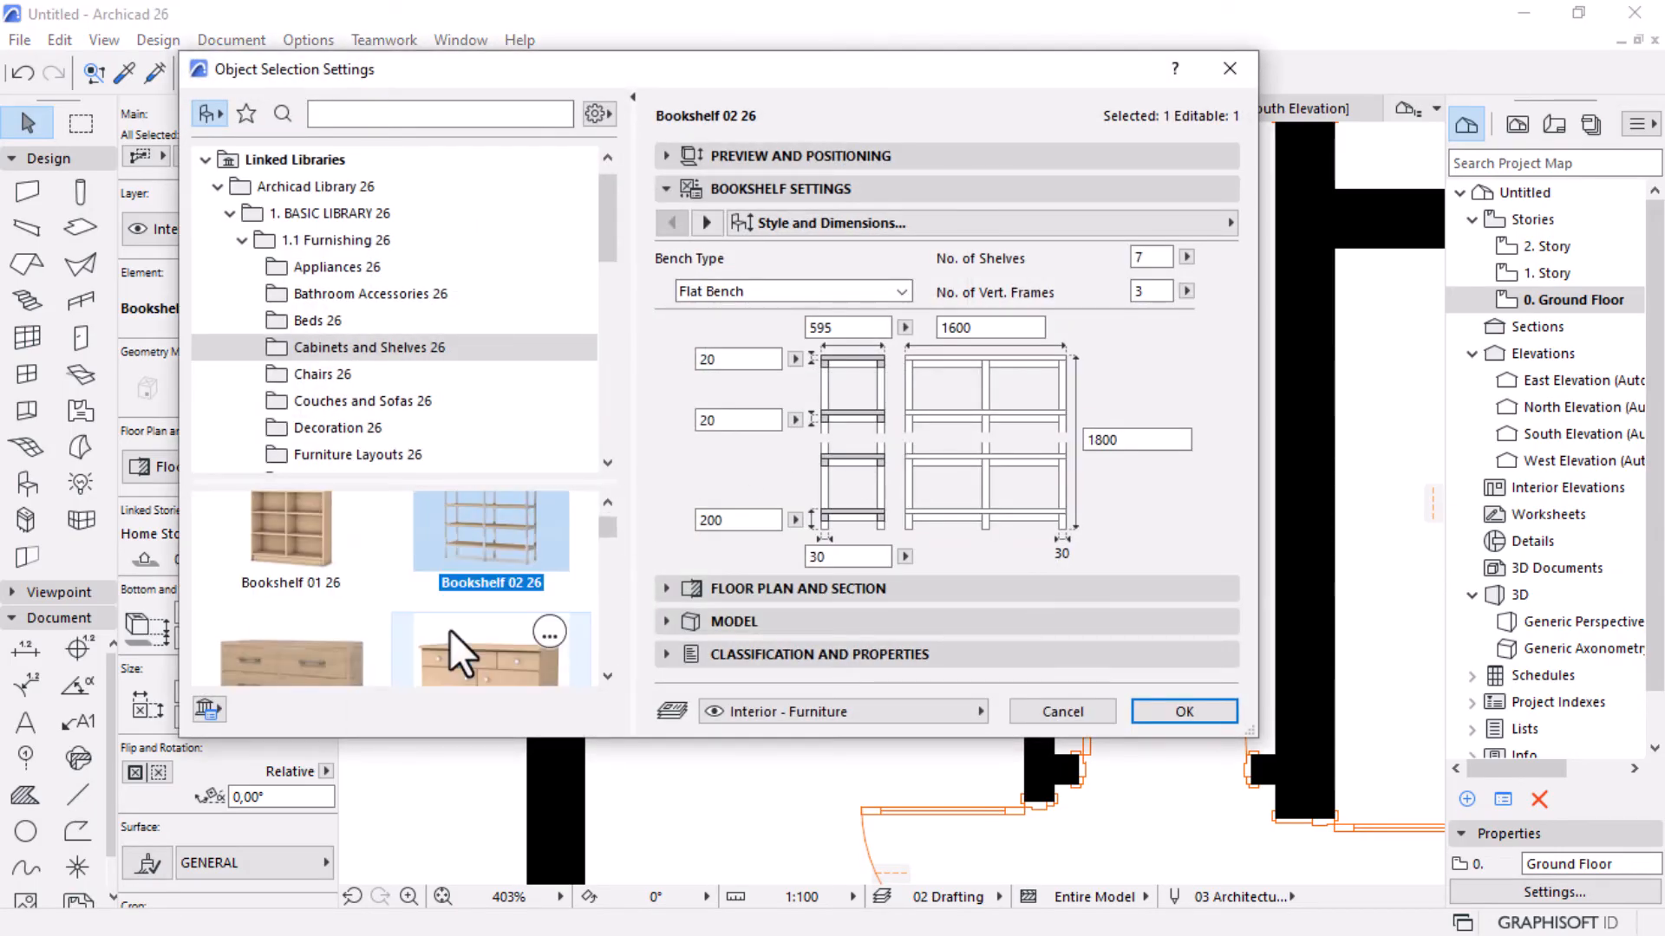
pyautogui.scroll(-5, 446, 644)
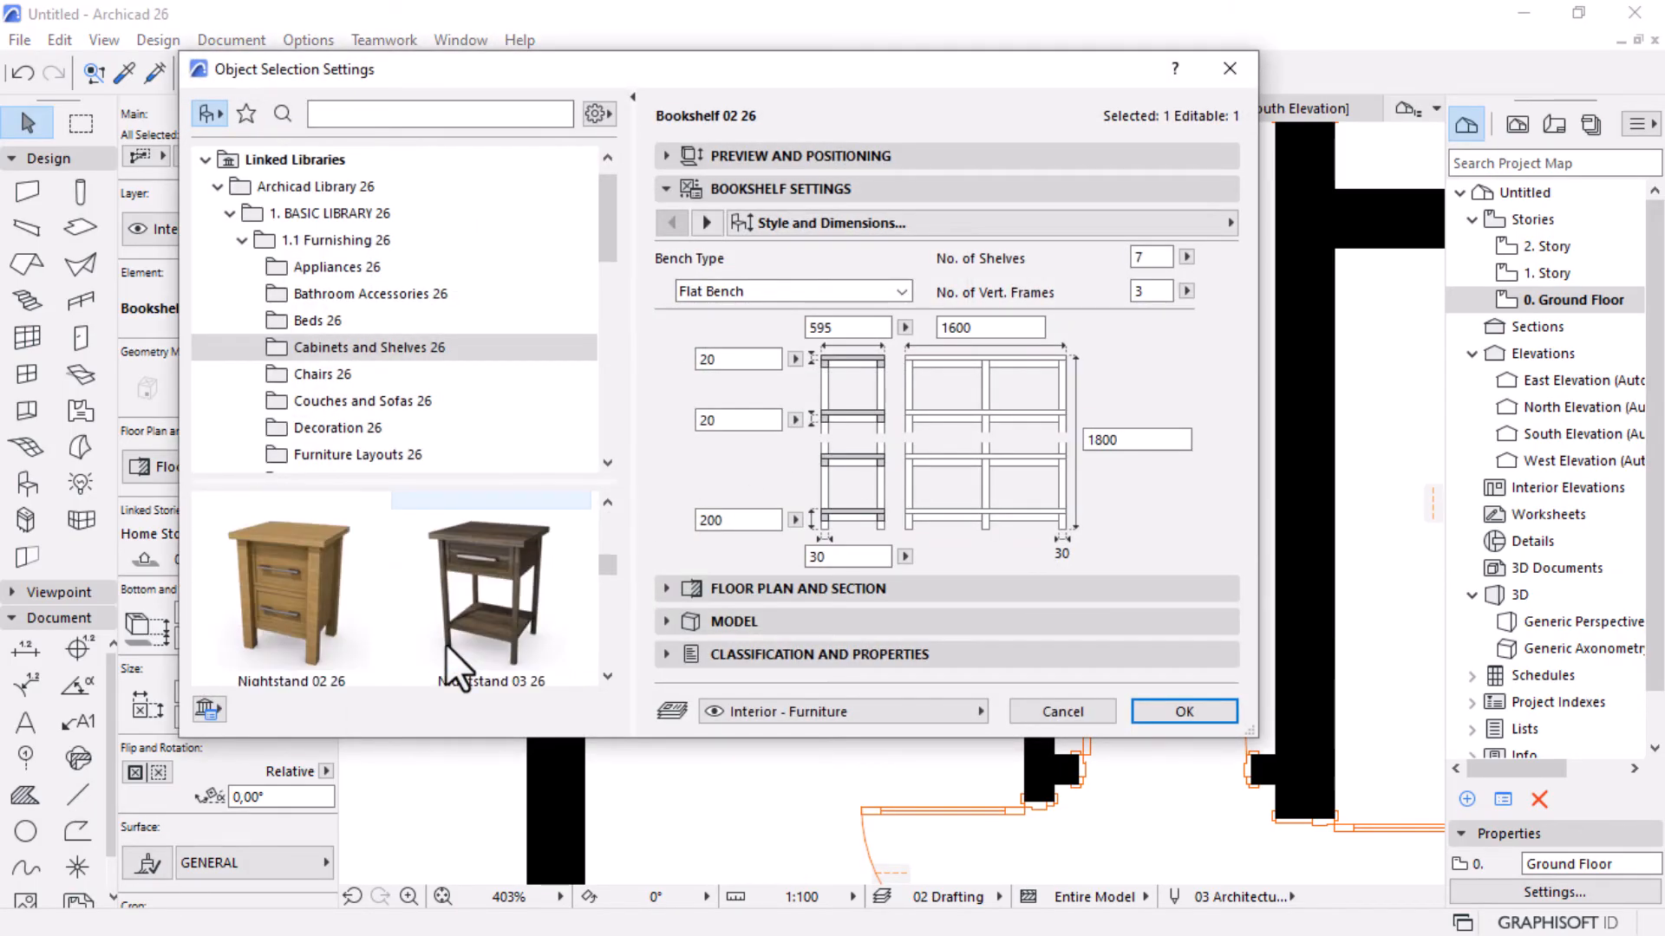
pyautogui.scroll(-5, 444, 650)
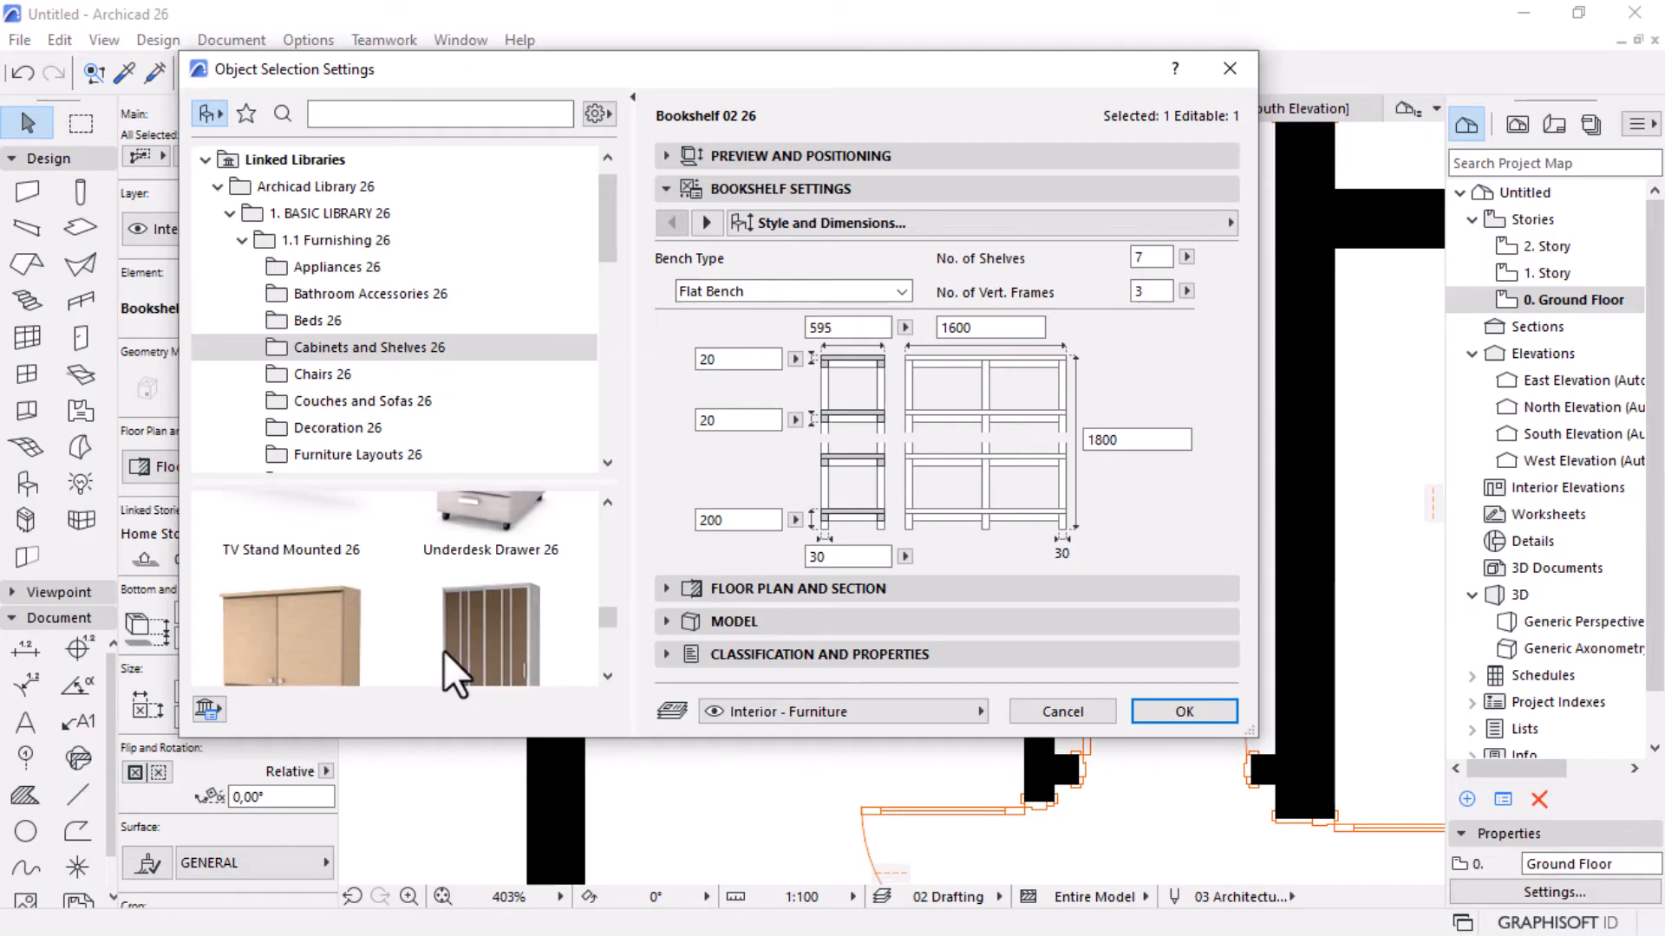
pyautogui.scroll(1, 444, 658)
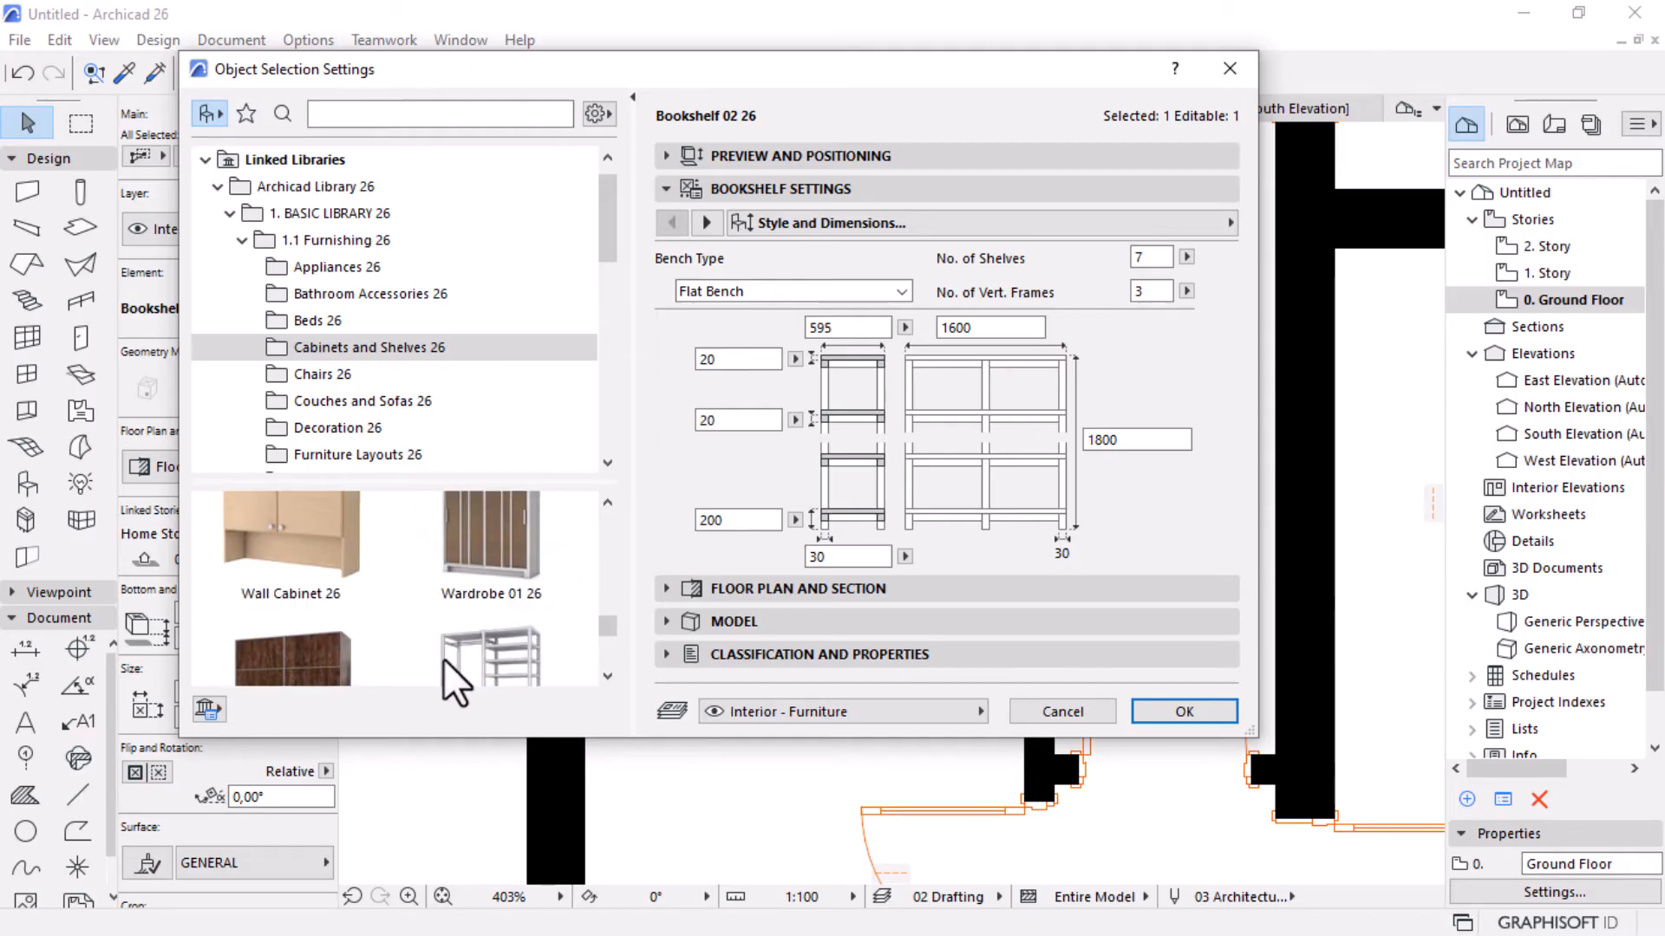
pyautogui.scroll(-2, 444, 659)
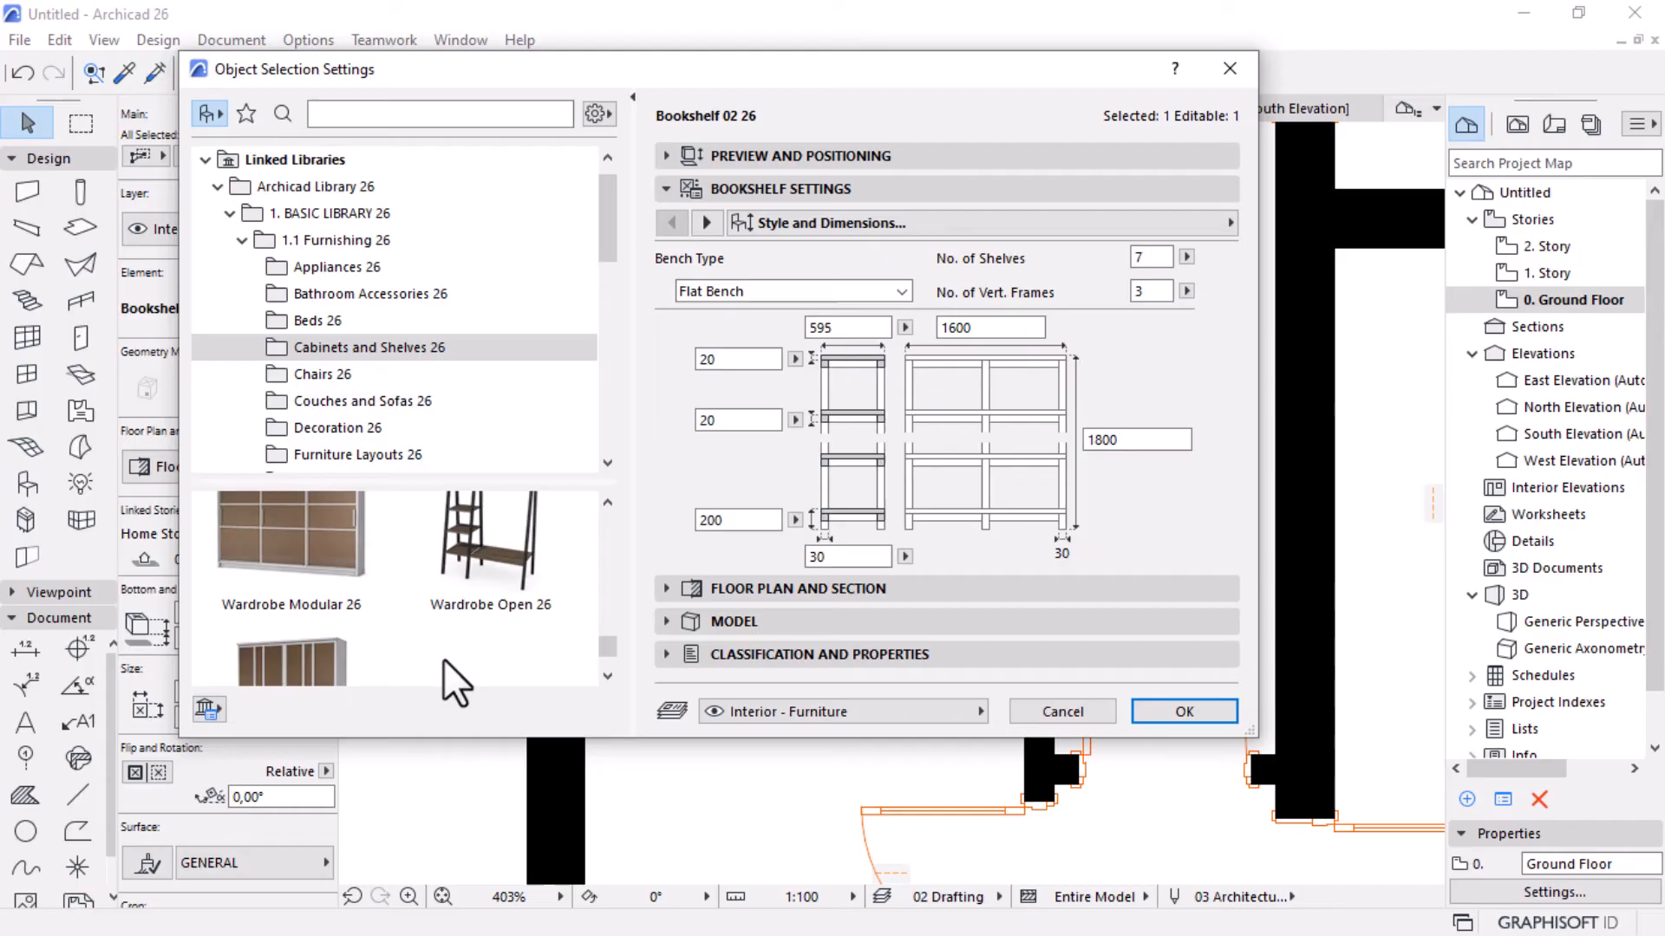
pyautogui.click(274, 575)
pyautogui.click(1194, 708)
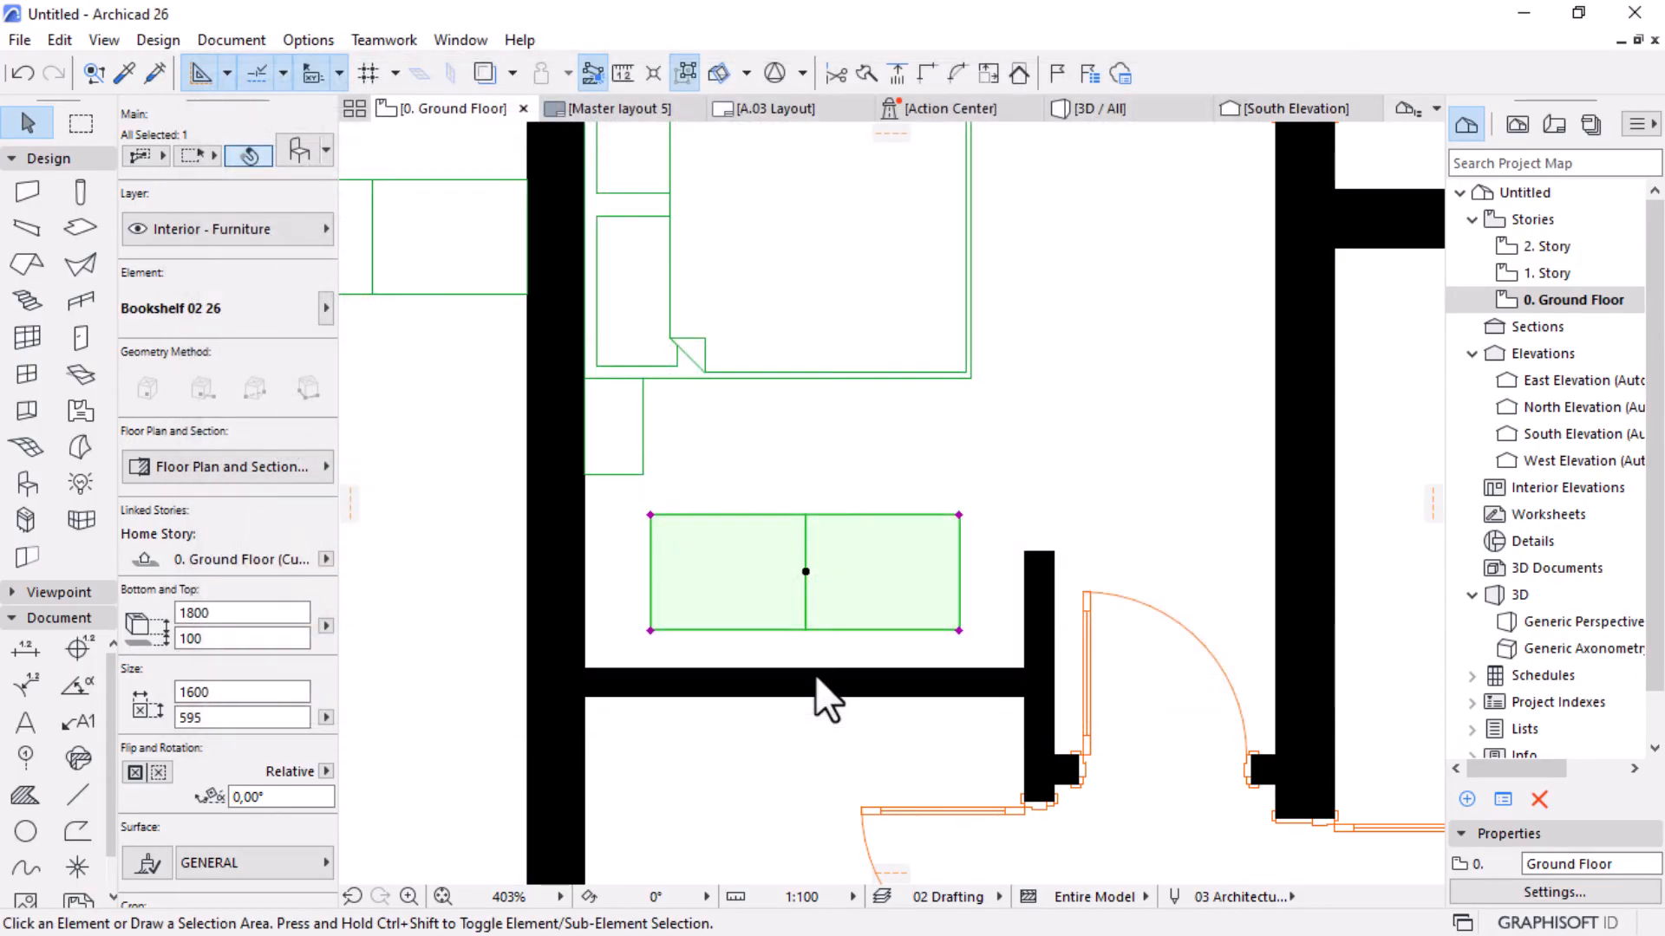
# Move the modular wardrobe by its front corner into the bedroom corner against the partition wall.
pyautogui.hotkey('ctrl', 'd')
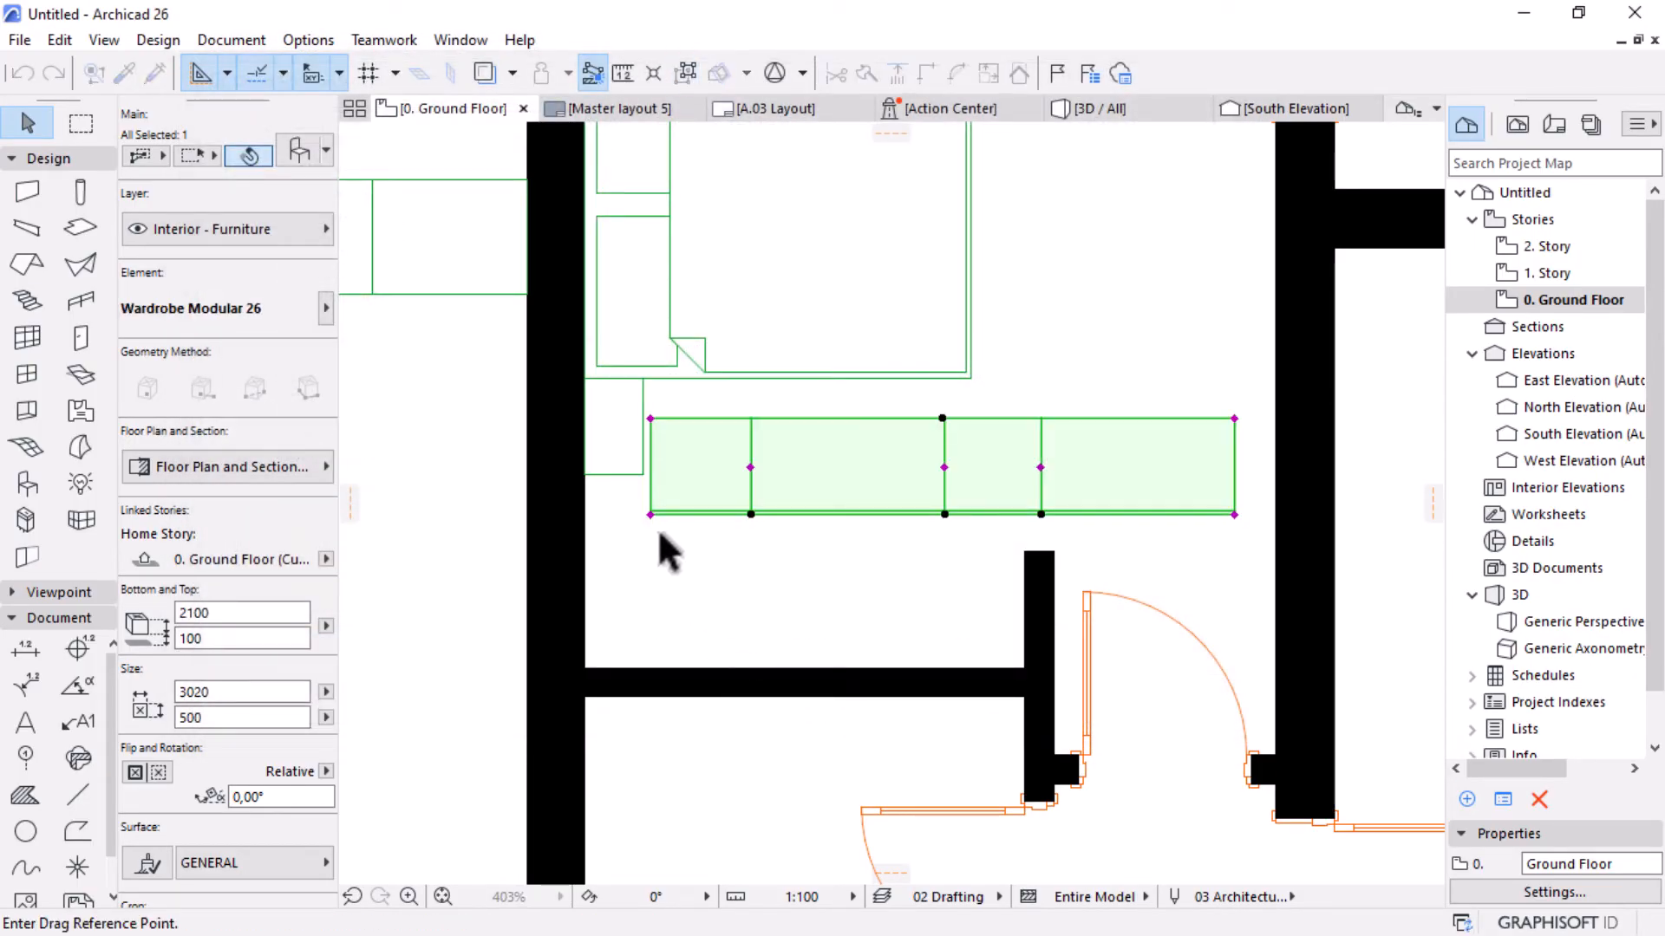
pyautogui.click(651, 515)
pyautogui.click(586, 669)
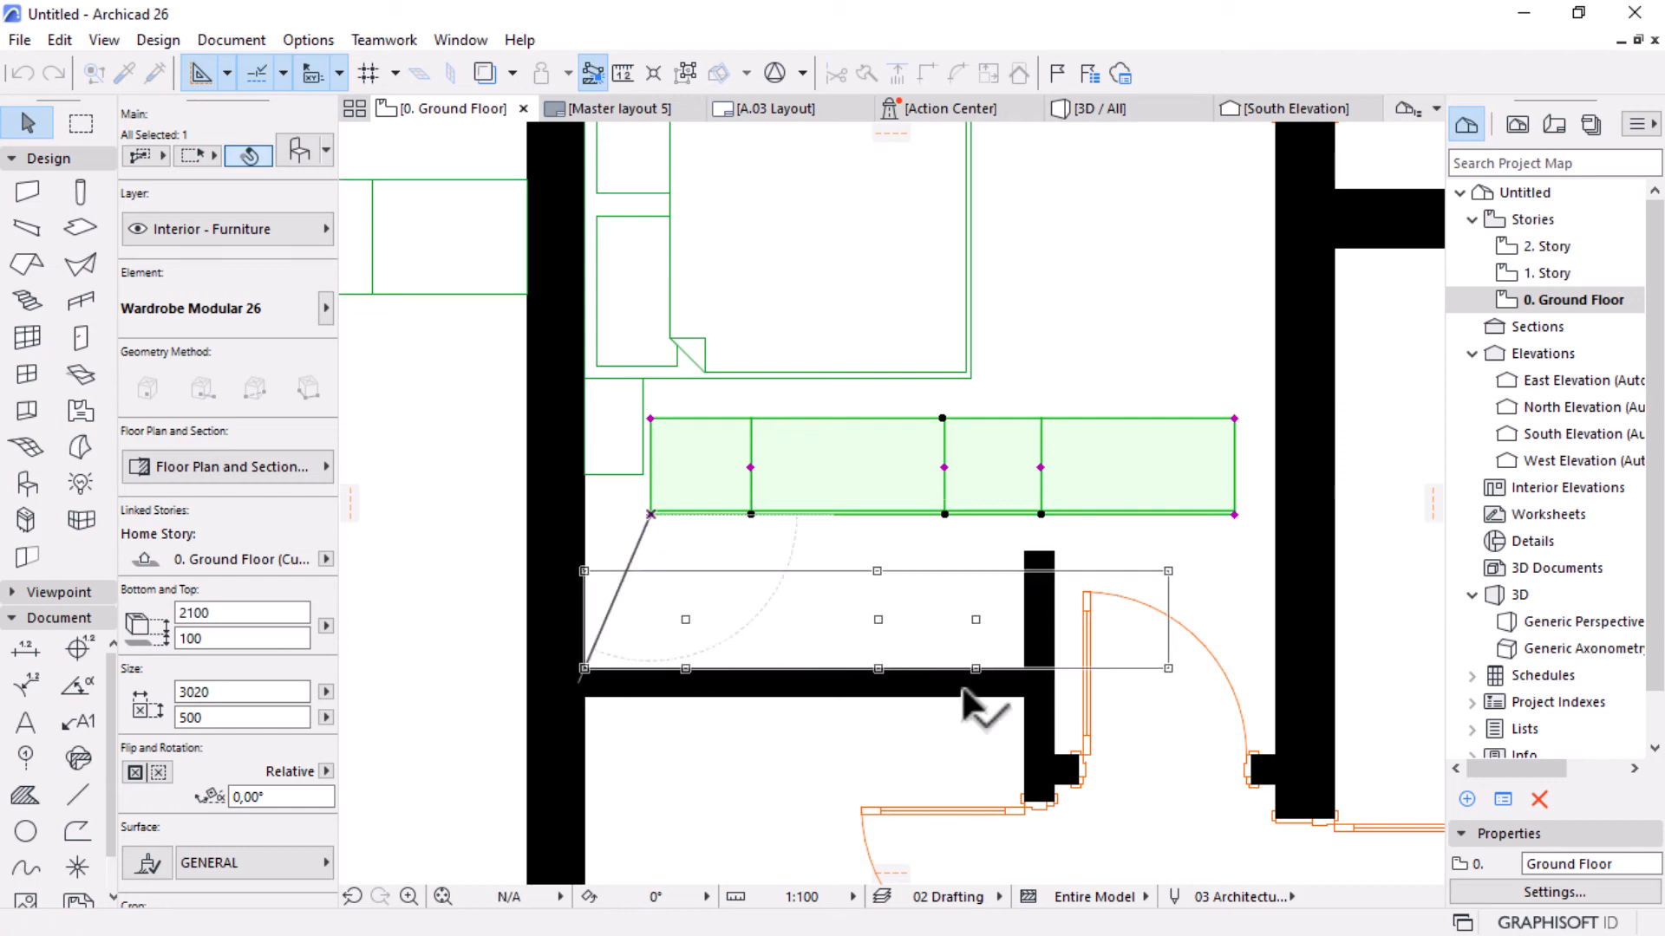
# Stretch the wardrobe's free end to the short wall beside the bedroom door, for a total width of 2275 mm.
pyautogui.click(1168, 669)
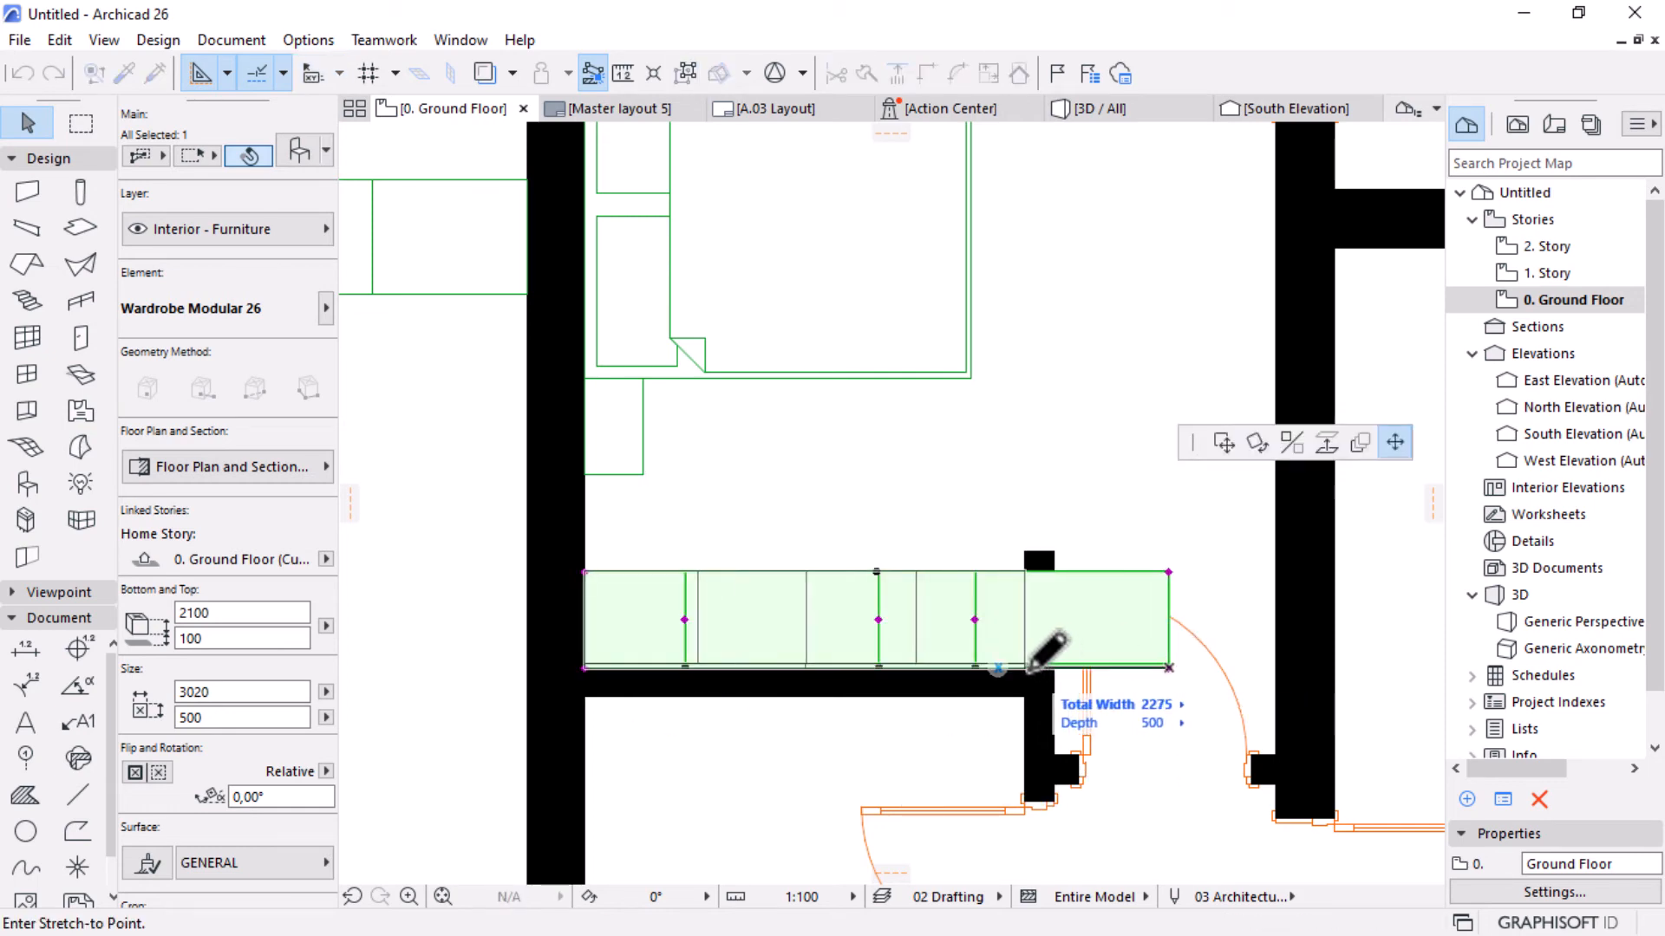
pyautogui.click(1032, 664)
pyautogui.scroll(-4, 789, 512)
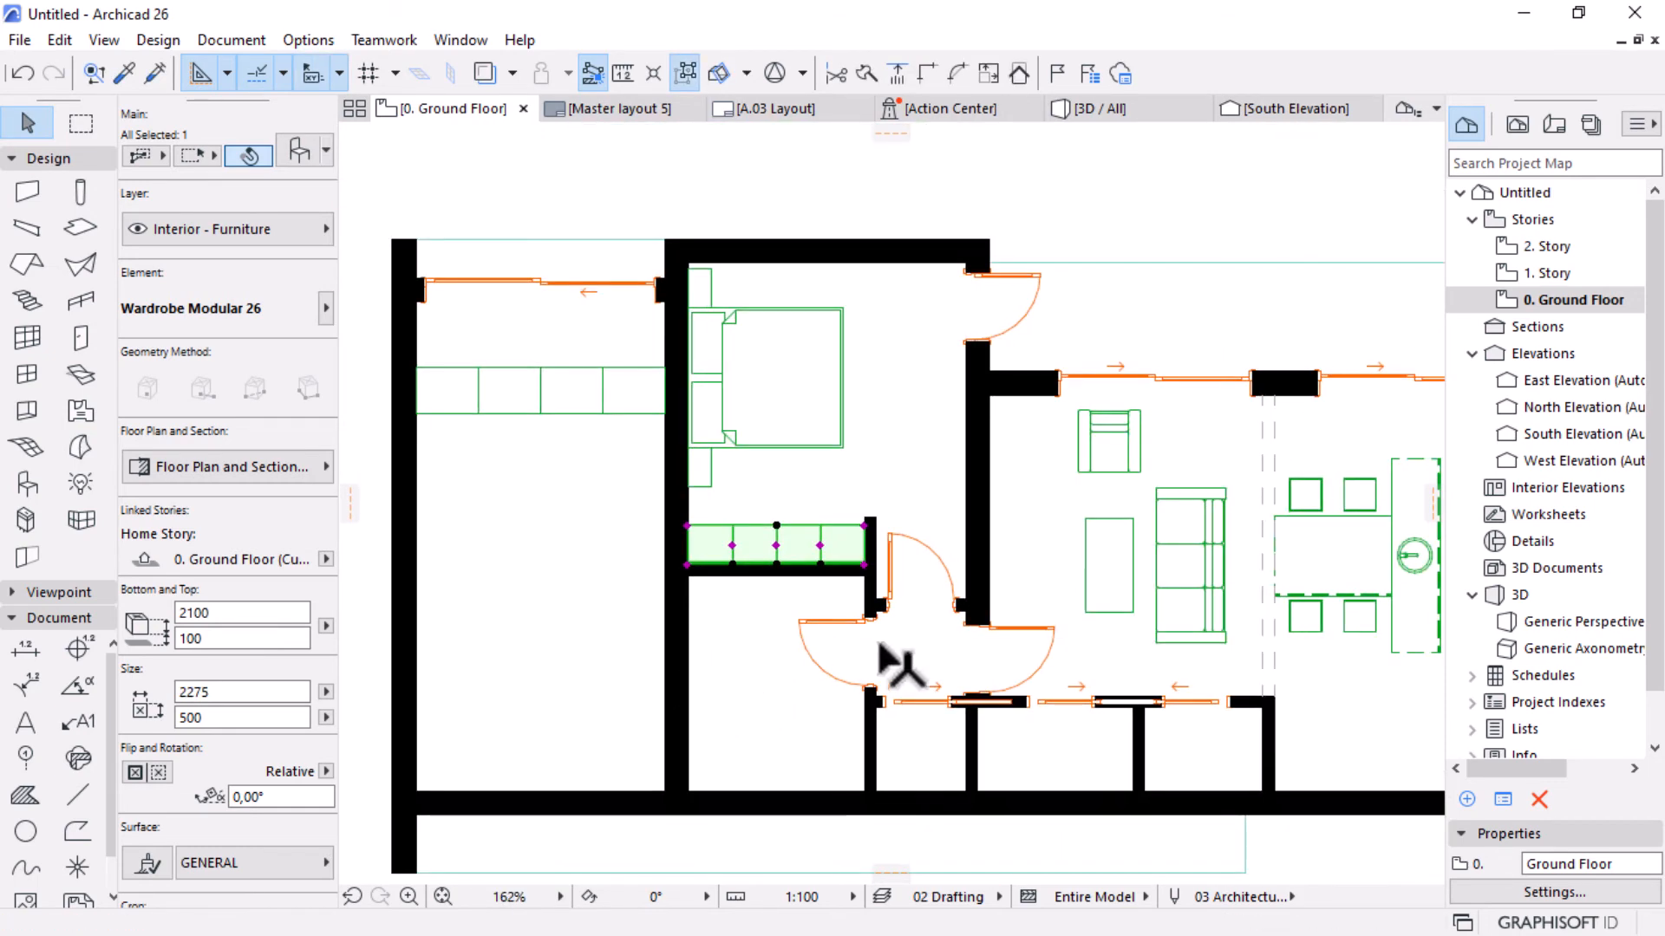
pyautogui.press('Escape')
# Place a copy of the modular wardrobe in the small room, against the other side of the partition wall.
pyautogui.scroll(-2, 788, 600)
pyautogui.scroll(2, 782, 676)
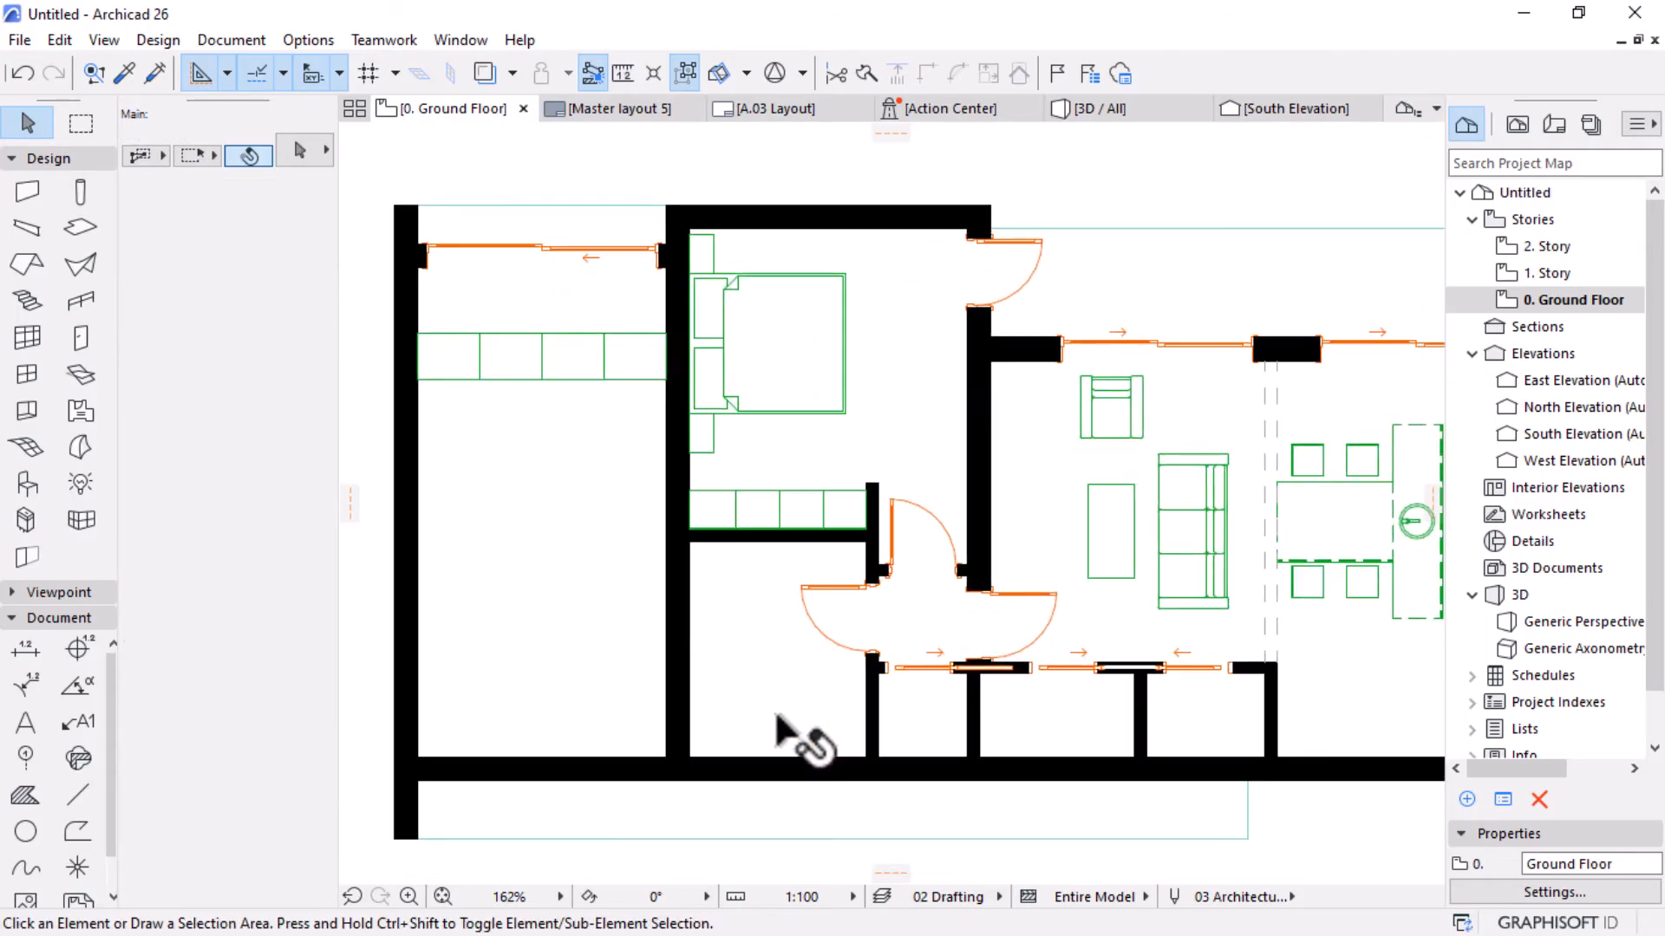
pyautogui.scroll(2, 751, 784)
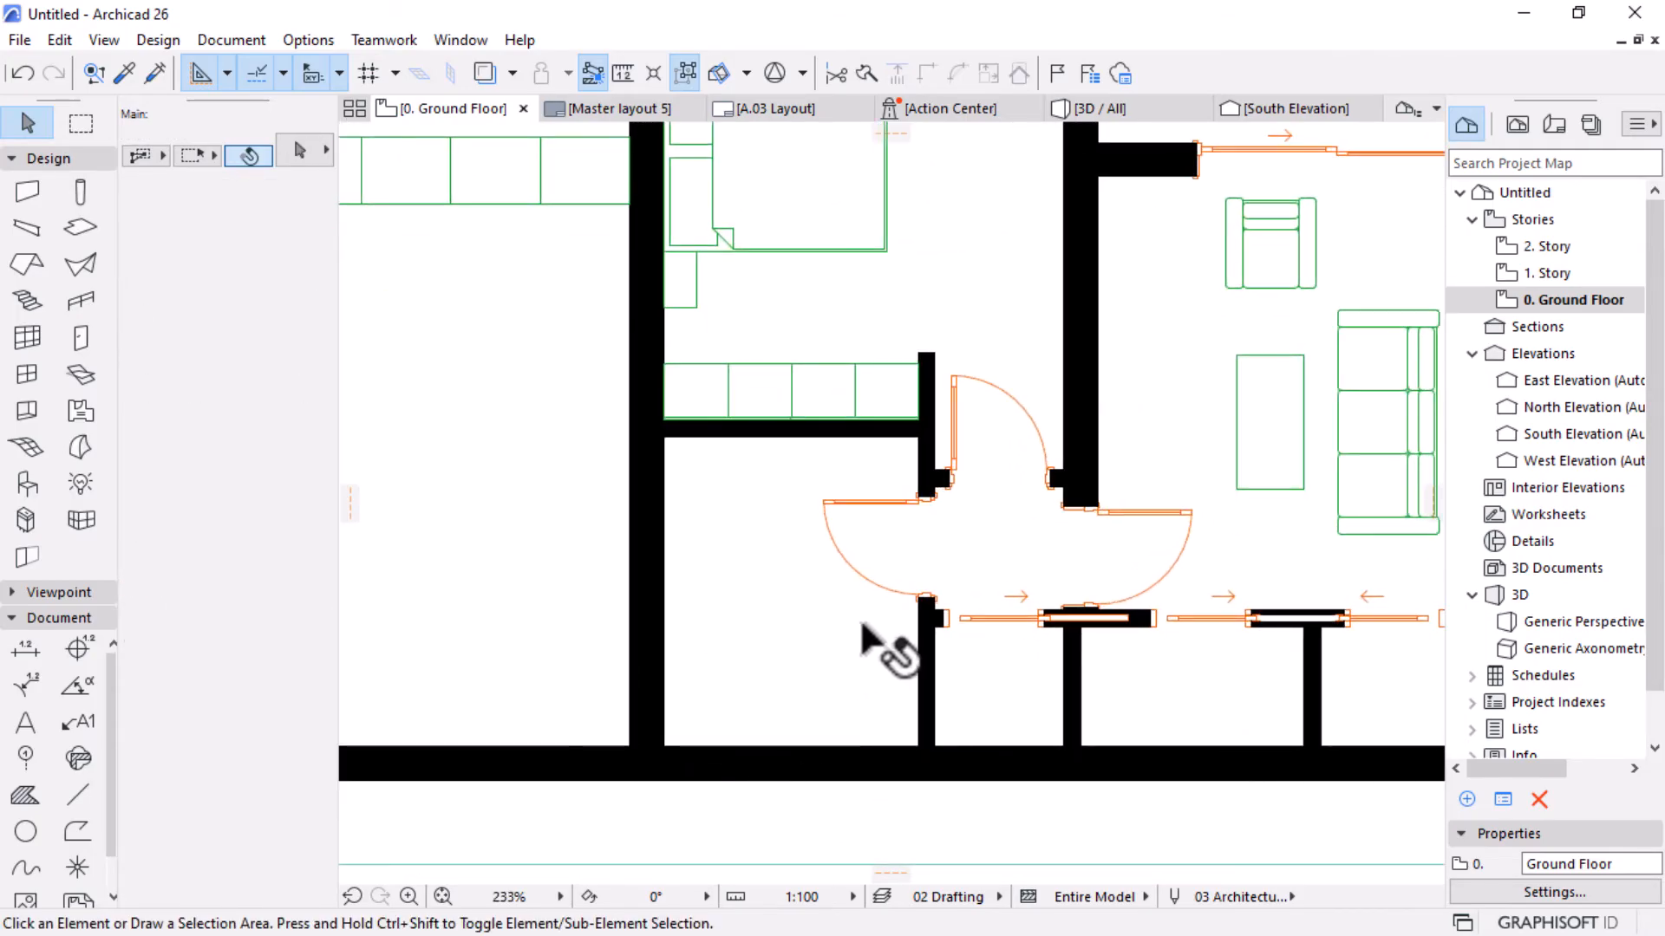
pyautogui.scroll(-1, 863, 624)
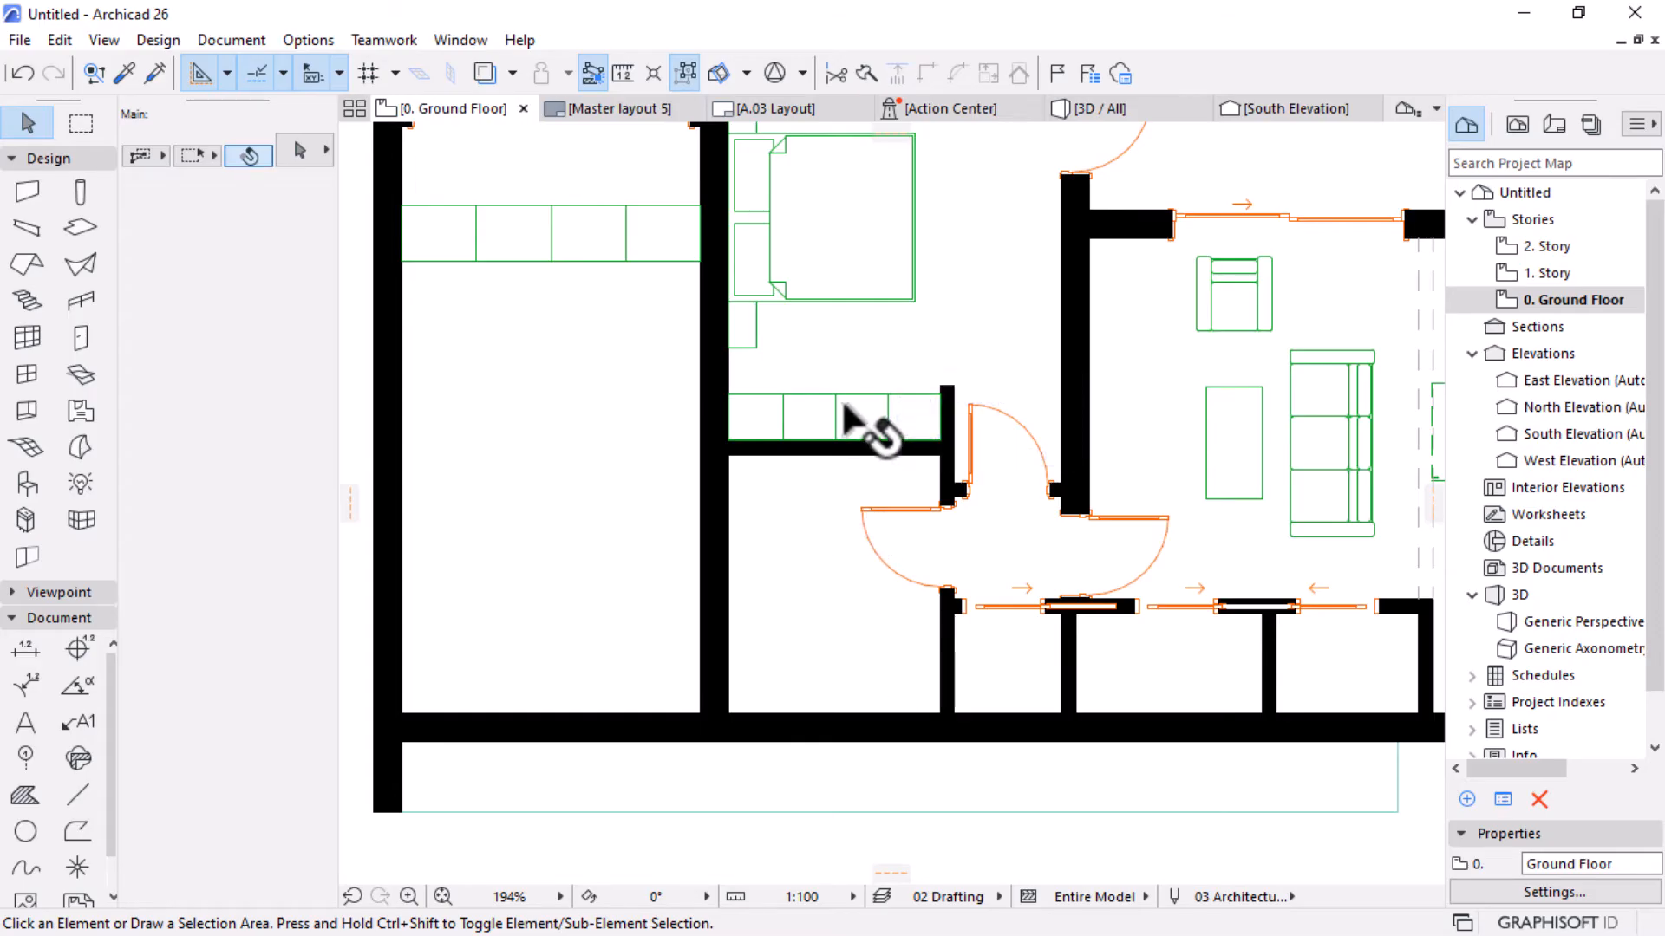
pyautogui.click(874, 421)
pyautogui.keyDown('ctrl'); pyautogui.moveTo(854, 420); pyautogui.dragTo(858, 484); pyautogui.keyUp('ctrl')
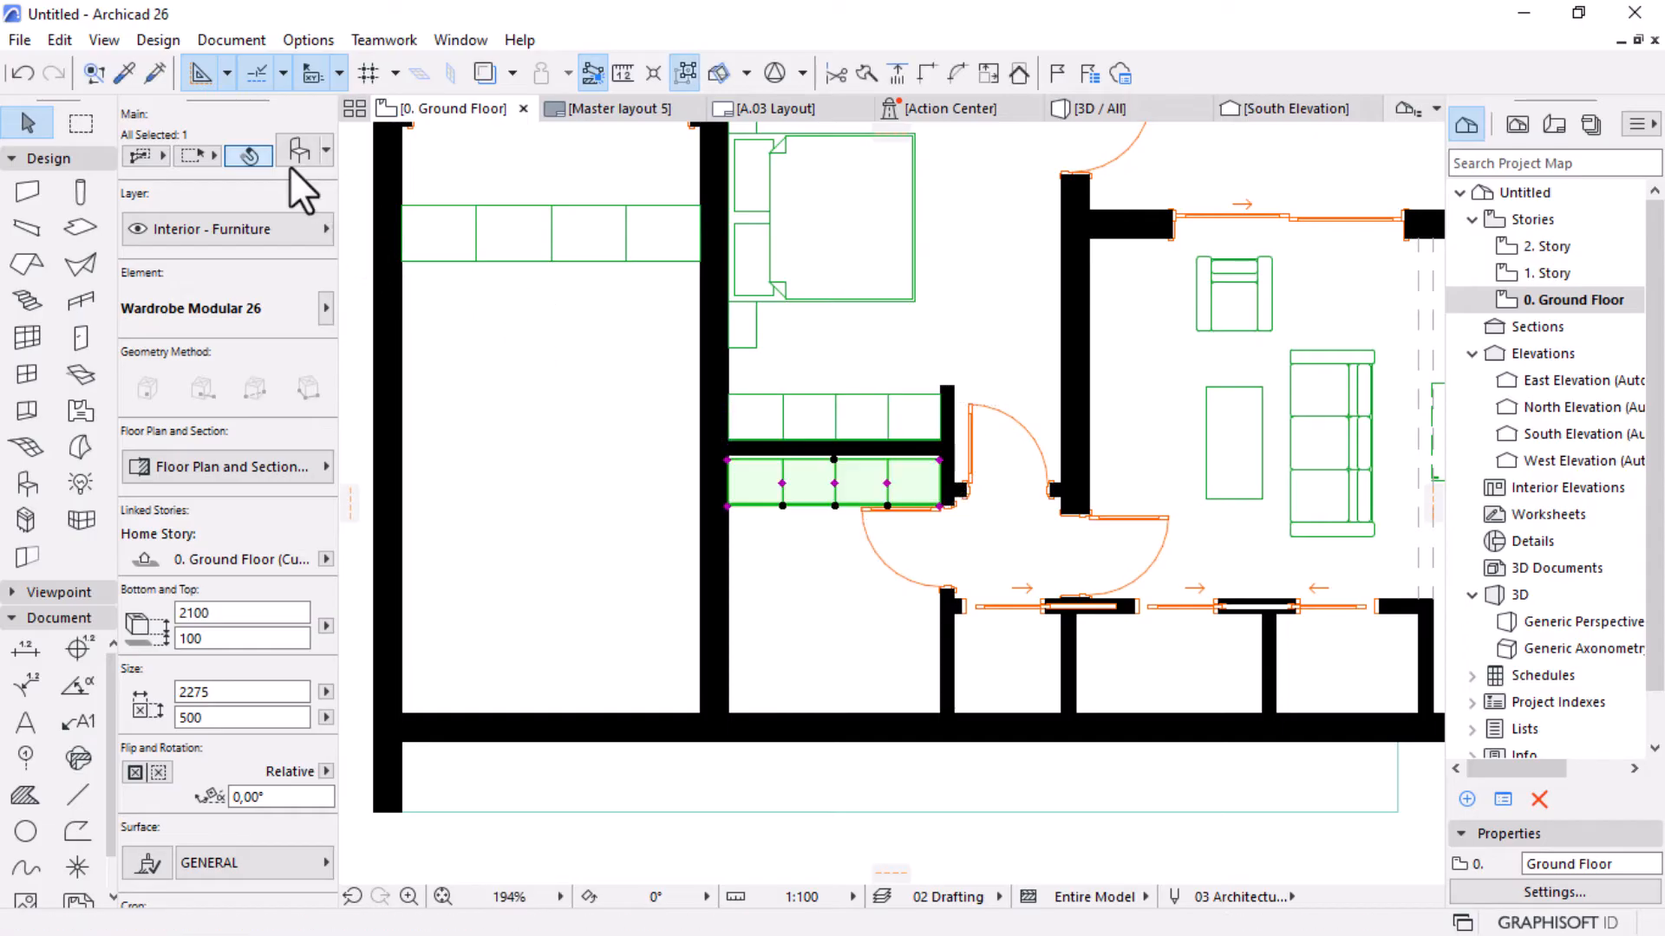
# Replace the copied wardrobe in the small room with Basin Cabinet 26, found by searching the object library for "basin".
pyautogui.hotkey('ctrl', 't')
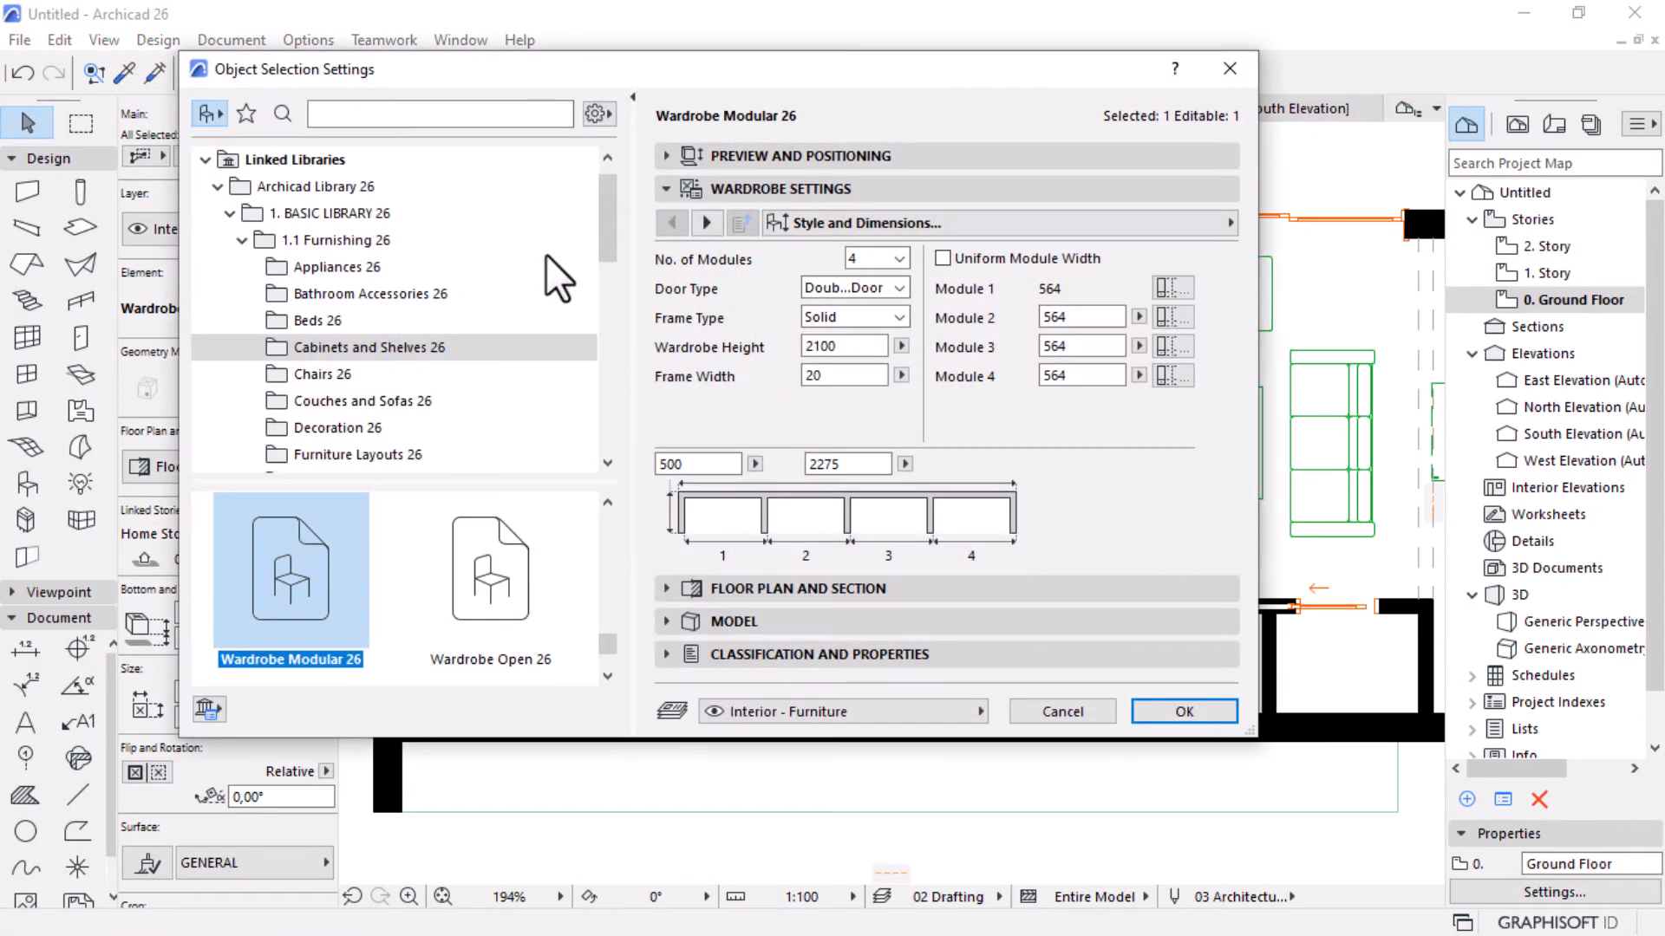
pyautogui.click(368, 121)
pyautogui.write('north')
pyautogui.press('Return')
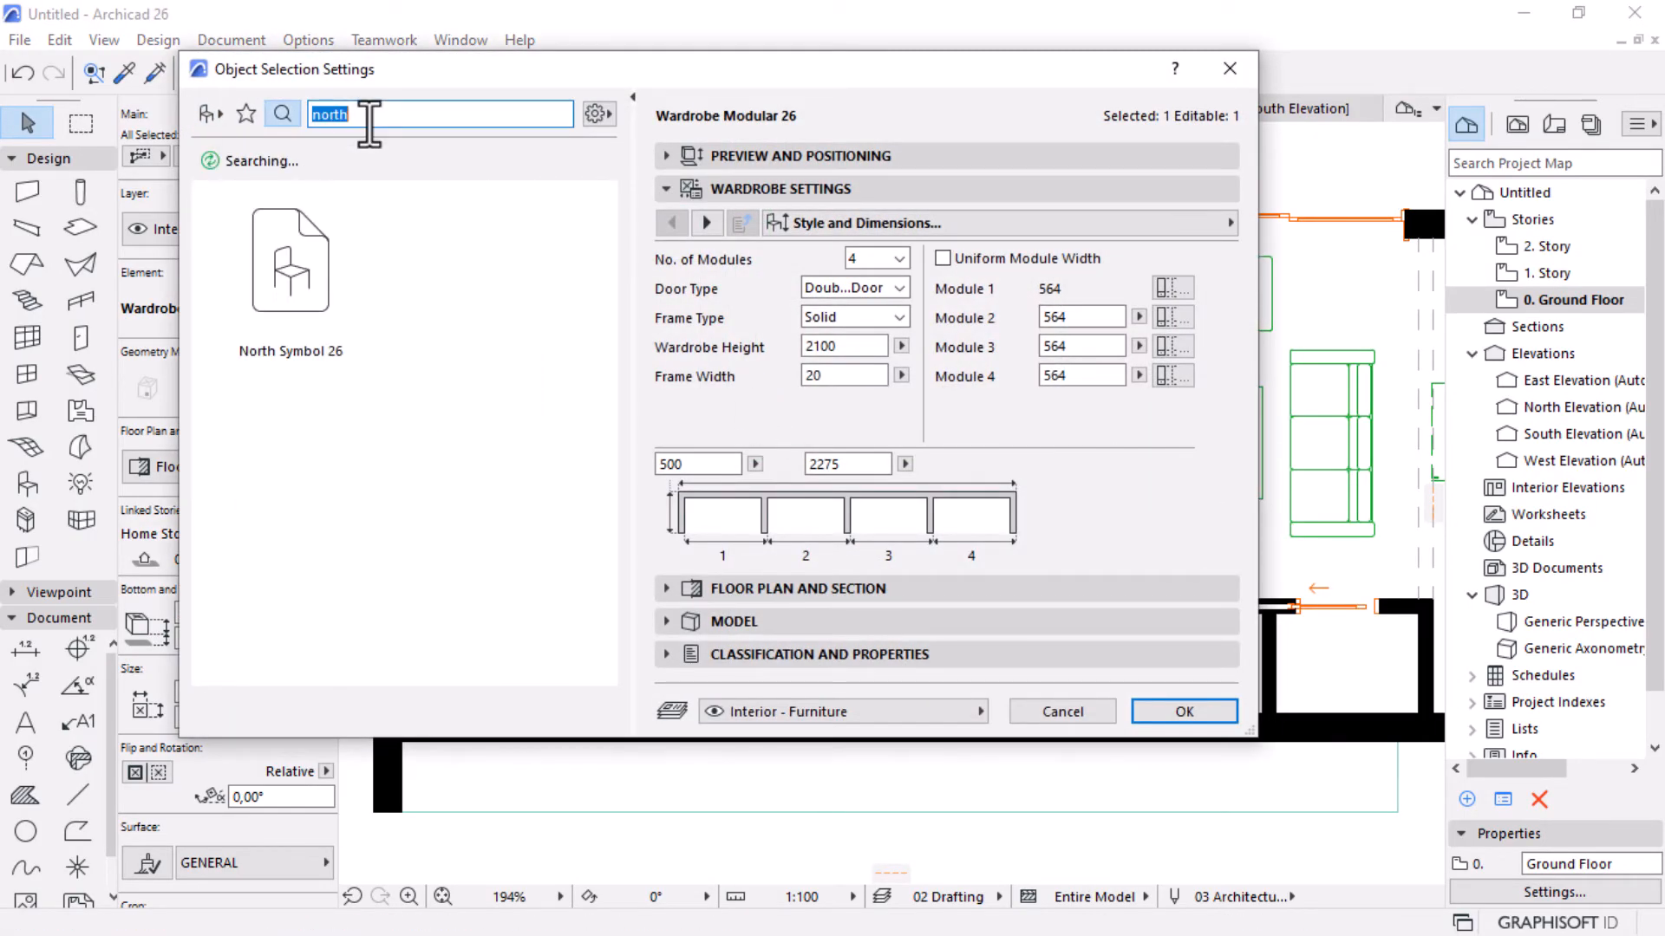
pyautogui.write('northbasin')
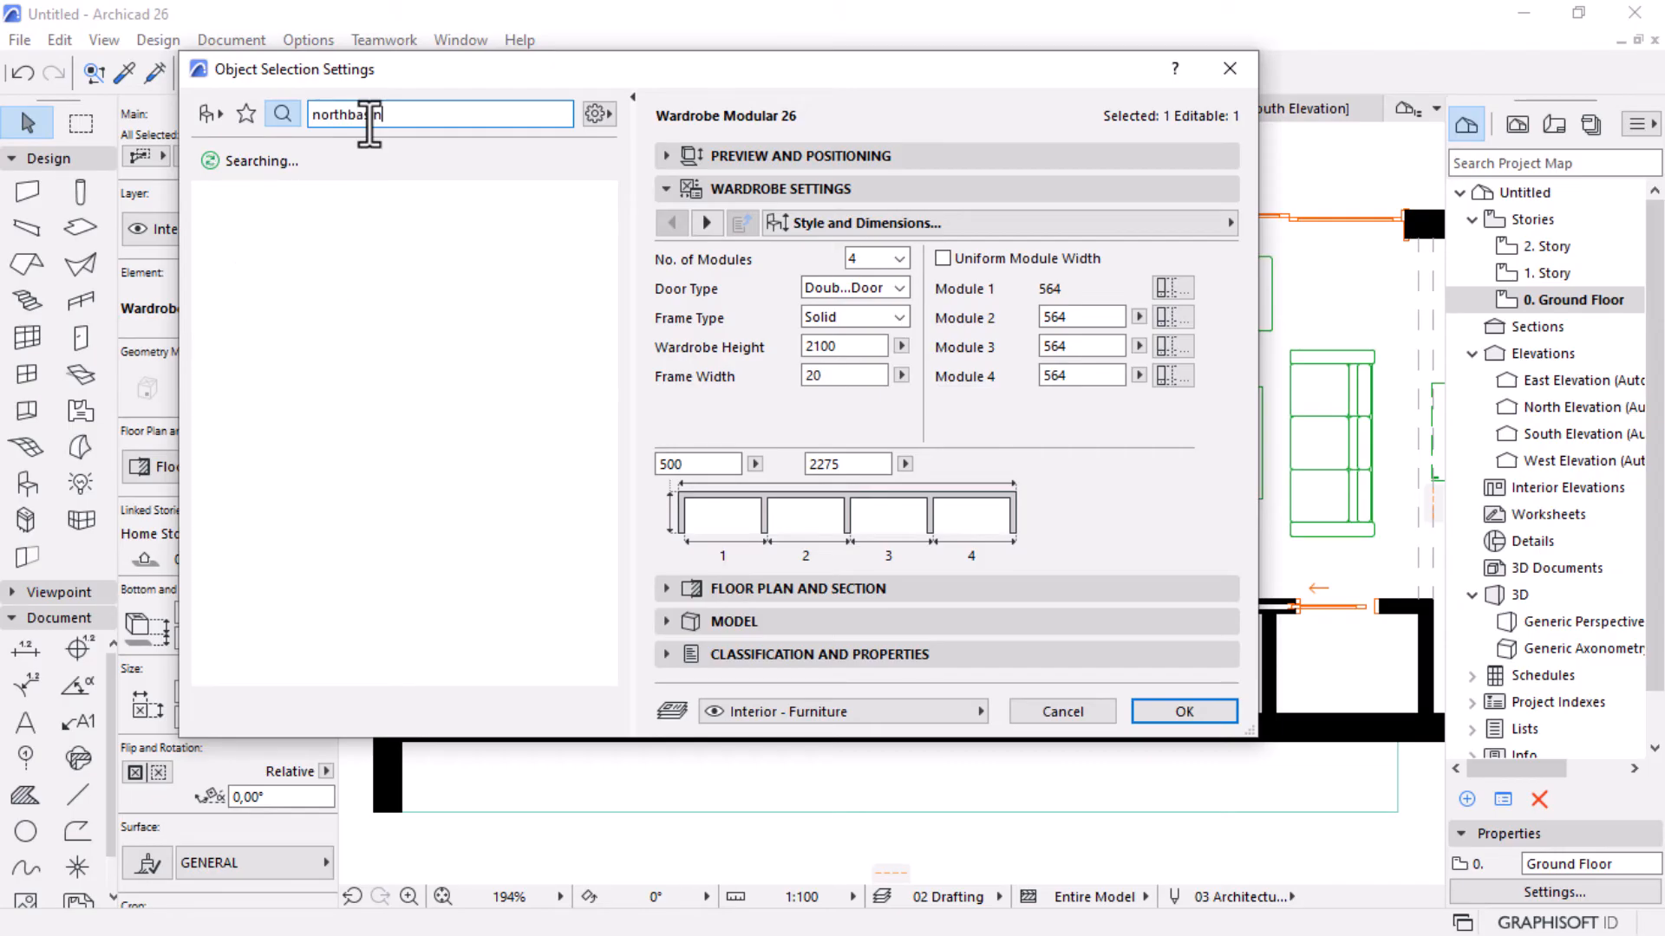
pyautogui.write('basin')
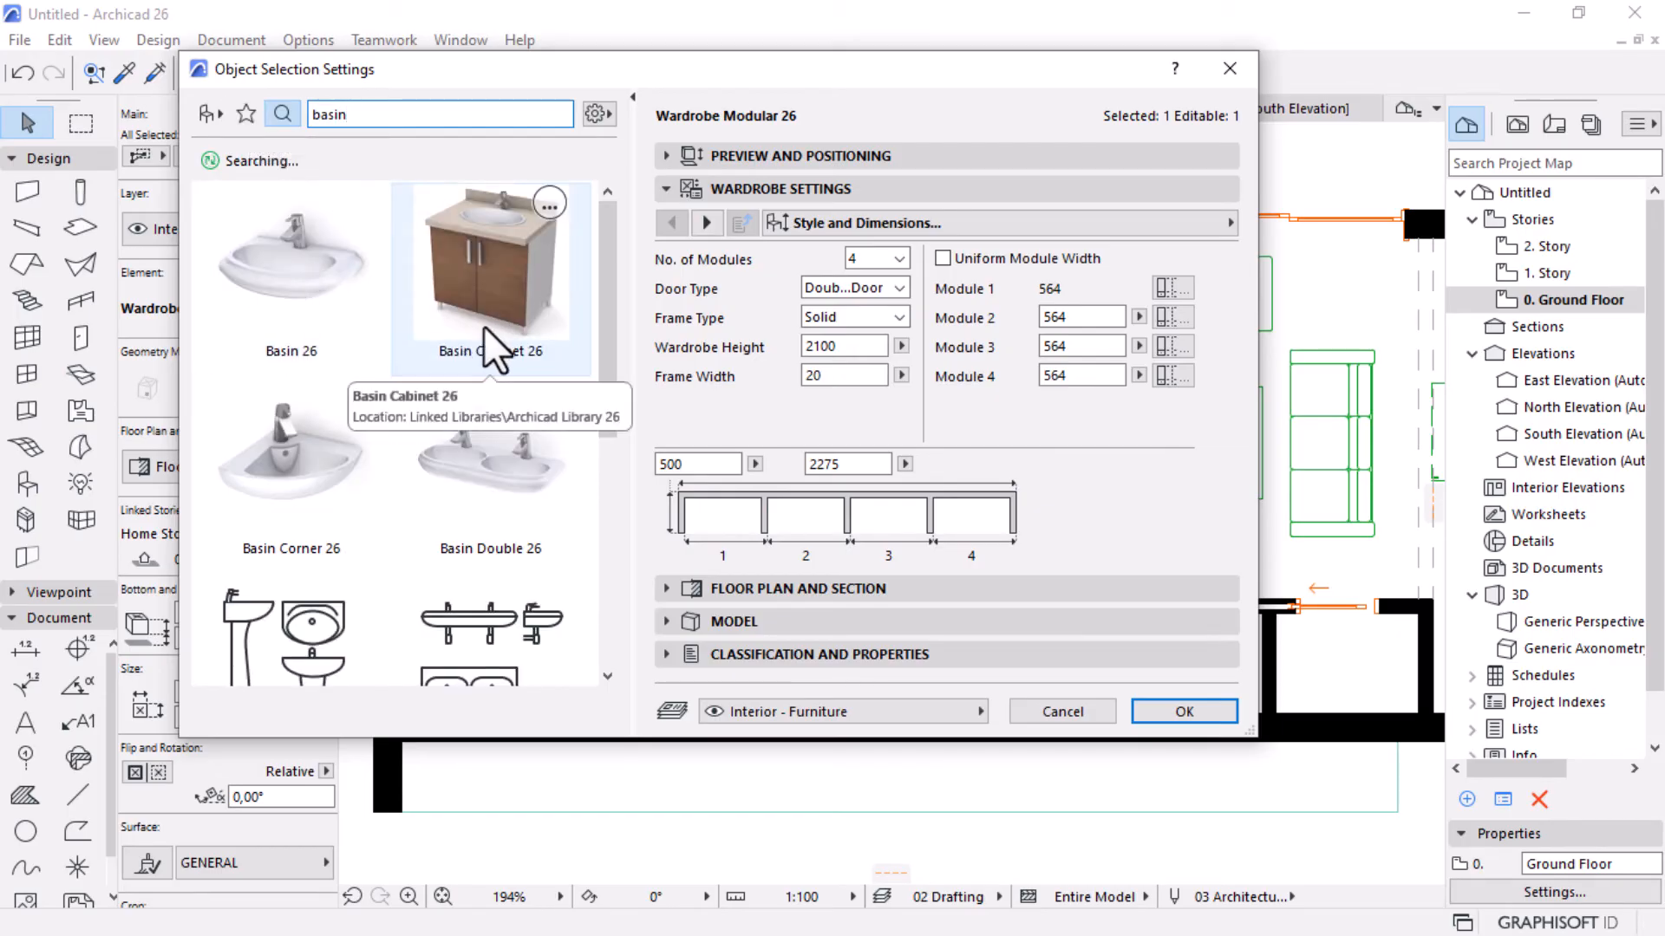
pyautogui.click(496, 272)
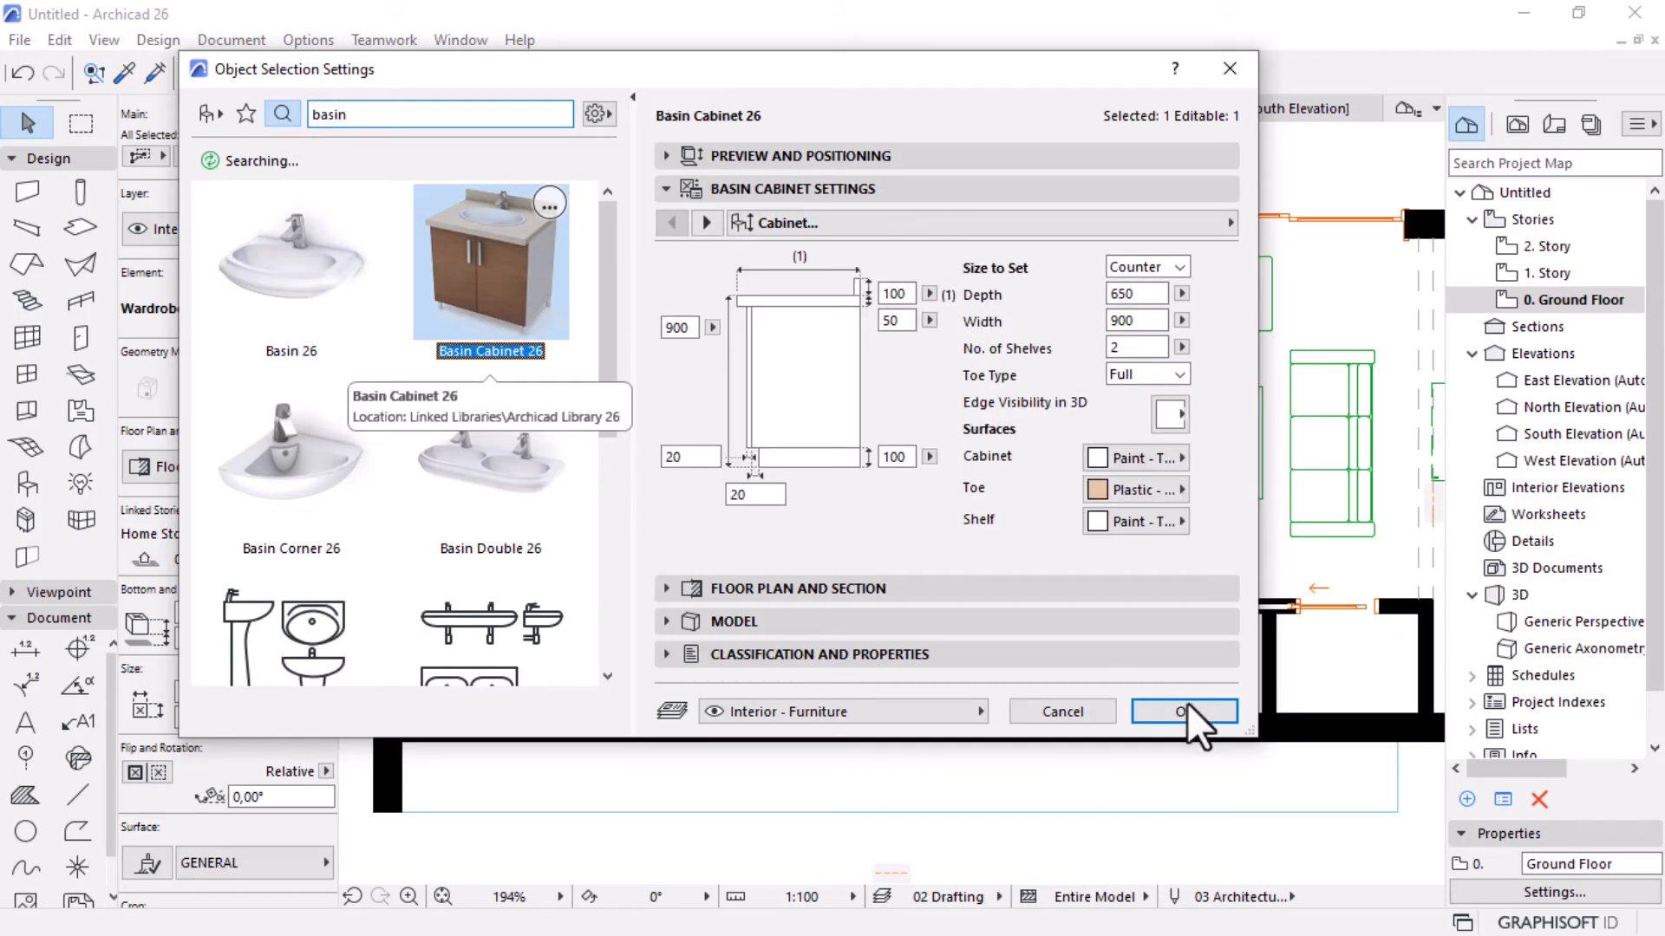
pyautogui.click(1205, 715)
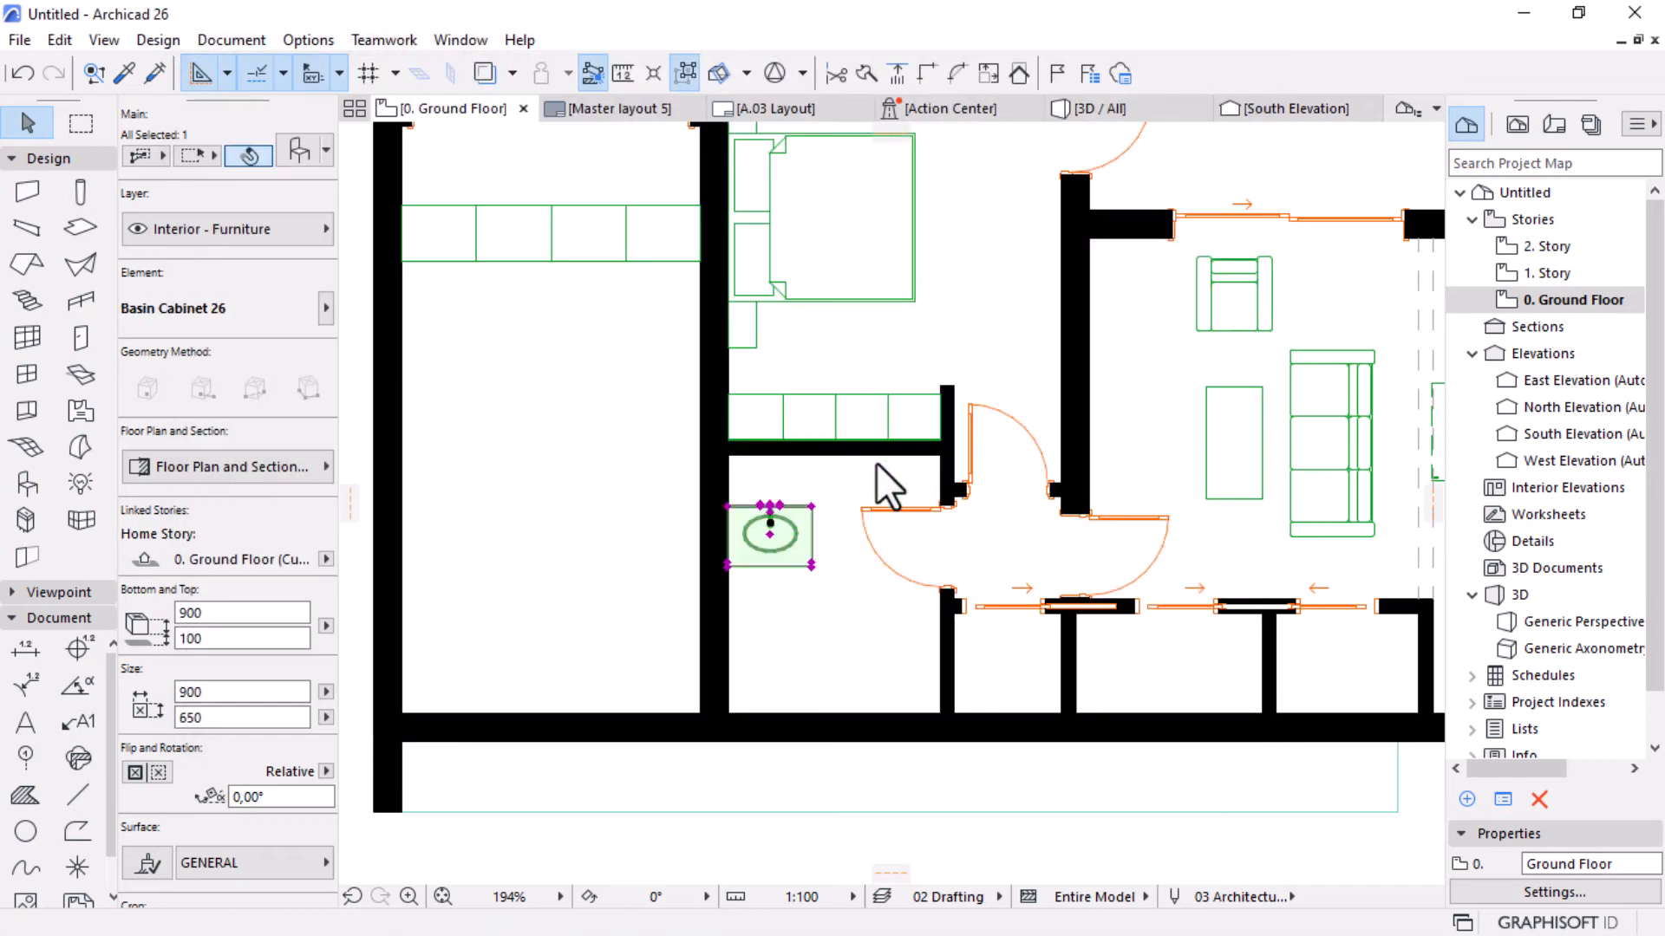
# Move the basin cabinet into the corner beside the bathroom door and stretch its free end to the opposite wall, for a 2275 mm width.
pyautogui.scroll(3, 830, 488)
pyautogui.hotkey('ctrl', 'd')
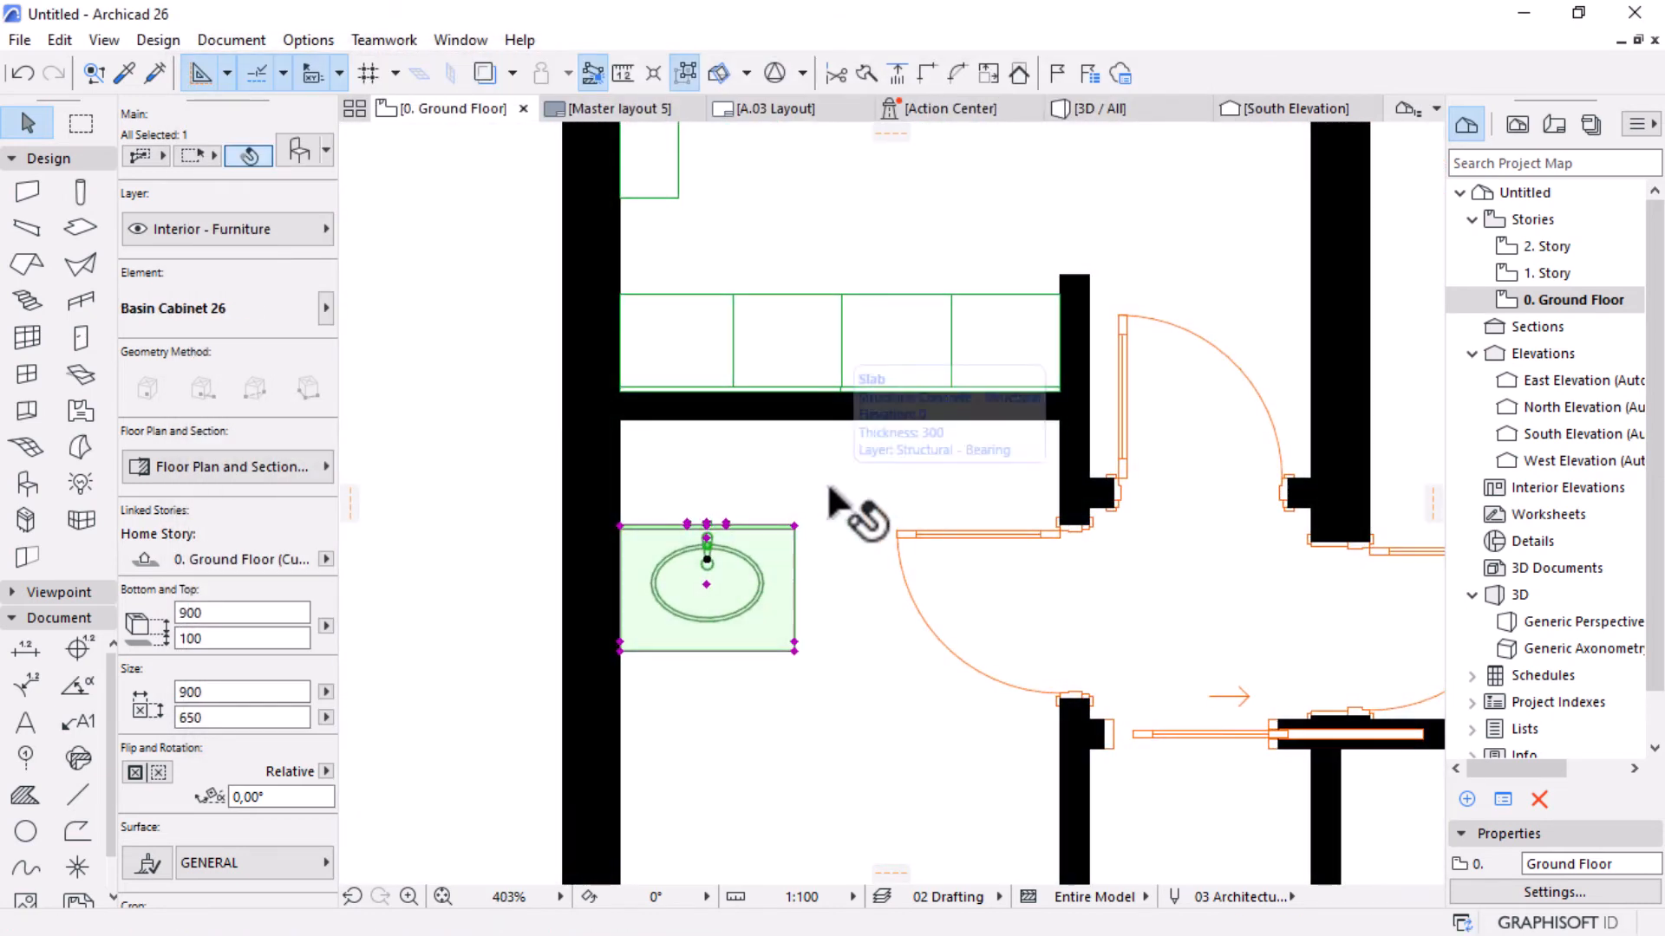
pyautogui.click(794, 526)
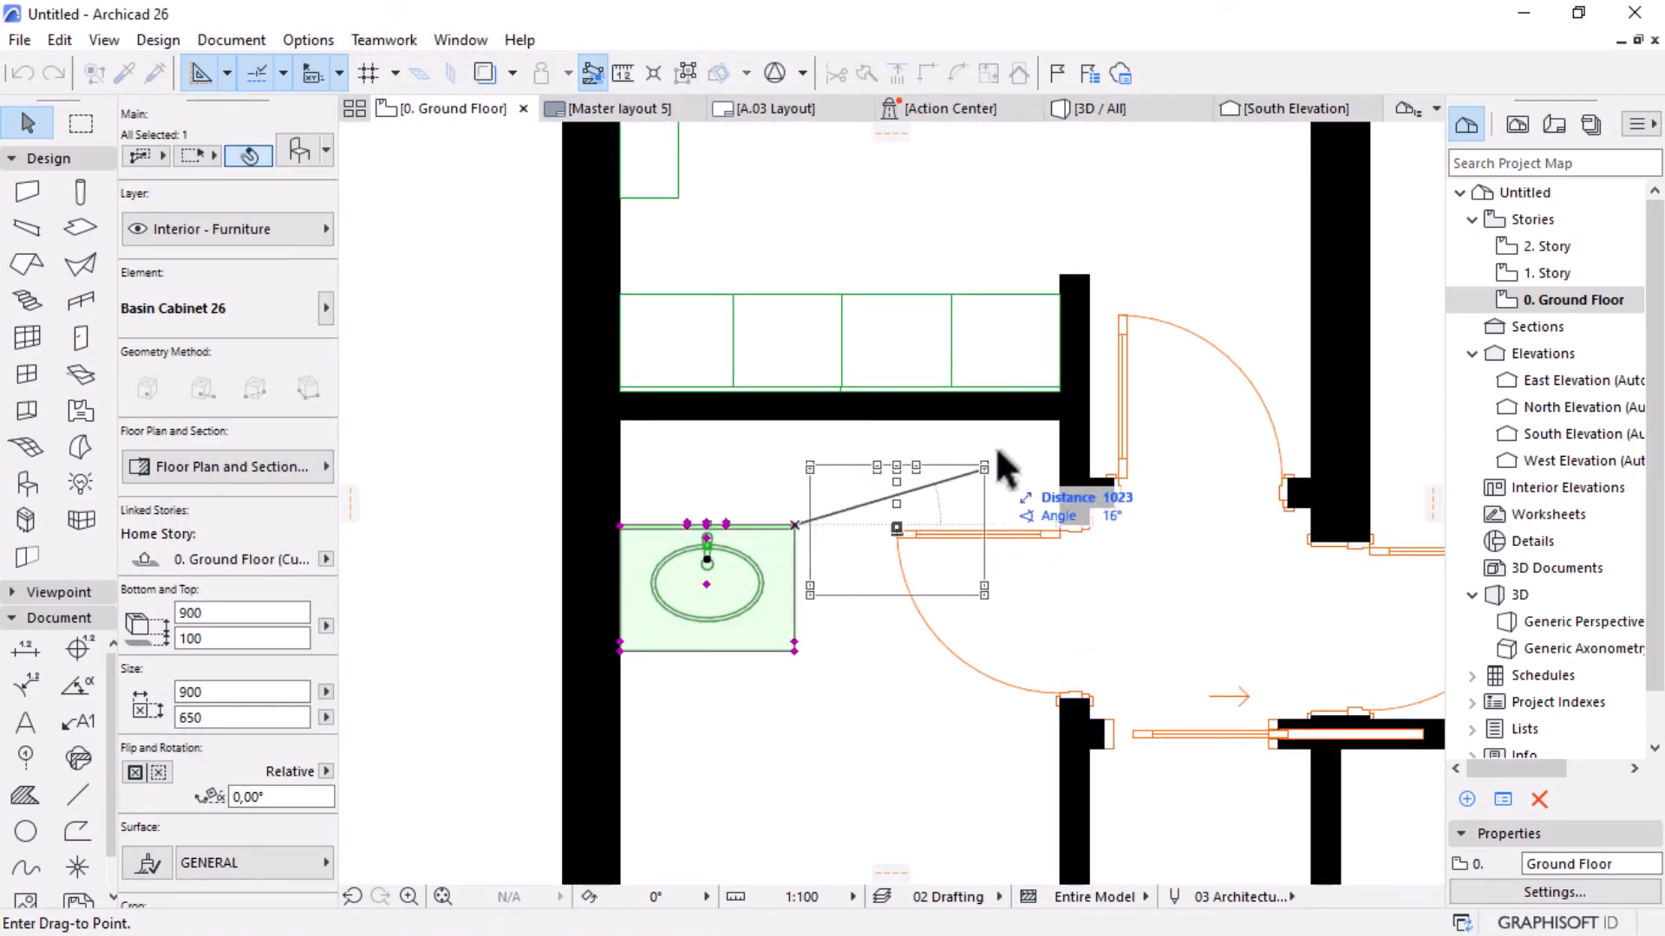
pyautogui.click(1059, 423)
pyautogui.click(885, 422)
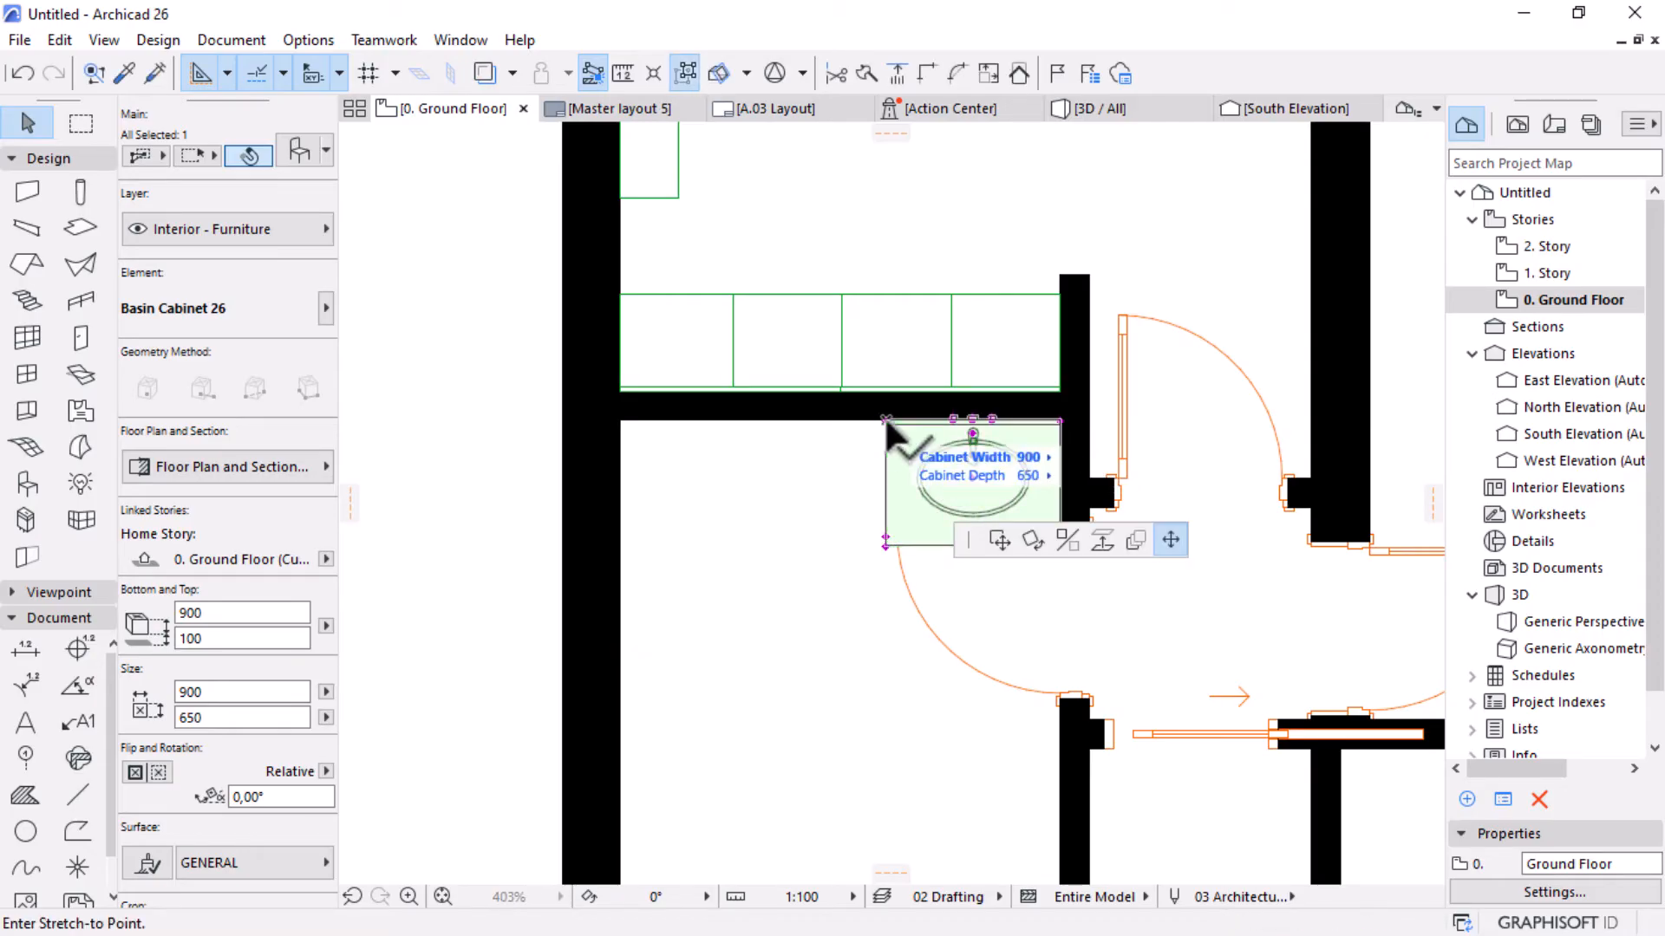
pyautogui.click(620, 423)
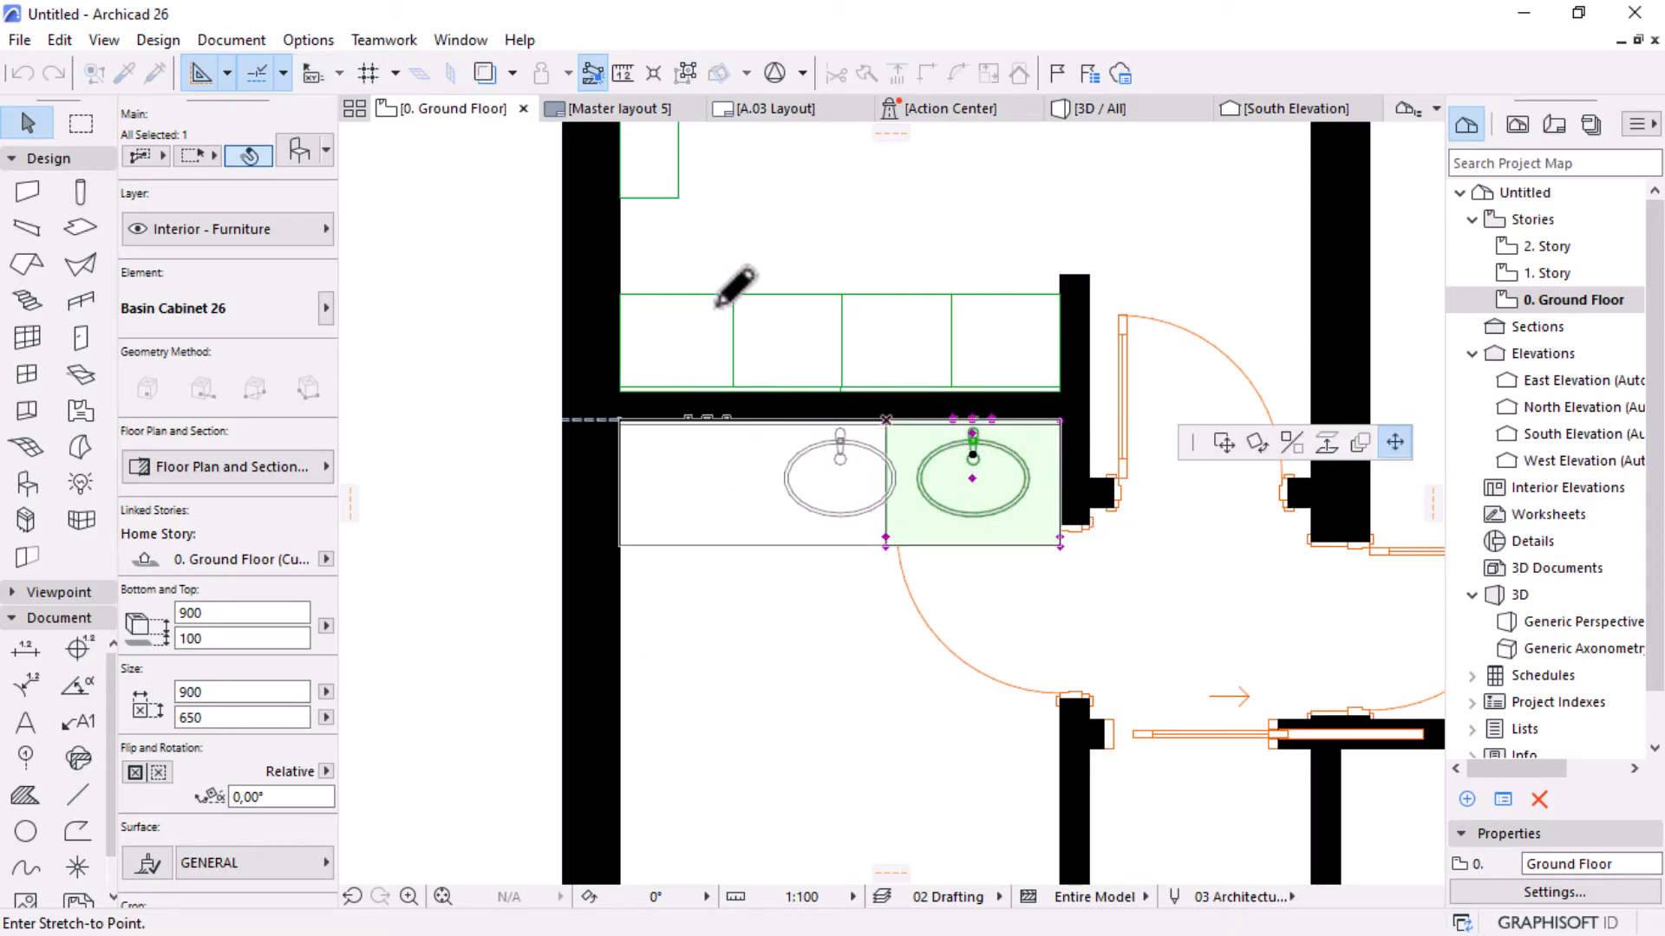
# Move the bathroom door along its wall so the frame's upper corner lines up with the front edge of the basin cabinet.
pyautogui.scroll(-2, 751, 252)
pyautogui.scroll(-1, 849, 470)
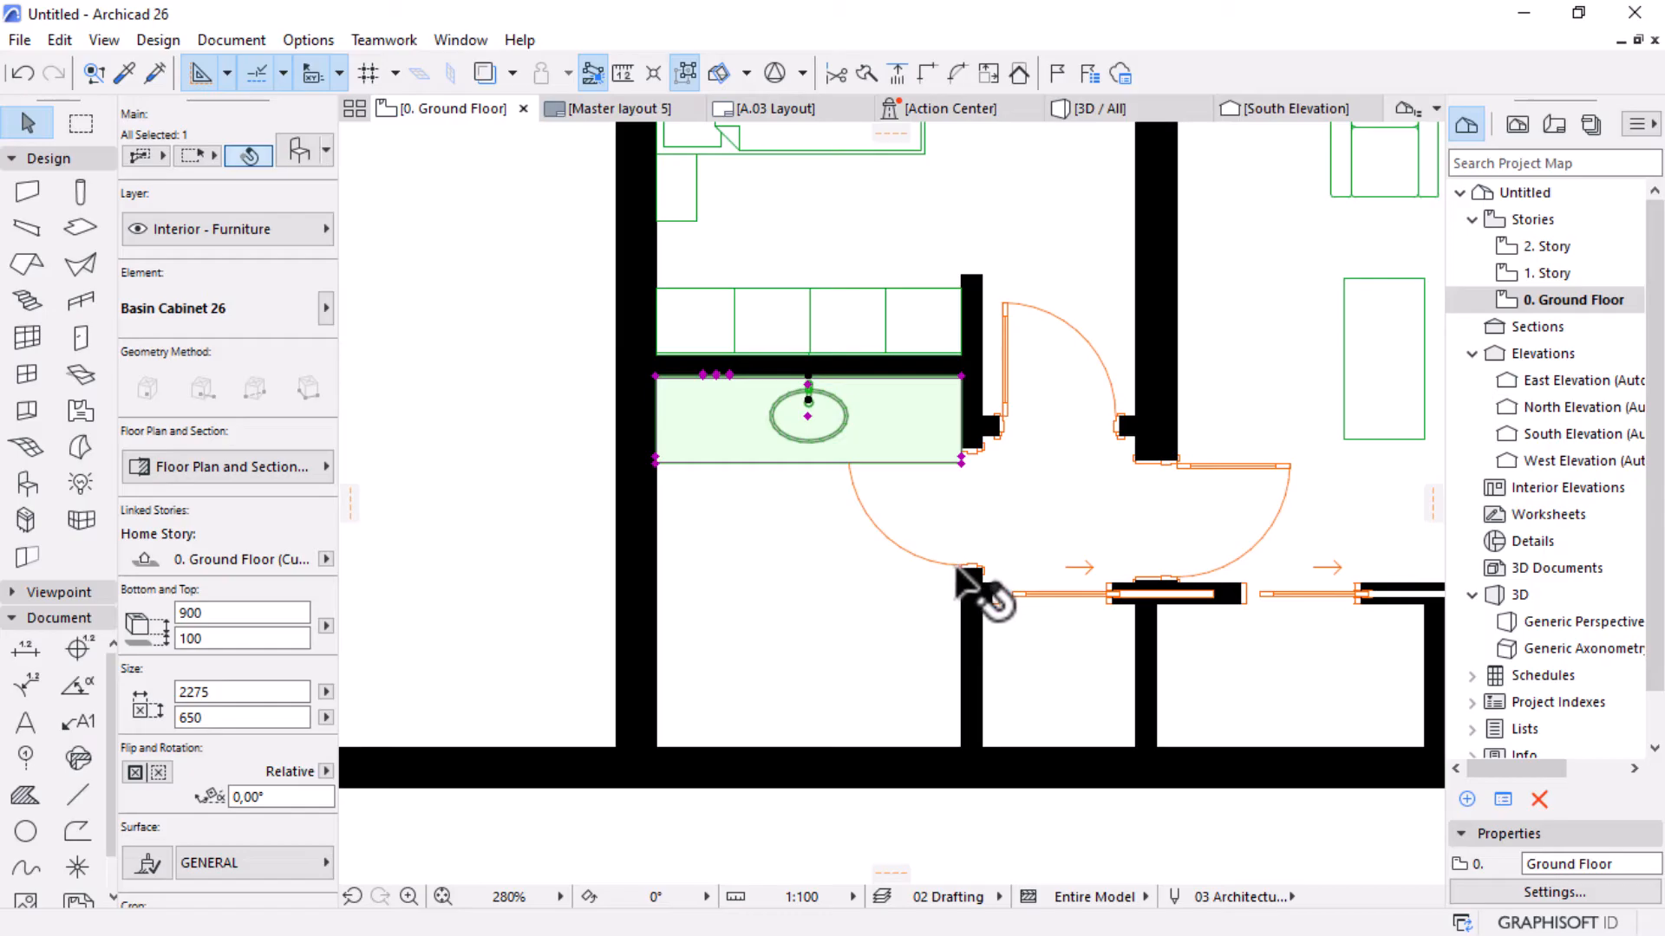
pyautogui.click(956, 569)
pyautogui.scroll(6, 958, 572)
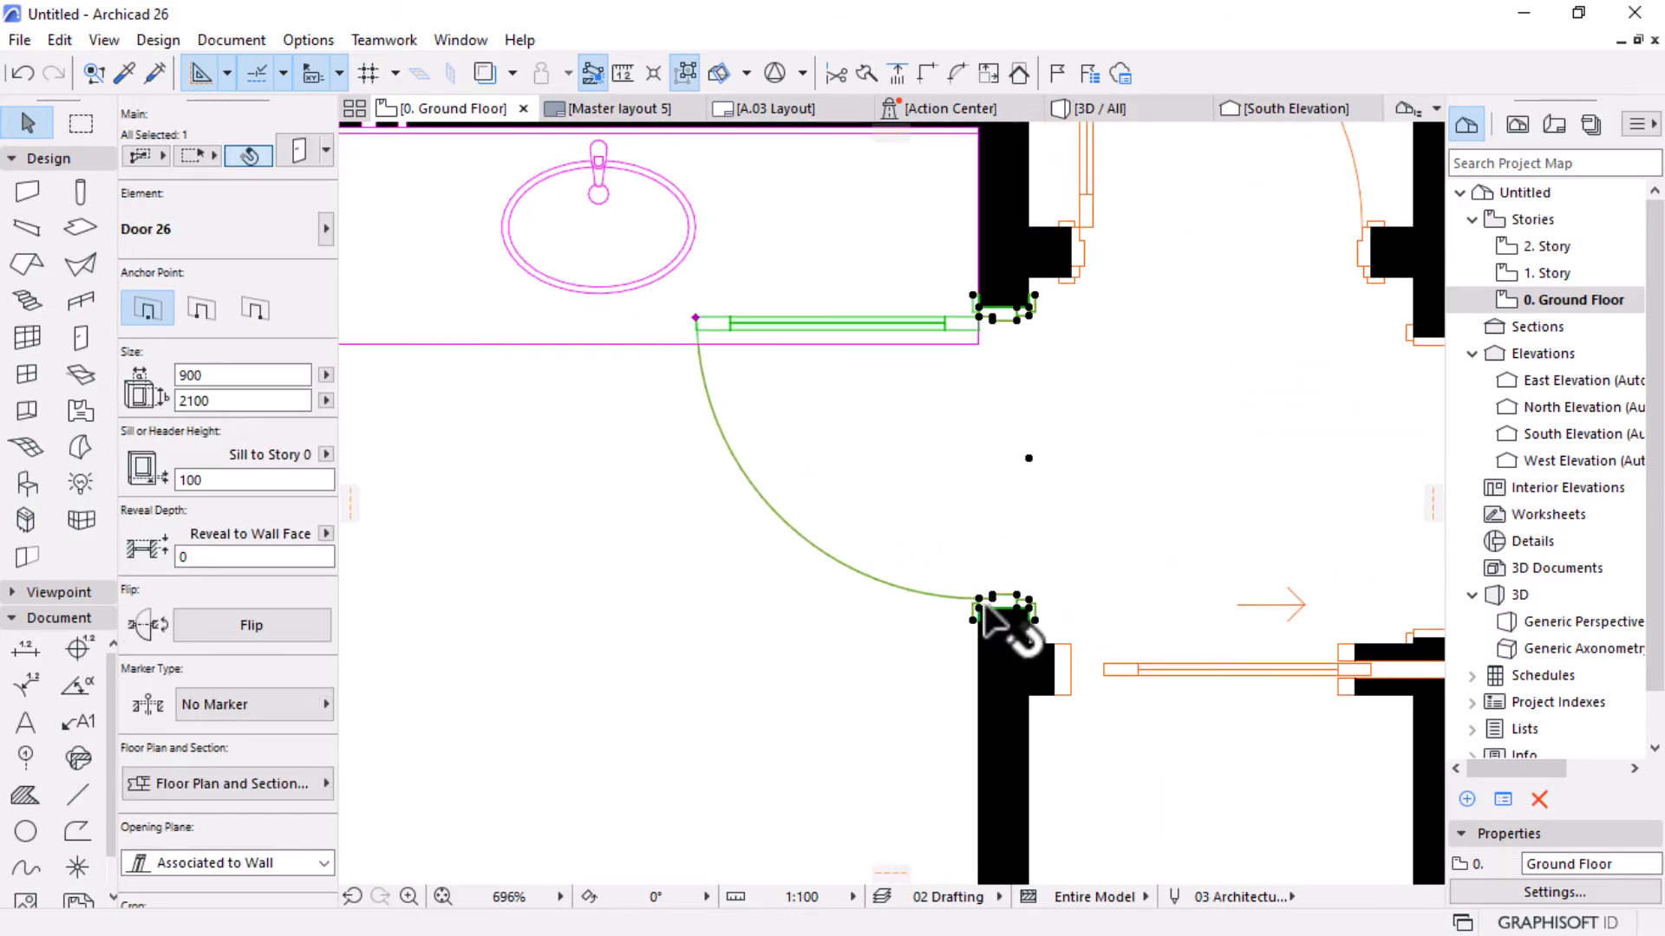
pyautogui.scroll(-2, 975, 543)
pyautogui.scroll(2, 964, 408)
pyautogui.hotkey('ctrl', 'd')
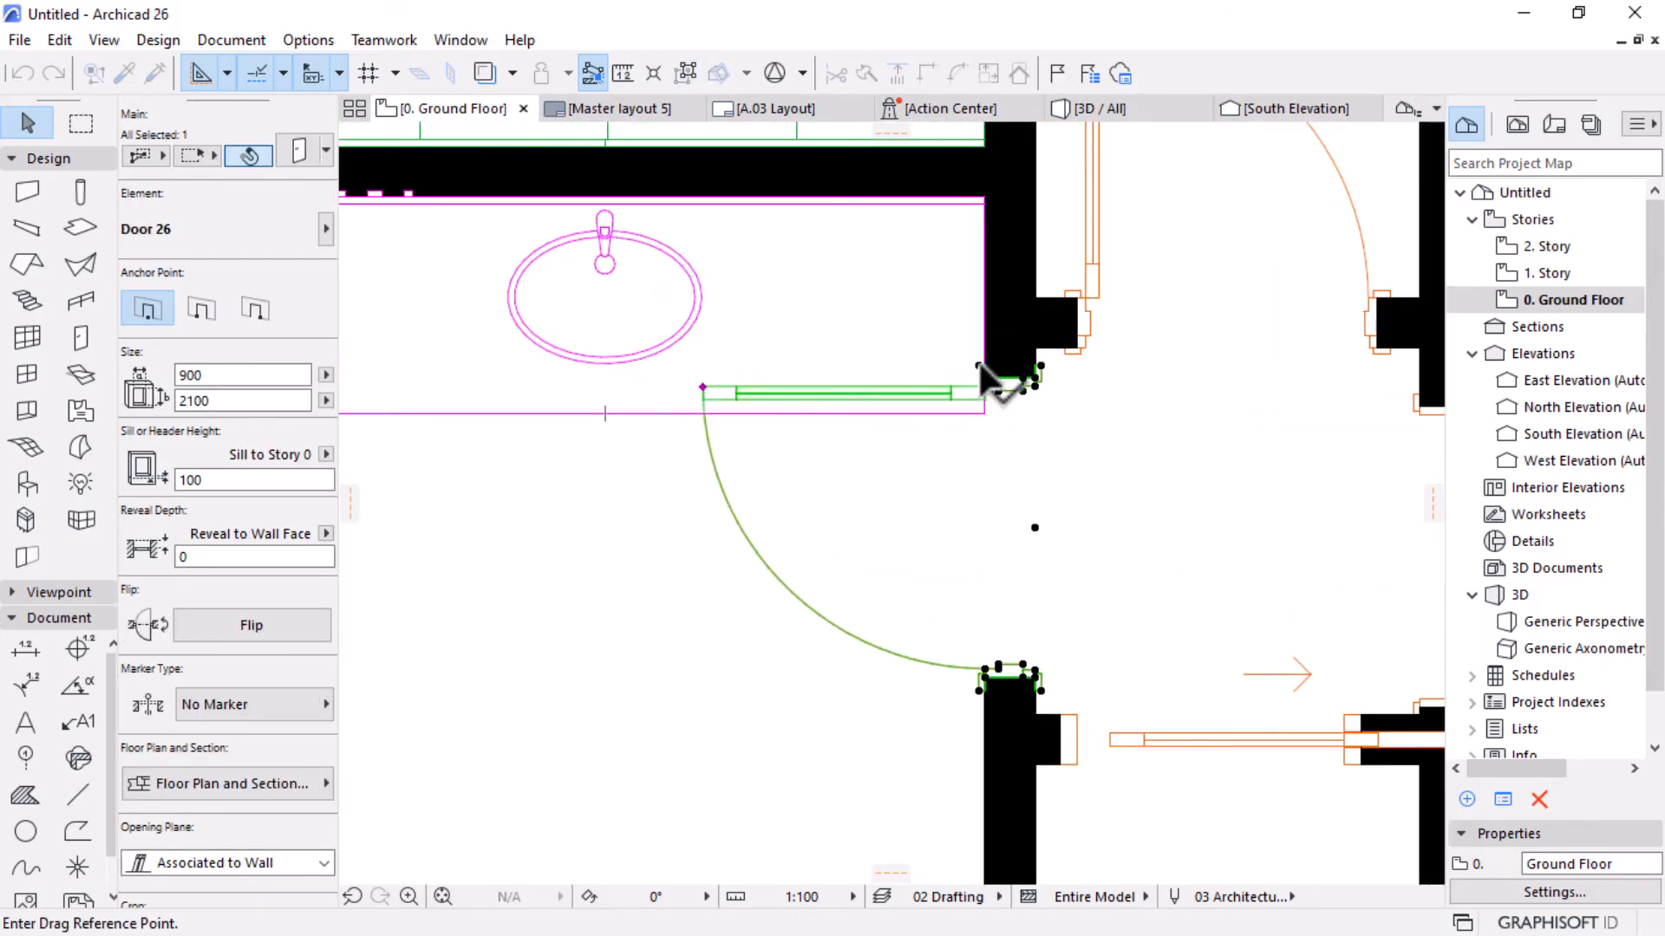
pyautogui.click(979, 365)
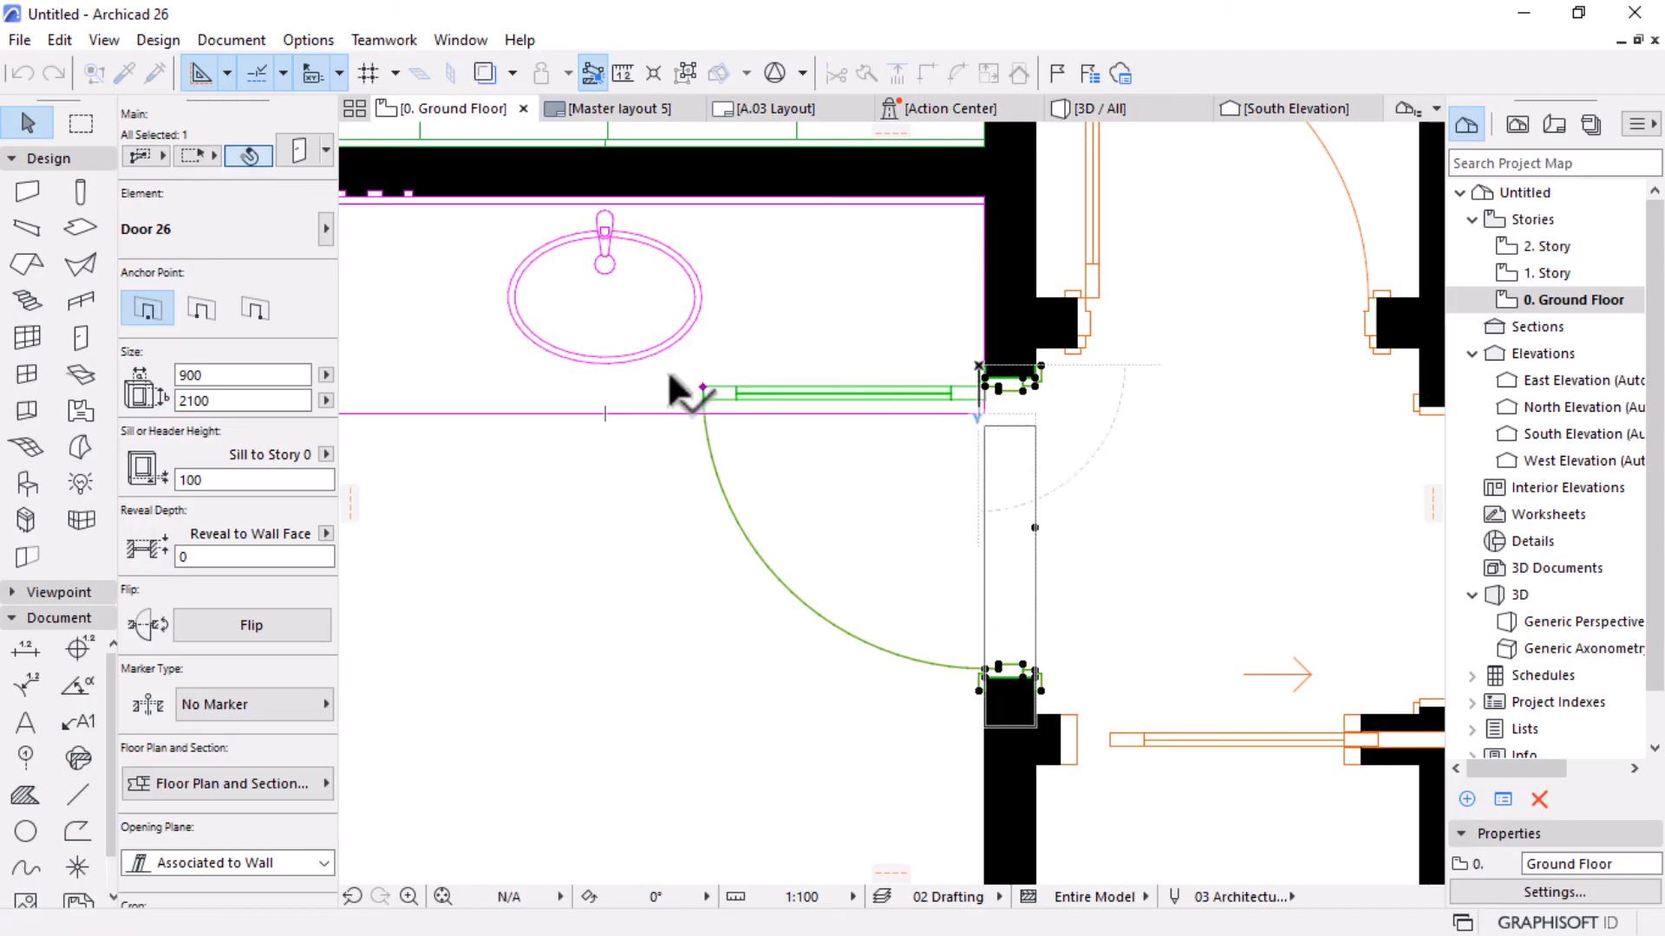
pyautogui.click(689, 408)
pyautogui.scroll(-3, 702, 408)
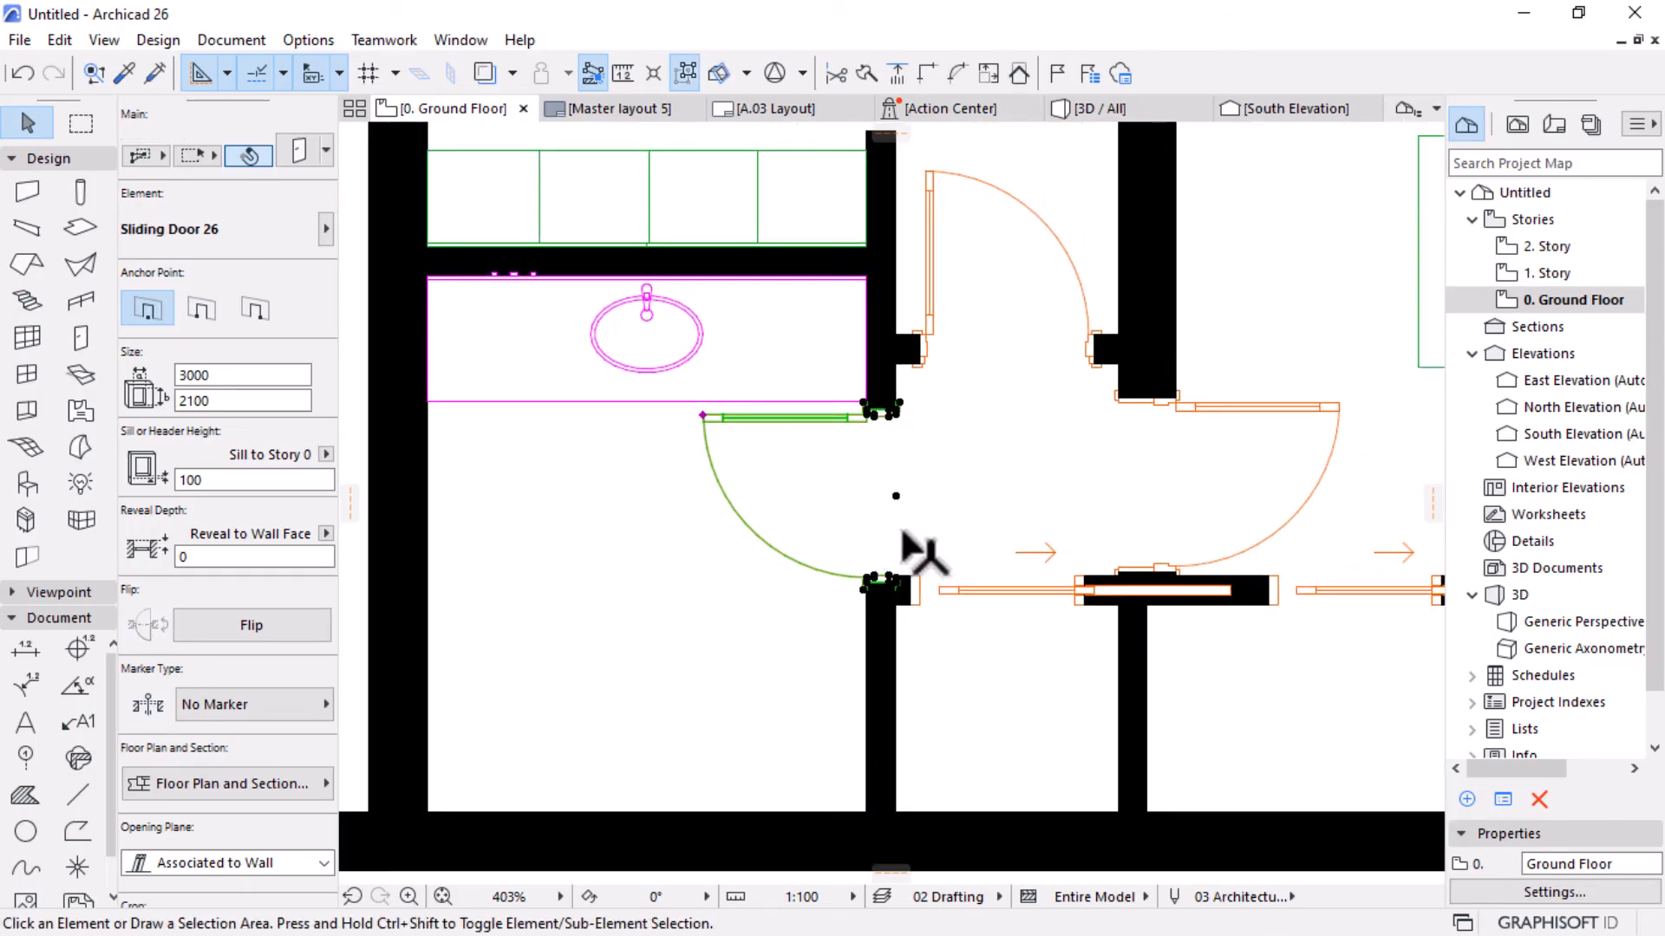
pyautogui.press('Escape')
pyautogui.scroll(-2, 996, 499)
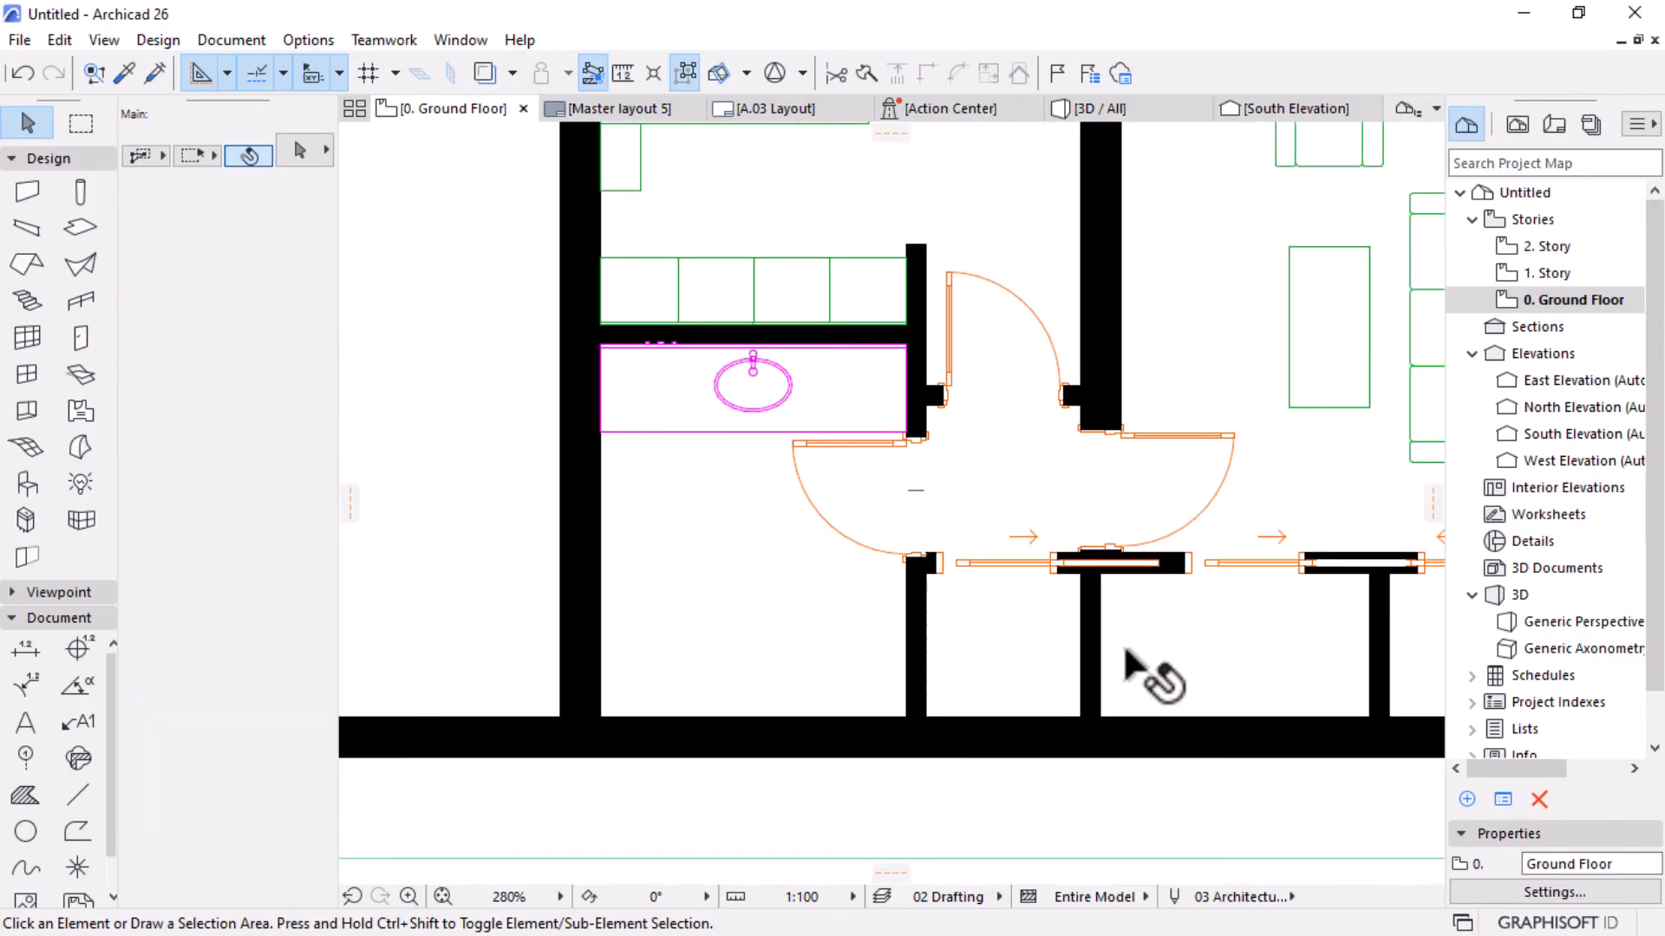
# Set the basin cabinet's depth to 600 mm.
pyautogui.click(763, 376)
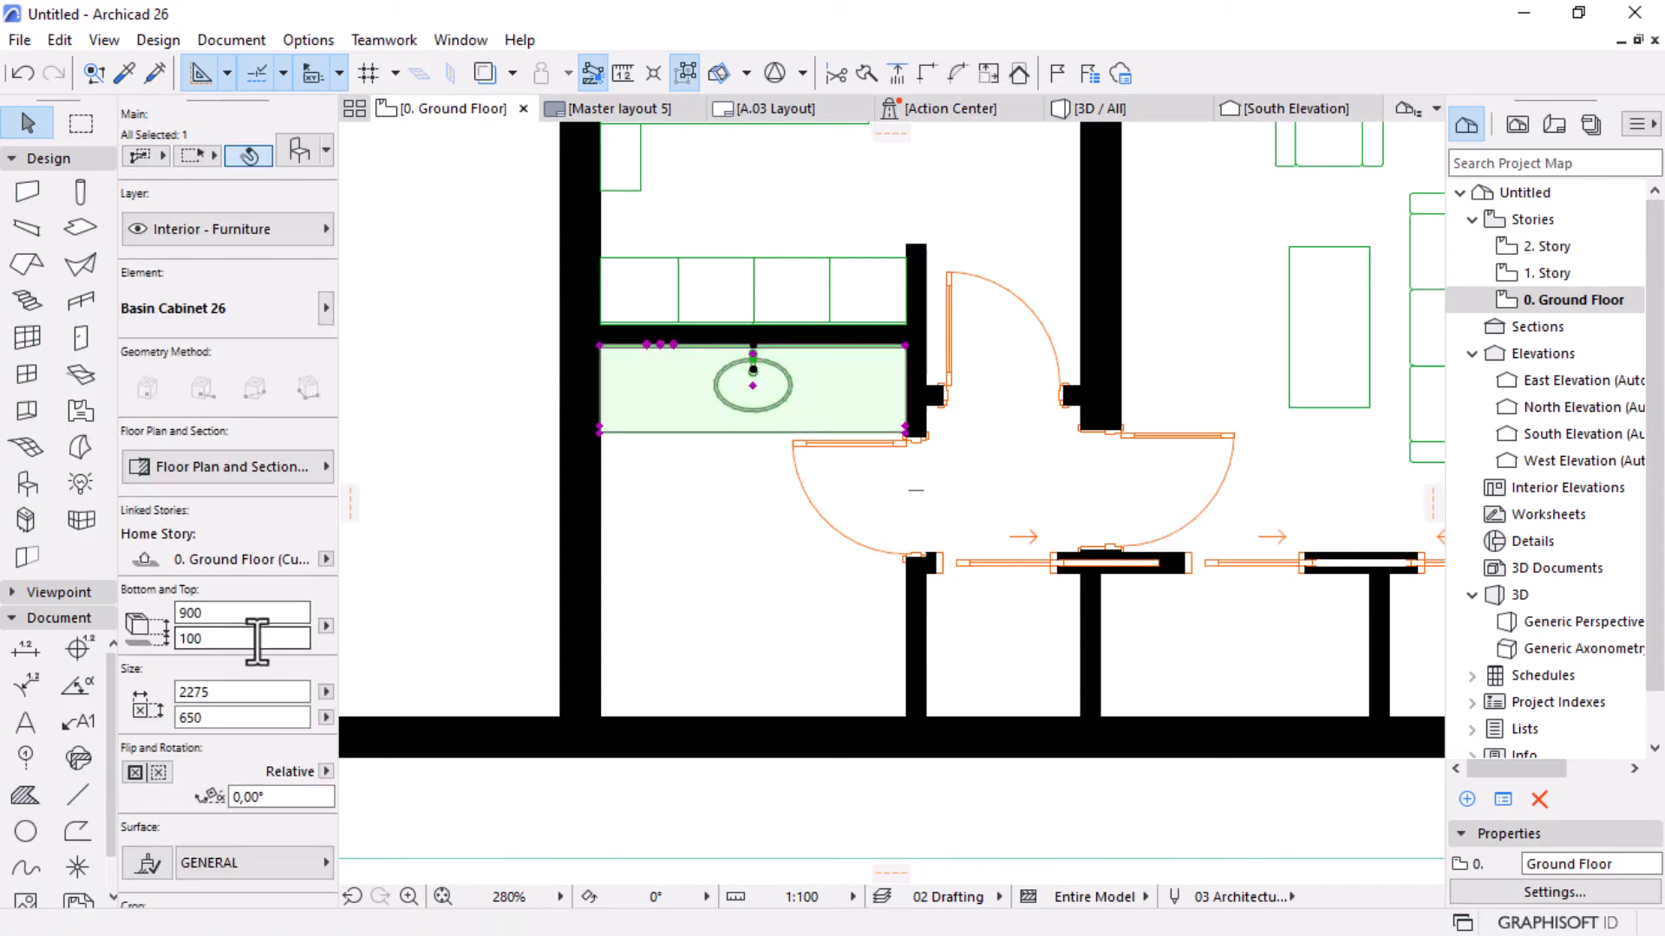
pyautogui.scroll(-1, 260, 685)
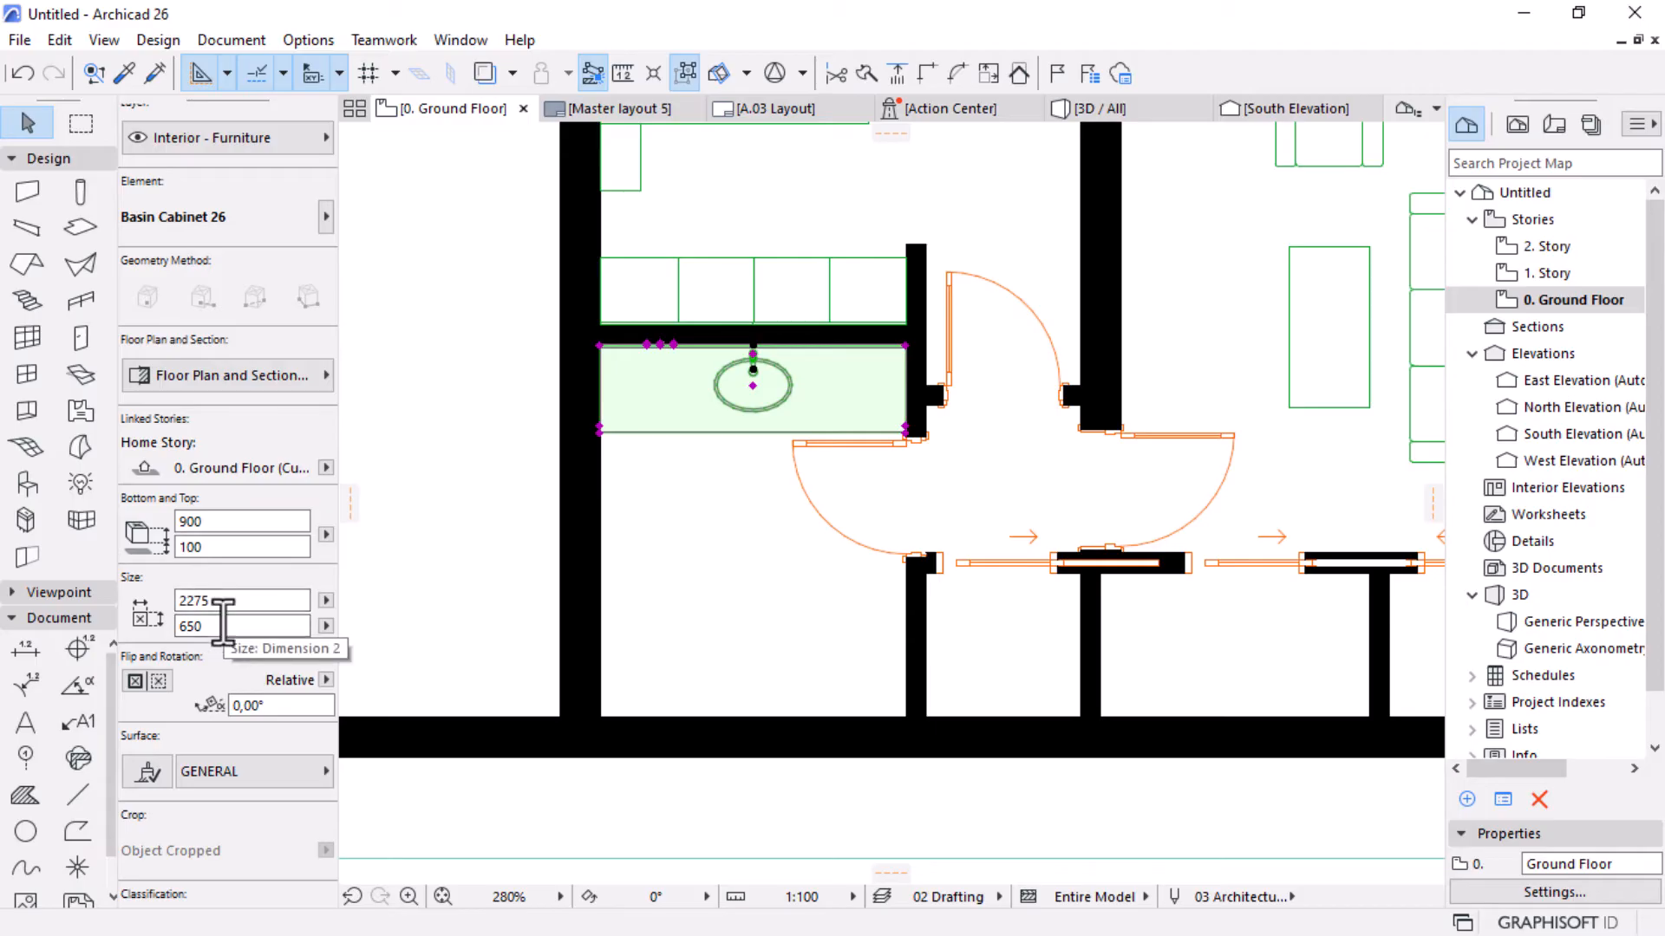
pyautogui.click(231, 626)
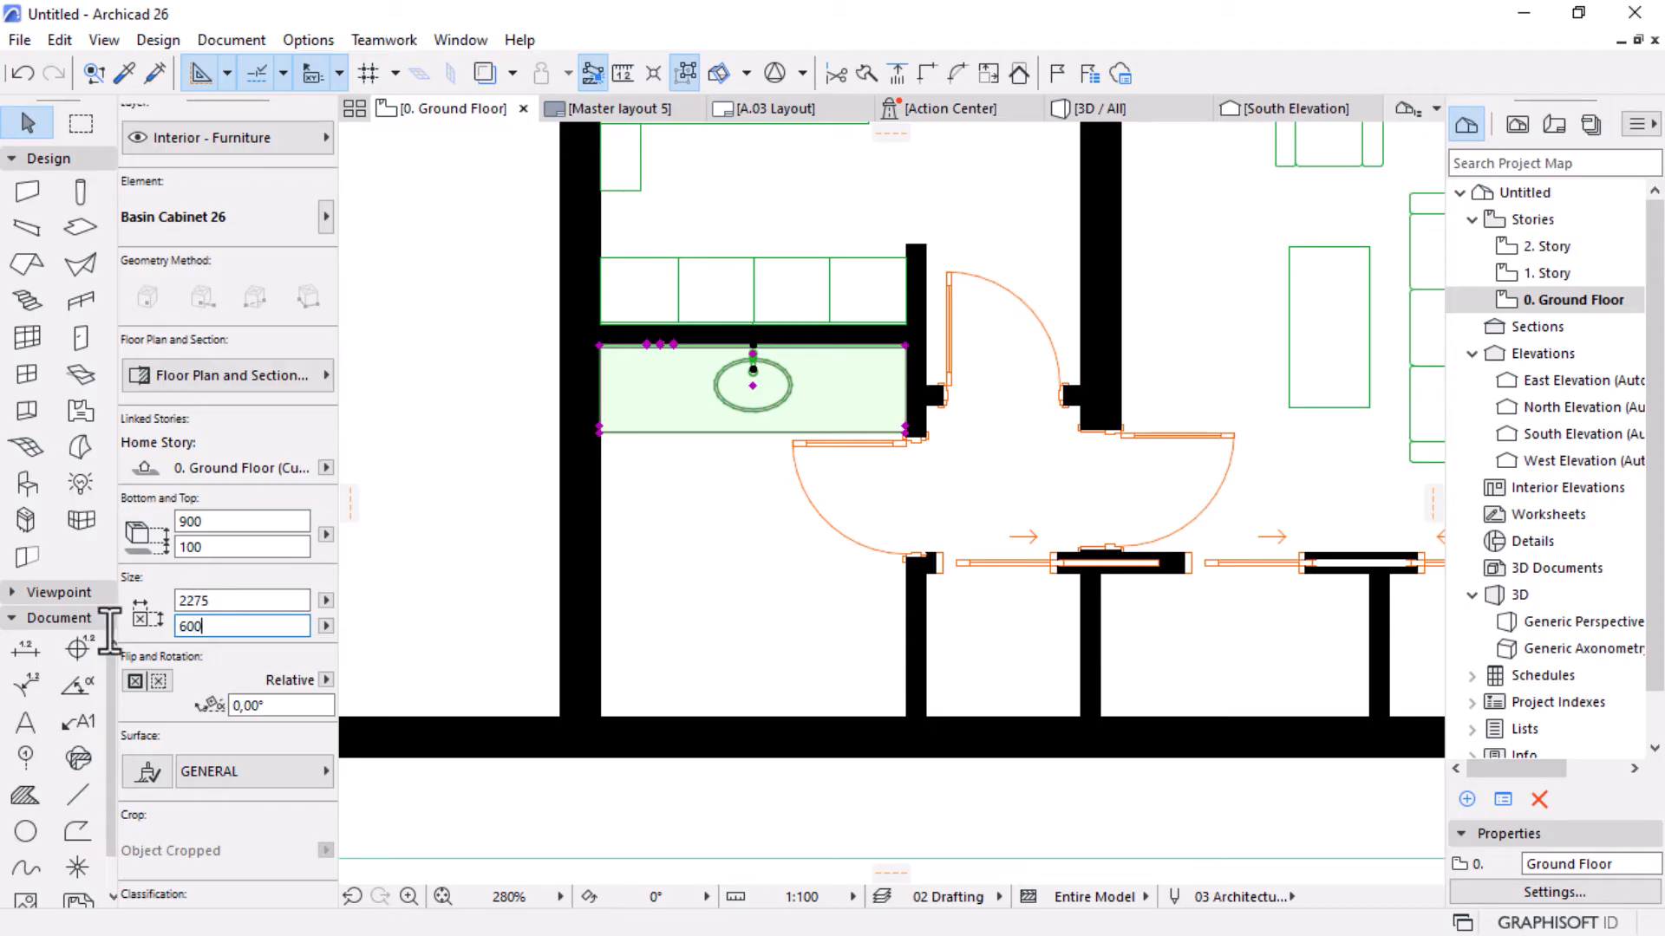
pyautogui.press('Return')
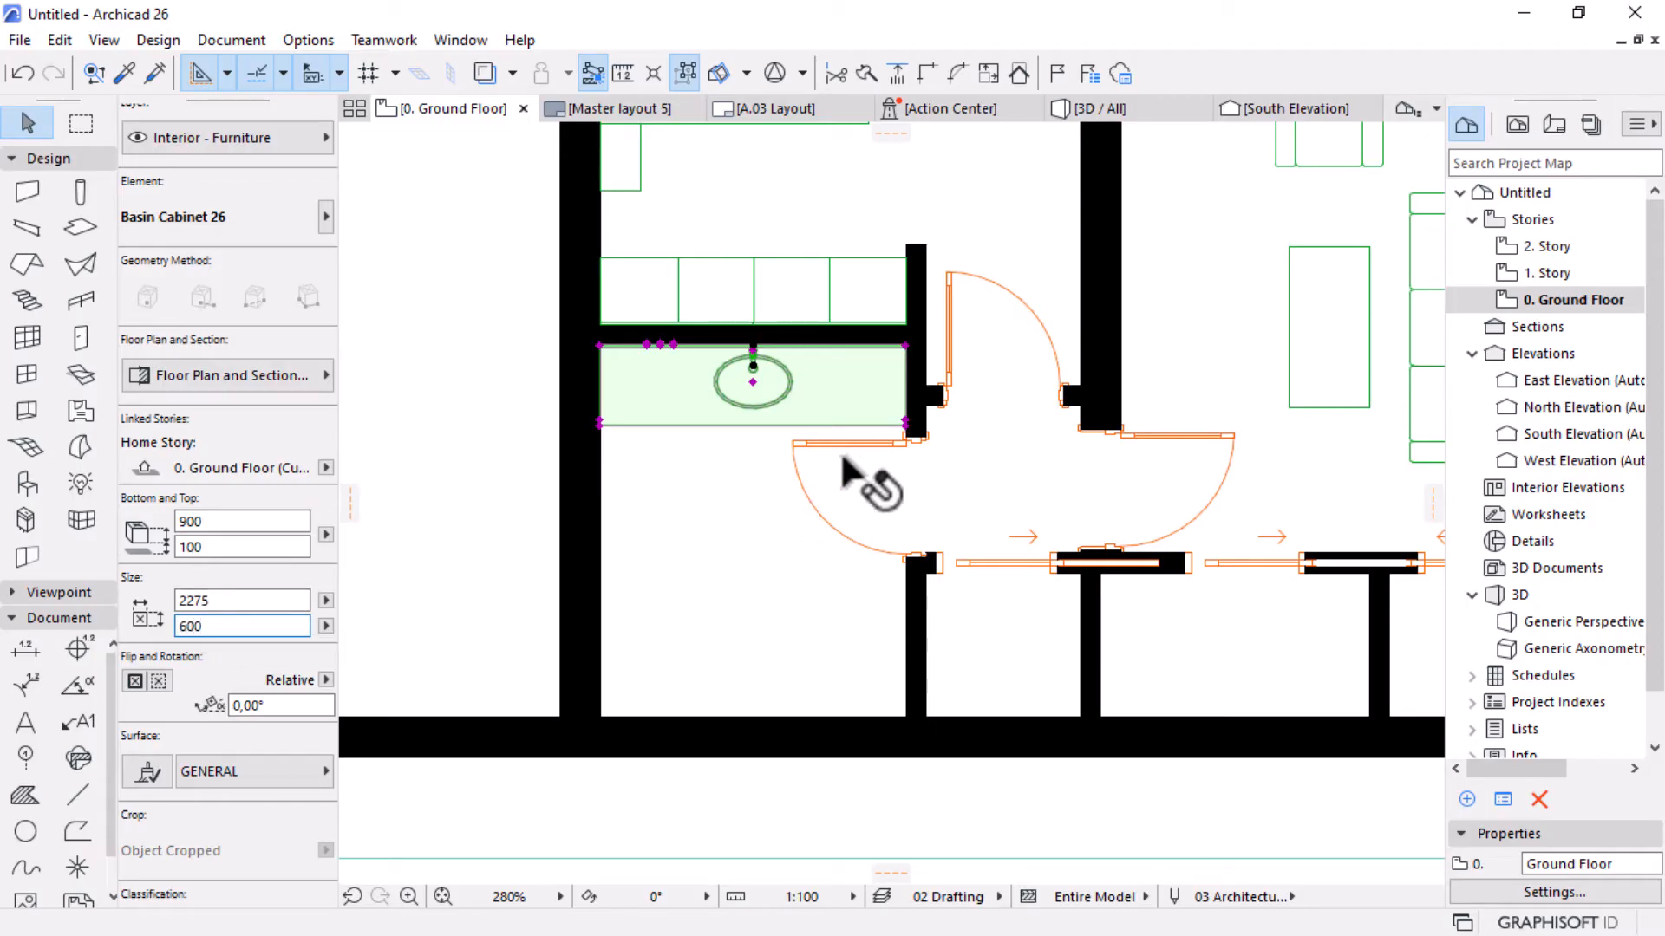
# Move the bathroom door back up the wall until its frame corner meets the front edge of the shallower basin cabinet.
pyautogui.scroll(8, 886, 388)
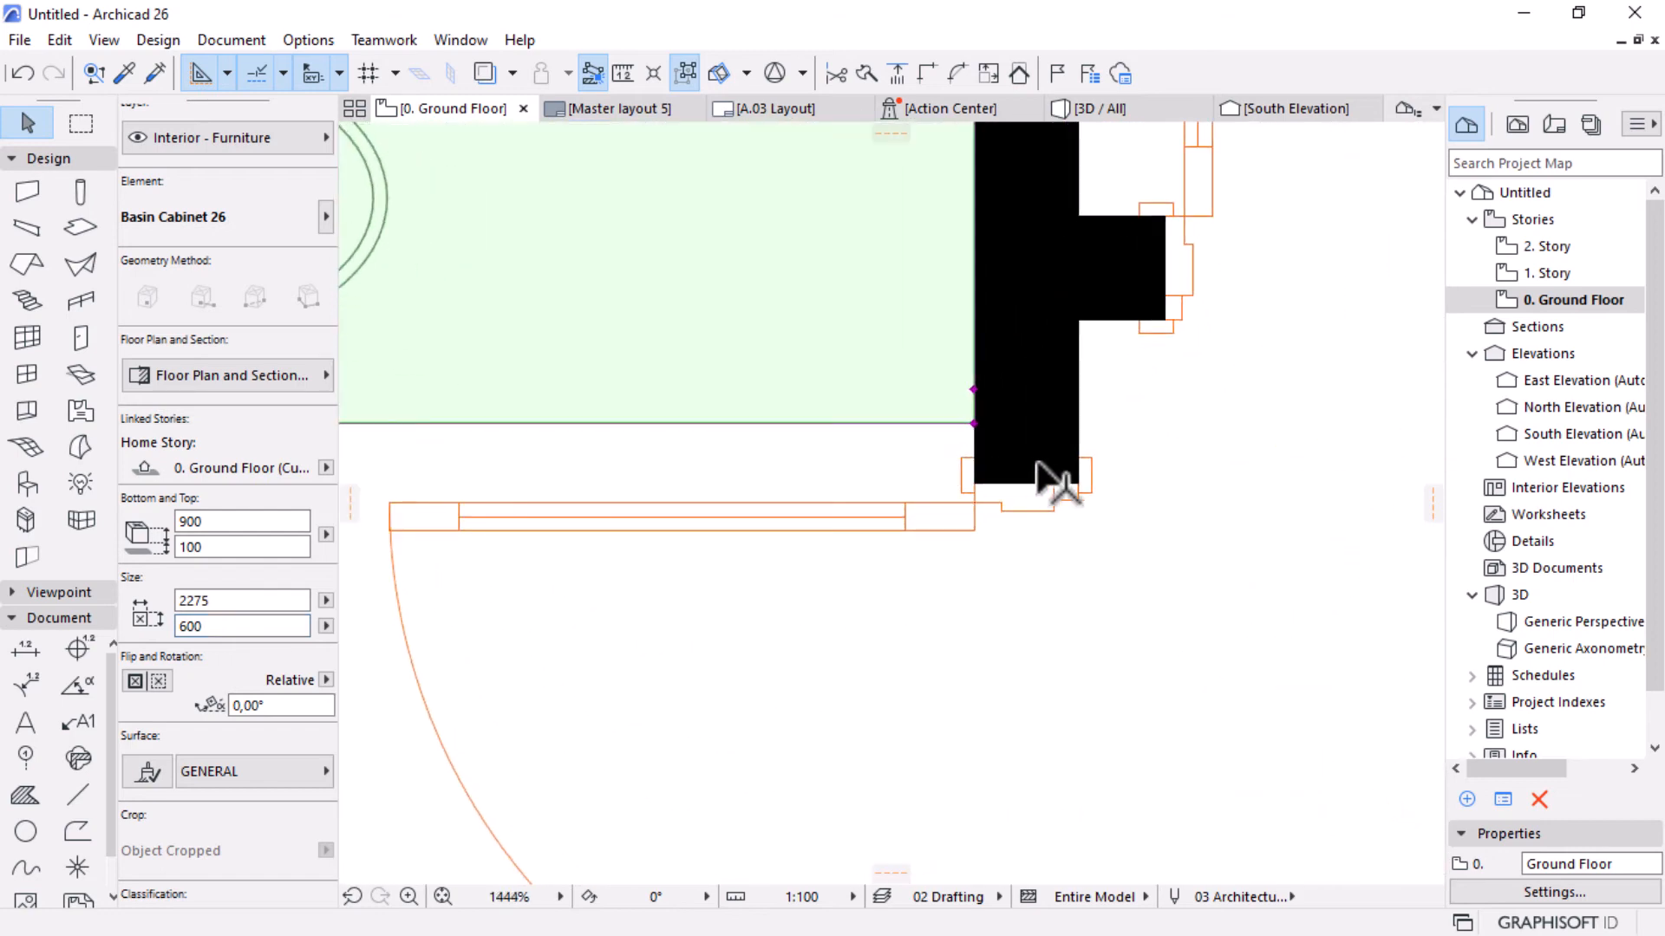
pyautogui.click(1095, 473)
pyautogui.hotkey('ctrl', 'd')
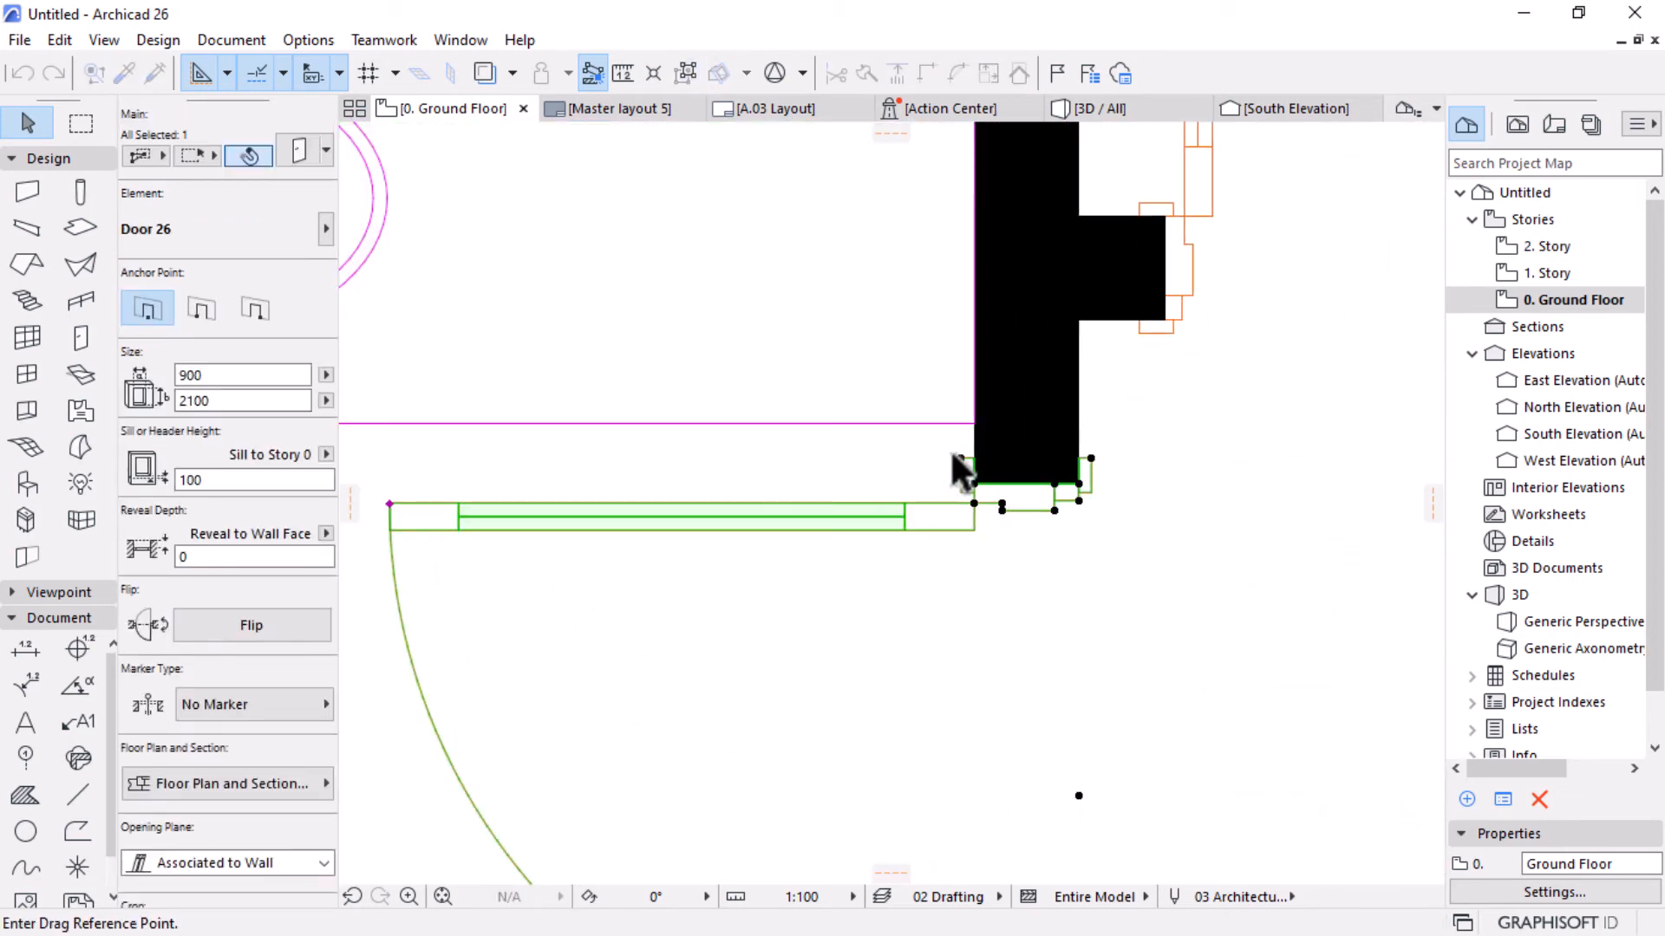
pyautogui.click(959, 457)
pyautogui.click(961, 425)
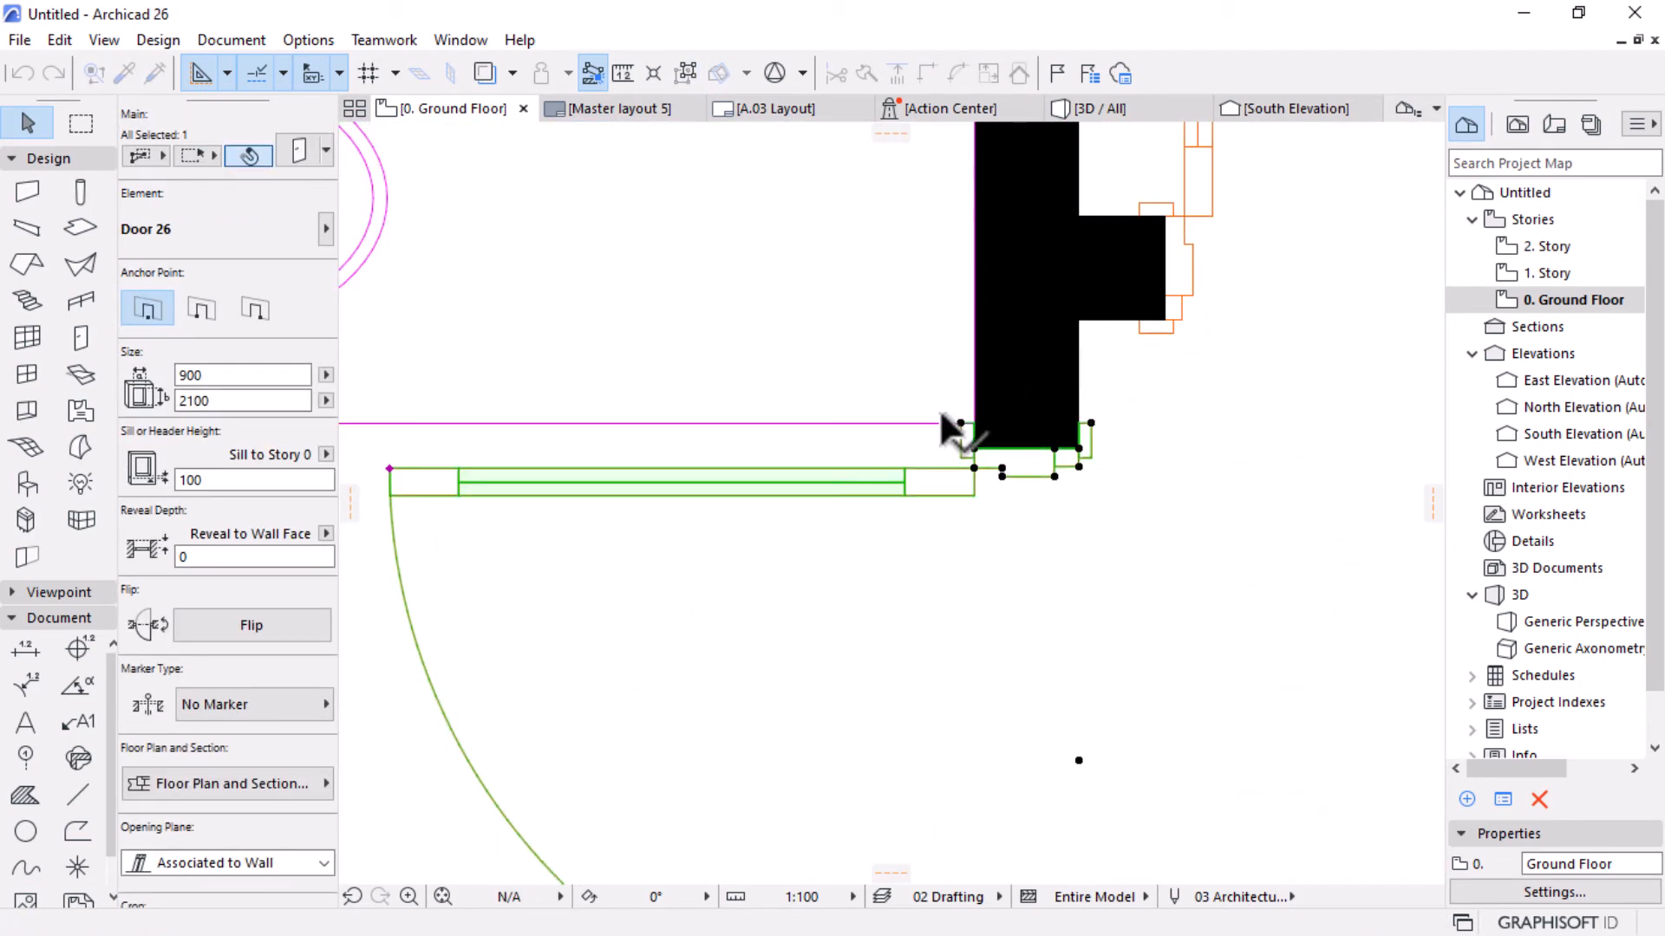
pyautogui.scroll(-2, 937, 411)
pyautogui.scroll(-3, 937, 418)
pyautogui.press('Escape')
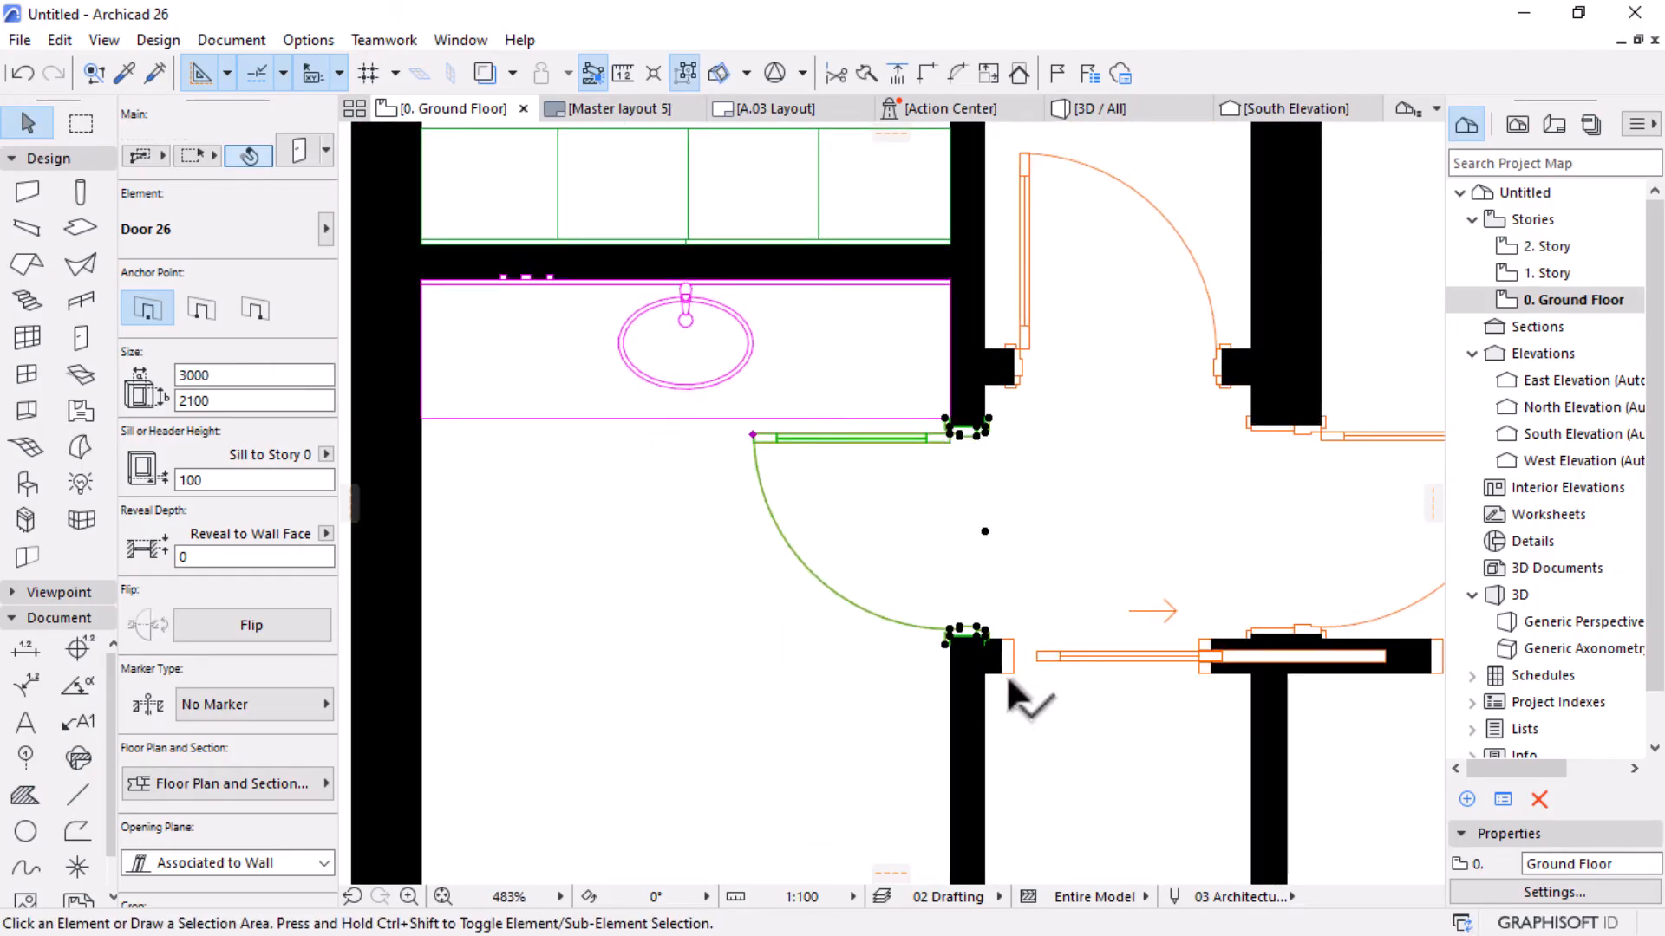
pyautogui.scroll(2, 1006, 676)
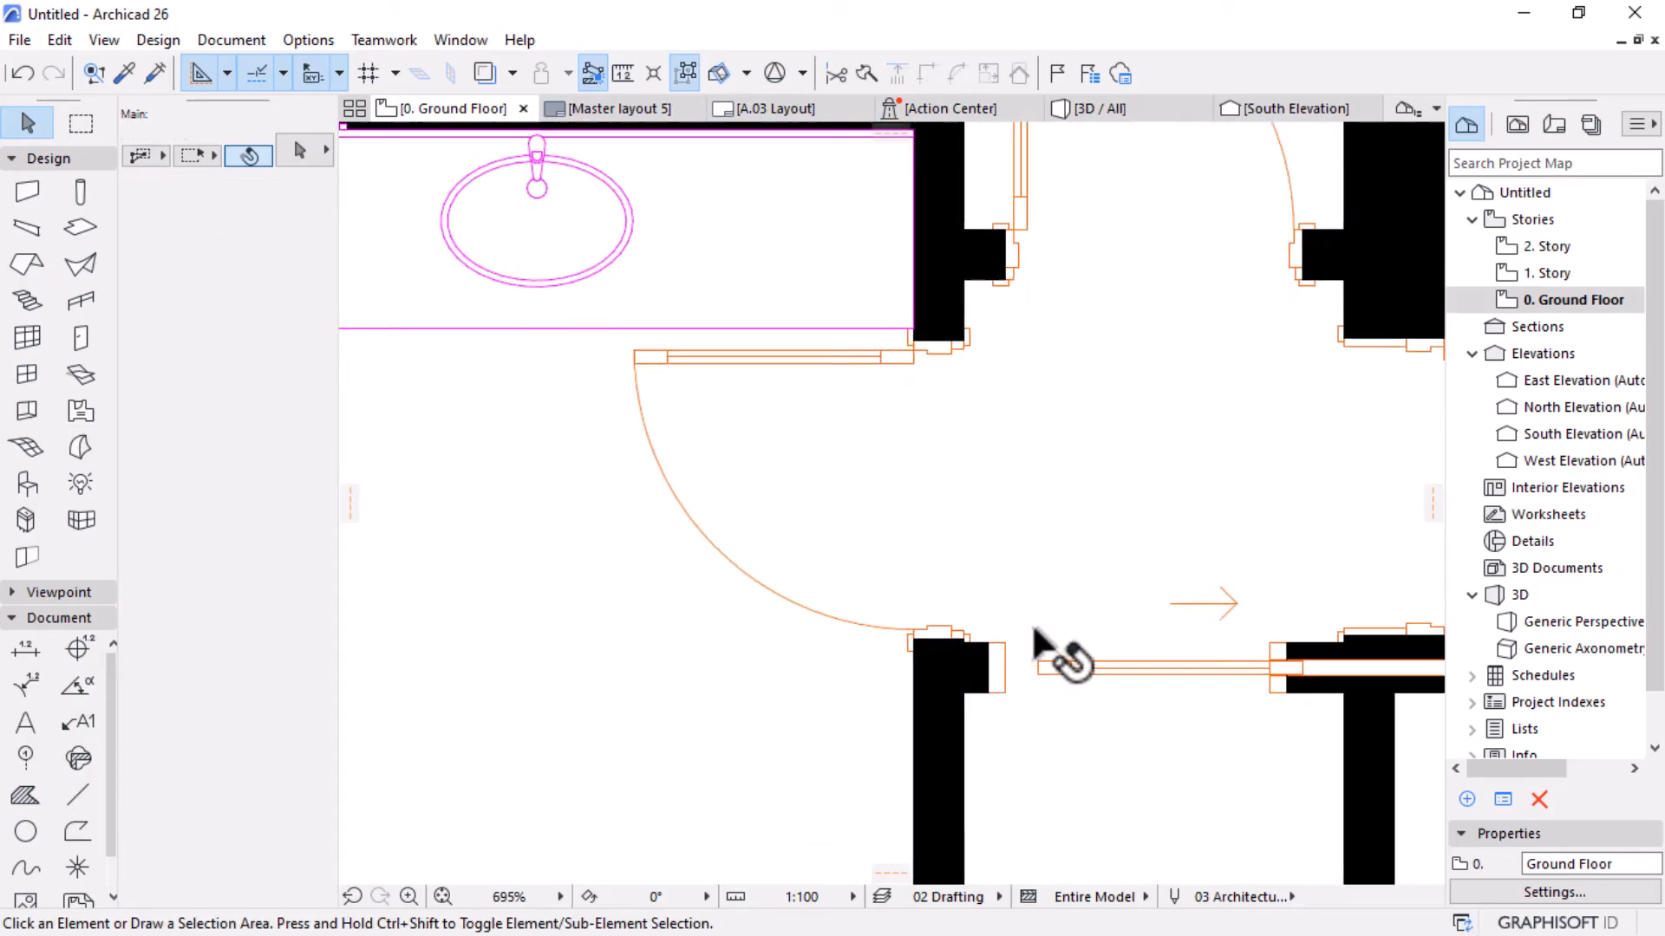
# Set the bathroom door's width to 800 mm.
pyautogui.click(629, 351)
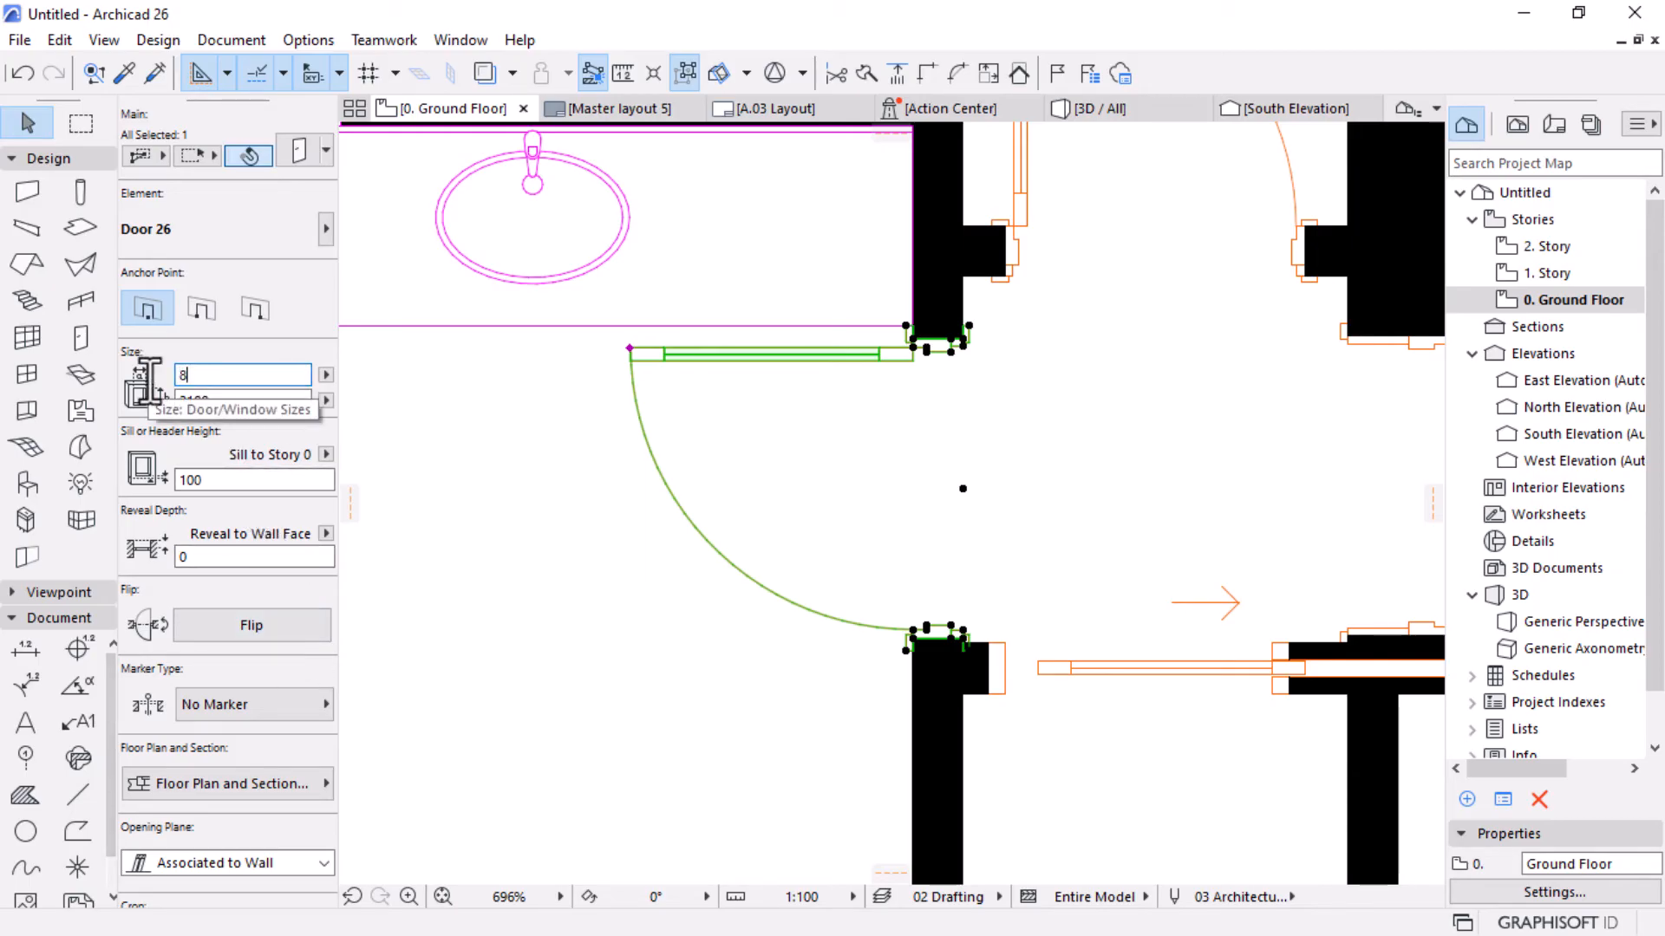
pyautogui.write('800')
pyautogui.press('Return')
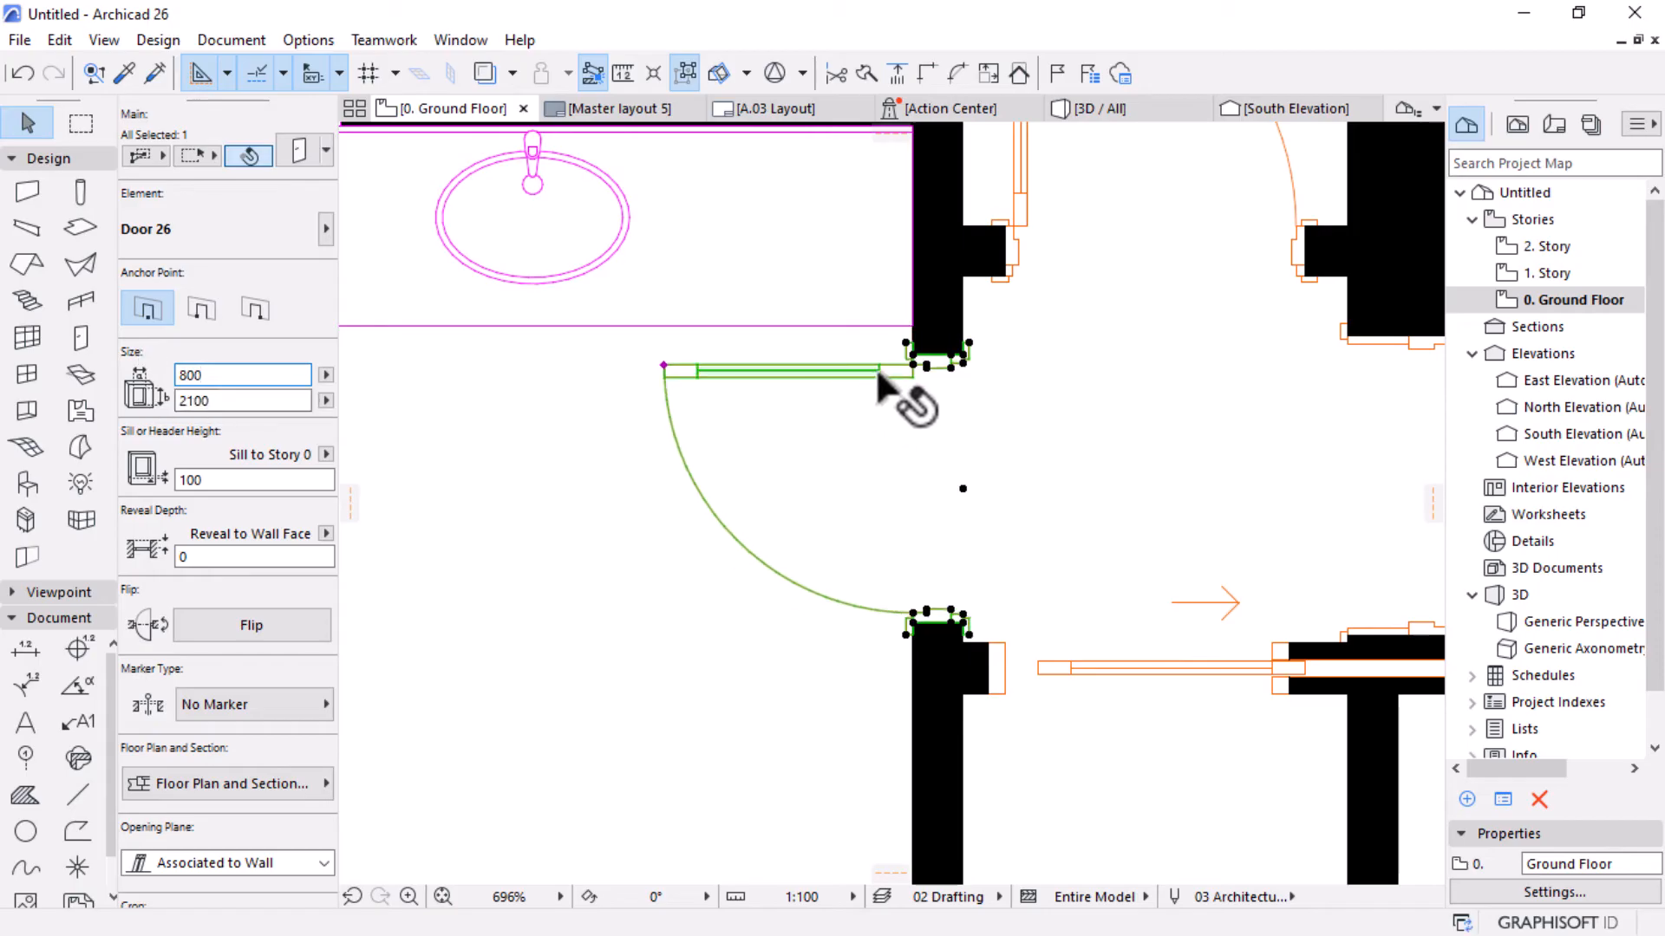
# Shift the narrowed bathroom door 50 mm along the wall so its frame aligns with the basin cabinet's front edge.
pyautogui.hotkey('ctrl', 'd')
pyautogui.click(906, 341)
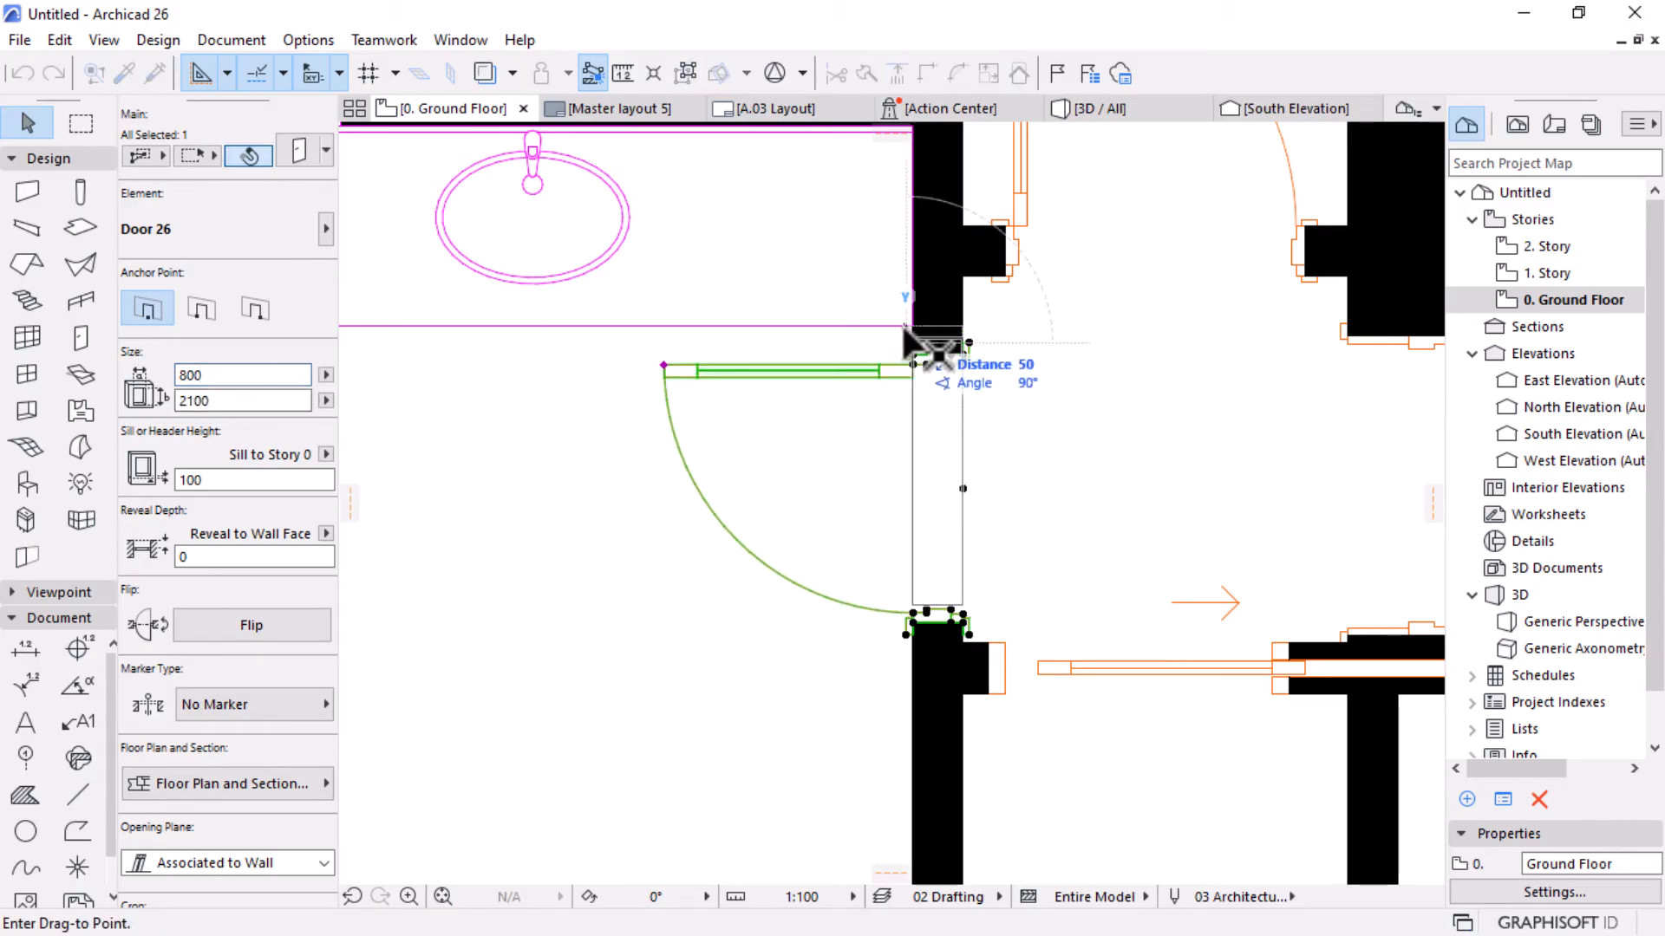
pyautogui.click(878, 325)
pyautogui.press('Escape')
pyautogui.scroll(-2, 929, 409)
pyautogui.scroll(-4, 910, 468)
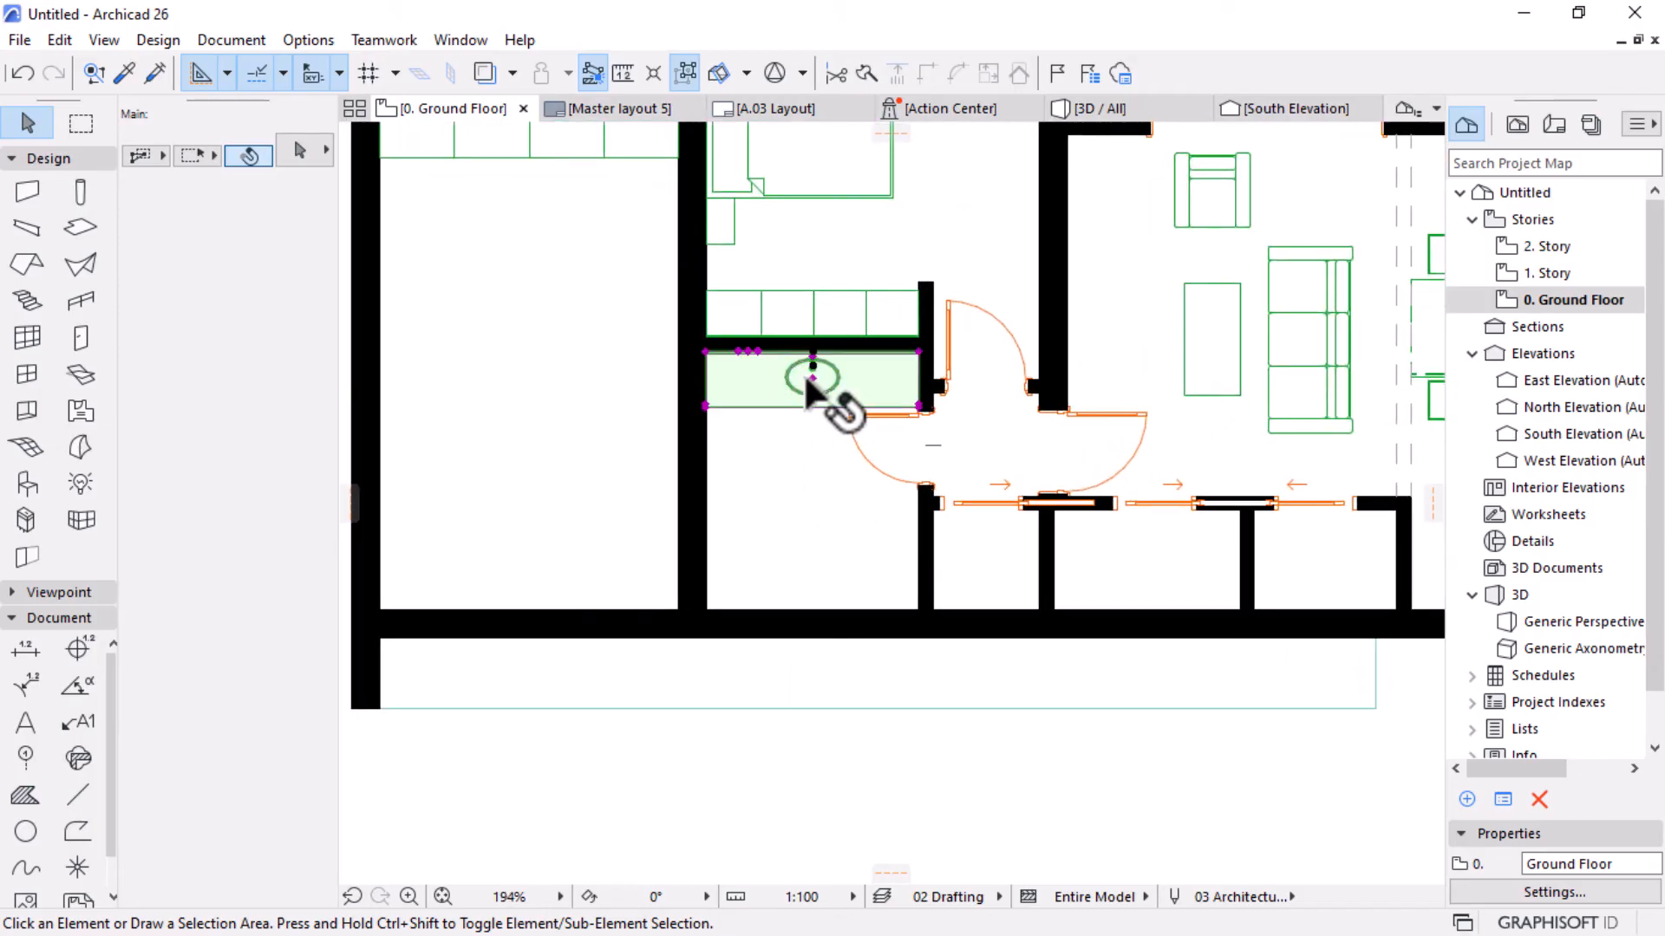
# Place a copy of the basin cabinet straight below the original, near the outer wall of the bathroom.
pyautogui.click(802, 395)
pyautogui.keyDown('ctrl'); pyautogui.moveTo(810, 376); pyautogui.dragTo(813, 565); pyautogui.keyUp('ctrl')
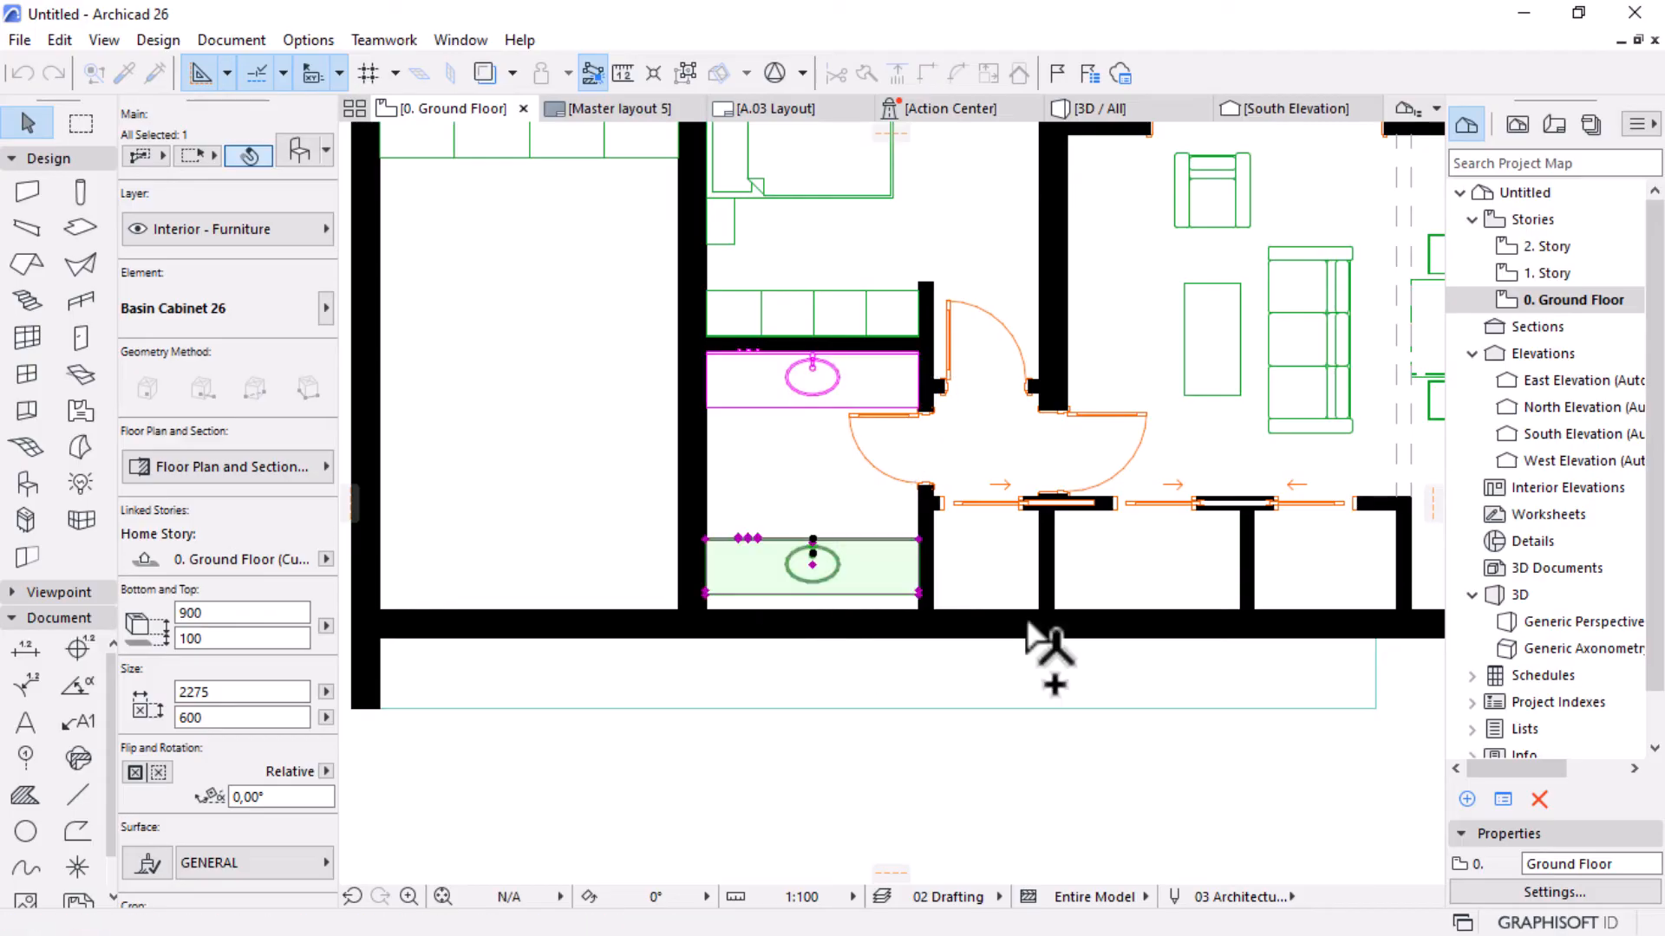
pyautogui.scroll(4, 817, 687)
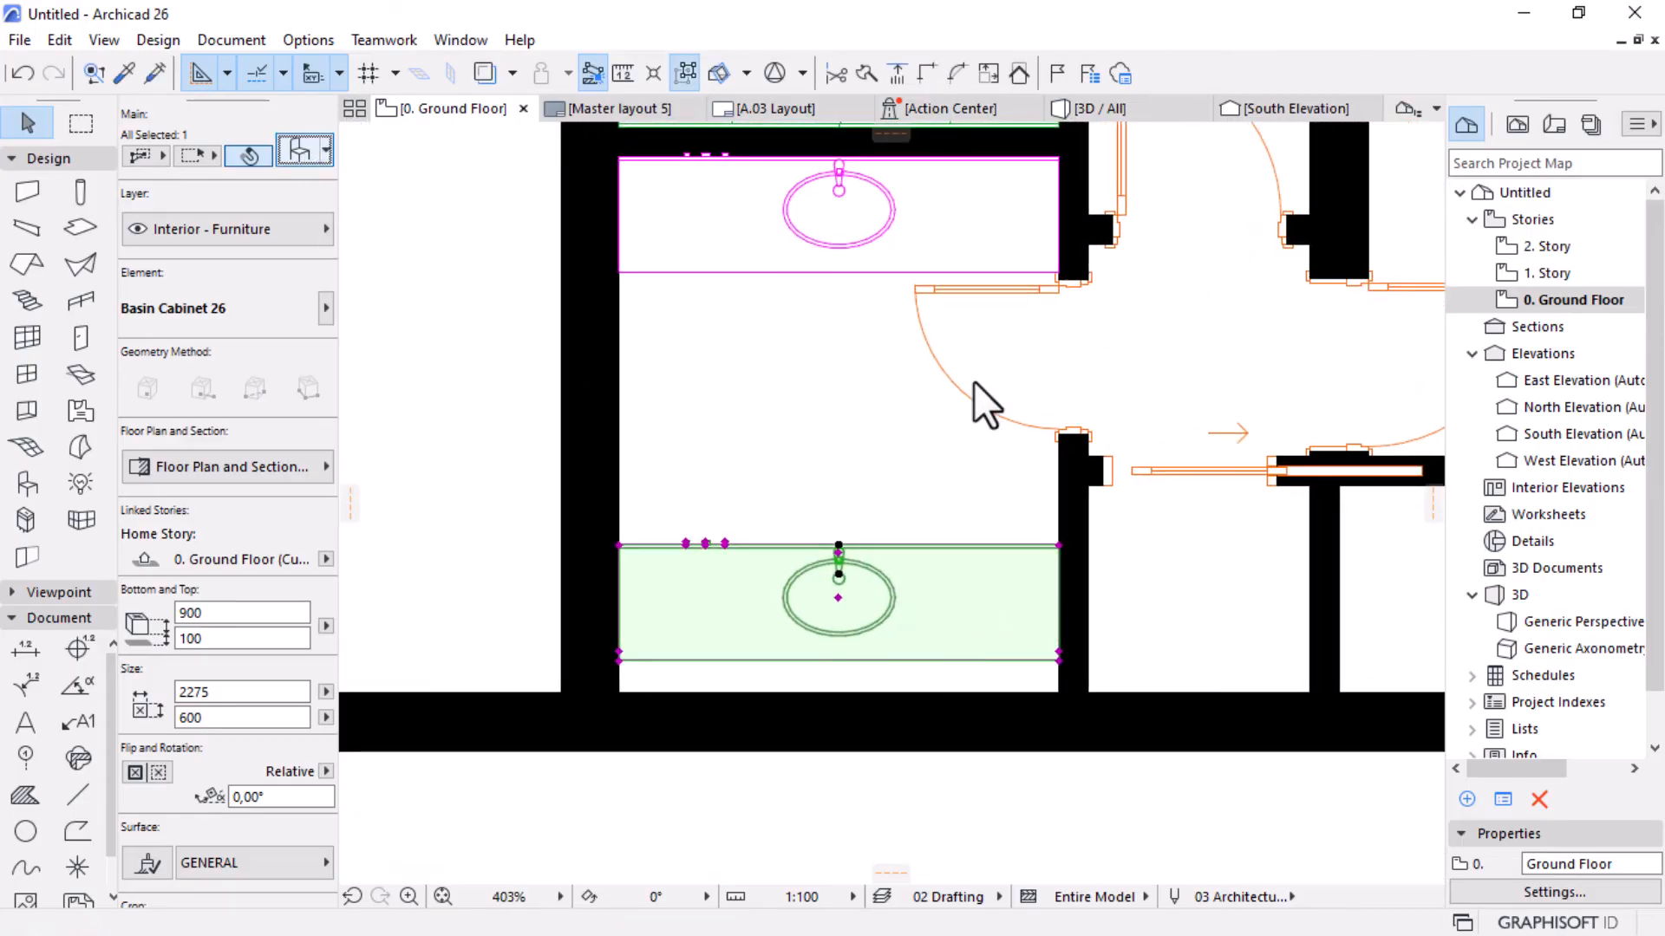
# Replace the copied basin cabinet near the outer wall with the rectangular Bathtub 26 object.
pyautogui.hotkey('ctrl', 't')
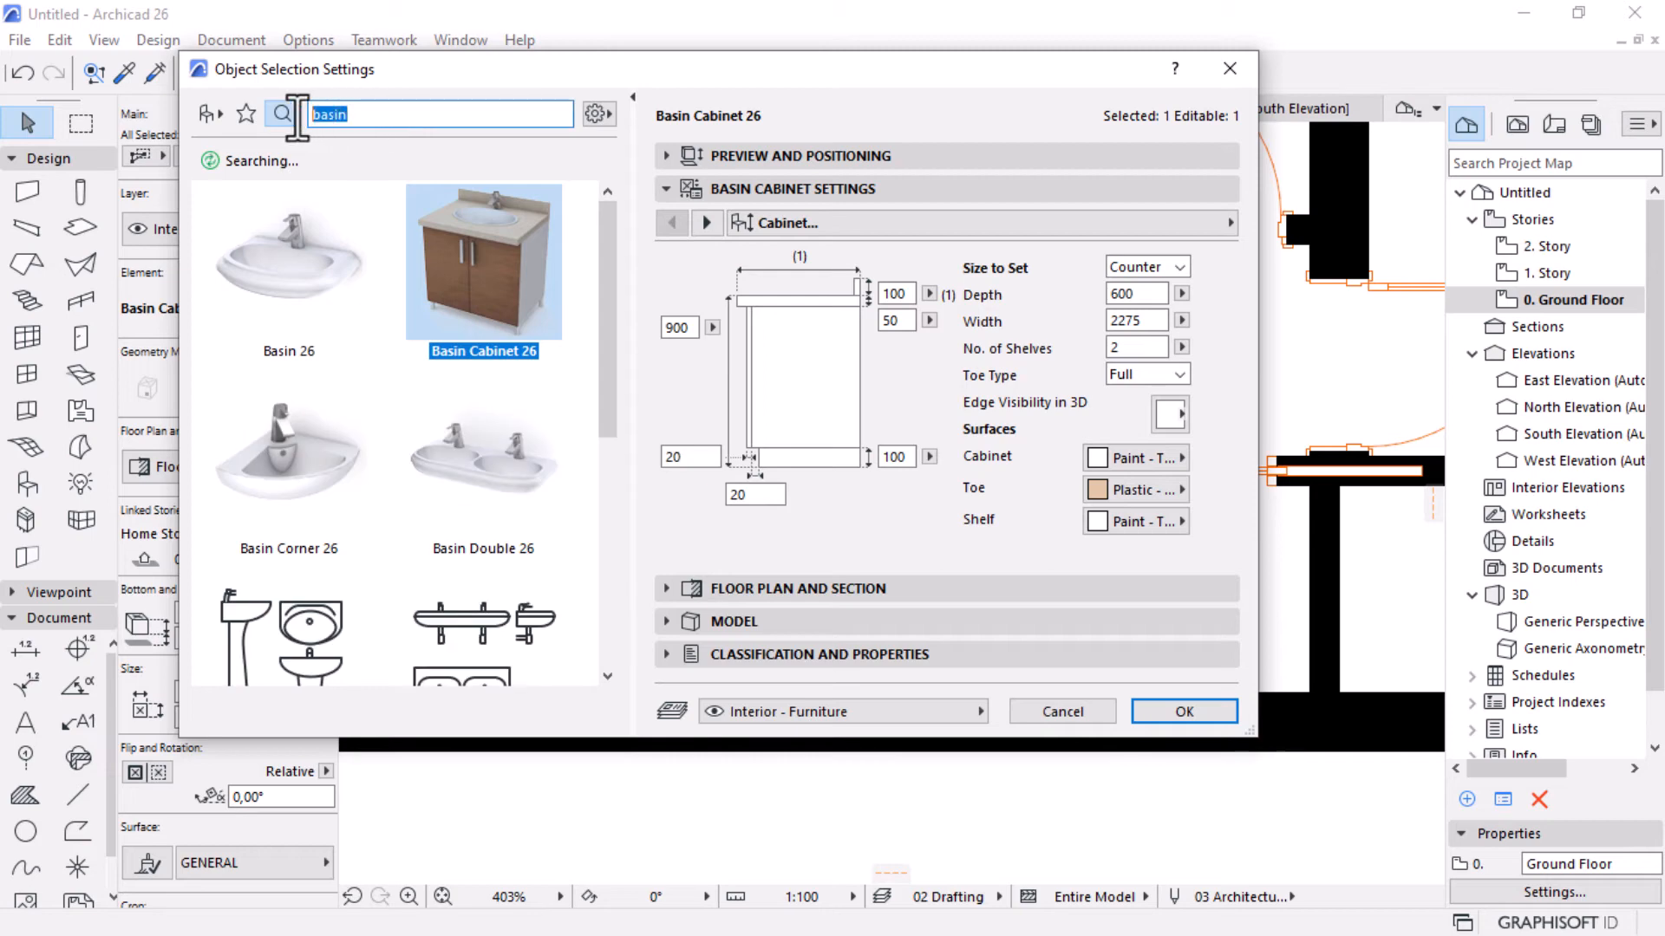
pyautogui.write('w')
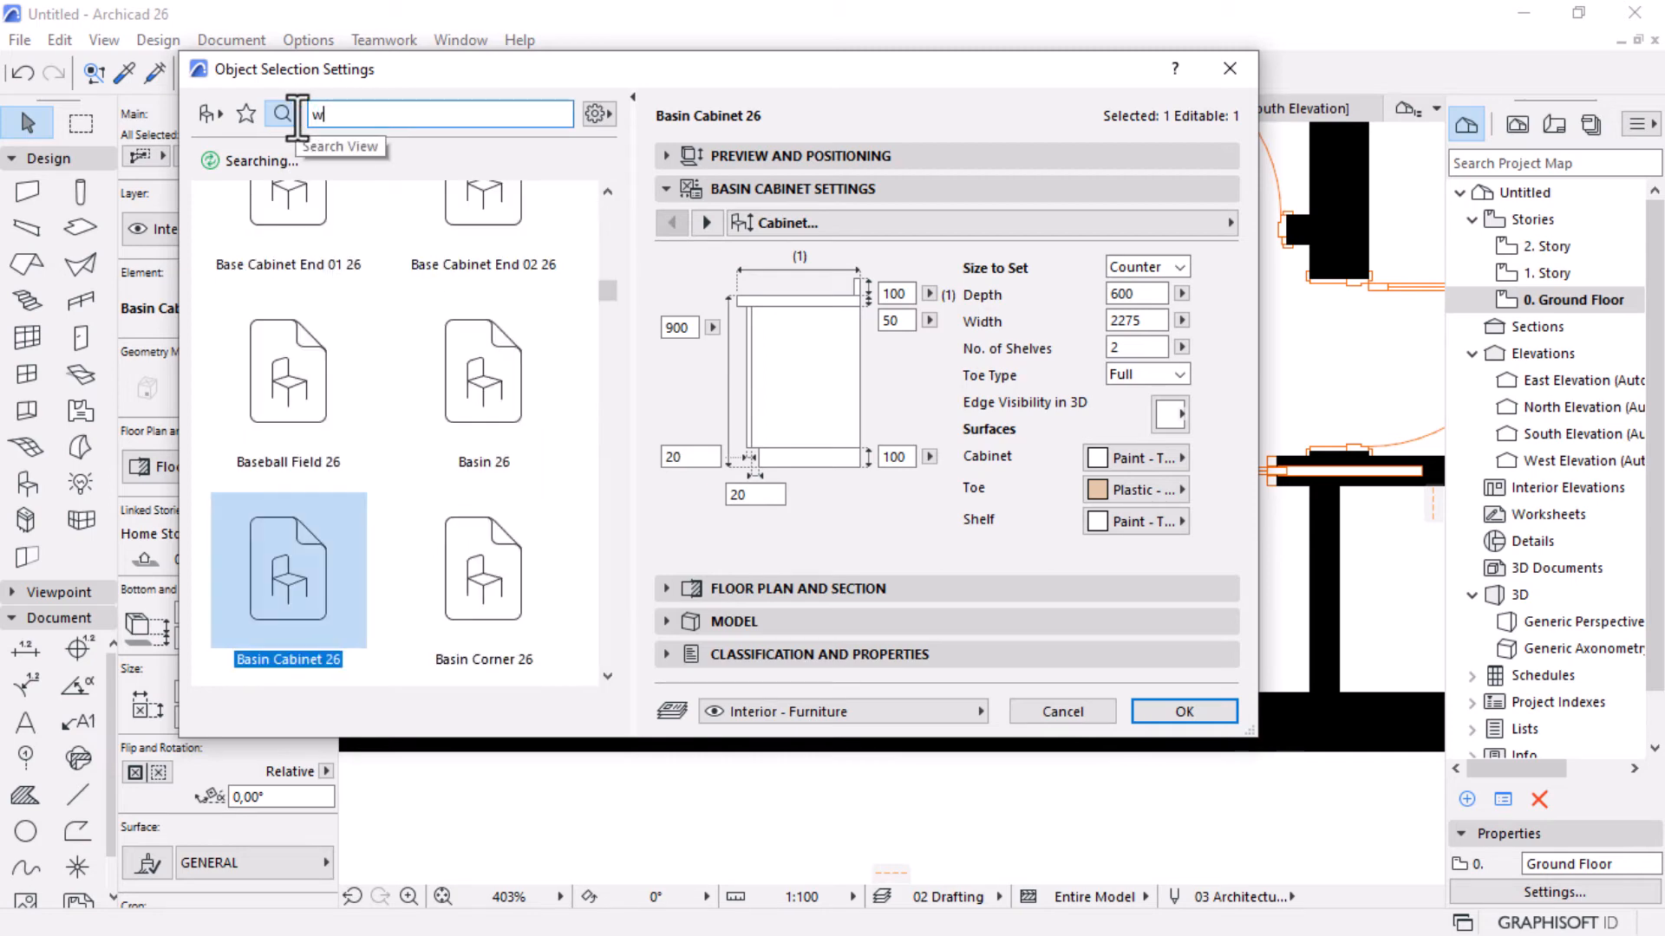
pyautogui.press('BackSpace')
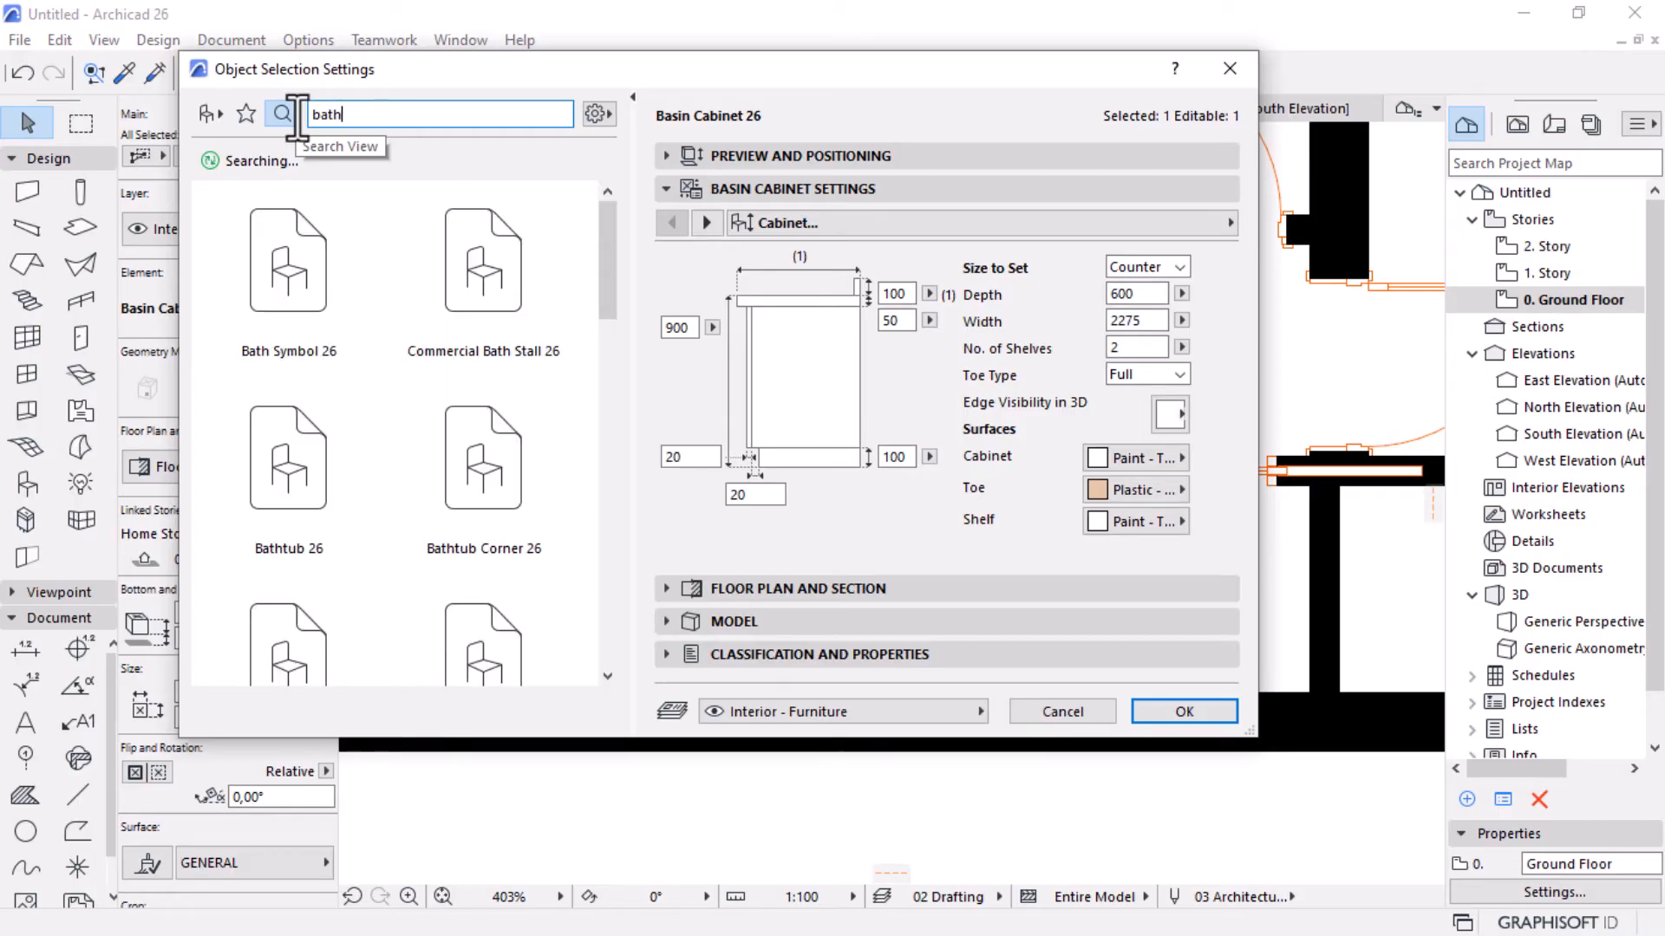
pyautogui.click(311, 495)
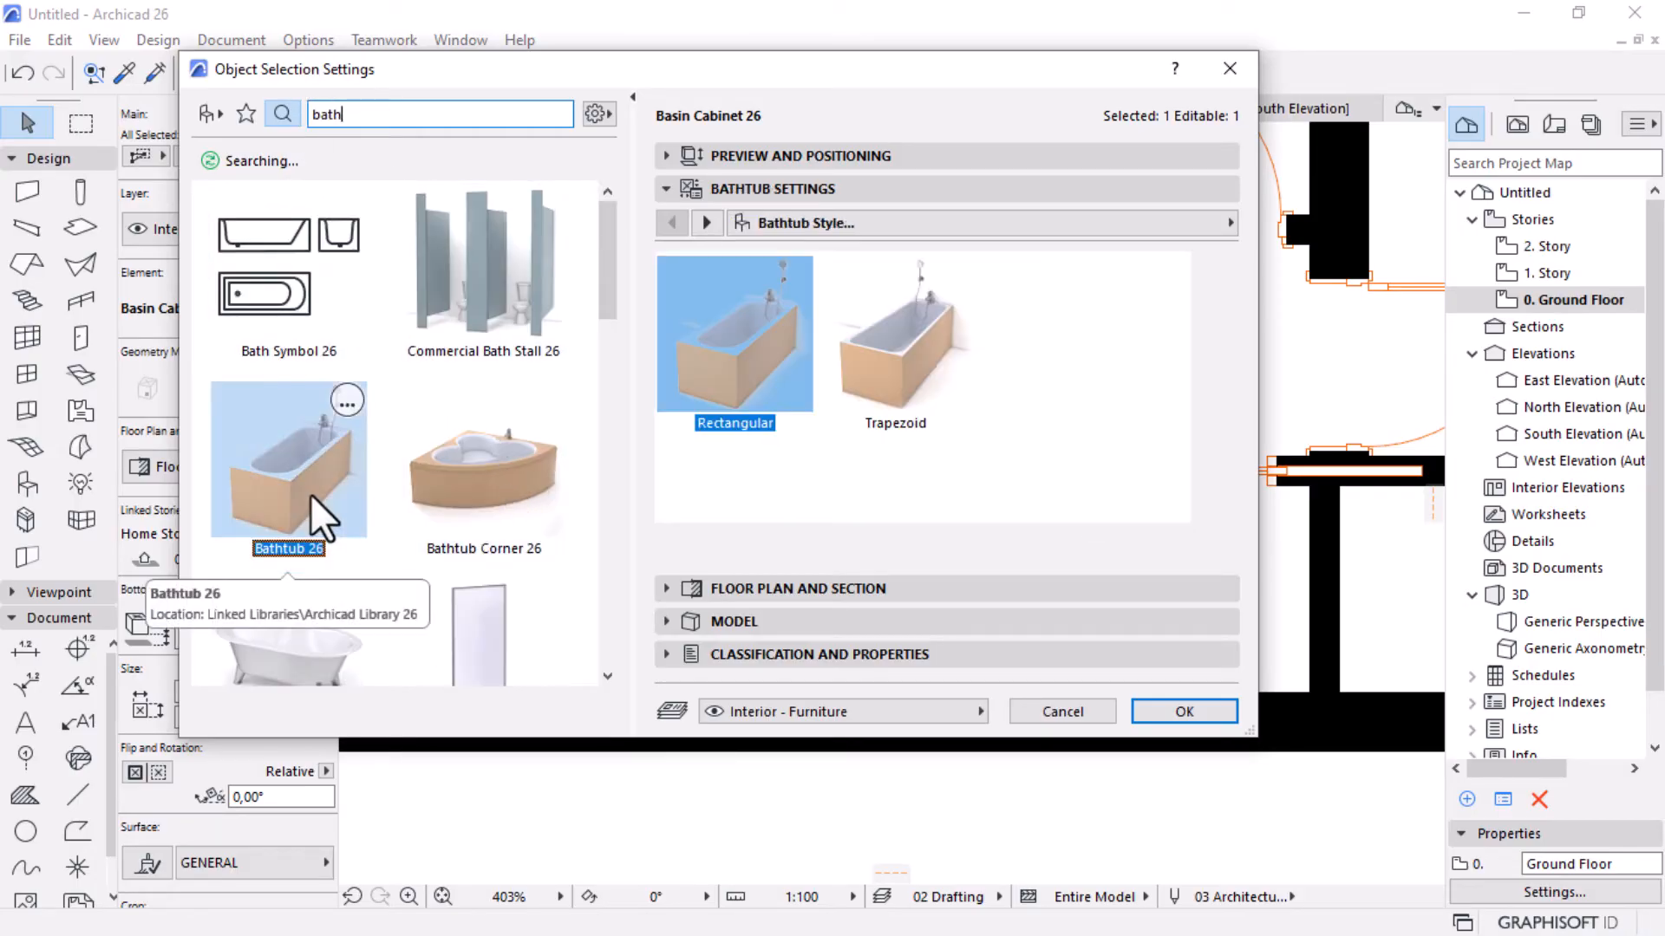
pyautogui.click(1181, 712)
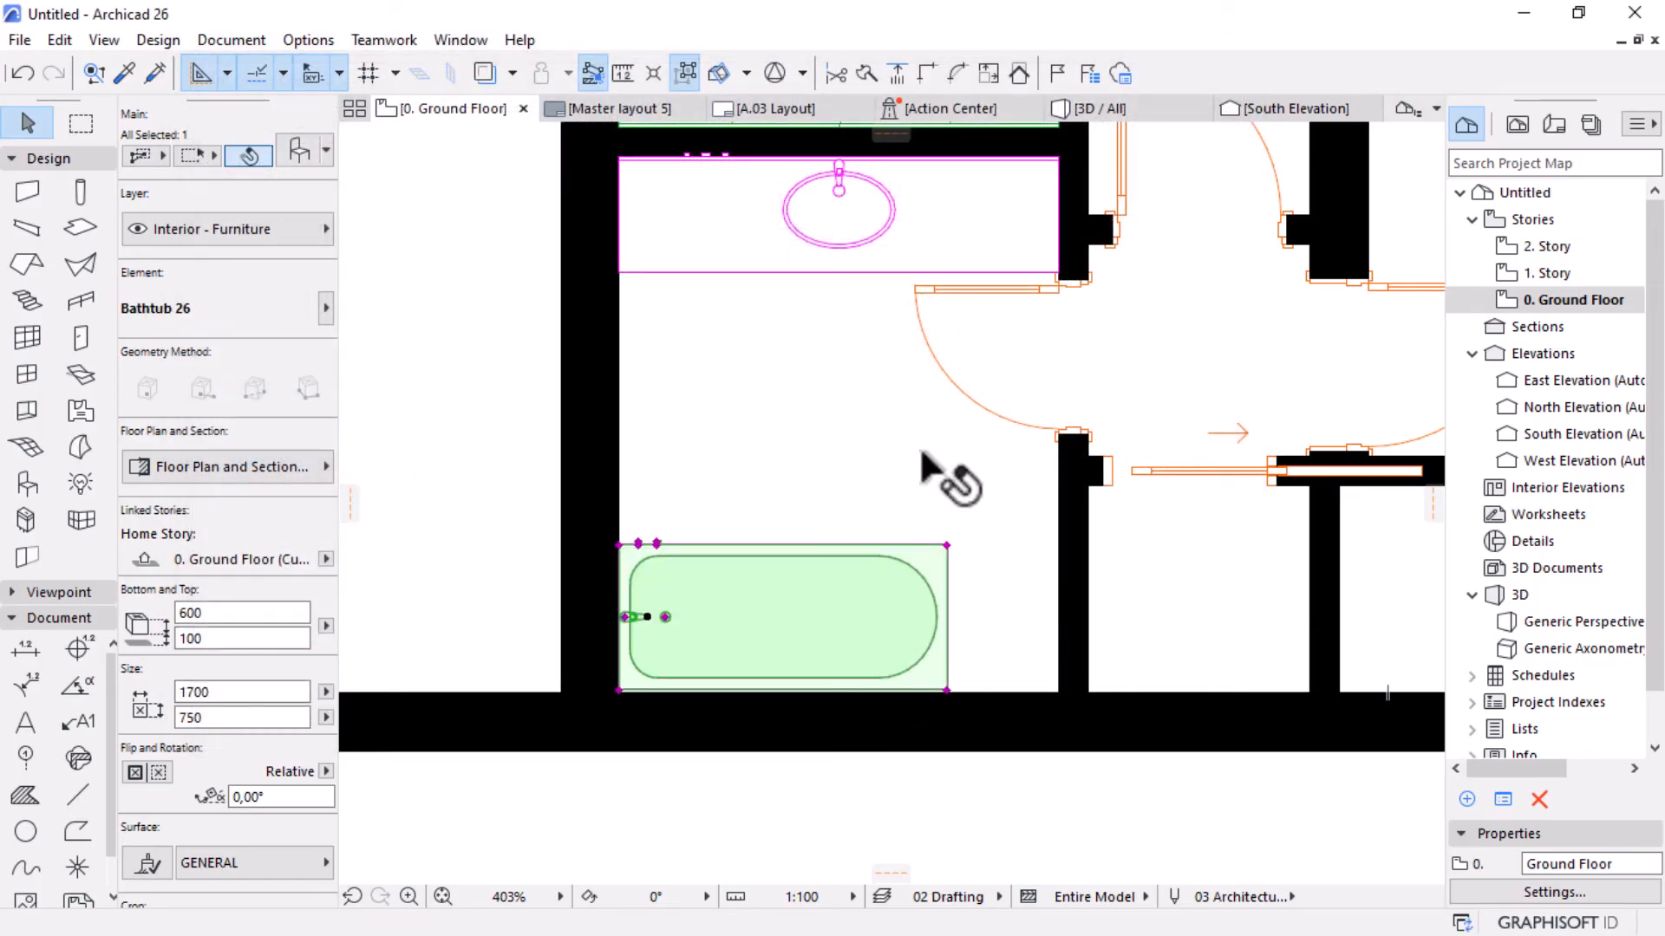
# Try to stretch the bathtub's lower corner to the partition and outer wall faces, making it 2275 by 768 mm.
pyautogui.scroll(-1, 921, 451)
pyautogui.scroll(1, 832, 639)
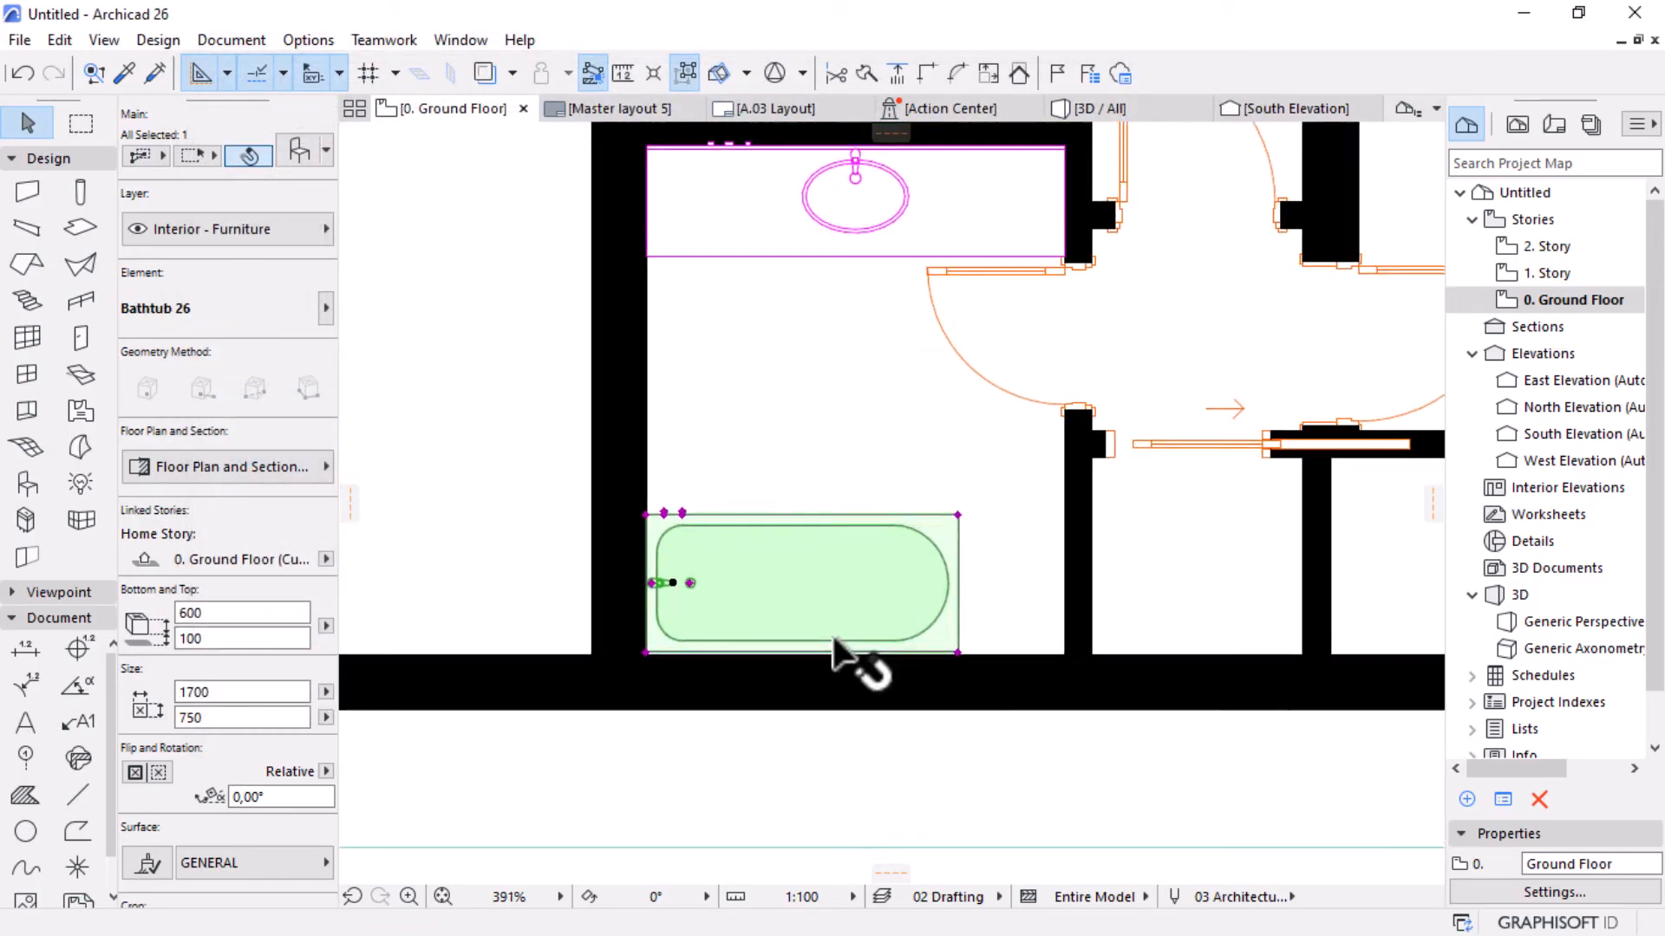
pyautogui.click(964, 652)
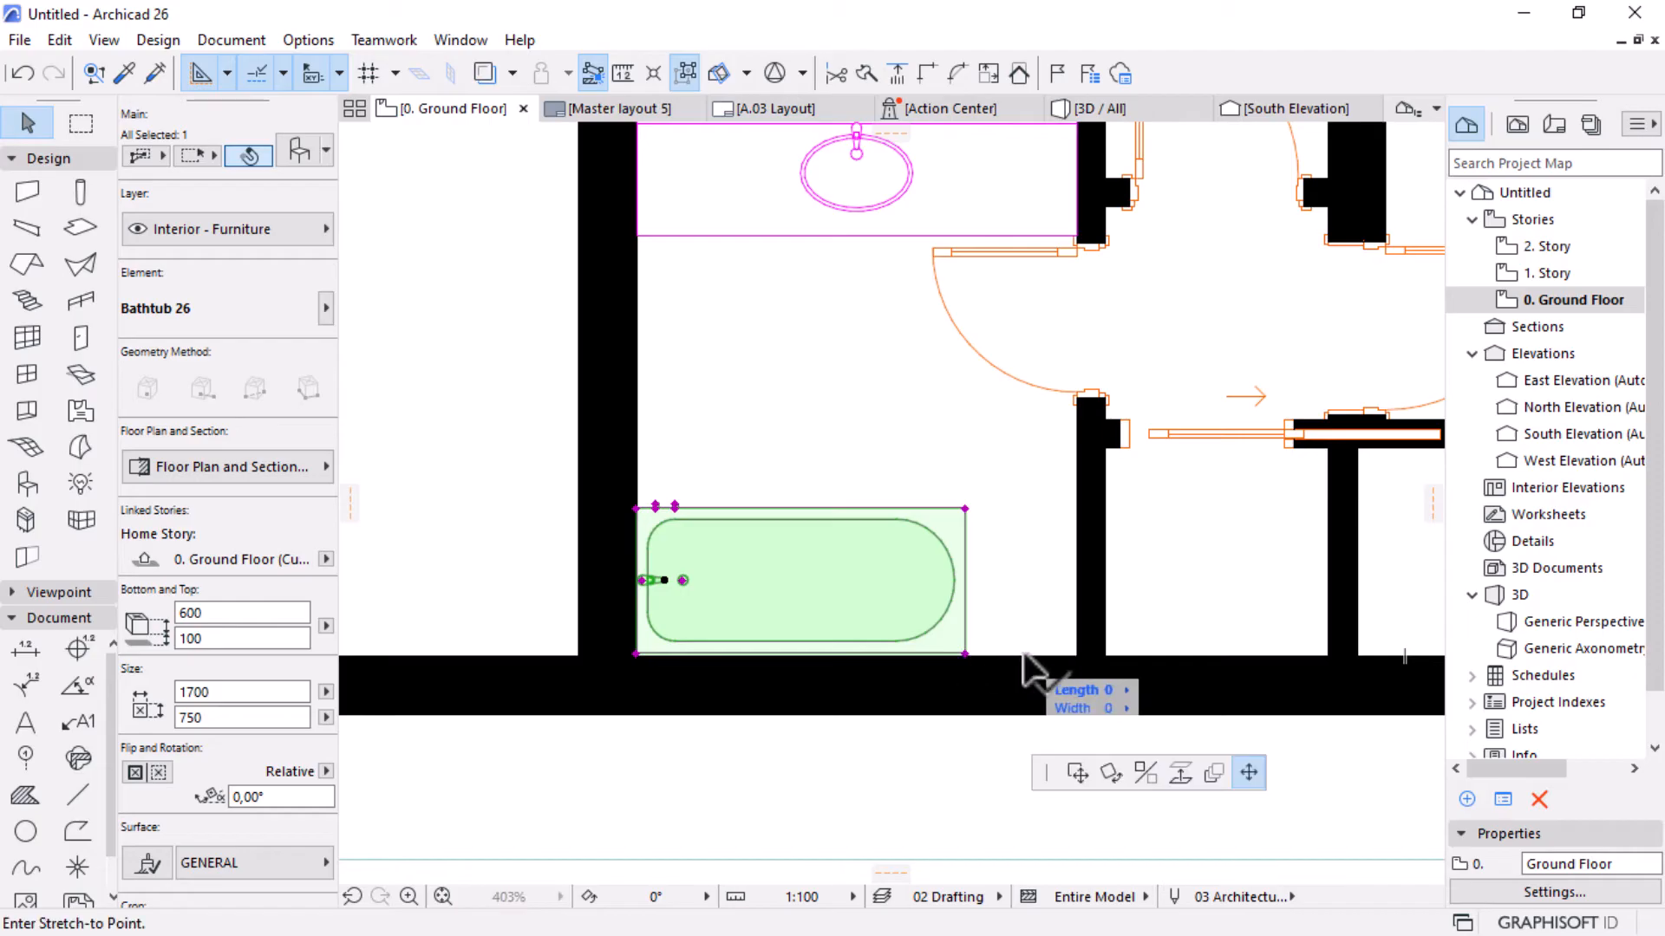
pyautogui.click(1077, 654)
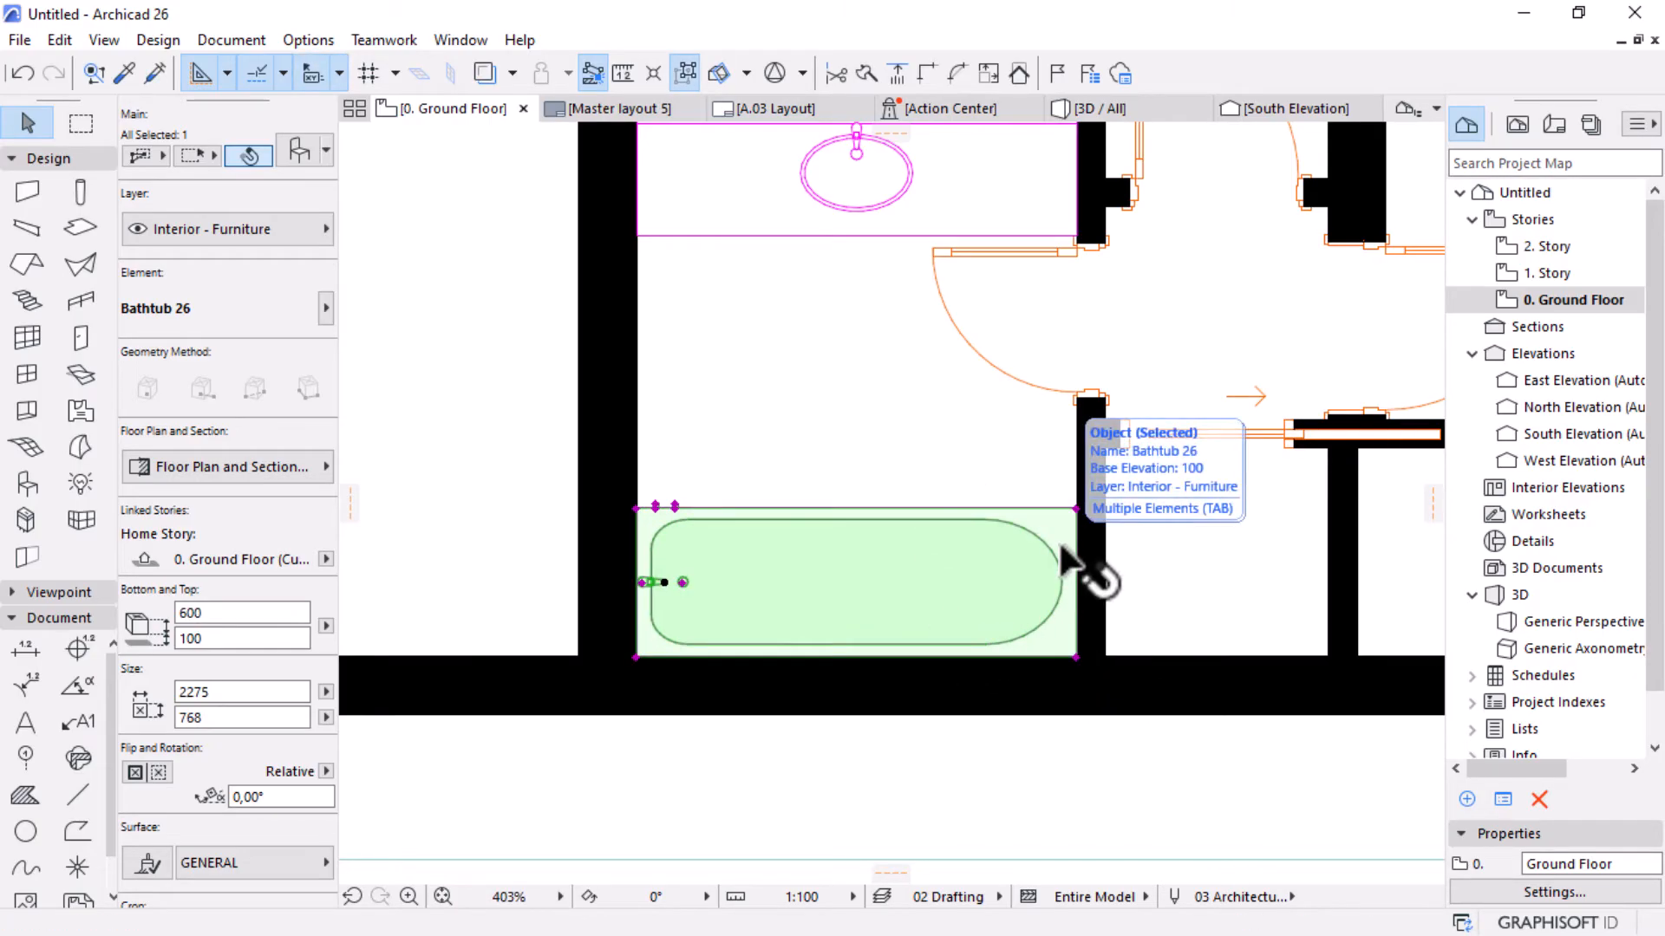
pyautogui.hotkey('ctrl', 'z')
# Draw a 575 mm horizontal line from the bathtub's upper corner to the face of the bathroom partition.
pyautogui.click(1004, 516)
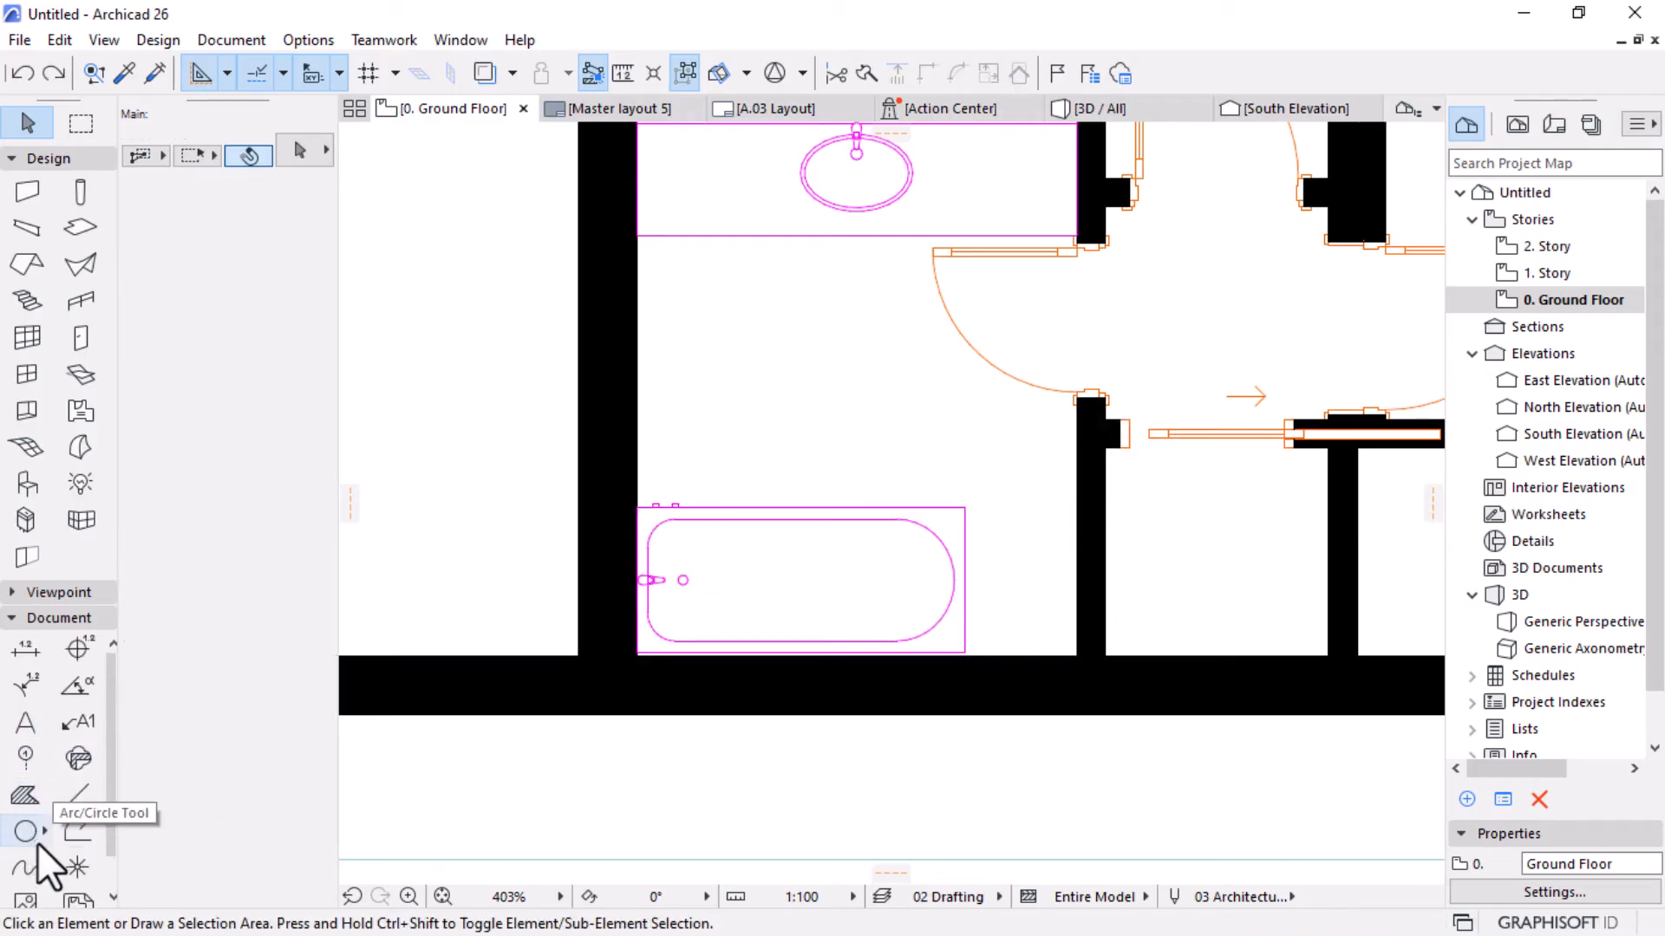
pyautogui.click(73, 799)
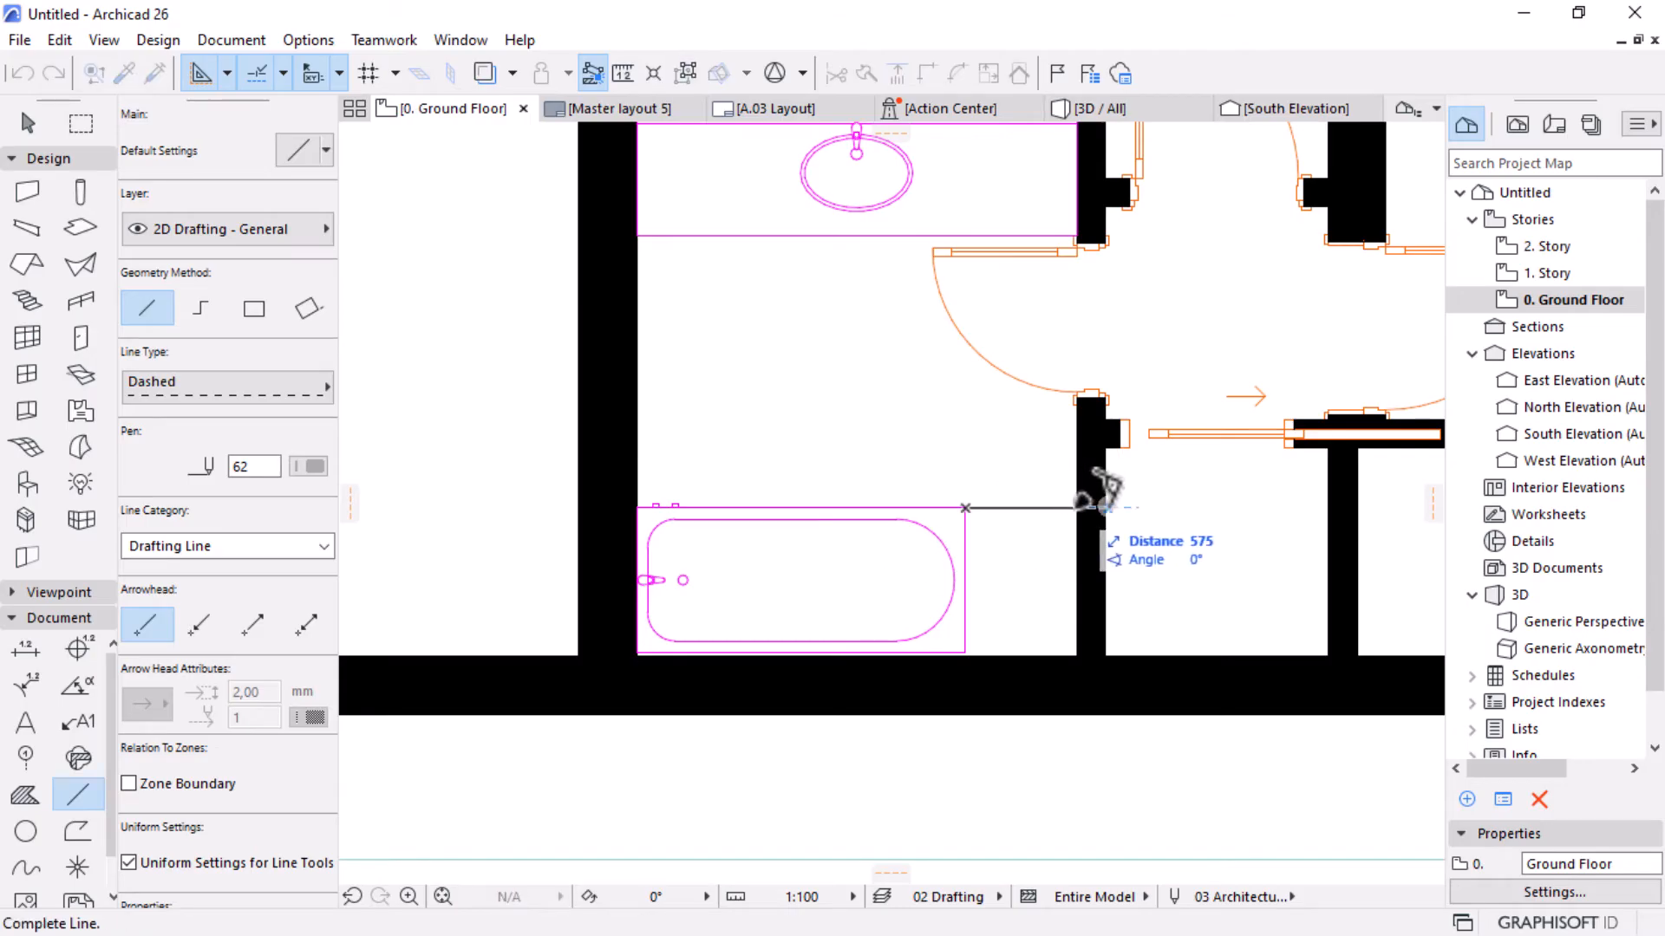
pyautogui.click(1076, 507)
pyautogui.press('Escape')
# Change the line type of the short line beside the bathtub to Solid.
pyautogui.click(1058, 508)
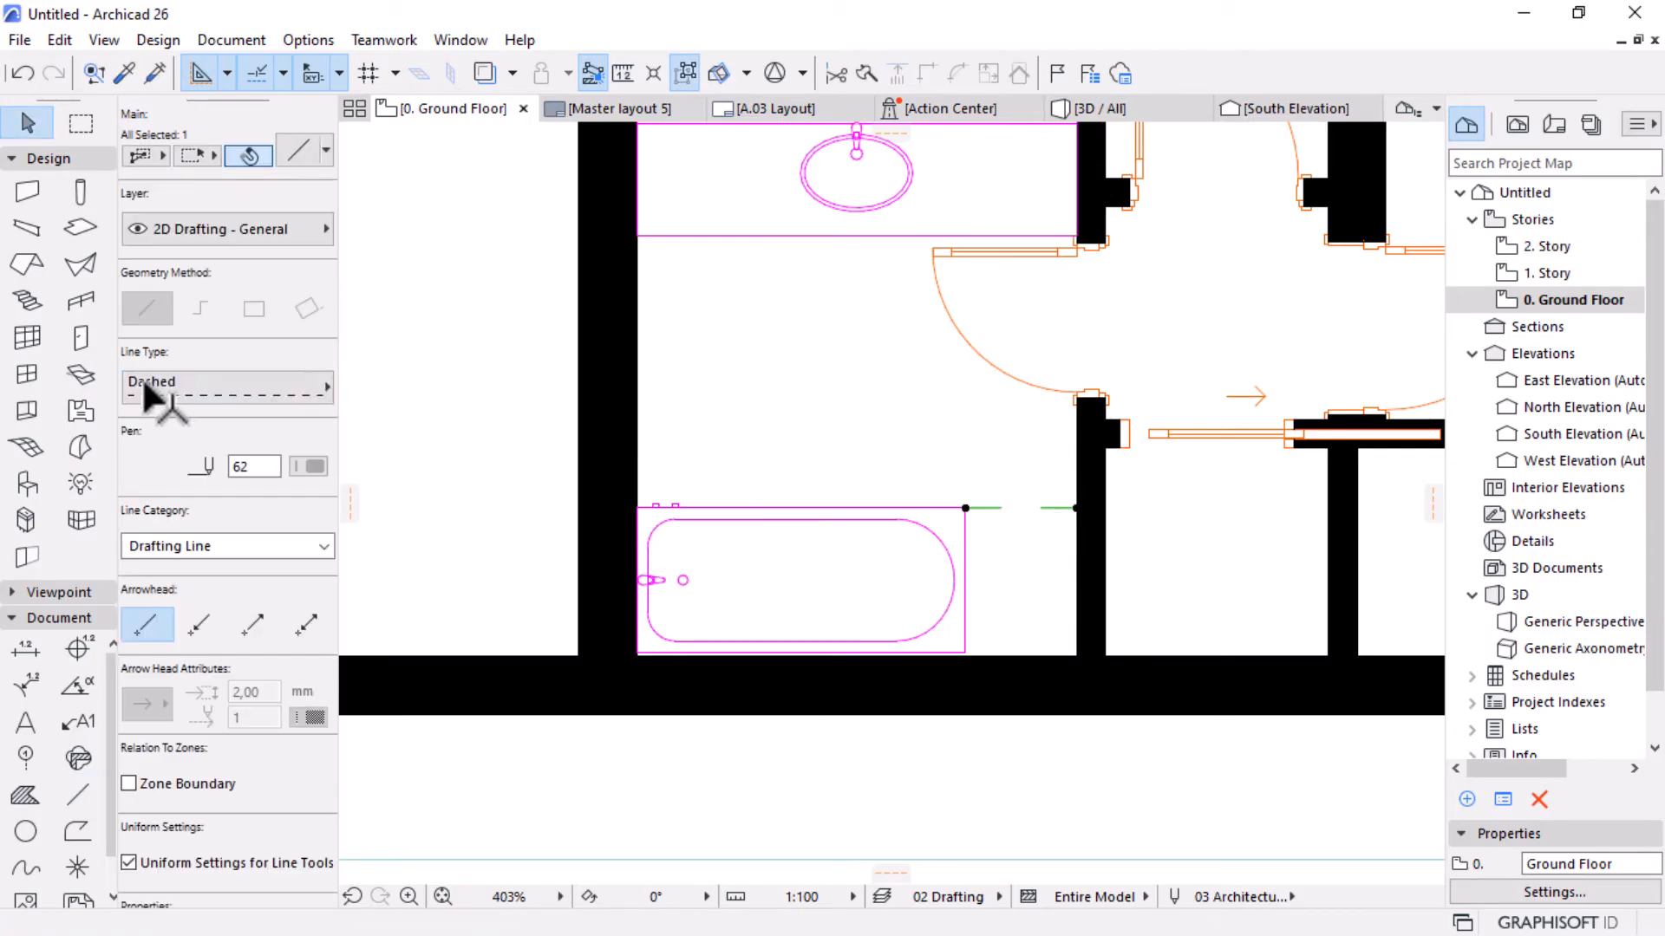
pyautogui.click(220, 376)
pyautogui.click(511, 244)
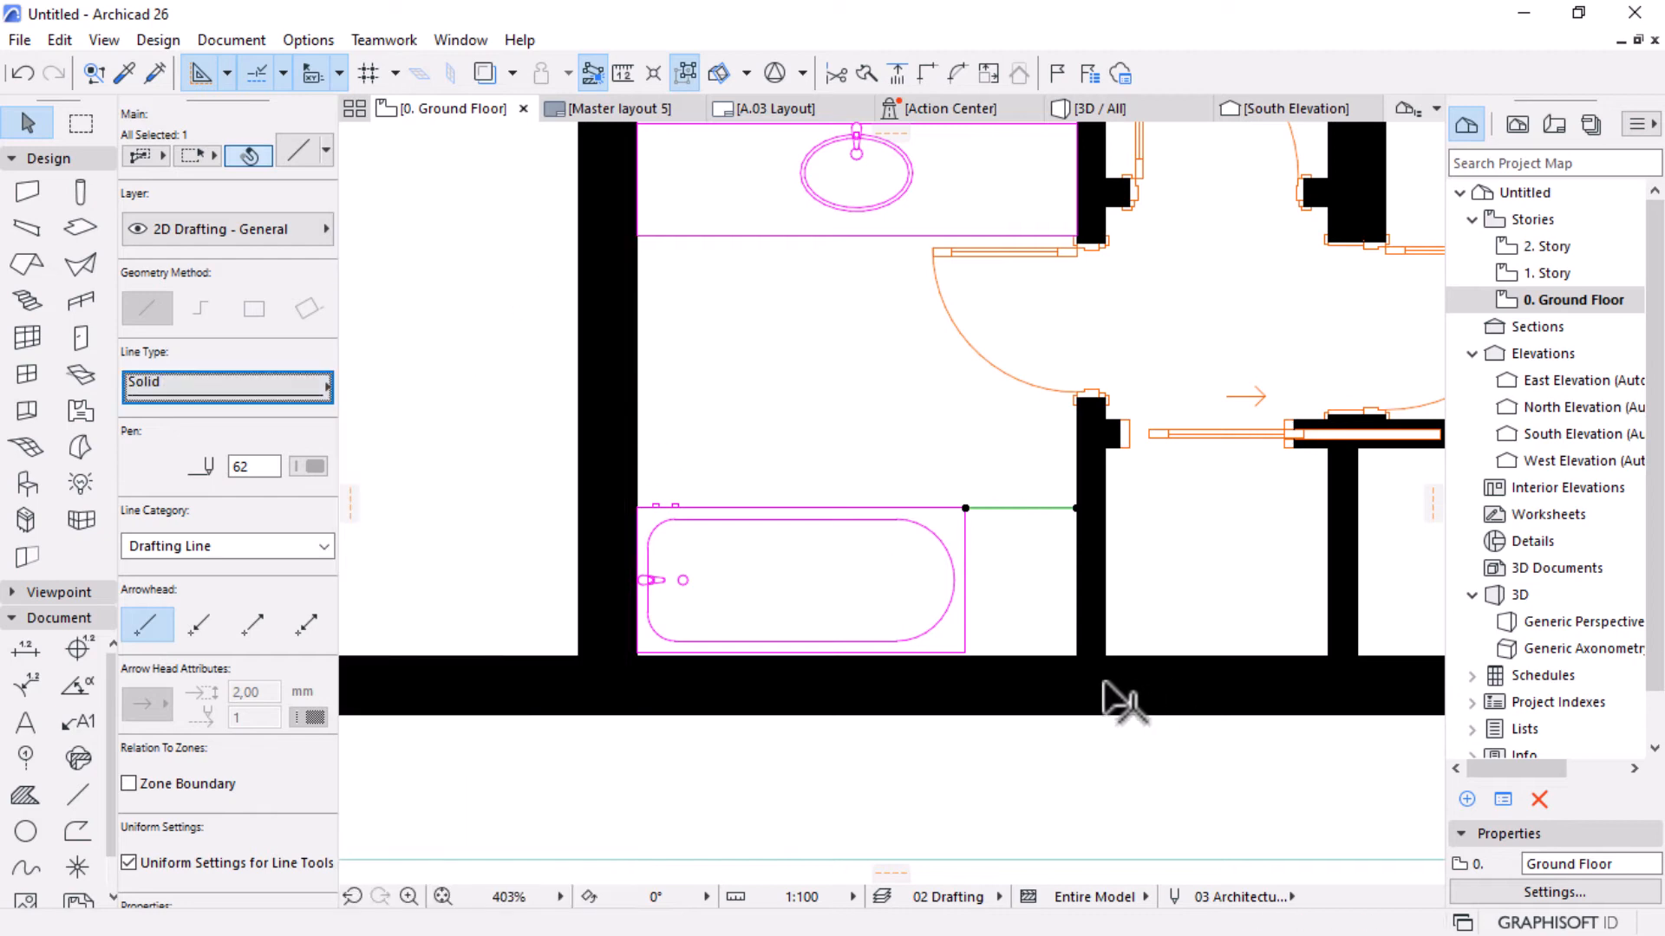
pyautogui.press('Escape')
# Place a copy of the bathtub horizontally across the partition, overlapping the small room next to the bathroom.
pyautogui.scroll(-4, 676, 512)
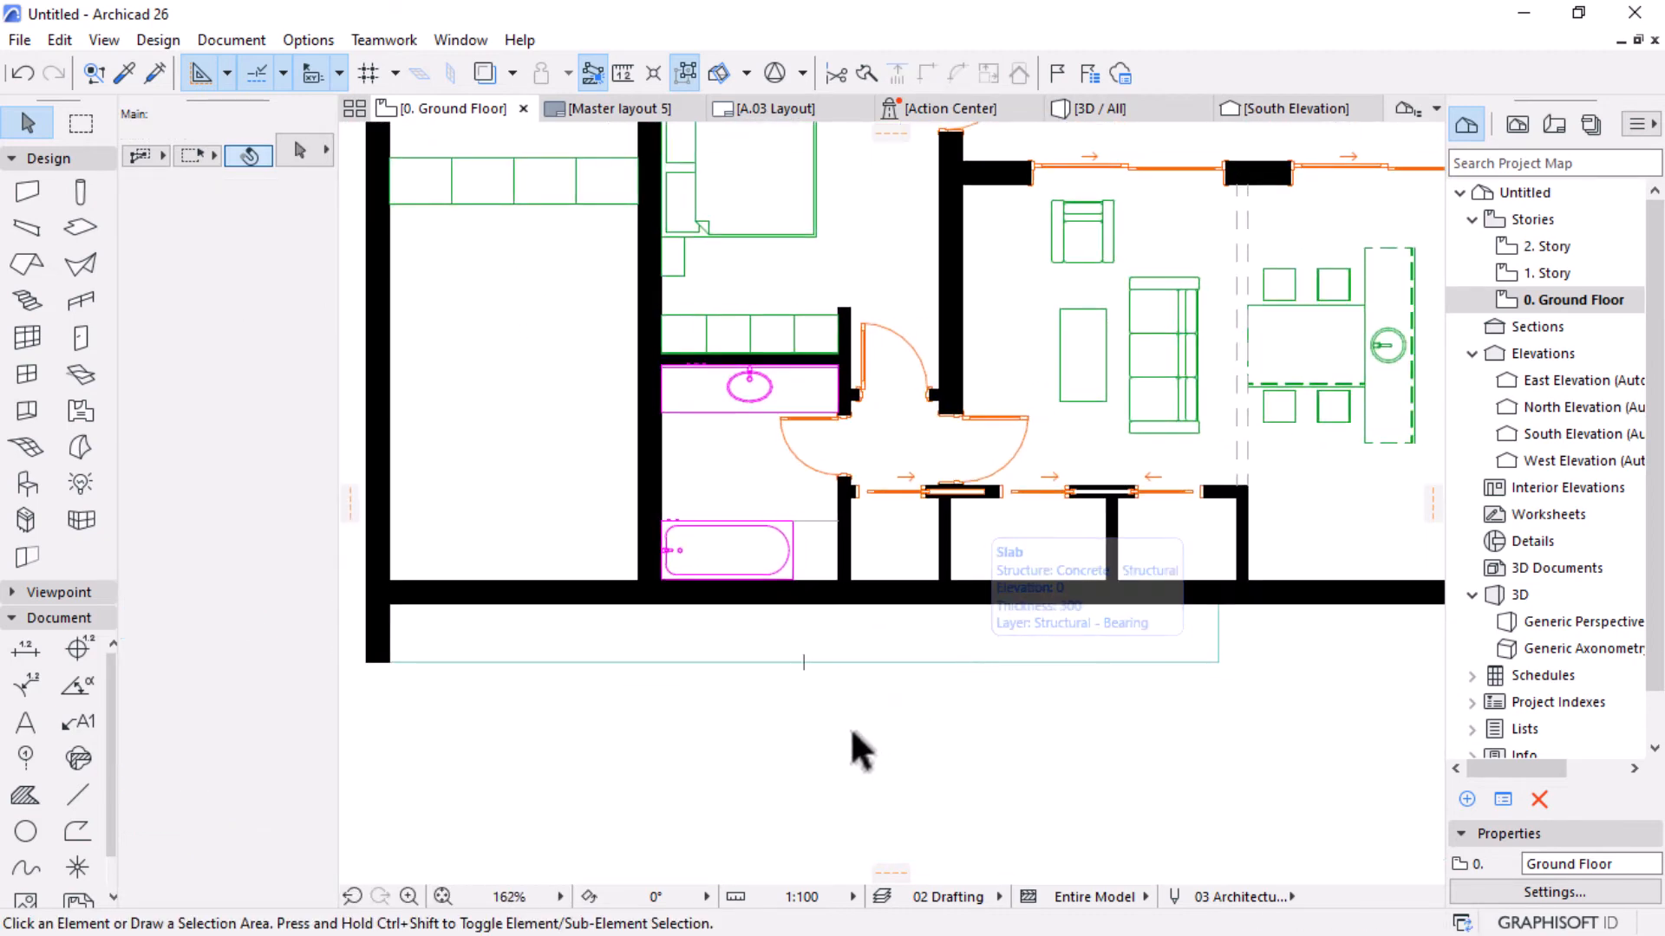
pyautogui.scroll(-1, 855, 743)
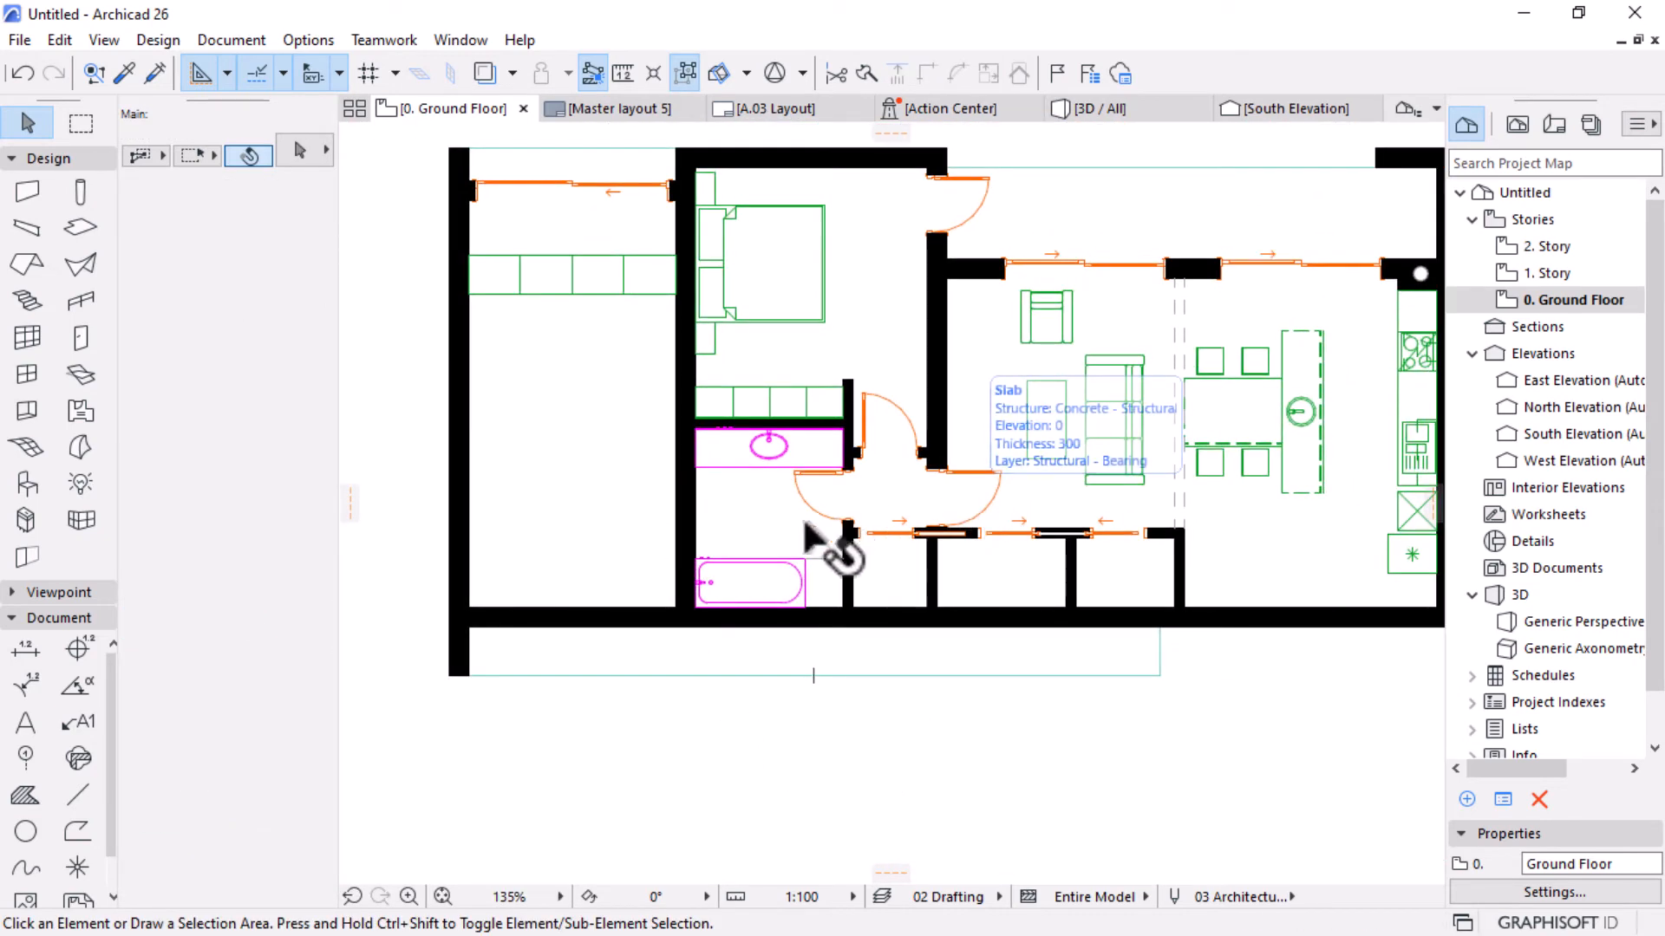
pyautogui.scroll(2, 1091, 598)
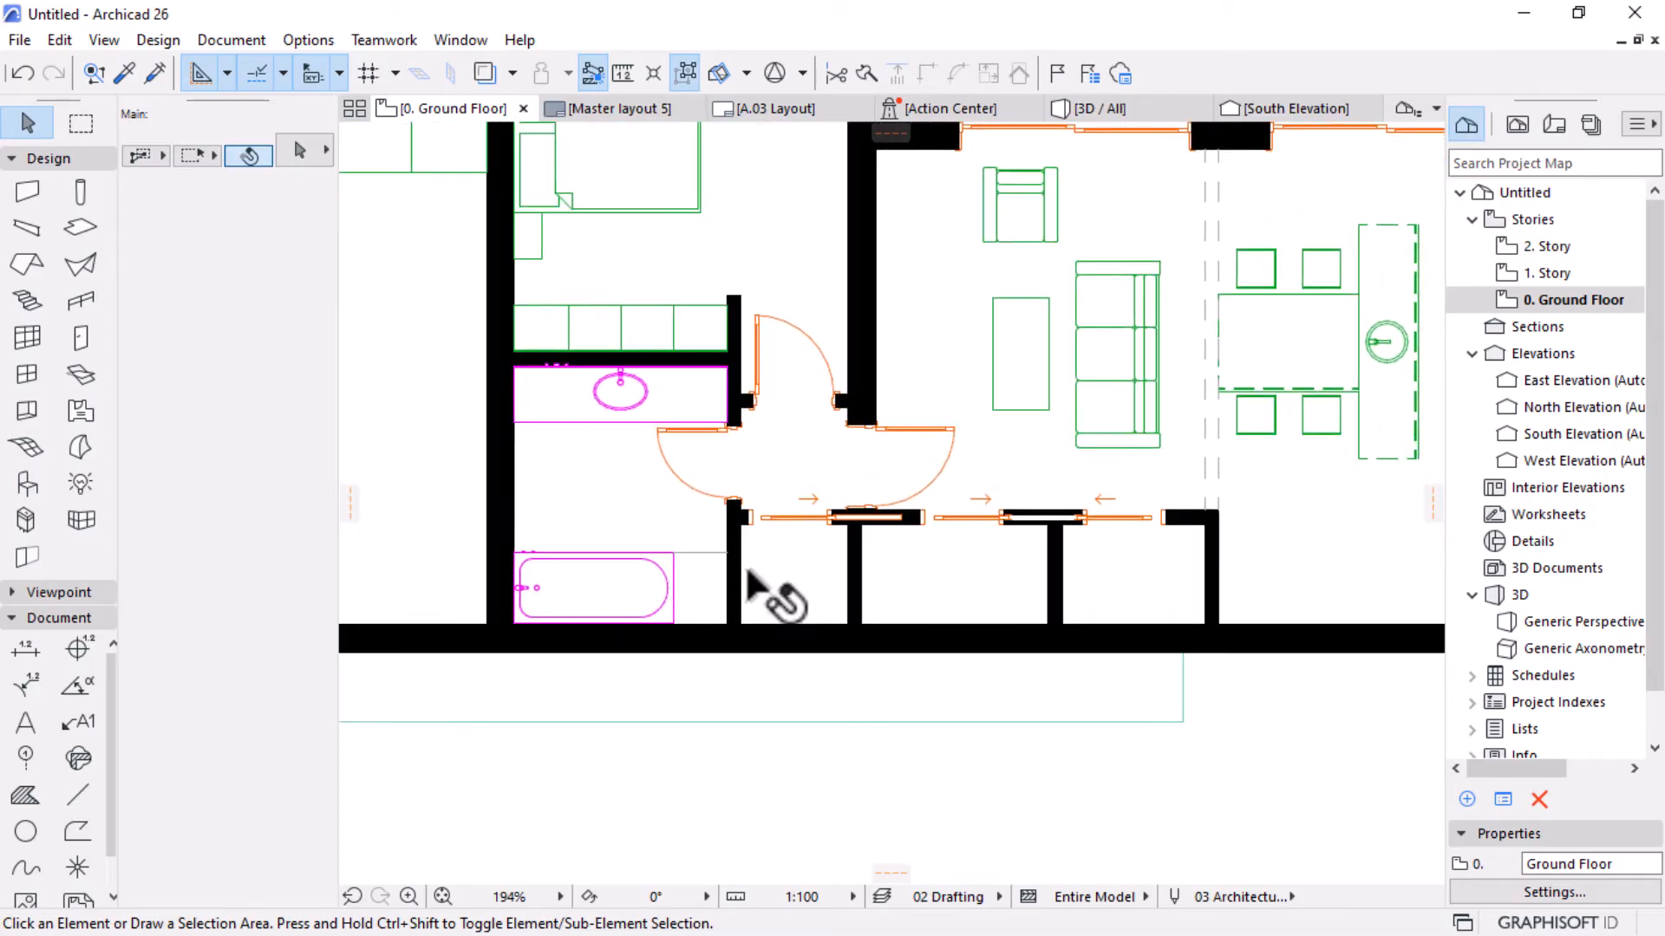
pyautogui.scroll(1, 780, 573)
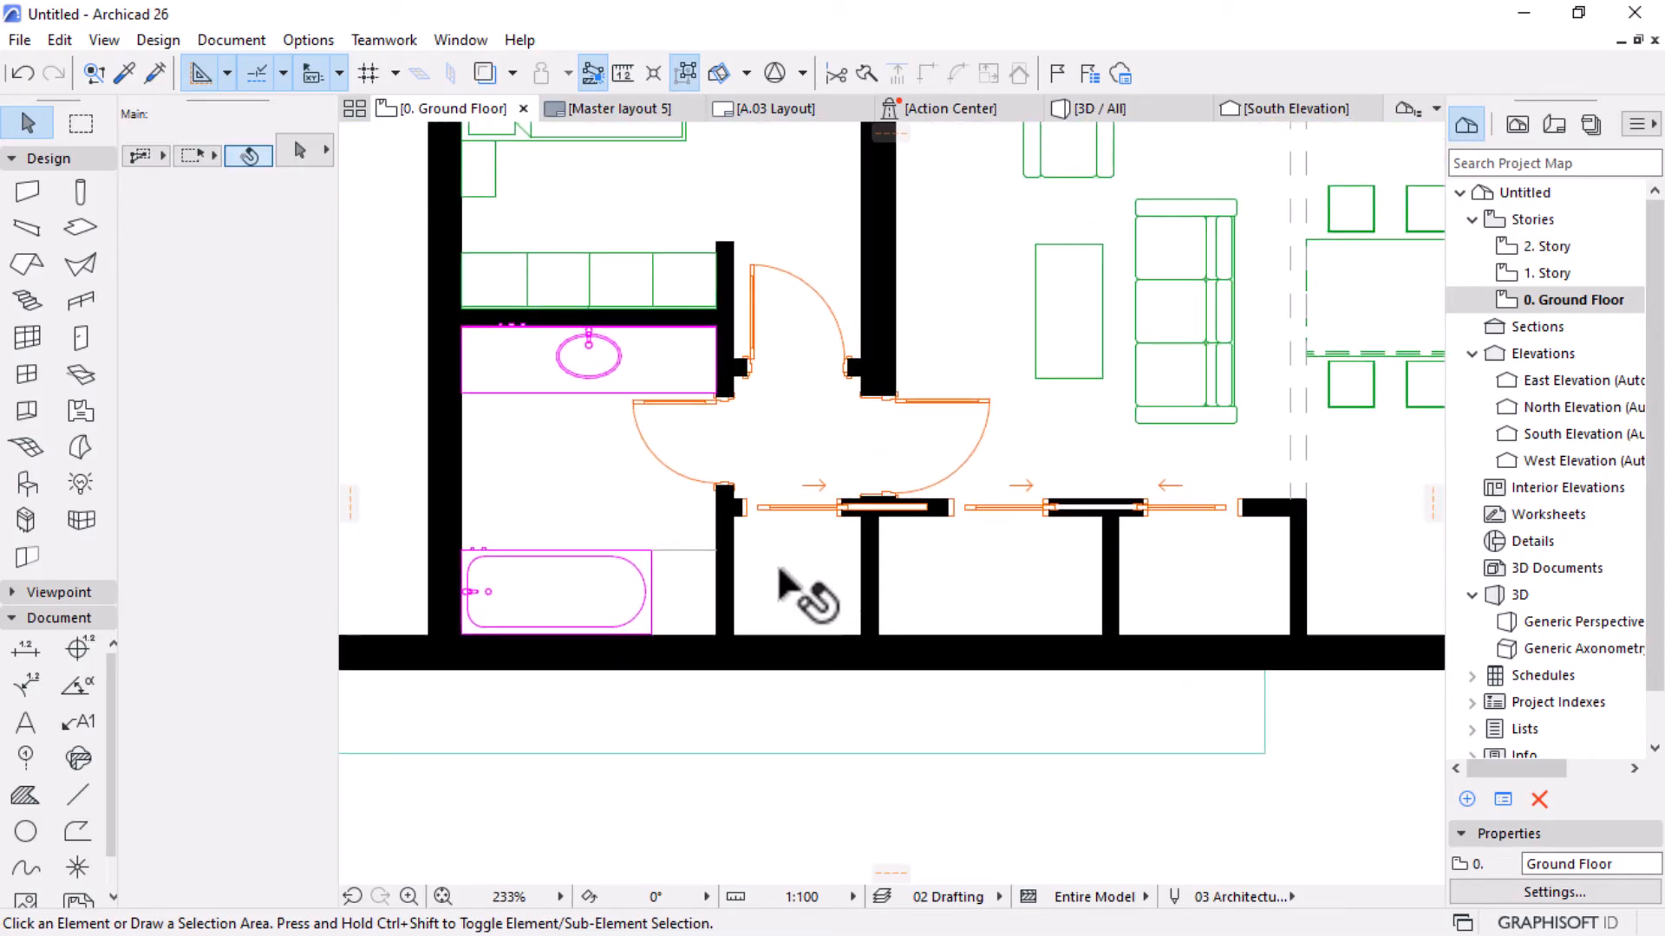
pyautogui.click(569, 597)
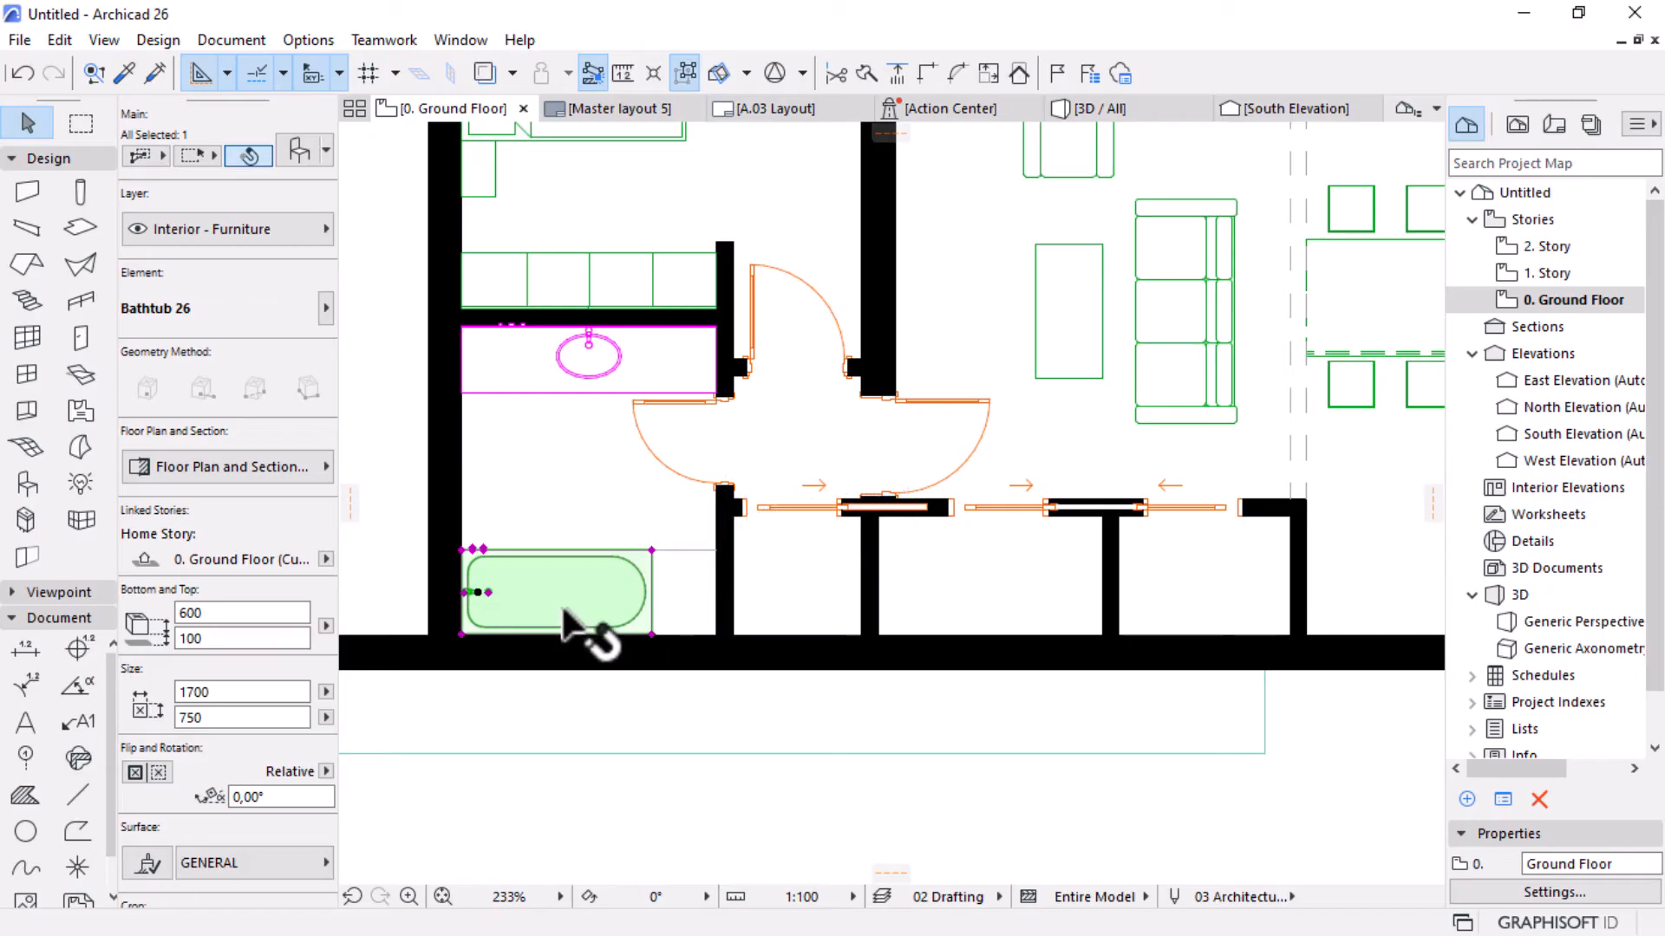
pyautogui.hotkey('ctrl', 'd')
pyautogui.click(526, 607)
pyautogui.click(796, 607)
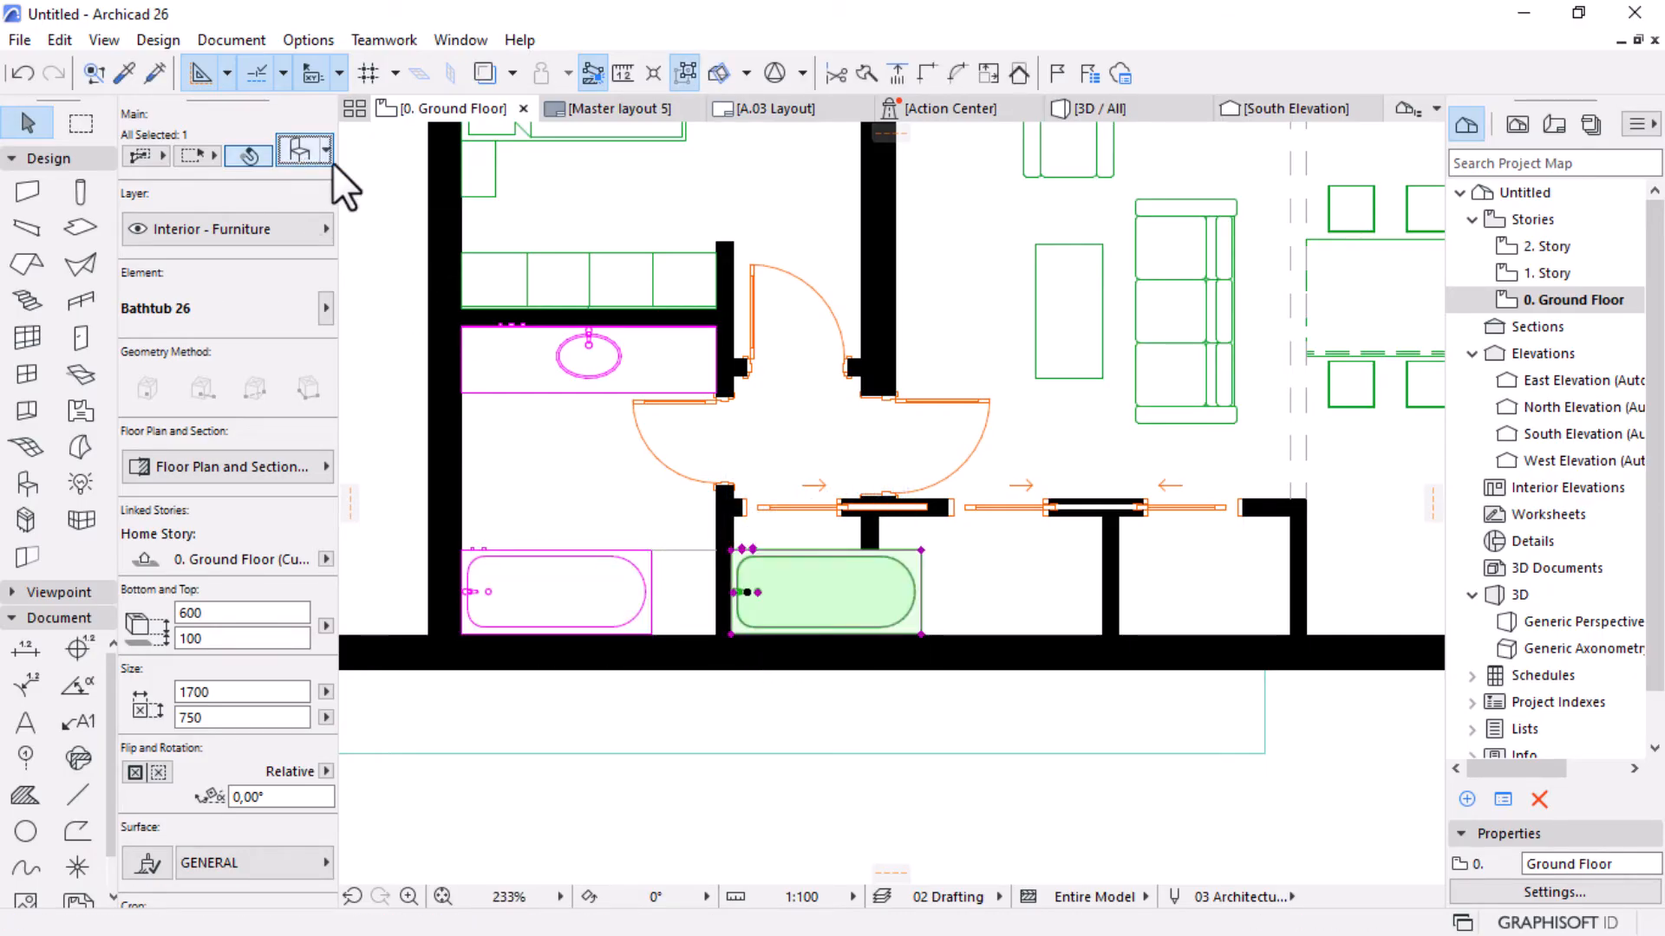
# Replace the copied bathtub with the WC 26 object from the library.
pyautogui.click(301, 150)
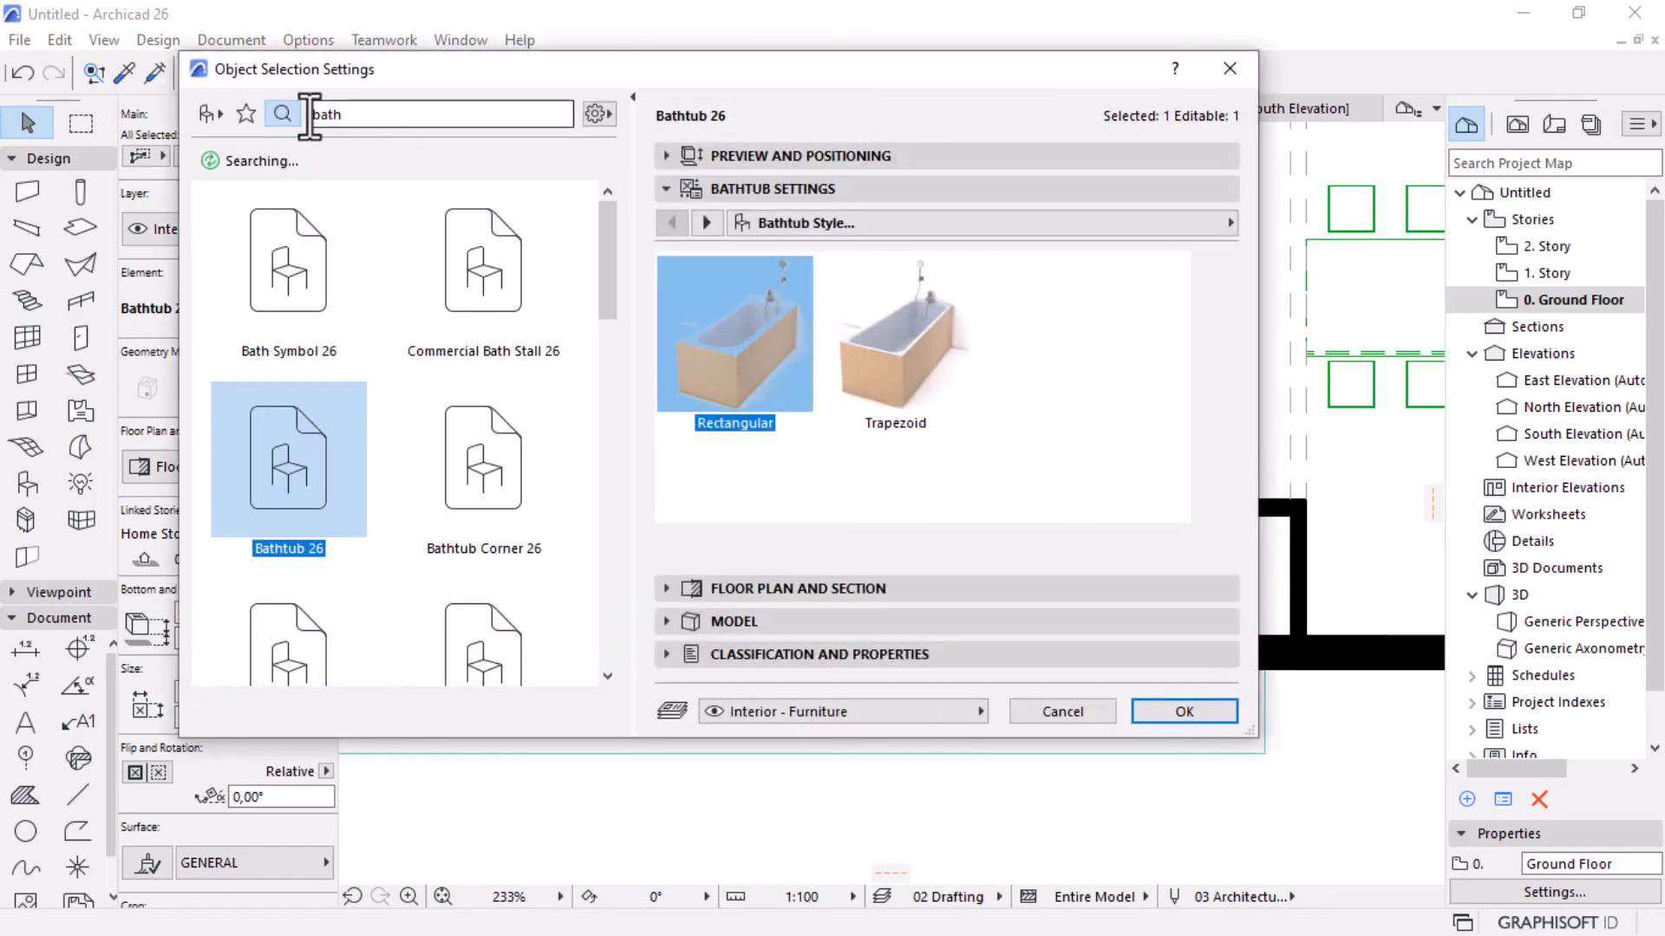
pyautogui.moveTo(310, 116); pyautogui.dragTo(385, 113)
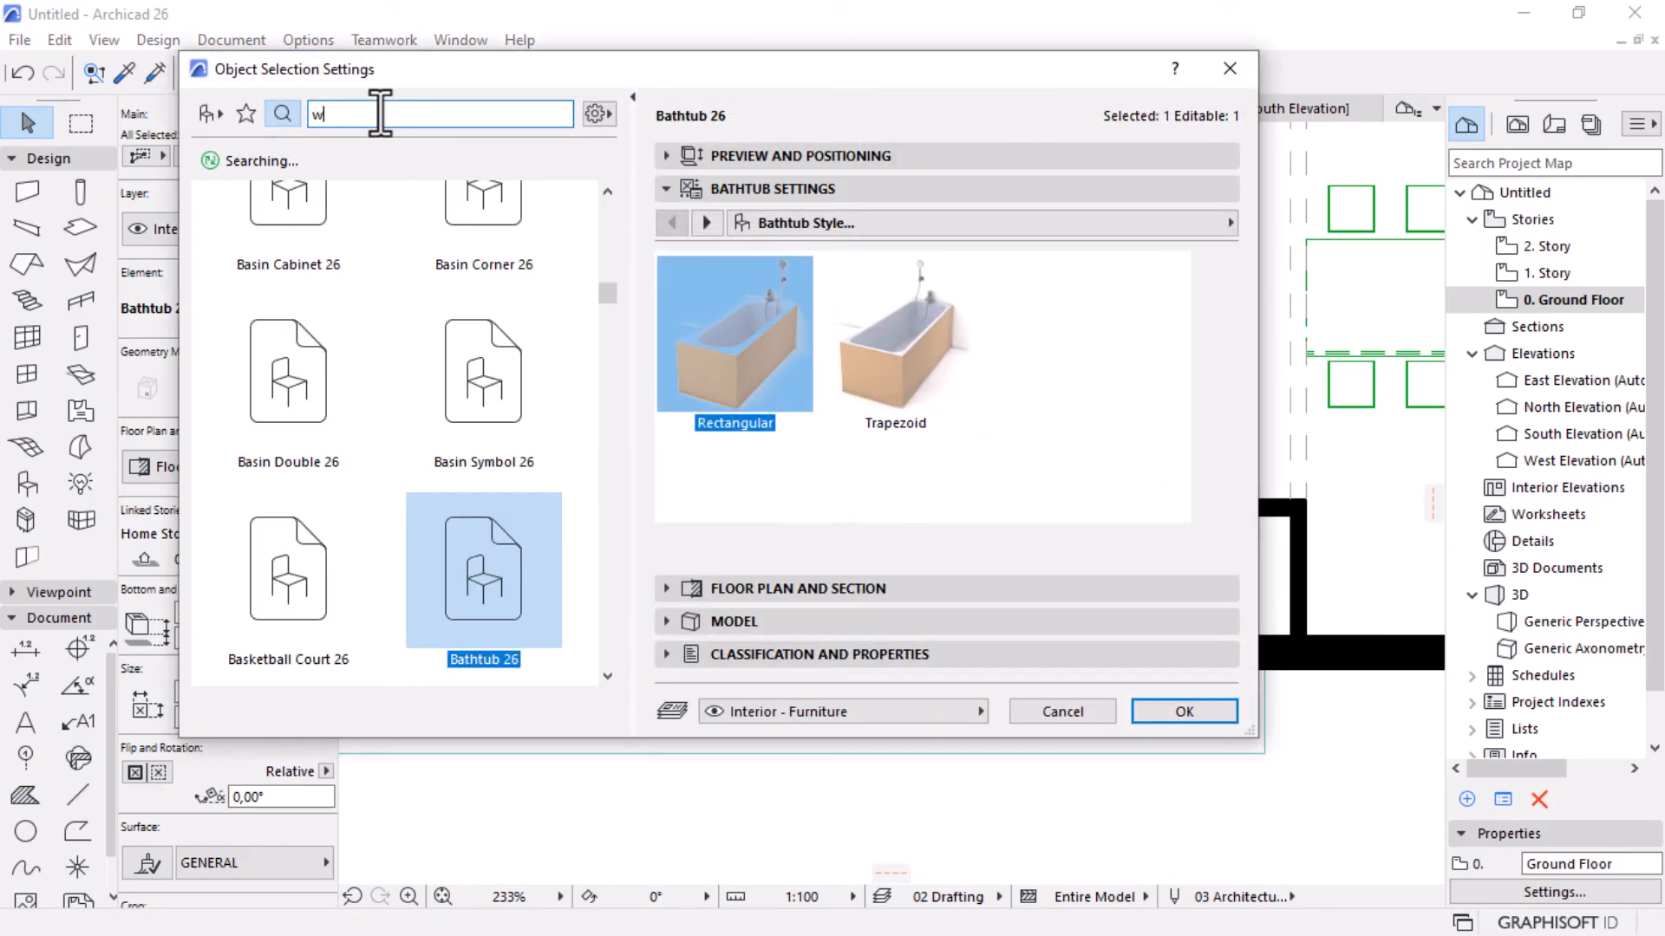
pyautogui.write('c')
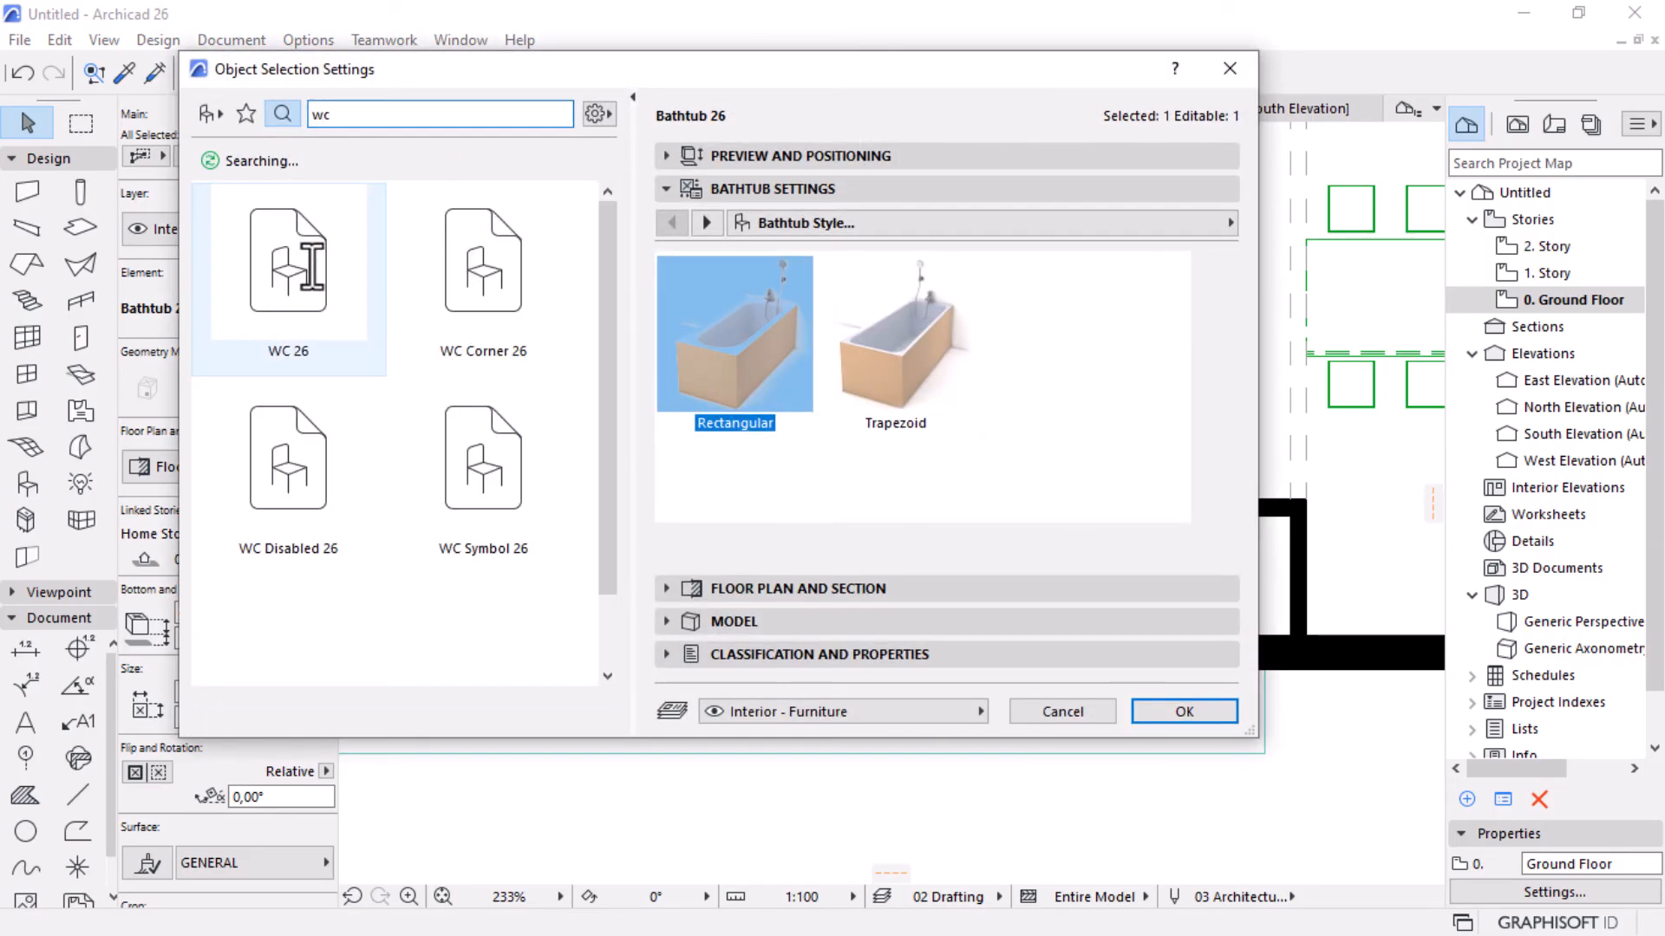
pyautogui.click(281, 284)
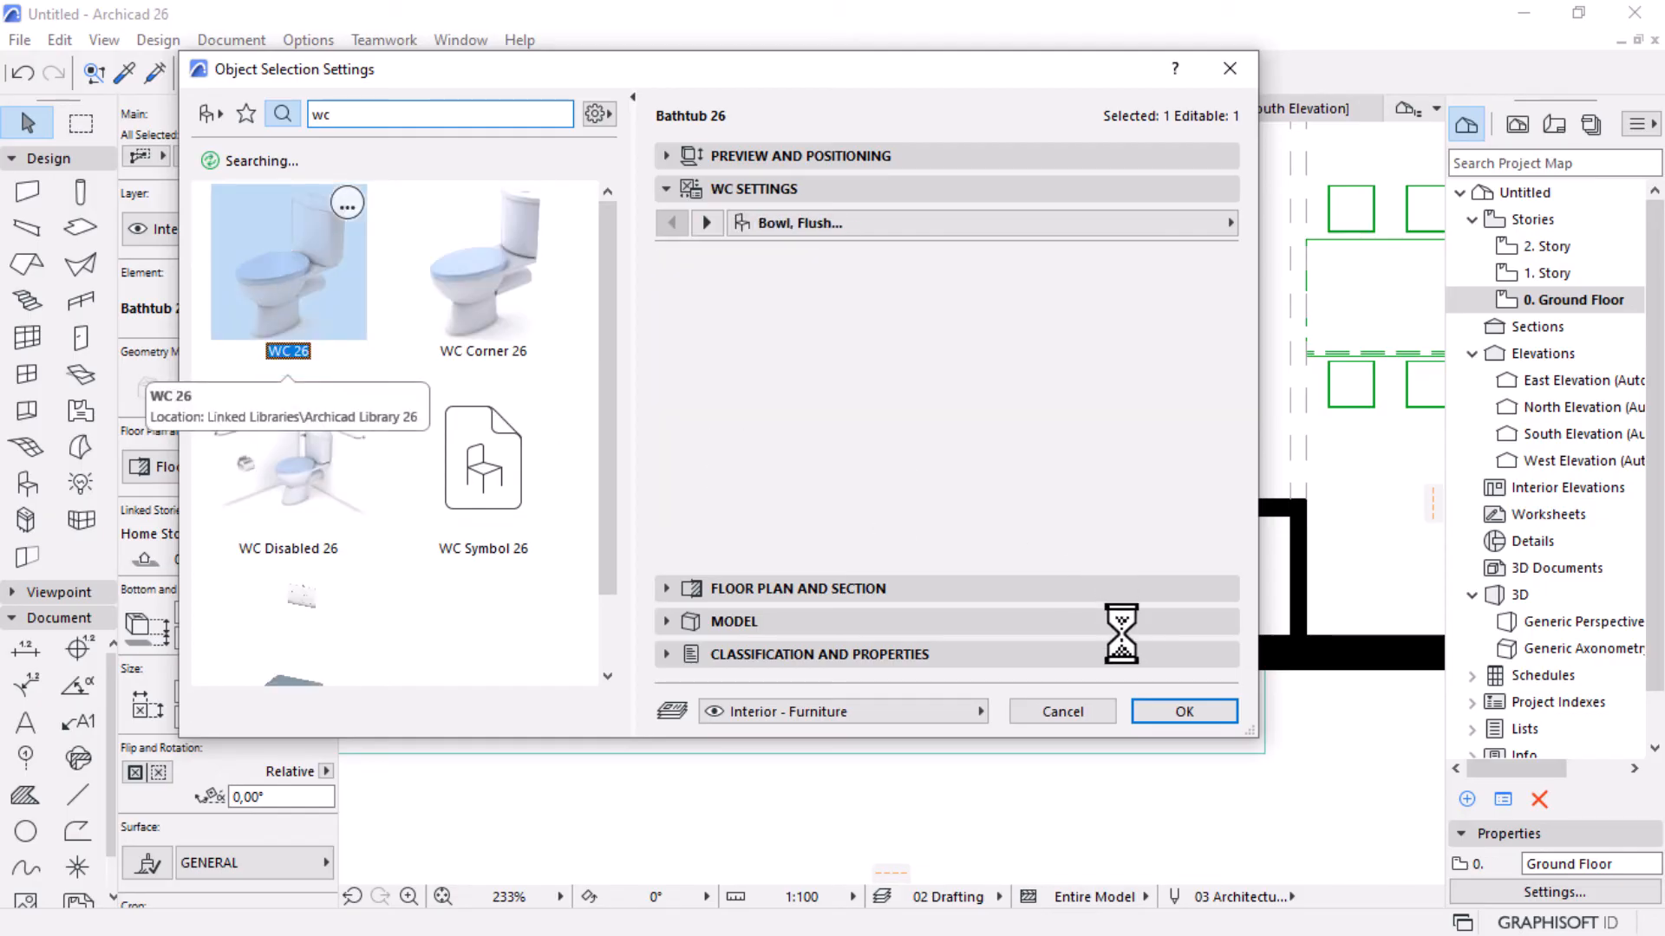
pyautogui.click(1185, 711)
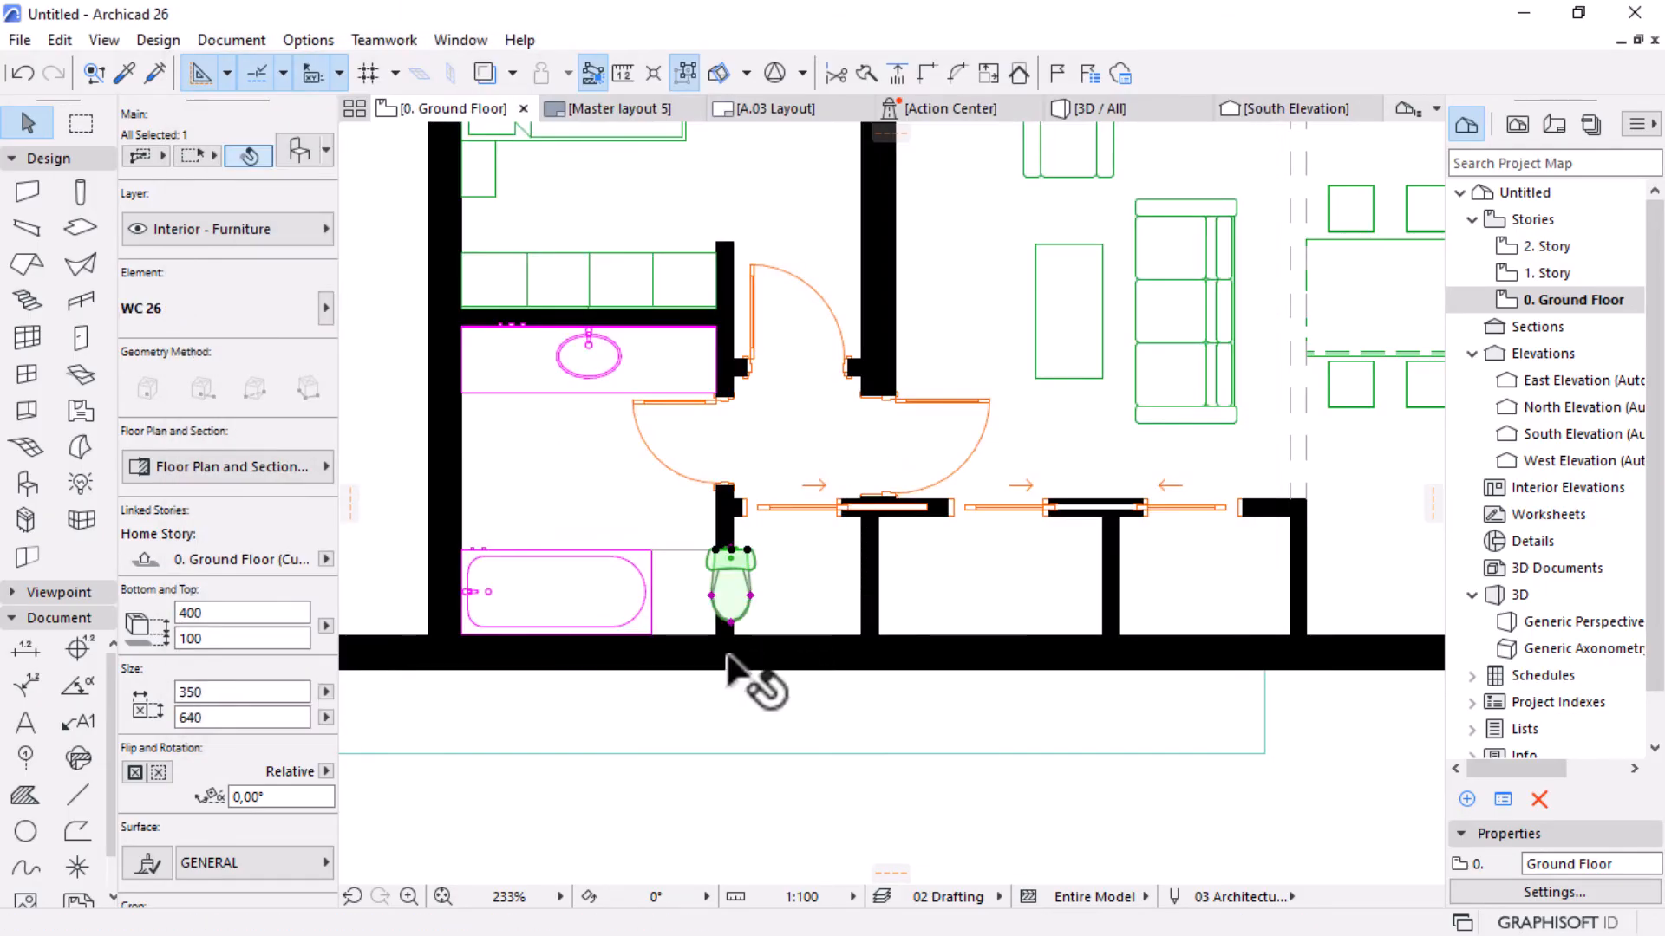
# Mirror the WC about a horizontal axis through its tank so its back faces the outer wall.
pyautogui.scroll(3, 729, 668)
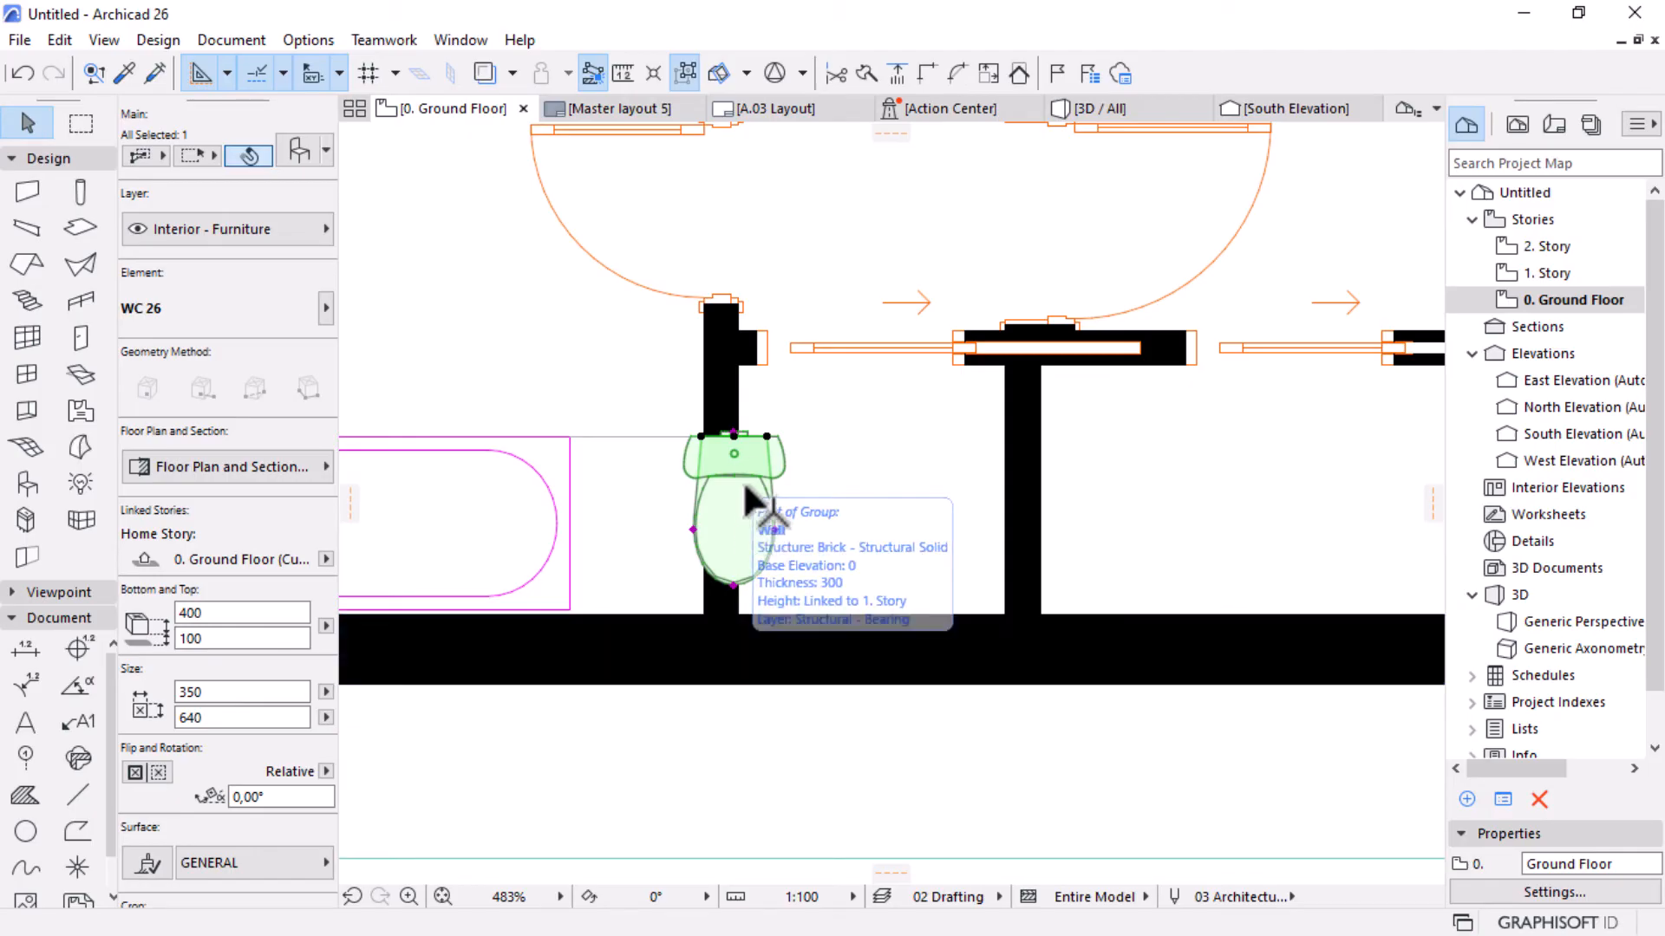
pyautogui.click(733, 446)
pyautogui.press('Escape')
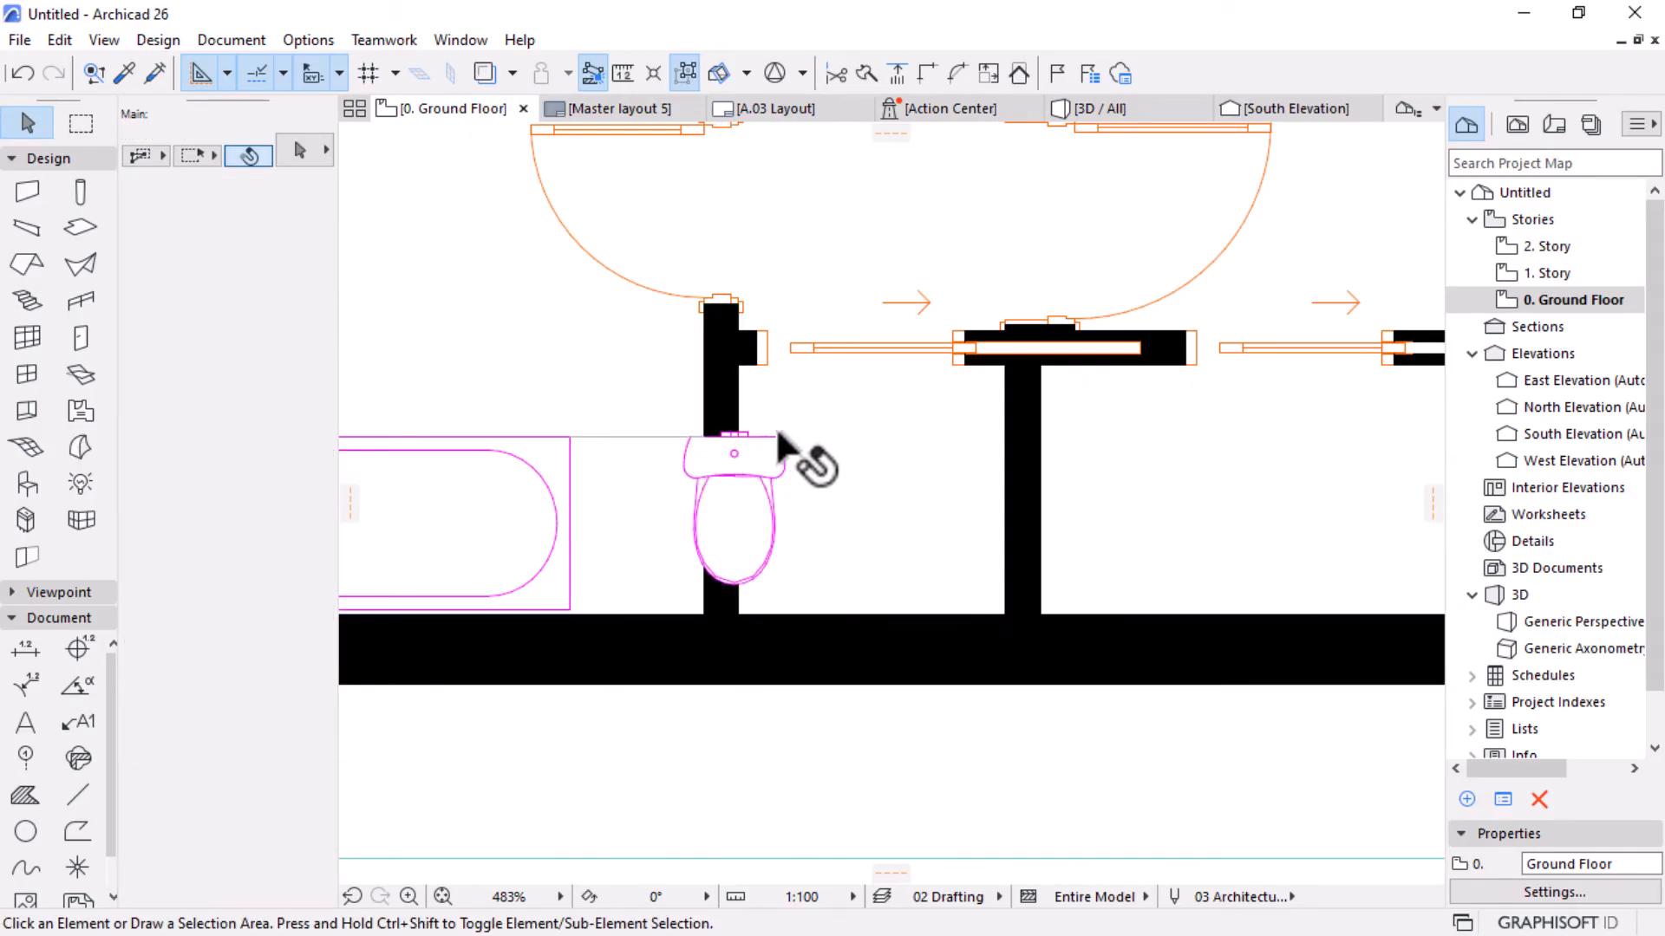
pyautogui.click(763, 436)
pyautogui.press('Escape')
pyautogui.click(776, 444)
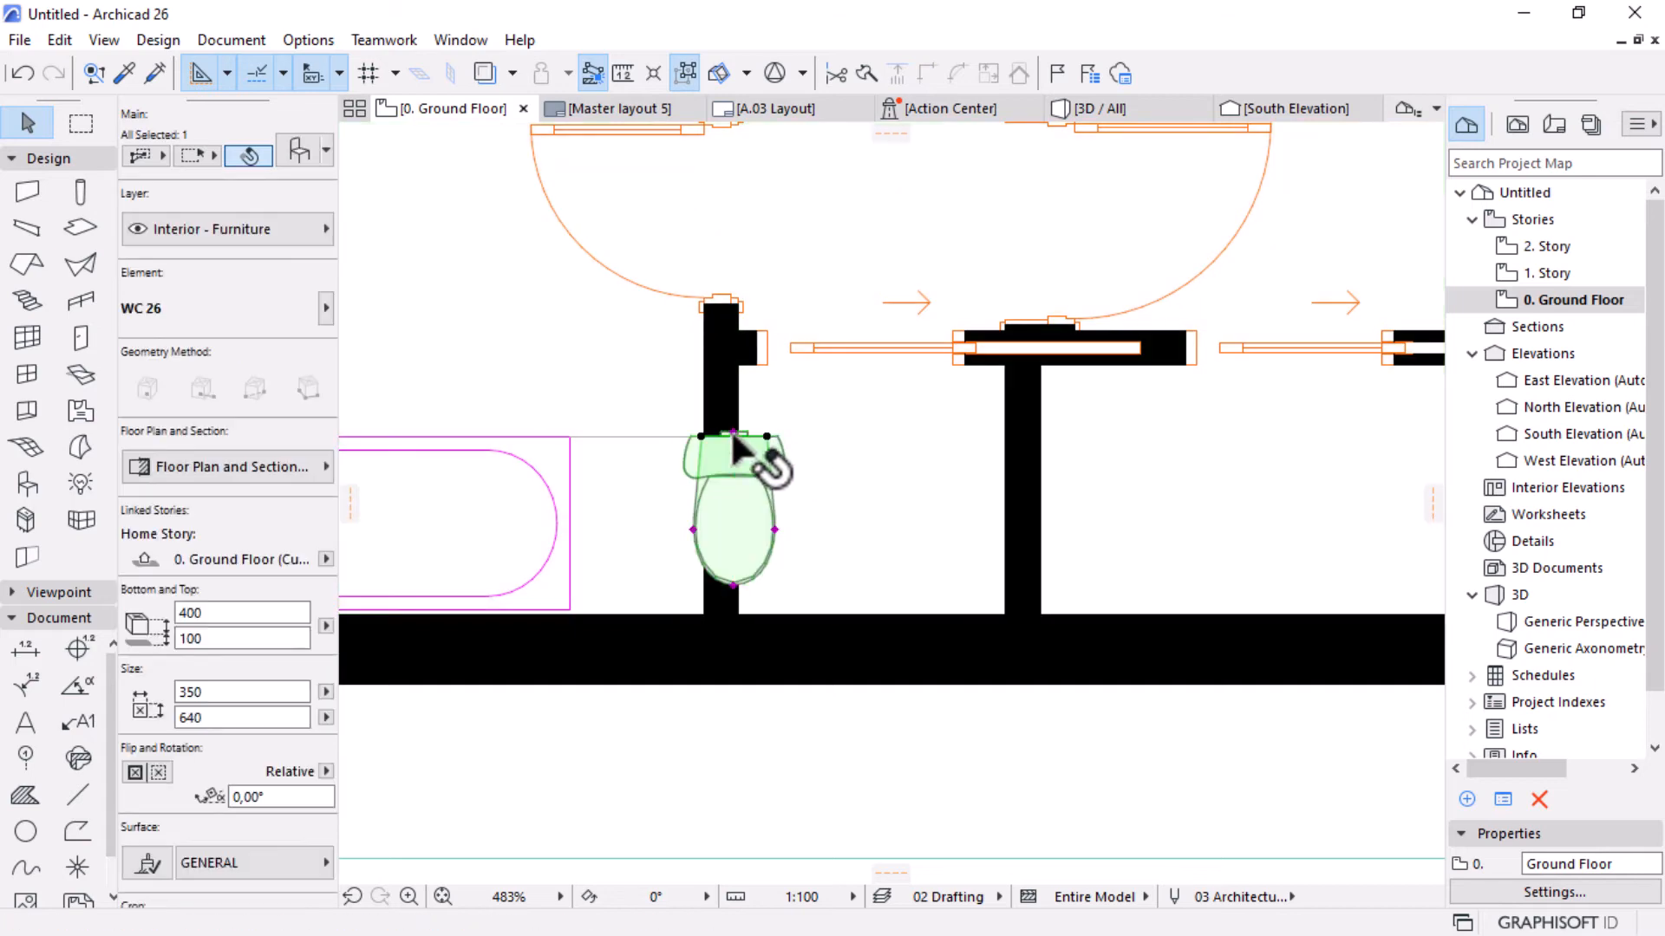
pyautogui.click(730, 429)
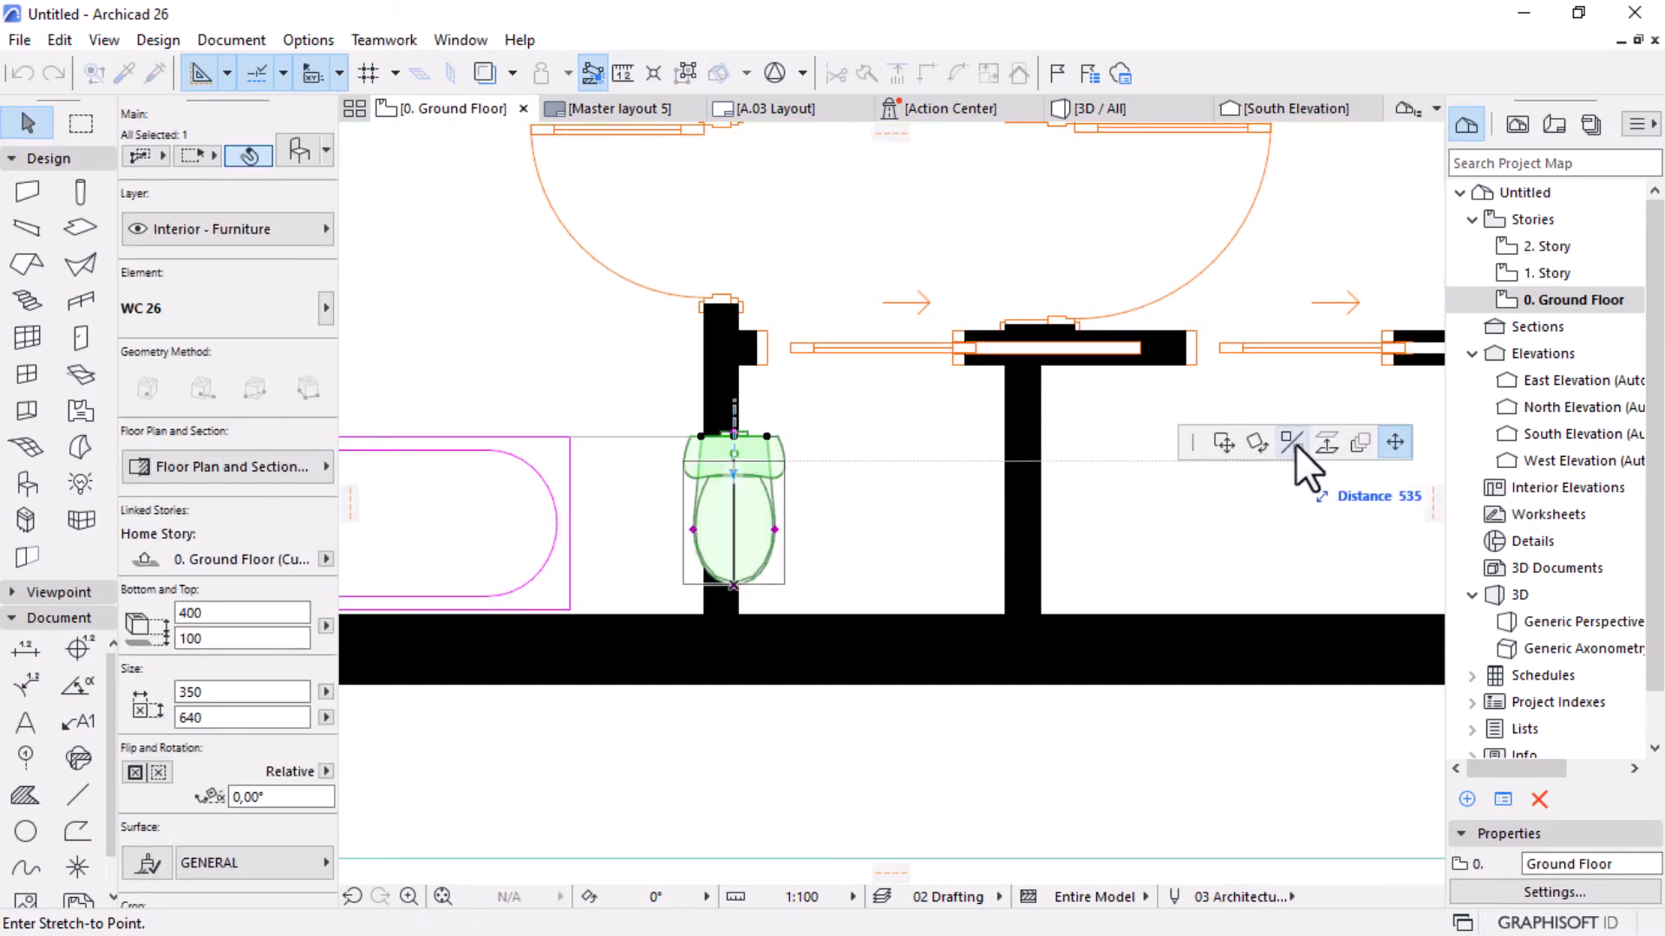
pyautogui.click(1291, 443)
pyautogui.click(737, 452)
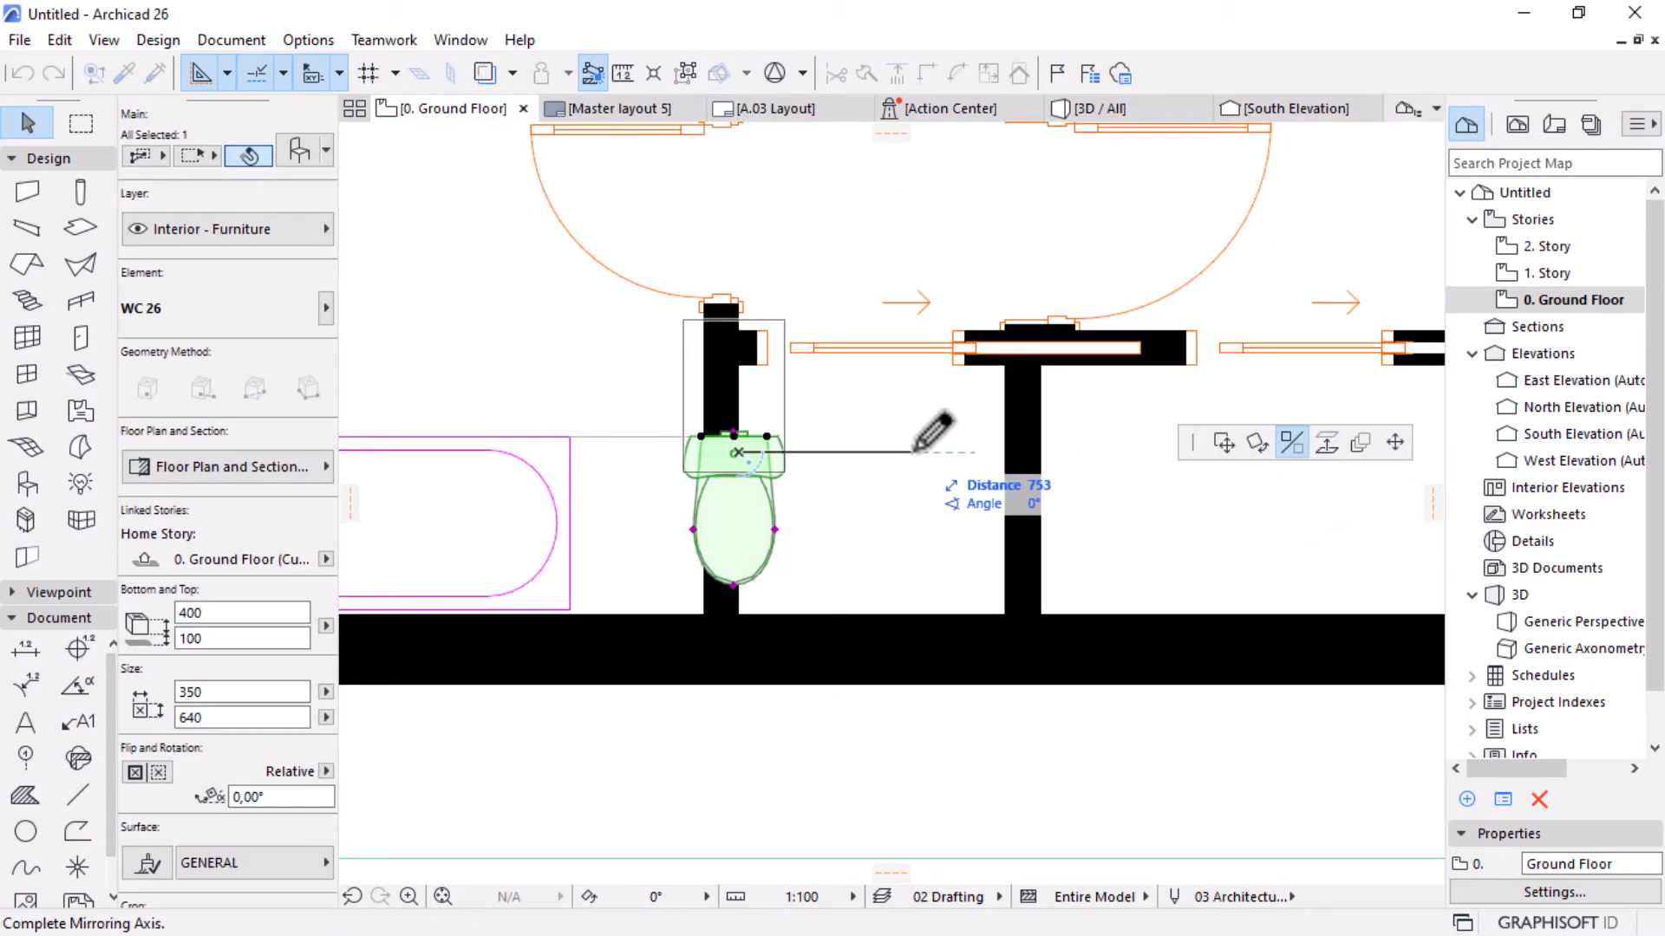
pyautogui.click(906, 455)
pyautogui.click(731, 461)
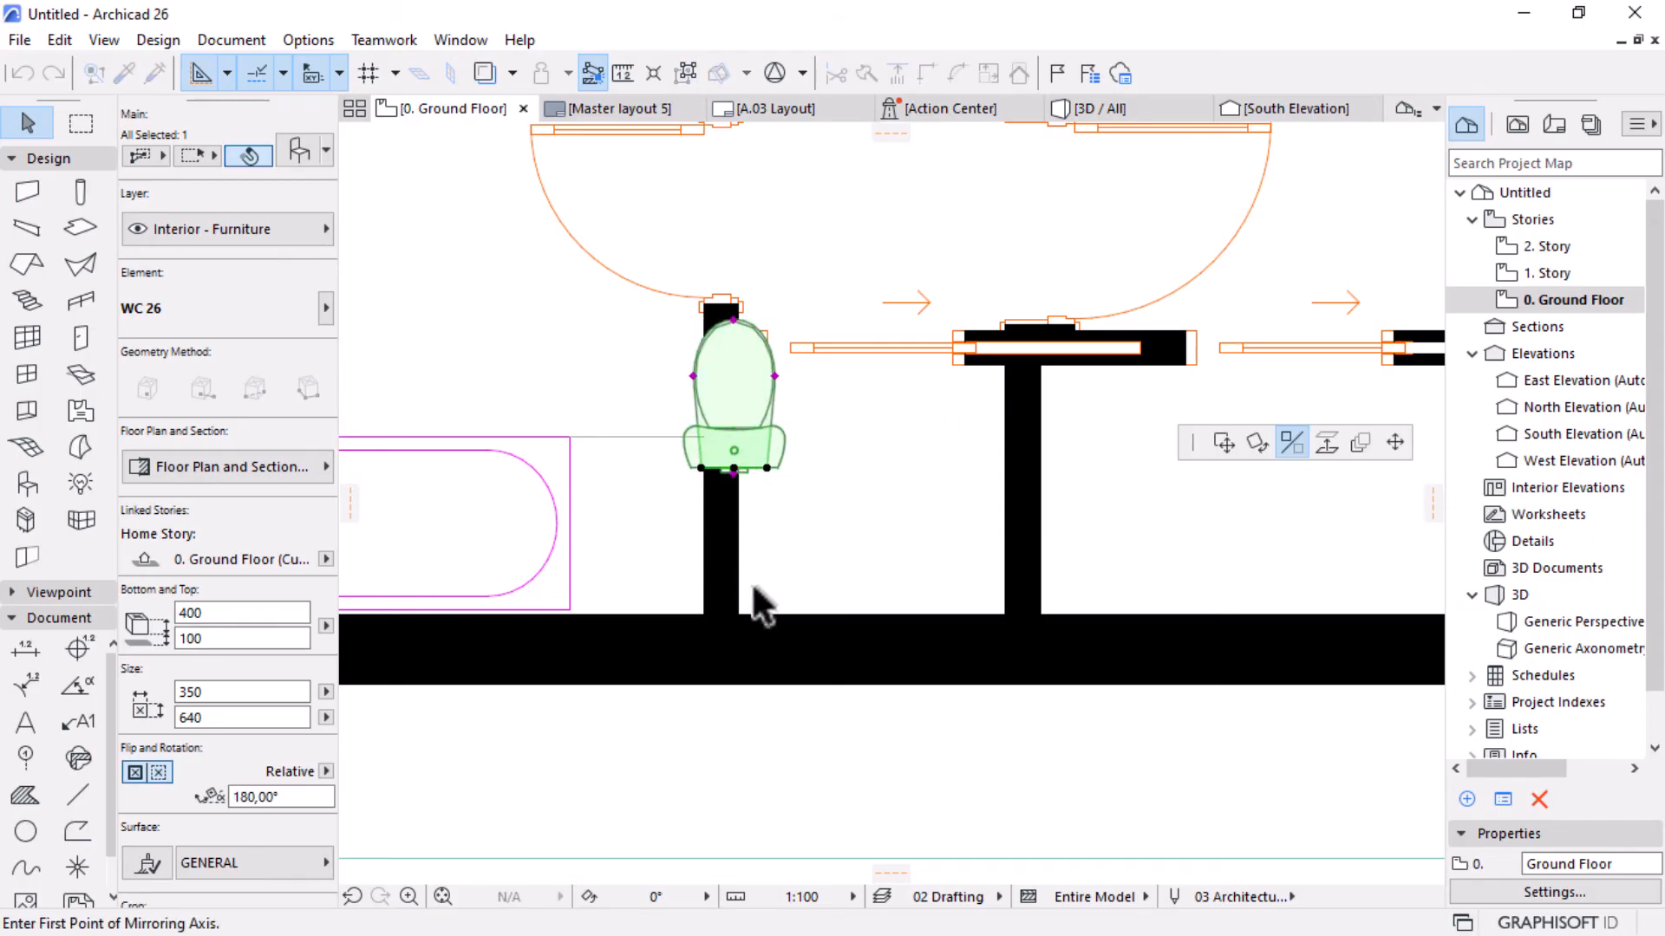
# Move the WC by its rear midpoint onto the outer wall's inner face, centred between the small room's partitions.
pyautogui.scroll(3, 1044, 627)
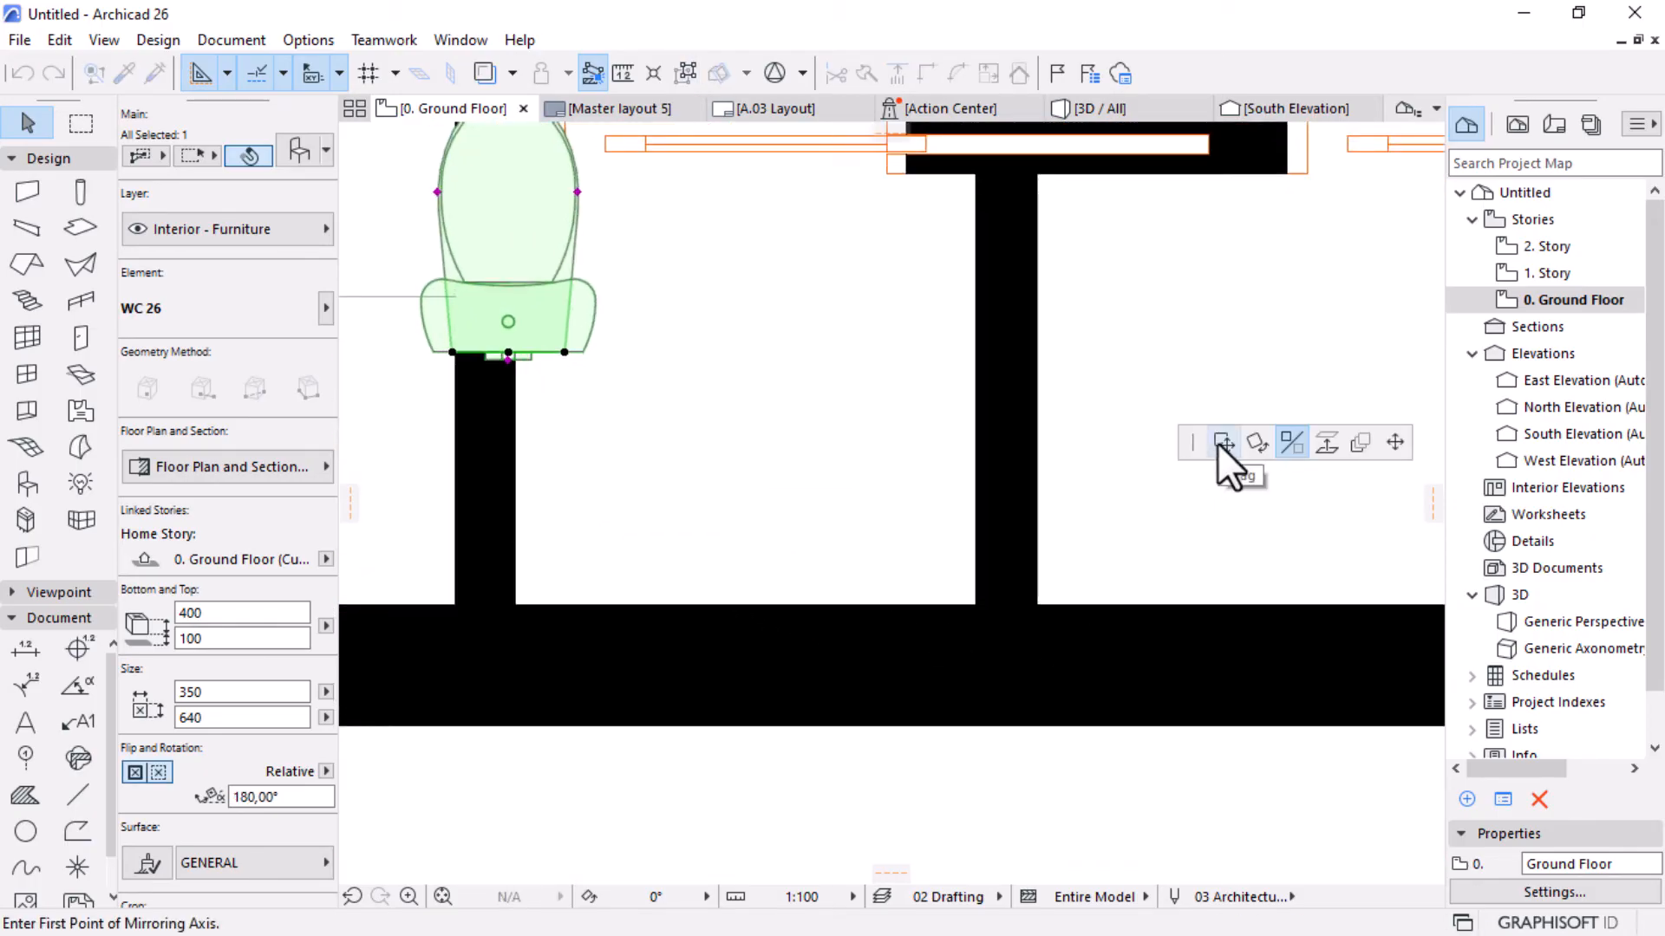
pyautogui.click(1221, 443)
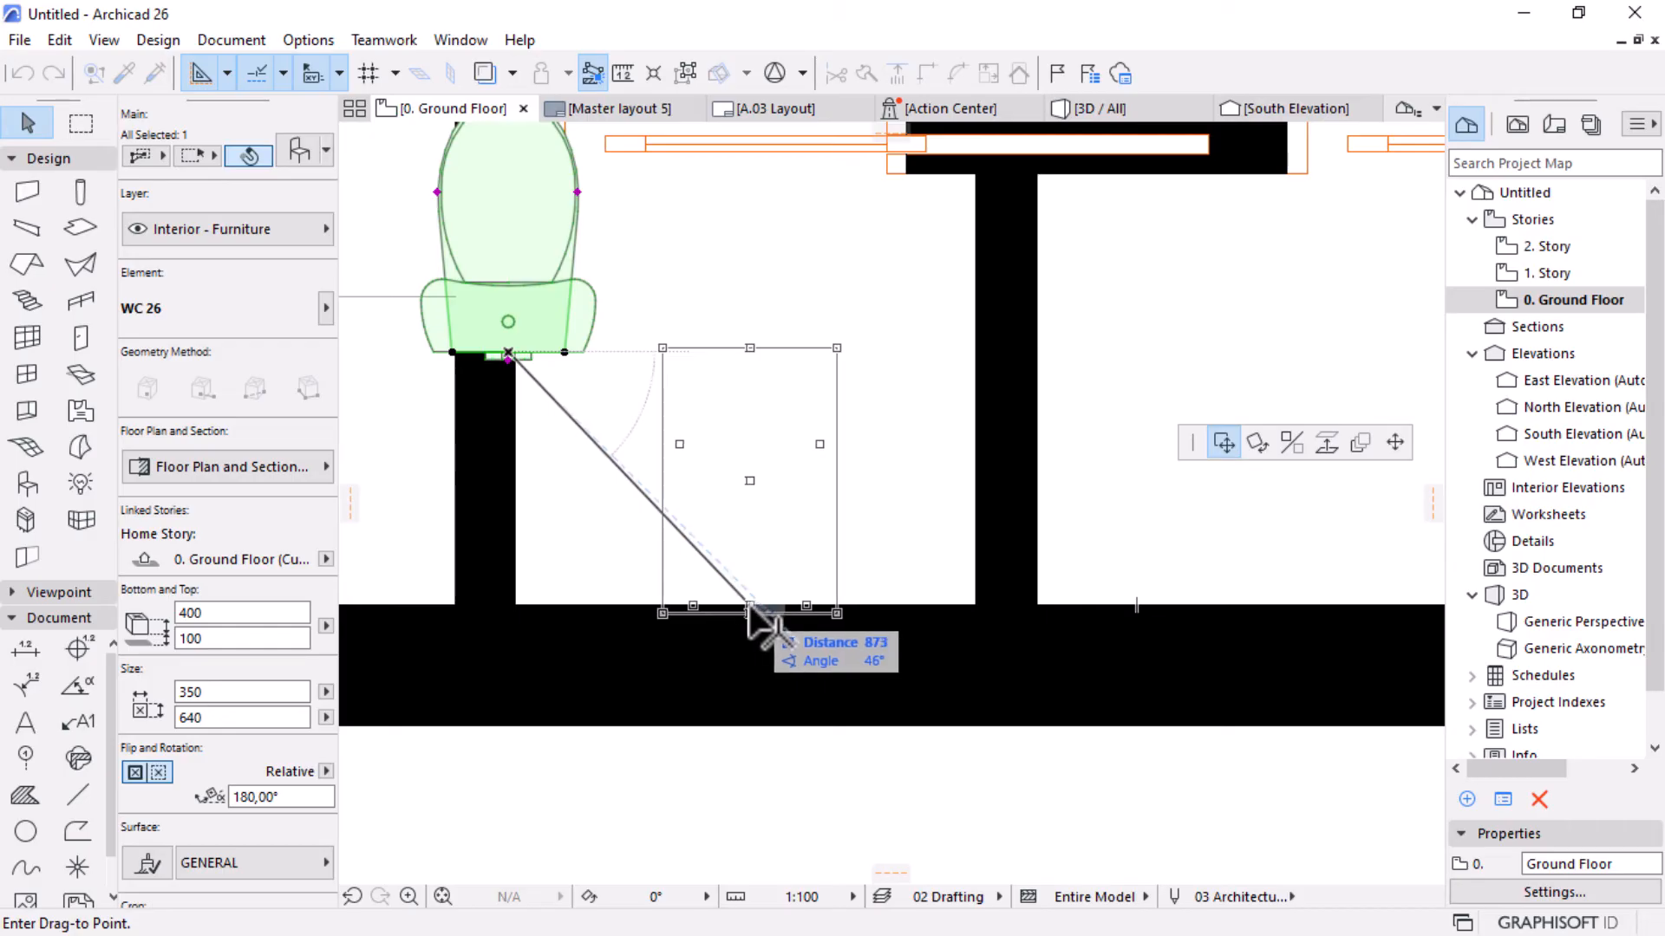
pyautogui.click(749, 607)
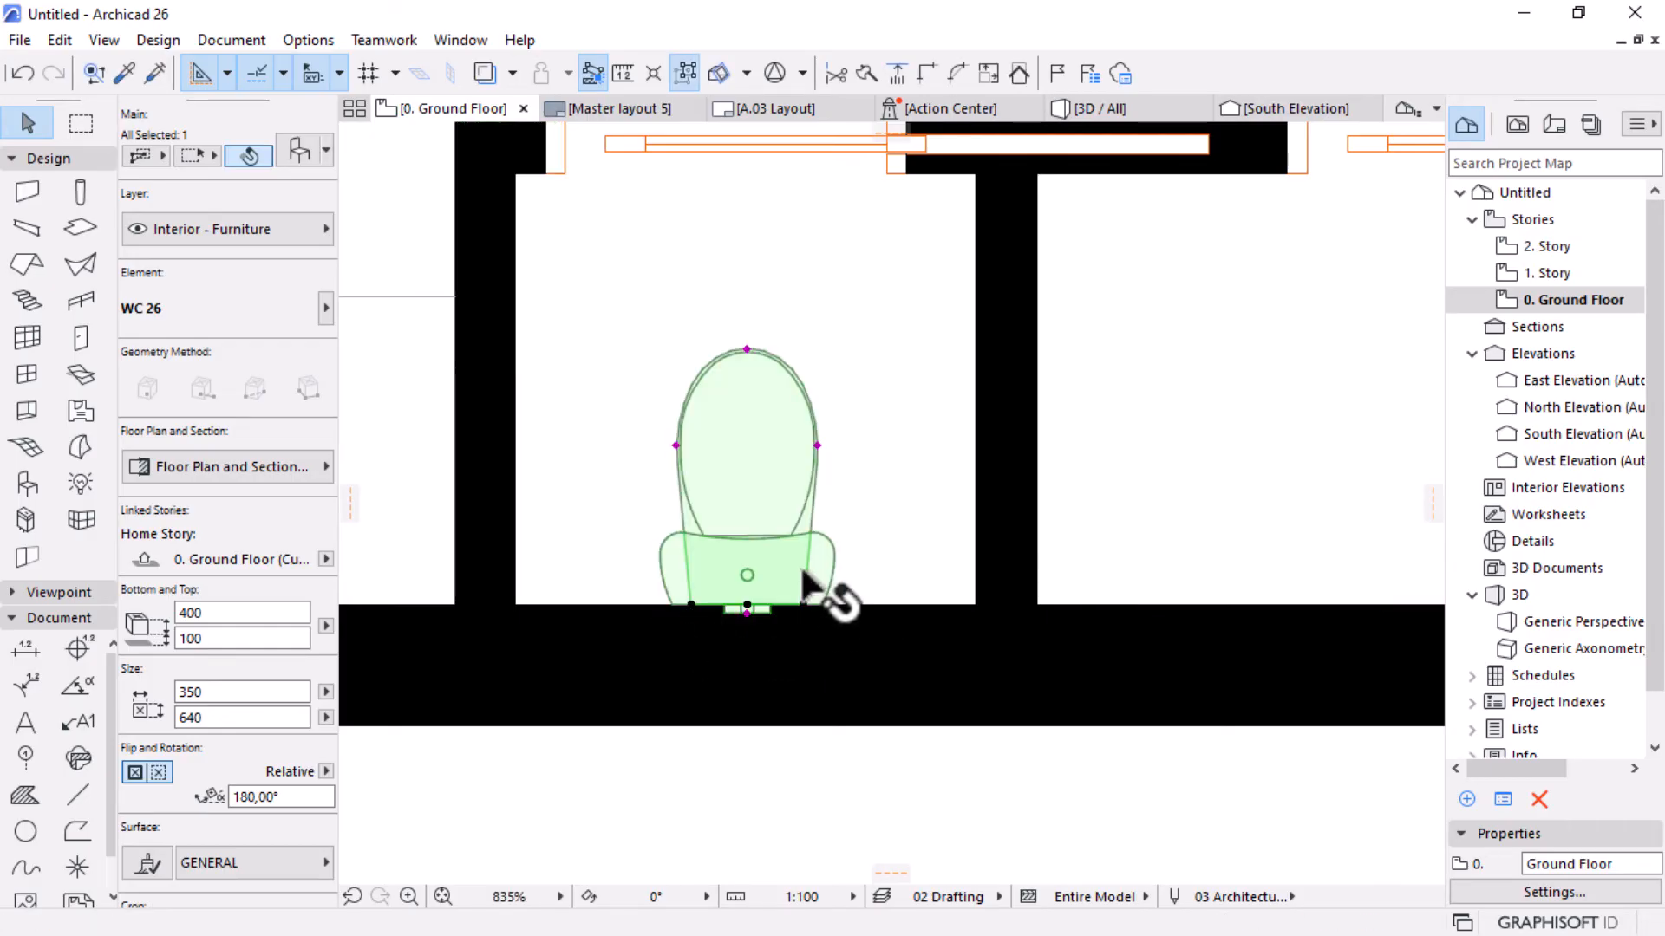
pyautogui.scroll(4, 690, 620)
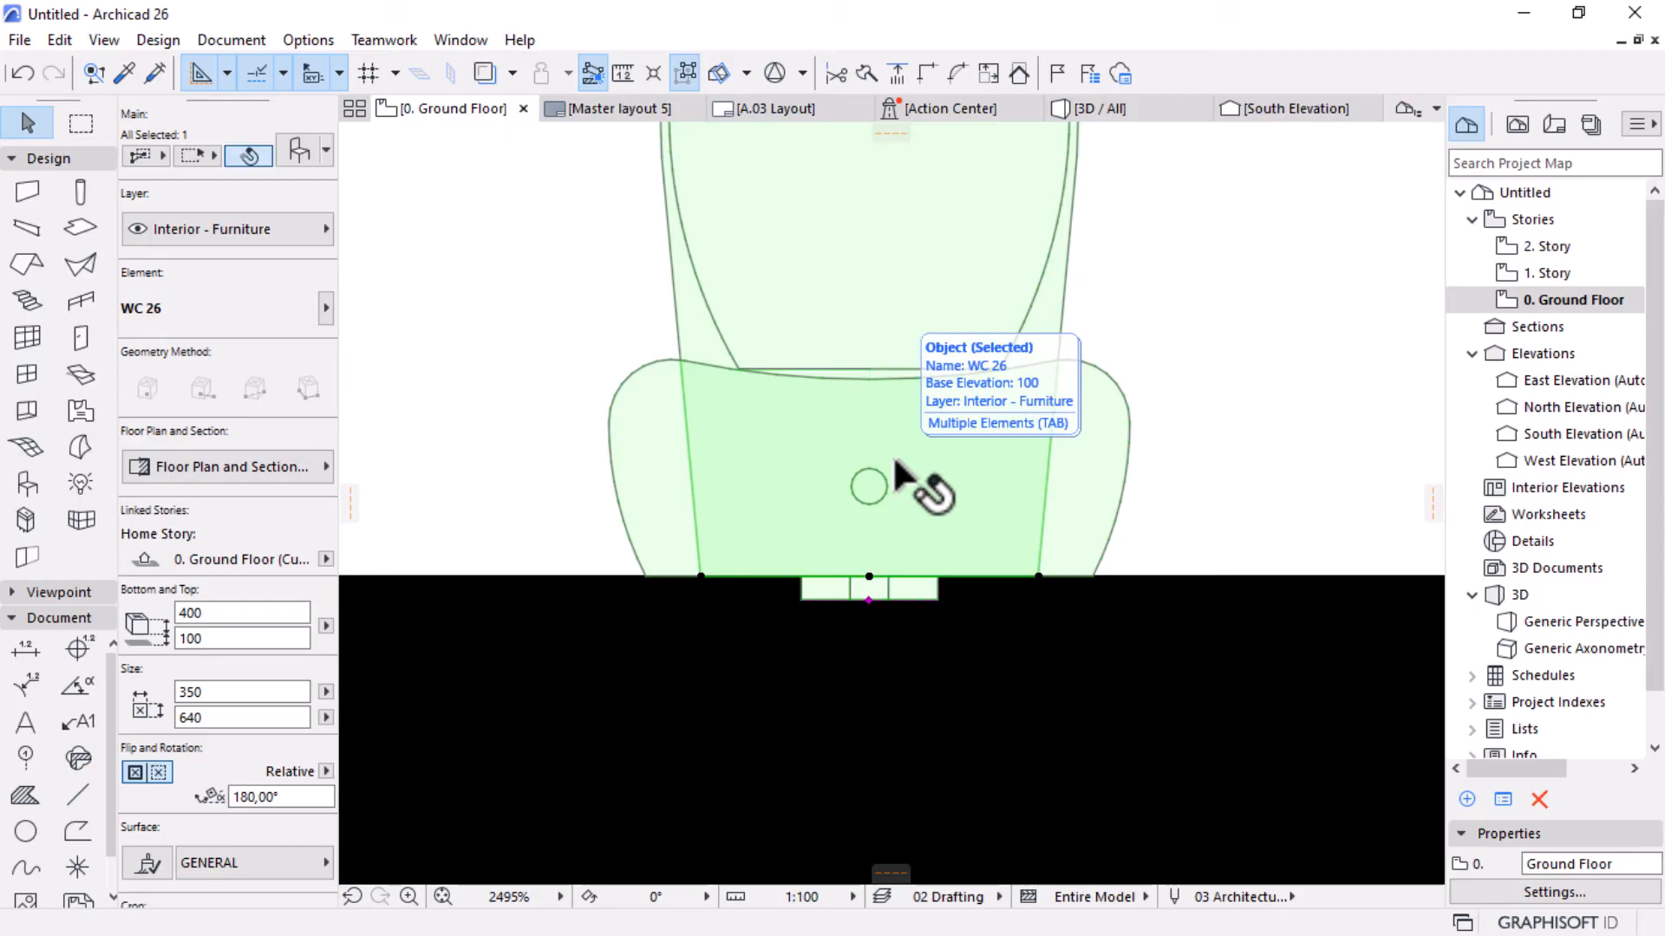
pyautogui.scroll(3, 870, 600)
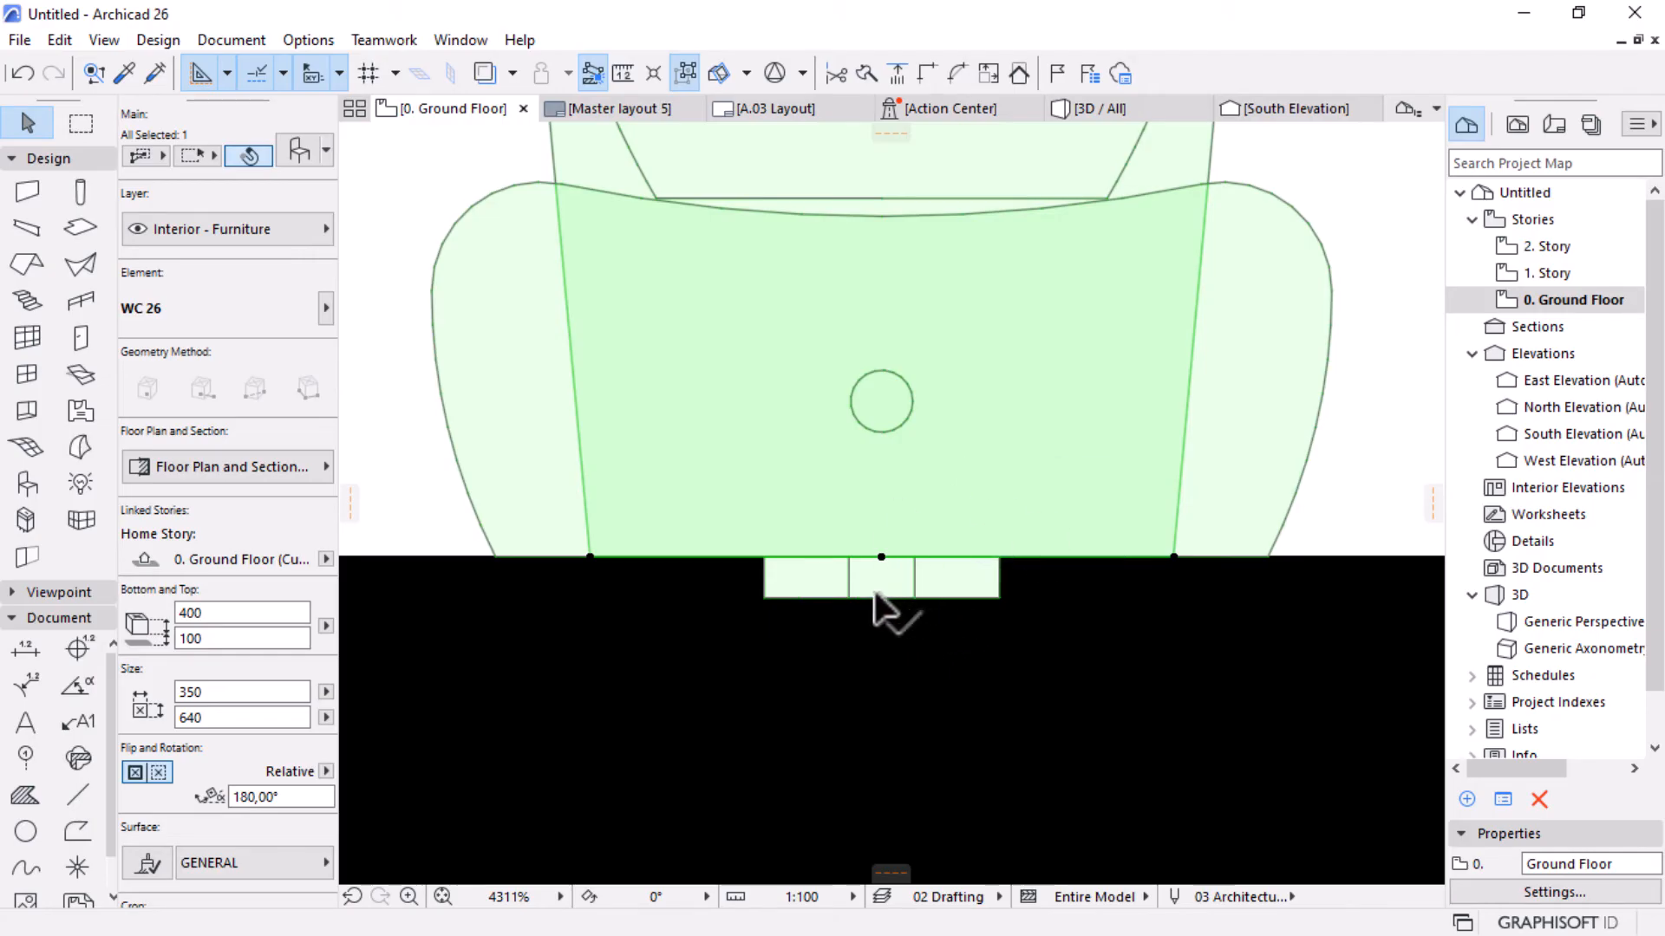
pyautogui.scroll(-3, 874, 595)
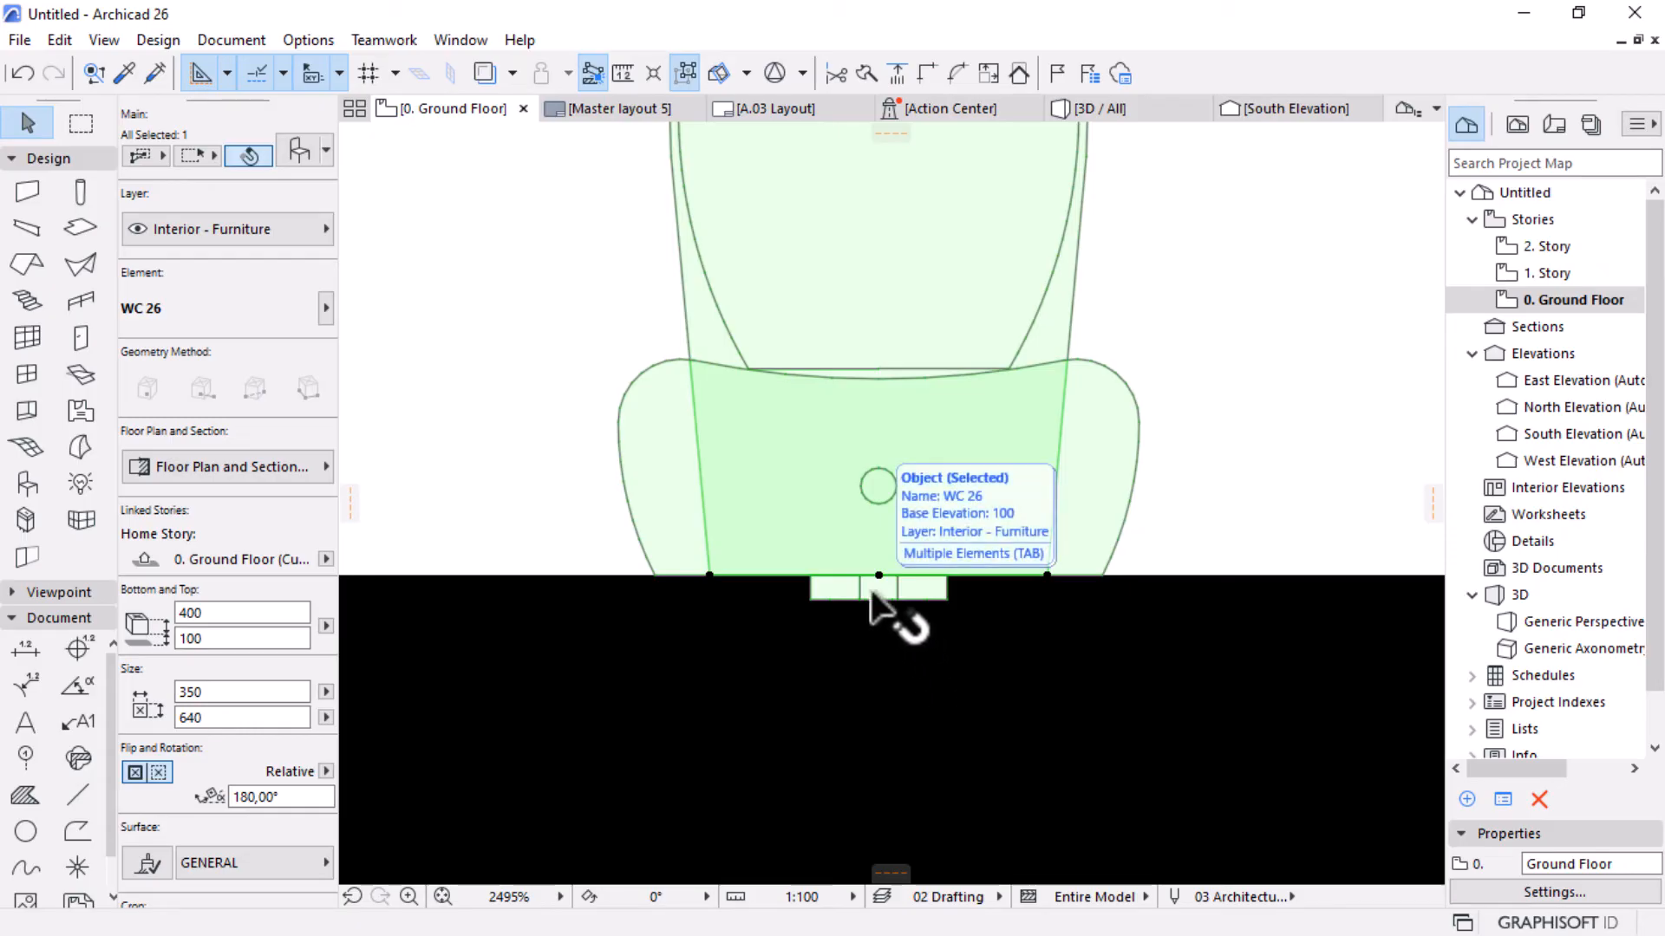
# Mirror the bathtub about a horizontal axis through its tap so its two wall connectors face the outer wall.
pyautogui.scroll(-8, 900, 631)
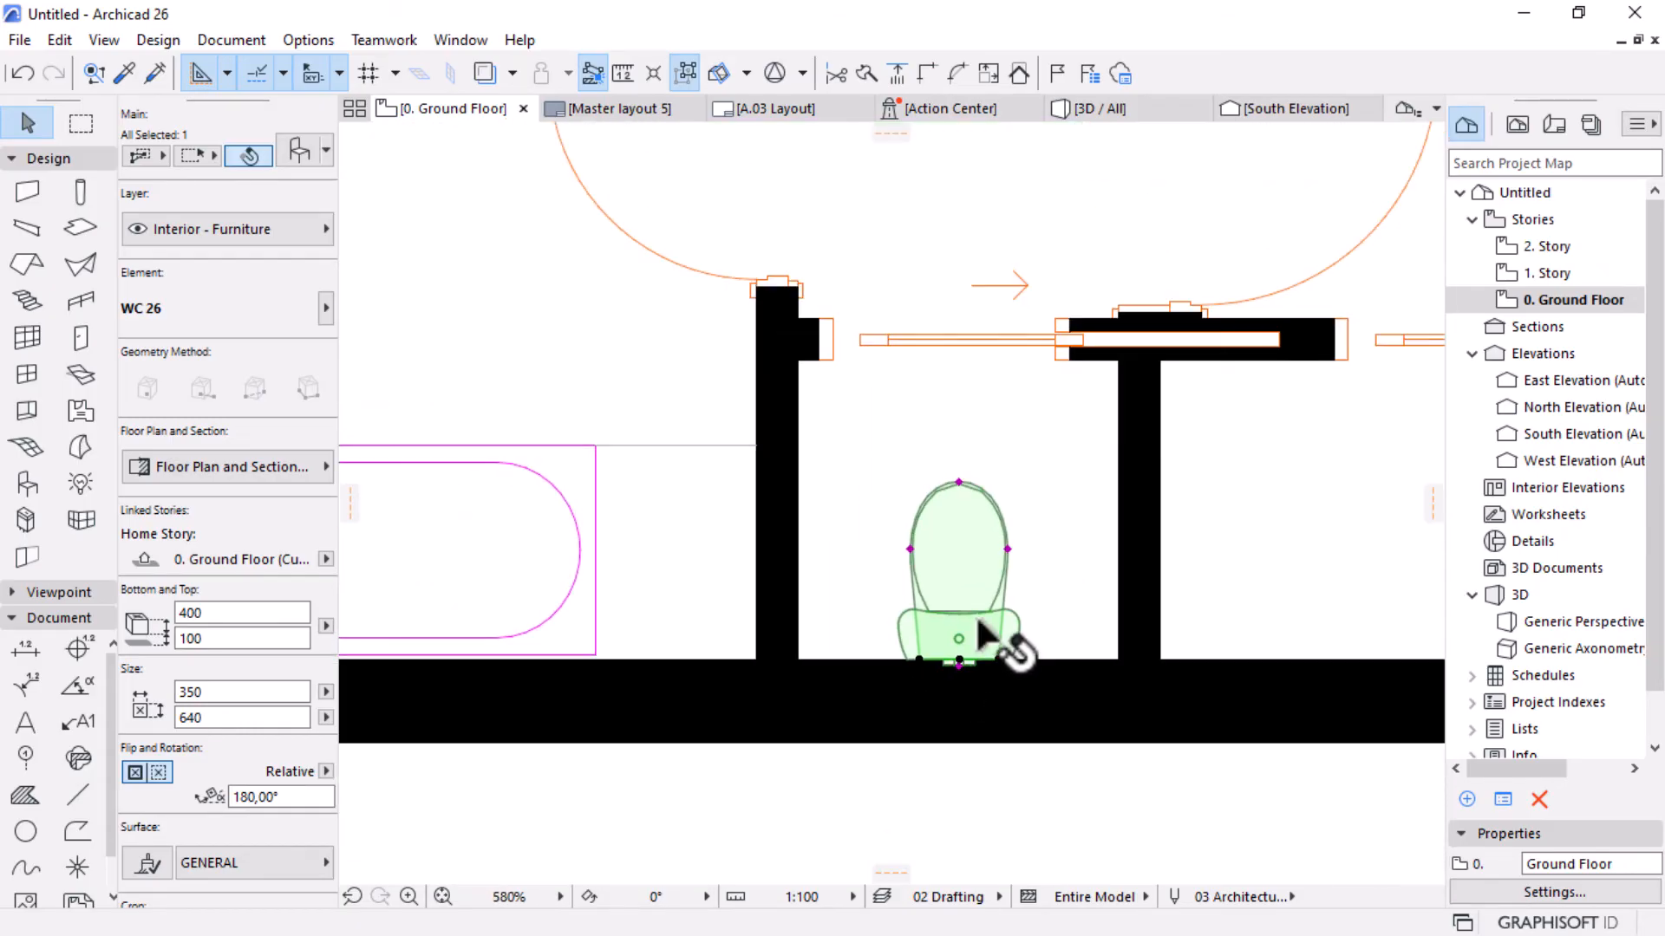
pyautogui.click(649, 611)
pyautogui.scroll(4, 502, 685)
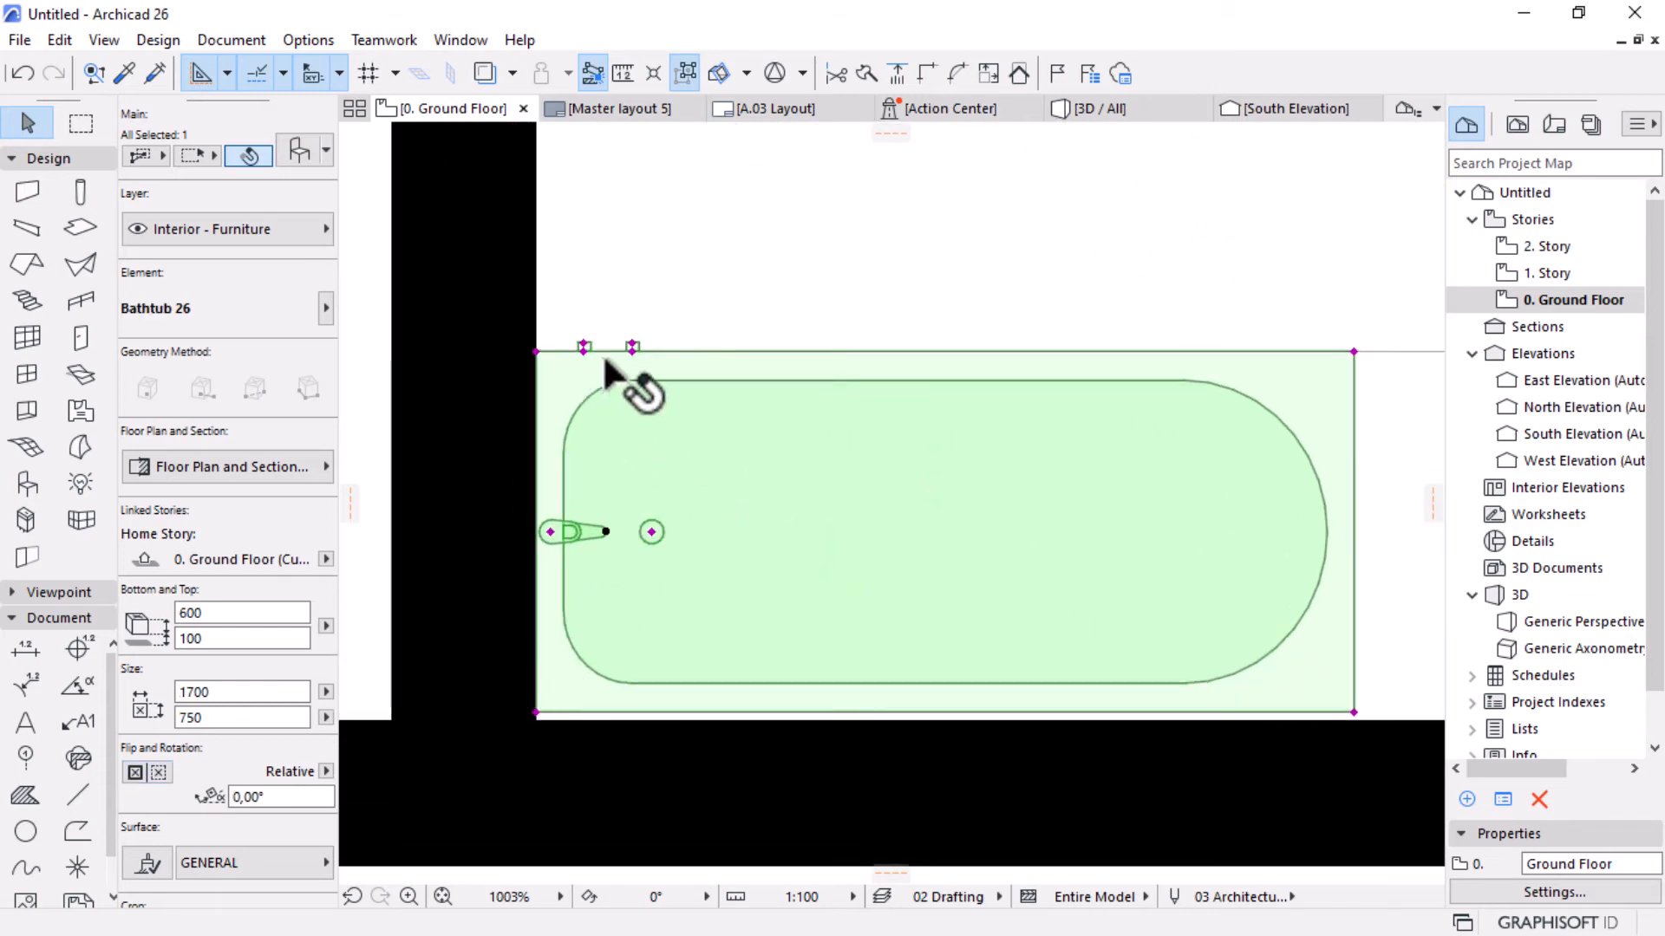
pyautogui.scroll(3, 599, 356)
pyautogui.scroll(-2, 605, 360)
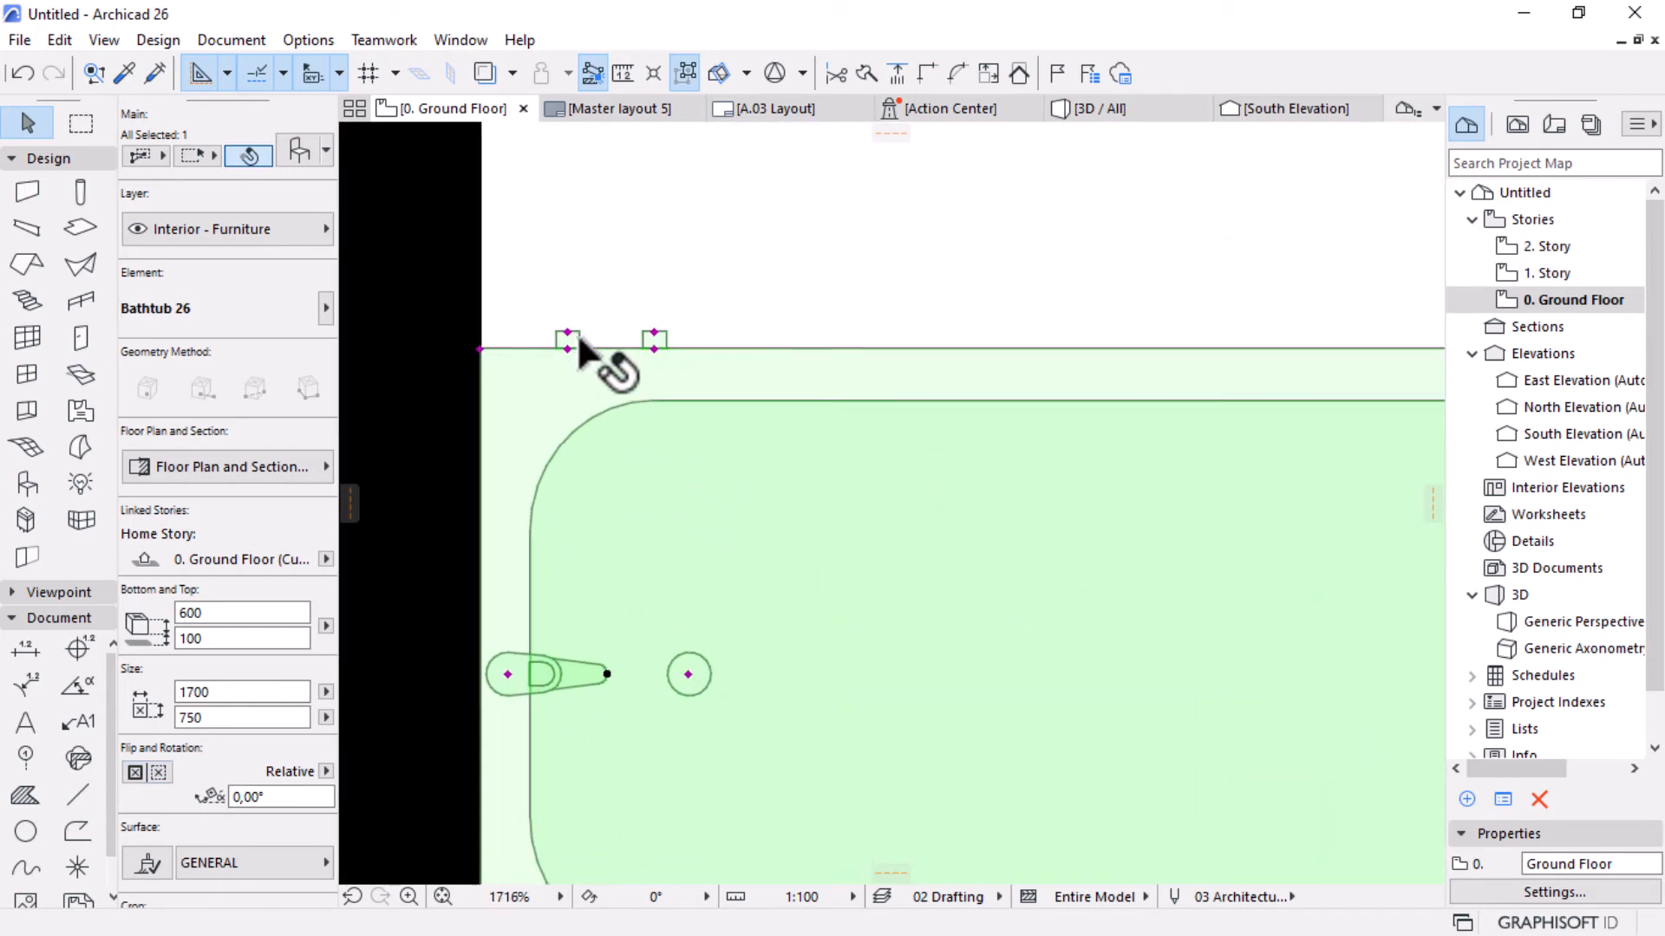
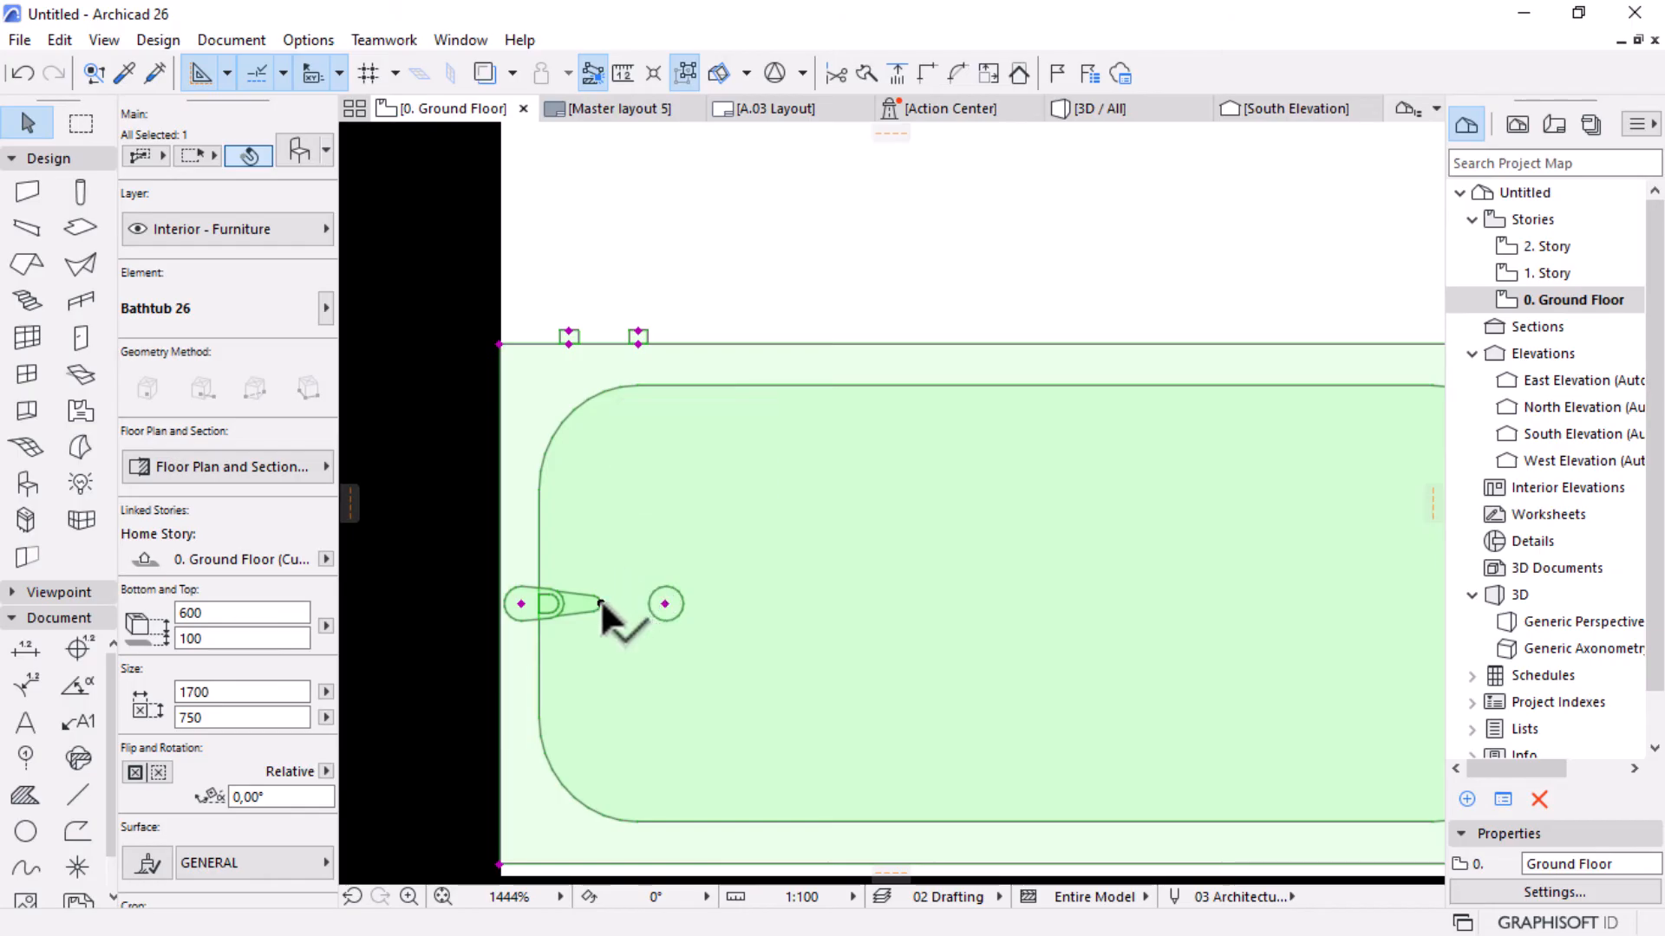
pyautogui.click(601, 604)
pyautogui.click(1292, 443)
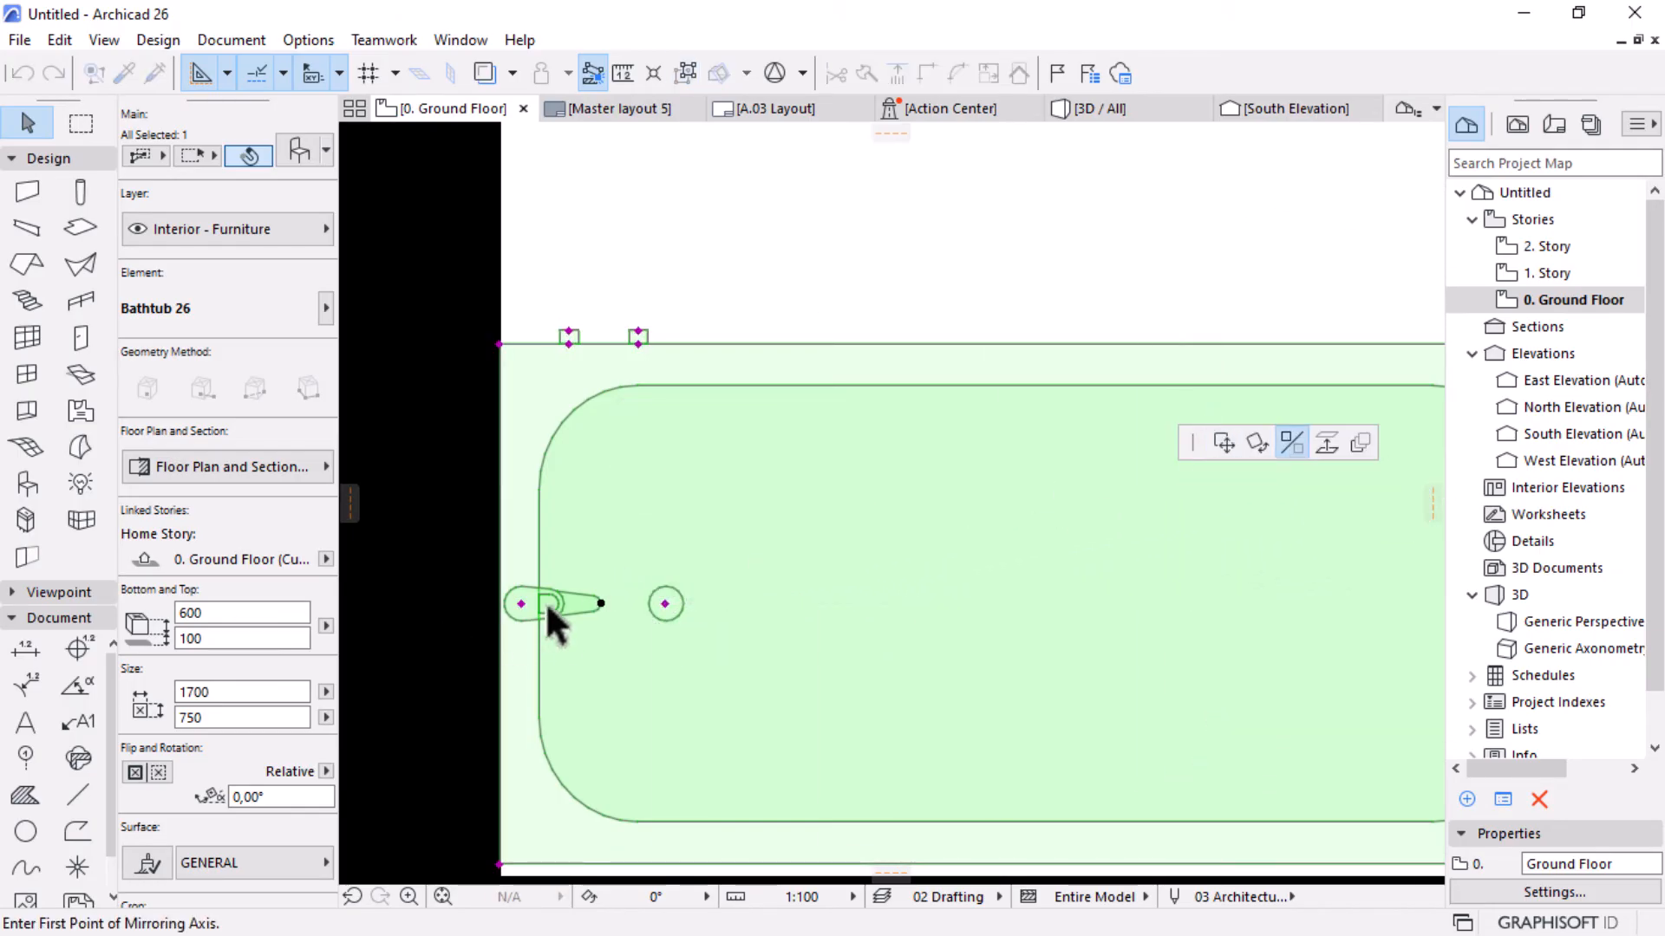
pyautogui.click(599, 602)
pyautogui.click(962, 602)
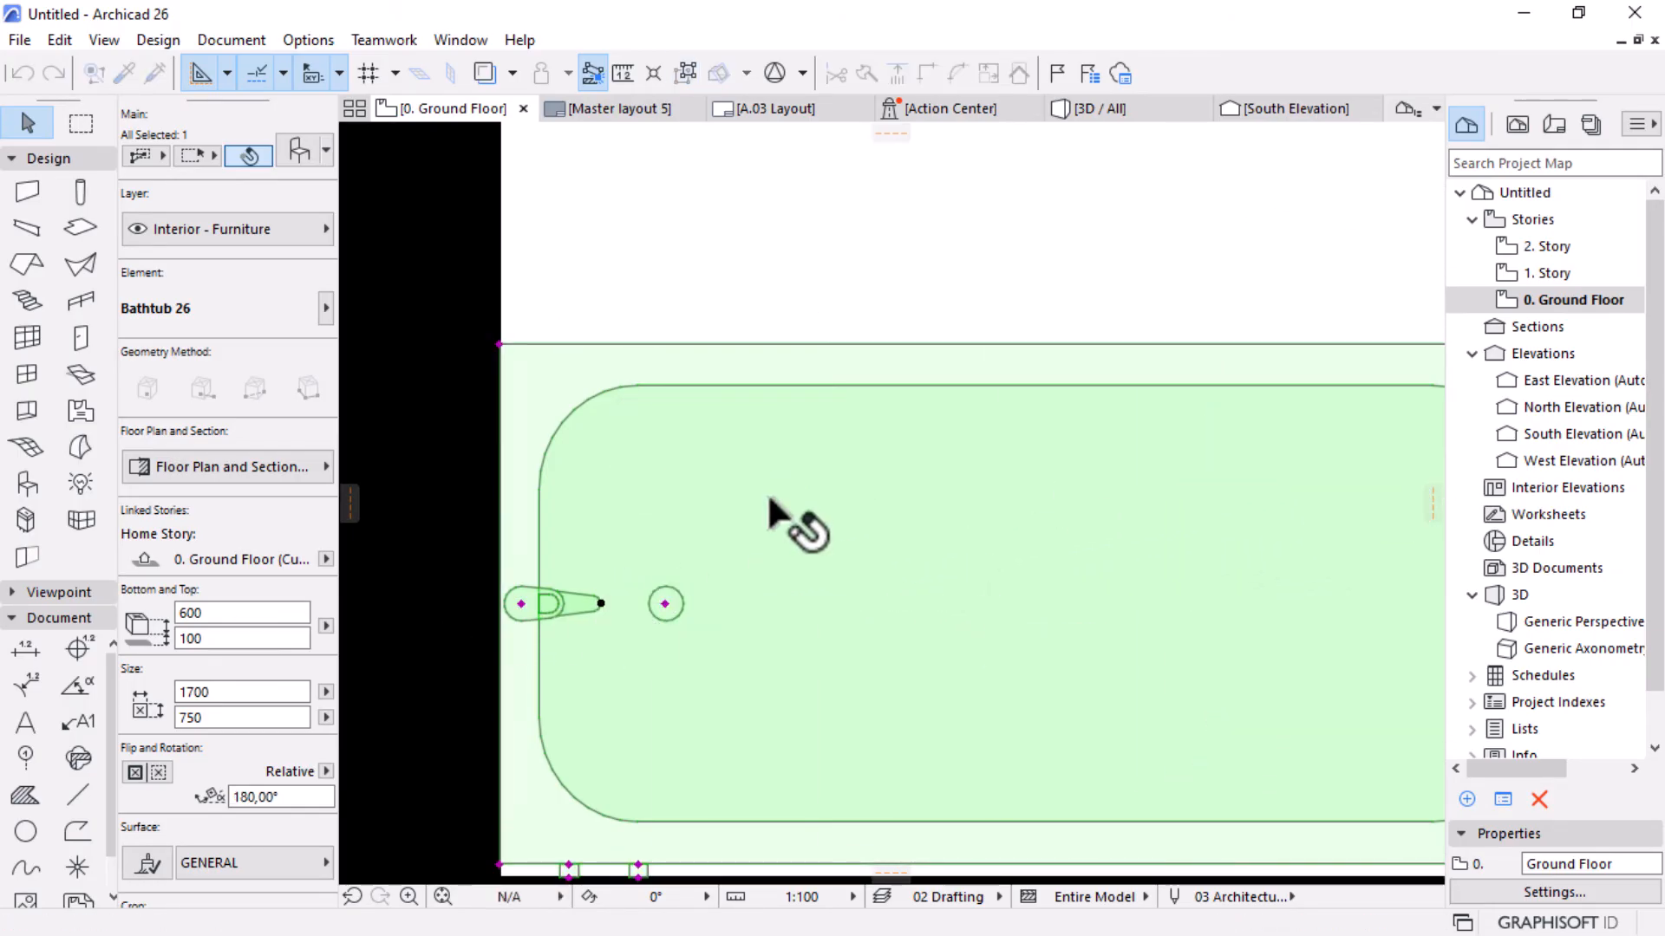
# Move the bathtub by a connector's base point so its long edge sits flush on the outer wall's inner face.
pyautogui.scroll(-3, 780, 529)
pyautogui.scroll(10, 700, 757)
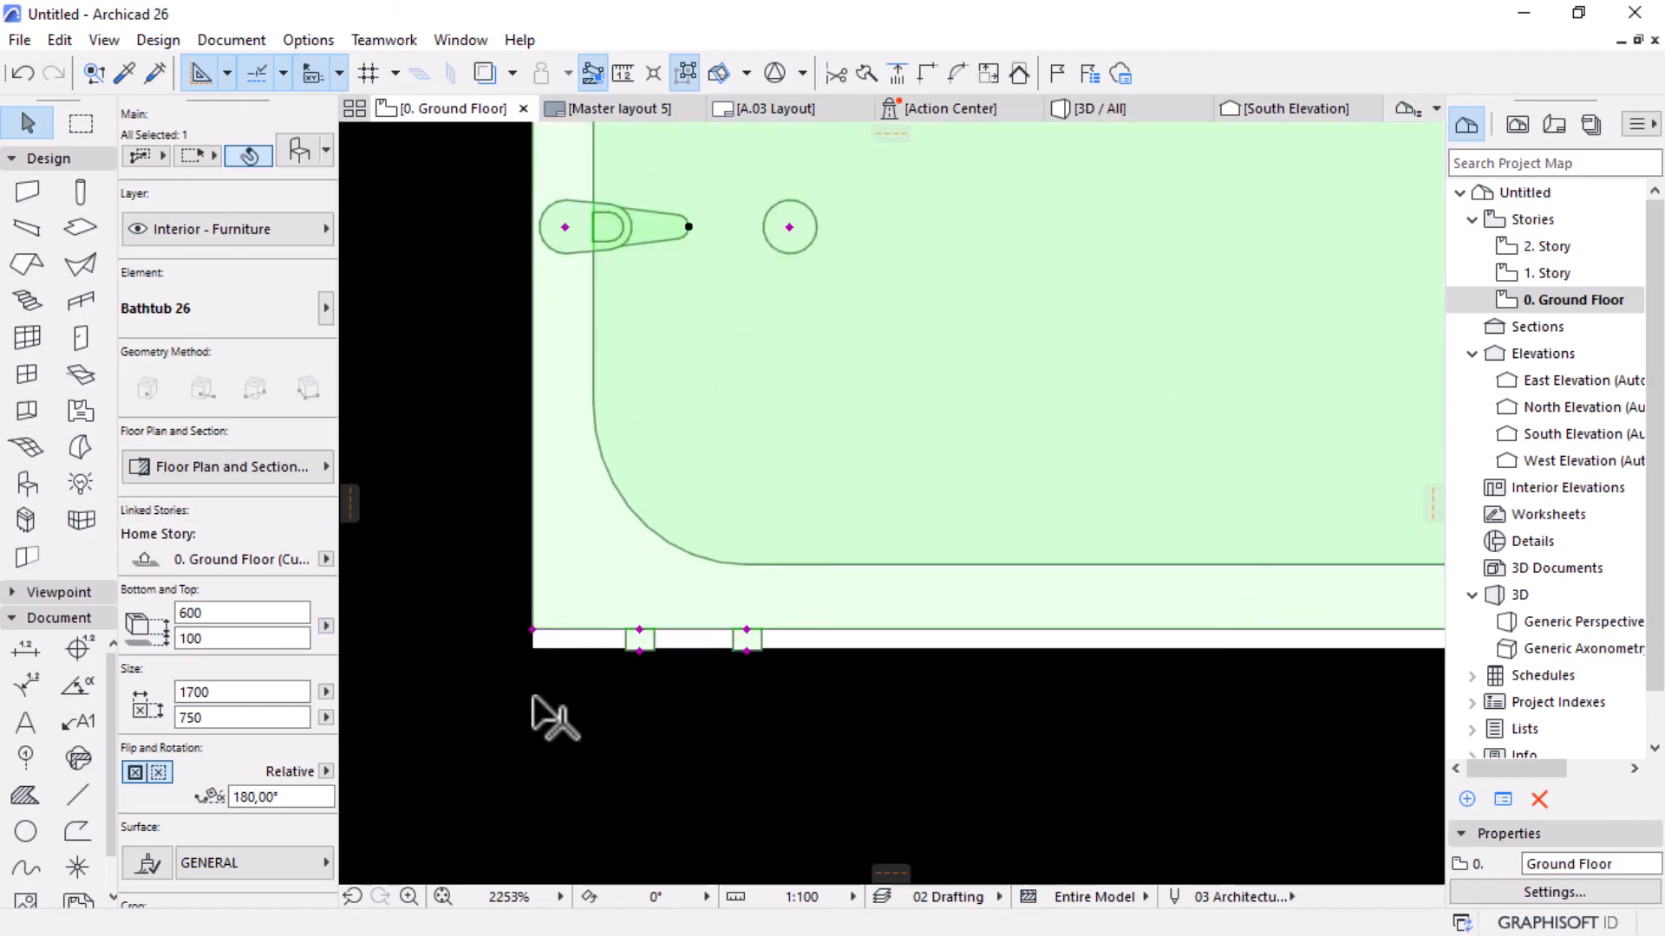
pyautogui.click(691, 597)
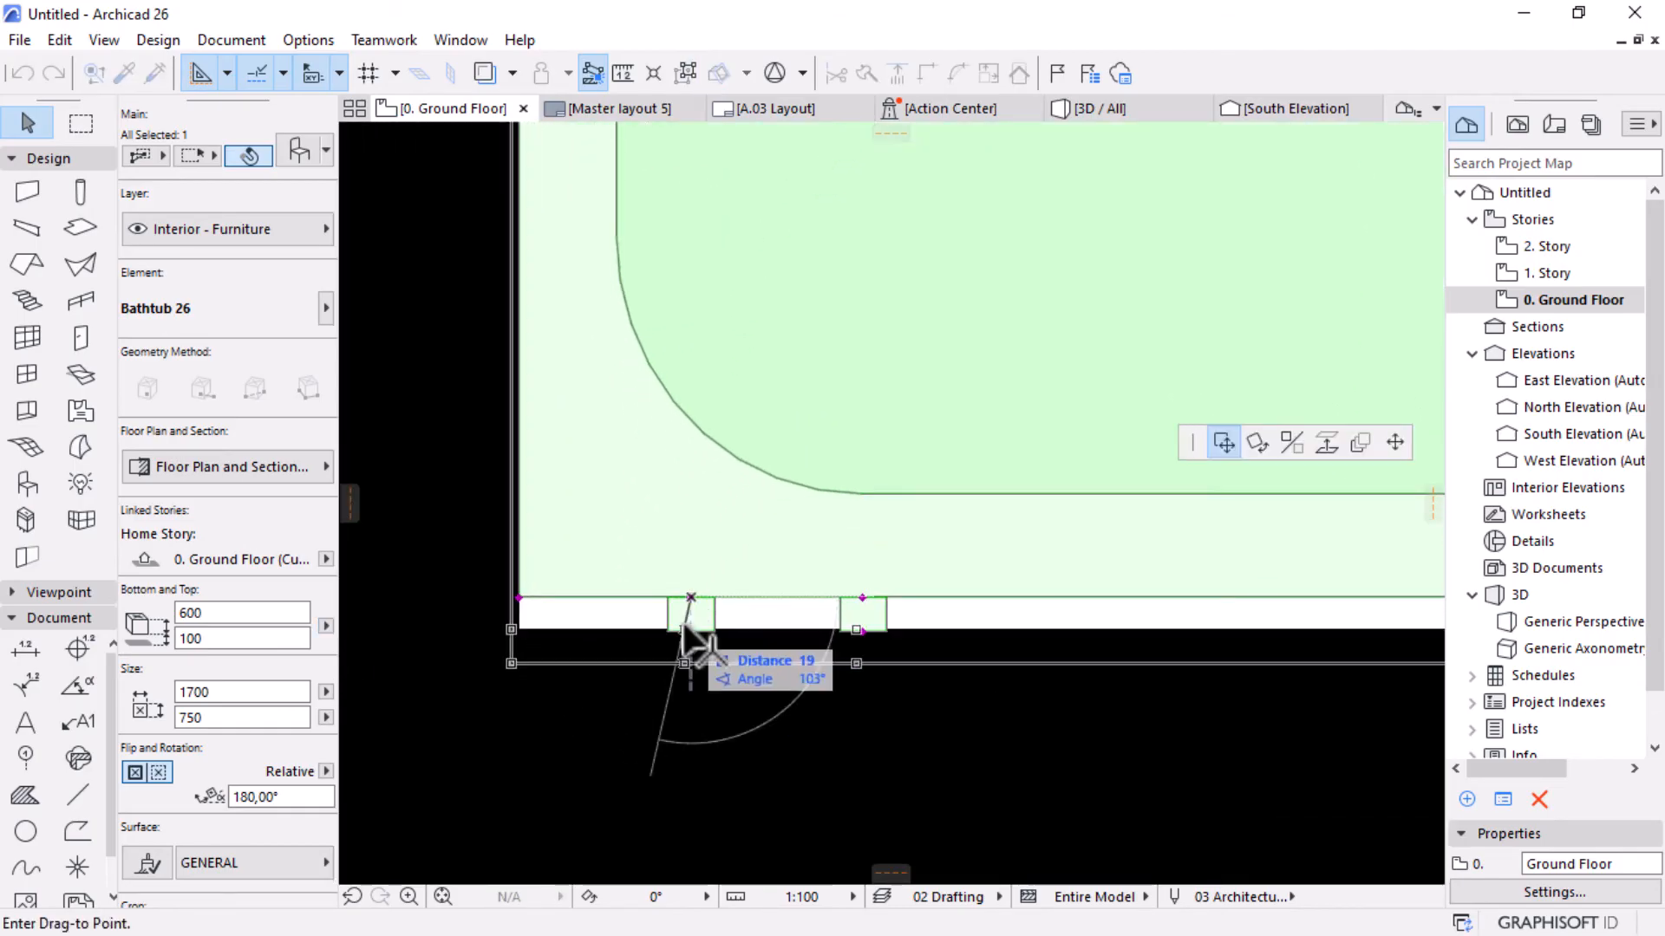
pyautogui.click(691, 632)
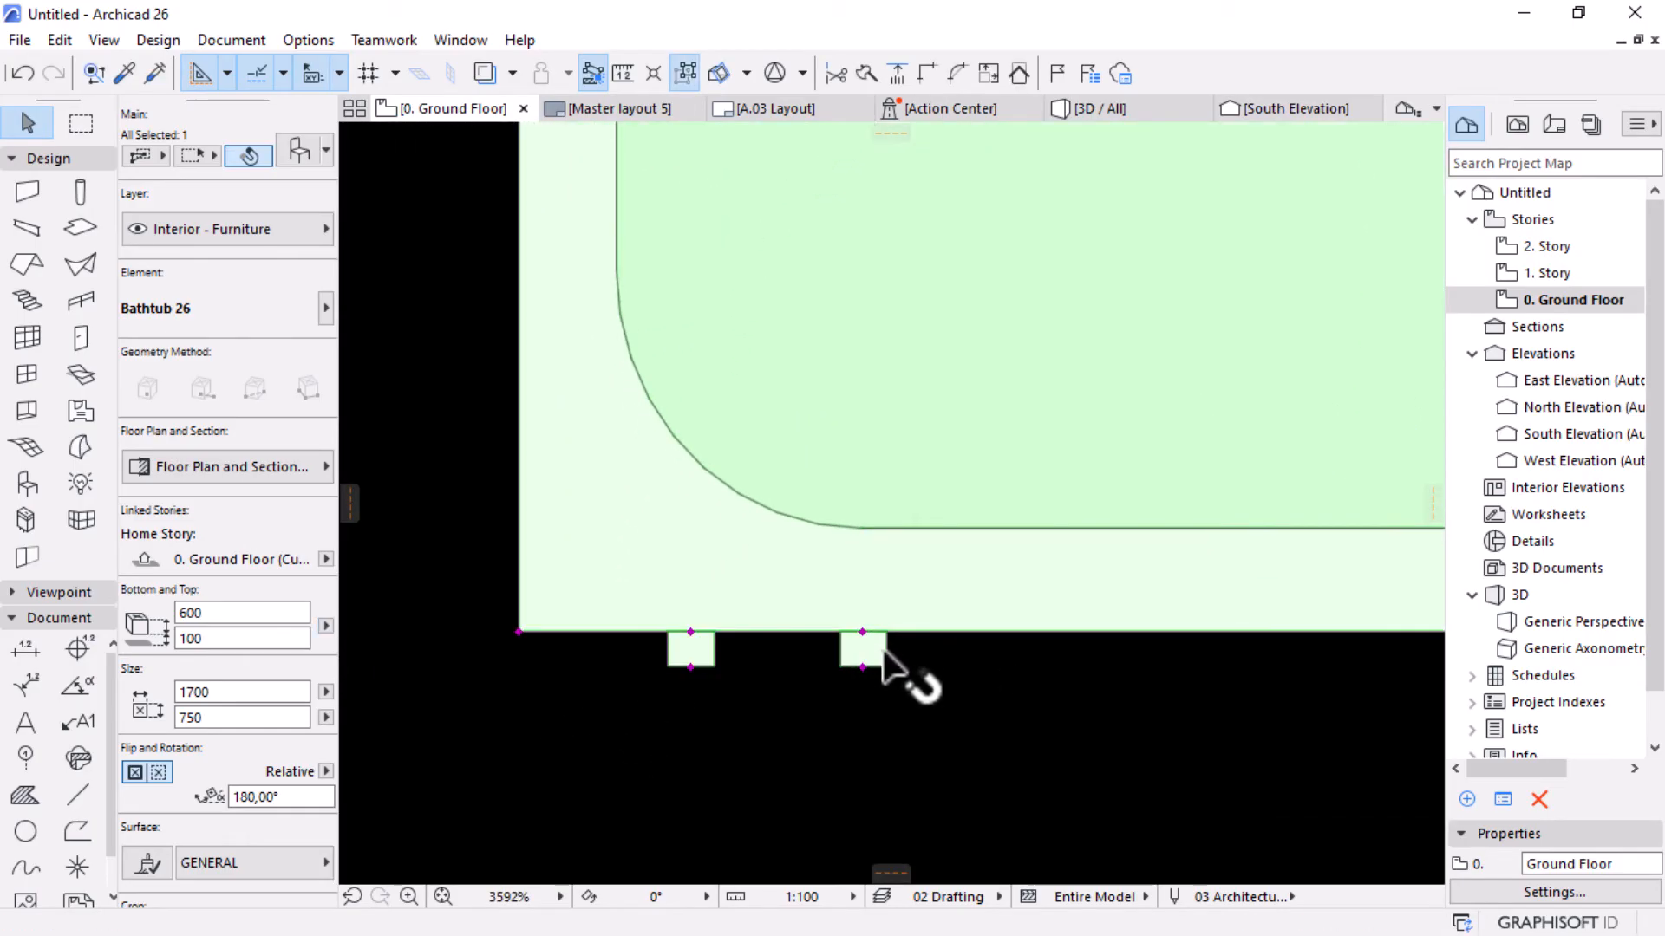
pyautogui.scroll(-15, 858, 646)
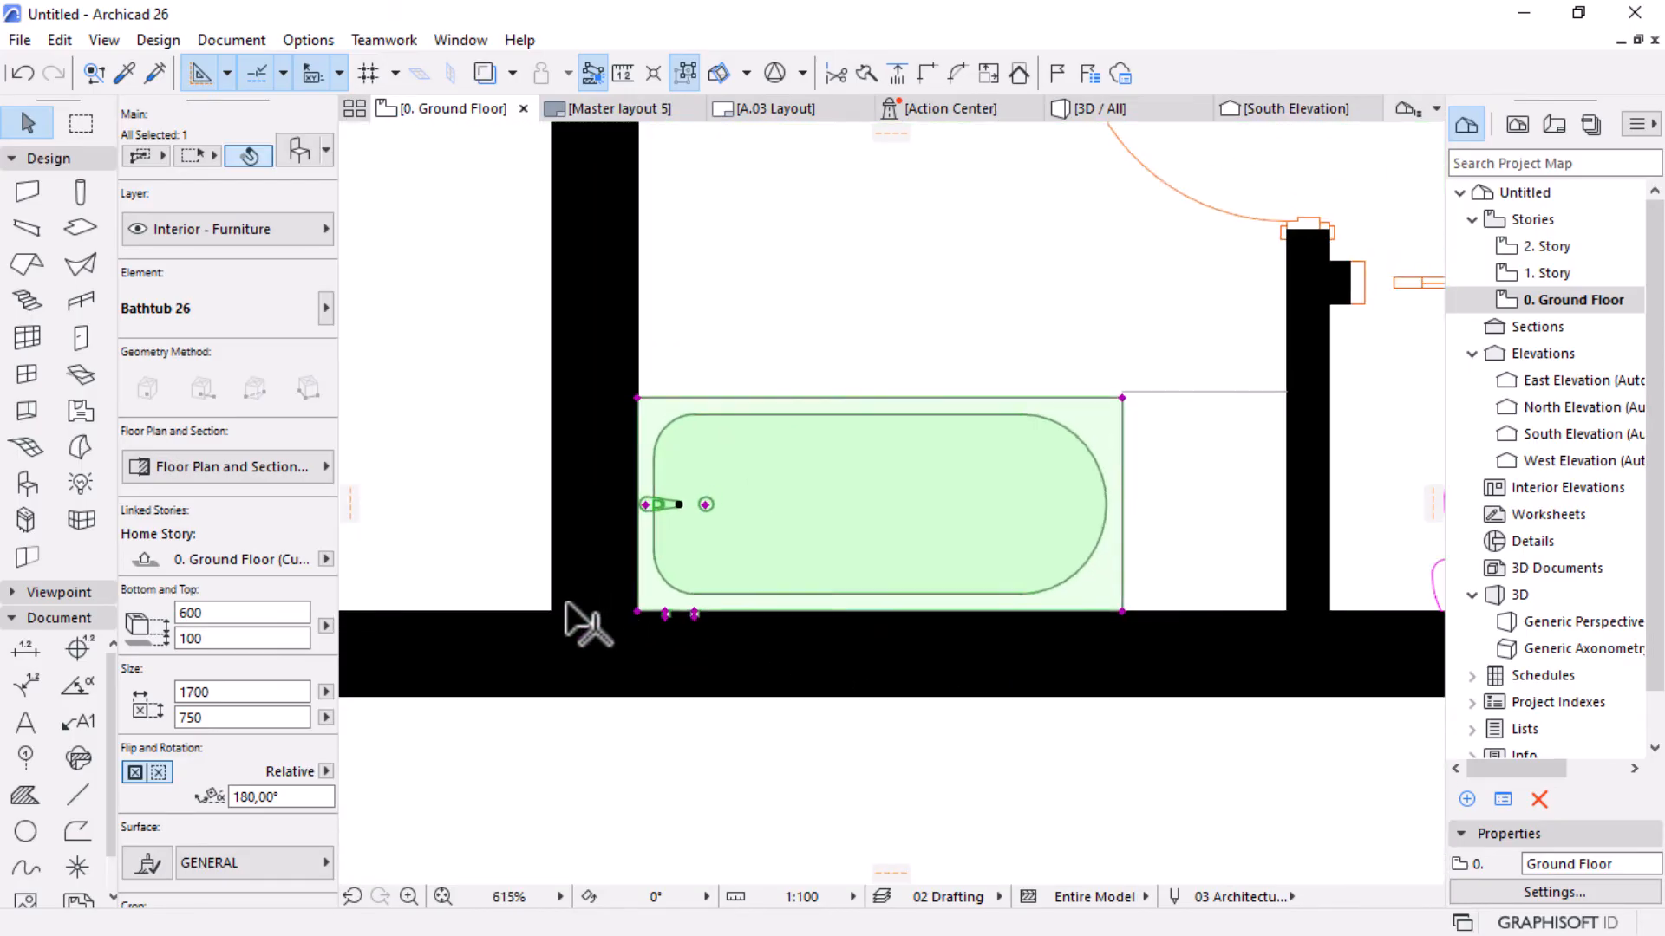
# Move the short drafting line beside the bathtub so its end meets the tub's upper corner.
pyautogui.scroll(-3, 562, 626)
pyautogui.scroll(12, 766, 572)
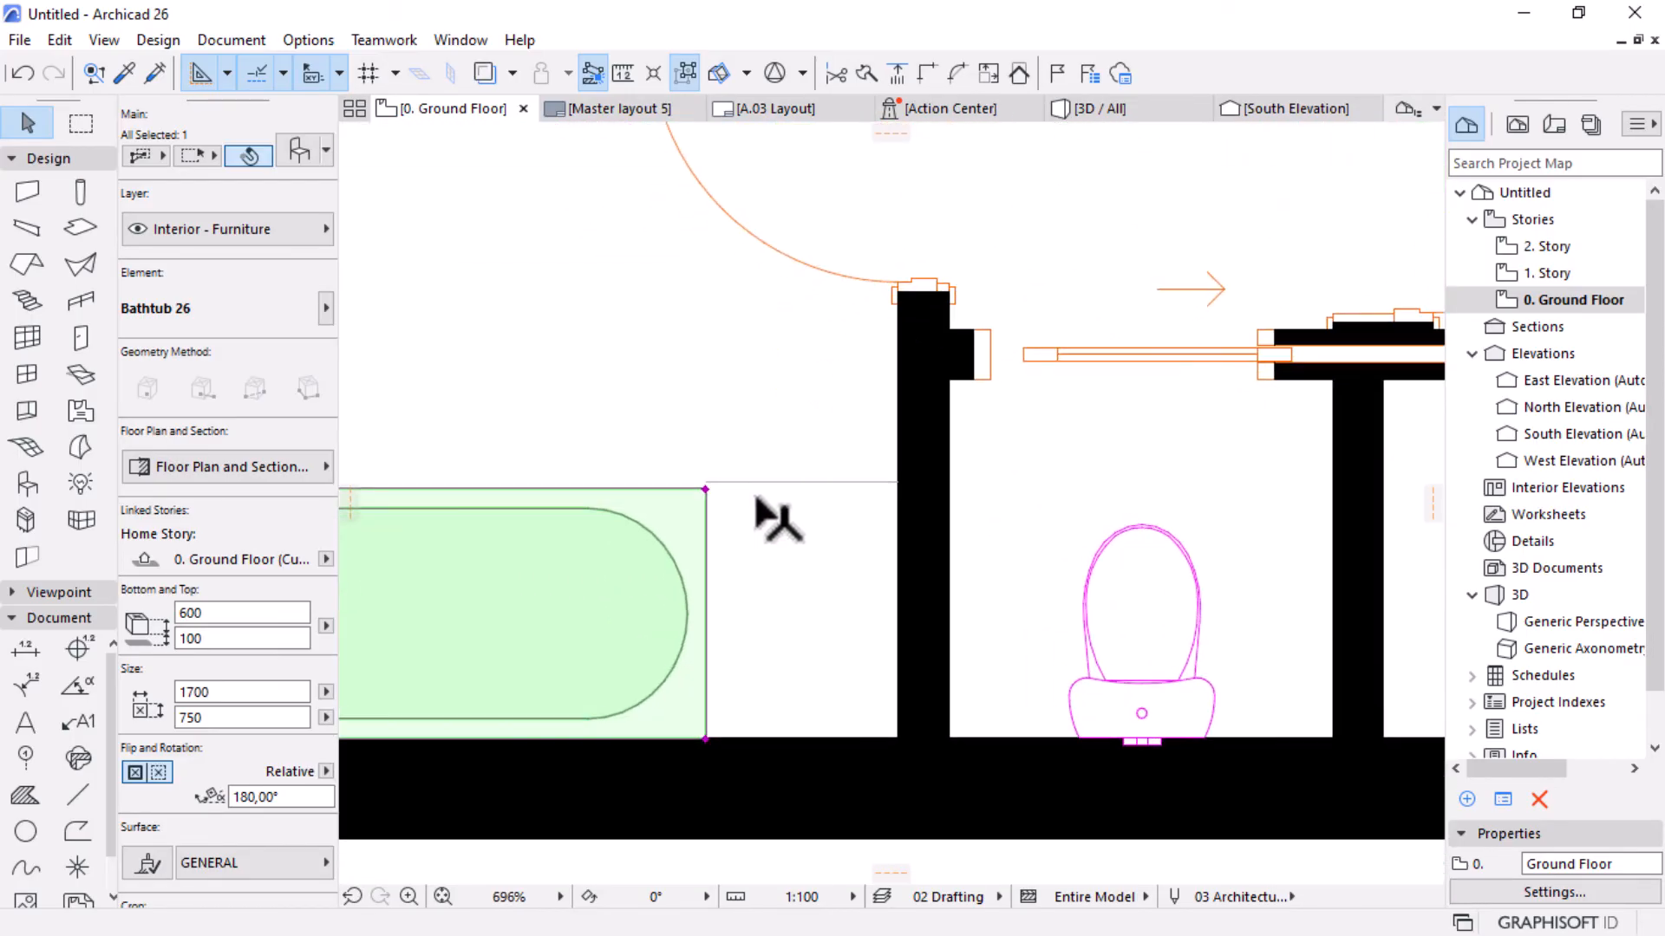
pyautogui.click(740, 482)
pyautogui.scroll(5, 698, 479)
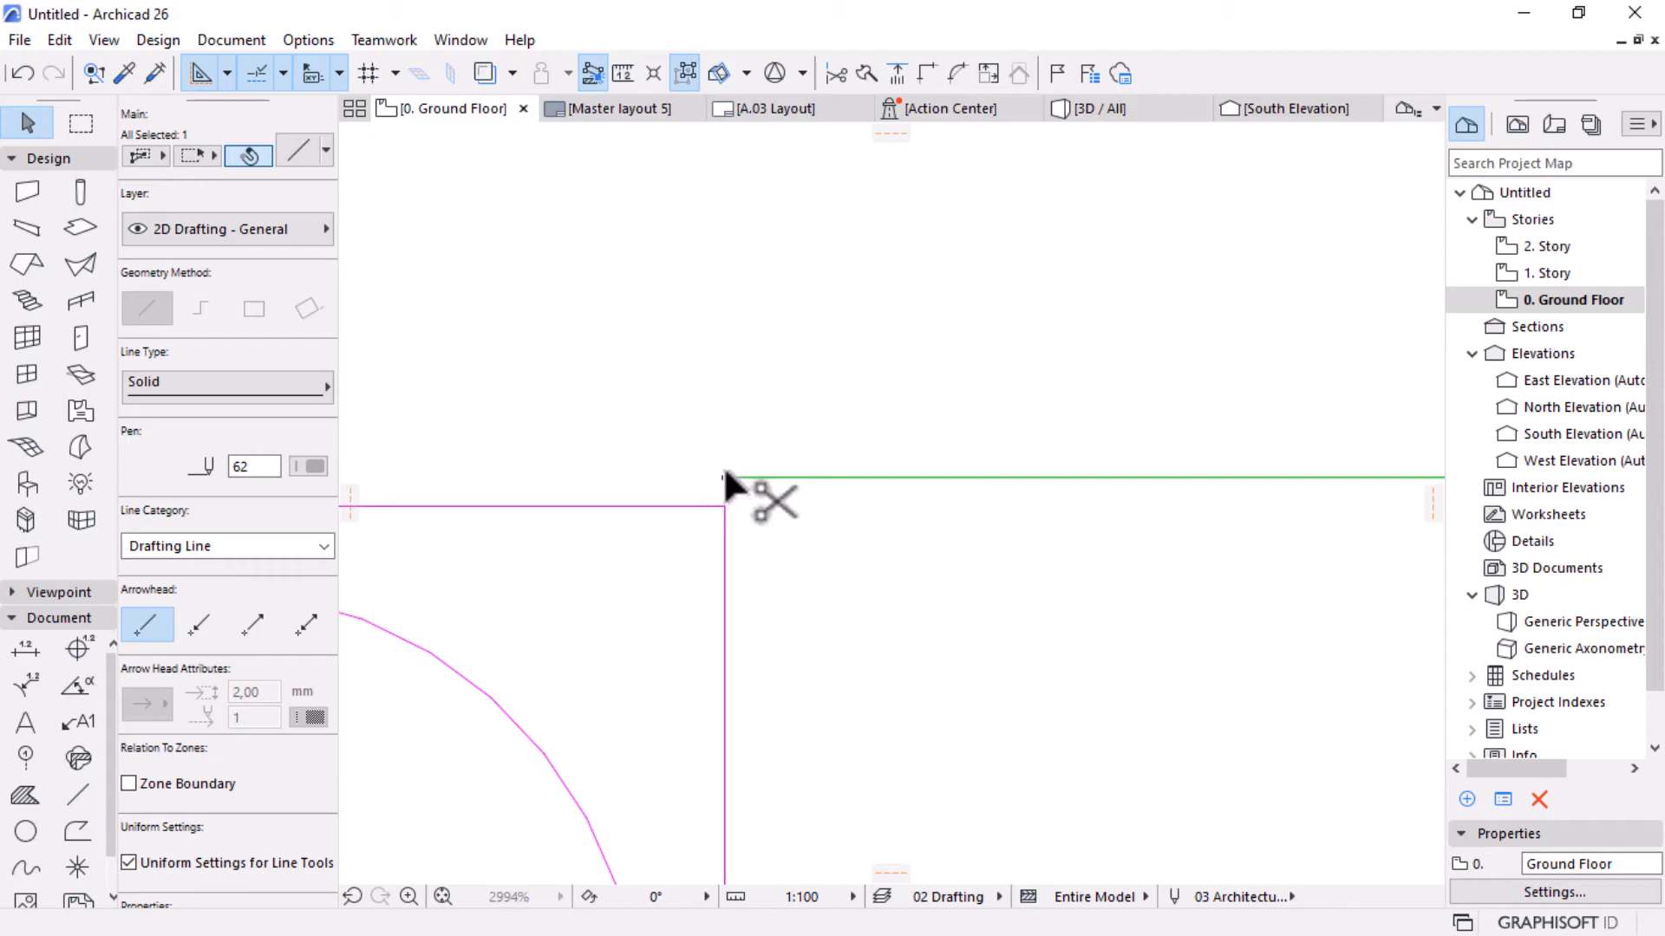
pyautogui.hotkey('ctrl', 'd')
pyautogui.click(723, 475)
pyautogui.click(724, 504)
pyautogui.scroll(-8, 706, 639)
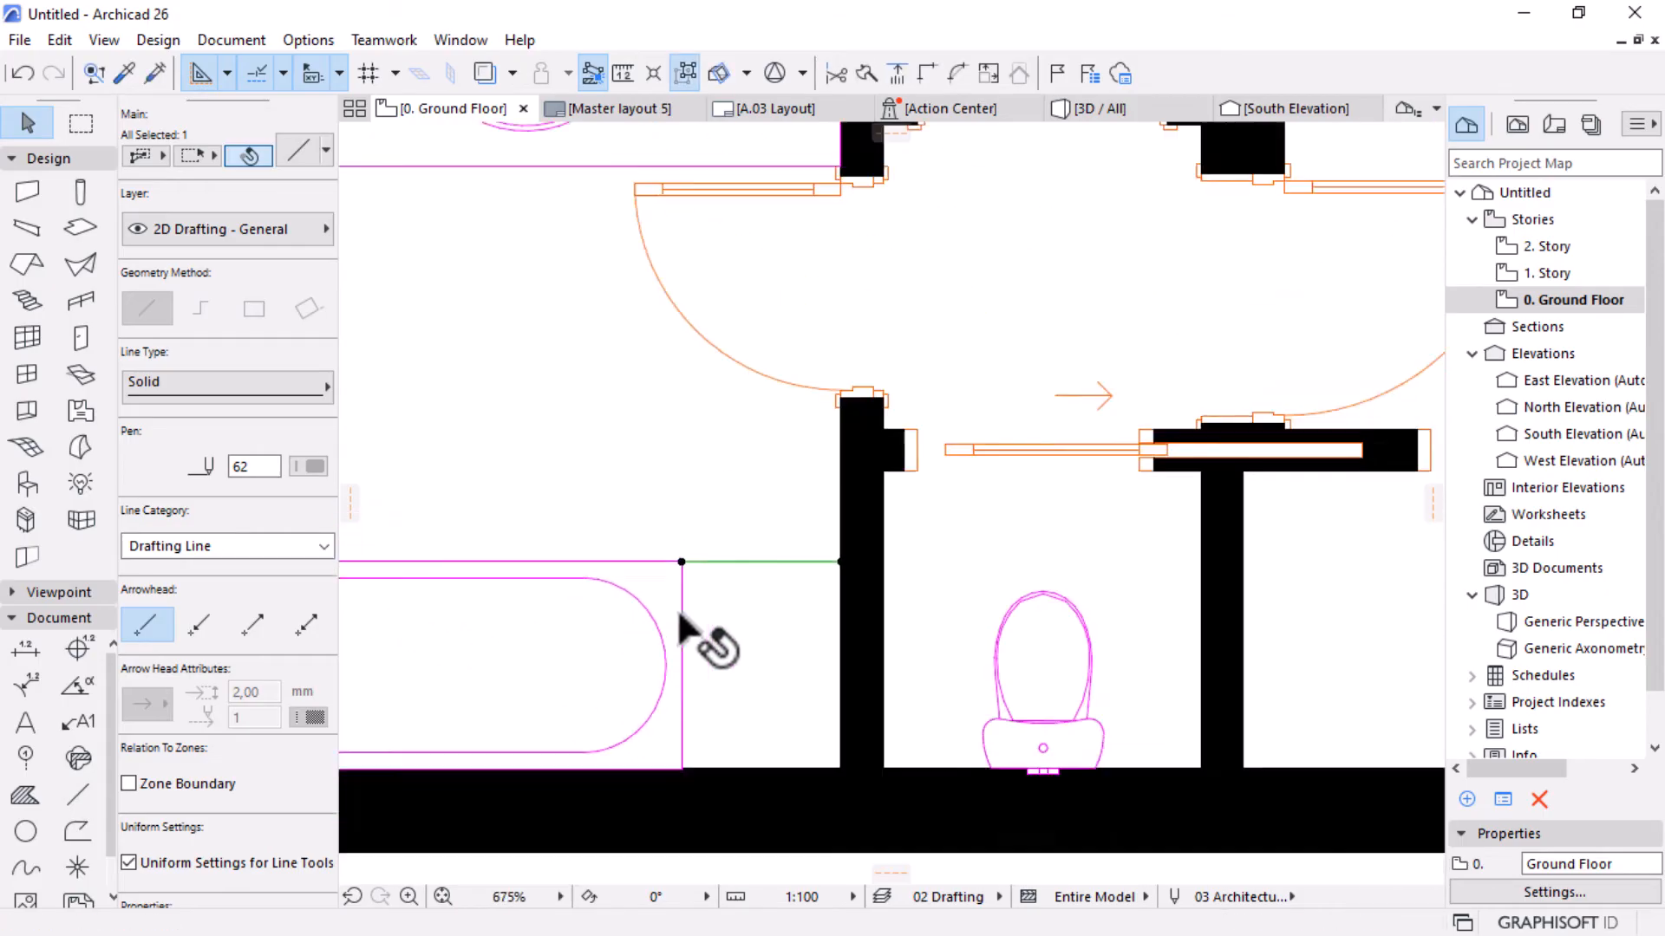
pyautogui.click(799, 724)
pyautogui.scroll(-3, 806, 724)
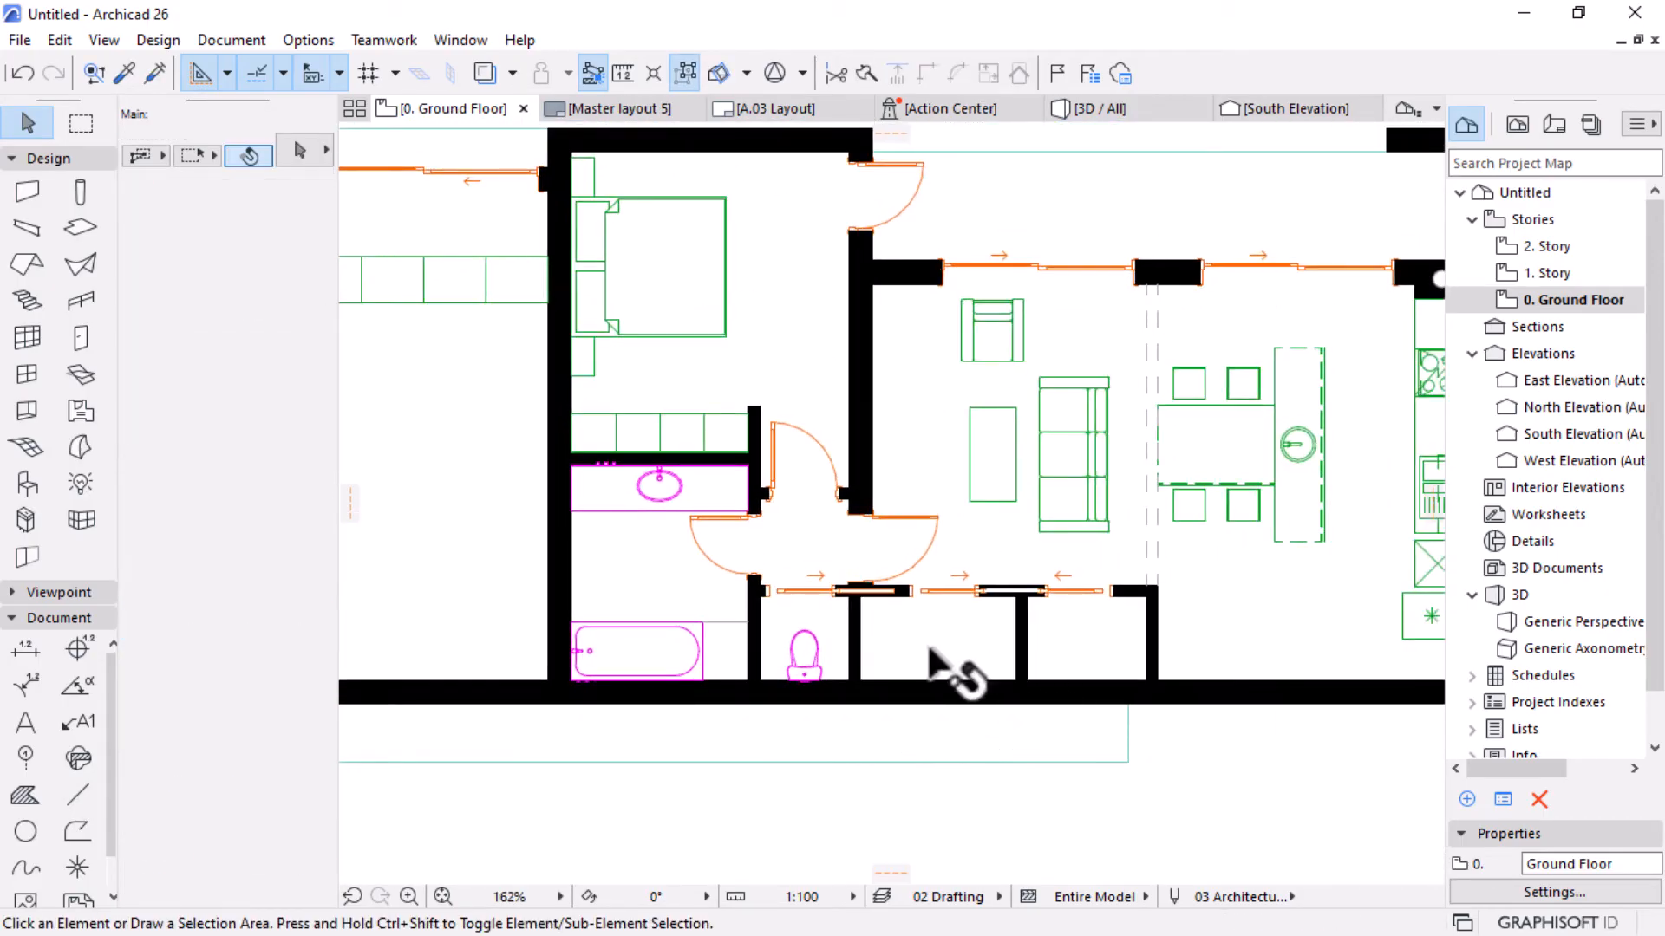
# Place a 900 x 2100 Door 26 in the outer wall of the room beside the WC, opening inward with the hinge on the WC side.
pyautogui.scroll(2, 996, 682)
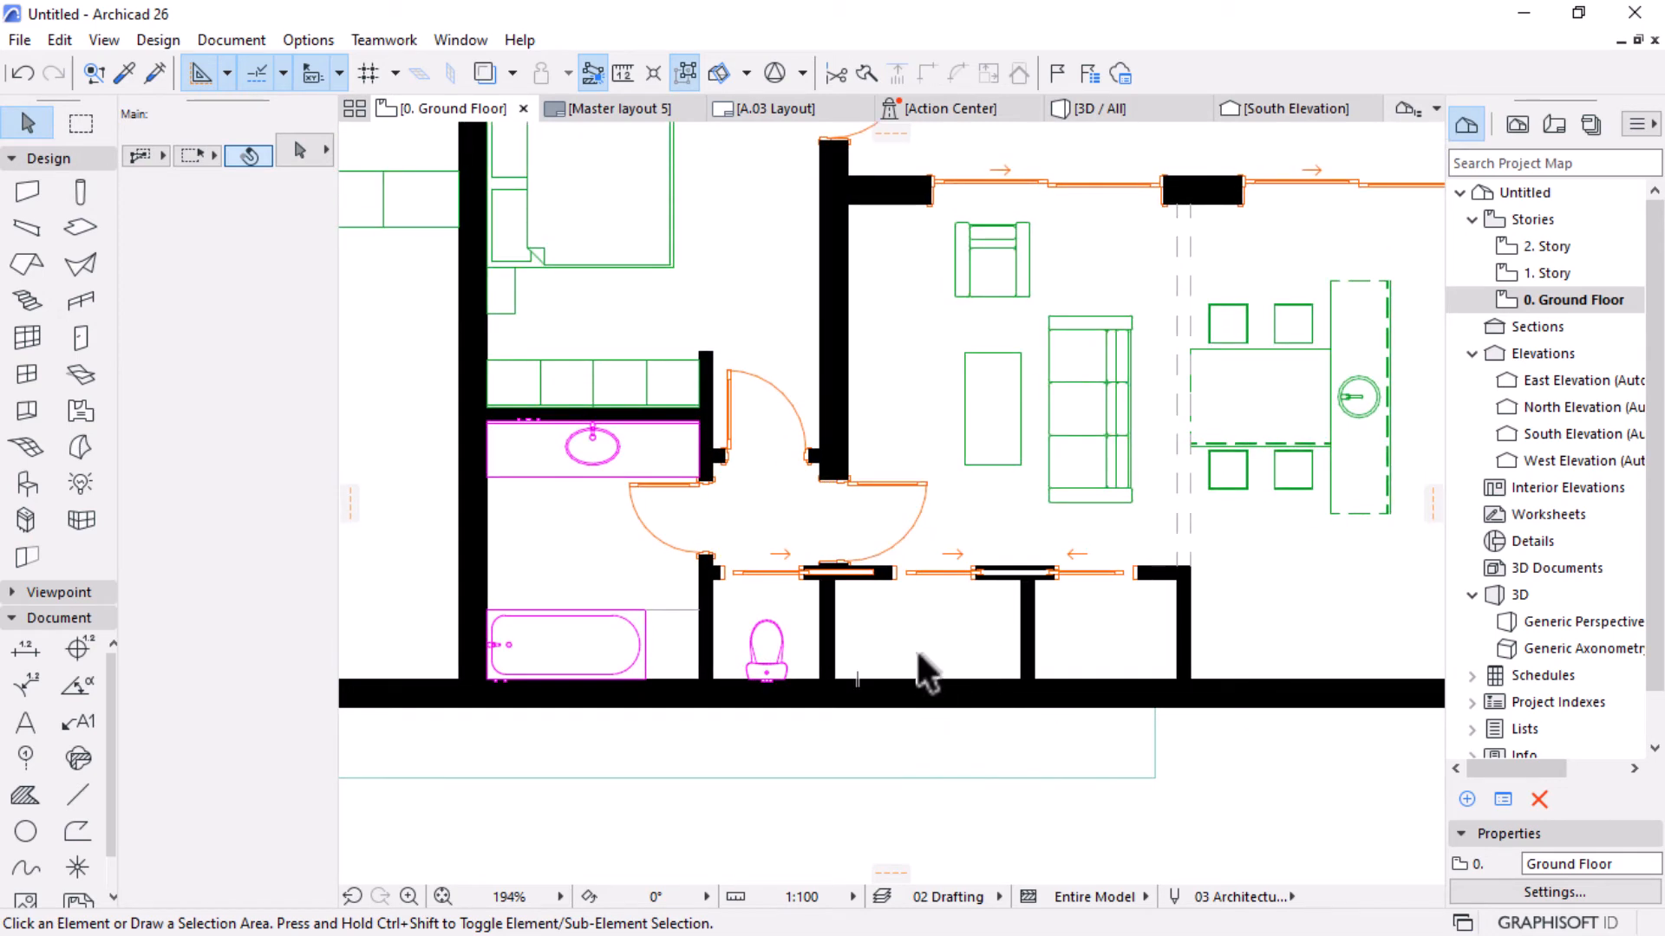
pyautogui.keyDown('alt'); pyautogui.click(736, 382); pyautogui.keyUp('alt')
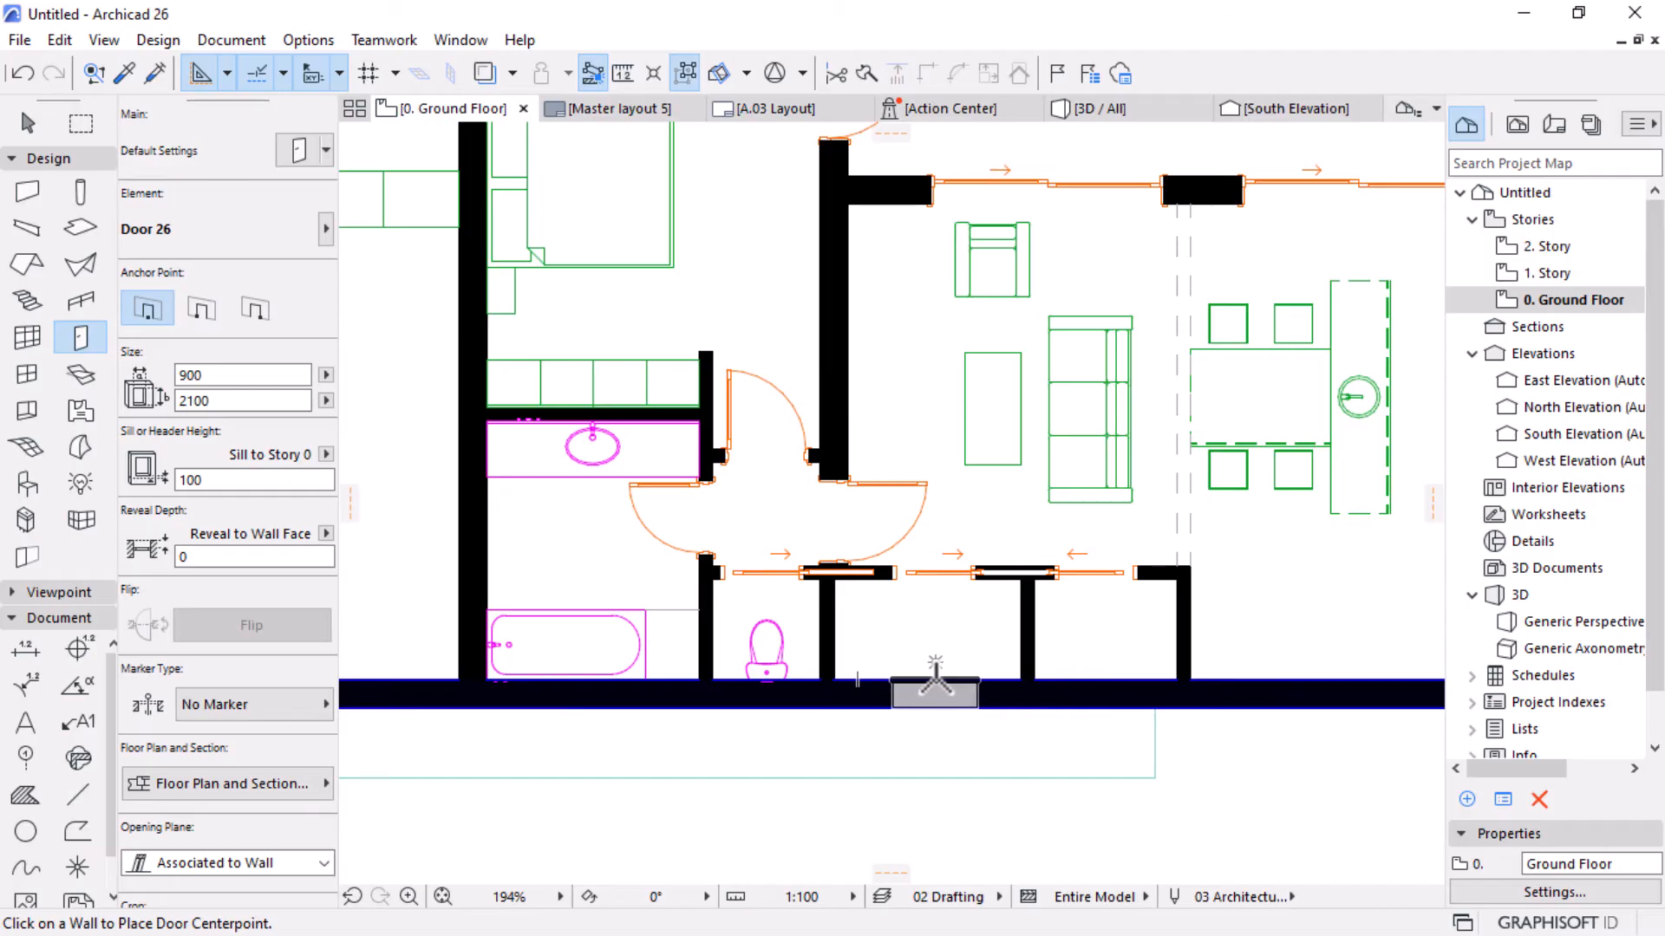
pyautogui.click(936, 681)
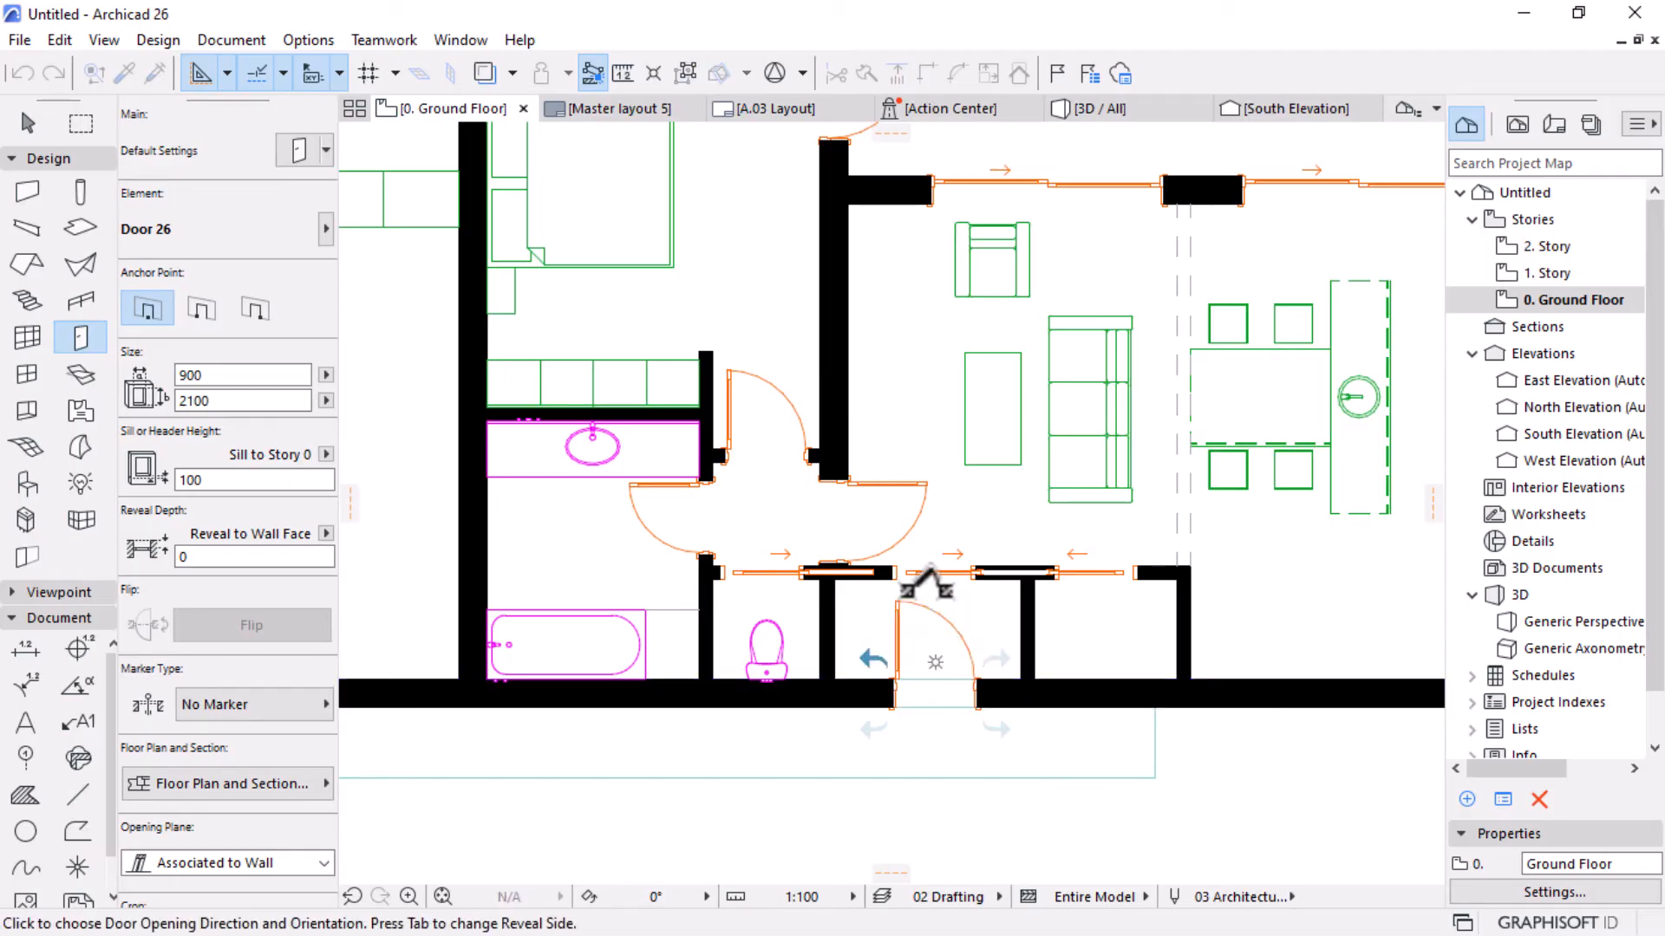
pyautogui.click(878, 660)
pyautogui.scroll(3, 881, 668)
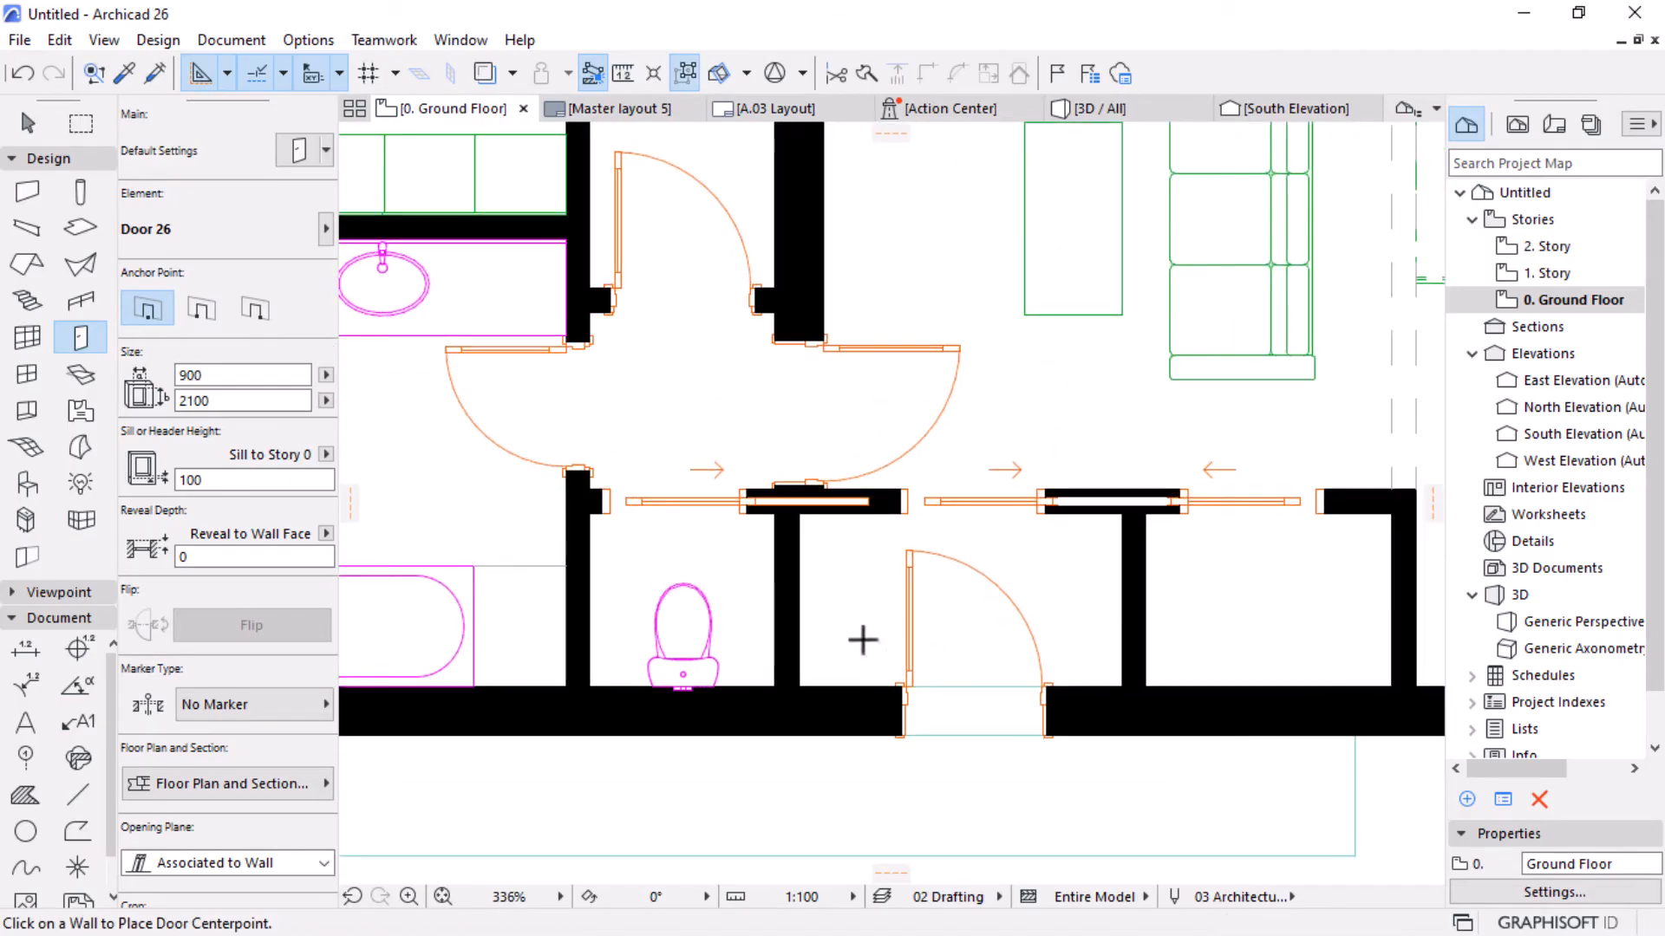
pyautogui.click(77, 830)
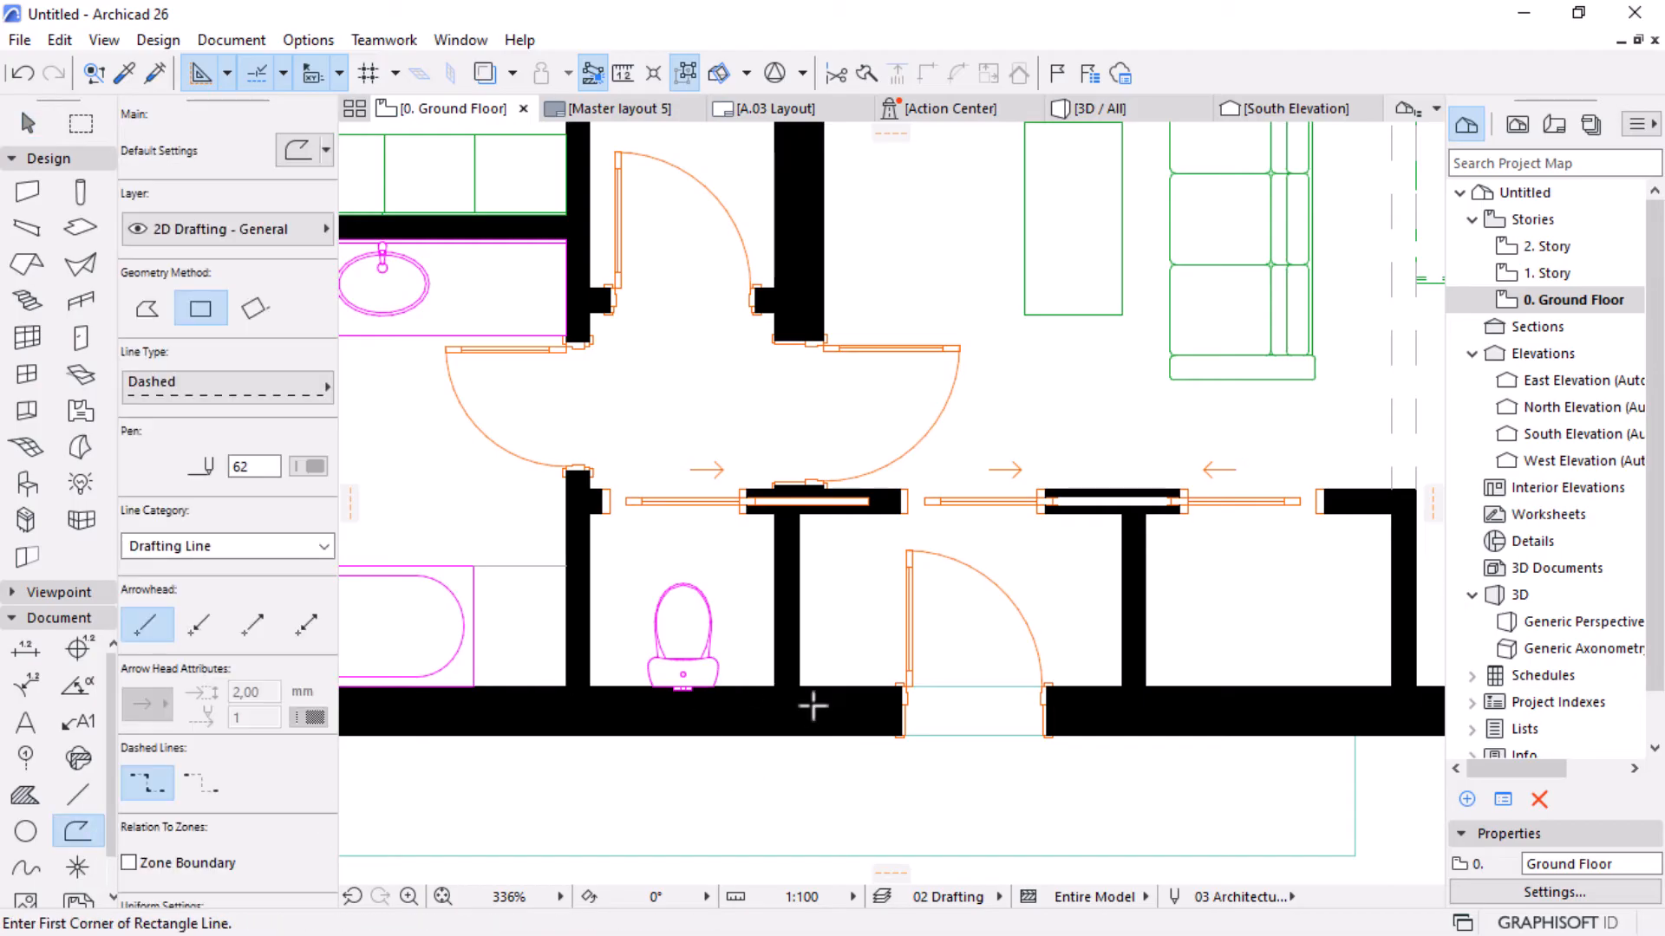
pyautogui.click(800, 685)
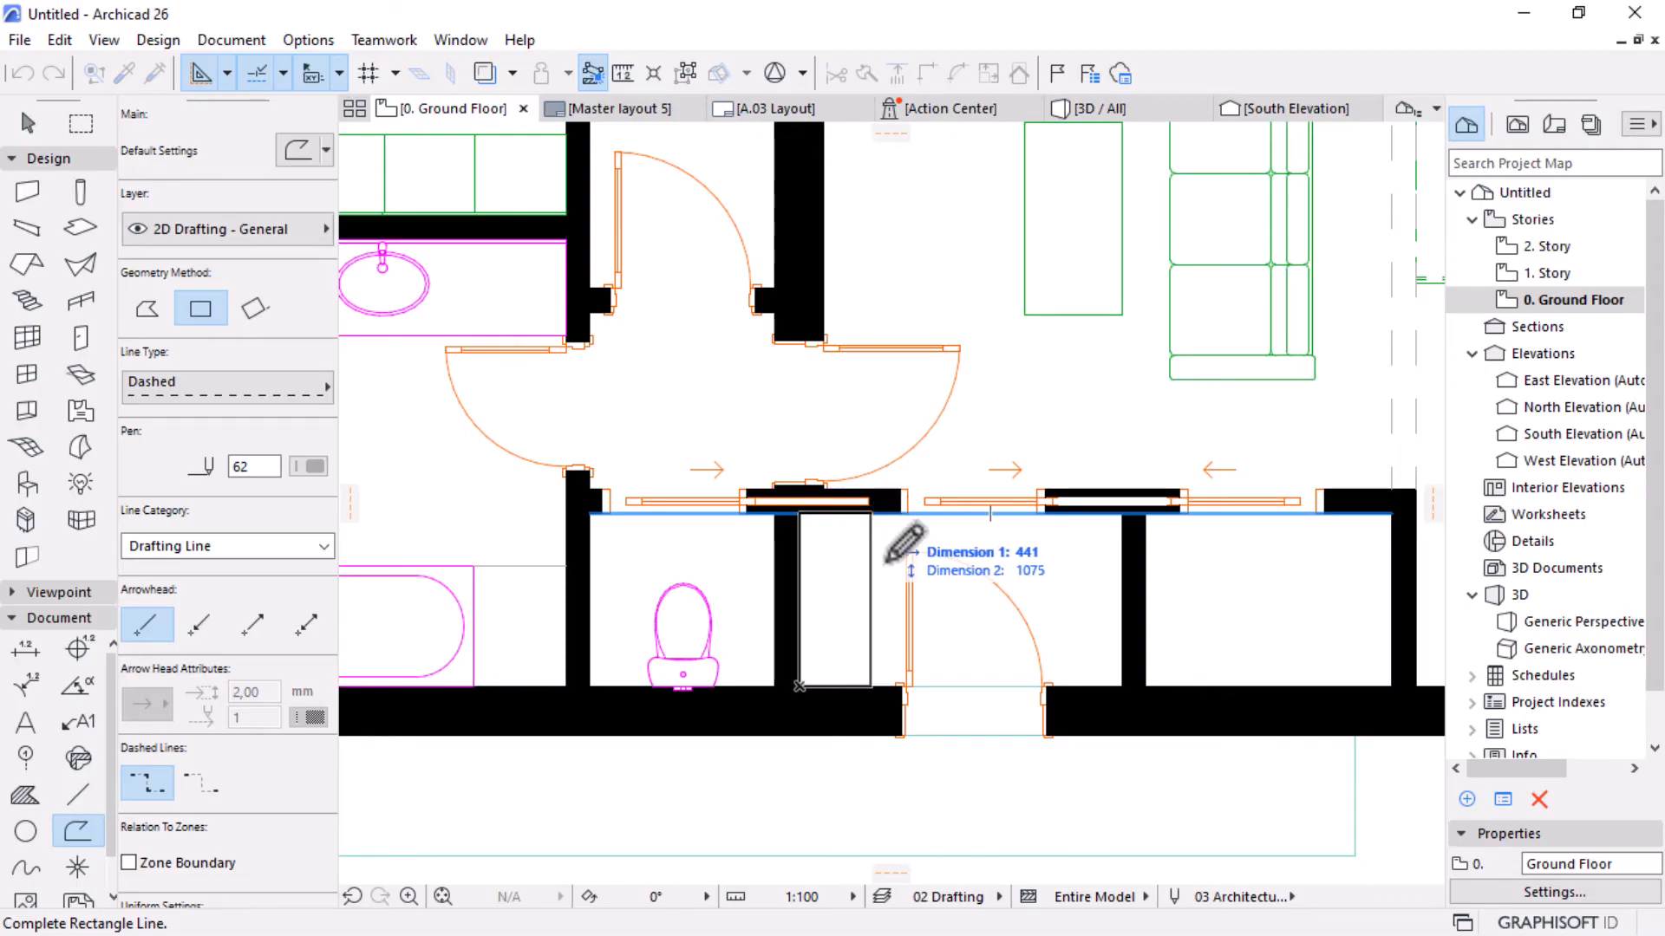
pyautogui.scroll(-3, 892, 576)
pyautogui.press('Escape')
pyautogui.press('Escape')
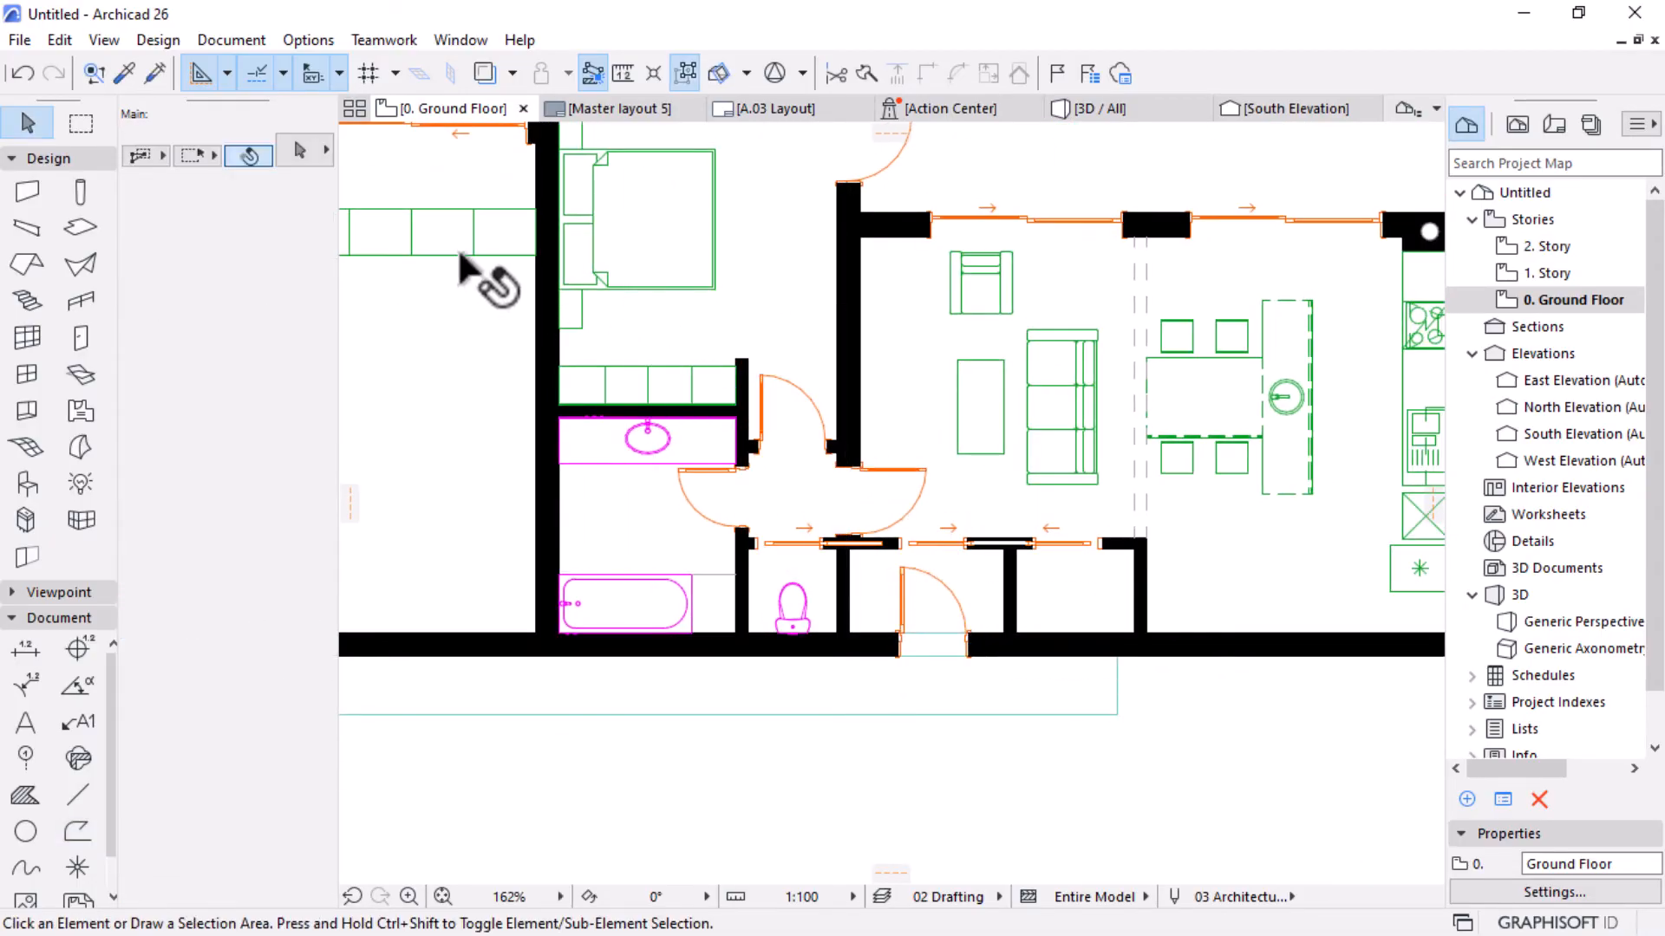
# Place a copy of the Bookshelf 02 26 from the room beyond the bedroom in the entrance room beside the WC.
pyautogui.click(457, 246)
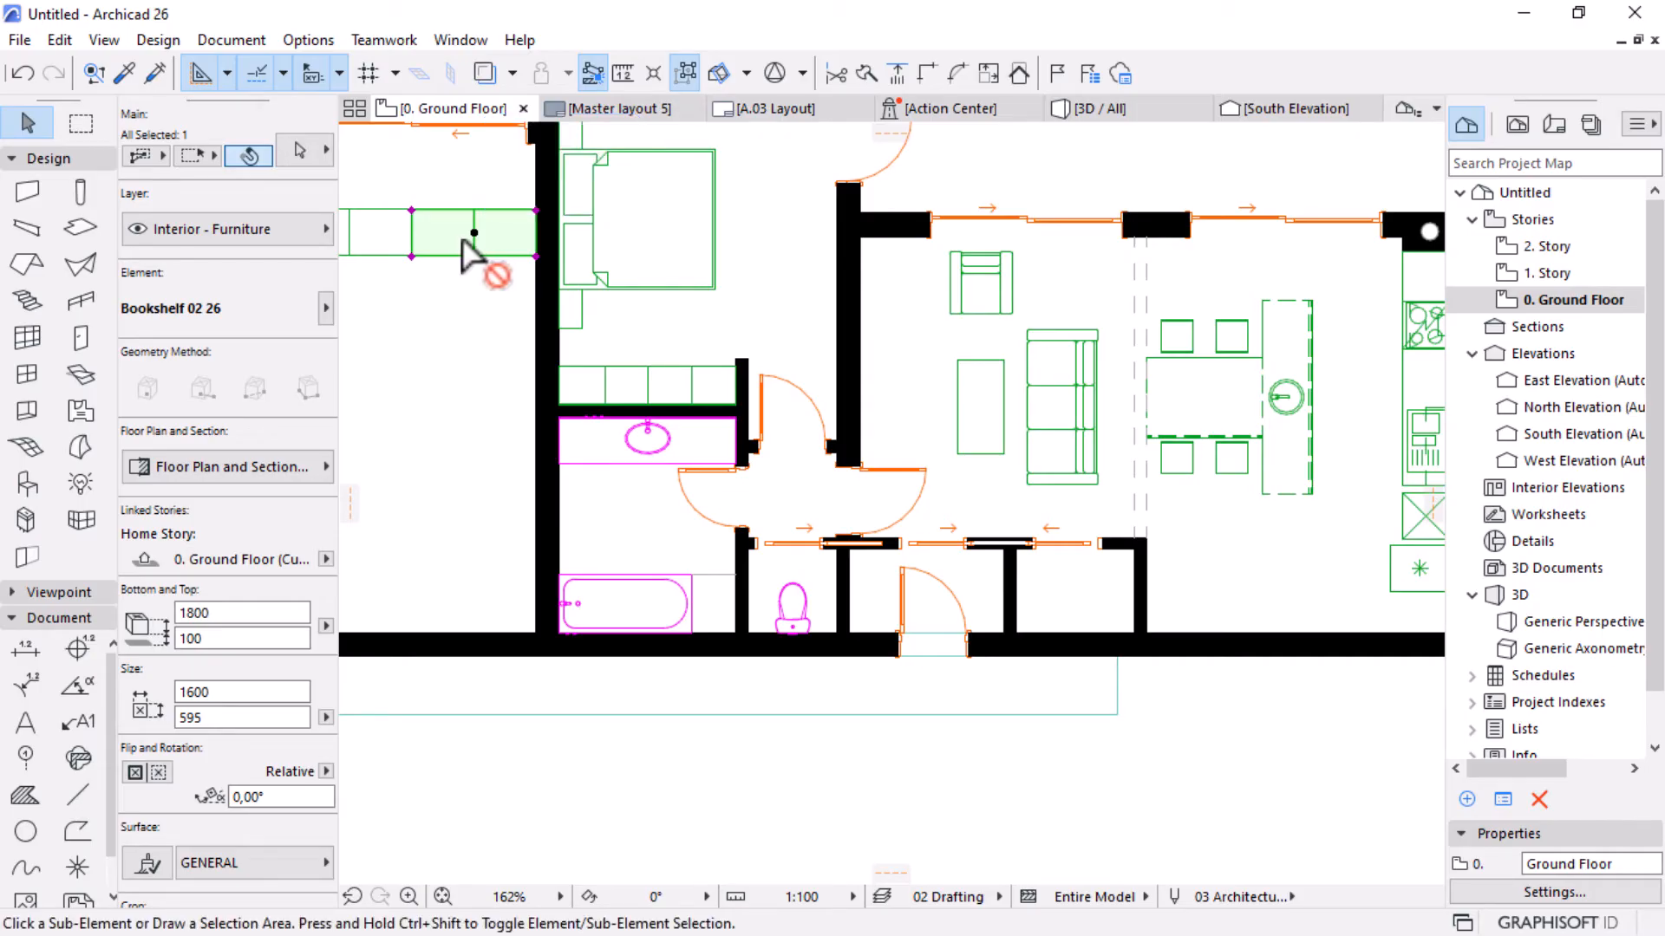
pyautogui.hotkey('ctrl', 'd')
pyautogui.click(456, 234)
pyautogui.click(893, 590)
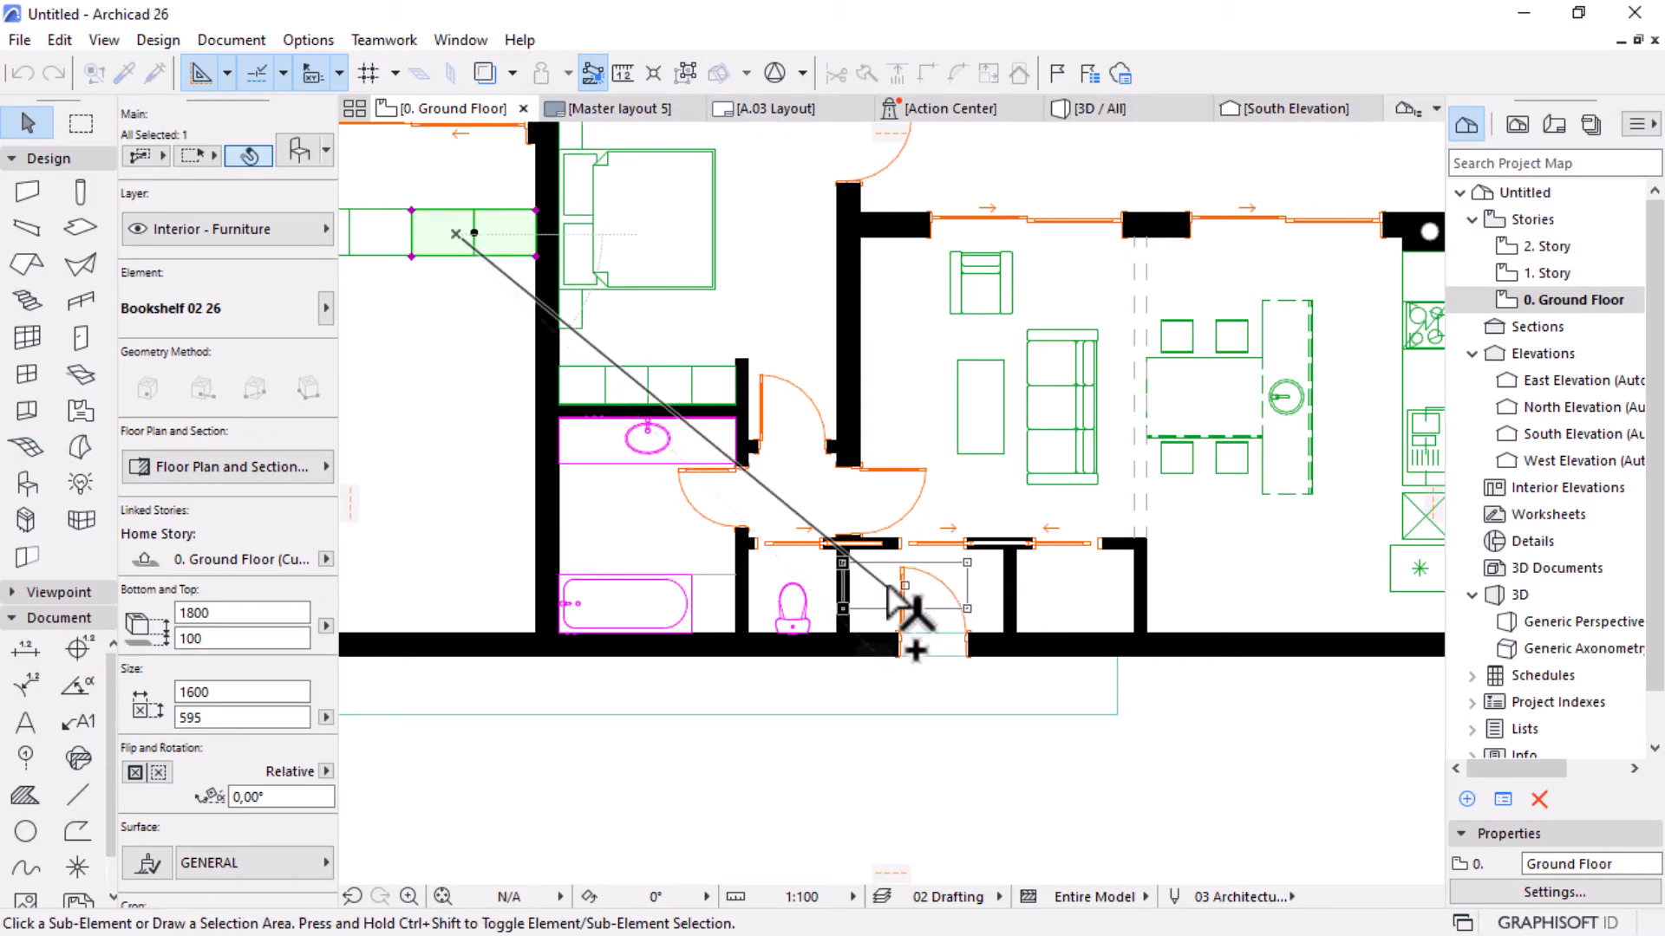
# Rotate the copied bookshelf to 90° and move its lower corner into the corner between the WC partition and outer wall.
pyautogui.scroll(4, 907, 589)
pyautogui.scroll(-5, 267, 624)
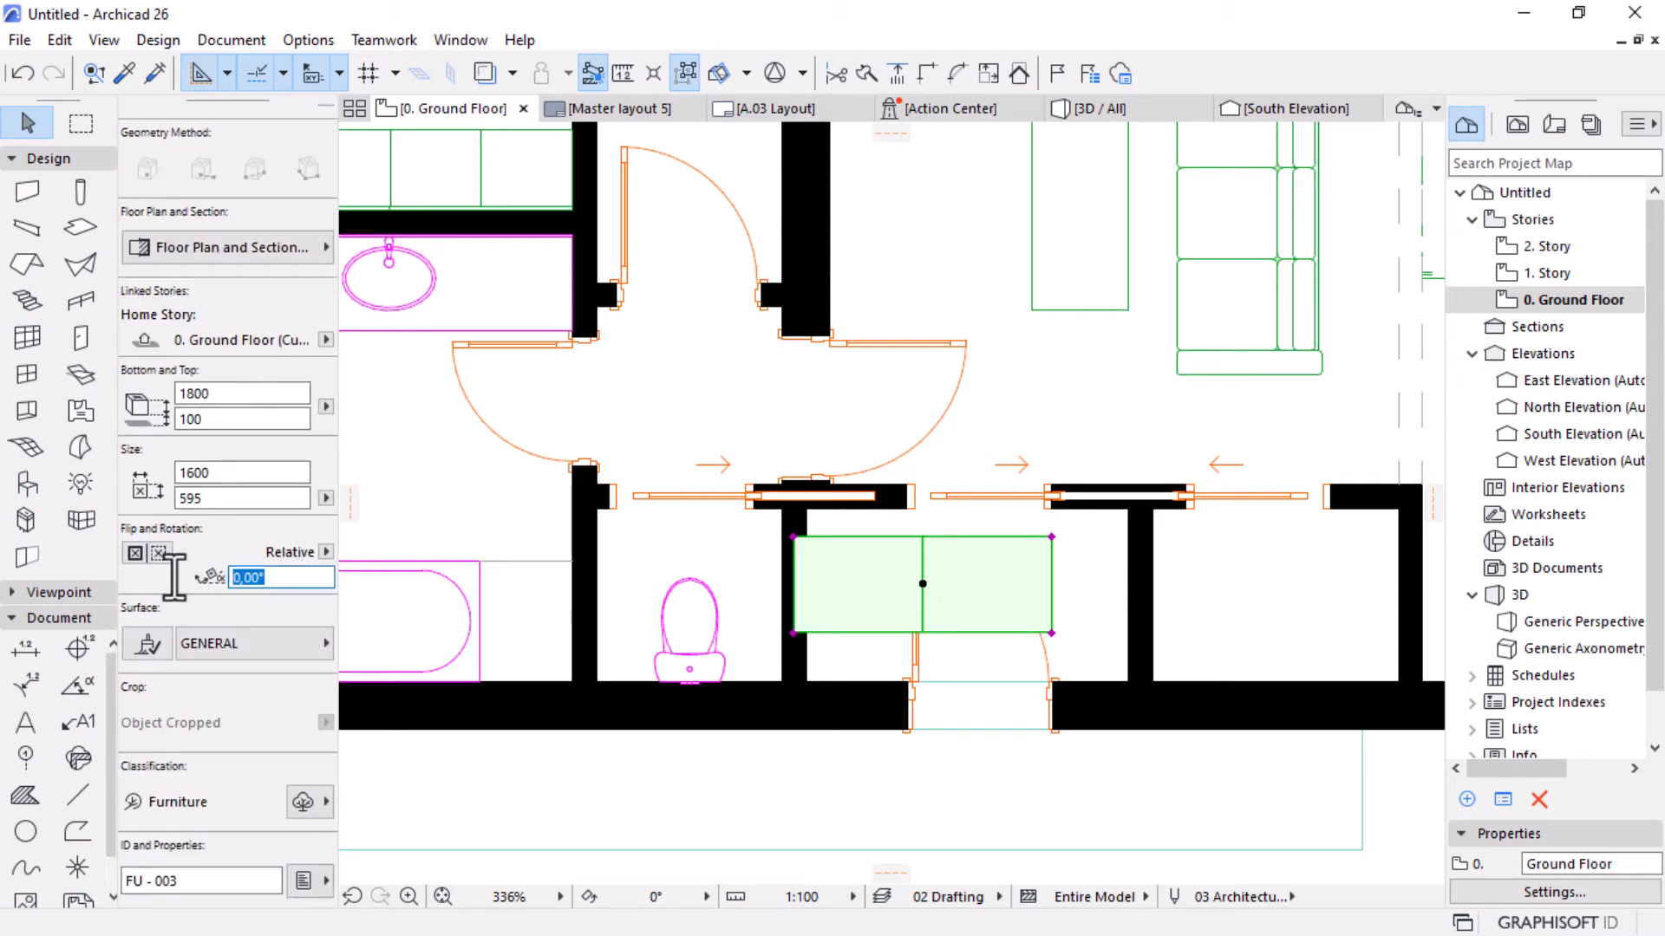
pyautogui.write('90')
pyautogui.press('Return')
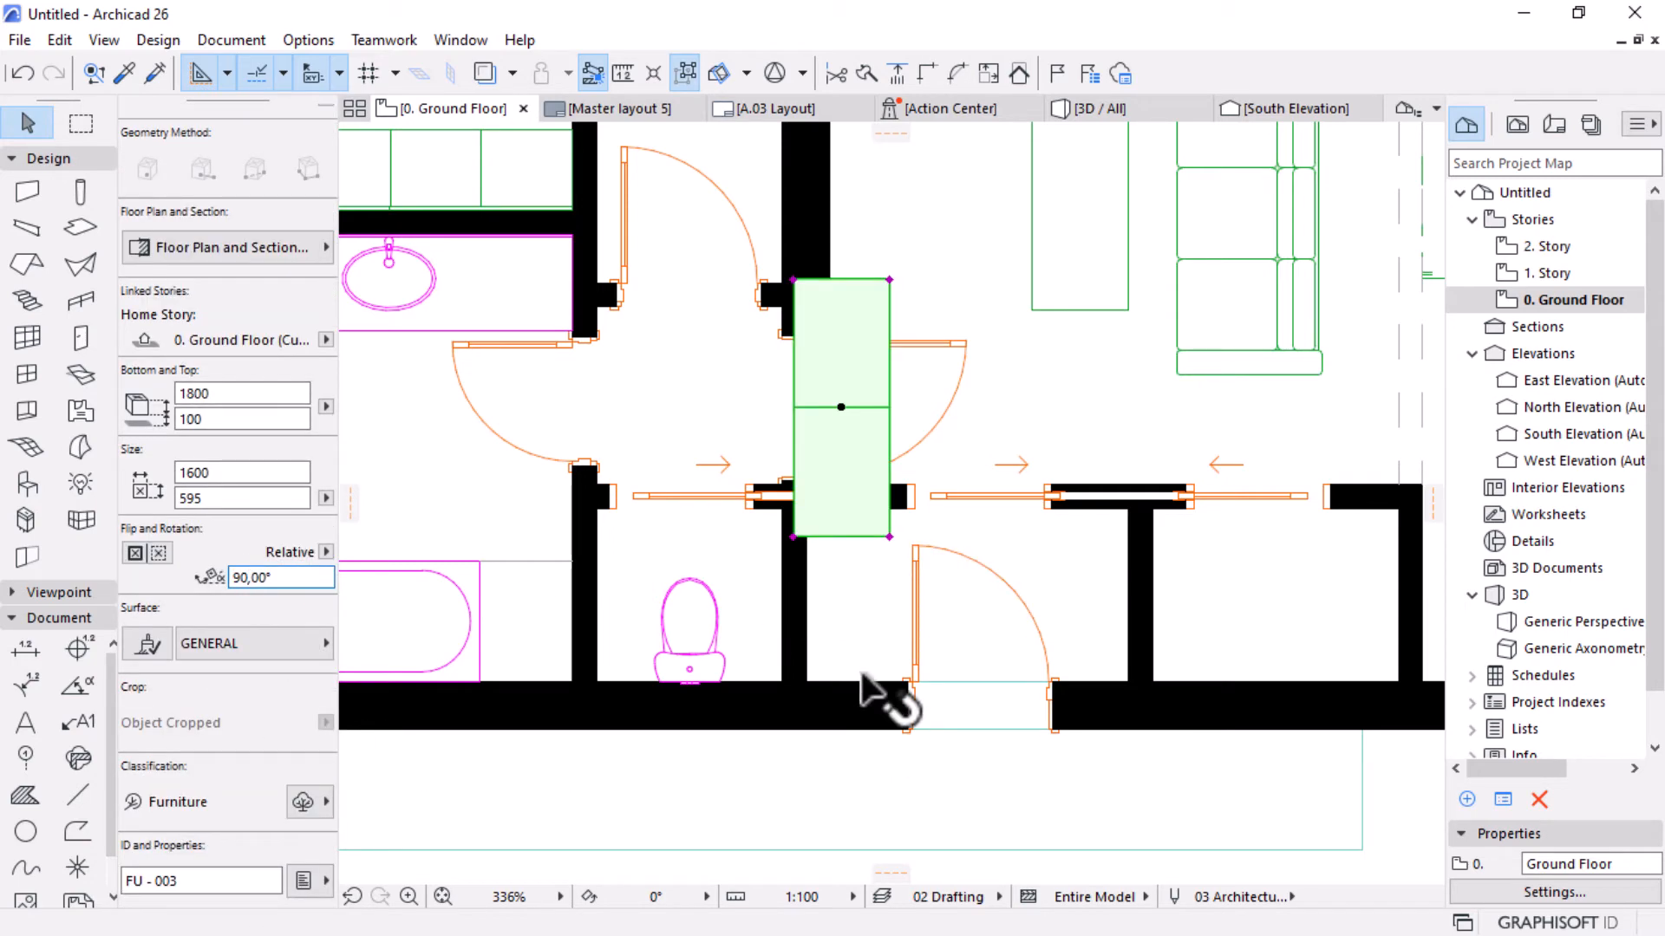
pyautogui.click(793, 537)
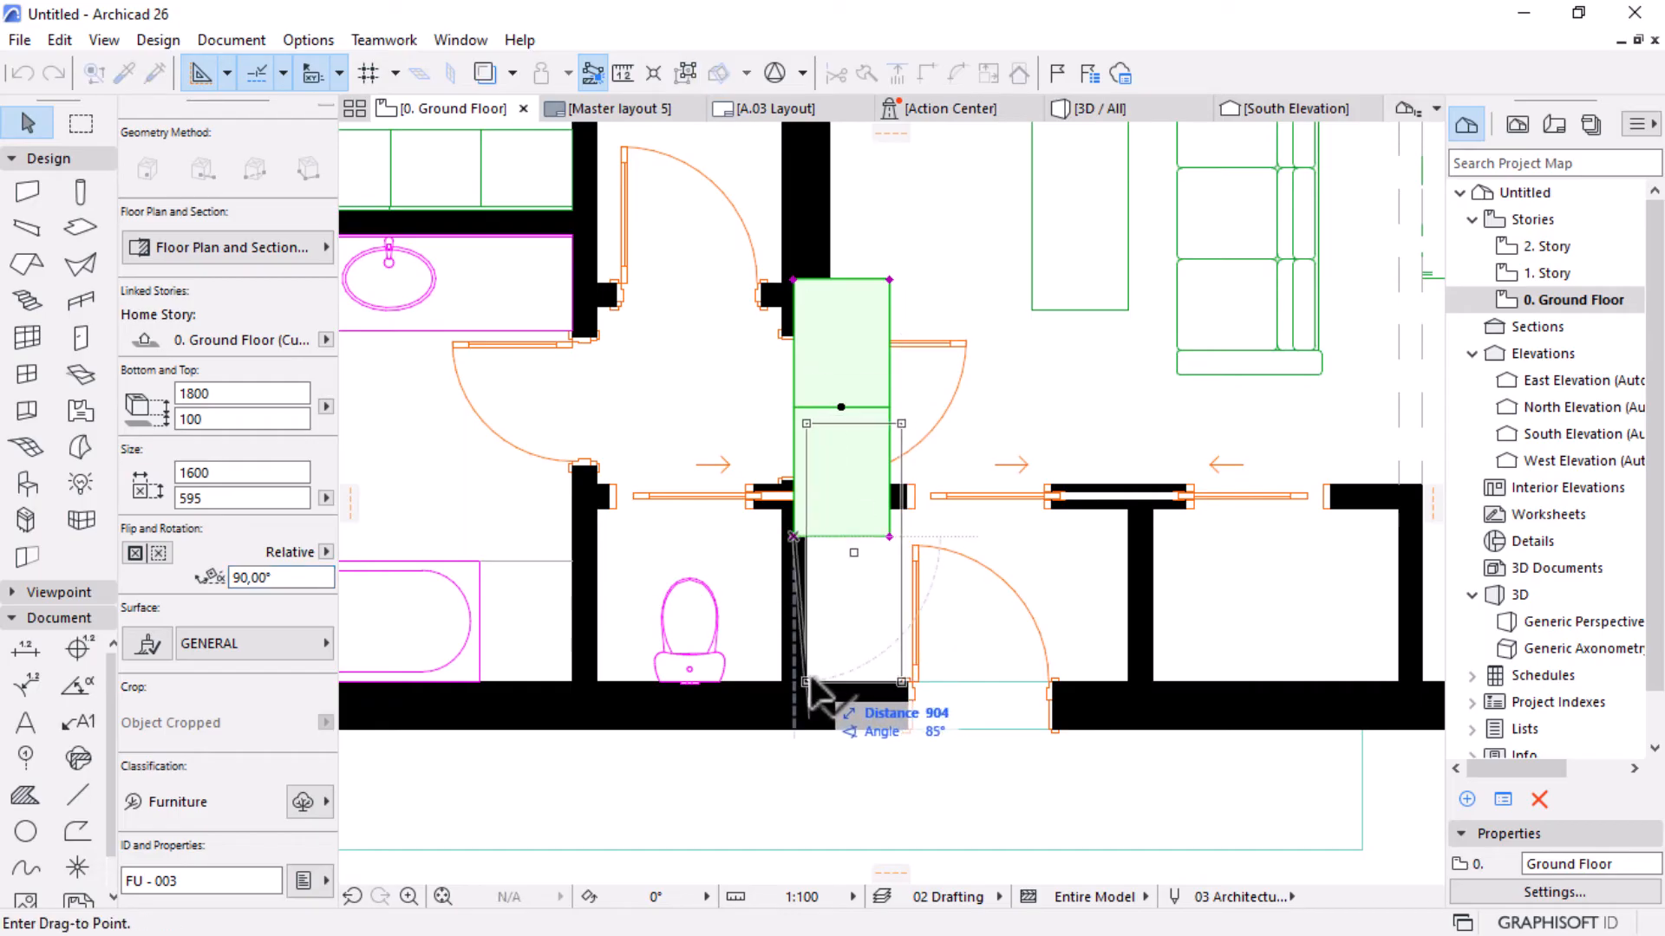
pyautogui.click(808, 682)
# Stretch the bookshelf's length down to 1075 so it ends at the inner face of the sliding-door partition.
pyautogui.click(901, 424)
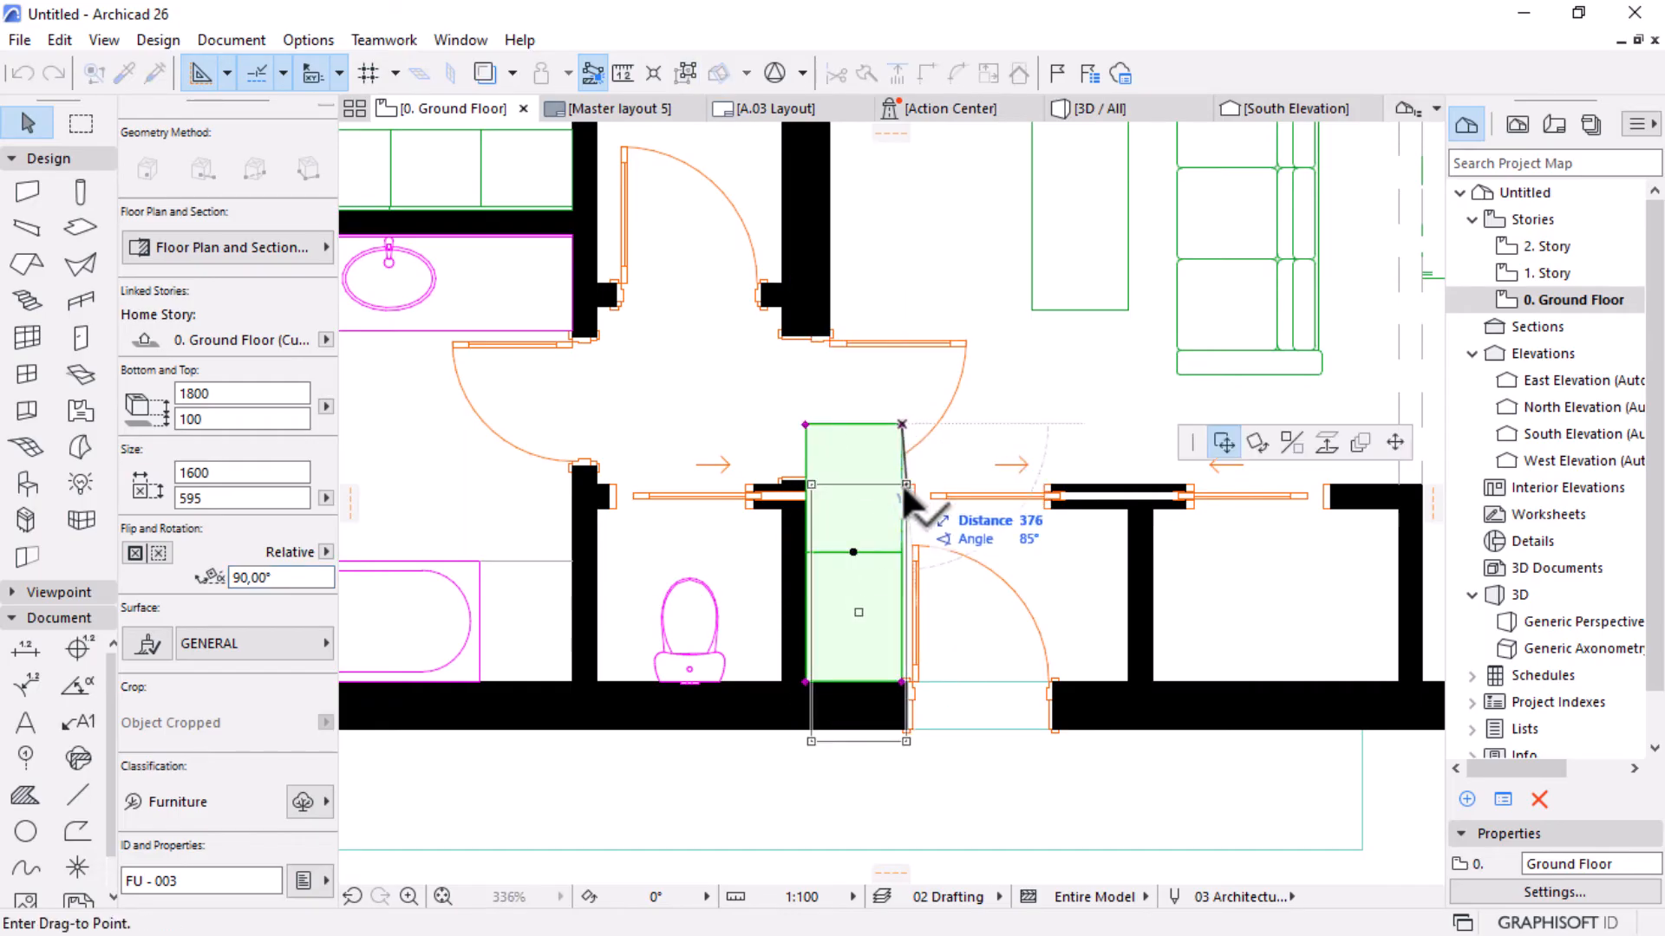
pyautogui.click(1394, 442)
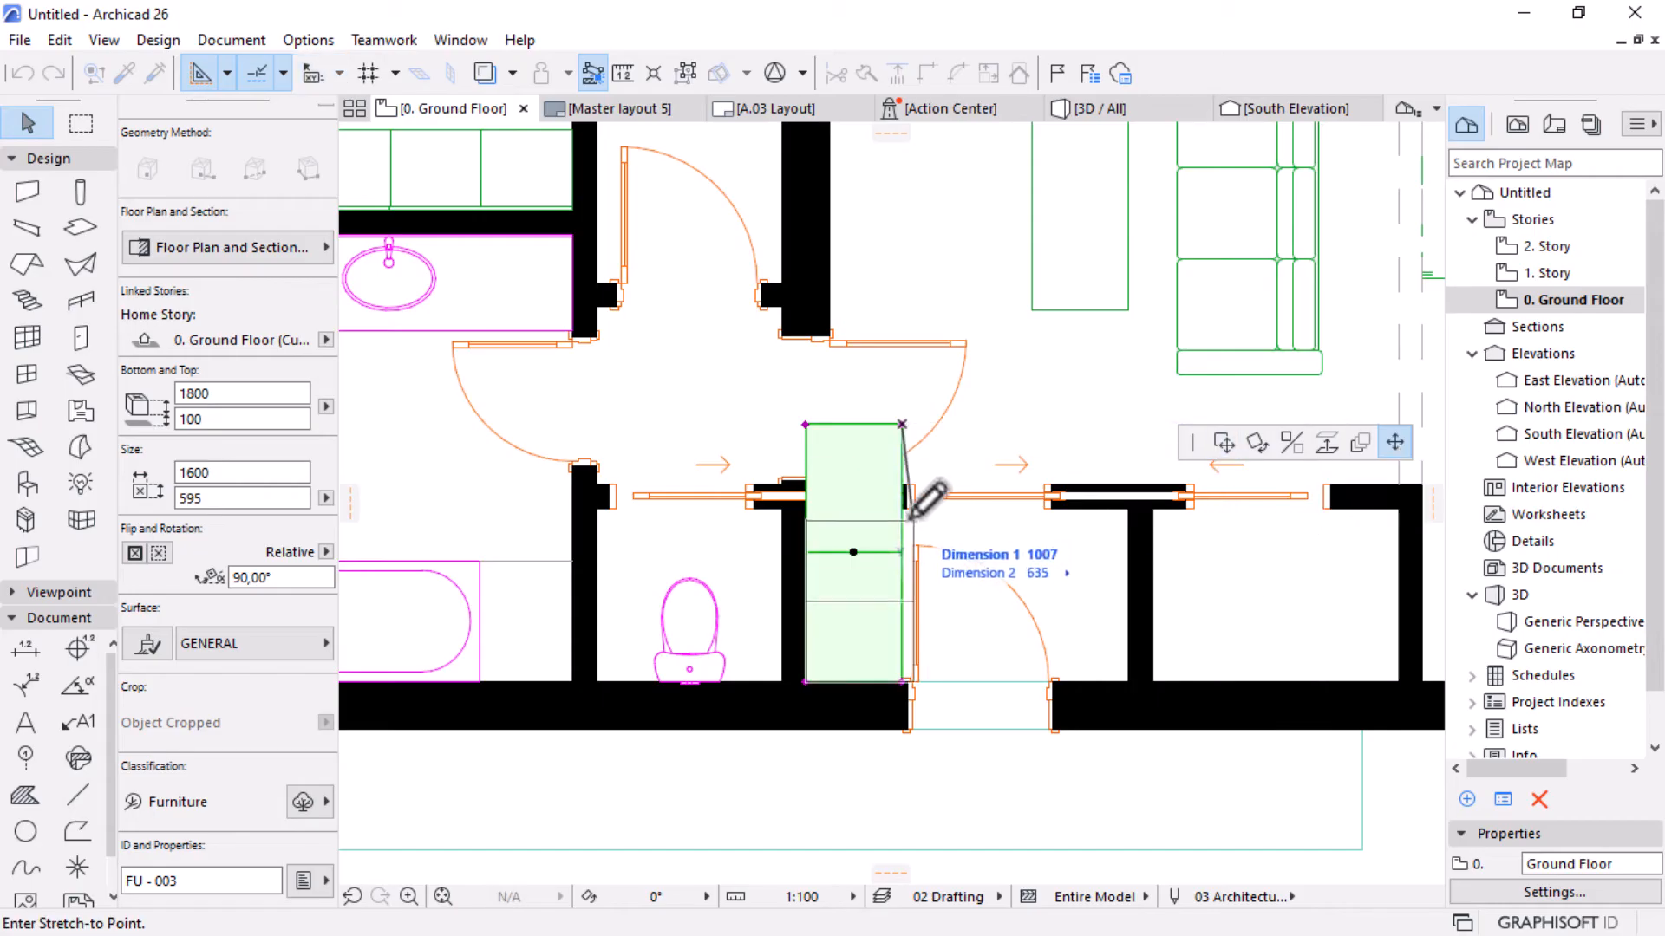
pyautogui.click(901, 508)
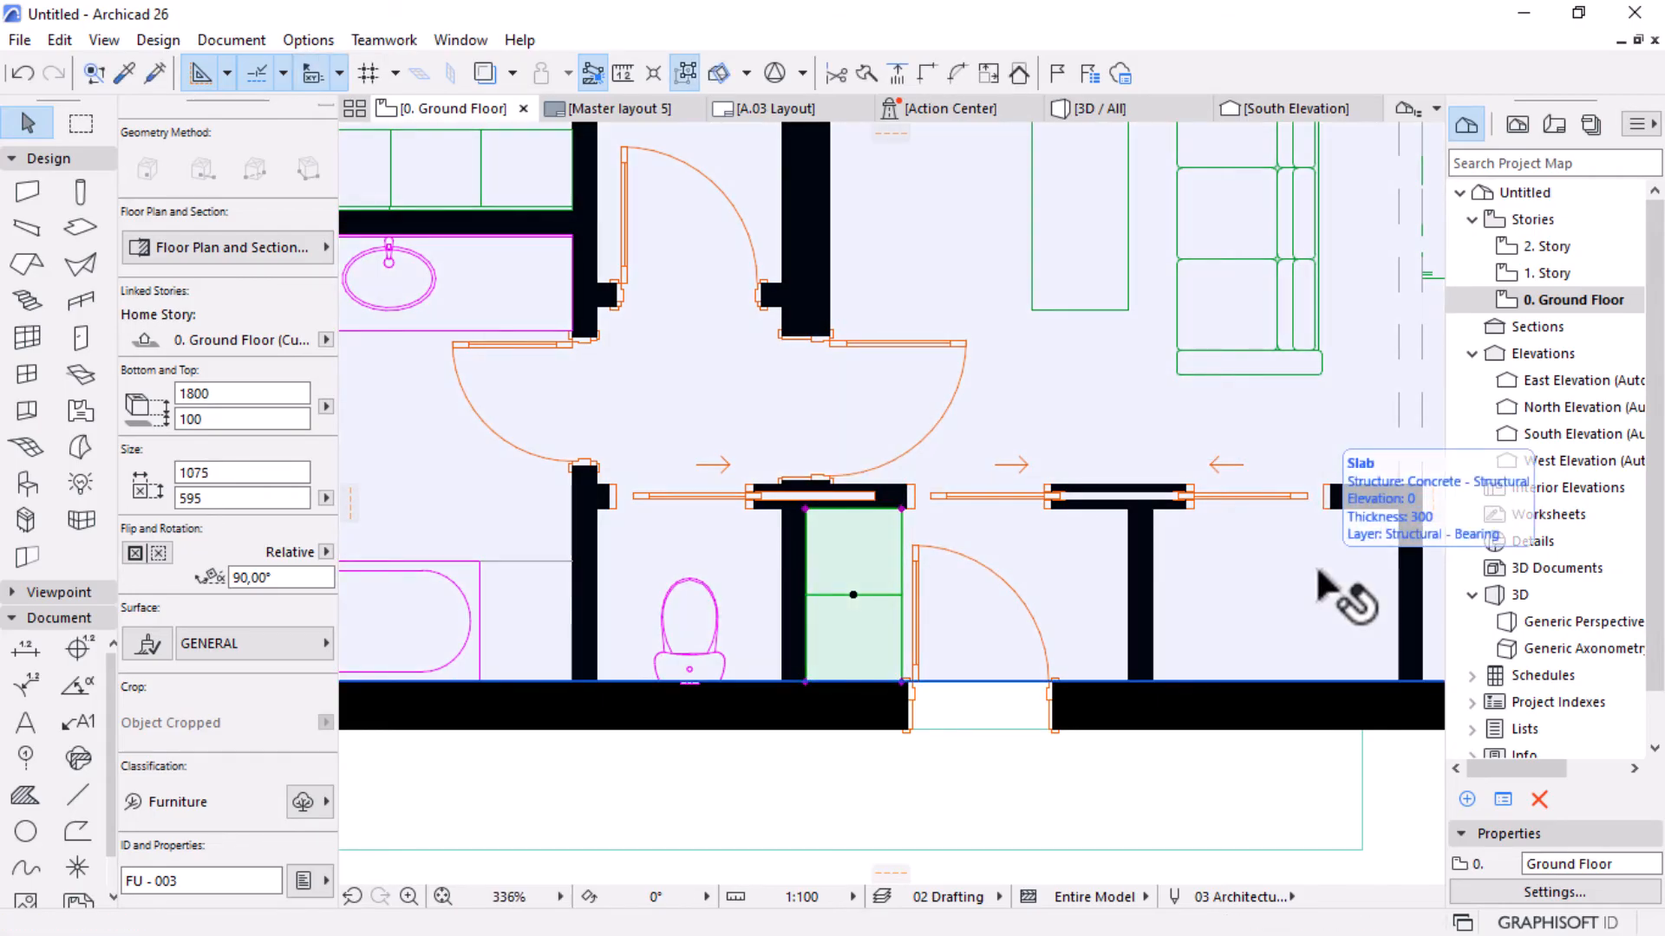
# Place a copy of the bookshelf at the opposite partition of the entrance room.
pyautogui.hotkey('ctrl', 'shift', 'd')
pyautogui.click(902, 509)
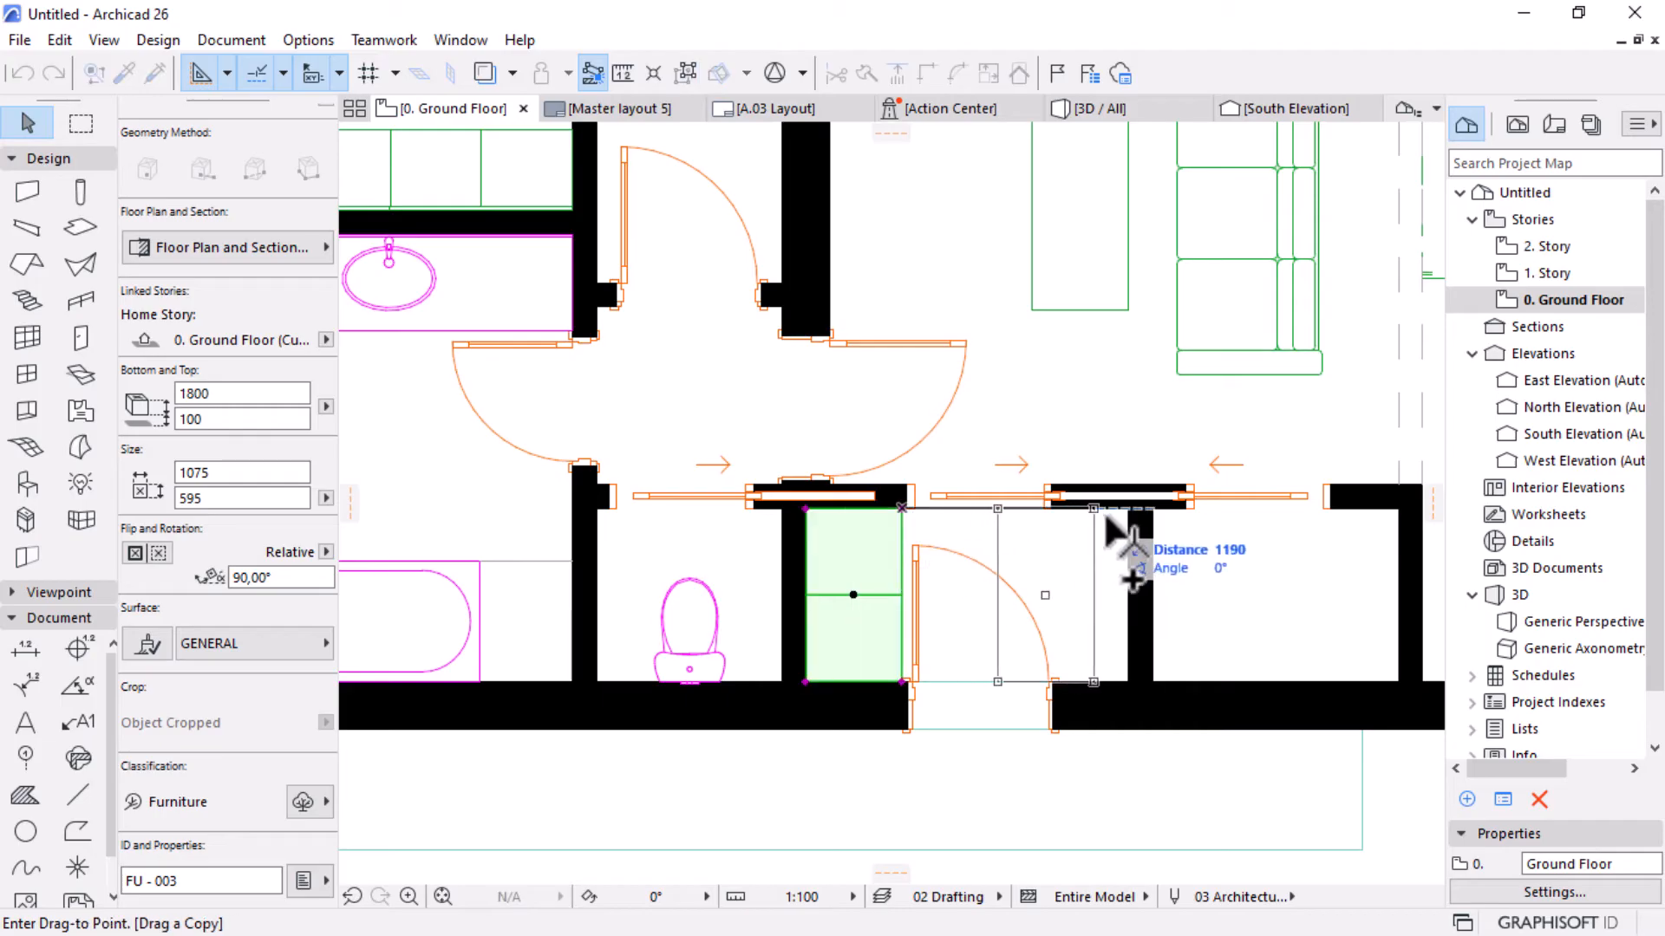
pyautogui.click(1127, 509)
pyautogui.scroll(3, 1026, 659)
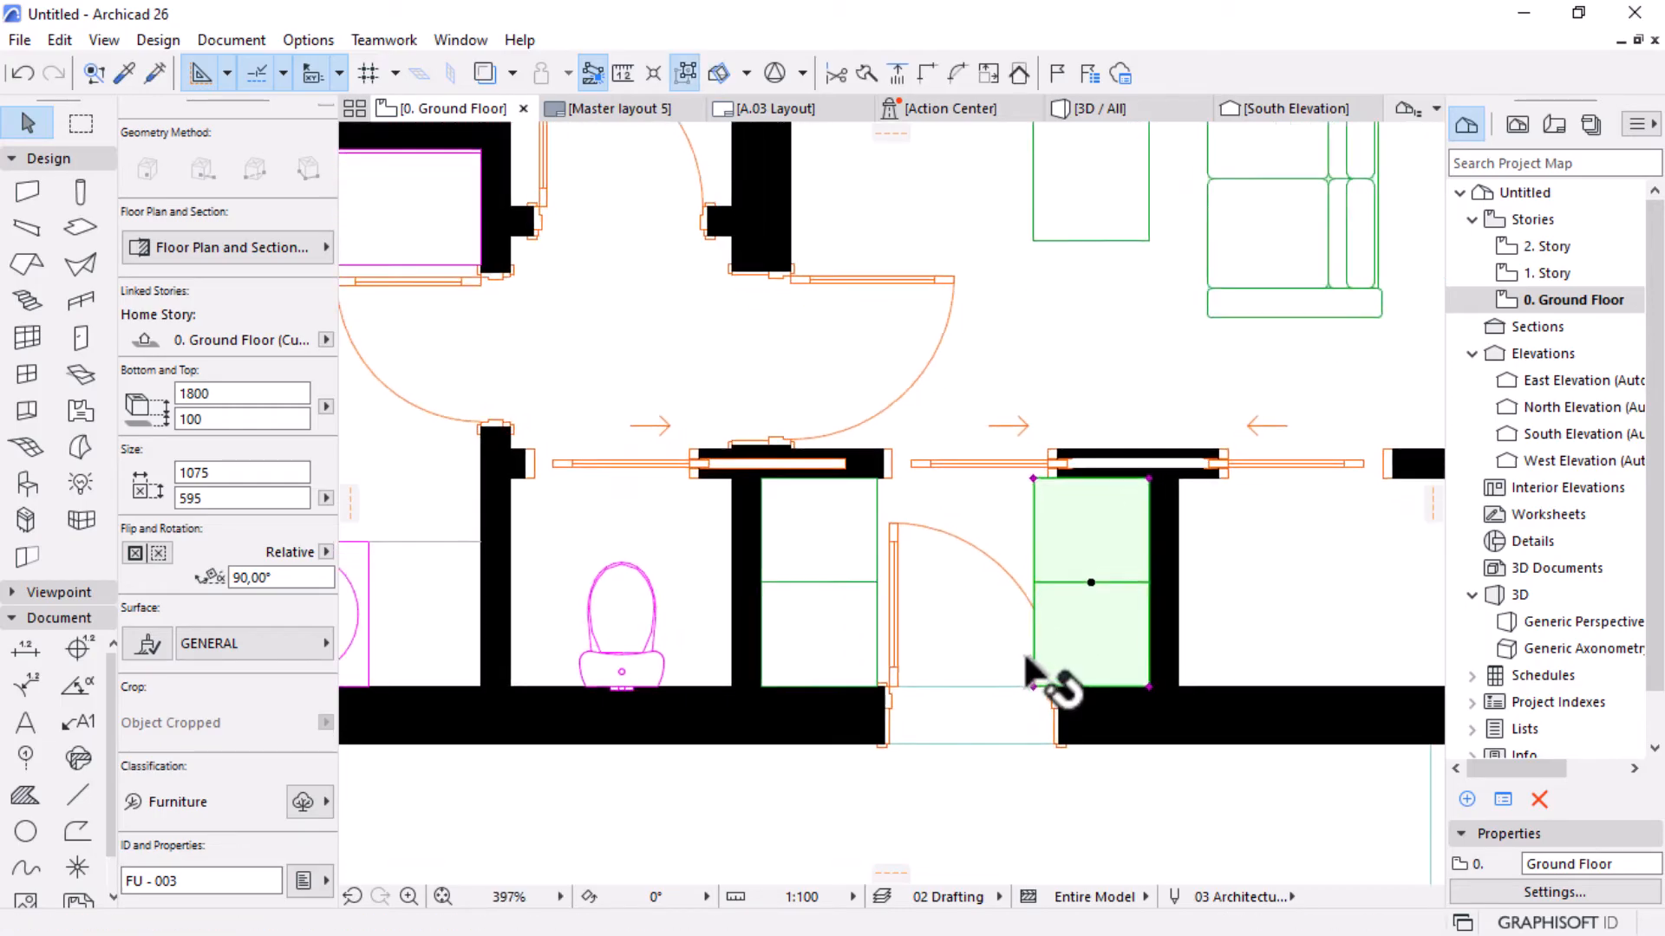
# Set the depth of both entrance-room bookshelves to 400.
pyautogui.keyDown('shift'); pyautogui.click(710, 534); pyautogui.keyUp('shift')
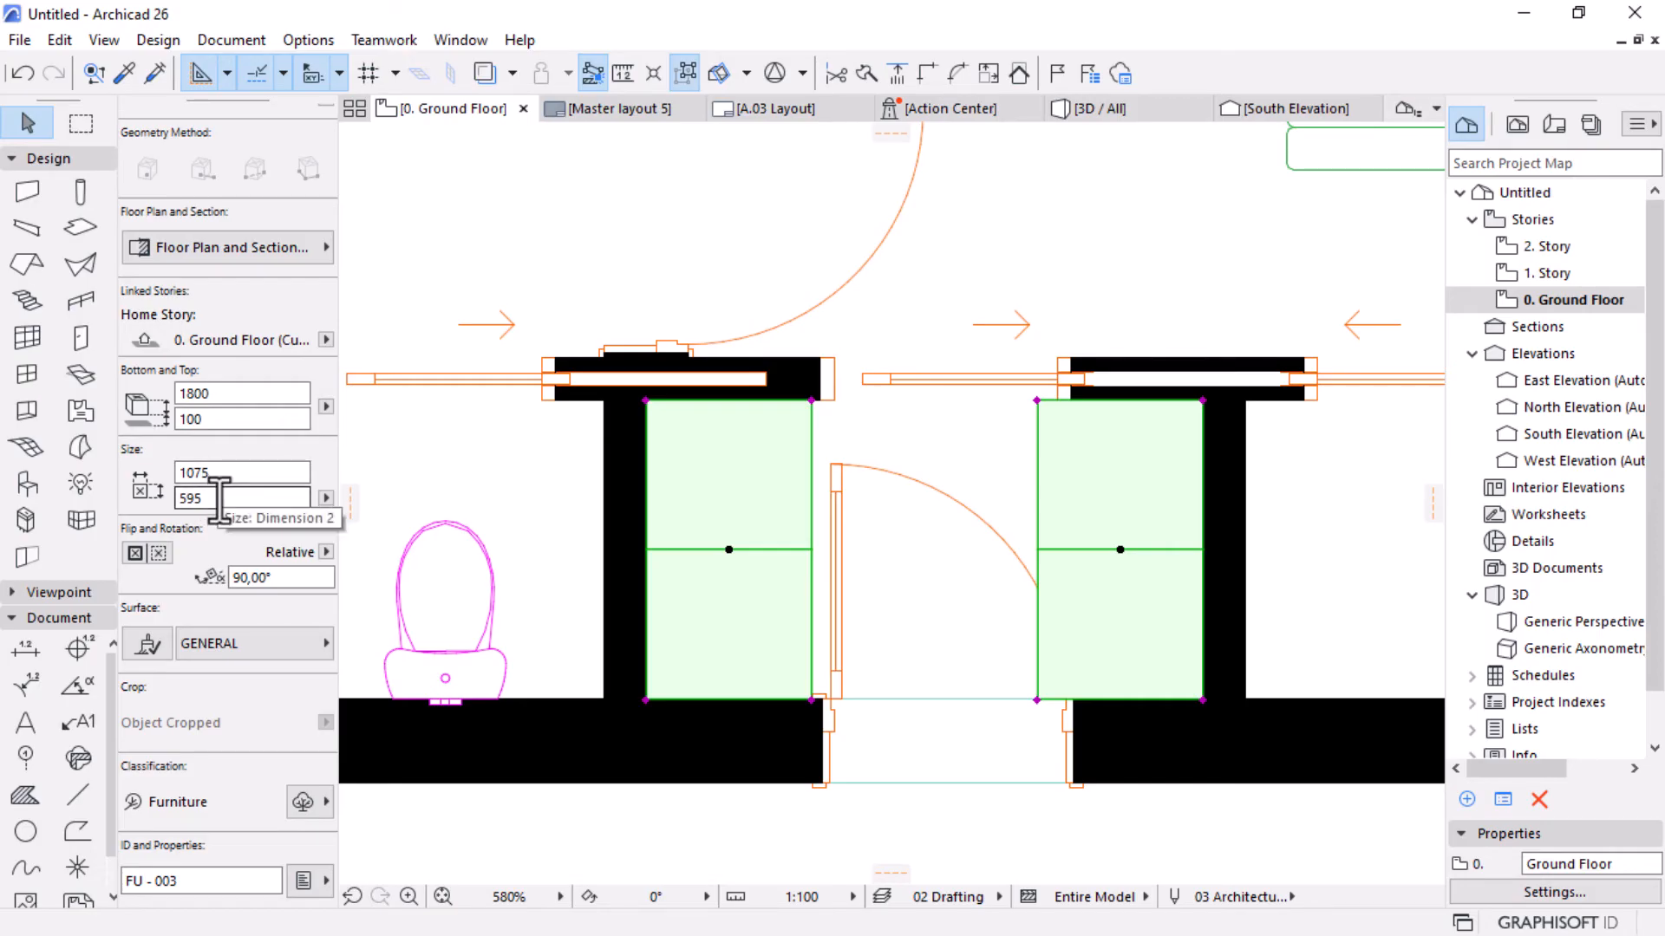
pyautogui.write('400')
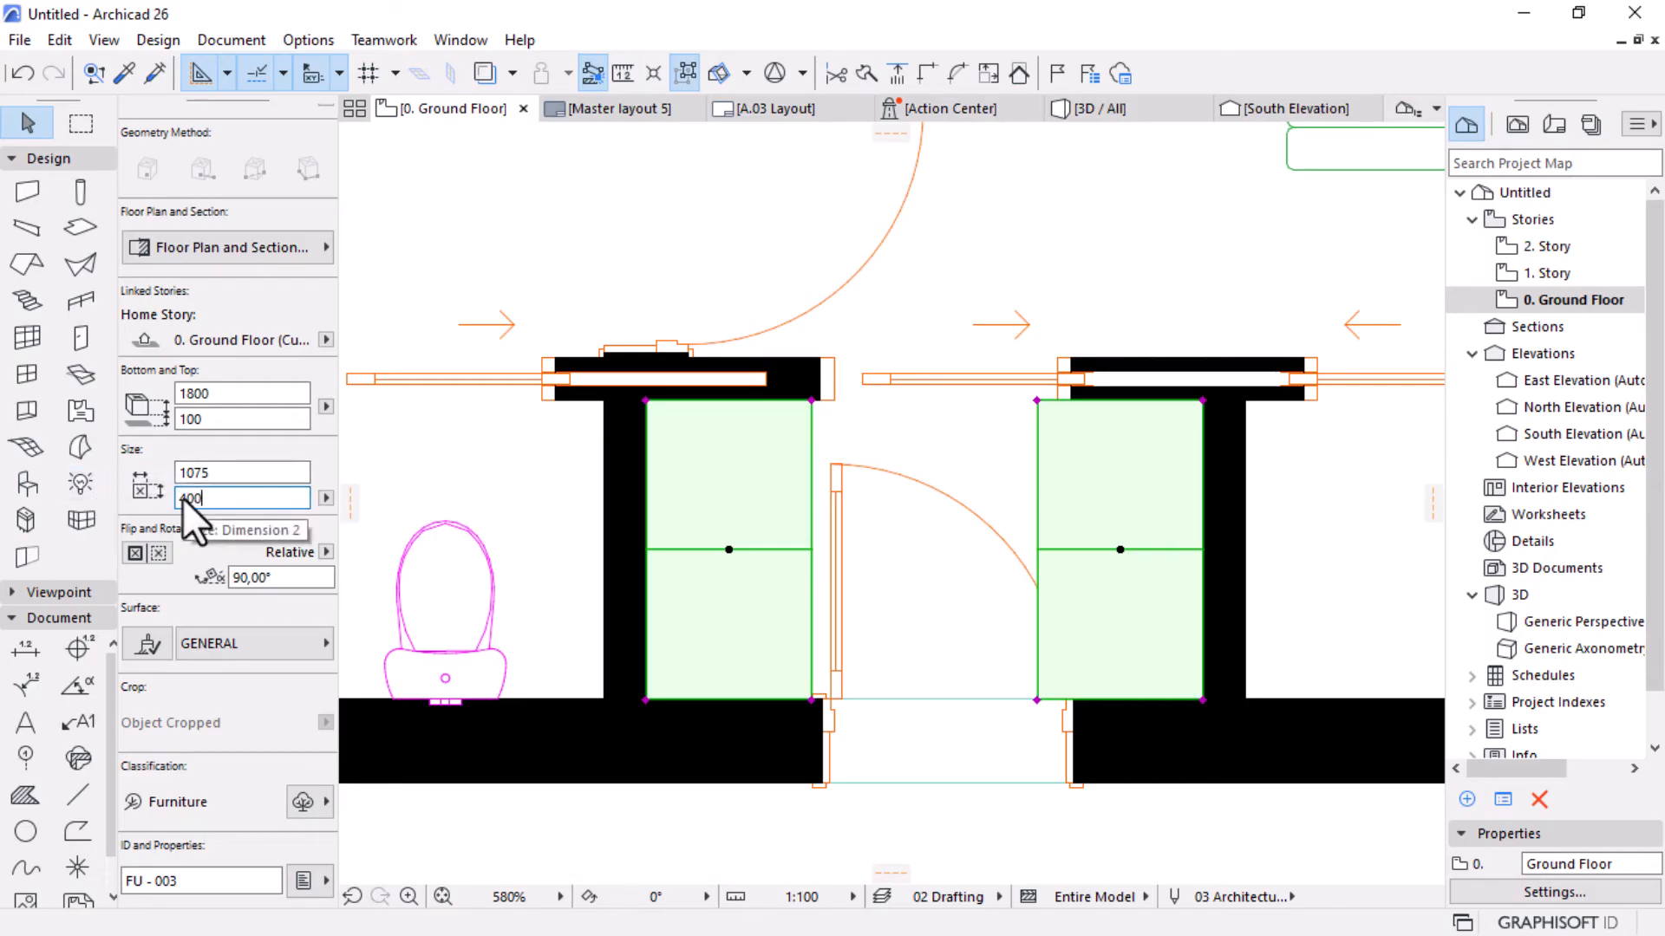
pyautogui.press('Return')
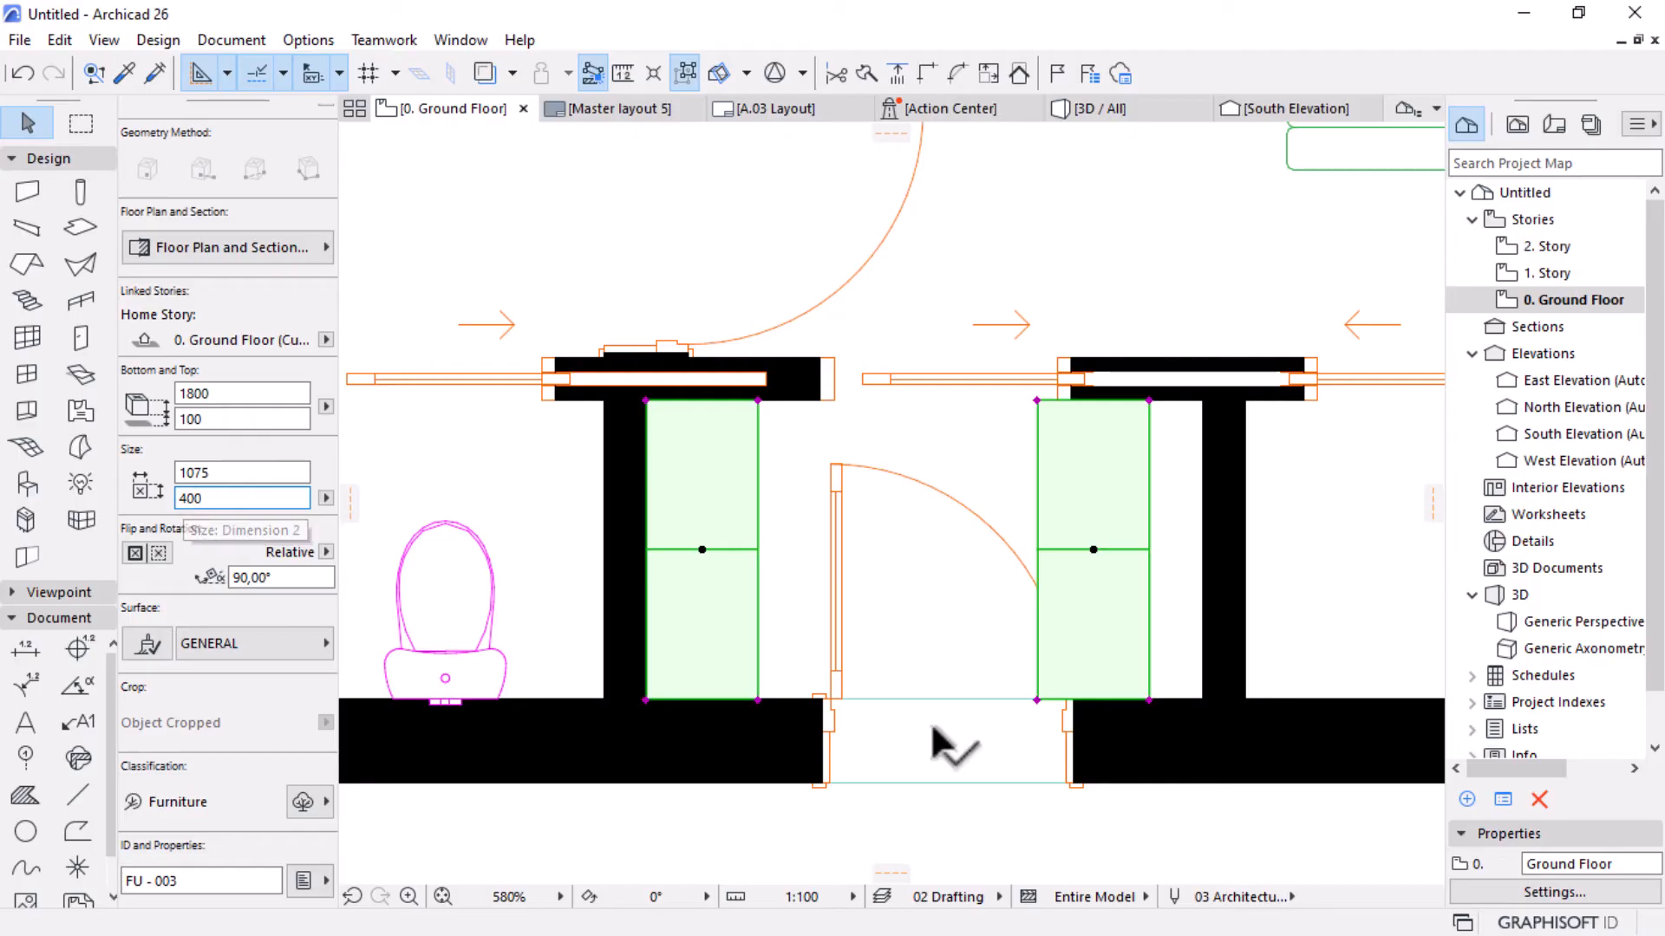
# Move the entrance-room bookshelf behind the front door's swing against the face of the partition to the storage room.
pyautogui.hotkey('ctrl', 'e')
pyautogui.click(1089, 563)
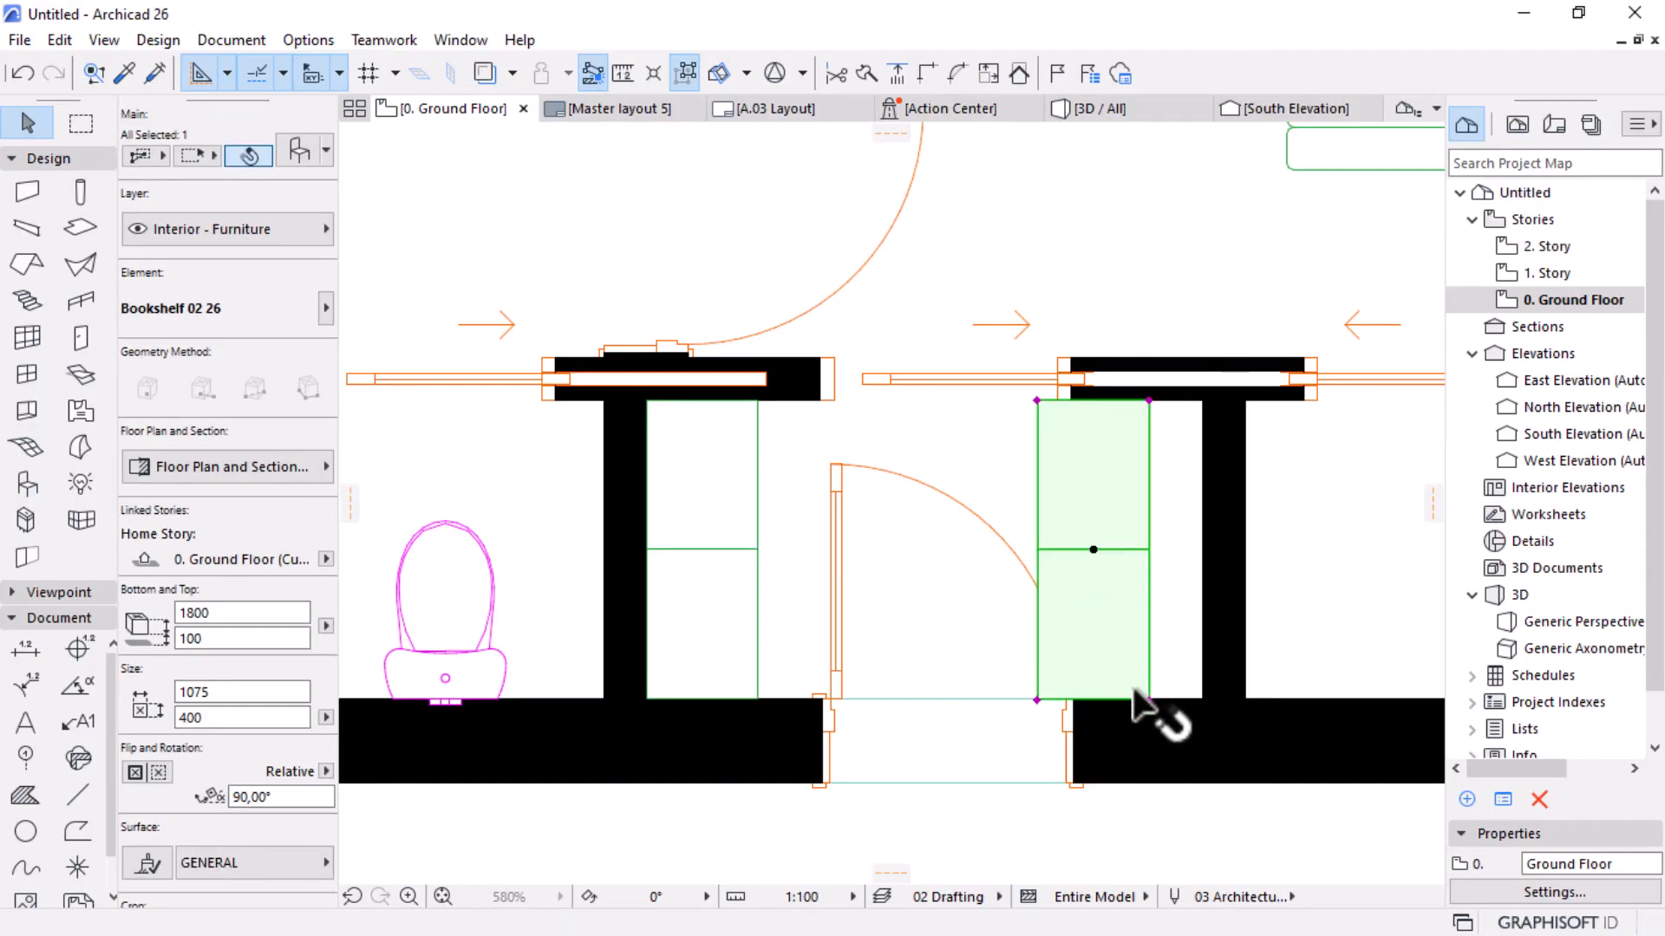
pyautogui.click(1149, 699)
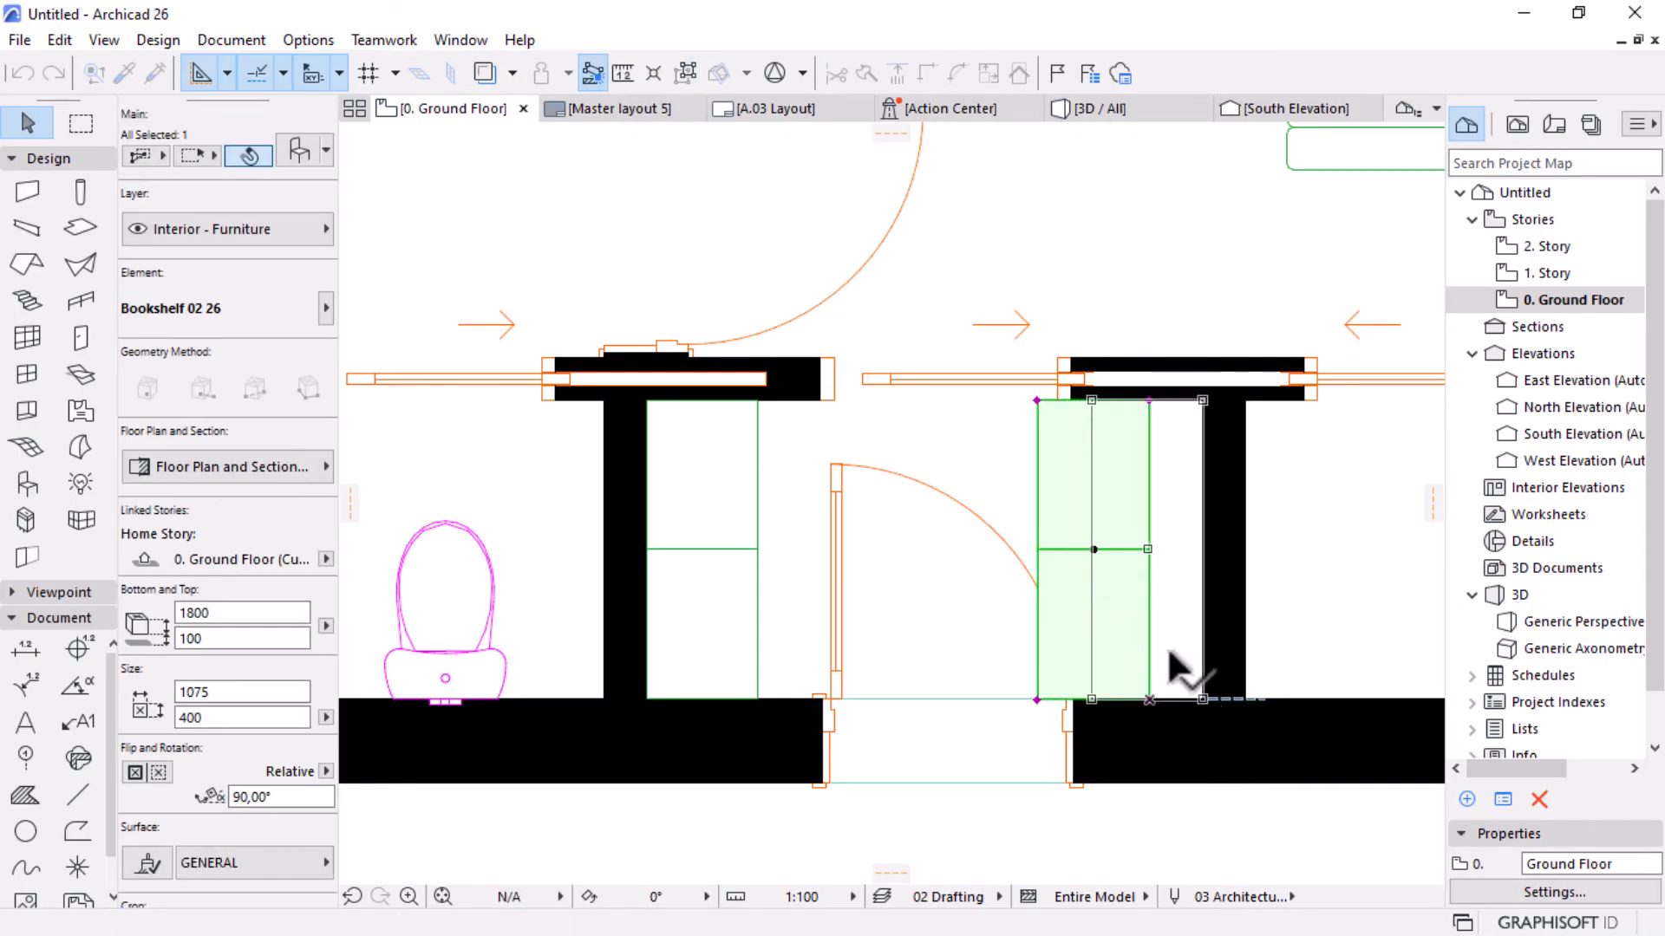
pyautogui.click(1203, 699)
pyautogui.scroll(-2, 1084, 589)
pyautogui.press('Escape')
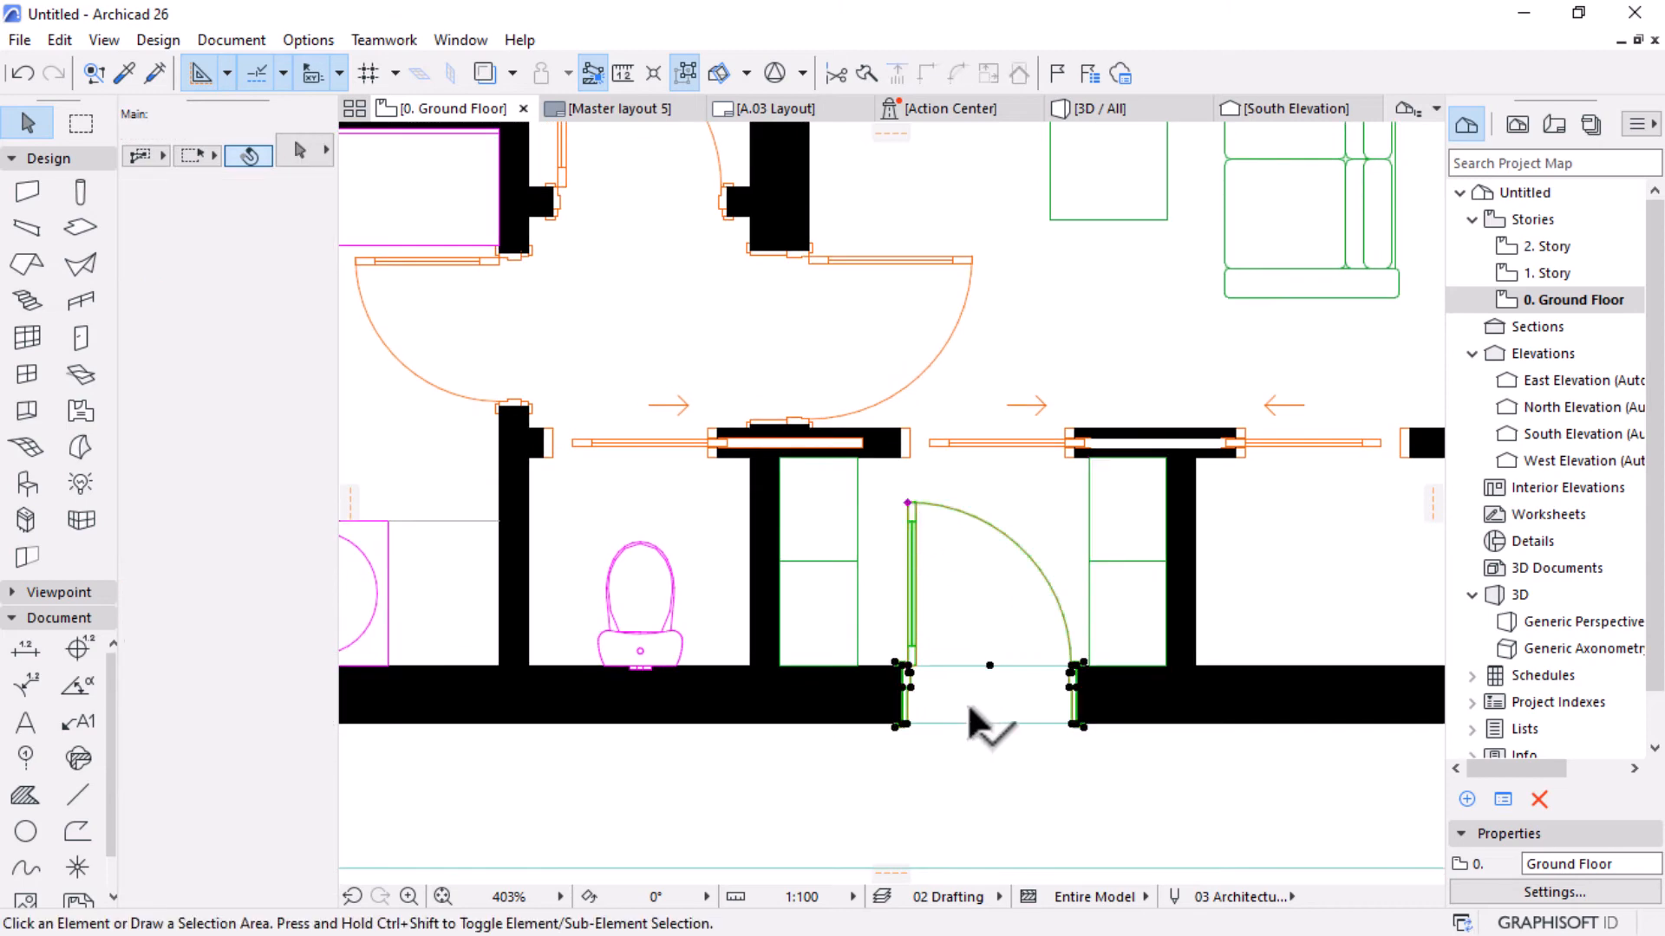
# Shift the 900 mm entrance door about 126 mm along the outer wall towards the WC.
pyautogui.click(971, 720)
pyautogui.click(998, 763)
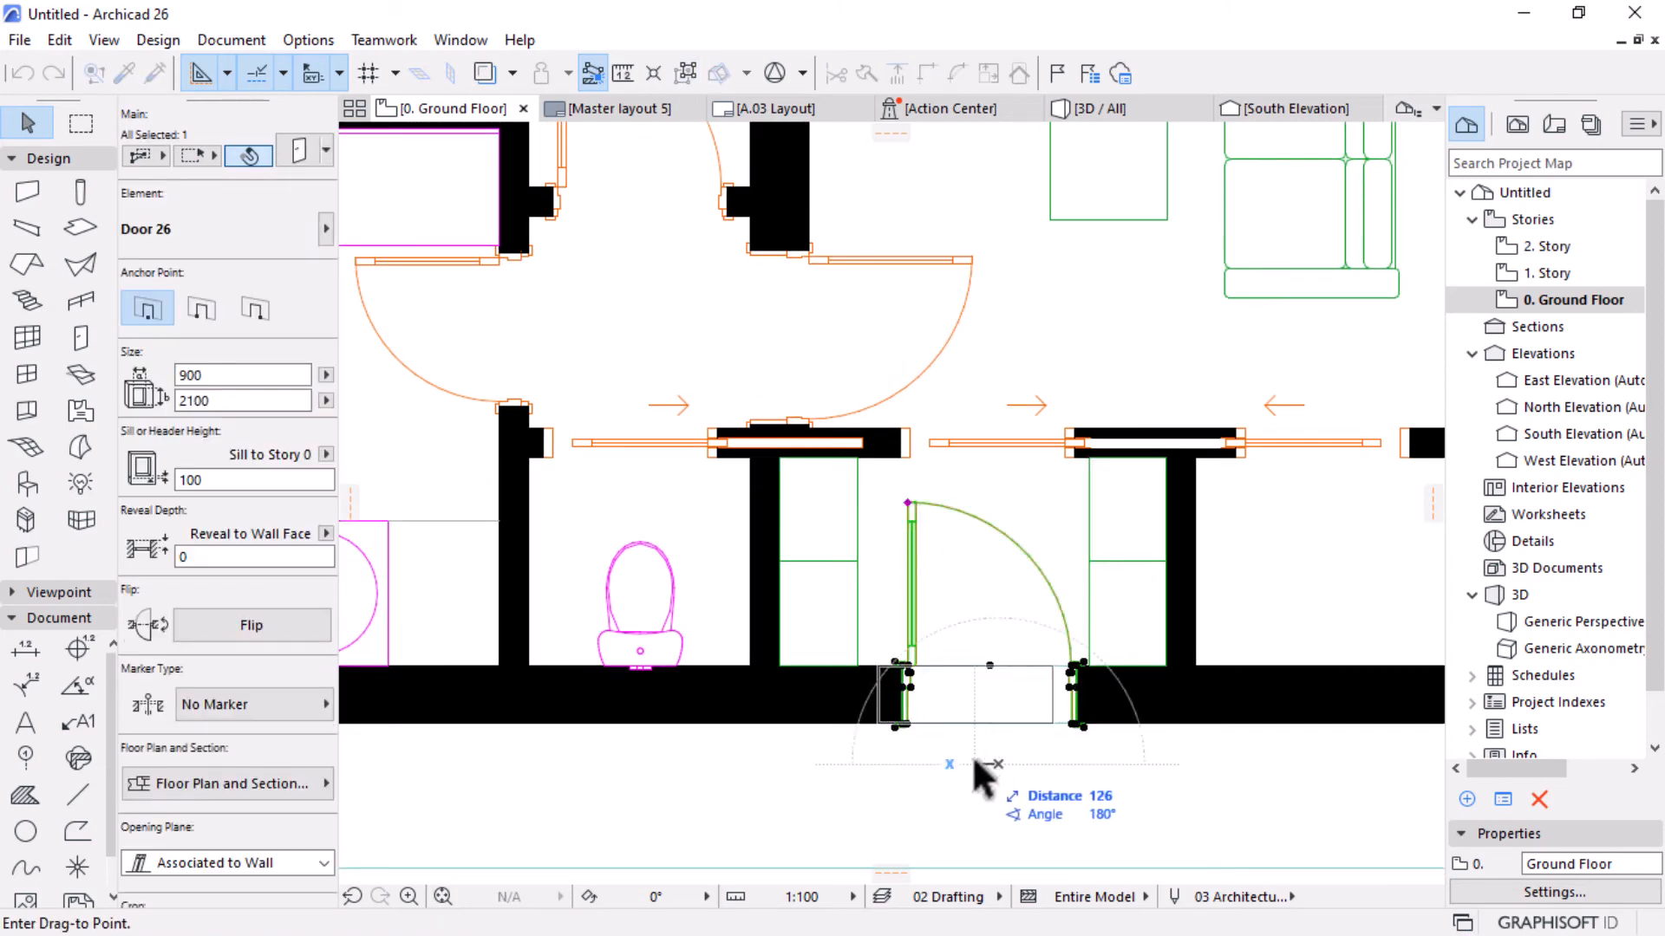
pyautogui.click(980, 767)
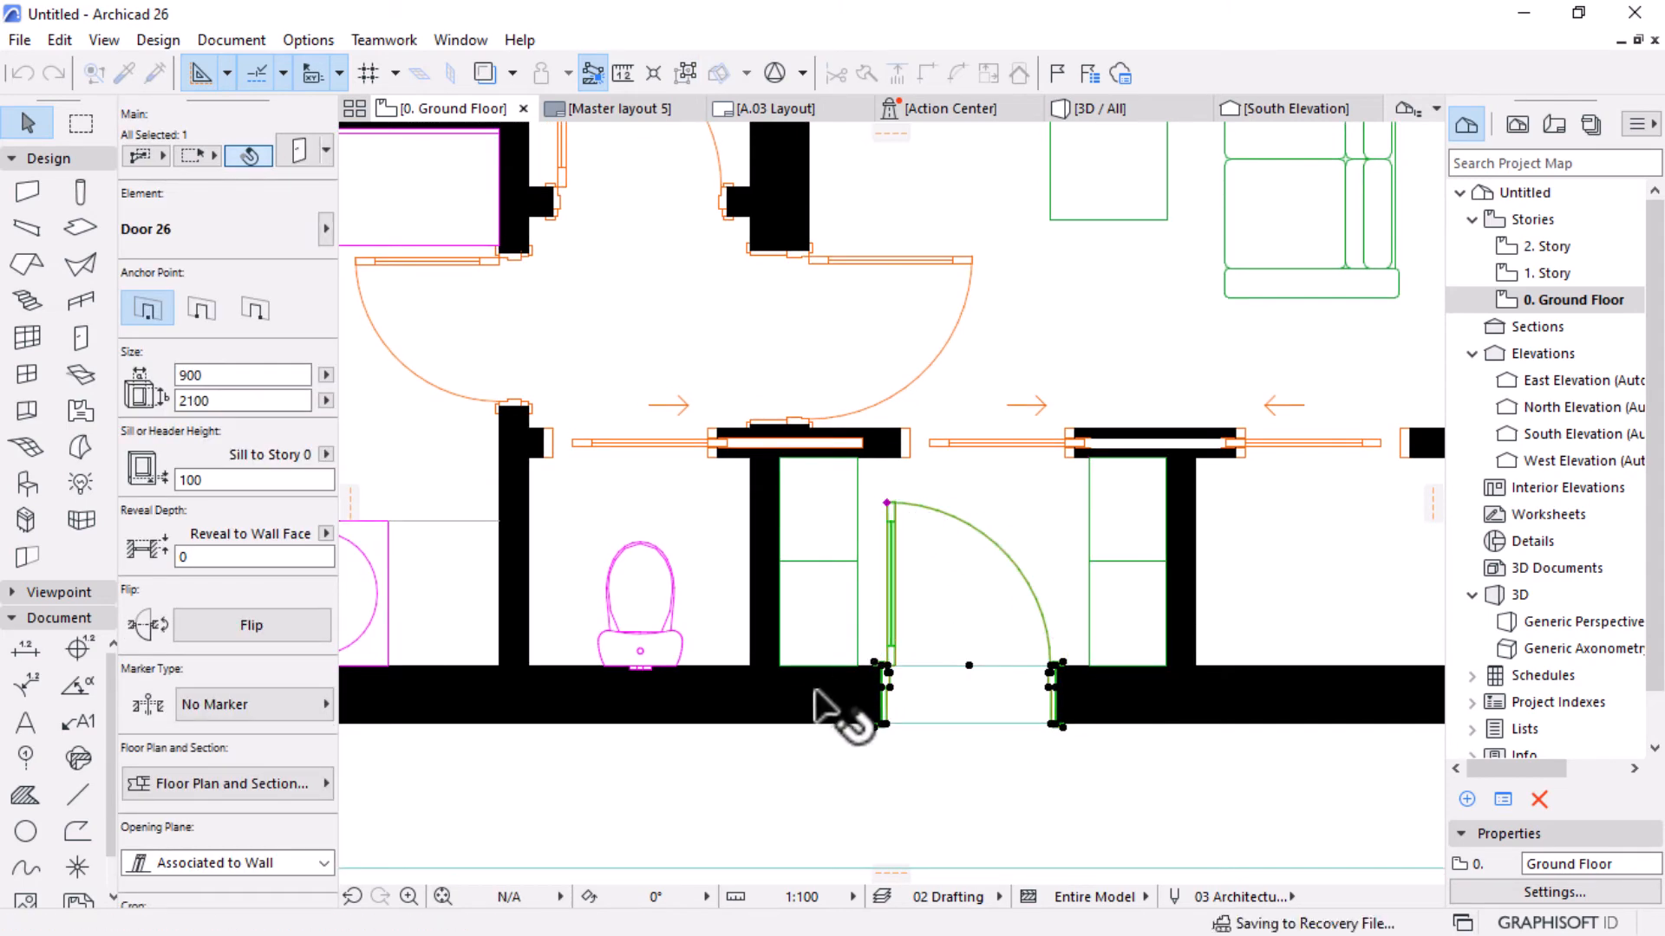
pyautogui.press('Escape')
pyautogui.scroll(-4, 862, 743)
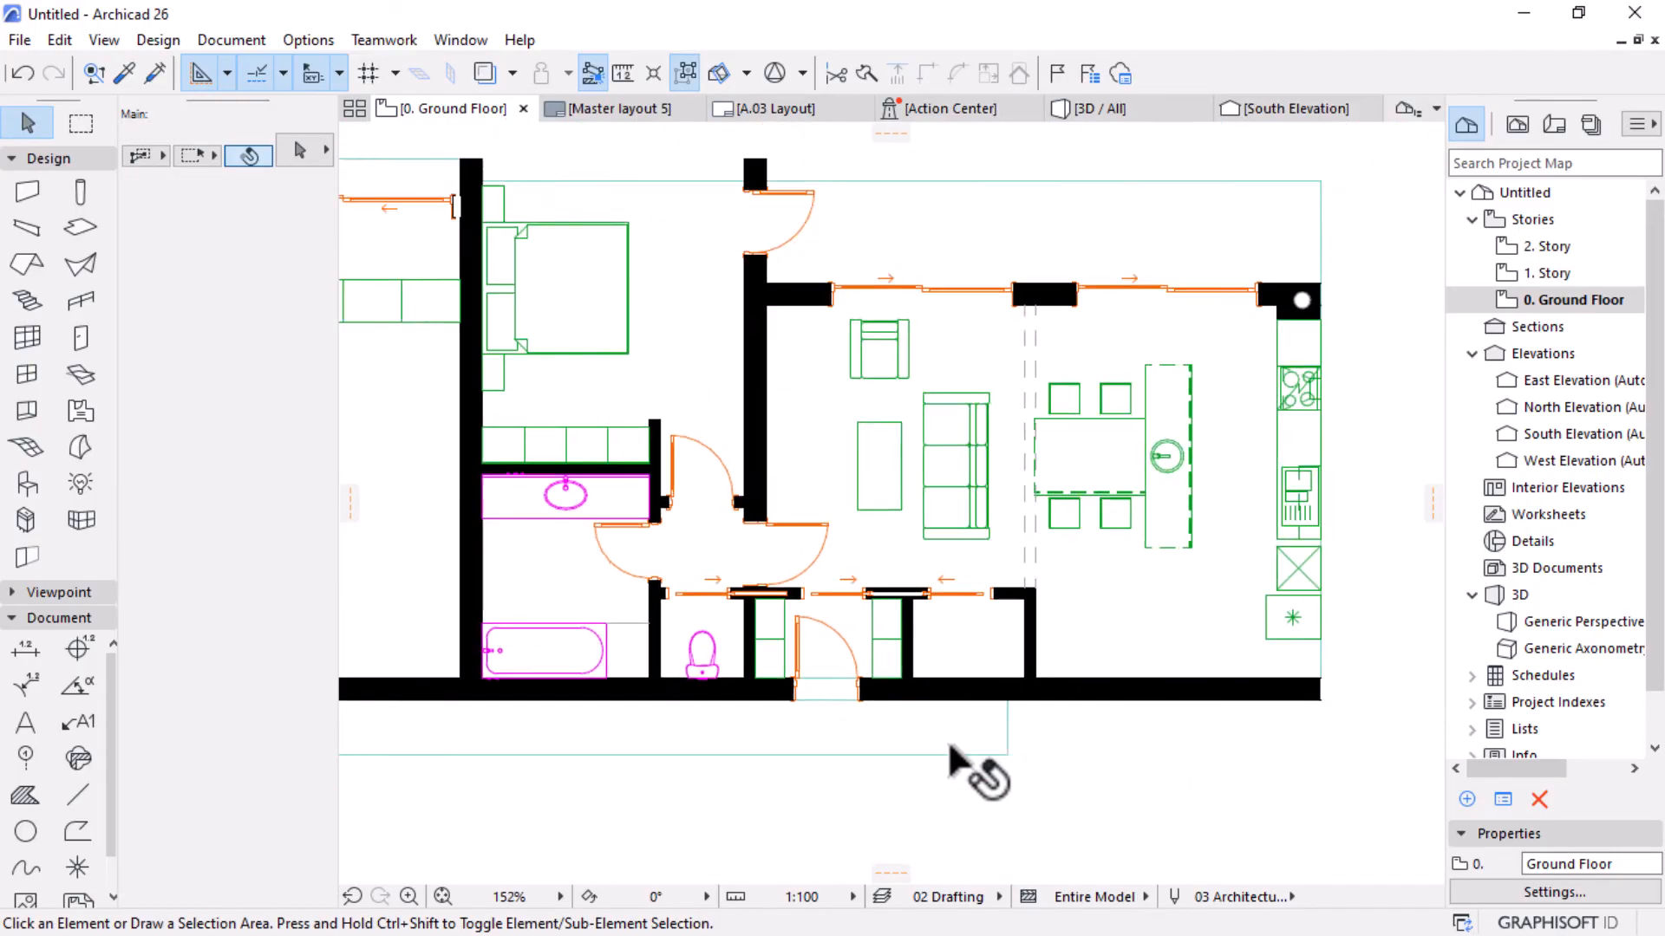
# Place a copy of the entrance-room bookshelf on the storage-room side of the same partition.
pyautogui.scroll(-3, 973, 769)
pyautogui.scroll(4, 1039, 698)
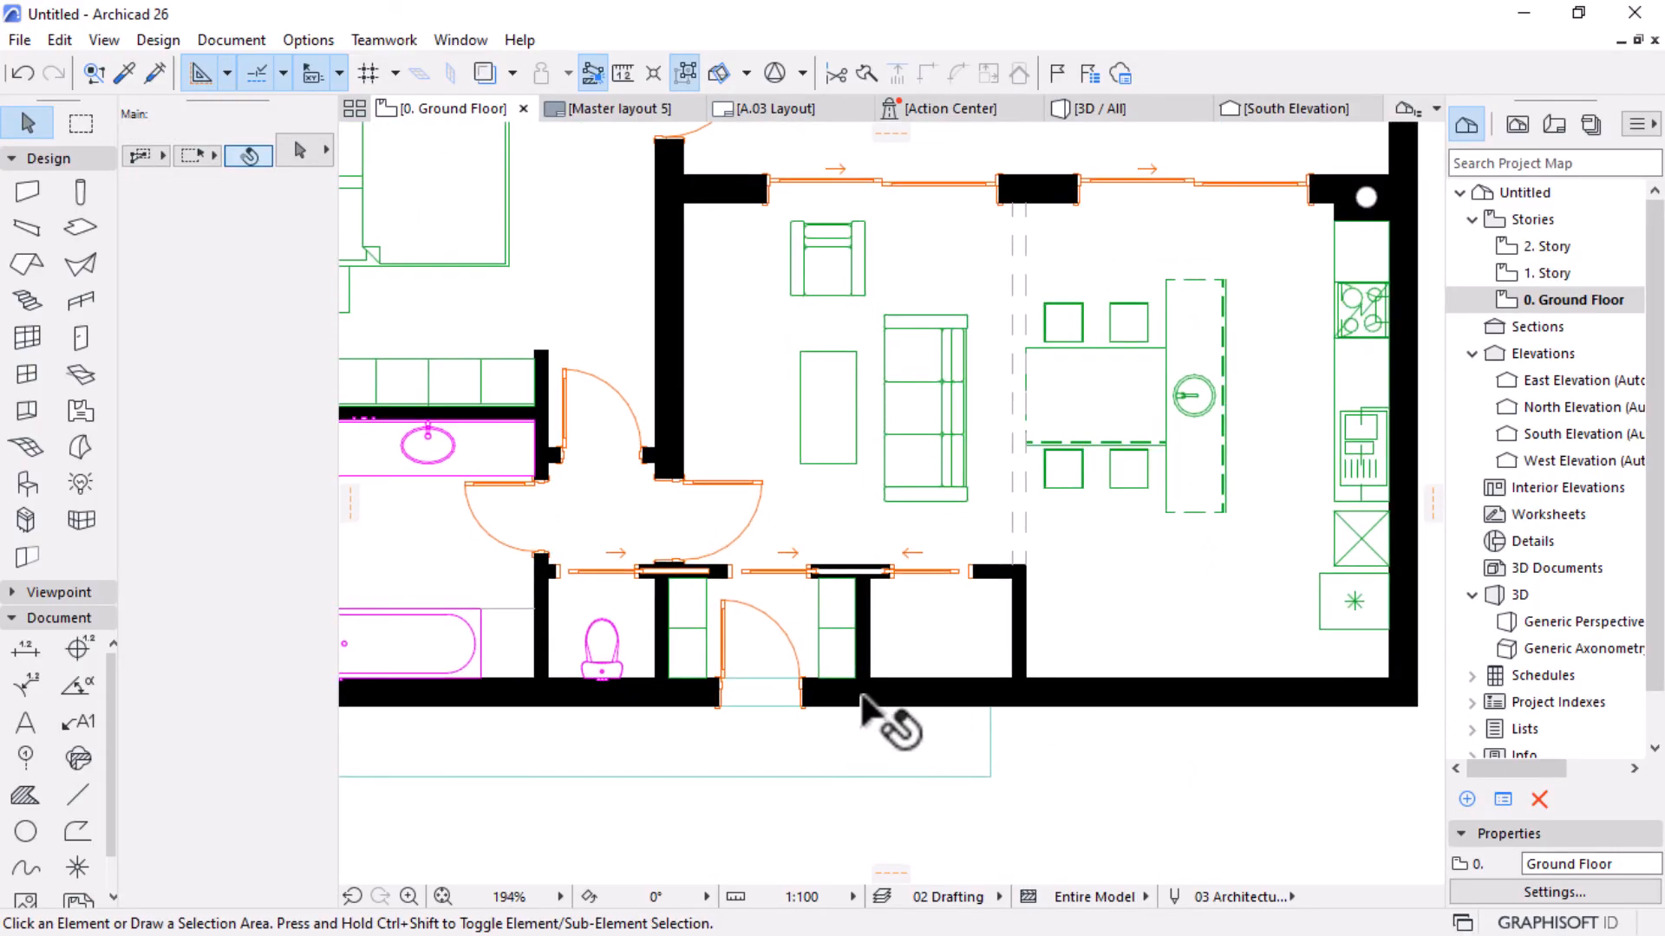
pyautogui.click(819, 611)
pyautogui.hotkey('ctrl', 'd')
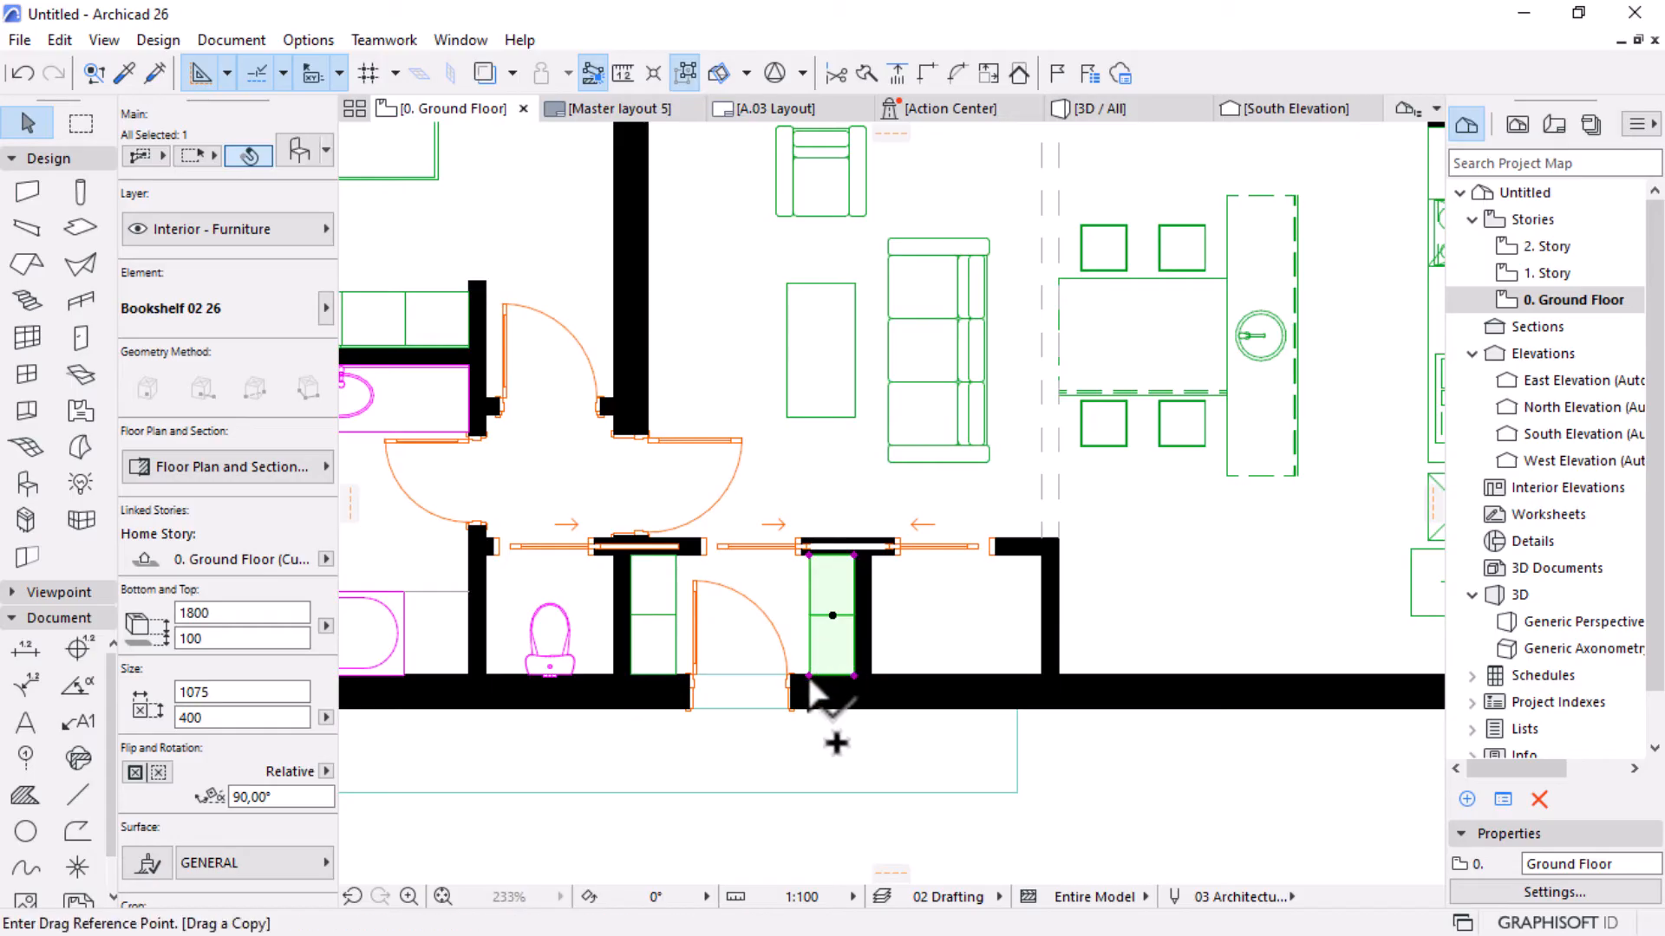
pyautogui.click(809, 675)
pyautogui.click(871, 676)
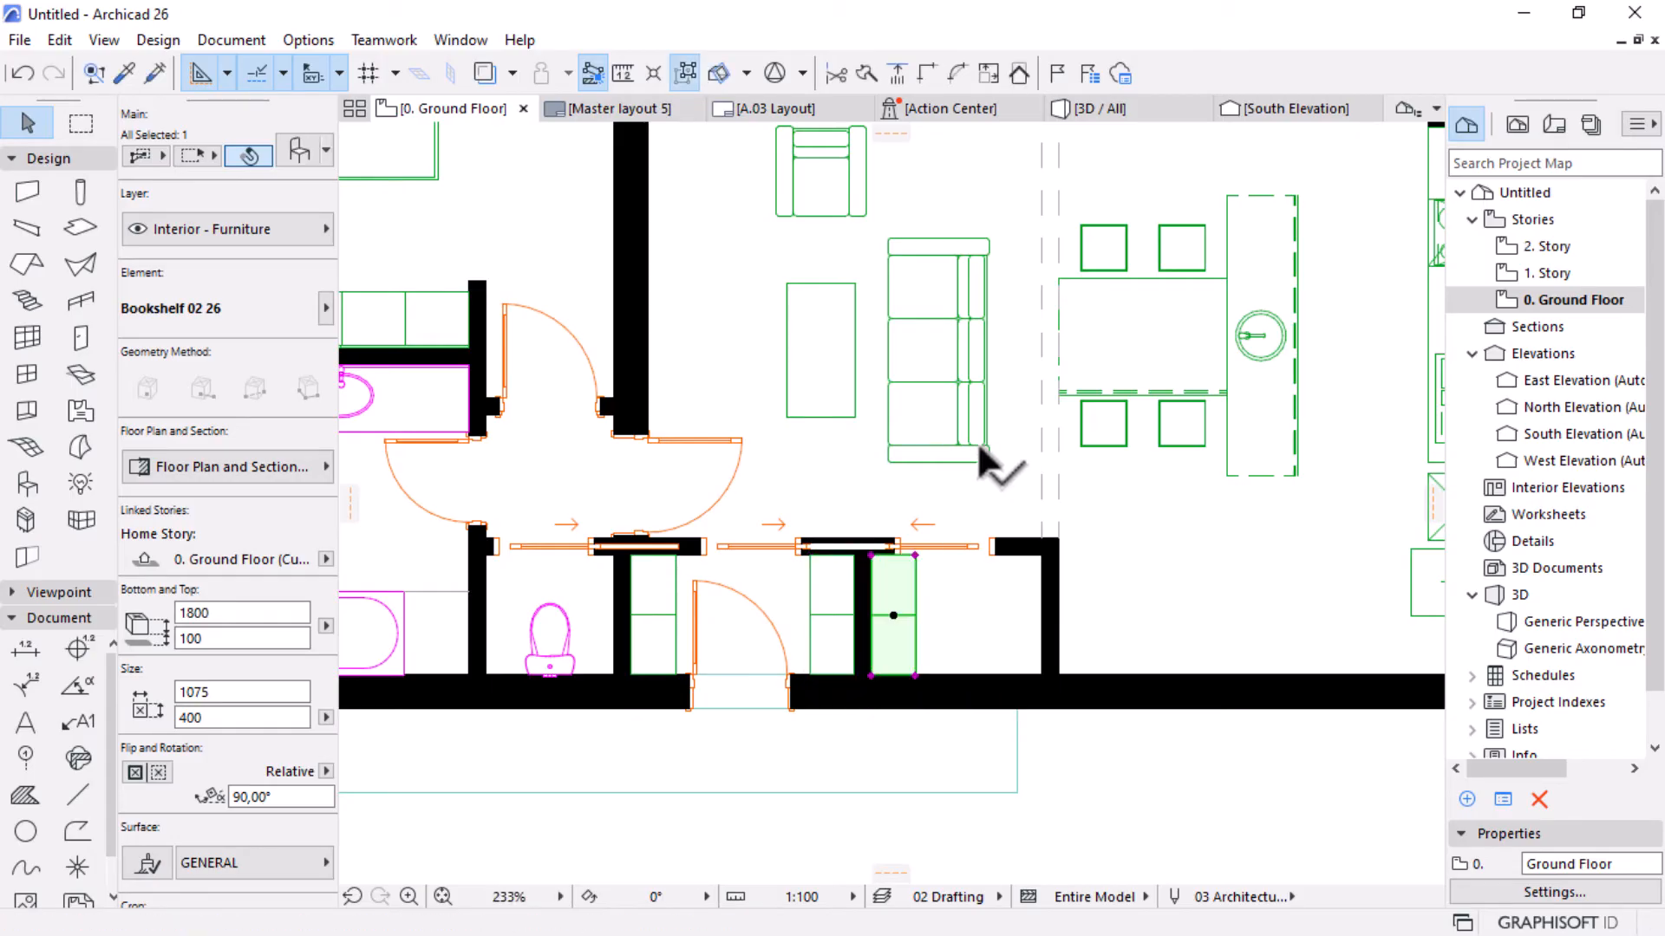
pyautogui.press('Escape')
# Move the storage room's pocket door along its wall towards the corner nearest the kitchen.
pyautogui.scroll(-4, 1011, 576)
pyautogui.scroll(3, 1021, 538)
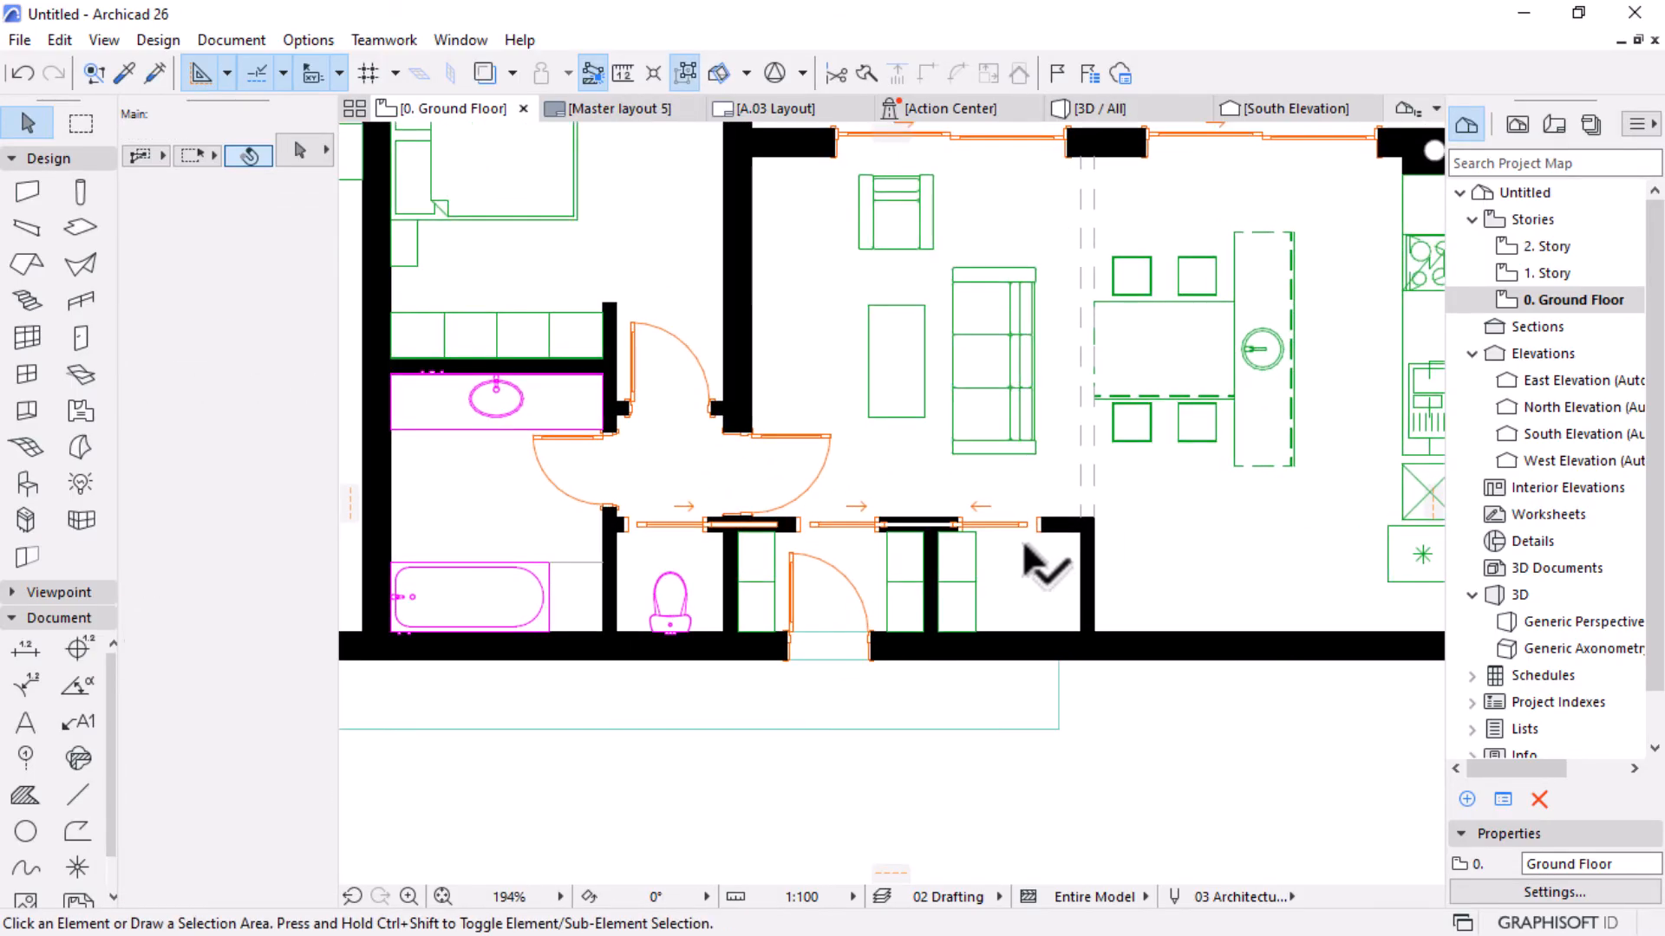
pyautogui.click(1037, 524)
pyautogui.hotkey('ctrl', 'd')
pyautogui.scroll(3, 1027, 559)
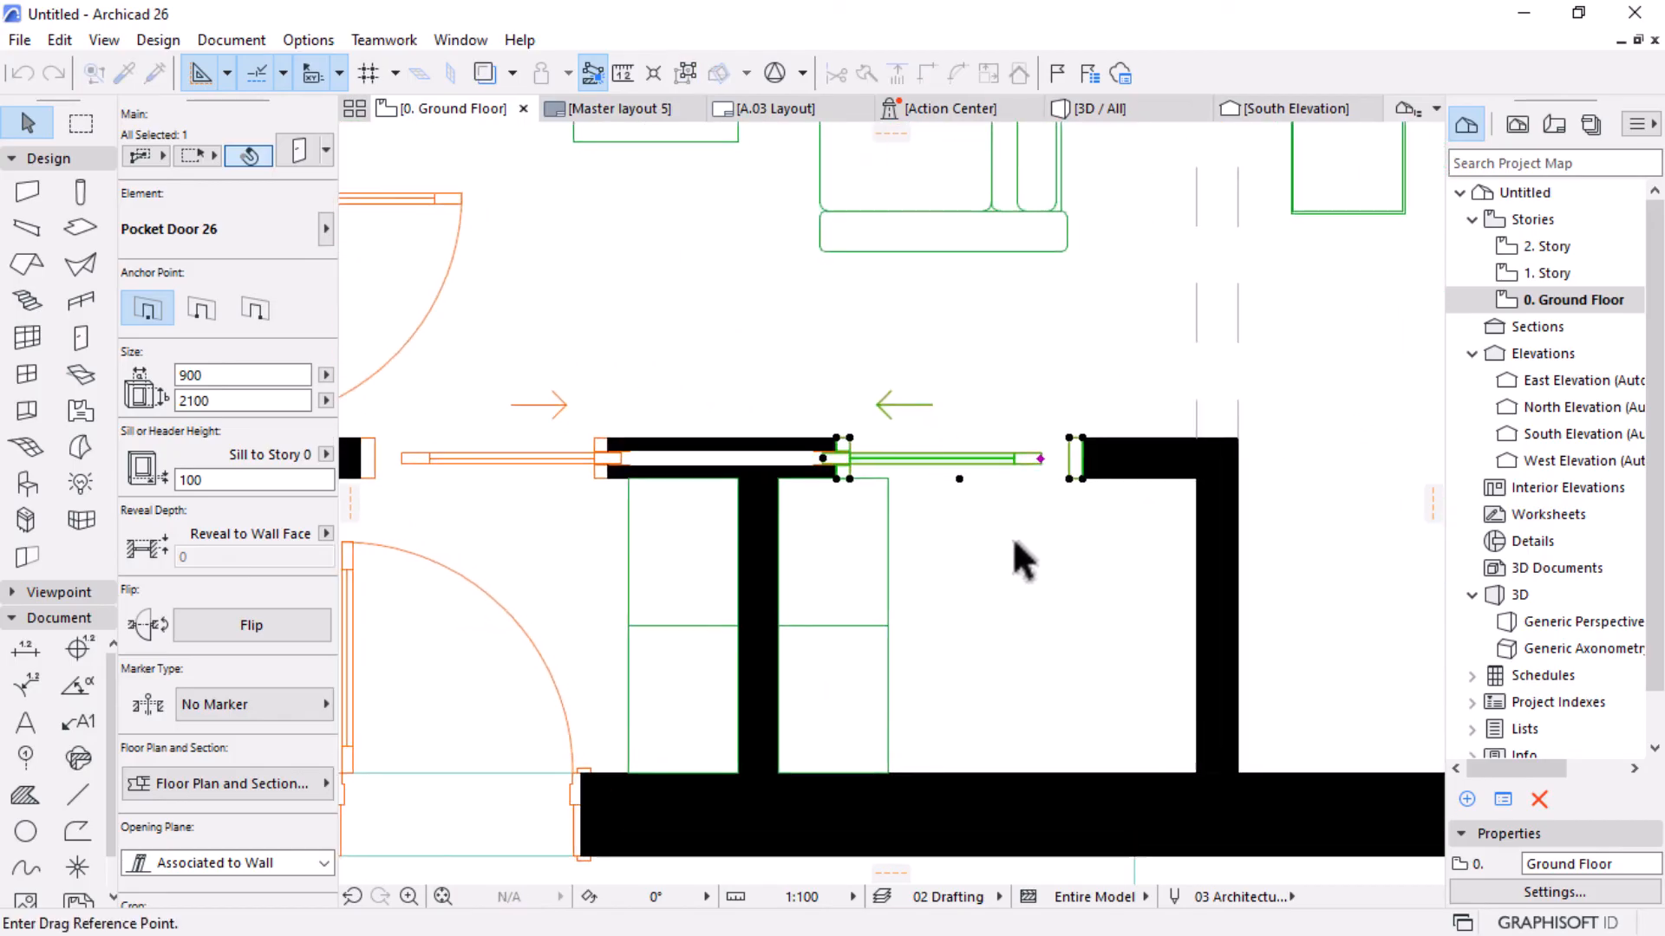
pyautogui.click(939, 528)
pyautogui.click(1028, 526)
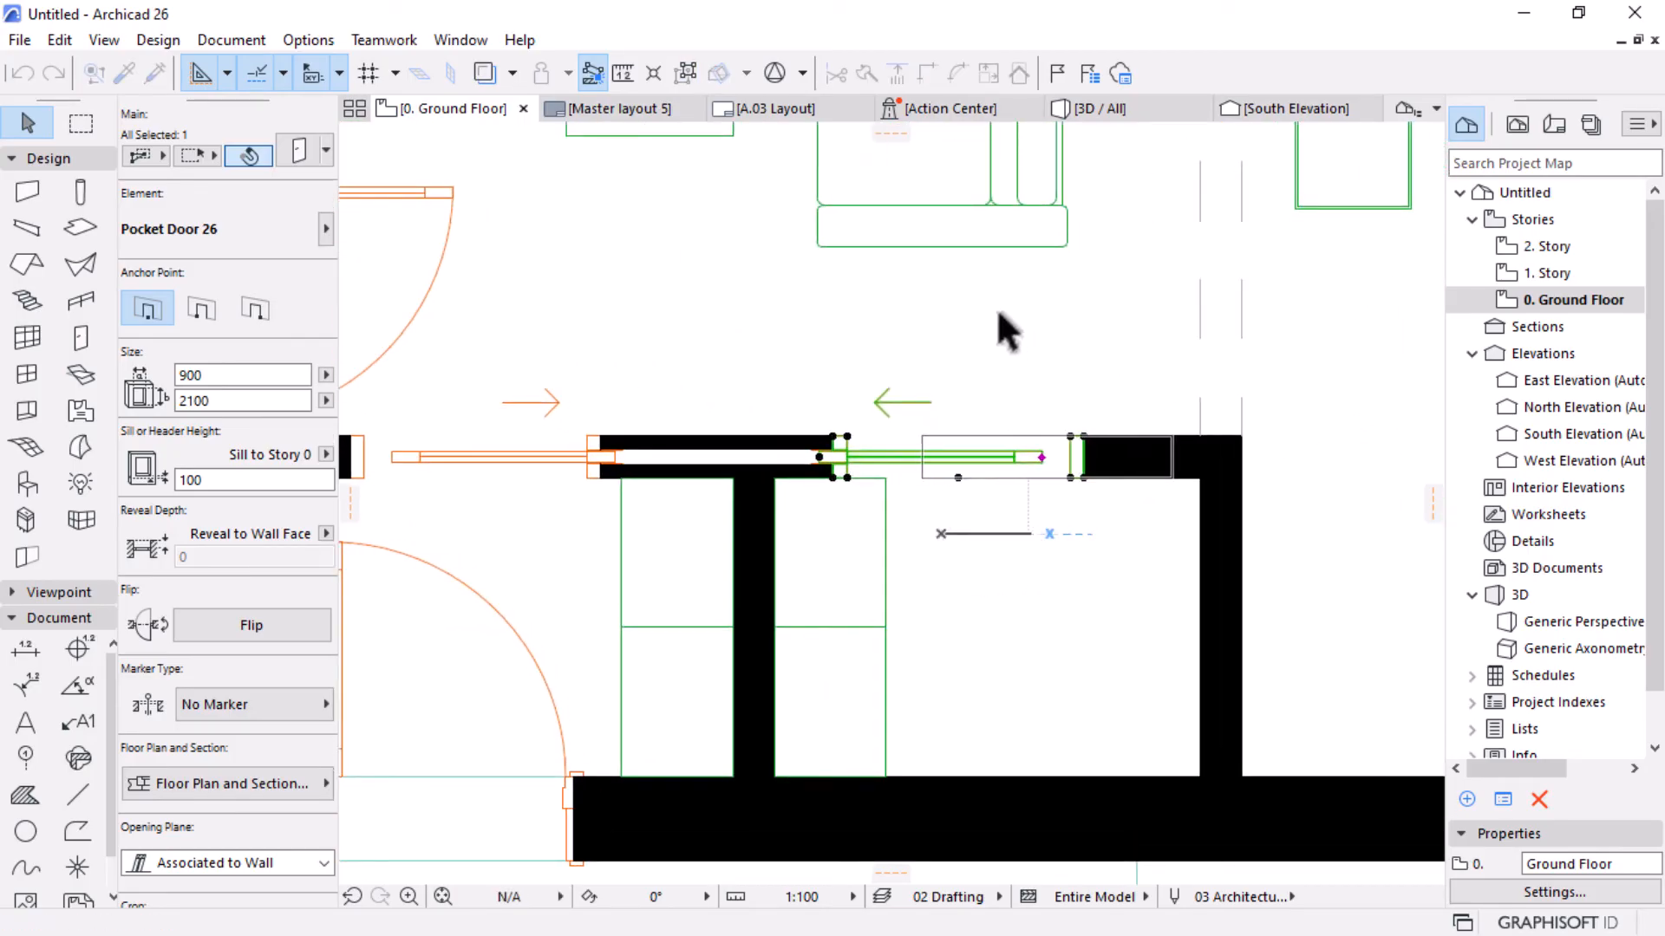
pyautogui.press('Escape')
pyautogui.scroll(-3, 1075, 418)
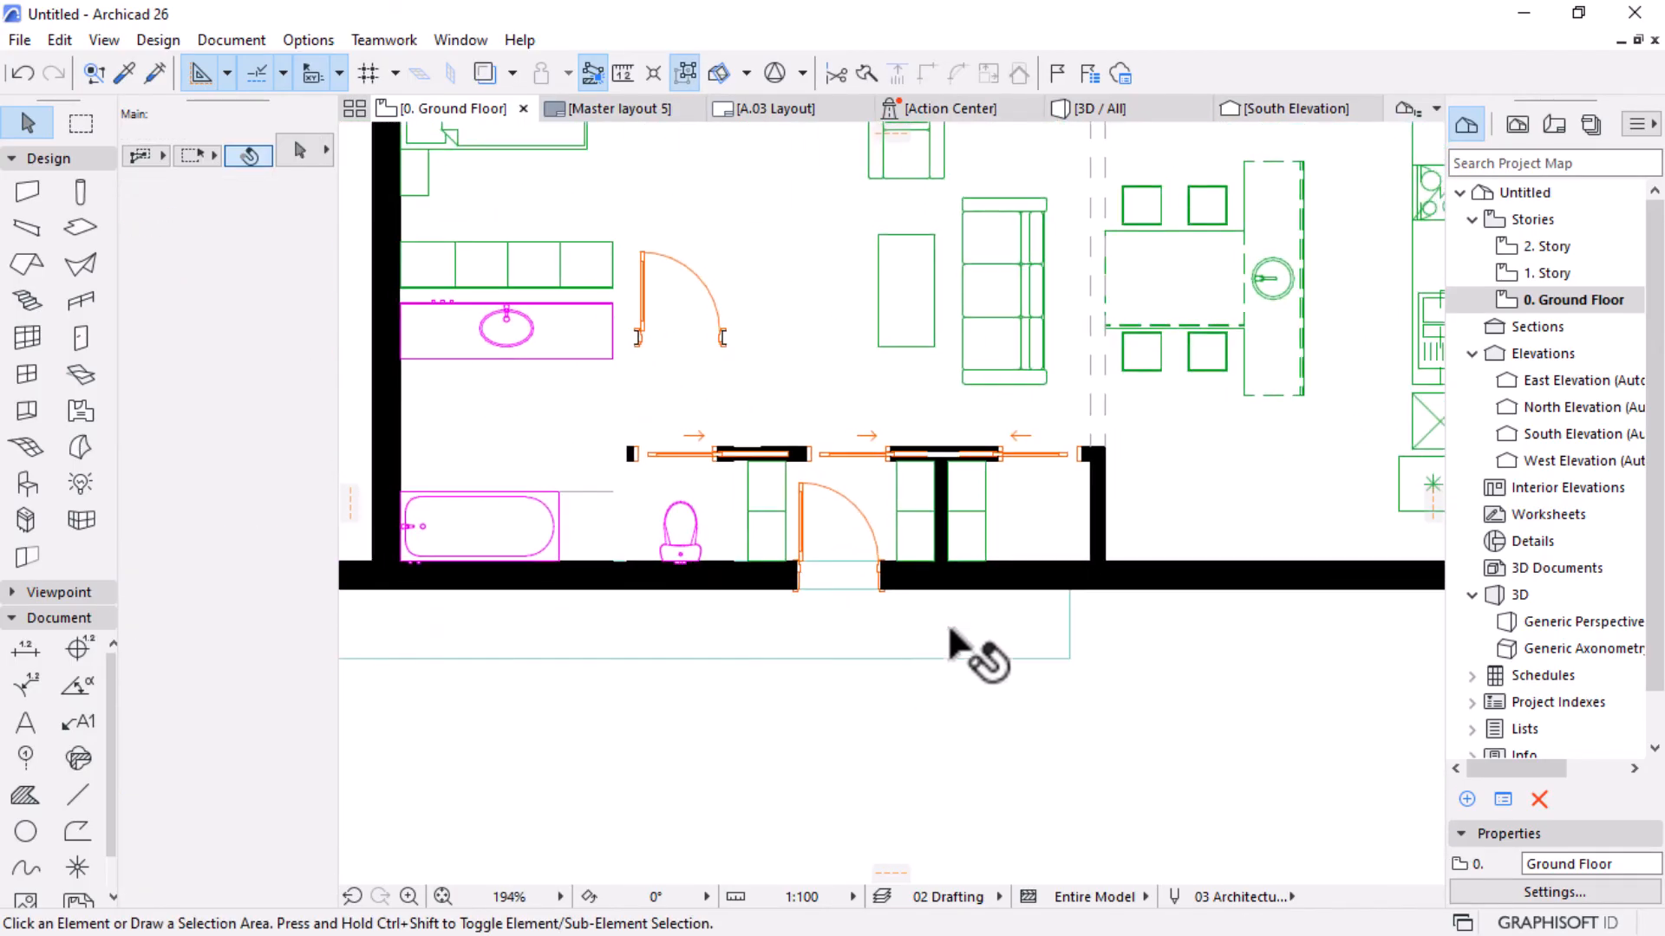
# Copy the storage-room bookshelf to the terrace corner, beside the wall with the round flue at the kitchen end.
pyautogui.scroll(-2, 1158, 794)
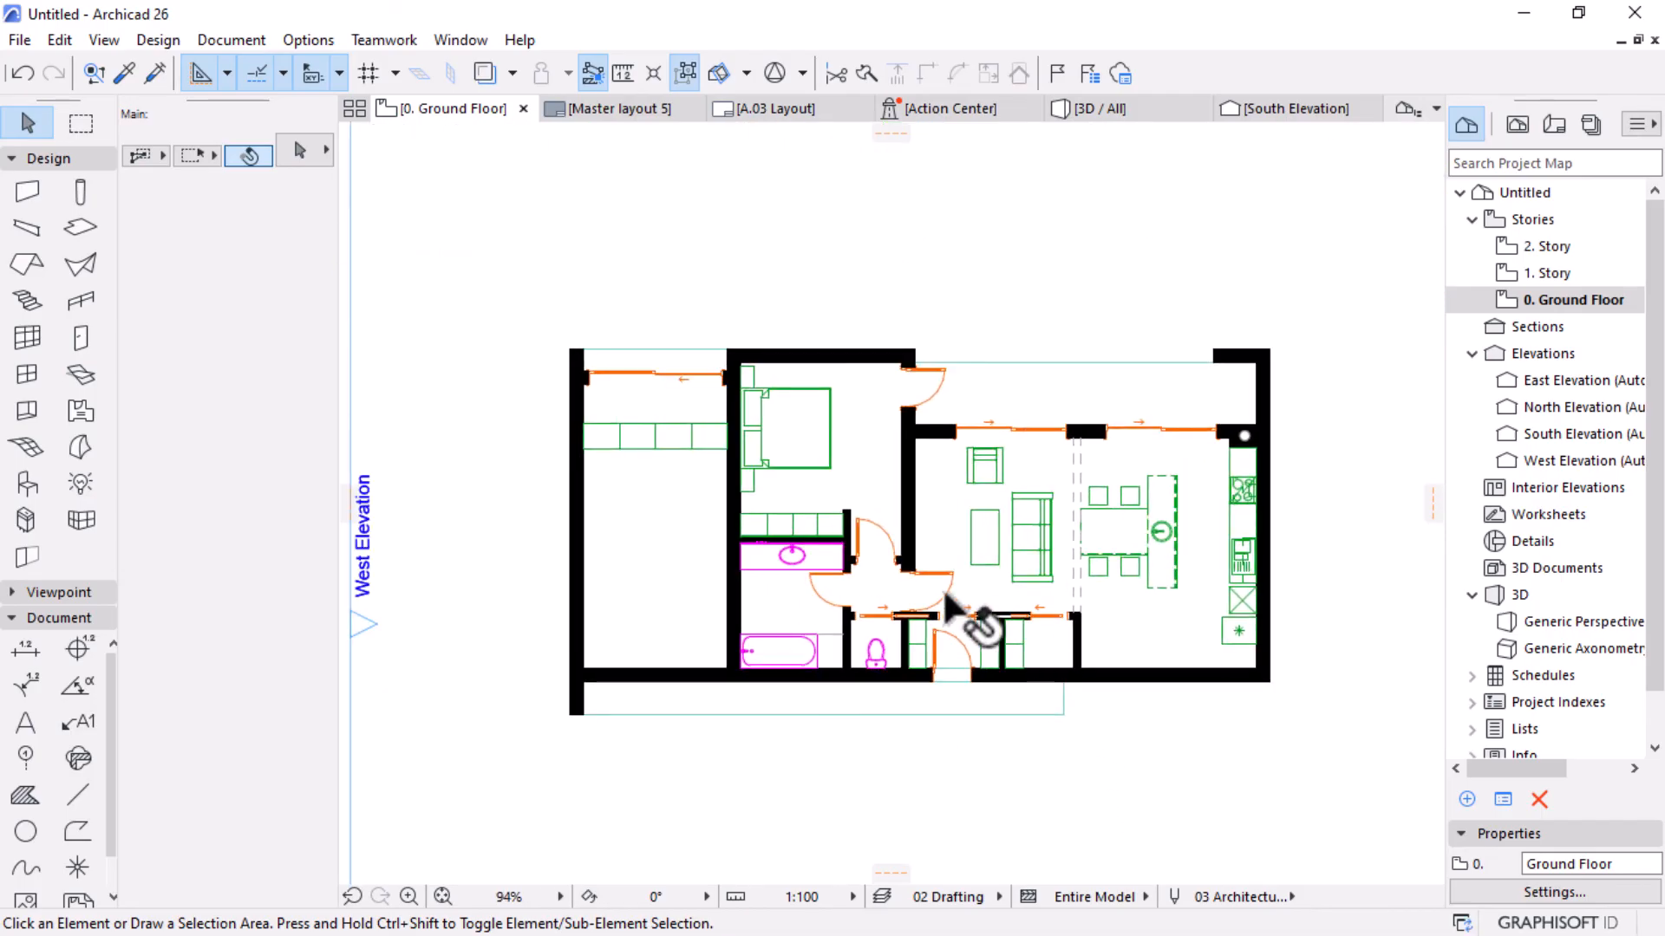
pyautogui.scroll(1, 576, 632)
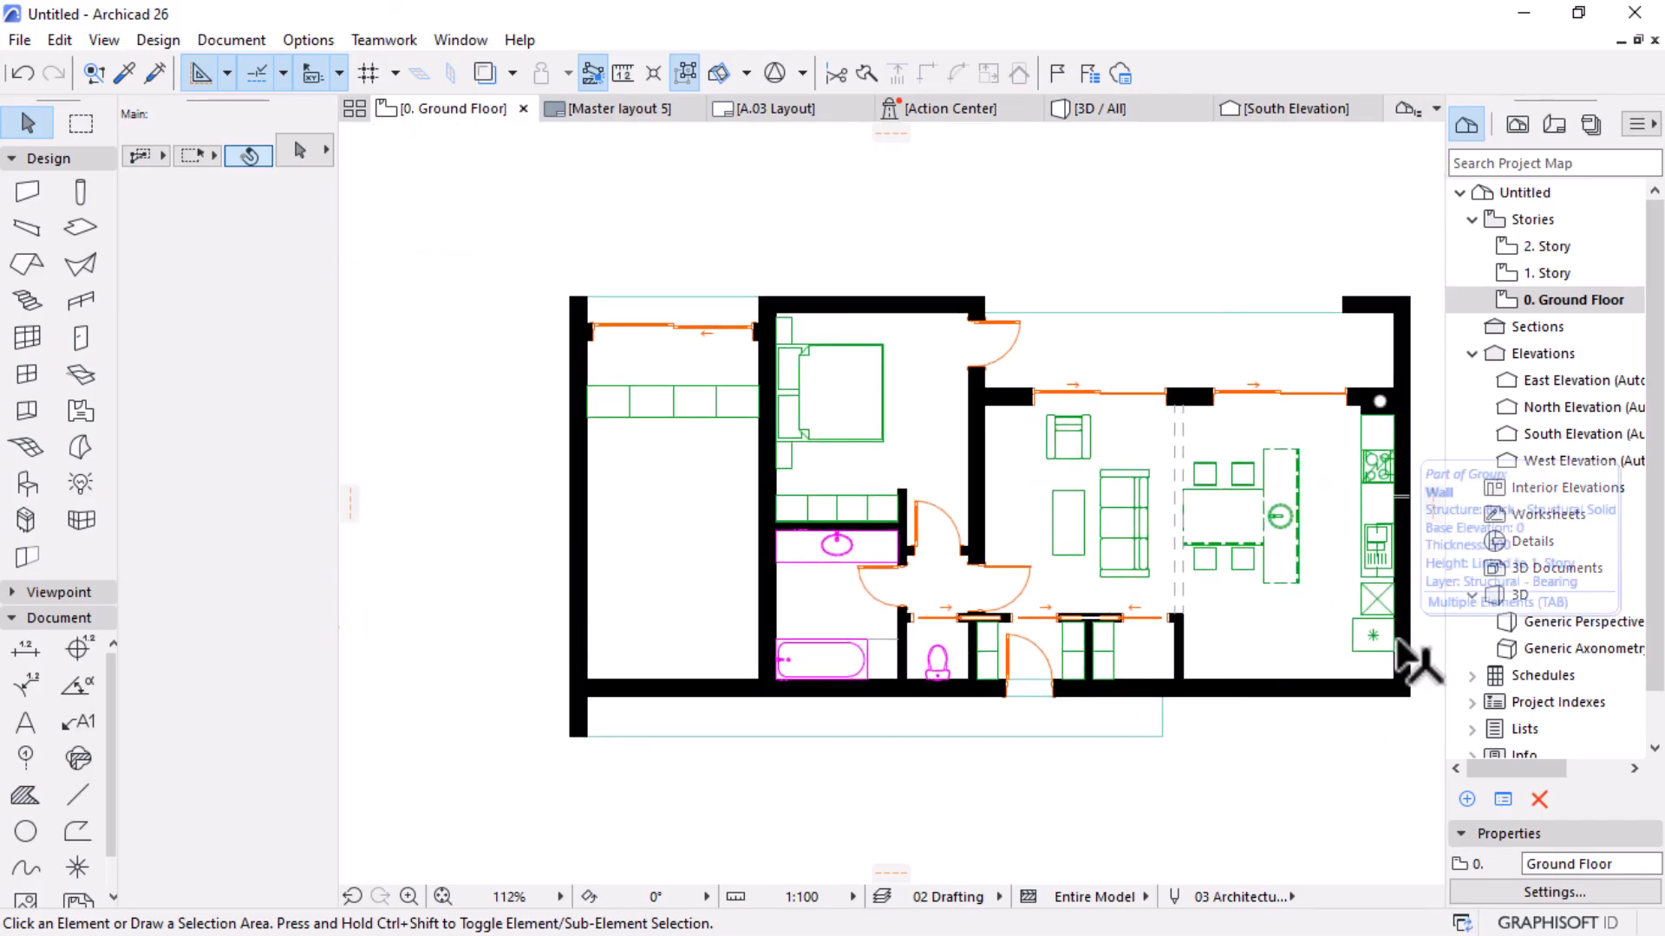
pyautogui.scroll(-2, 919, 642)
pyautogui.scroll(1, 1206, 481)
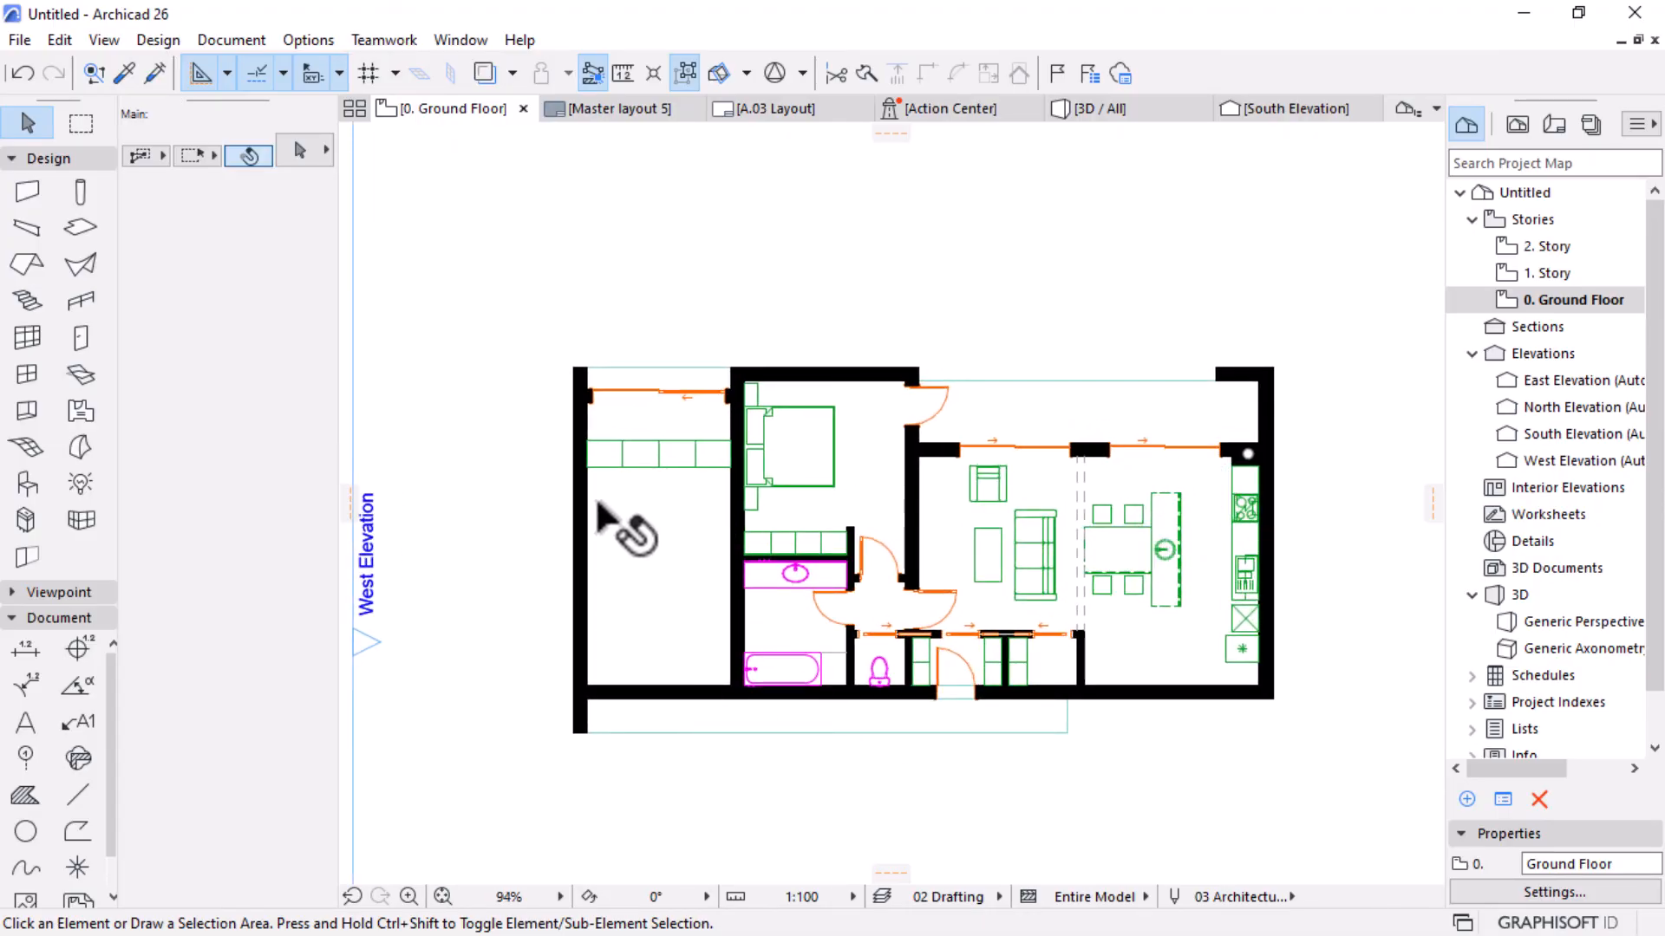
pyautogui.scroll(2, 1136, 633)
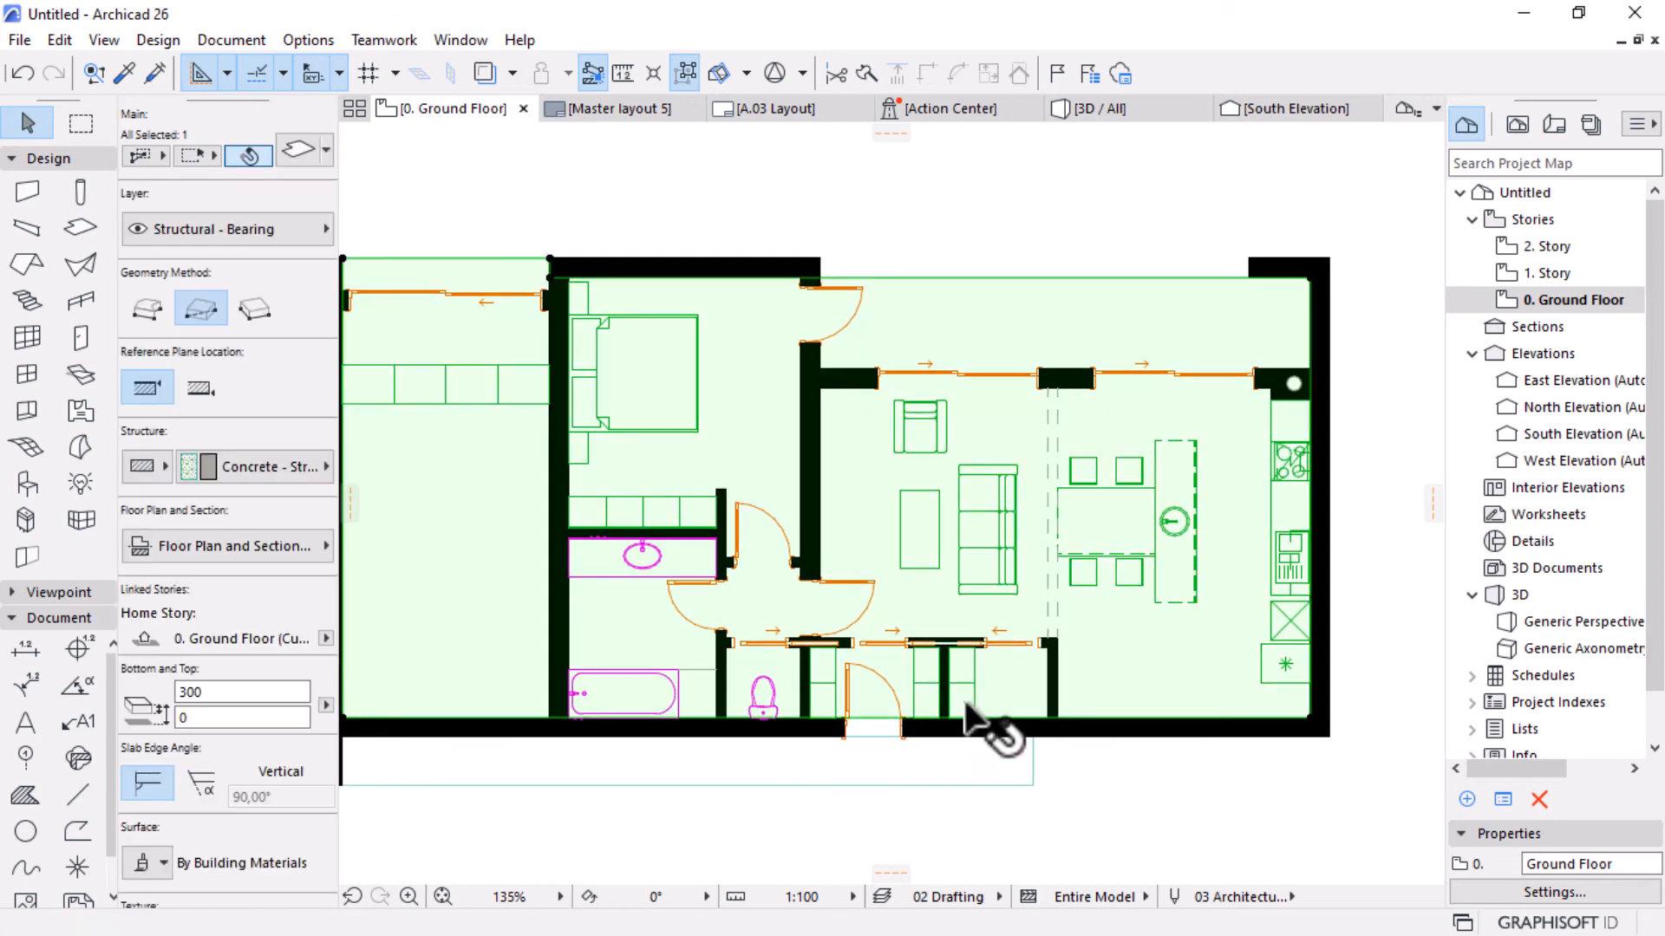
pyautogui.click(978, 727)
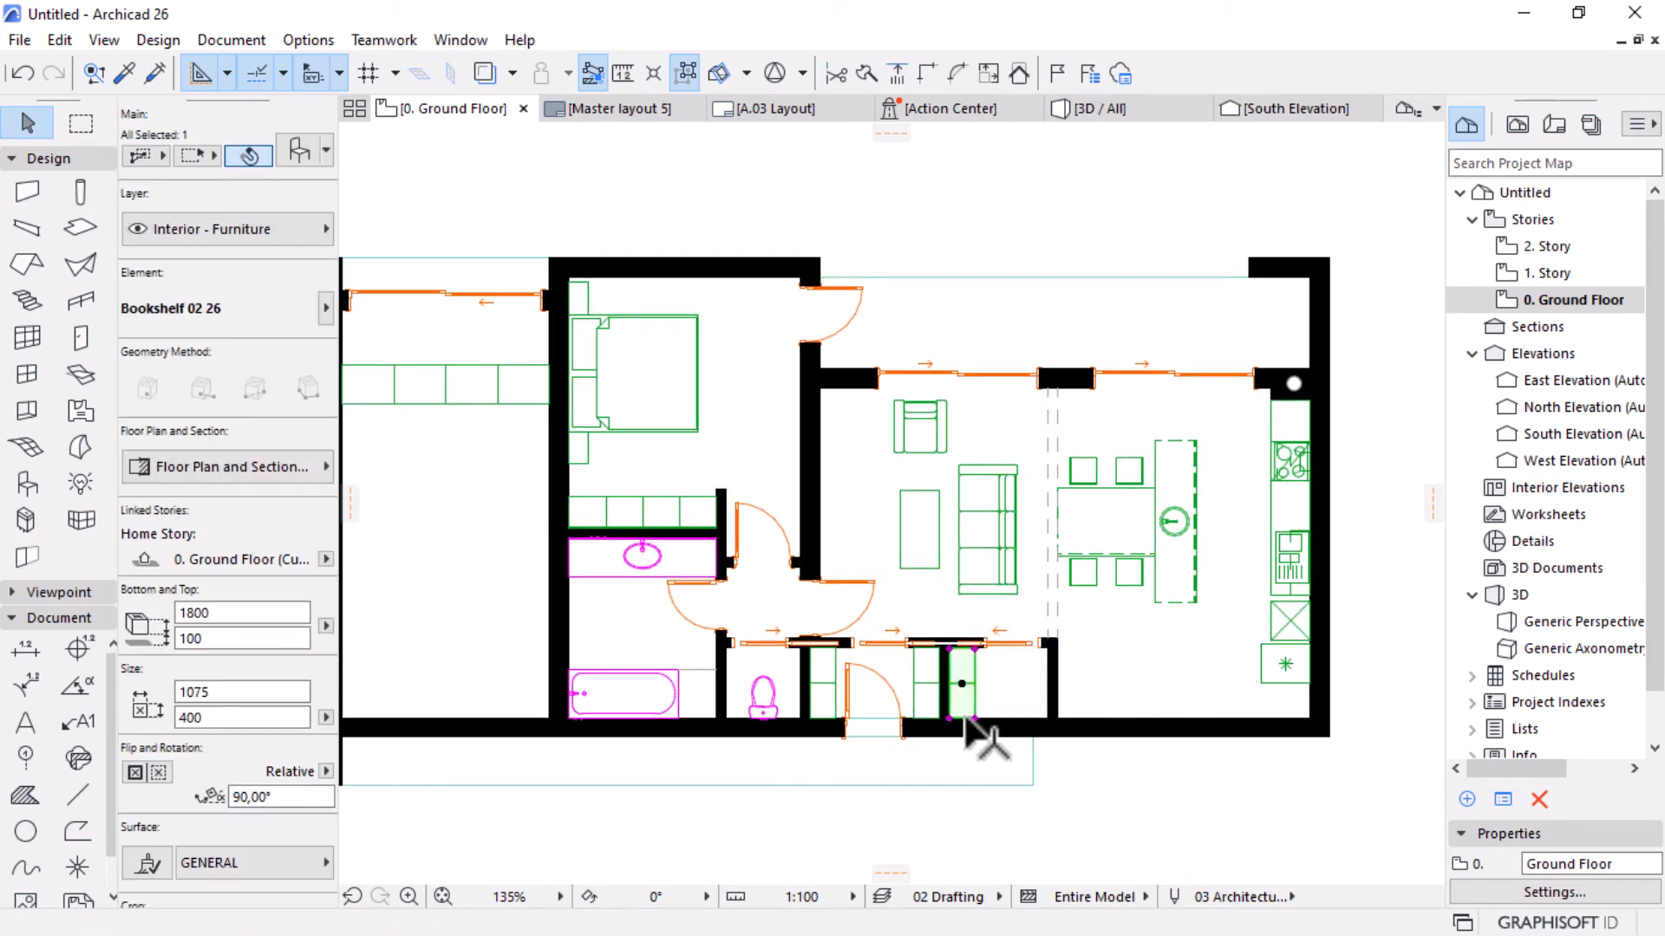
pyautogui.click(975, 718)
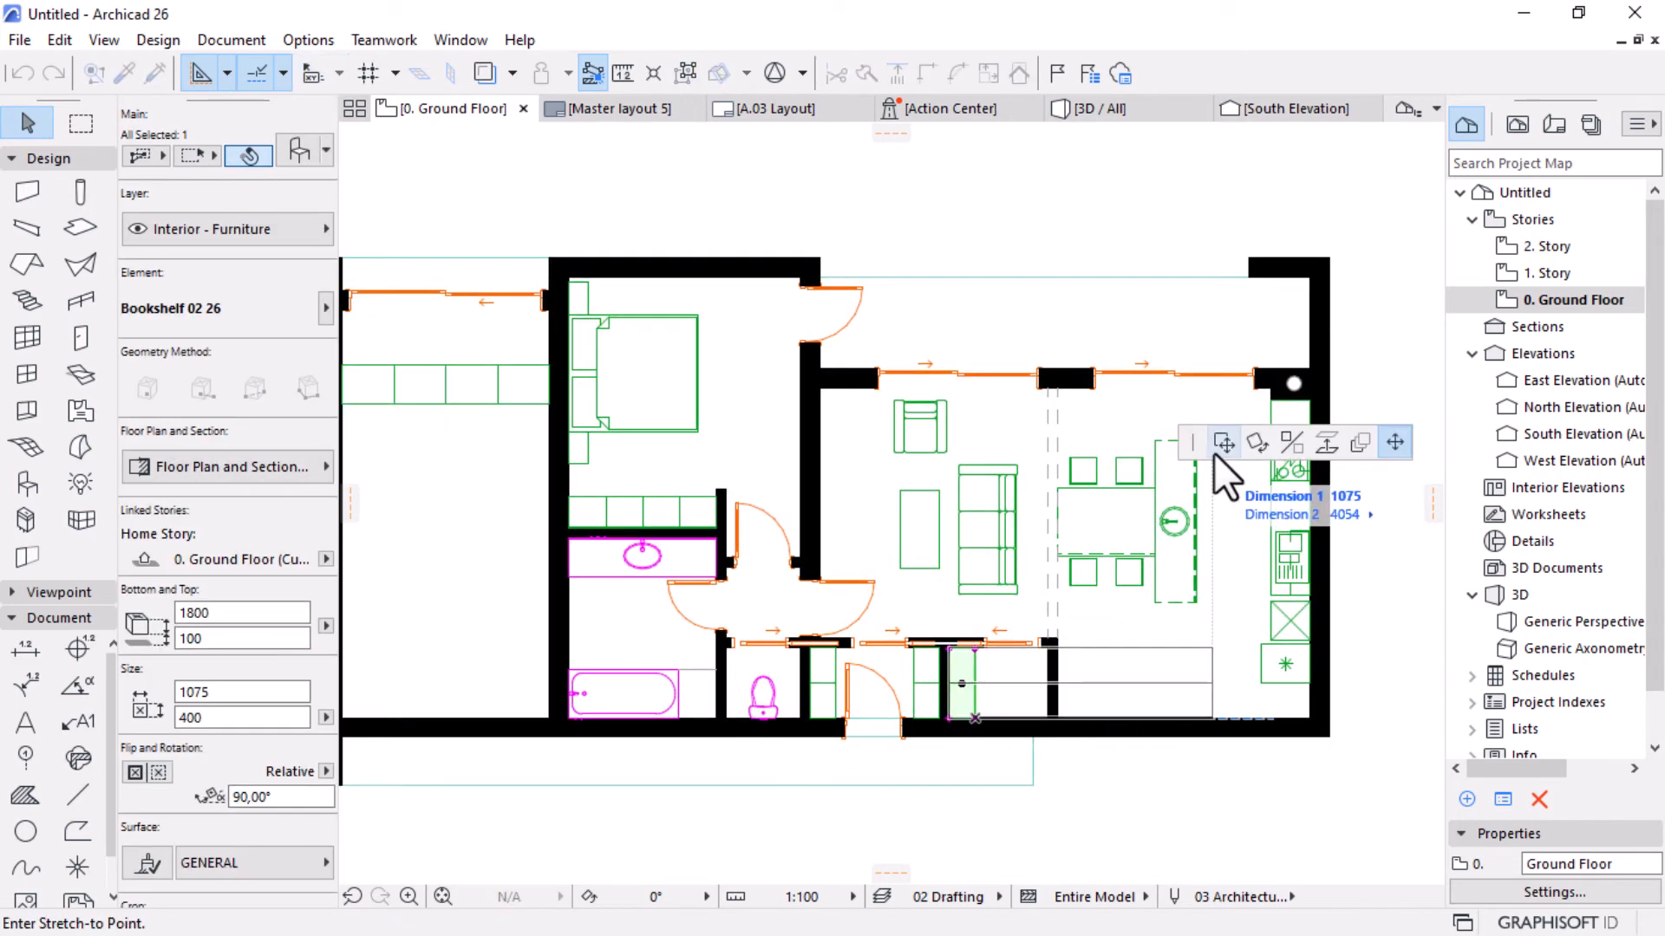
pyautogui.press('ctrl')
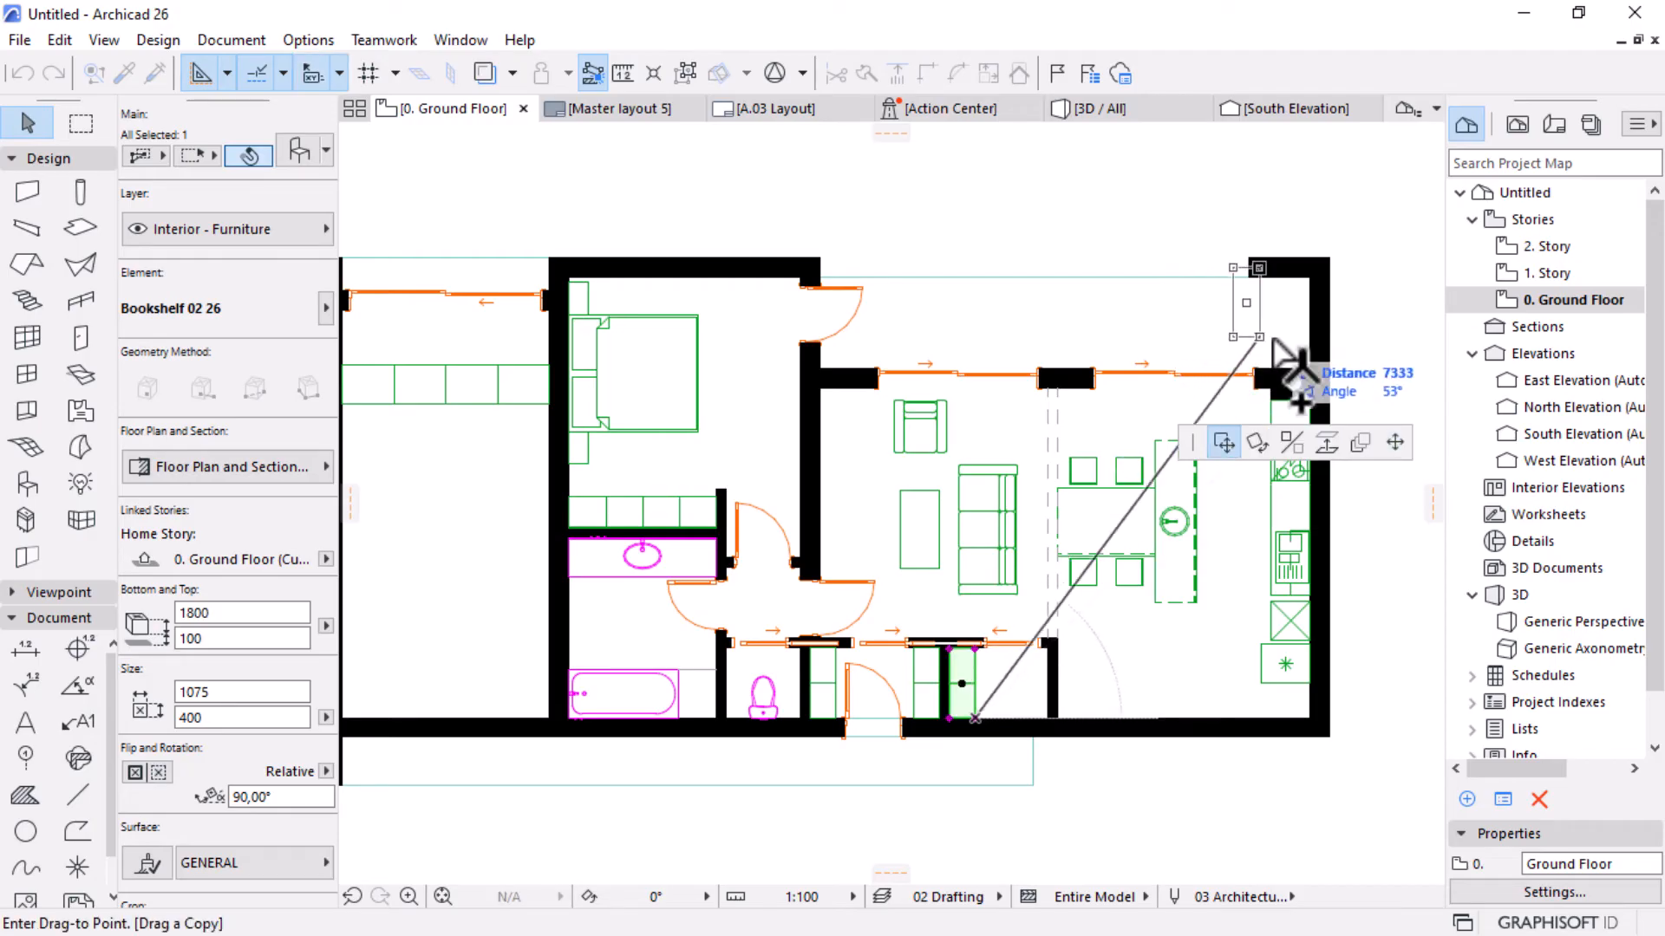
pyautogui.click(1308, 367)
pyautogui.scroll(3, 1335, 286)
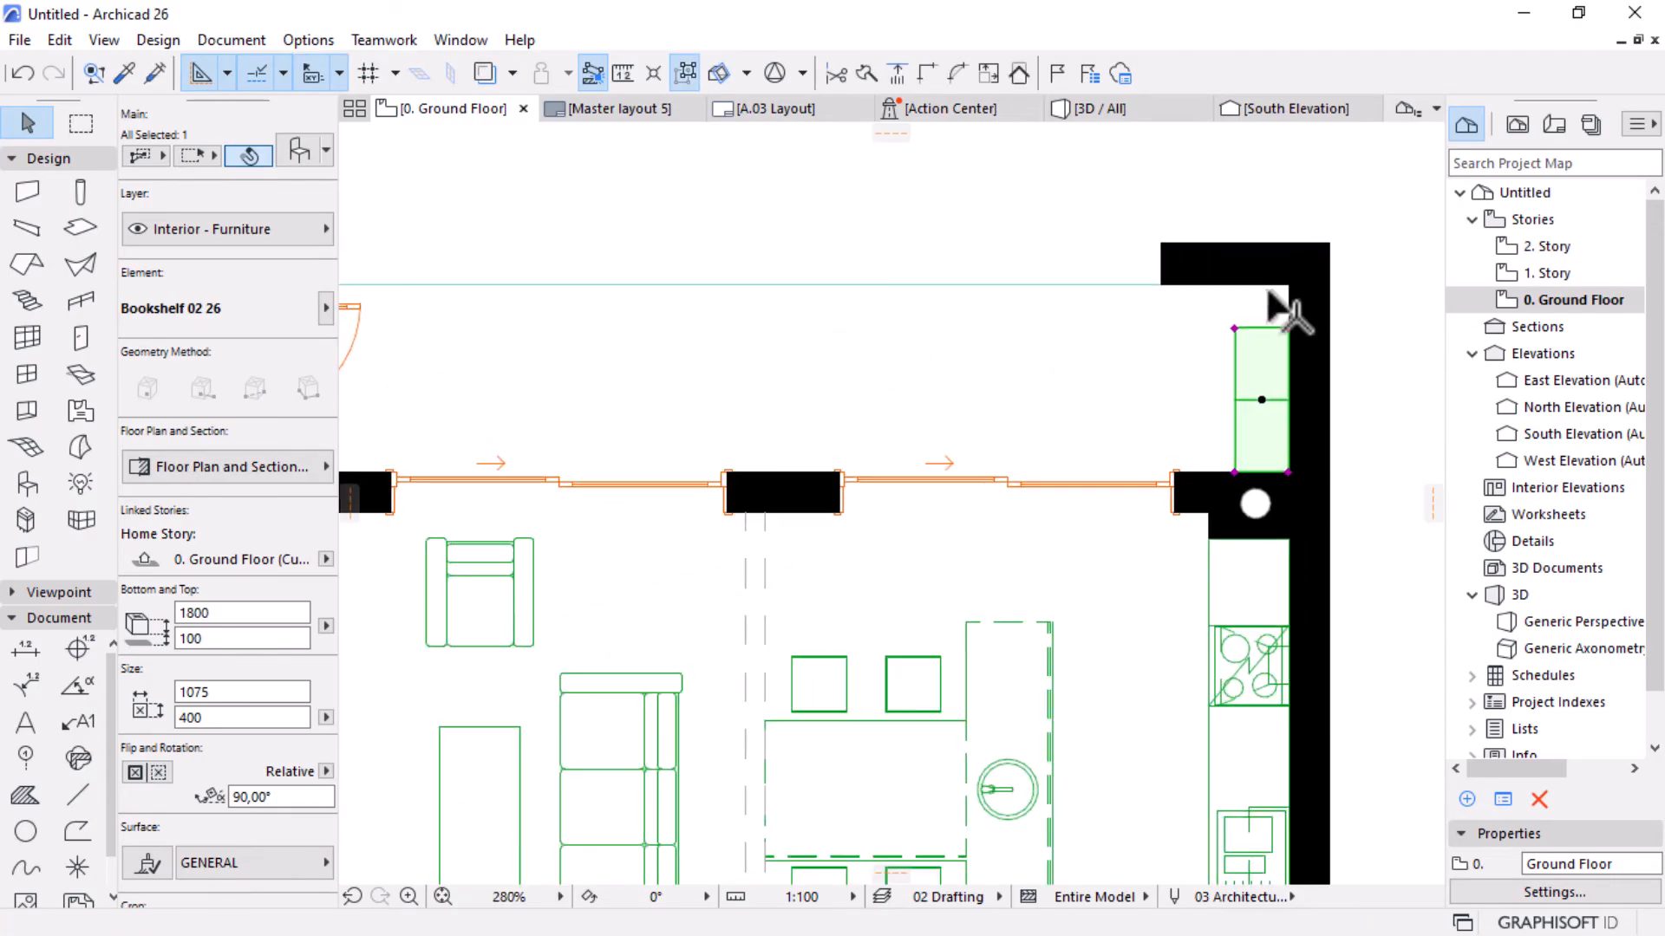
# Stretch the terrace bookshelf to a length of 1400 up to the end wall and set its depth to 600.
pyautogui.click(1289, 328)
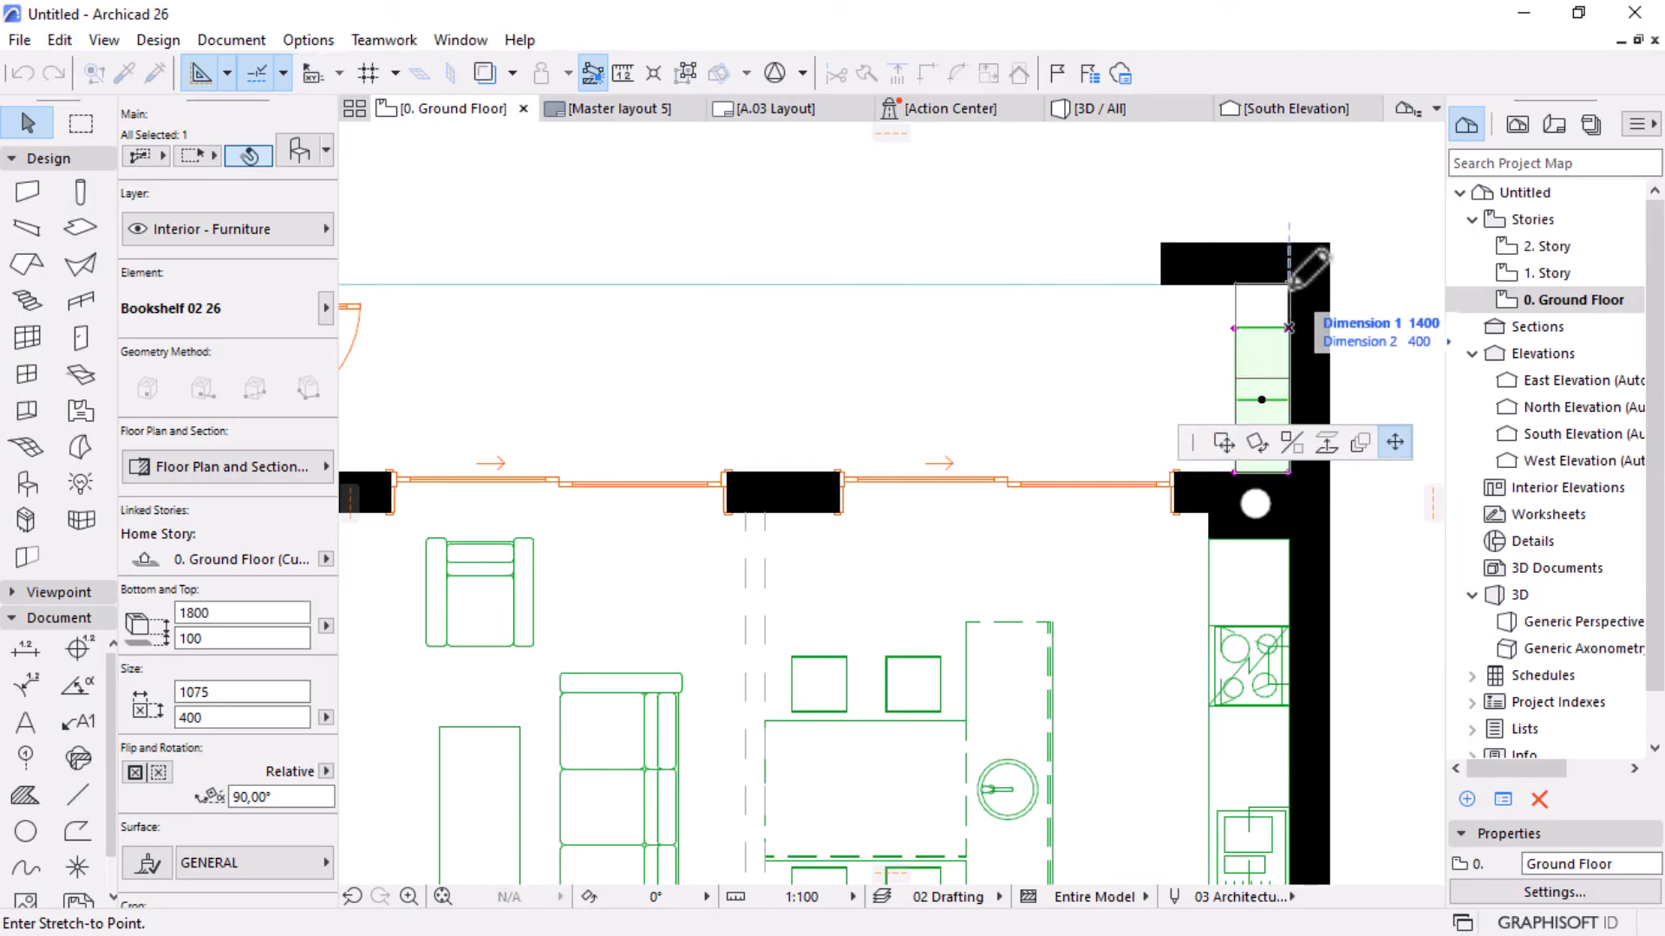
pyautogui.click(1289, 284)
pyautogui.scroll(-2, 216, 700)
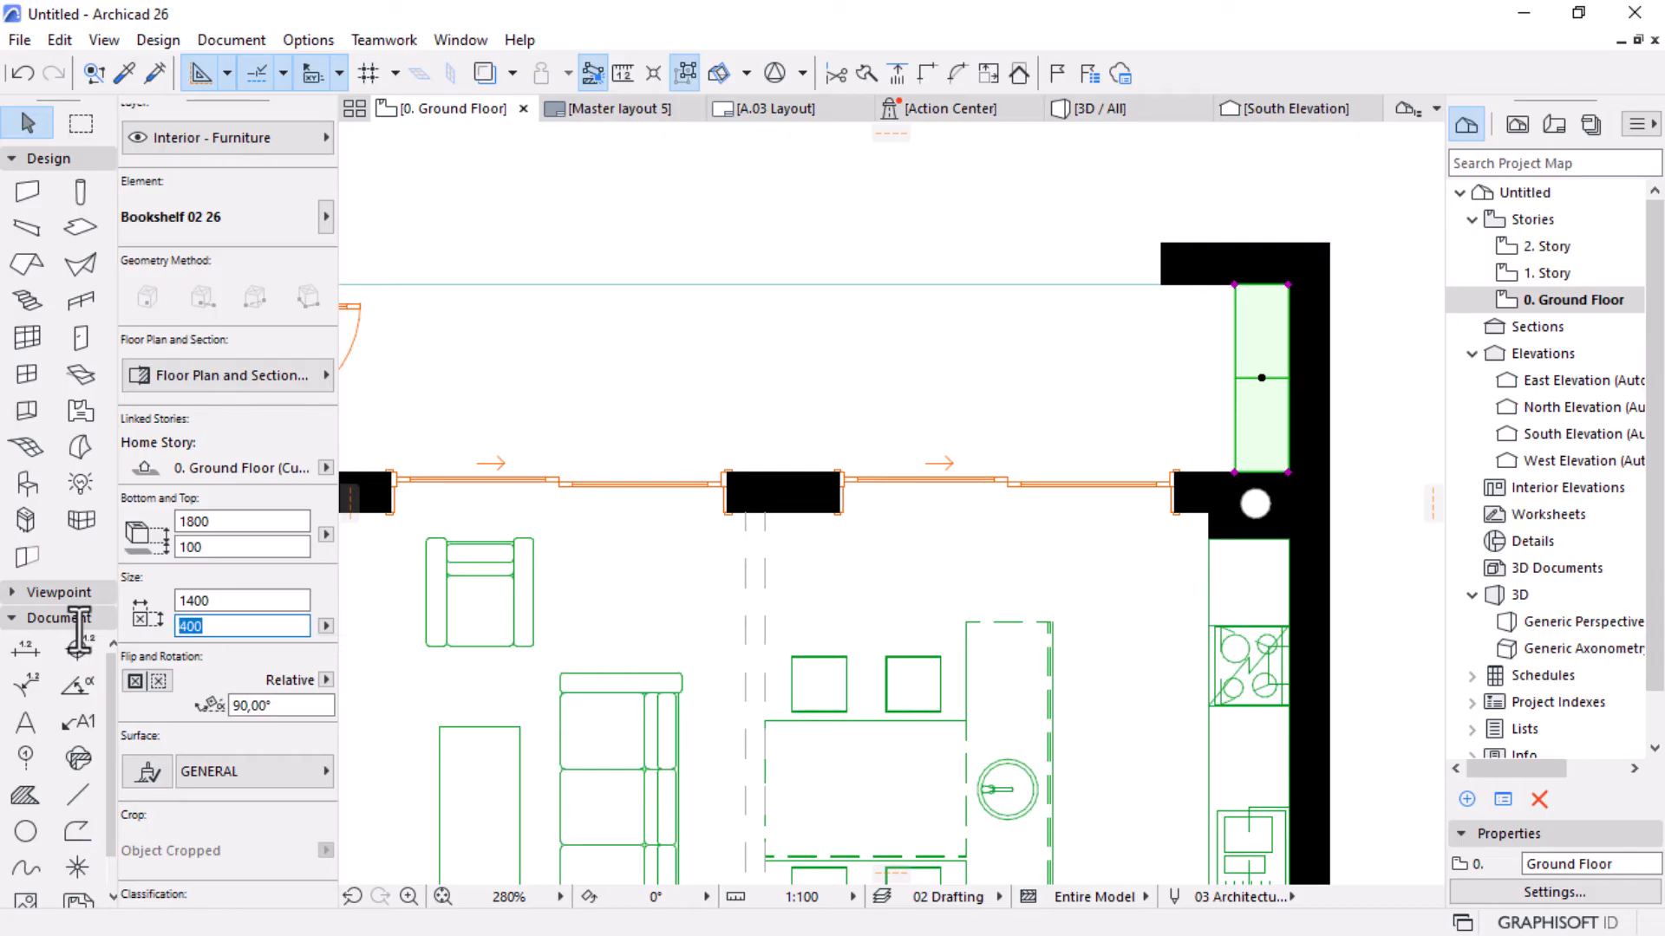
pyautogui.press('Return')
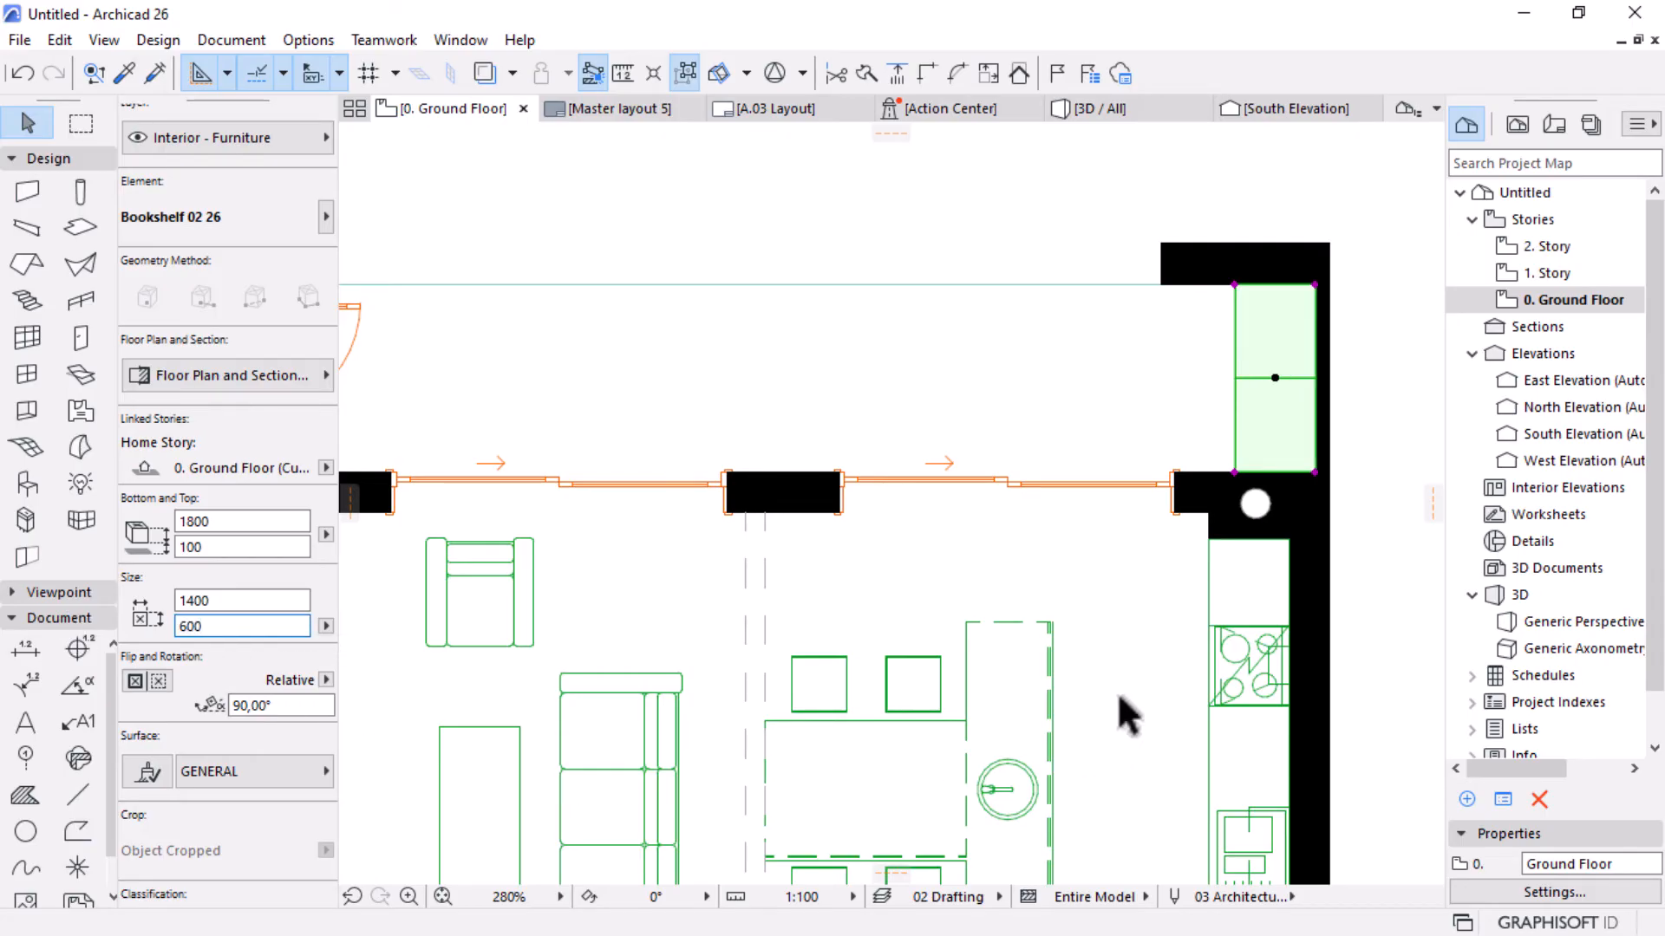
# Move the terrace bookshelf 200 mm to the outer wall's inner face and stretch its depth to 950.
pyautogui.hotkey('ctrl', 'd')
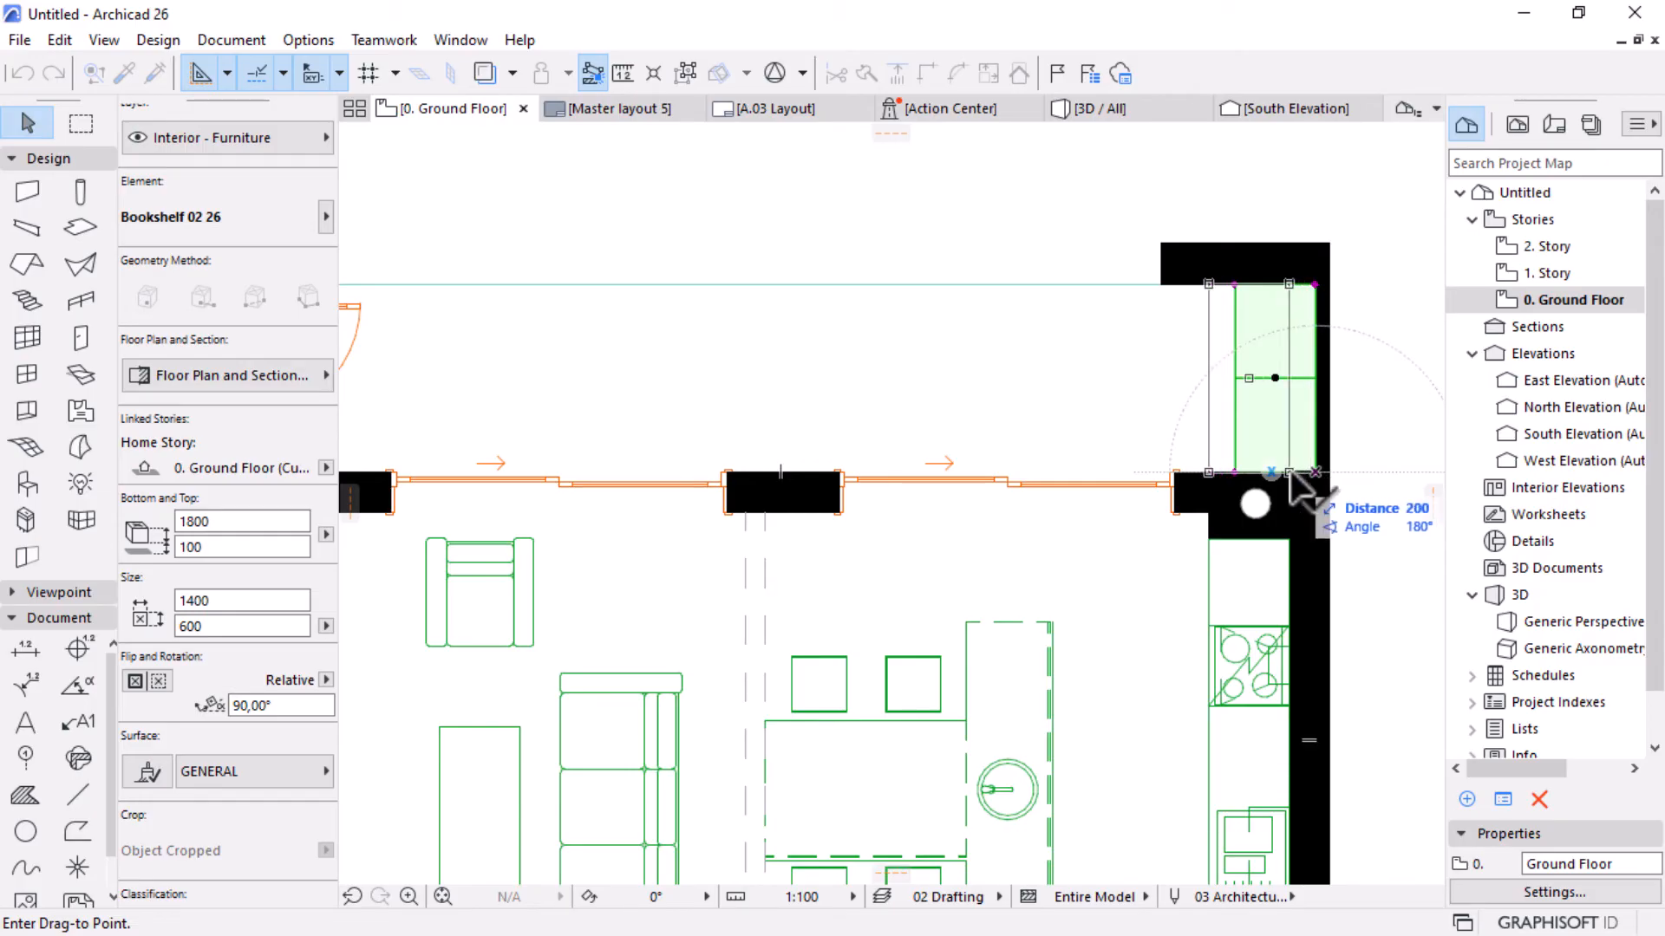
pyautogui.click(1289, 474)
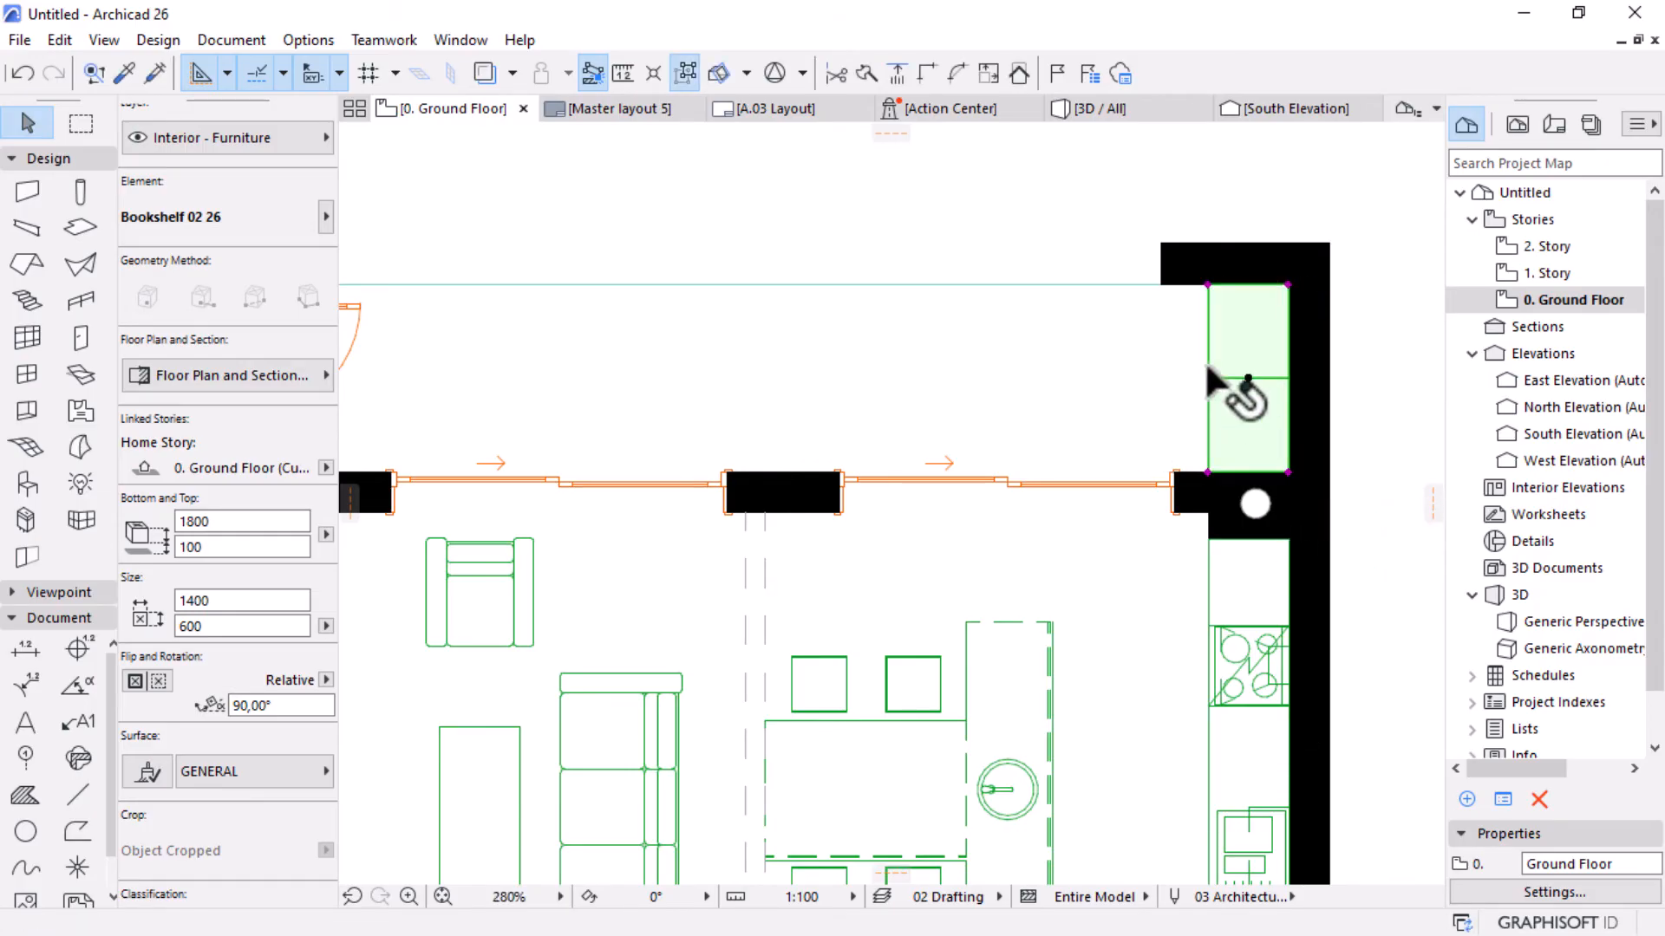
pyautogui.click(1207, 285)
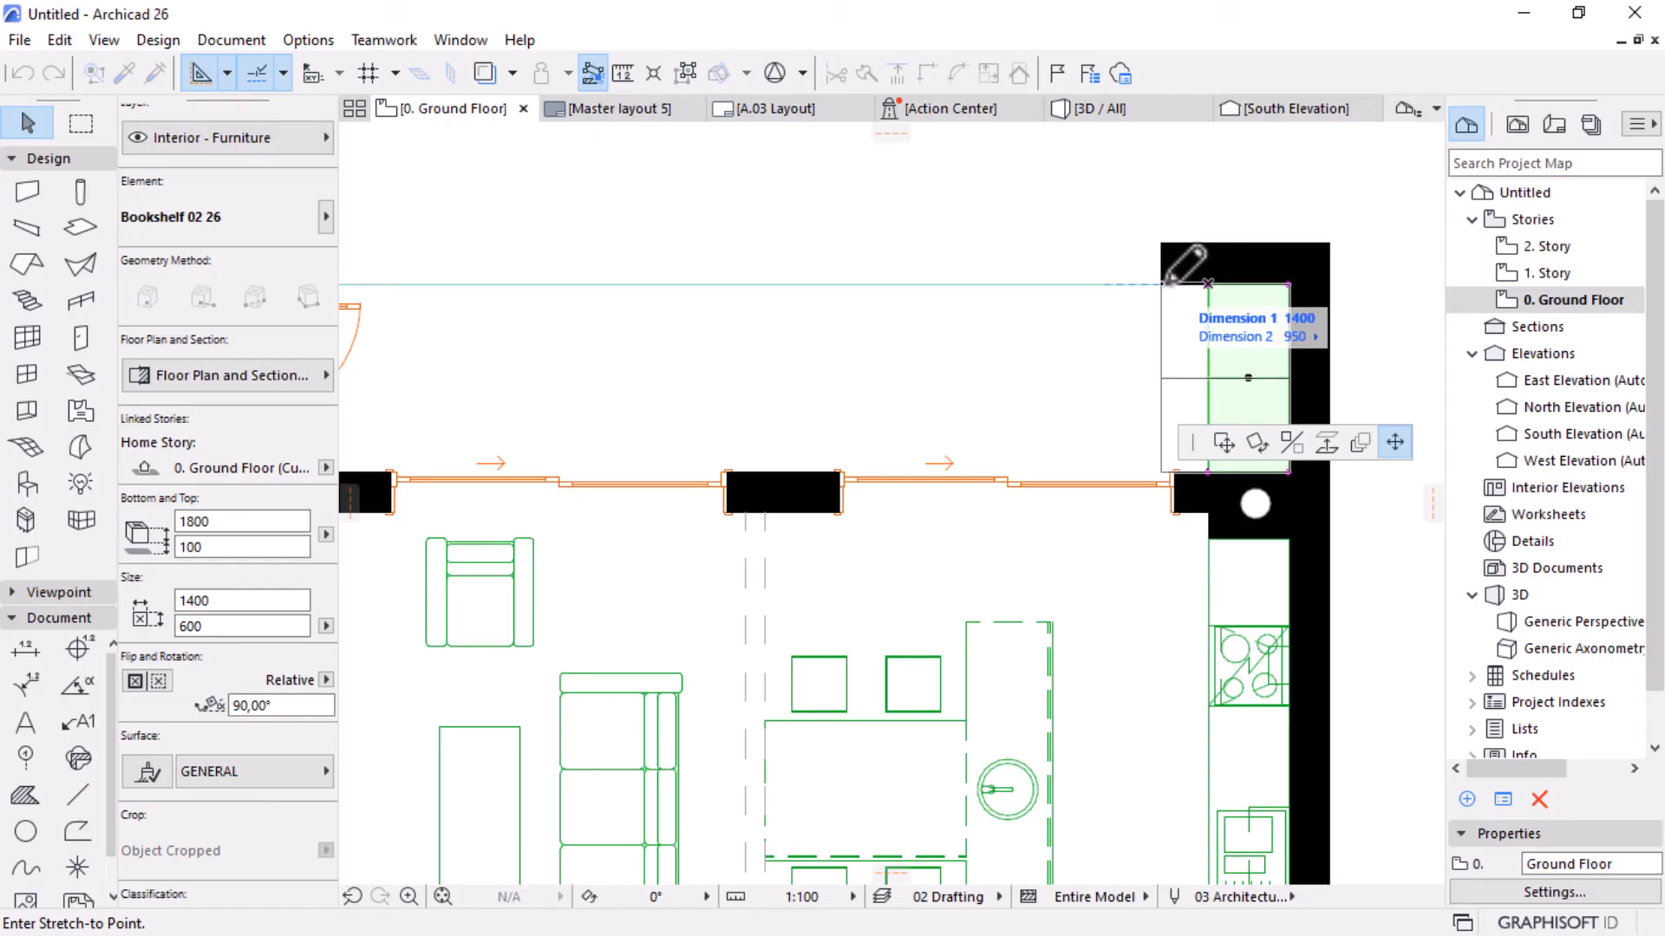
pyautogui.click(1170, 283)
pyautogui.press('Escape')
# Shift the 2500 mm kitchen sliding door slightly away from the flue corner, in line with the terrace bookshelf's front.
pyautogui.scroll(-3, 1209, 438)
pyautogui.scroll(3, 1190, 476)
pyautogui.scroll(2, 1192, 475)
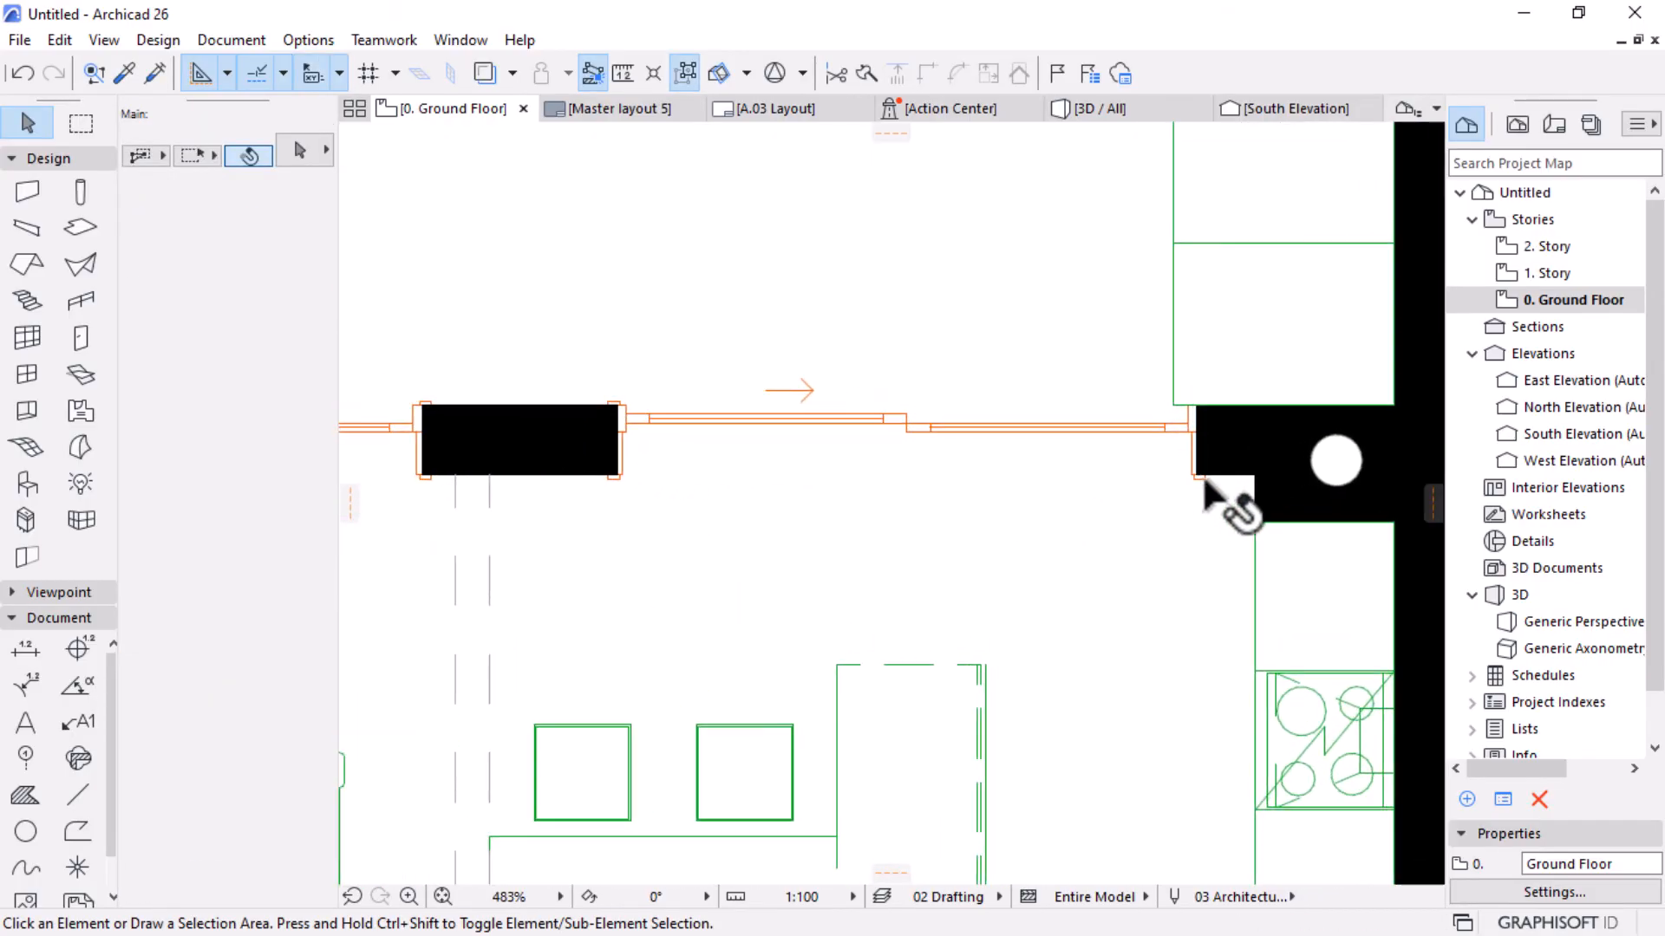
pyautogui.click(1198, 473)
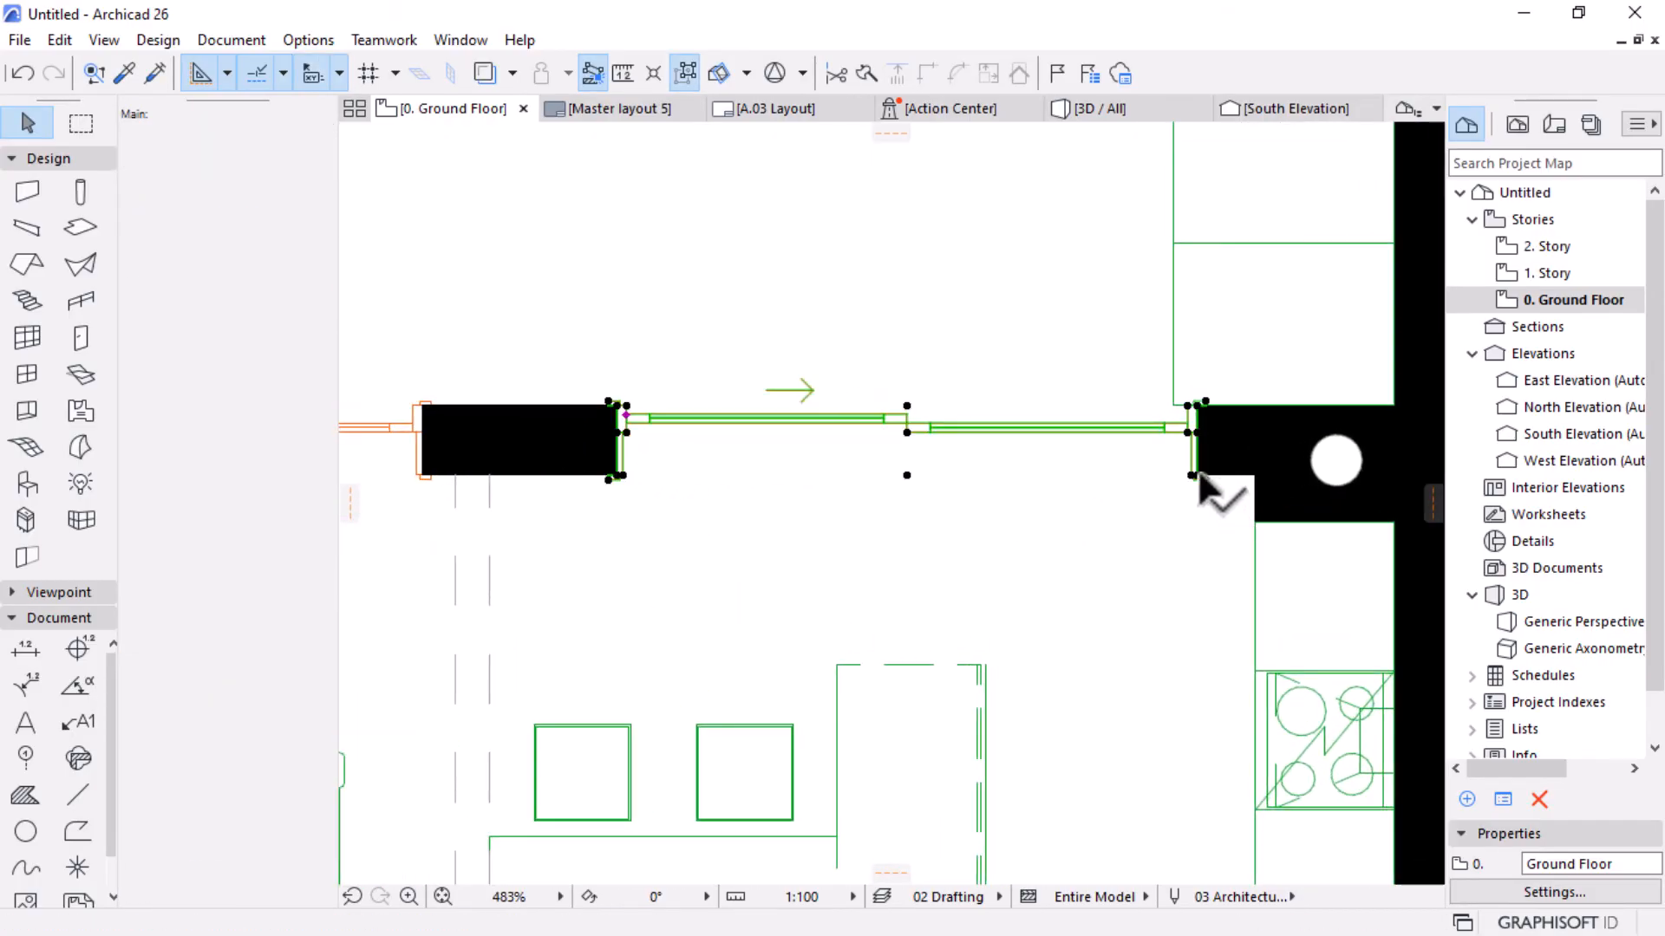
pyautogui.hotkey('ctrl', 'd')
pyautogui.click(1205, 400)
pyautogui.click(1188, 418)
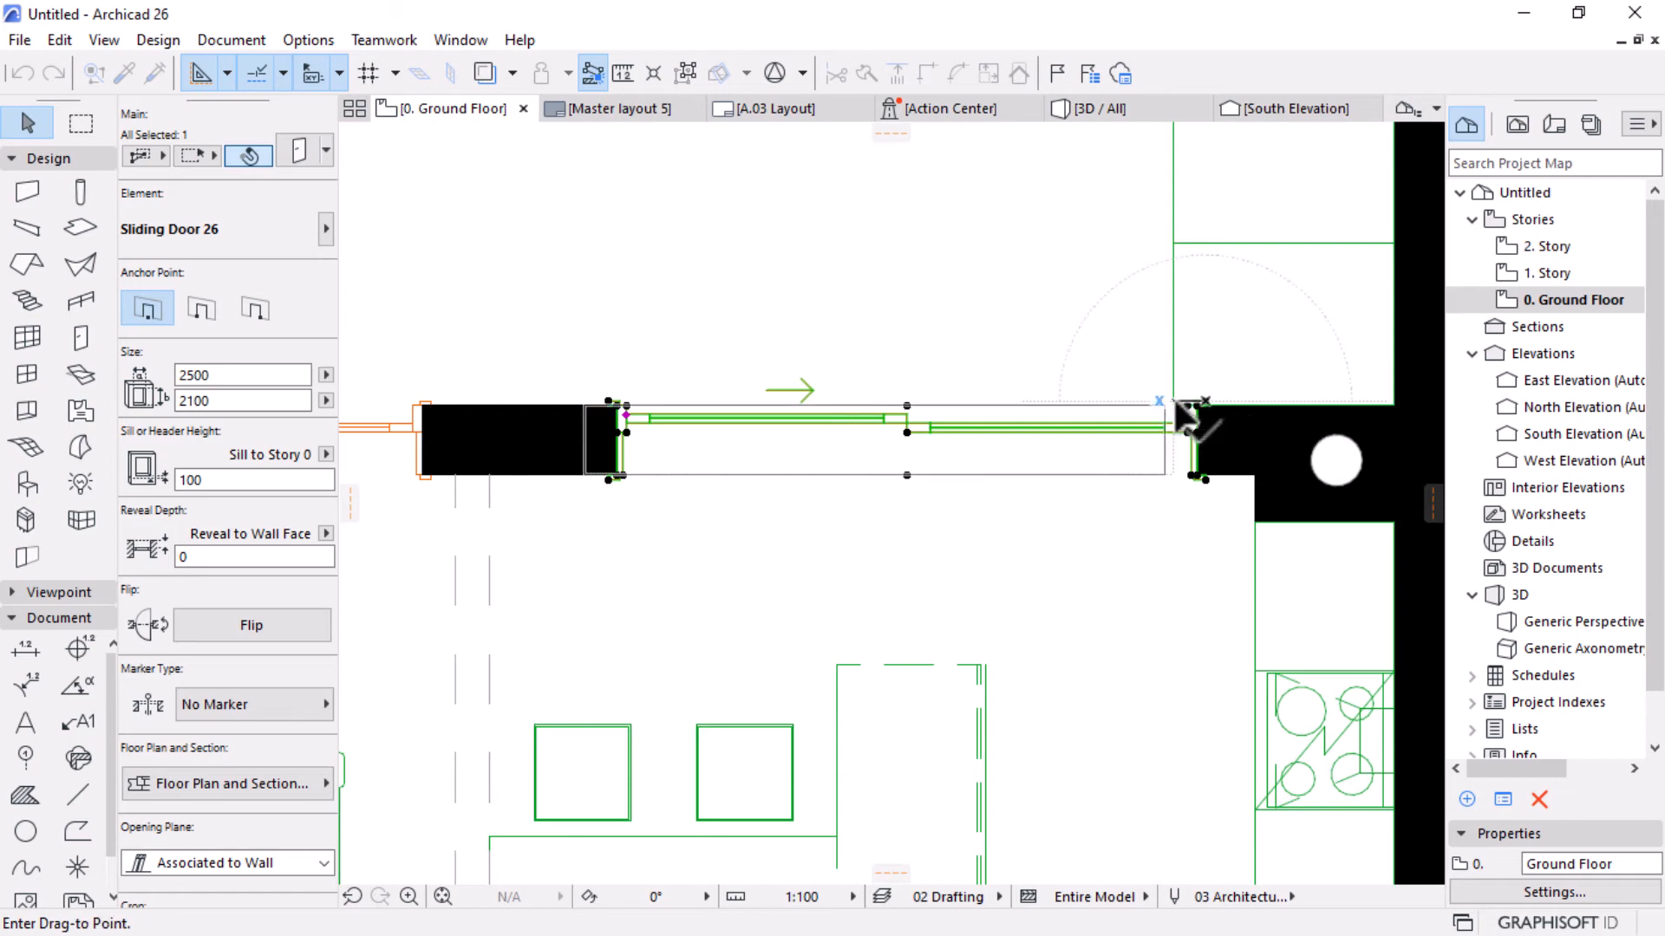
pyautogui.press('Escape')
pyautogui.scroll(-8, 1188, 485)
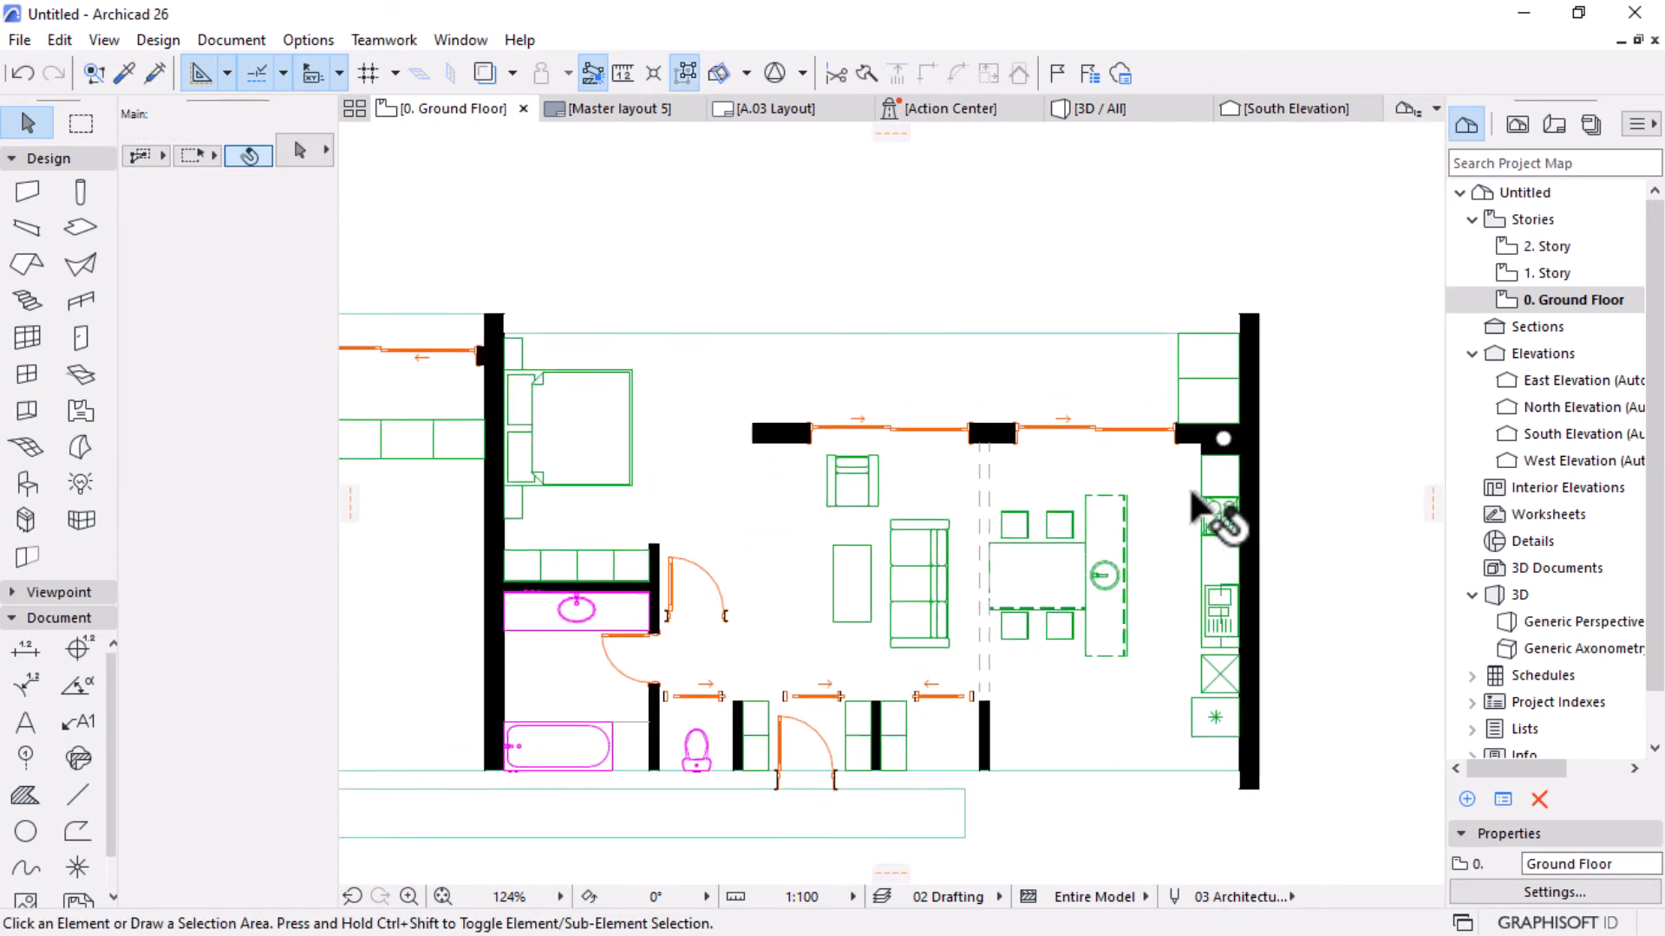
# Place a copy of the 1600 by 595 bookshelf in the open middle of the room beside the bedroom and bathroom.
pyautogui.scroll(-2, 1189, 485)
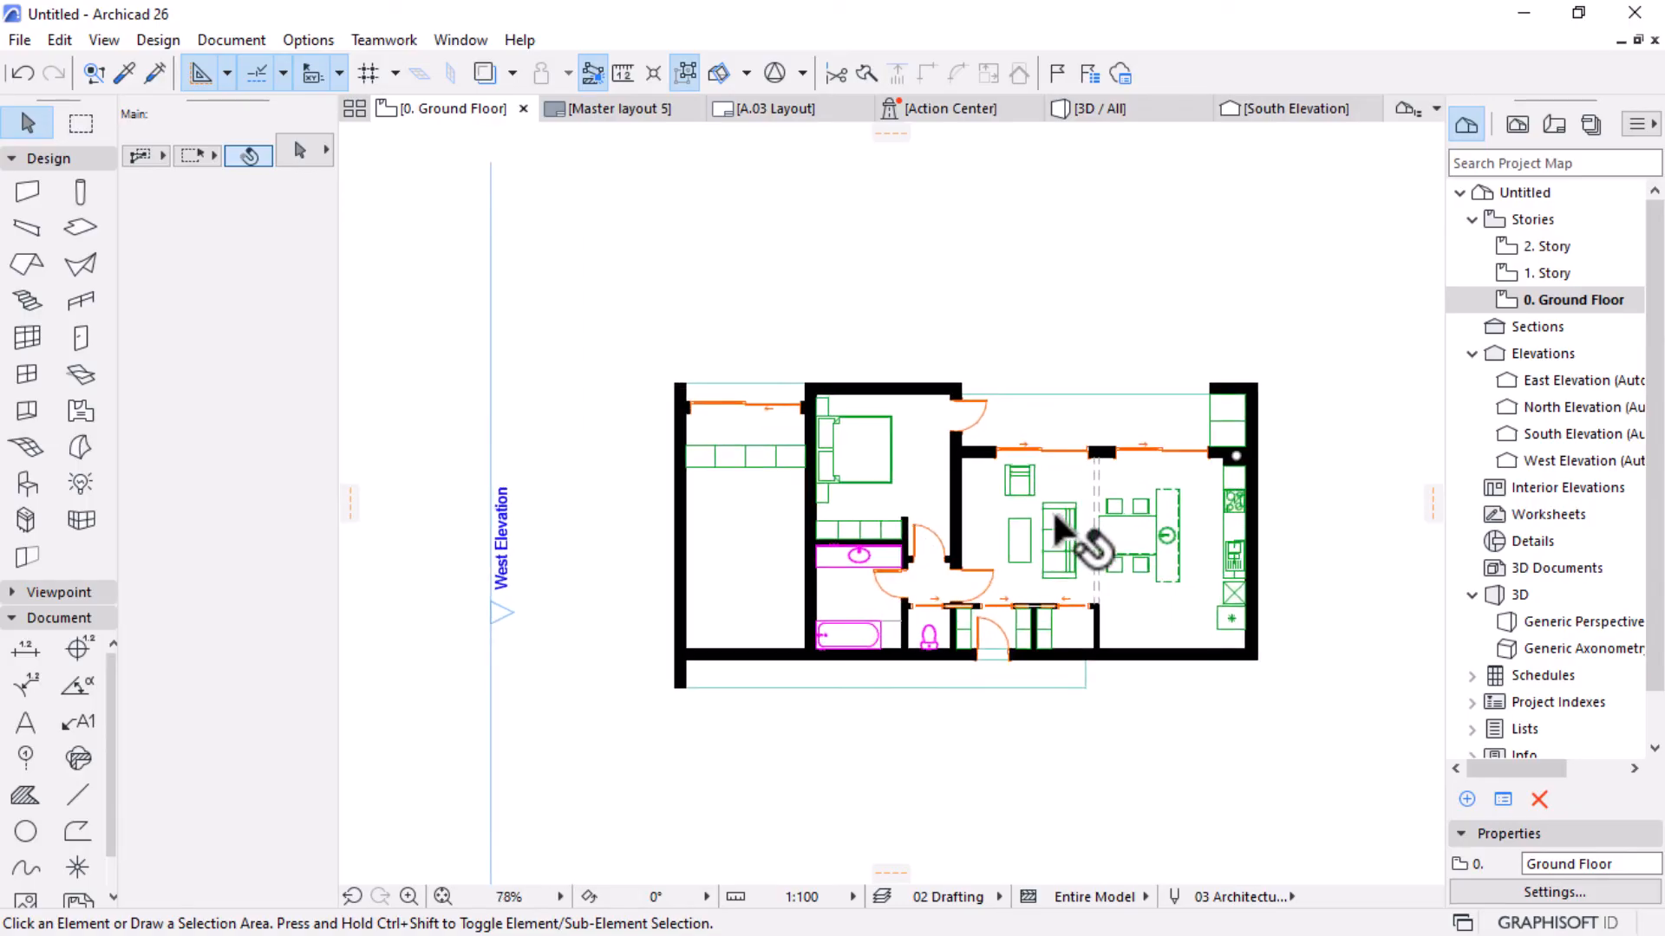
pyautogui.scroll(2, 1060, 519)
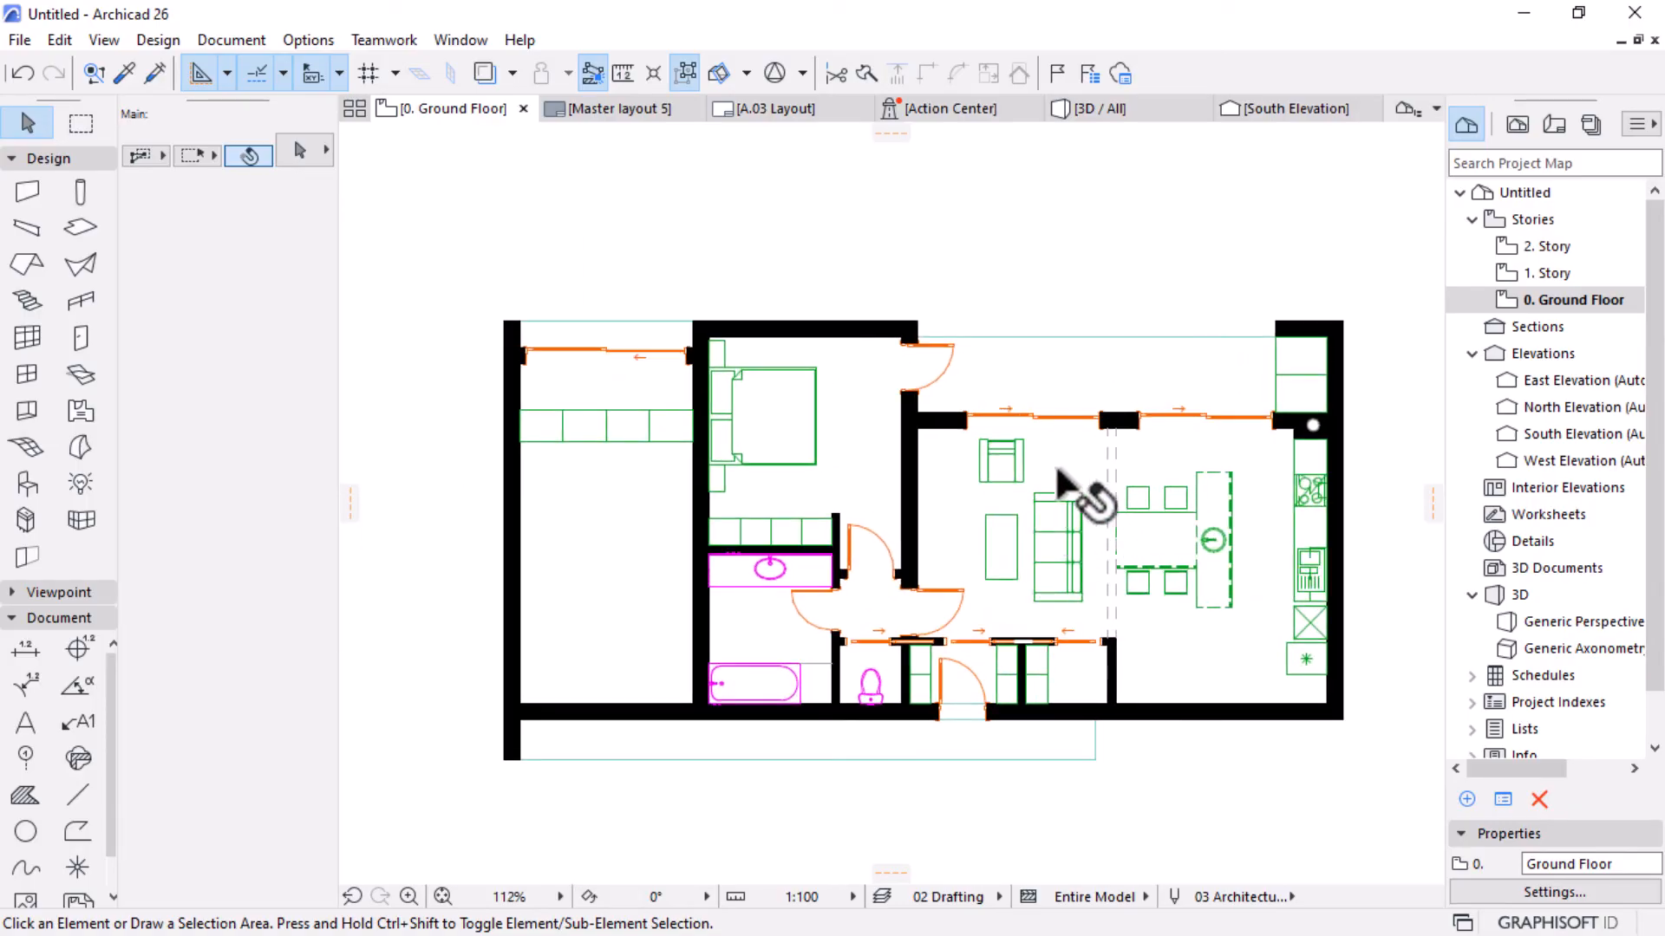
pyautogui.scroll(-2, 1057, 470)
pyautogui.scroll(2, 904, 531)
pyautogui.click(659, 404)
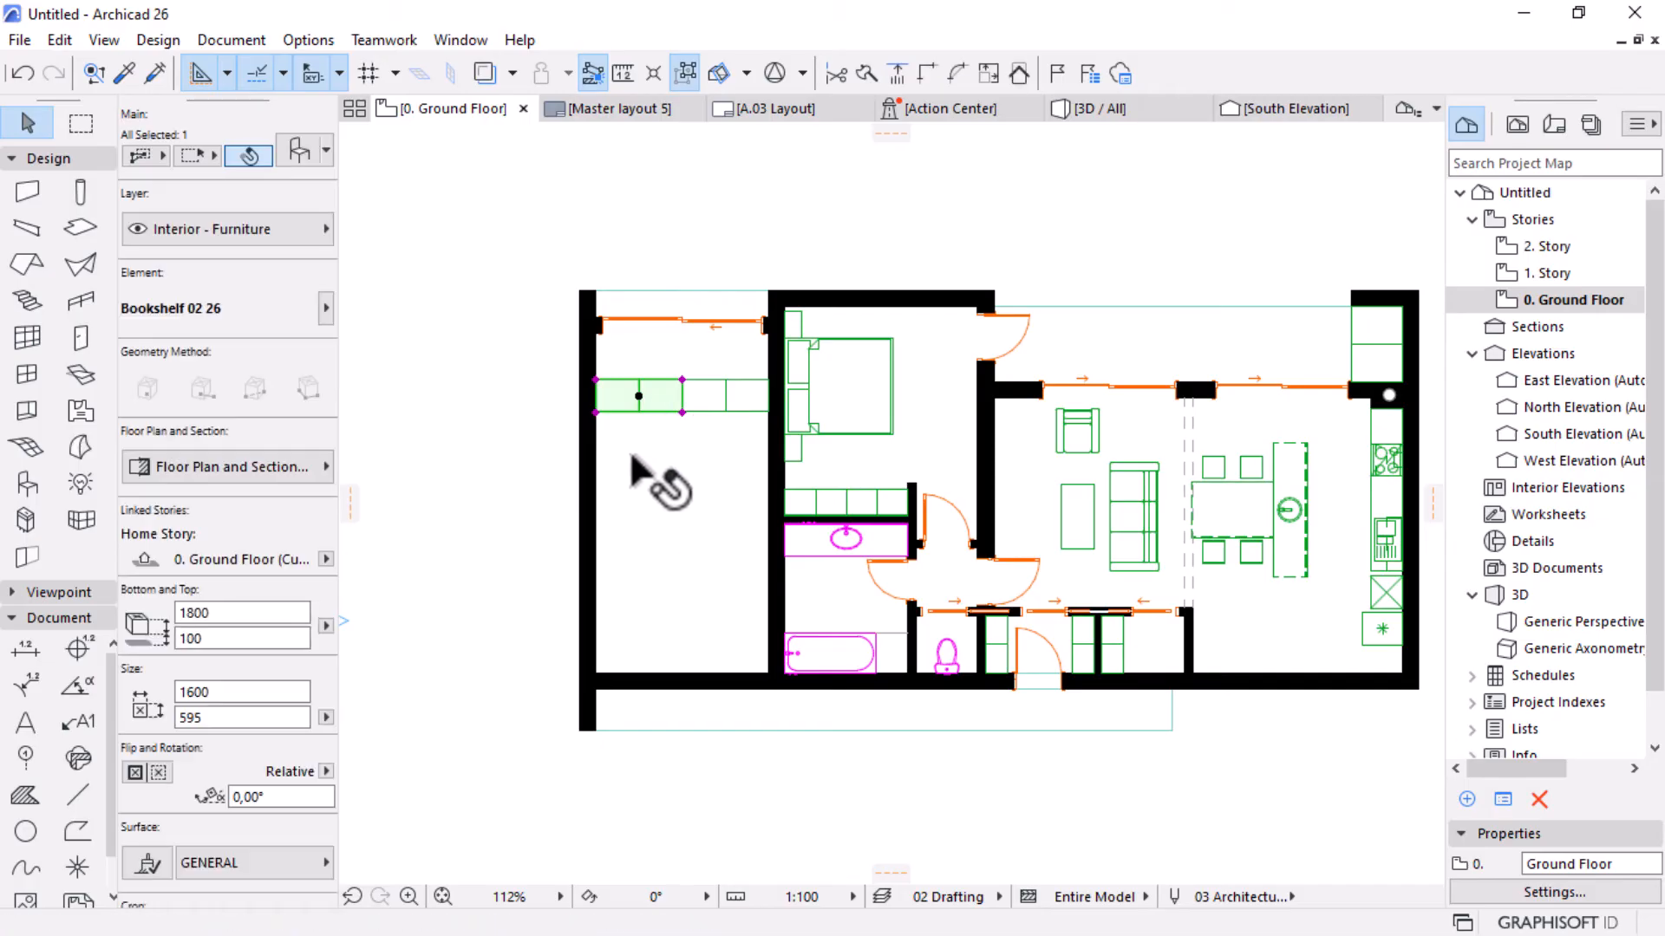
pyautogui.hotkey('ctrl', 'shift', 'd')
pyautogui.click(639, 396)
pyautogui.click(679, 522)
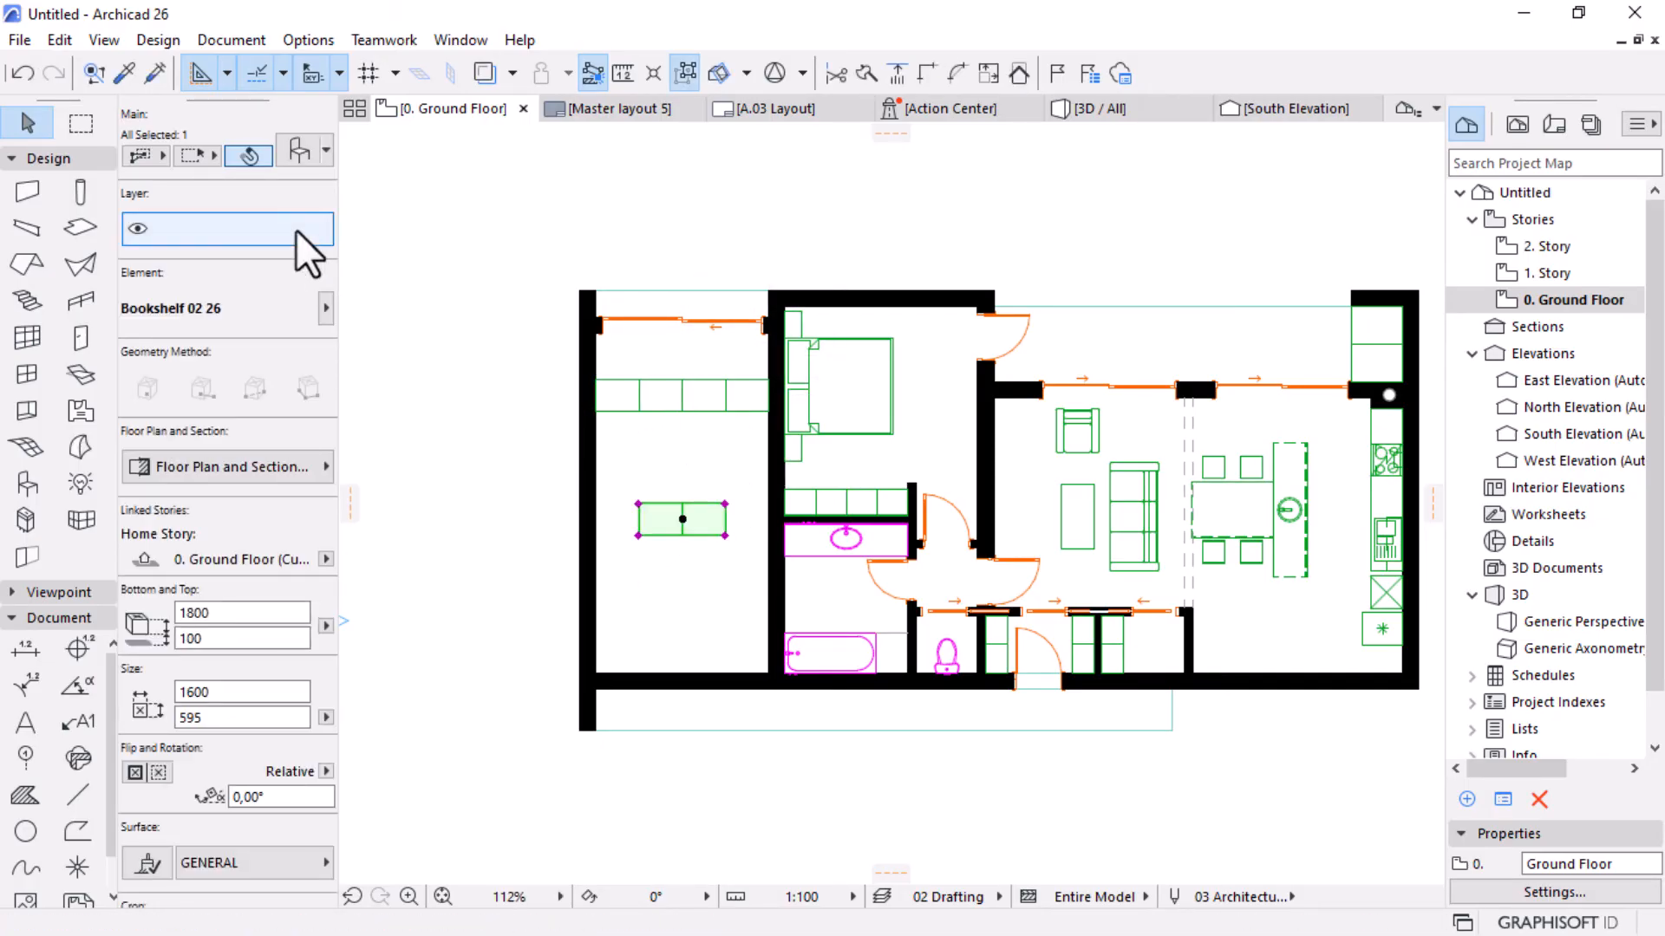
# Replace the bookshelf copy in the open room with the 2D library object Car Symbol 26, using Symbol Style 4.
pyautogui.hotkey('ctrl', 't')
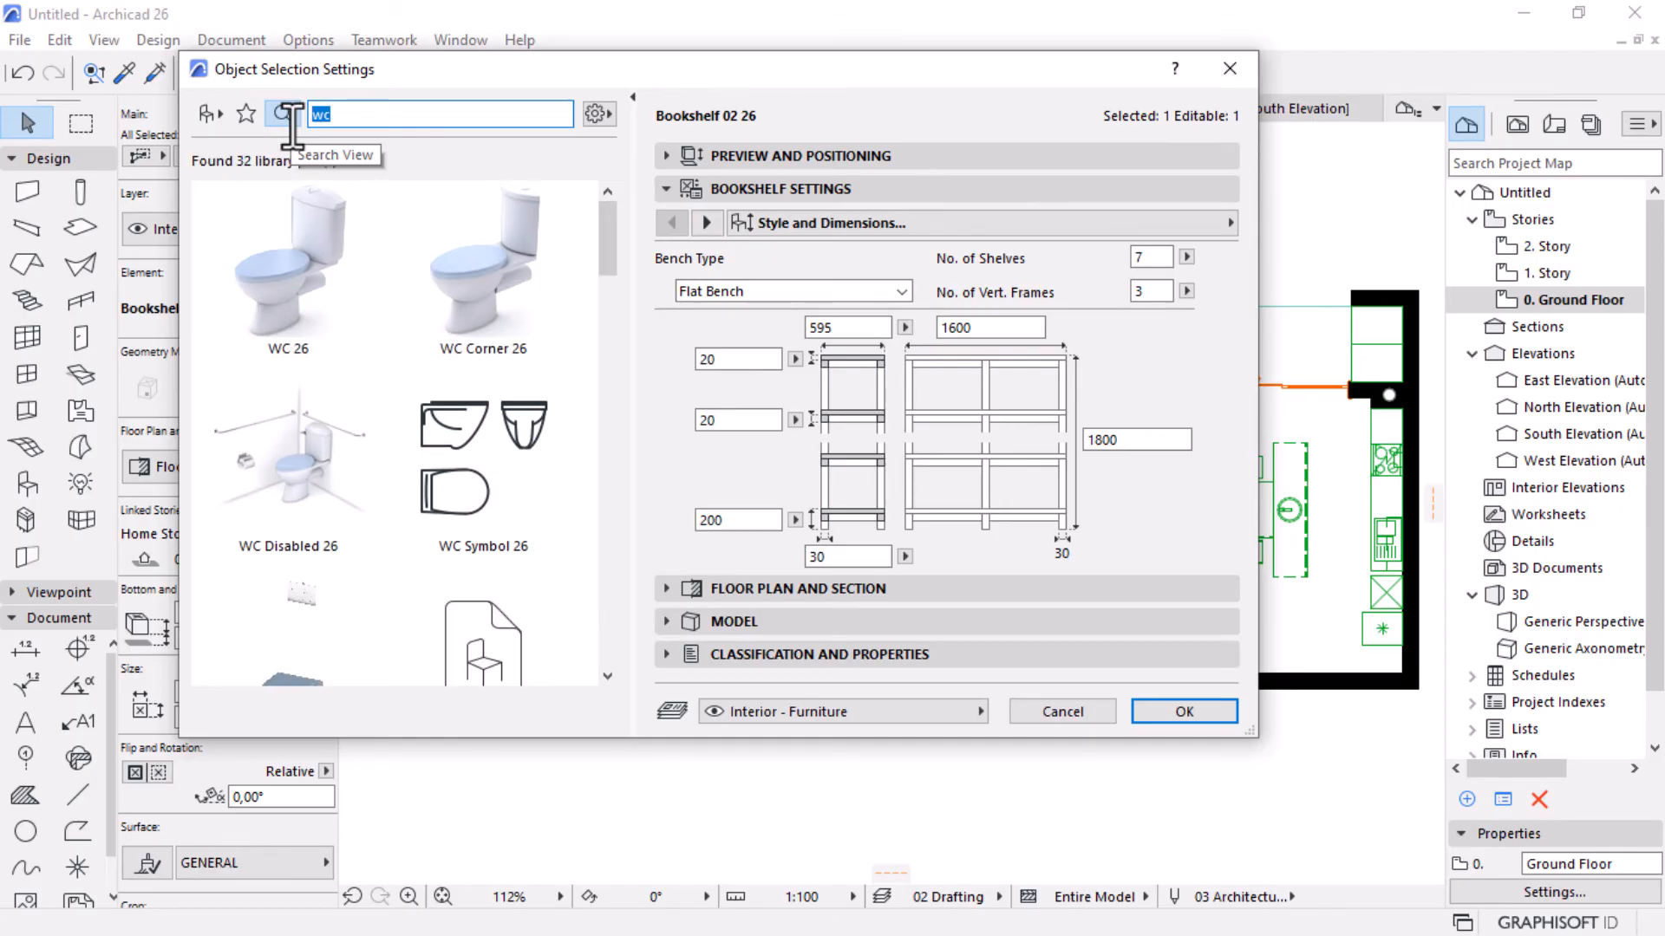
pyautogui.write('2d')
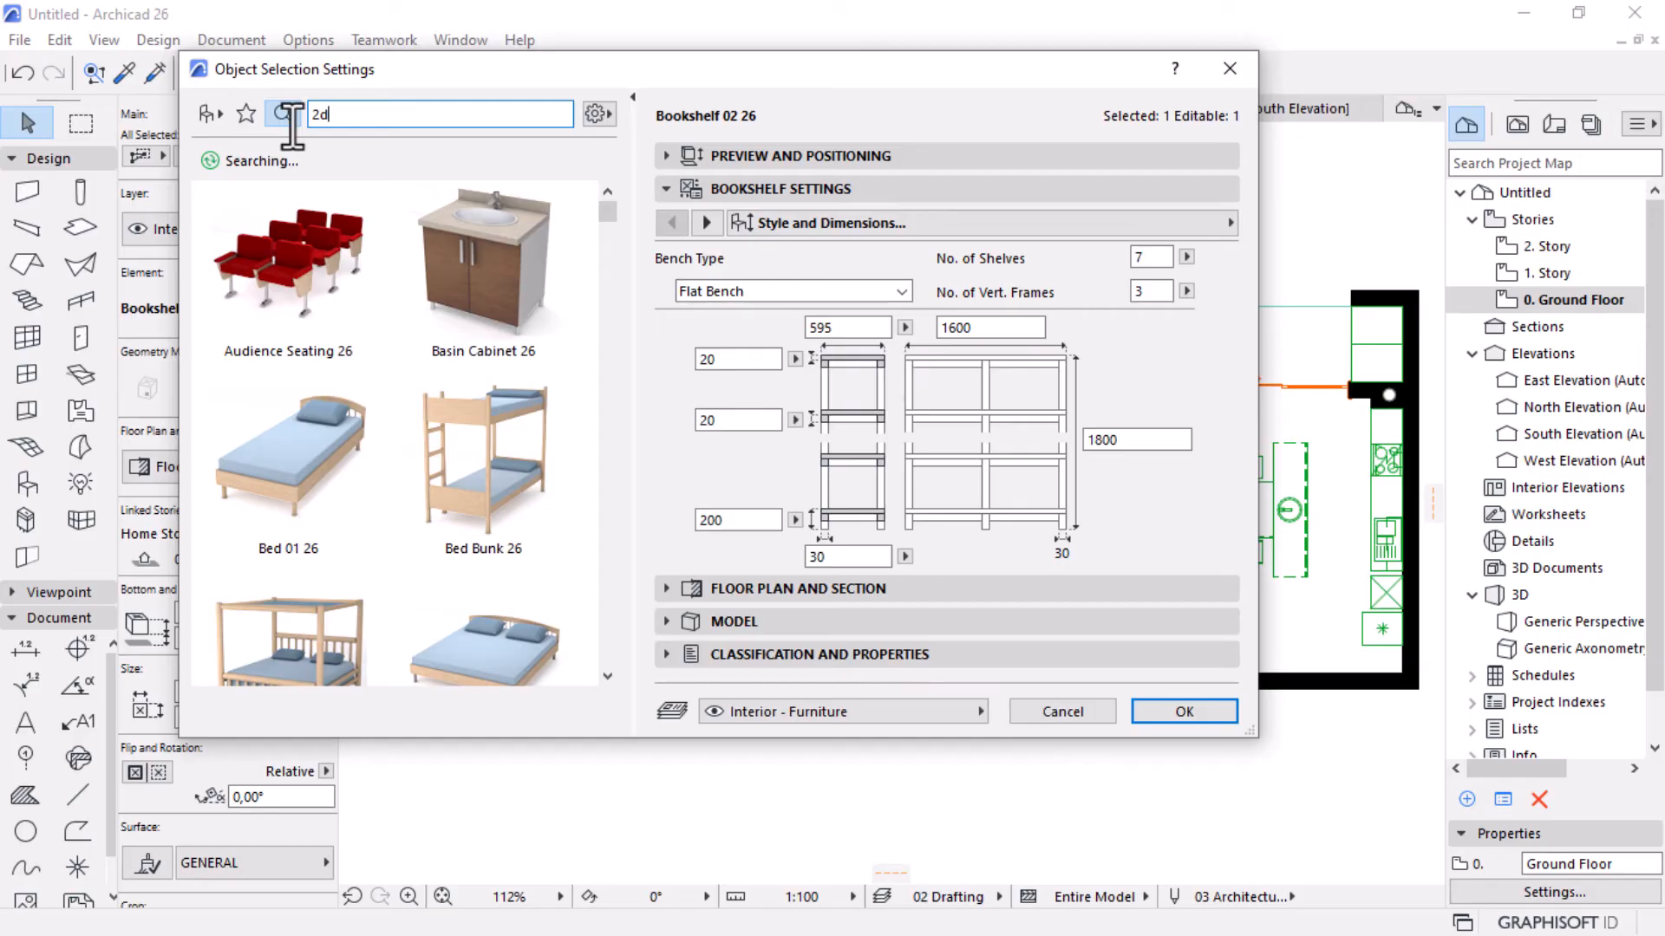
pyautogui.write(' c')
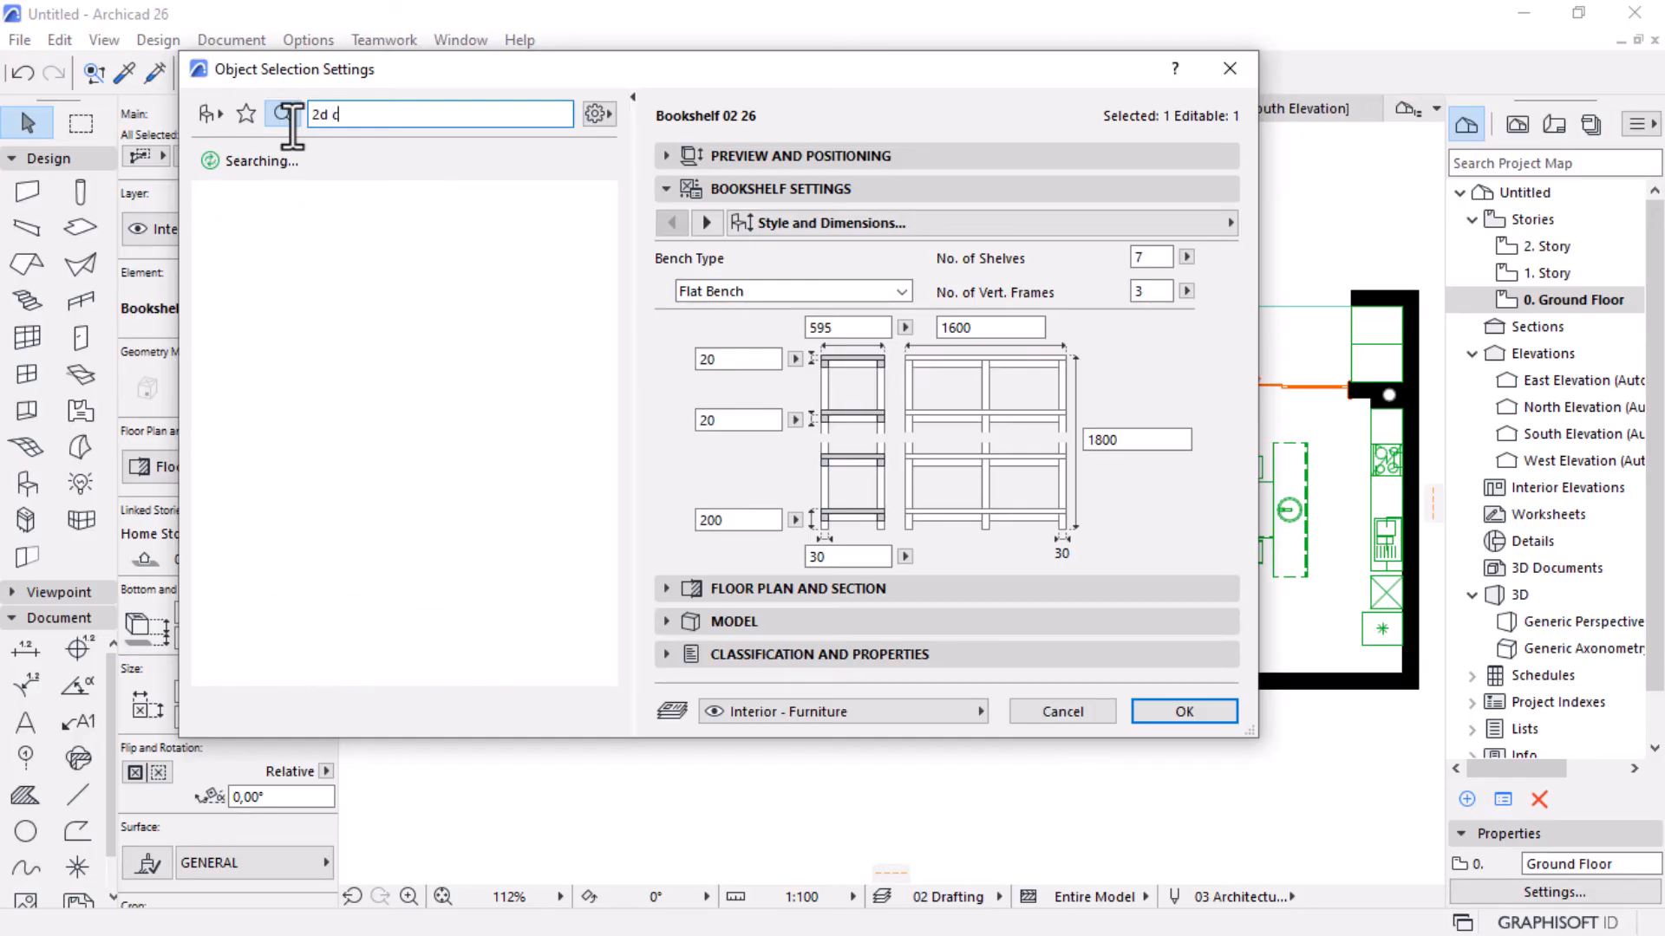
pyautogui.write('ar')
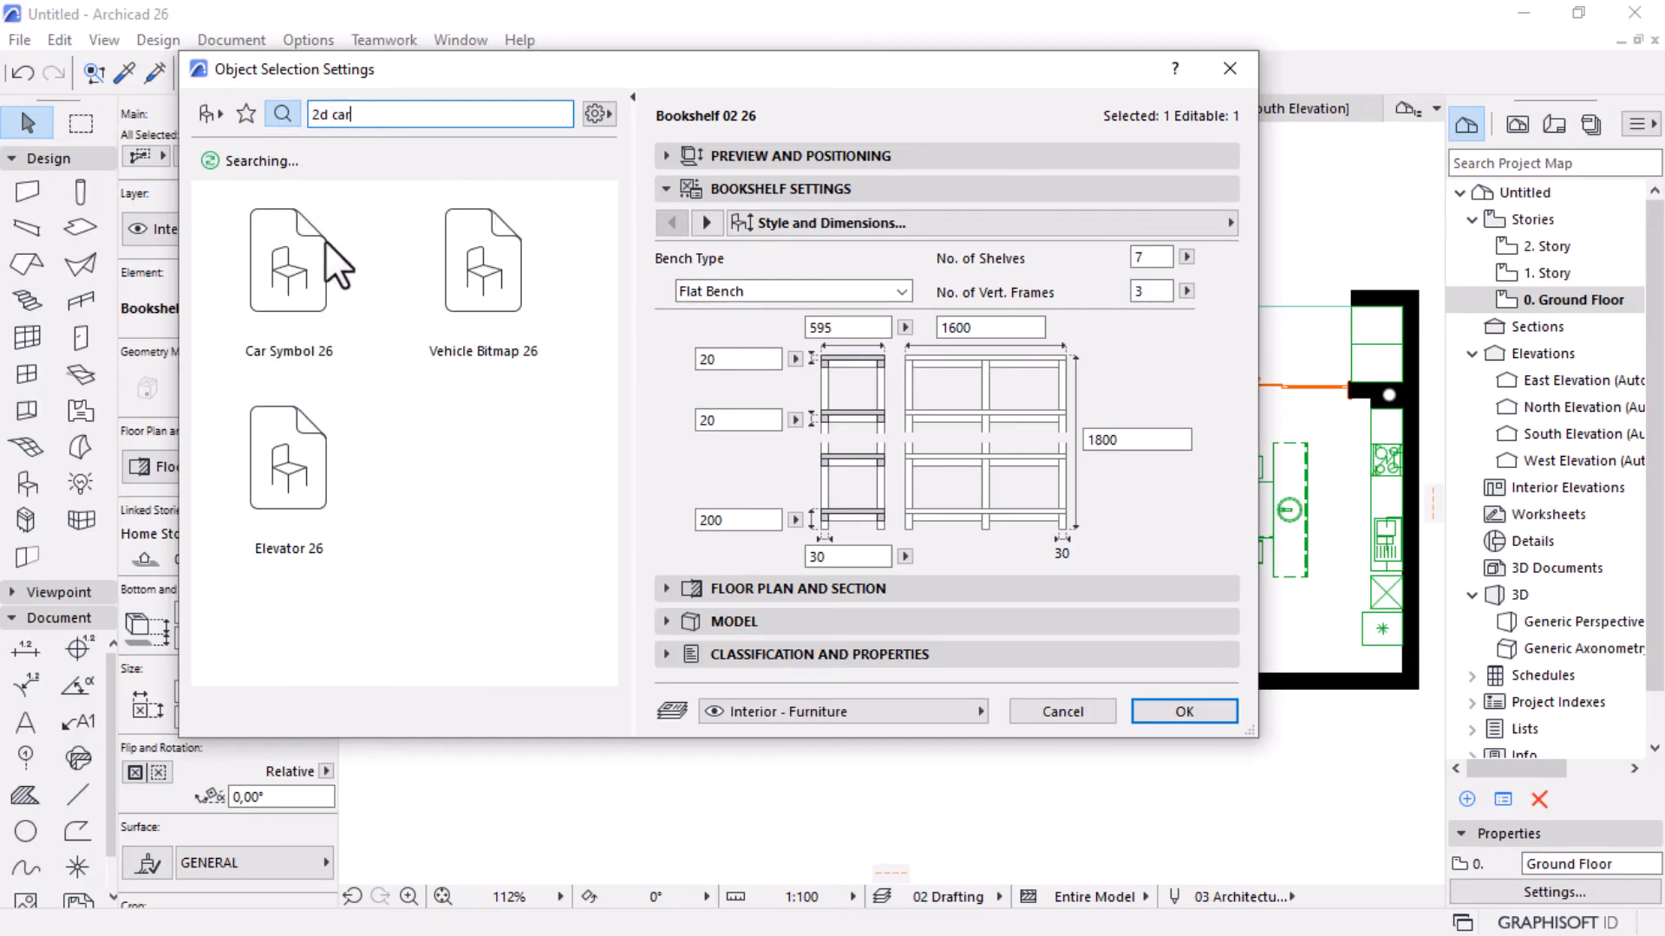
pyautogui.click(257, 269)
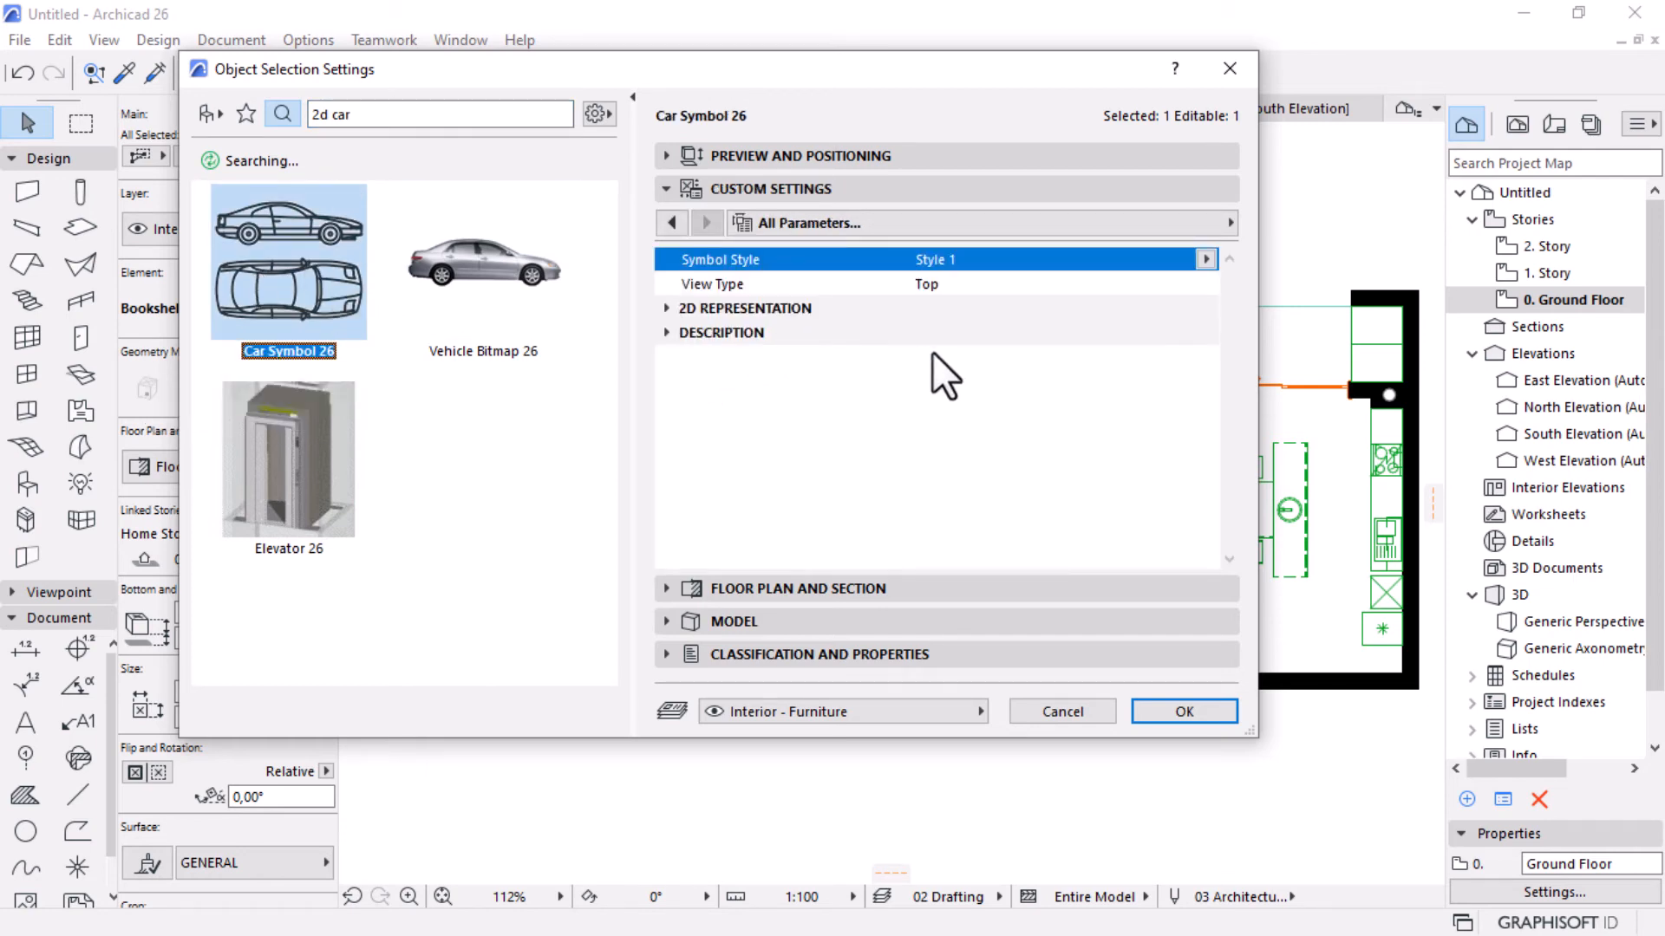
pyautogui.click(1202, 263)
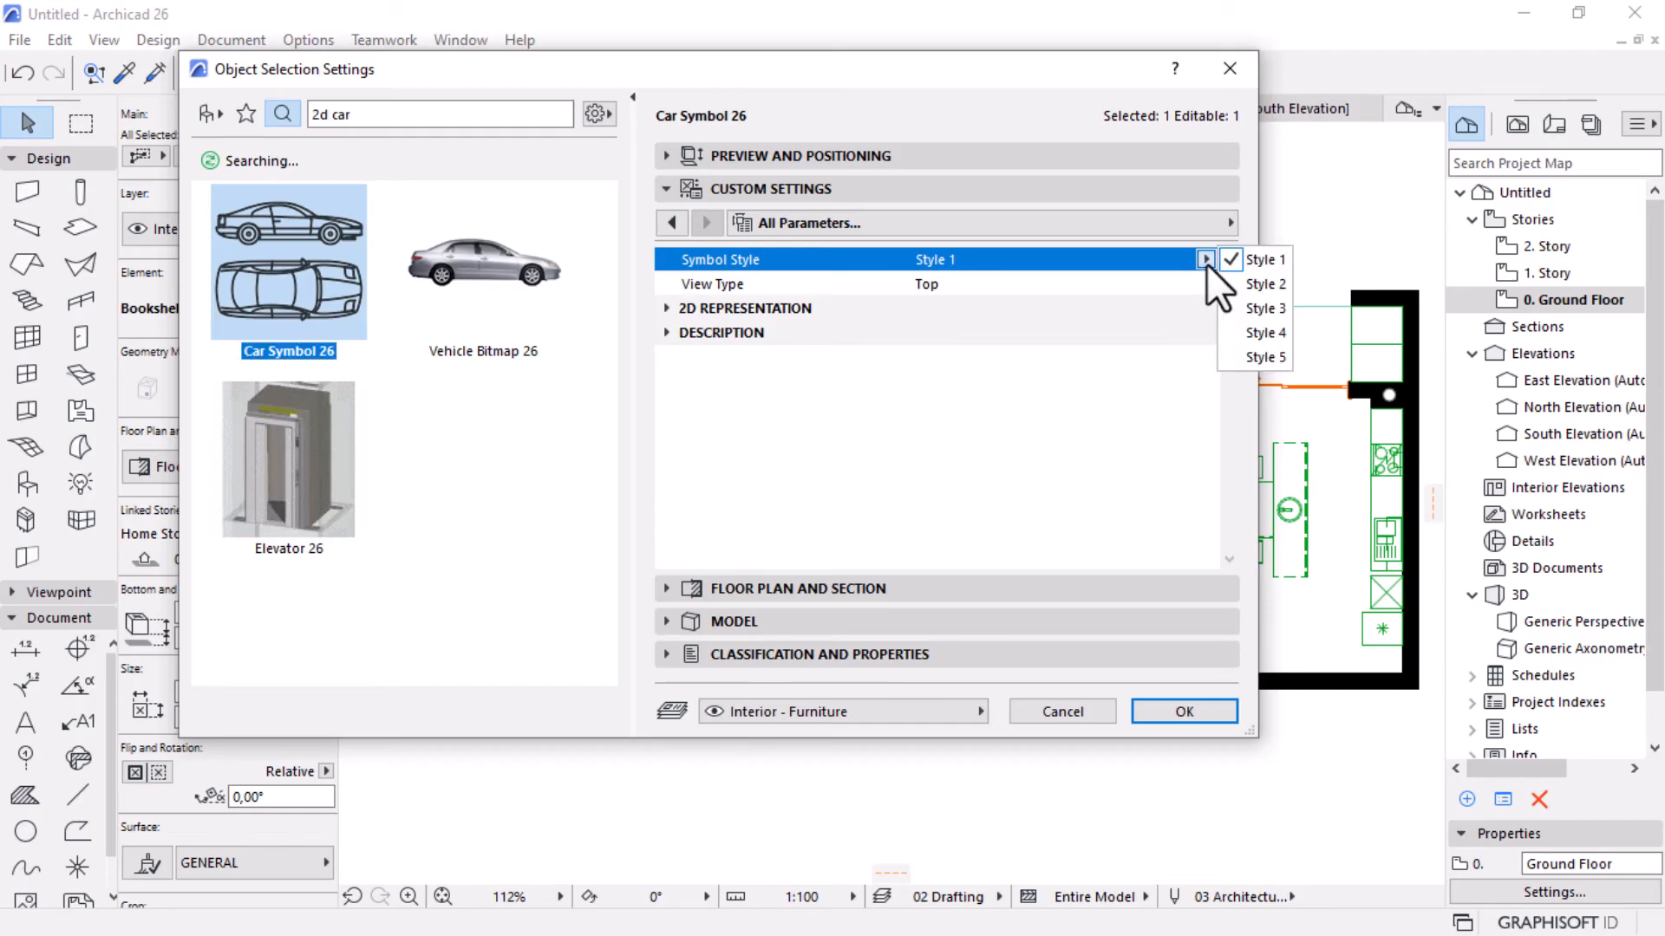
pyautogui.click(1268, 332)
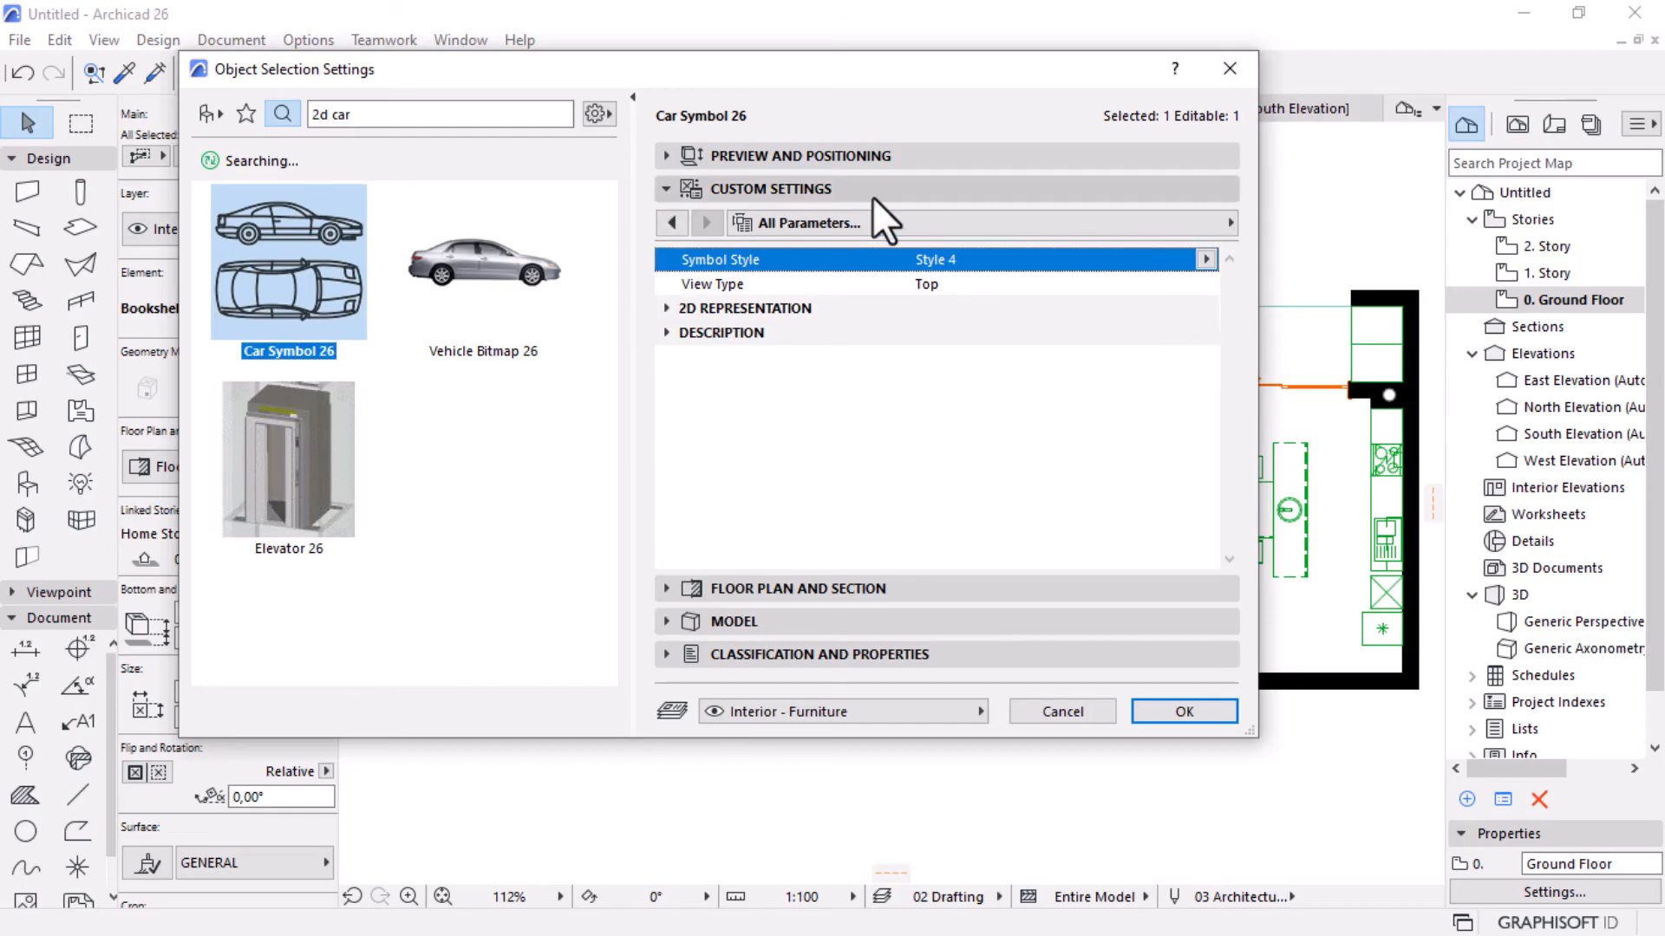
pyautogui.click(877, 156)
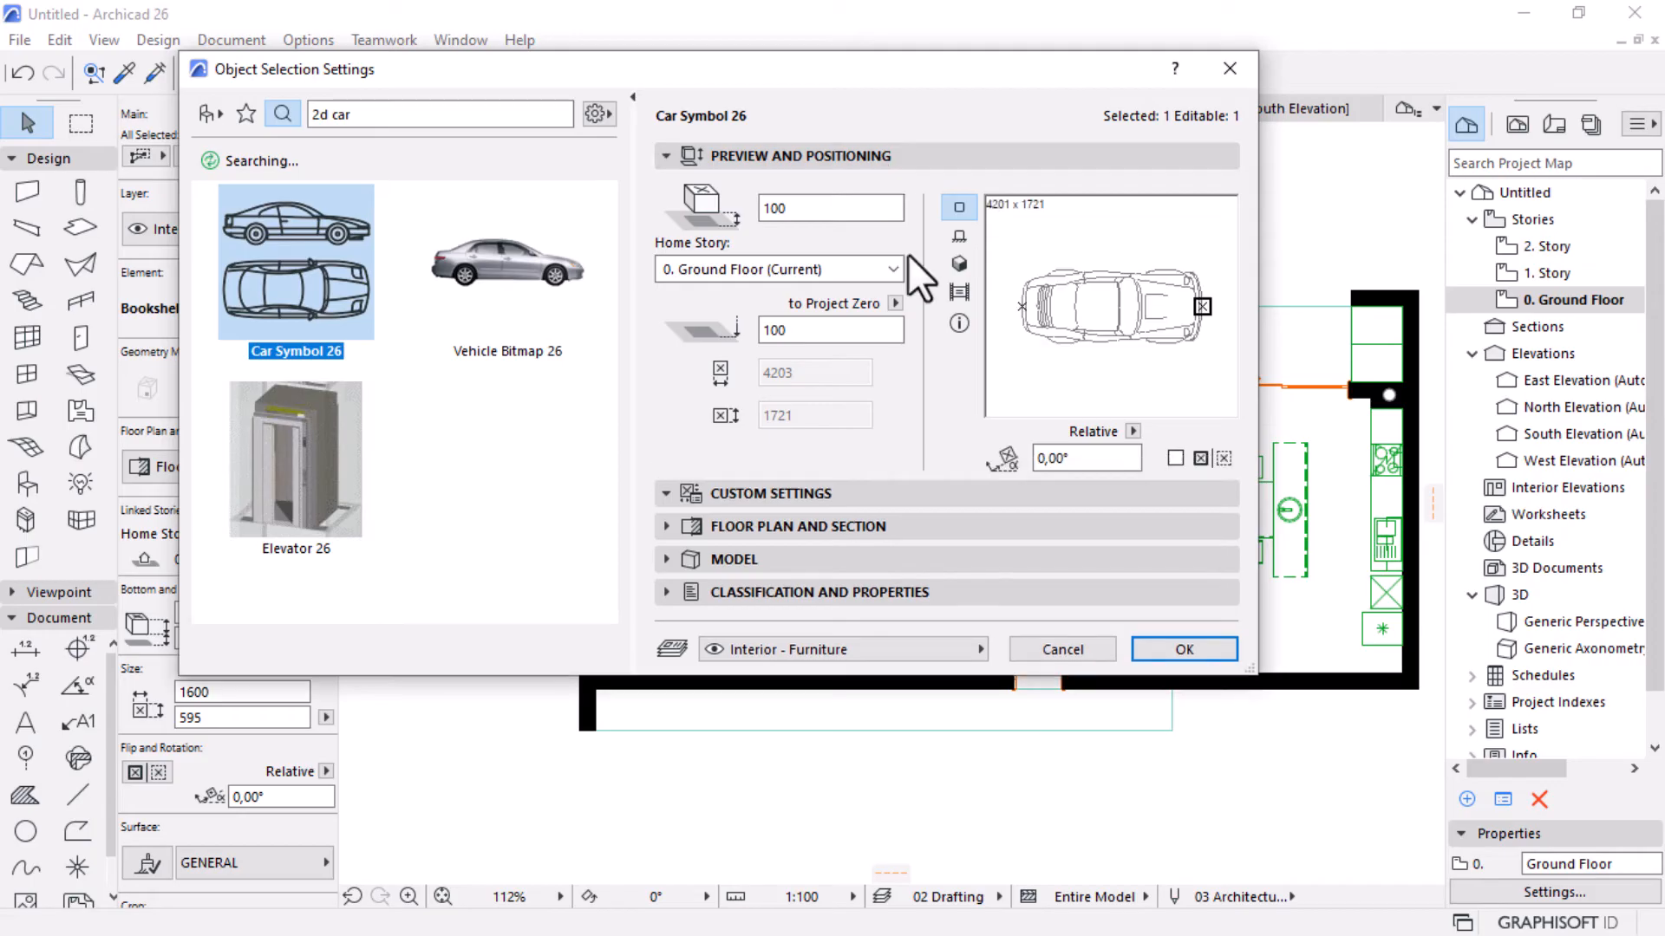
pyautogui.click(1182, 652)
# Set the car symbol's rotation angle to 90°.
pyautogui.scroll(1, 533, 641)
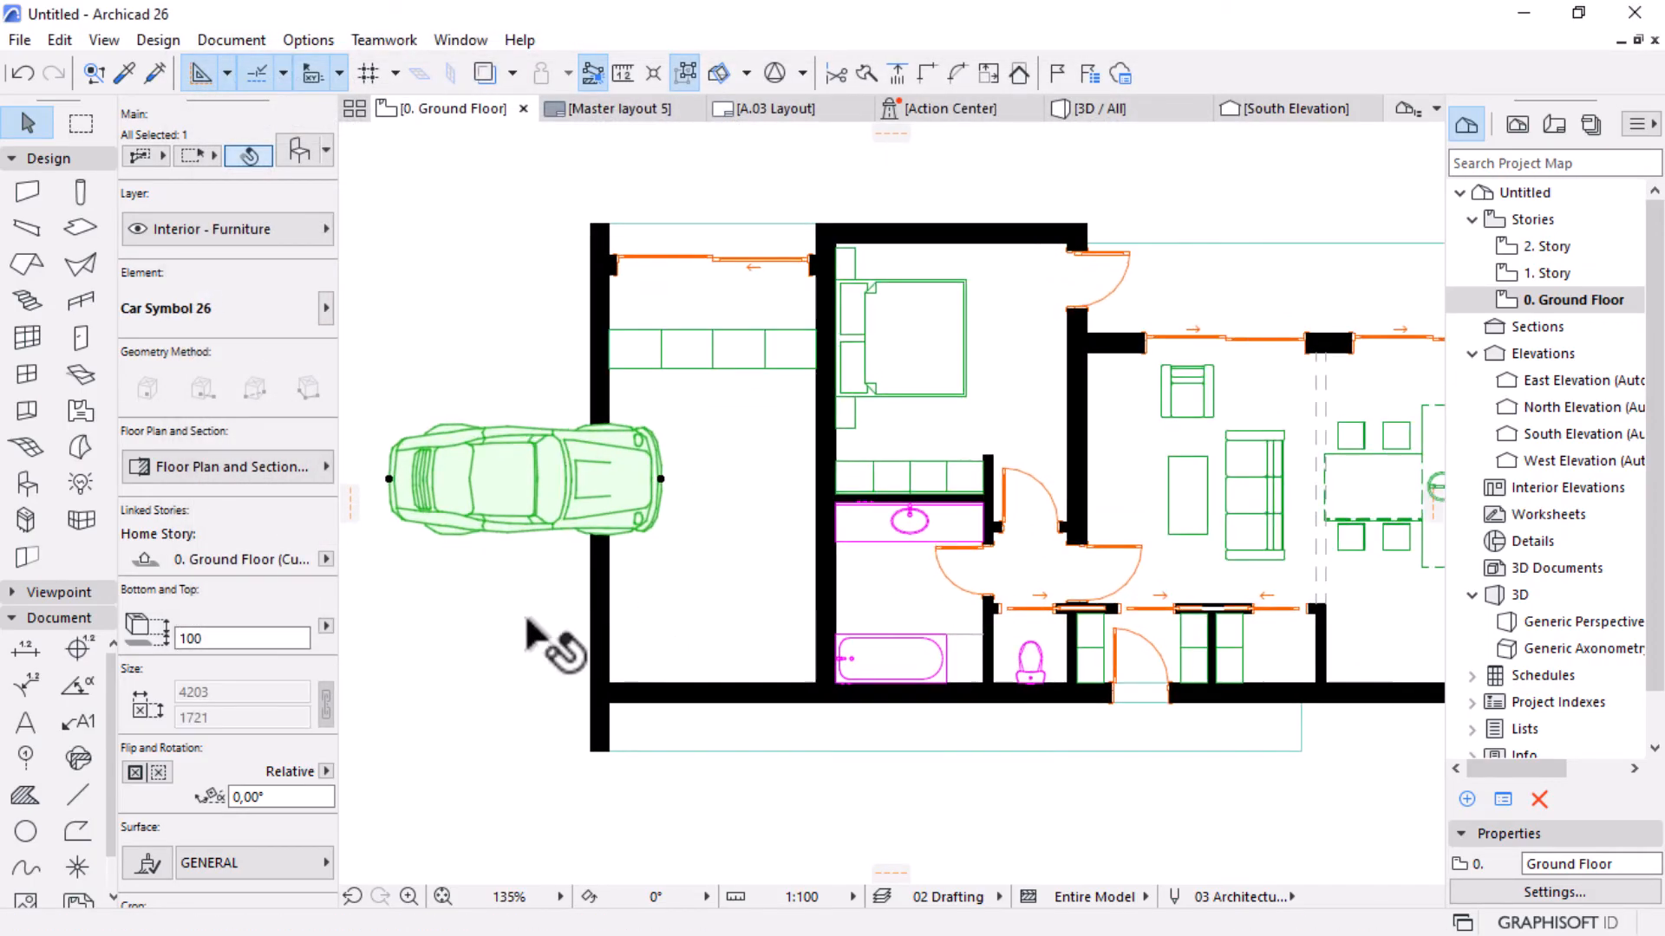
pyautogui.scroll(-3, 290, 677)
pyautogui.click(286, 577)
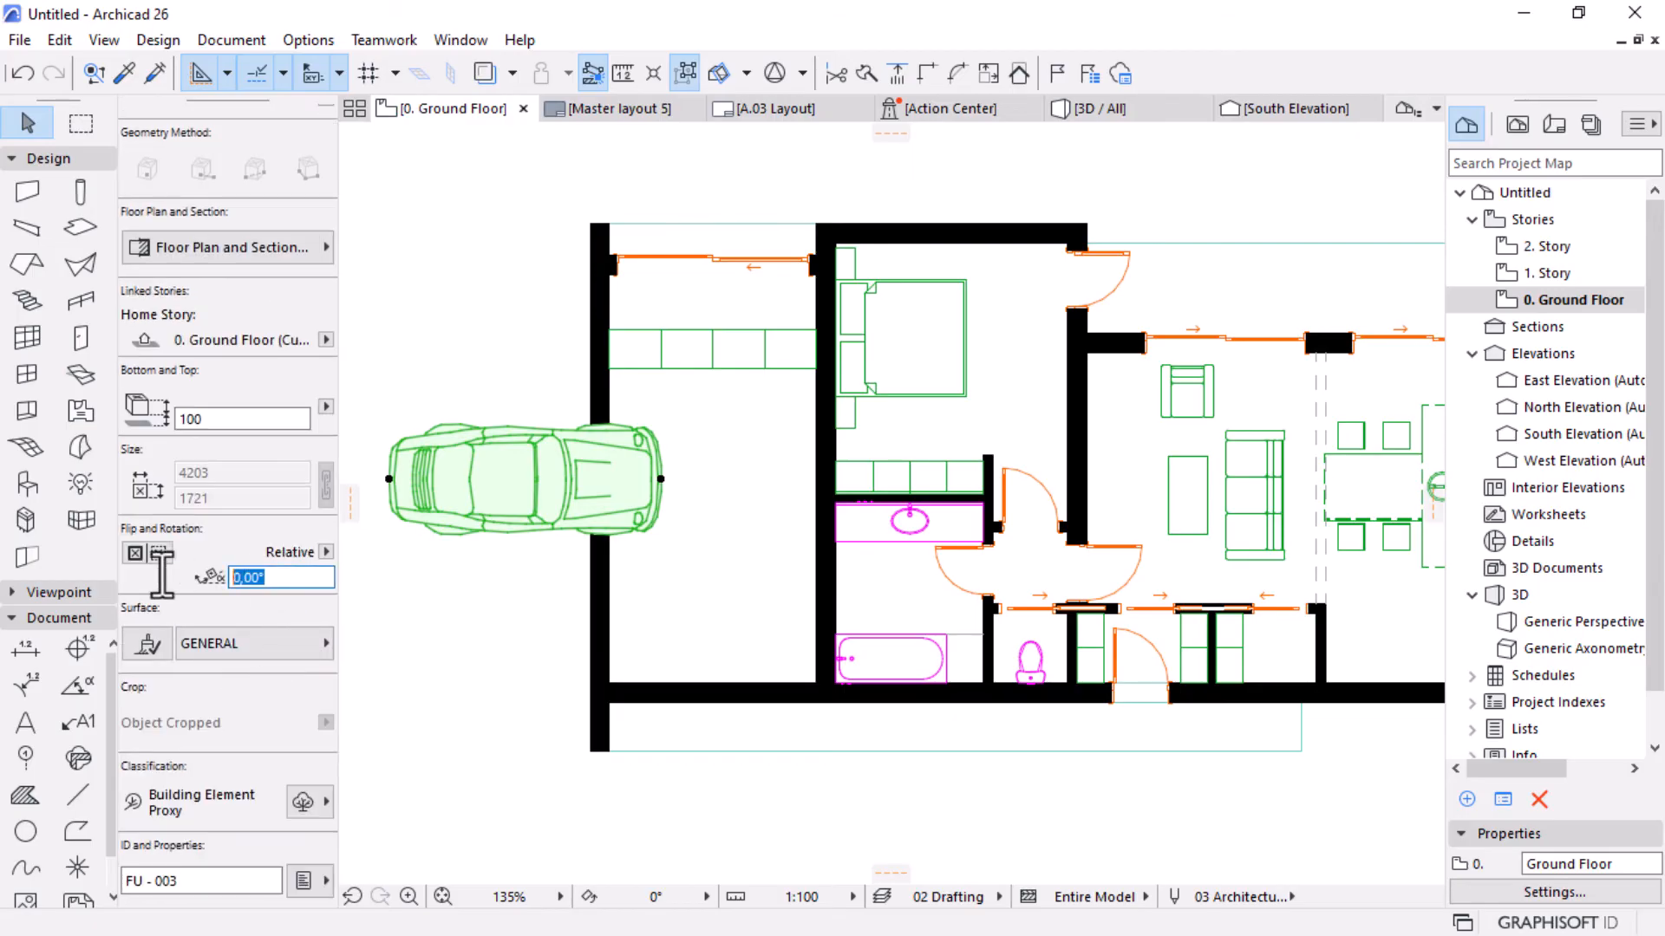
pyautogui.write('90')
pyautogui.press('Return')
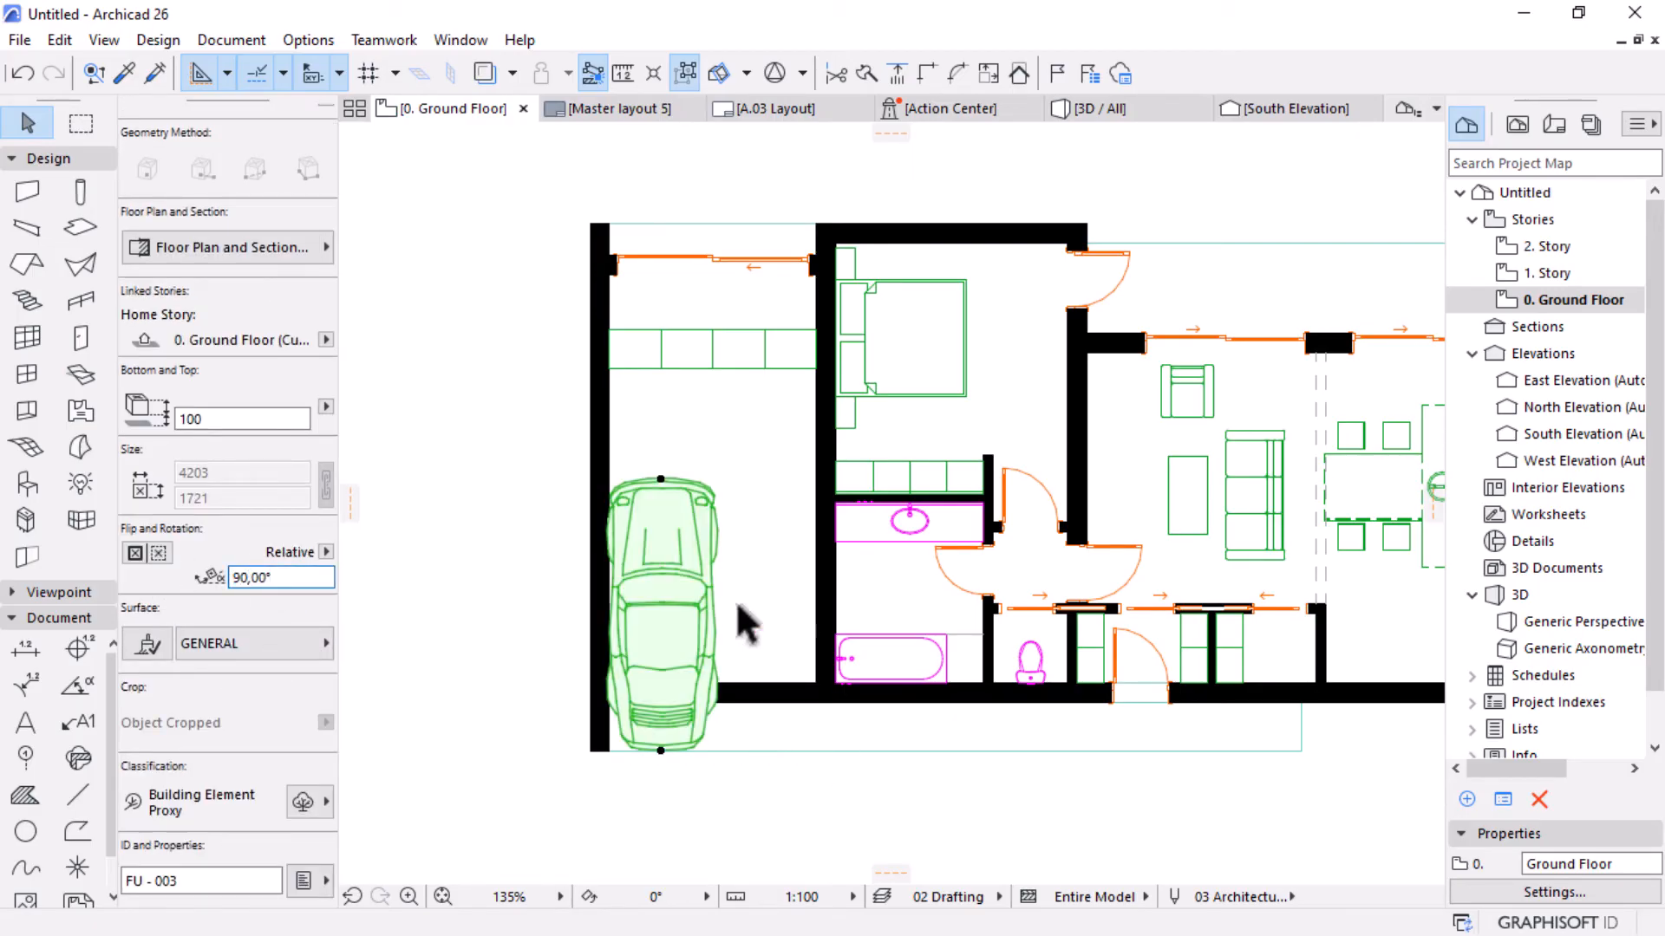
# Move the car symbol into the middle of the garage, between its side walls and clear of the bookshelf row, and deselect it.
pyautogui.hotkey('ctrl', 'd')
pyautogui.click(643, 636)
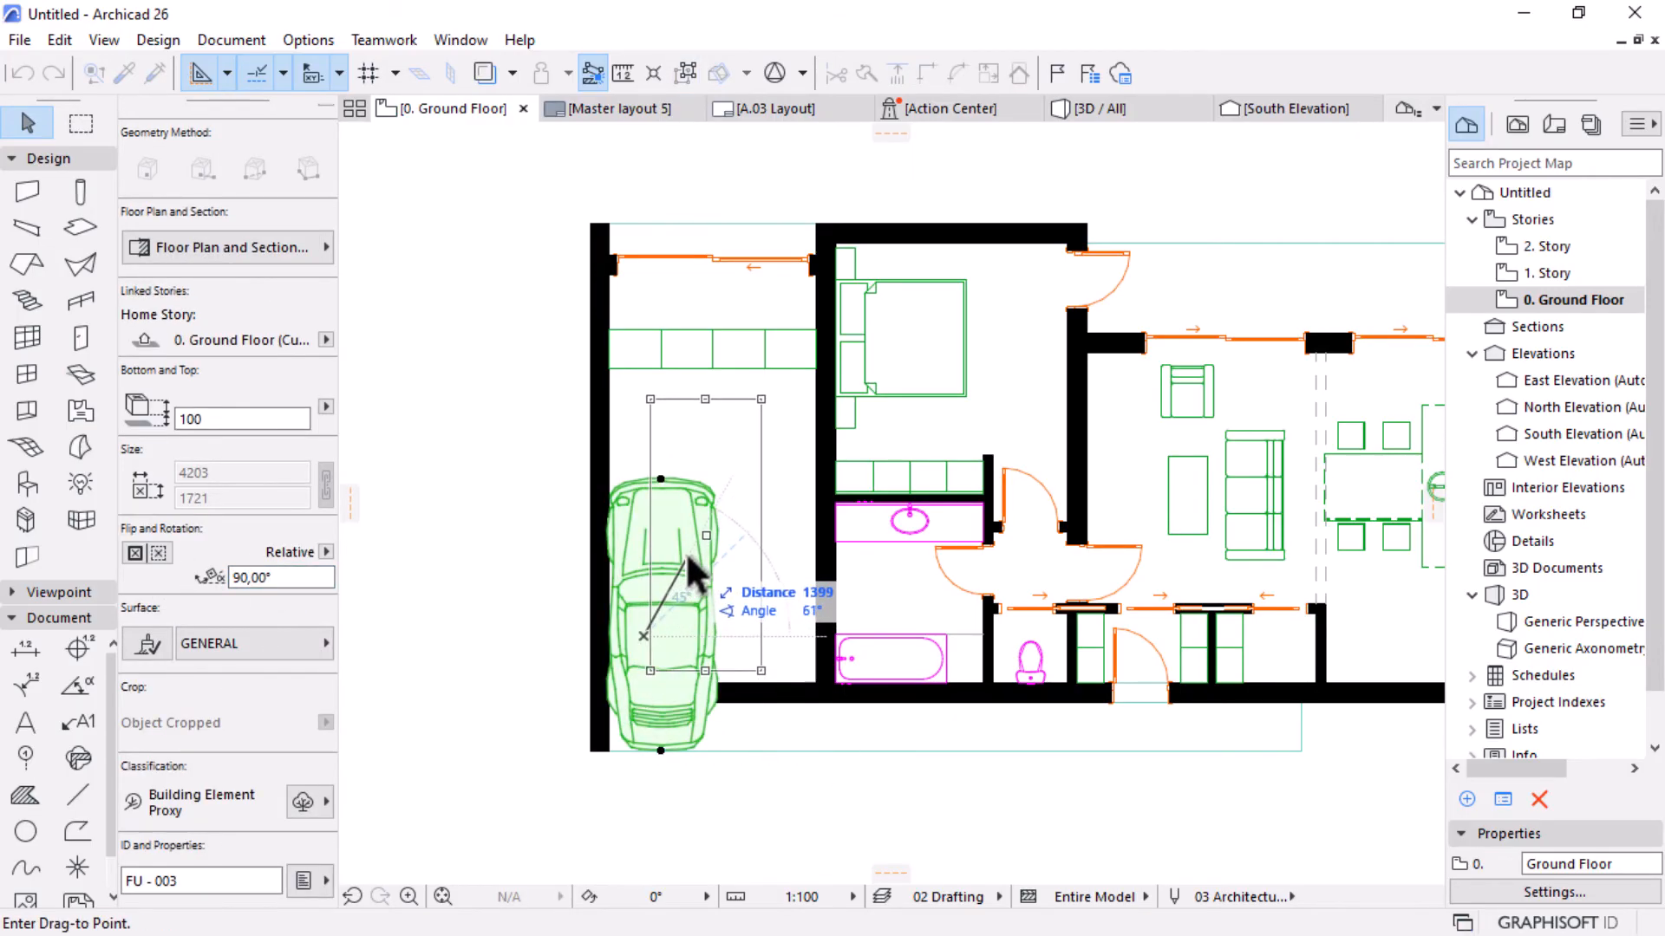
pyautogui.click(691, 553)
pyautogui.scroll(-1, 694, 548)
pyautogui.moveTo(747, 657); pyautogui.dragTo(785, 596, button='middle')
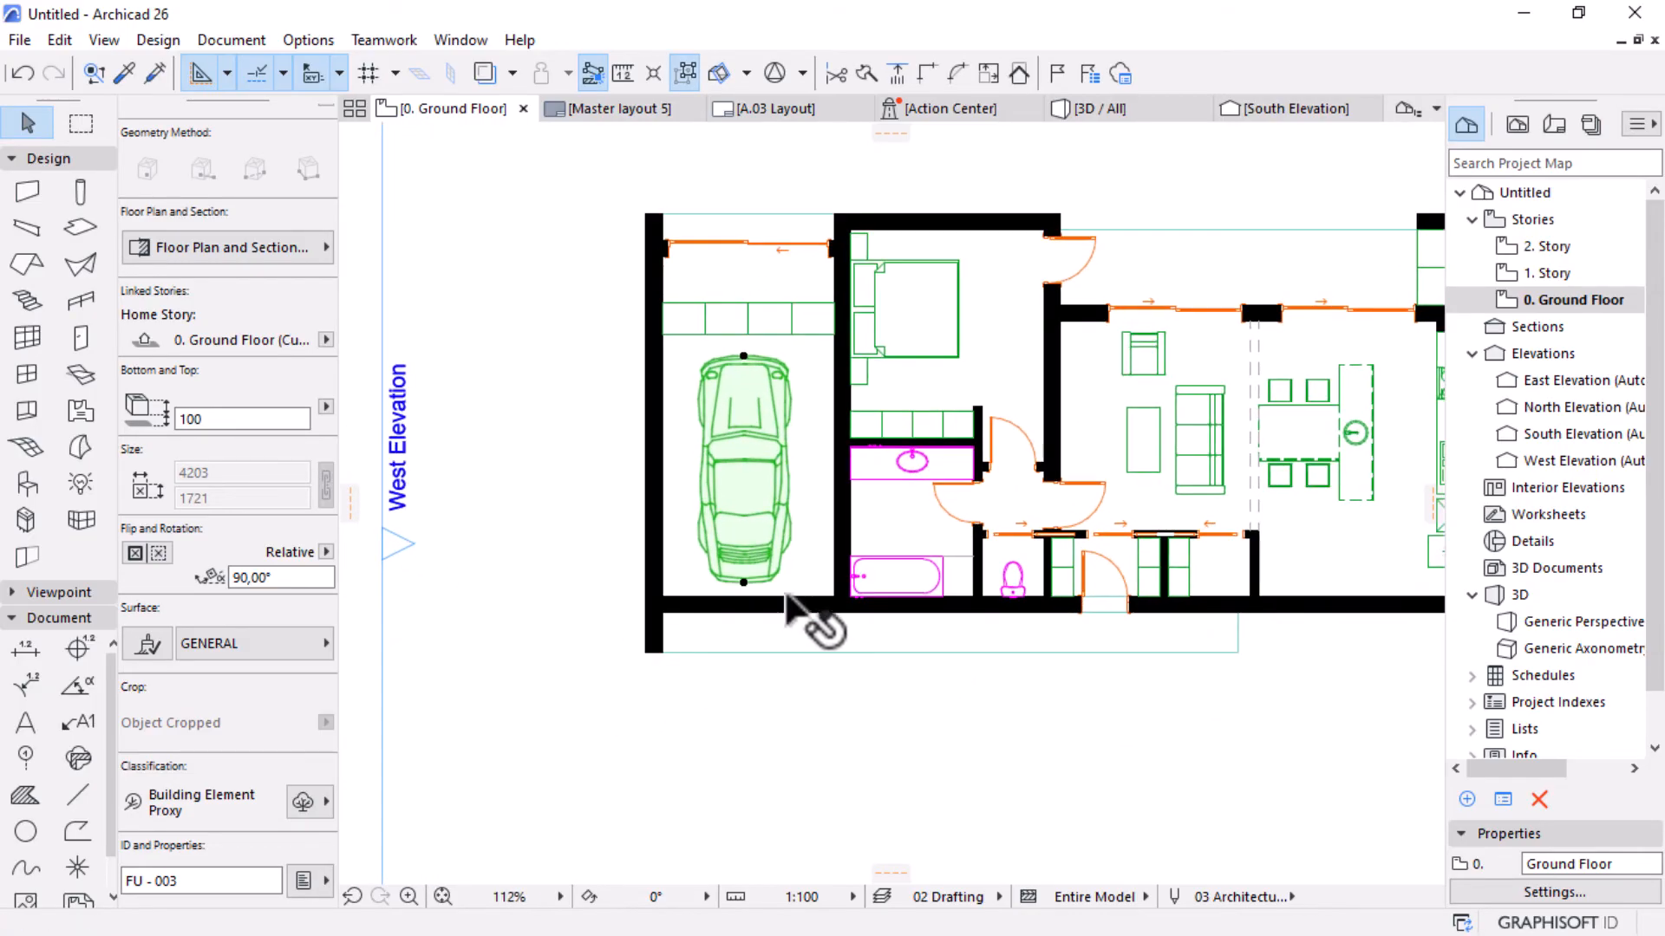
pyautogui.click(759, 676)
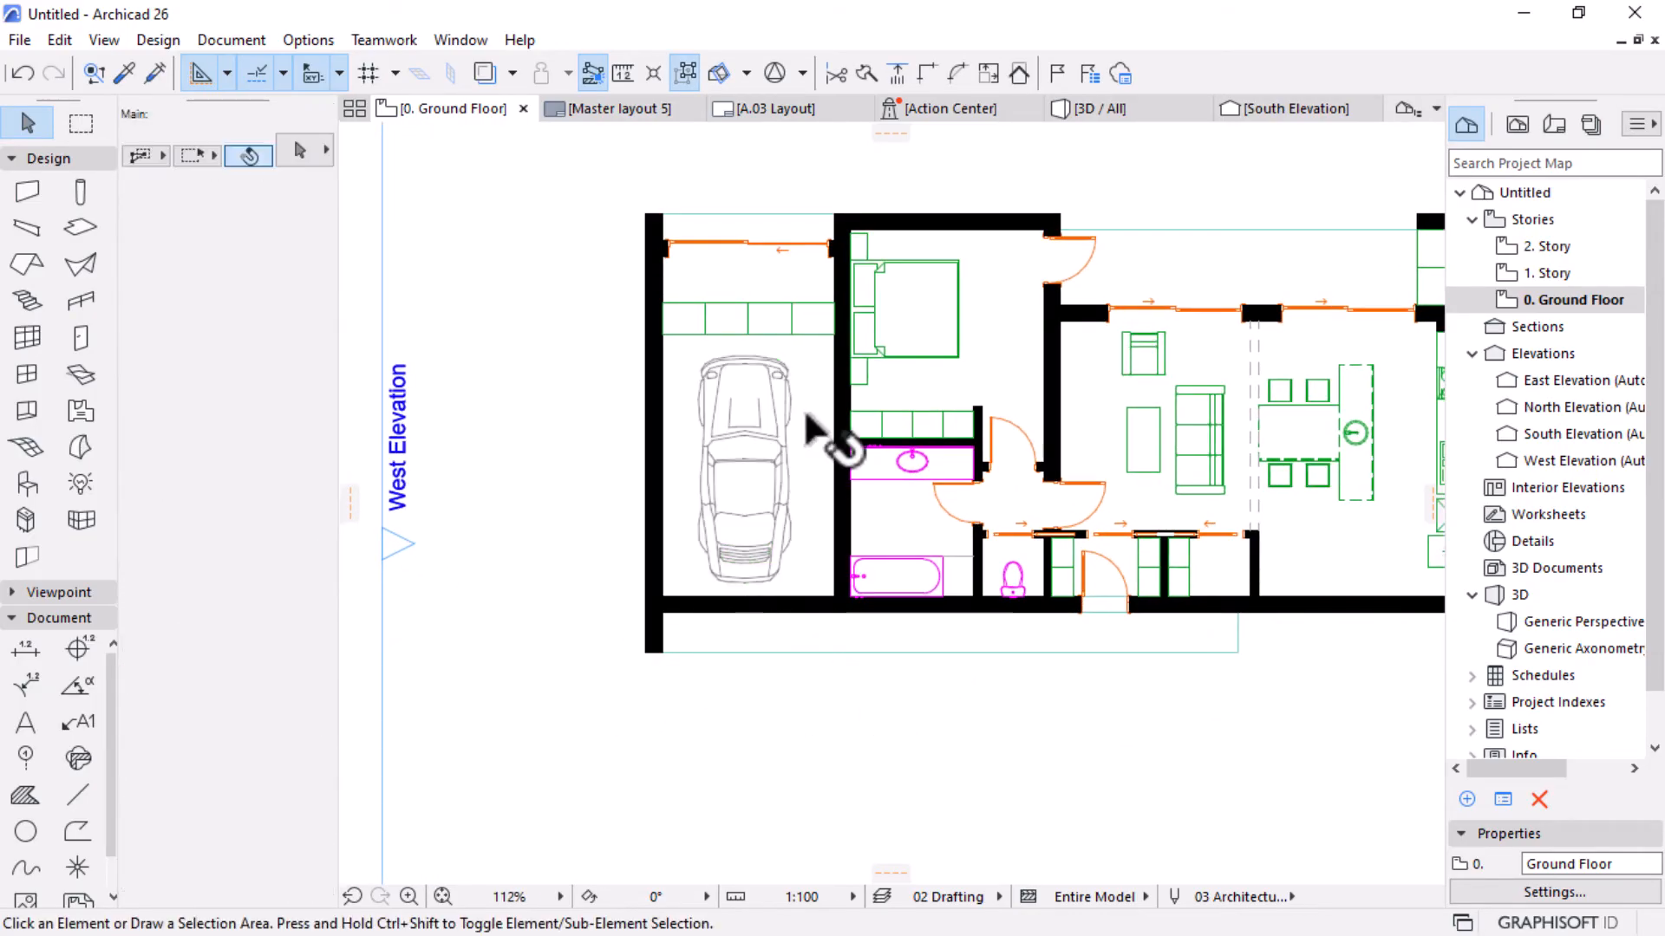
# Pick up the garage's 3000 mm sliding door settings and change the default door to Tilt Garage Door 26 from the Garage Doors 26 library.
pyautogui.keyDown('alt'); pyautogui.click(826, 241); pyautogui.keyUp('alt')
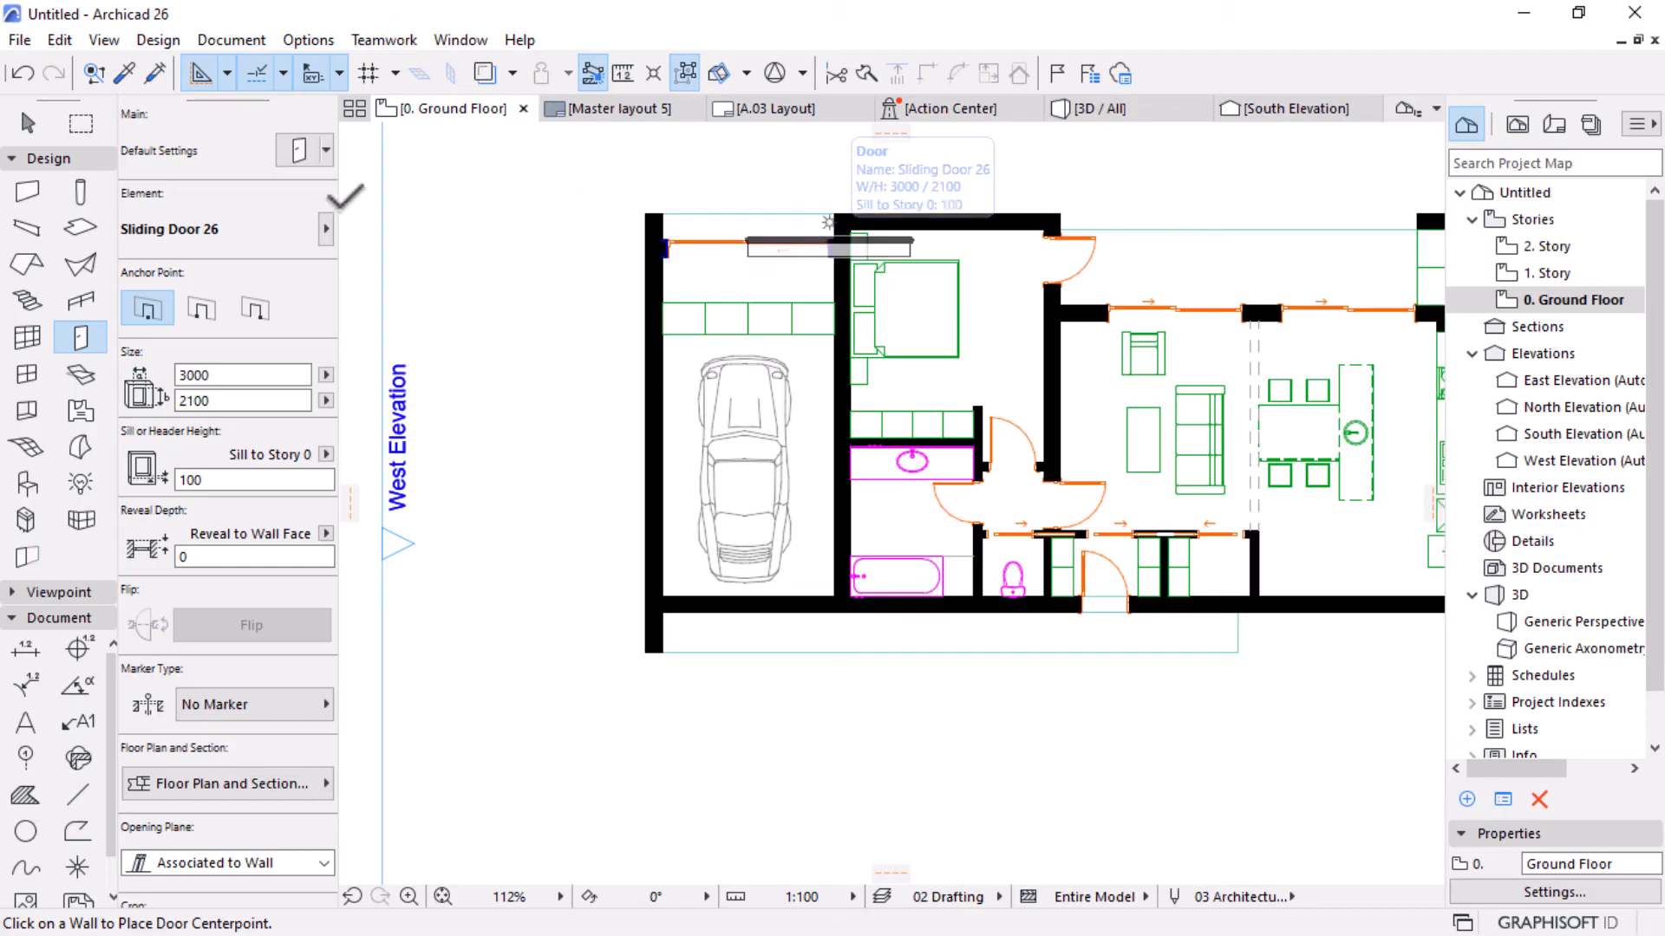
pyautogui.click(289, 154)
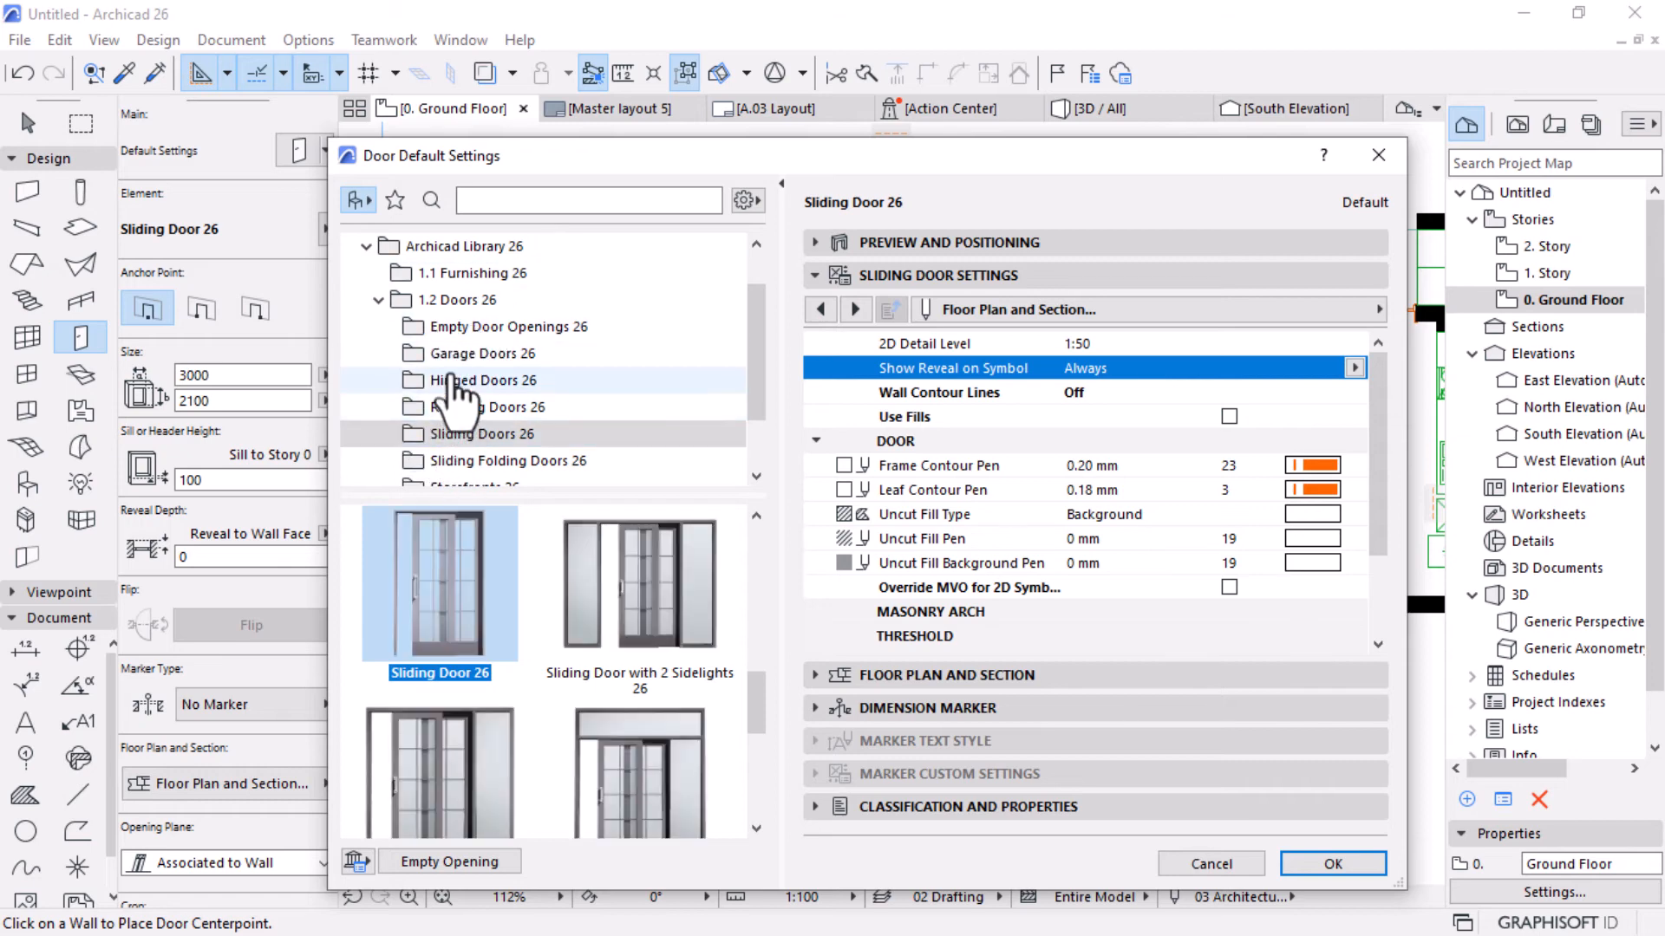
pyautogui.click(451, 356)
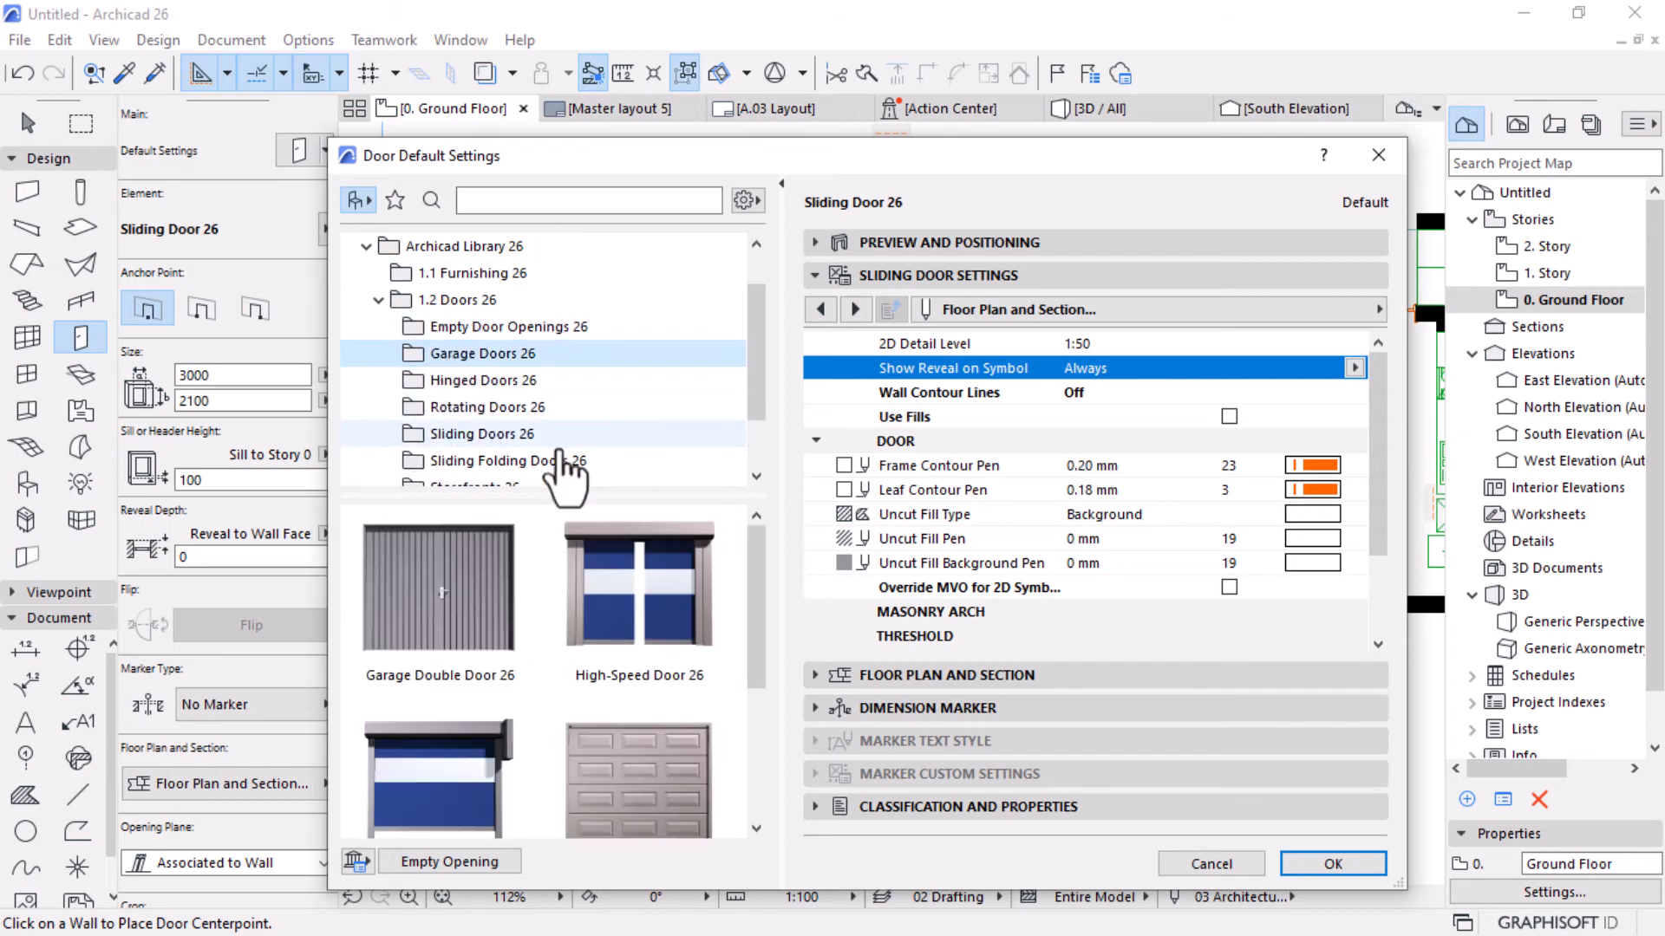
pyautogui.scroll(-1, 595, 467)
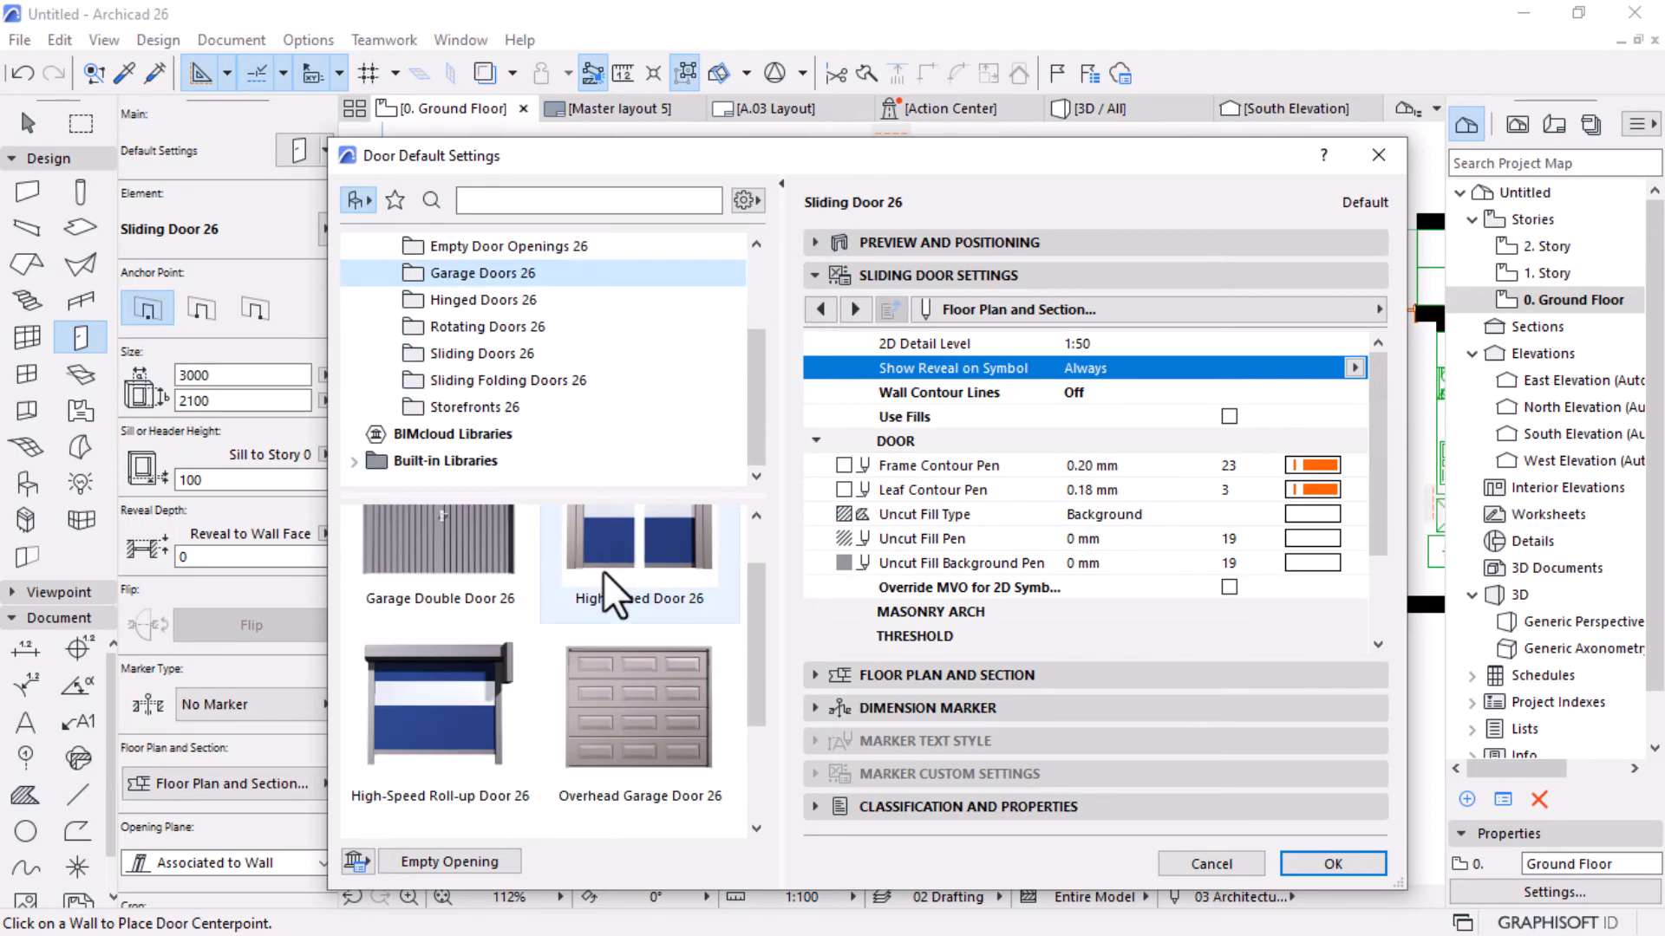
pyautogui.scroll(-2, 607, 595)
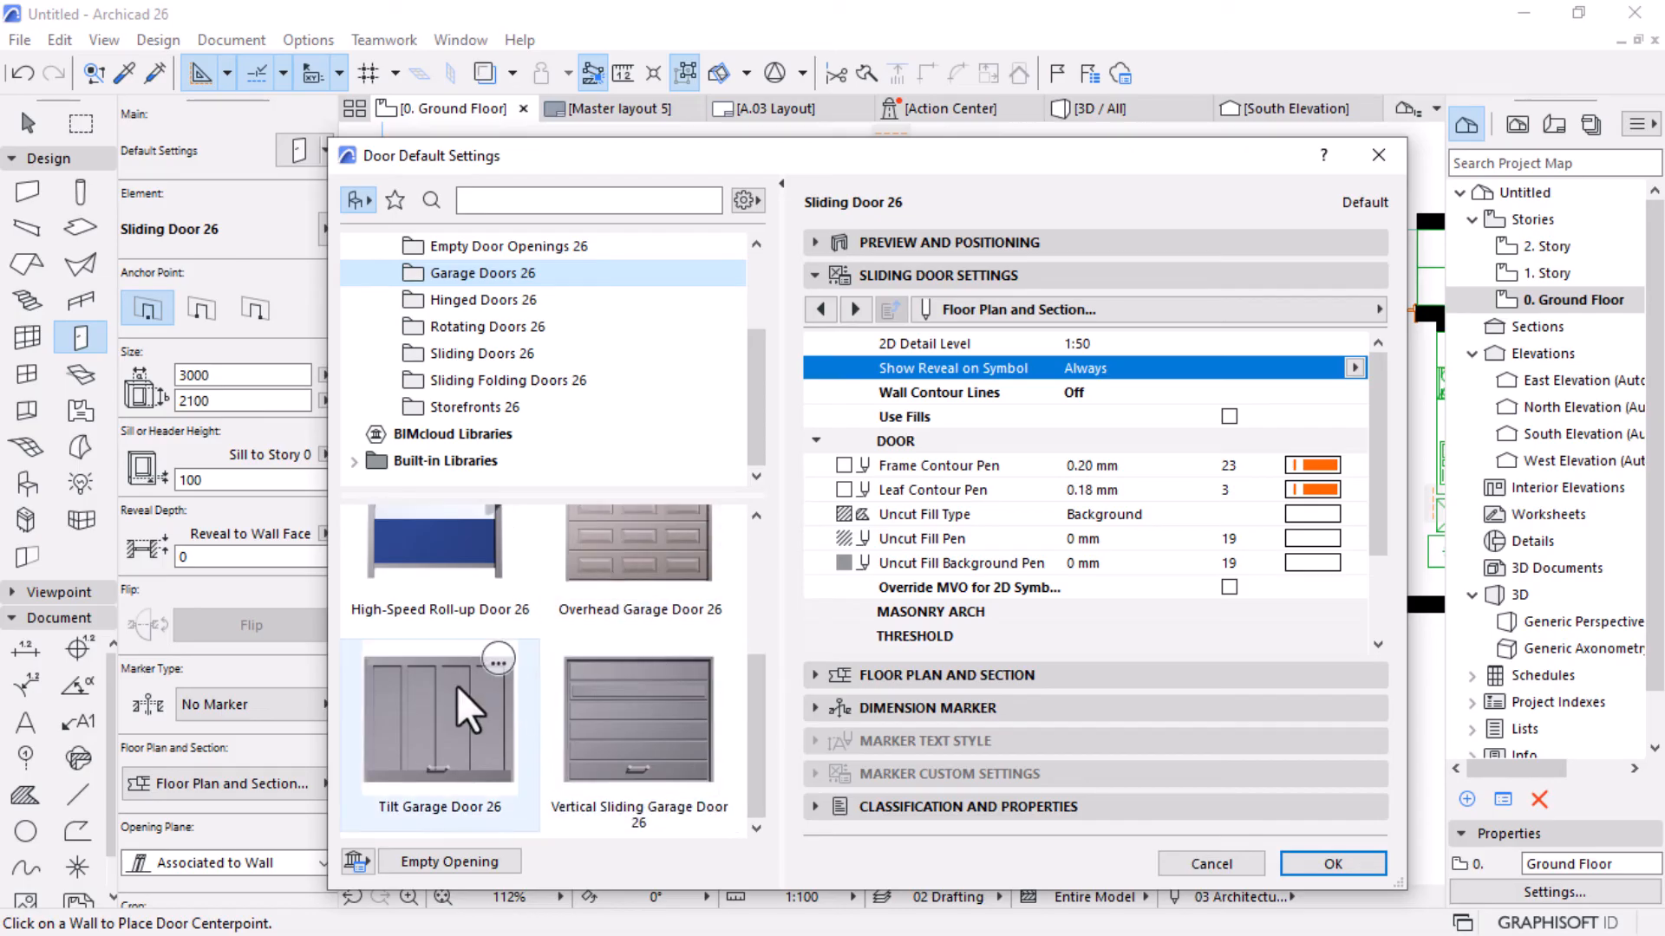
pyautogui.click(446, 663)
pyautogui.moveTo(889, 163); pyautogui.dragTo(907, 39)
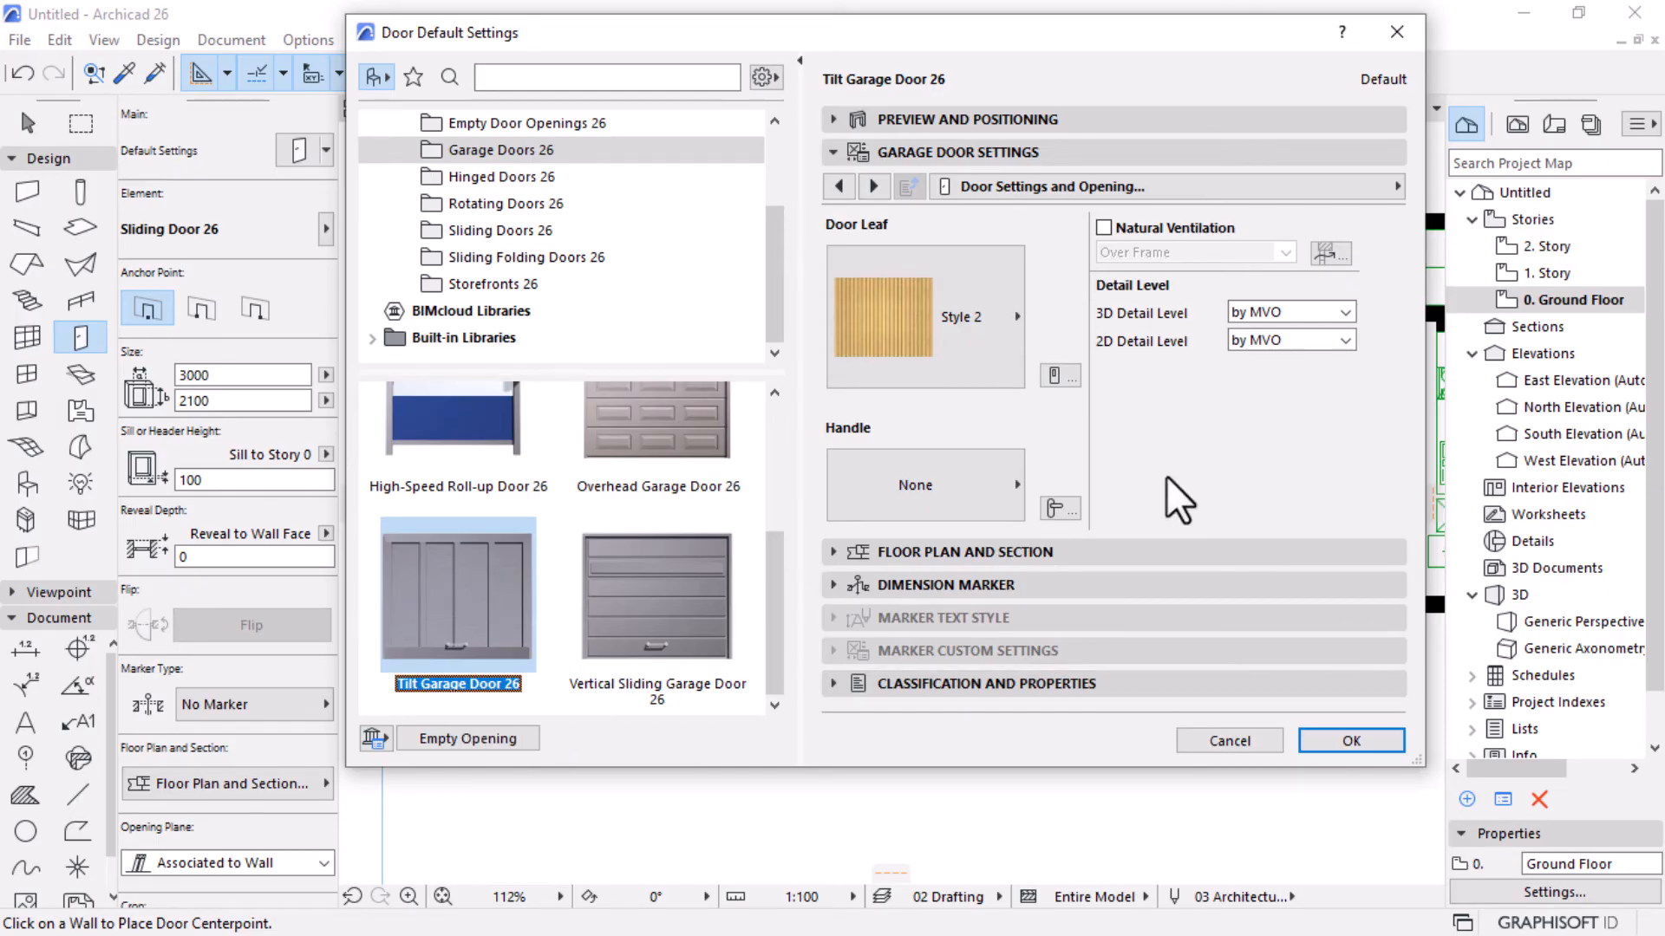
# In the garage door's Floor Plan and Section settings, turn Use Fills off, set 2D Detail Level to 1:50 and Show Reveal on Symbol to Always.
pyautogui.click(1369, 188)
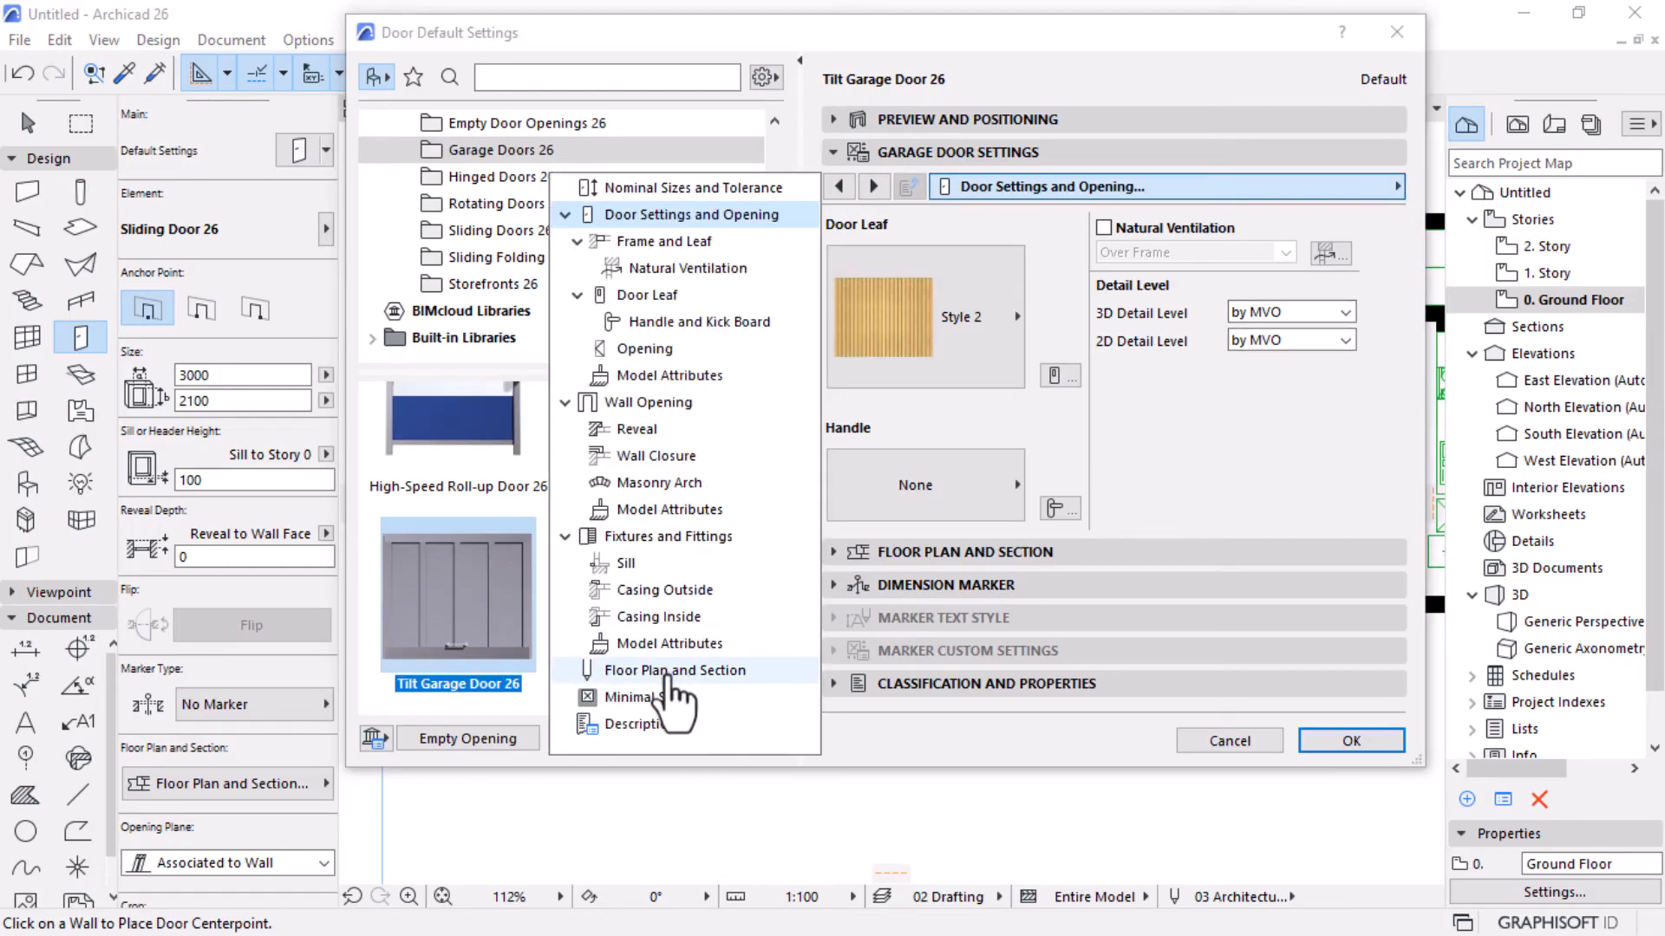
pyautogui.click(672, 676)
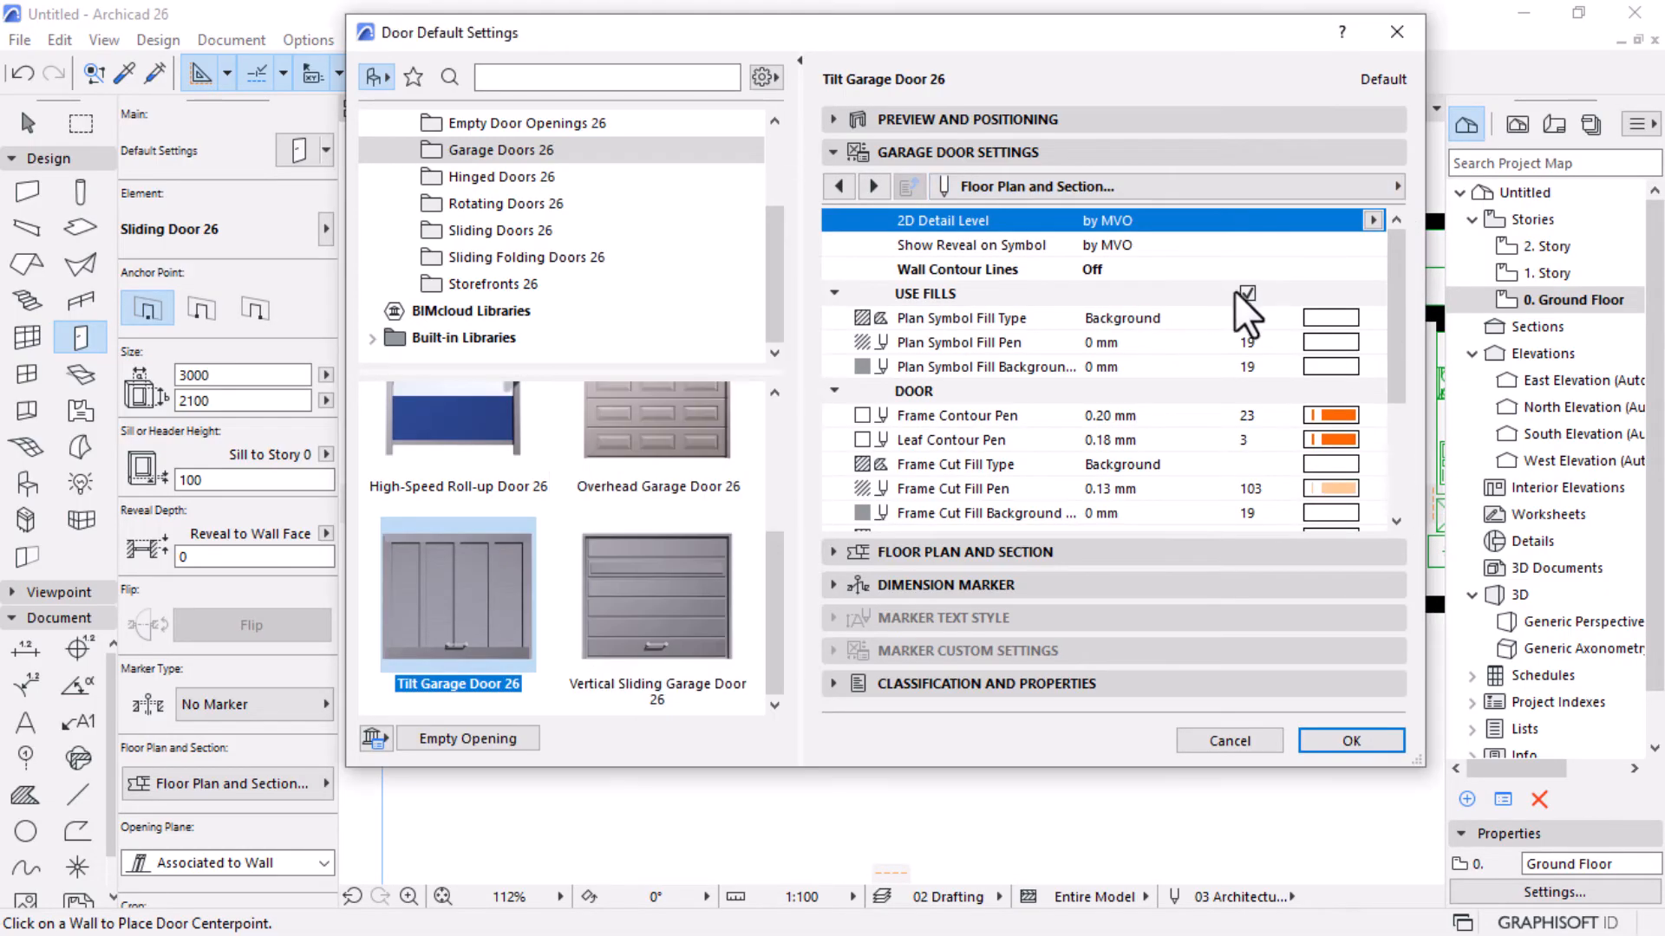
pyautogui.click(1247, 293)
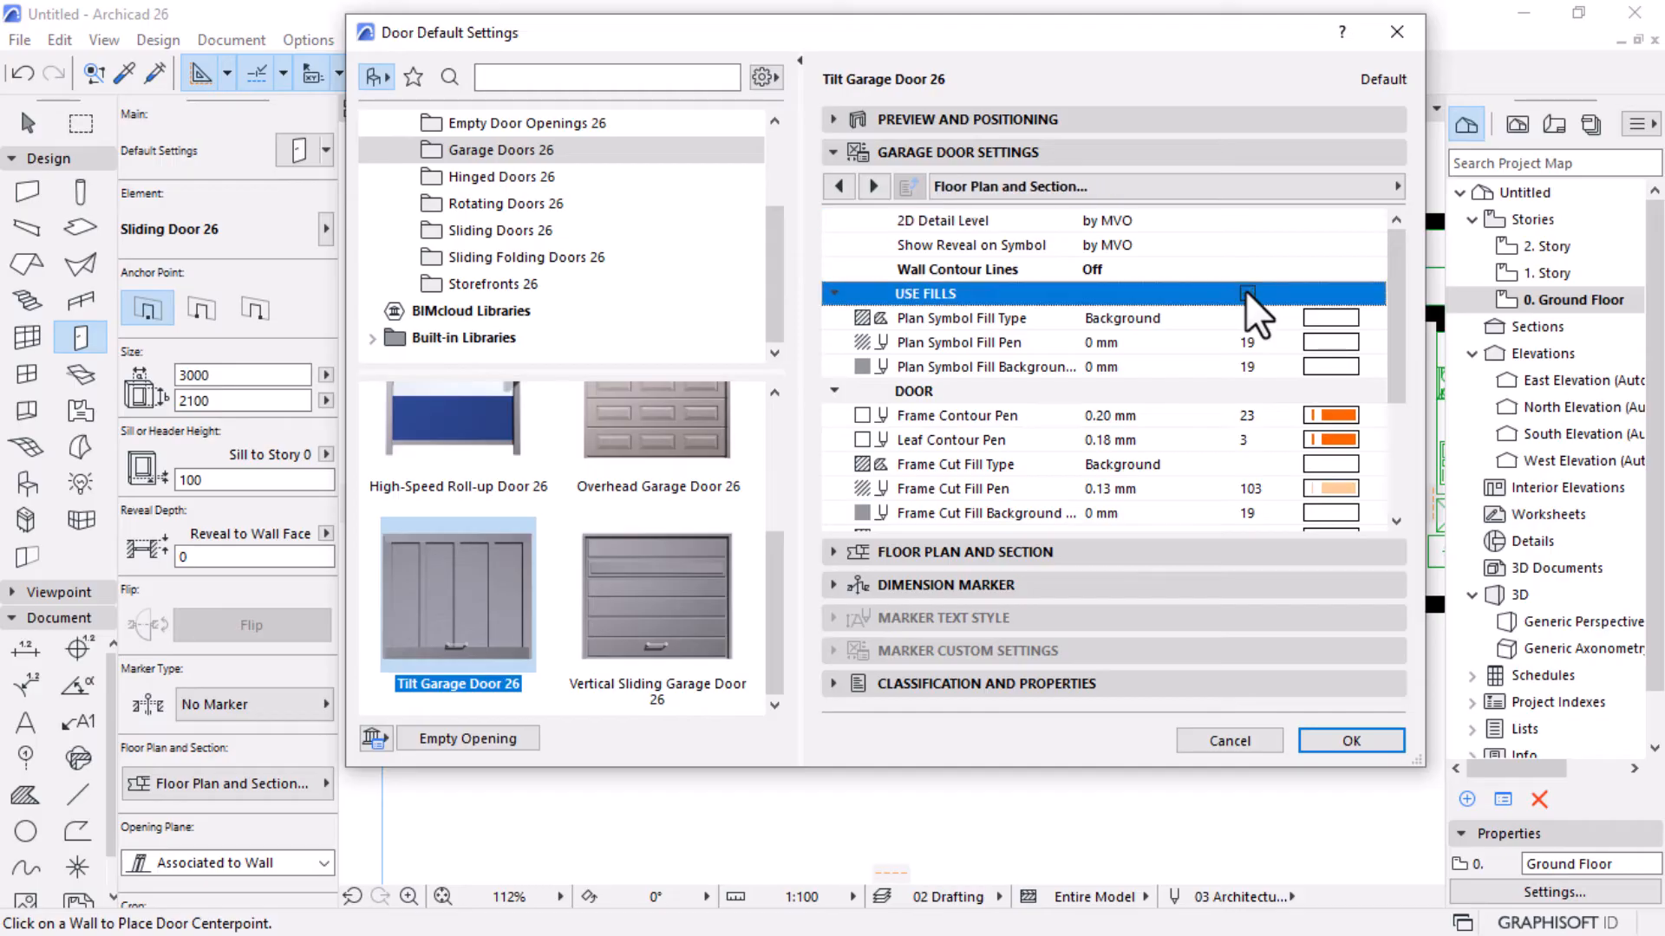
pyautogui.click(1361, 221)
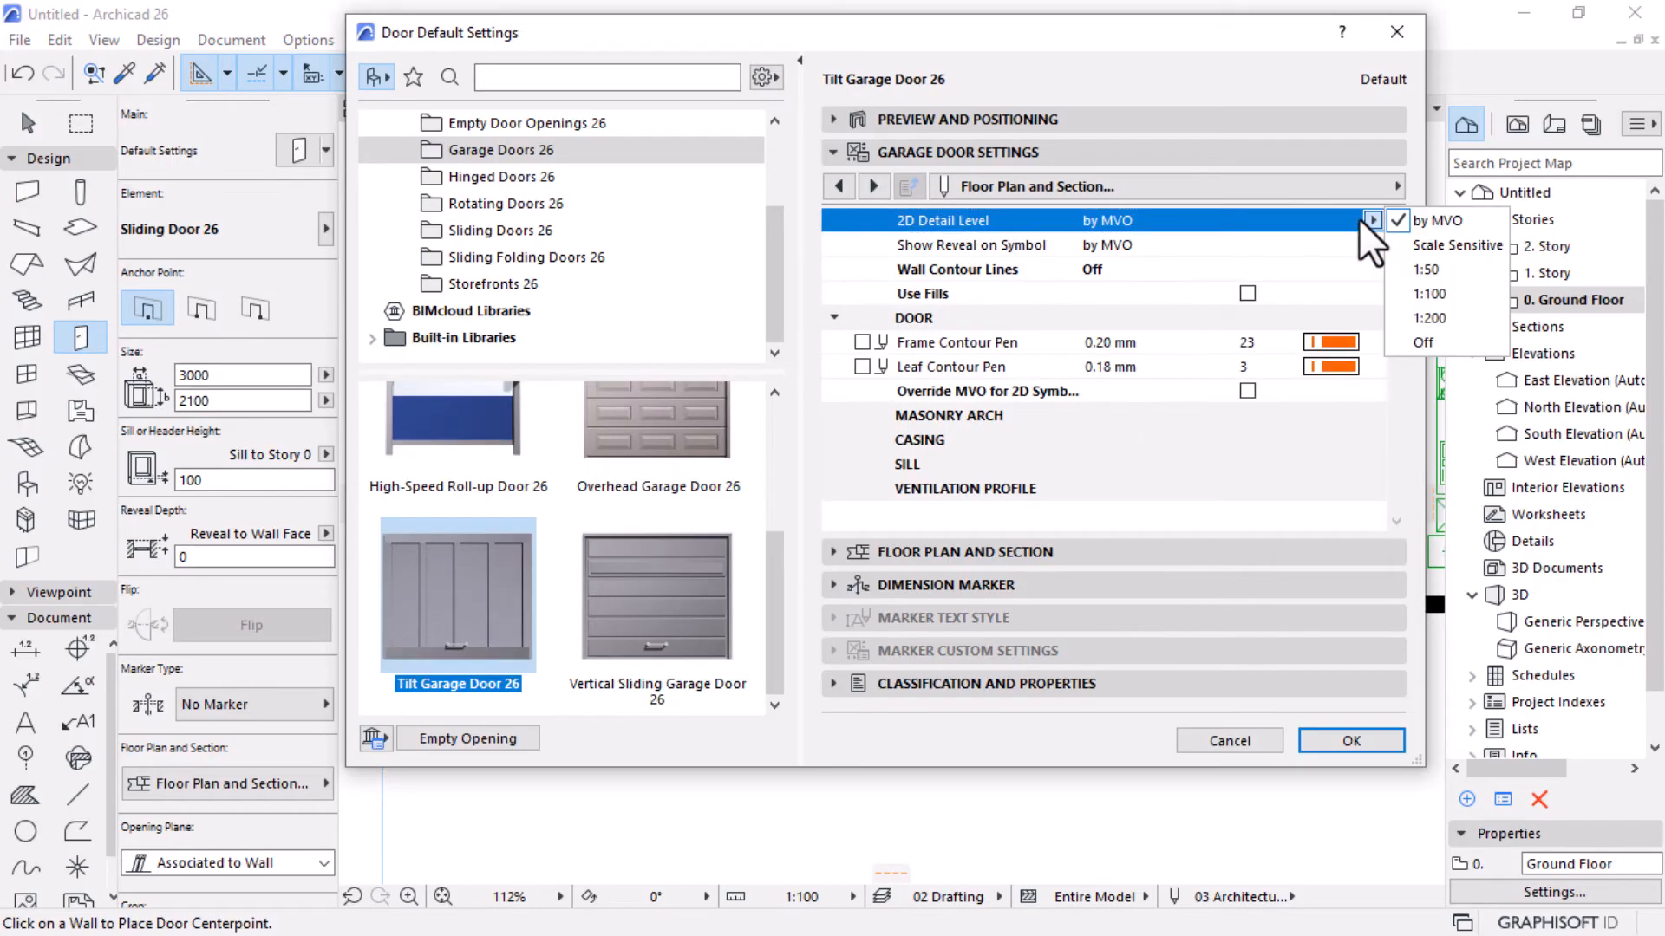
pyautogui.click(1422, 269)
pyautogui.click(1370, 245)
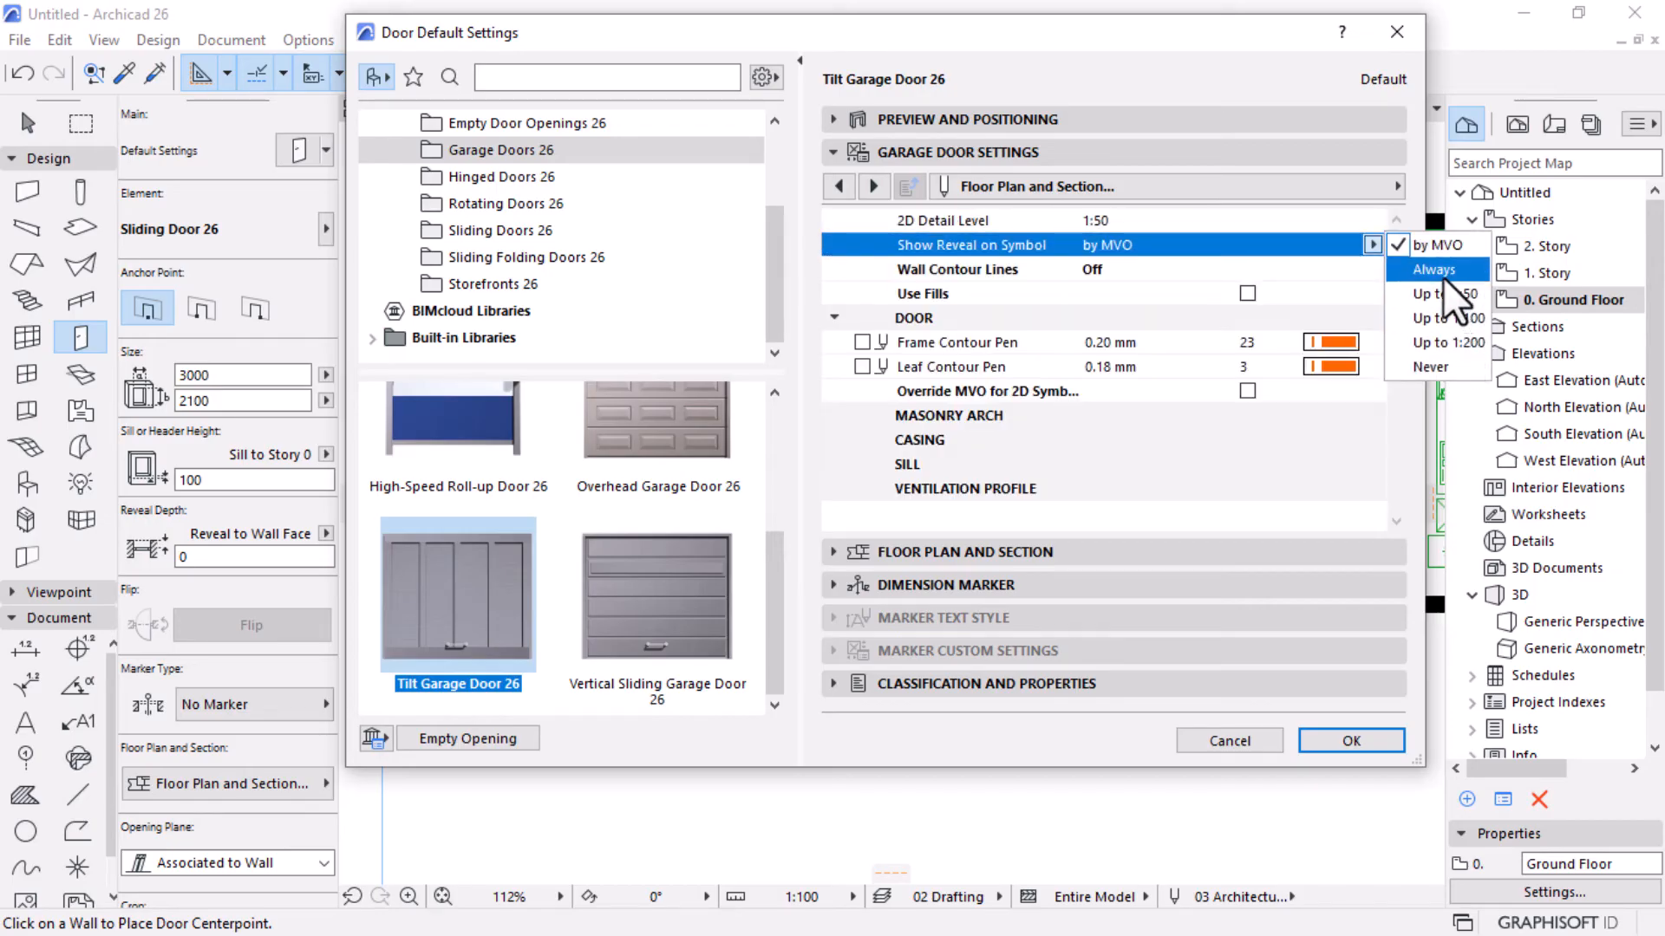
pyautogui.click(1439, 271)
pyautogui.click(1339, 741)
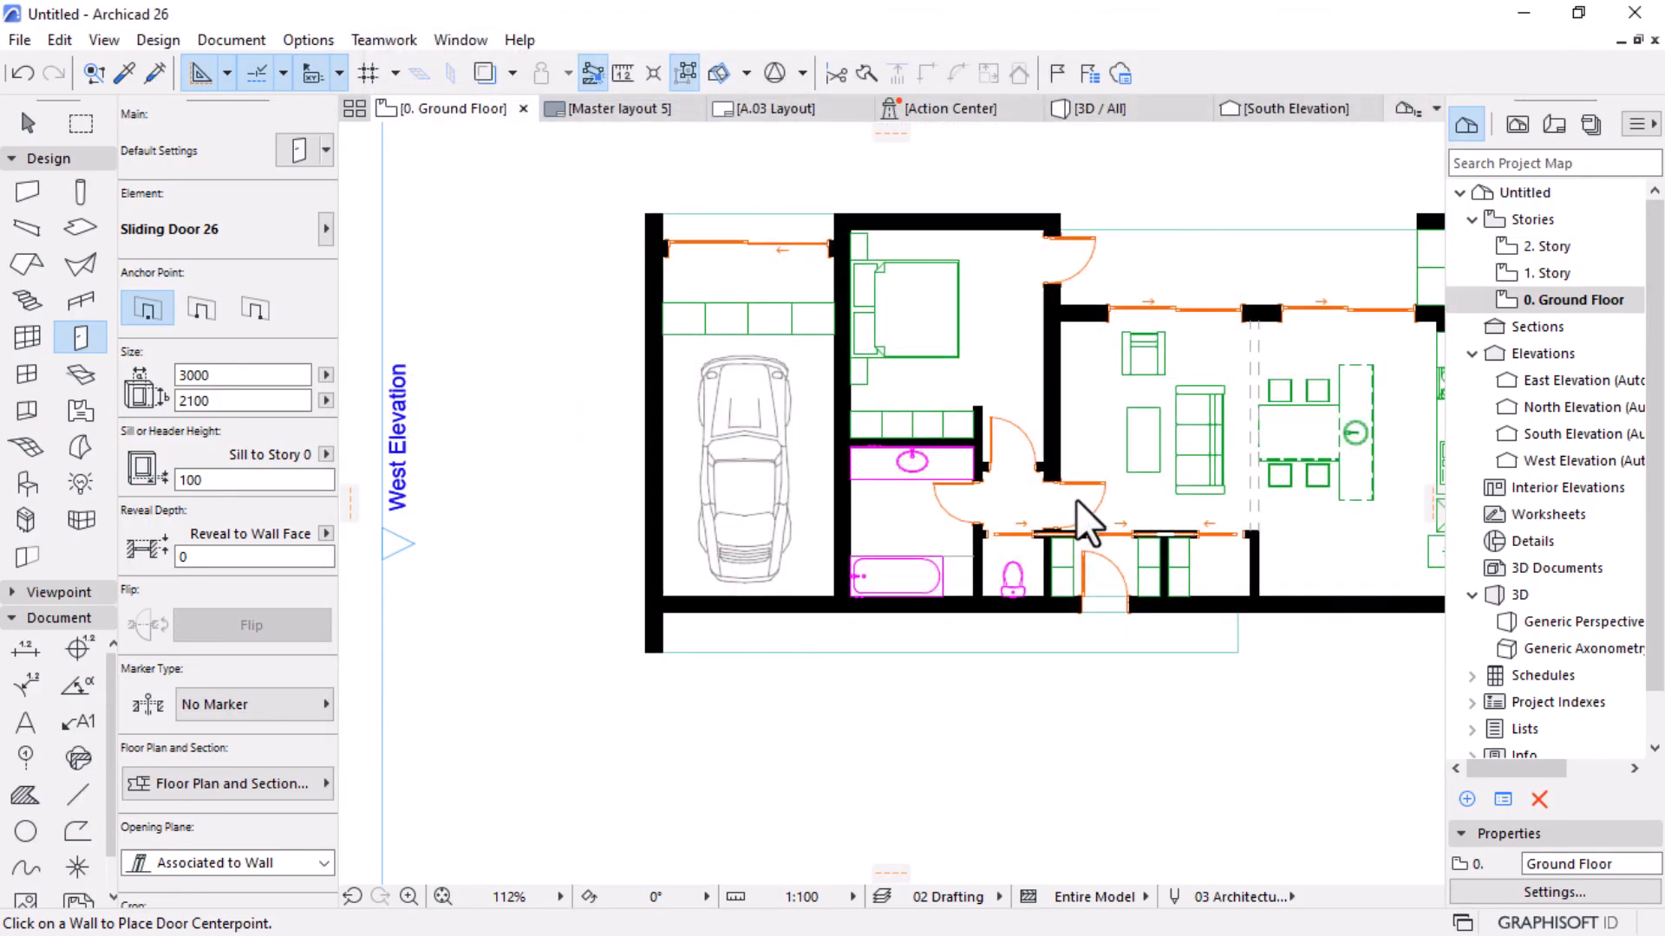
# Place a 2500 by 2100 tilt garage door in the outer wall behind the car, opening into the garage, and align it with the car's centre.
pyautogui.scroll(4, 668, 657)
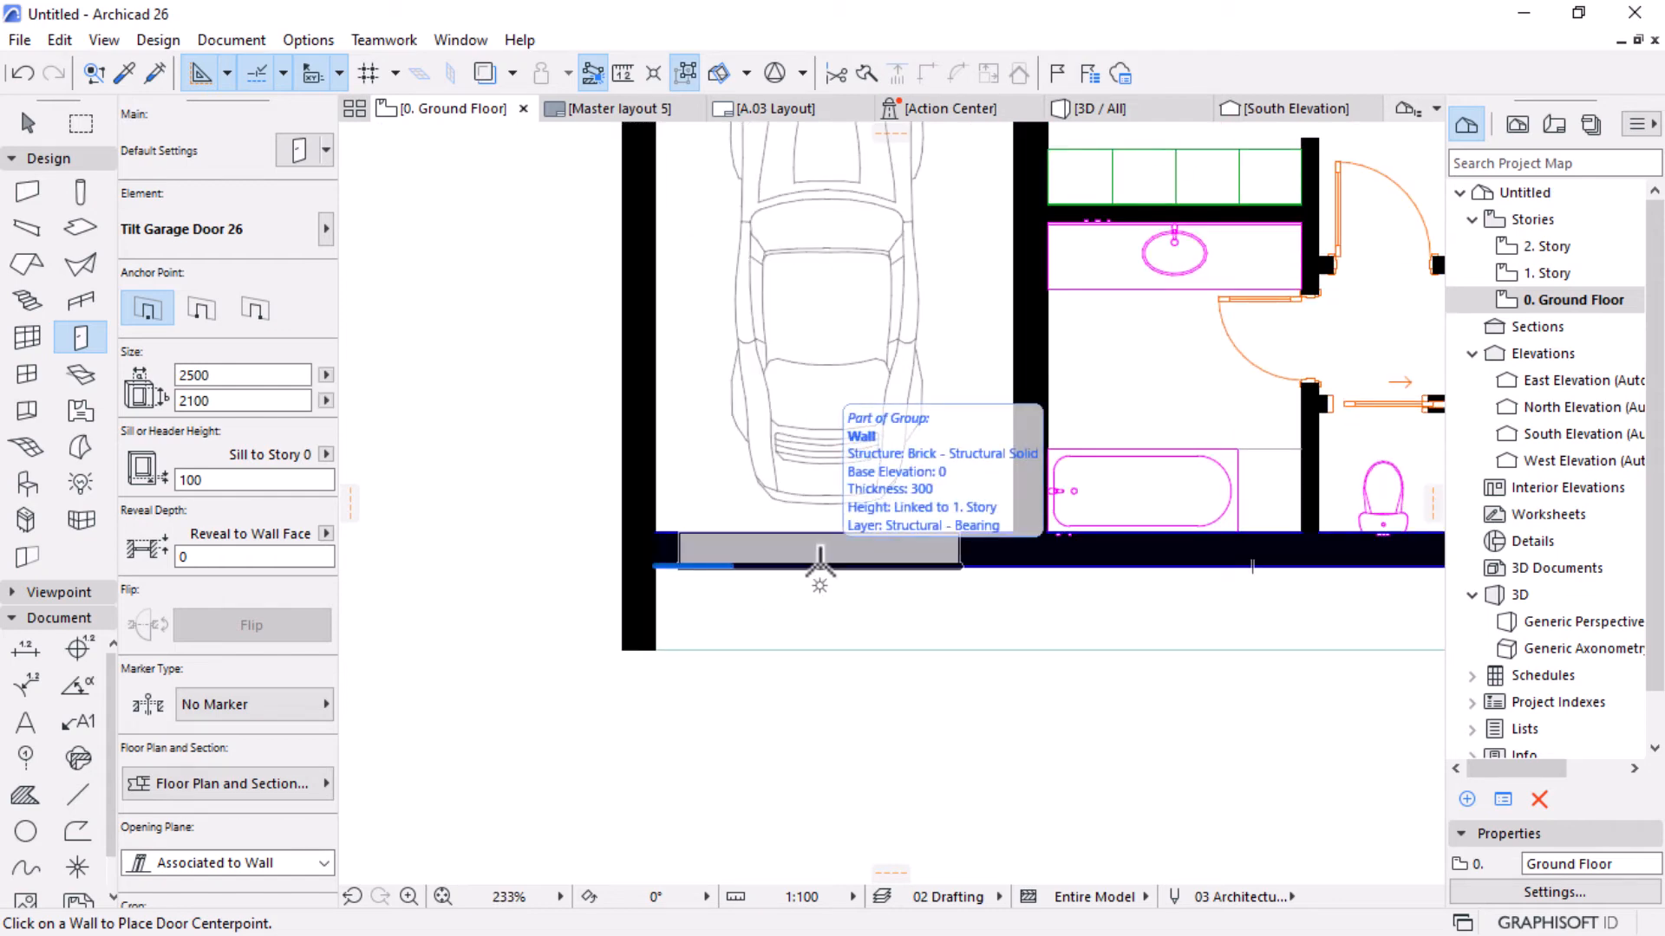
pyautogui.click(819, 562)
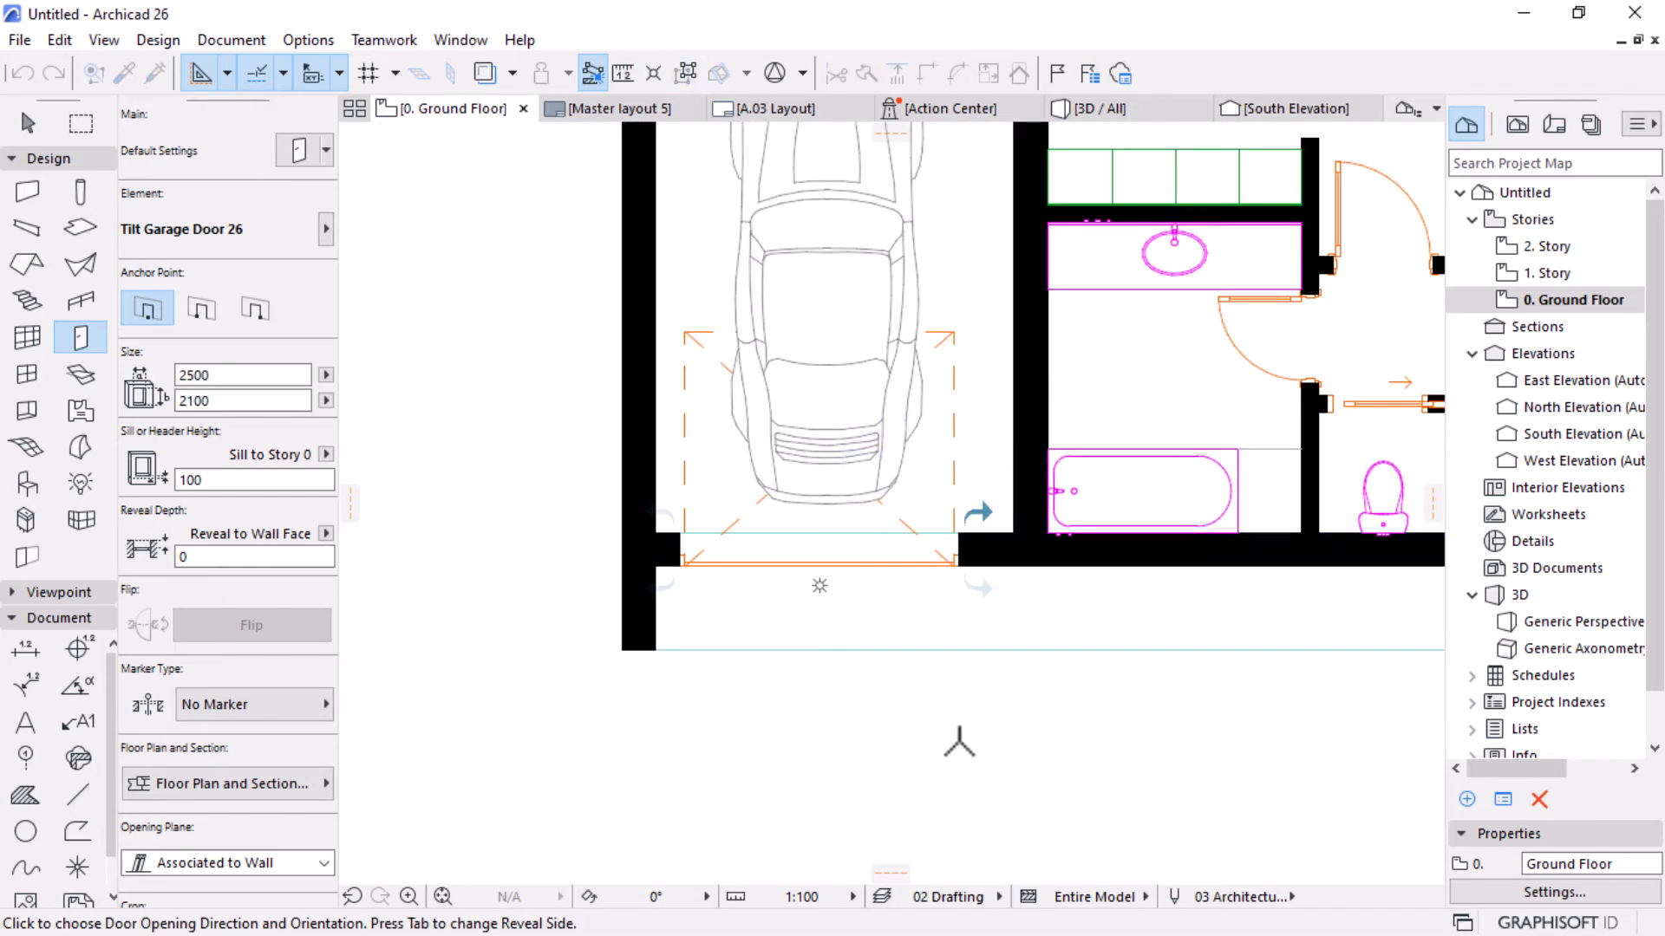
pyautogui.click(959, 742)
pyautogui.press('Escape')
pyautogui.click(957, 562)
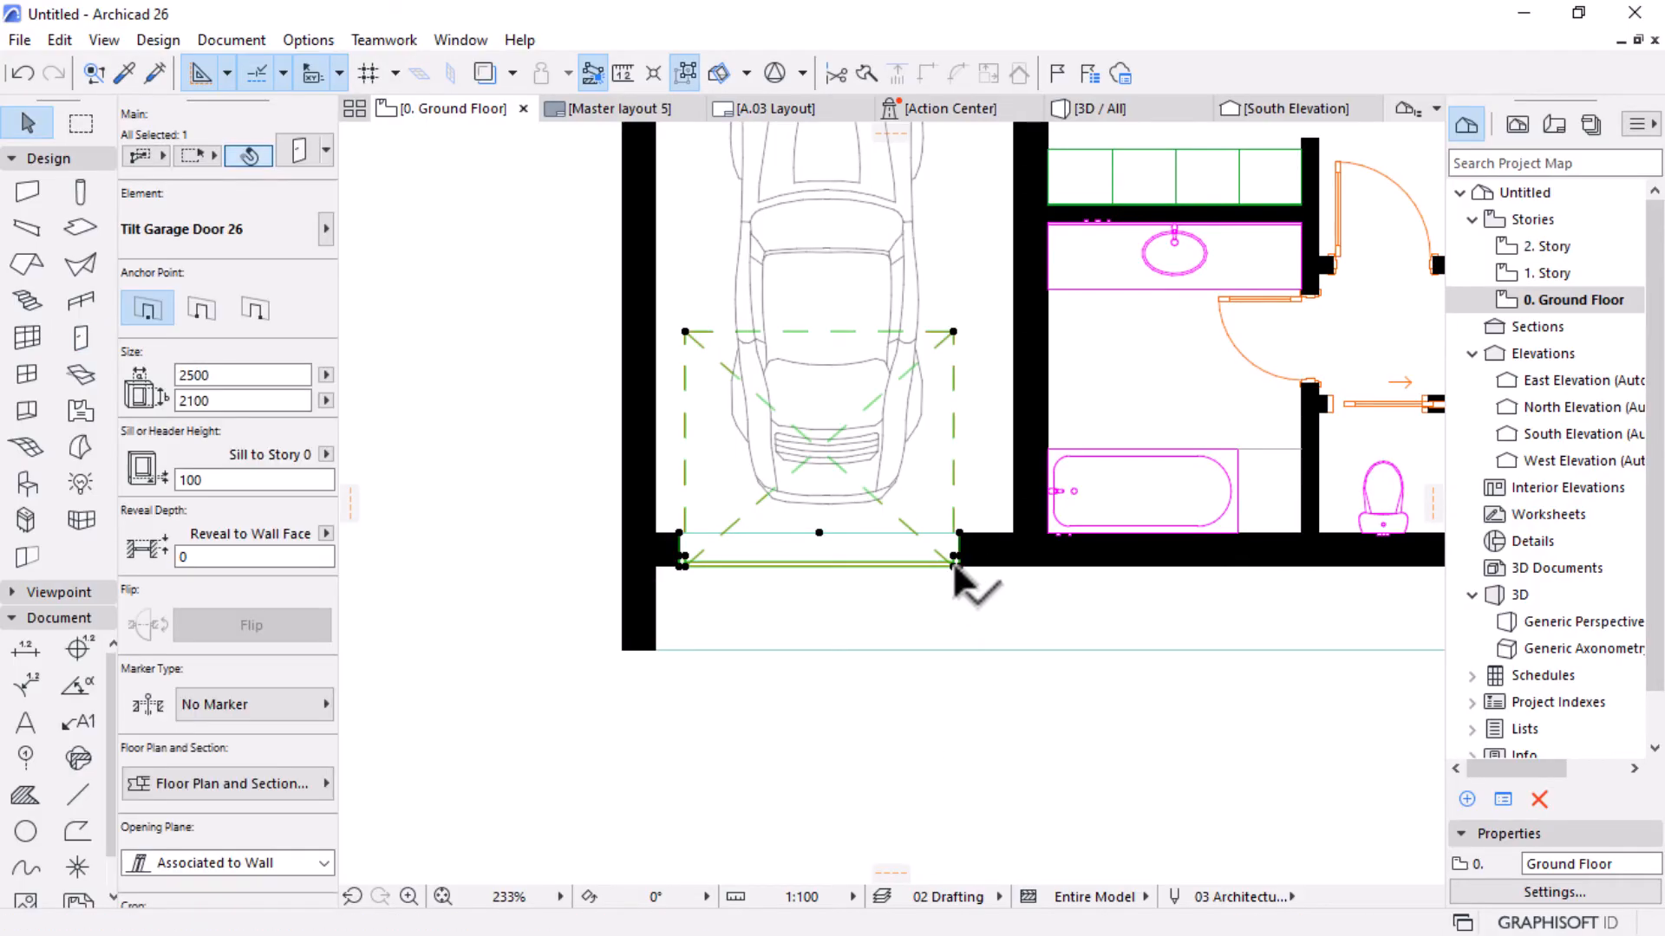
pyautogui.scroll(2, 956, 565)
pyautogui.click(758, 519)
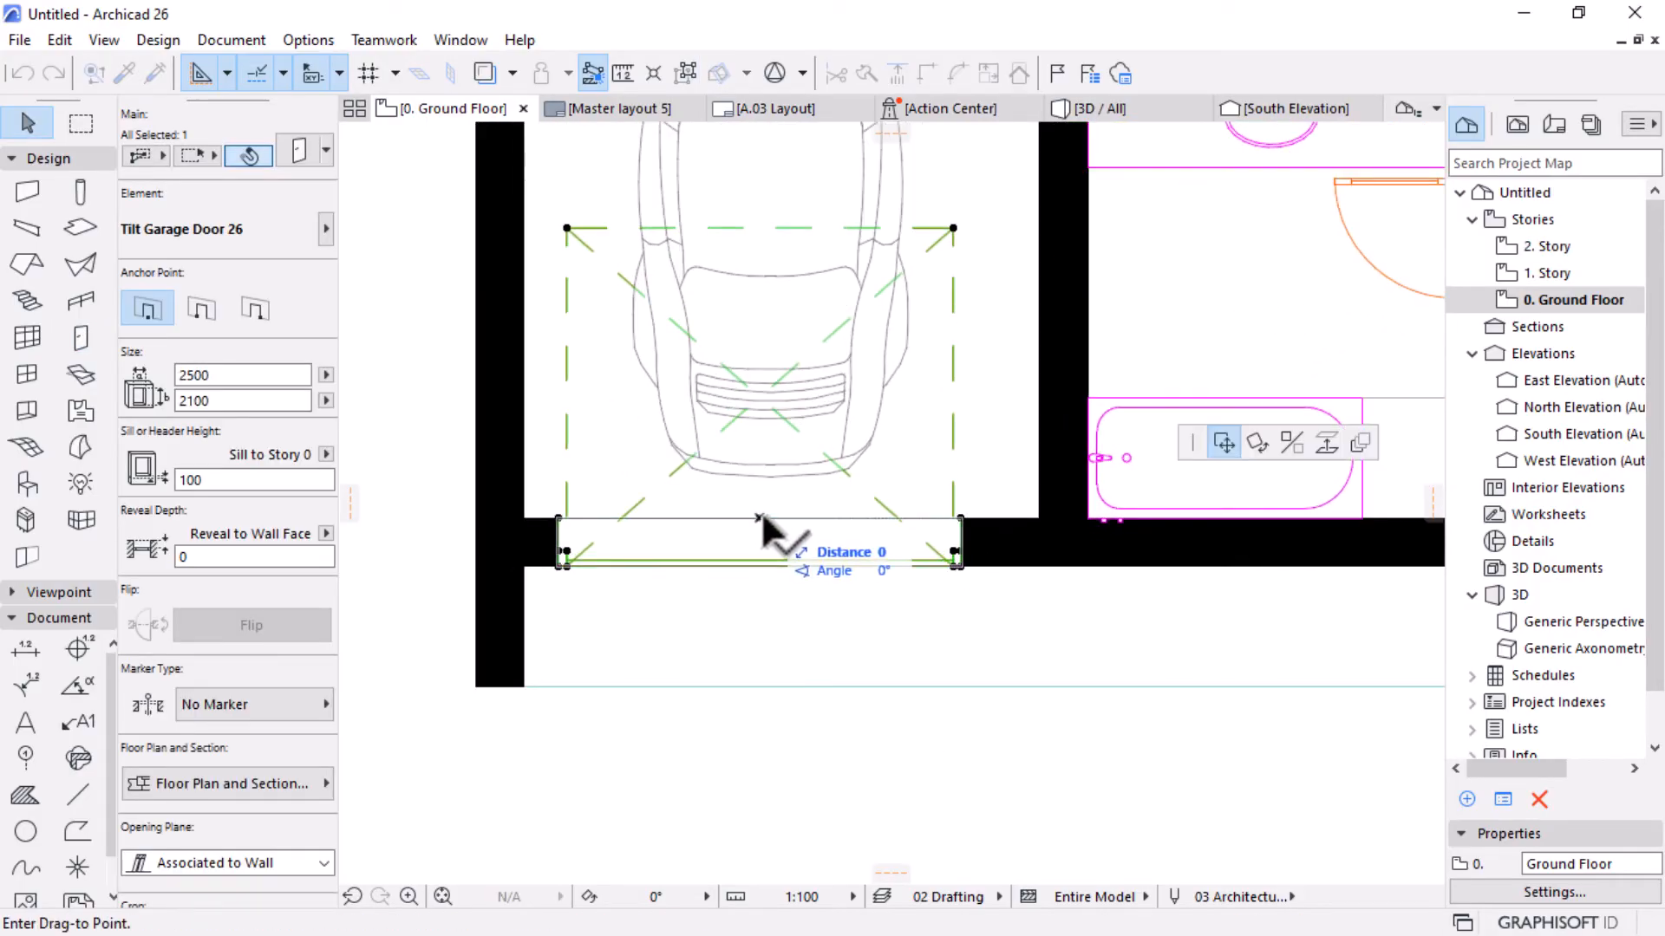
pyautogui.click(769, 514)
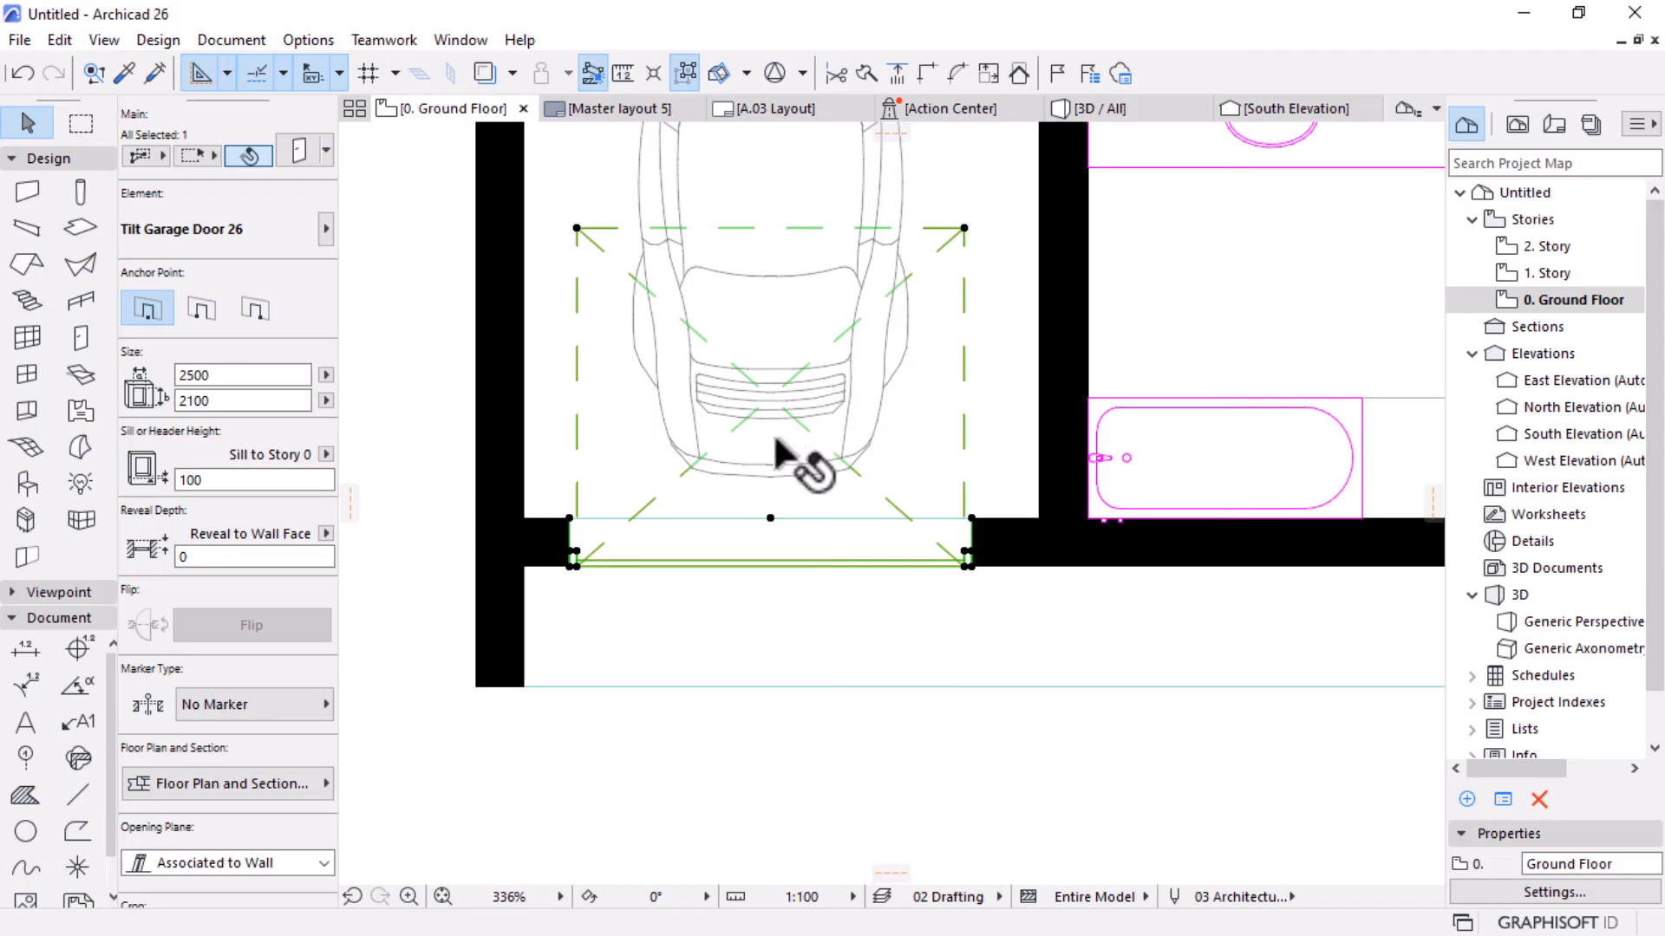
# Stretch both ends of the garage door to the inner faces of the garage side walls, 3200 mm wide, and deselect it.
pyautogui.click(573, 564)
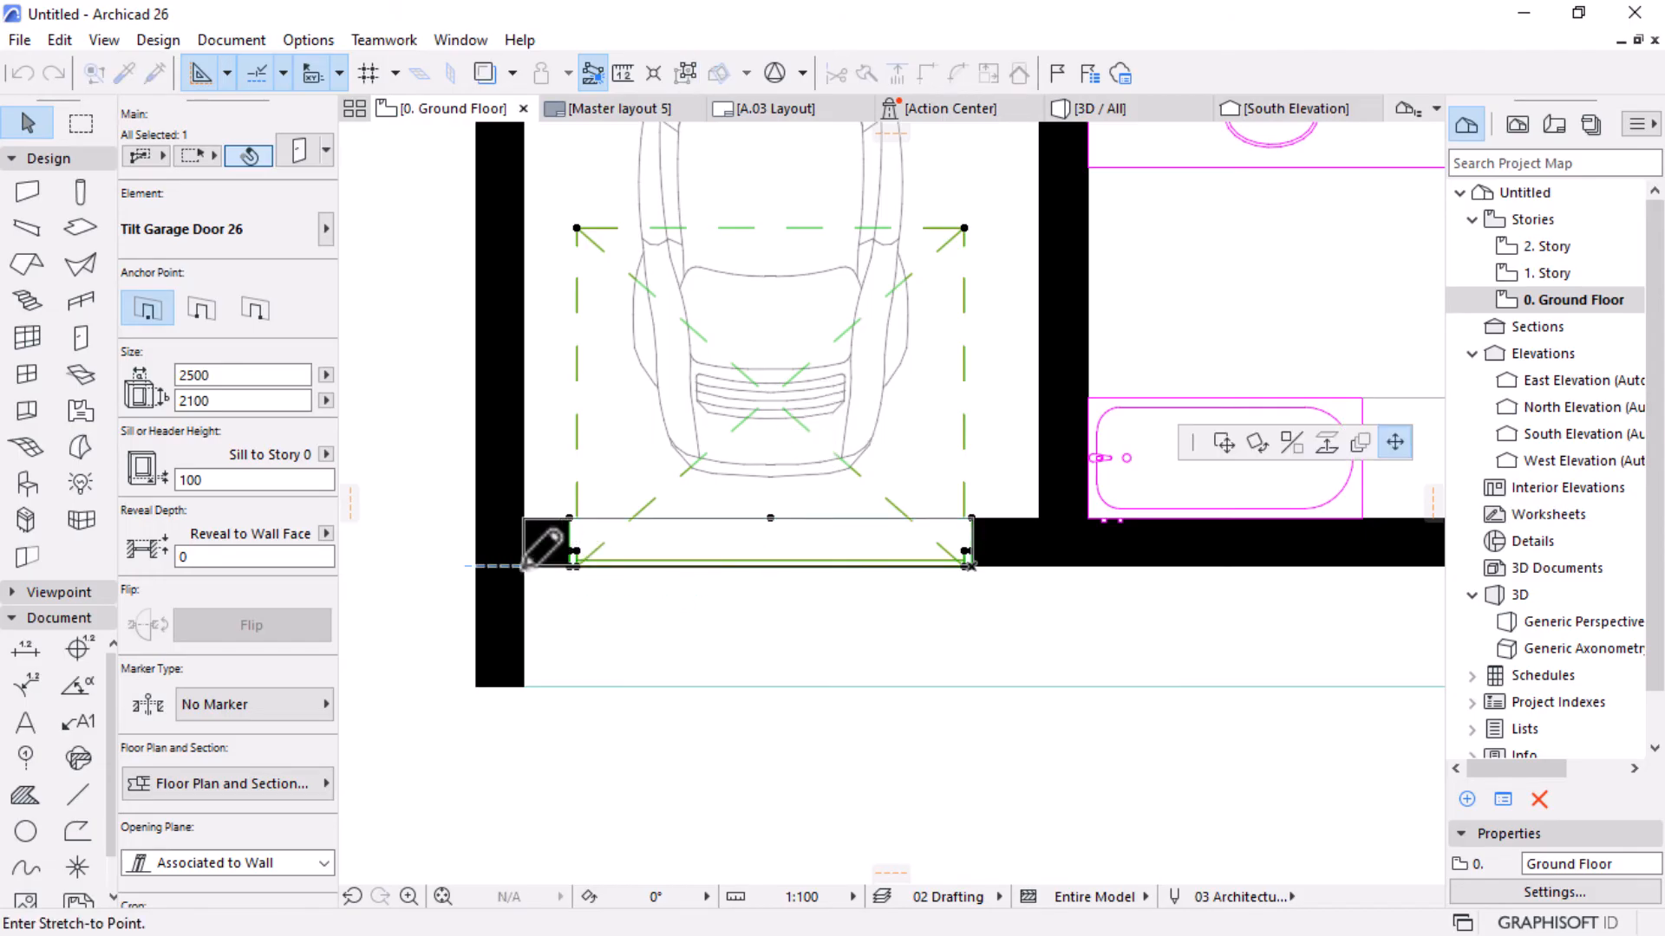
pyautogui.click(524, 565)
pyautogui.click(971, 559)
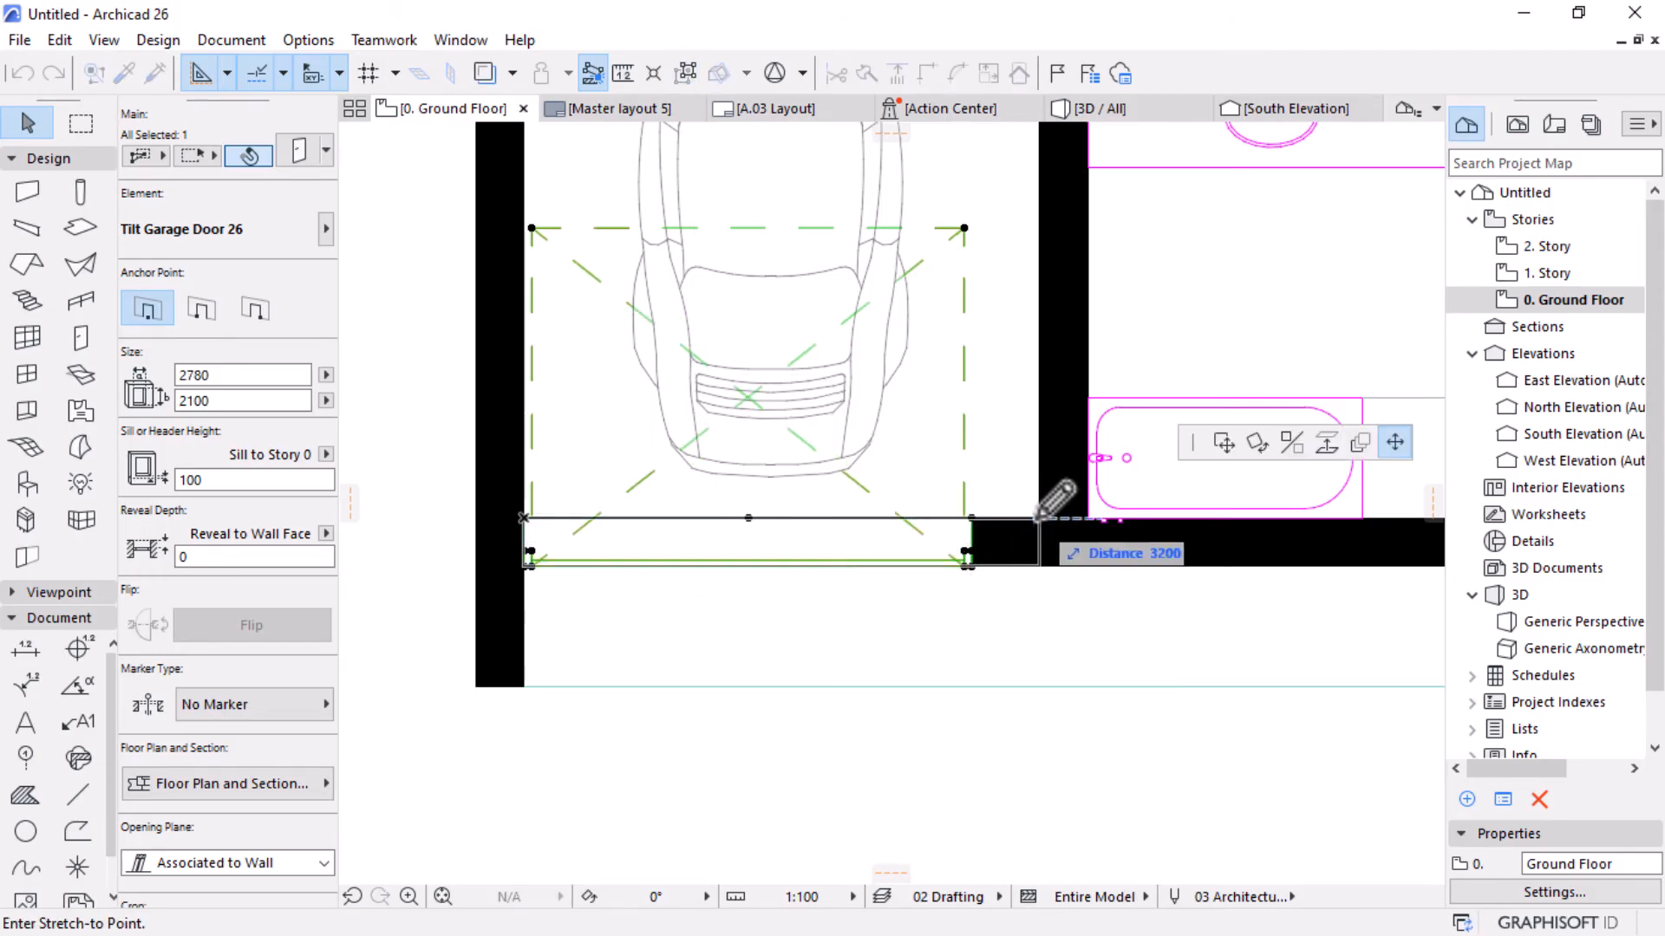
pyautogui.click(1040, 517)
pyautogui.scroll(-3, 829, 594)
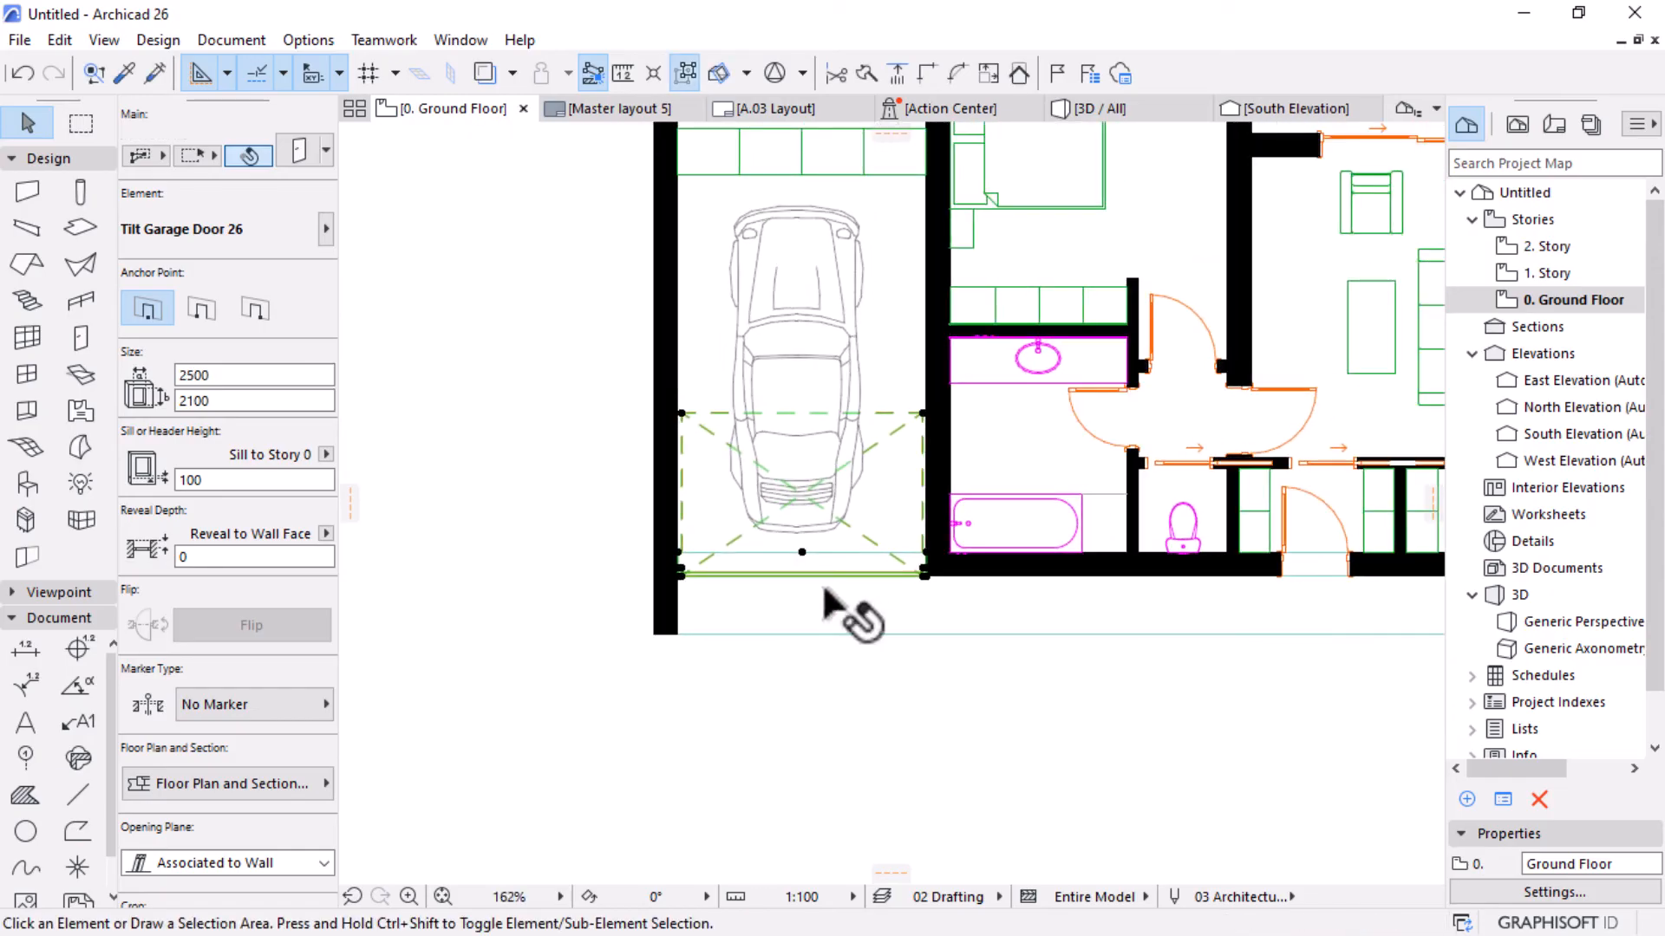
pyautogui.press('Escape')
pyautogui.scroll(3, 832, 529)
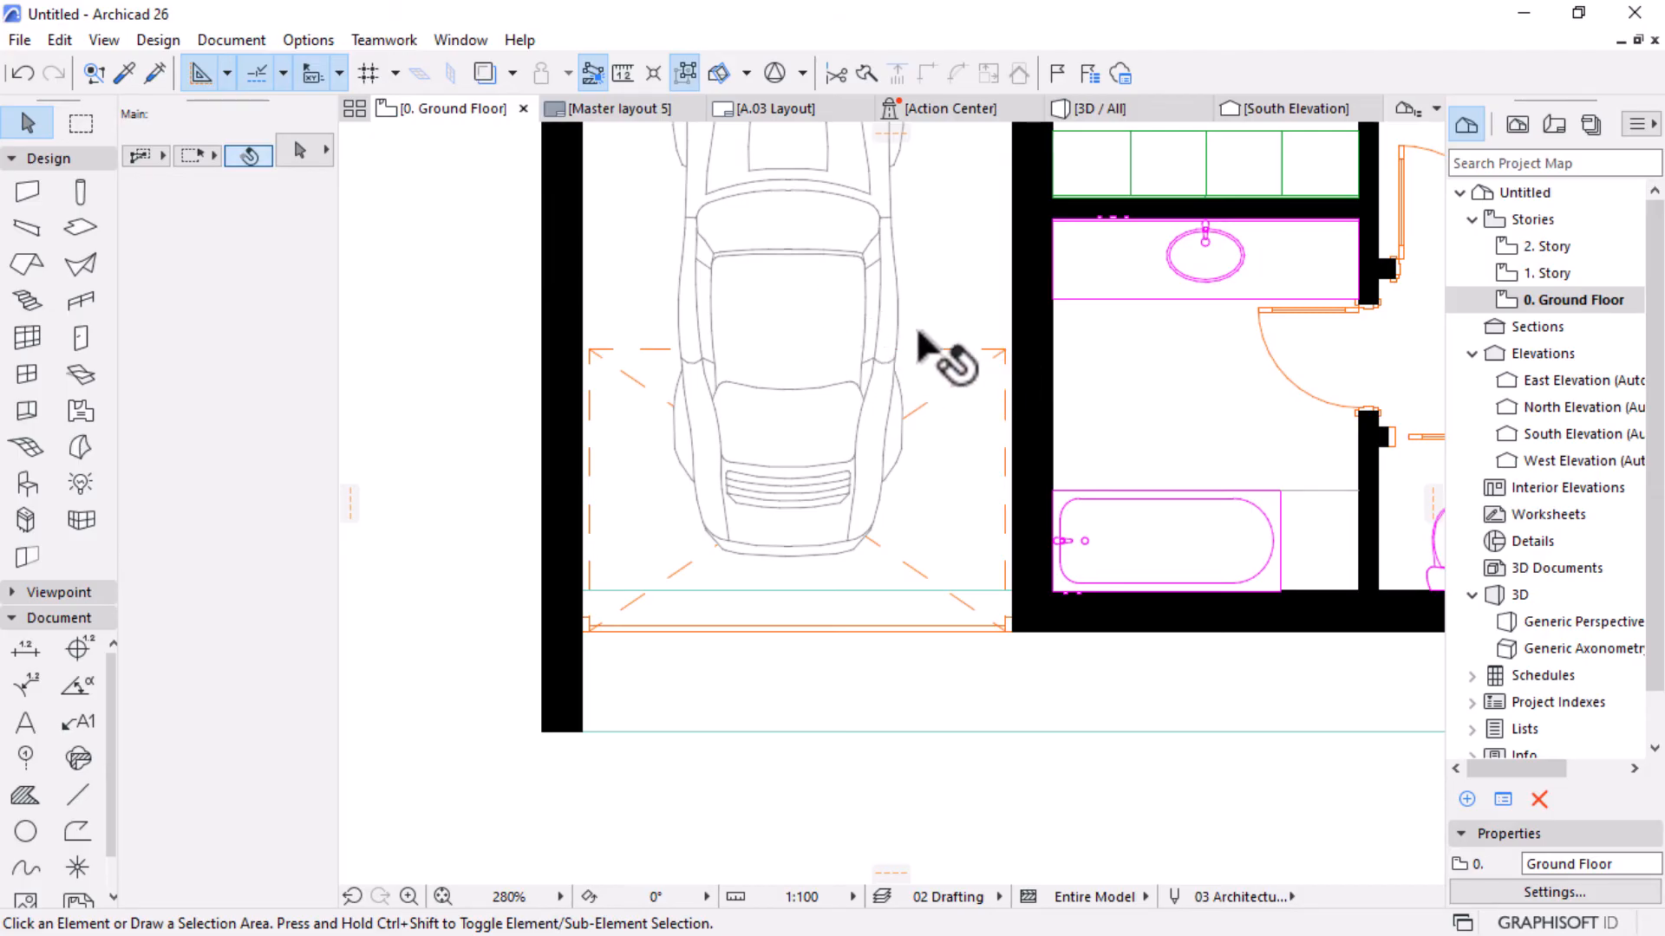
pyautogui.scroll(1, 818, 531)
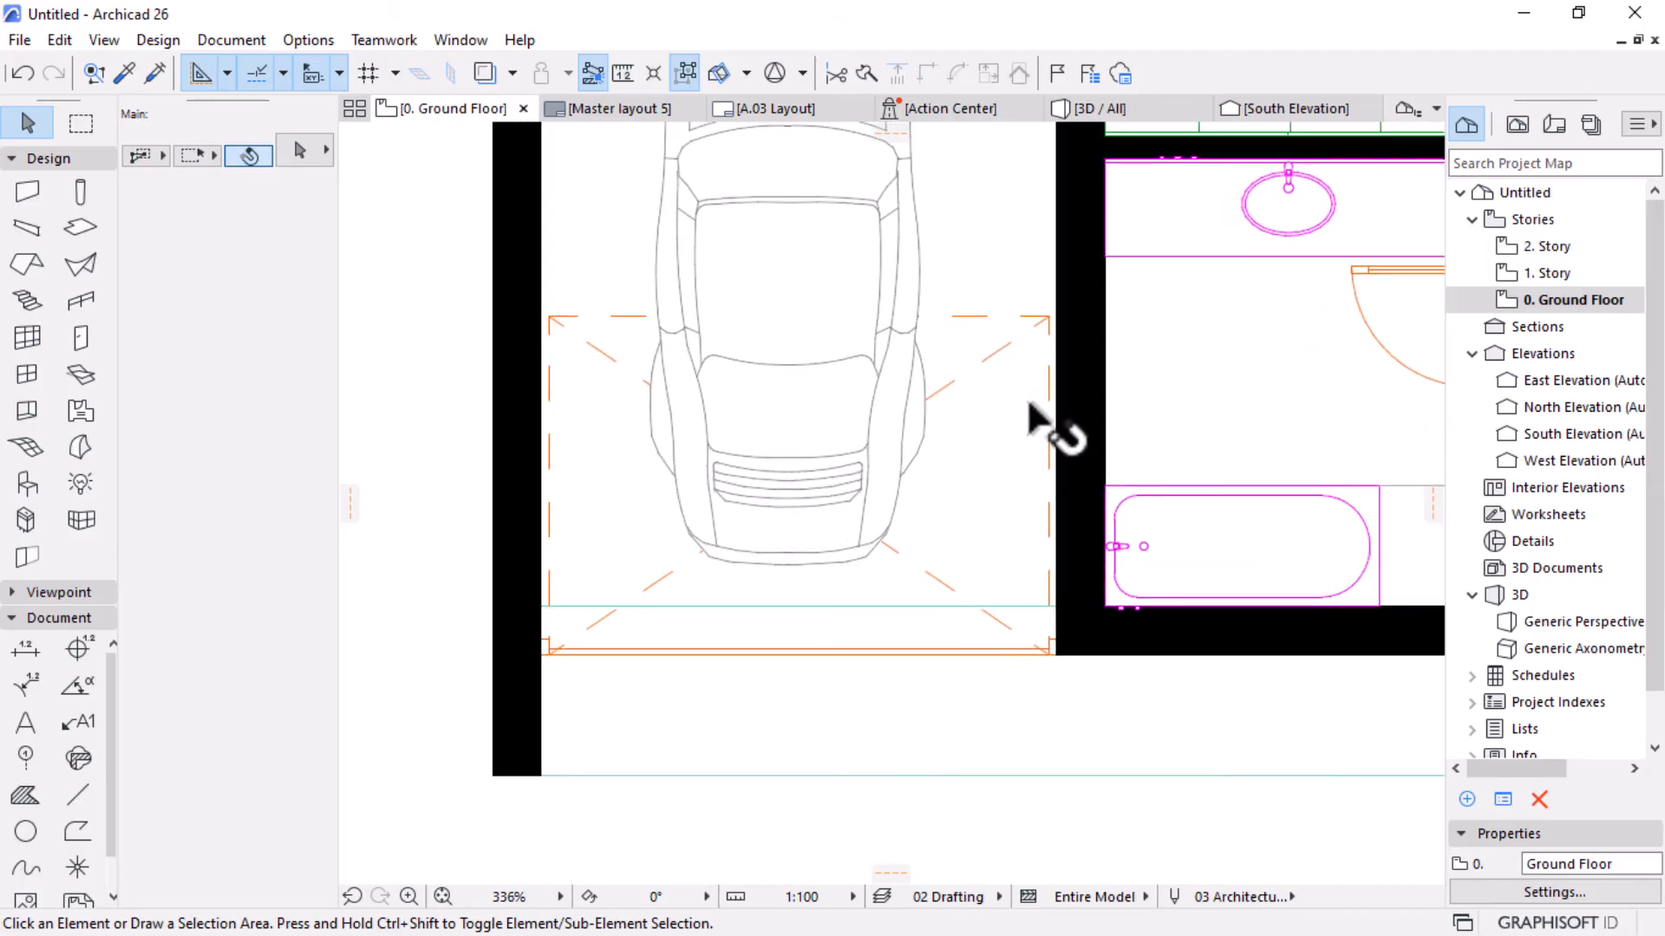
pyautogui.click(1048, 317)
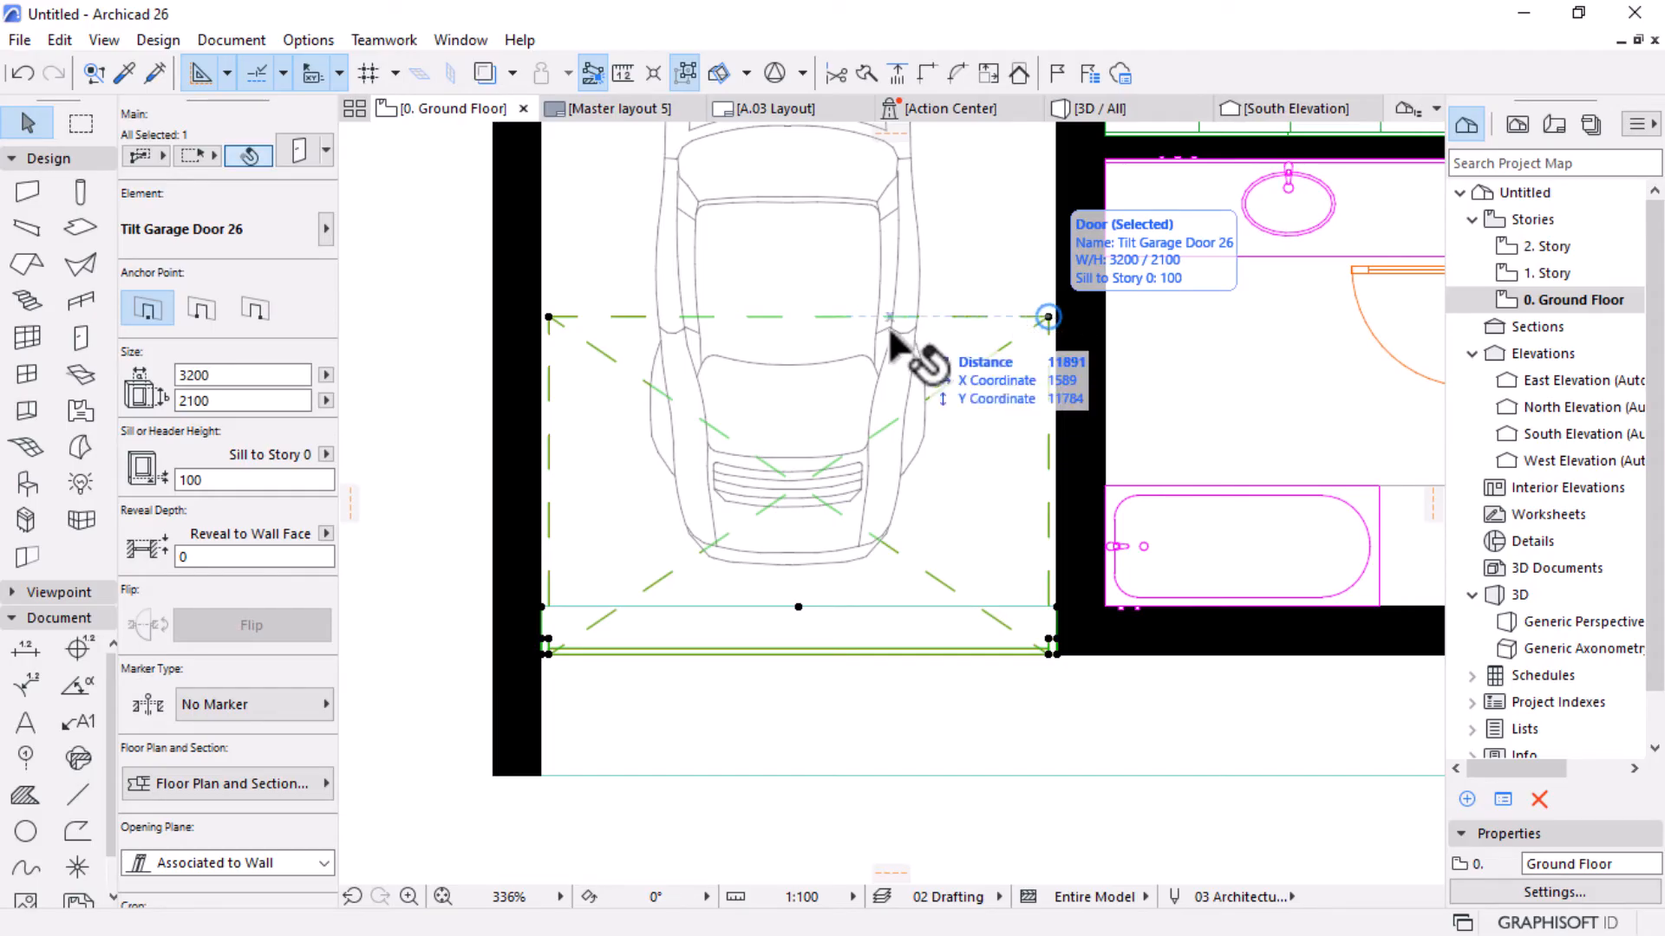
pyautogui.rightClick(1046, 317)
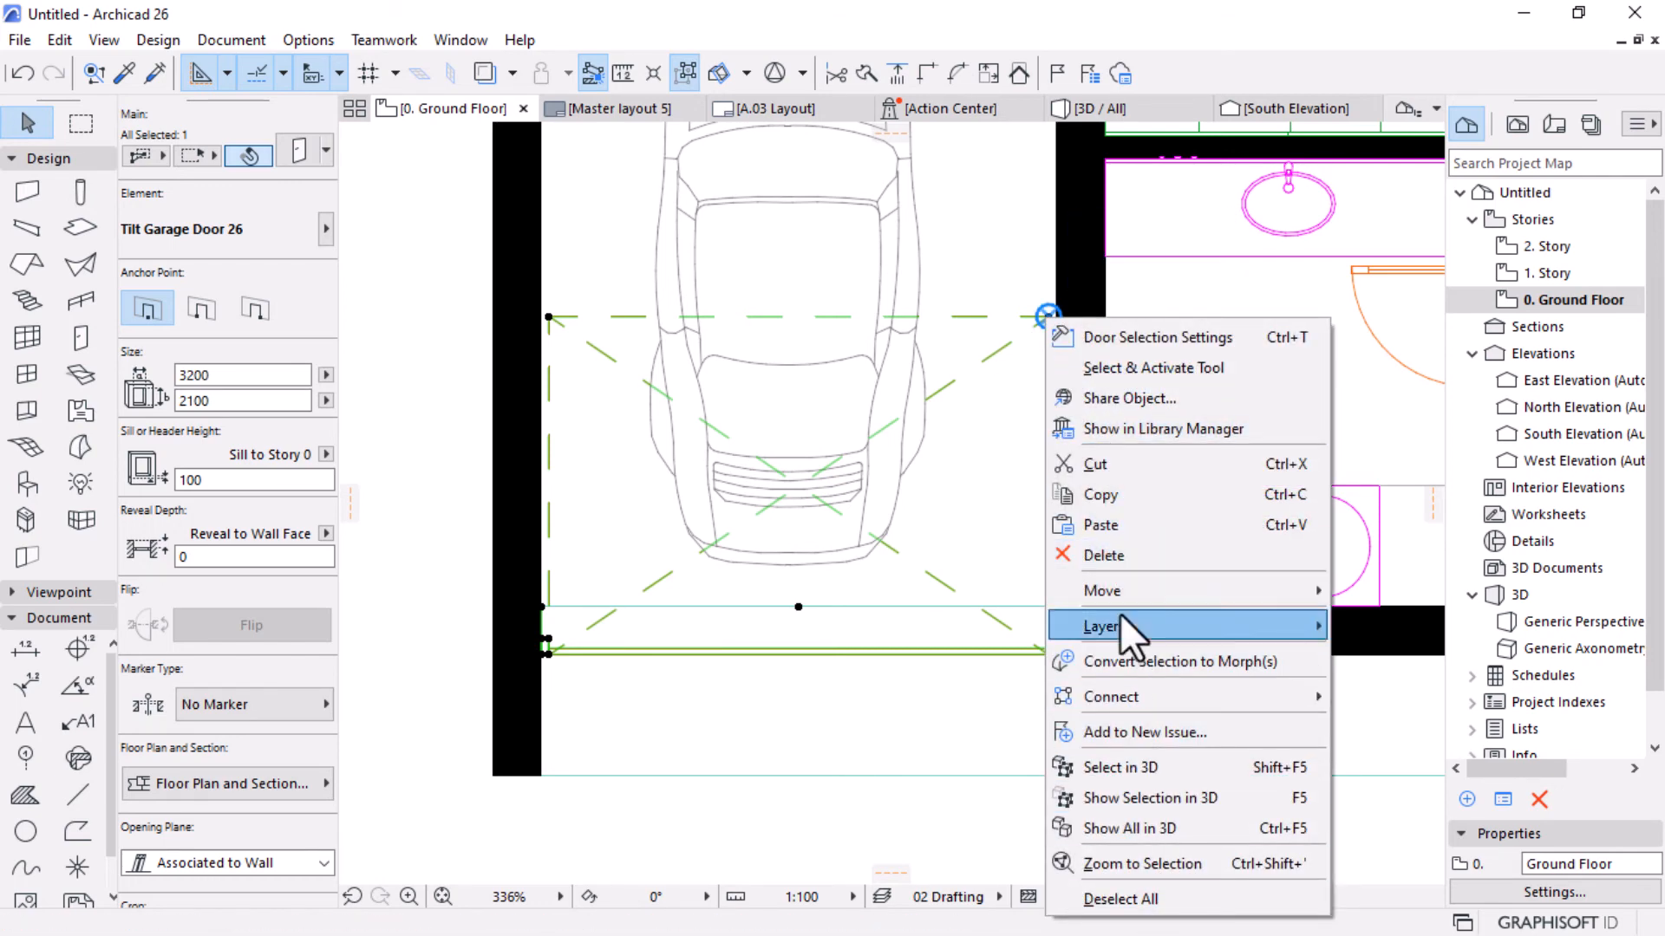
pyautogui.press('Escape')
pyautogui.click(1000, 692)
# Bring the outer wall that holds the garage door to the front of the display order, above the car, and deselect it.
pyautogui.click(1231, 641)
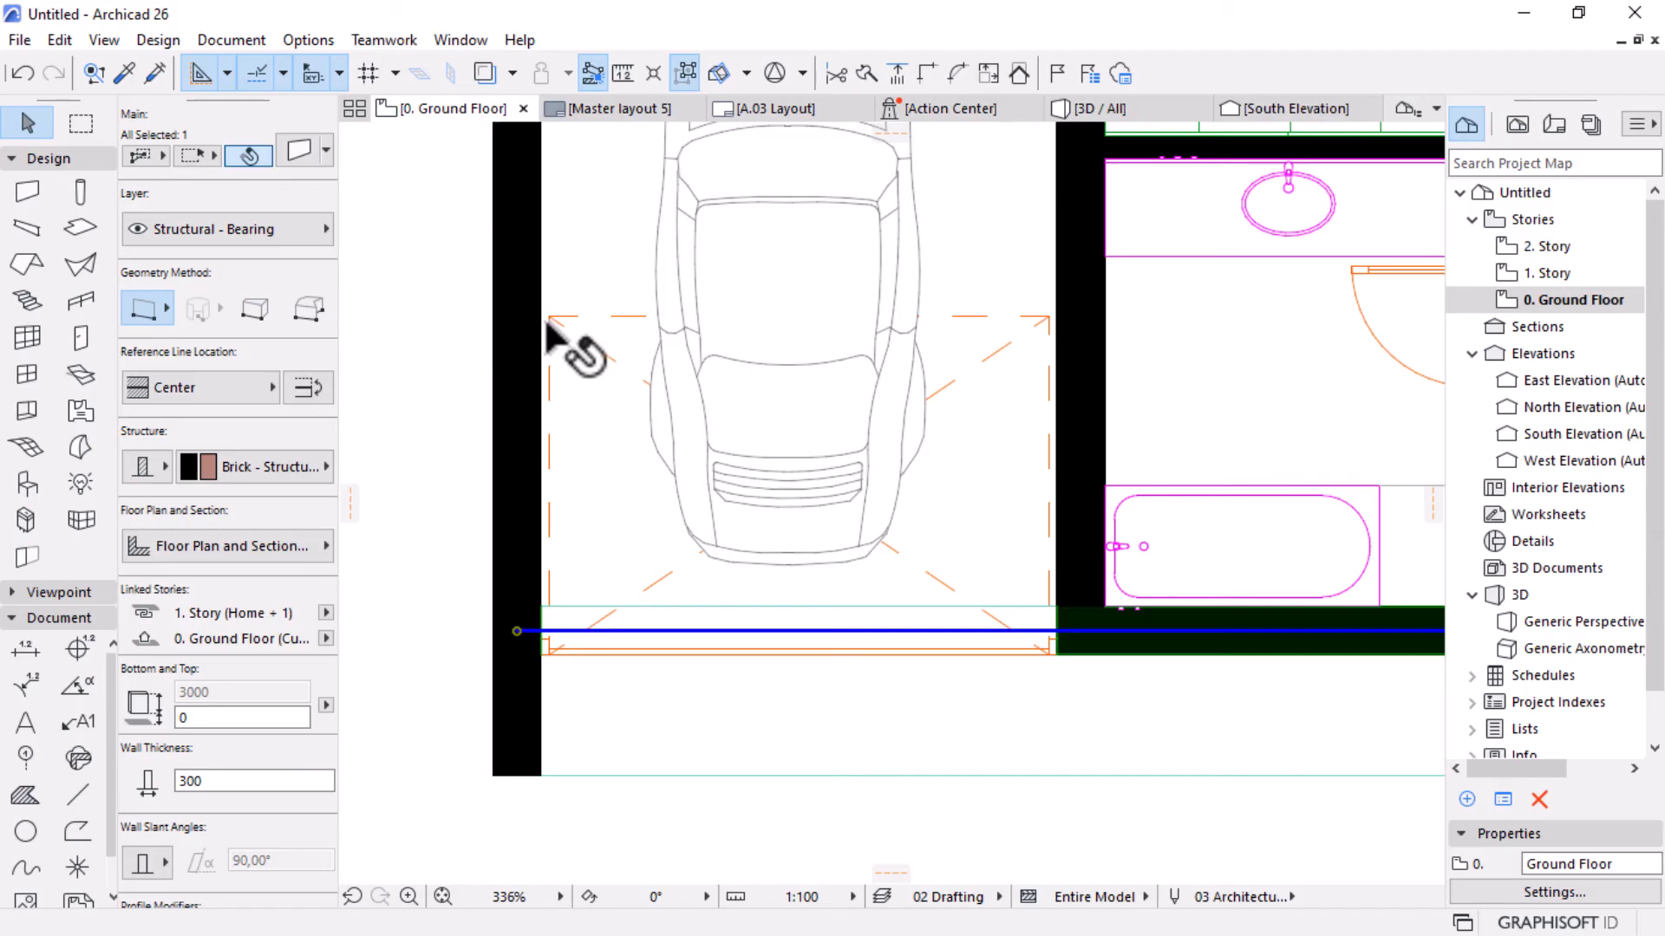
pyautogui.rightClick(1127, 640)
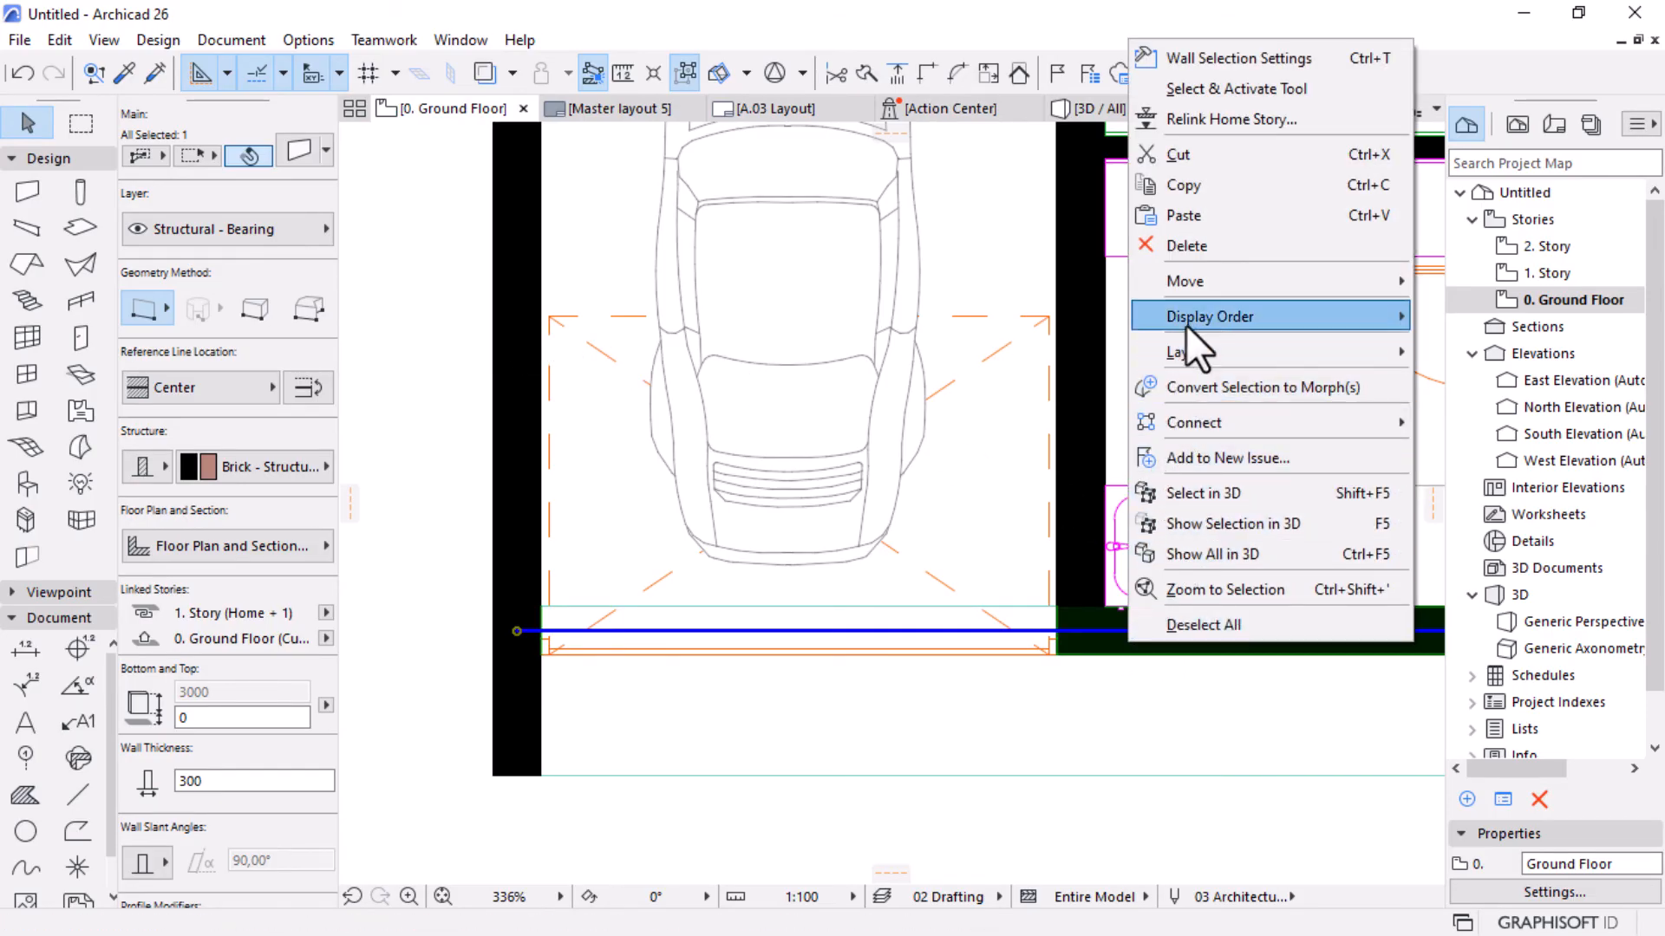
pyautogui.moveTo(1185, 325)
pyautogui.click(1474, 319)
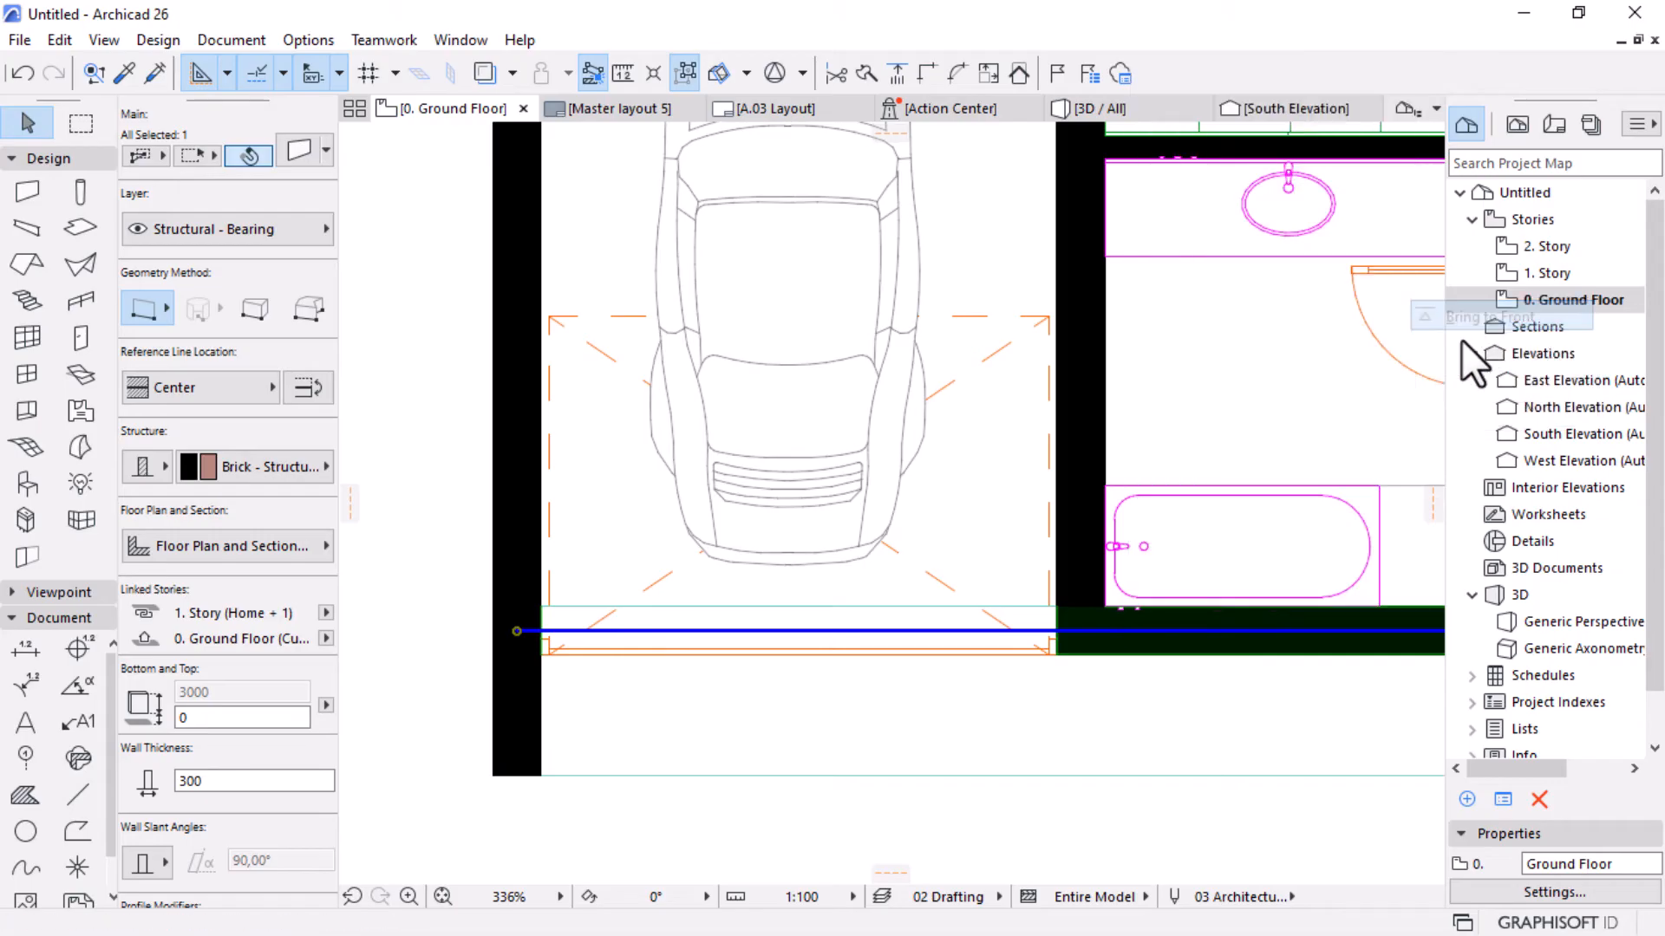
pyautogui.press('Escape')
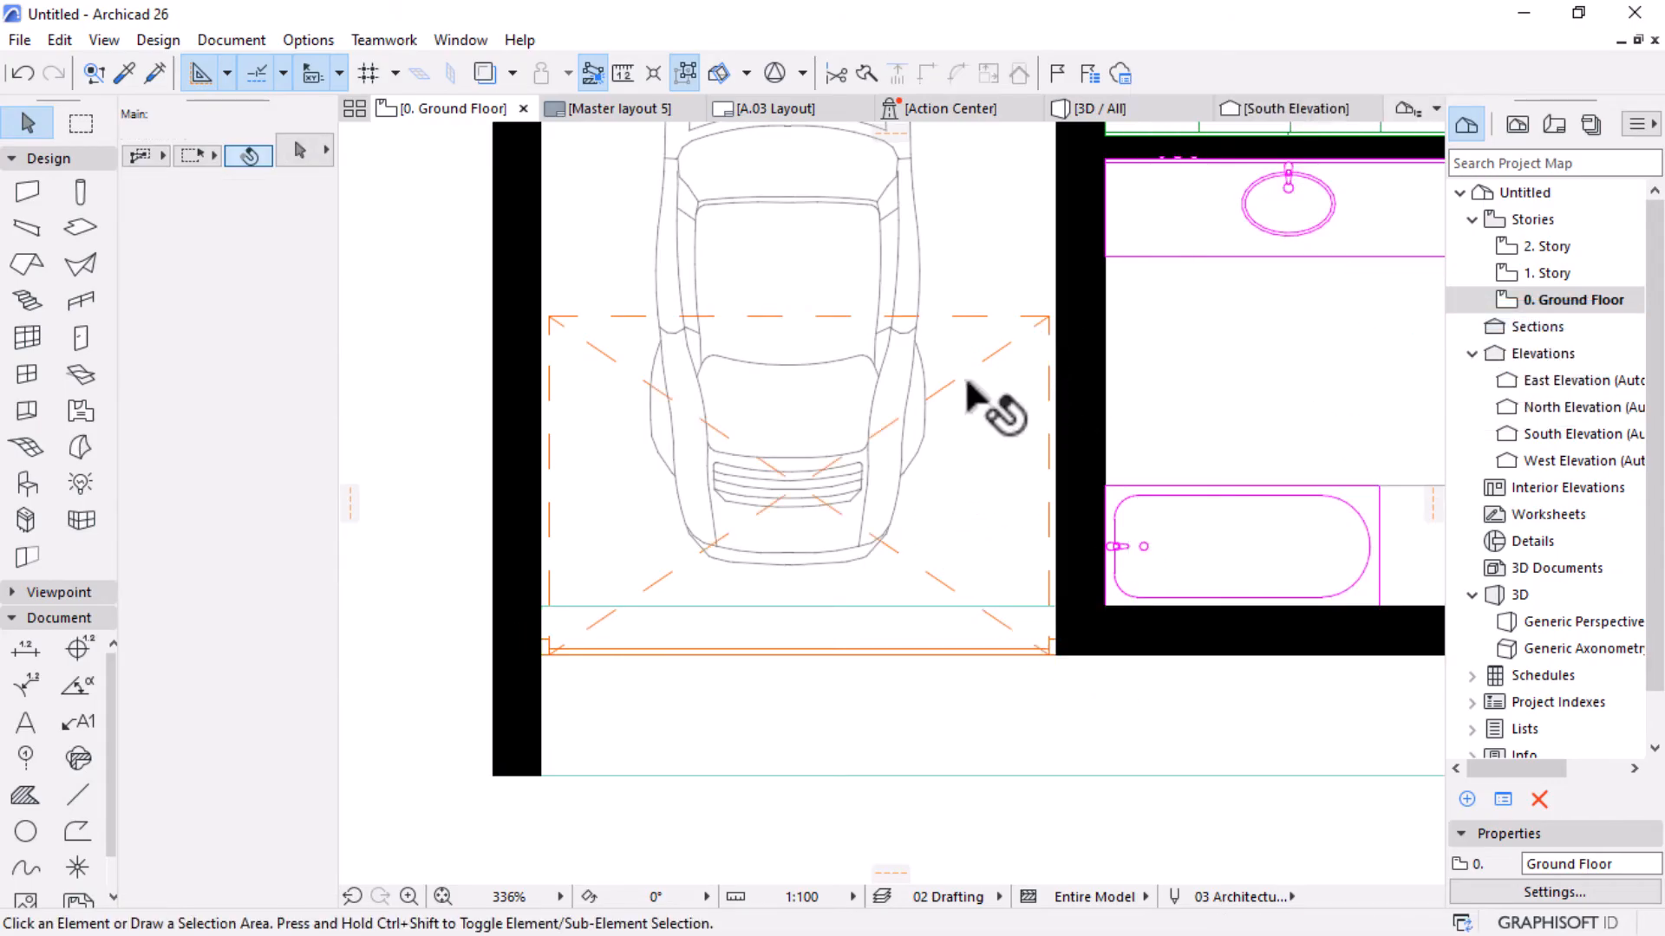
pyautogui.scroll(-4, 637, 541)
pyautogui.scroll(-3, 761, 661)
pyautogui.scroll(2, 772, 538)
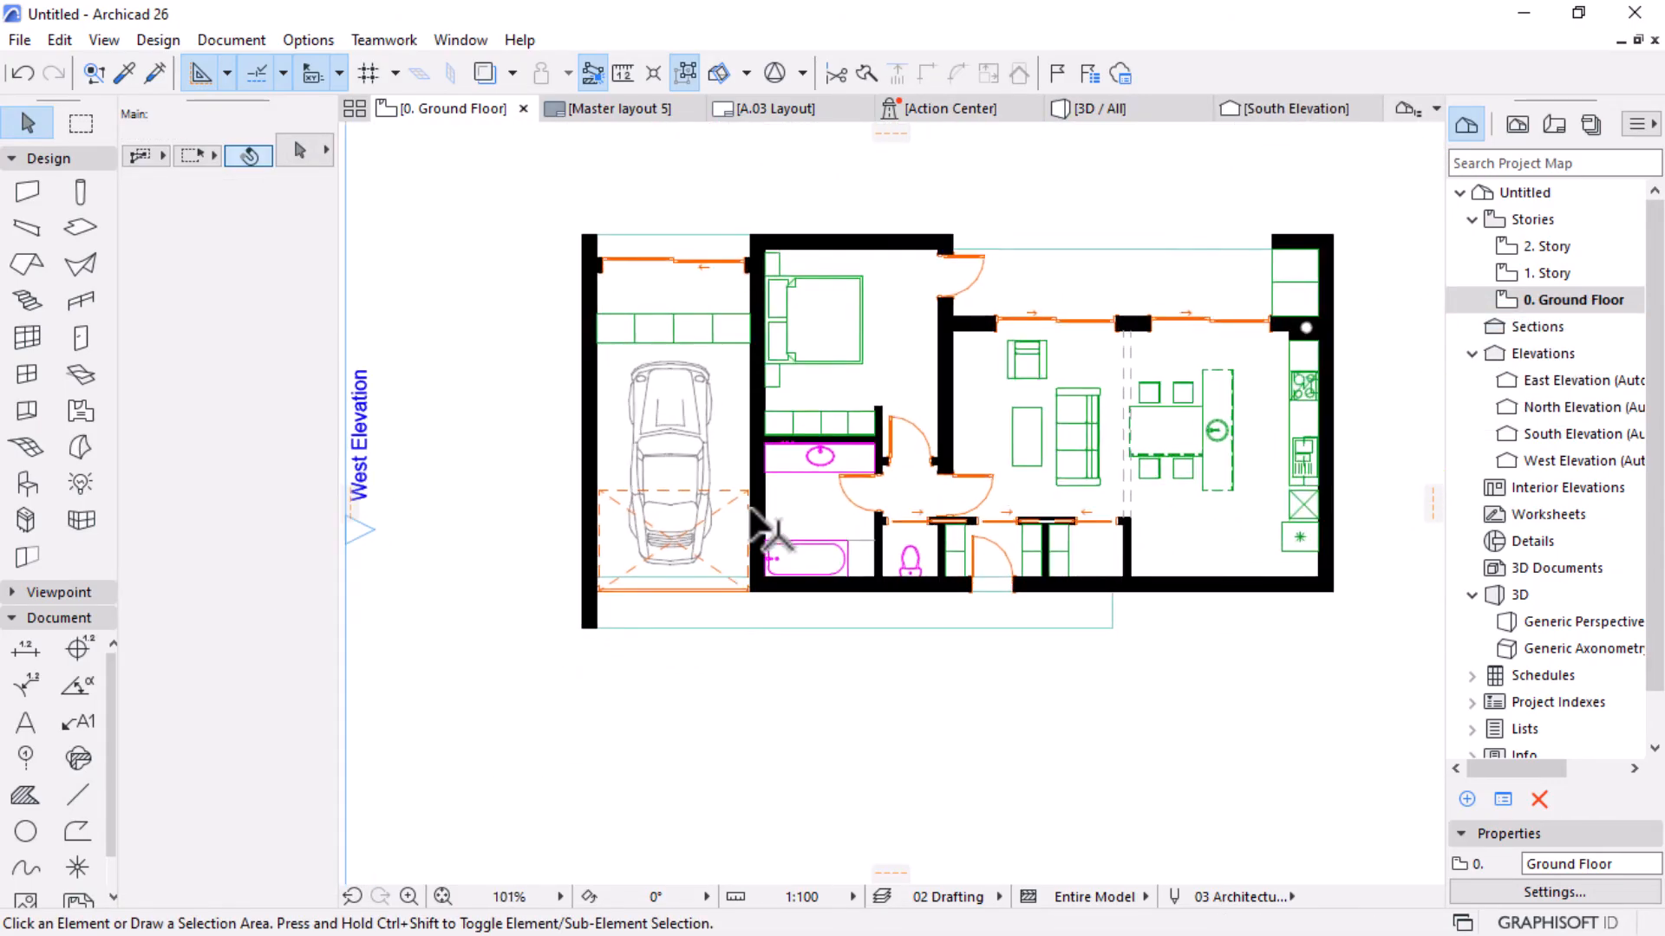
pyautogui.scroll(-2, 681, 580)
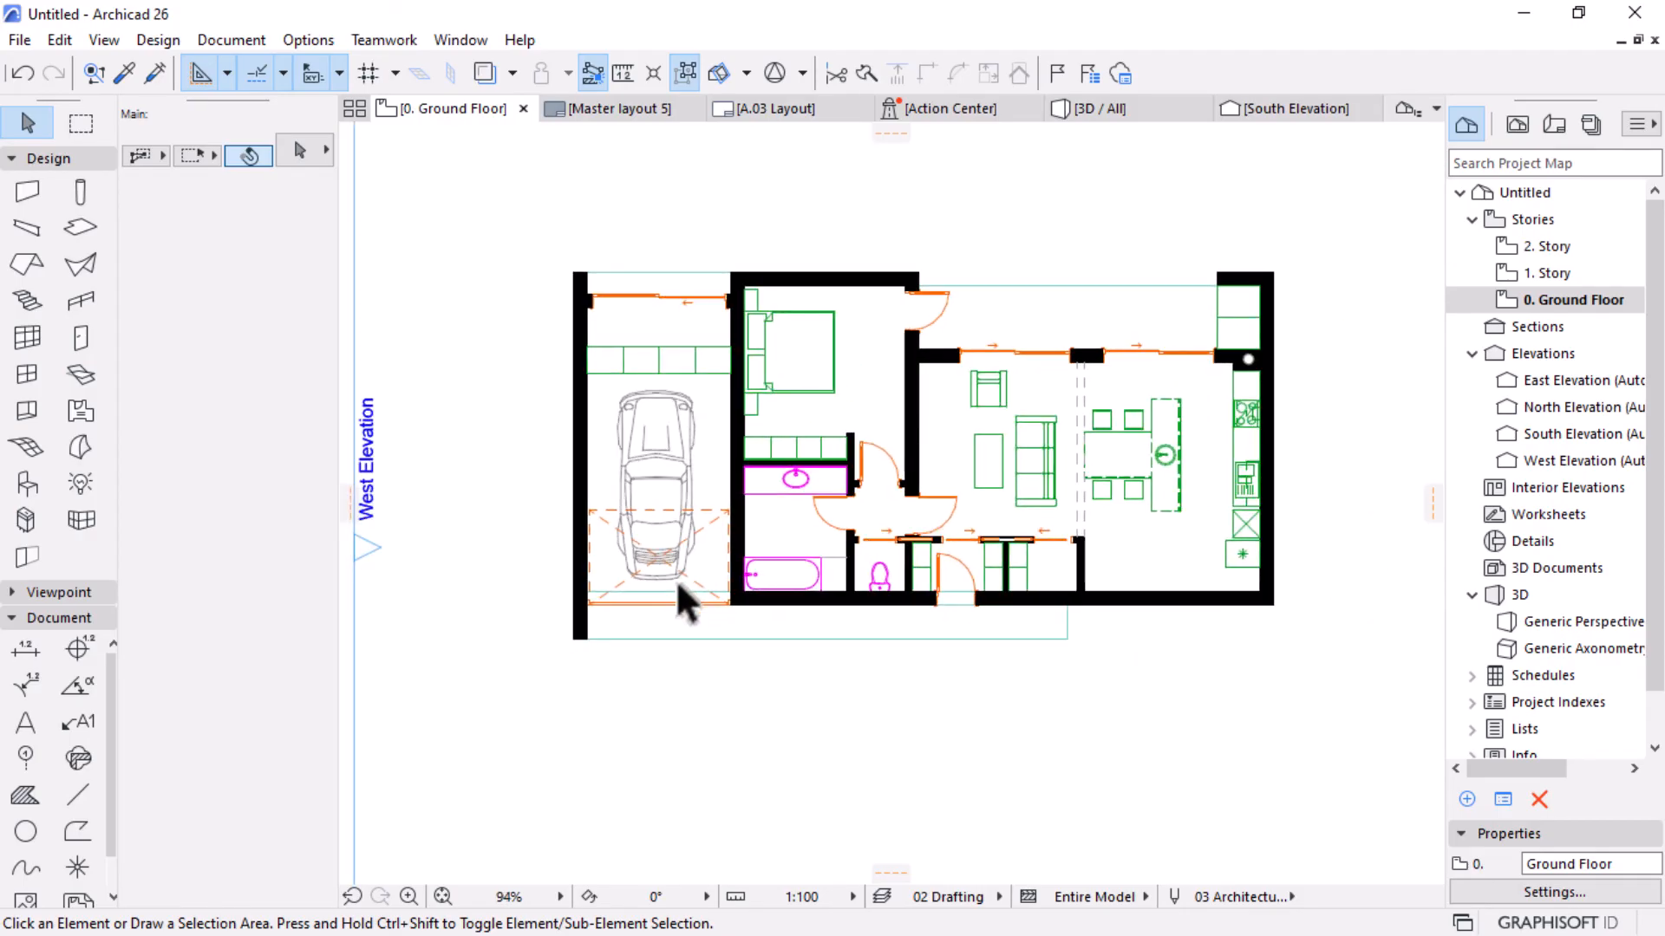
pyautogui.scroll(1, 1127, 347)
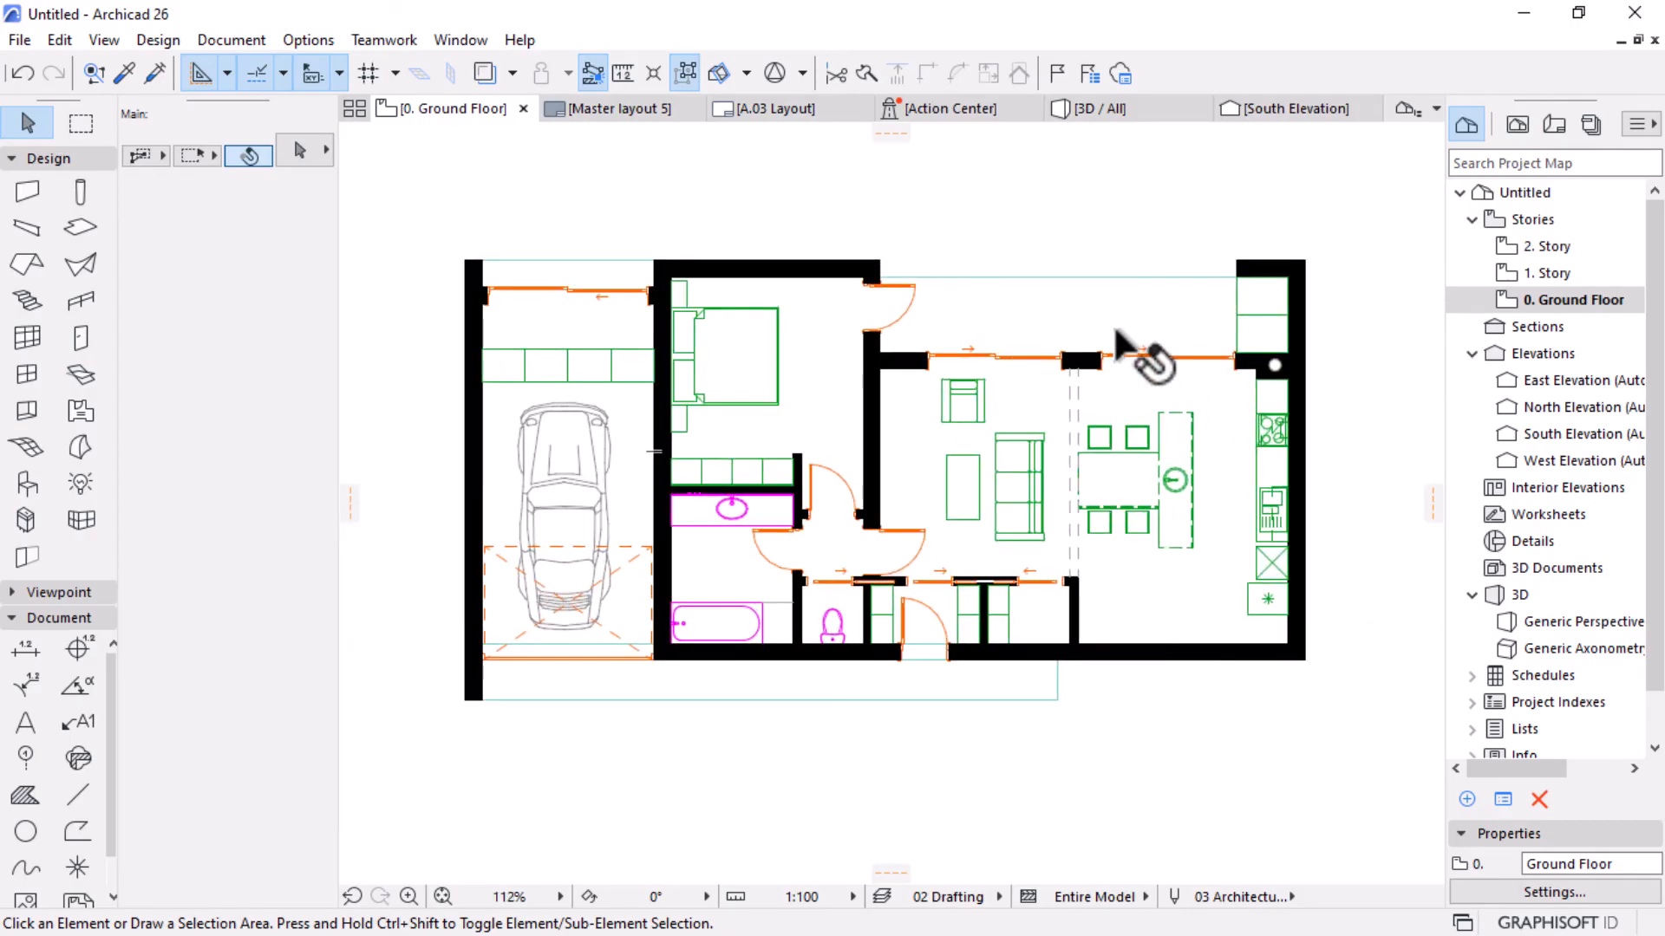
pyautogui.moveTo(1037, 425)
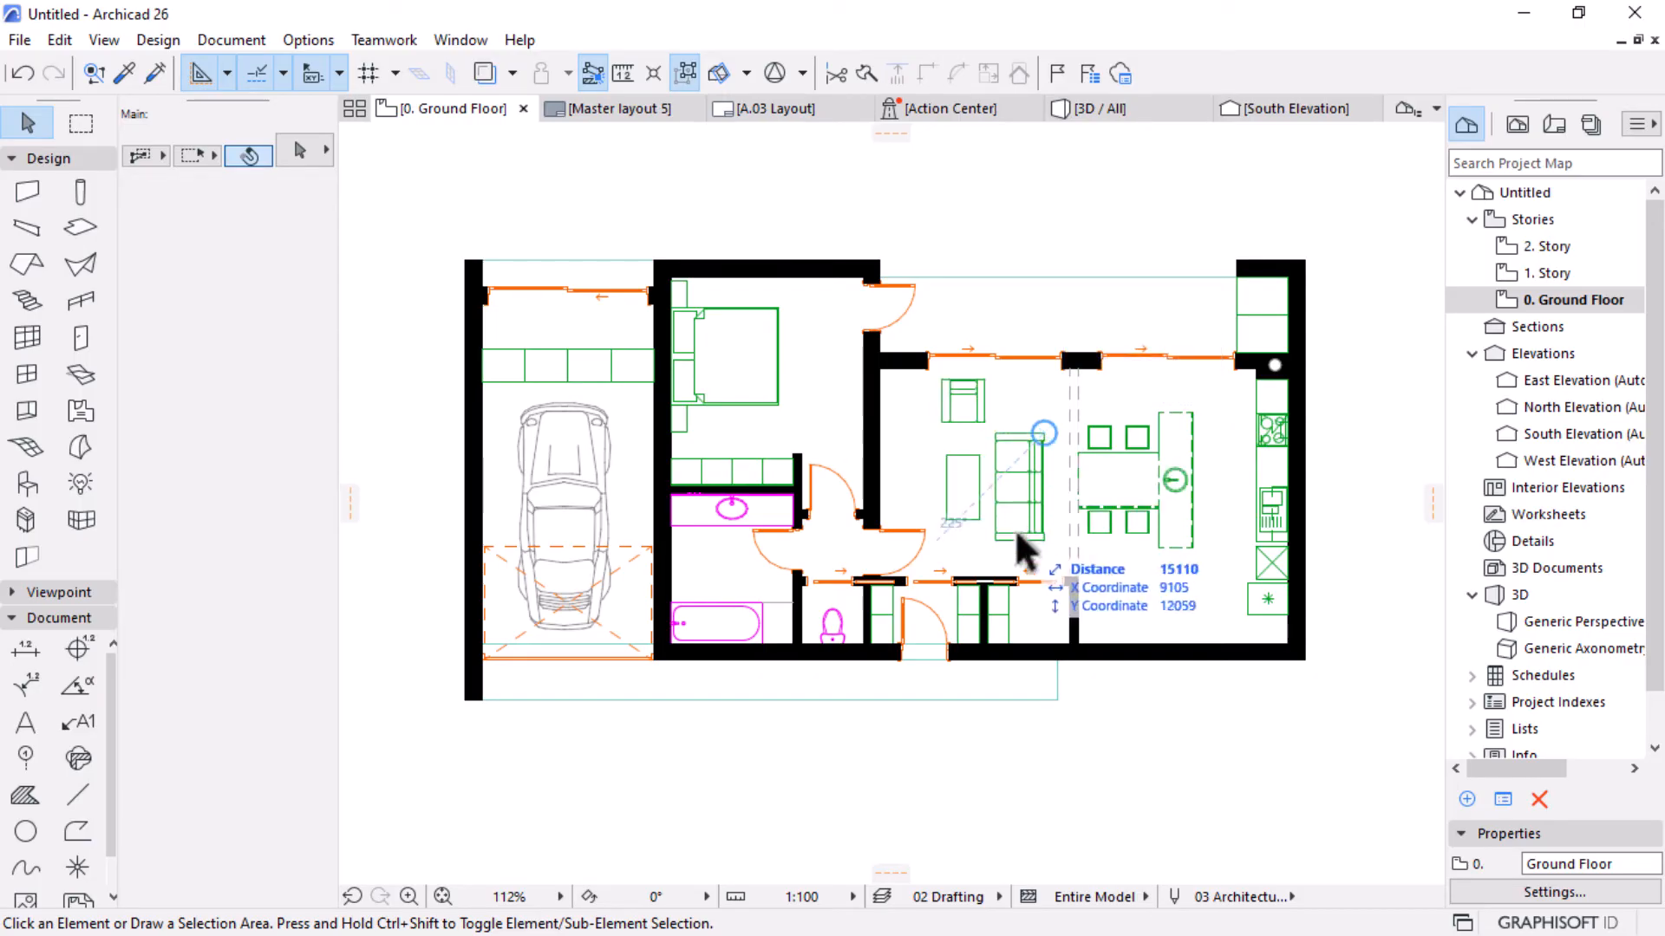
pyautogui.scroll(-1, 1019, 535)
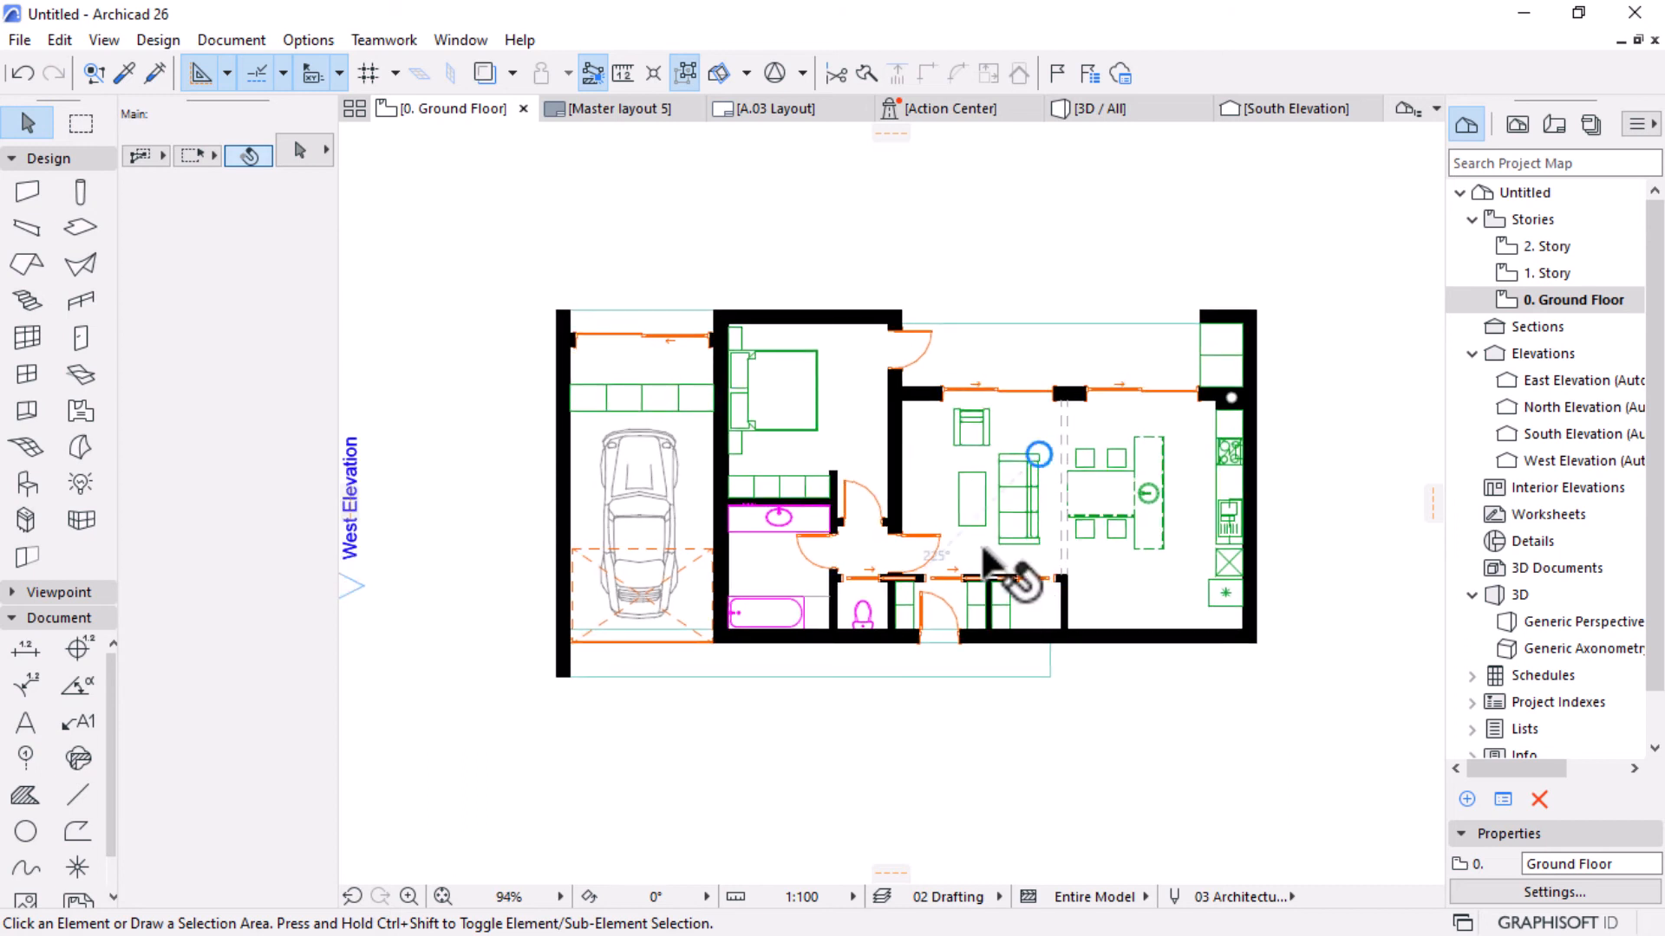
pyautogui.moveTo(984, 552)
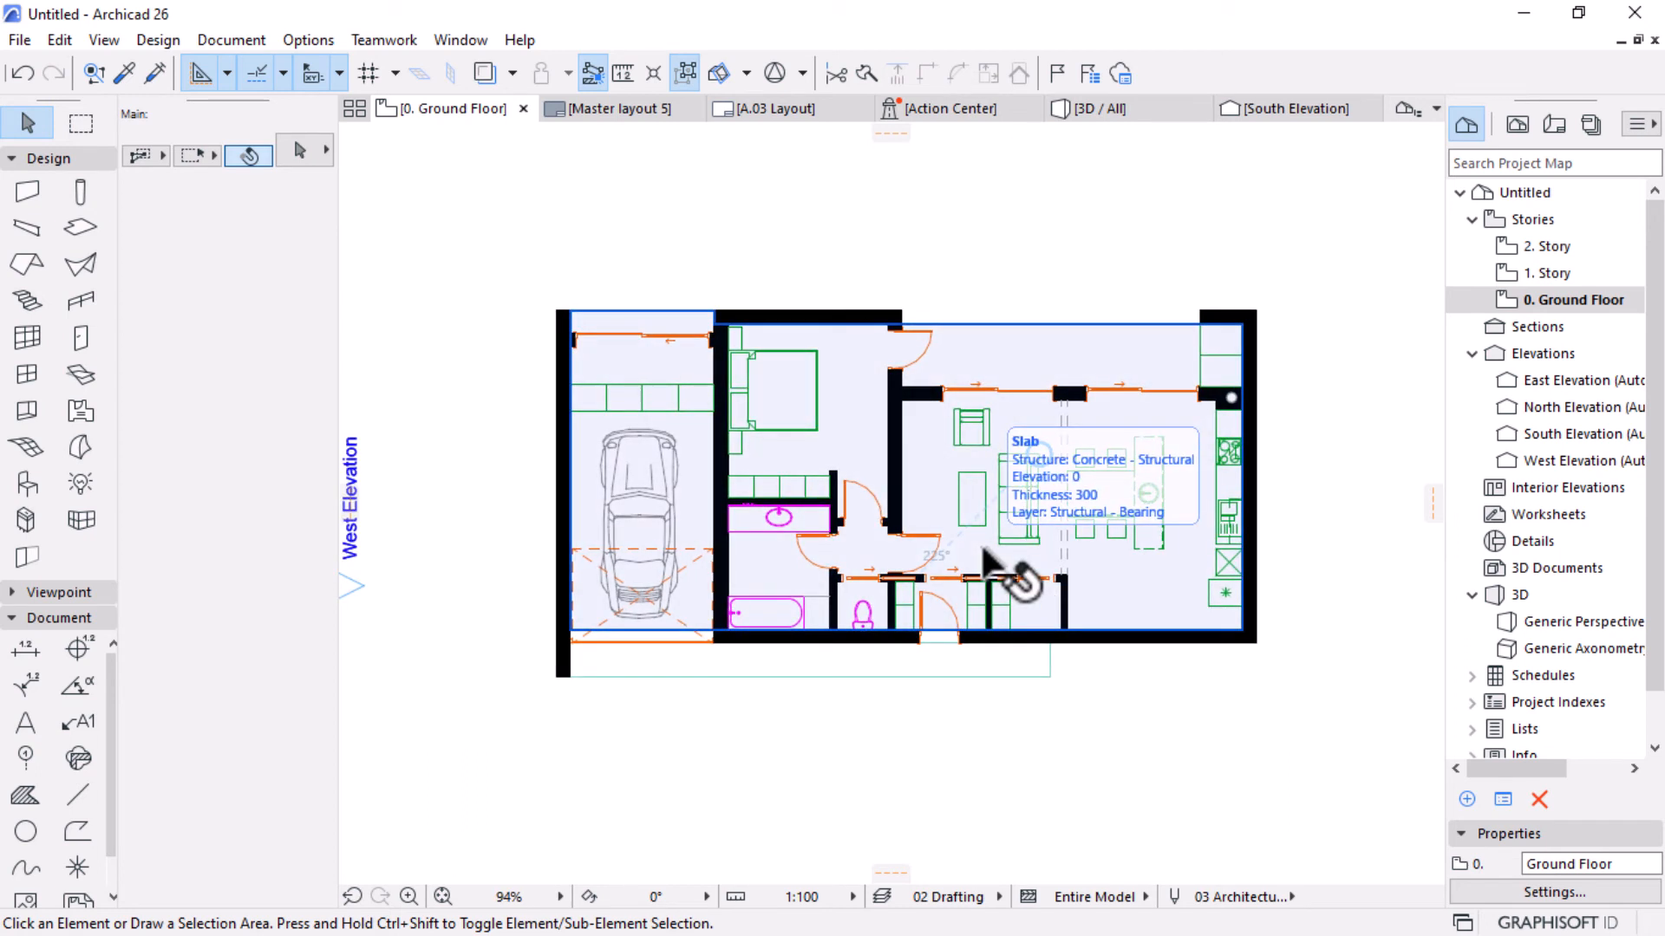
pyautogui.scroll(1, 1086, 340)
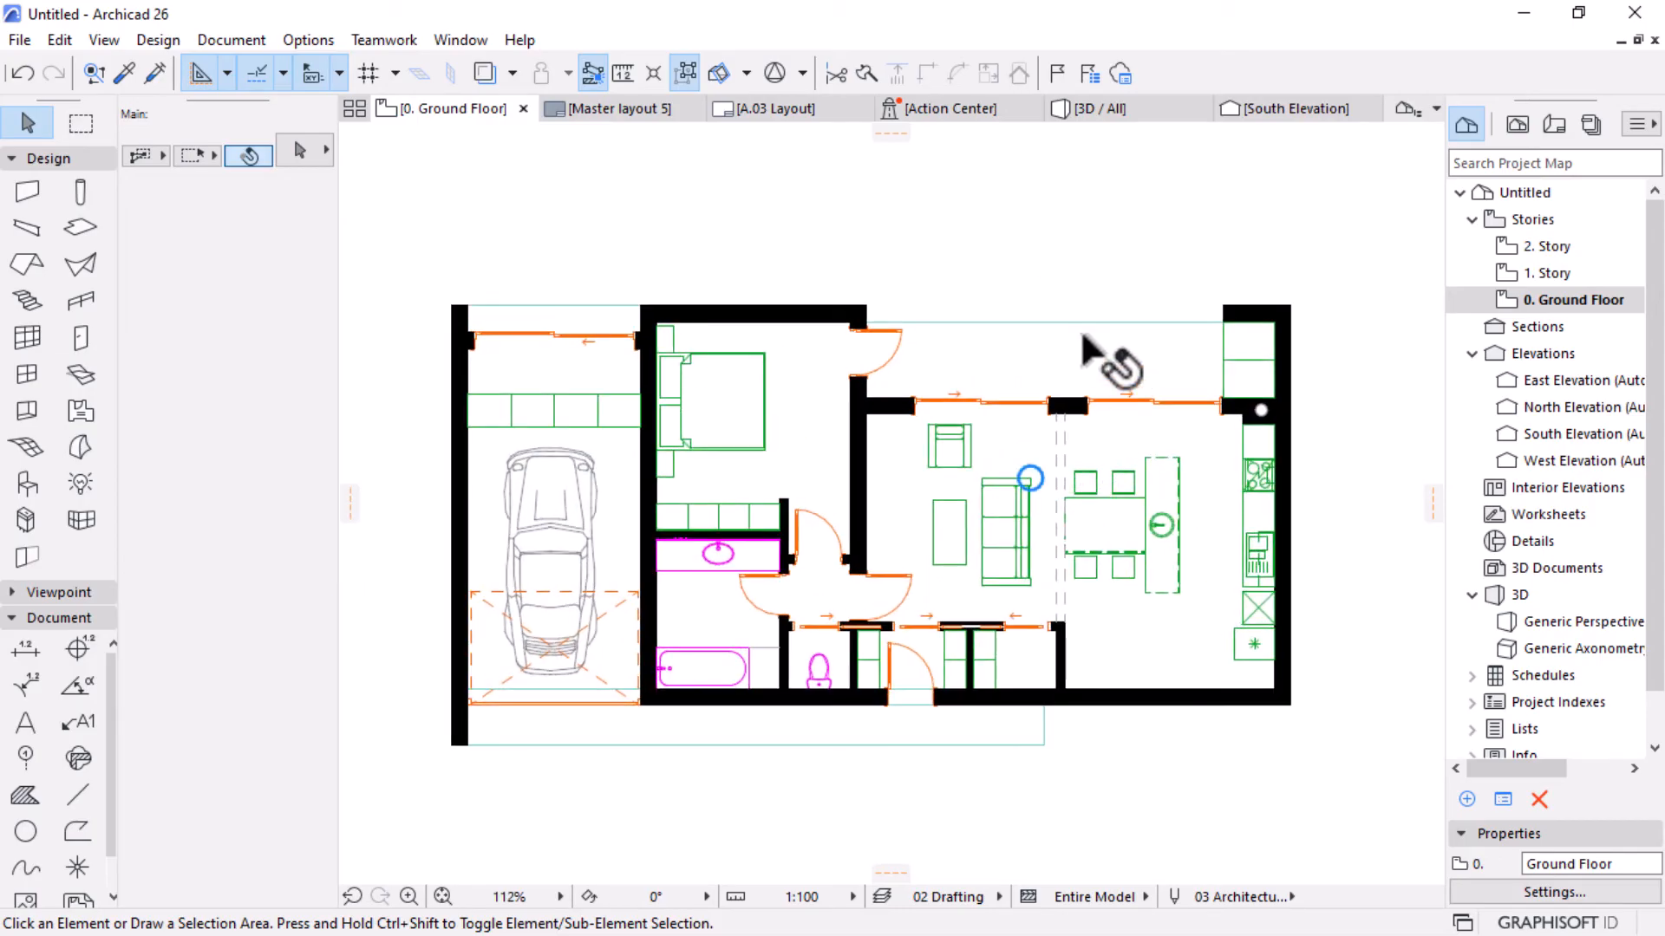
# Override the object pens of all doors on the ground floor and set their symbol line pen to pen 2 (0.15 mm).
pyautogui.keyDown('alt'); pyautogui.click(904, 332); pyautogui.keyUp('alt')
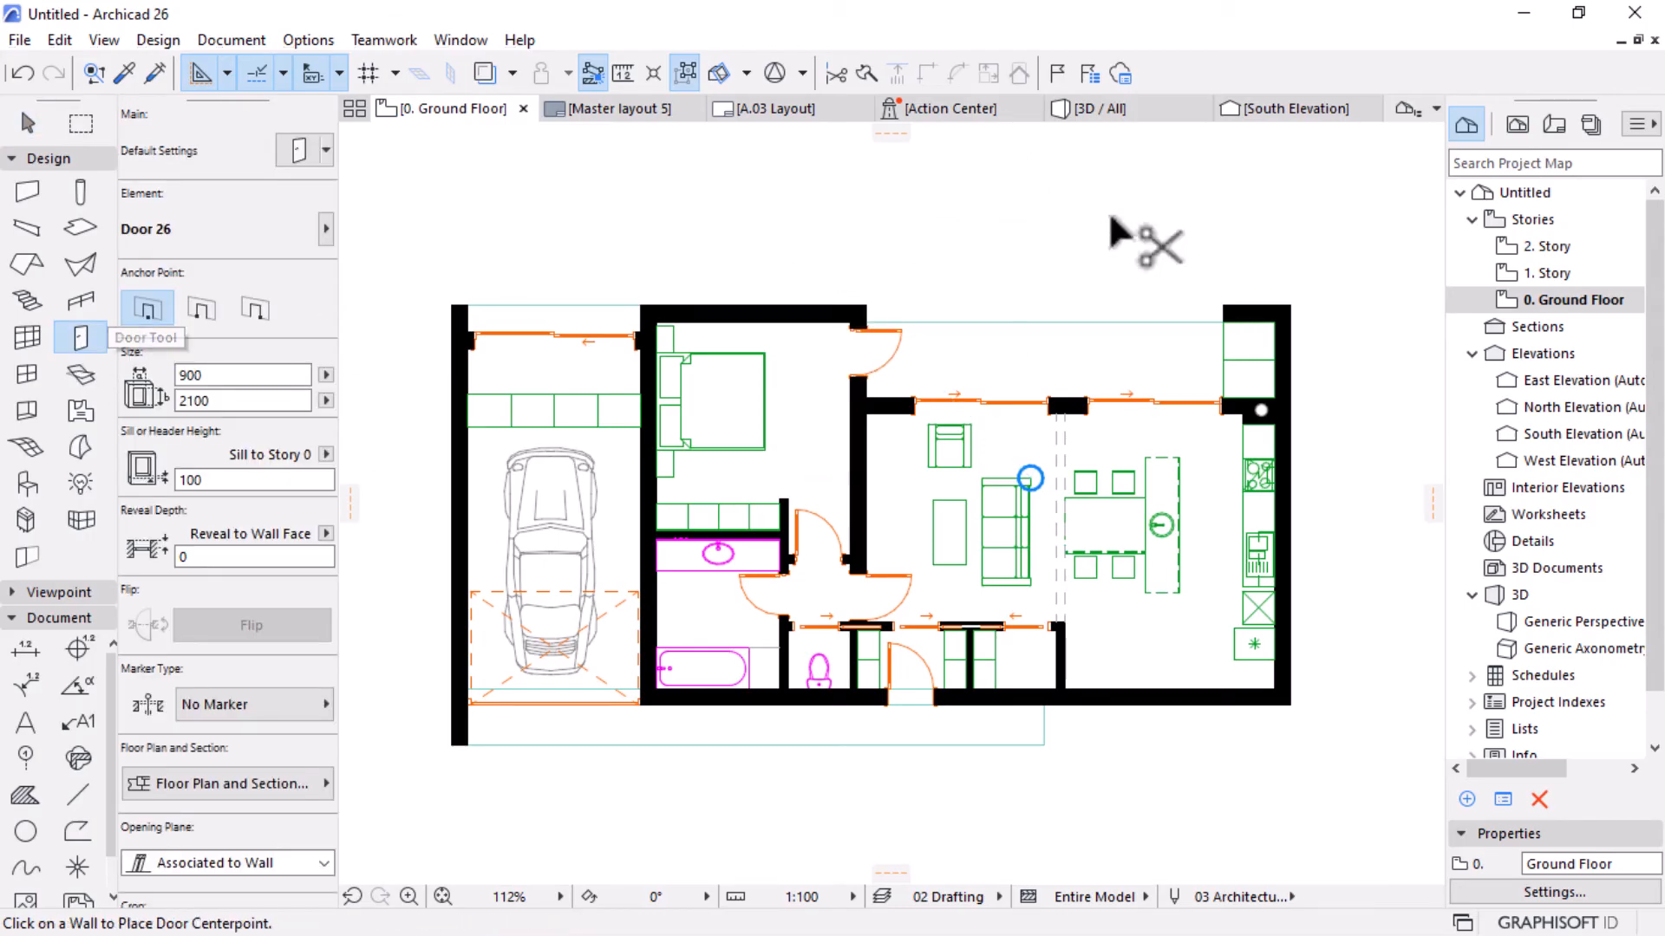
pyautogui.hotkey('ctrl', 'a')
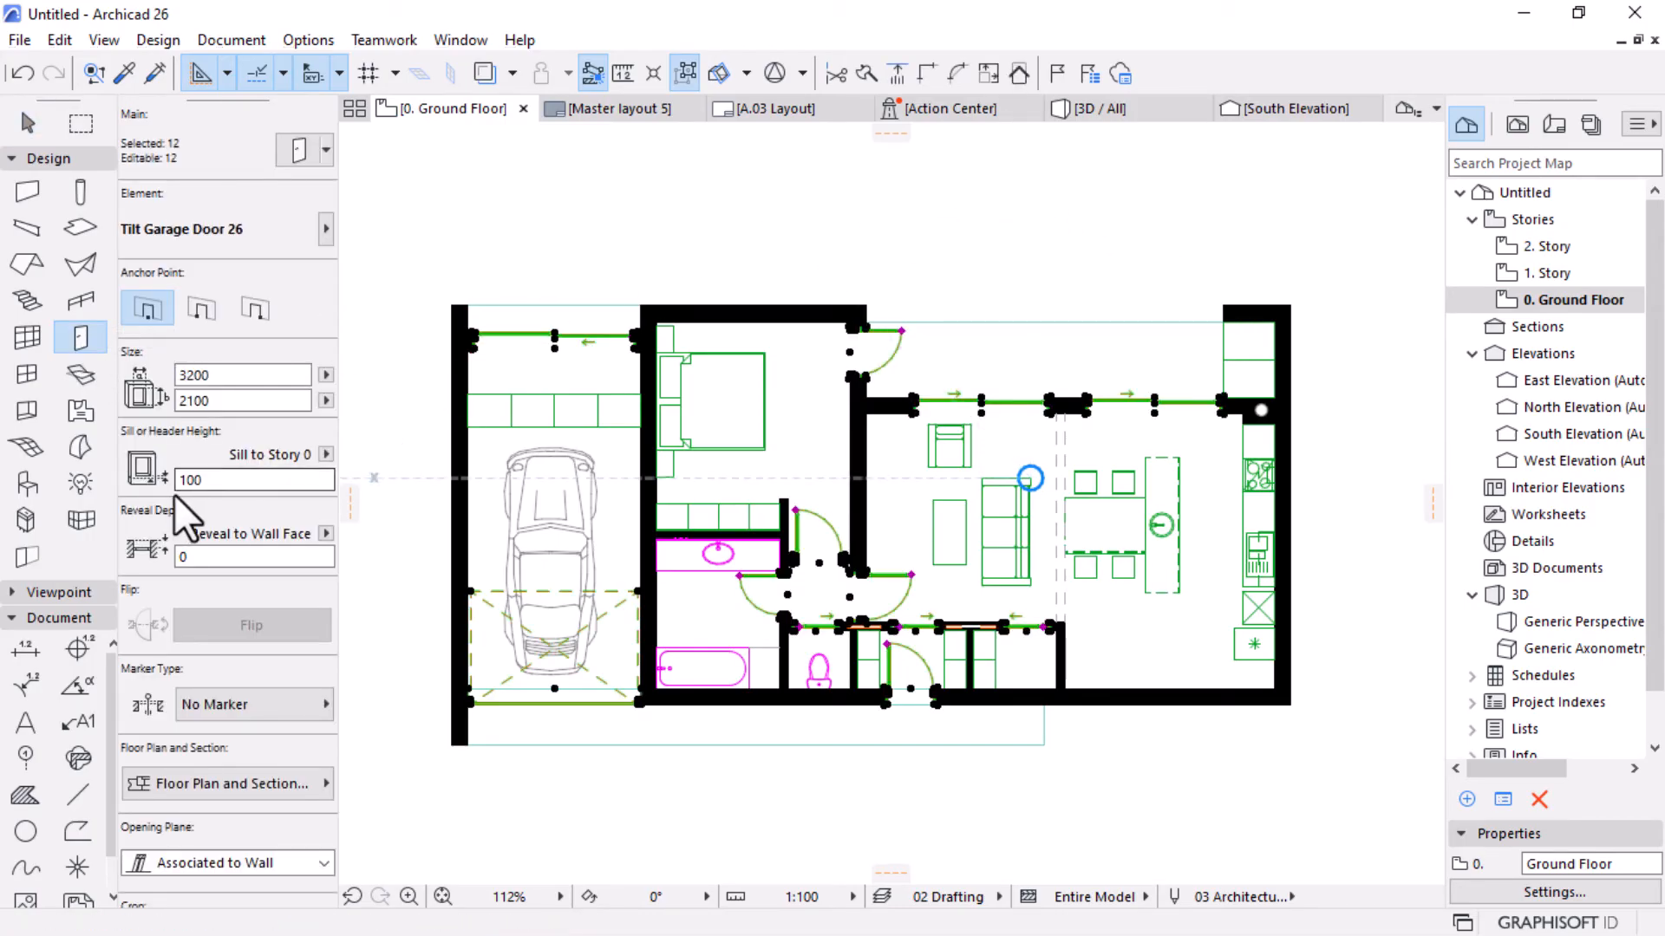
pyautogui.scroll(-3, 177, 495)
pyautogui.click(224, 564)
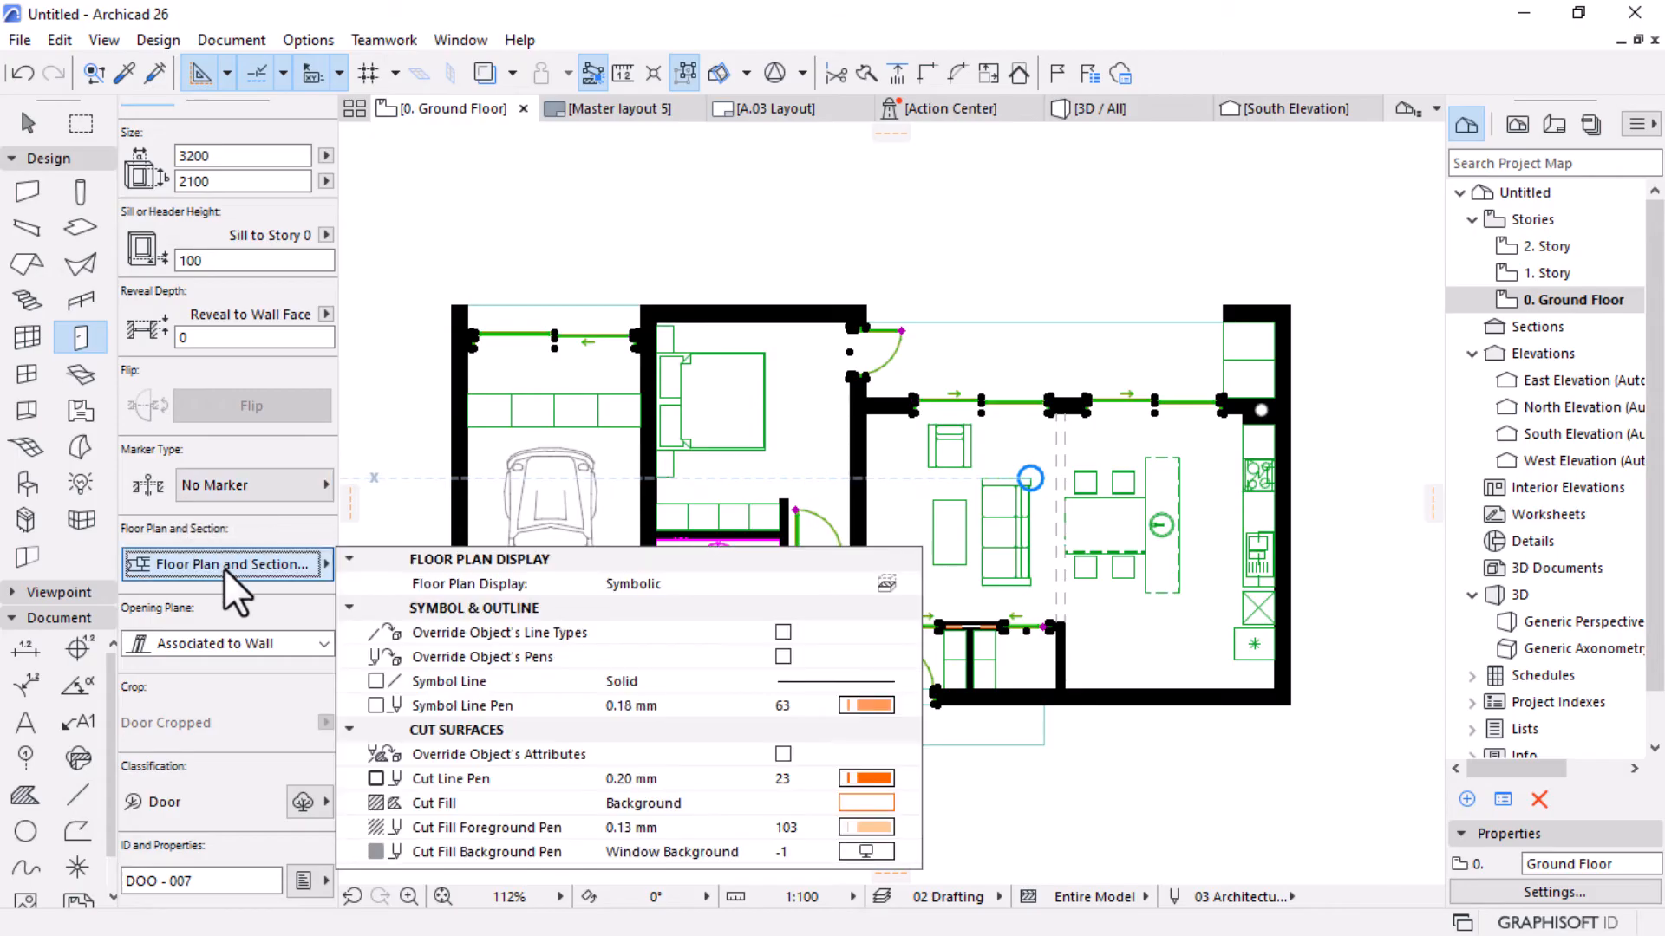
pyautogui.click(782, 657)
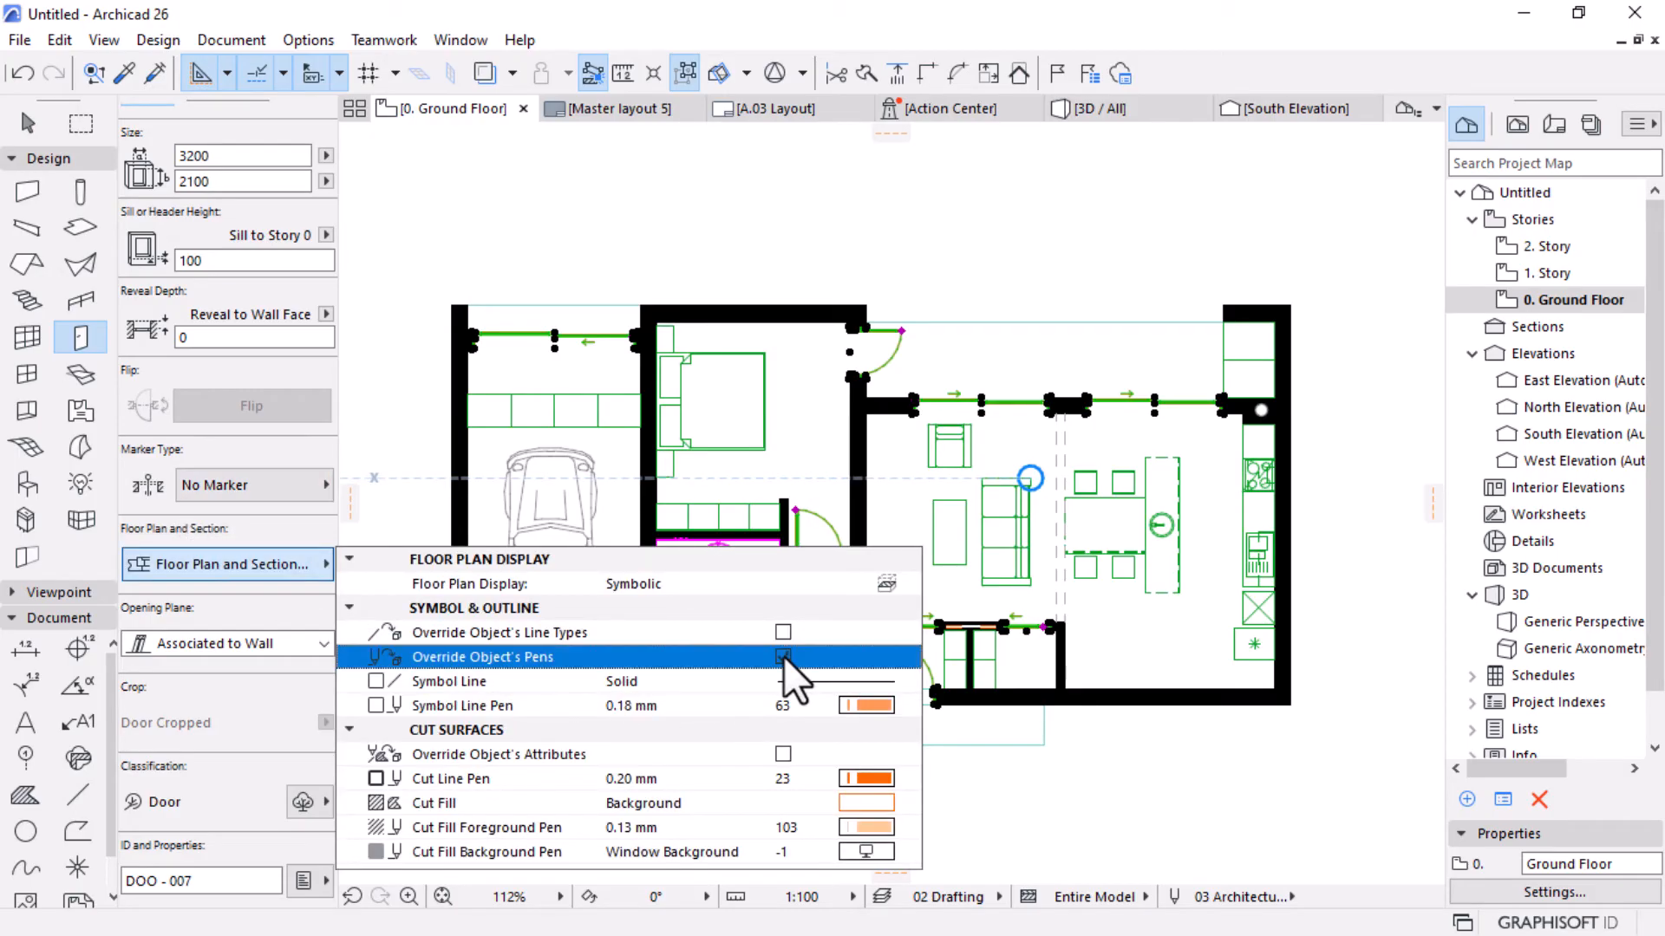
pyautogui.click(867, 705)
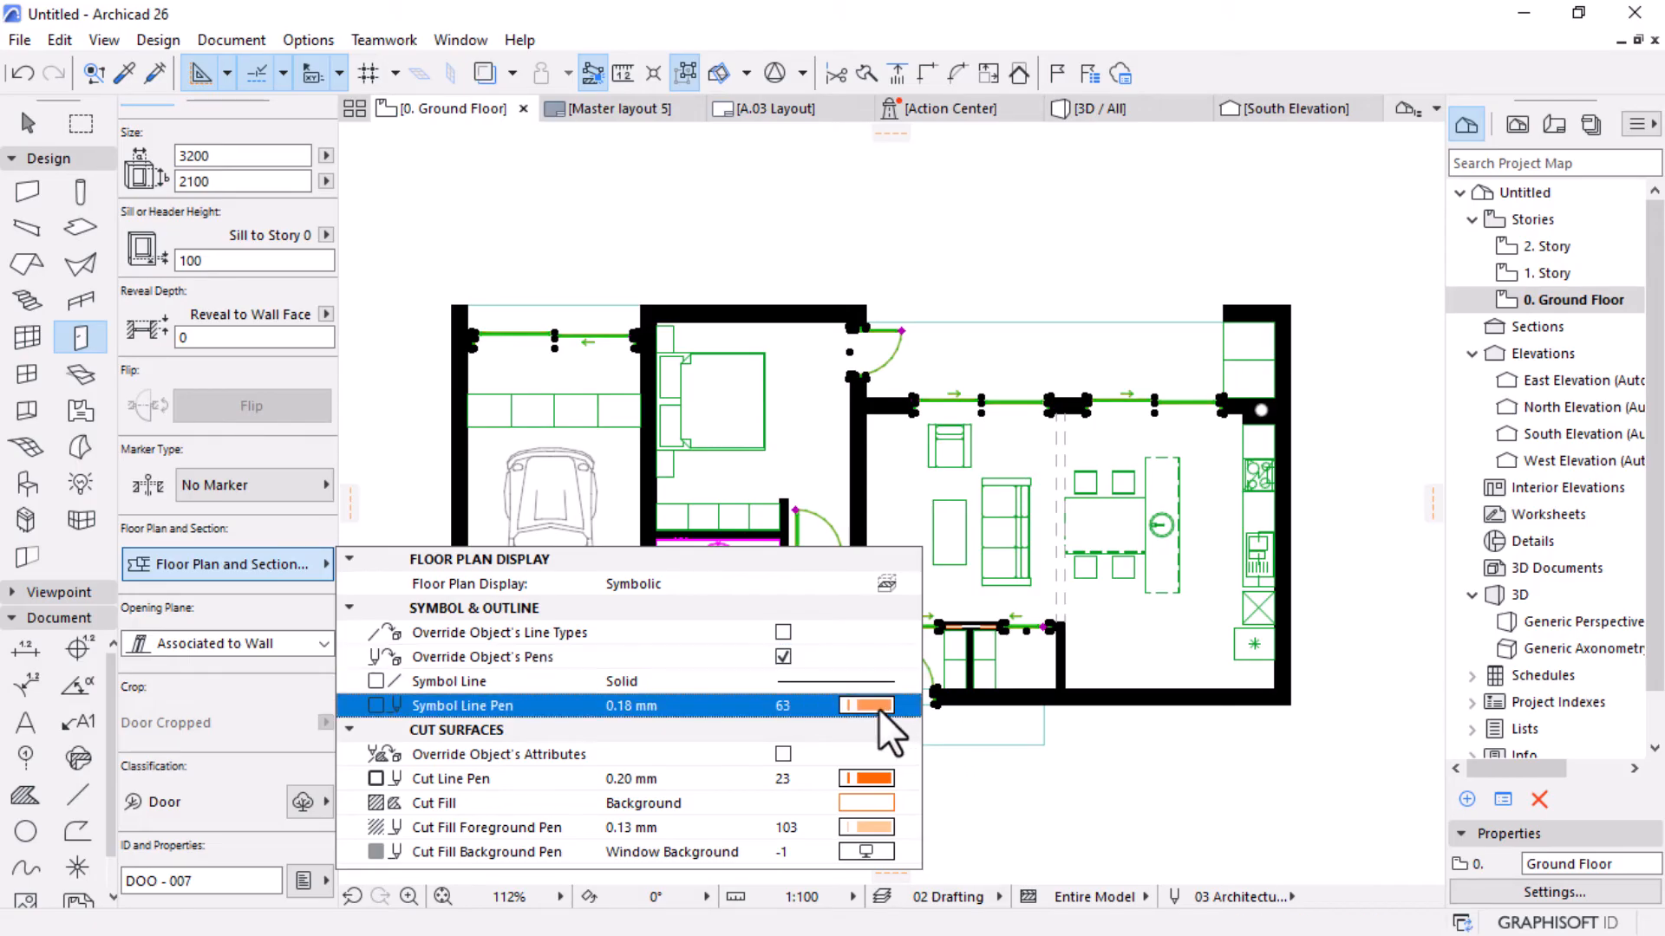
pyautogui.click(932, 624)
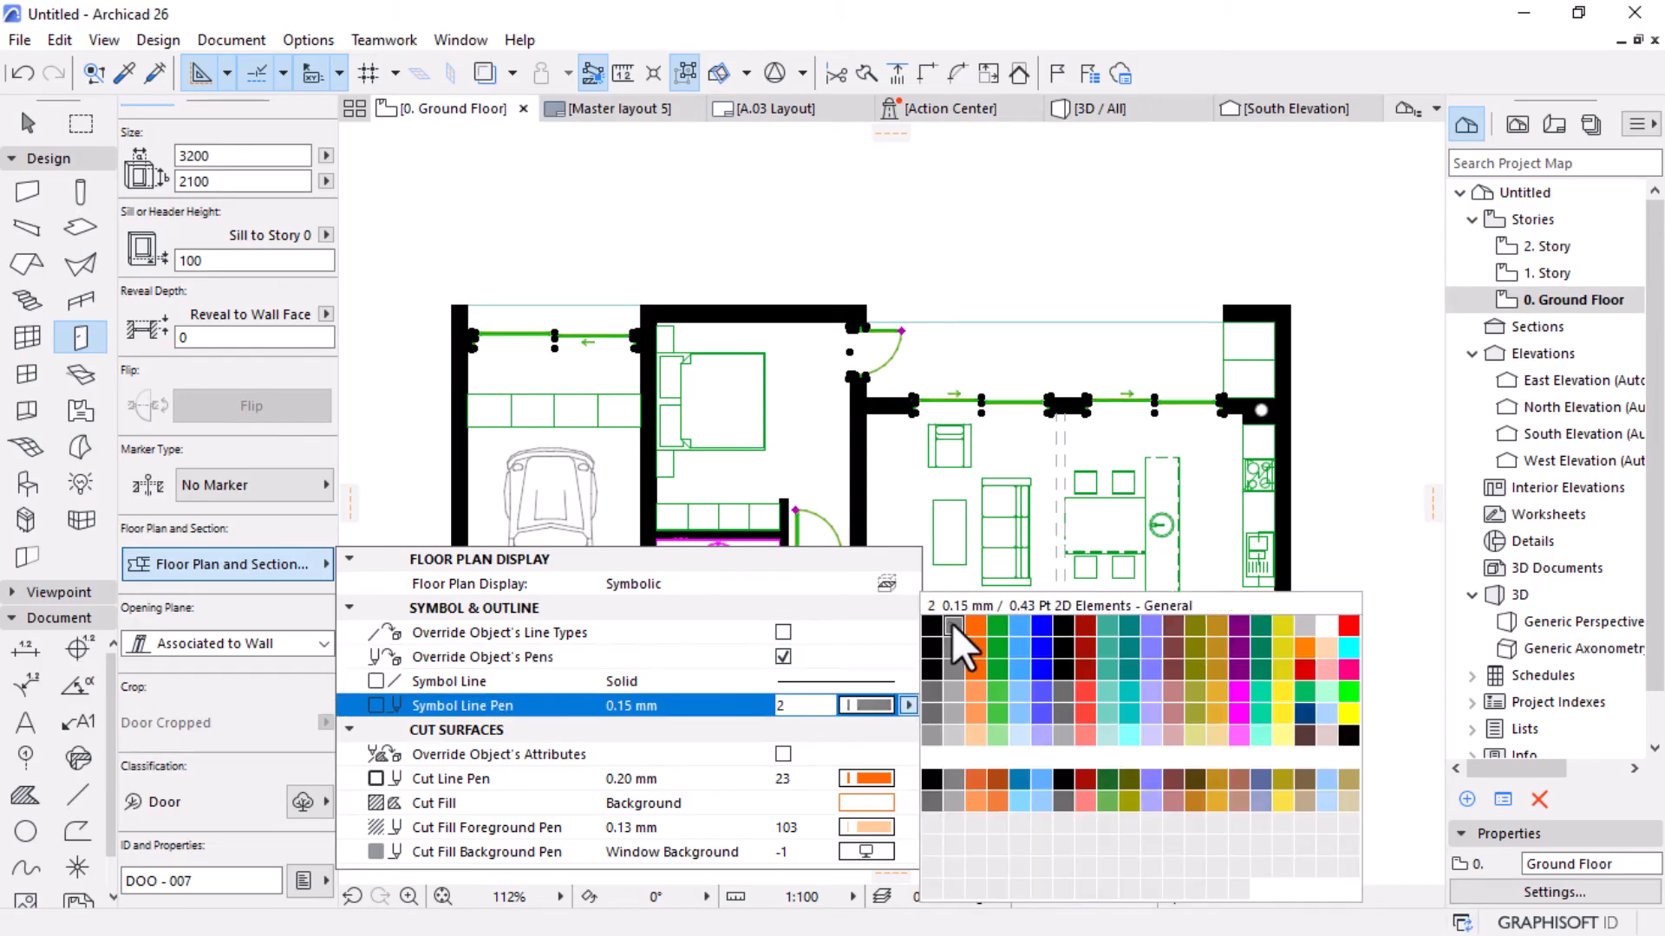
pyautogui.click(952, 624)
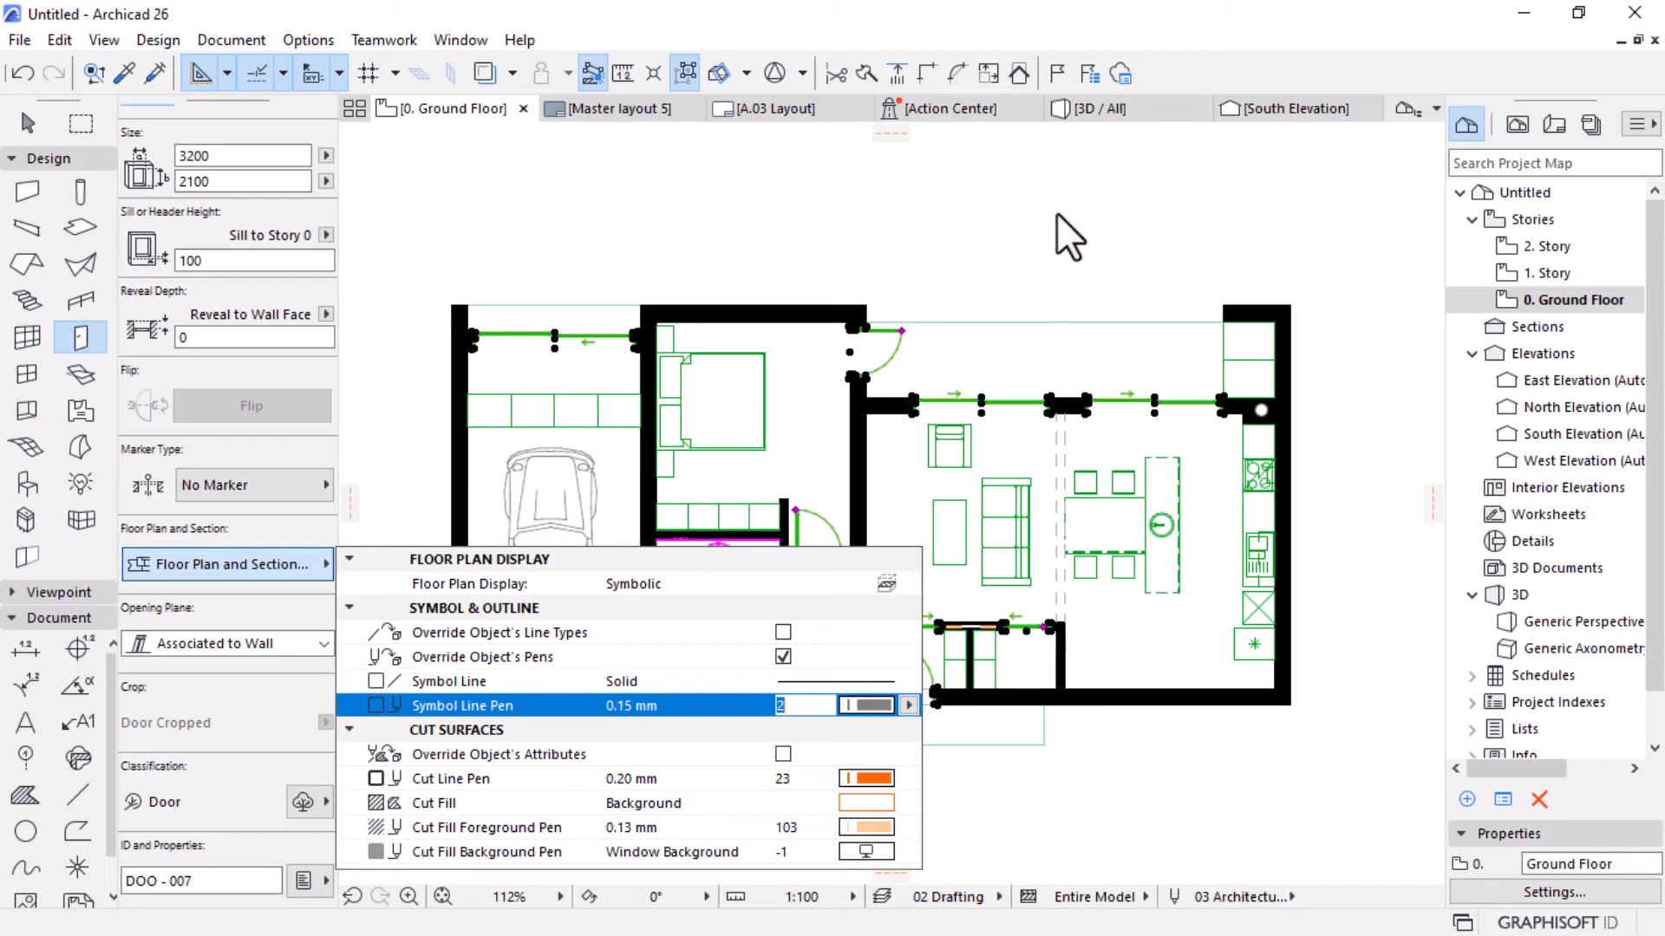
pyautogui.press('Escape')
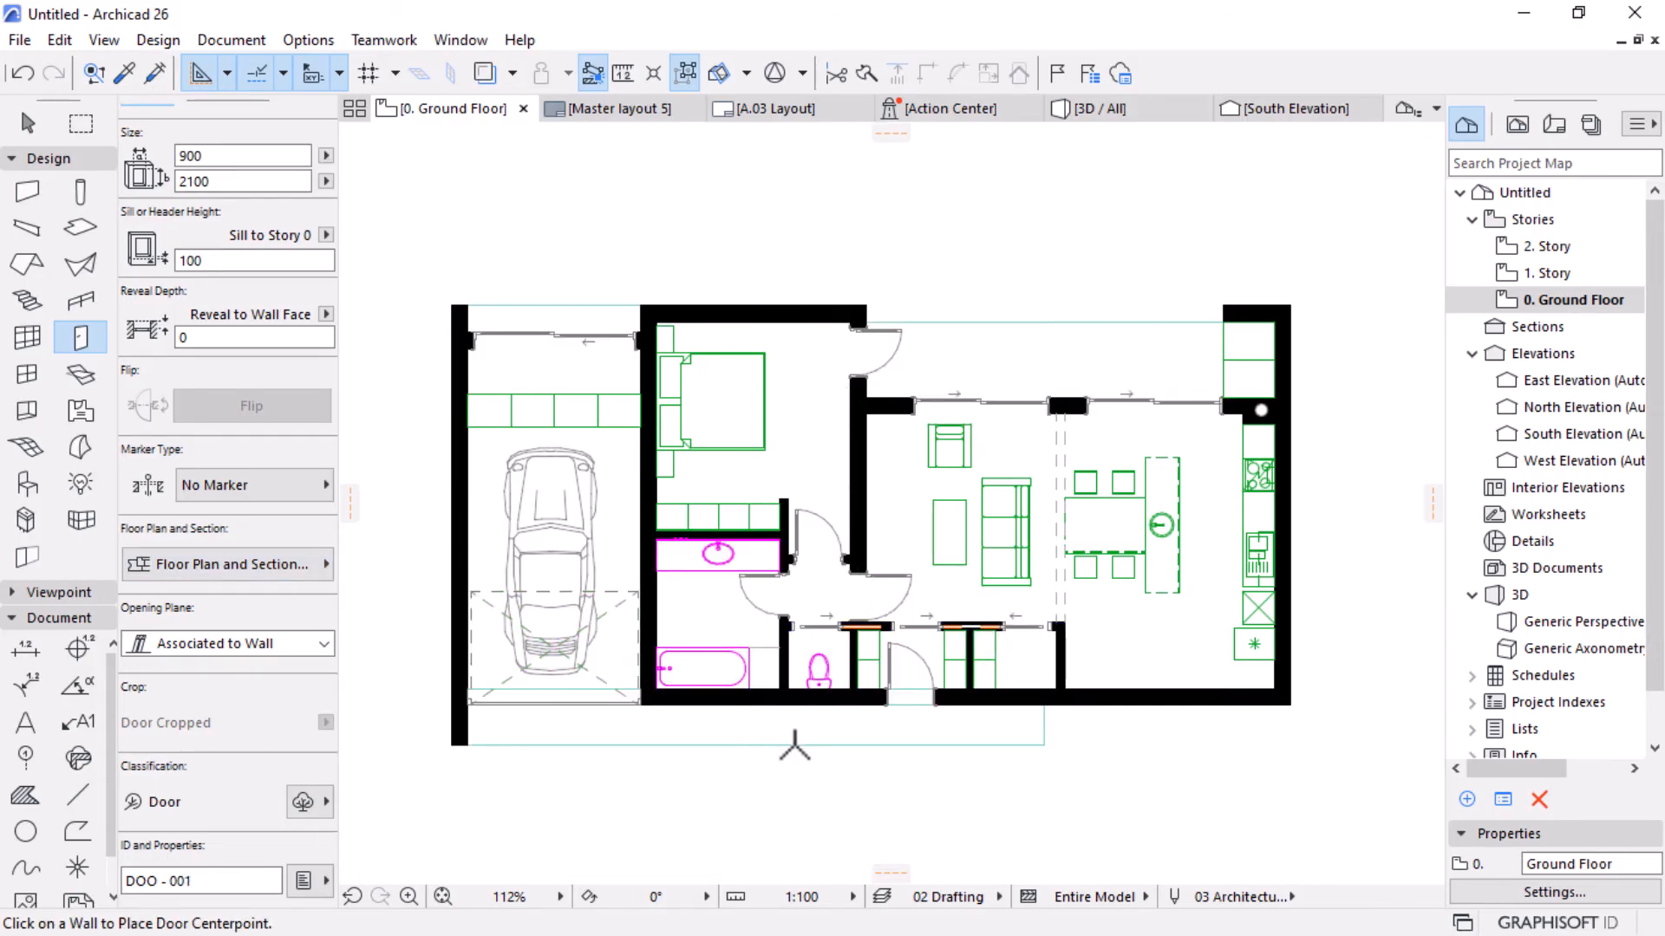
# Override the object pens of all furniture, fixture and car objects and set their symbol line pen to pen 2 (0.15 mm).
pyautogui.scroll(3, 558, 754)
pyautogui.press('Escape')
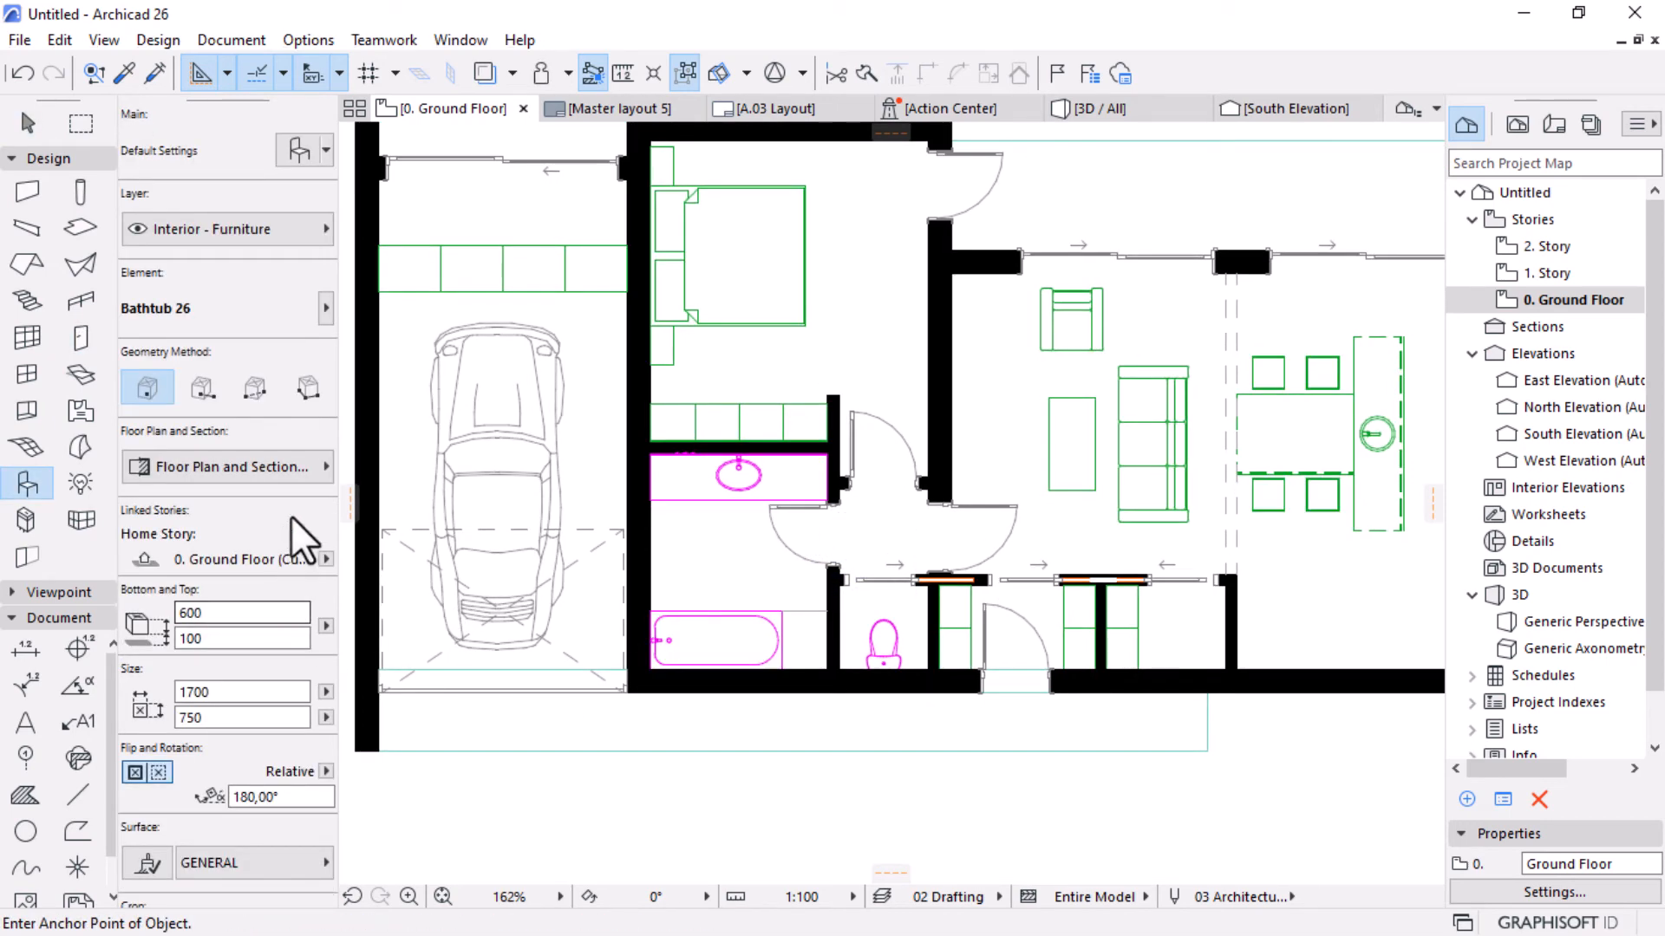
pyautogui.hotkey('ctrl', 'a')
pyautogui.click(275, 477)
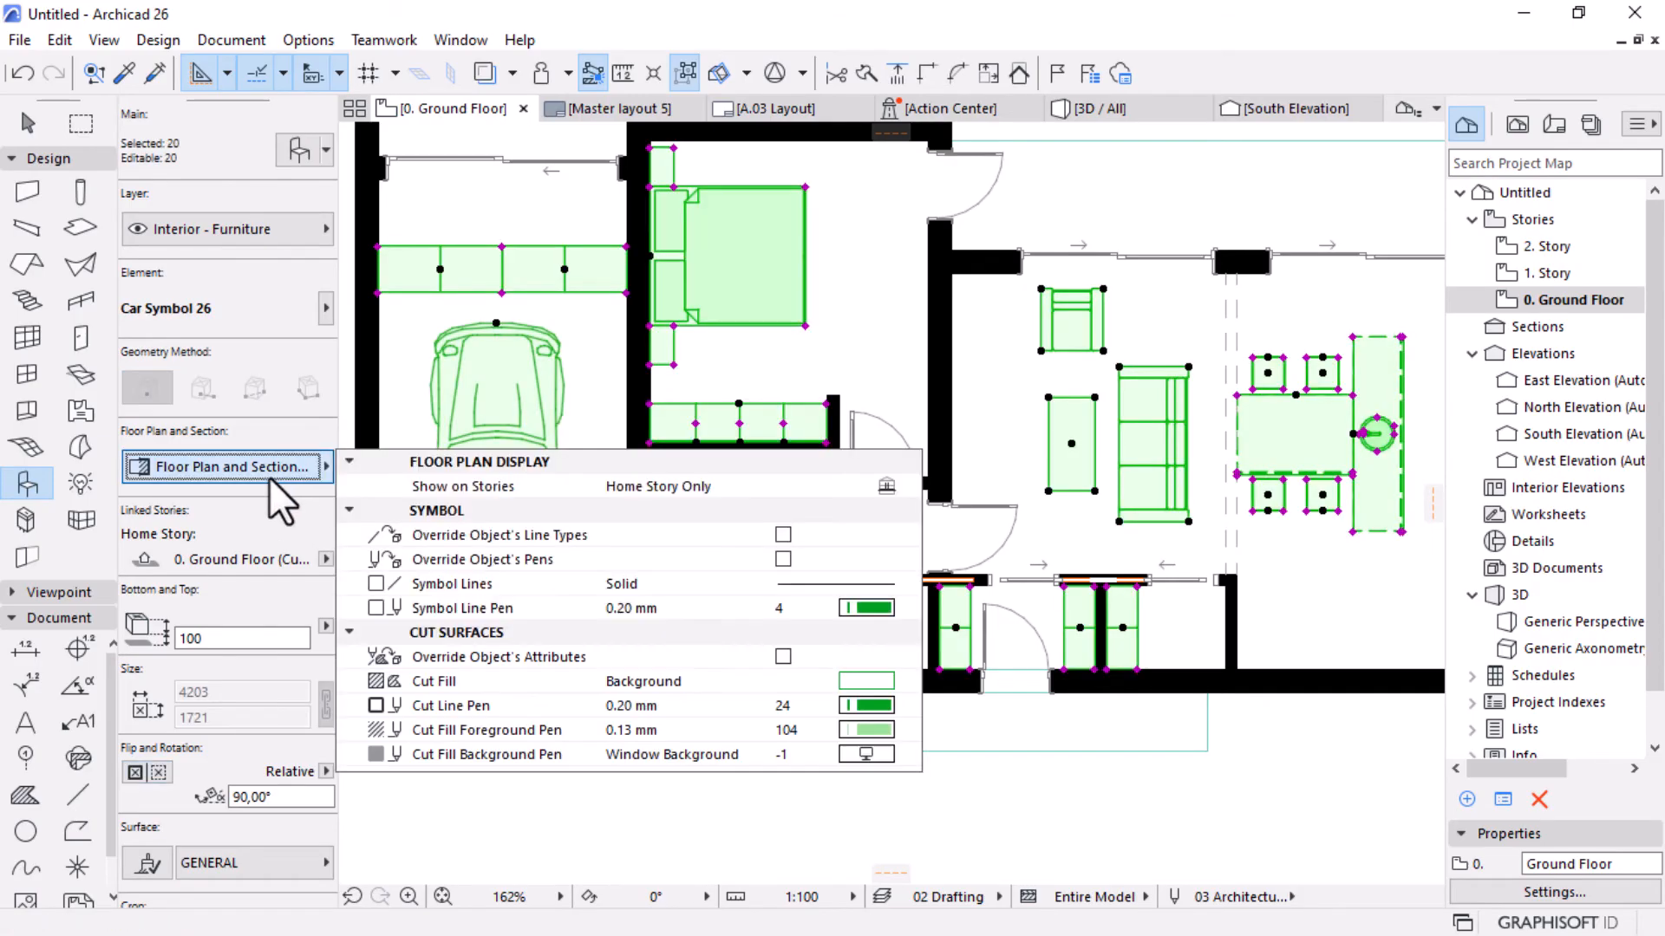
pyautogui.click(782, 559)
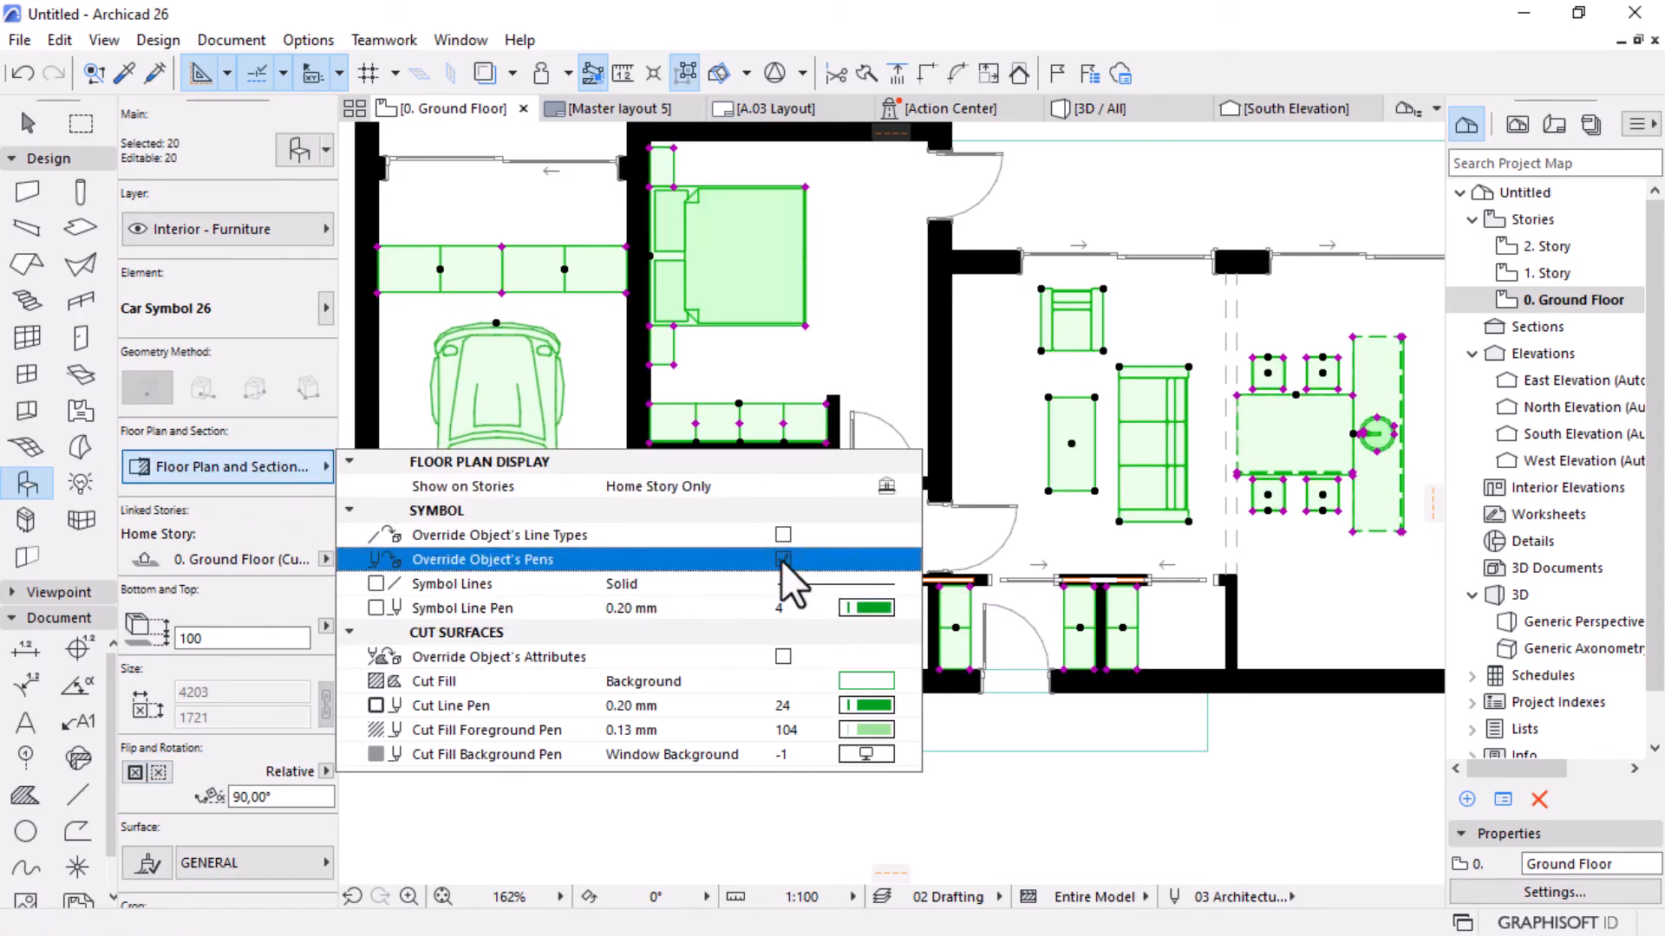
pyautogui.click(877, 611)
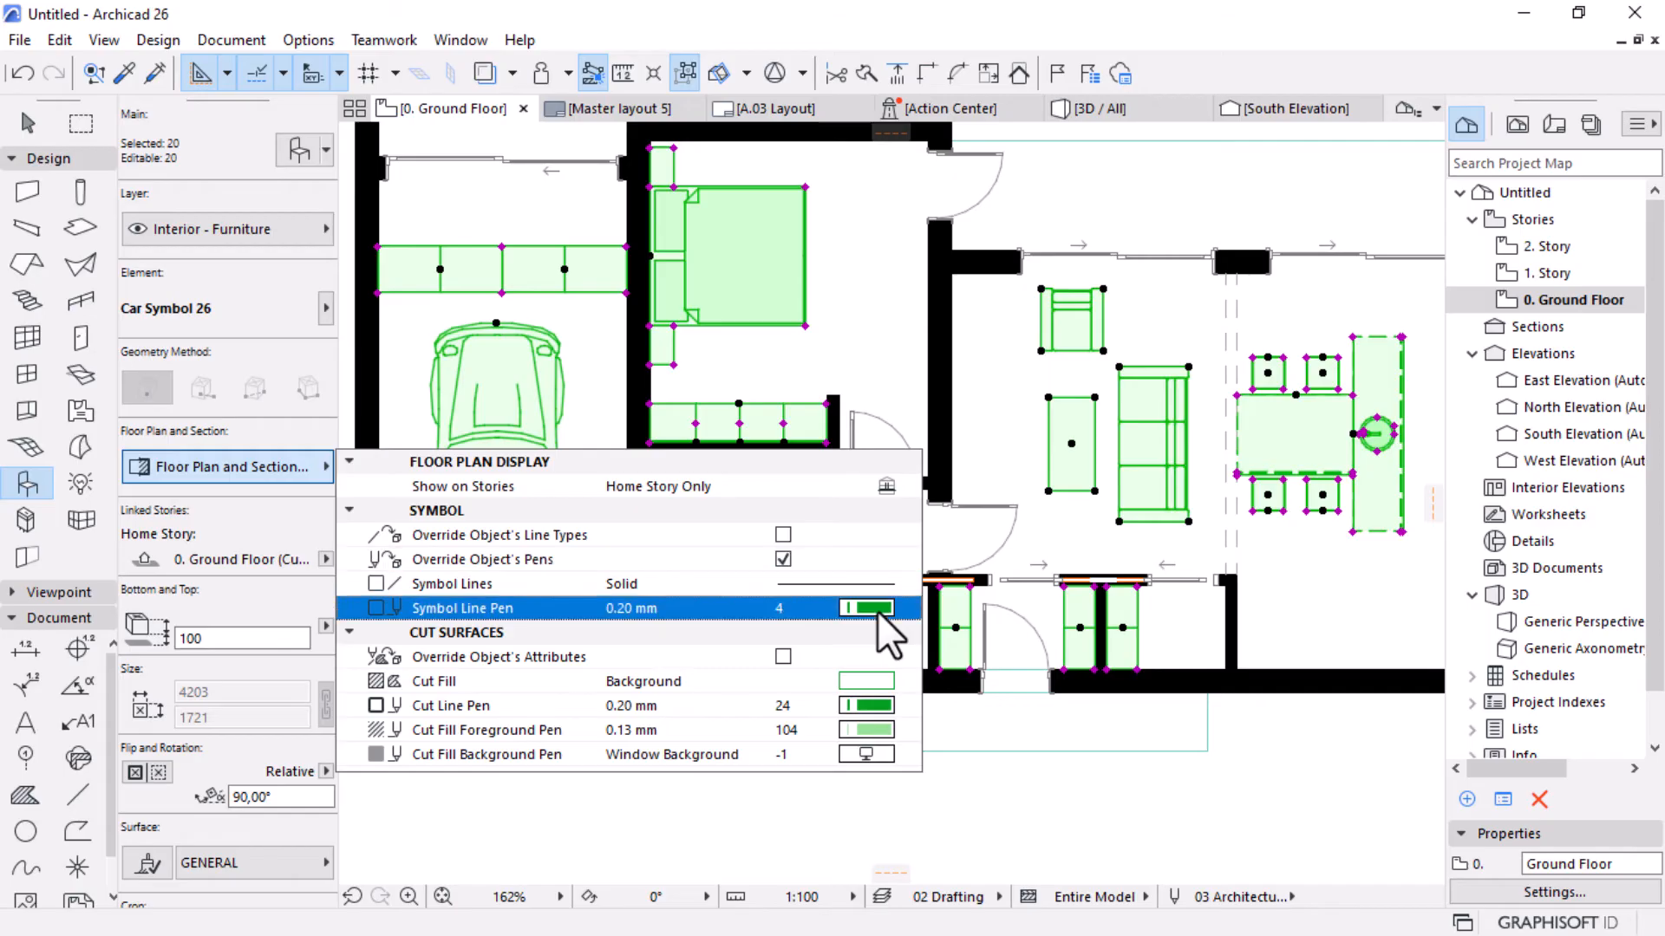
pyautogui.click(955, 605)
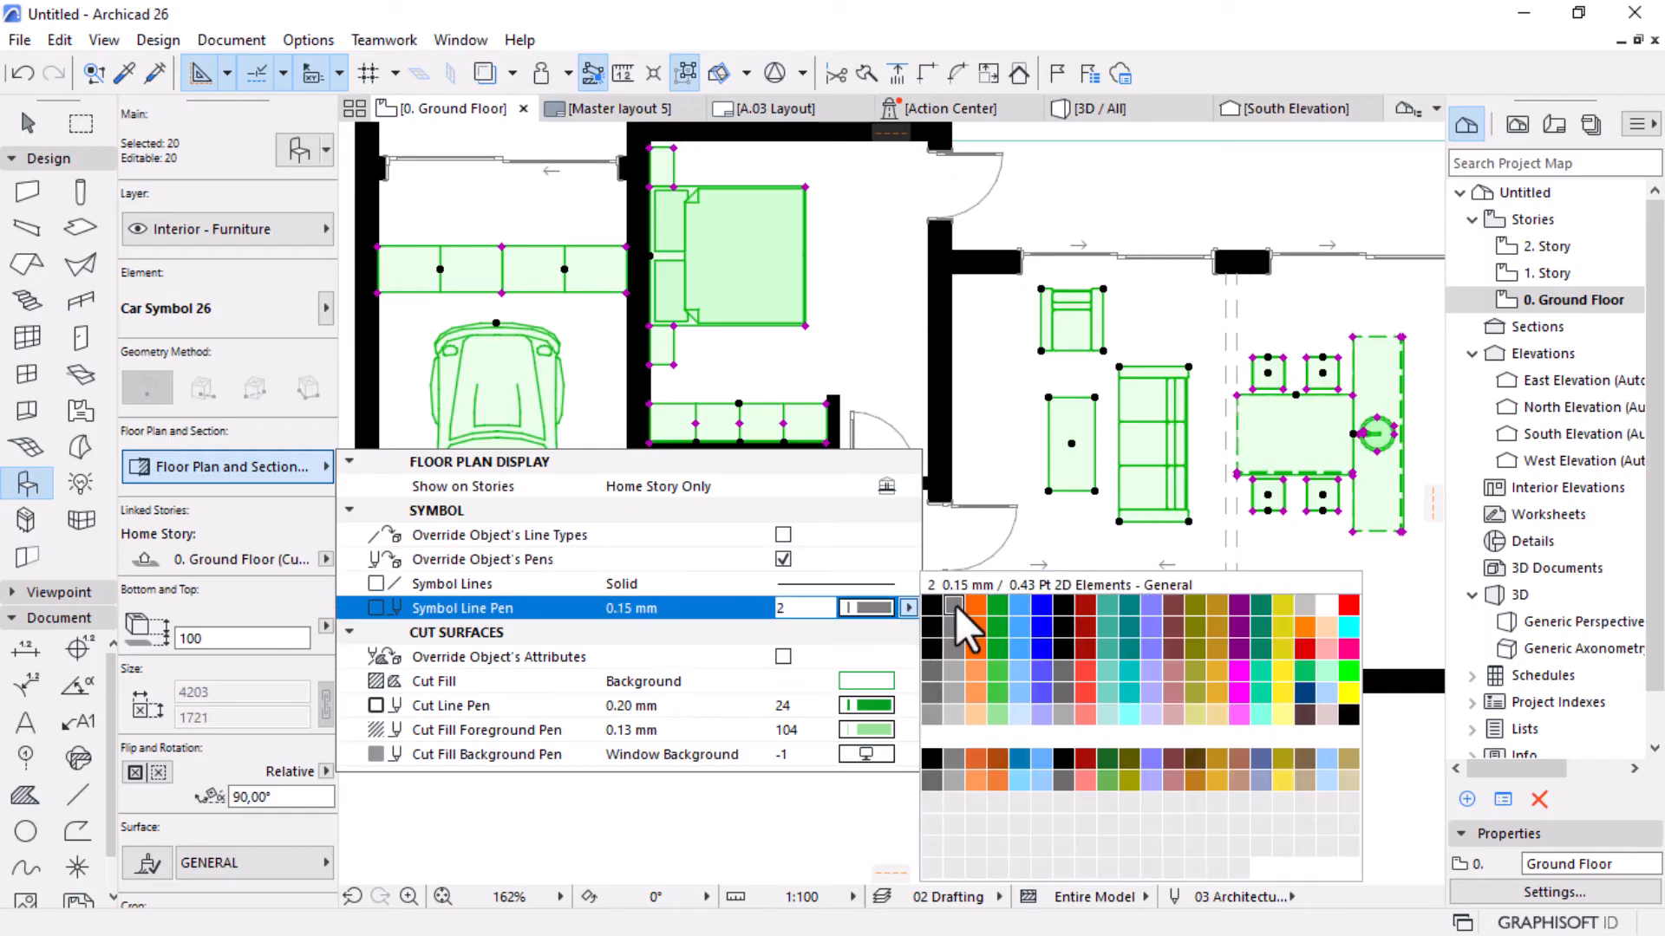
pyautogui.click(956, 605)
pyautogui.click(1211, 795)
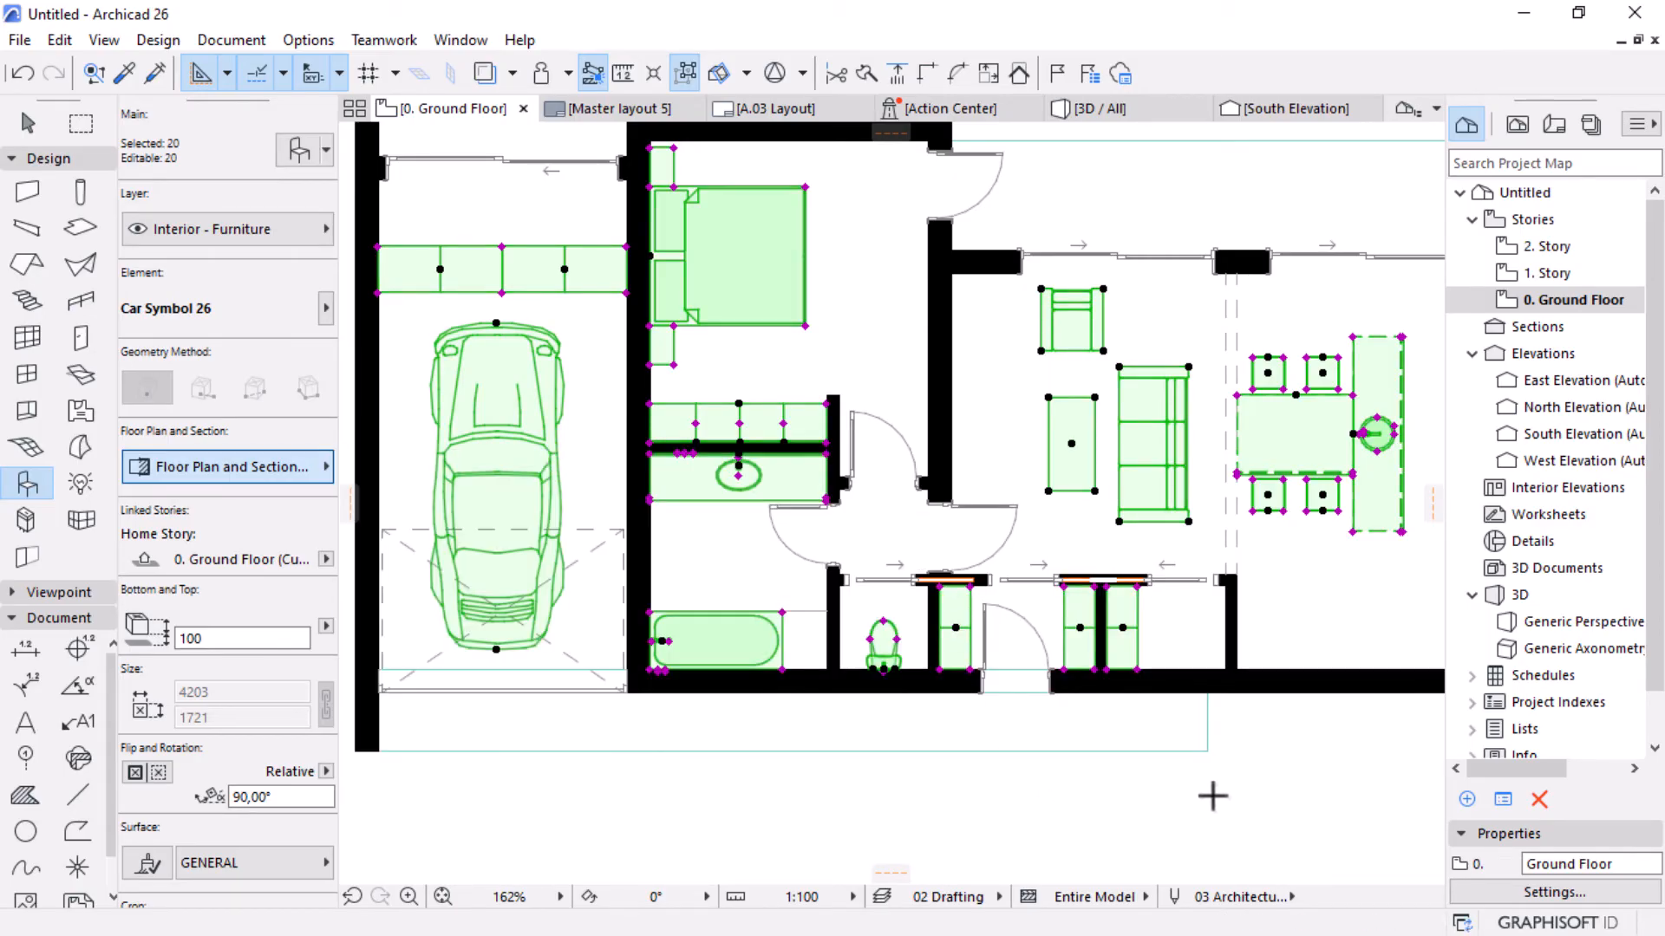
pyautogui.press('Escape')
pyautogui.scroll(-3, 911, 702)
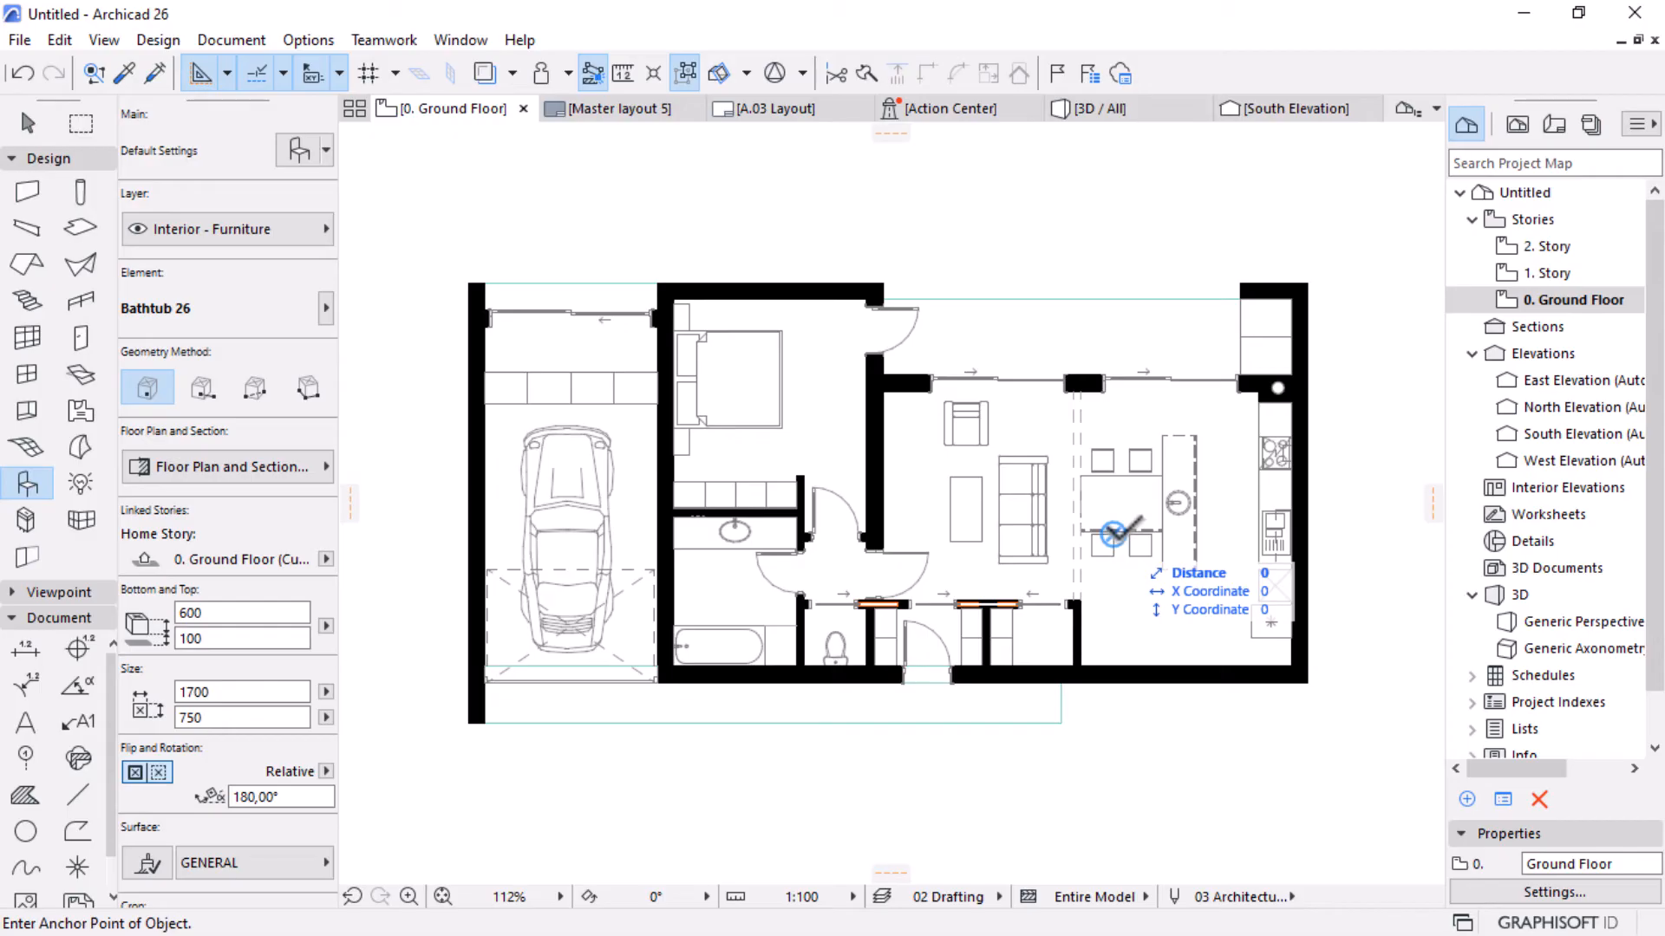
# Set the cut line pen and cut fill foreground pen of the three pocket doors near the entrance to pen 2 (0.15 mm).
pyautogui.scroll(6, 942, 634)
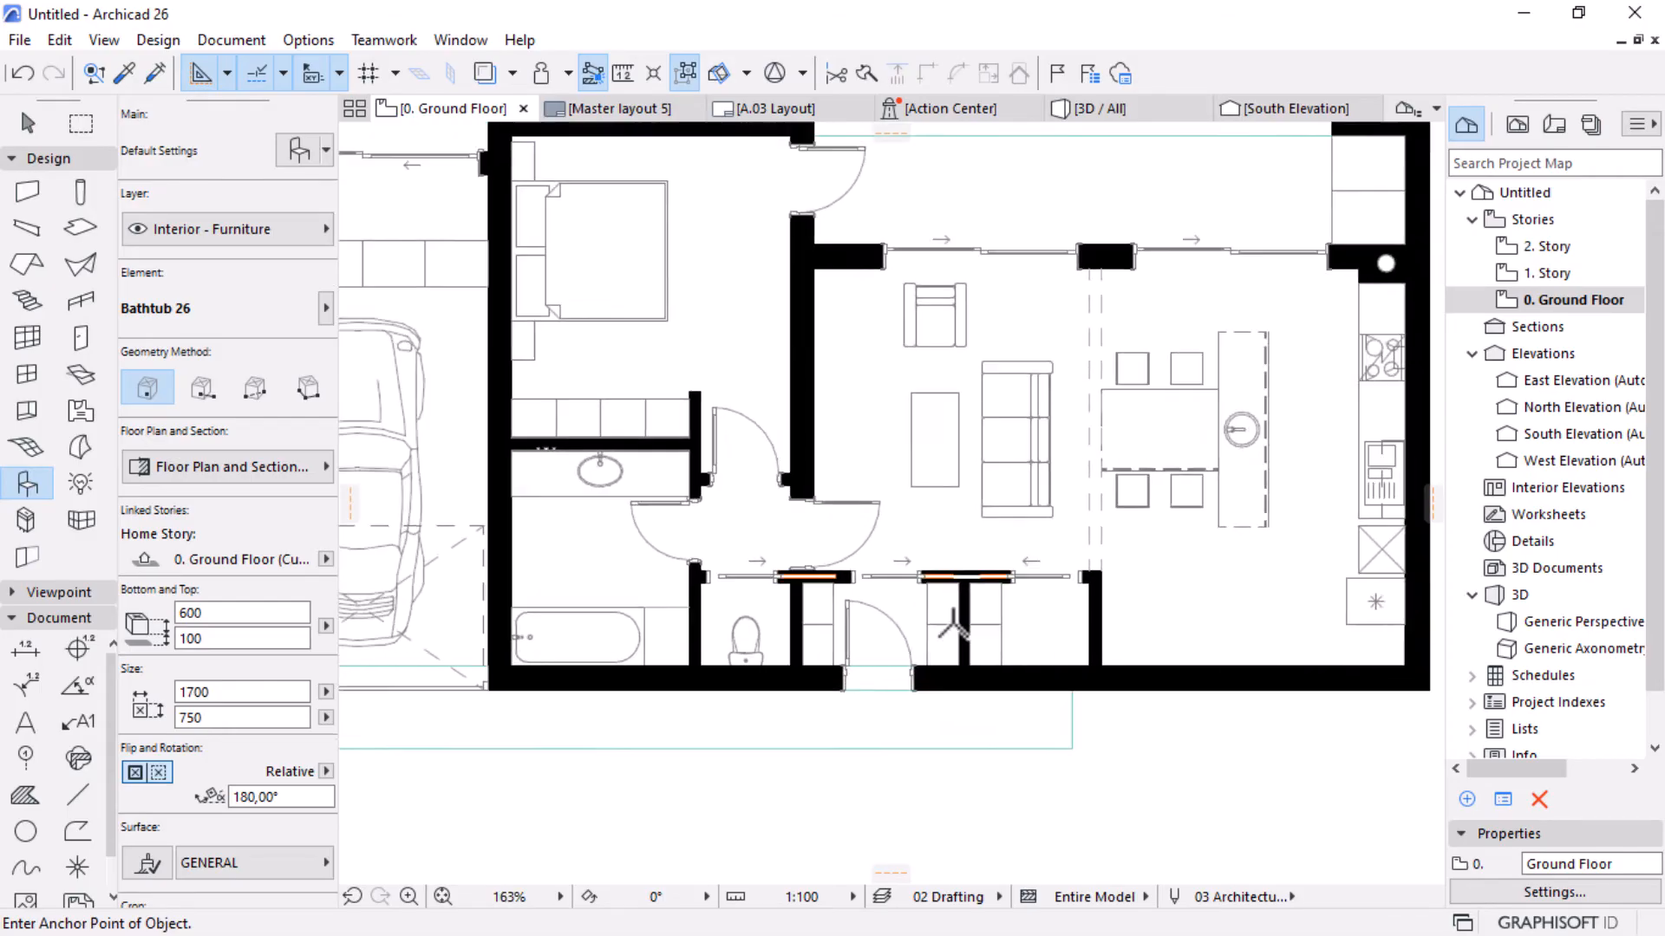
pyautogui.scroll(2, 792, 583)
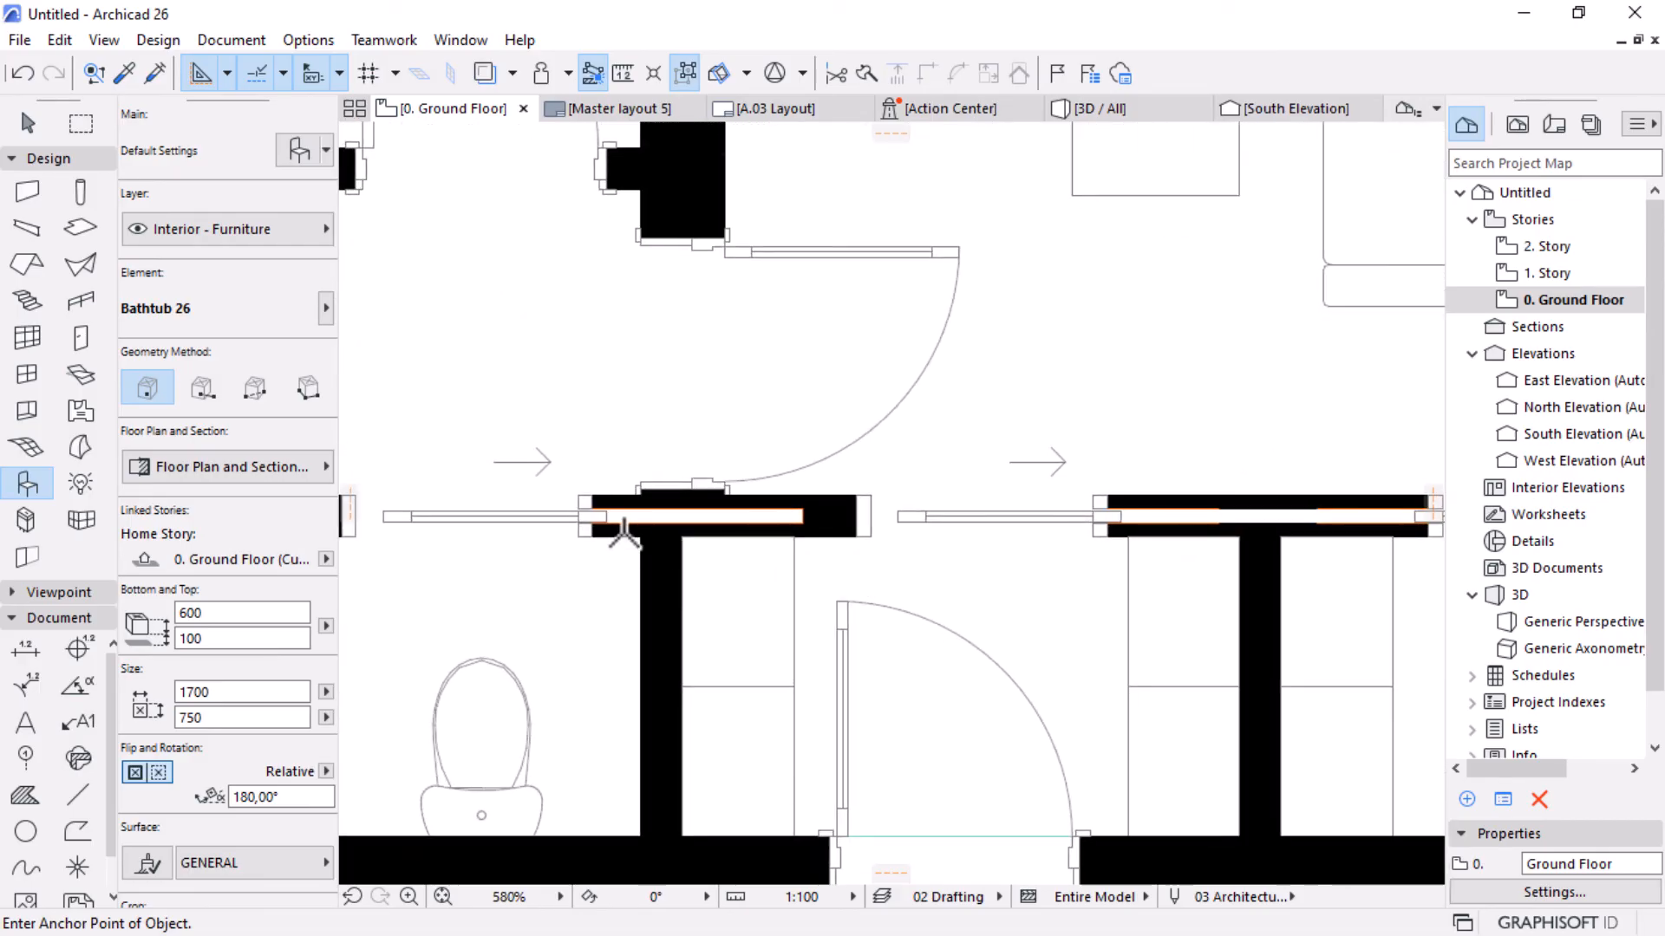
pyautogui.press('Escape')
pyautogui.click(799, 531)
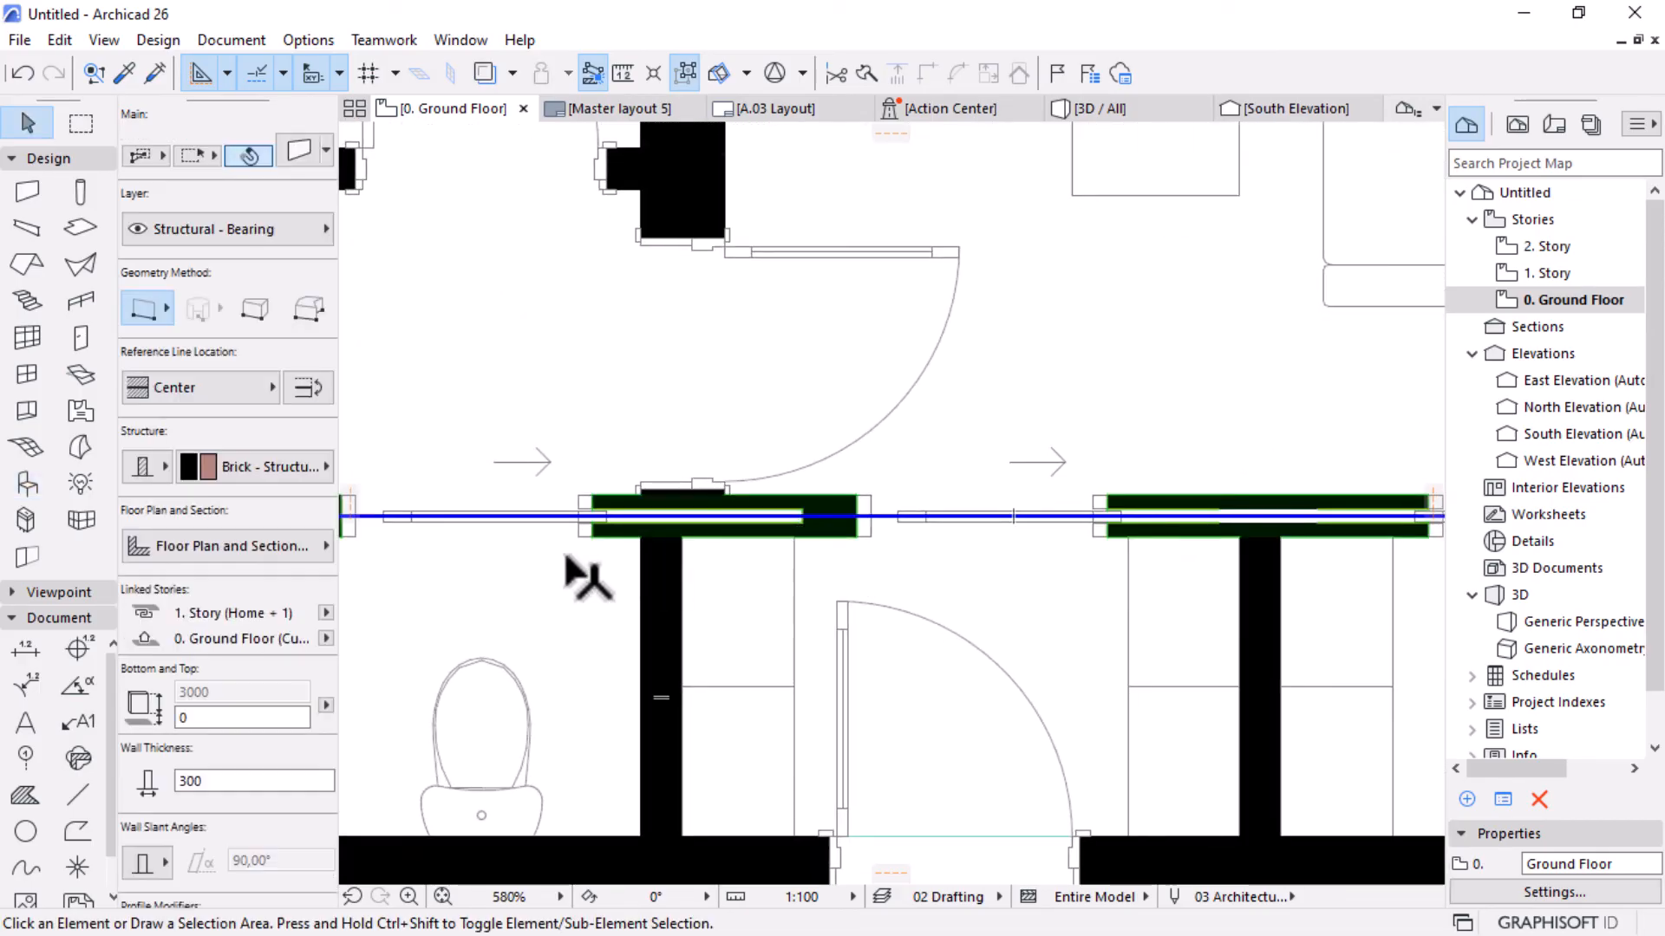
pyautogui.click(476, 533)
pyautogui.scroll(-2, 619, 555)
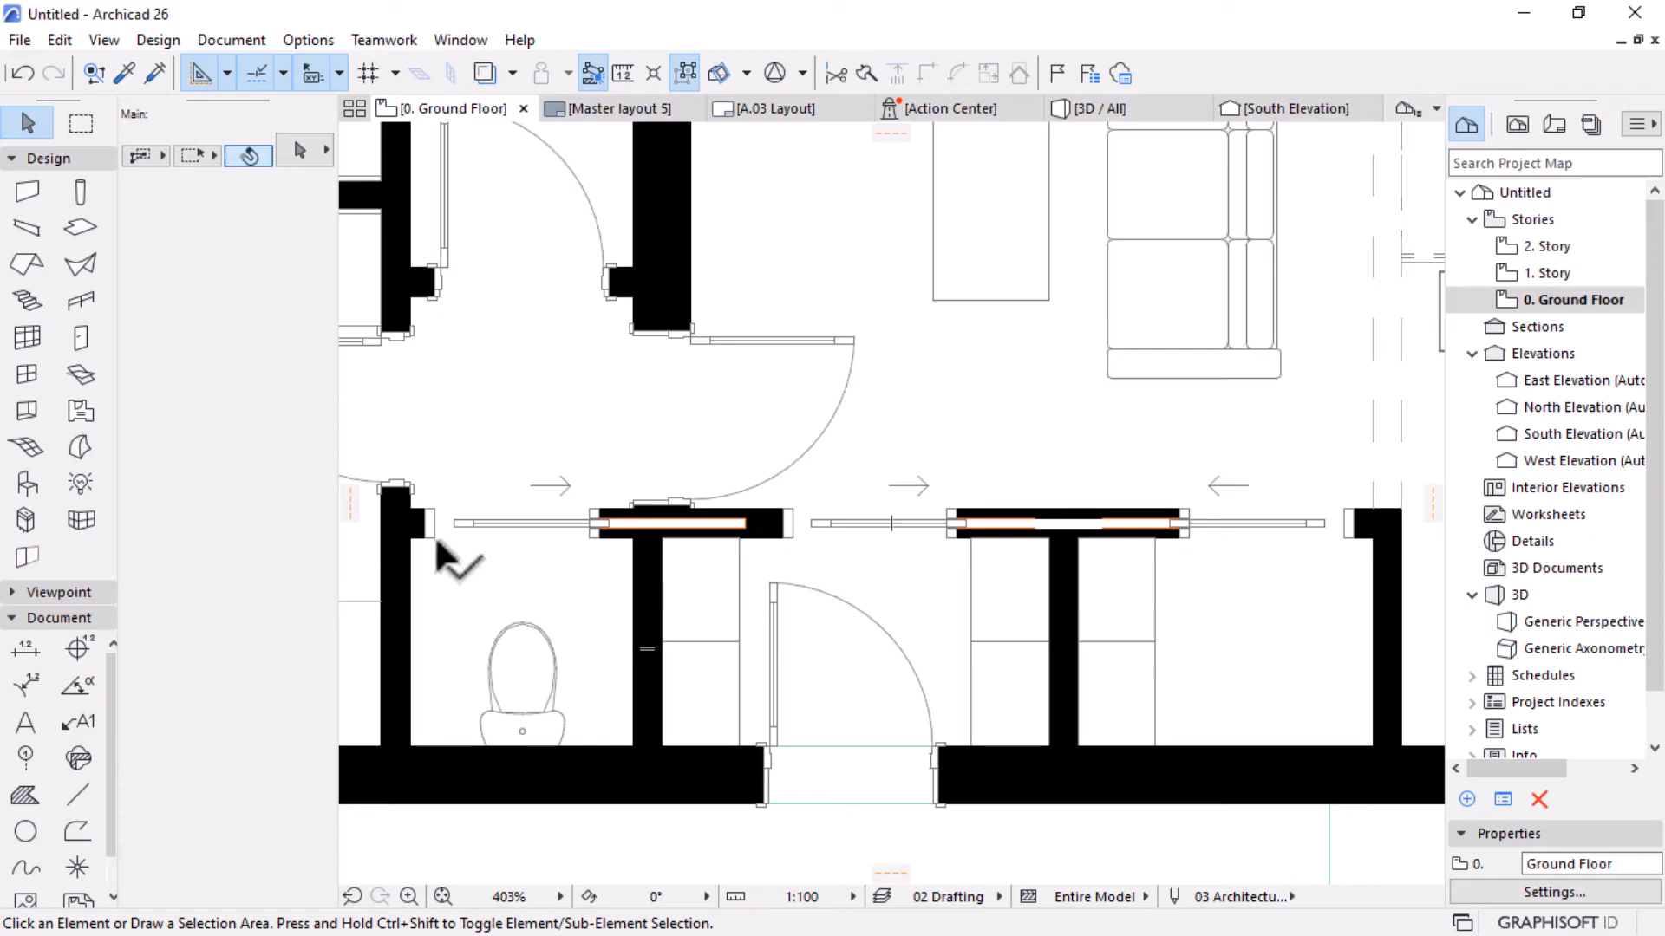
pyautogui.click(433, 533)
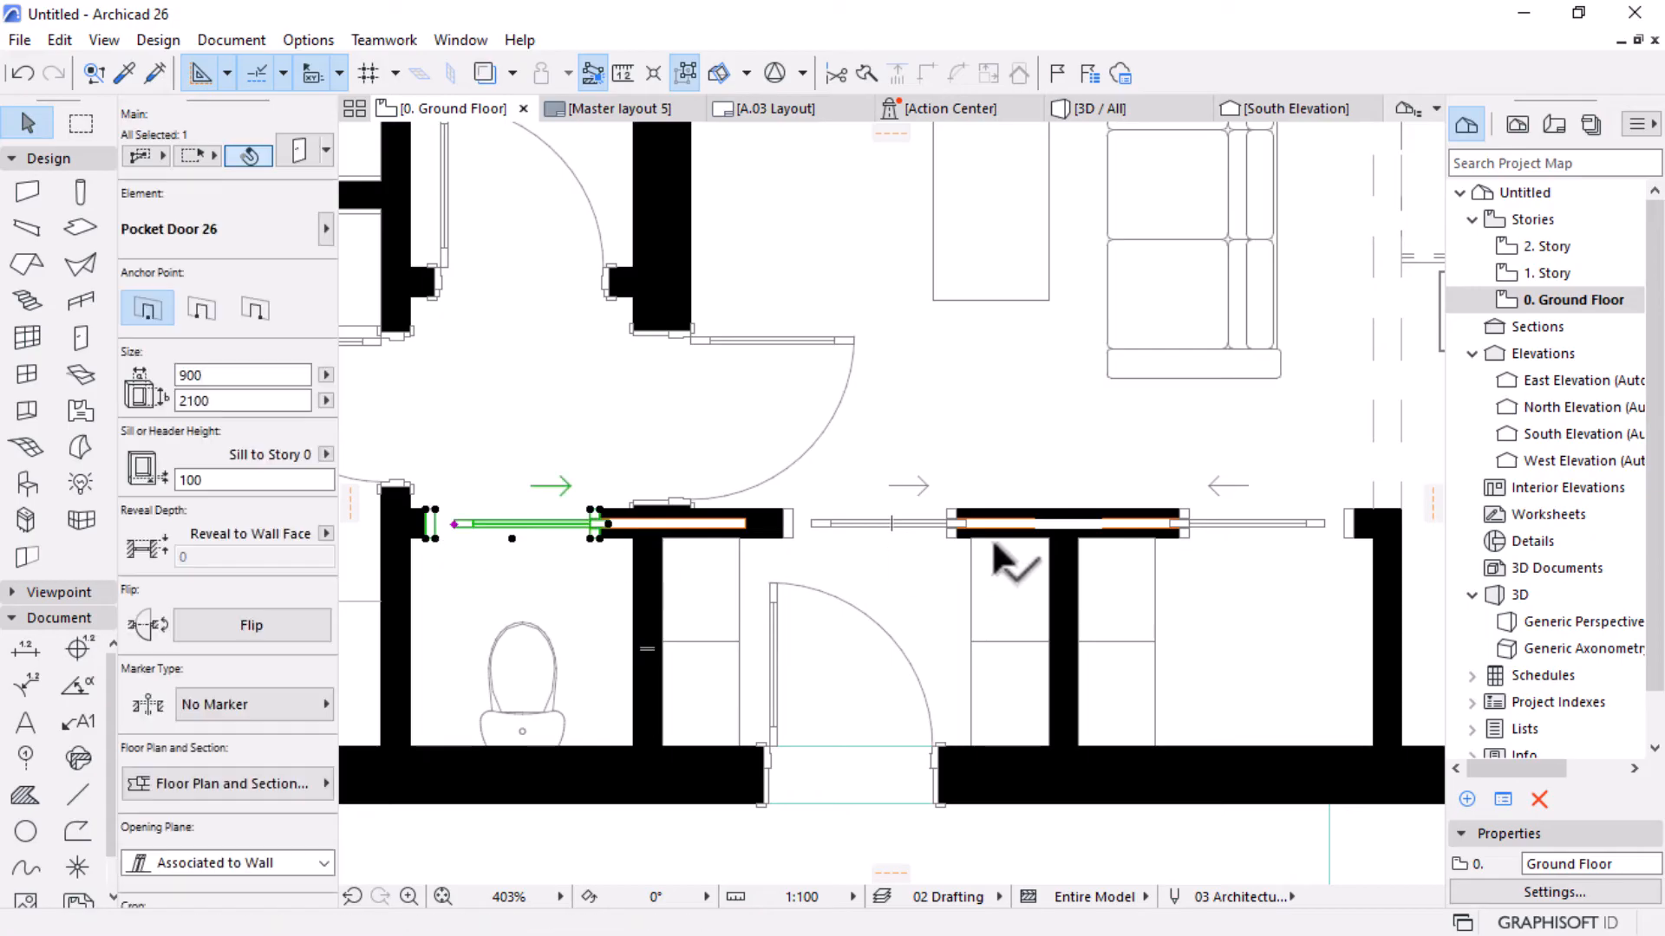
pyautogui.keyDown('shift'); pyautogui.click(1184, 539); pyautogui.keyUp('shift')
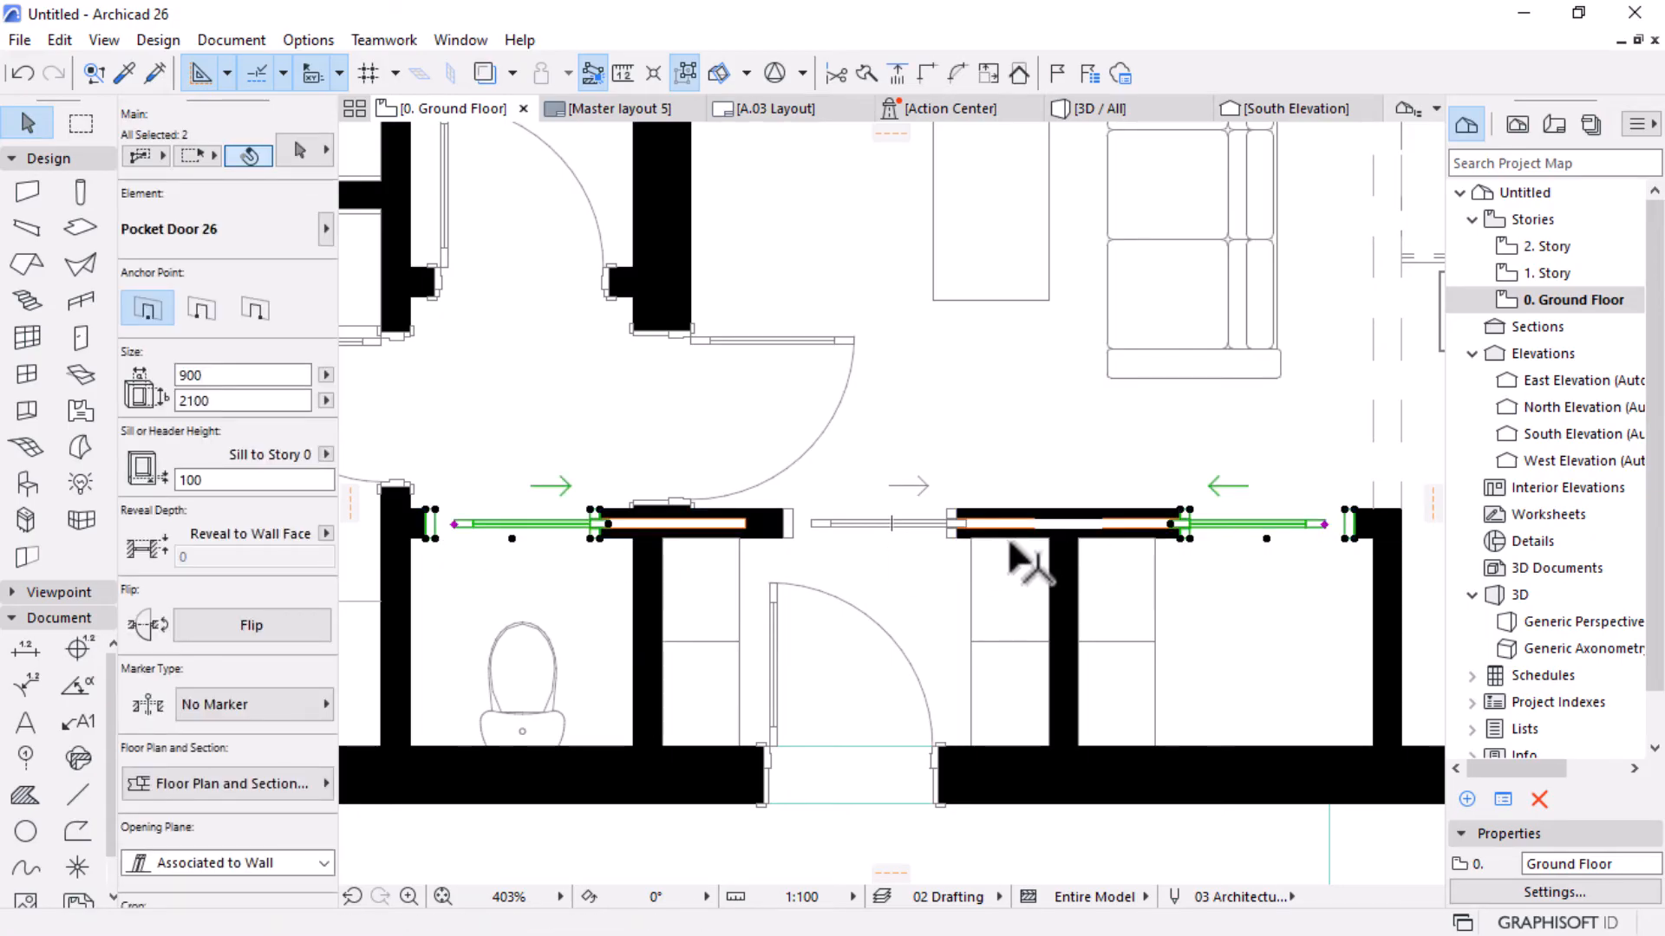
pyautogui.keyDown('shift'); pyautogui.click(970, 531); pyautogui.keyUp('shift')
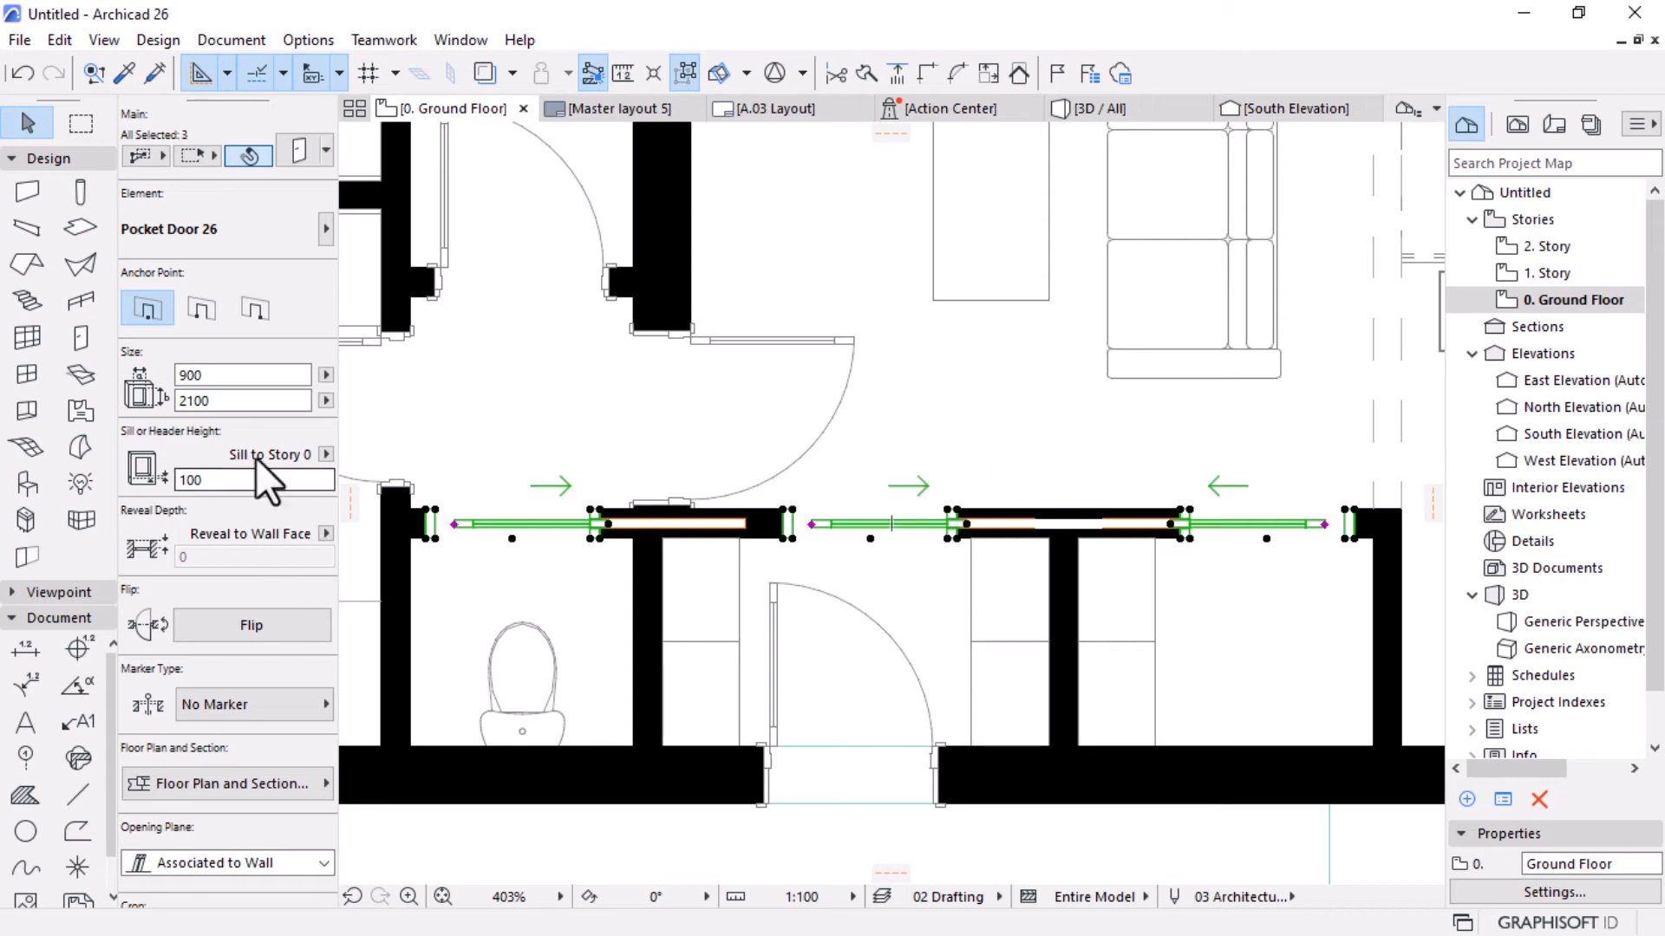
pyautogui.scroll(-5, 253, 520)
pyautogui.click(258, 565)
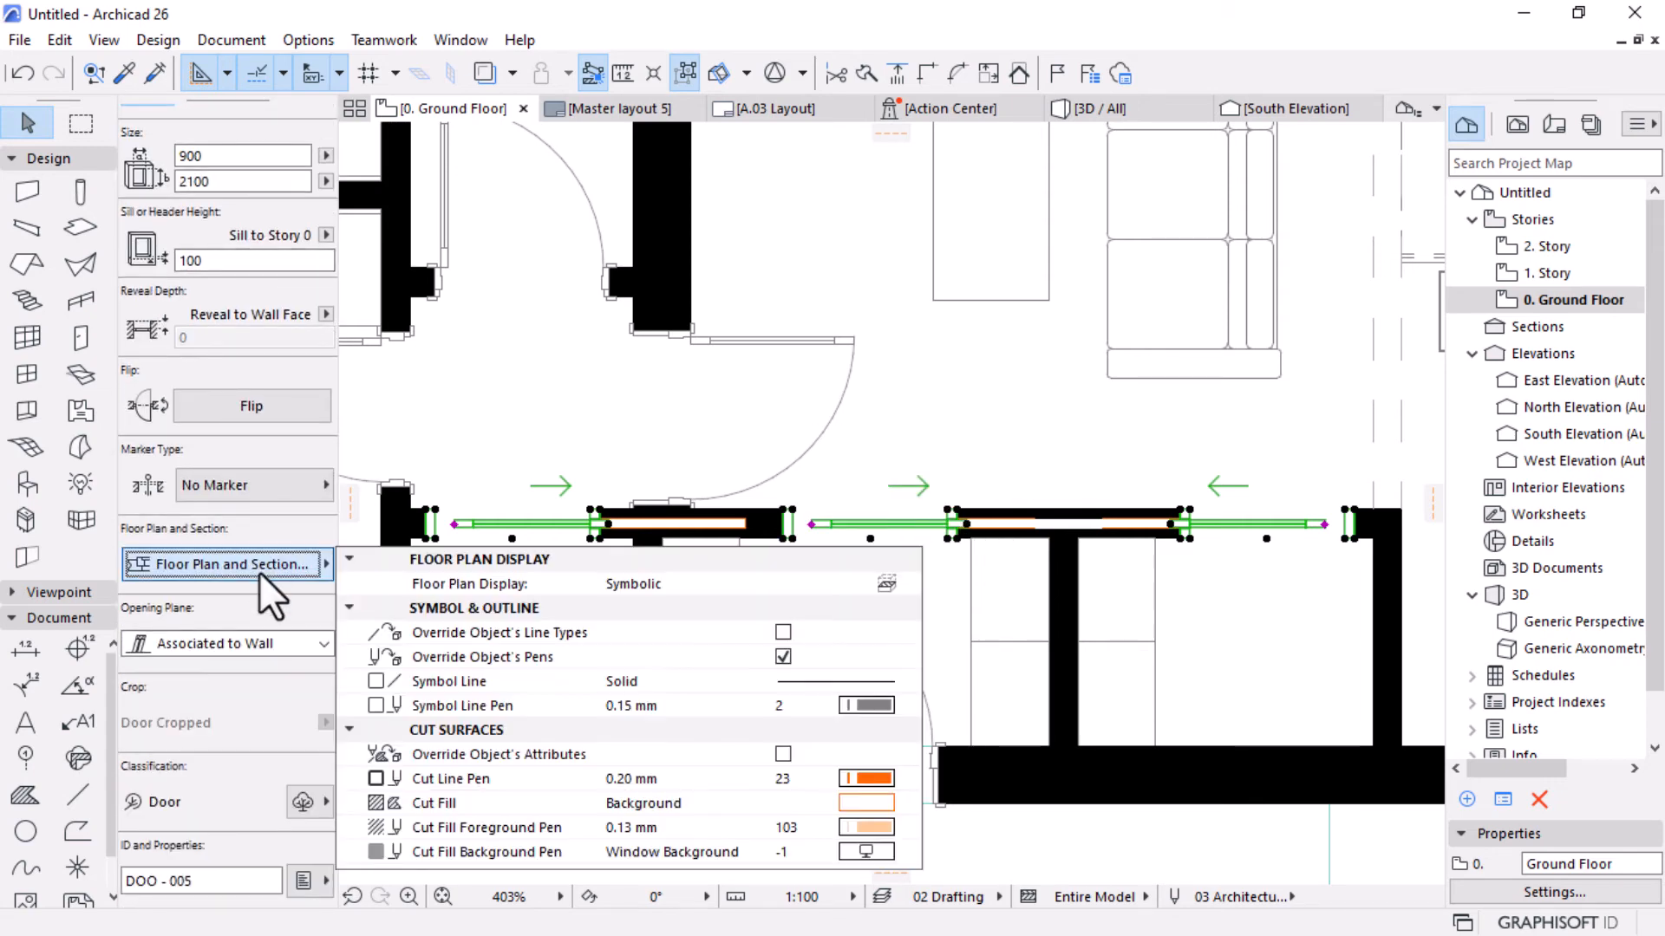
pyautogui.click(874, 780)
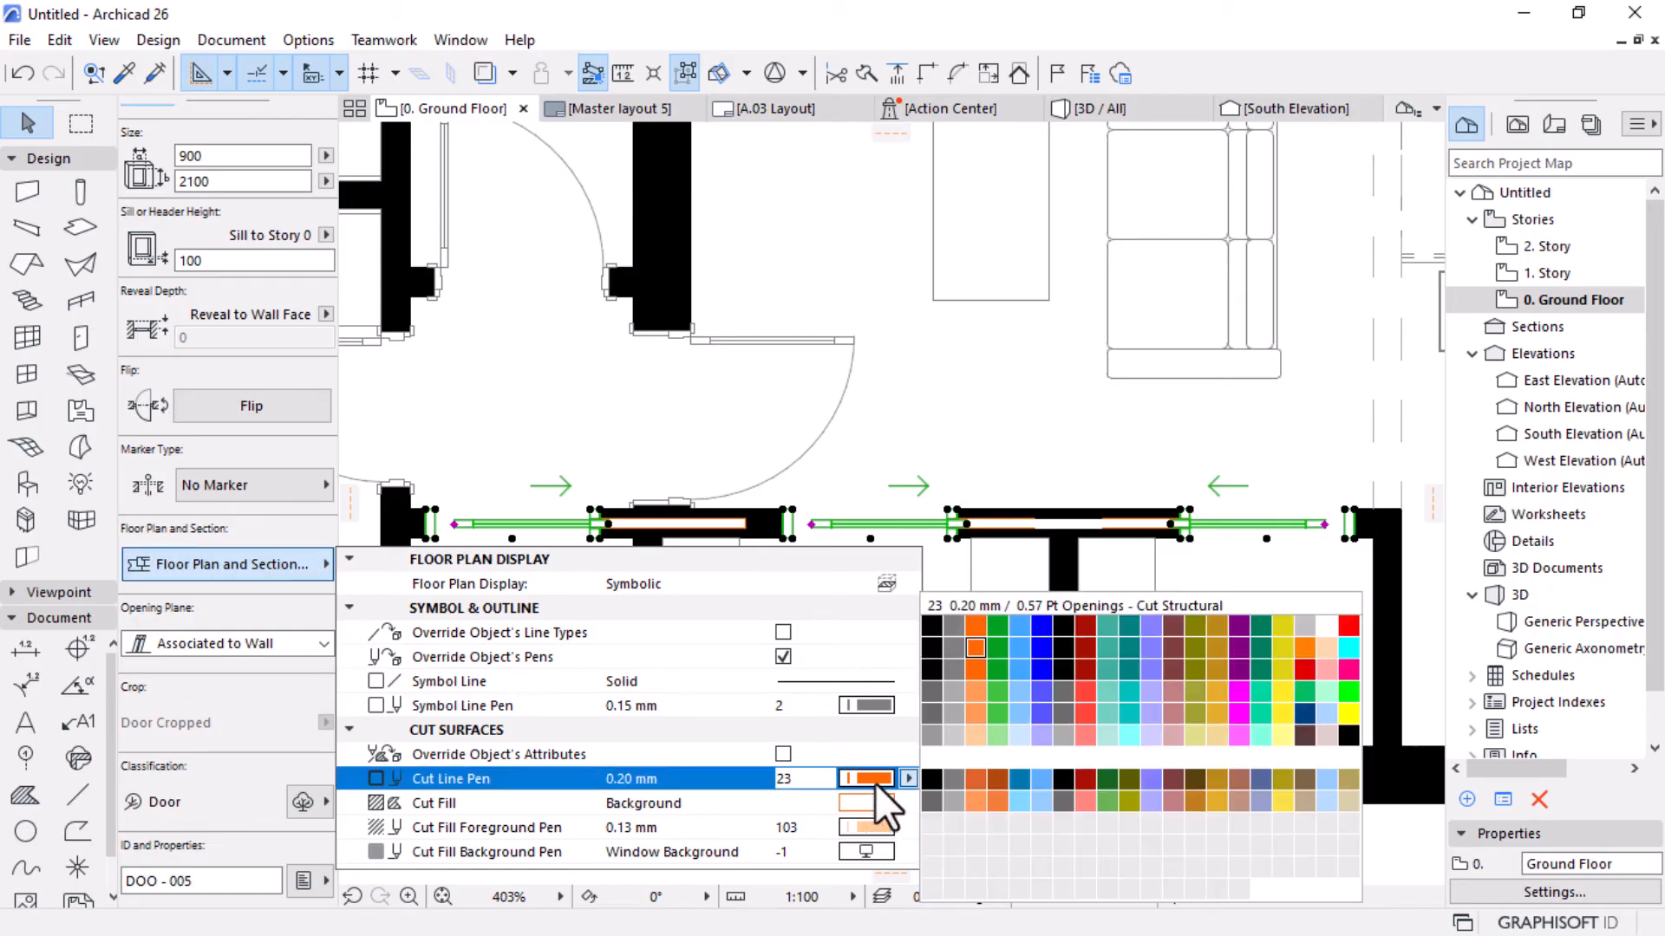
pyautogui.click(958, 623)
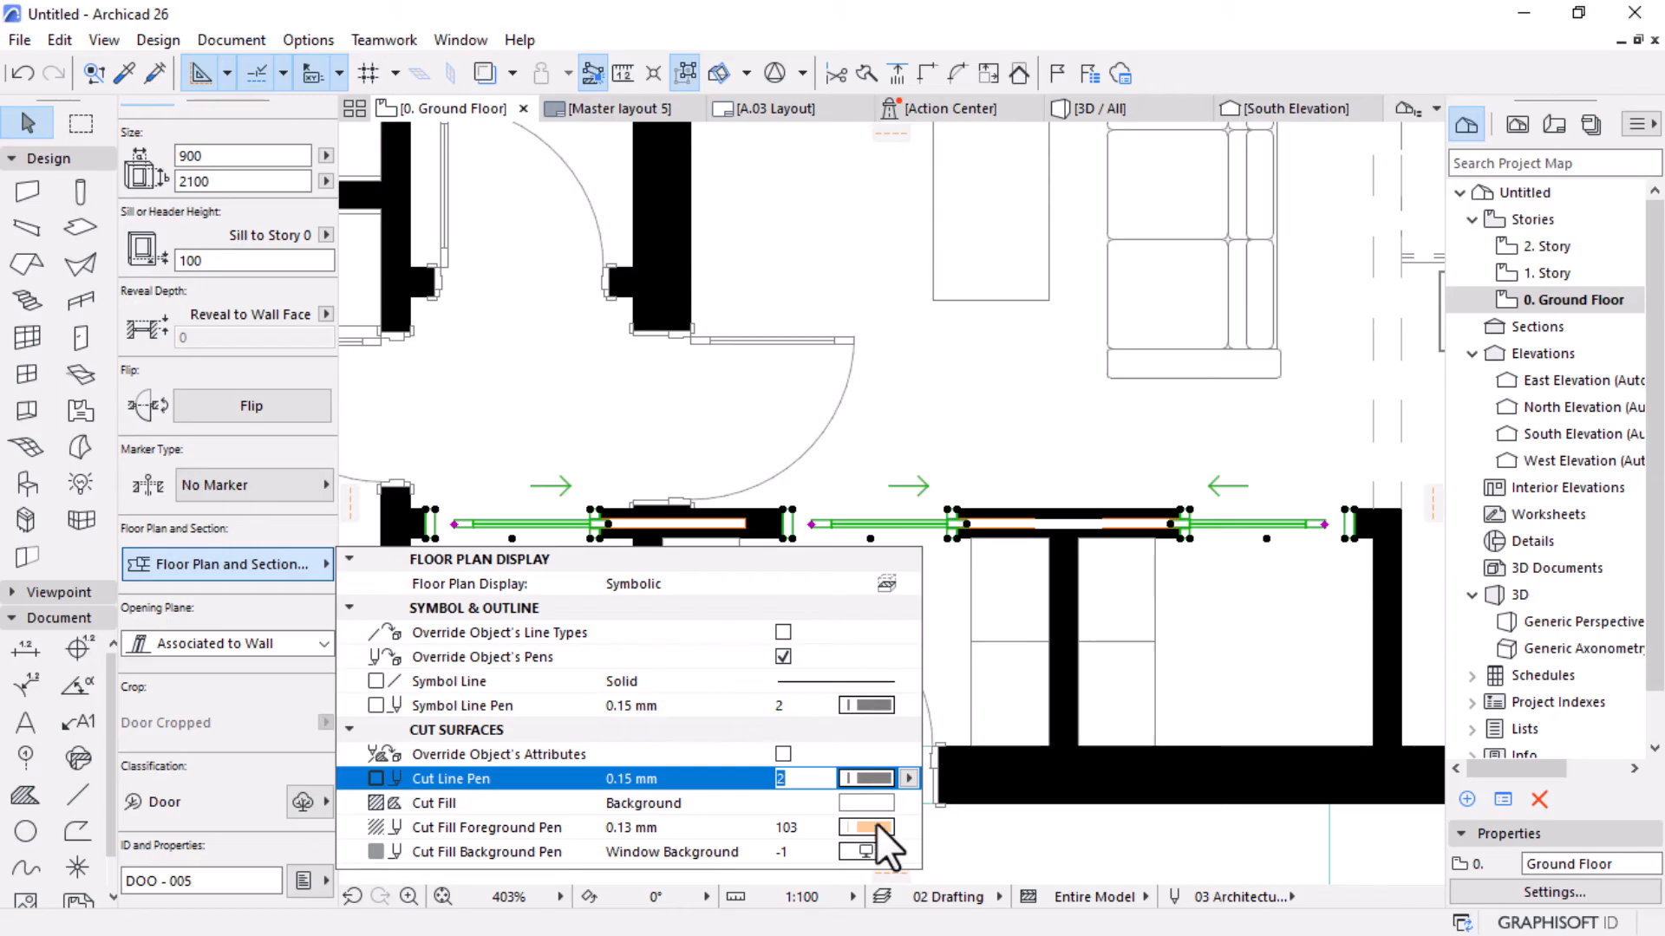
pyautogui.click(876, 825)
pyautogui.click(957, 630)
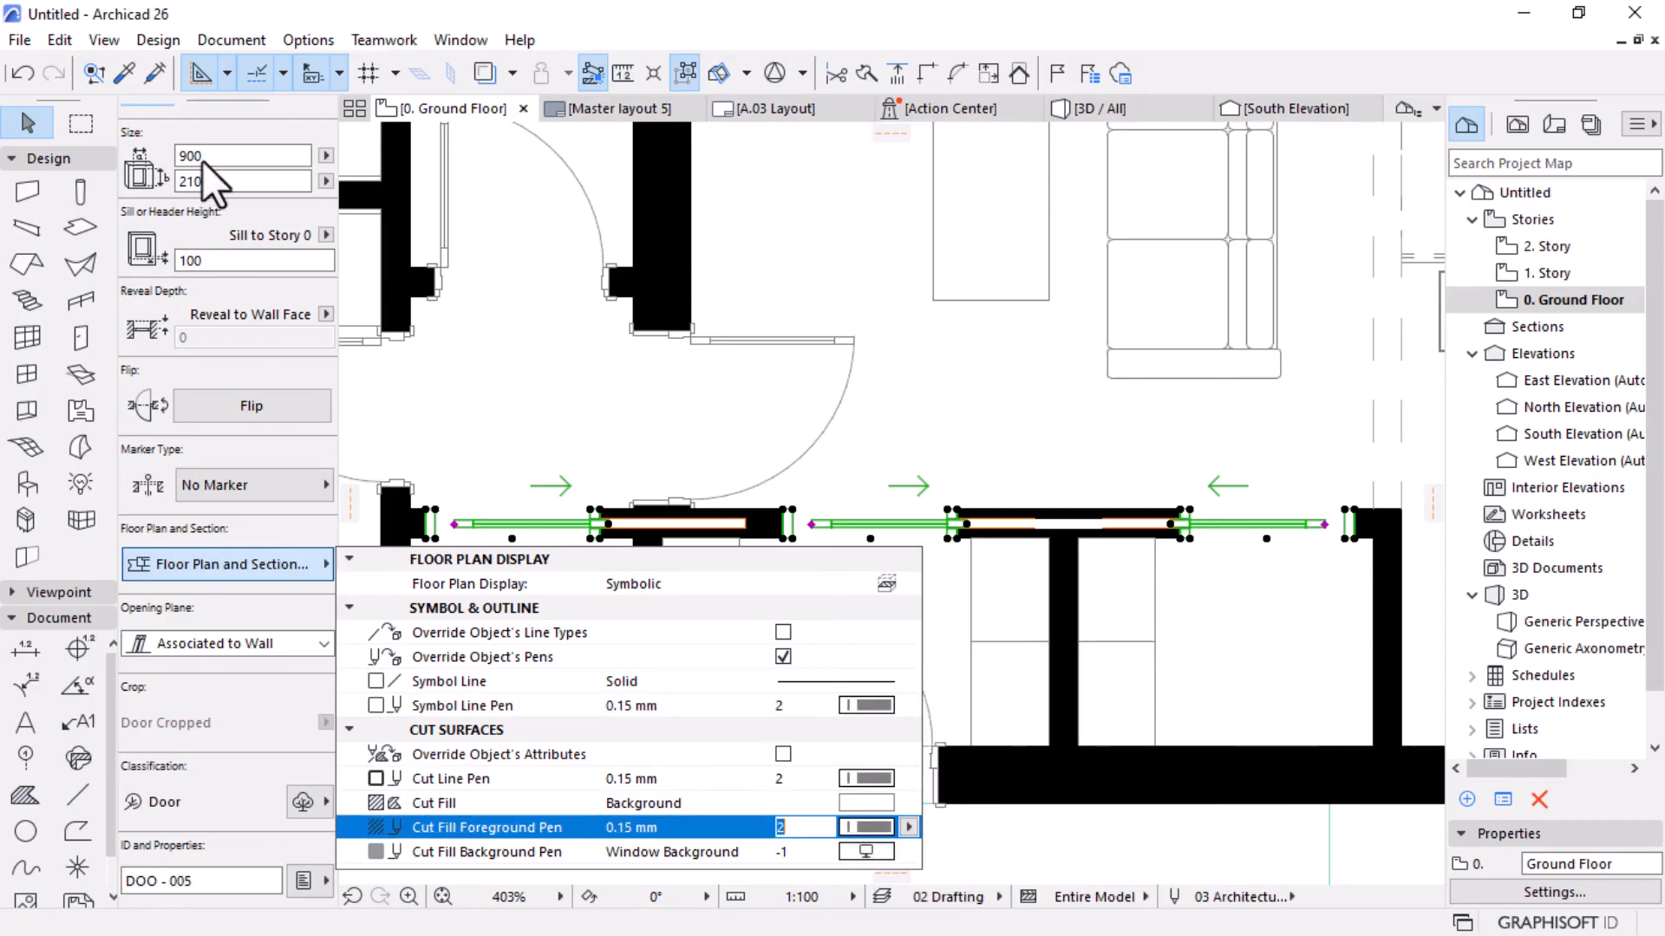
pyautogui.click(190, 196)
# Change the pocket contour pen of the three selected pocket doors to grey pen 2 in their door settings.
pyautogui.scroll(3, 193, 208)
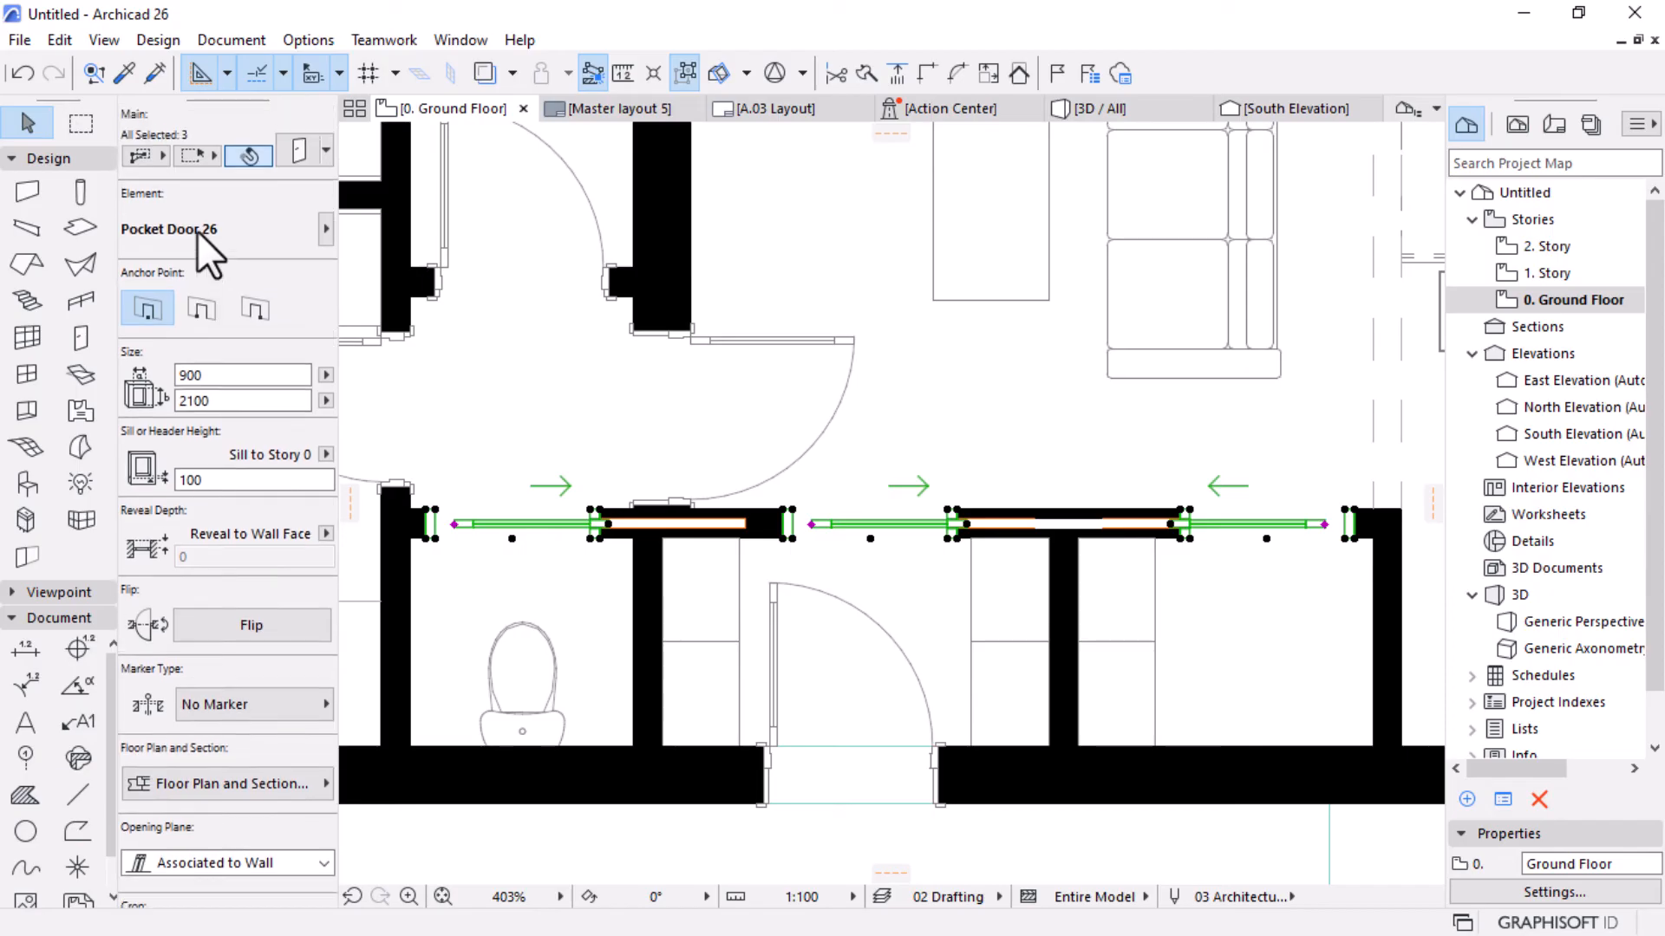
pyautogui.click(299, 153)
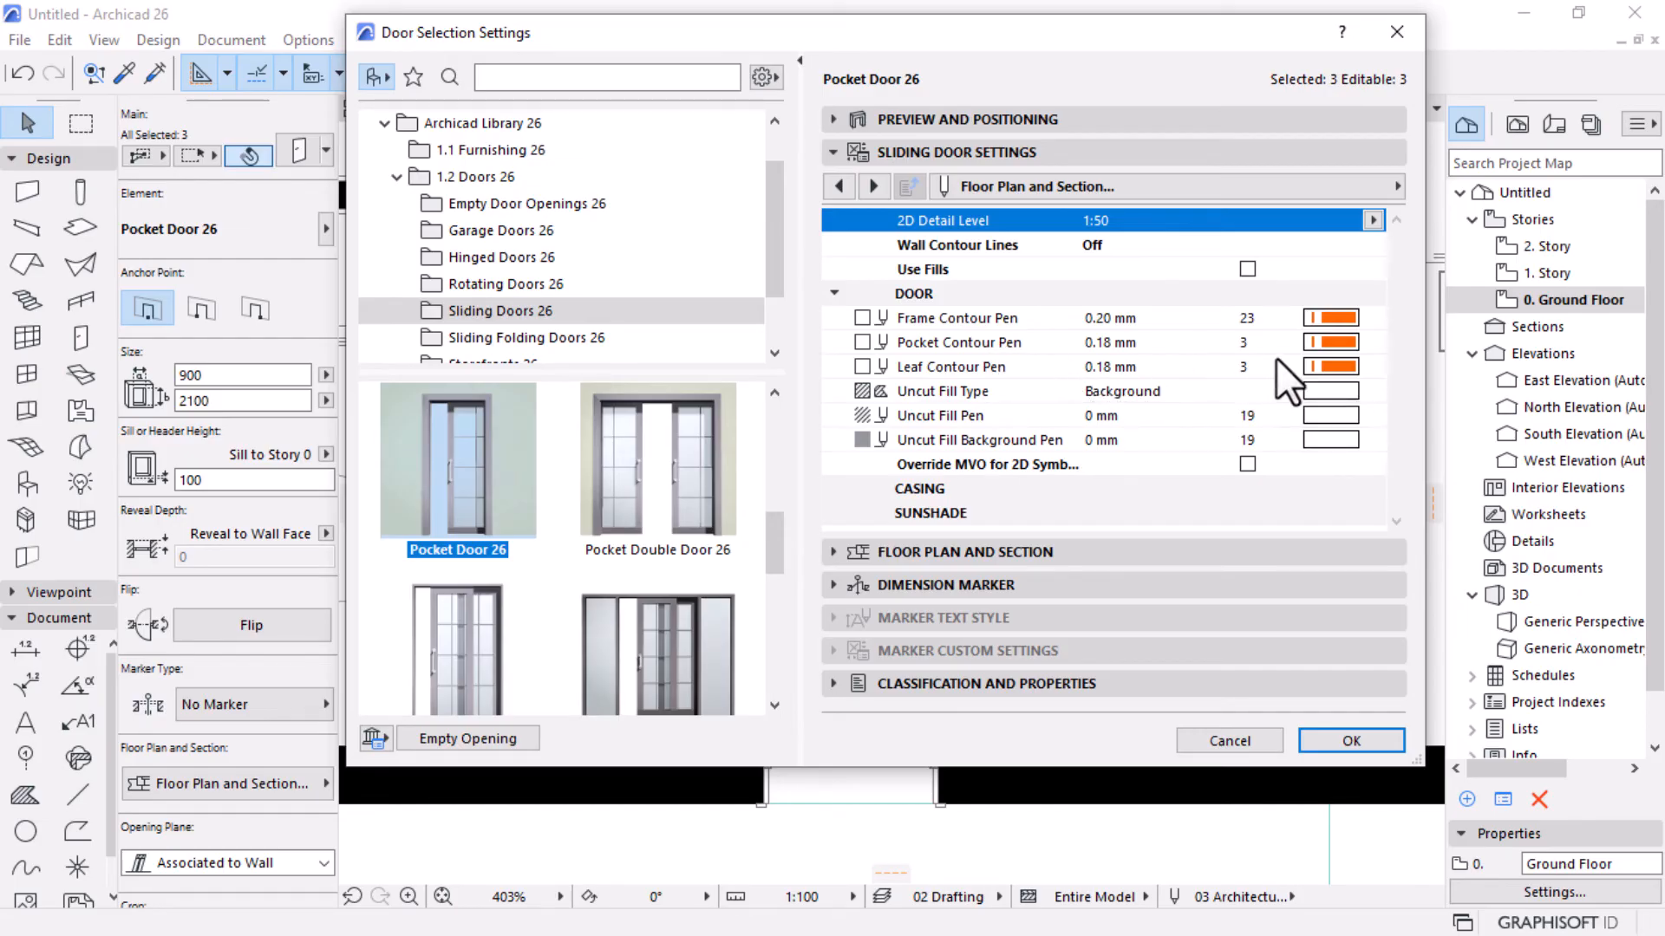
pyautogui.click(1332, 343)
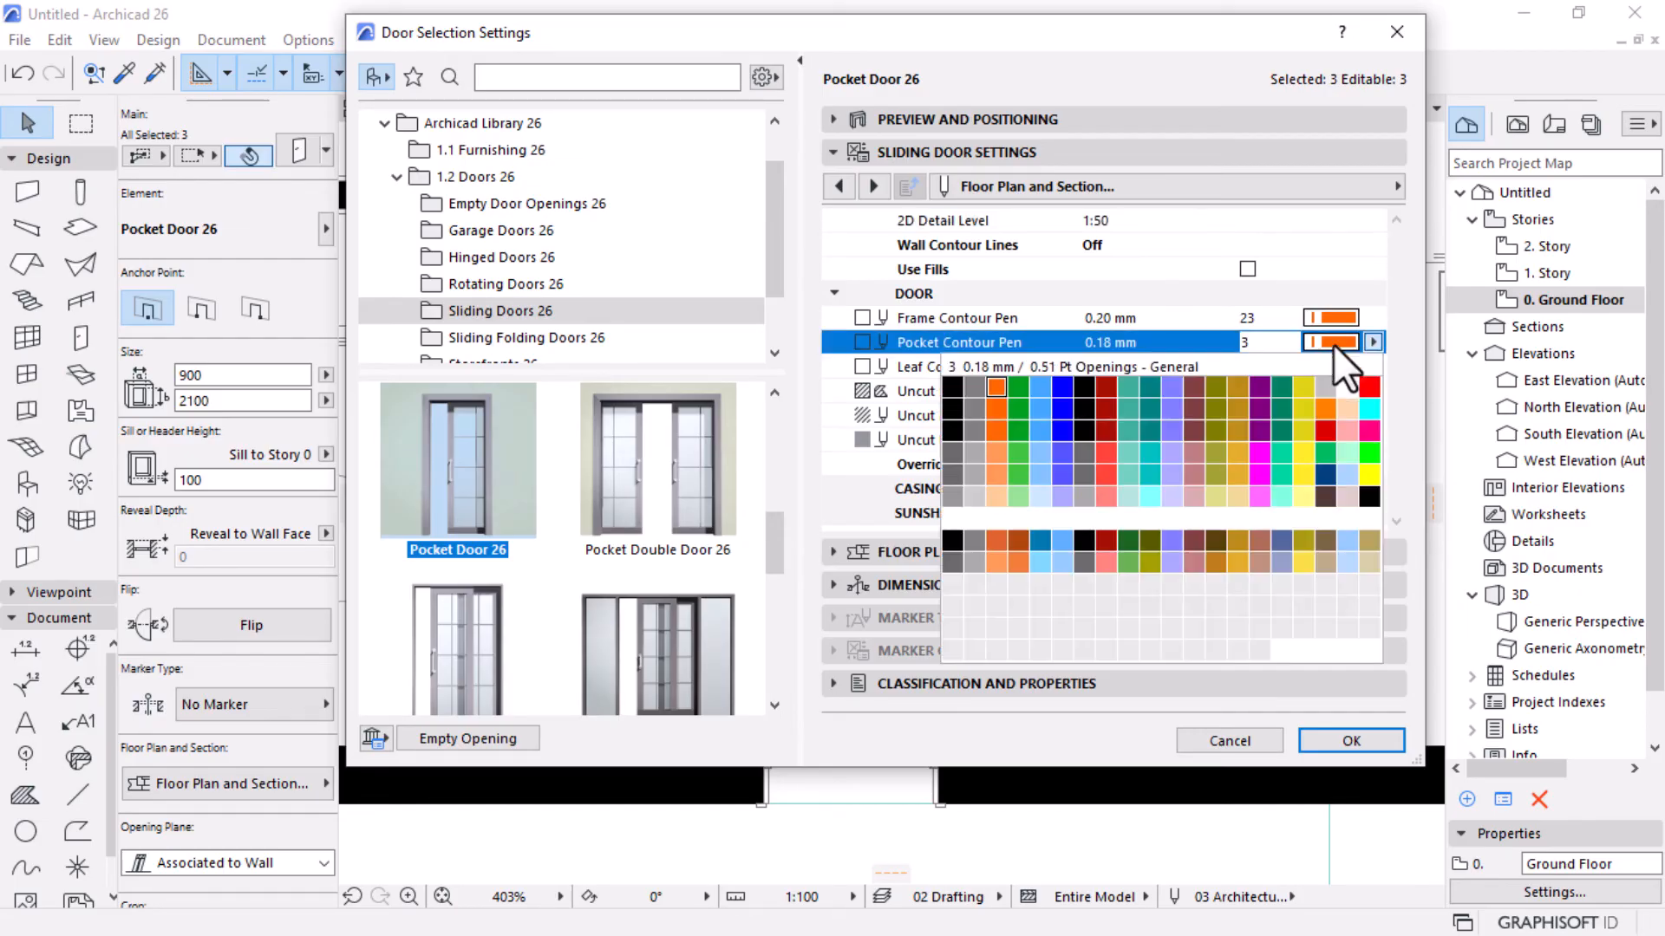
pyautogui.click(970, 389)
pyautogui.click(1350, 741)
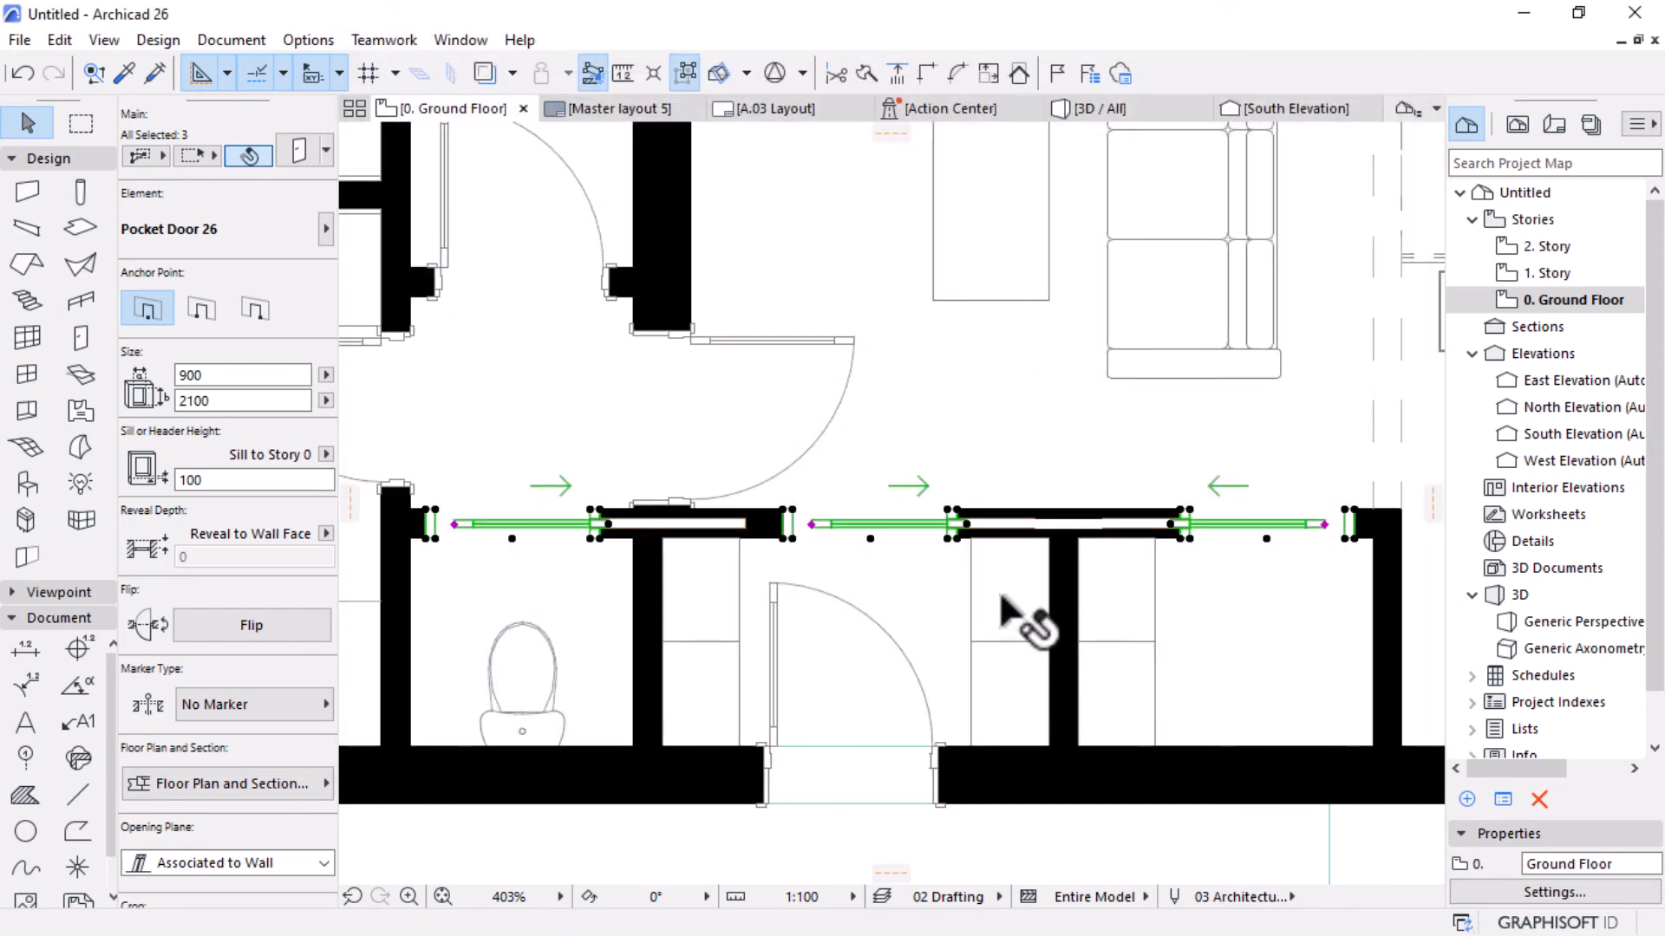
pyautogui.press('Escape')
pyautogui.scroll(-4, 904, 559)
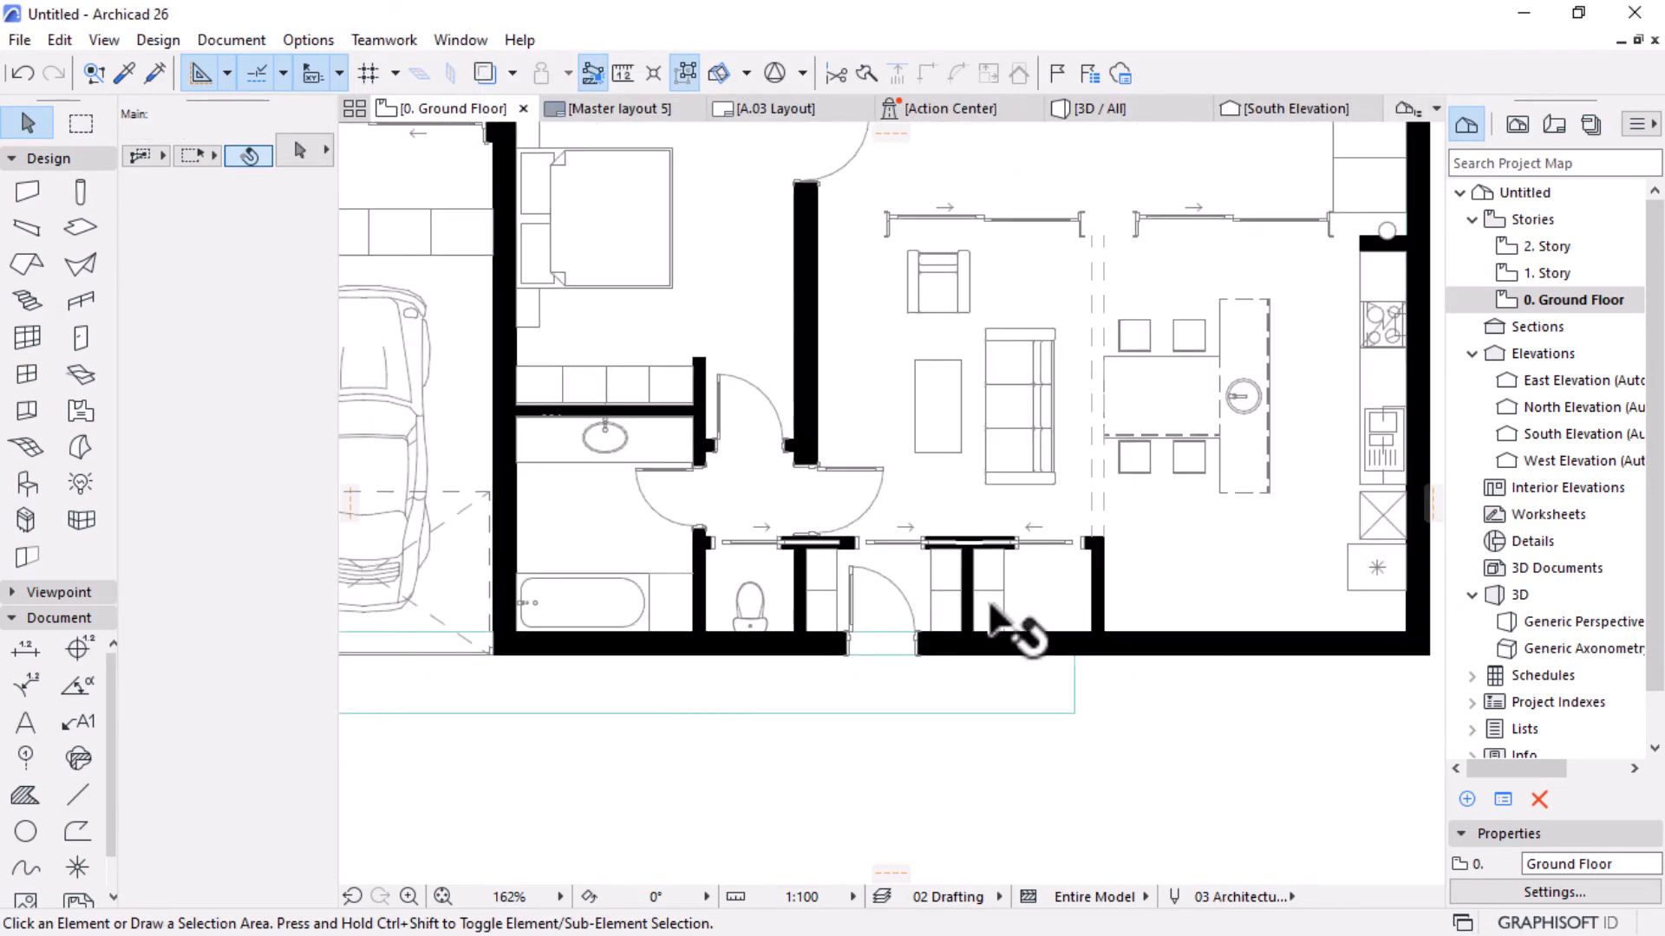
# Place a zone in the bedroom with the Zone tool, using the Inner Edge construction method.
pyautogui.scroll(-3, 1066, 732)
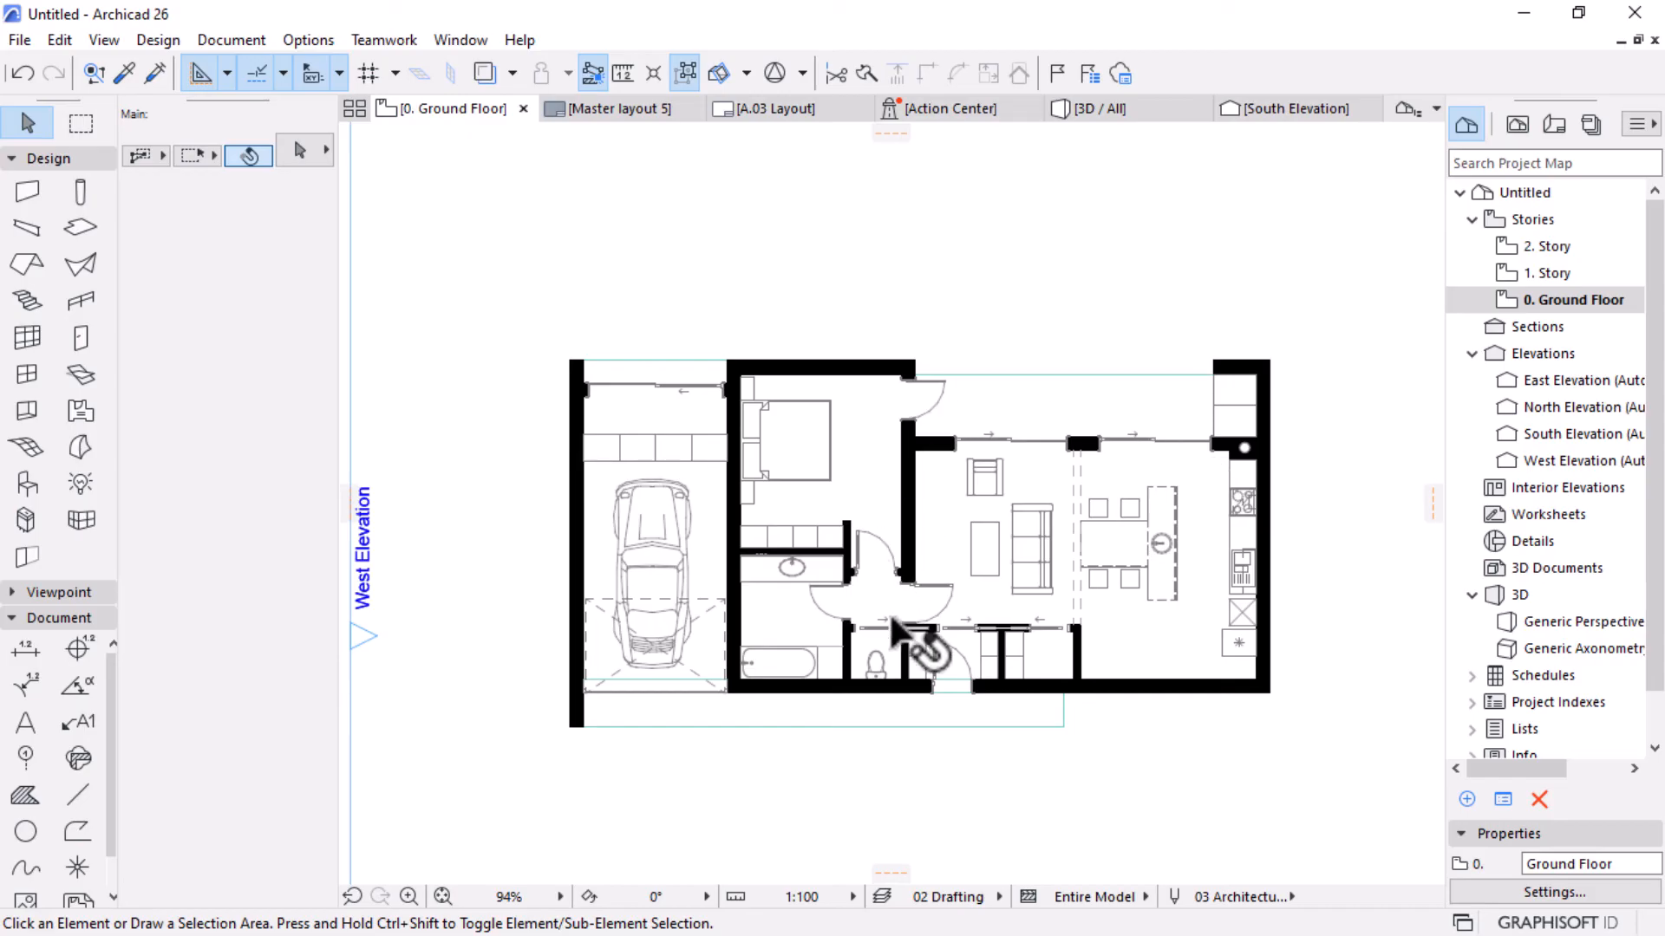
pyautogui.scroll(1, 1030, 637)
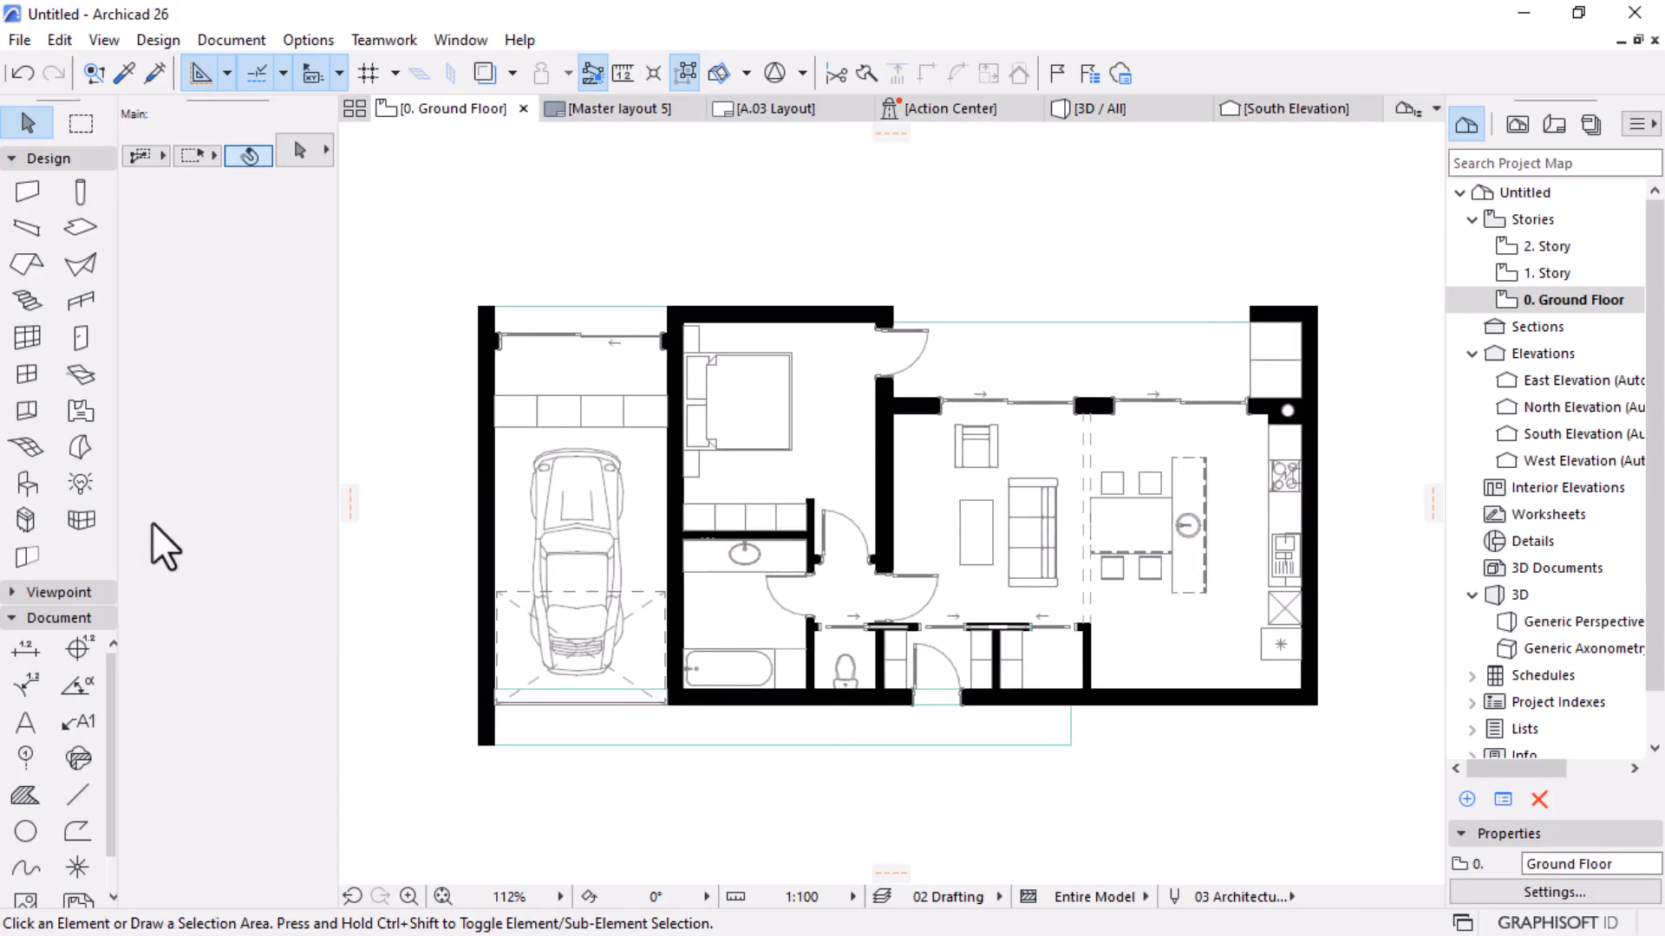
pyautogui.click(9, 618)
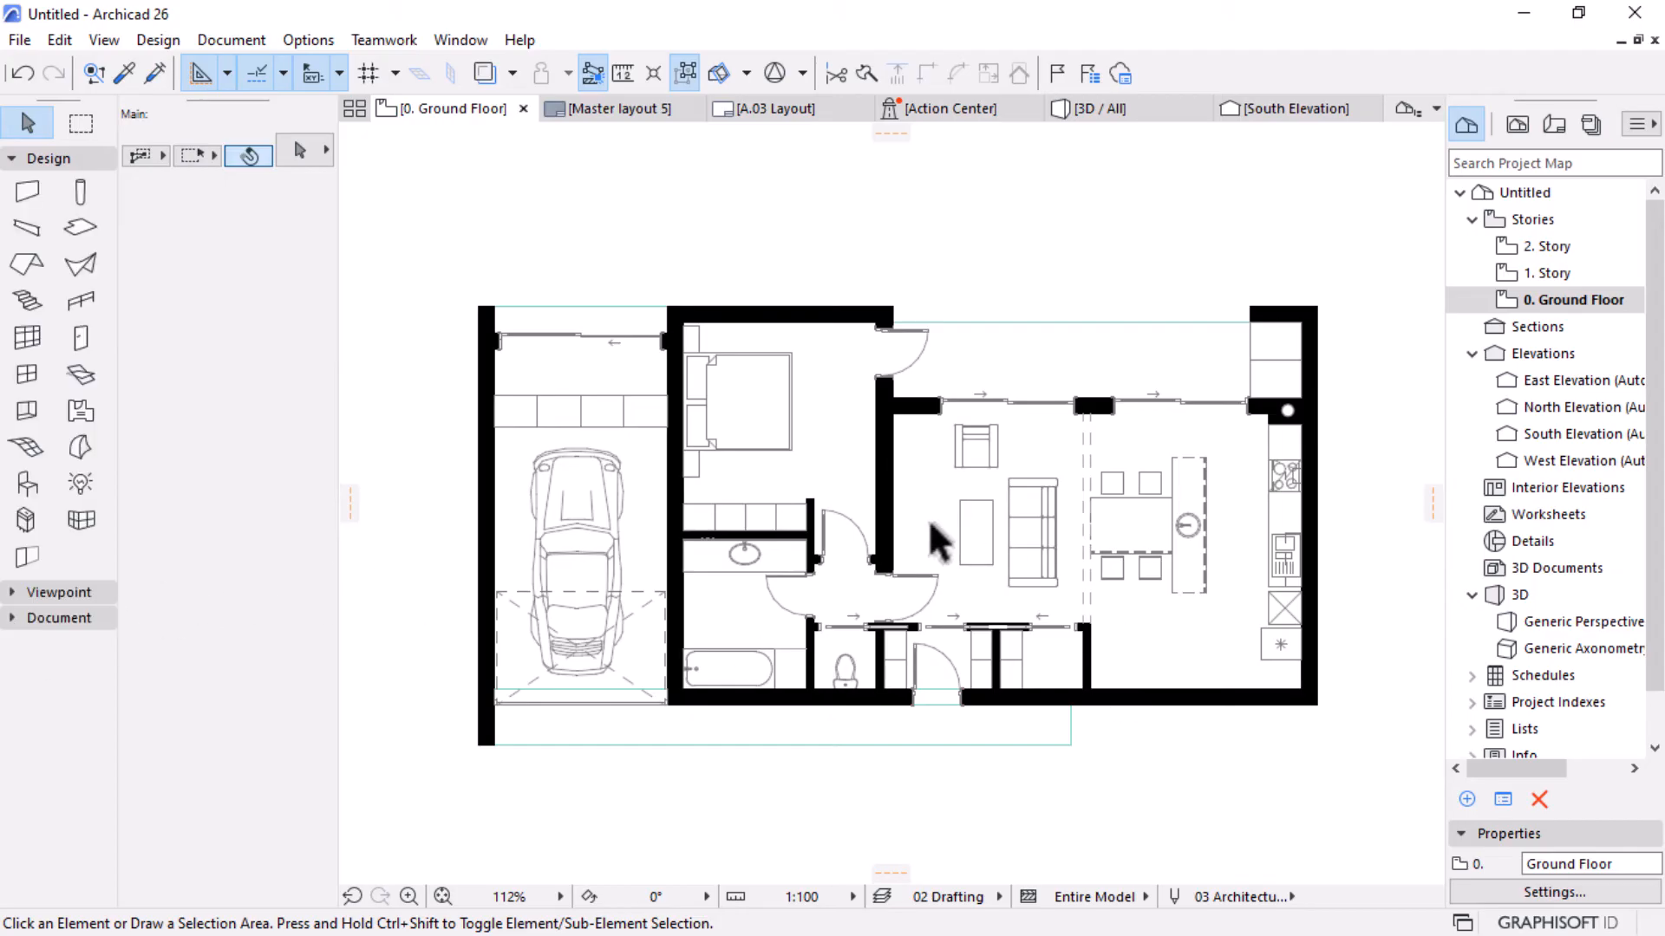
pyautogui.click(77, 411)
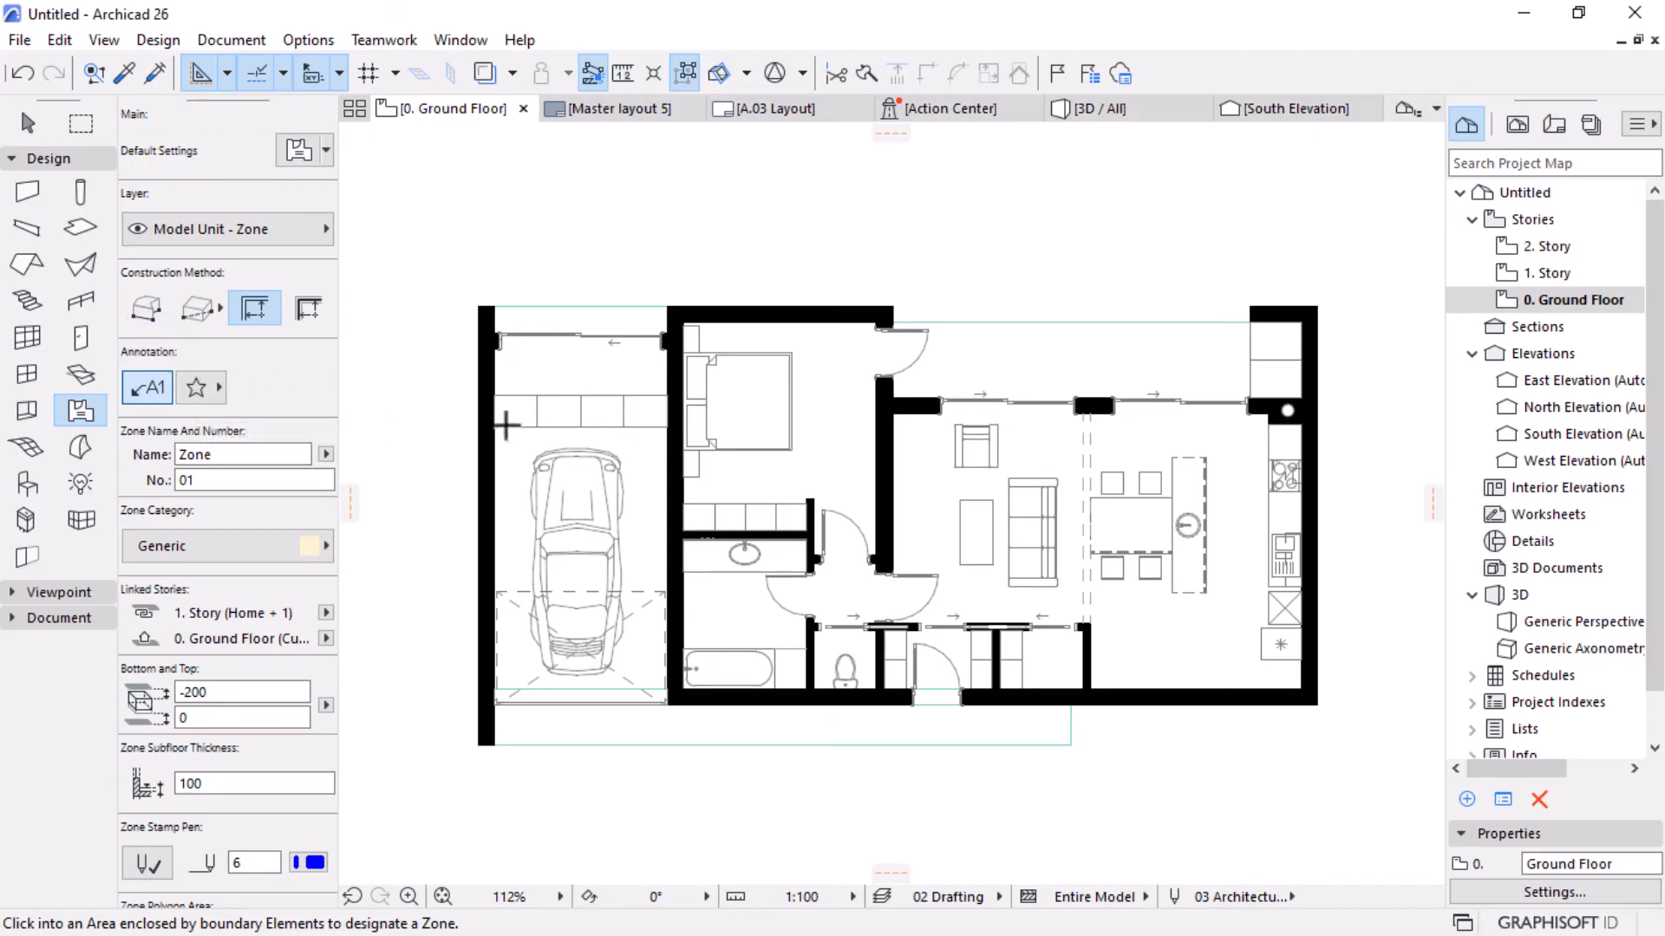
pyautogui.scroll(1, 546, 632)
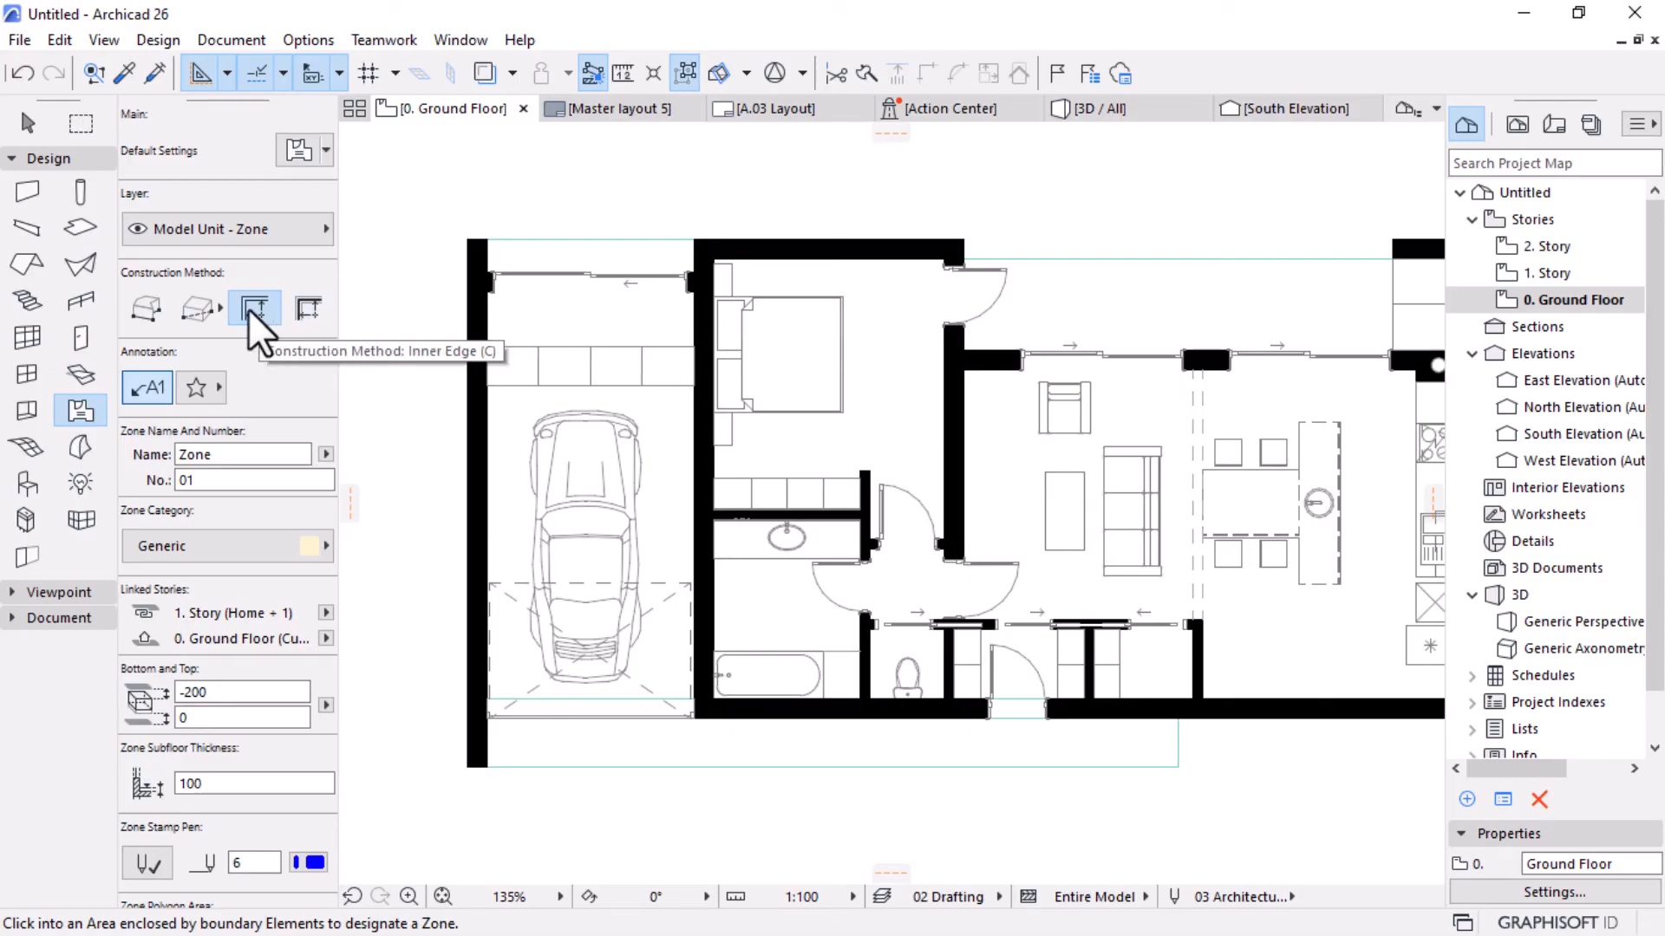
pyautogui.scroll(-1, 476, 365)
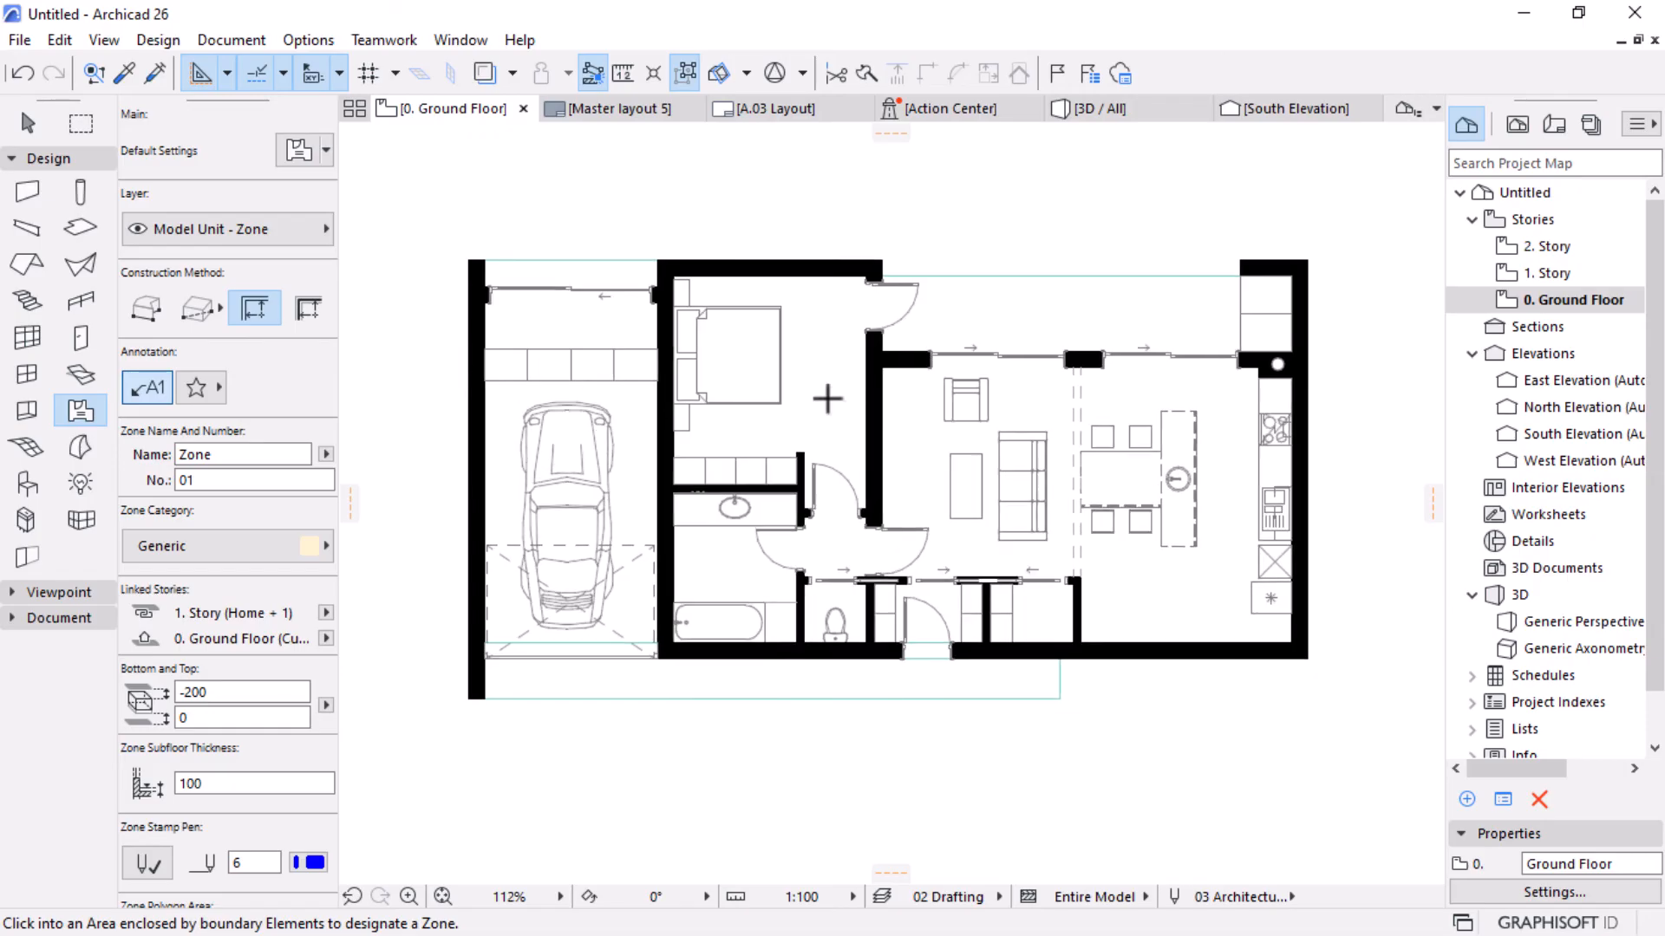
pyautogui.scroll(1, 728, 395)
pyautogui.scroll(1, 754, 326)
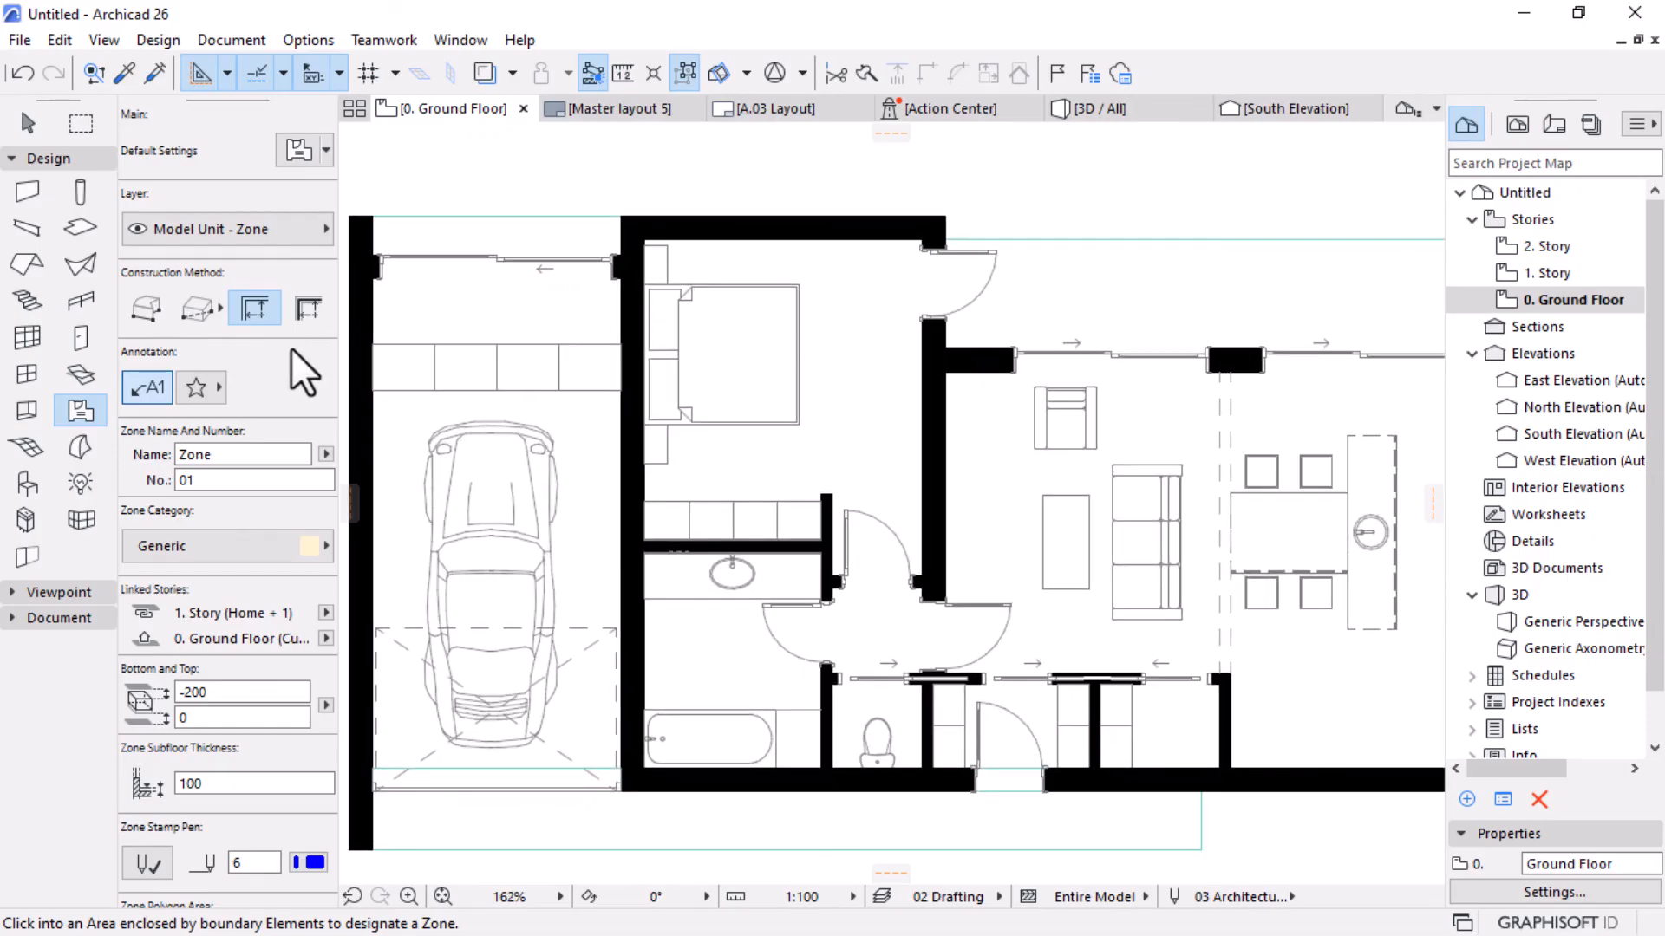
pyautogui.click(253, 308)
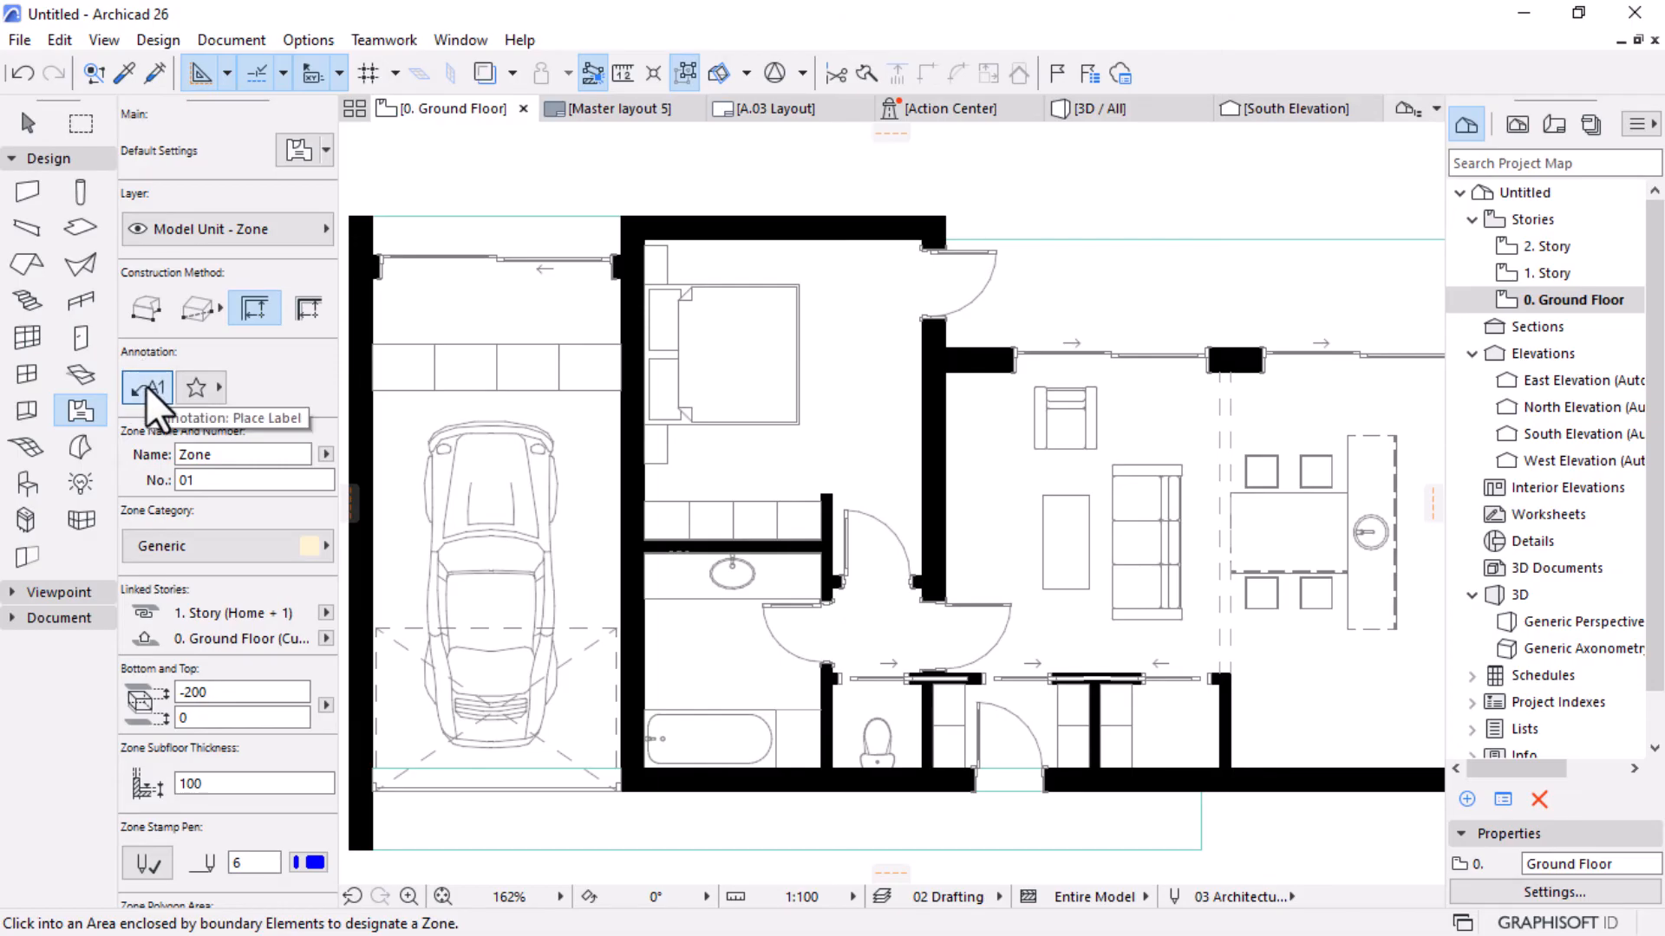
pyautogui.click(824, 371)
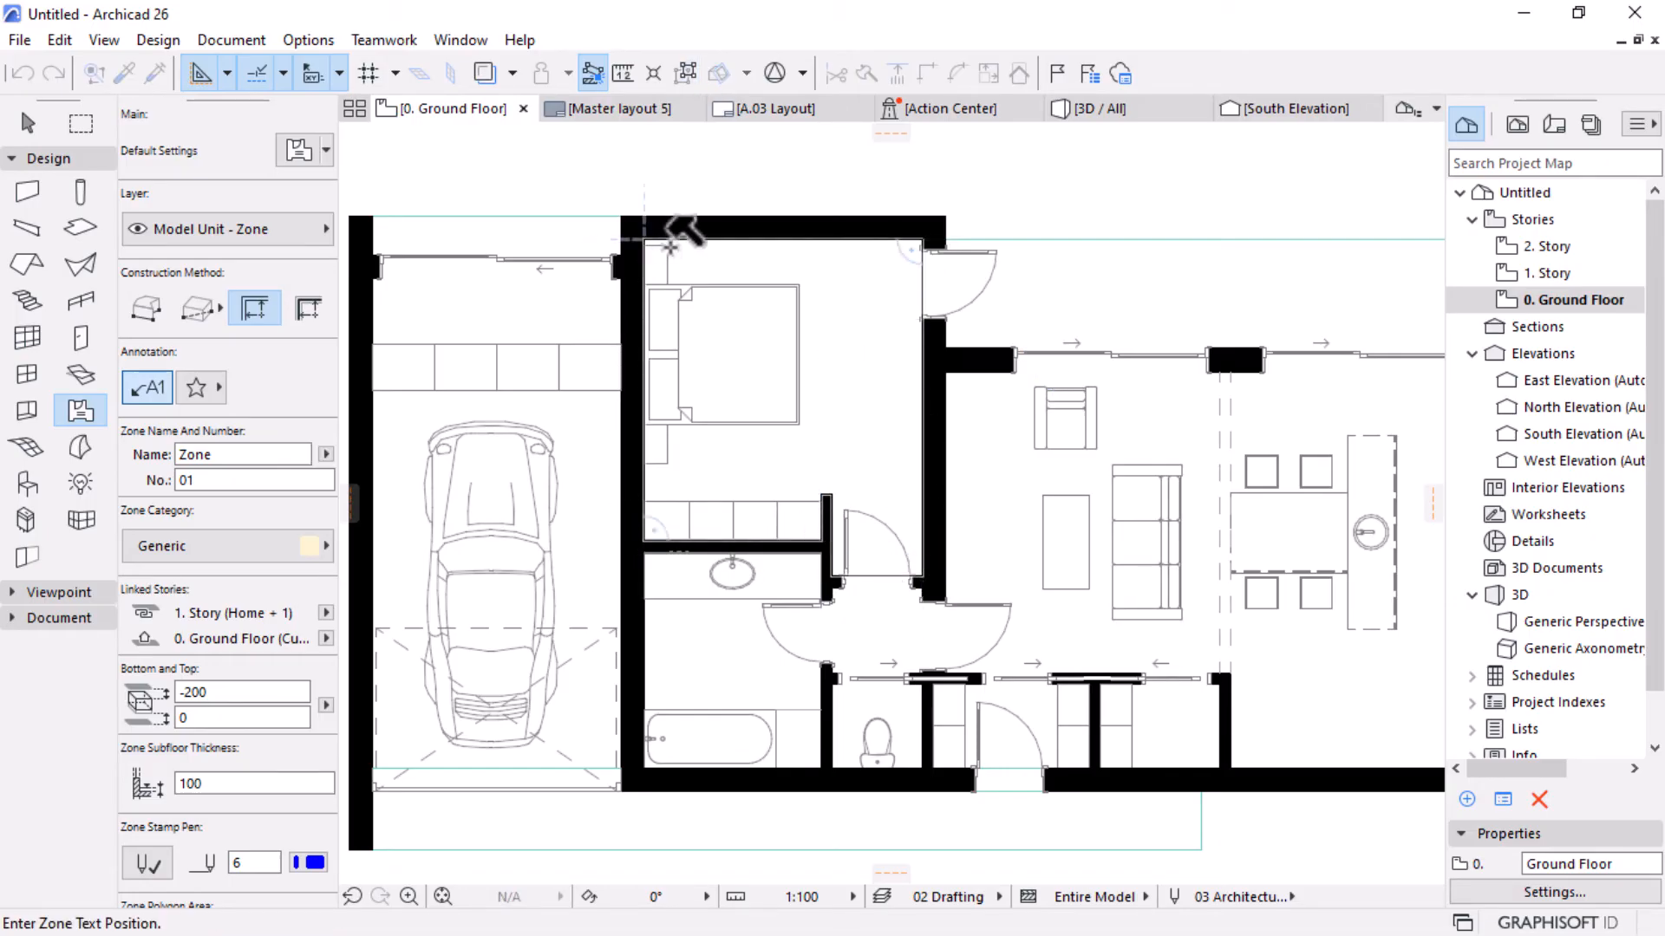
pyautogui.click(848, 375)
# Place inner-edge zones in the bathroom, the toilet and the small storage room beside the entrance.
pyautogui.scroll(-3, 854, 356)
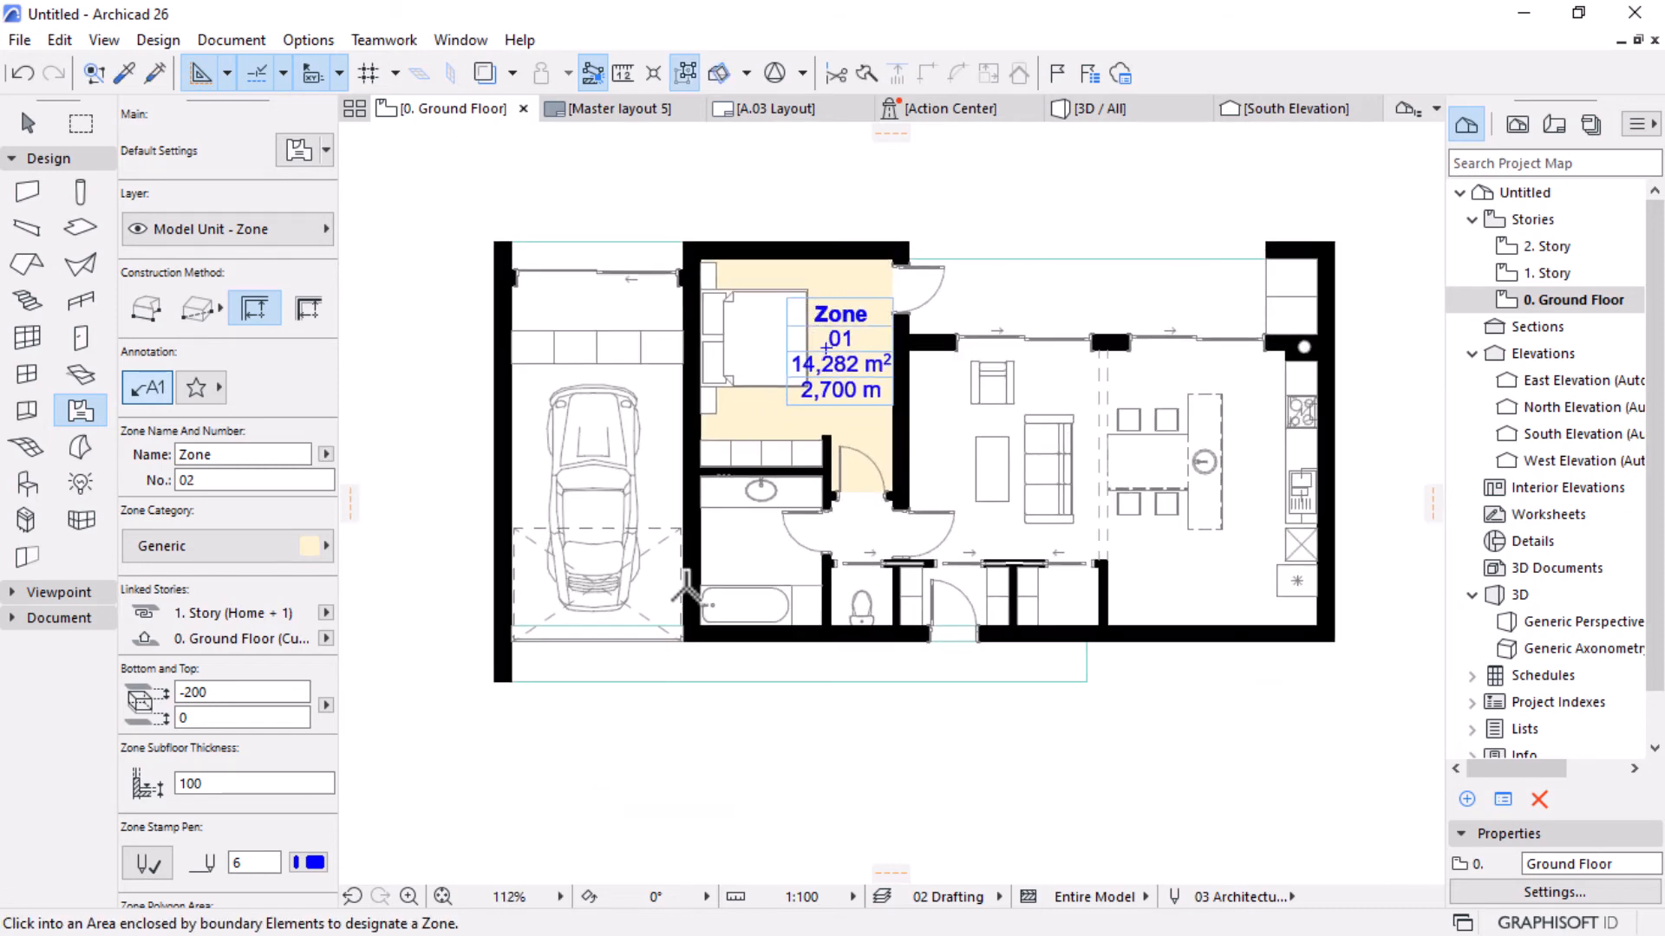
pyautogui.scroll(2, 685, 589)
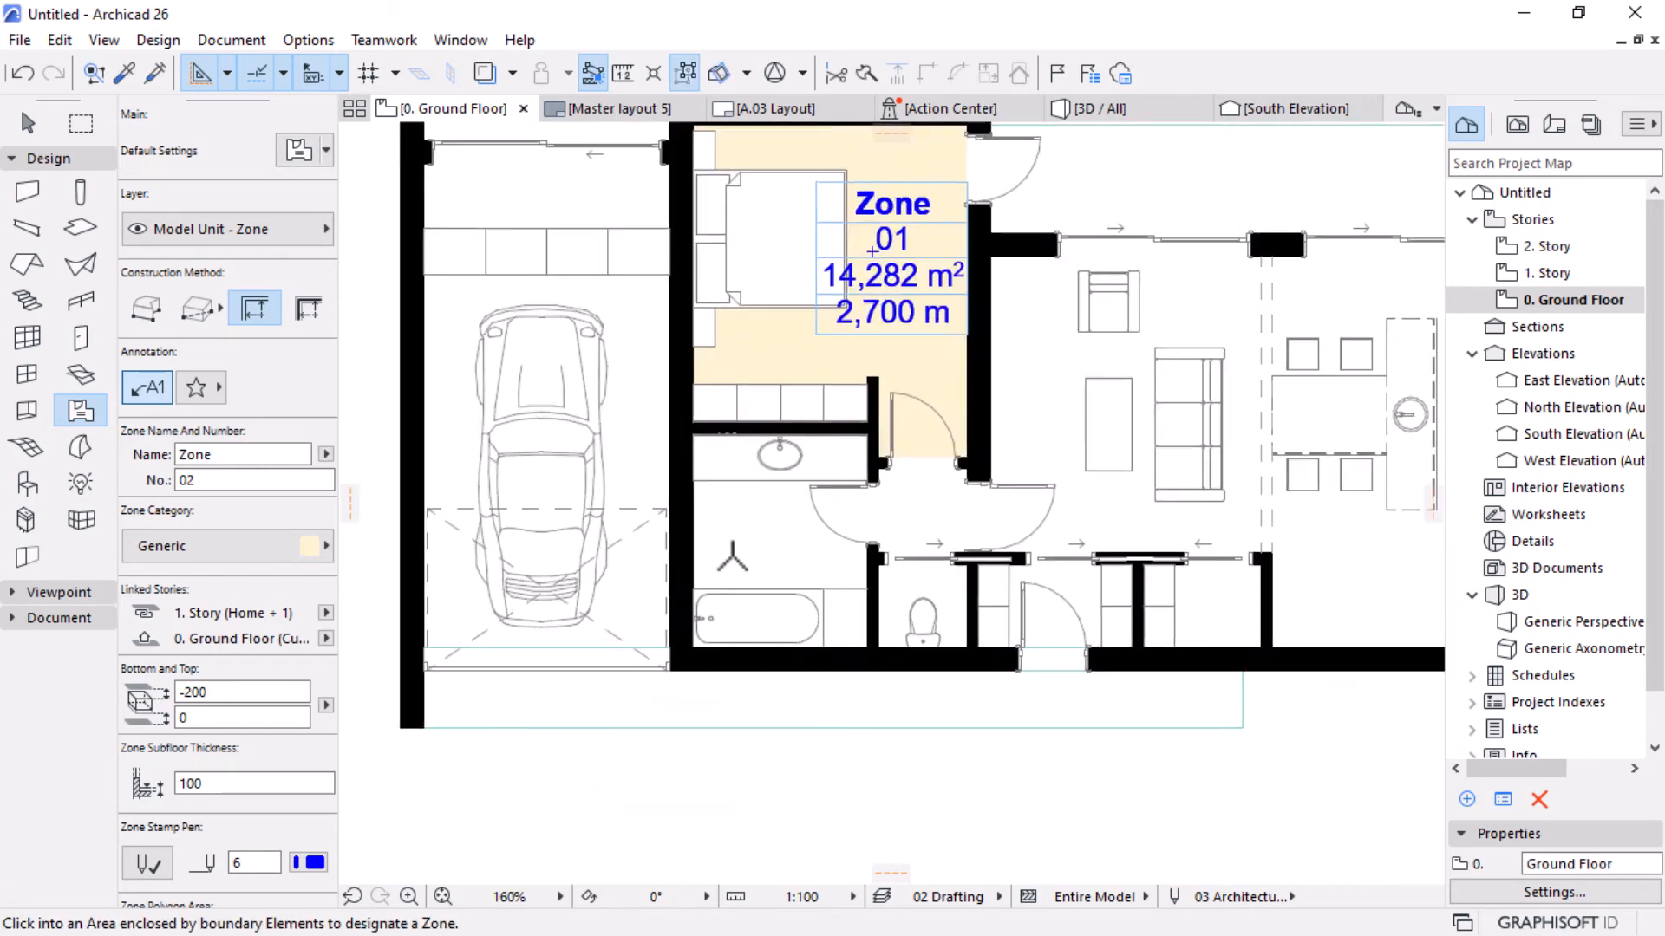
pyautogui.click(770, 530)
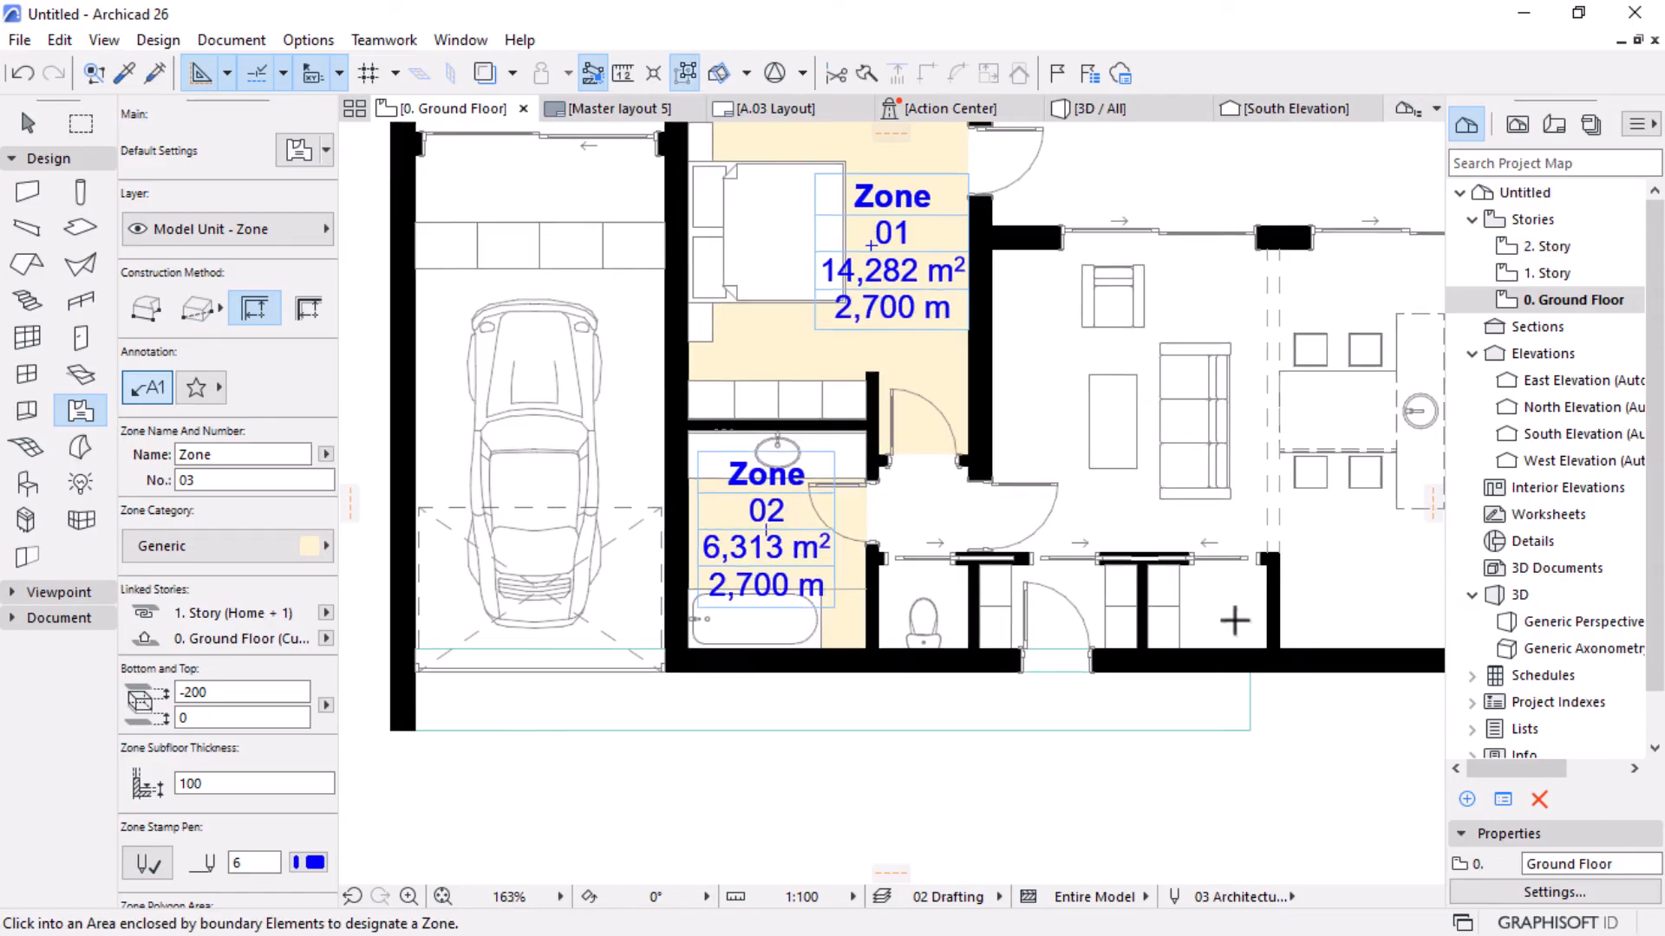
pyautogui.scroll(2, 1234, 621)
pyautogui.click(793, 563)
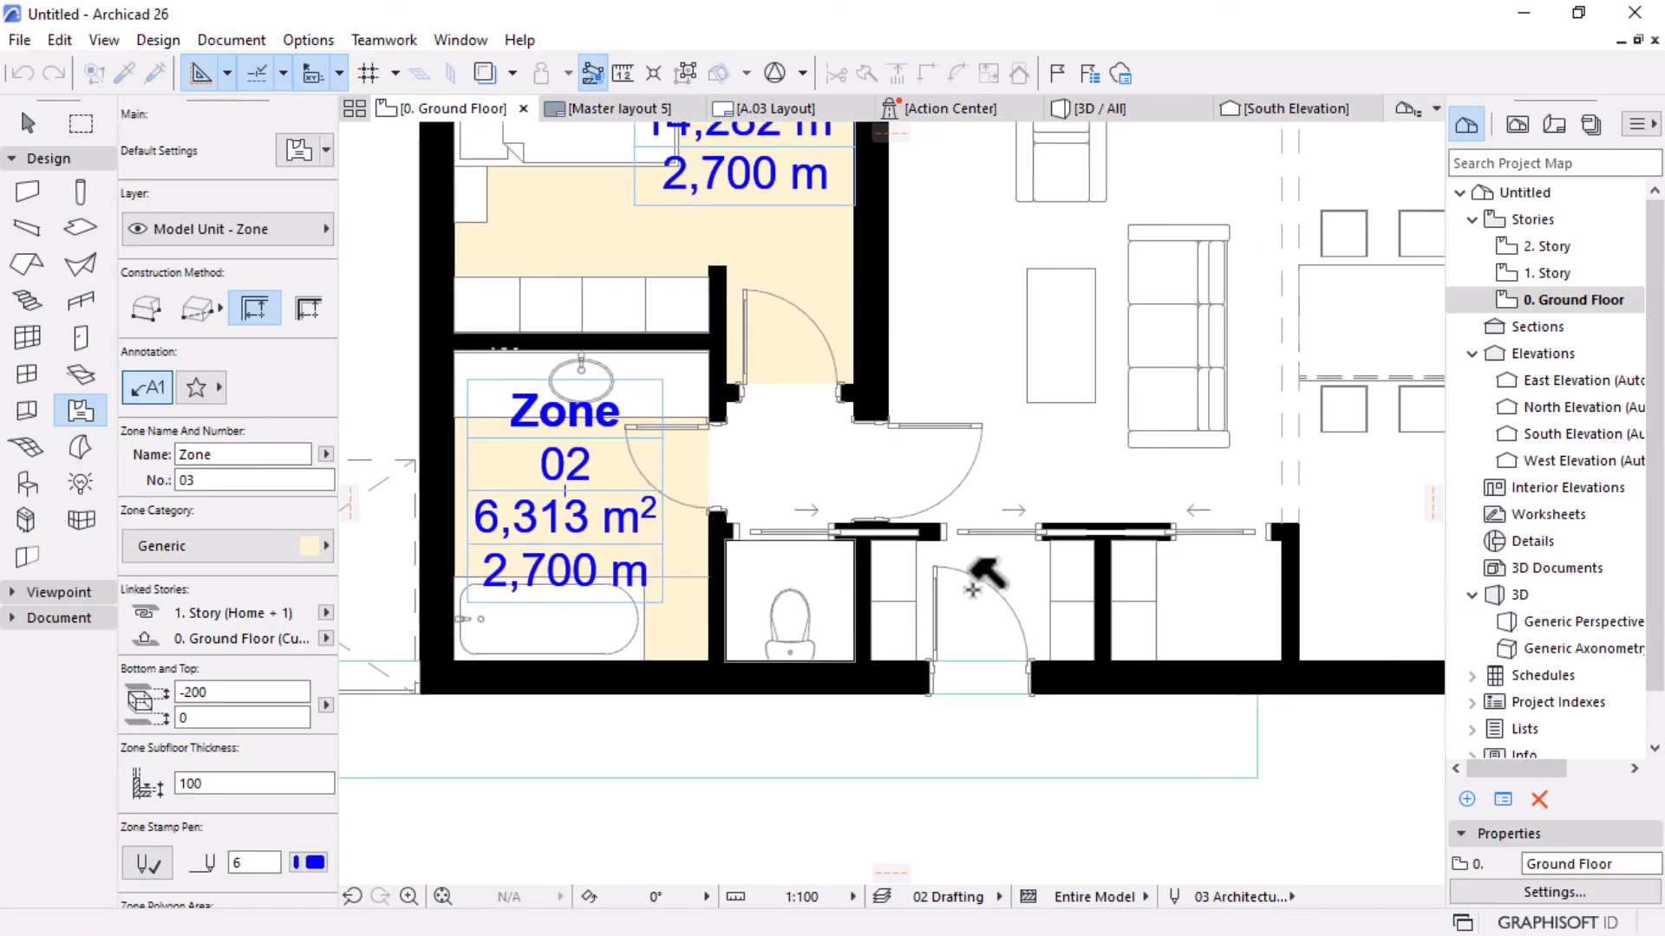
pyautogui.click(1023, 563)
pyautogui.click(1218, 595)
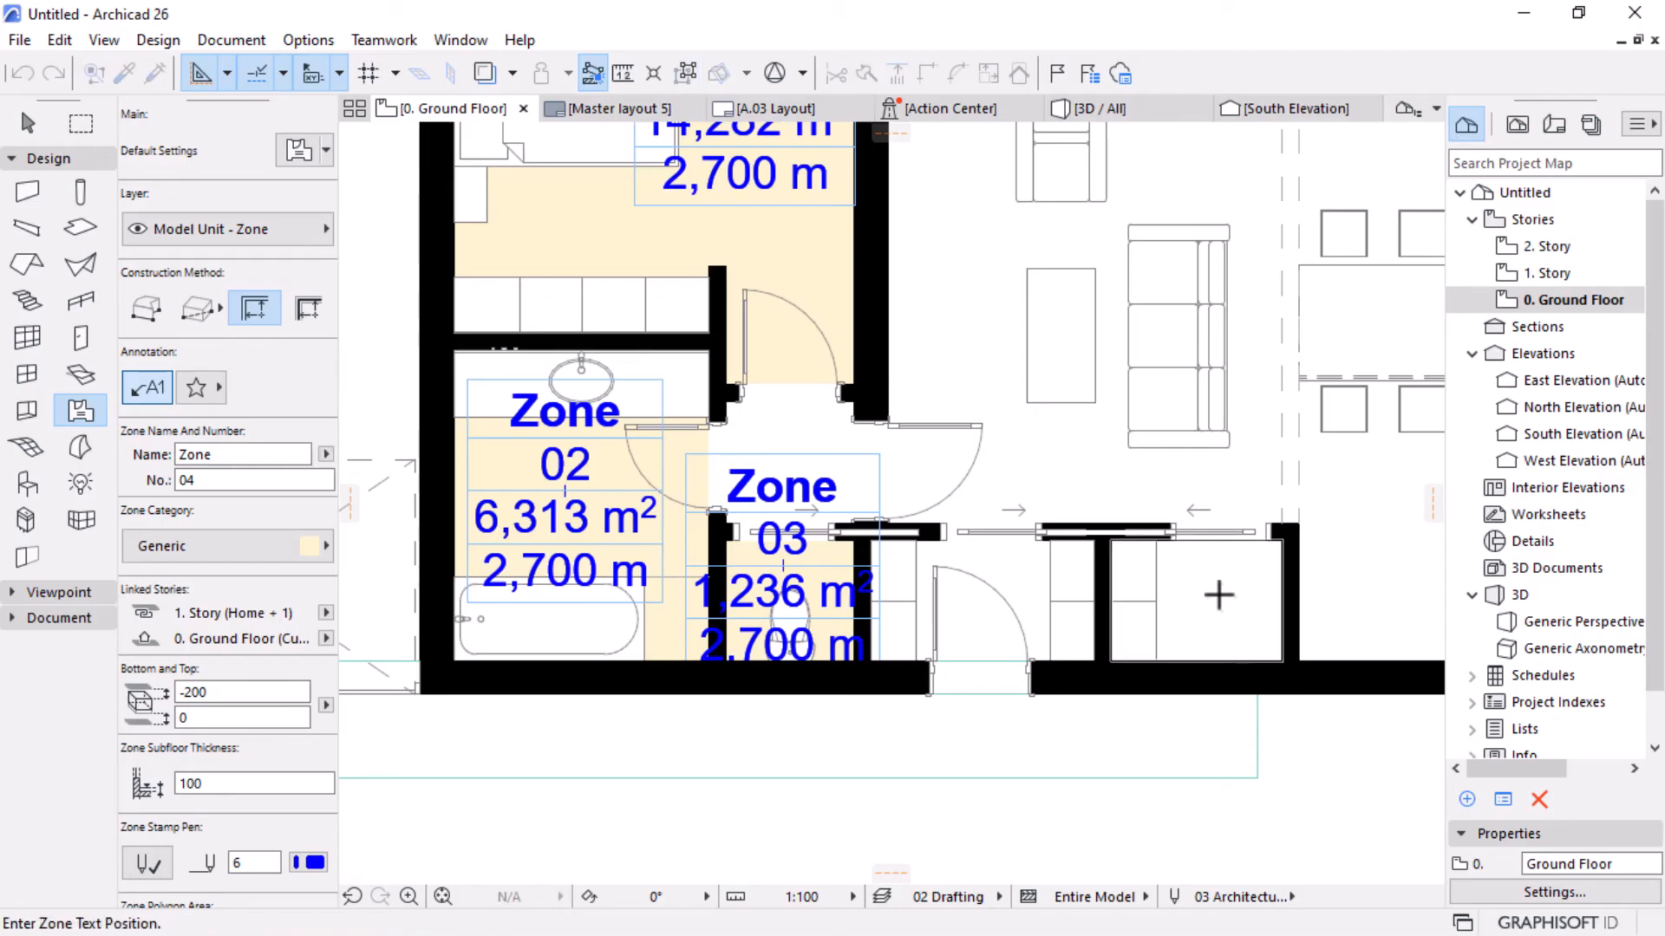
pyautogui.click(1218, 595)
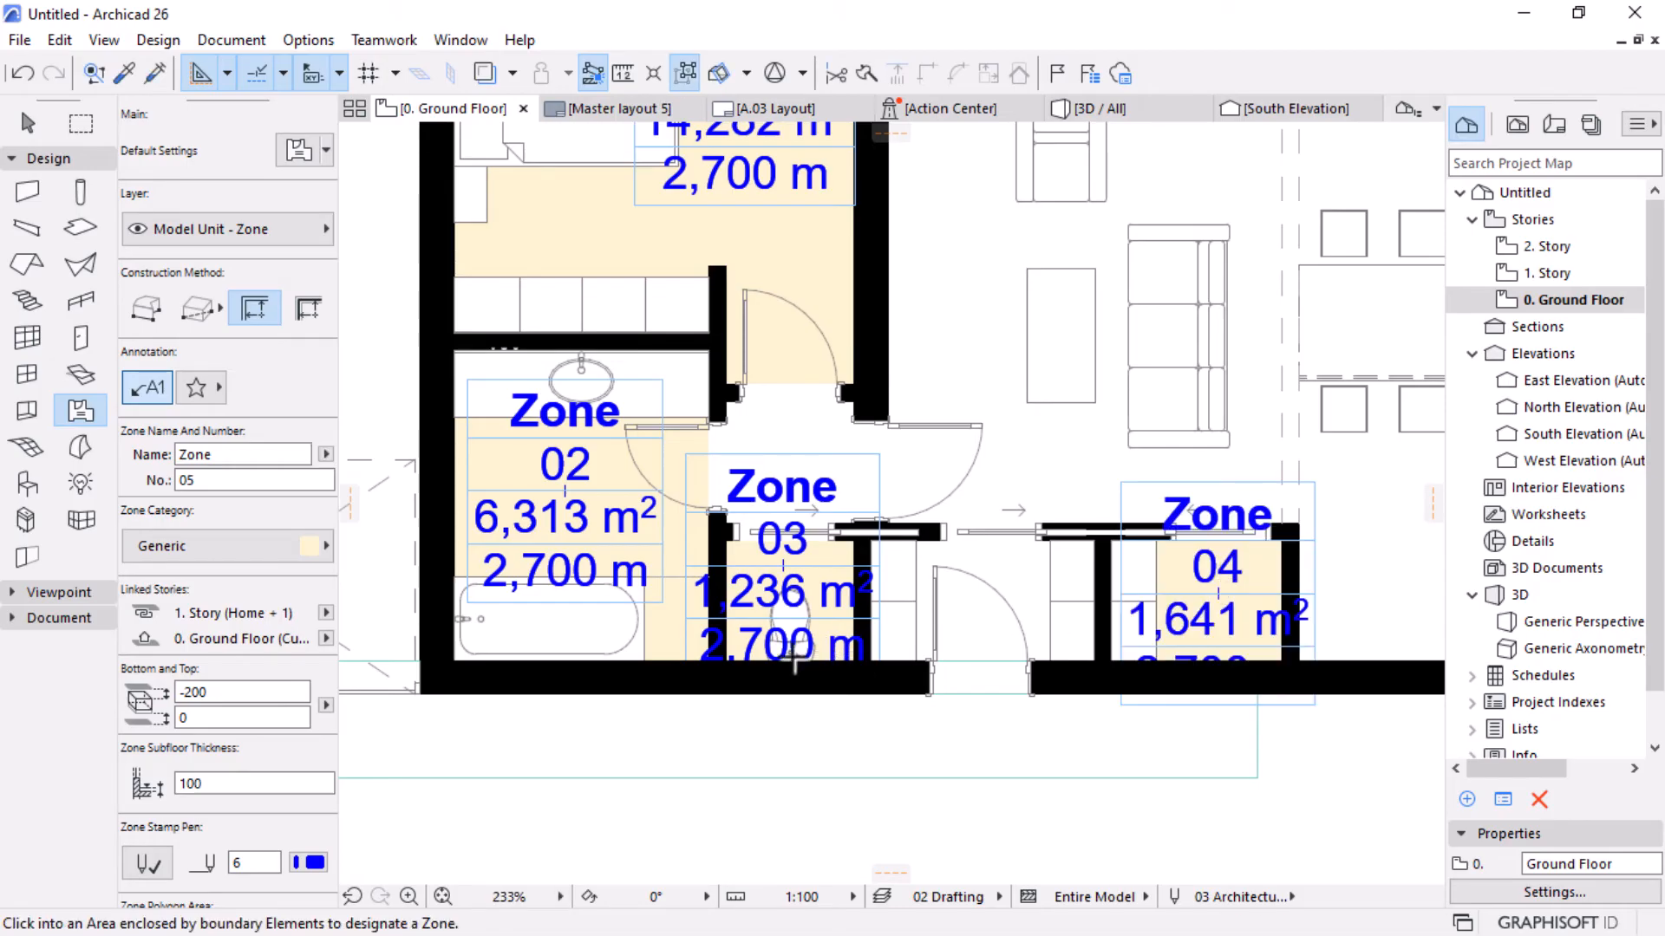
# Switch to the rectangular zone method and place a zone between the garage's sliding door and the row of cabinets.
pyautogui.scroll(-3, 793, 654)
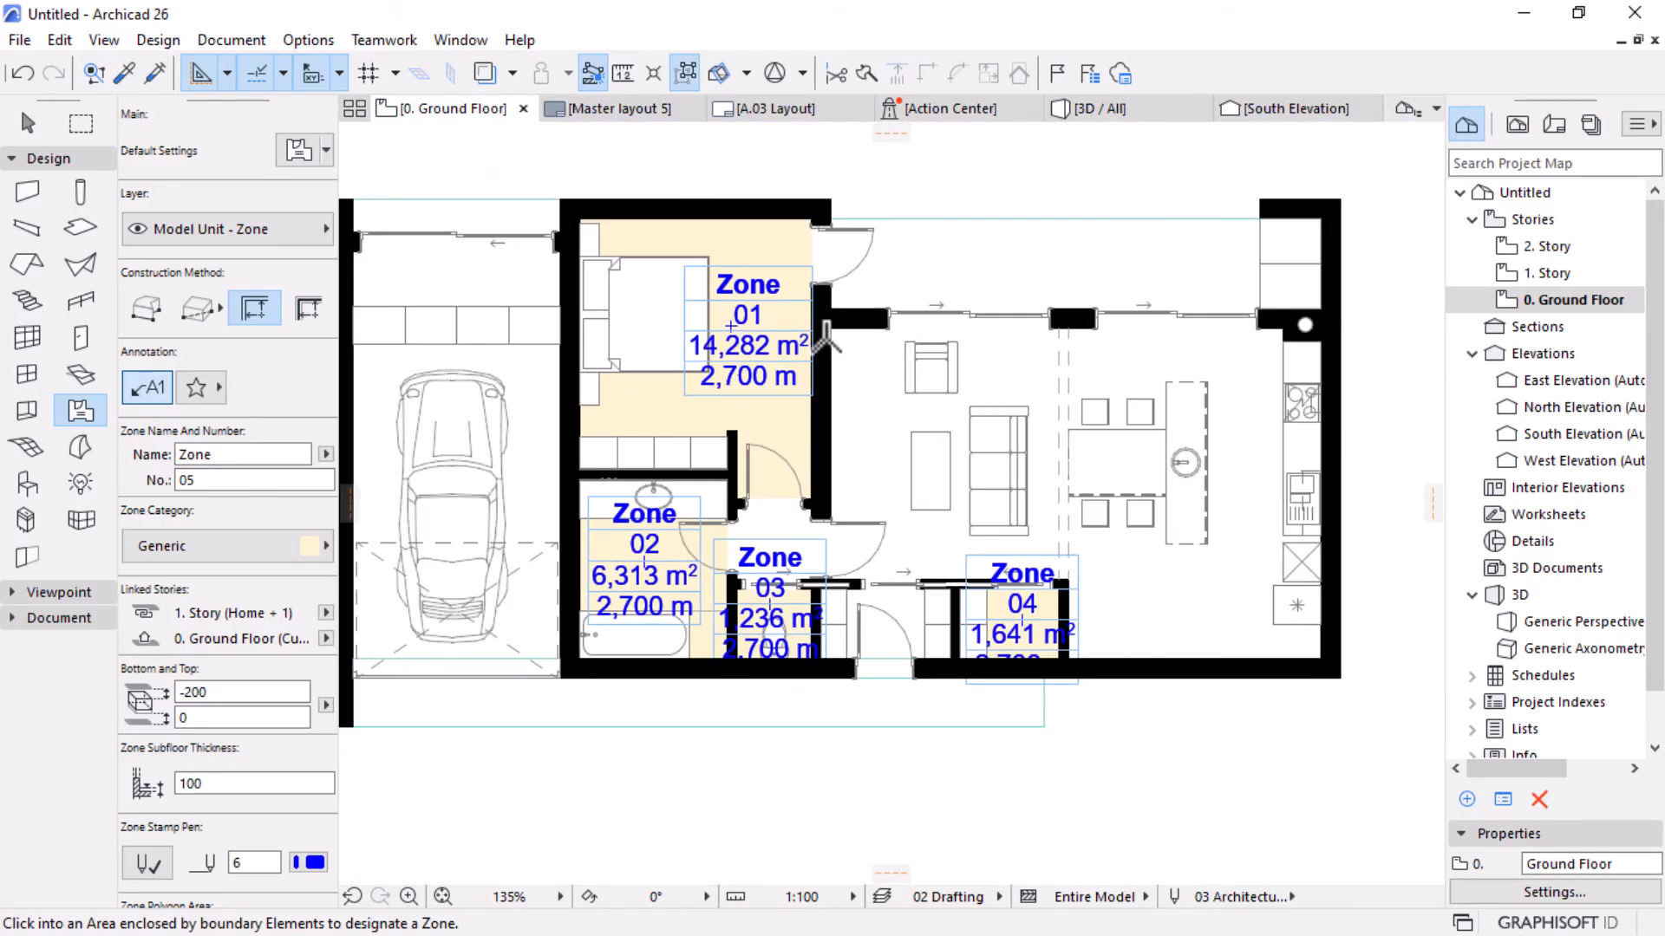
pyautogui.scroll(-2, 1073, 377)
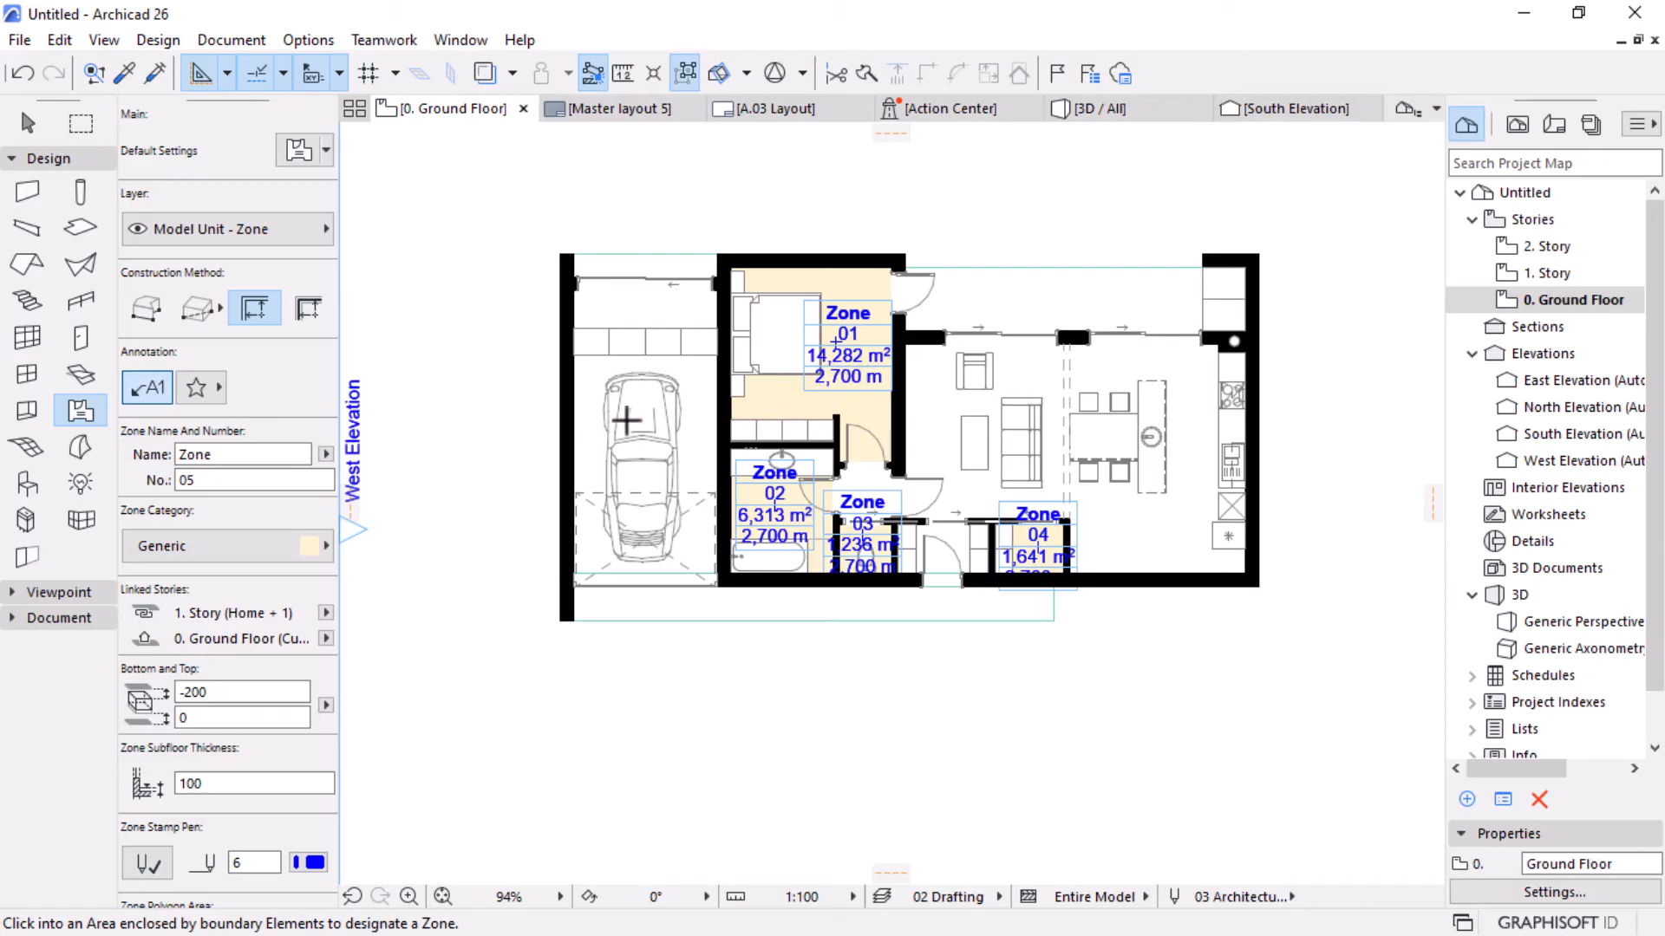
pyautogui.scroll(2, 659, 364)
pyautogui.scroll(3, 698, 353)
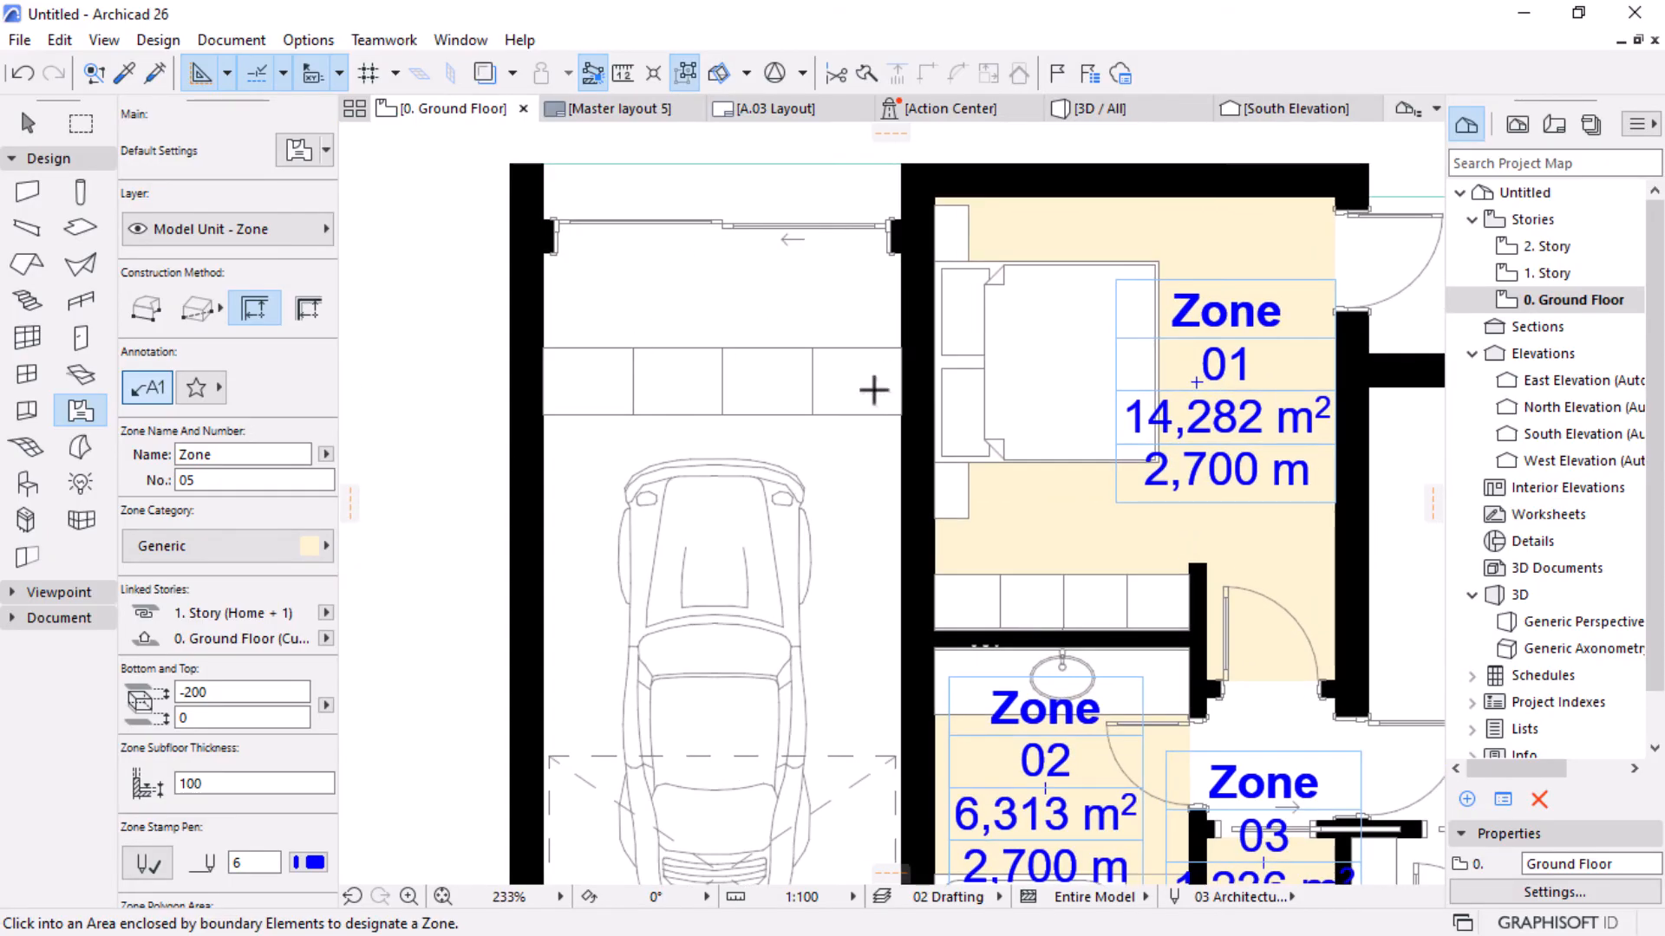
pyautogui.scroll(-1, 873, 390)
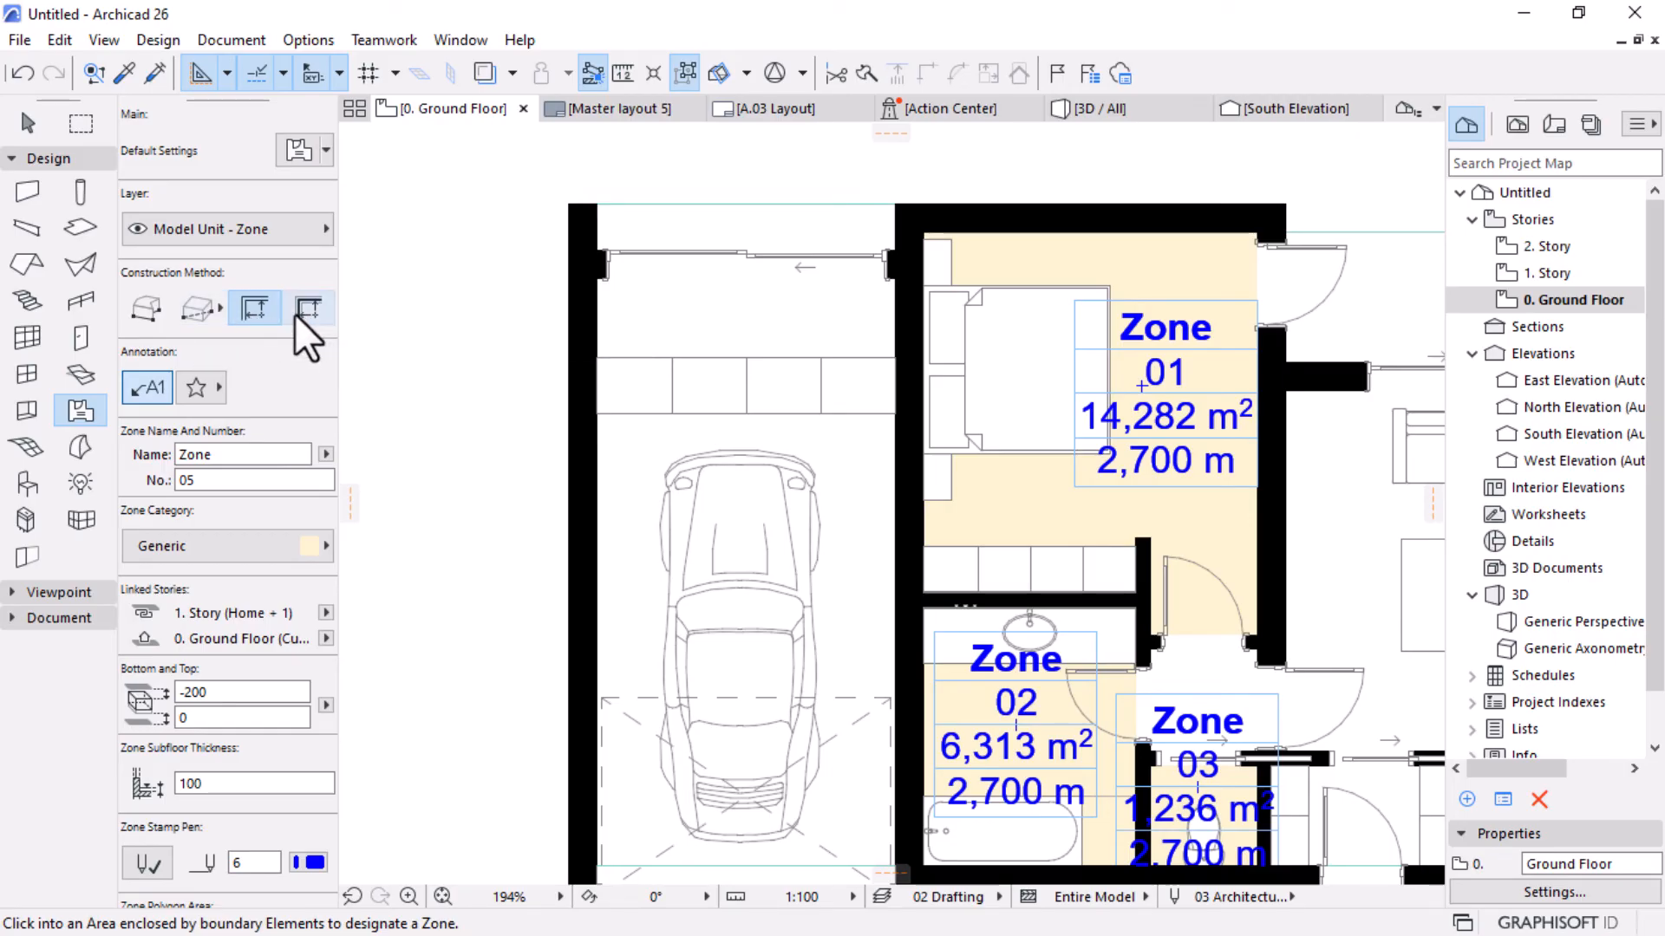
pyautogui.click(191, 312)
pyautogui.scroll(2, 781, 425)
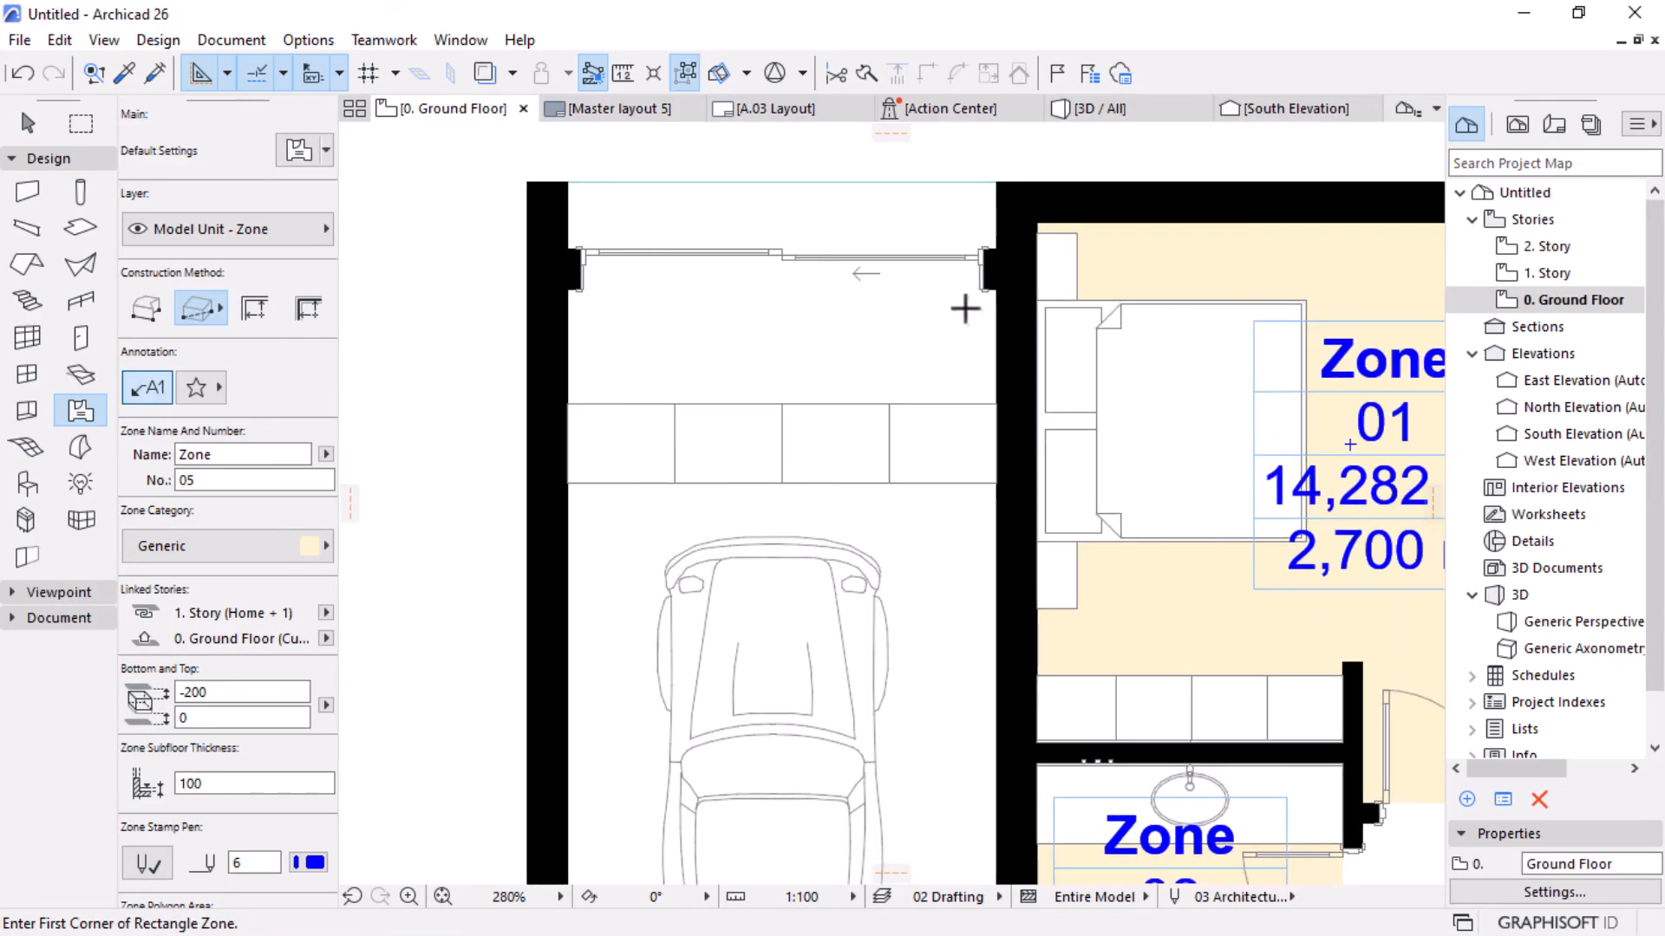
pyautogui.click(894, 279)
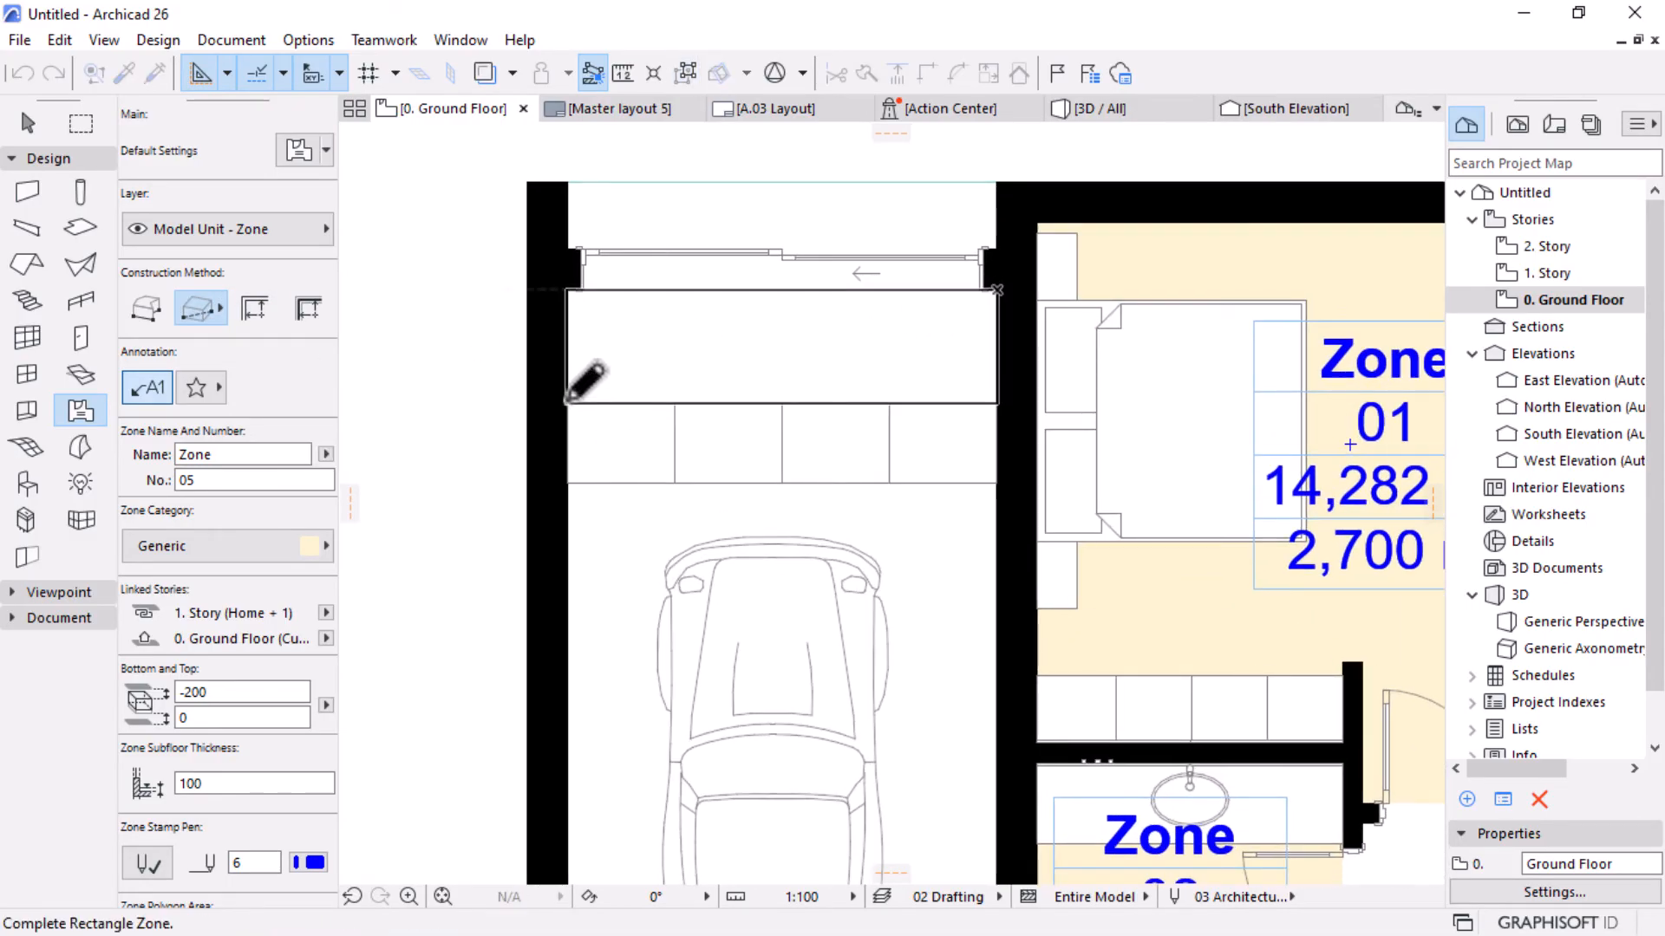
pyautogui.click(568, 404)
pyautogui.click(757, 350)
pyautogui.scroll(-2, 745, 343)
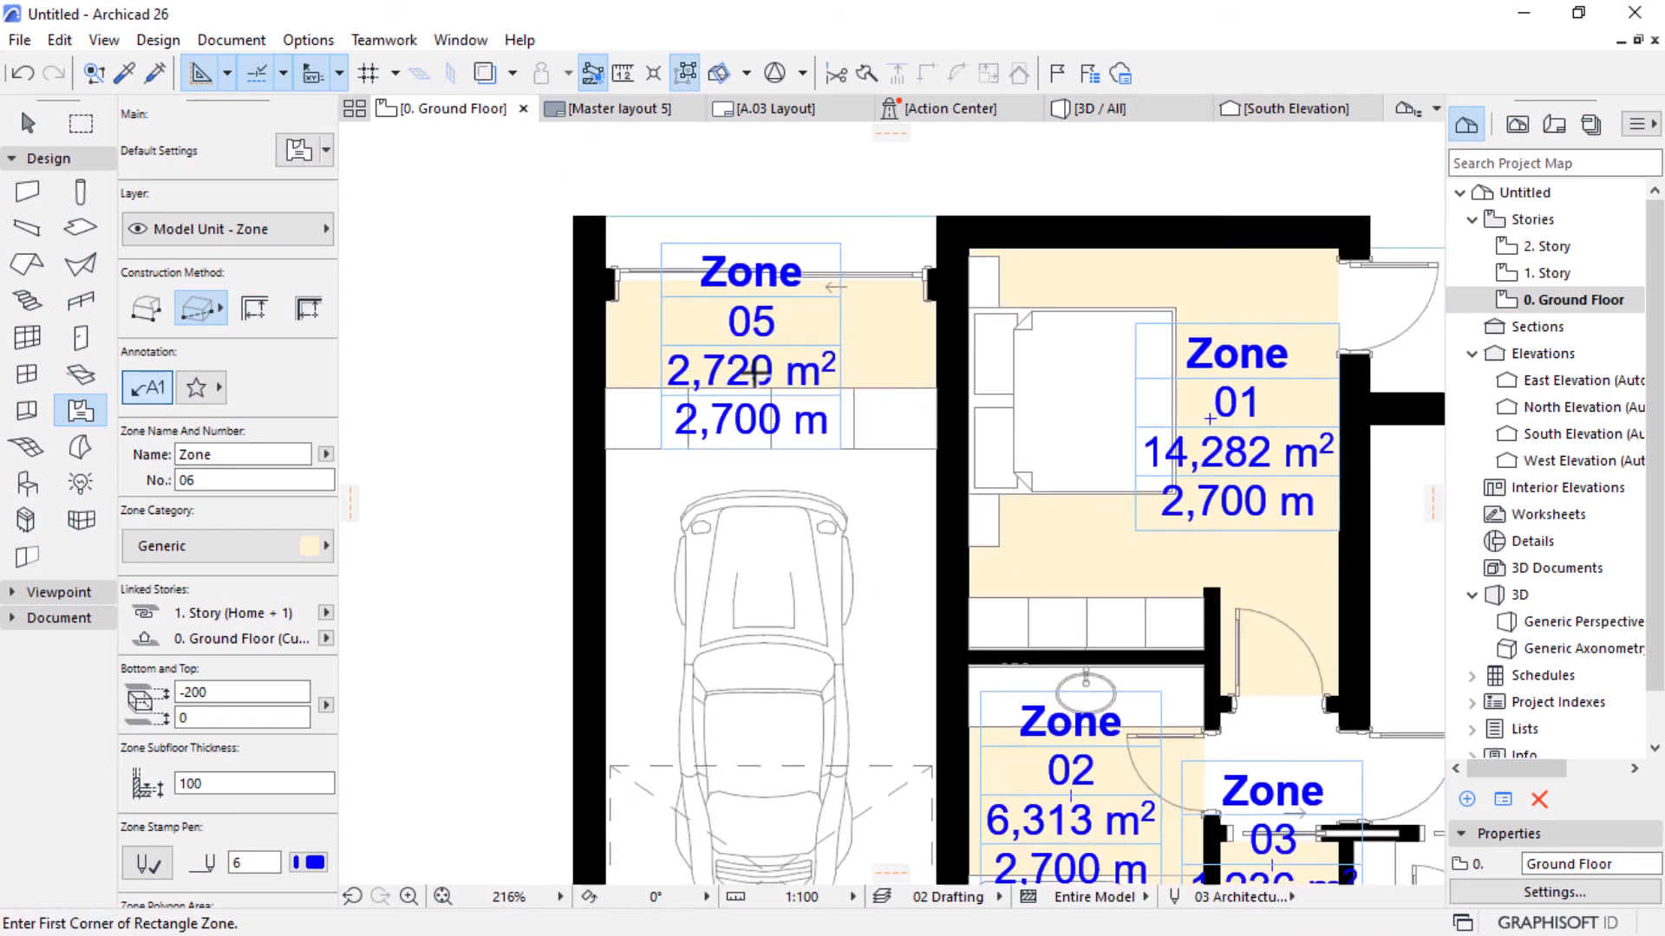
# Place a rectangular zone over the car parking area, from the row of cabinets to the garage entrance.
pyautogui.scroll(-2, 937, 303)
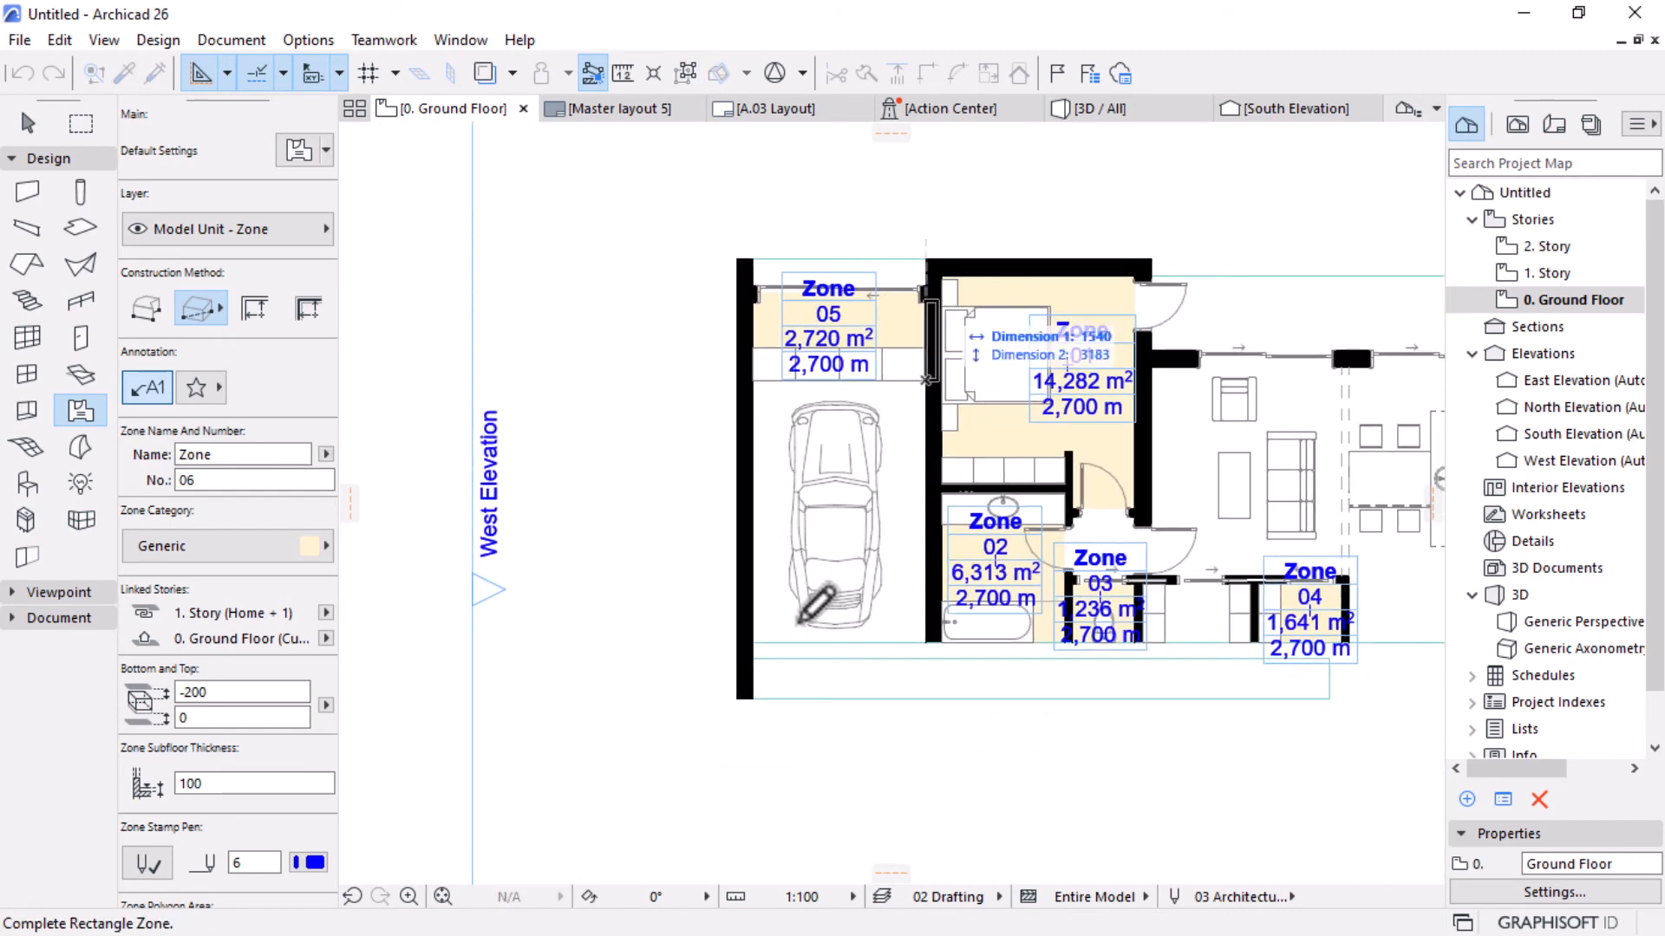
pyautogui.click(926, 378)
pyautogui.click(750, 646)
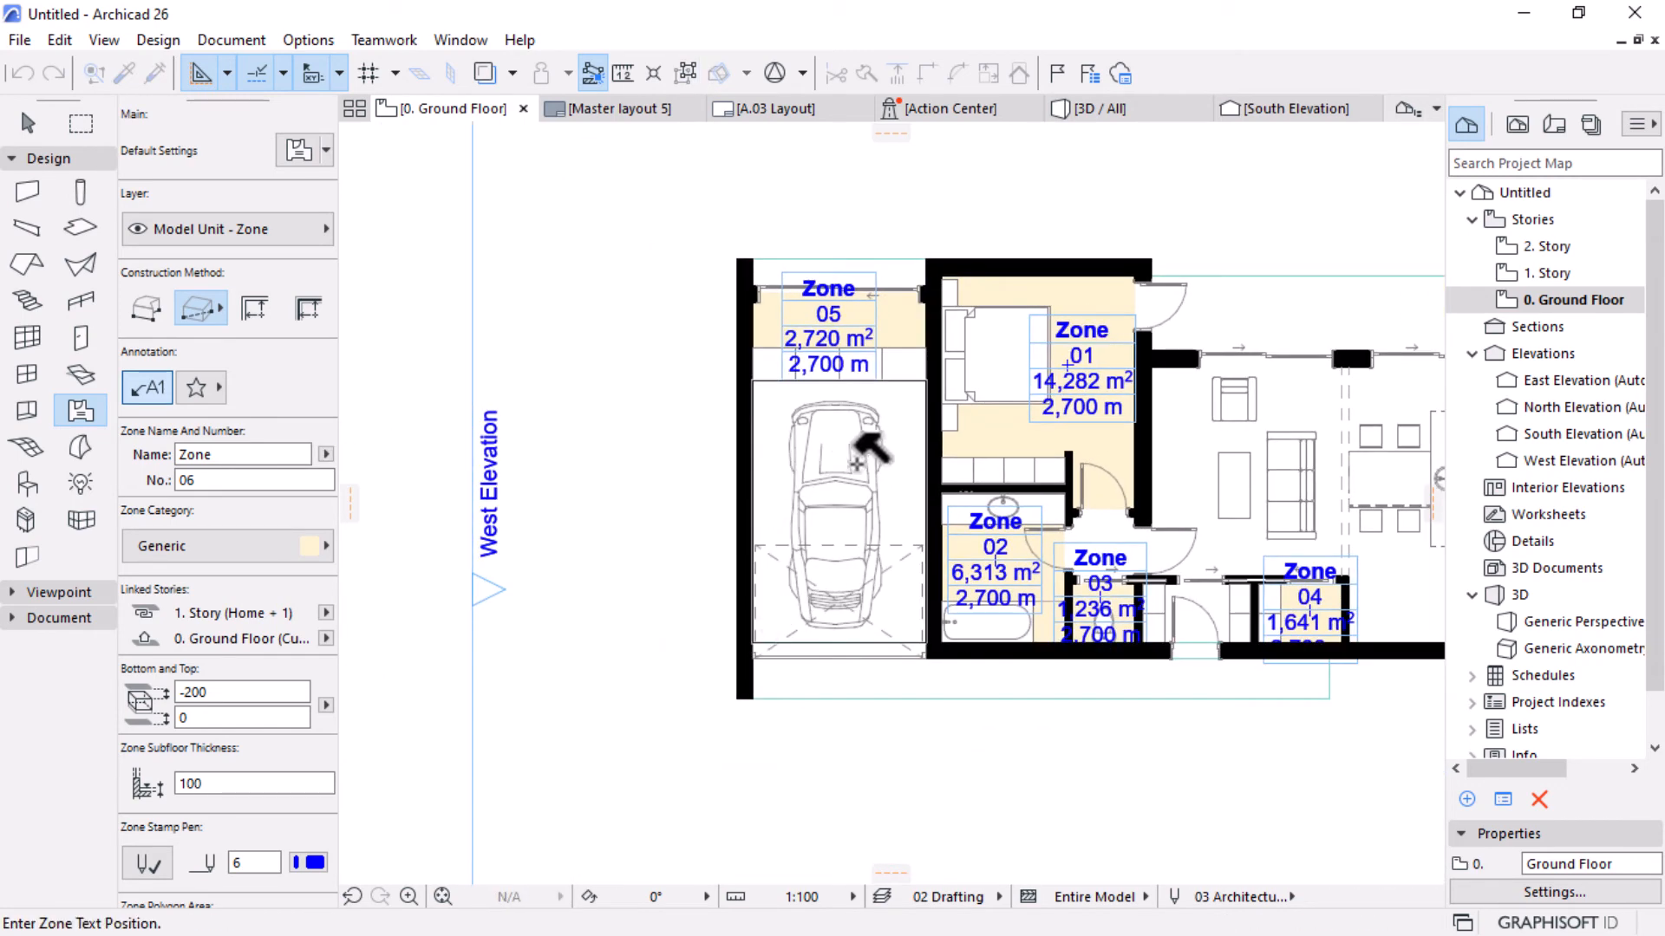
pyautogui.click(834, 527)
pyautogui.scroll(4, 819, 336)
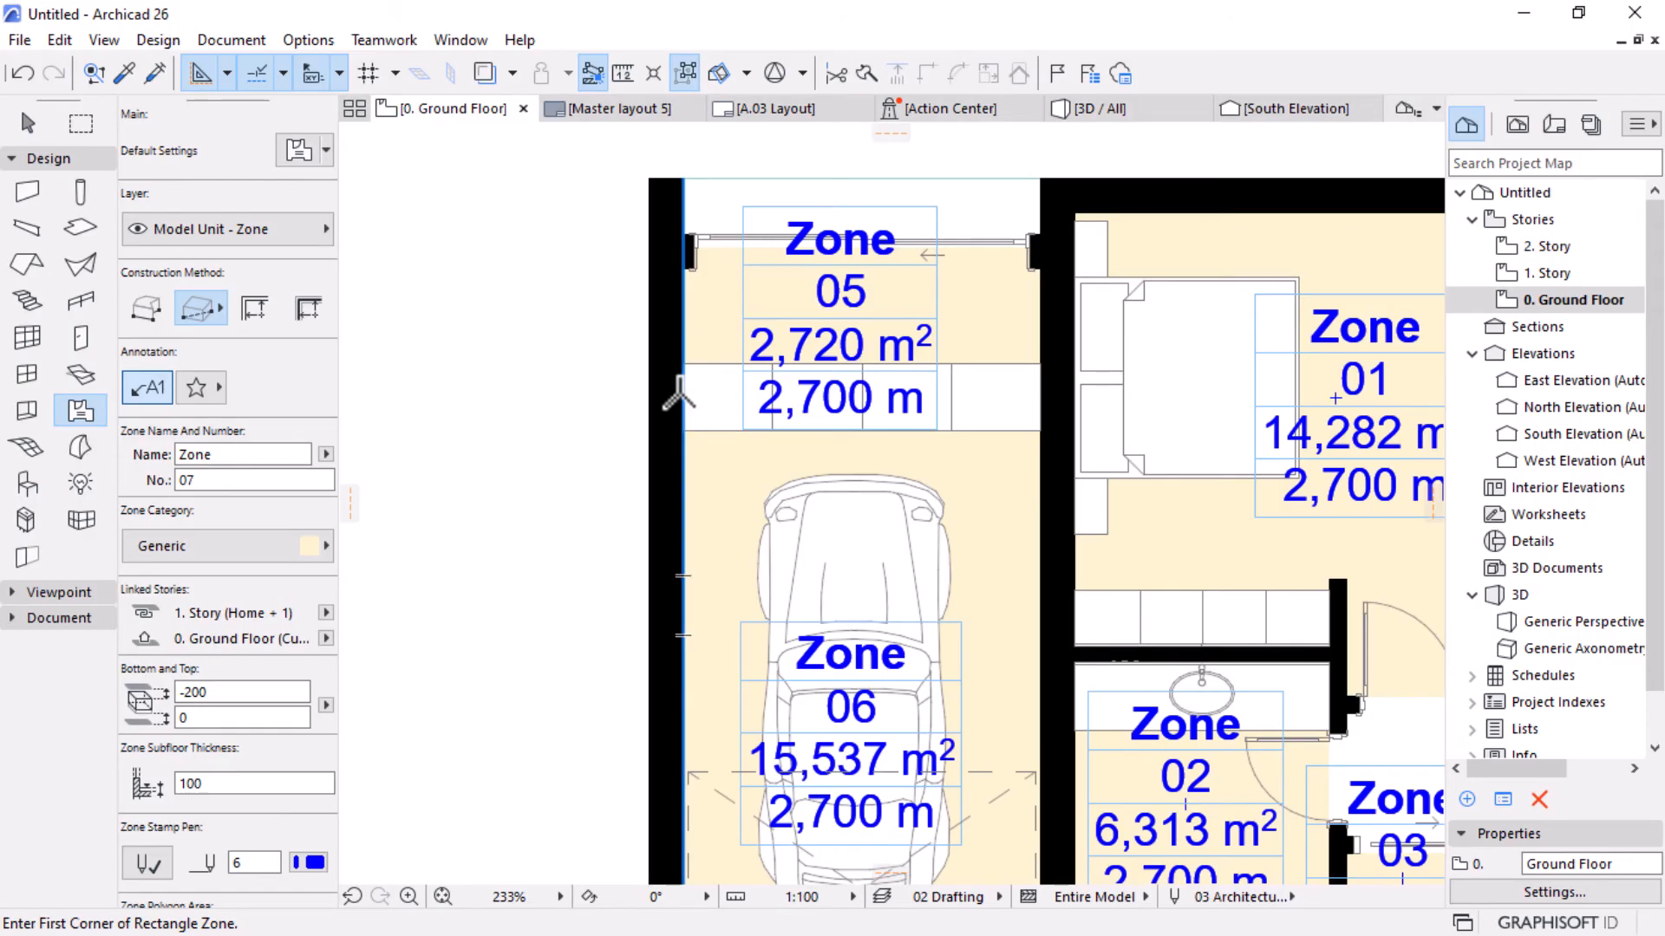
# Place a rectangular zone over the kitchen and dining area, extending to the dashed lines beside the living room.
pyautogui.scroll(-5, 538, 438)
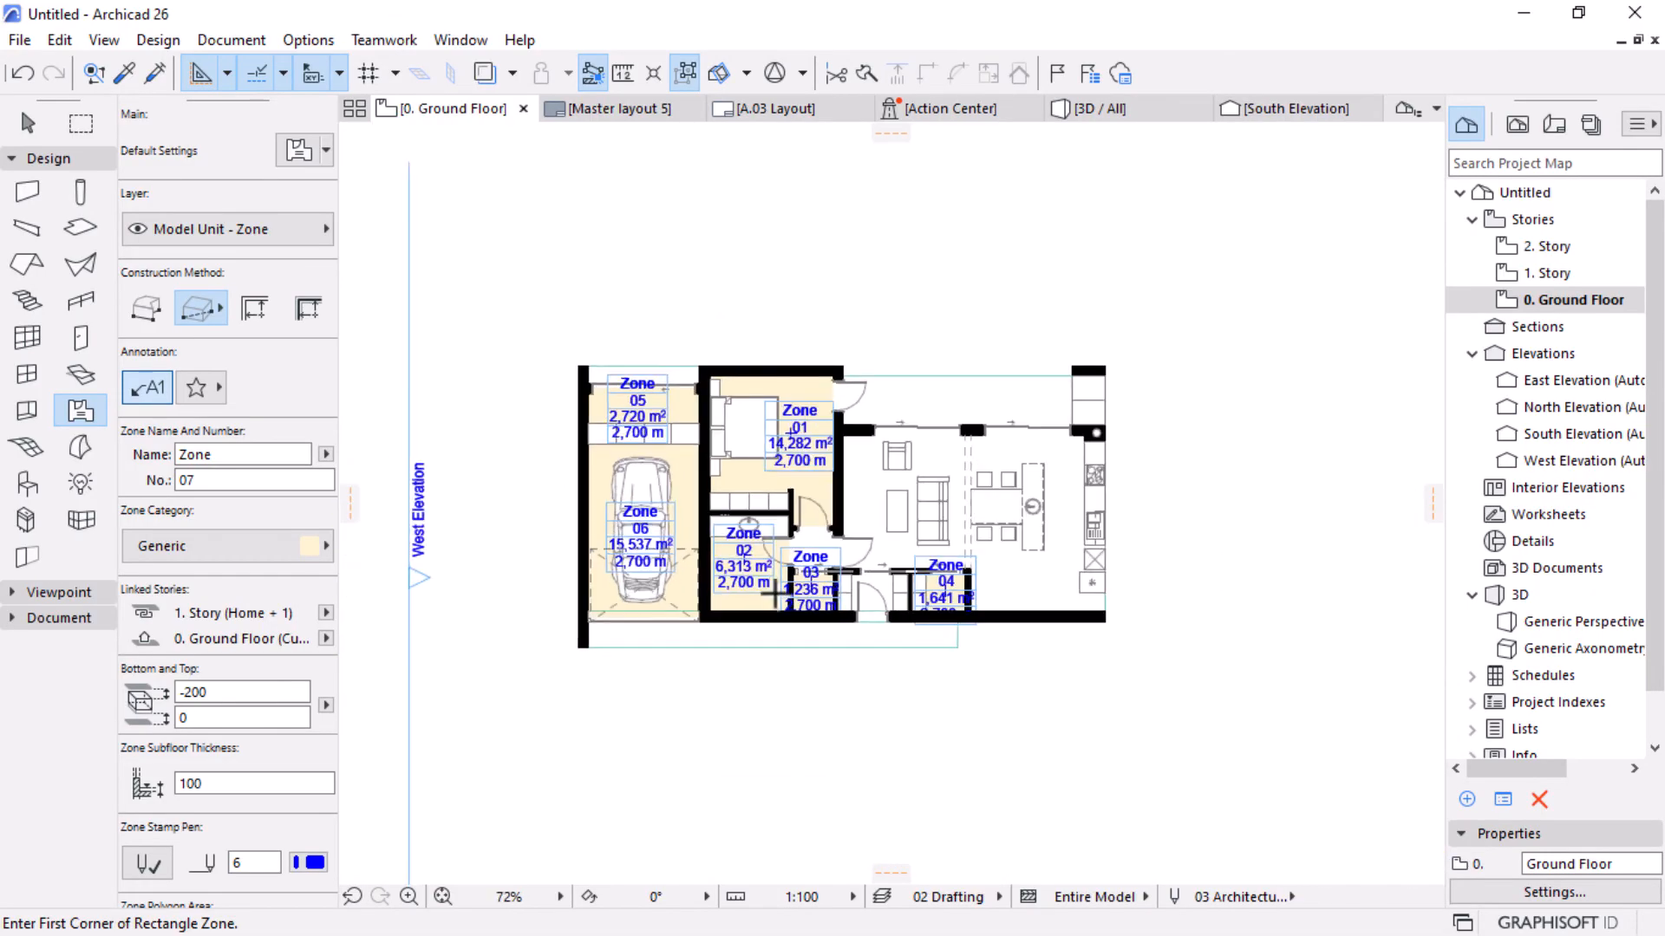
pyautogui.scroll(2, 1062, 517)
pyautogui.scroll(2, 1062, 518)
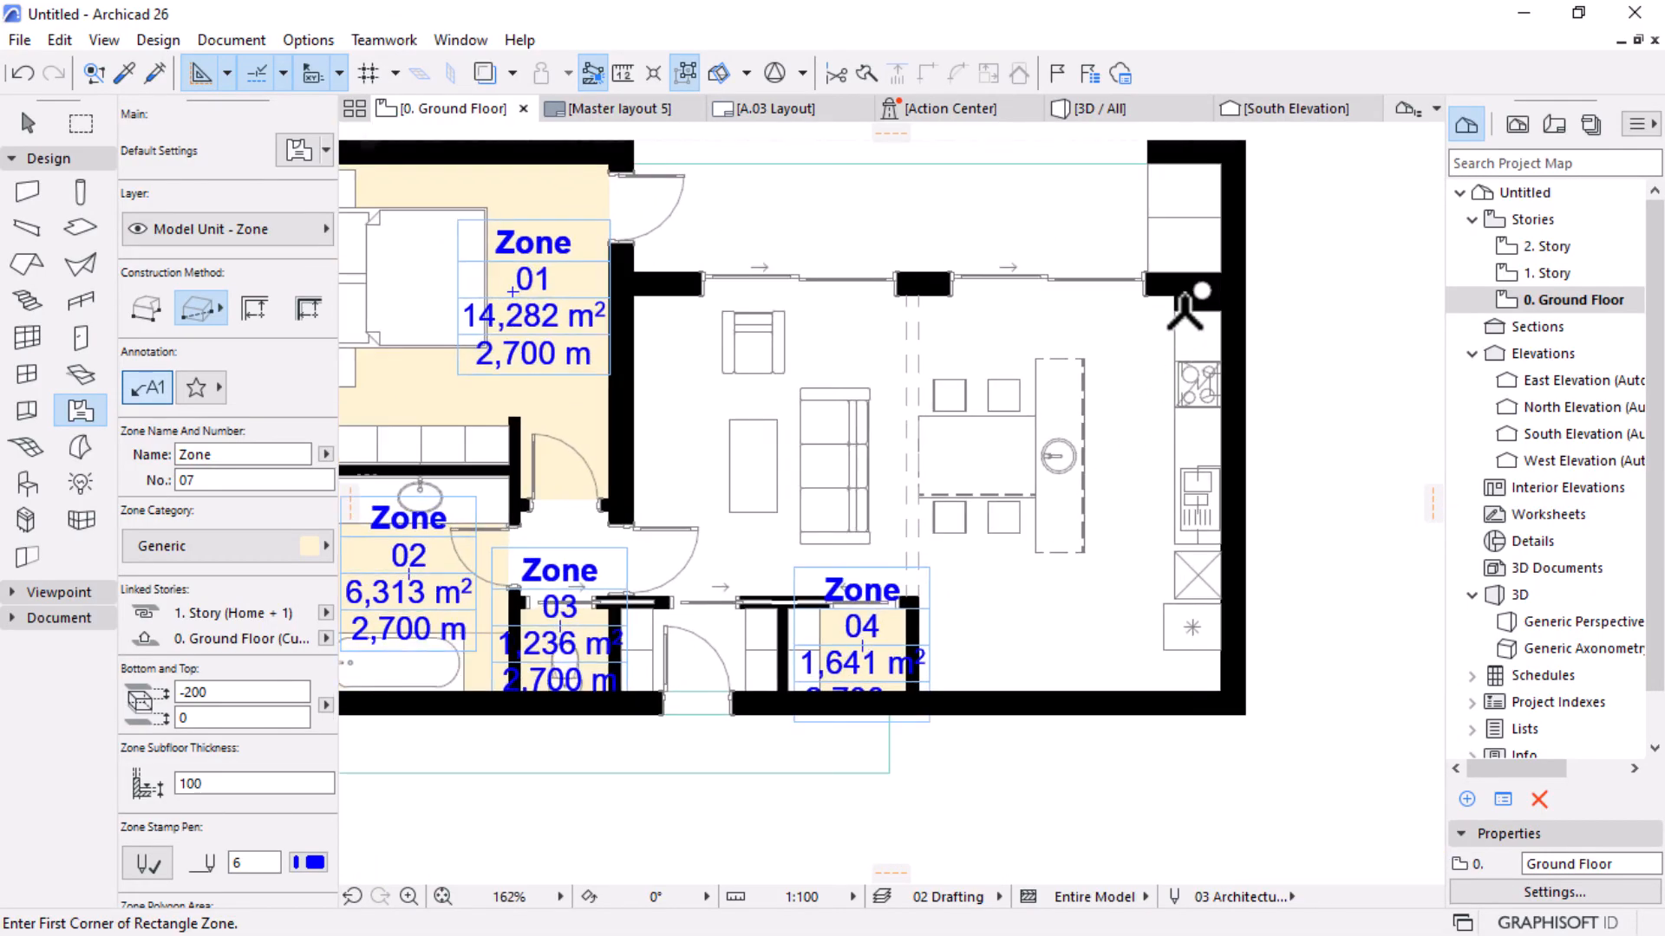
pyautogui.click(1221, 691)
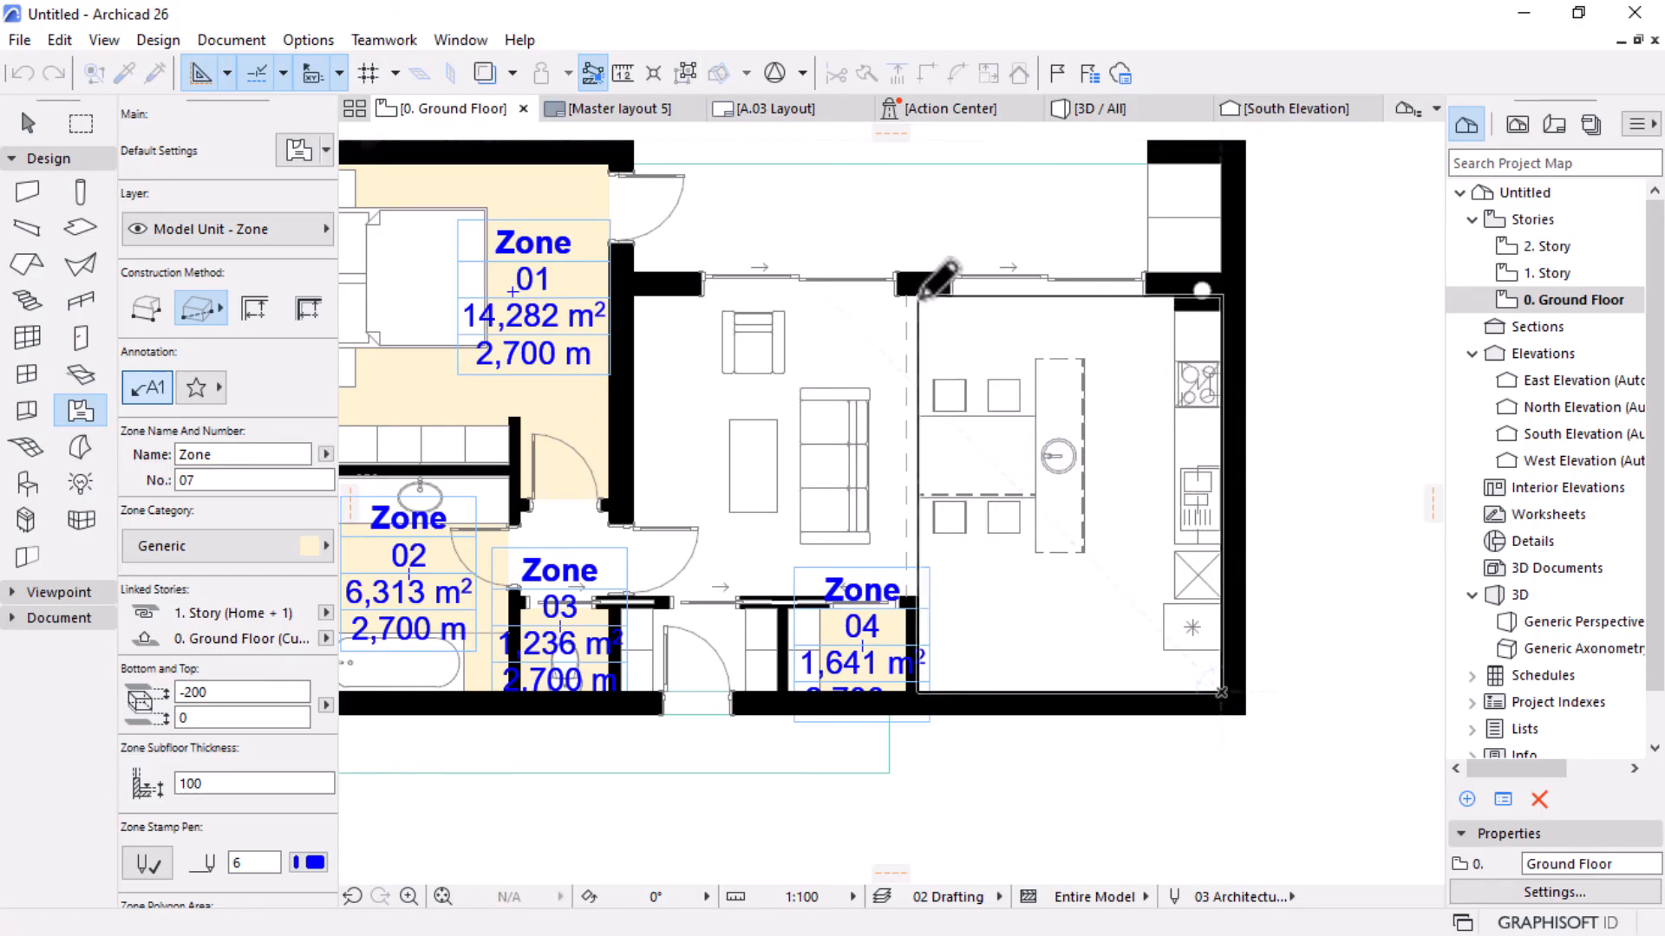
pyautogui.click(919, 295)
pyautogui.click(1046, 599)
pyautogui.click(1046, 598)
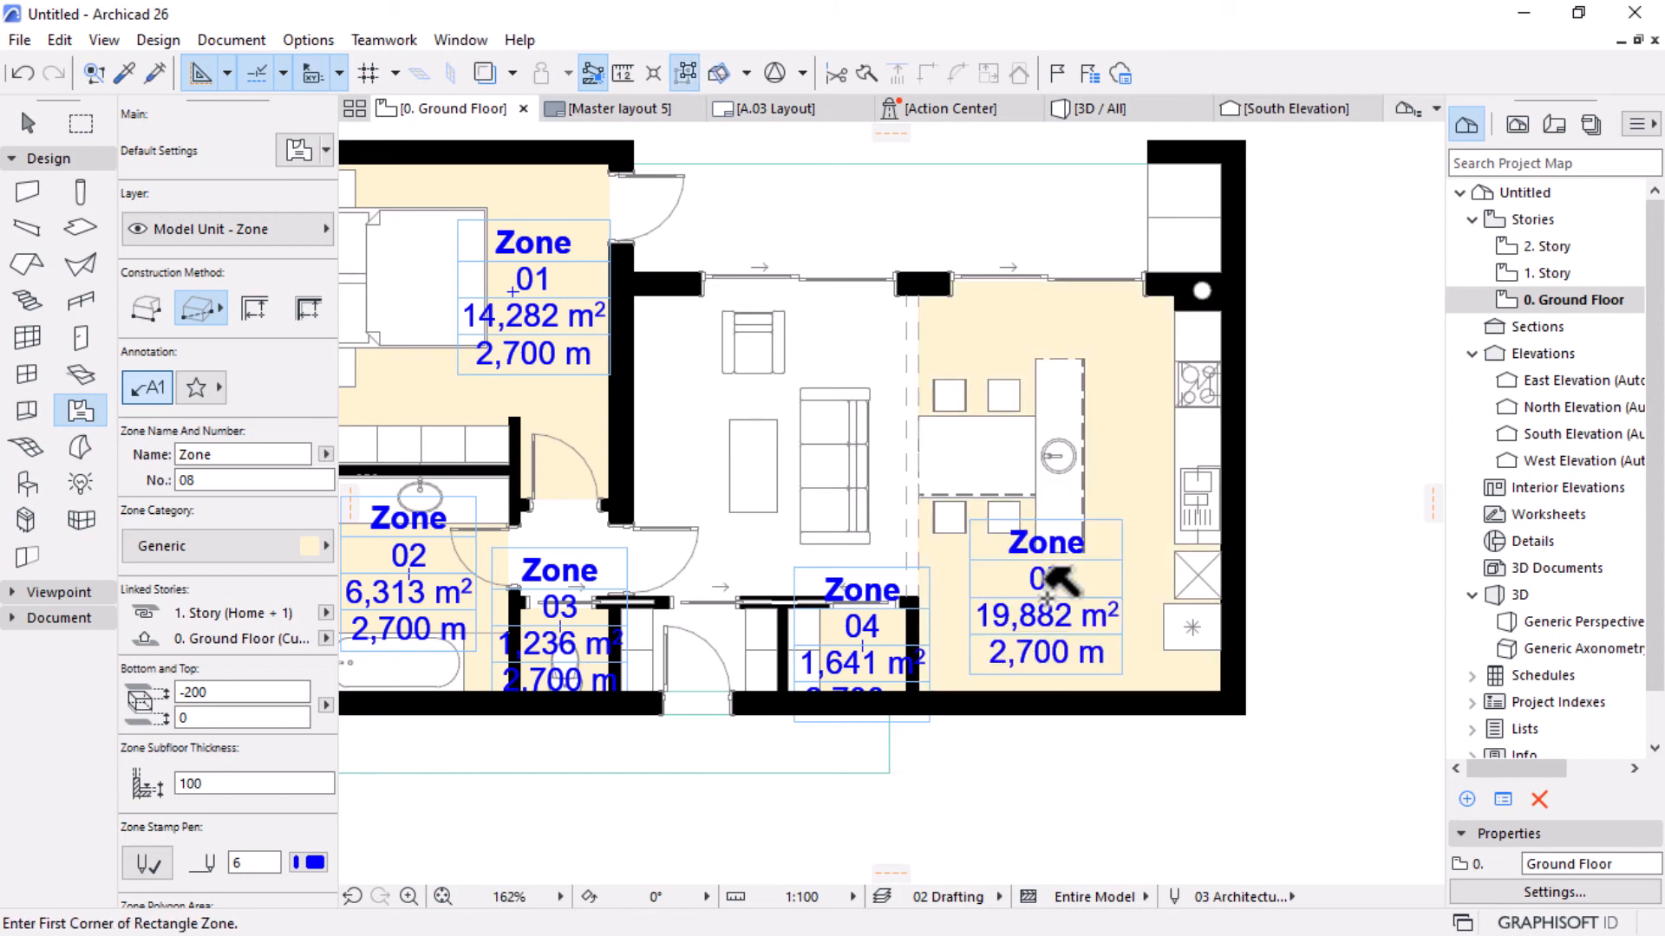
# Cycle through the overlapping elements in the kitchen and dining area and select its zone instead of the slab.
pyautogui.scroll(2, 1083, 484)
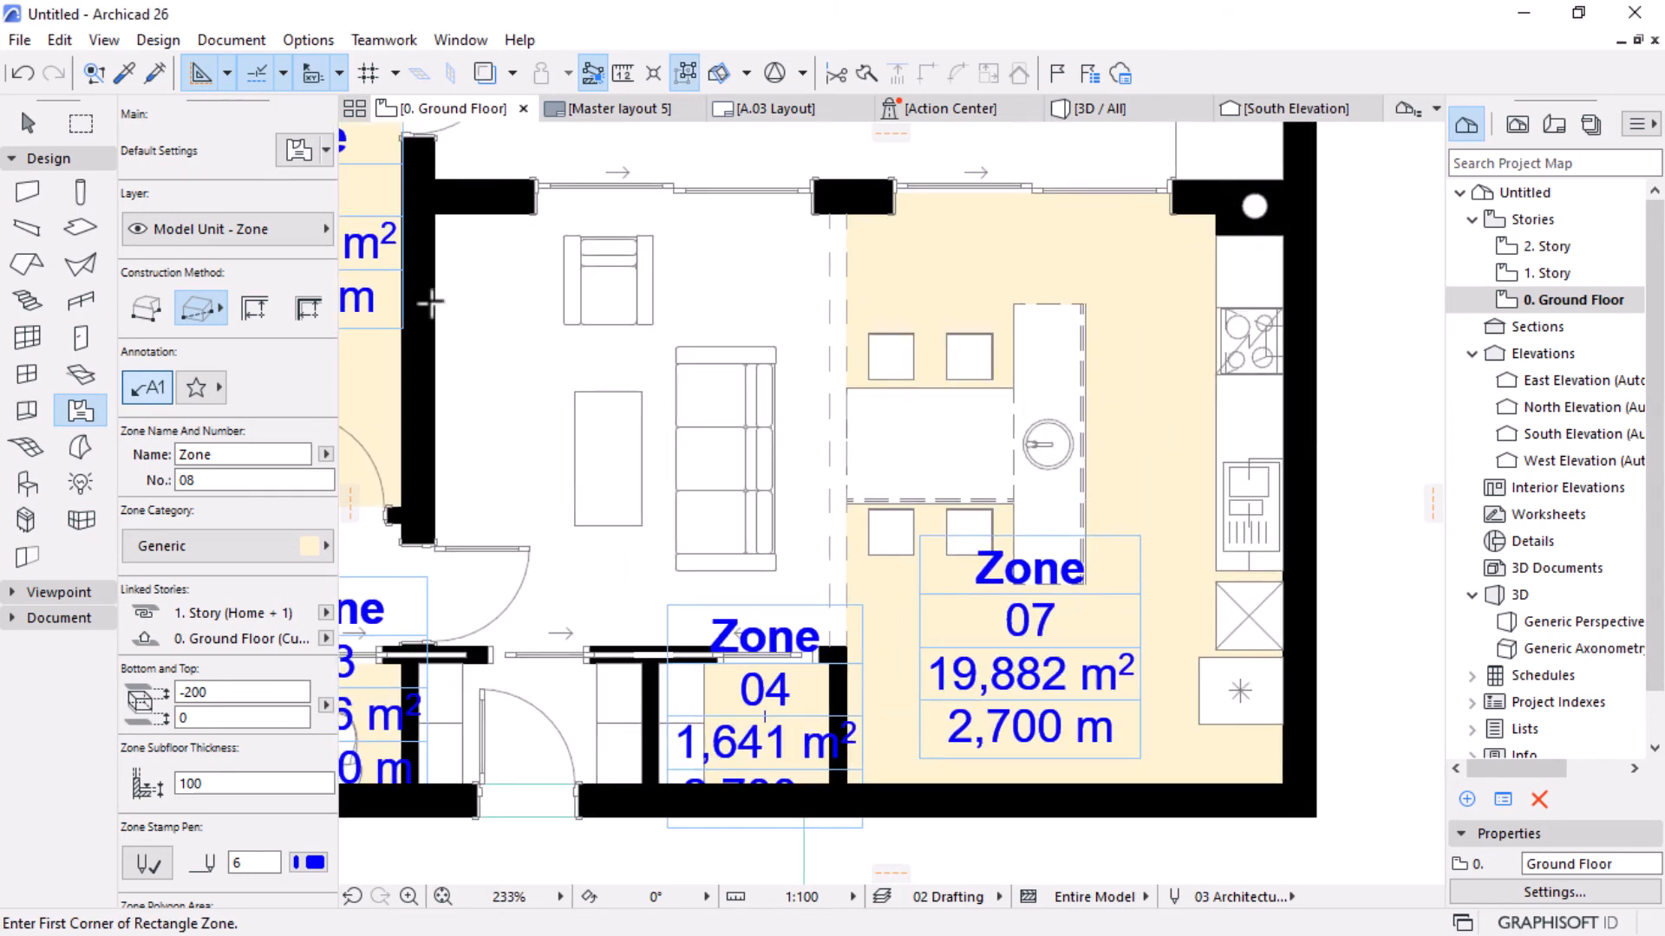
pyautogui.click(28, 123)
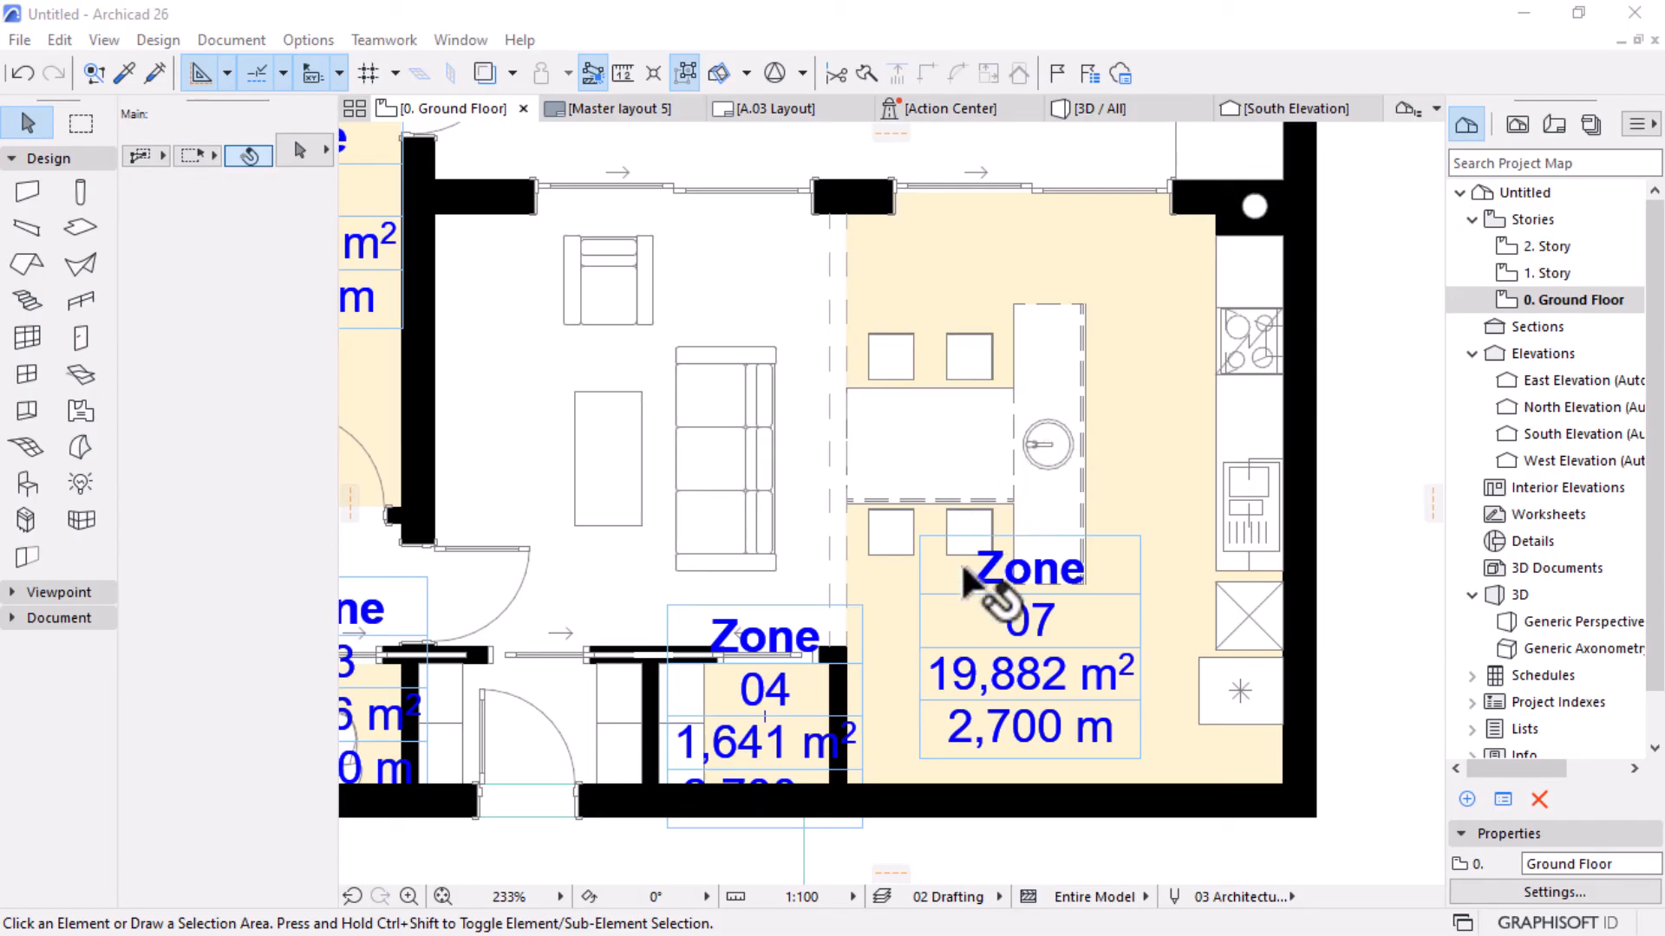
pyautogui.click(897, 276)
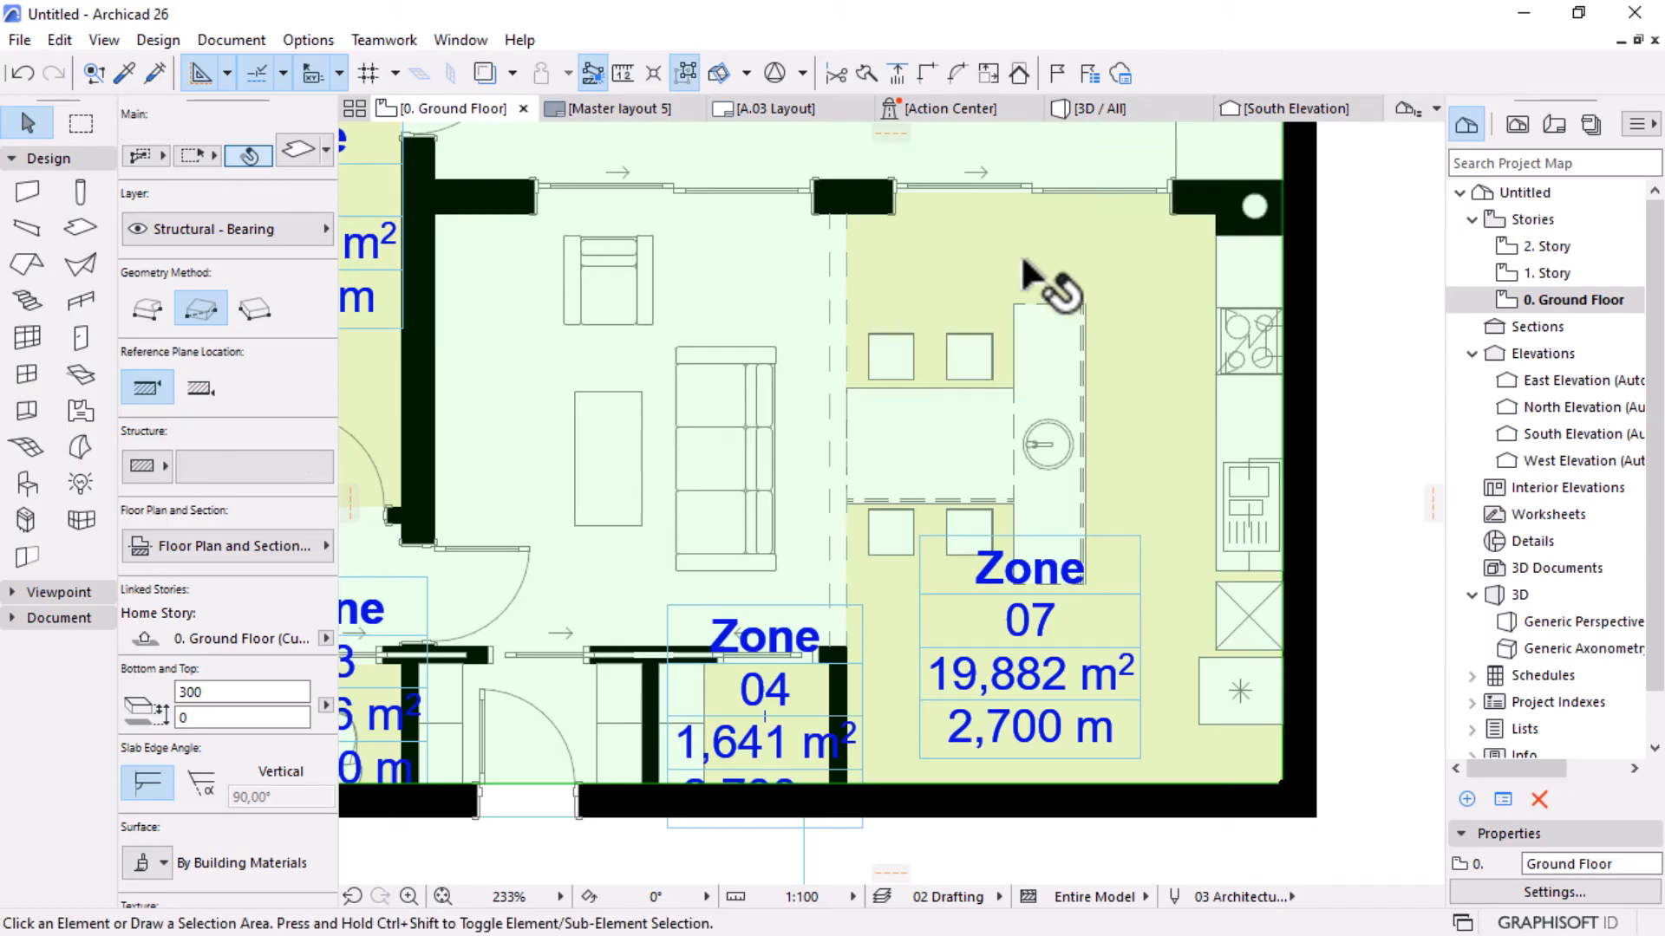
pyautogui.press('Escape')
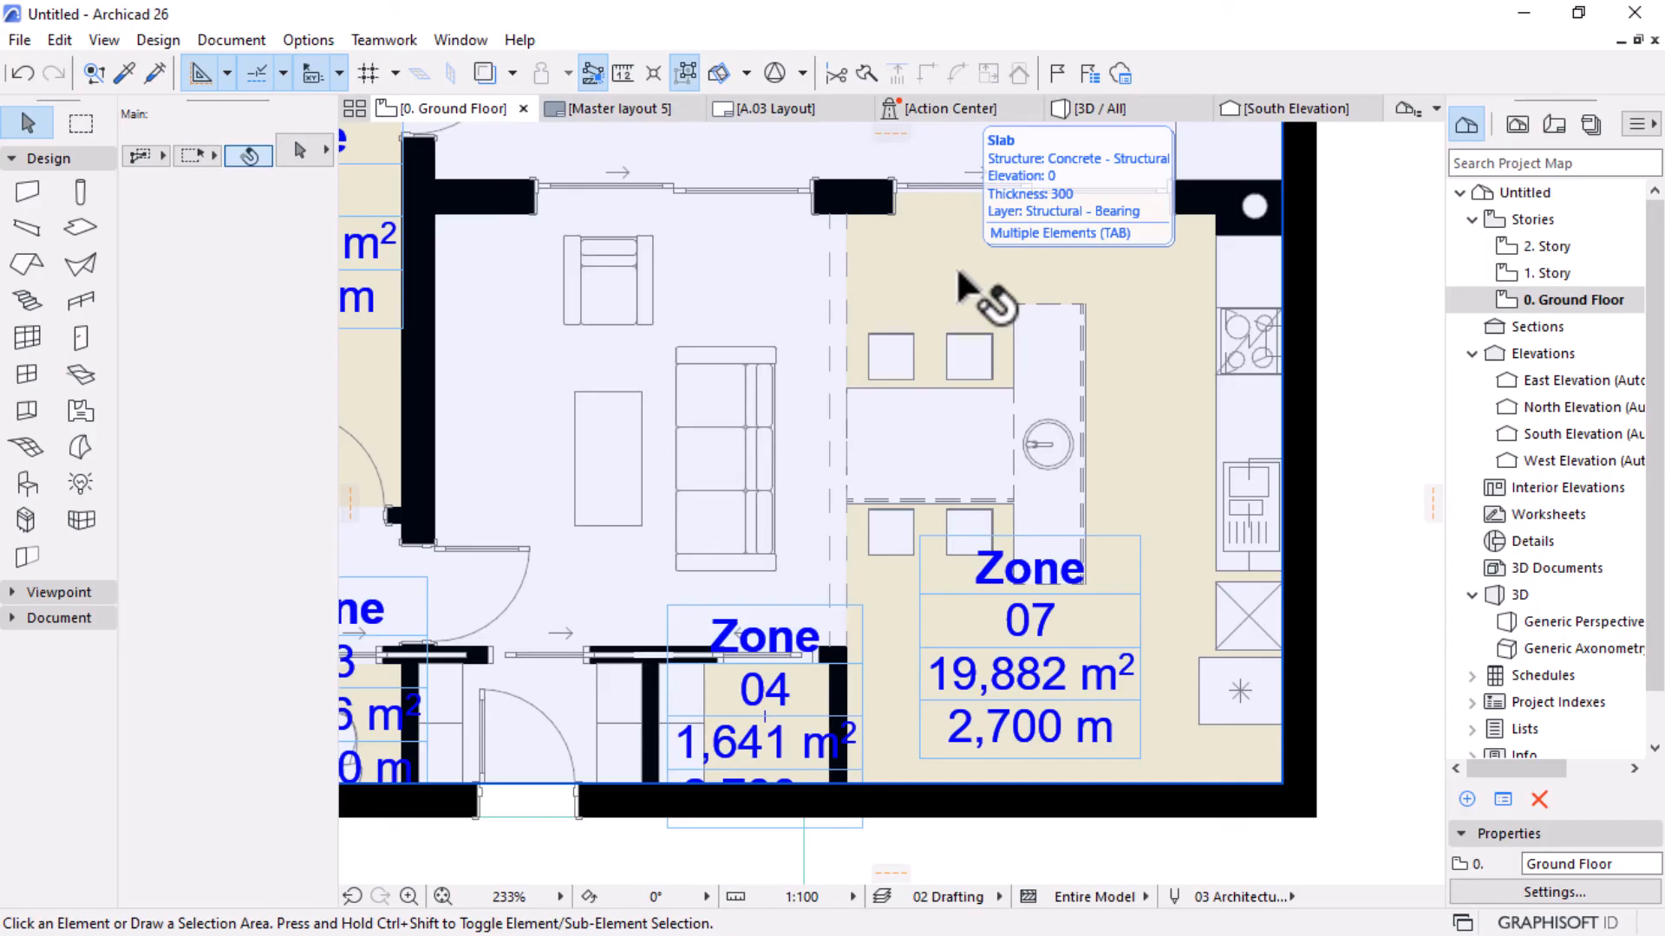
pyautogui.press('Tab')
pyautogui.press('Tab')
pyautogui.press('Tab')
pyautogui.press('Tab')
pyautogui.press('Tab')
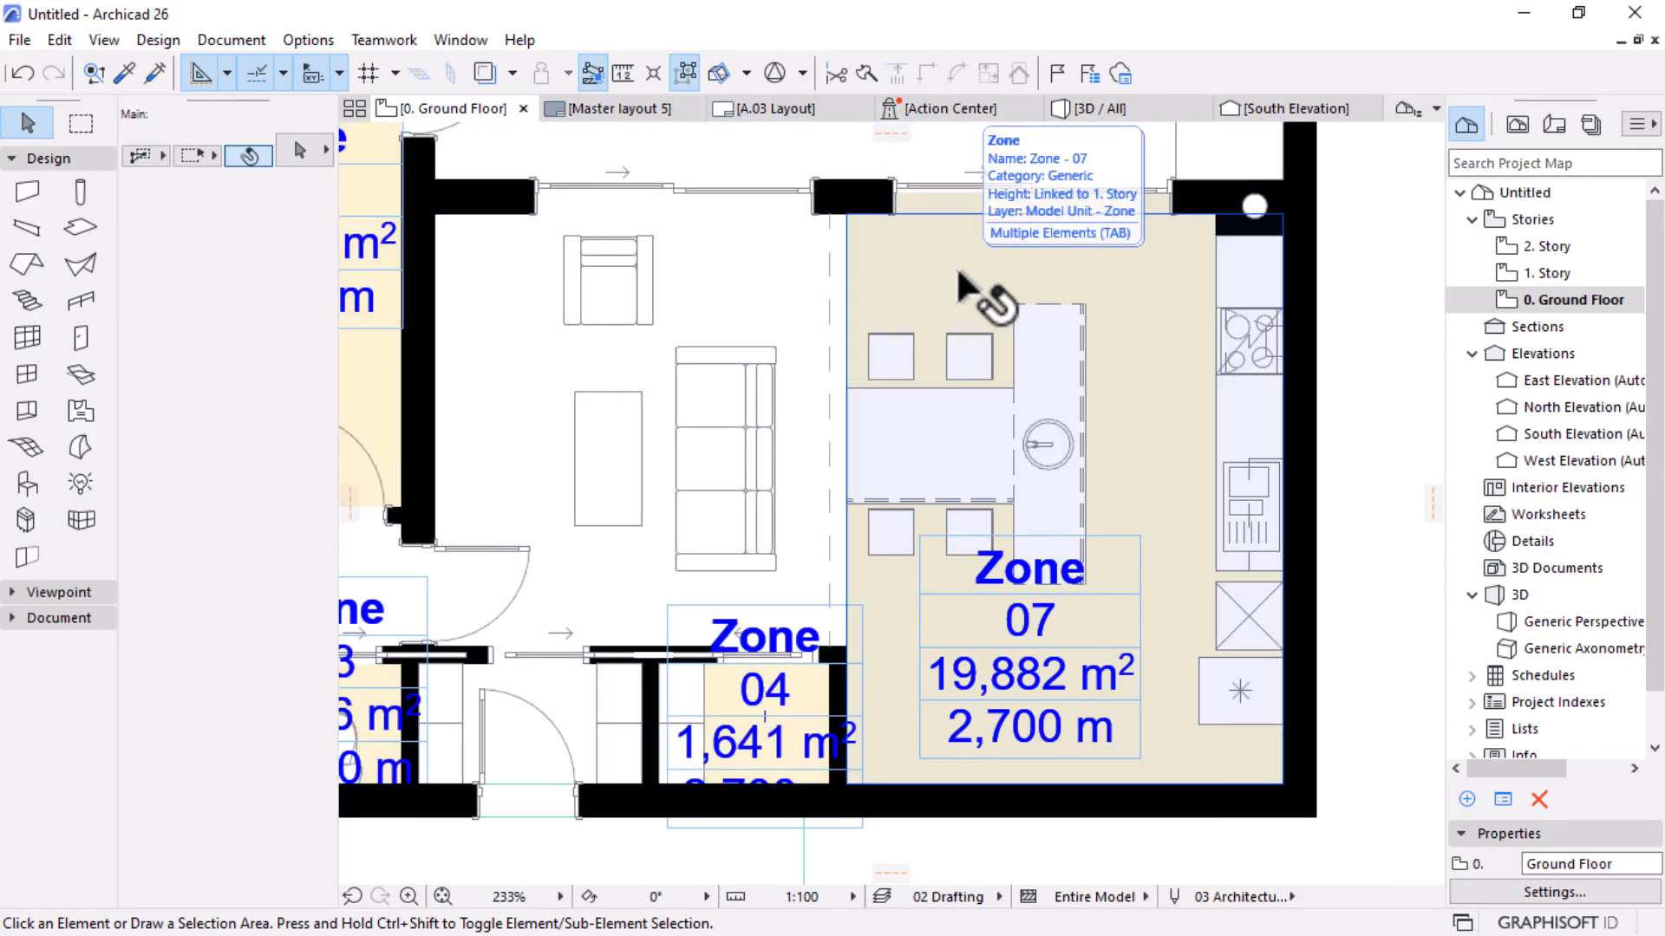
pyautogui.press('Tab')
pyautogui.press('Tab')
pyautogui.press('Tab')
pyautogui.press('Tab')
pyautogui.press('Tab')
pyautogui.press('Tab')
pyautogui.press('Tab')
pyautogui.press('Tab')
pyautogui.press('Tab')
pyautogui.press('Tab')
pyautogui.press('Tab')
pyautogui.press('Tab')
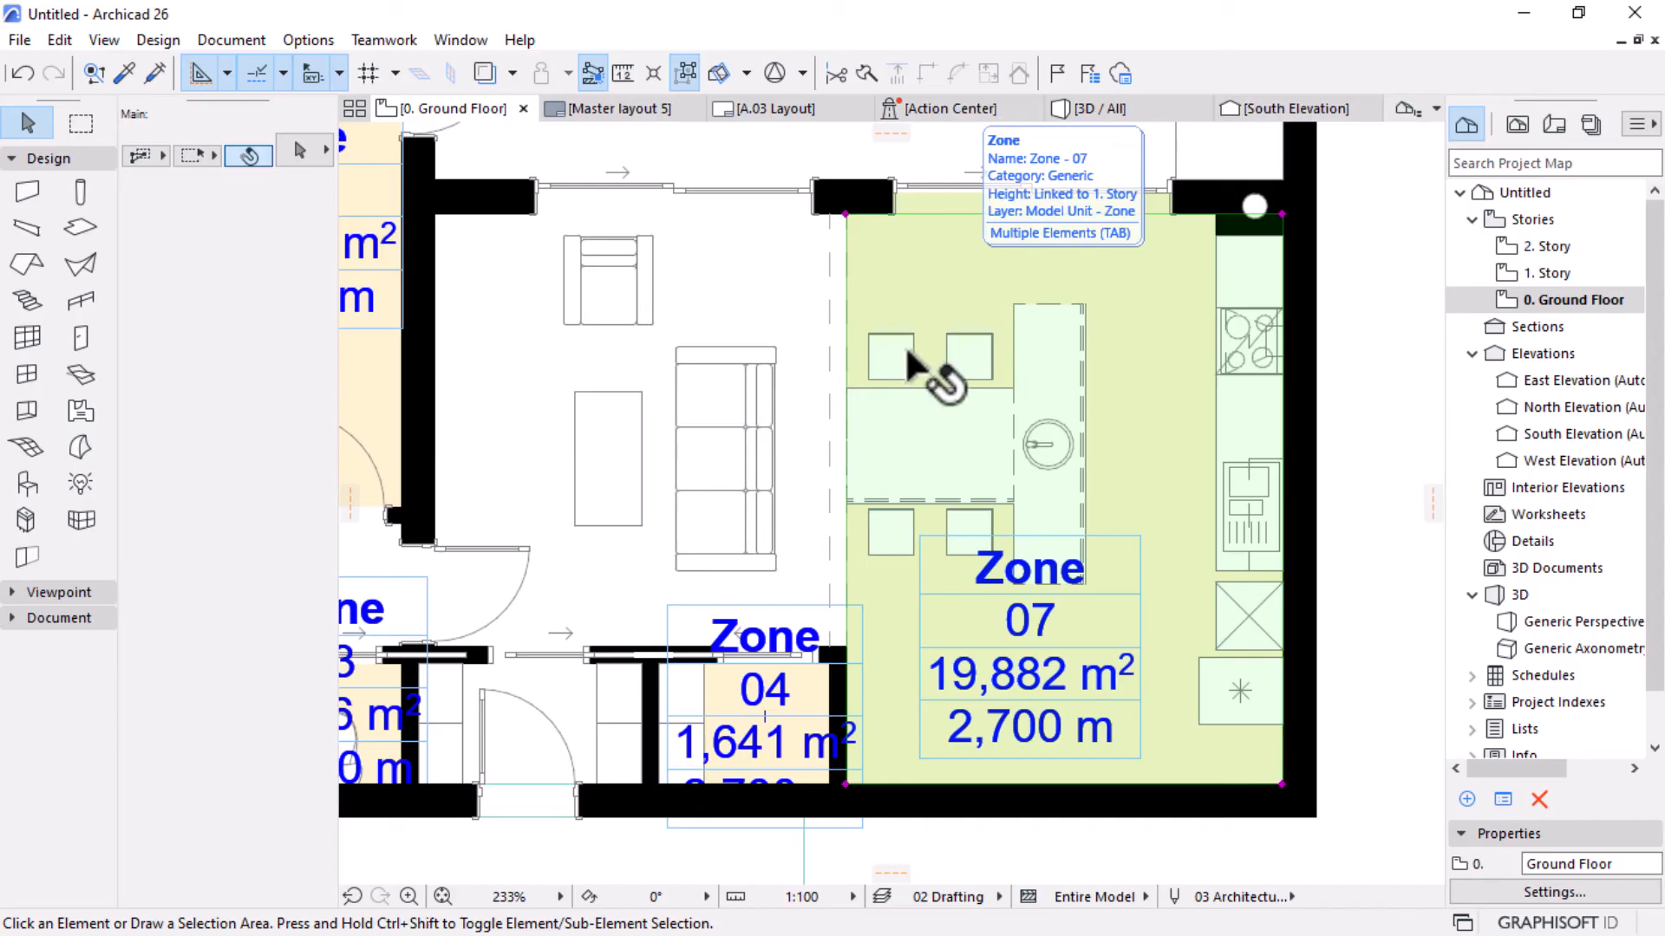
# Offset the kitchen zone's edge from the dashed lines to where the dining table meets the kitchen island.
pyautogui.click(849, 275)
pyautogui.click(850, 277)
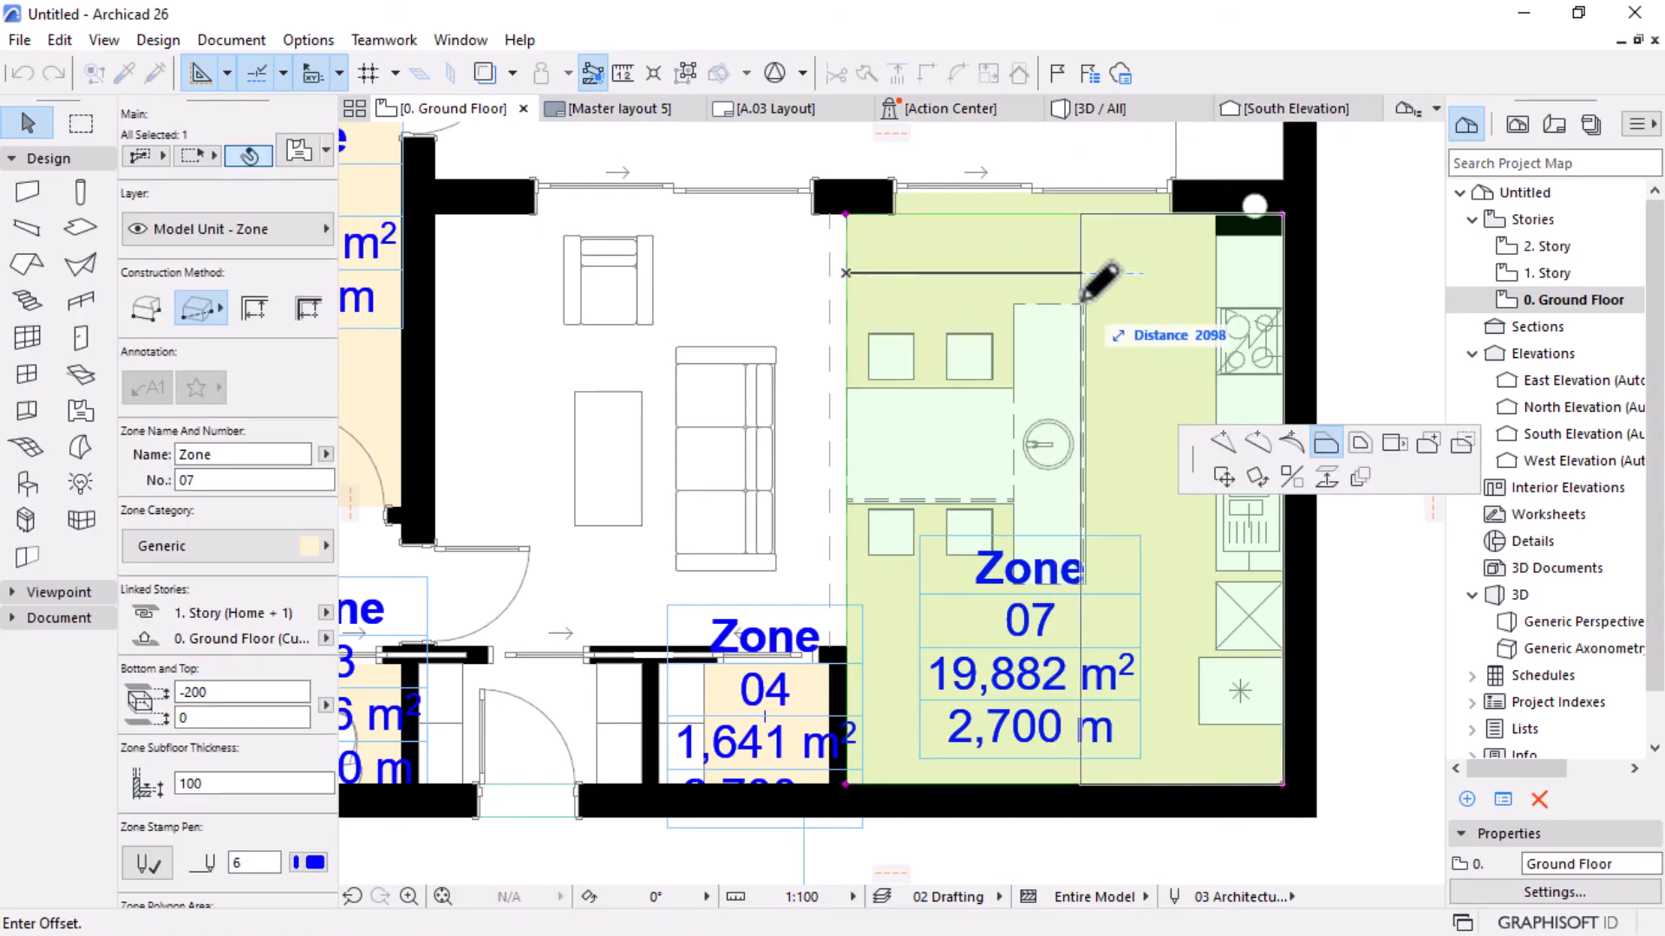
pyautogui.click(1015, 276)
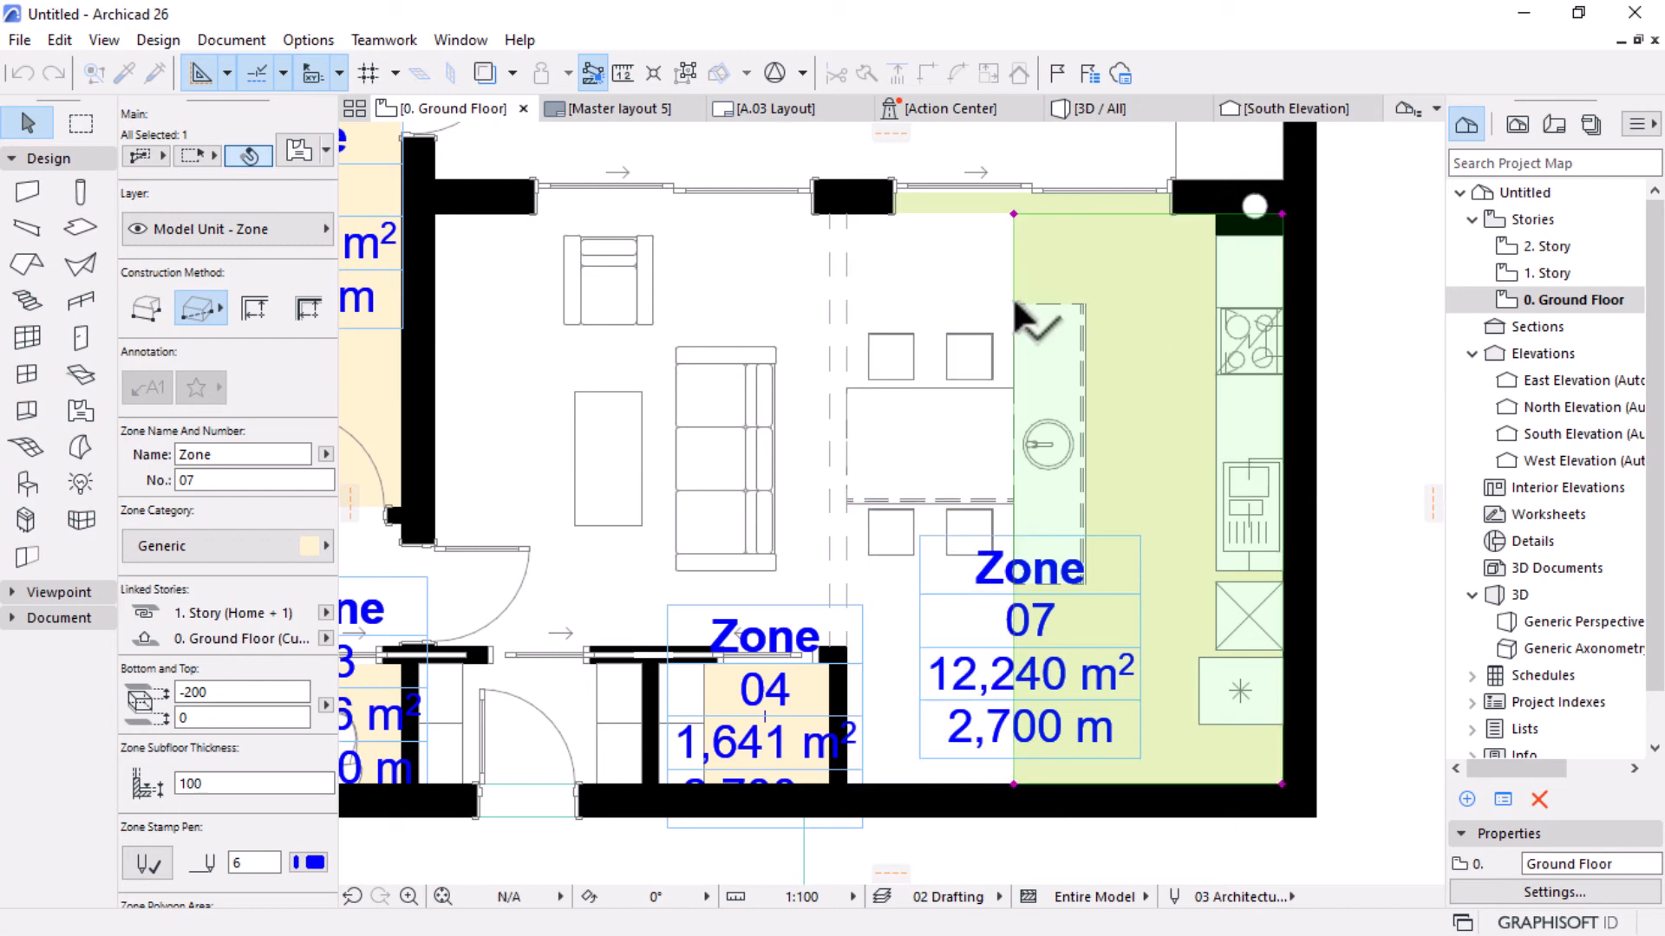
pyautogui.press('Escape')
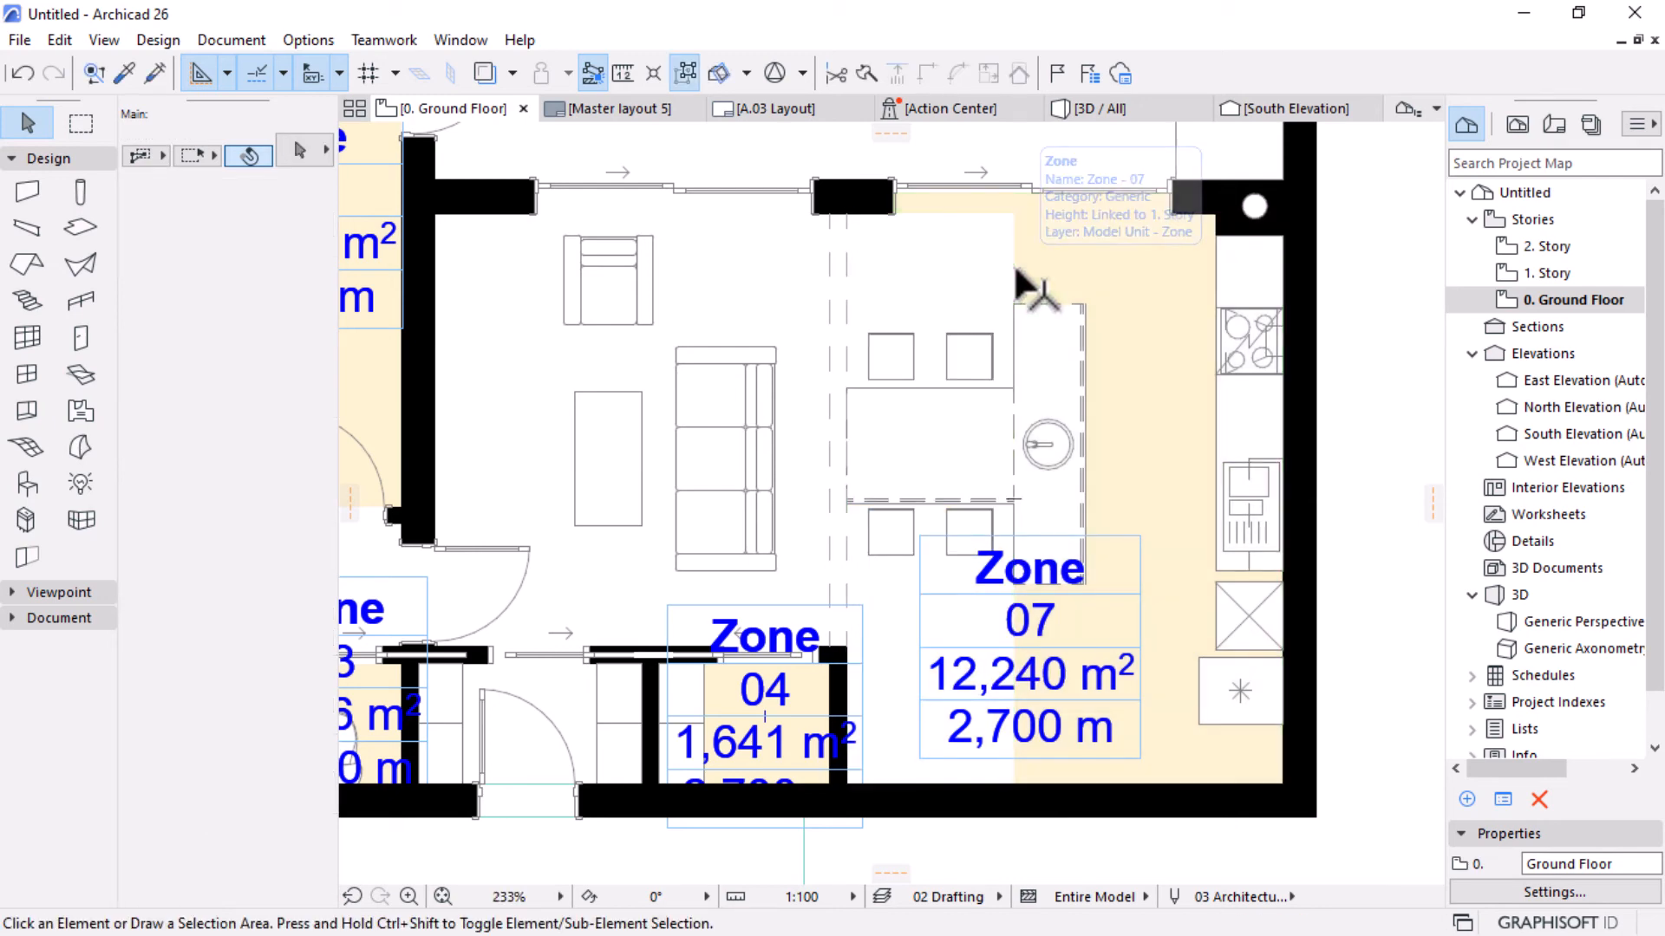
# Place a rectangular zone over the dining area, between the kitchen zone and the dashed lines beside the living room.
pyautogui.keyDown('alt'); pyautogui.click(1011, 245); pyautogui.keyUp('alt')
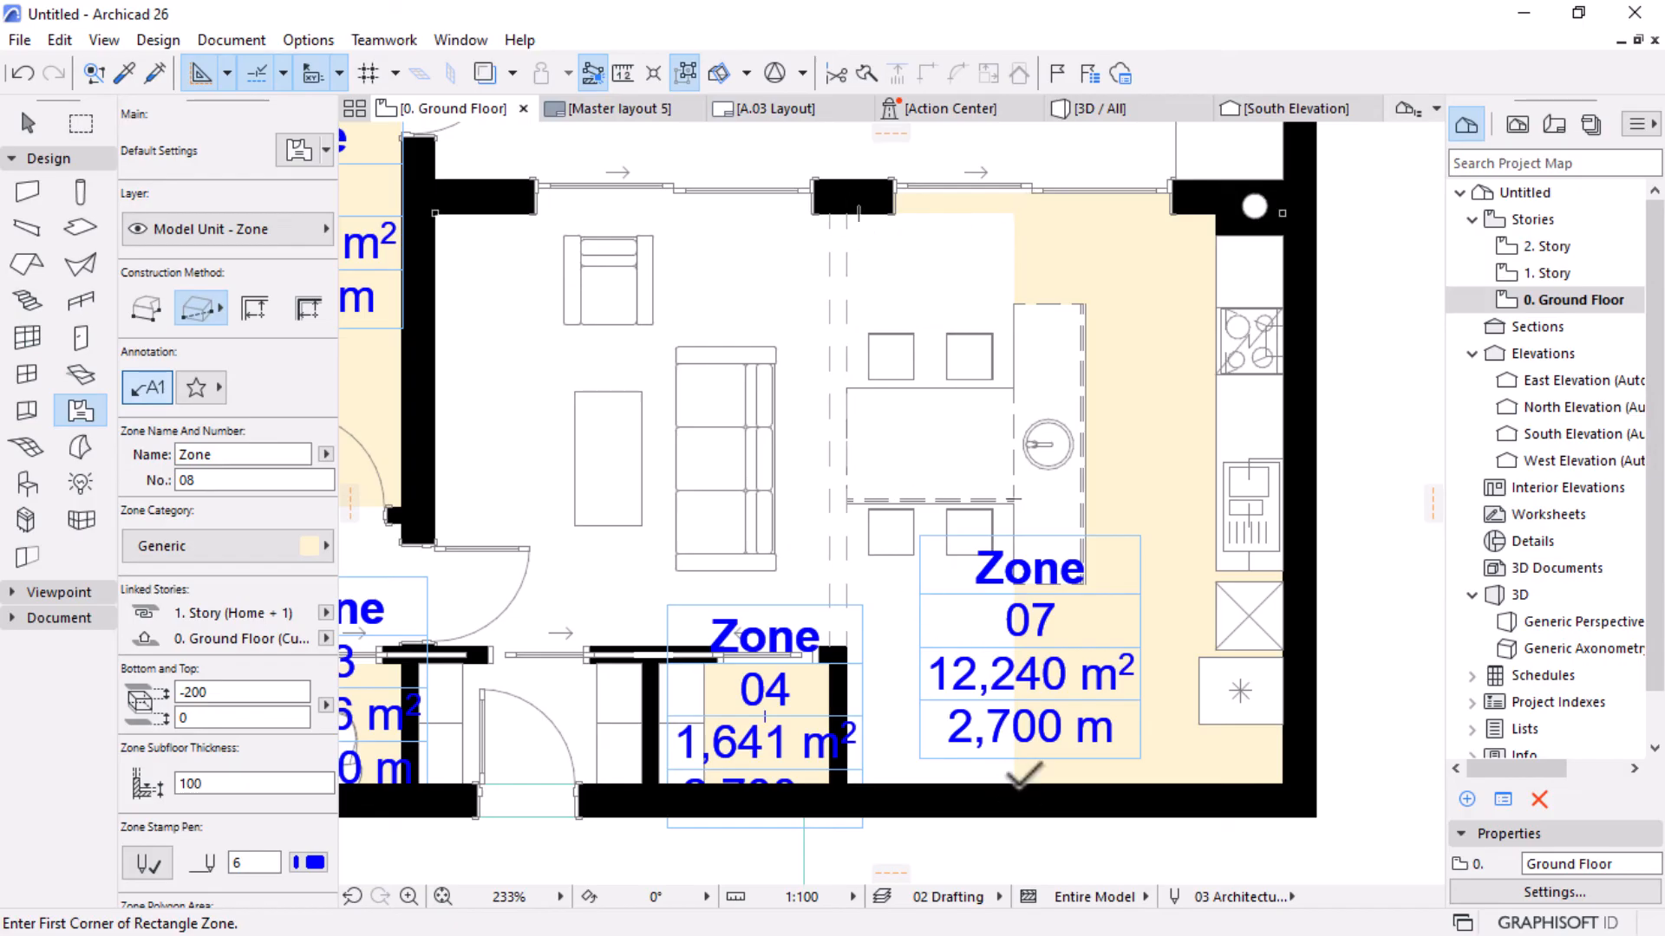
pyautogui.click(1015, 784)
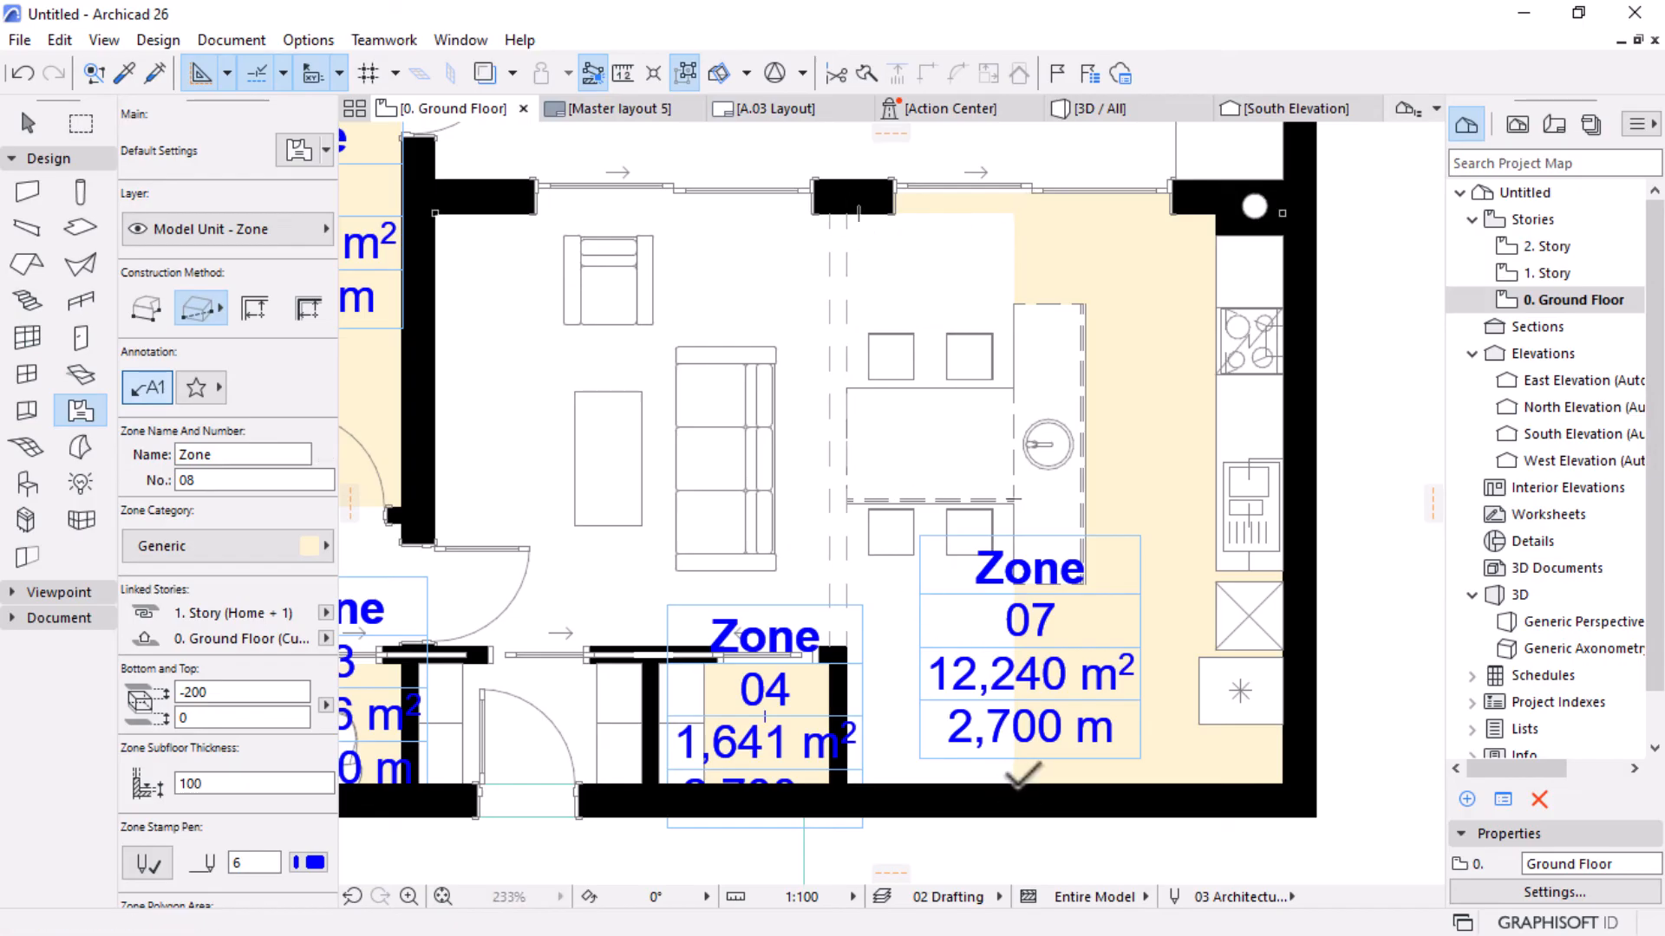
pyautogui.click(848, 214)
pyautogui.click(919, 446)
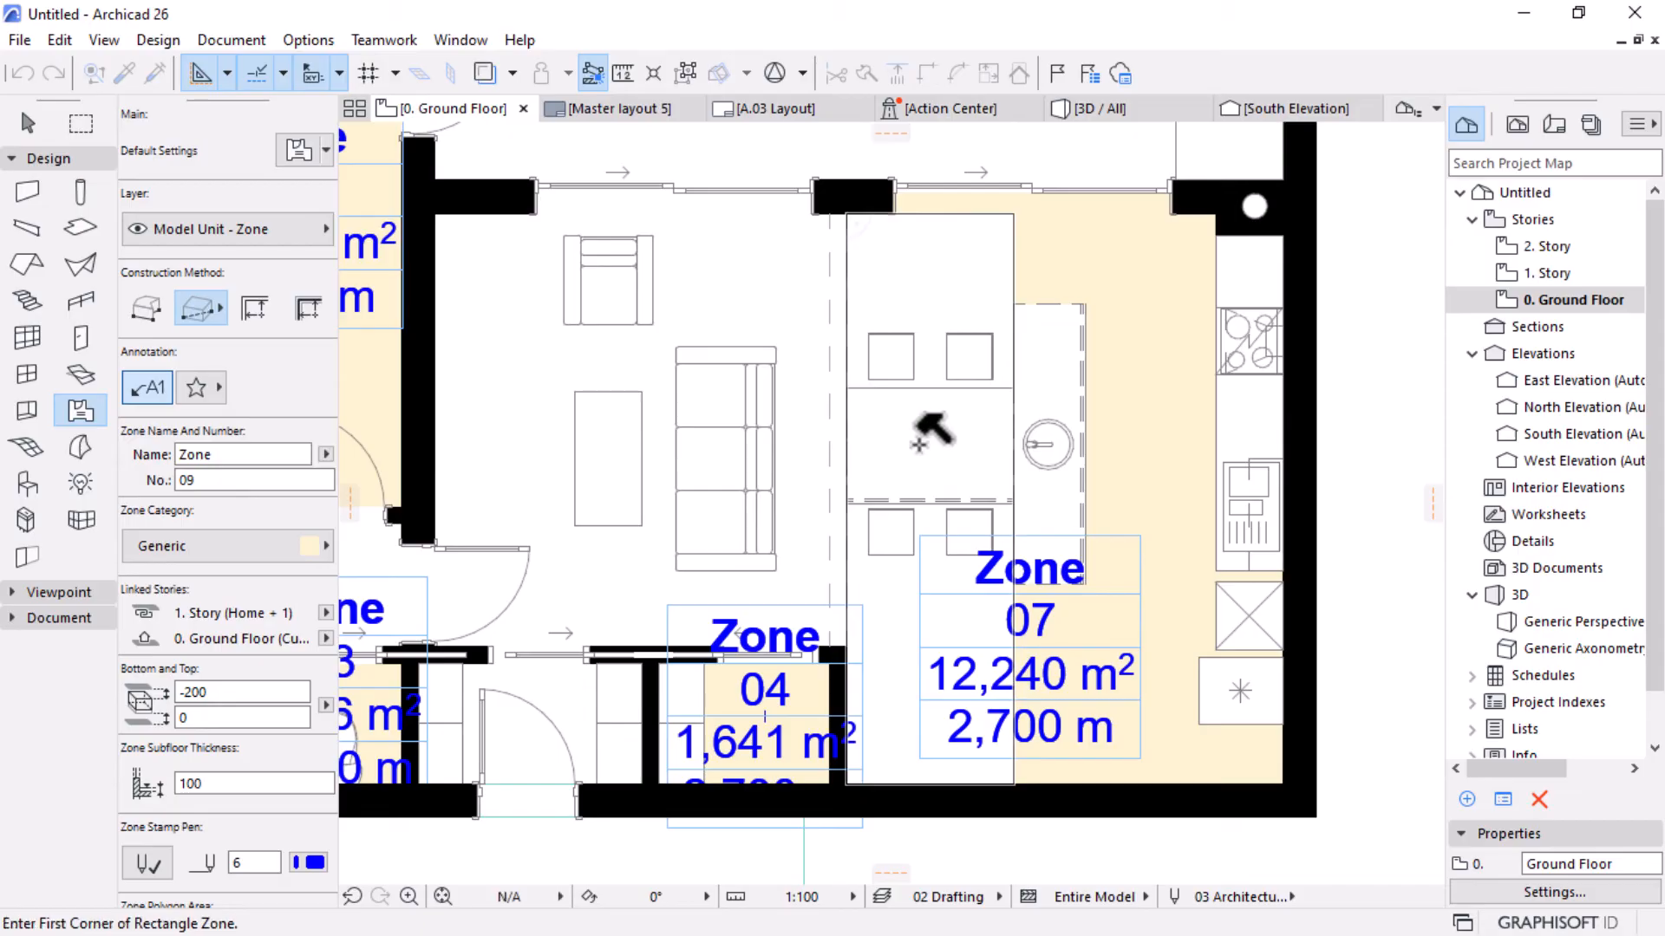
# Place a rectangular zone over the living room, from the bedroom-side wall to the dashed lines, with its stamp beside the coffee table.
pyautogui.scroll(-1, 1004, 447)
pyautogui.scroll(1, 691, 454)
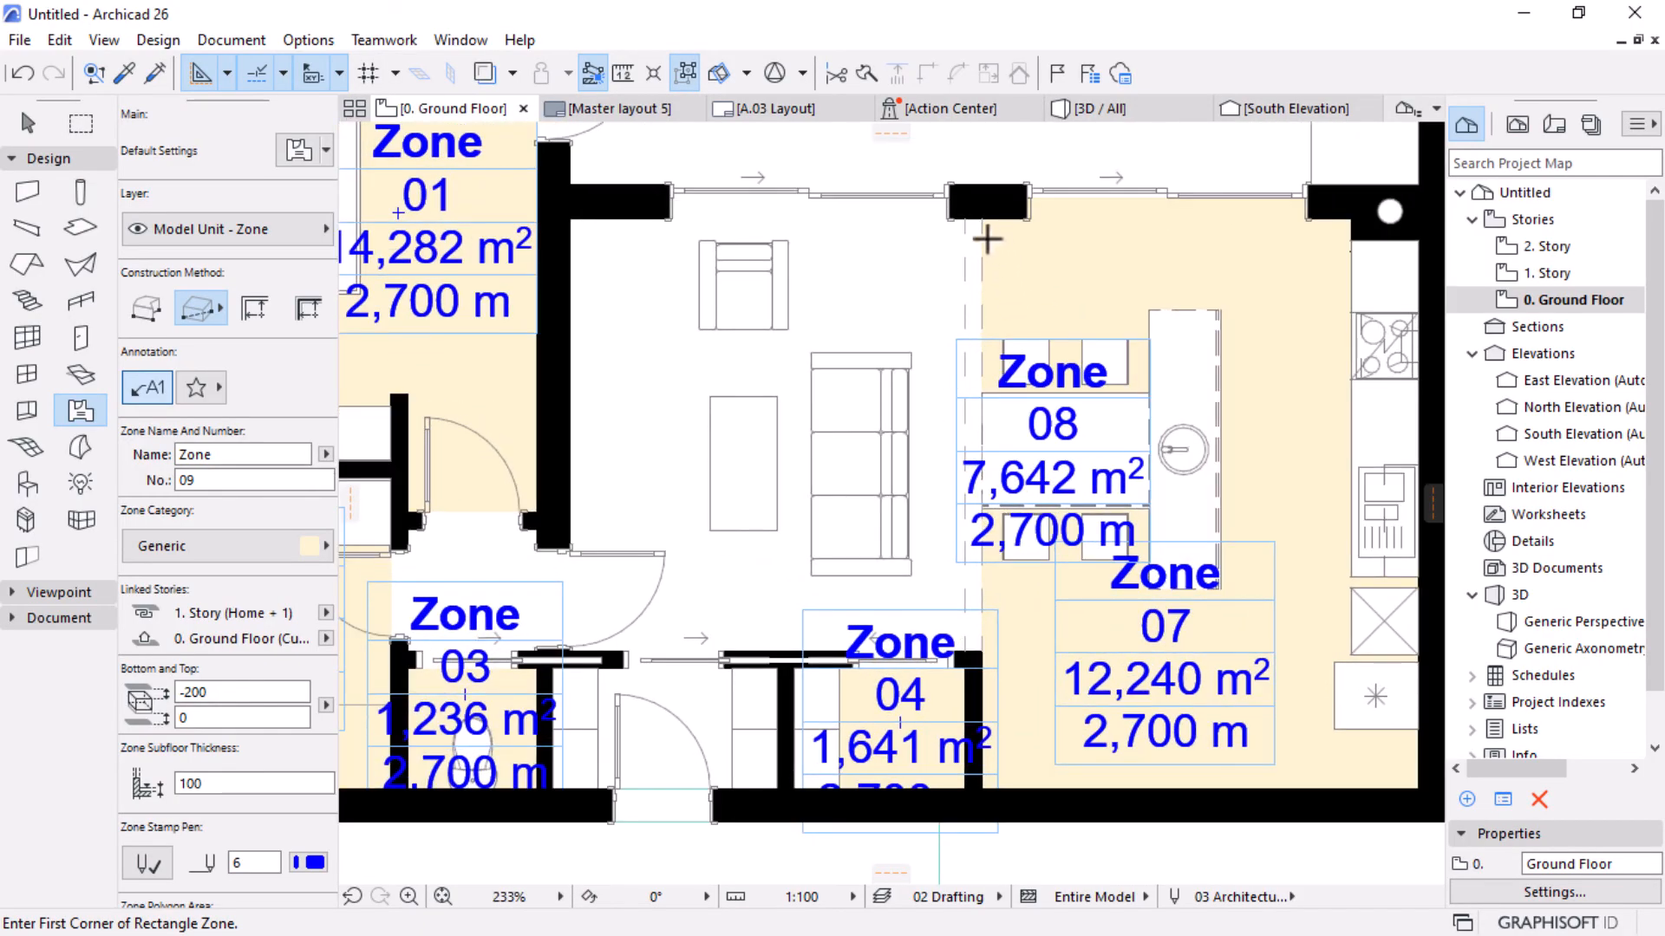
pyautogui.click(569, 217)
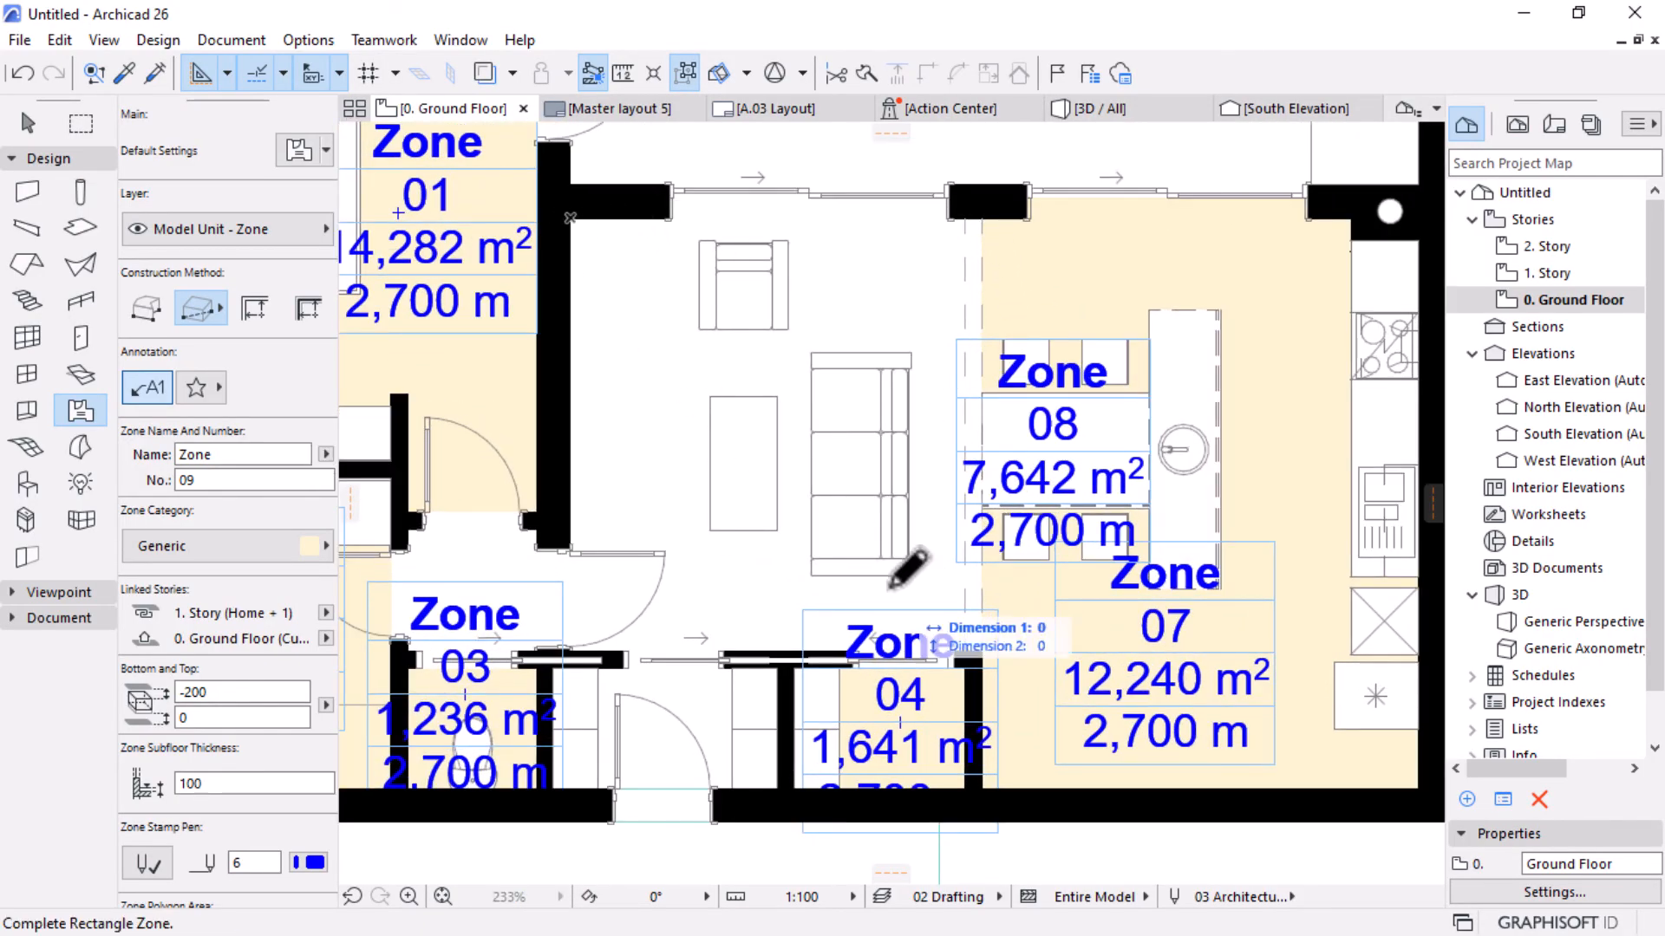
pyautogui.click(969, 649)
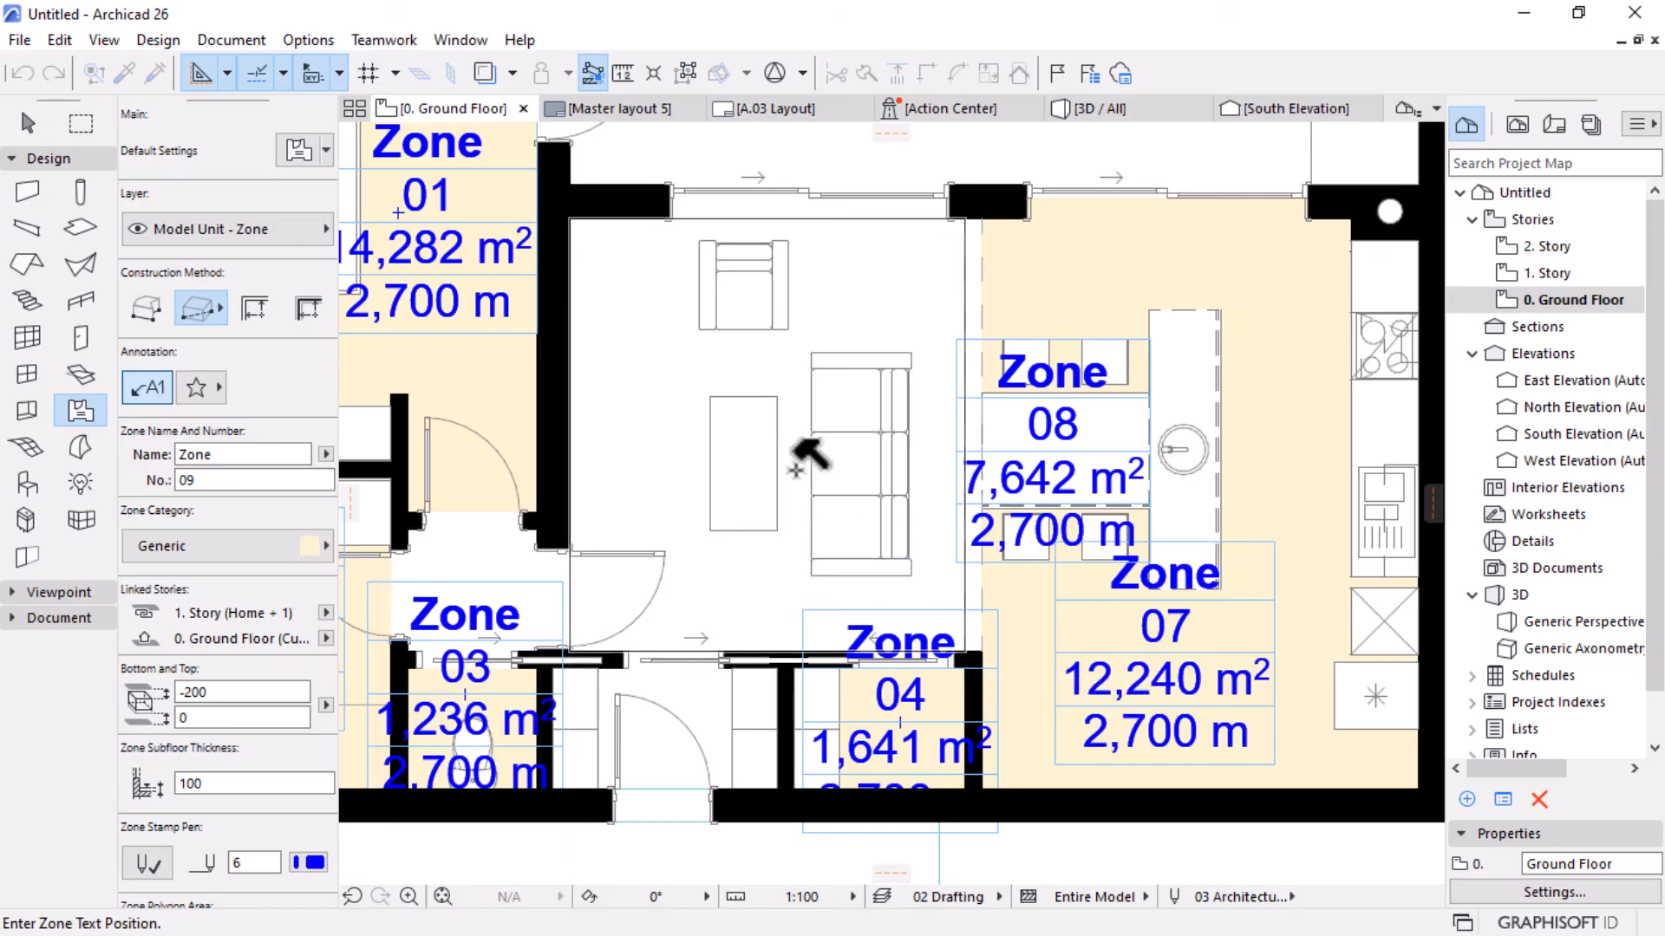
pyautogui.click(649, 427)
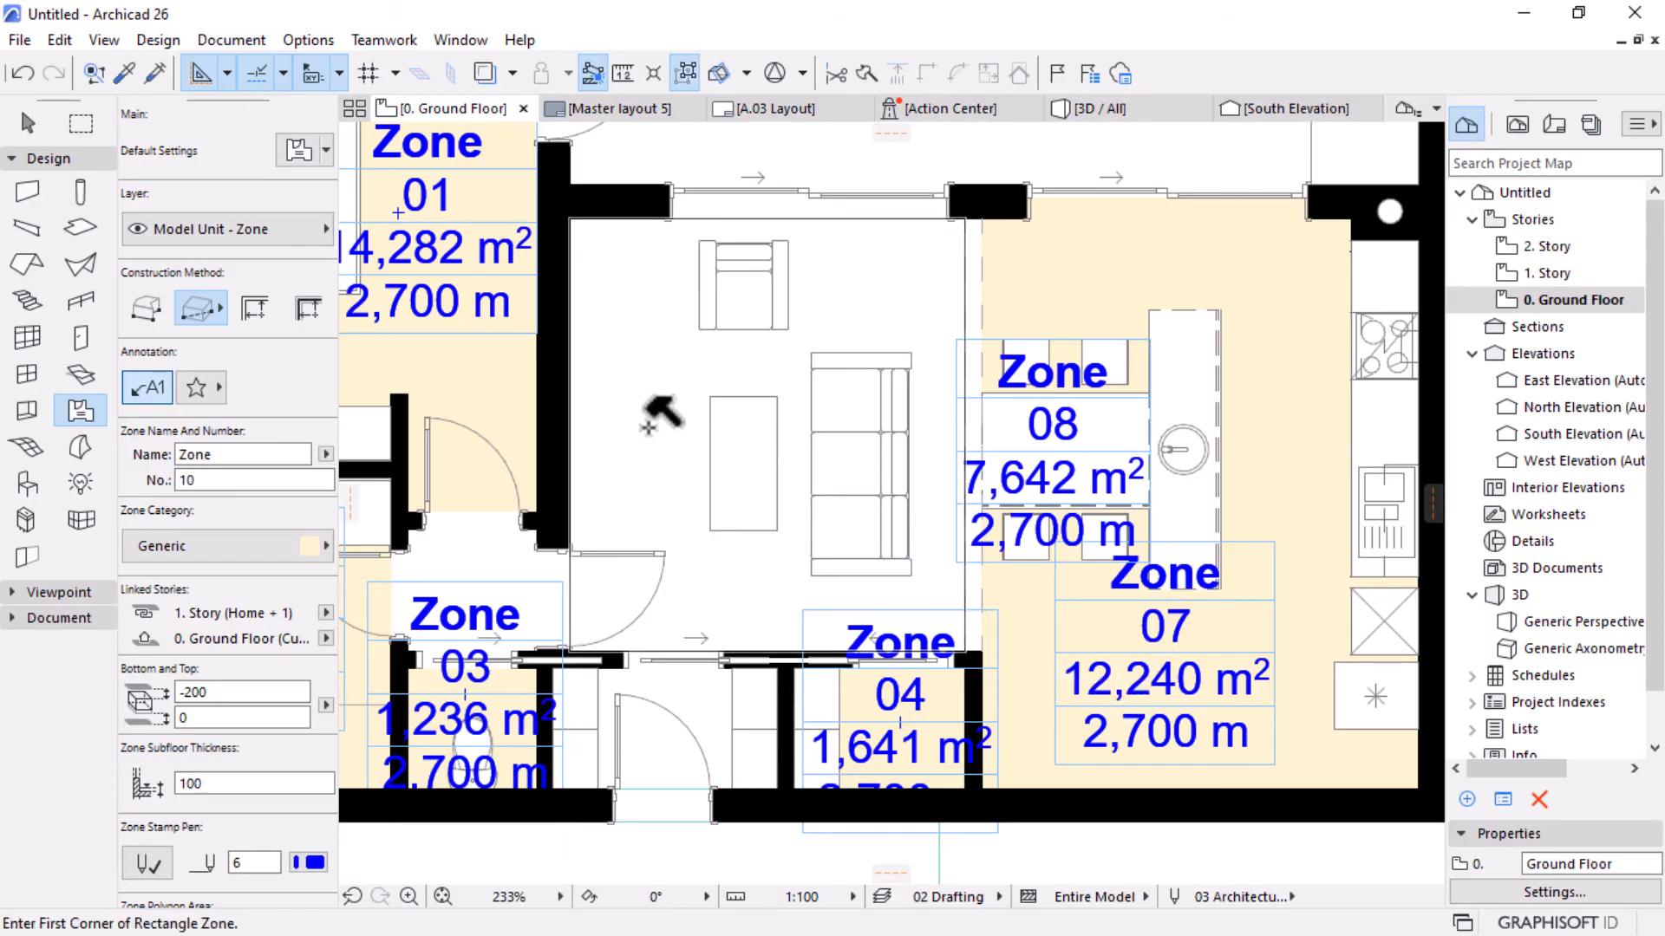
# Place a rectangular zone over the outdoor terrace, between the bedroom wall and the outdoor cabinets beyond the sliding doors.
pyautogui.scroll(-5, 744, 410)
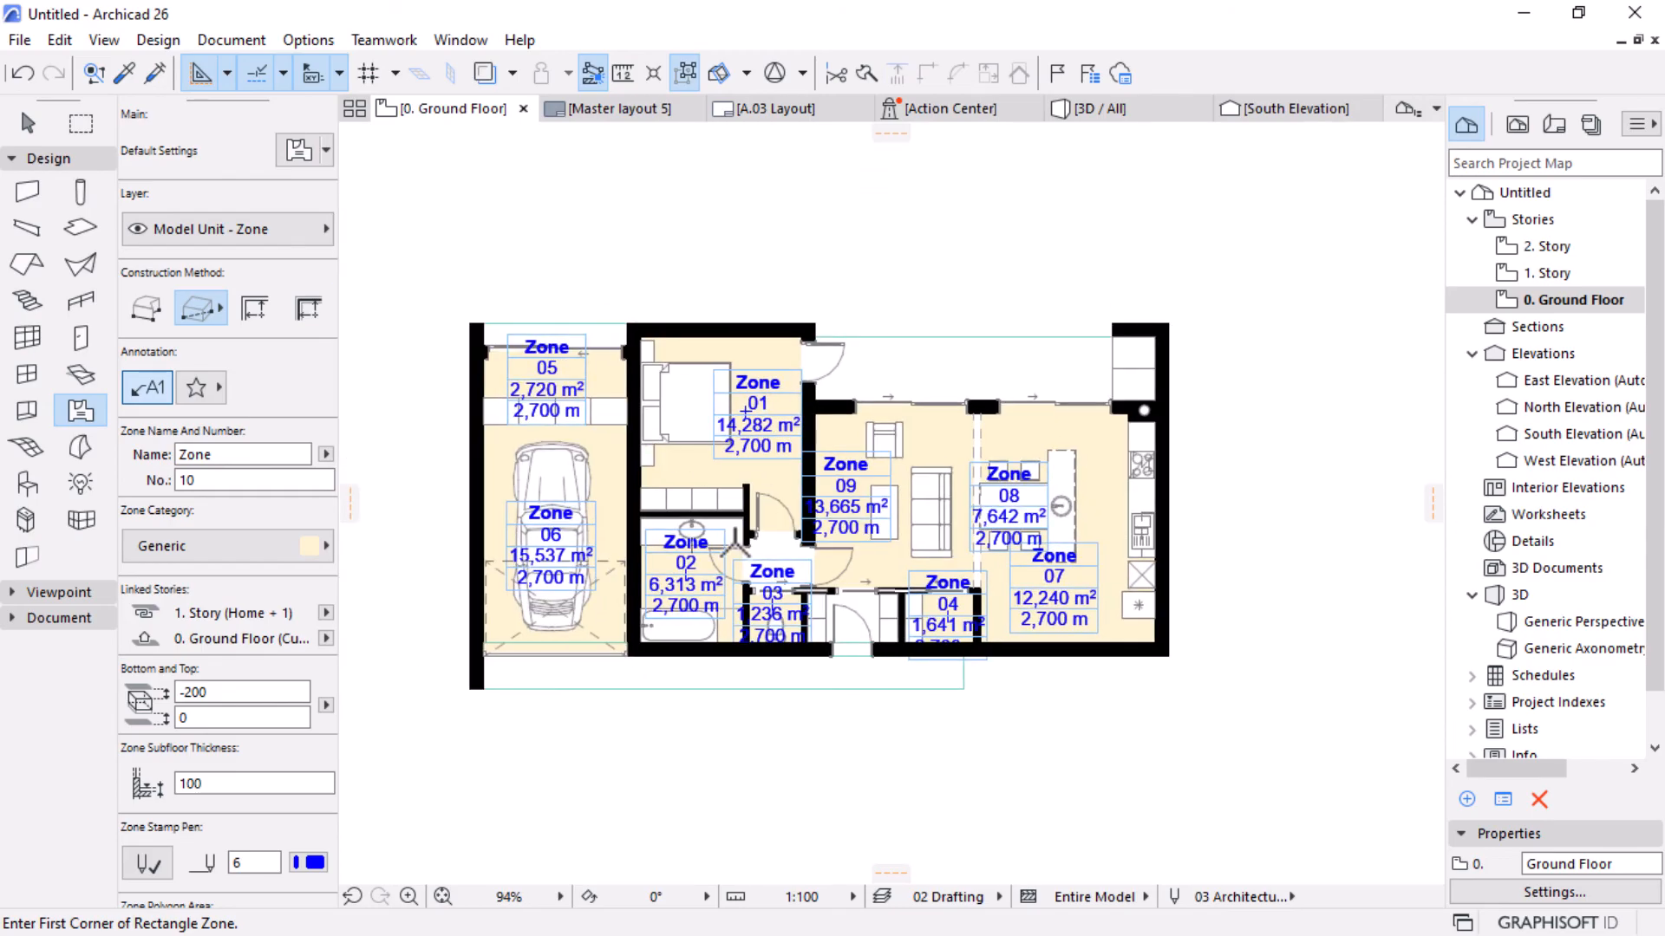
pyautogui.scroll(2, 969, 292)
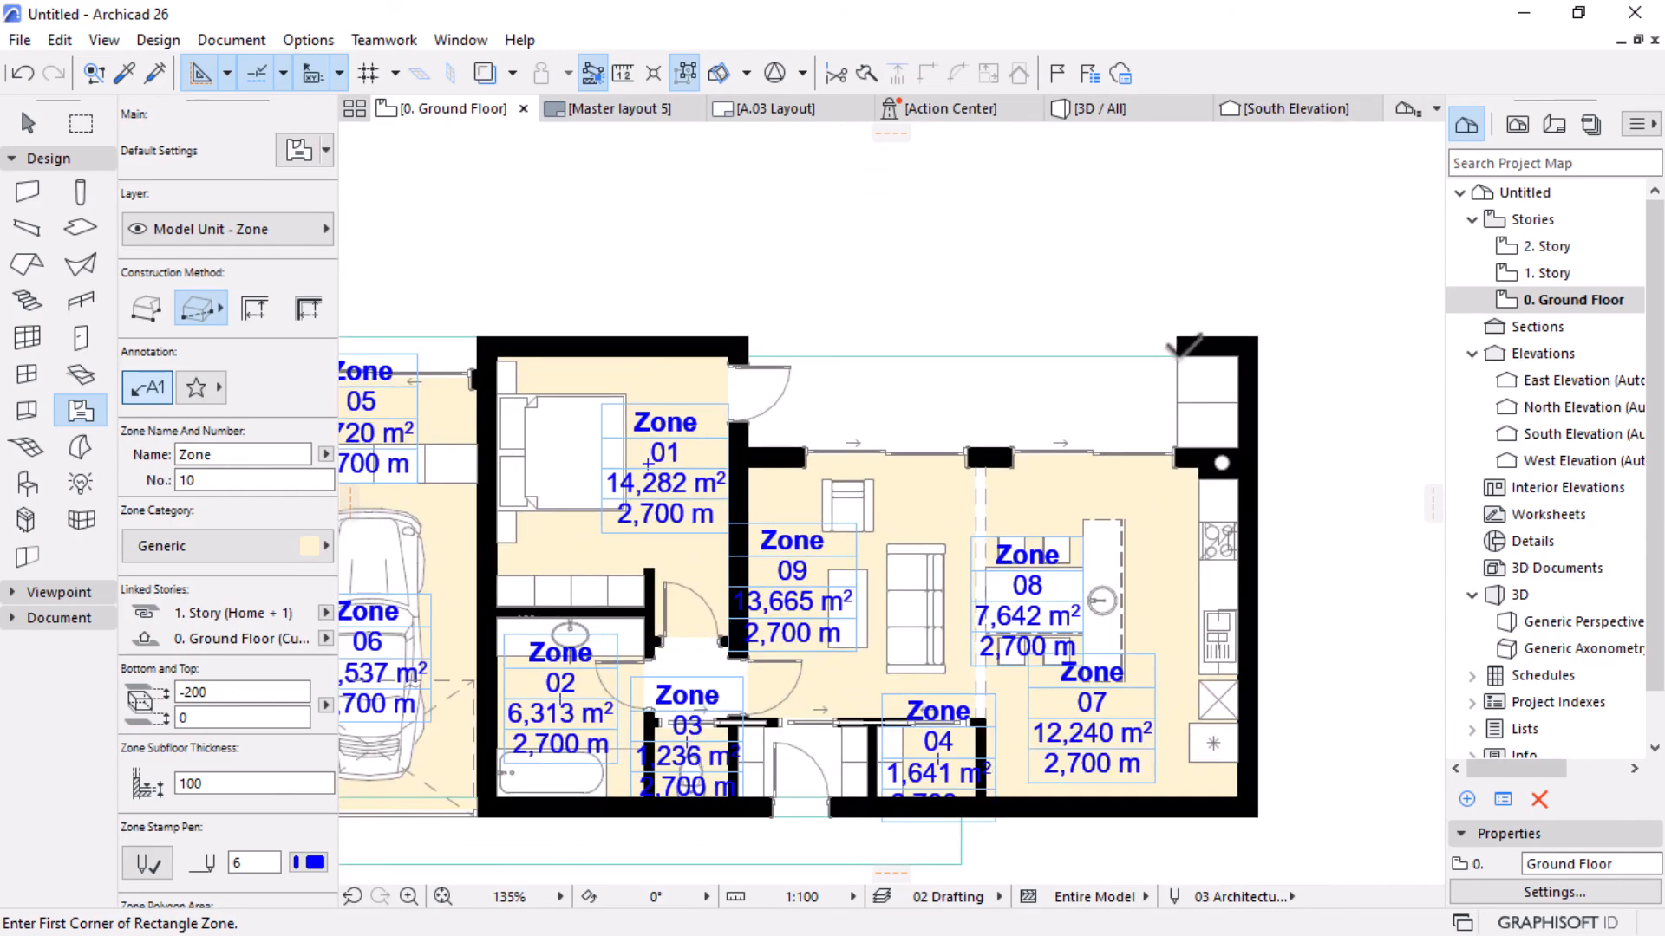
pyautogui.click(1175, 338)
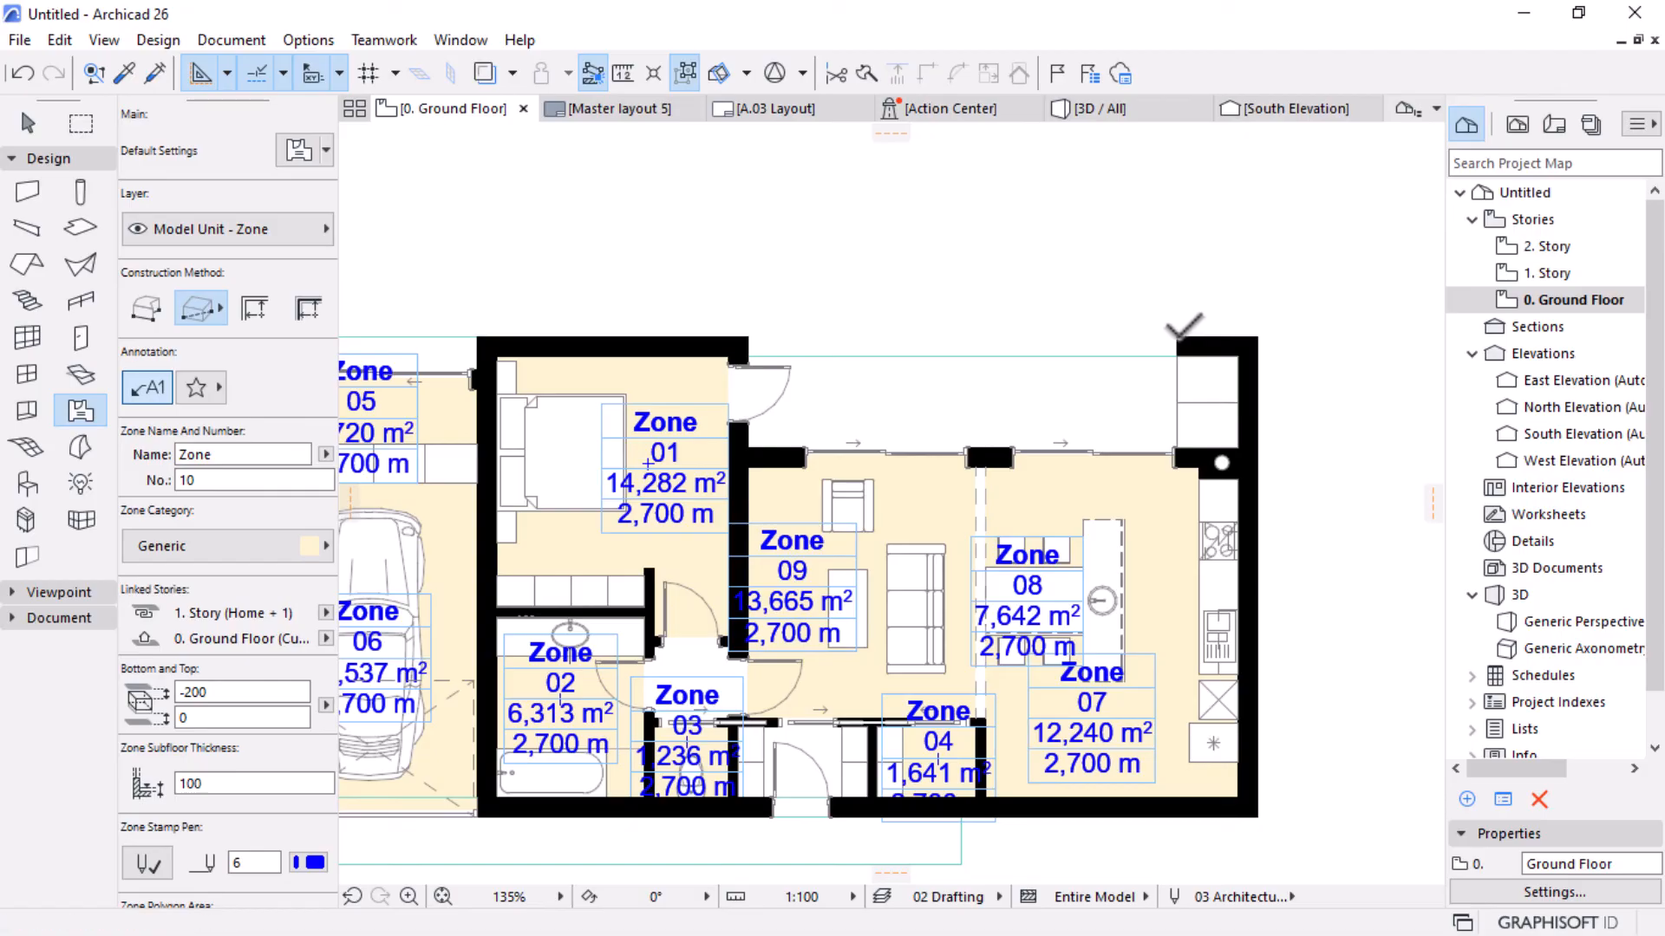
pyautogui.click(747, 451)
pyautogui.click(954, 381)
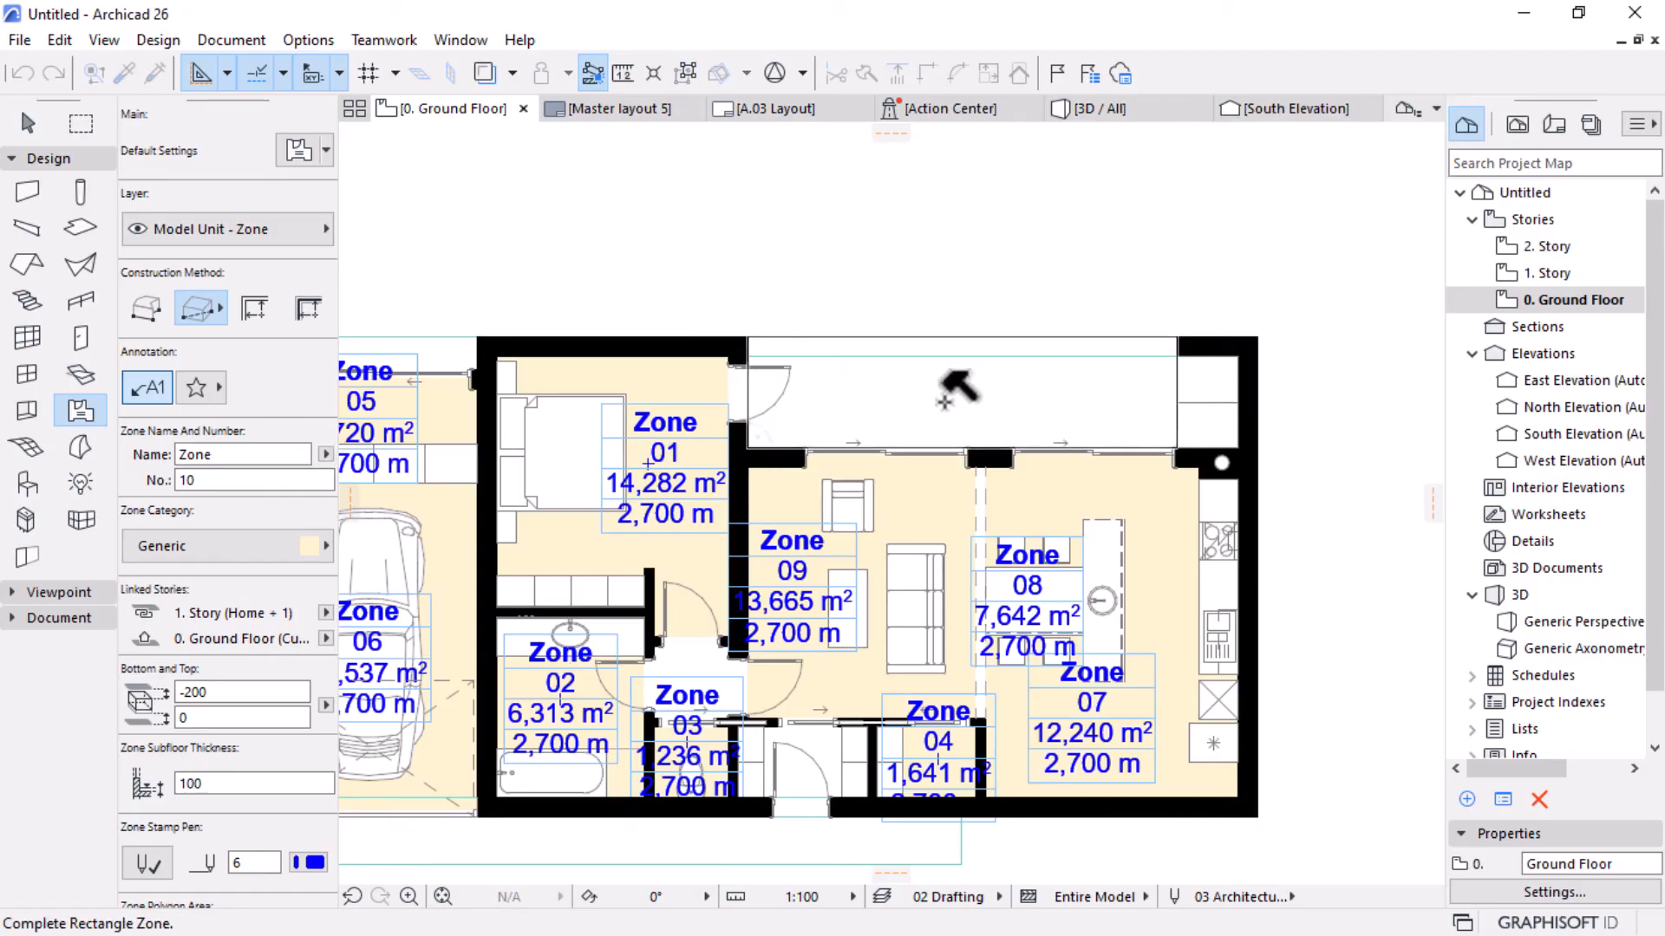
# Select all the zone labels on the ground floor and open their selection settings.
pyautogui.scroll(-3, 1049, 313)
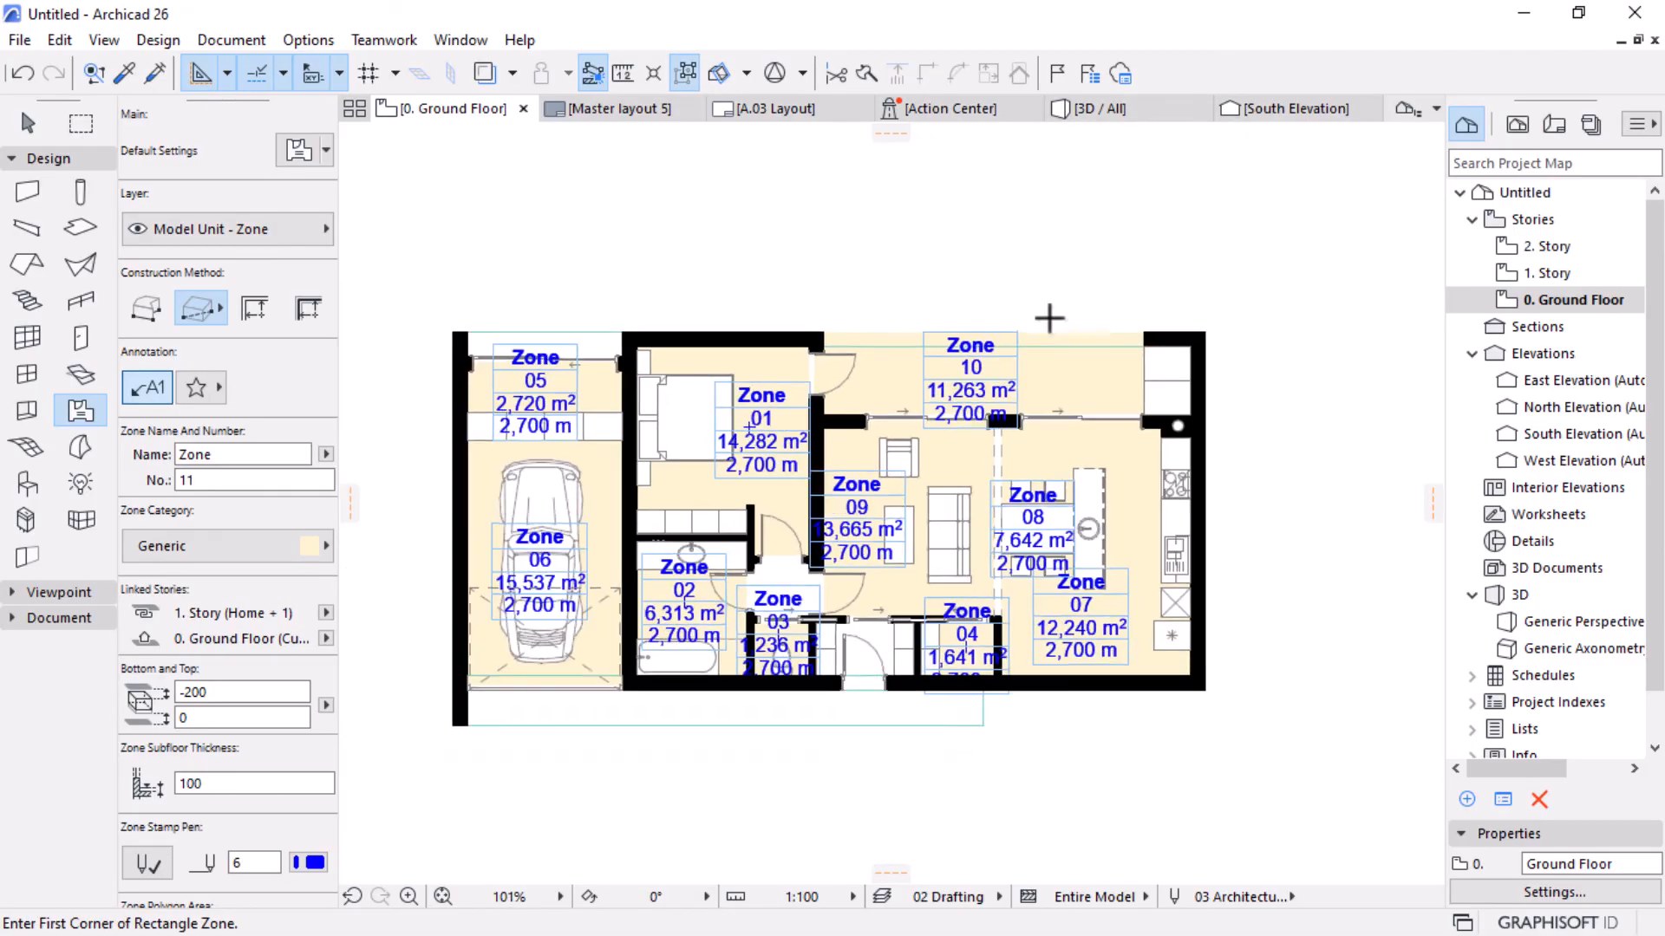
pyautogui.scroll(1, 1050, 314)
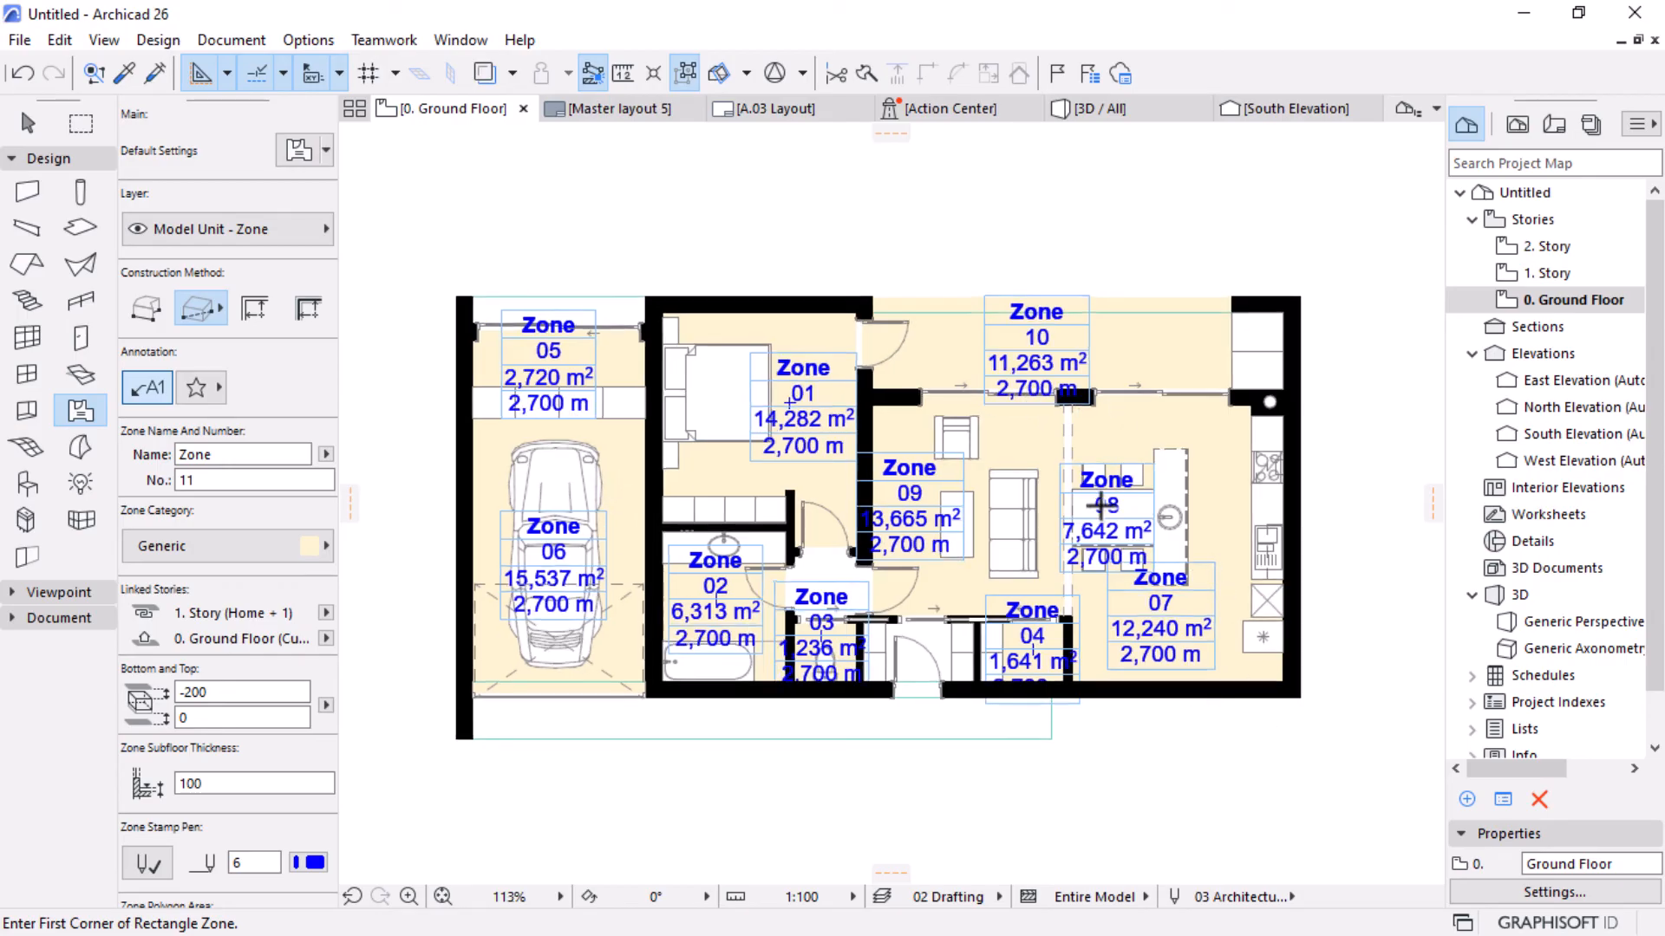
pyautogui.scroll(1, 1101, 506)
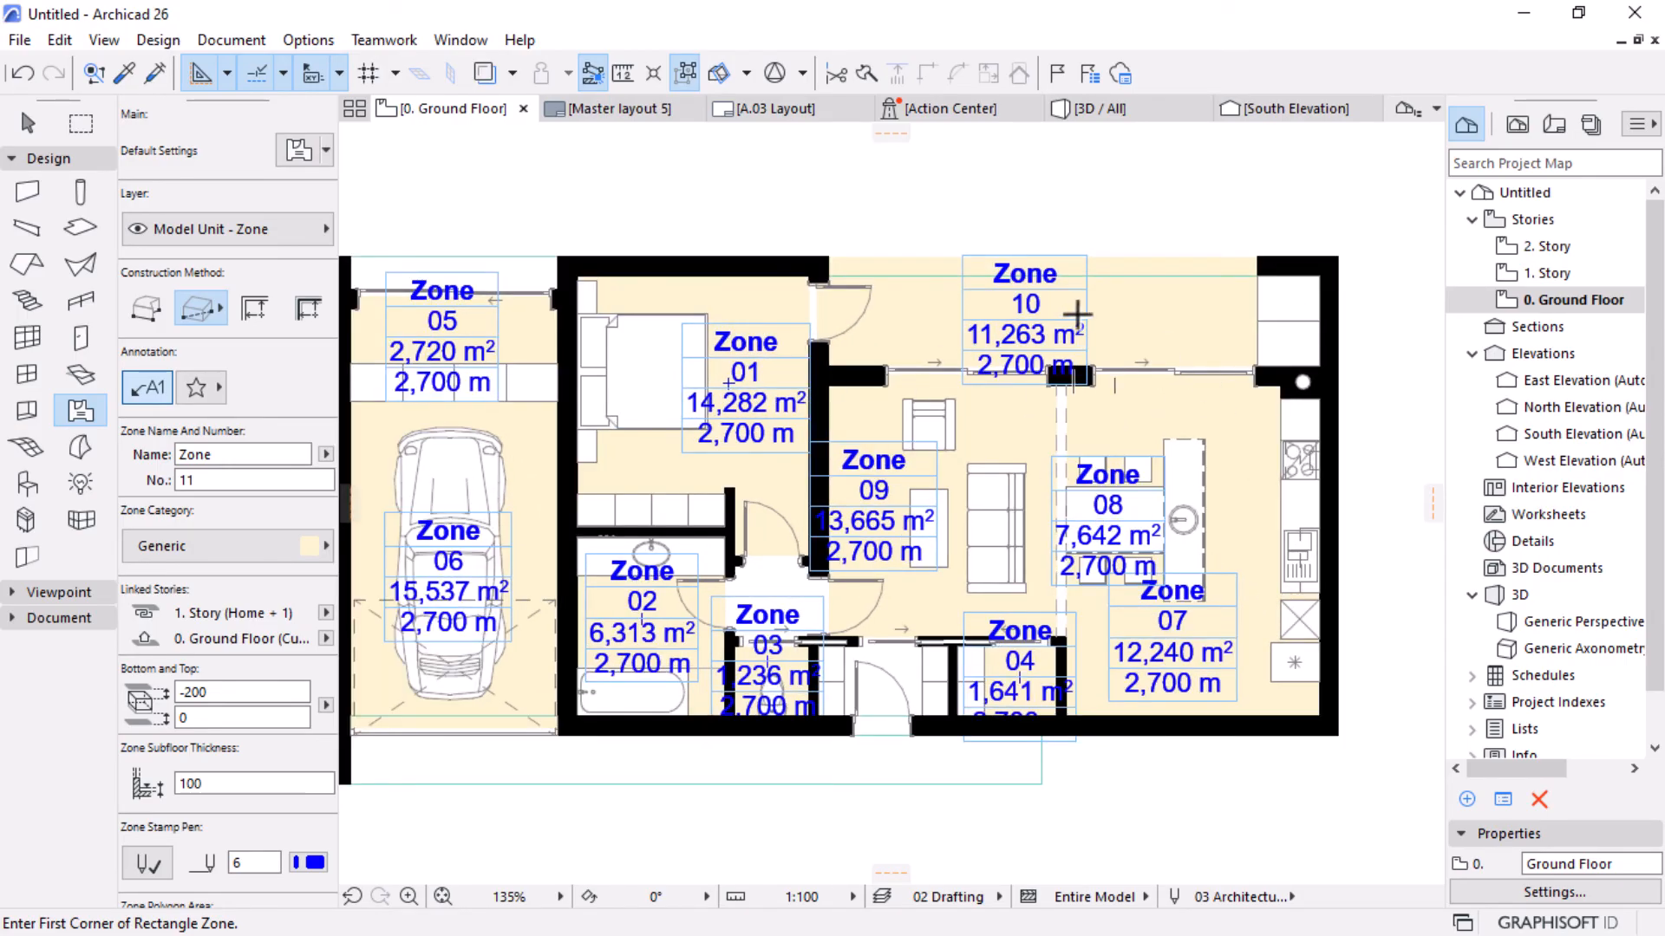
pyautogui.click(28, 123)
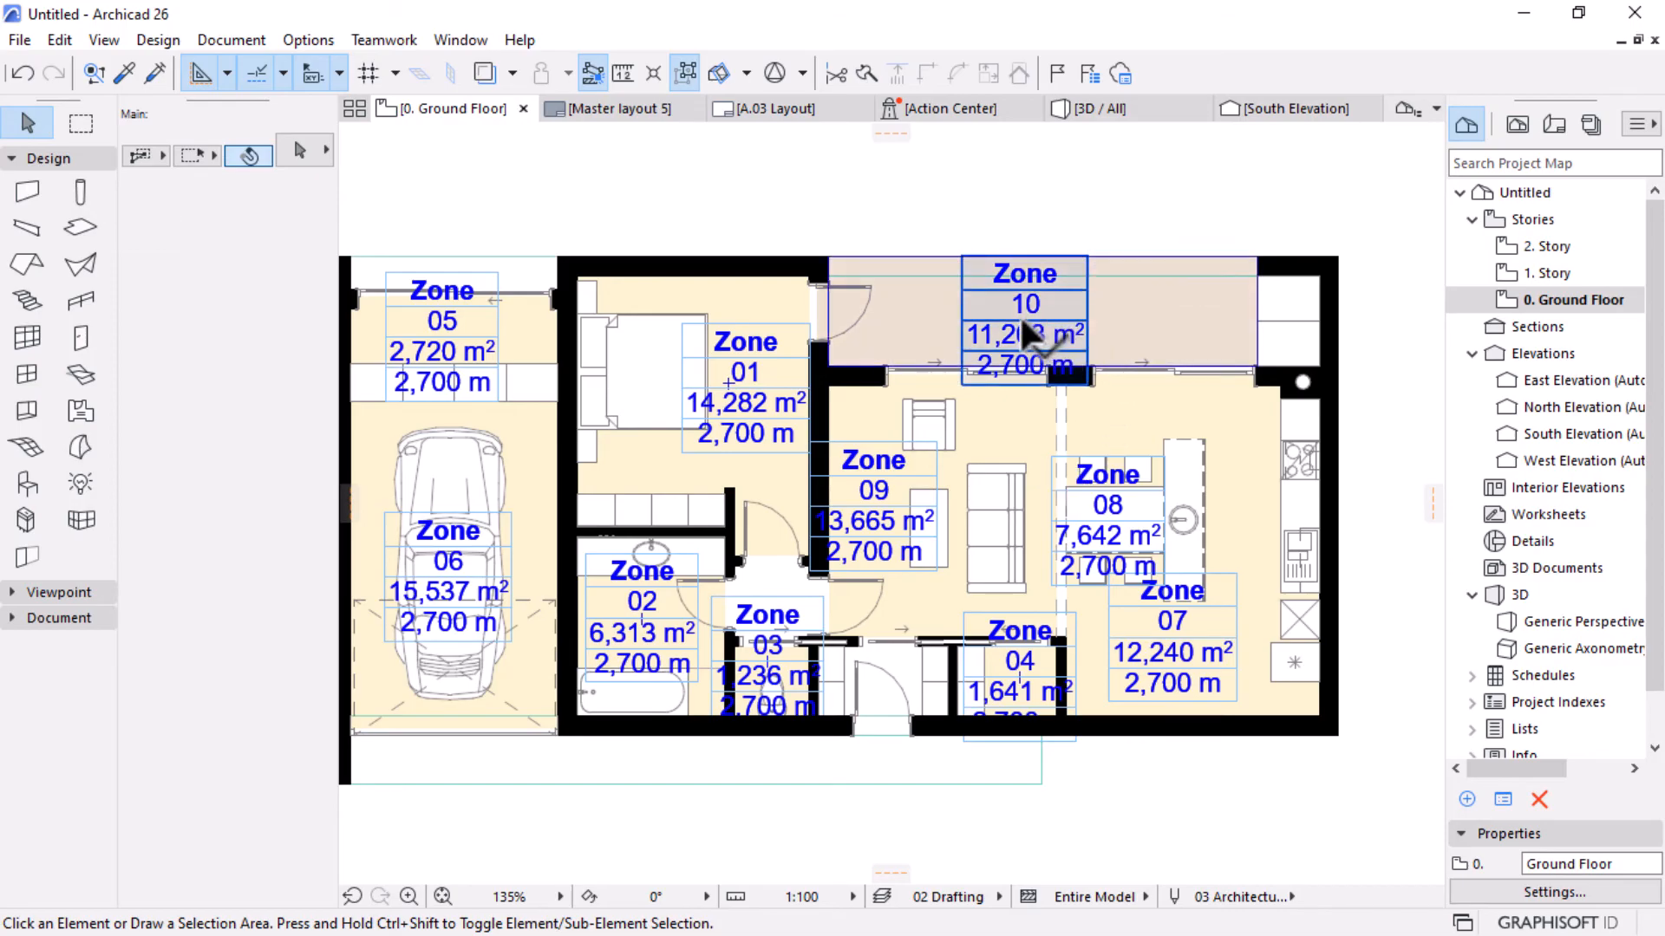
pyautogui.click(1125, 509)
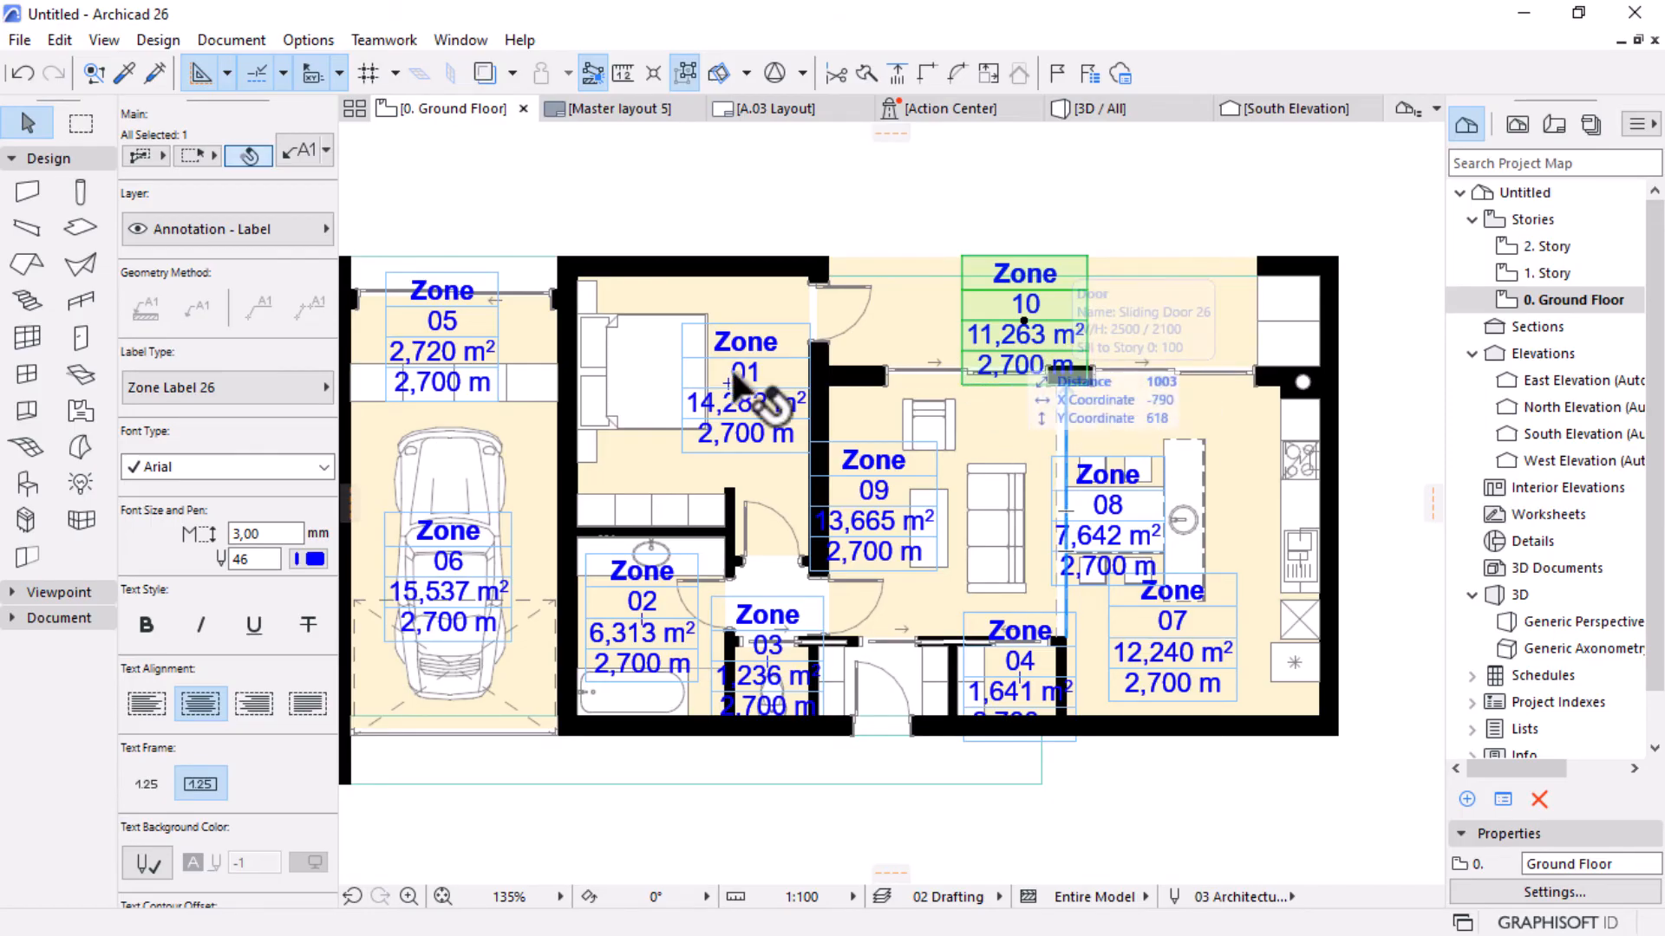
pyautogui.click(19, 619)
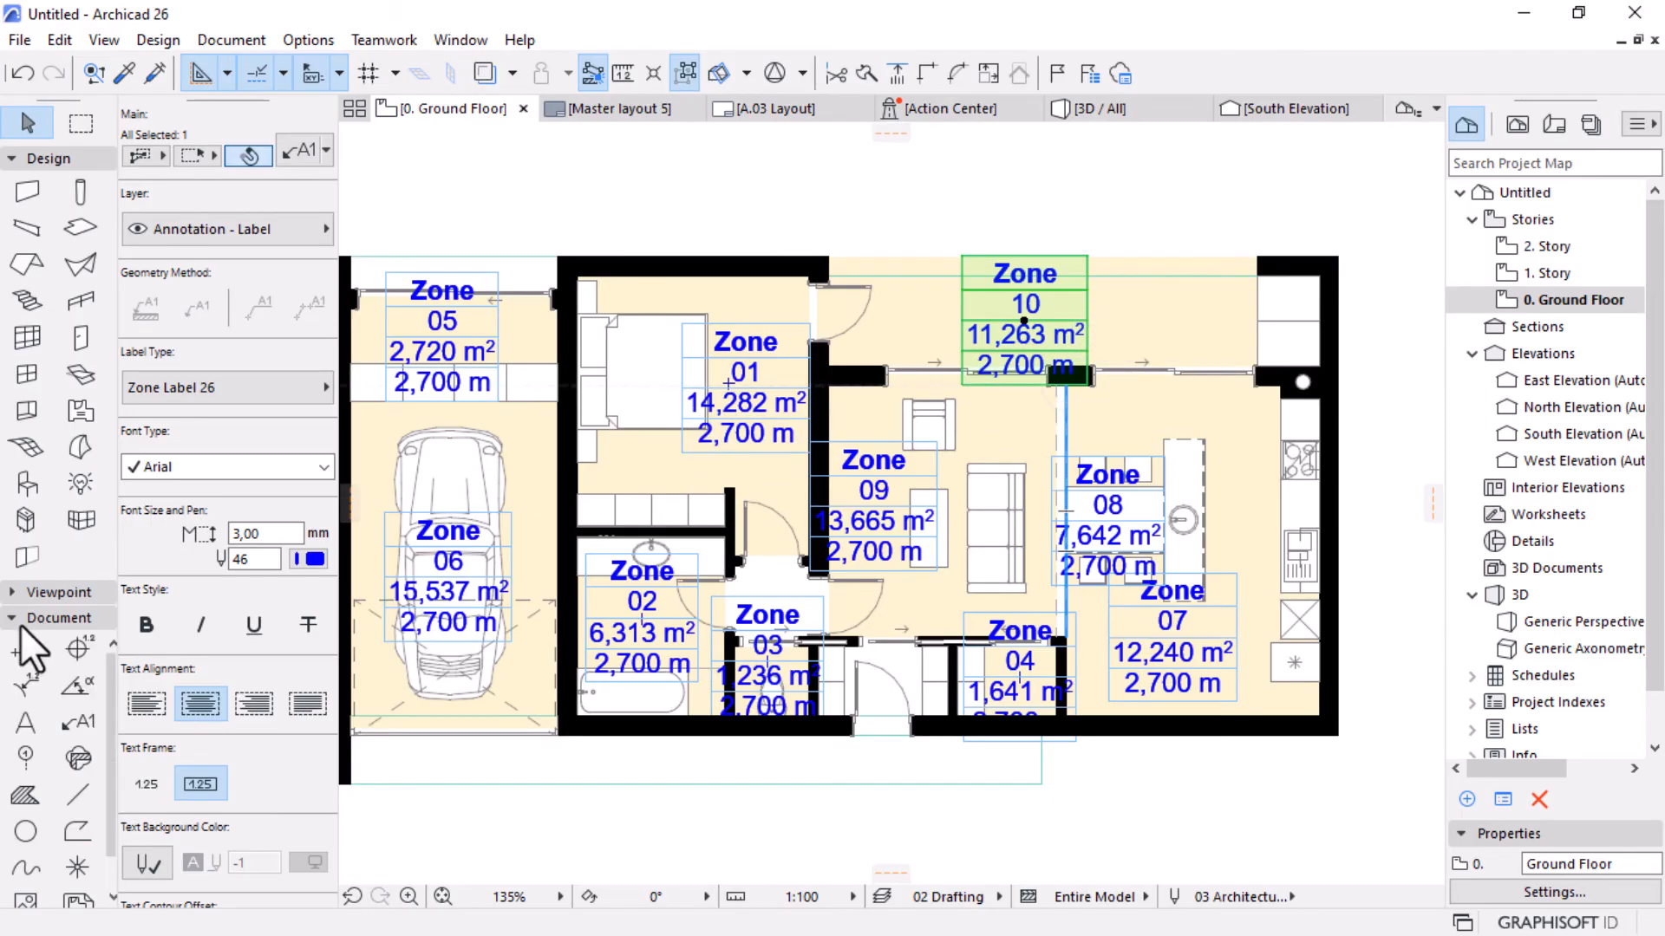
pyautogui.click(77, 722)
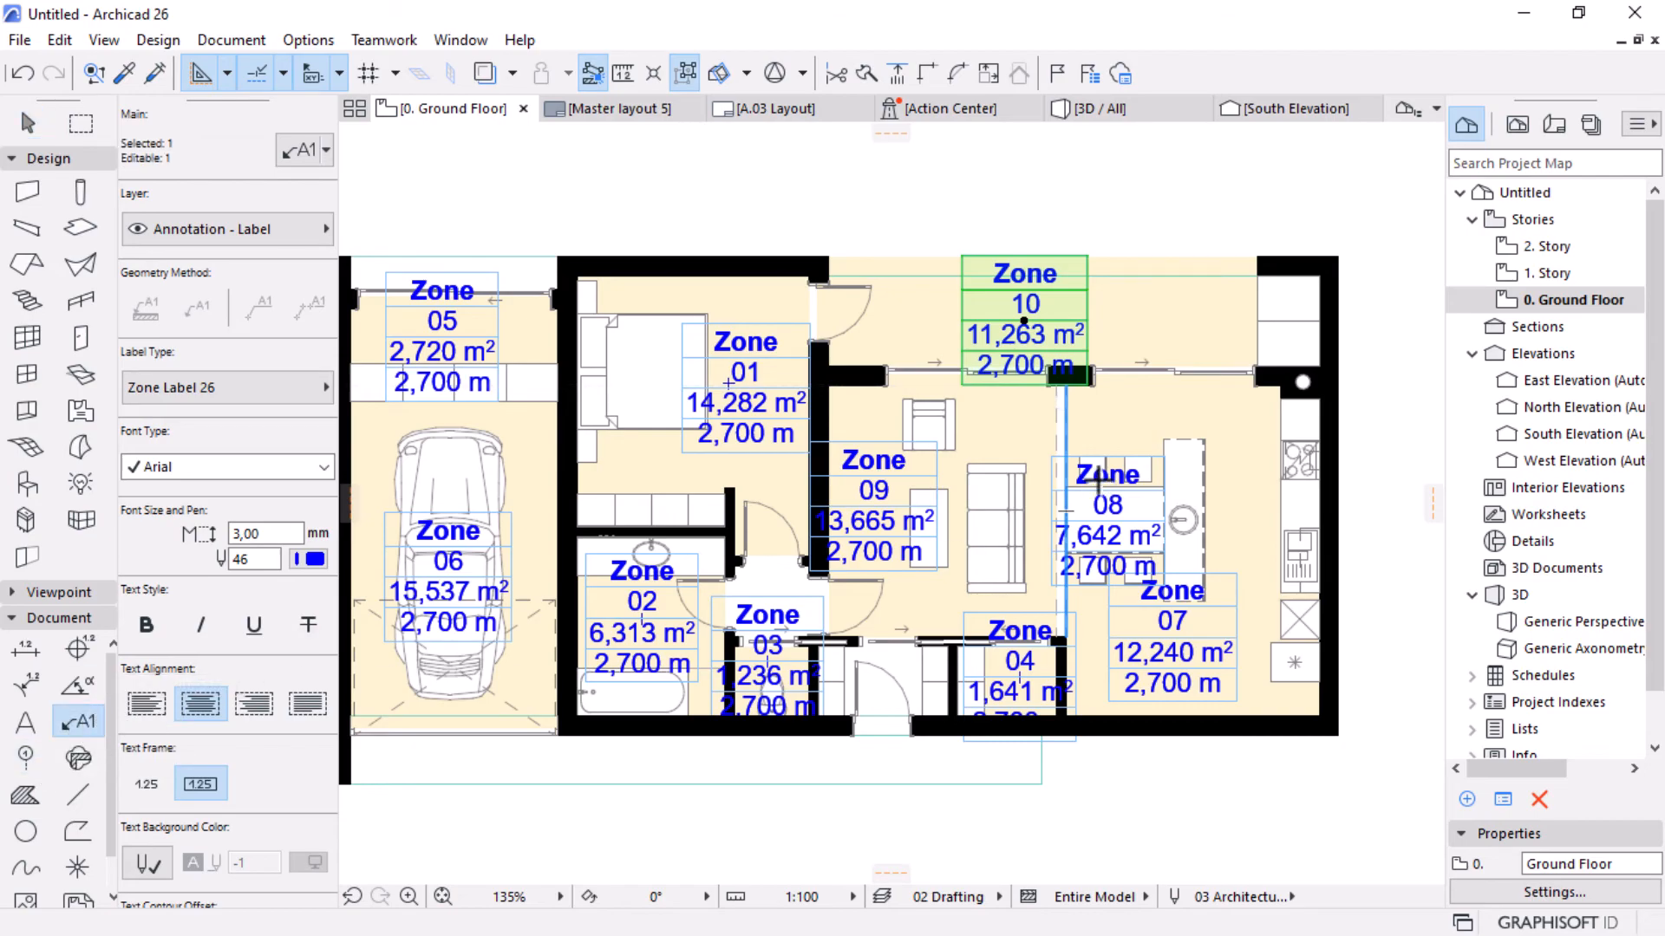
pyautogui.hotkey('ctrl', 'a')
pyautogui.scroll(-3, 911, 470)
pyautogui.scroll(2, 910, 471)
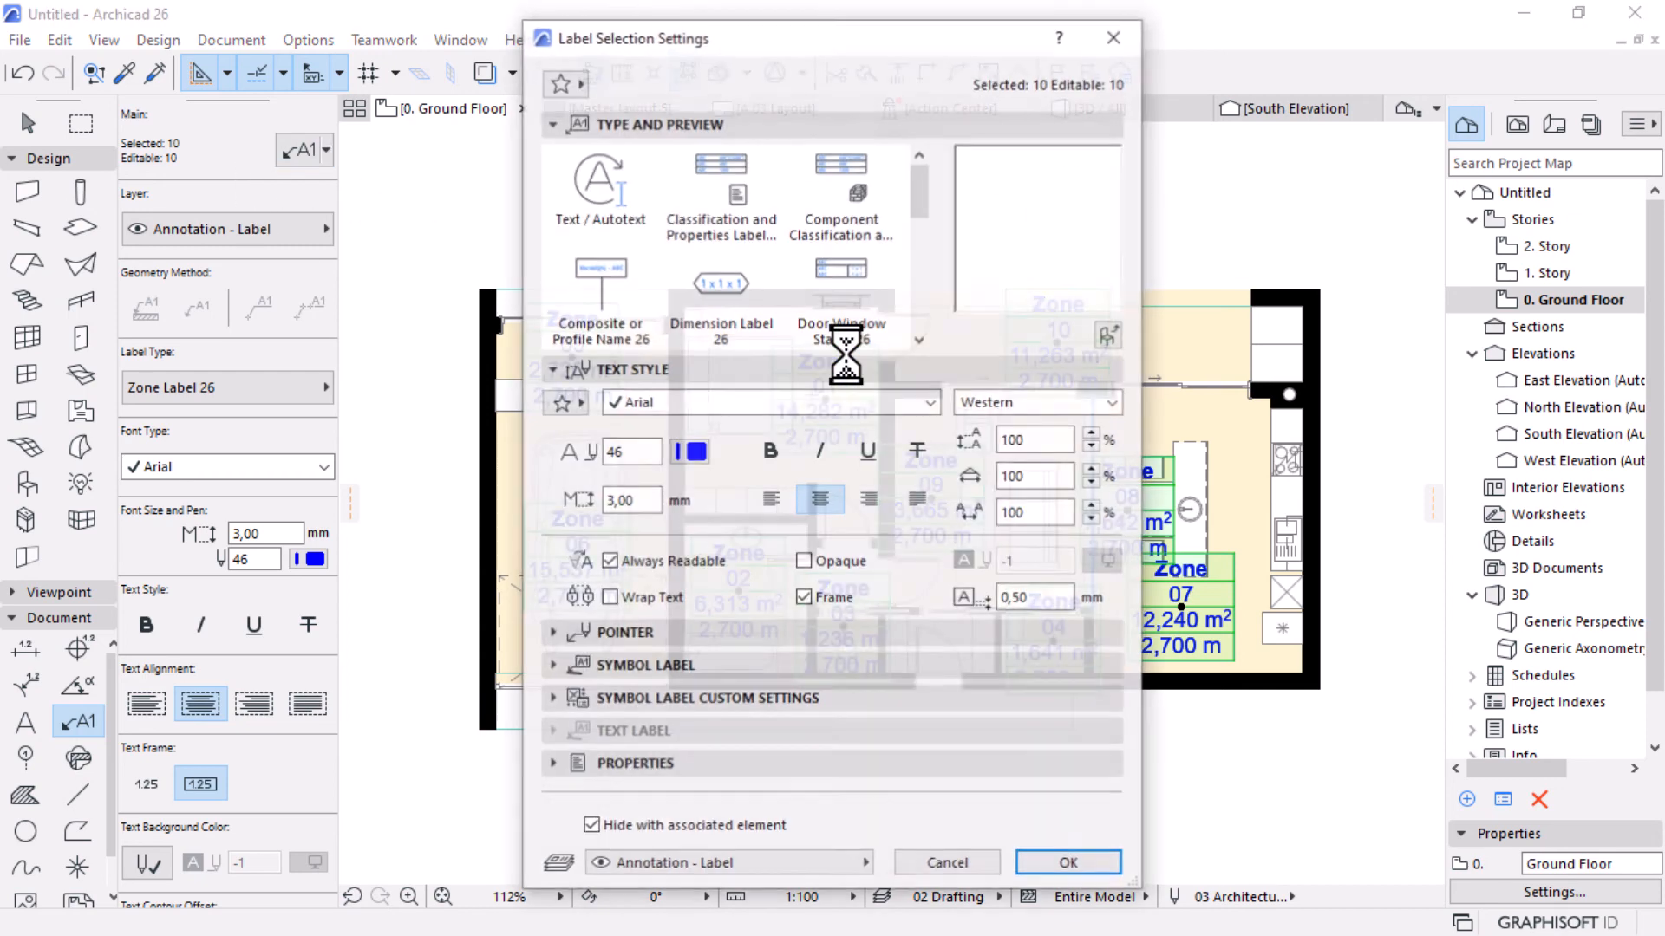
# Turn off Zone Name, Zone Number, Measured Area and Ceiling Height in the zone labels' custom content settings.
pyautogui.click(572, 697)
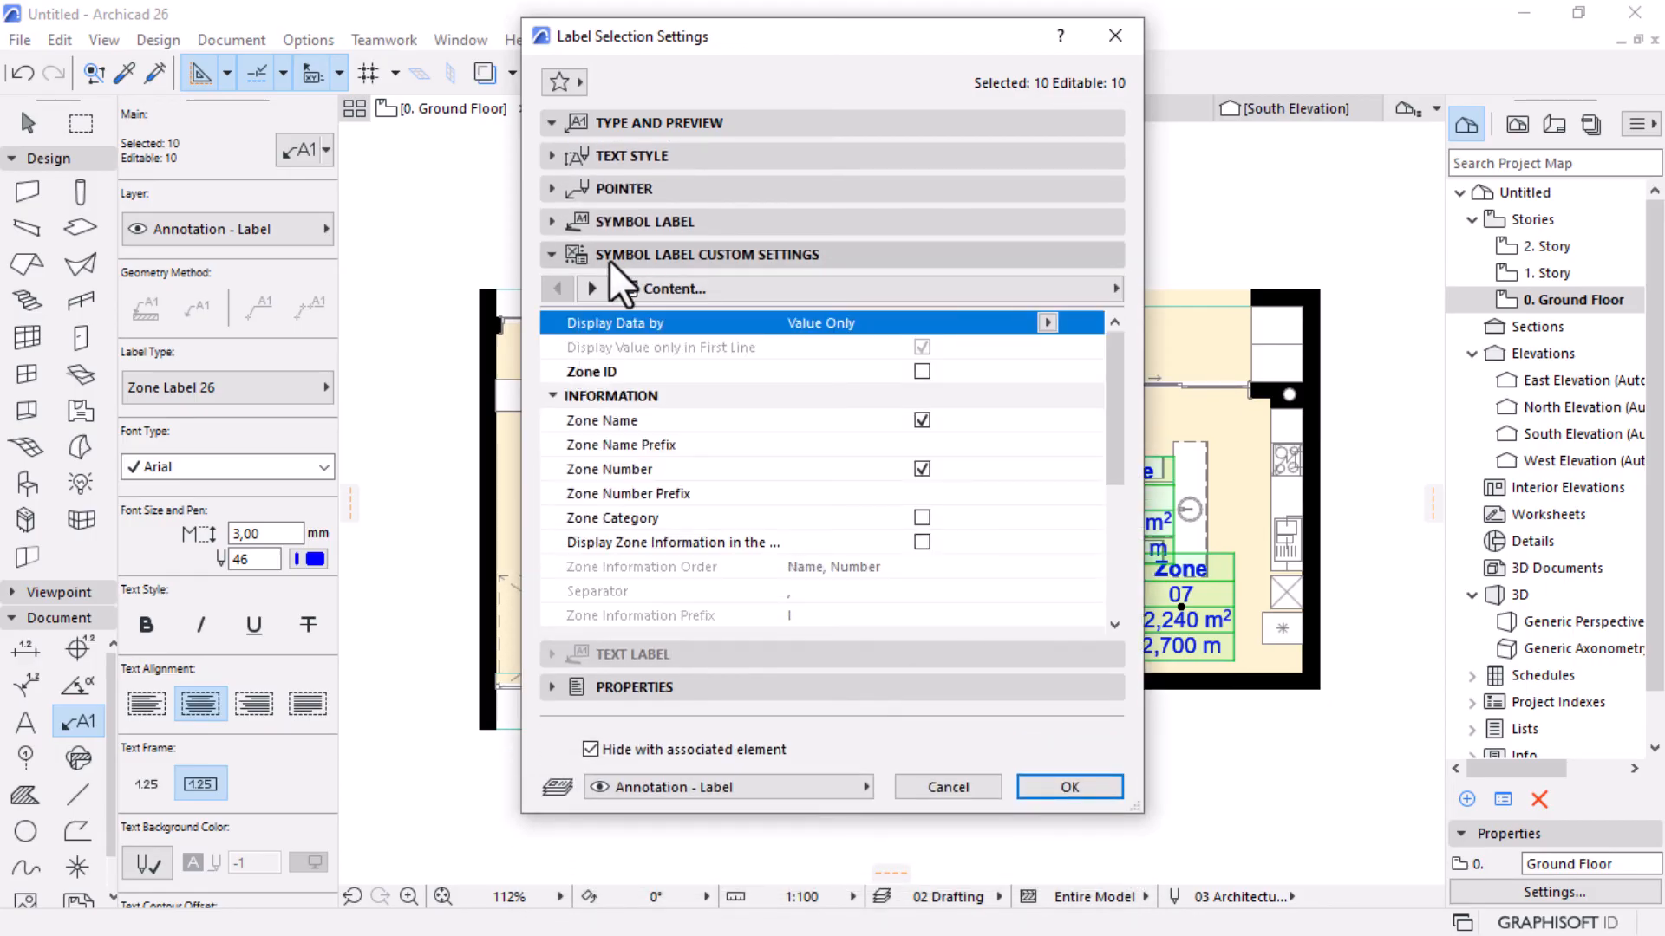
pyautogui.click(922, 420)
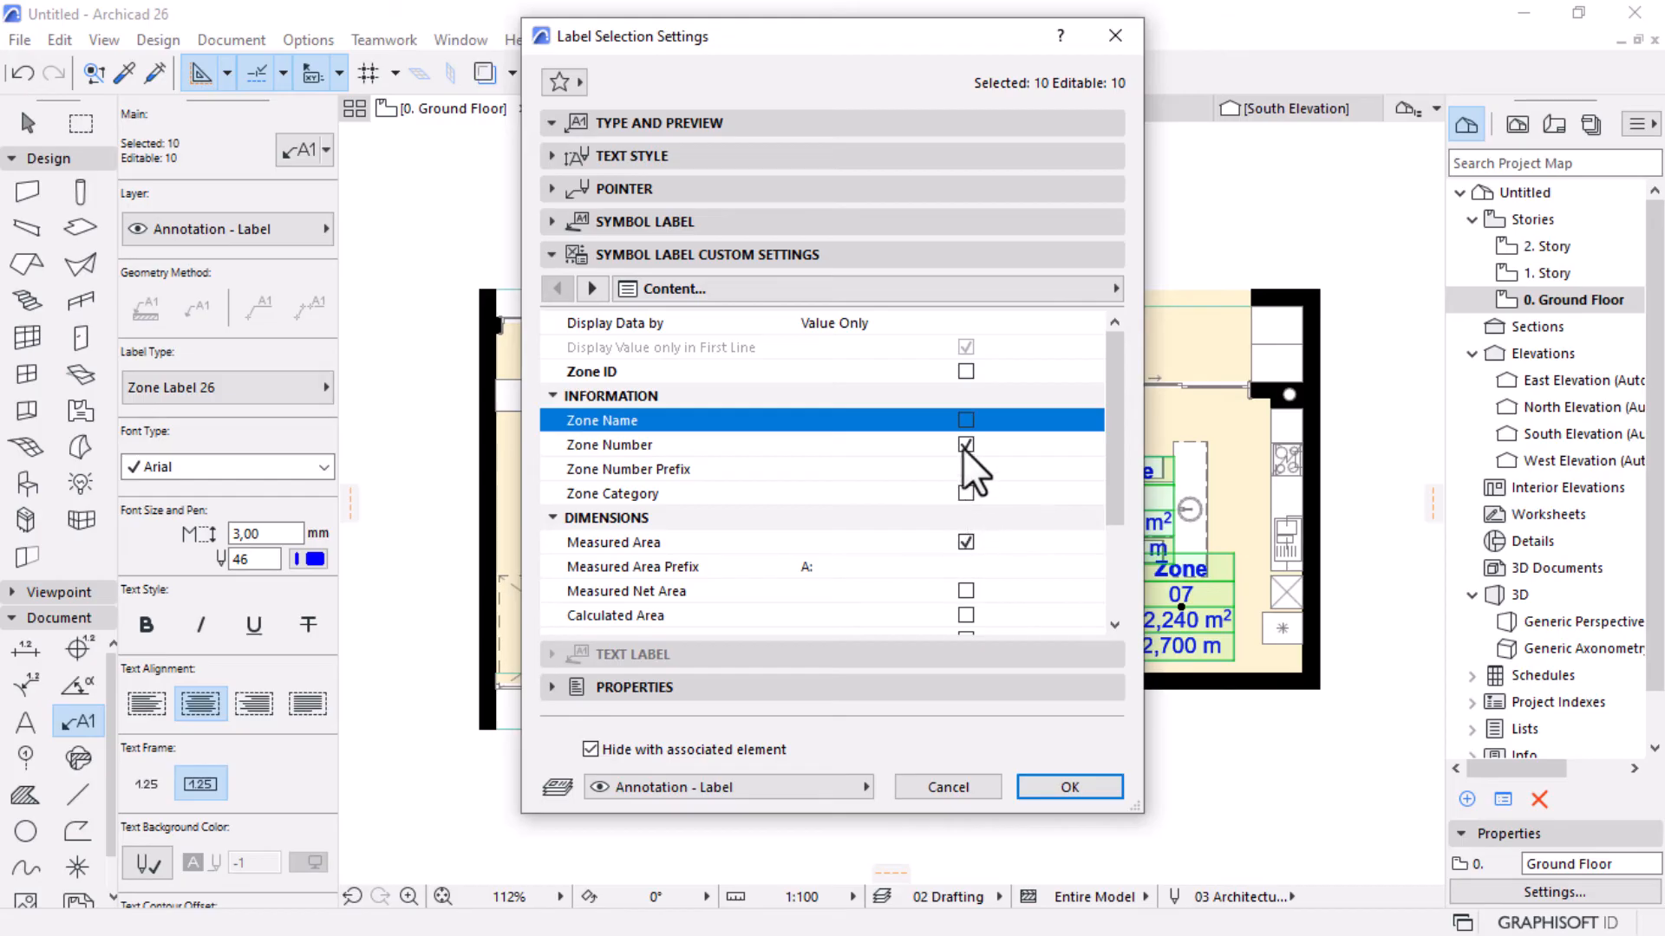
pyautogui.click(965, 445)
pyautogui.click(964, 518)
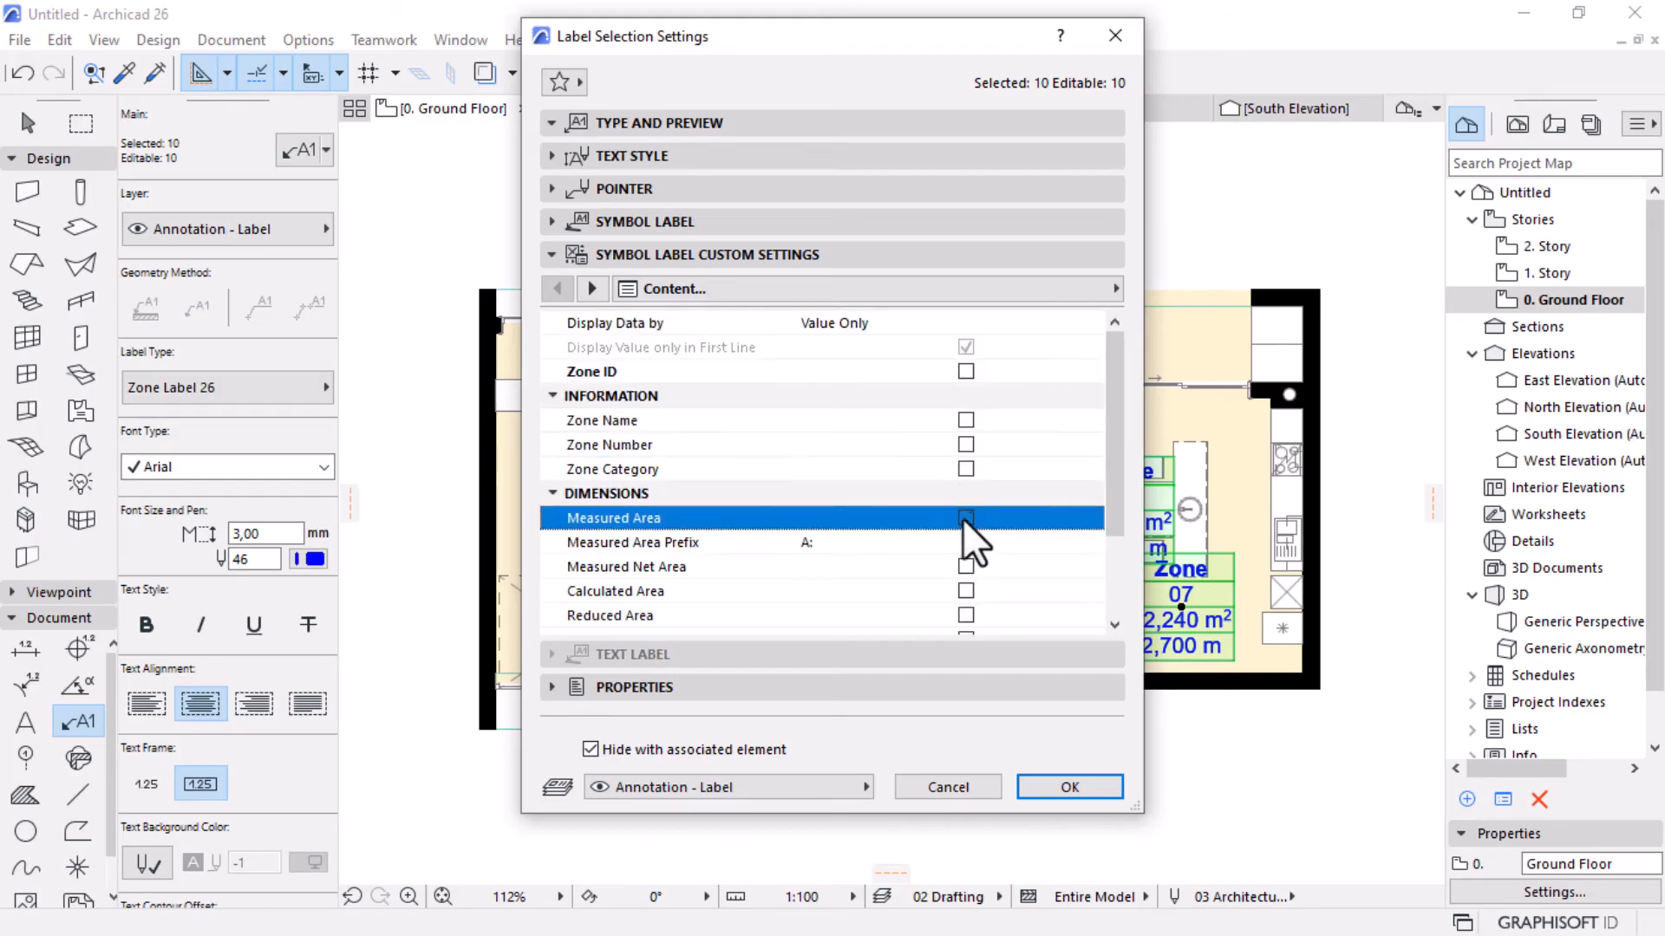
pyautogui.scroll(-2, 1006, 563)
pyautogui.click(969, 562)
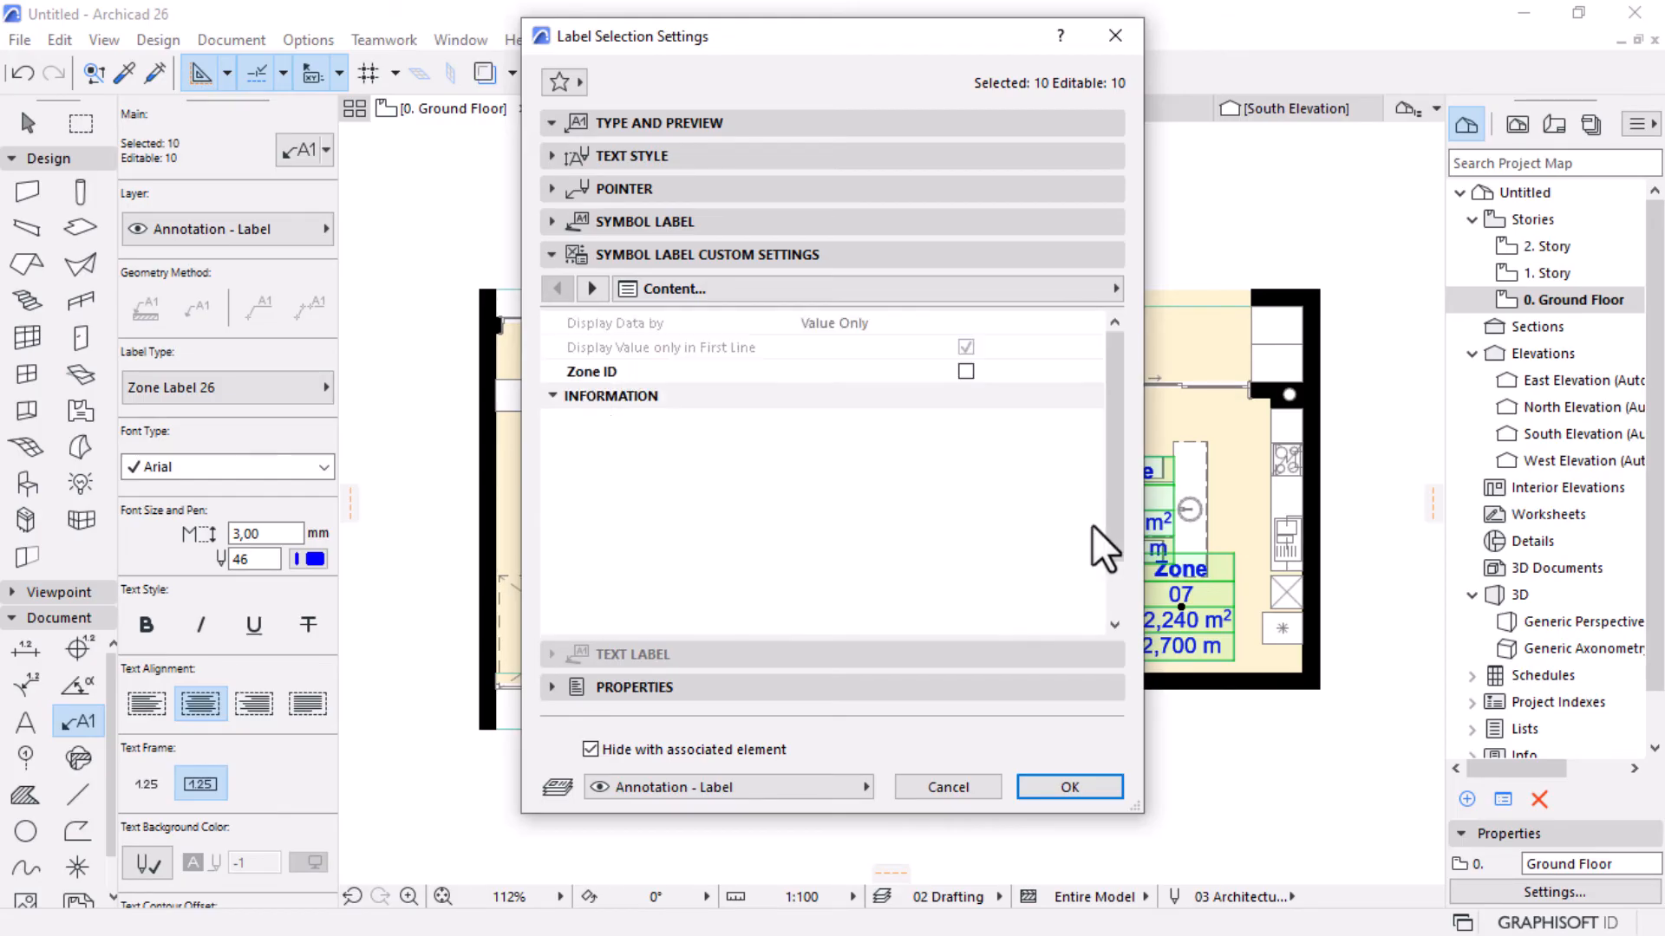
# Enable Zone ID as the zone labels' only content and apply the settings.
pyautogui.scroll(3, 927, 538)
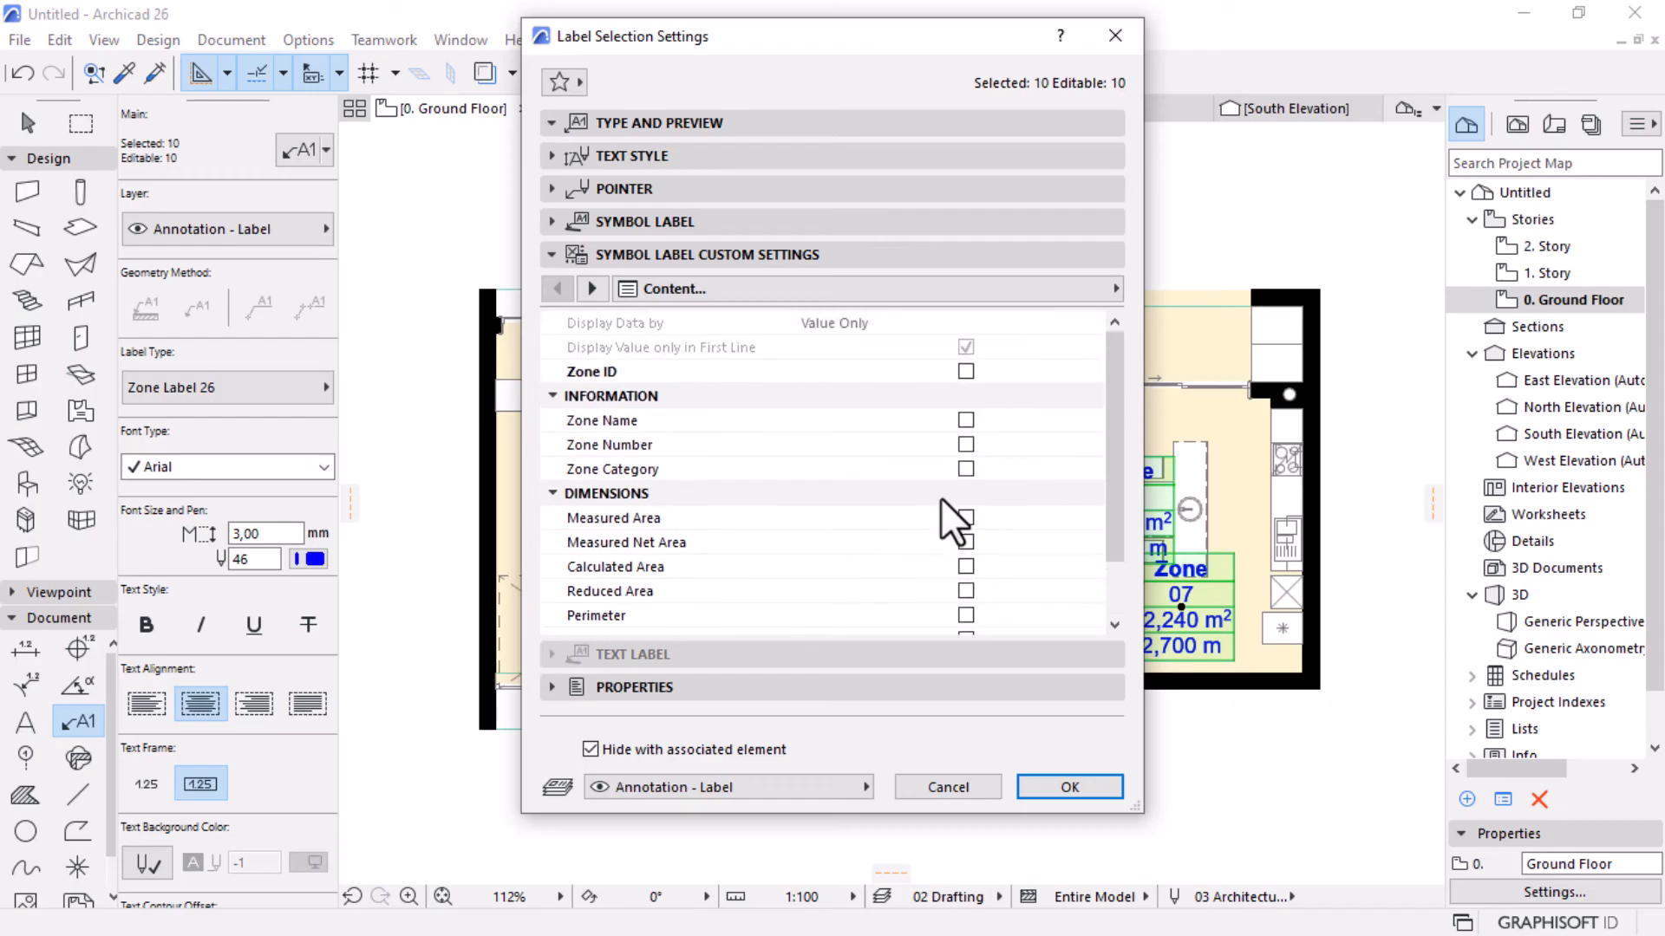
pyautogui.scroll(-2, 940, 498)
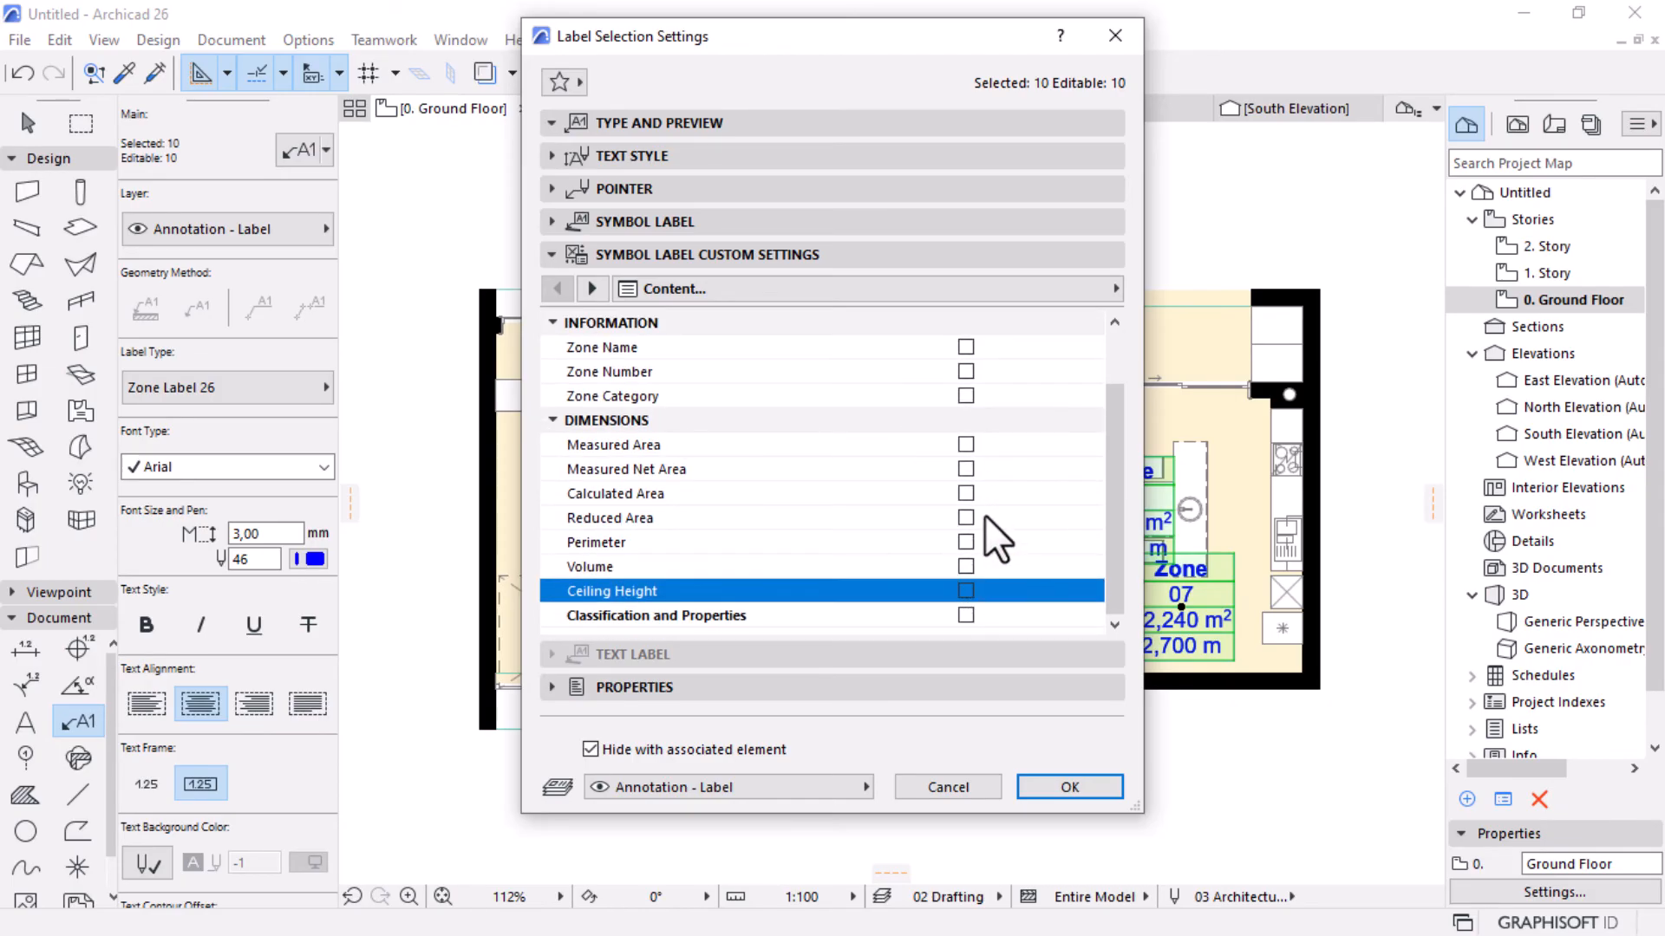
pyautogui.scroll(3, 985, 517)
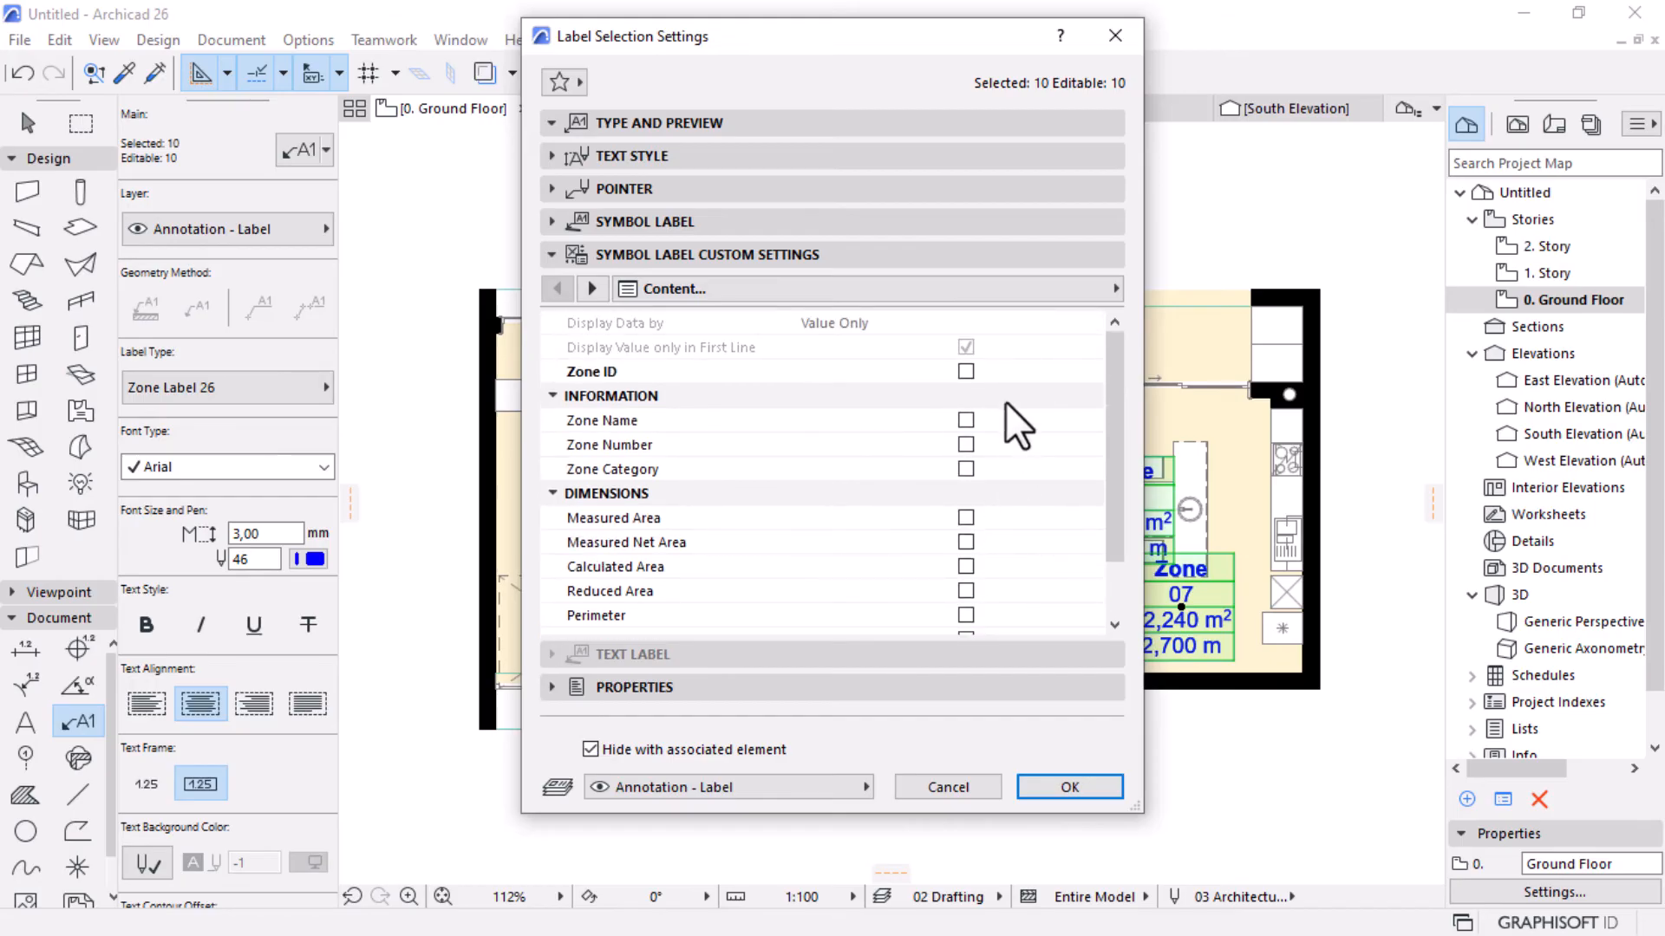
pyautogui.click(965, 371)
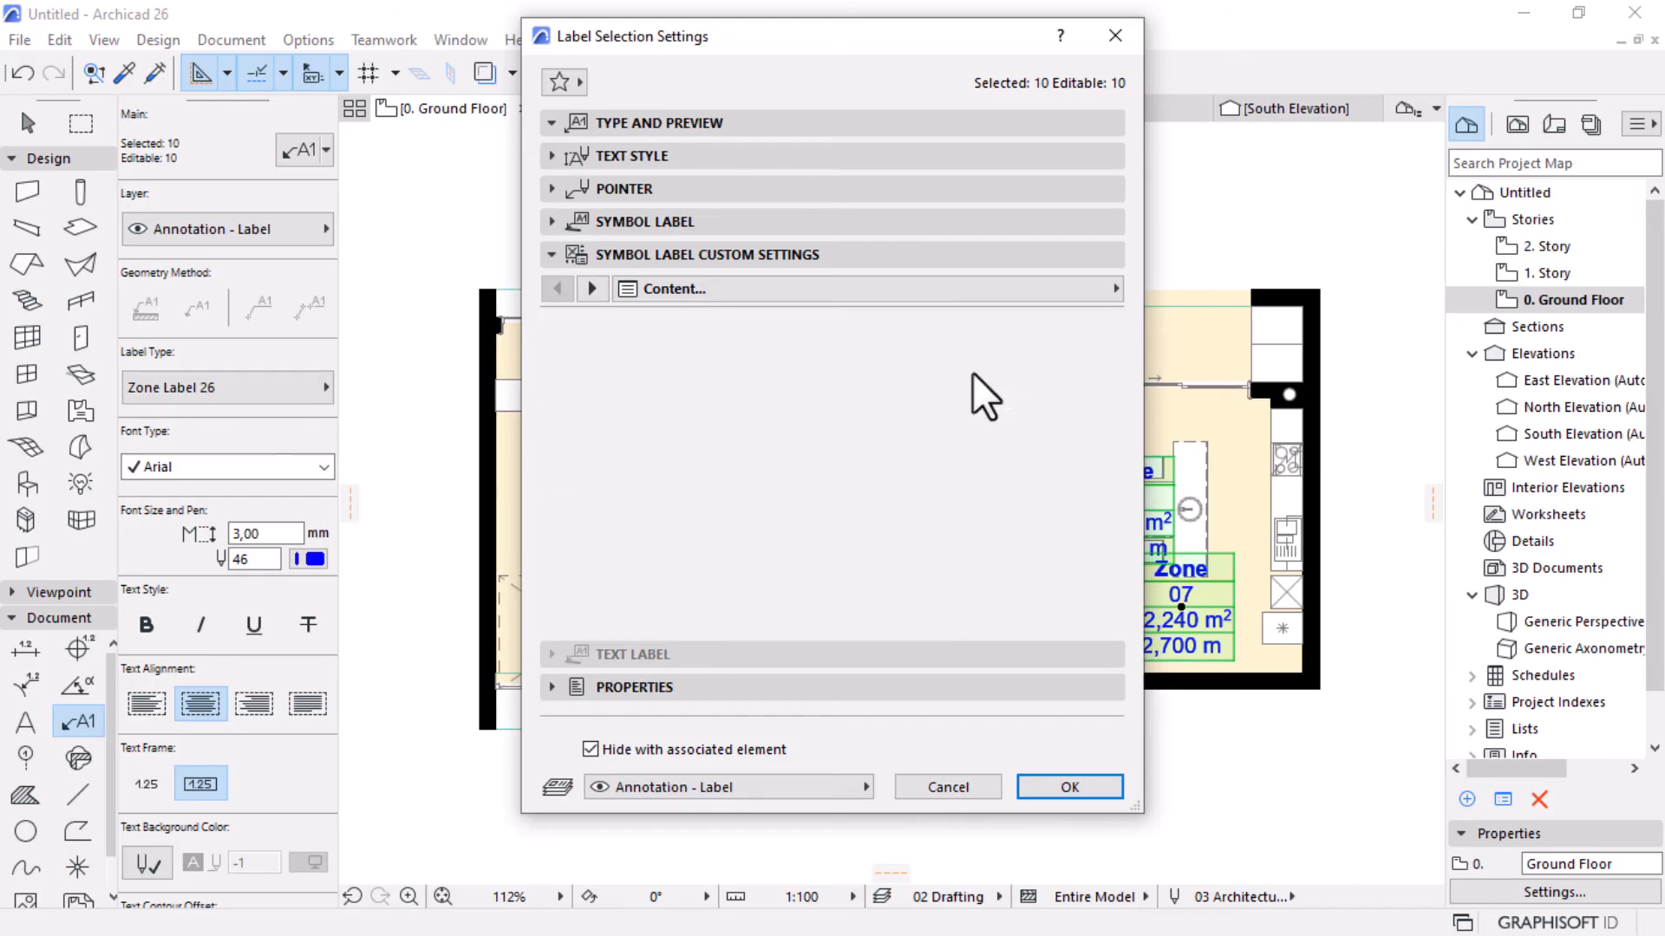
pyautogui.click(1081, 787)
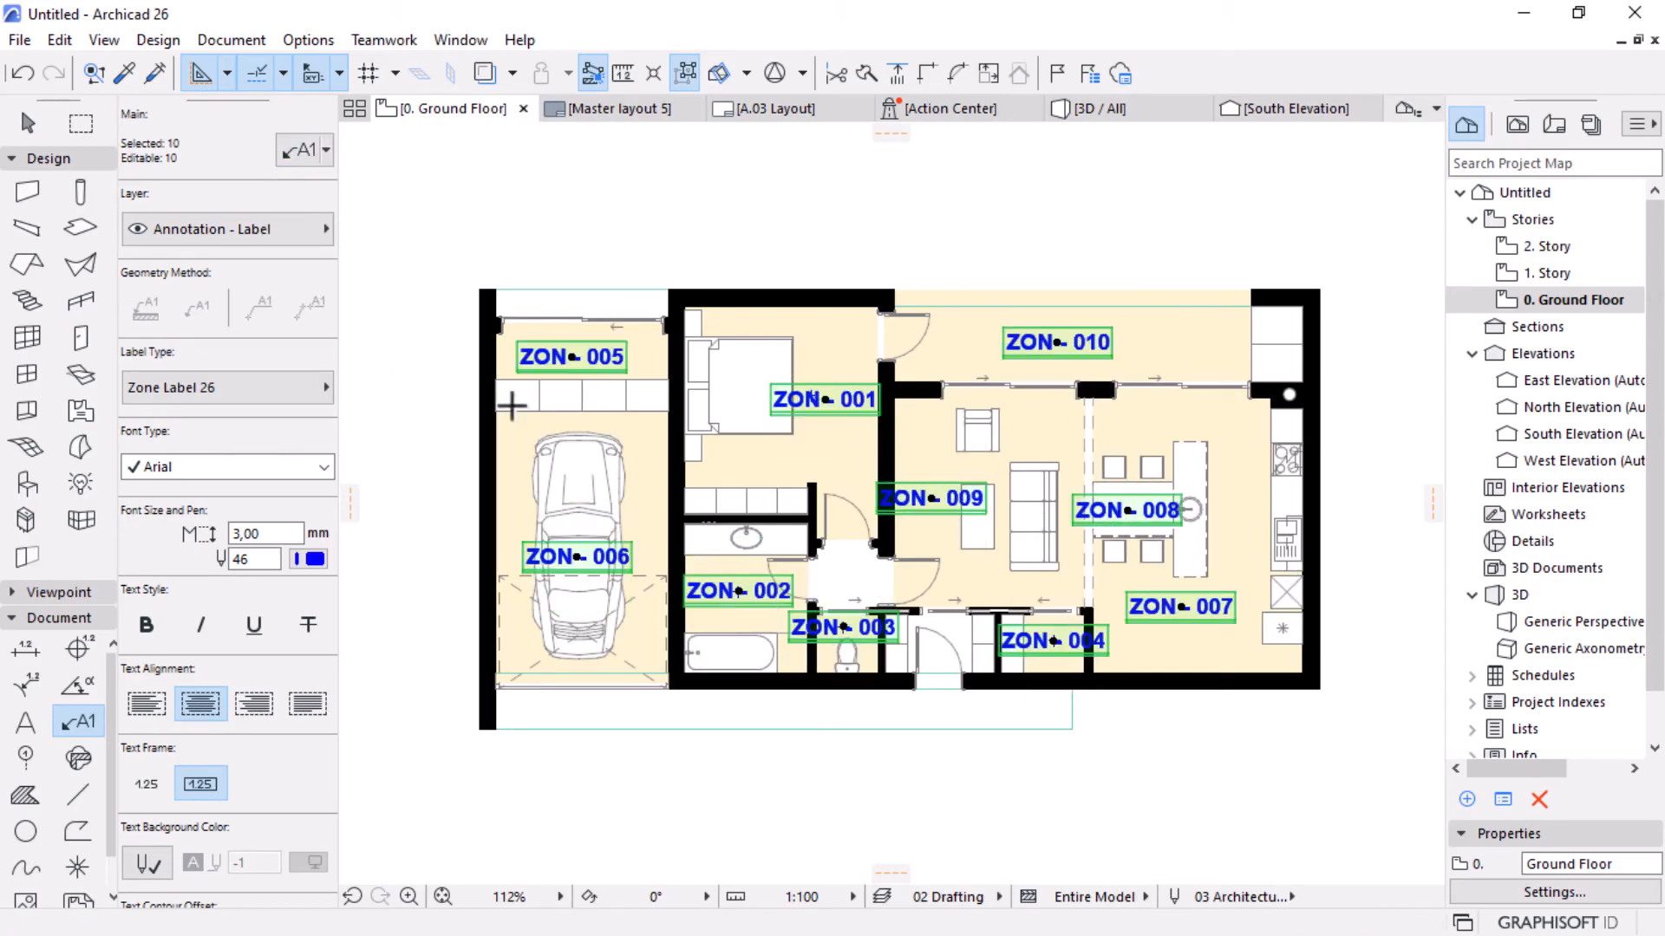
# Remove the text frame from all selected zone labels through their text style settings.
pyautogui.click(295, 149)
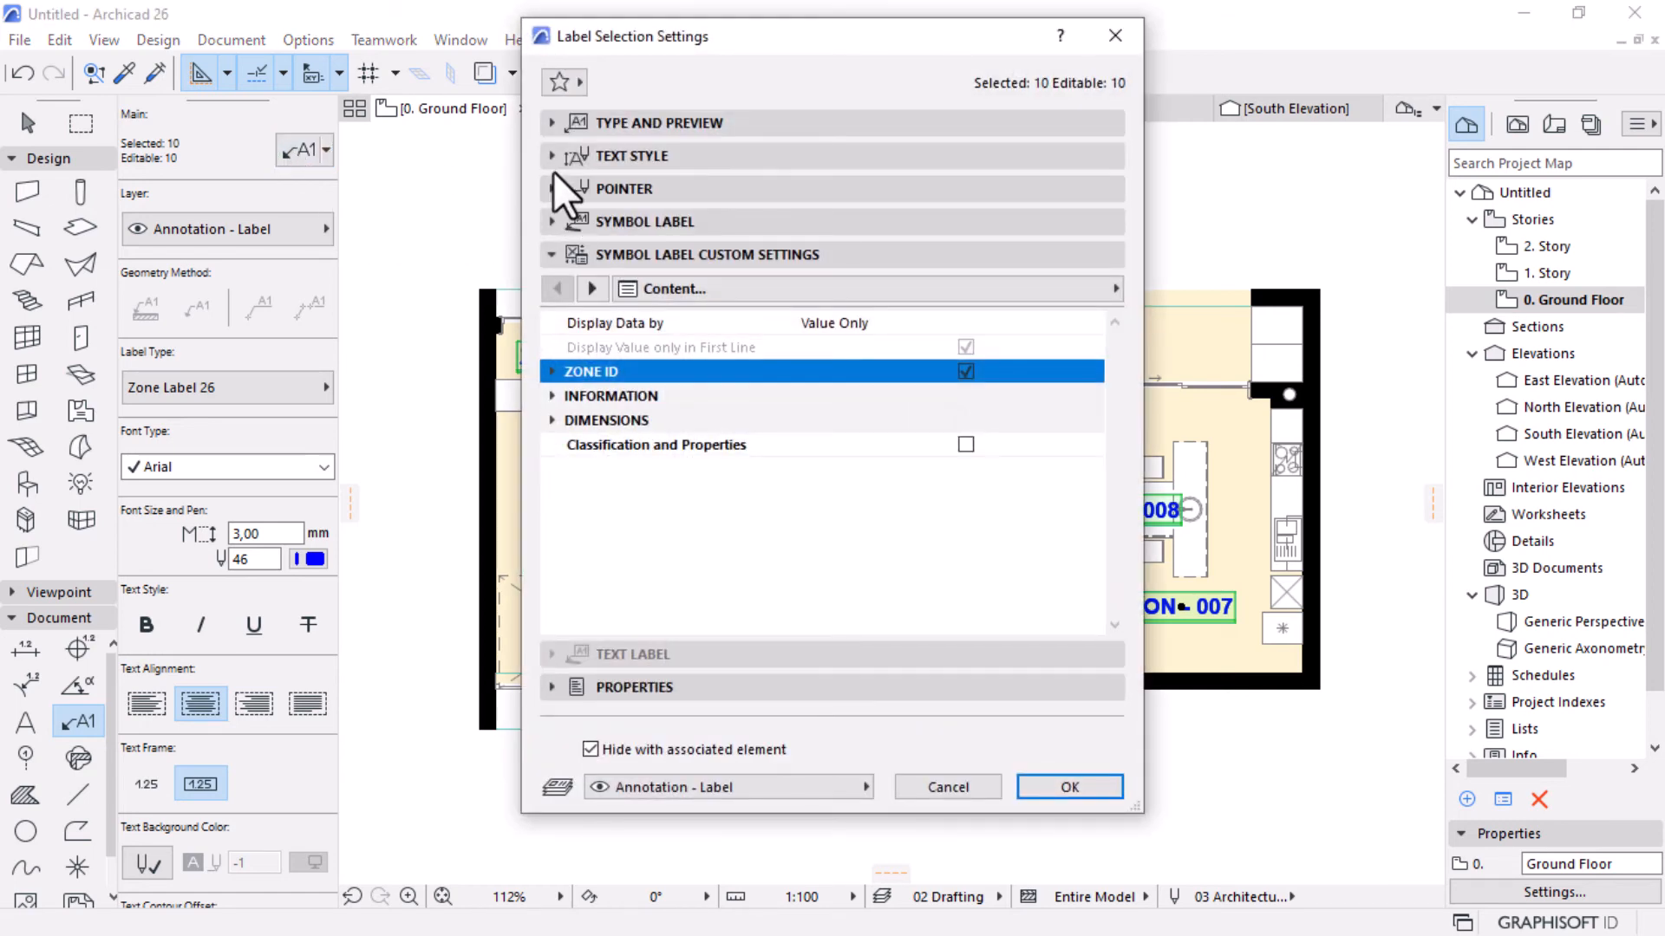
pyautogui.click(550, 157)
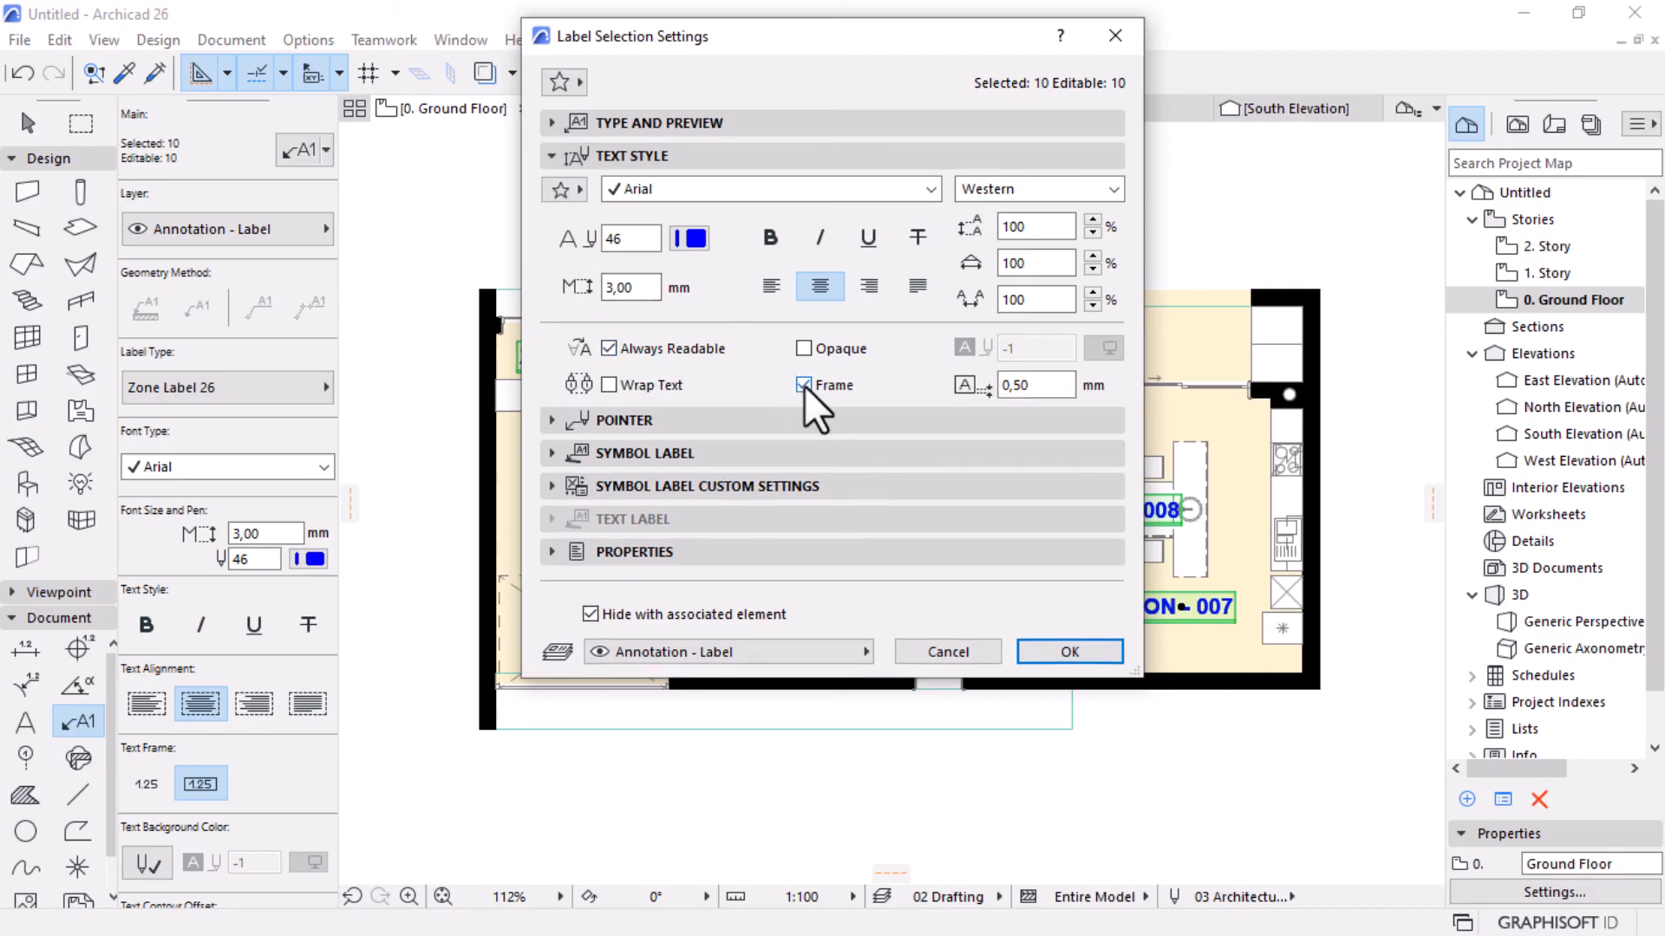
pyautogui.click(1056, 655)
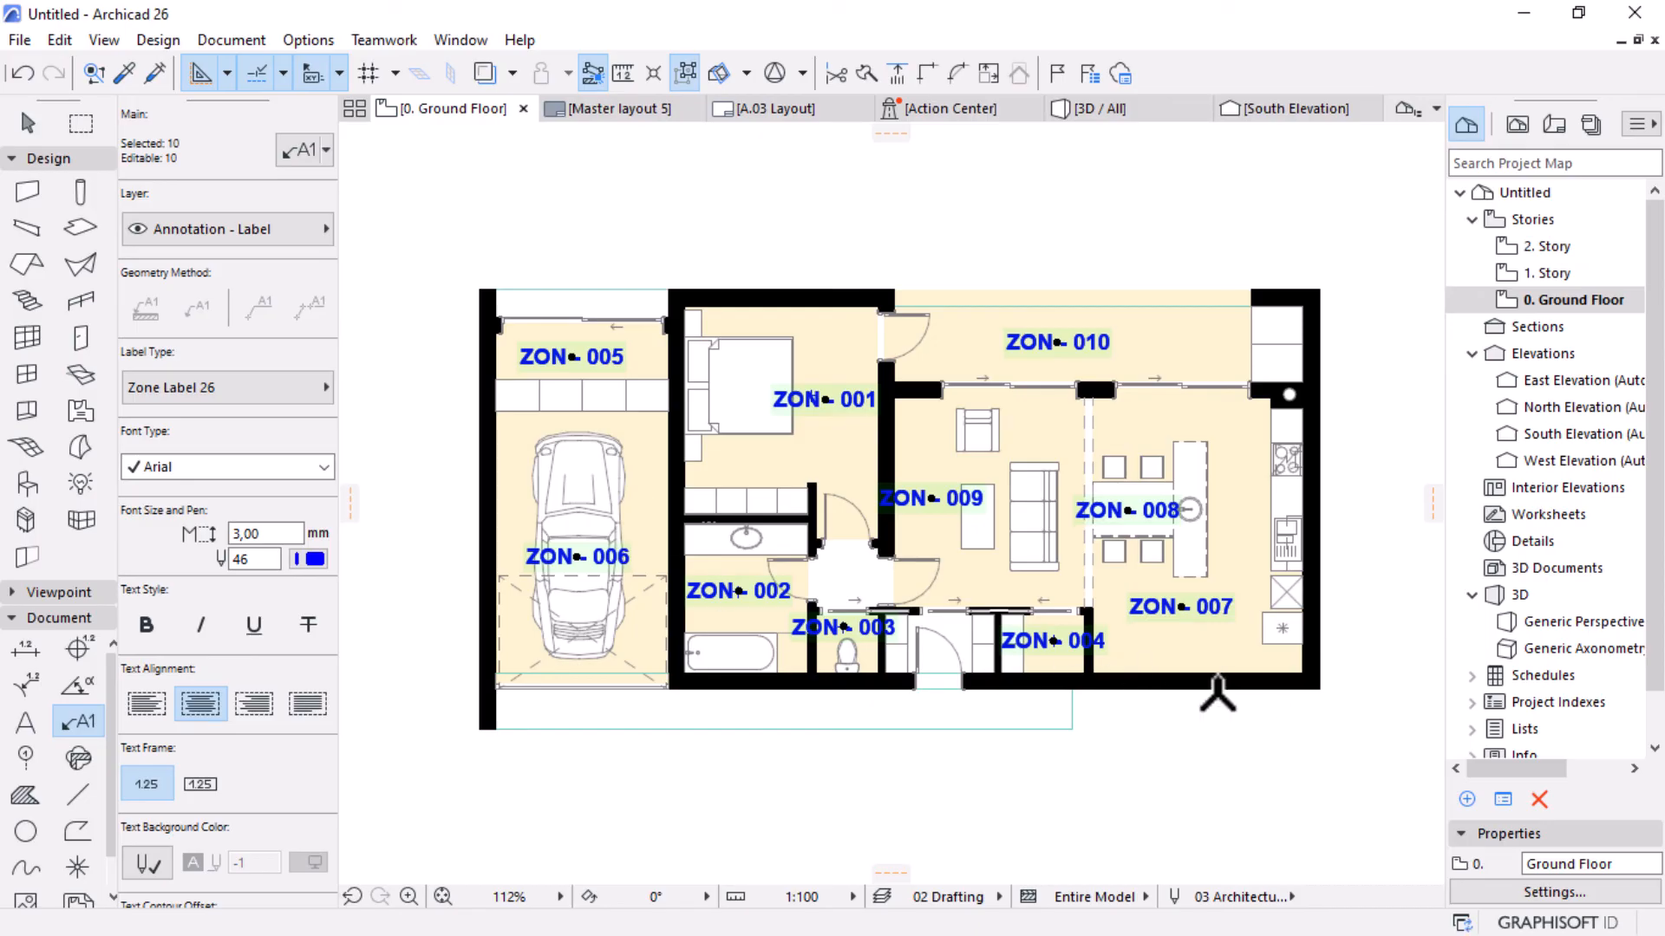
pyautogui.scroll(4, 1248, 693)
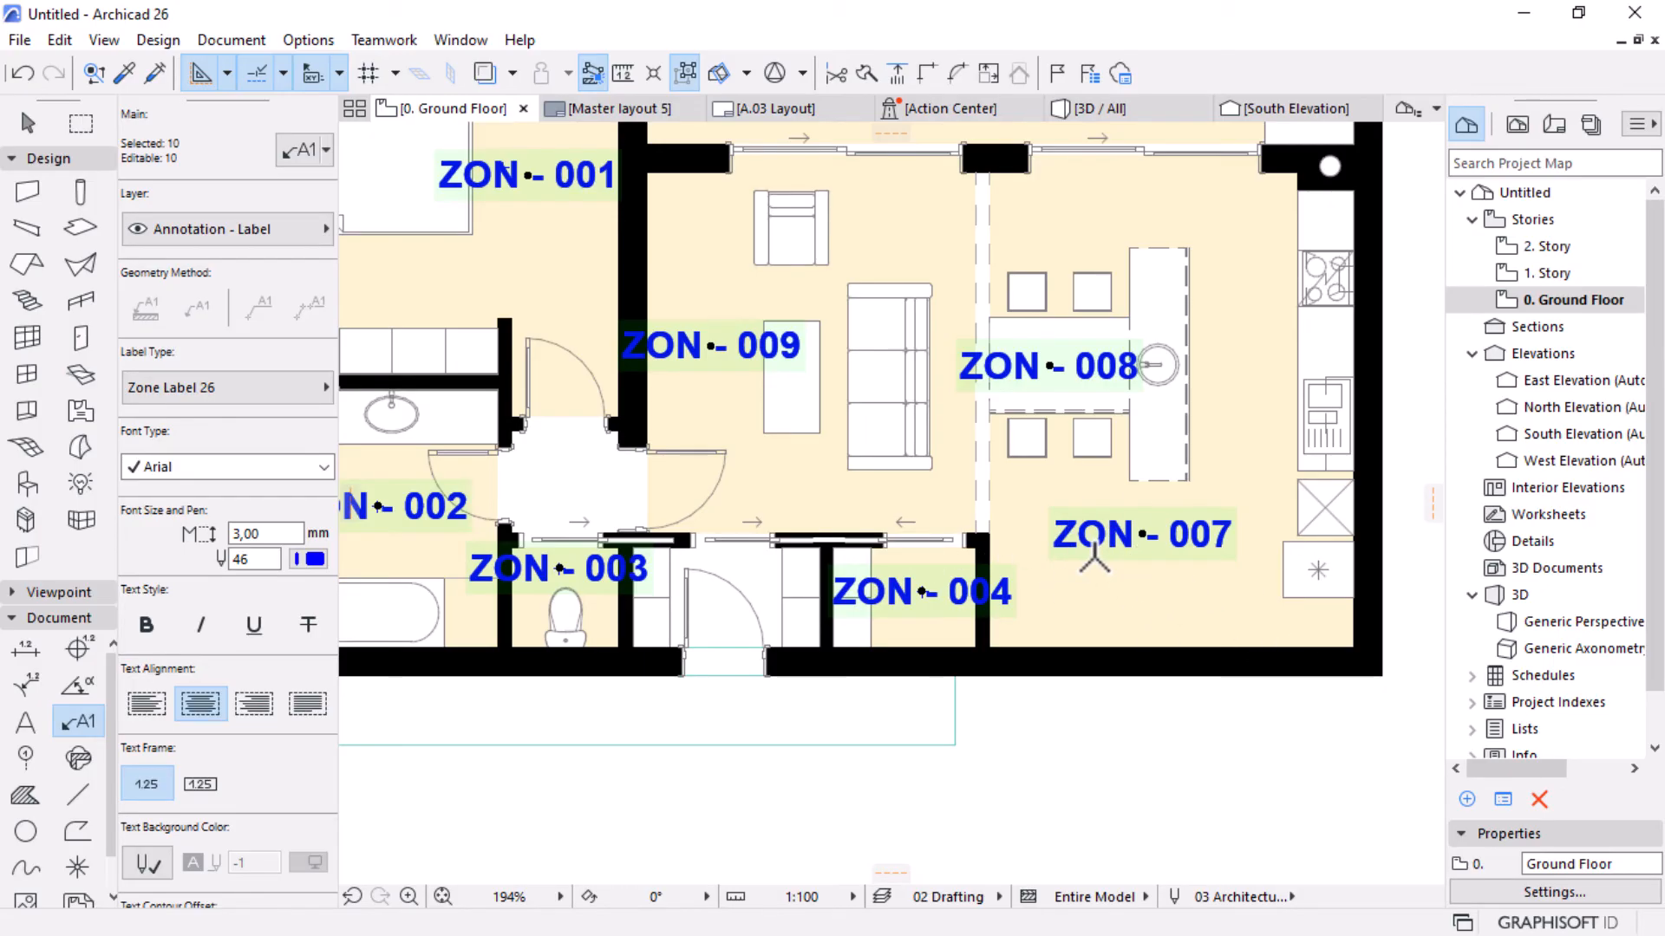
# Deselect the zone labels and examine the zone IDs across the ground floor plan.
pyautogui.scroll(-3, 1115, 680)
pyautogui.scroll(-1, 1211, 678)
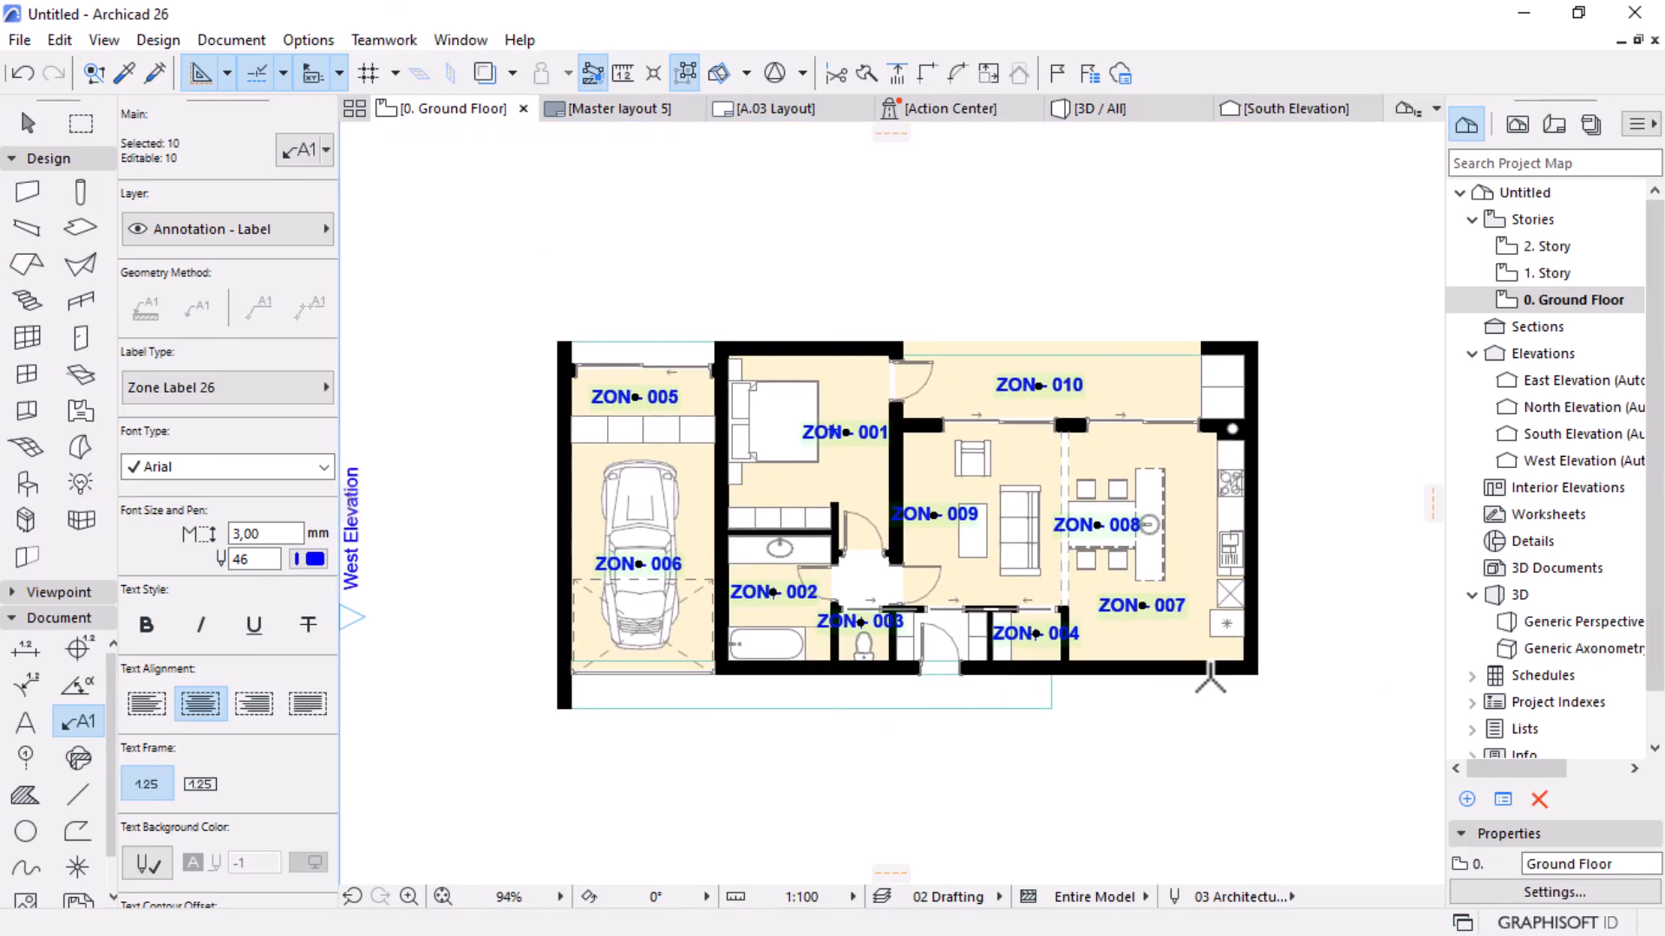
pyautogui.click(27, 121)
pyautogui.click(885, 168)
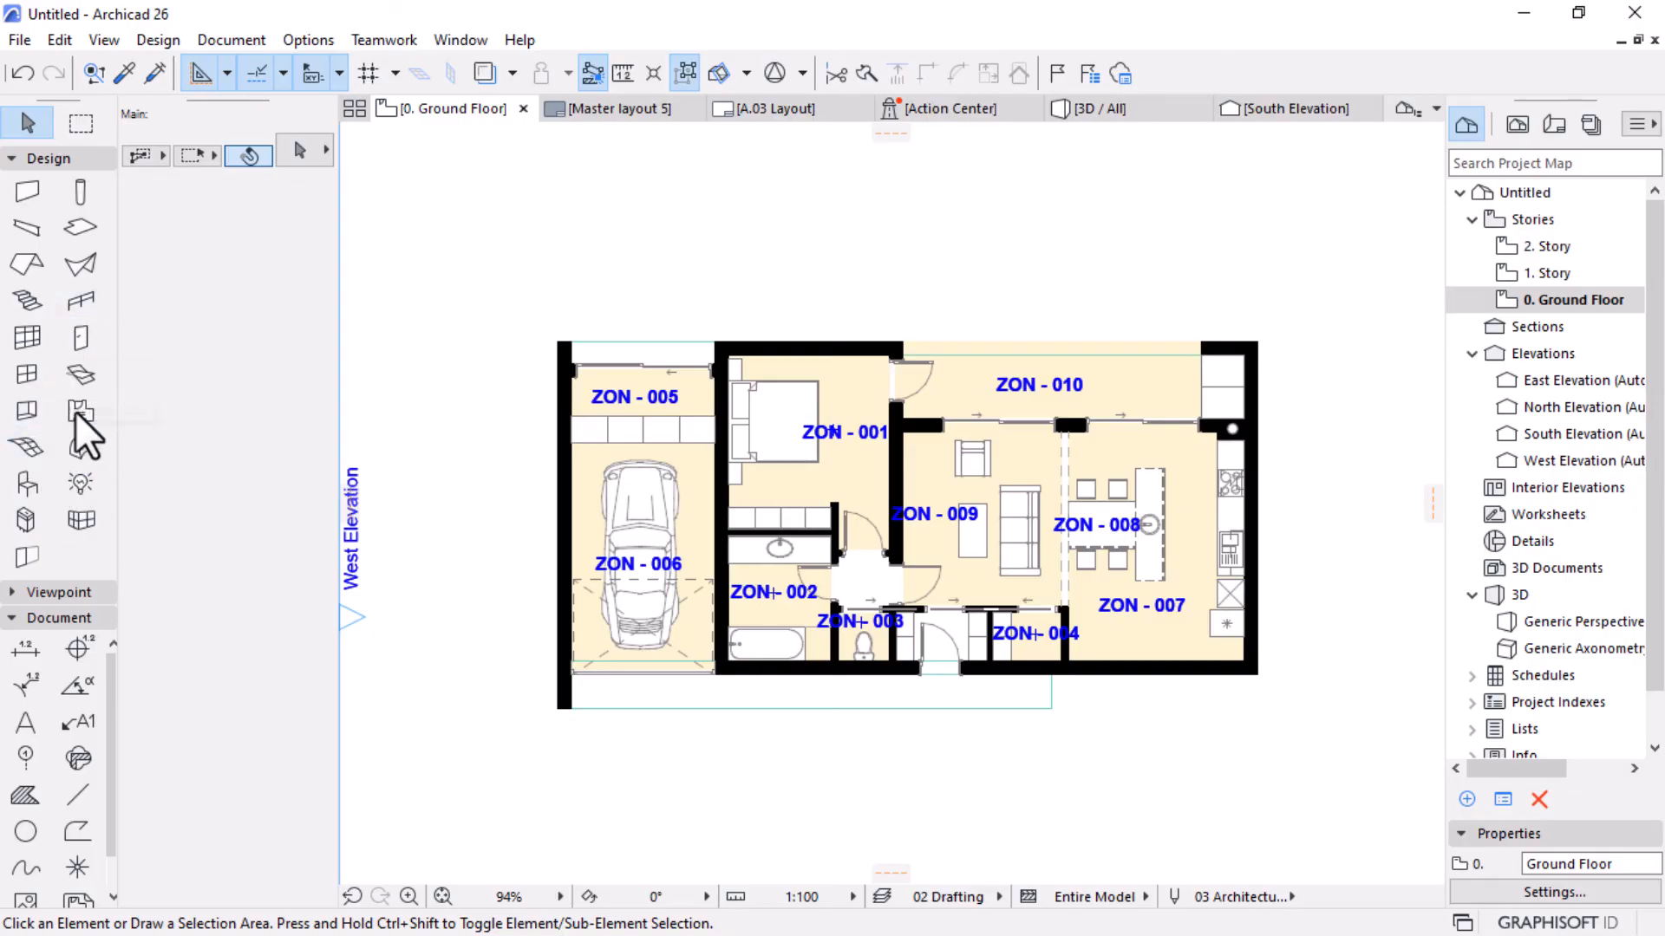
pyautogui.click(867, 488)
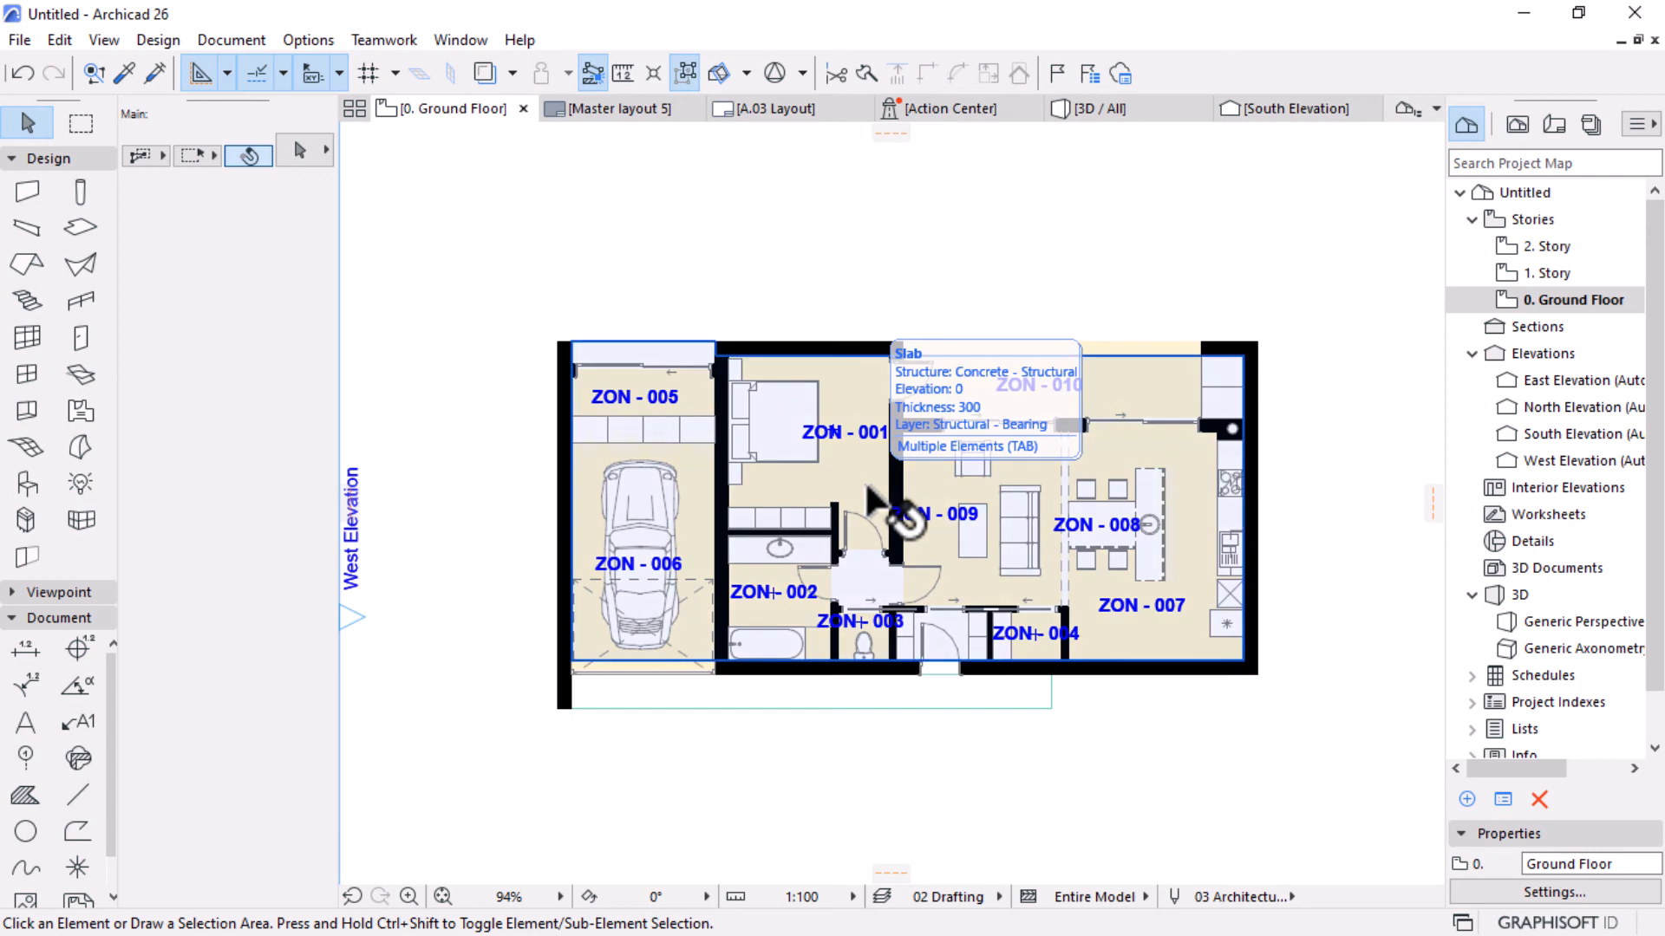
pyautogui.scroll(5, 1179, 637)
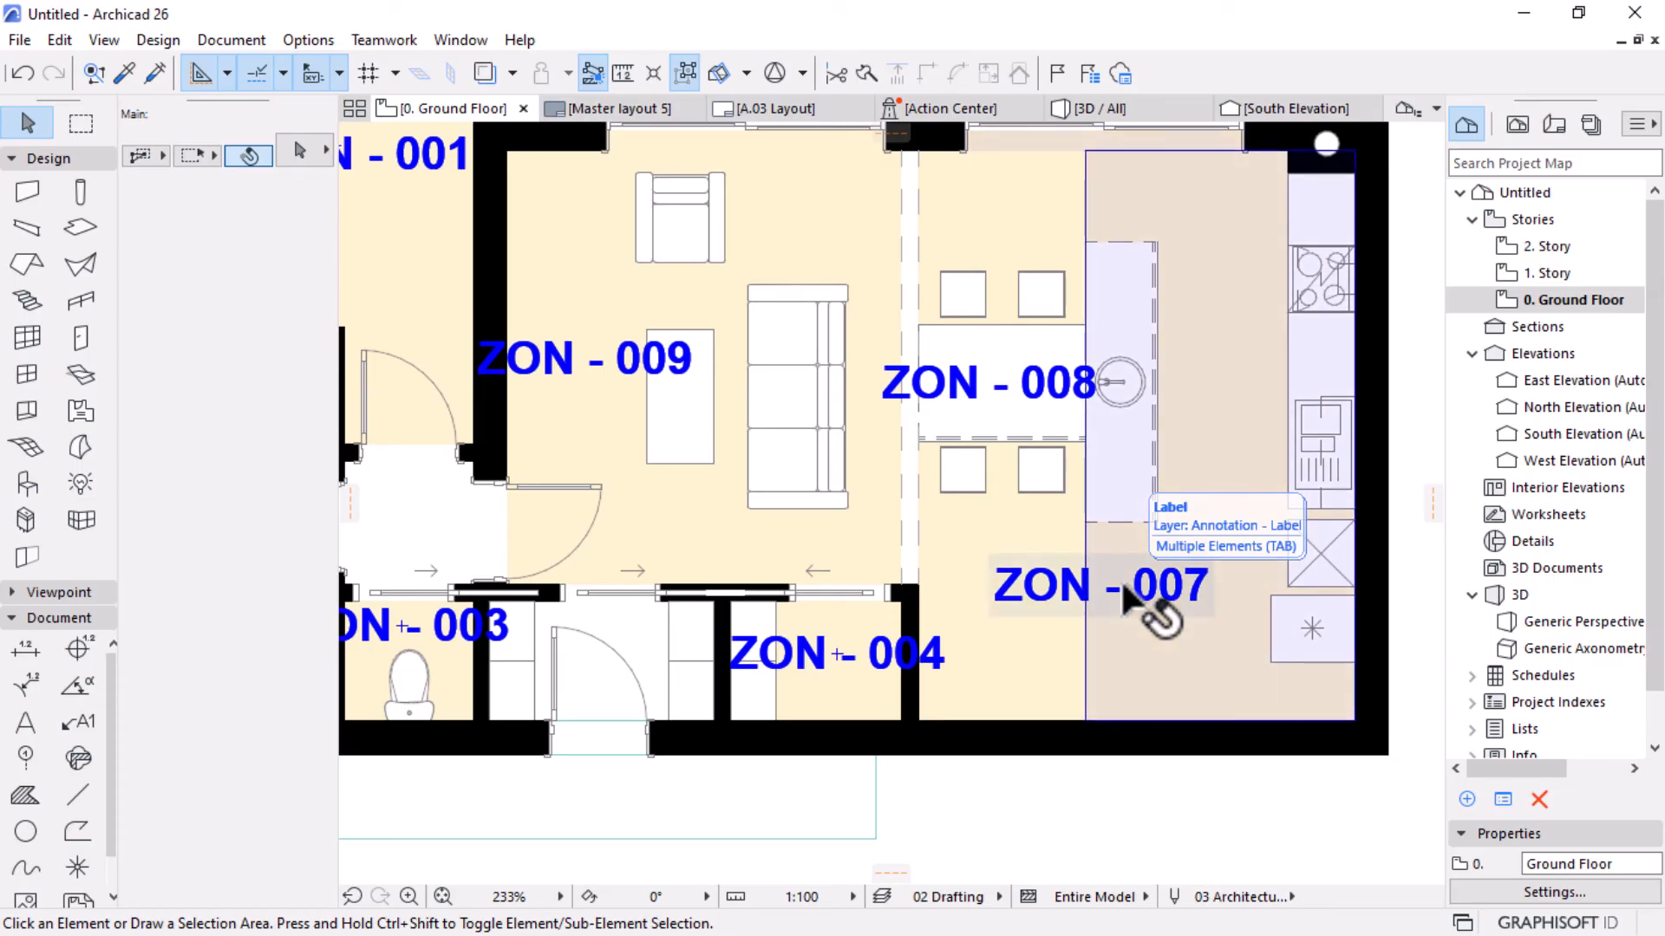
pyautogui.scroll(-2, 1125, 589)
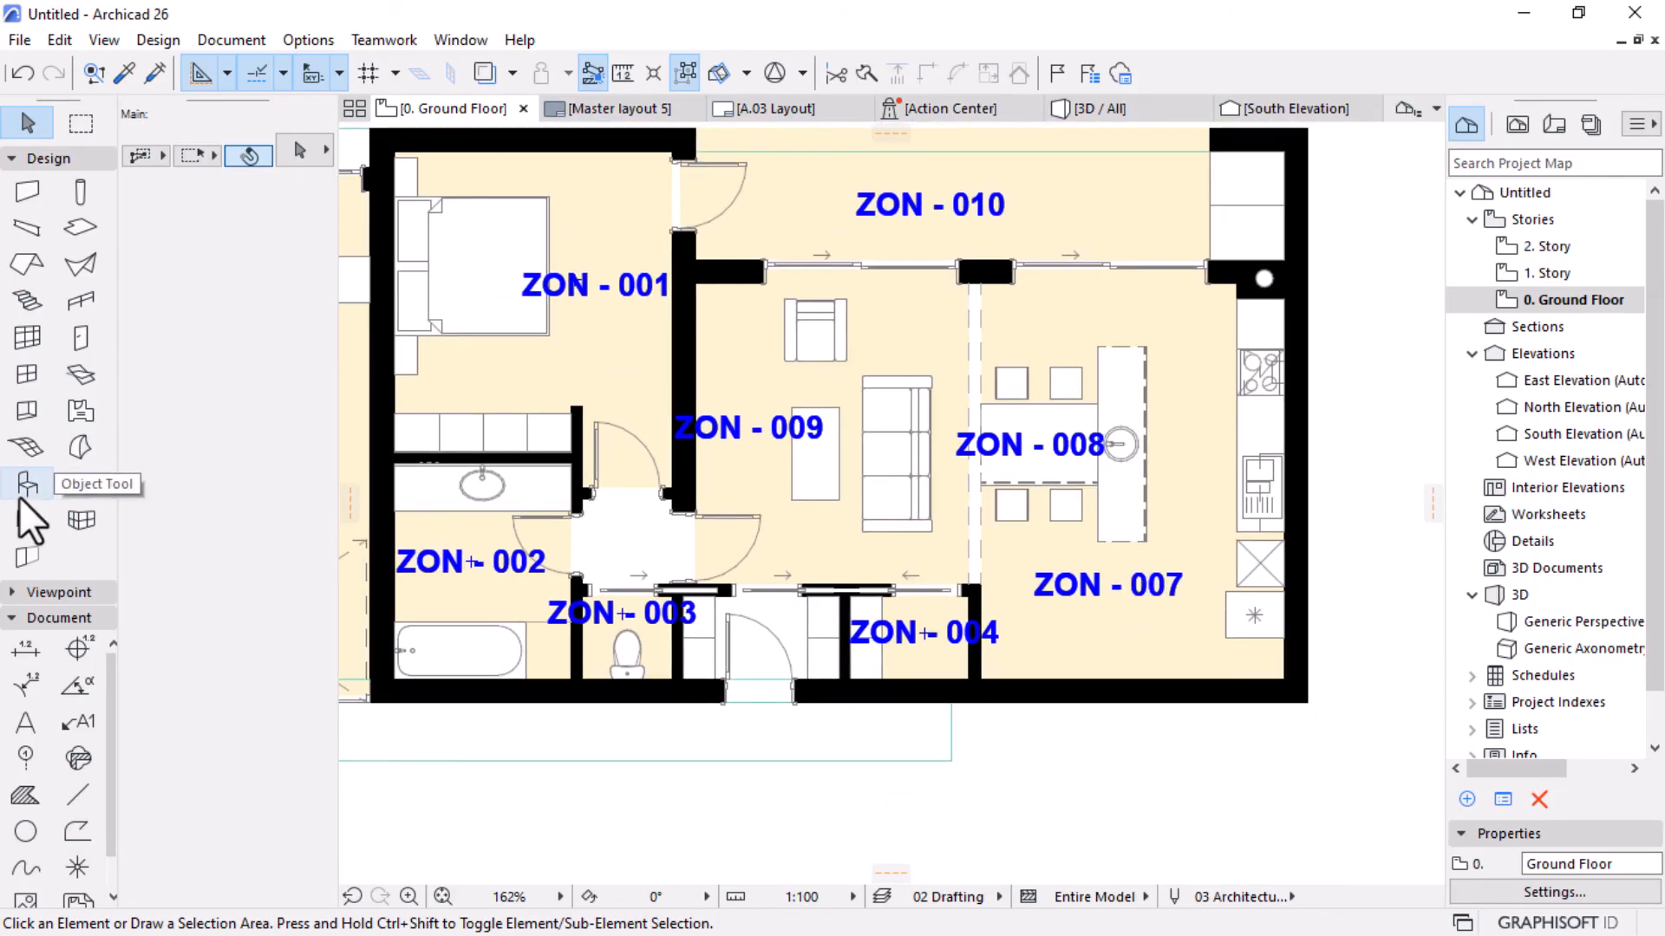
# Select all the zones on the ground floor and open the Element ID Manager for them.
pyautogui.click(79, 410)
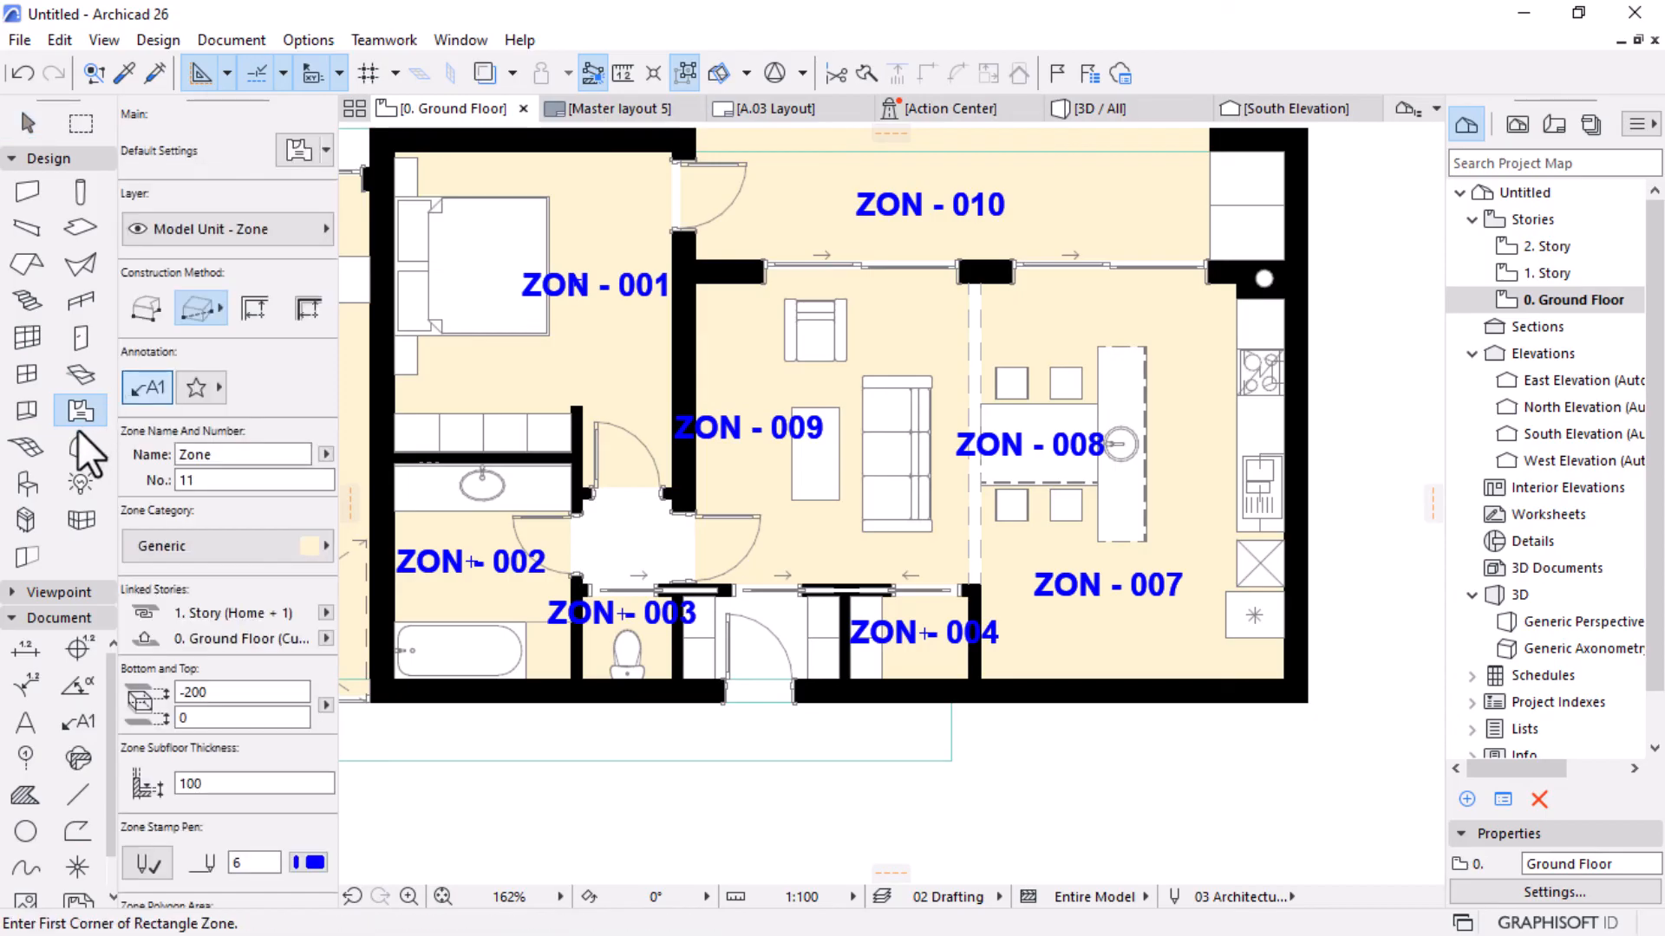
pyautogui.hotkey('ctrl', 'a')
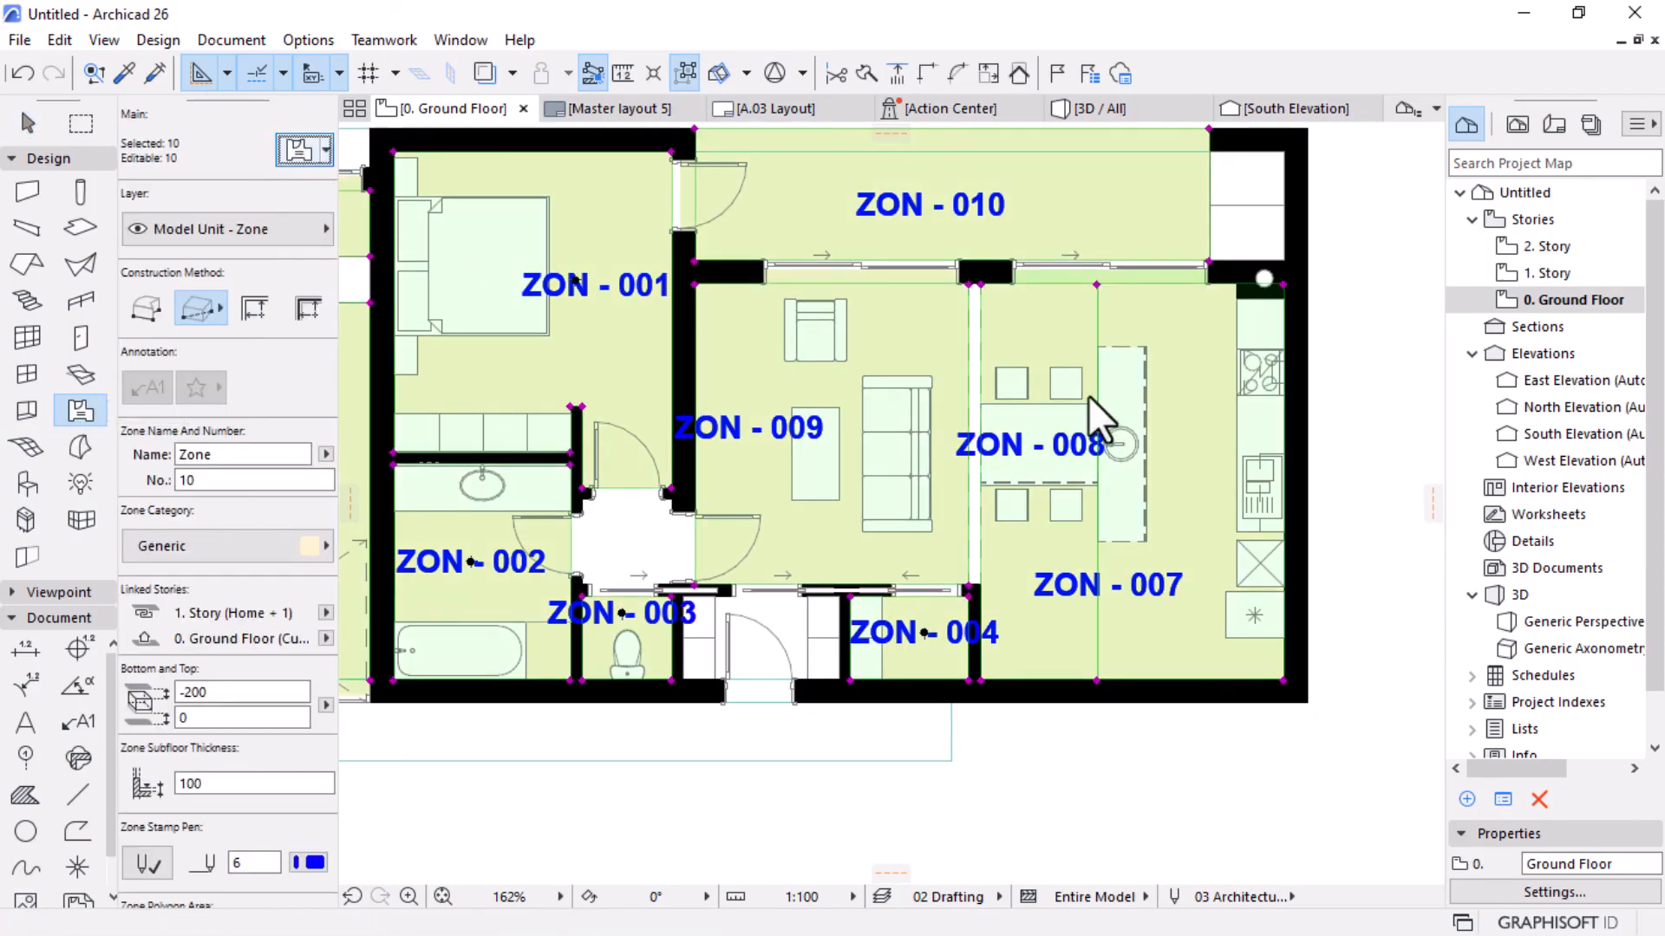
pyautogui.hotkey('ctrl', 't')
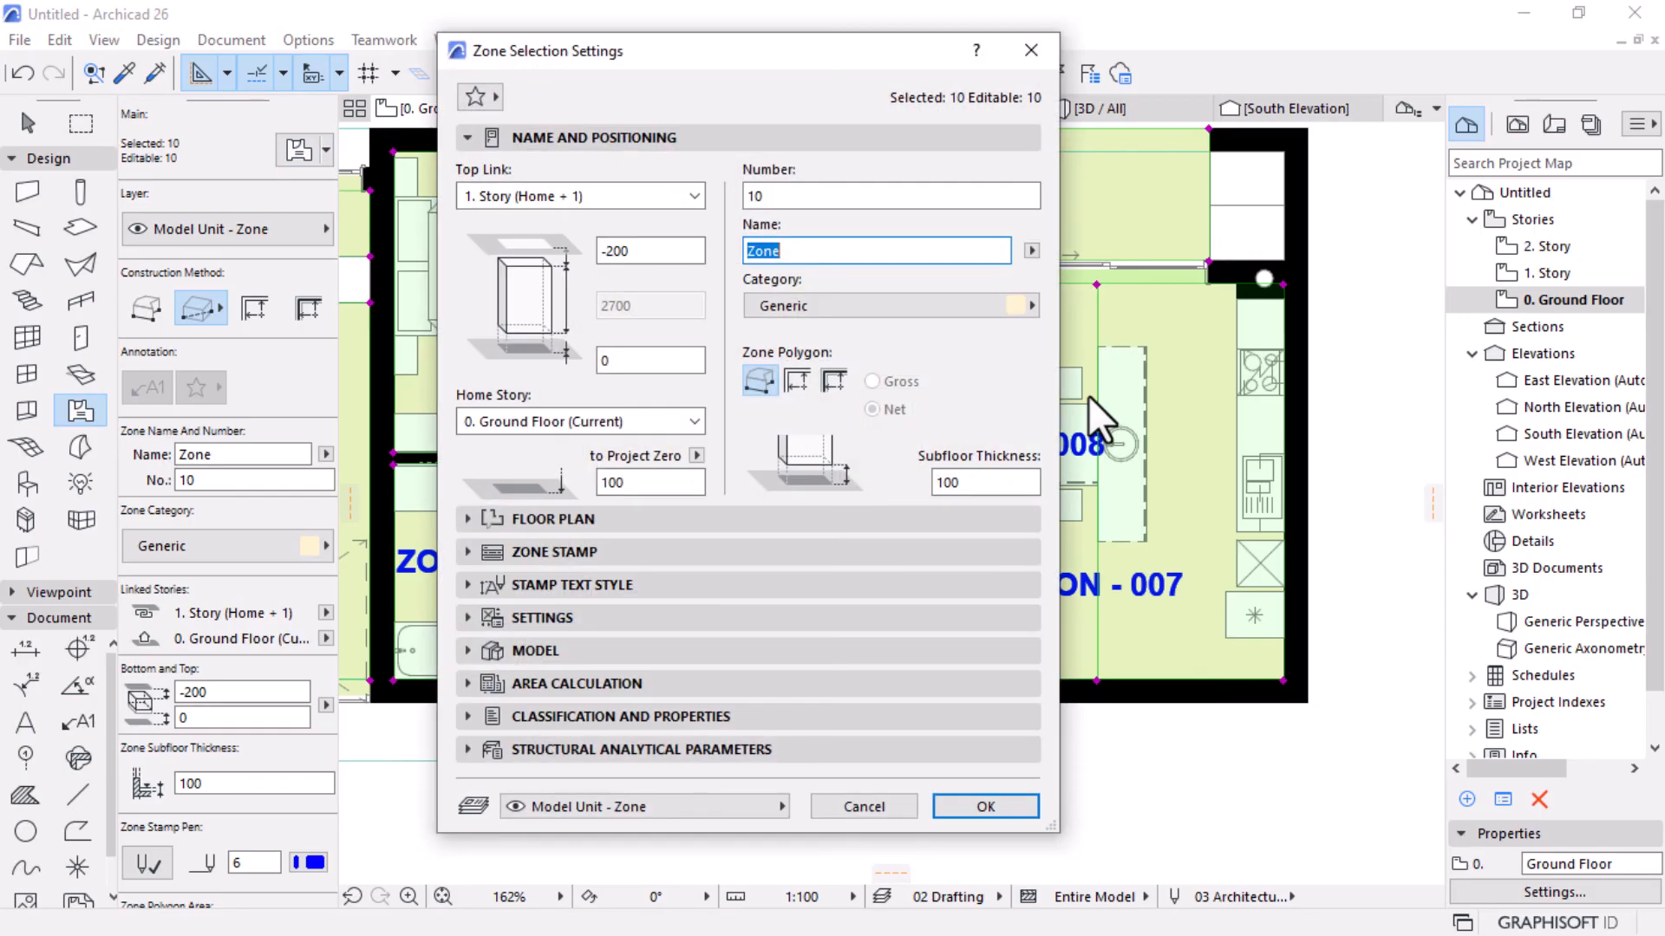
pyautogui.click(1028, 57)
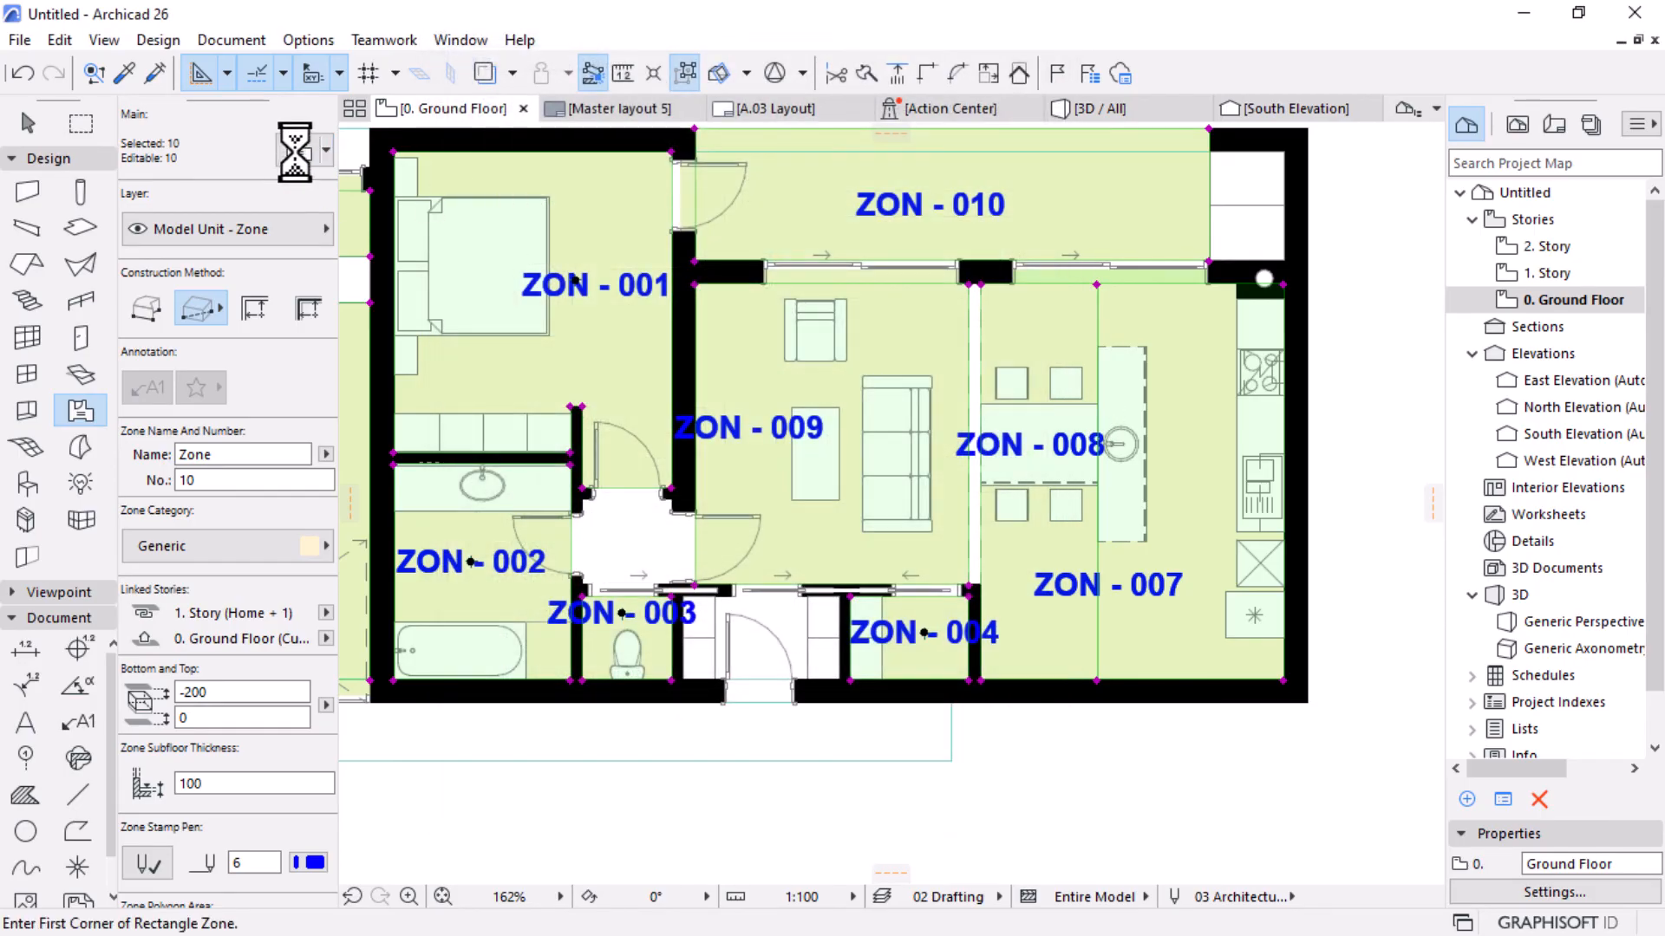
pyautogui.click(216, 41)
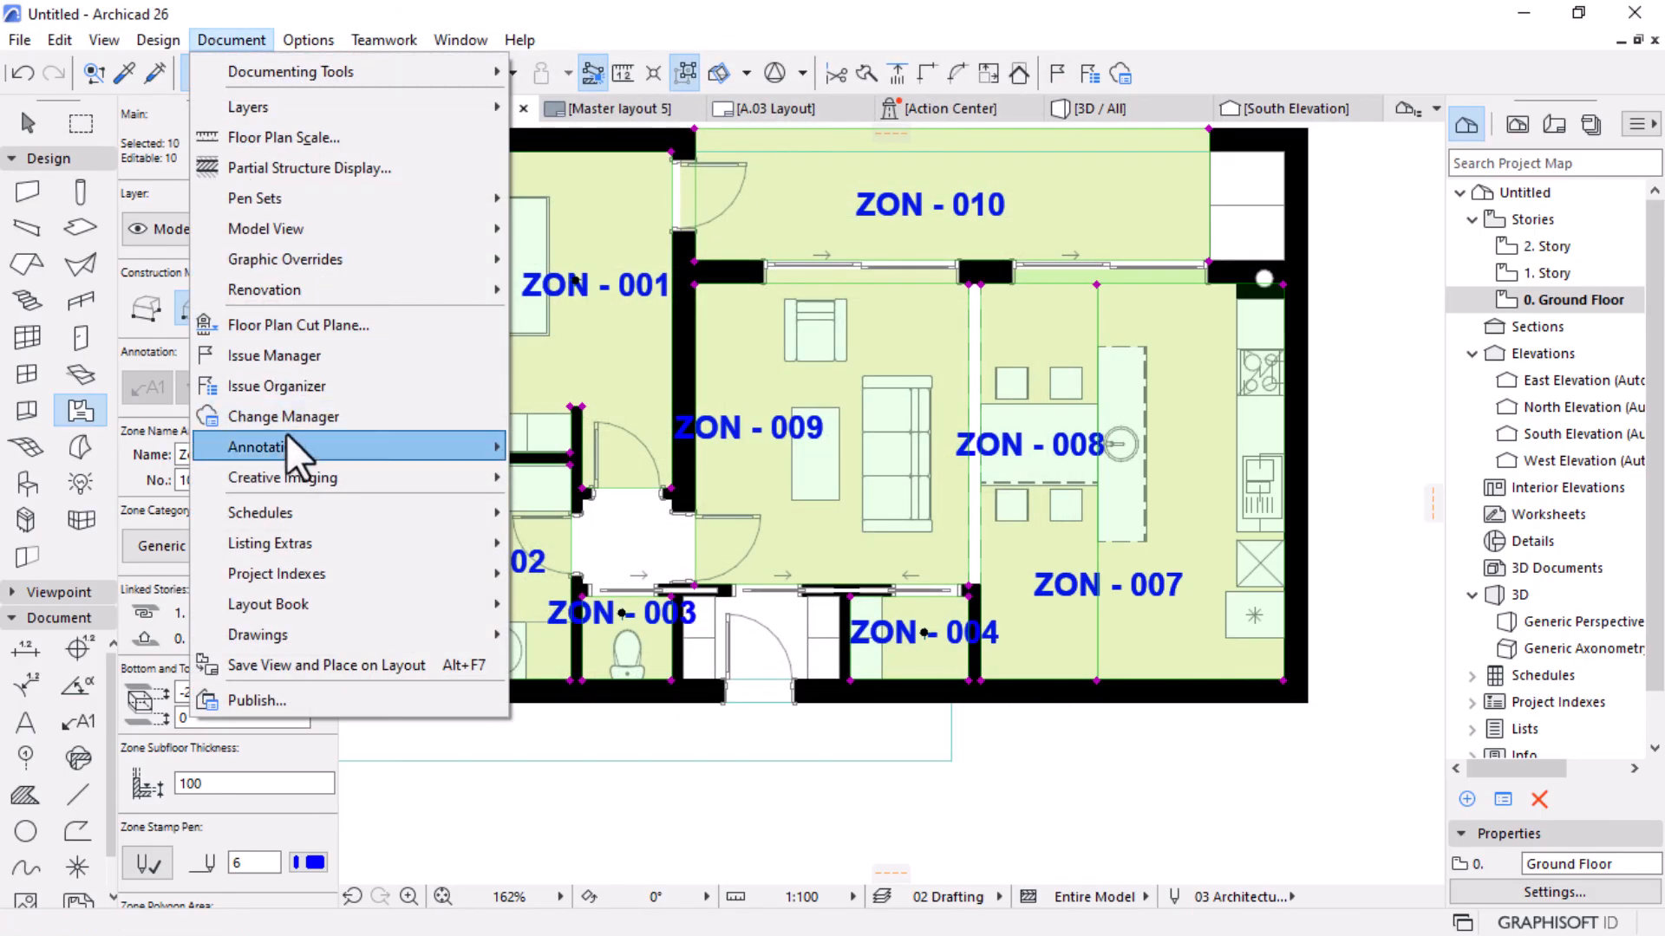
pyautogui.moveTo(286, 542)
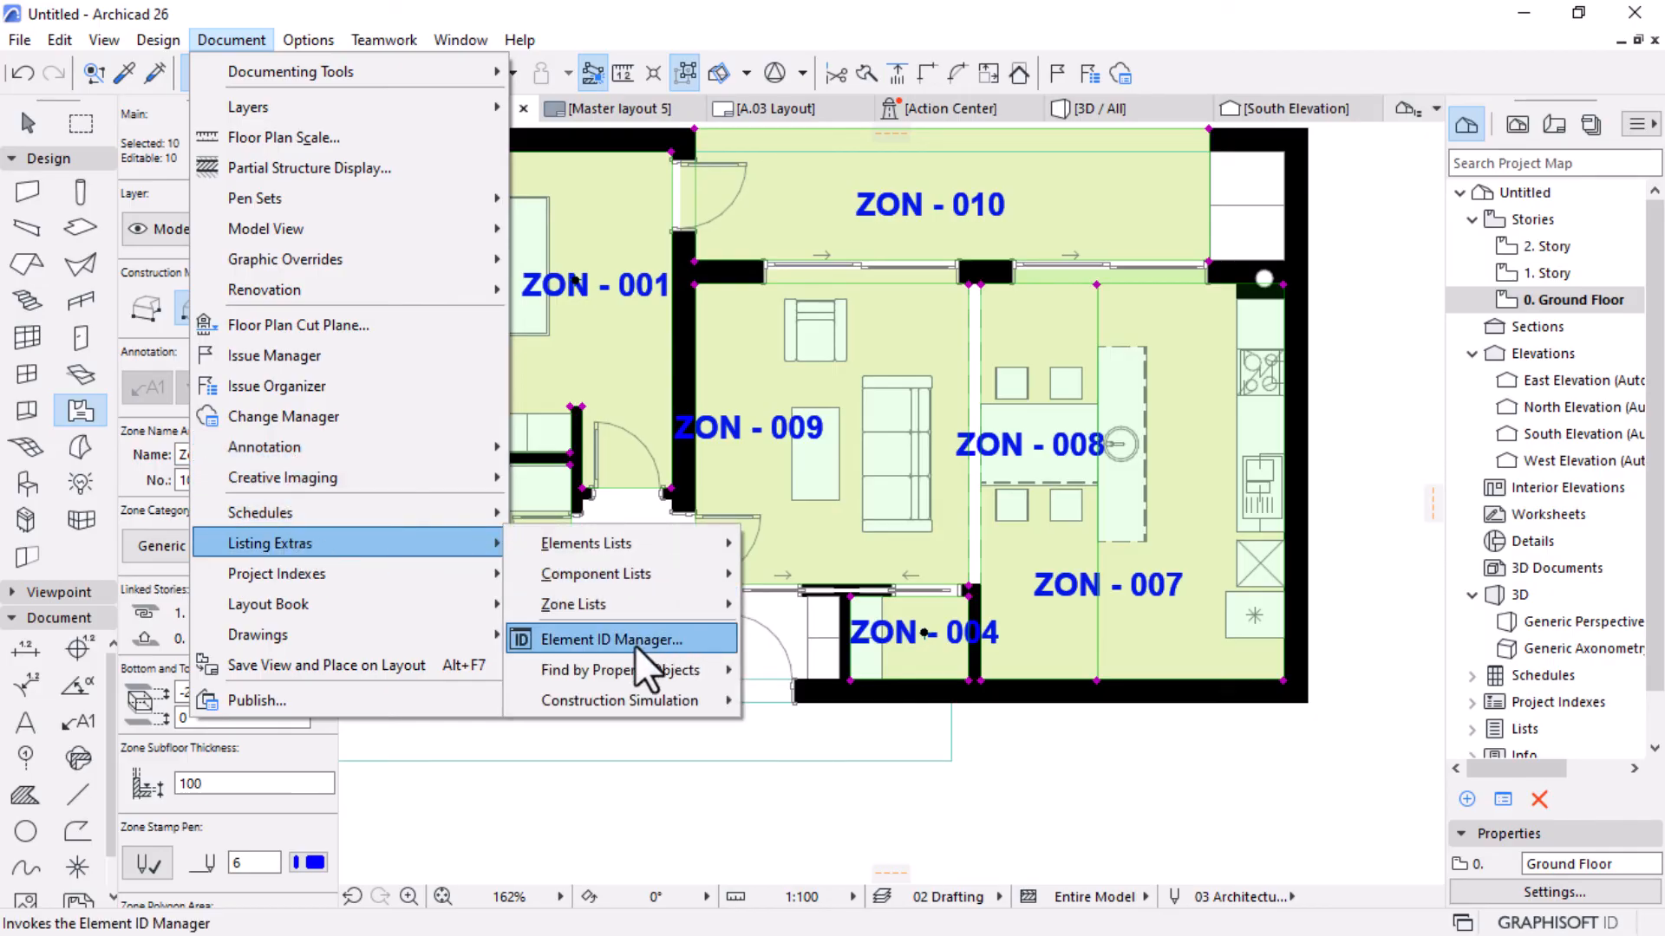
pyautogui.click(596, 645)
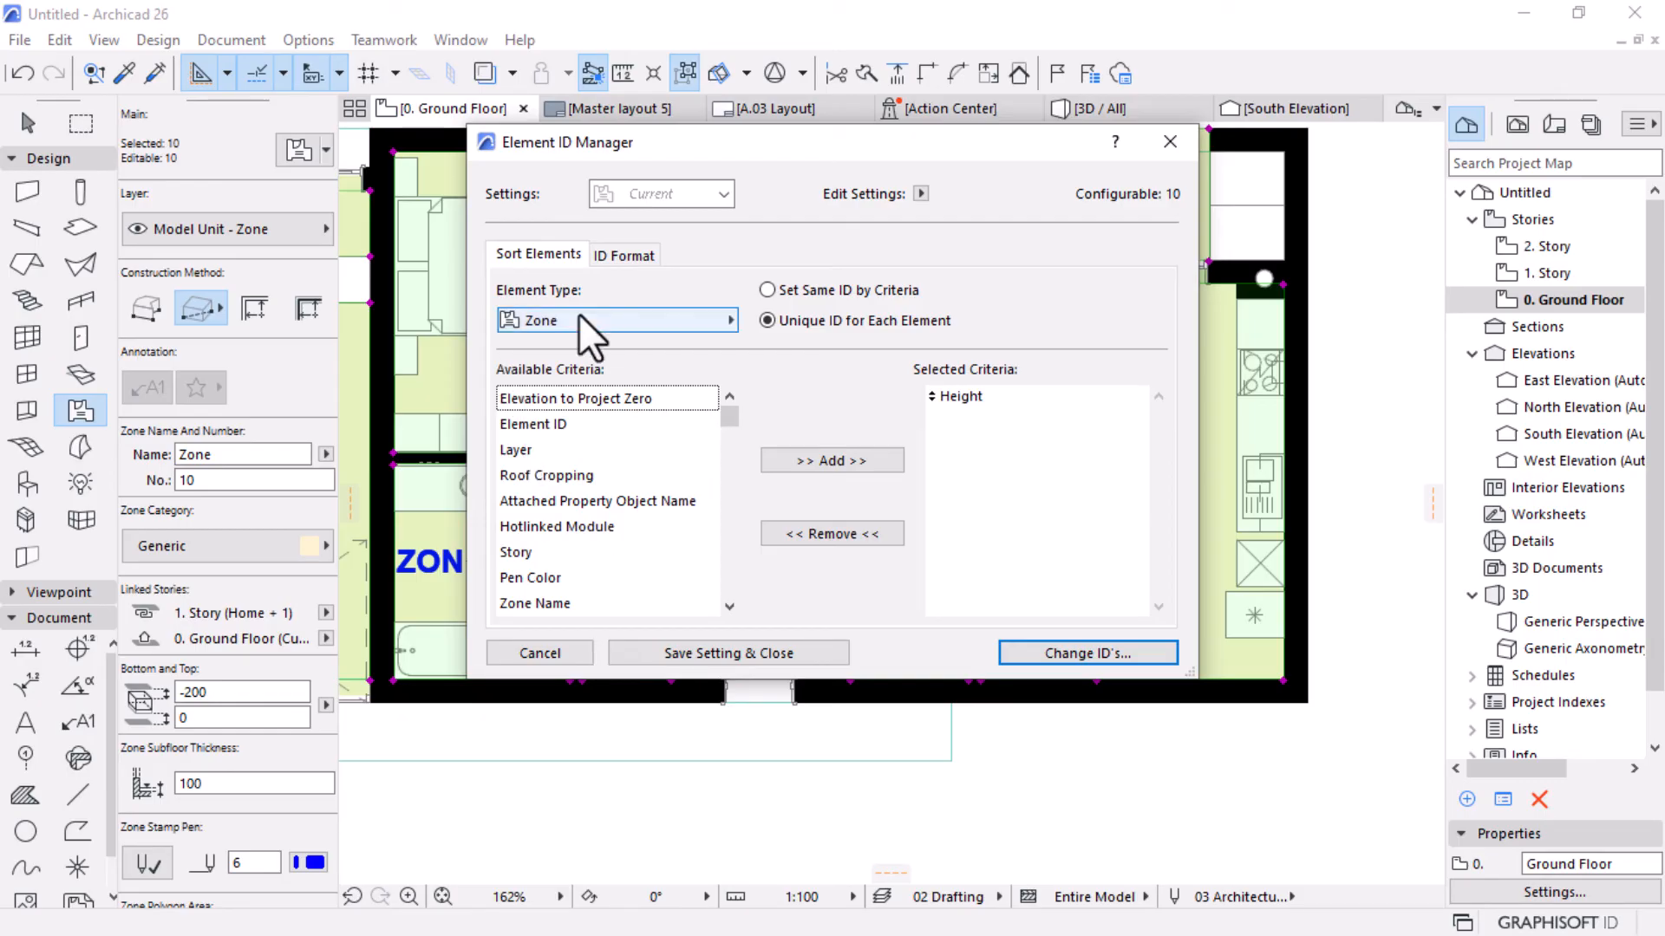
# Renumber the selected zones with unique IDs made only of a two-character counter starting at 01, and clear the selection.
pyautogui.click(617, 255)
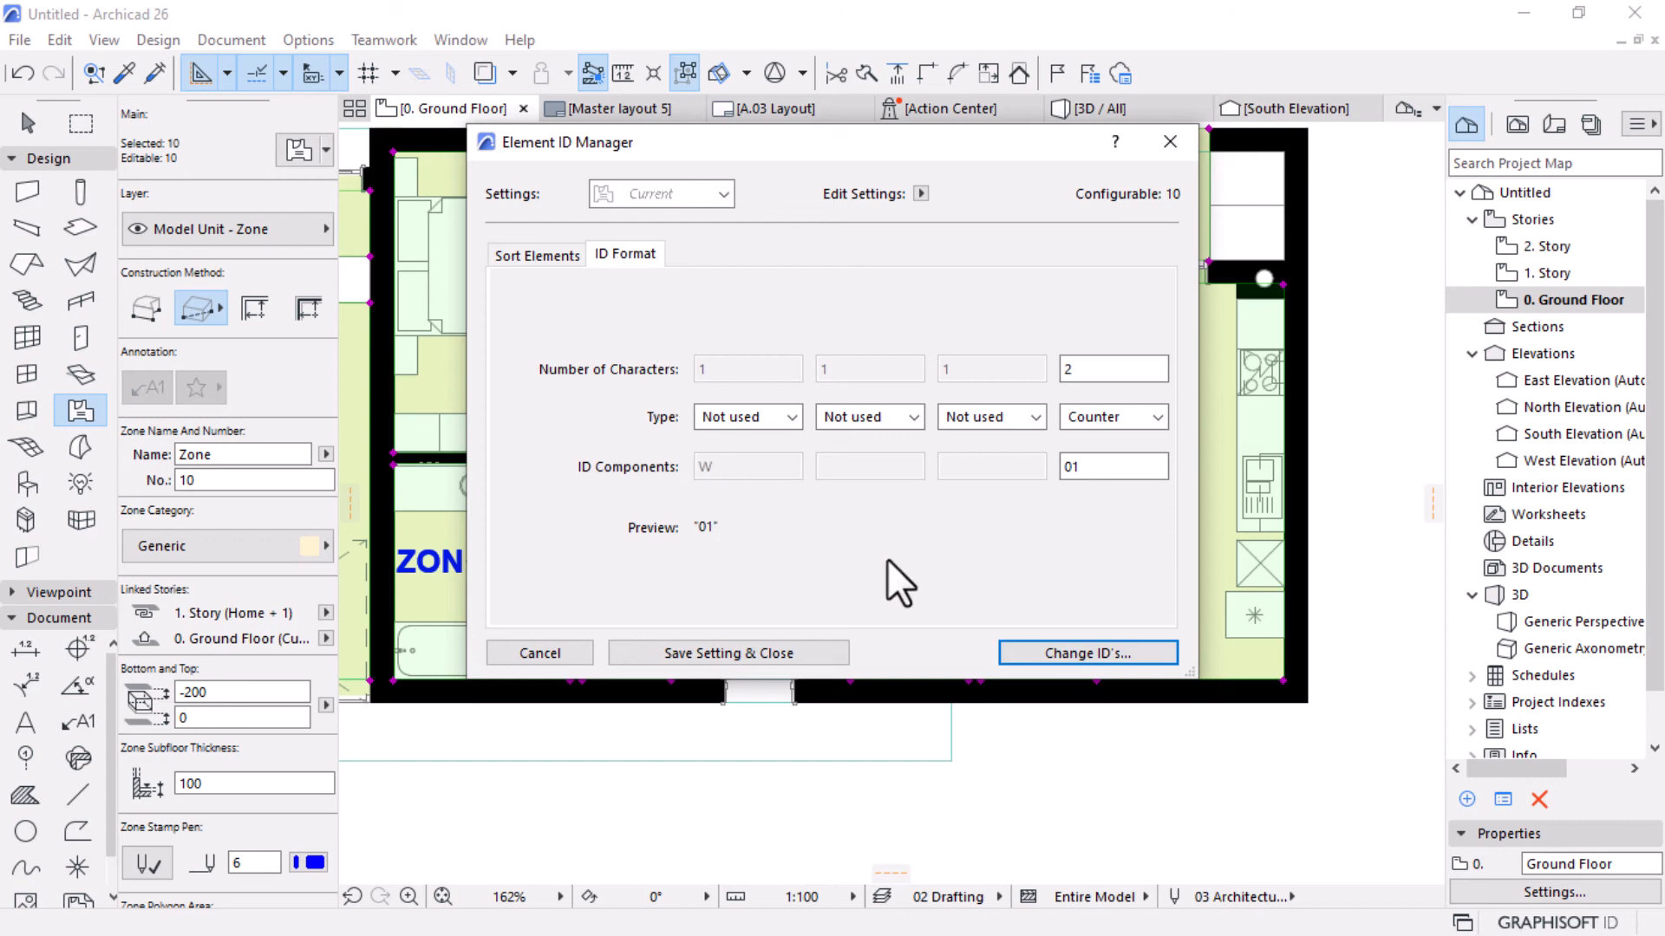
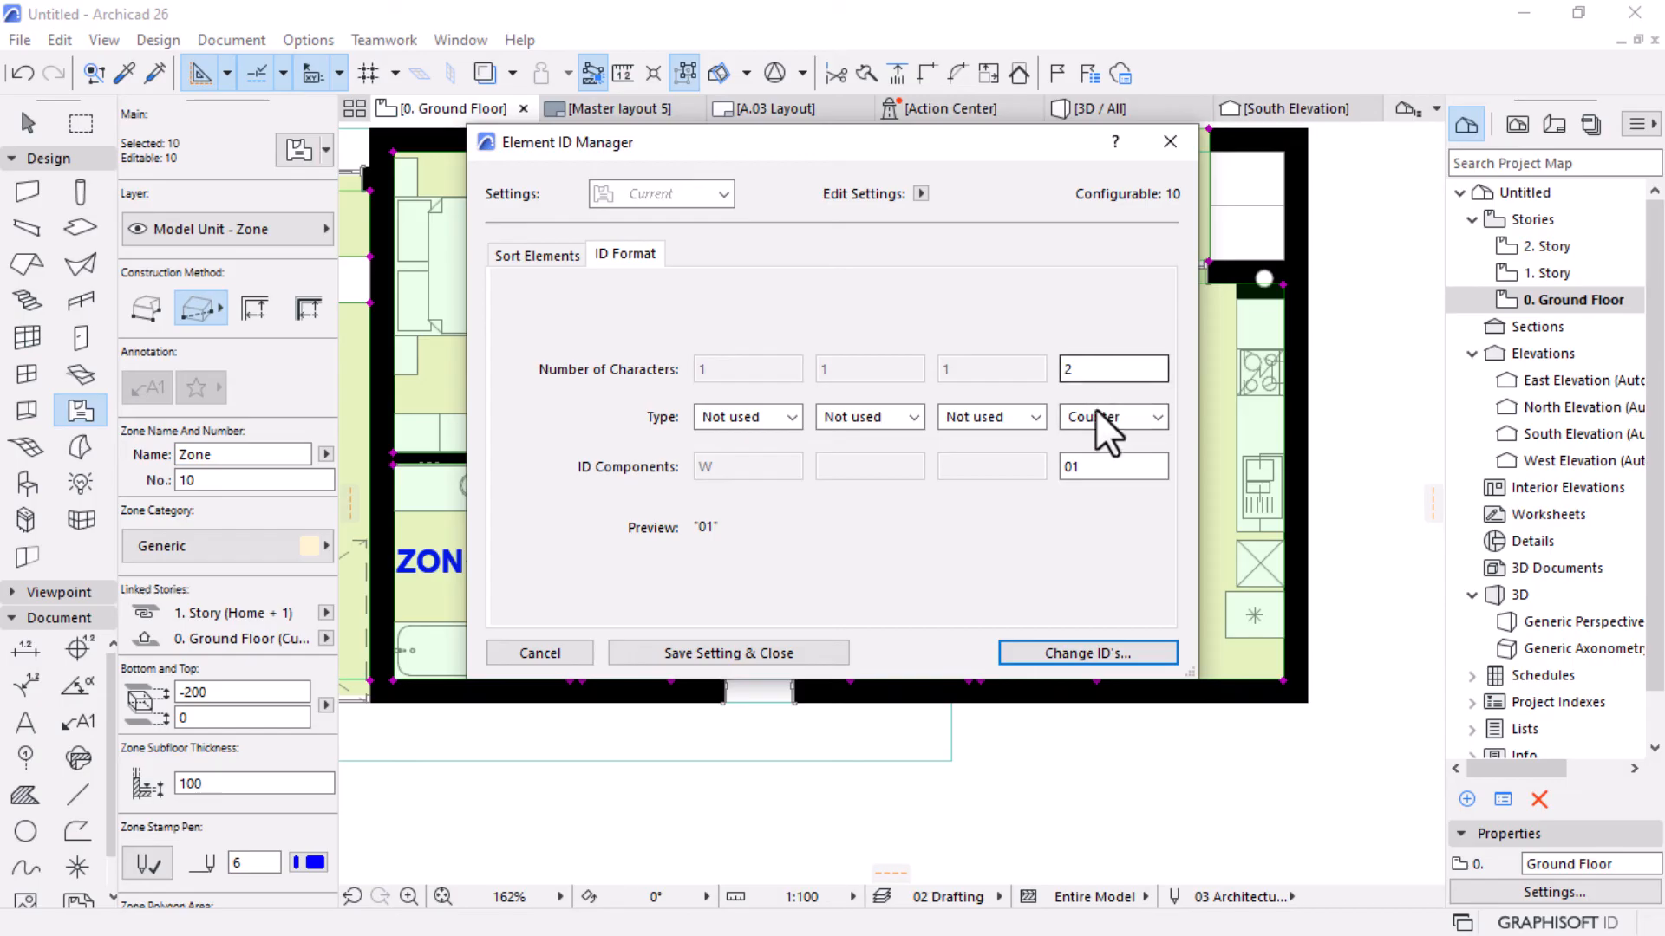
pyautogui.click(768, 418)
pyautogui.click(947, 539)
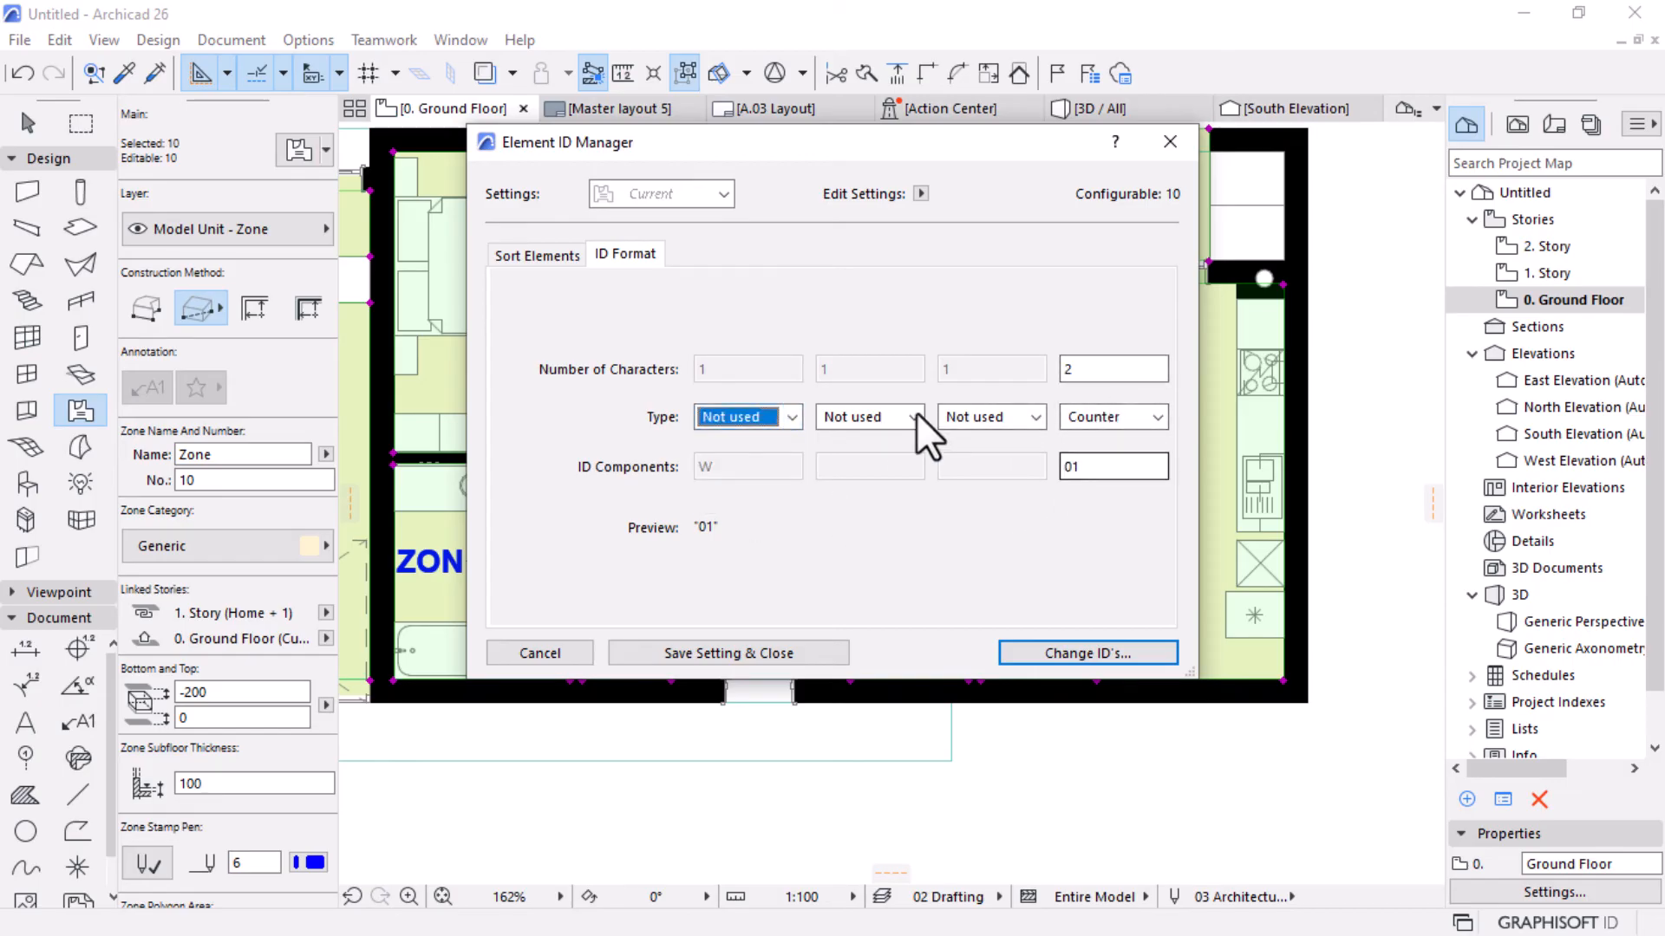
pyautogui.click(791, 420)
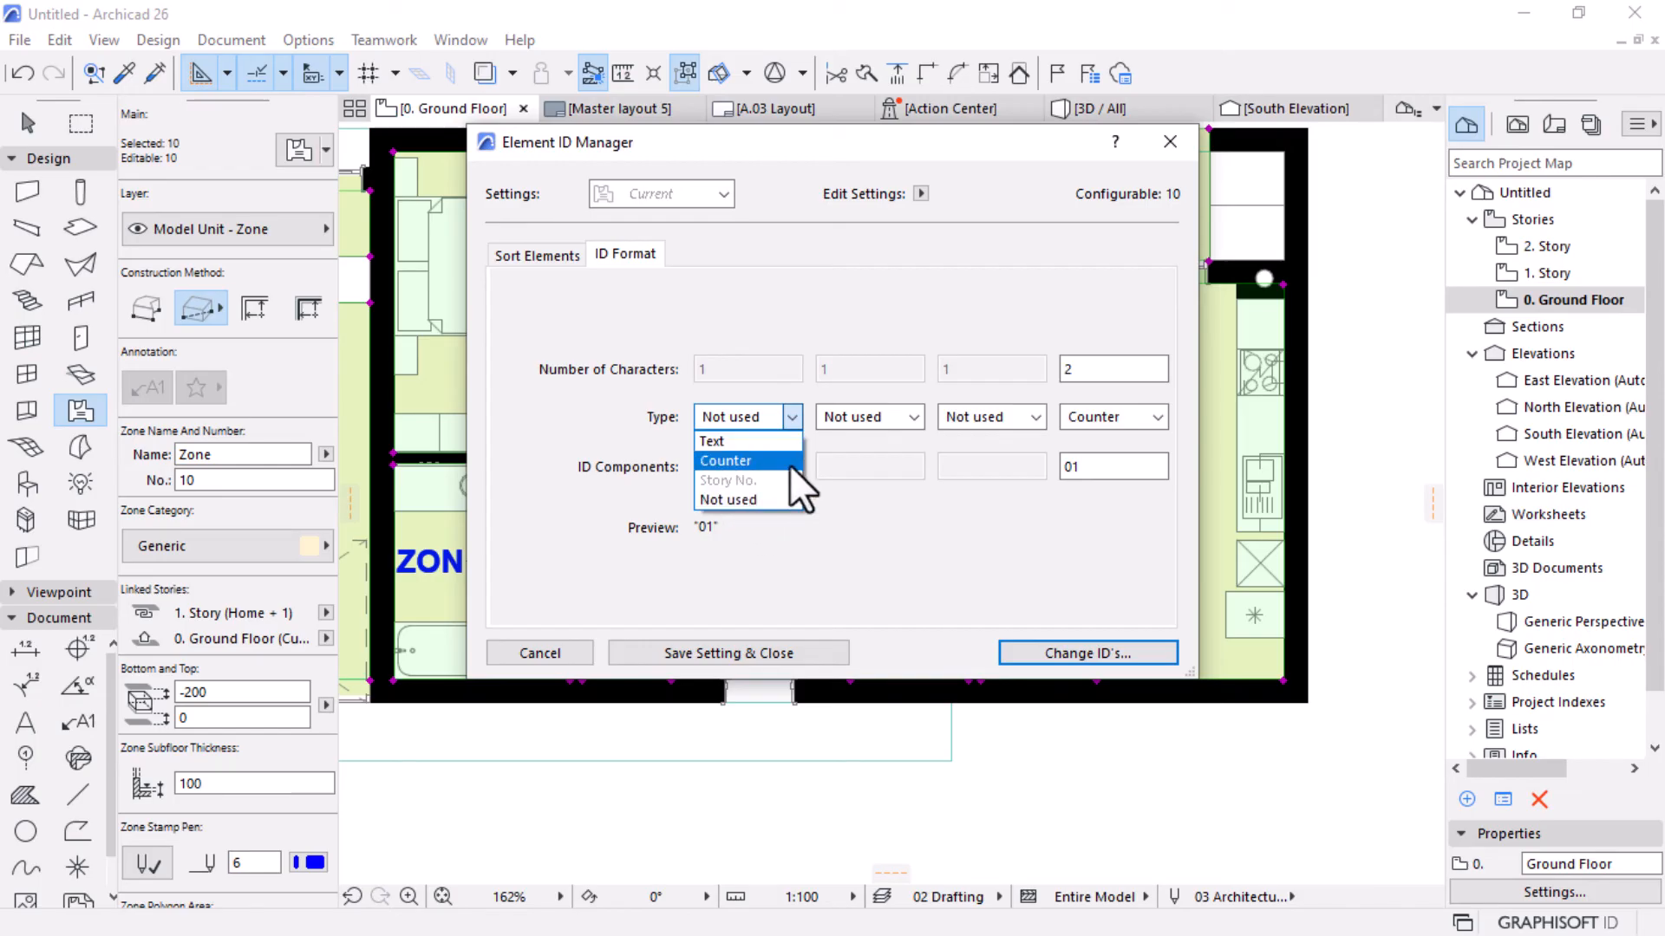
pyautogui.click(738, 500)
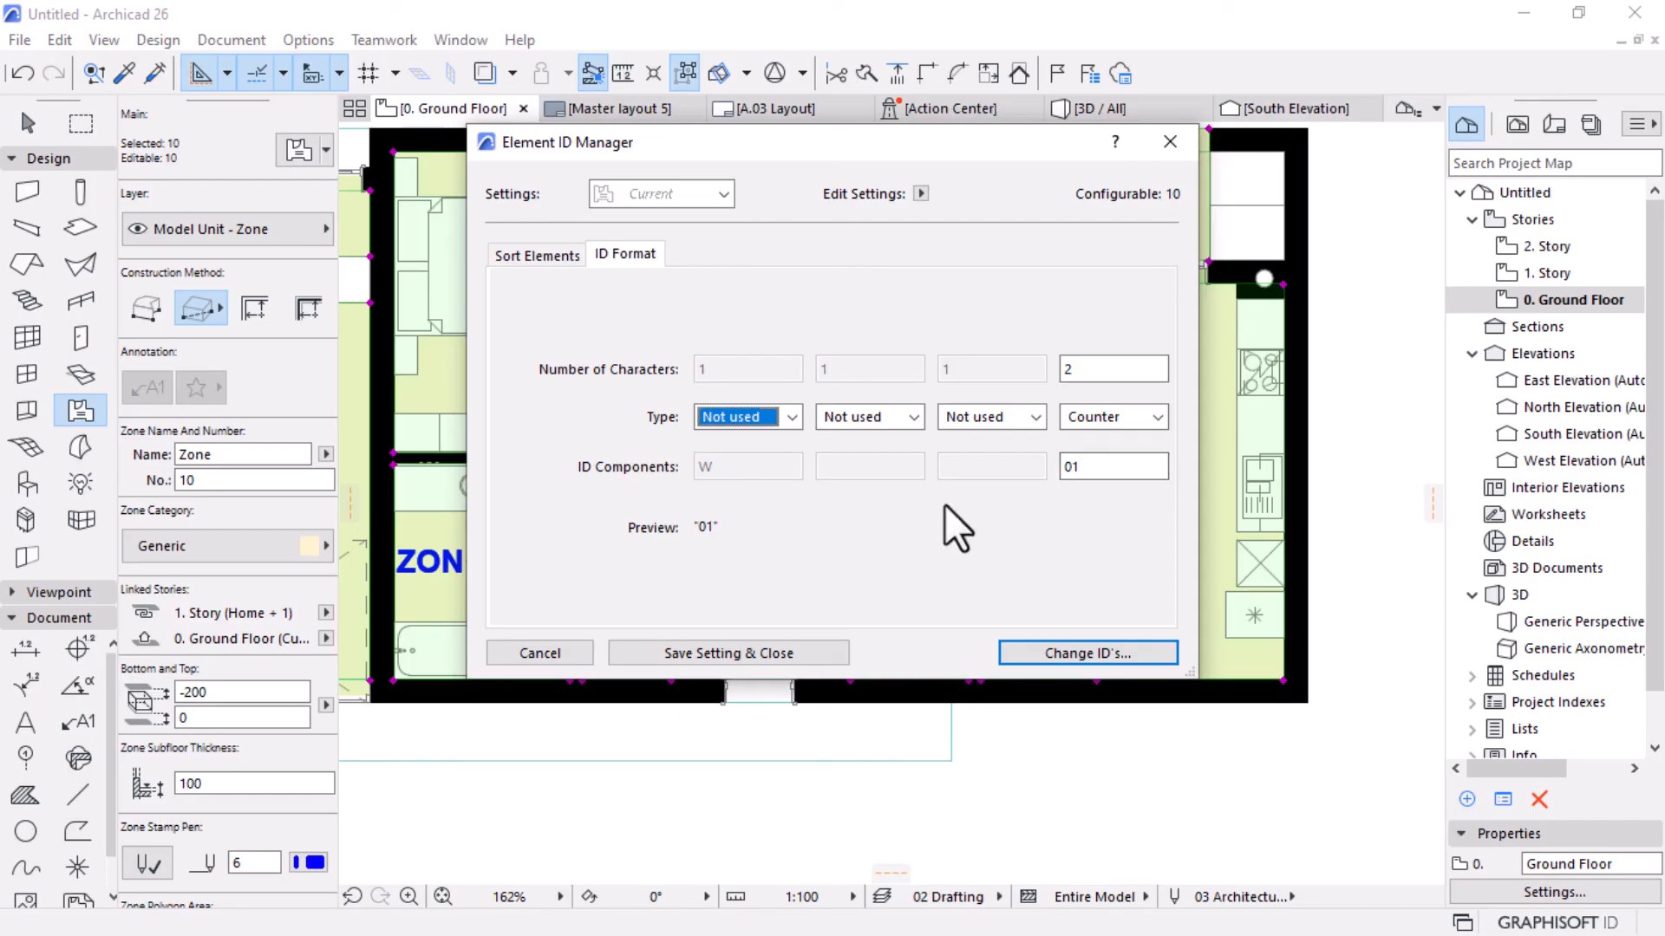
pyautogui.click(1085, 475)
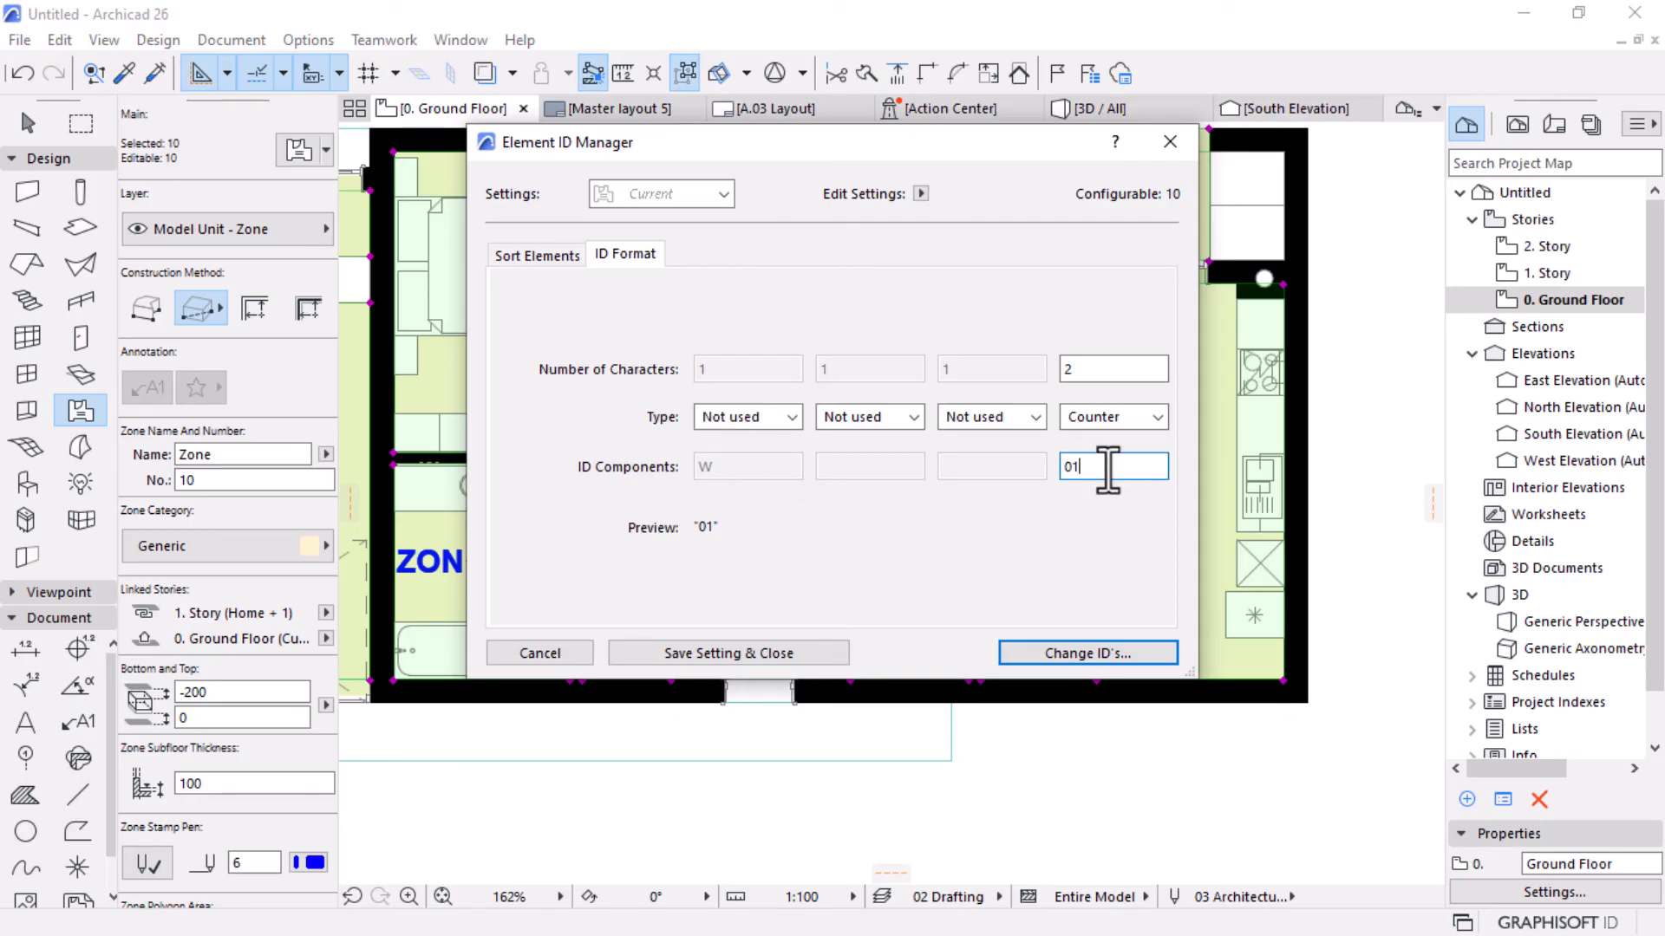
pyautogui.doubleClick(1102, 371)
pyautogui.click(1094, 652)
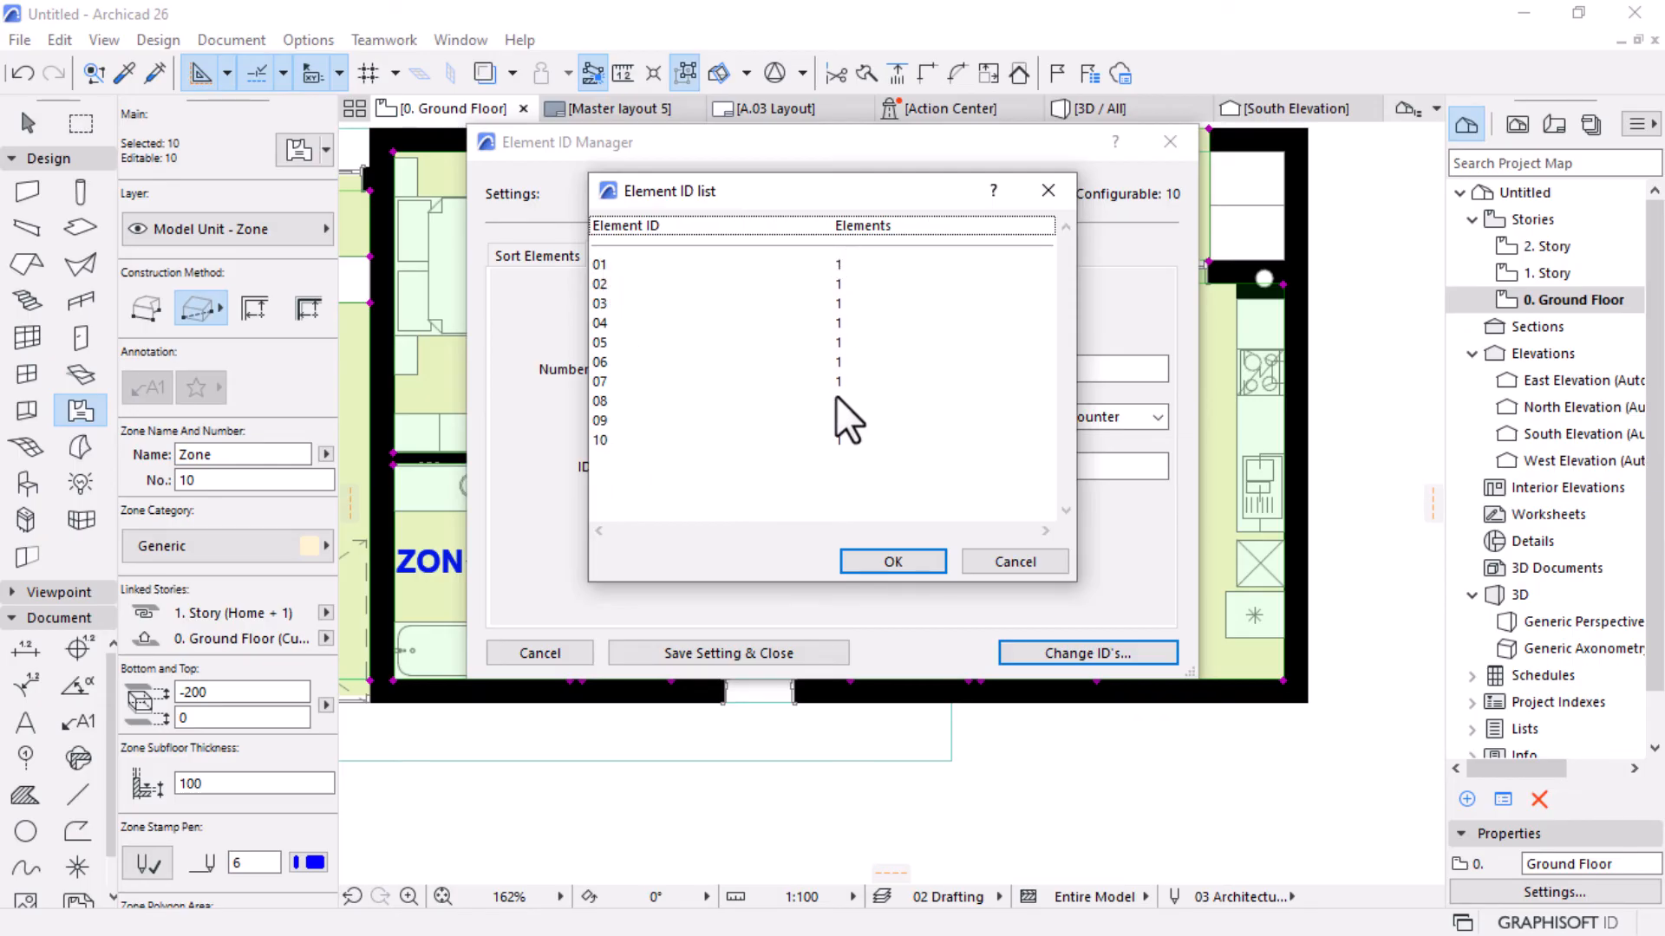
pyautogui.click(889, 555)
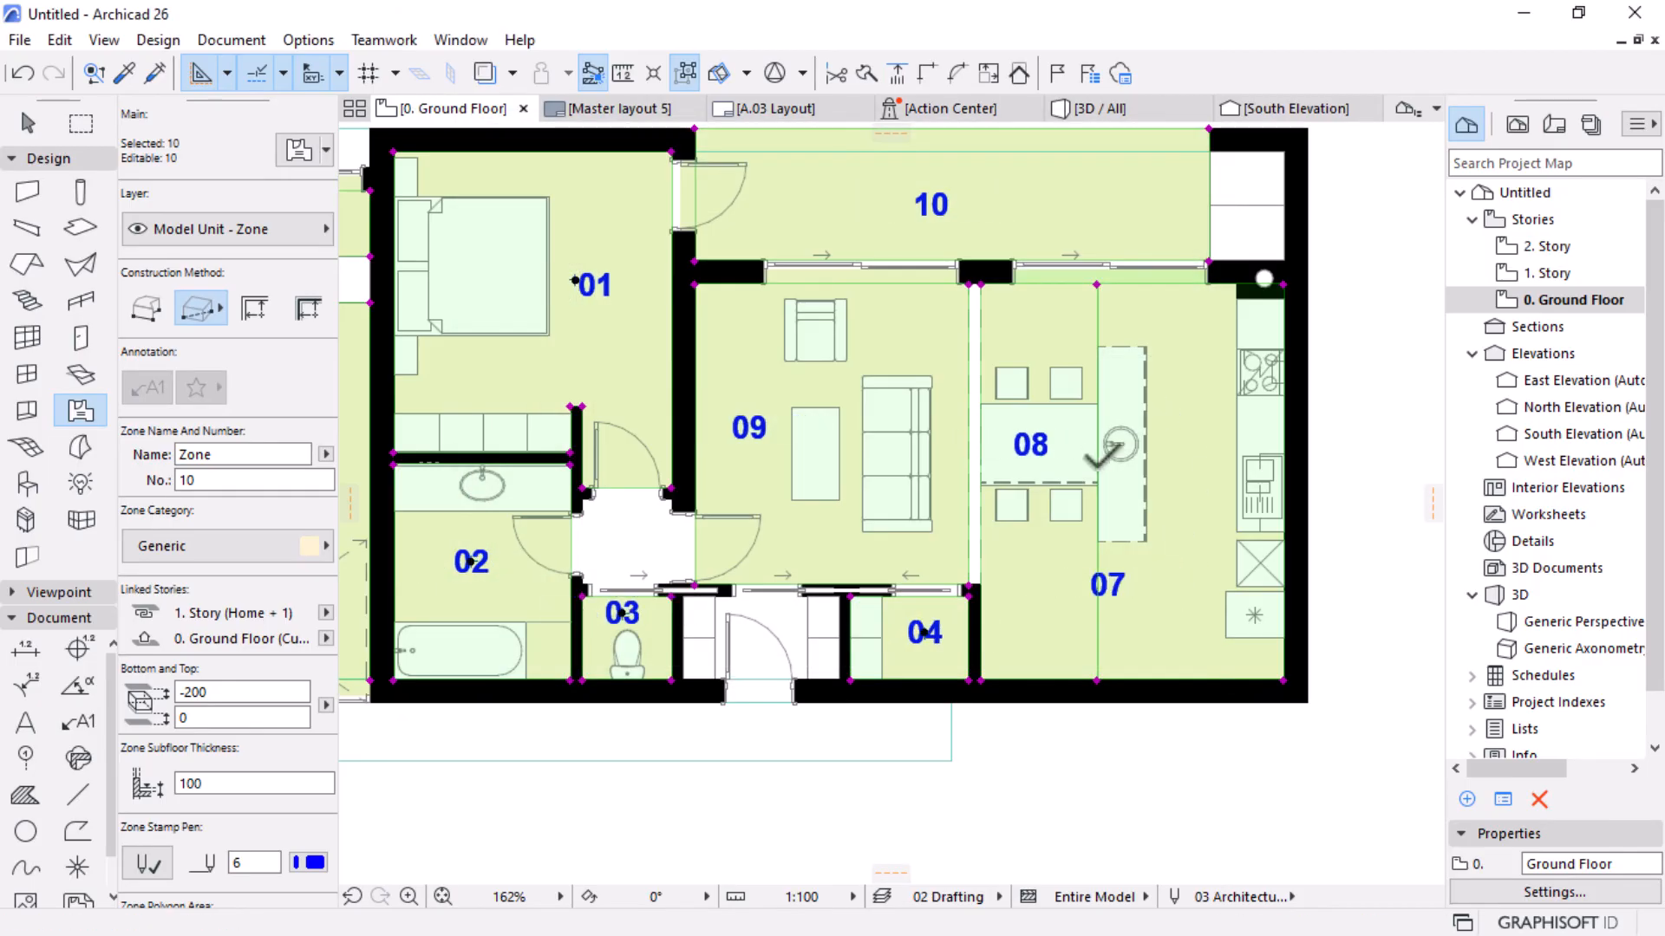
pyautogui.scroll(-4, 1131, 612)
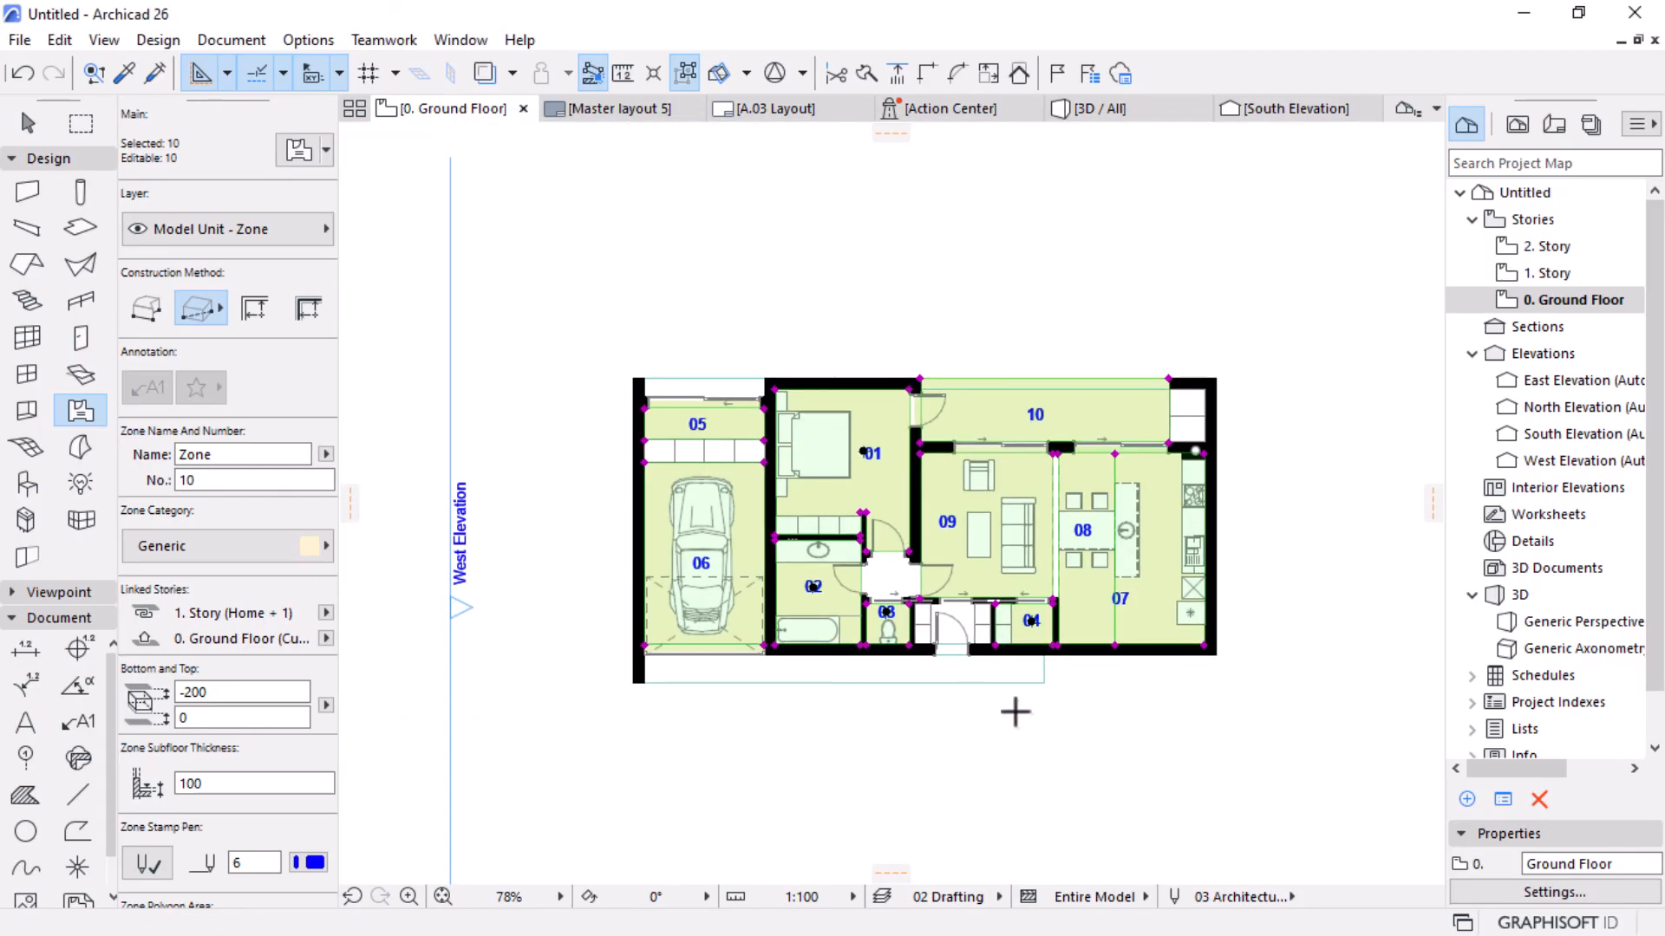
pyautogui.press('Escape')
pyautogui.scroll(1, 1017, 700)
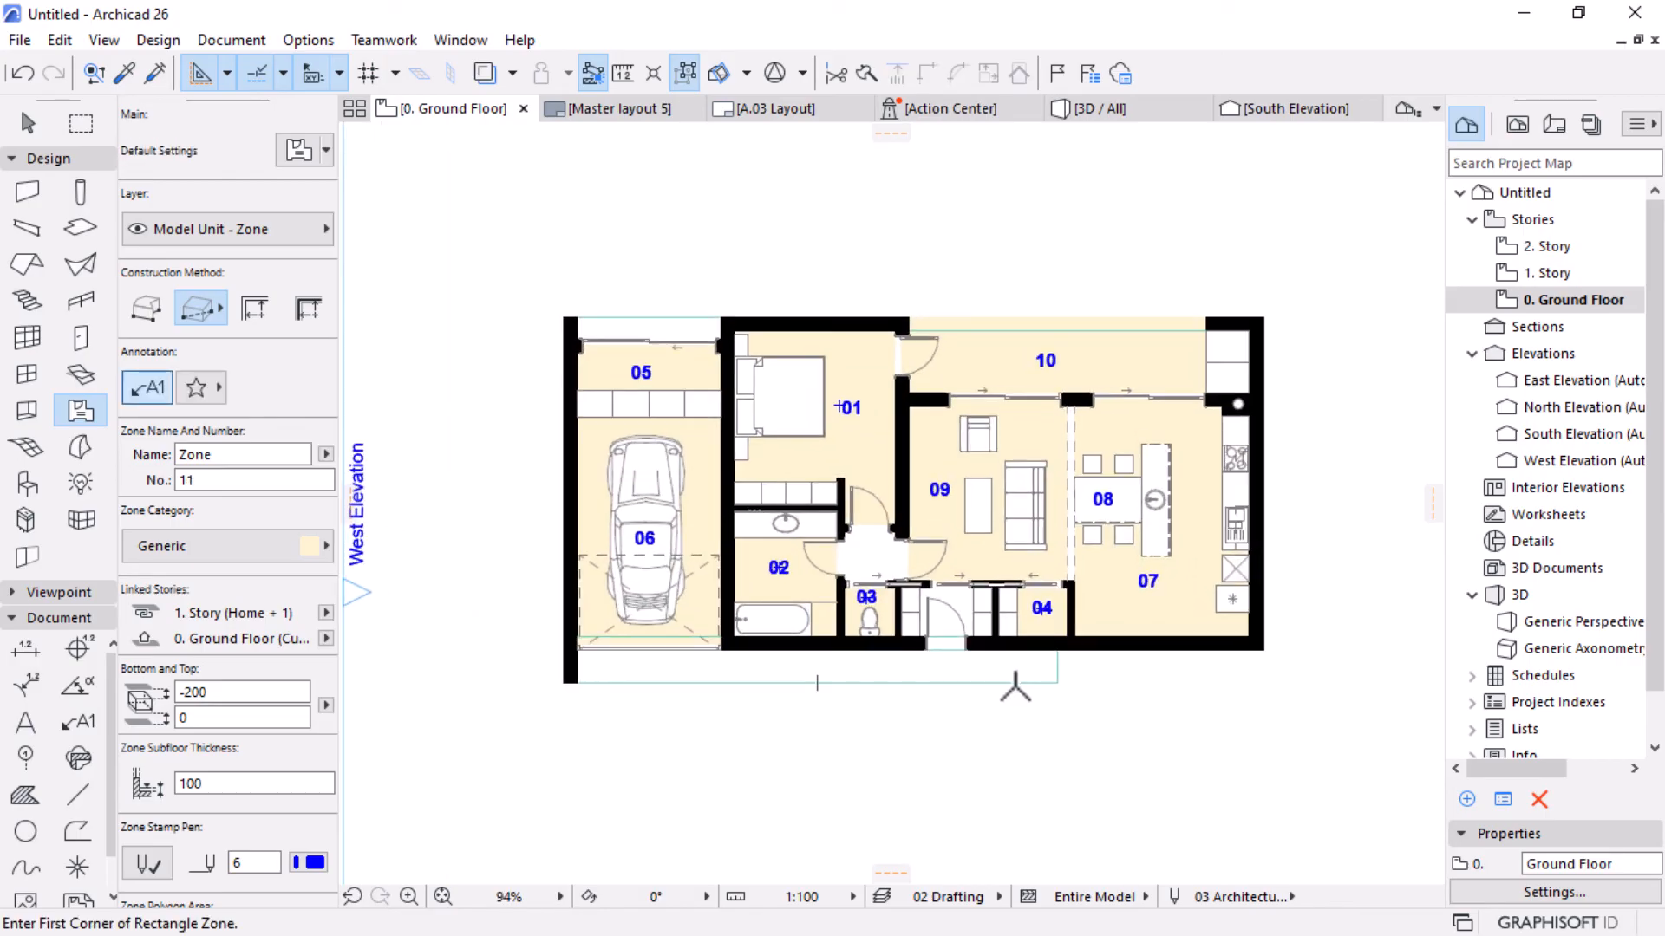
# Select all the zone labels and set their text pen to red pen 20.
pyautogui.scroll(-1, 52, 737)
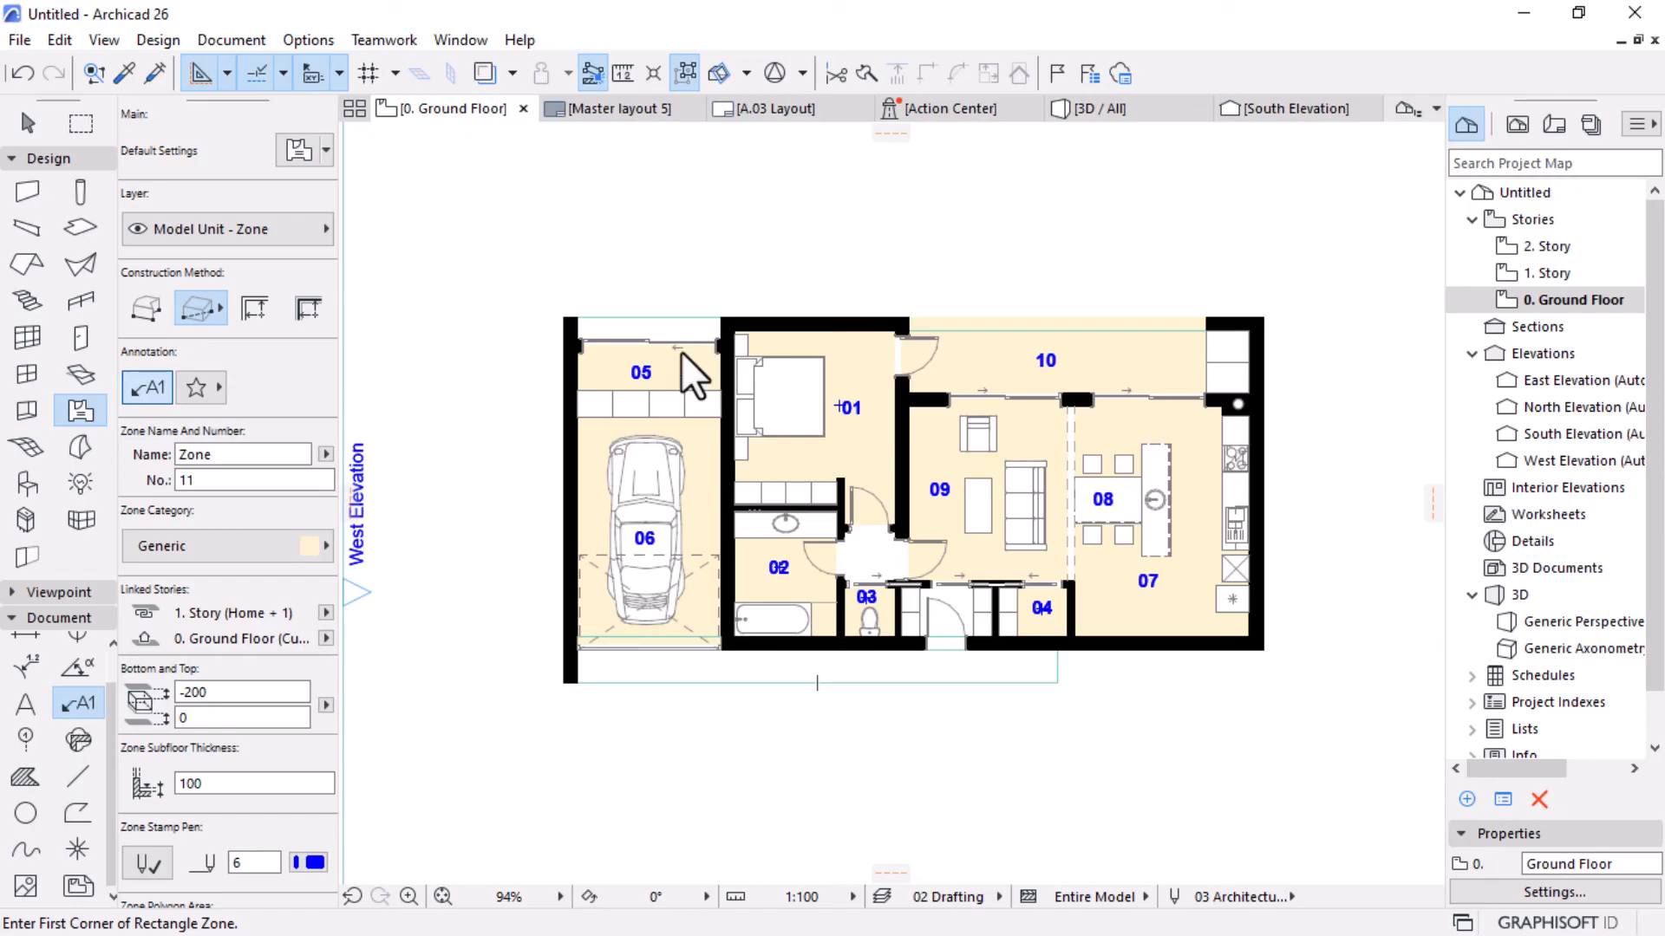
pyautogui.hotkey('ctrl', 'a')
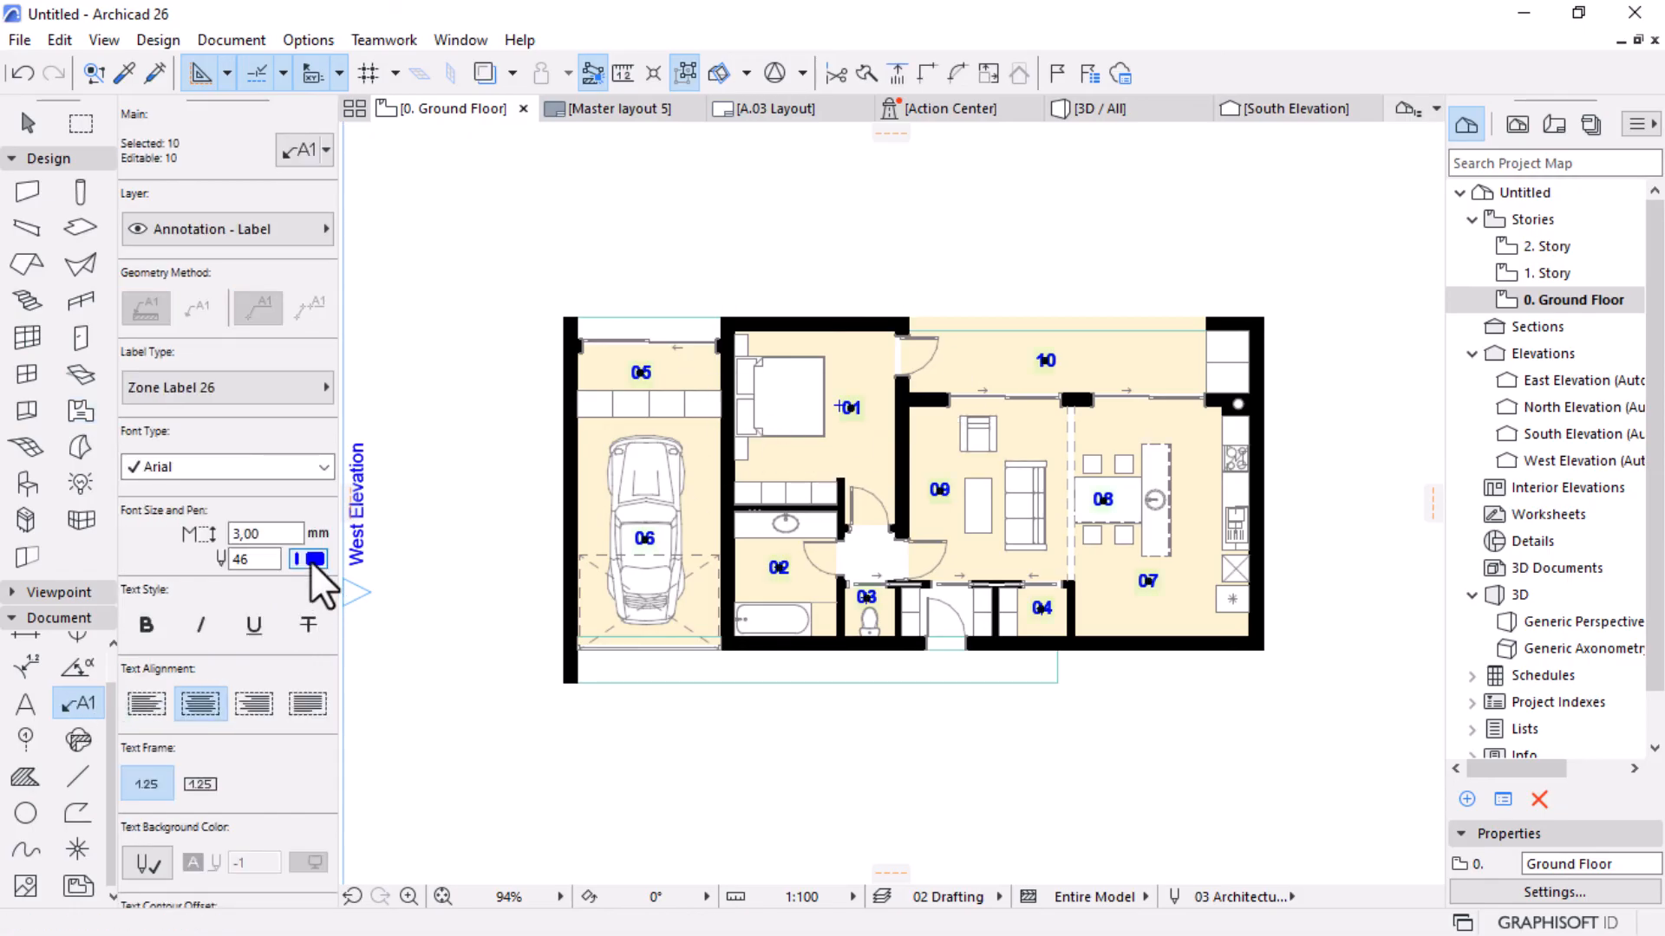
pyautogui.click(311, 560)
pyautogui.click(762, 562)
pyautogui.scroll(-5, 231, 642)
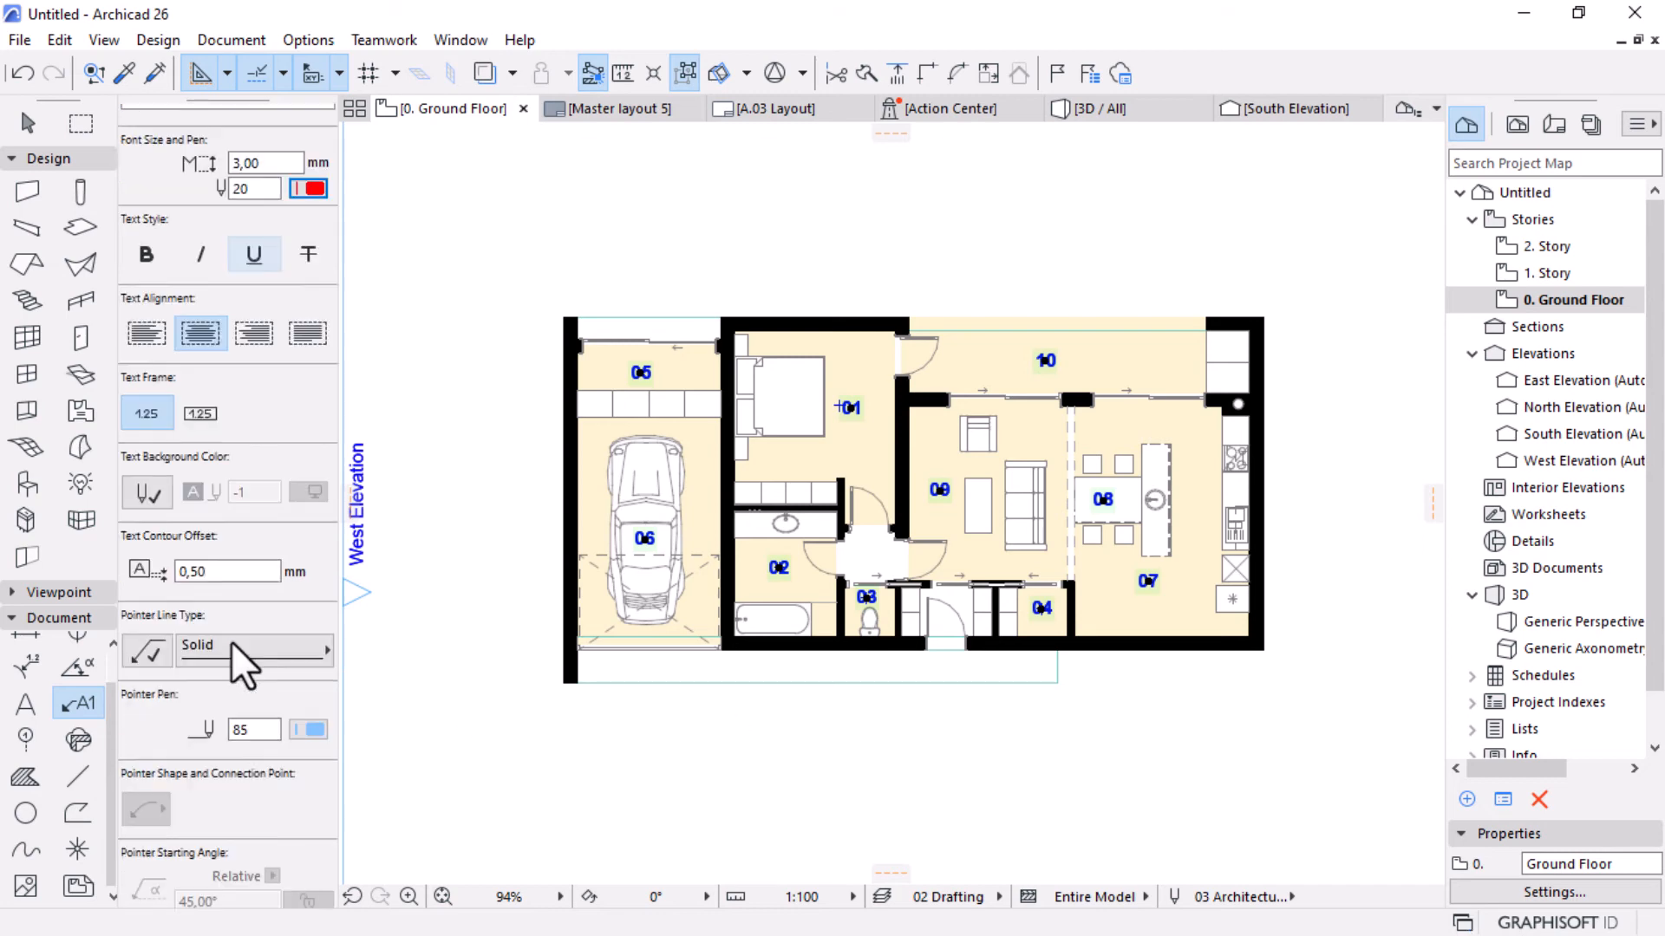
pyautogui.scroll(-9, 231, 641)
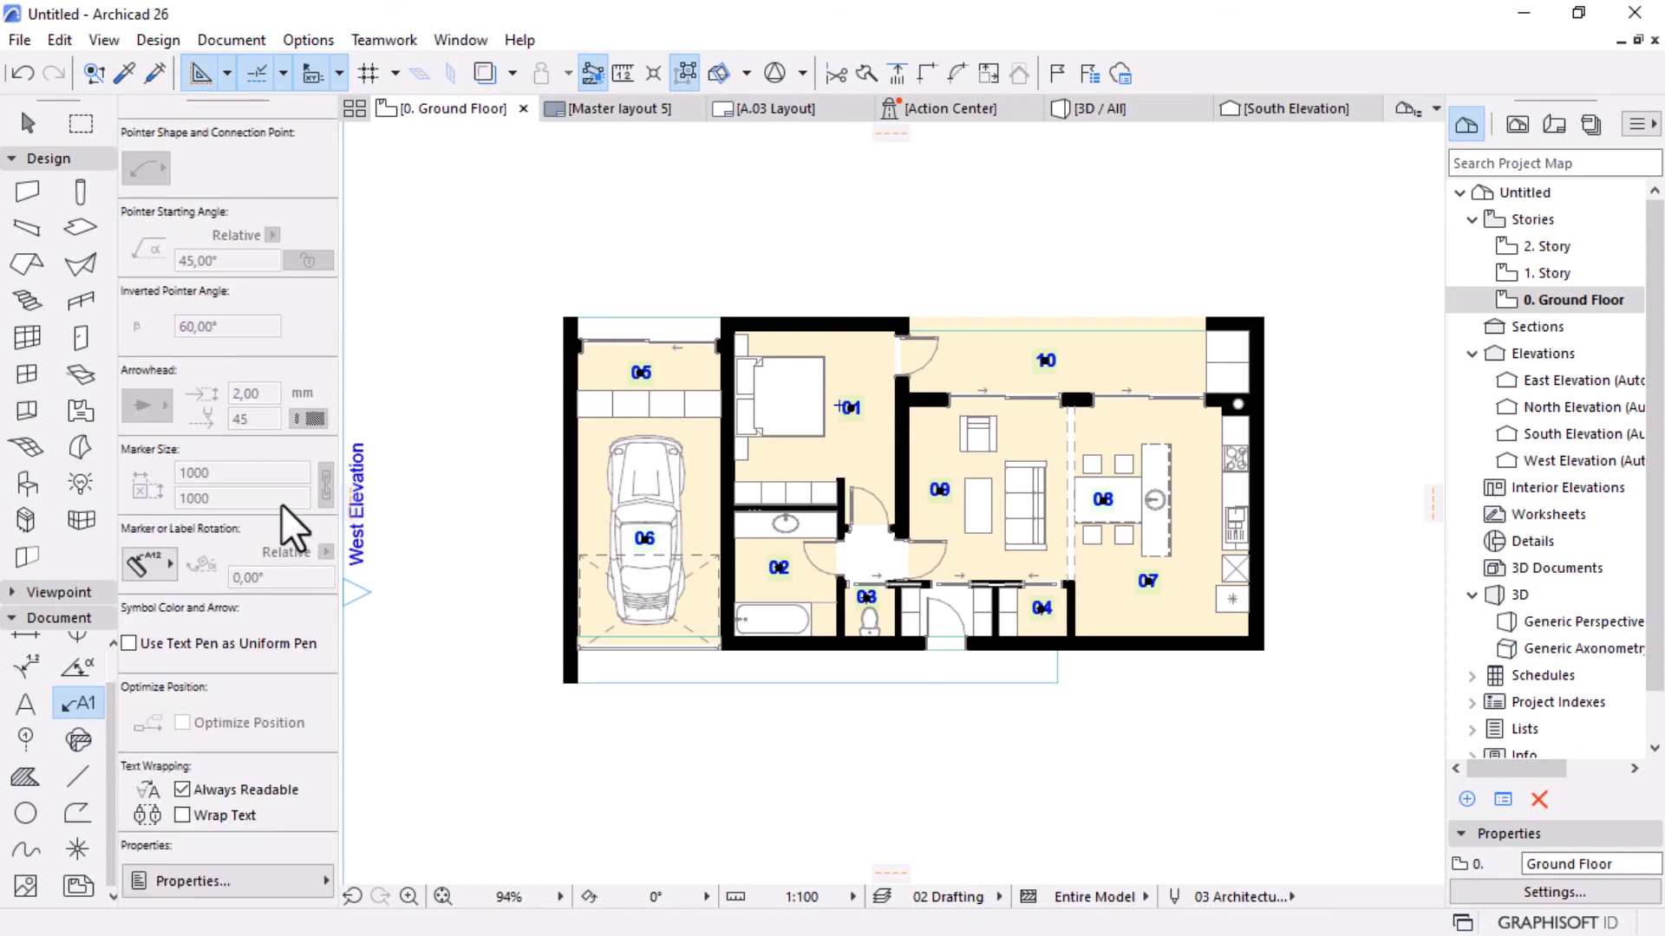
pyautogui.scroll(11, 257, 541)
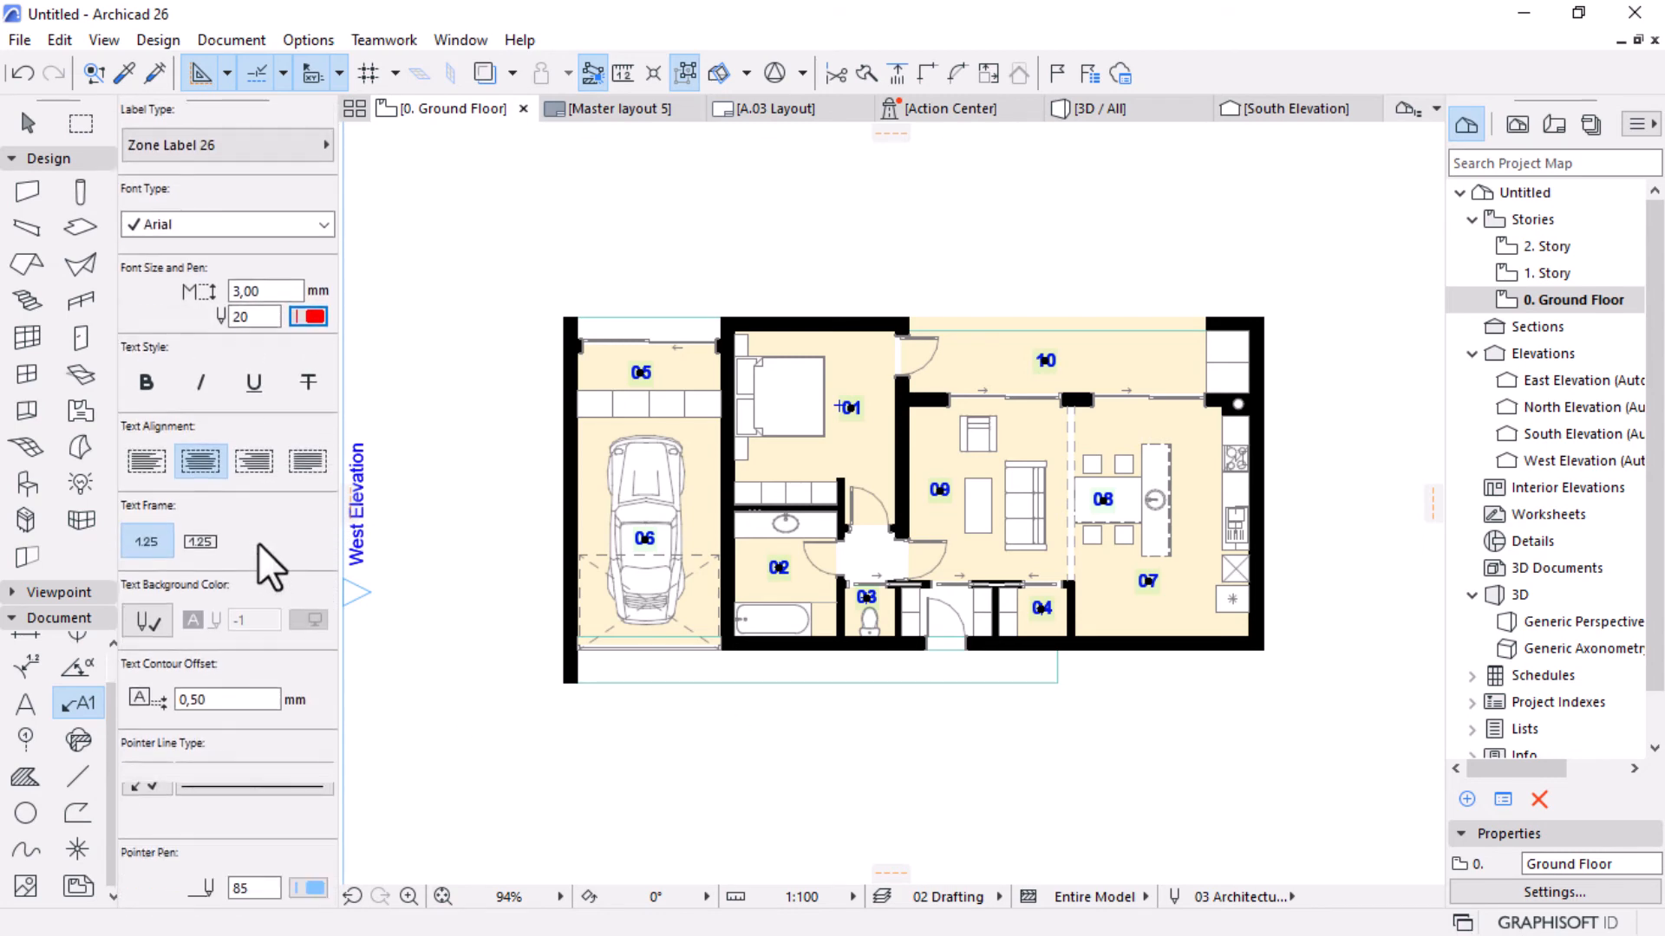
pyautogui.scroll(4, 257, 544)
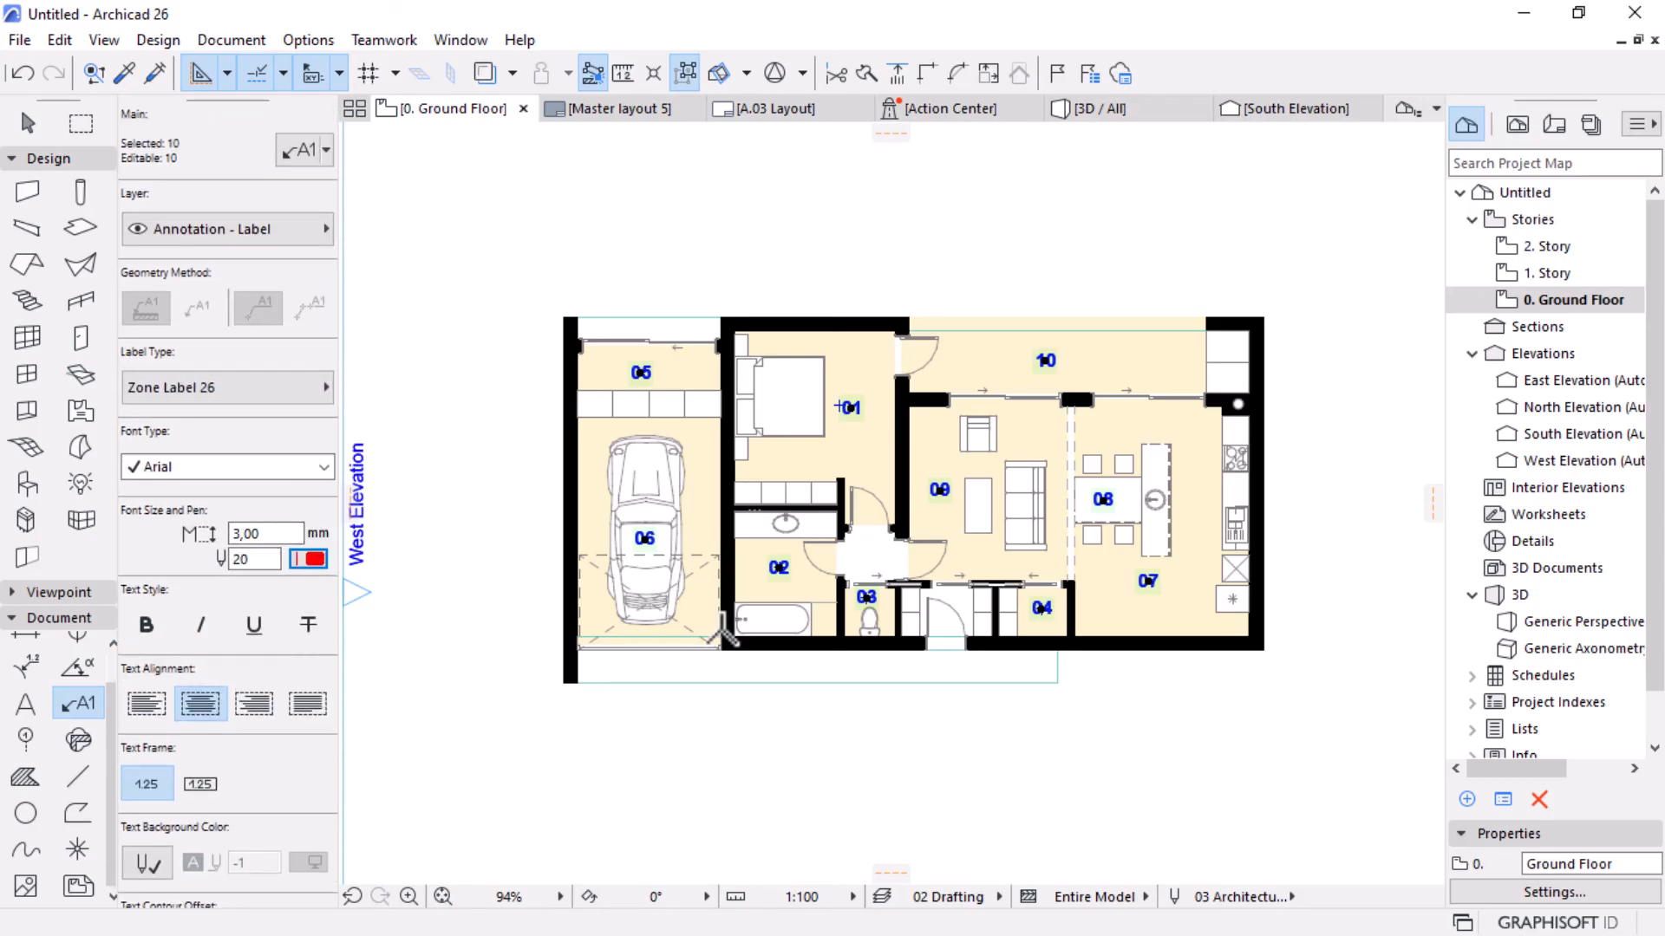
# Turn off the style override of the first line in the selected zone labels' custom text settings and clear the selection.
pyautogui.click(299, 152)
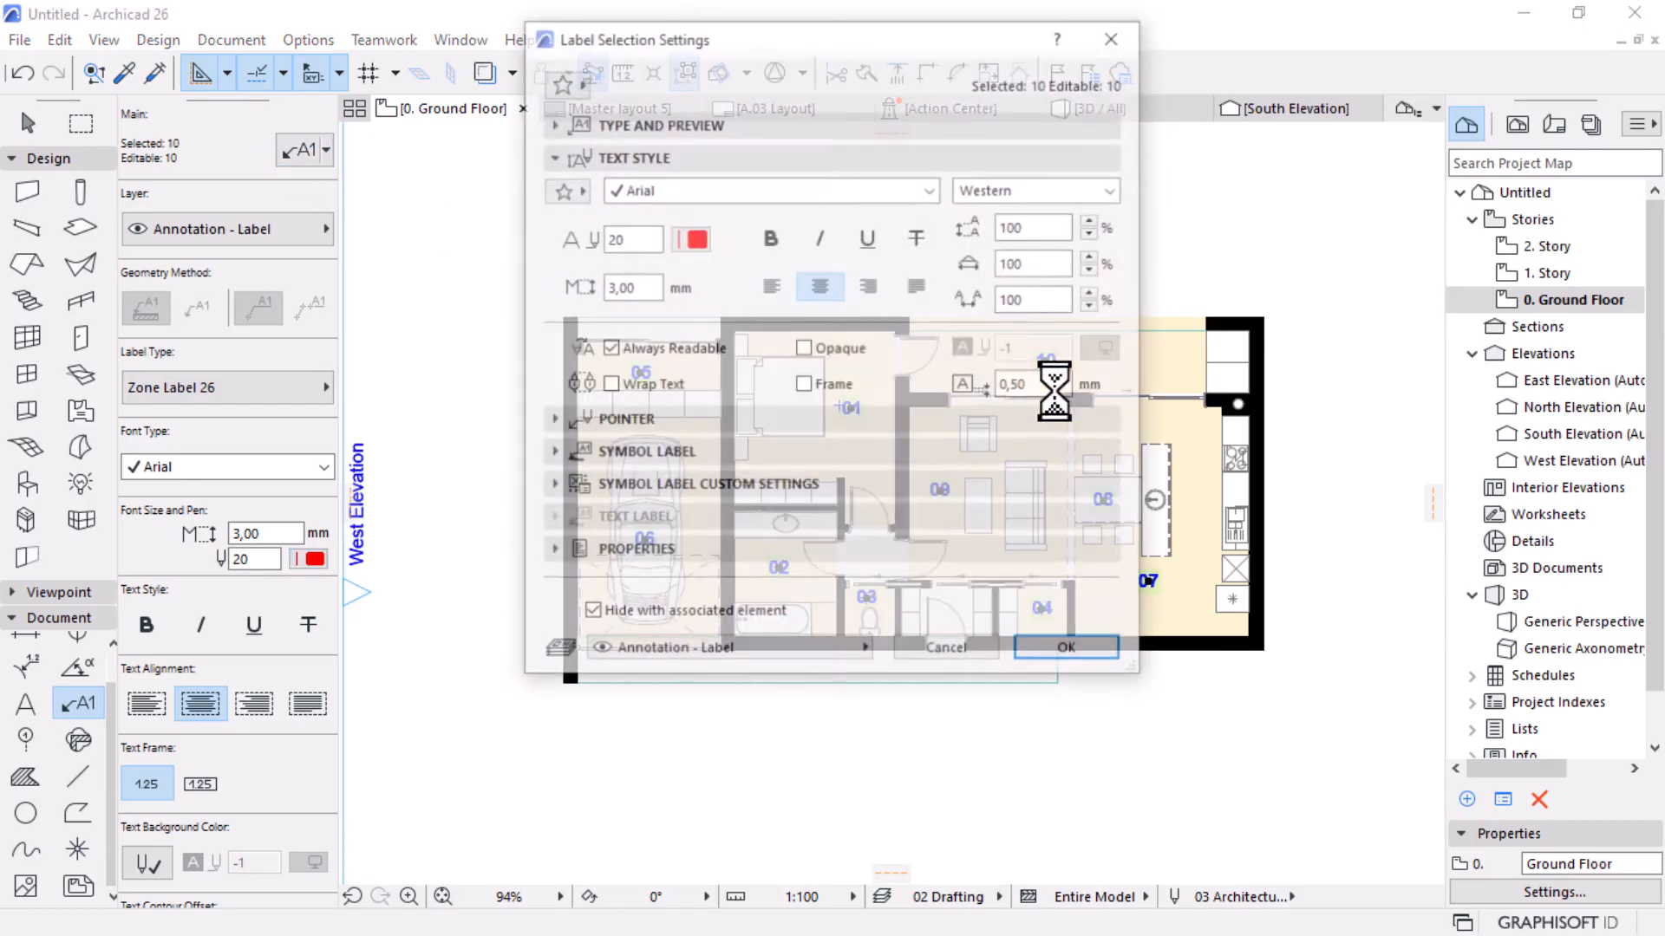
pyautogui.click(622, 486)
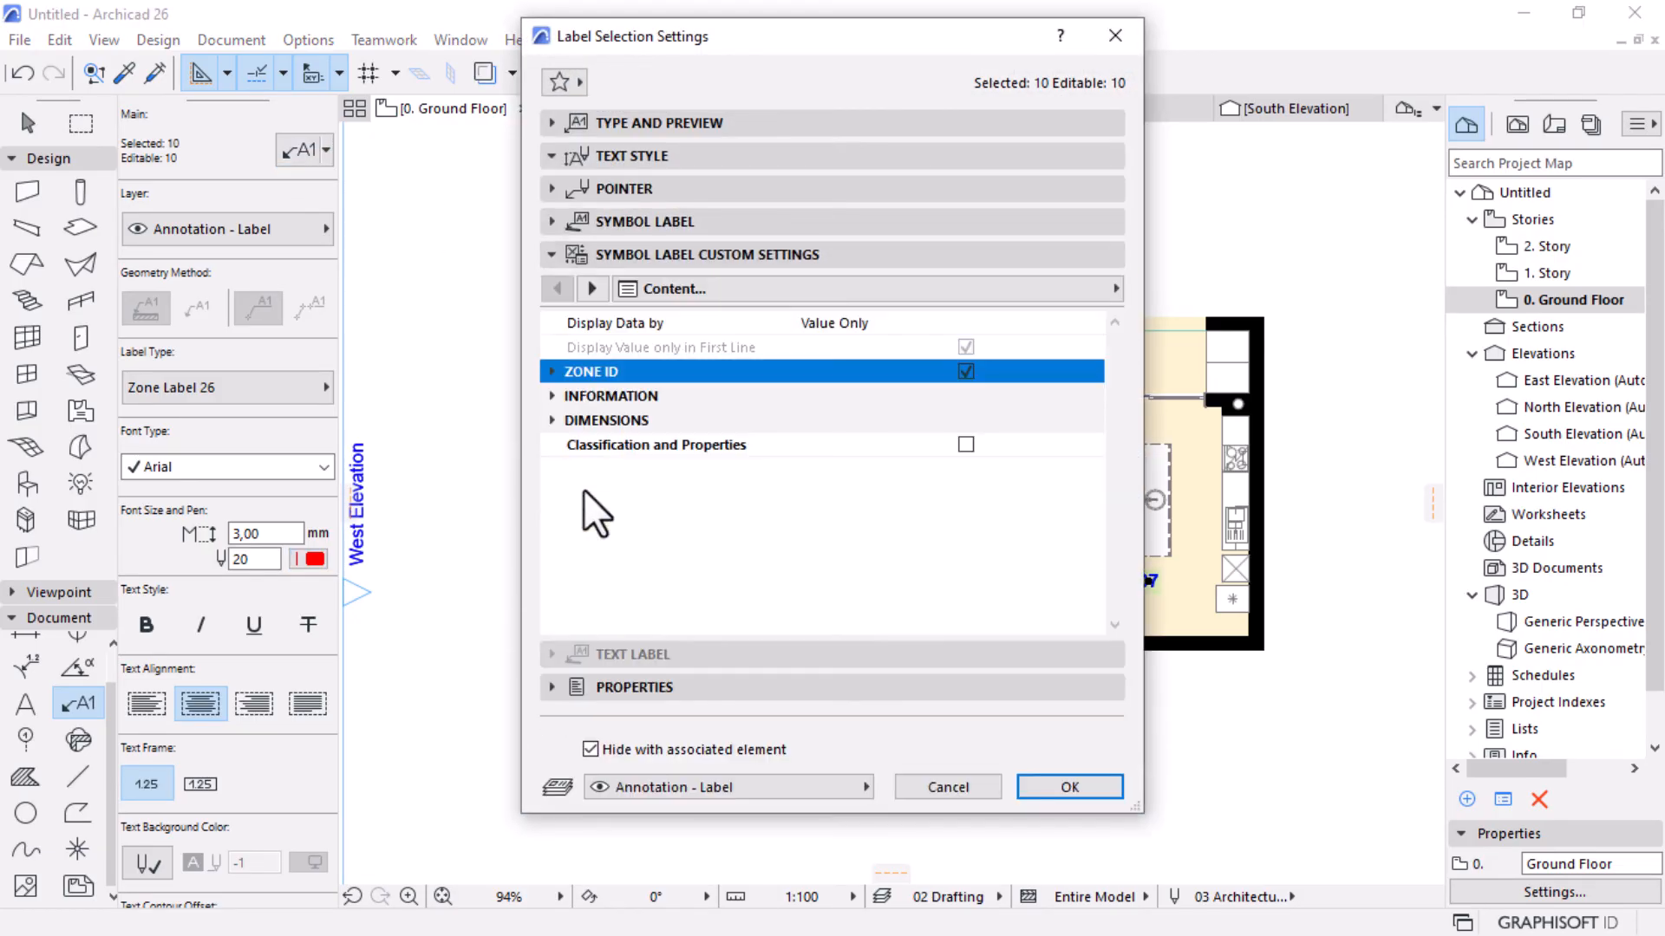
pyautogui.click(588, 288)
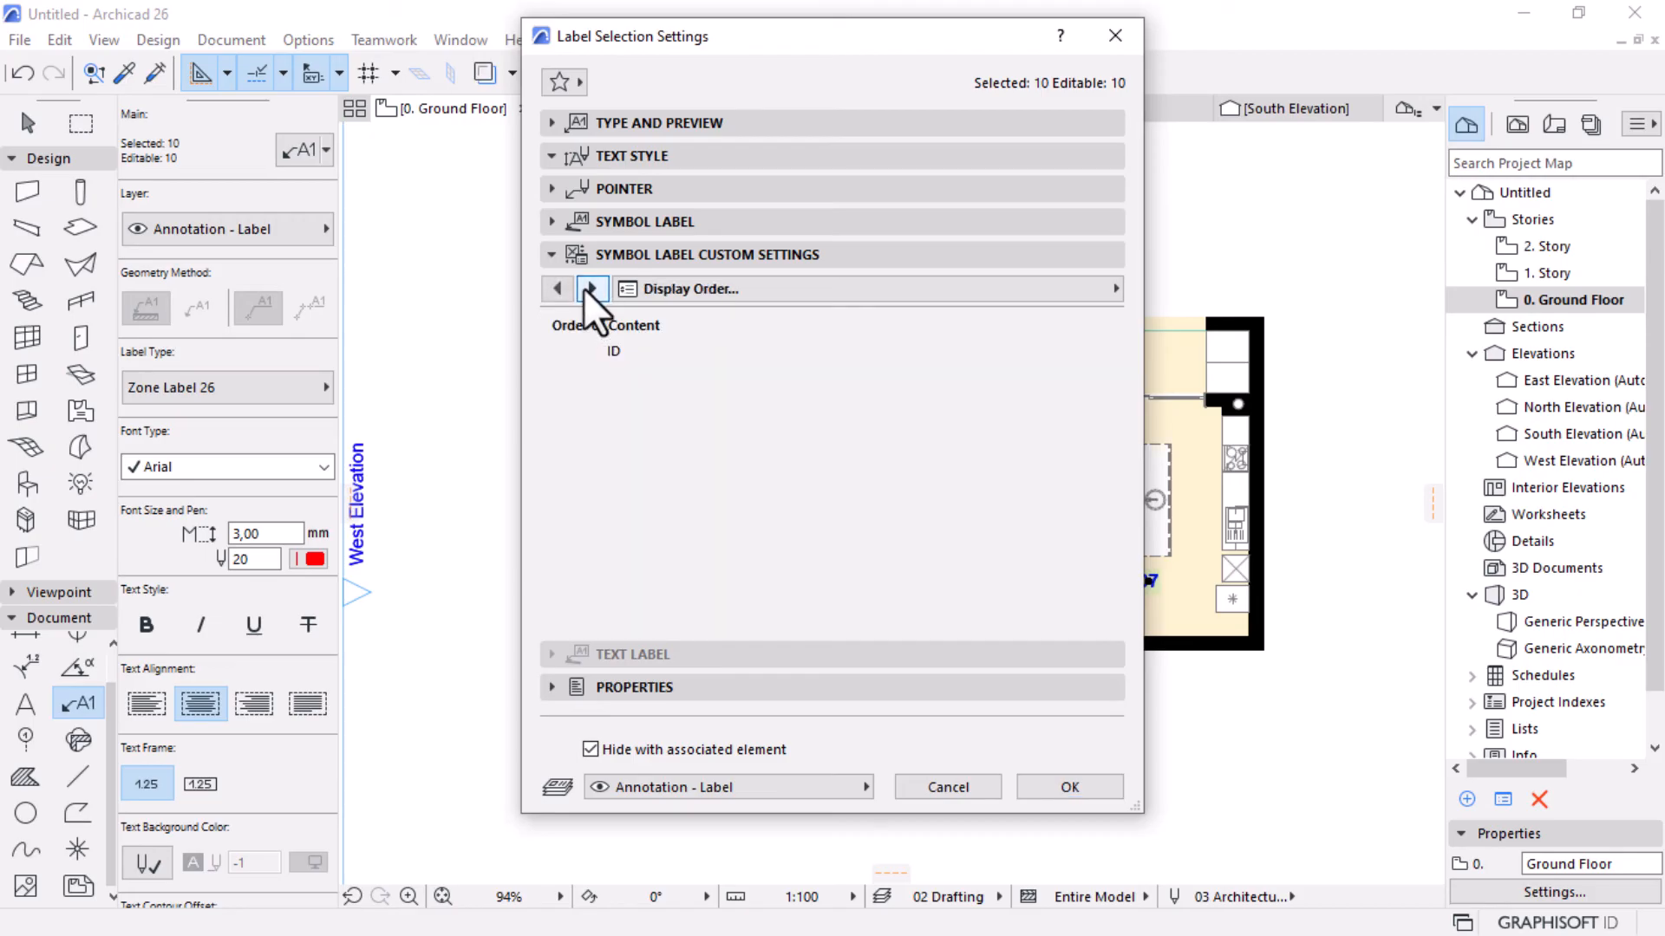
pyautogui.click(586, 288)
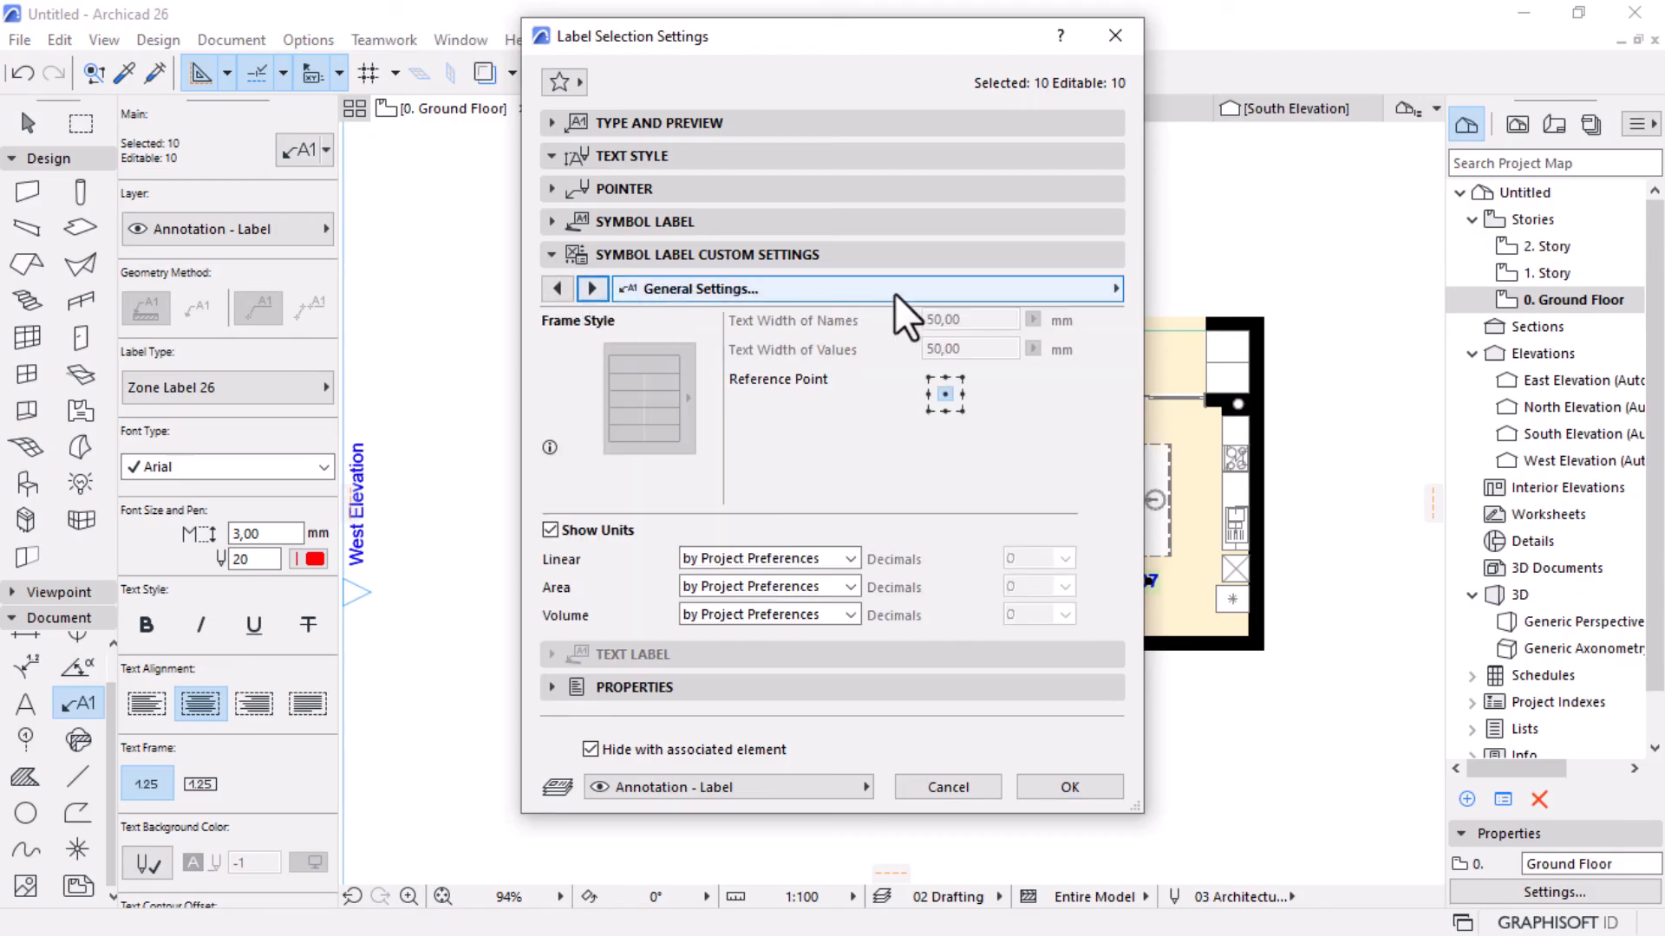
pyautogui.click(989, 293)
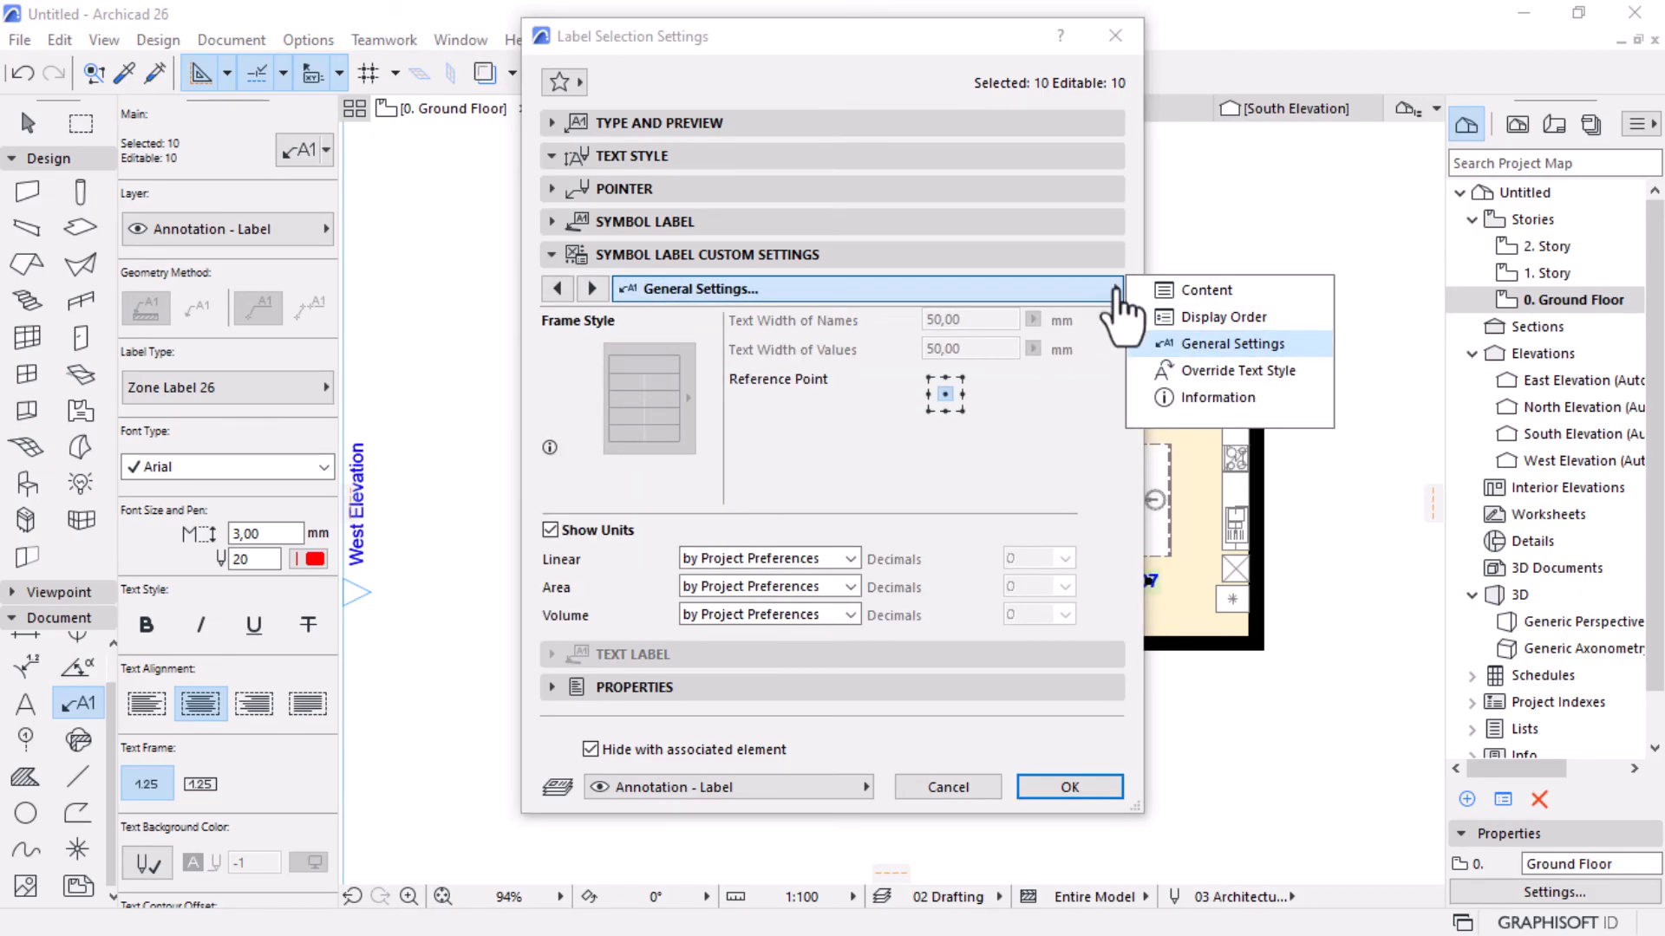
pyautogui.click(1236, 373)
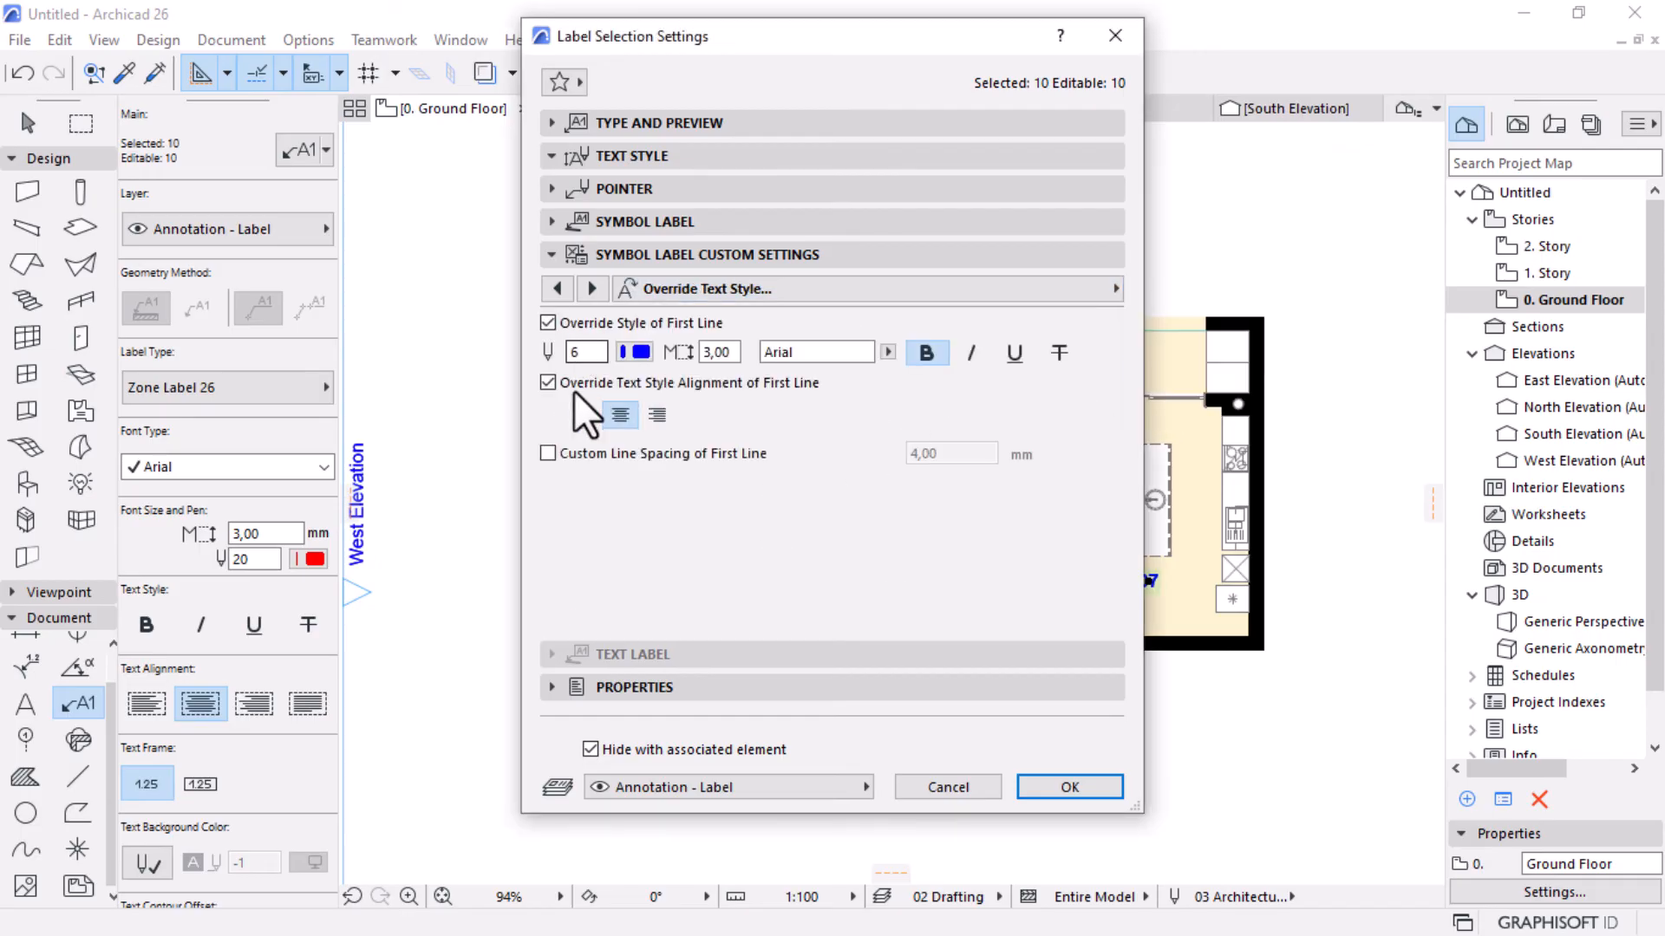
pyautogui.click(548, 323)
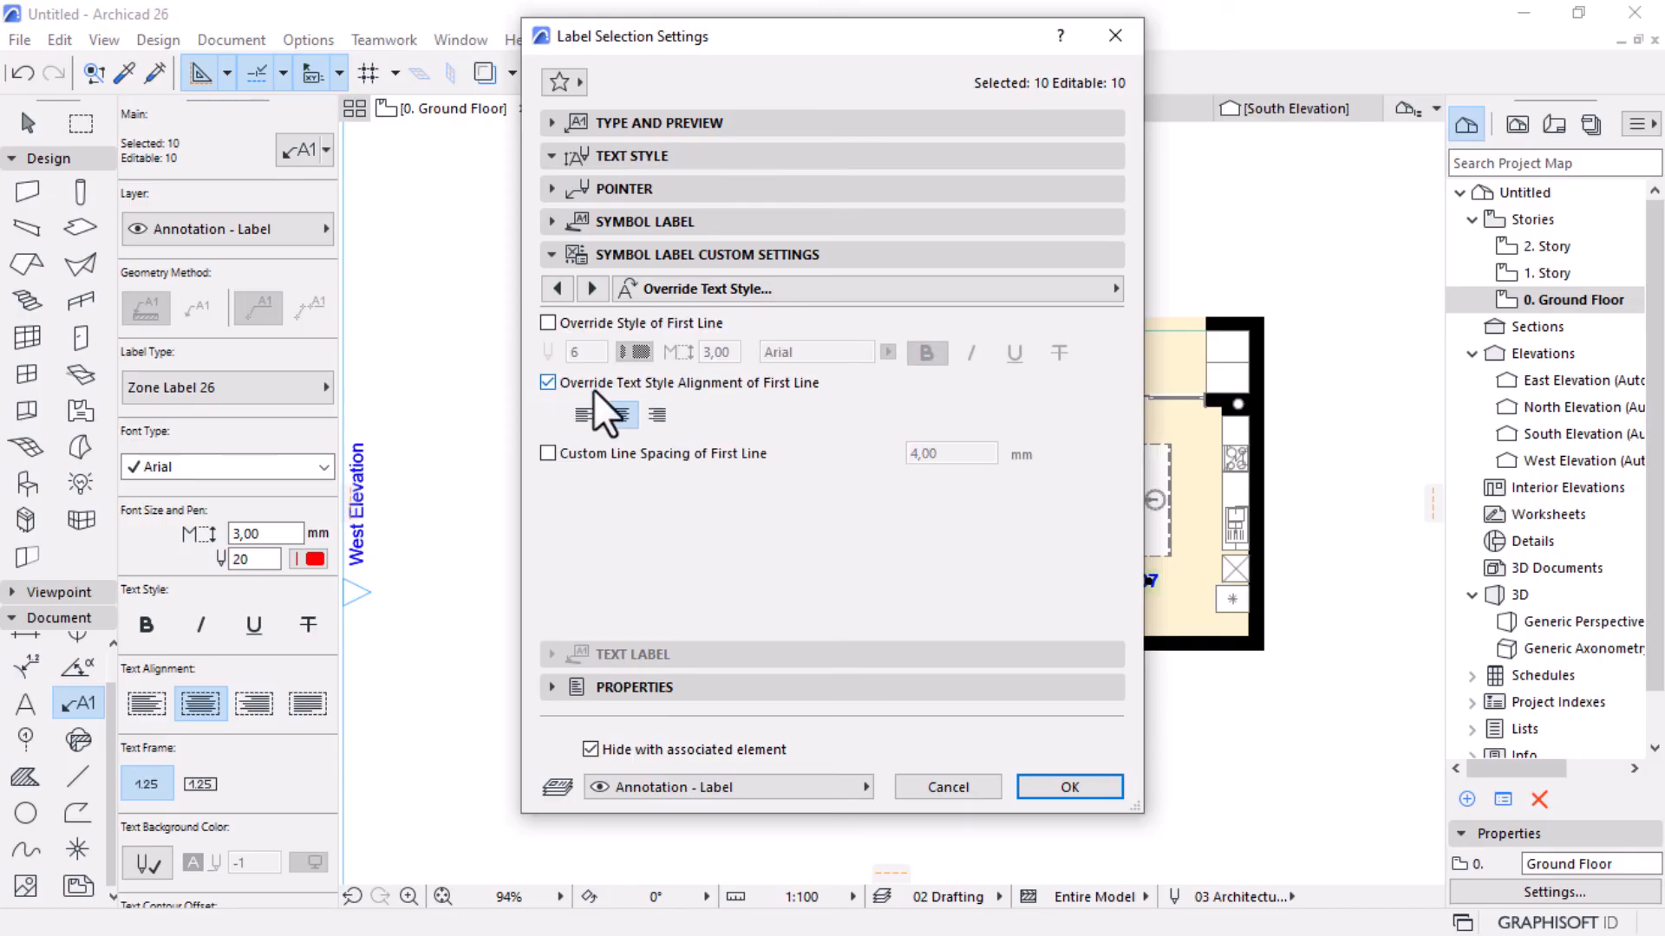
pyautogui.click(1067, 789)
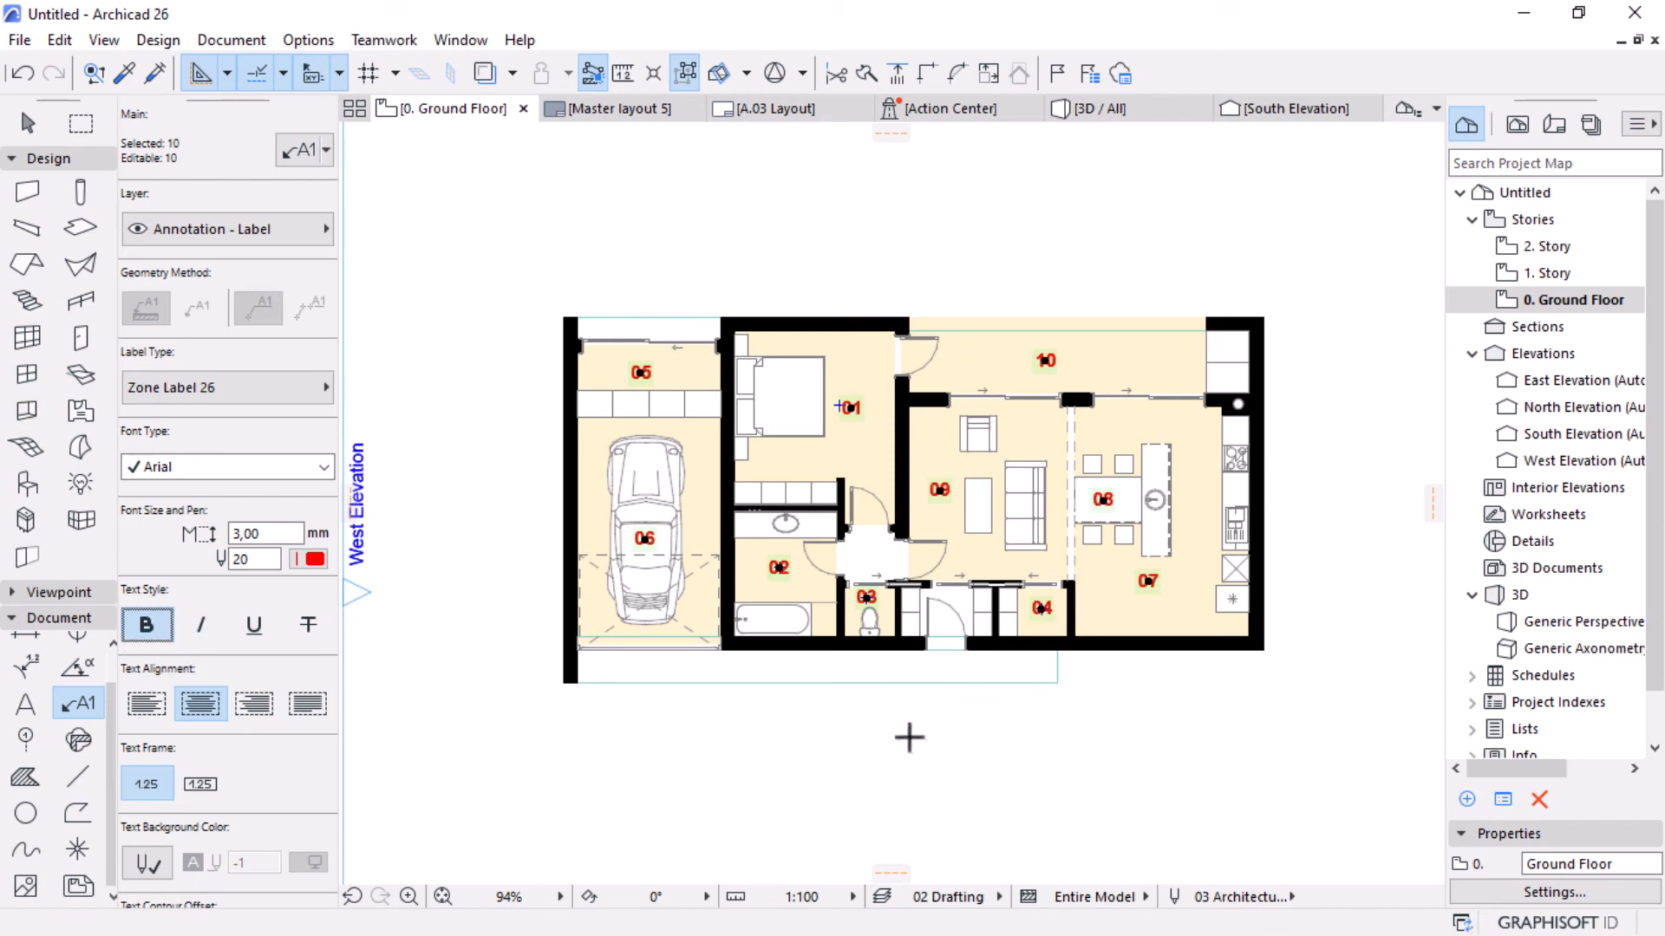
pyautogui.press('Escape')
pyautogui.scroll(2, 1033, 640)
pyautogui.scroll(-2, 1031, 537)
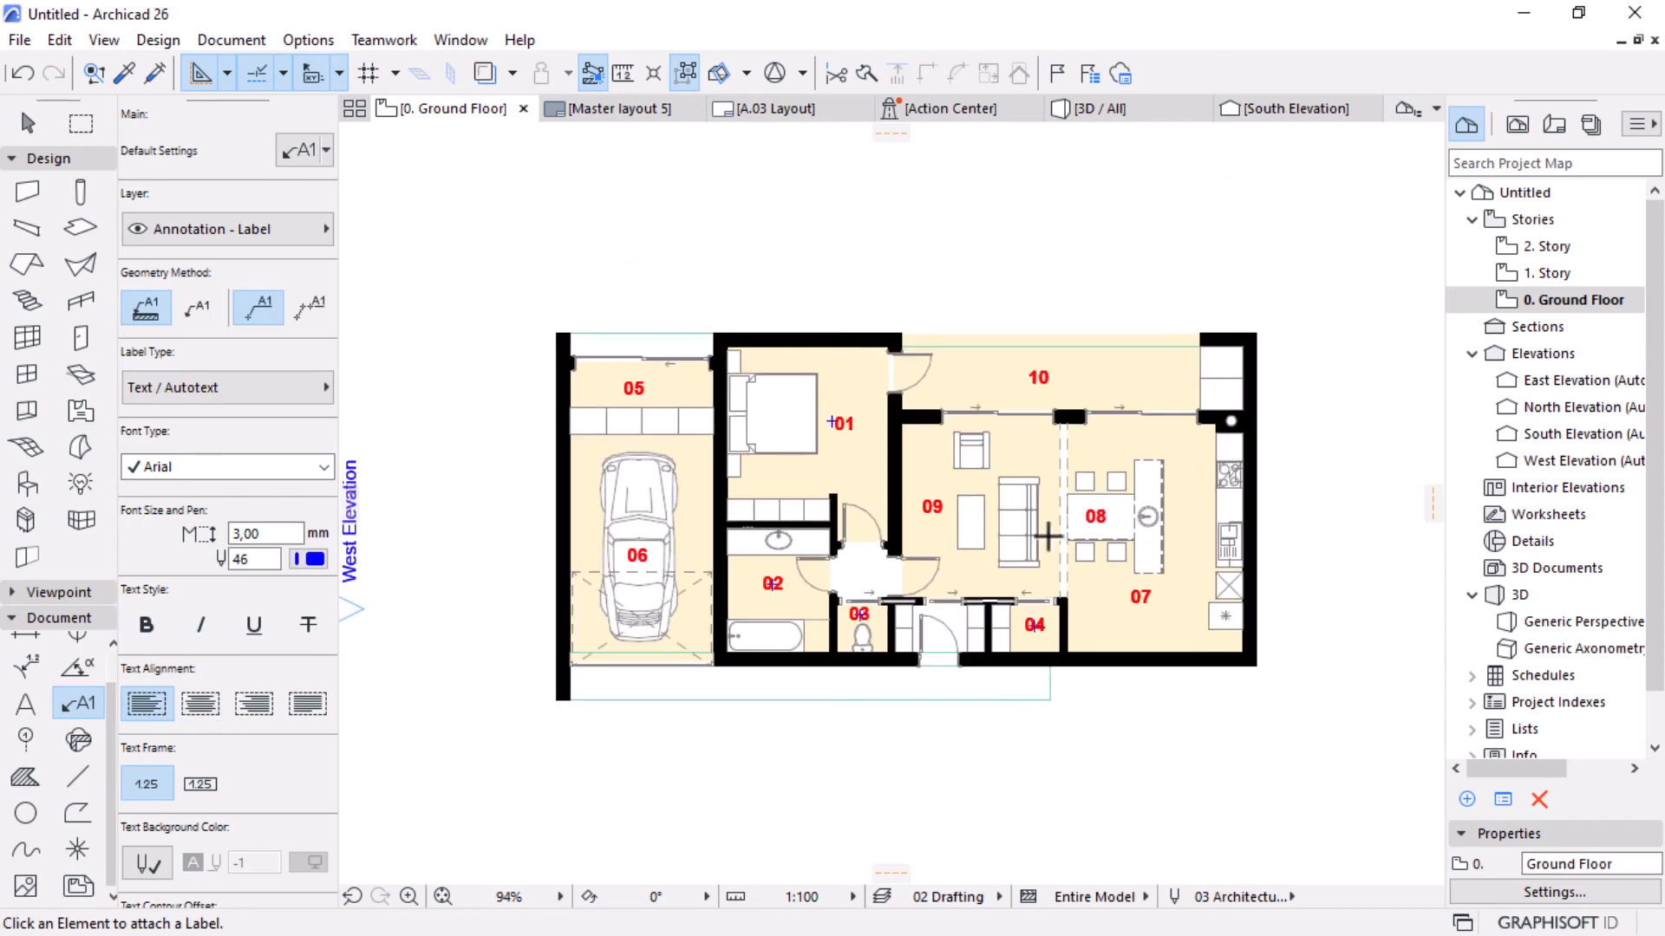
pyautogui.scroll(2, 1049, 533)
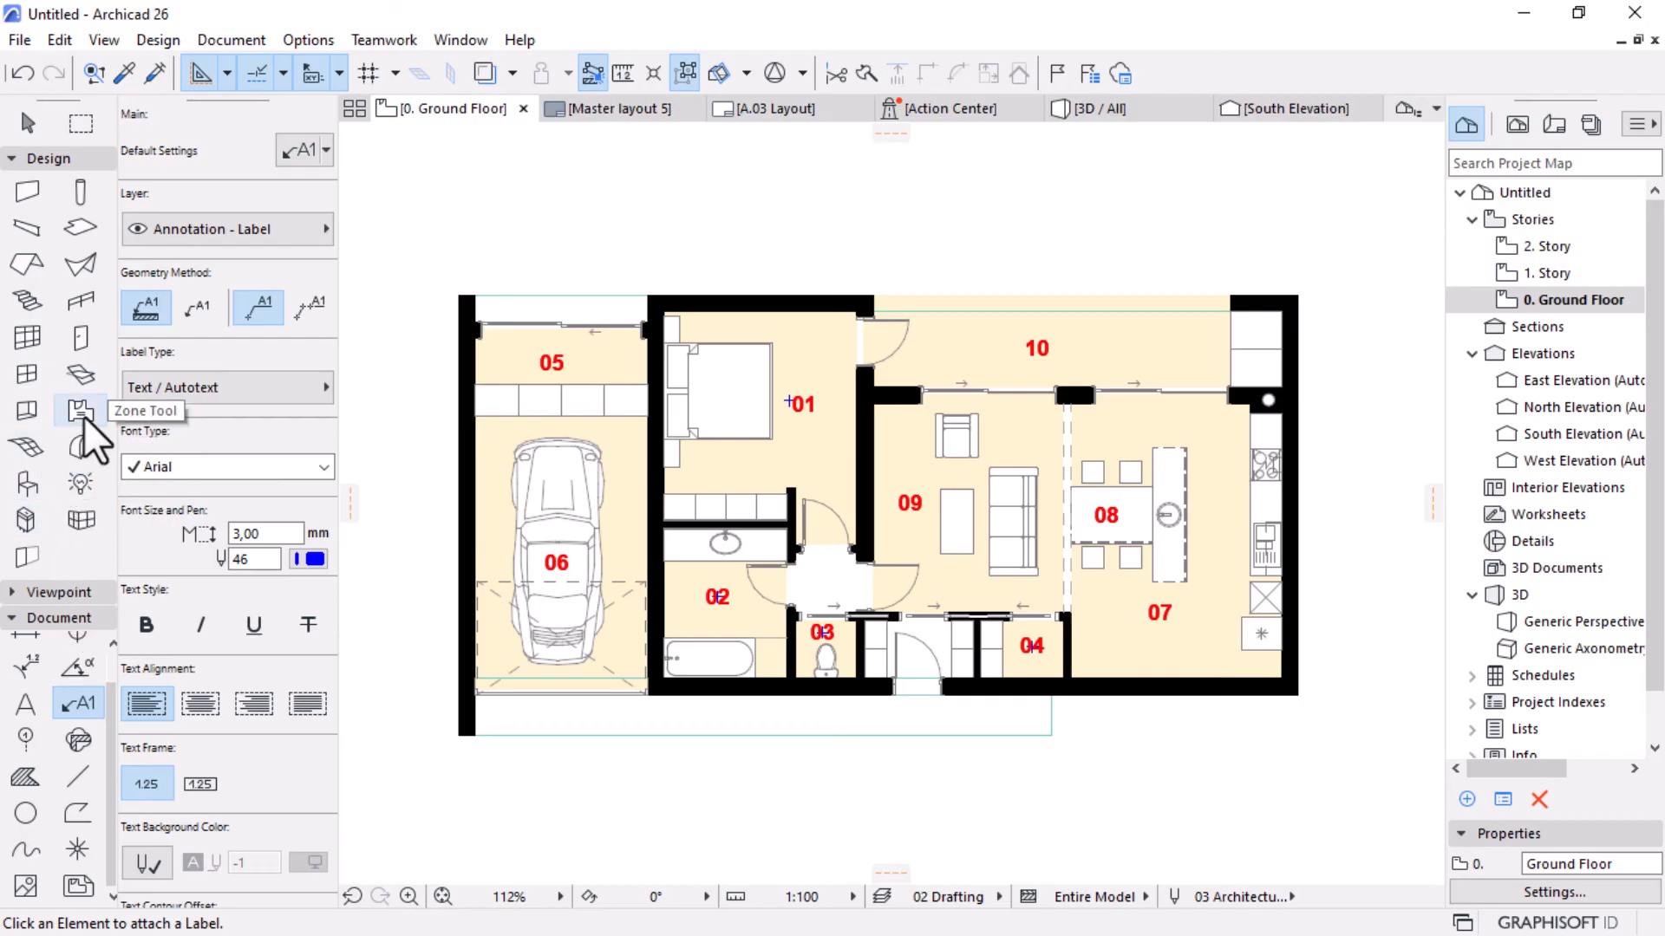
# Select all the zones and override their floor plan cover fill with Air Space and a transparent background pen.
pyautogui.hotkey('ctrl', 'a')
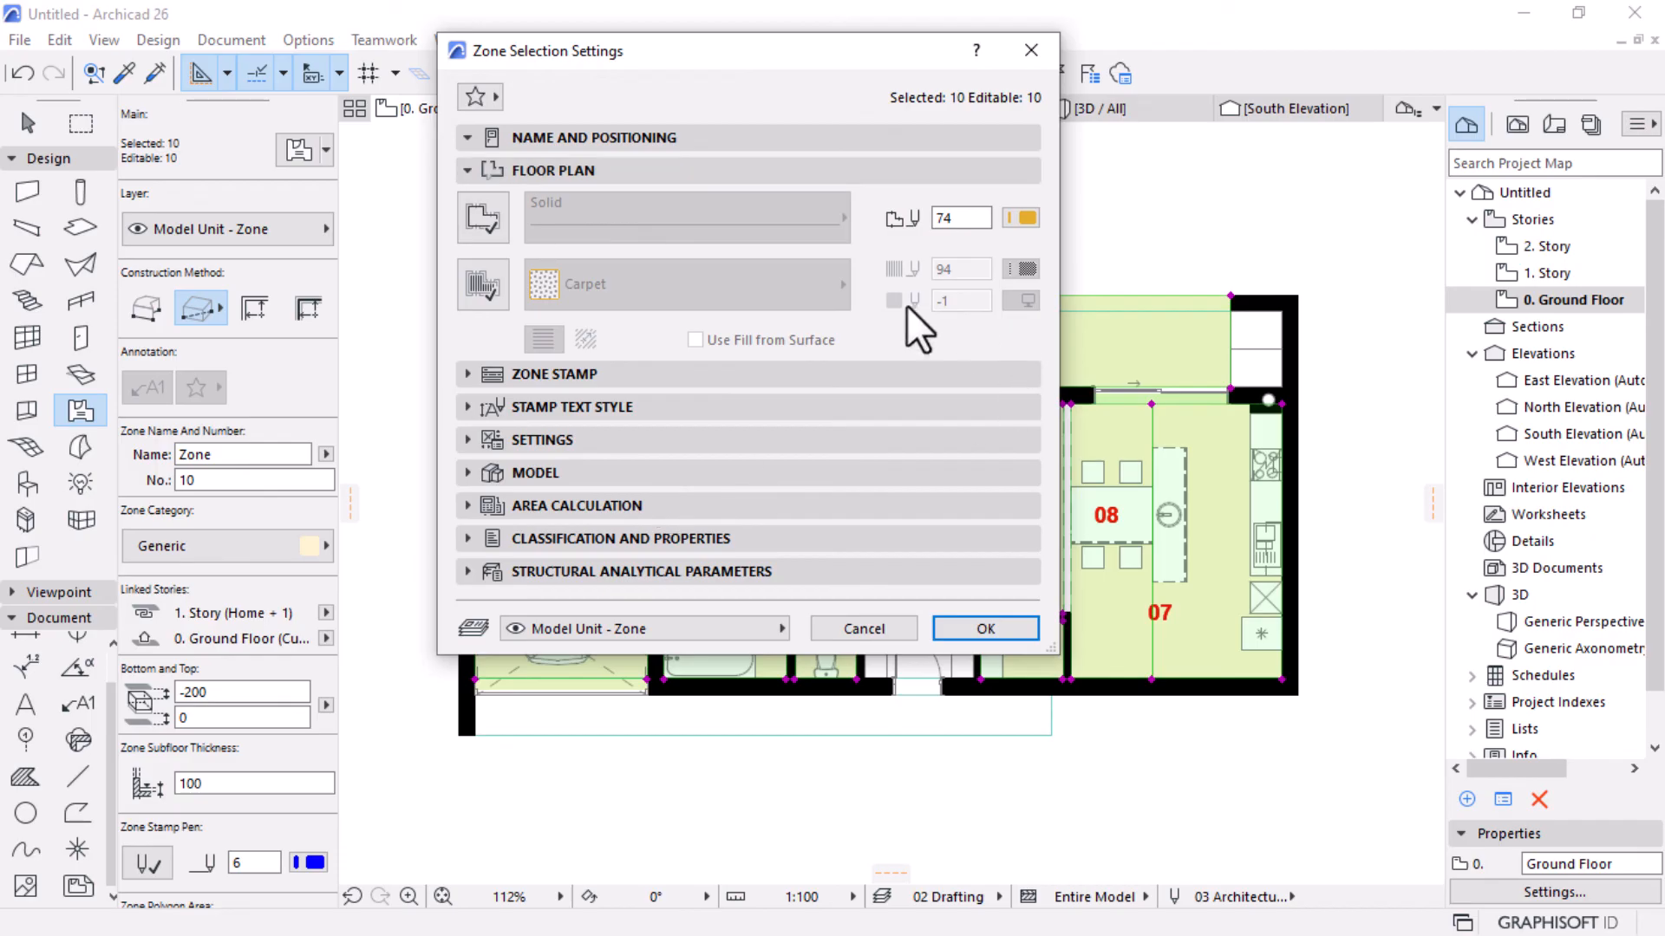
pyautogui.click(482, 282)
pyautogui.click(689, 297)
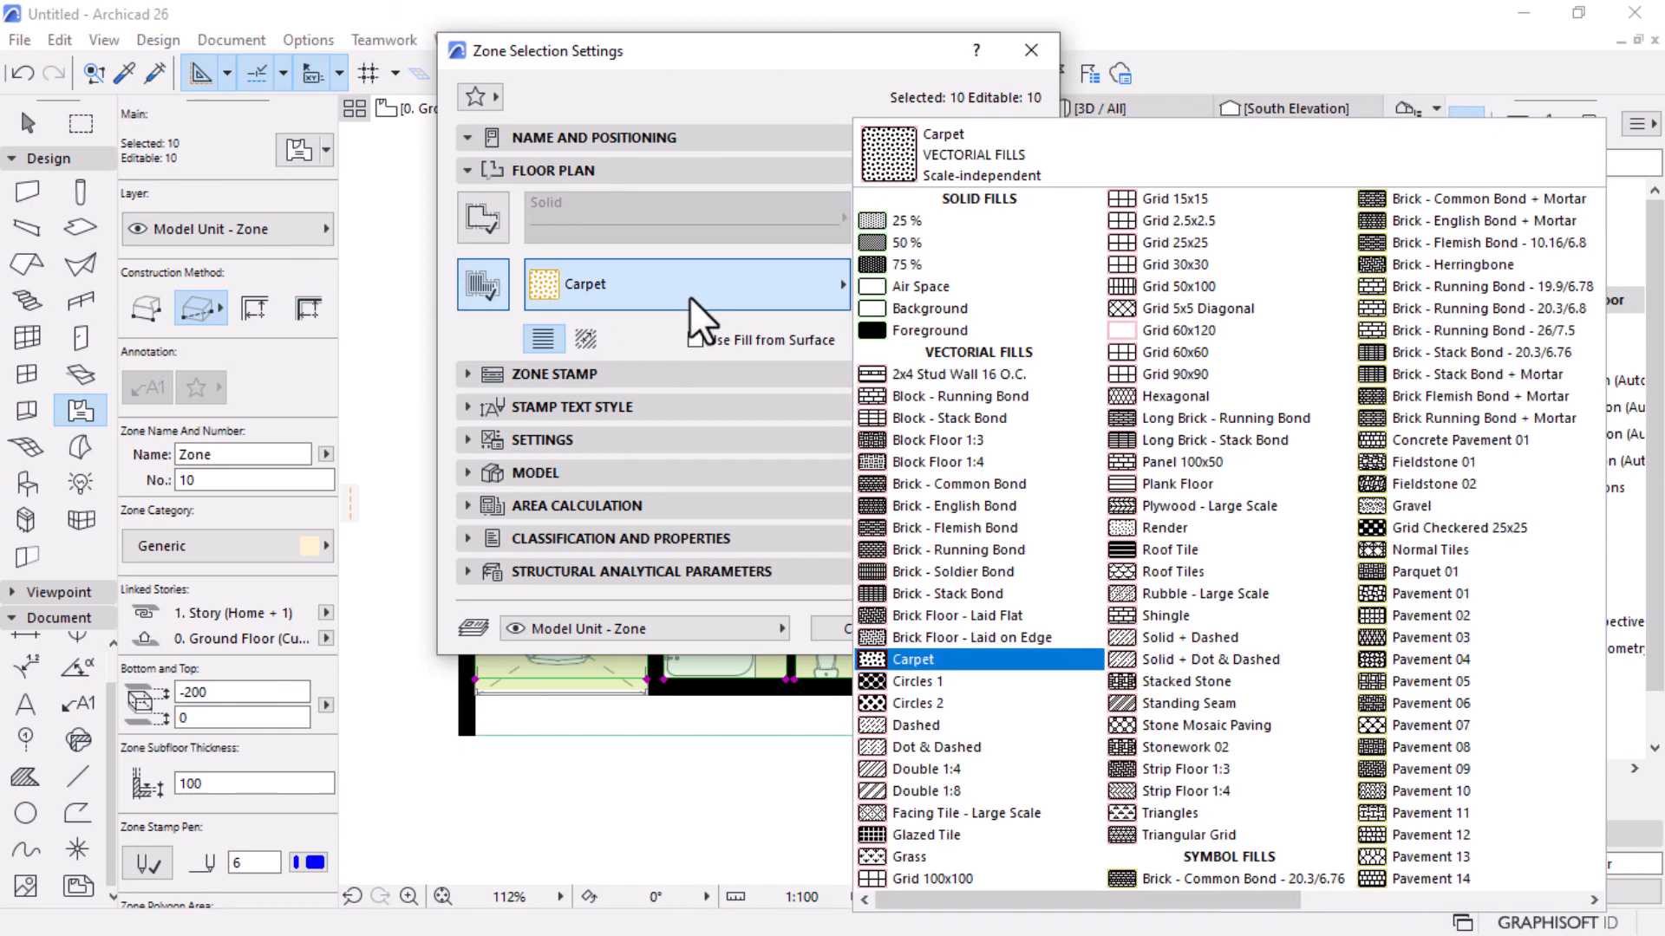
pyautogui.click(923, 286)
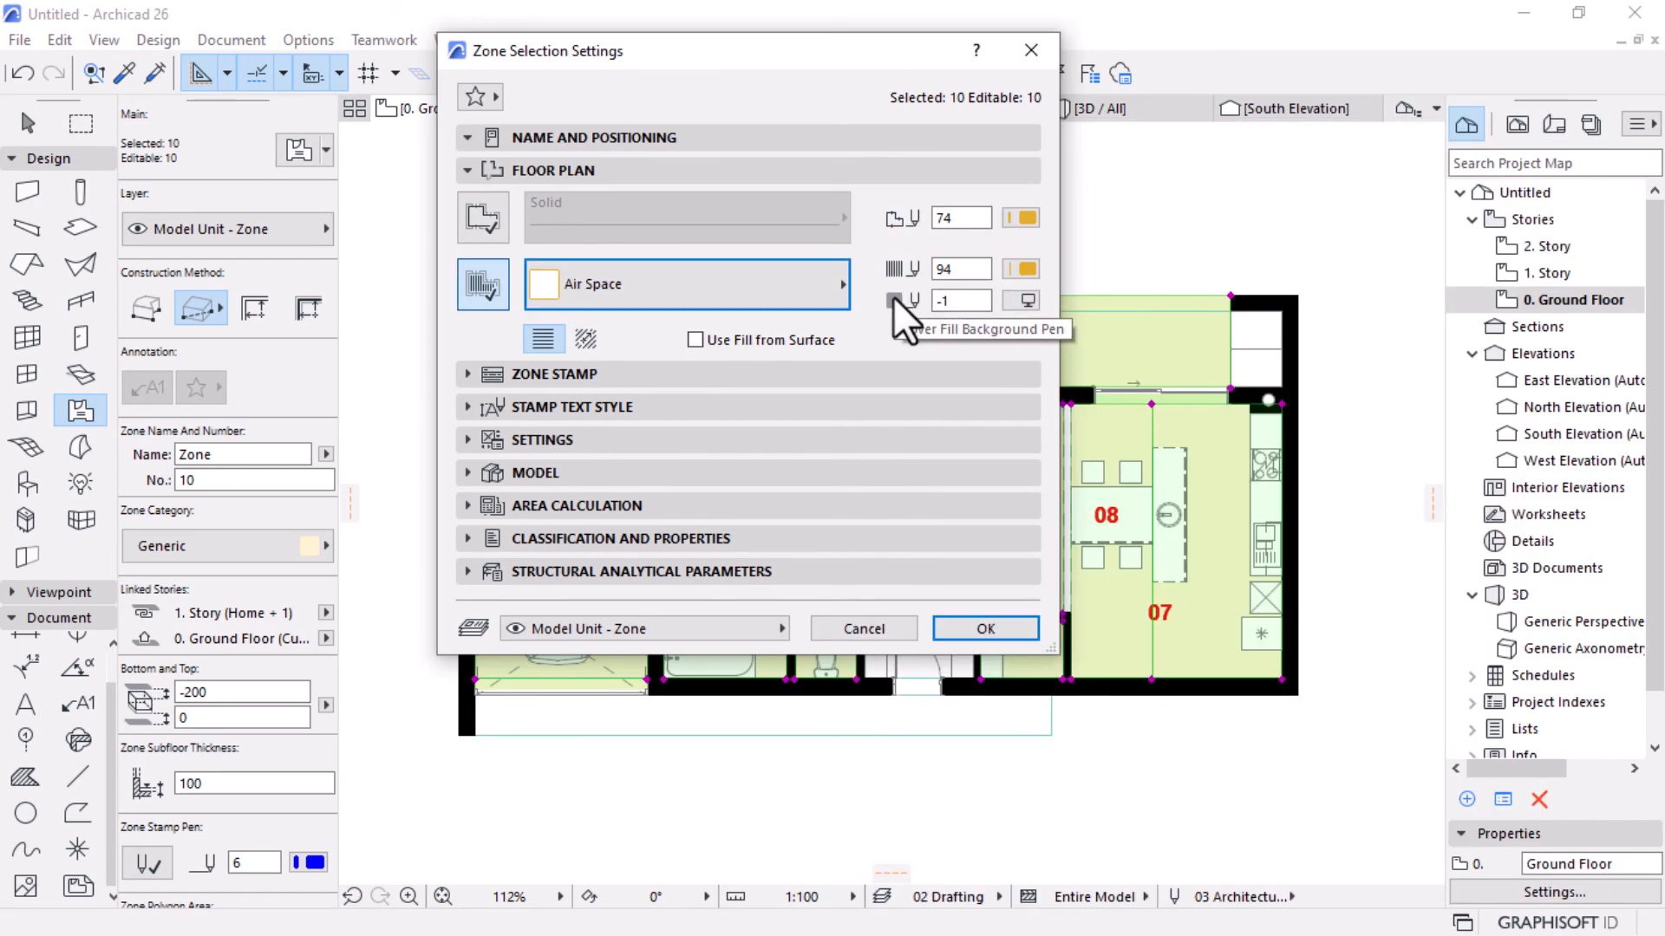
pyautogui.click(1026, 300)
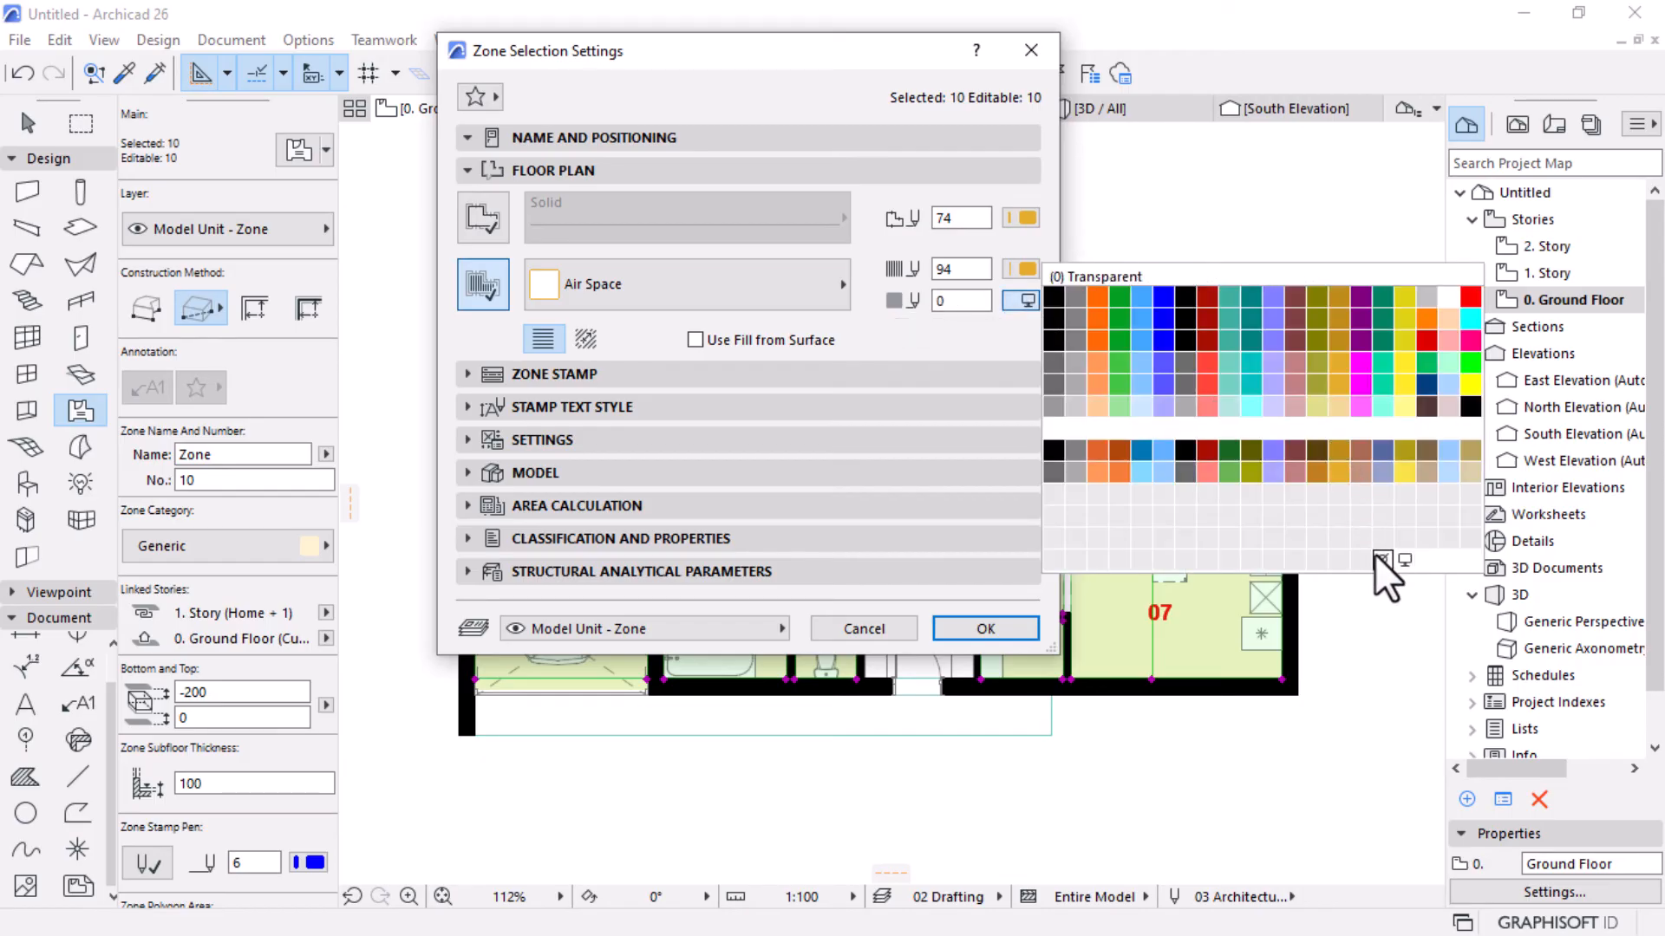
pyautogui.click(1375, 555)
pyautogui.click(964, 633)
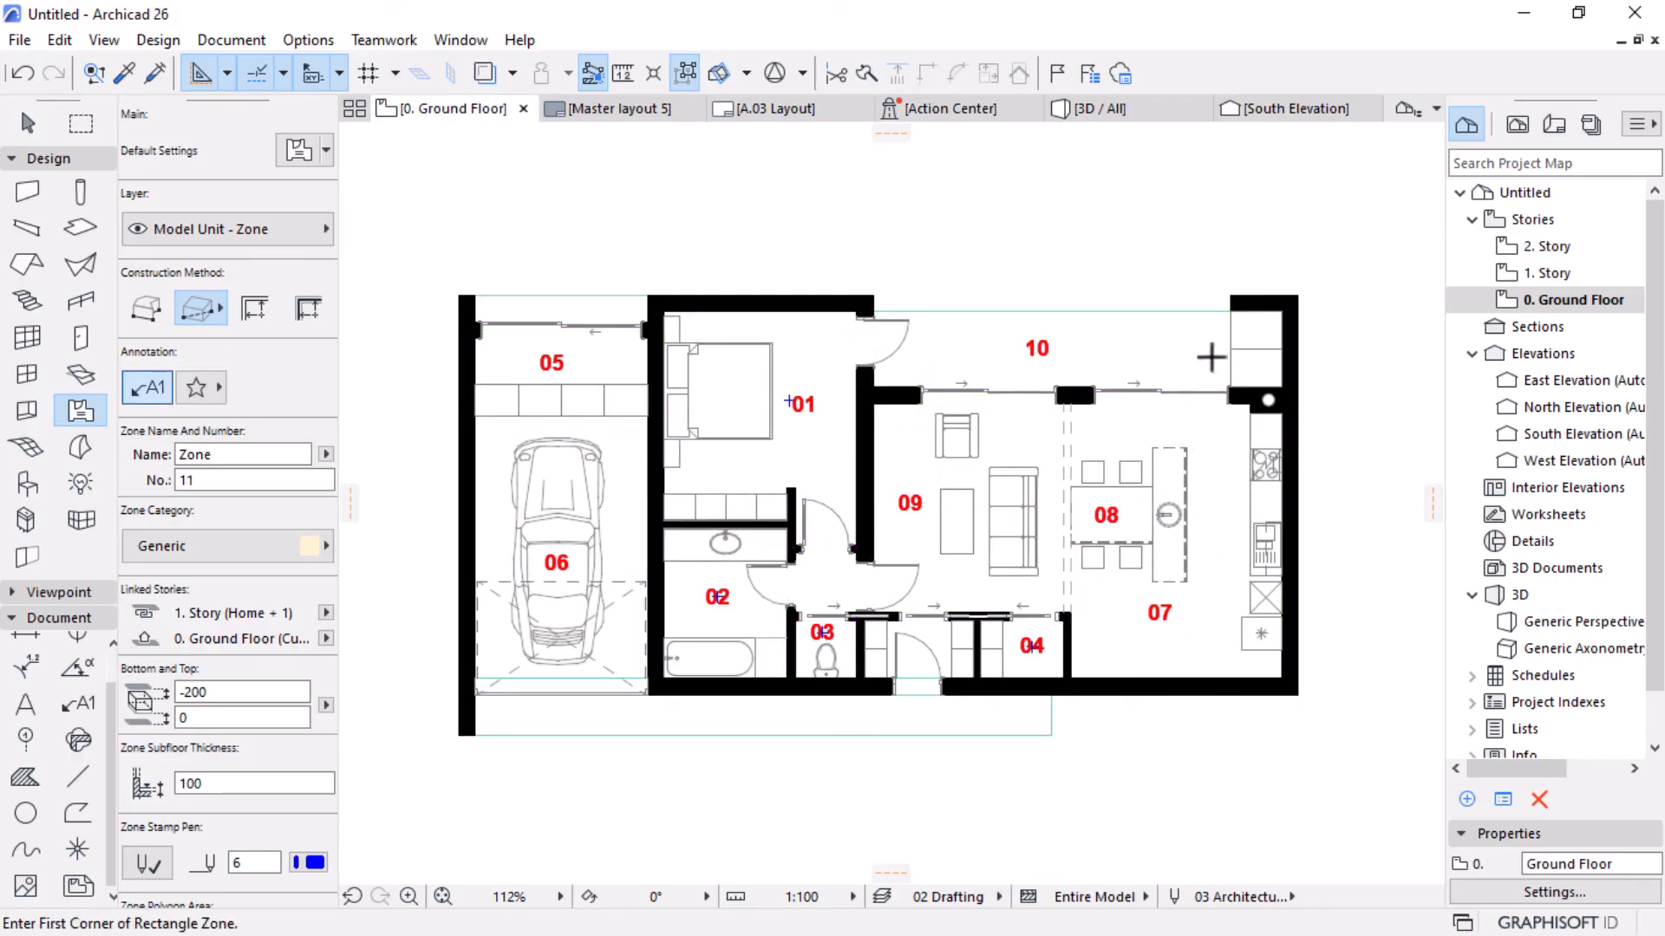
# Activate the Slab tool from the slab beneath zone 10 and select all the slabs on the ground floor.
pyautogui.scroll(4, 1225, 317)
pyautogui.scroll(3, 1244, 277)
pyautogui.scroll(-3, 1159, 343)
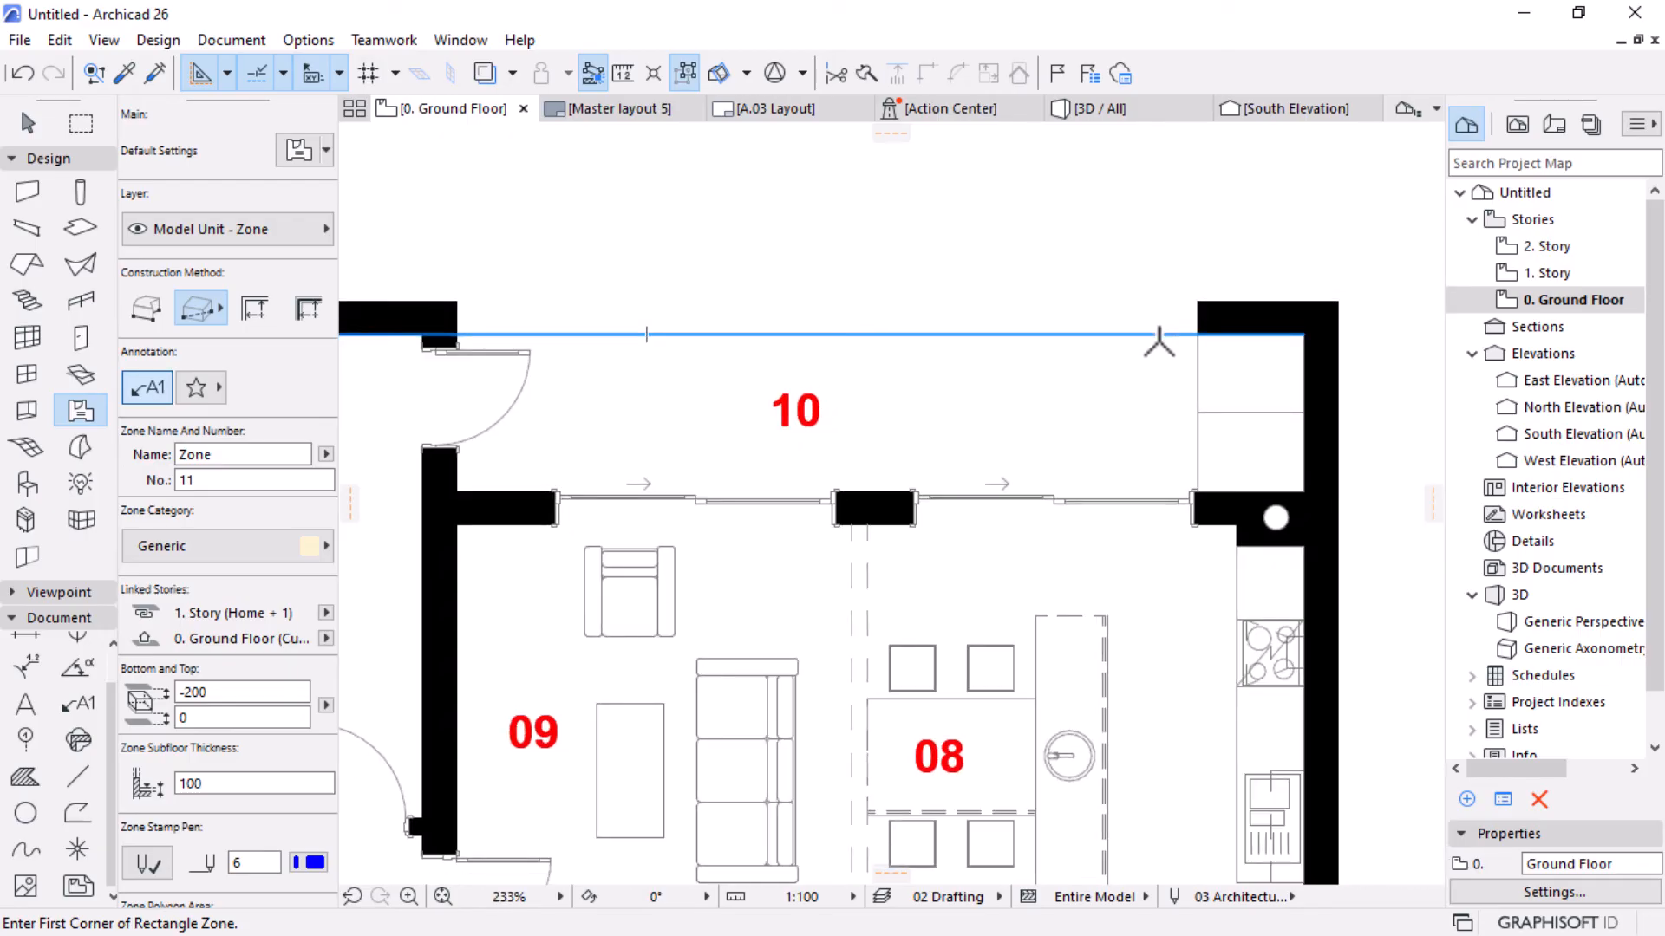
pyautogui.scroll(-3, 1159, 342)
pyautogui.press('Escape')
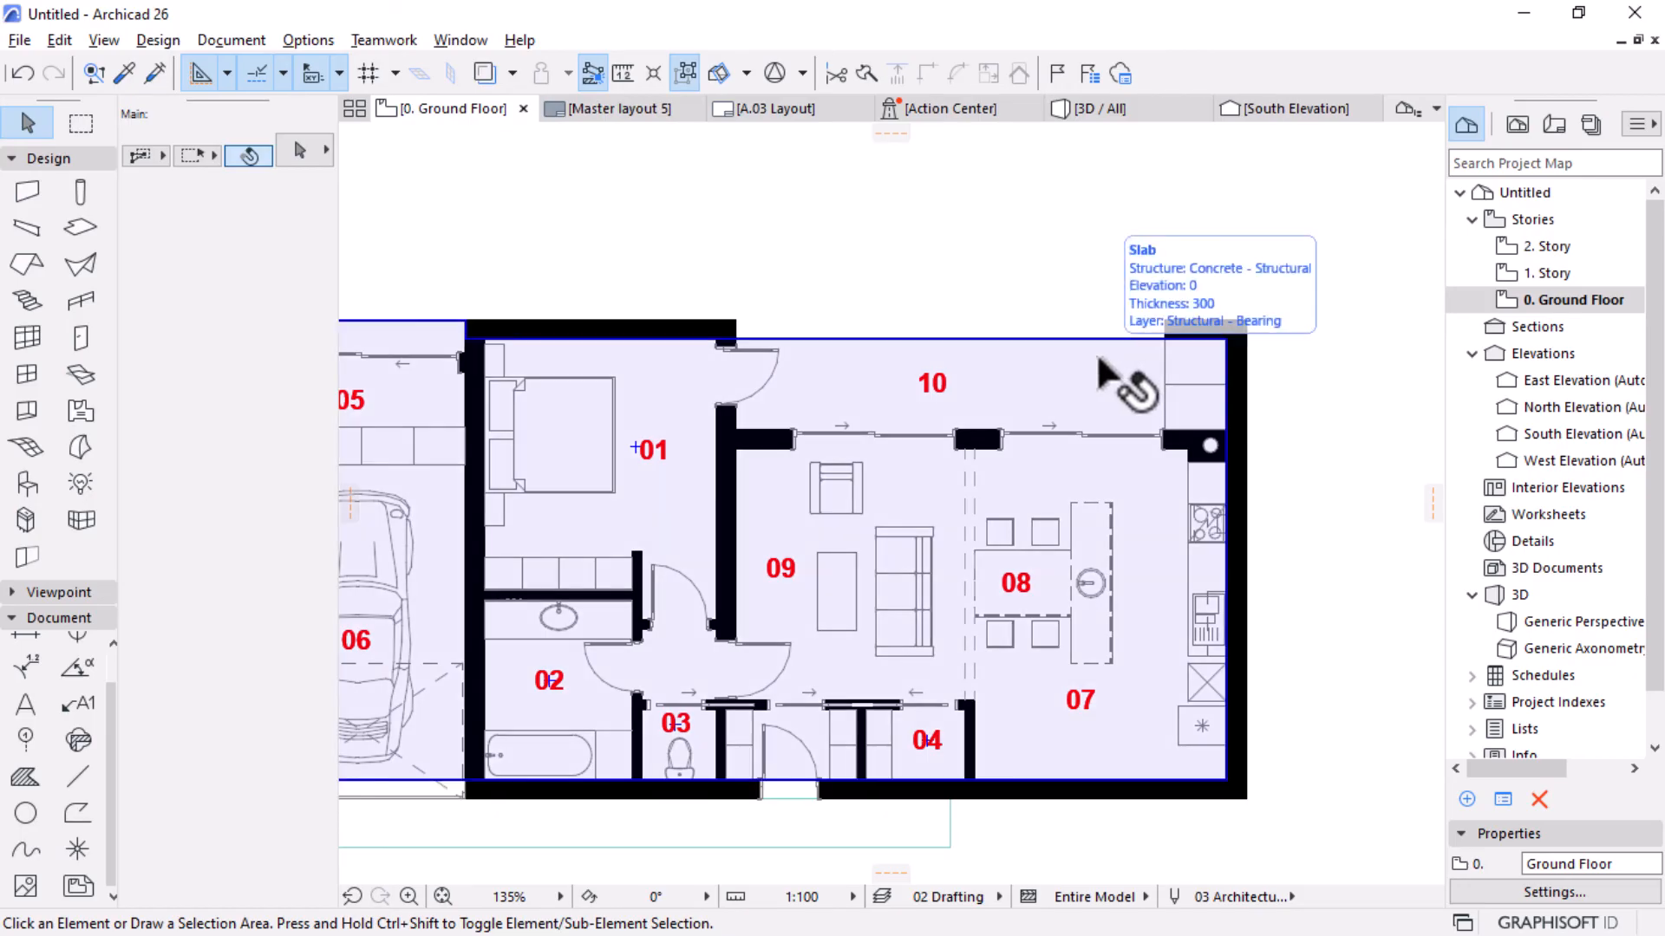
pyautogui.keyDown('alt'); pyautogui.click(1118, 381); pyautogui.keyUp('alt')
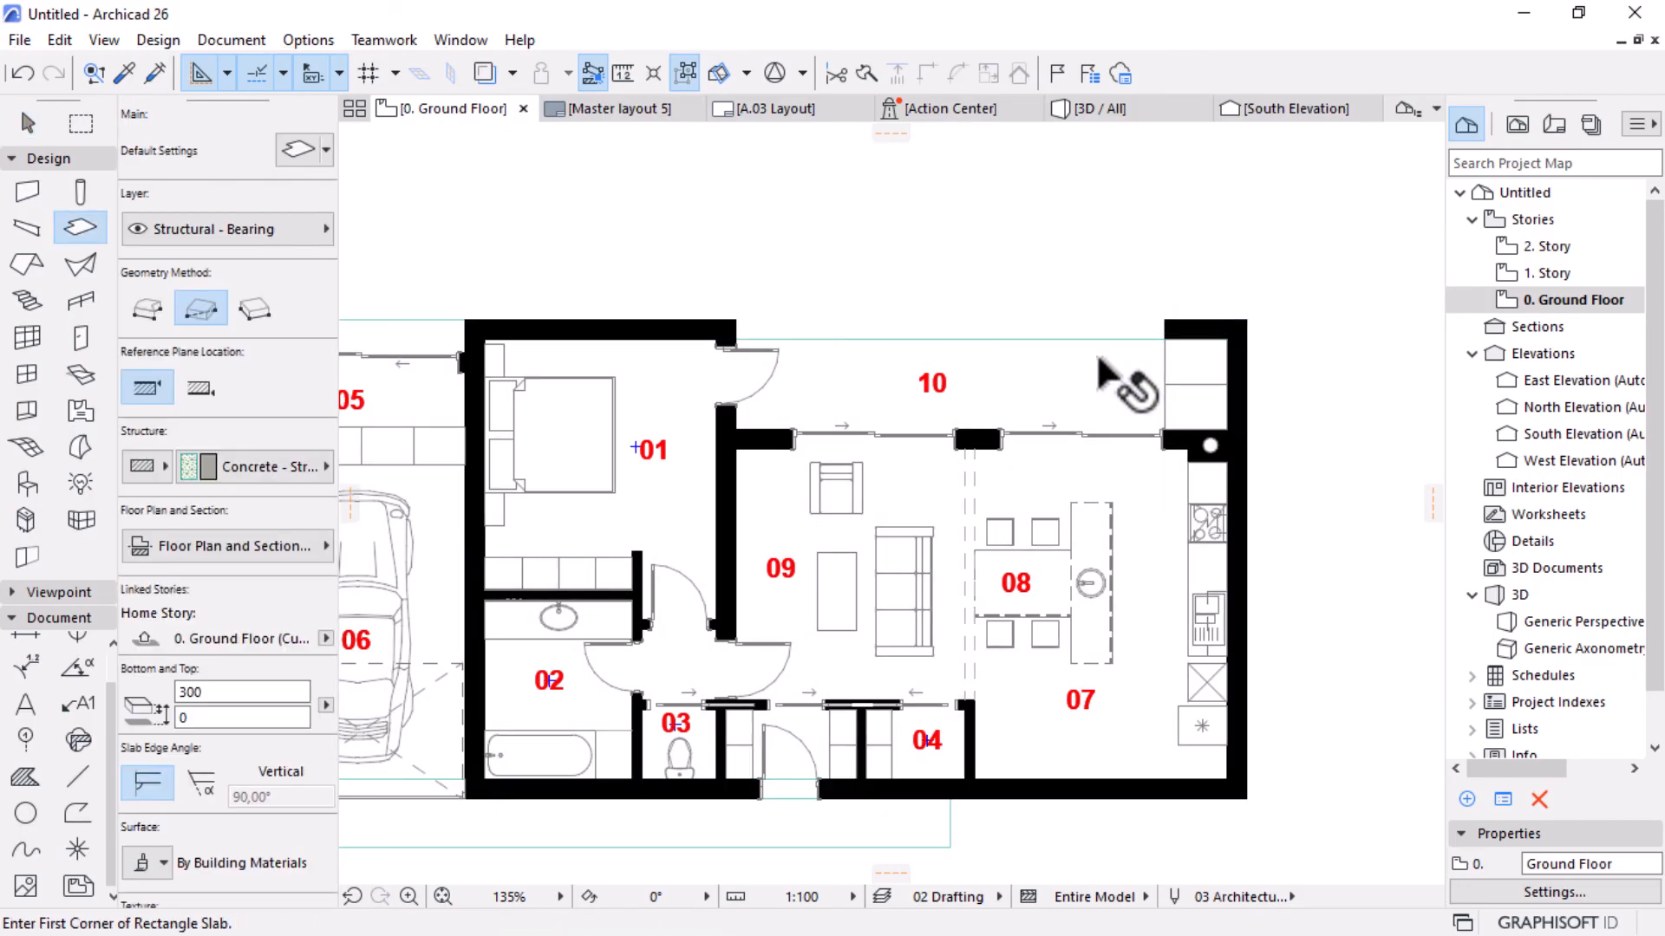
pyautogui.hotkey('ctrl', 'a')
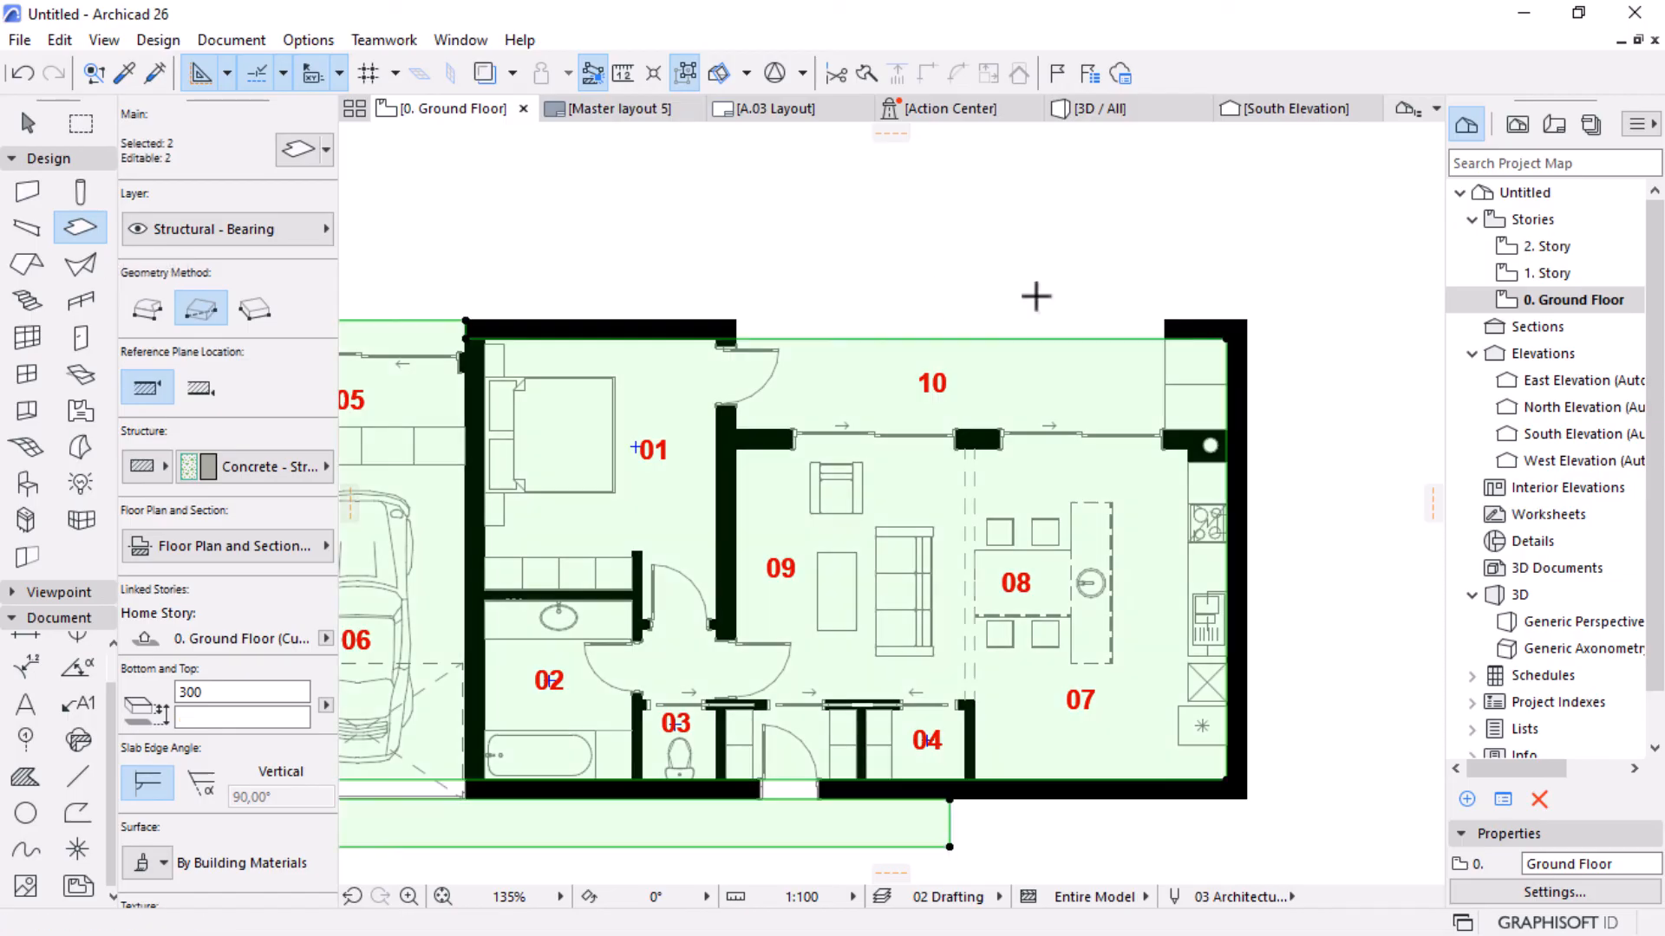
pyautogui.scroll(-1, 263, 466)
pyautogui.scroll(-2, 264, 466)
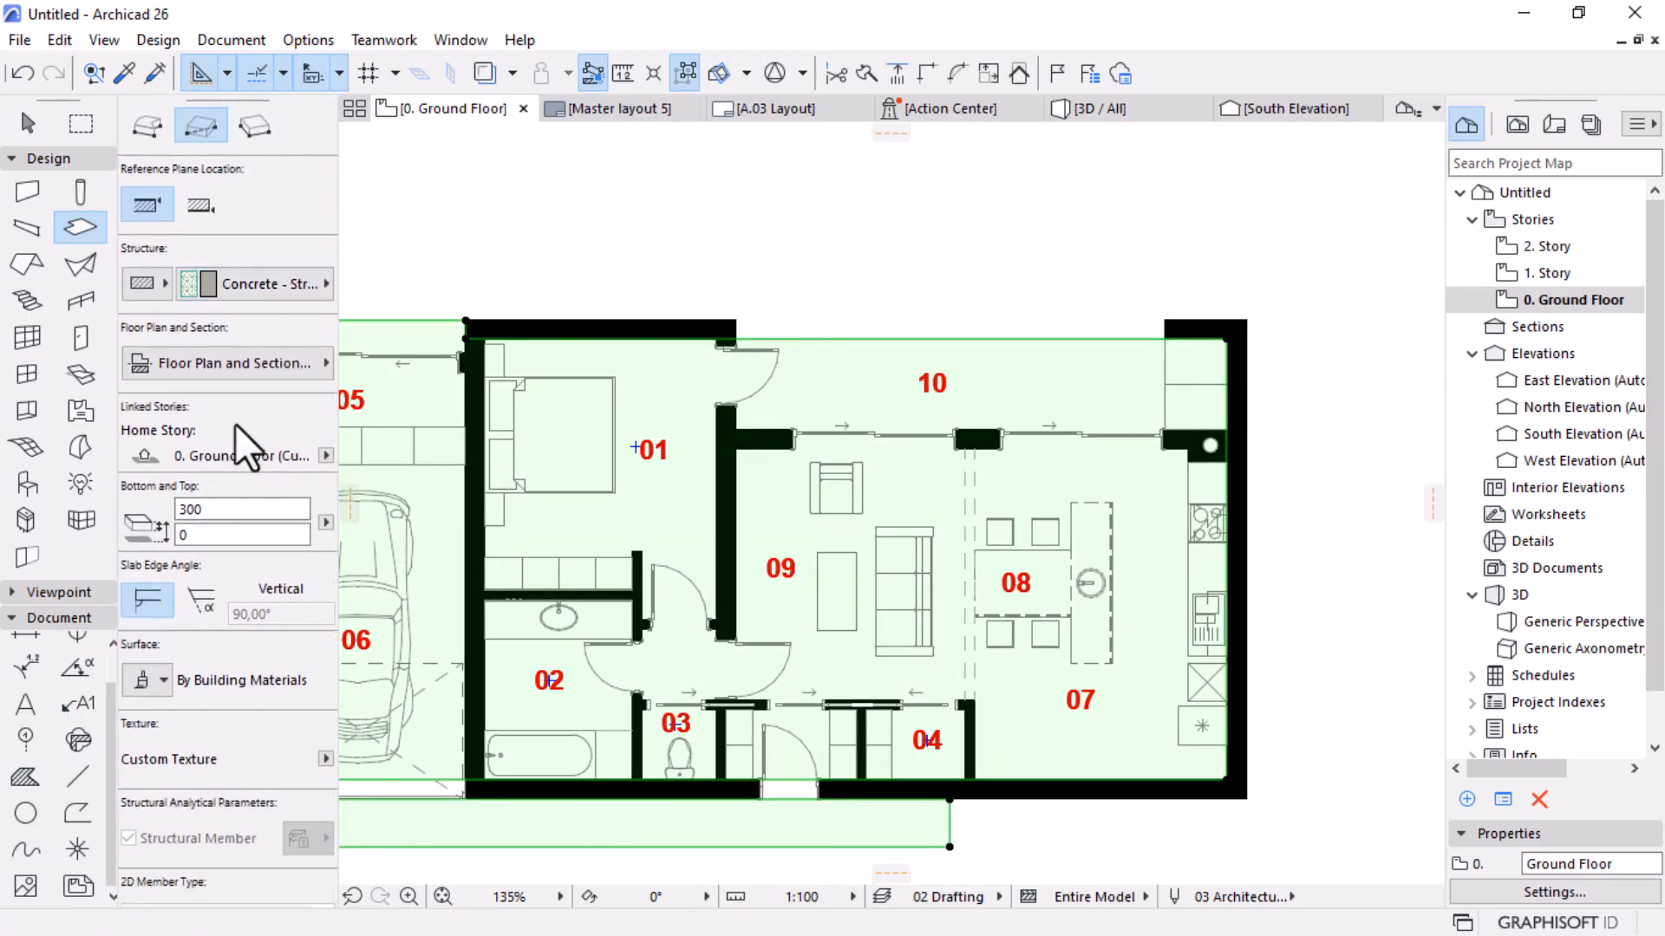
# Set the selected slabs' cut line, uncut line and hidden line pens to grey pen 2 and clear the selection.
pyautogui.click(247, 373)
pyautogui.click(876, 454)
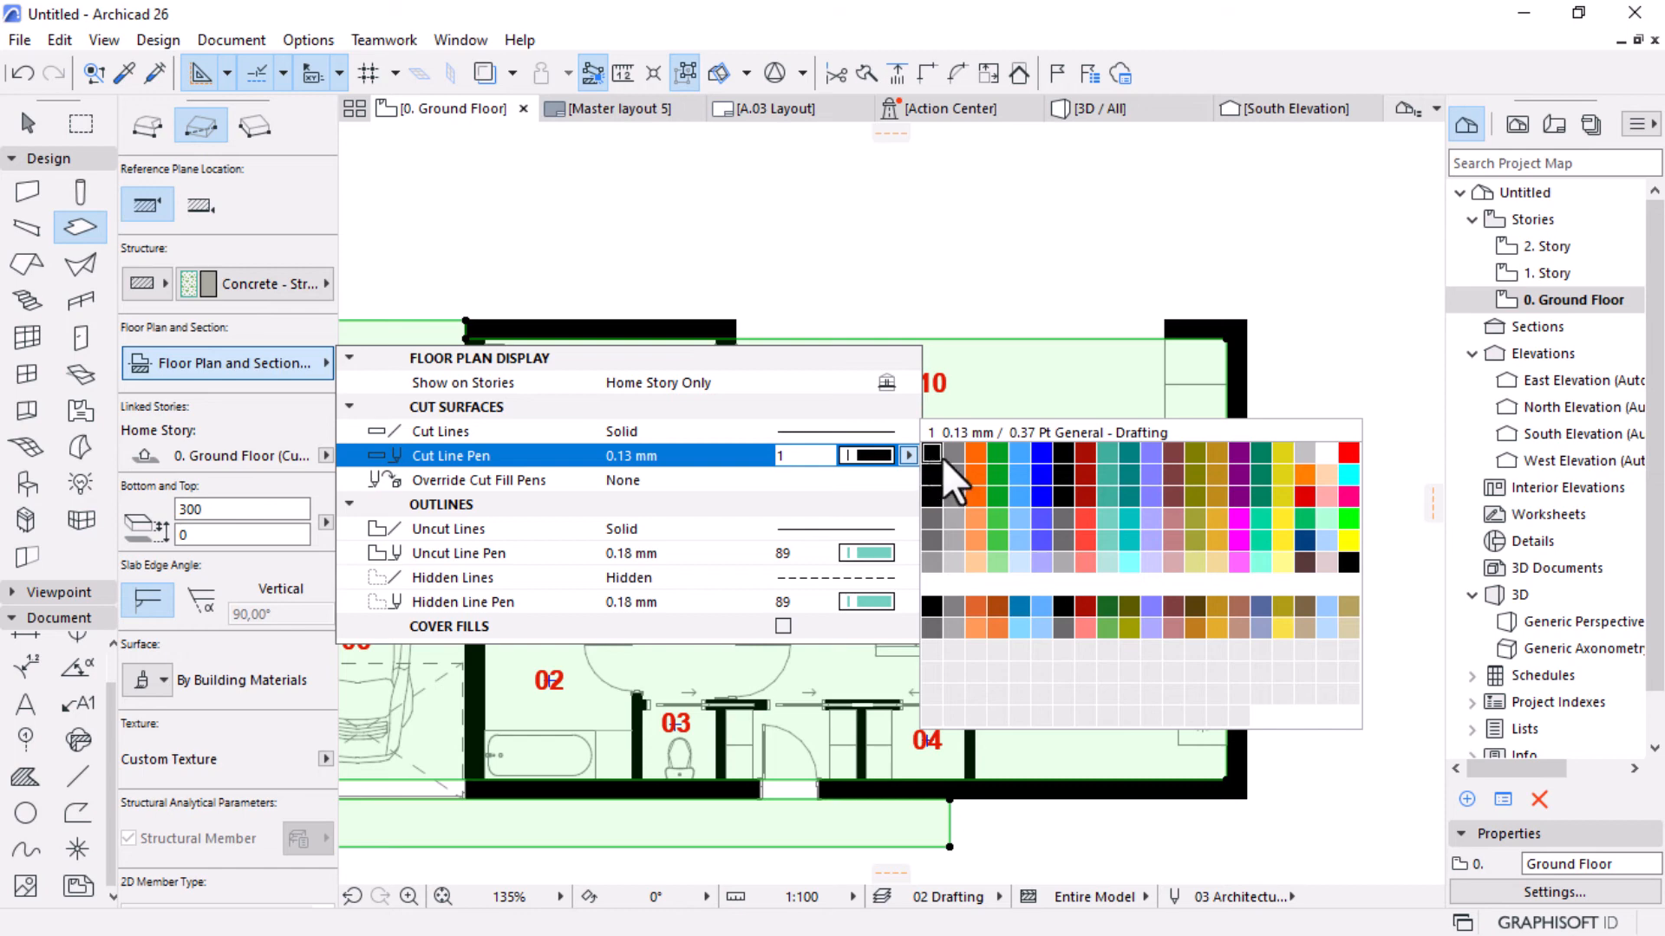
pyautogui.click(947, 455)
pyautogui.click(947, 458)
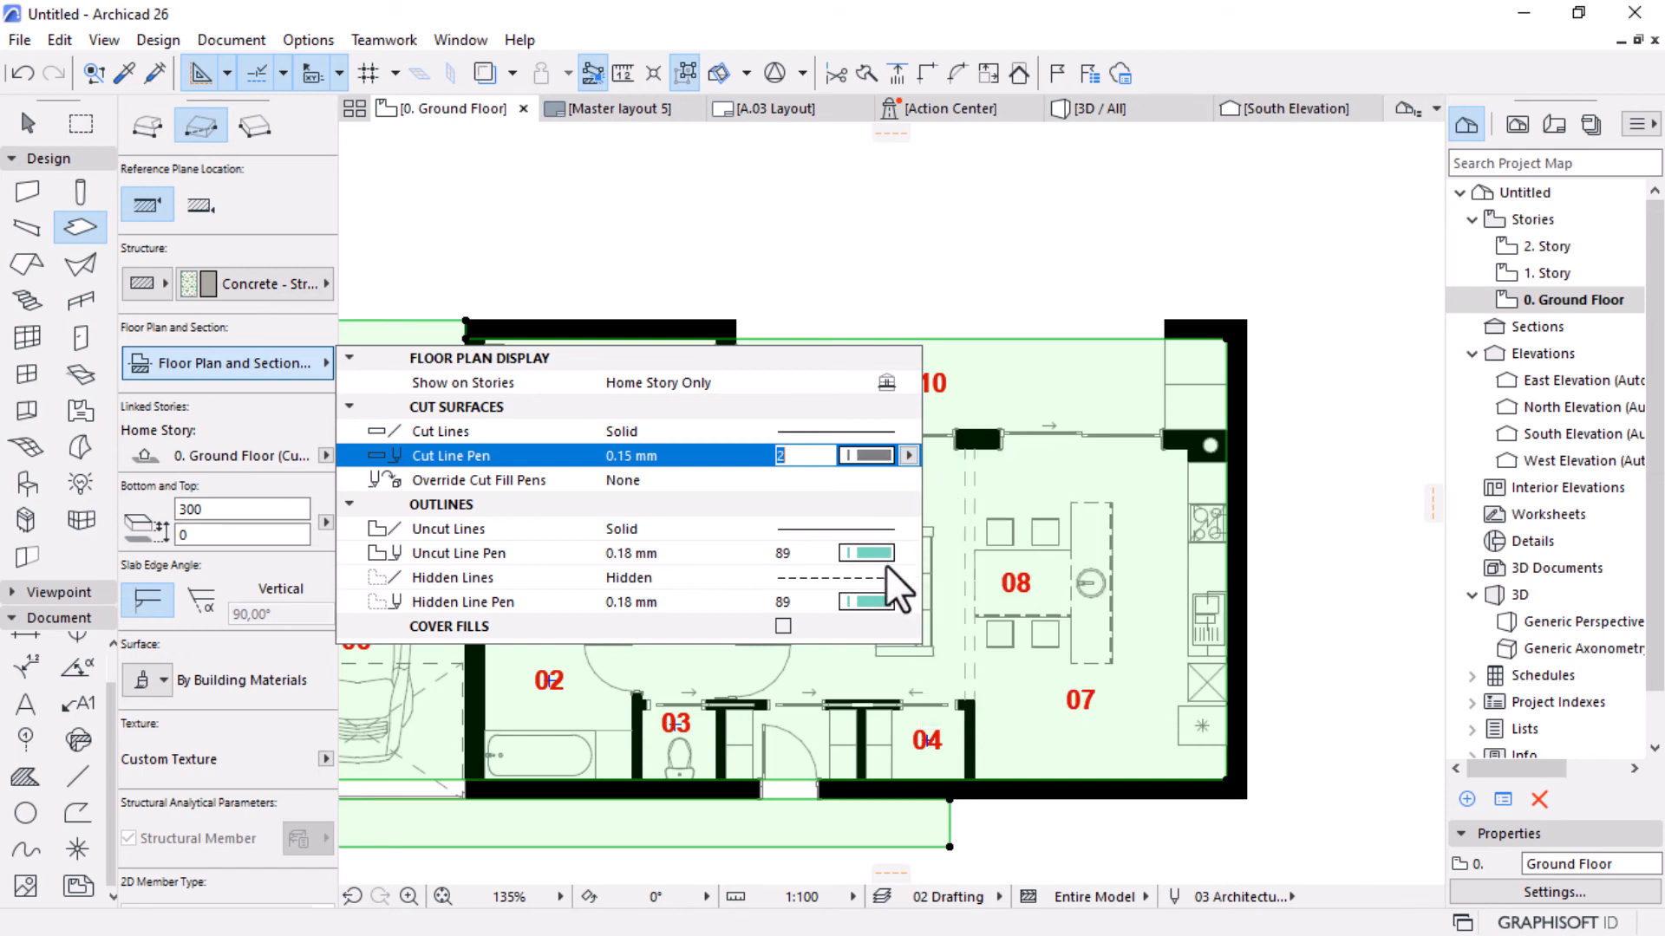
pyautogui.click(872, 560)
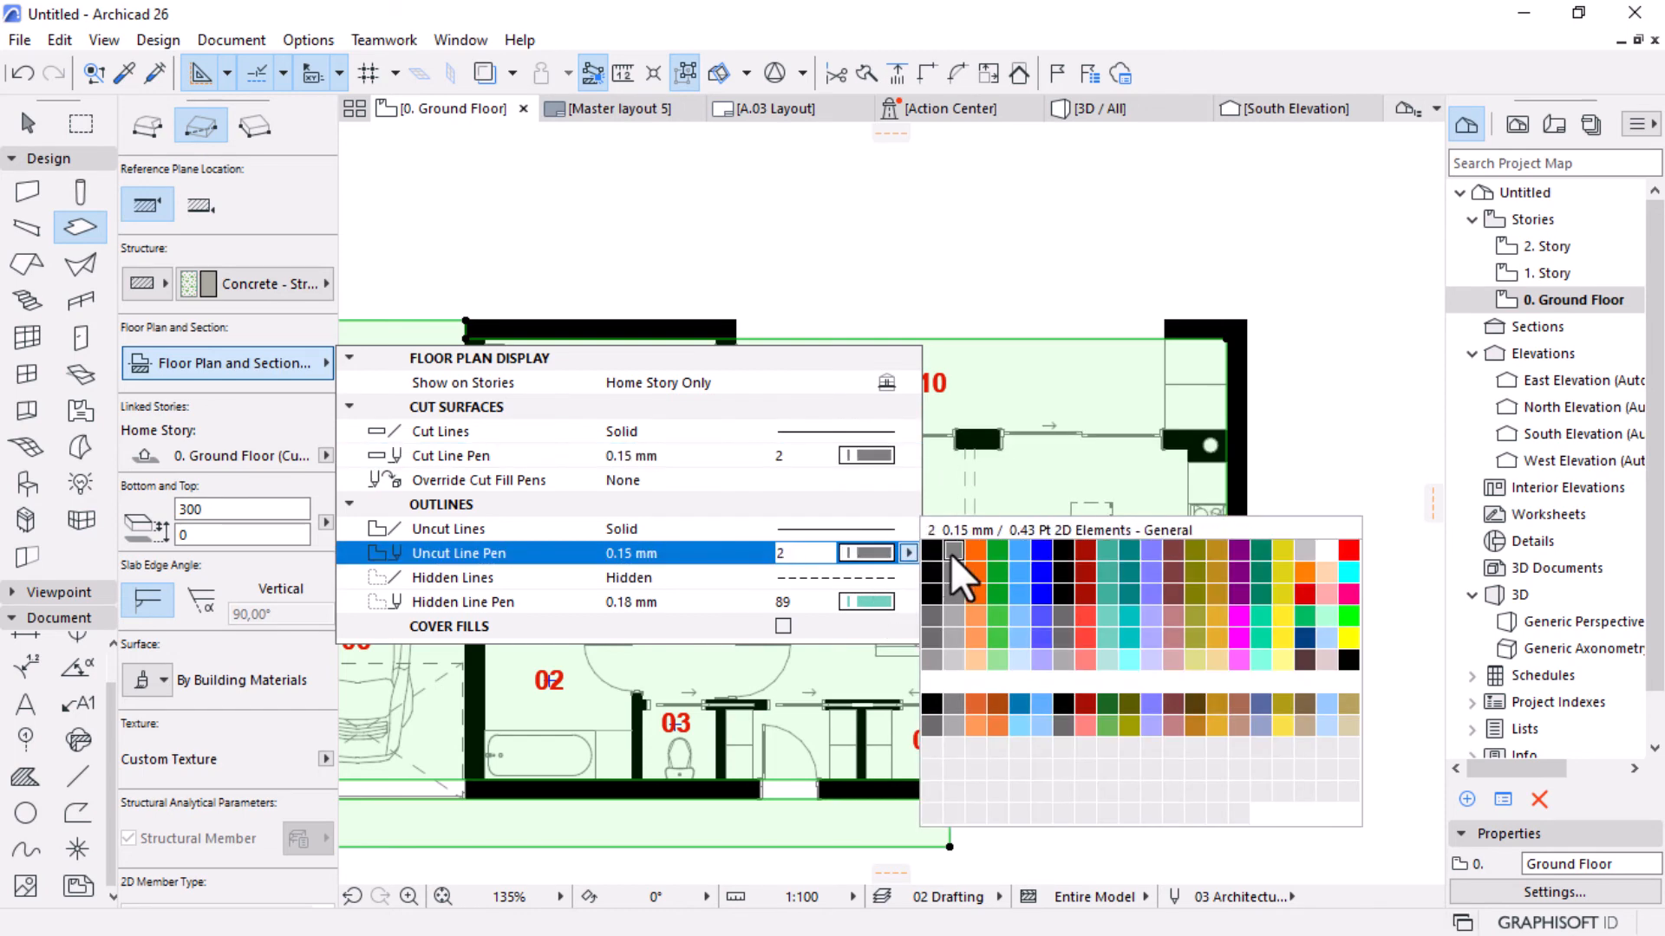
pyautogui.click(951, 554)
pyautogui.click(877, 606)
pyautogui.click(952, 600)
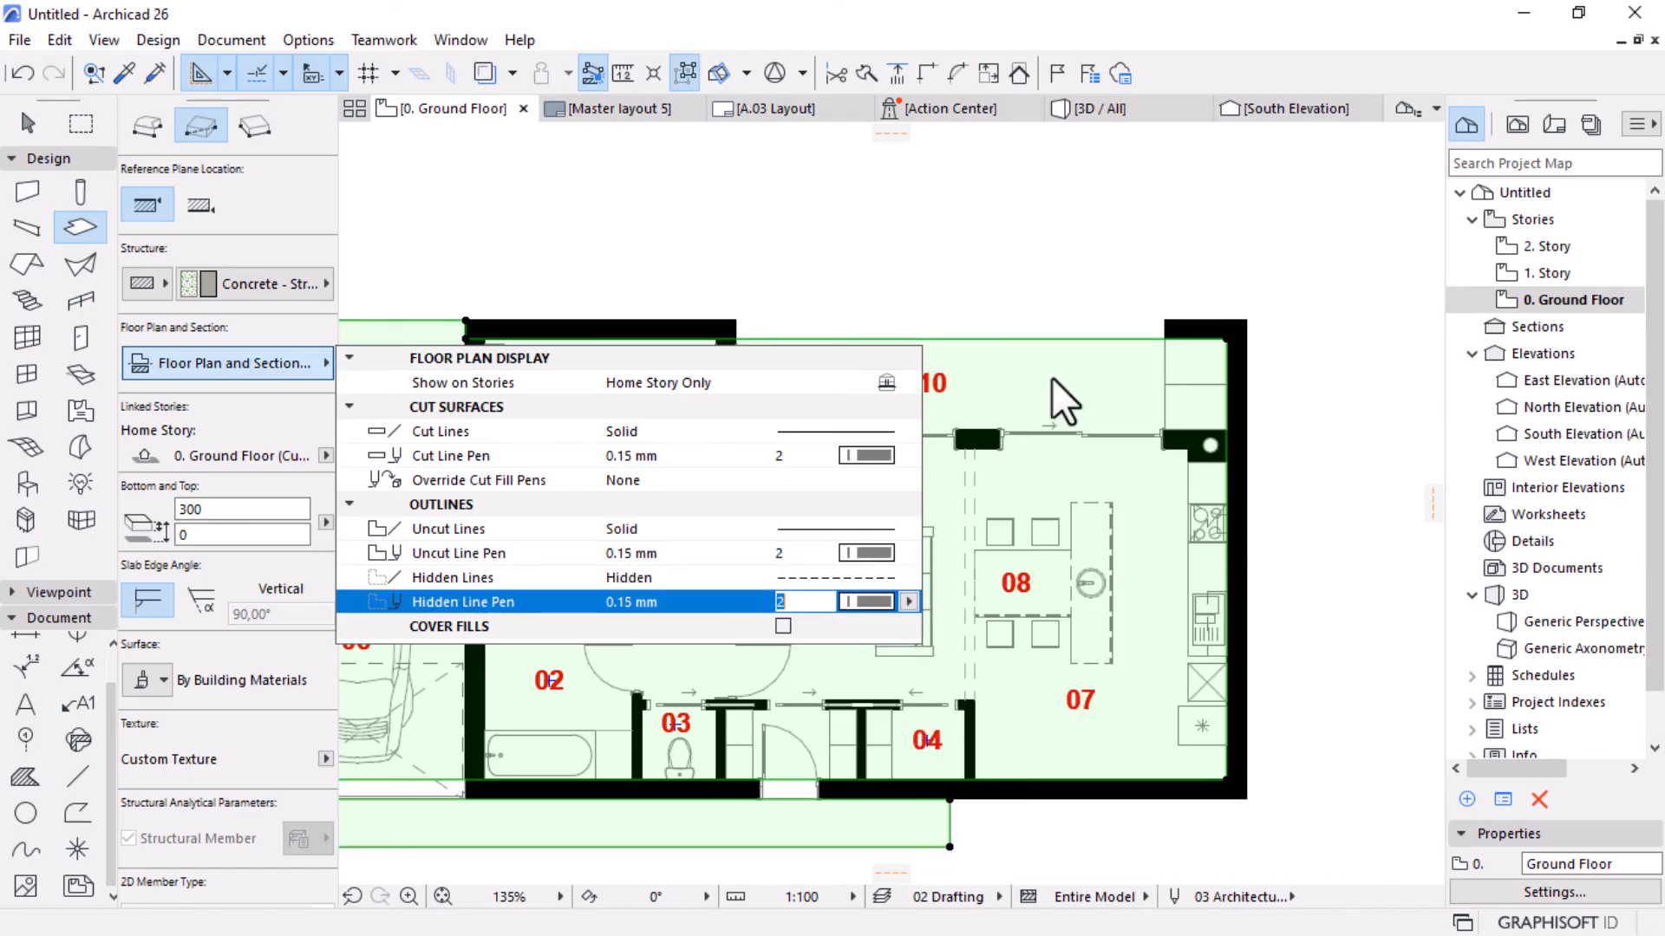
pyautogui.click(1078, 295)
pyautogui.press('Escape')
pyautogui.scroll(-3, 1023, 746)
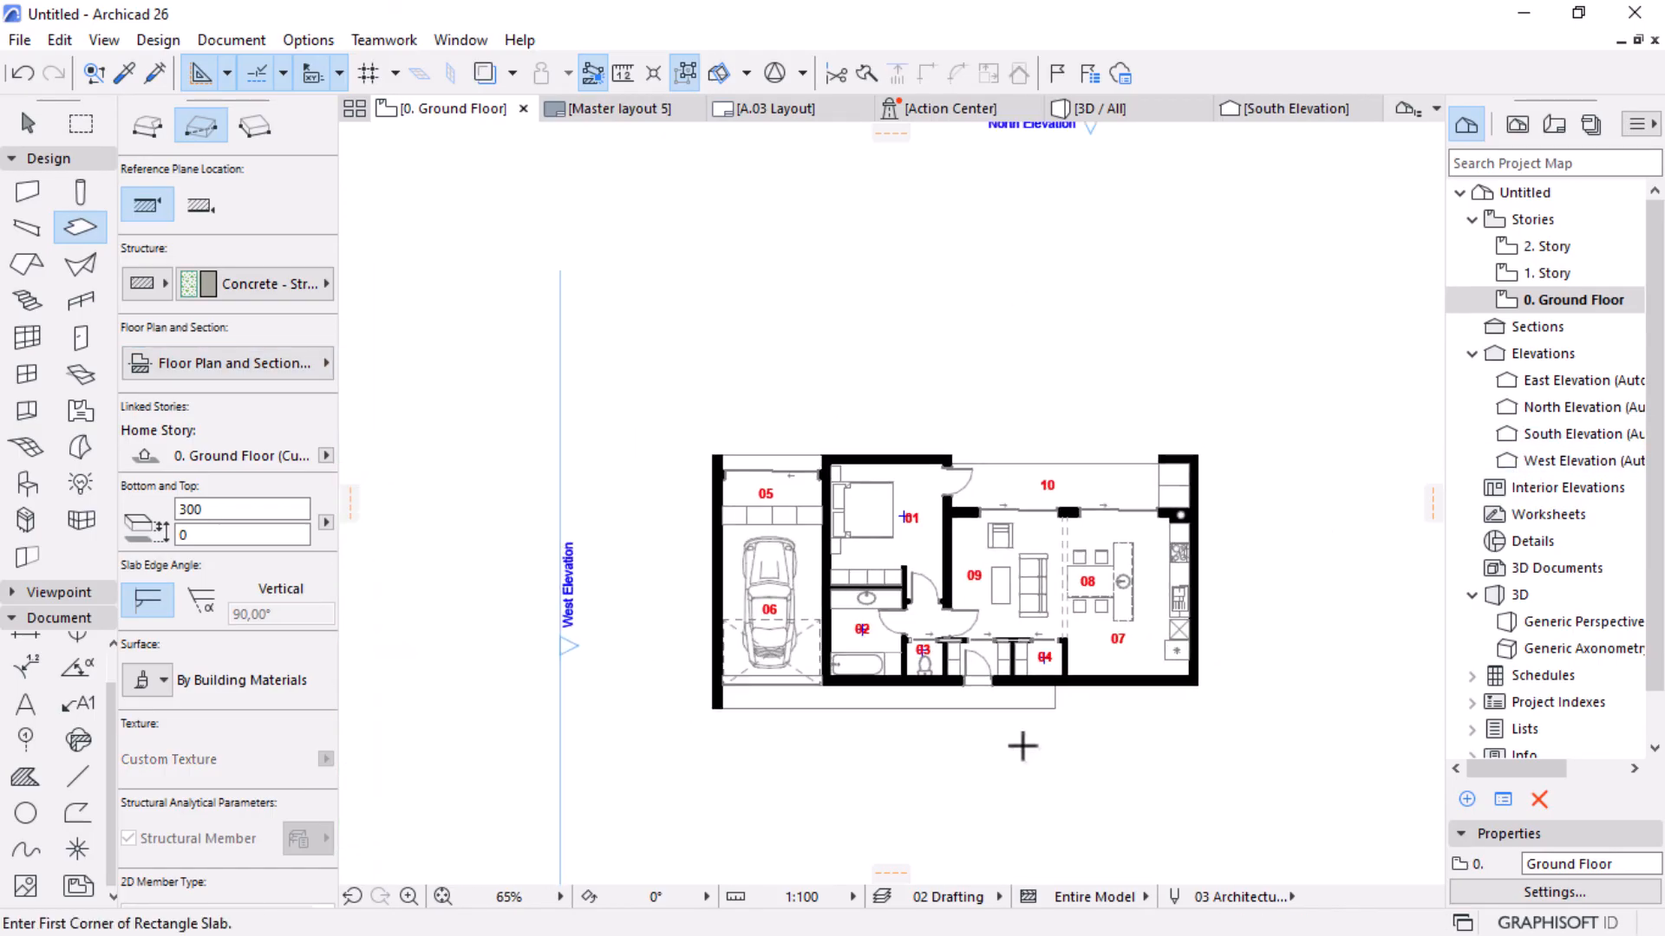
pyautogui.scroll(2, 993, 675)
pyautogui.scroll(1, 1266, 705)
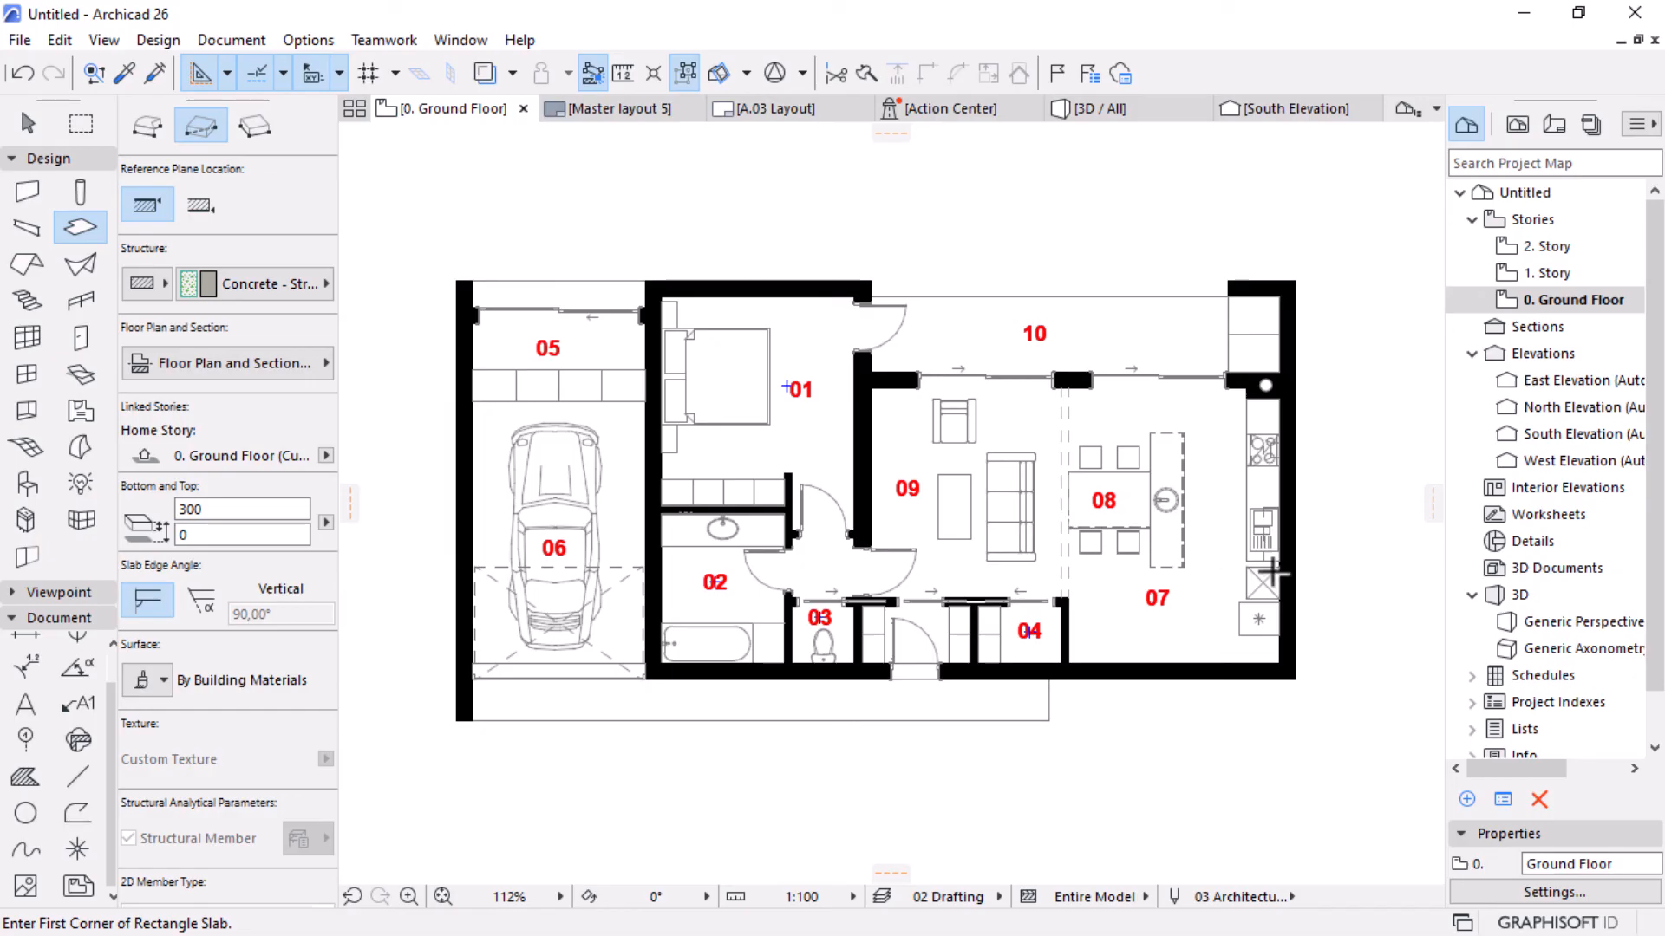
# Open the A.03 layout and place the ground floor plan near the middle of the sheet.
pyautogui.click(1551, 127)
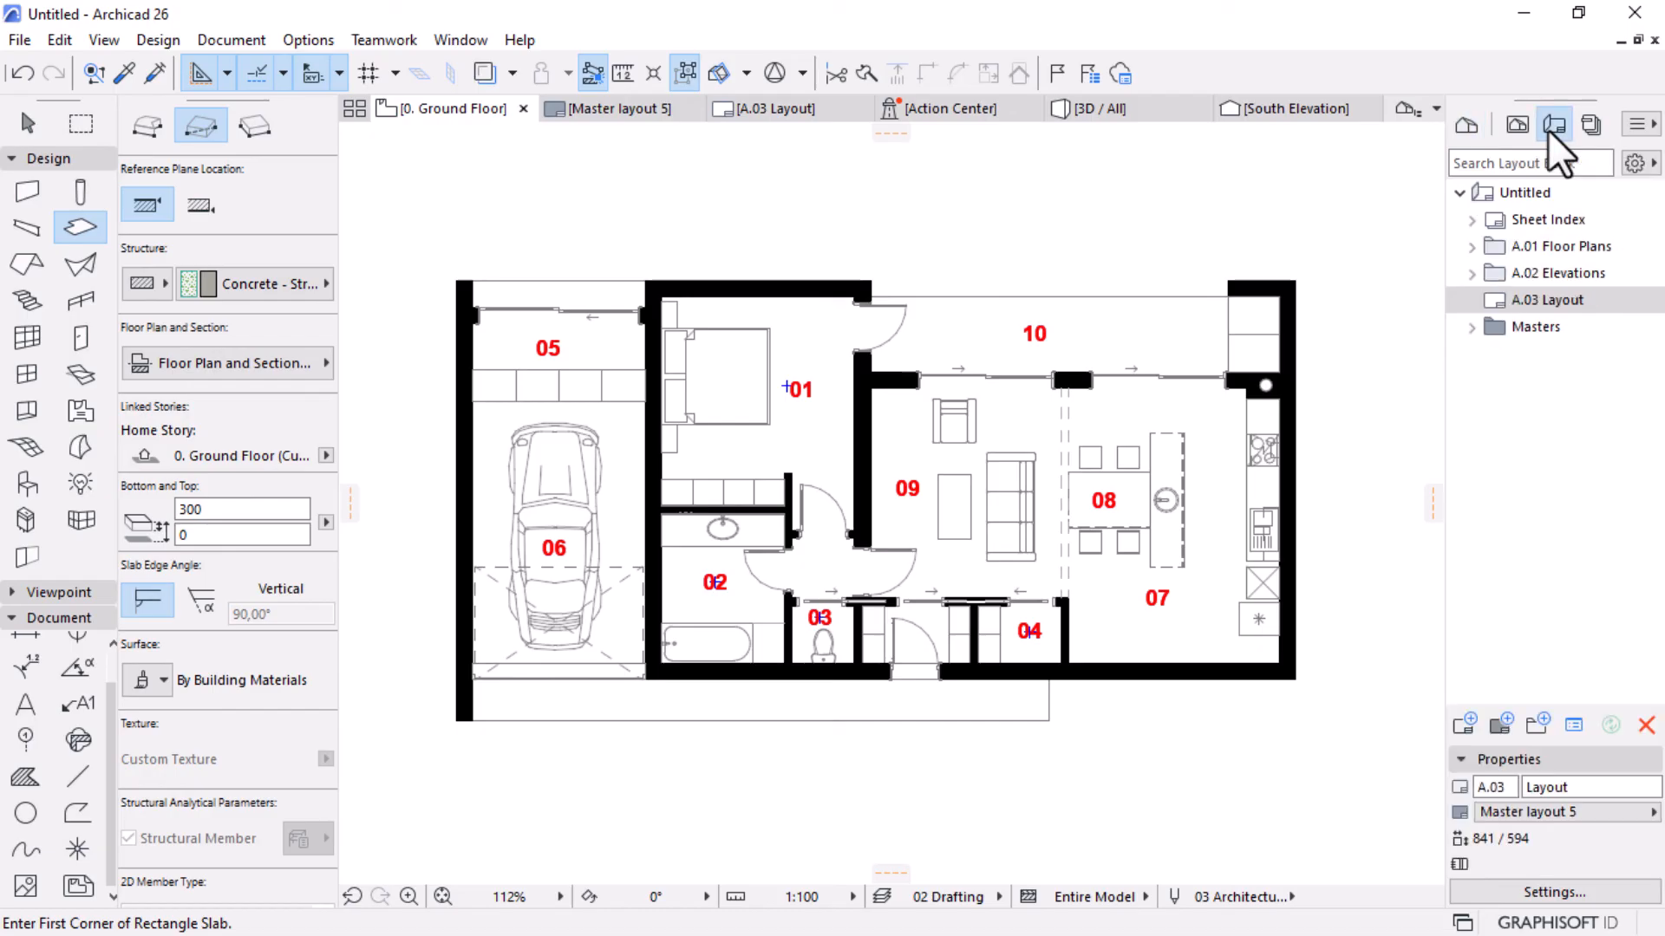
pyautogui.doubleClick(1573, 301)
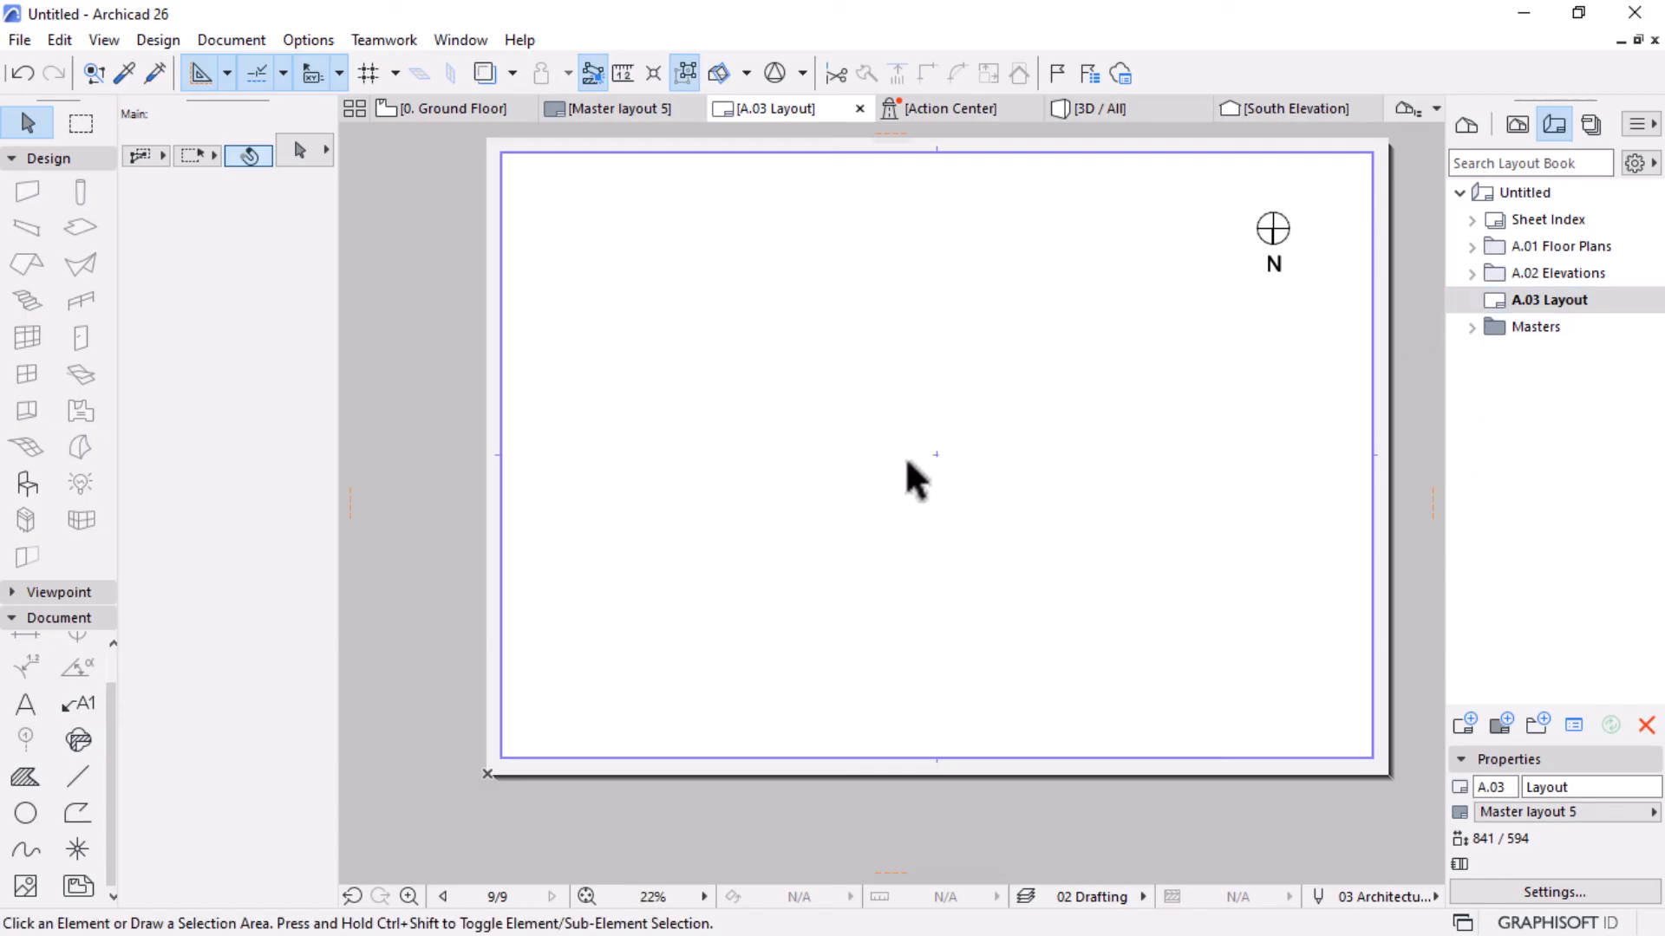
pyautogui.click(1467, 124)
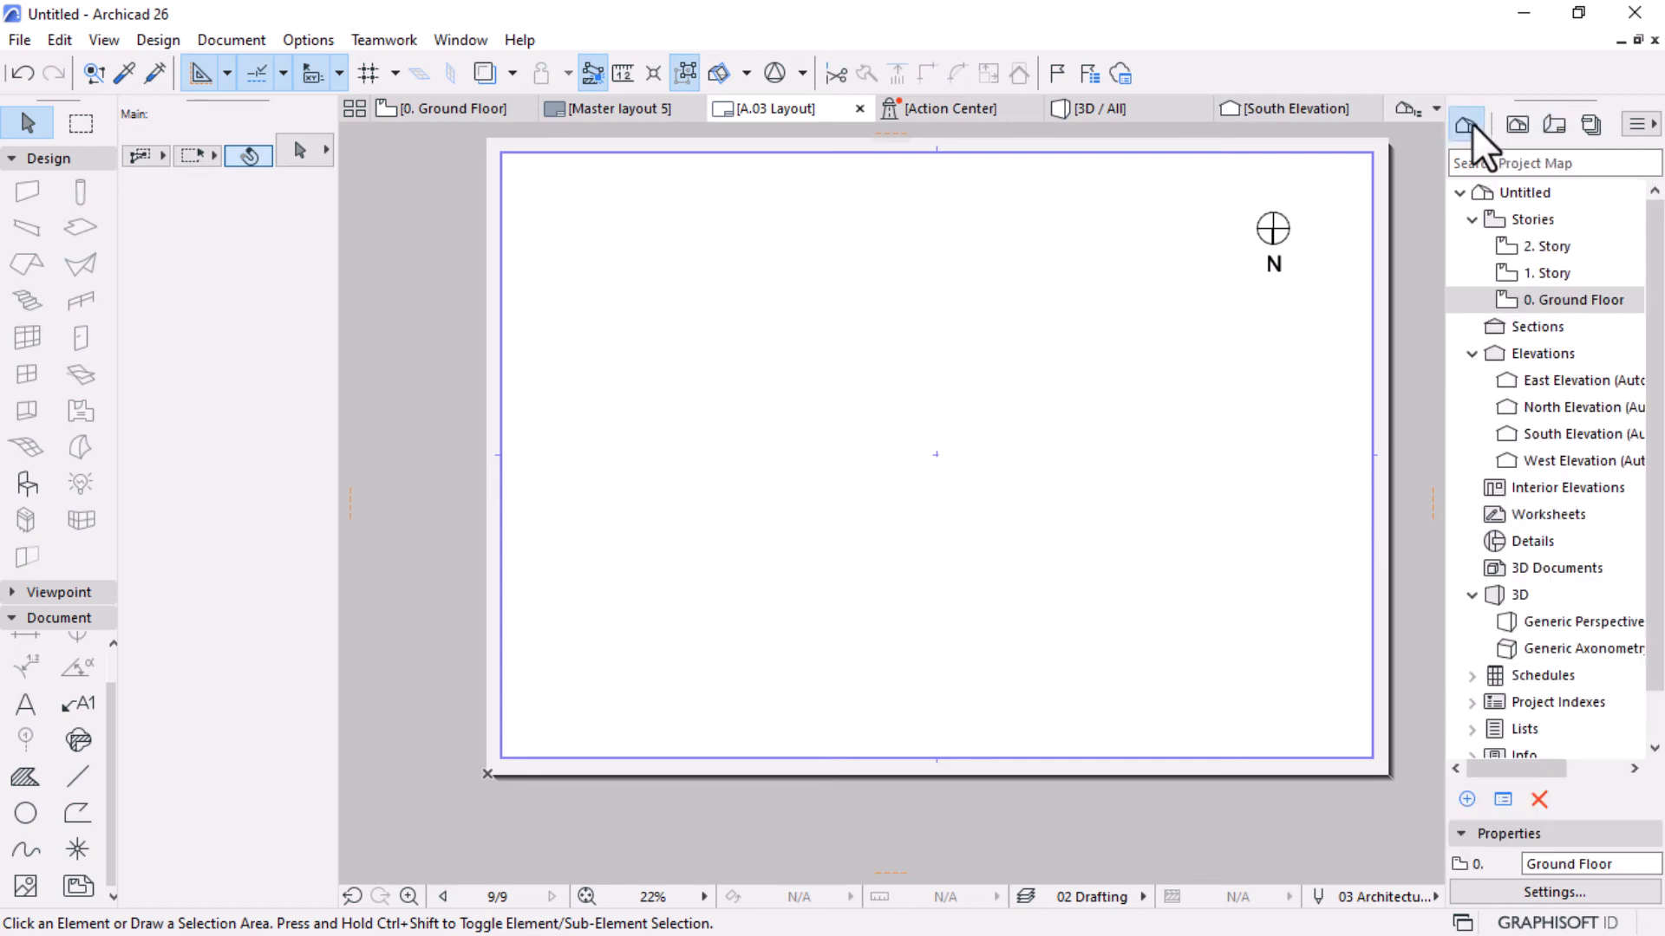
pyautogui.moveTo(1582, 306); pyautogui.dragTo(912, 470)
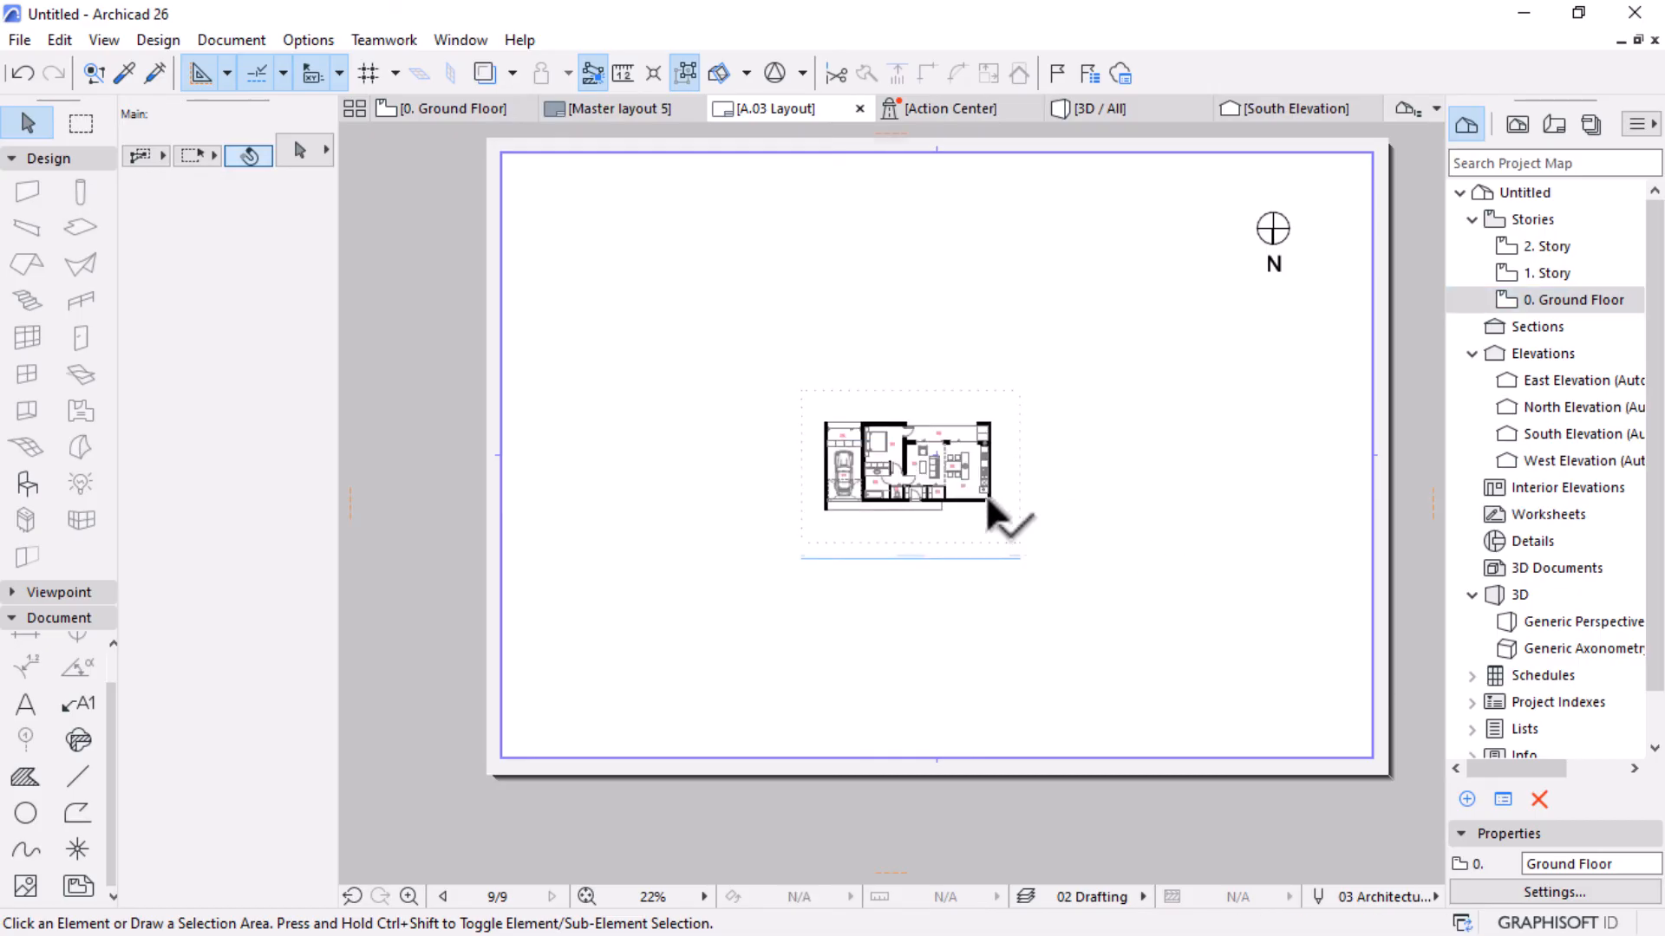
pyautogui.scroll(5, 985, 493)
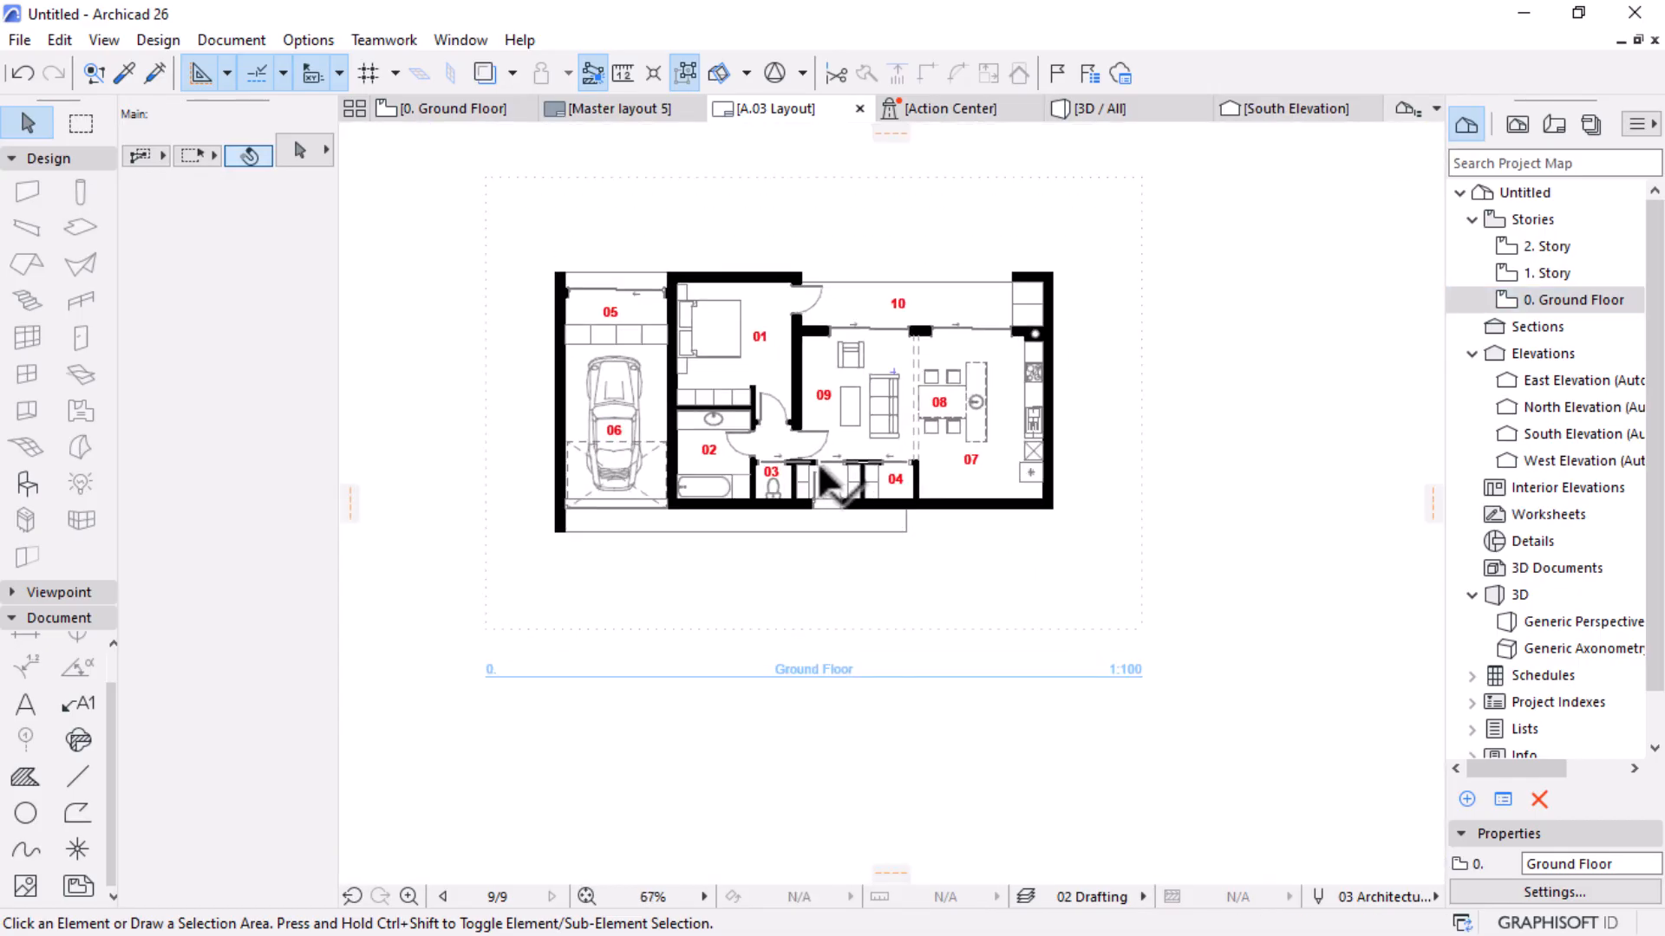
# Set the placed ground floor drawing's title type to No Title and clear the selection.
pyautogui.click(867, 472)
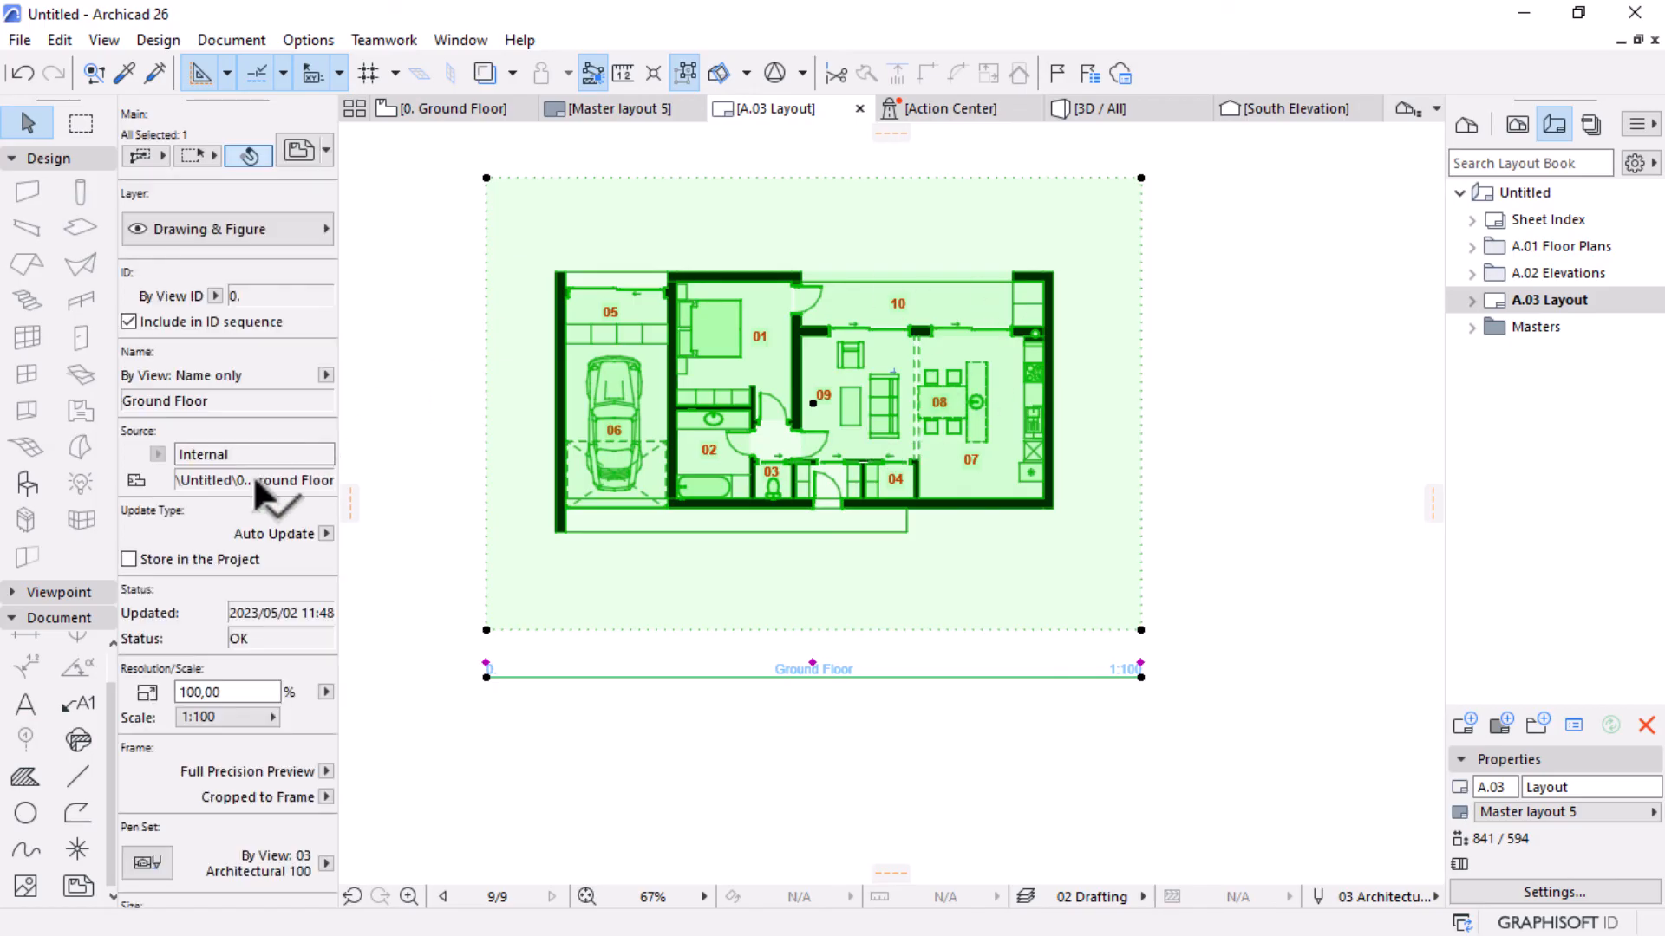
pyautogui.scroll(-10, 263, 606)
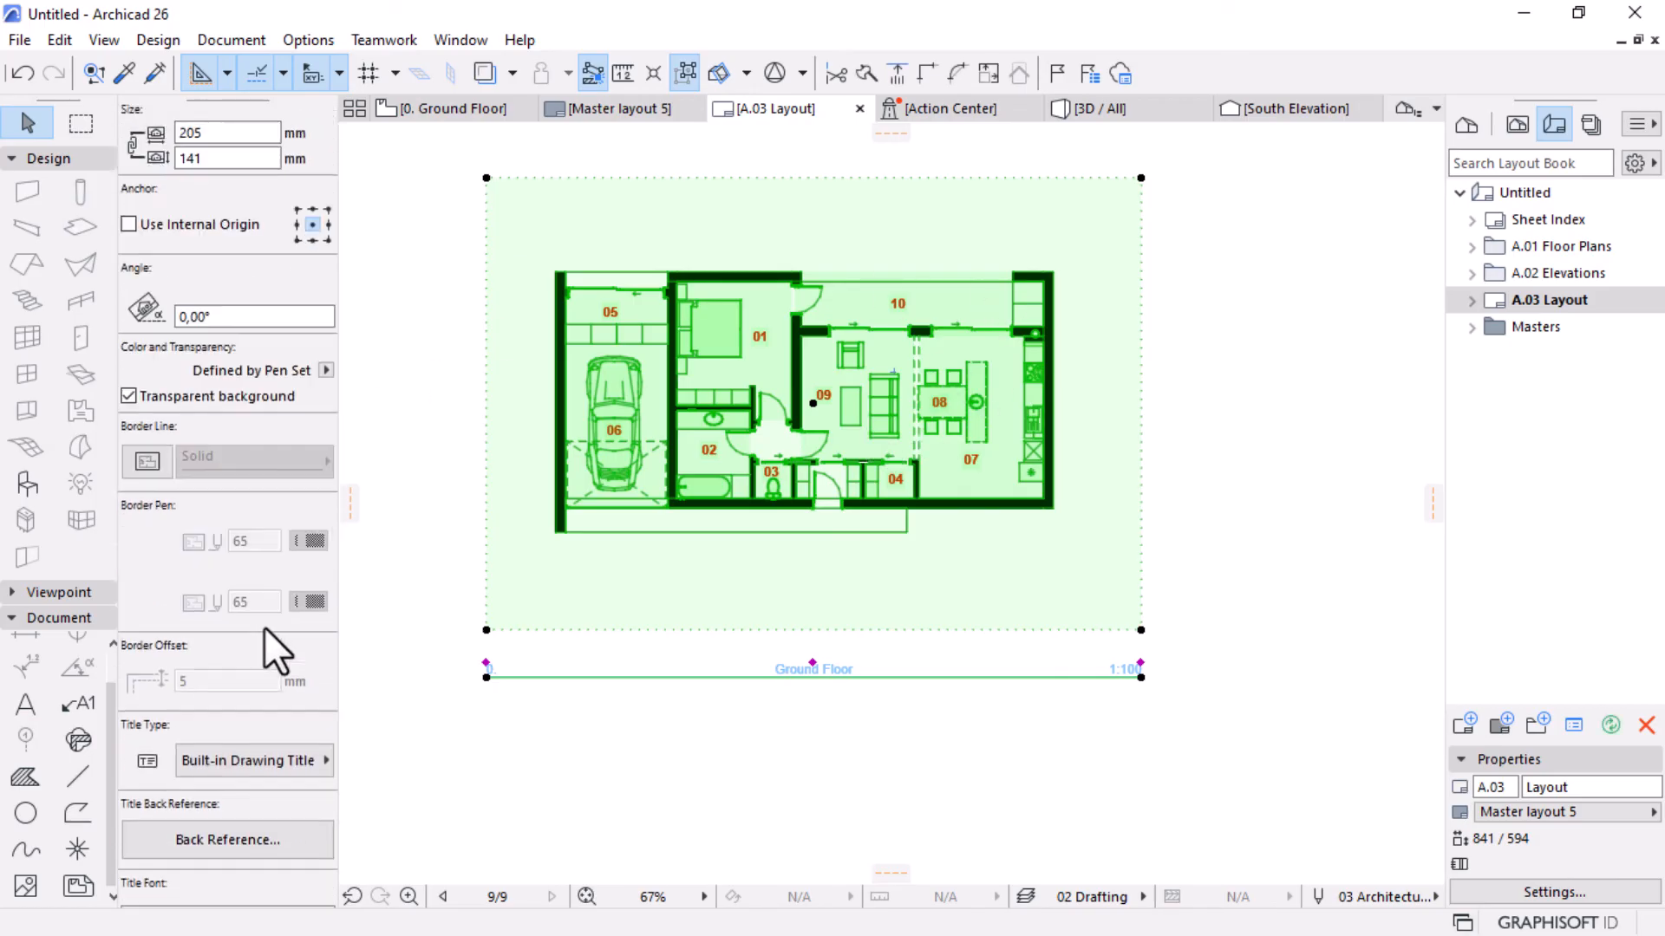
pyautogui.scroll(-7, 264, 628)
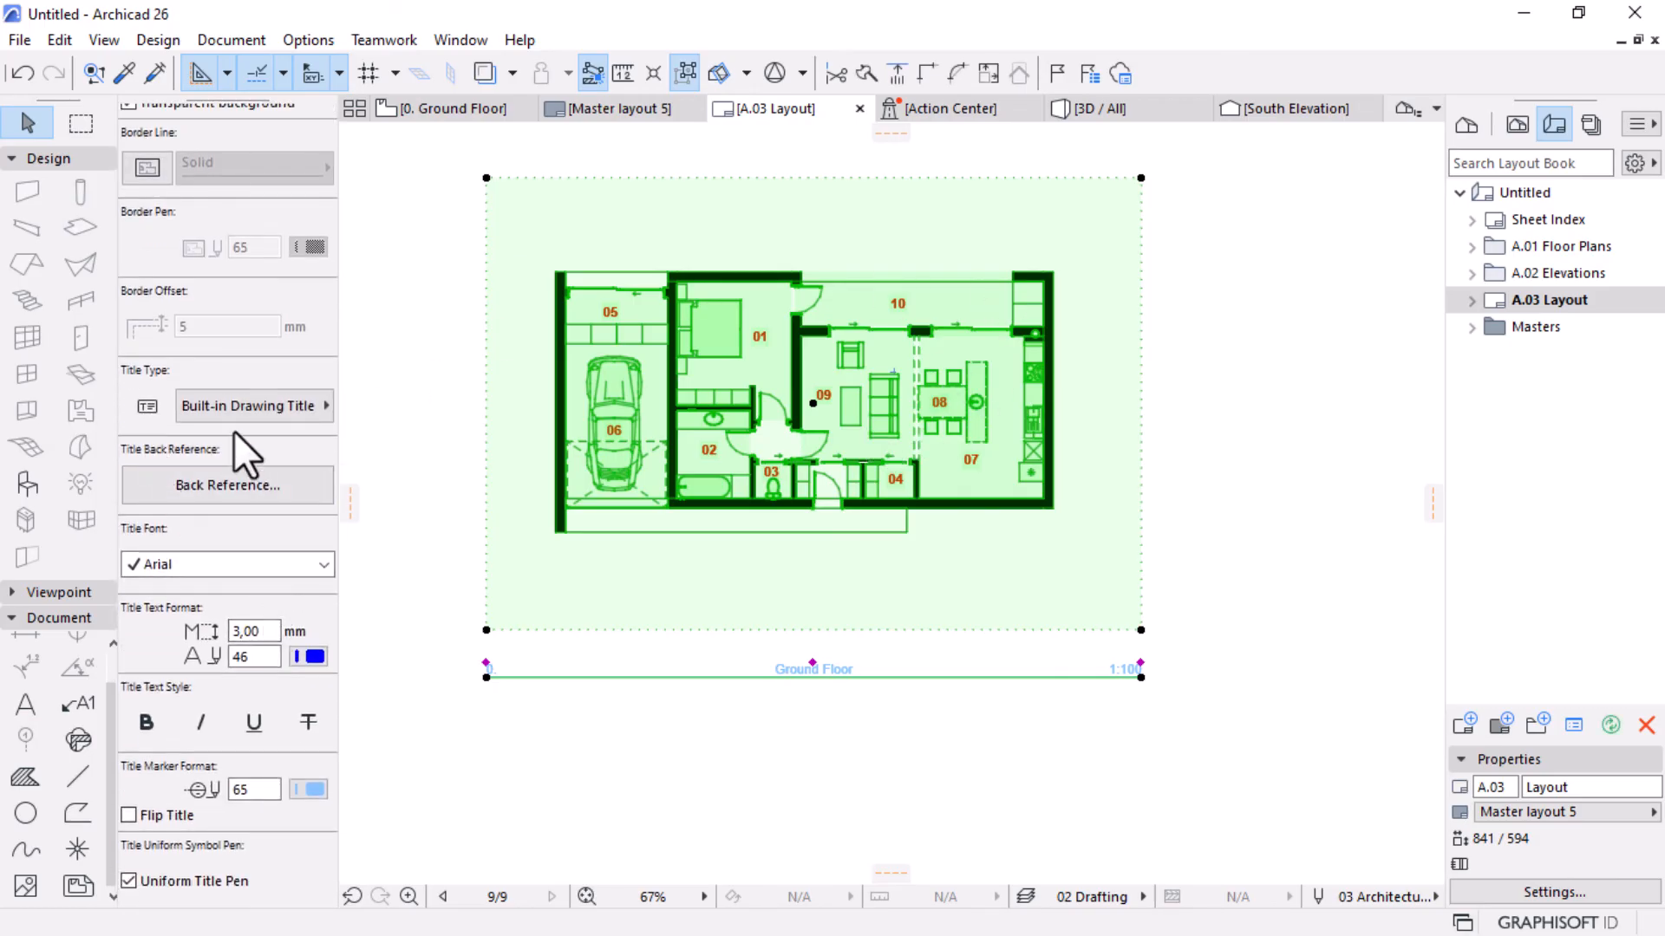
pyautogui.click(232, 408)
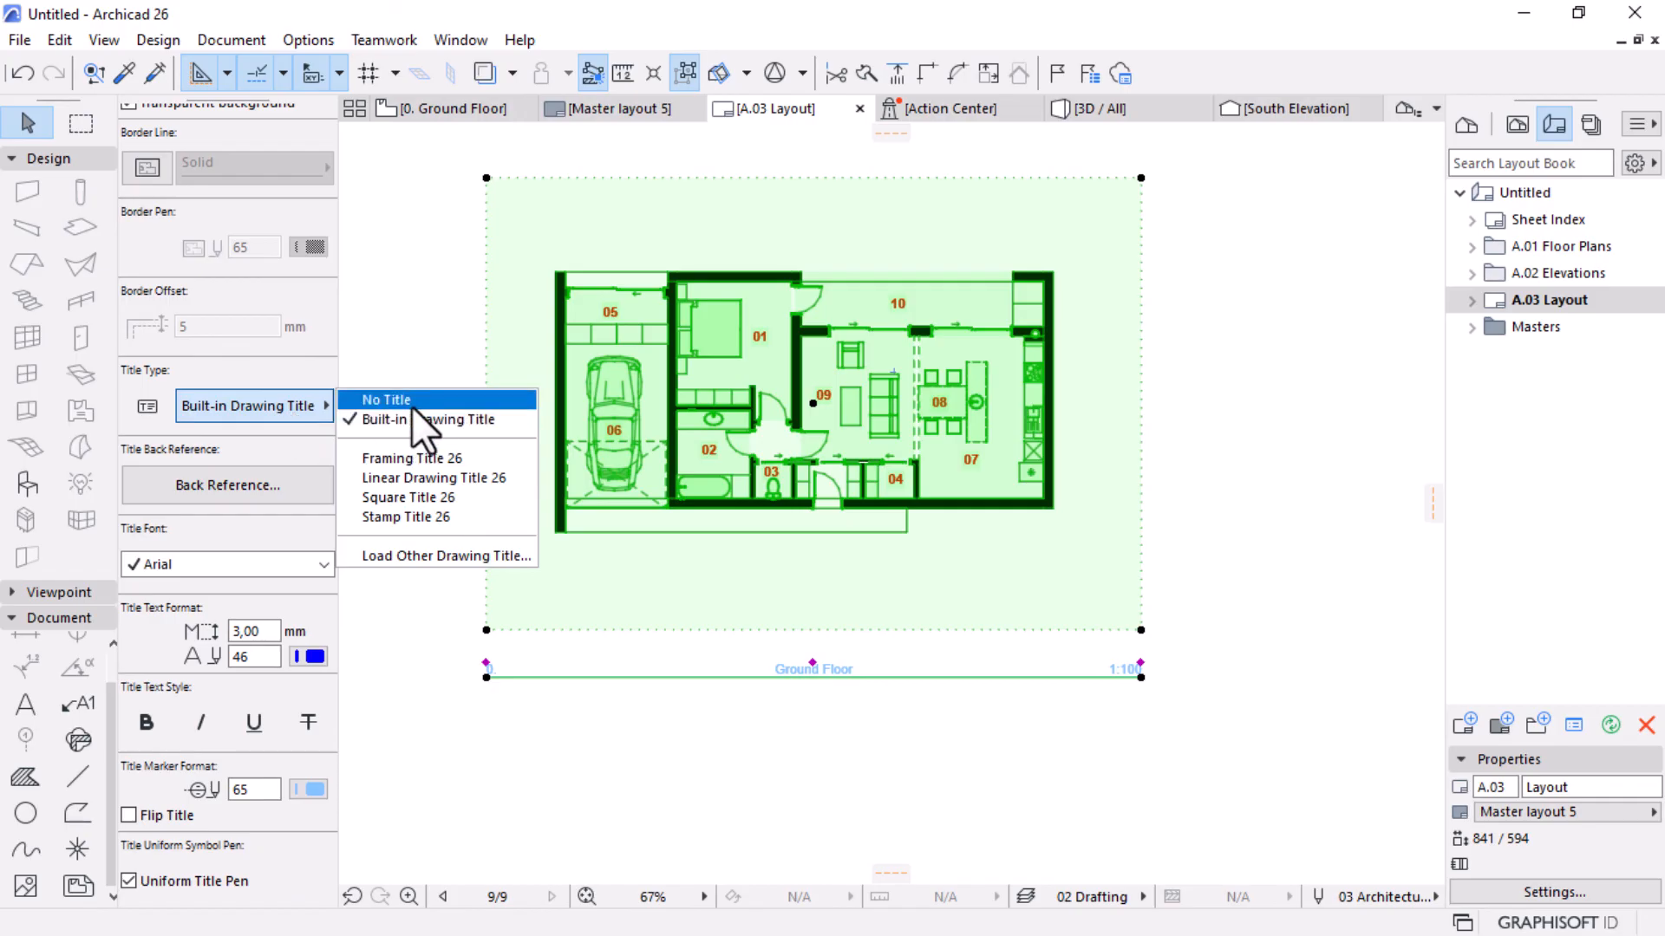
pyautogui.click(413, 405)
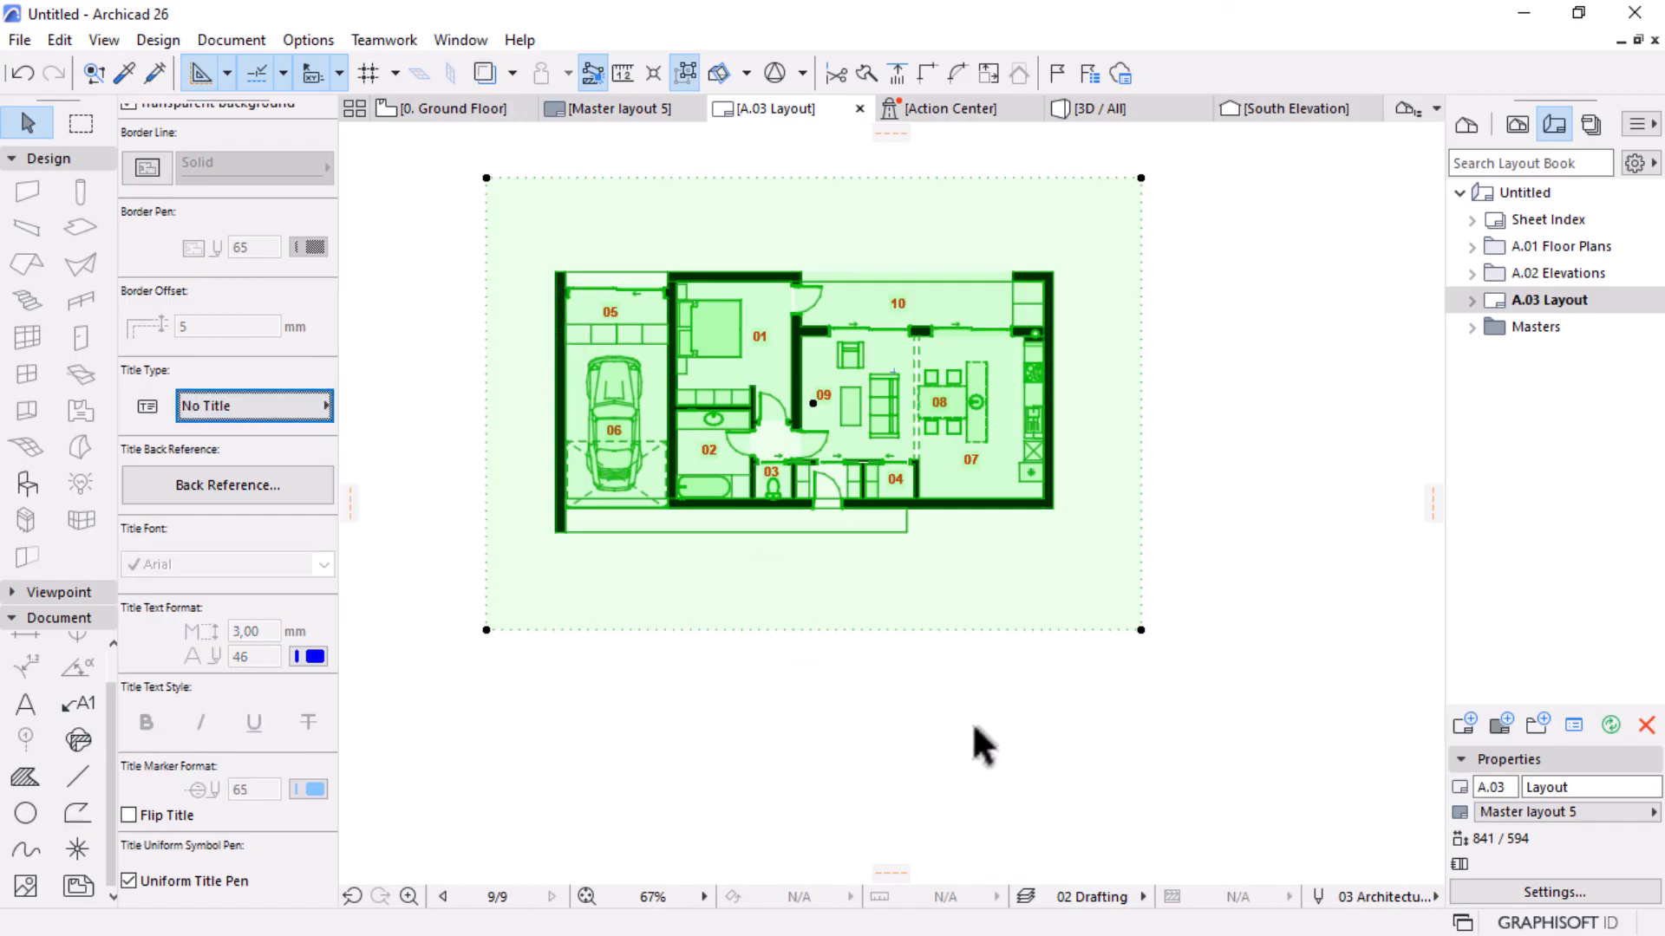
pyautogui.click(1066, 550)
# Select the ground floor drawing on the layout and set its scale to 1:50.
pyautogui.scroll(-4, 942, 611)
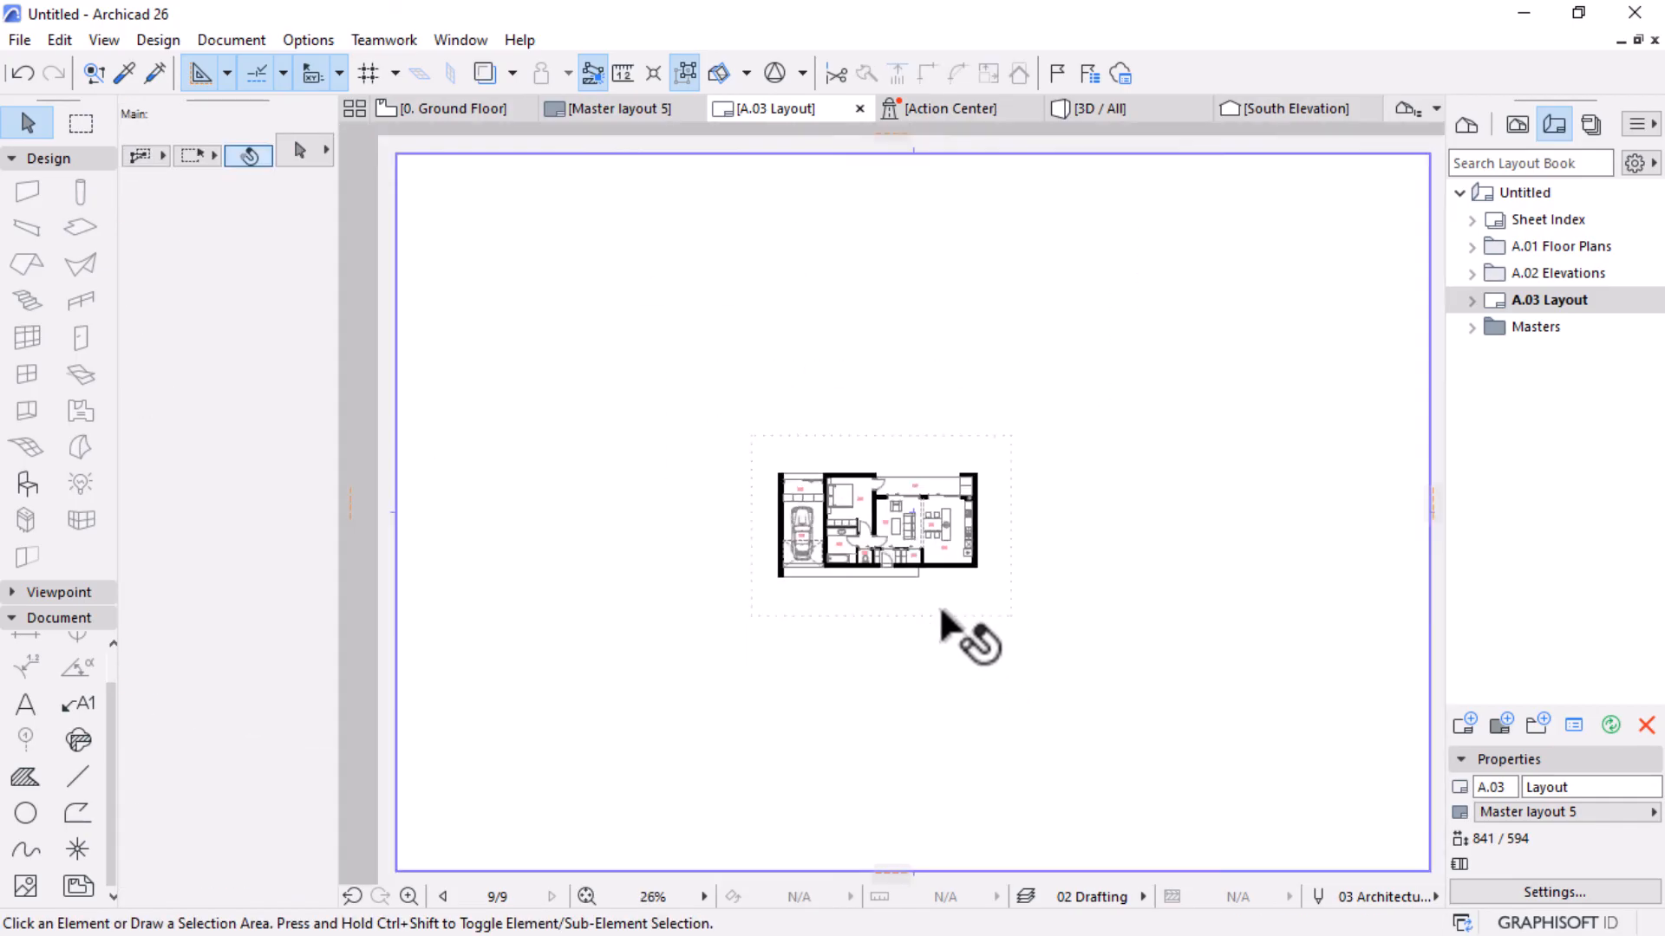
pyautogui.scroll(-2, 943, 626)
pyautogui.click(909, 565)
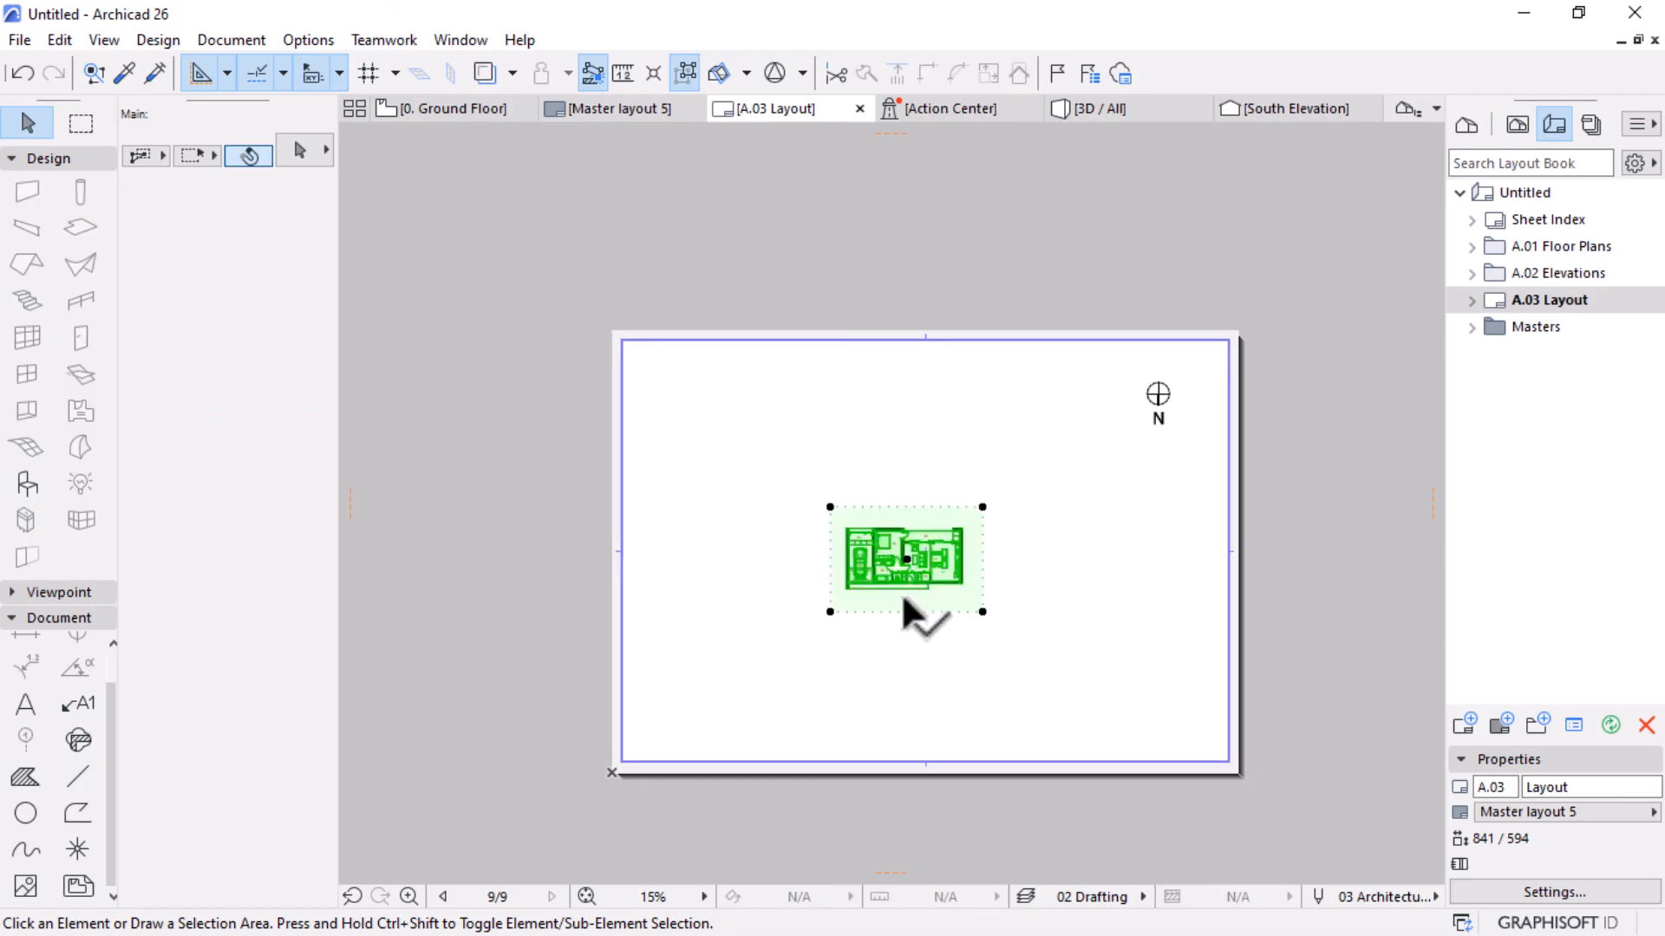
pyautogui.scroll(-1, 257, 607)
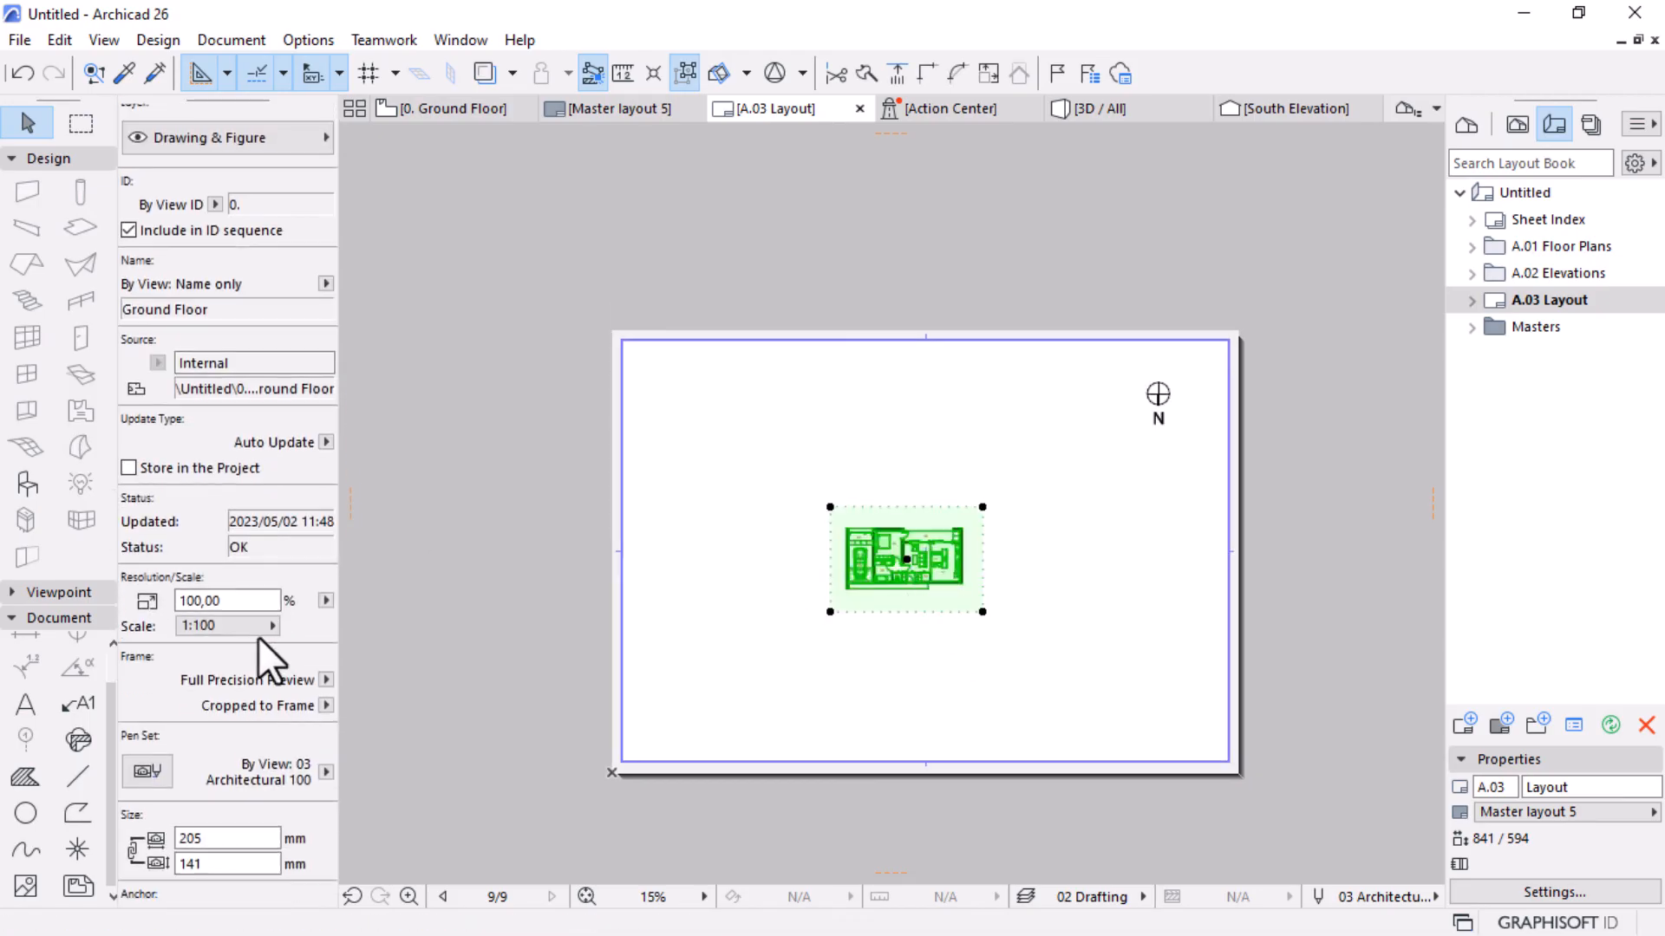
pyautogui.click(251, 622)
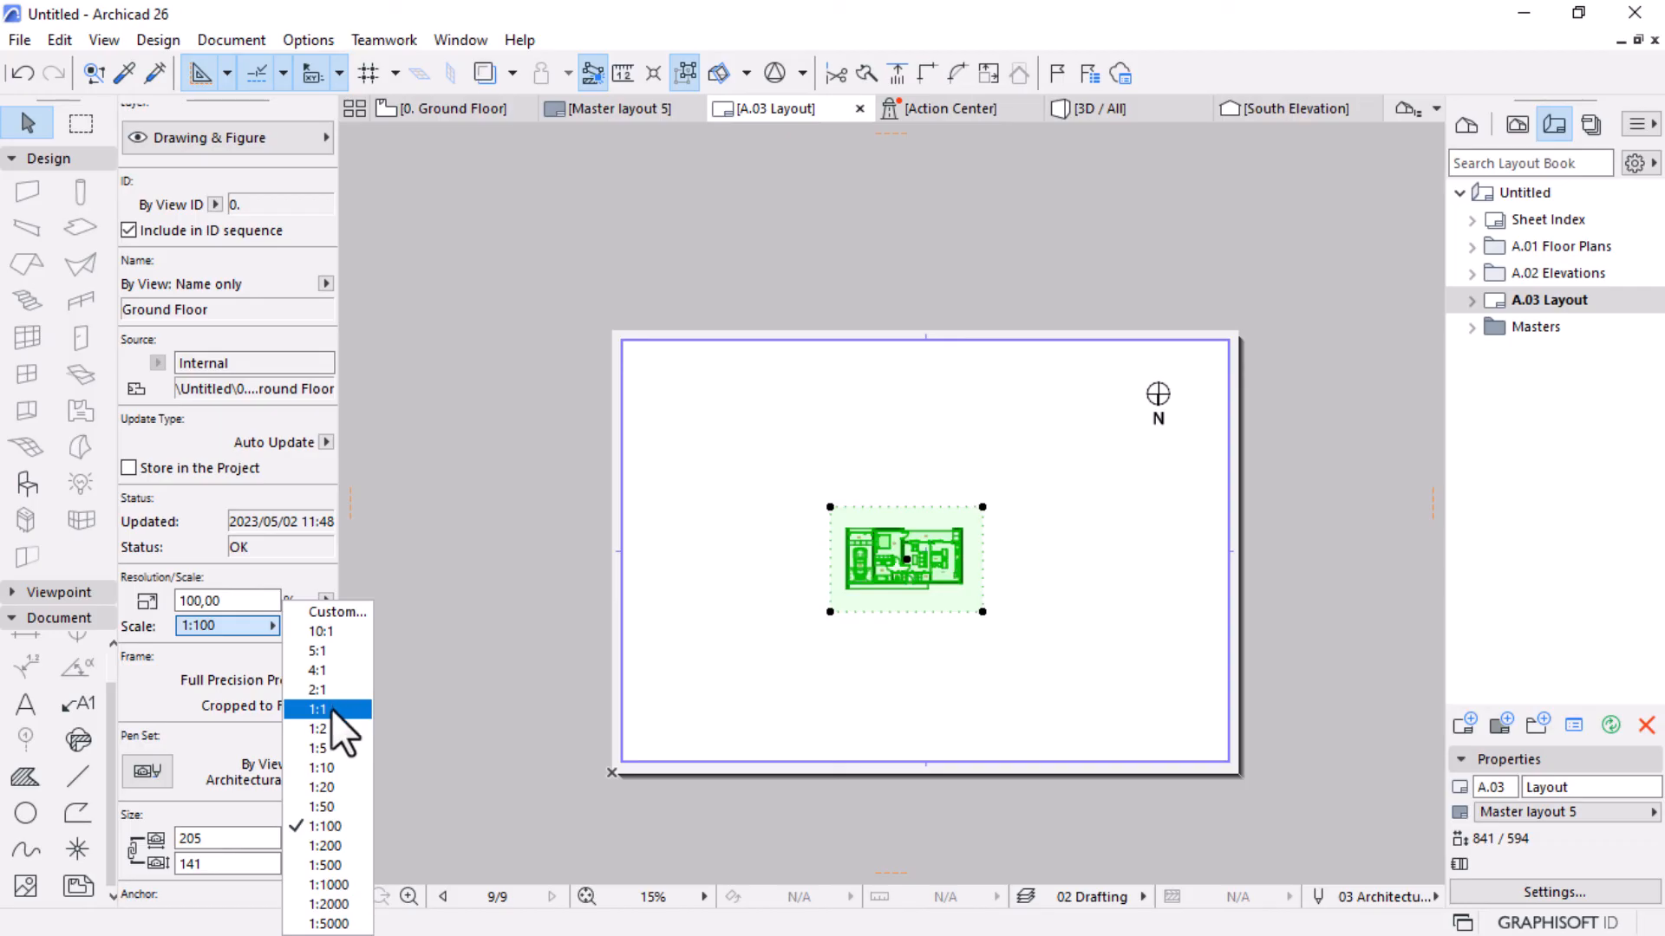
pyautogui.click(327, 811)
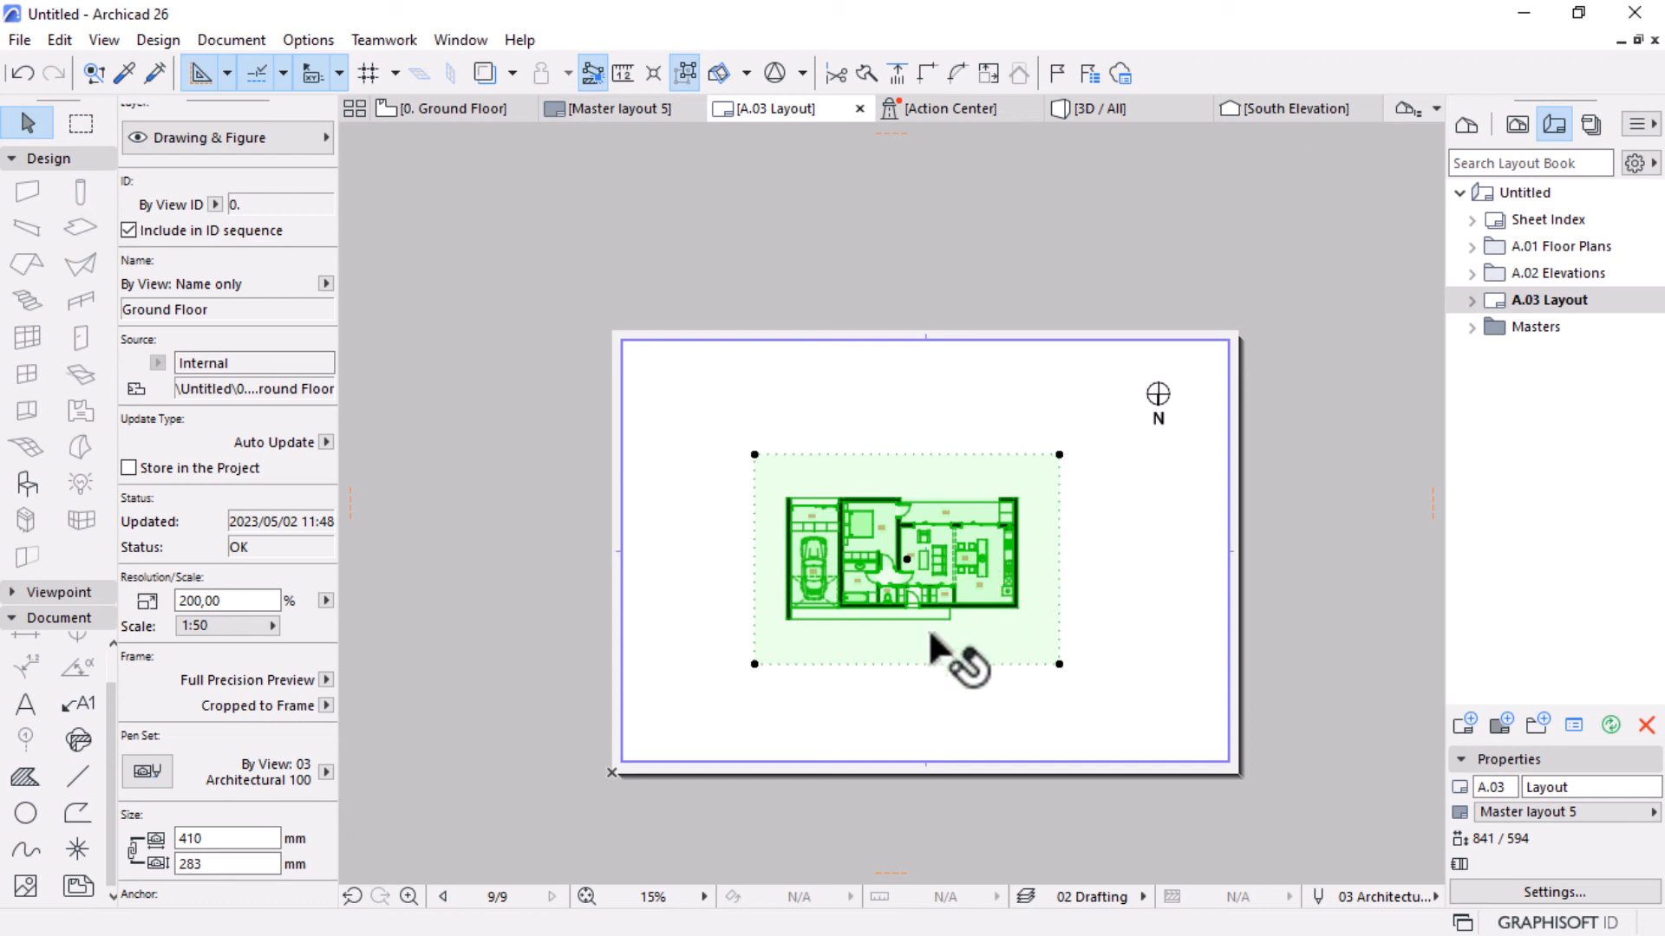
pyautogui.scroll(2, 922, 700)
pyautogui.scroll(1, 921, 698)
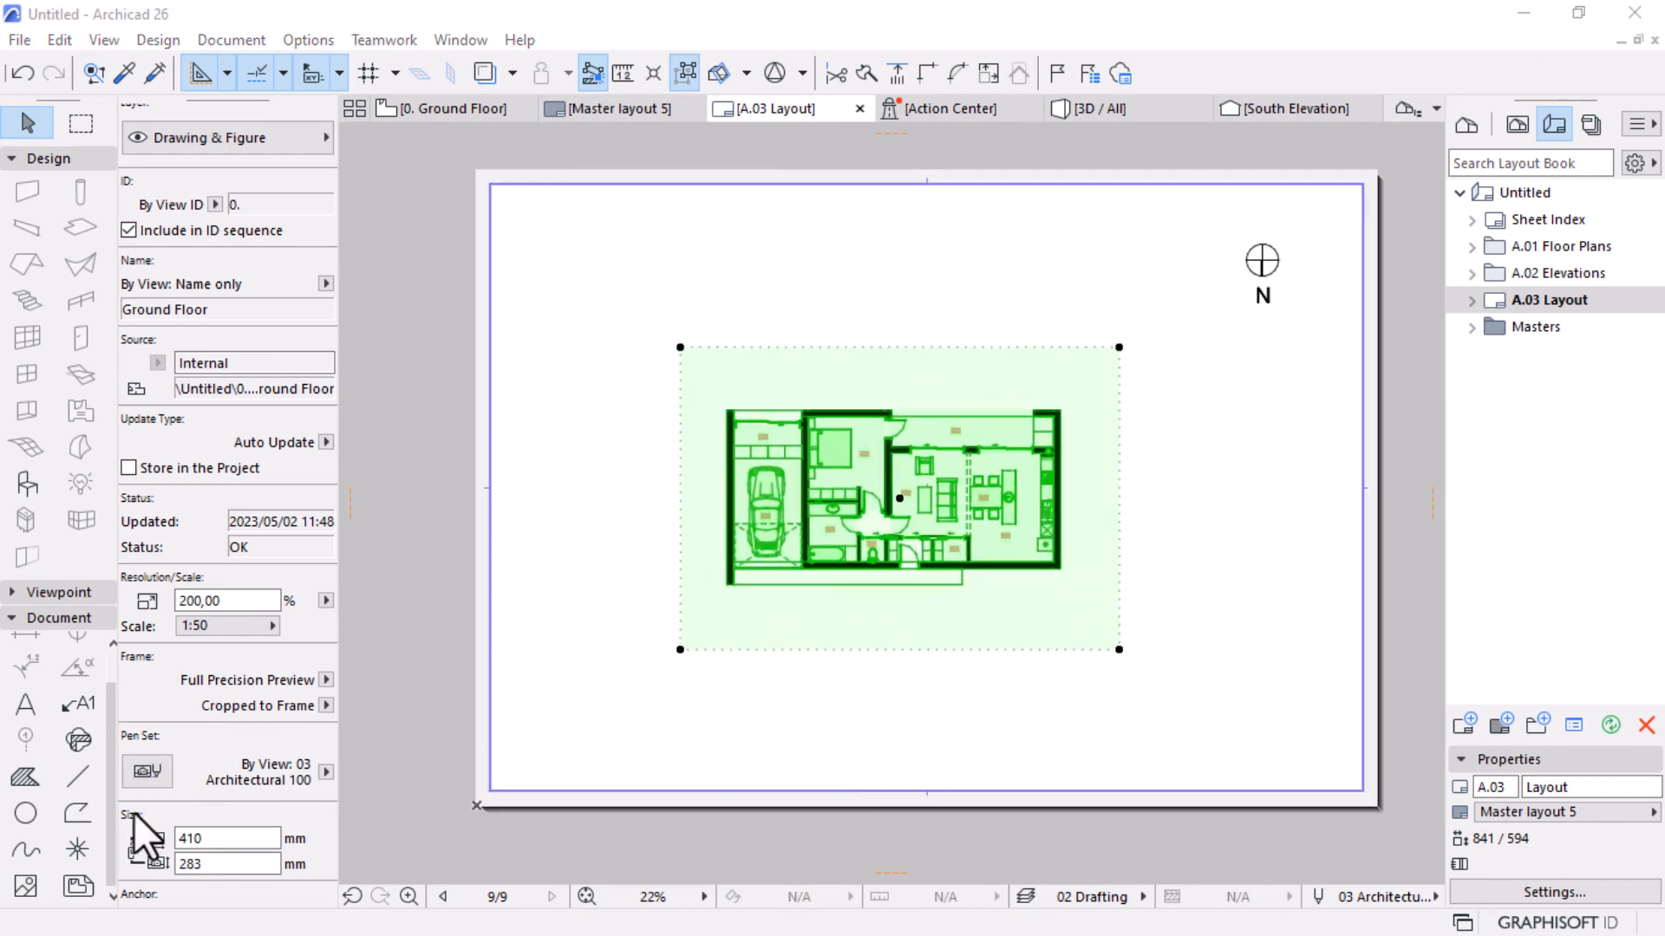
# Try the selected drawing at a scale of 1:20 and at a custom scale of 1:130.
pyautogui.click(265, 625)
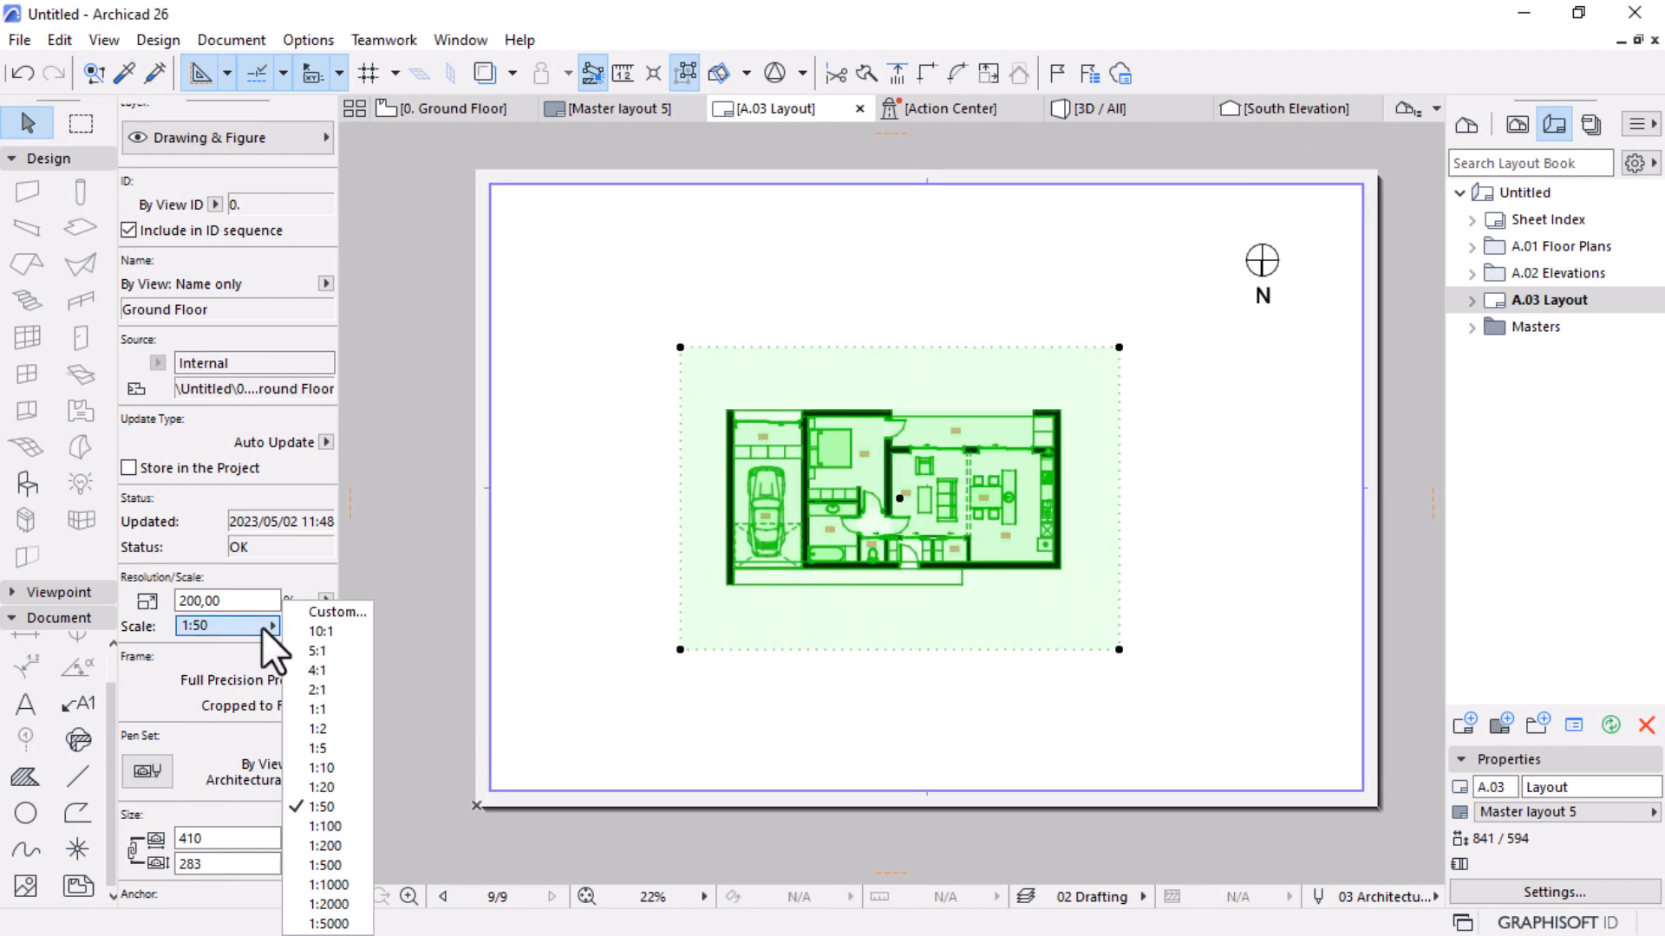
pyautogui.click(336, 778)
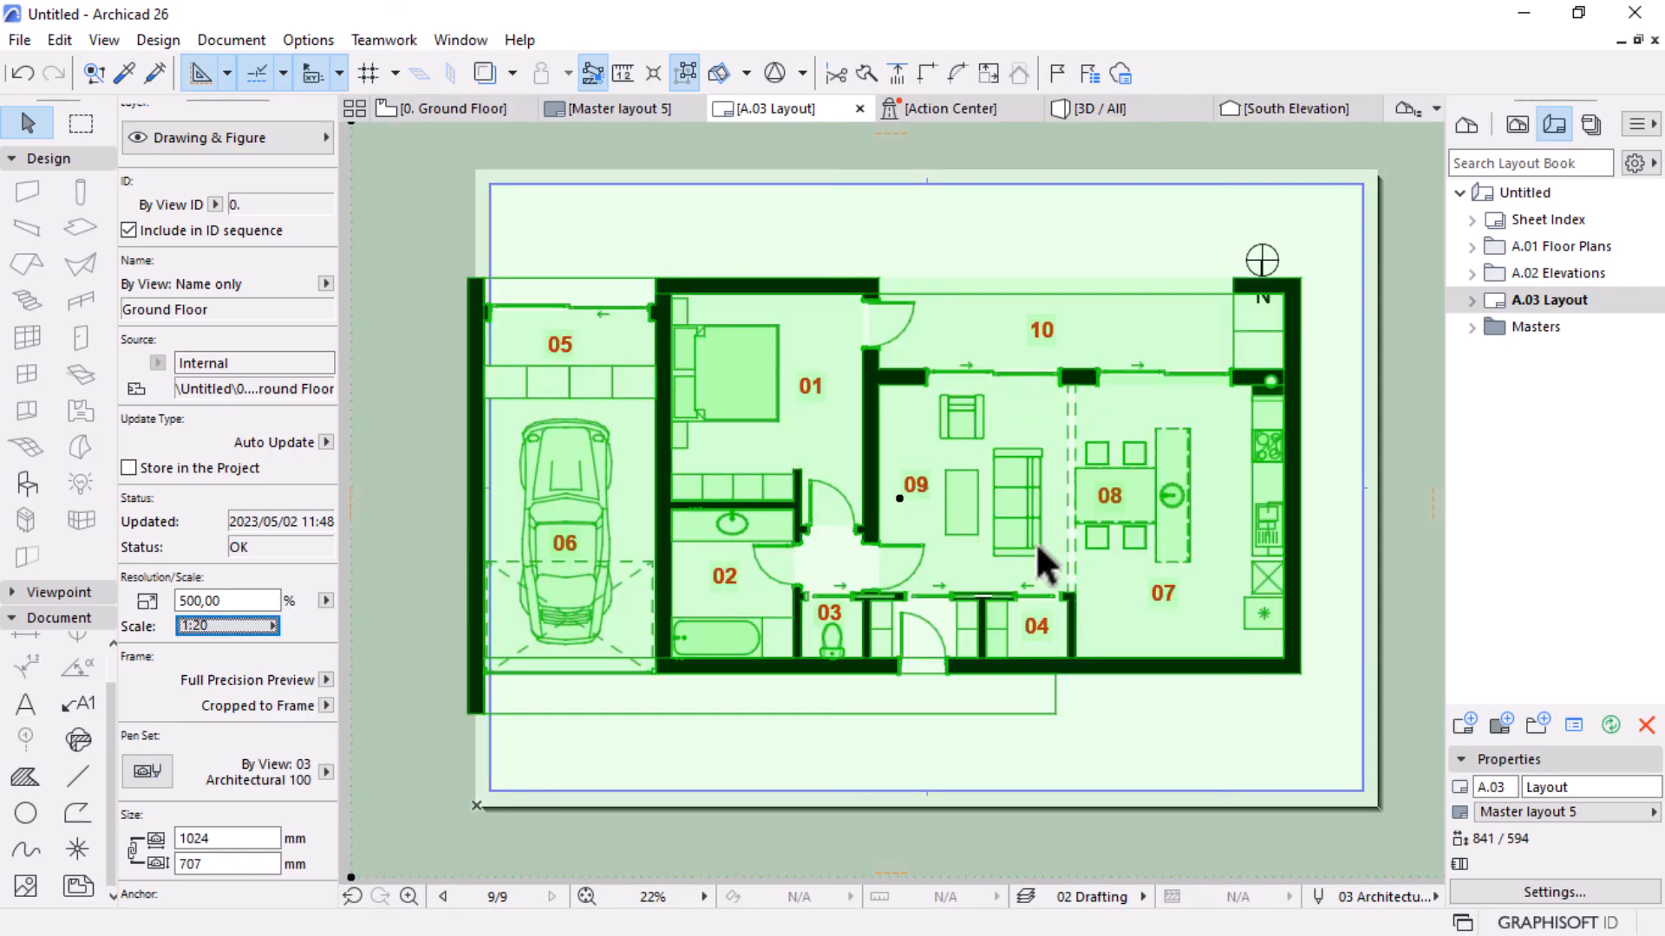
pyautogui.click(267, 626)
pyautogui.click(363, 612)
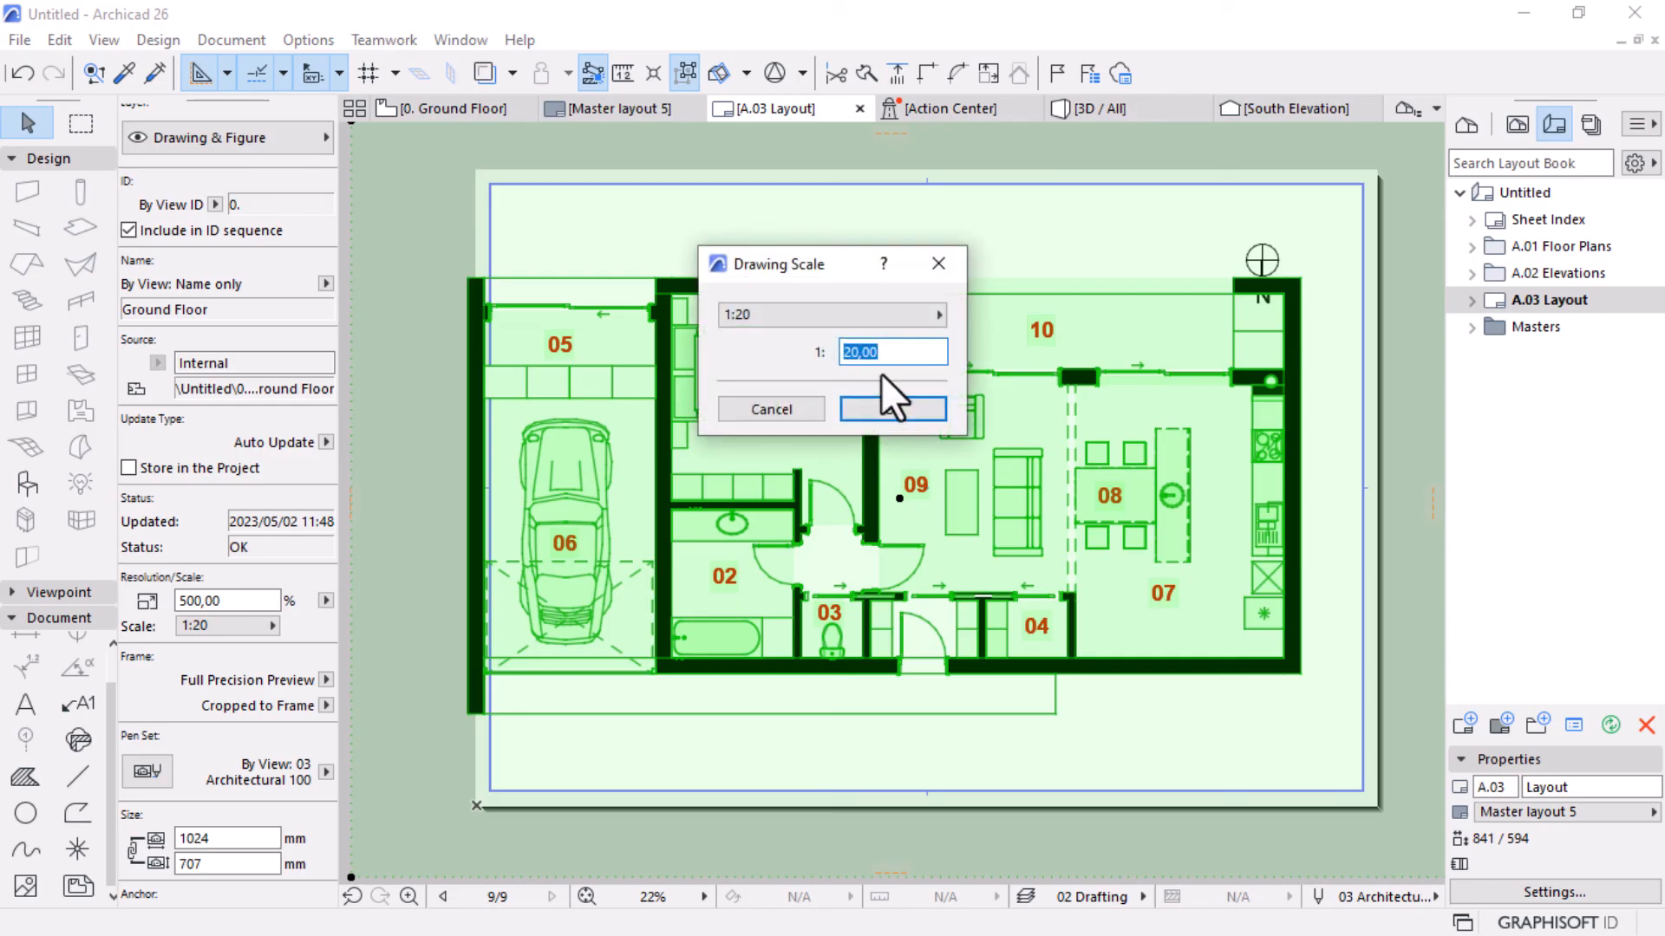
pyautogui.write('130')
pyautogui.press('Return')
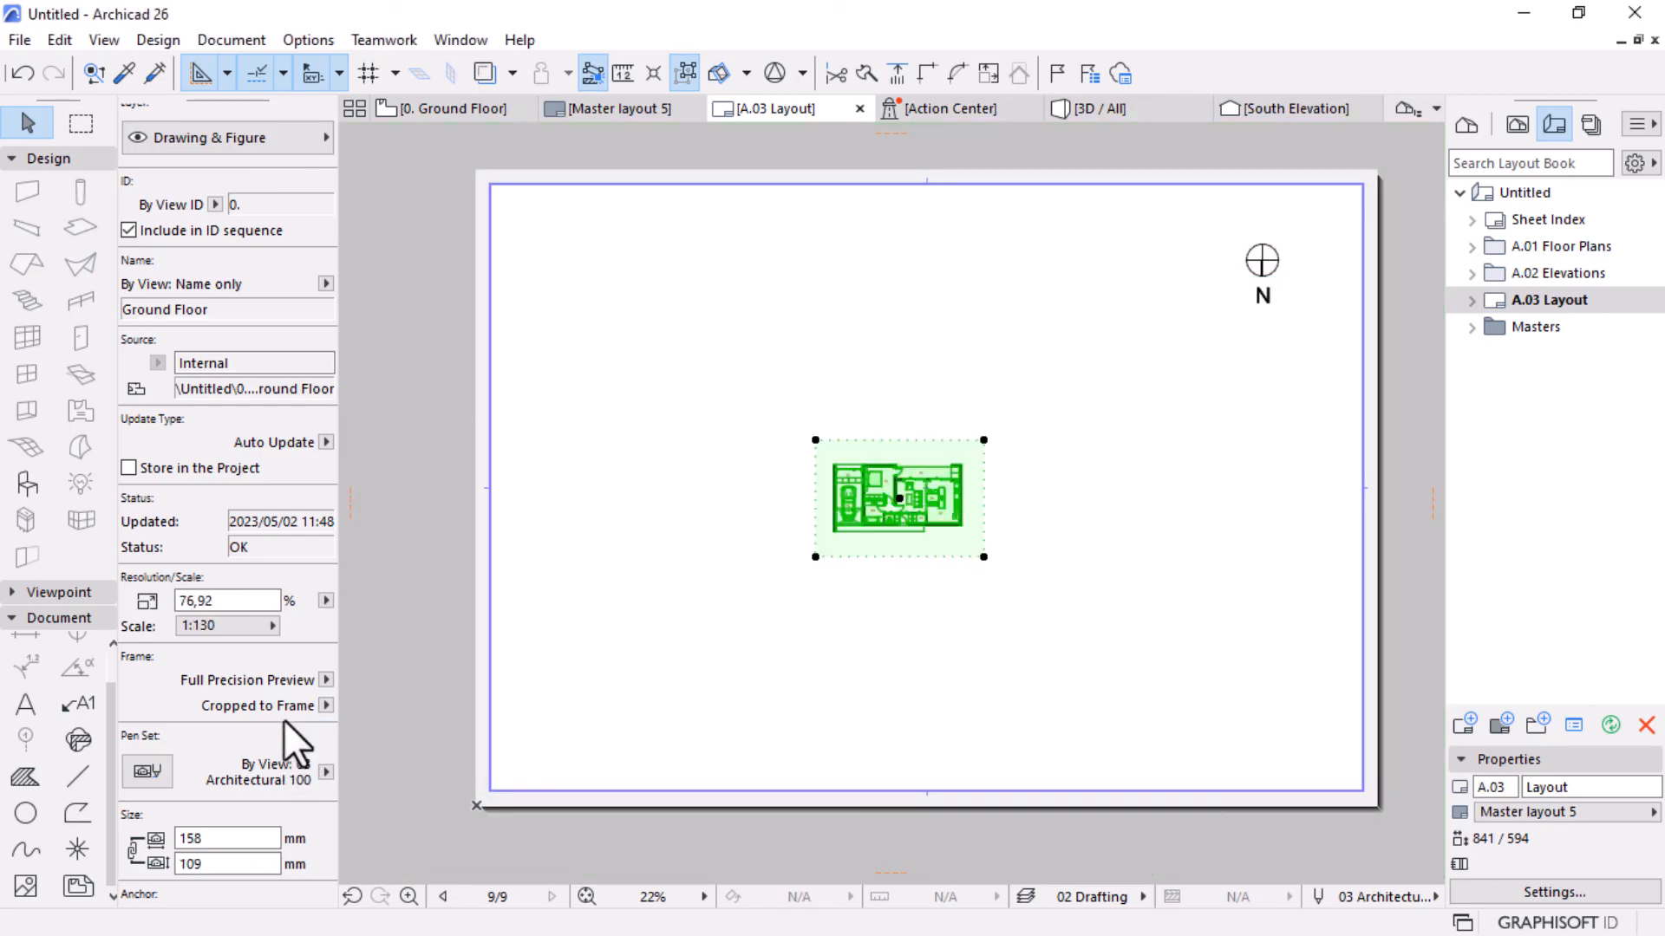
# Give the drawing a custom scale of 1:30, move it straight up near the sheet's upper edge and deselect it.
pyautogui.click(251, 623)
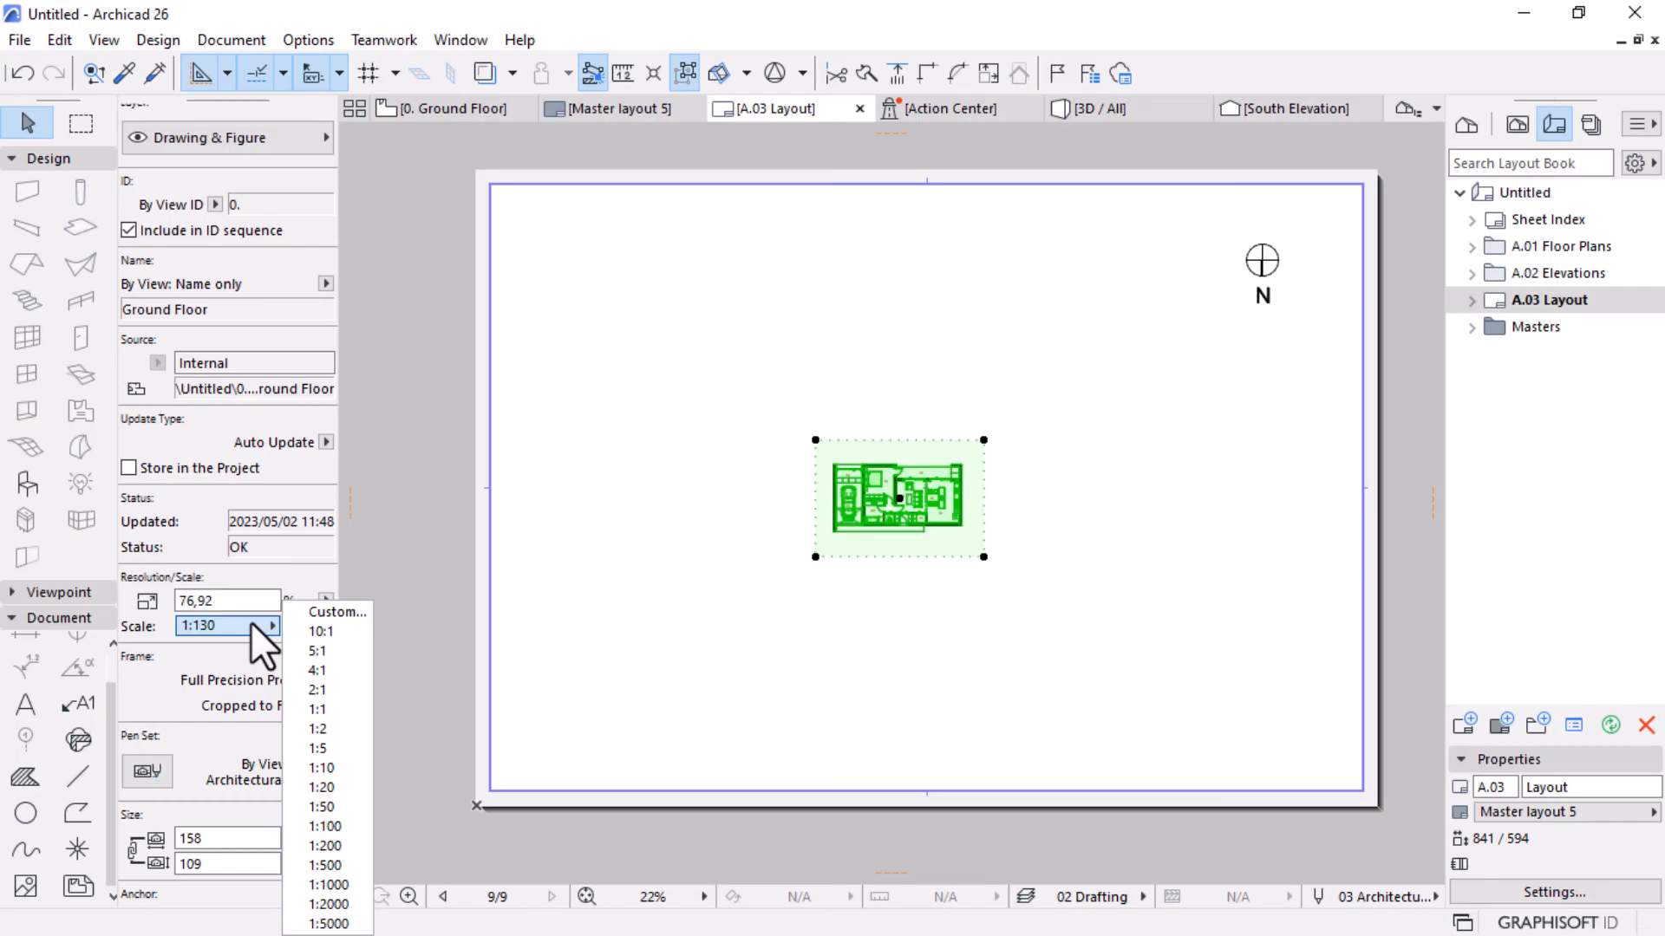
pyautogui.click(339, 612)
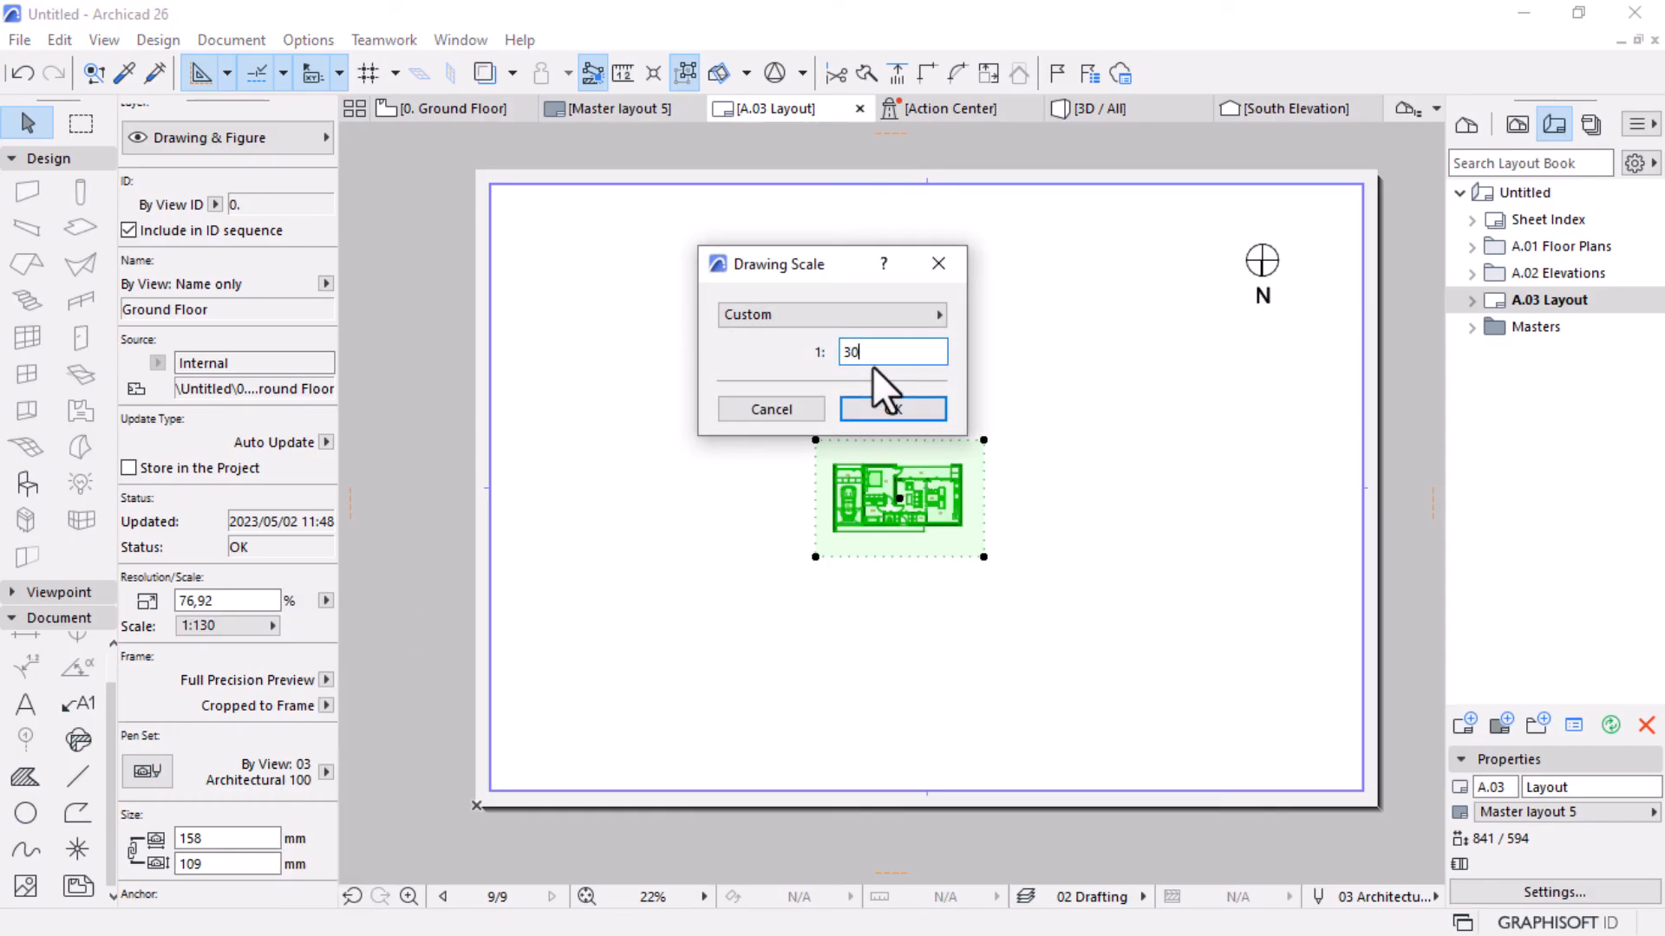
pyautogui.write('30')
pyautogui.press('Return')
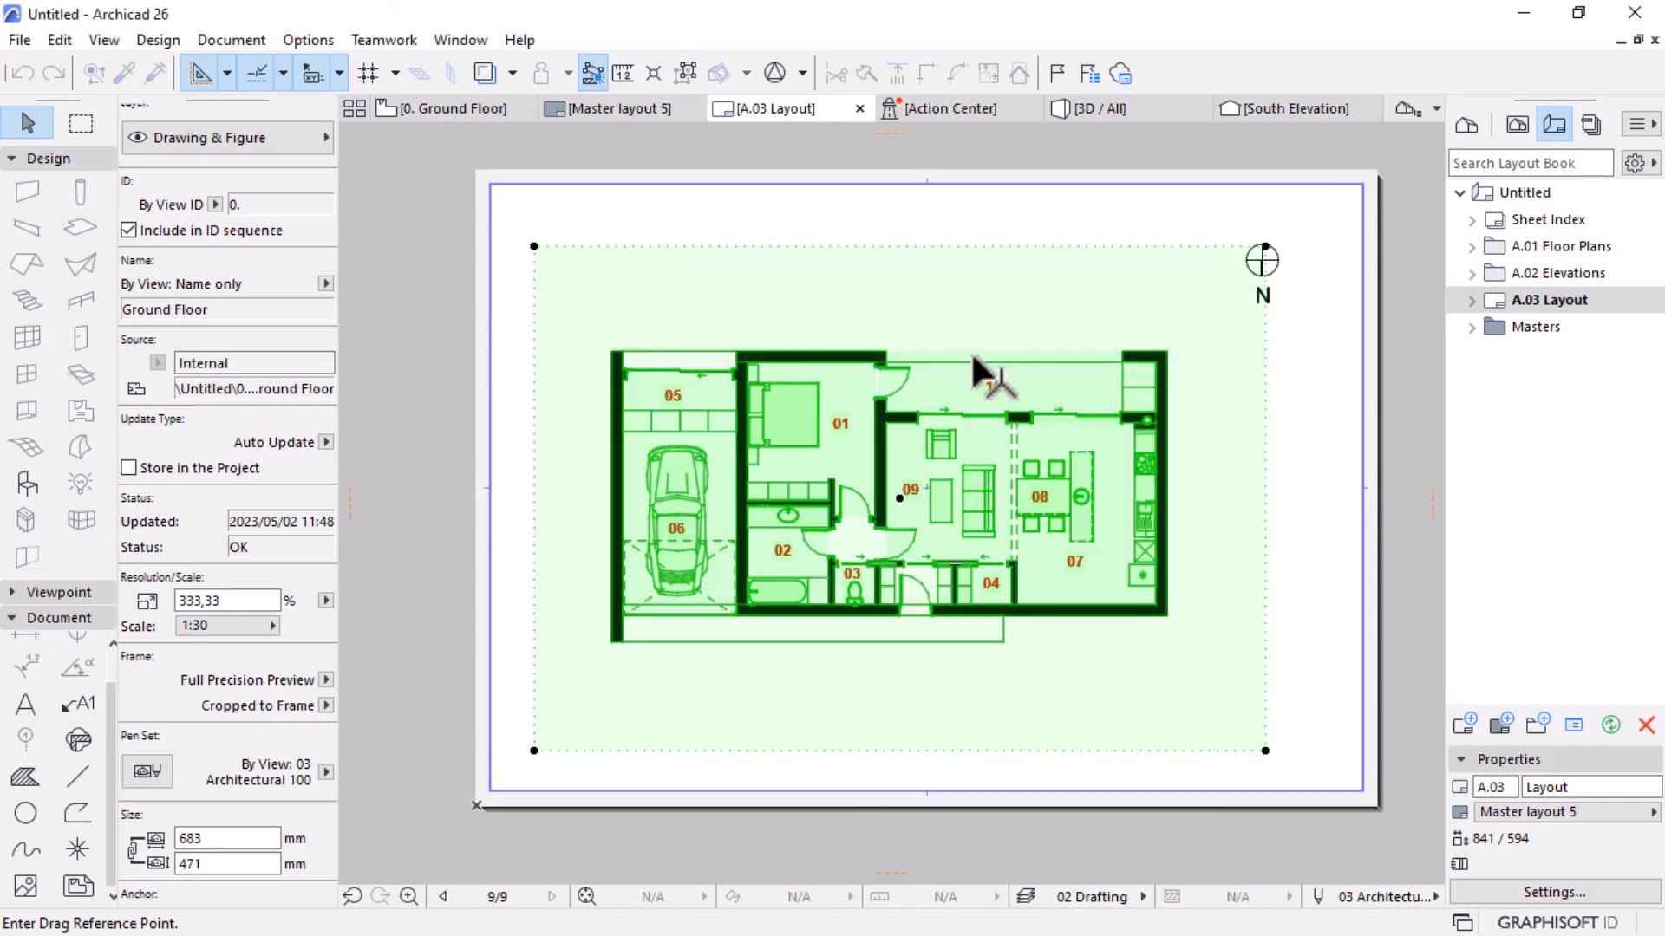
pyautogui.moveTo(972, 363); pyautogui.dragTo(973, 256)
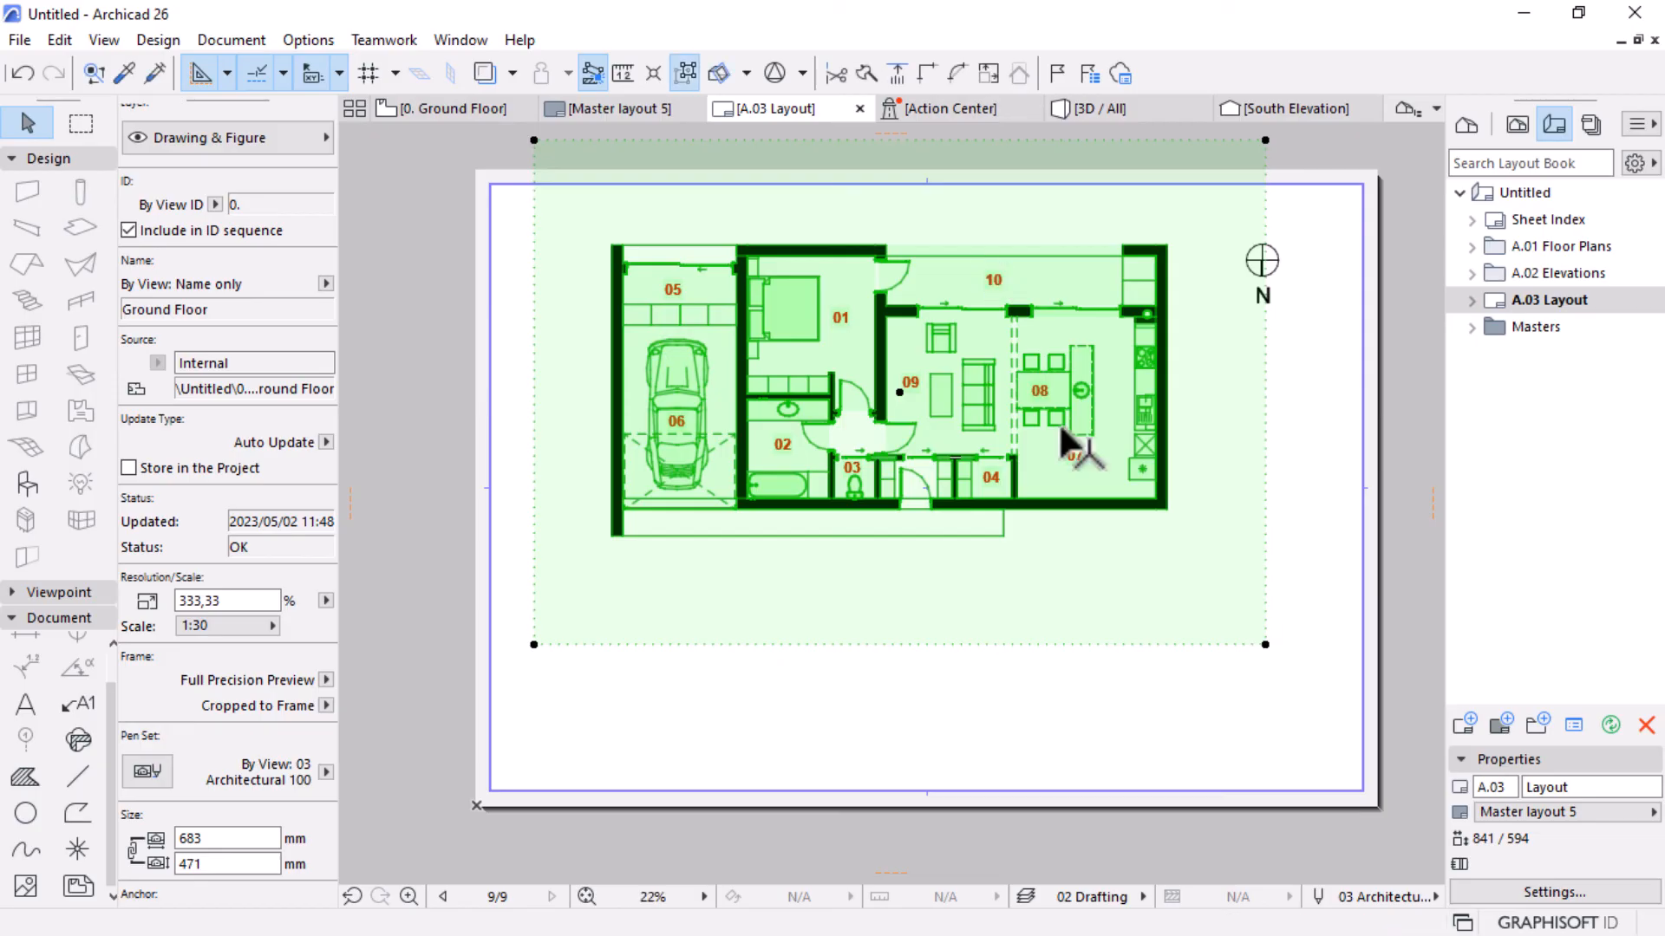
pyautogui.click(1098, 693)
# Select the drawing and offset the lower edge of its frame upward to just below the floor plan.
pyautogui.click(894, 643)
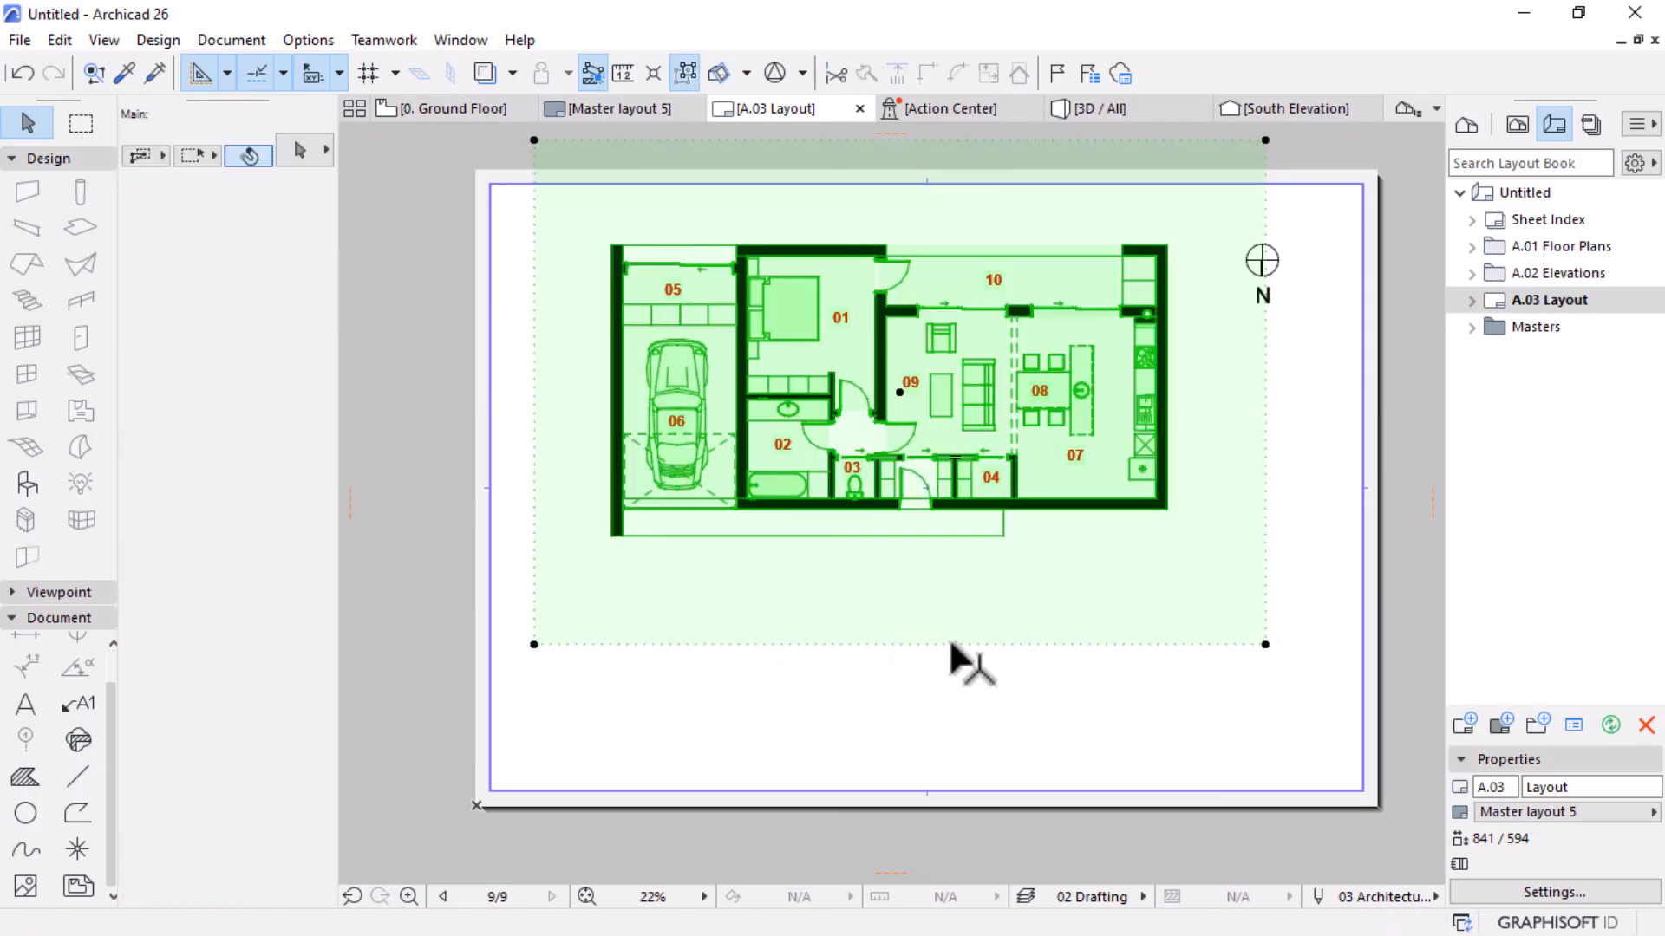
pyautogui.click(952, 644)
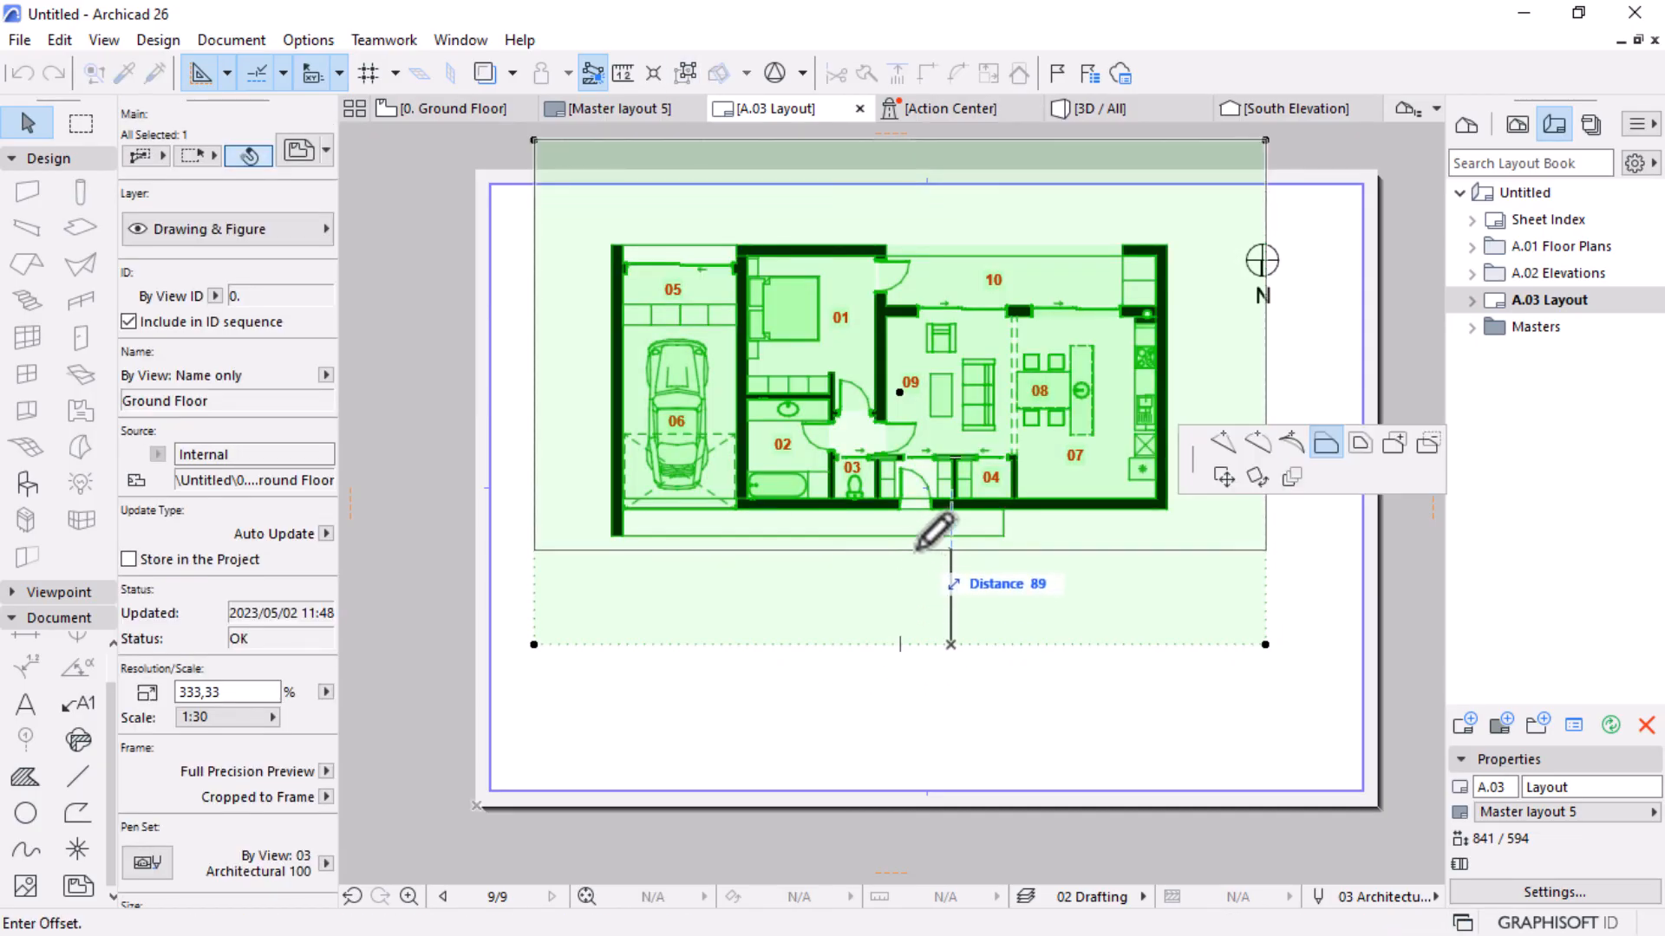
pyautogui.click(903, 561)
pyautogui.click(939, 605)
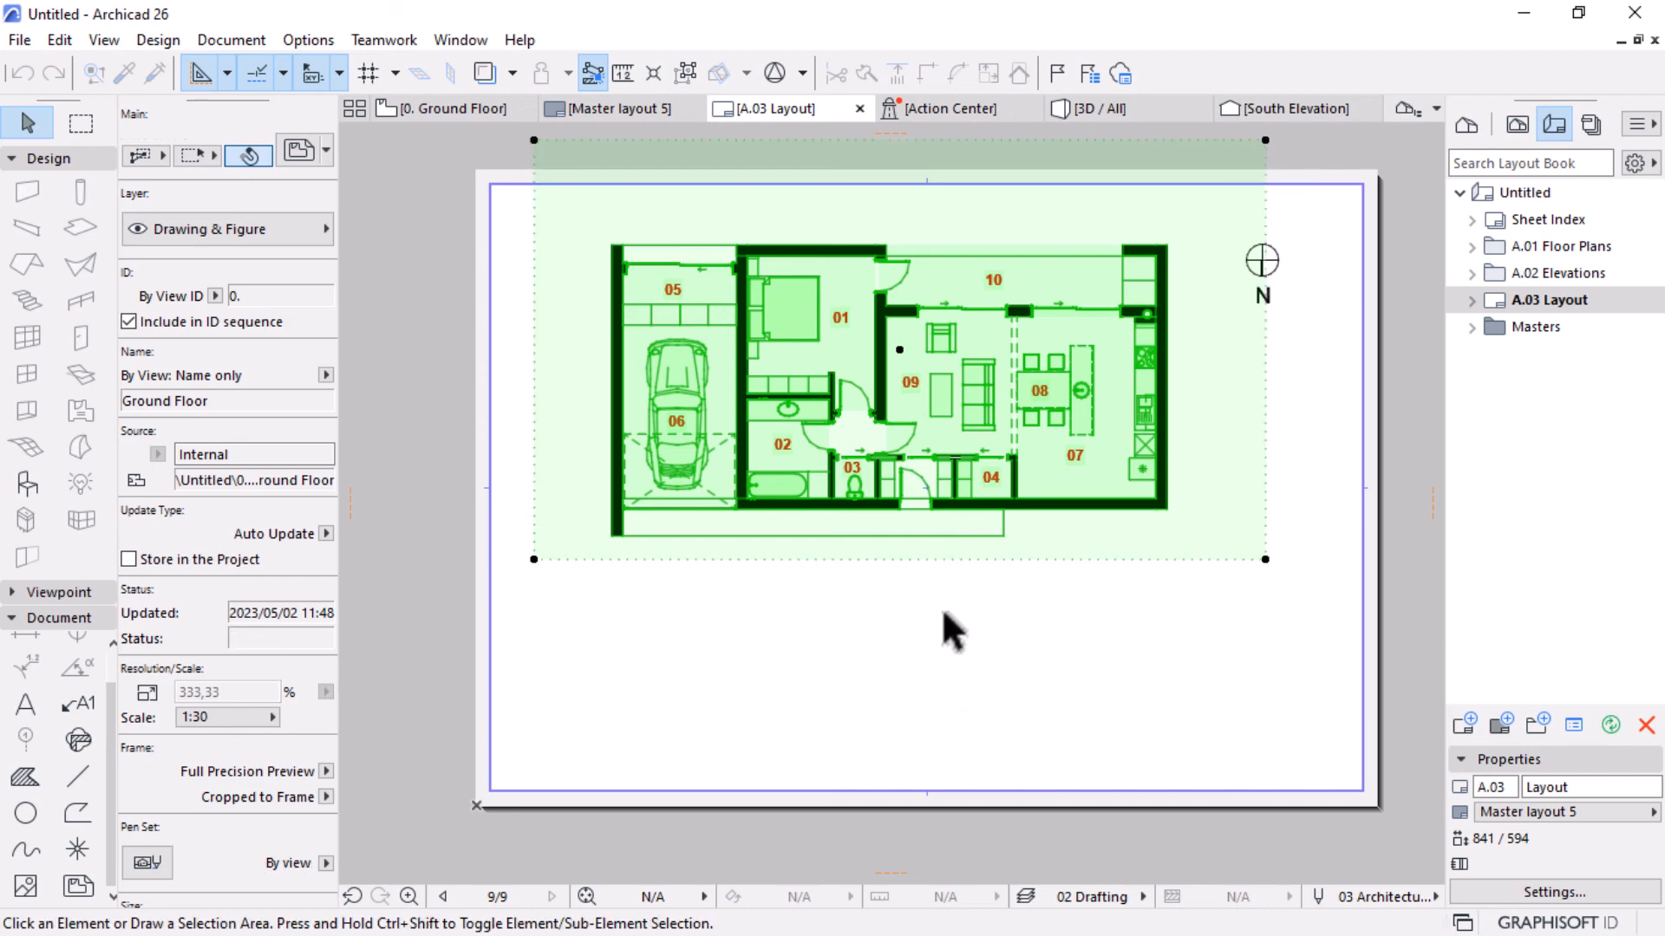
pyautogui.scroll(-1, 941, 609)
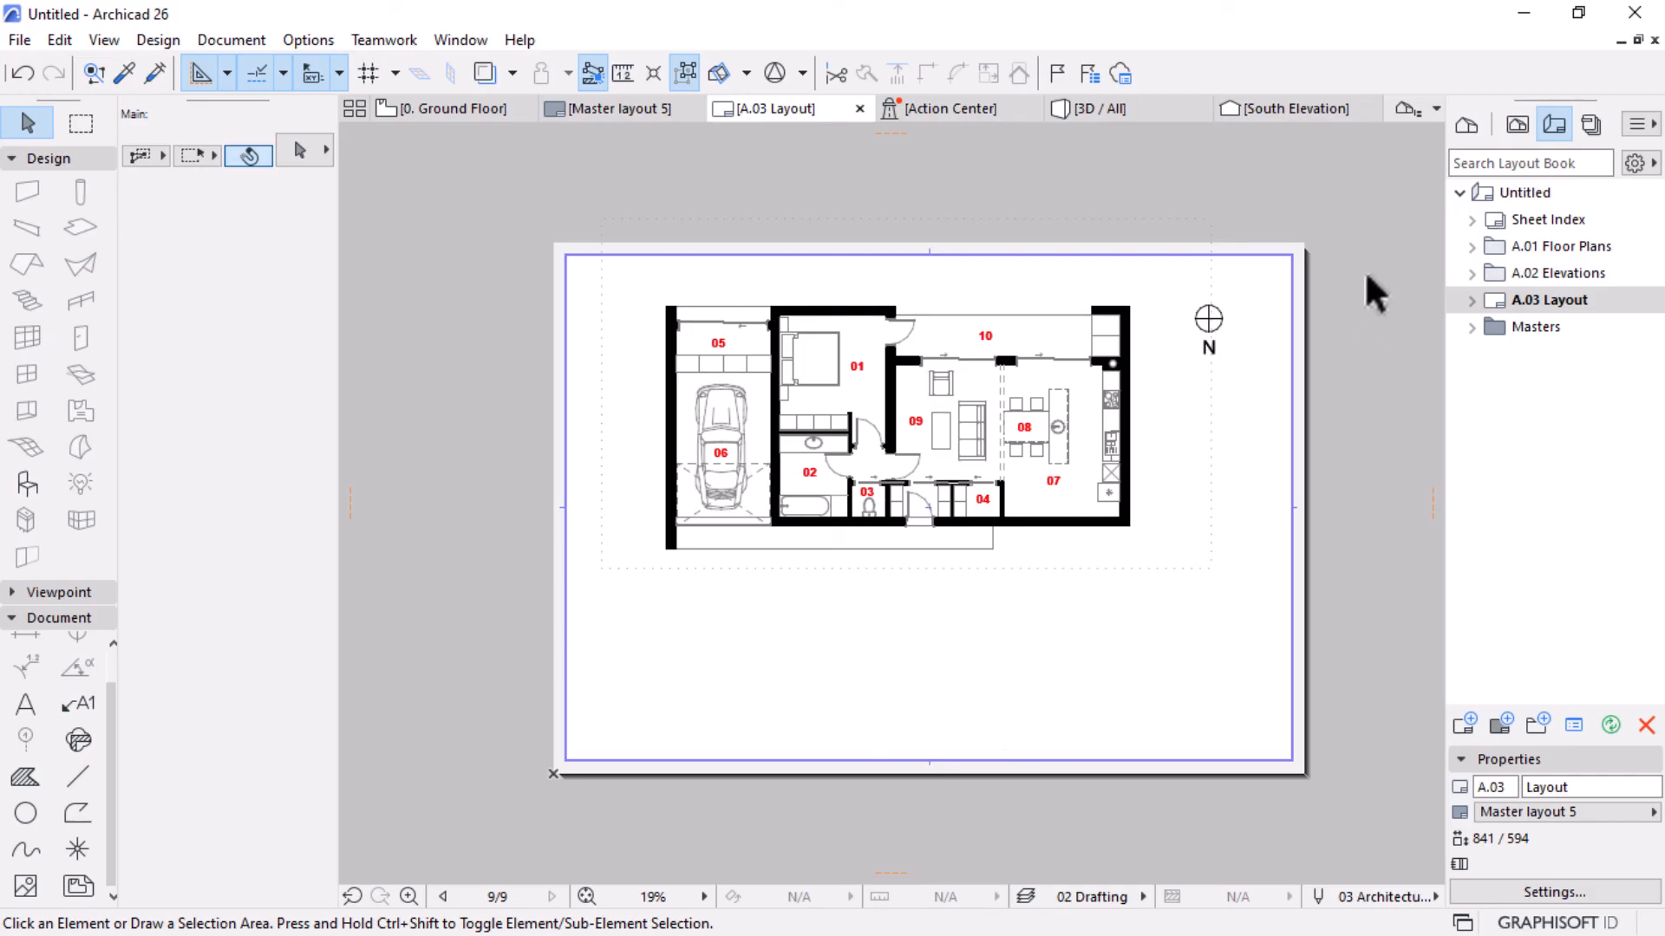
# Look through the existing Elements, Components and Surfaces schedules in the project map.
pyautogui.click(1470, 127)
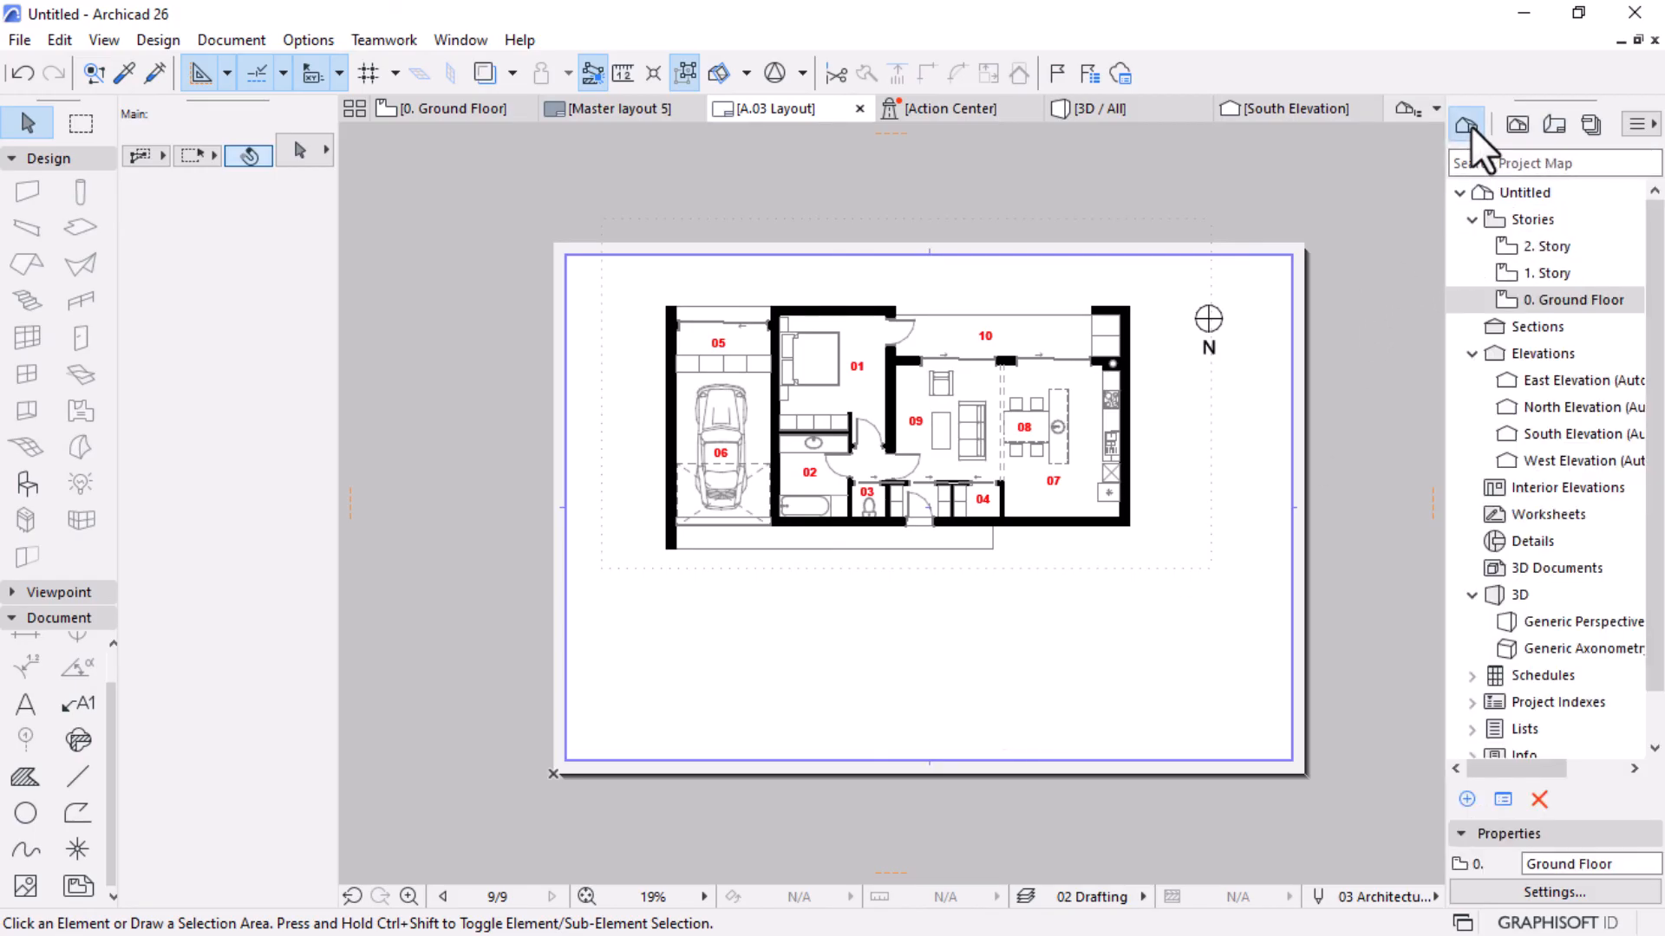
pyautogui.scroll(-1, 1465, 434)
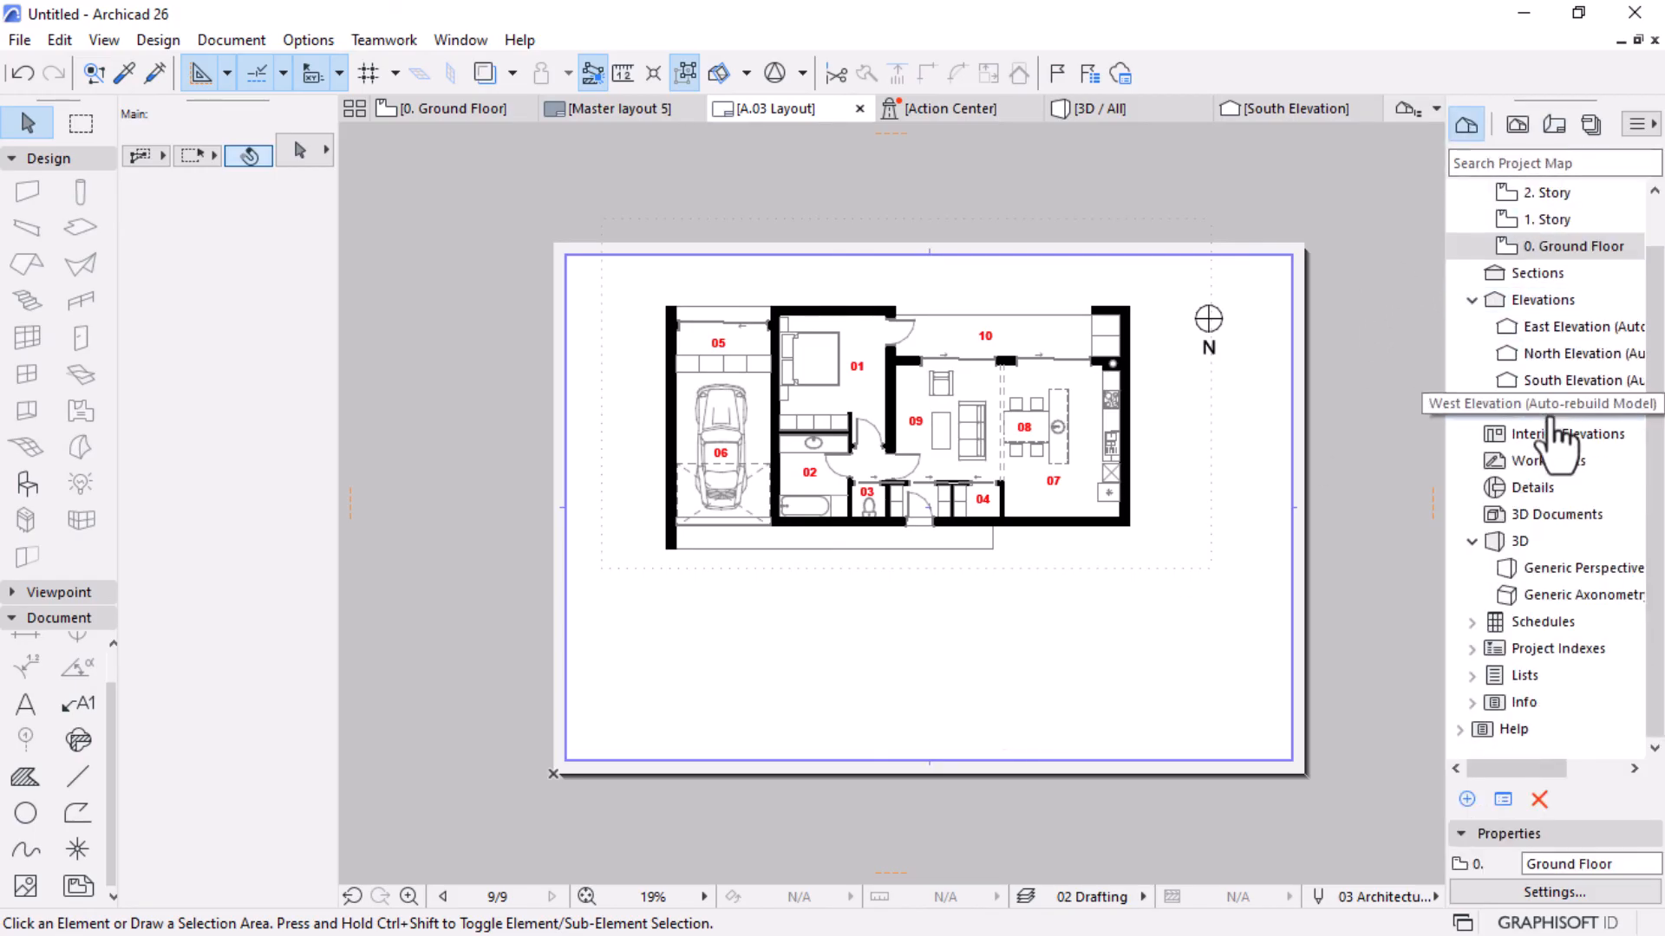
pyautogui.click(1472, 622)
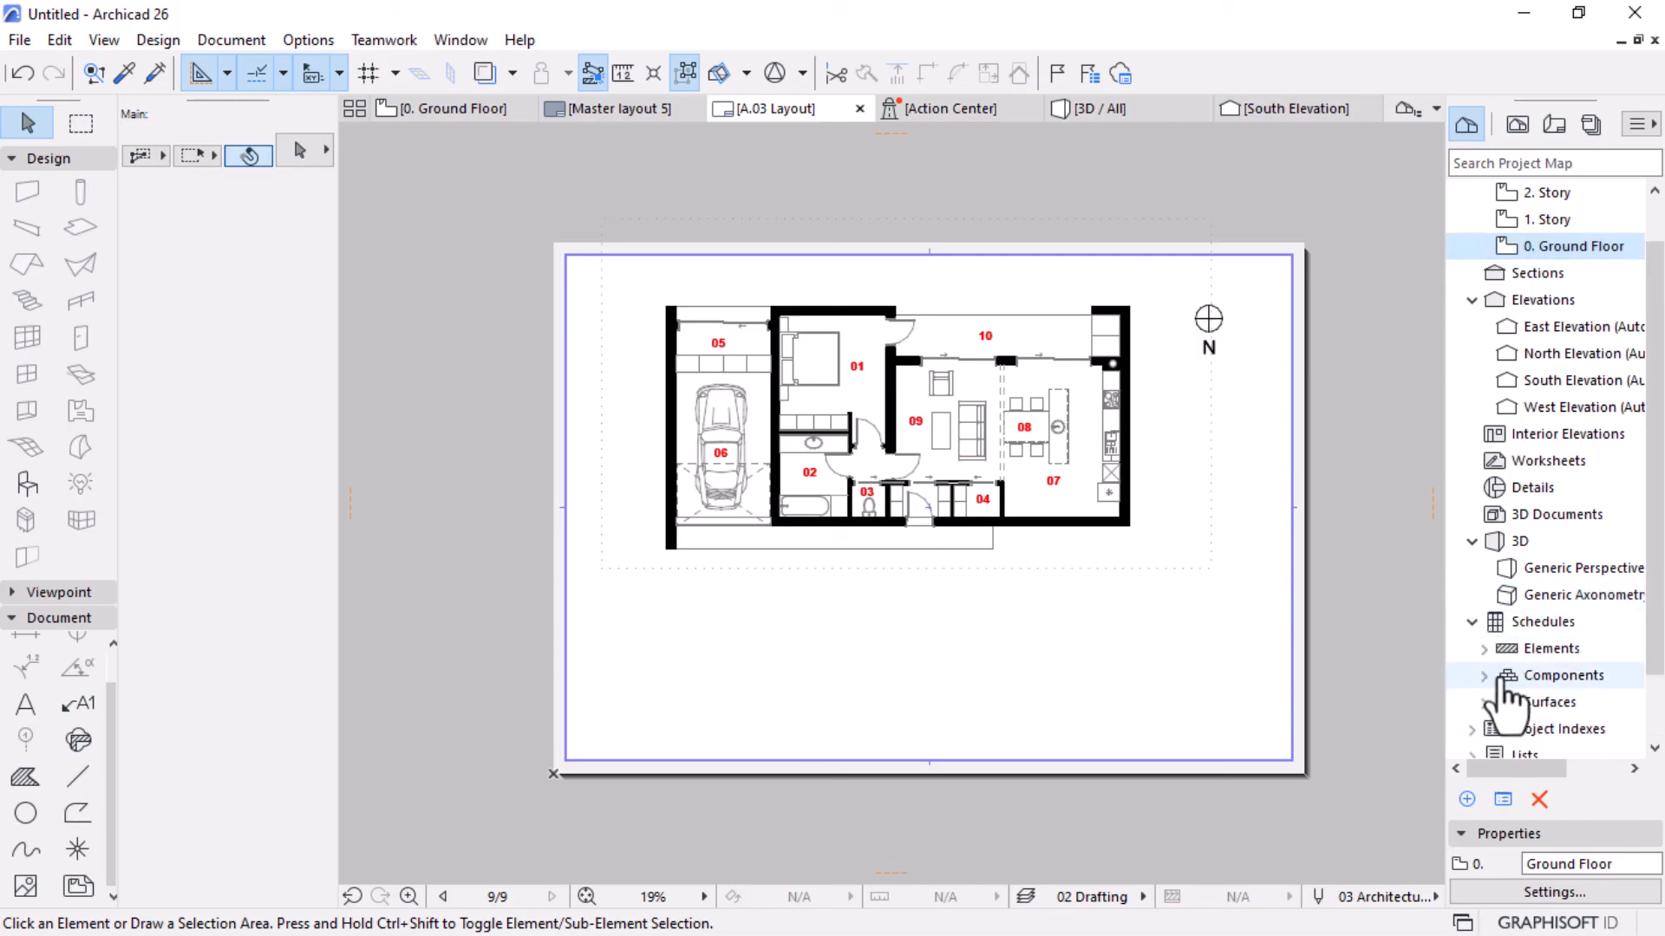
pyautogui.click(1484, 648)
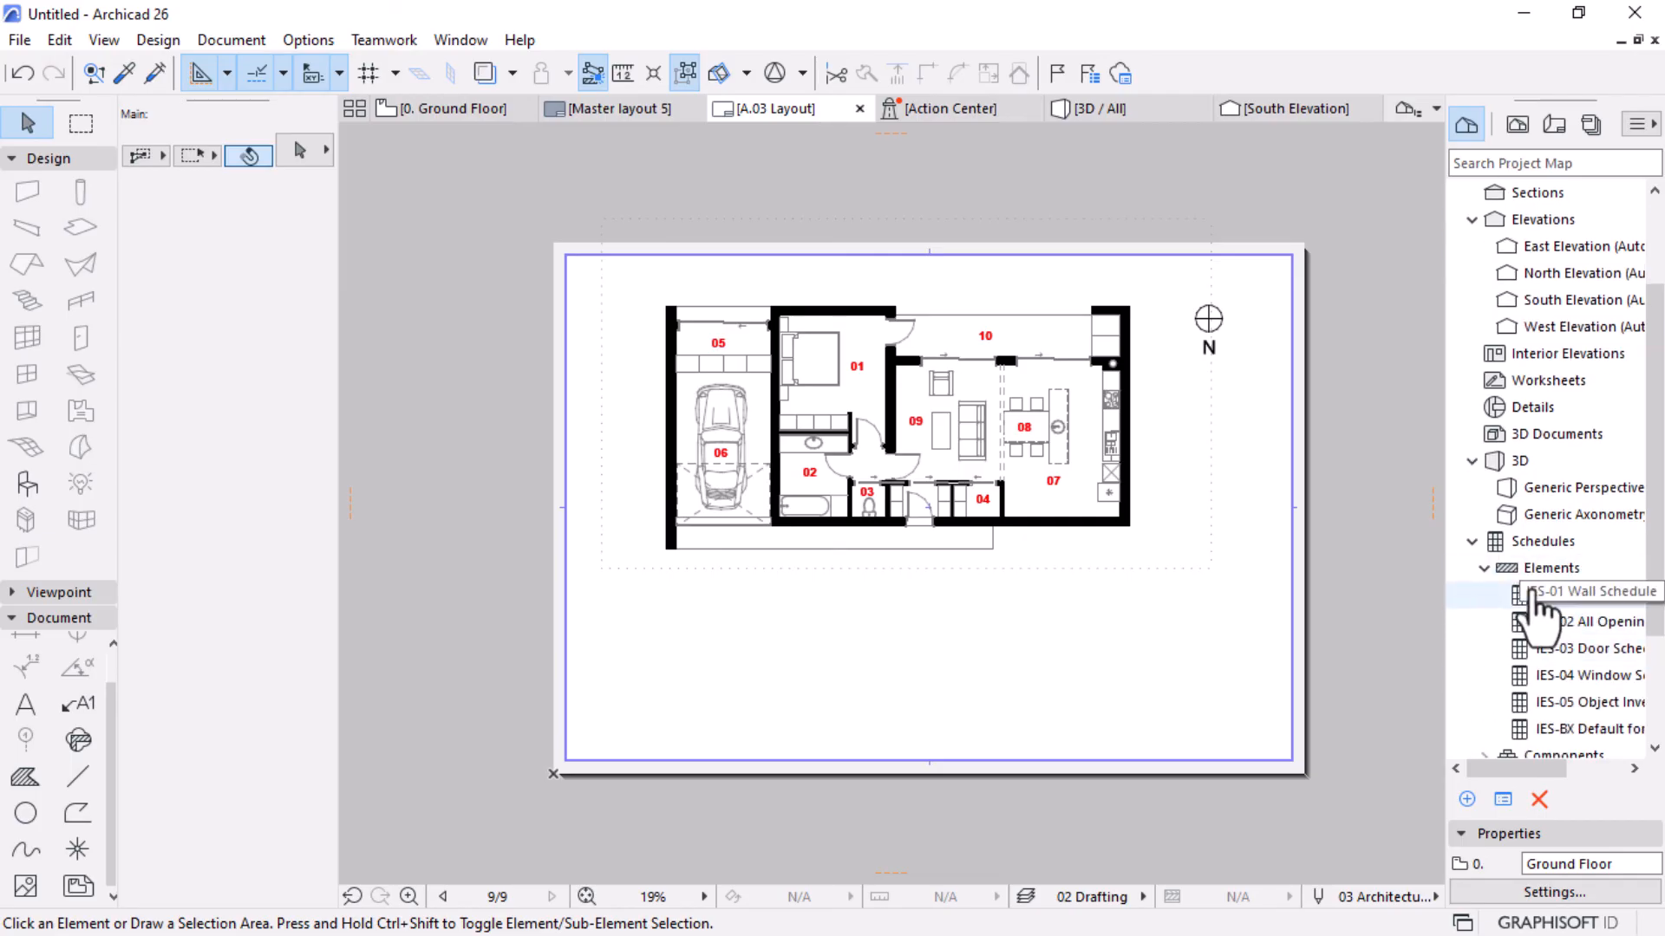
pyautogui.scroll(-2, 1492, 624)
pyautogui.click(1484, 598)
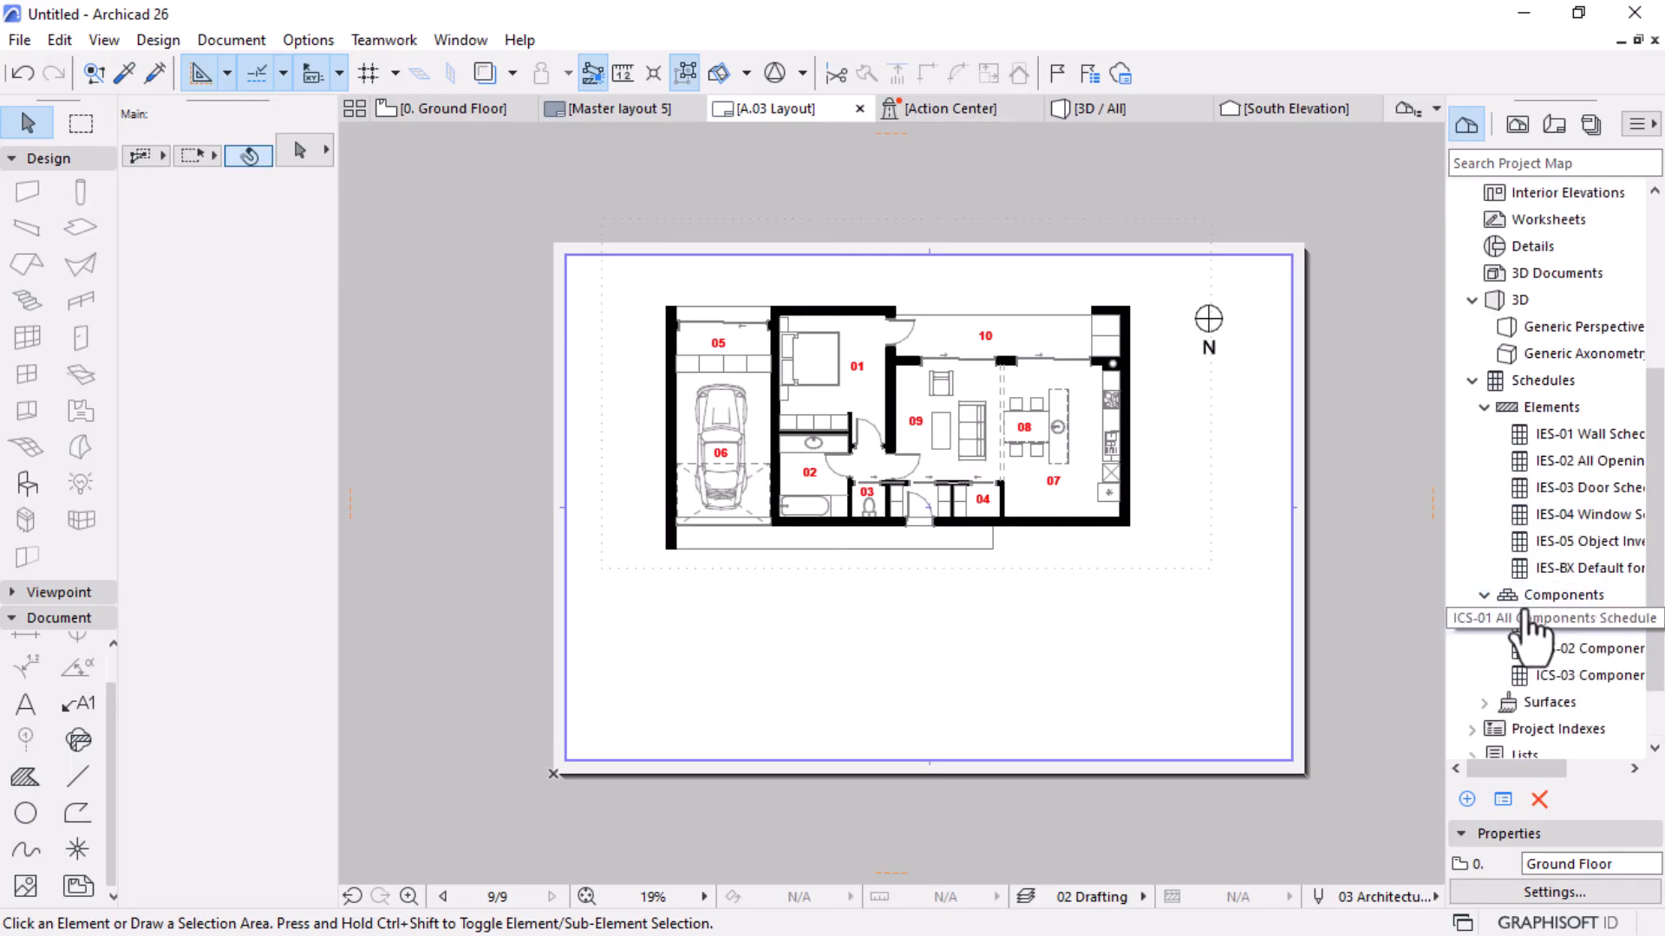
pyautogui.scroll(-1, 1508, 633)
pyautogui.click(1484, 622)
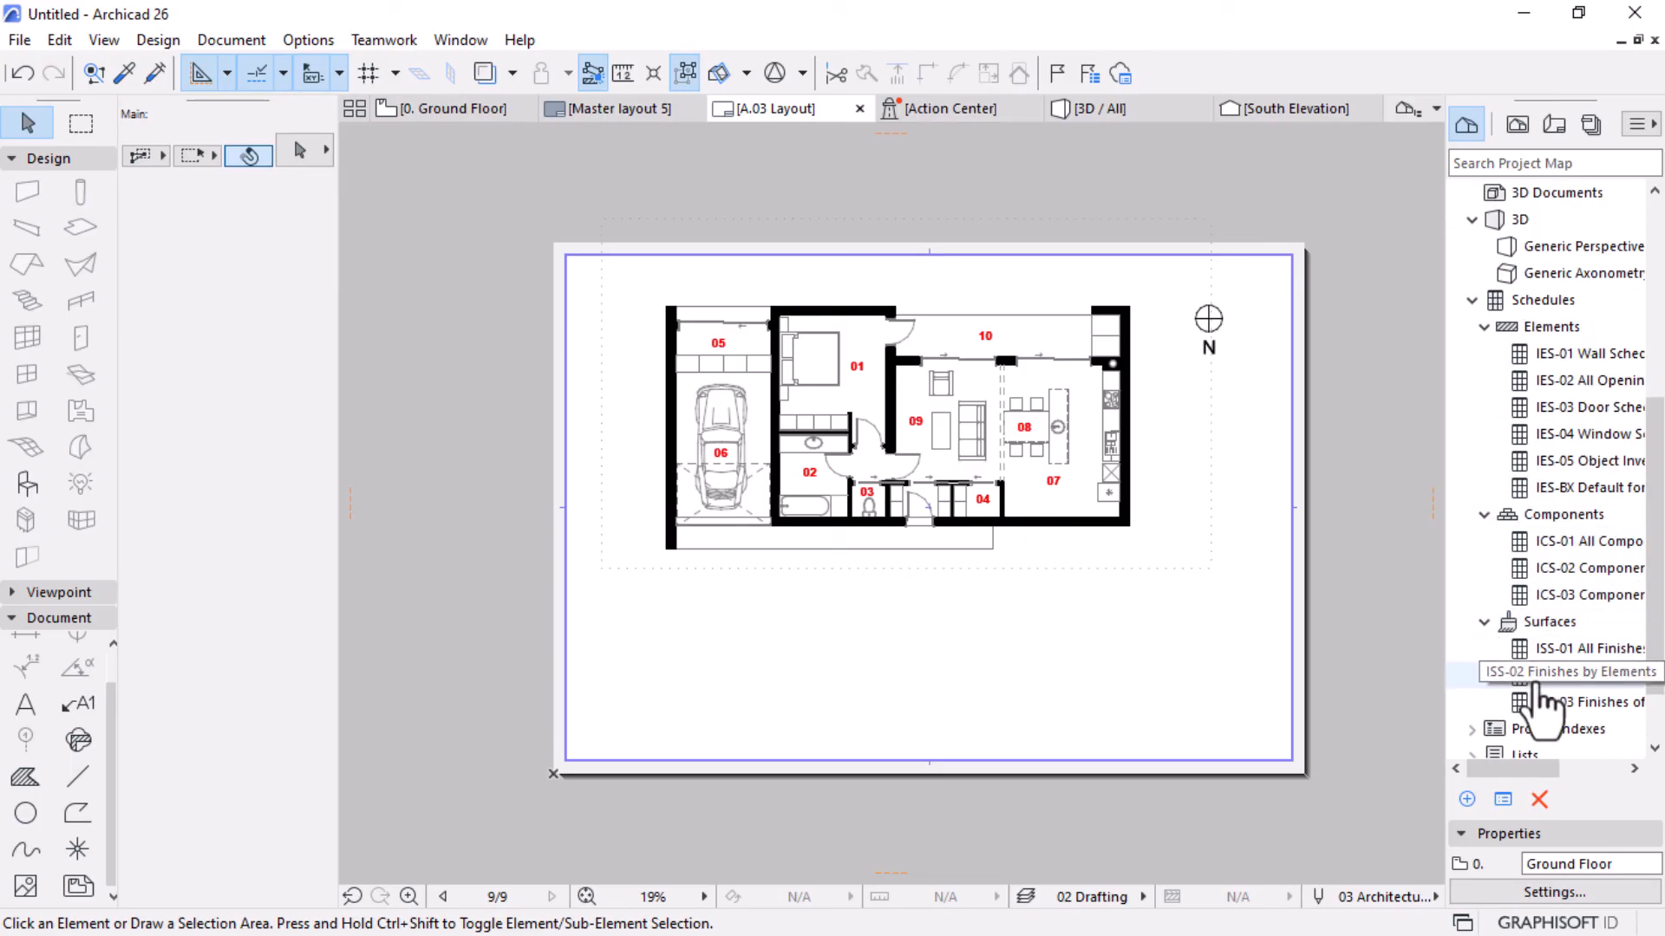
pyautogui.scroll(1, 1576, 704)
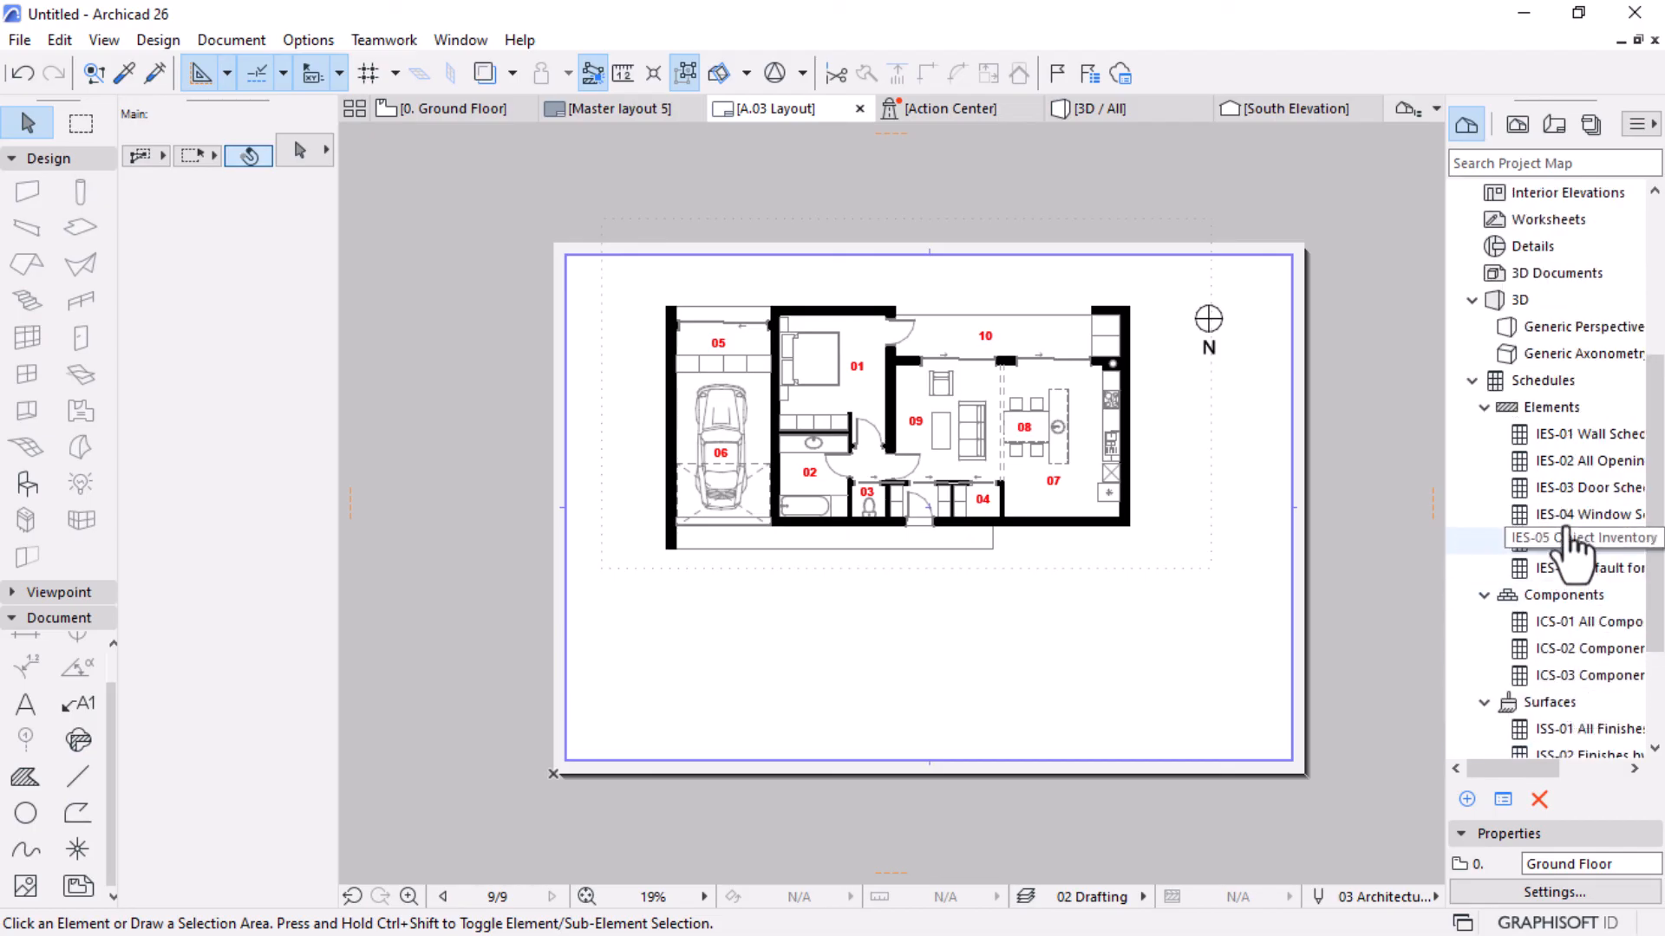
# Open the schedule scheme settings and create a new Elements scheme with ID RM and name LEGEND.
pyautogui.rightClick(1479, 385)
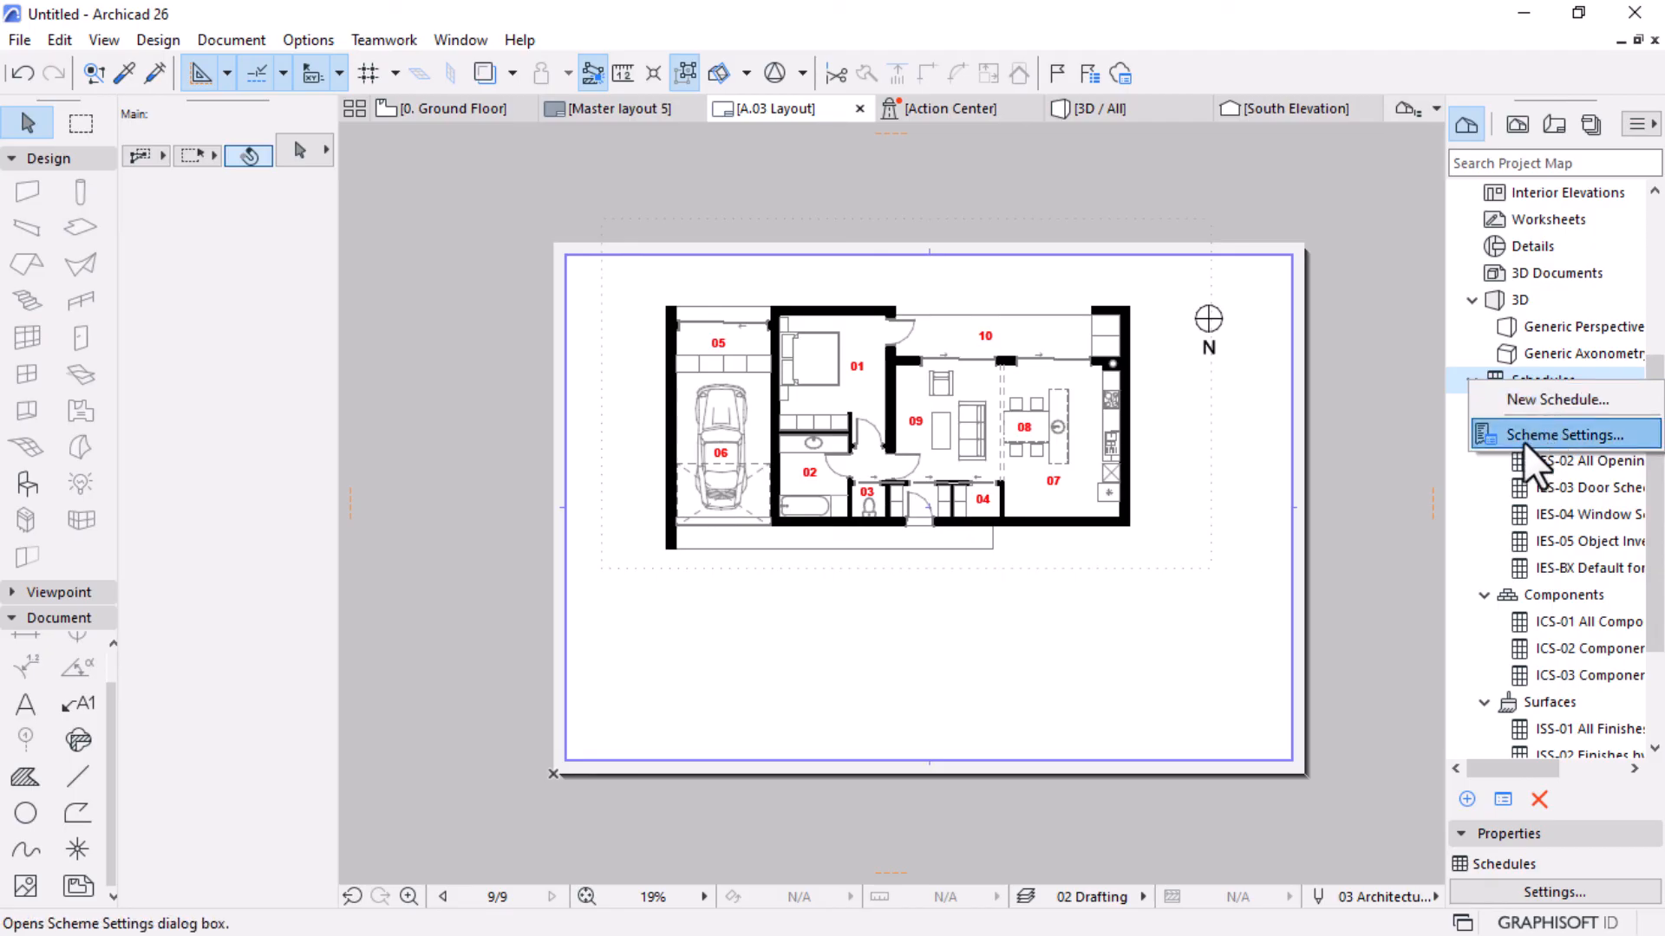
pyautogui.click(1536, 436)
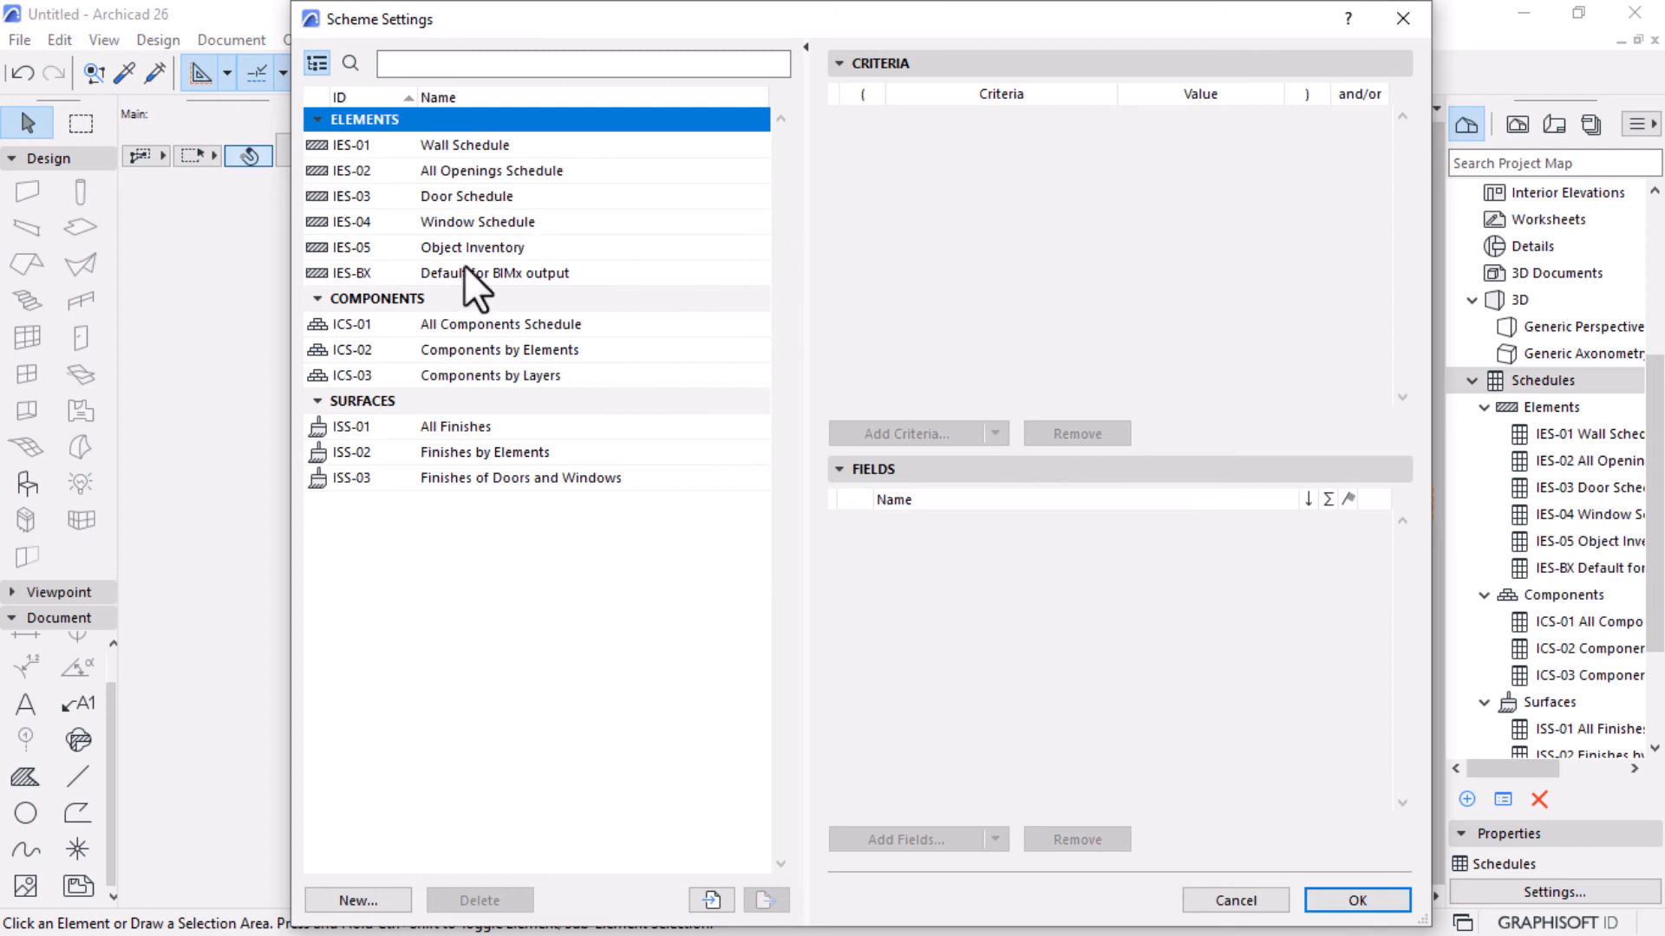
pyautogui.click(359, 906)
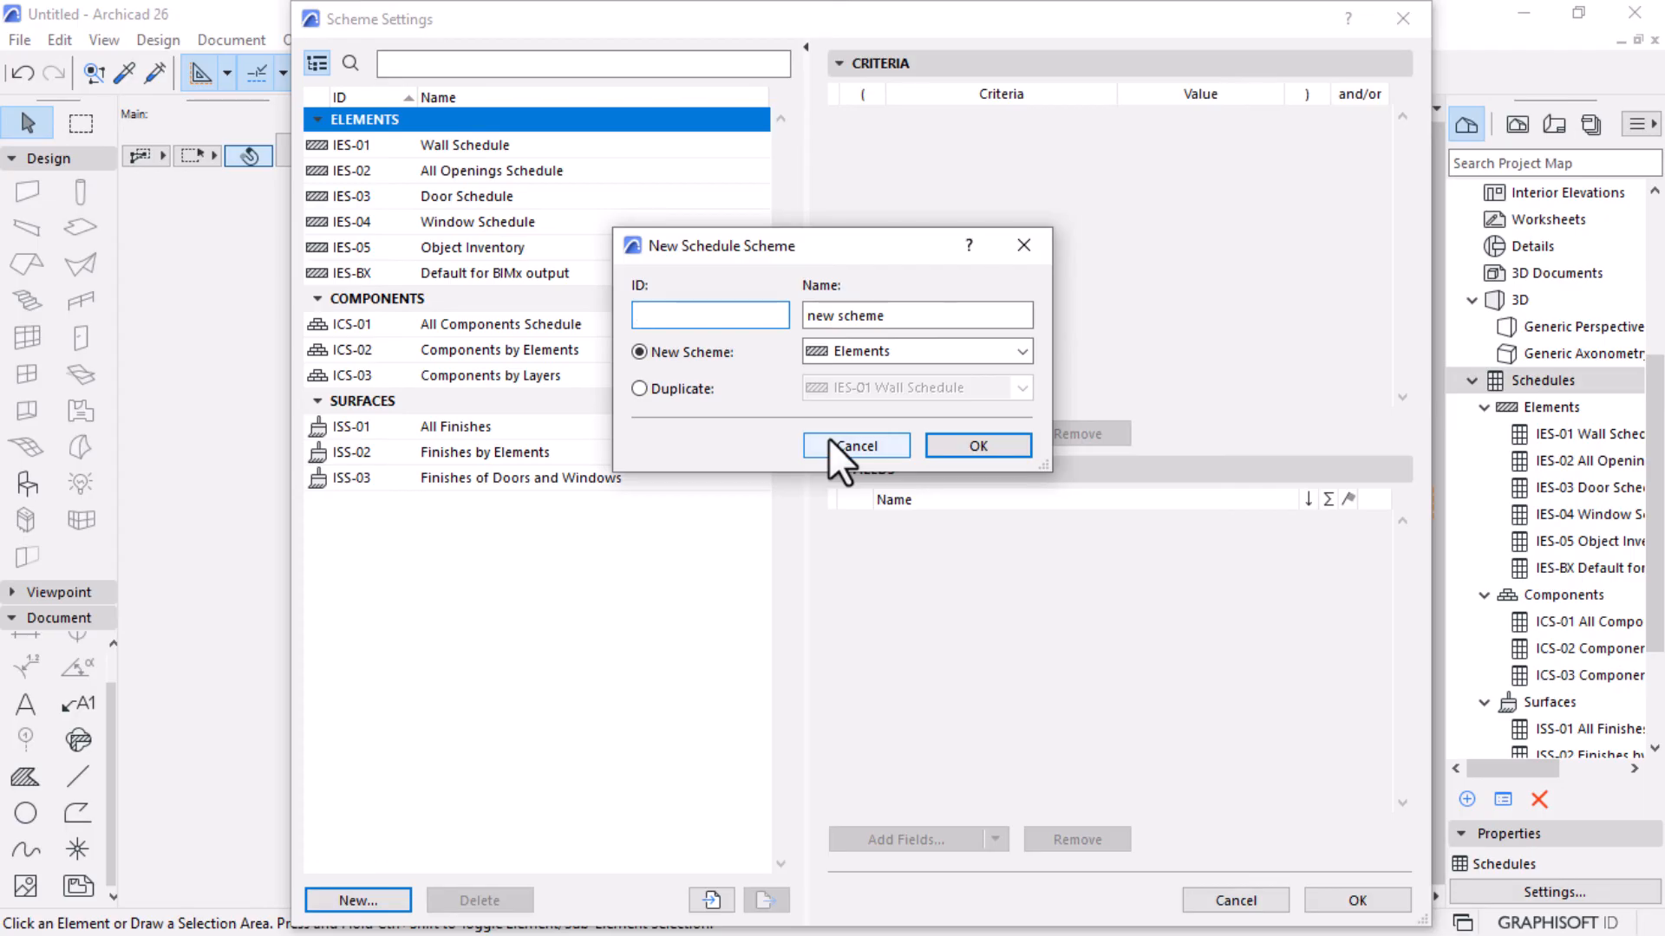
pyautogui.write('RM')
pyautogui.press('Tab')
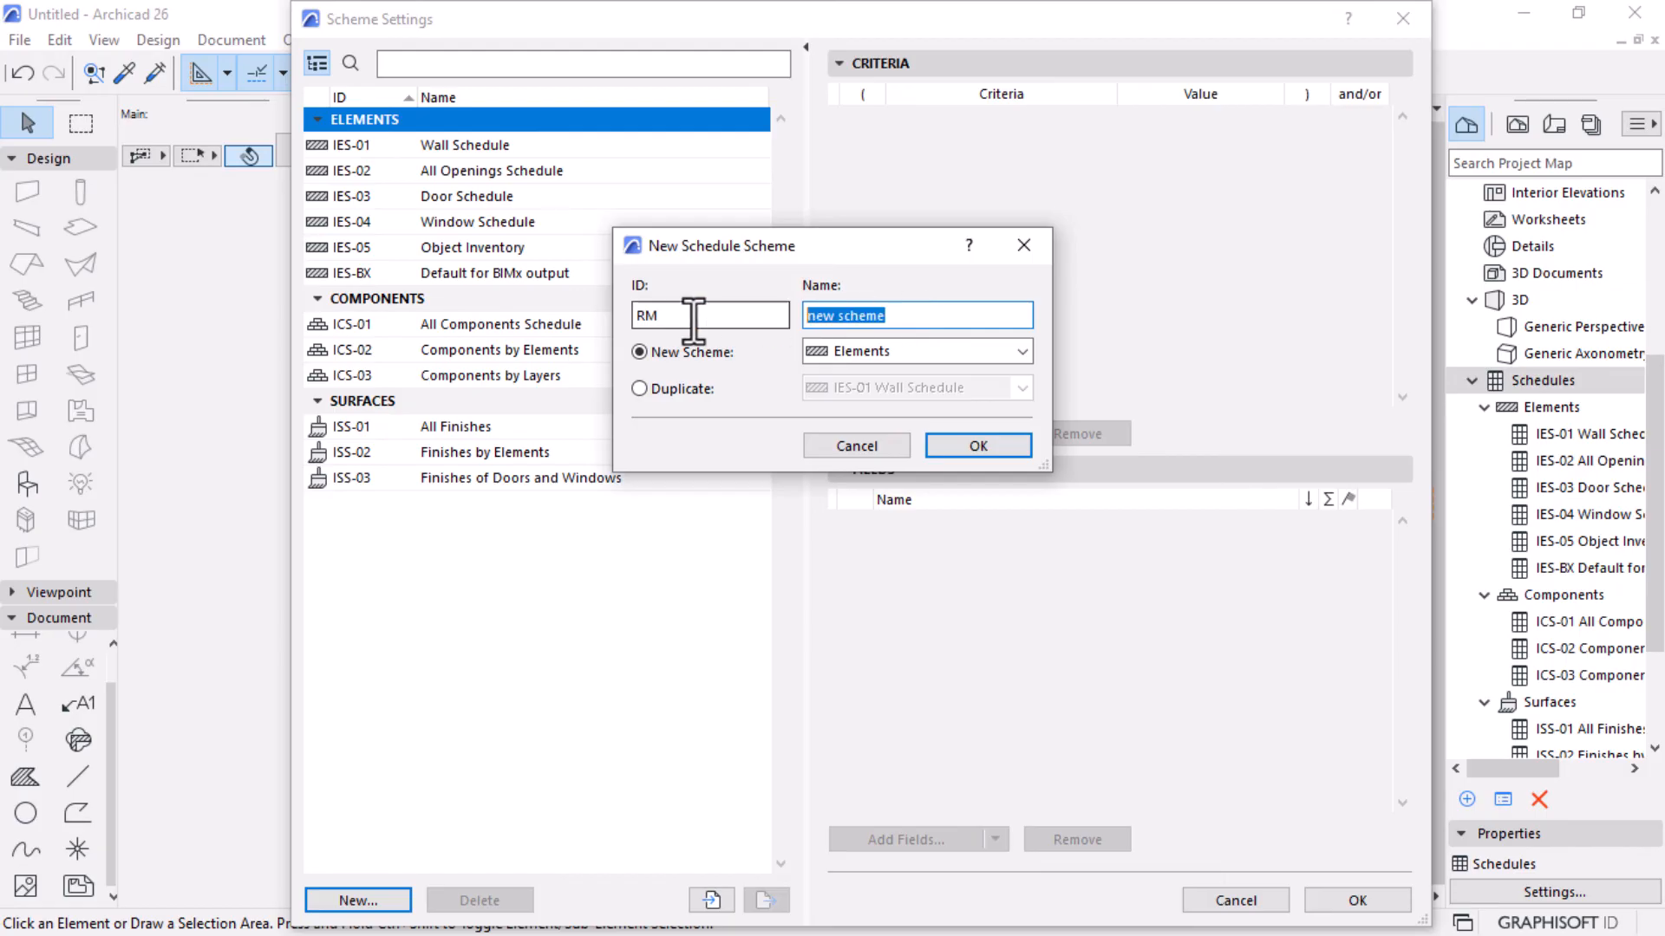
pyautogui.press('BackSpace')
pyautogui.click(1000, 445)
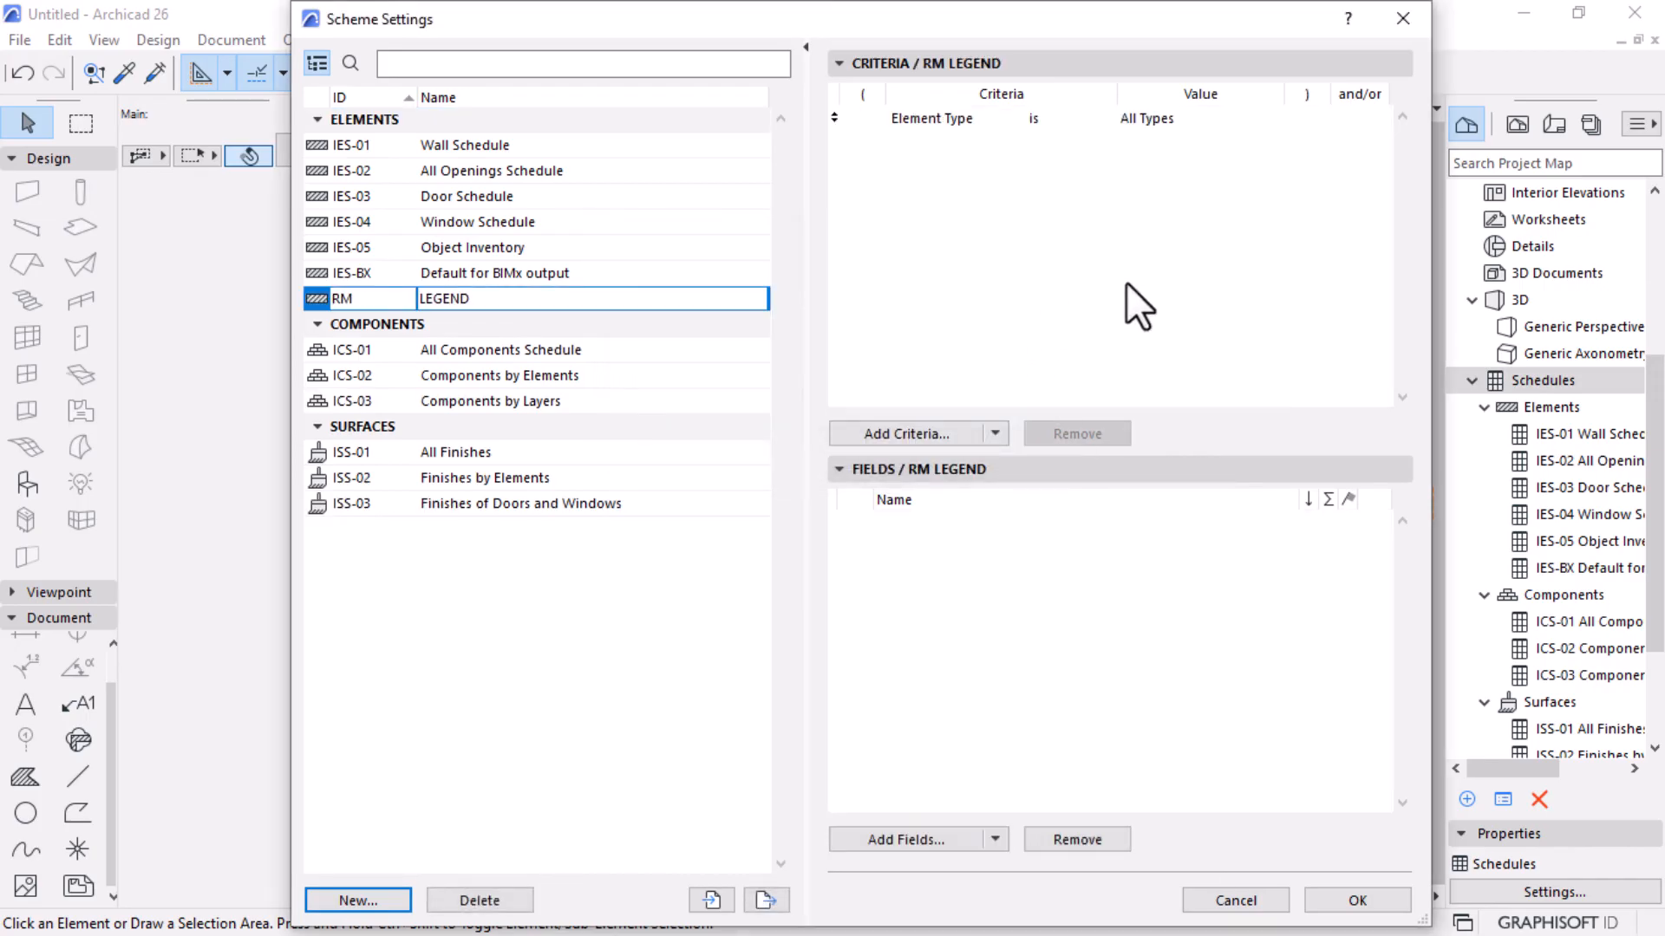
# Set the RM LEGEND scheme's Element Type criterion to Zone and add the Element ID field.
pyautogui.click(1202, 120)
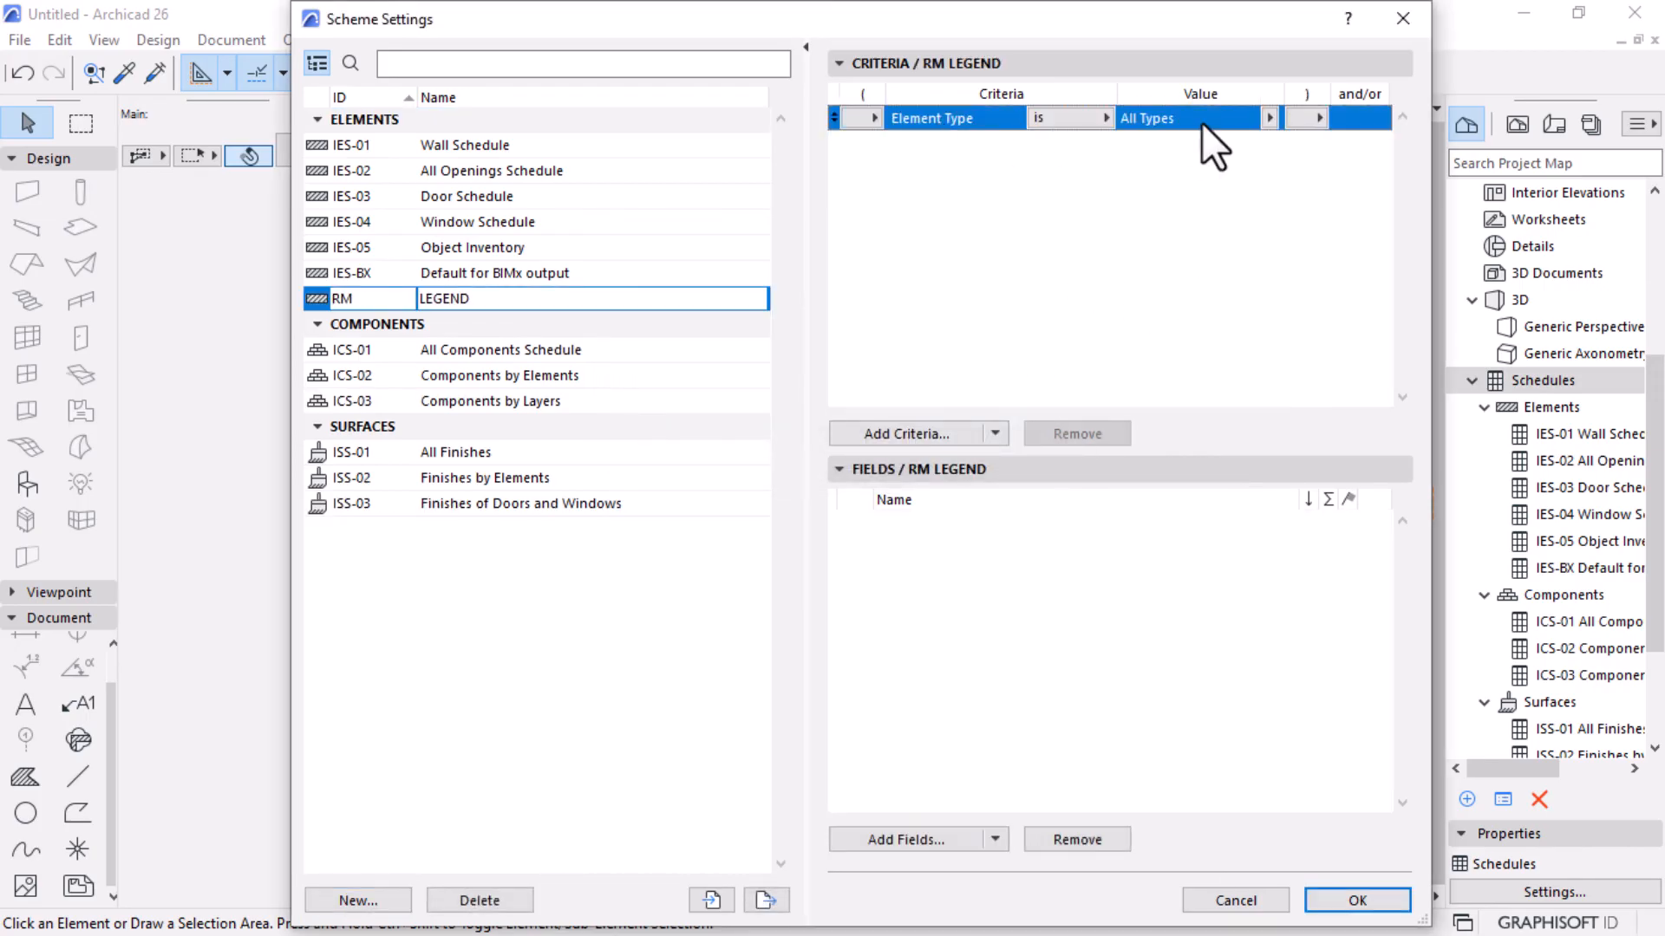
pyautogui.click(1267, 118)
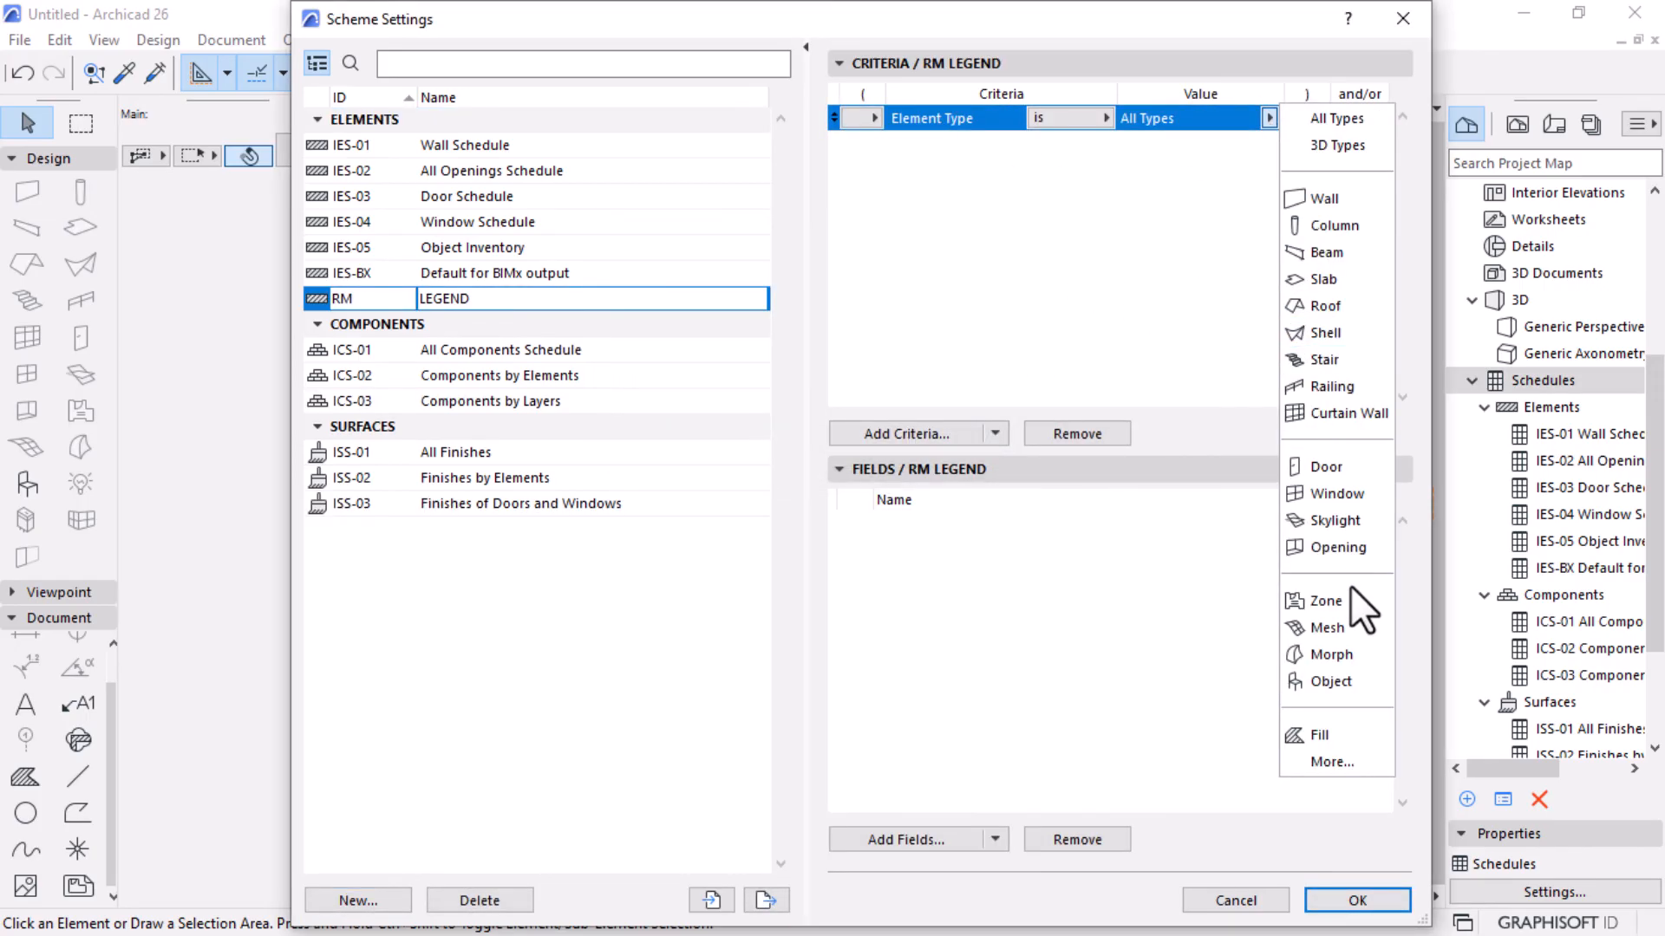
pyautogui.click(1331, 604)
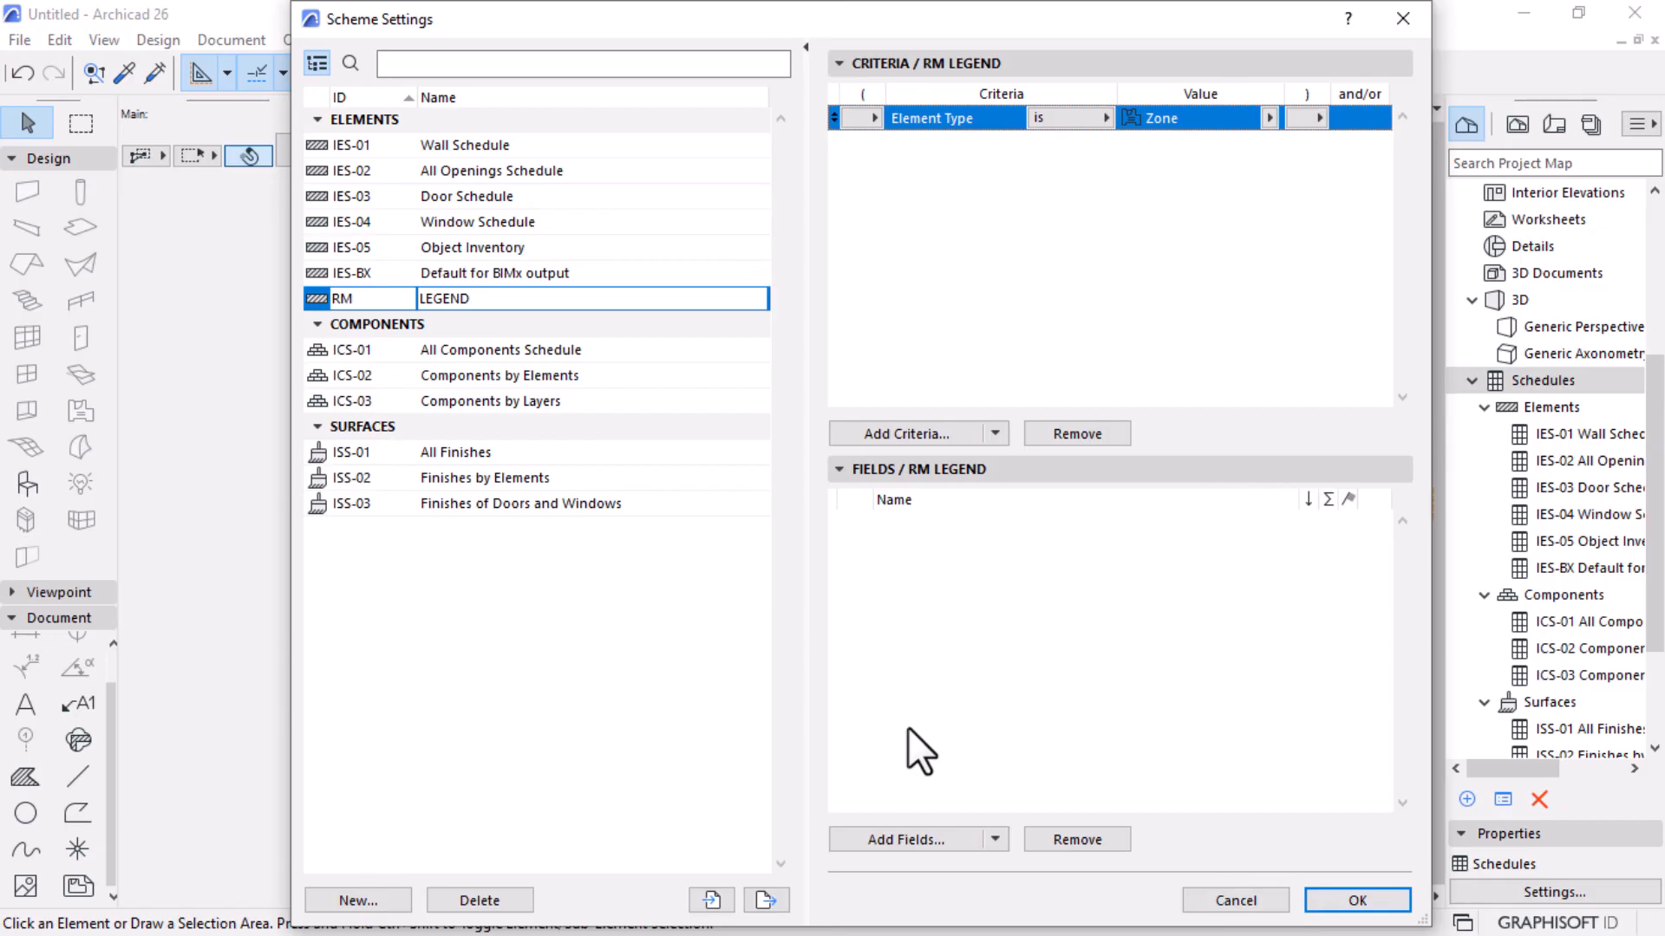
pyautogui.click(919, 839)
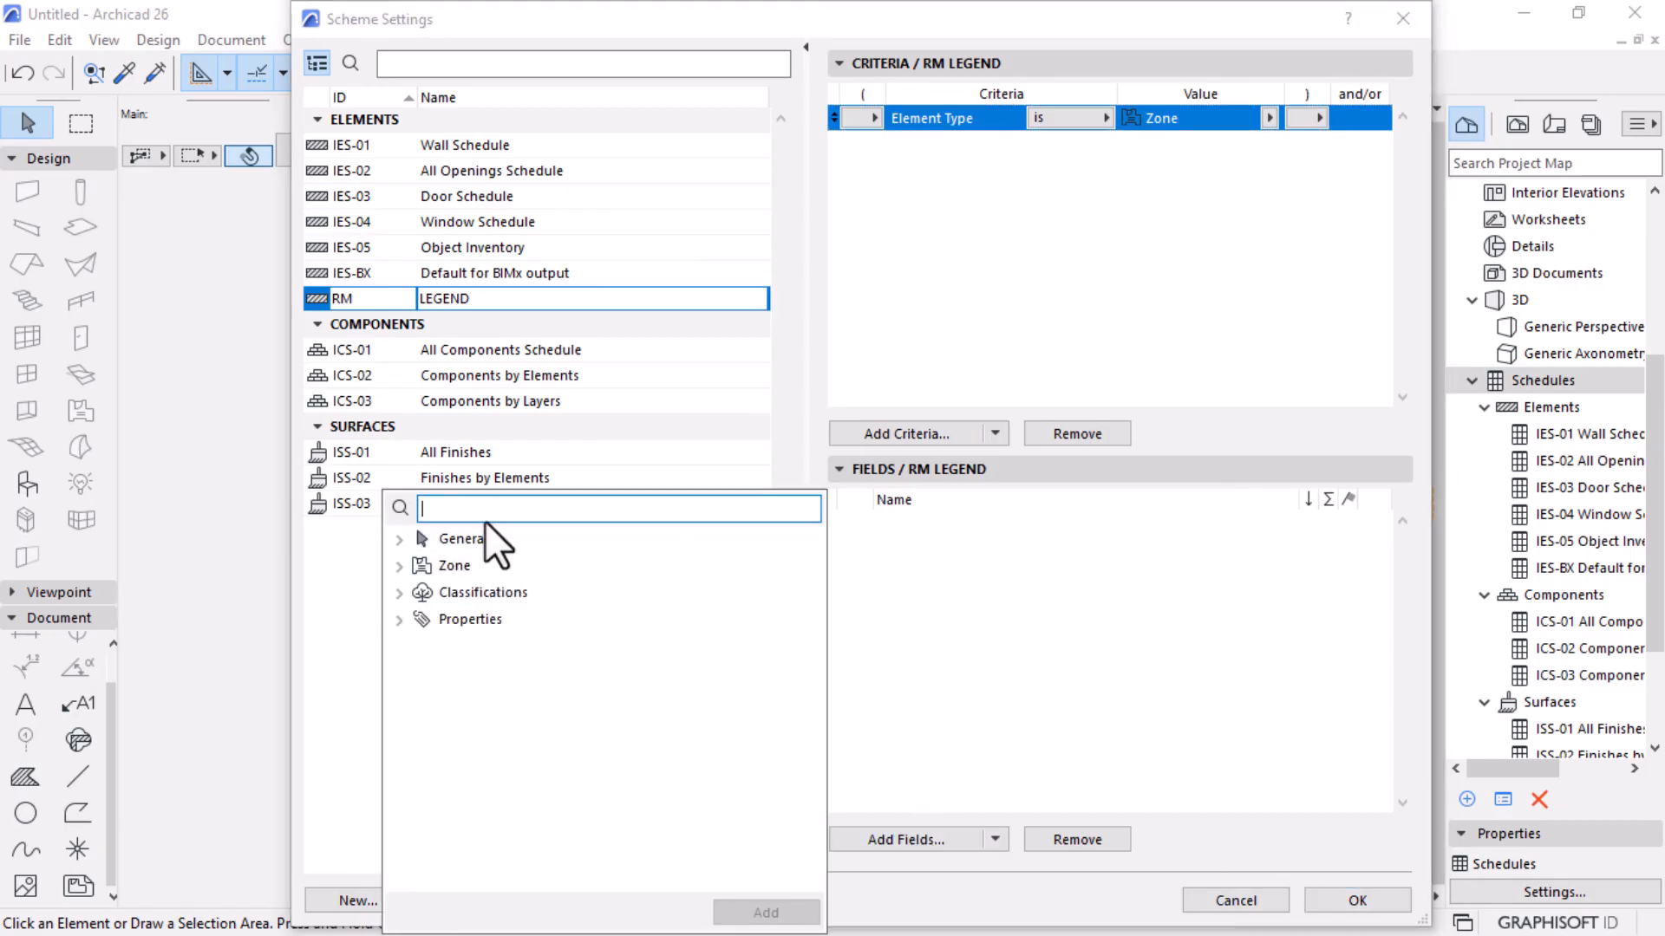
pyautogui.write('ELEME')
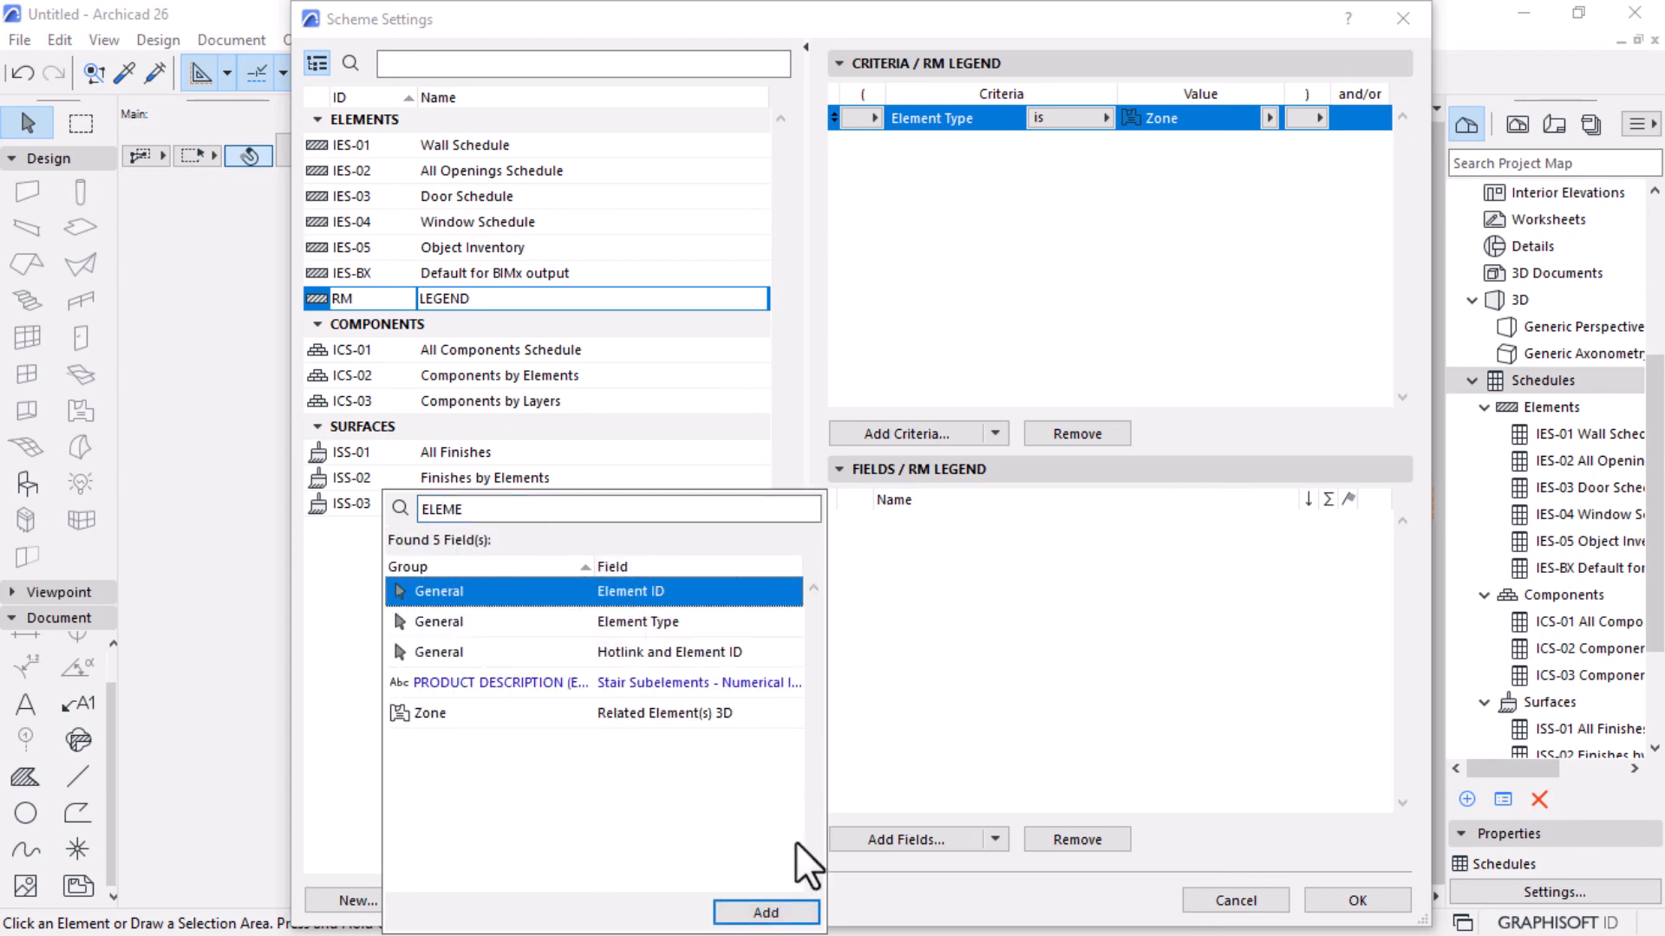
pyautogui.click(763, 912)
# Add the Zone Name field to the RM LEGEND scheme and accept the scheme settings.
pyautogui.click(907, 839)
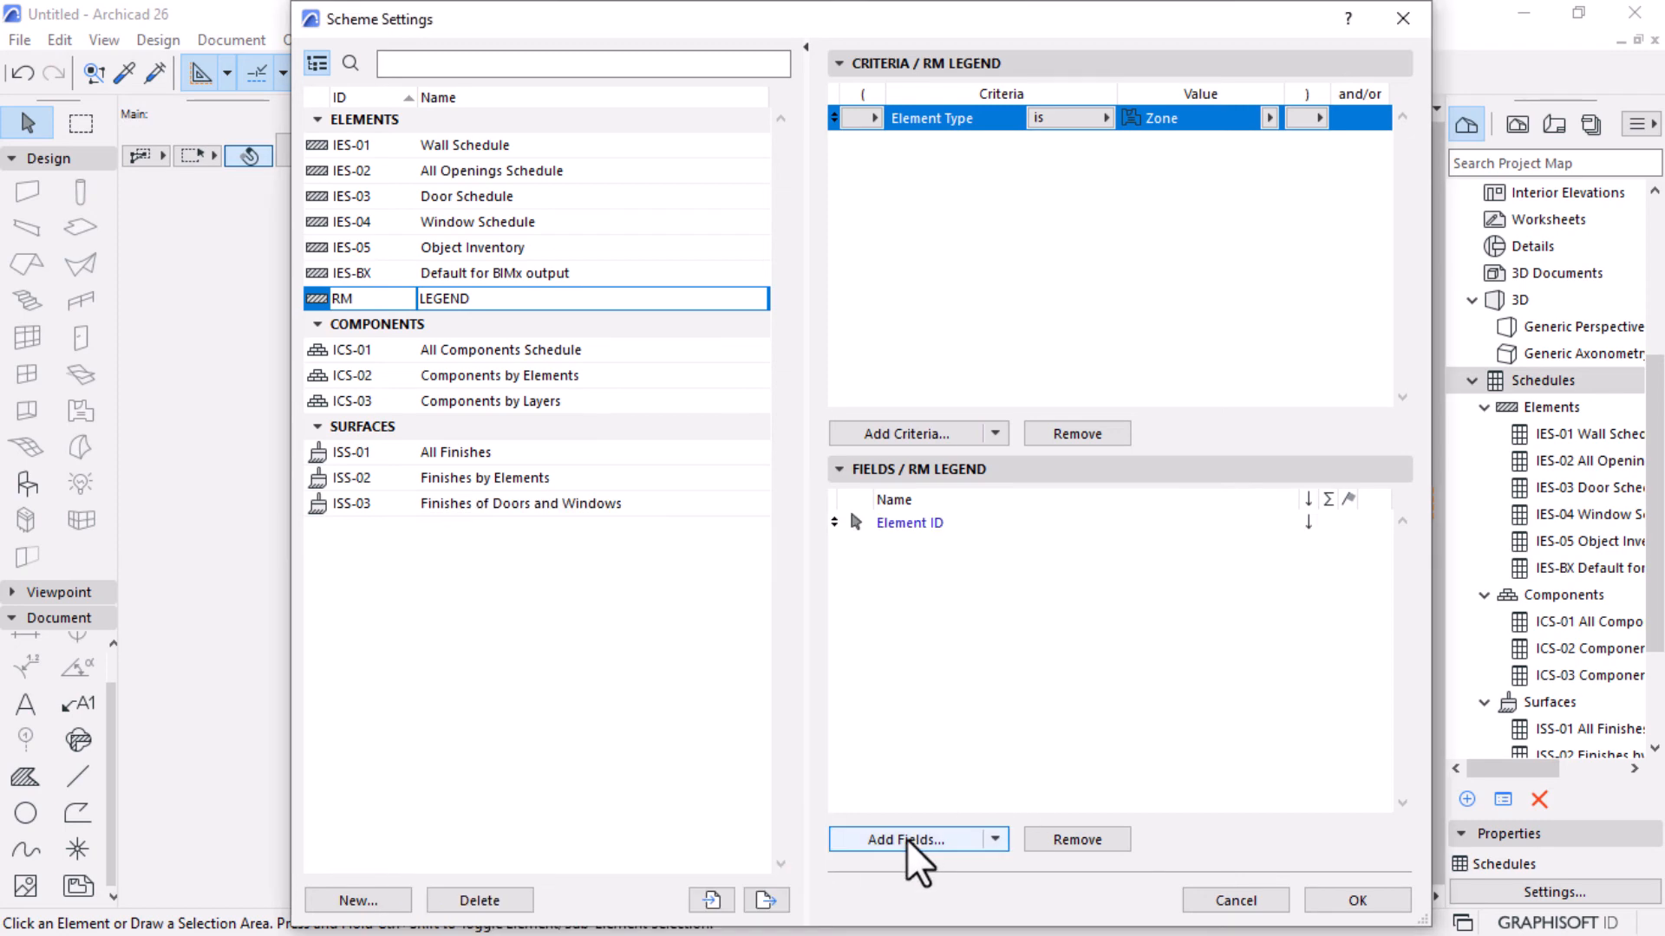
pyautogui.click(907, 839)
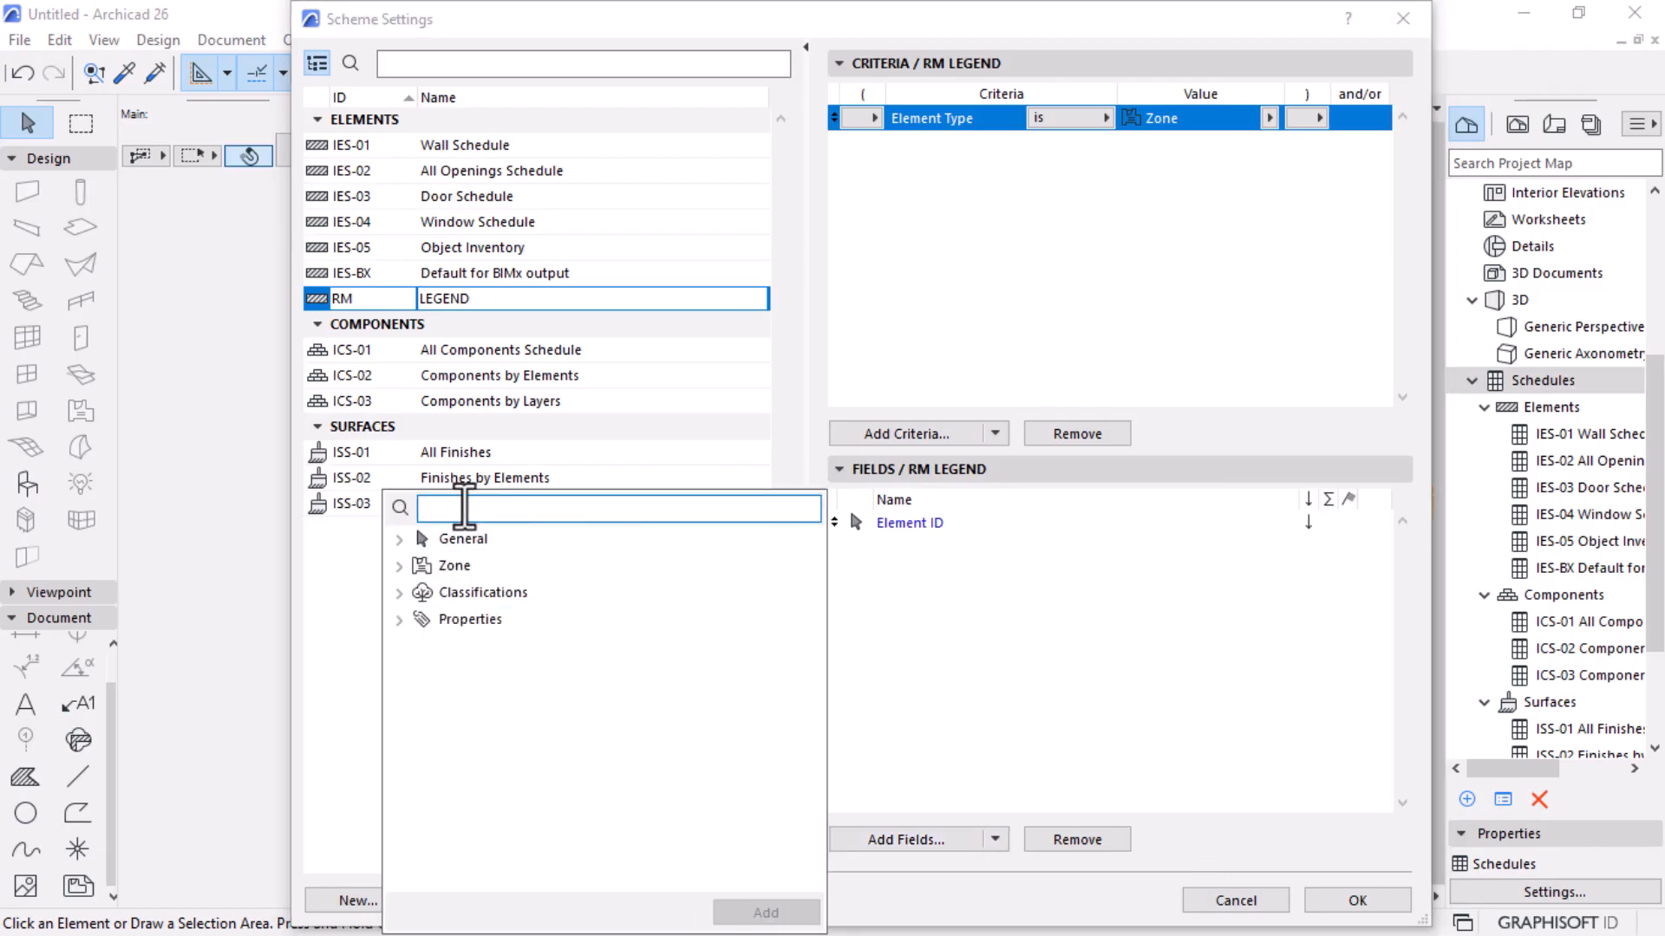
pyautogui.click(399, 565)
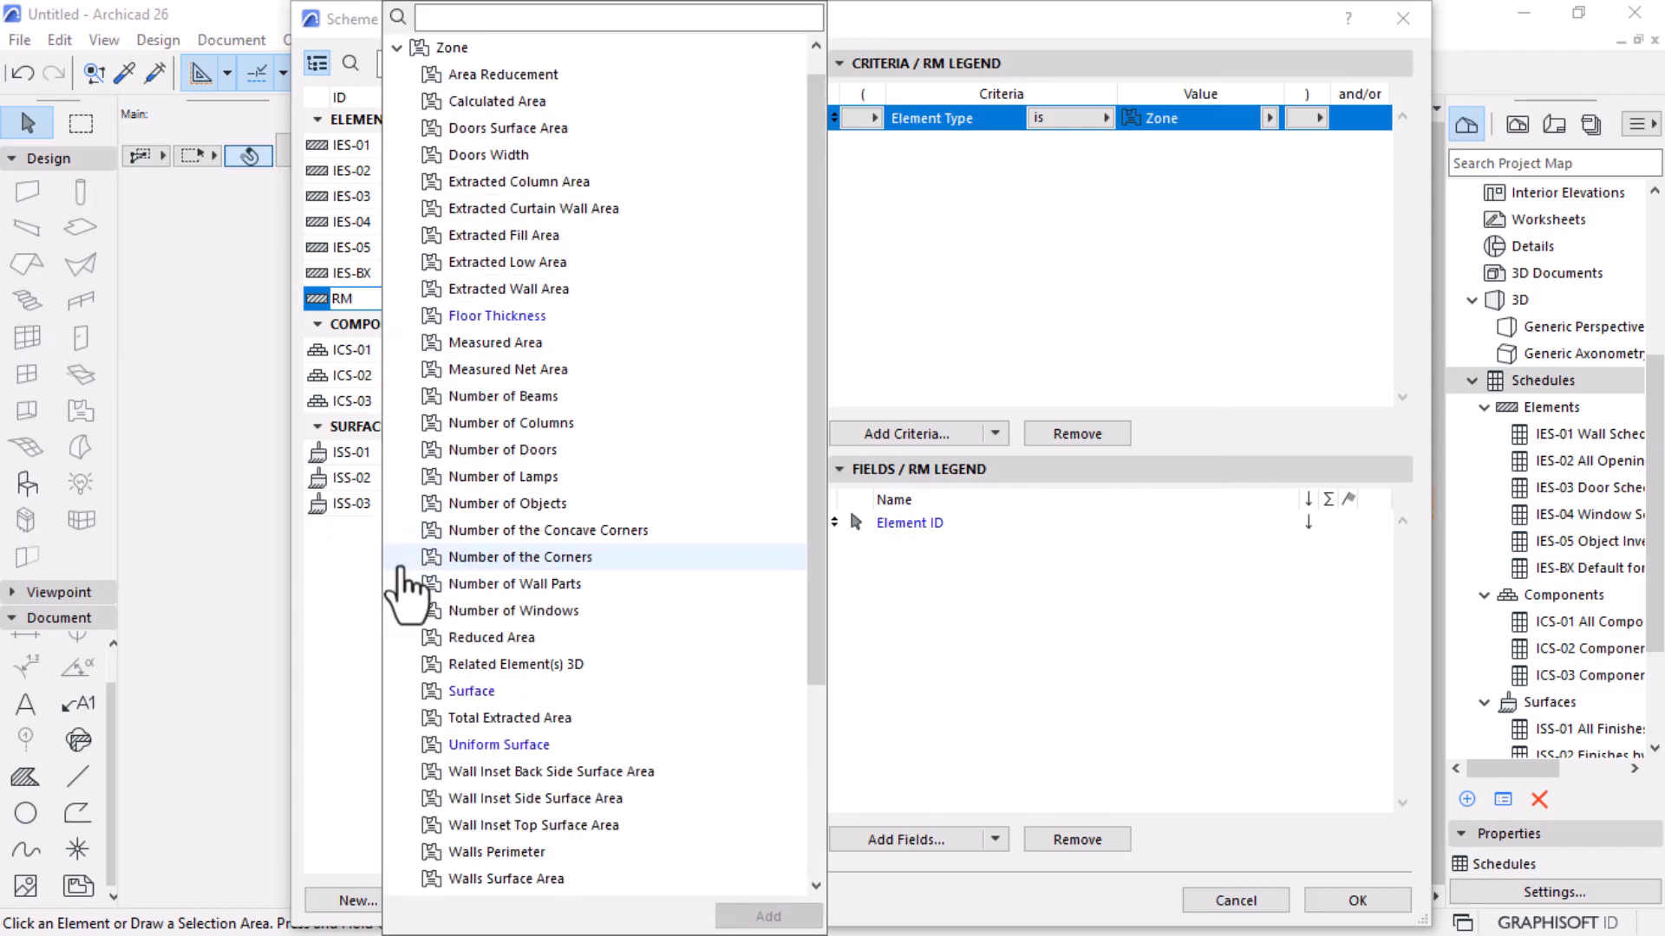
pyautogui.scroll(-3, 485, 641)
pyautogui.scroll(5, 523, 648)
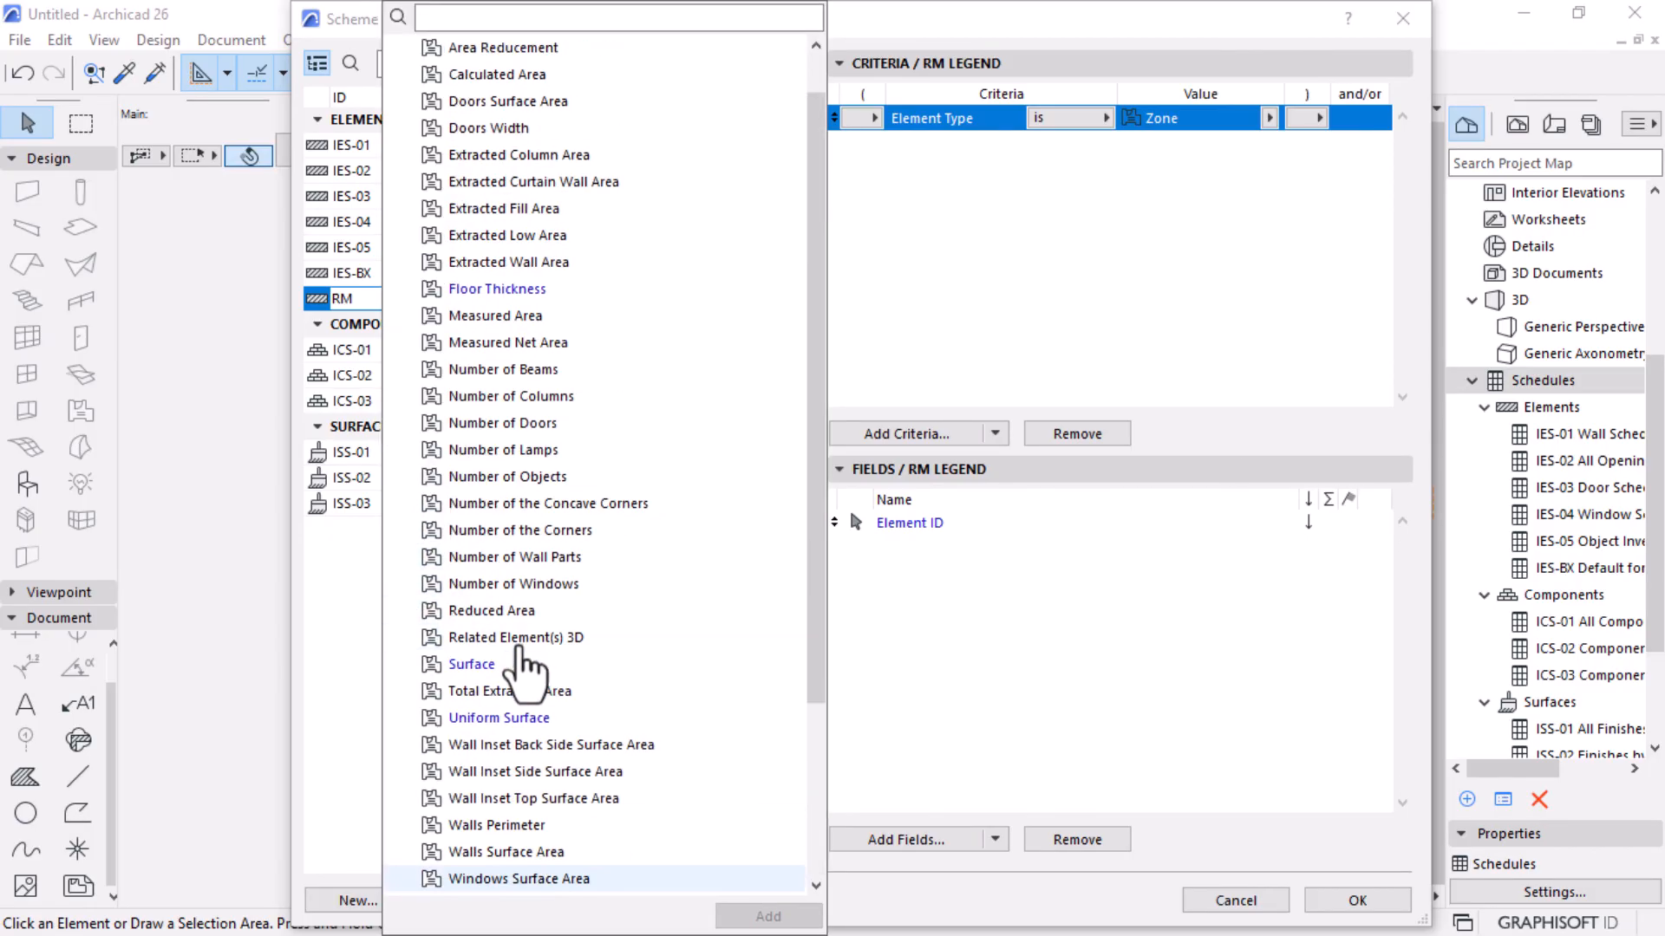
pyautogui.scroll(-4, 555, 451)
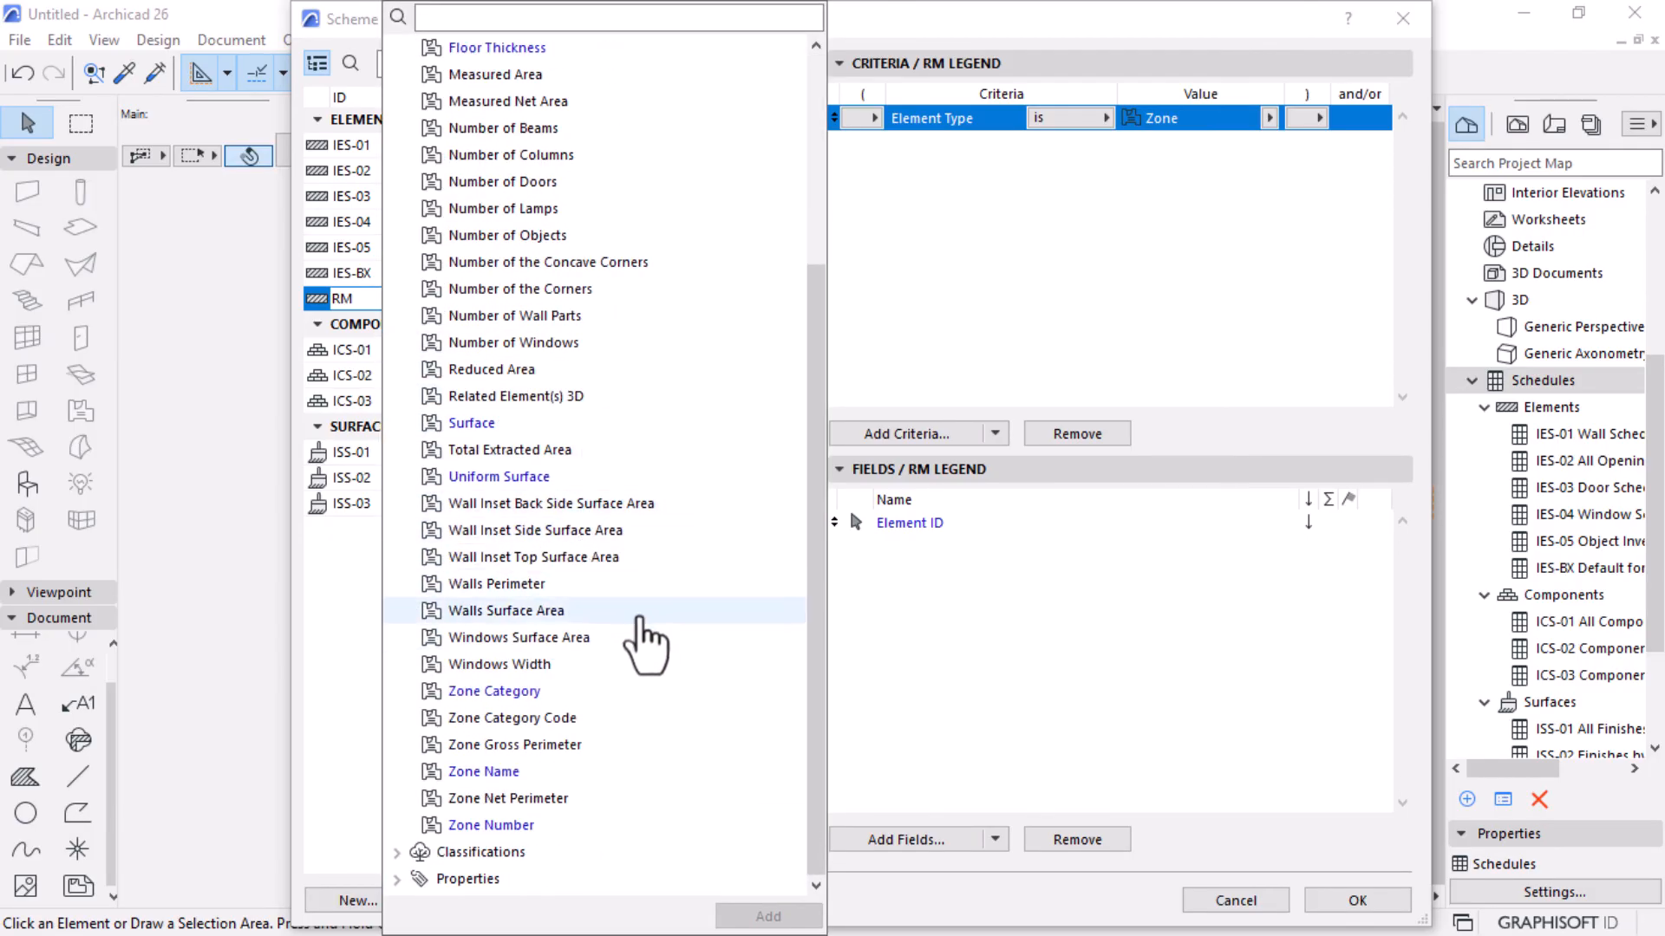
pyautogui.click(492, 771)
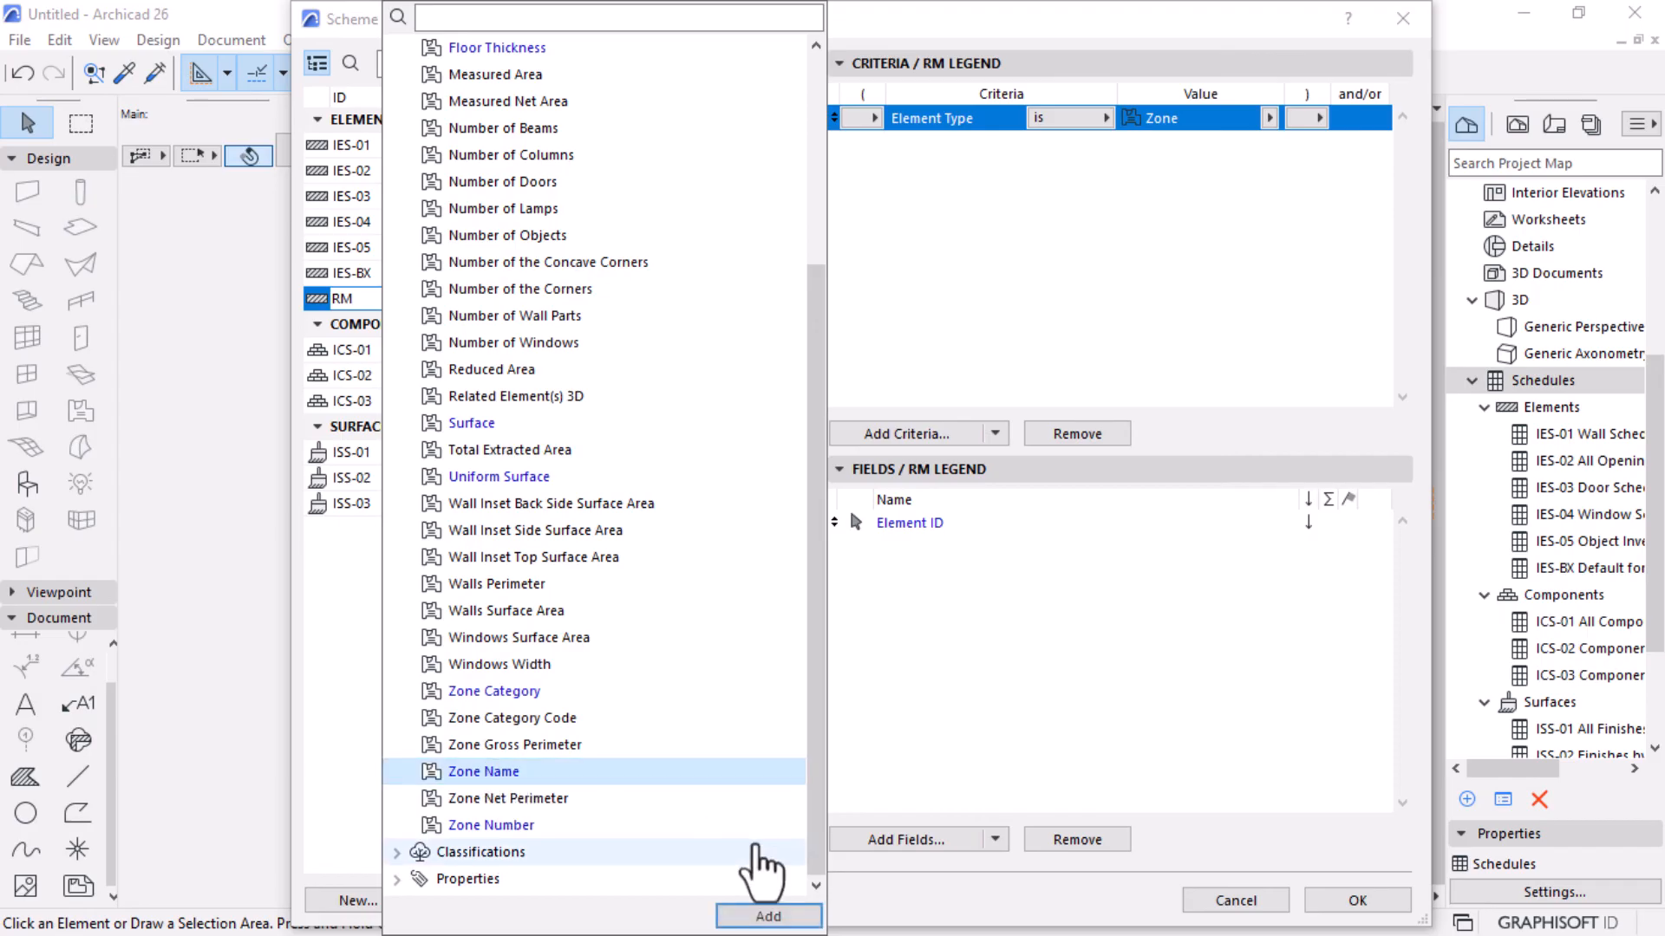
pyautogui.click(768, 916)
pyautogui.click(1357, 900)
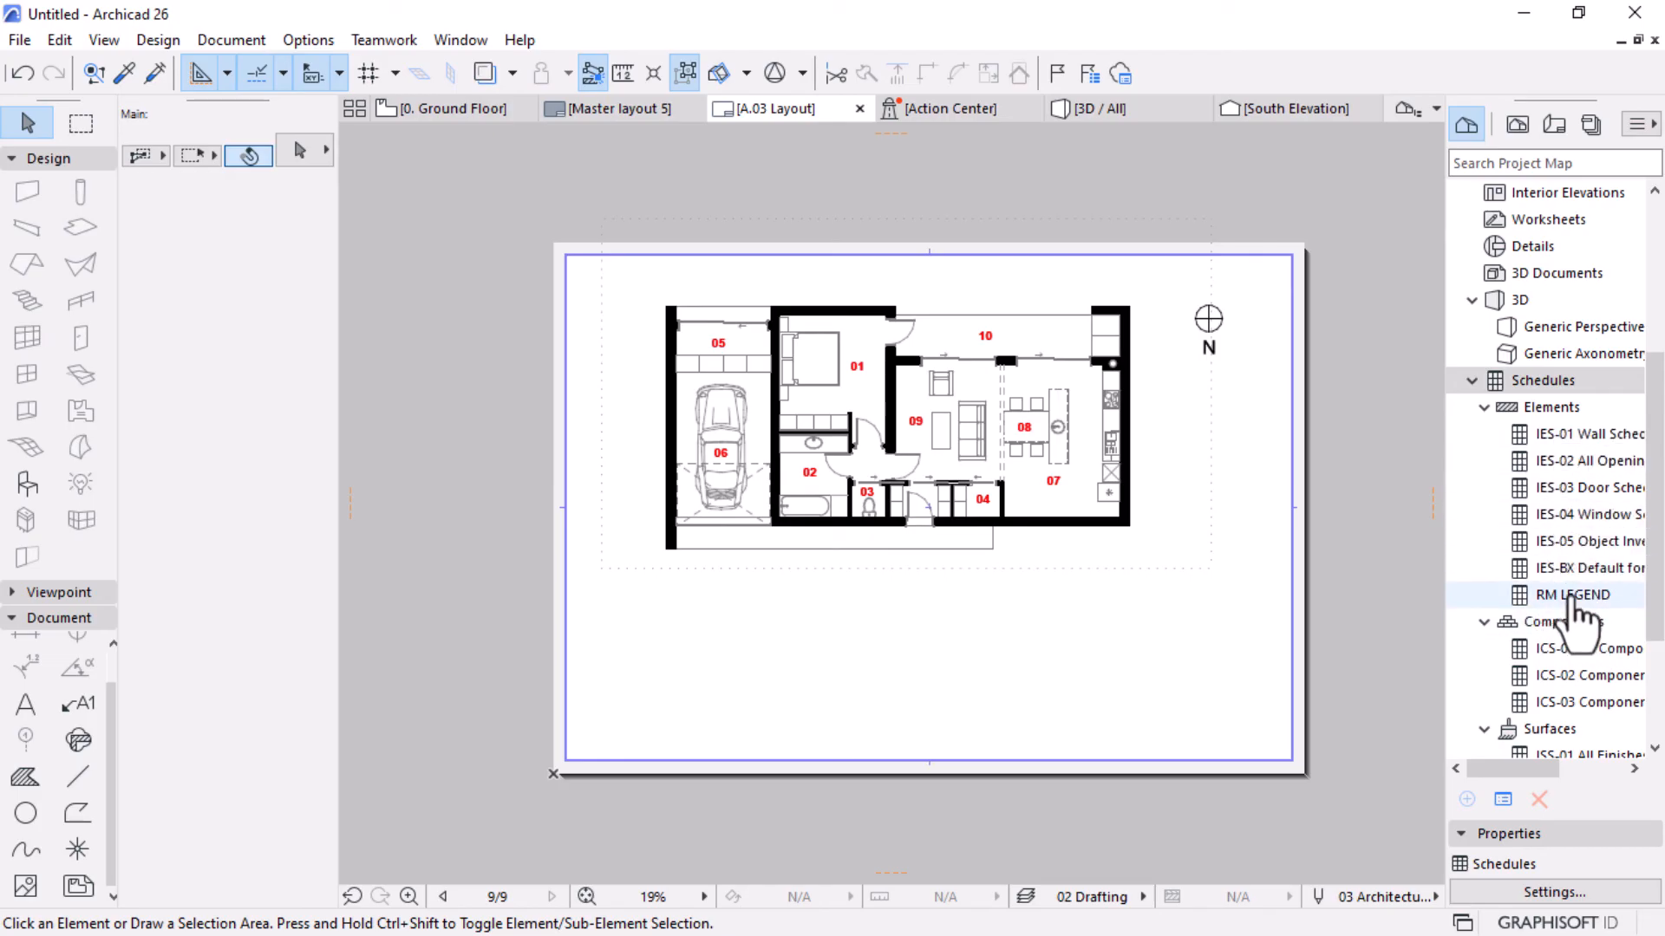
# Open the RM LEGEND schedule and rename its two column headers as ID and Name.
pyautogui.click(1570, 596)
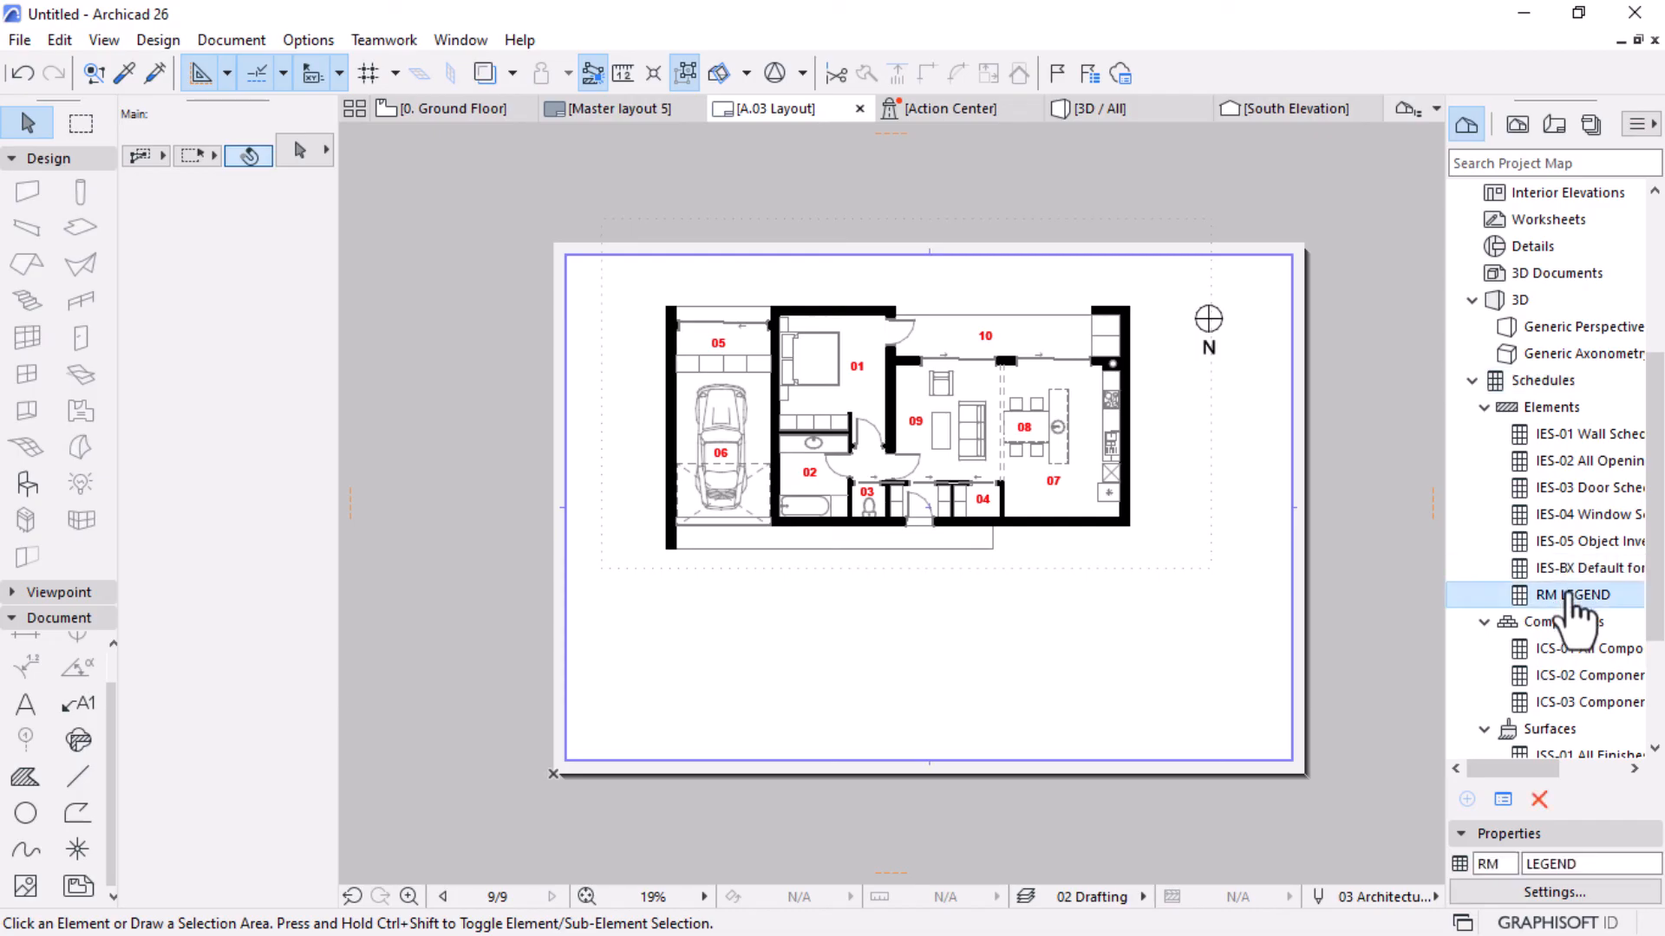
pyautogui.doubleClick(1571, 597)
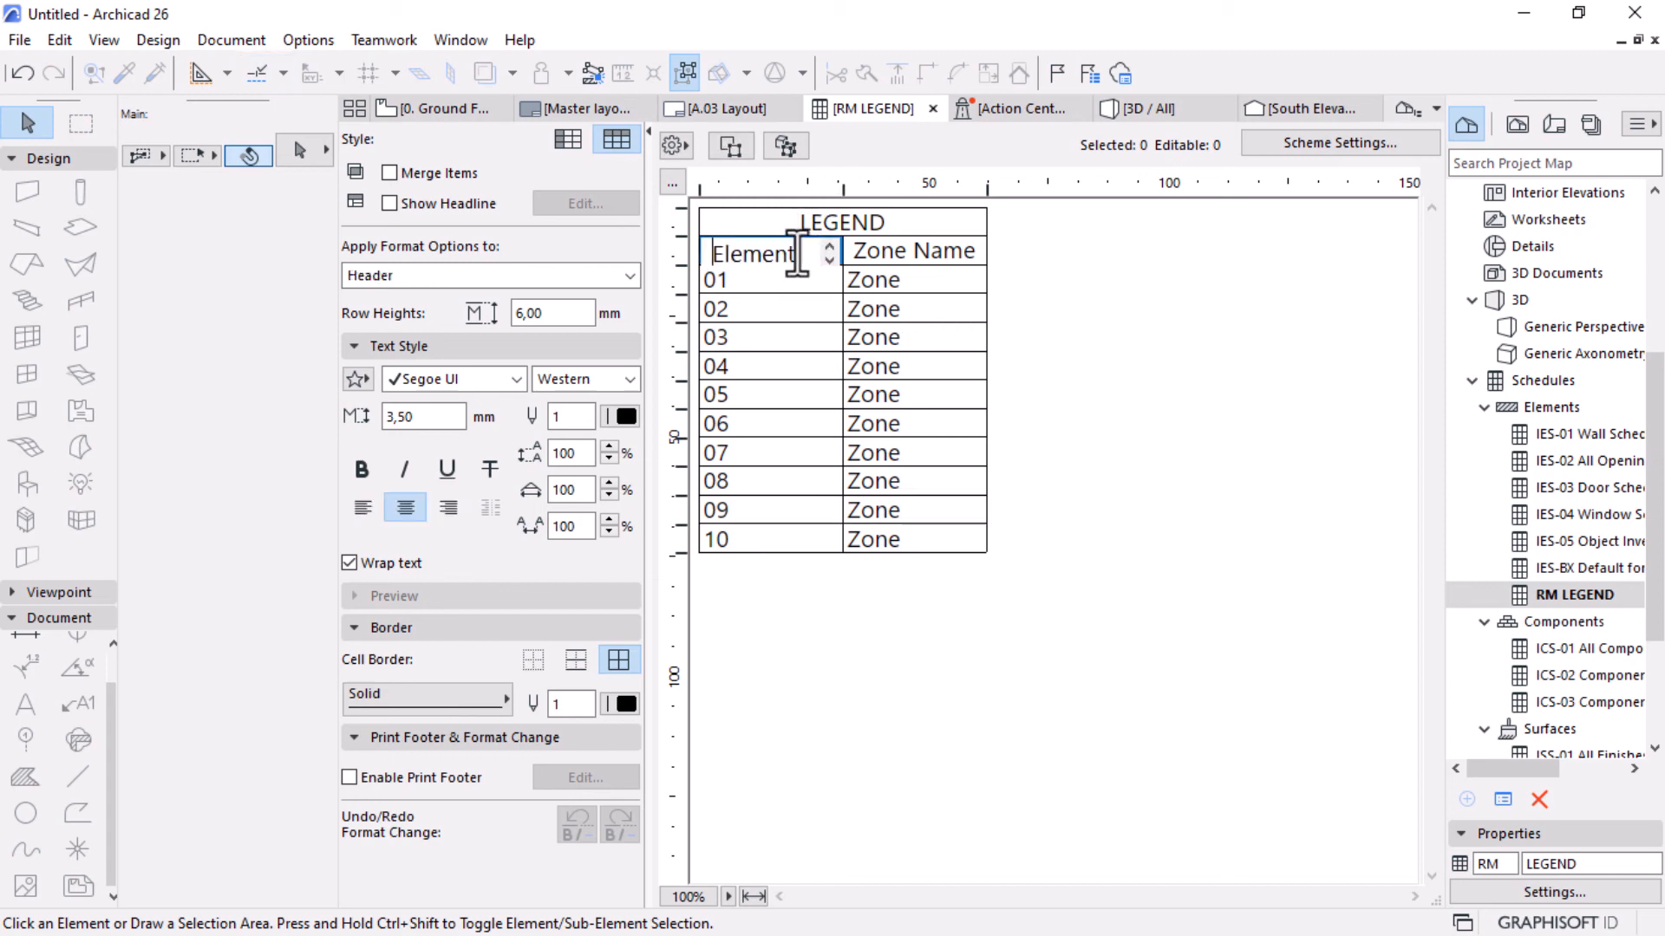
pyautogui.moveTo(789, 254); pyautogui.dragTo(666, 254)
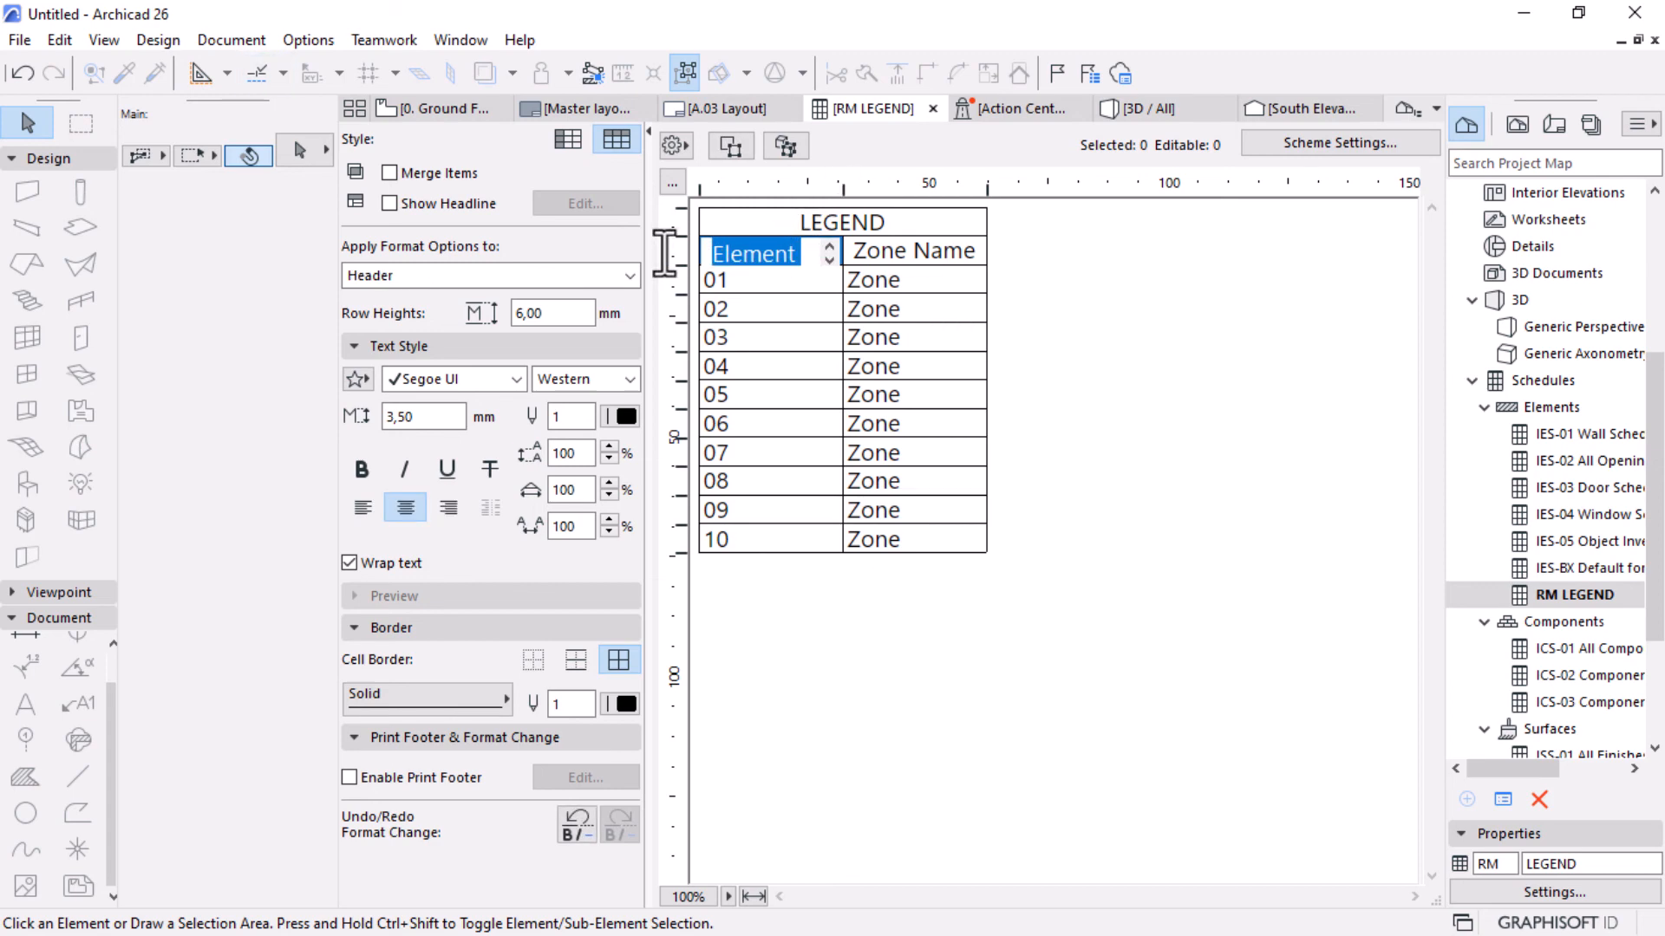
pyautogui.write('ID')
pyautogui.click(909, 652)
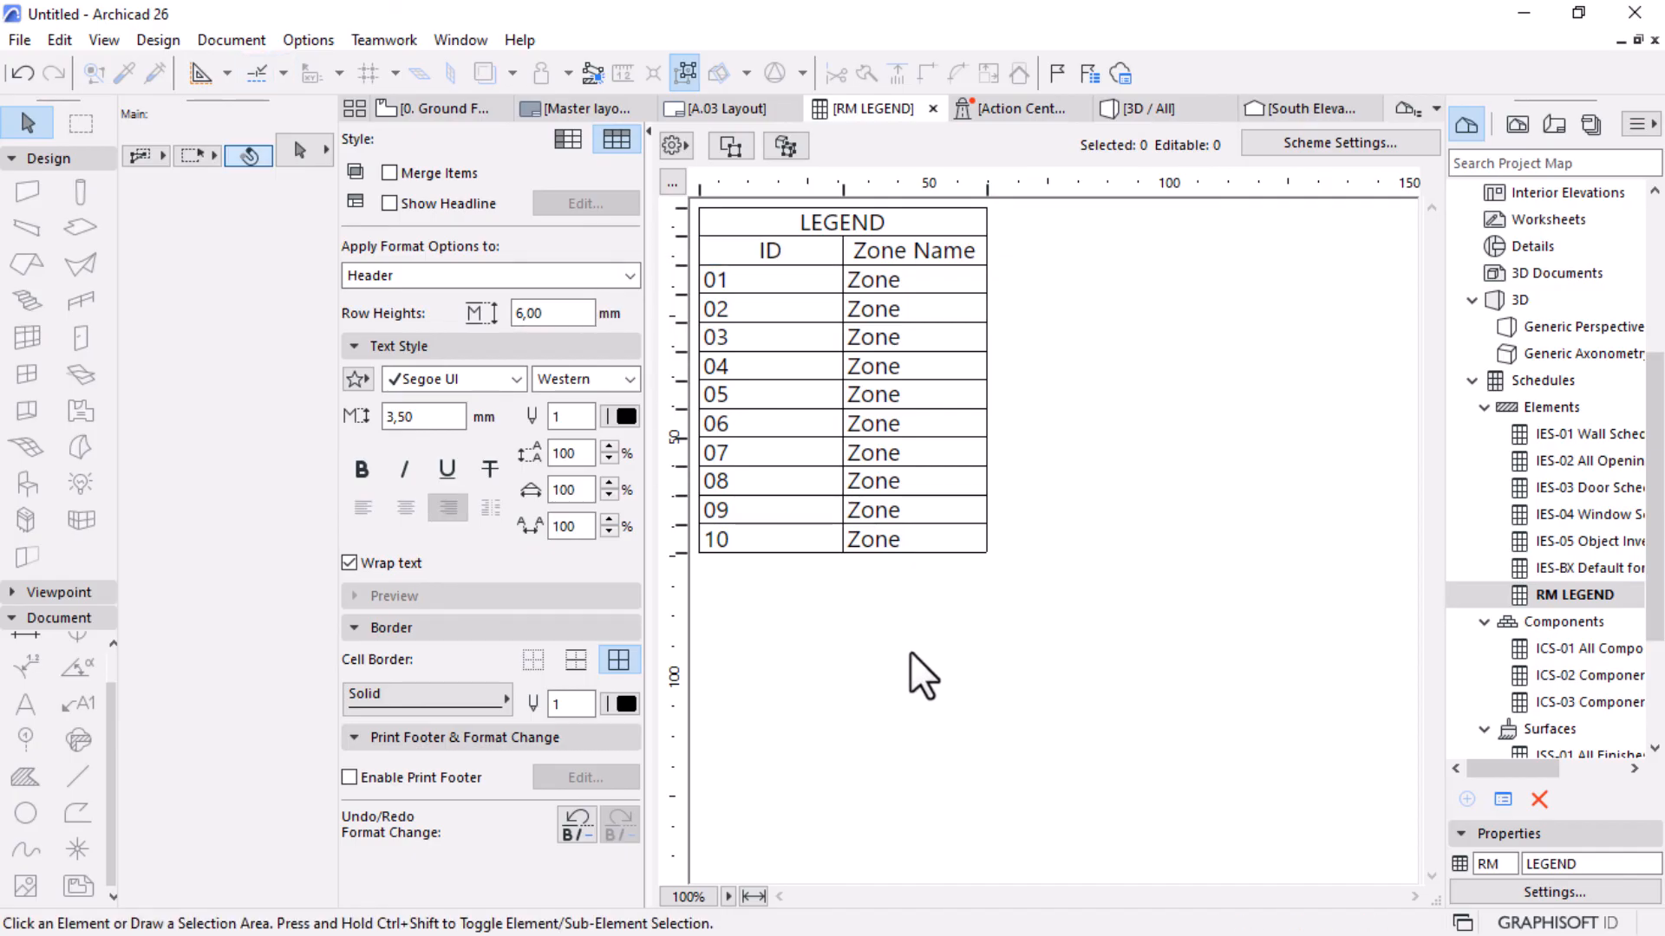
pyautogui.doubleClick(893, 255)
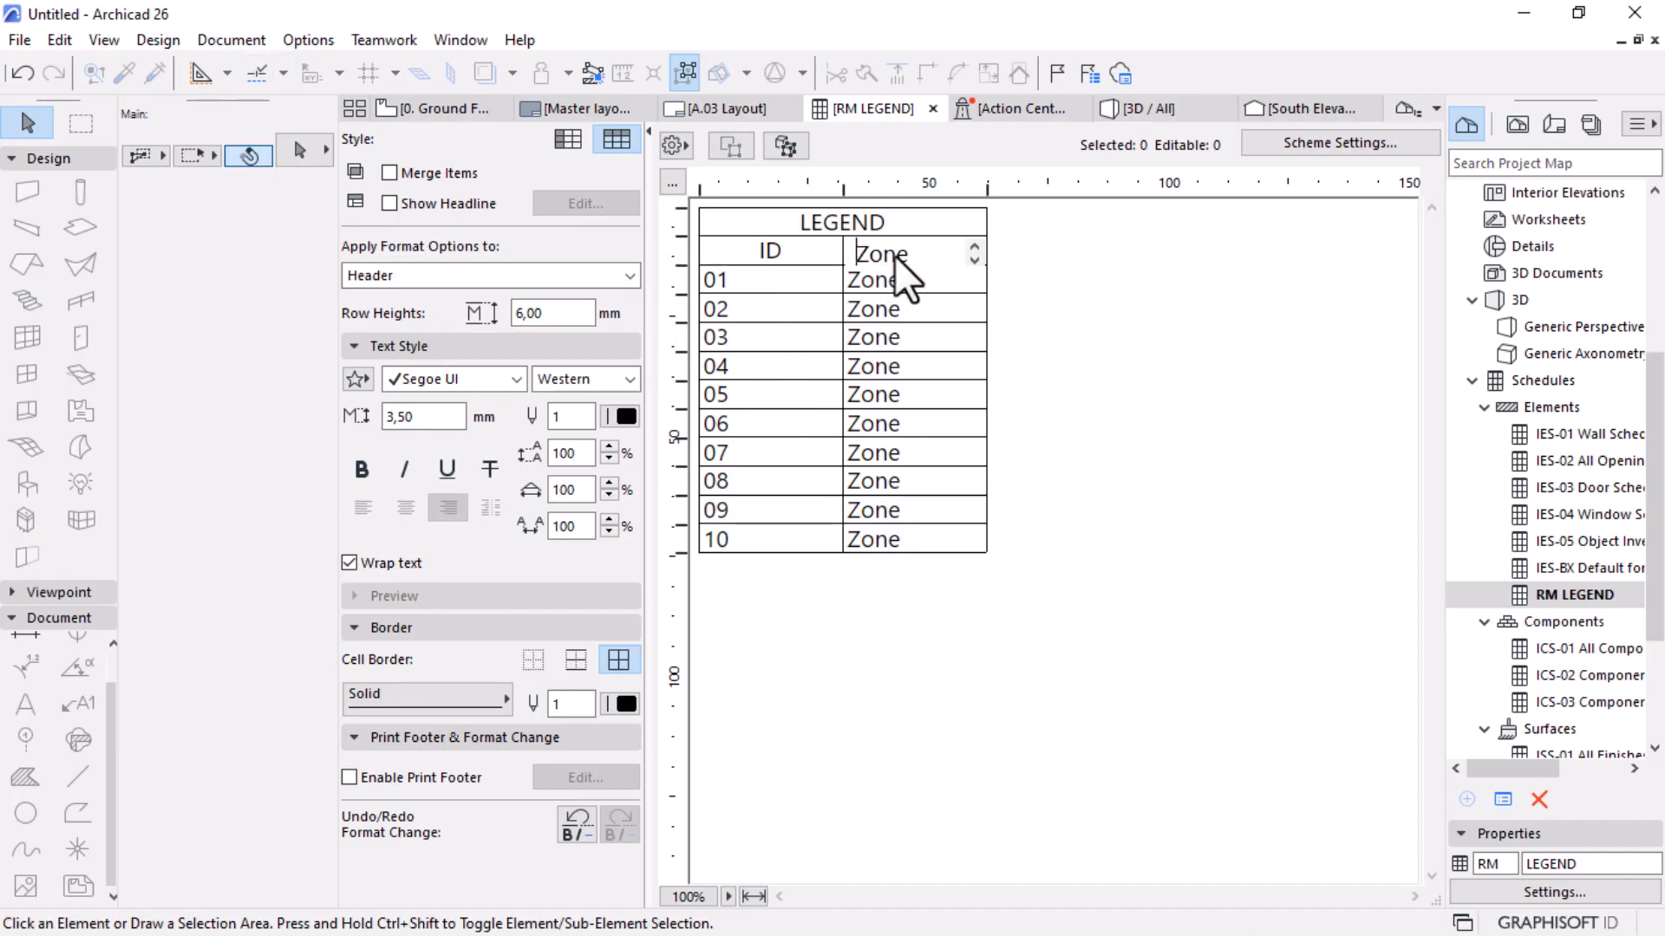
pyautogui.write('Name')
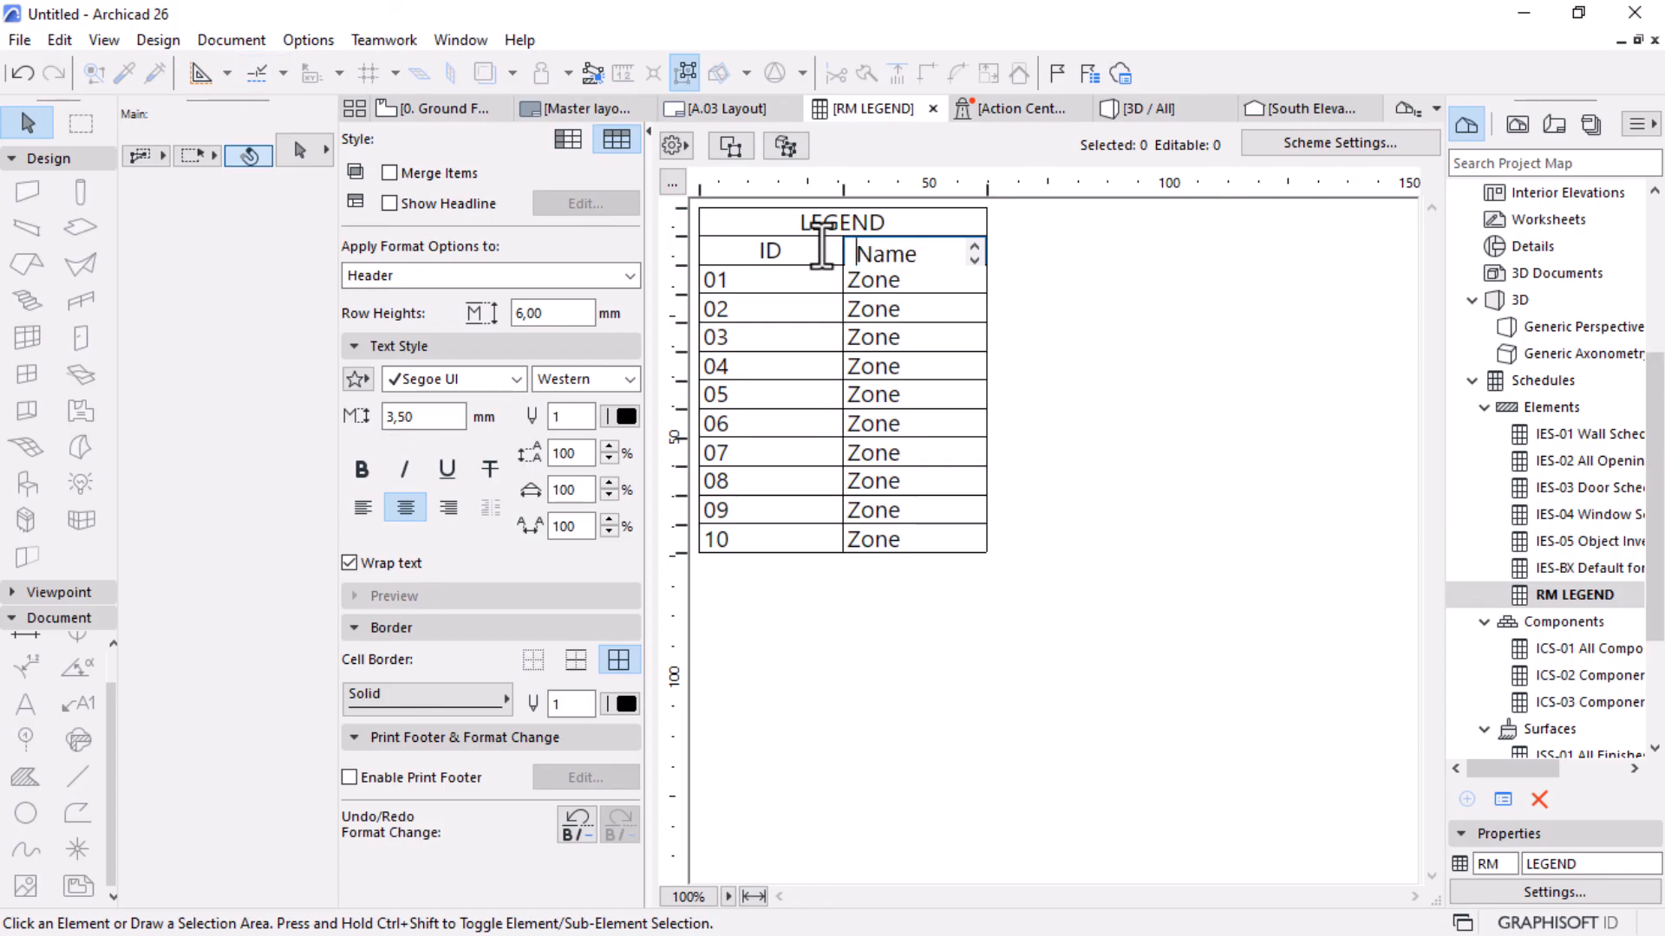
pyautogui.click(959, 587)
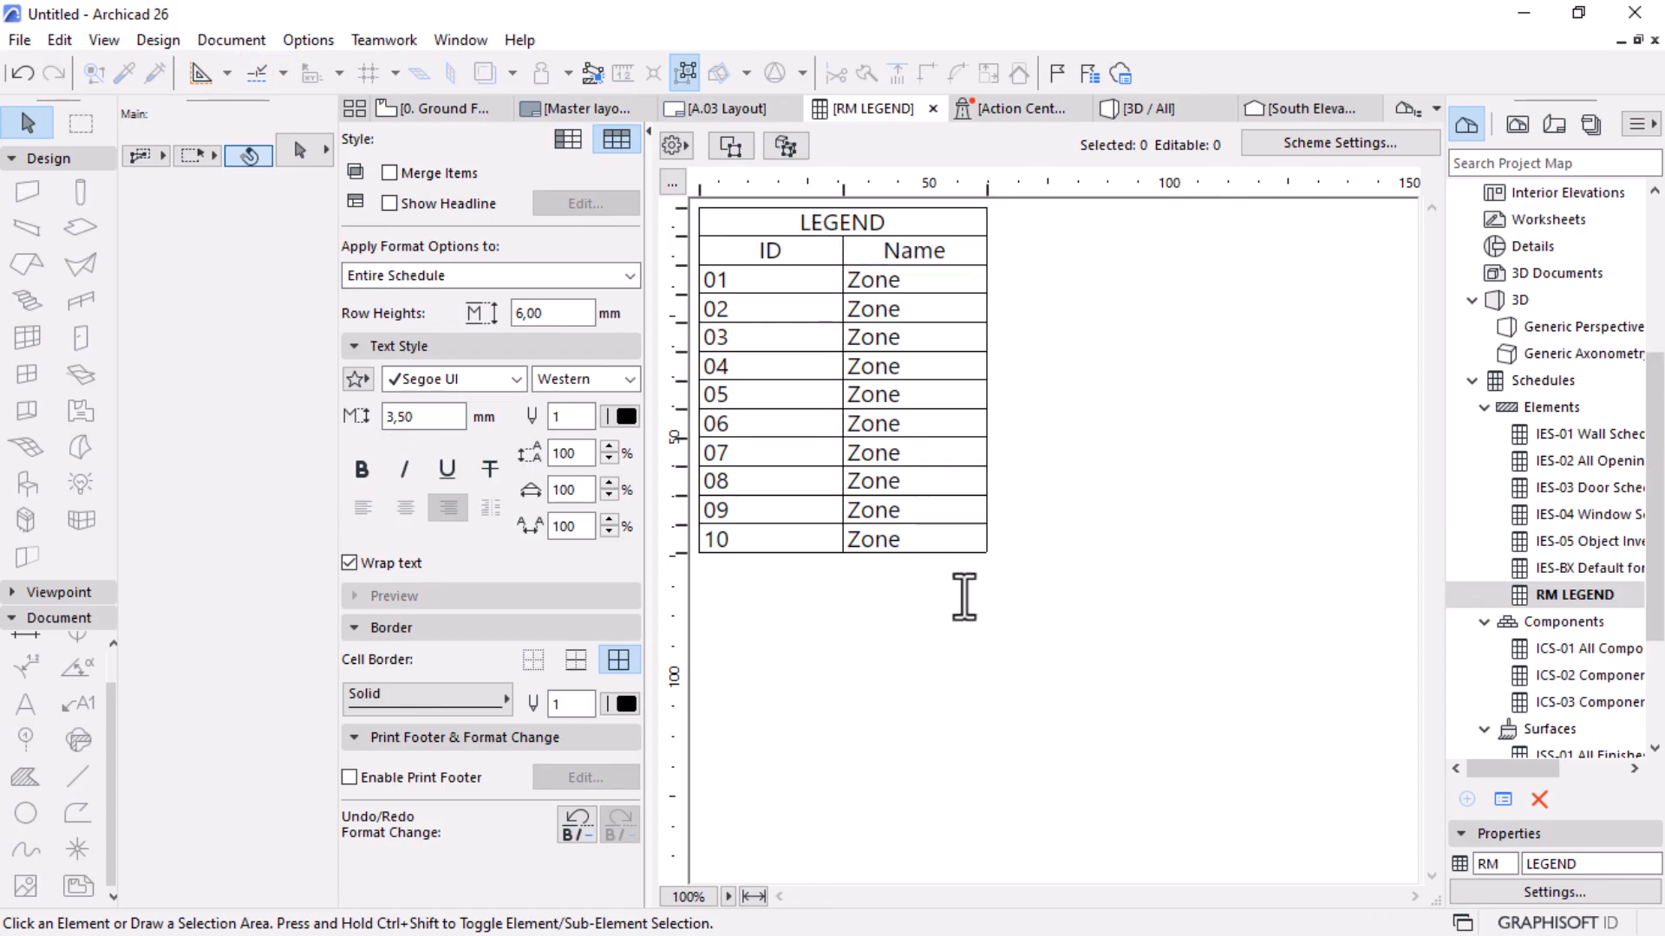
pyautogui.click(923, 253)
pyautogui.click(880, 648)
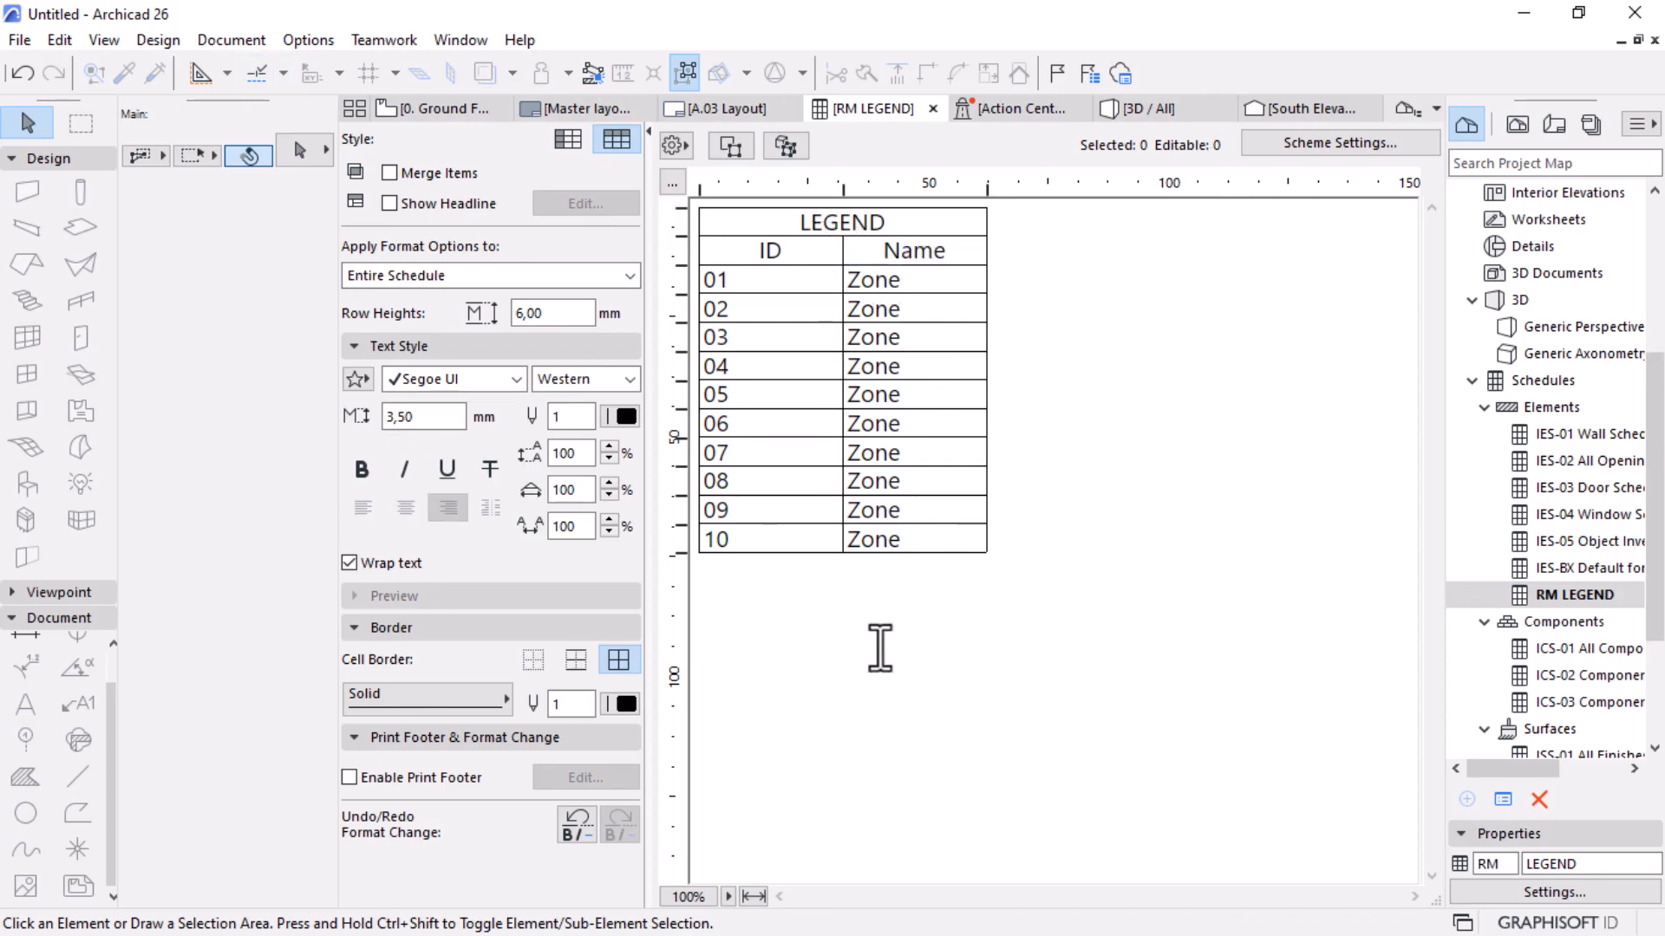
pyautogui.click(734, 254)
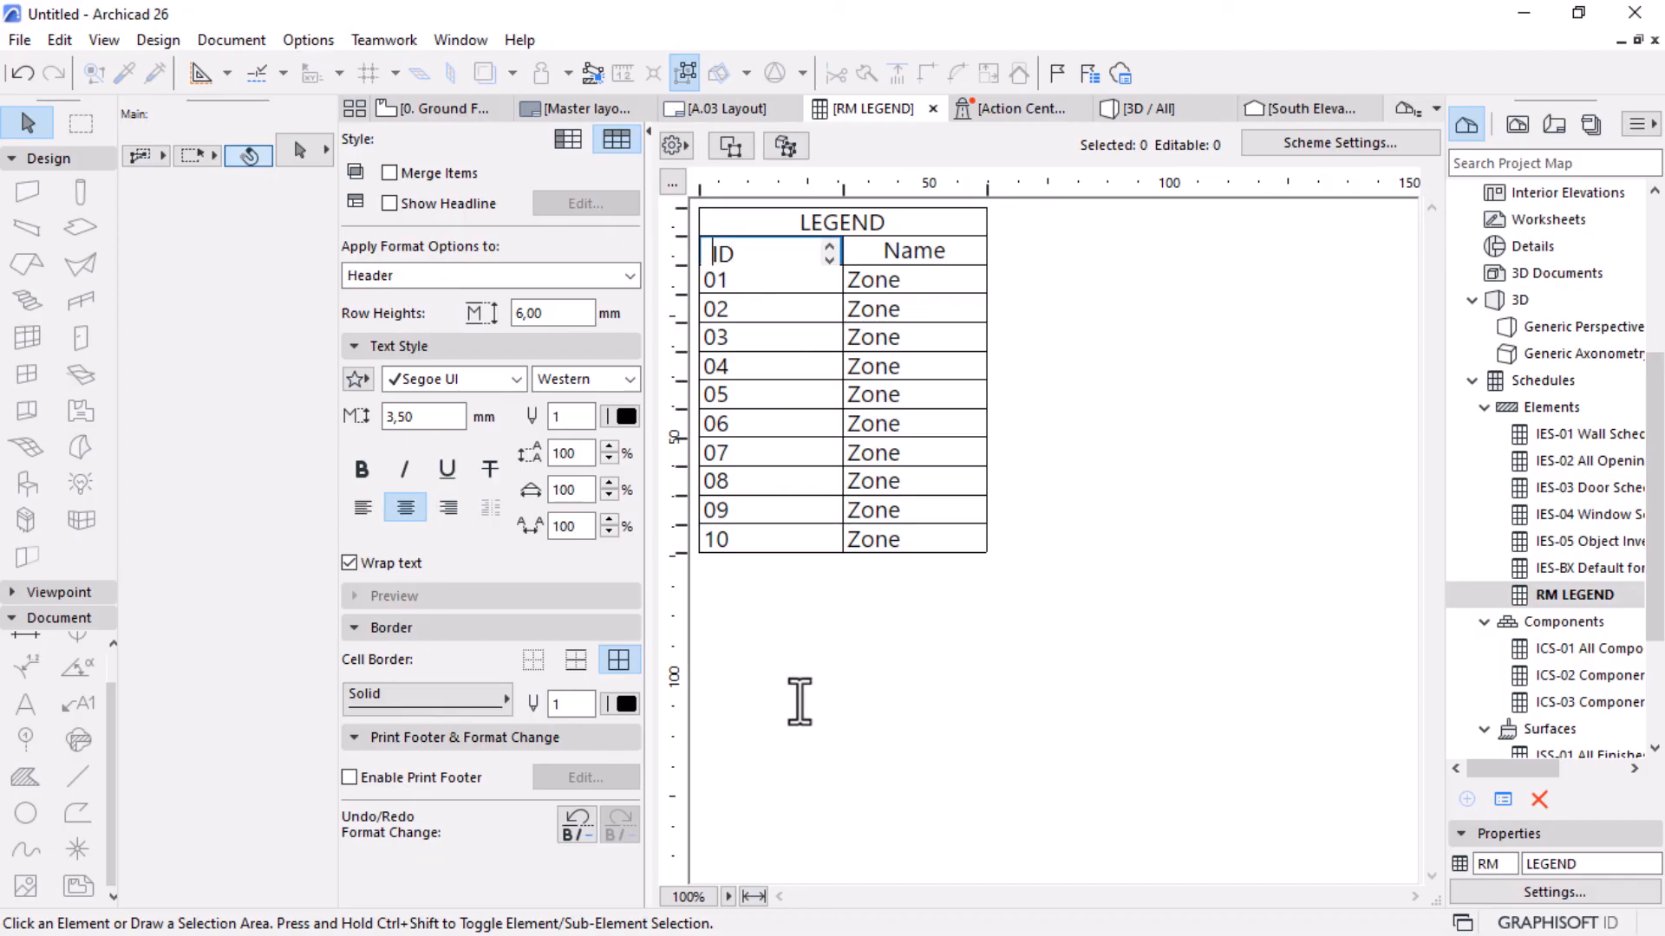
pyautogui.click(1038, 664)
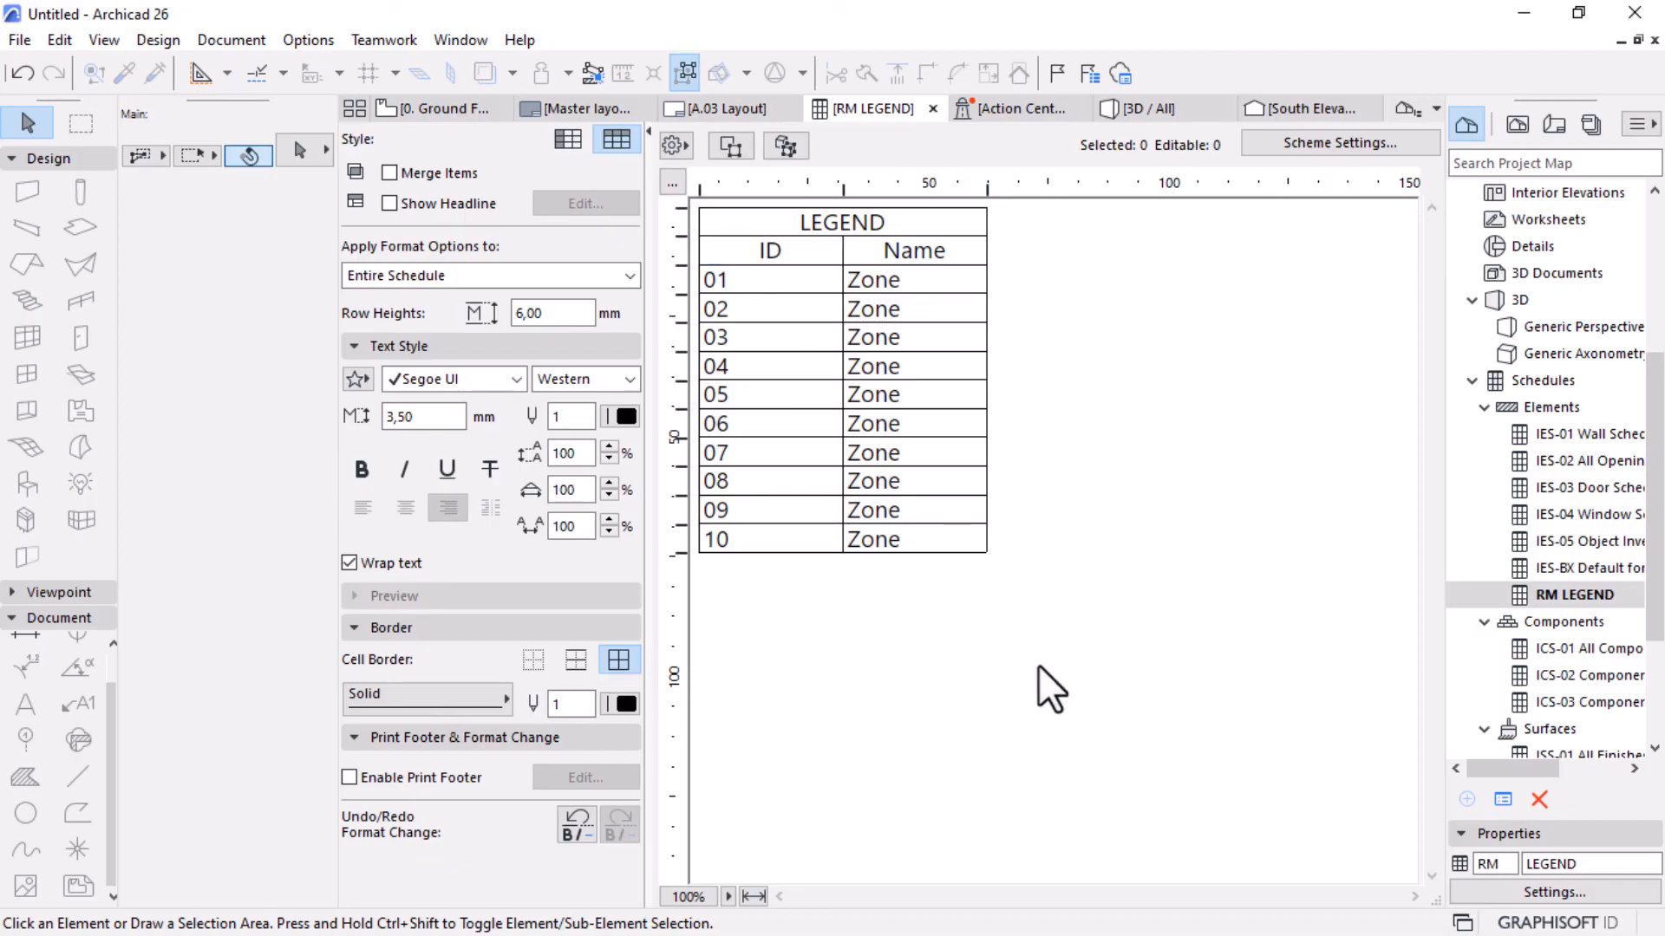
# Make the LEGEND title of the schedule bold.
pyautogui.click(850, 223)
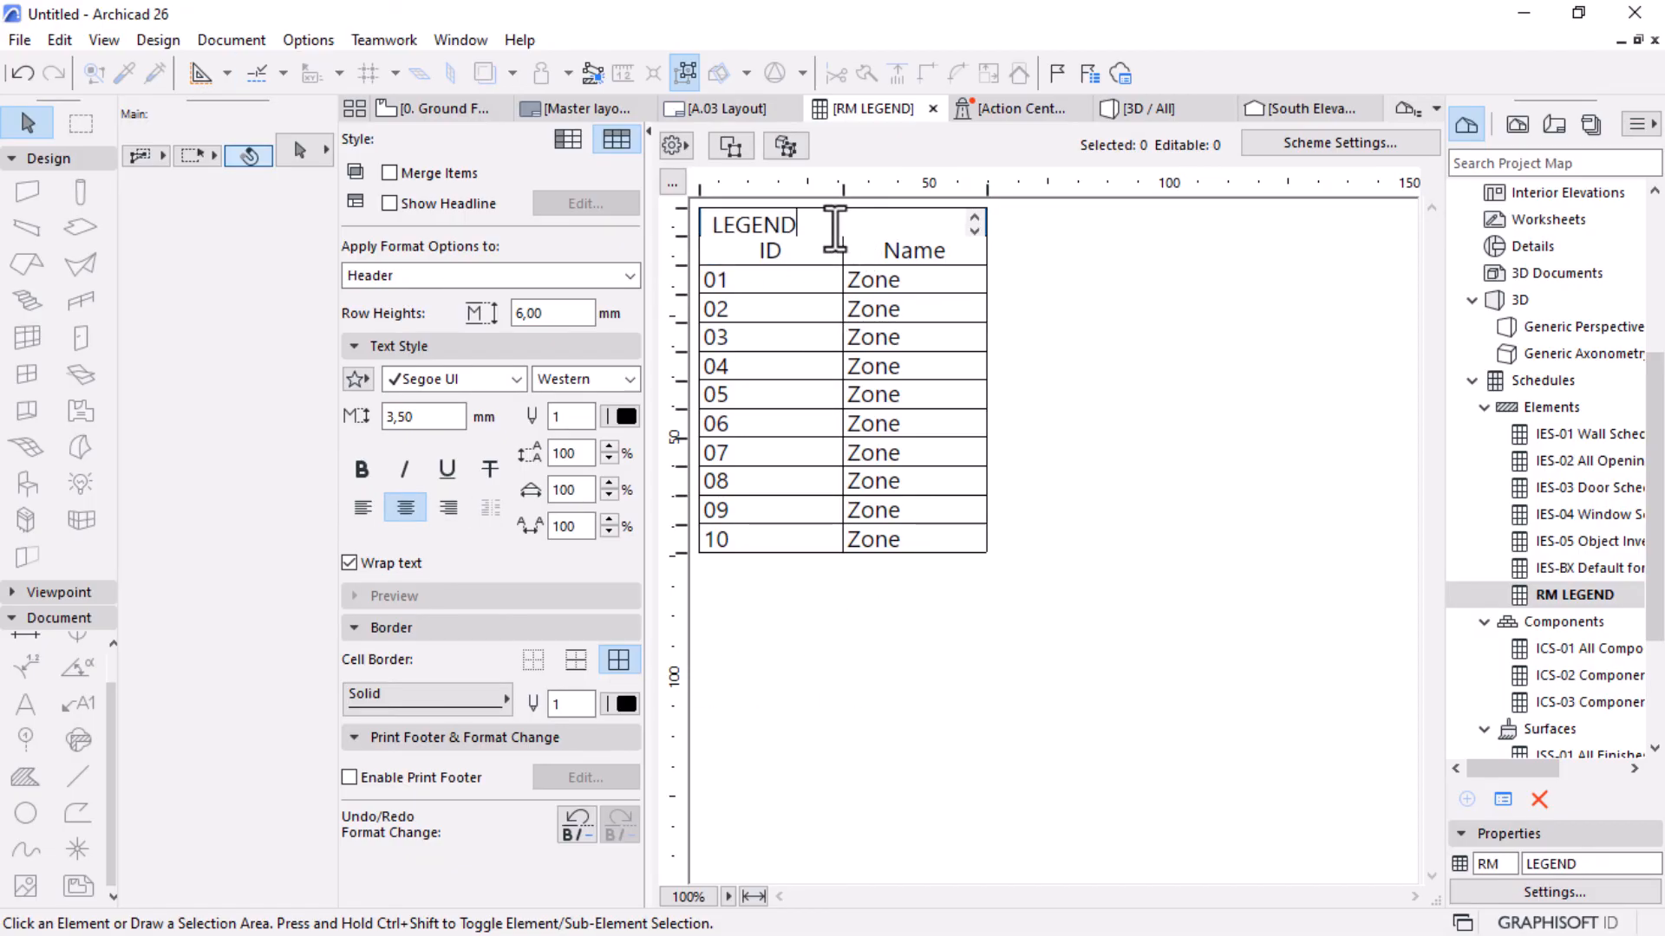
pyautogui.doubleClick(835, 216)
pyautogui.click(361, 469)
pyautogui.click(1012, 701)
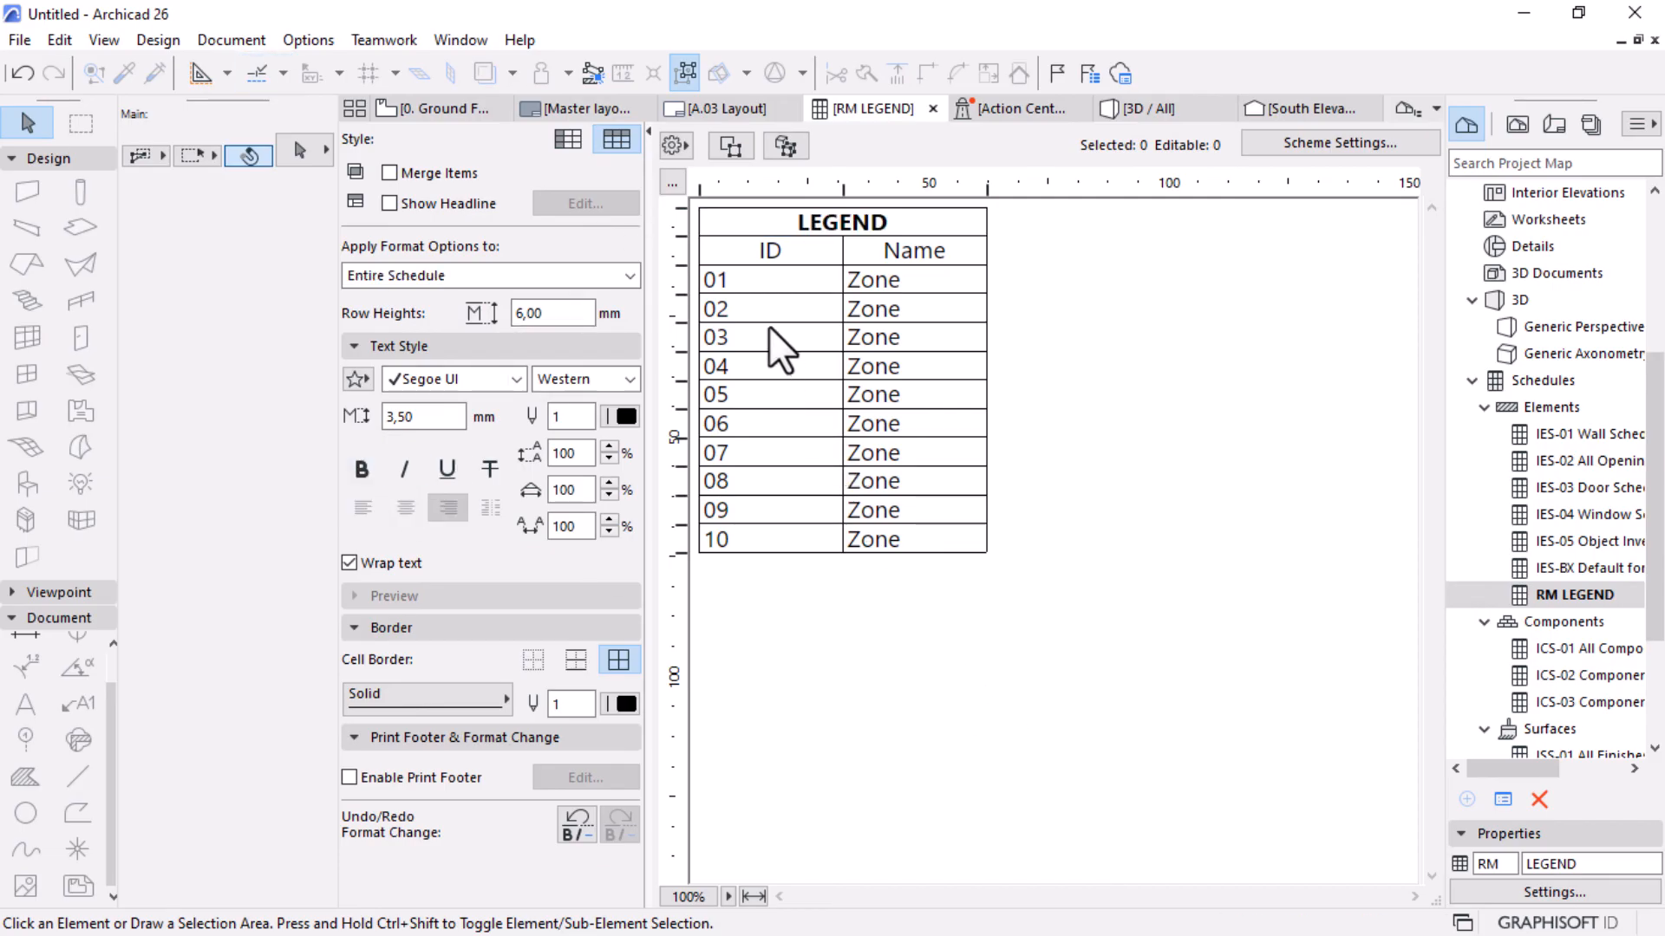
# Remove the cell borders from the schedule's value cells and its header rows.
pyautogui.click(802, 308)
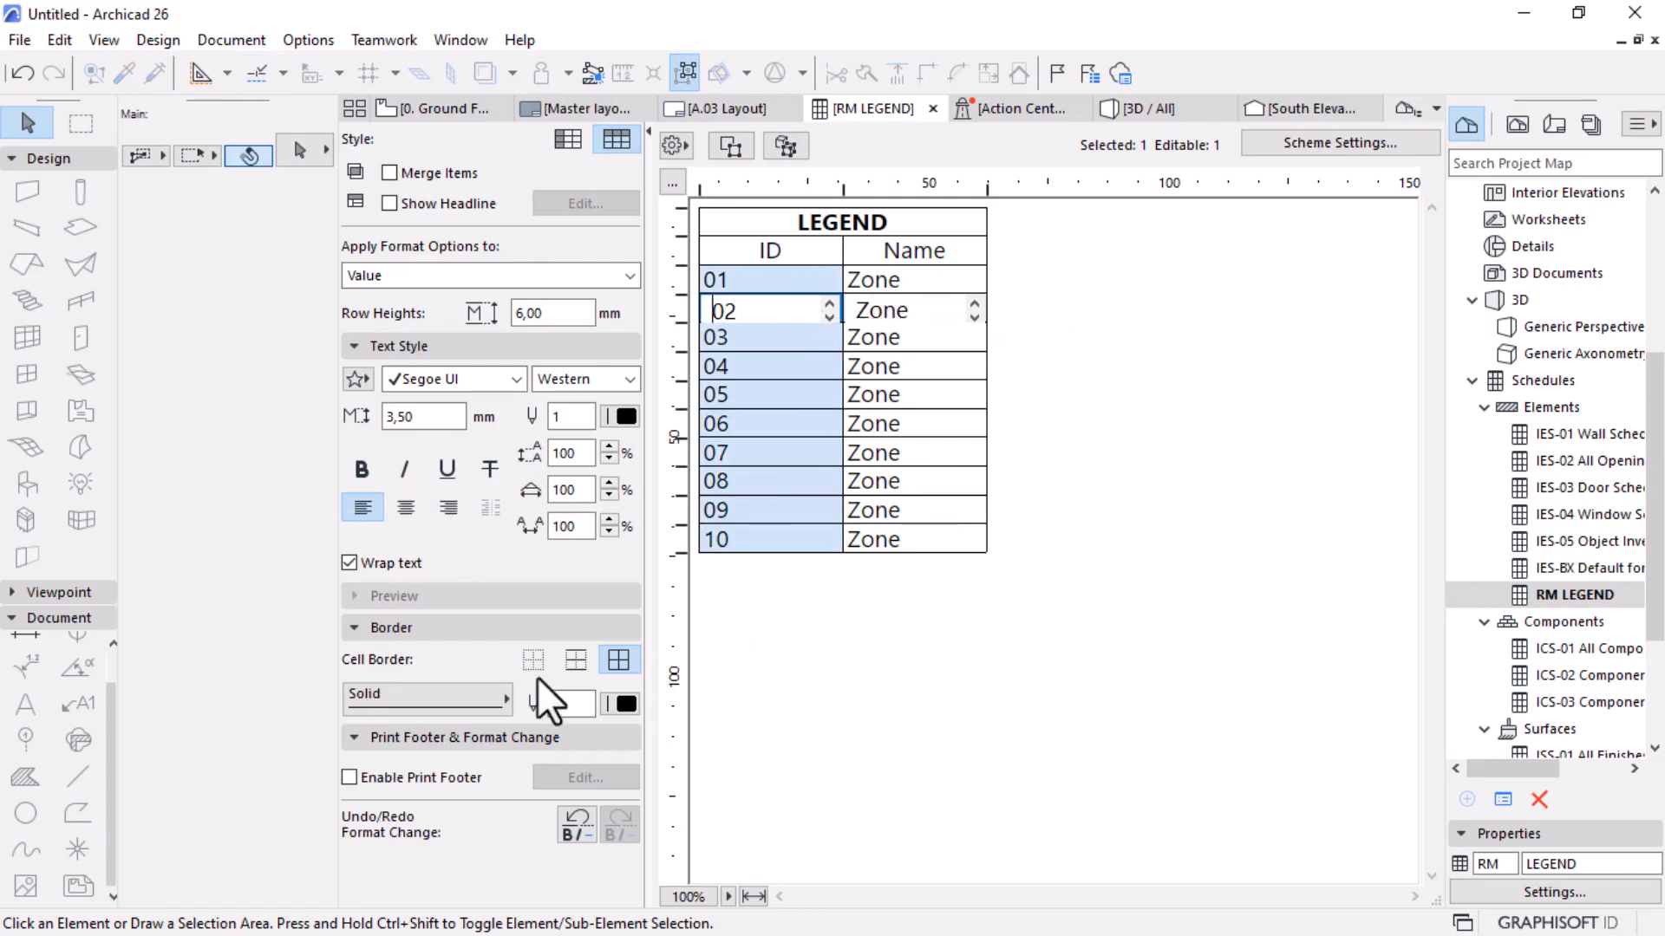
pyautogui.click(928, 227)
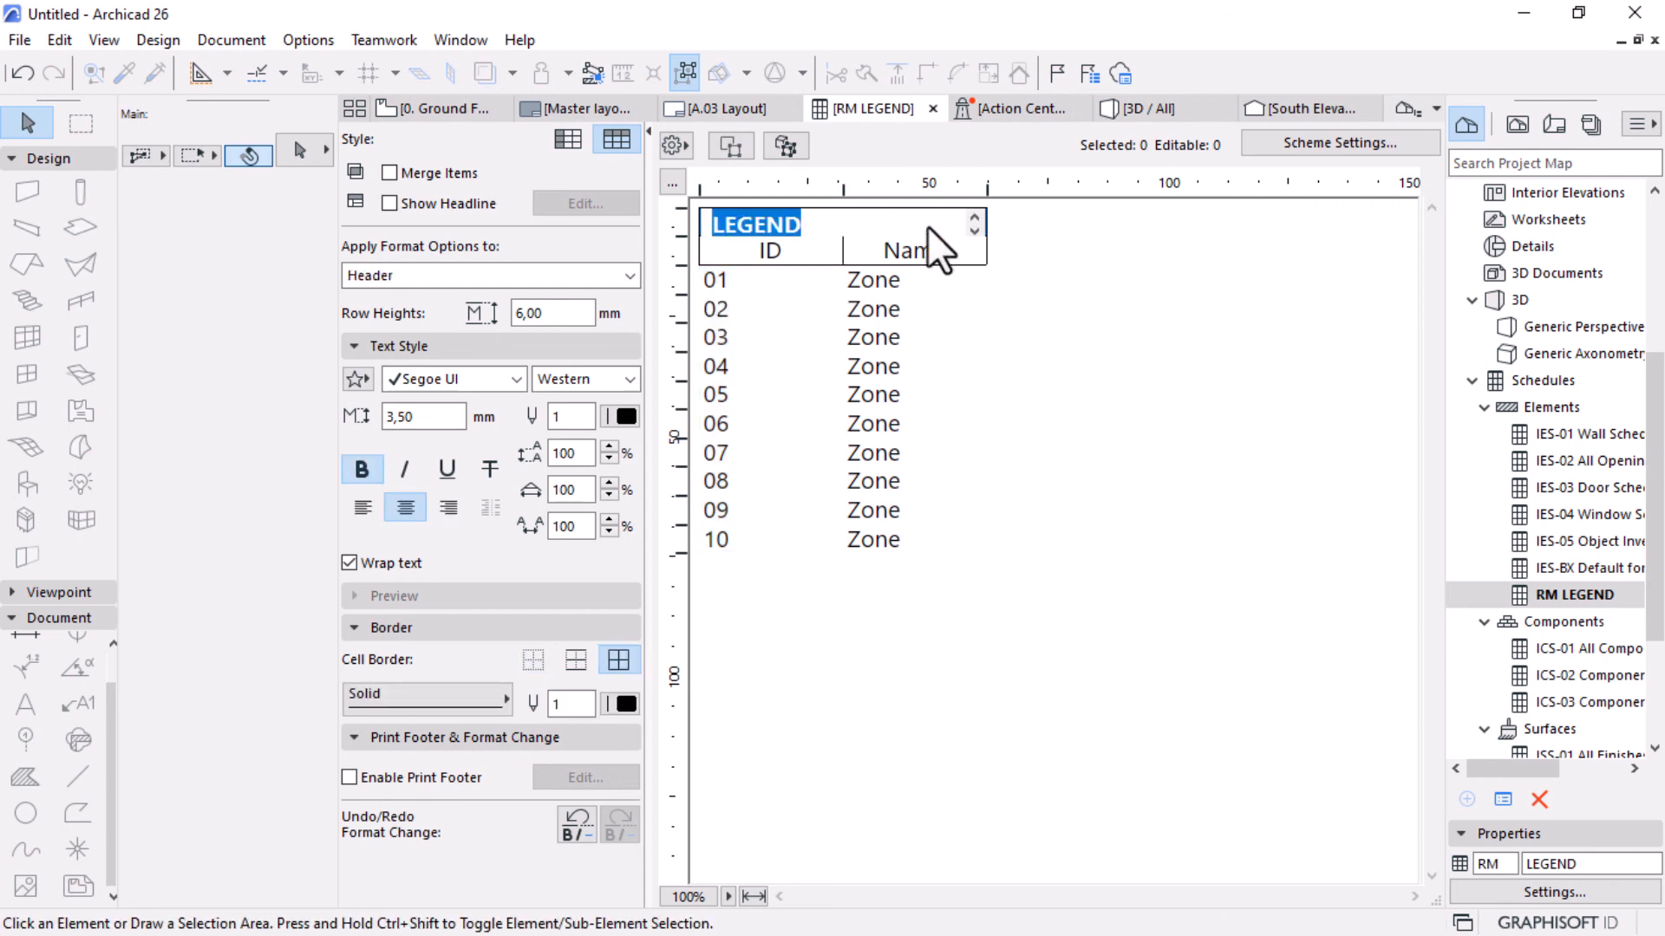
pyautogui.click(532, 660)
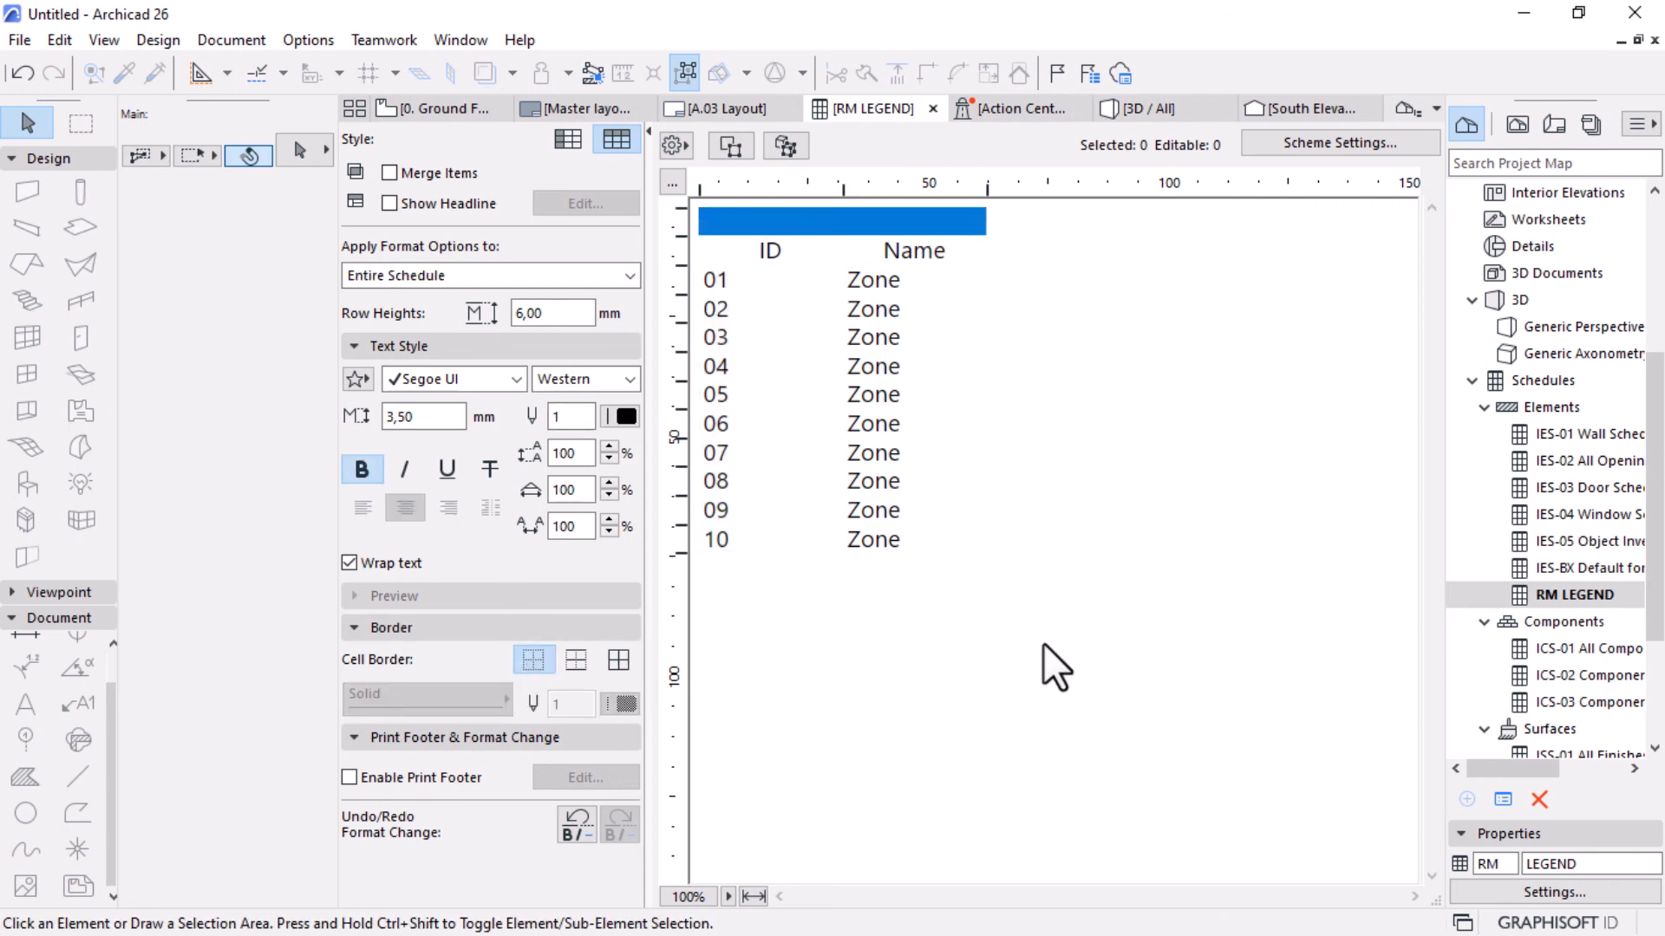
pyautogui.click(1056, 668)
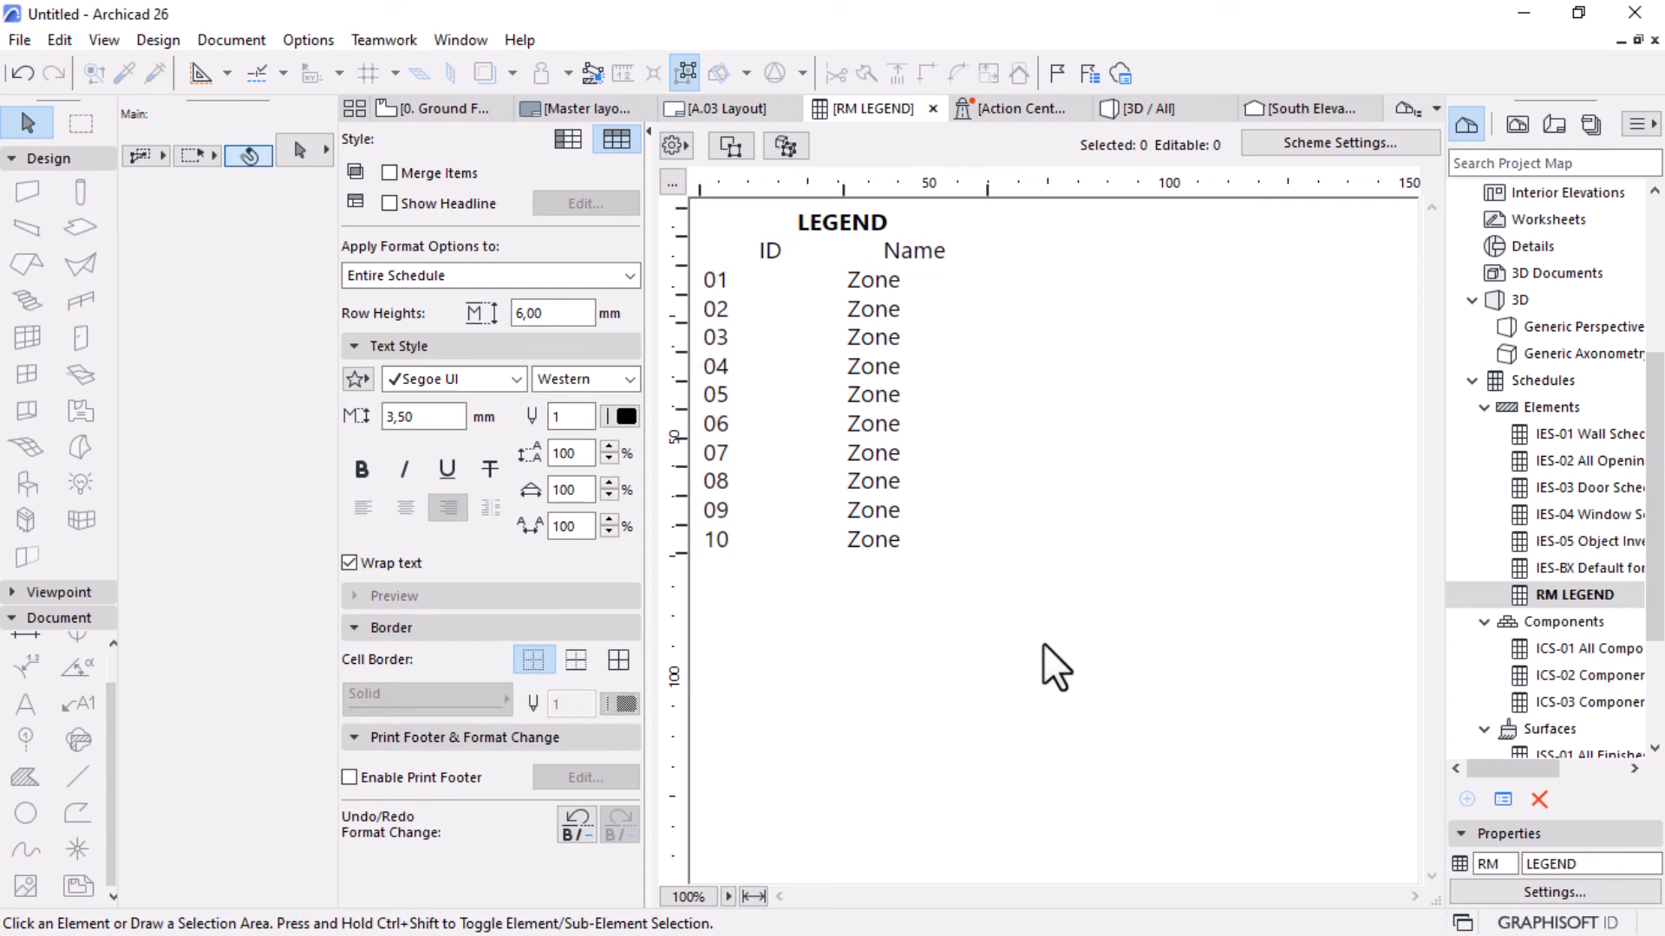
# Left-align the text of the ID and Name column headers.
pyautogui.click(742, 253)
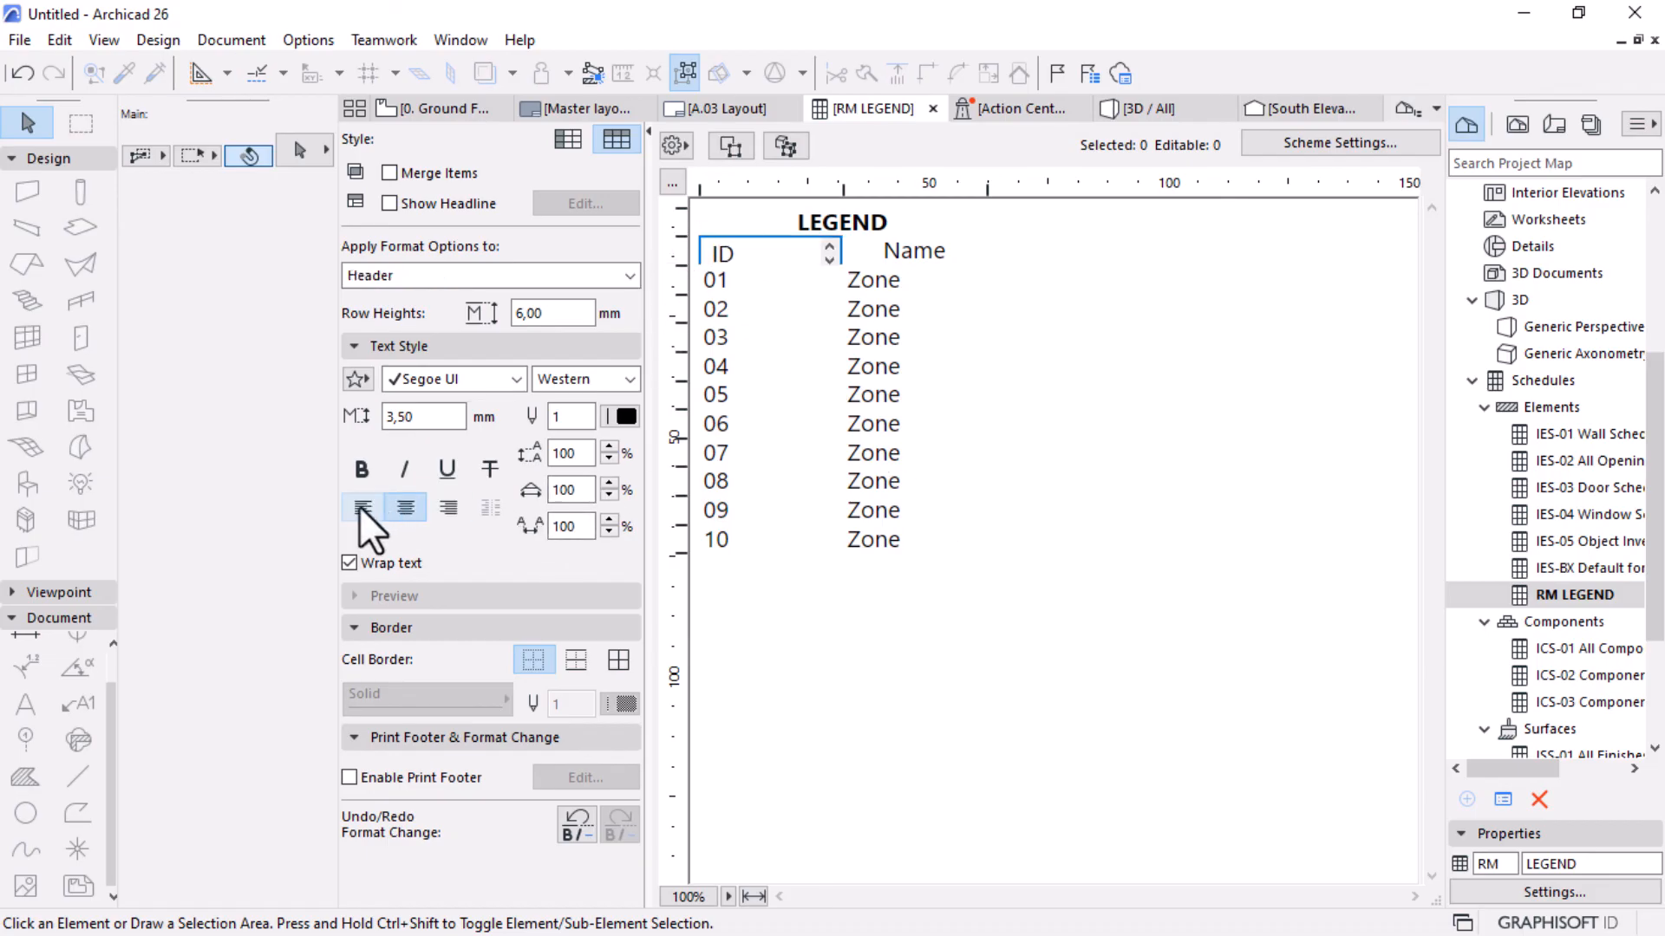
pyautogui.click(971, 678)
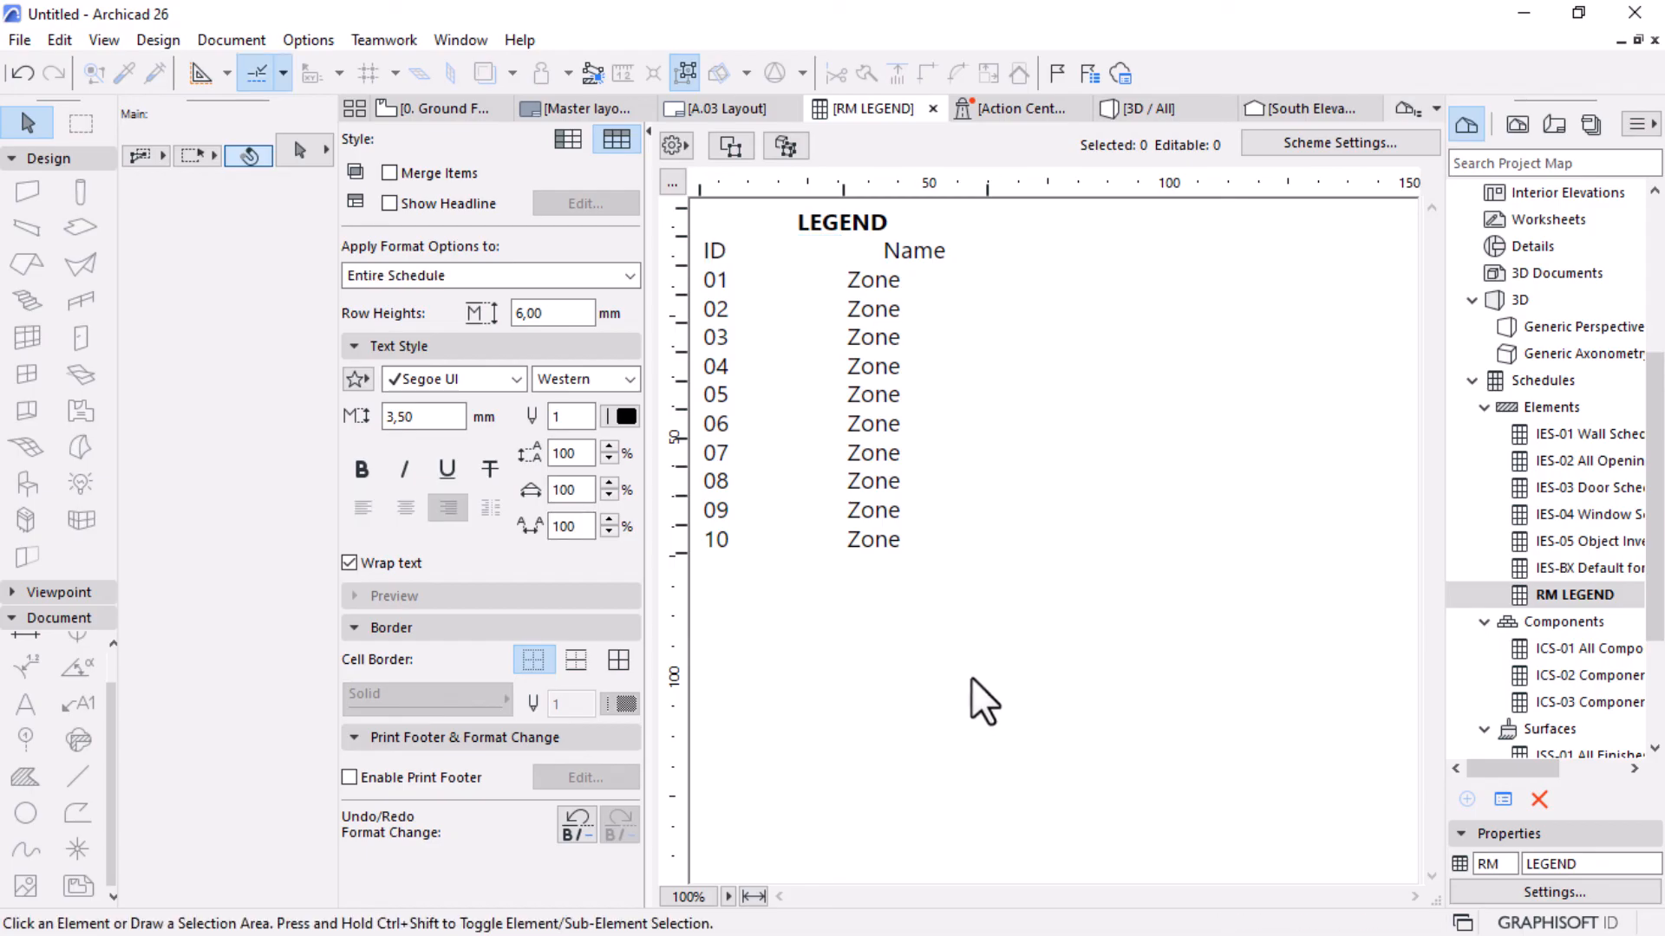
pyautogui.click(880, 247)
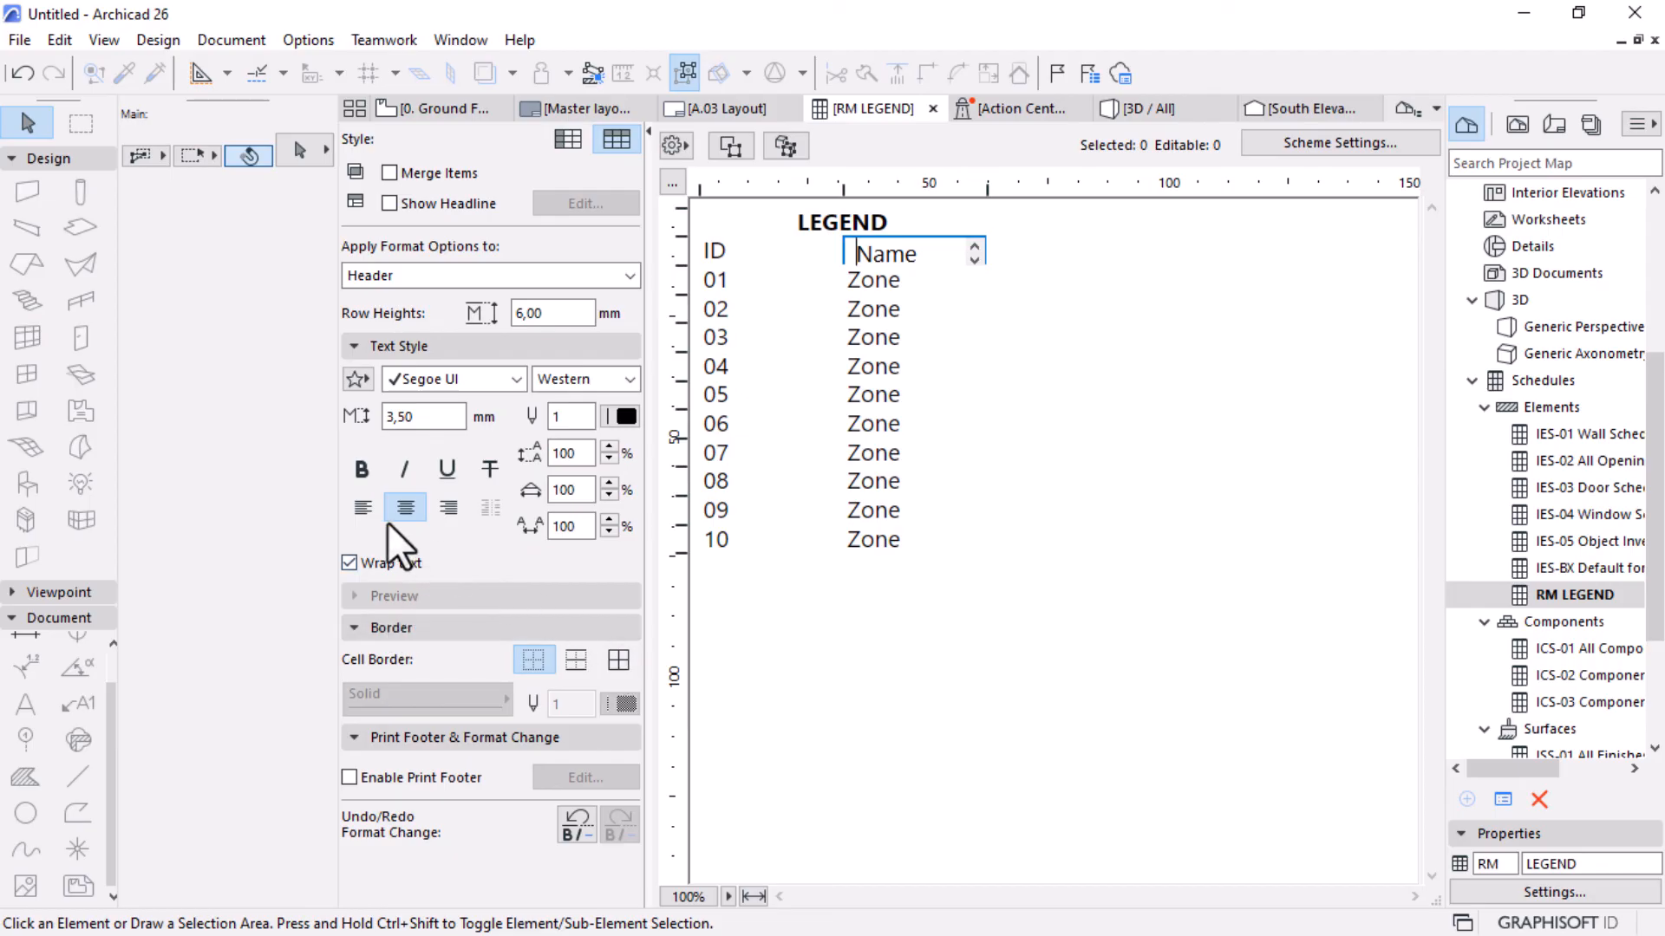
pyautogui.click(358, 506)
pyautogui.click(978, 716)
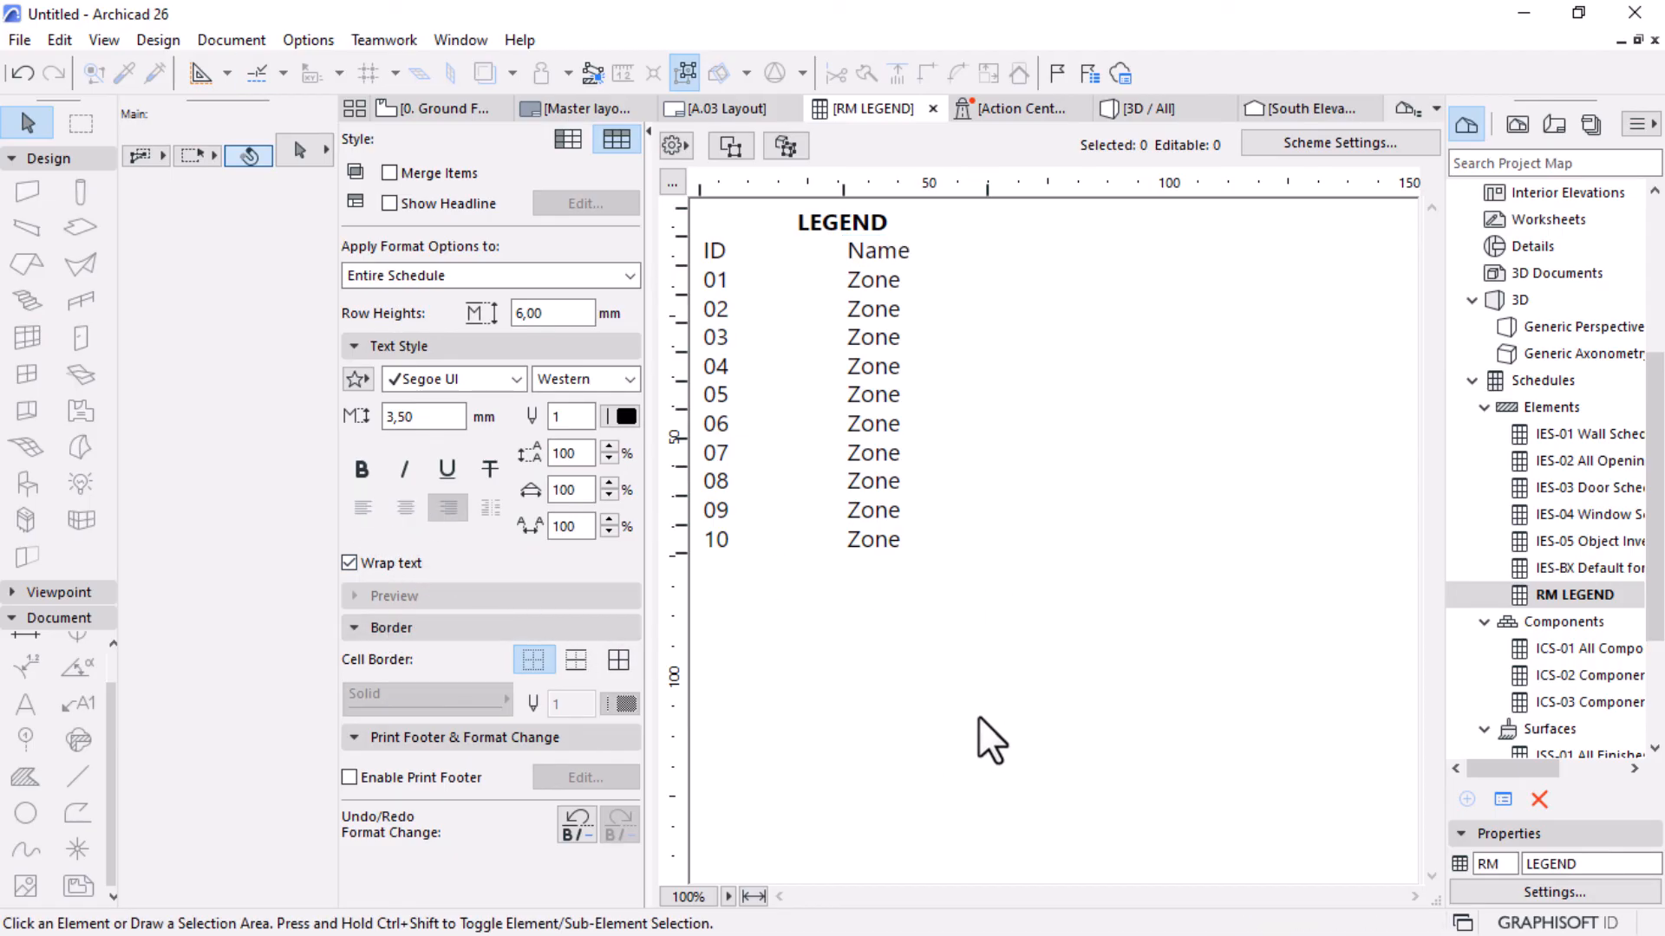
# Delete the ID and Name texts so both column headers are blank.
pyautogui.doubleClick(704, 251)
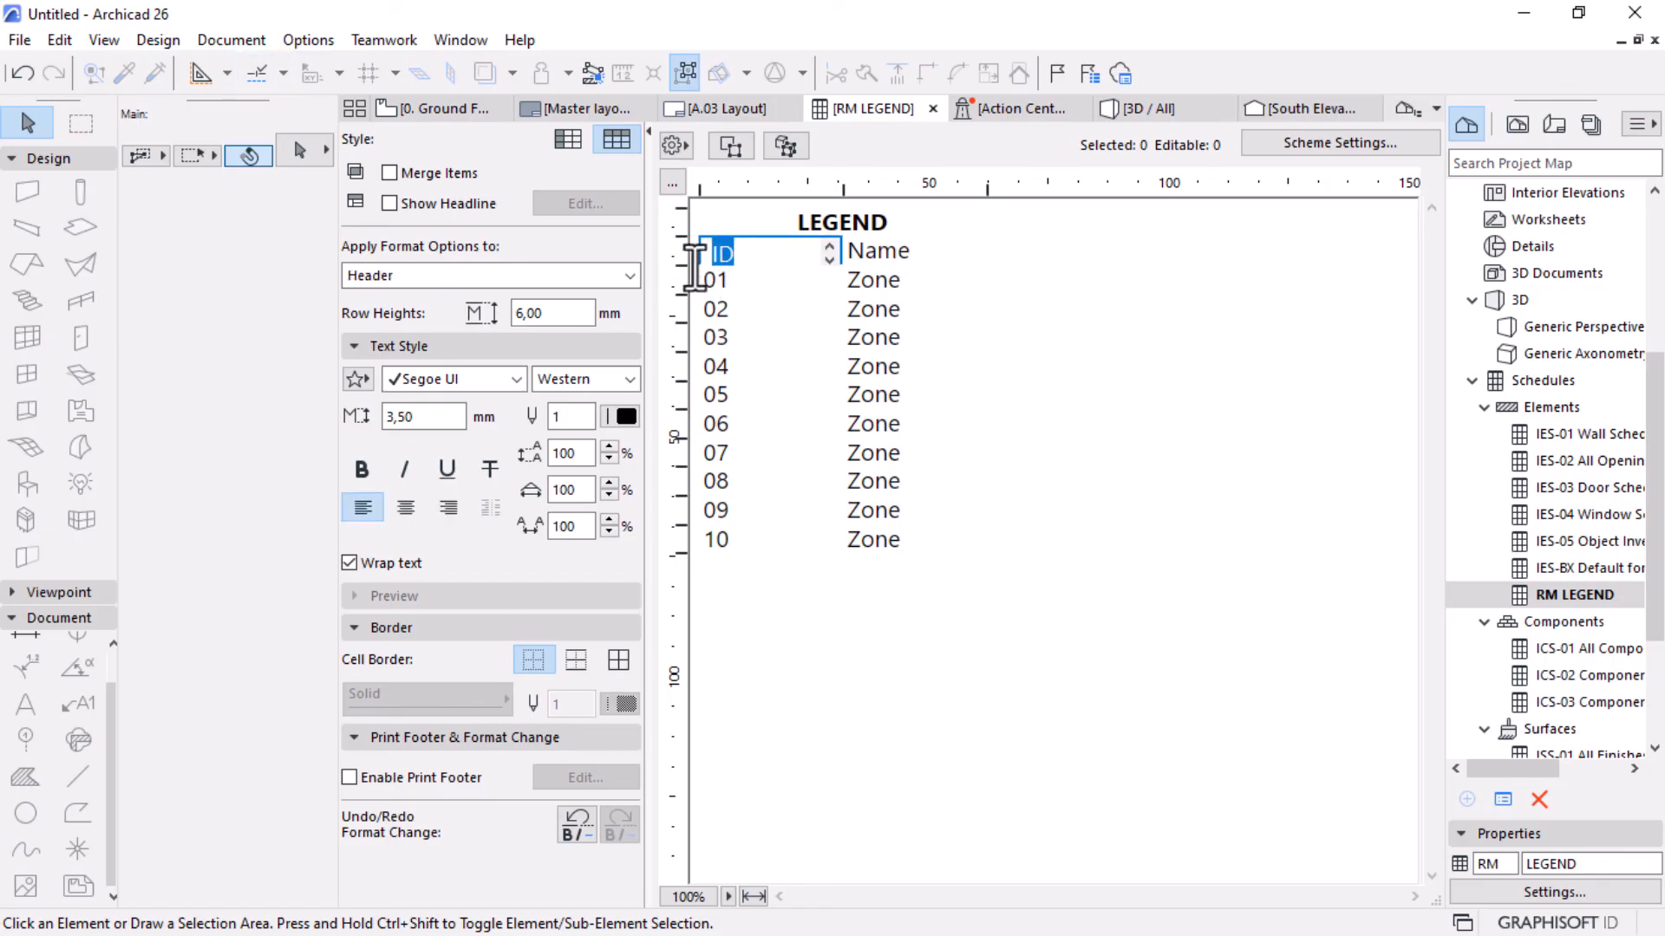
pyautogui.press('Delete')
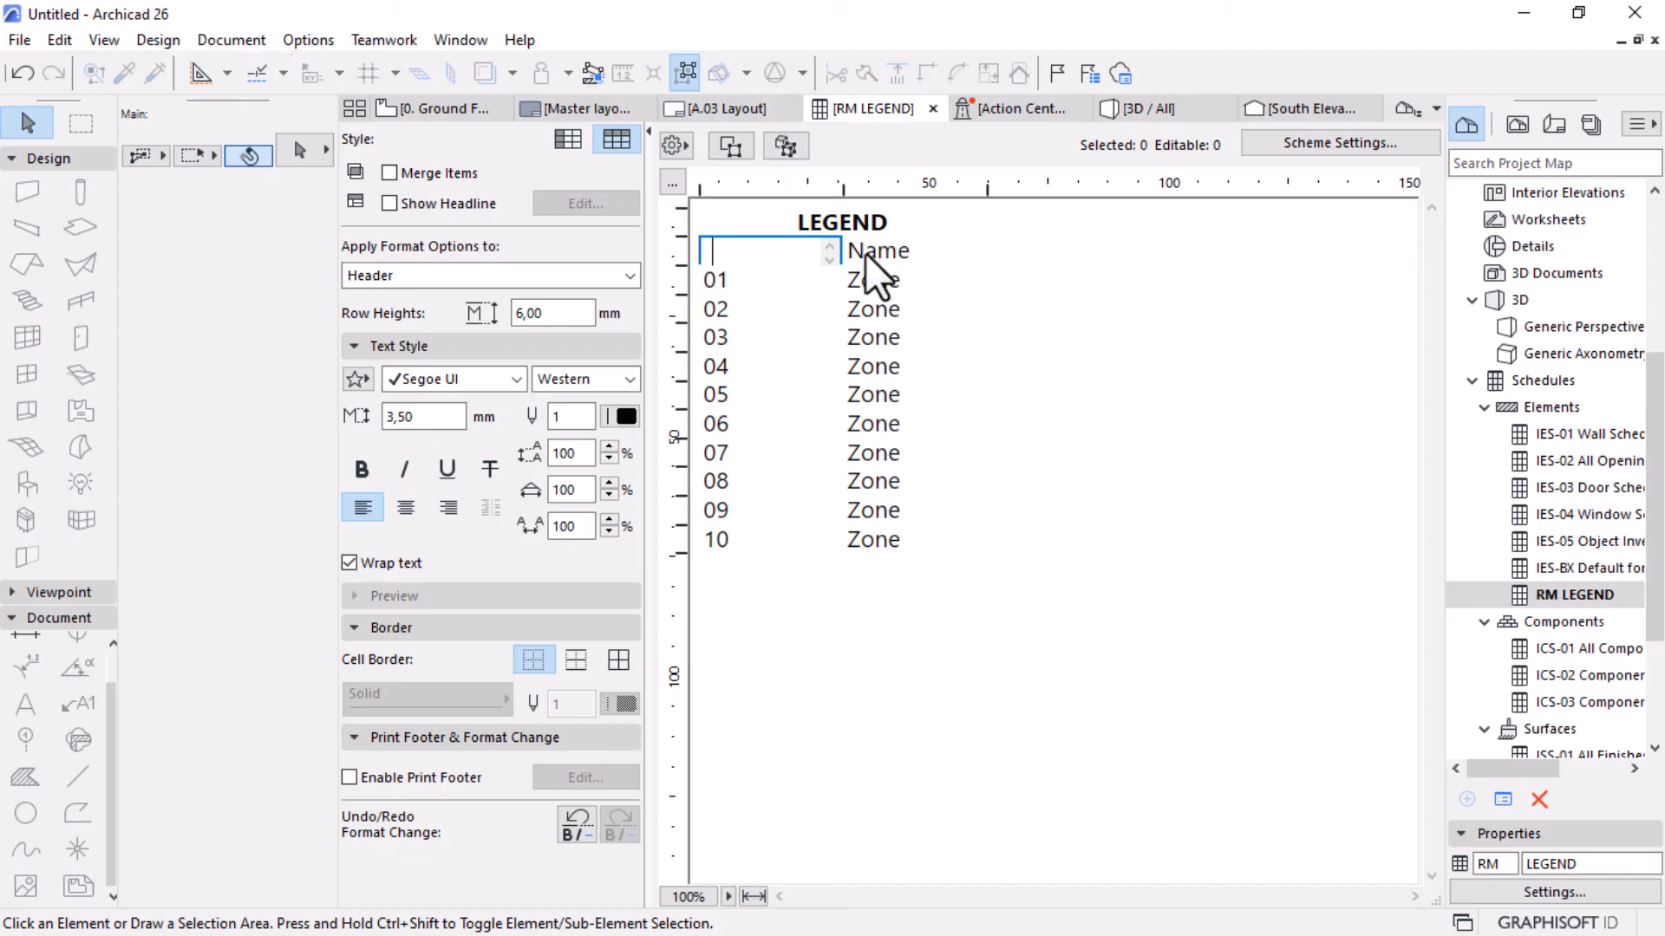
pyautogui.doubleClick(872, 254)
pyautogui.press('Delete')
pyautogui.click(954, 654)
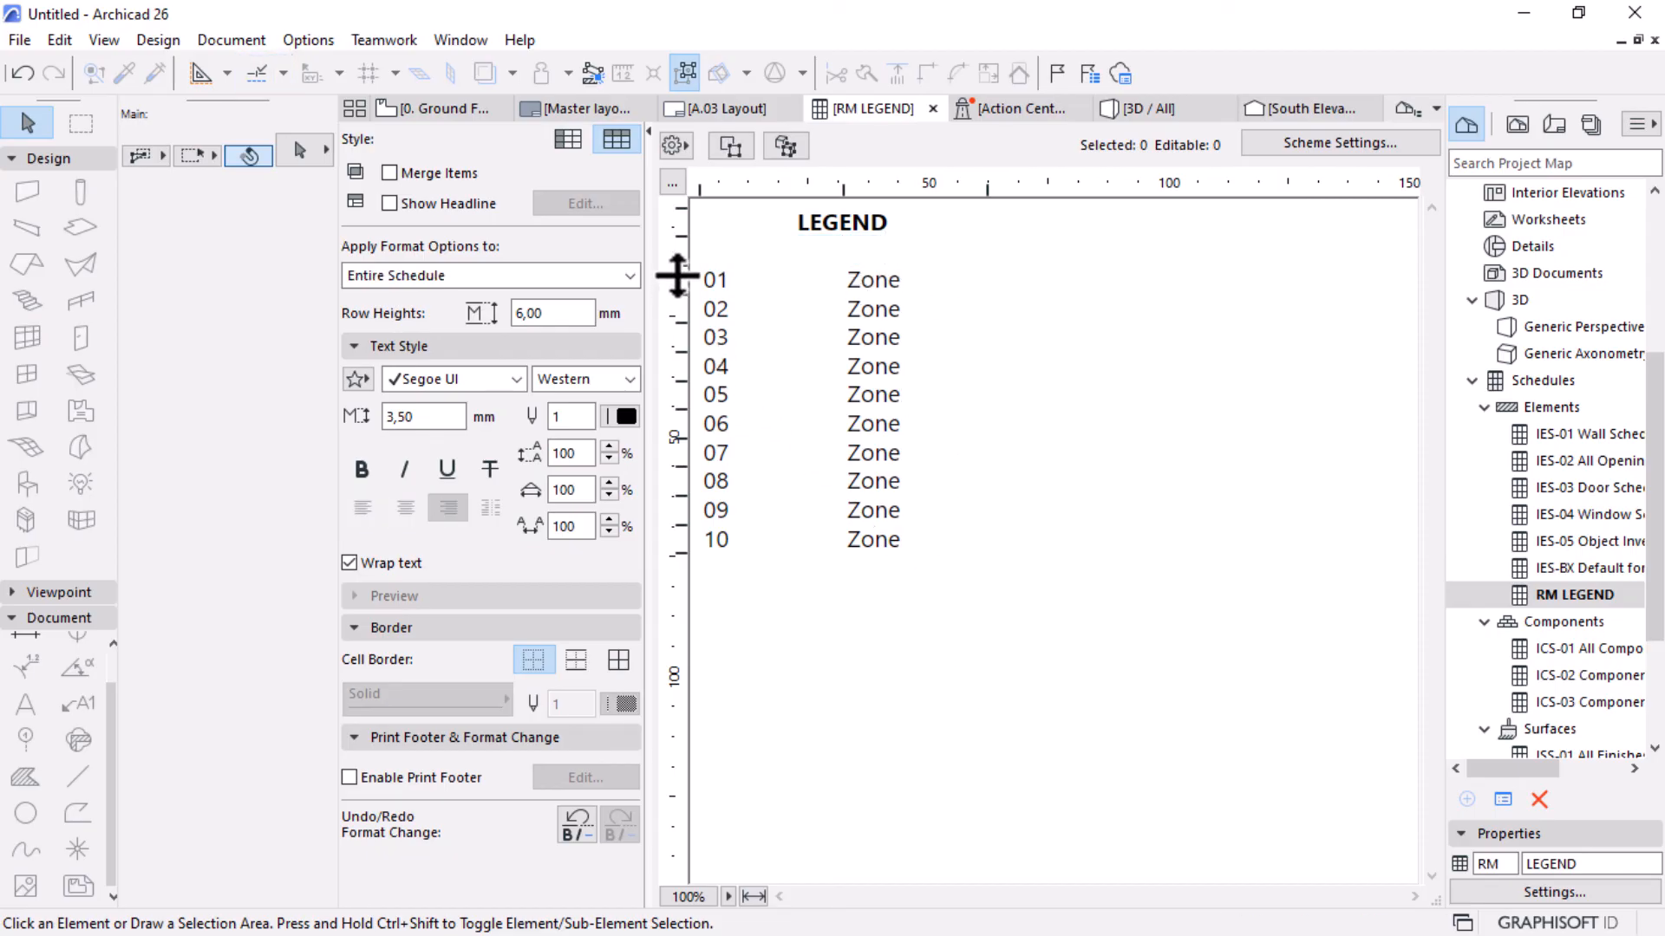
# Reduce the height of the schedule's blank column header row and left-align the LEGEND title.
pyautogui.moveTo(683, 267); pyautogui.dragTo(682, 249)
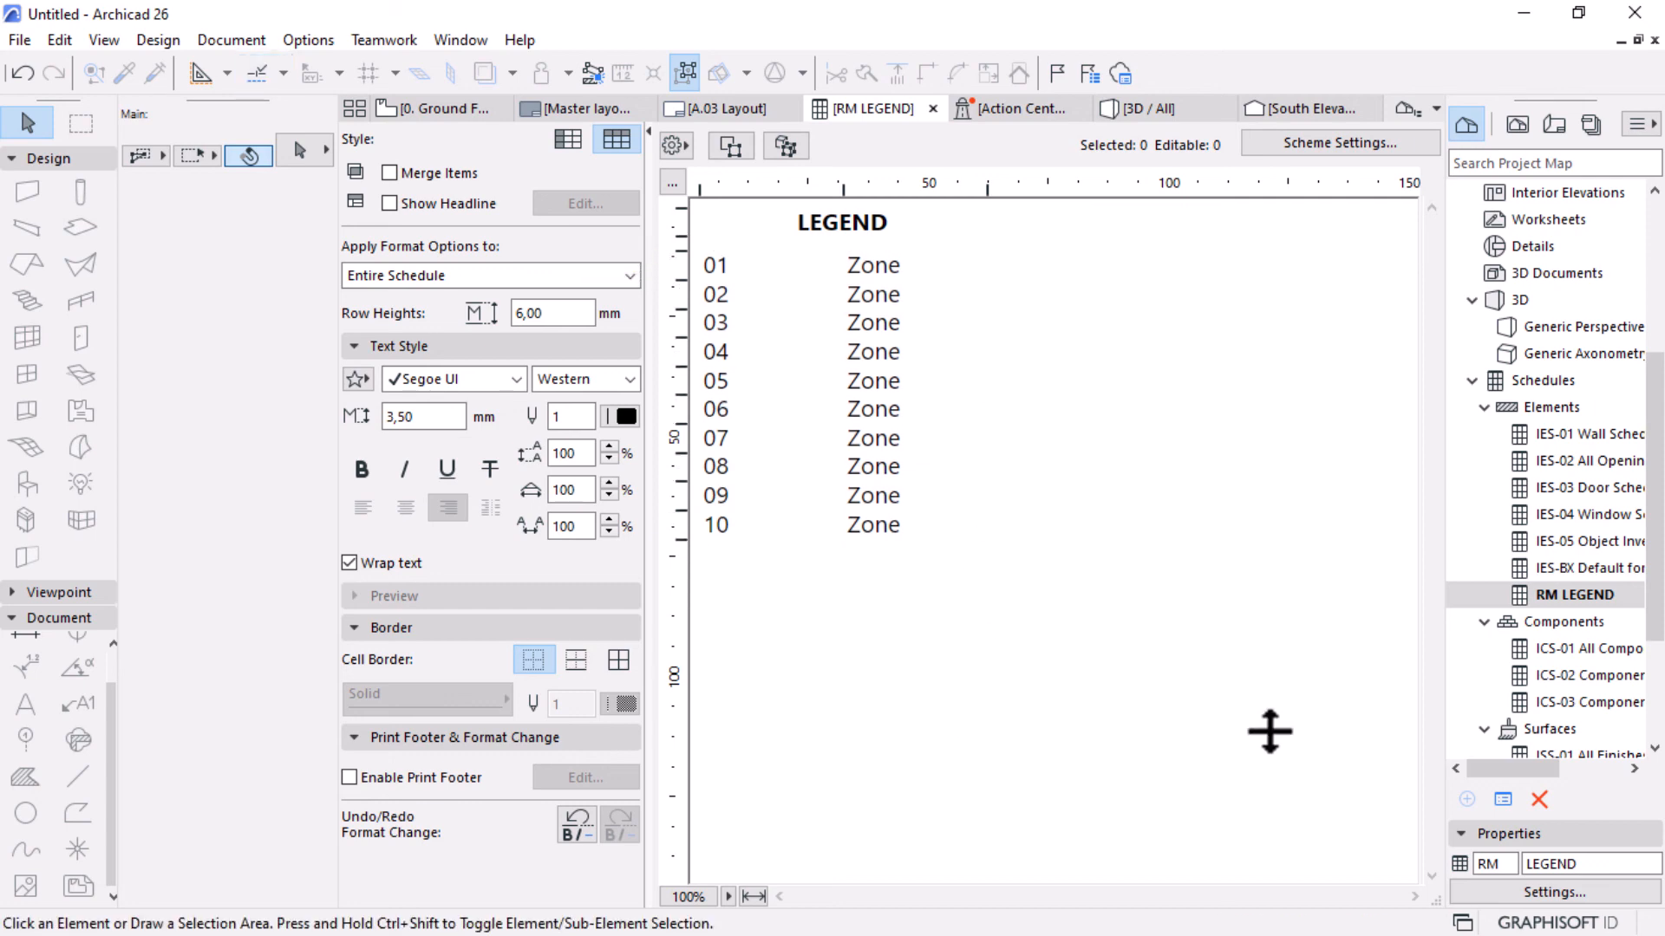
pyautogui.click(796, 225)
pyautogui.click(796, 224)
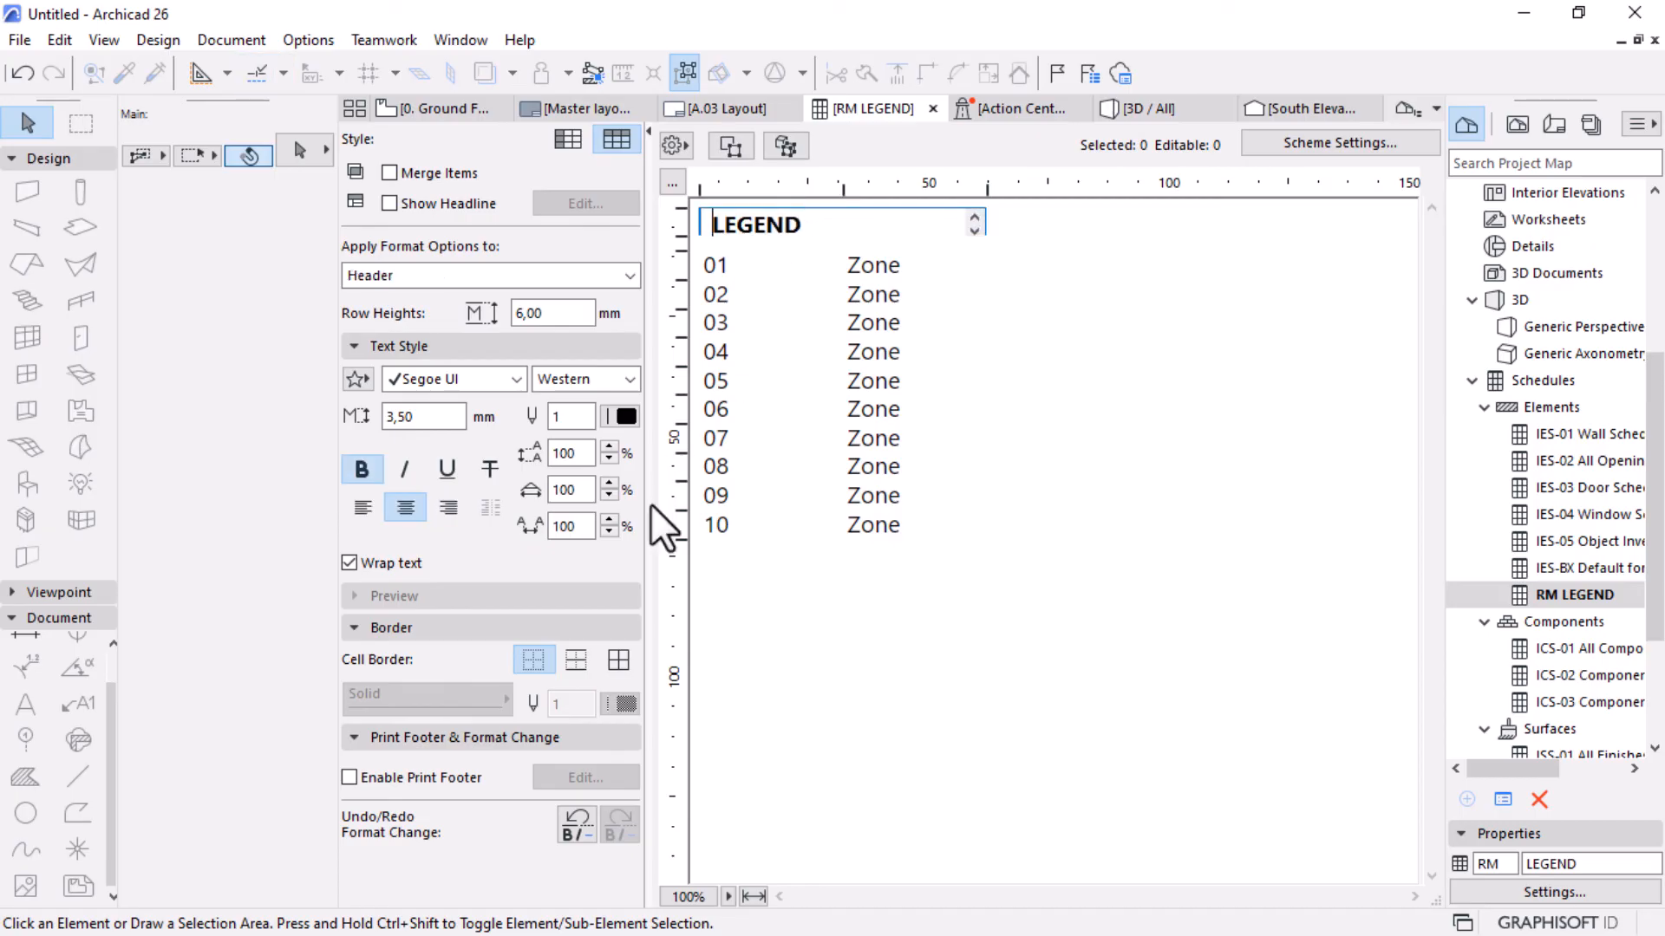
pyautogui.click(357, 517)
pyautogui.click(1053, 730)
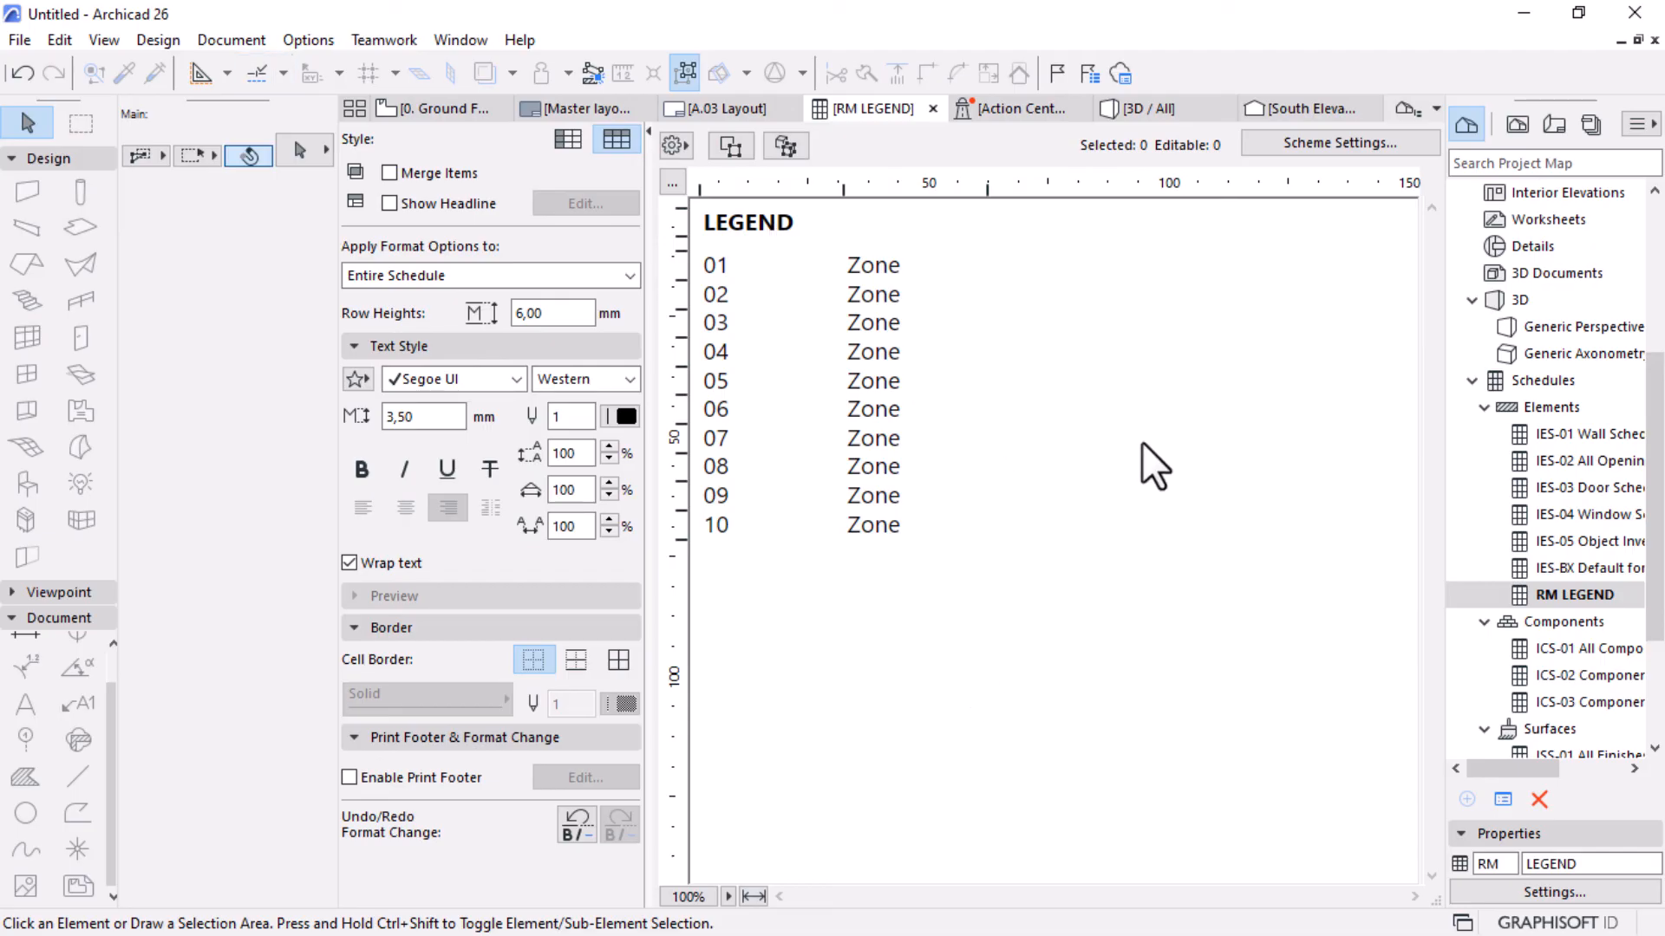
pyautogui.click(857, 264)
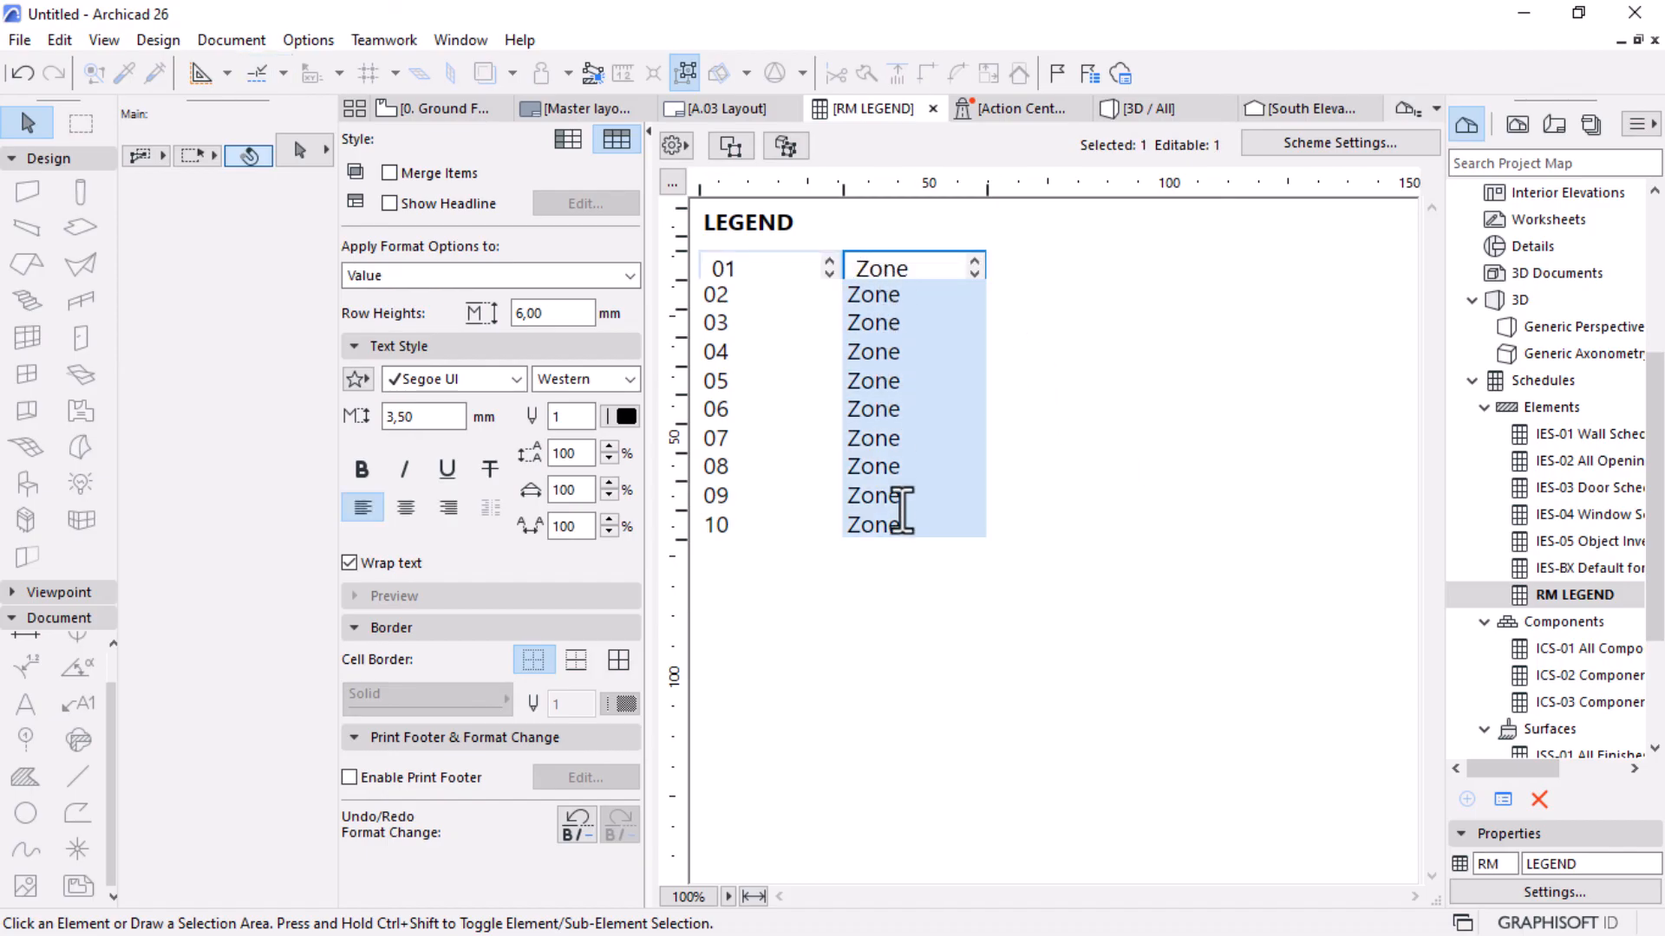
pyautogui.click(992, 658)
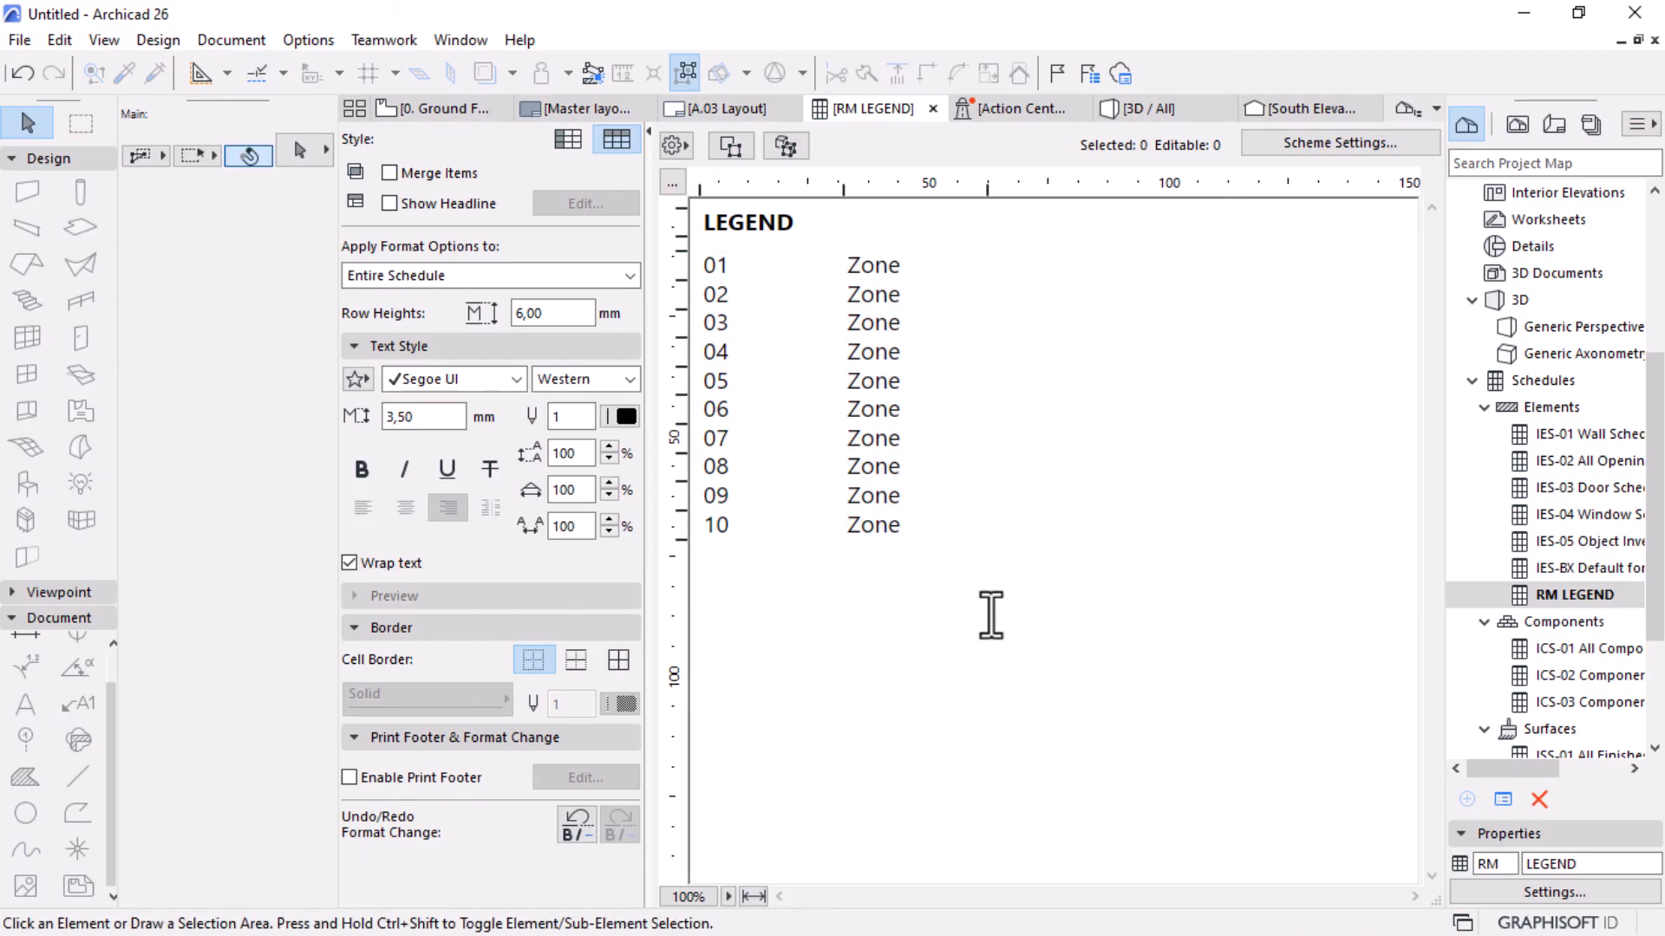
pyautogui.click(873, 265)
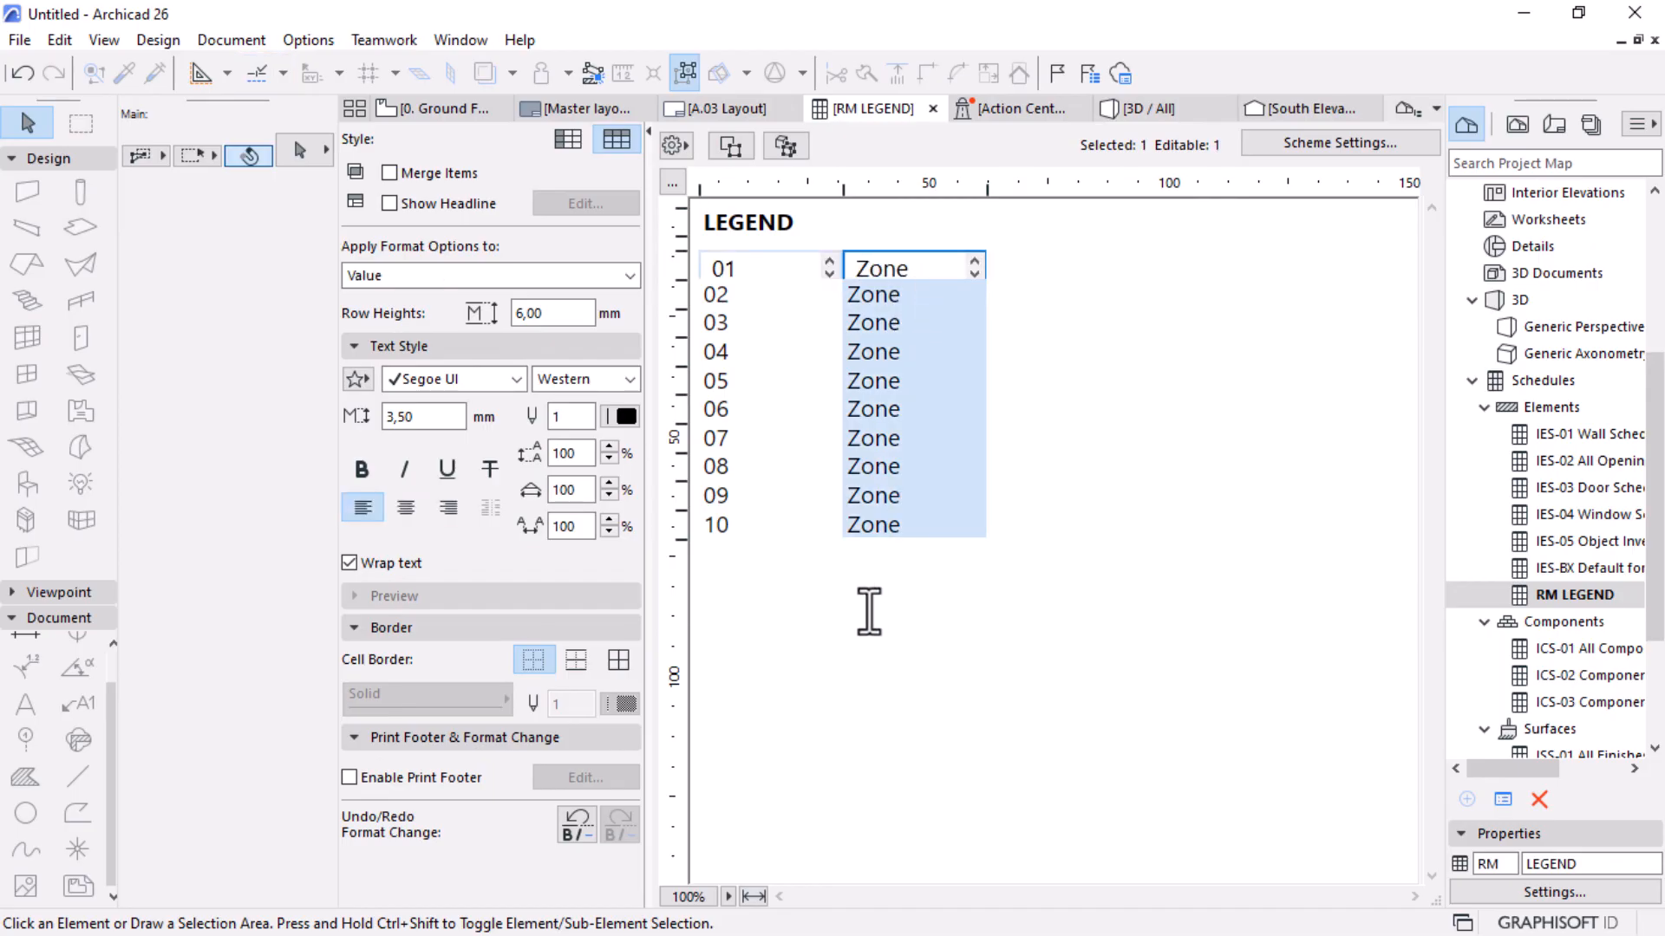
pyautogui.click(897, 326)
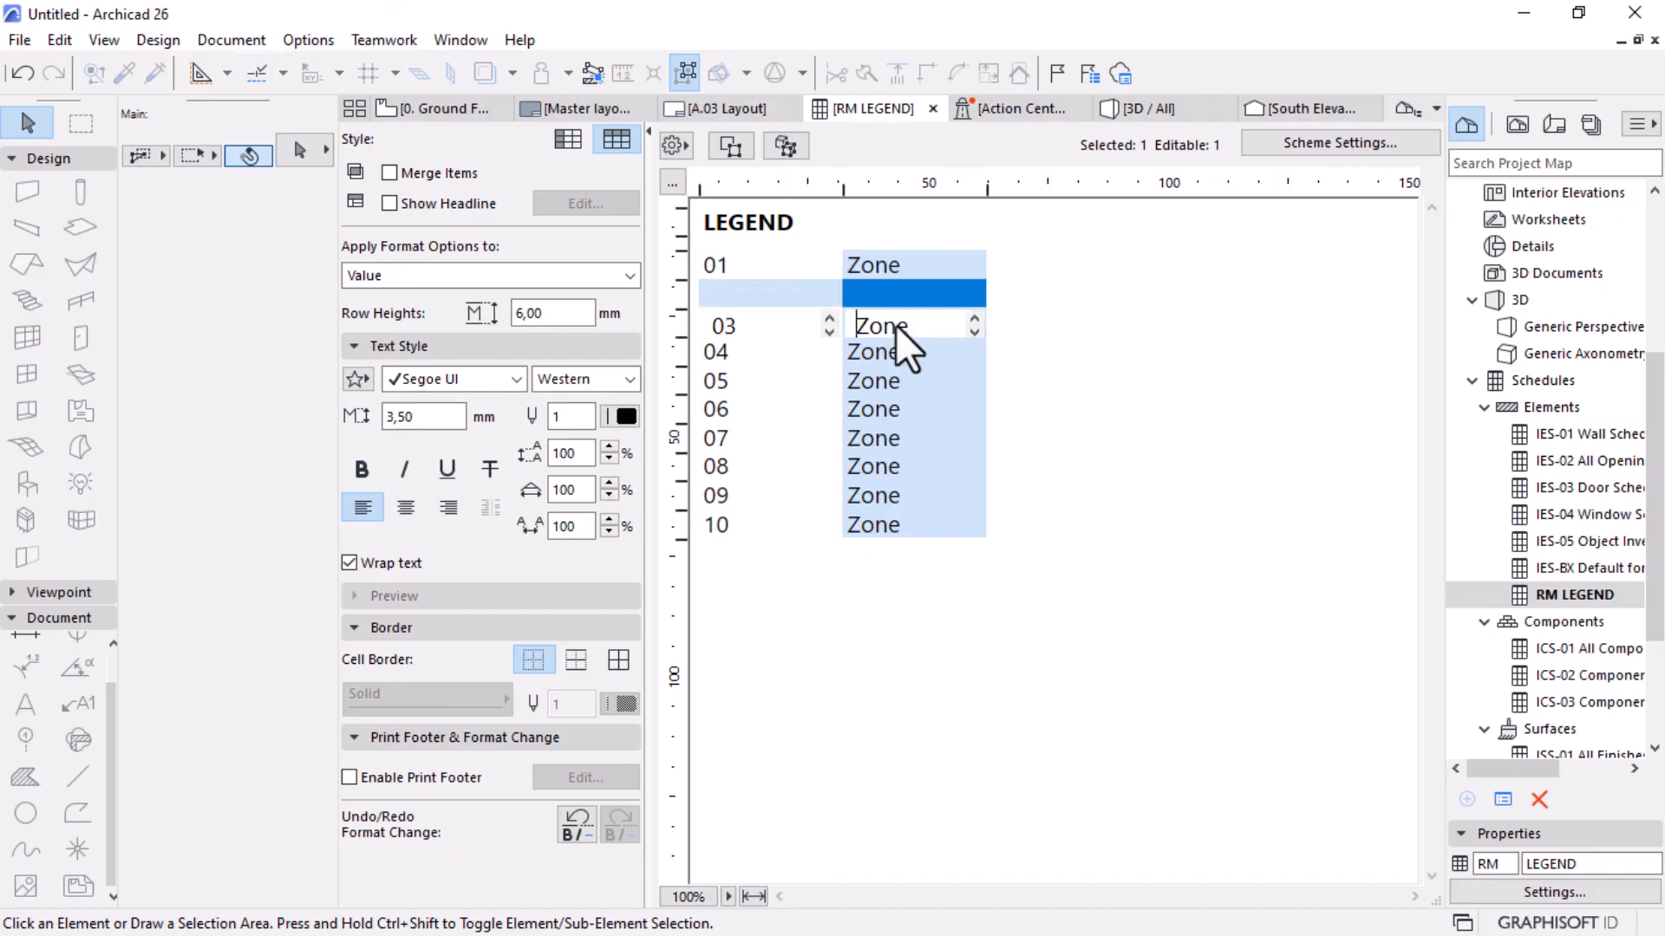
pyautogui.click(891, 351)
pyautogui.click(892, 390)
pyautogui.click(889, 441)
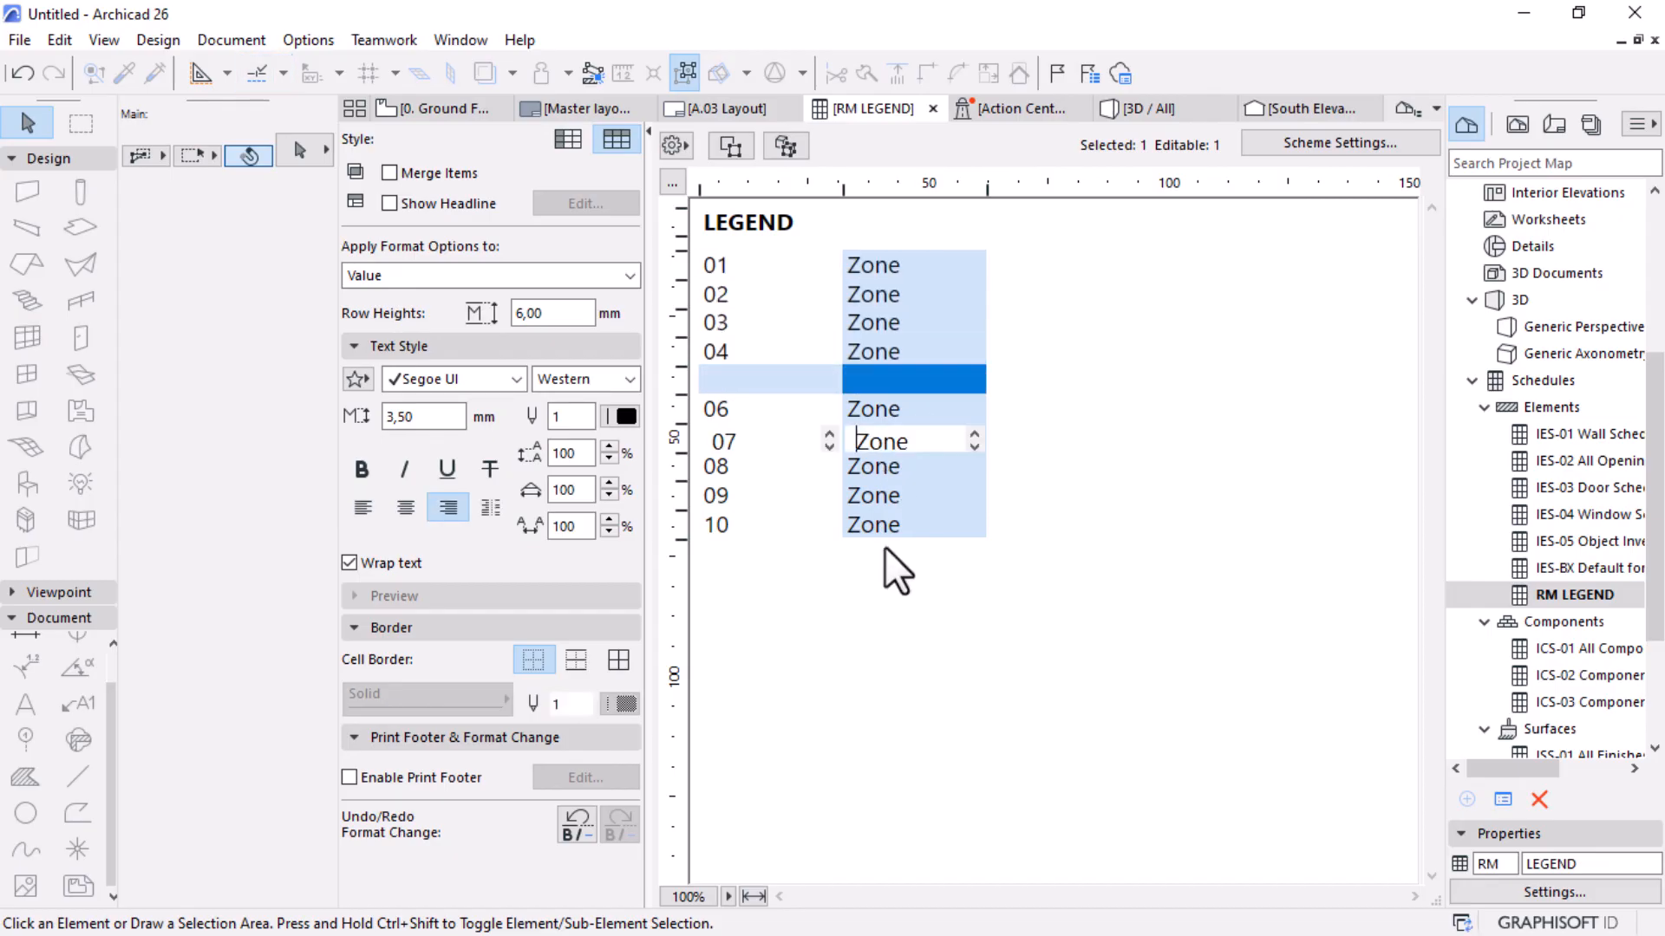
pyautogui.click(876, 634)
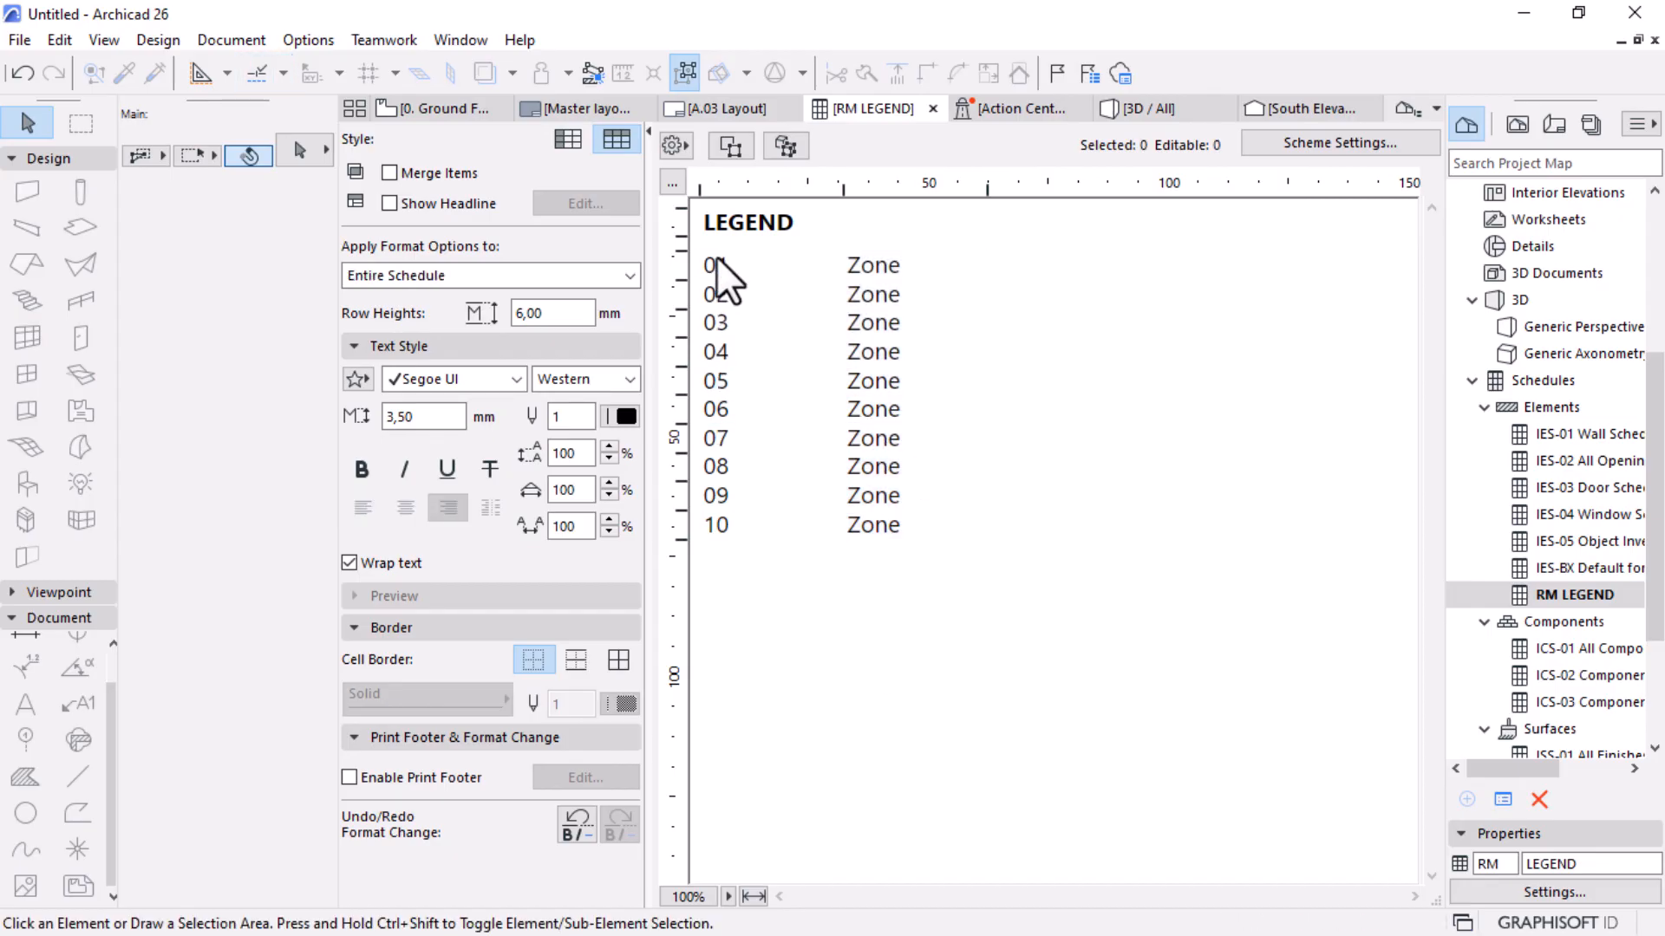
# Locate zone 01 on the floor plan from its schedule row and rename it BEDROOM in the schedule.
pyautogui.click(878, 264)
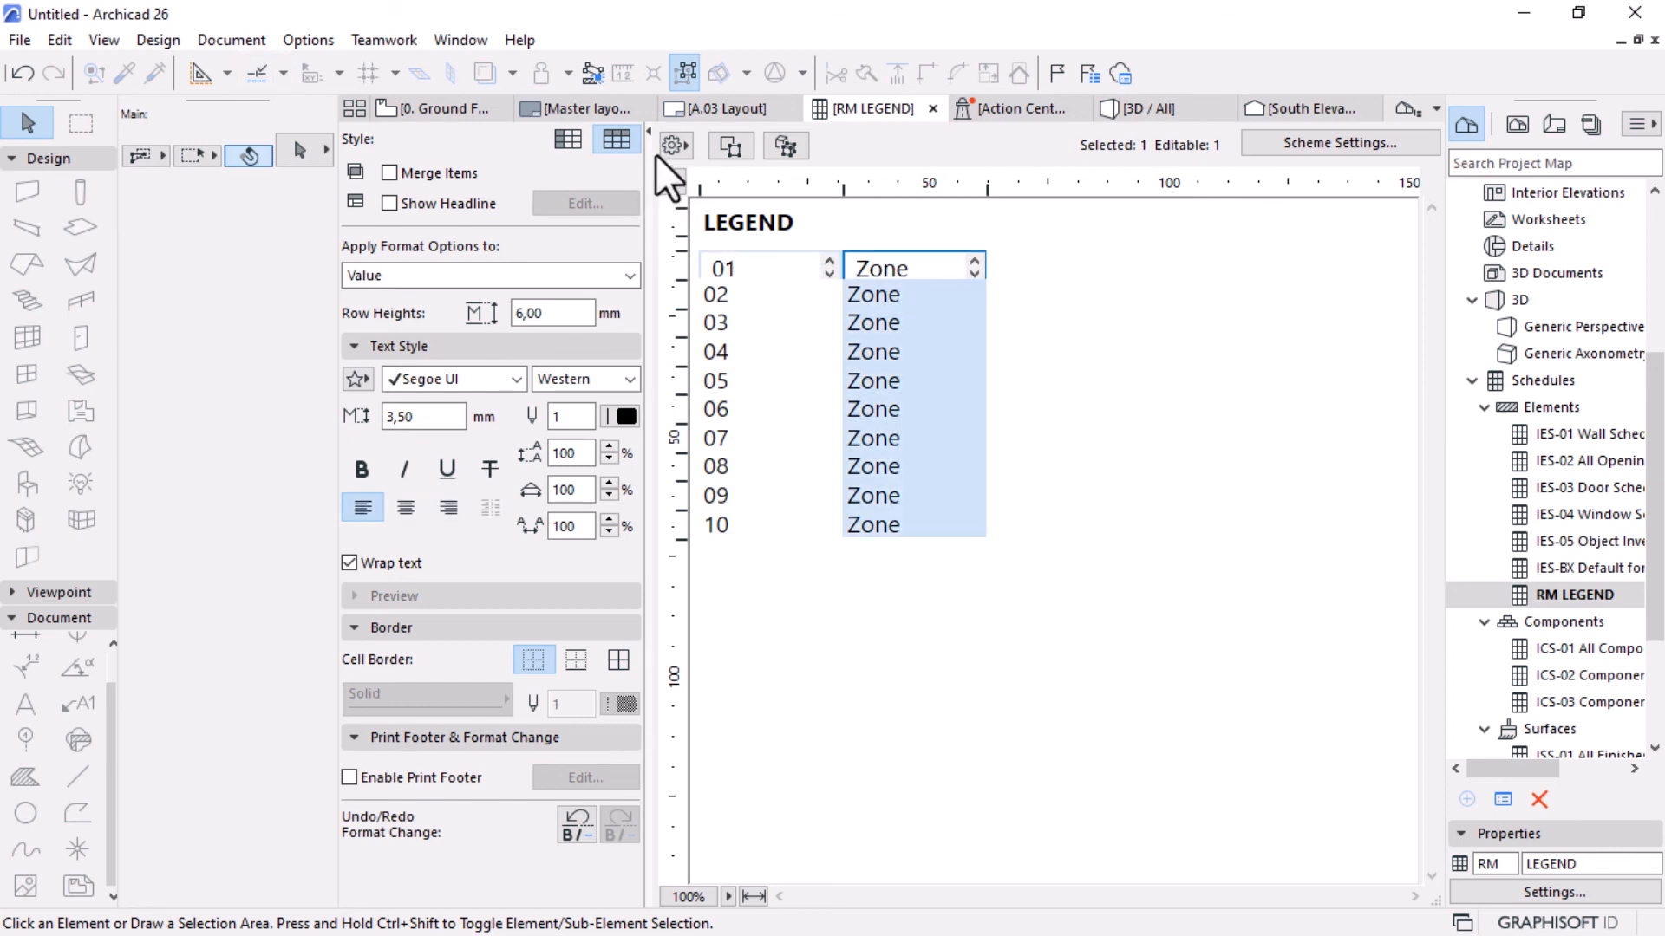
pyautogui.click(730, 146)
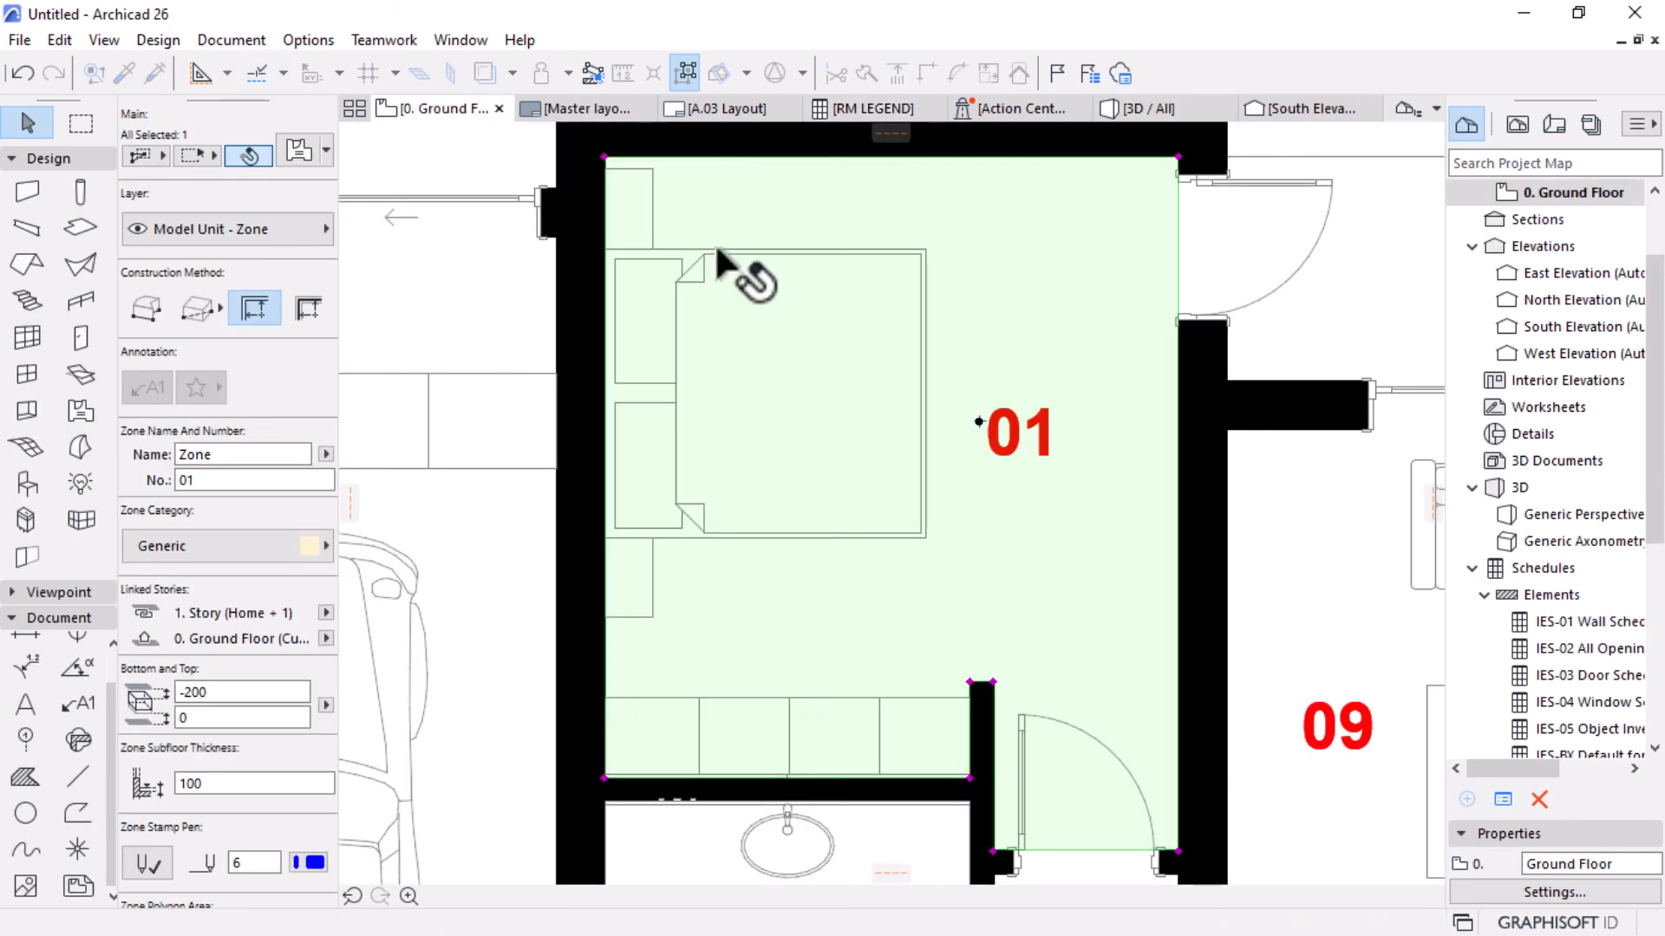
pyautogui.click(859, 108)
pyautogui.click(899, 276)
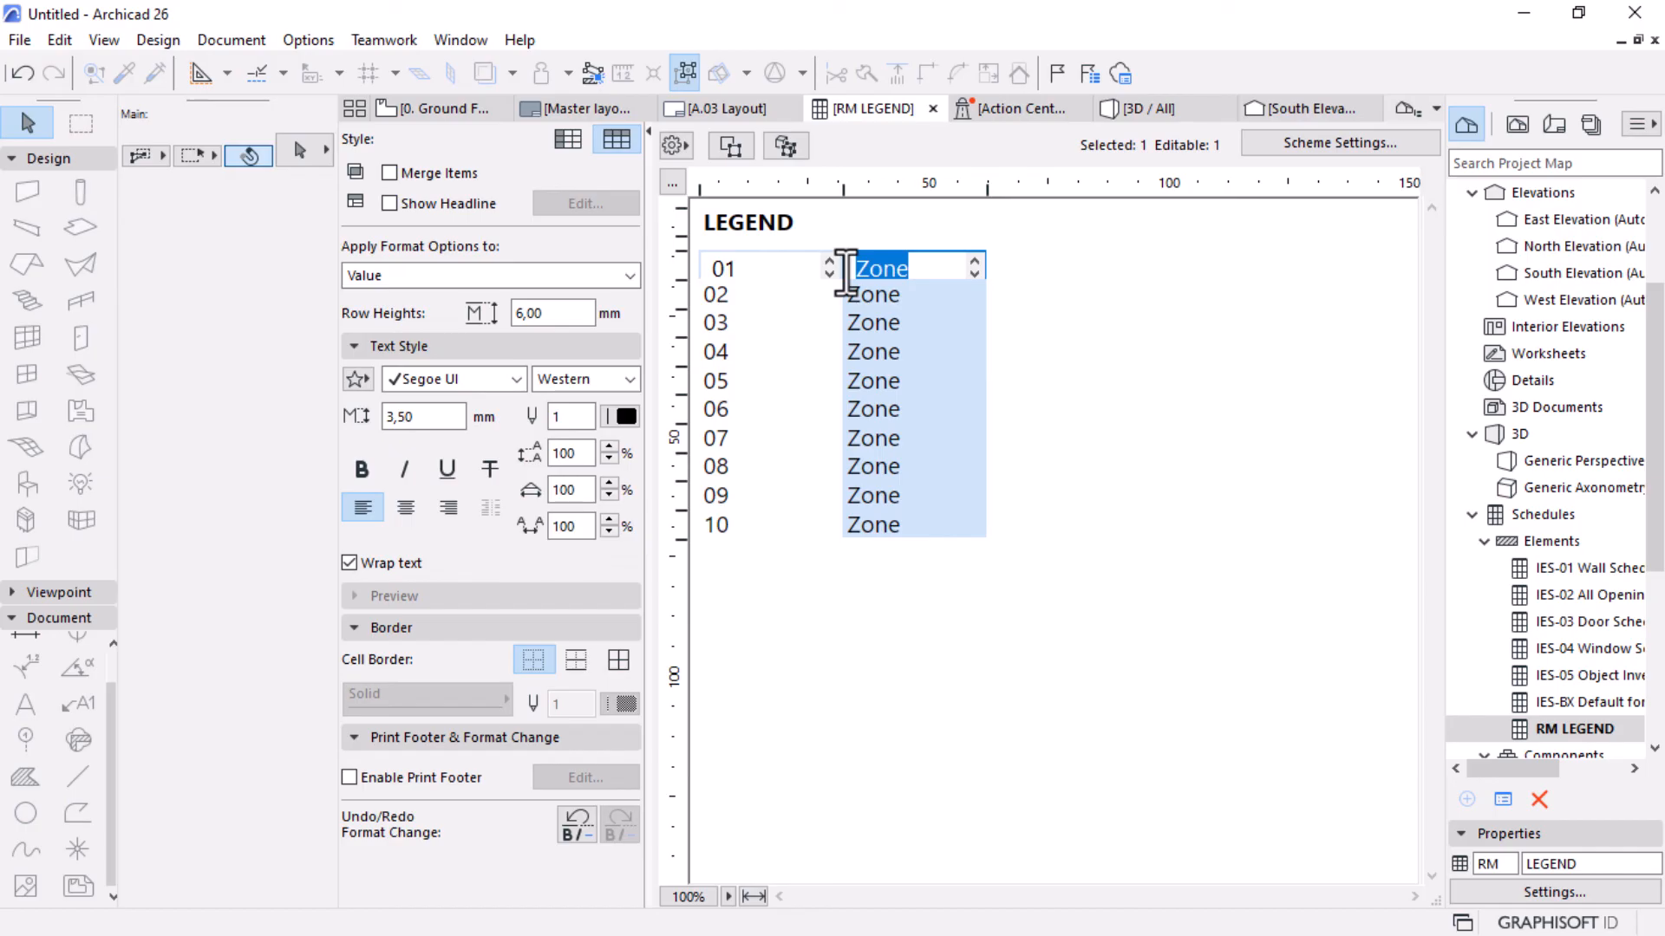
pyautogui.write('BE')
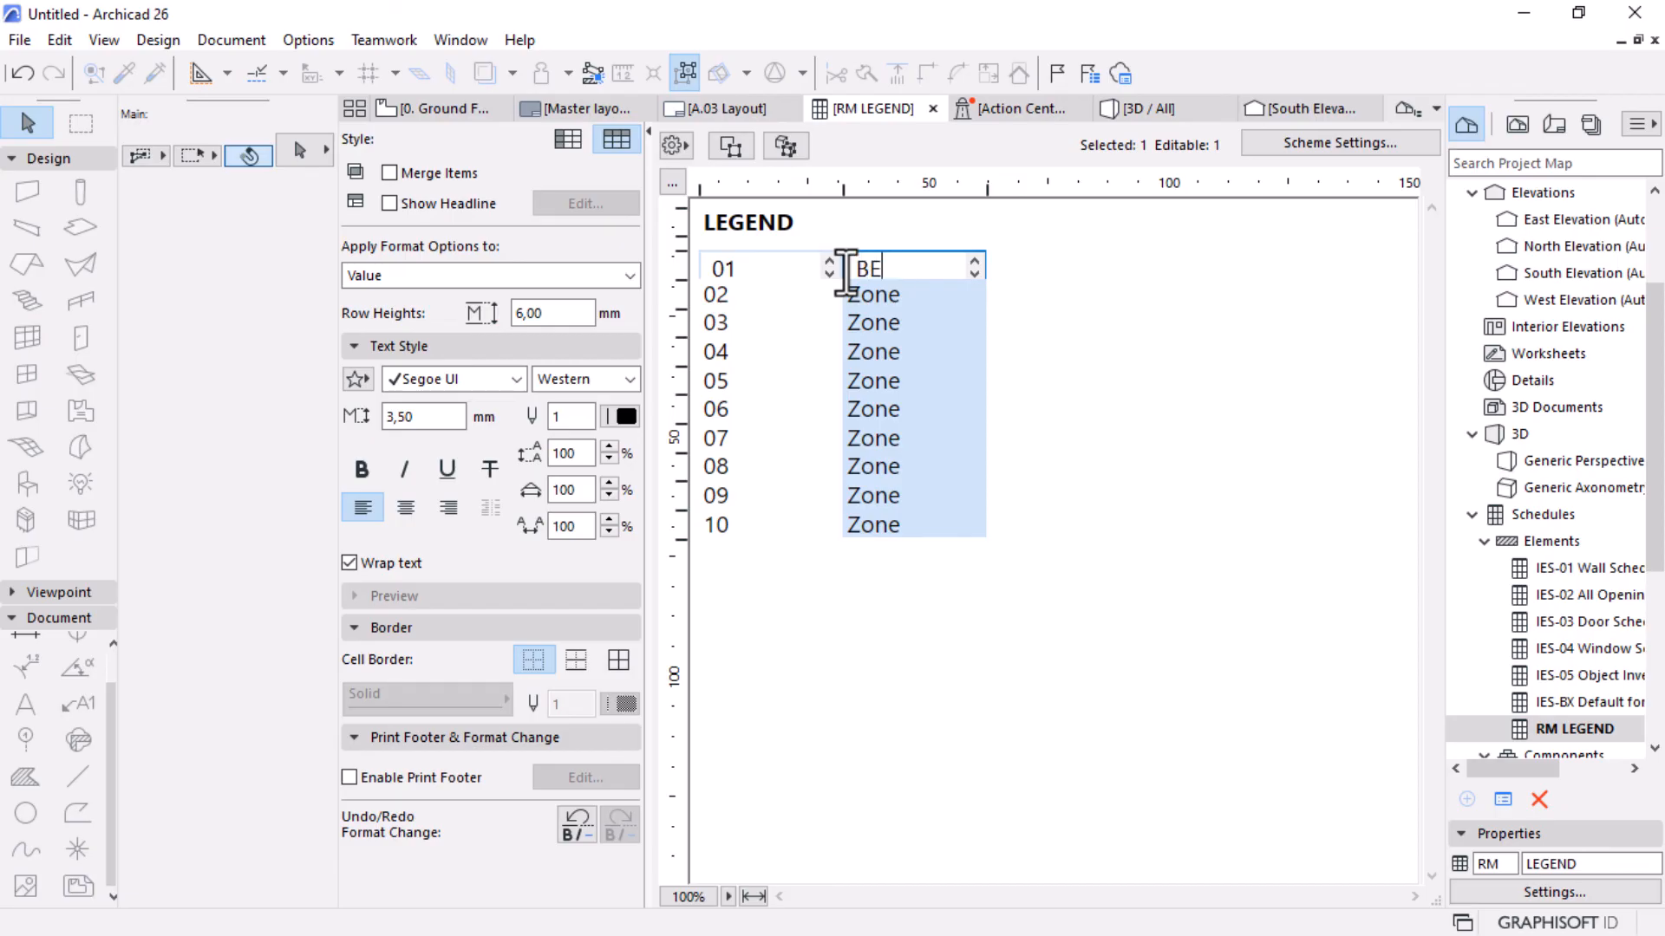
pyautogui.write('DROOM')
pyautogui.click(915, 671)
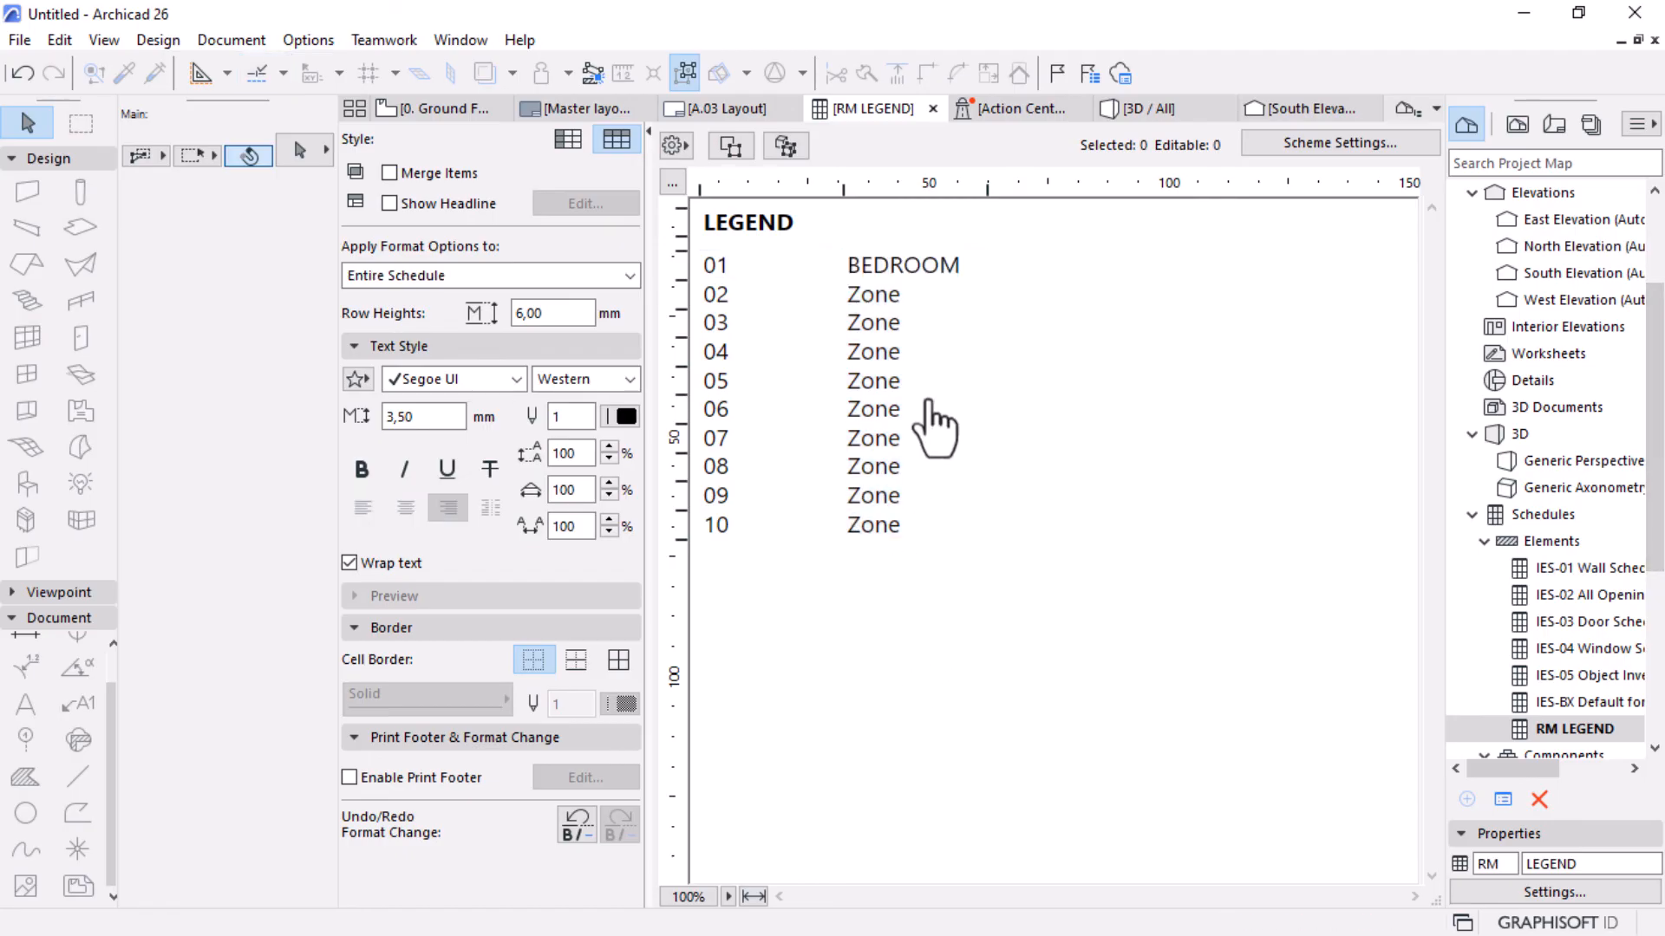
# Go from the schedule back to the ground floor plan and rename zone 05 as STORE.
pyautogui.click(876, 297)
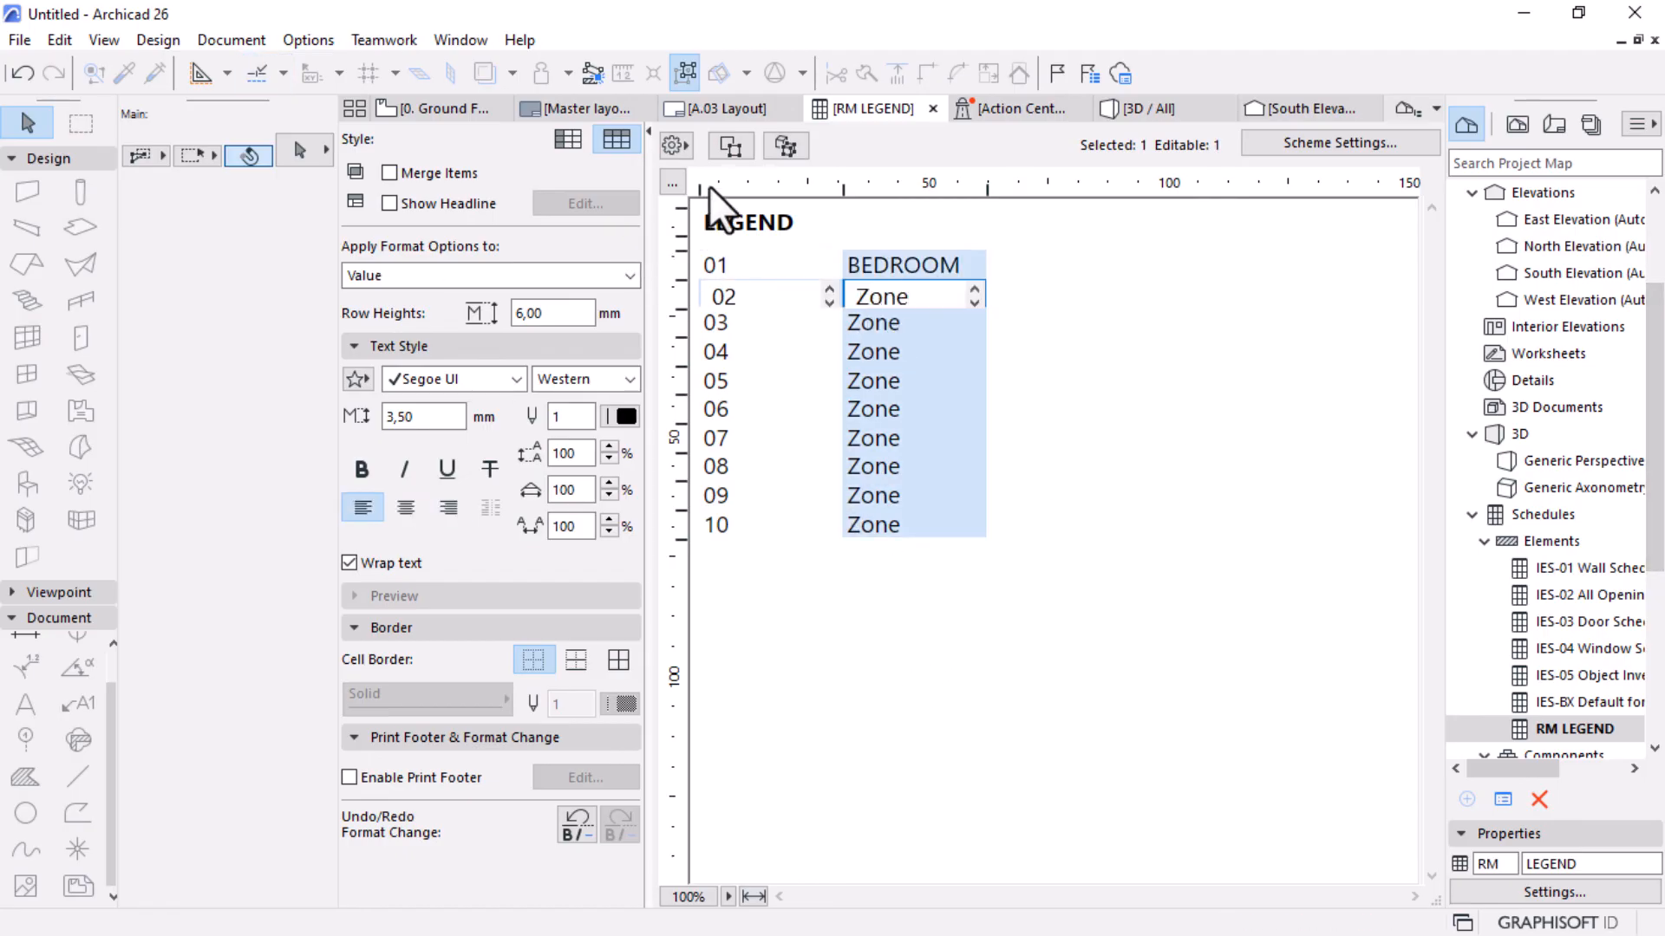
pyautogui.click(733, 144)
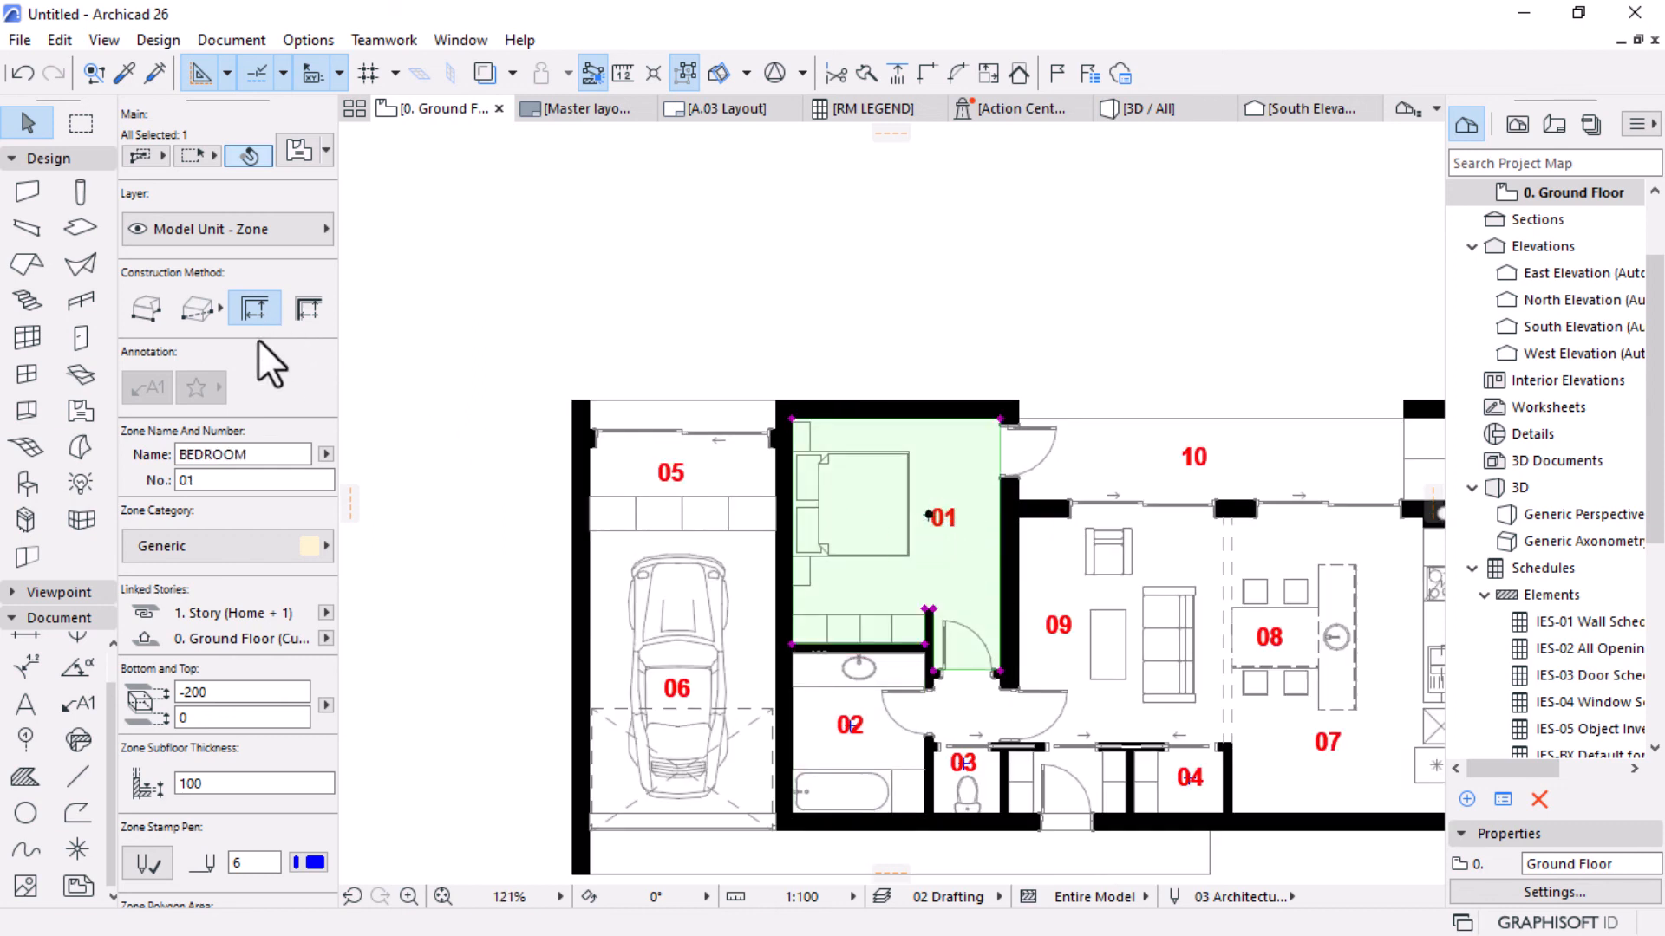
pyautogui.moveTo(267, 457); pyautogui.dragTo(182, 460)
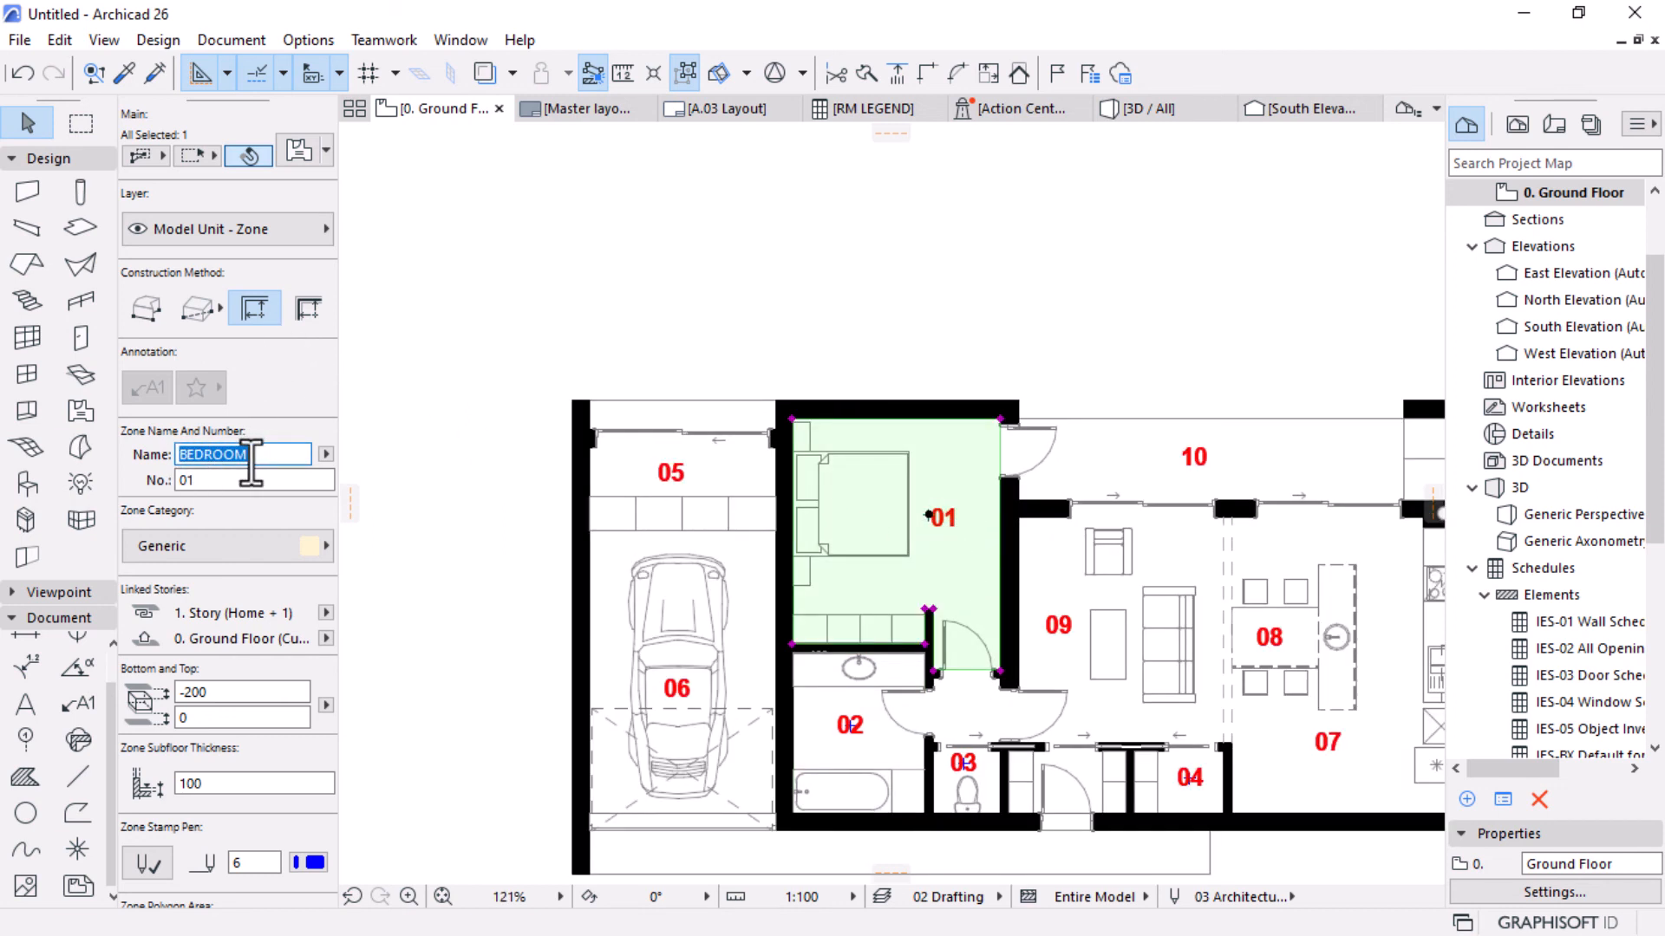
pyautogui.scroll(2, 893, 802)
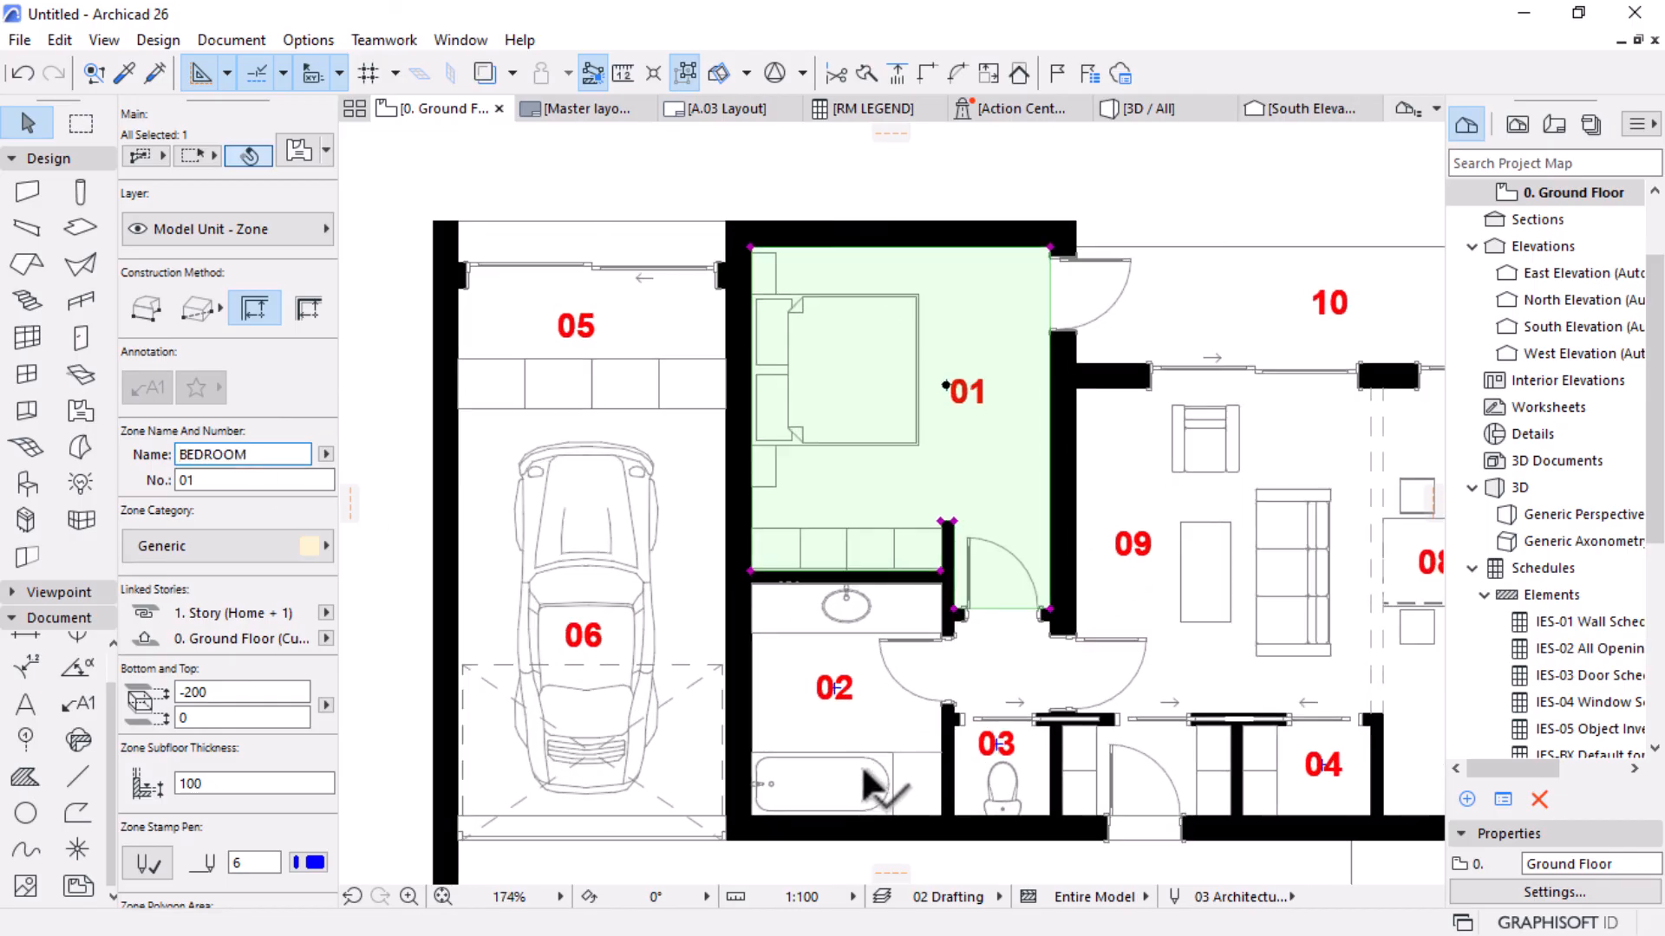
pyautogui.scroll(-2, 920, 521)
pyautogui.scroll(2, 693, 393)
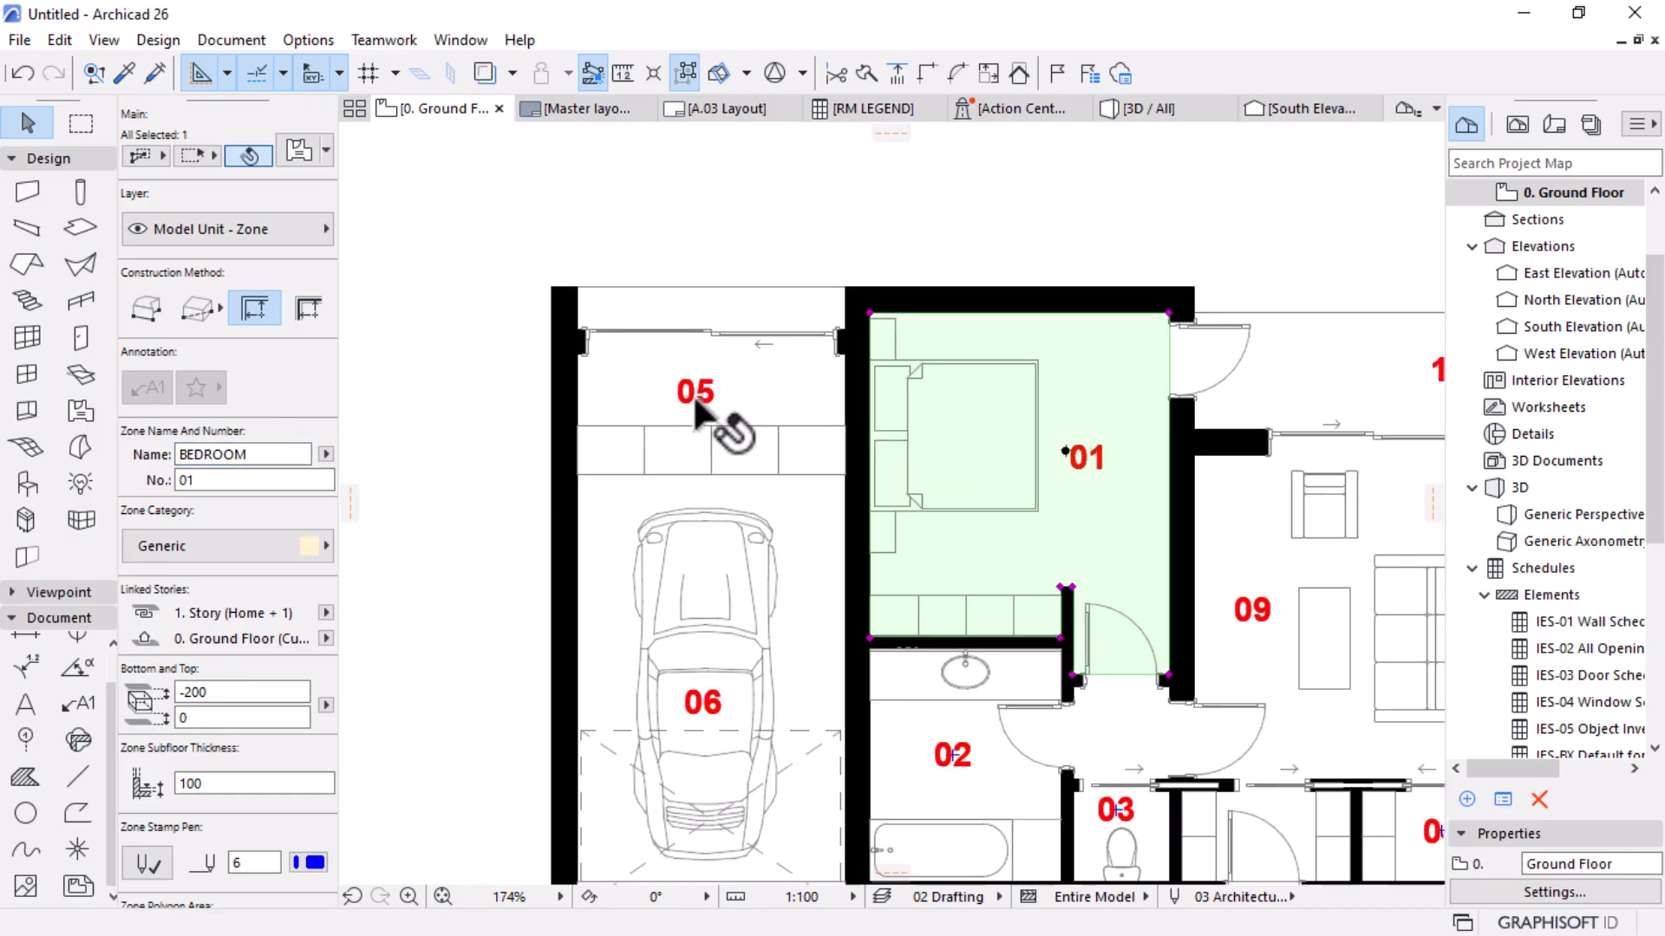
pyautogui.press('Escape')
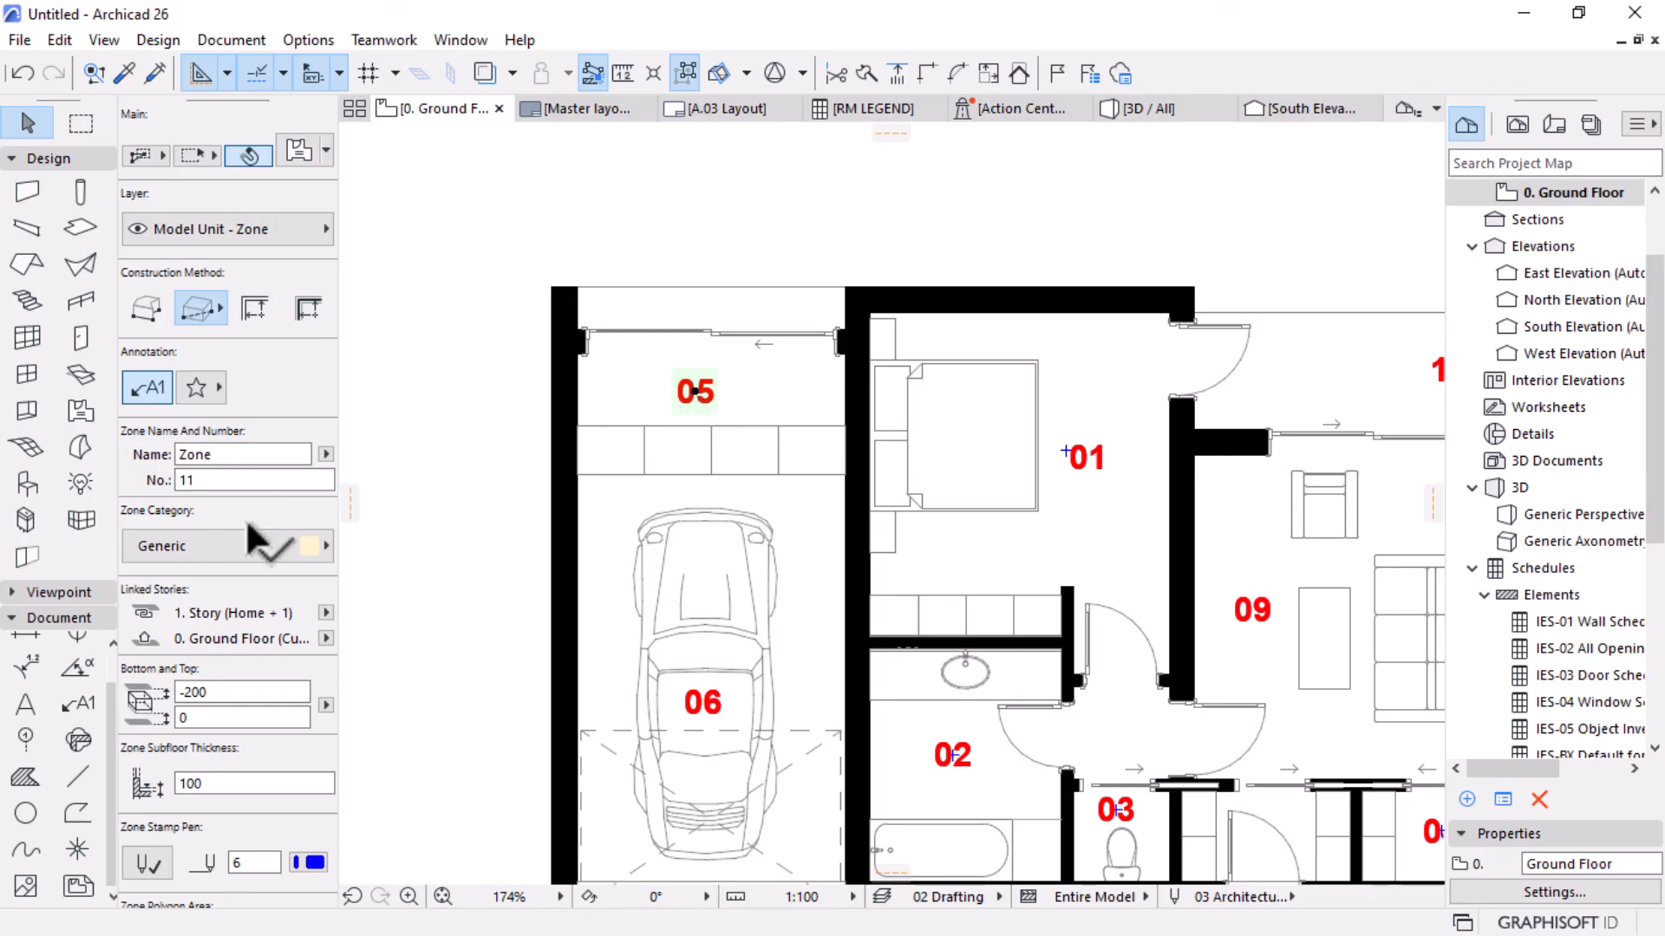
pyautogui.click(761, 403)
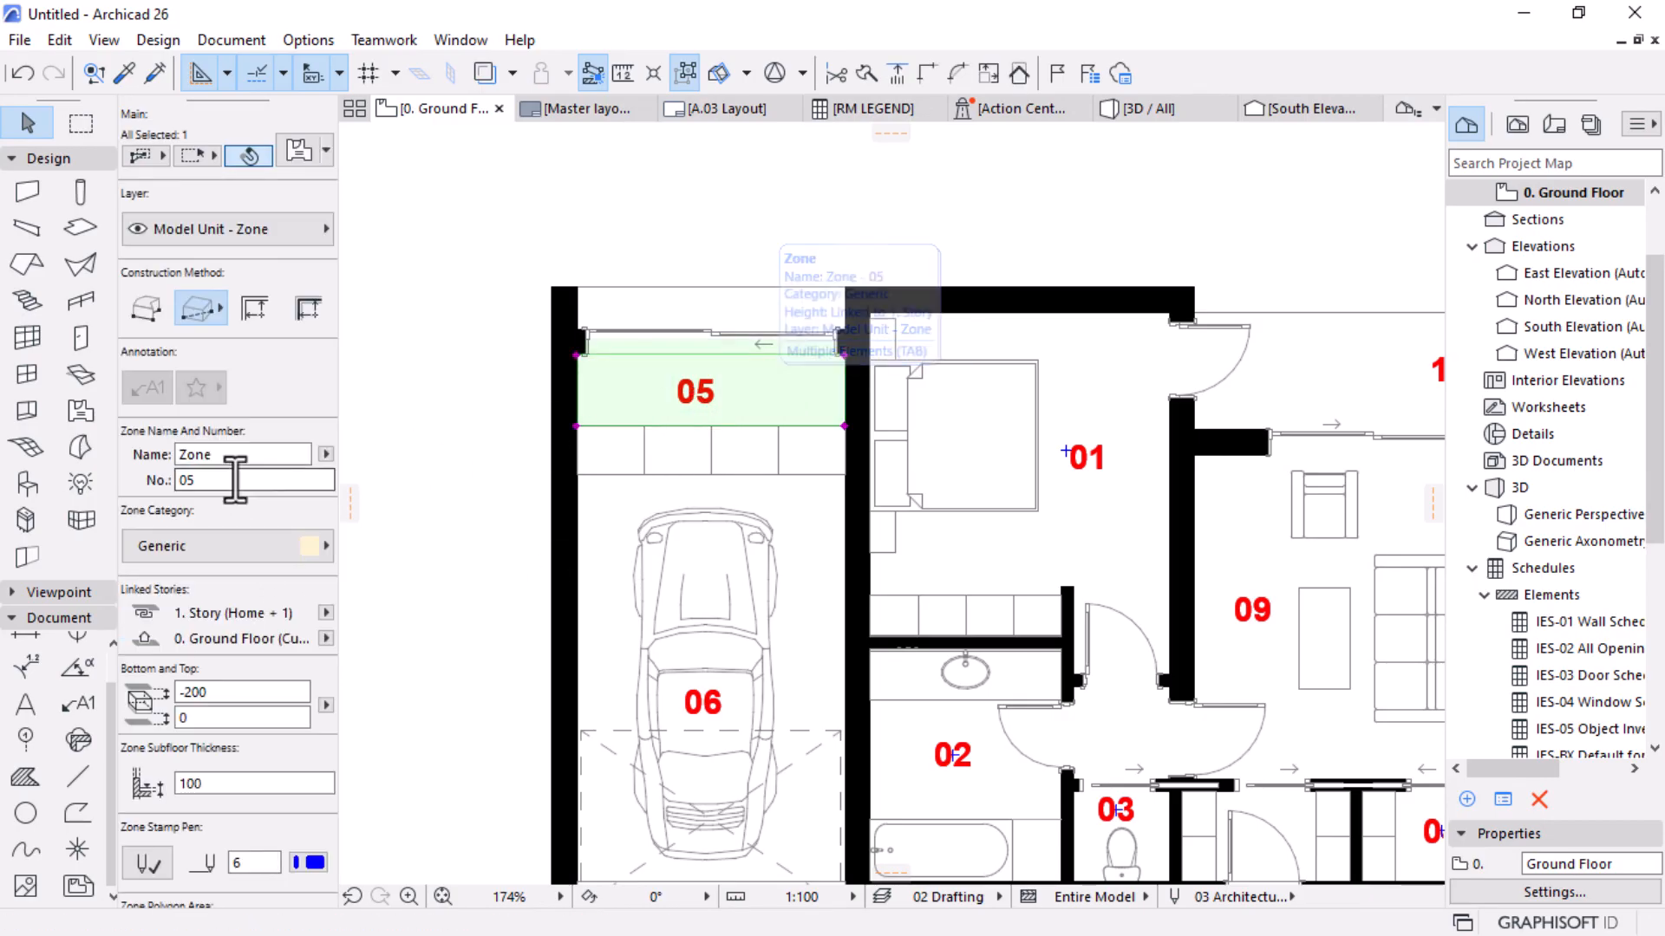
pyautogui.doubleClick(215, 454)
pyautogui.write('STORE')
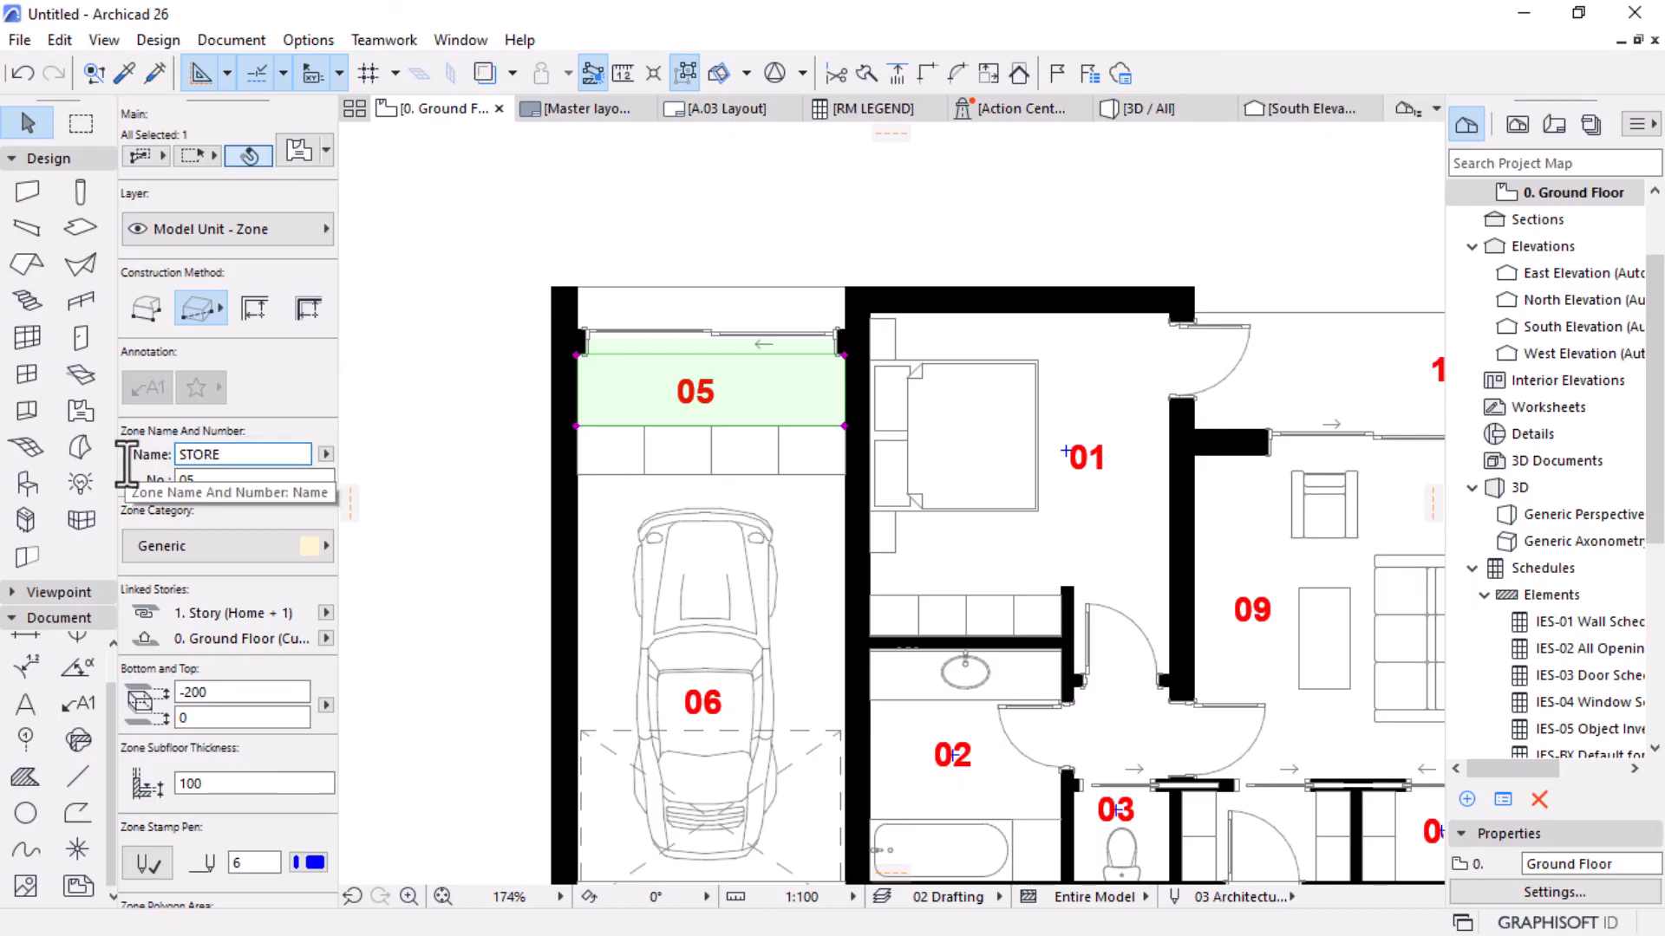
pyautogui.press('Escape')
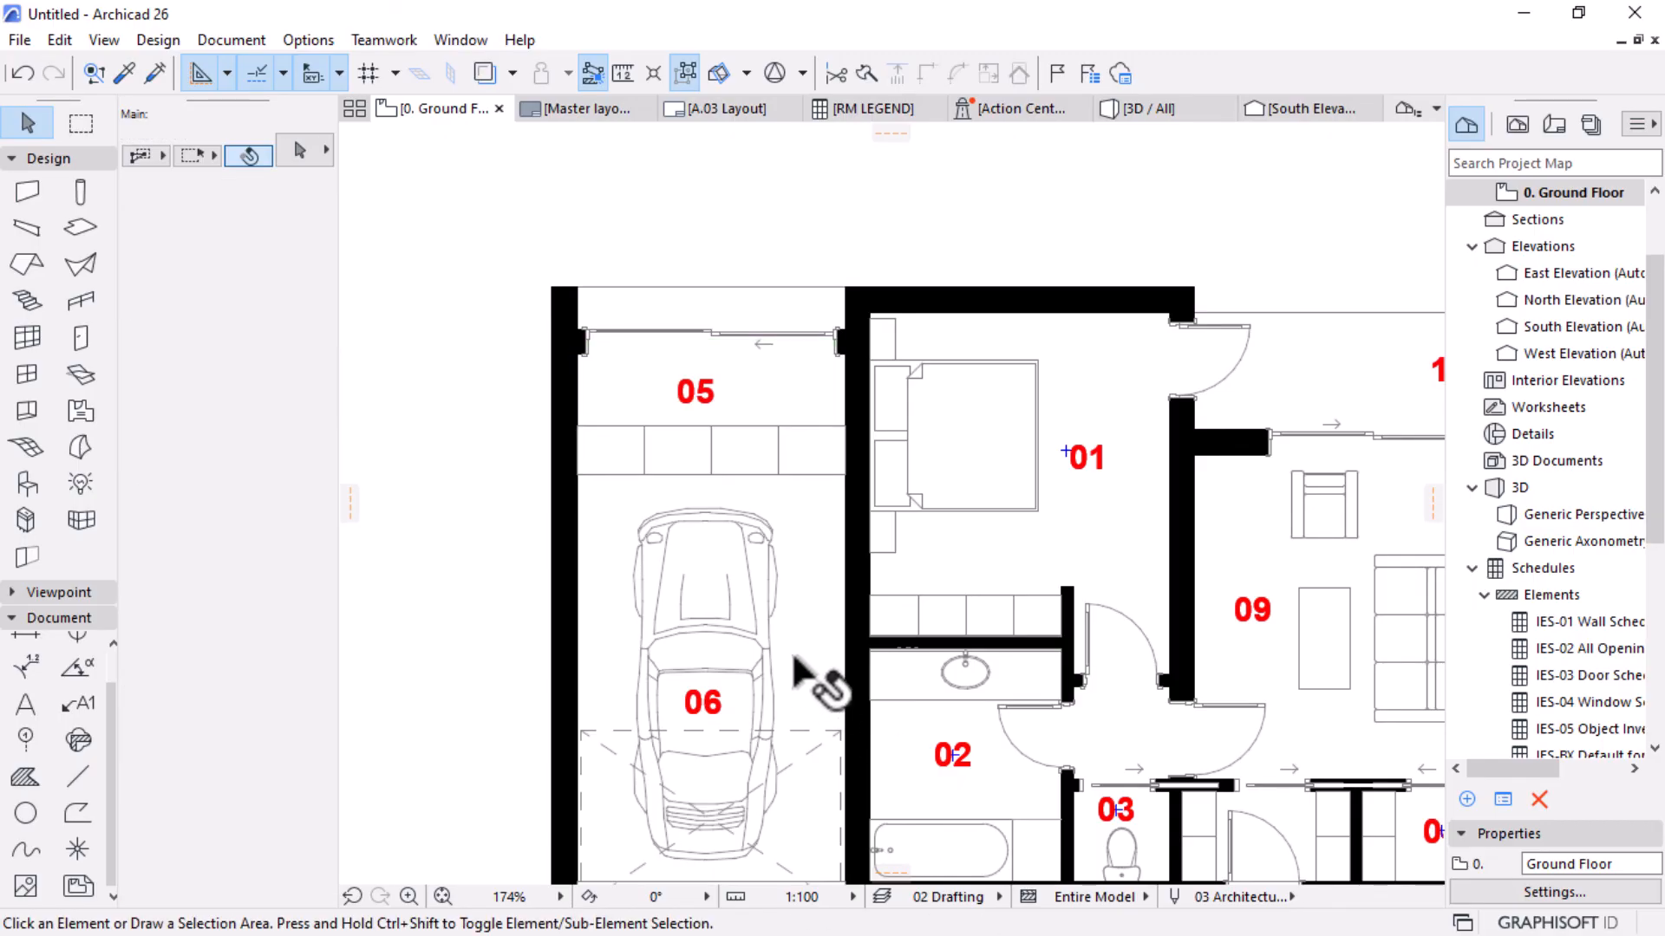
# Rename zone 06, the room with the car, as GARAGE and deselect it.
pyautogui.click(795, 659)
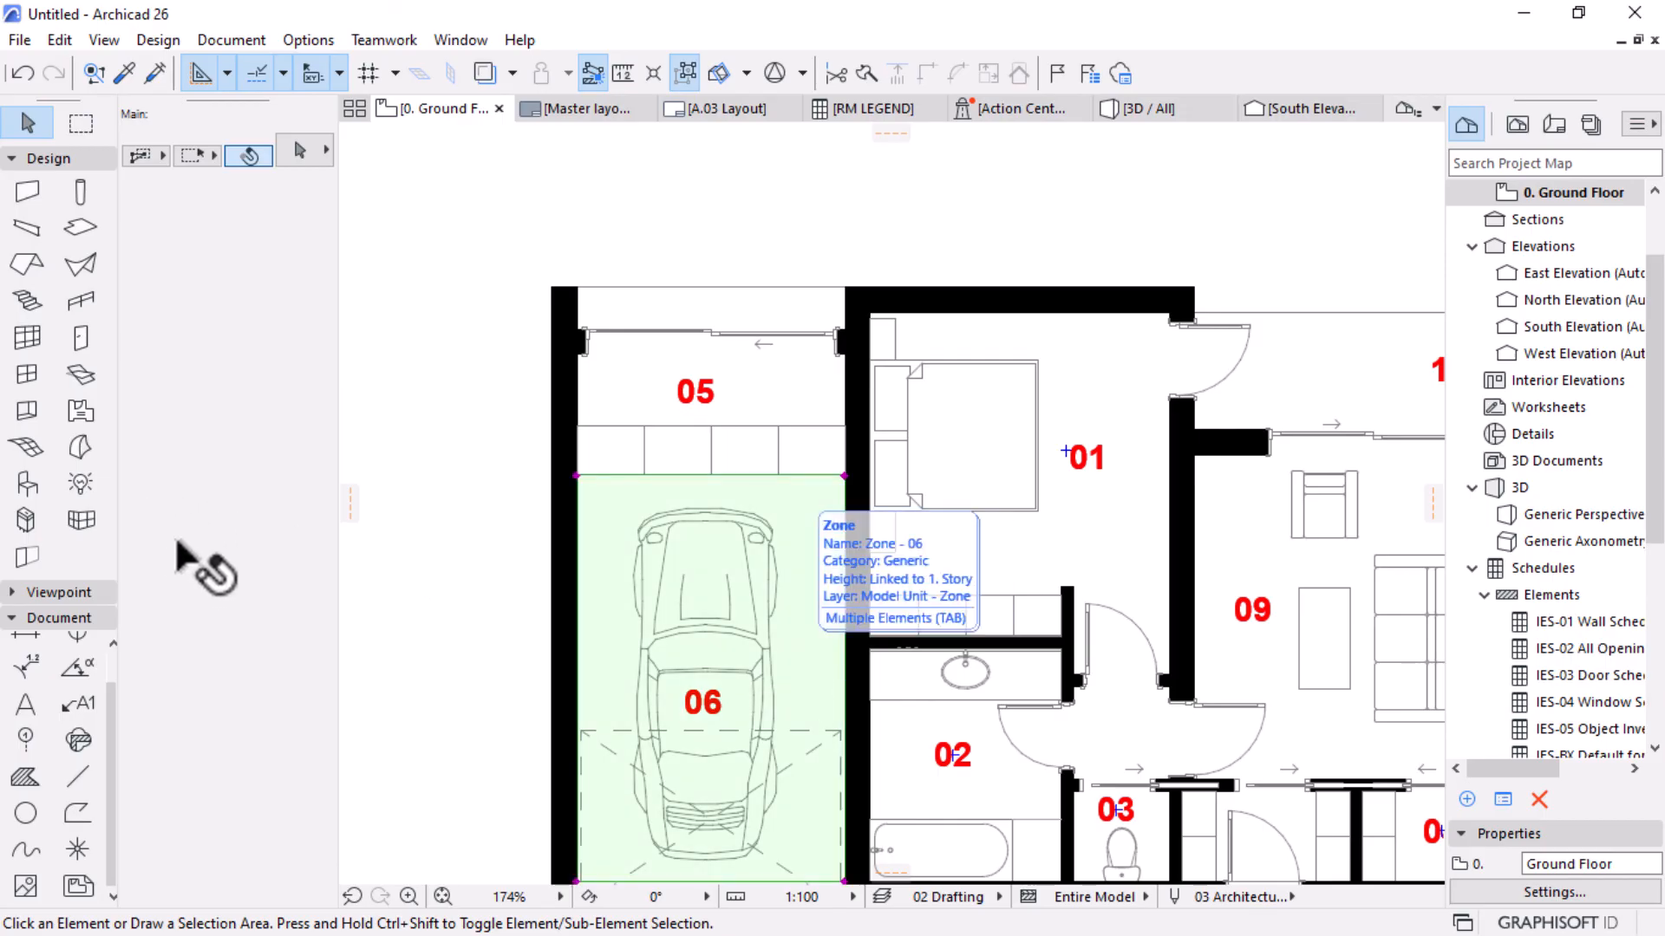
pyautogui.doubleClick(234, 455)
pyautogui.write('G')
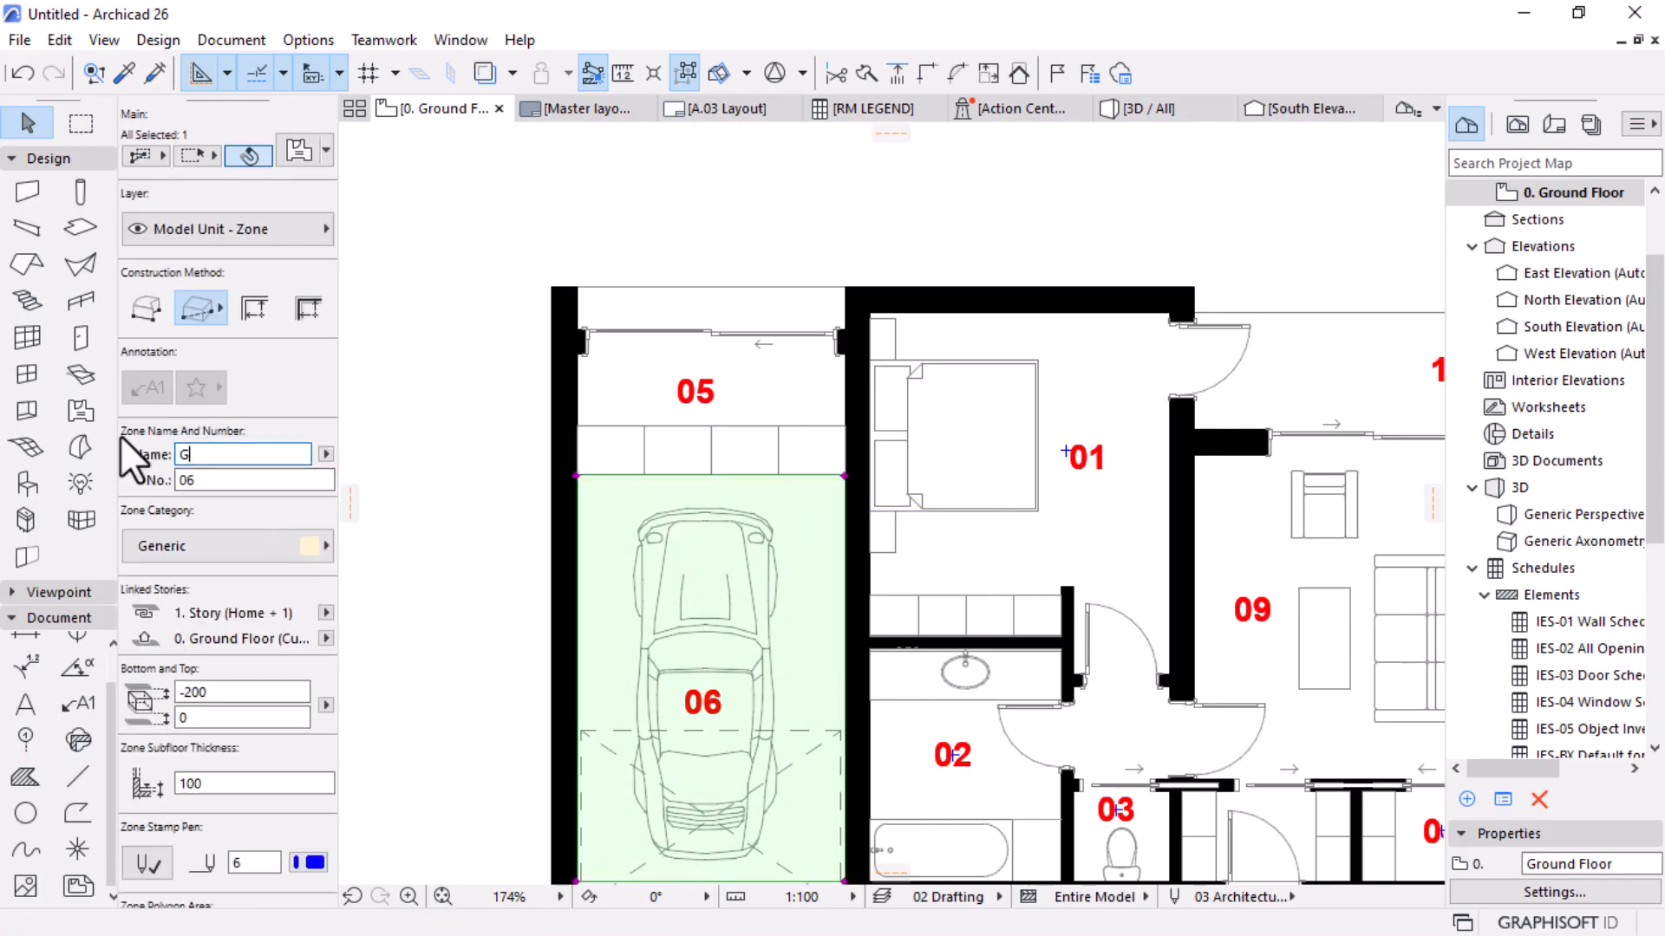
pyautogui.write('ARAGE')
pyautogui.scroll(-3, 119, 435)
pyautogui.scroll(-3, 876, 477)
pyautogui.scroll(3, 915, 642)
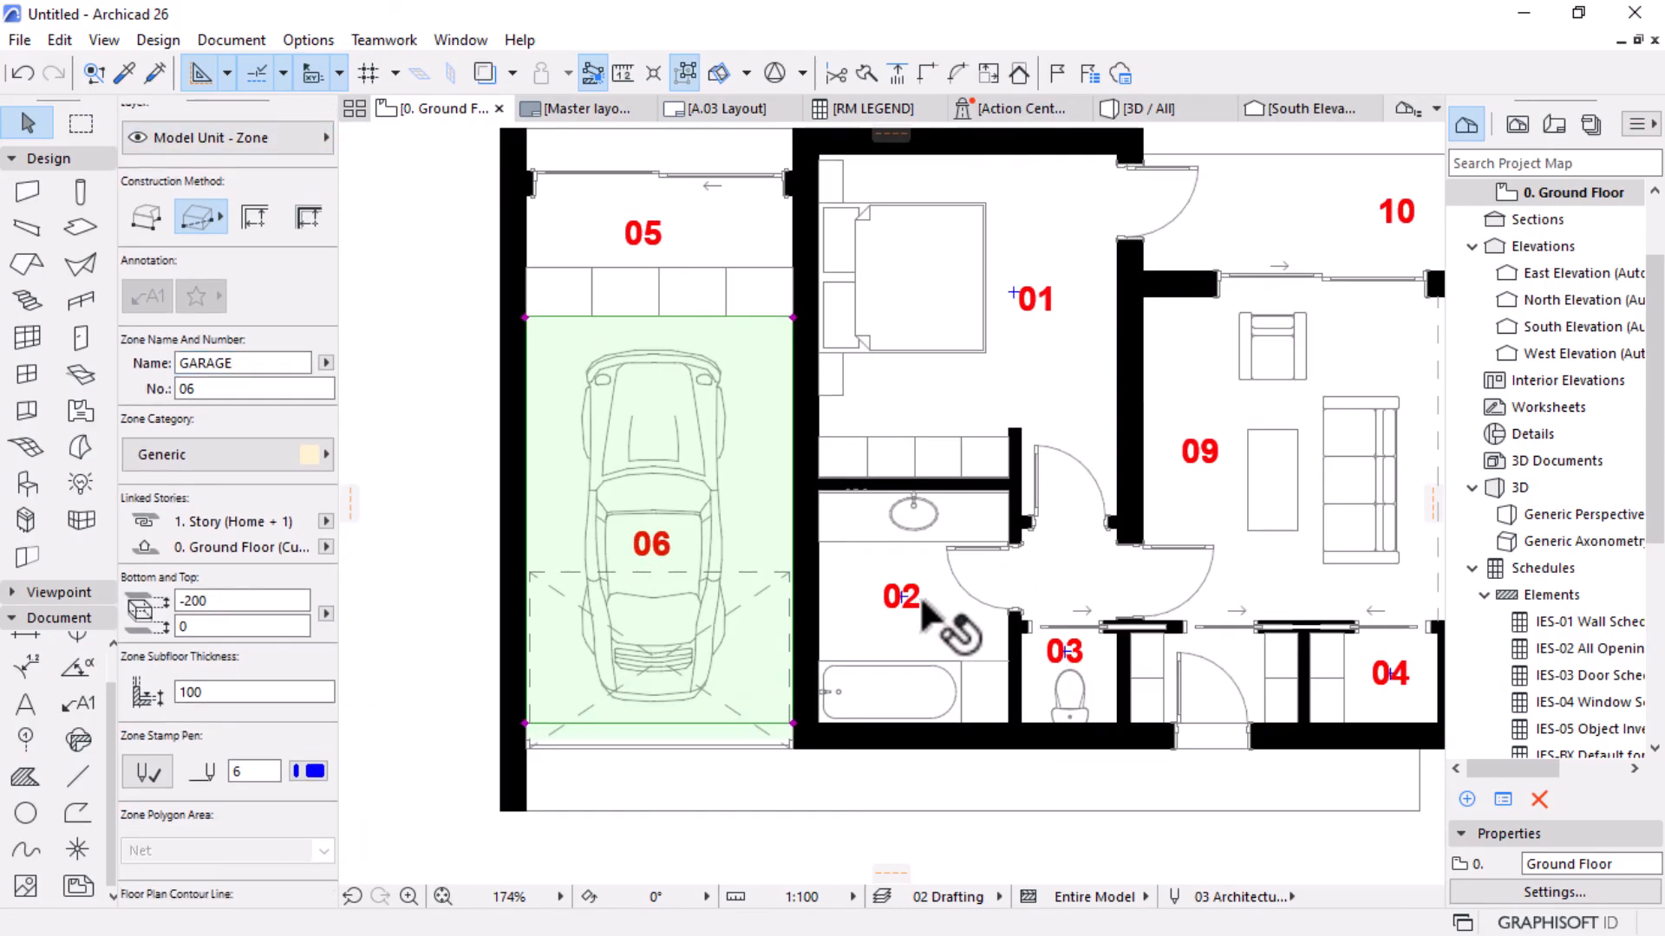
pyautogui.press('Escape')
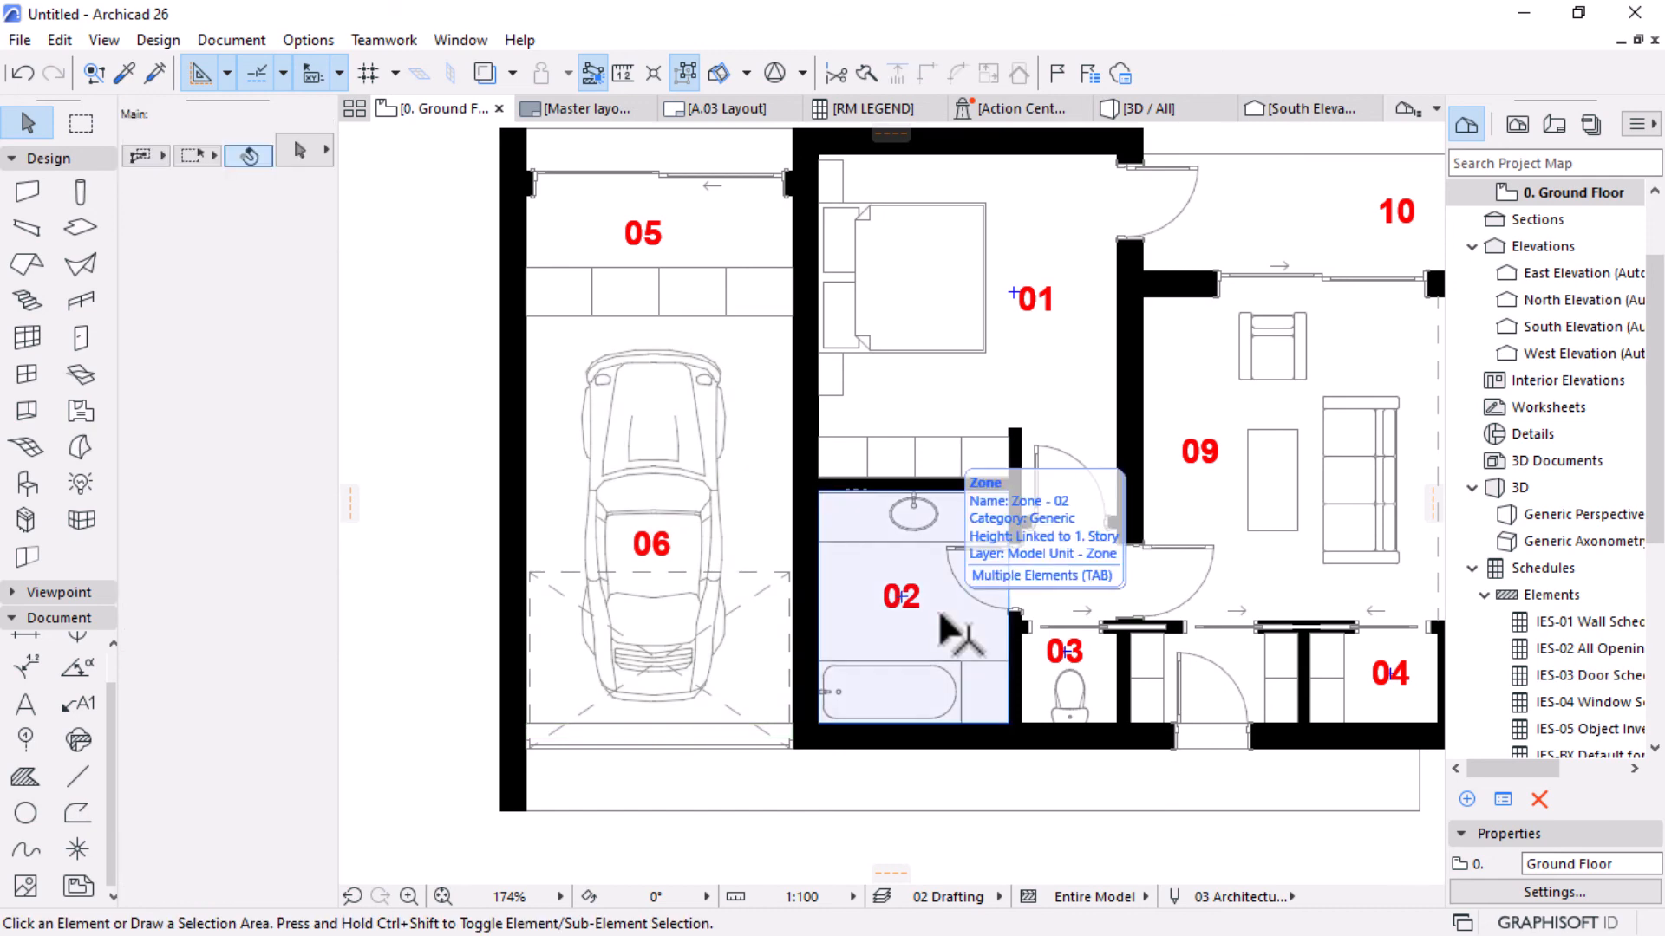
# Rename zone 02, the room with the bathtub, as BATHROOM and deselect it.
pyautogui.click(952, 628)
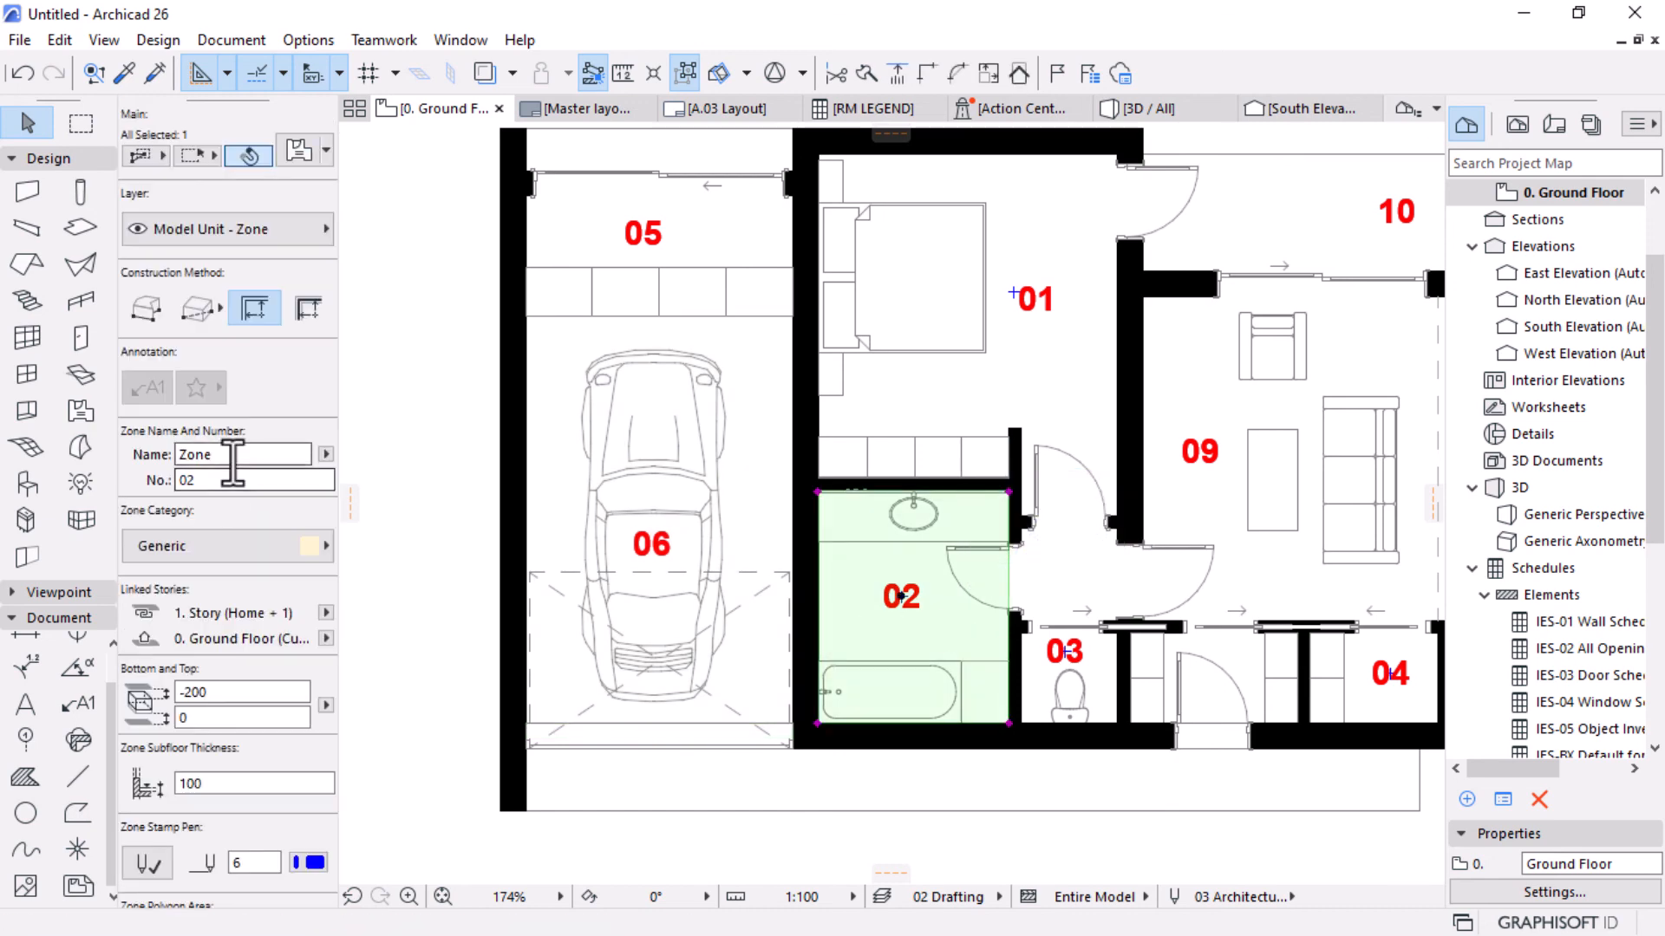
pyautogui.moveTo(231, 456); pyautogui.dragTo(61, 458)
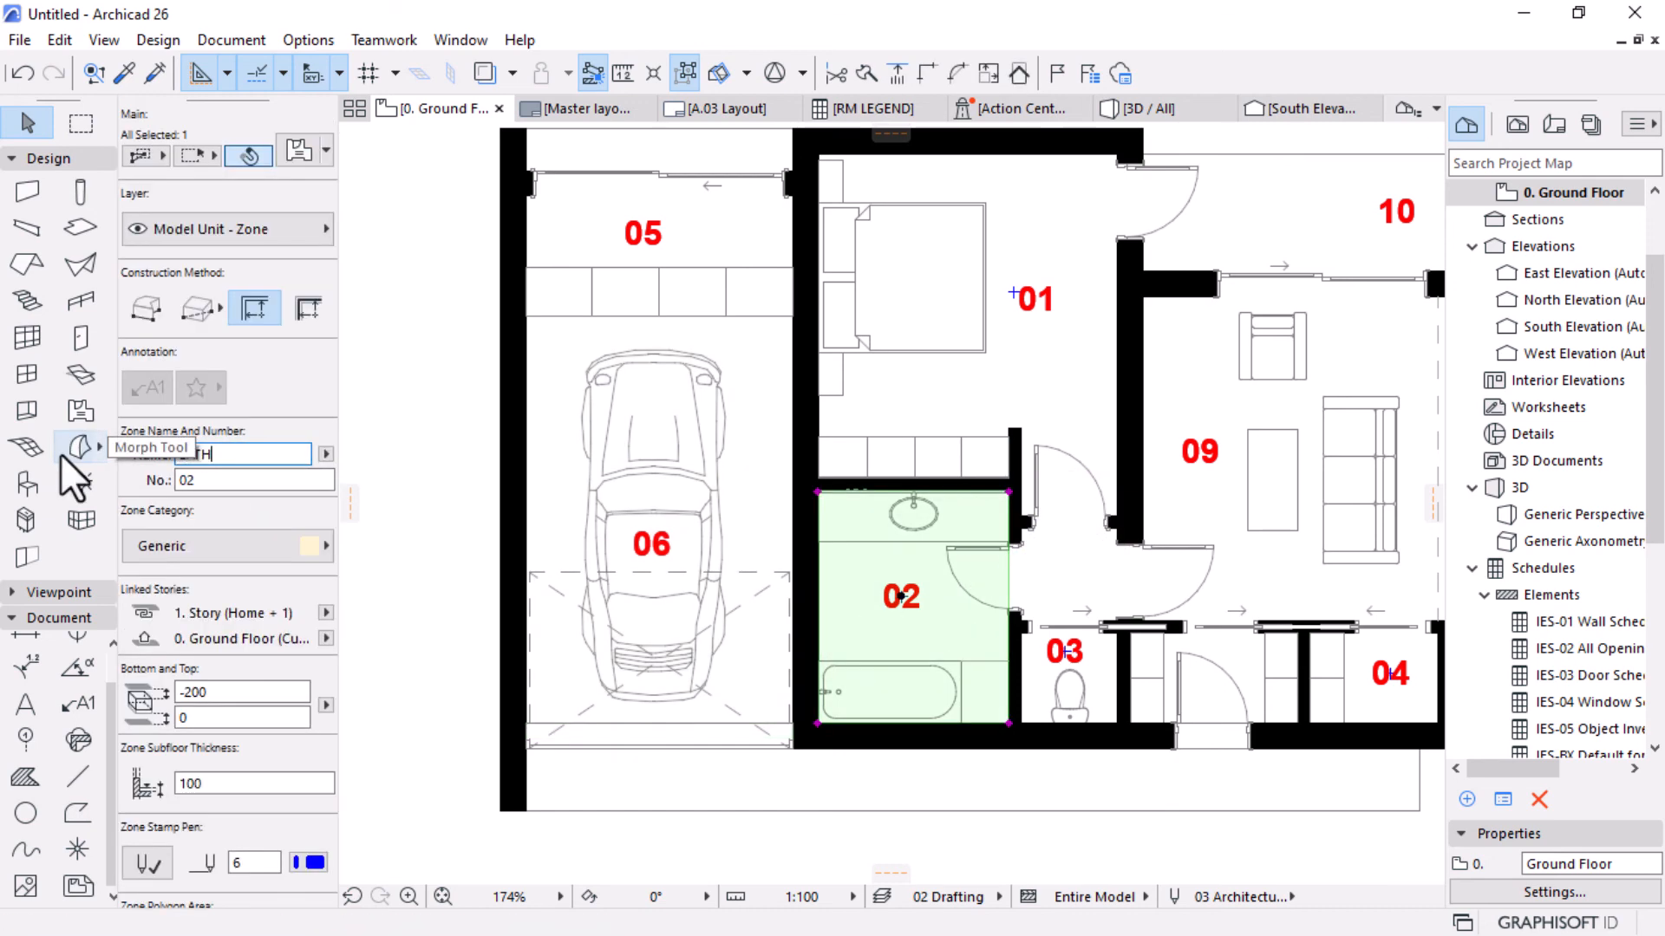
pyautogui.write('BATH')
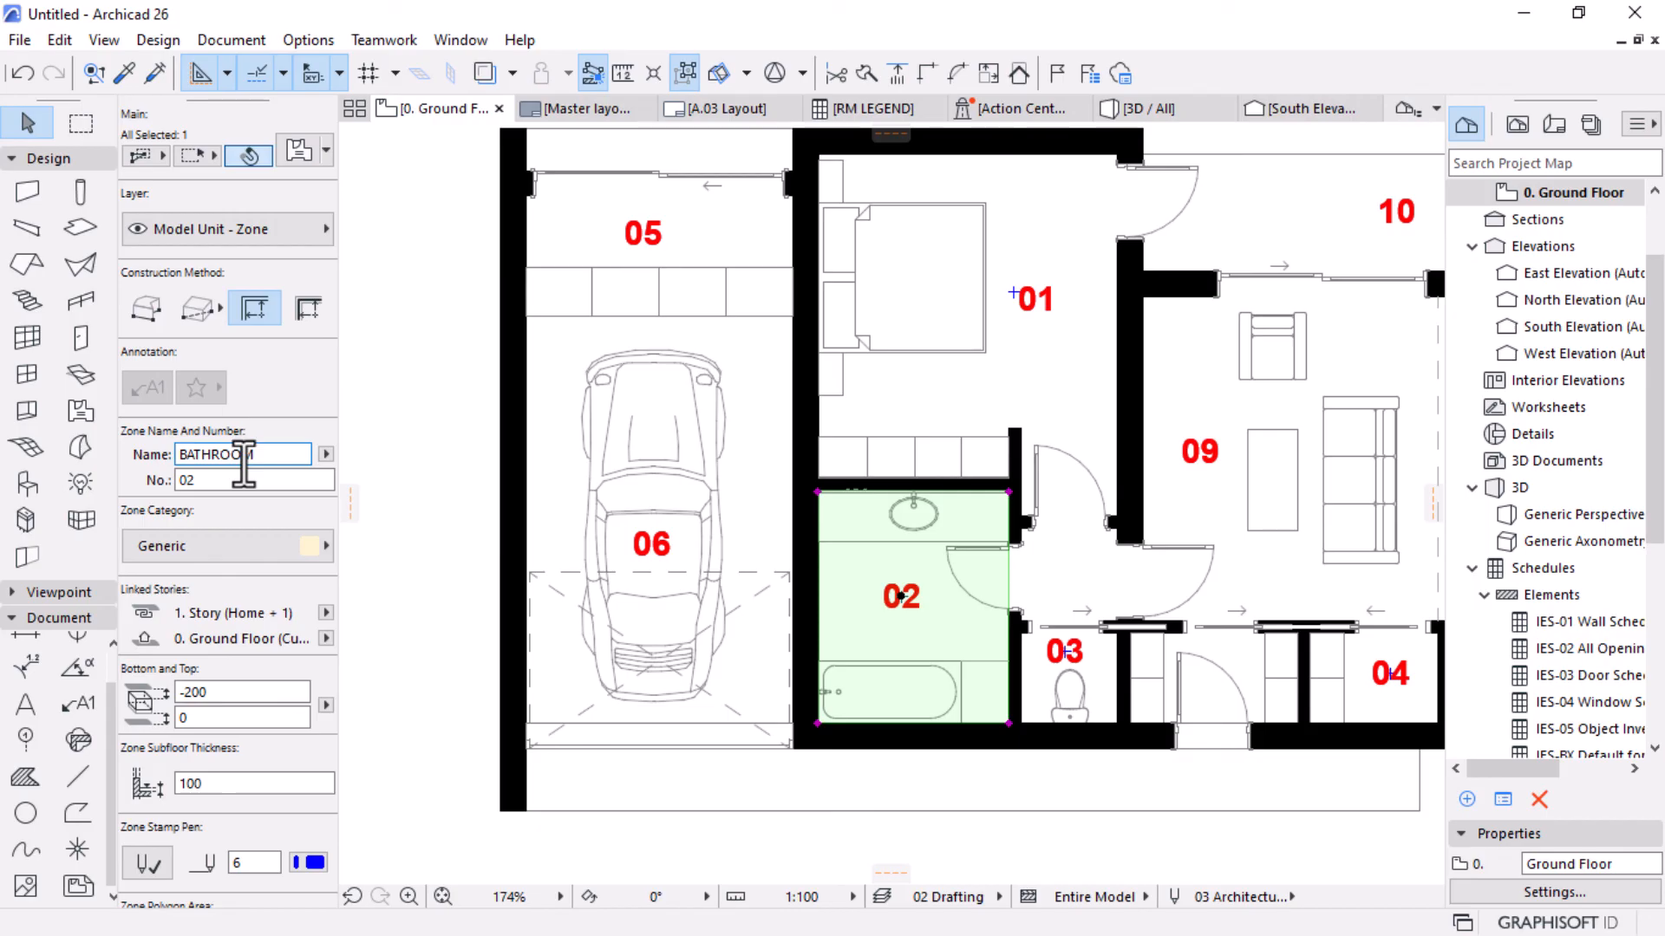
pyautogui.write('ROOM')
pyautogui.scroll(3, 1110, 685)
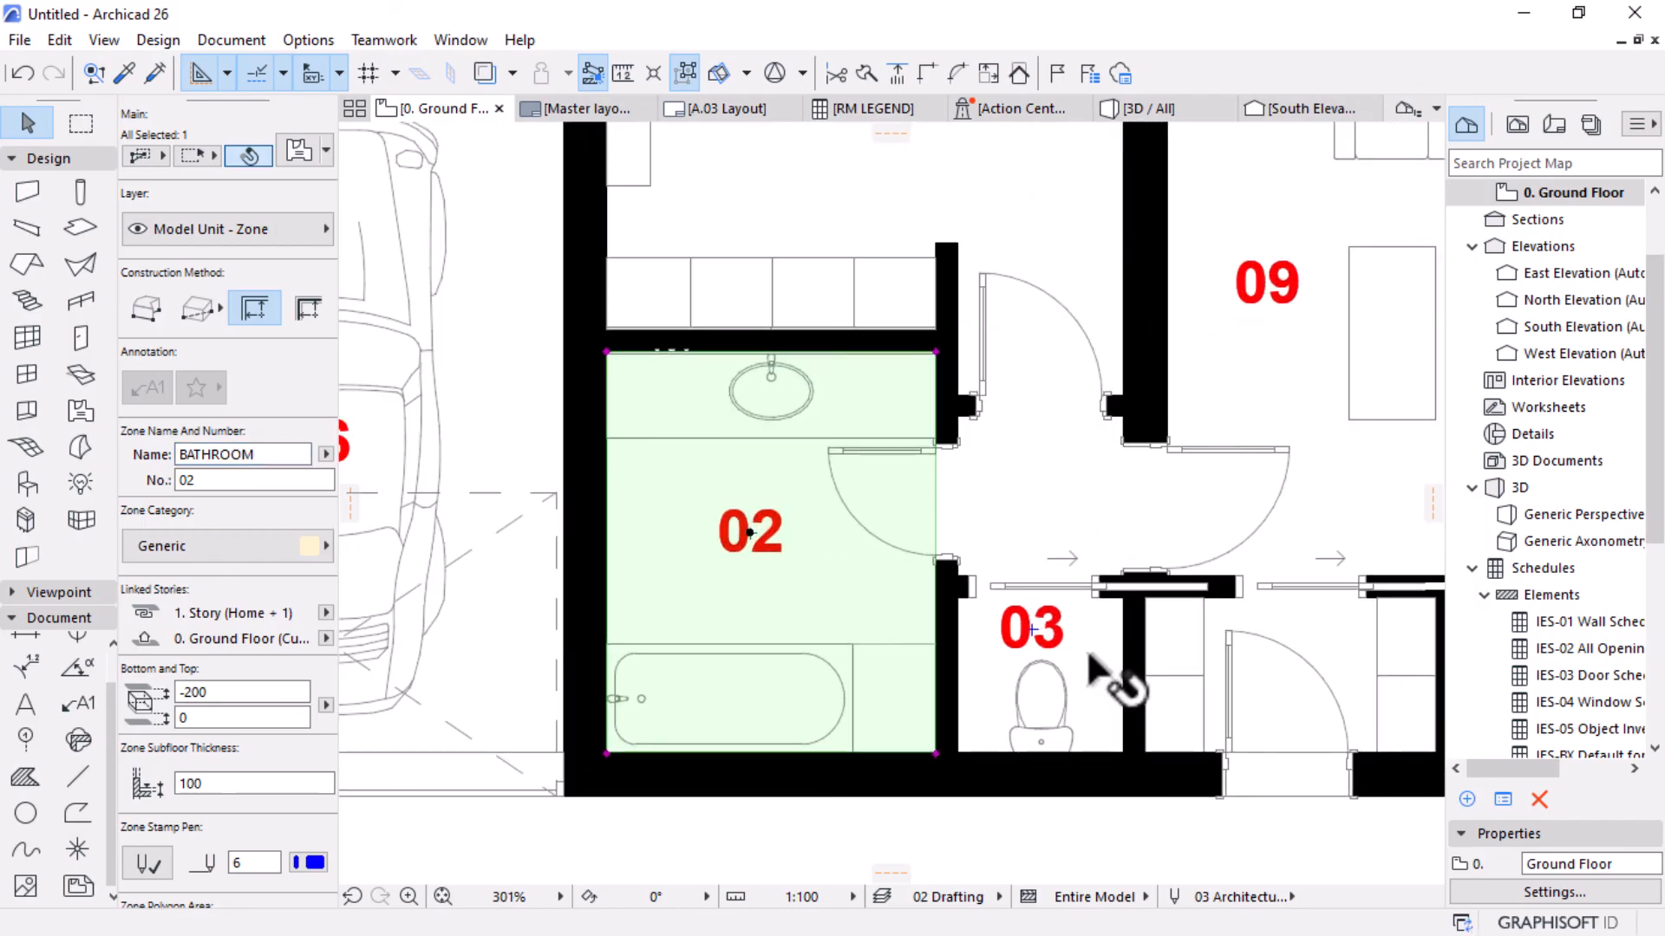
pyautogui.press('Escape')
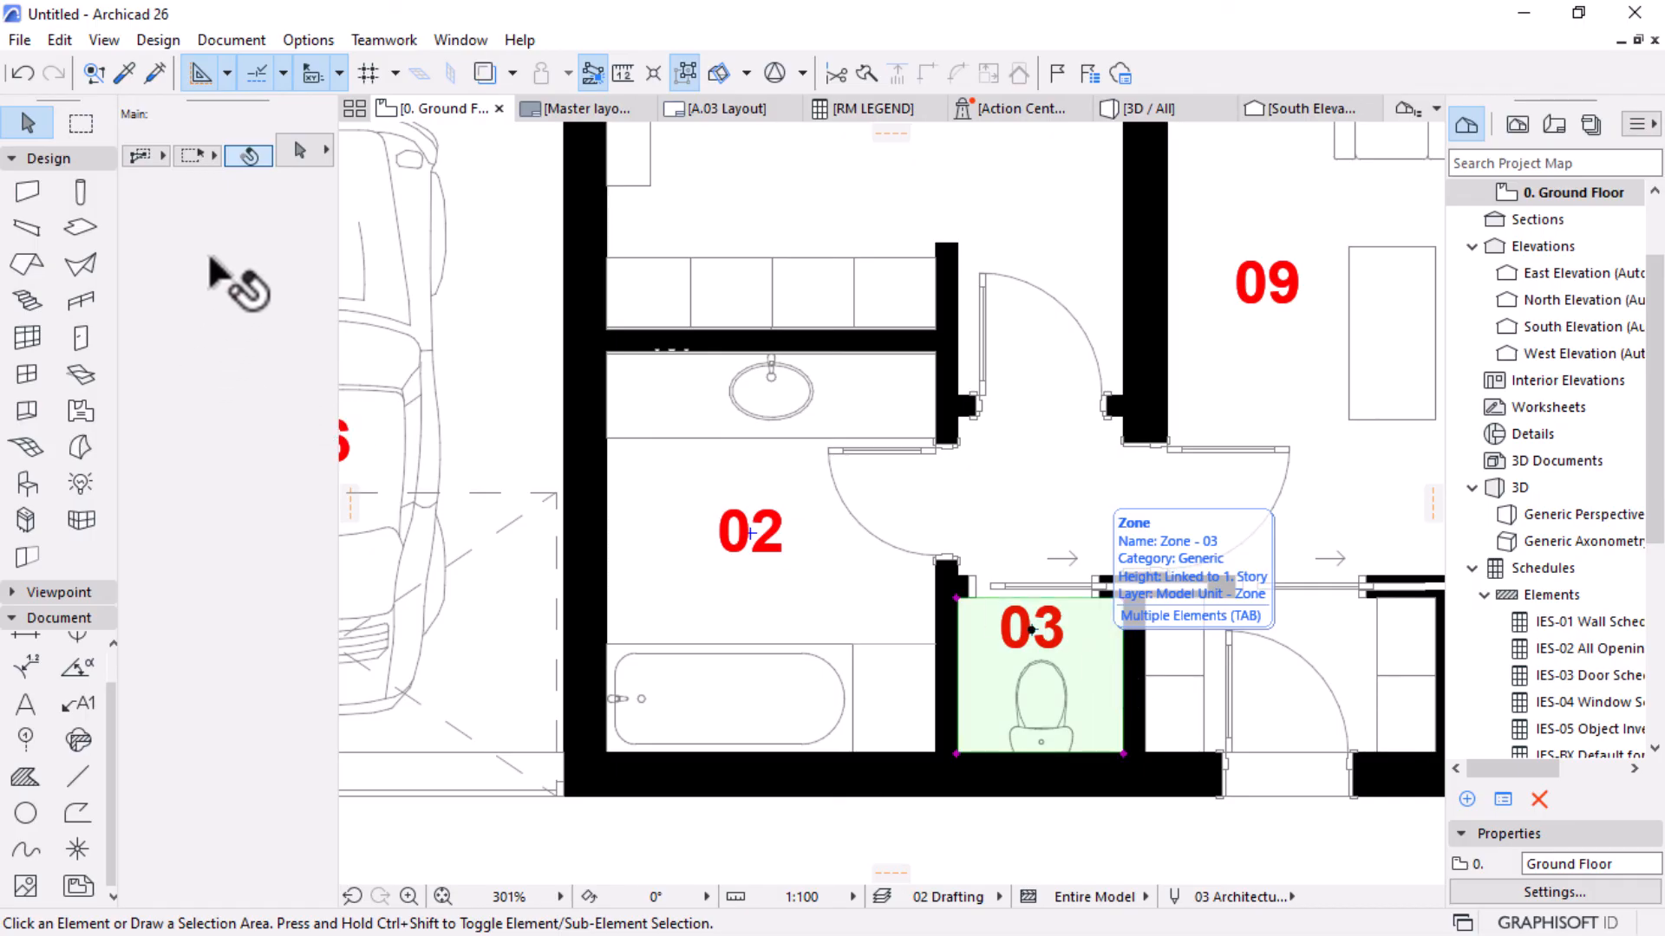
# Rename zone 03 on the ground floor plan as TOILET.
pyautogui.moveTo(227, 454); pyautogui.dragTo(136, 465)
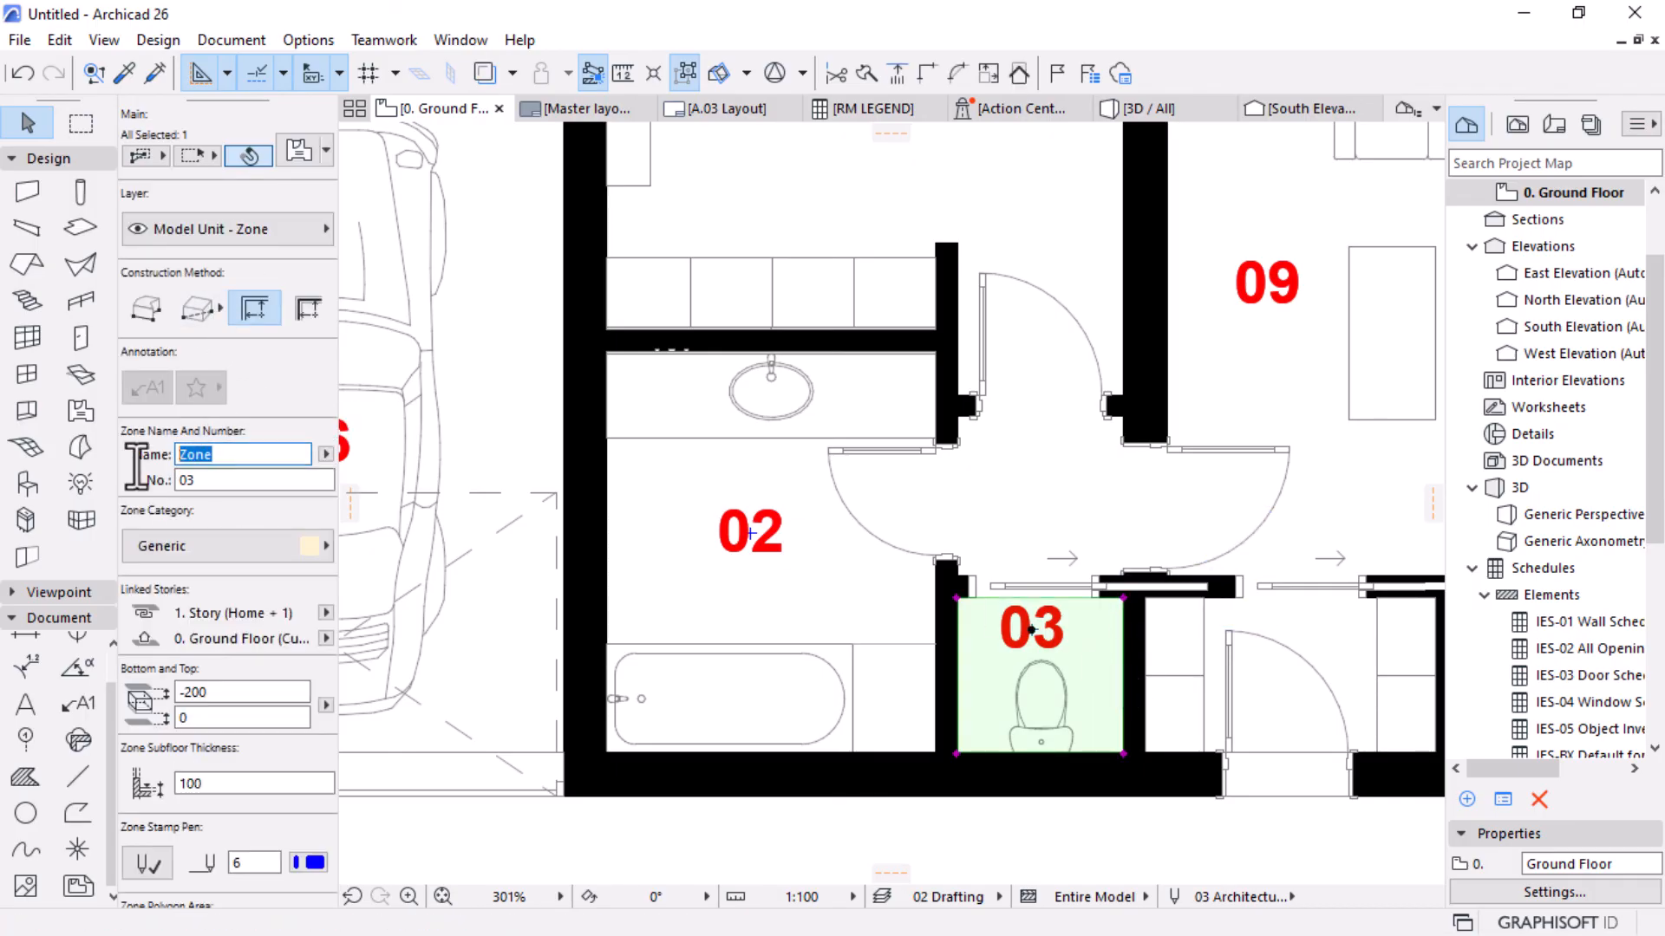
pyautogui.write('TOILET')
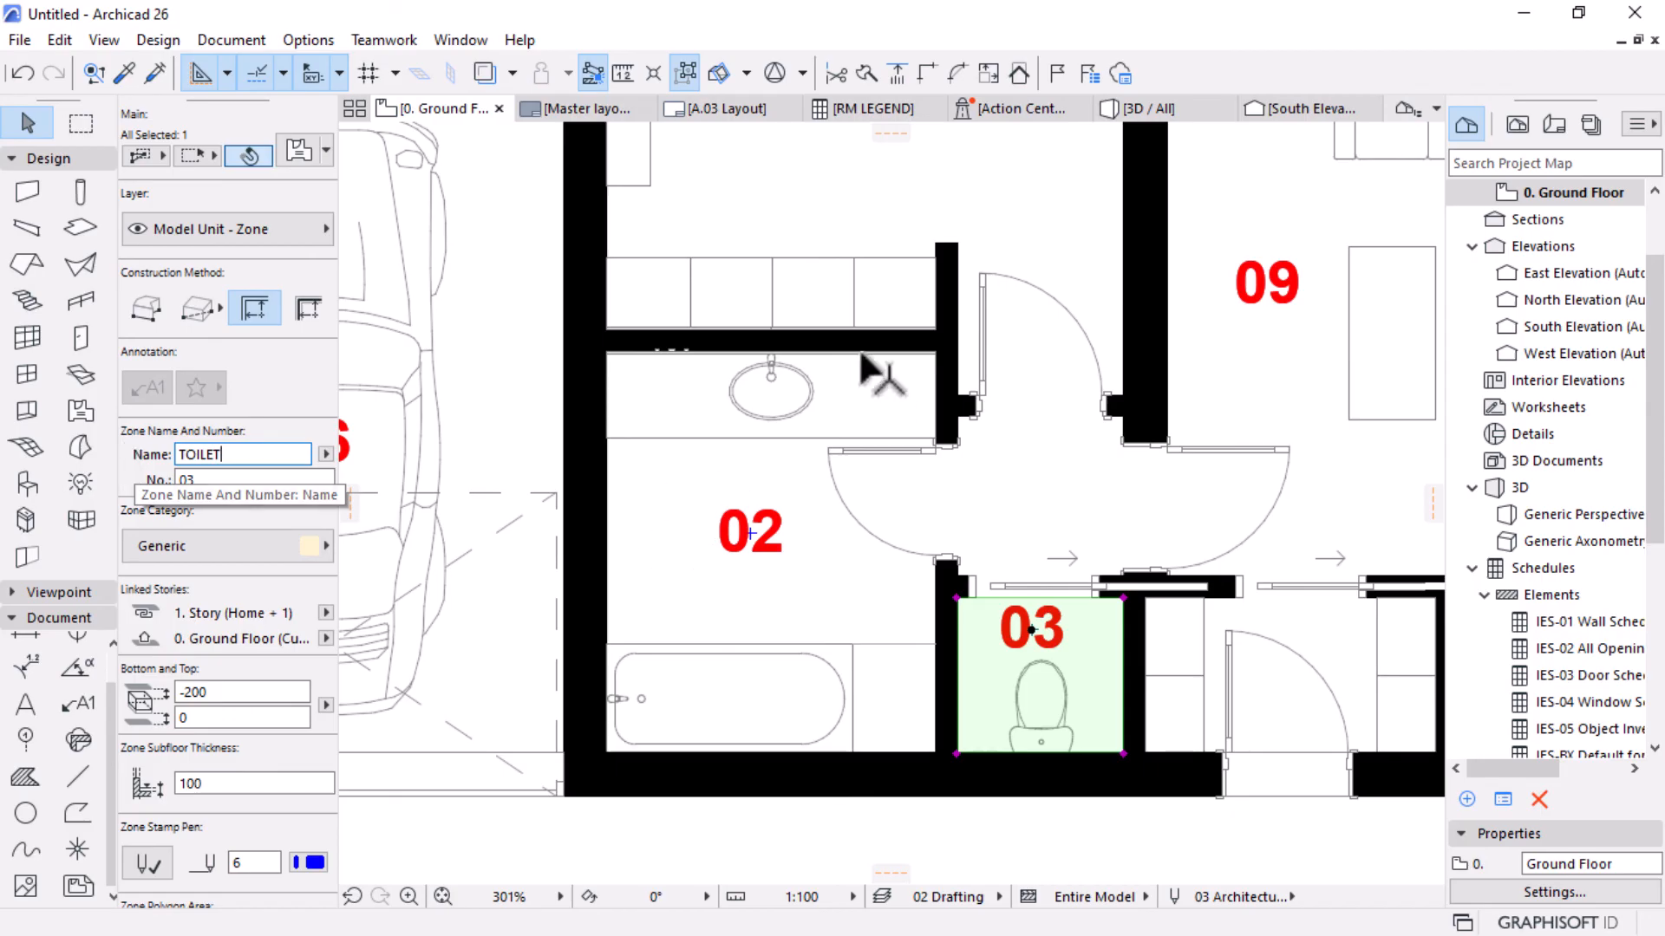
pyautogui.scroll(-5, 660, 547)
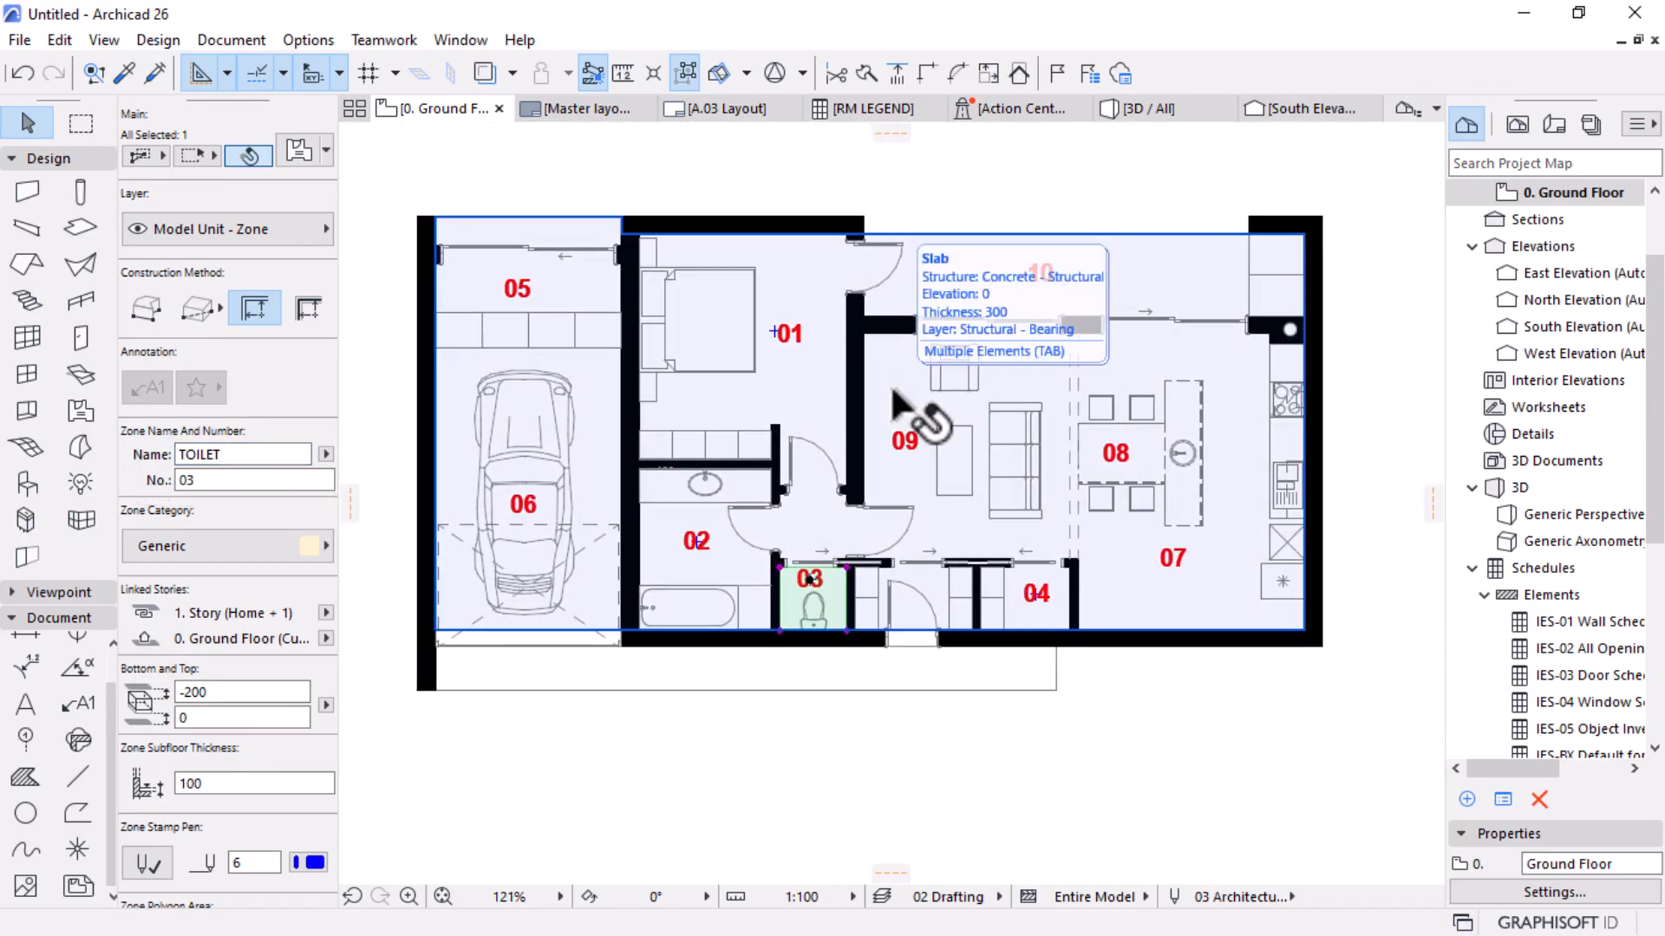
# Rename zone 09, the room with the sofa, as LOUNGE on the ground floor plan.
pyautogui.click(902, 403)
pyautogui.moveTo(281, 460); pyautogui.dragTo(75, 460)
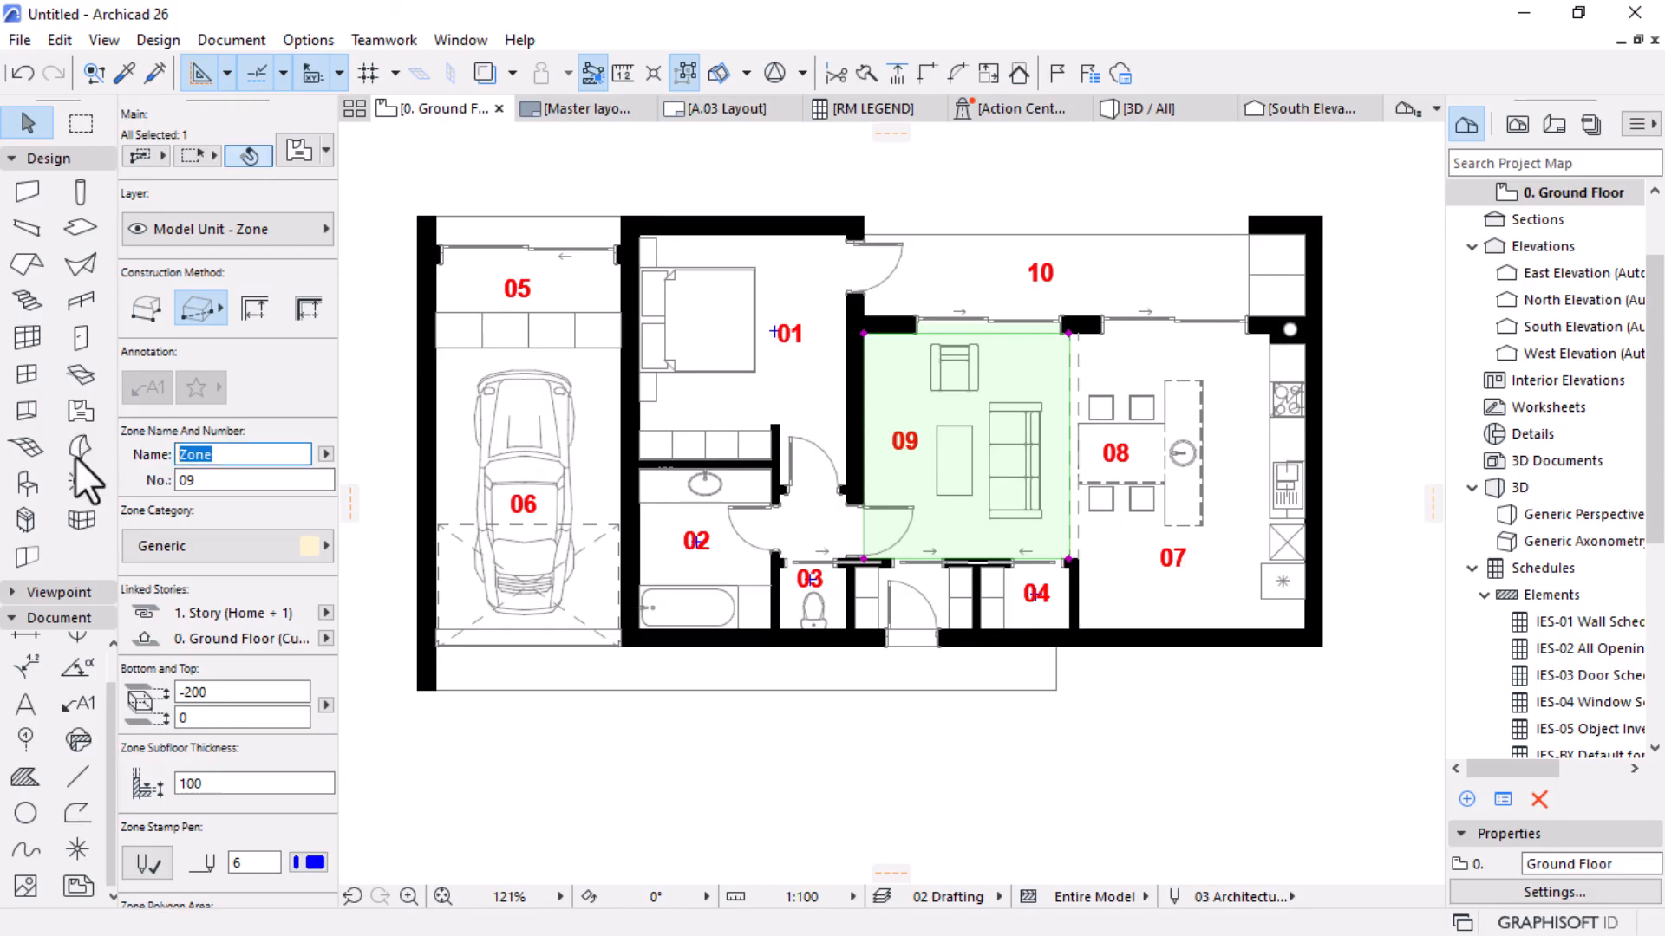
pyautogui.write('LOUNGE')
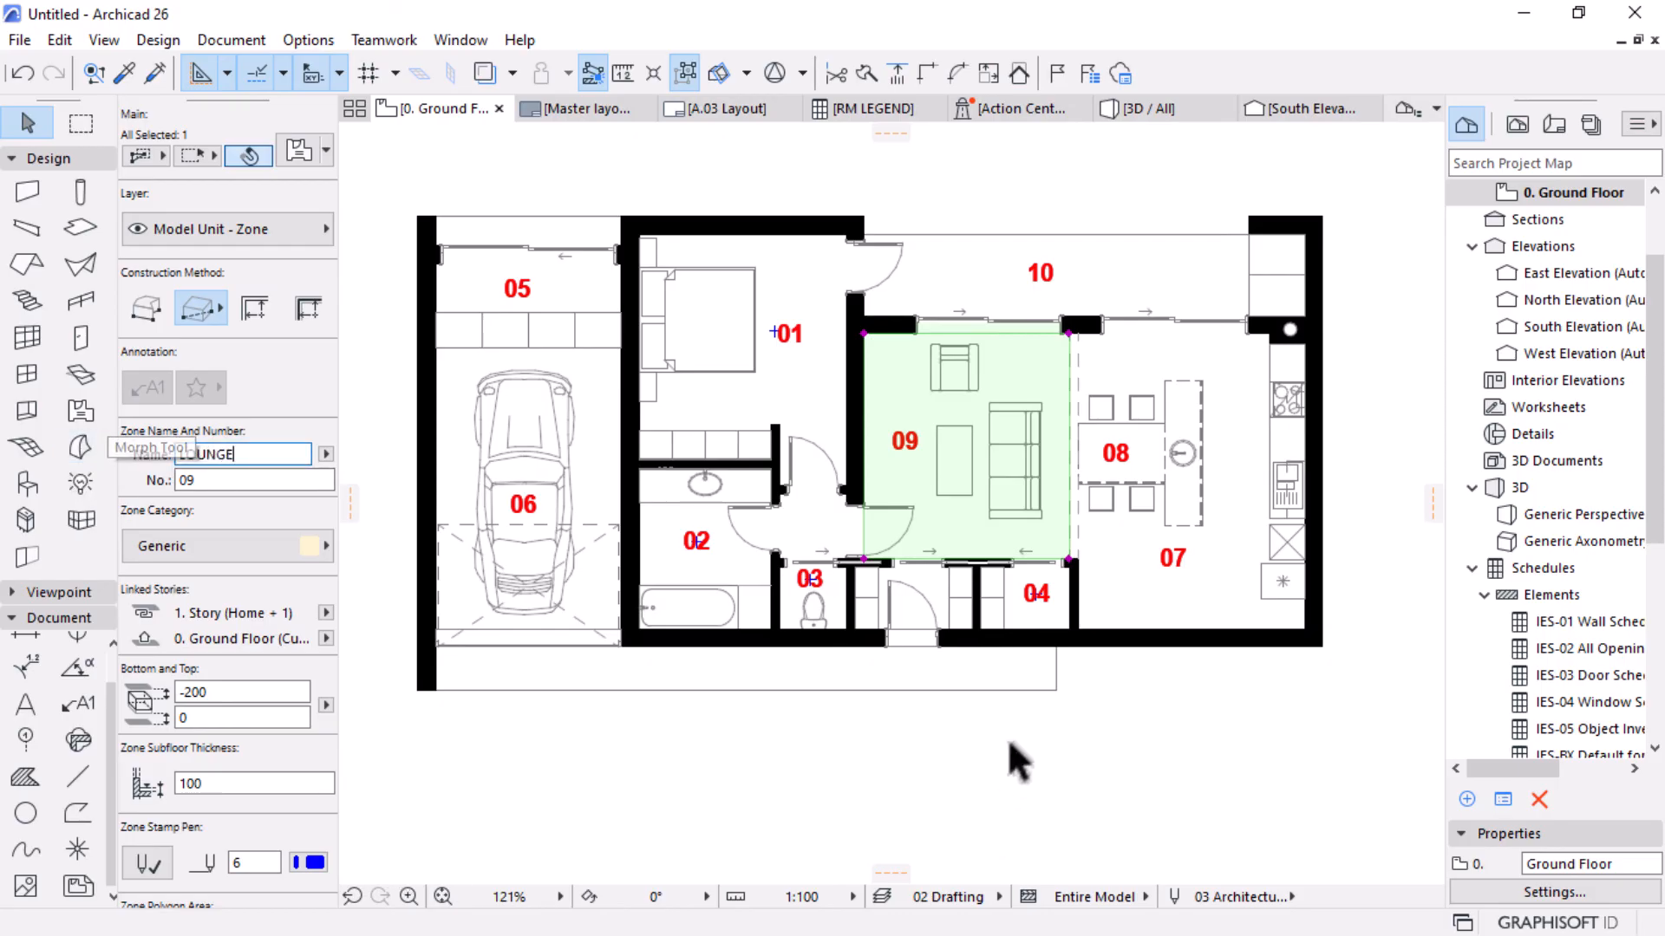
# Rename zone 08, the area with the dining table, as DINING.
pyautogui.scroll(1, 1224, 429)
pyautogui.scroll(3, 1222, 424)
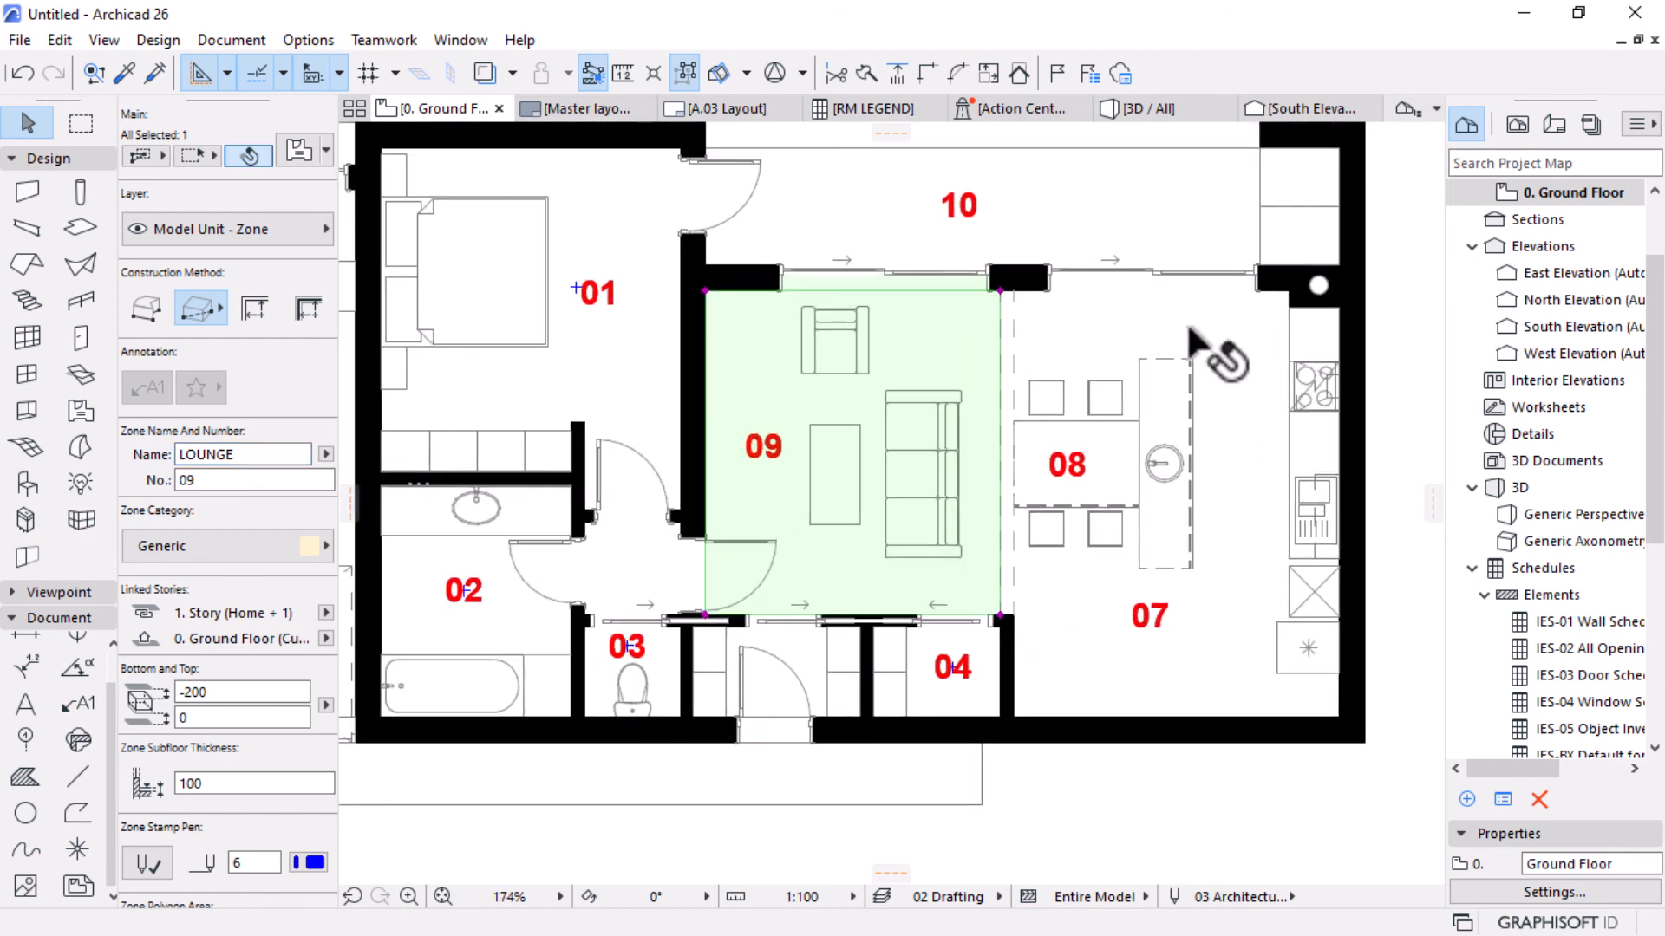
pyautogui.click(1091, 666)
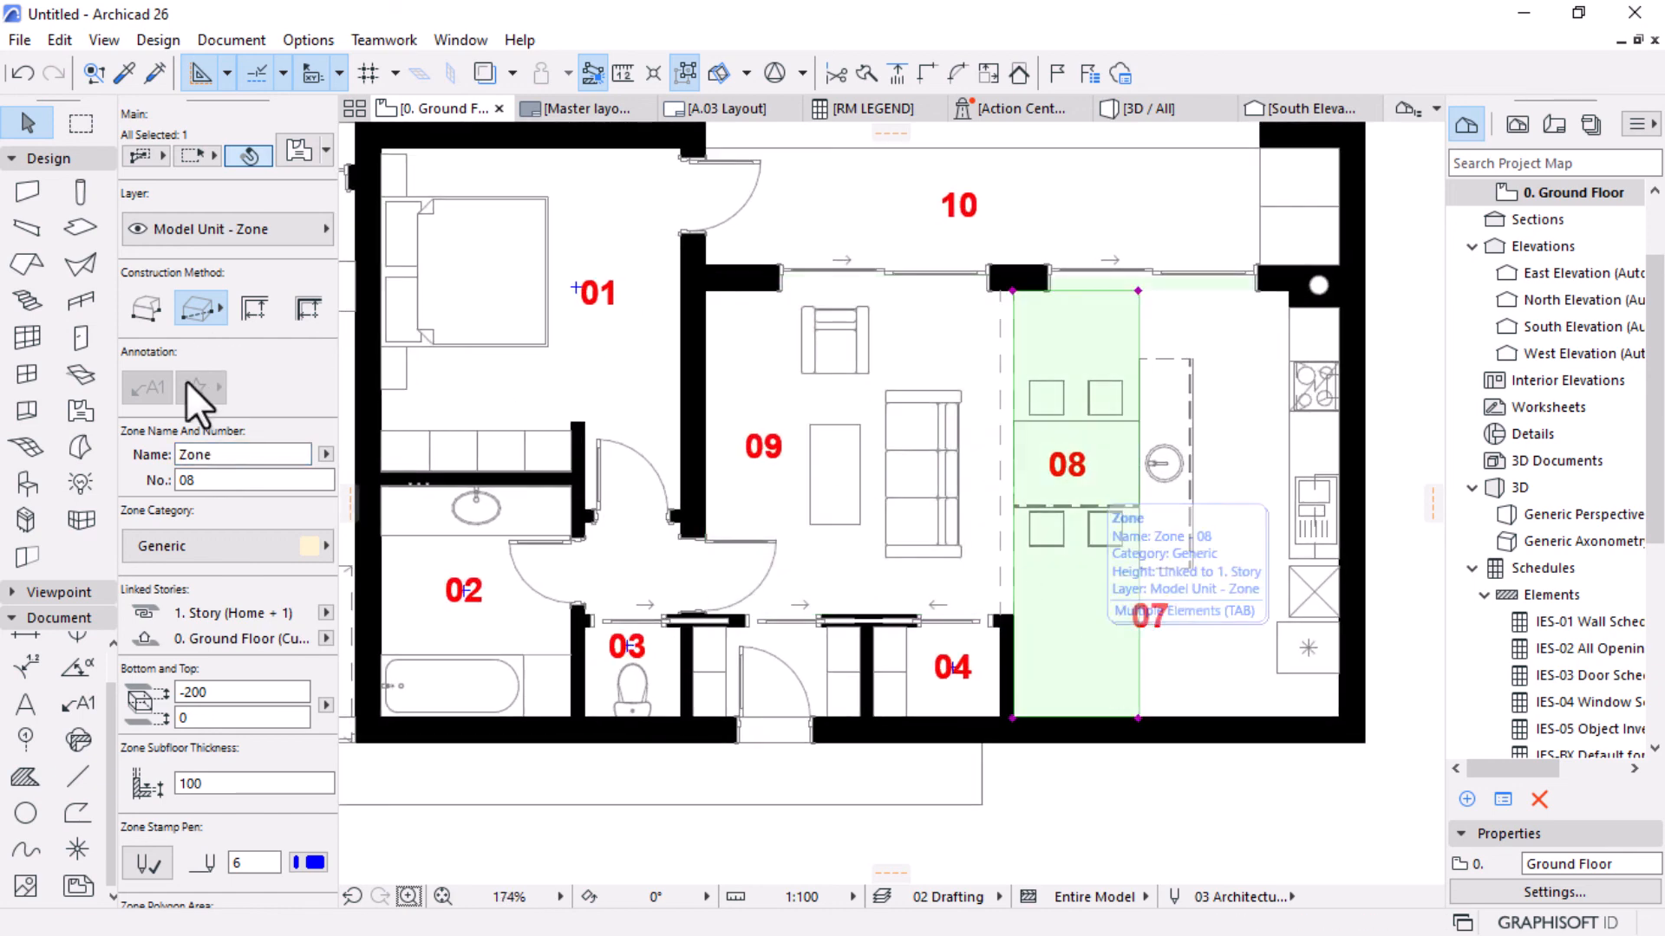
pyautogui.doubleClick(198, 454)
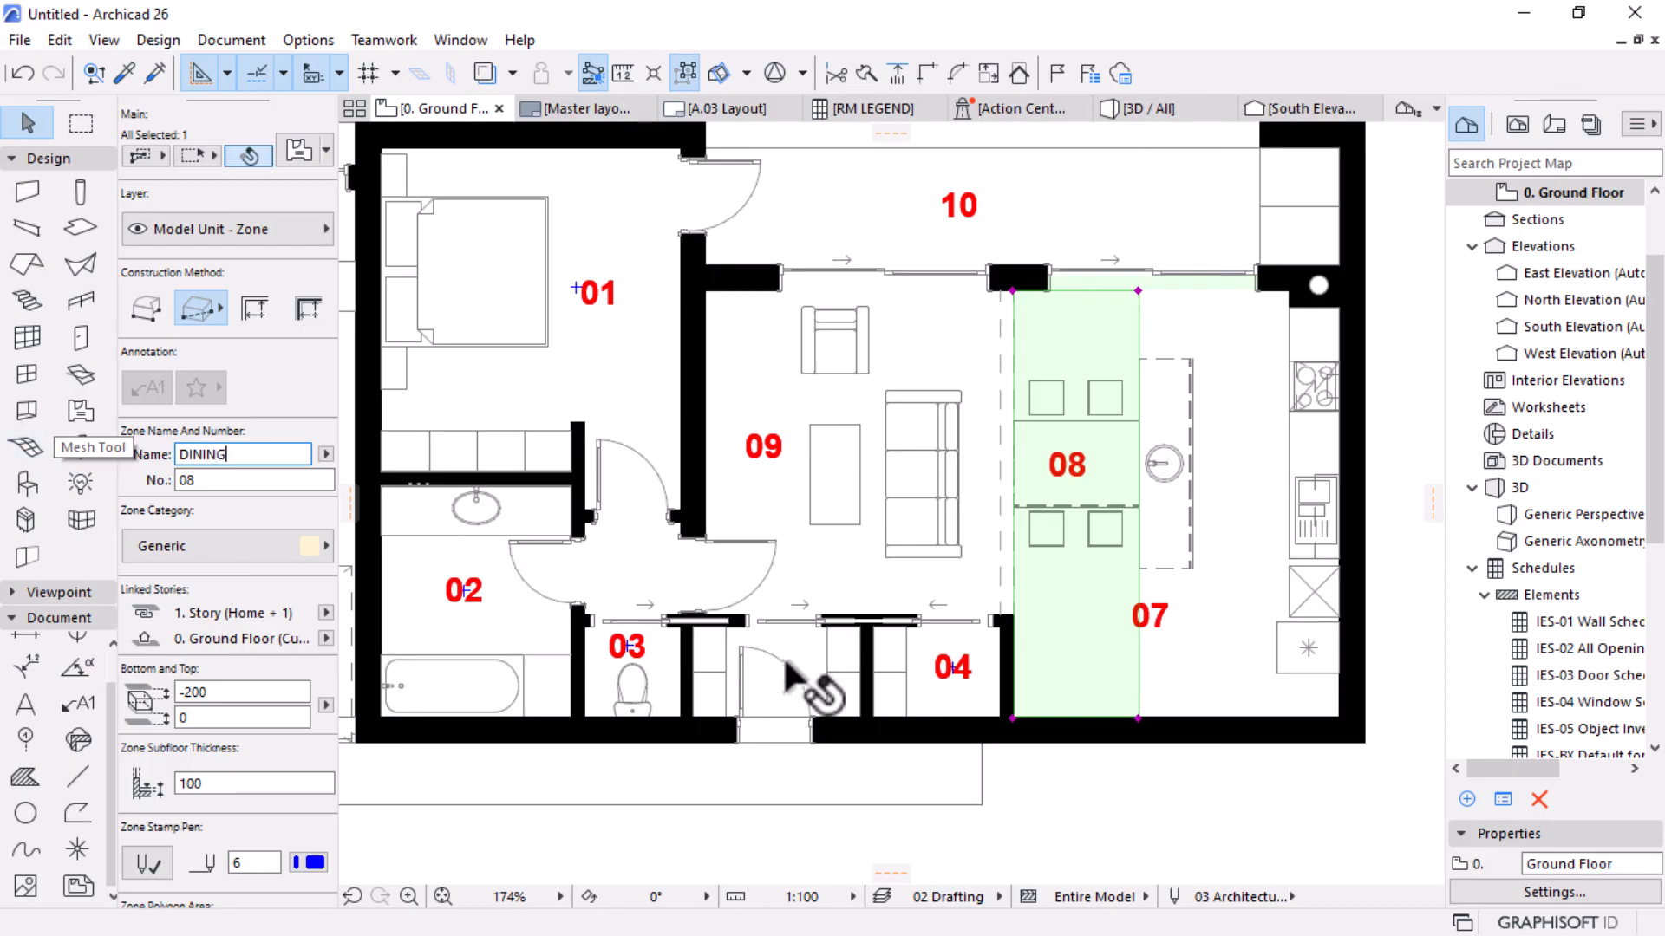
# Rename zone 07, the area with the stove and sink, as KITCHEN and deselect it.
pyautogui.click(1196, 654)
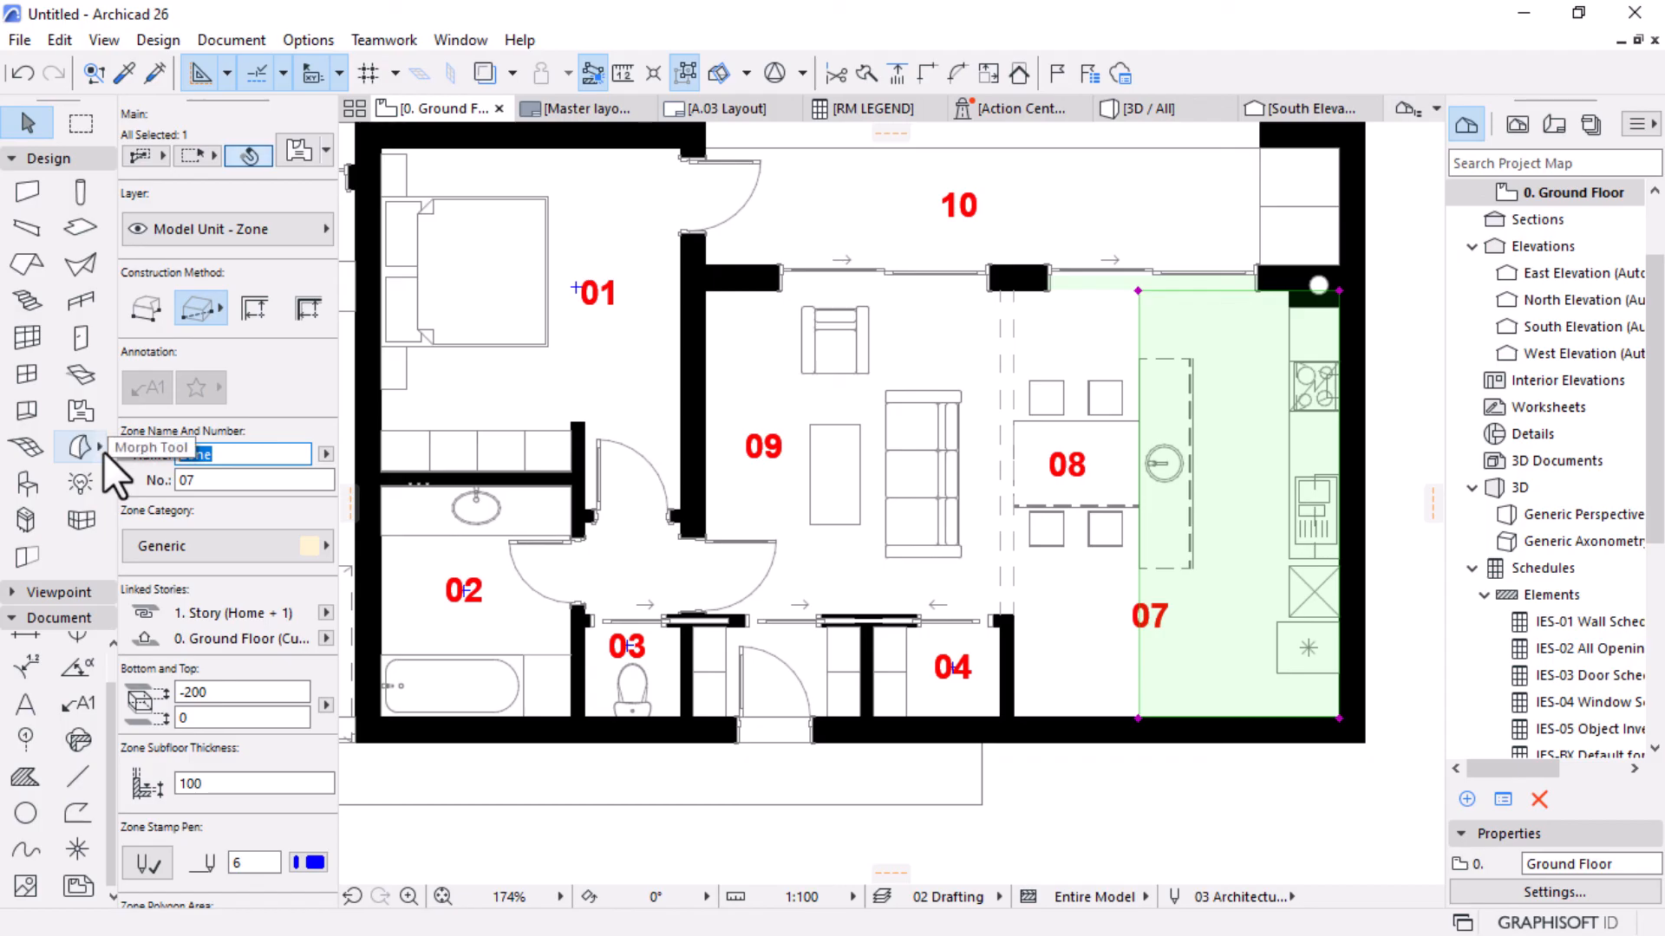
pyautogui.write('KITCHEN')
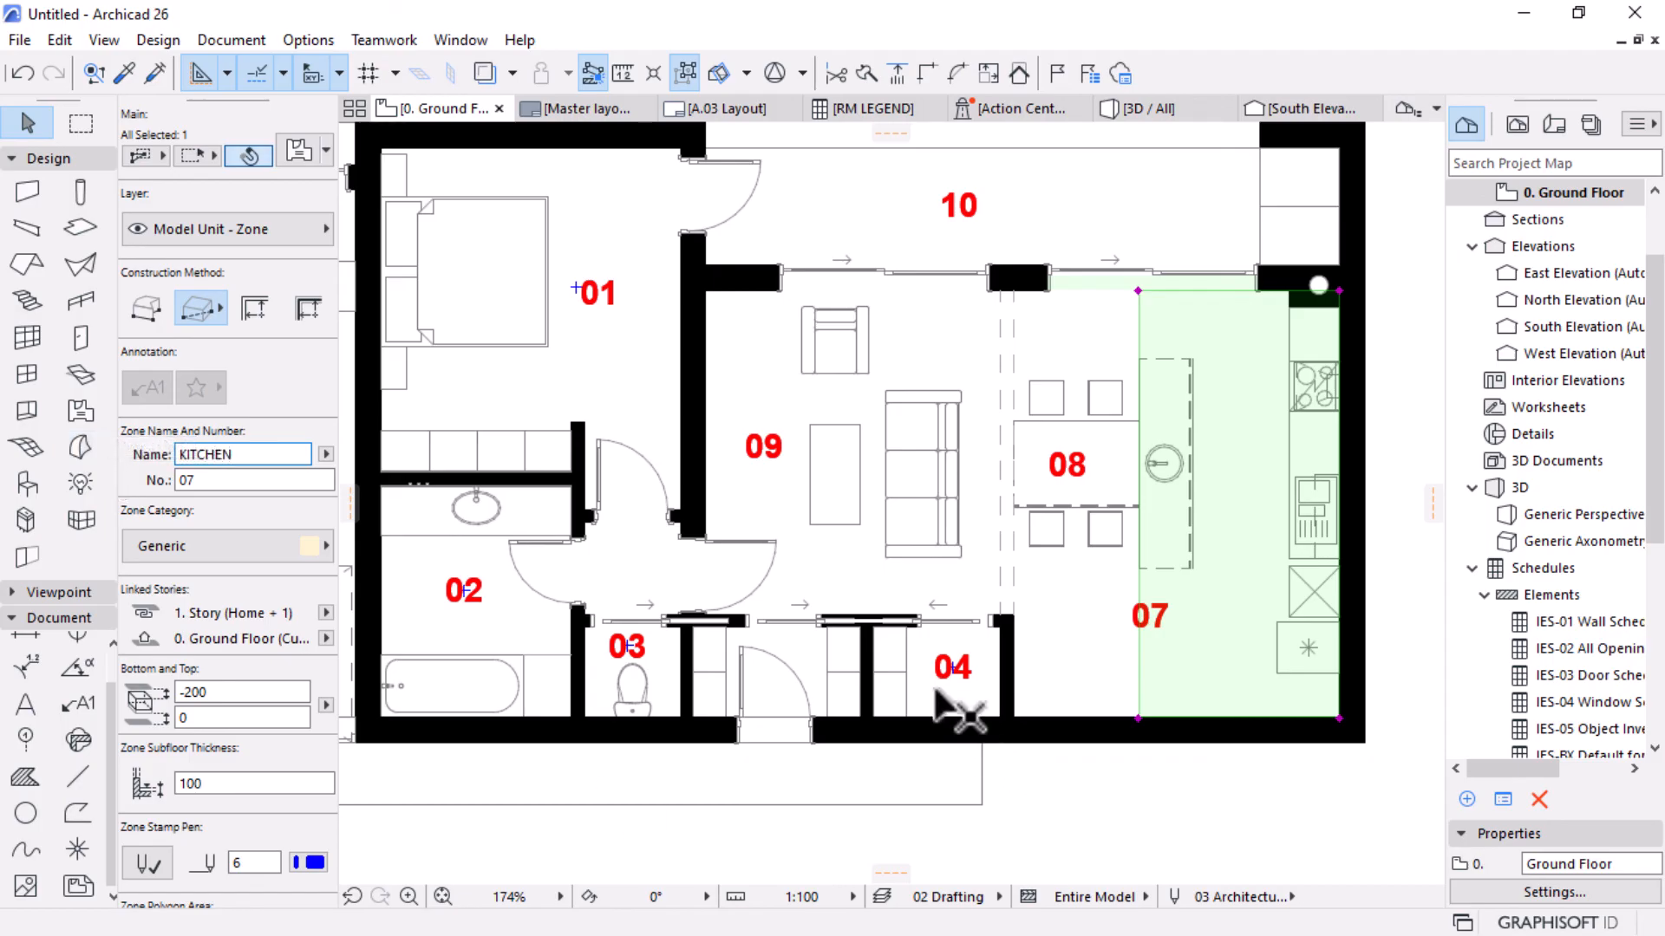
pyautogui.press('Tab')
pyautogui.press('Escape')
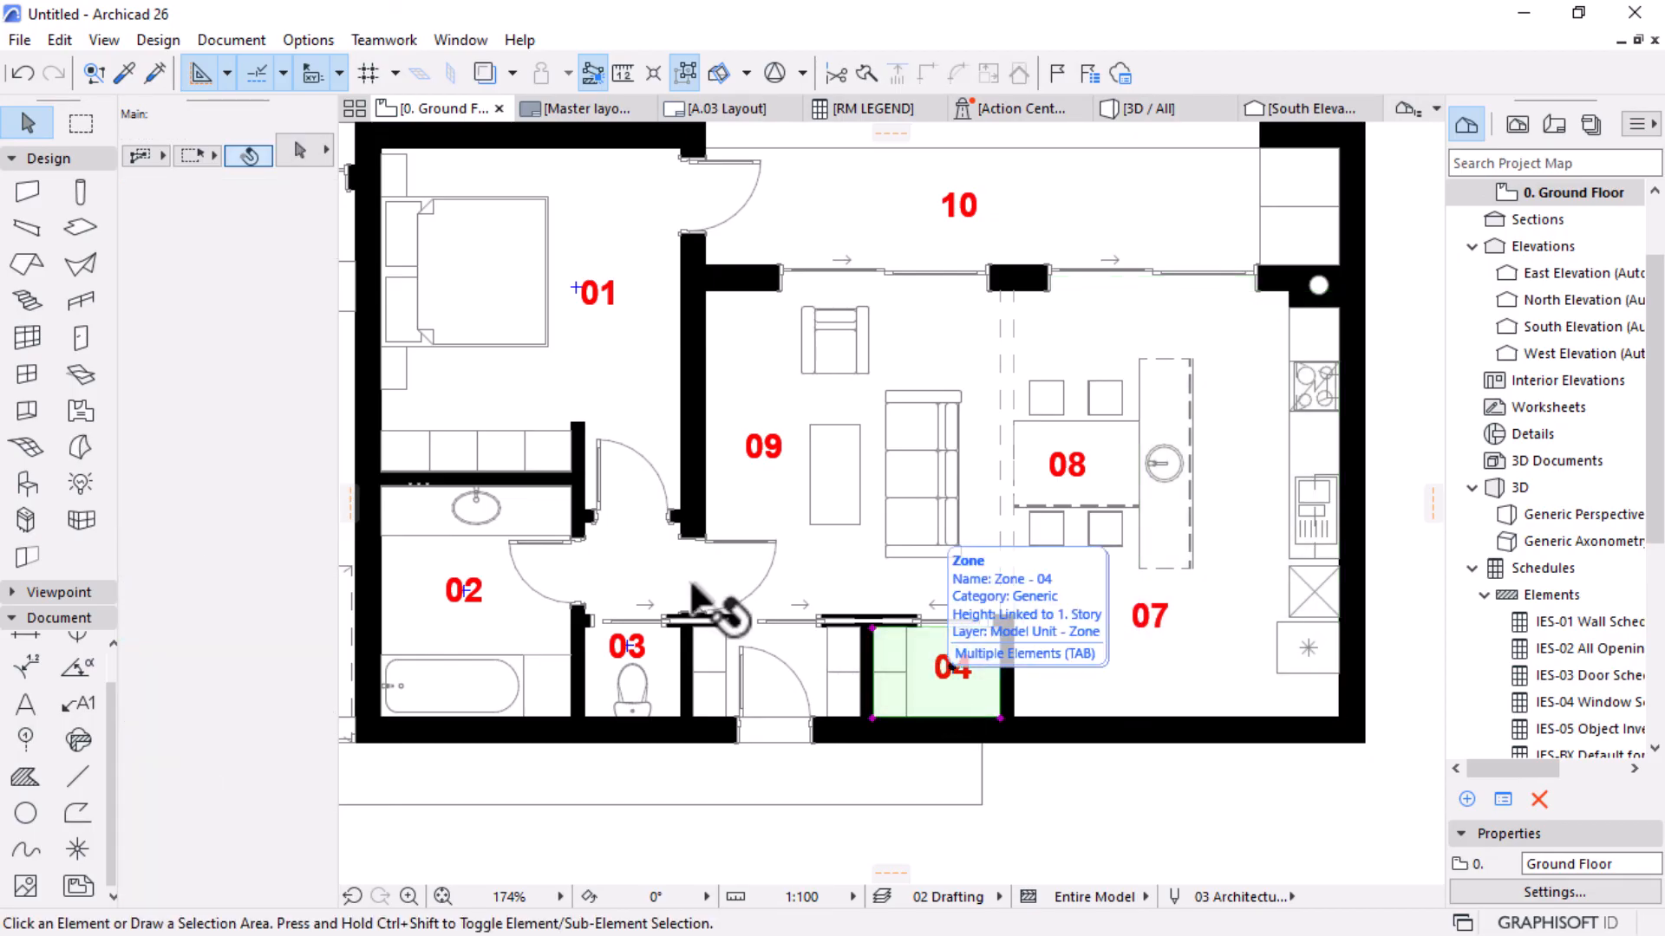
# Rename zone 04 as UTILITY and return to the RM LEGEND schedule.
pyautogui.click(227, 454)
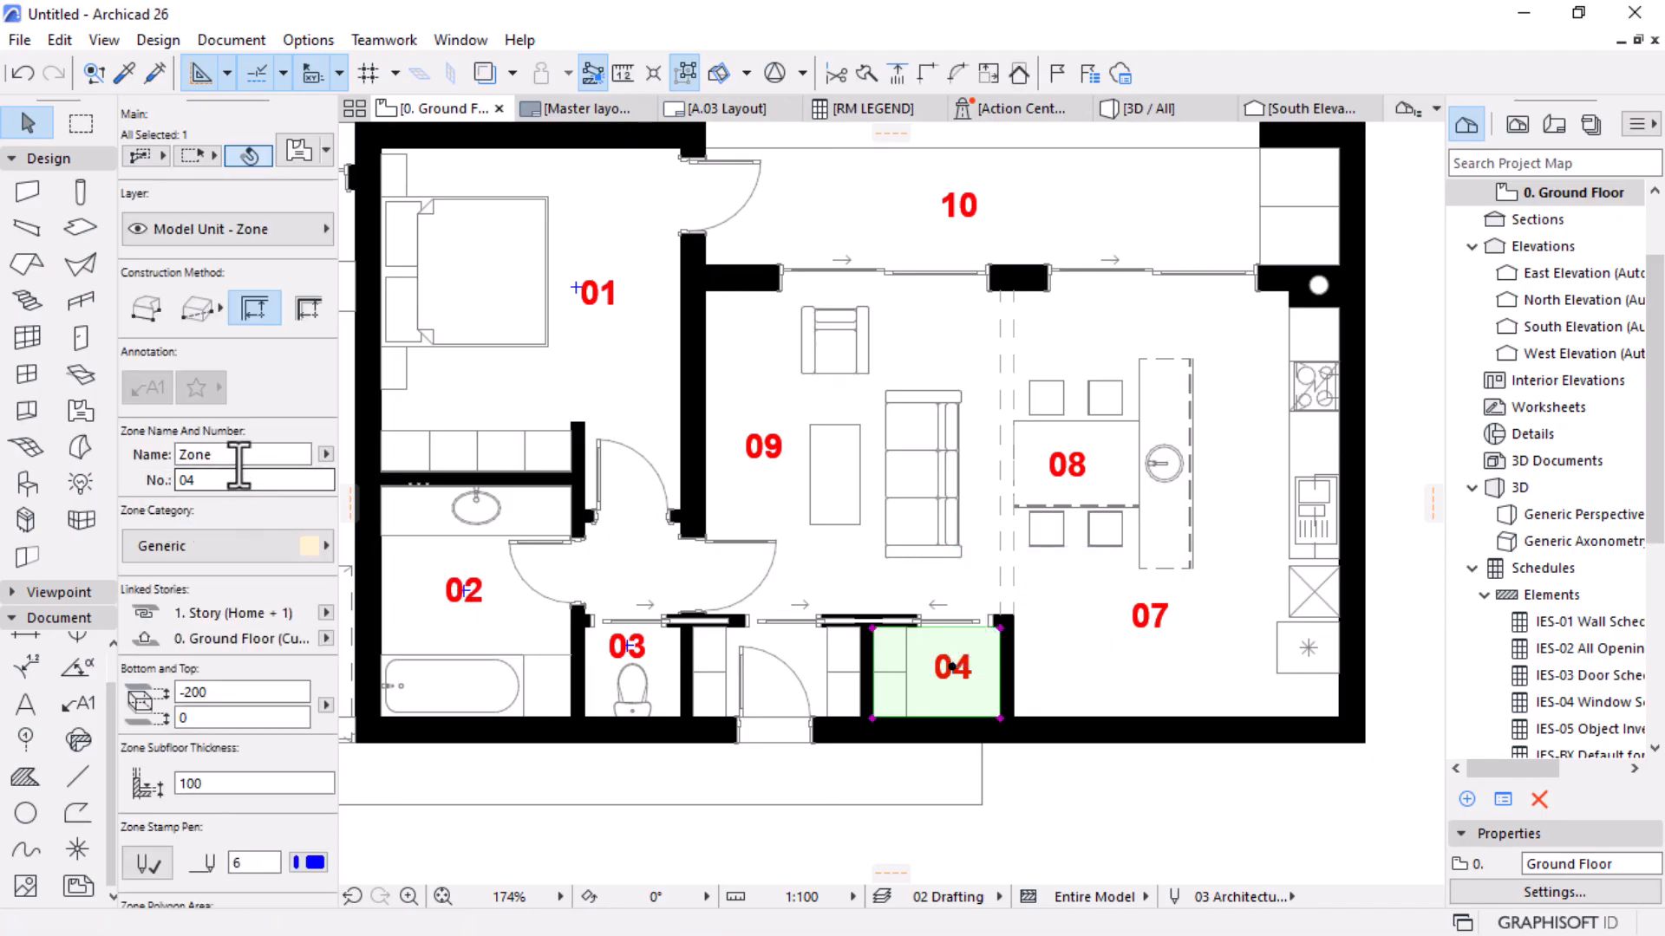
pyautogui.write('u')
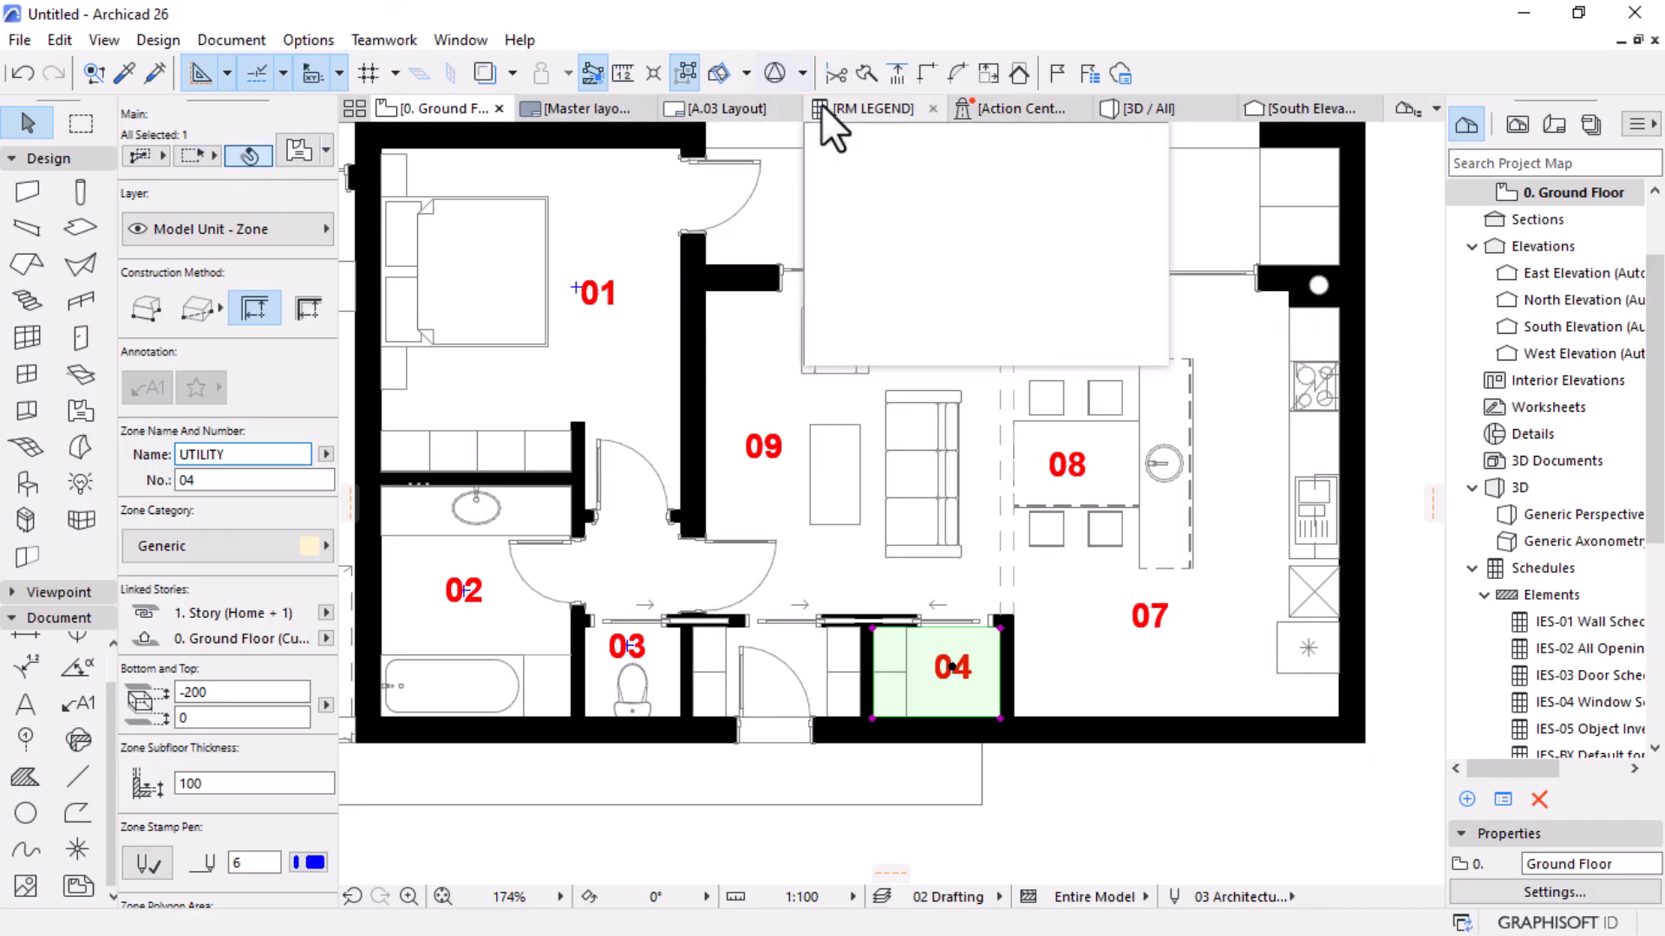
pyautogui.click(863, 107)
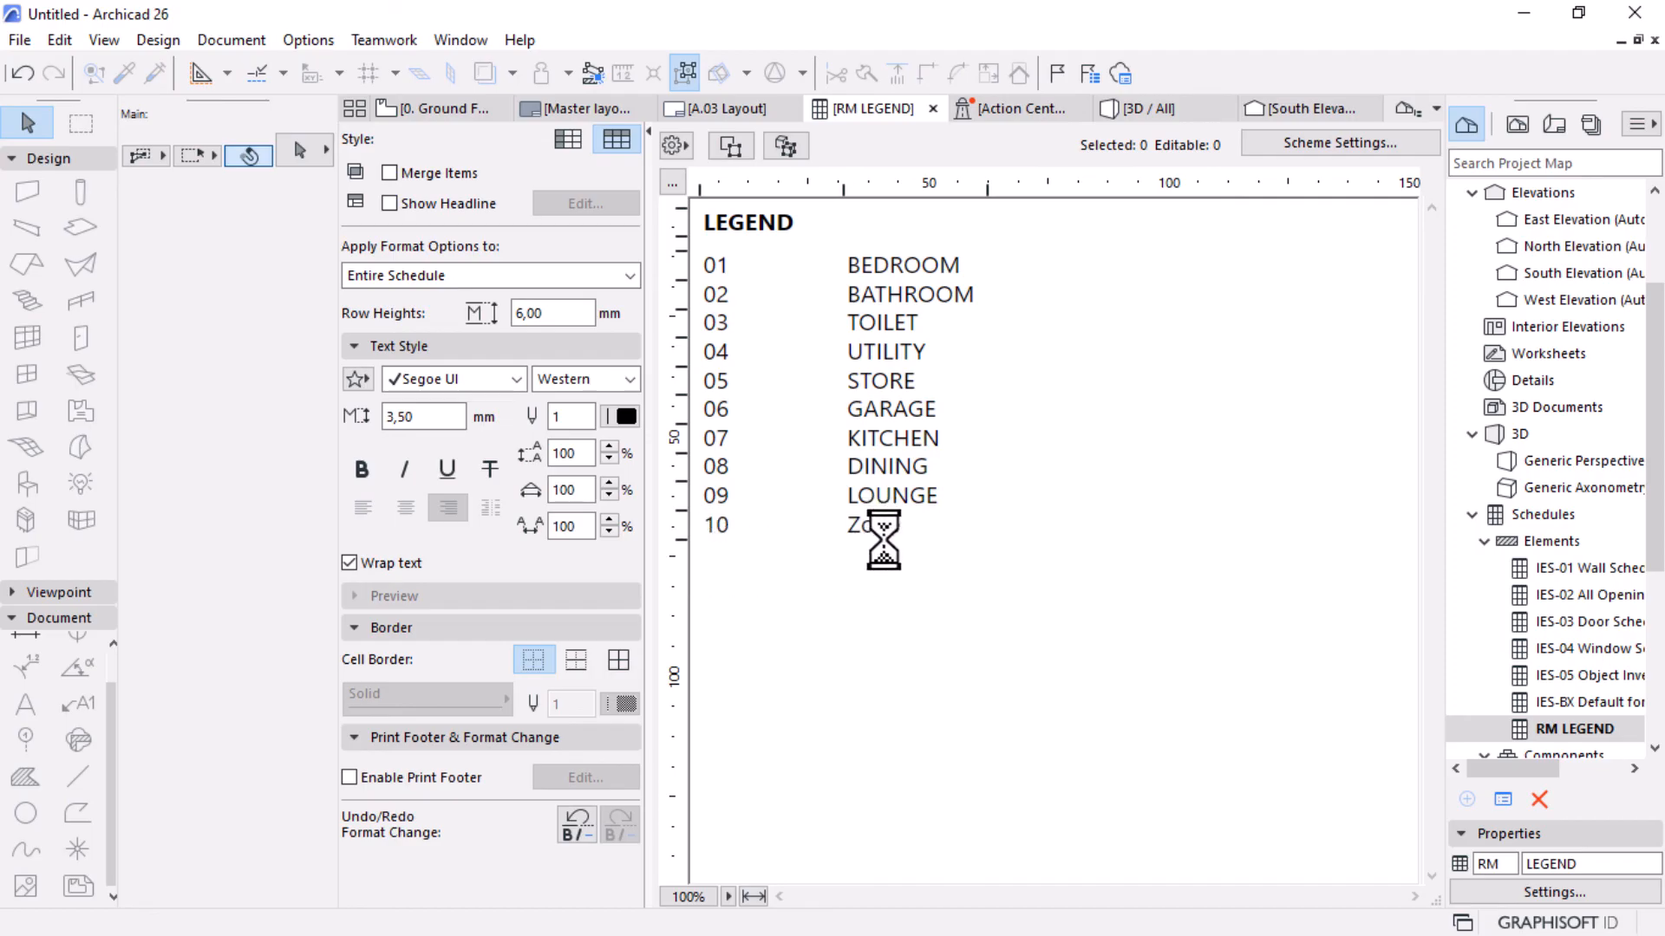
# Locate zone 10 on the floor plan from its schedule row, rename it PATIO, and return to the RM LEGEND schedule.
pyautogui.click(877, 526)
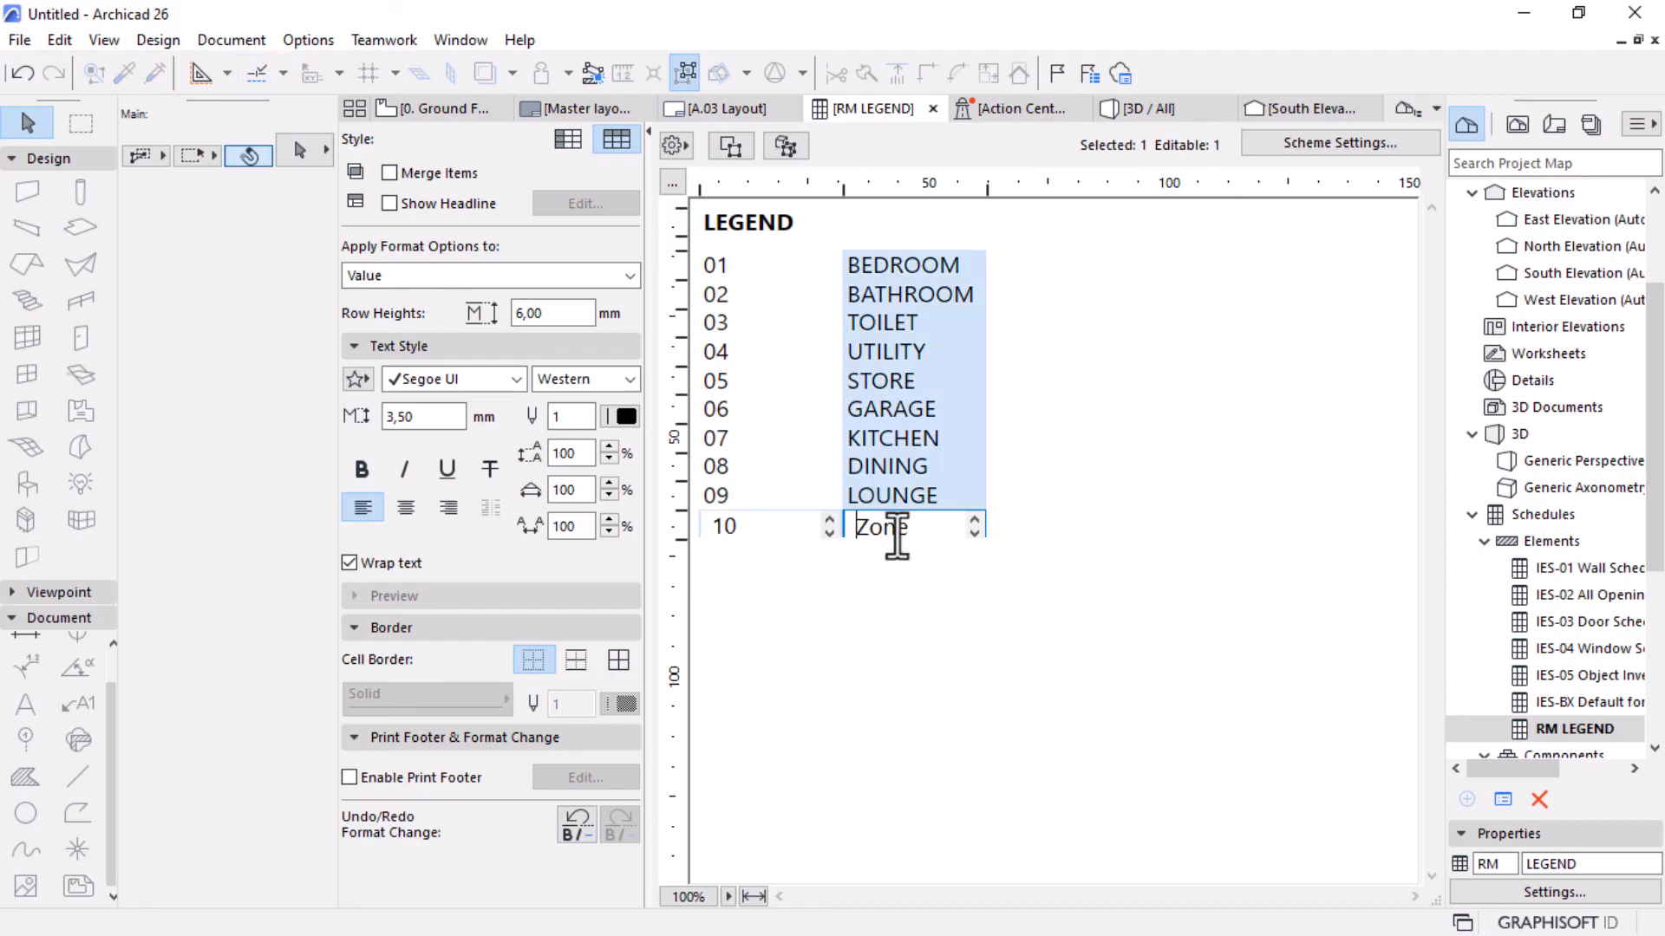
pyautogui.click(730, 146)
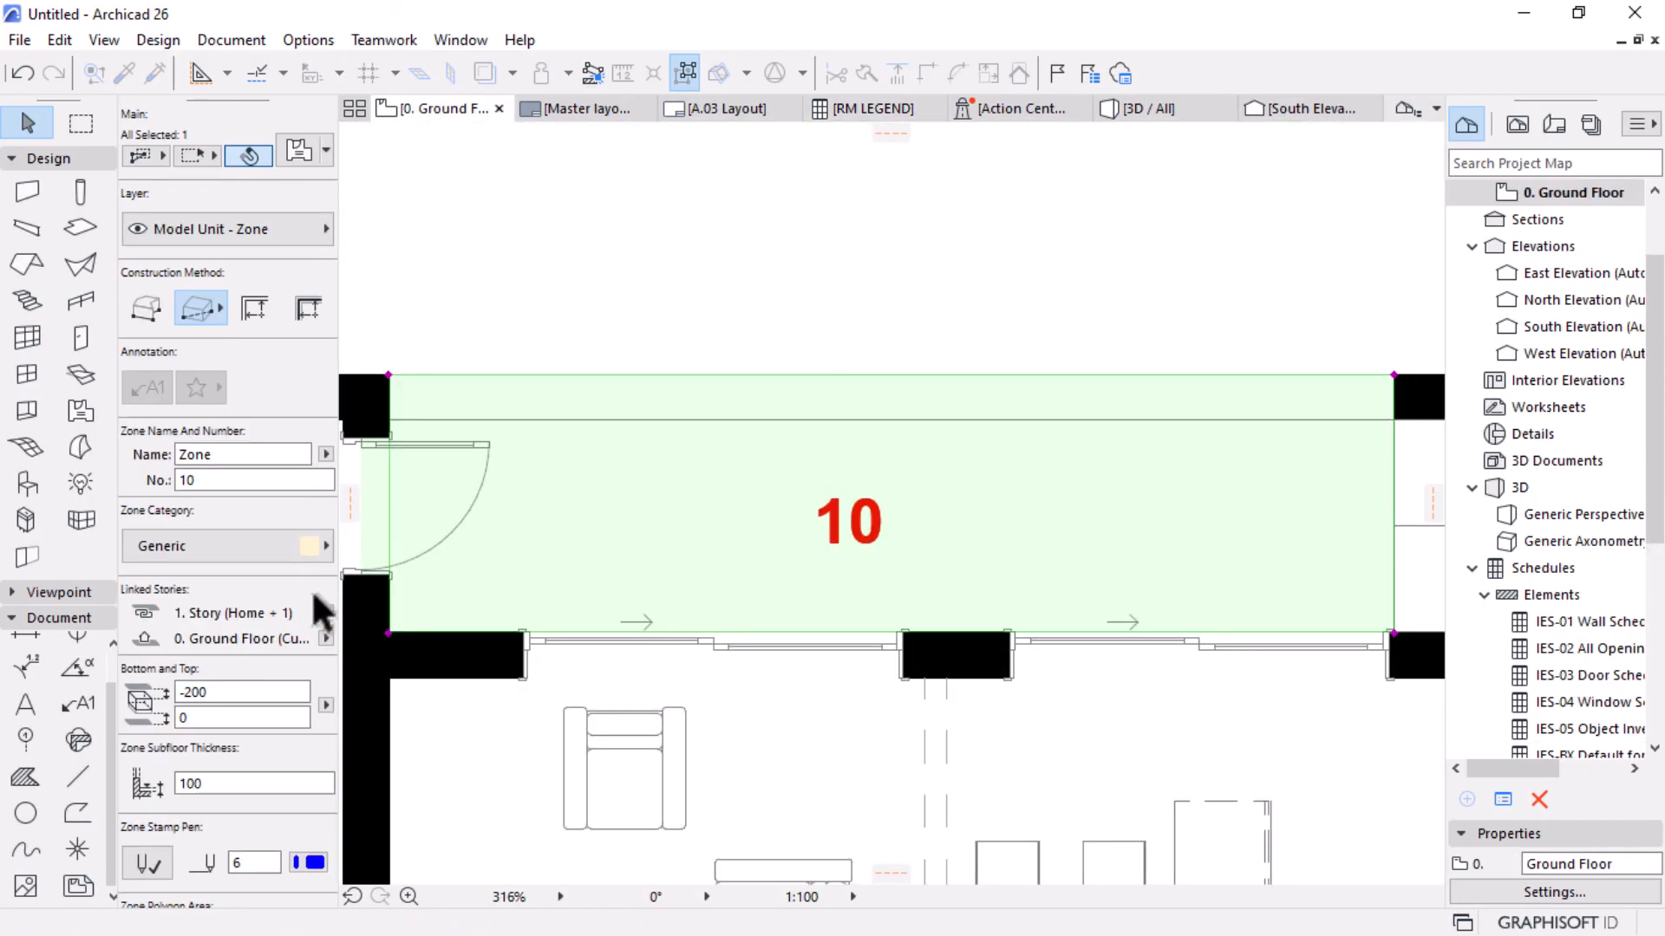
pyautogui.click(243, 455)
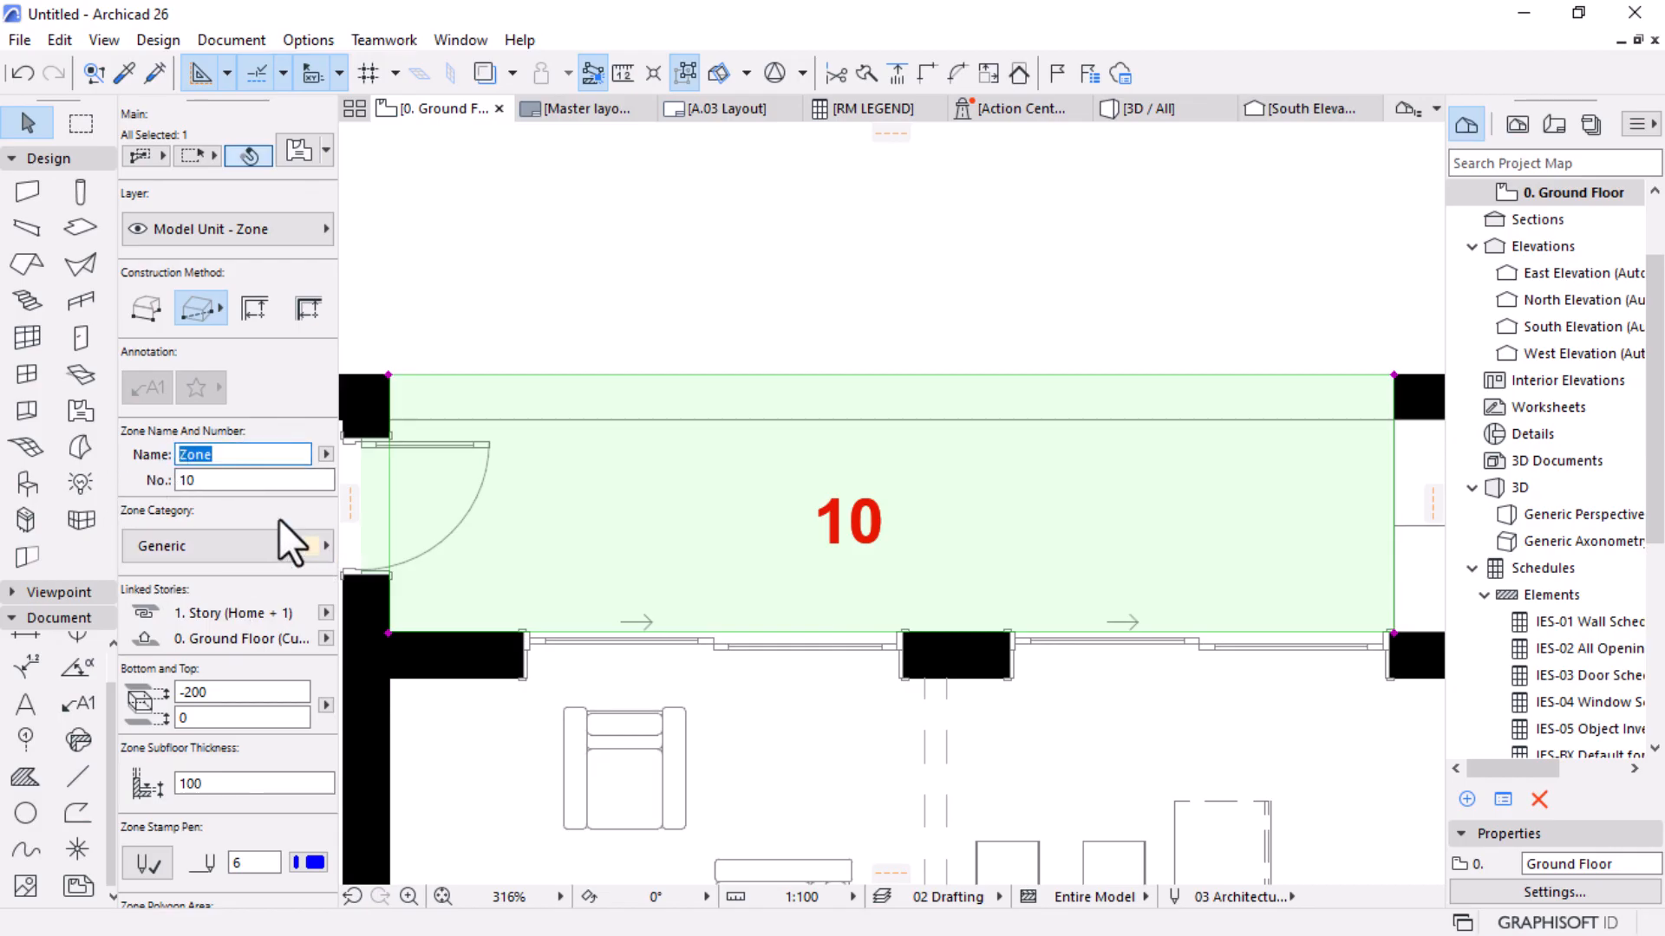
pyautogui.write('PATIO')
pyautogui.click(857, 108)
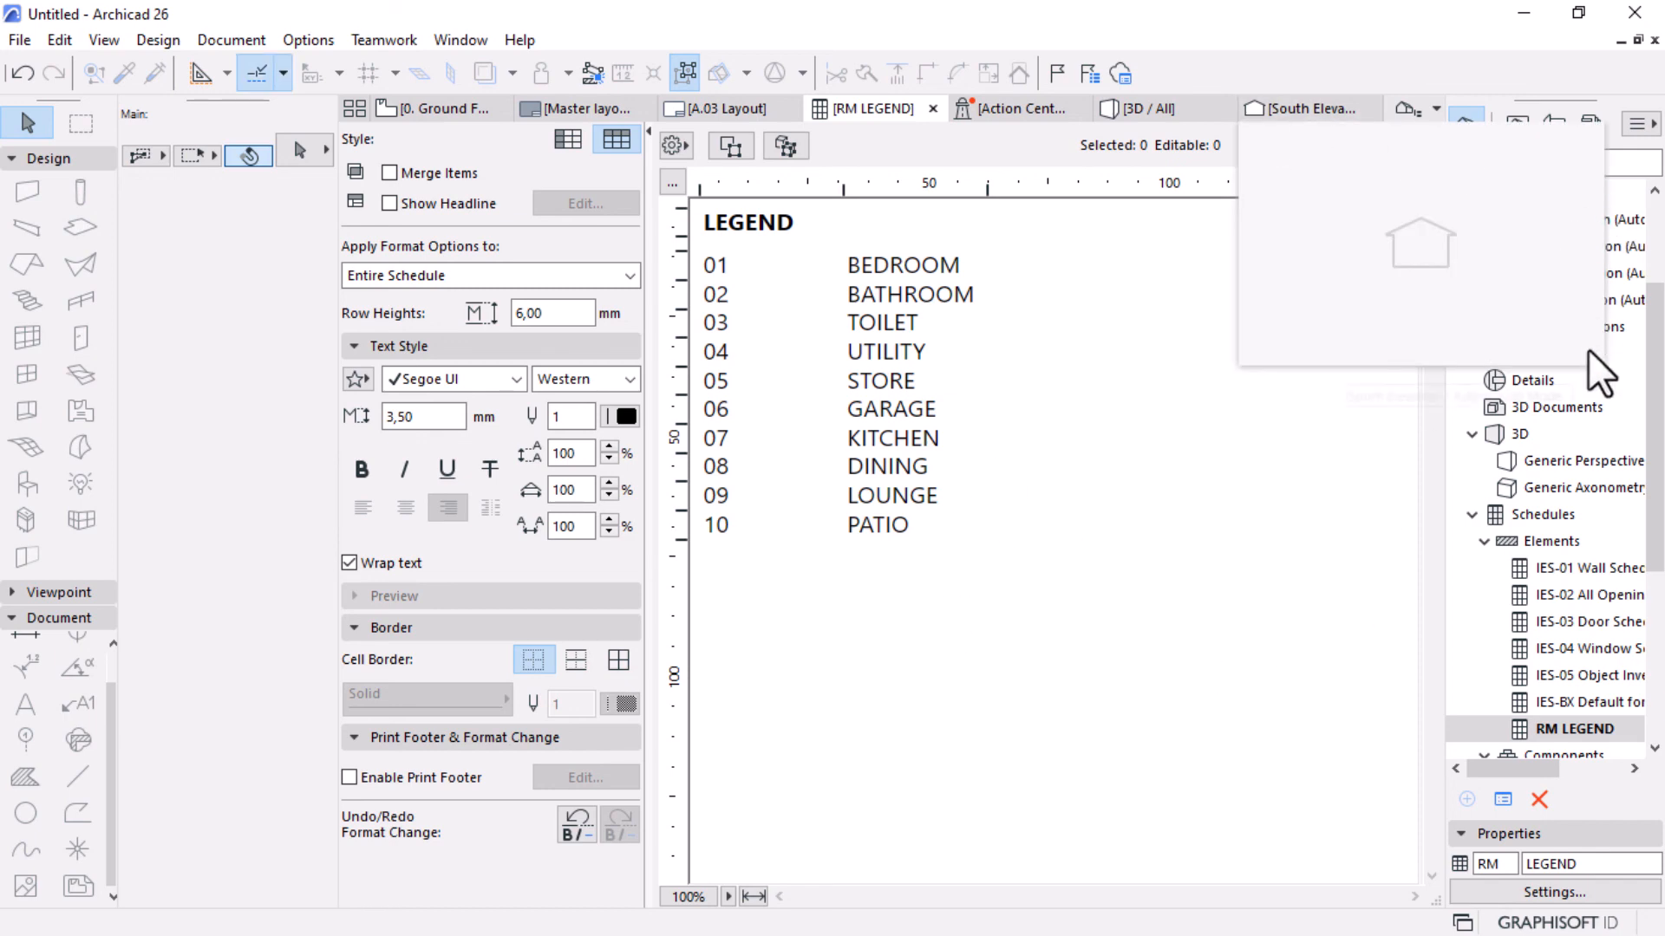
# Place the RM LEGEND schedule on the A.03 layout in the empty area below the floor plan.
pyautogui.click(705, 111)
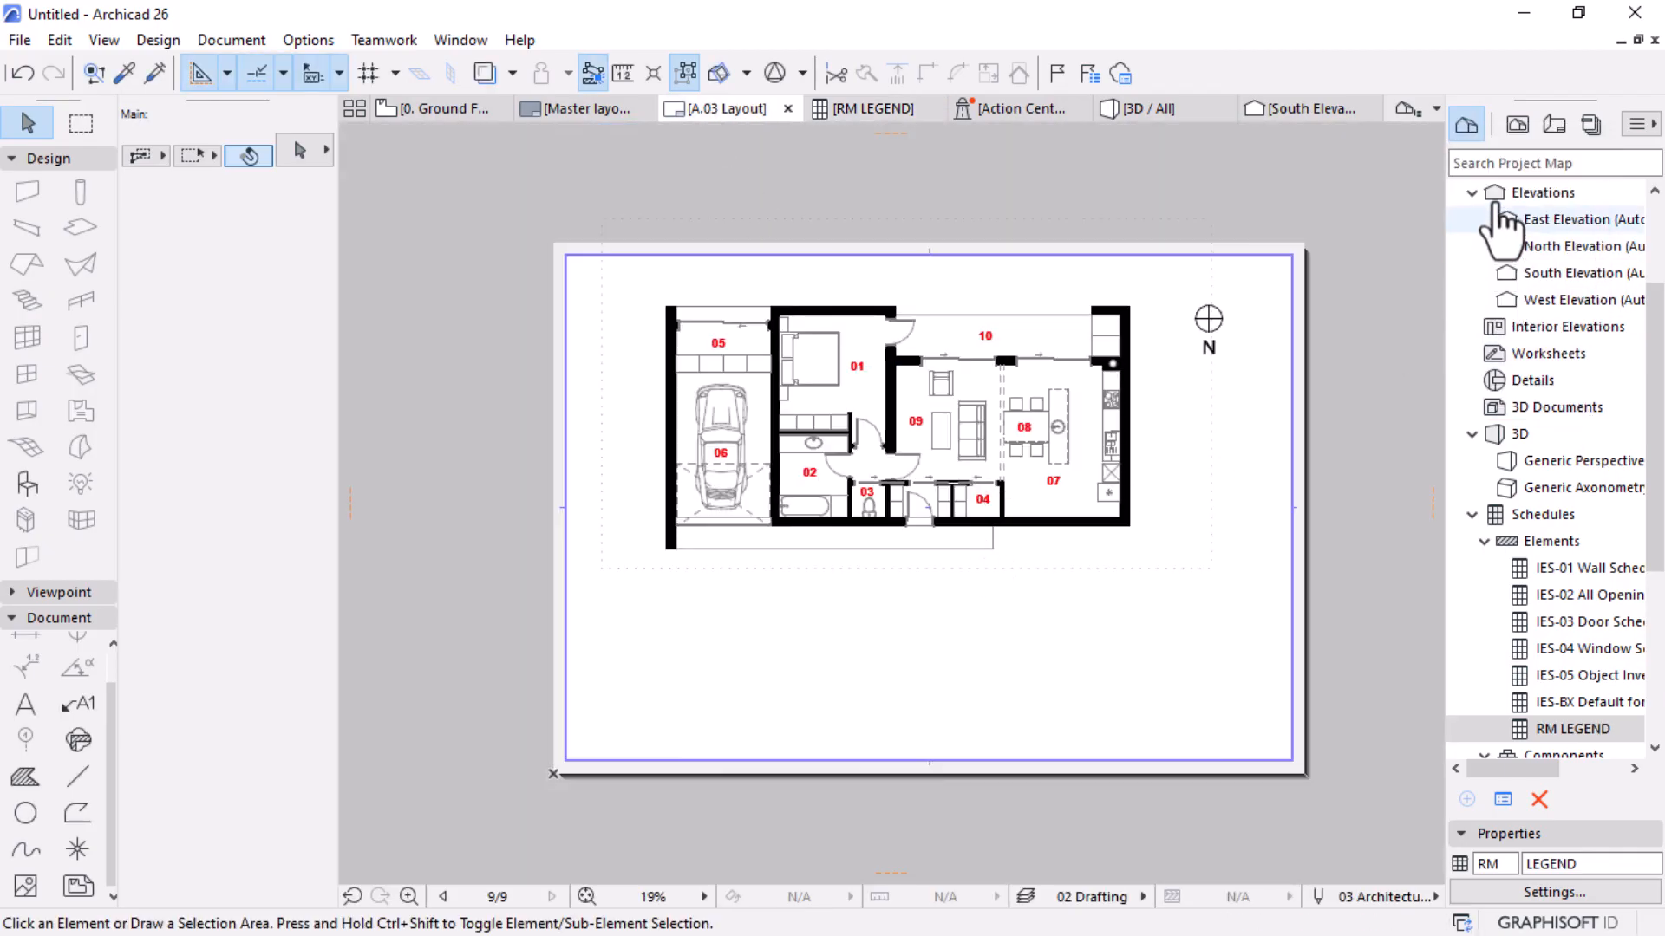
pyautogui.moveTo(1613, 734)
pyautogui.mouseDown()
pyautogui.moveTo(1237, 746)
pyautogui.moveTo(810, 666)
pyautogui.mouseUp()
pyautogui.scroll(3, 808, 715)
pyautogui.scroll(3, 810, 713)
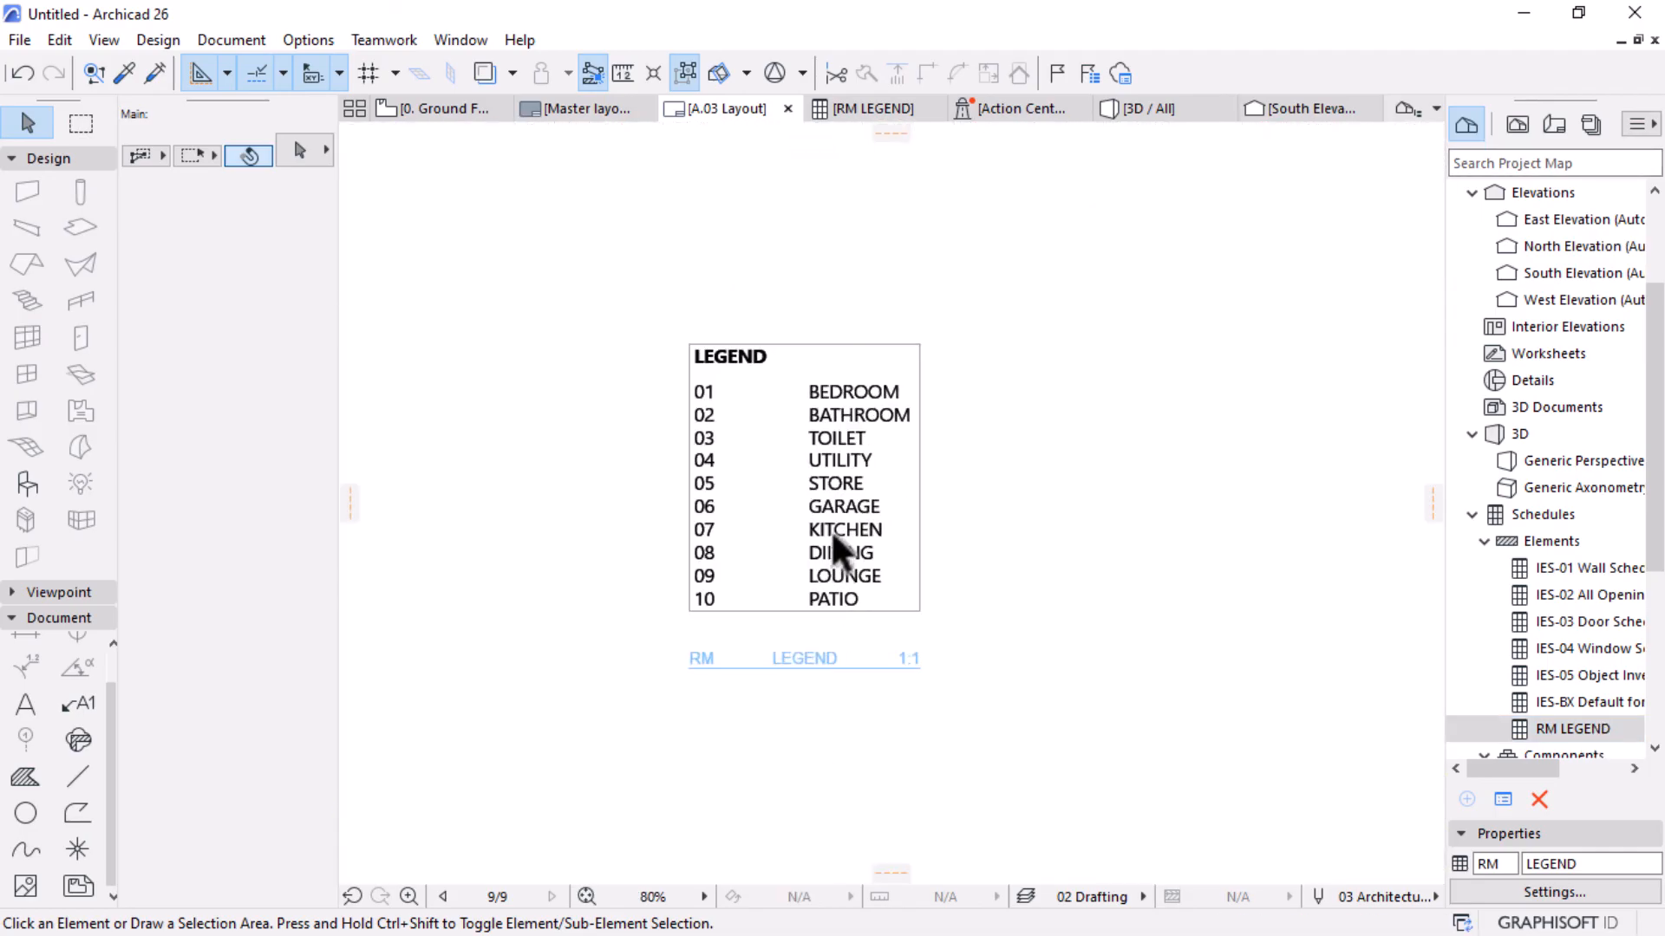
# Set the title type of the placed legend drawing to No Title.
pyautogui.click(845, 506)
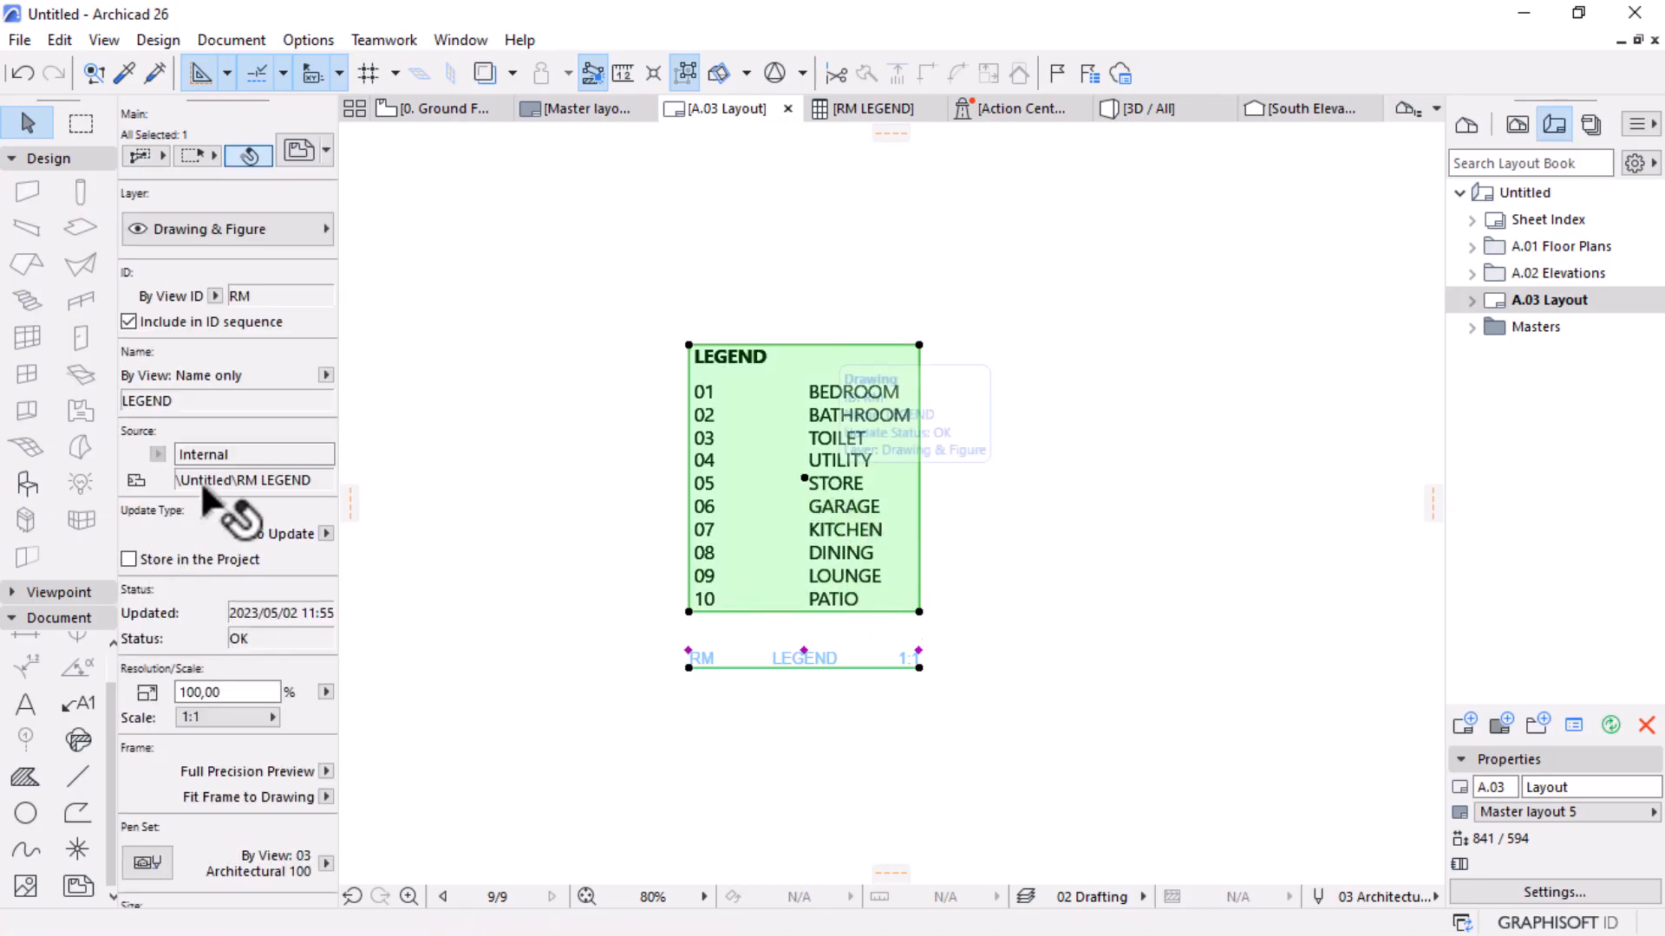
pyautogui.scroll(-5, 221, 551)
pyautogui.scroll(-4, 228, 593)
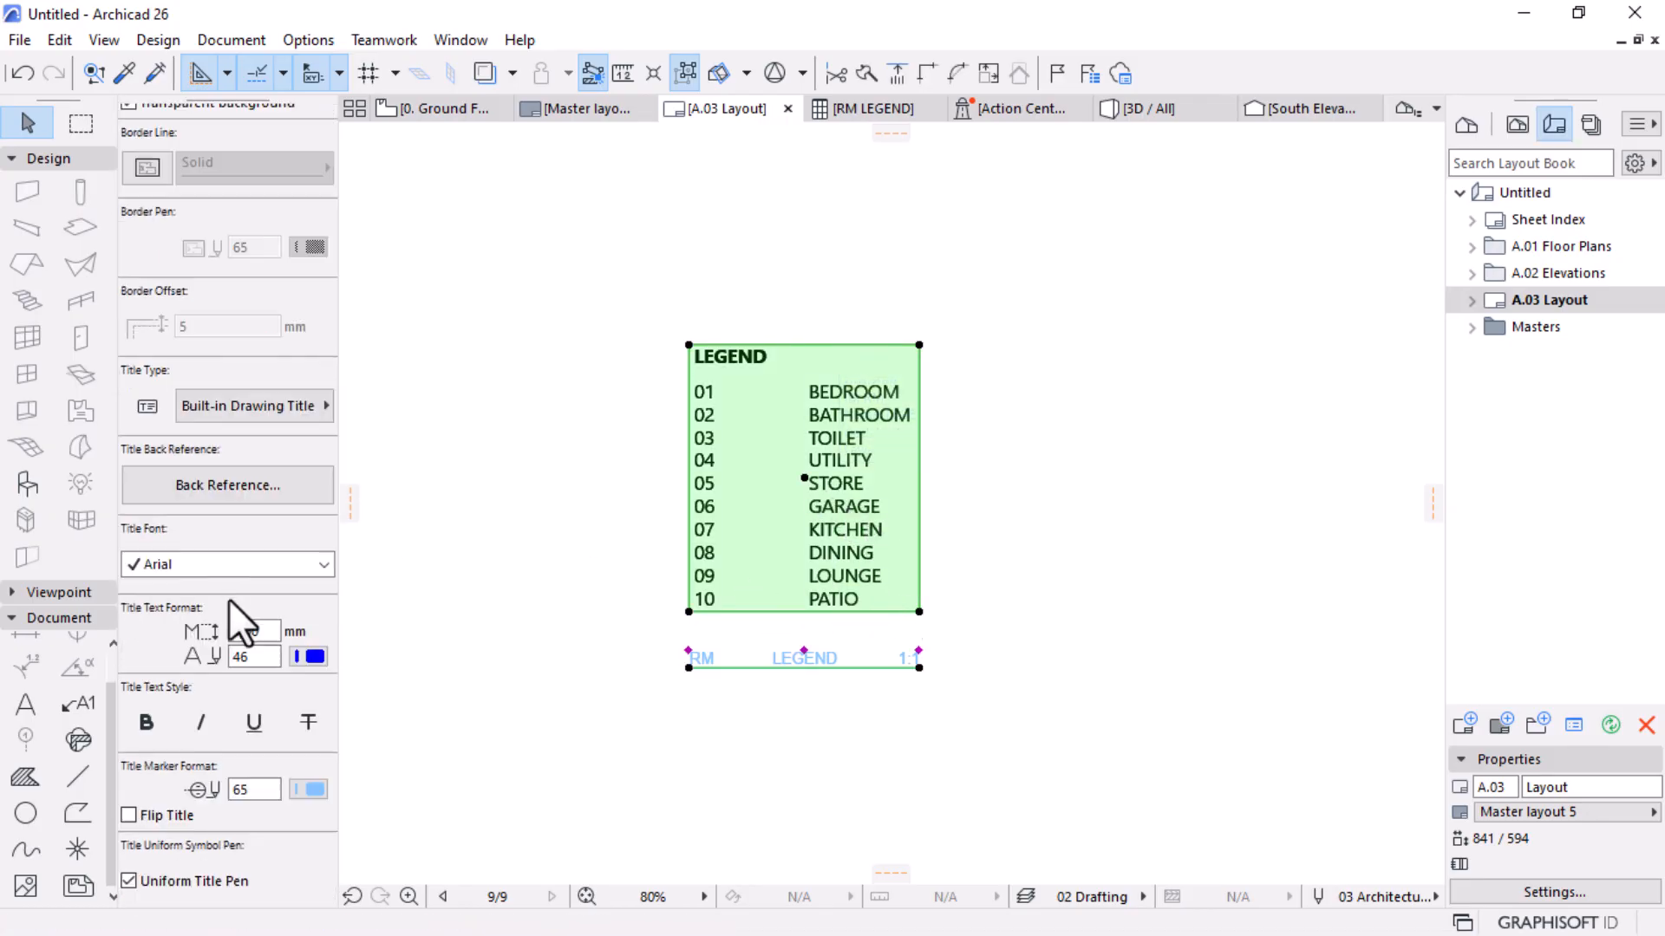
pyautogui.click(255, 404)
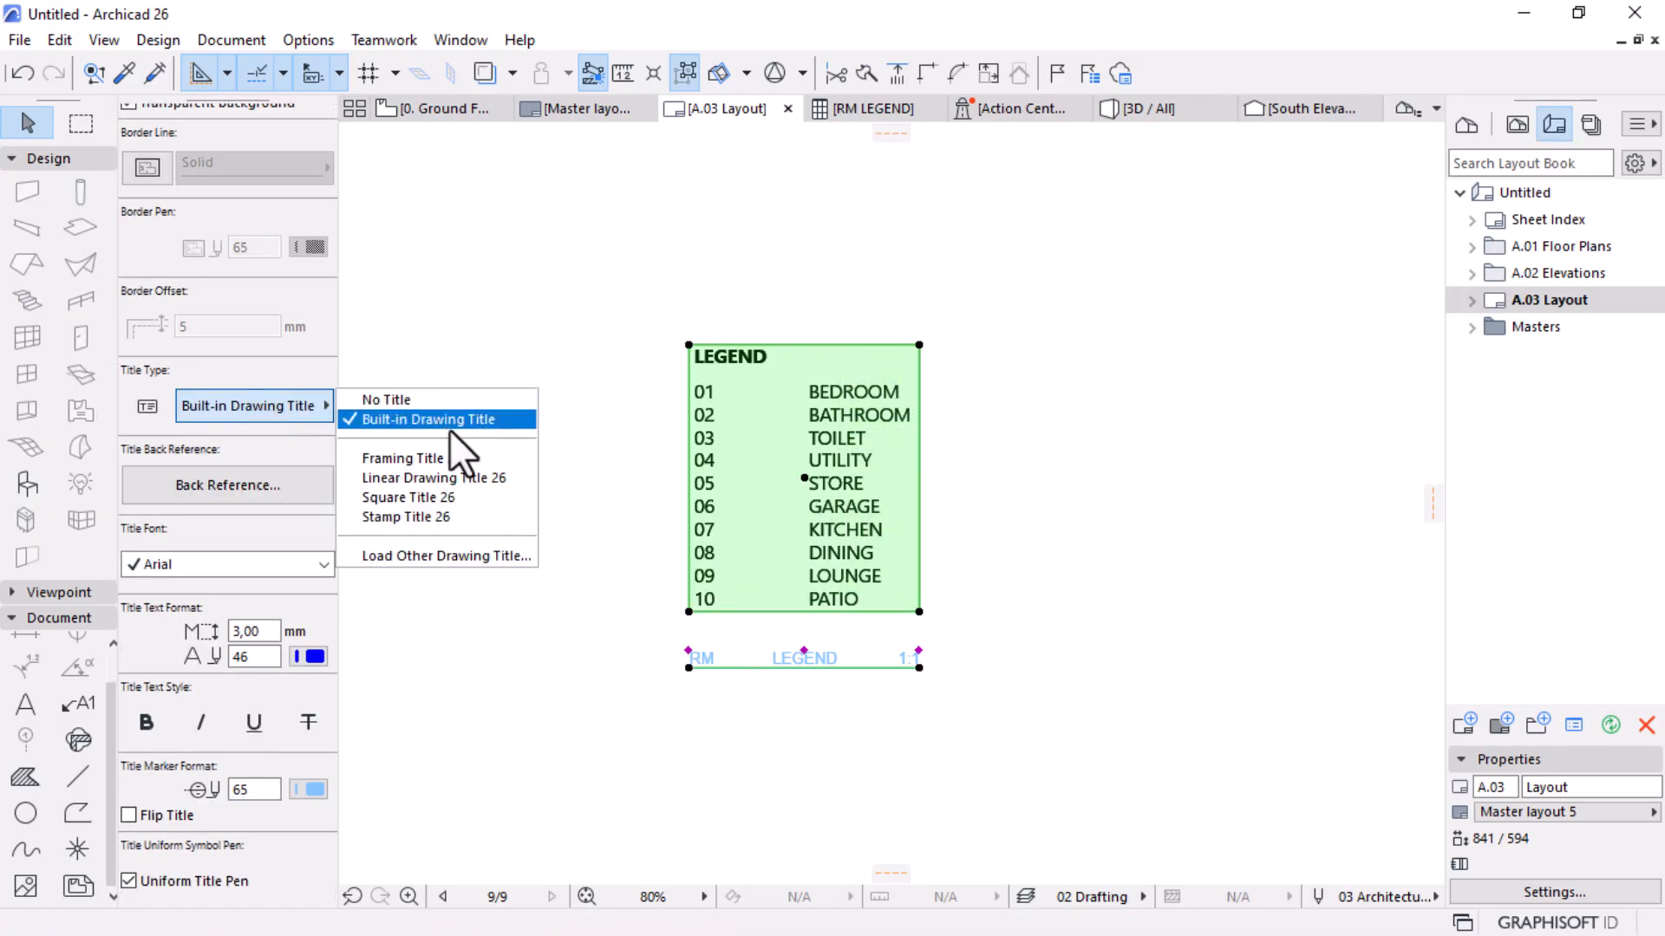
pyautogui.click(392, 395)
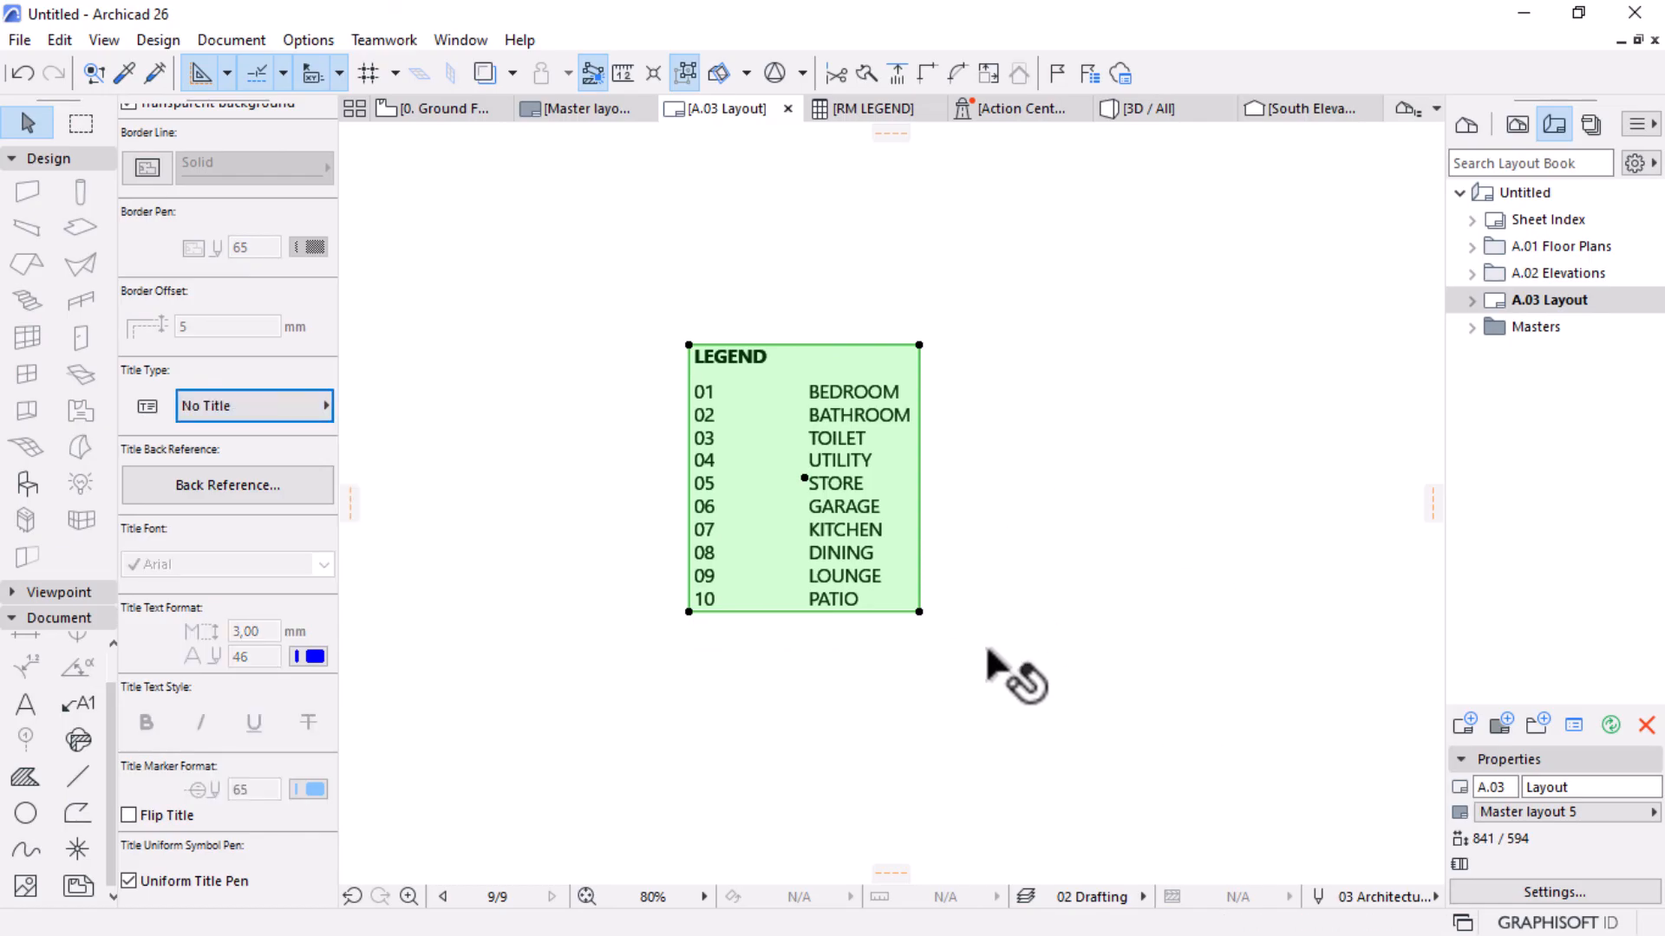
# Enlarge the legend drawing proportionally from its lower corner to about 230 percent.
pyautogui.scroll(-1, 798, 373)
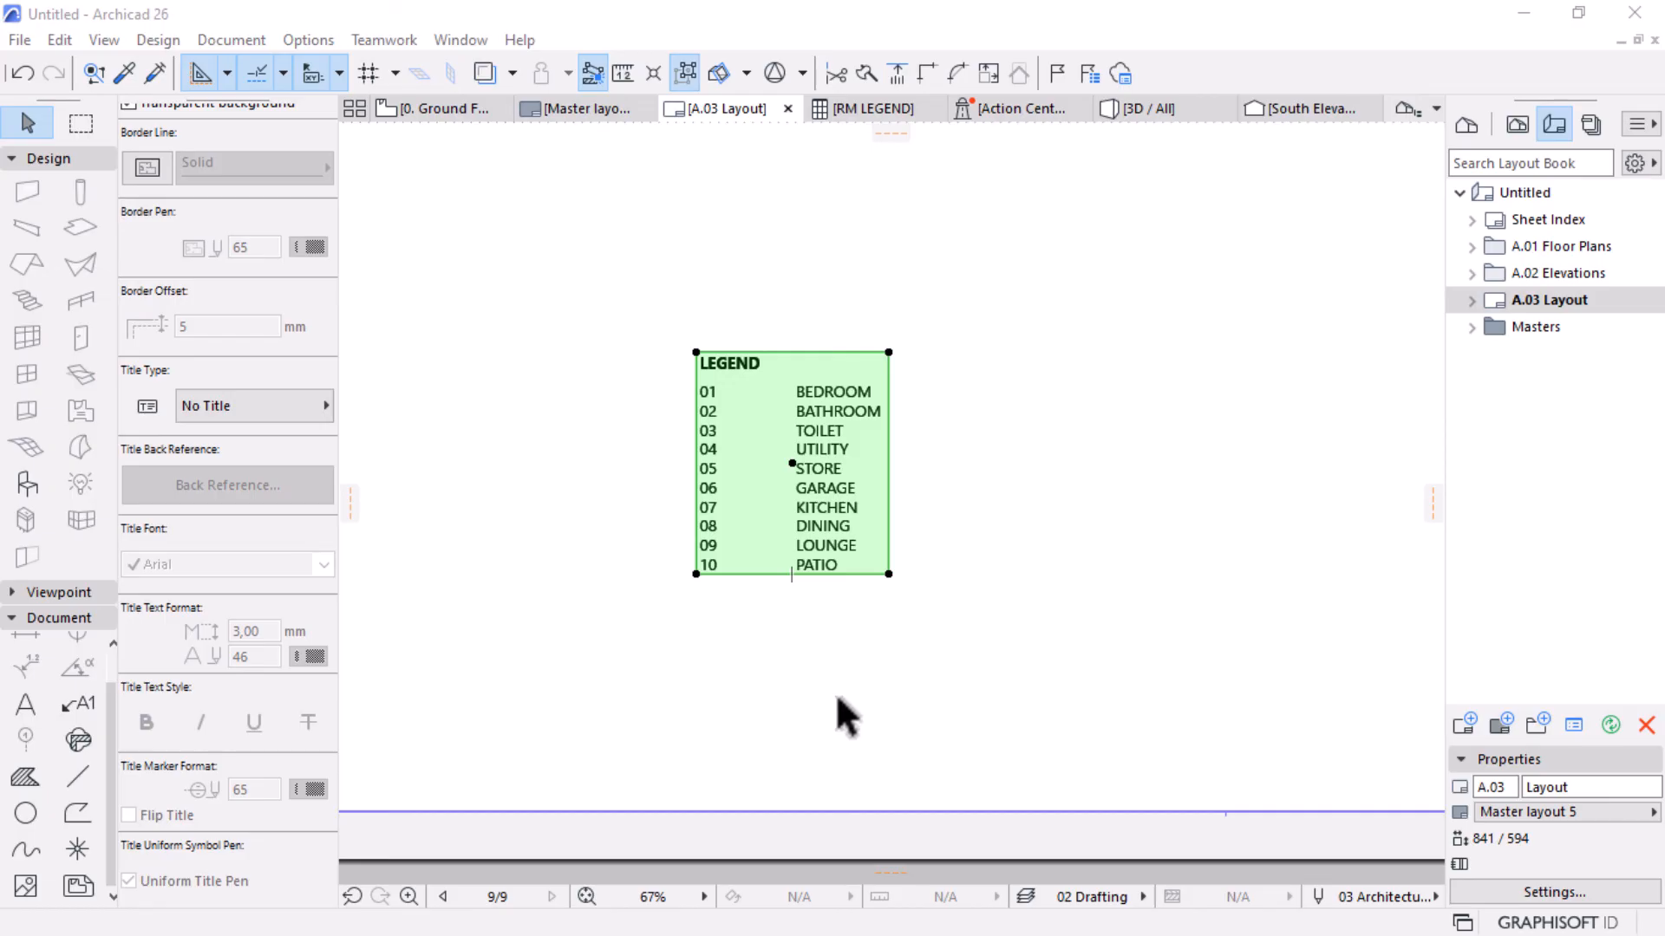
pyautogui.scroll(-3, 850, 669)
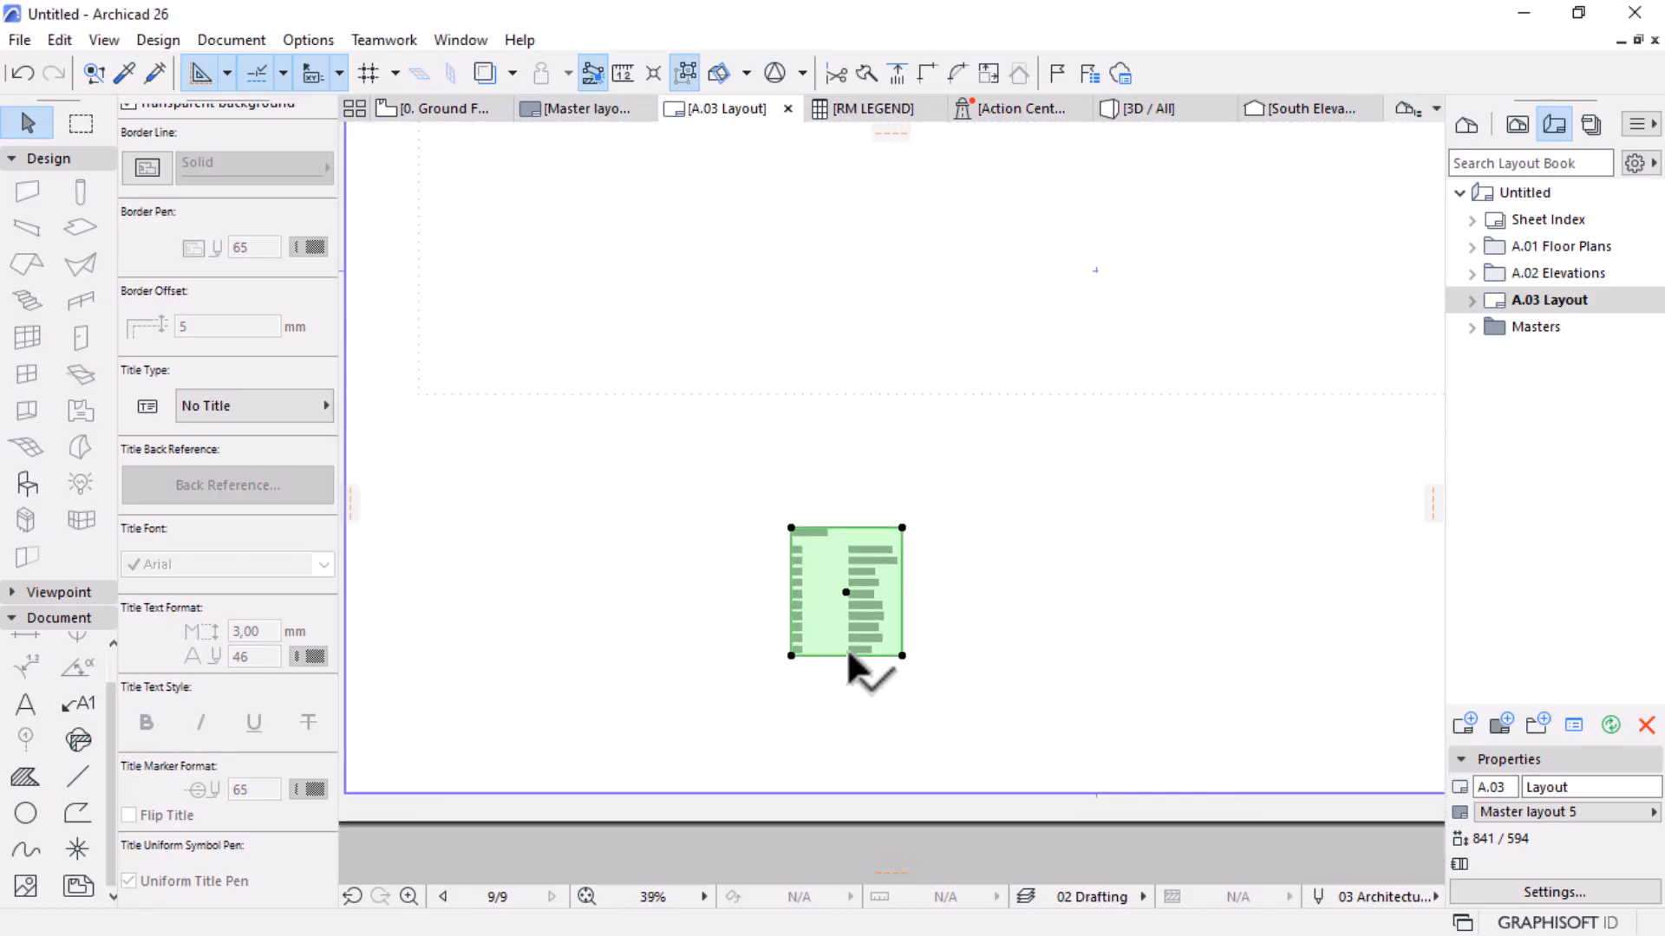
pyautogui.click(901, 656)
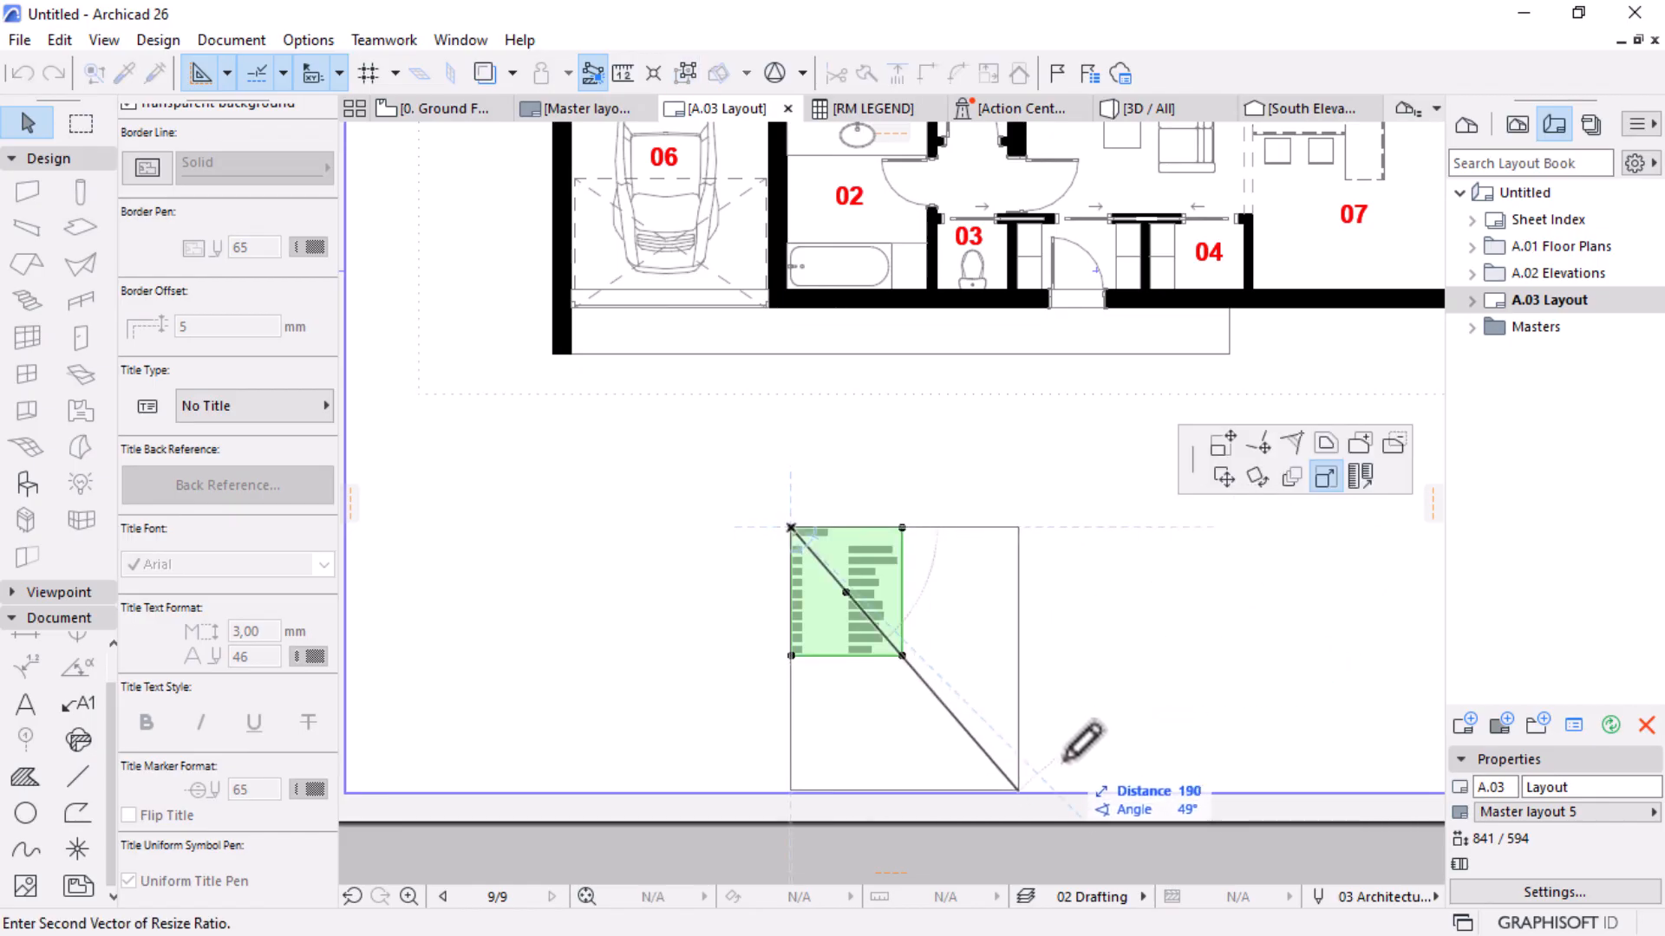
pyautogui.click(1080, 793)
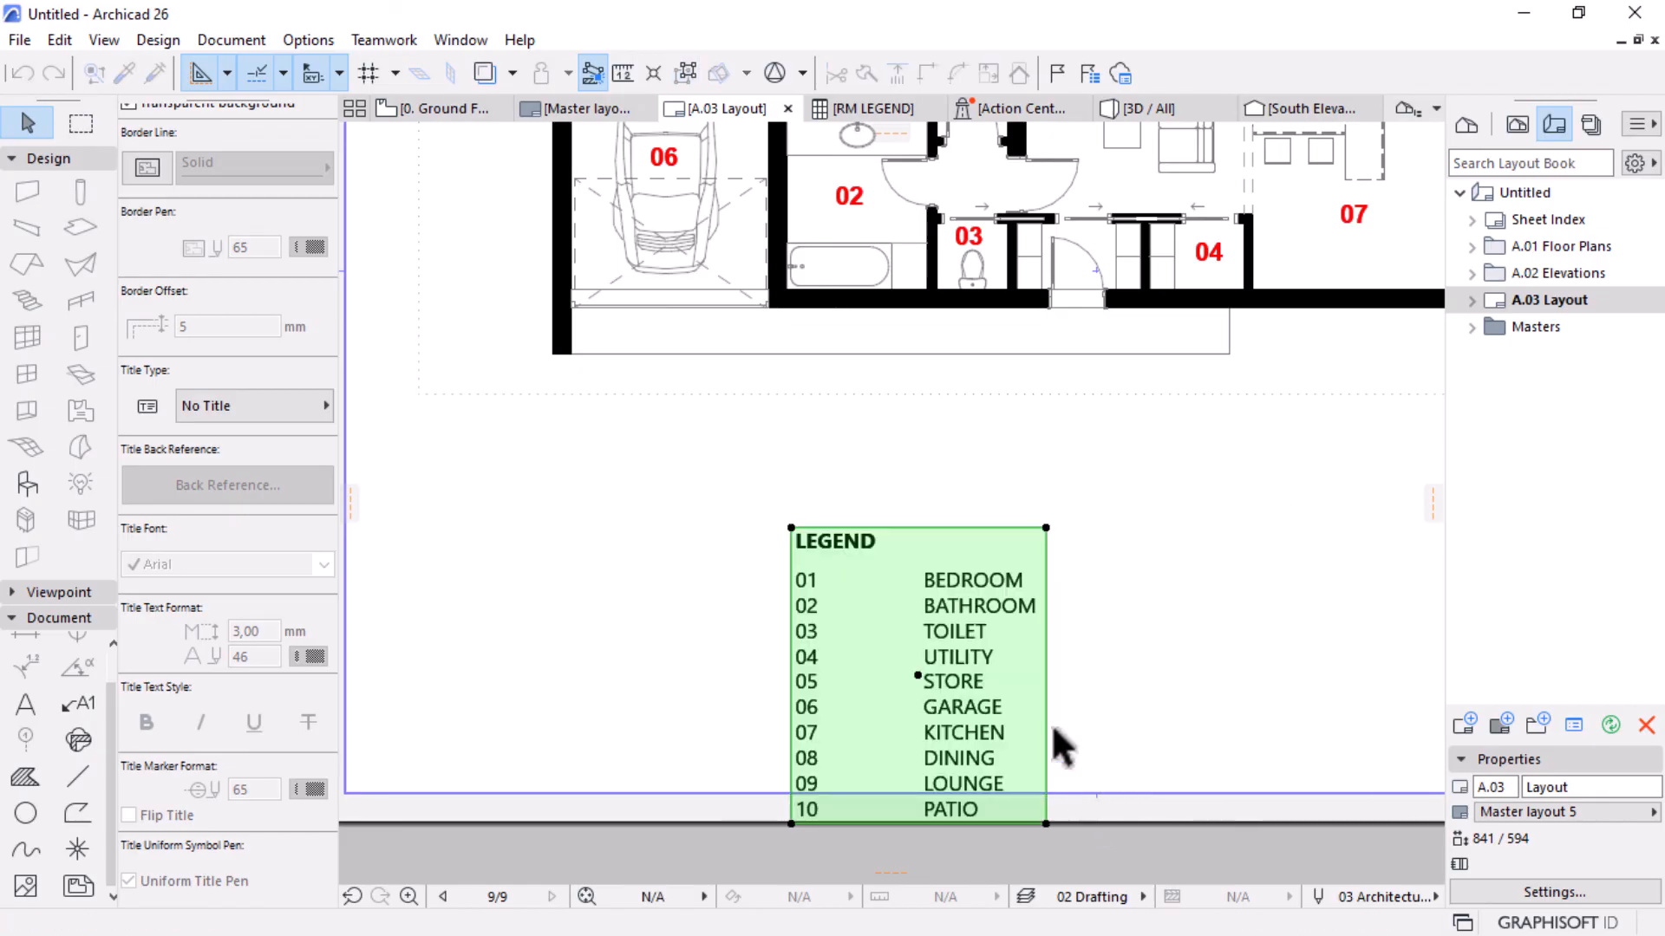
# Move the enlarged legend inside the sheet margins below the garage, aligned with the plan's outer garage wall, and deselect it.
pyautogui.scroll(-2, 997, 676)
pyautogui.click(971, 664)
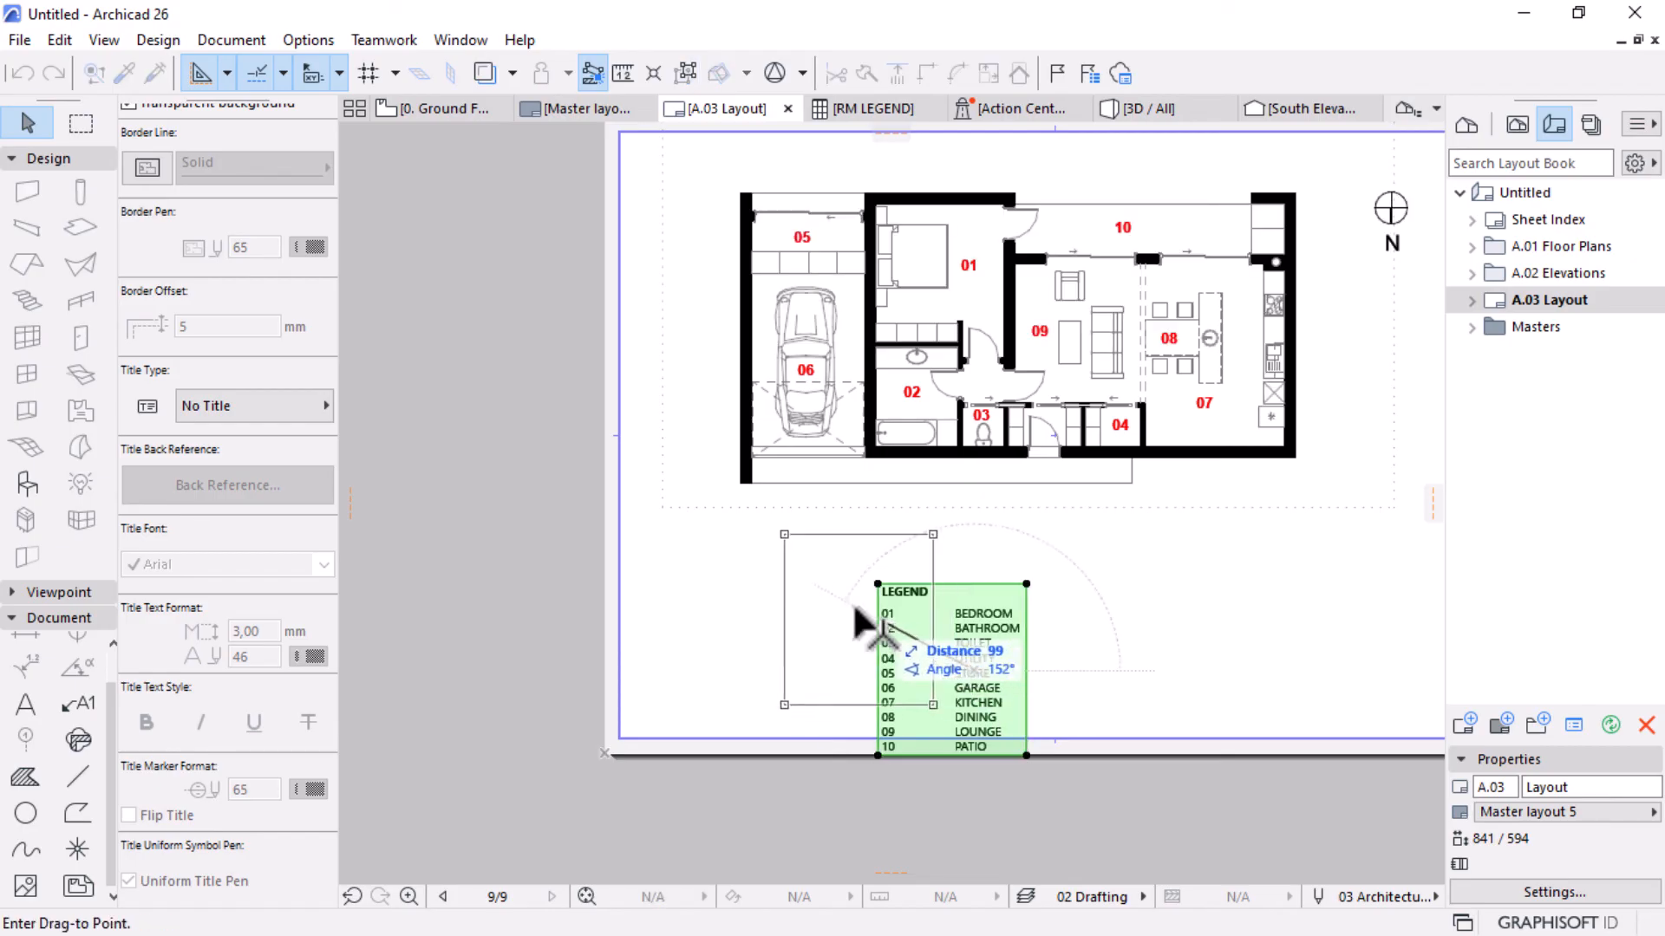
pyautogui.click(844, 621)
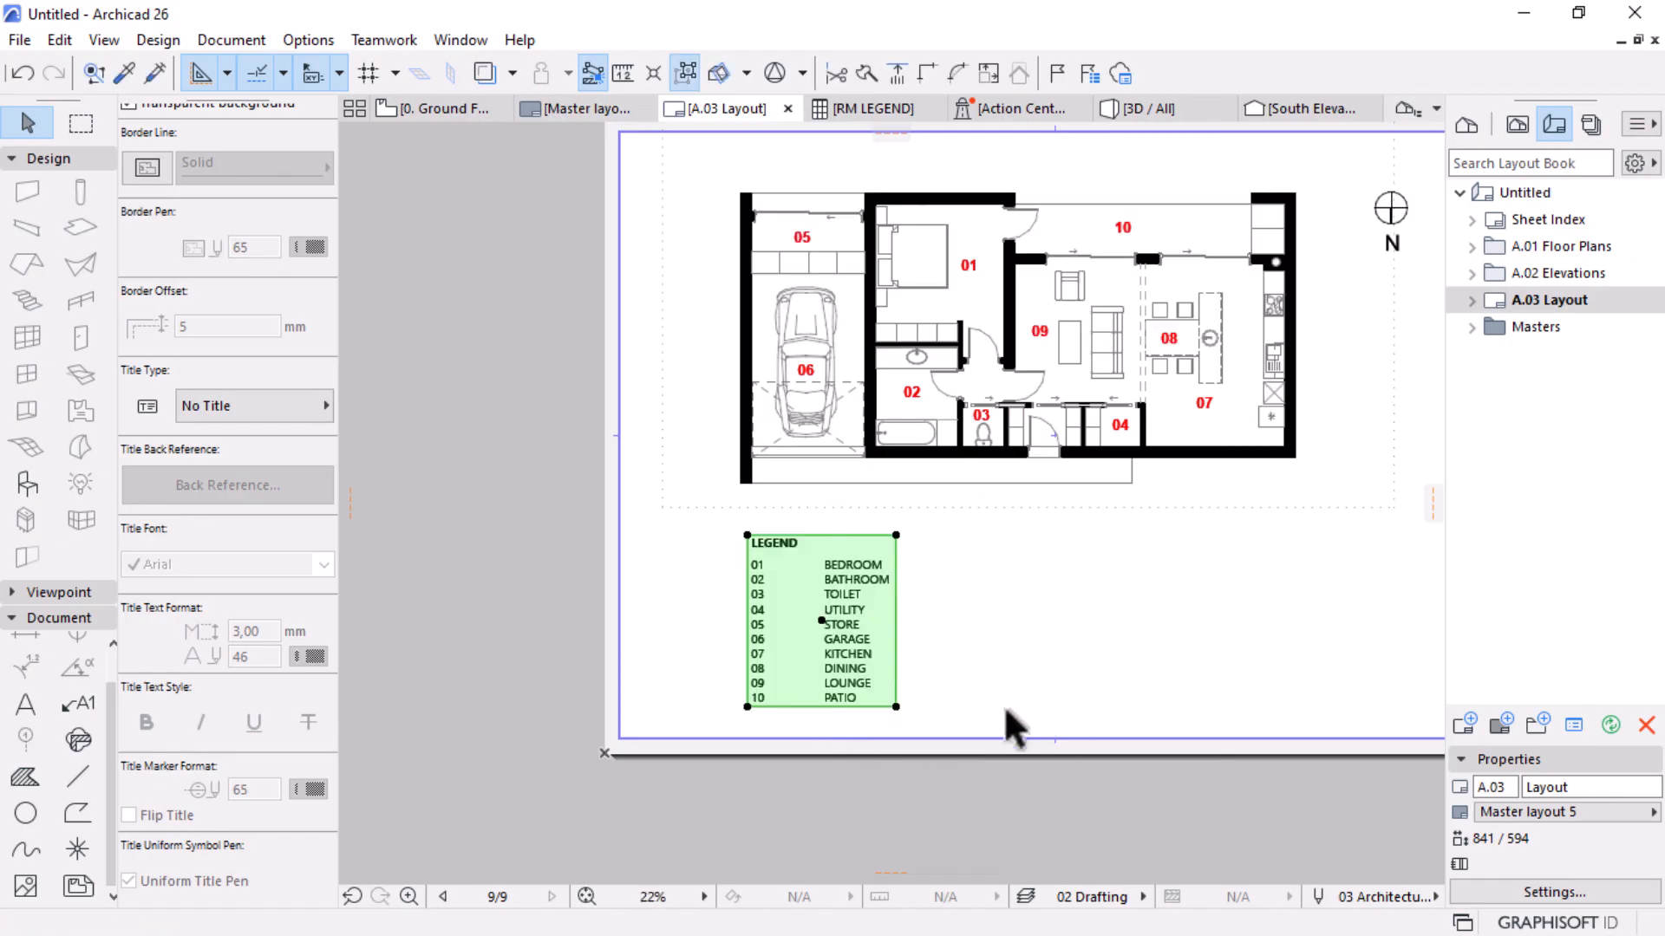
pyautogui.click(582, 676)
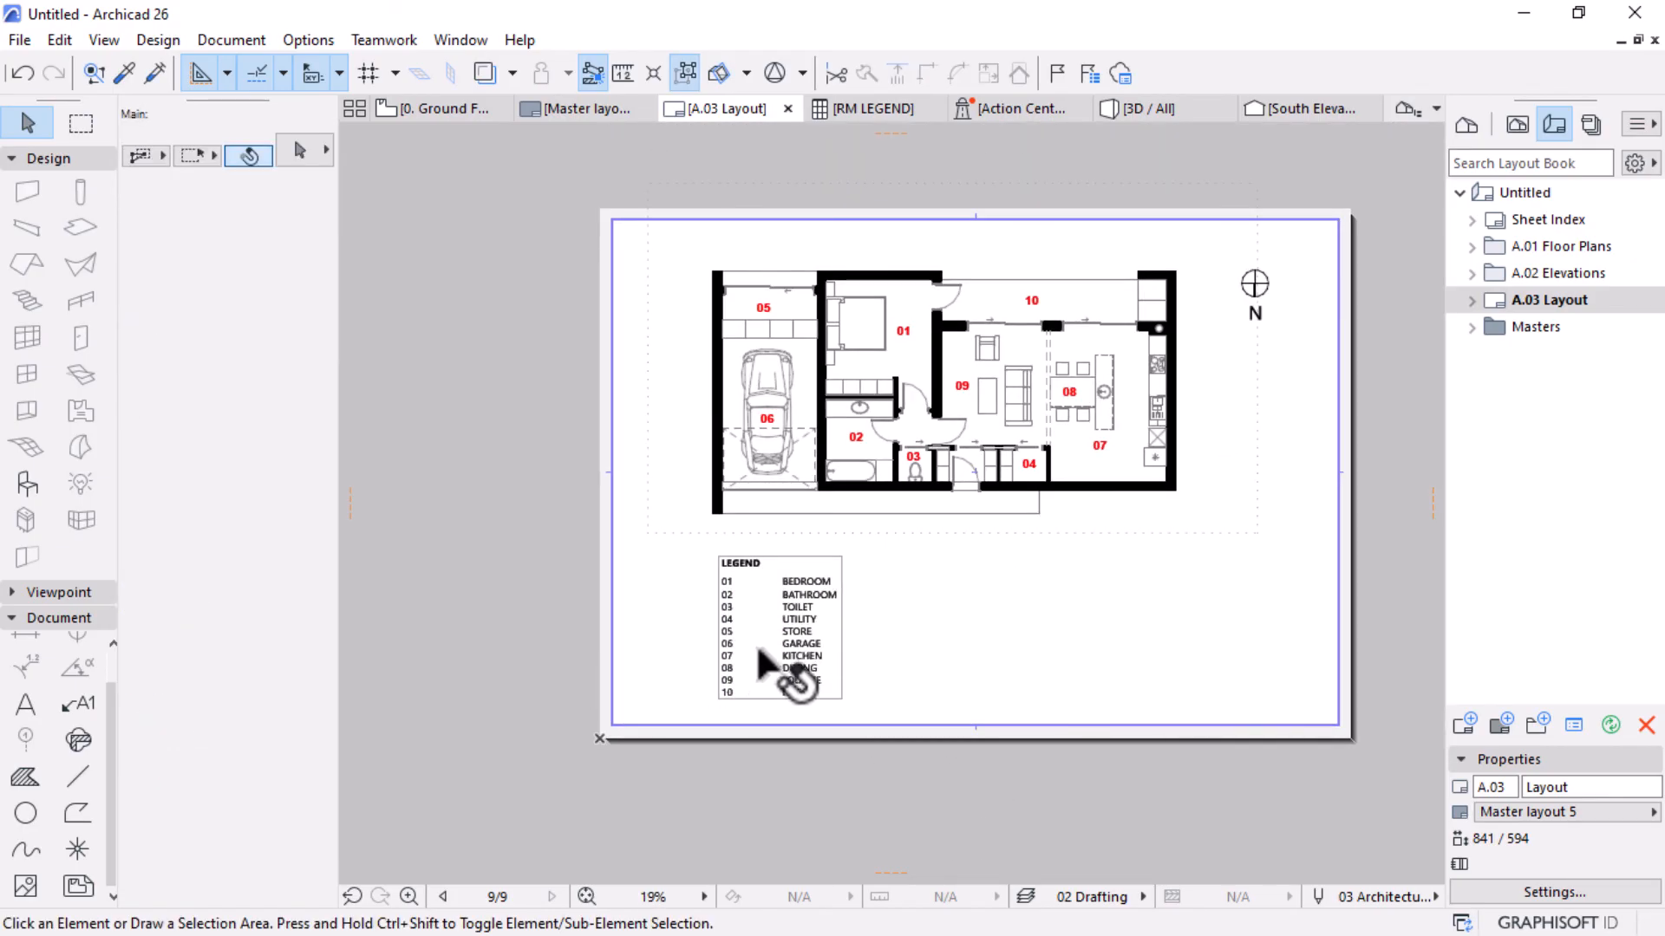
# Offset the legend drawing's frame outward on all sides to clear its text, and deselect the drawing.
pyautogui.scroll(2, 832, 633)
pyautogui.click(808, 598)
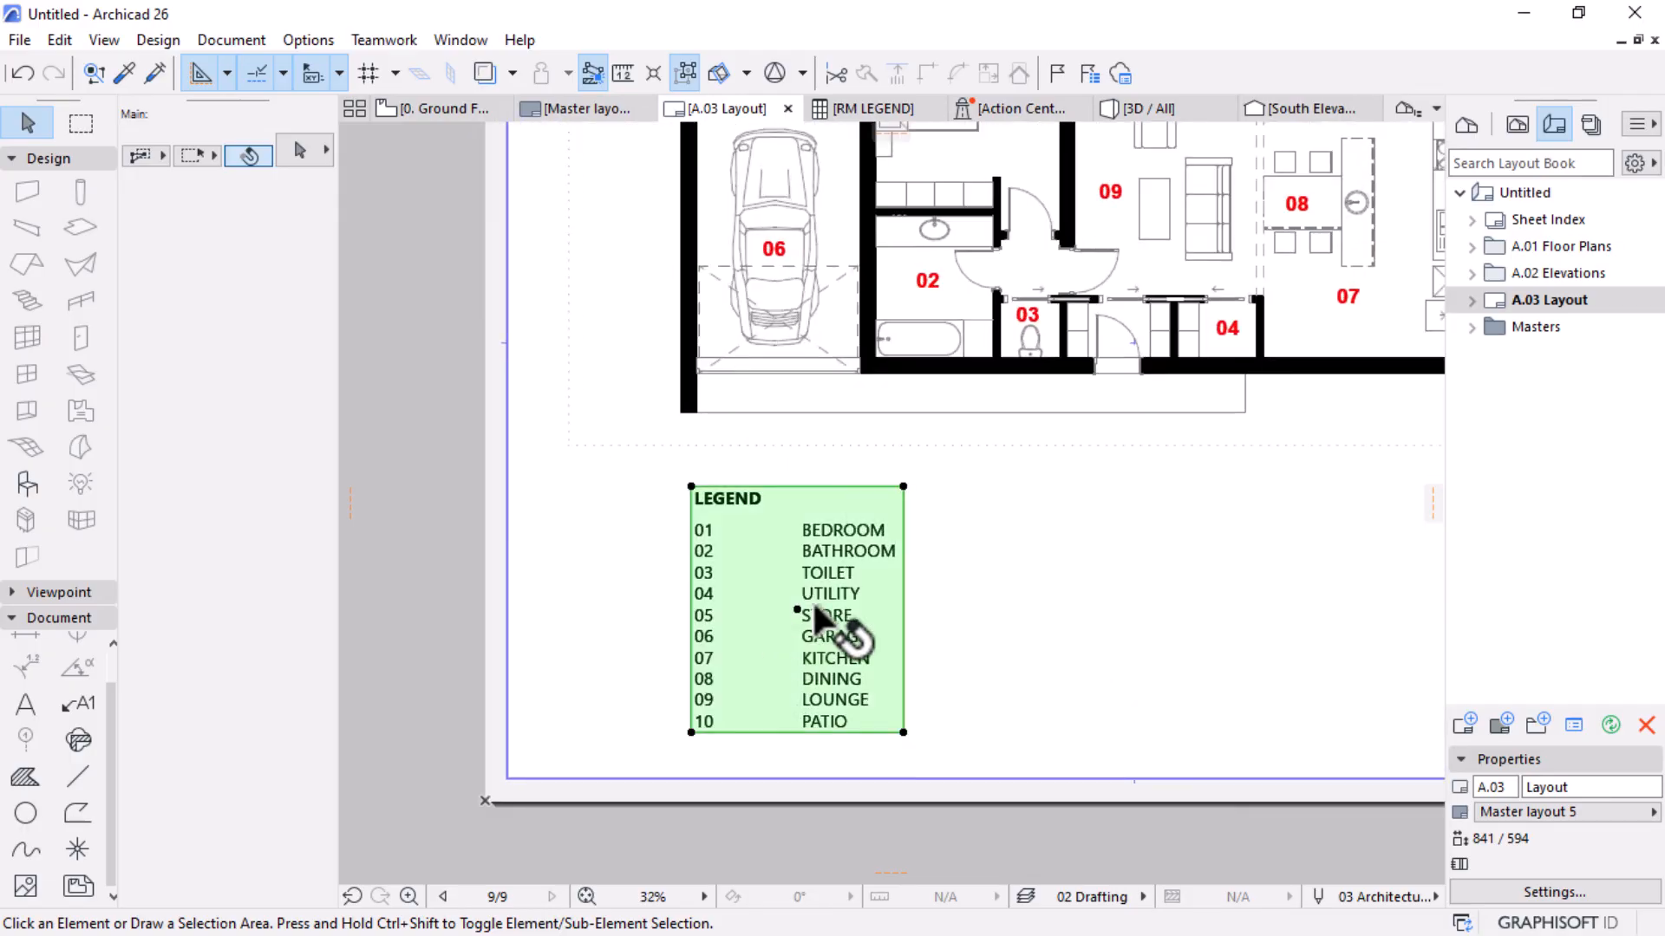
pyautogui.click(904, 733)
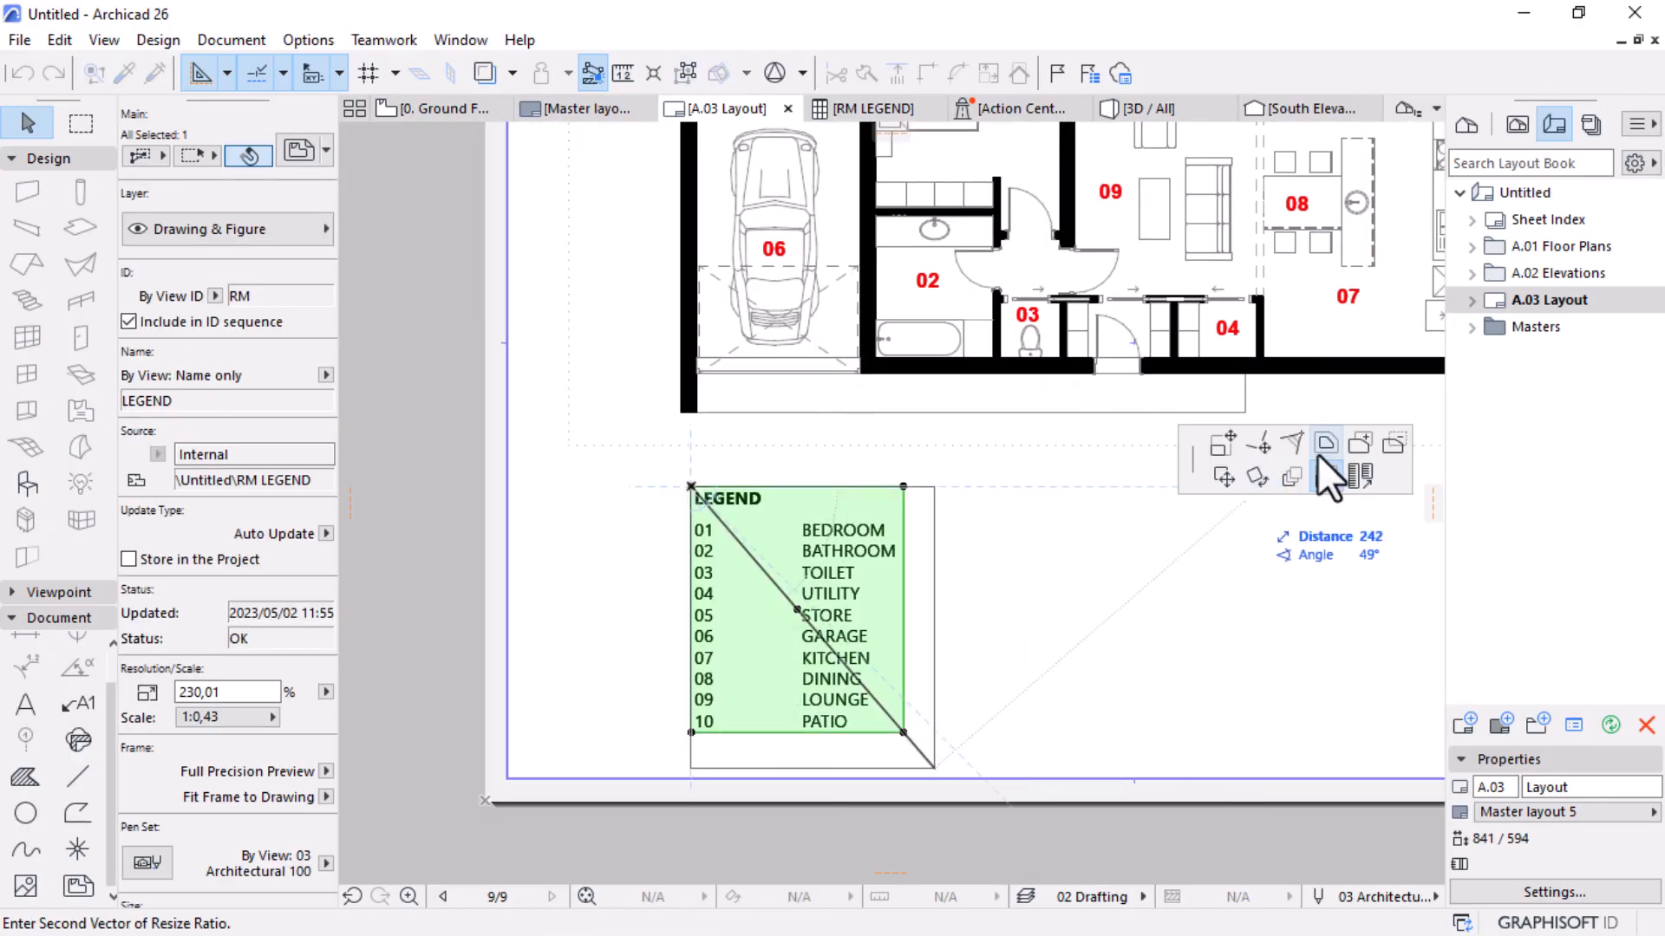
pyautogui.click(1320, 446)
pyautogui.click(1004, 759)
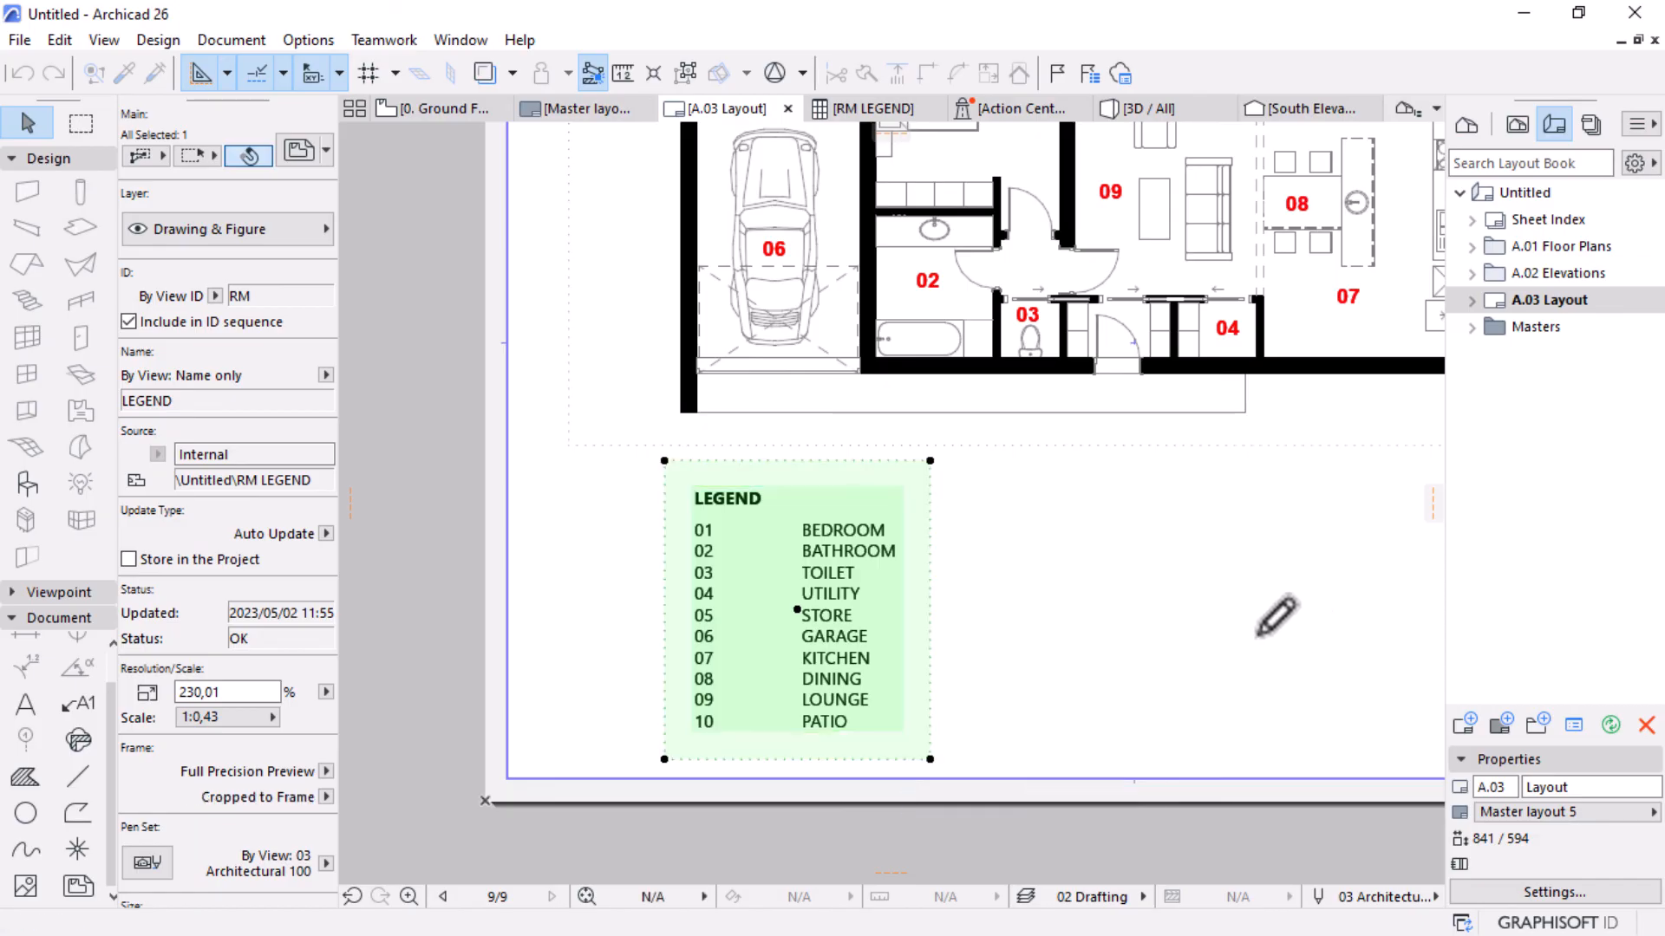
pyautogui.click(1023, 669)
pyautogui.scroll(-5, 1027, 689)
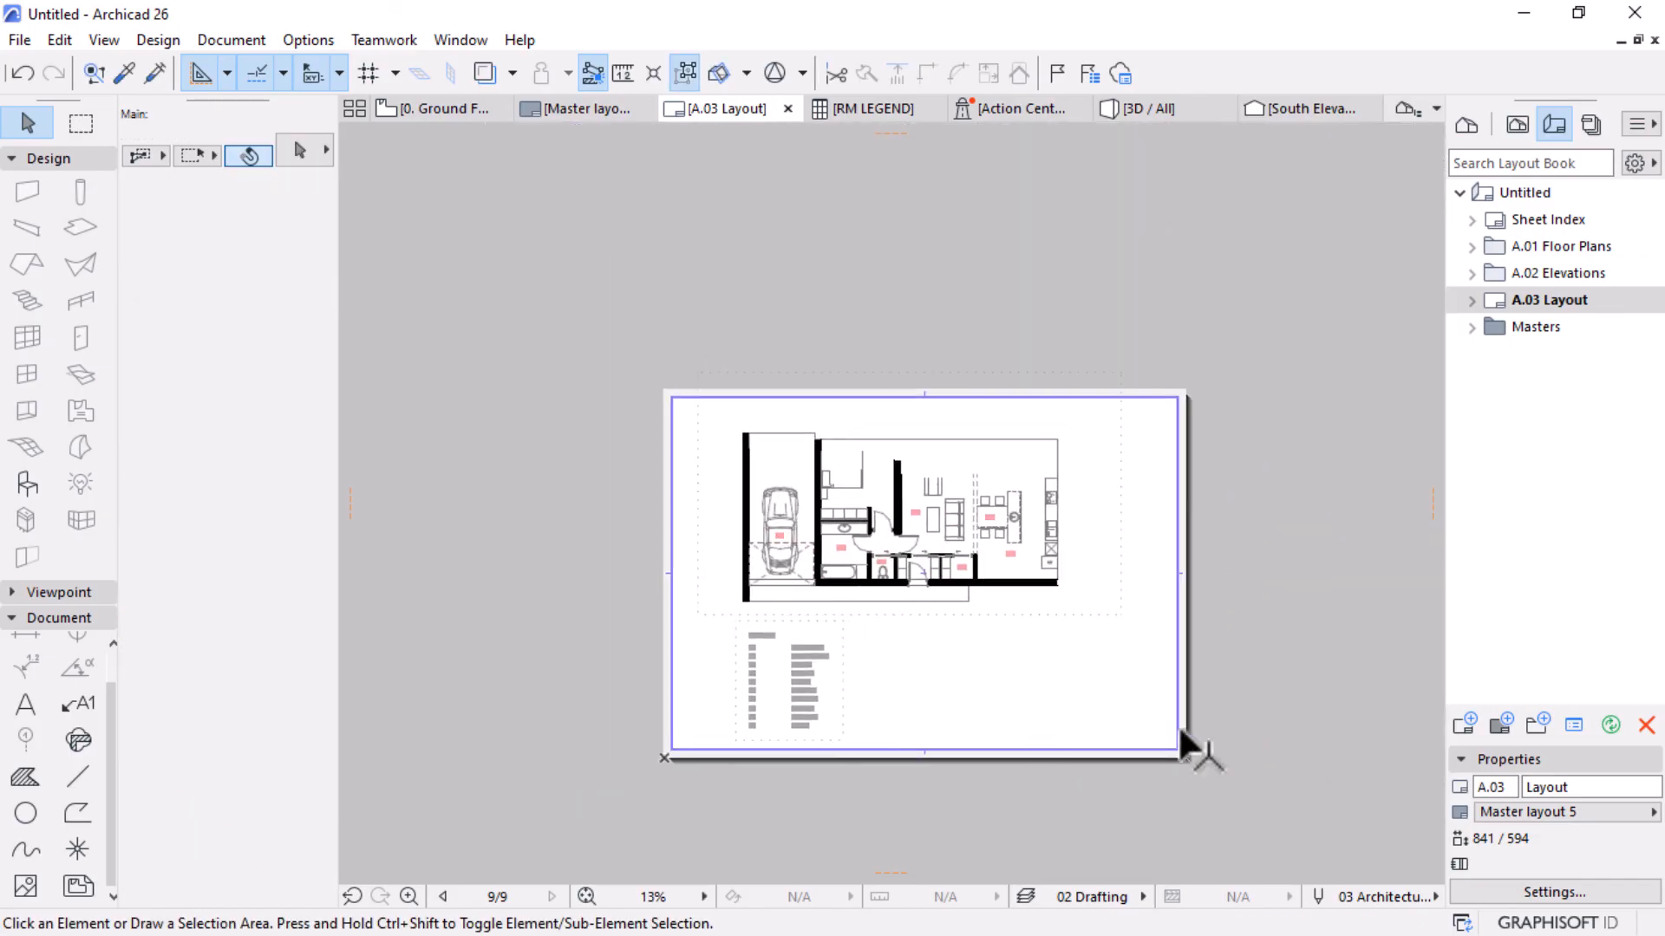
pyautogui.scroll(1, 824, 637)
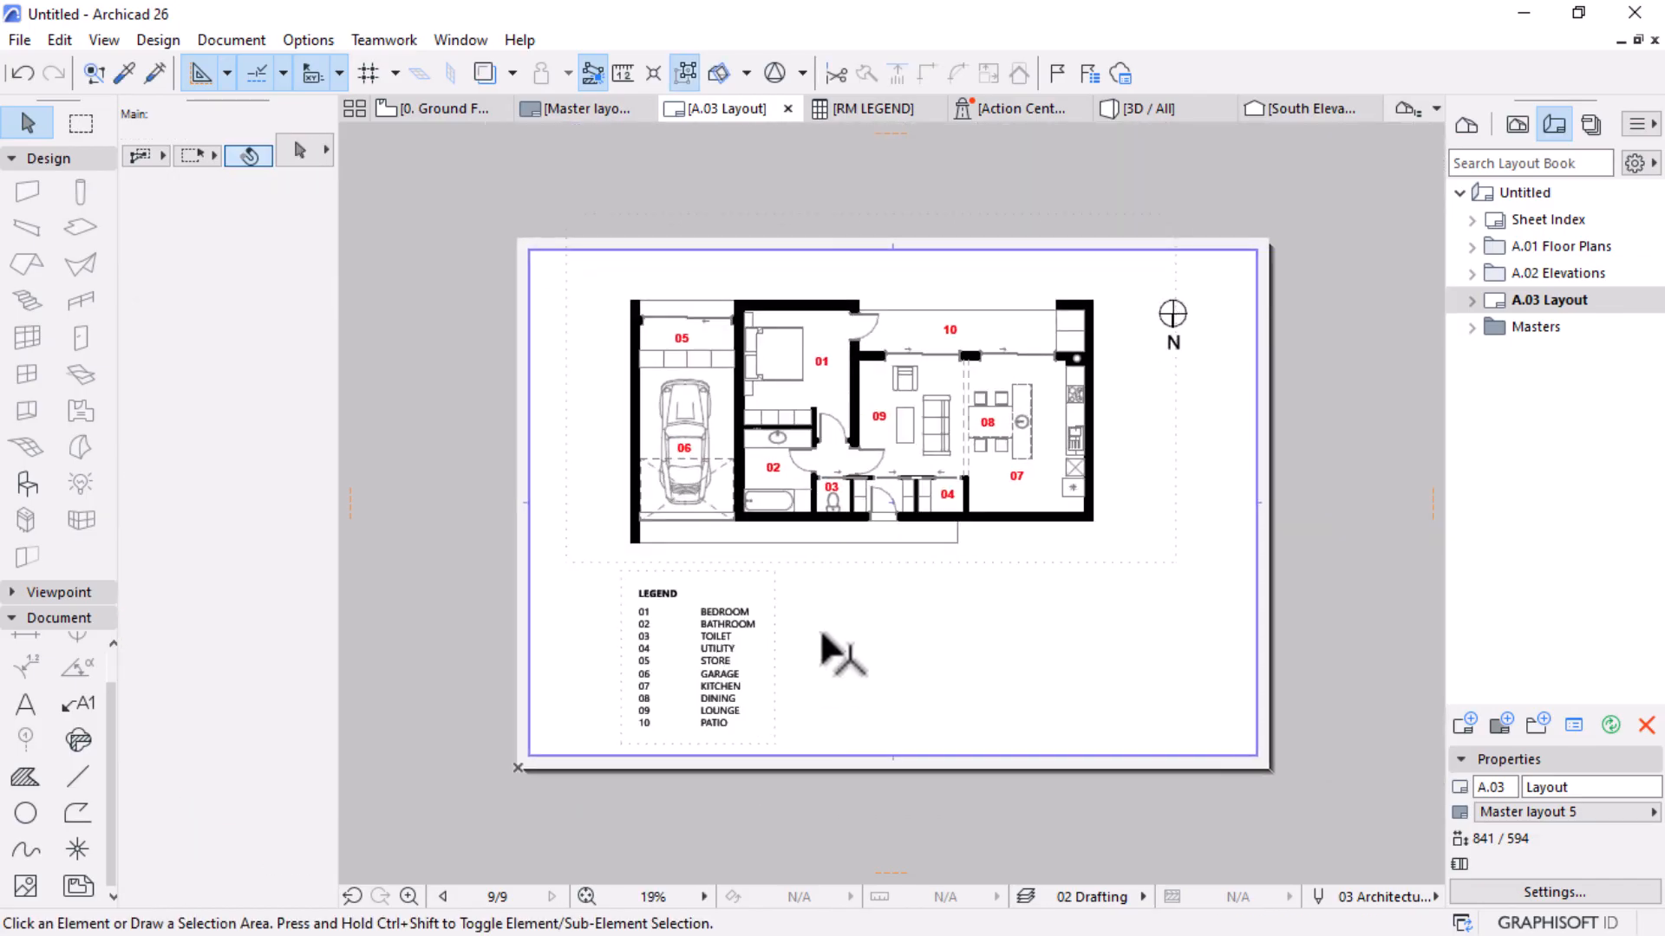
pyautogui.scroll(1, 832, 650)
pyautogui.scroll(1, 454, 676)
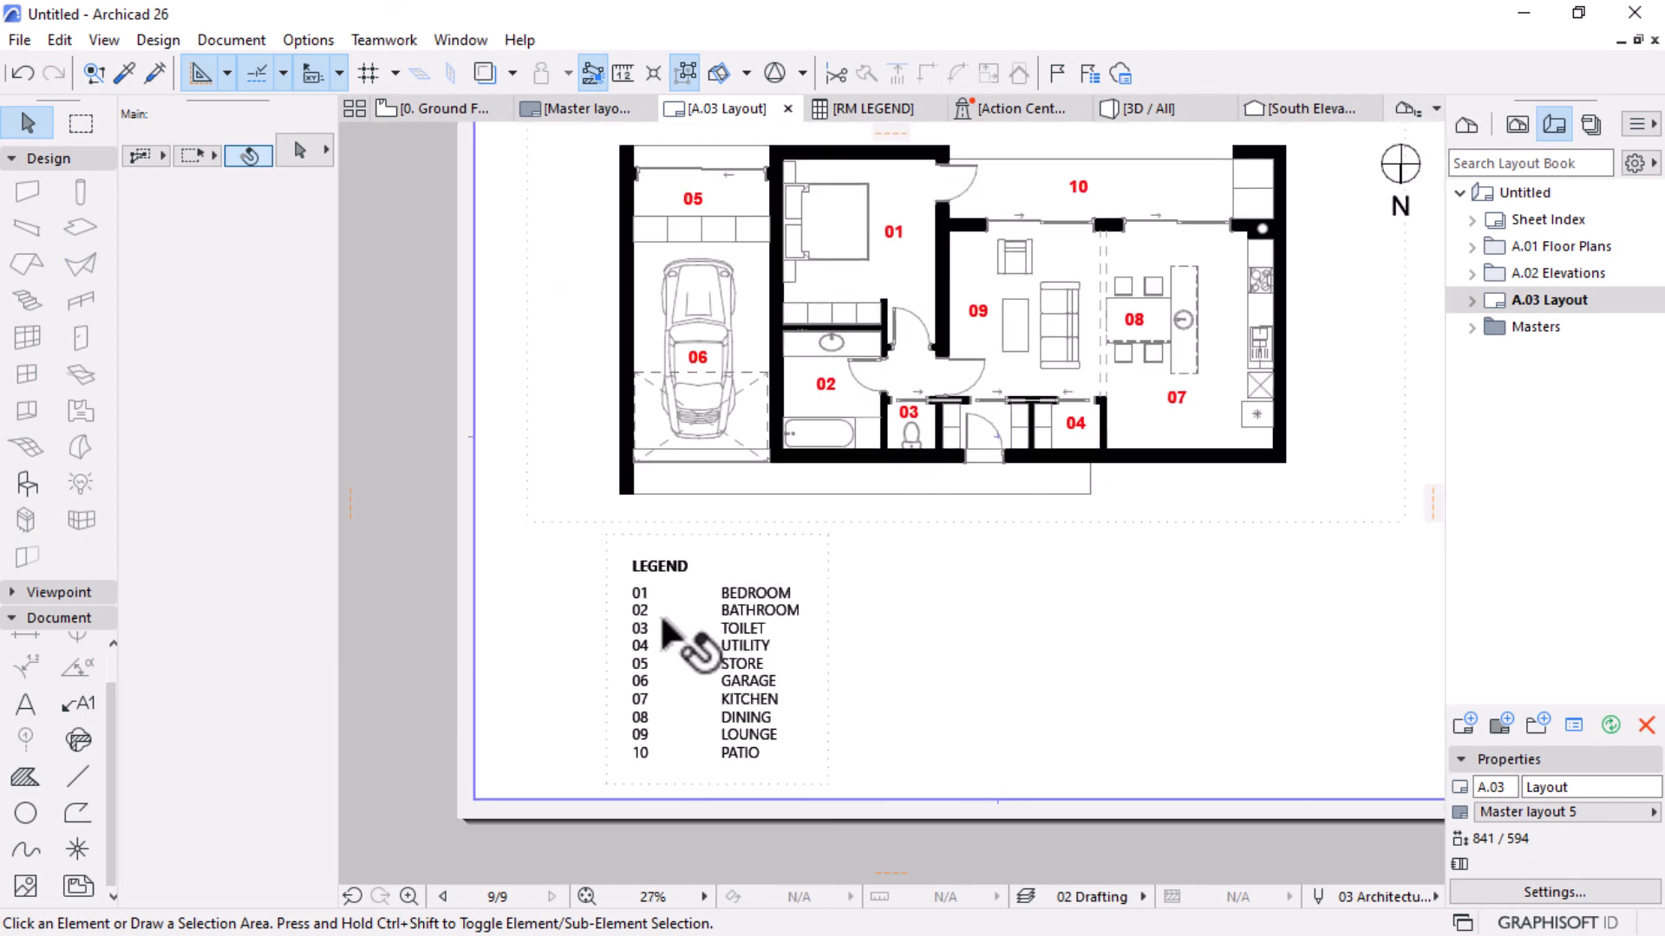
pyautogui.scroll(2, 672, 639)
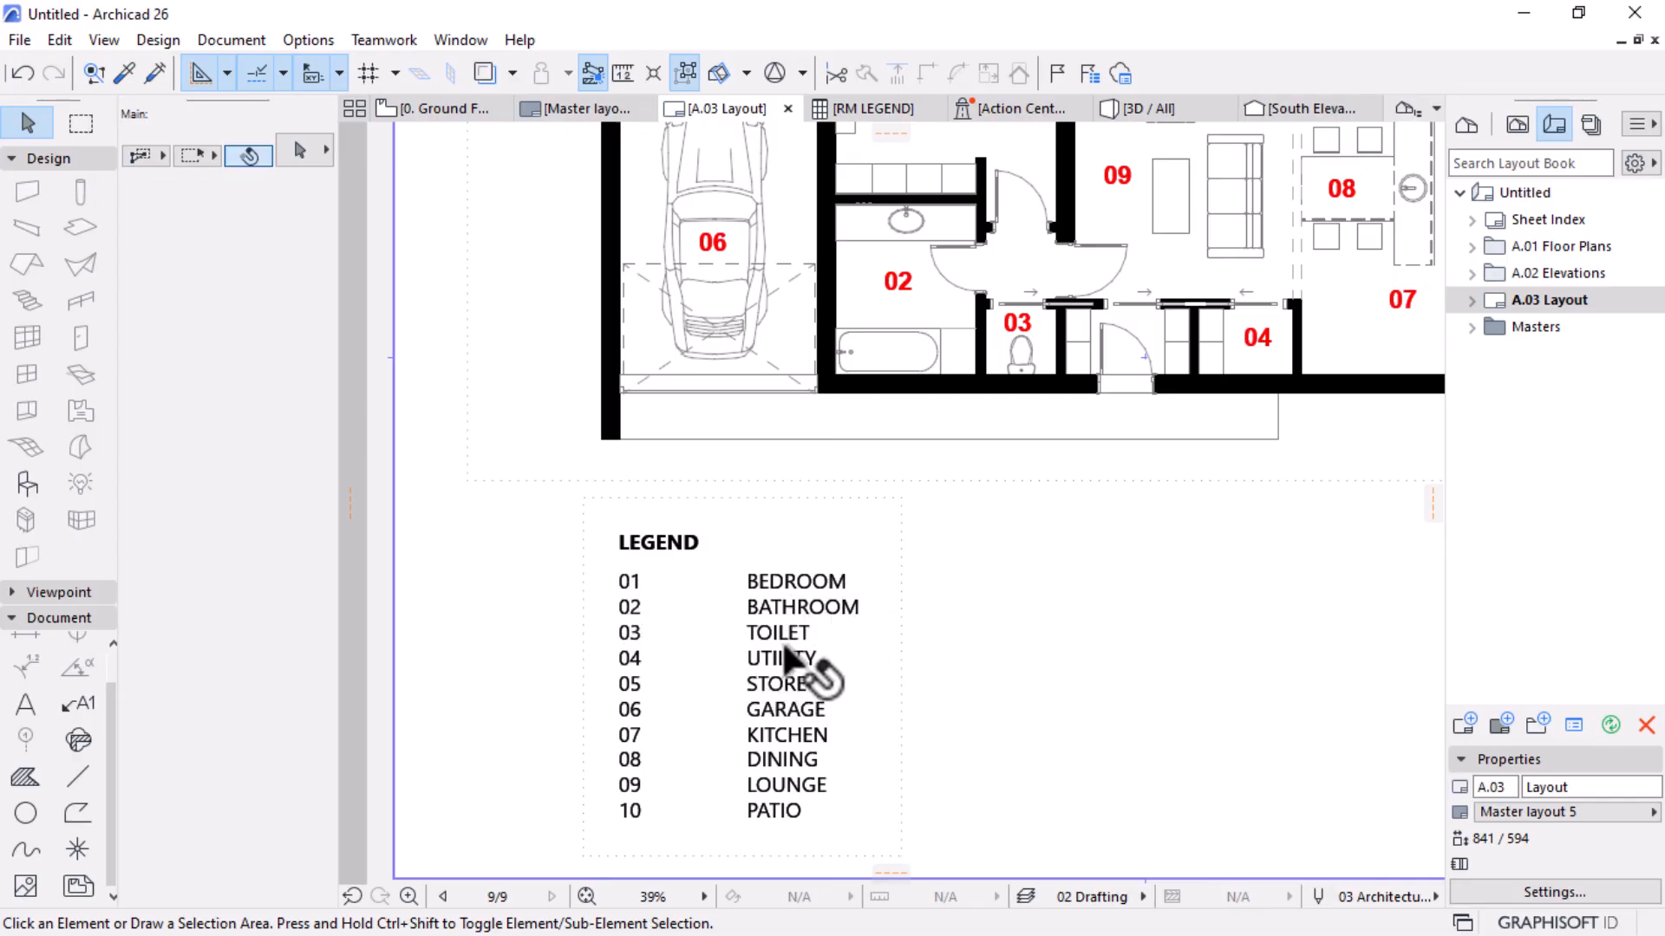
# Try to set the text pen of the room number column in the RM LEGEND schedule to red pen 20.
pyautogui.scroll(-2, 790, 619)
pyautogui.scroll(1, 784, 611)
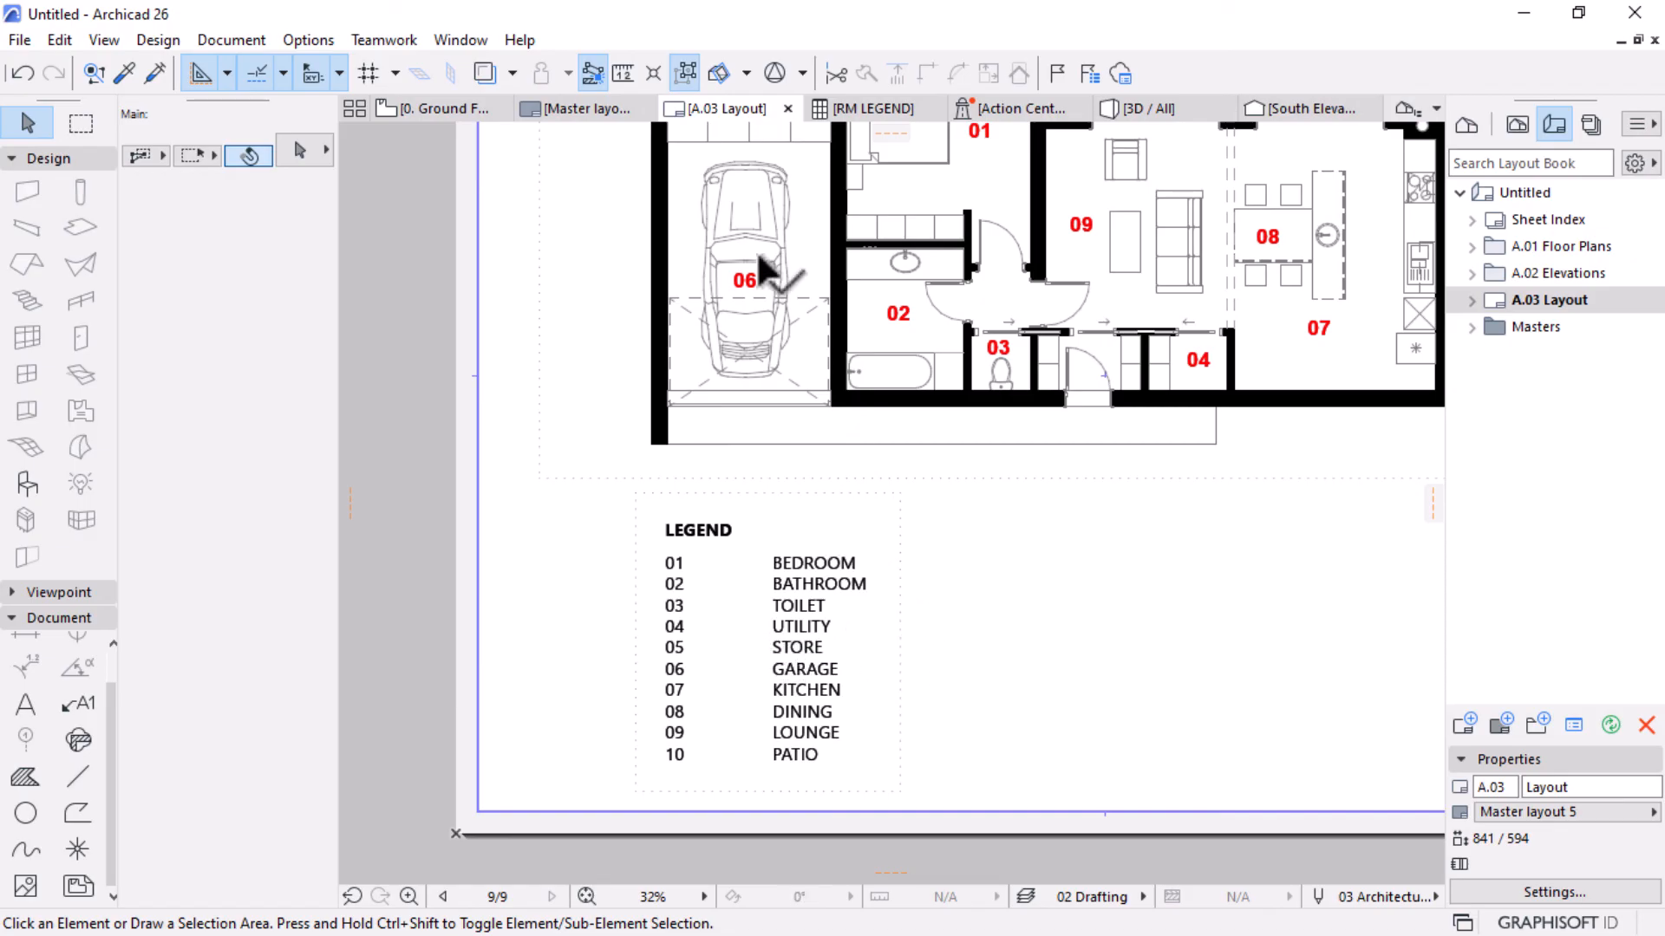
pyautogui.click(877, 106)
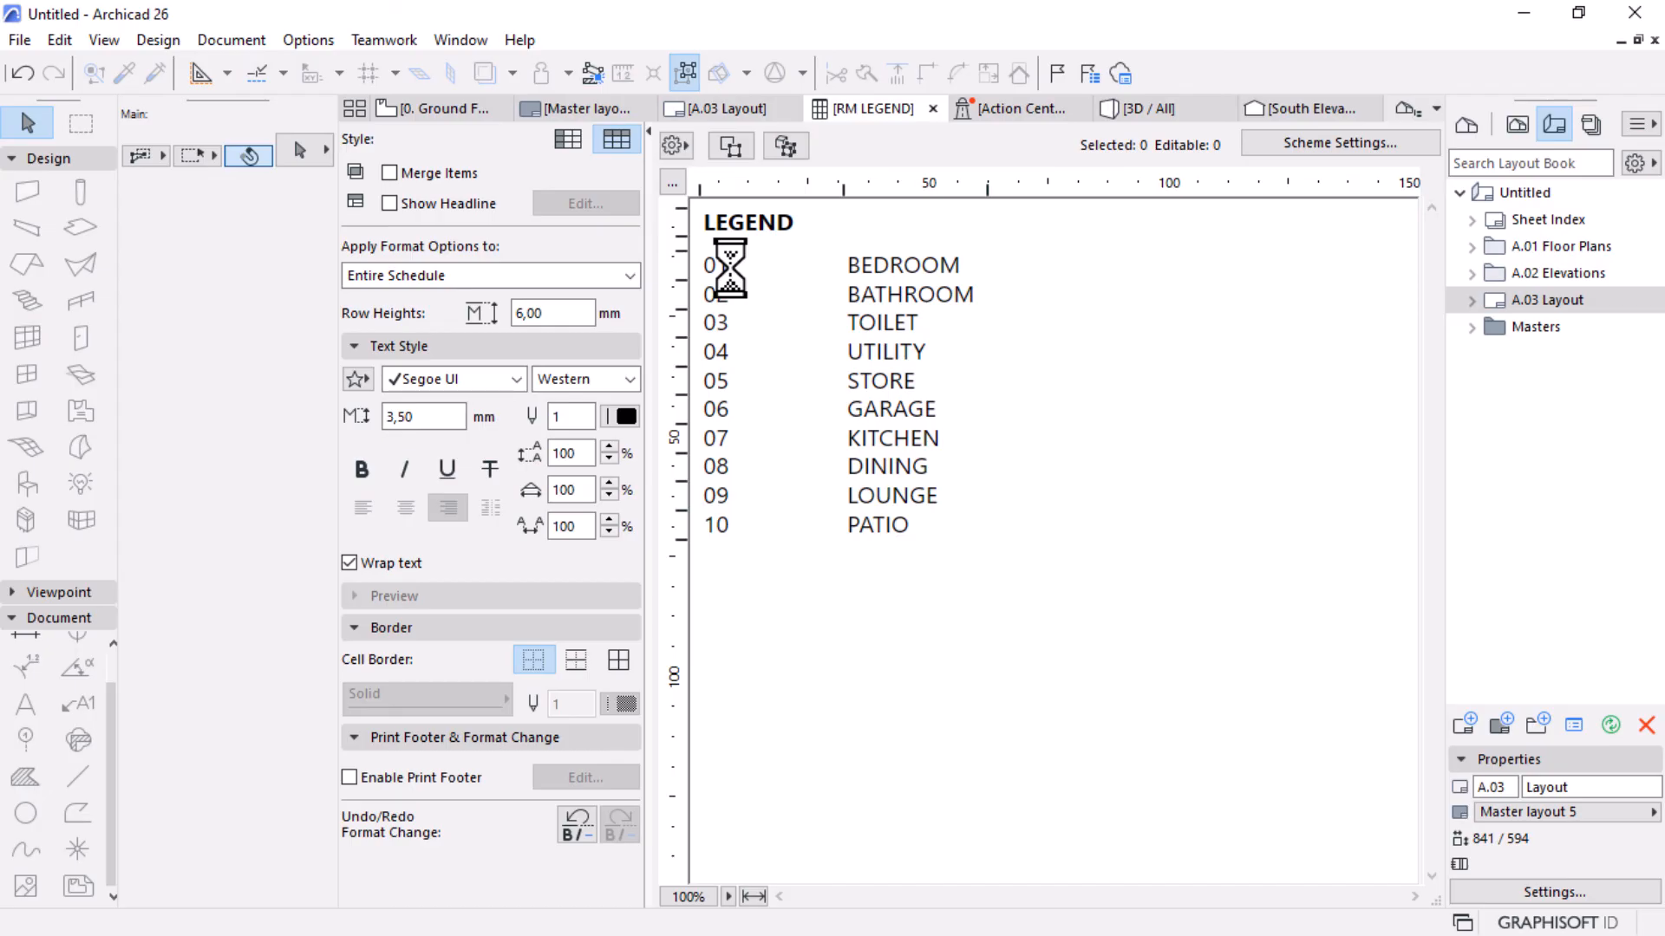
pyautogui.click(730, 268)
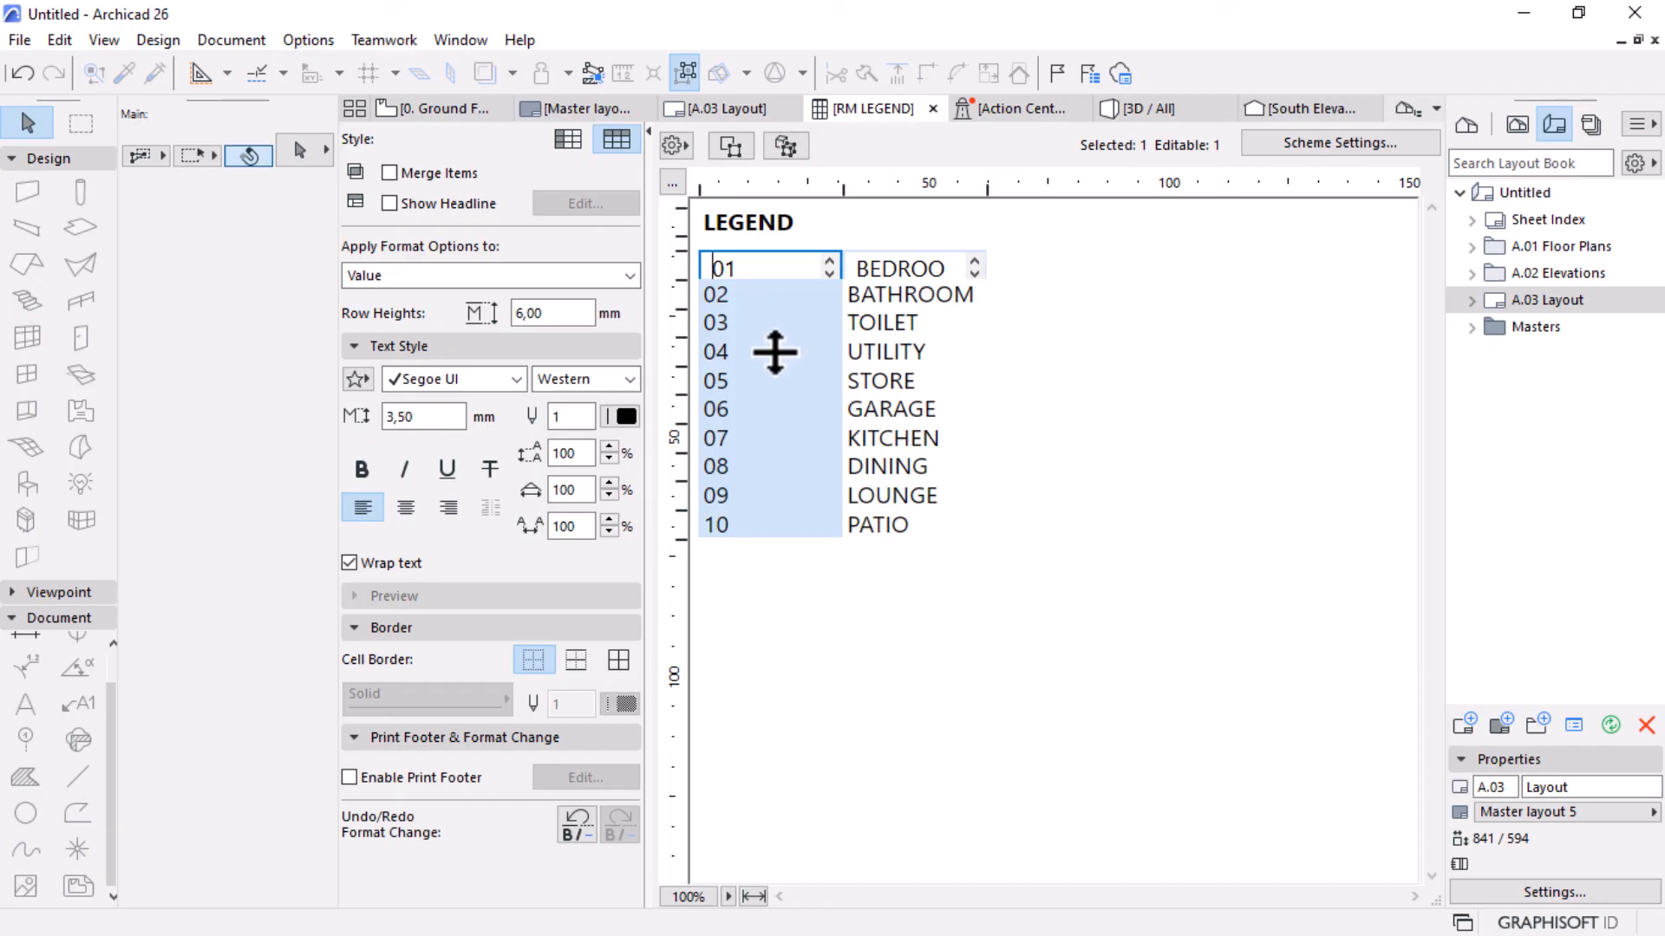
pyautogui.click(741, 347)
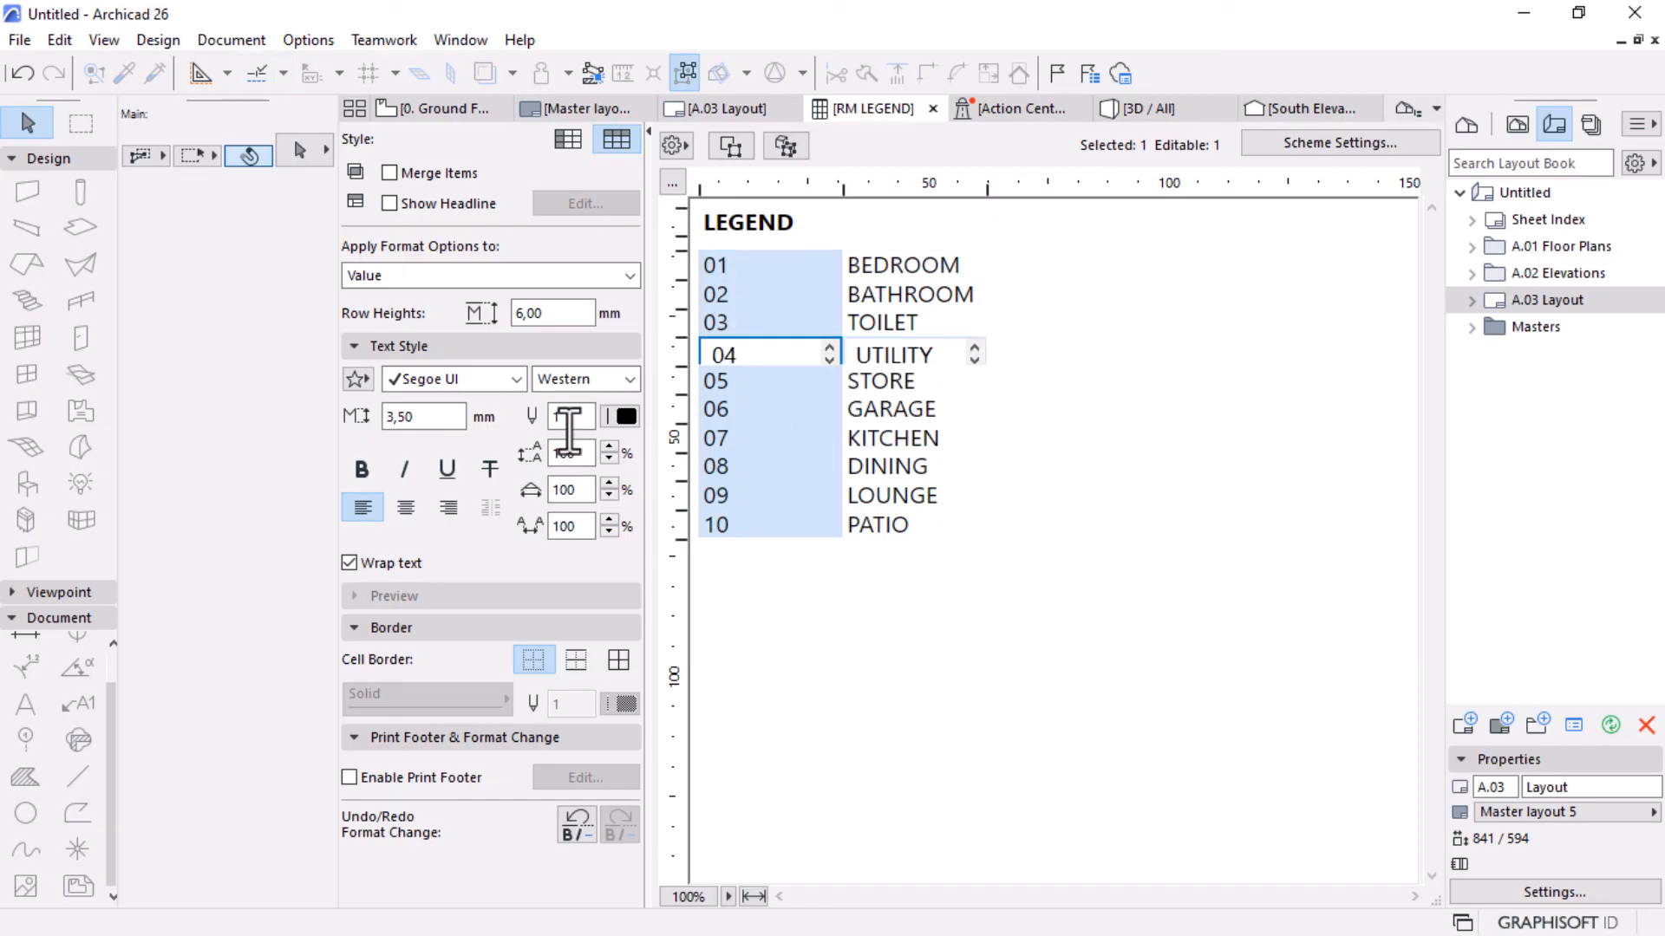
pyautogui.click(623, 417)
pyautogui.click(1053, 414)
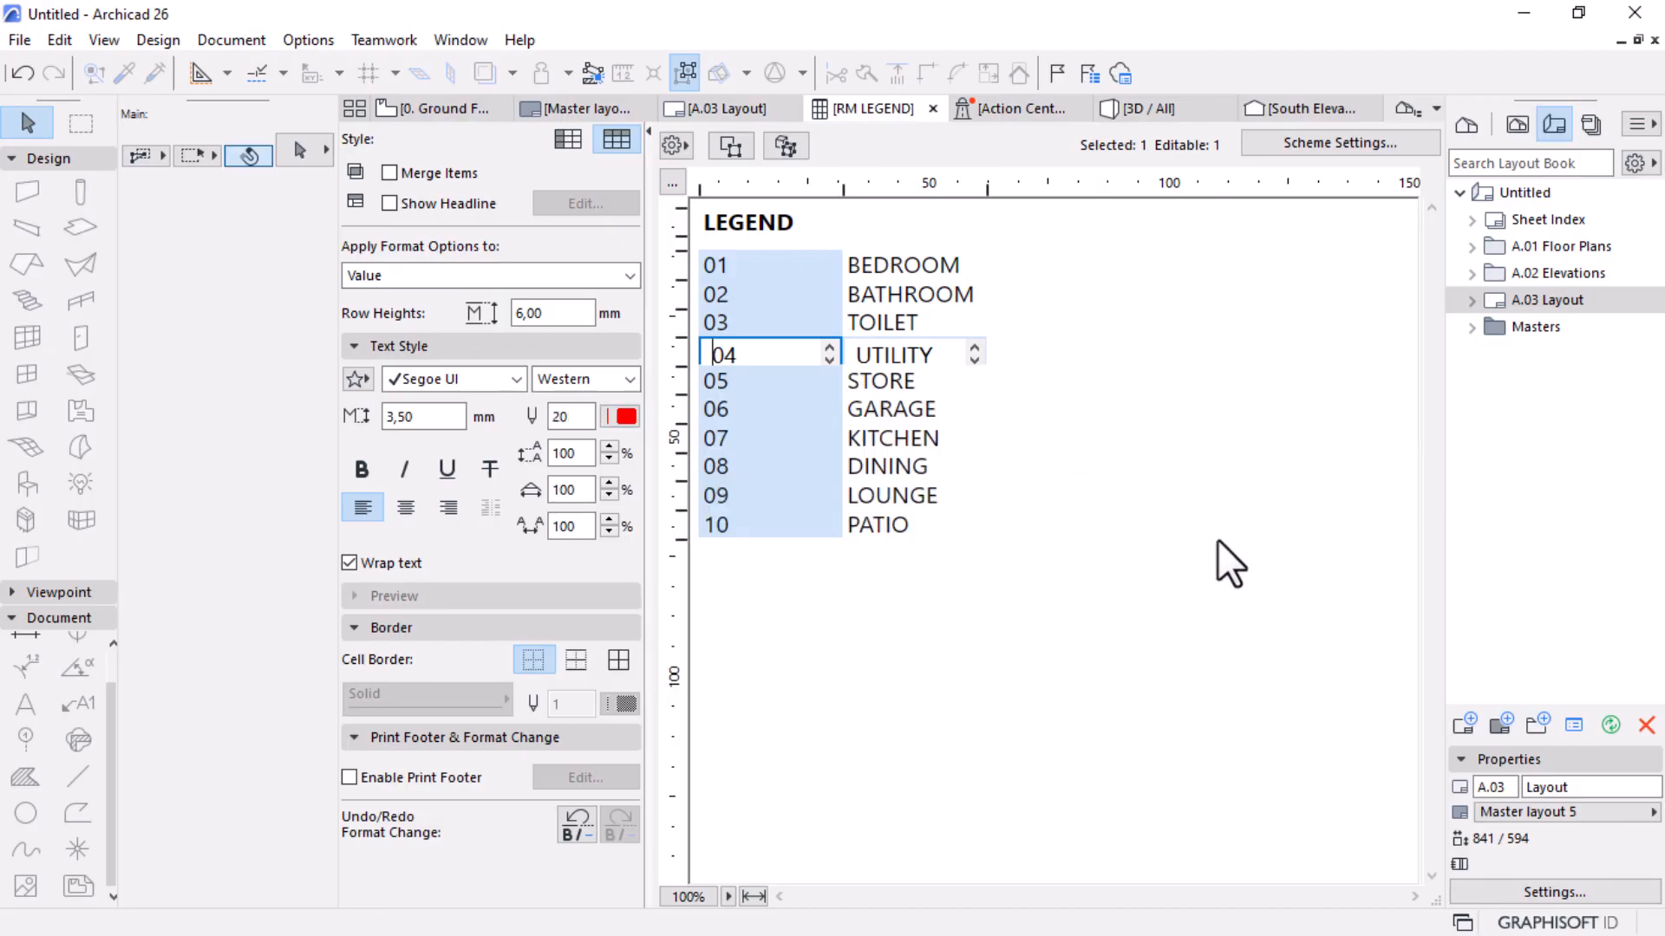
pyautogui.click(1152, 586)
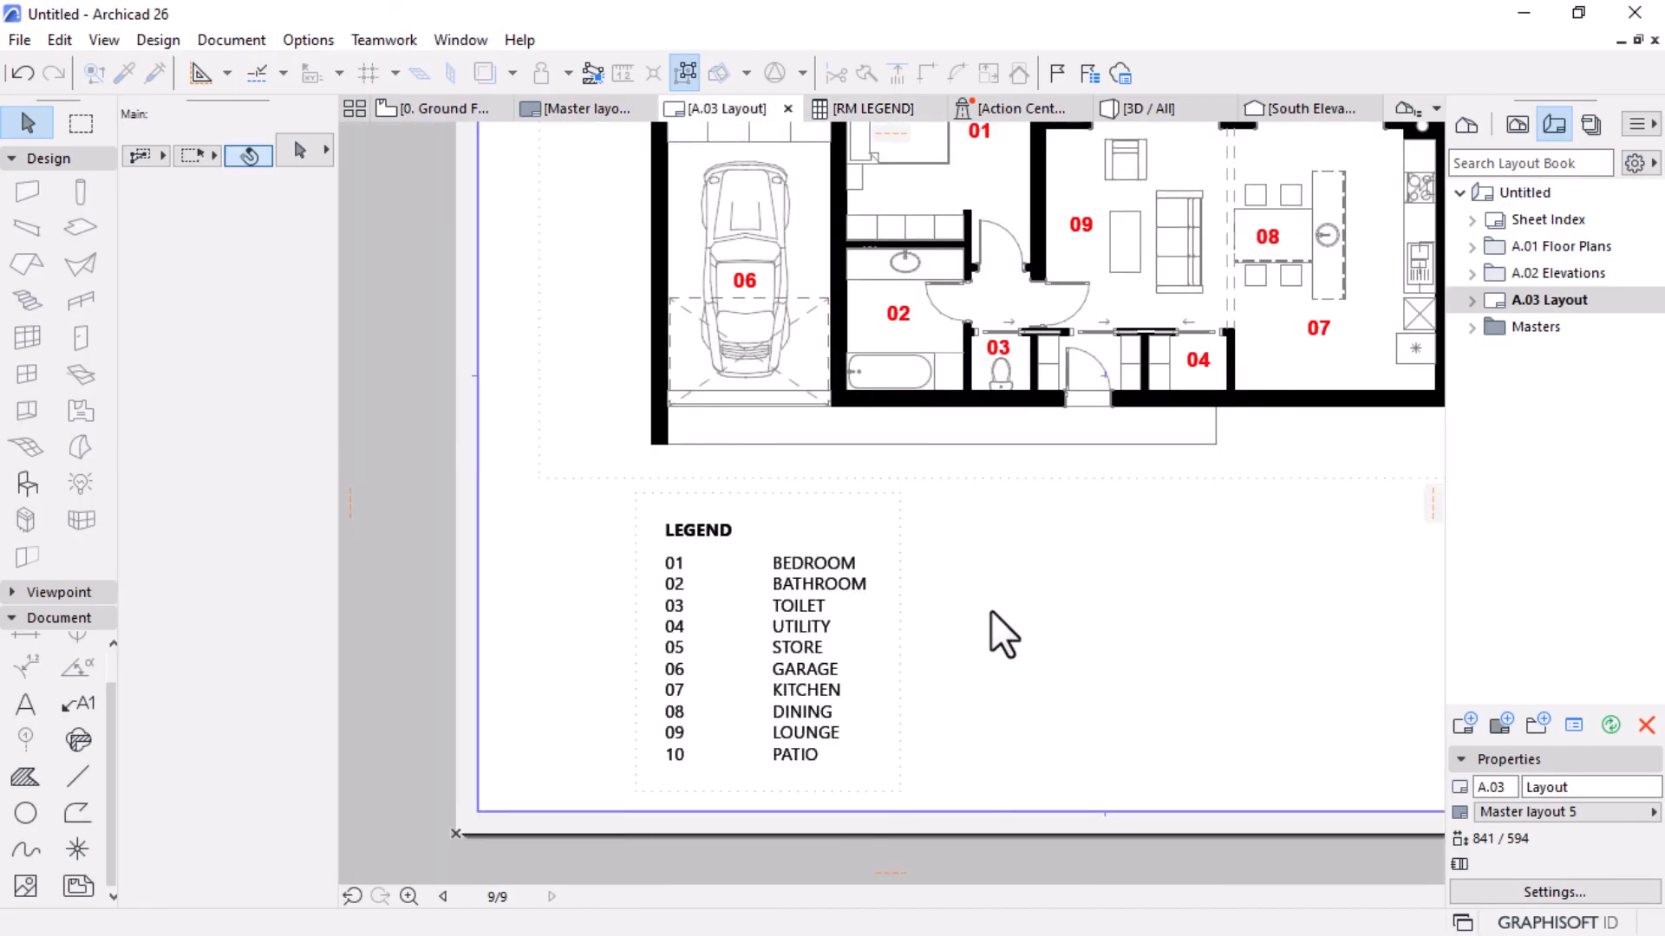
# Undo the last edit of the legend drawing on the layout, and return the RM LEGEND schedule's text to black pen 1.
pyautogui.hotkey('ctrl', 'z')
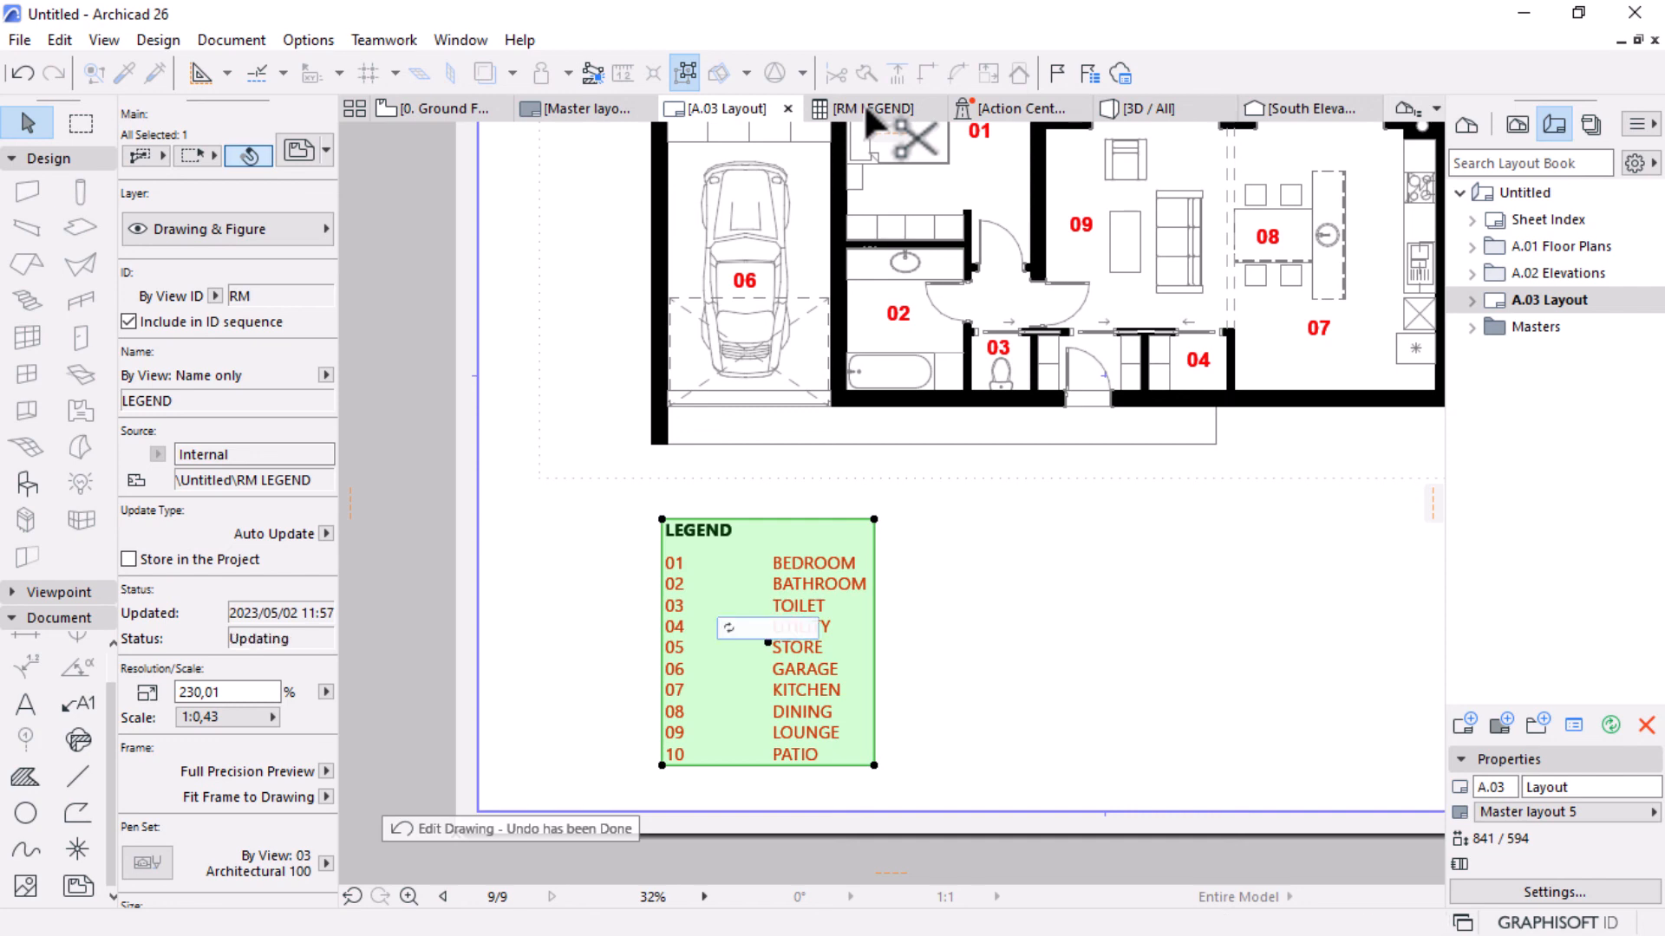
pyautogui.click(860, 108)
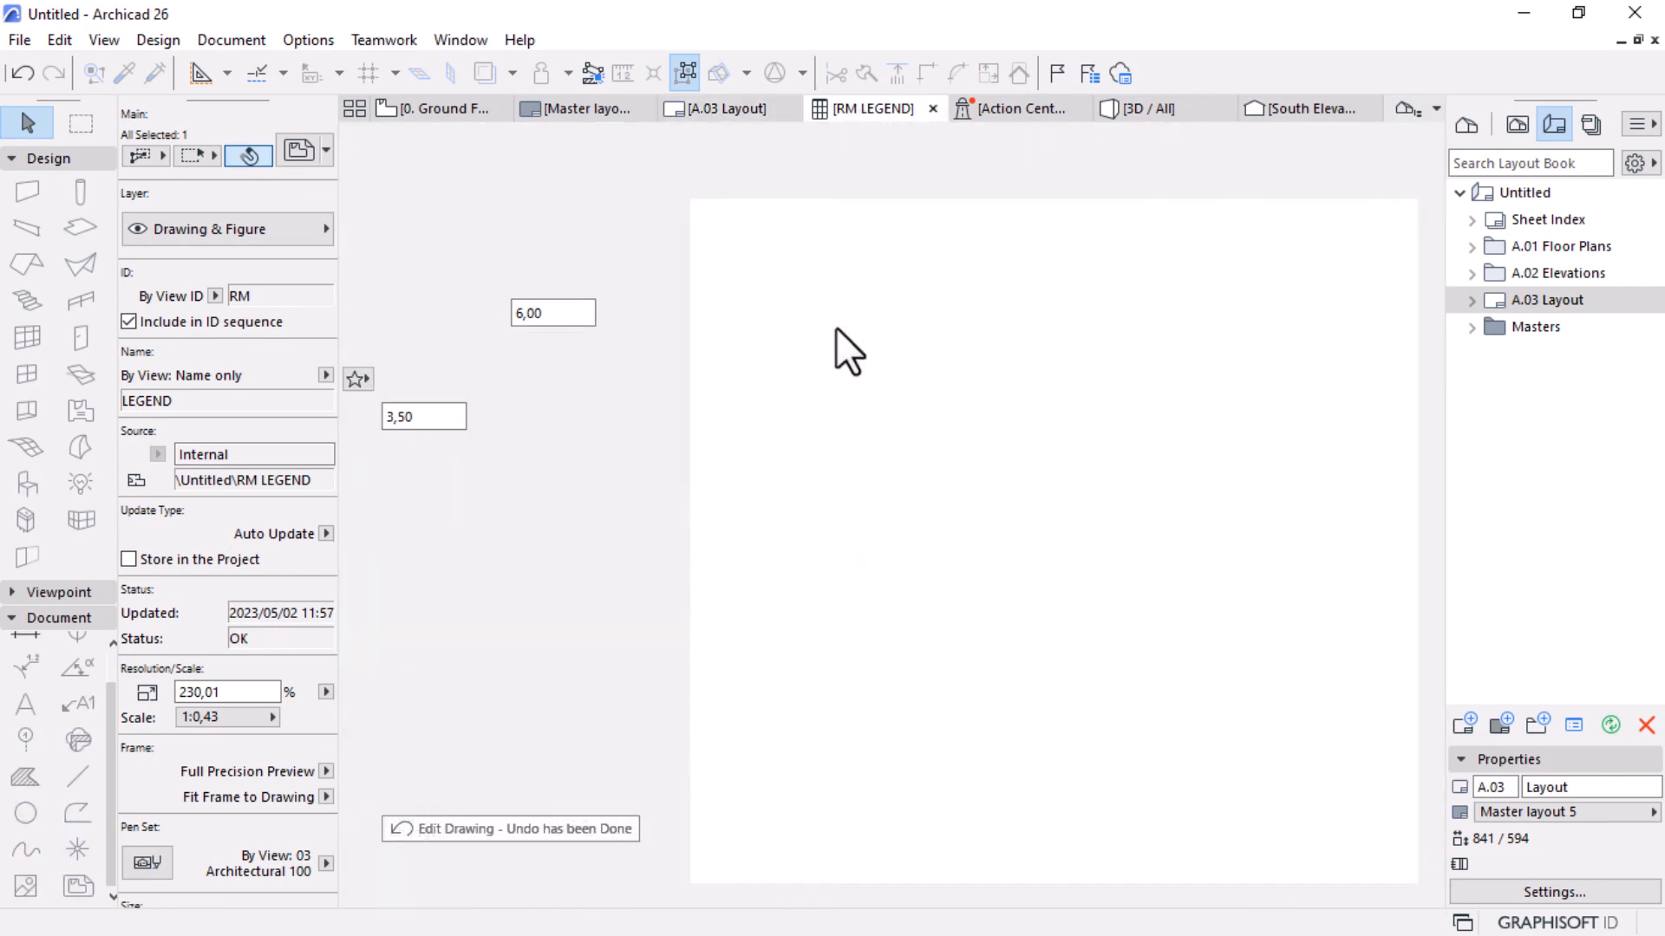
pyautogui.click(622, 415)
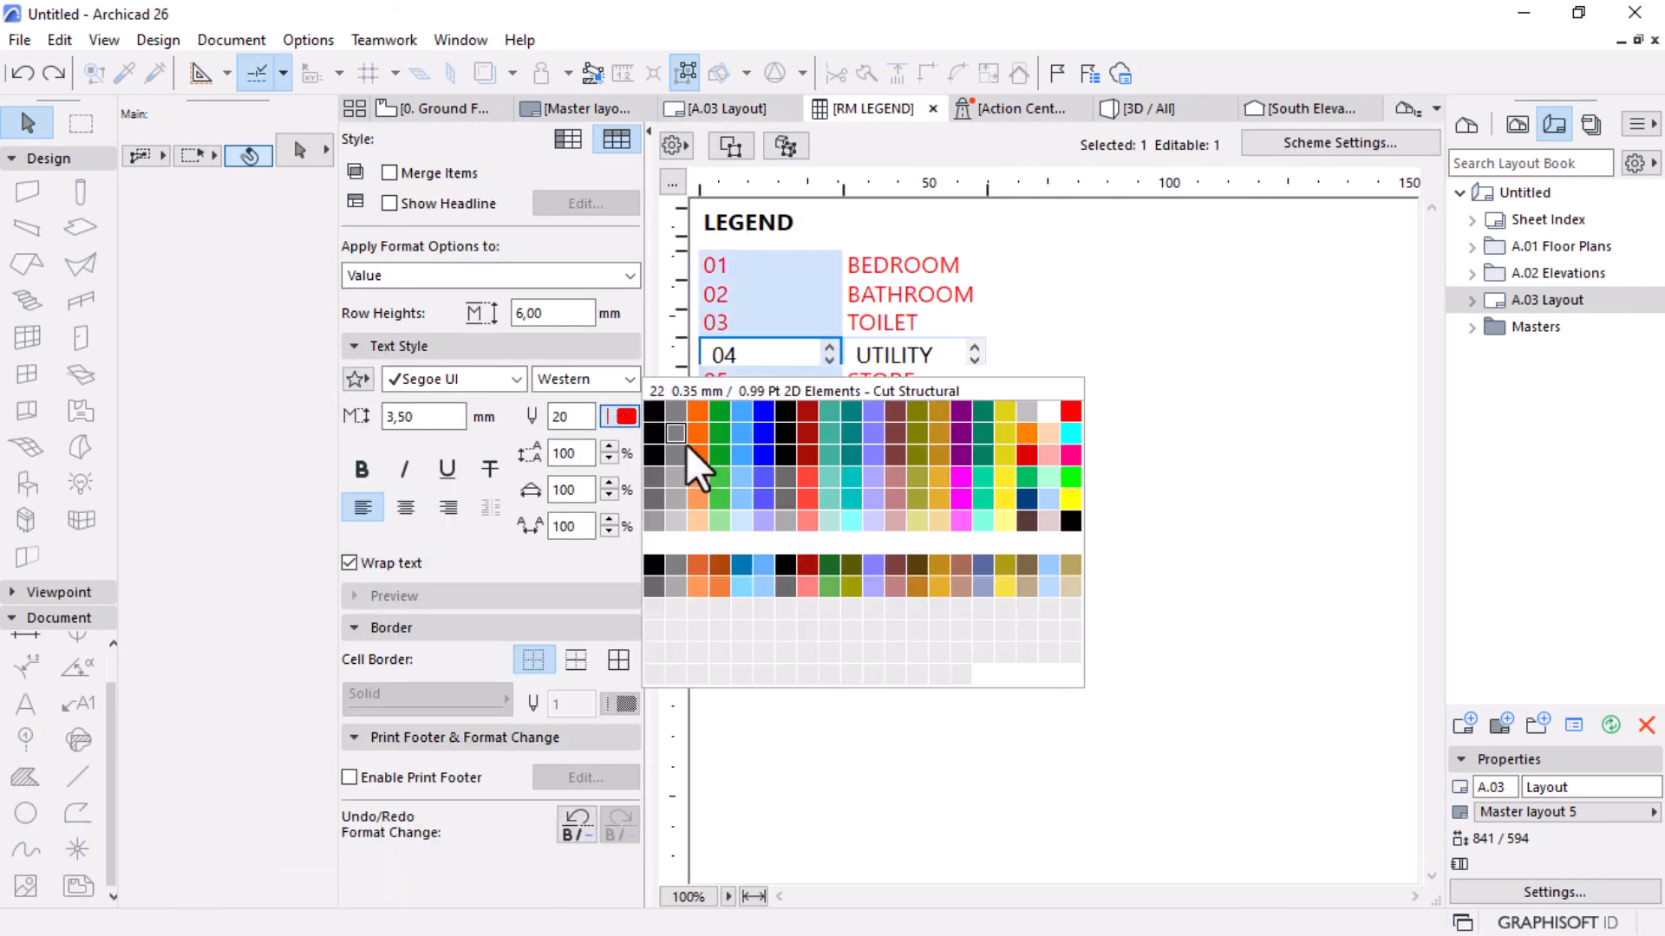
pyautogui.click(653, 412)
pyautogui.click(1283, 598)
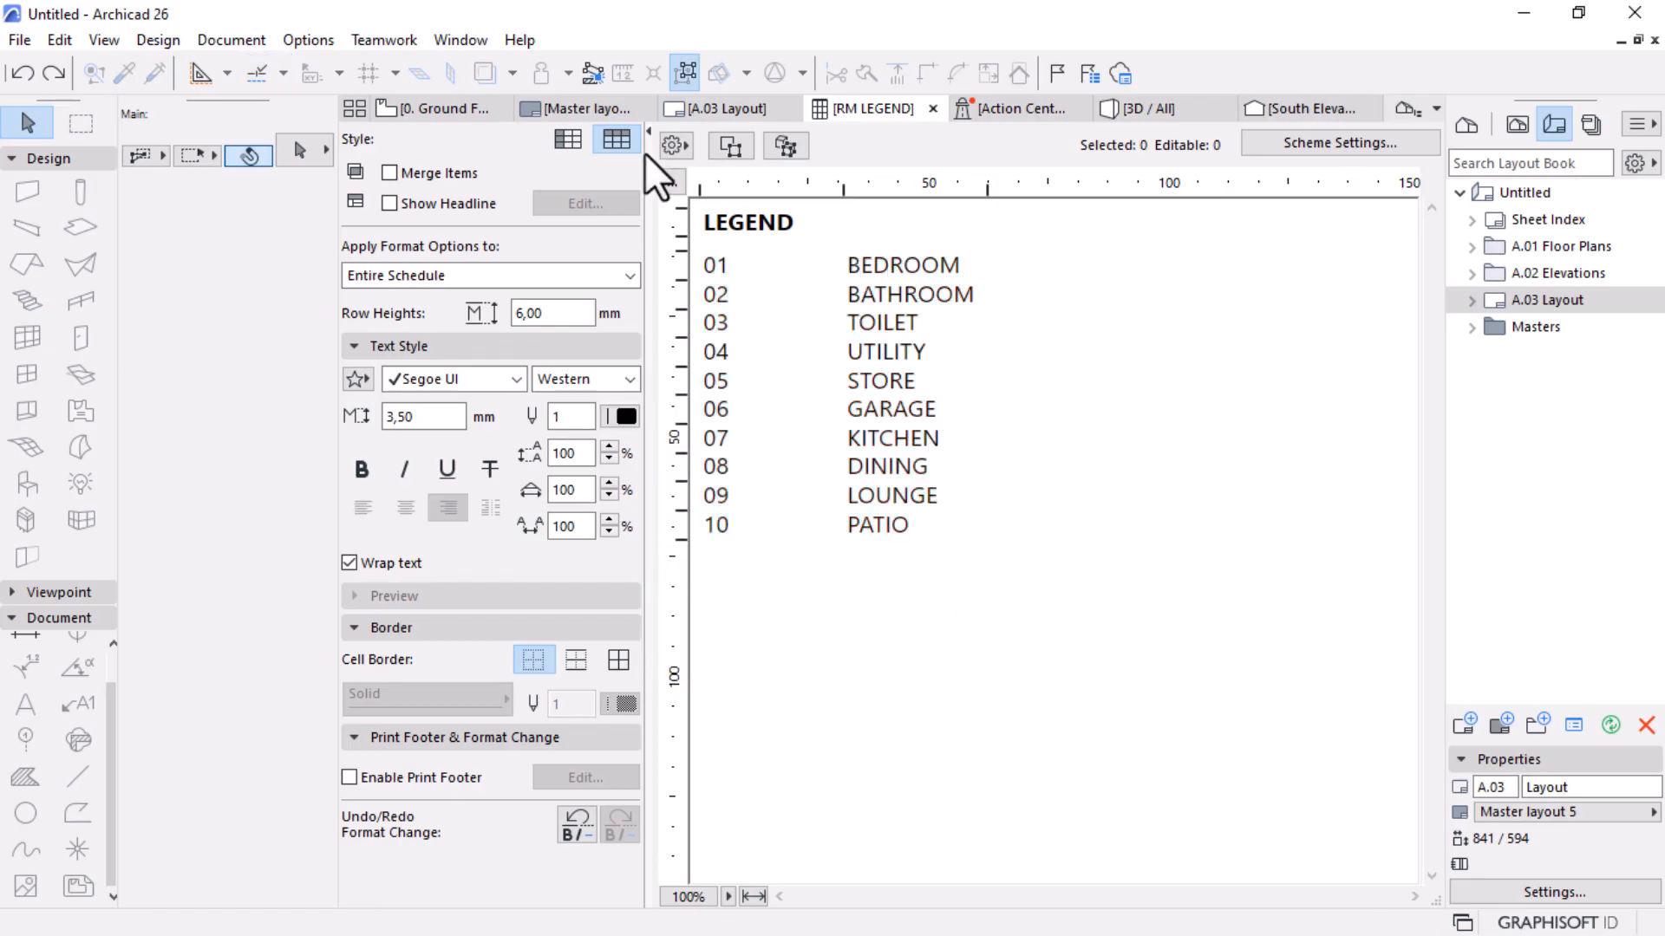
# Duplicate the RM LEGEND schedule scheme as a new scheme with ID RM and name CODE.
pyautogui.moveTo(728, 113)
pyautogui.moveTo(402, 102)
pyautogui.click(1304, 147)
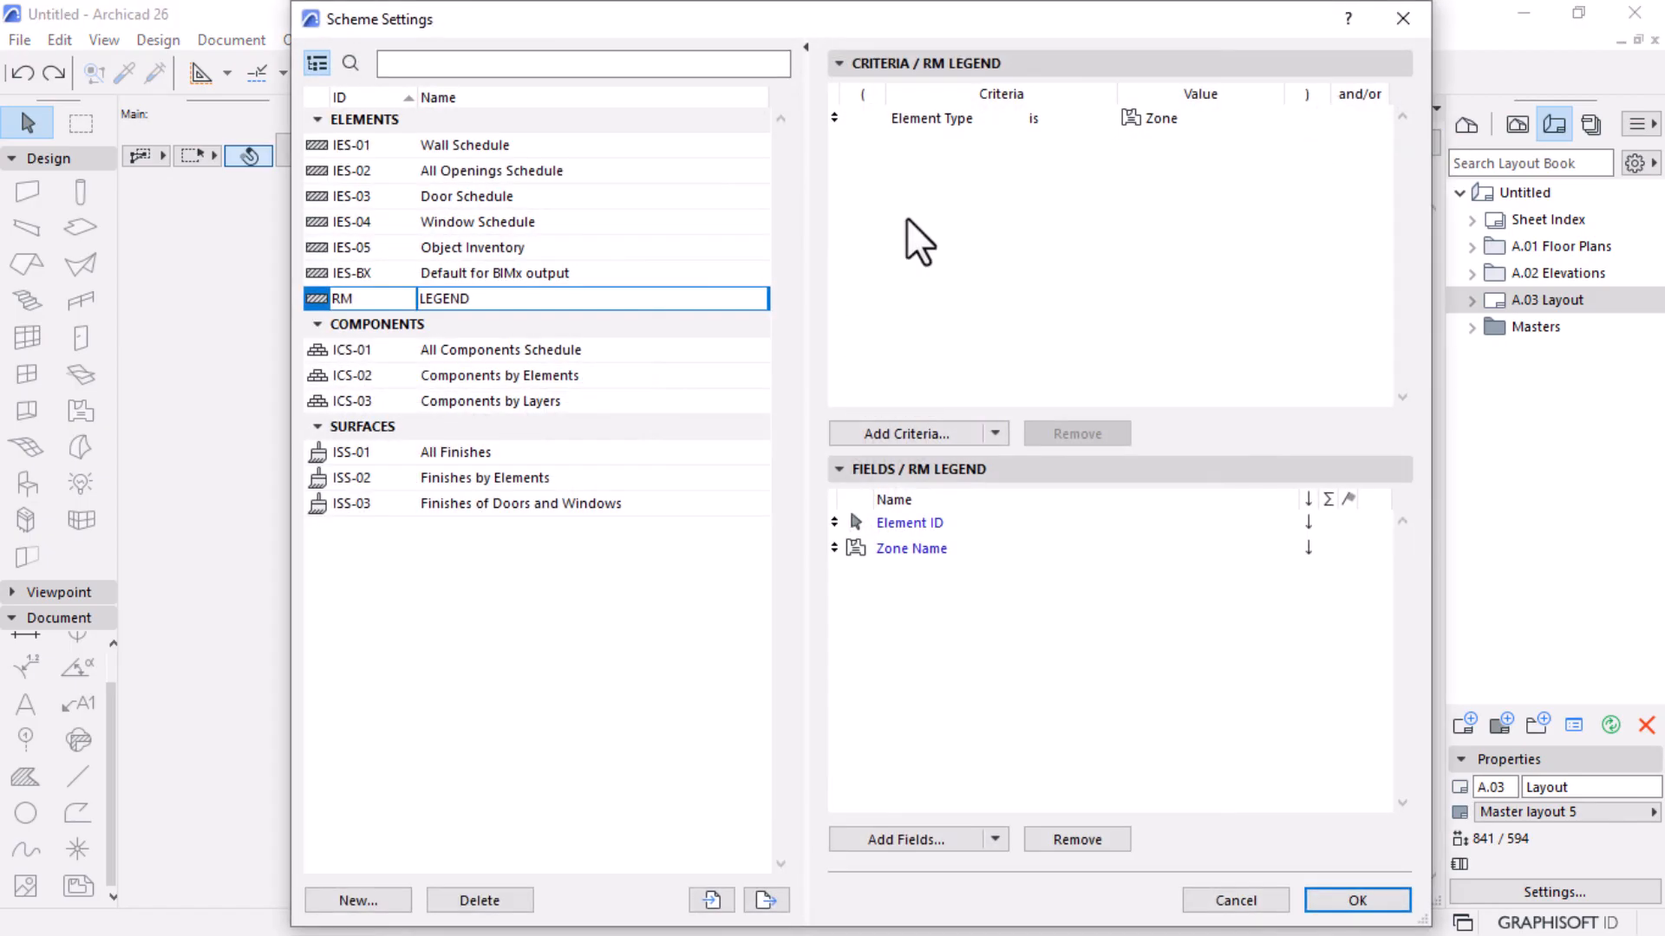
pyautogui.click(334, 902)
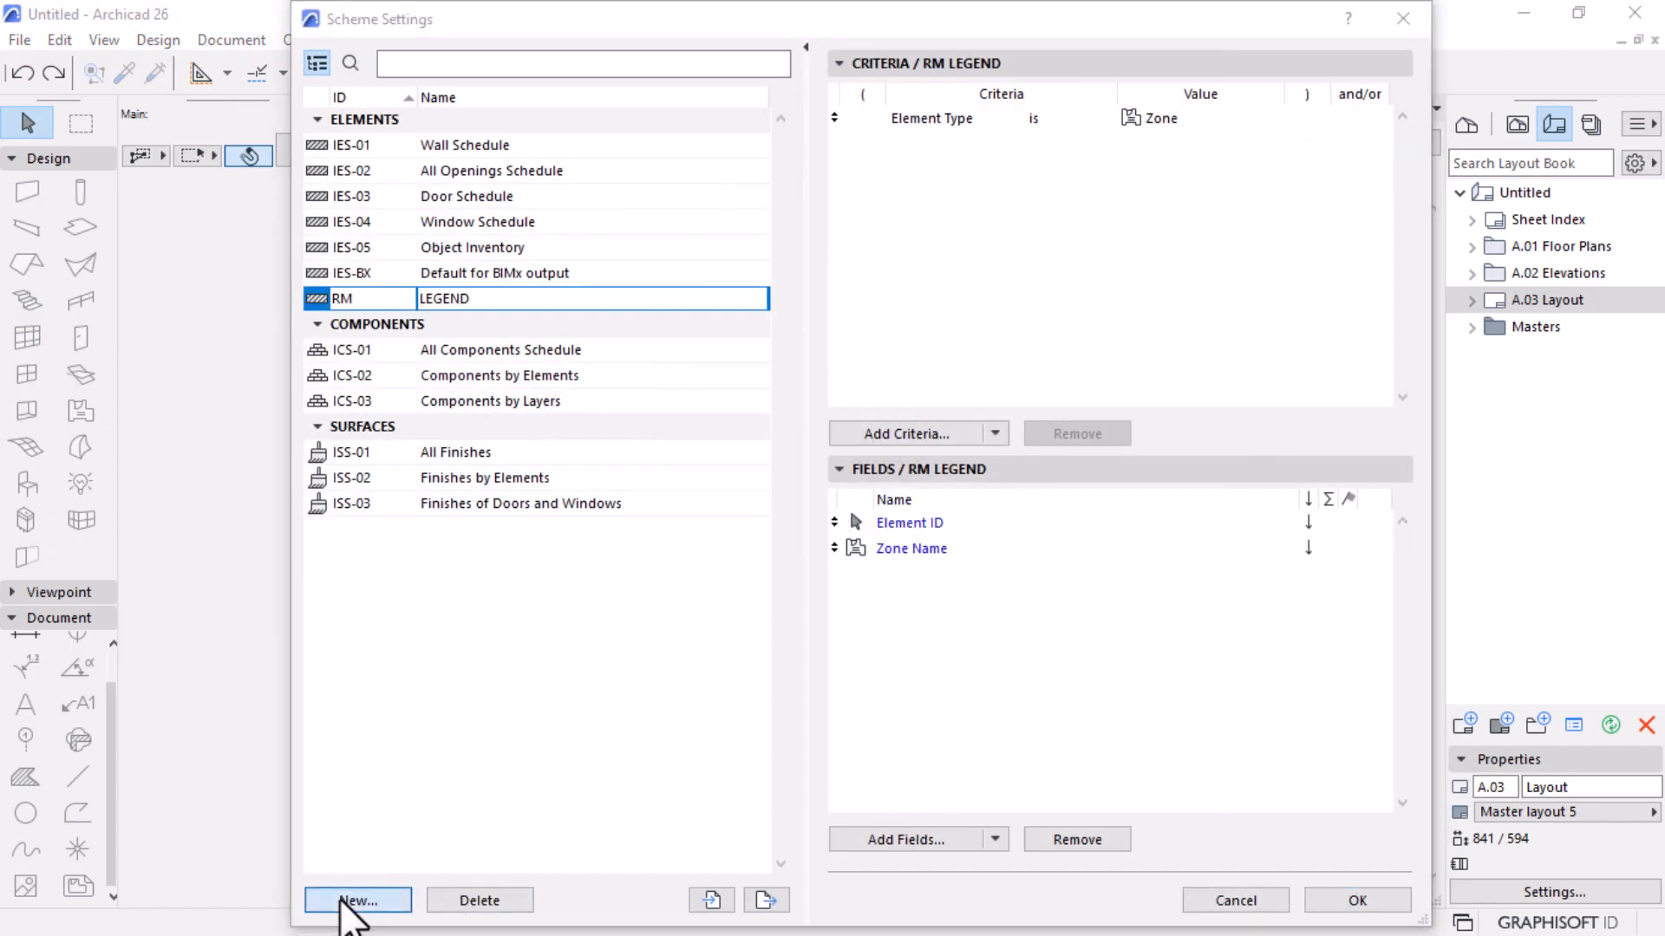
pyautogui.click(663, 388)
pyautogui.click(680, 317)
pyautogui.write('RM')
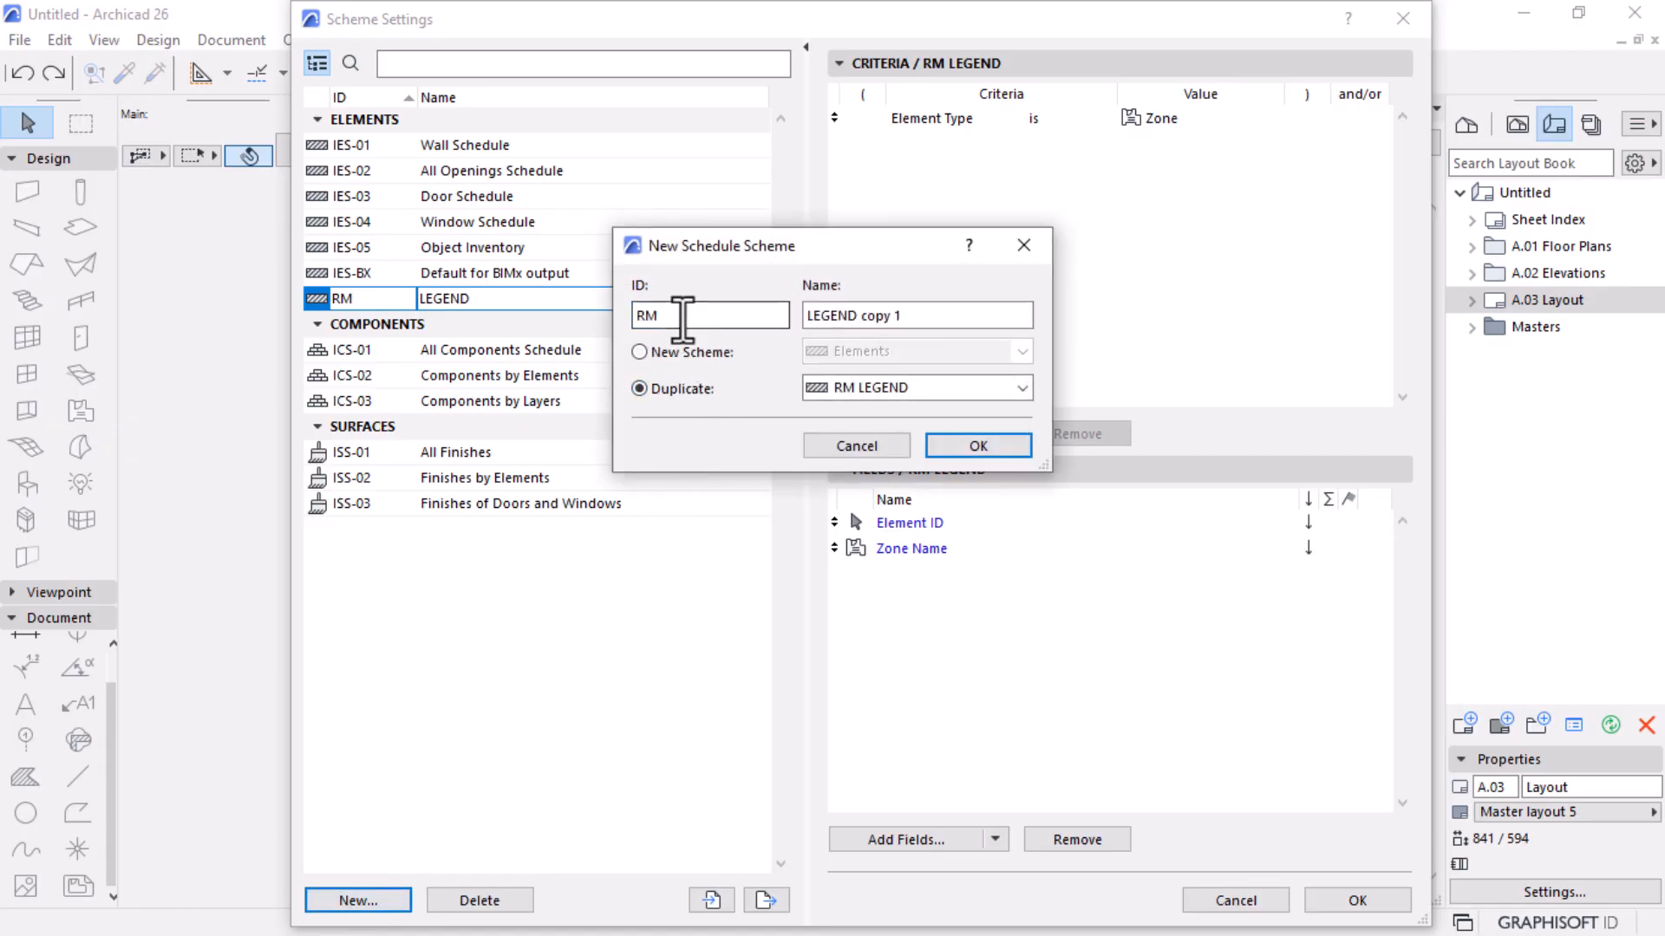
pyautogui.moveTo(931, 311); pyautogui.dragTo(812, 317)
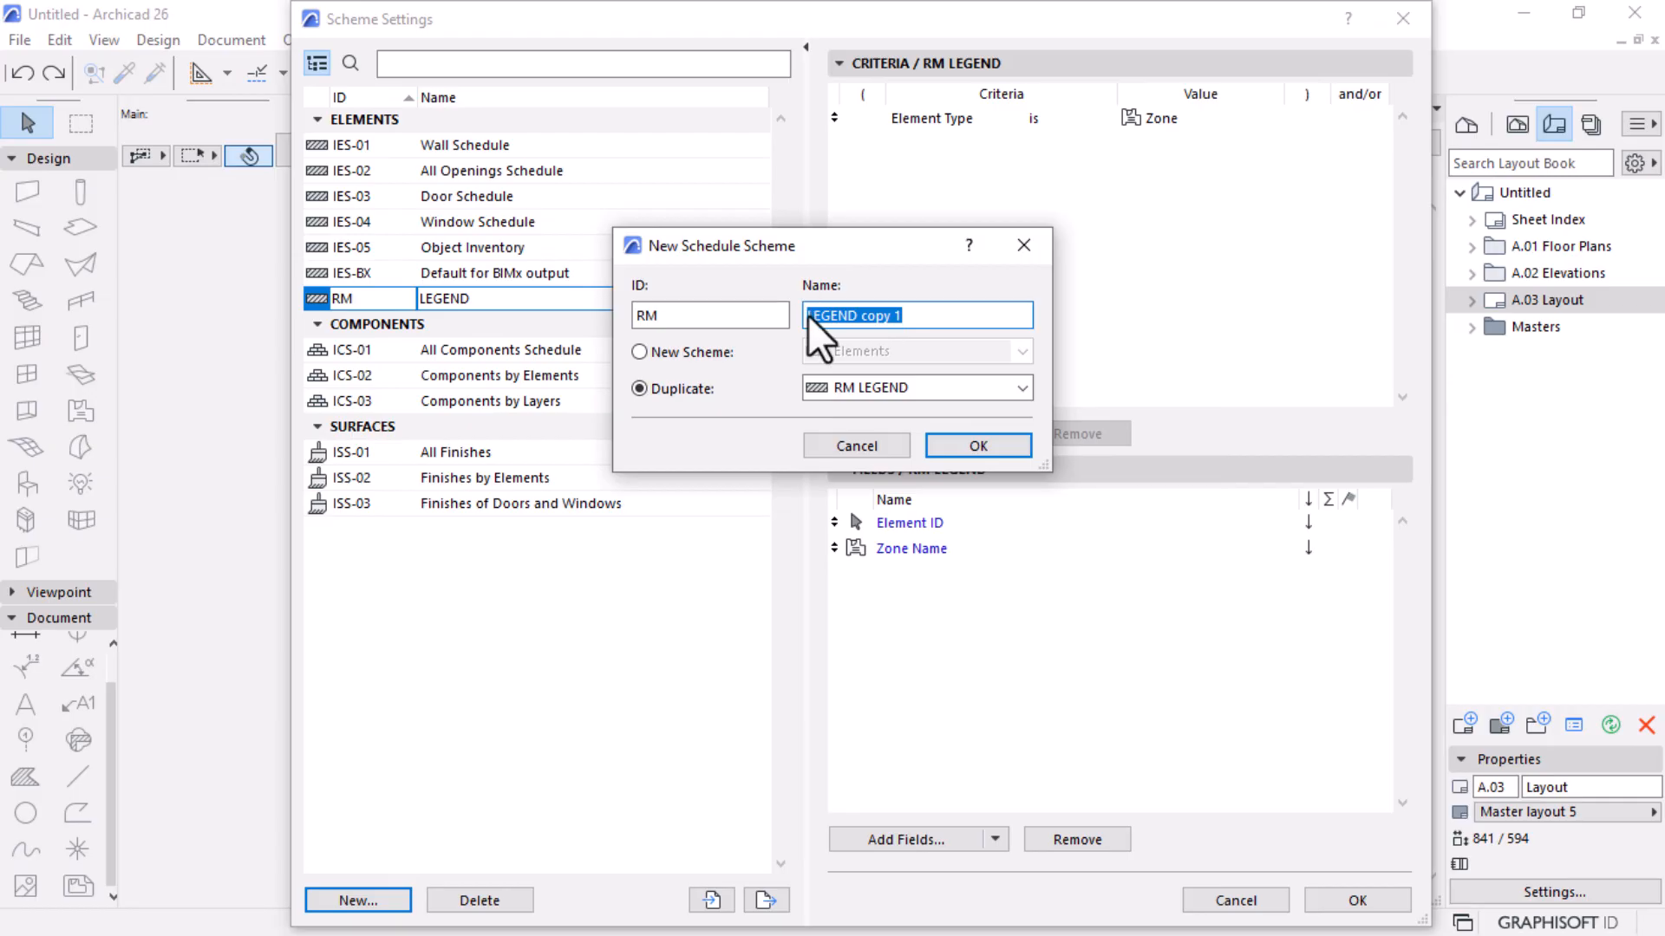
pyautogui.write('CODE')
pyautogui.click(964, 446)
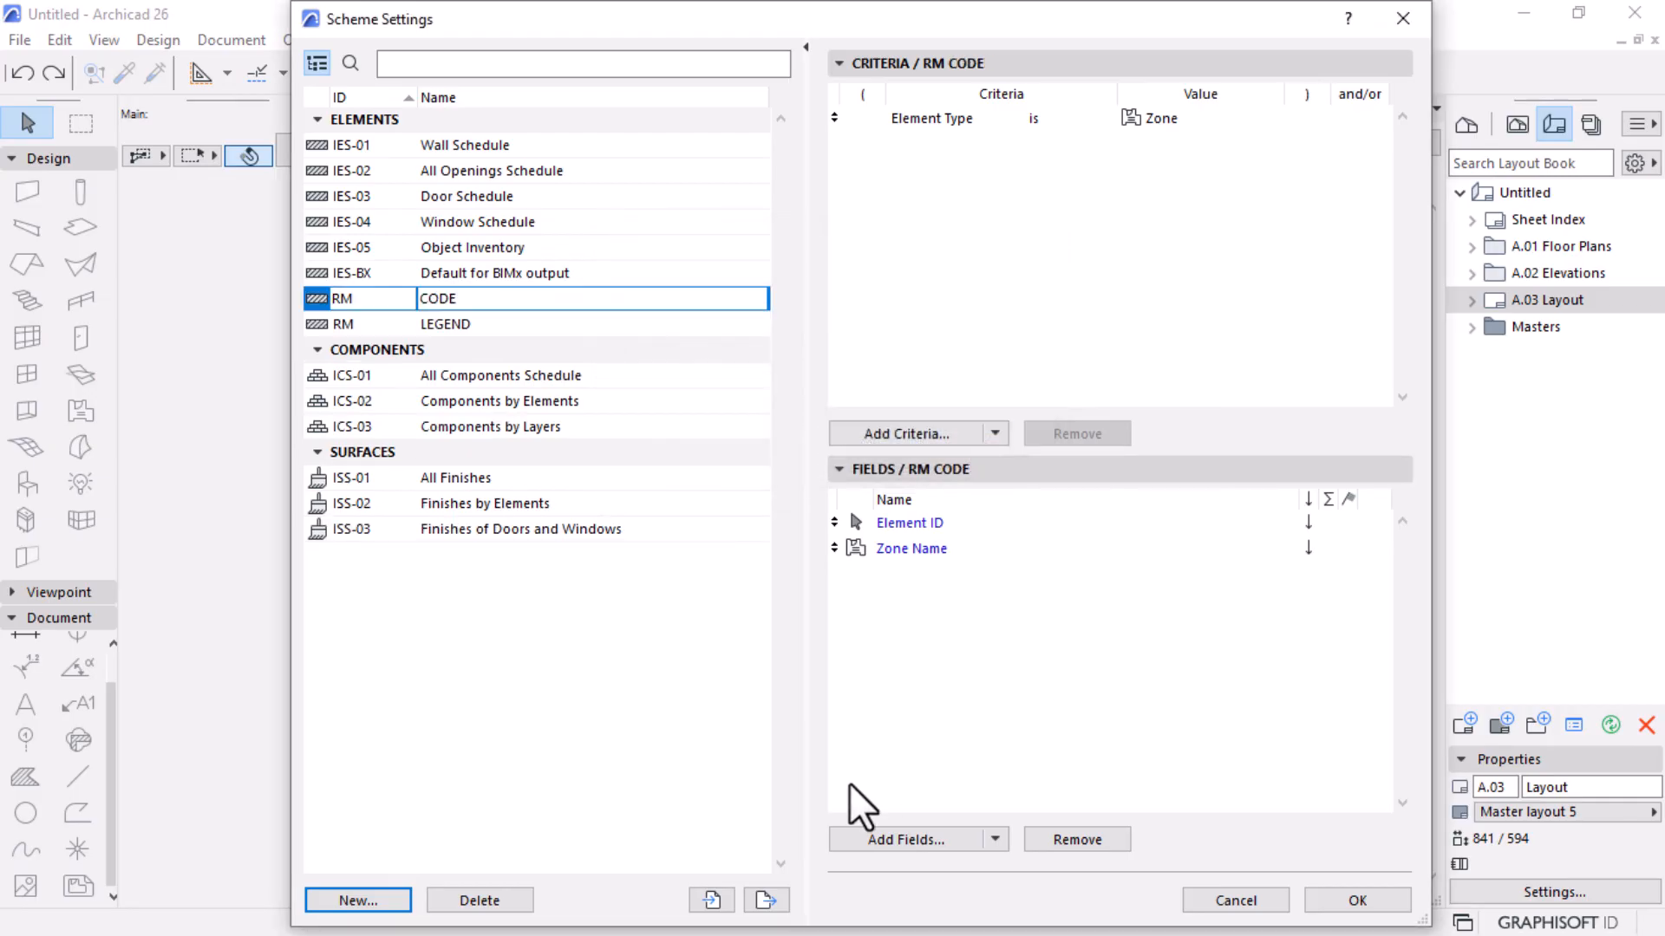
# Remove the Zone Name field from the RM CODE scheme, keeping only Element ID, and apply the scheme settings.
pyautogui.click(563, 841)
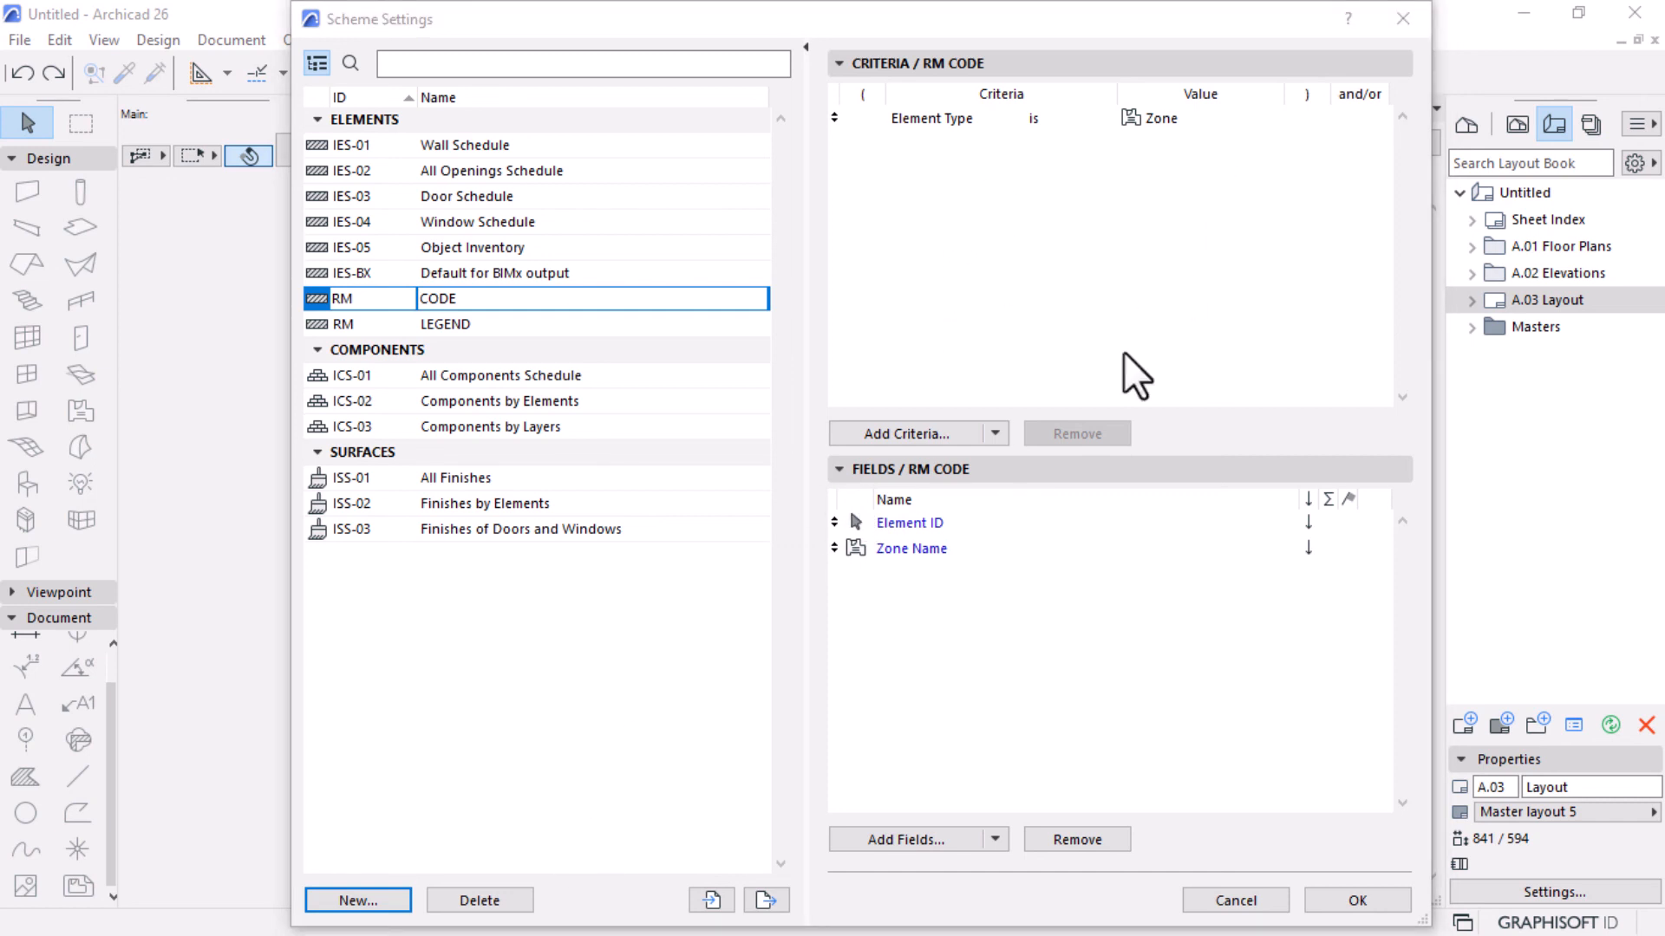
pyautogui.click(923, 553)
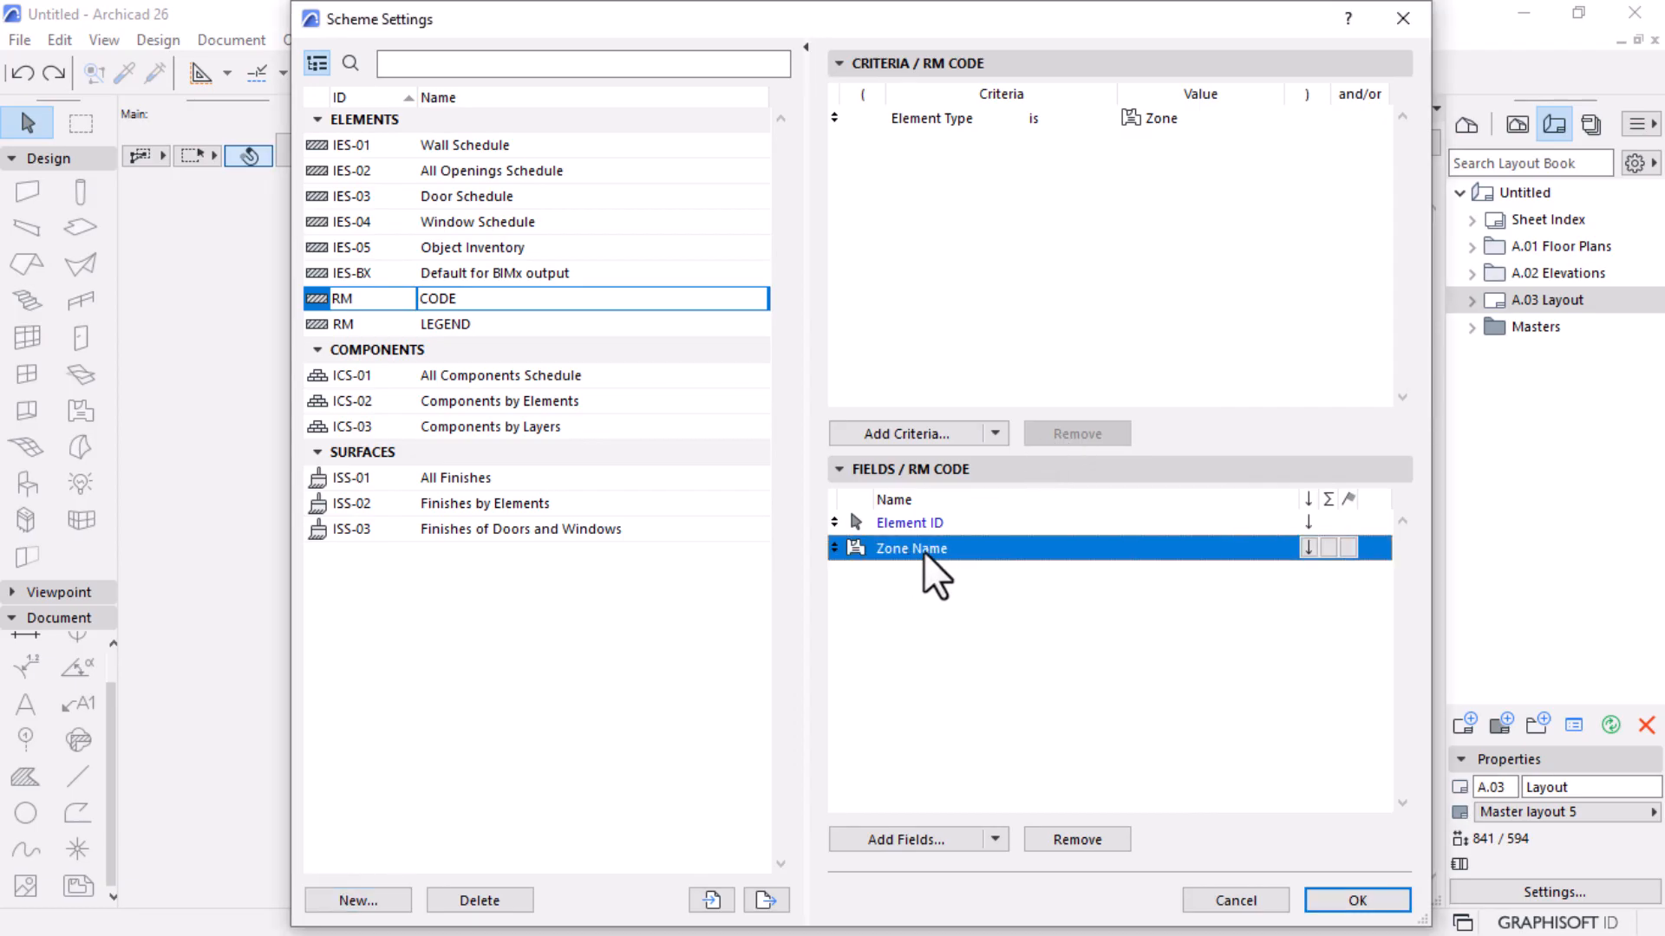
pyautogui.click(1092, 835)
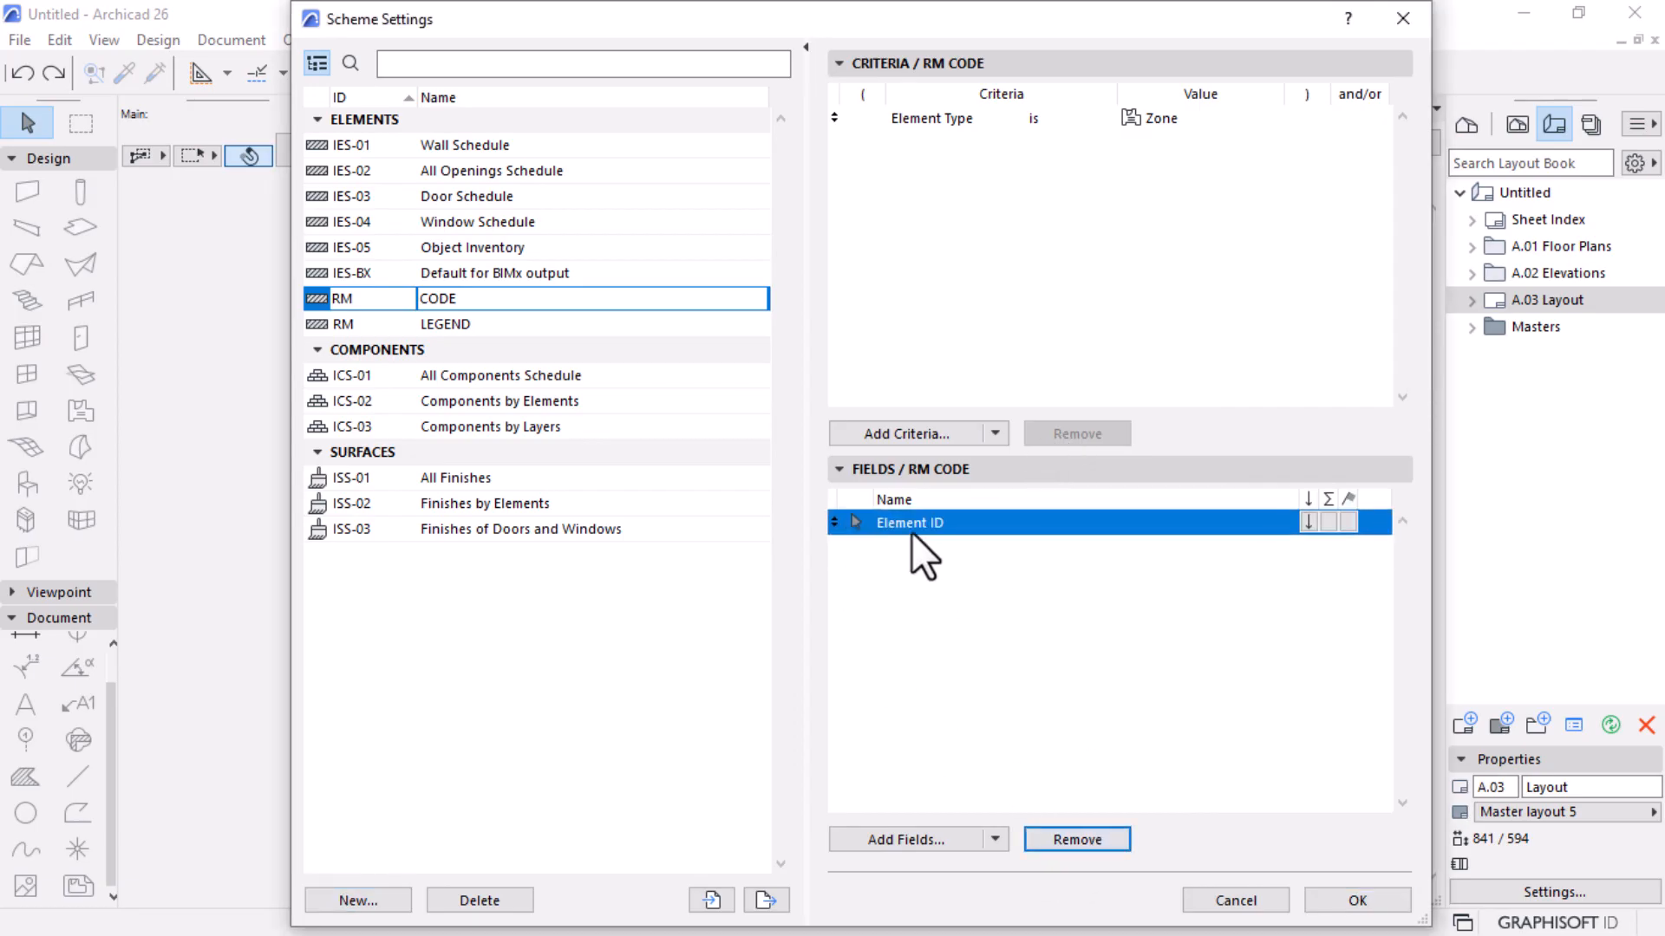
pyautogui.click(1352, 899)
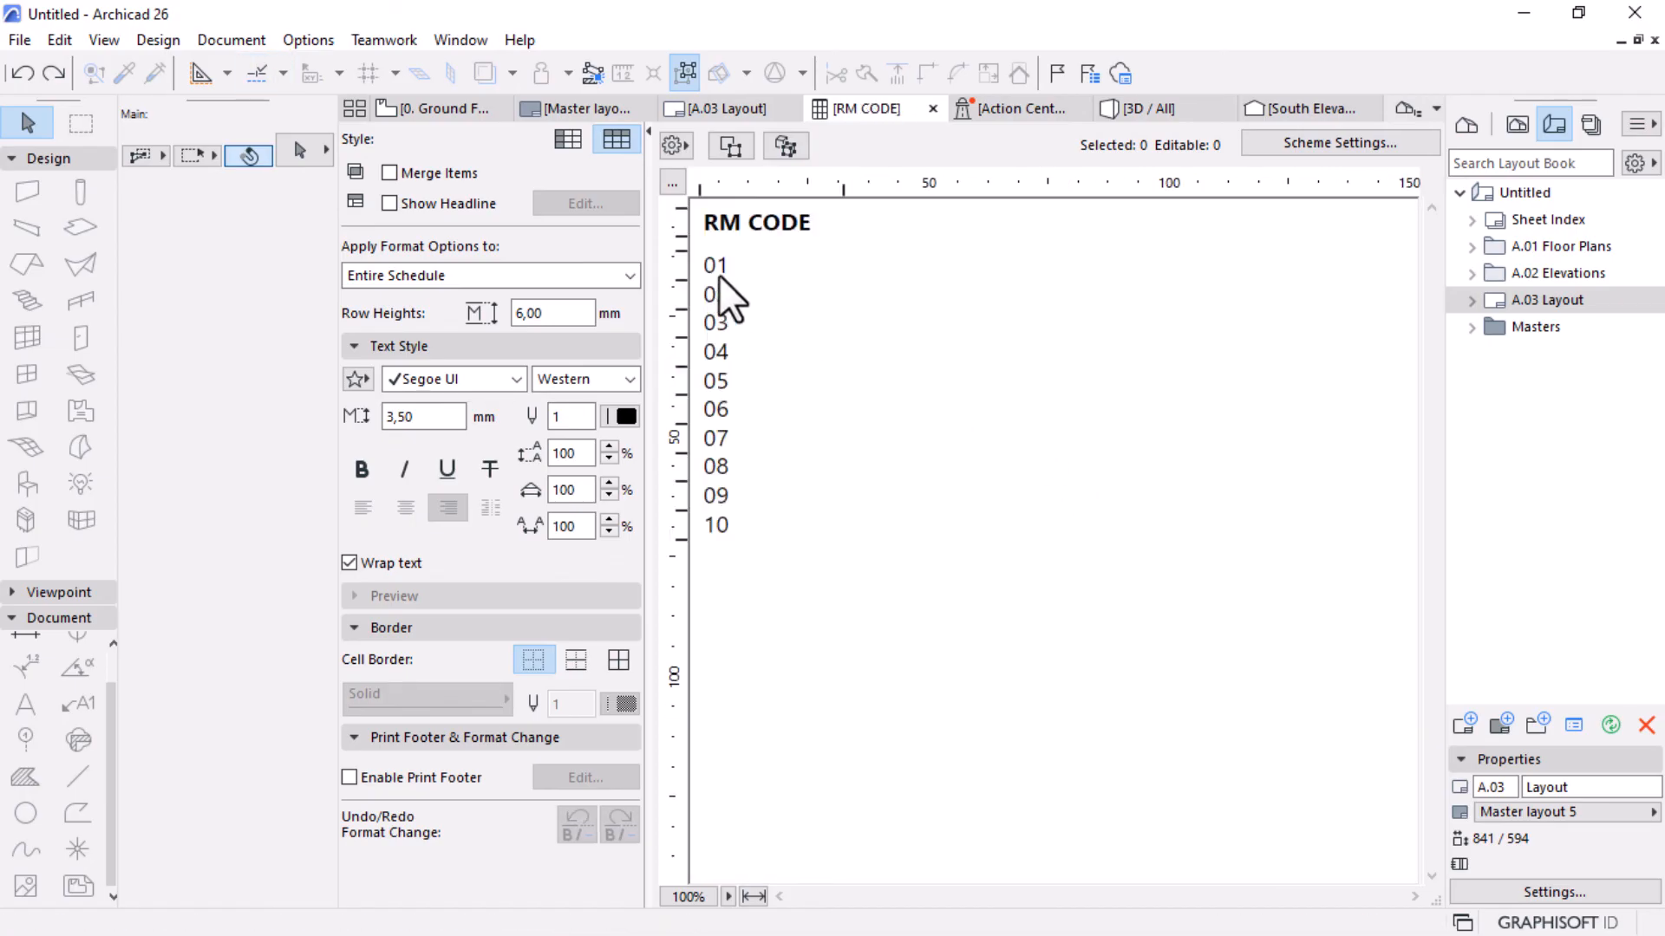
# Set the text pen of the room numbers in the RM CODE schedule to red pen 20.
pyautogui.click(720, 274)
pyautogui.click(621, 417)
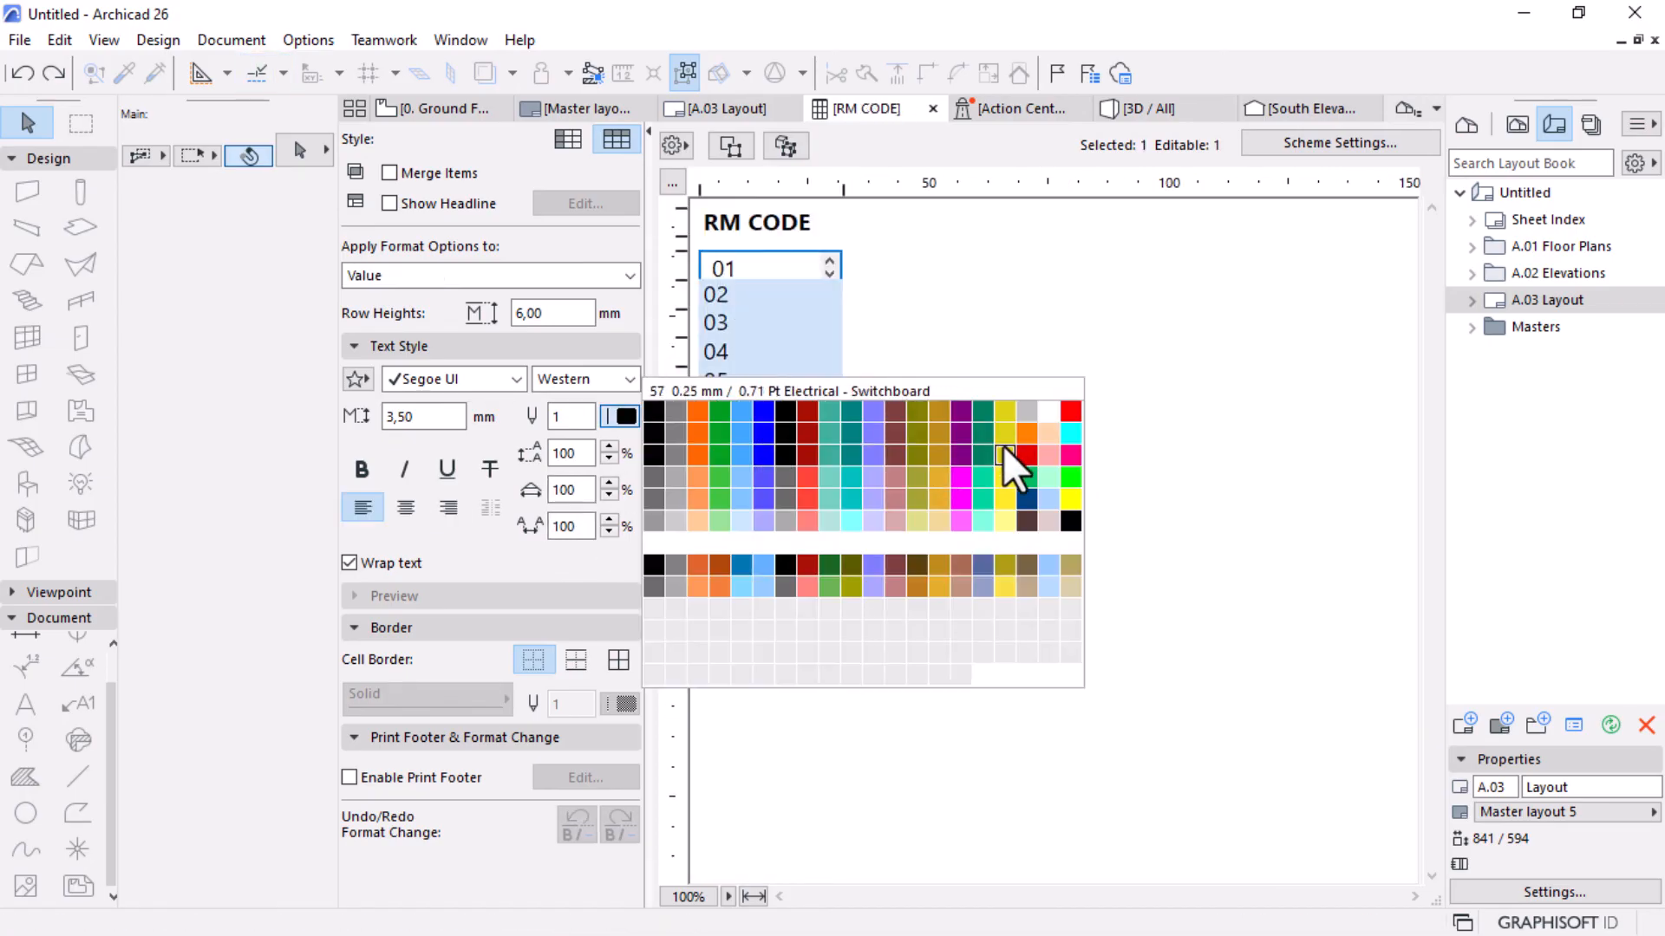
pyautogui.click(1069, 415)
pyautogui.click(1008, 663)
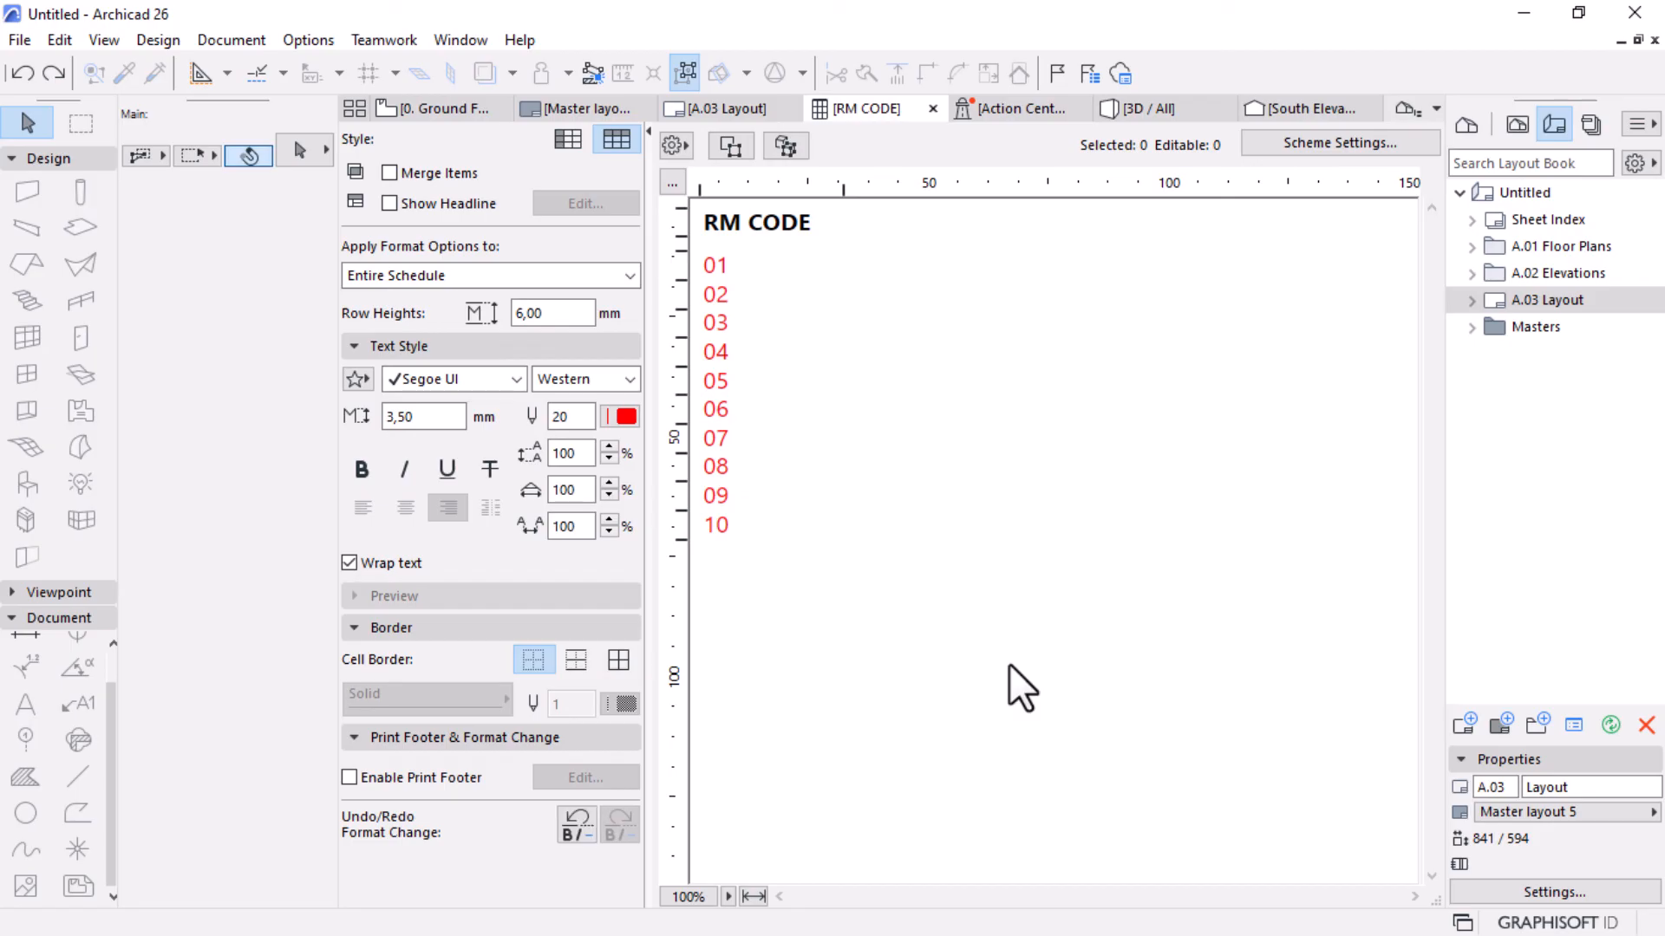
# Clear the RM CODE header text above the room numbers.
pyautogui.click(782, 222)
pyautogui.moveTo(729, 227); pyautogui.dragTo(846, 227)
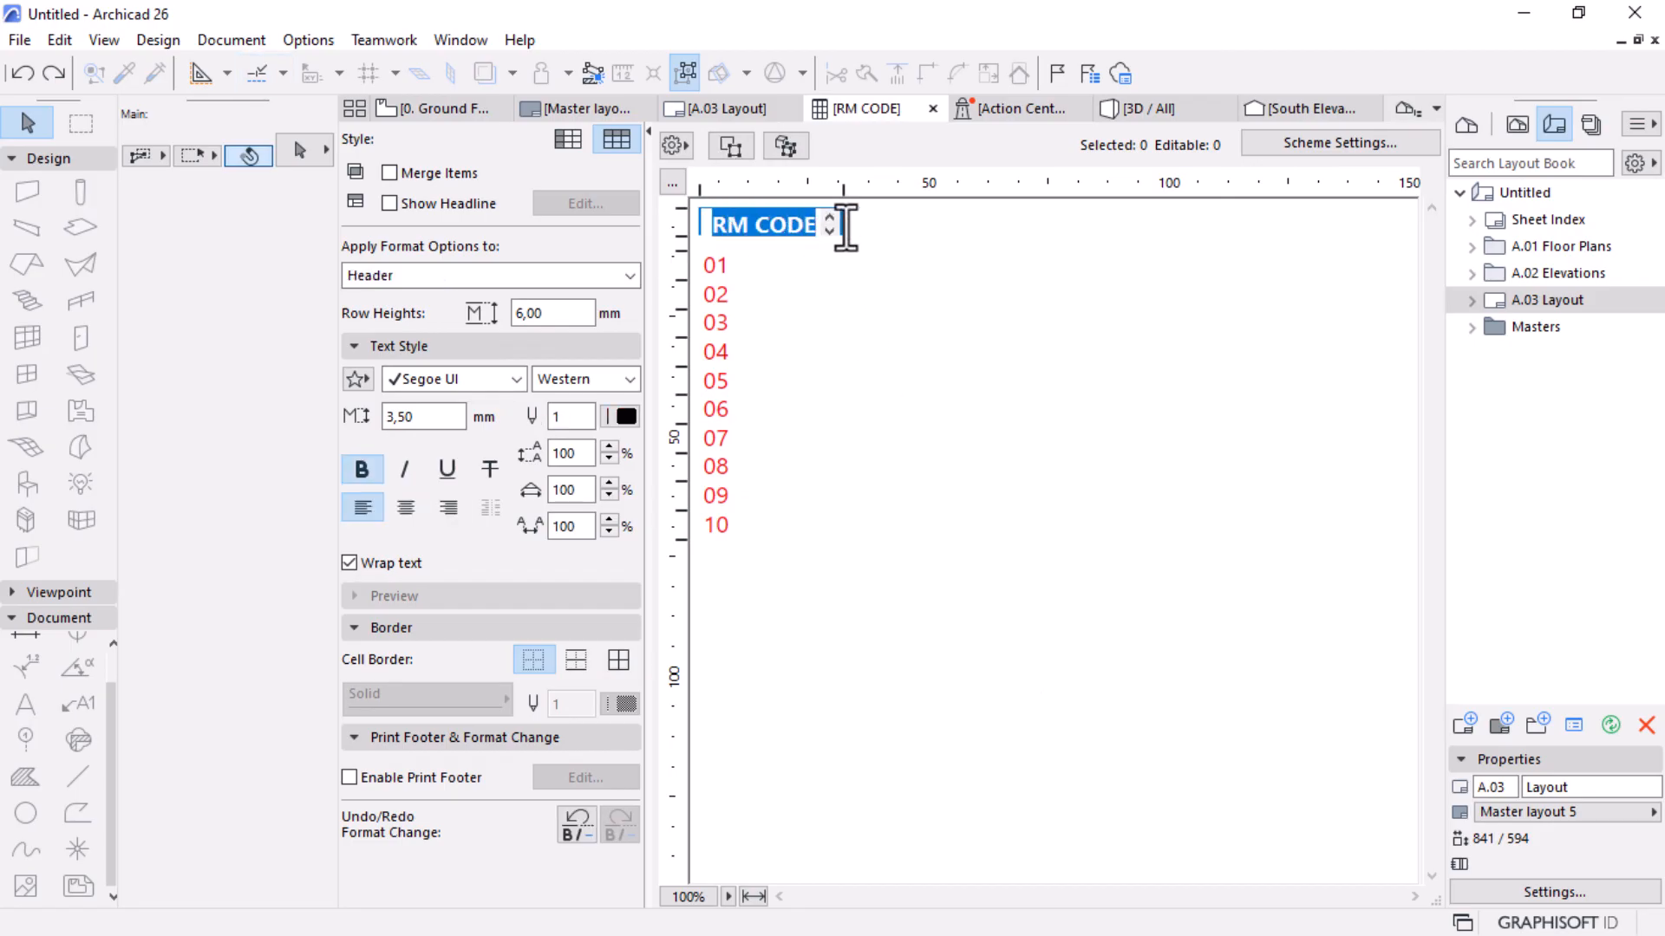
pyautogui.press('Delete')
pyautogui.click(1047, 673)
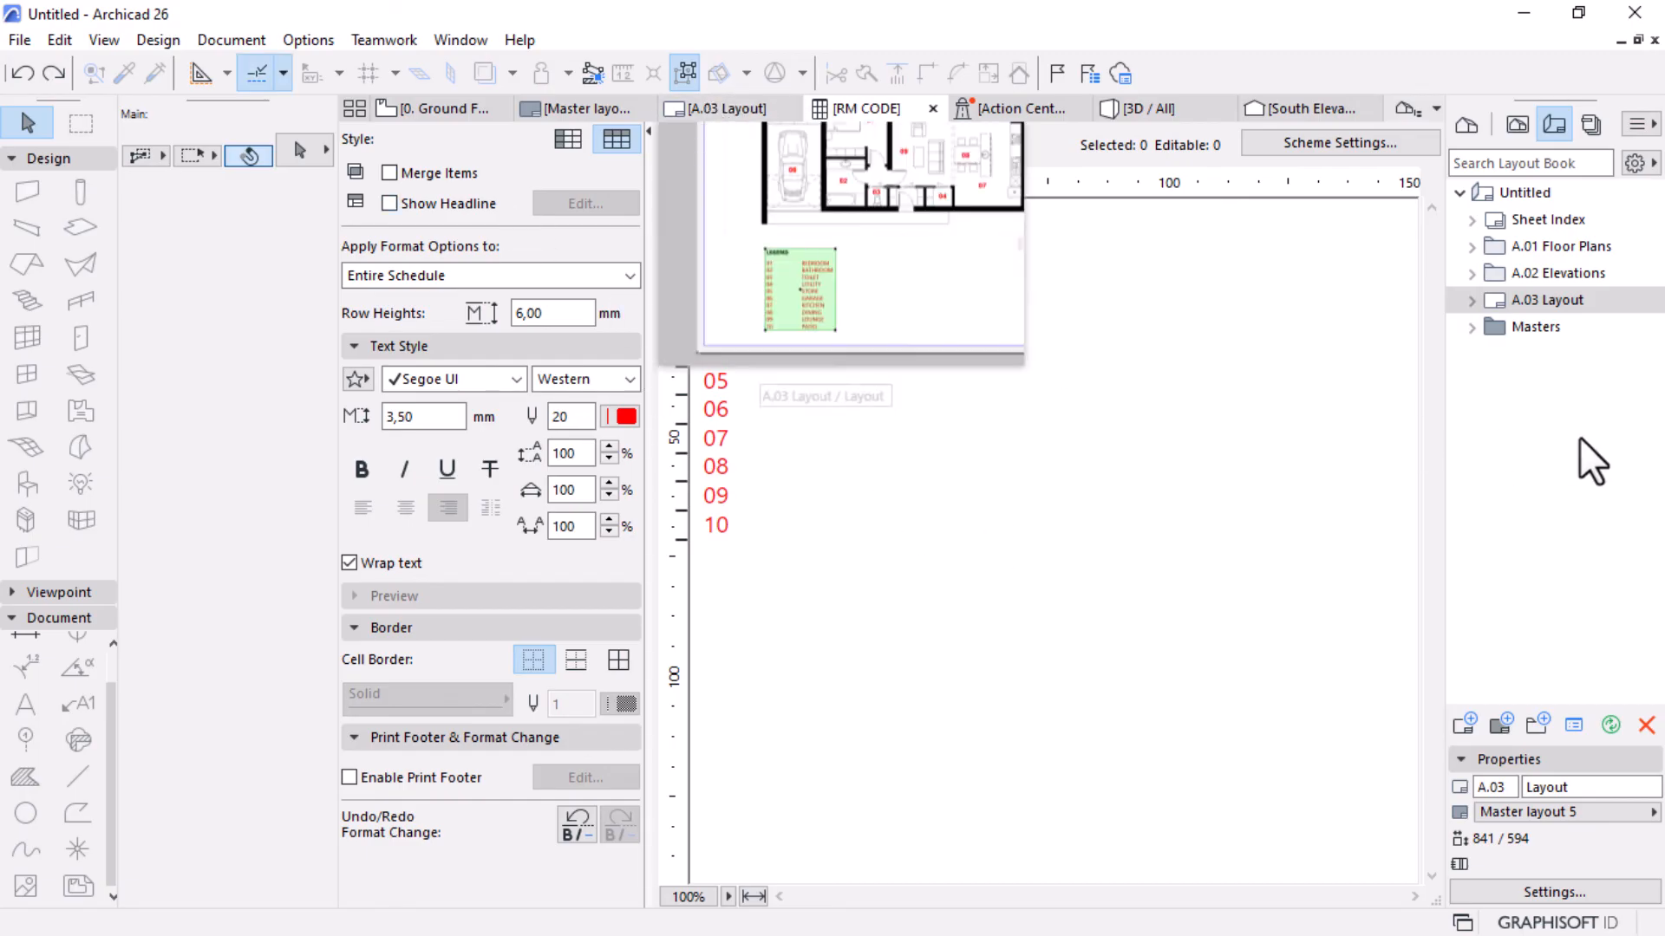
# Open the source schedule of the legend drawing on the A.03 layout and remove the Element ID field from the RM LEGEND scheme.
pyautogui.click(1328, 144)
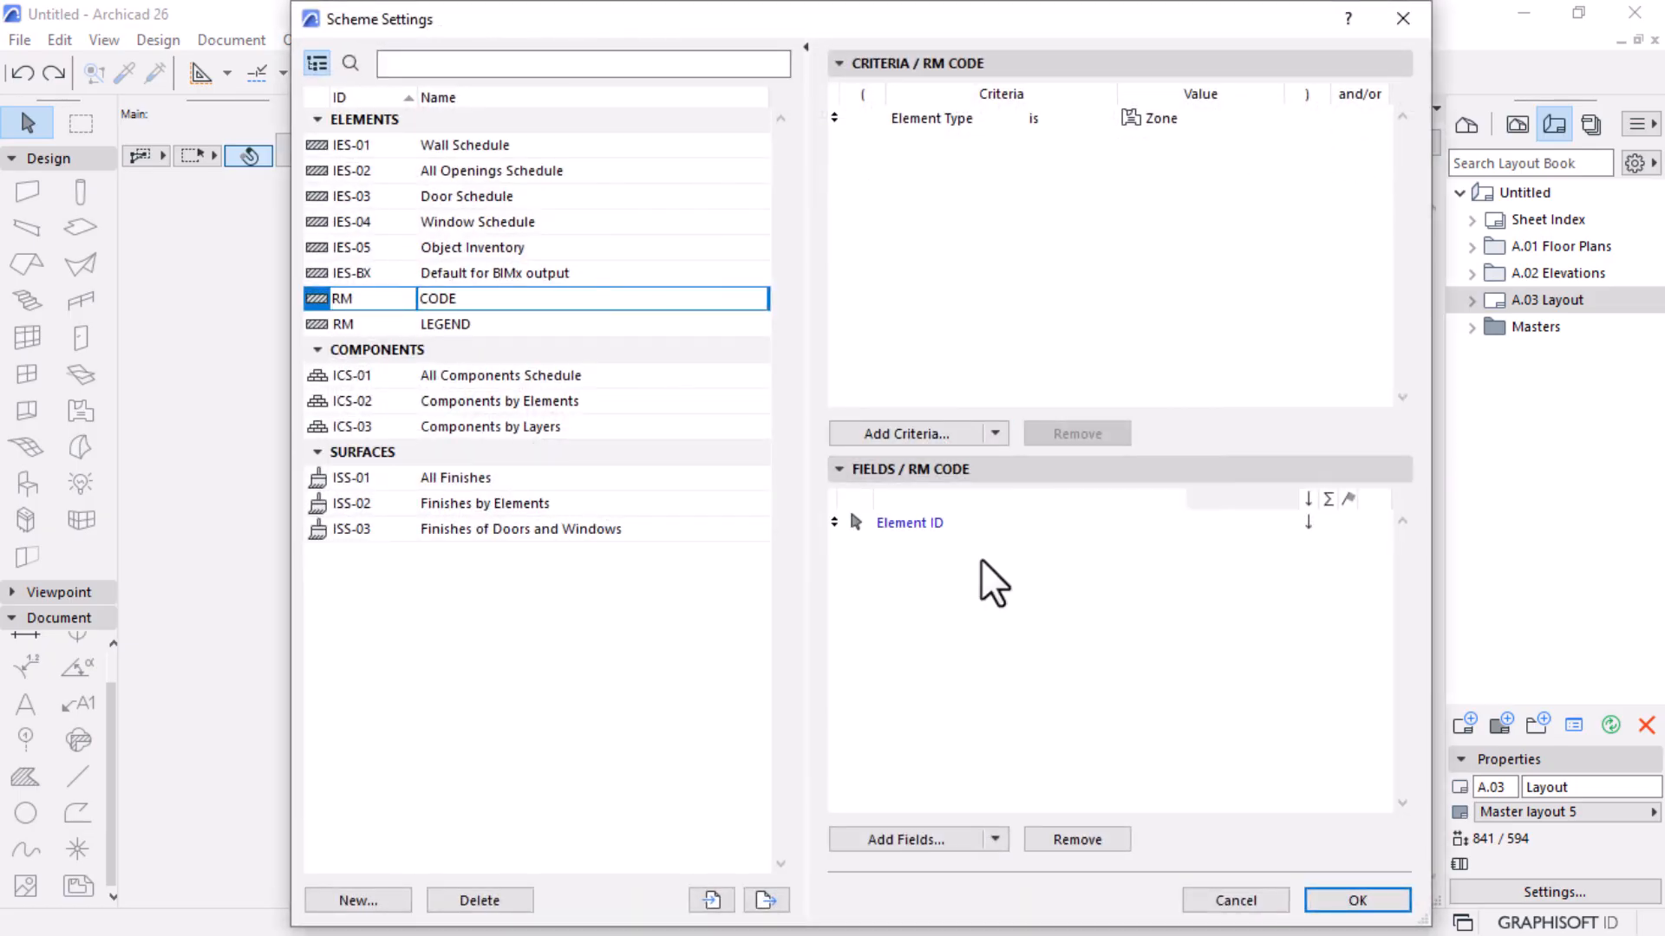
pyautogui.click(1238, 901)
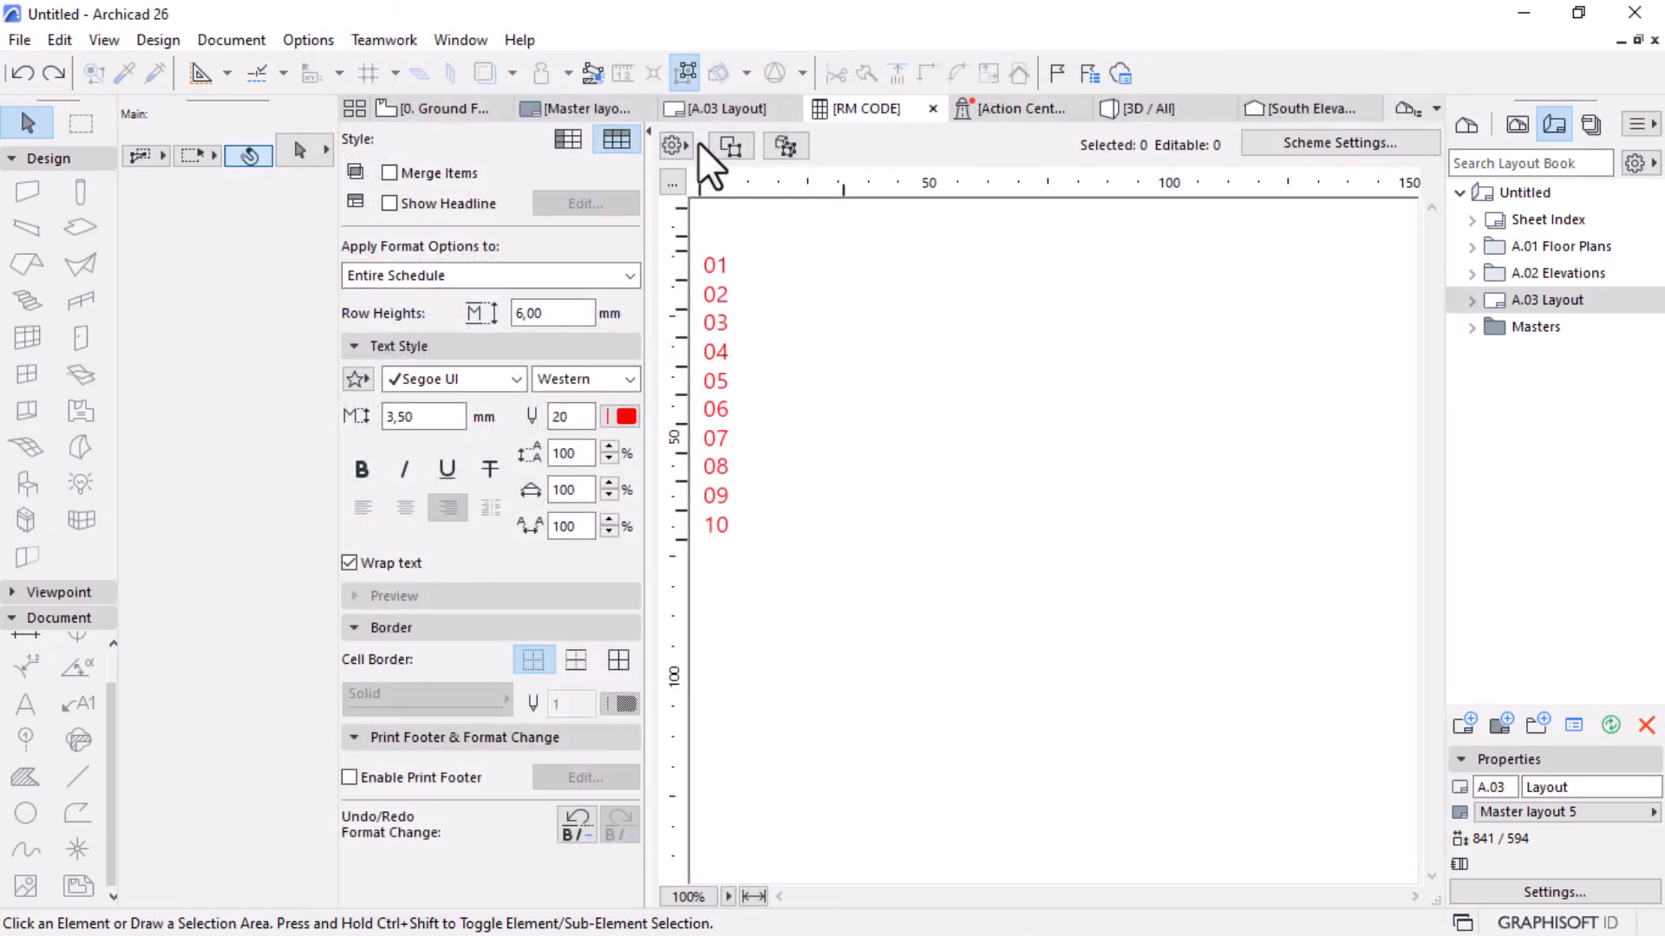
pyautogui.click(721, 110)
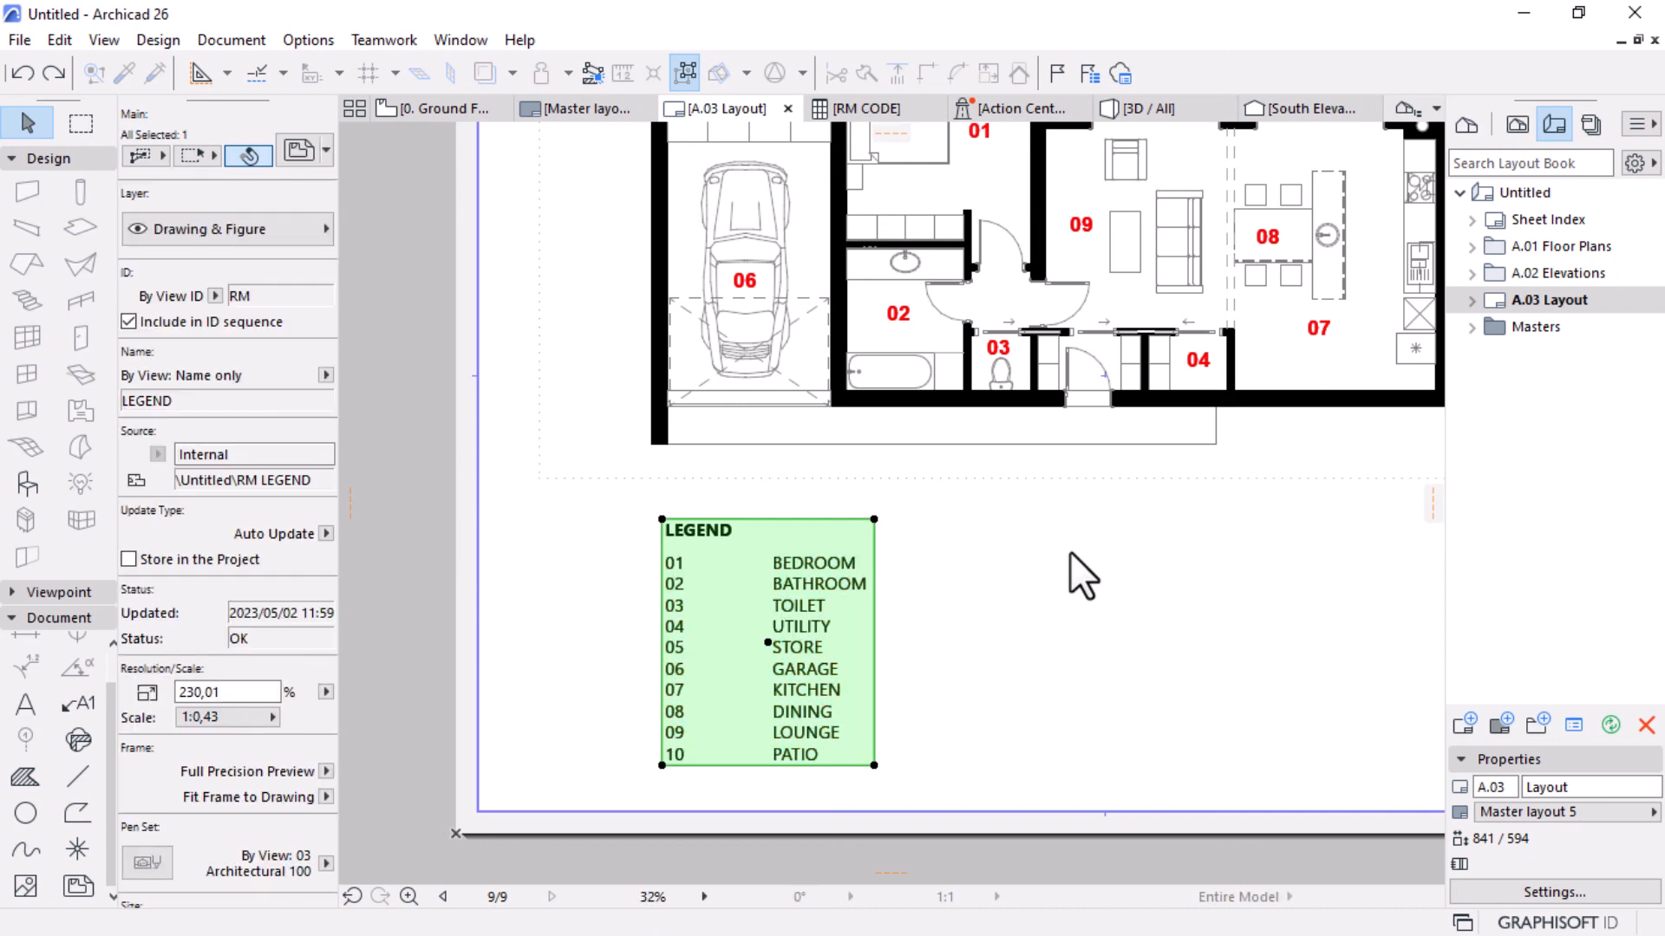
pyautogui.click(1006, 699)
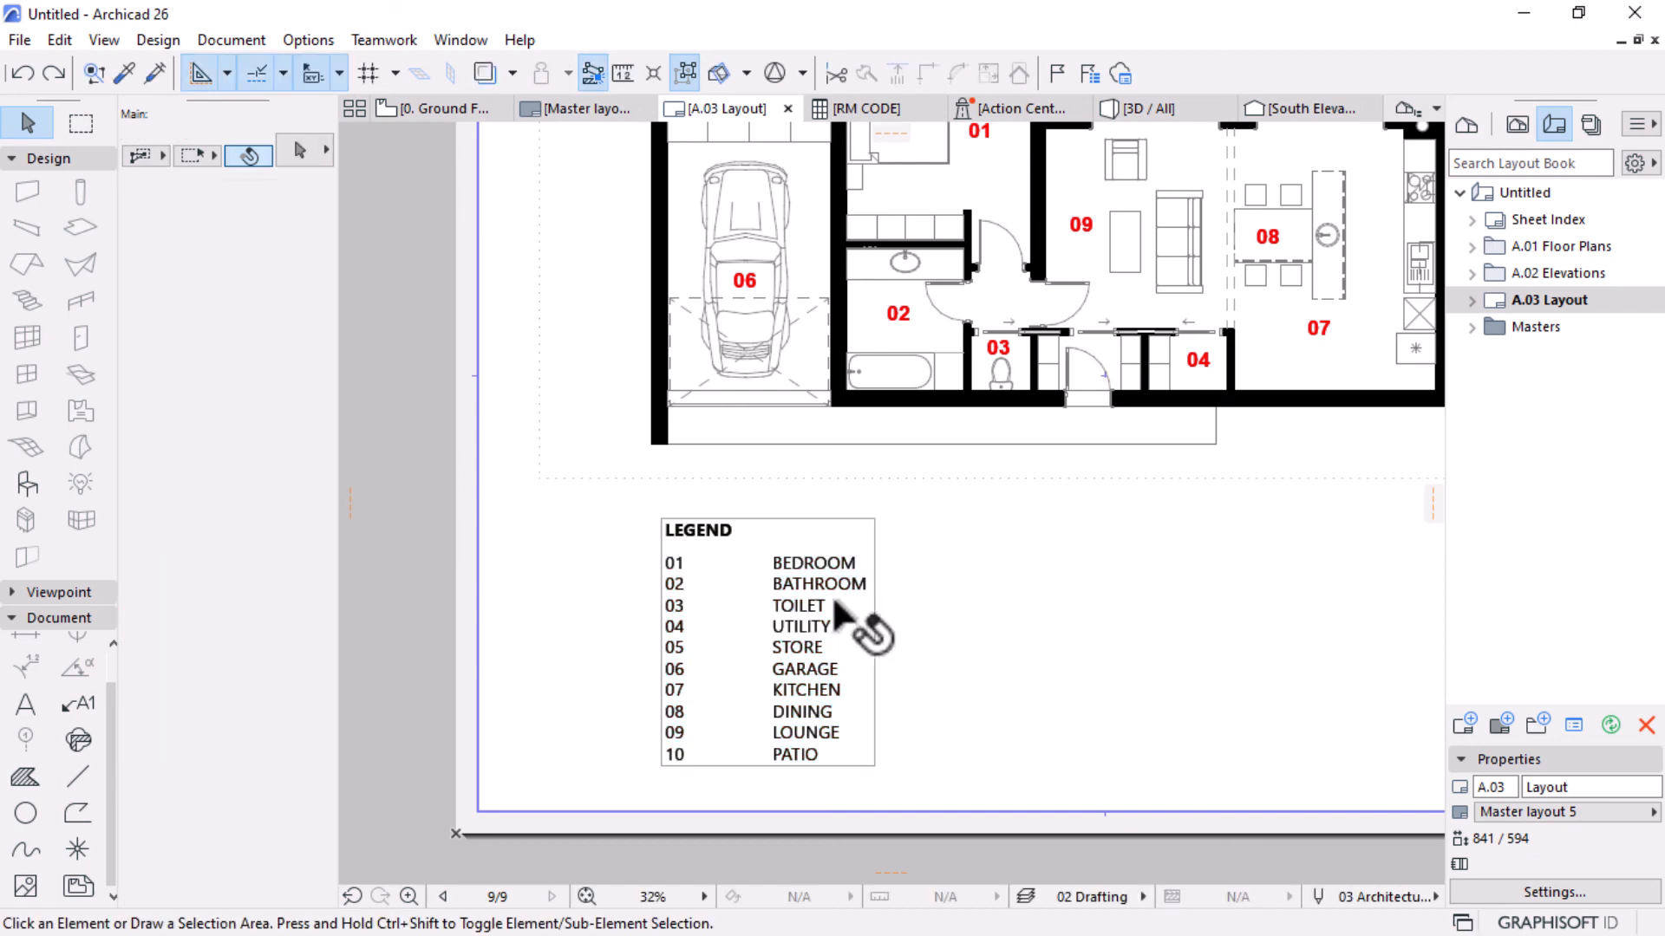
pyautogui.click(747, 579)
pyautogui.rightClick(749, 573)
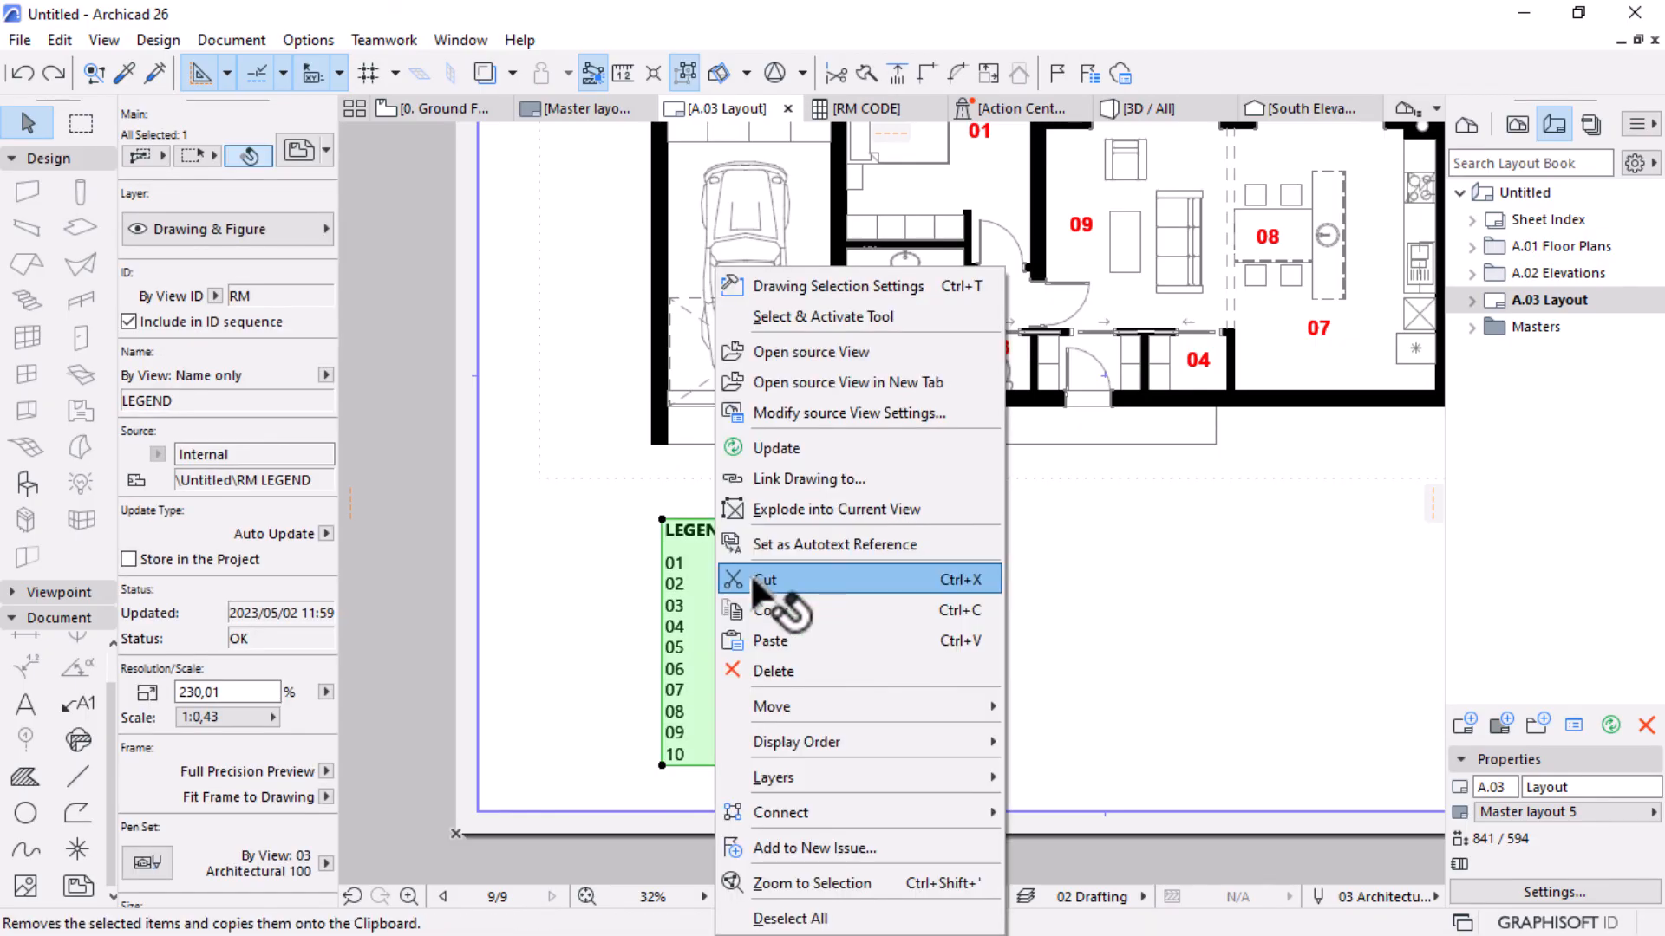
pyautogui.click(785, 380)
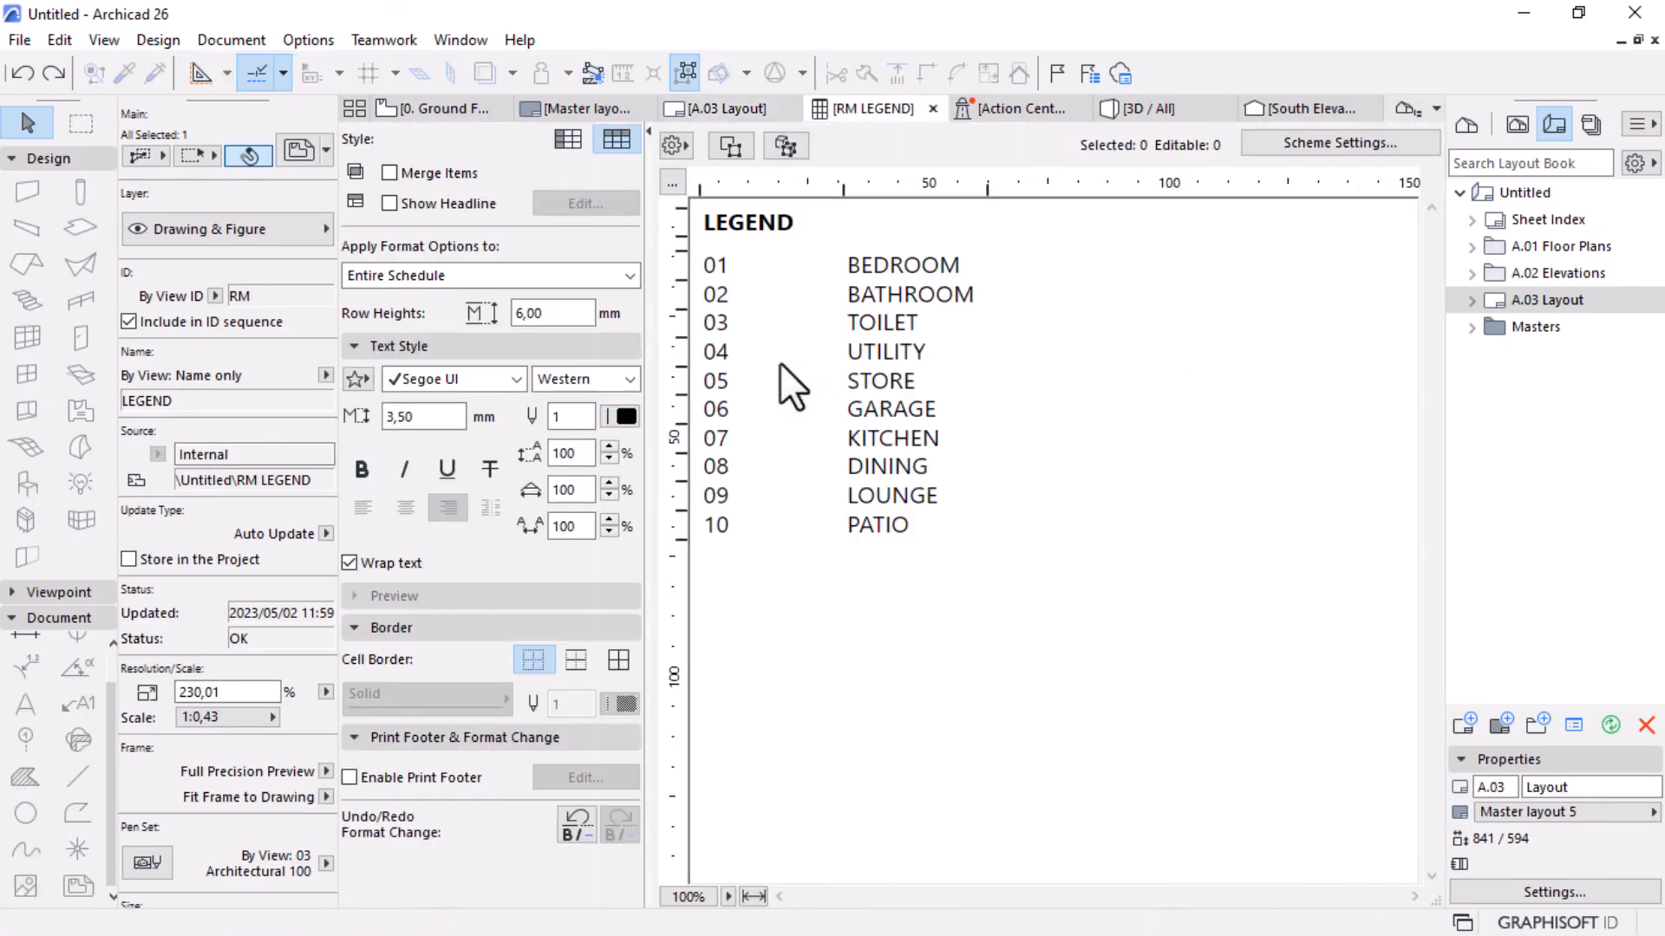
pyautogui.click(1355, 153)
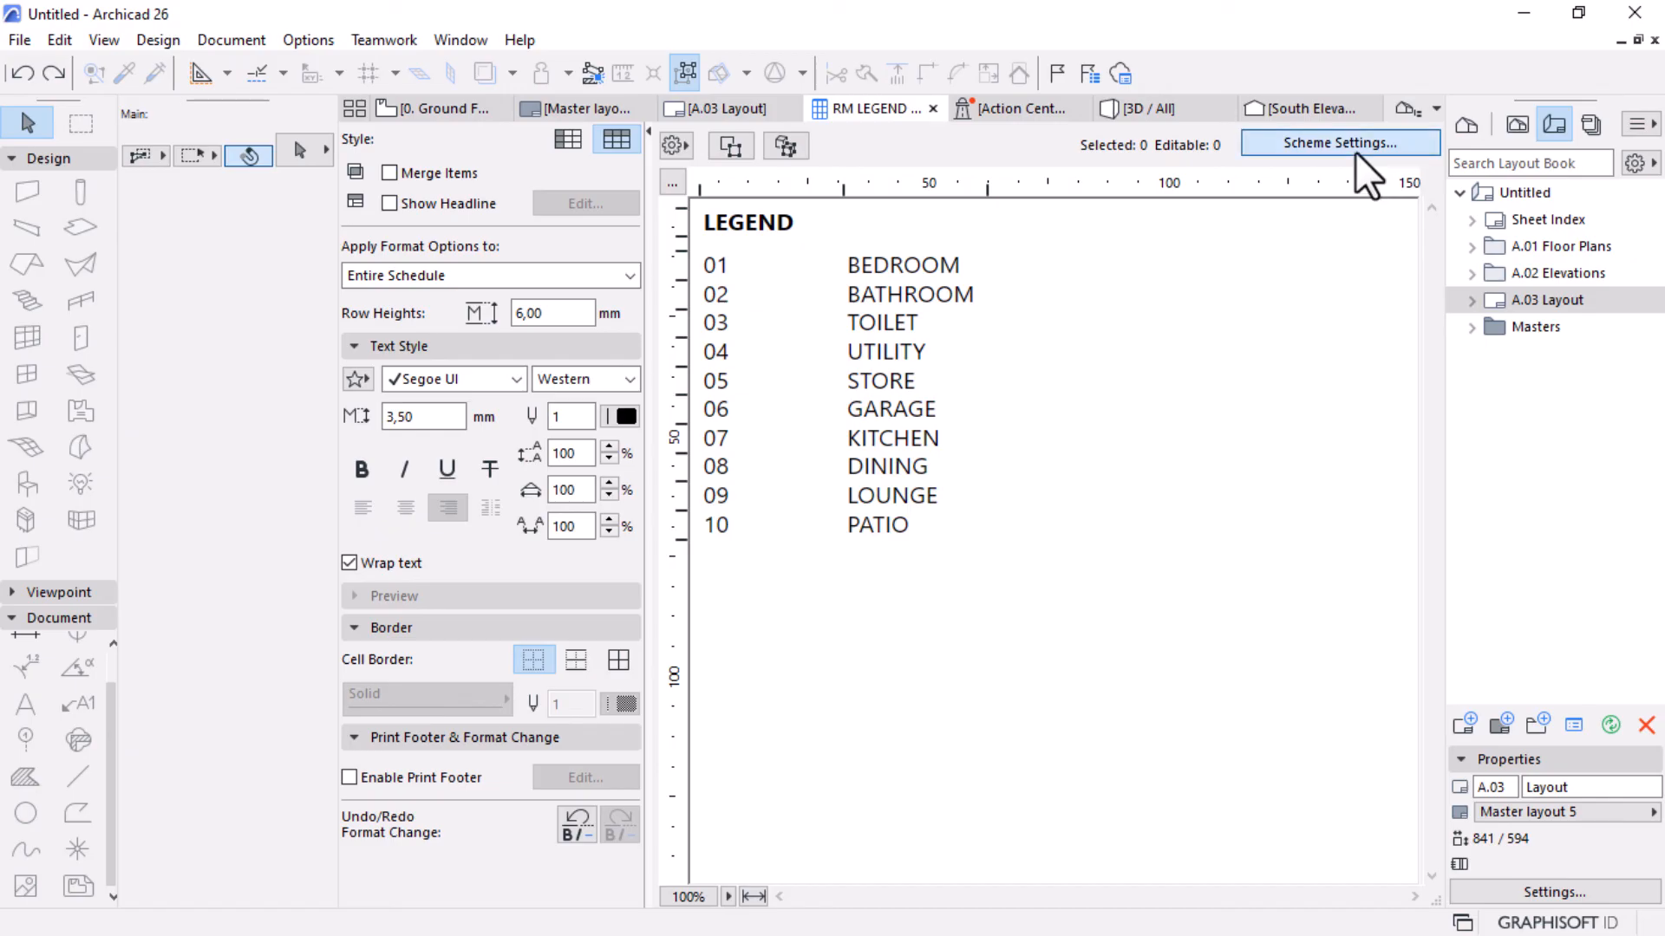
pyautogui.click(909, 523)
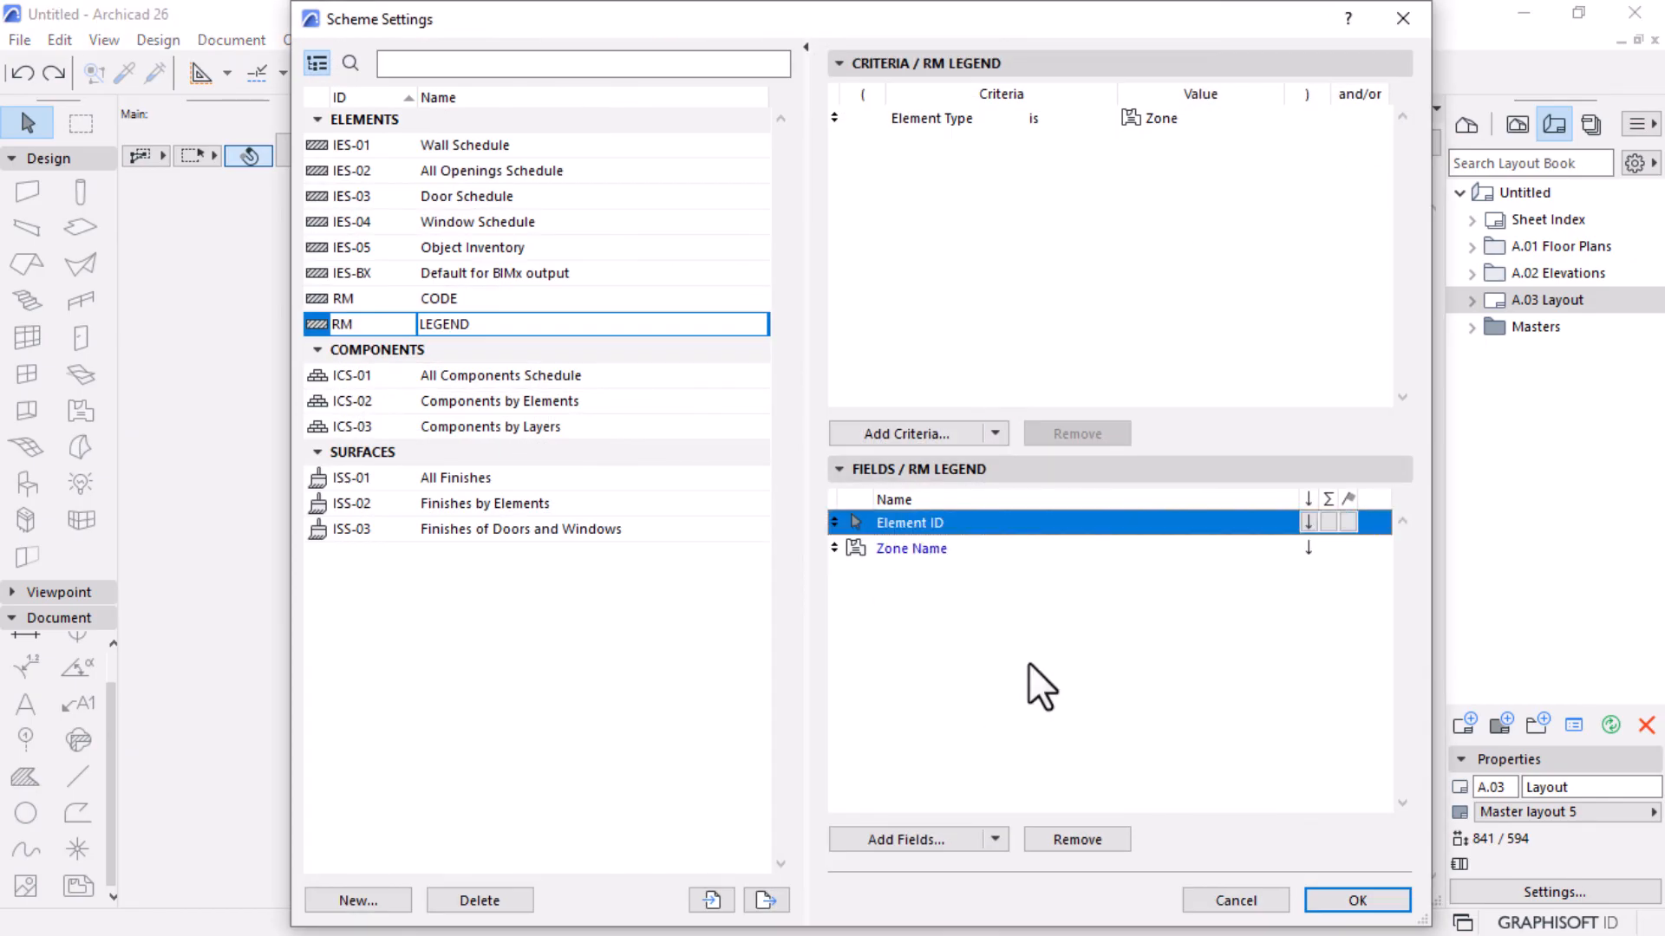
pyautogui.click(1061, 841)
pyautogui.click(1344, 900)
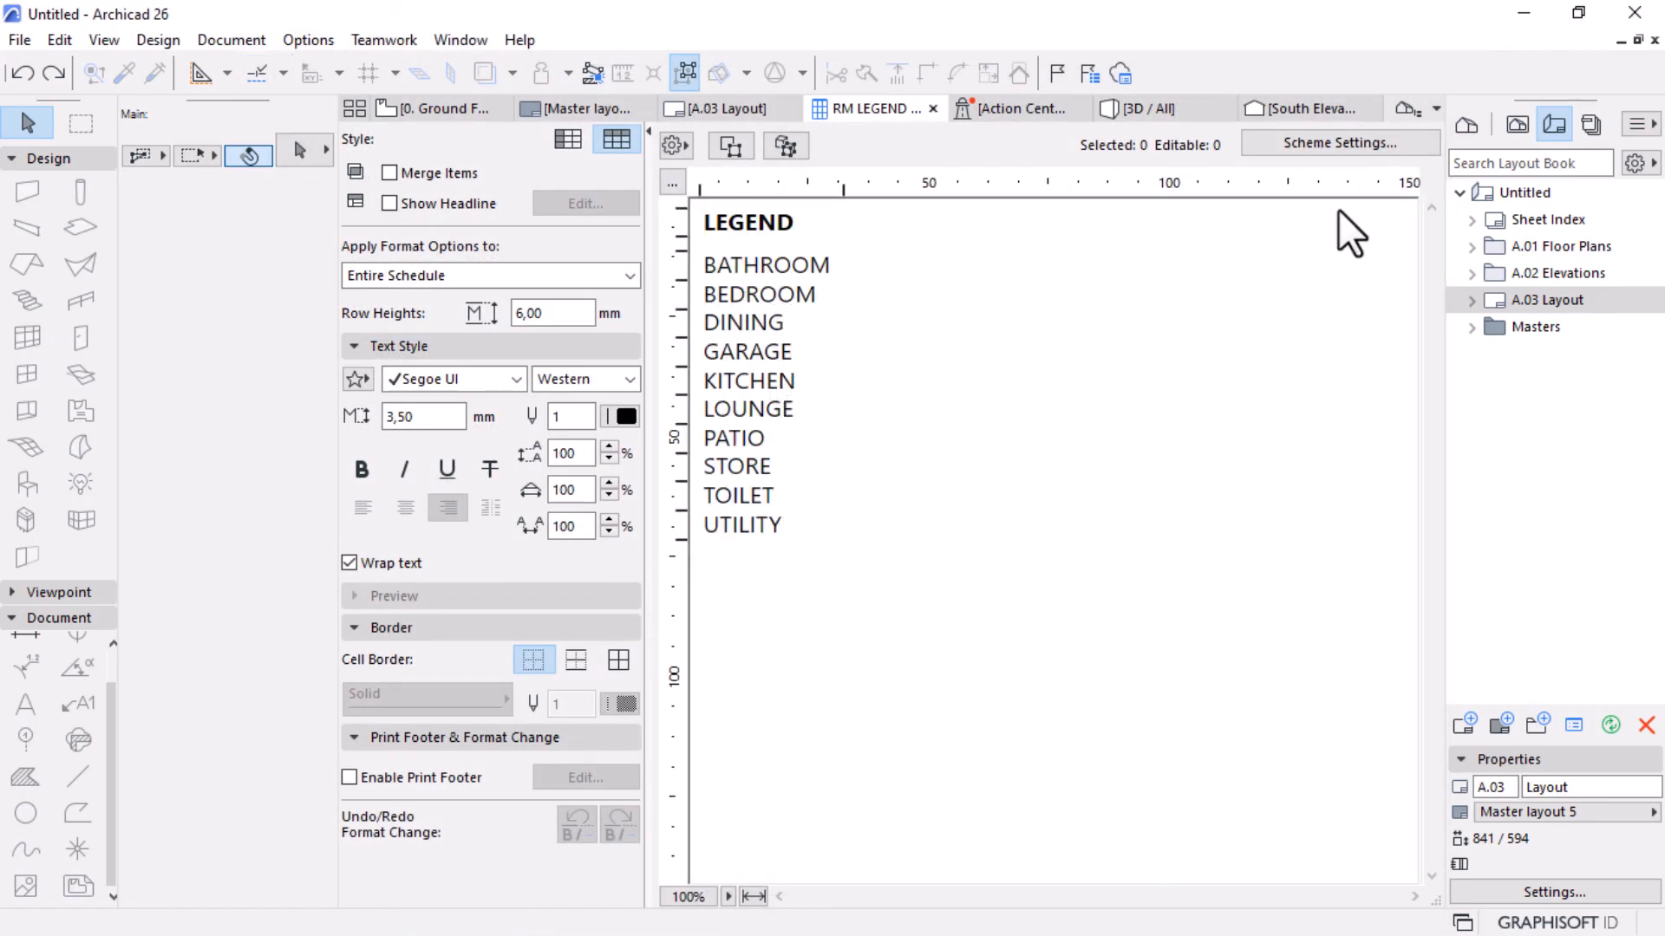
# Open the LEGEND header above the room names for editing, select its full text, and leave the cell.
pyautogui.click(812, 226)
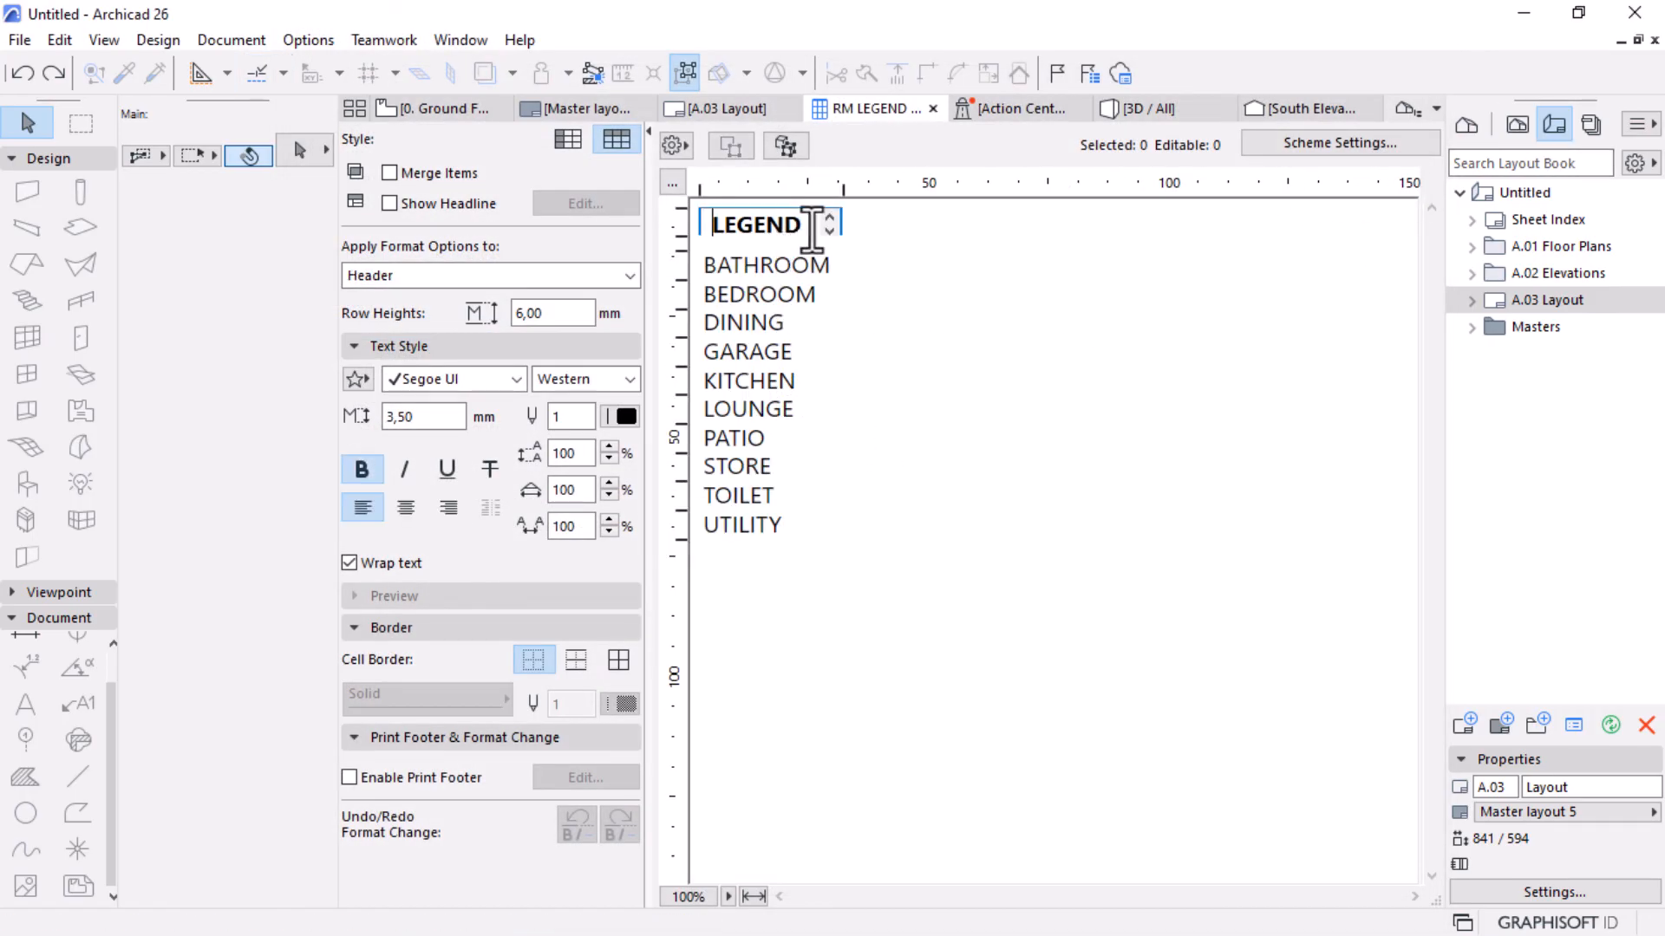
pyautogui.moveTo(812, 226); pyautogui.dragTo(706, 224)
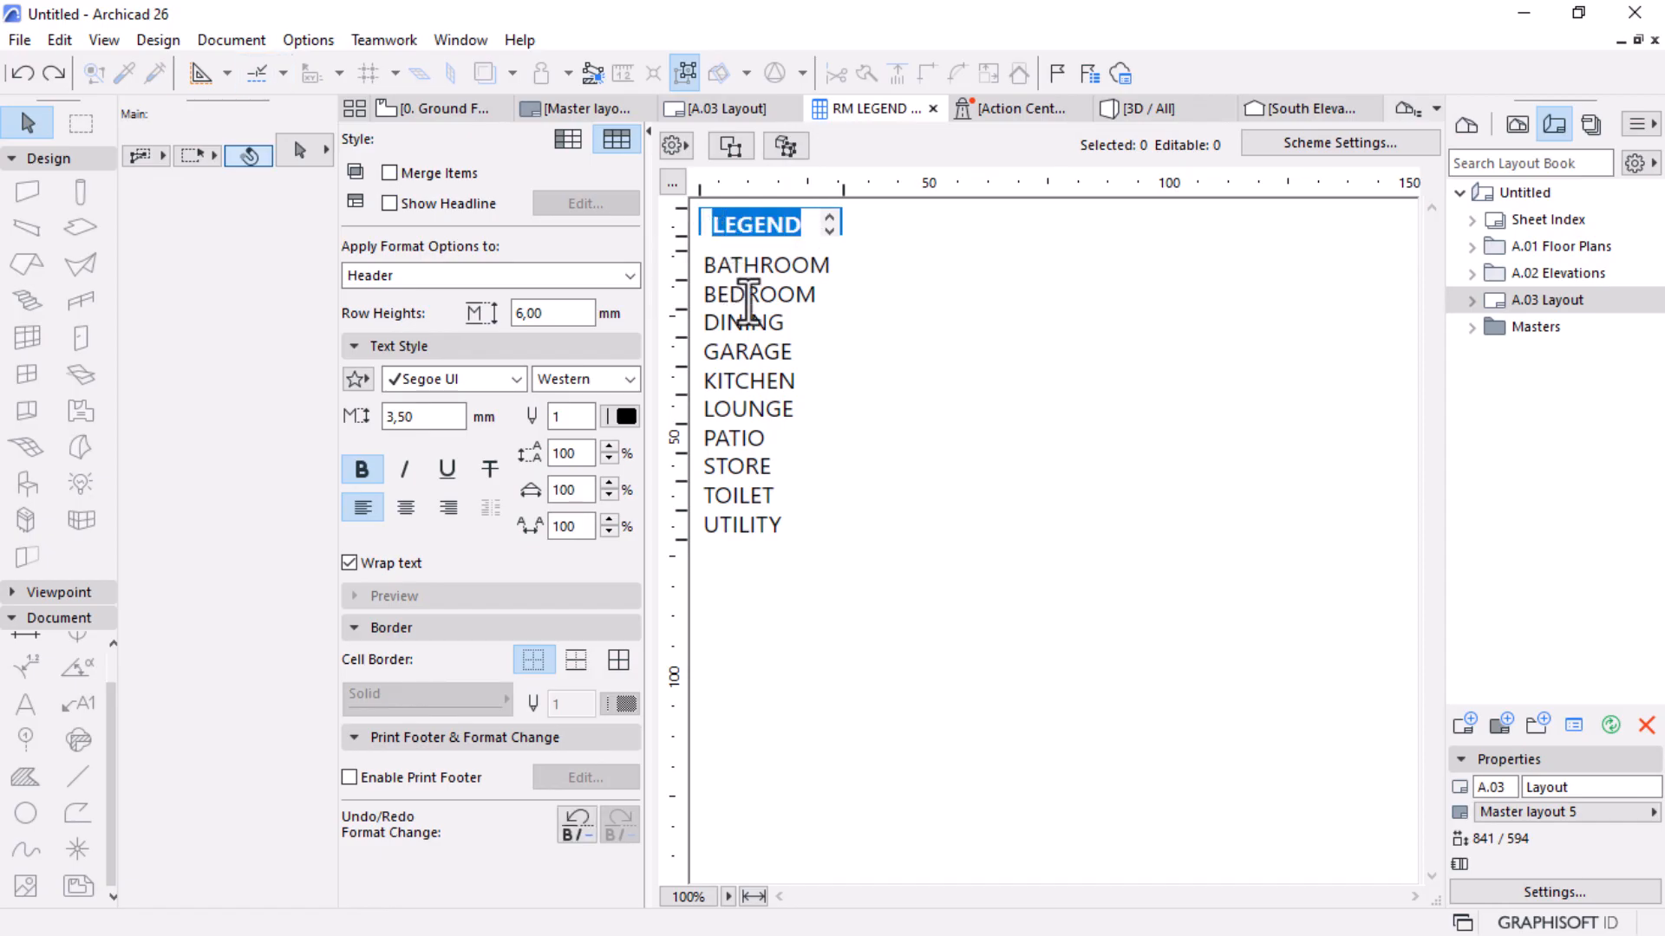
pyautogui.click(948, 762)
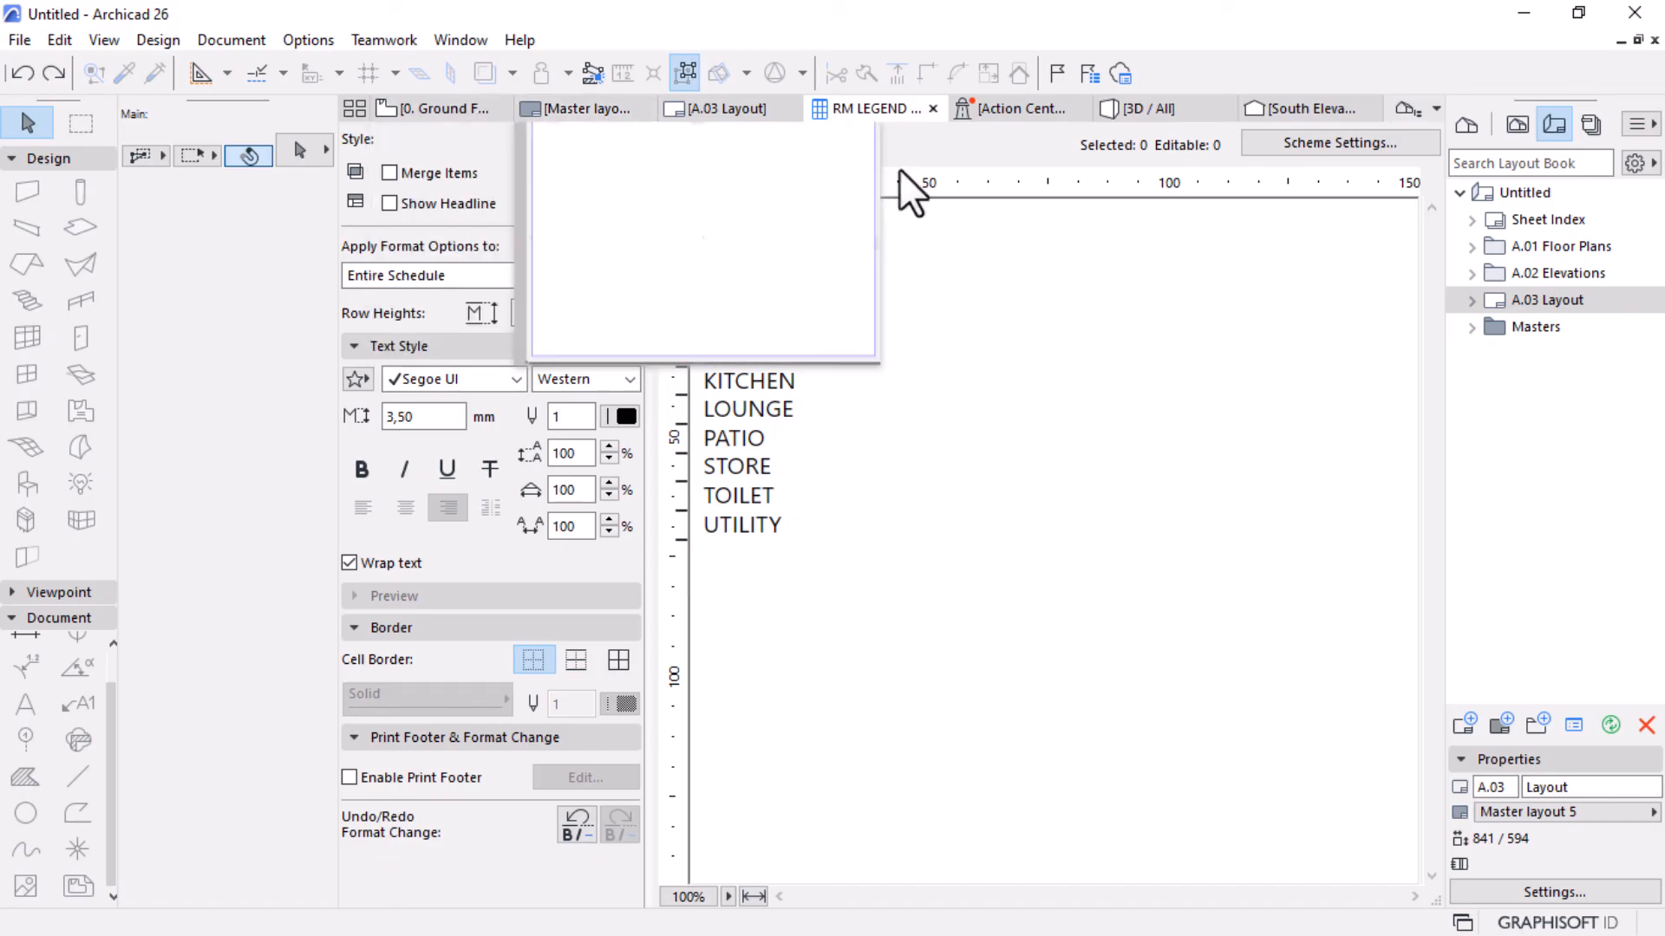
# Switch the schedule to the RM CODE scheme and enter LEGEND as the header above the red room numbers.
pyautogui.click(1319, 144)
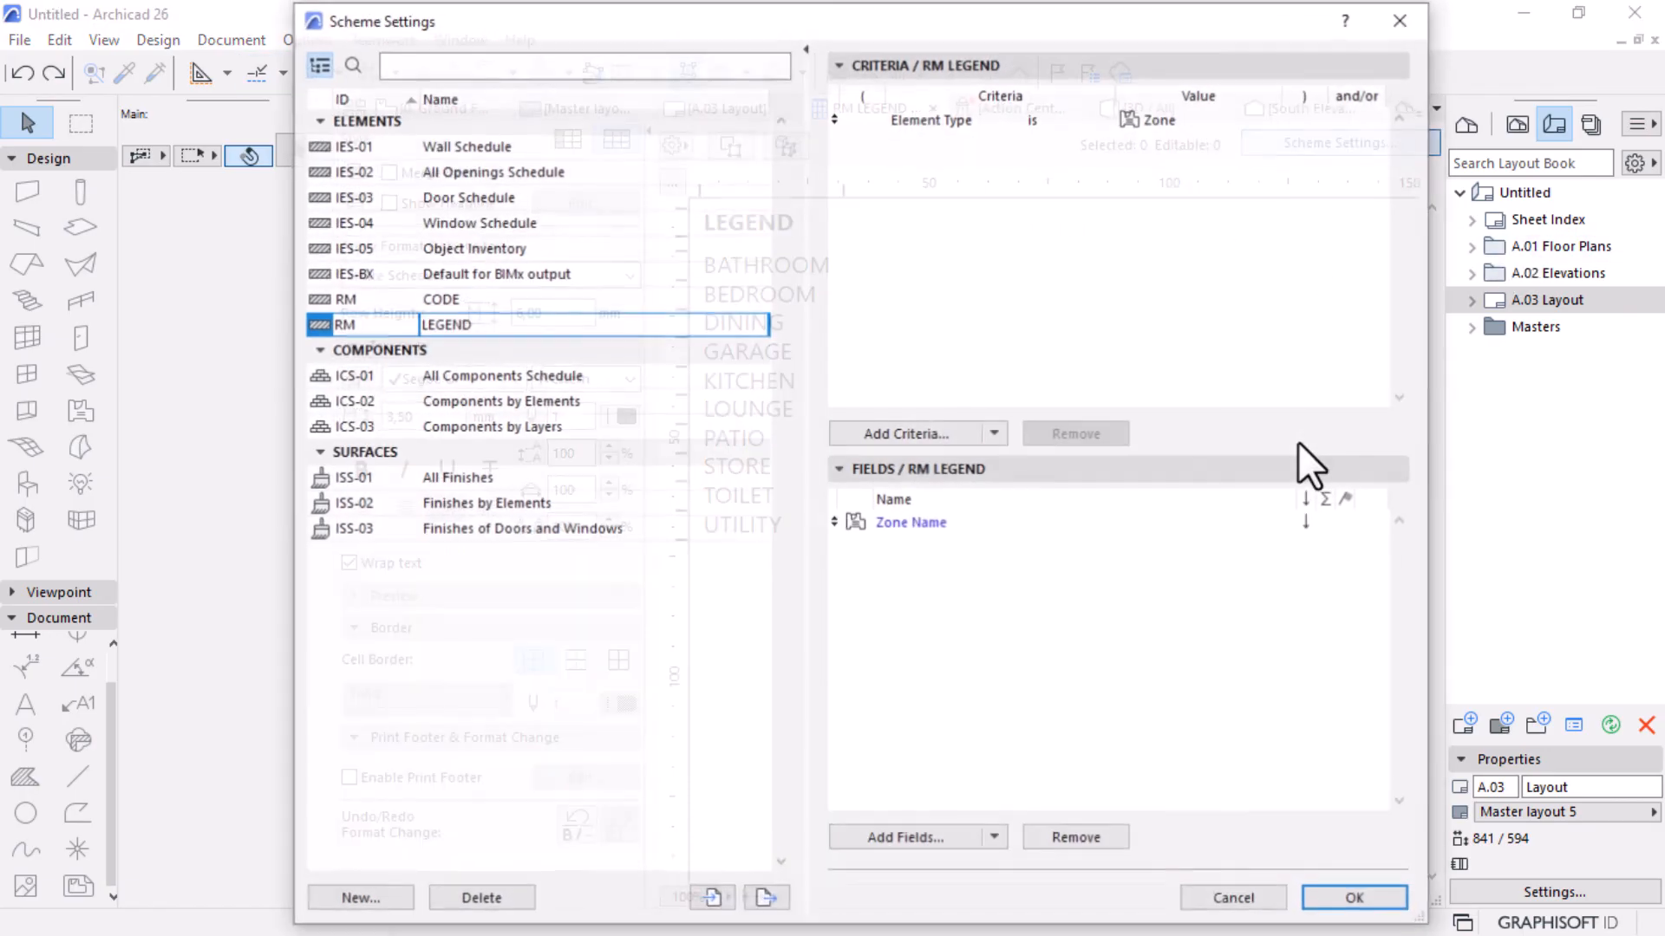
pyautogui.click(412, 300)
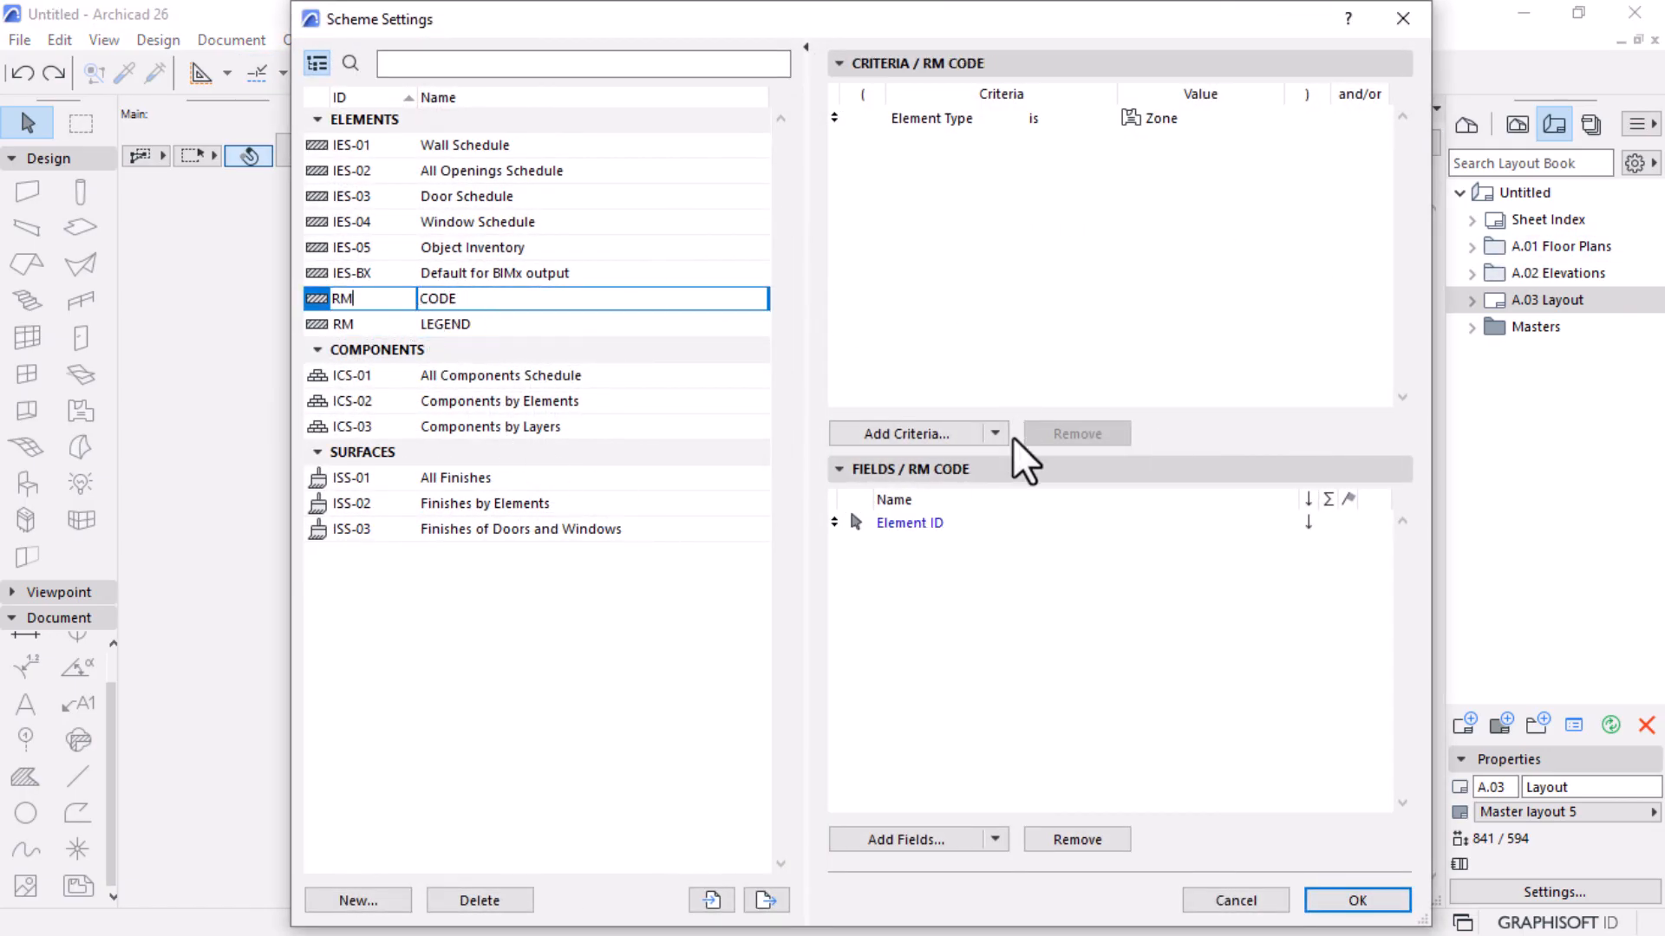
pyautogui.click(1318, 902)
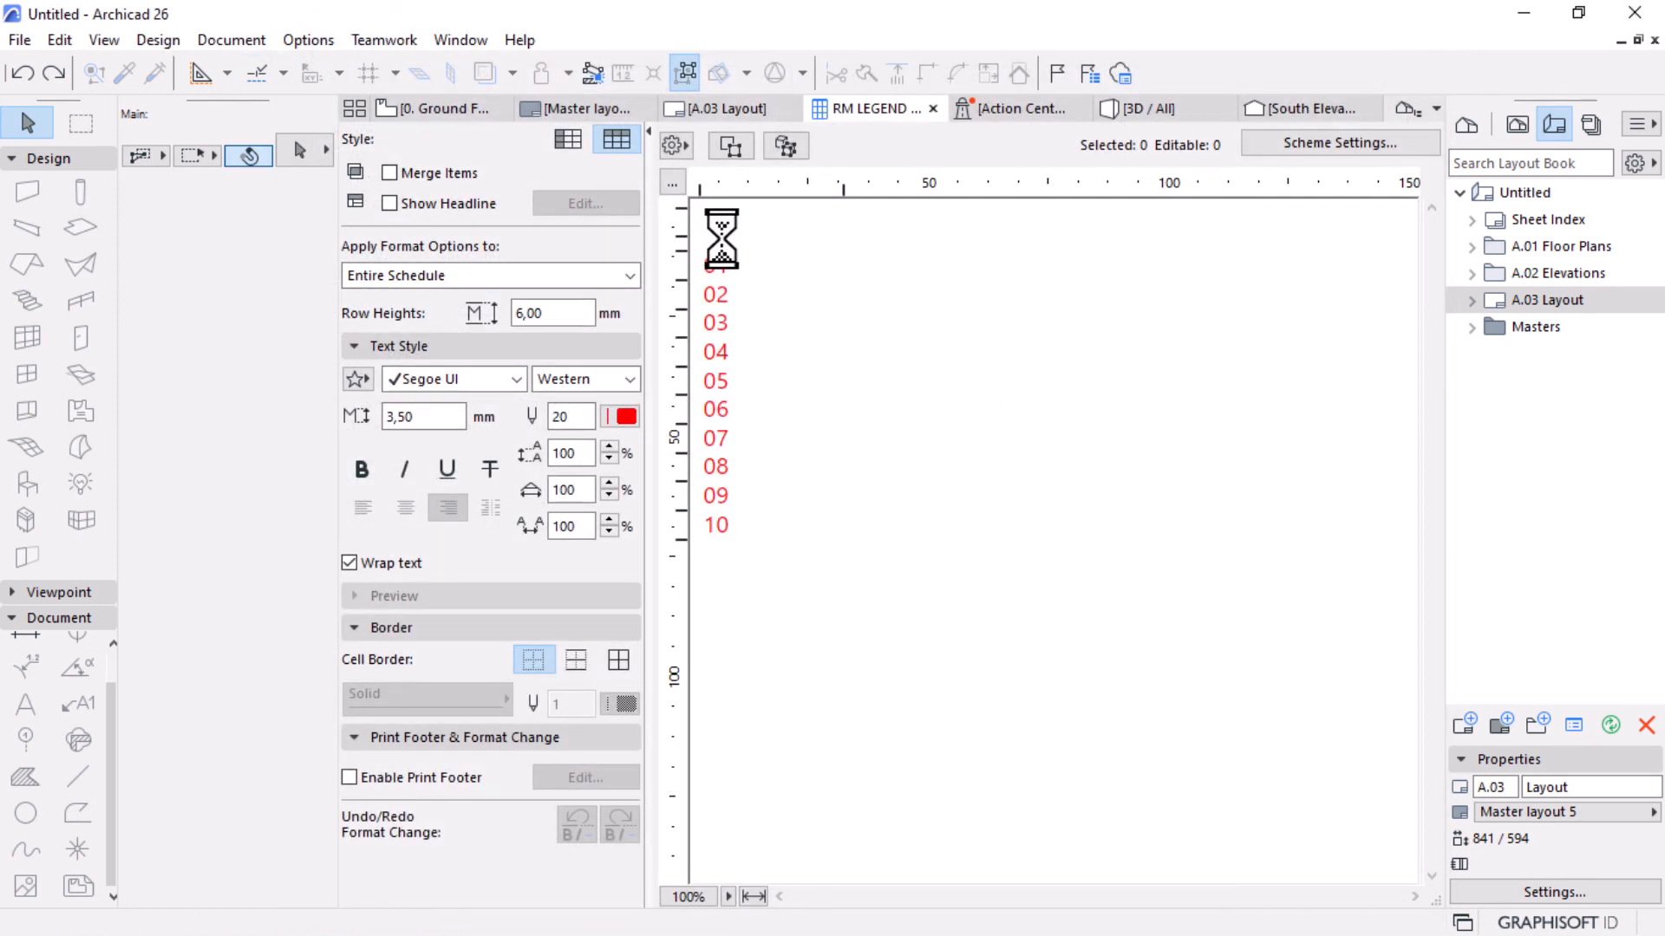
pyautogui.click(728, 223)
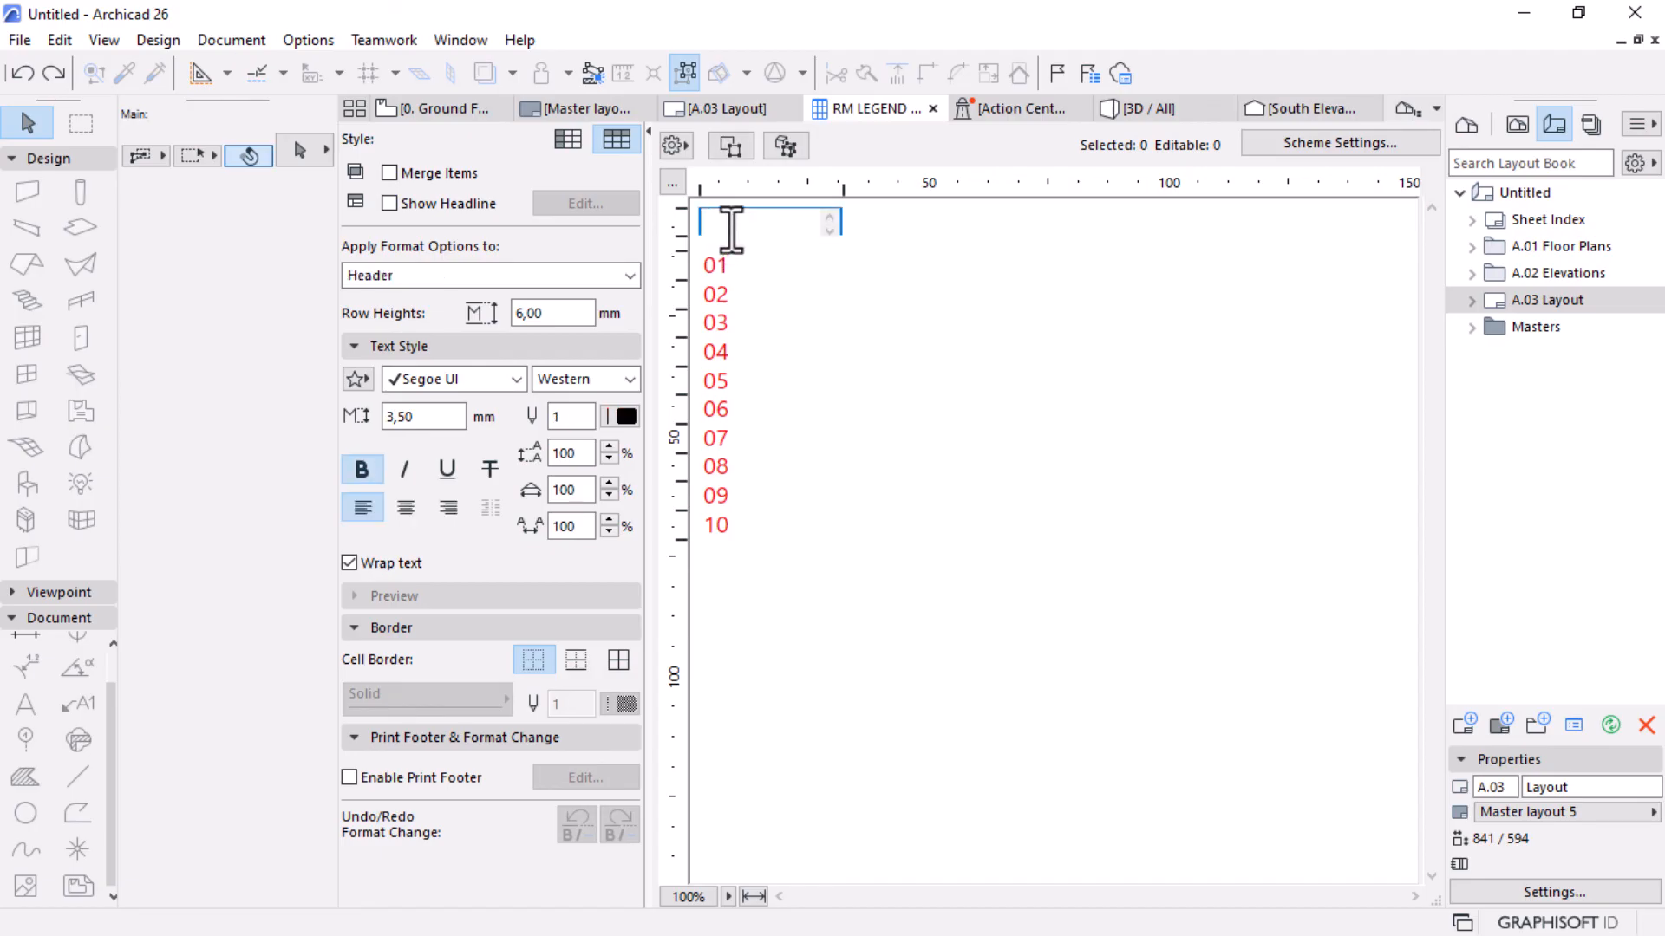
pyautogui.write('LEGEND')
pyautogui.click(876, 624)
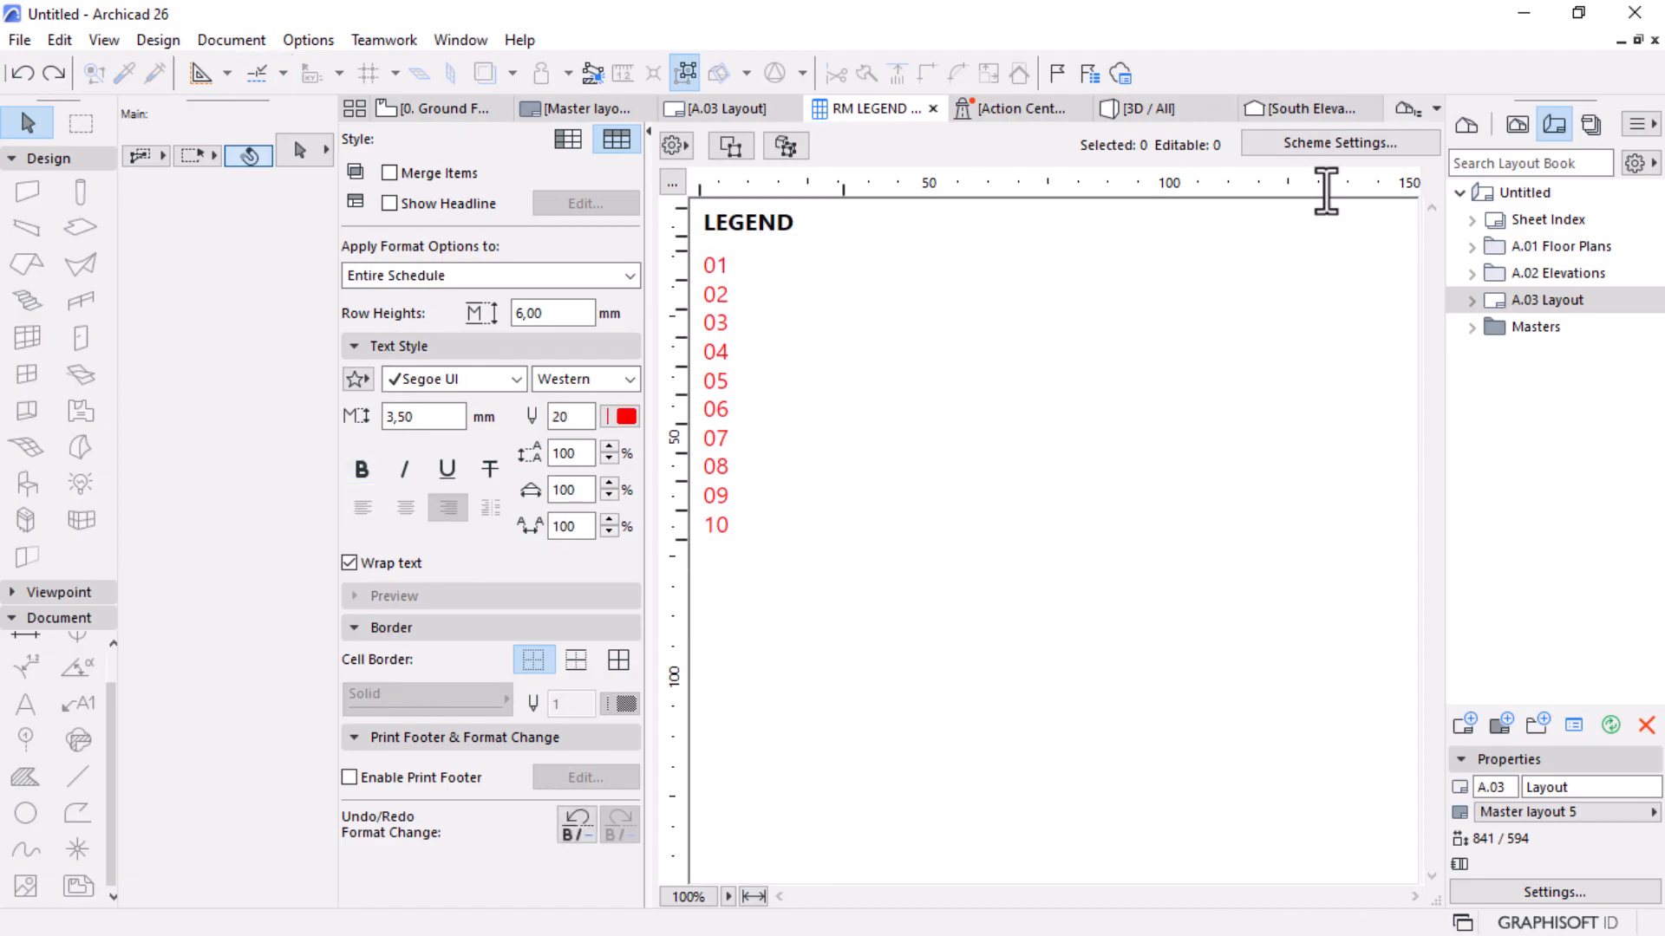
# Place the RM CODE schedule on the A.03 layout, just left of the room names drawing.
pyautogui.click(721, 109)
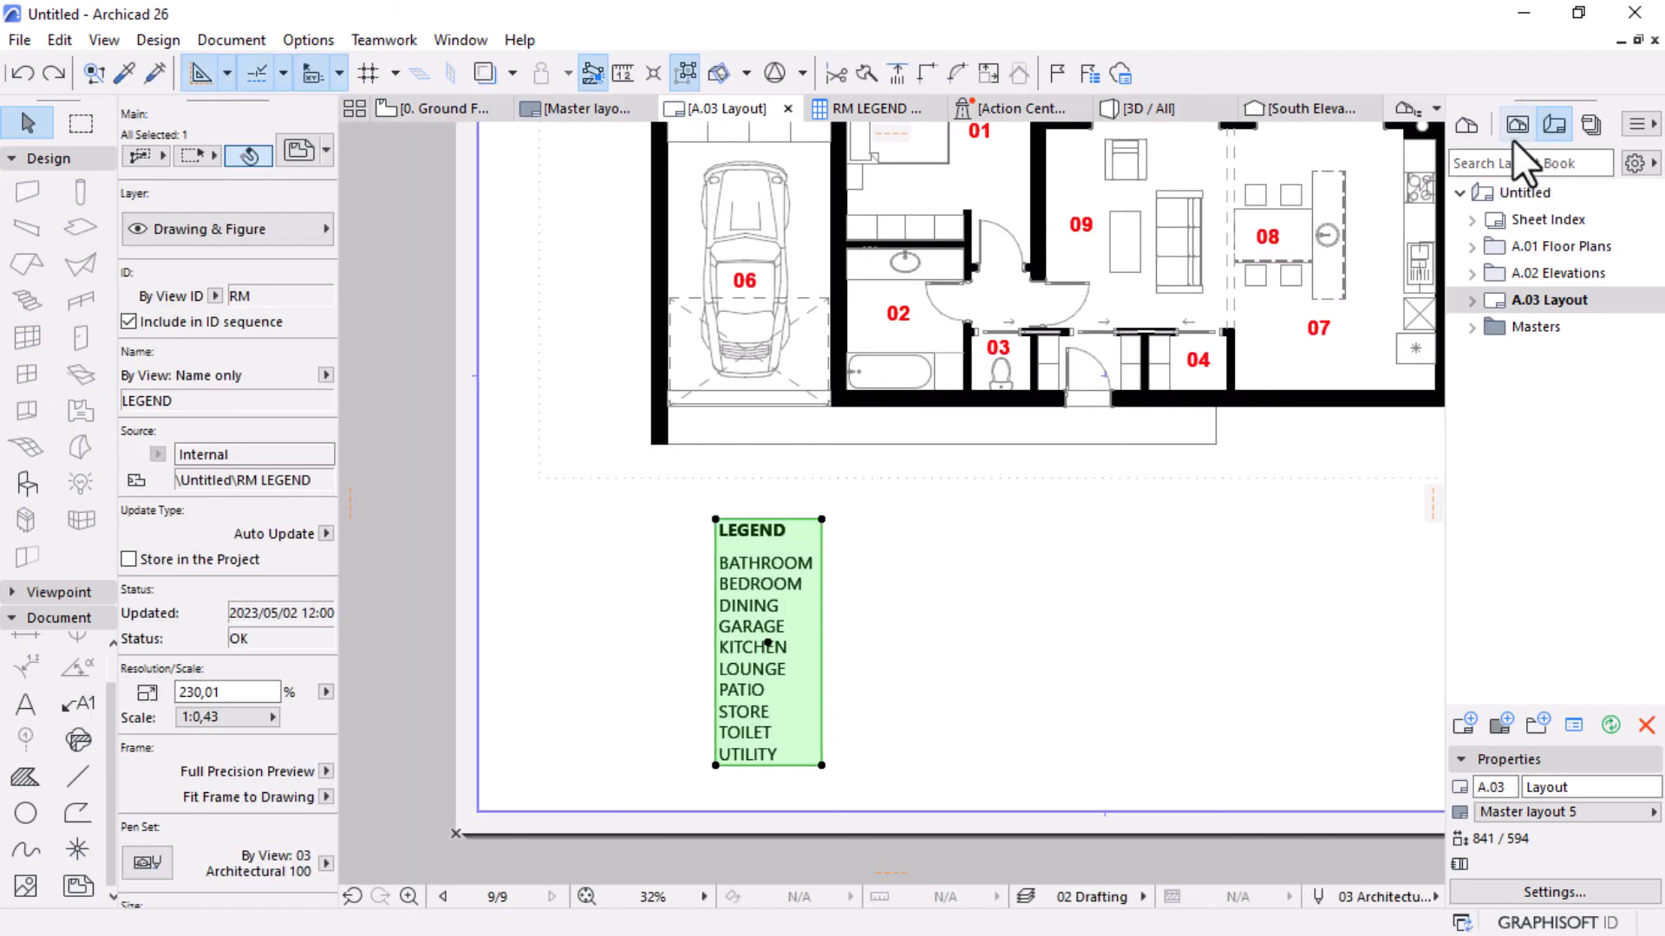
pyautogui.click(1466, 124)
pyautogui.scroll(-5, 1543, 607)
pyautogui.click(1578, 703)
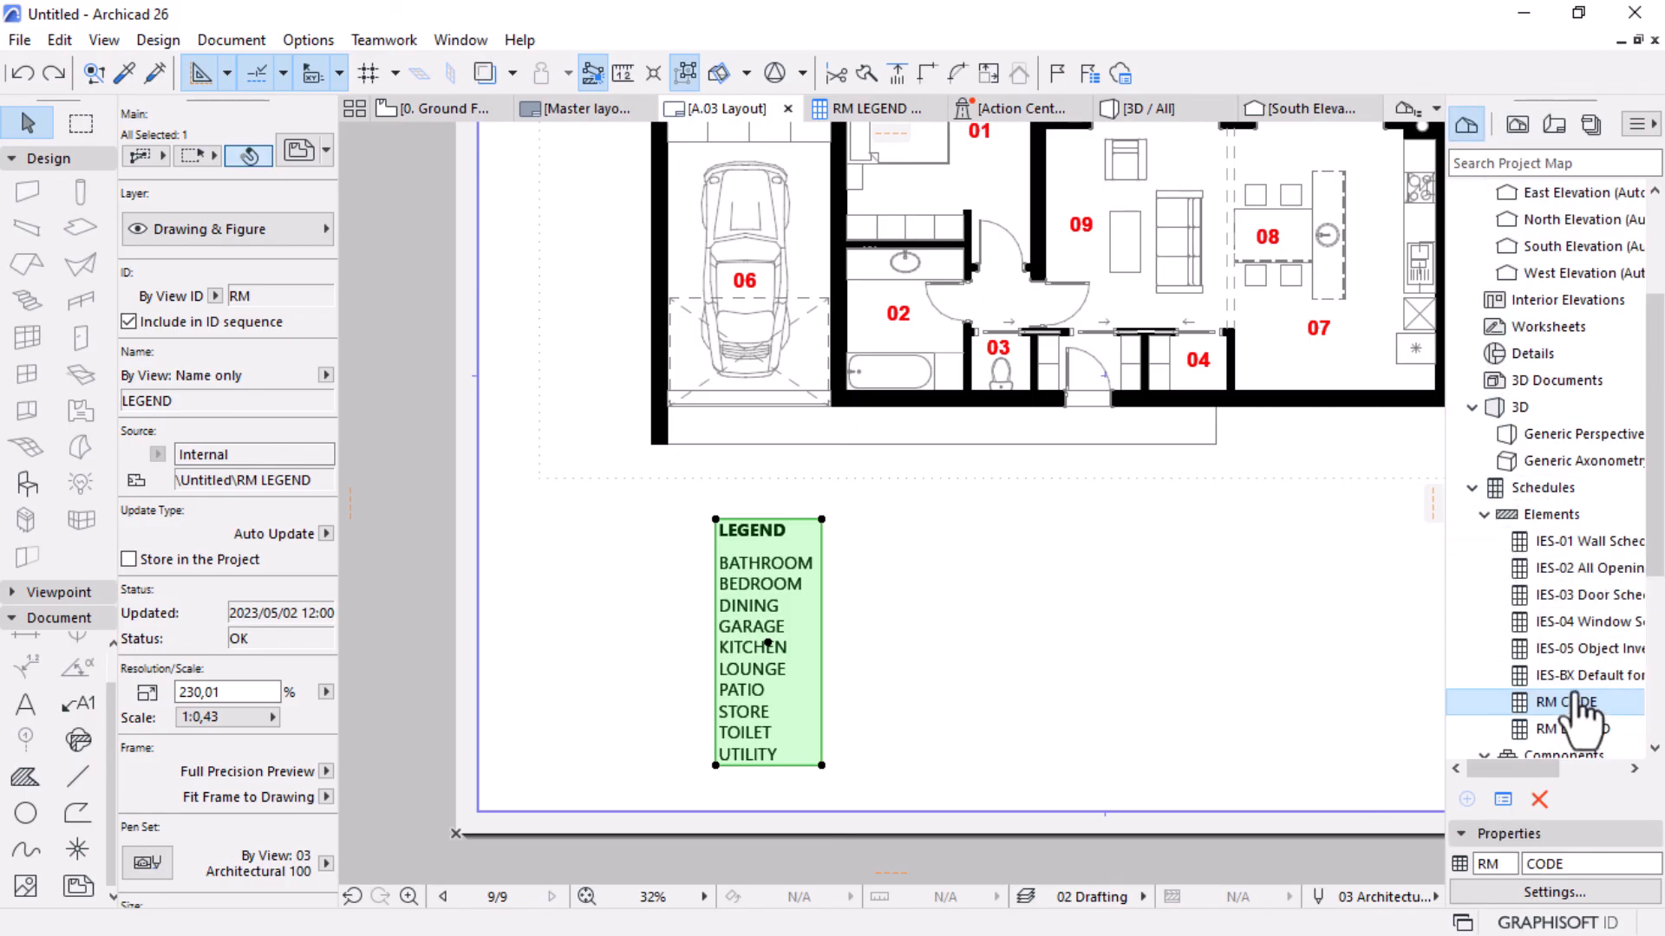
pyautogui.moveTo(1576, 698)
pyautogui.mouseDown()
pyautogui.moveTo(1551, 725)
pyautogui.moveTo(602, 688)
pyautogui.mouseUp()
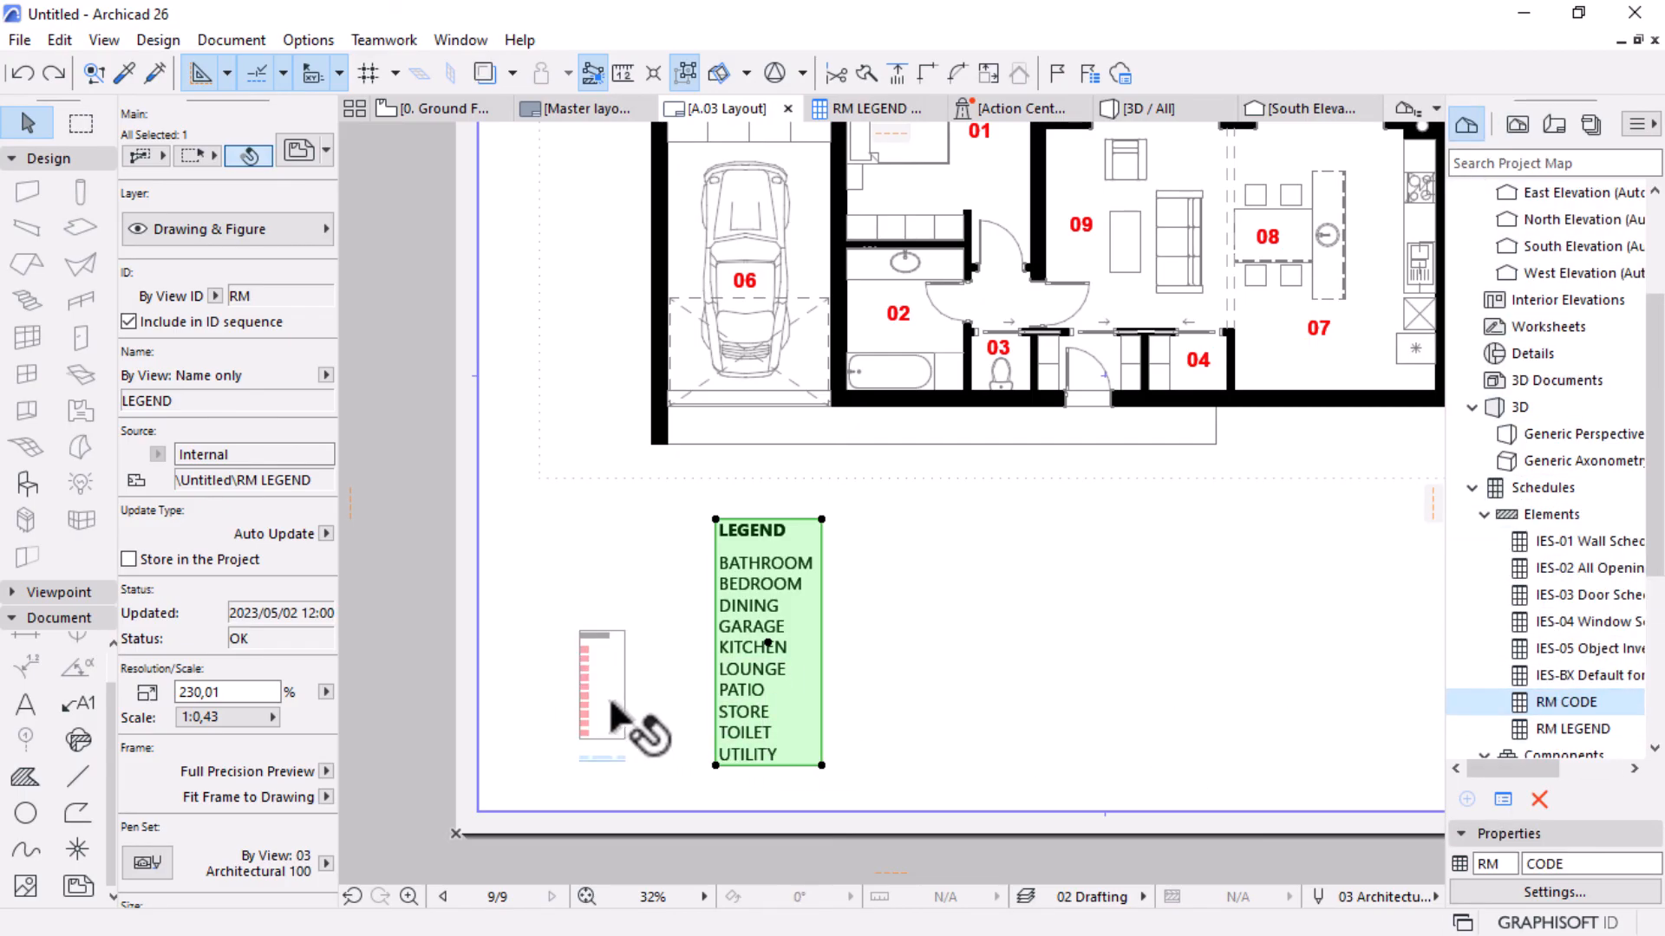
pyautogui.press('Escape')
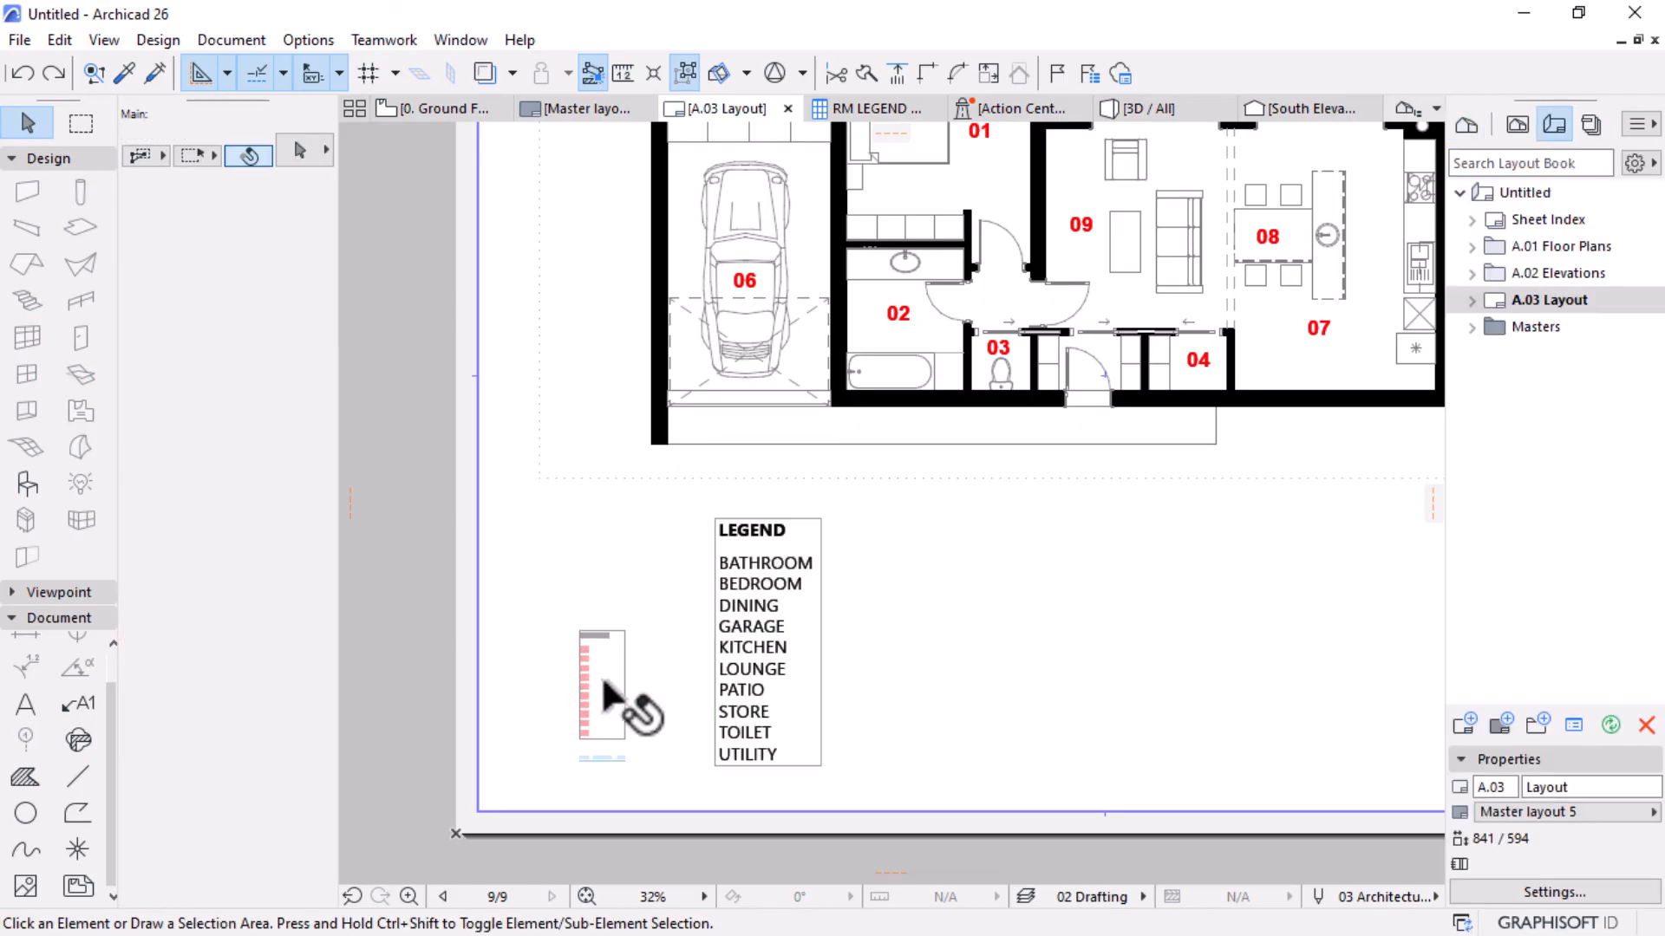
# Offset the room names drawing's frame outward on all sides to leave a margin around its text.
pyautogui.click(788, 598)
pyautogui.click(821, 766)
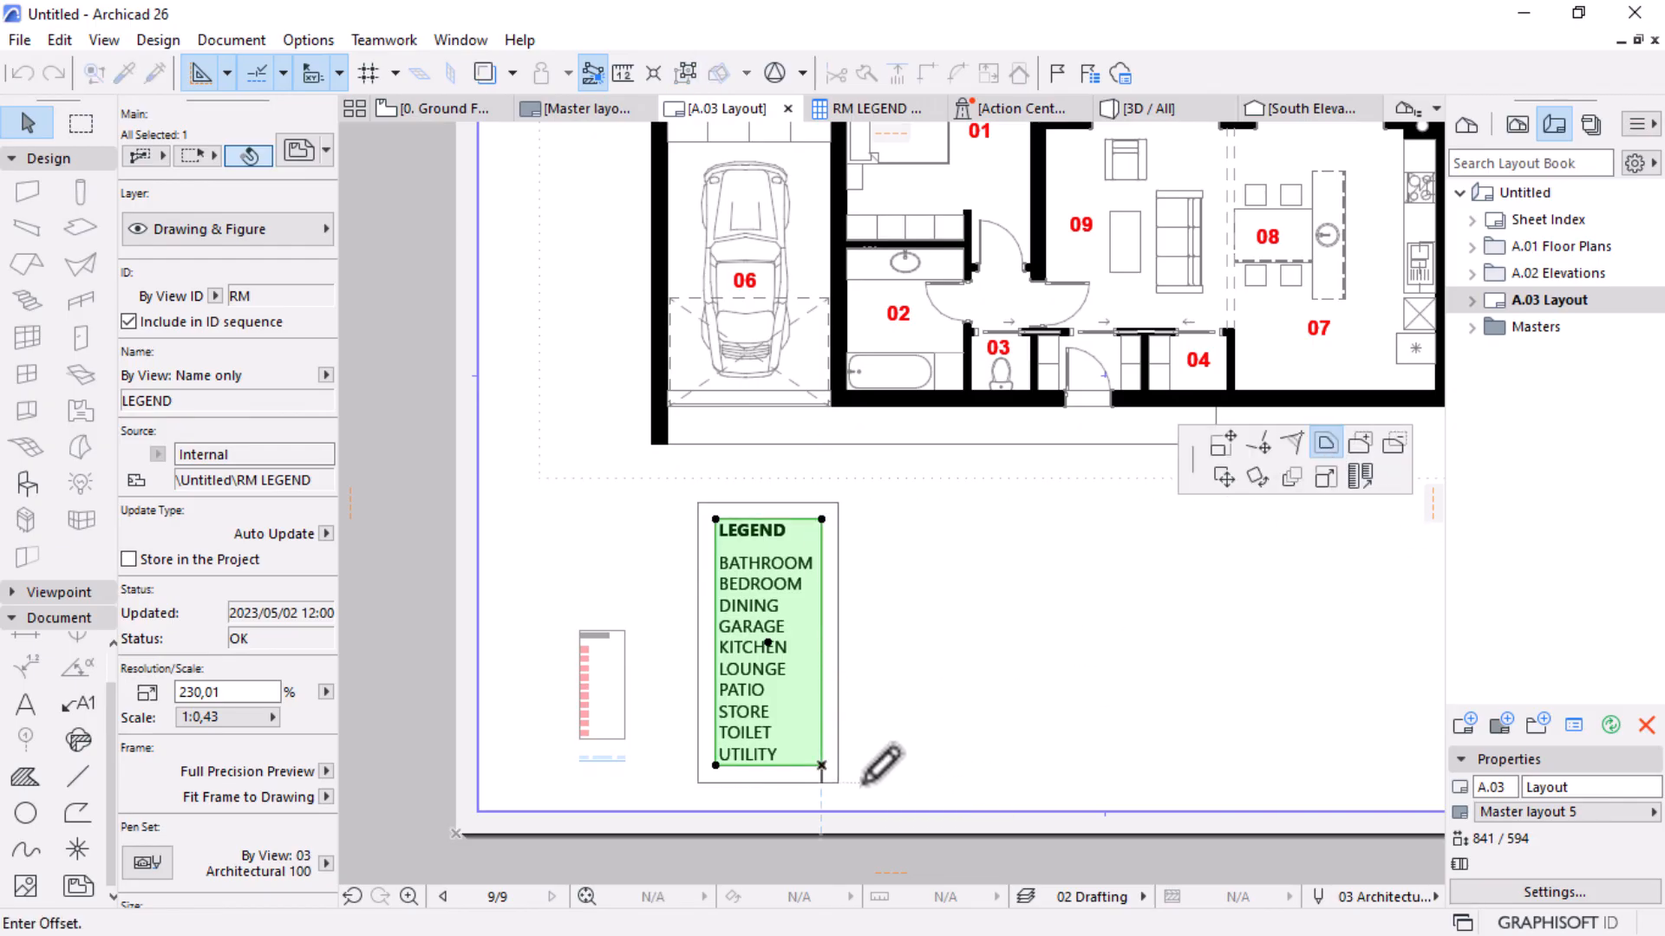
pyautogui.press('Escape')
pyautogui.press('Escape')
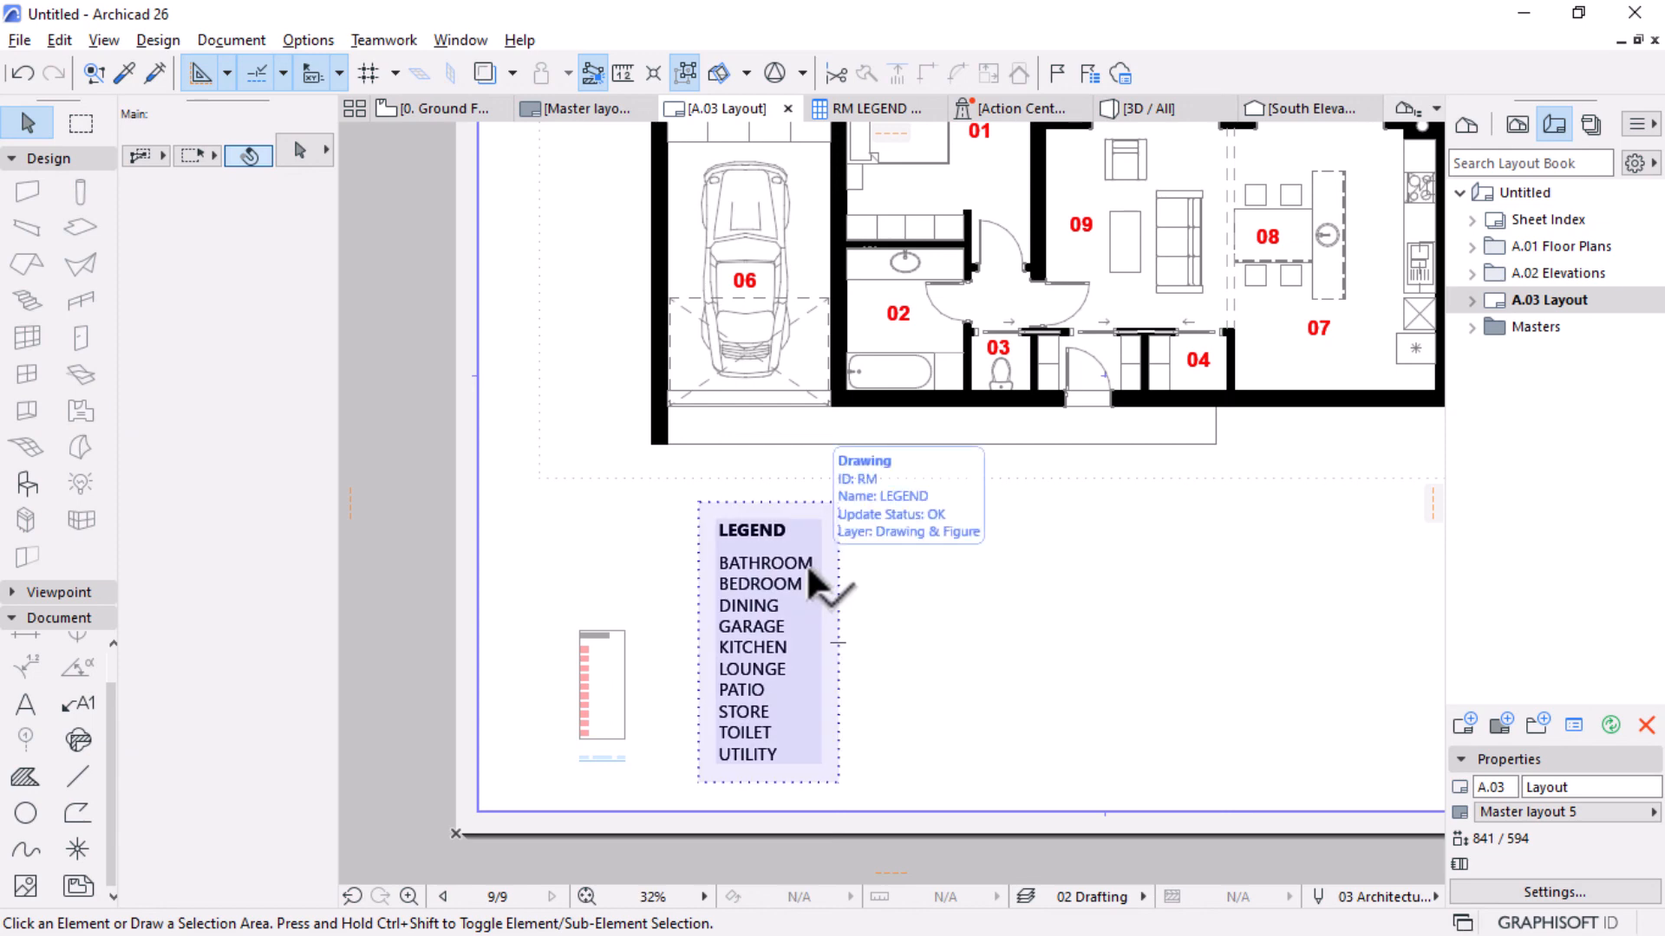
# Pick up the room names drawing's settings and transfer them to the newly placed room numbers drawing.
pyautogui.keyDown('alt'); pyautogui.click(806, 564); pyautogui.keyUp('alt')
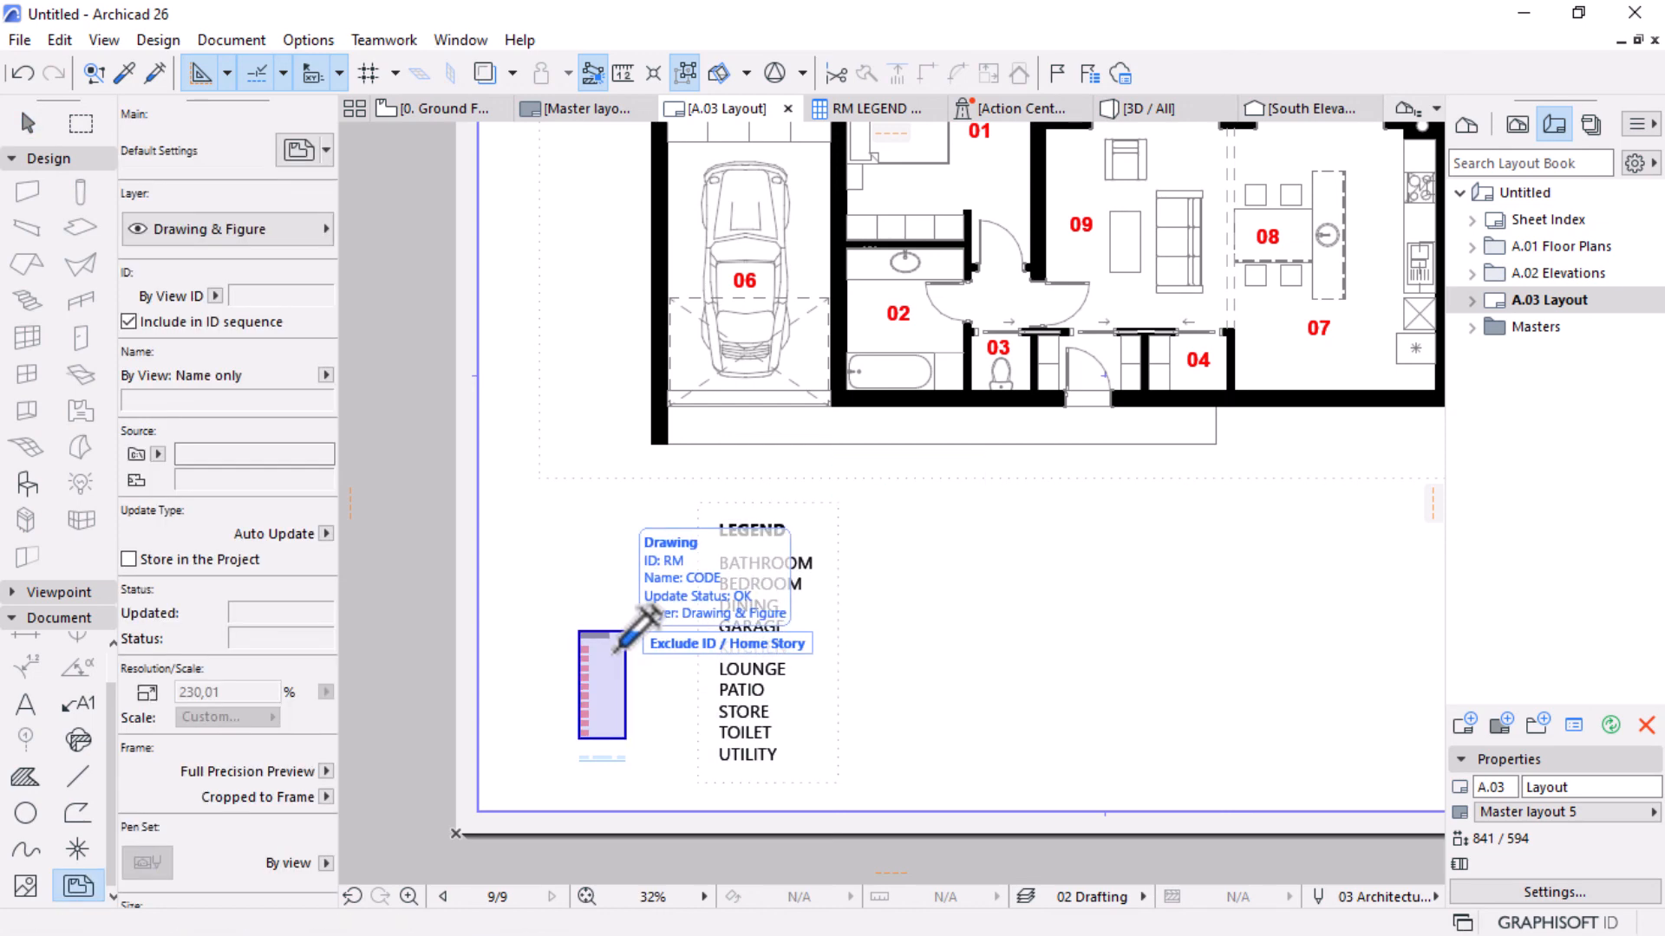
pyautogui.keyDown('ctrl'); pyautogui.keyDown('alt'); pyautogui.click(619, 646); pyautogui.keyUp('alt'); pyautogui.keyUp('ctrl')
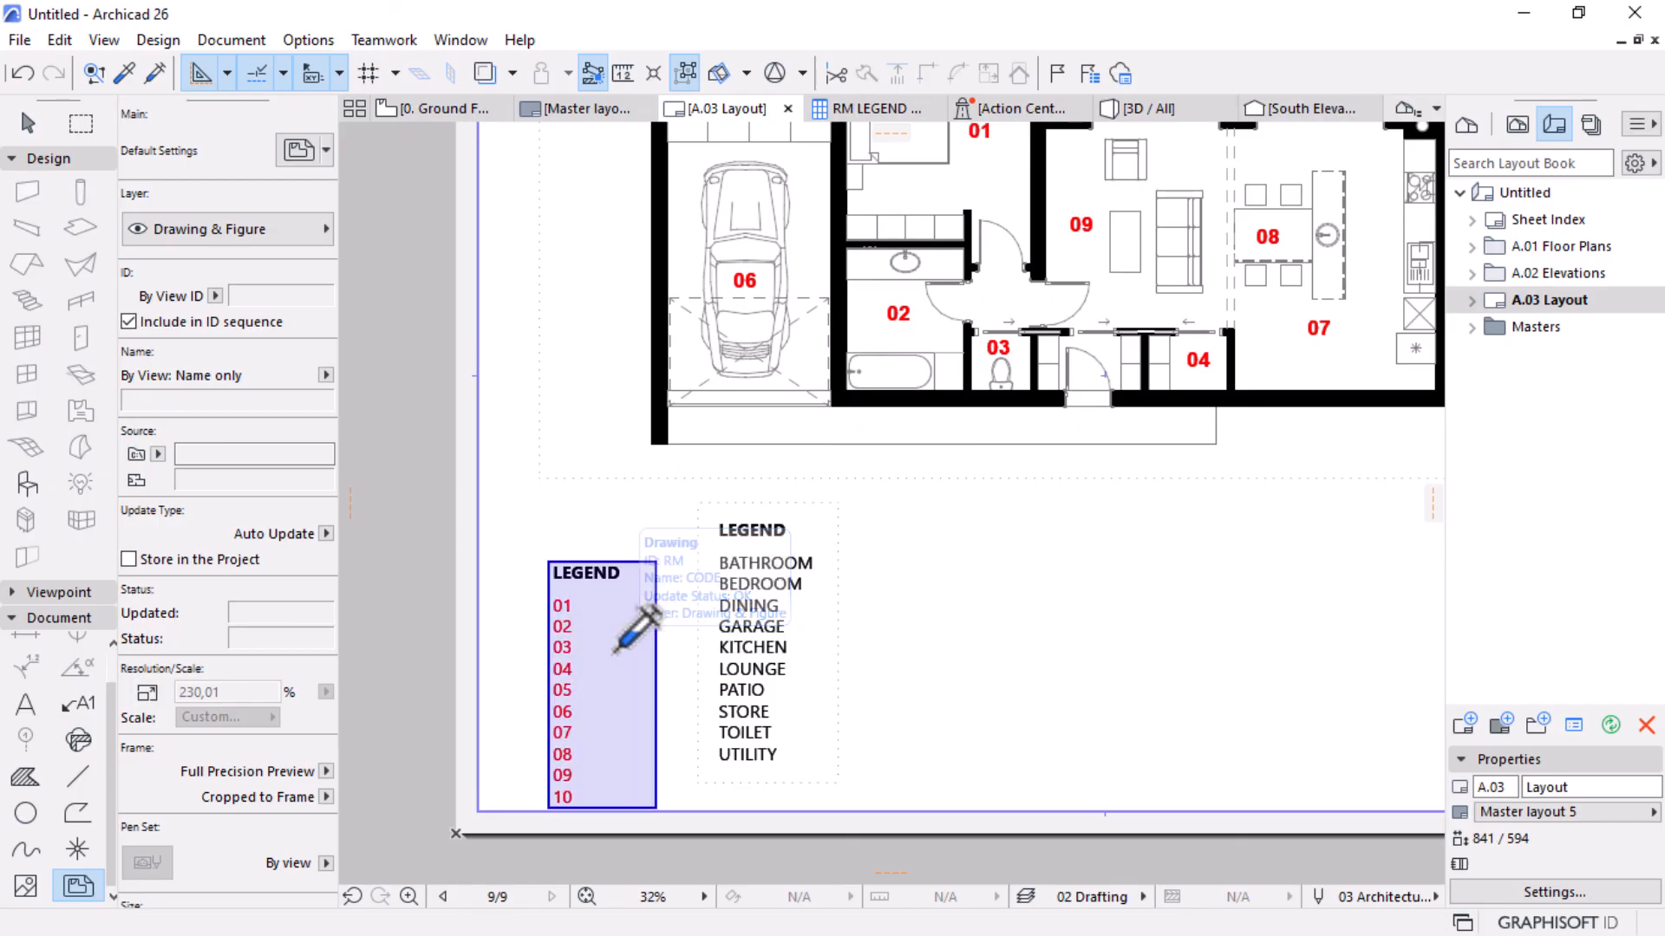
pyautogui.scroll(-2, 824, 585)
pyautogui.scroll(-1, 772, 633)
pyautogui.scroll(2, 680, 707)
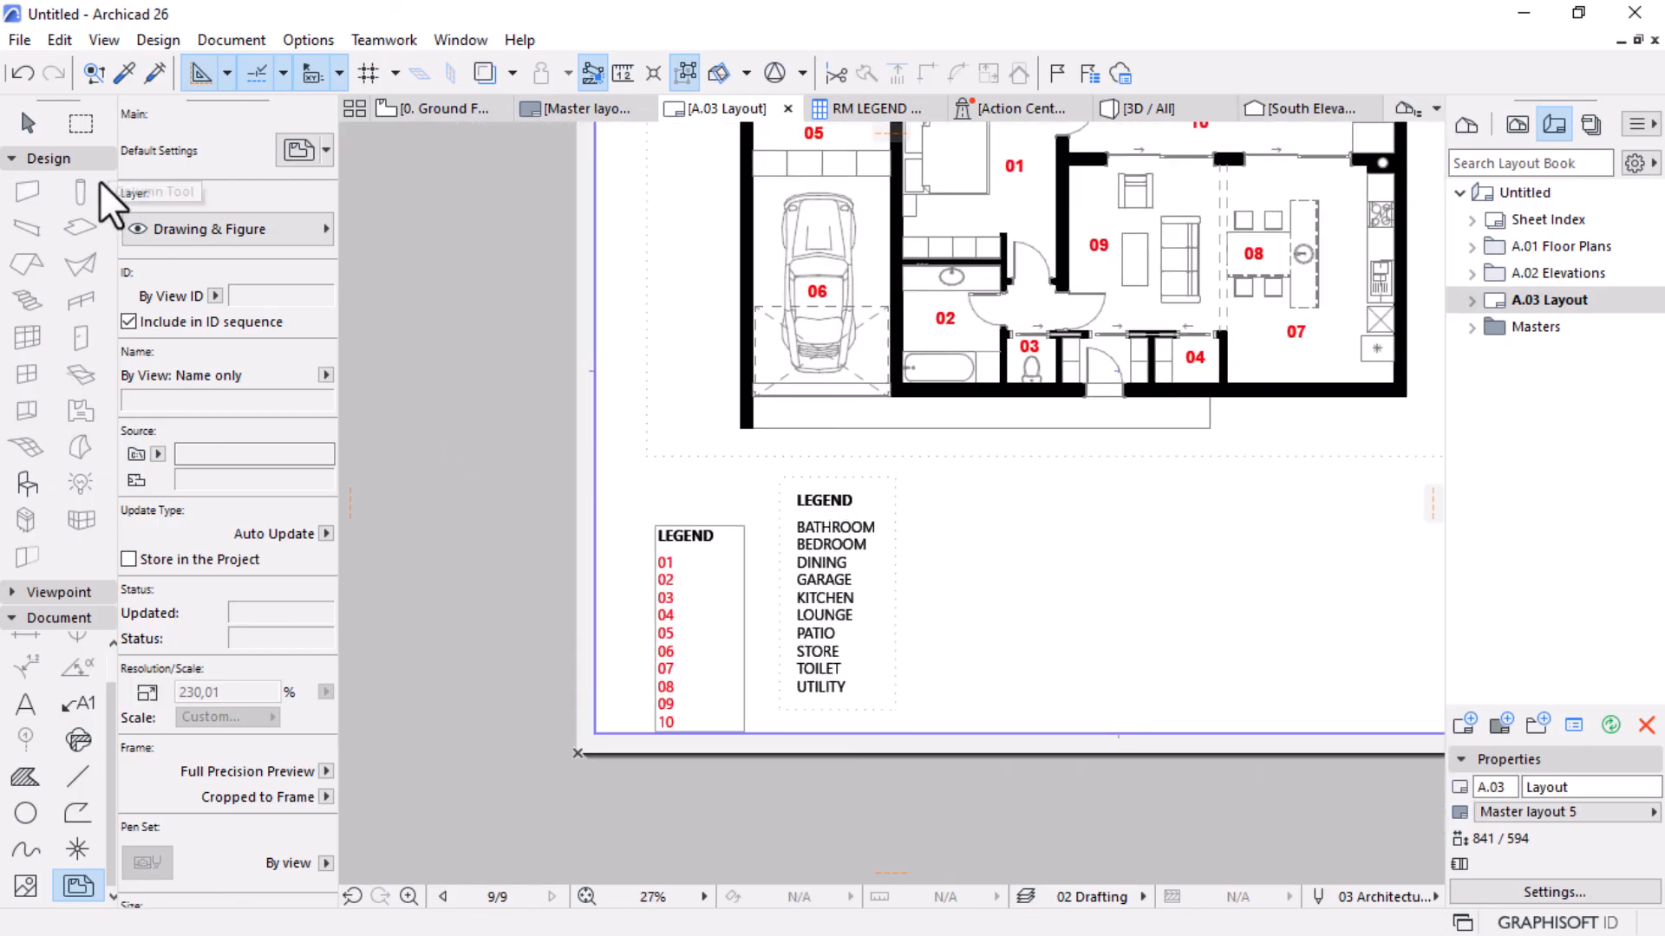
# Move the room numbers drawing straight up until its header aligns with the LEGEND header of the room names.
pyautogui.click(29, 124)
pyautogui.click(698, 587)
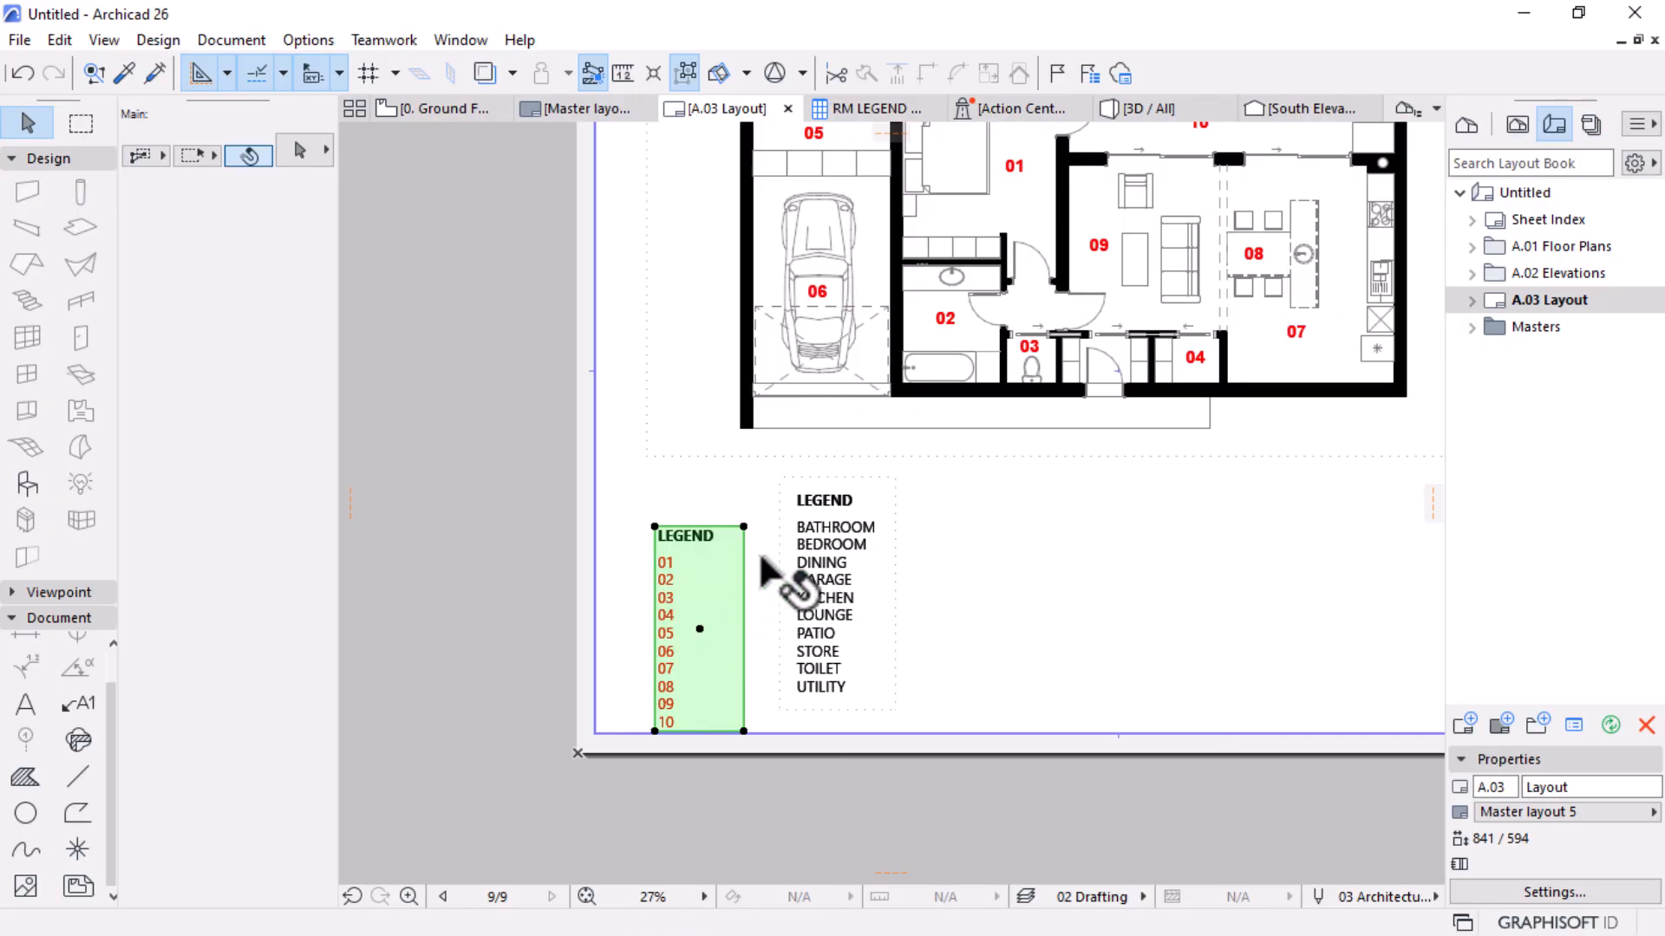
pyautogui.scroll(5, 692, 555)
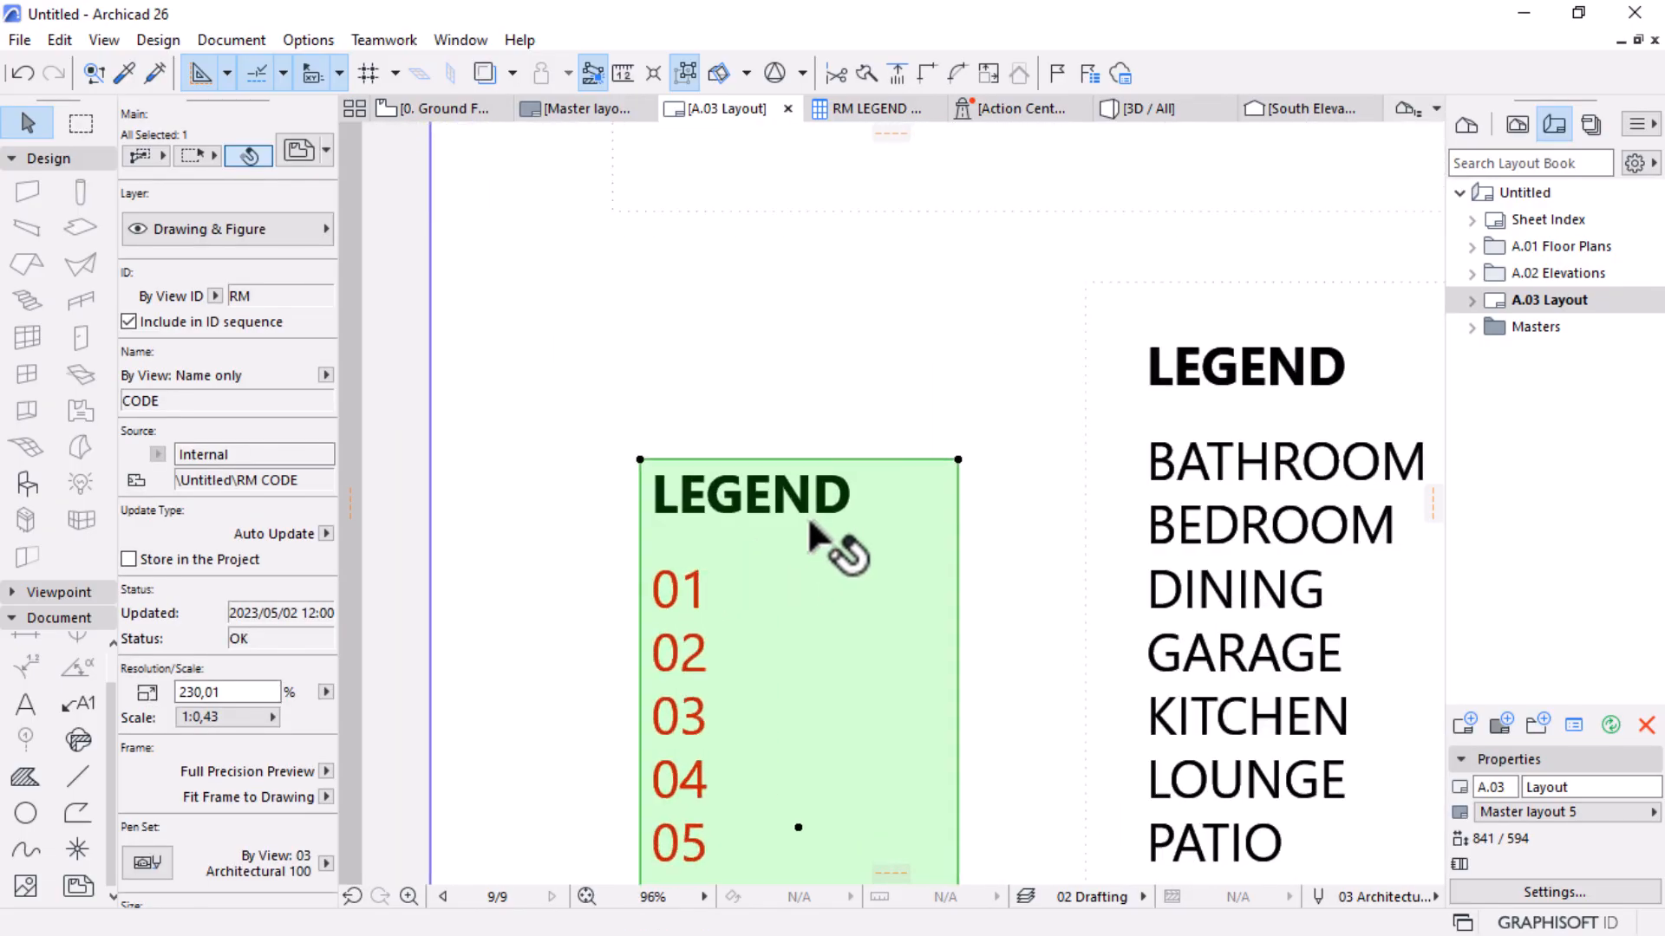
pyautogui.hotkey('ctrl', 'd')
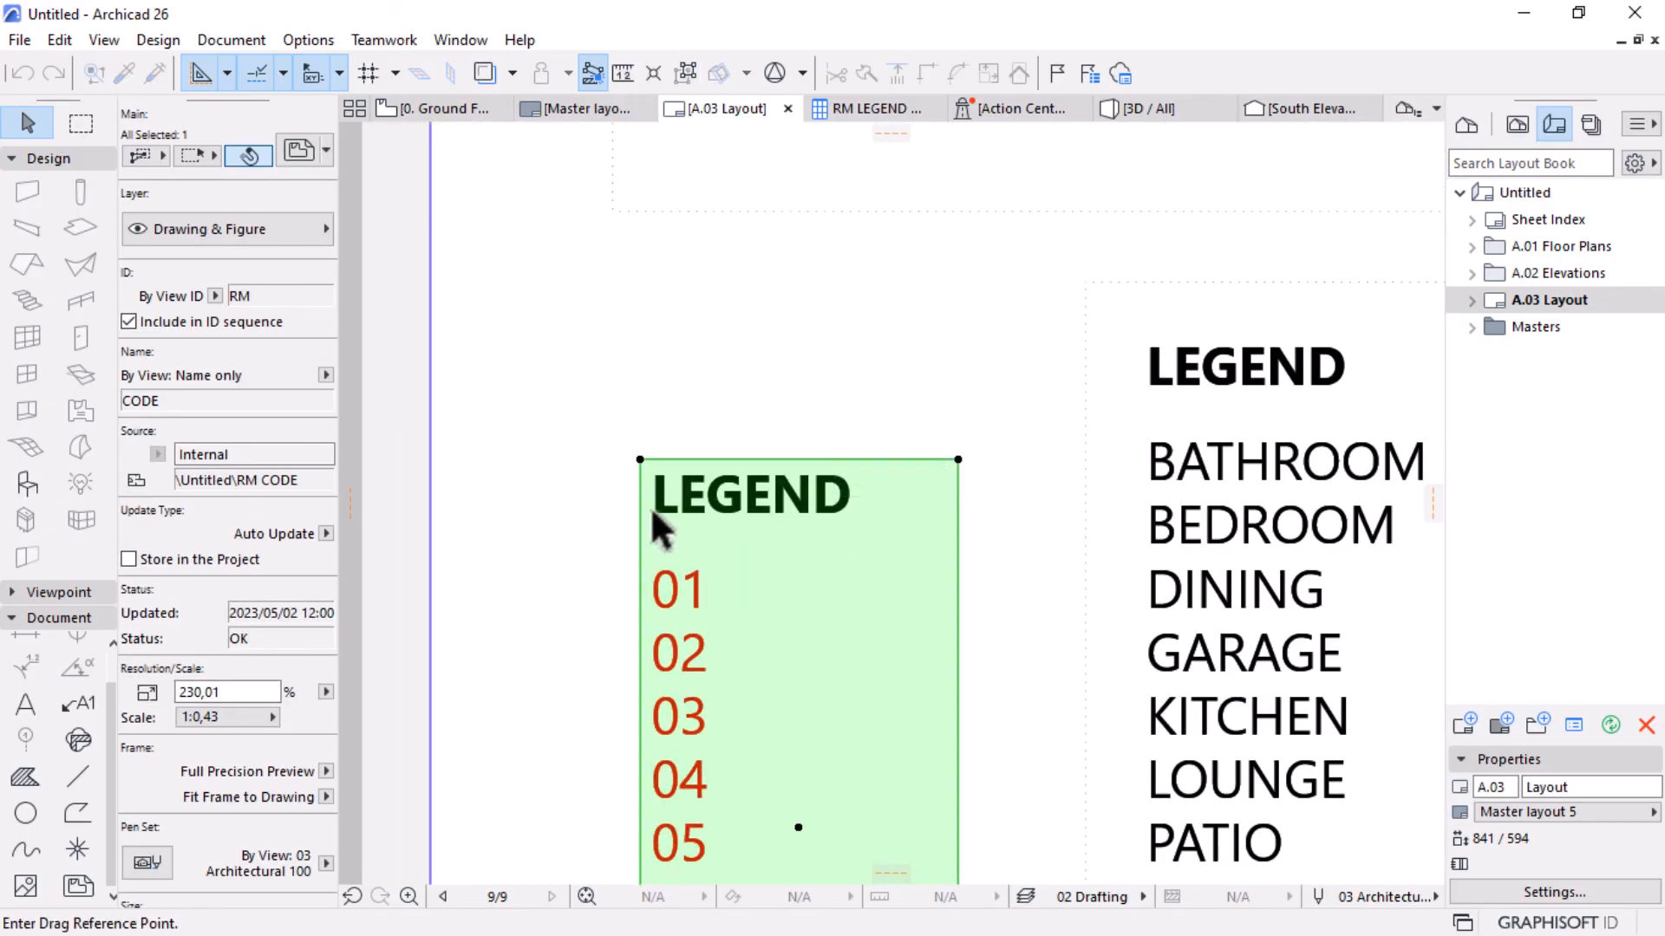
pyautogui.click(656, 511)
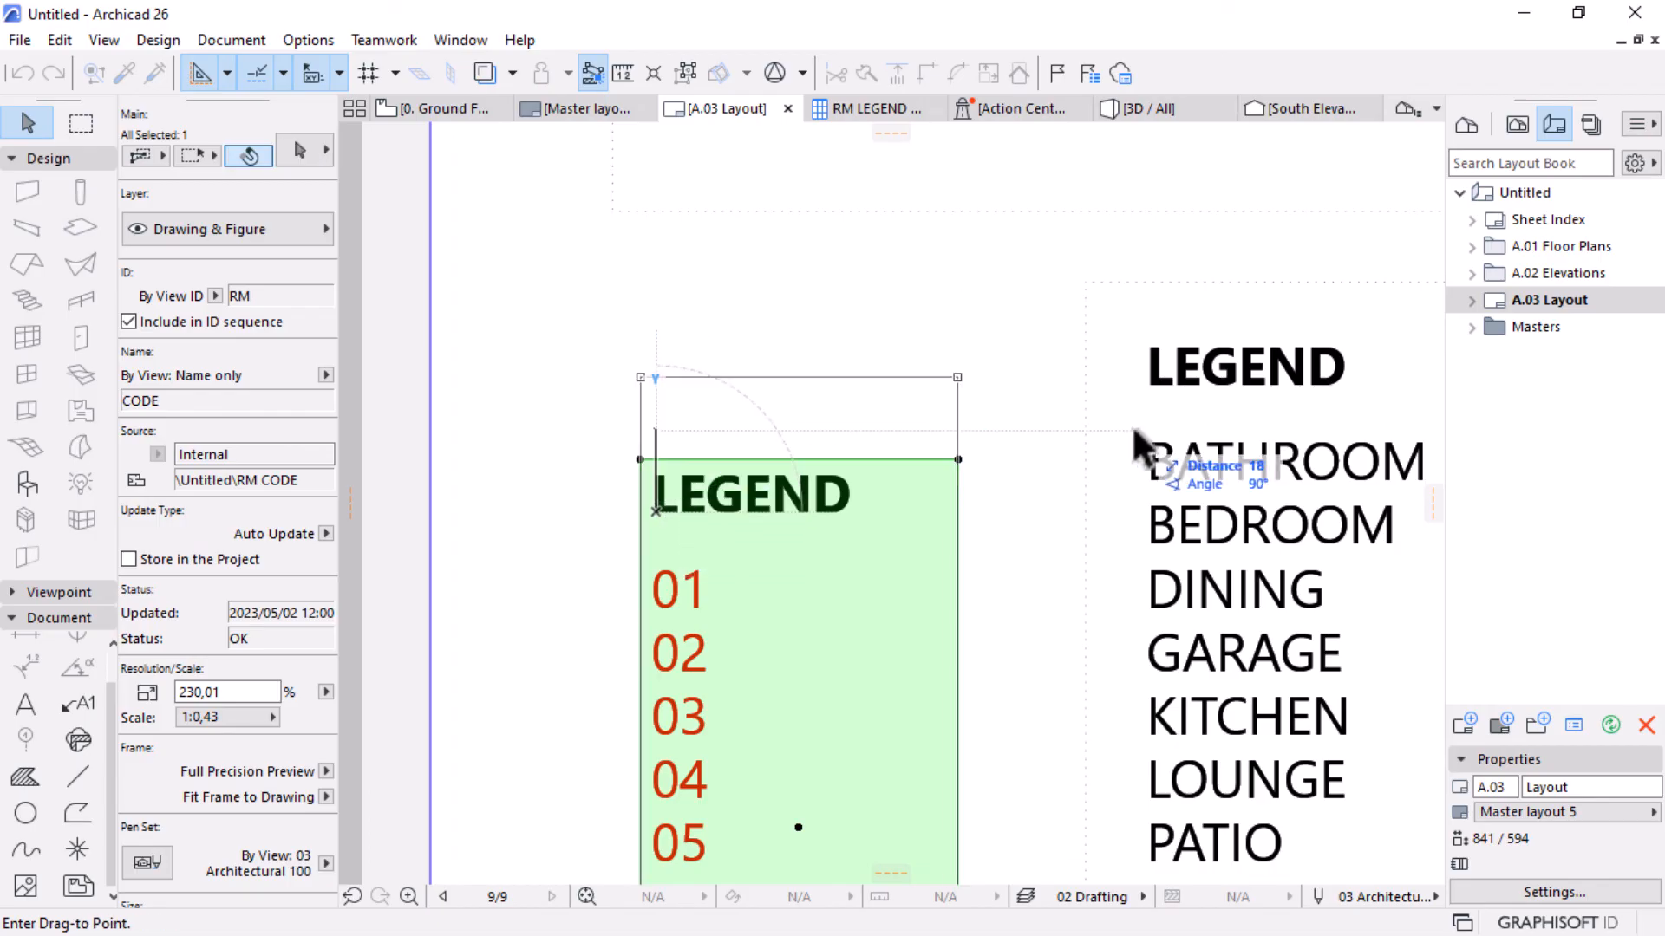
pyautogui.click(1150, 387)
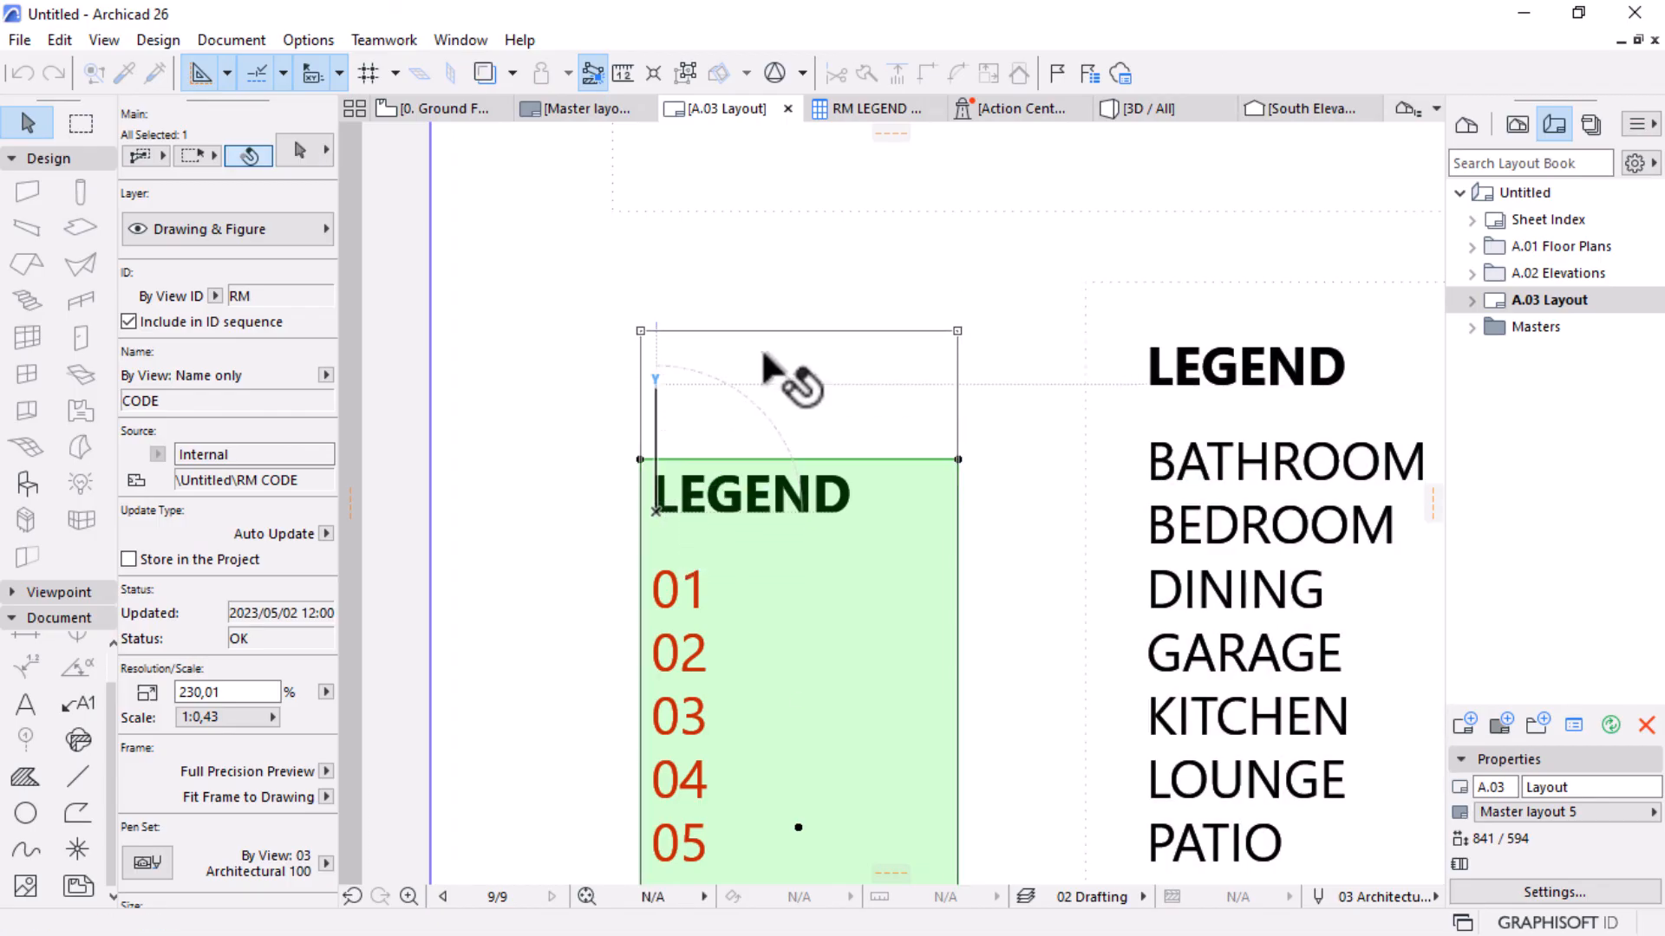
pyautogui.scroll(-3, 717, 368)
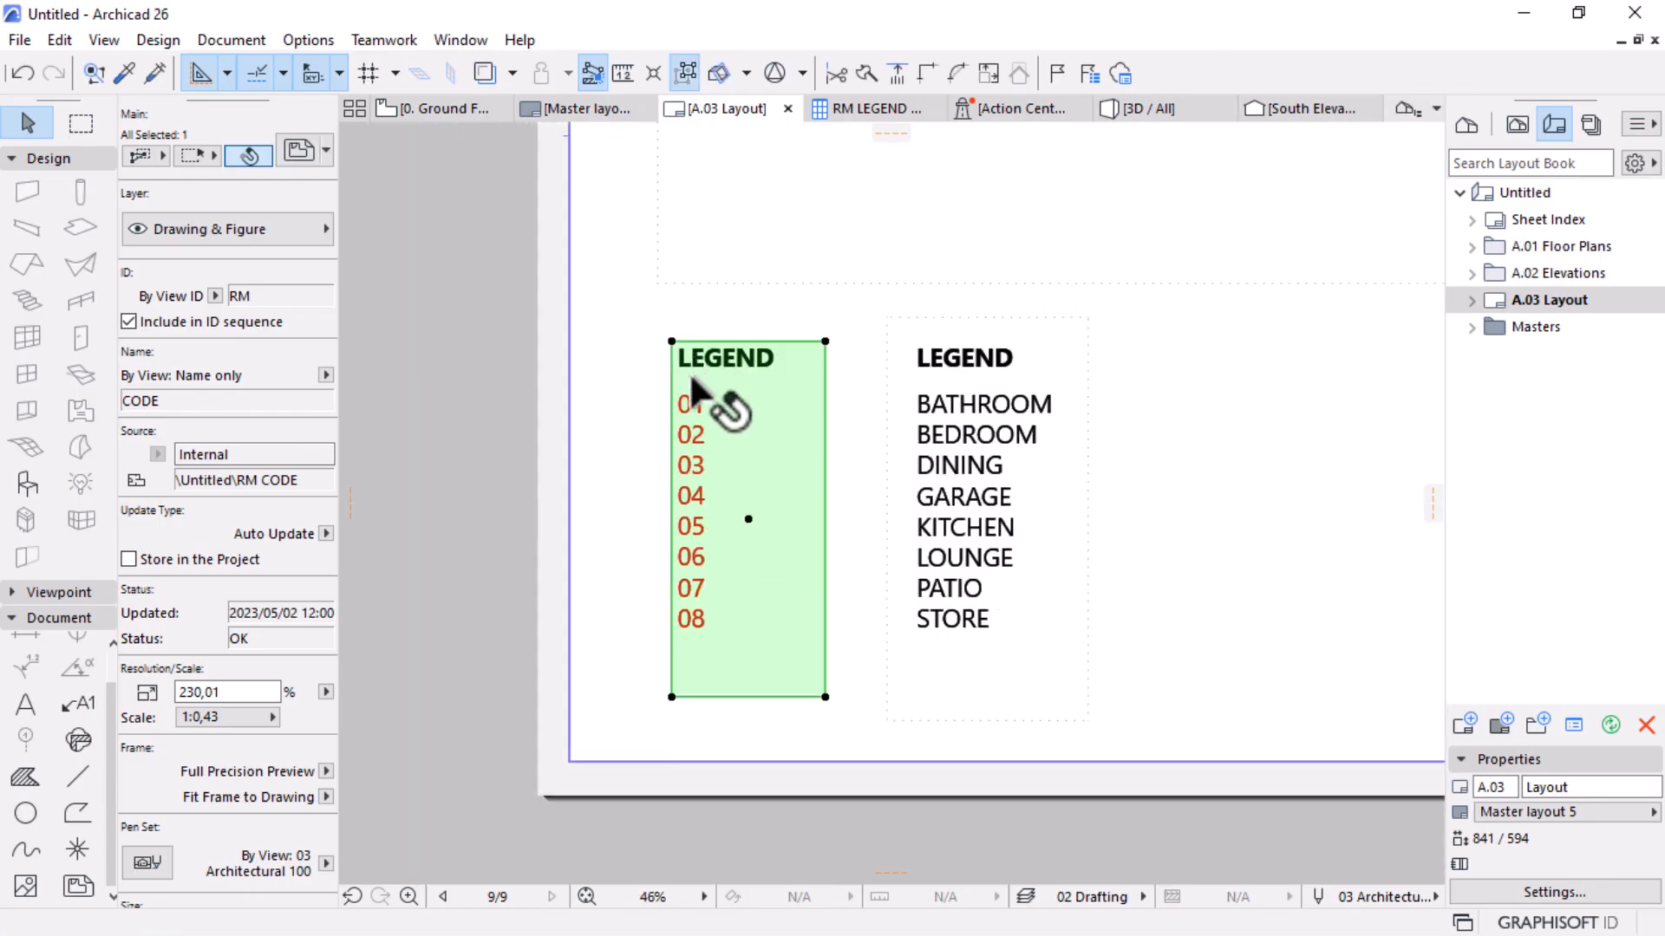
# Open the source schedule of the room names drawing and clear its LEGEND header text.
pyautogui.click(963, 430)
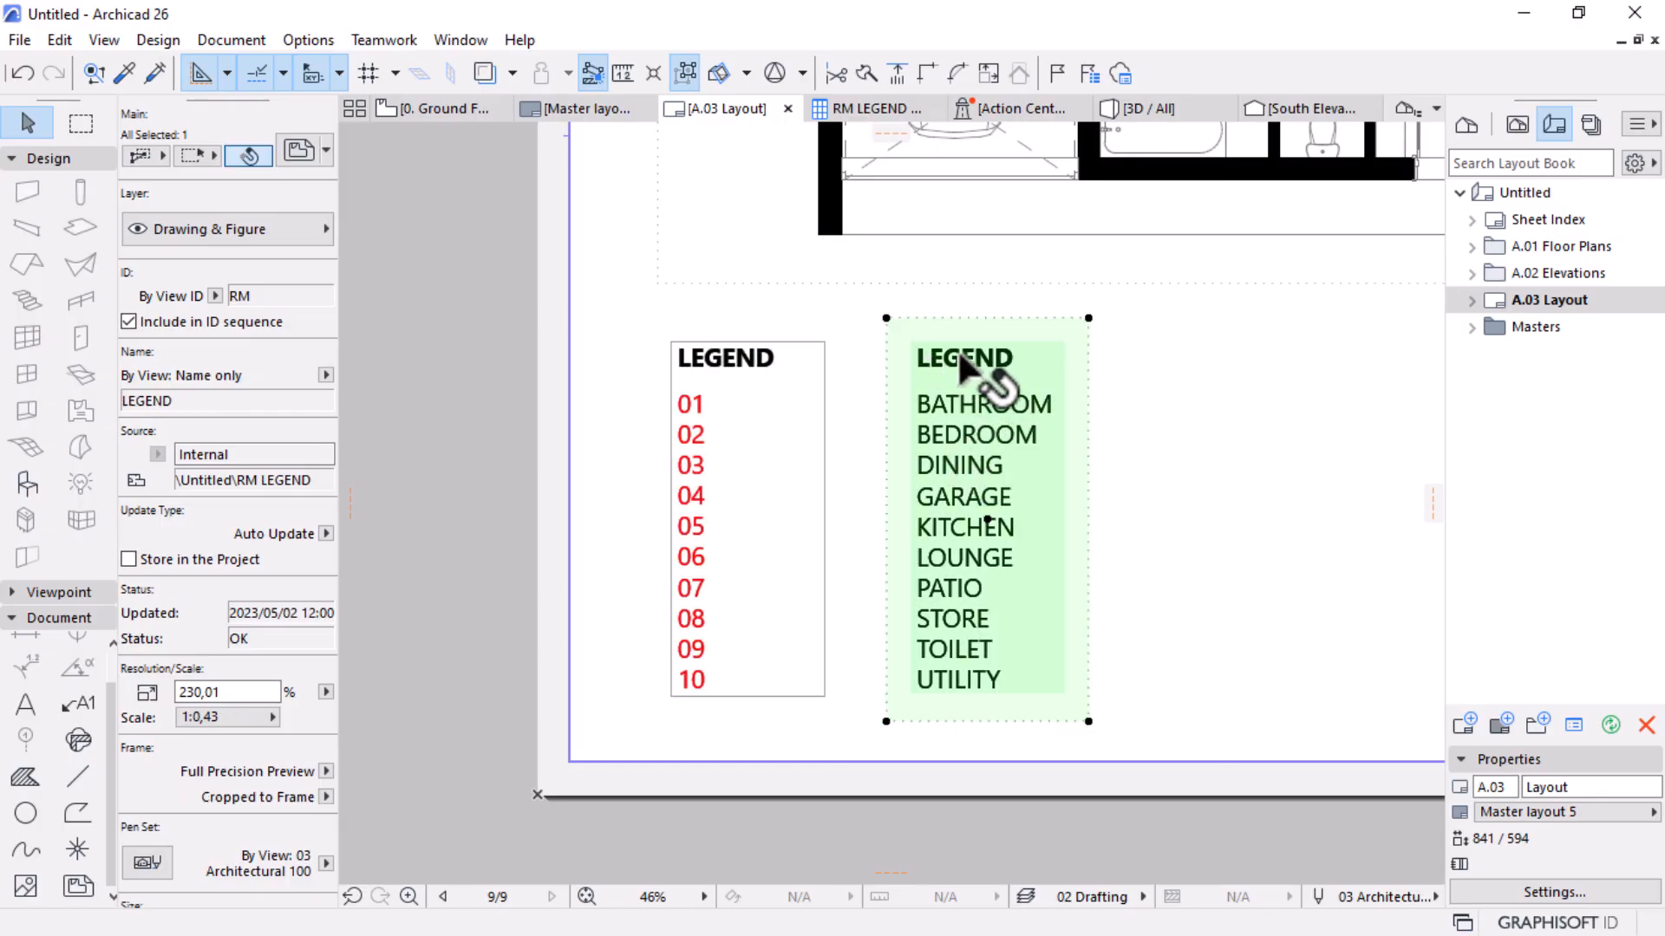
pyautogui.rightClick(949, 404)
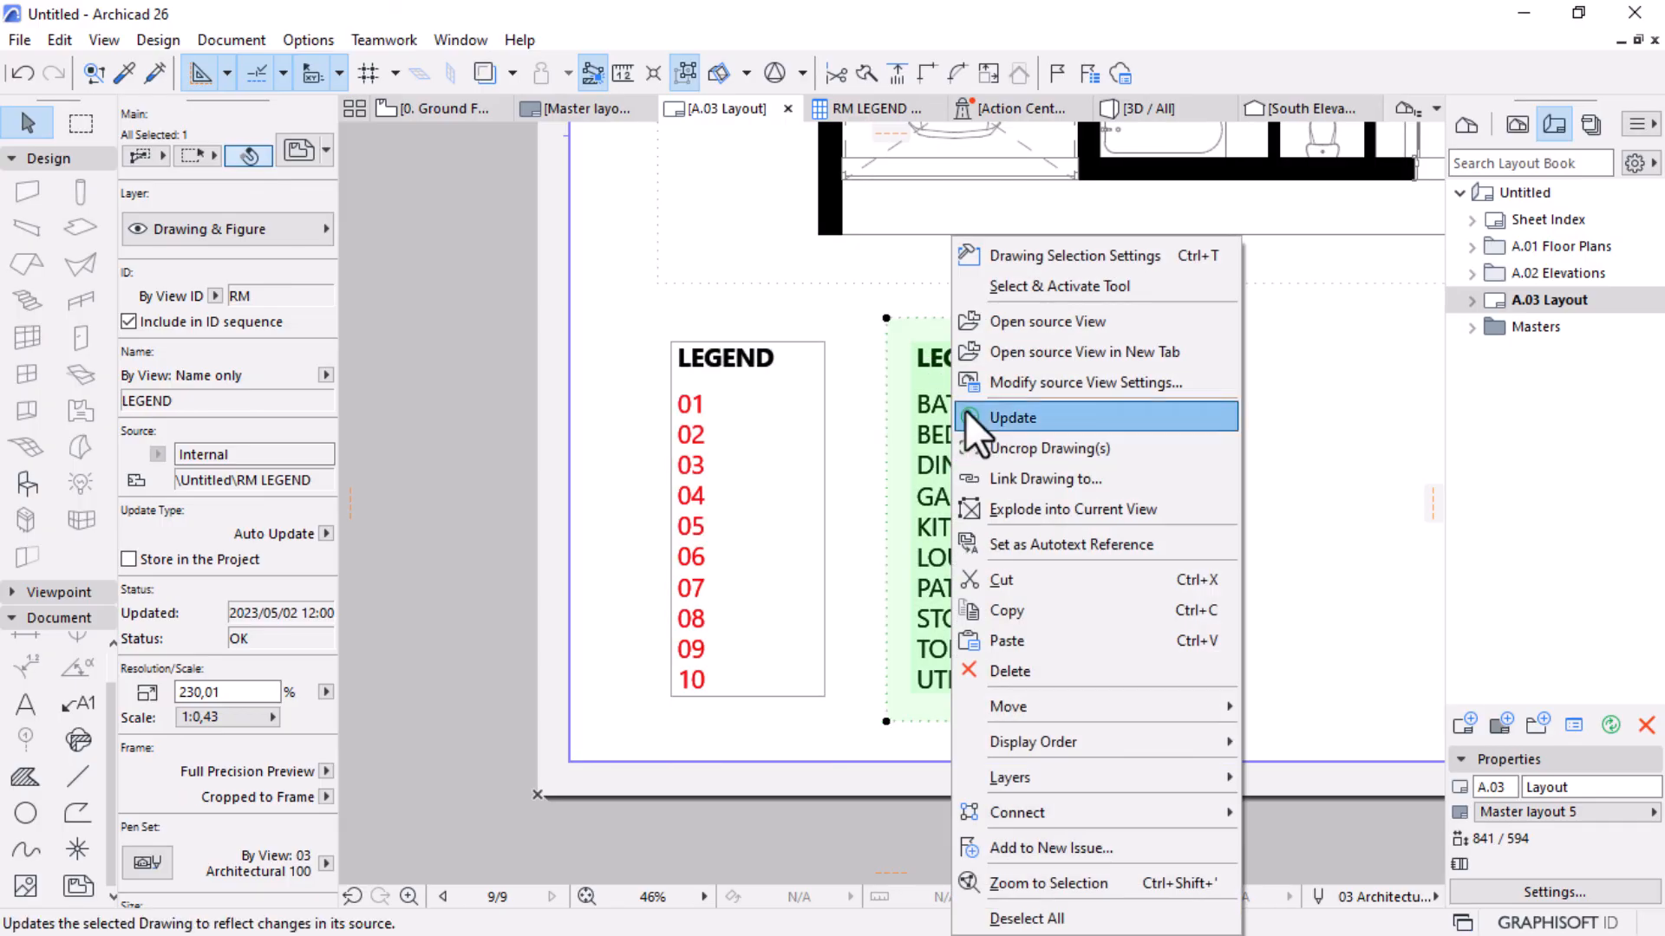
pyautogui.click(1049, 321)
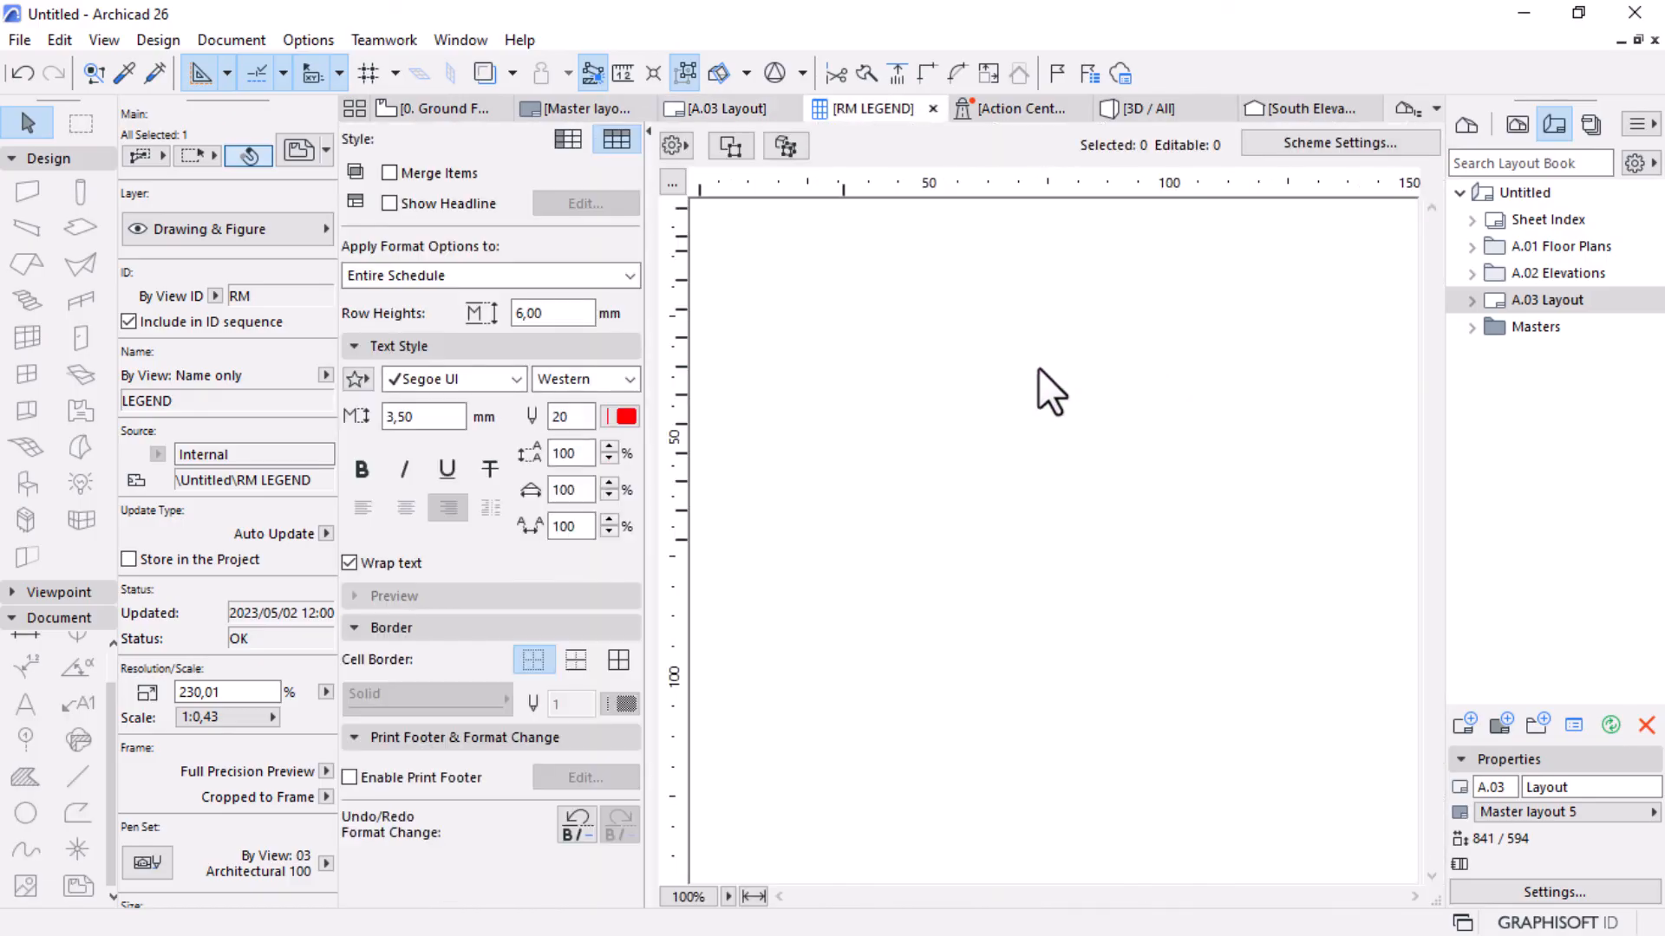
pyautogui.click(793, 224)
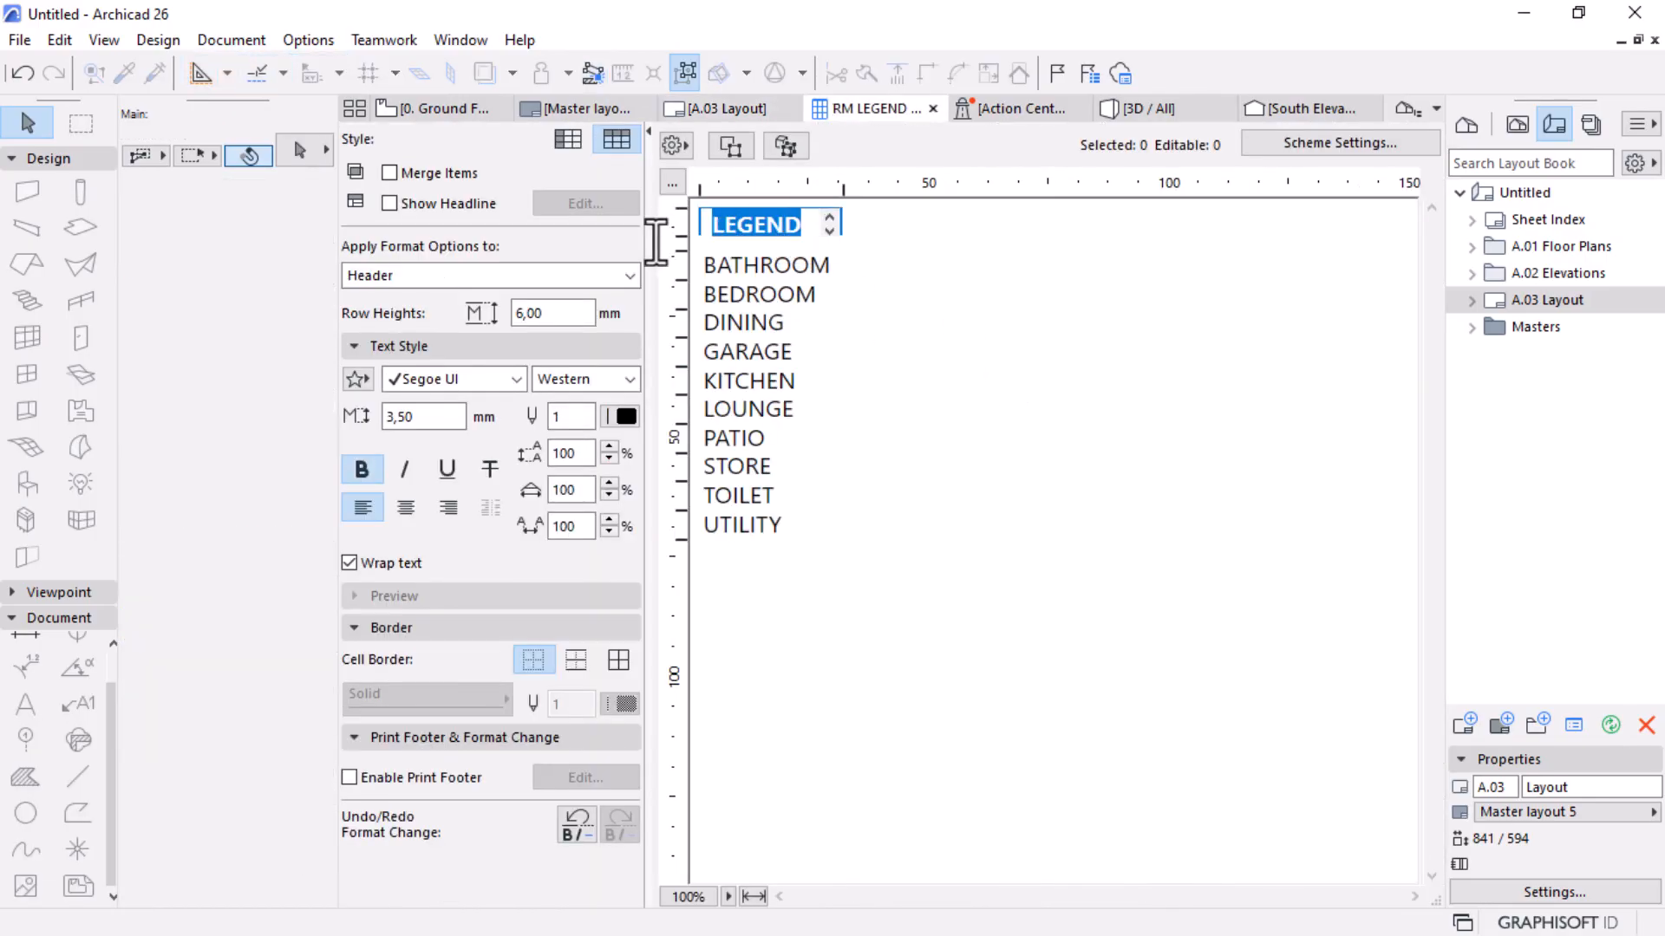
pyautogui.press('BackSpace')
pyautogui.click(981, 703)
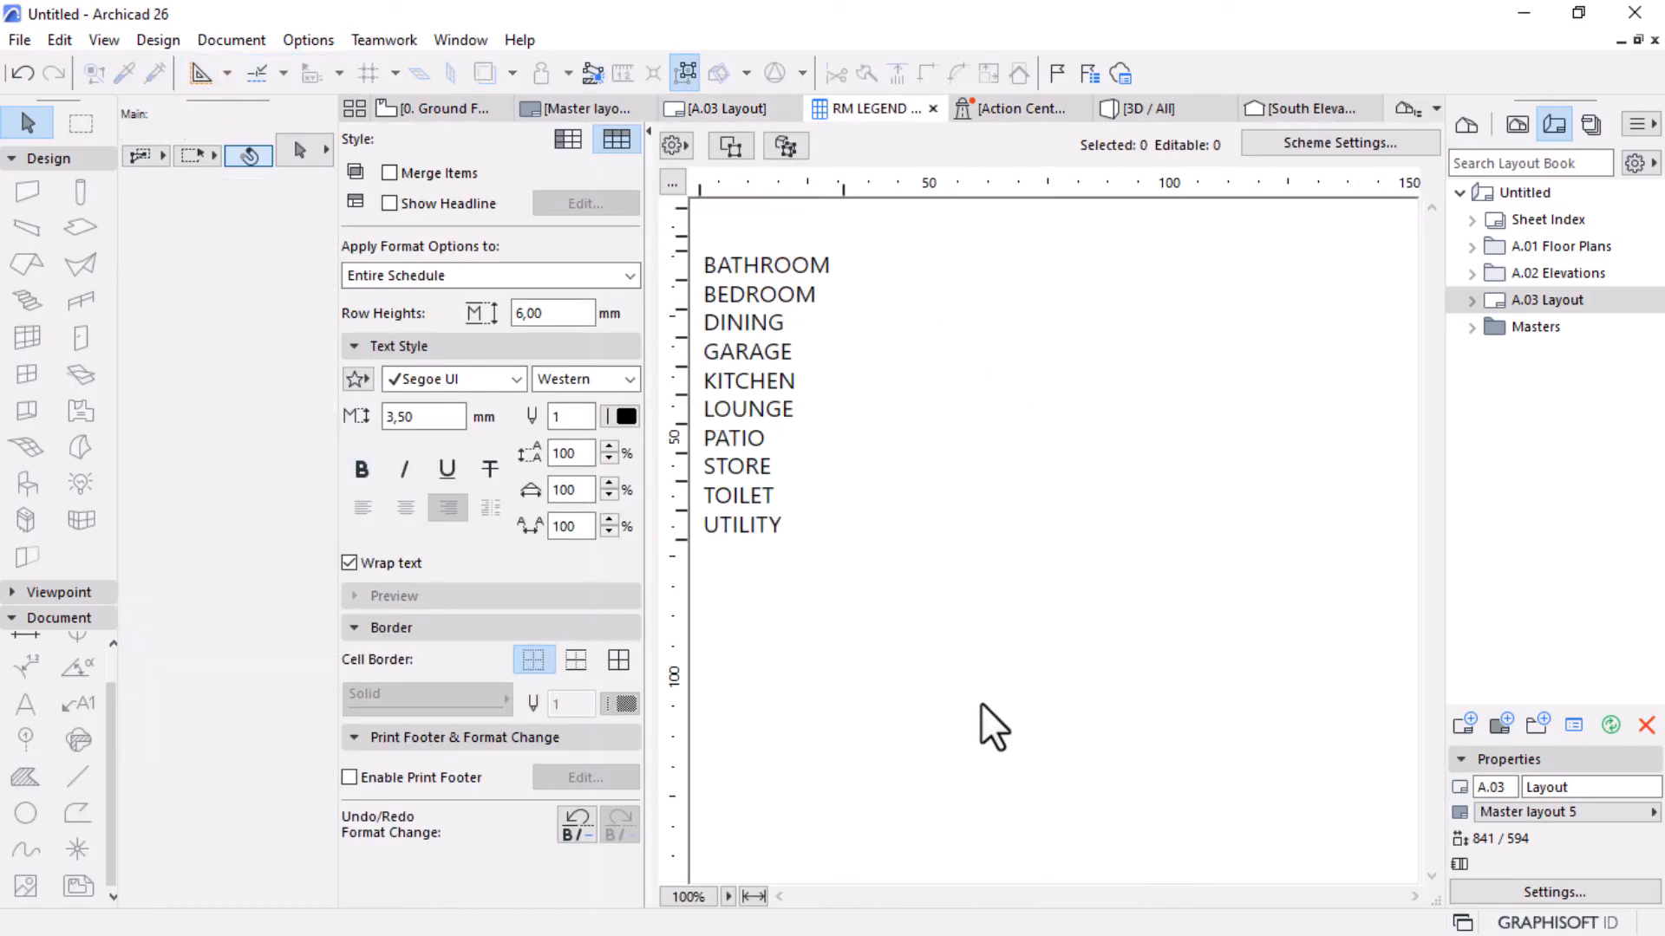
# Return to the A.03 layout and offset the room numbers drawing's frame outward on all sides.
pyautogui.click(704, 111)
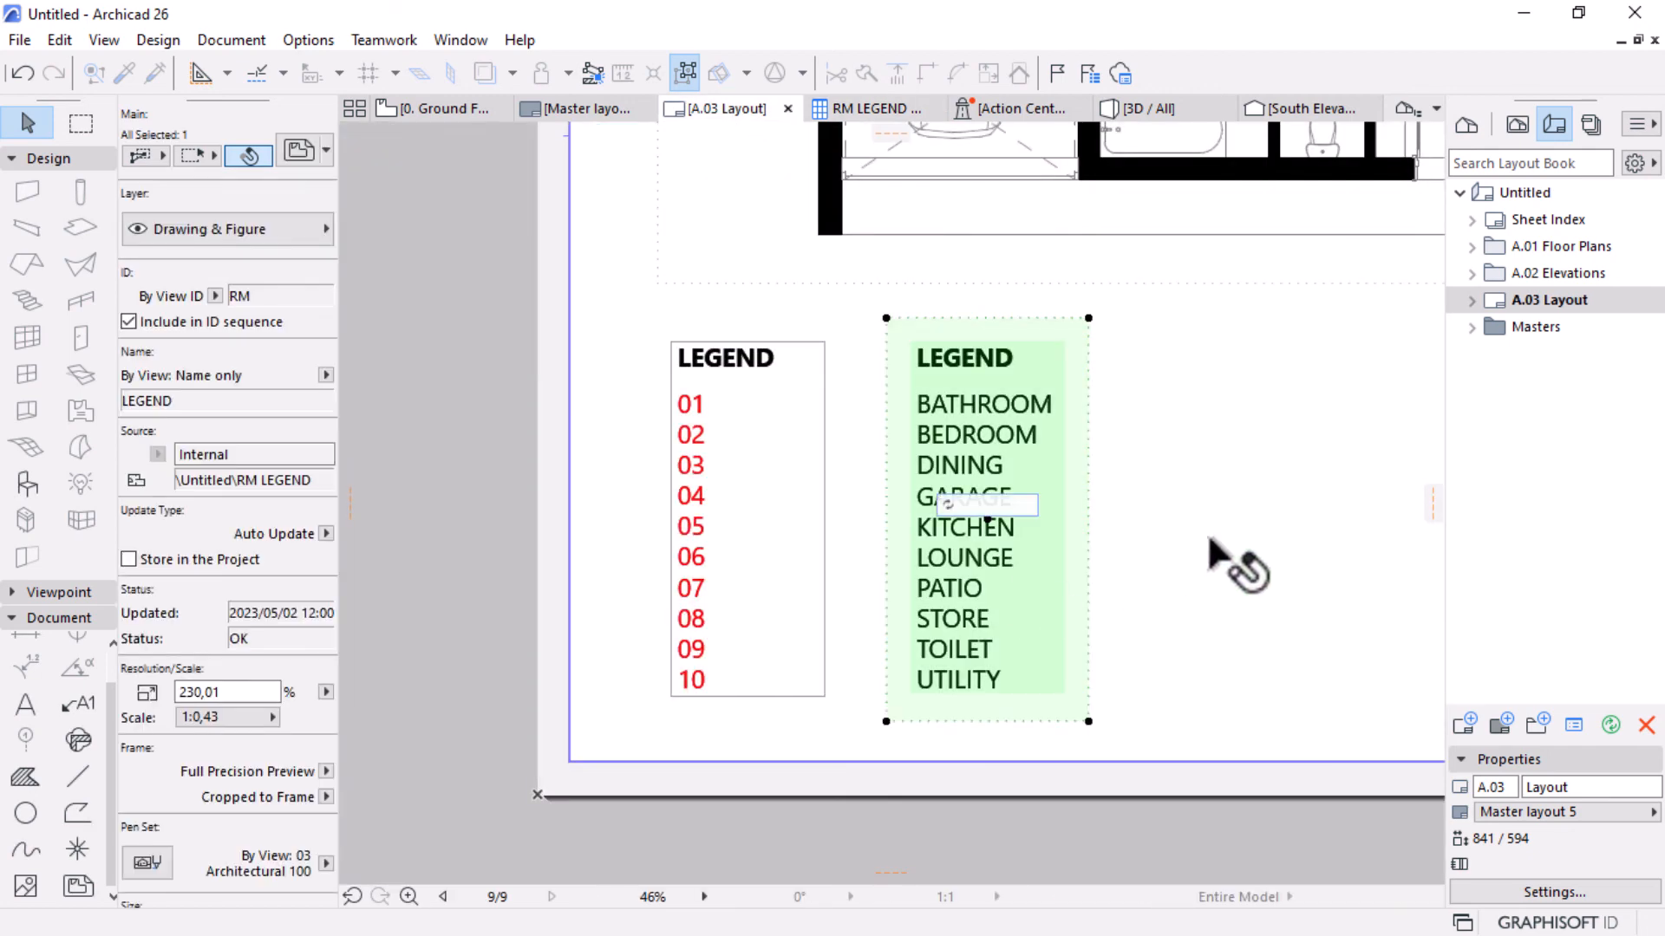
pyautogui.click(765, 513)
pyautogui.click(824, 341)
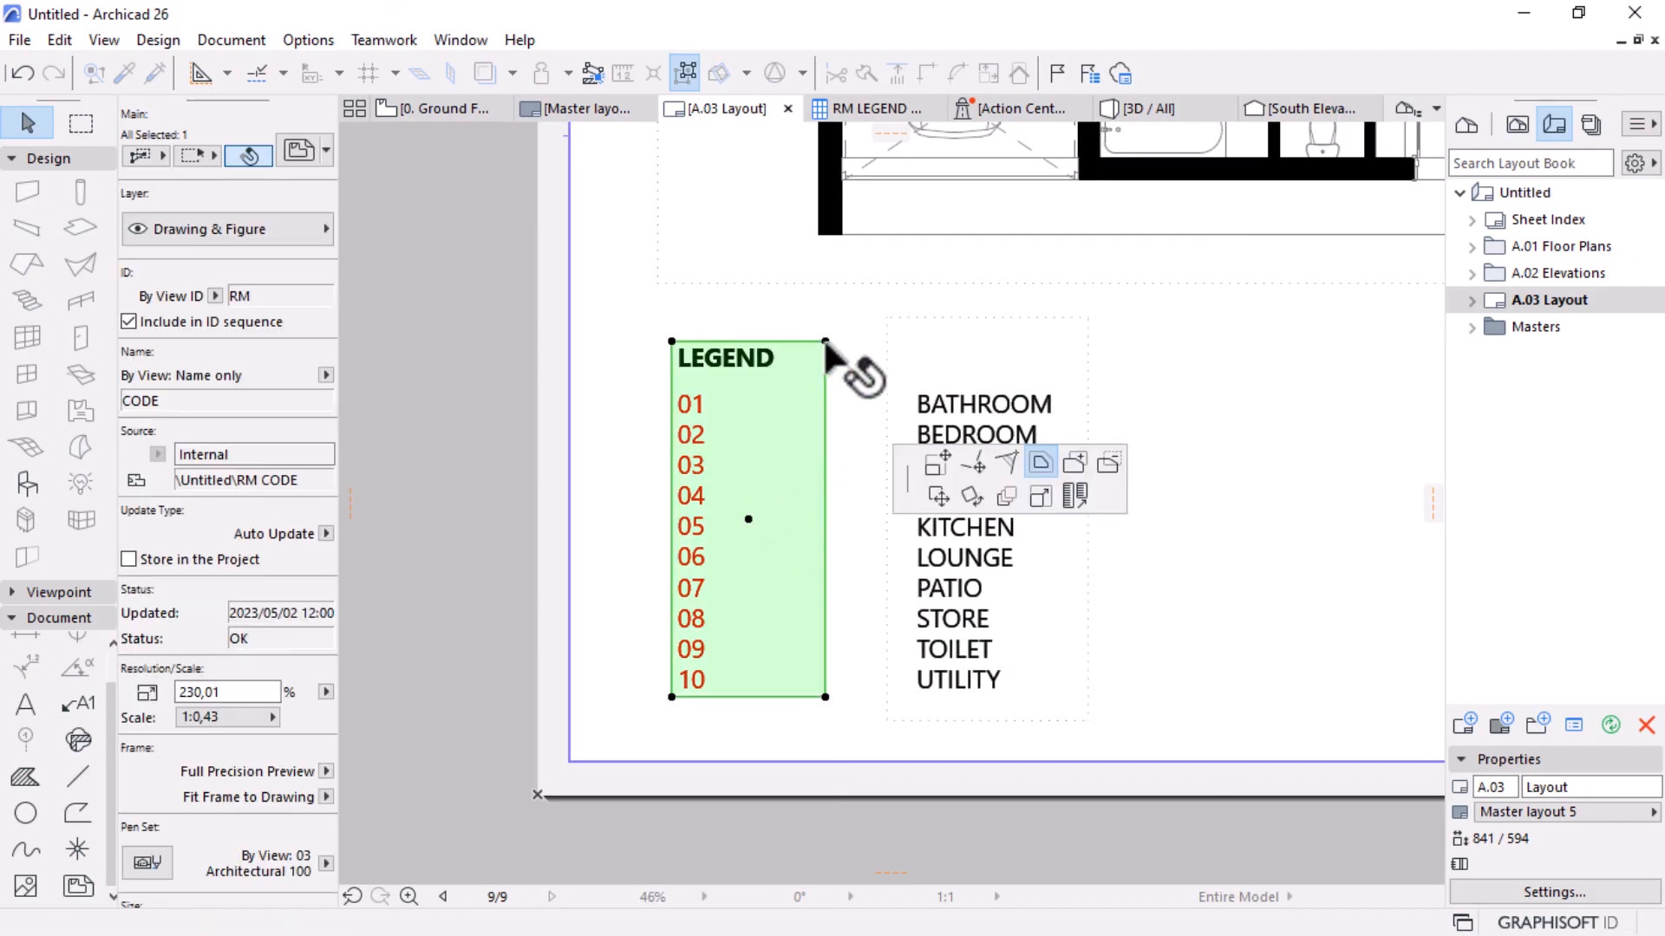
pyautogui.click(855, 317)
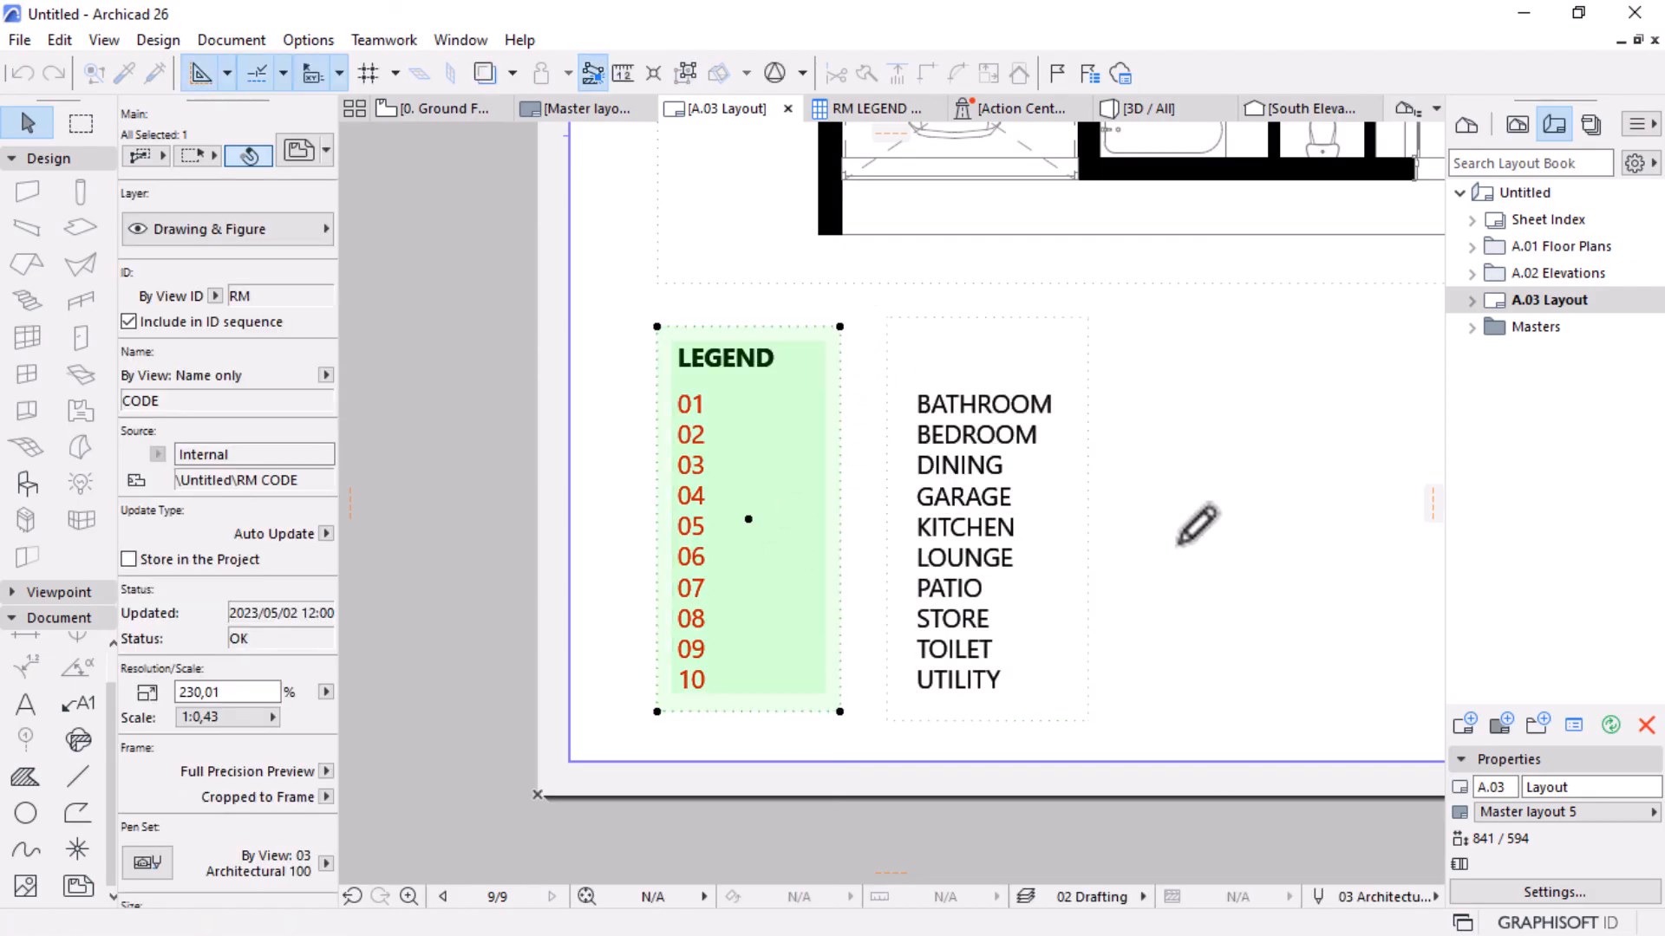
pyautogui.click(1224, 622)
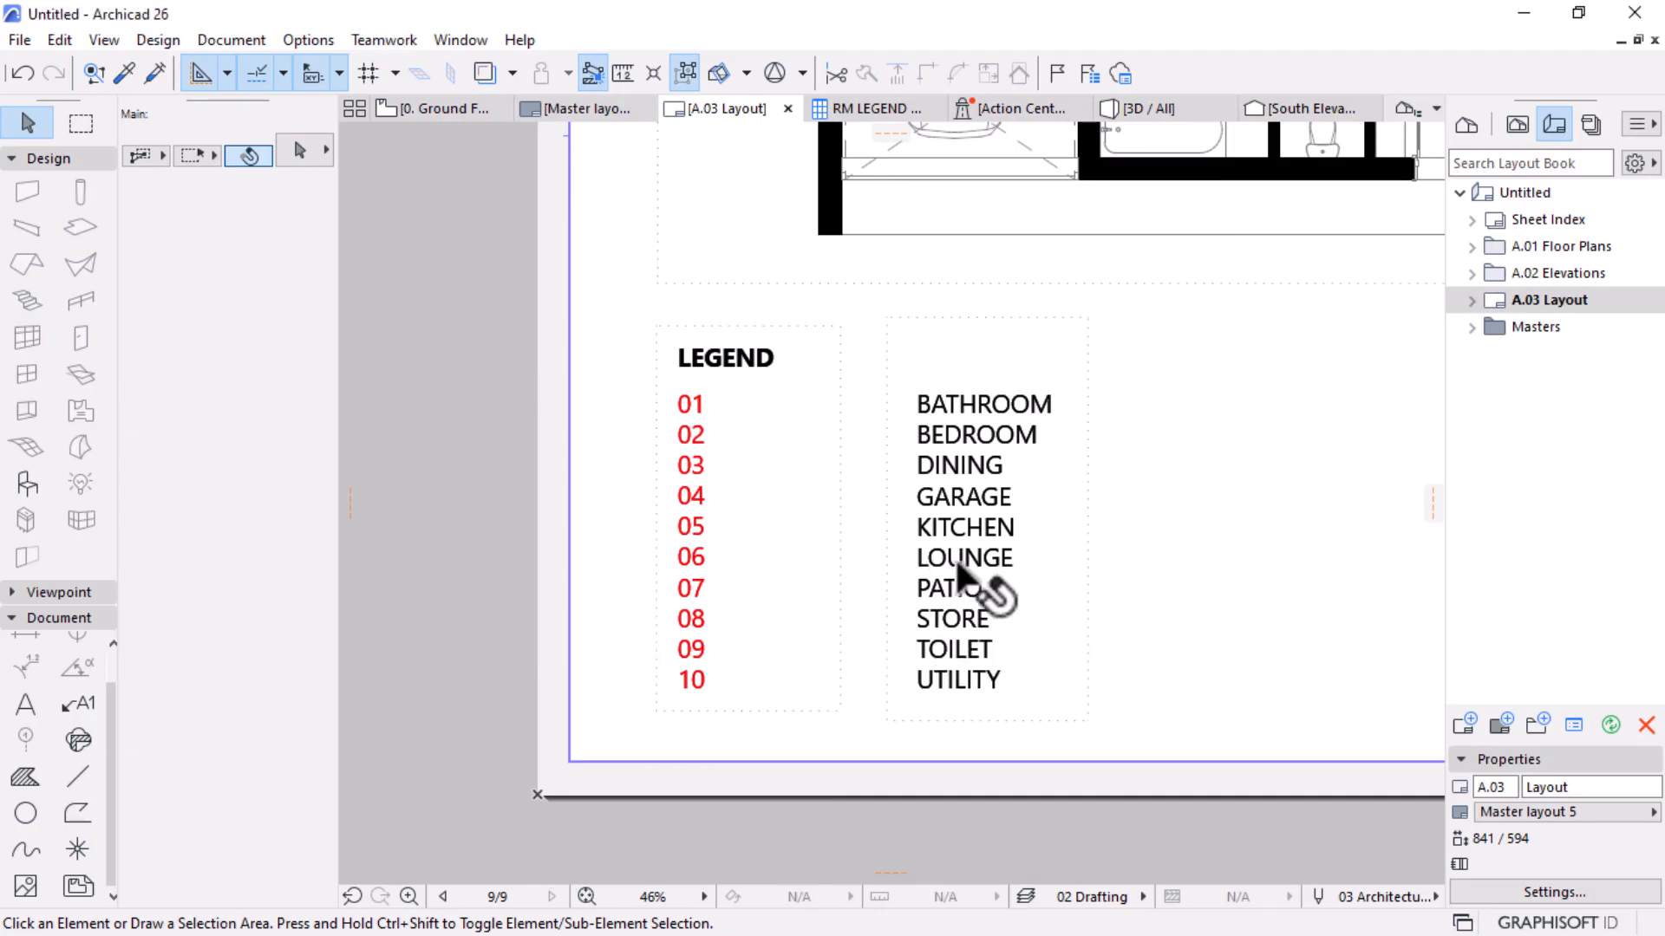
# Move the room numbers drawing horizontally to the right, closer to the room names.
pyautogui.click(704, 529)
pyautogui.hotkey('ctrl', 'd')
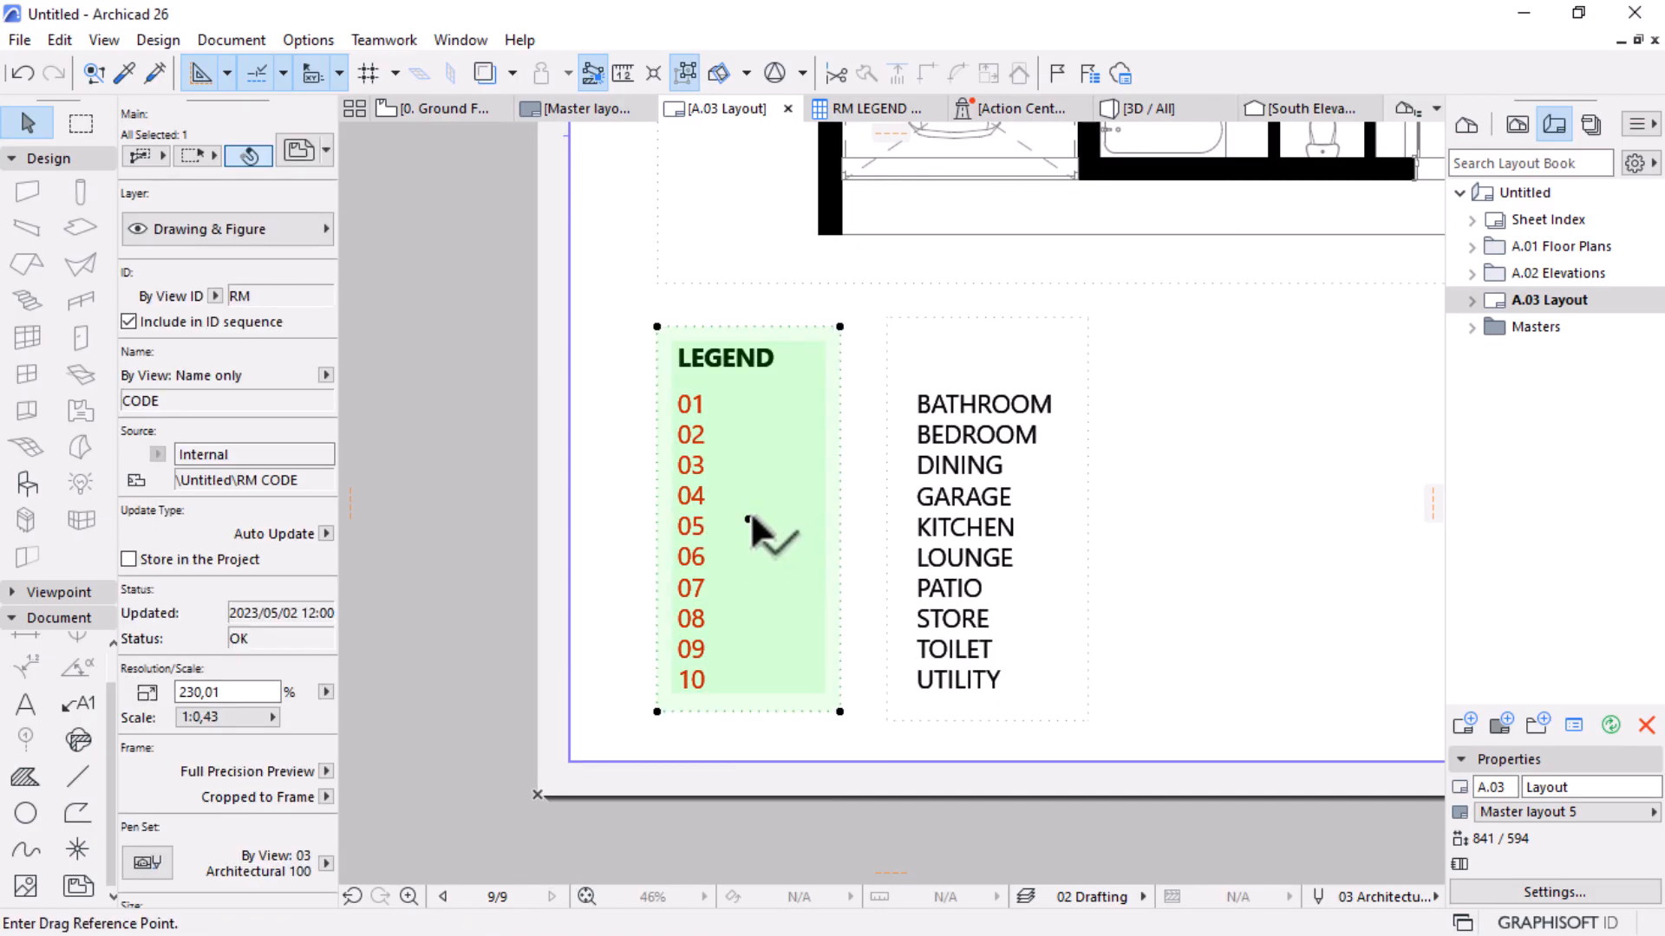
pyautogui.click(749, 518)
pyautogui.click(840, 518)
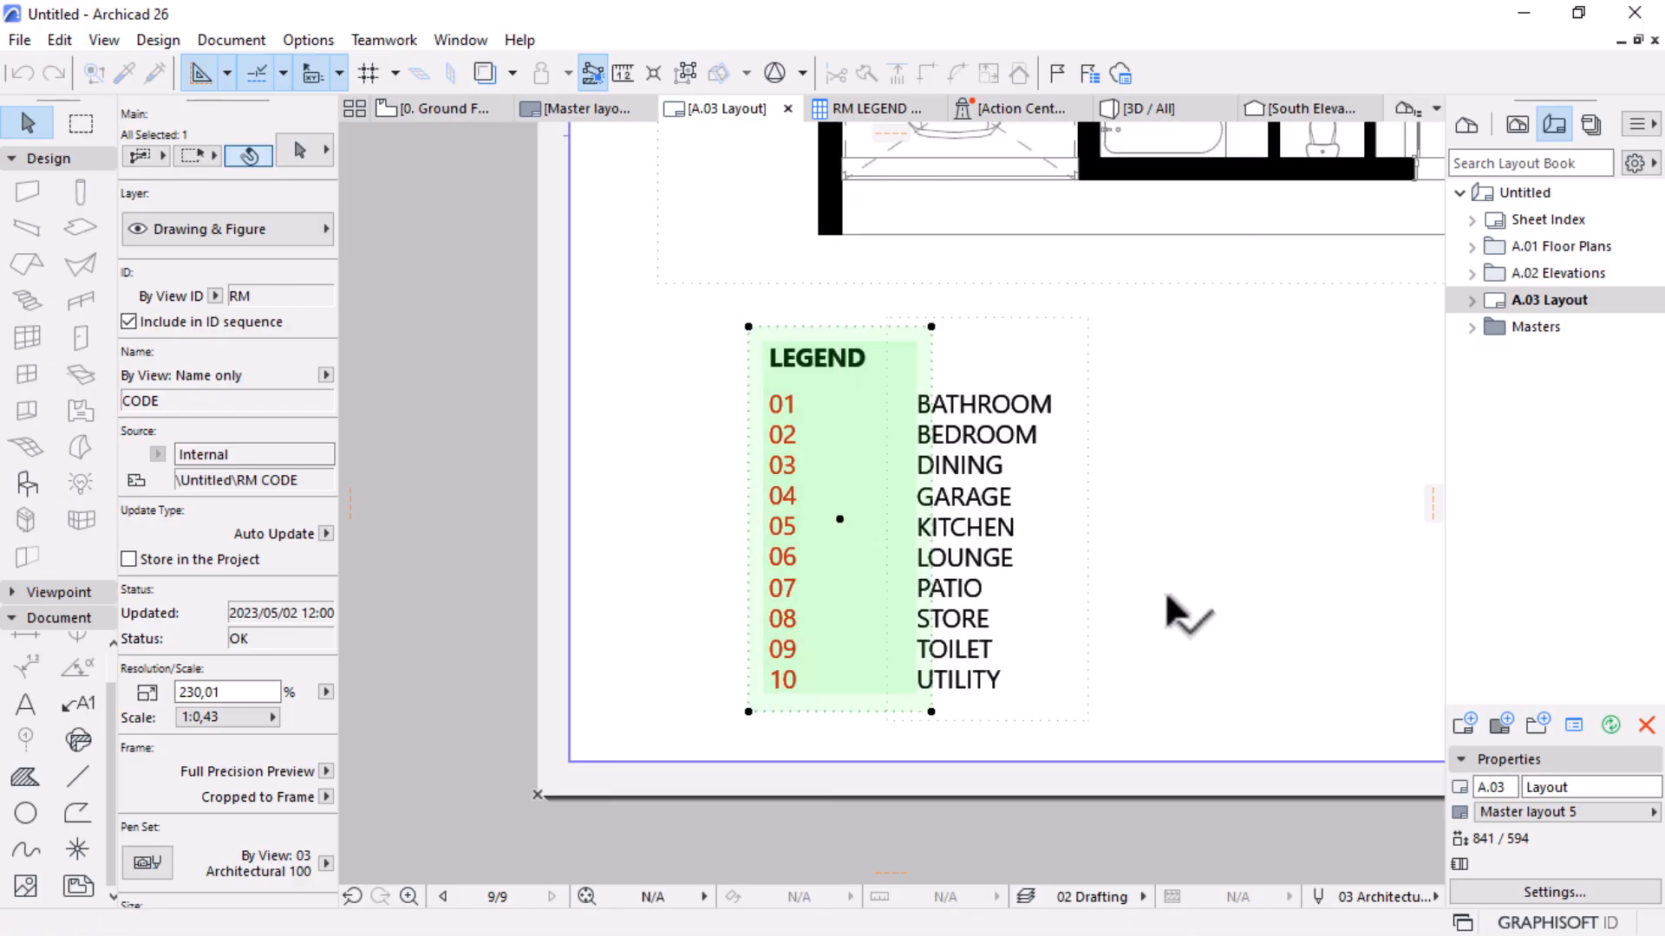
pyautogui.click(1270, 562)
# Pull the right edge of the room numbers frame inward to meet the left edge of the room names frame.
pyautogui.click(943, 516)
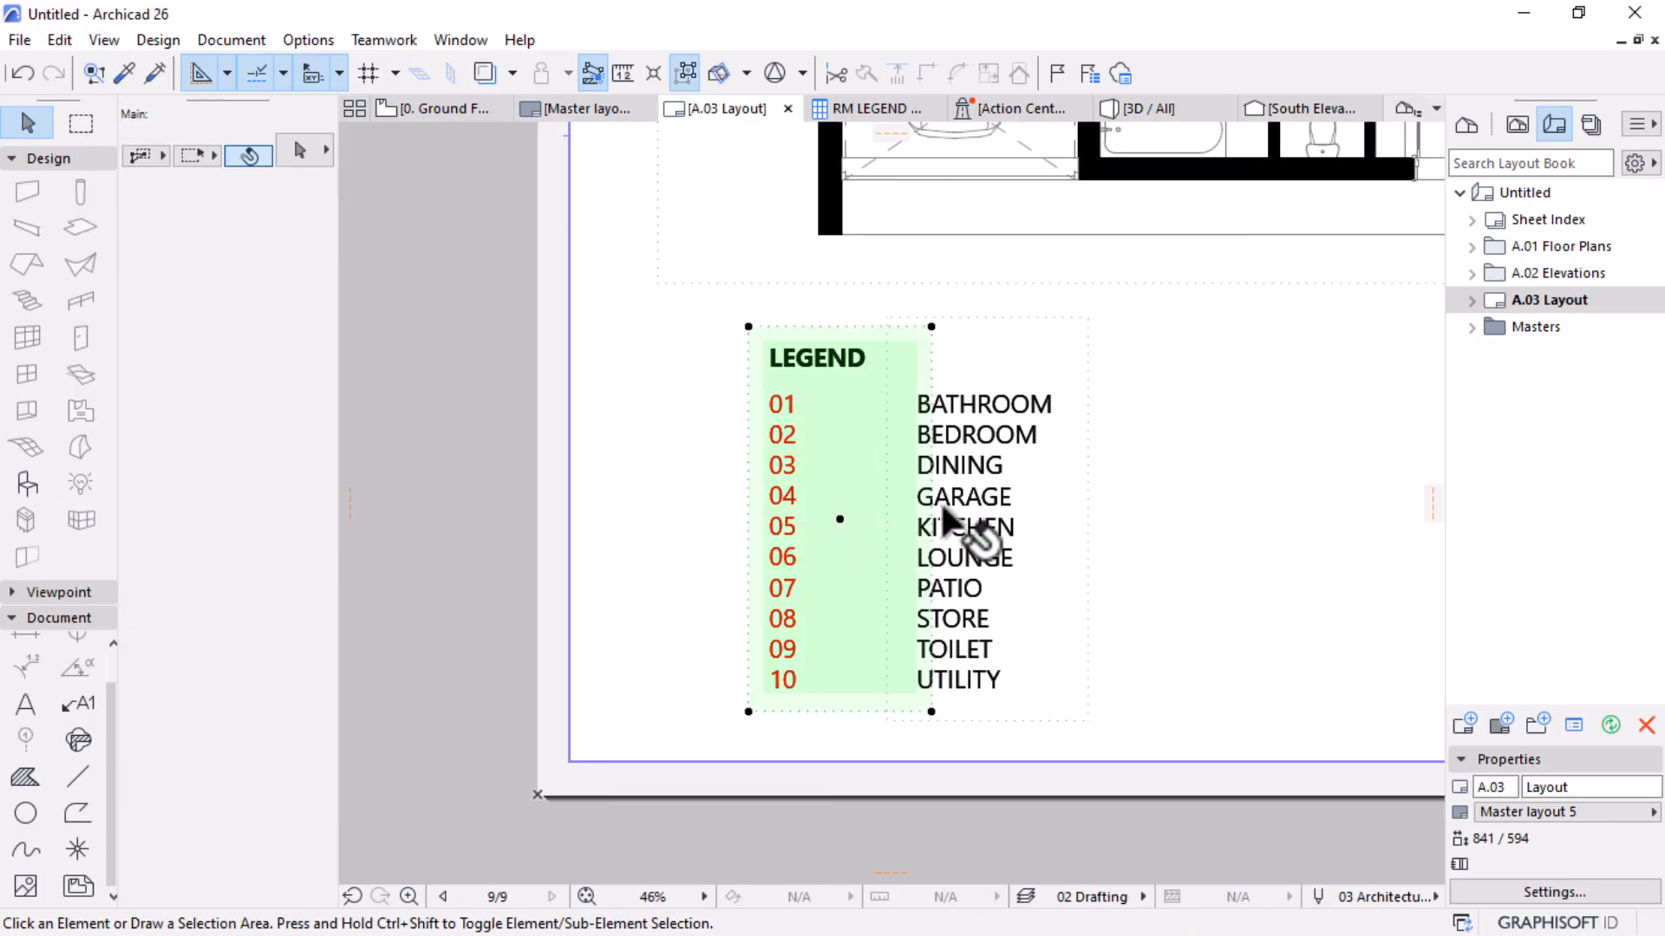
pyautogui.click(933, 365)
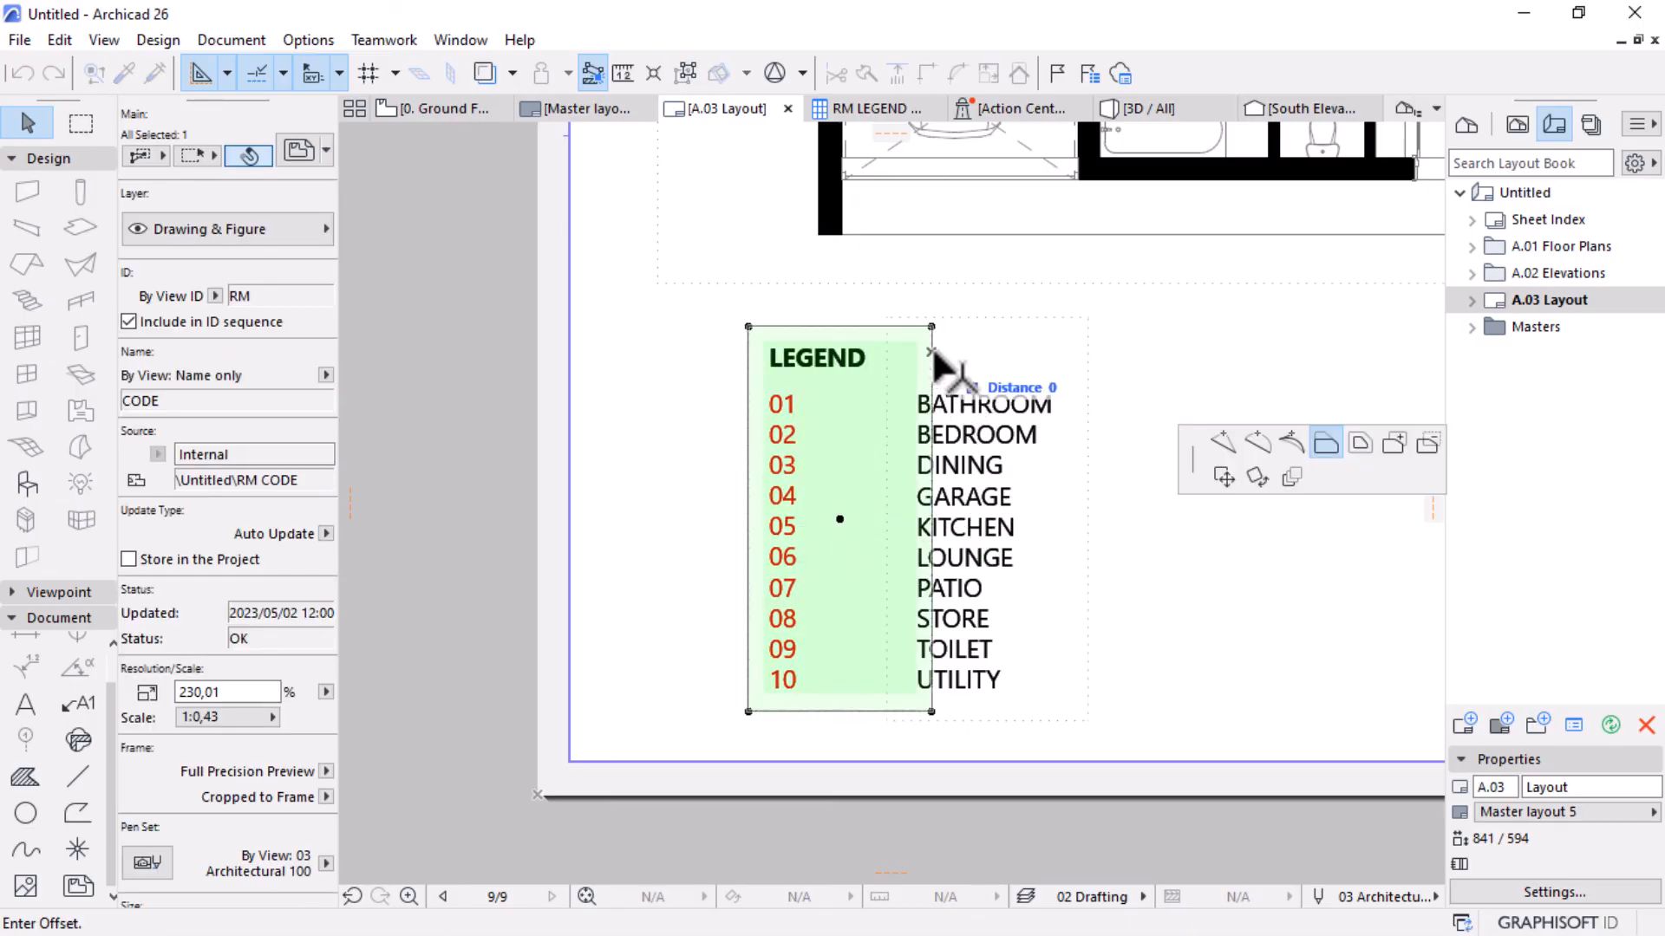
pyautogui.click(885, 321)
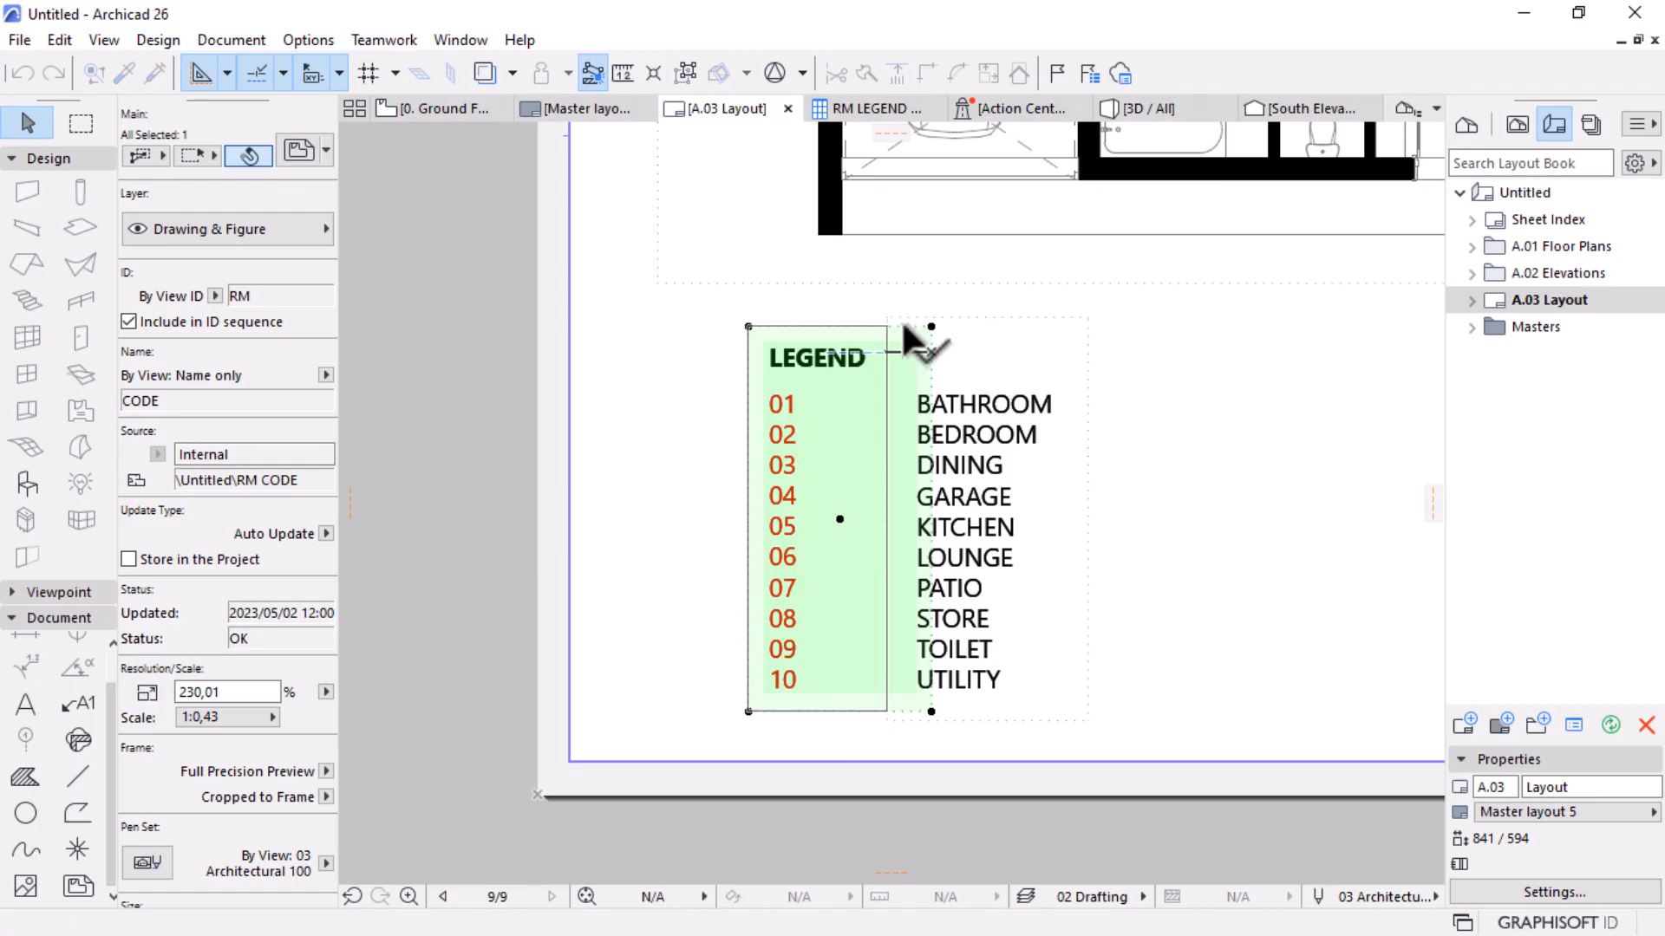
pyautogui.click(1226, 550)
# Move the north symbol up and right, closer to the upper-right corner of the A.03 sheet.
pyautogui.scroll(-10, 938, 464)
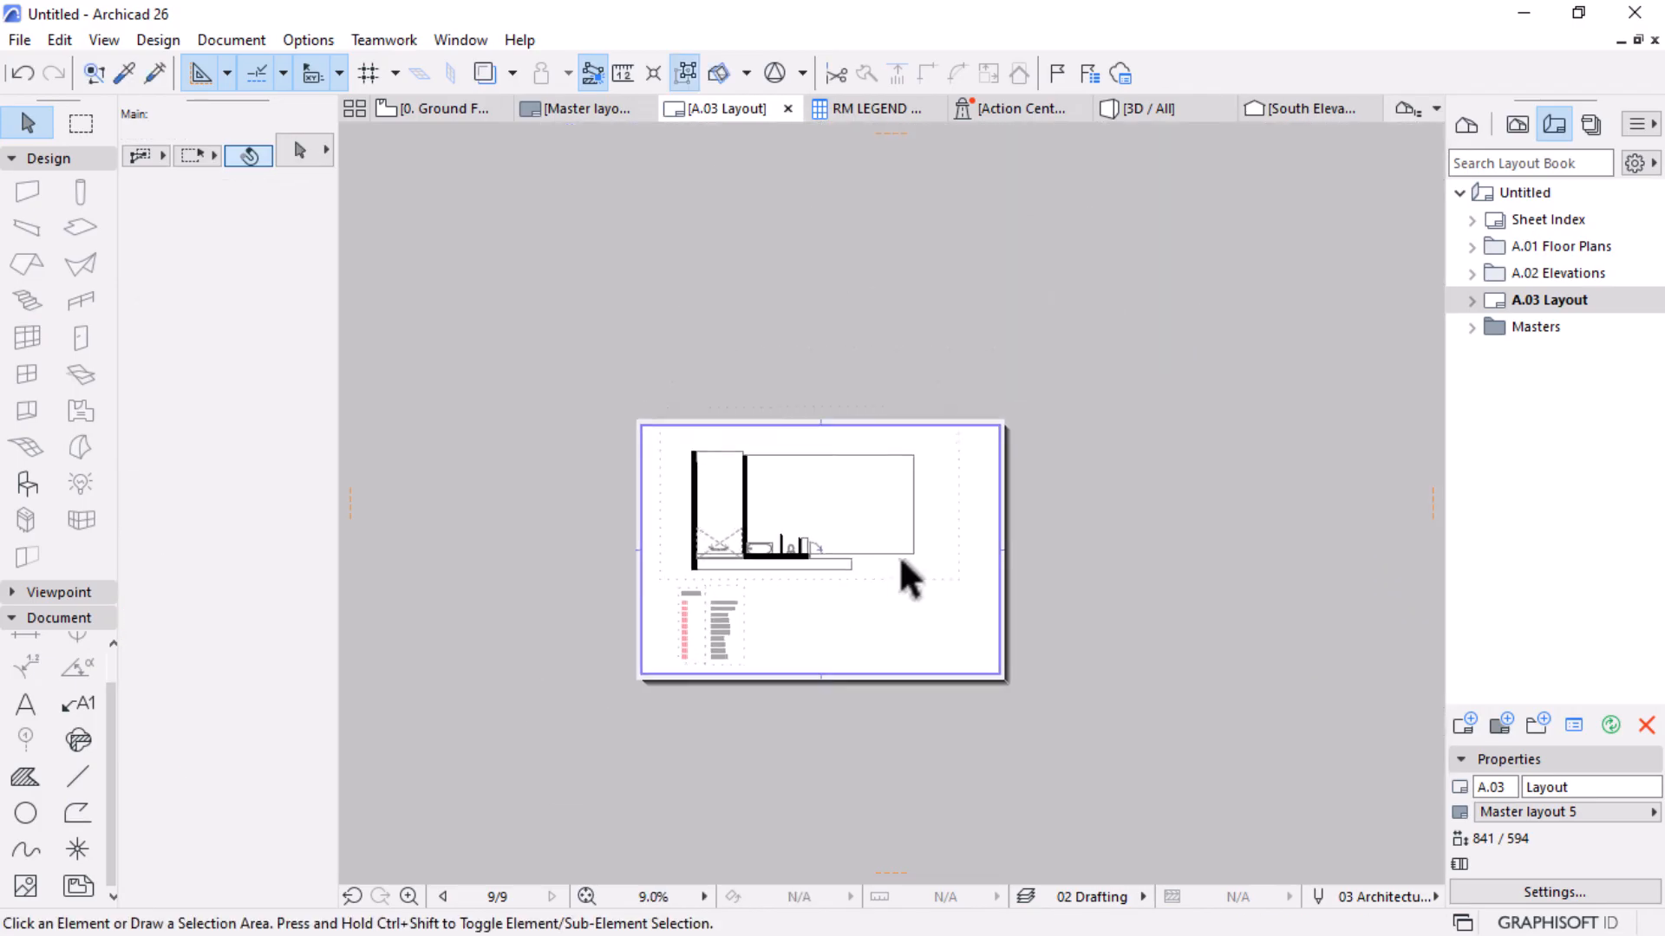
pyautogui.scroll(1, 724, 591)
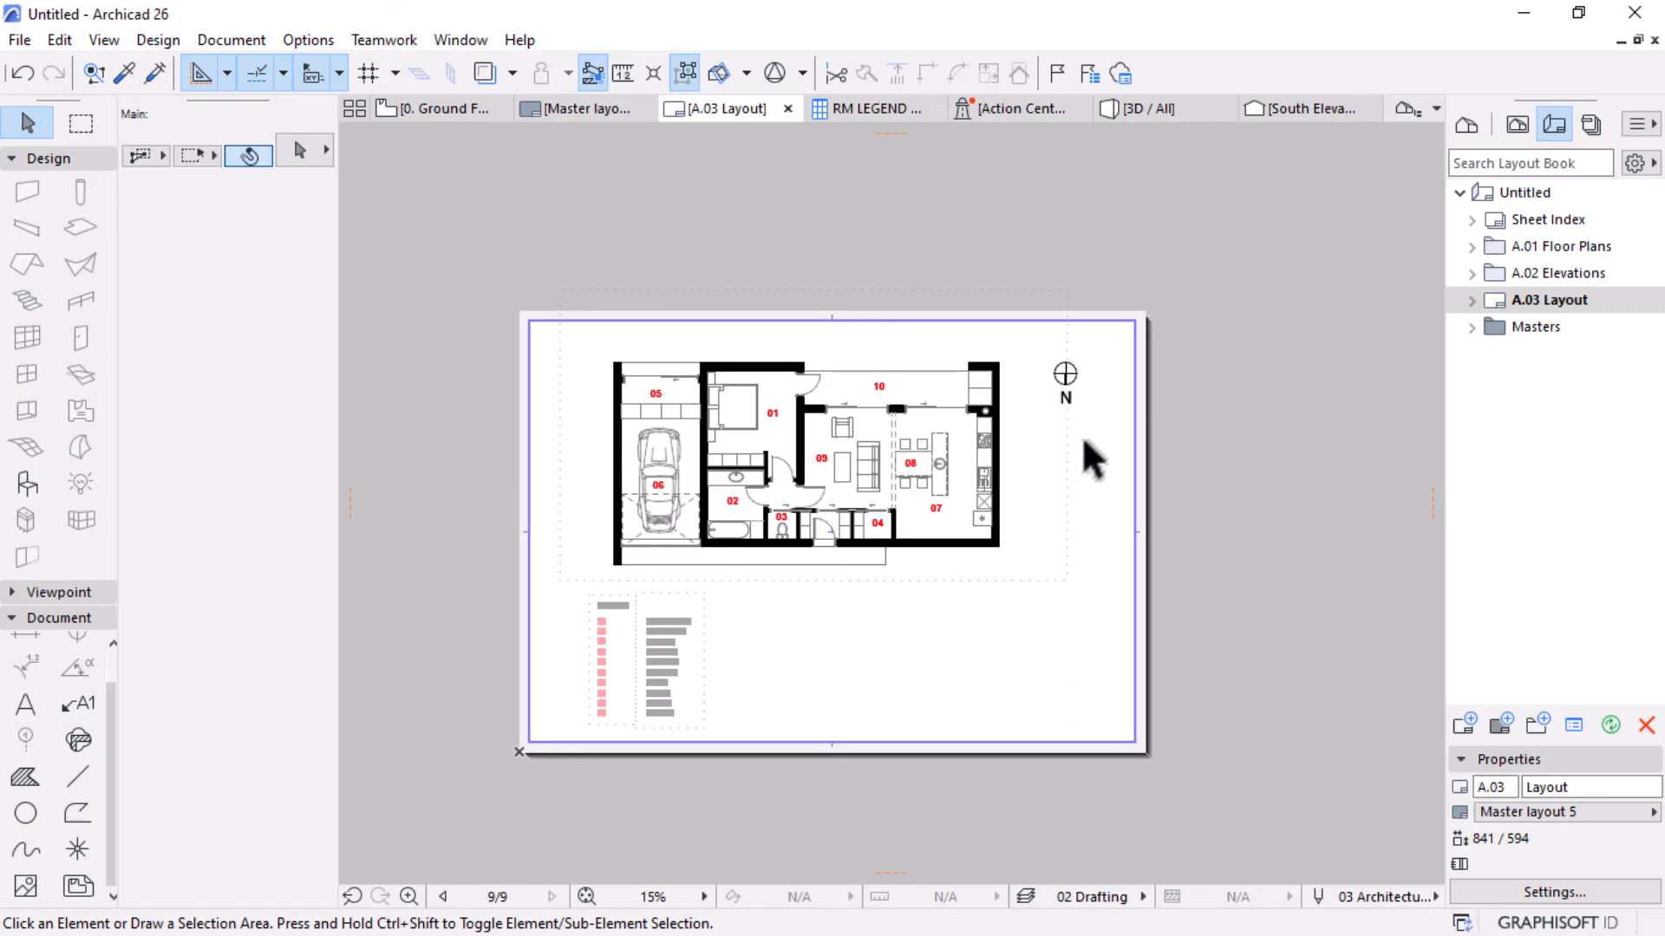
pyautogui.click(1065, 373)
pyautogui.click(1065, 373)
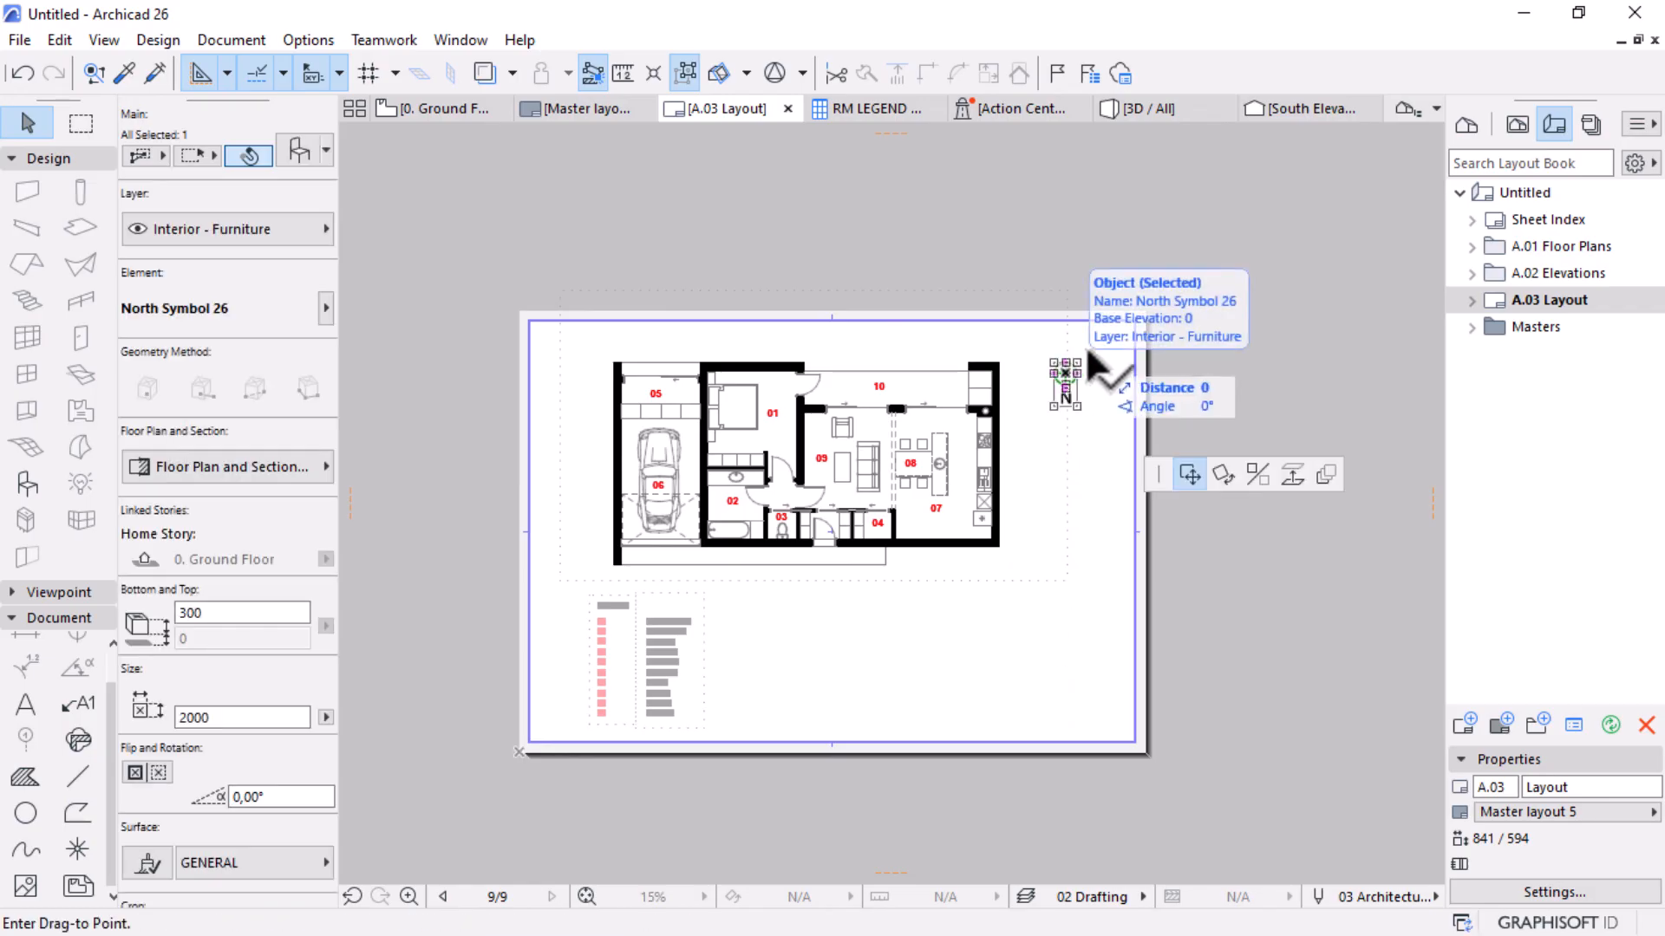
pyautogui.click(1094, 349)
pyautogui.click(534, 678)
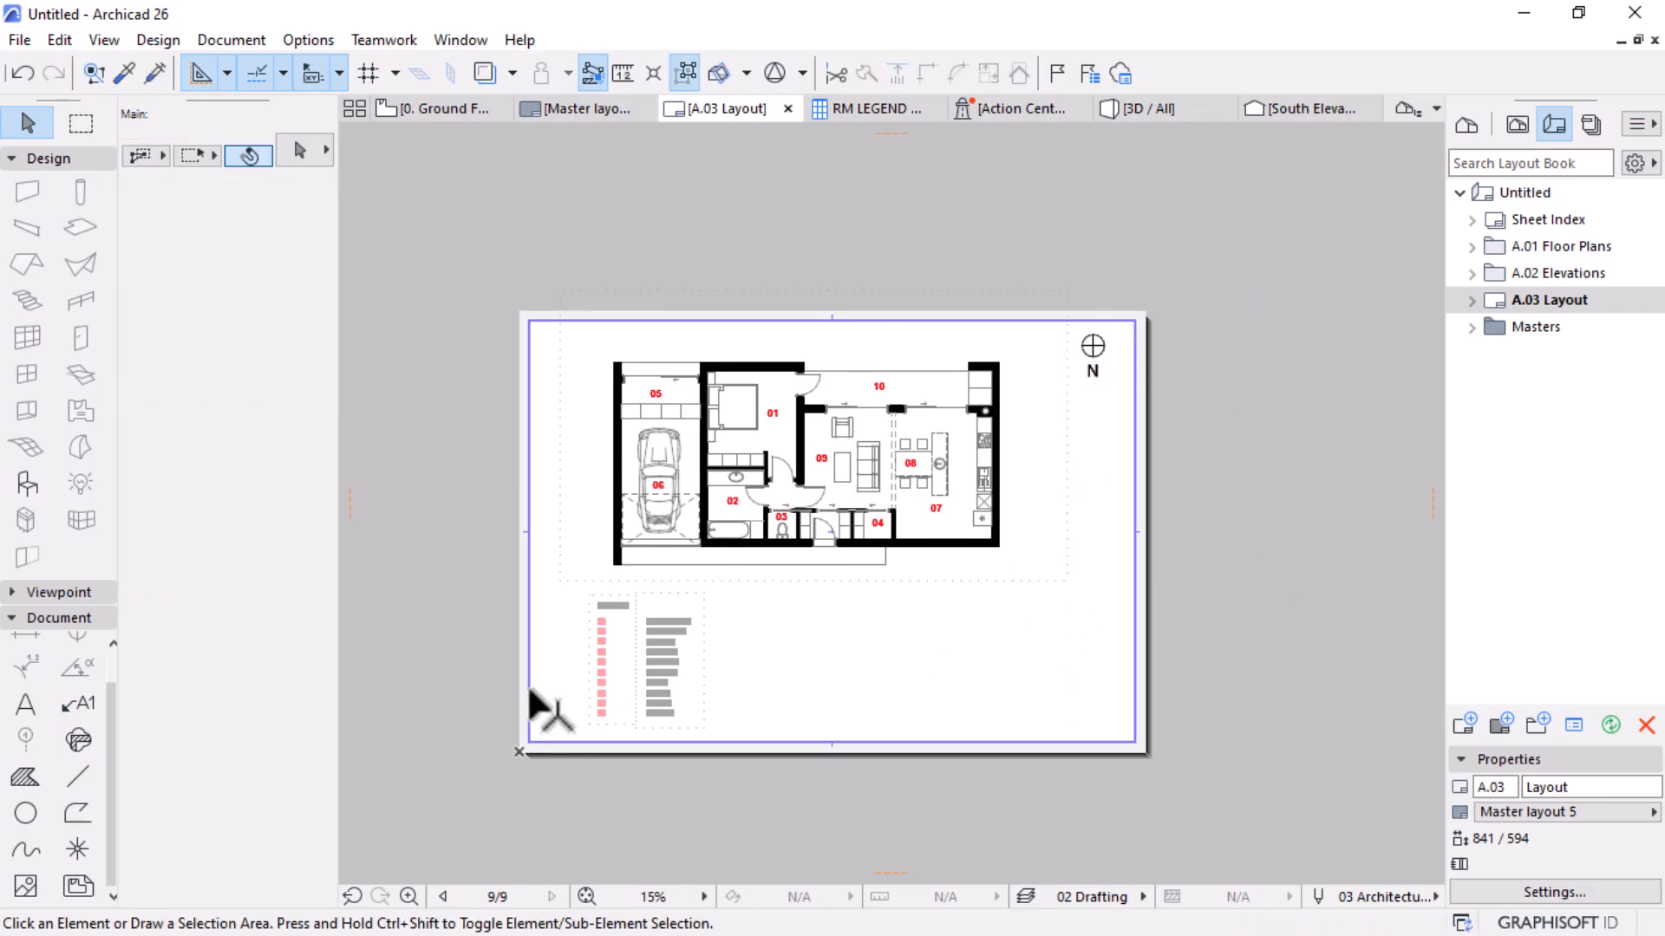
pyautogui.scroll(2, 752, 646)
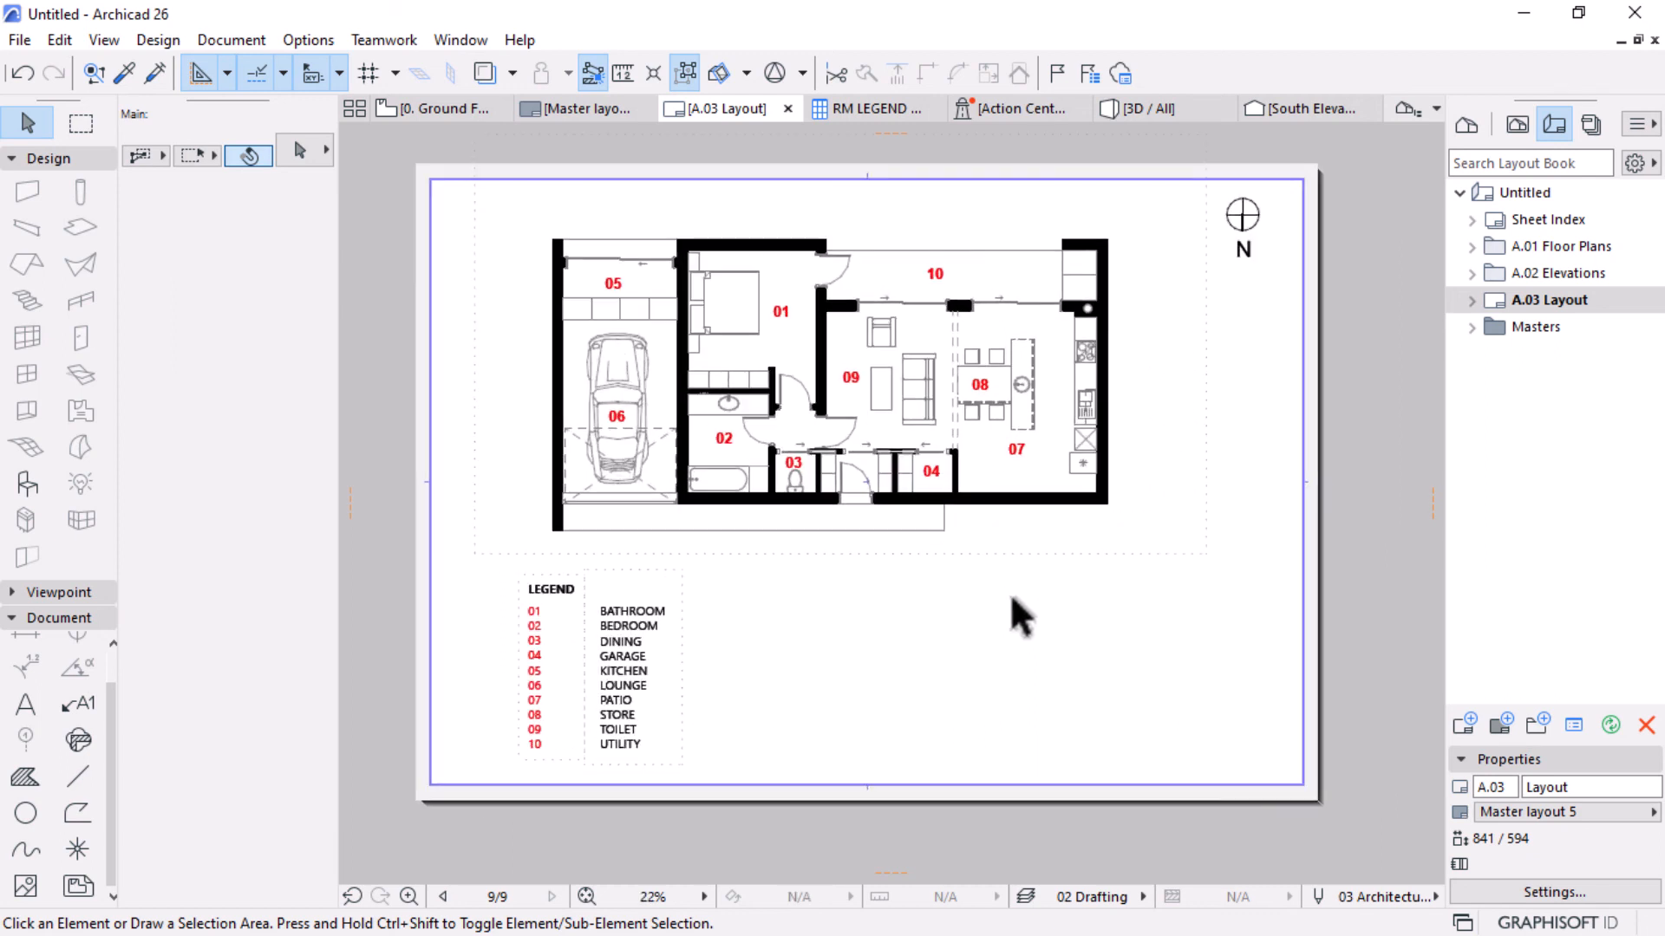